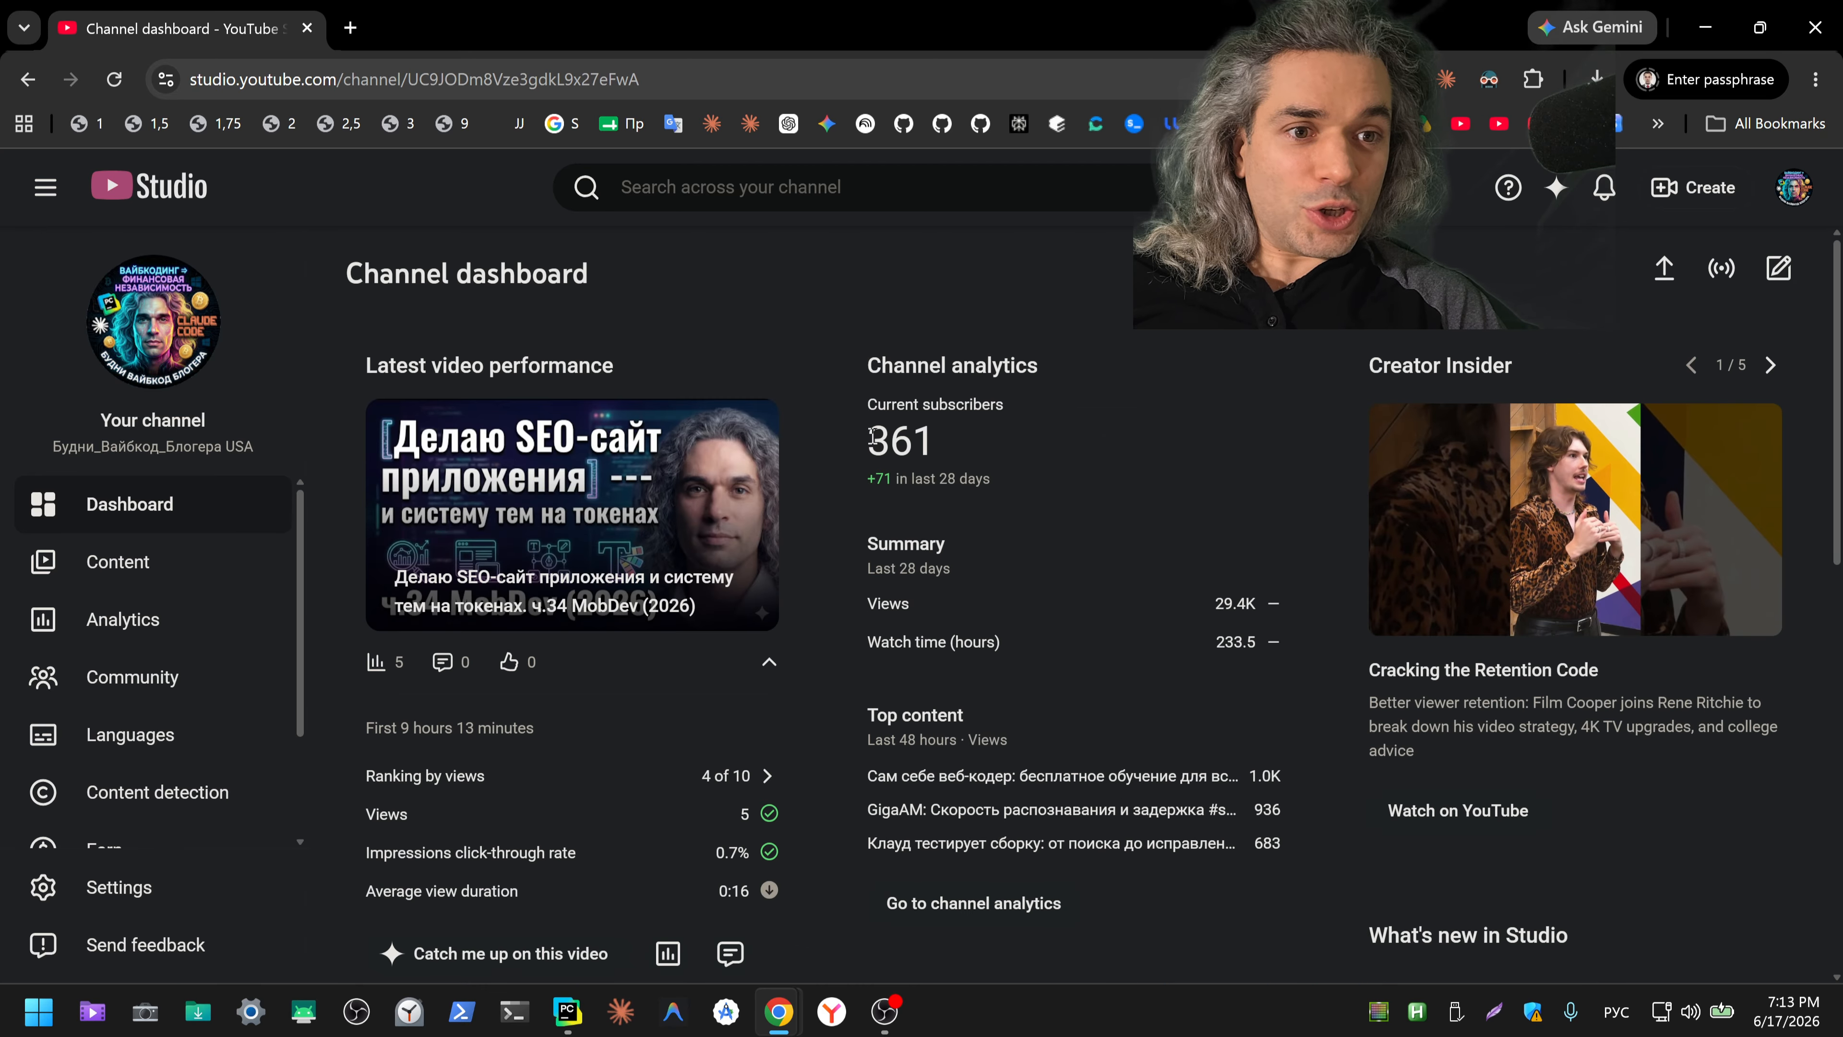
# Step: Review the channel's monthly audience in the analytics for the last 28 days and return to the analytics overview
pyautogui.doubleClick(922, 439)
pyautogui.click(118, 621)
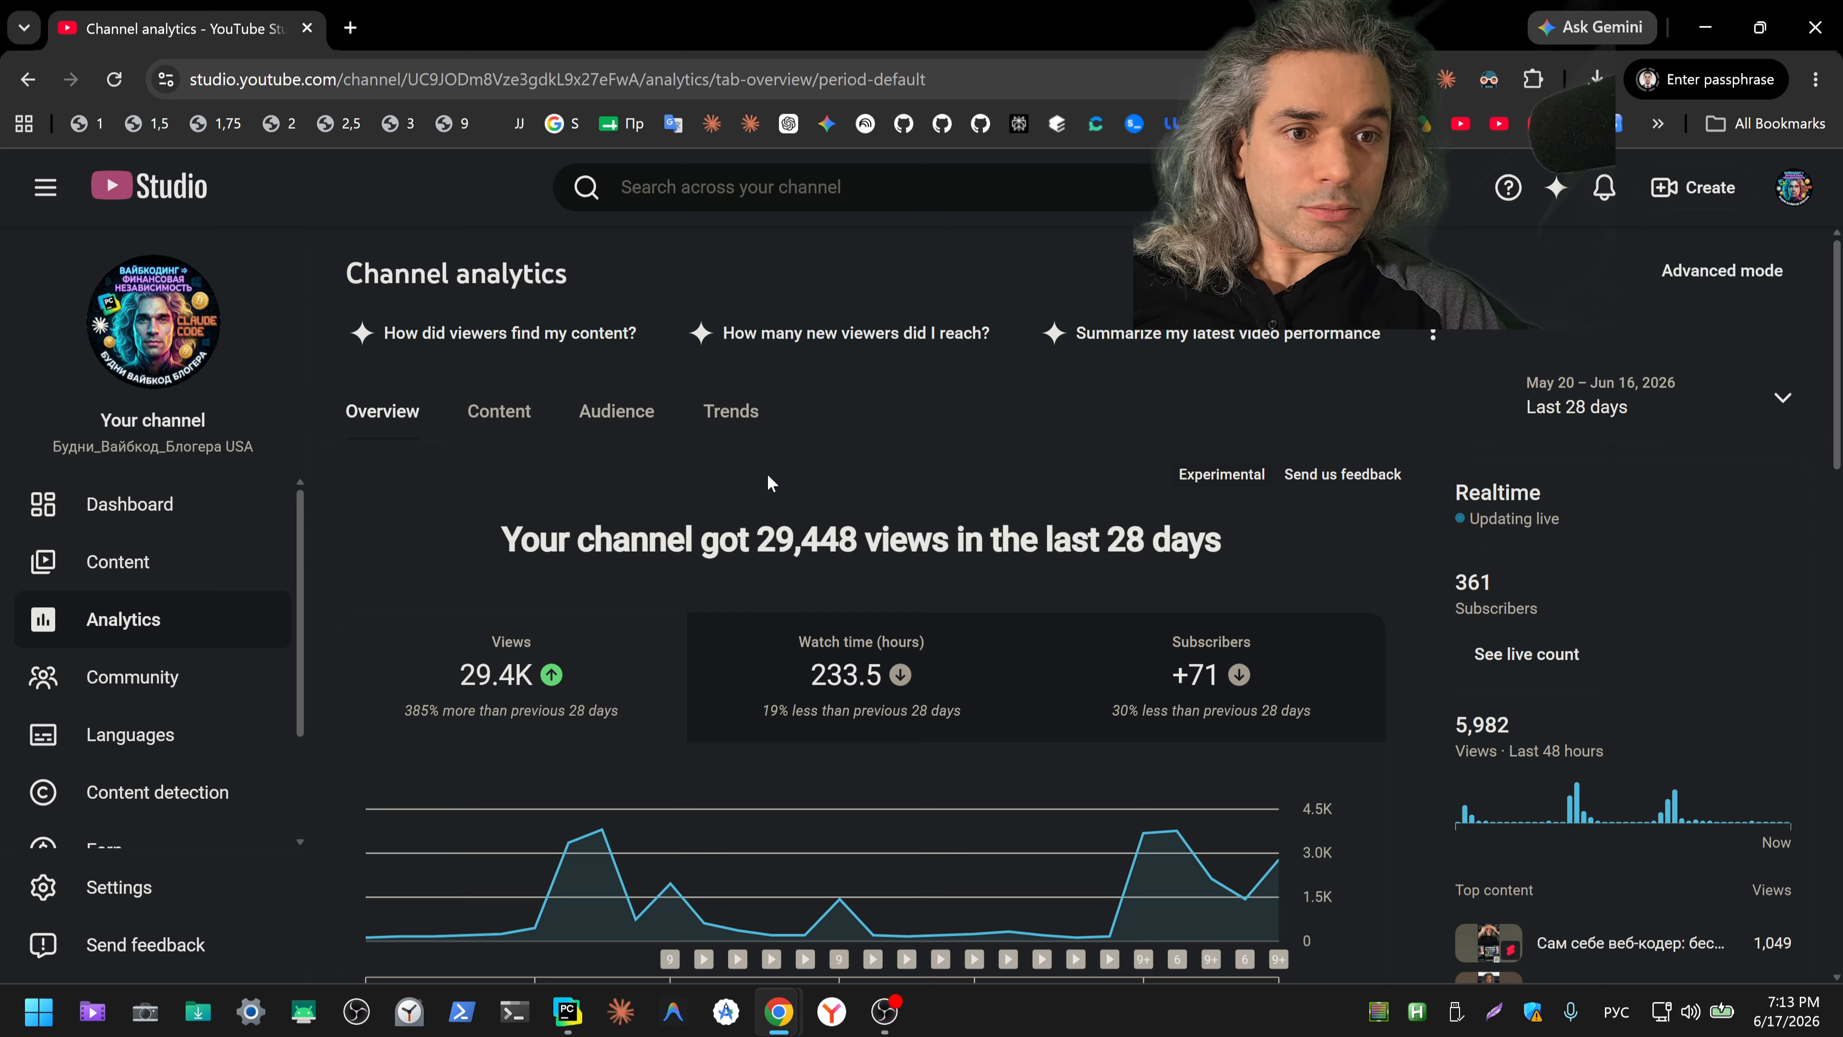
pyautogui.click(632, 421)
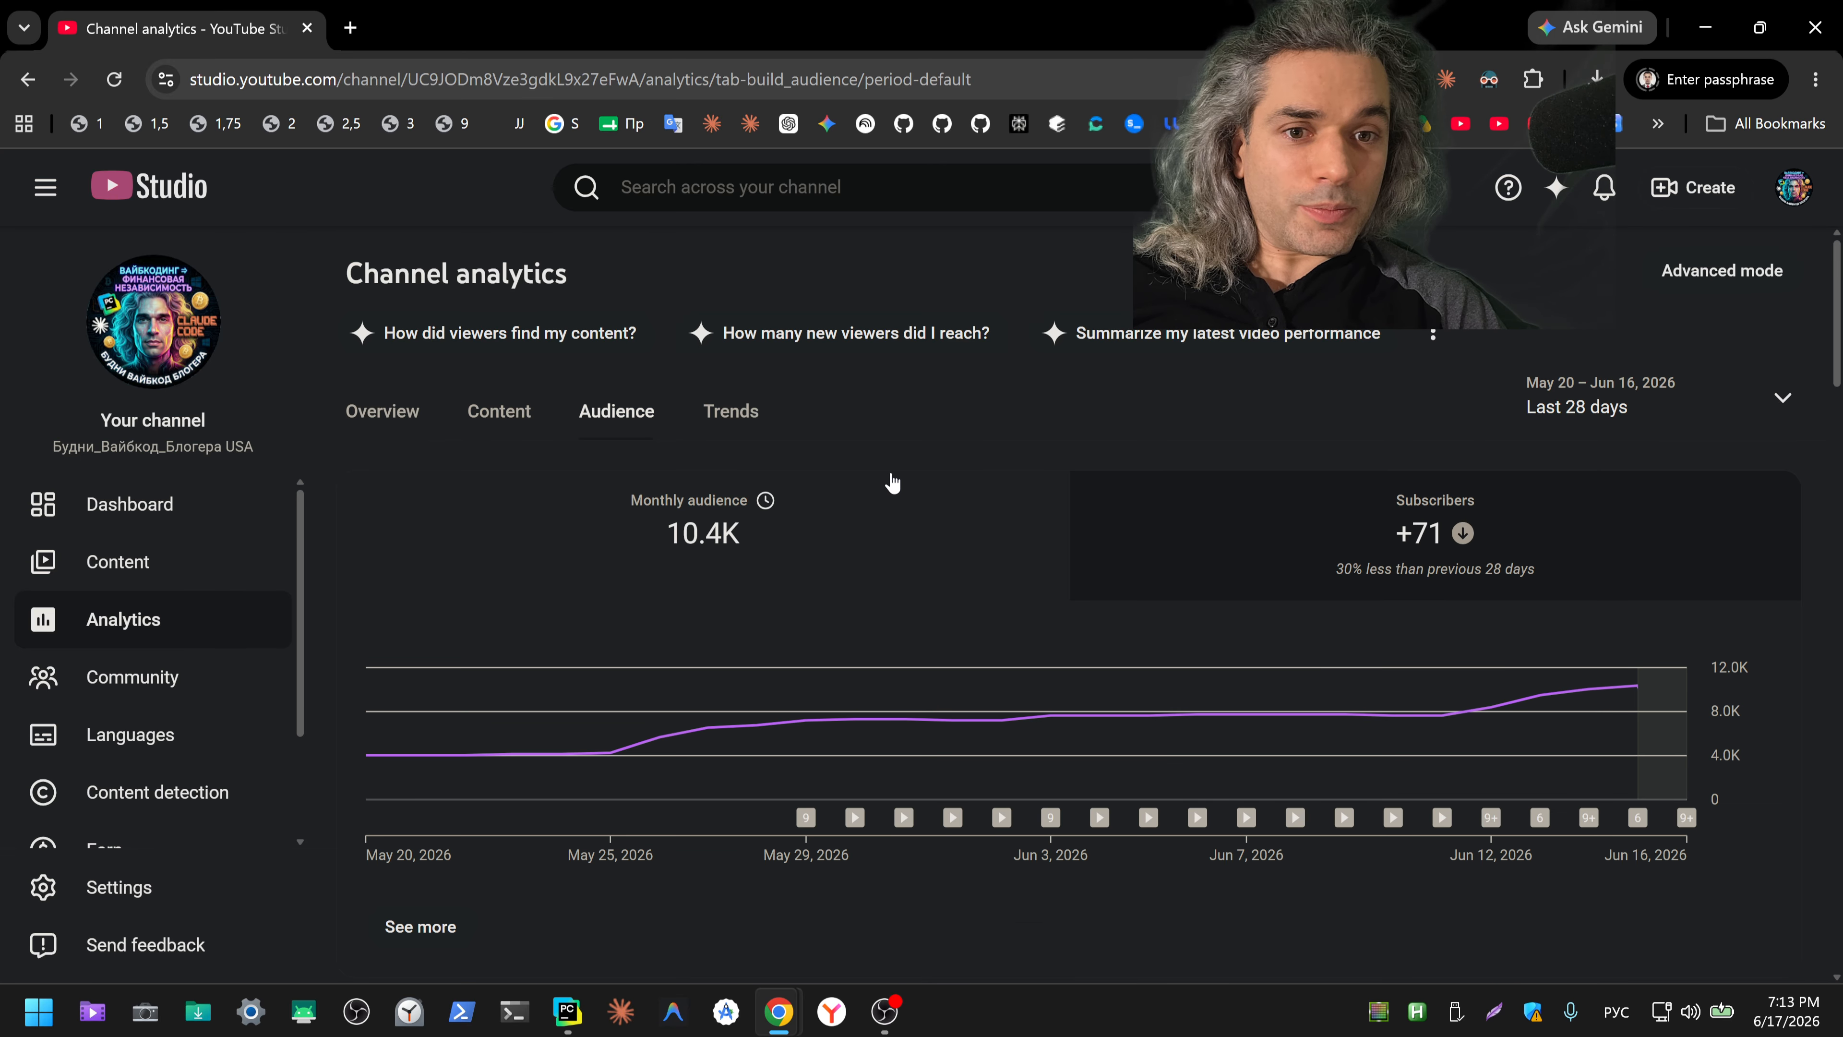
pyautogui.moveTo(1634, 688)
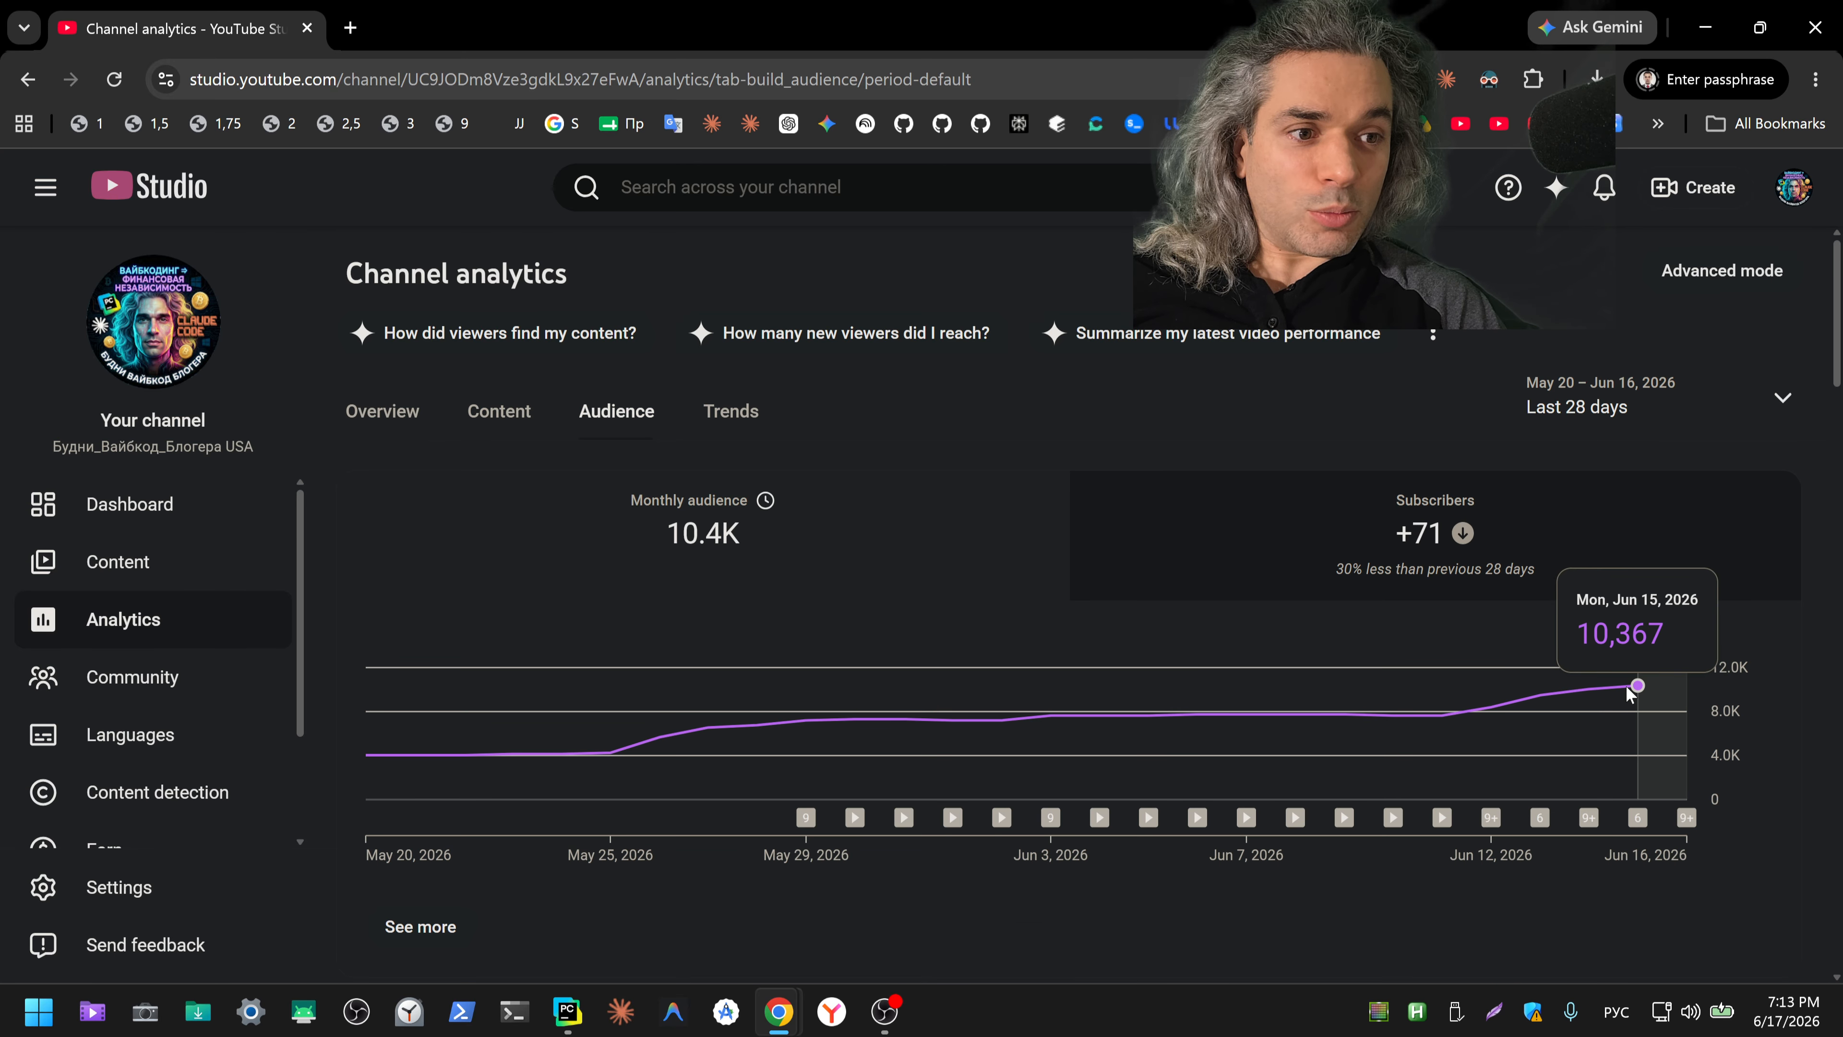
pyautogui.click(394, 429)
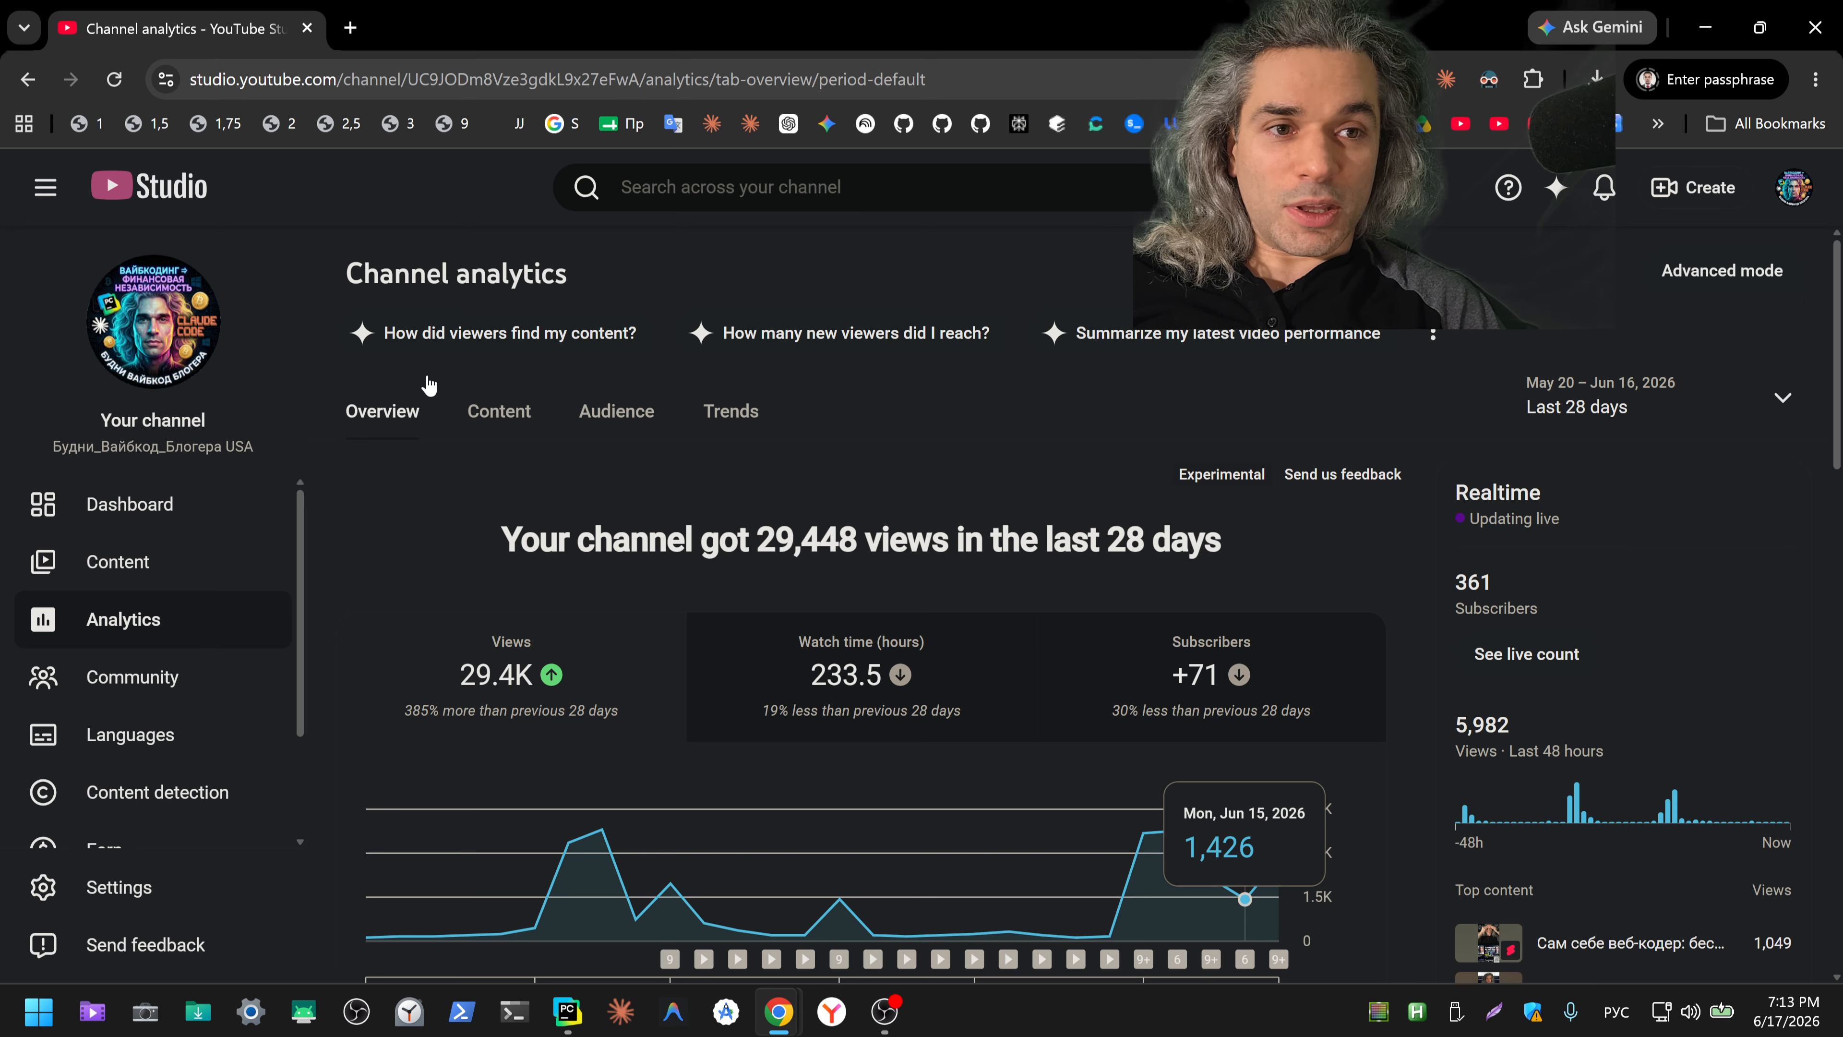
# Step: Close the channel analytics page, then switch back to Chrome and open the YouTube Studio channel dashboard
pyautogui.click(308, 29)
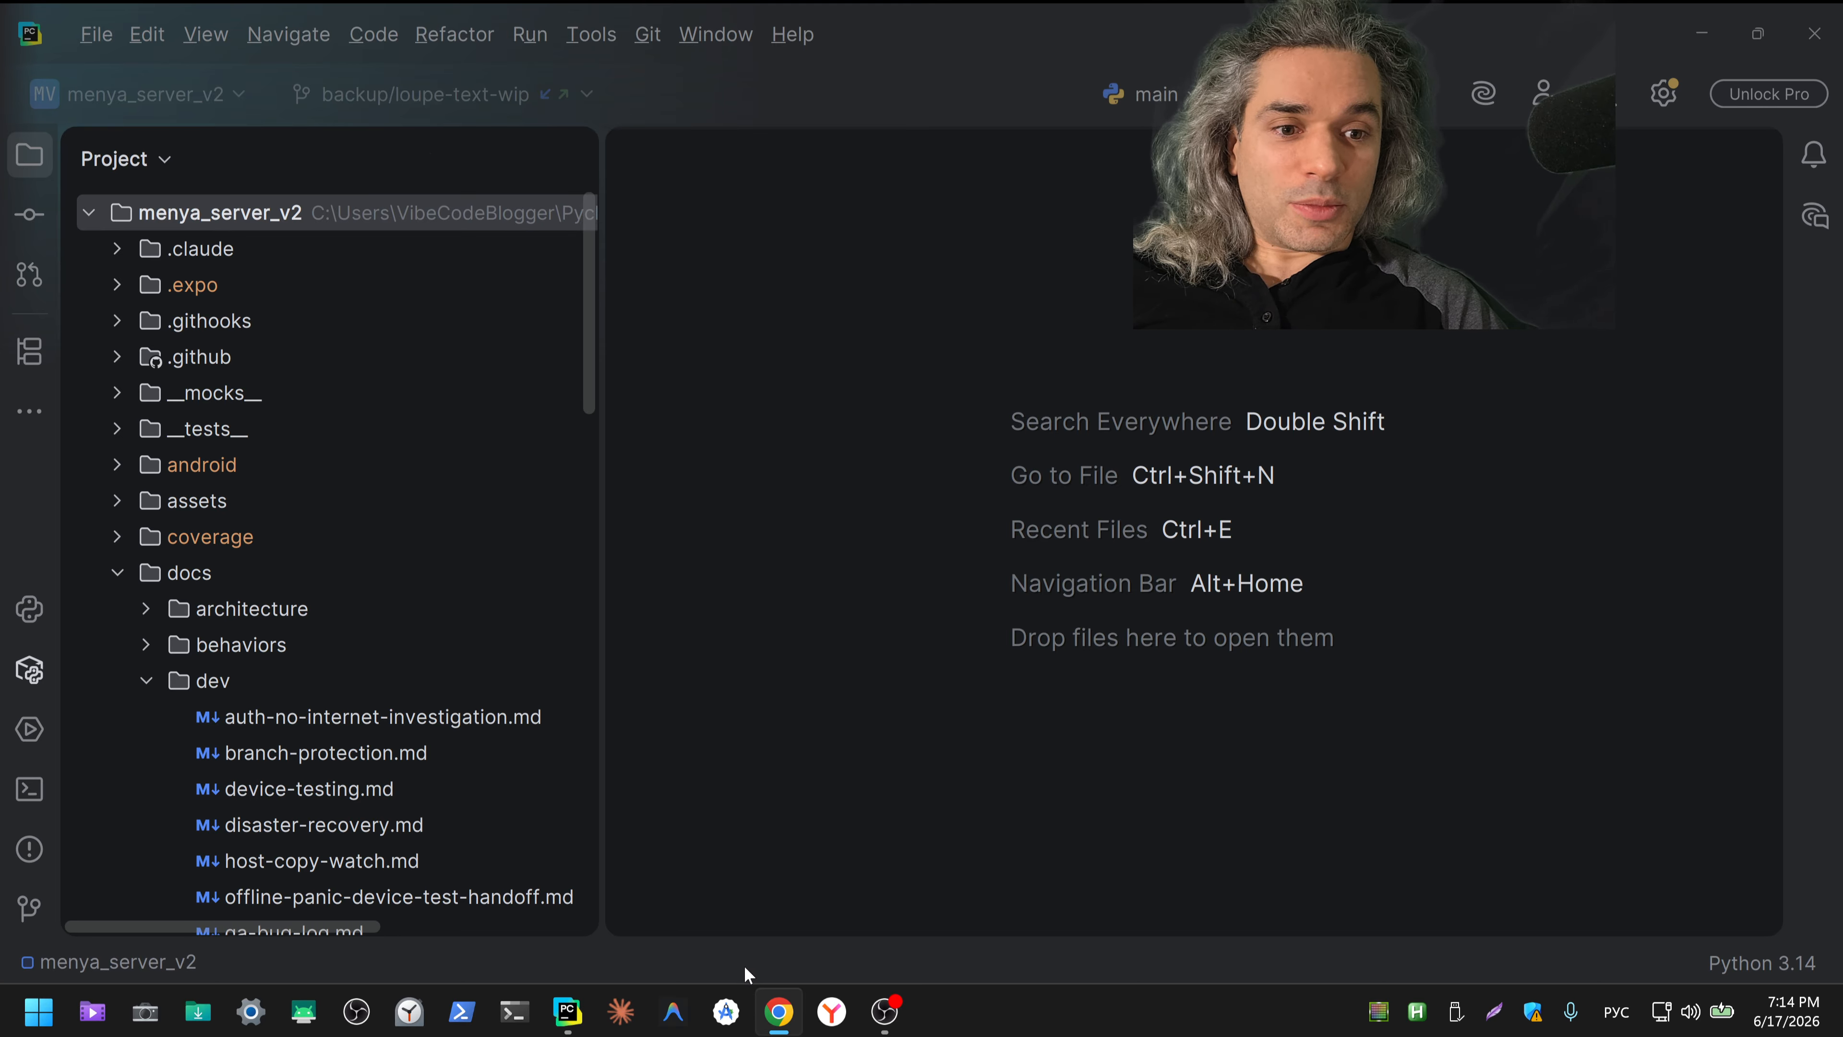
pyautogui.moveTo(796, 1025)
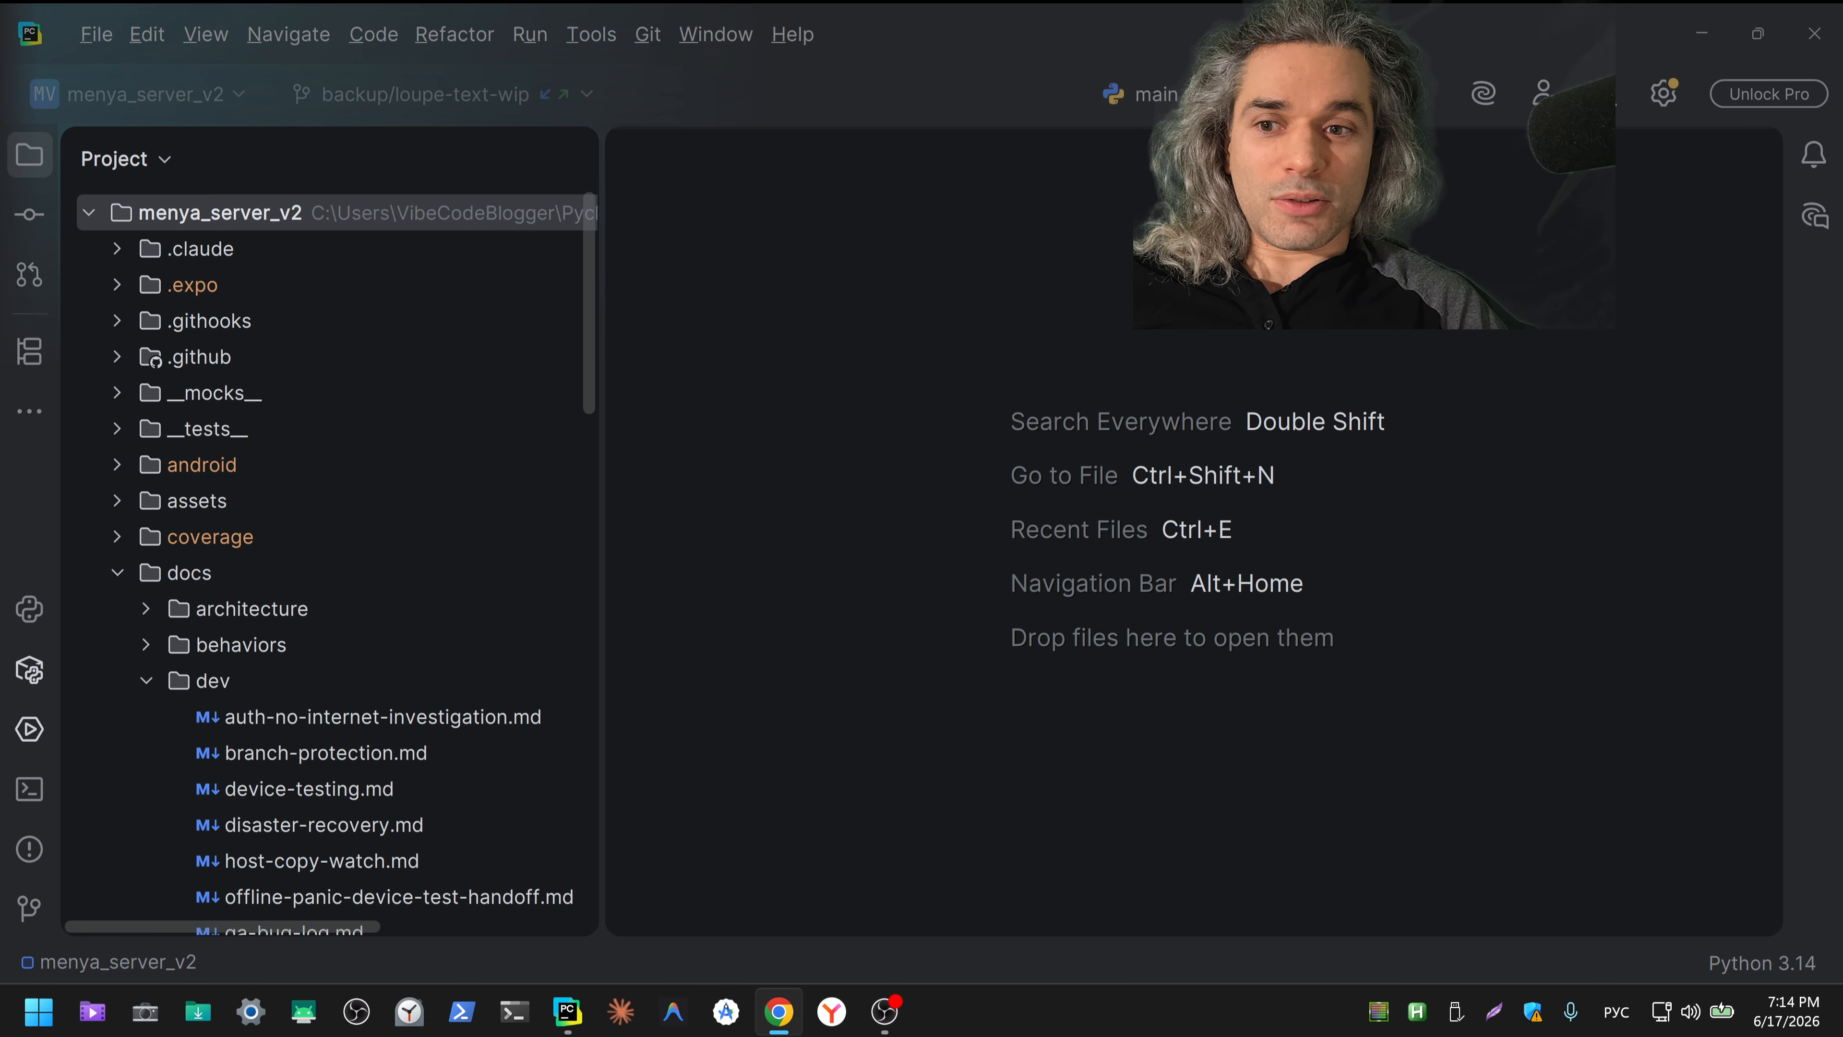
pyautogui.moveTo(806, 1035); pyautogui.dragTo(872, 5)
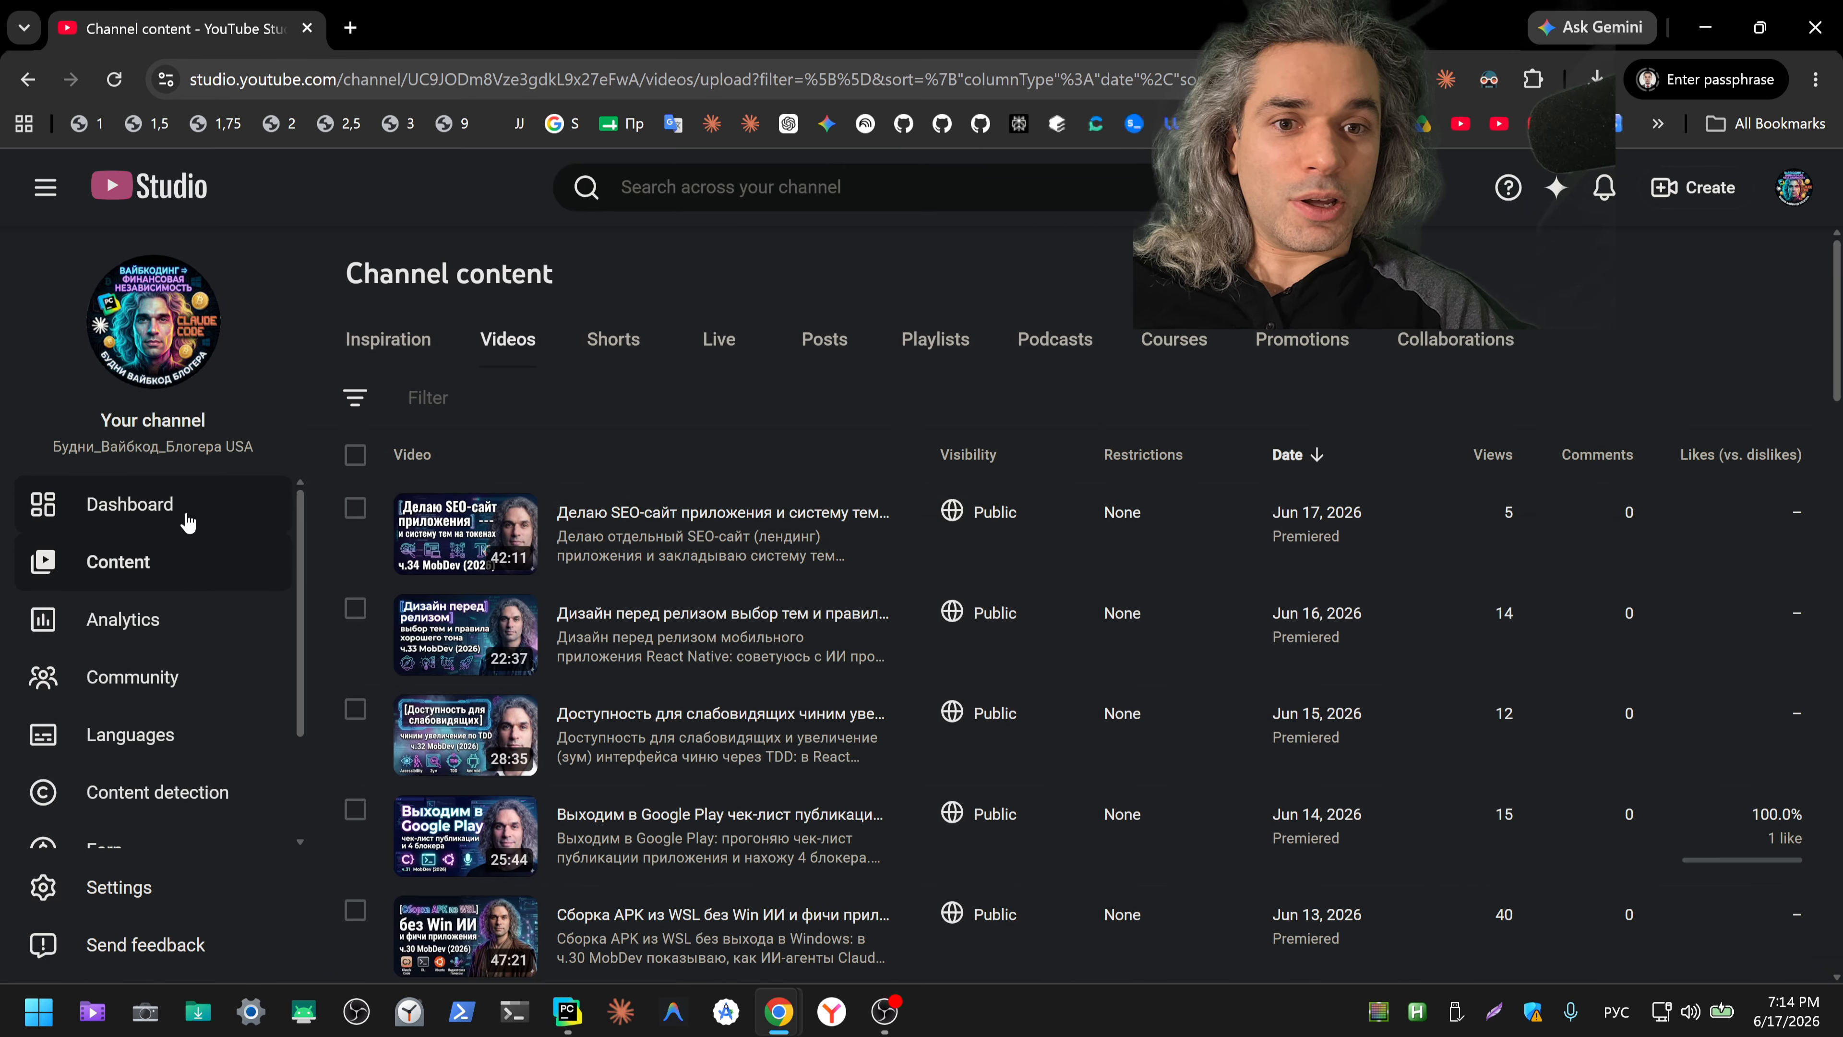
pyautogui.click(183, 519)
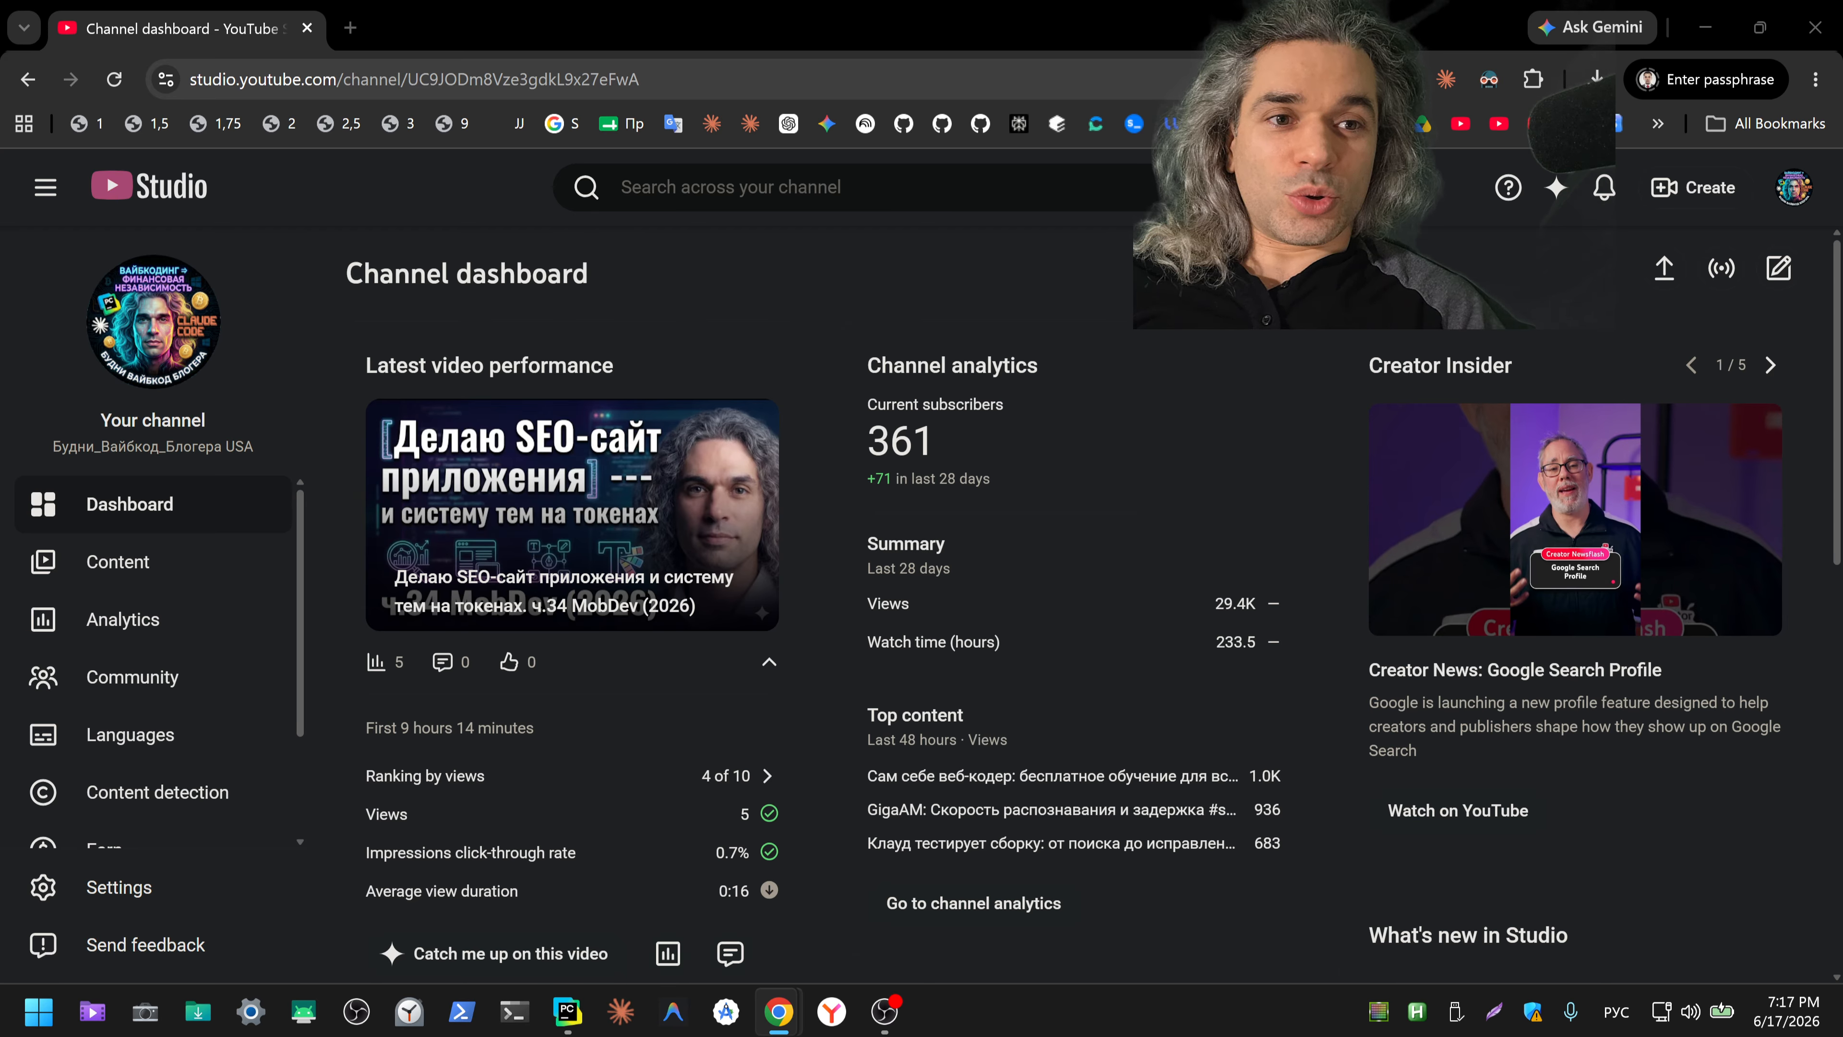
# Step: Open the public channel's playlists and look through them down to the environment setup playlist
pyautogui.click(1459, 124)
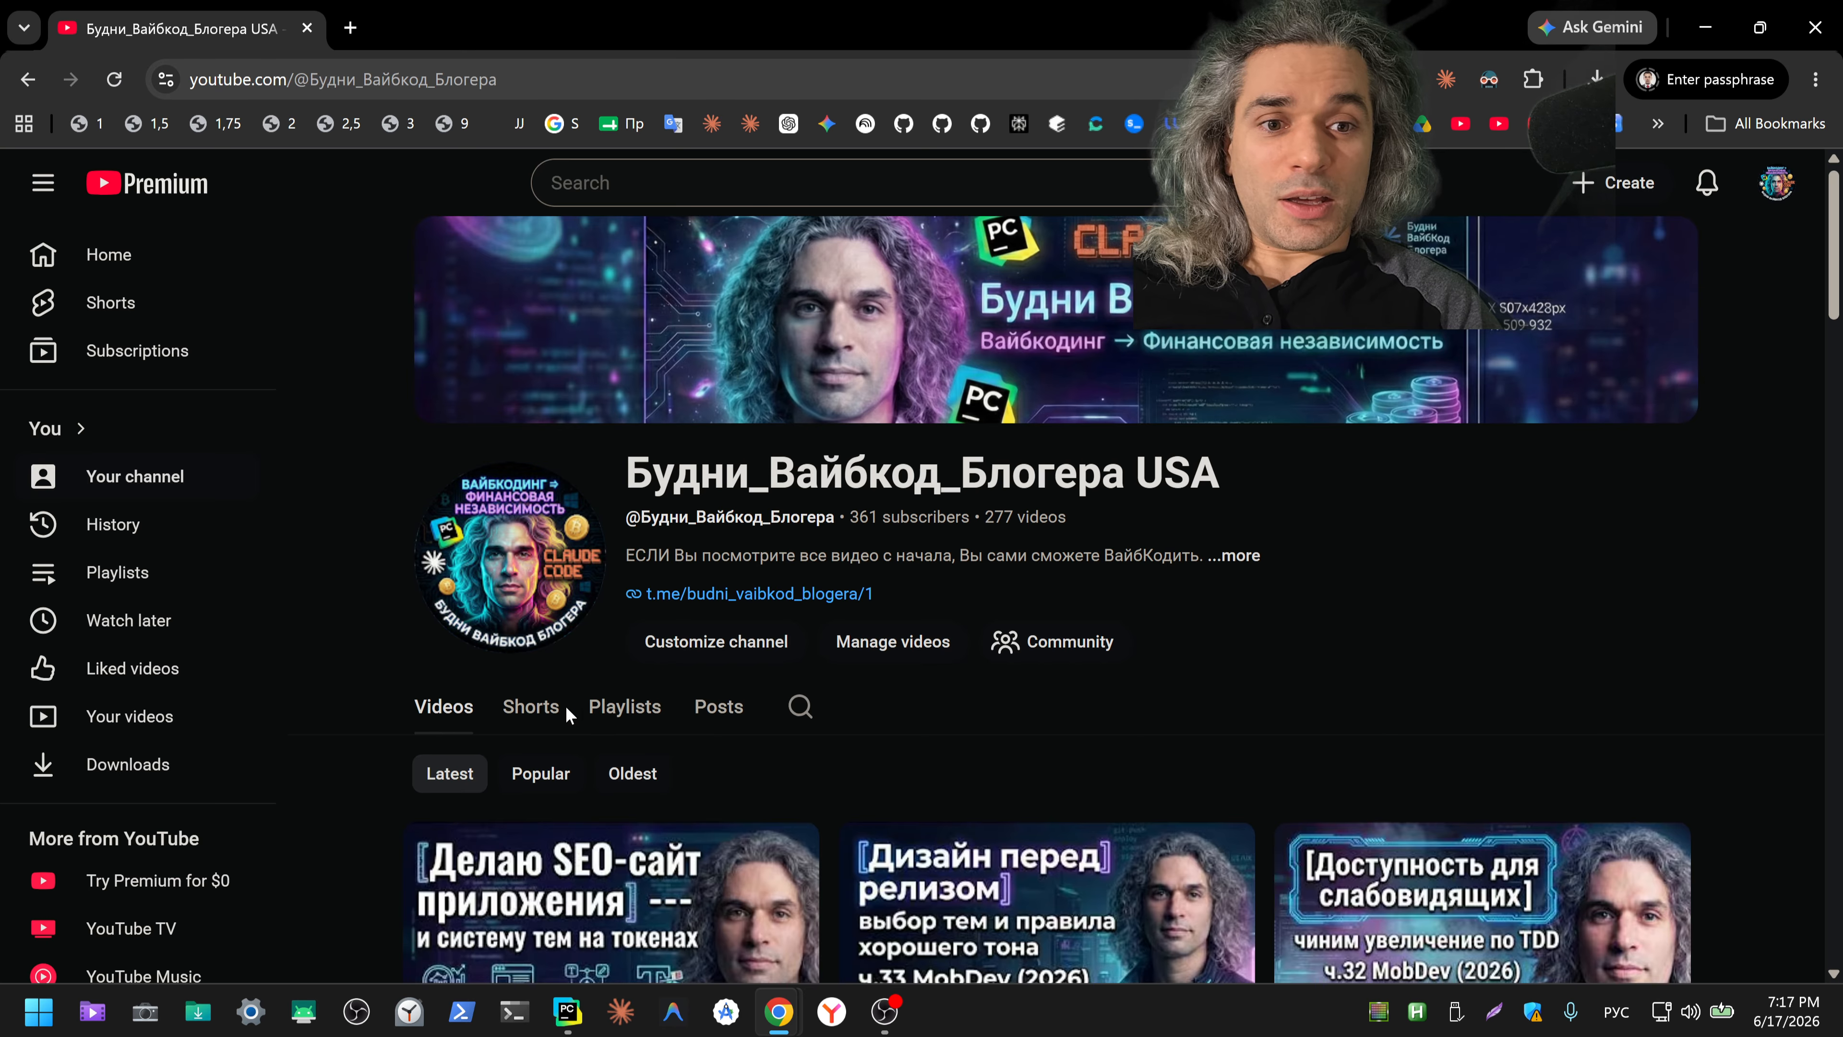
pyautogui.click(631, 711)
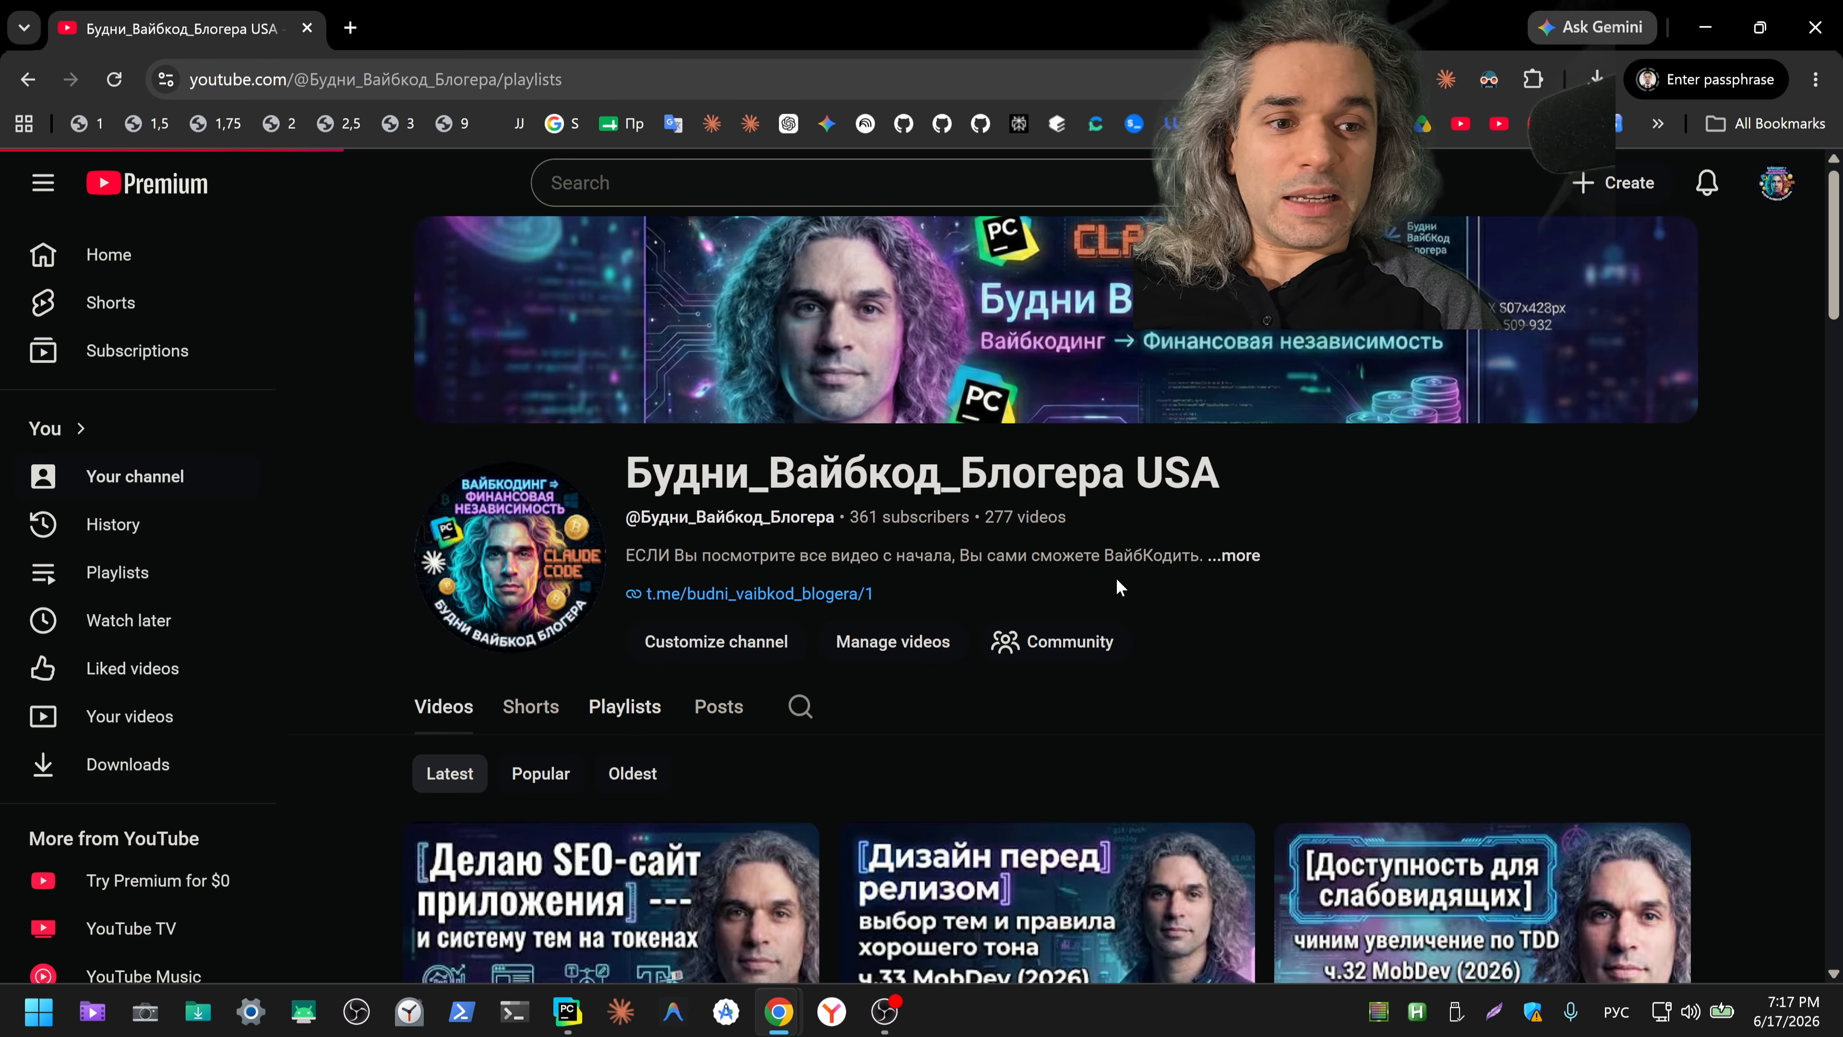
pyautogui.scroll(-20, 1793, 624)
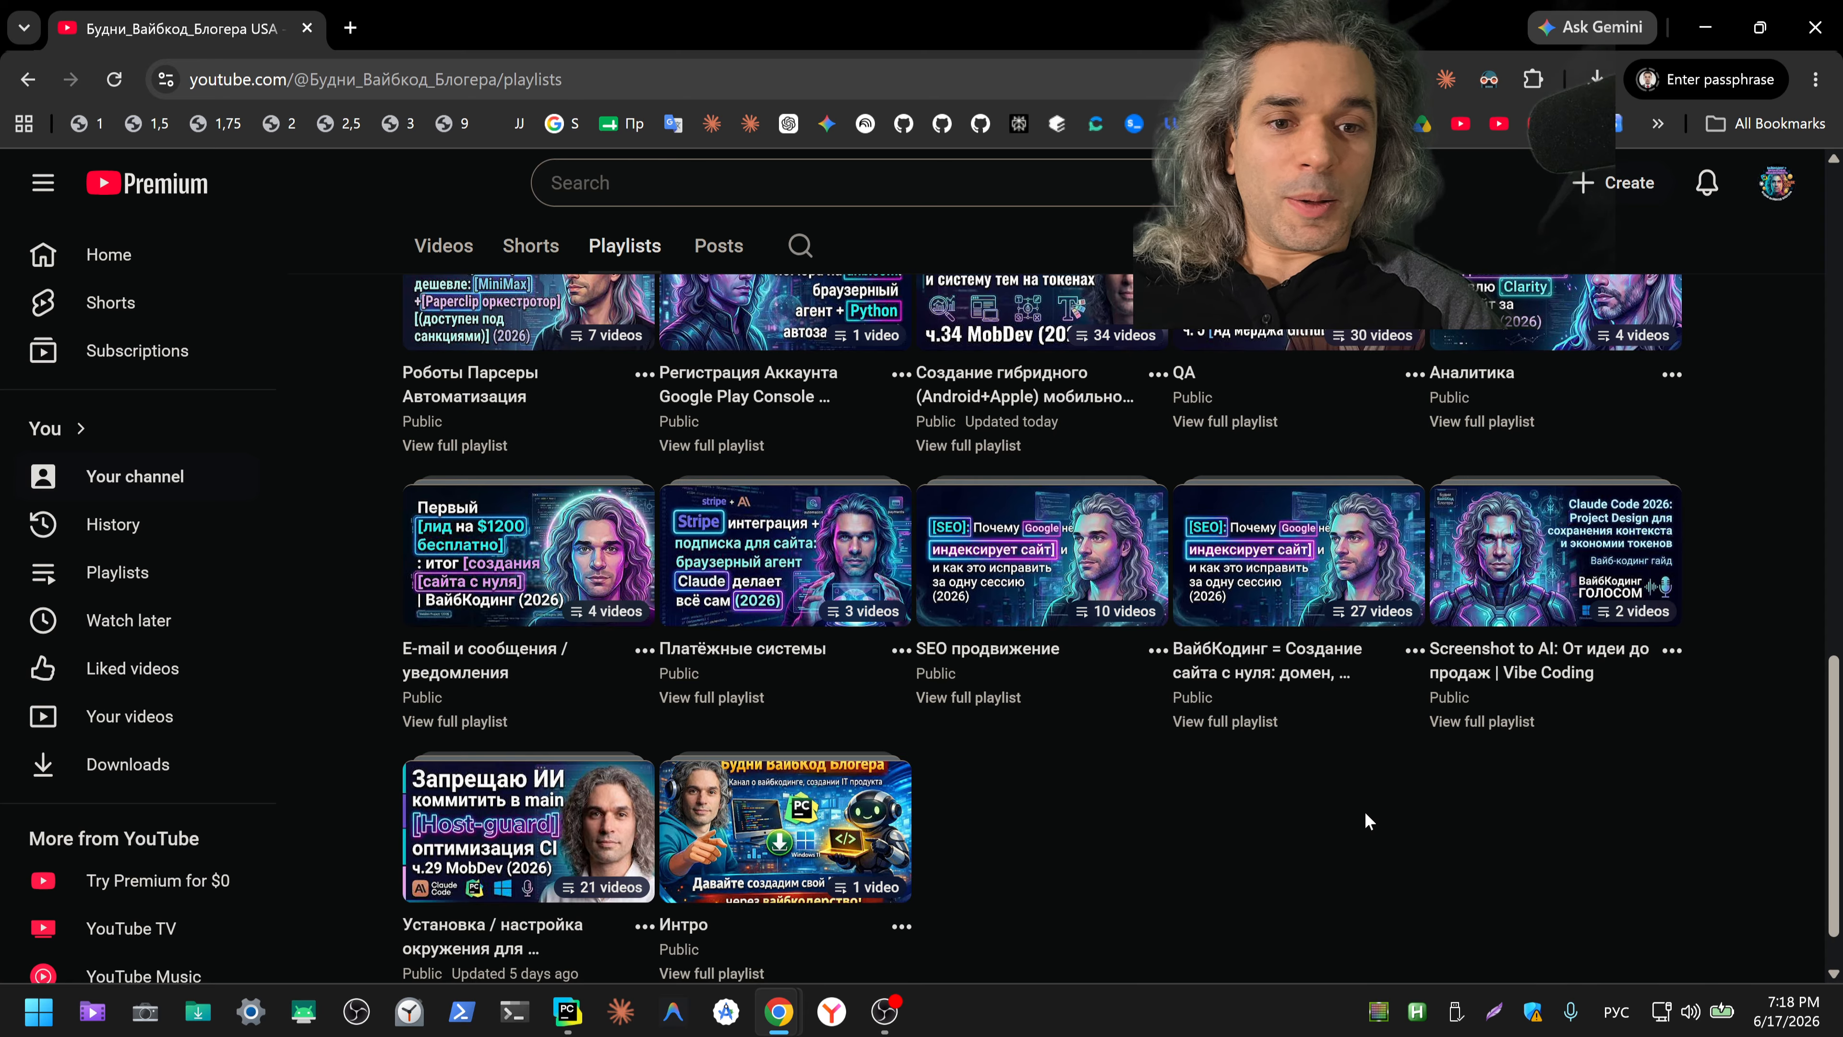
pyautogui.scroll(-1, 1365, 811)
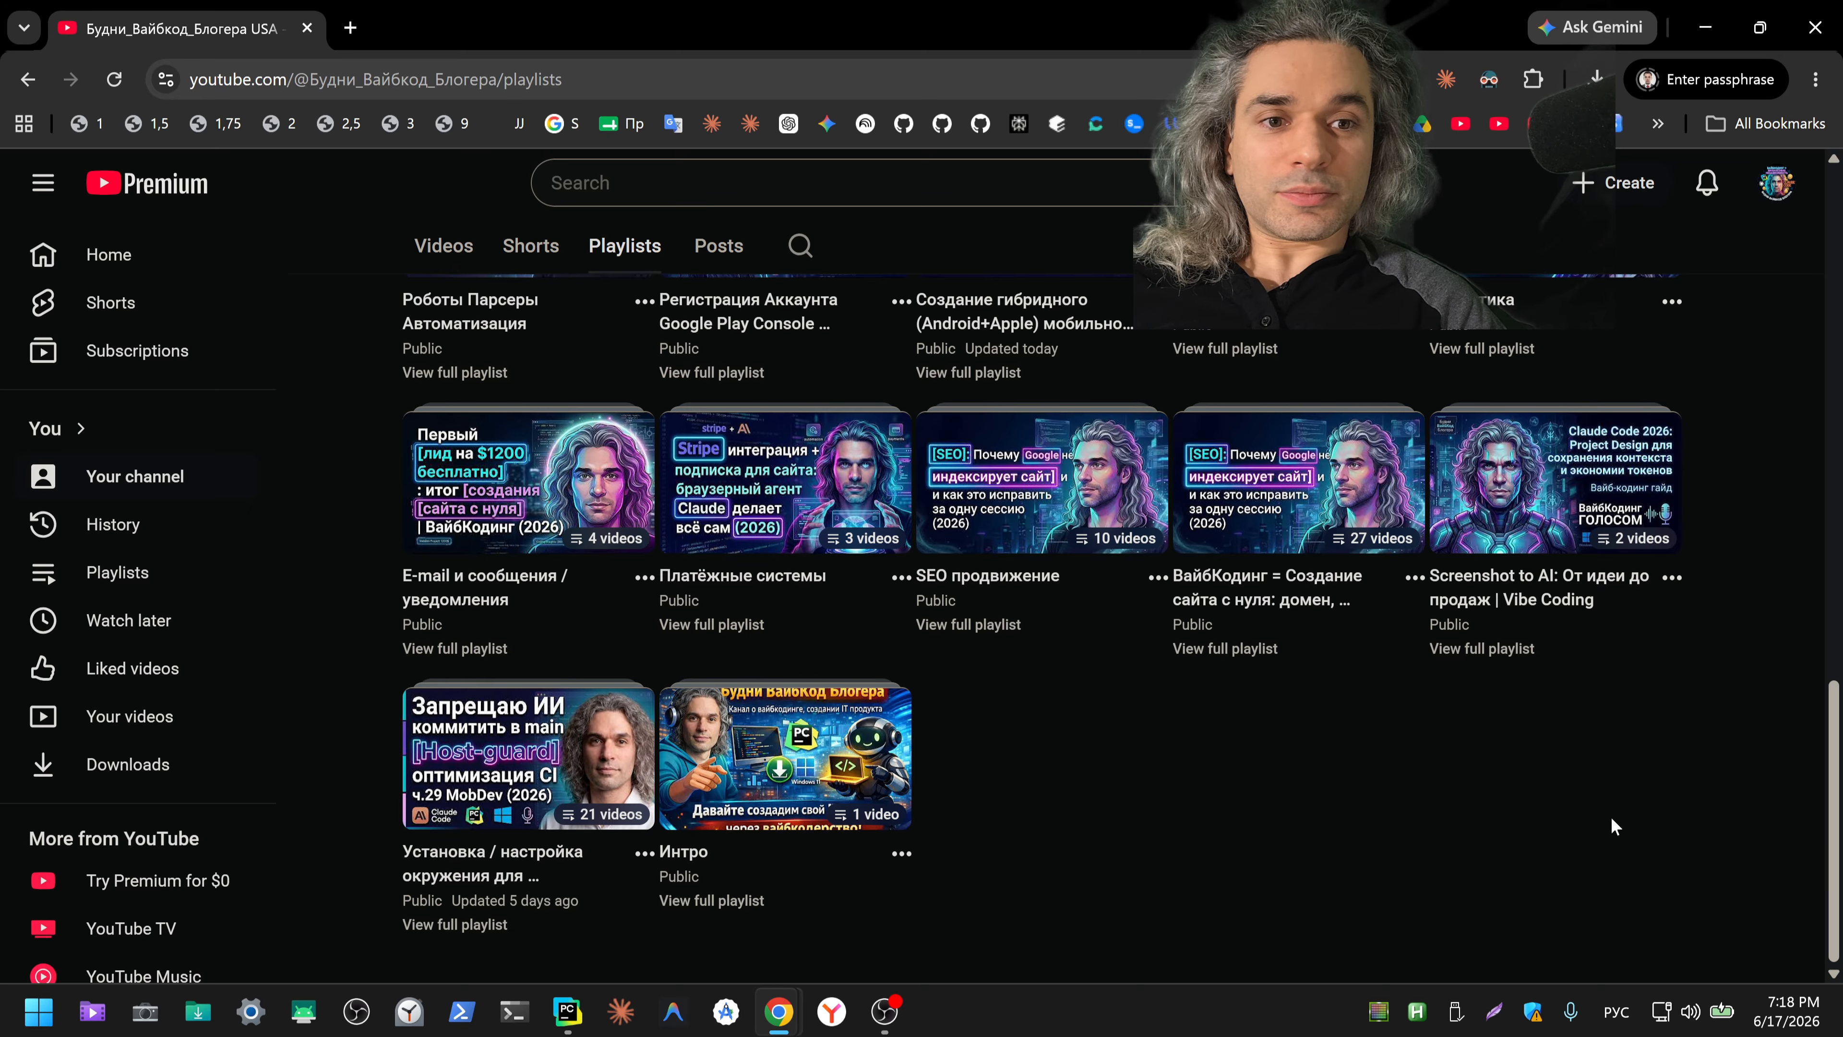
pyautogui.scroll(3, 1718, 779)
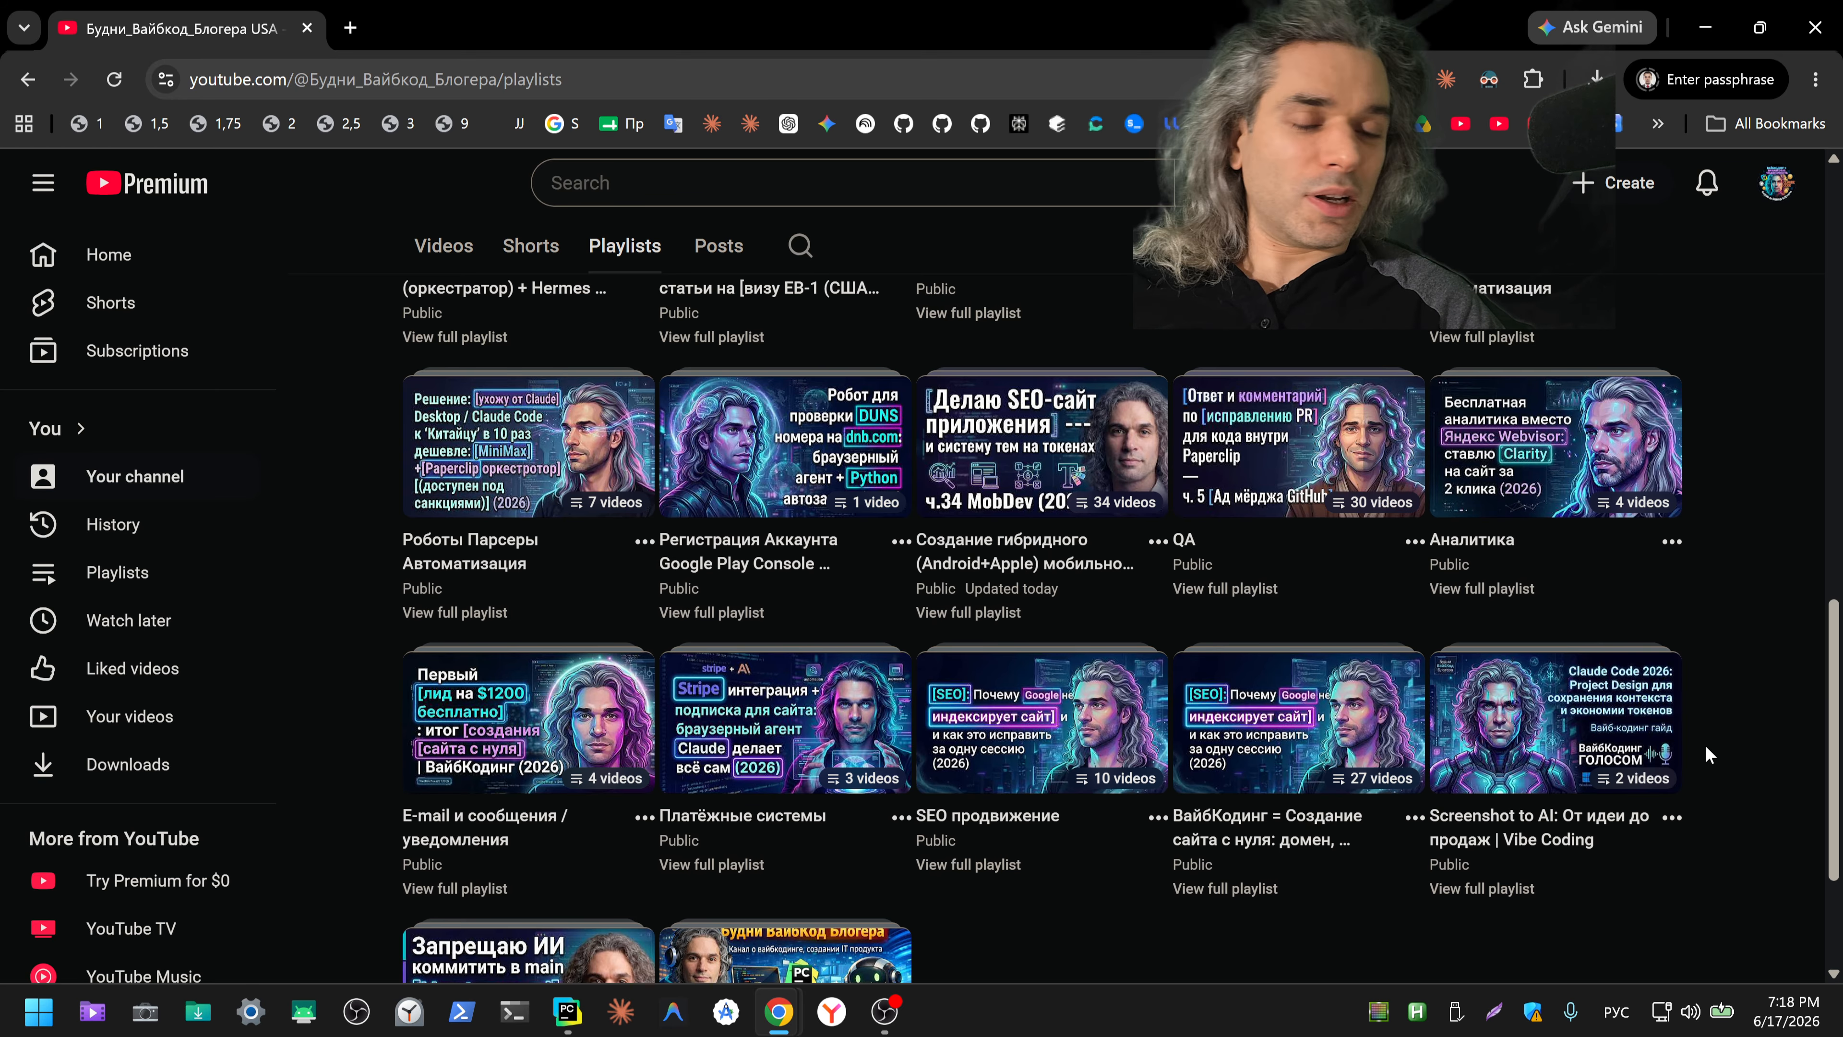
pyautogui.scroll(3, 1709, 741)
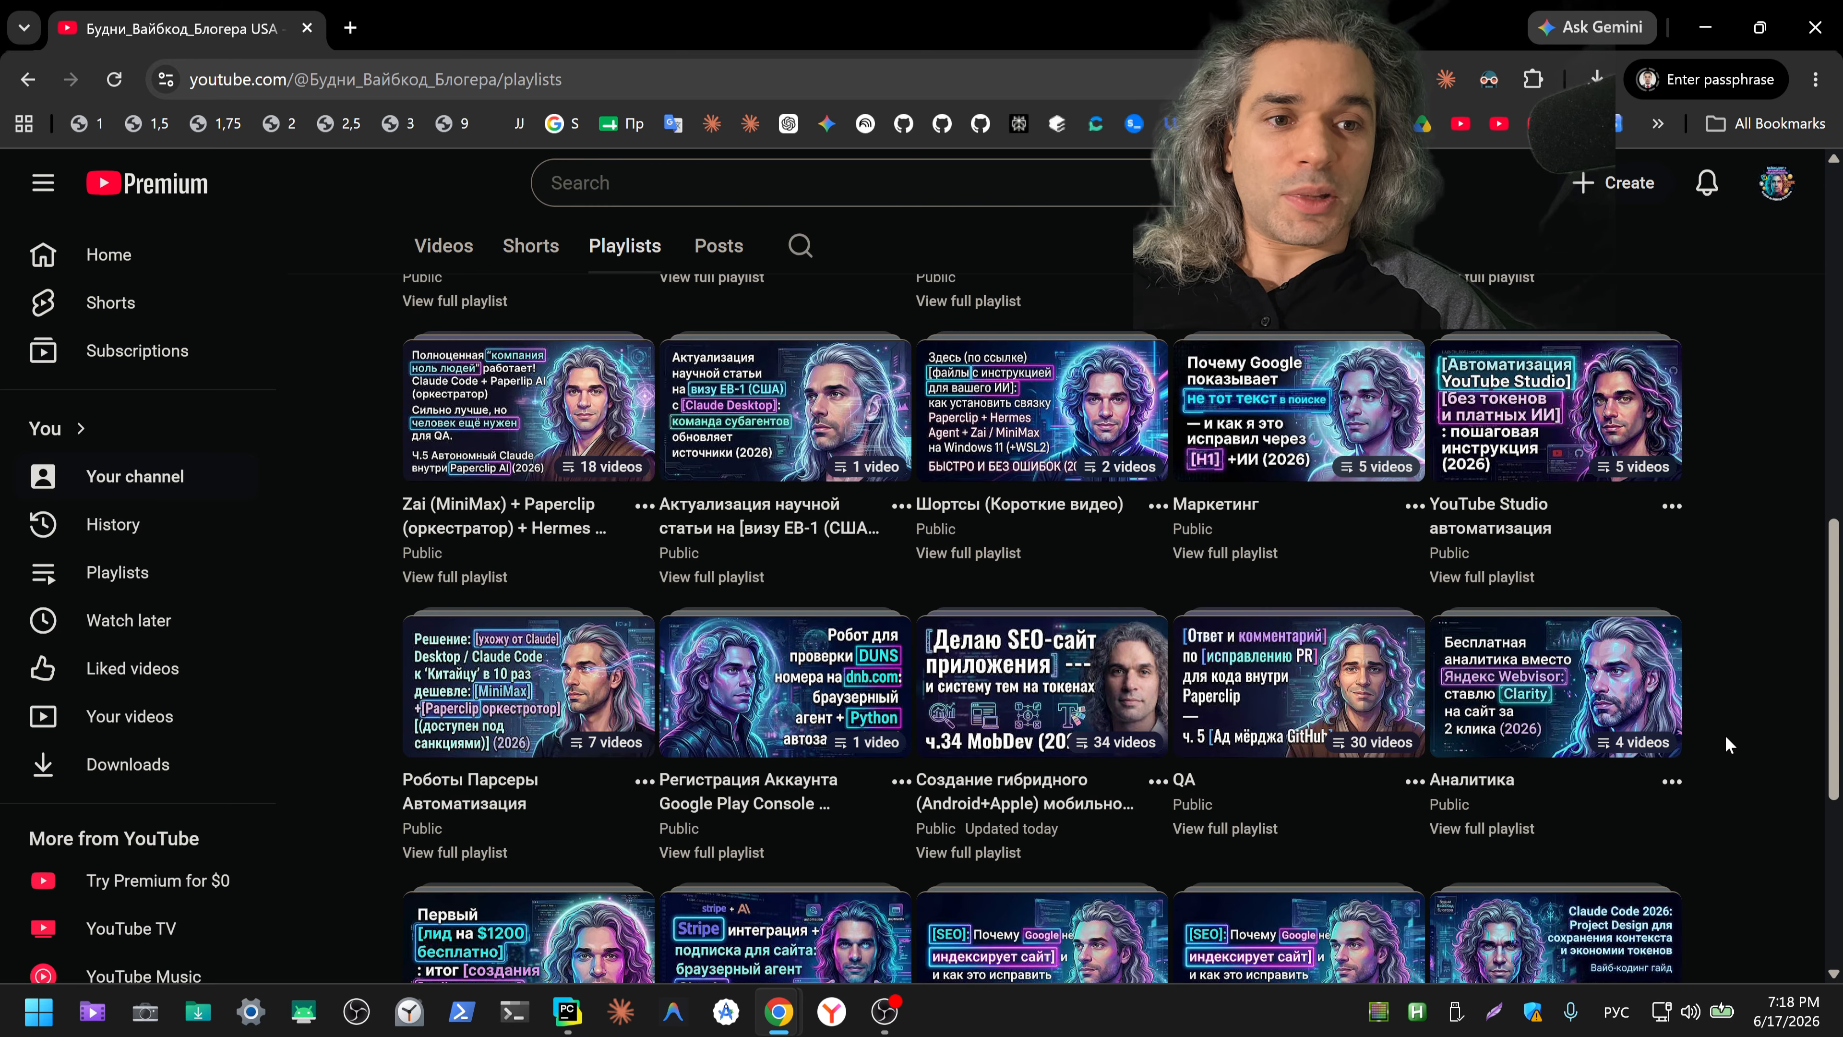
pyautogui.scroll(12, 1726, 735)
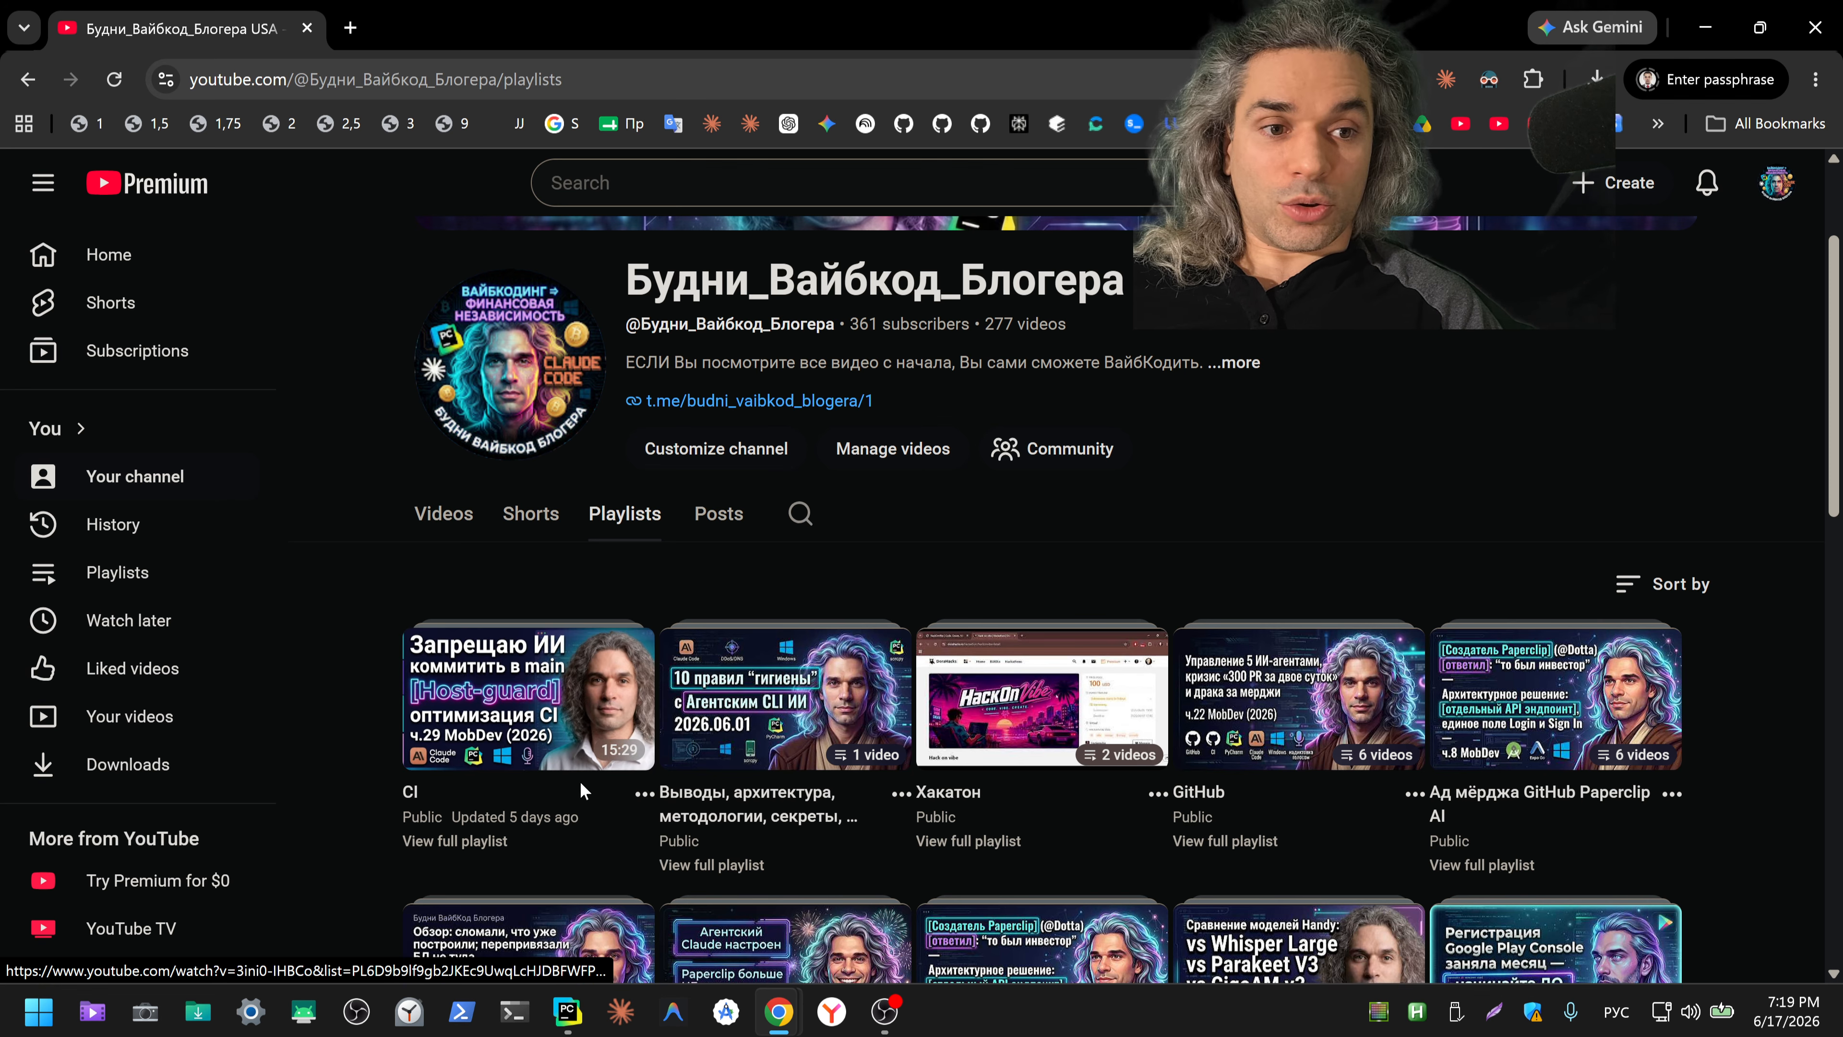
pyautogui.scroll(-8, 1676, 575)
pyautogui.scroll(-8, 1226, 675)
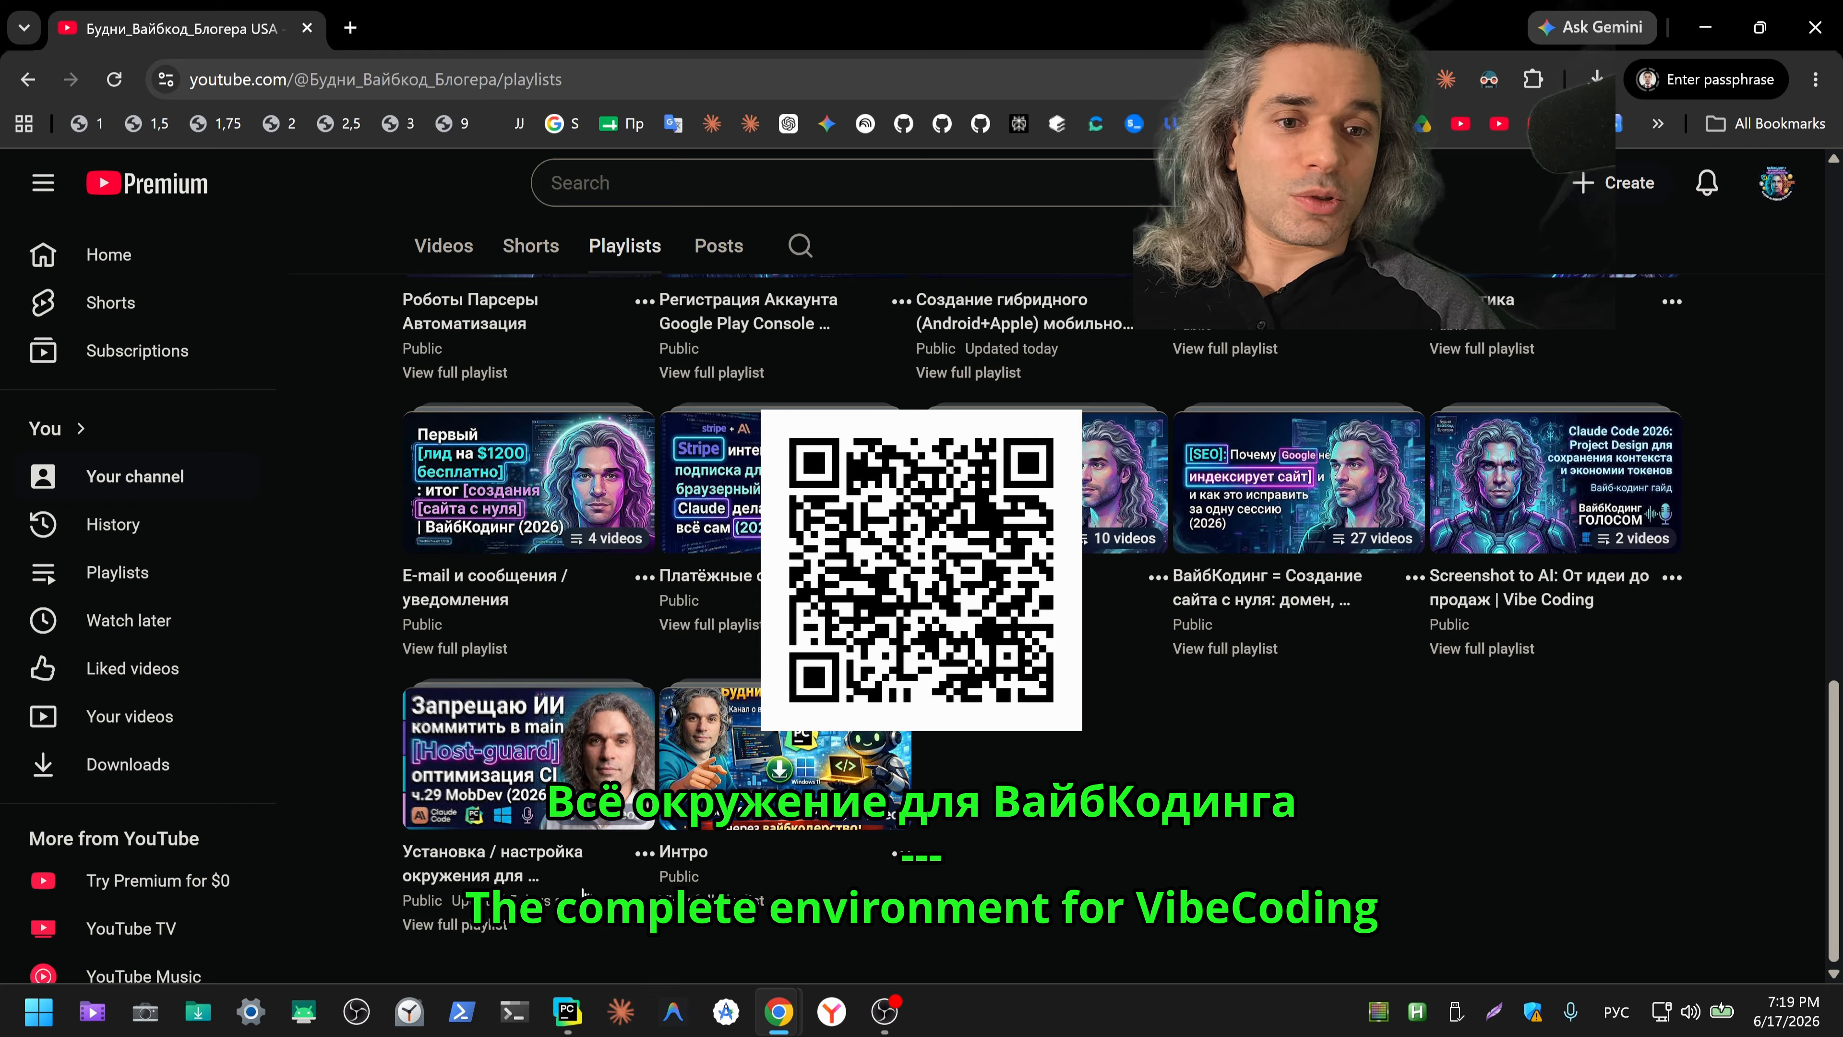
pyautogui.moveTo(537, 926)
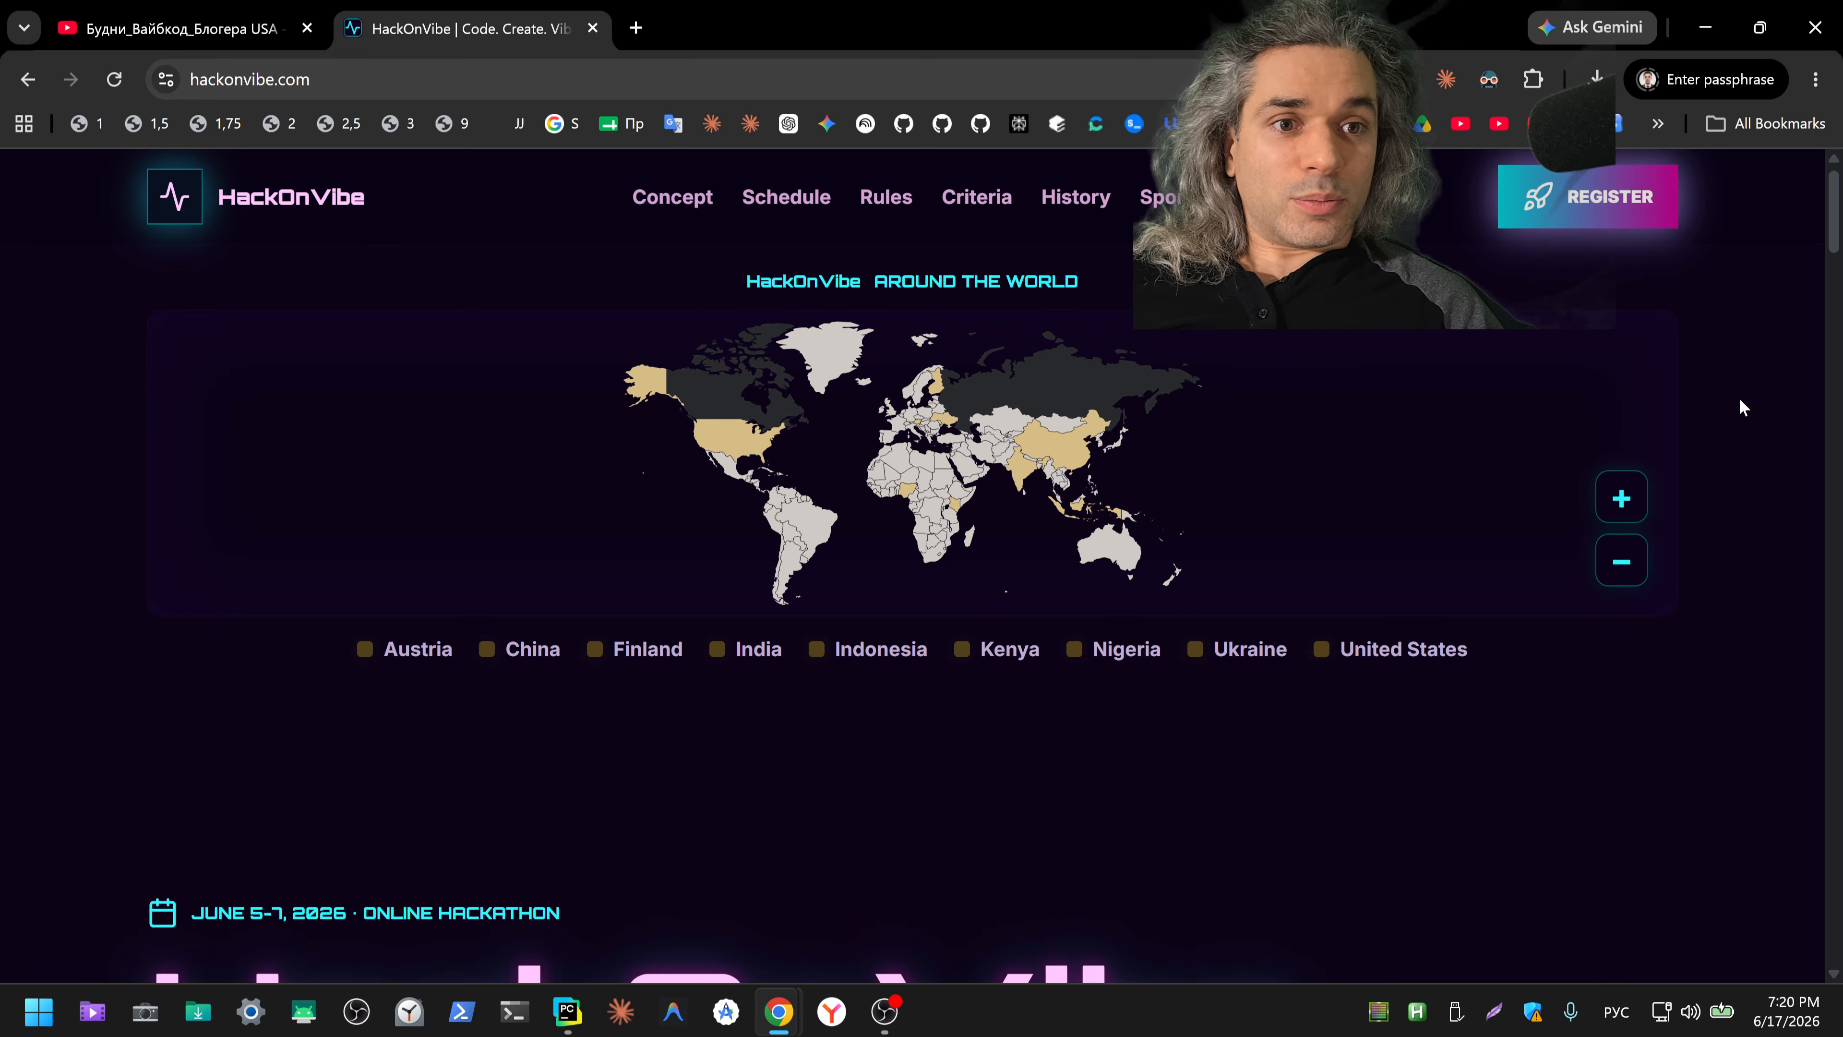
# Step: Look over the HackOnVibe home page and turn Dark Reader off to show its original colours
pyautogui.scroll(-6, 1792, 632)
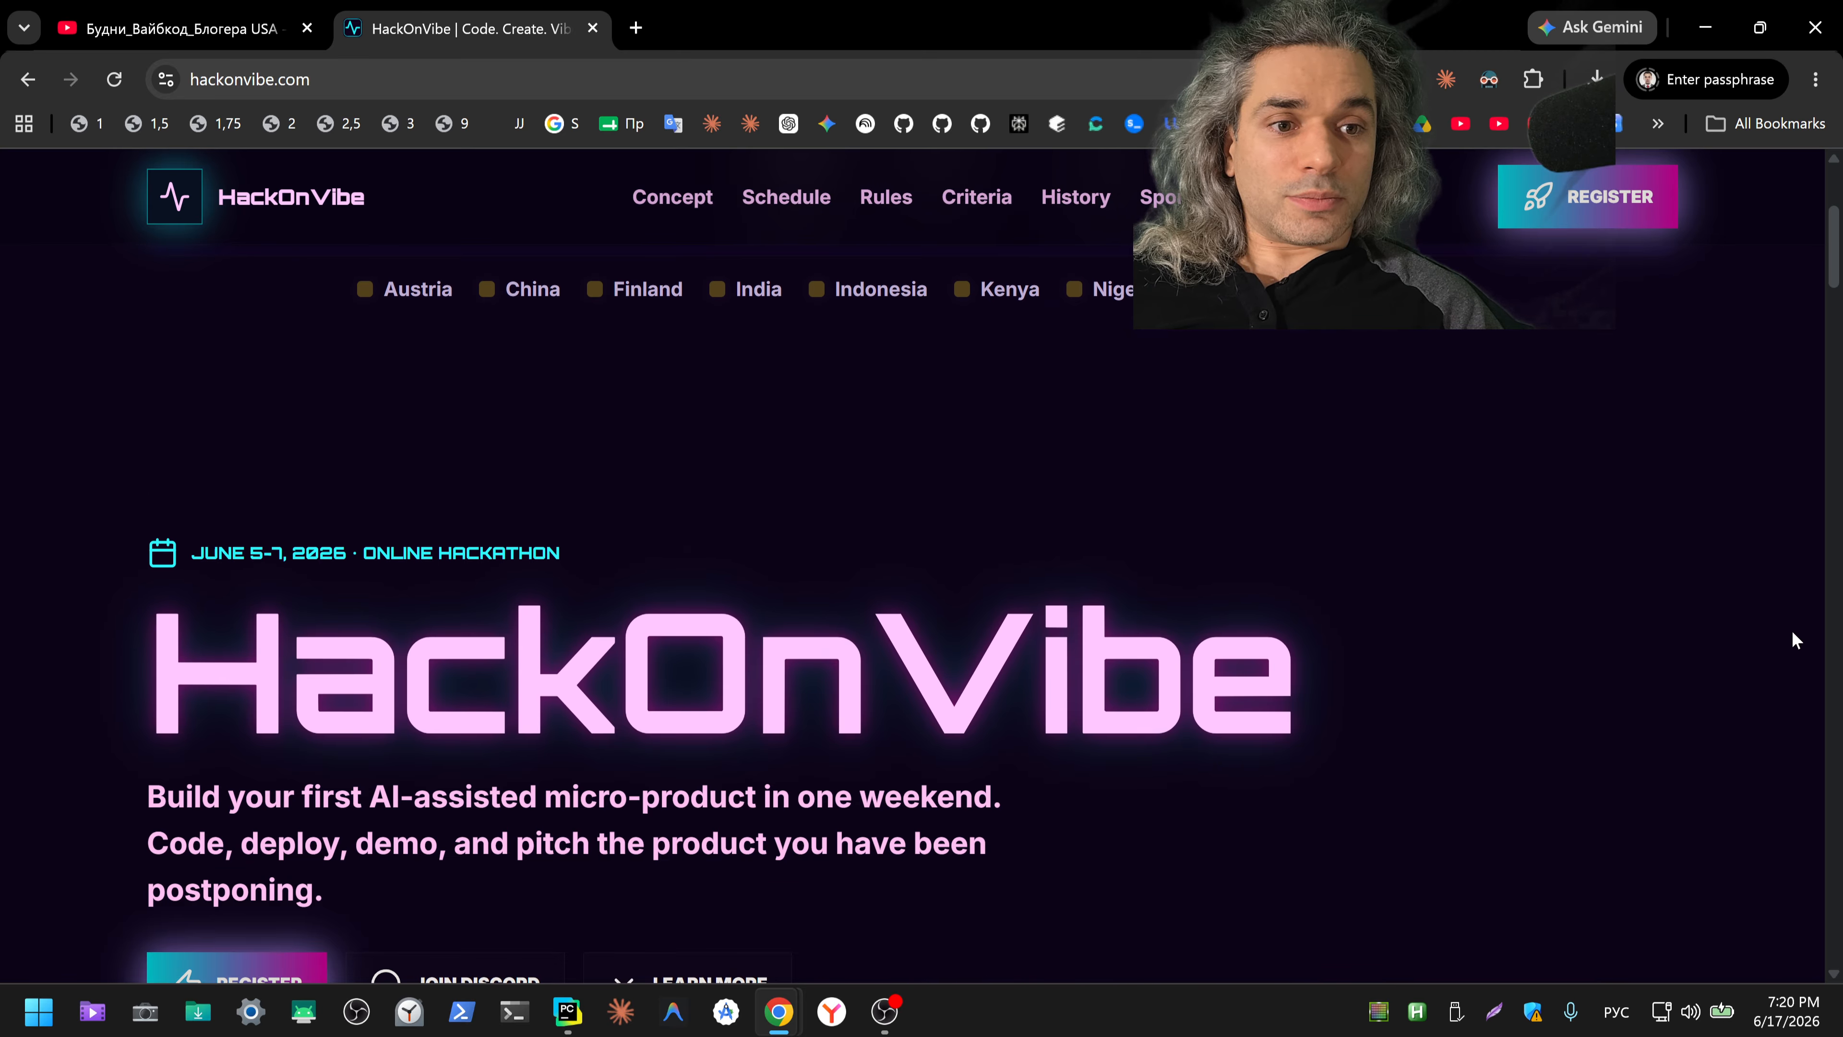
pyautogui.scroll(6, 1792, 632)
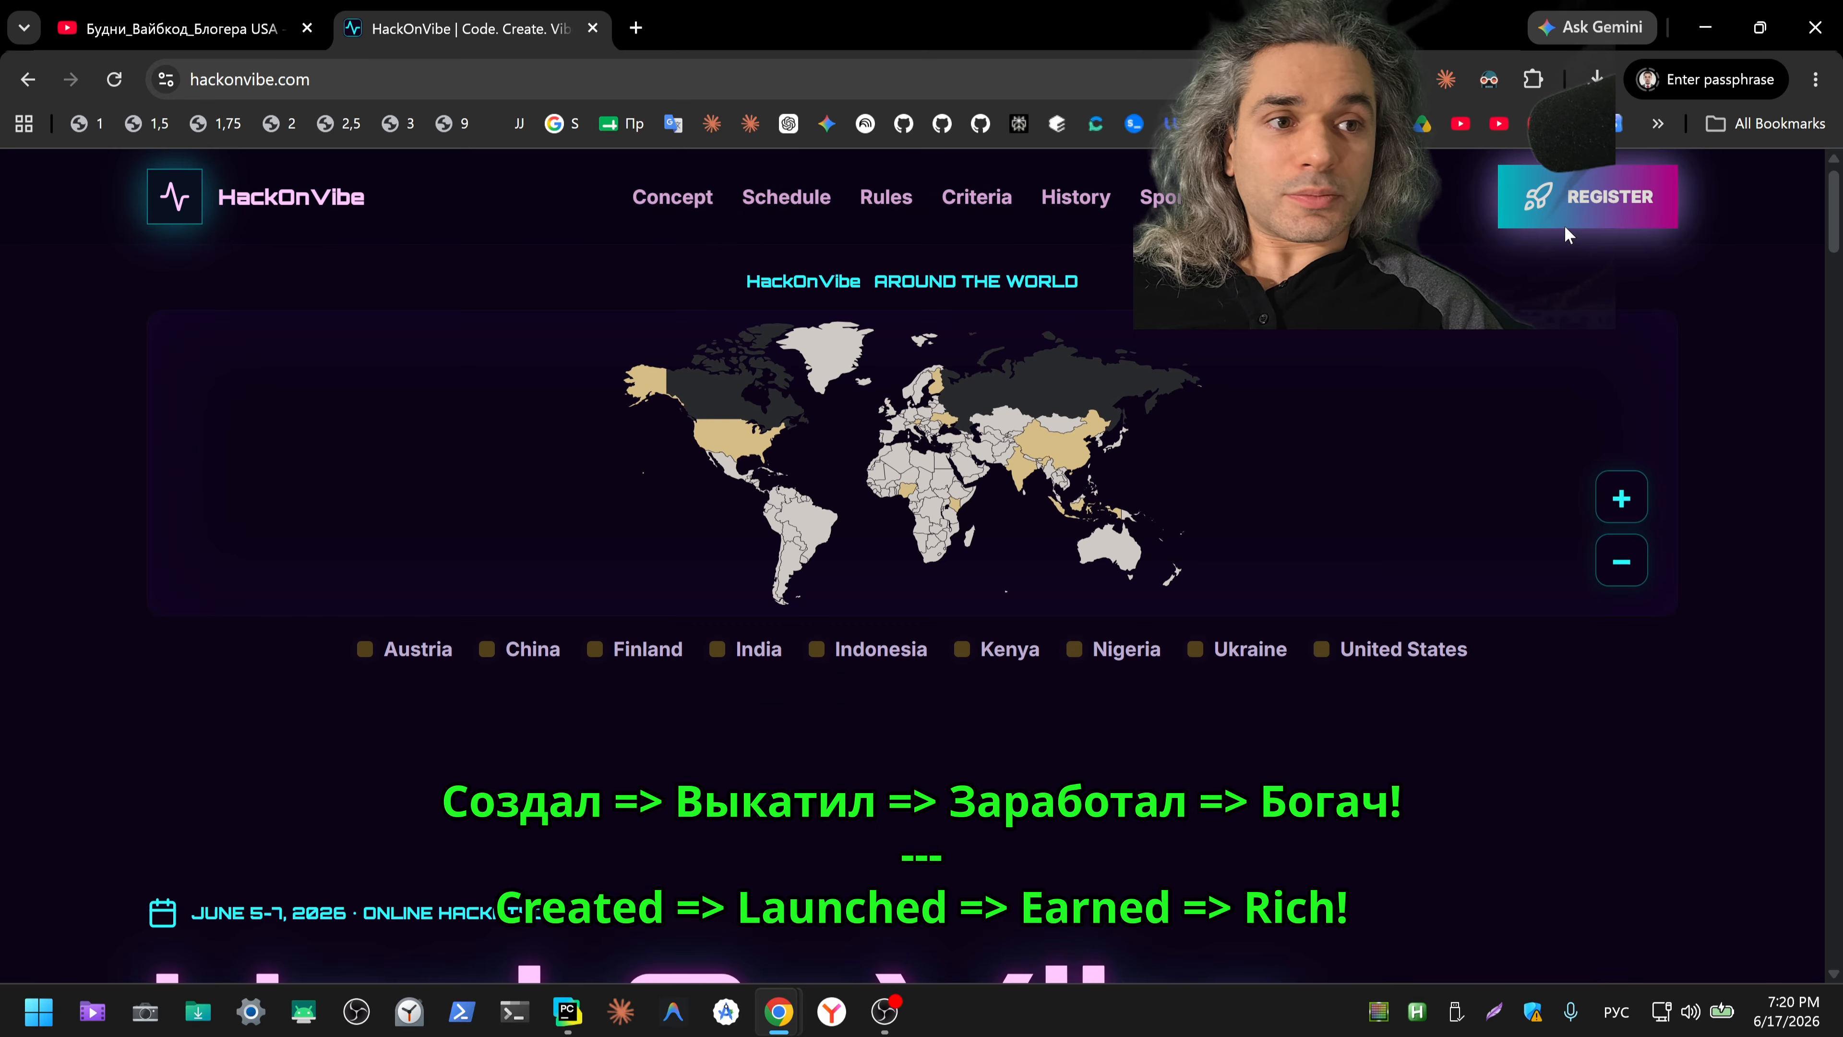
pyautogui.click(1488, 79)
pyautogui.click(1454, 178)
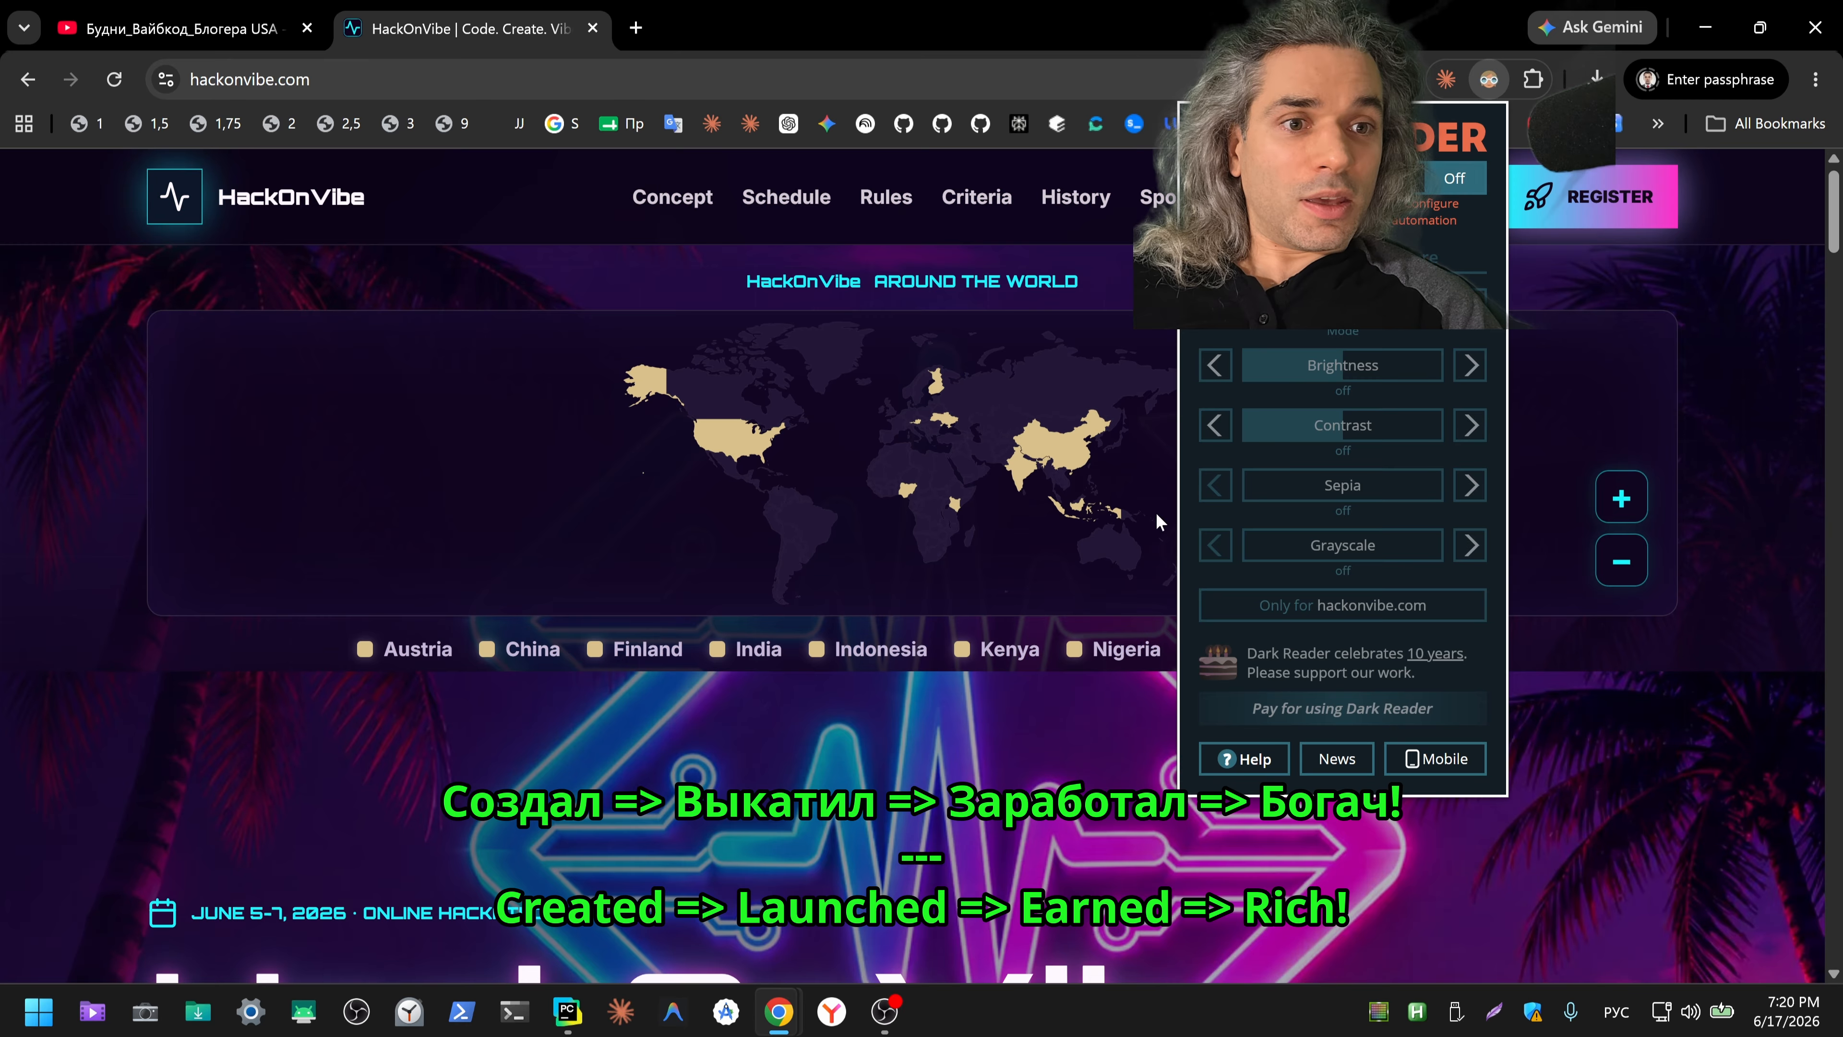
pyautogui.click(795, 758)
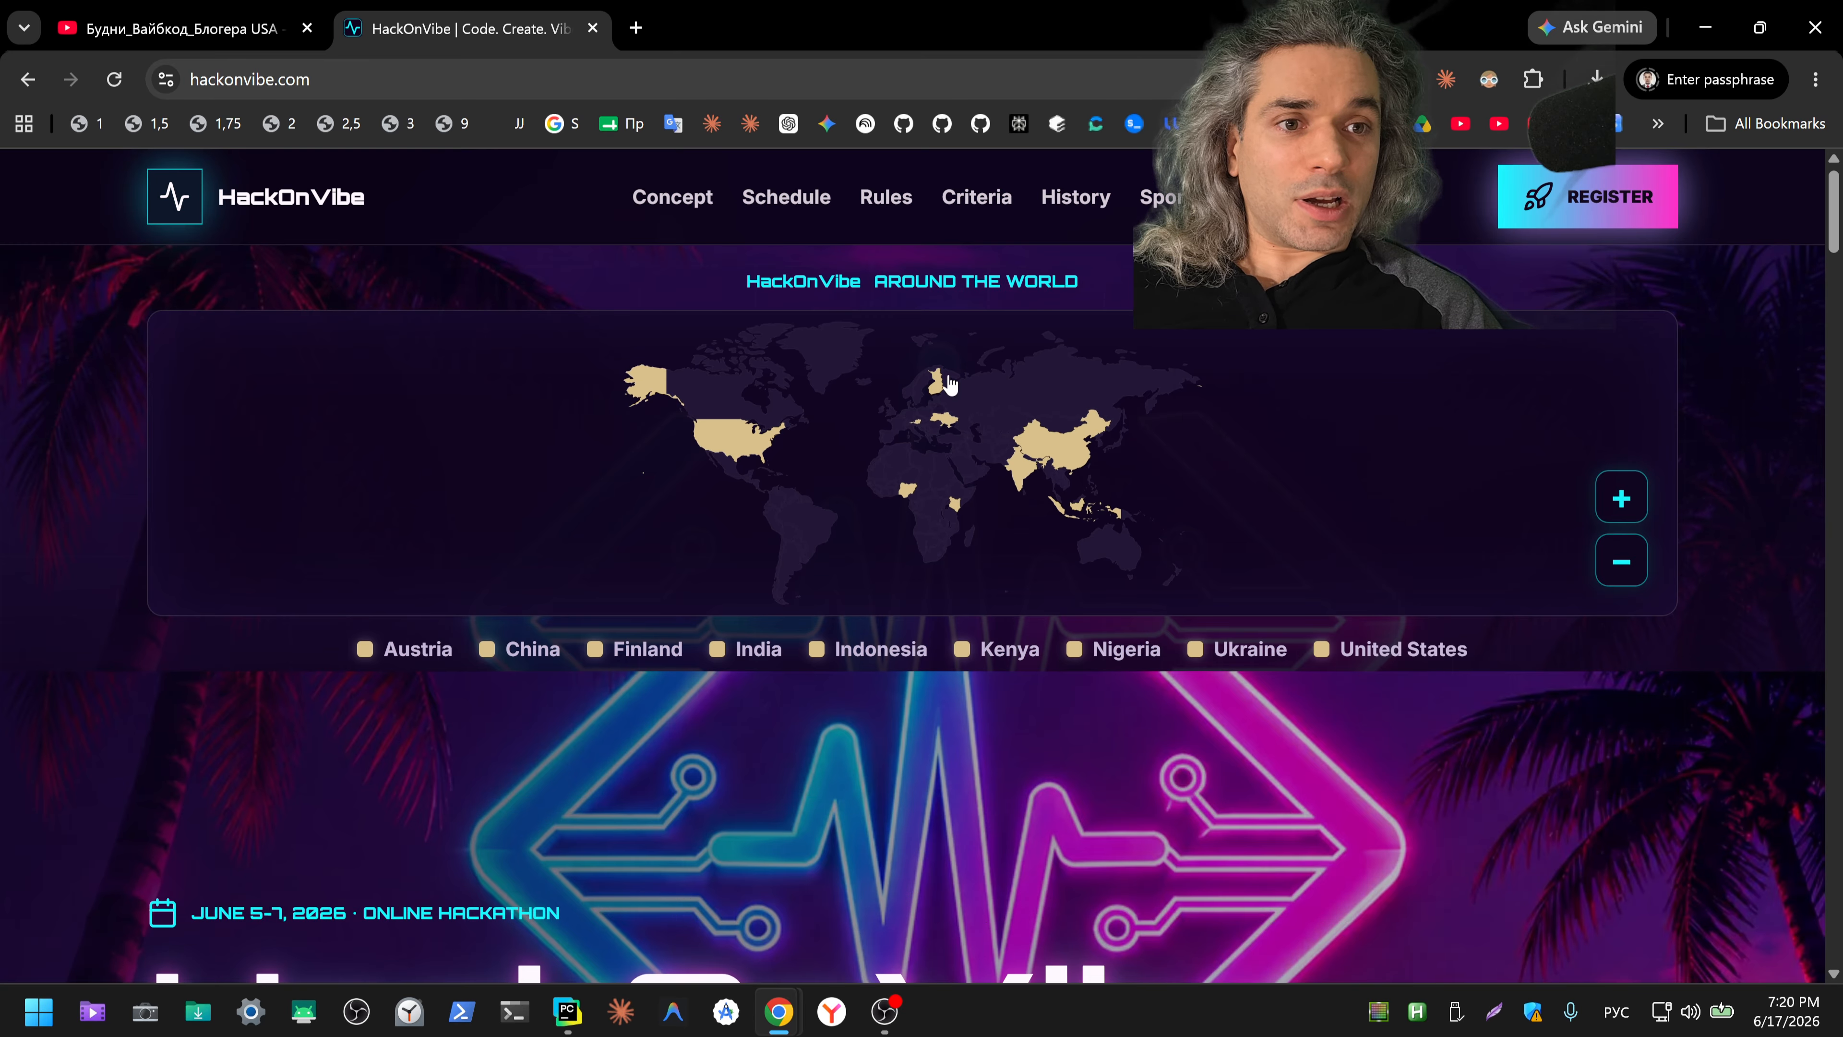
# Step: Open the June 2026 edition from the hackathon history and view its winners' podium
pyautogui.click(1090, 199)
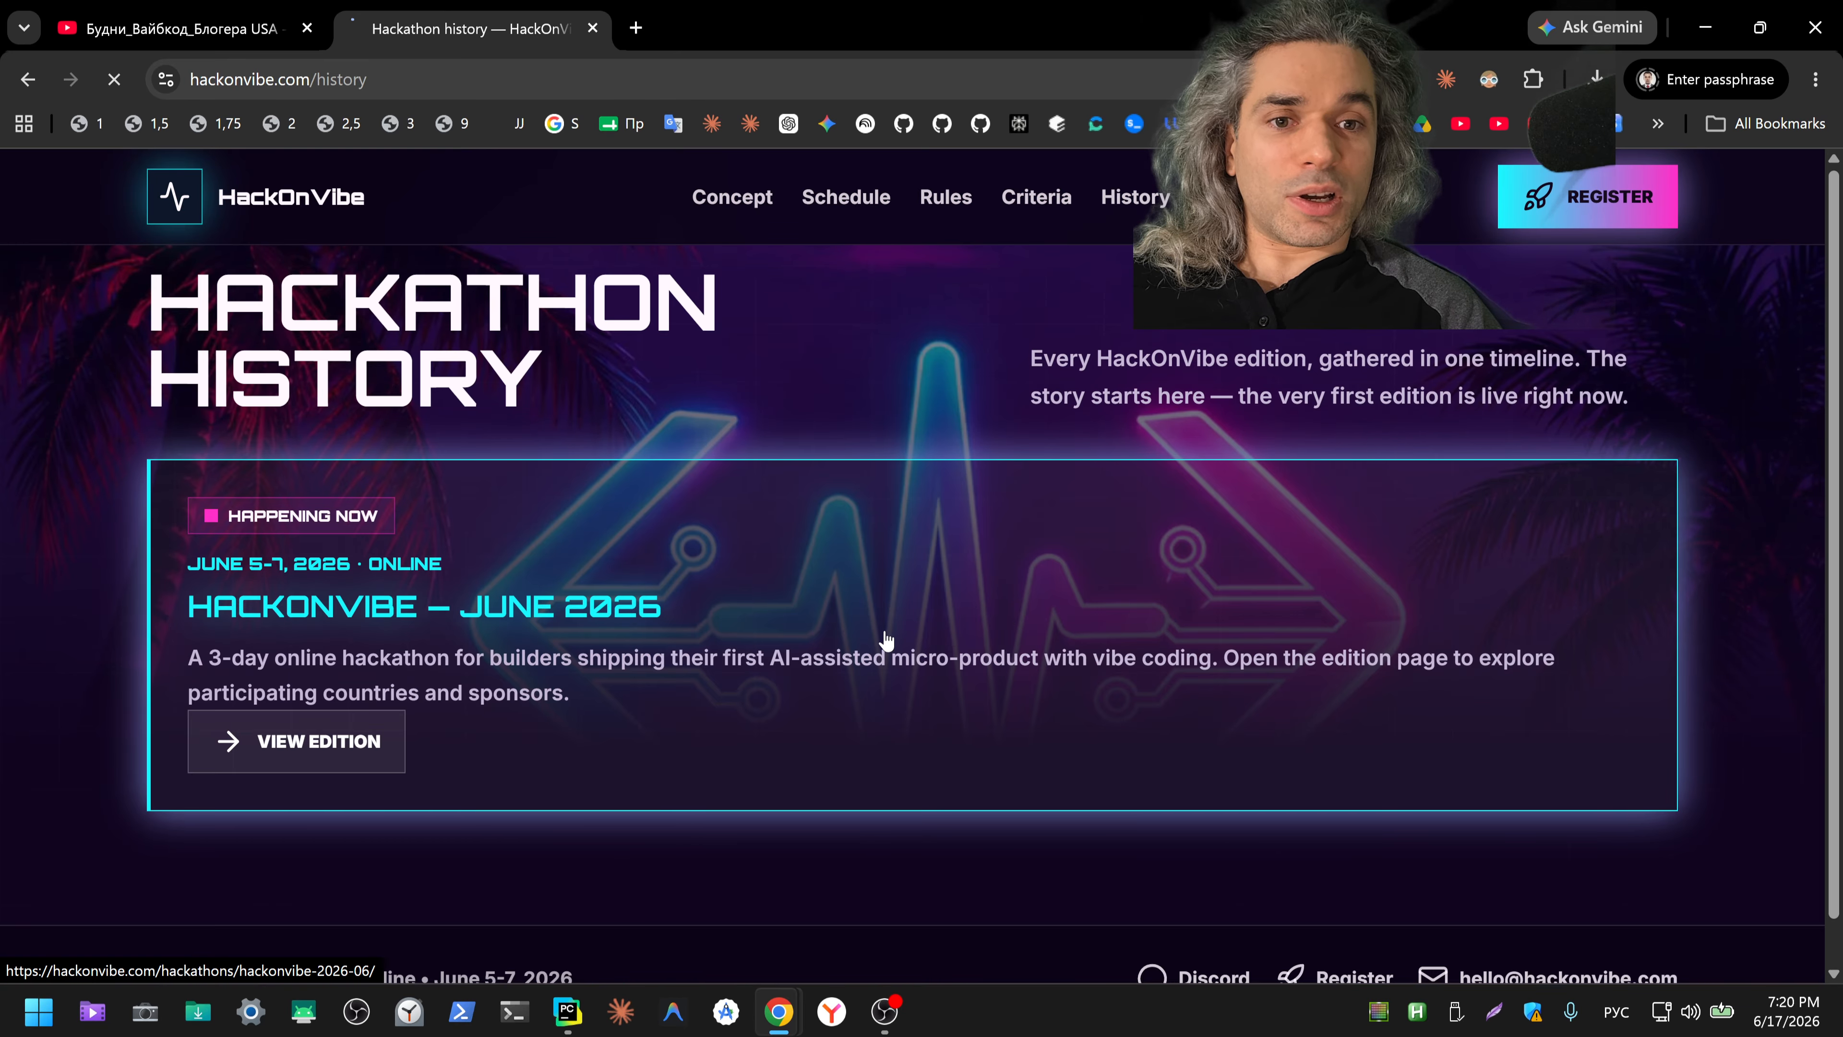
pyautogui.click(885, 639)
pyautogui.scroll(-20, 1562, 607)
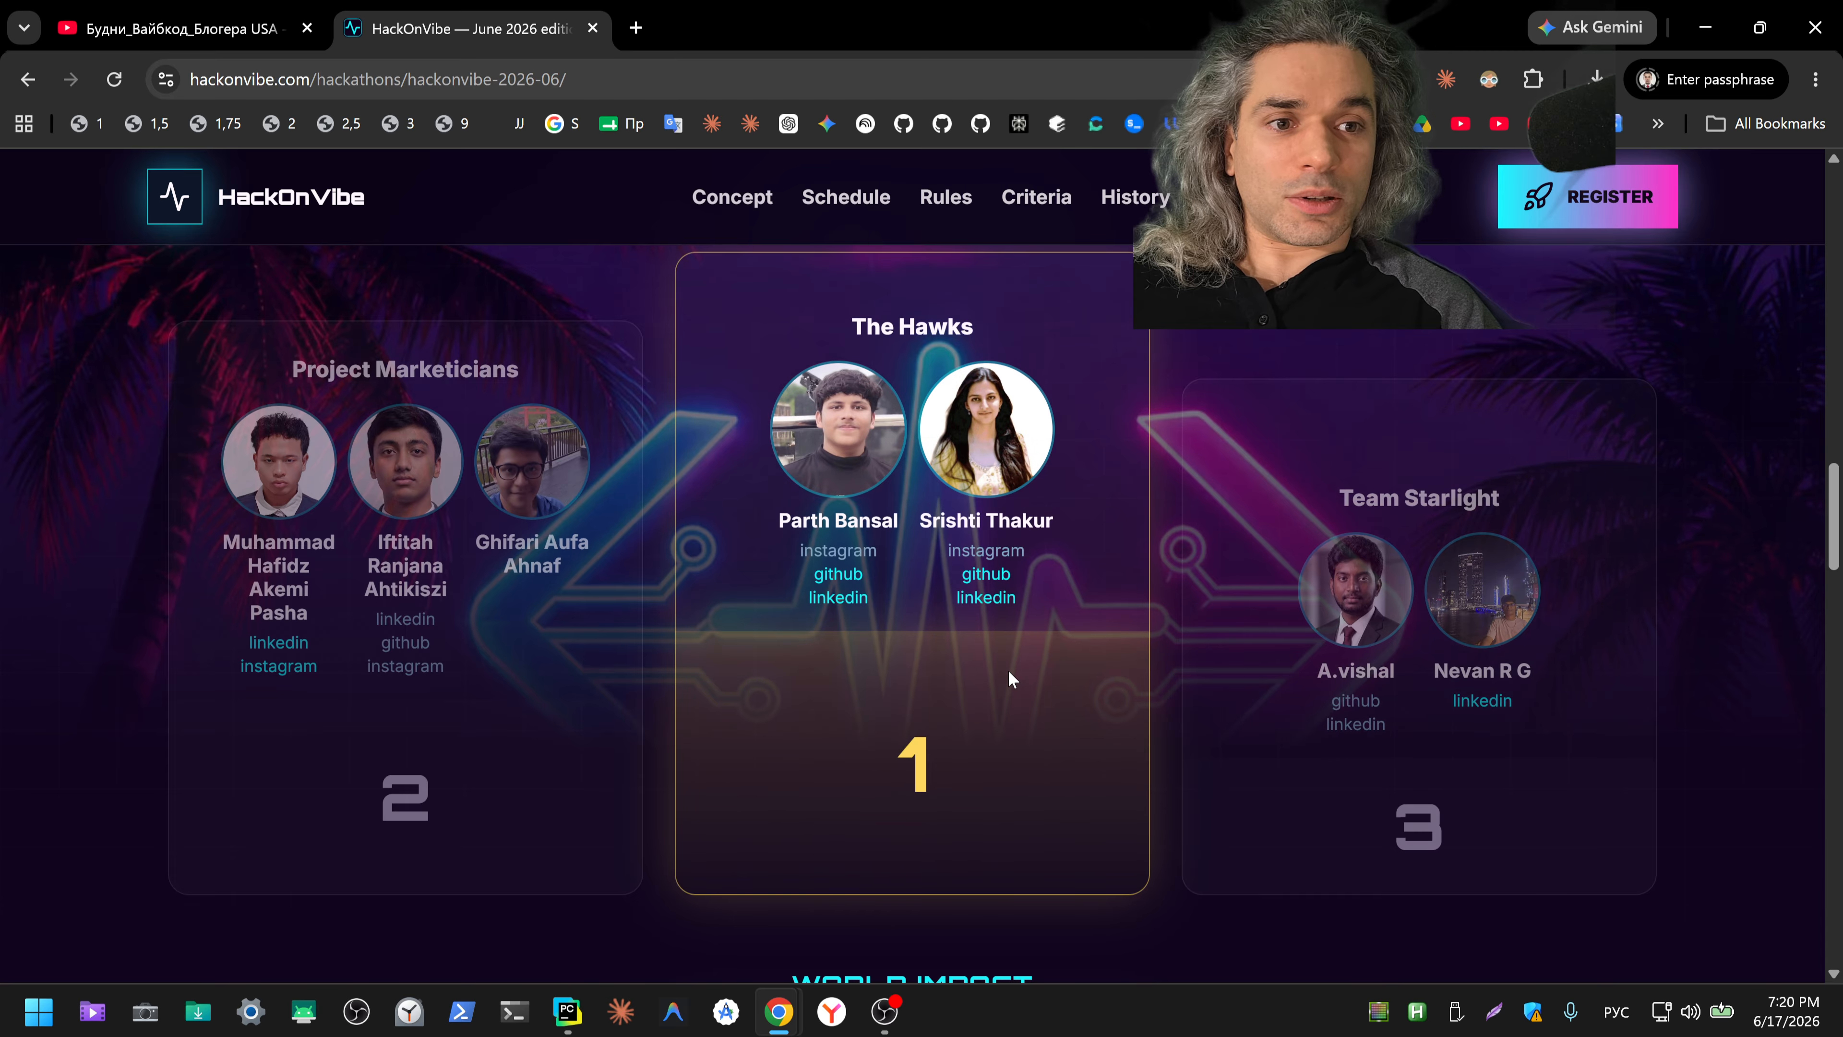
# Step: Open the personal page of The Hawks' team captain and examine the judging panel and both diplomas
pyautogui.click(850, 465)
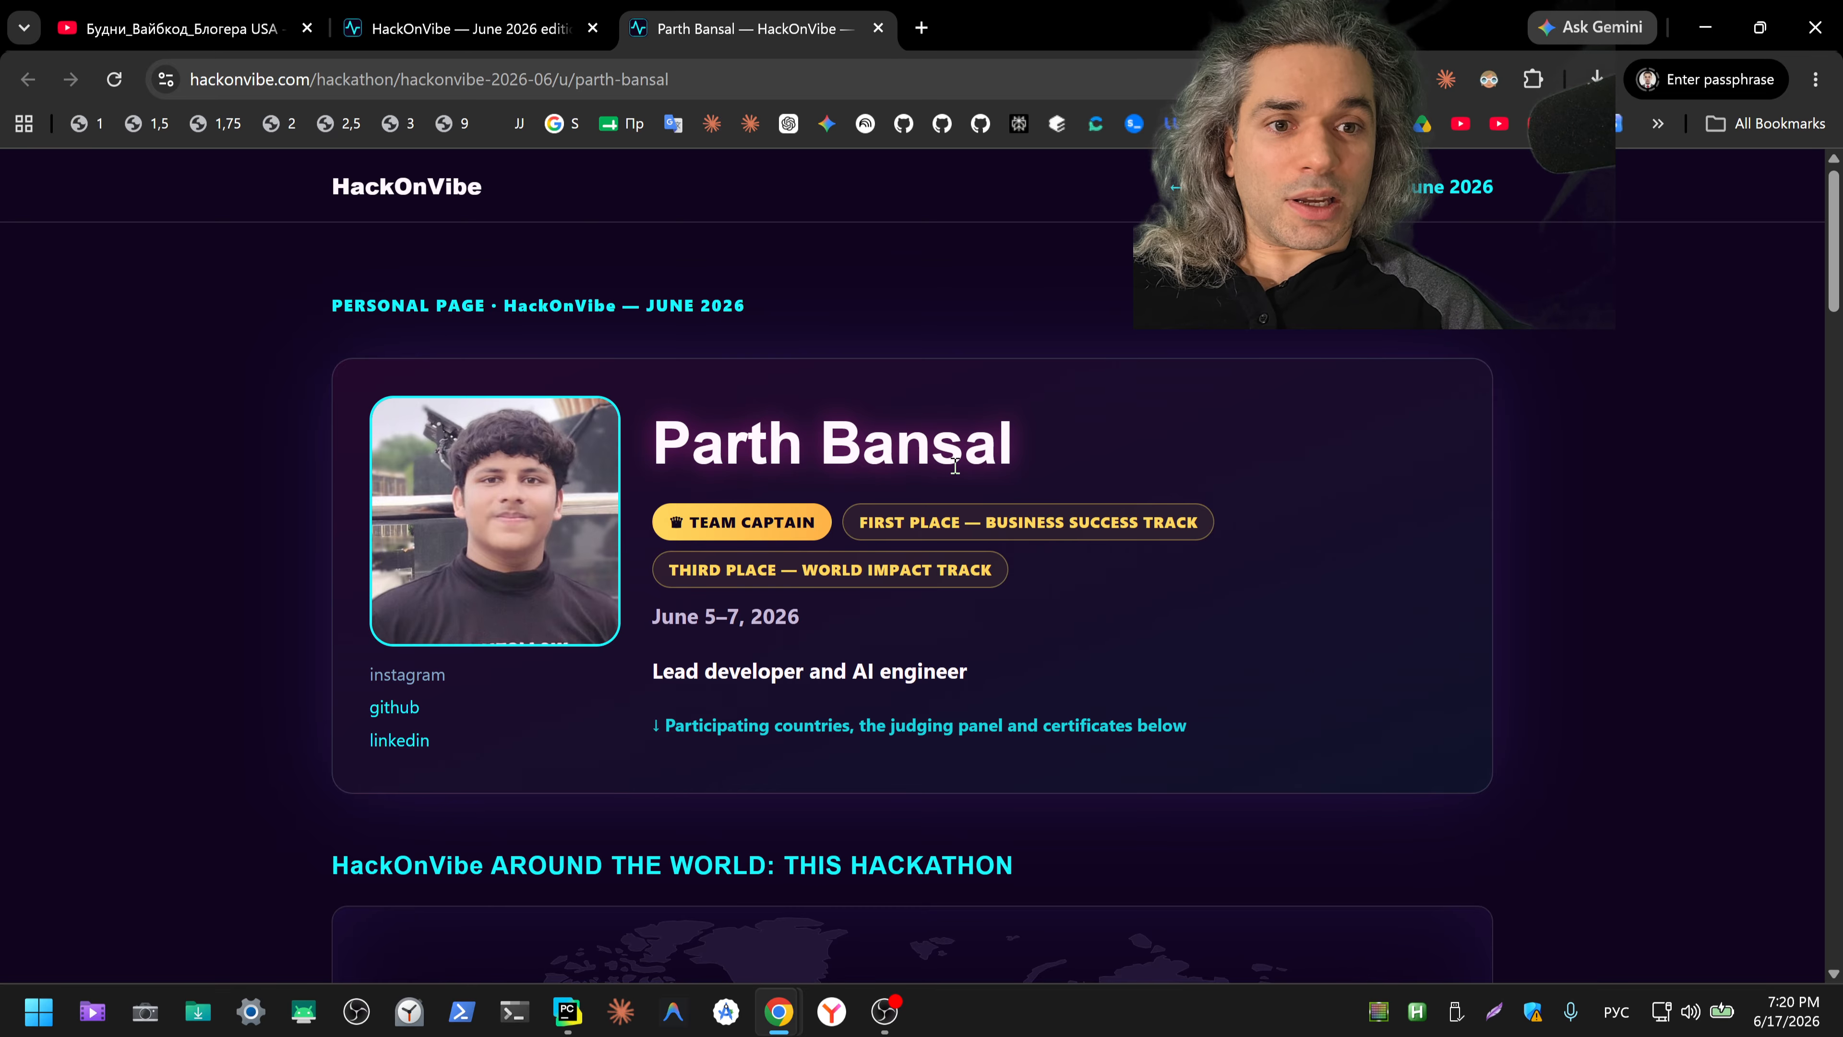
pyautogui.scroll(-15, 1686, 446)
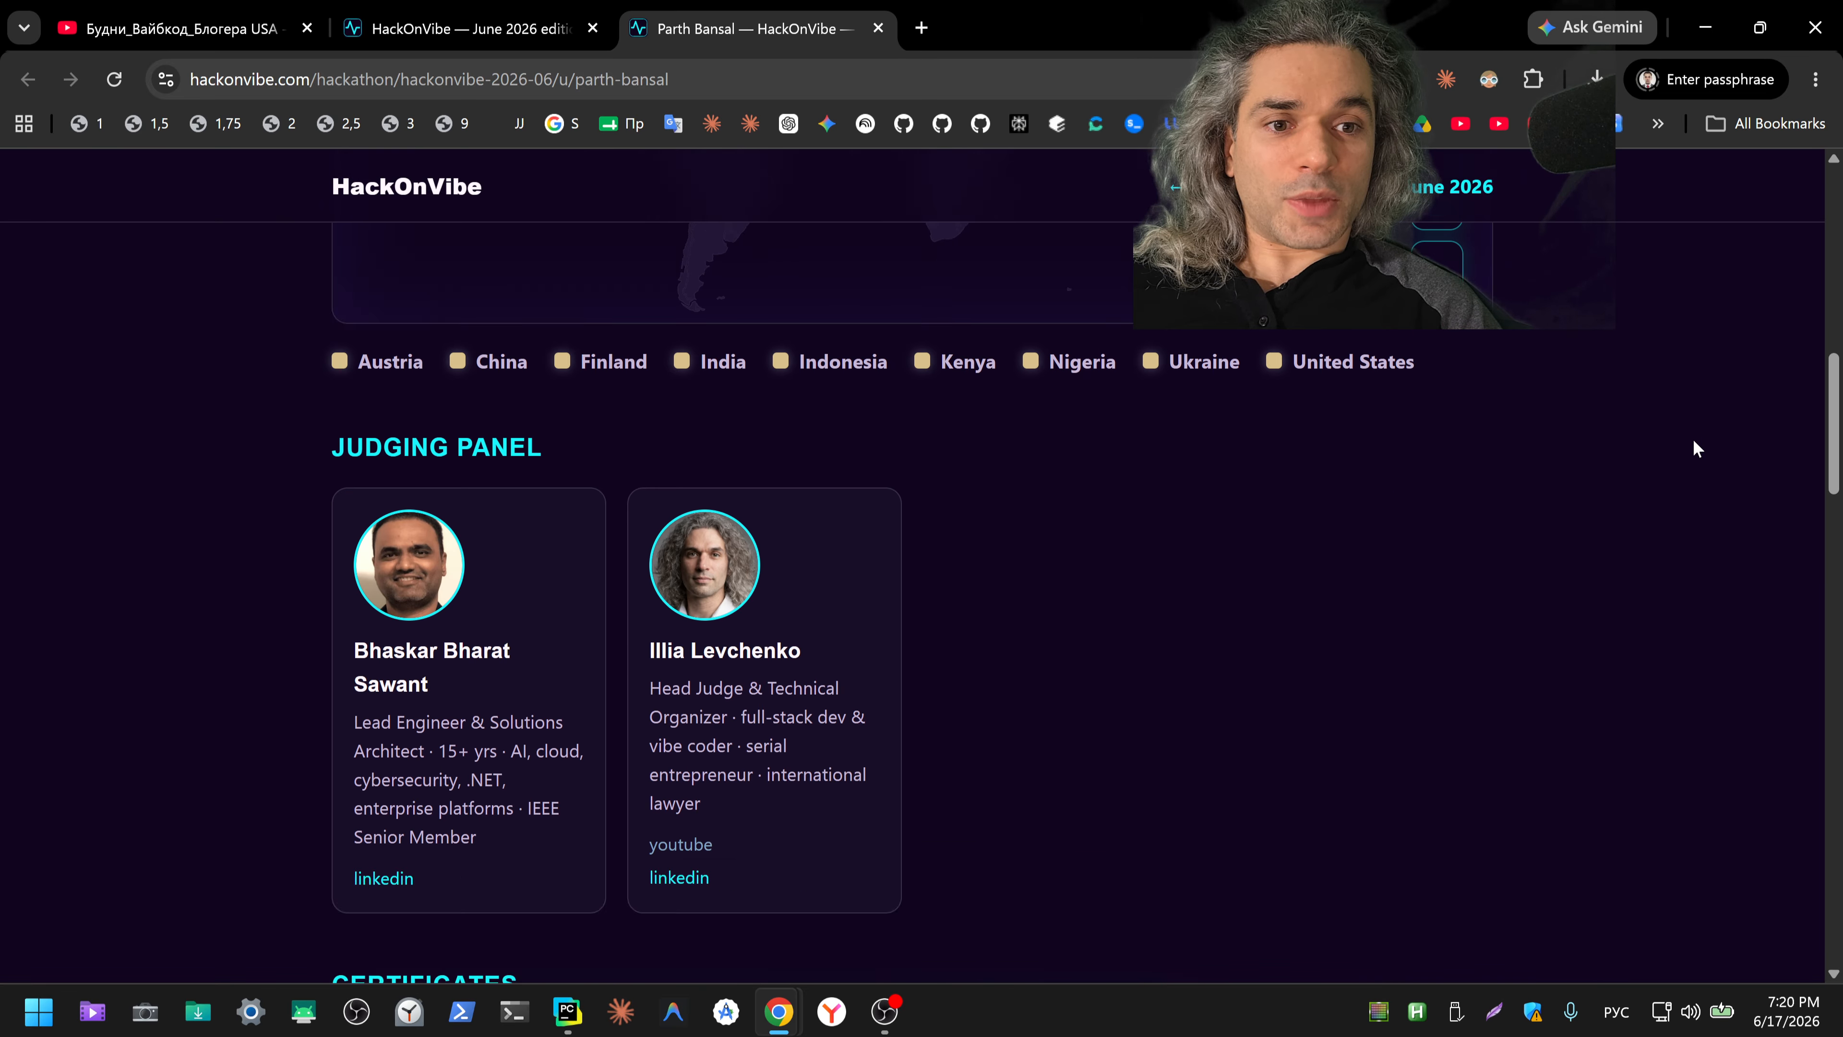
pyautogui.scroll(5, 1308, 436)
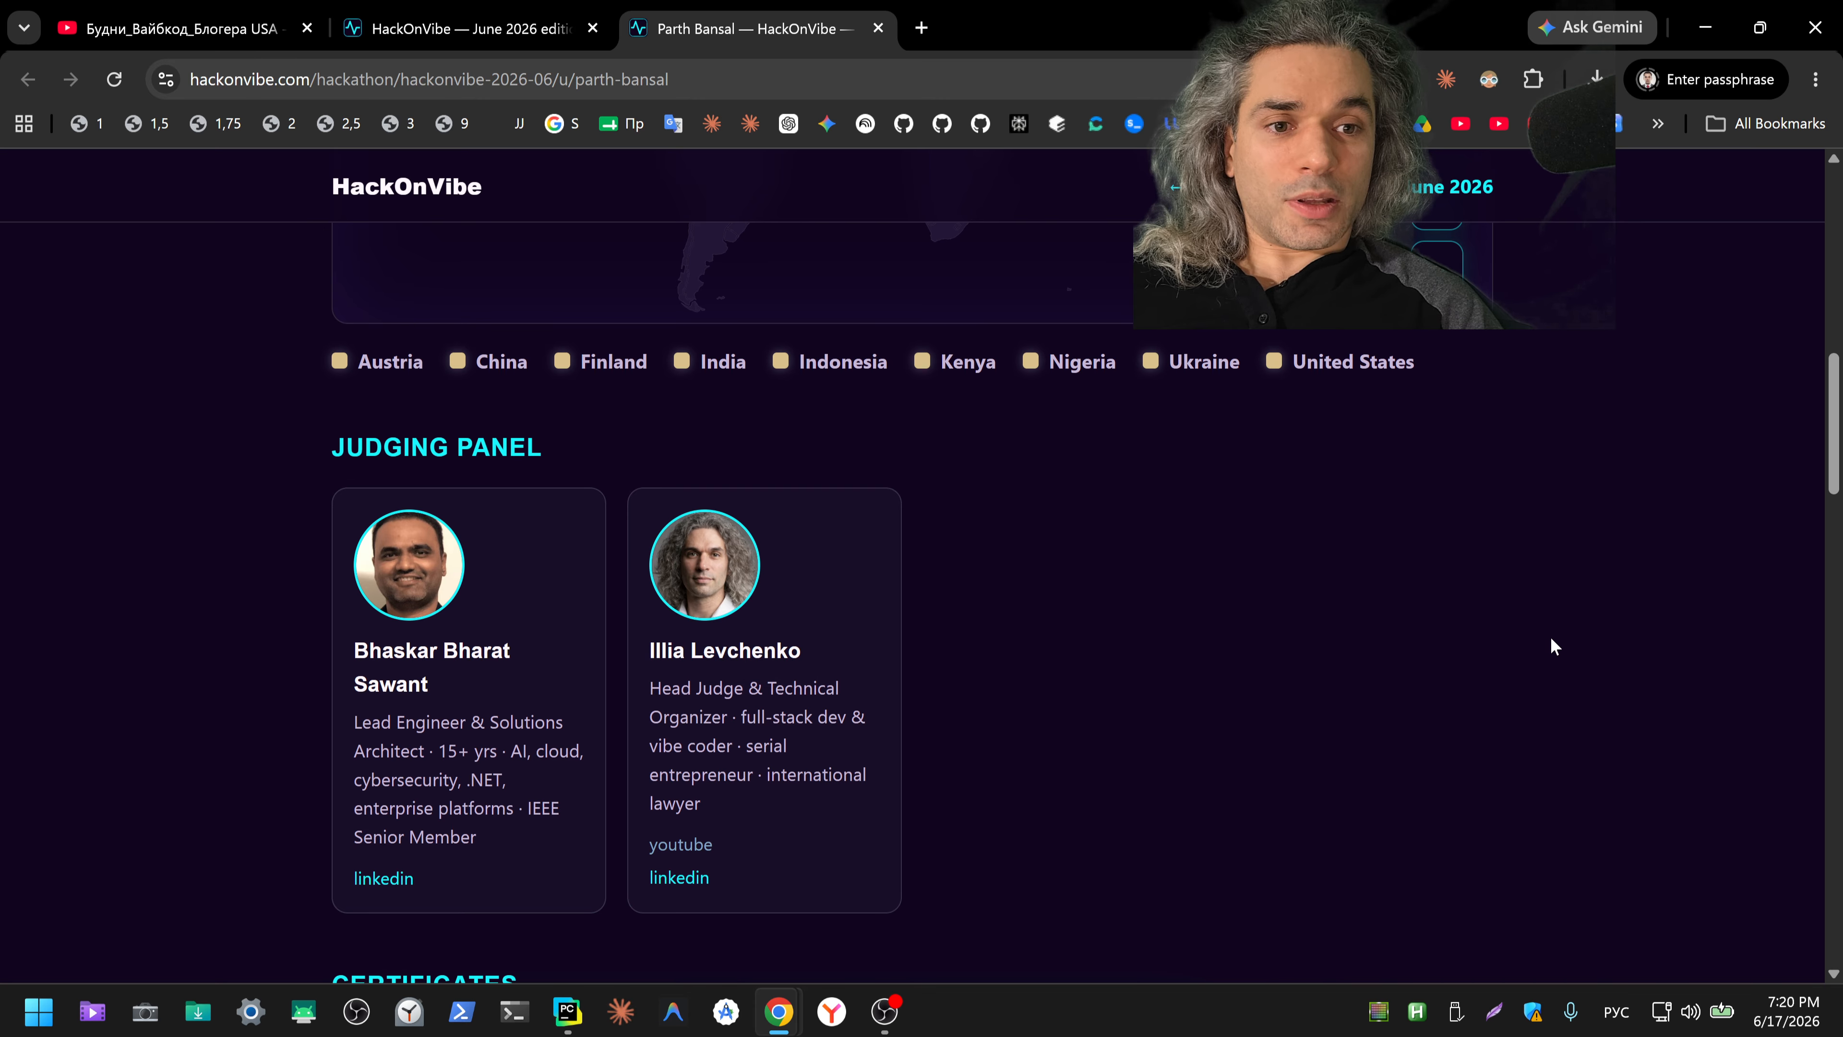
pyautogui.scroll(-8, 1550, 642)
pyautogui.scroll(-3, 1560, 612)
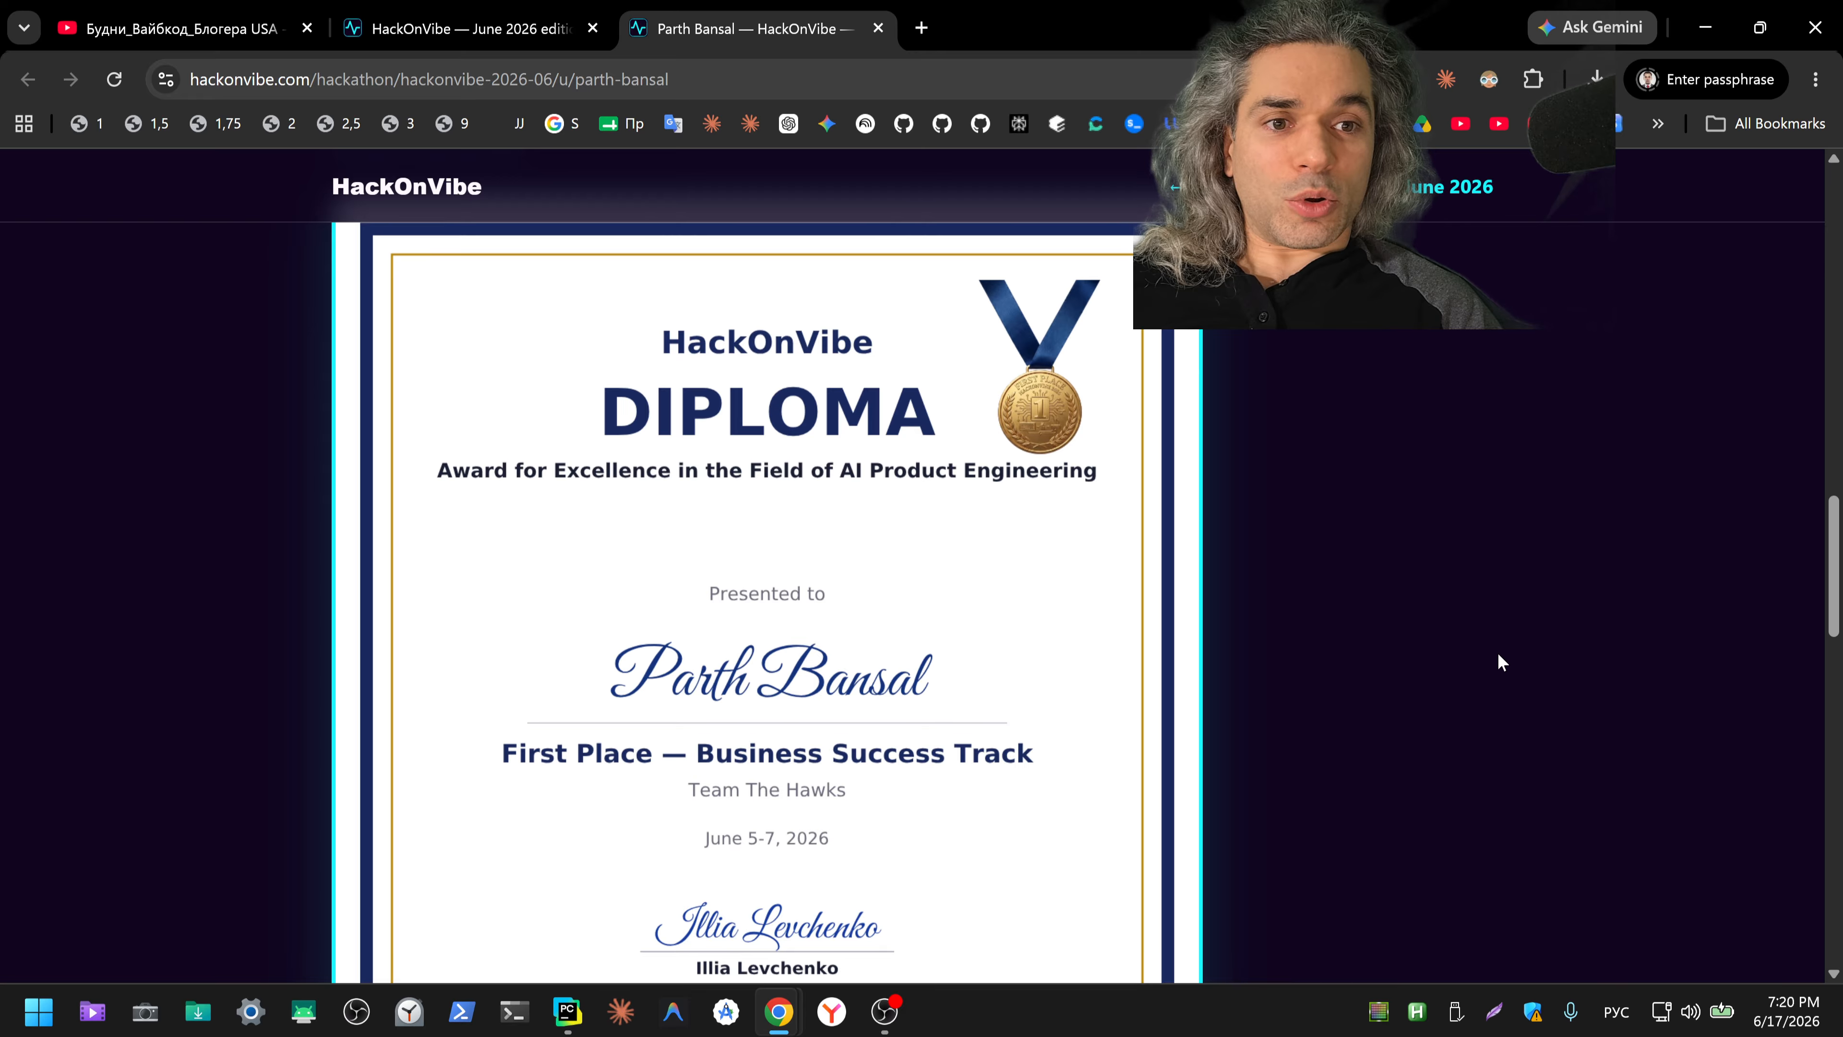
pyautogui.scroll(-12, 1541, 662)
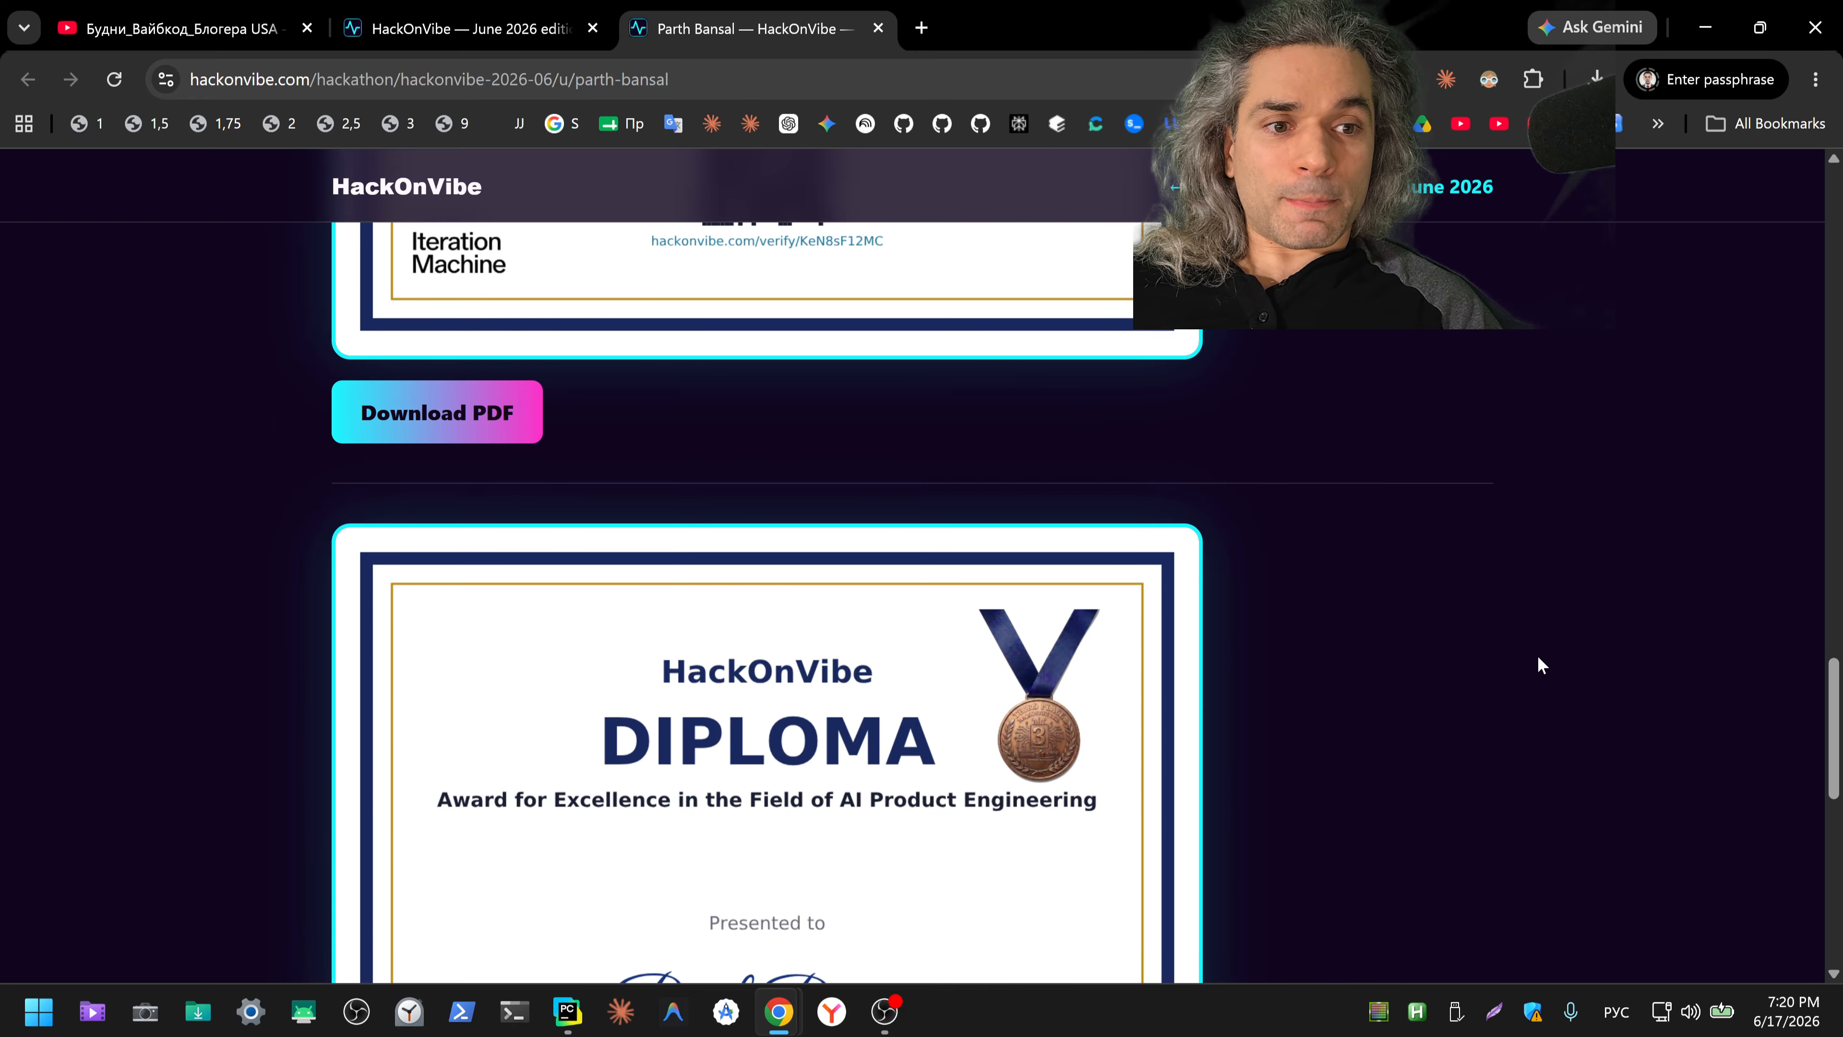
pyautogui.scroll(-2, 1541, 665)
pyautogui.scroll(12, 1539, 664)
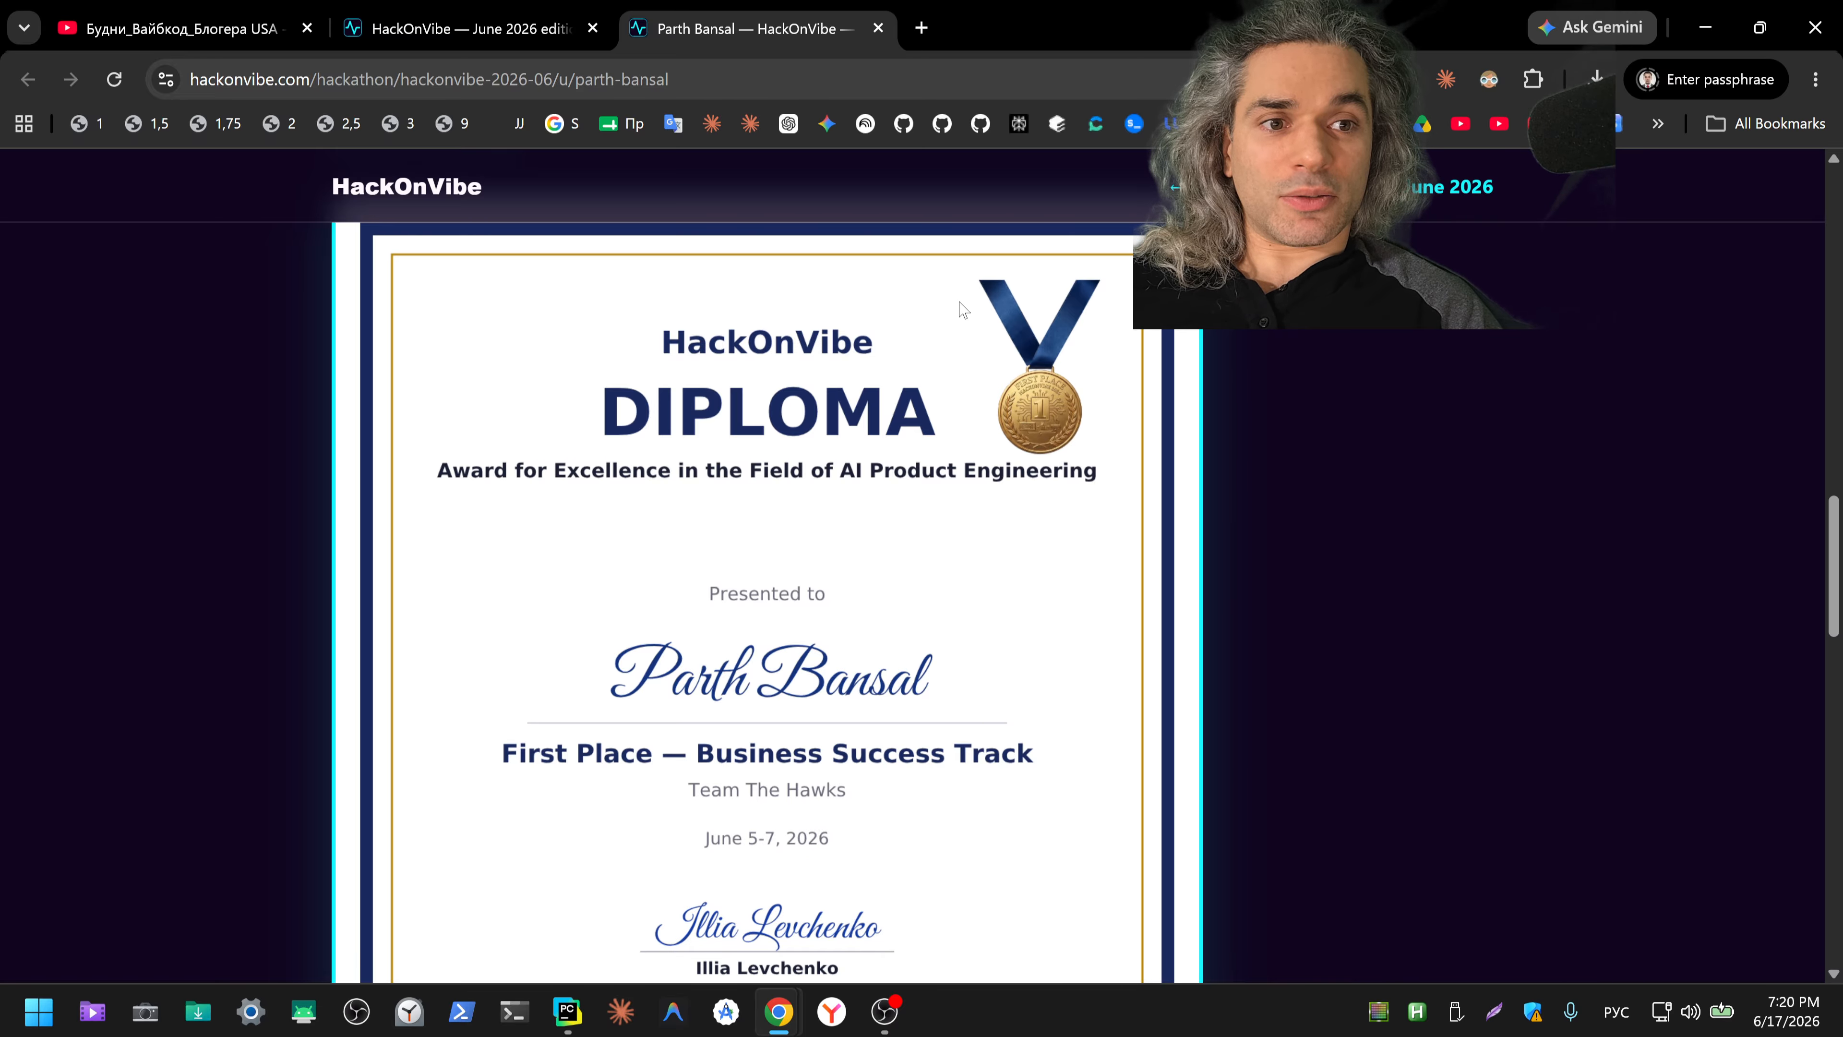
pyautogui.scroll(-12, 1378, 589)
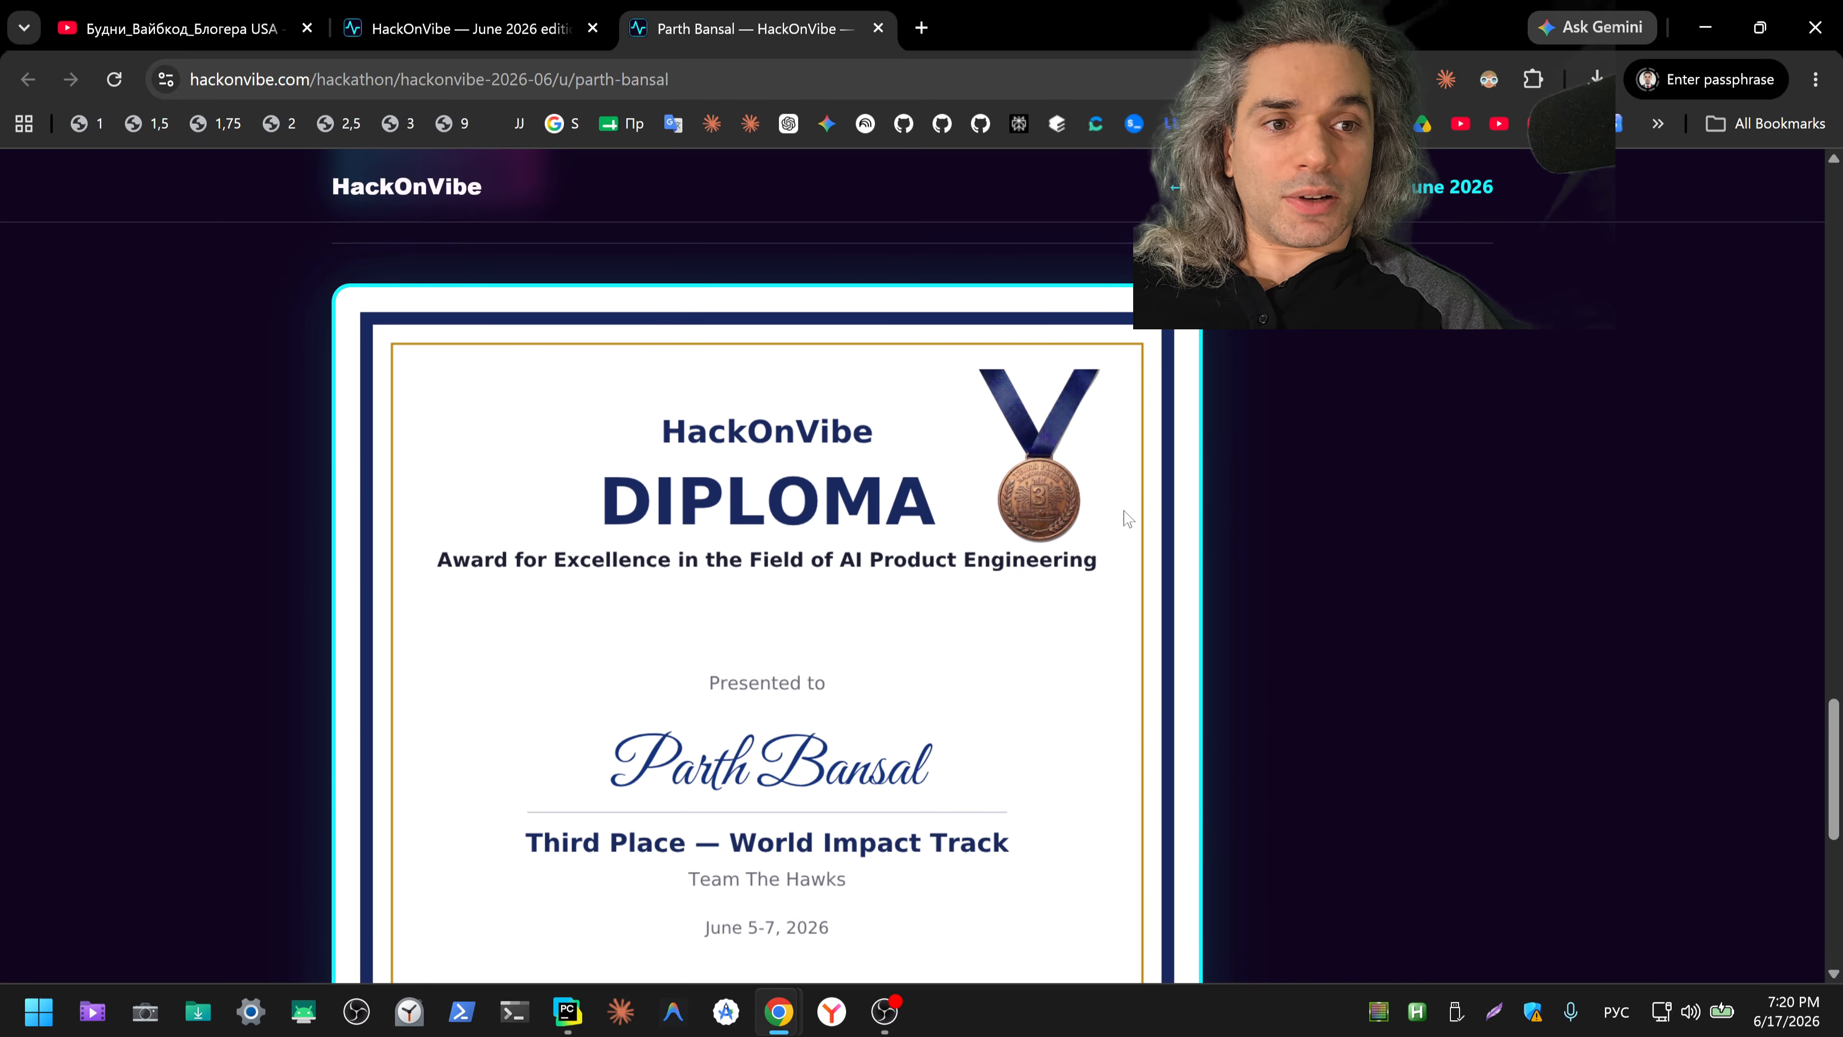
pyautogui.scroll(-5, 1390, 564)
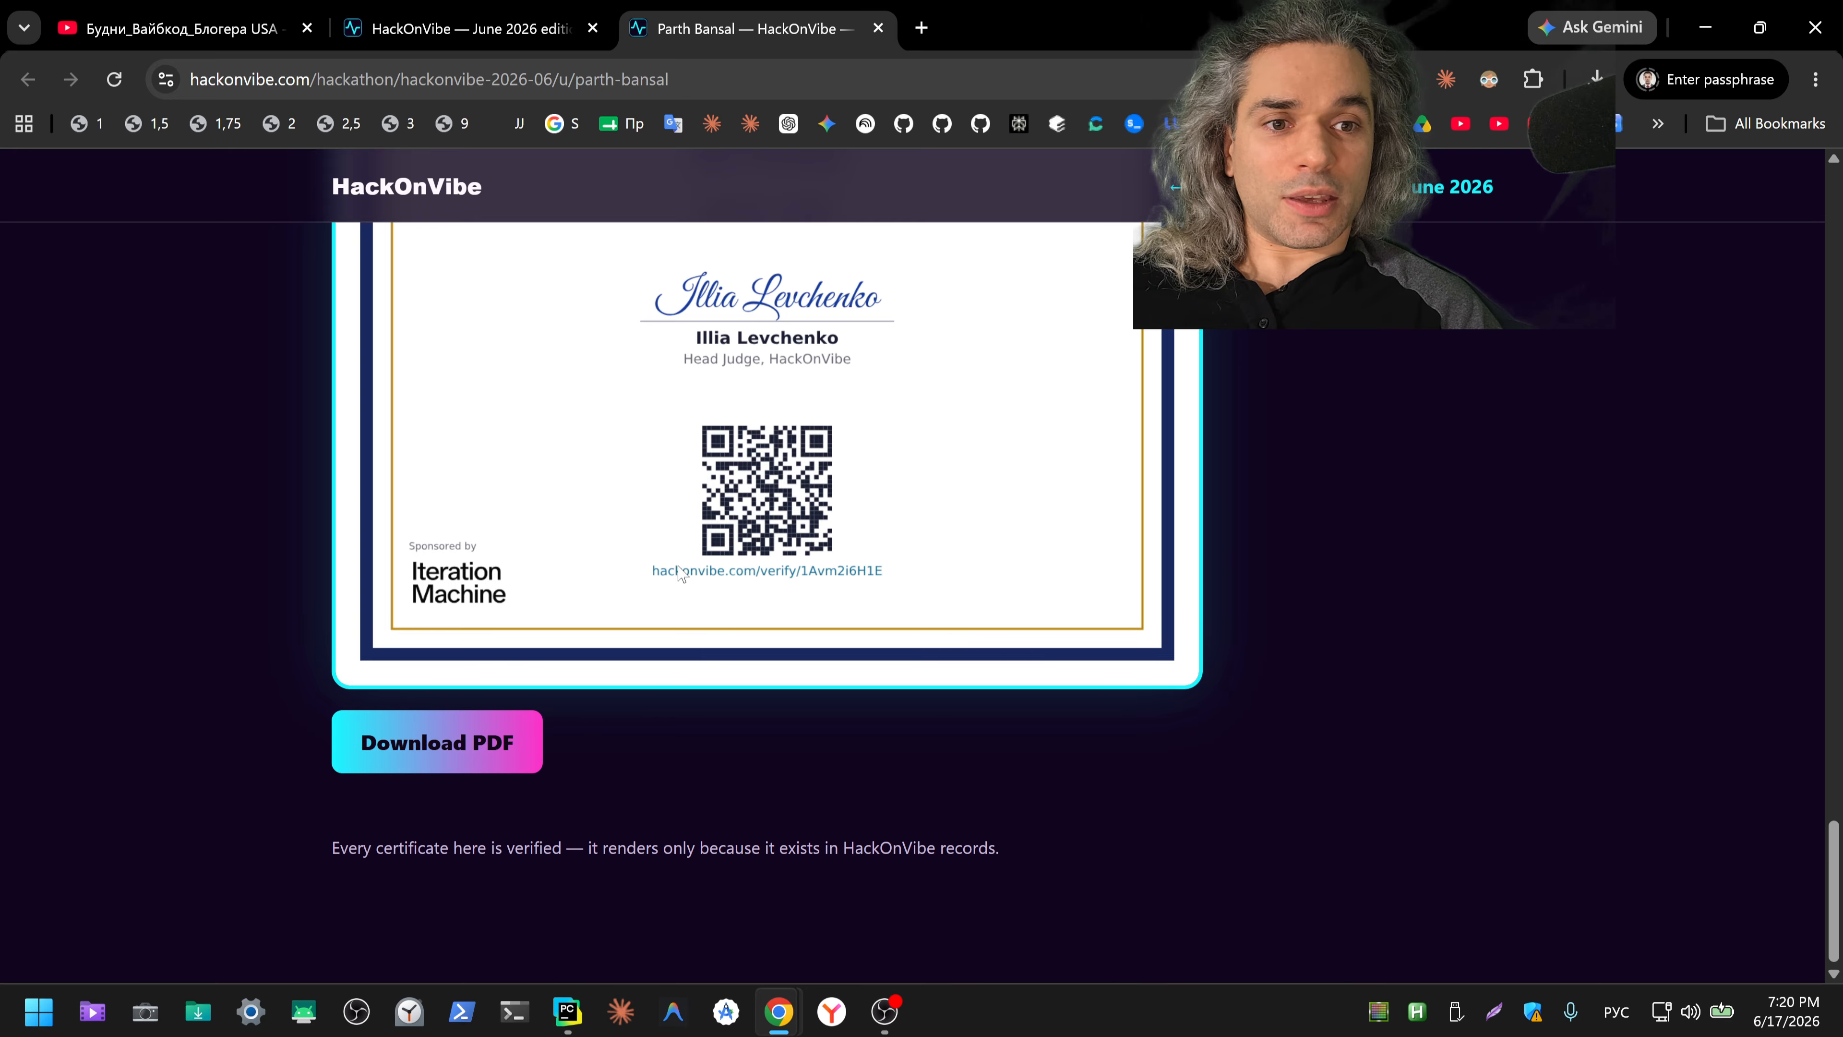
# Step: Download the third-place World Impact Track diploma as a PDF, open it and follow its verification link to the winner's page
pyautogui.click(478, 742)
pyautogui.click(1434, 200)
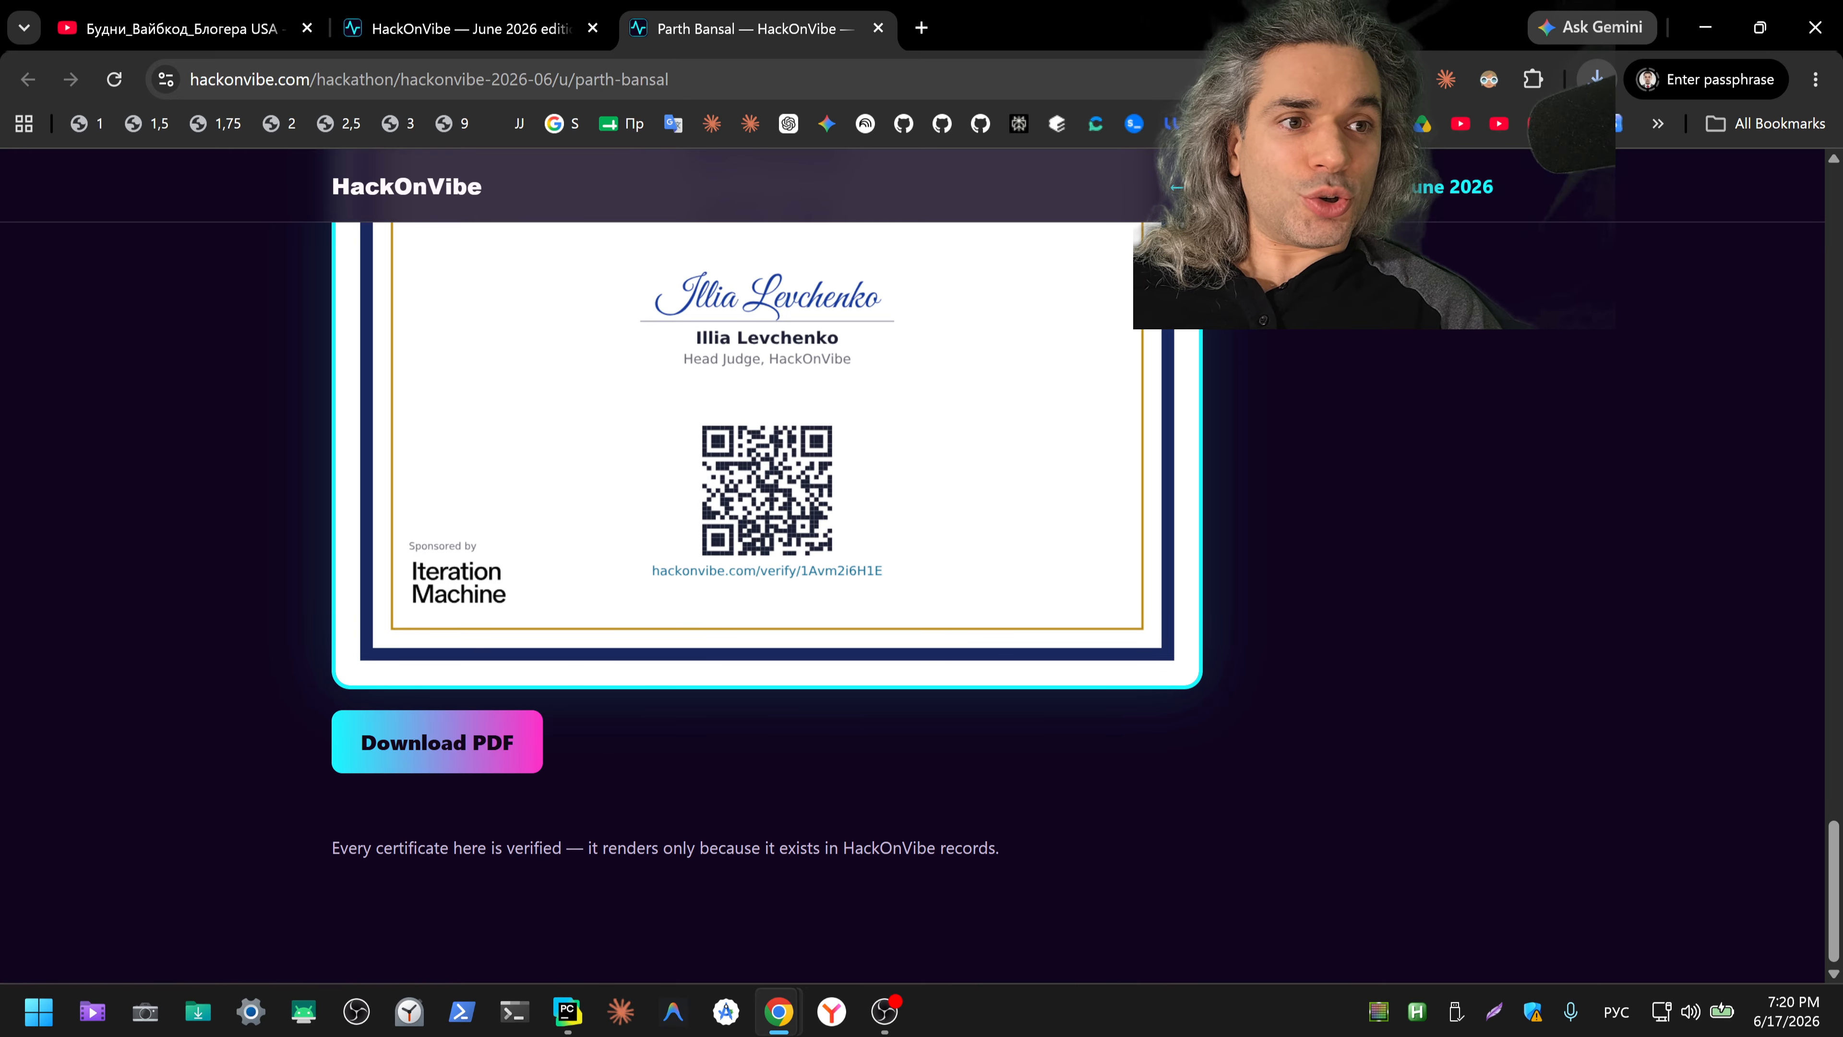
pyautogui.scroll(-5, 1148, 546)
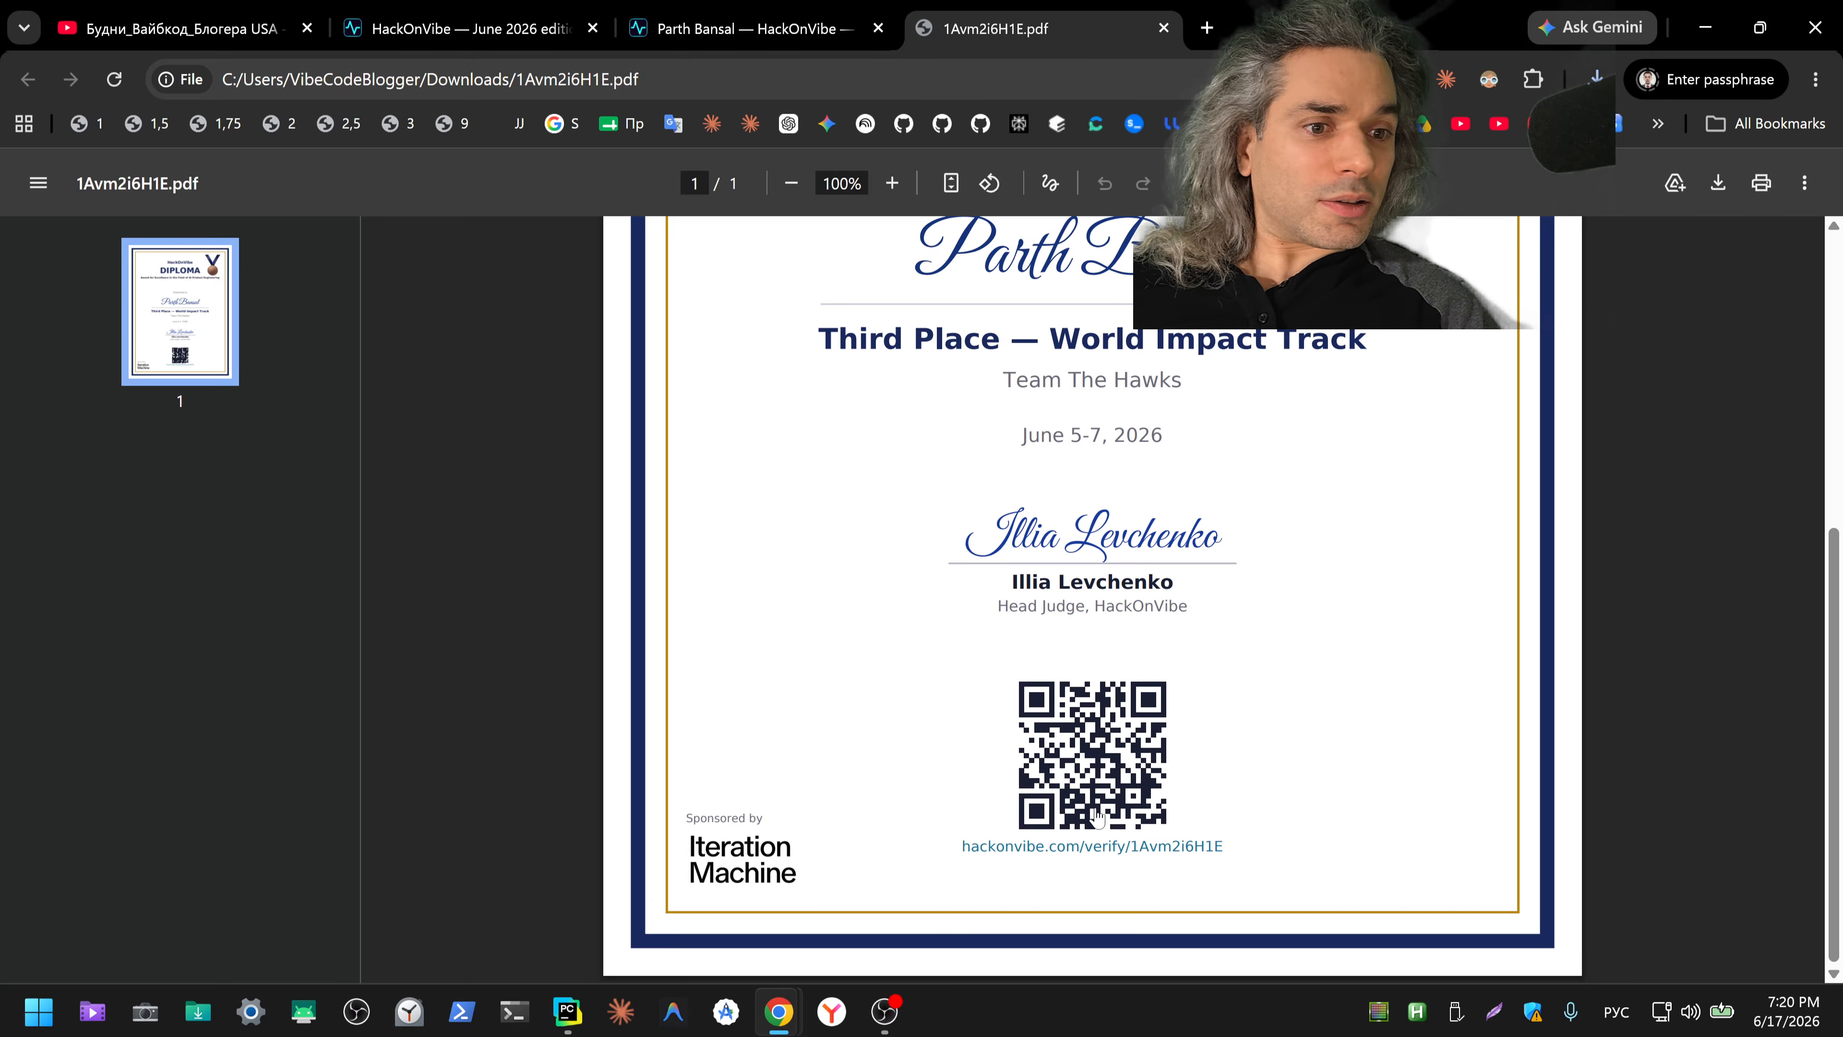
pyautogui.click(1100, 844)
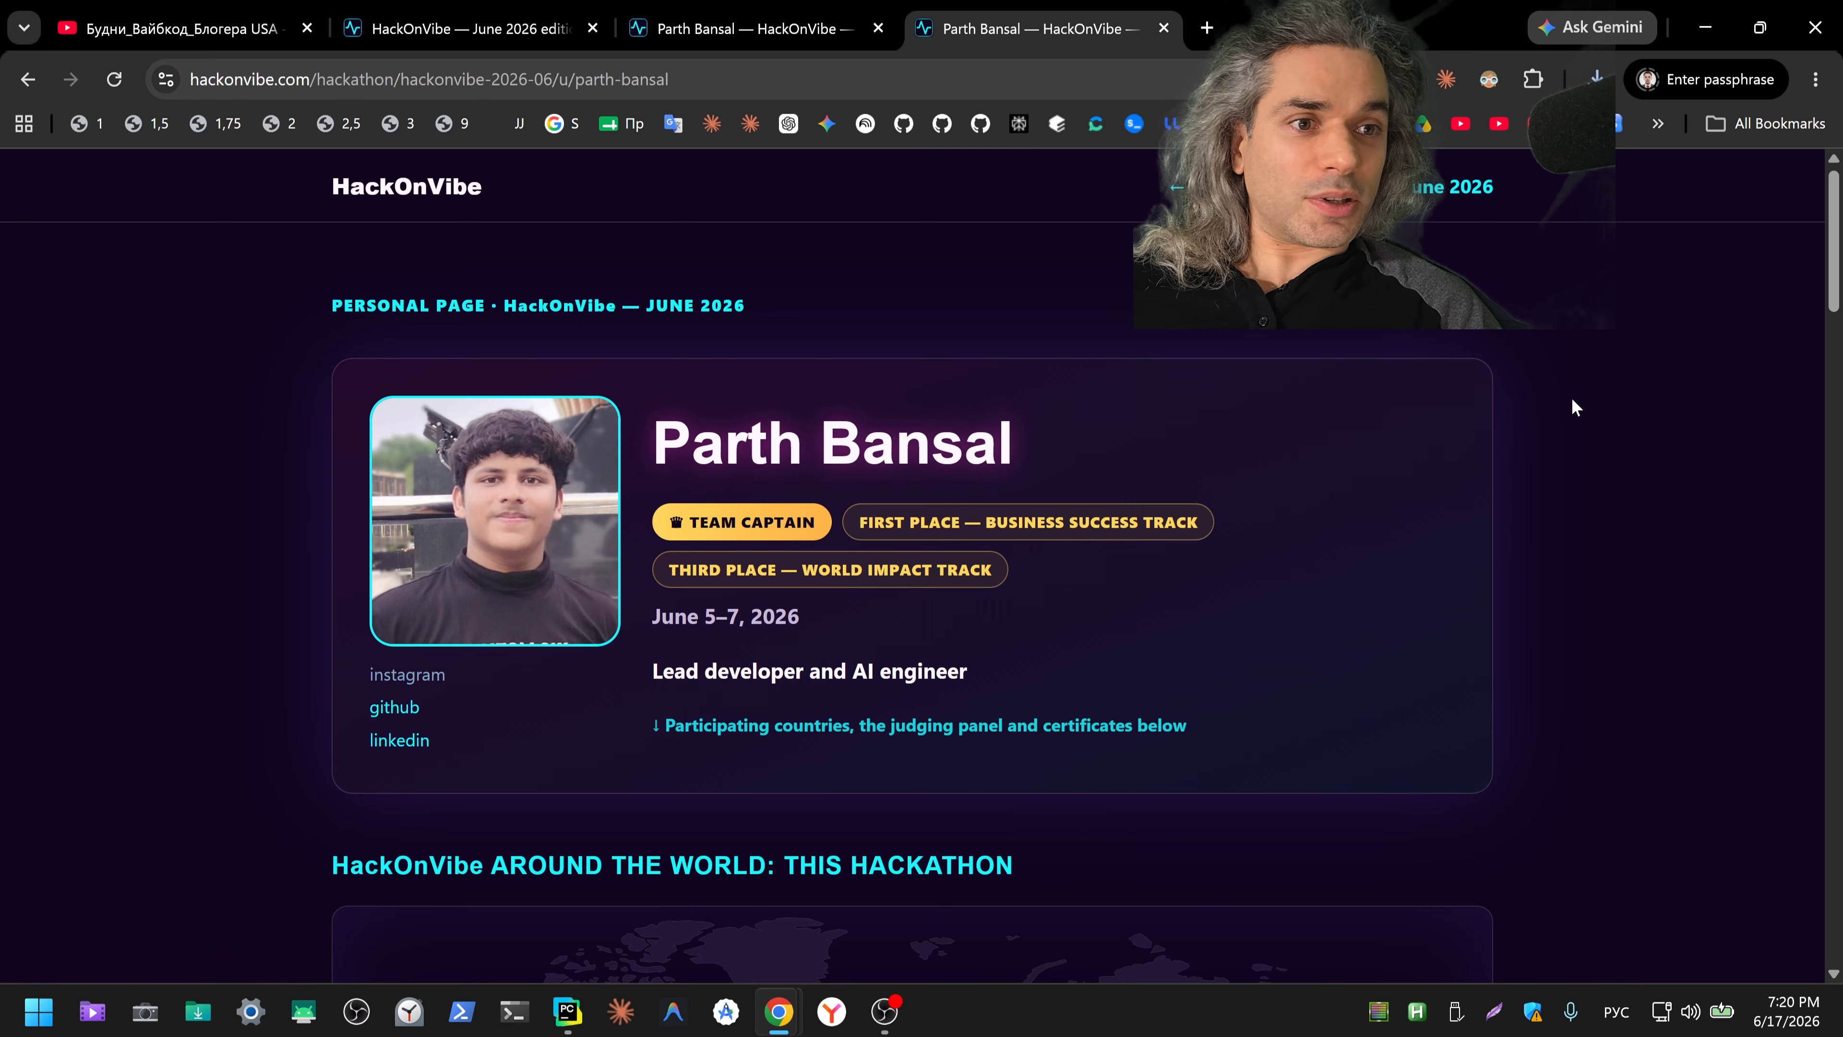
pyautogui.scroll(-15, 1578, 421)
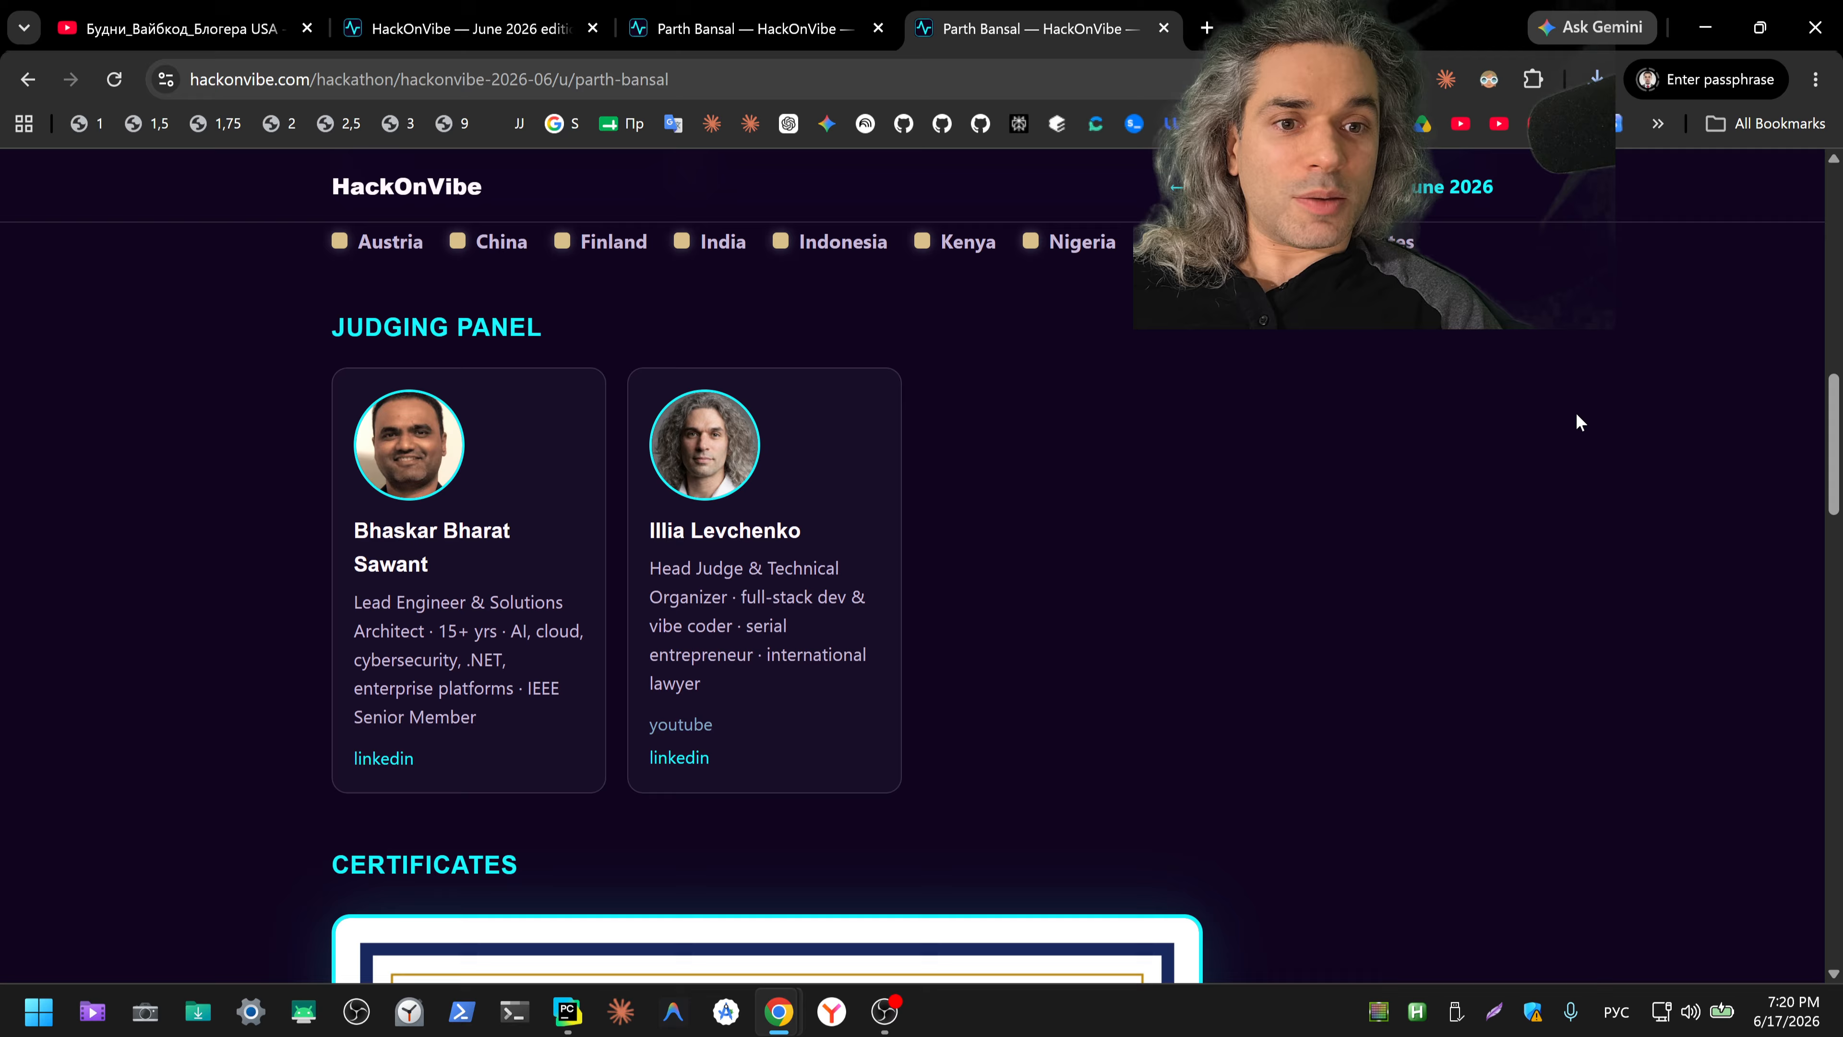
# Step: Compare the two open copies of the winner's personal page and look through the judging panel and both diplomas
pyautogui.click(811, 38)
pyautogui.scroll(-4, 1408, 608)
pyautogui.scroll(15, 1408, 618)
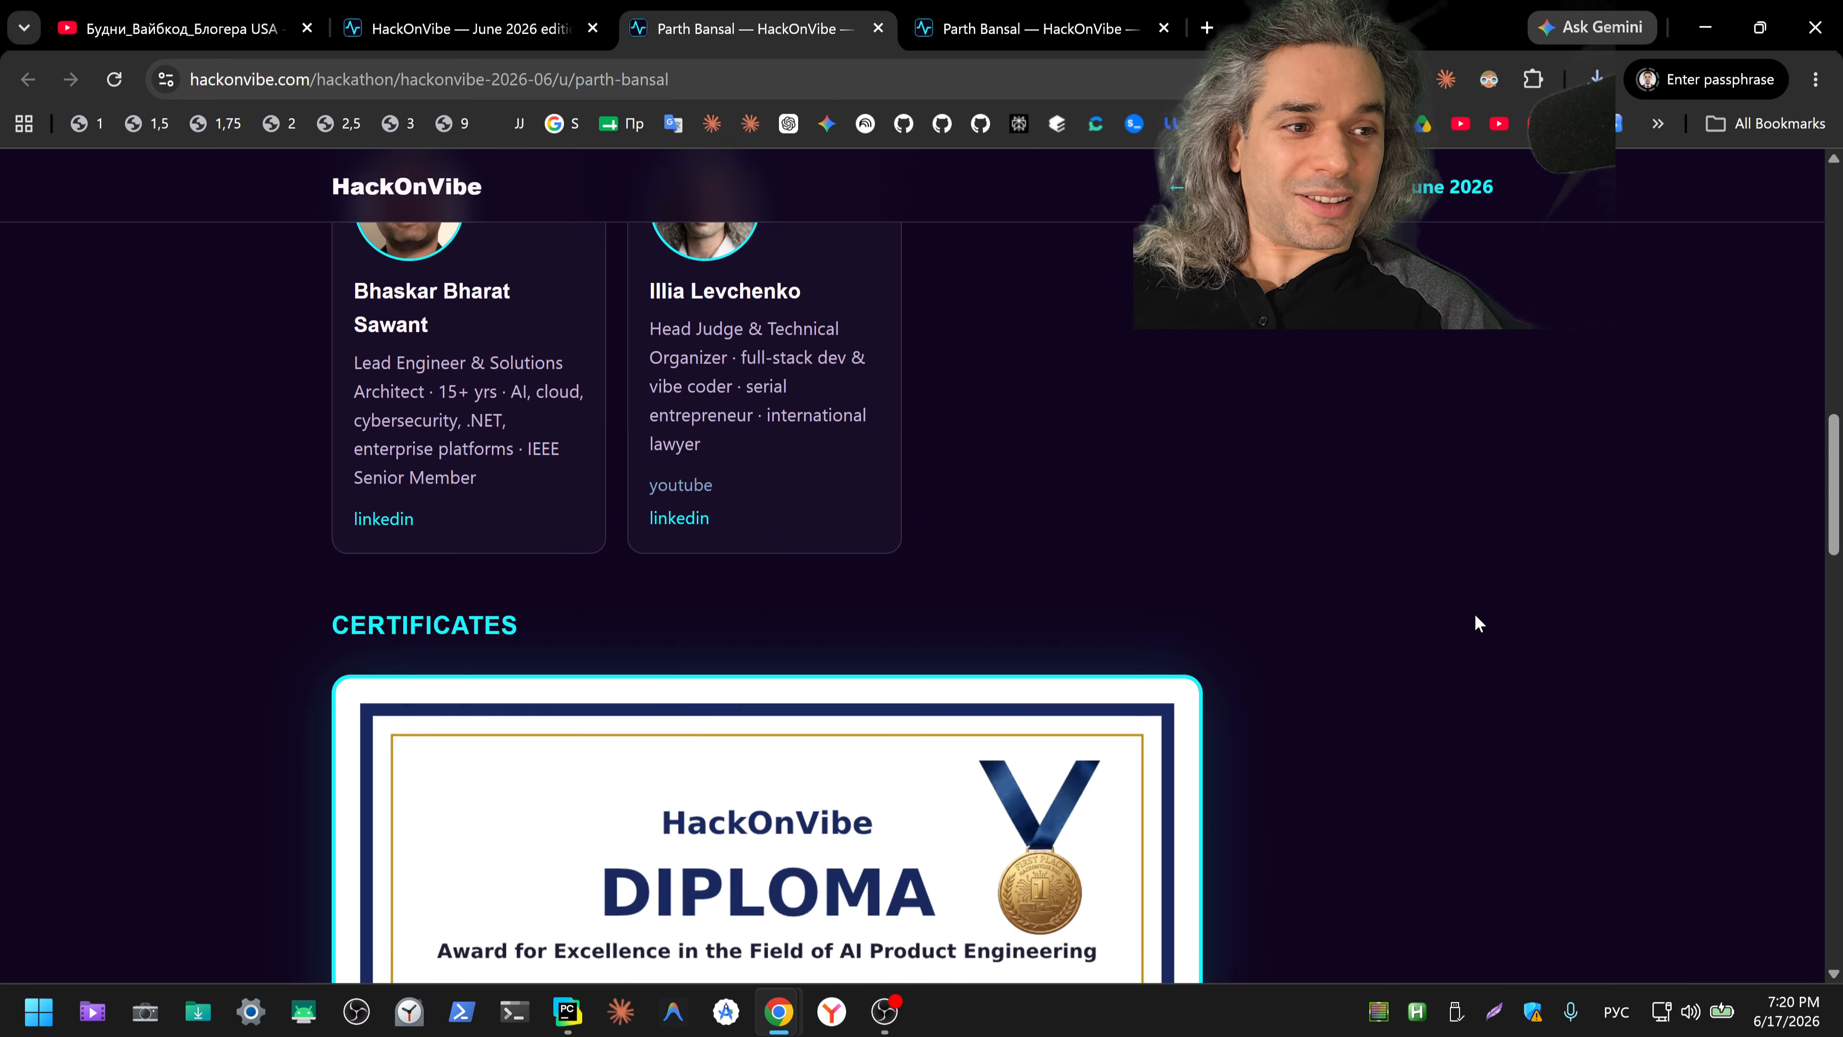
pyautogui.click(1039, 11)
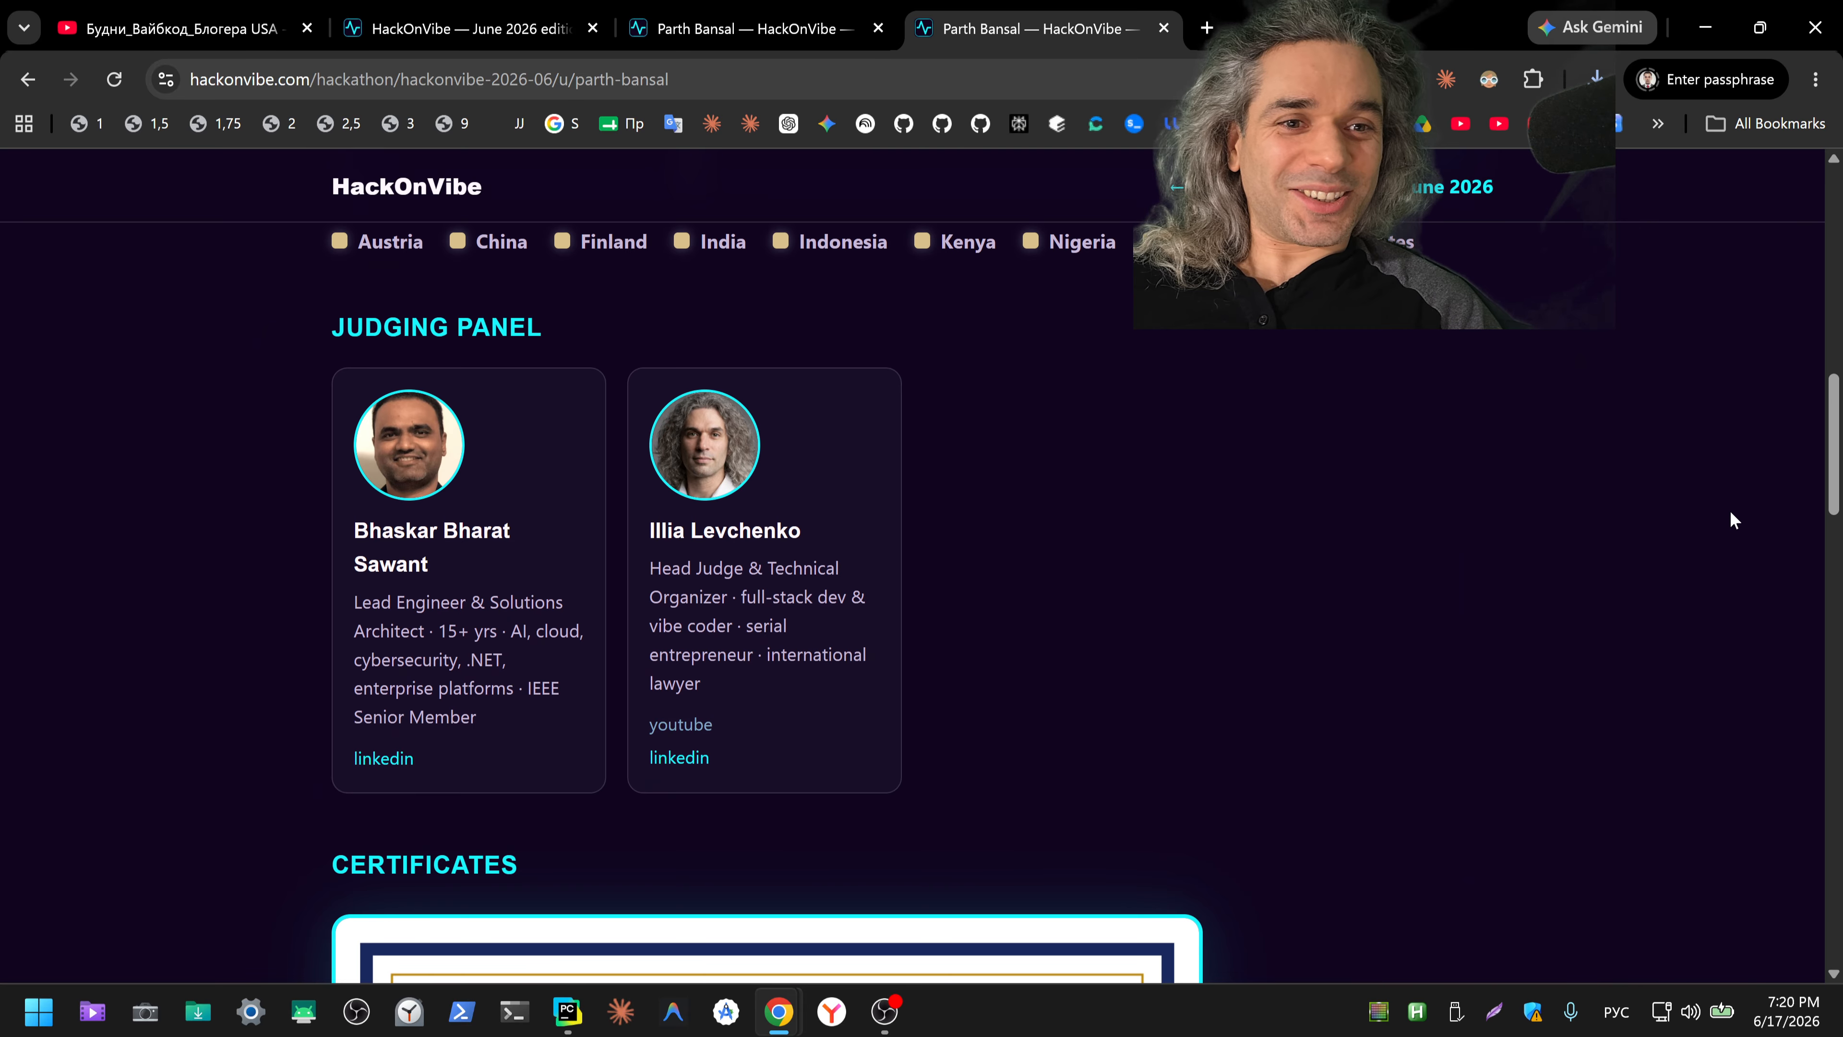
pyautogui.scroll(-10, 1714, 530)
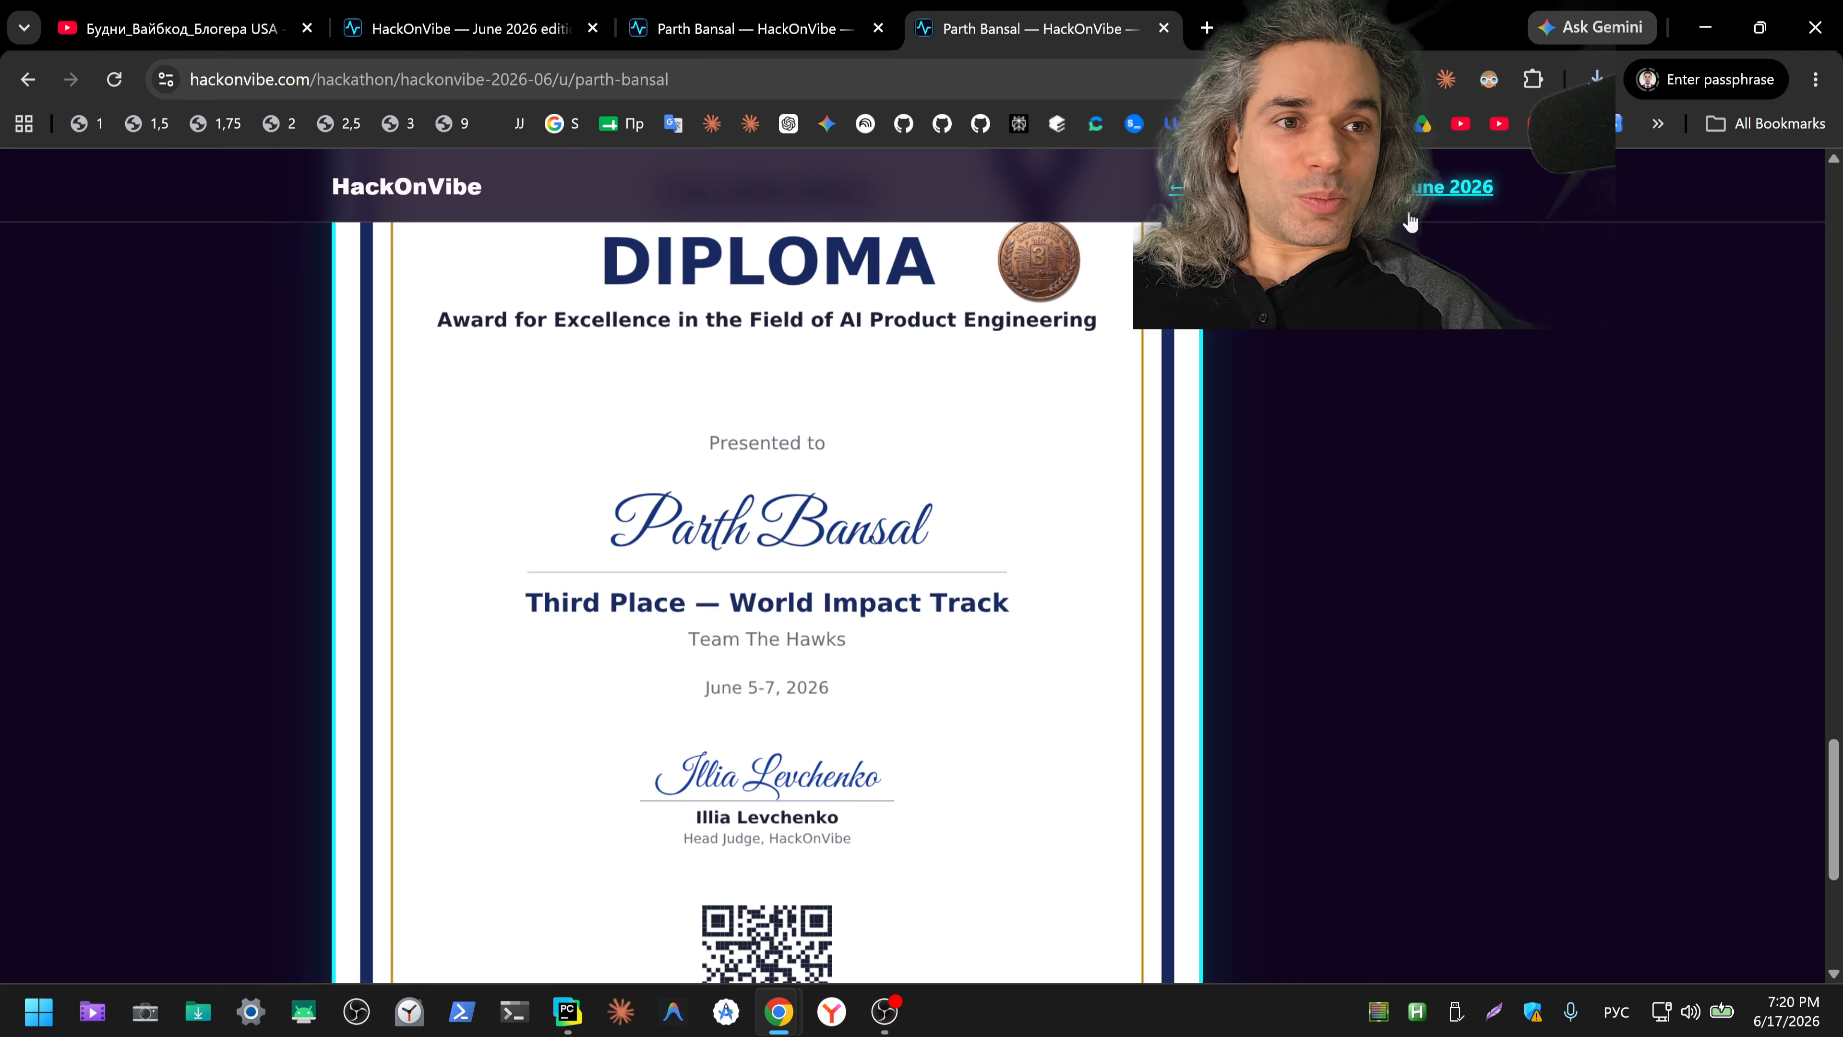
pyautogui.moveTo(1832, 802); pyautogui.dragTo(1791, 602)
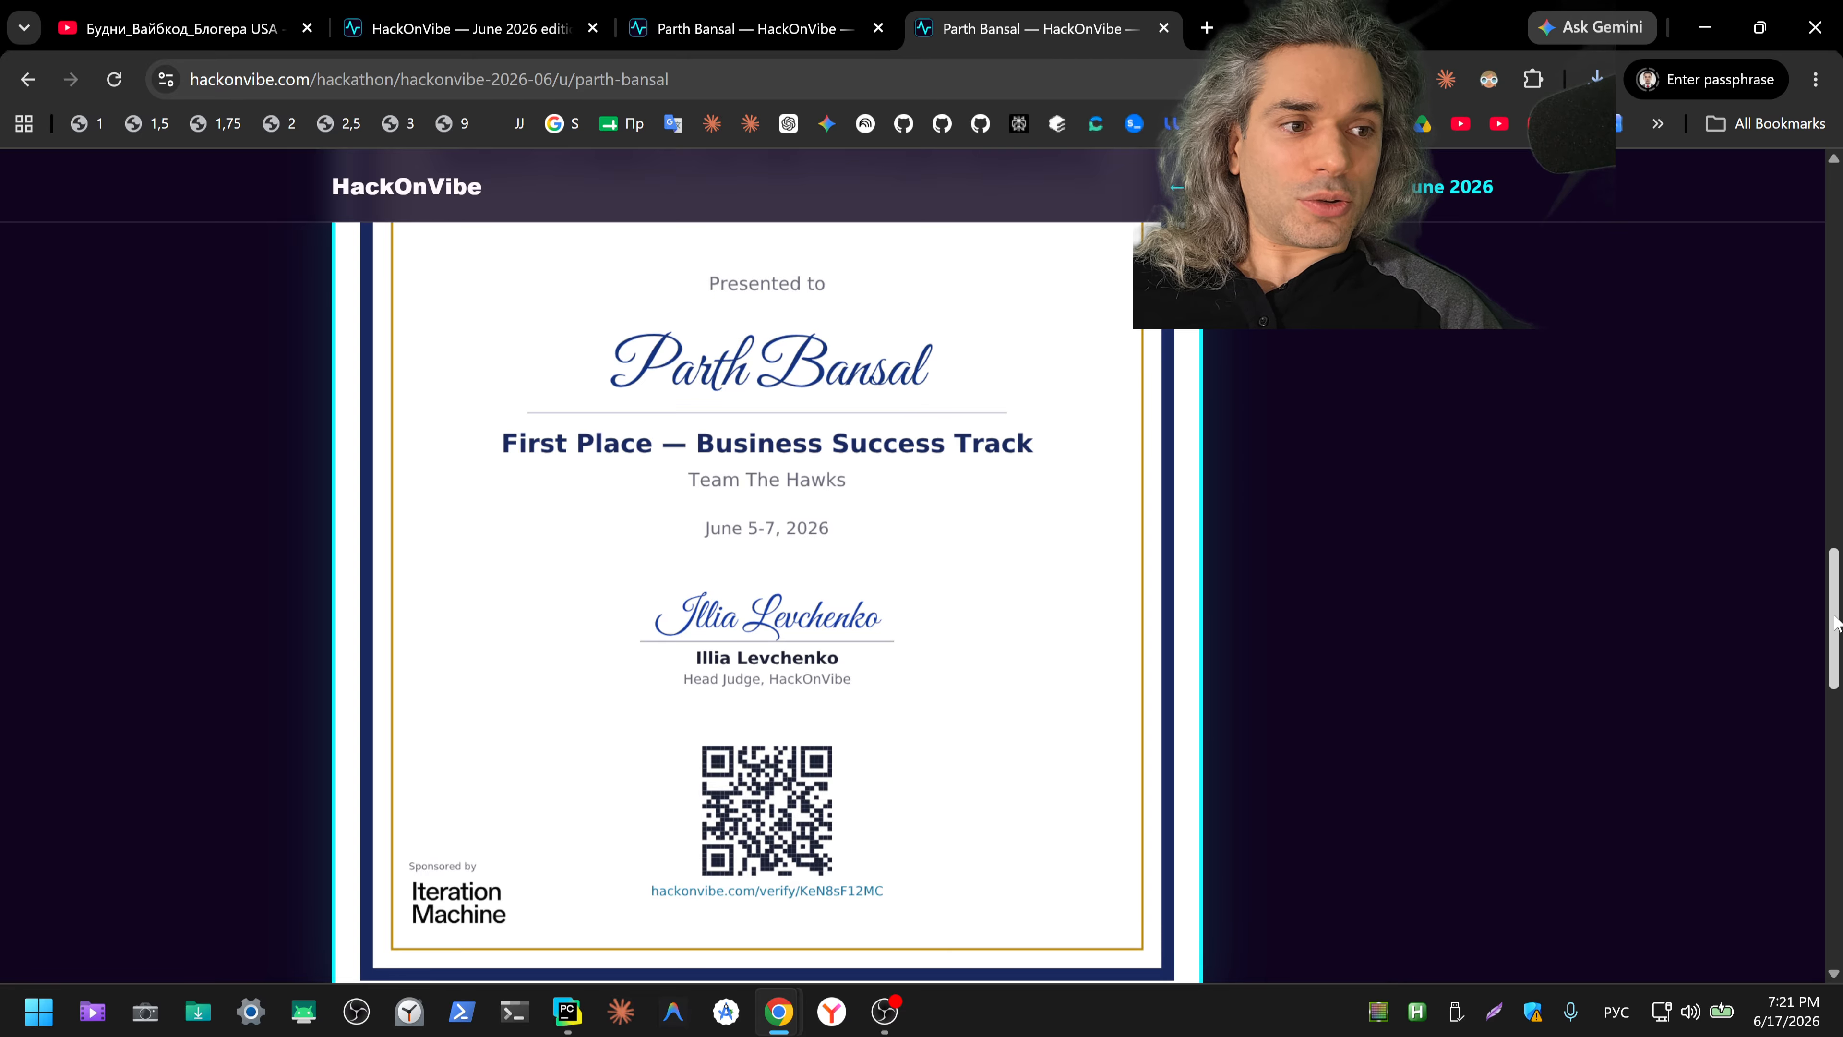
pyautogui.moveTo(1836, 625); pyautogui.dragTo(1836, 227)
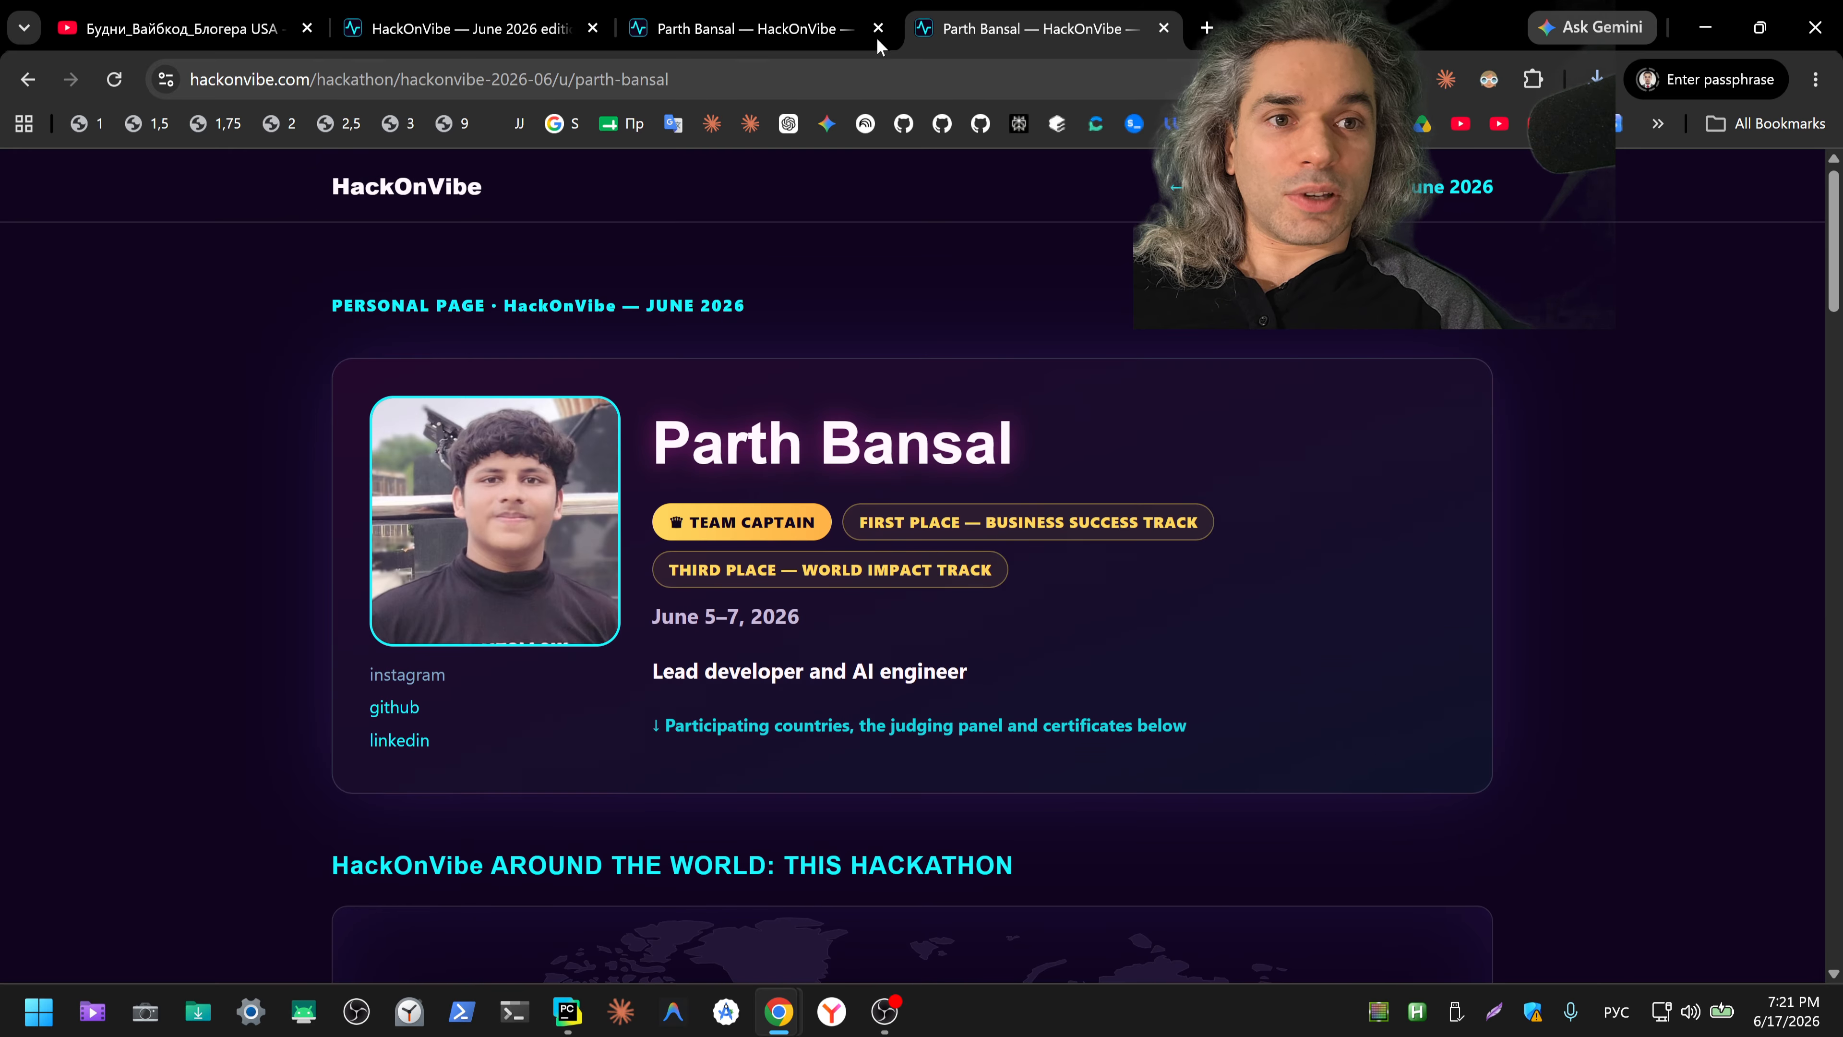
# Step: Return to the June 2026 edition page and turn Dark Reader back on for it
pyautogui.click(487, 29)
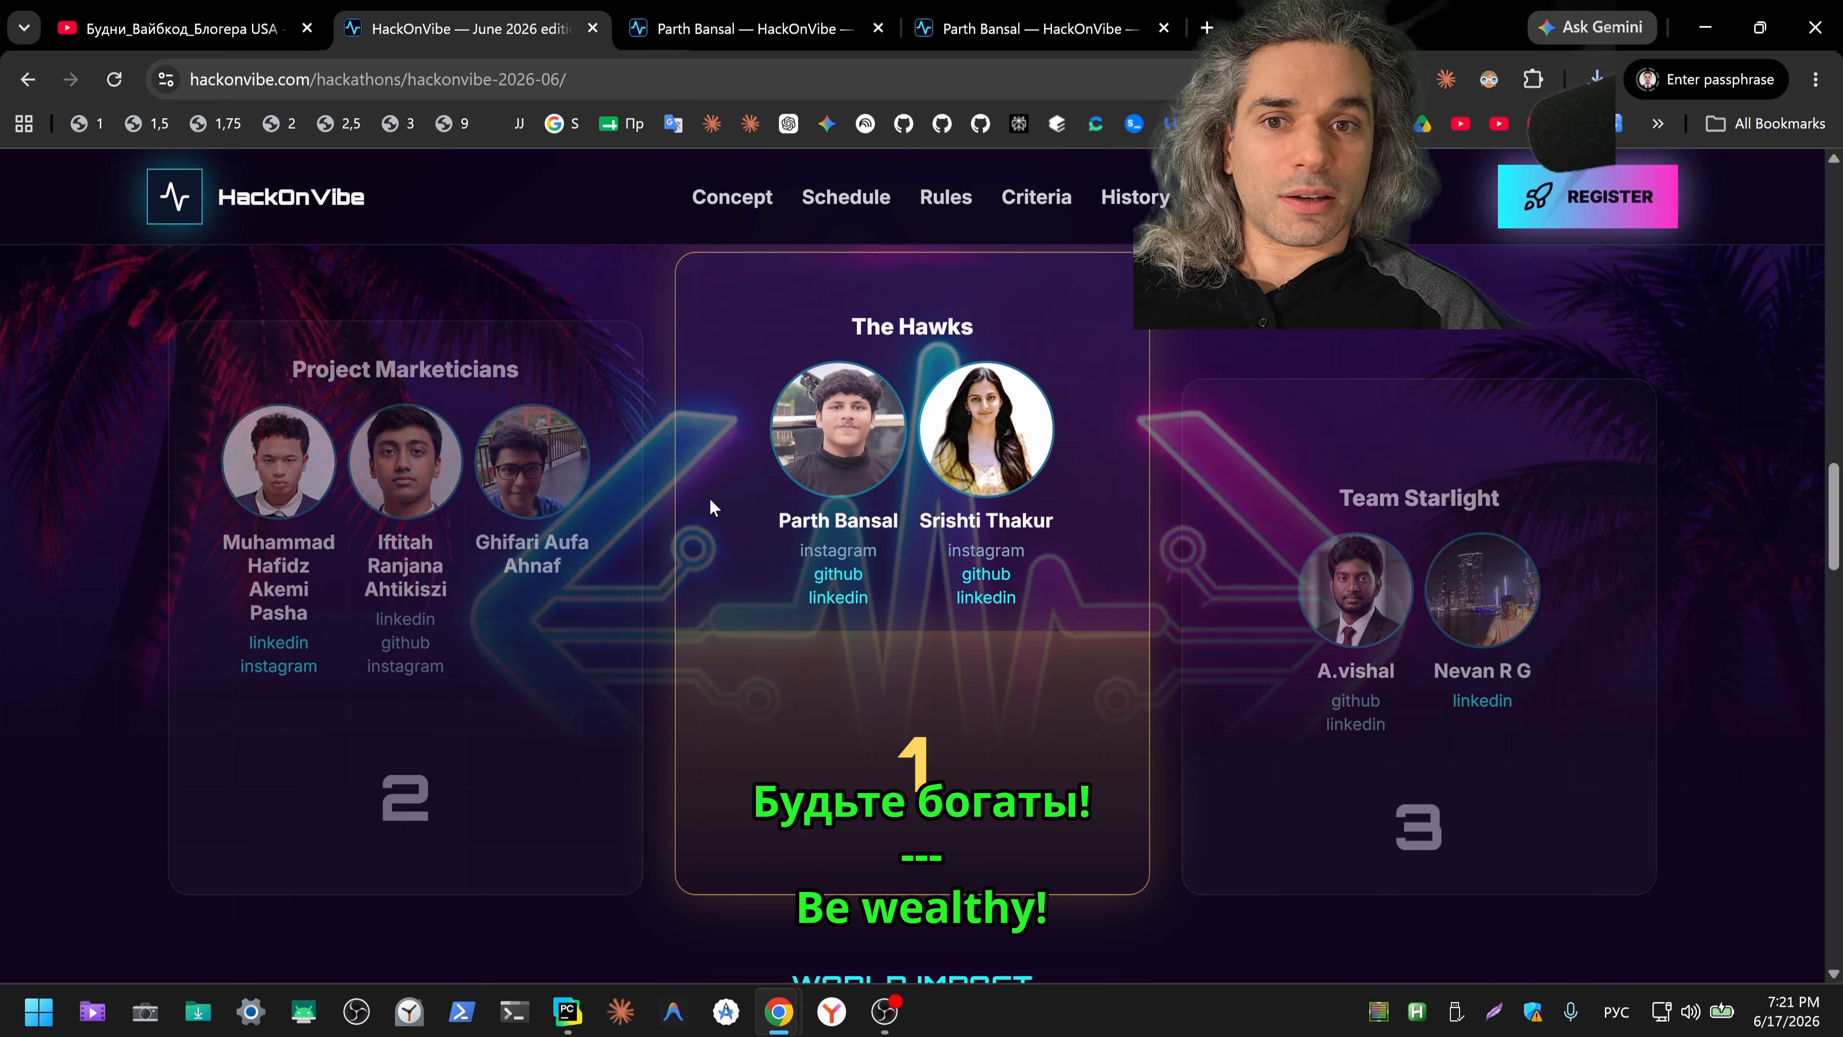
pyautogui.click(1489, 79)
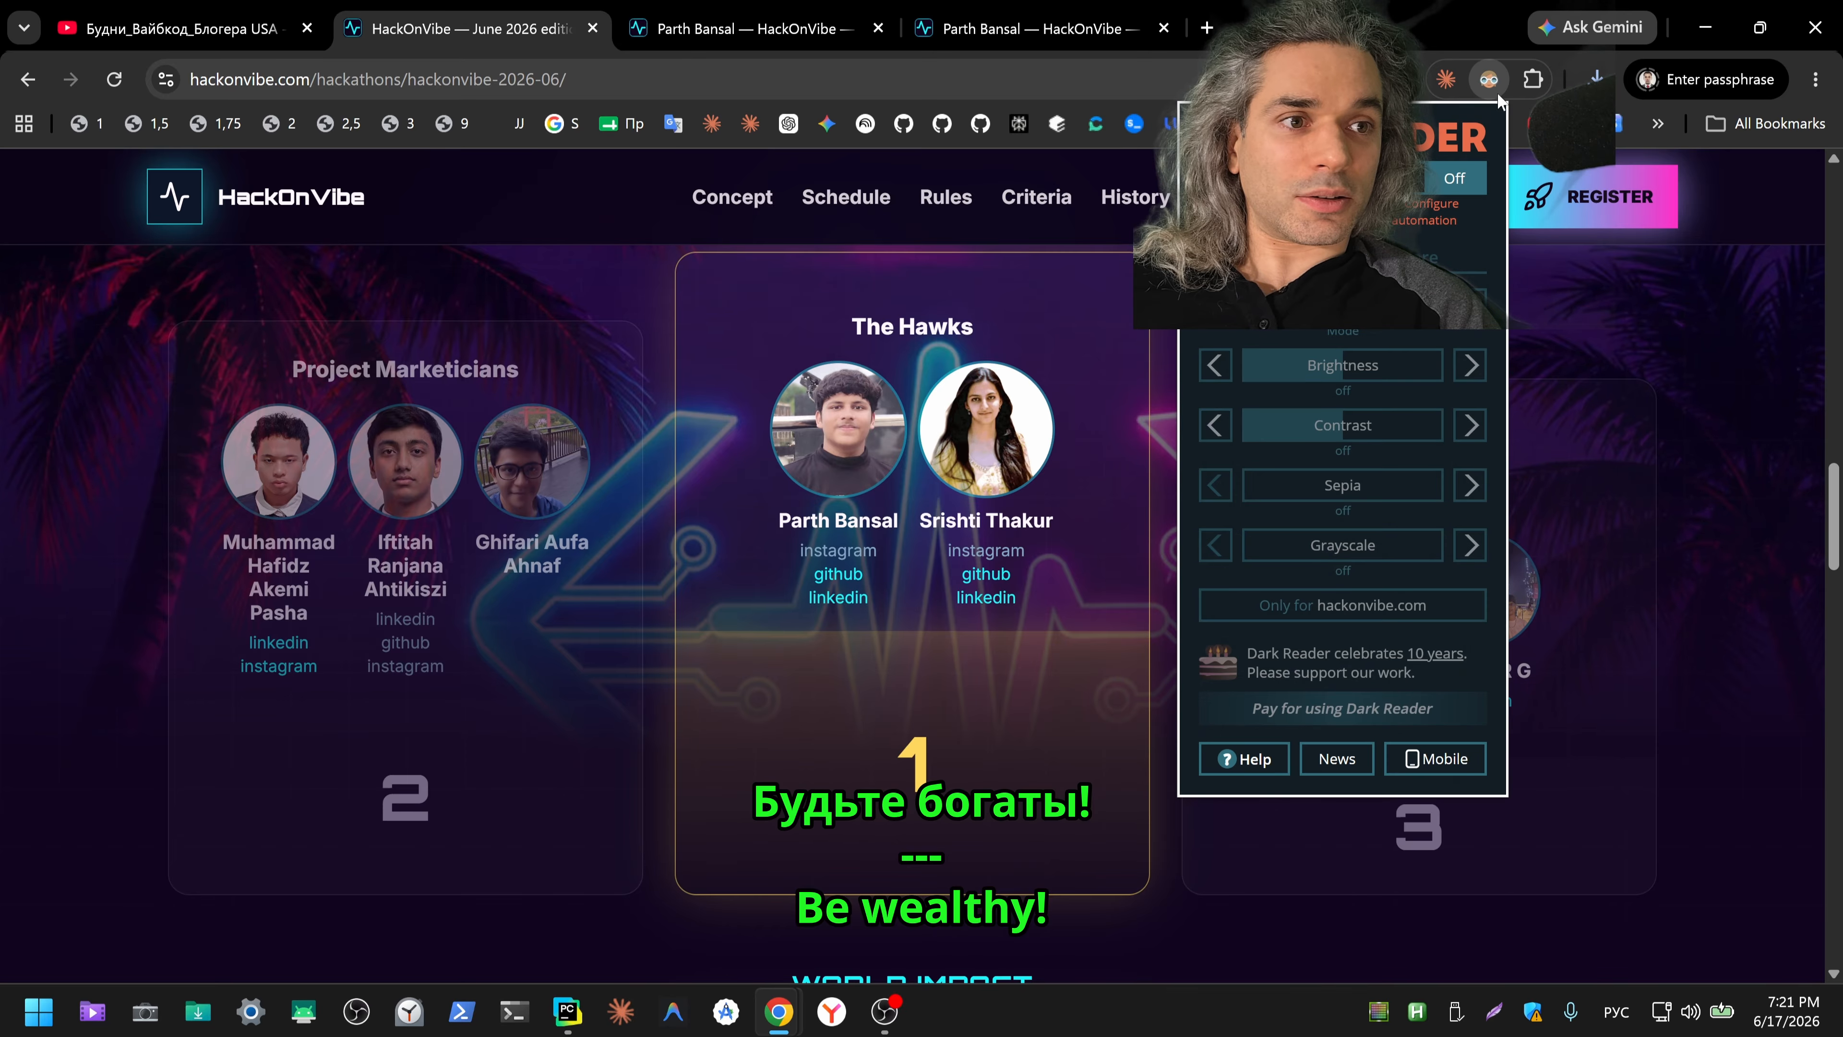
pyautogui.click(1404, 185)
pyautogui.click(1697, 537)
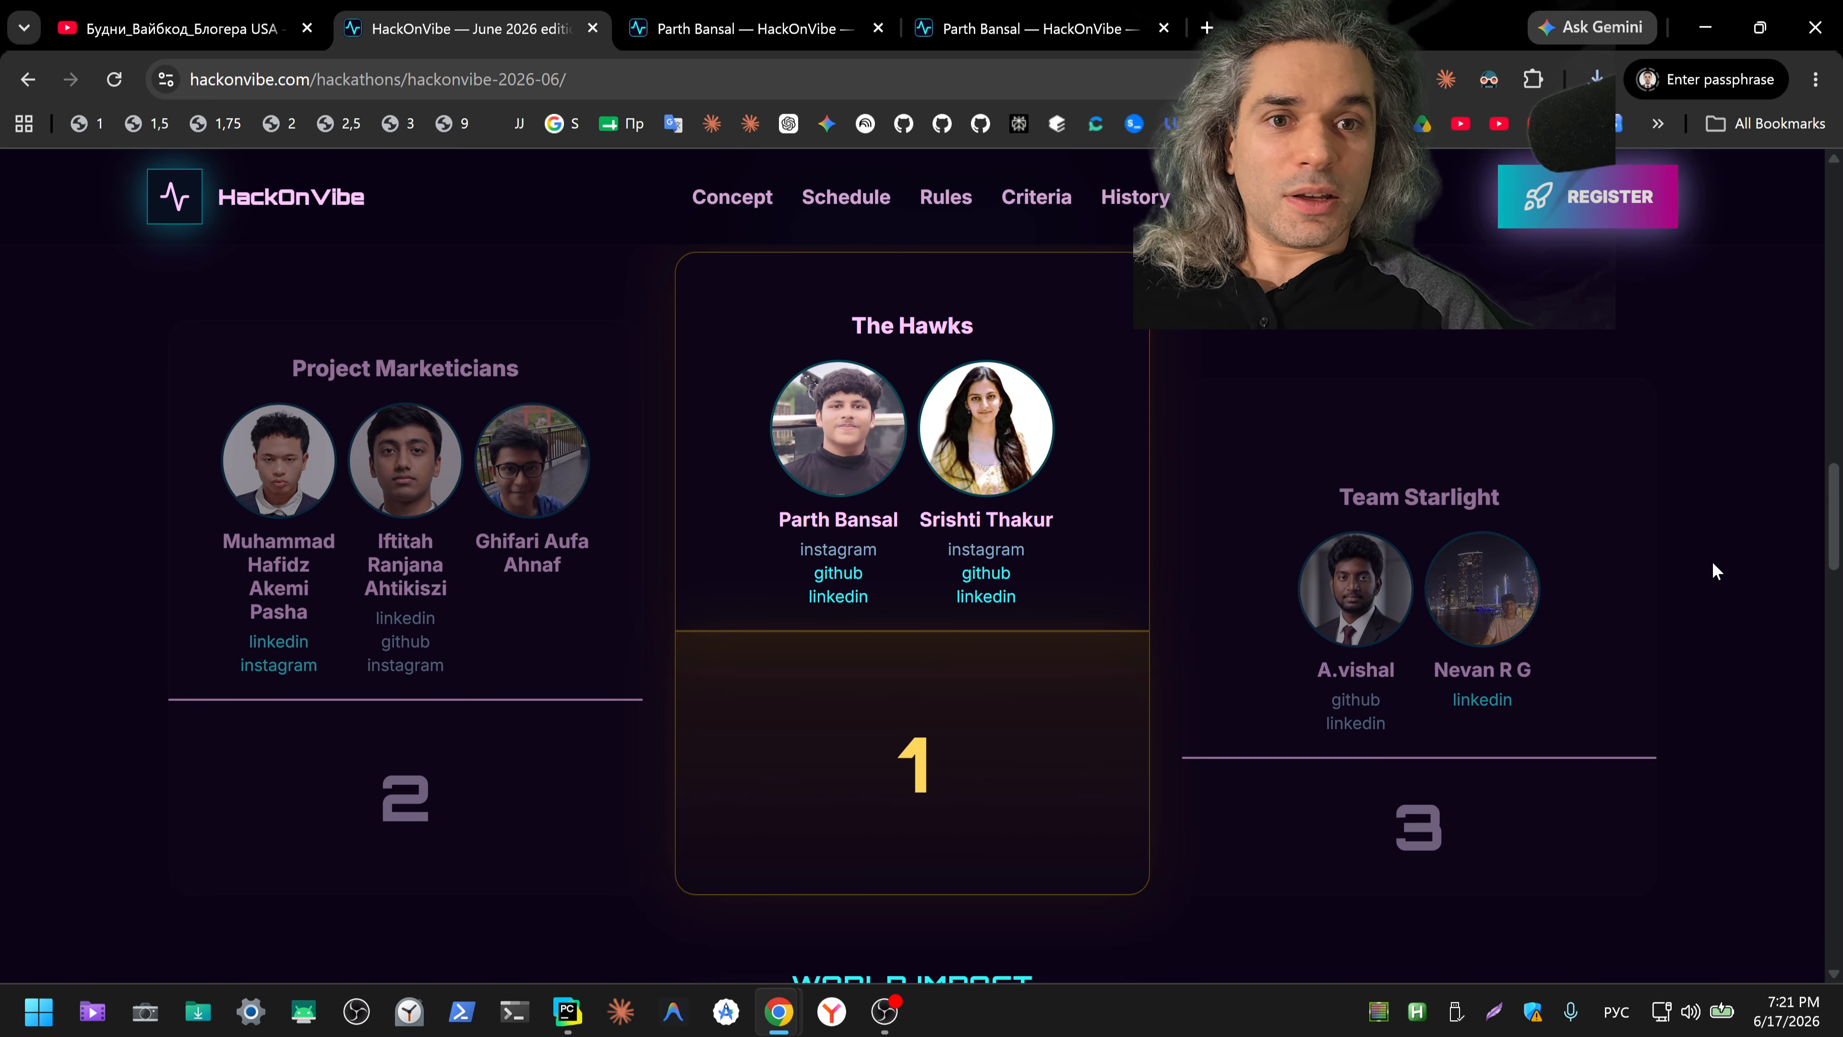
# Step: Go back to the HackOnVibe home page, look over the world map and hackathon introduction, and switch to the YouTube channel page
pyautogui.scroll(5, 1713, 569)
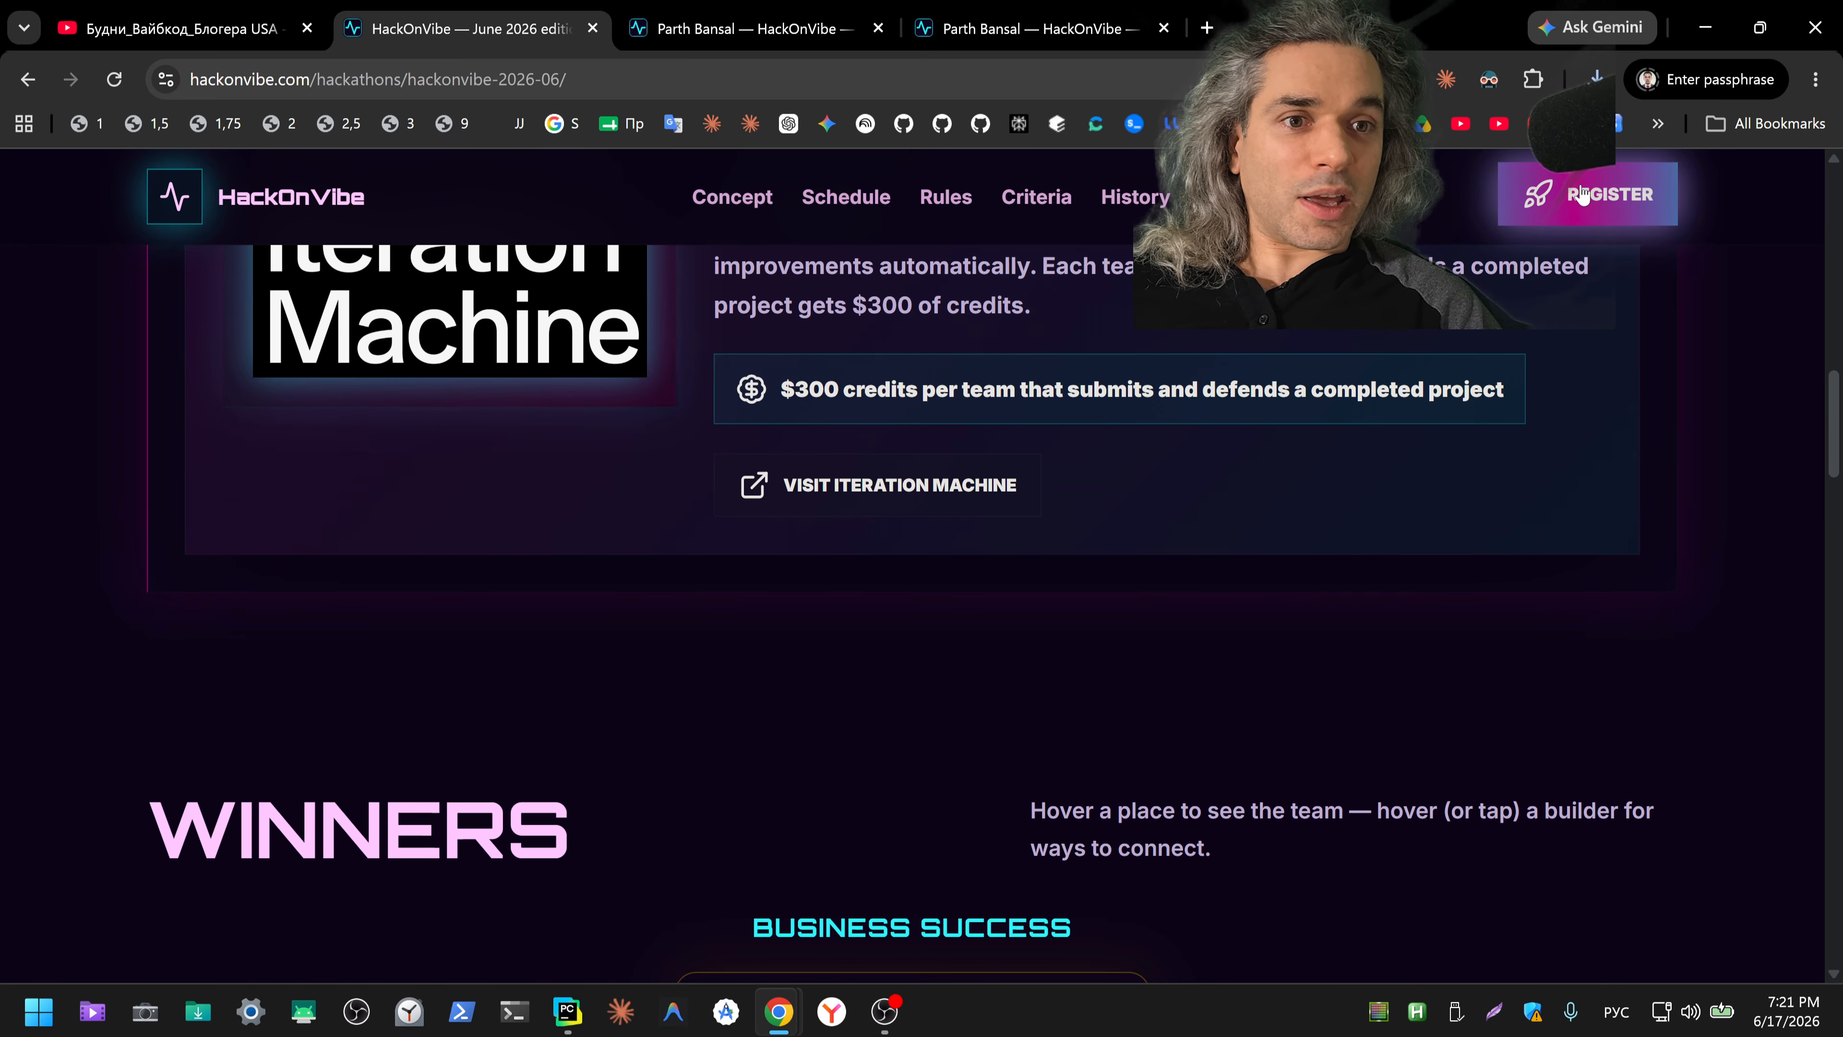
pyautogui.click(333, 215)
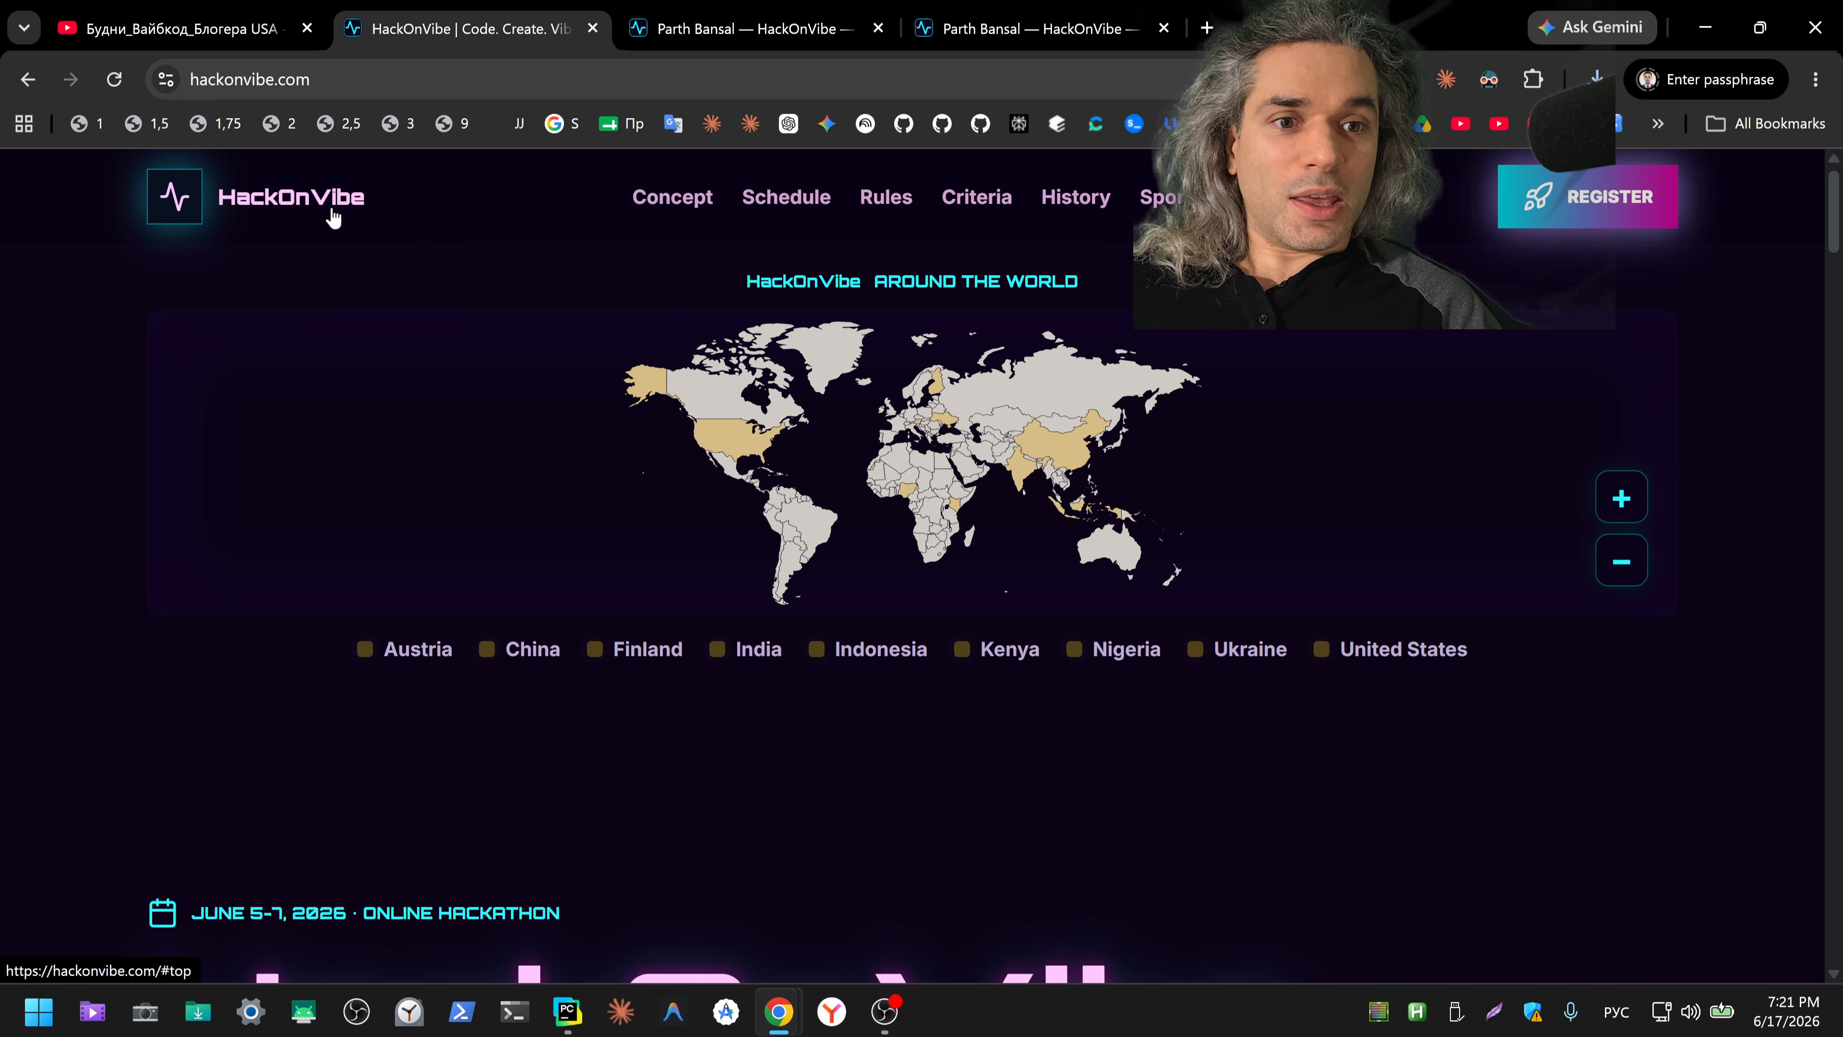
pyautogui.scroll(-8, 606, 411)
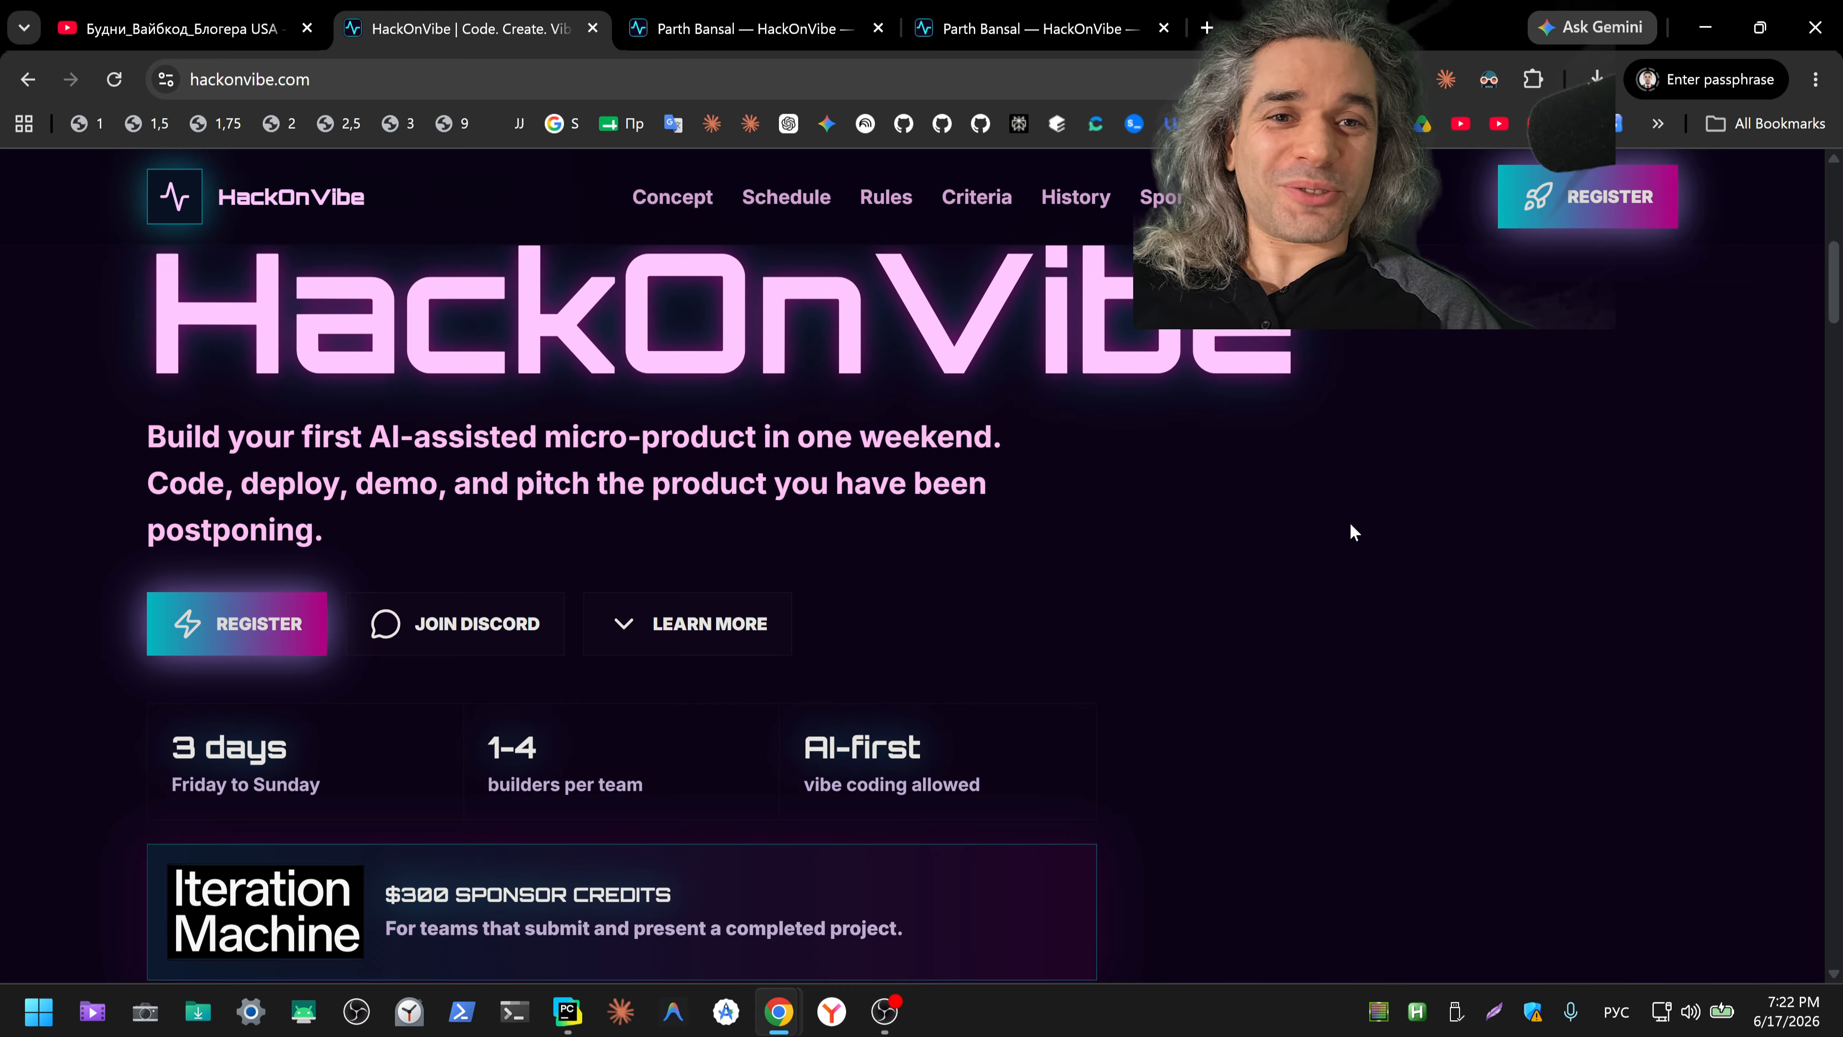
pyautogui.click(203, 28)
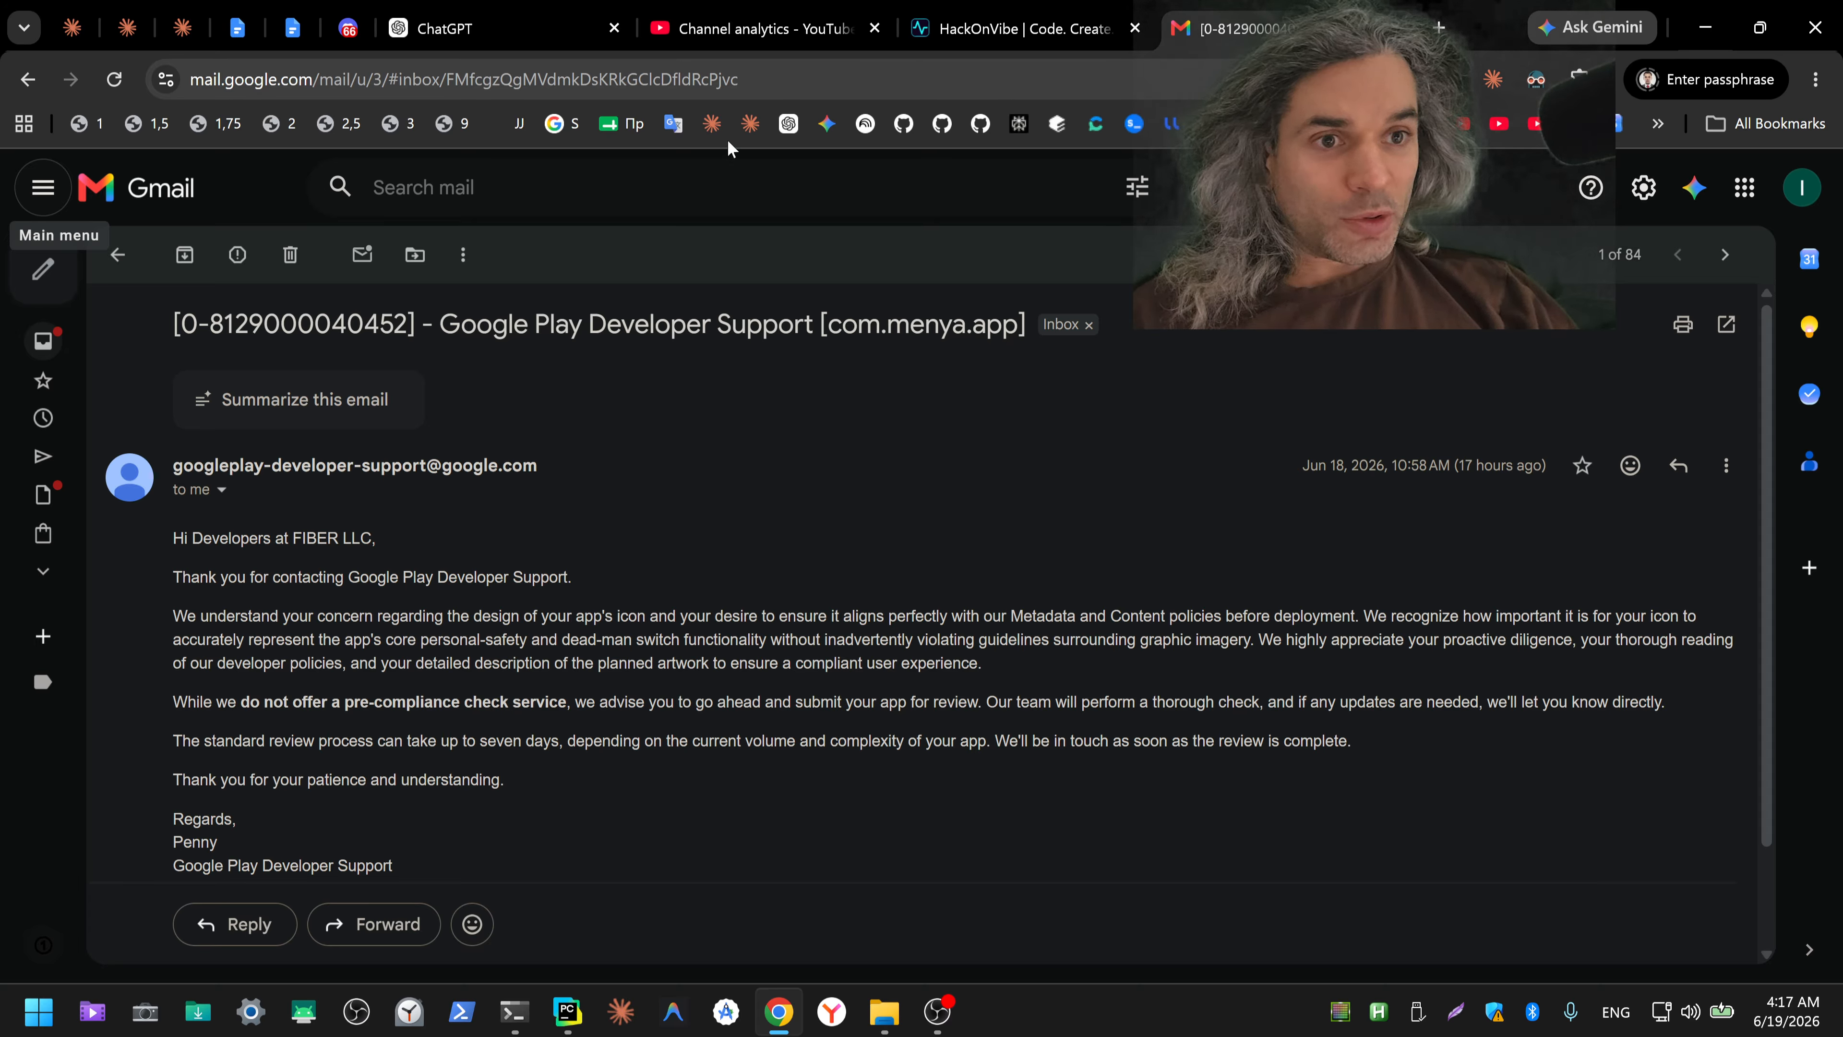
# Step: Copy the body of the Google Play Developer Support email in Gmail and translate it from English into Russian in Google Translate
pyautogui.click(673, 125)
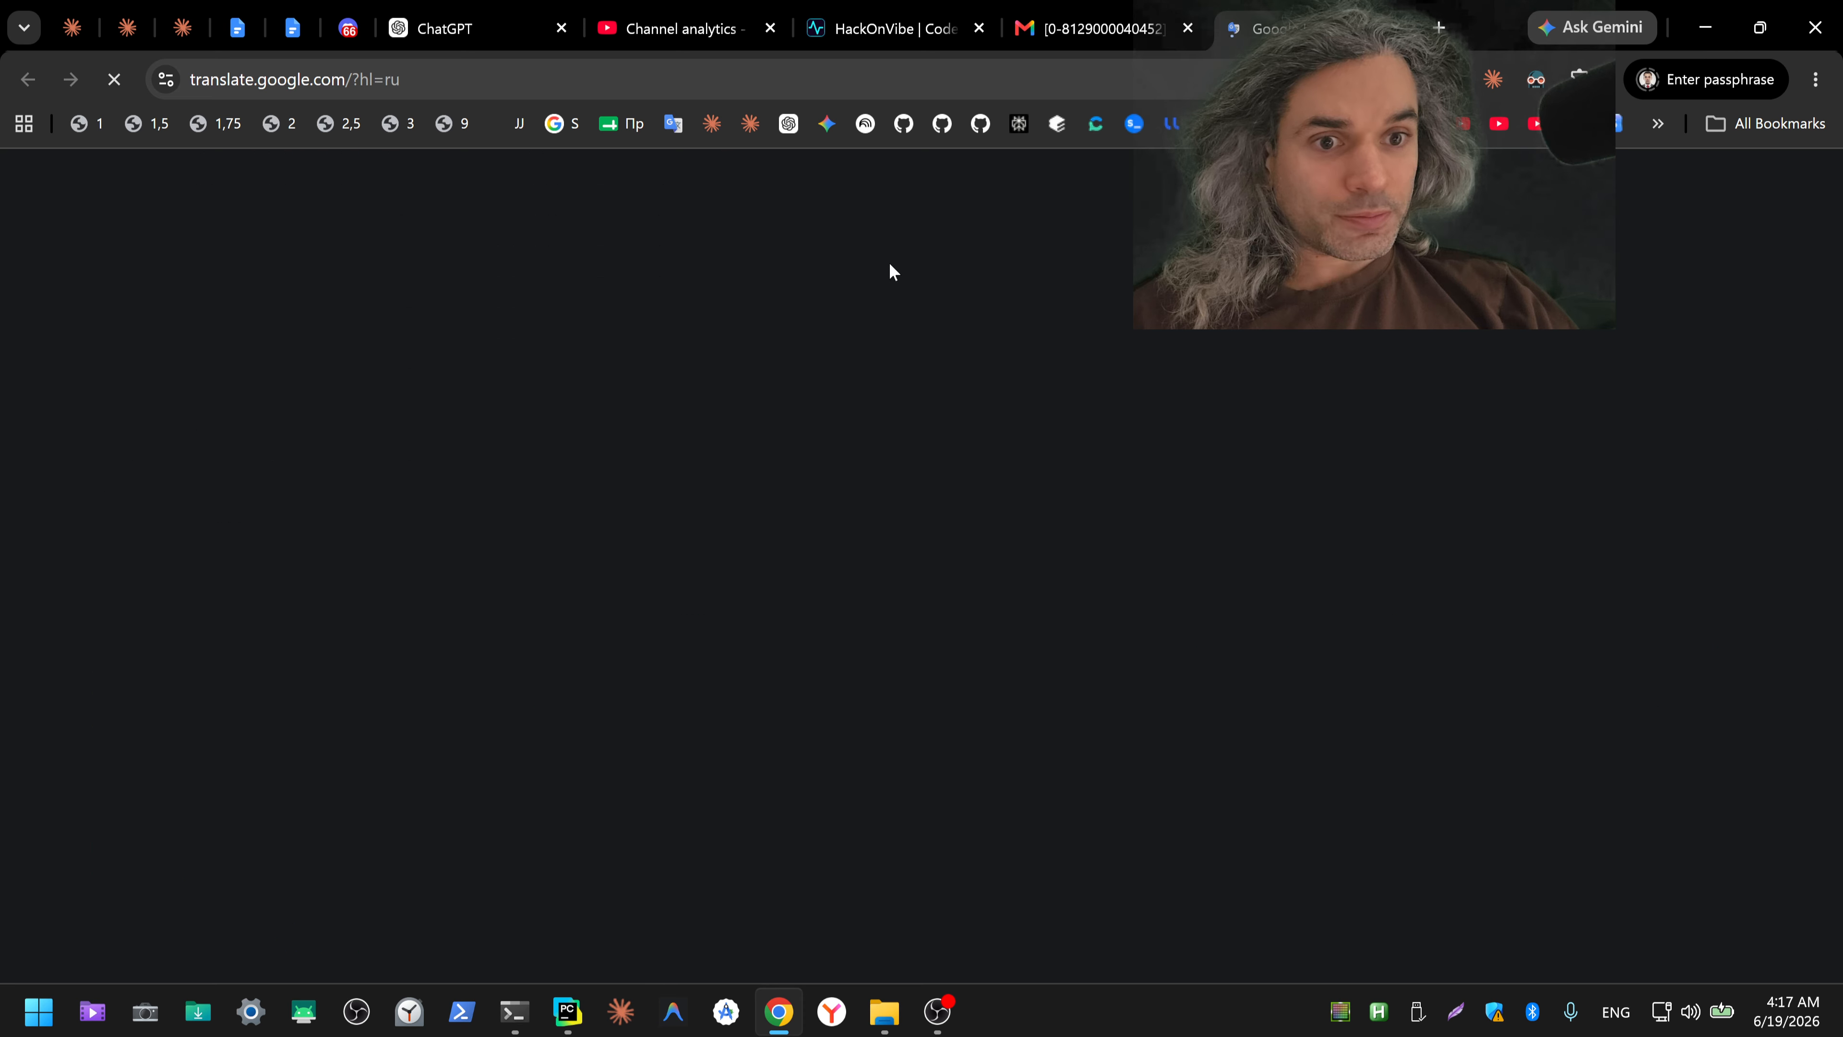
pyautogui.click(1099, 28)
pyautogui.moveTo(179, 543); pyautogui.dragTo(240, 819)
pyautogui.click(184, 577)
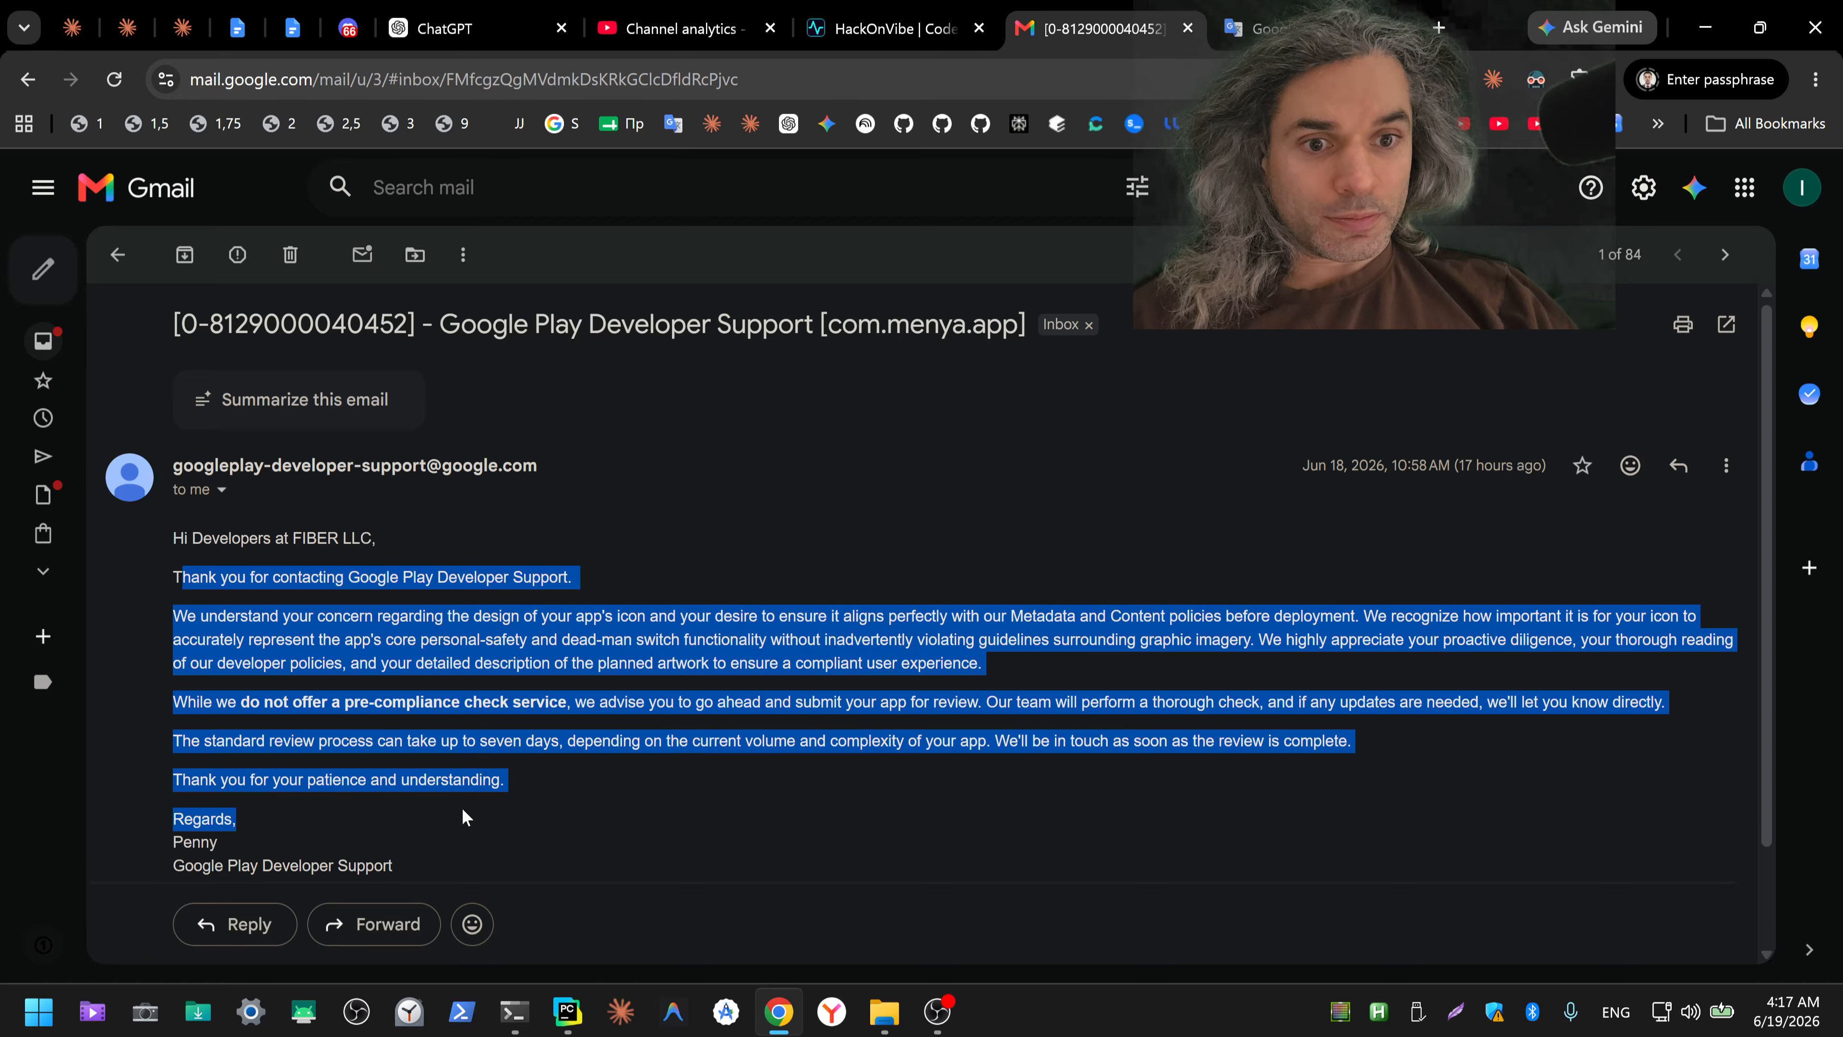
pyautogui.scroll(-2, 565, 739)
pyautogui.moveTo(458, 748); pyautogui.dragTo(459, 748)
pyautogui.hotkey('ctrl', 'c')
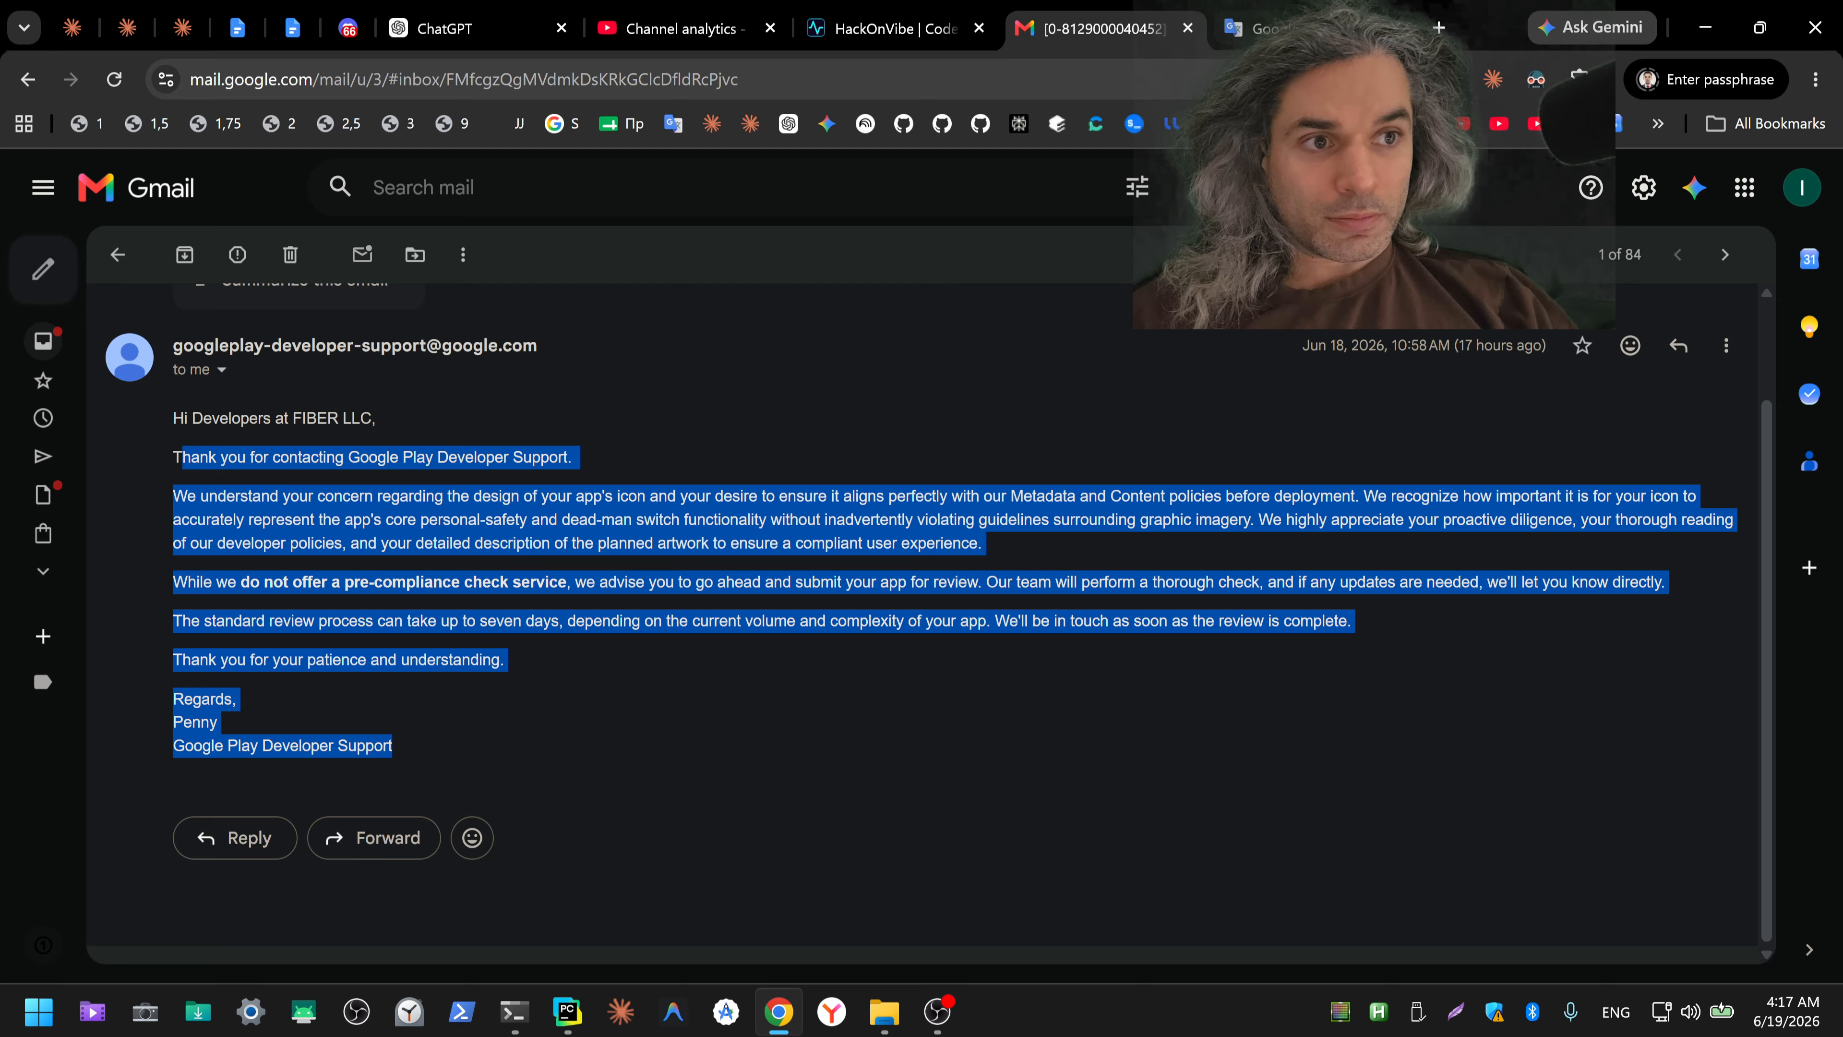
pyautogui.click(1263, 27)
pyautogui.click(757, 423)
pyautogui.hotkey('ctrl', 'v')
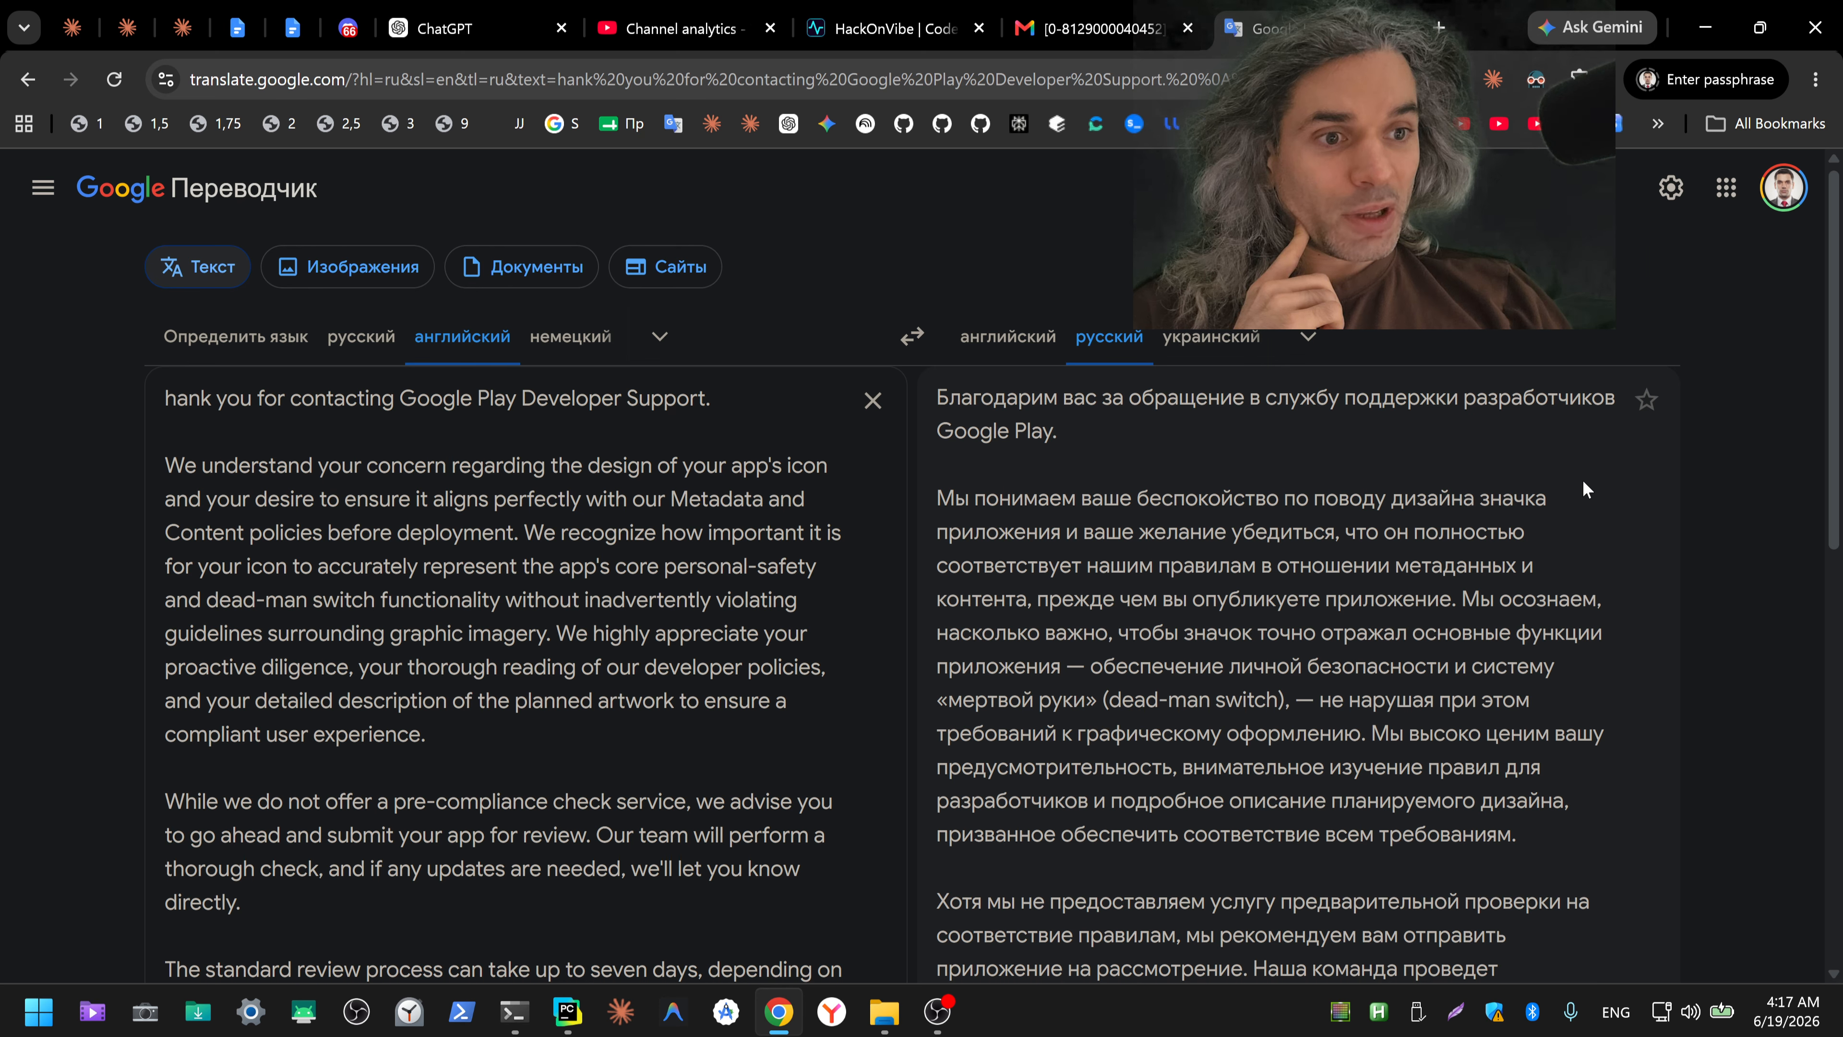
# Step: Read the Russian translation of the support reply for its guidance on the app icon, submission and review time
pyautogui.scroll(-1, 1582, 479)
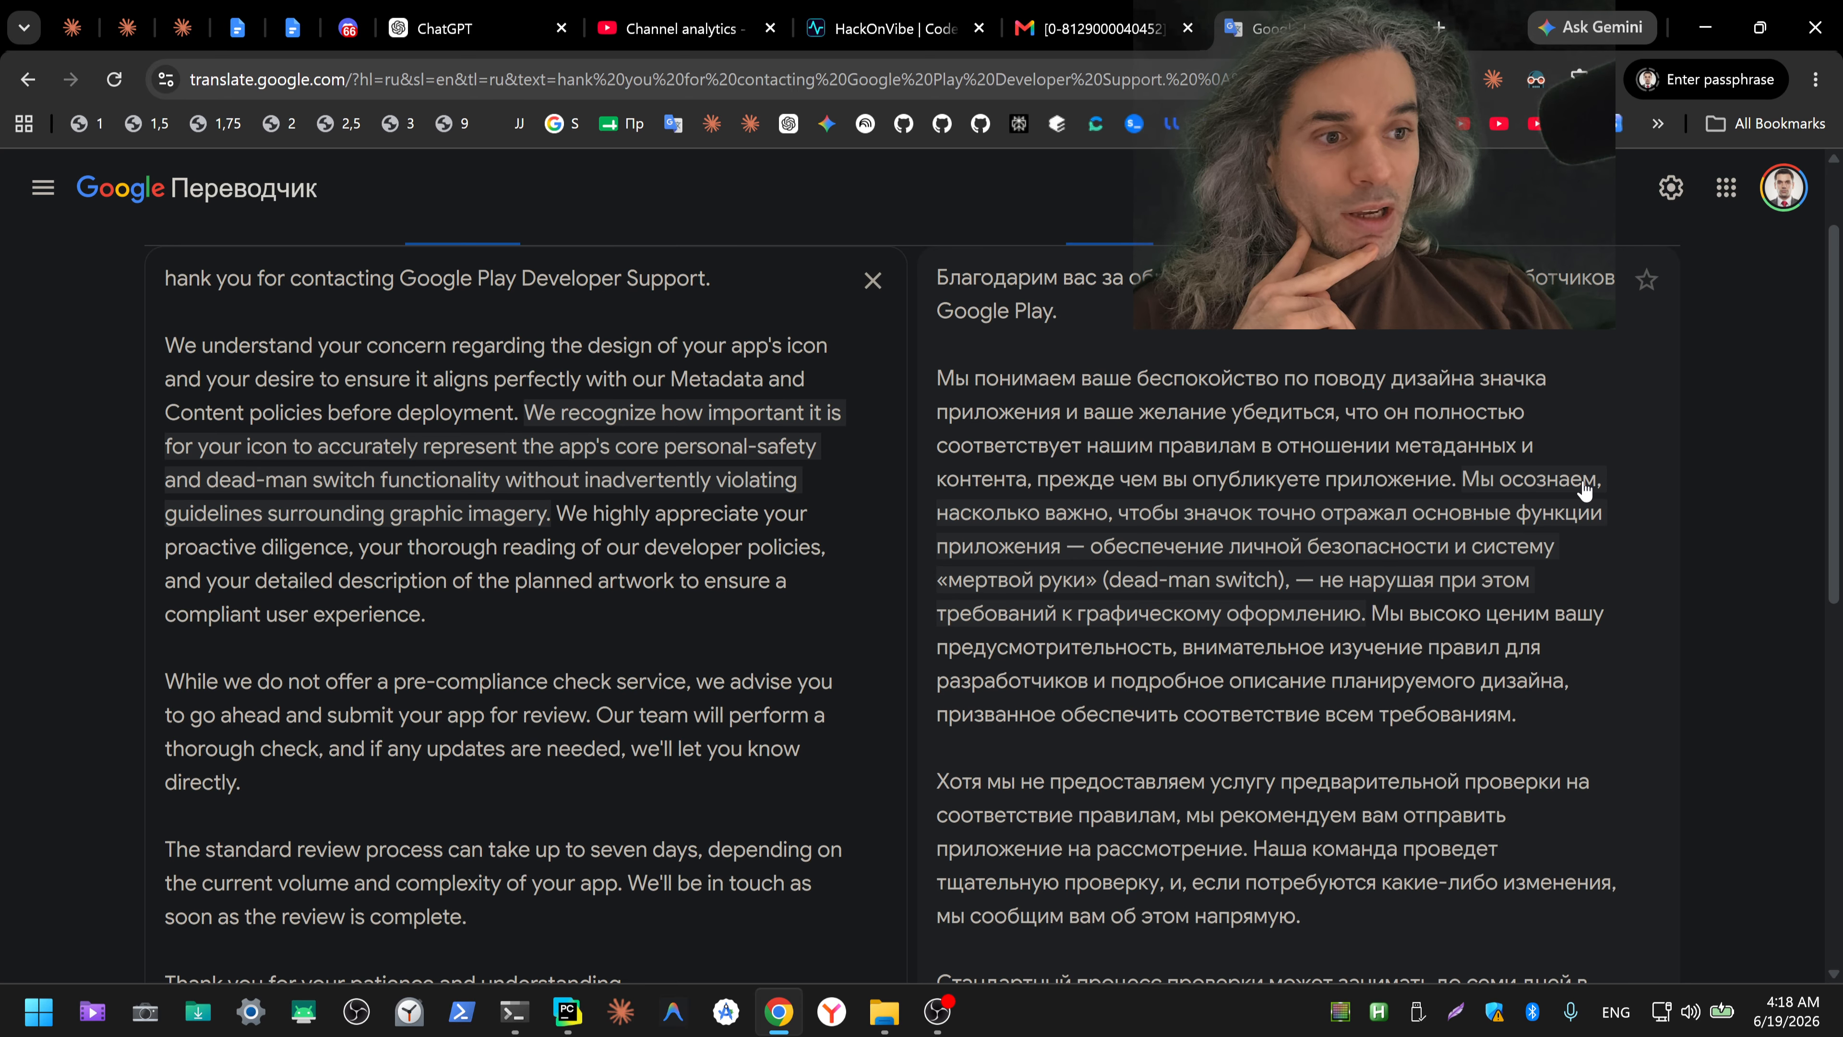
pyautogui.scroll(-1, 1584, 491)
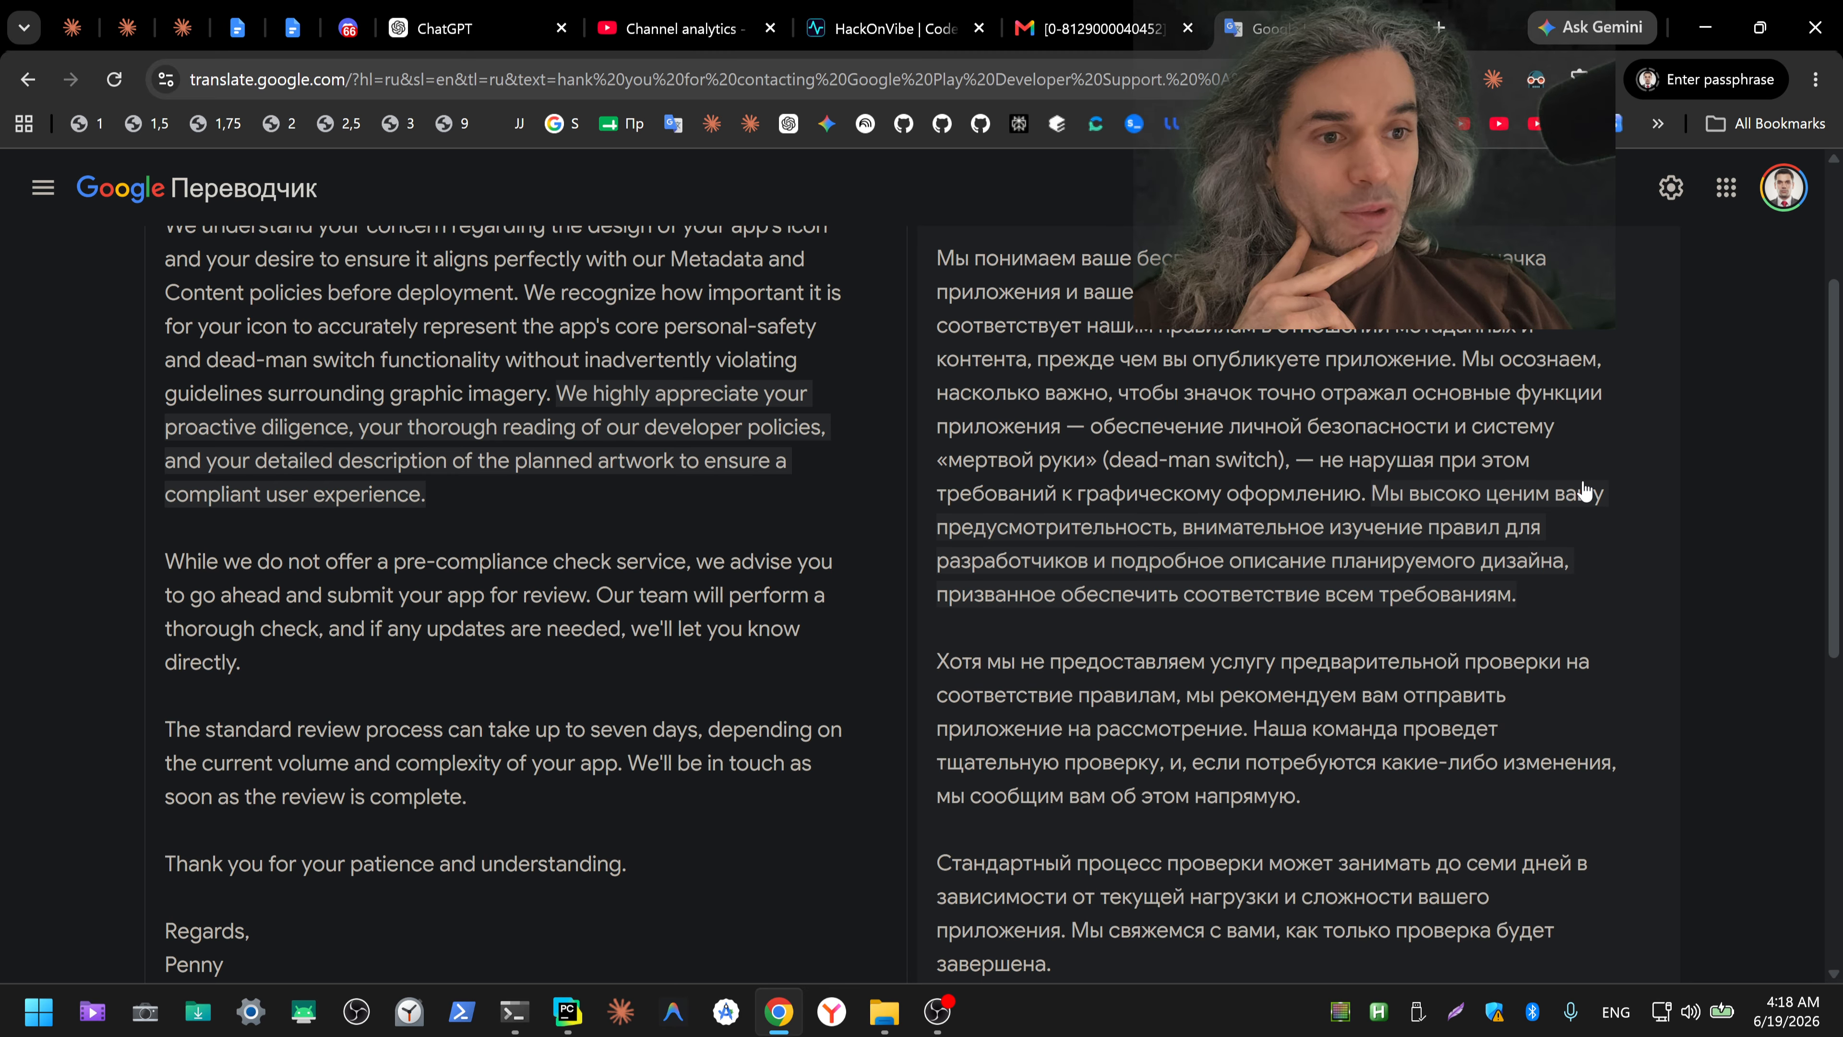
pyautogui.scroll(-1, 1585, 491)
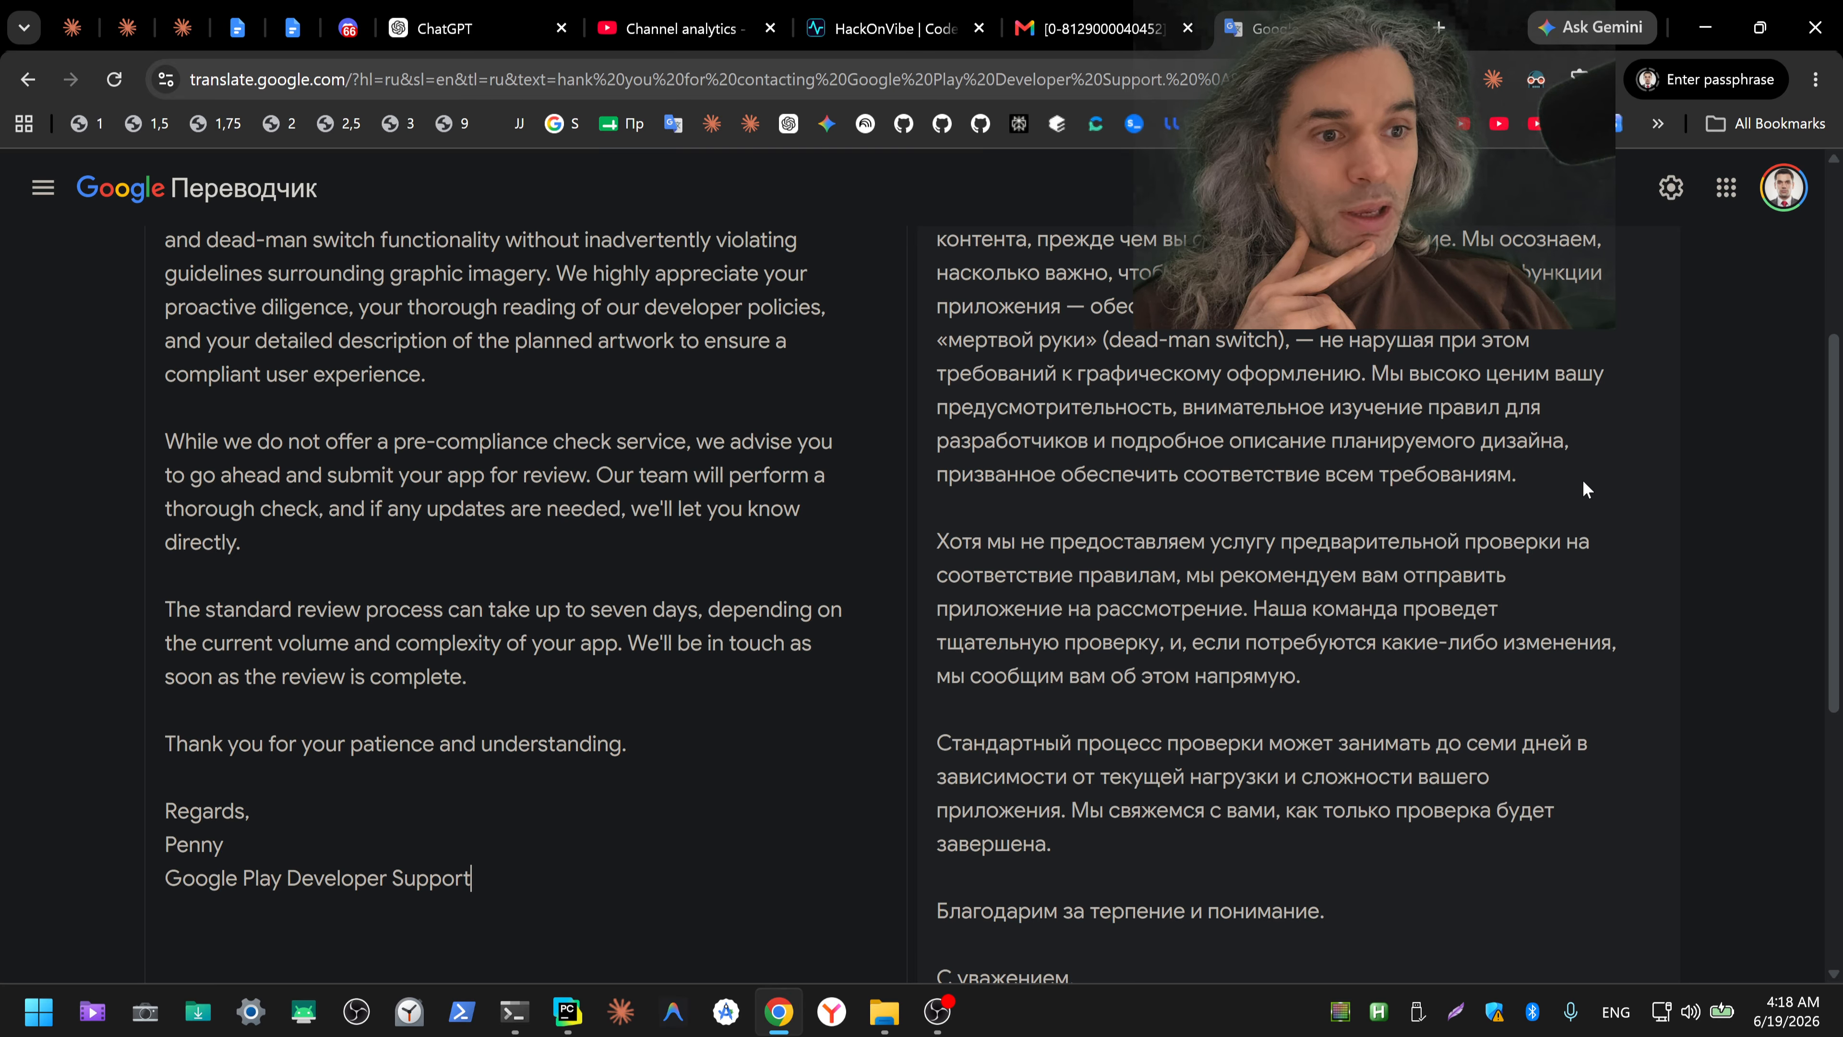
pyautogui.scroll(-2, 1582, 480)
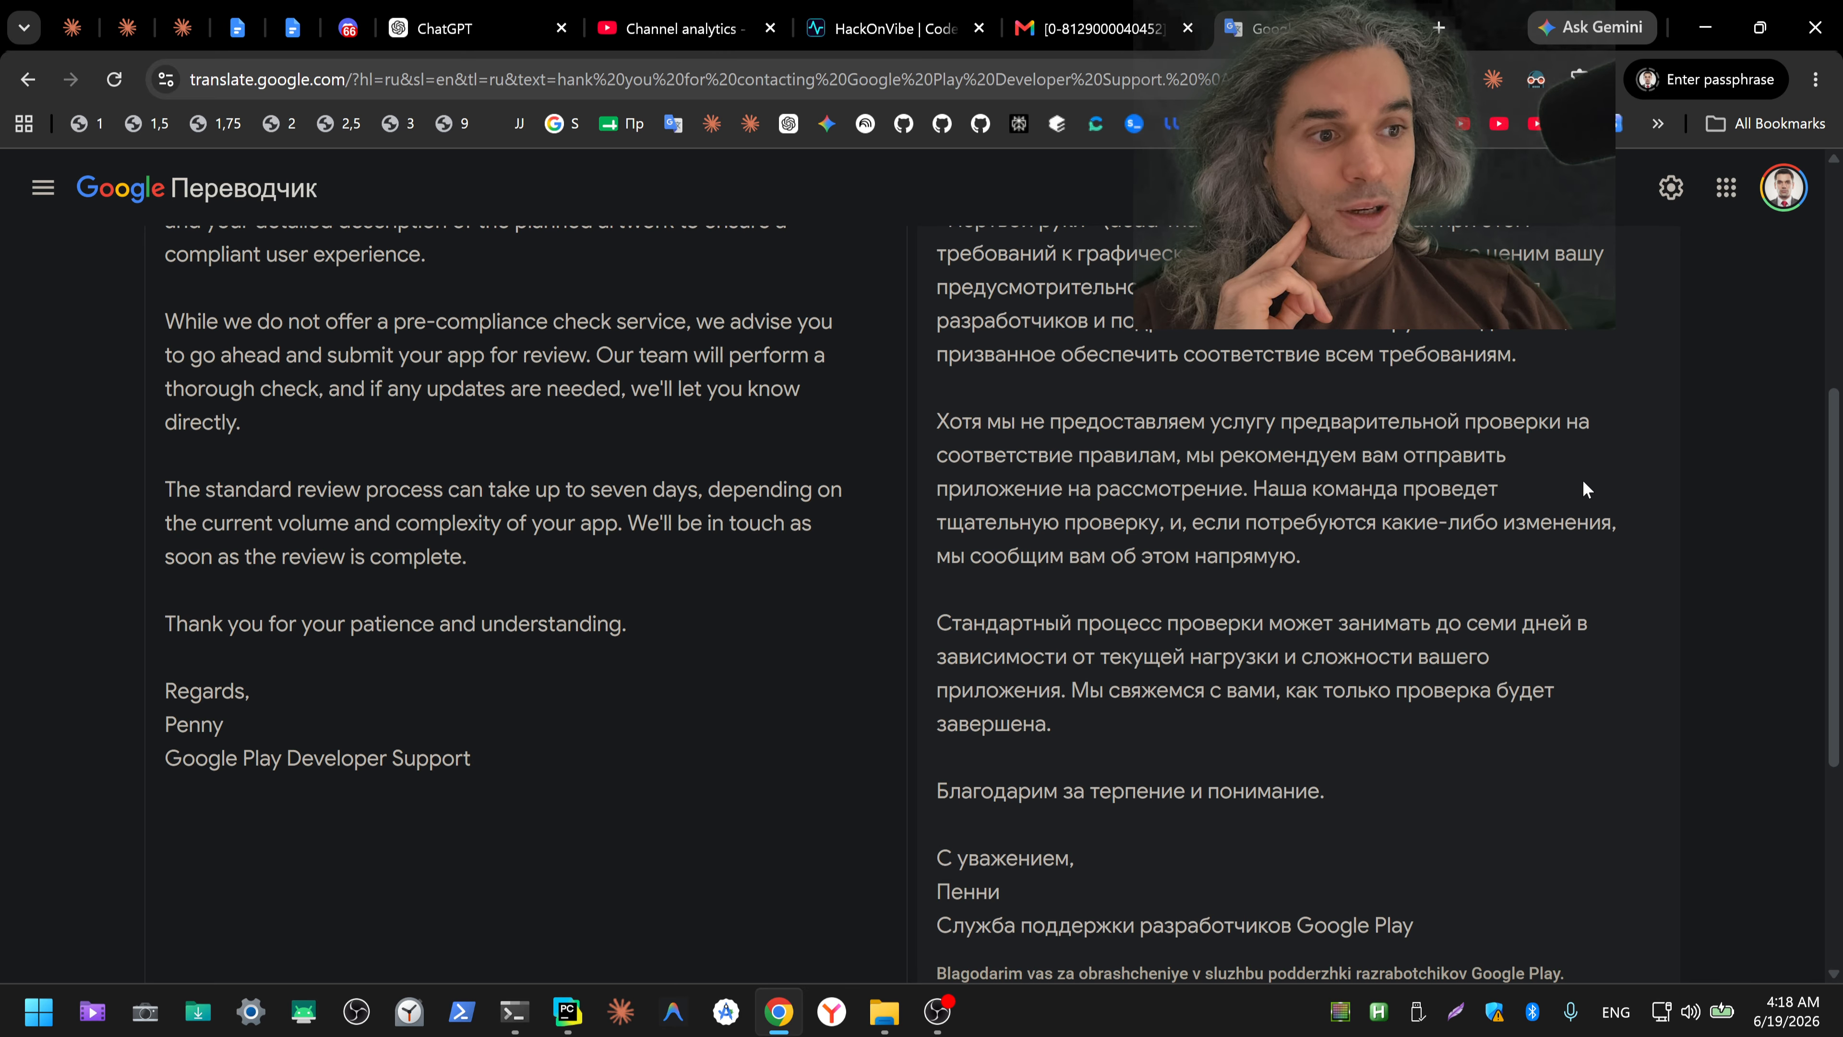
pyautogui.scroll(-2, 1582, 484)
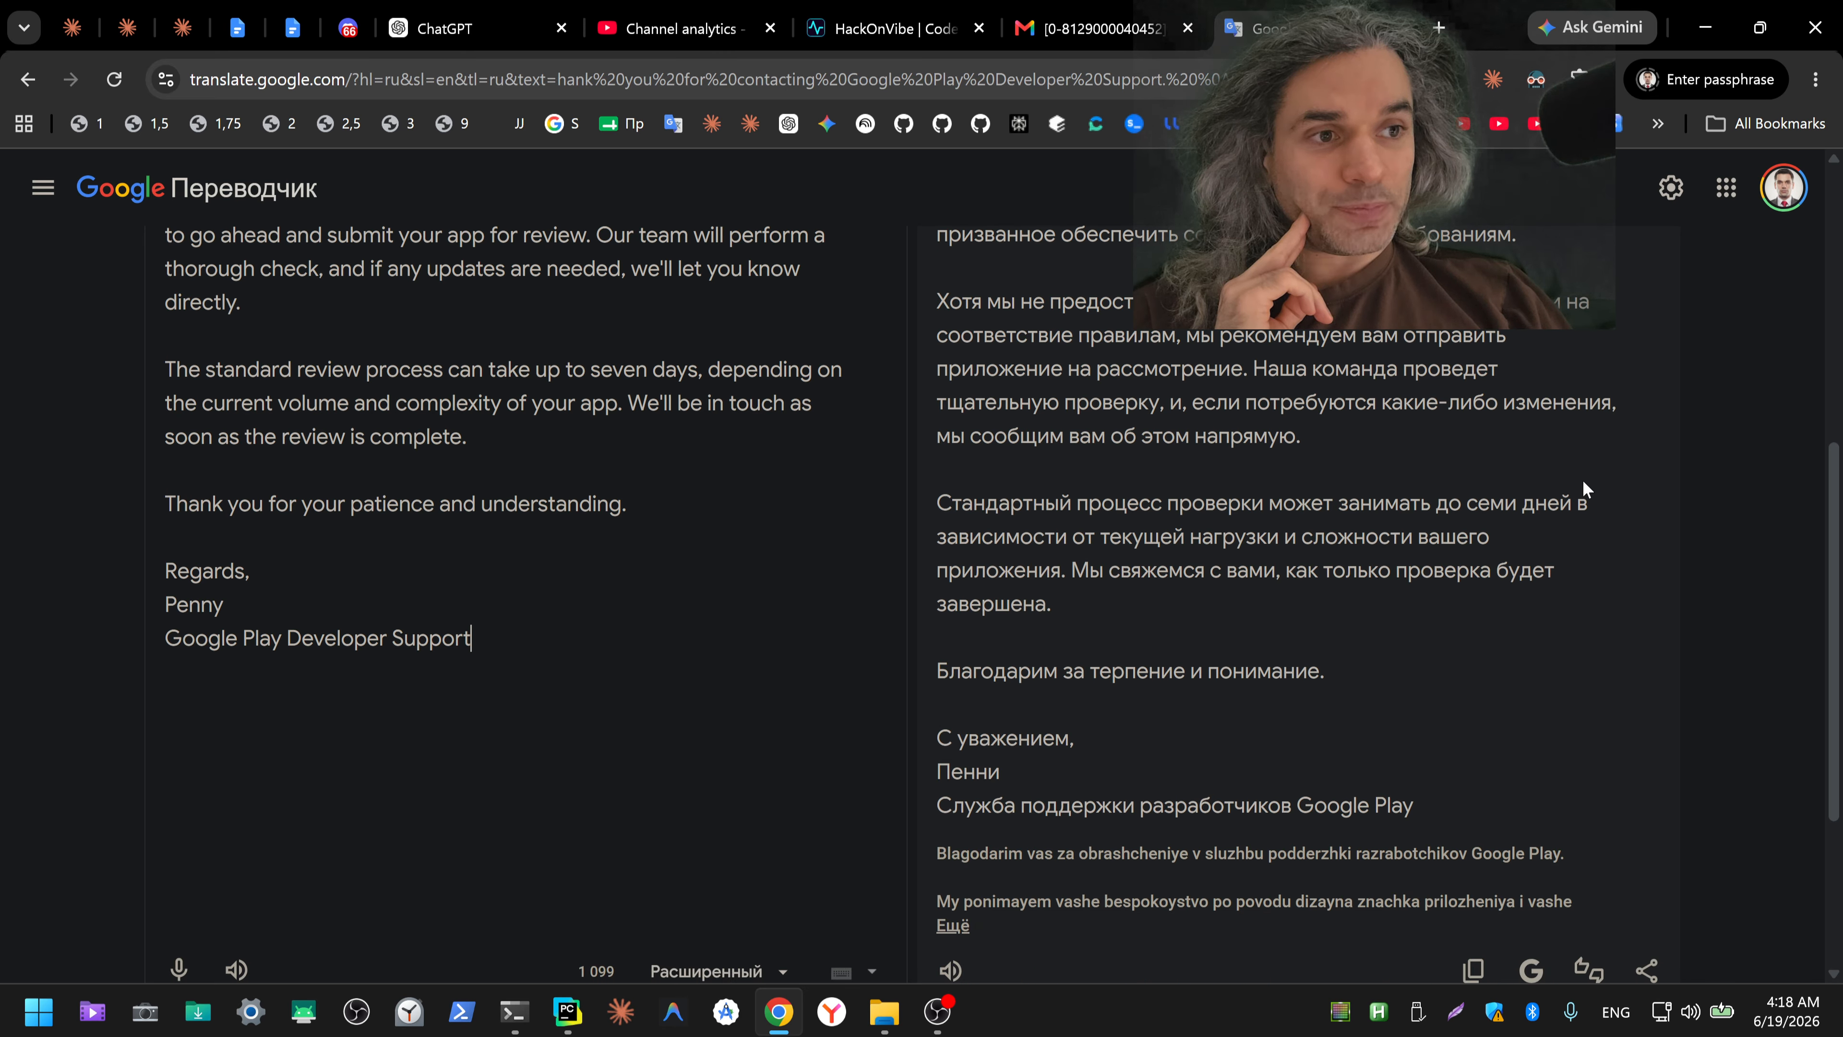
pyautogui.scroll(-2, 1583, 485)
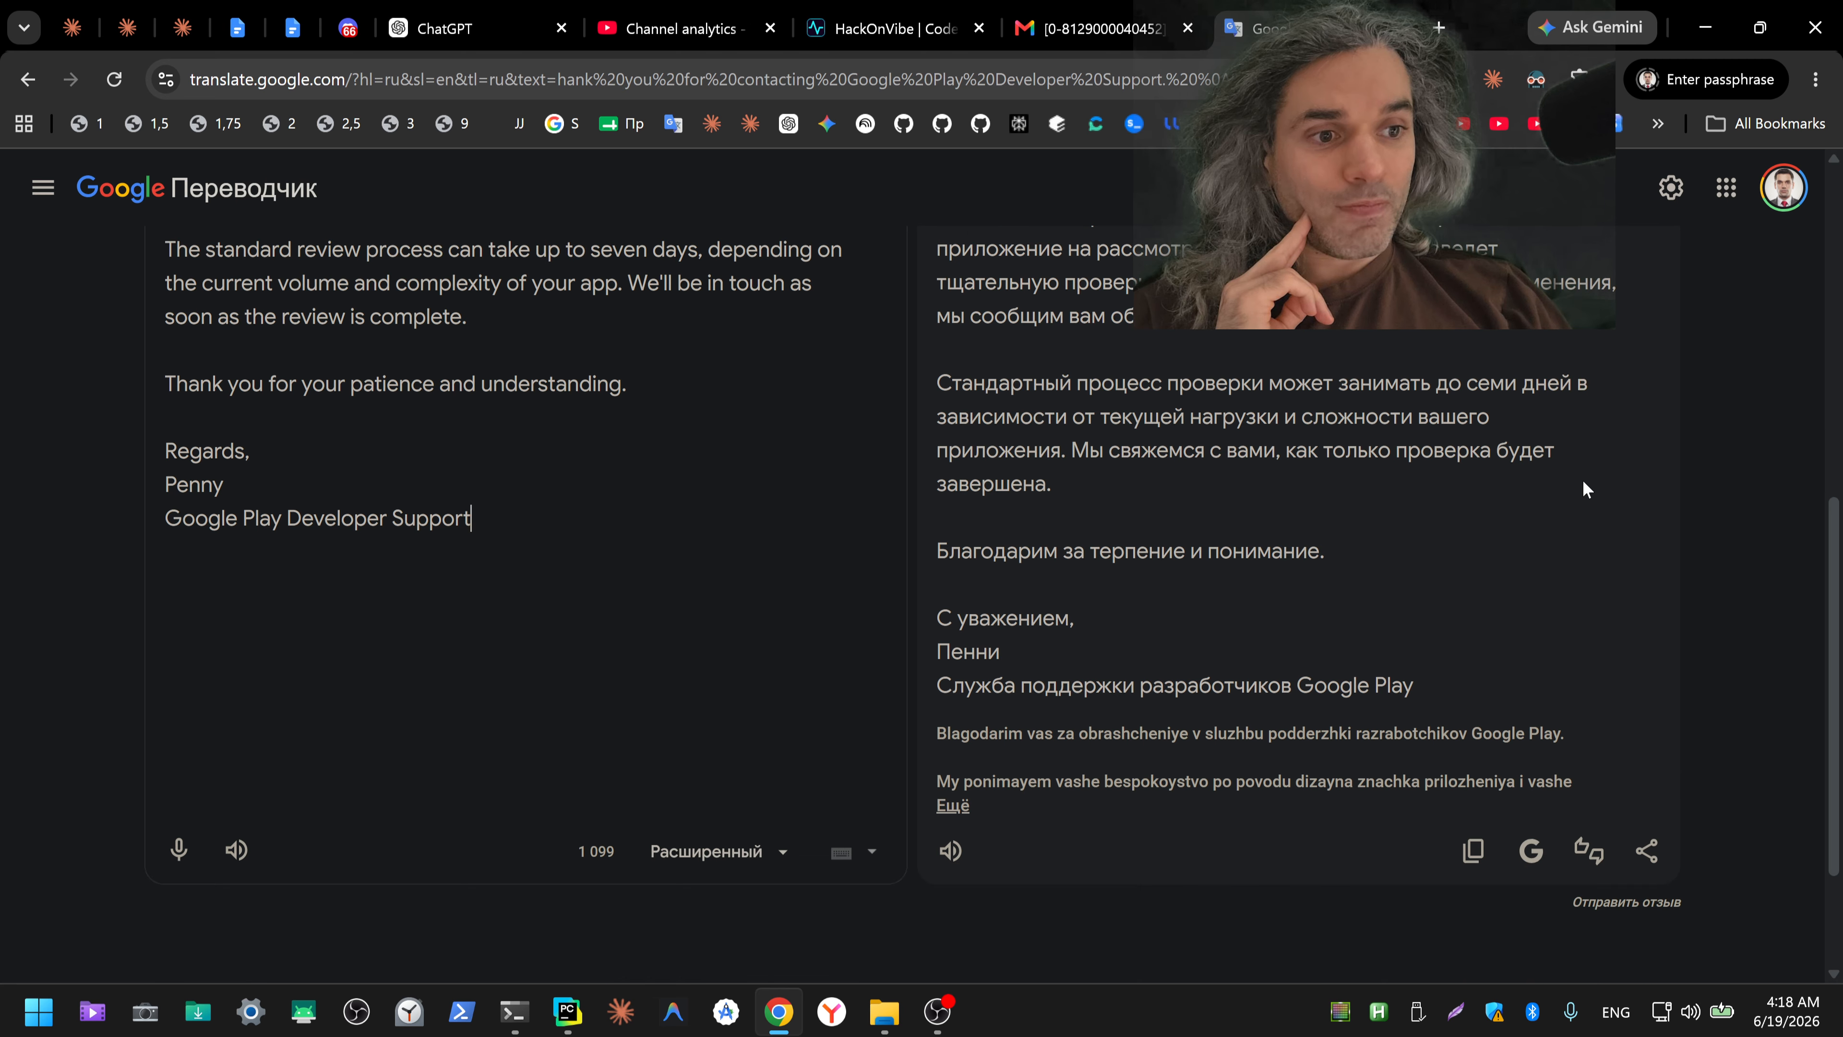
pyautogui.scroll(2, 1582, 485)
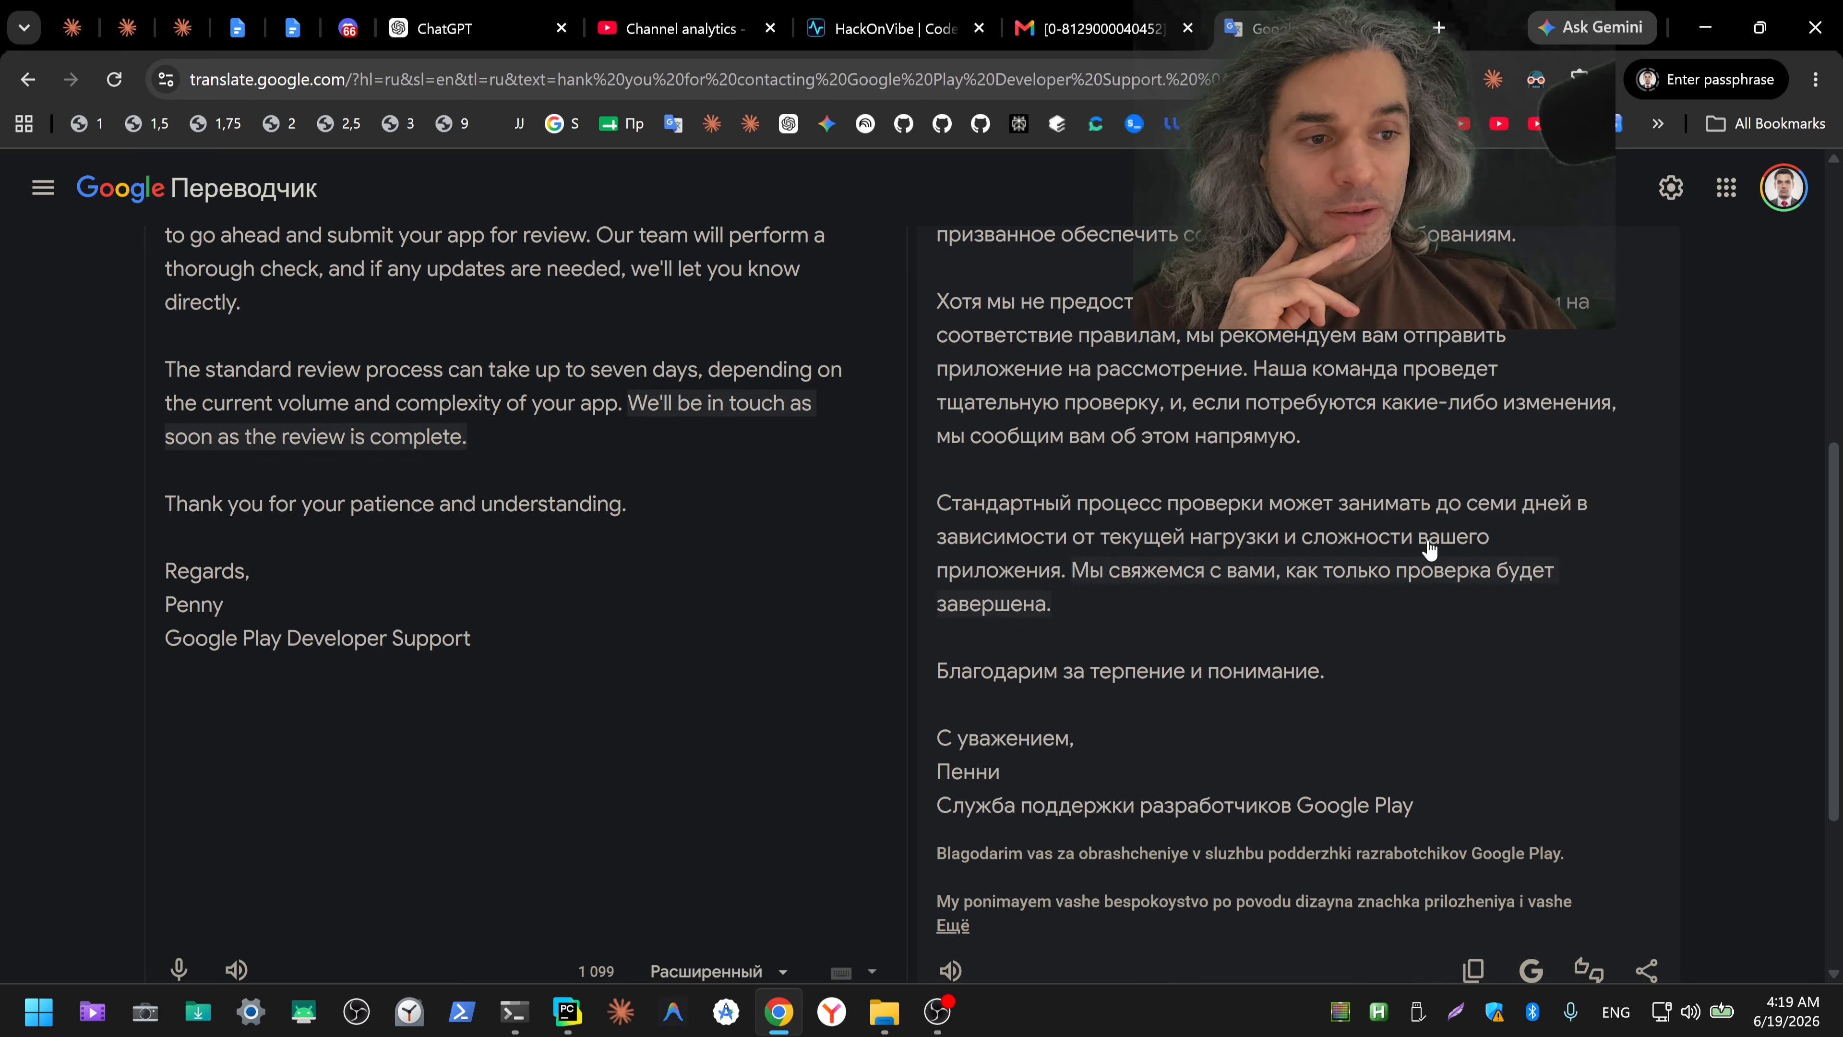
pyautogui.scroll(5, 1335, 516)
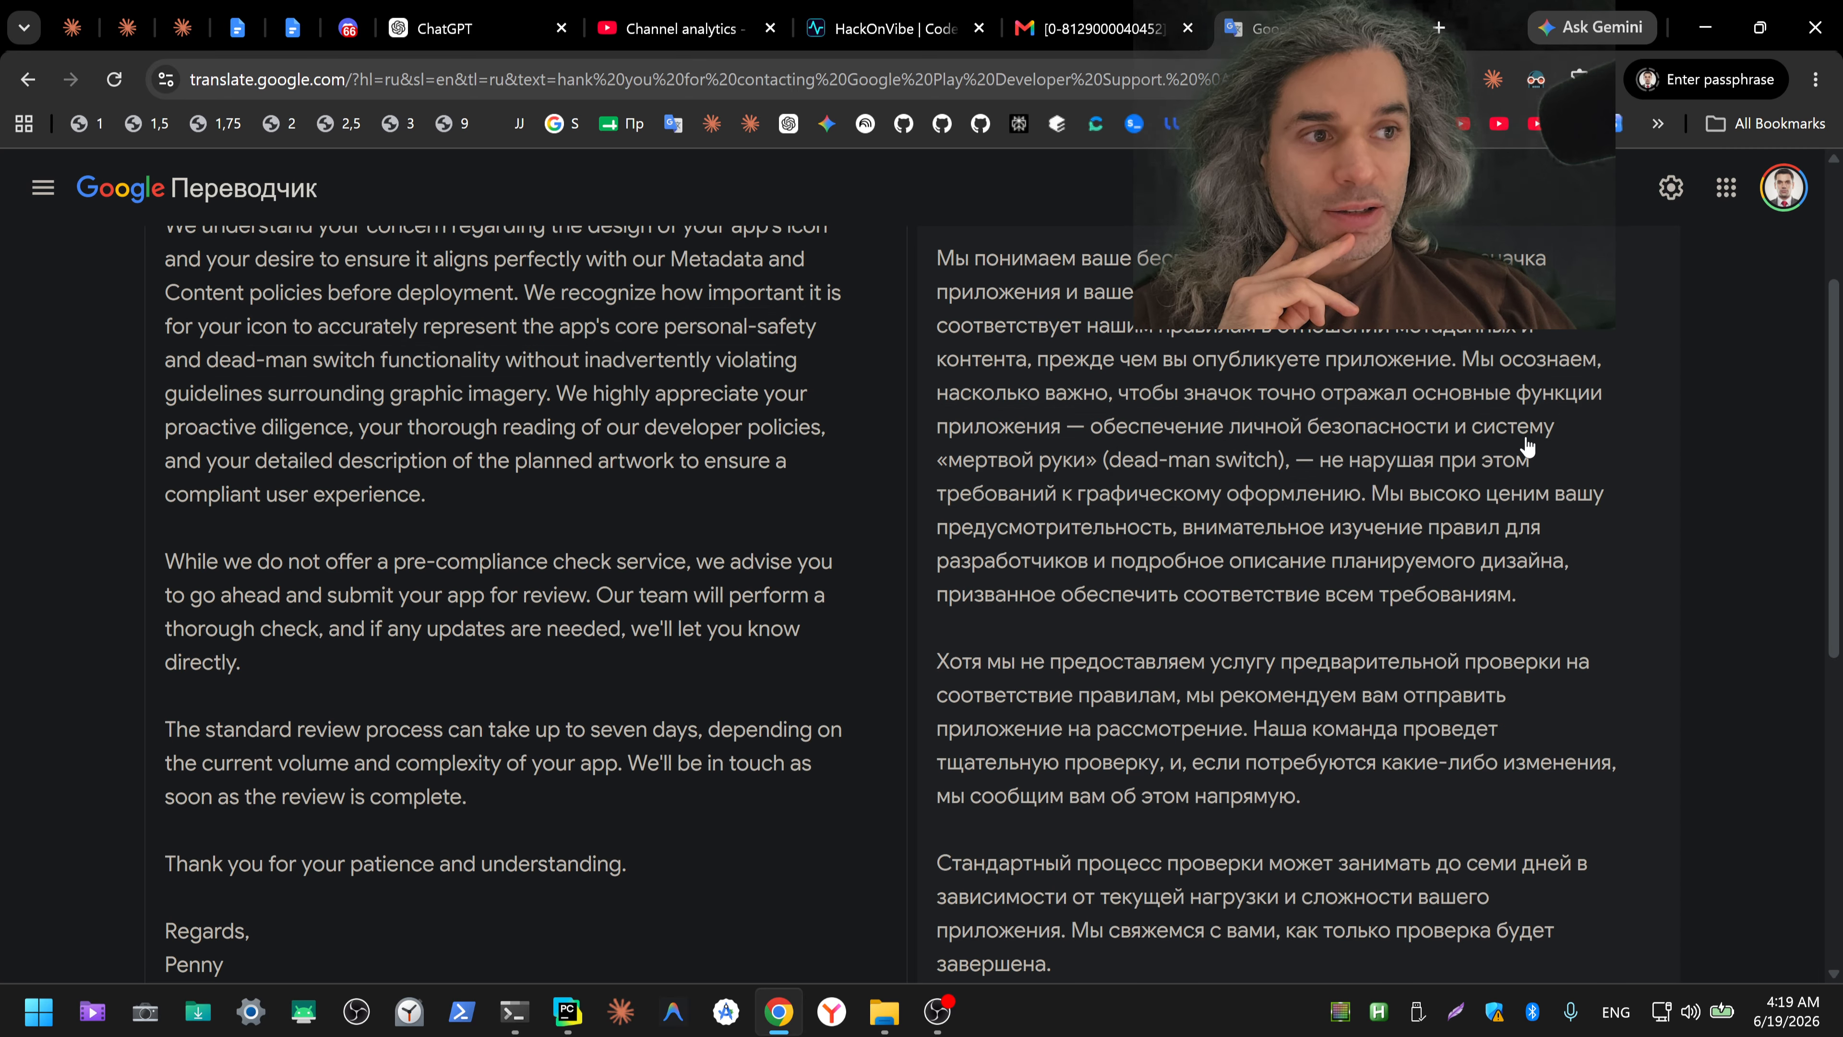
pyautogui.scroll(3, 1404, 457)
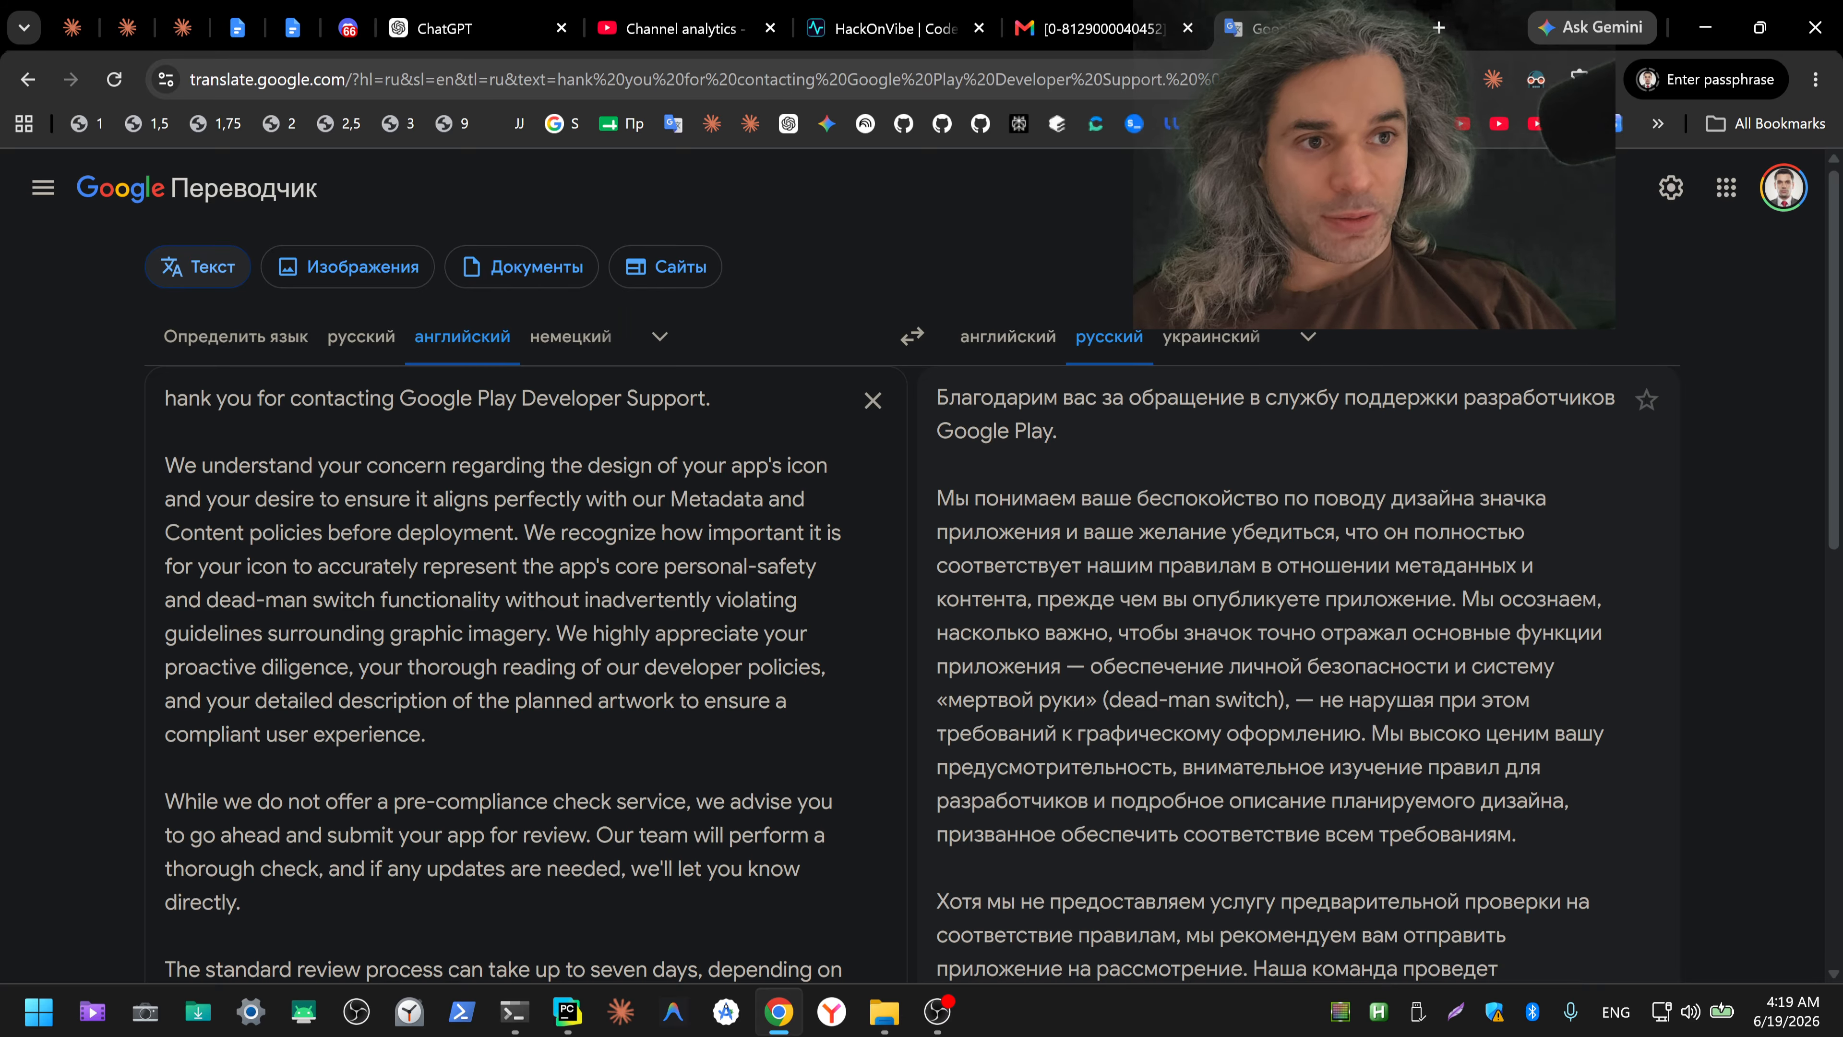
# Step: Close the translation and the support email, and switch to the ChatGPT chat
pyautogui.hotkey('ctrl', 'w')
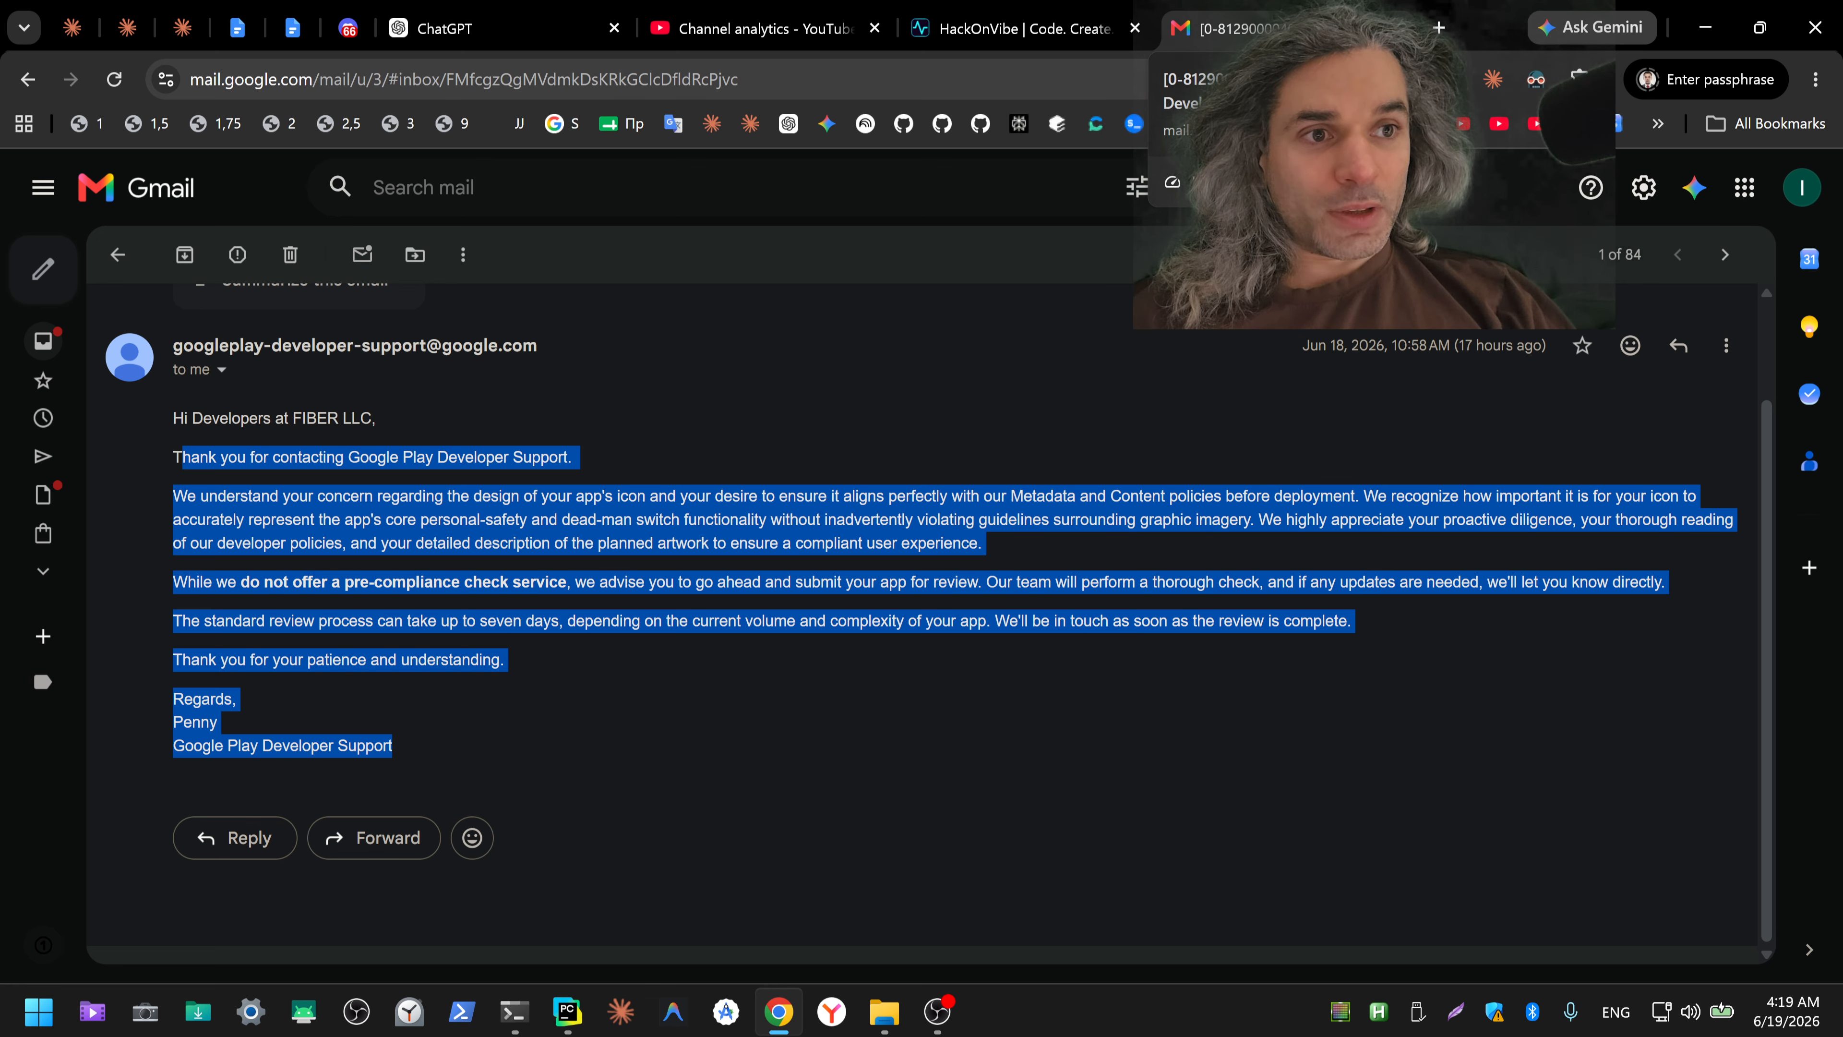
pyautogui.hotkey('ctrl', 'w')
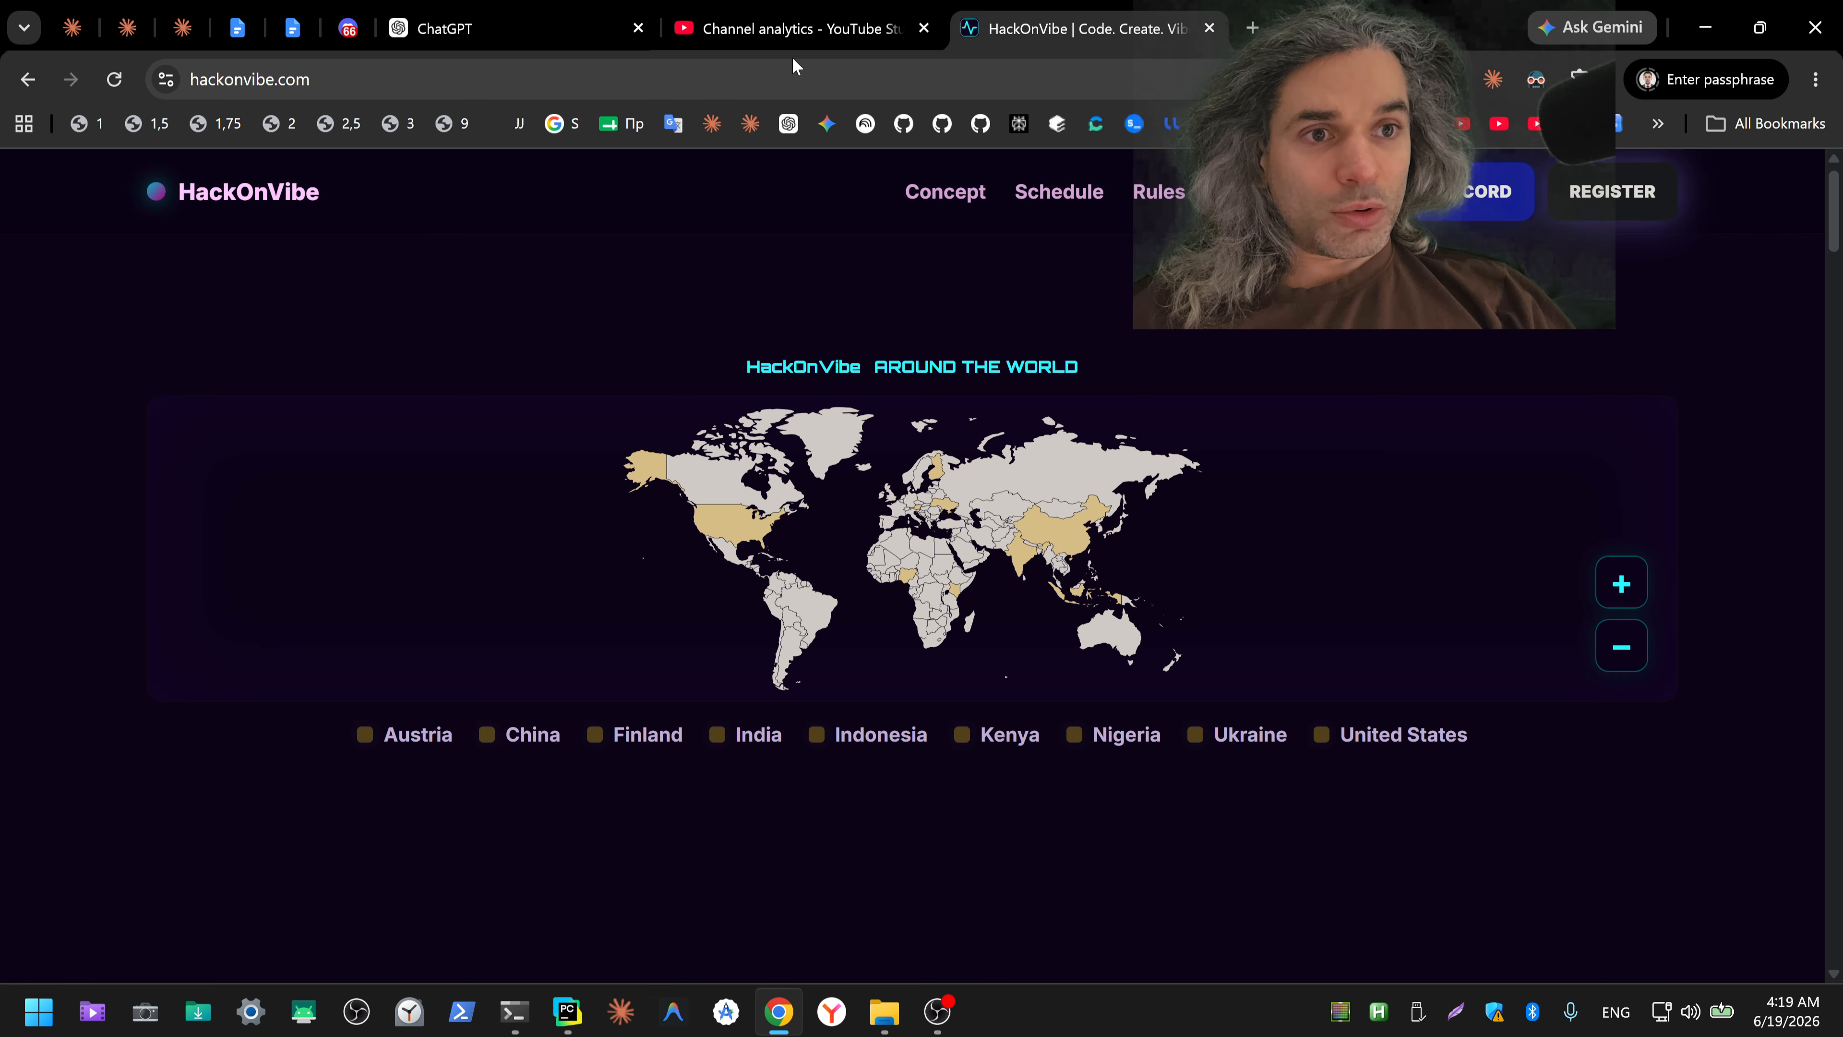
pyautogui.click(778, 40)
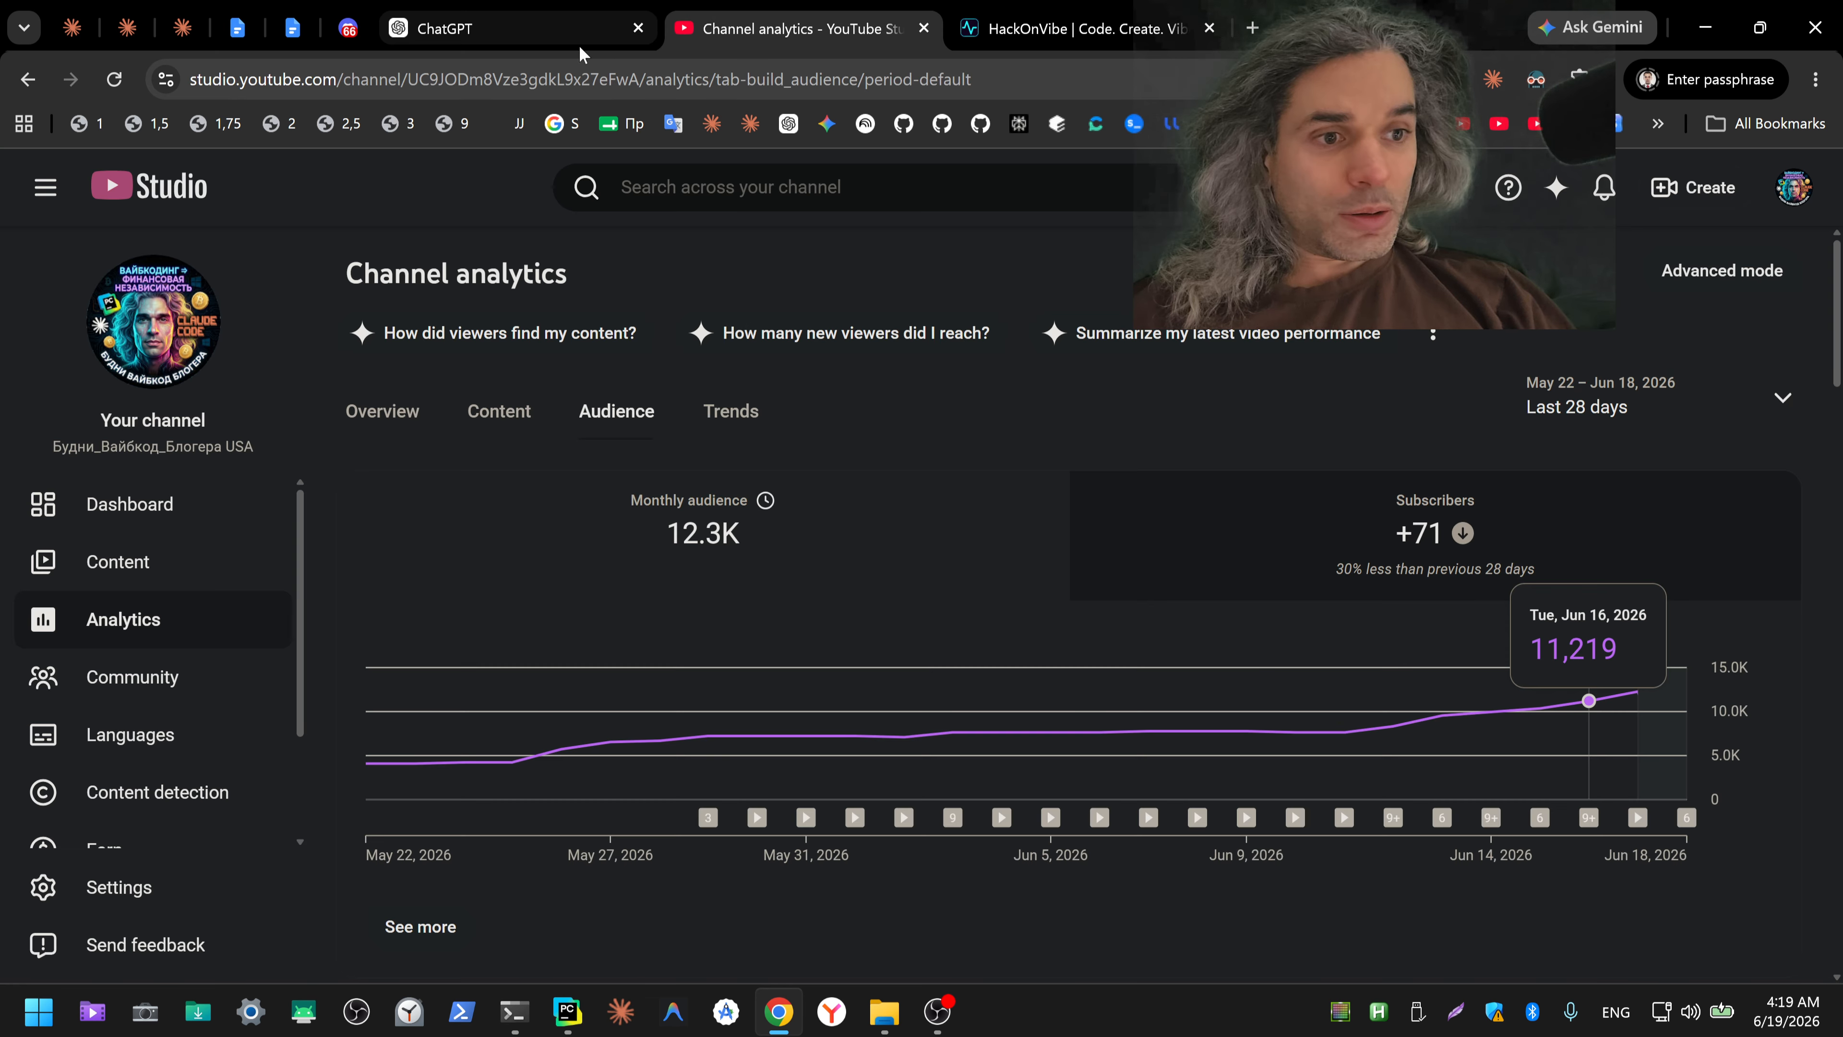
pyautogui.click(513, 42)
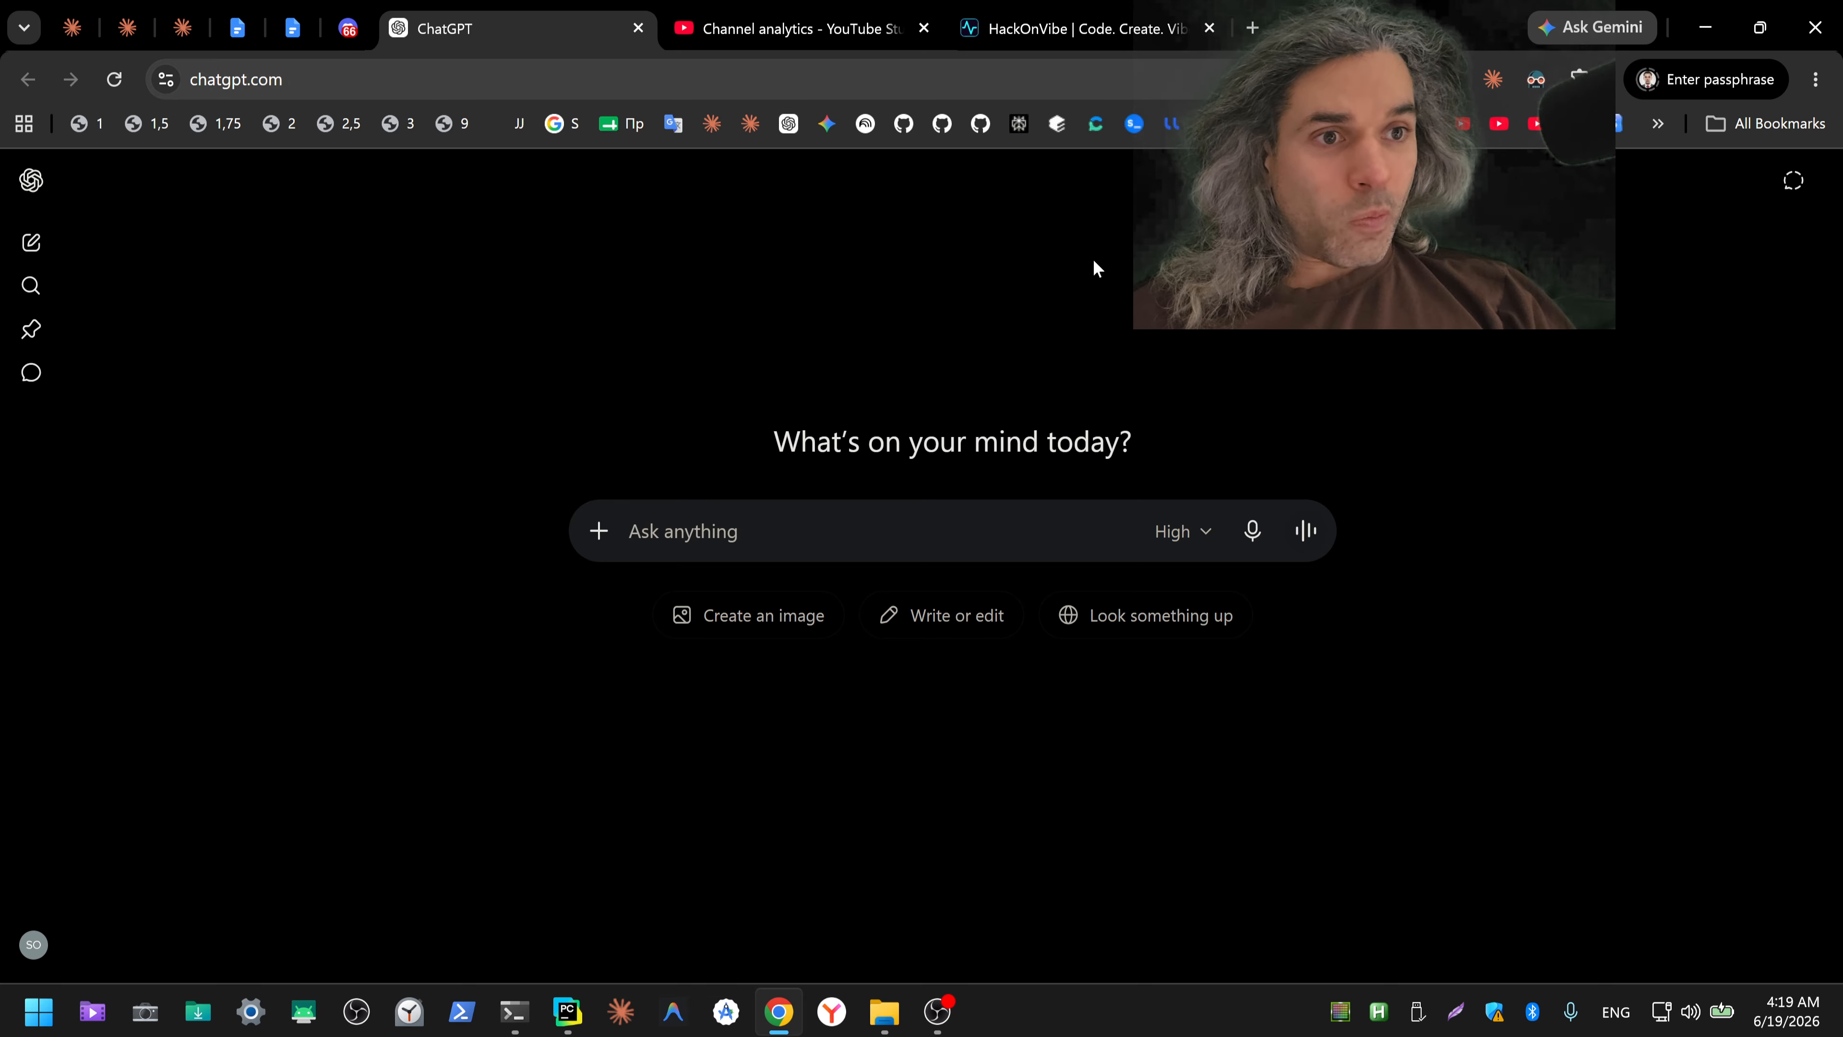
# Step: Open Claude in a background tab, then dictate and cut a Russian question in ChatGPT about whether it can create a Google Play app icon
pyautogui.middleClick(709, 136)
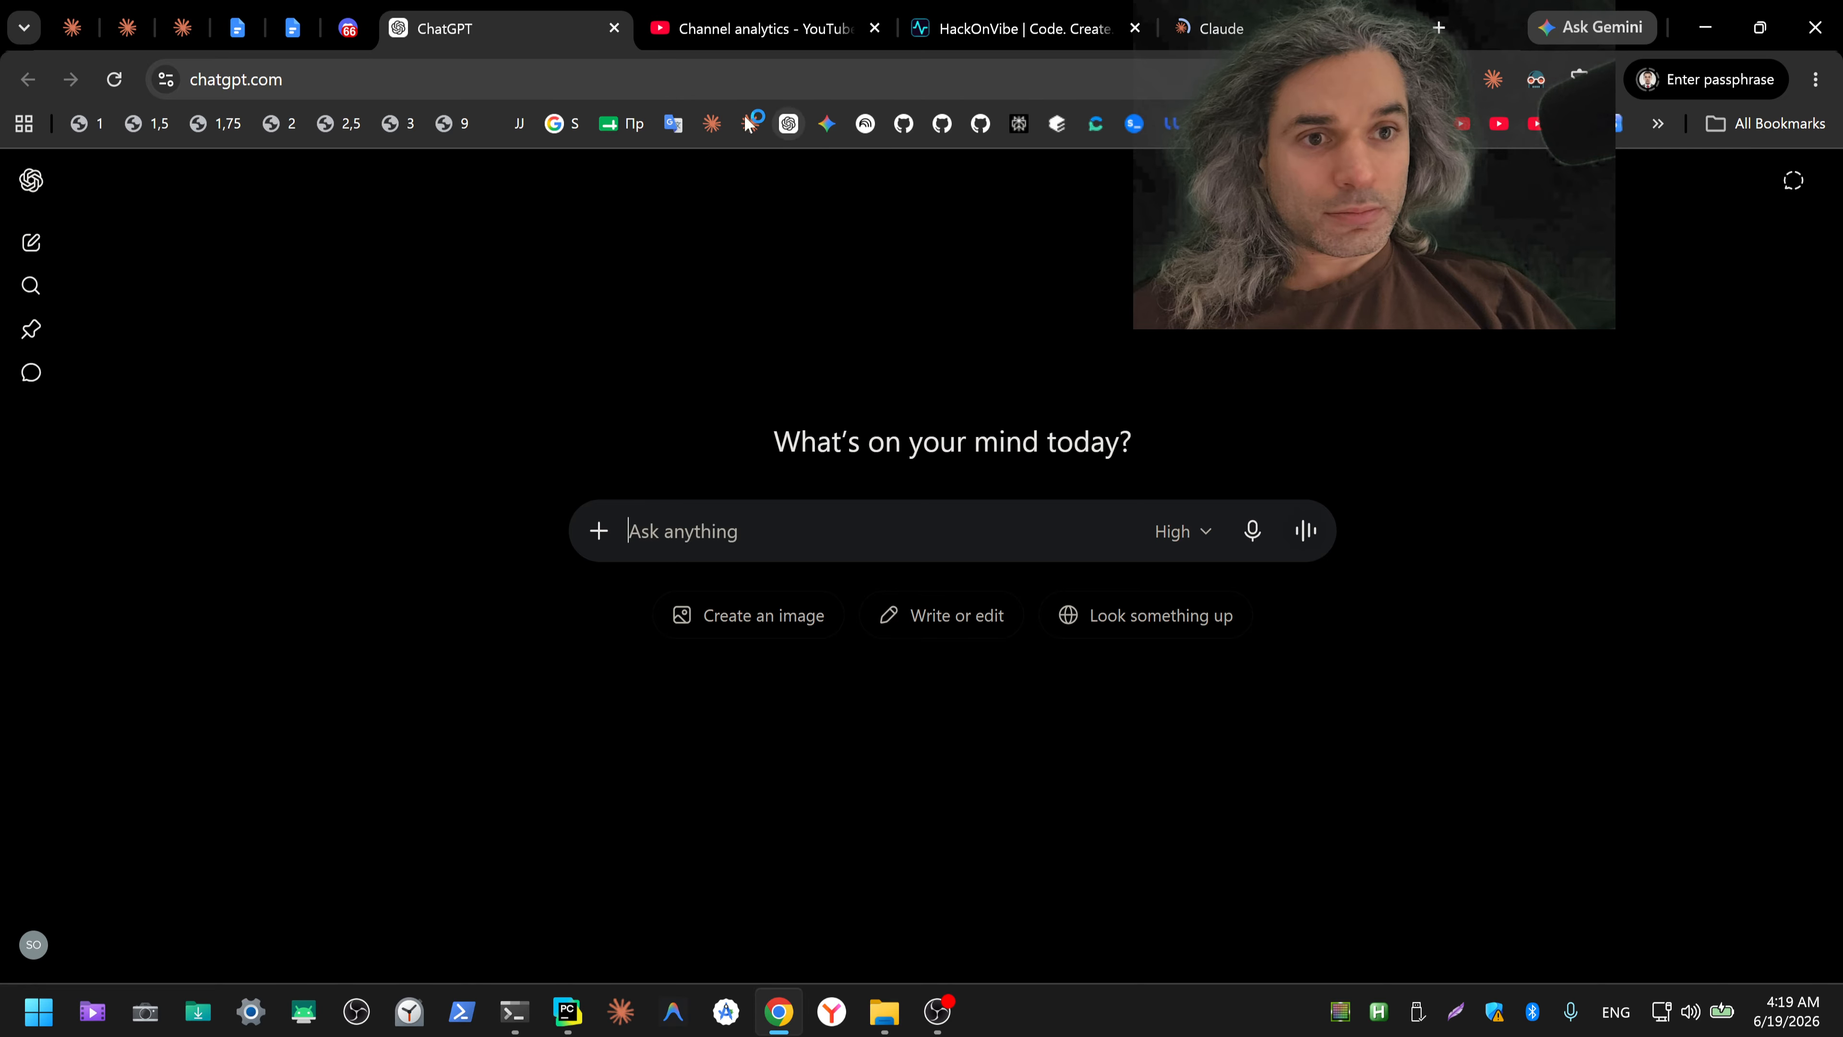
pyautogui.click(1252, 531)
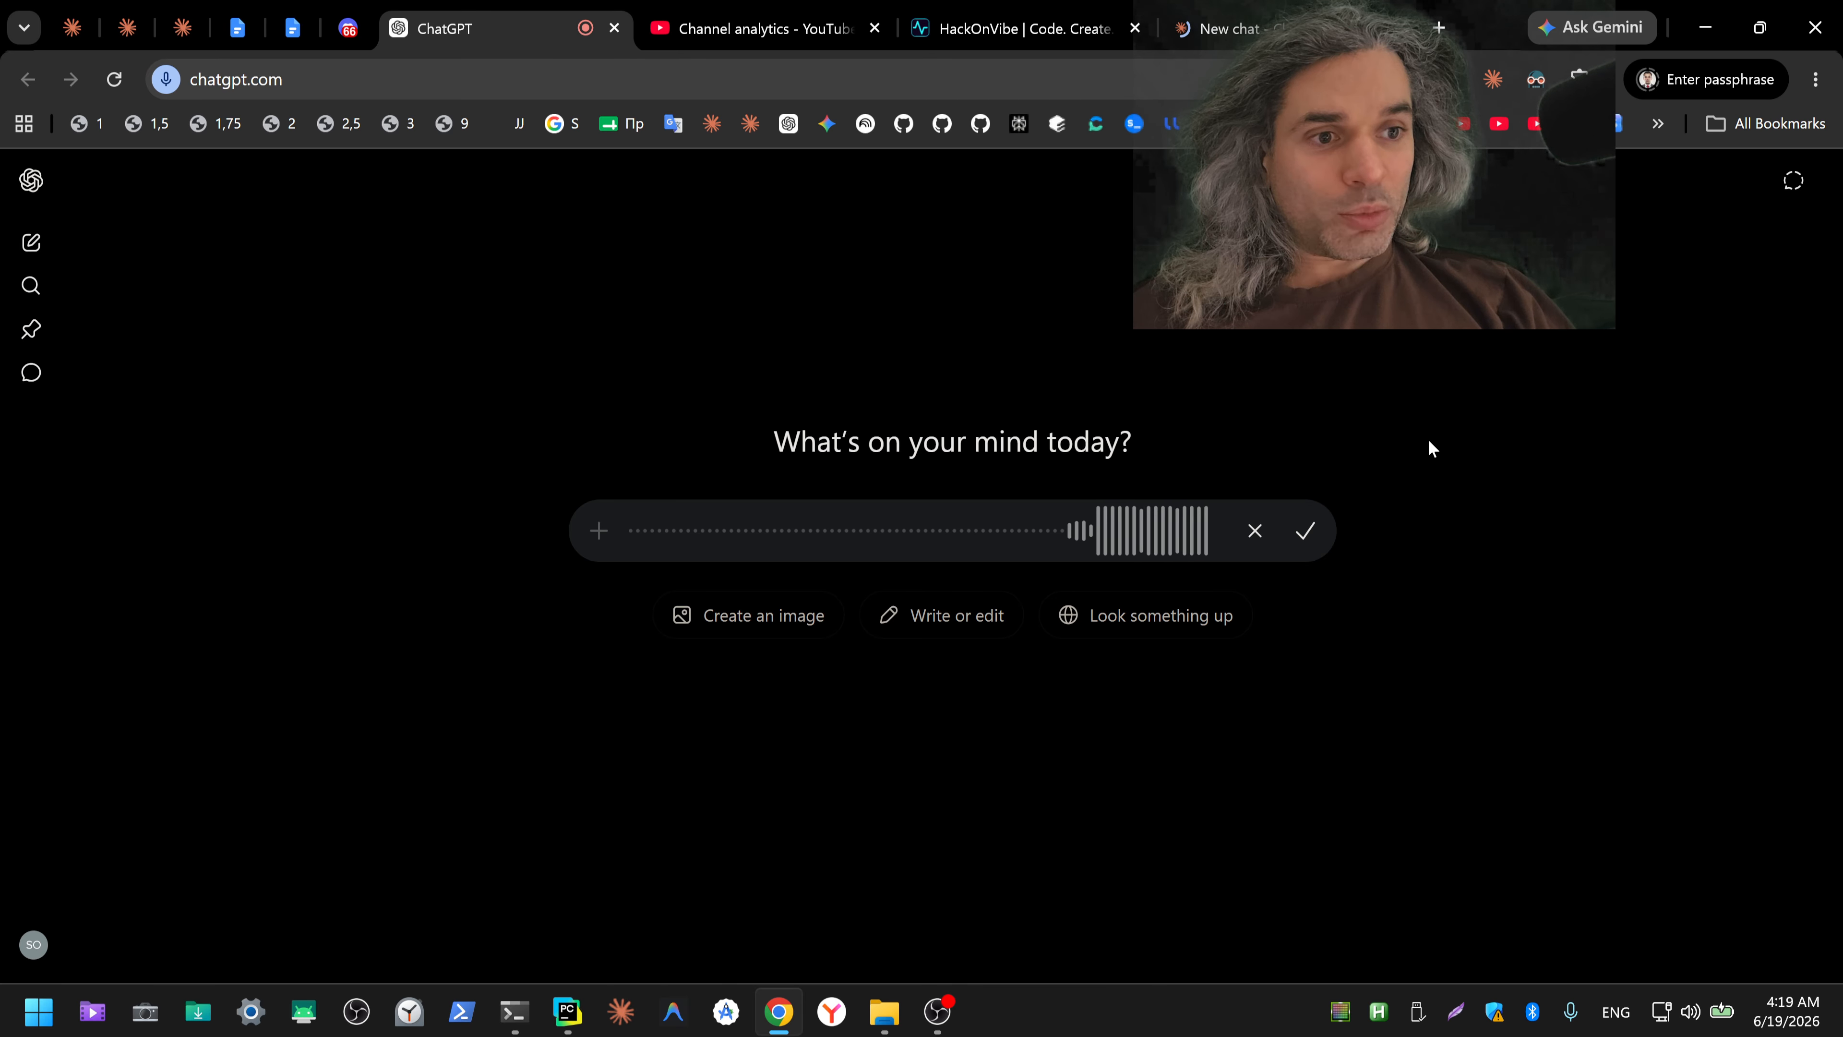
pyautogui.click(1307, 534)
pyautogui.hotkey('ctrl', 'a')
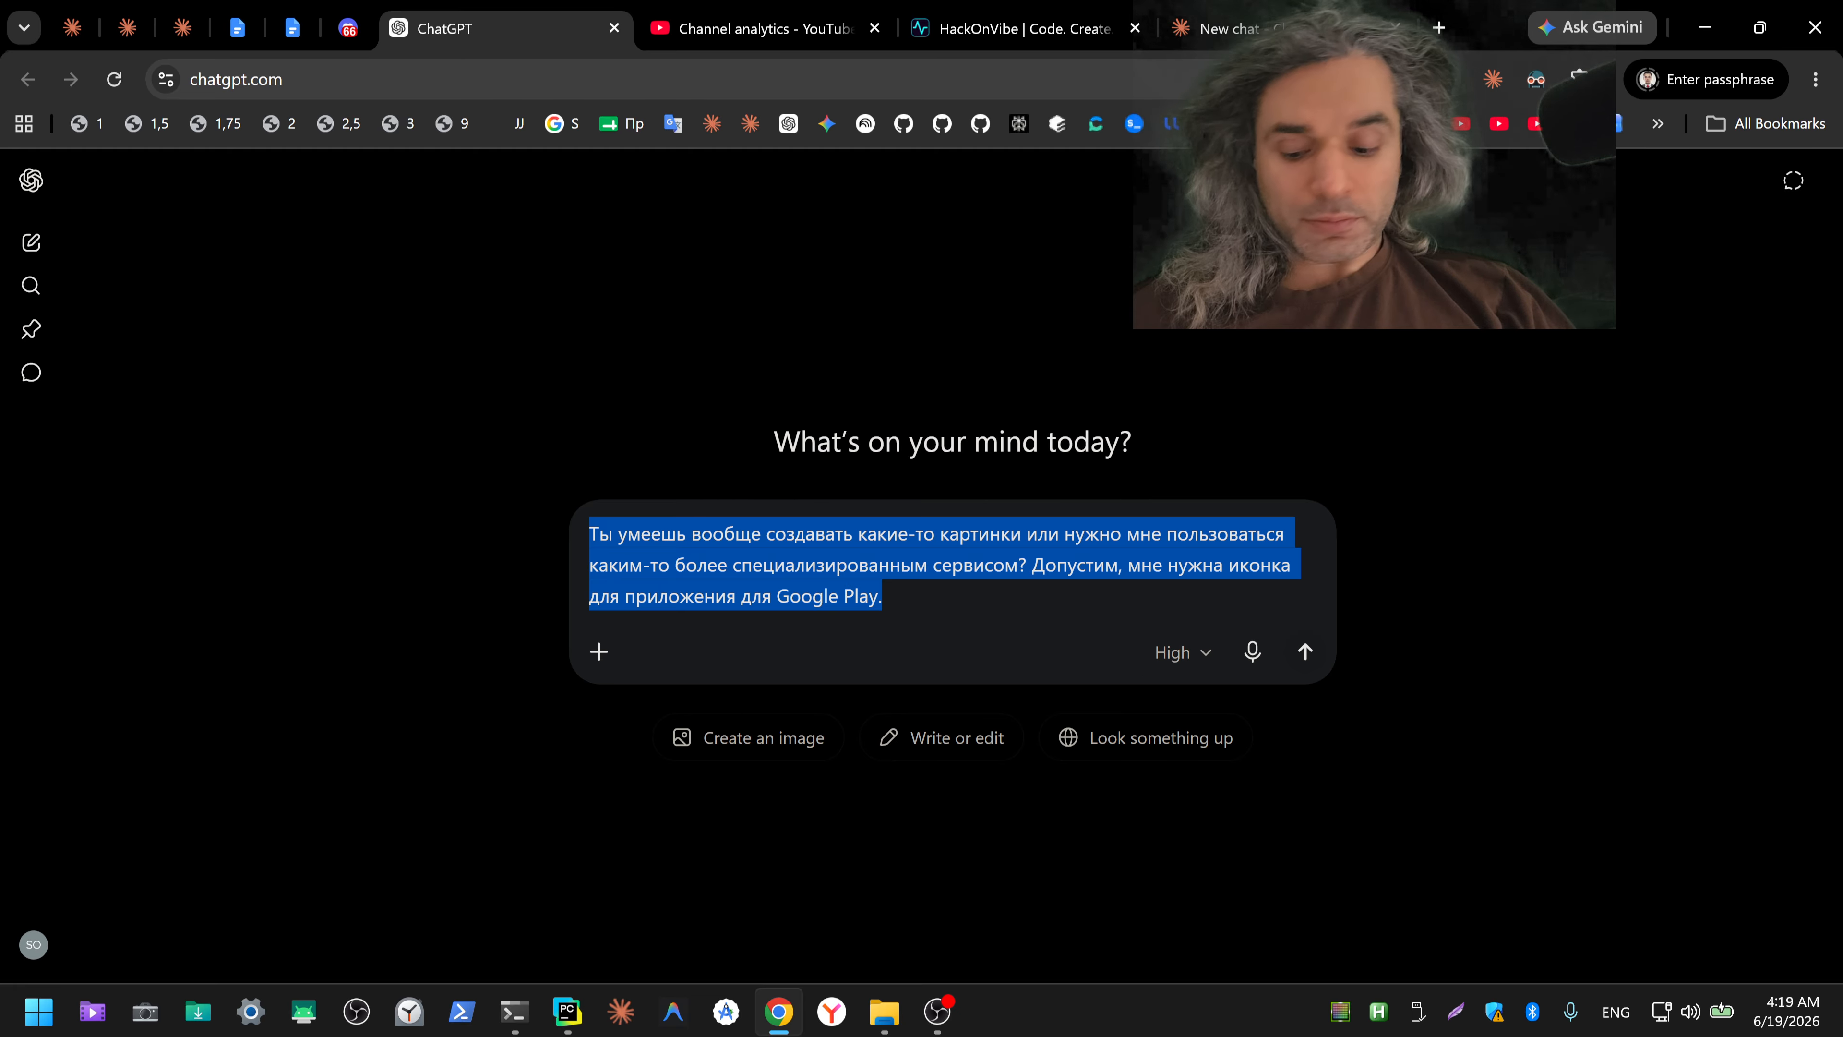
pyautogui.hotkey('ctrl', 'x')
# Step: Send the cut question about creating a Google Play app icon in the new Claude chat and read the reply
pyautogui.click(1205, 28)
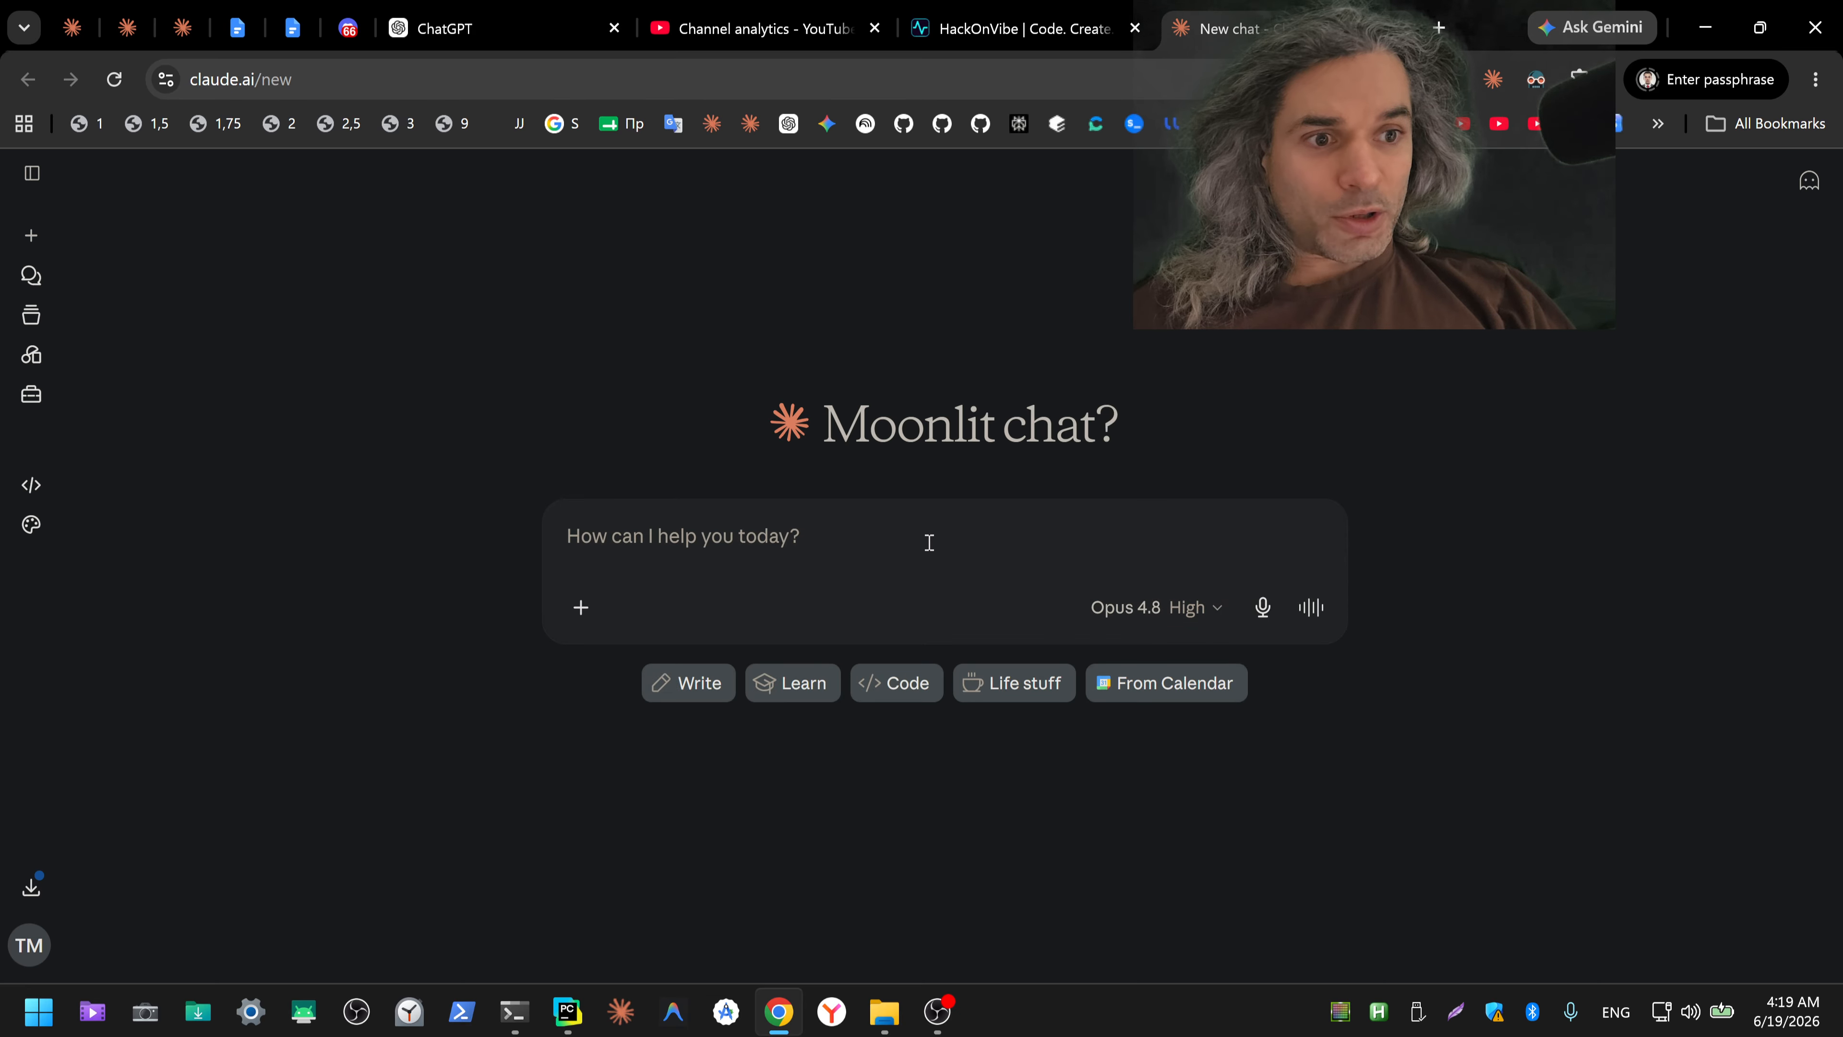
pyautogui.hotkey('ctrl', 'v')
pyautogui.press('Return')
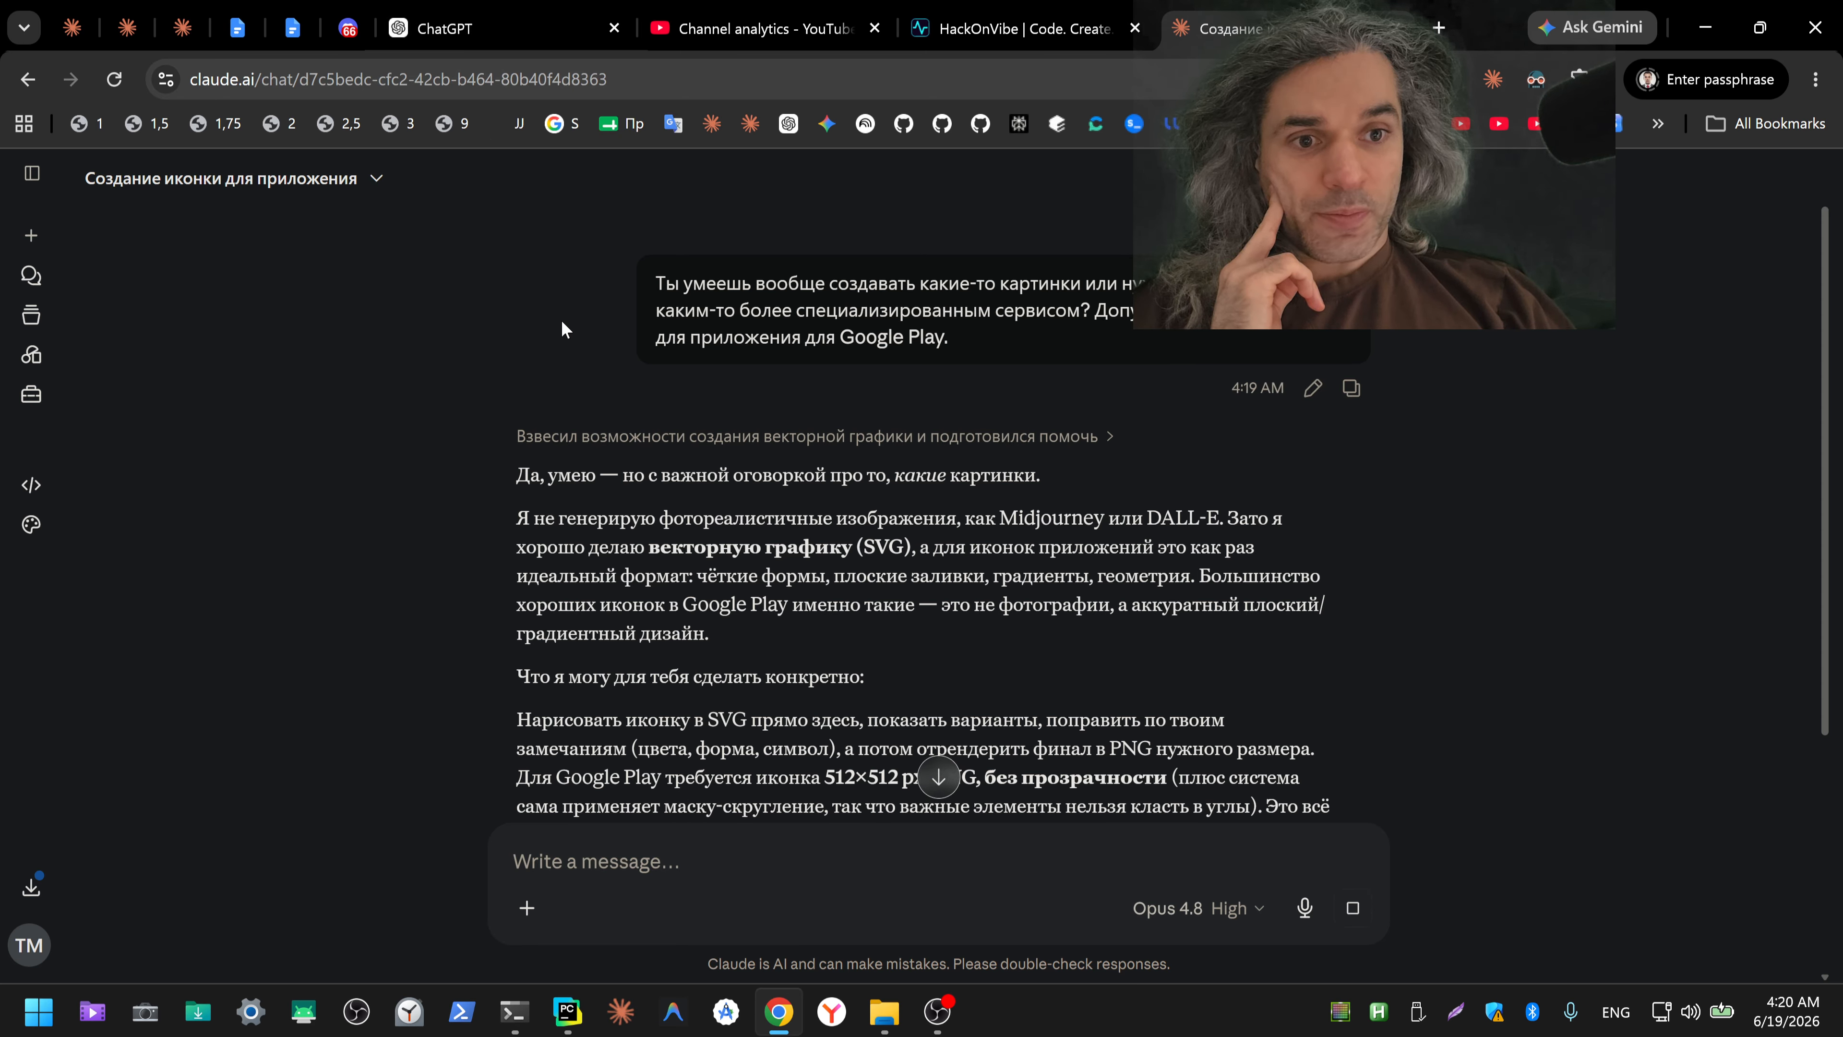
pyautogui.scroll(-1, 561, 321)
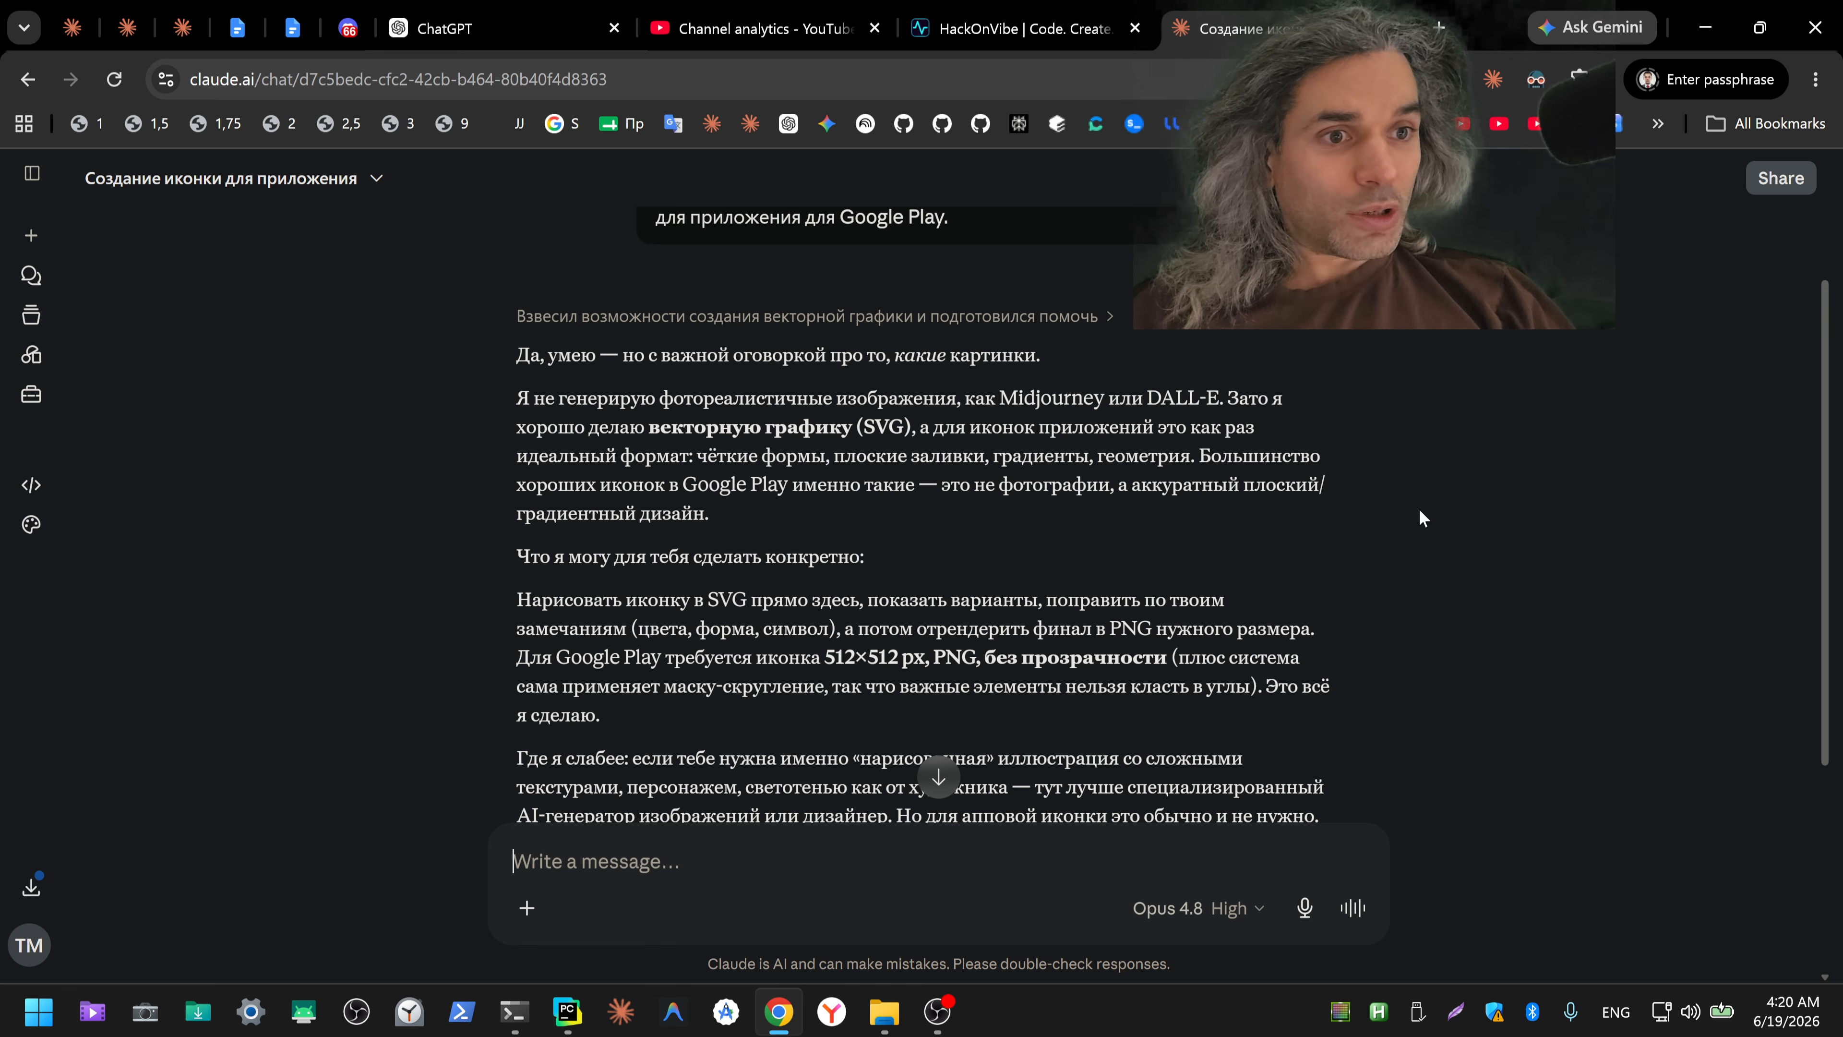
# Step: Enlarge Claude's reply and read it through, highlighting the SVG format and the 512×512 icon size
pyautogui.hotkey('ctrl', '+')
pyautogui.hotkey('ctrl', '+')
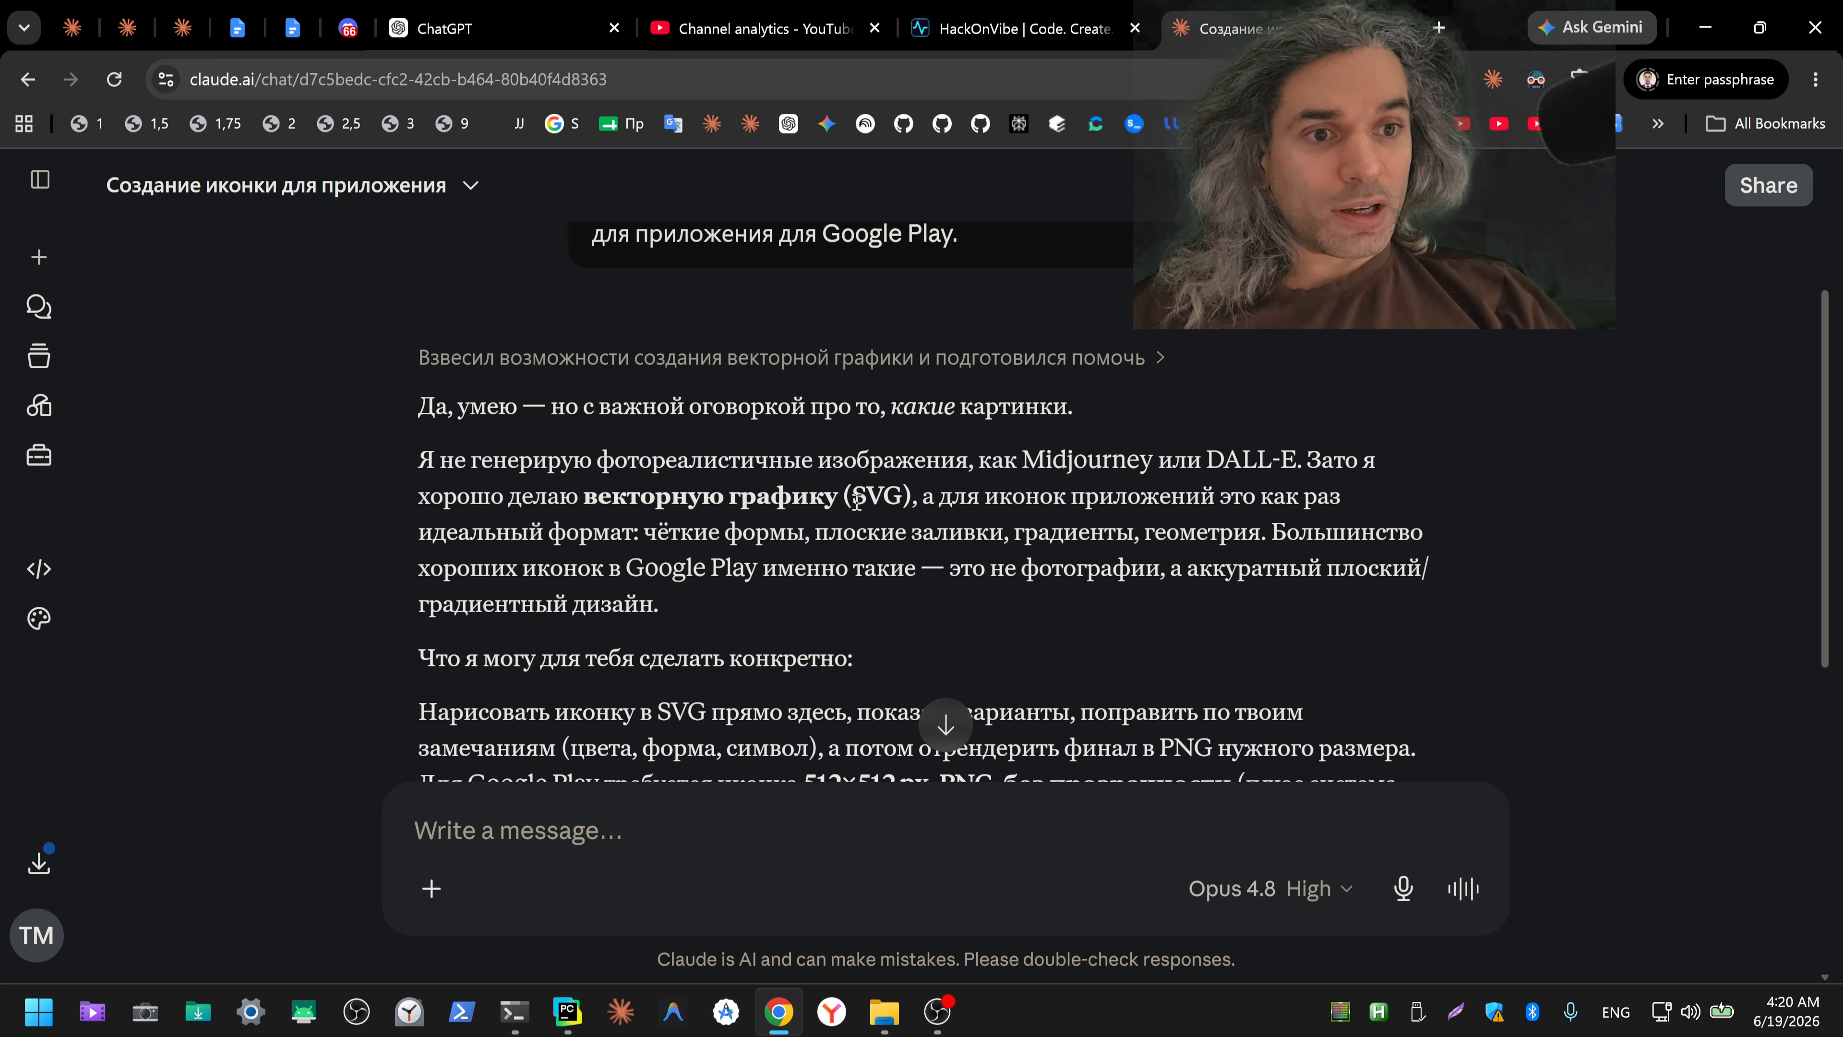
pyautogui.moveTo(852, 497); pyautogui.dragTo(903, 498)
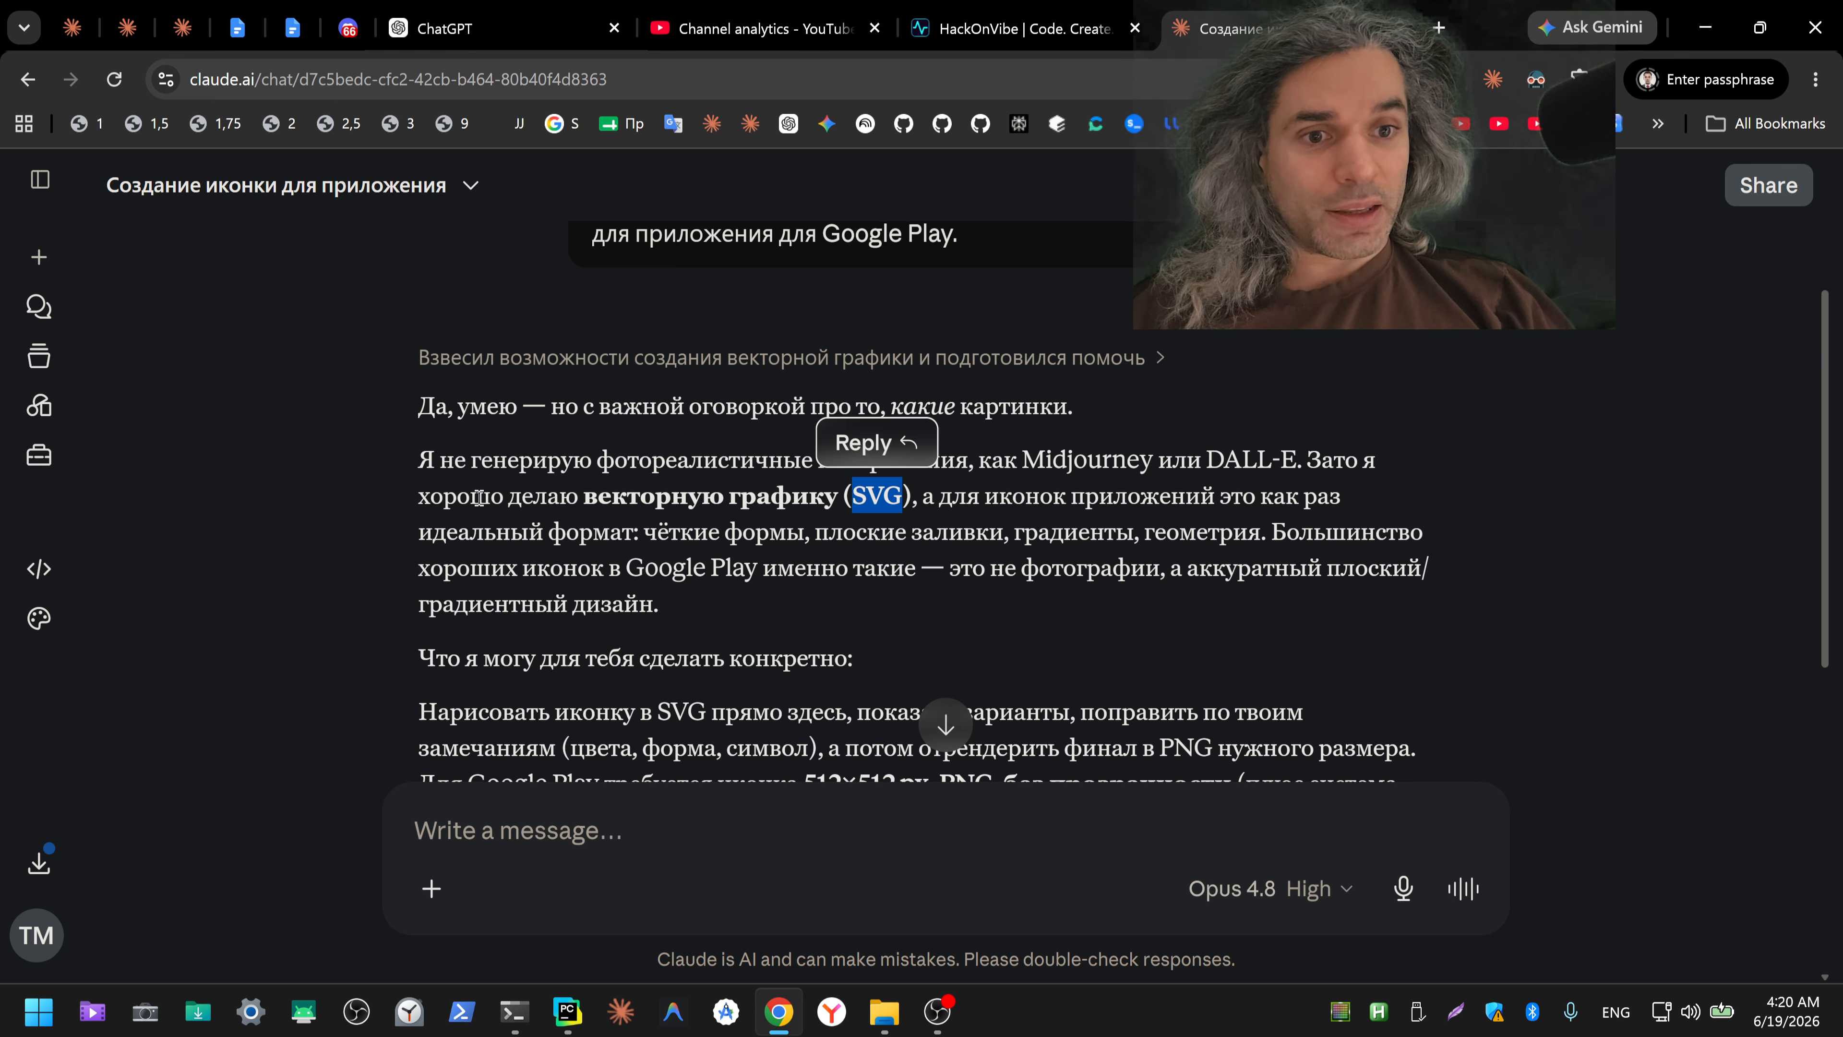
pyautogui.scroll(-3, 479, 509)
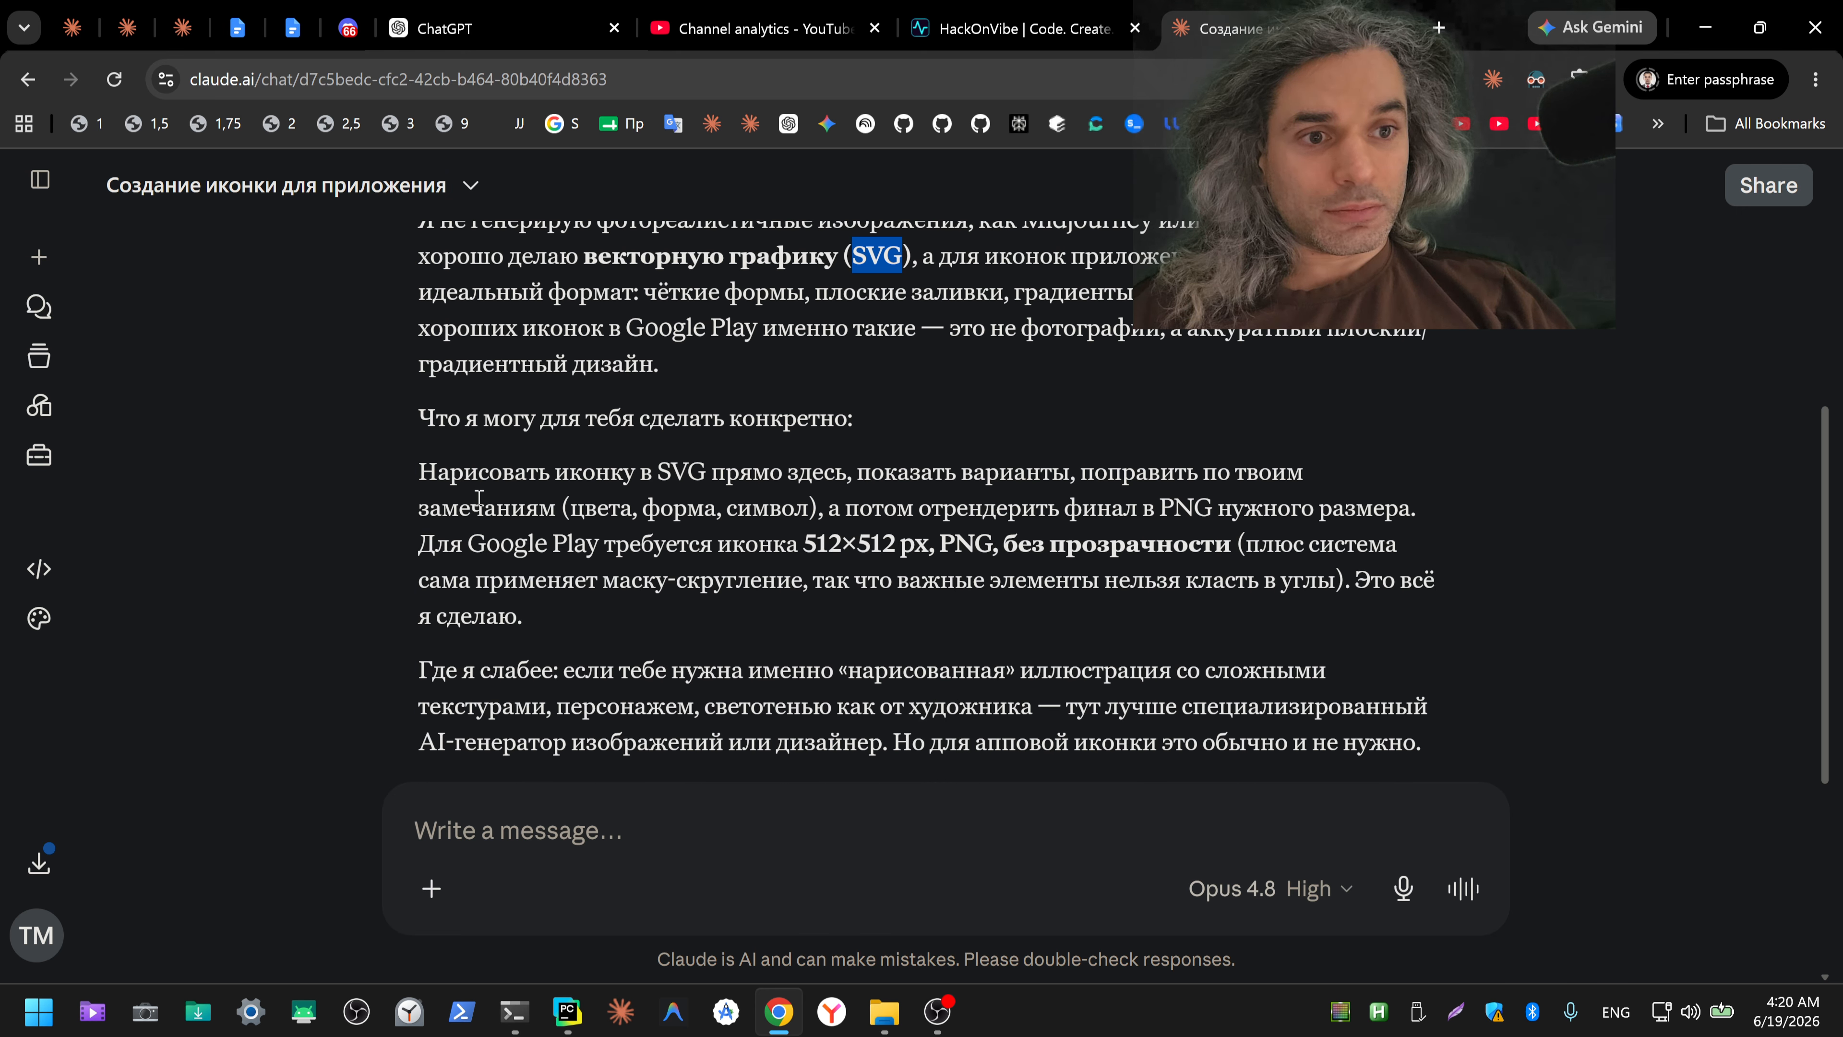
pyautogui.scroll(-2, 486, 506)
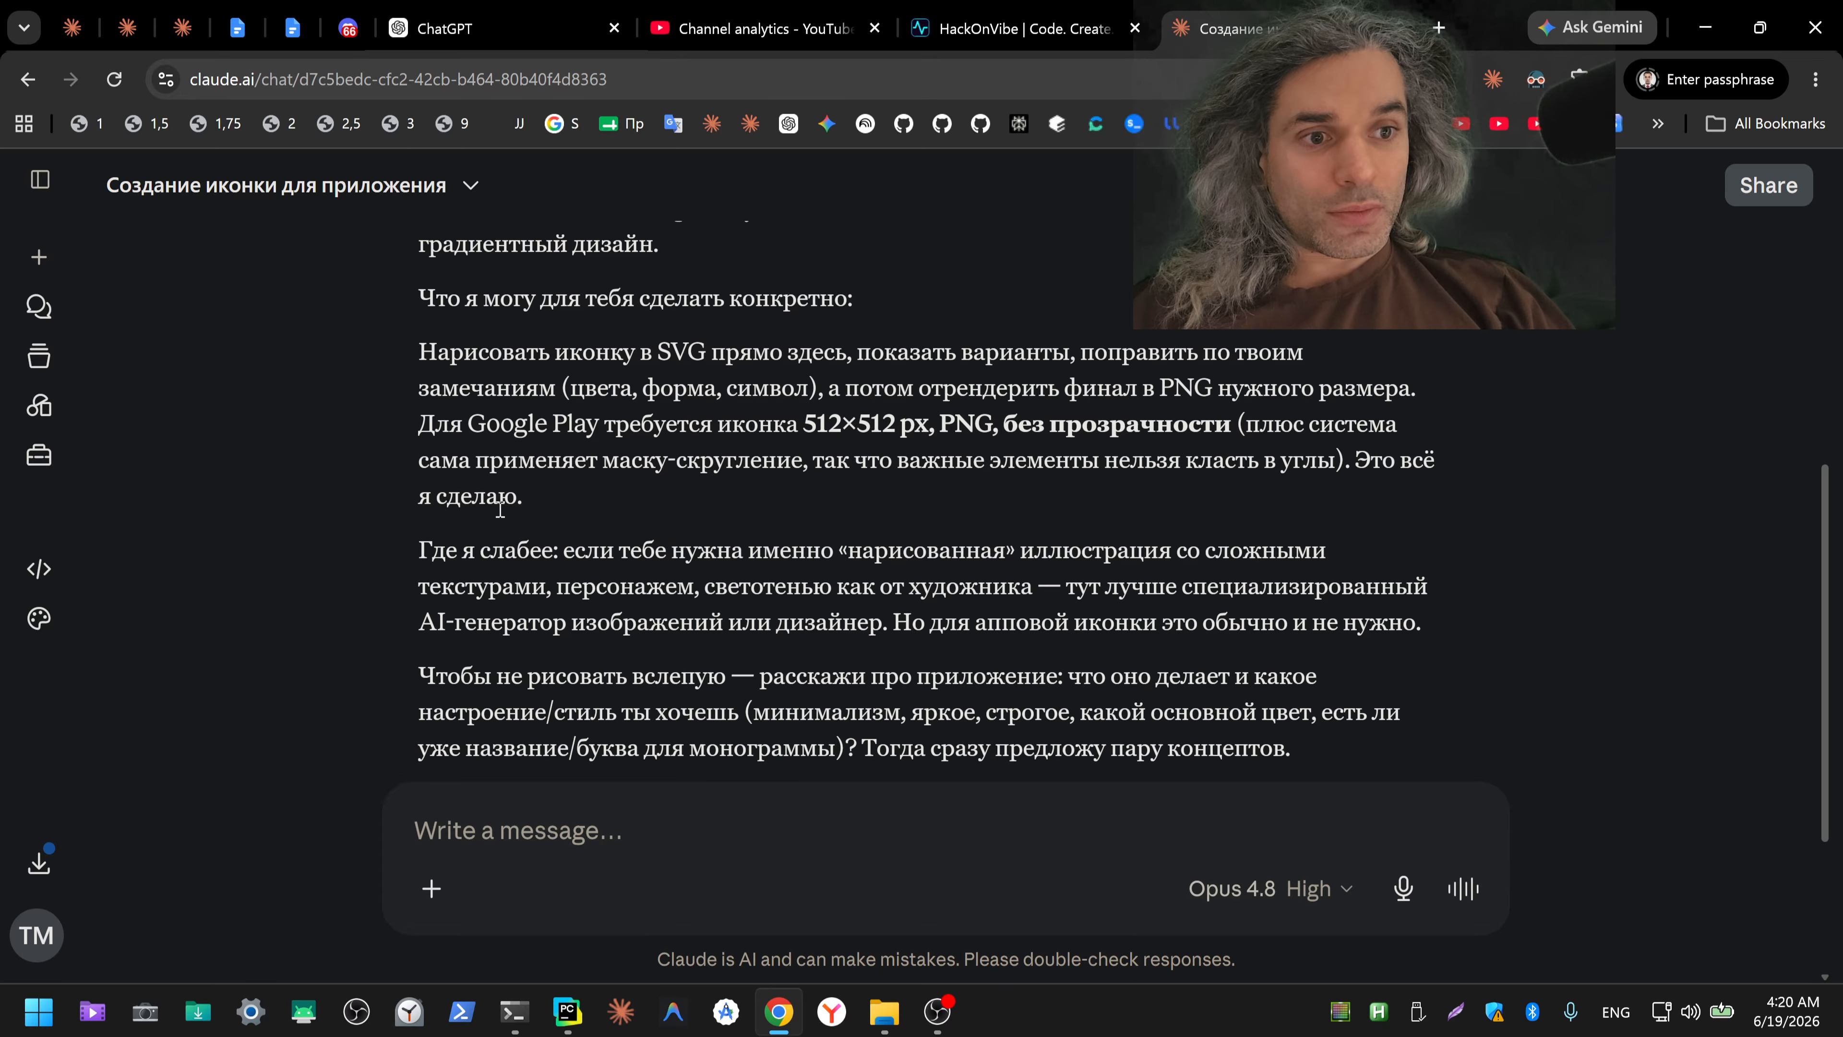
pyautogui.moveTo(804, 423); pyautogui.dragTo(899, 428)
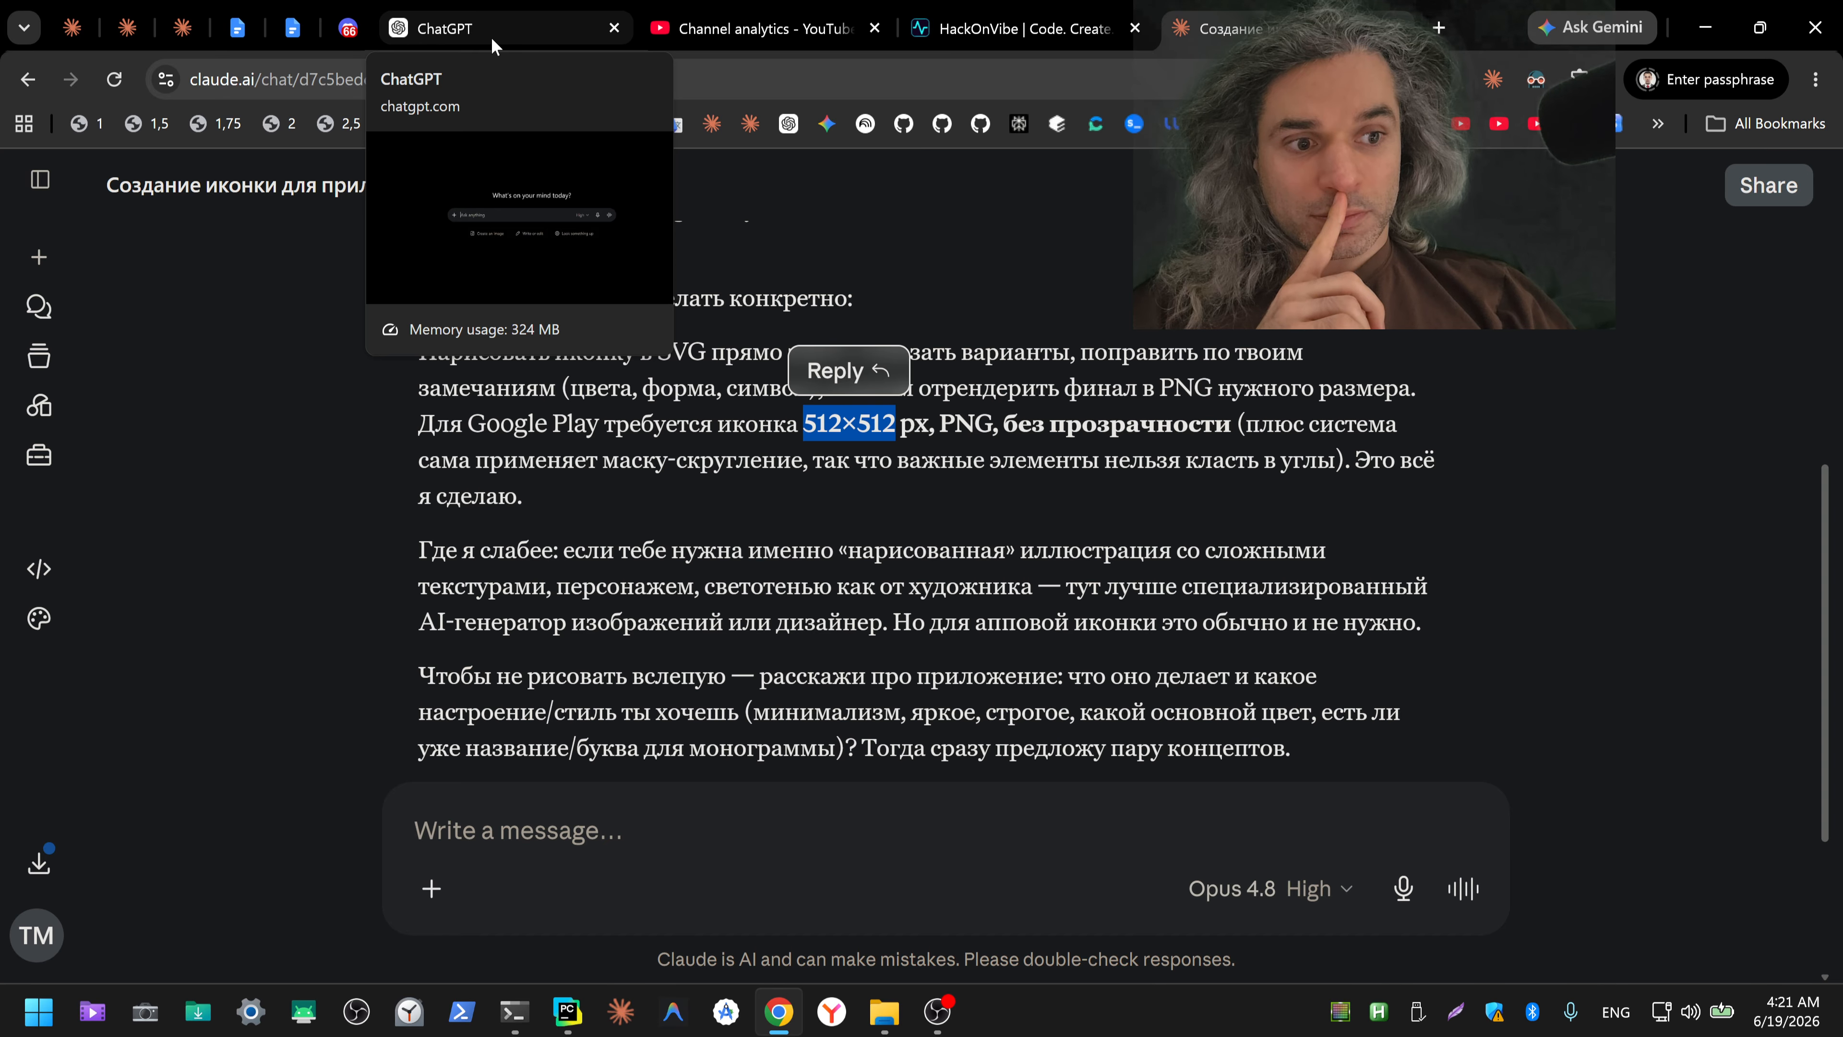
# Step: Dictate and cut a Russian request in ChatGPT for an example 512 by 512 Google Play icon, opening ChatGPT and Gemini in background tabs
pyautogui.click(559, 42)
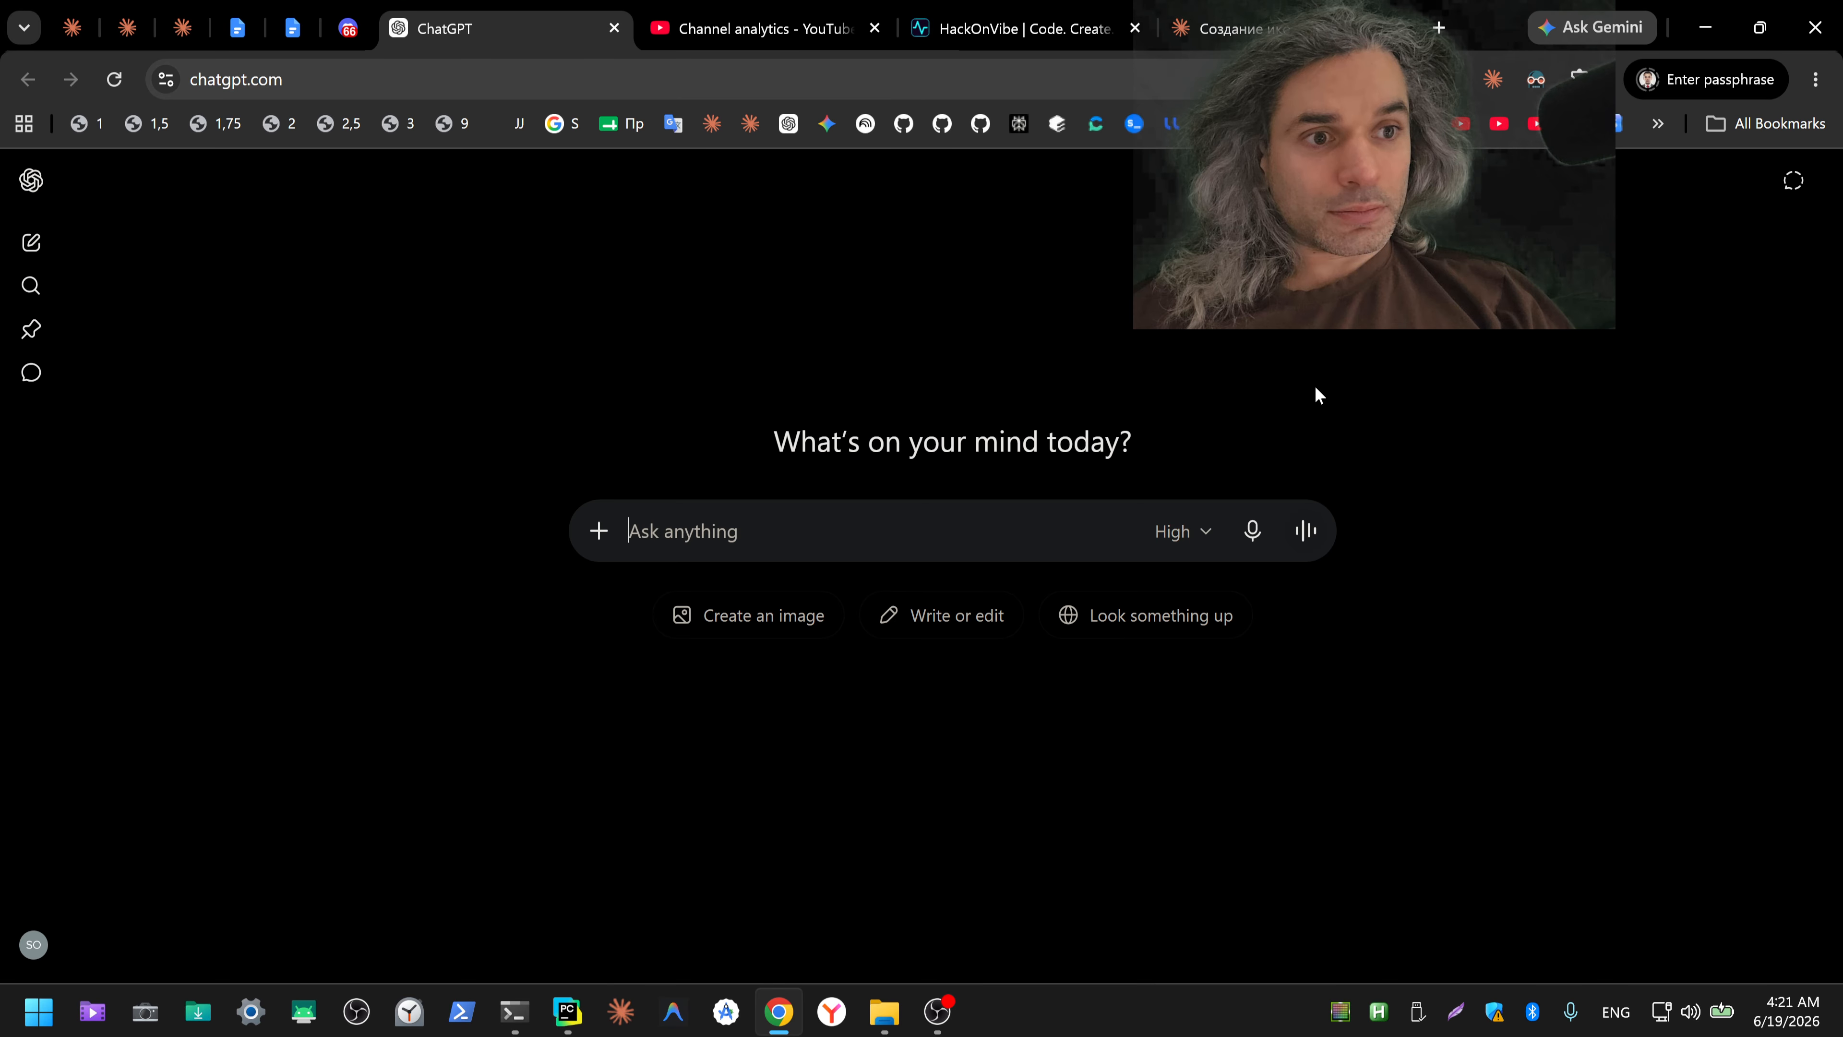
pyautogui.click(1253, 532)
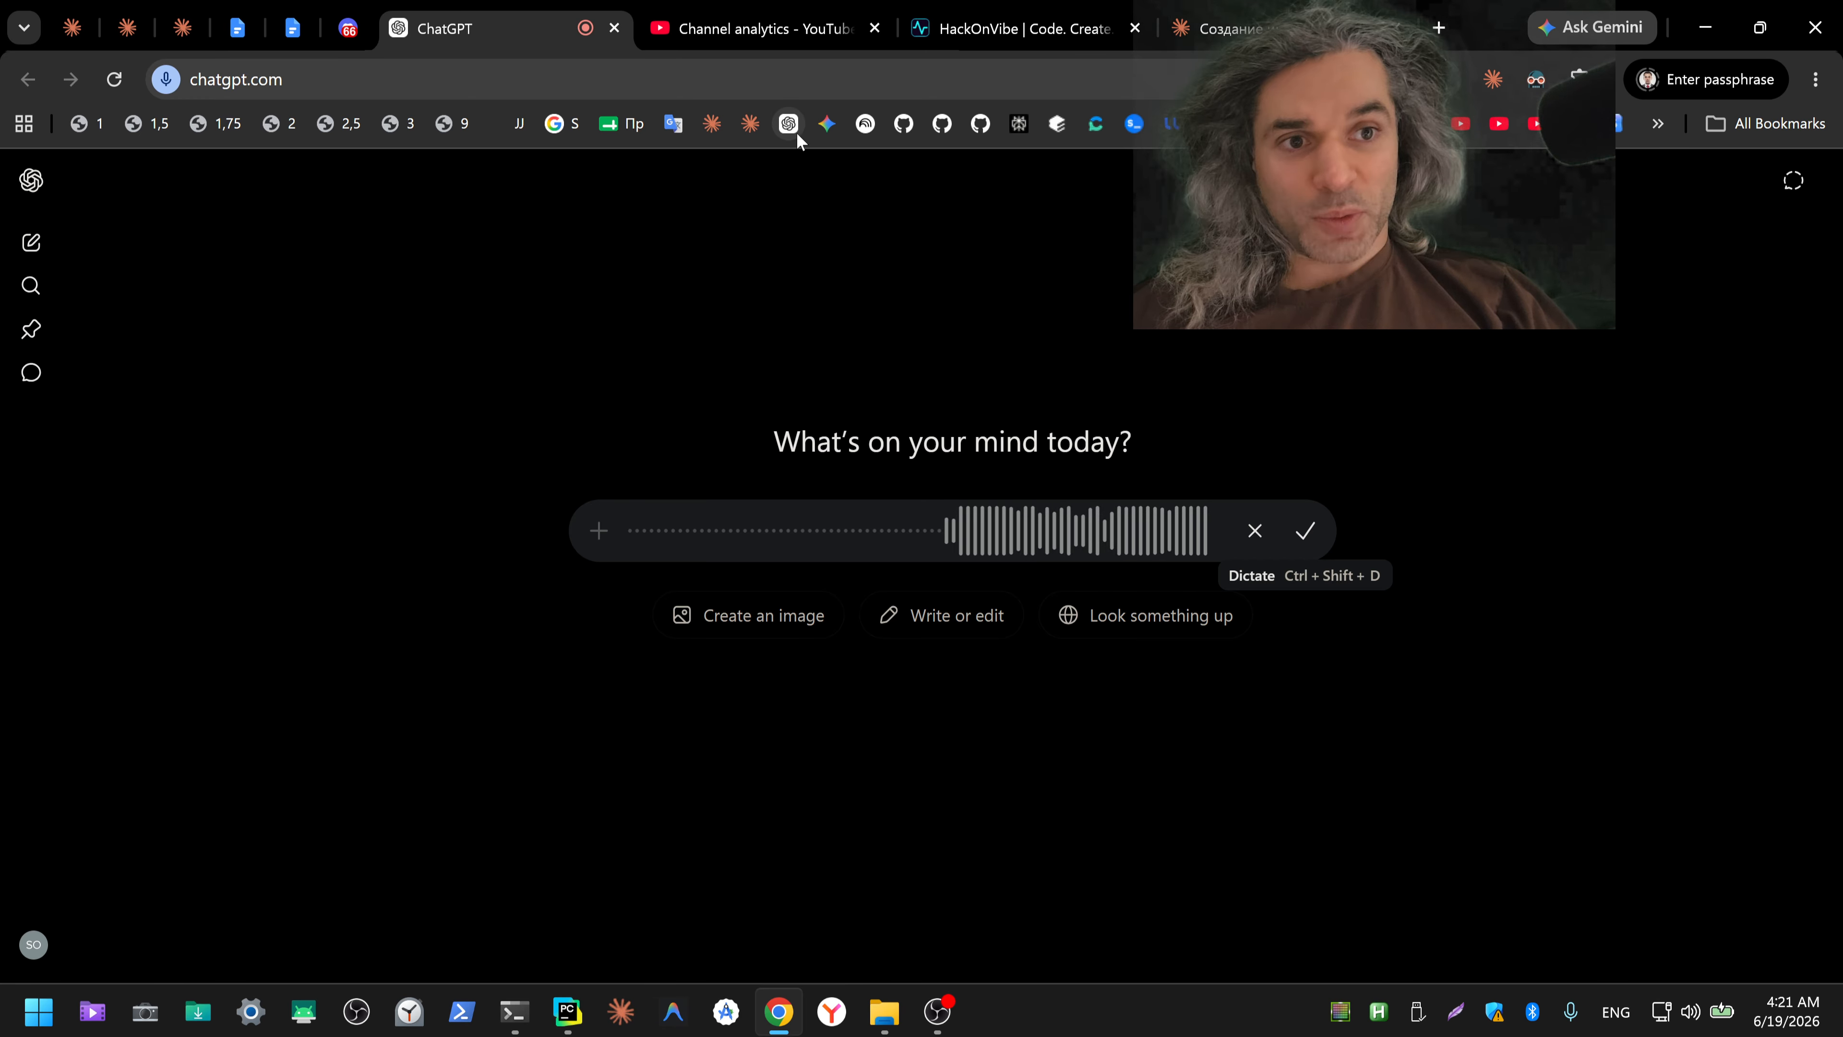
pyautogui.click(1306, 534)
pyautogui.middleClick(788, 130)
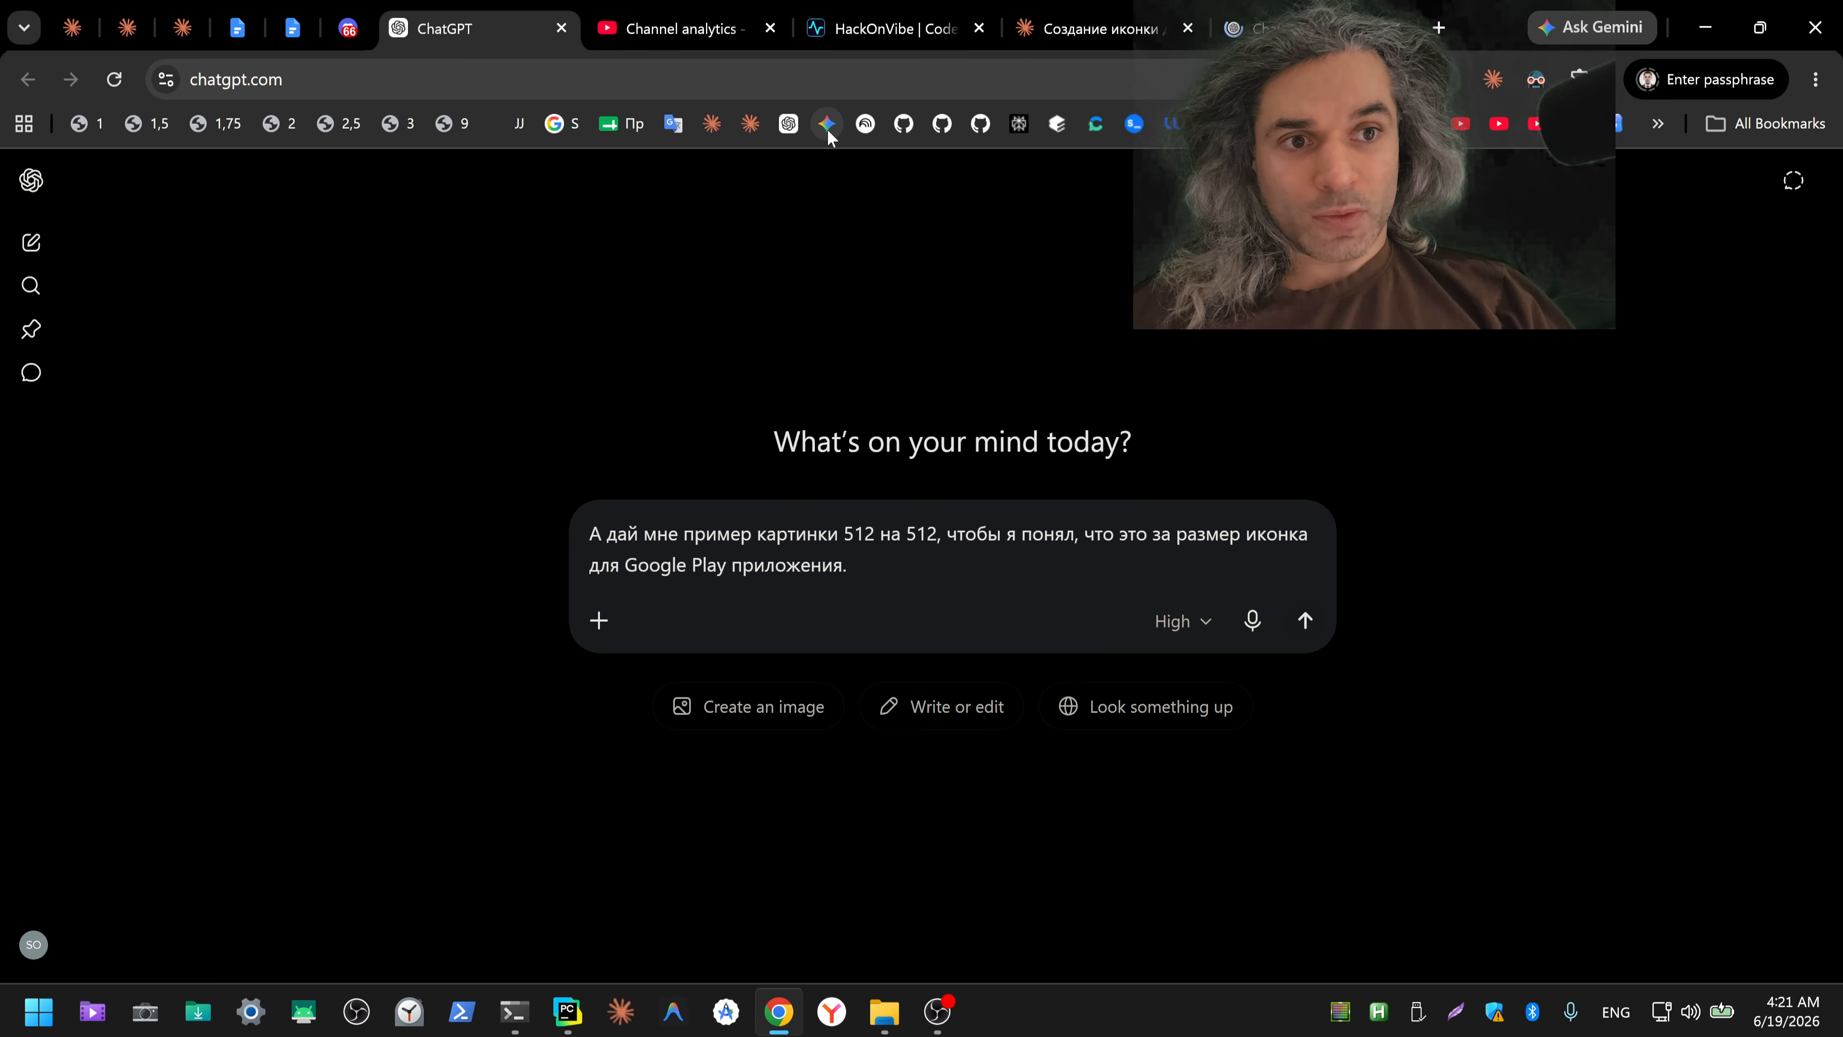
pyautogui.middleClick(828, 129)
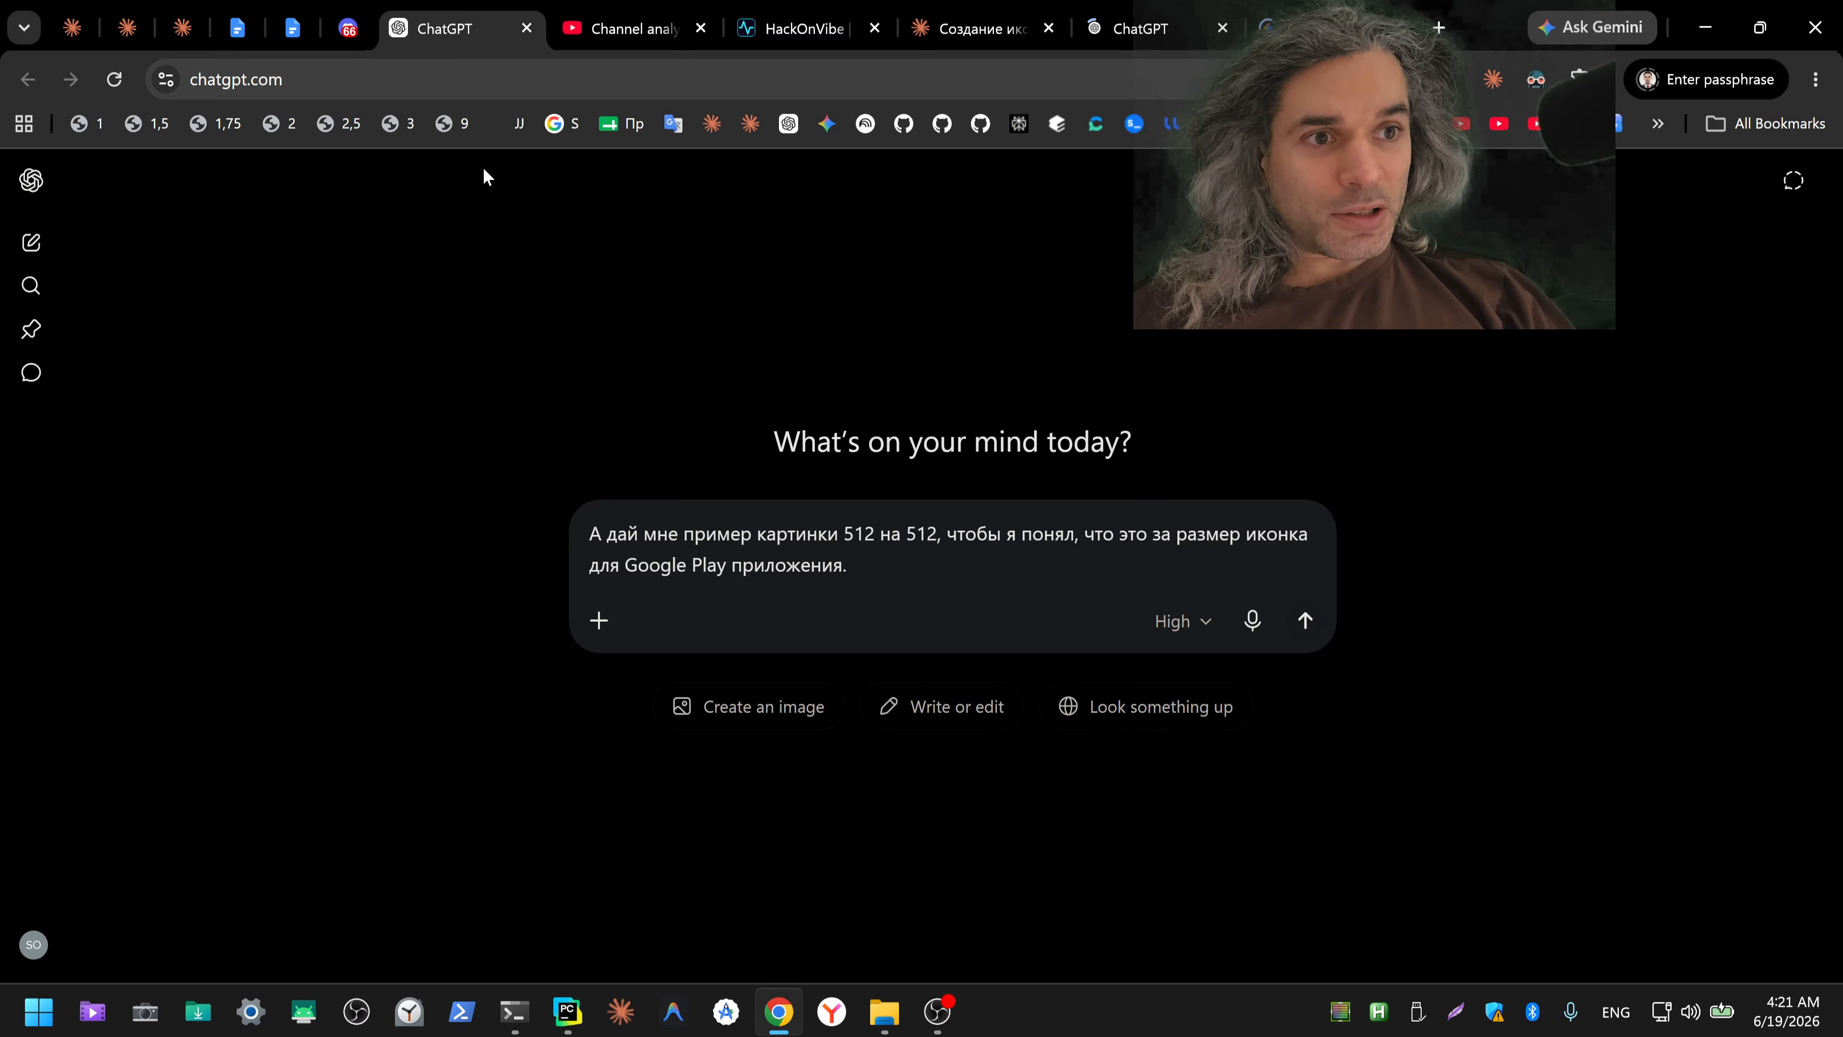
pyautogui.hotkey('ctrl', 'a')
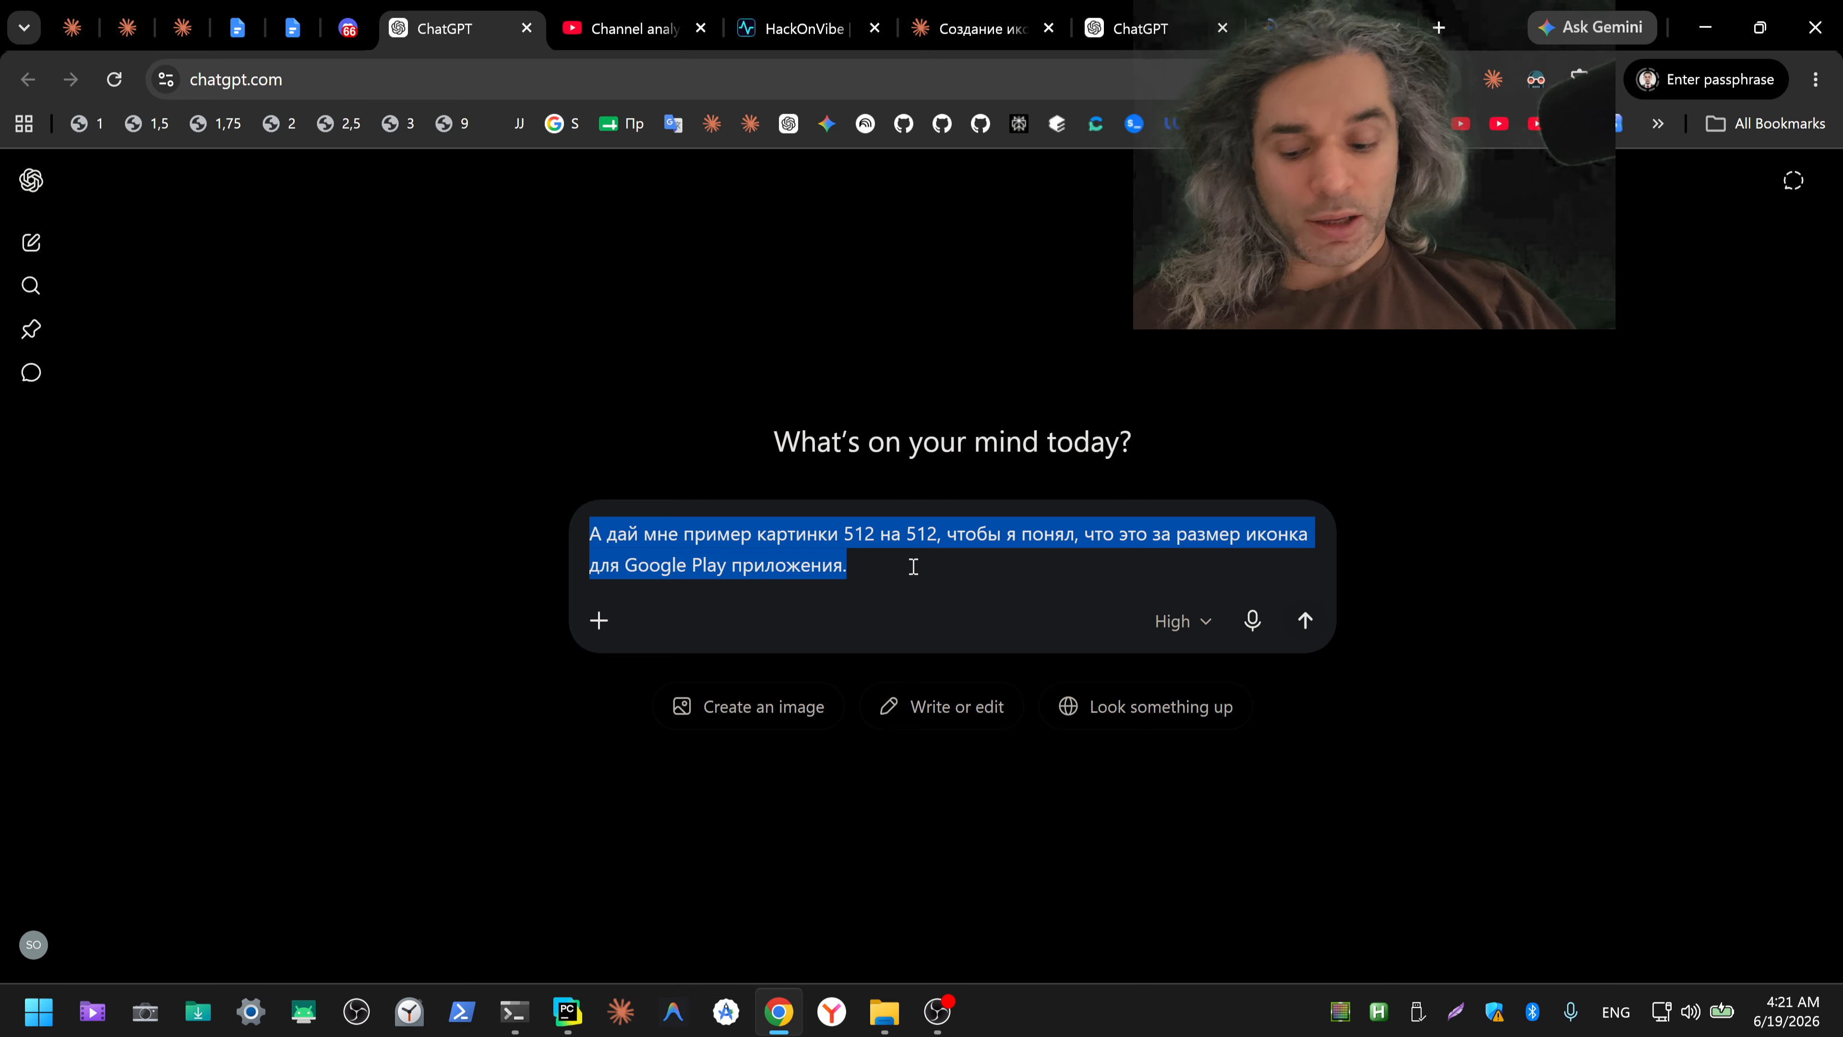
pyautogui.hotkey('ctrl', 'x')
# Step: Send the cut request for an example 512 by 512 Google Play icon in the existing Claude chat
pyautogui.click(1023, 28)
pyautogui.click(772, 819)
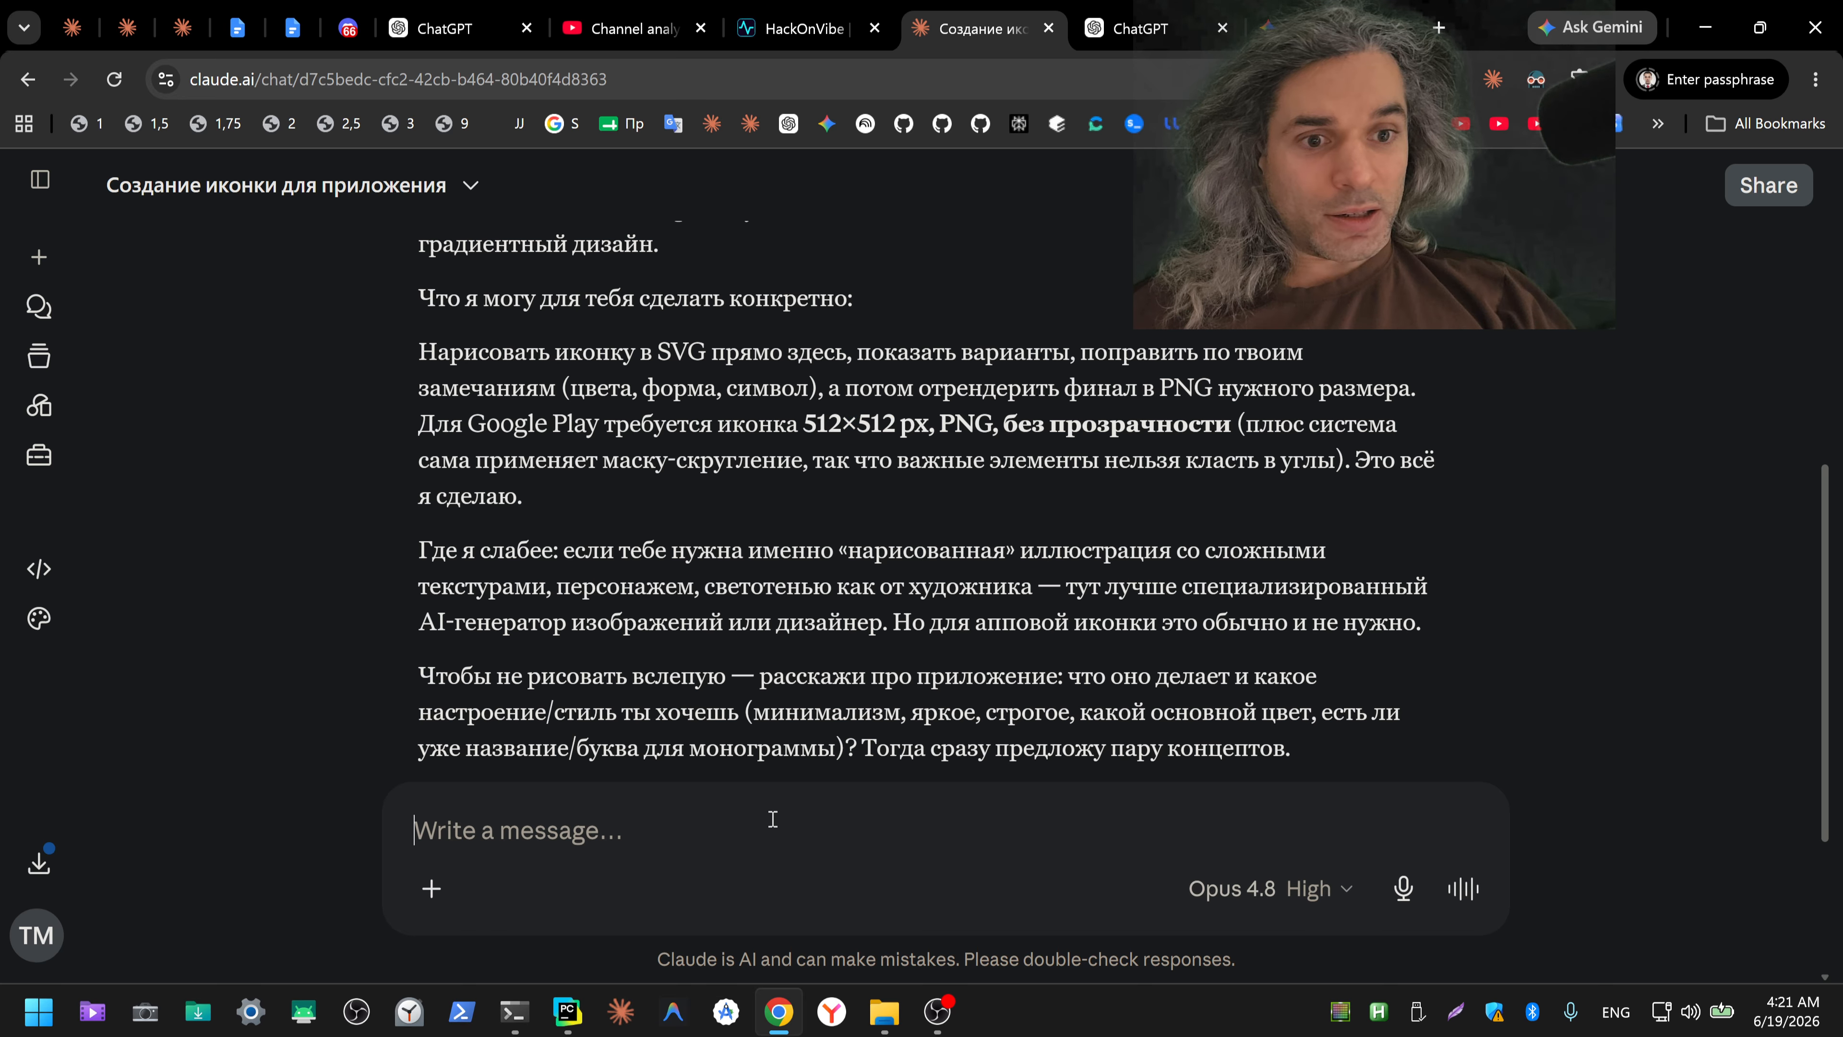
pyautogui.hotkey('ctrl', 'v')
pyautogui.press('Return')
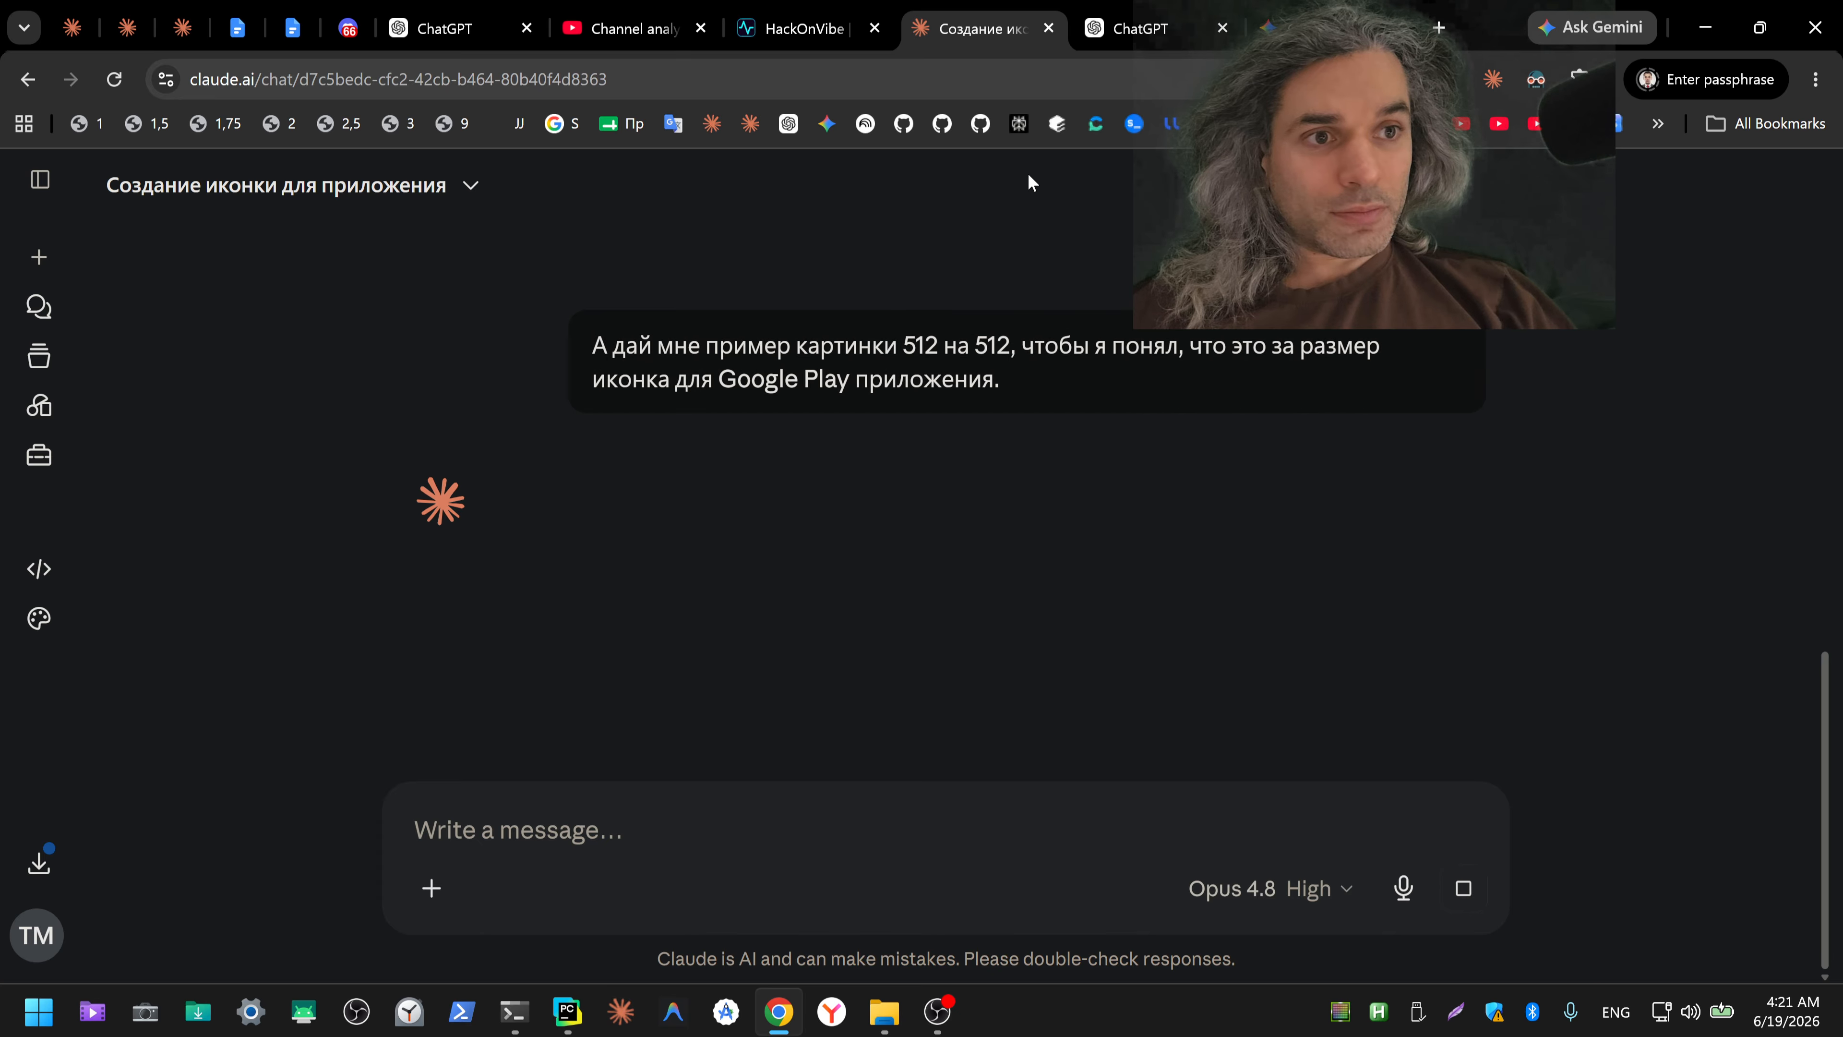
# Step: Send the same 512 by 512 example icon request in the new ChatGPT chat and in Gemini
pyautogui.click(1140, 28)
pyautogui.hotkey('ctrl', 'v')
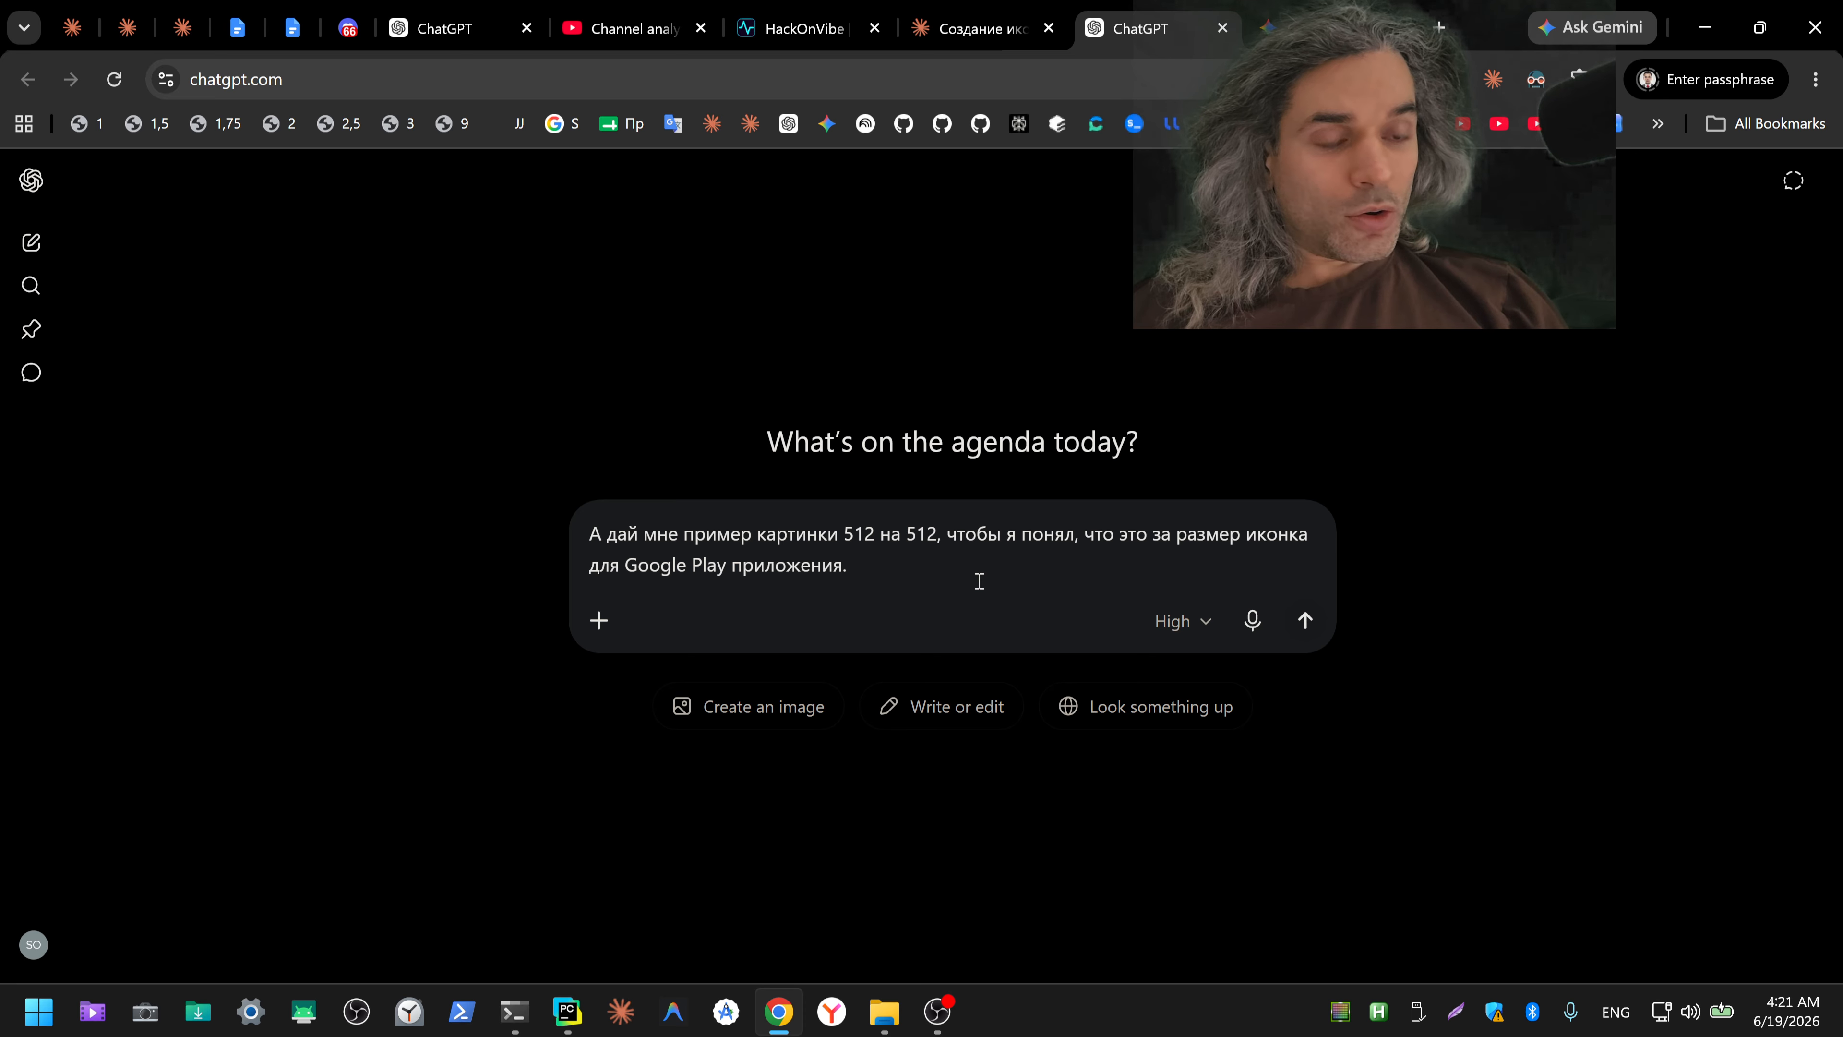
pyautogui.press('Return')
pyautogui.hotkey('ctrl', 'Tab')
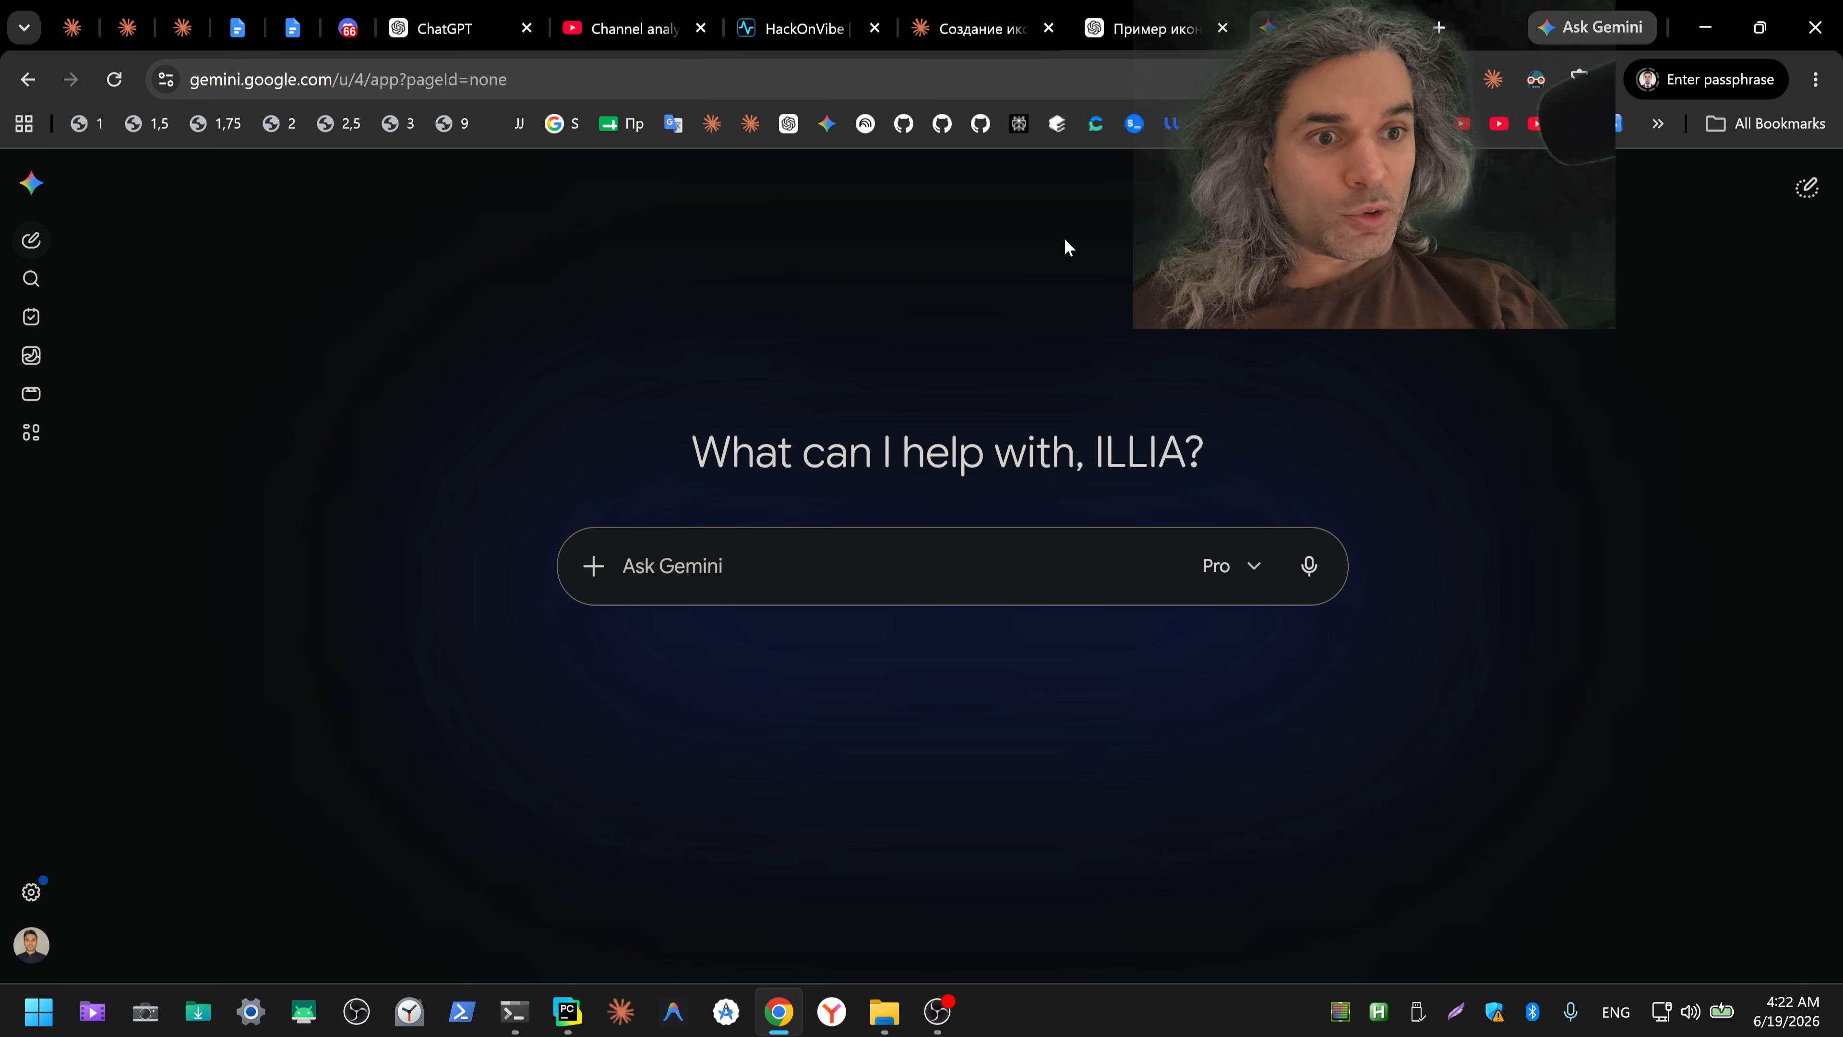
pyautogui.click(856, 565)
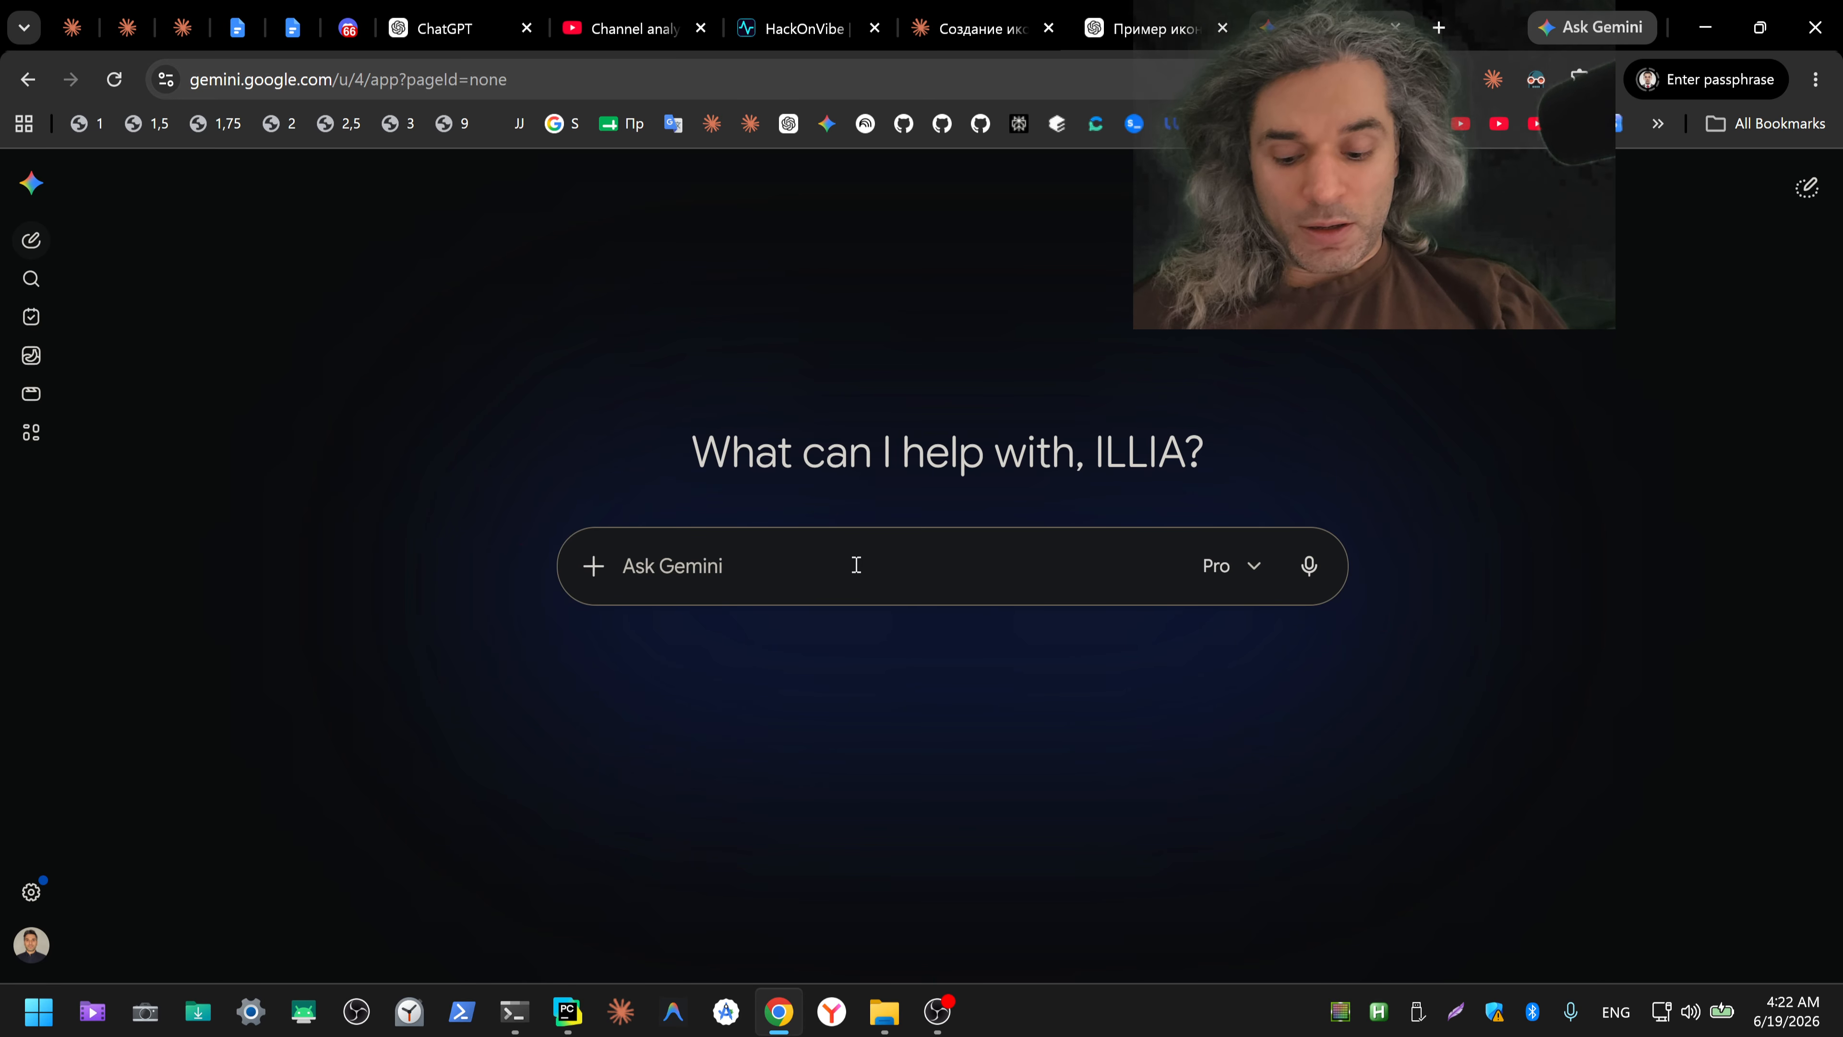
pyautogui.hotkey('ctrl', 'v')
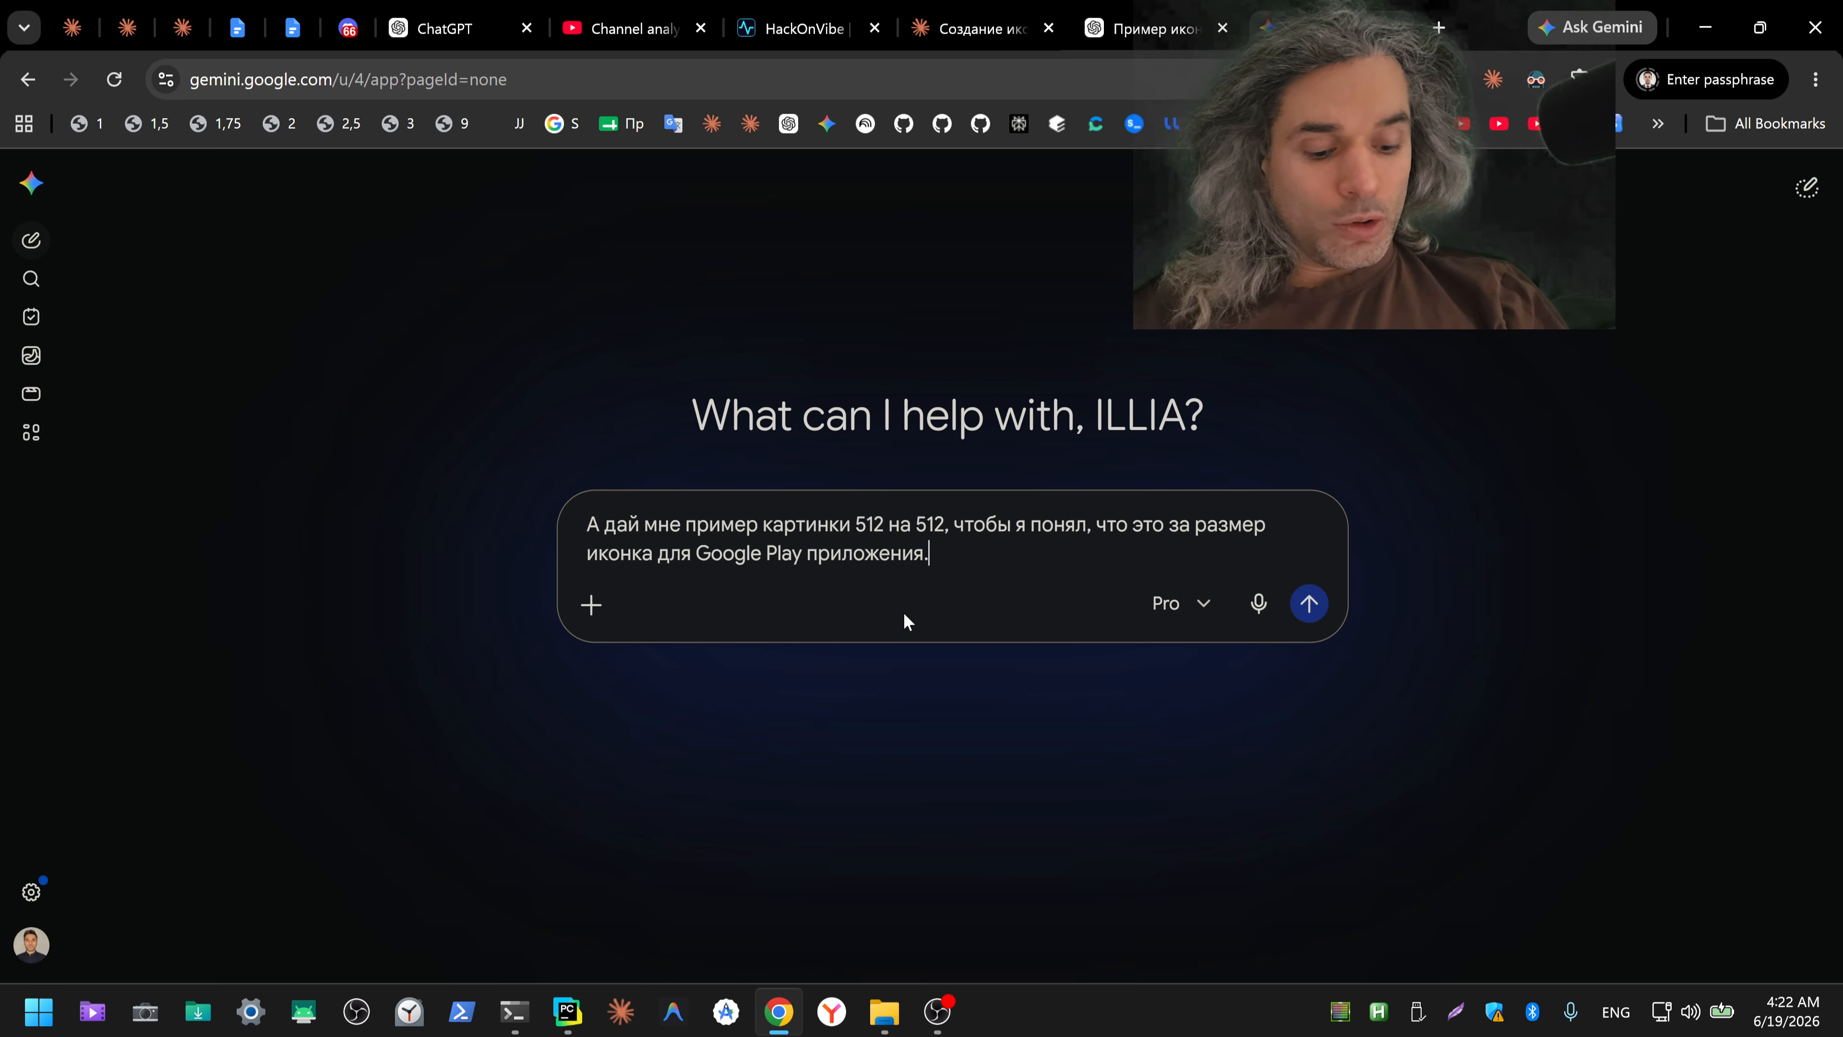
pyautogui.press('Return')
# Step: Compare the example icon responses from ChatGPT, Claude and Gemini
pyautogui.click(1154, 27)
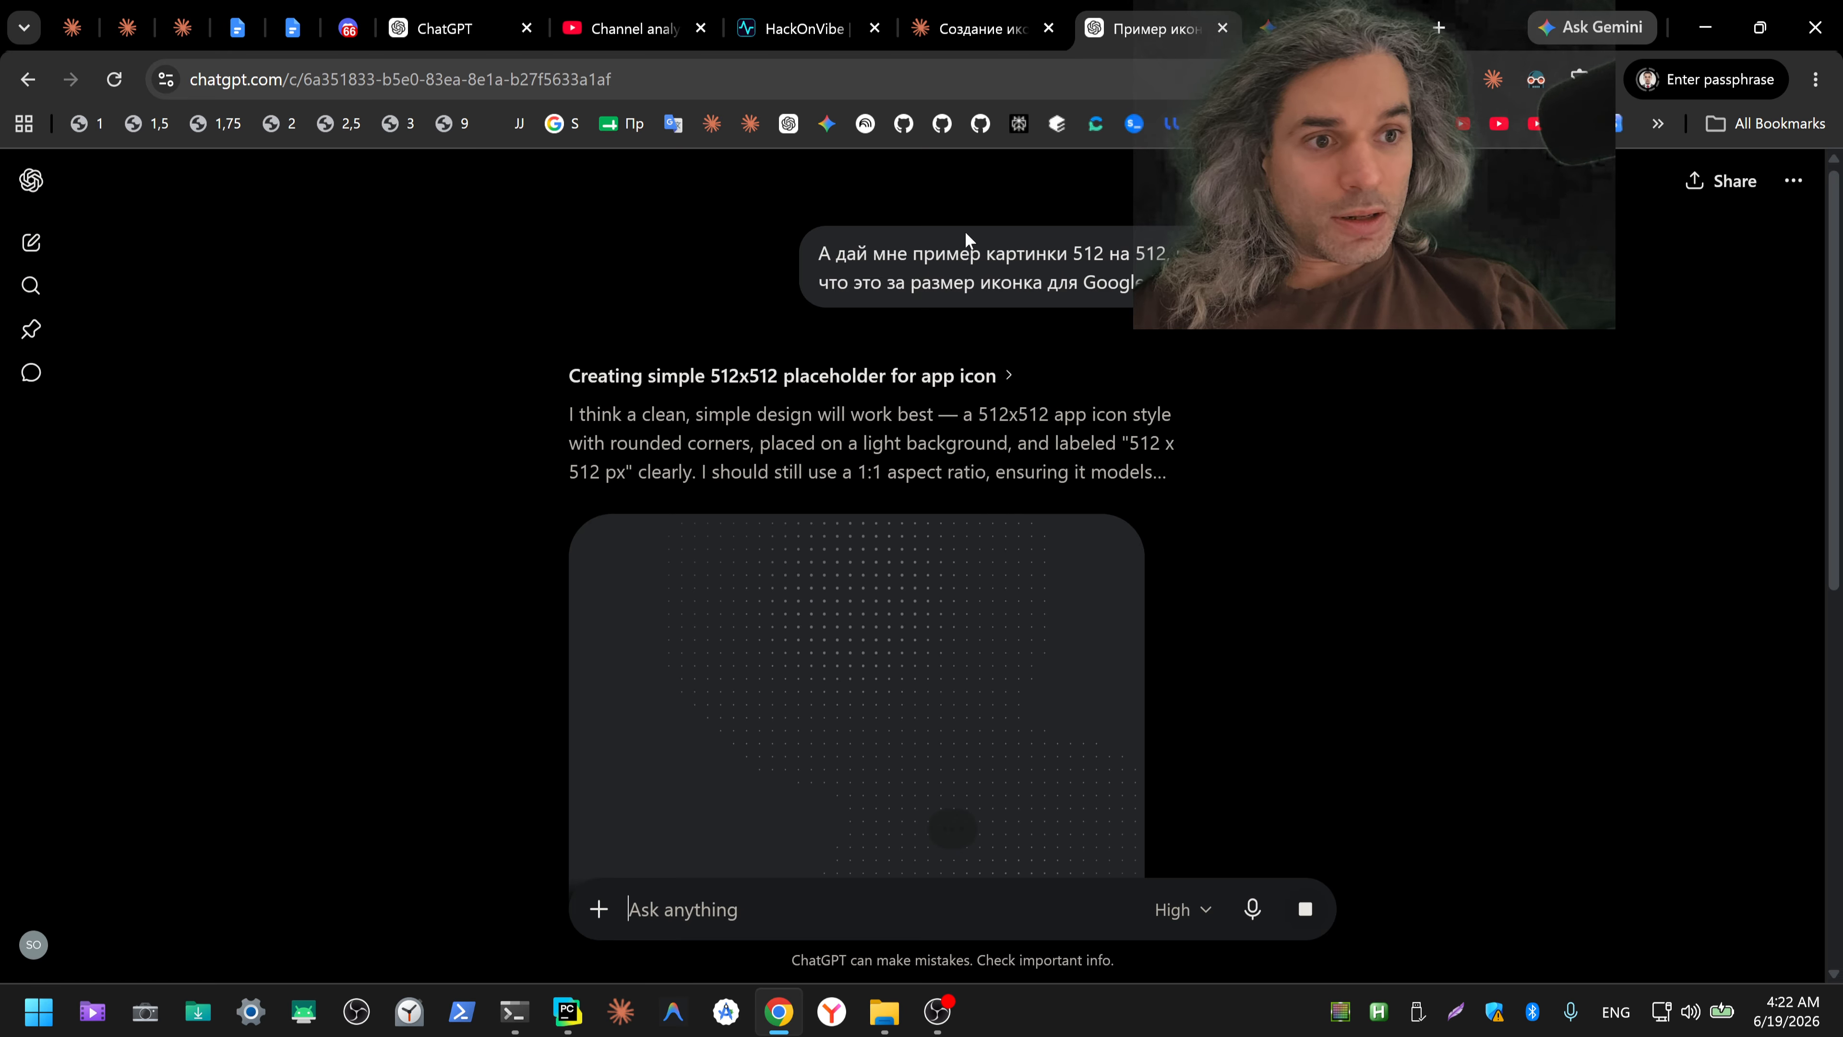
pyautogui.click(969, 27)
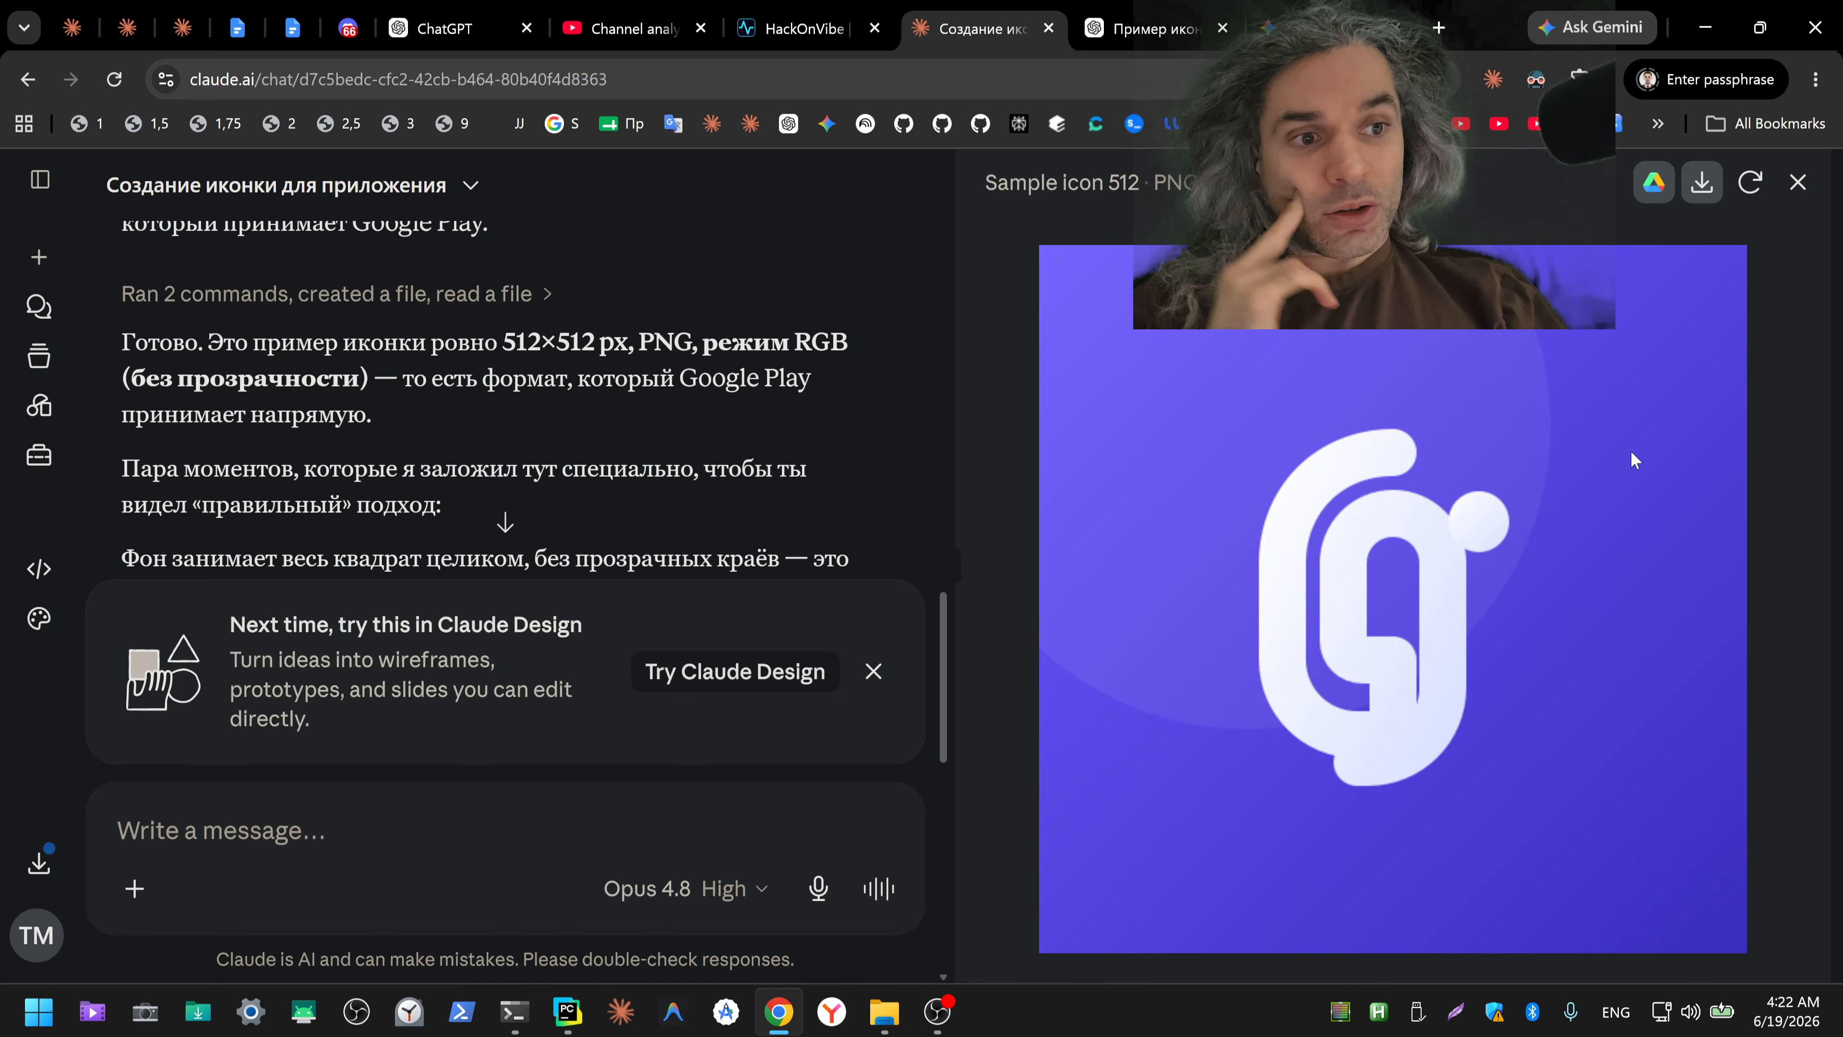
pyautogui.hotkey('ctrl', 'Tab')
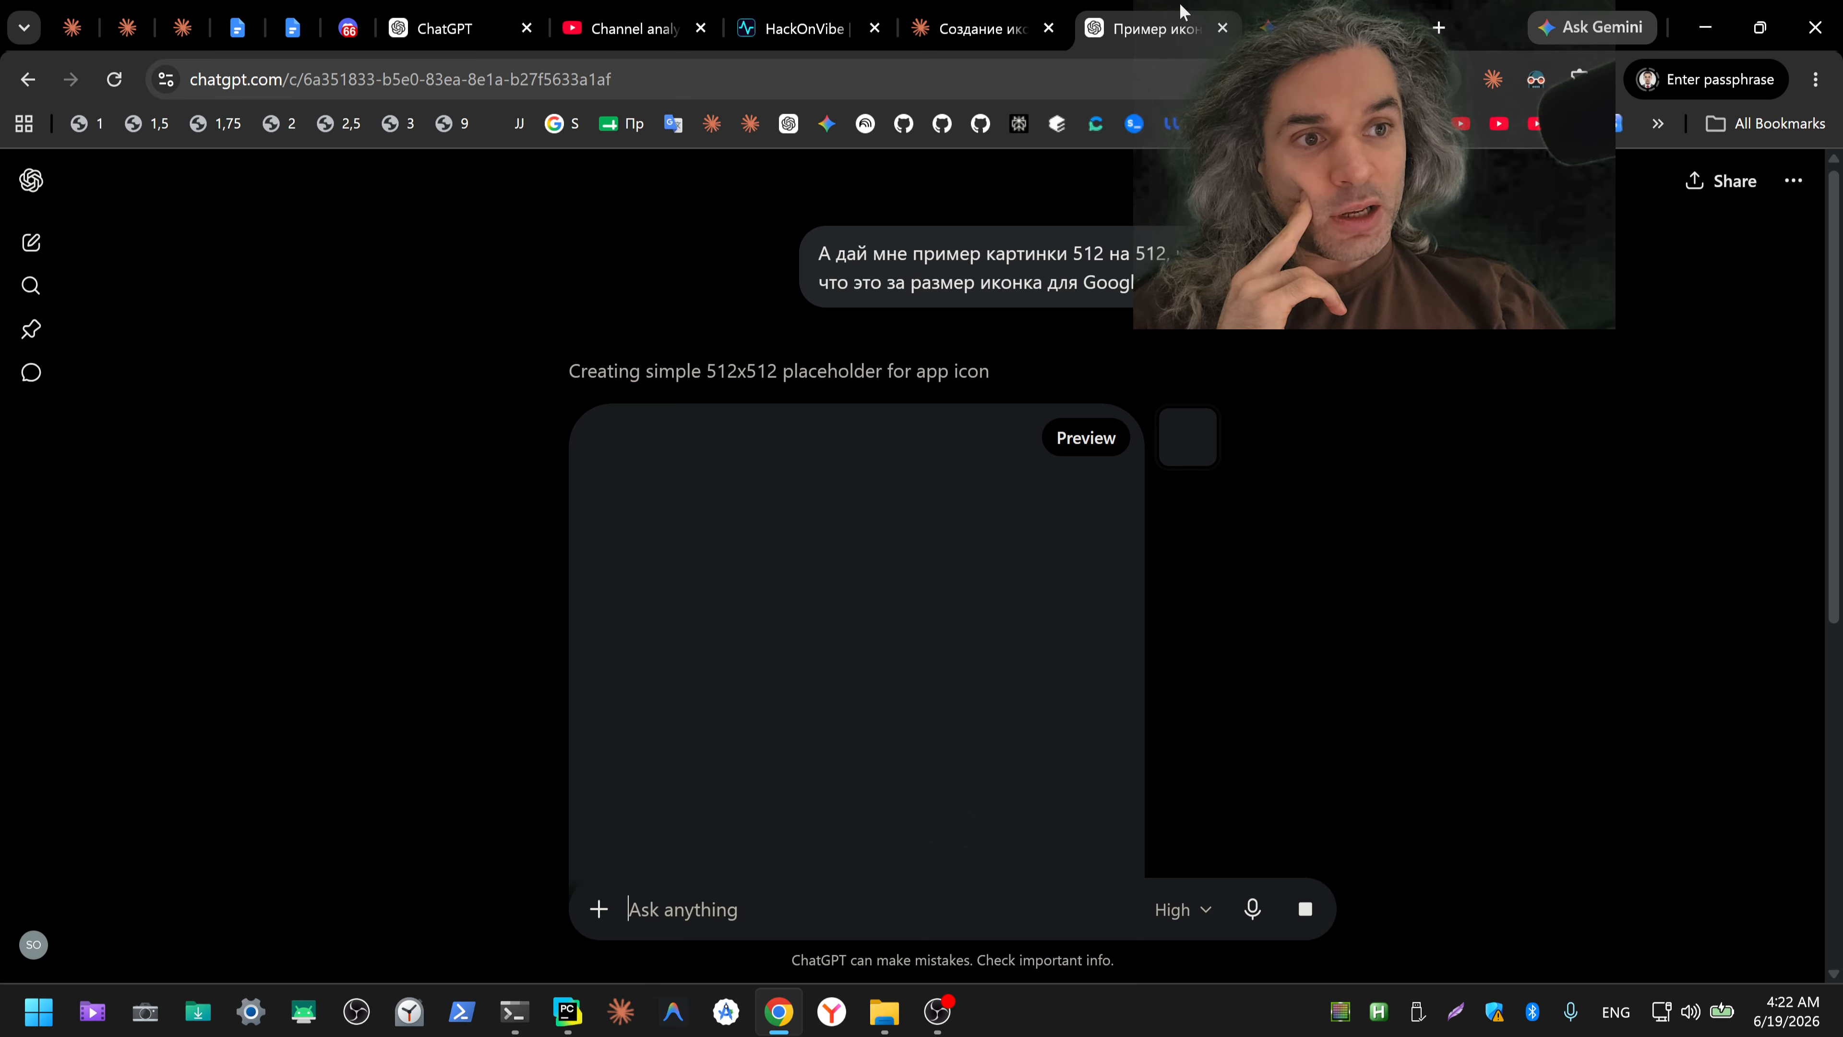
pyautogui.scroll(-2, 1404, 436)
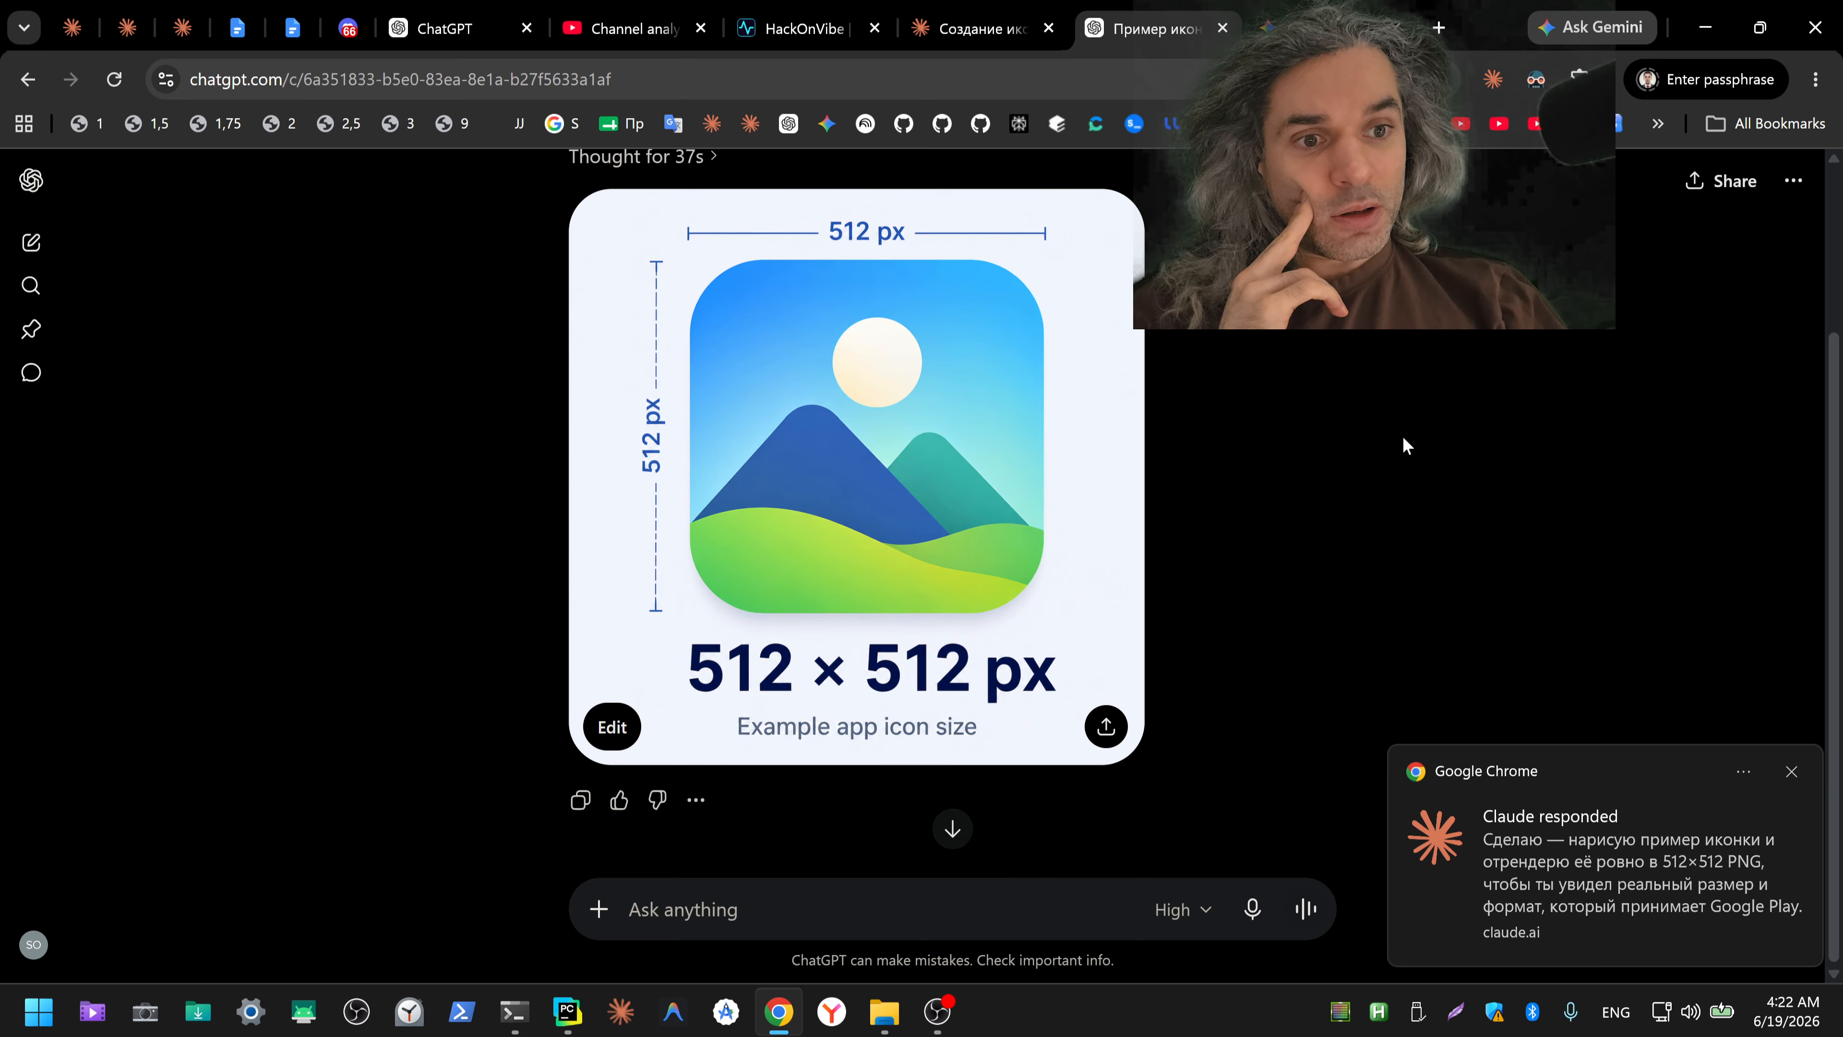
pyautogui.hotkey('ctrl', 'Tab')
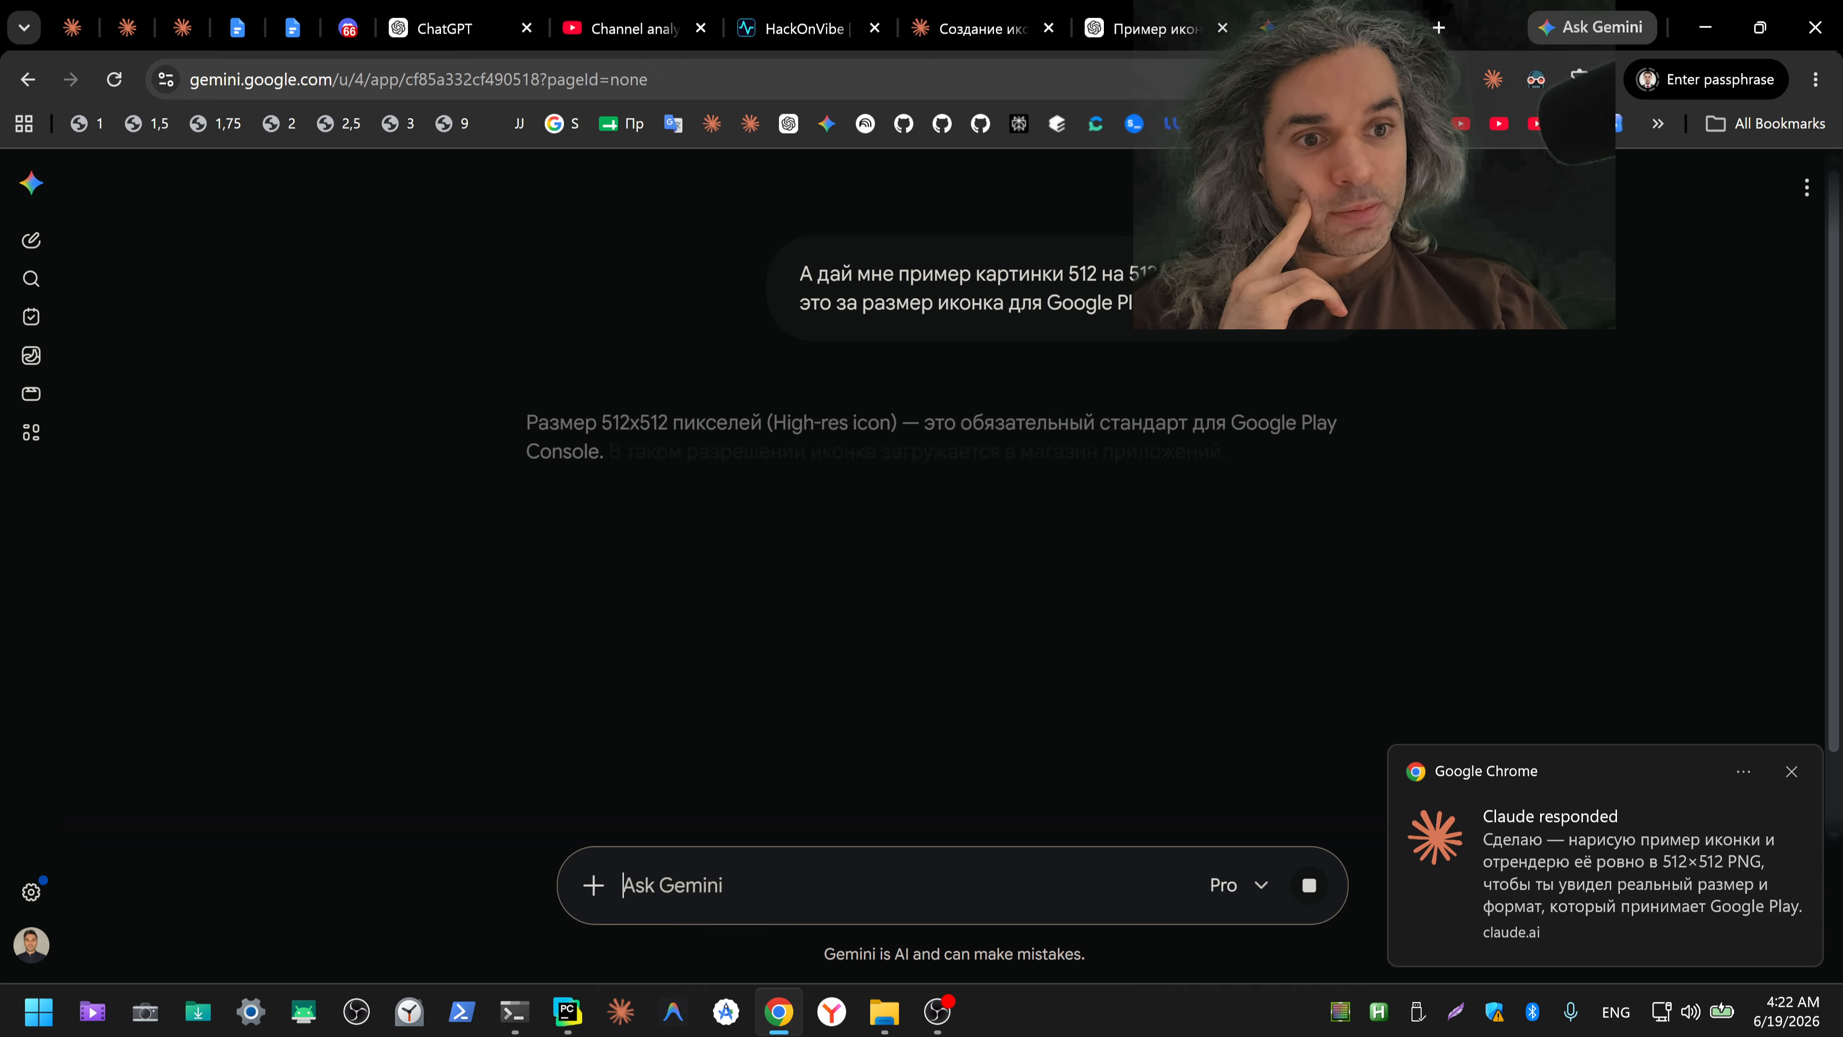
# Step: Download ChatGPT's example app icon image and show the file in the Downloads folder
pyautogui.click(1152, 37)
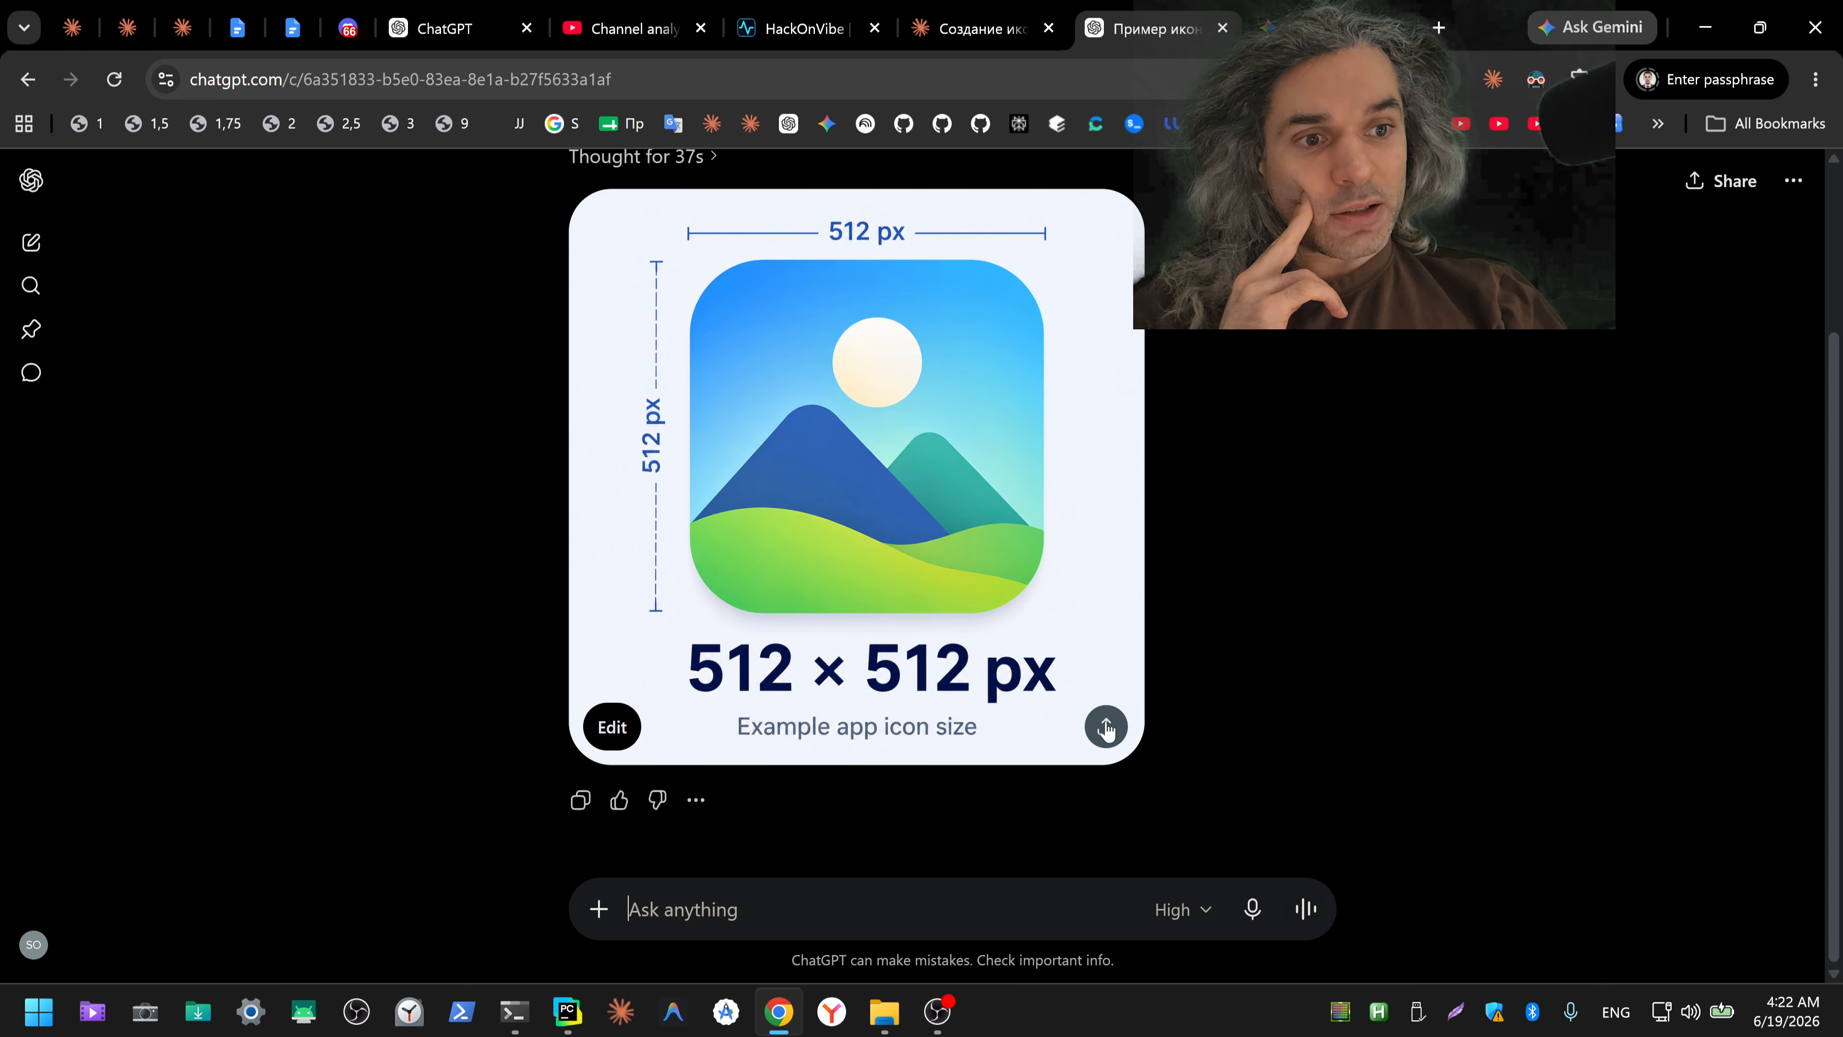
pyautogui.click(863, 563)
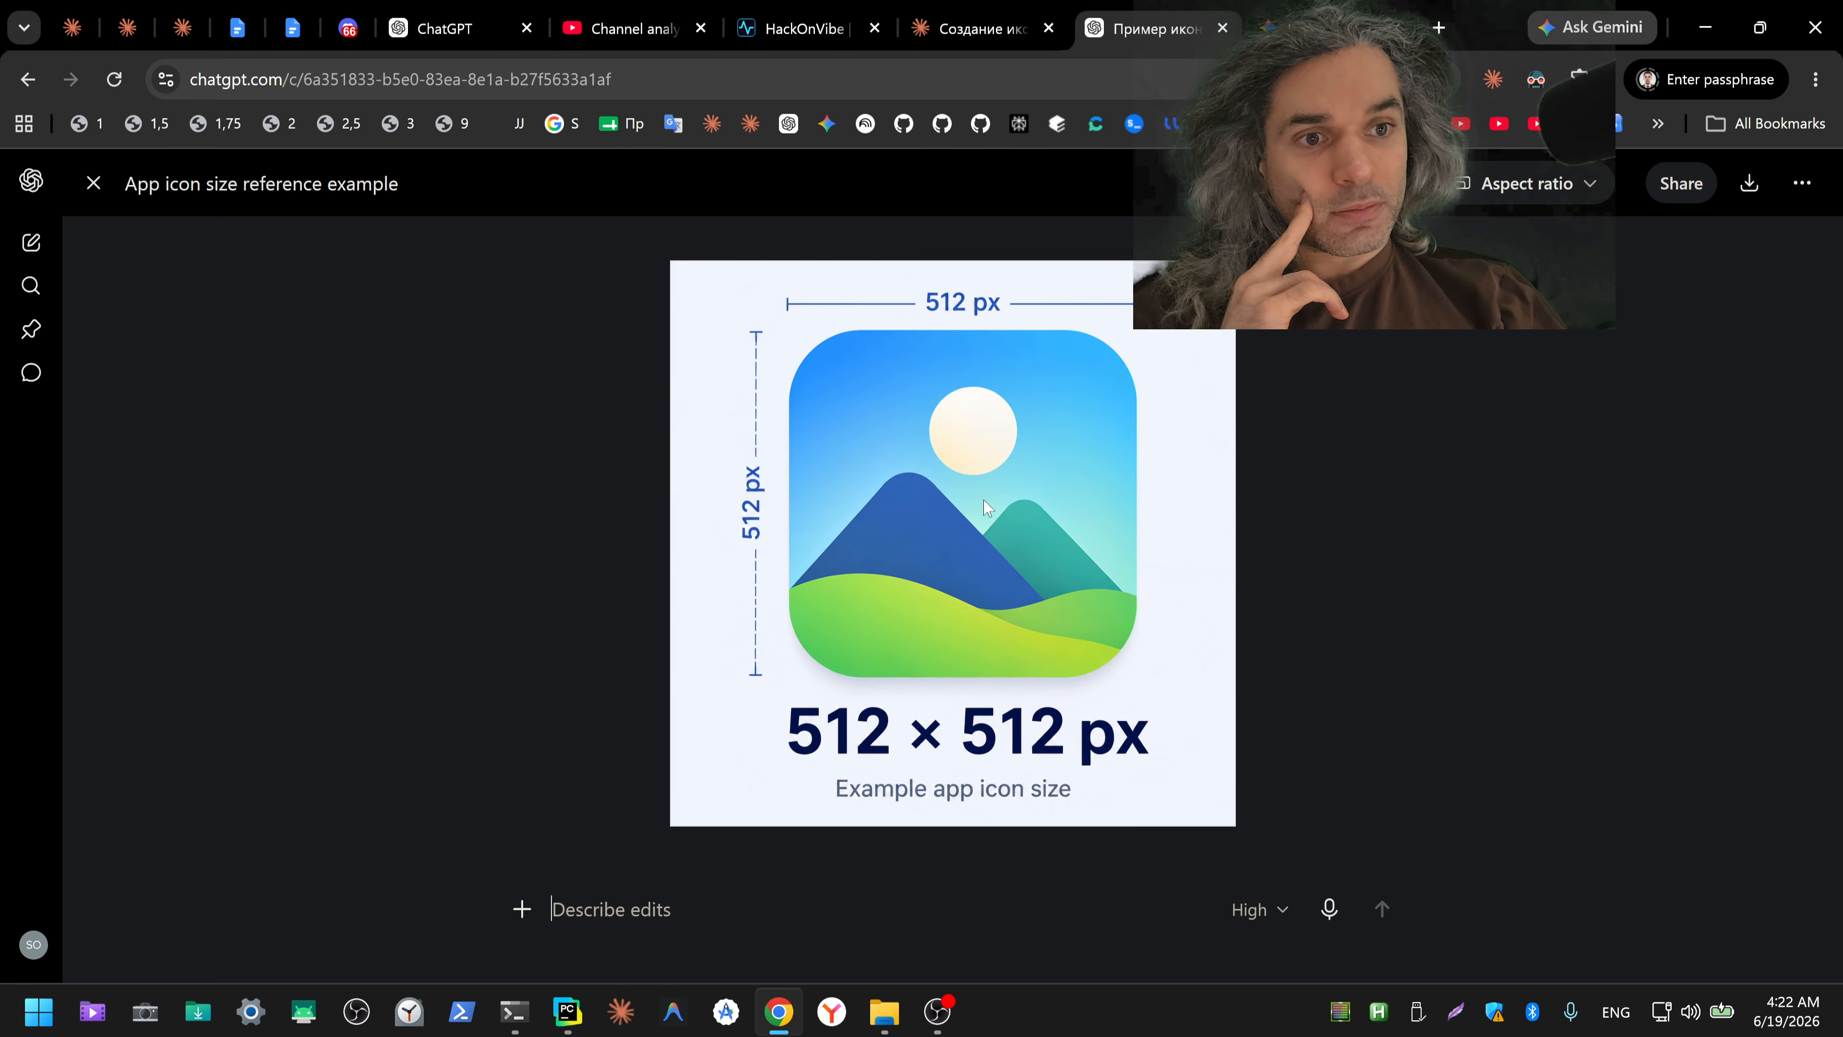
pyautogui.click(1750, 185)
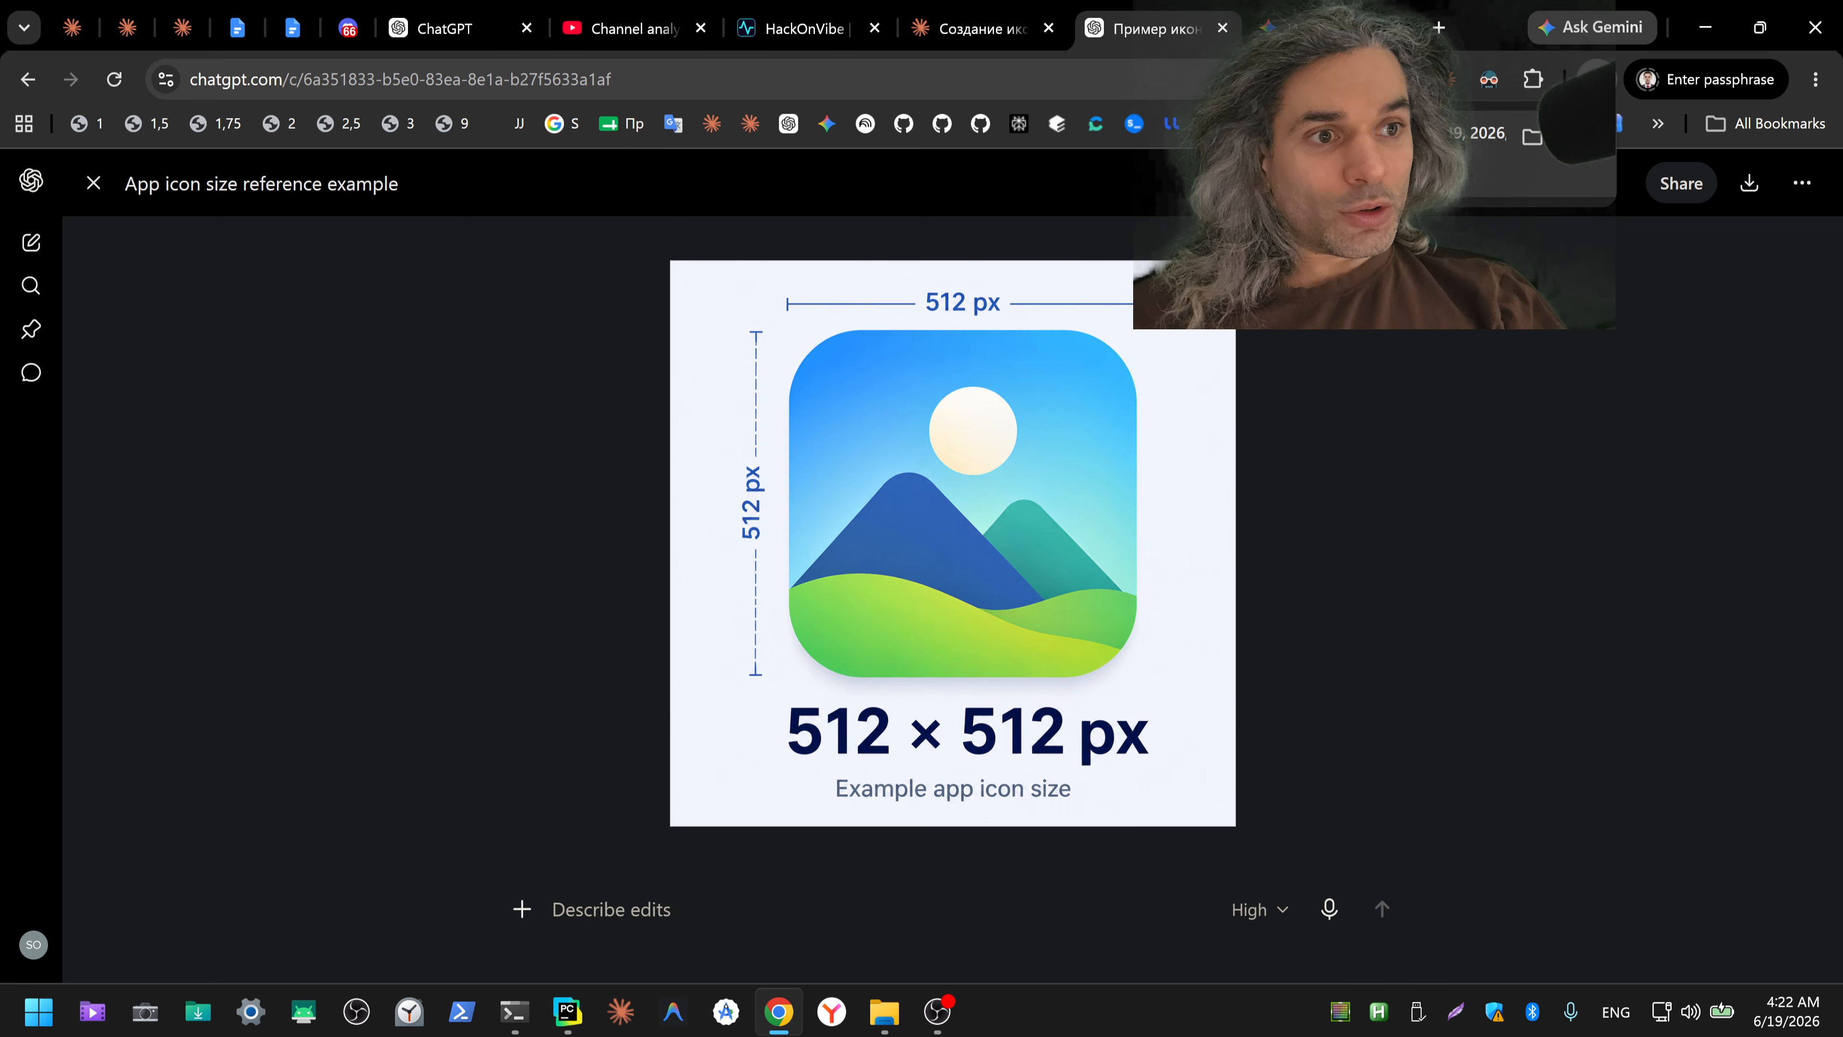
pyautogui.click(1531, 136)
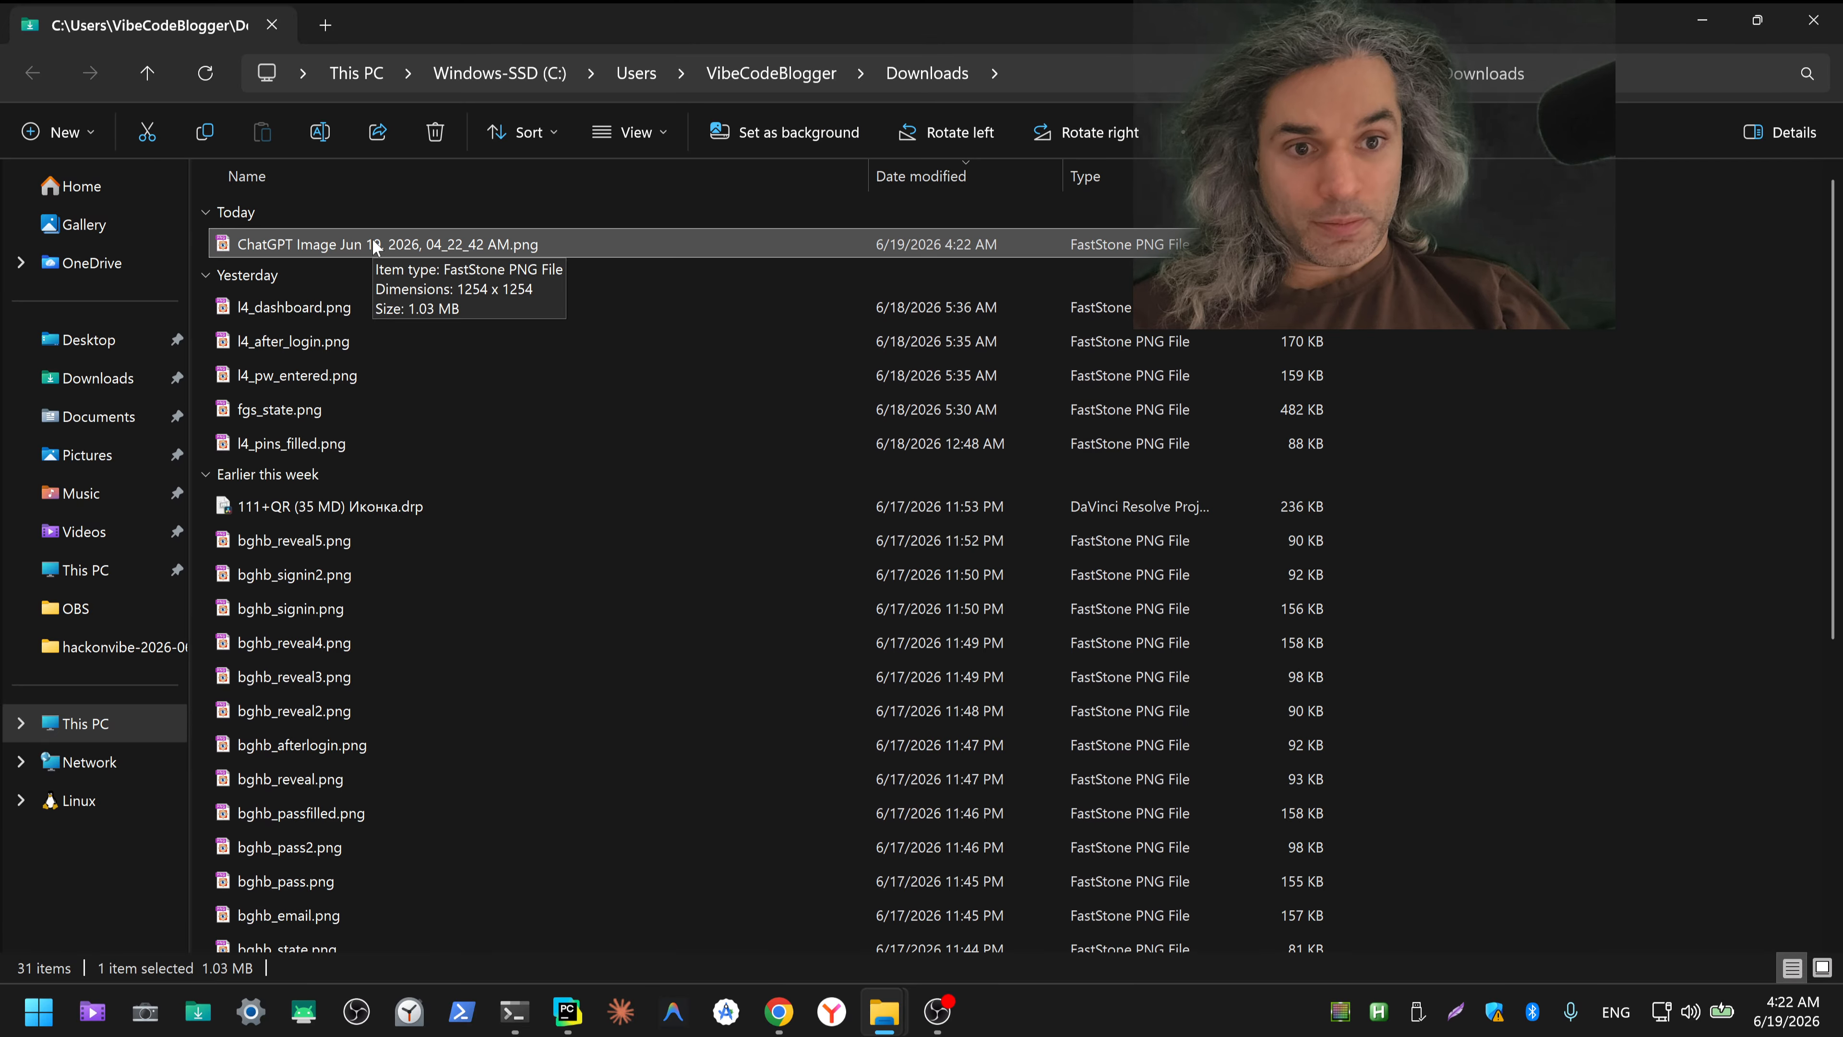
# Step: Check the downloaded ChatGPT image's dimensions in its file properties, then close the properties and minimize the folder window
pyautogui.hotkey('alt', 'Return')
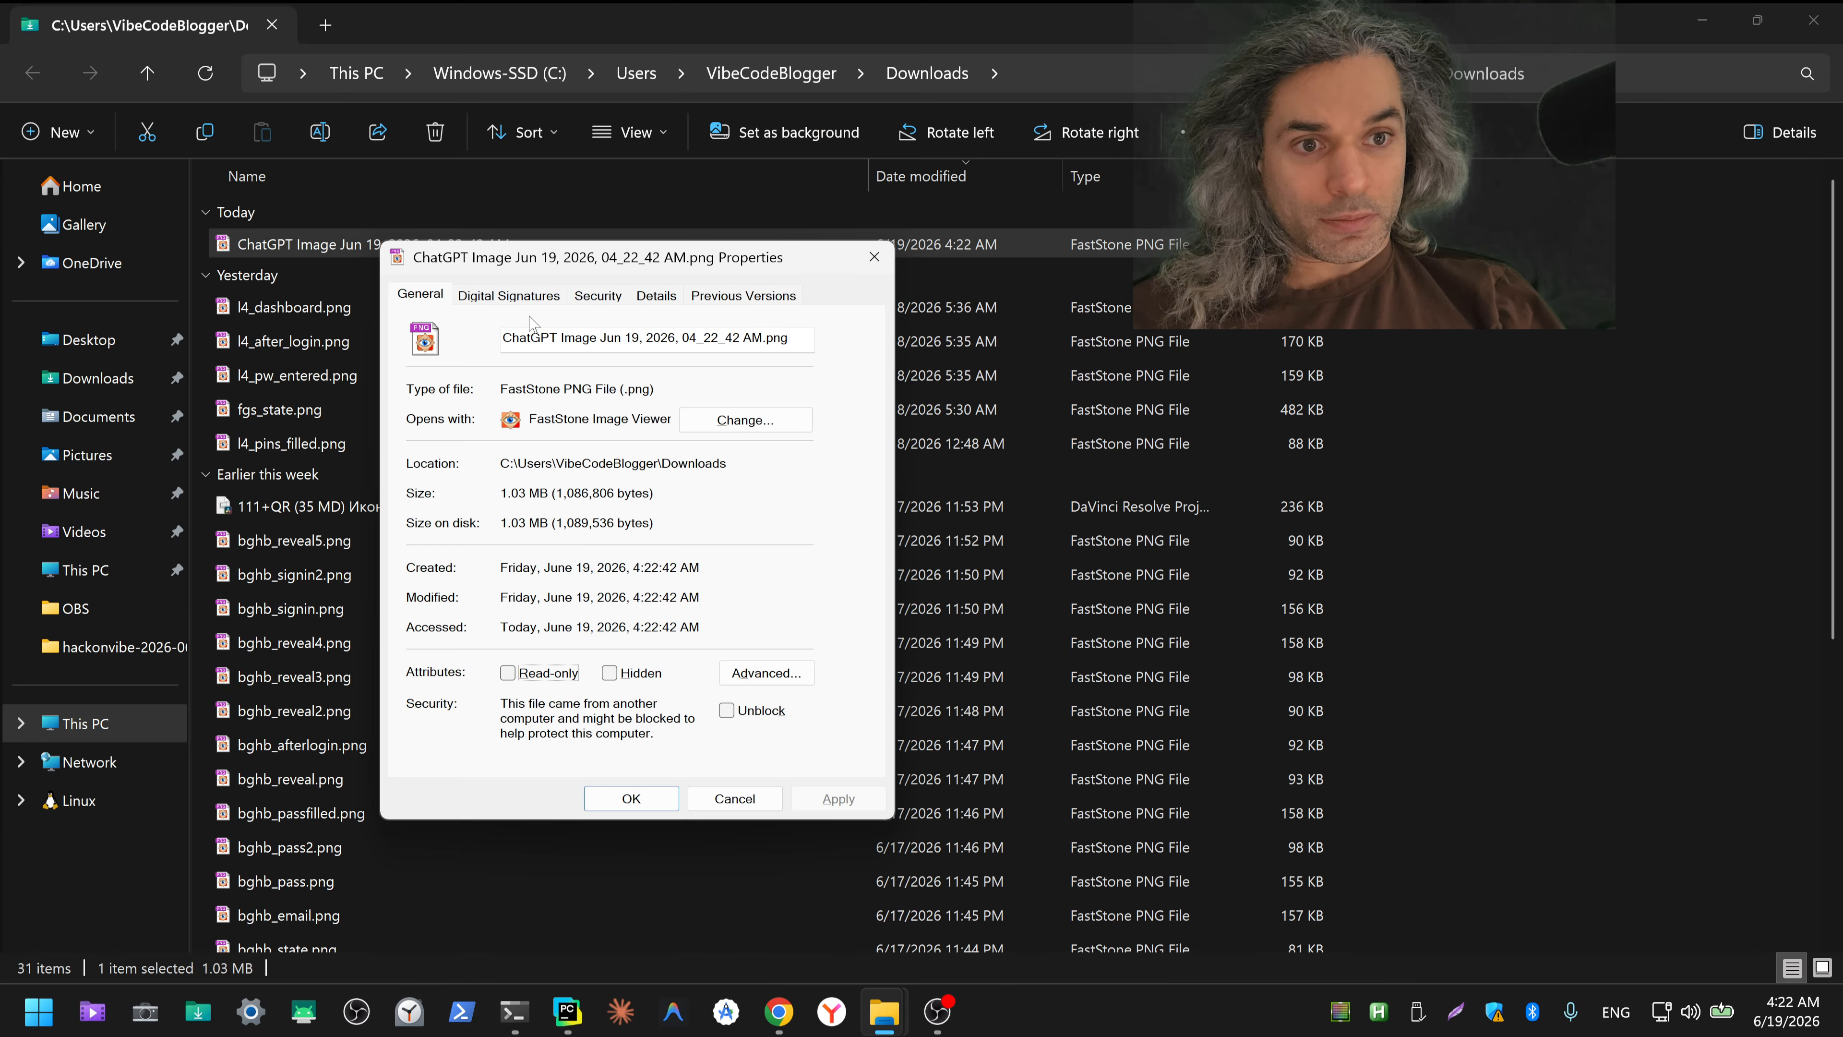
pyautogui.click(652, 297)
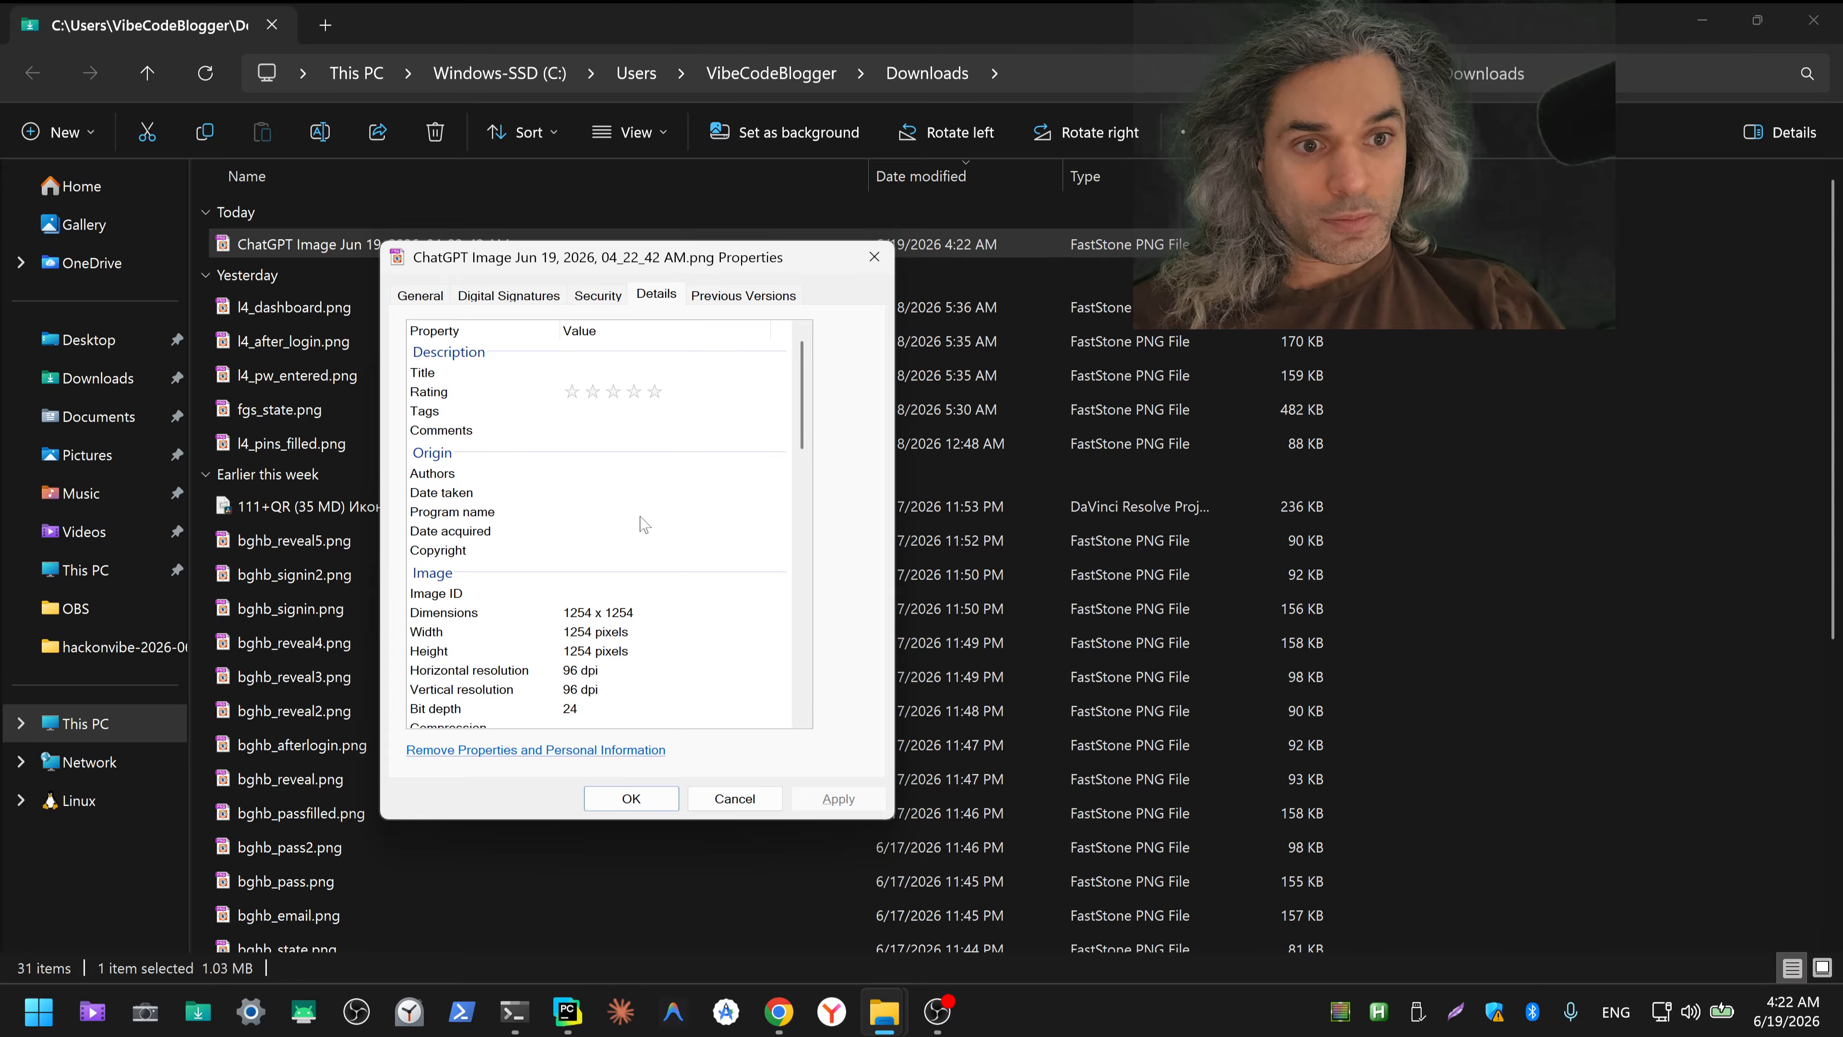
pyautogui.click(593, 616)
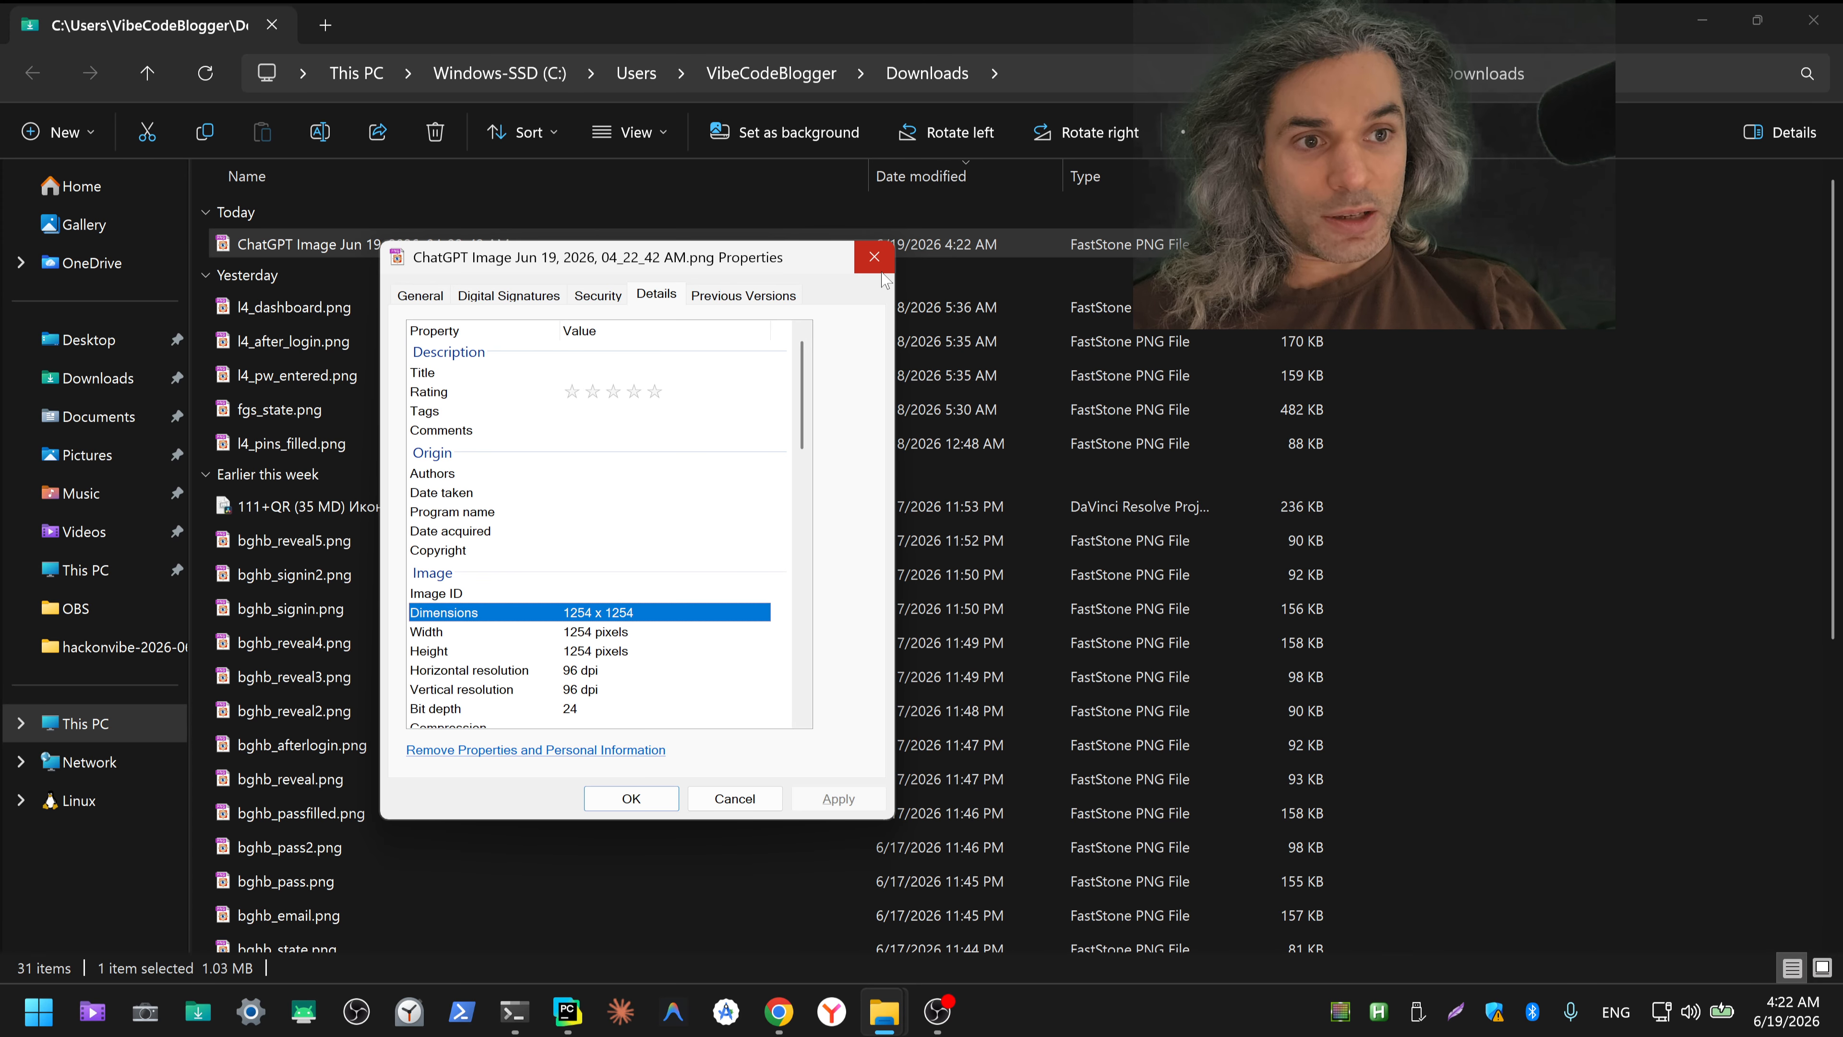
pyautogui.click(874, 257)
pyautogui.click(1702, 21)
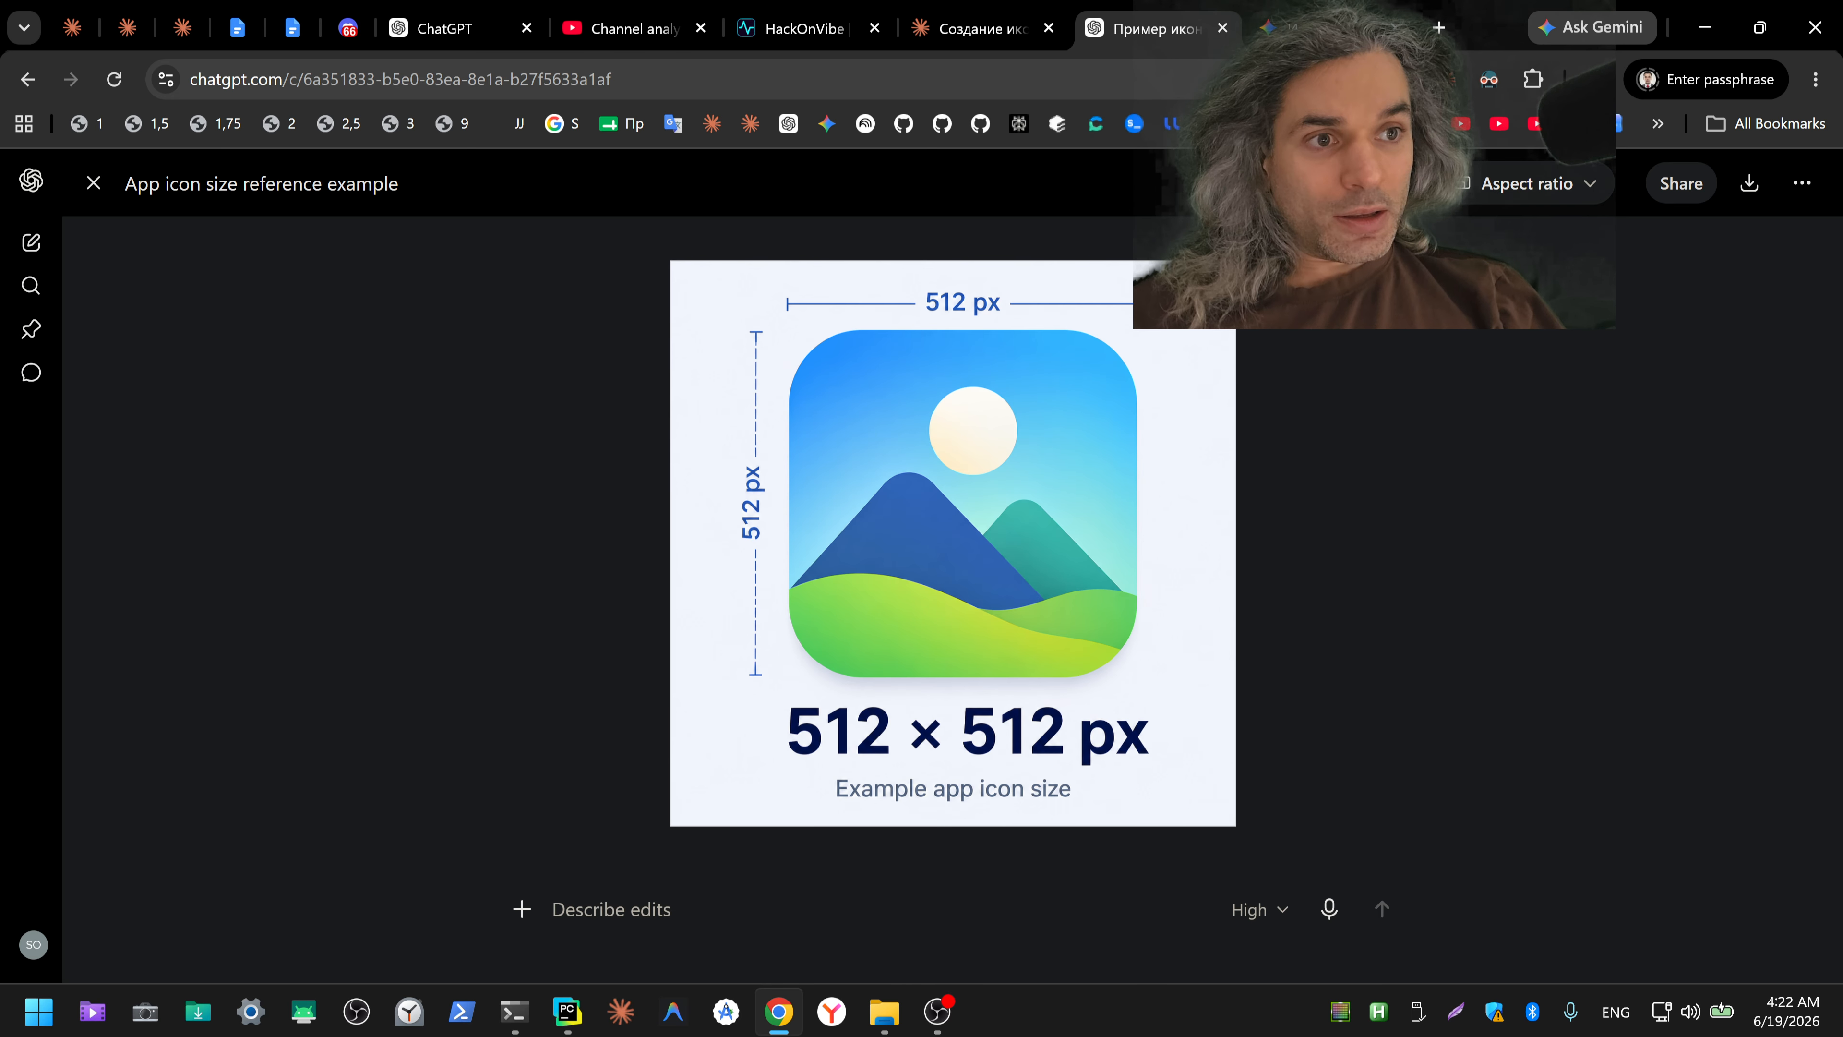
# Step: Examine Gemini's 512x512 template image and its source page on iconarchive.com, then return to the Gemini reply
pyautogui.click(1298, 29)
pyautogui.scroll(-3, 1251, 428)
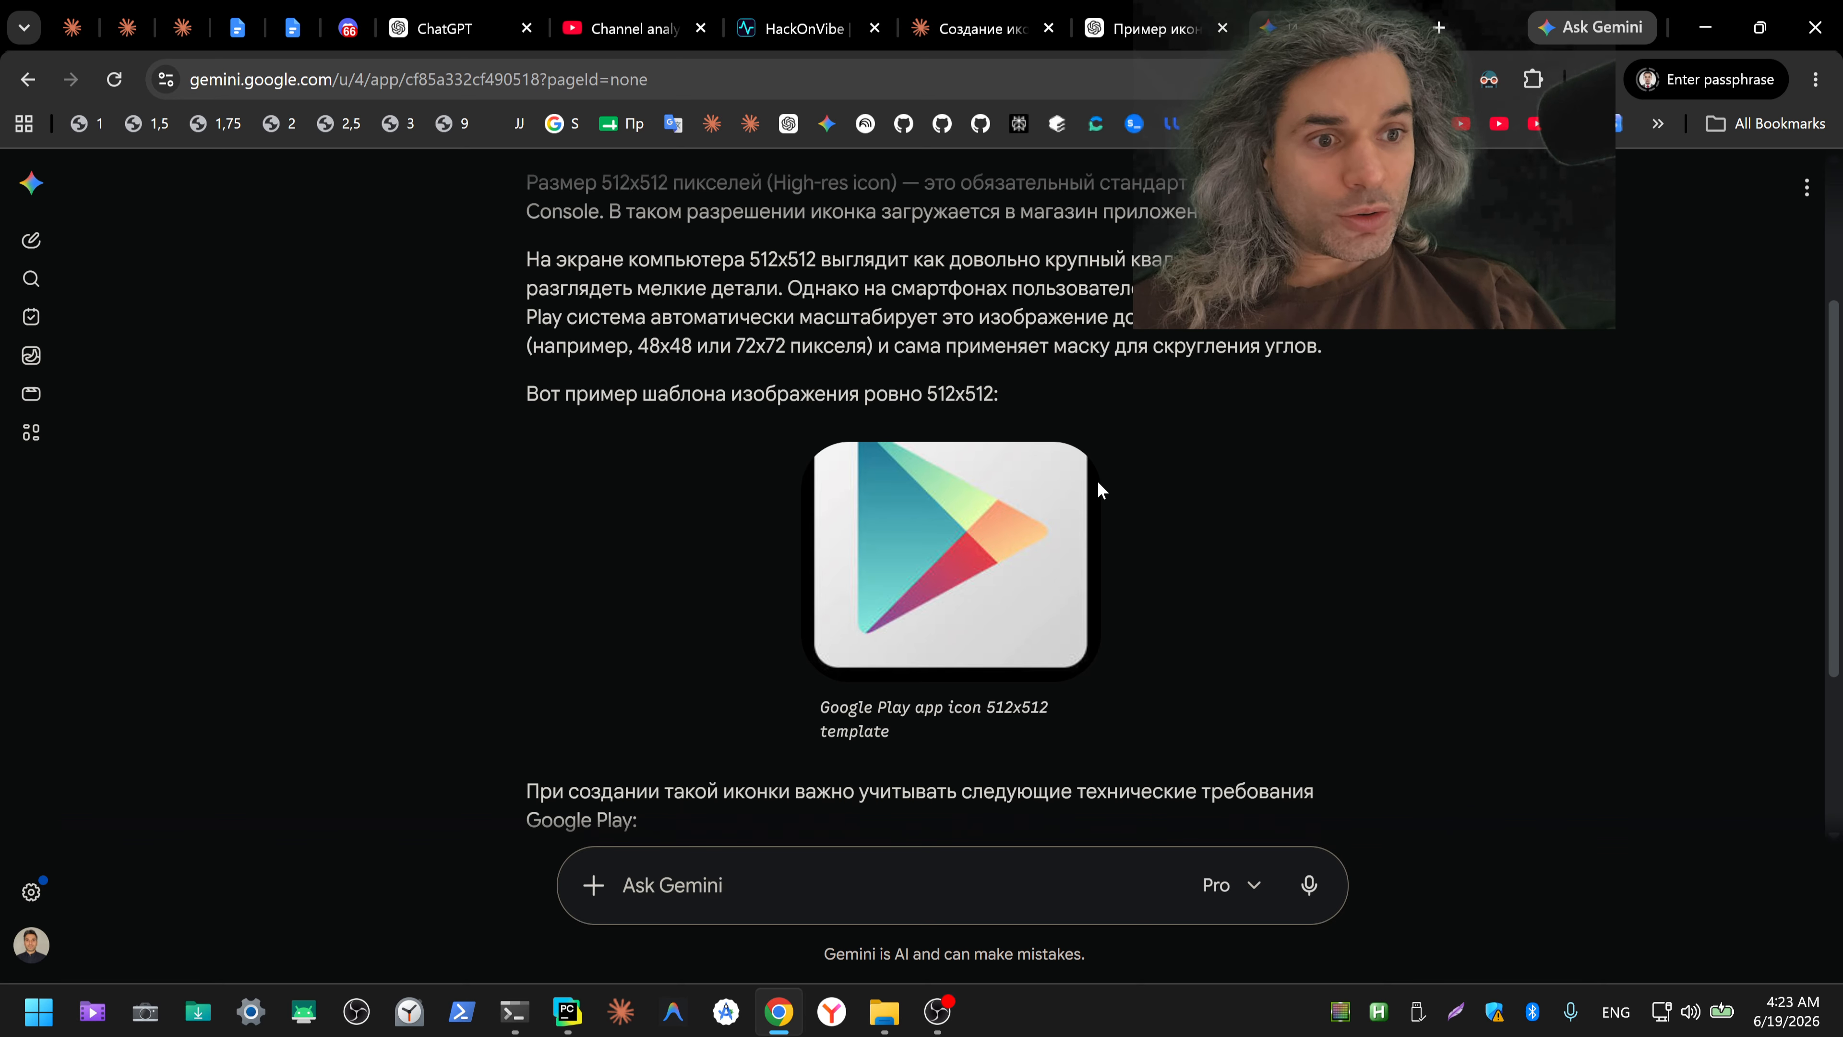
pyautogui.click(943, 573)
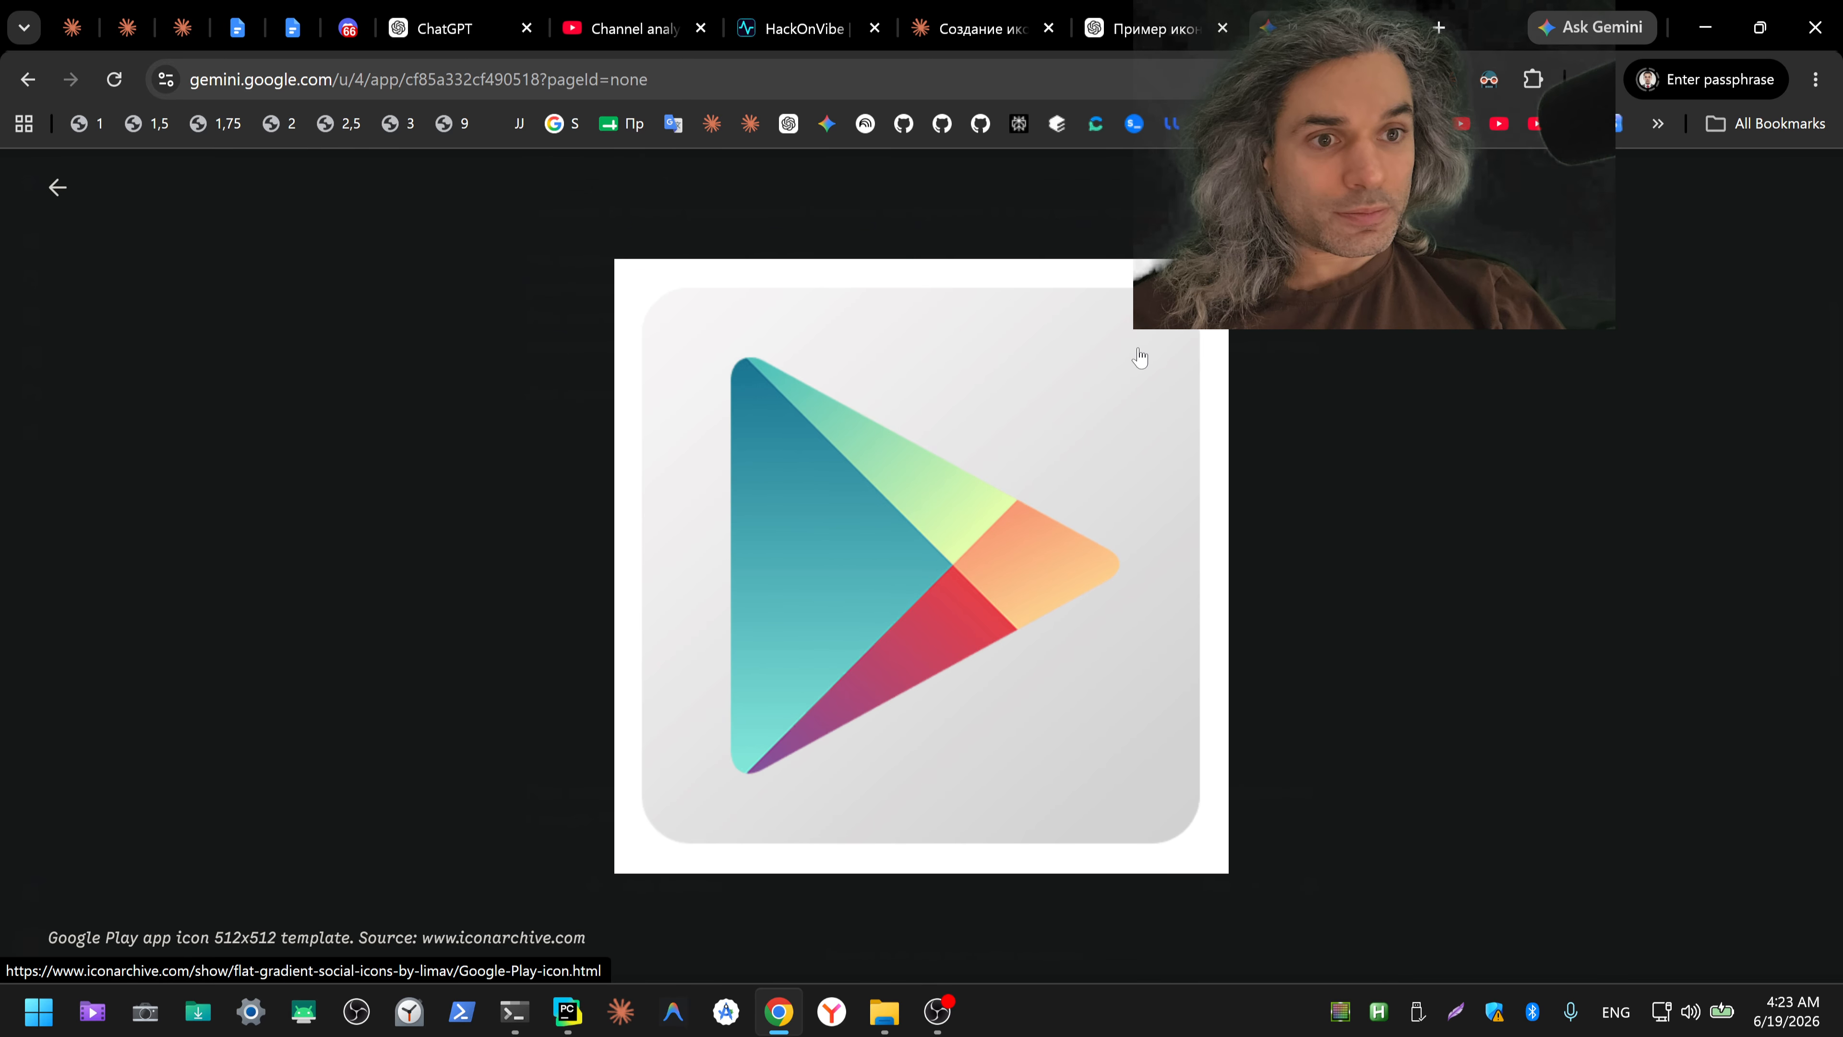
pyautogui.rightClick(967, 441)
pyautogui.click(637, 463)
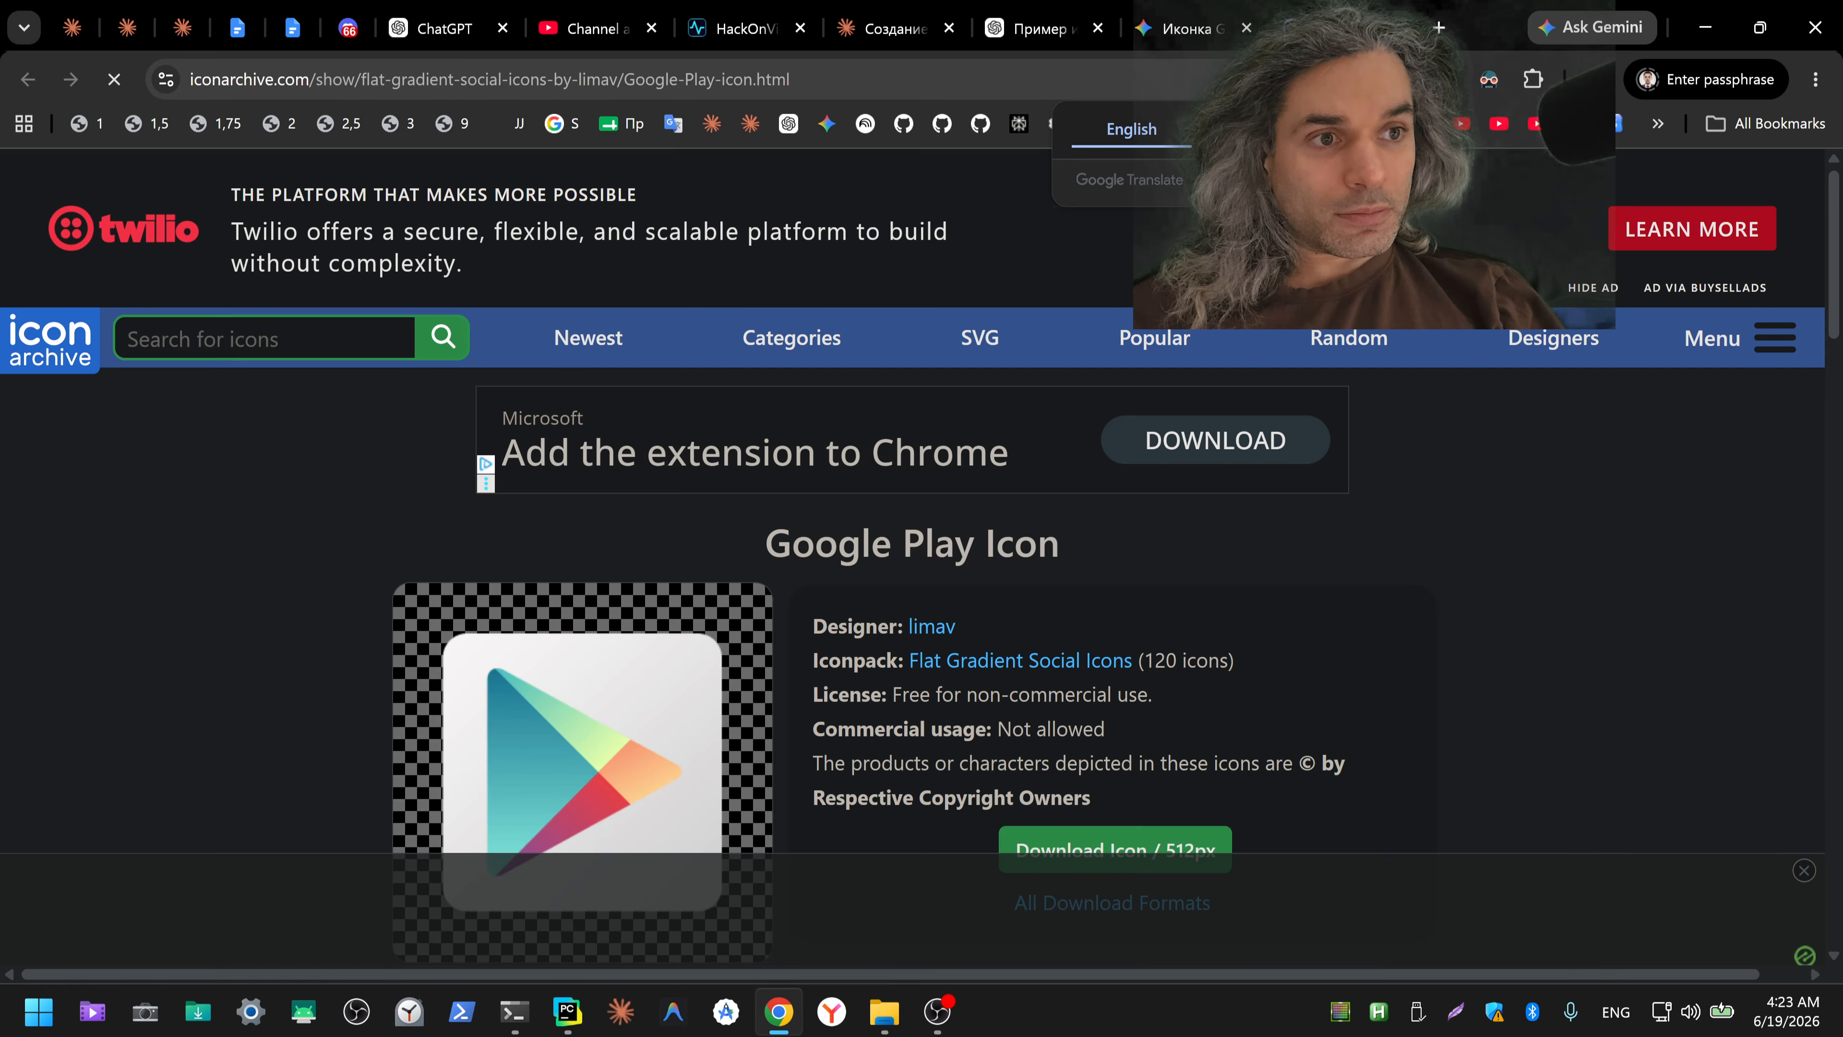
pyautogui.scroll(-3, 1469, 625)
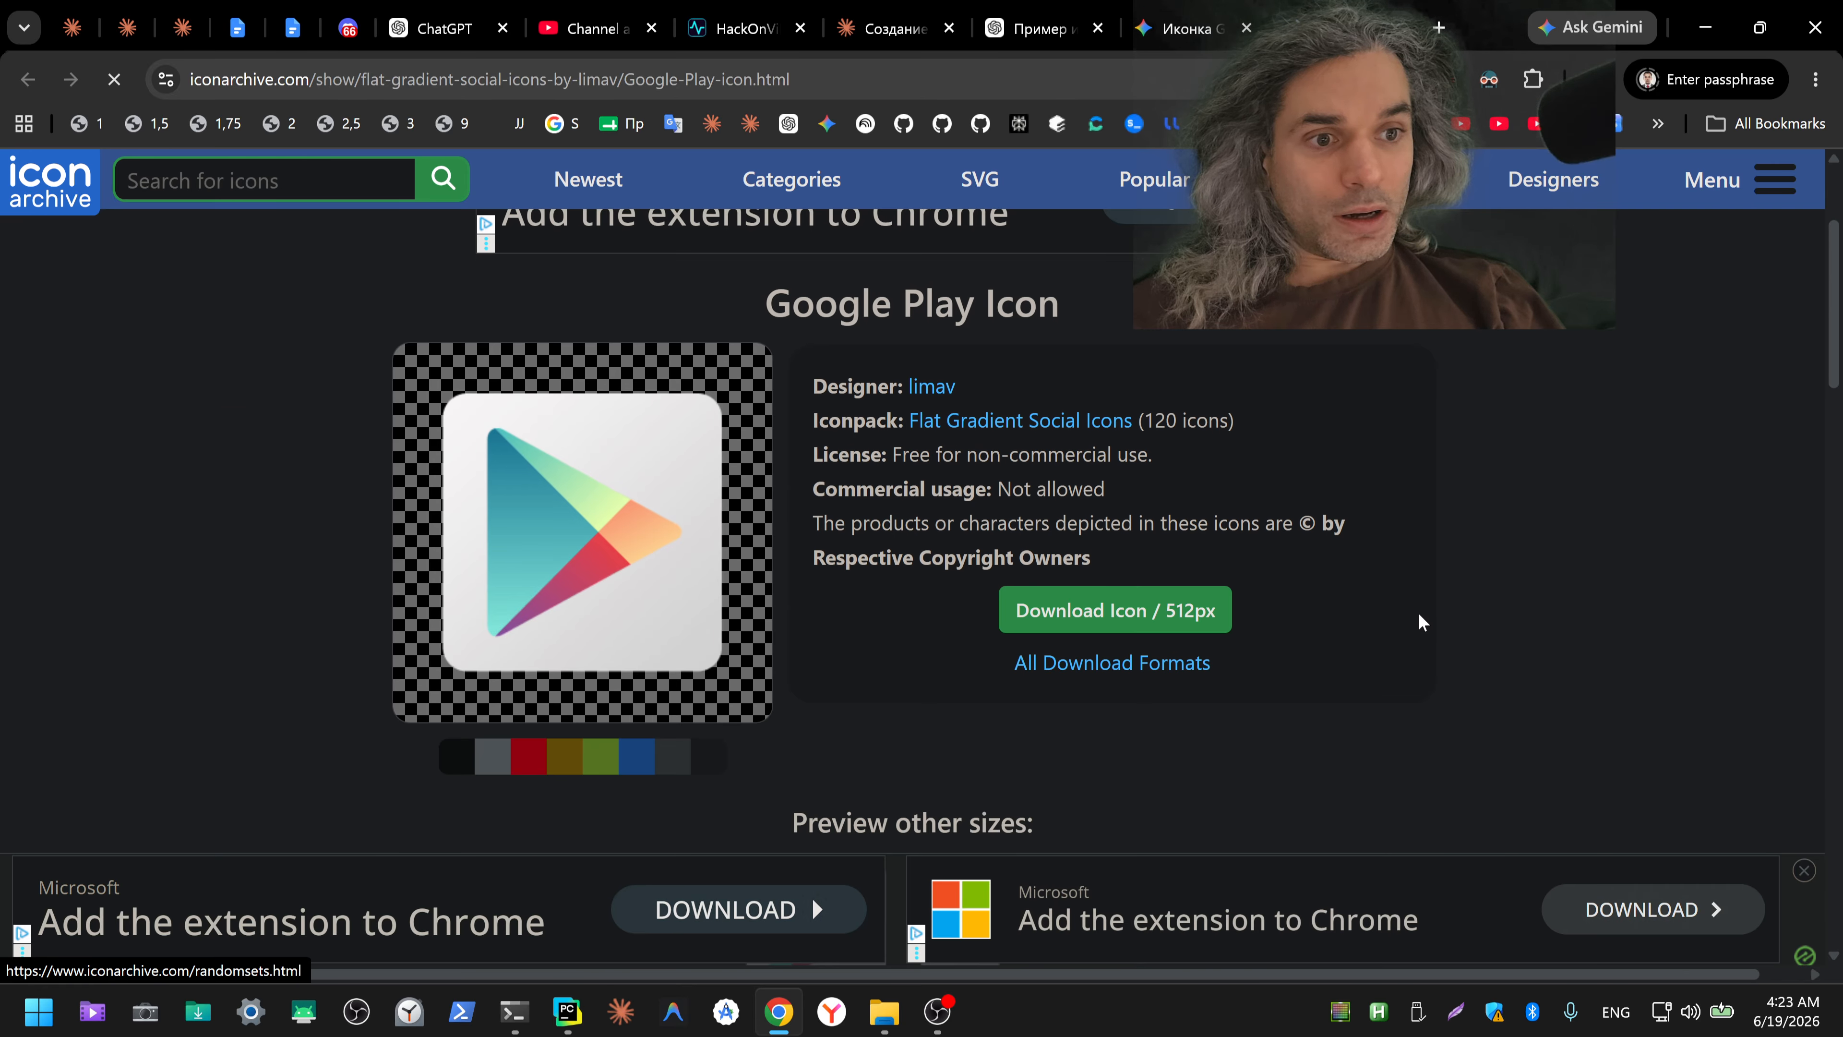
pyautogui.click(1183, 29)
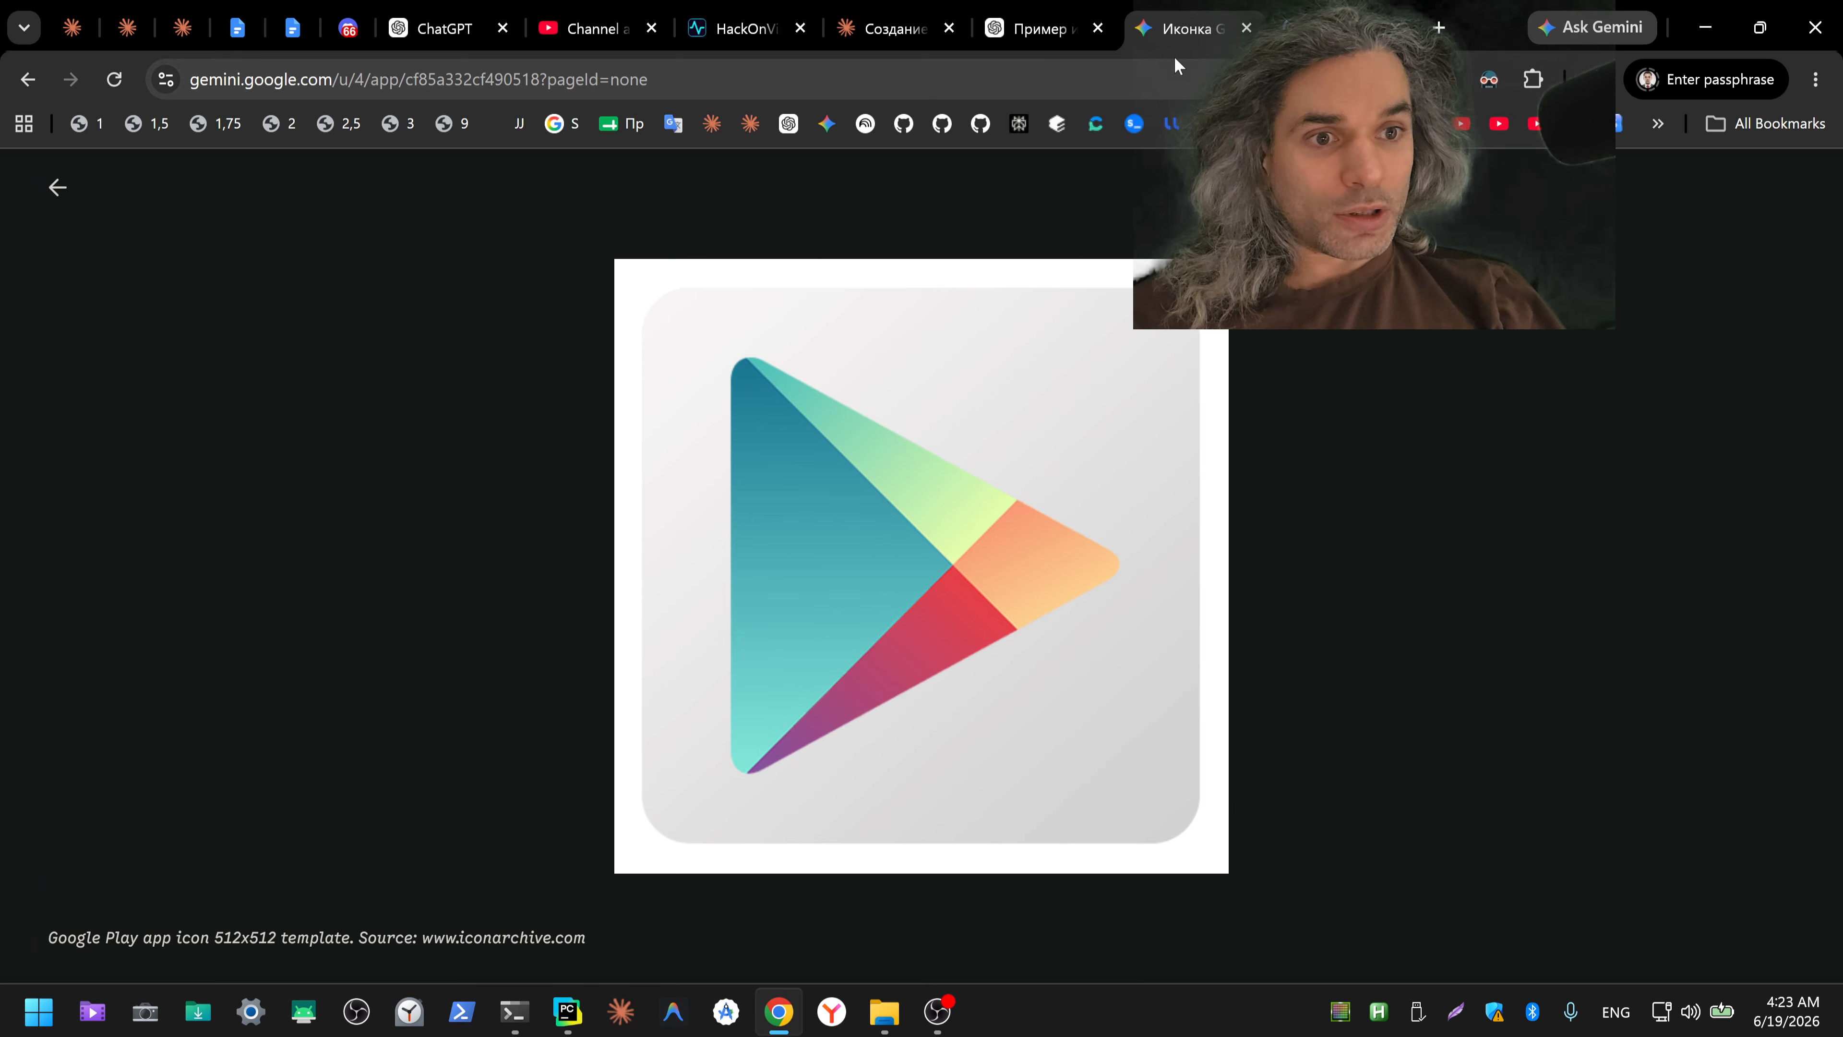
pyautogui.click(56, 187)
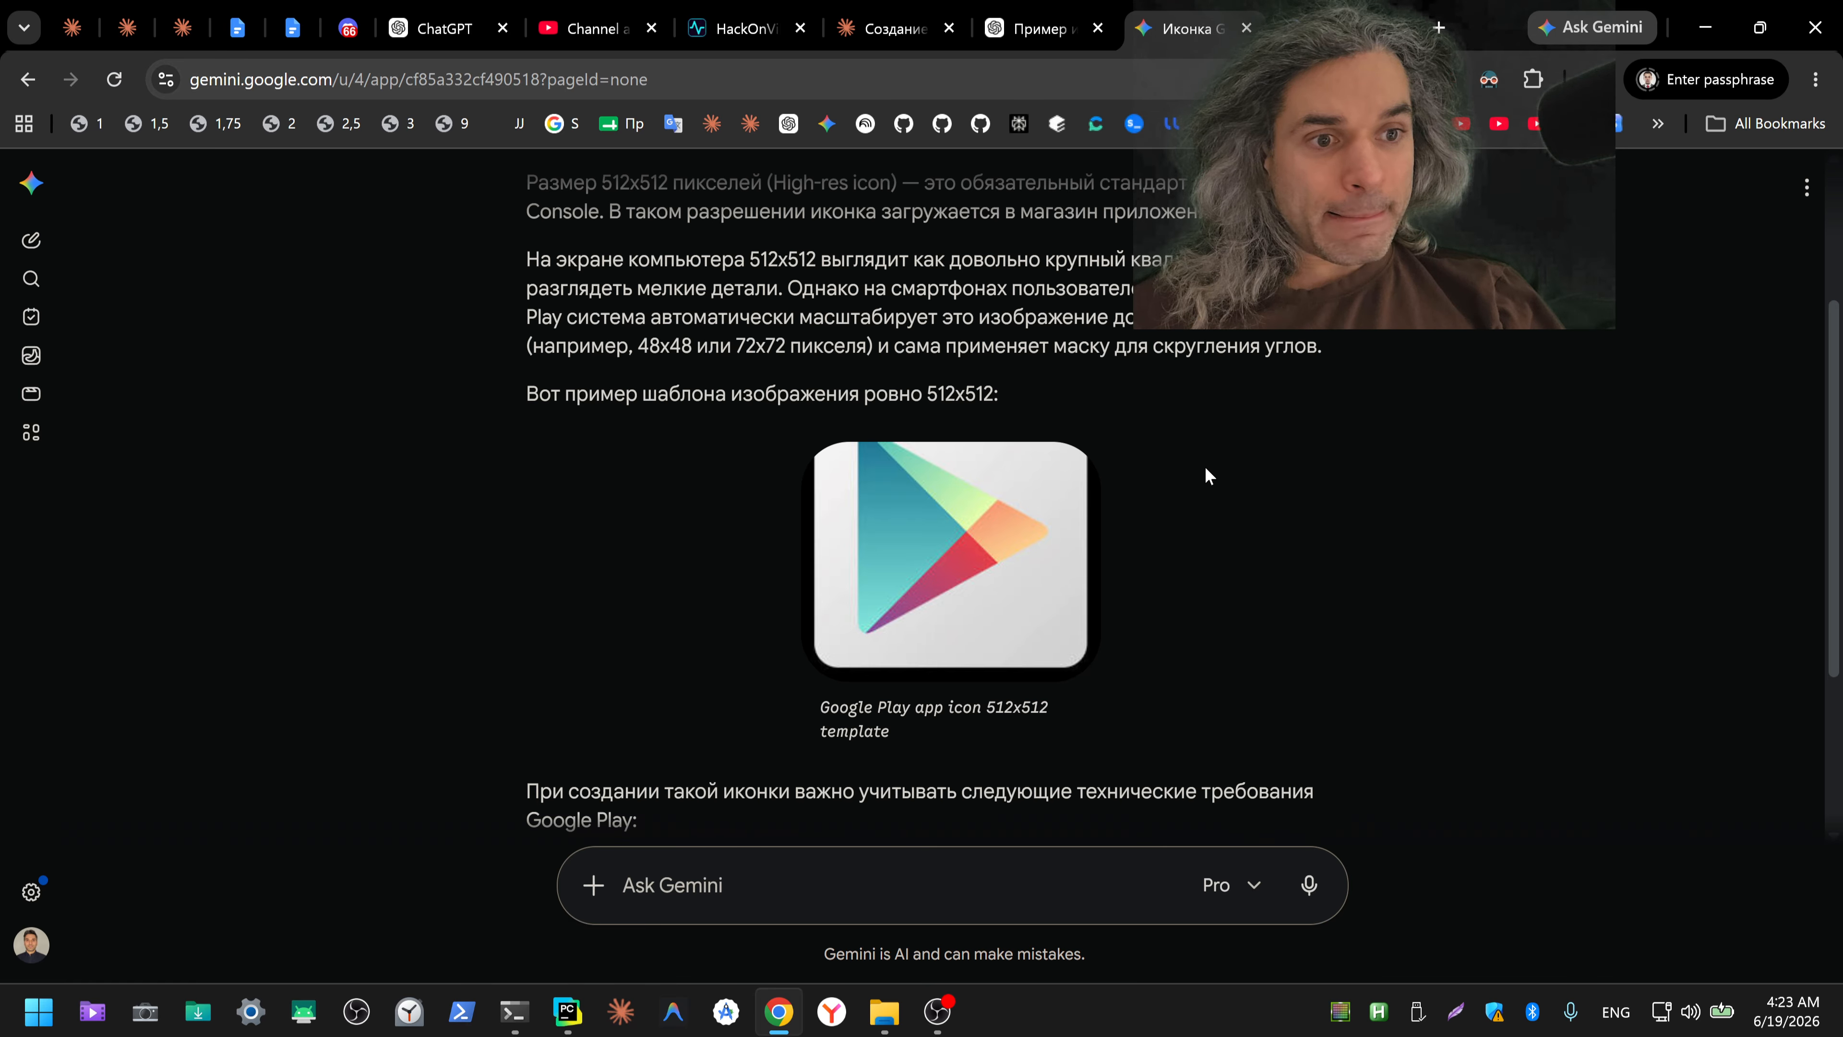
# Step: Read Gemini's technical requirements for the Google Play icon and send Gemini the request "нарисуй пример"
pyautogui.scroll(-3, 1207, 476)
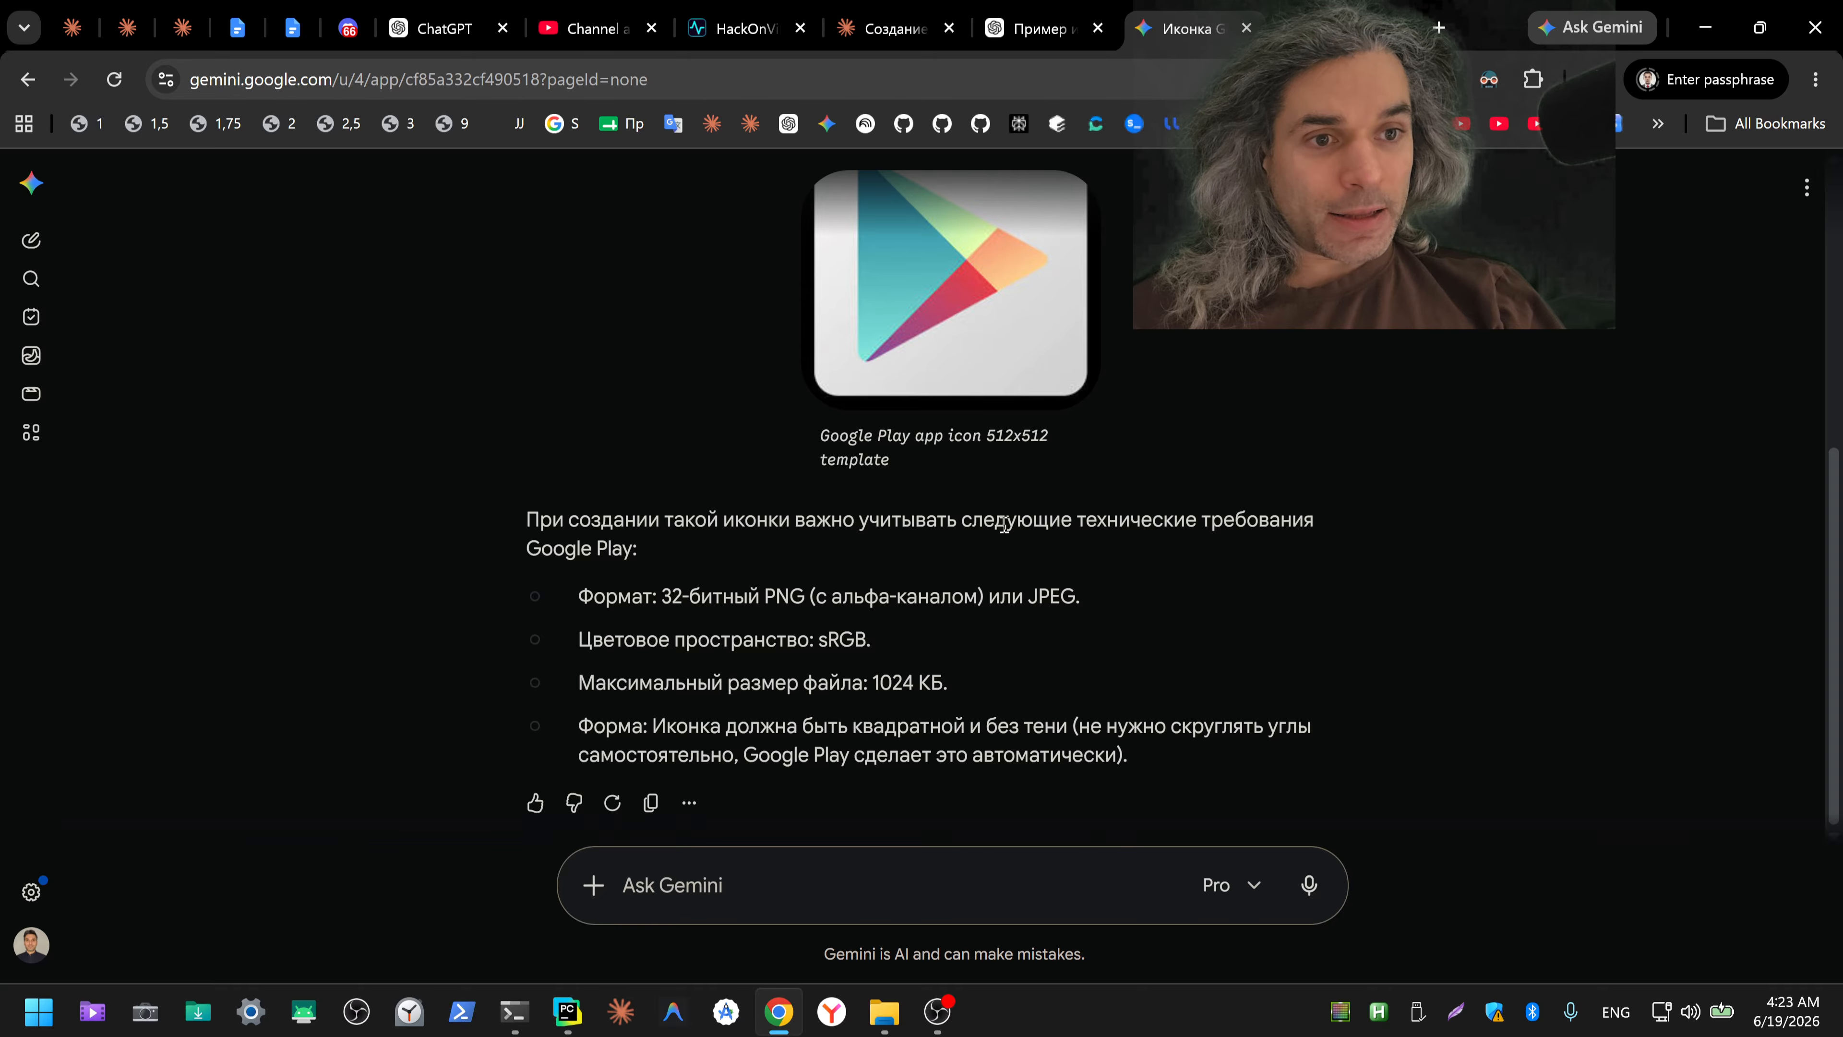
pyautogui.scroll(6, 1003, 524)
pyautogui.scroll(-6, 1009, 553)
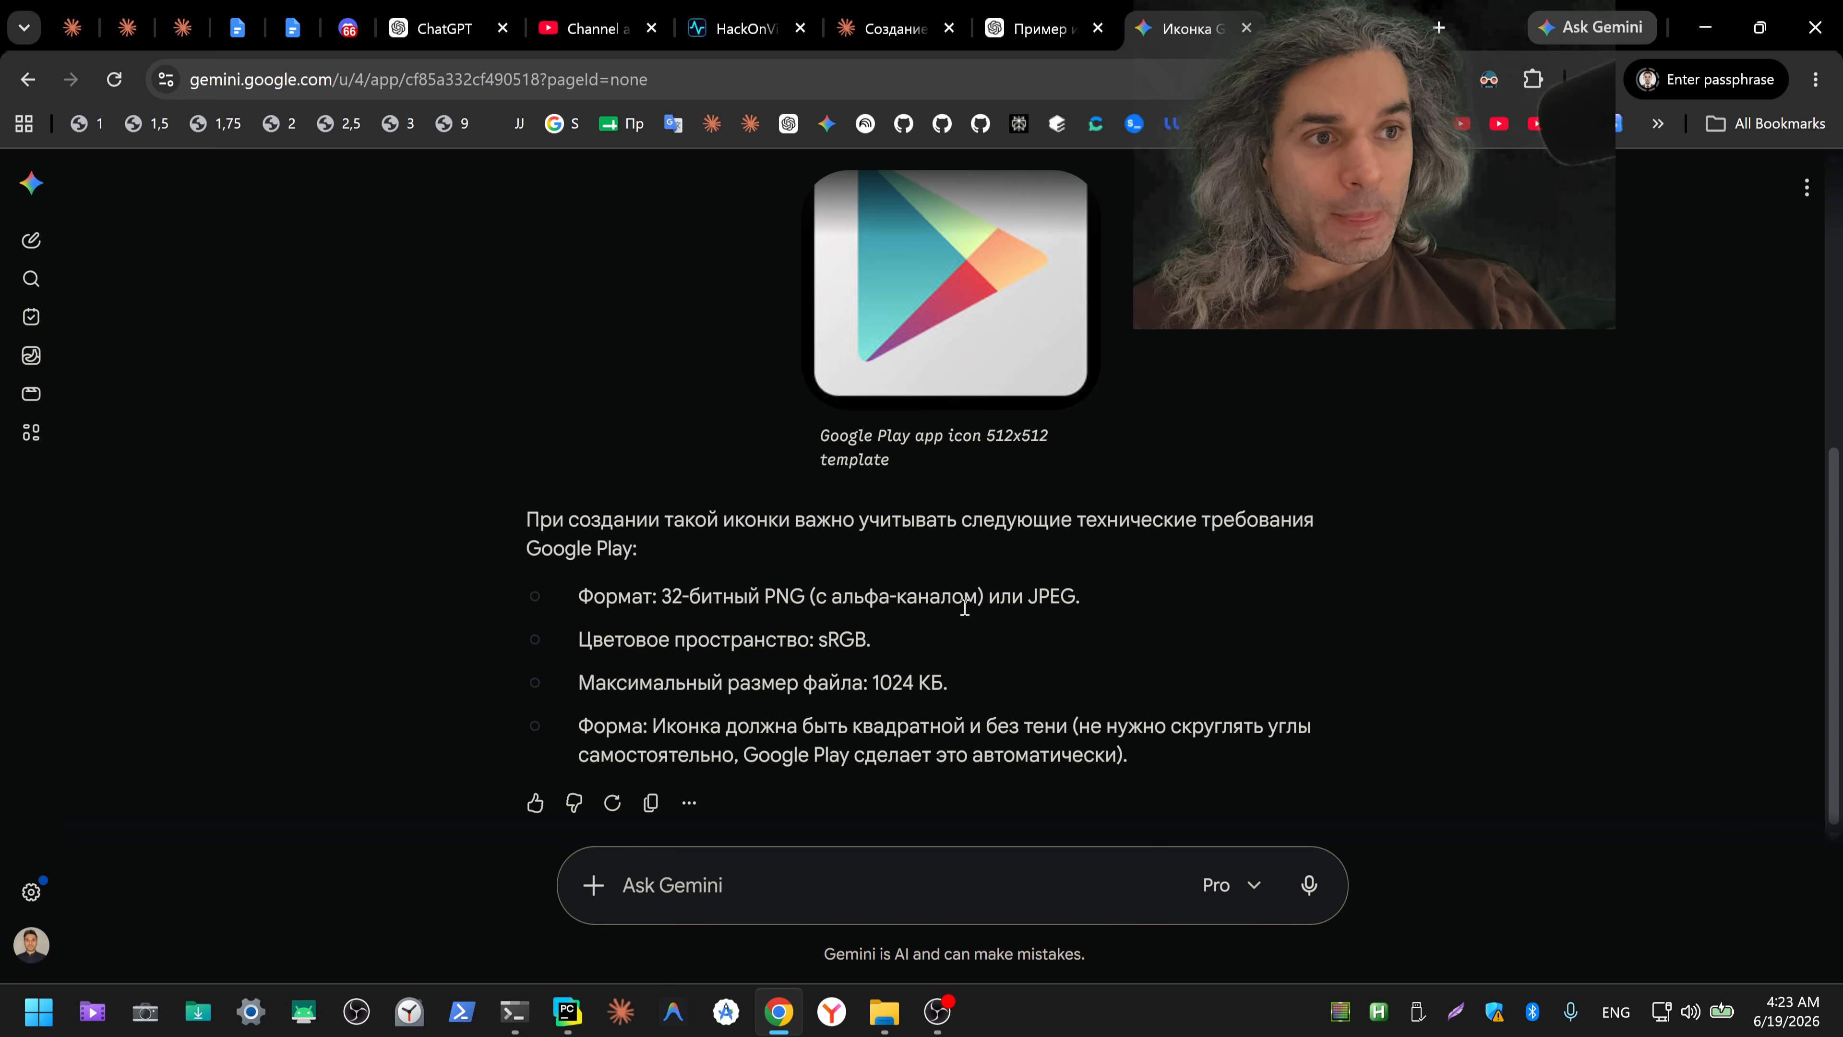
pyautogui.click(695, 916)
pyautogui.hotkey('alt', 'shift')
pyautogui.write('нарис')
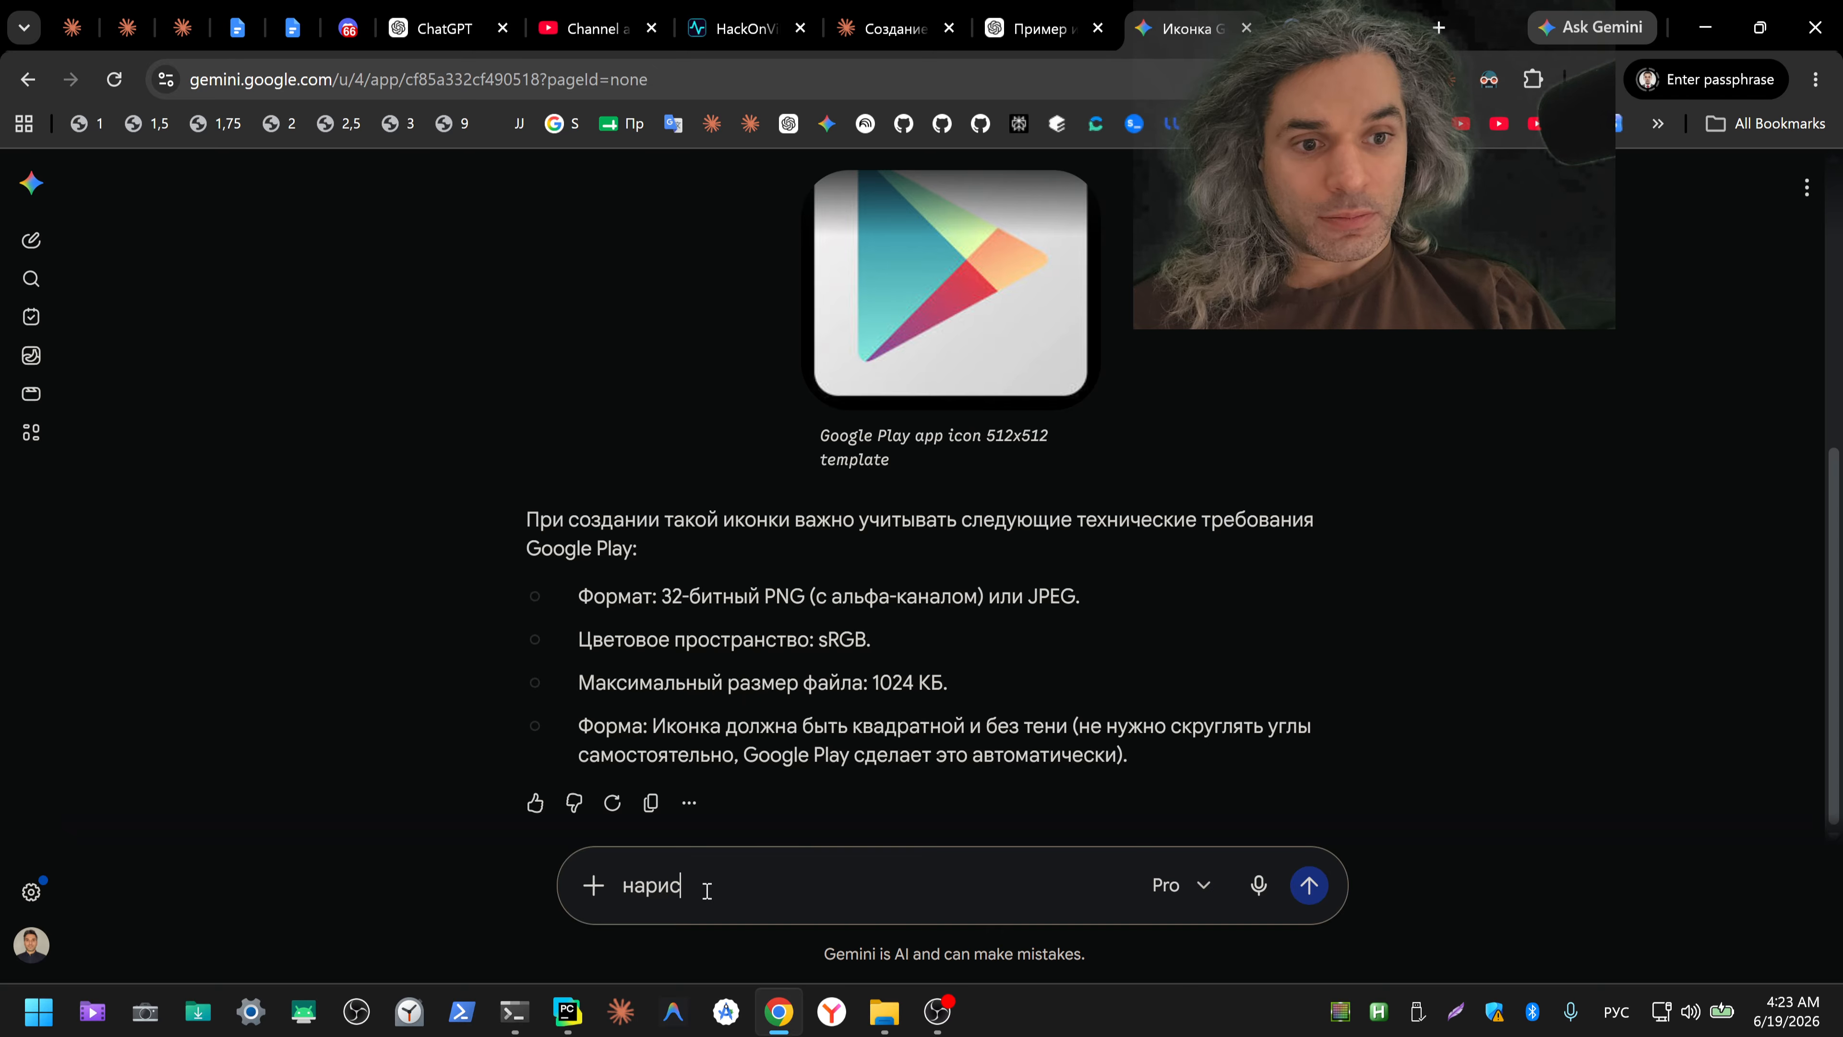
pyautogui.write('уй пример')
pyautogui.press('Return')
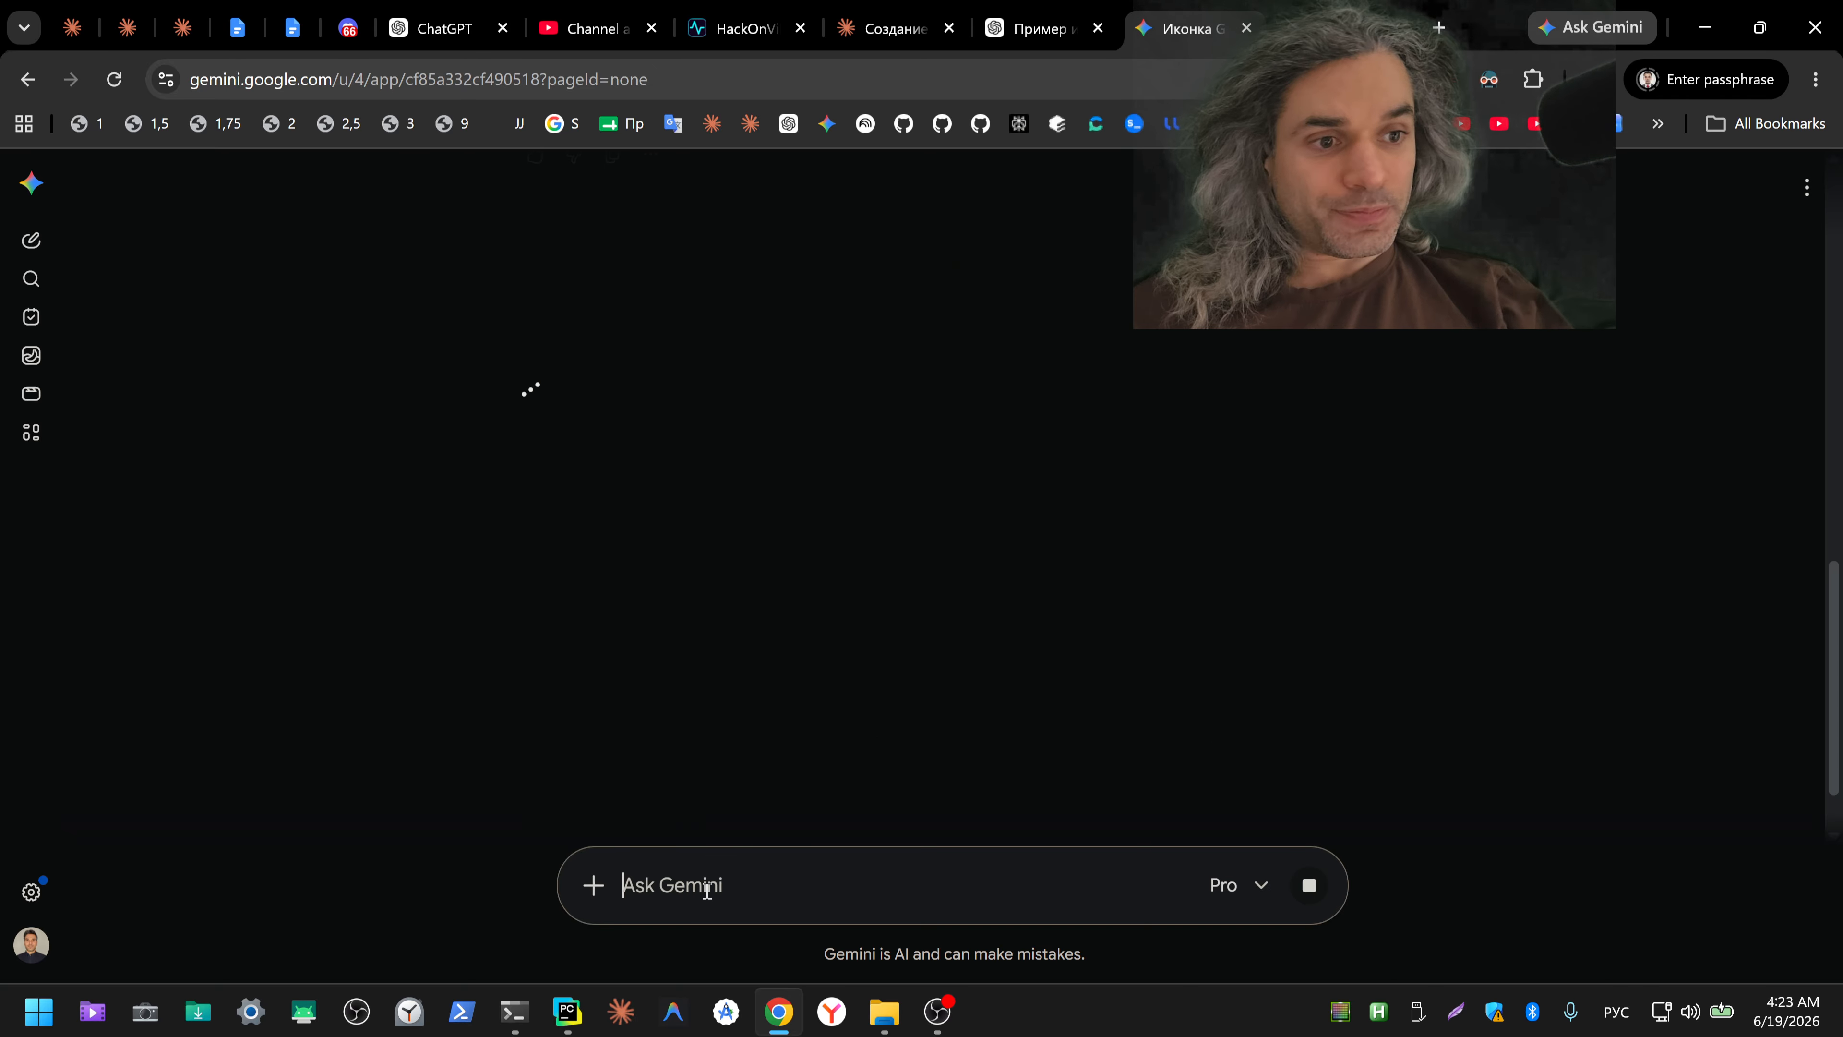
# Step: Download Claude's sample icon and open the properties of sample_icon_512.png in the Downloads folder
pyautogui.click(899, 33)
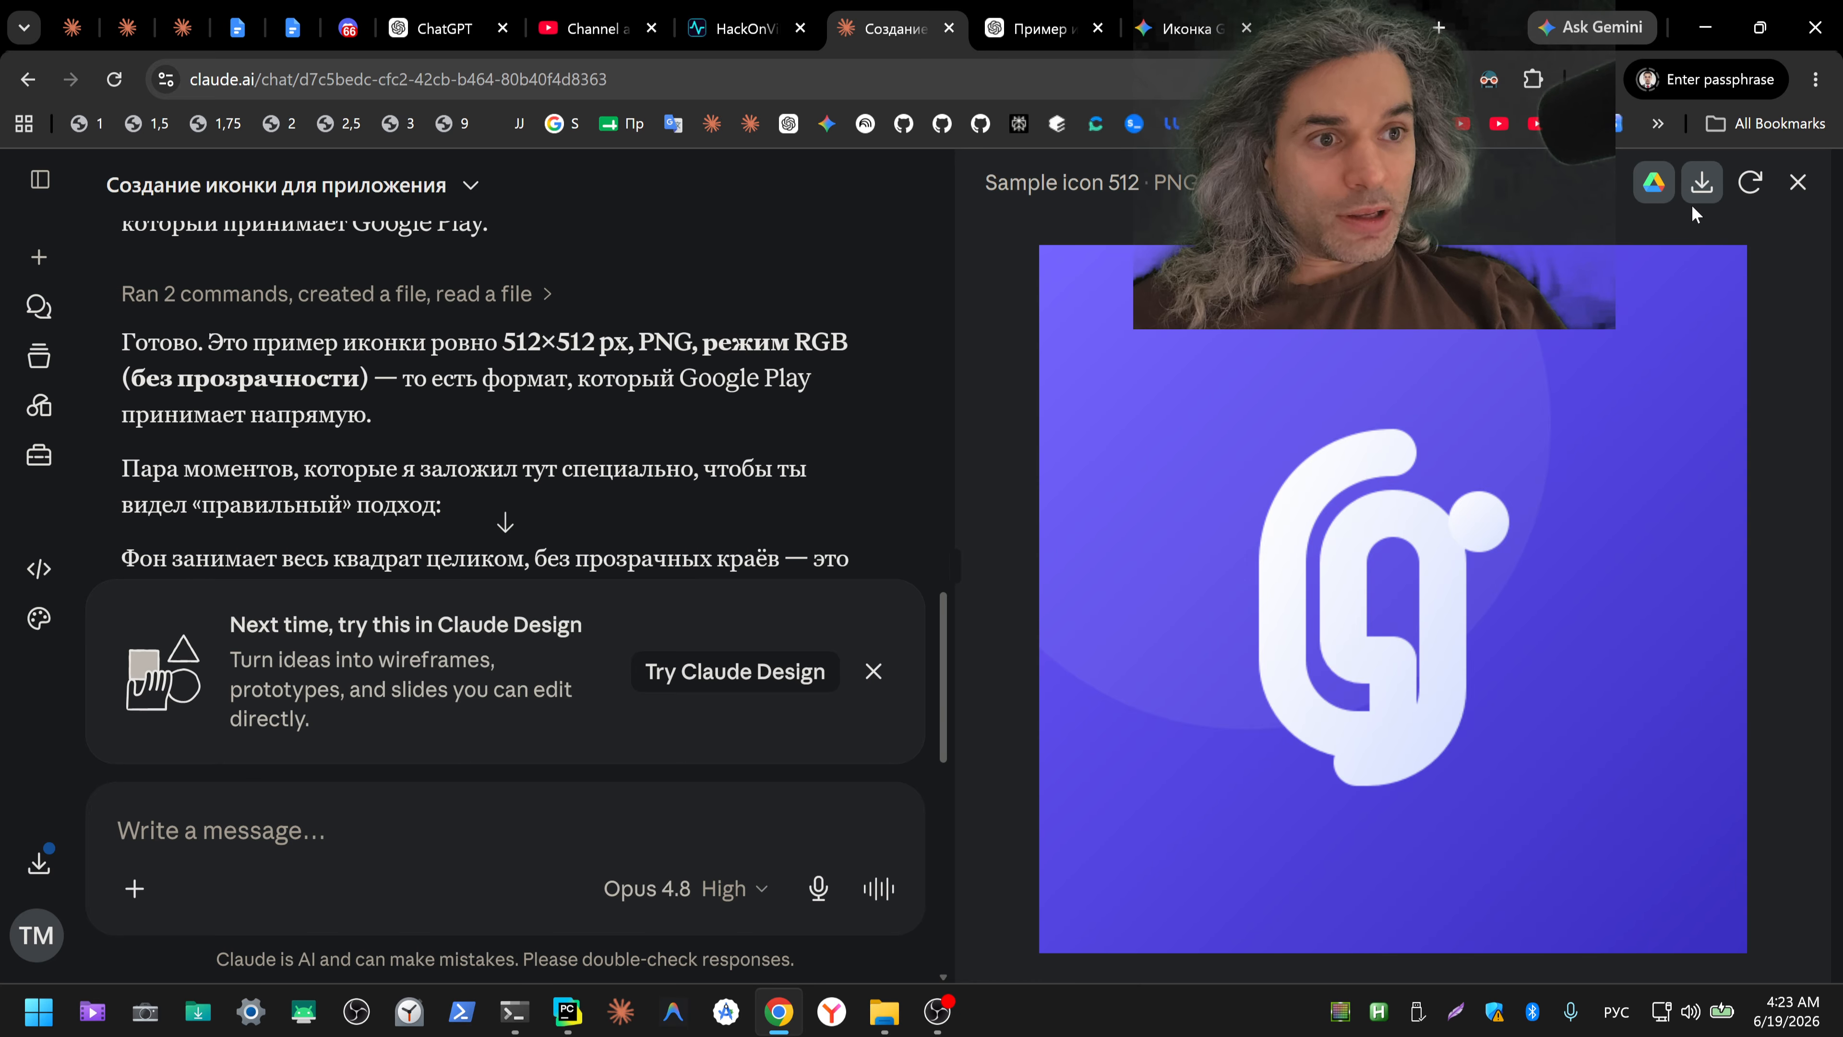
pyautogui.click(1700, 186)
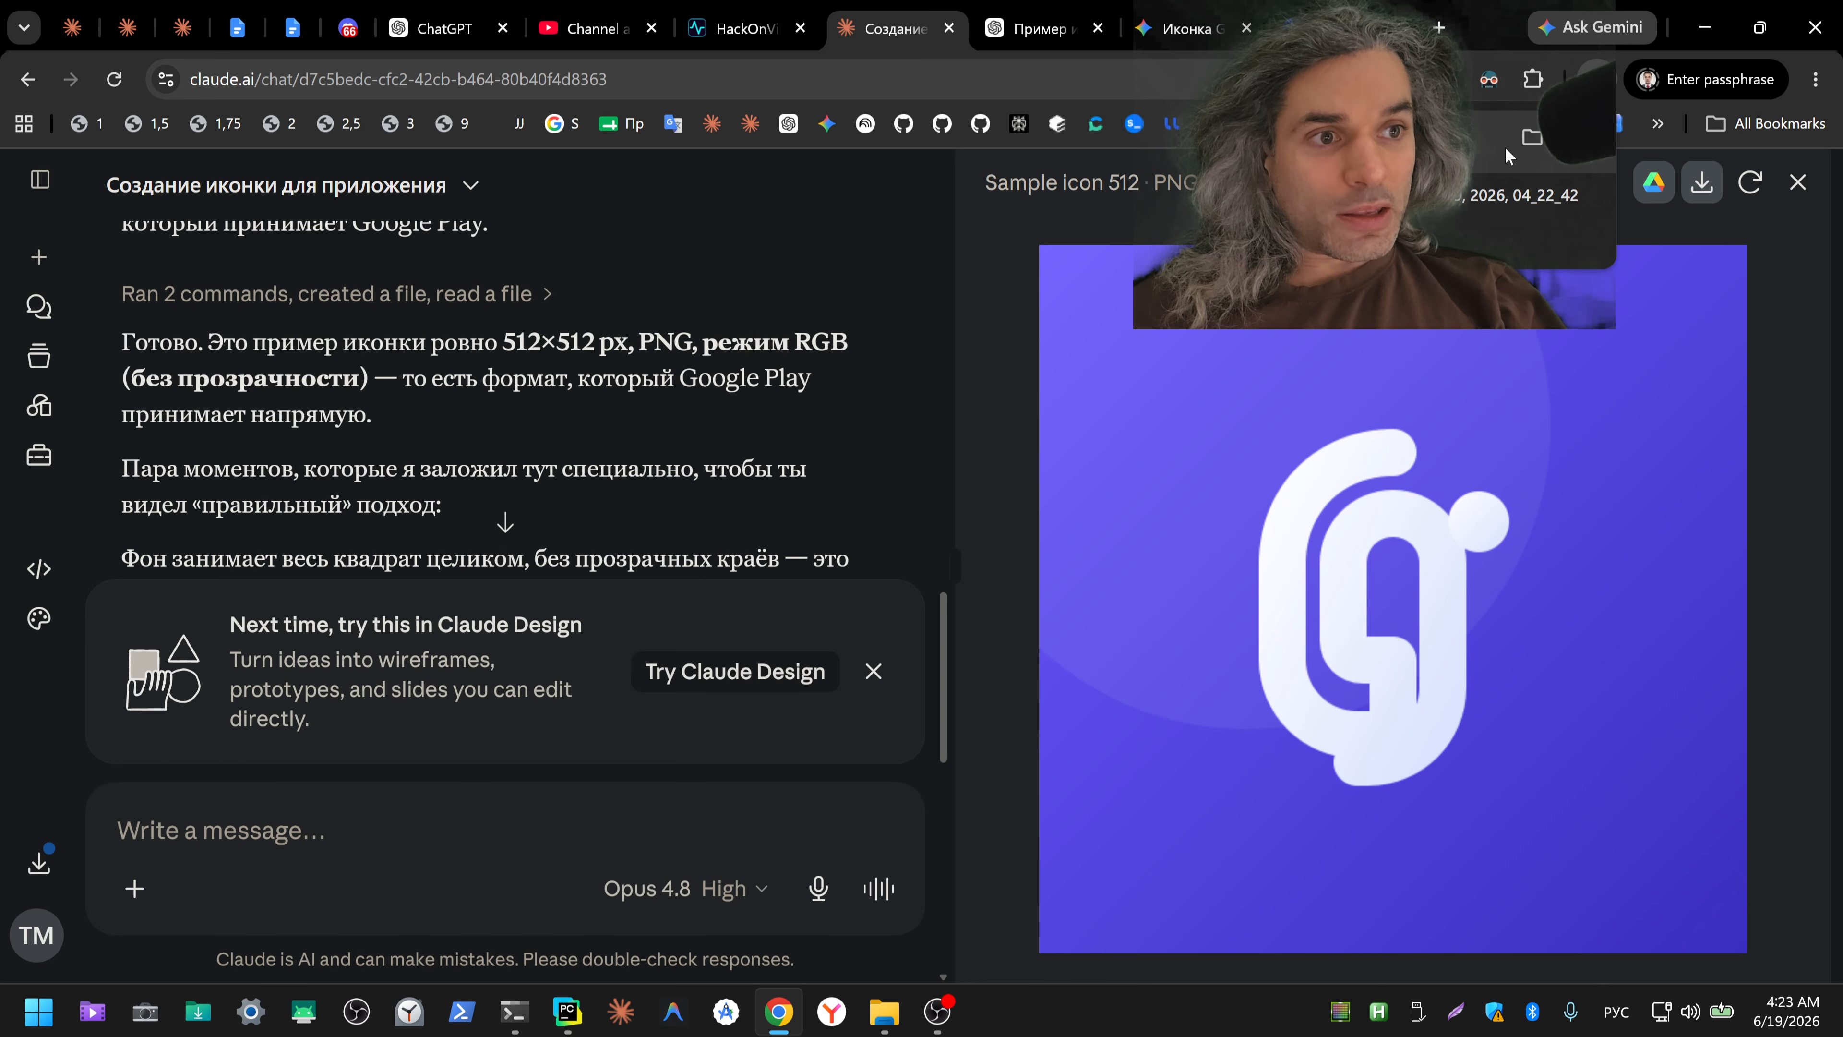
pyautogui.click(1529, 138)
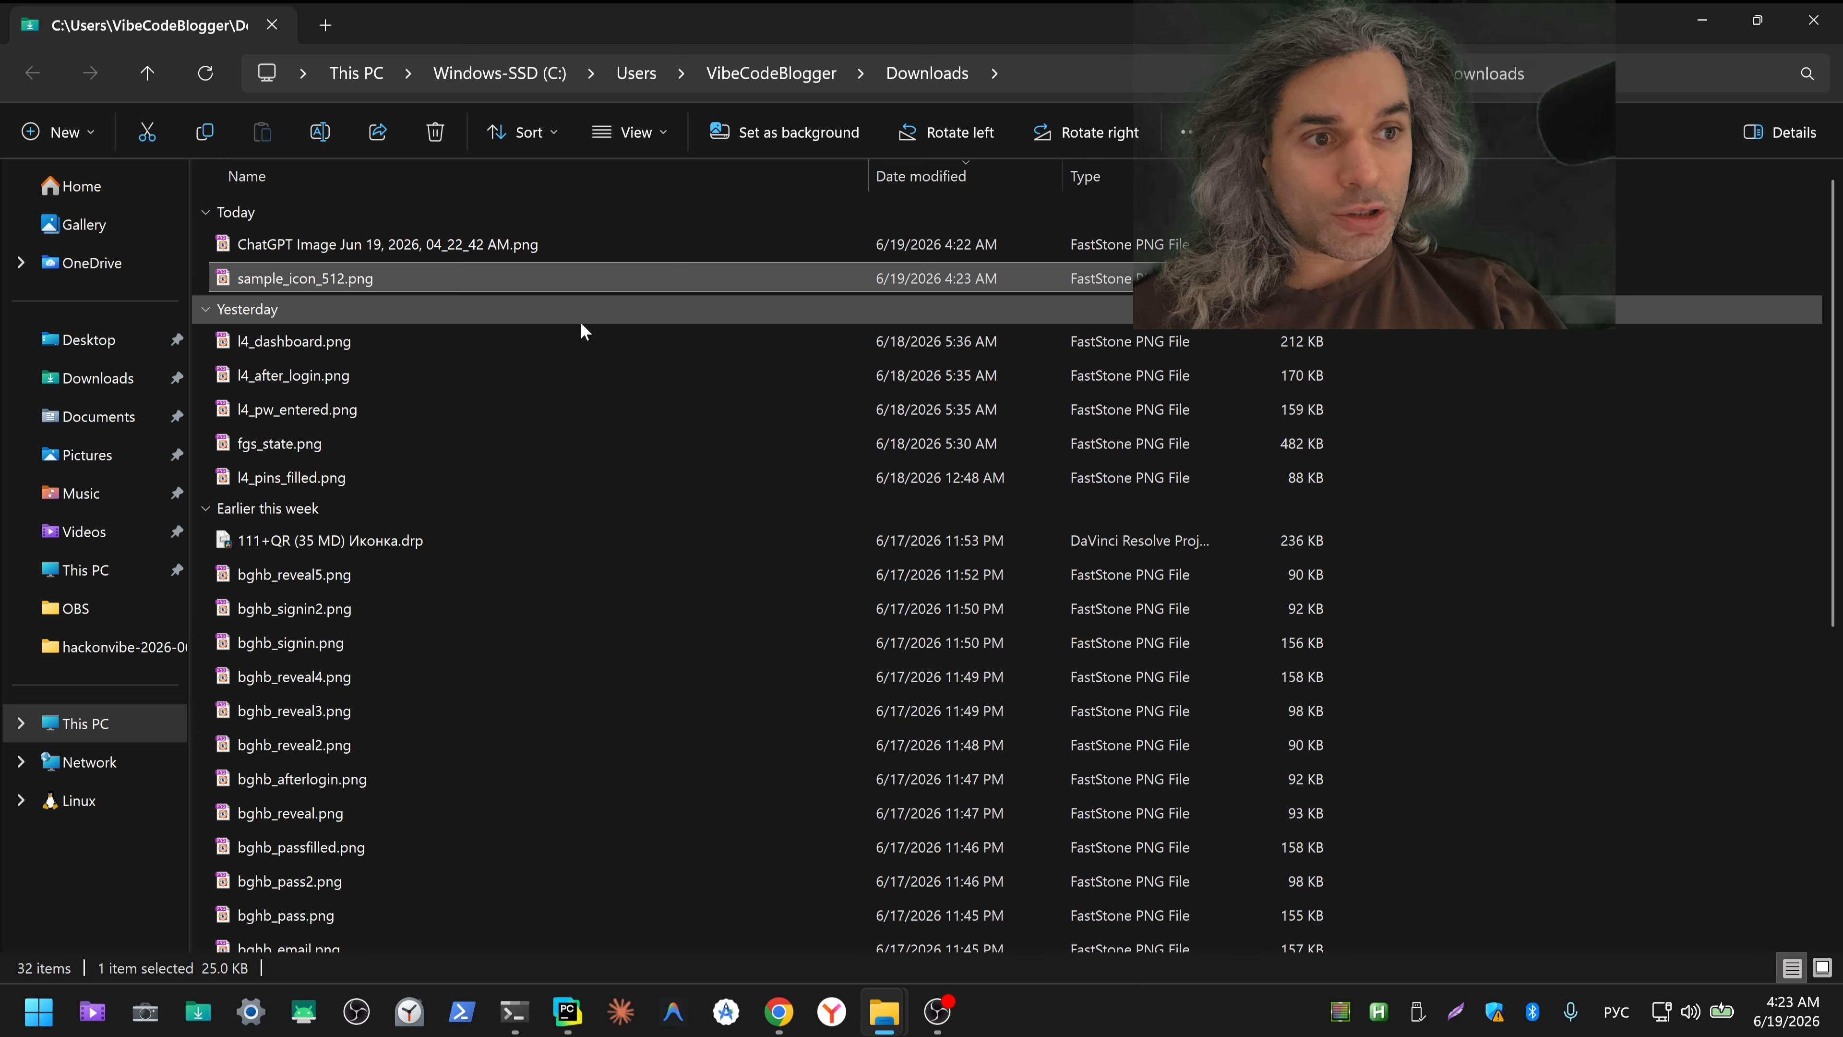
pyautogui.hotkey('alt', 'Return')
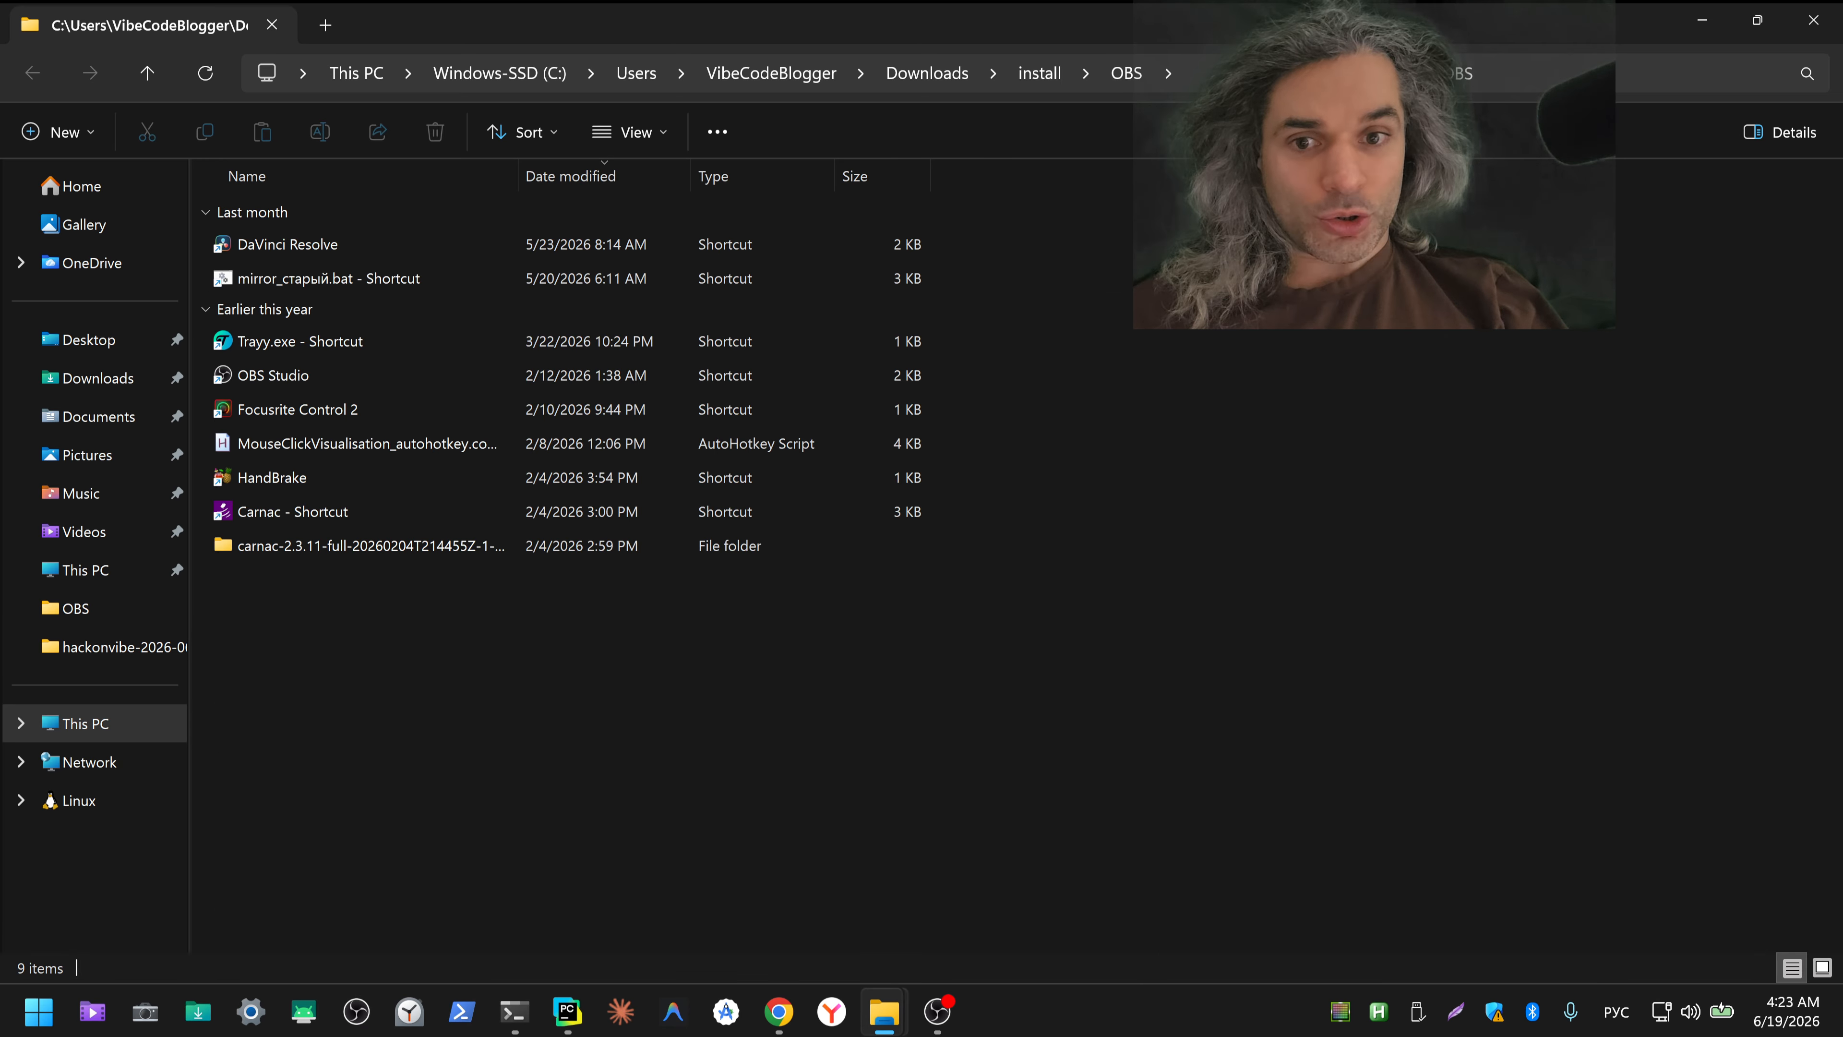
# Step: Launch the MouseClickVisualisation AutoHotkey script and the Carnac shortcut from the OBS folder
pyautogui.click(296, 446)
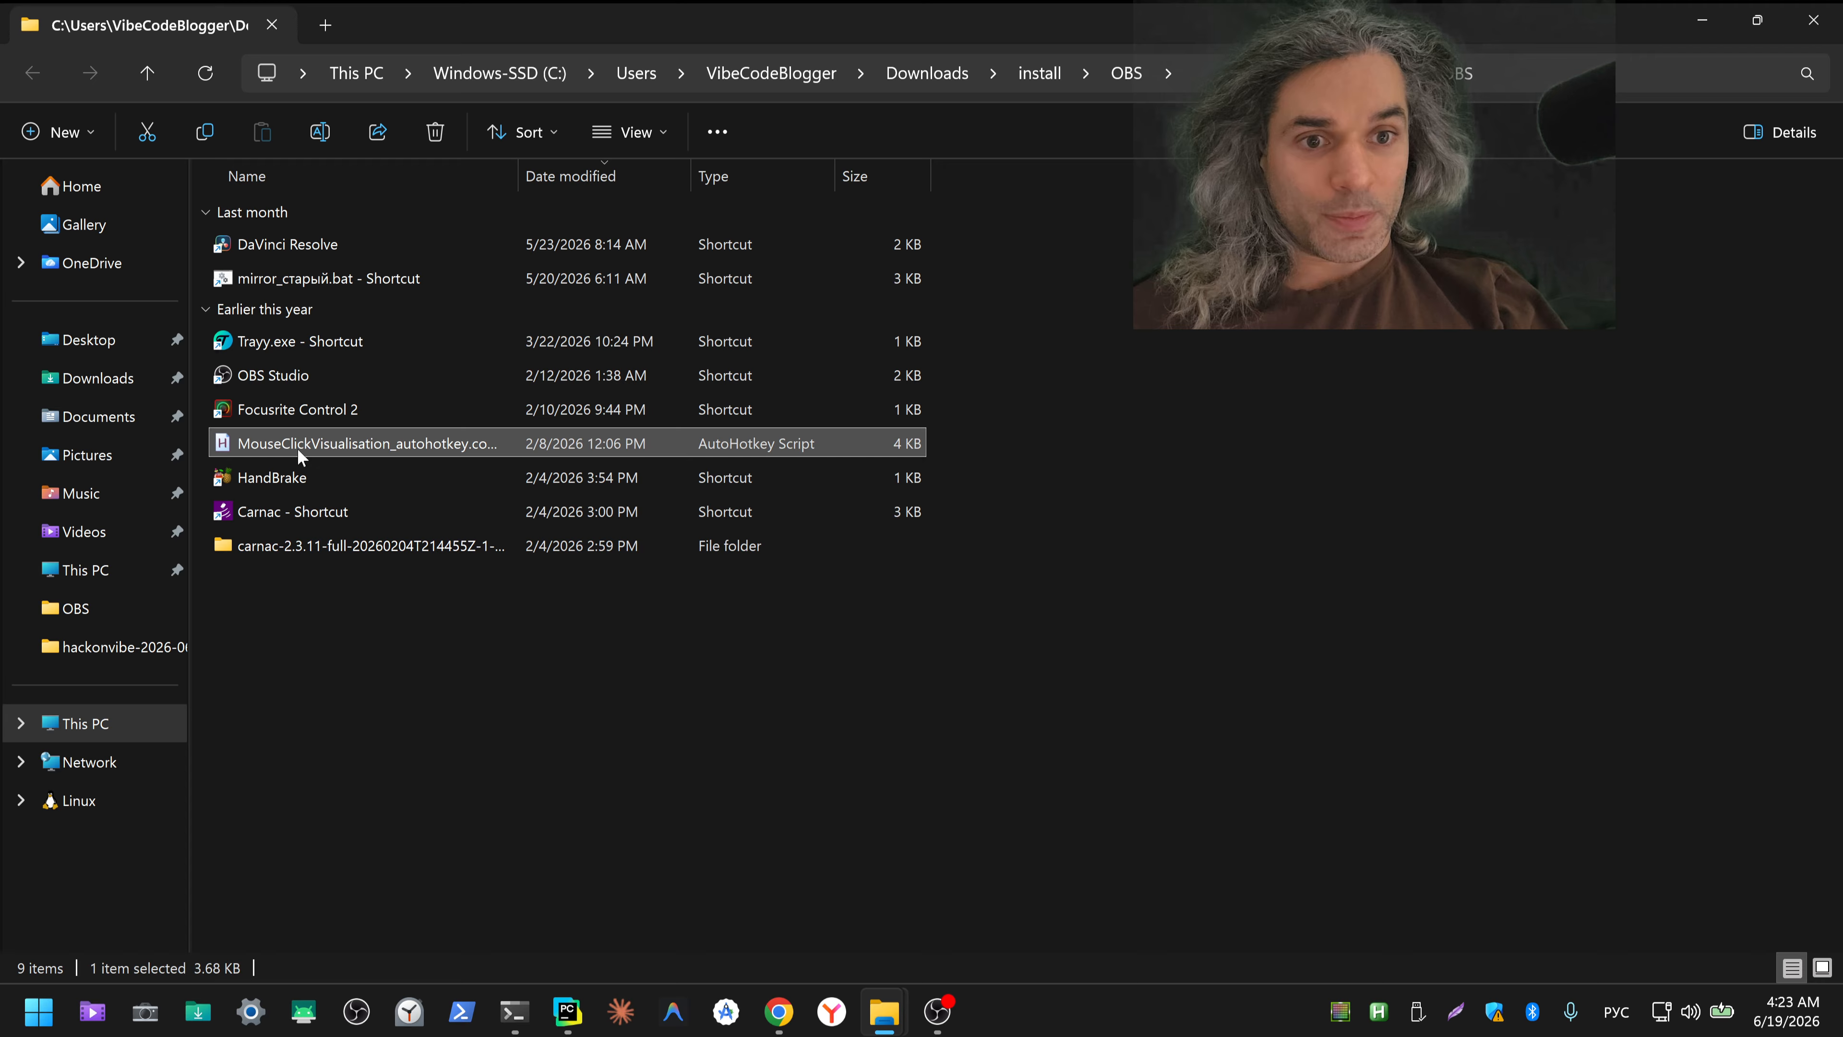
pyautogui.click(303, 515)
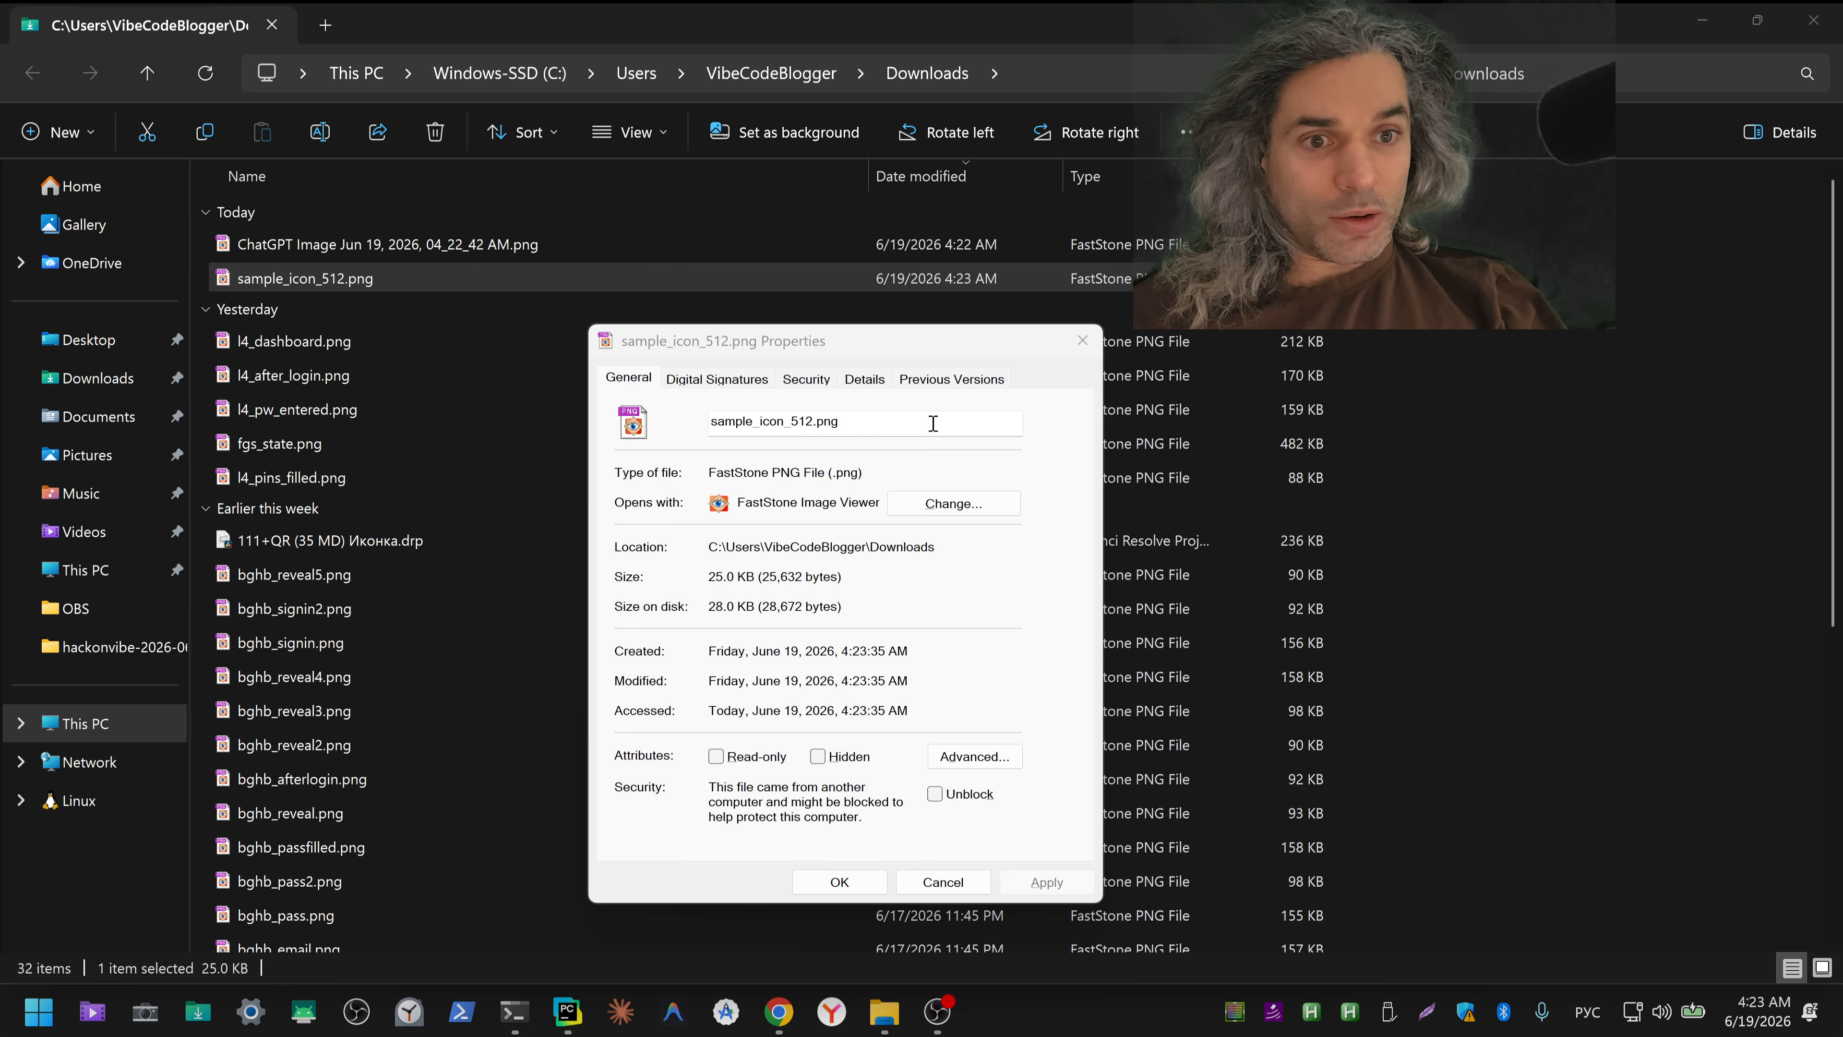
# Step: Check the dimensions of sample_icon_512.png in its detailed file properties, then close the properties
pyautogui.click(865, 378)
pyautogui.click(758, 697)
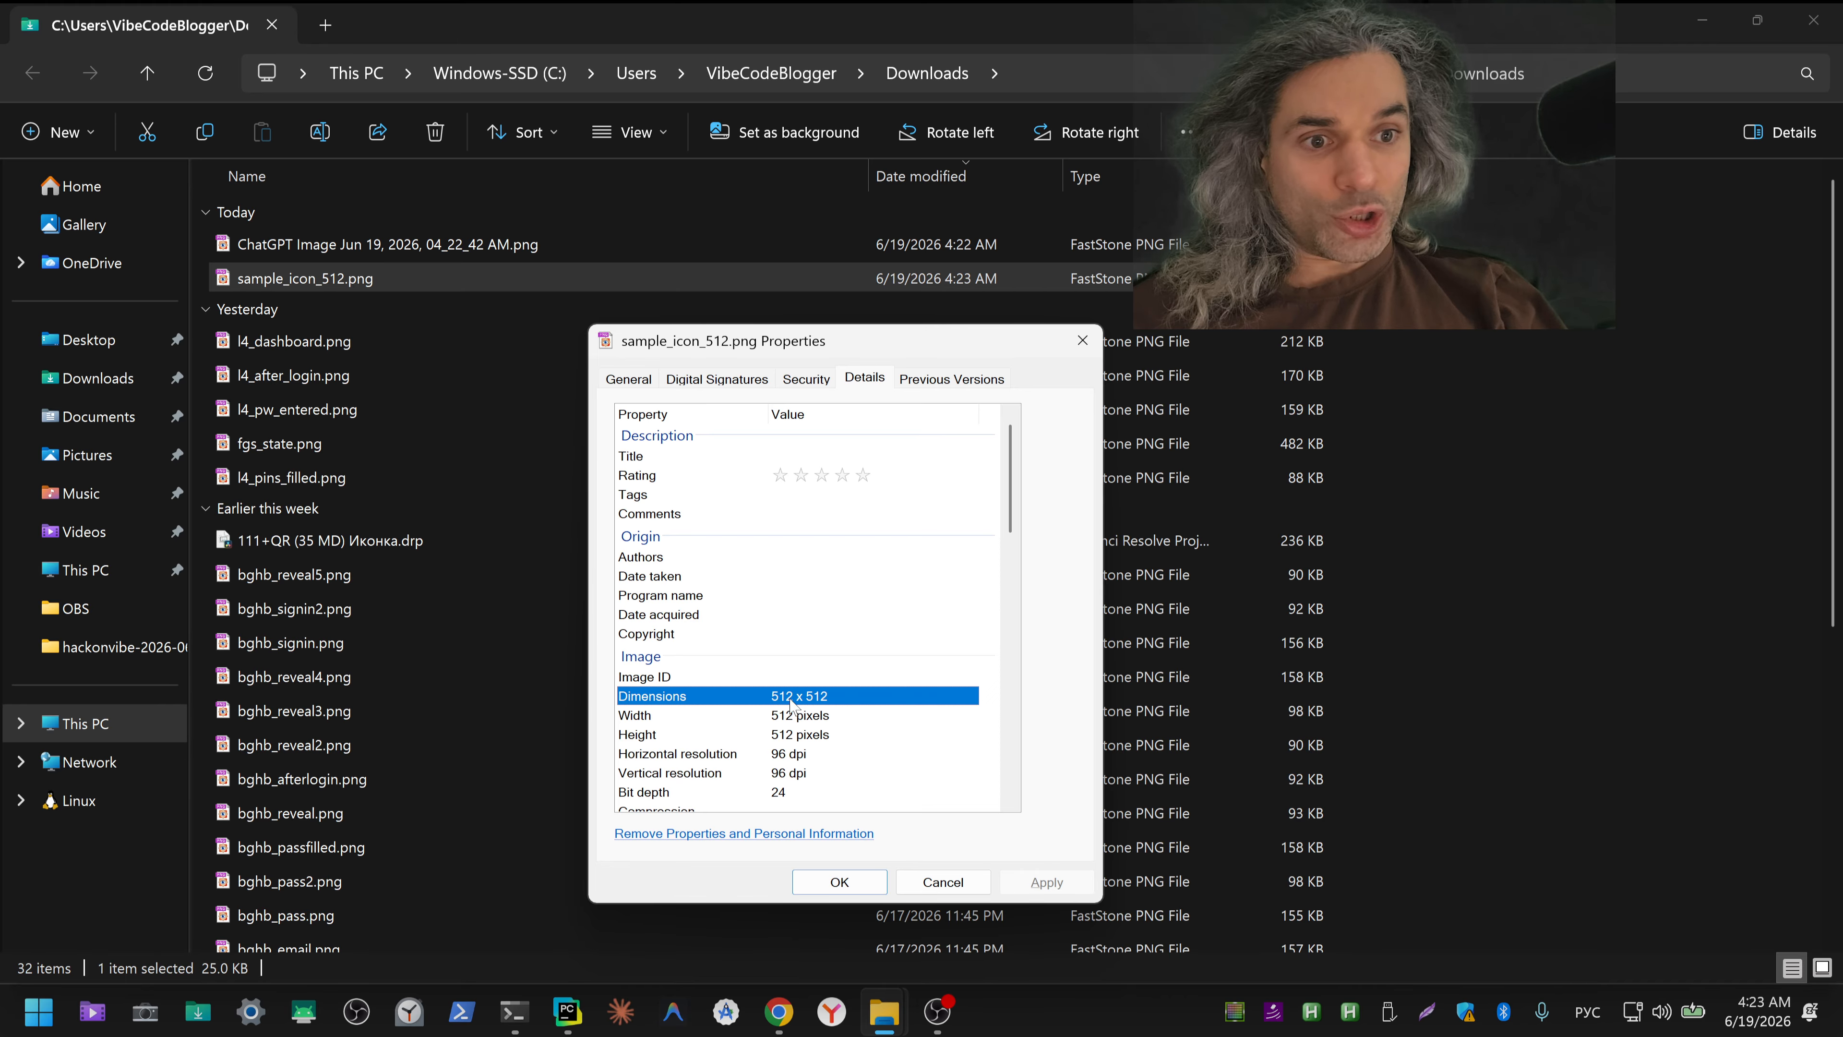
pyautogui.click(1081, 340)
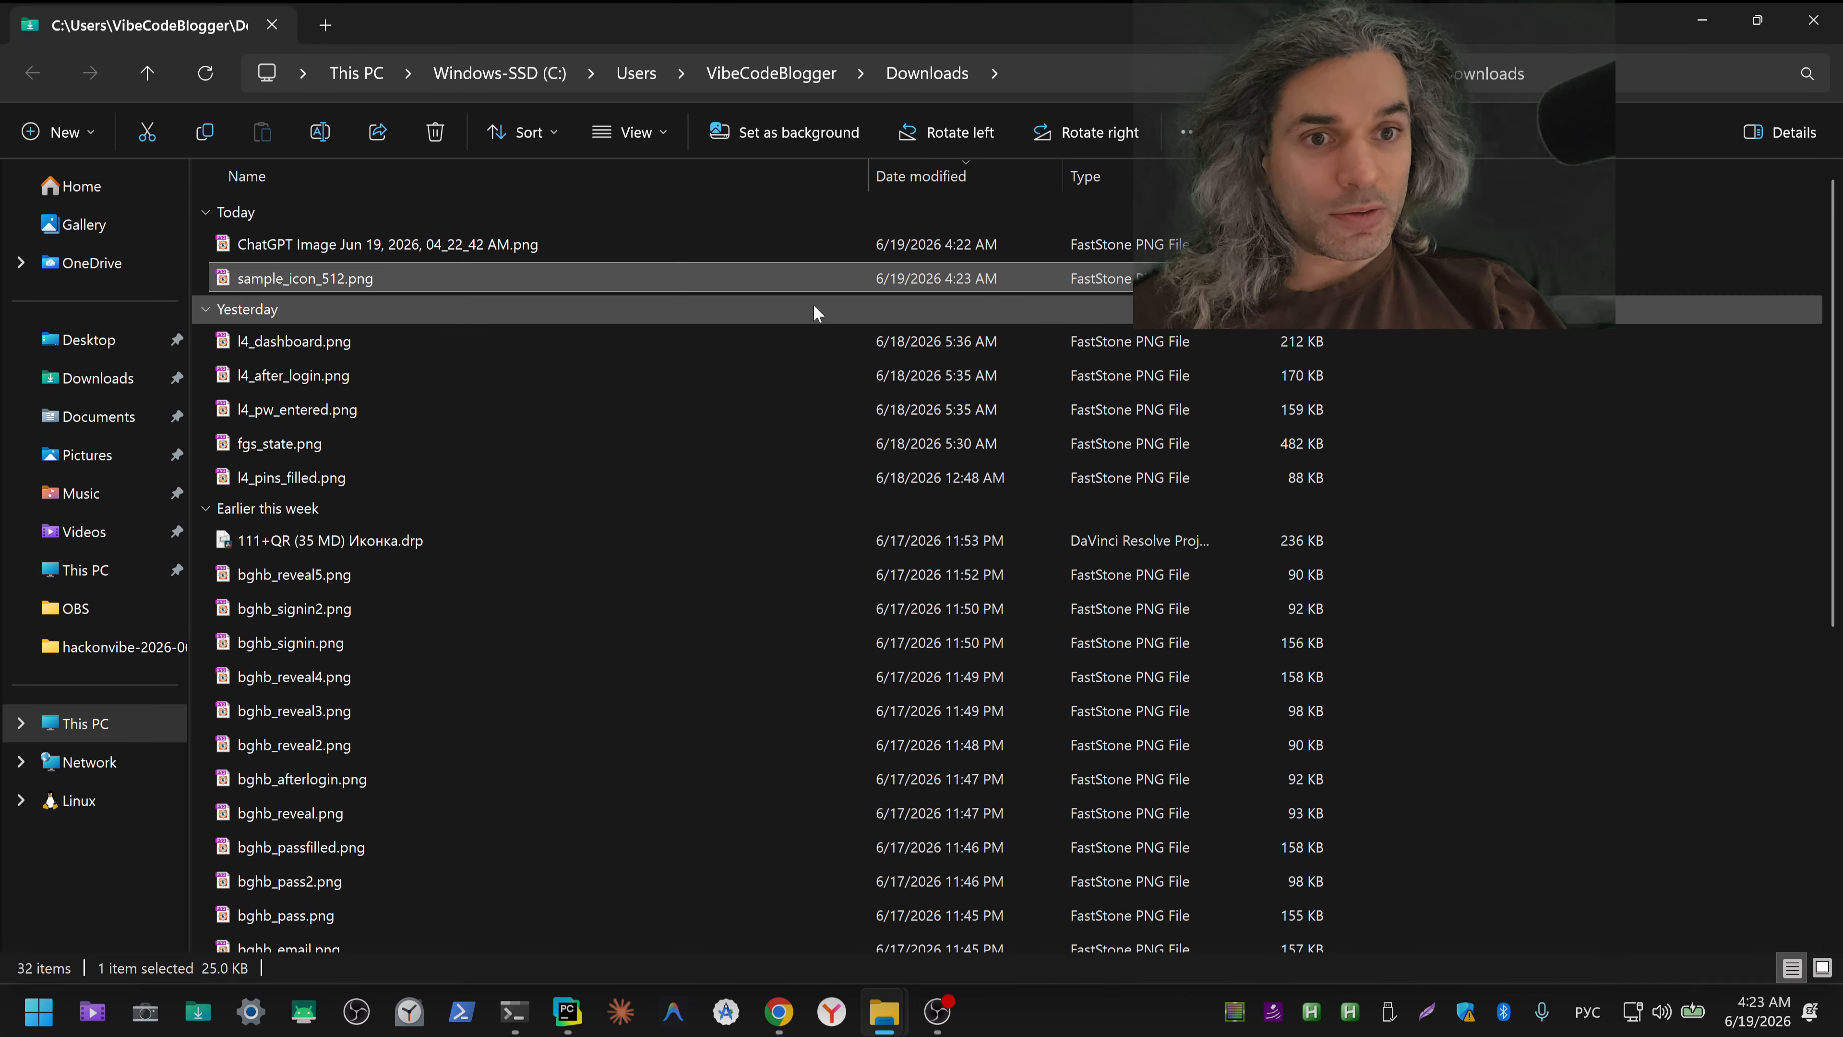
# Step: Select the ChatGPT image in Downloads, minimize the folder window, and close the enlarged example icon in ChatGPT
pyautogui.click(391, 244)
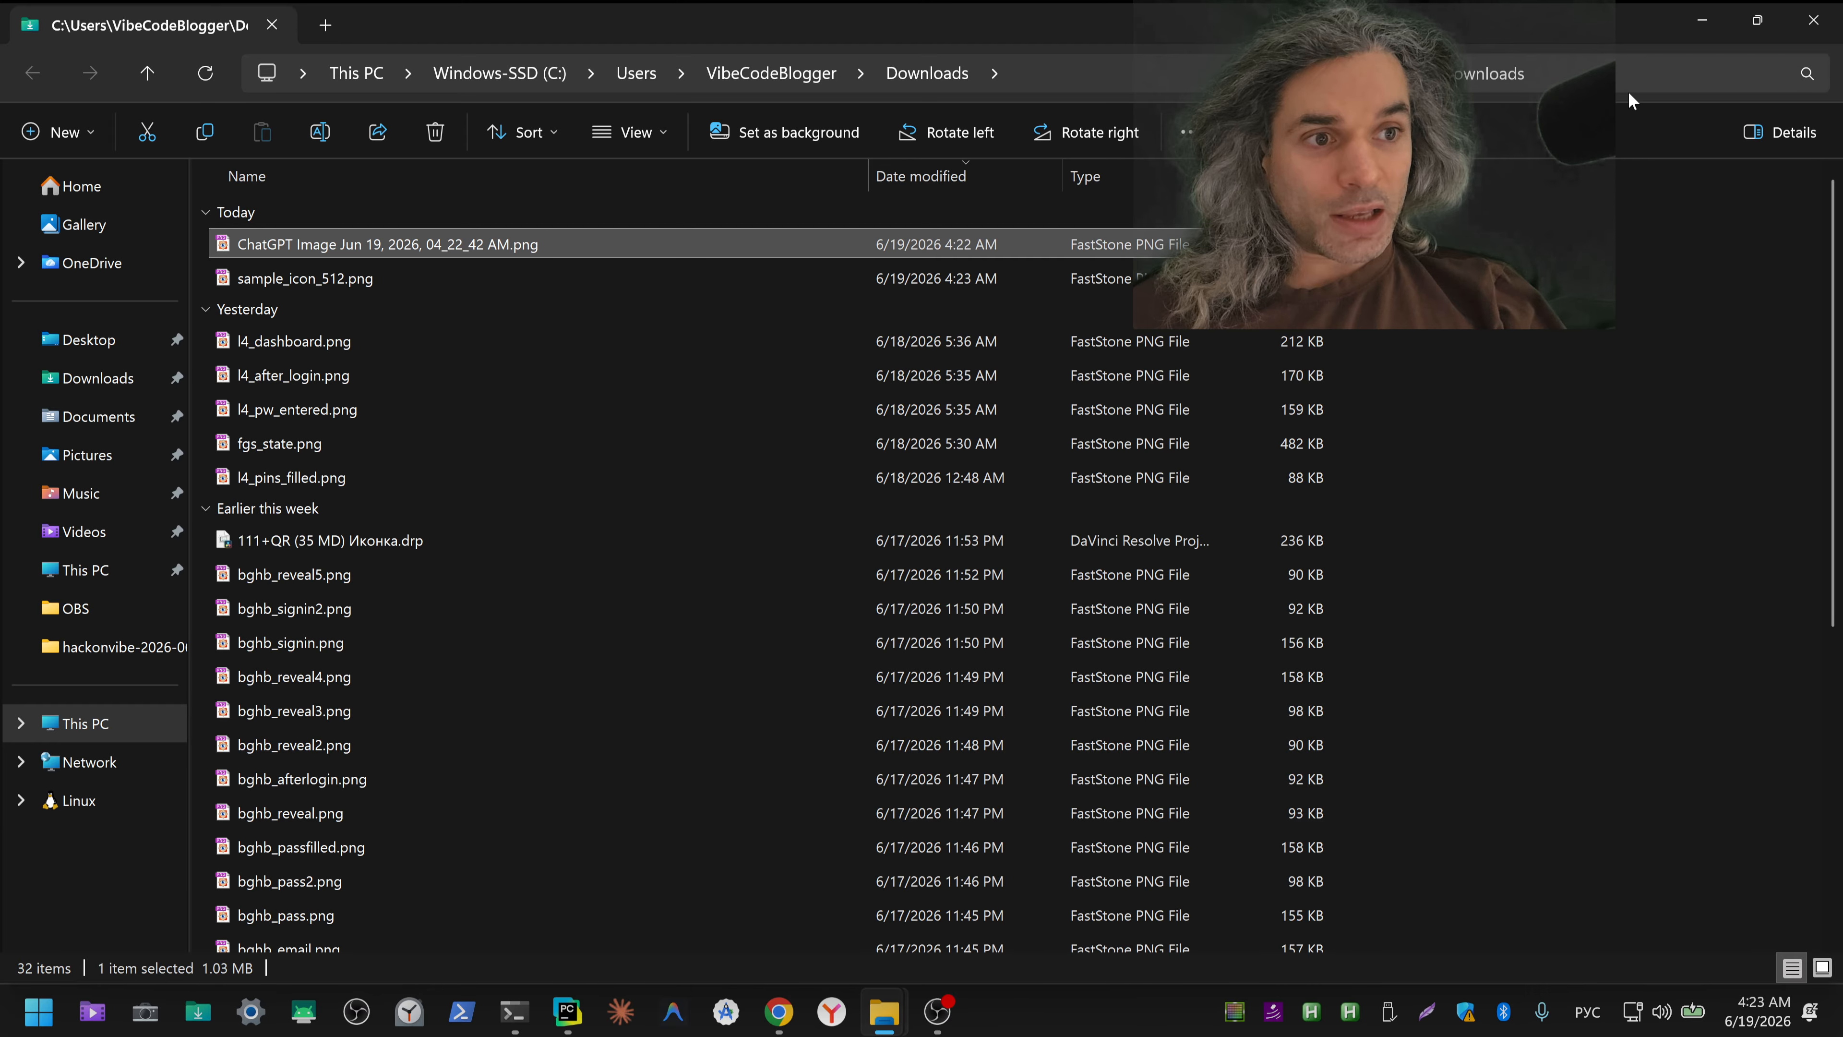
pyautogui.click(1702, 20)
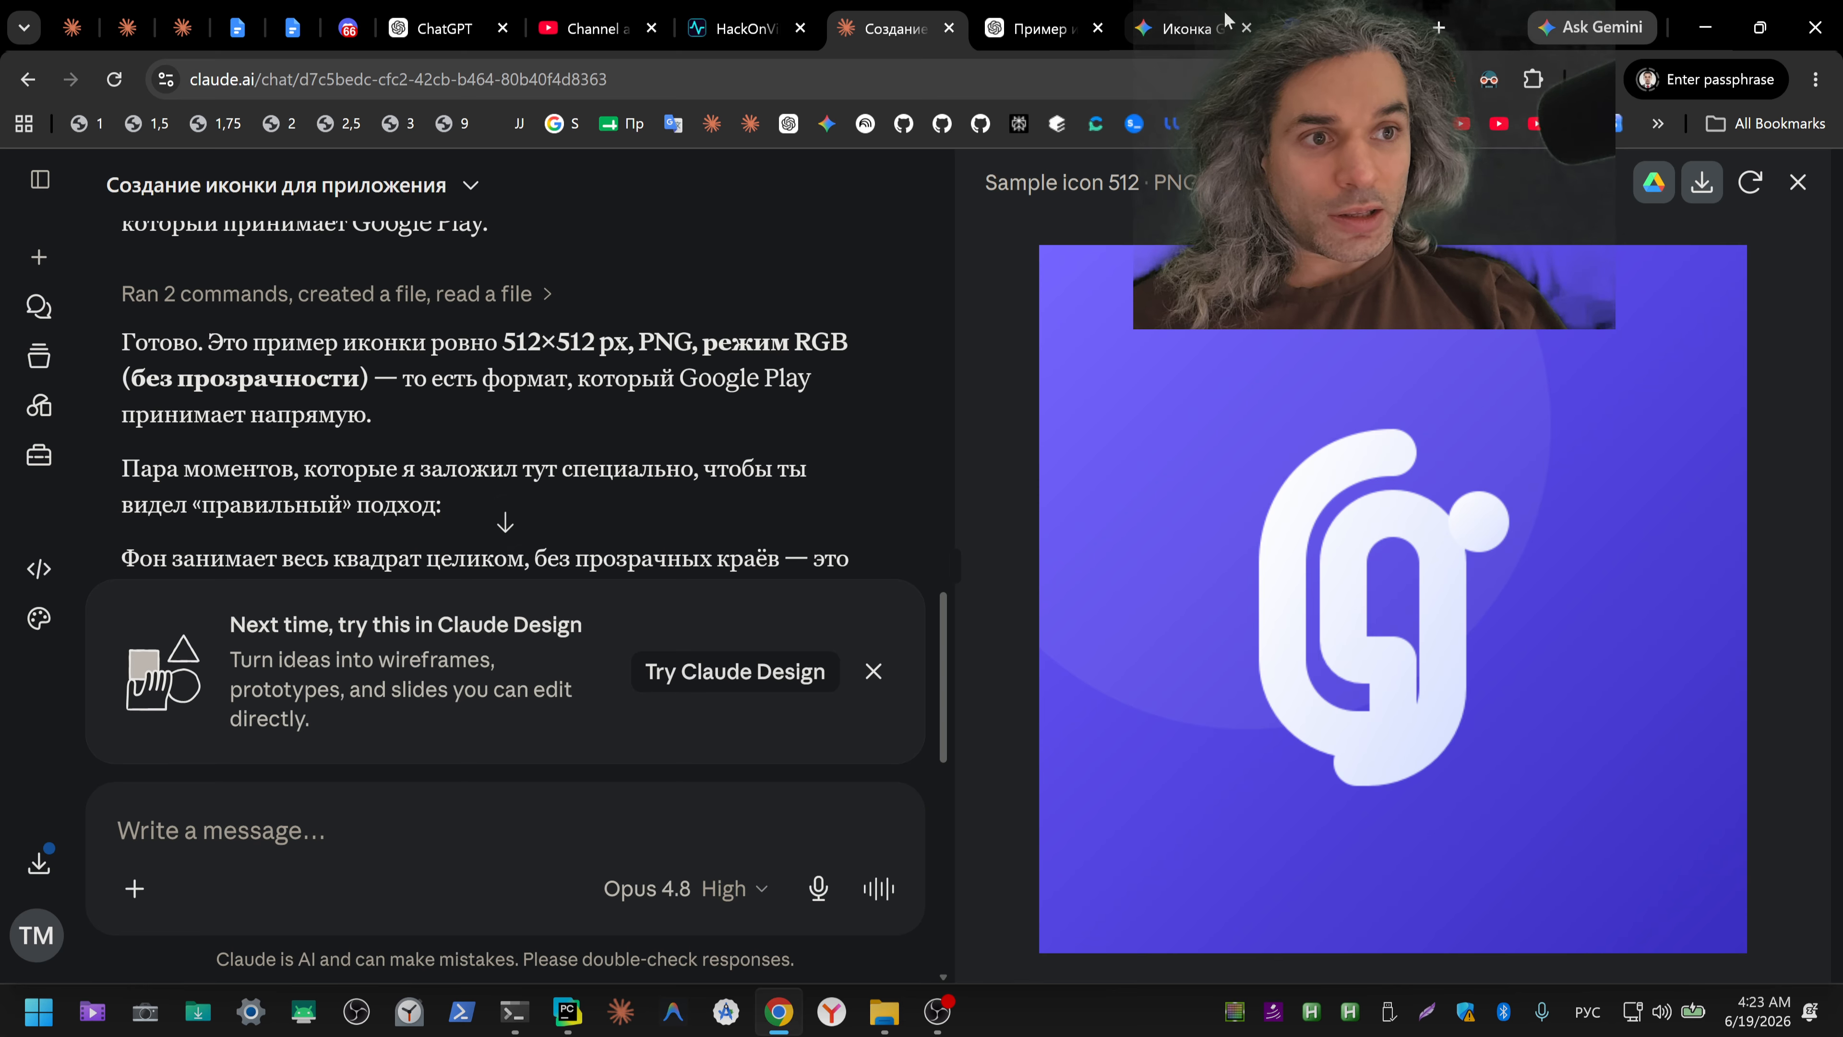
pyautogui.click(1045, 27)
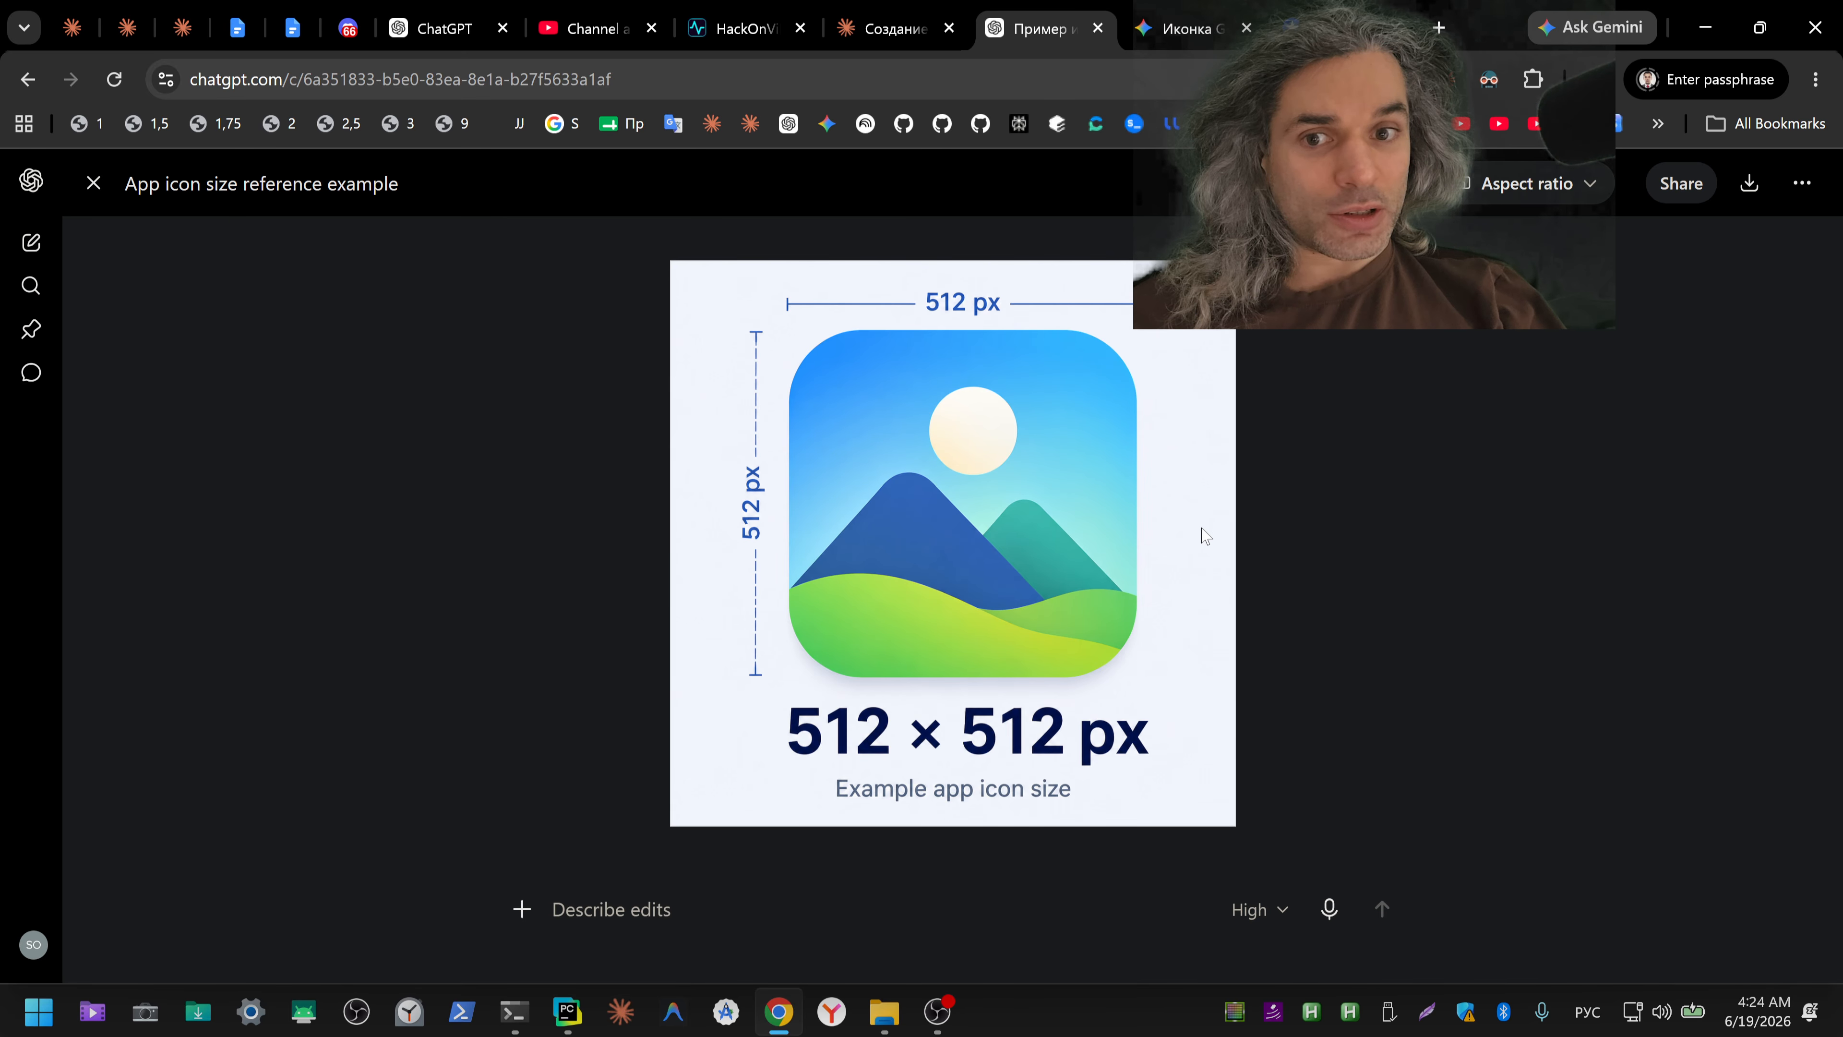
pyautogui.press('Escape')
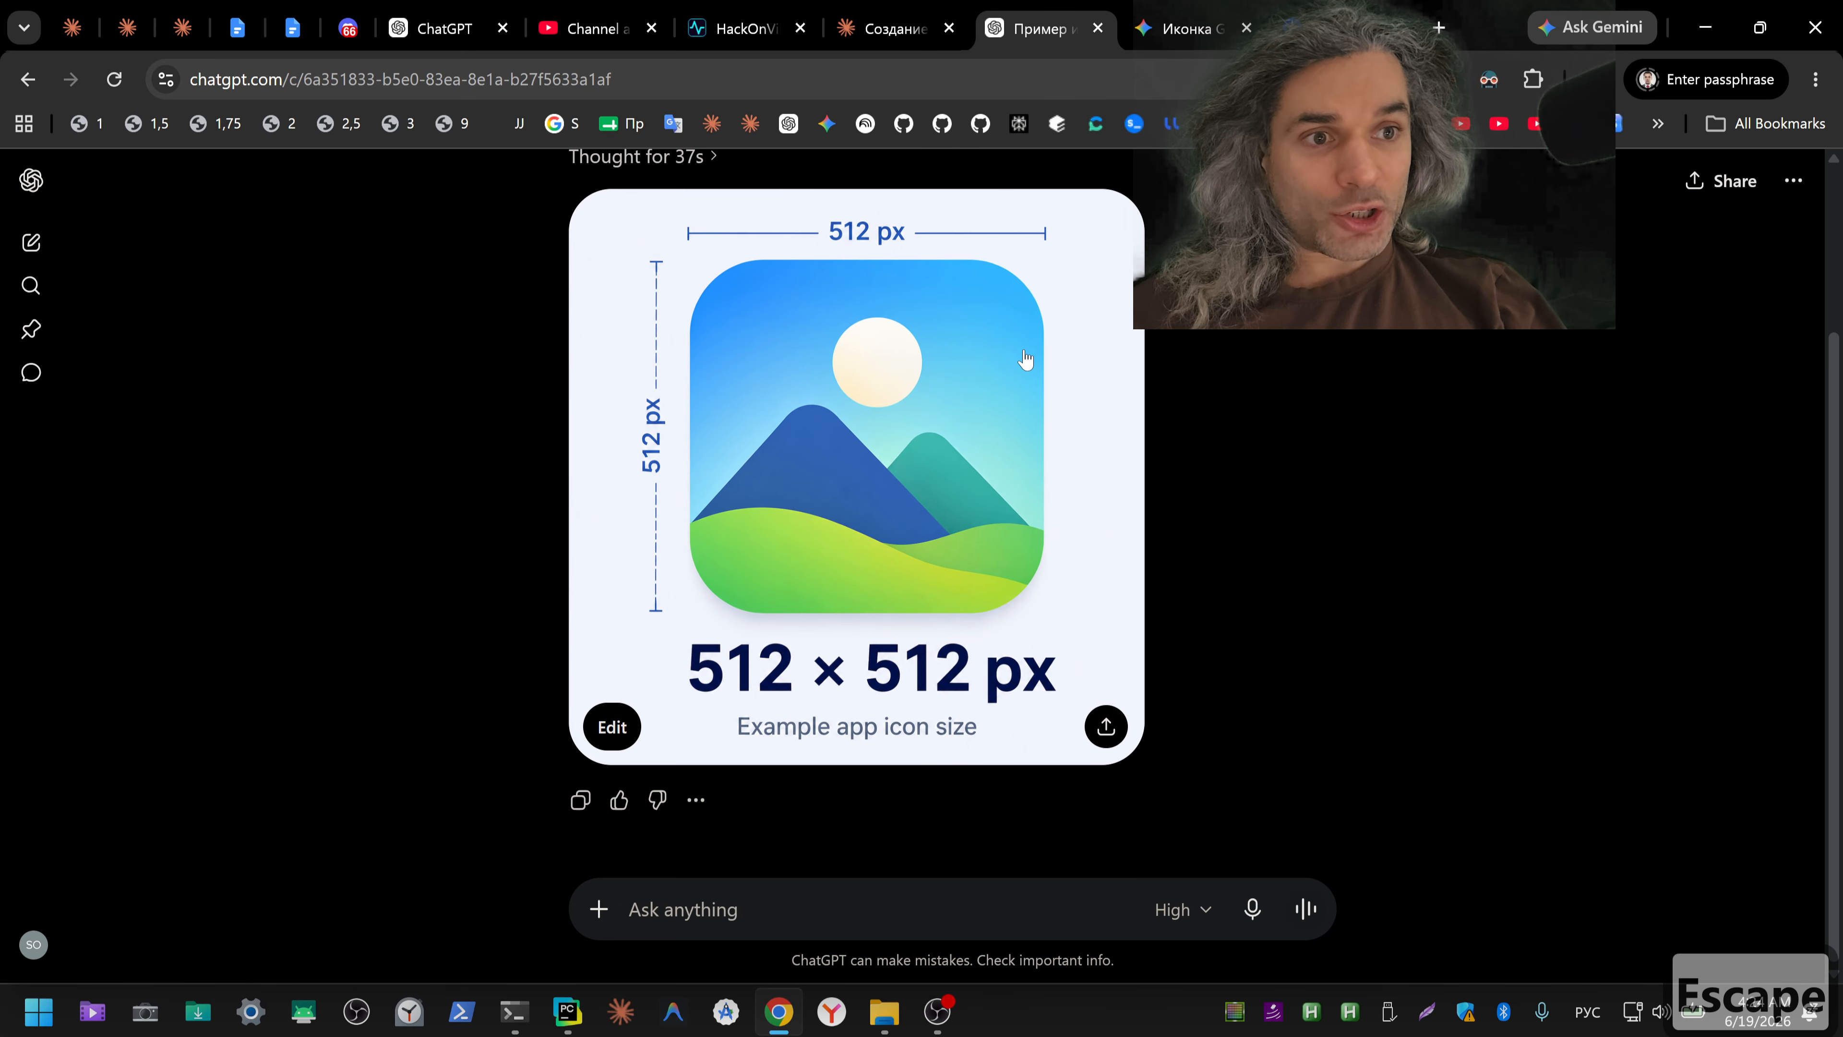
# Step: Download the icon image drawn by Gemini and show the file in the Downloads folder
pyautogui.click(1183, 28)
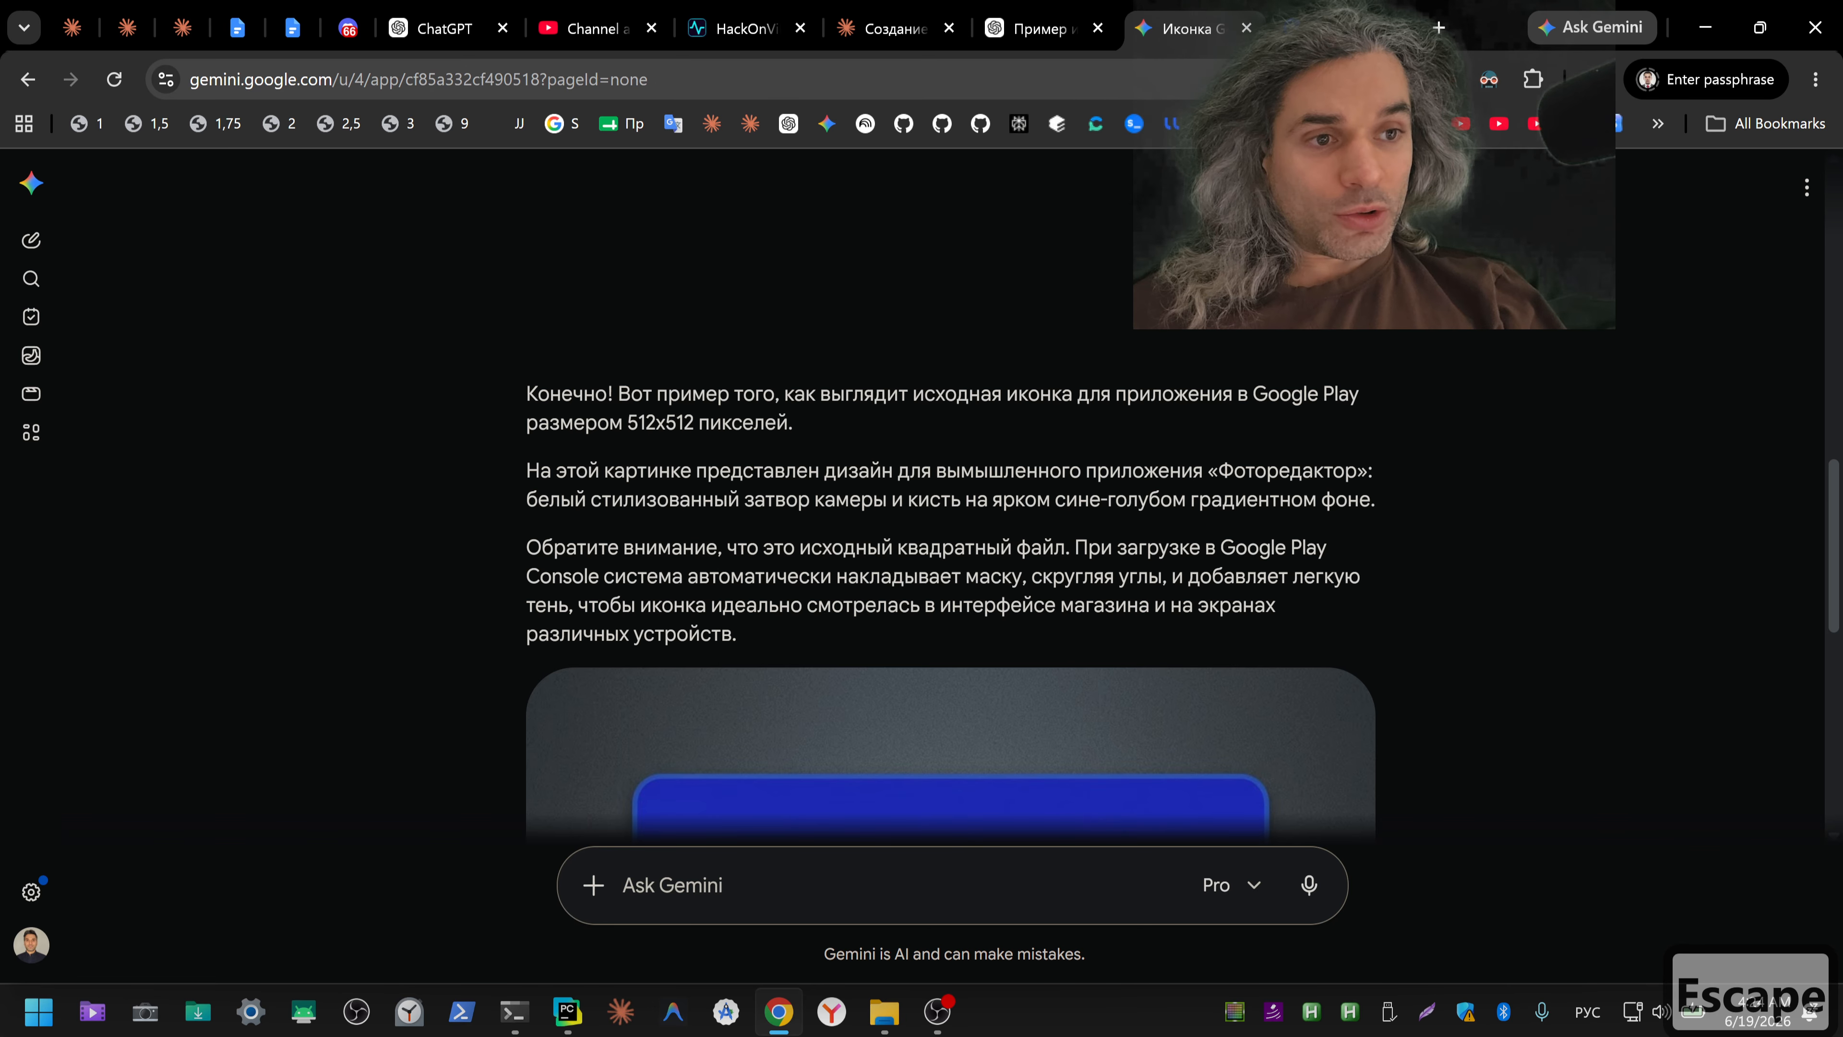
pyautogui.scroll(-8, 1401, 456)
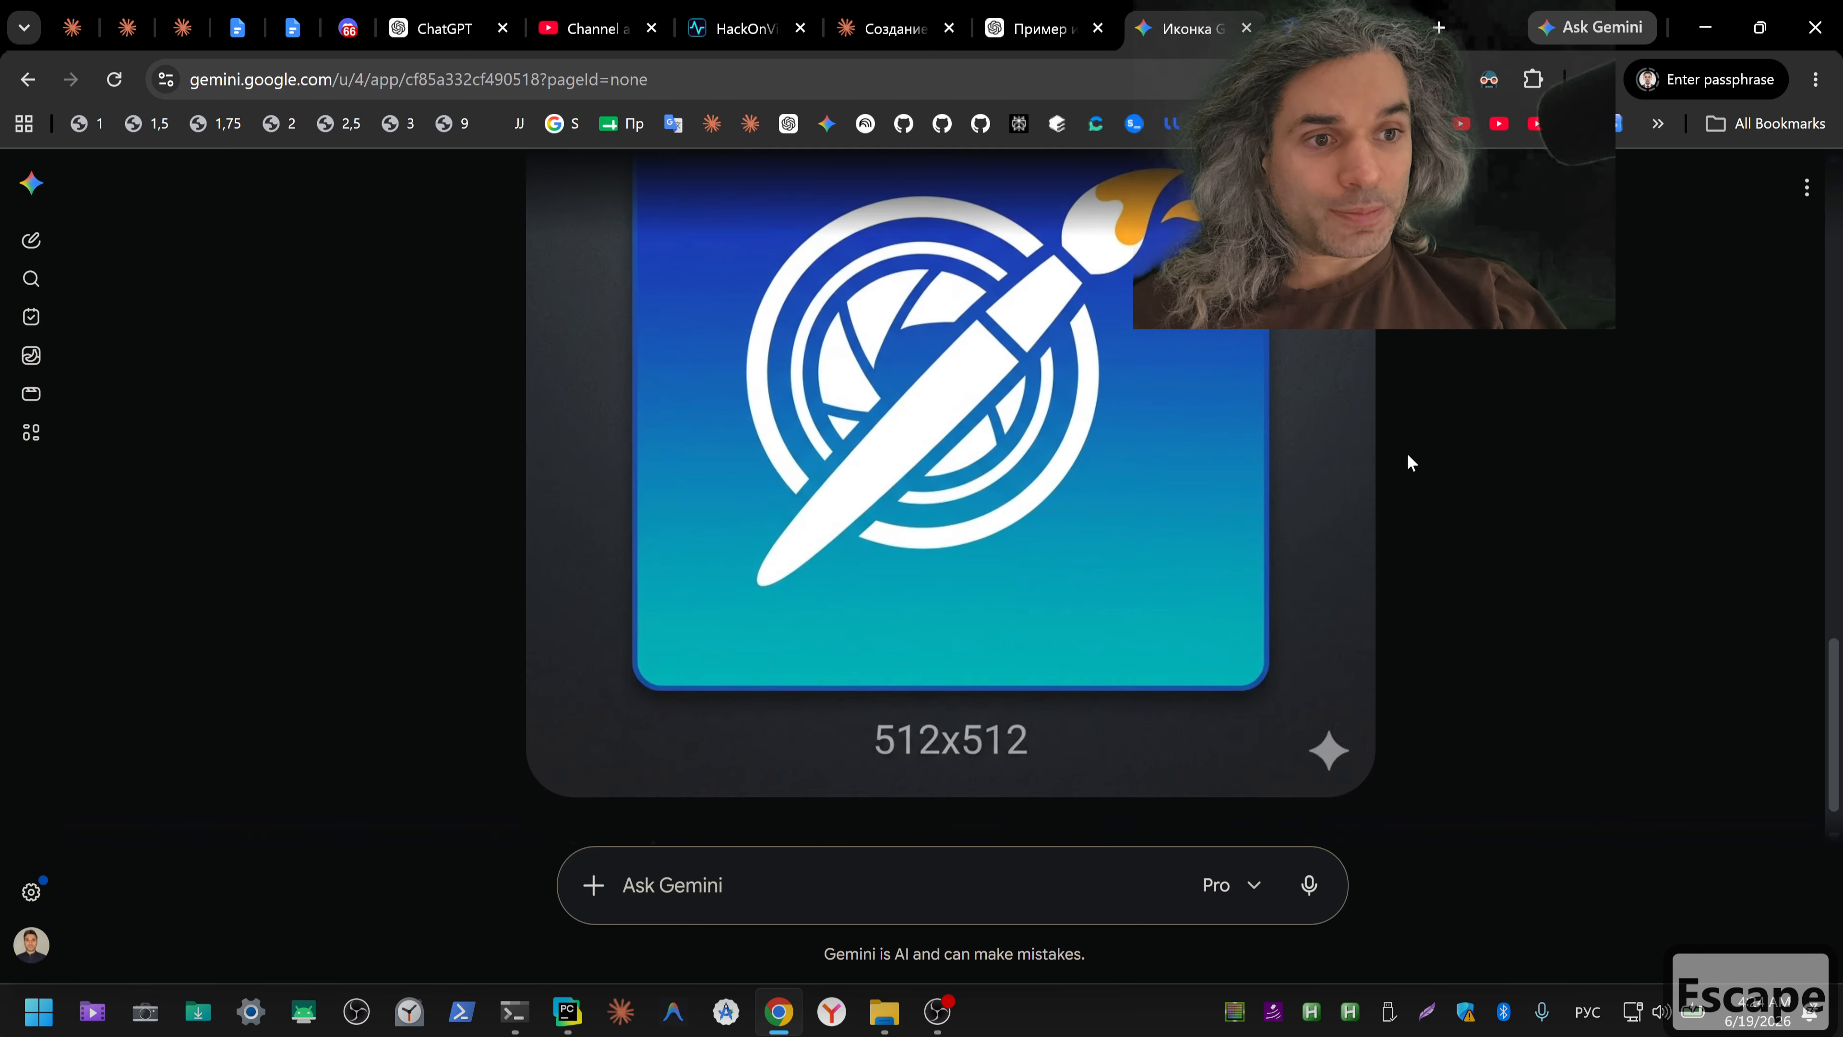
pyautogui.scroll(5, 1405, 455)
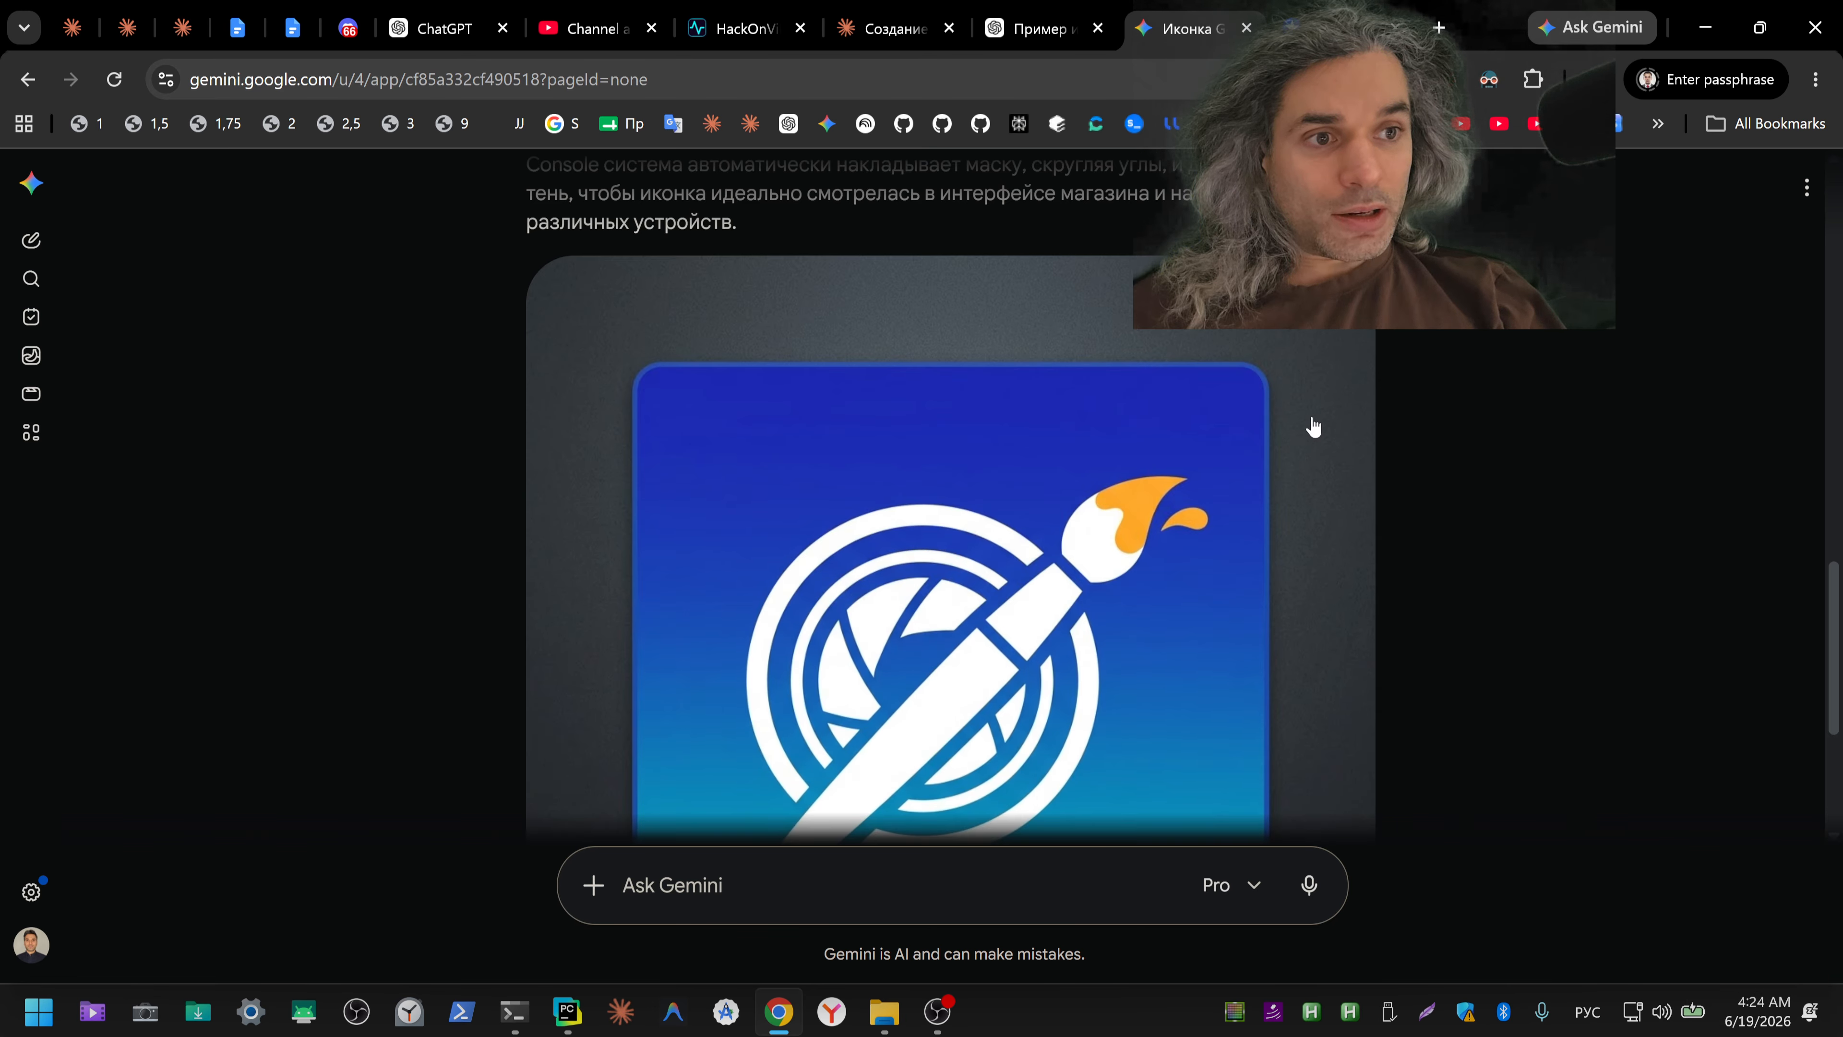
pyautogui.click(1338, 307)
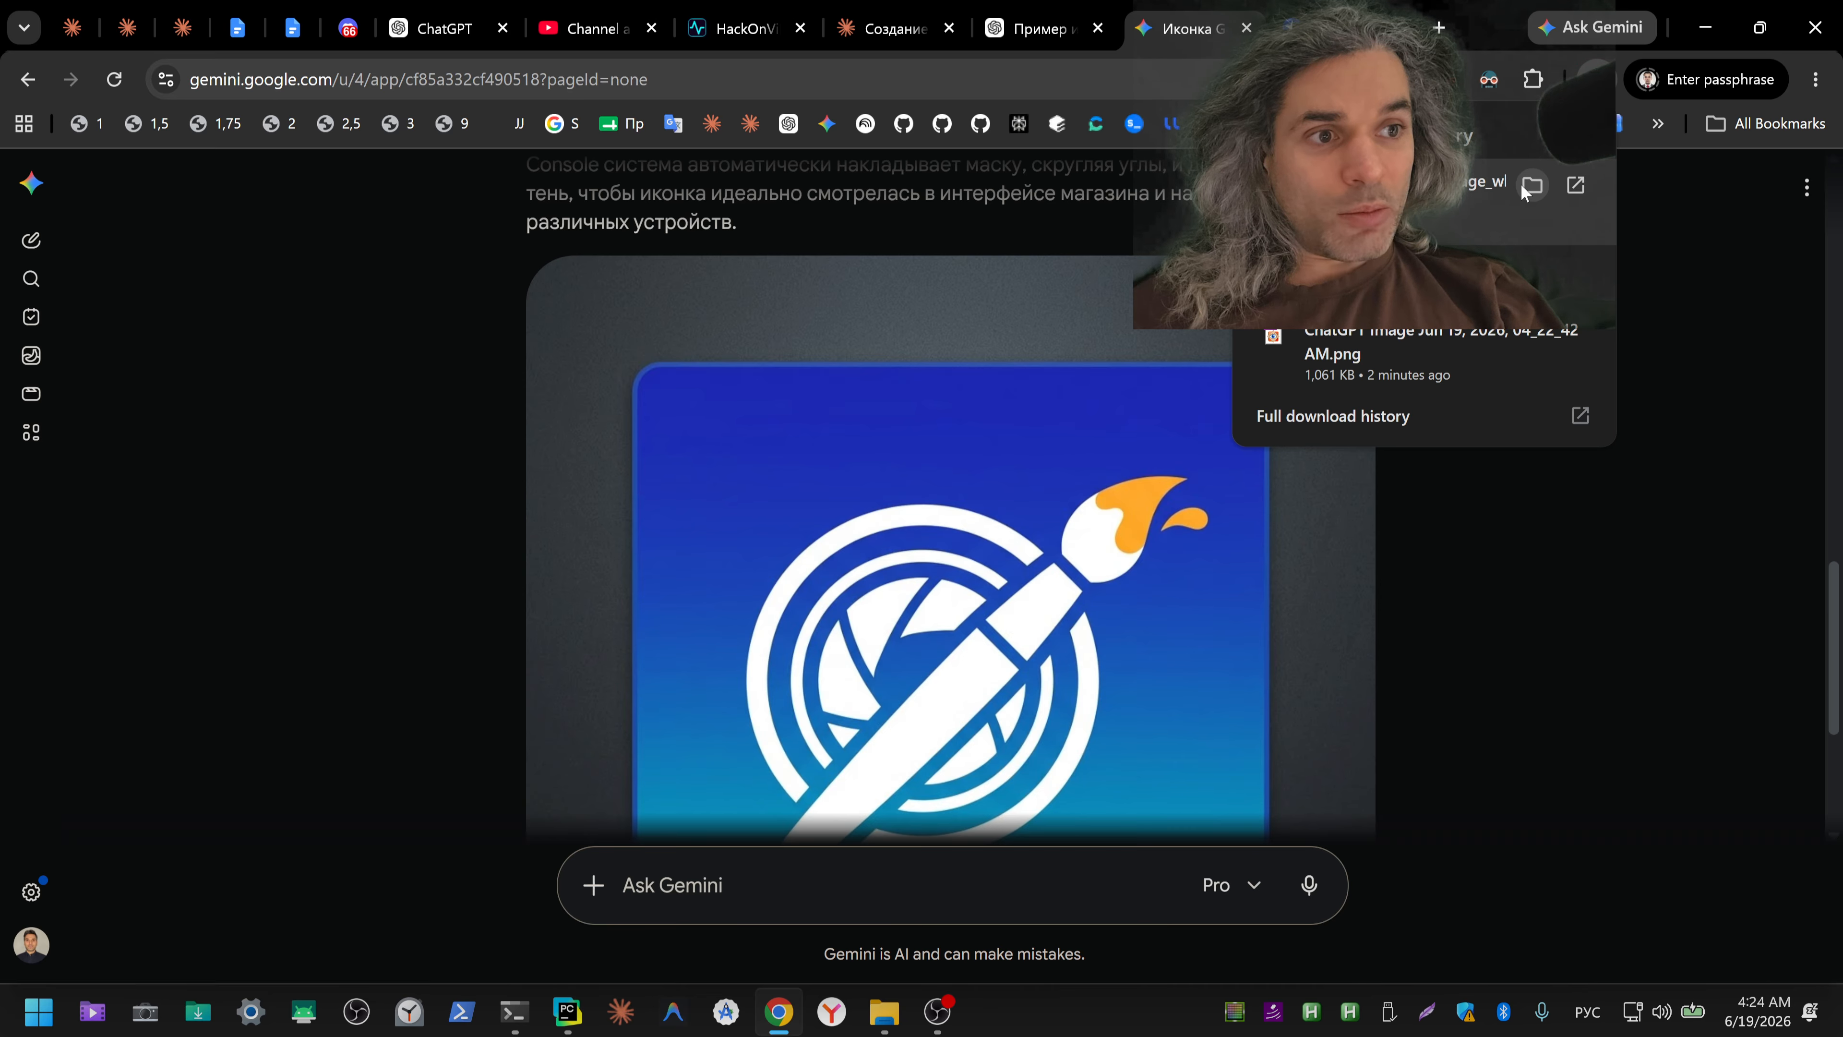
pyautogui.click(1531, 186)
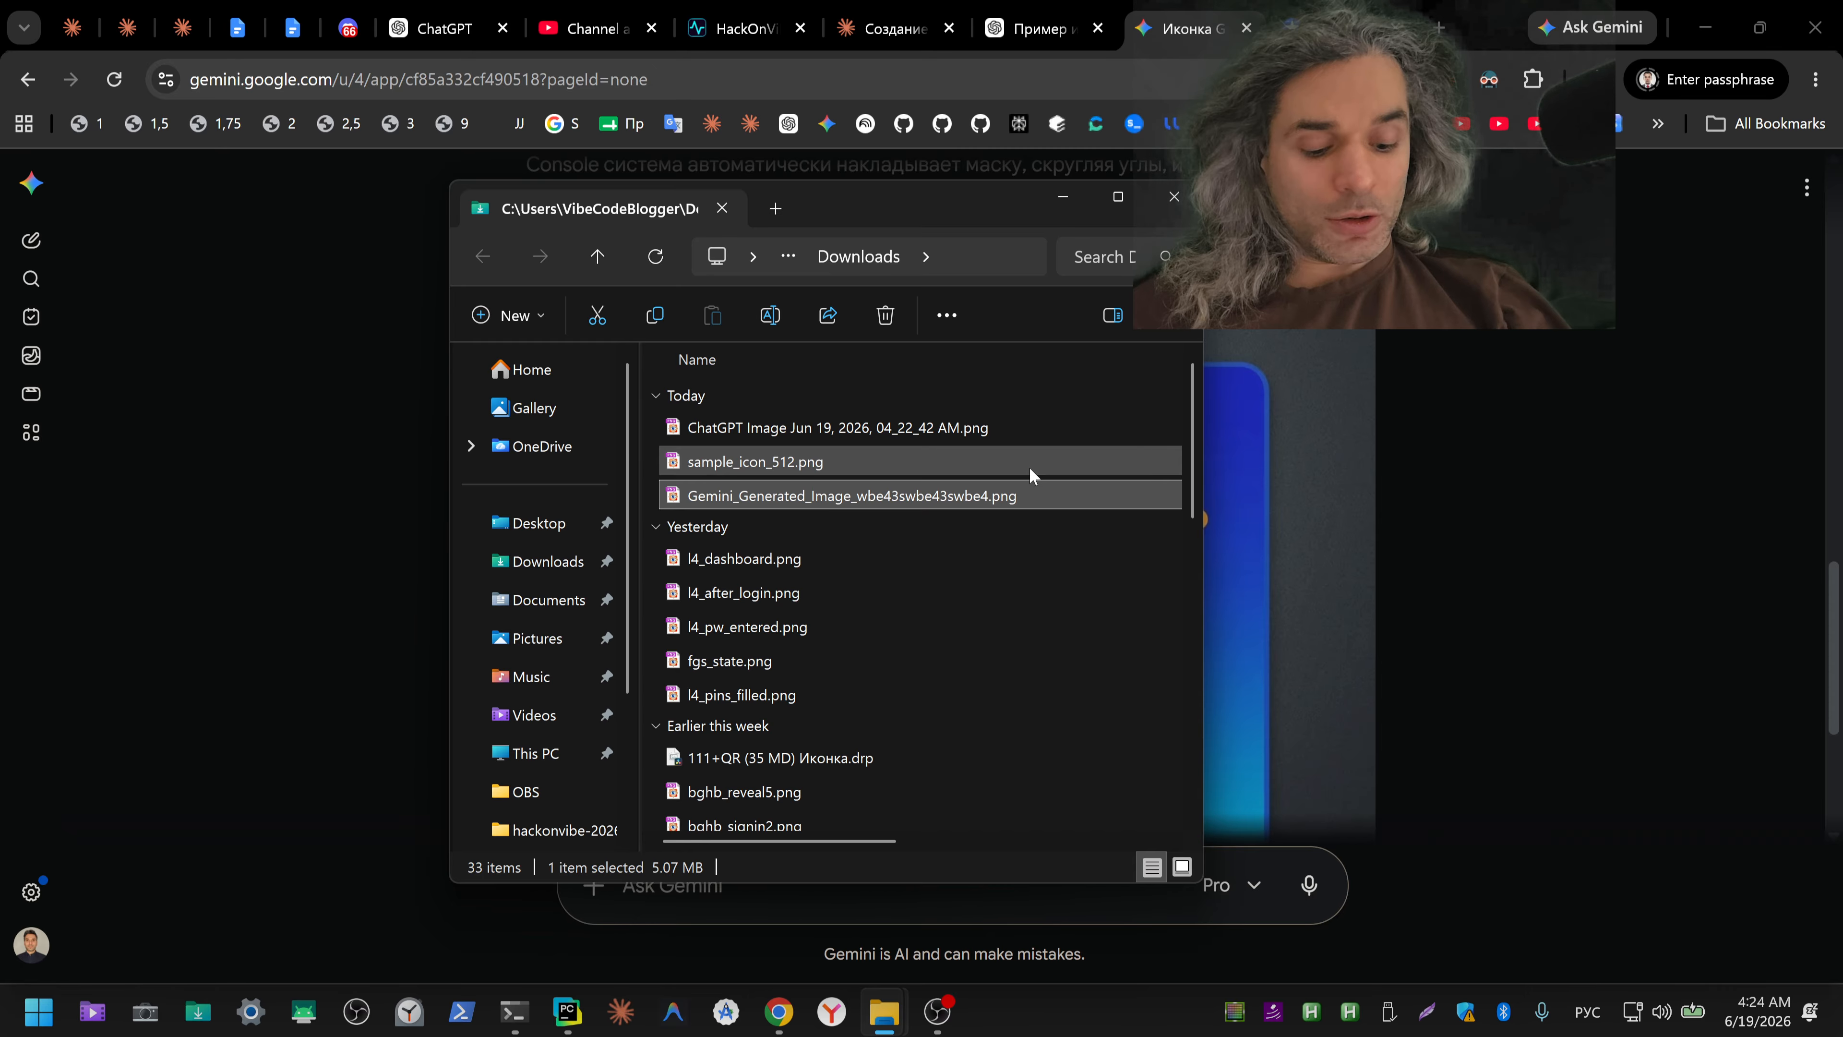
# Step: Check the dimensions of the downloaded Gemini image in its file properties, then close the properties and the folder window
pyautogui.hotkey('alt', 'Return')
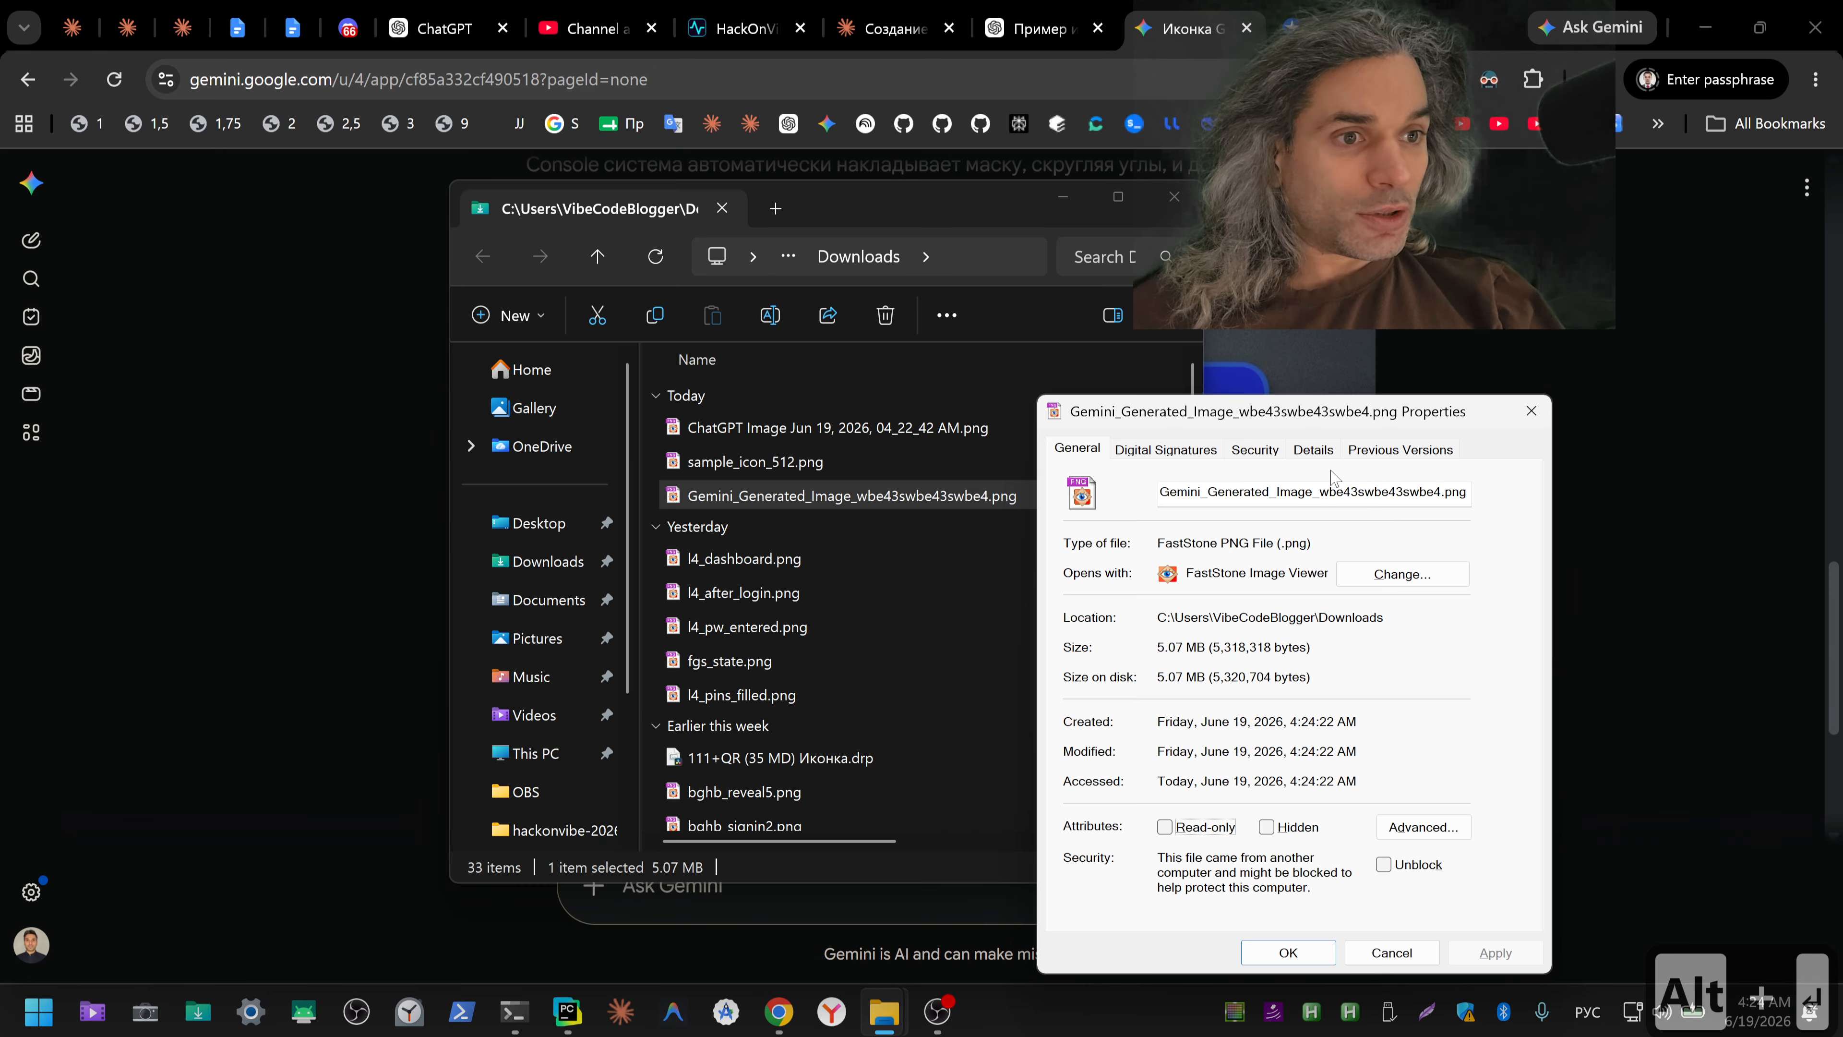
pyautogui.click(1315, 451)
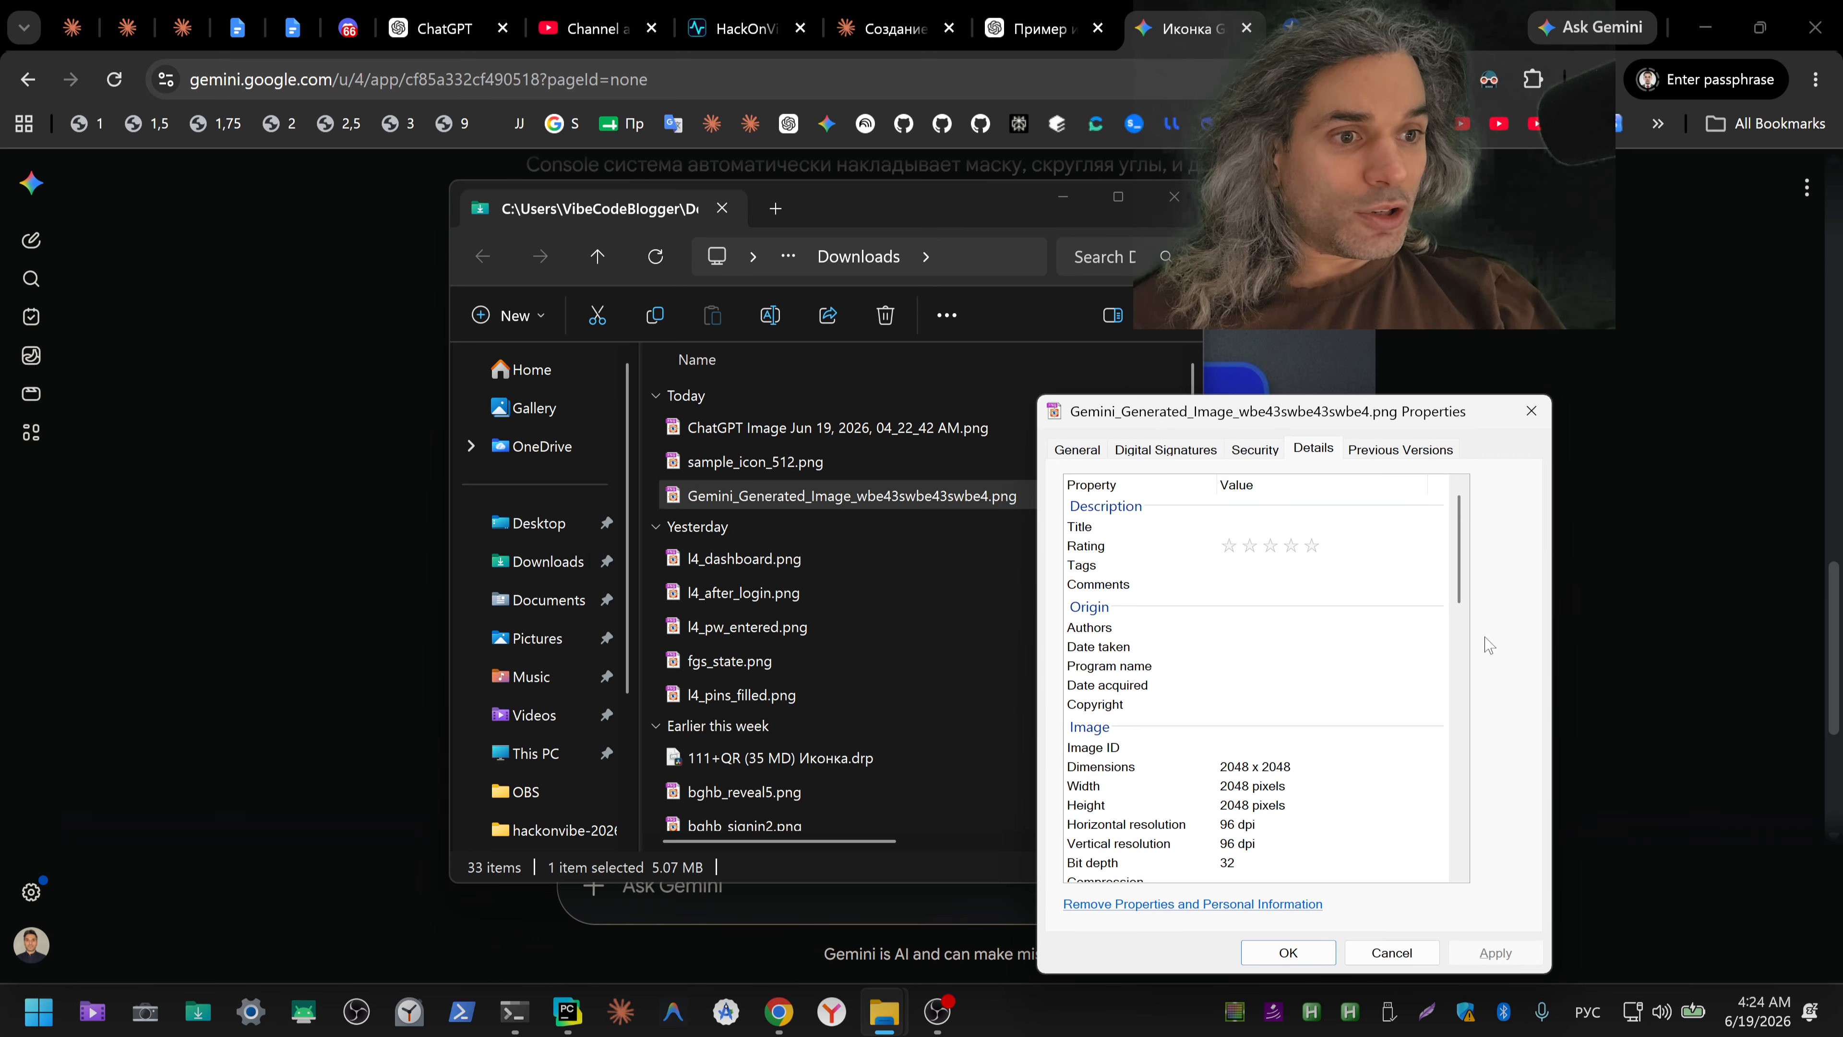
pyautogui.click(1530, 411)
pyautogui.click(1184, 194)
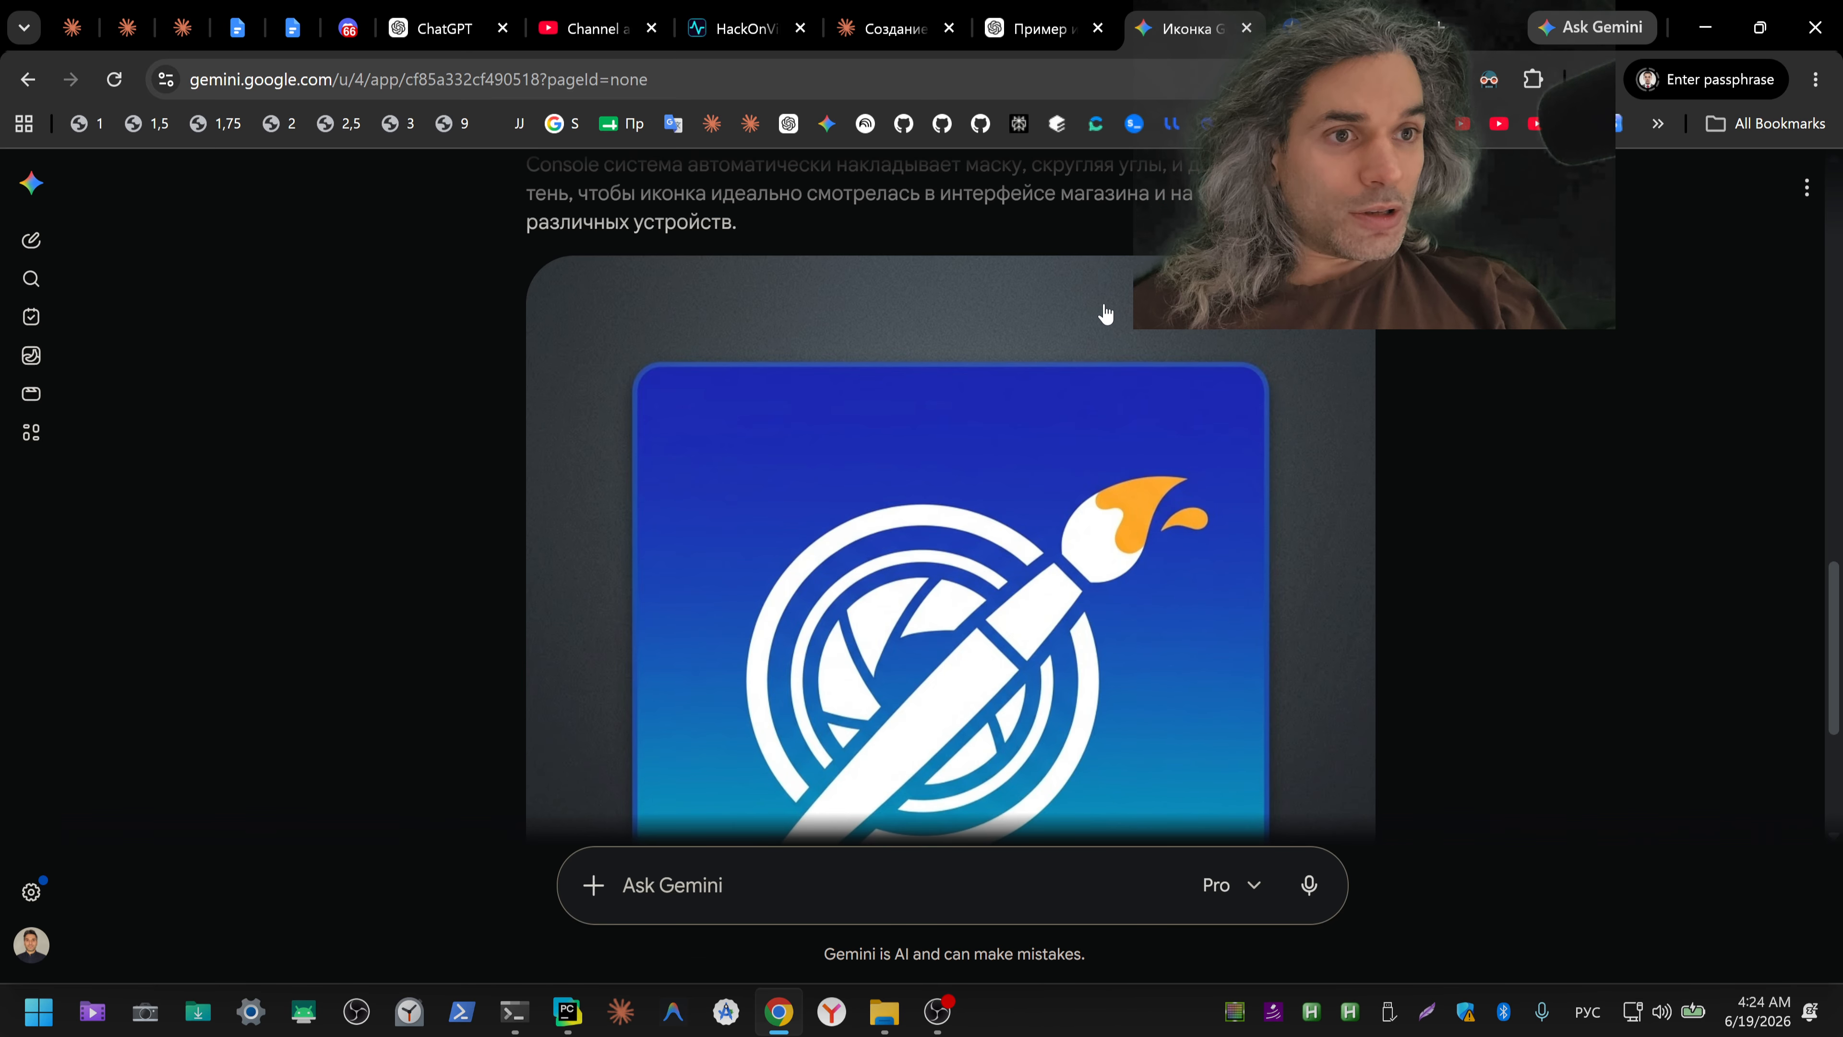
# Step: Review Gemini's generated icon, then read Claude's Claude Design suggestion and its explanation of the sample icon
pyautogui.scroll(-5, 1225, 494)
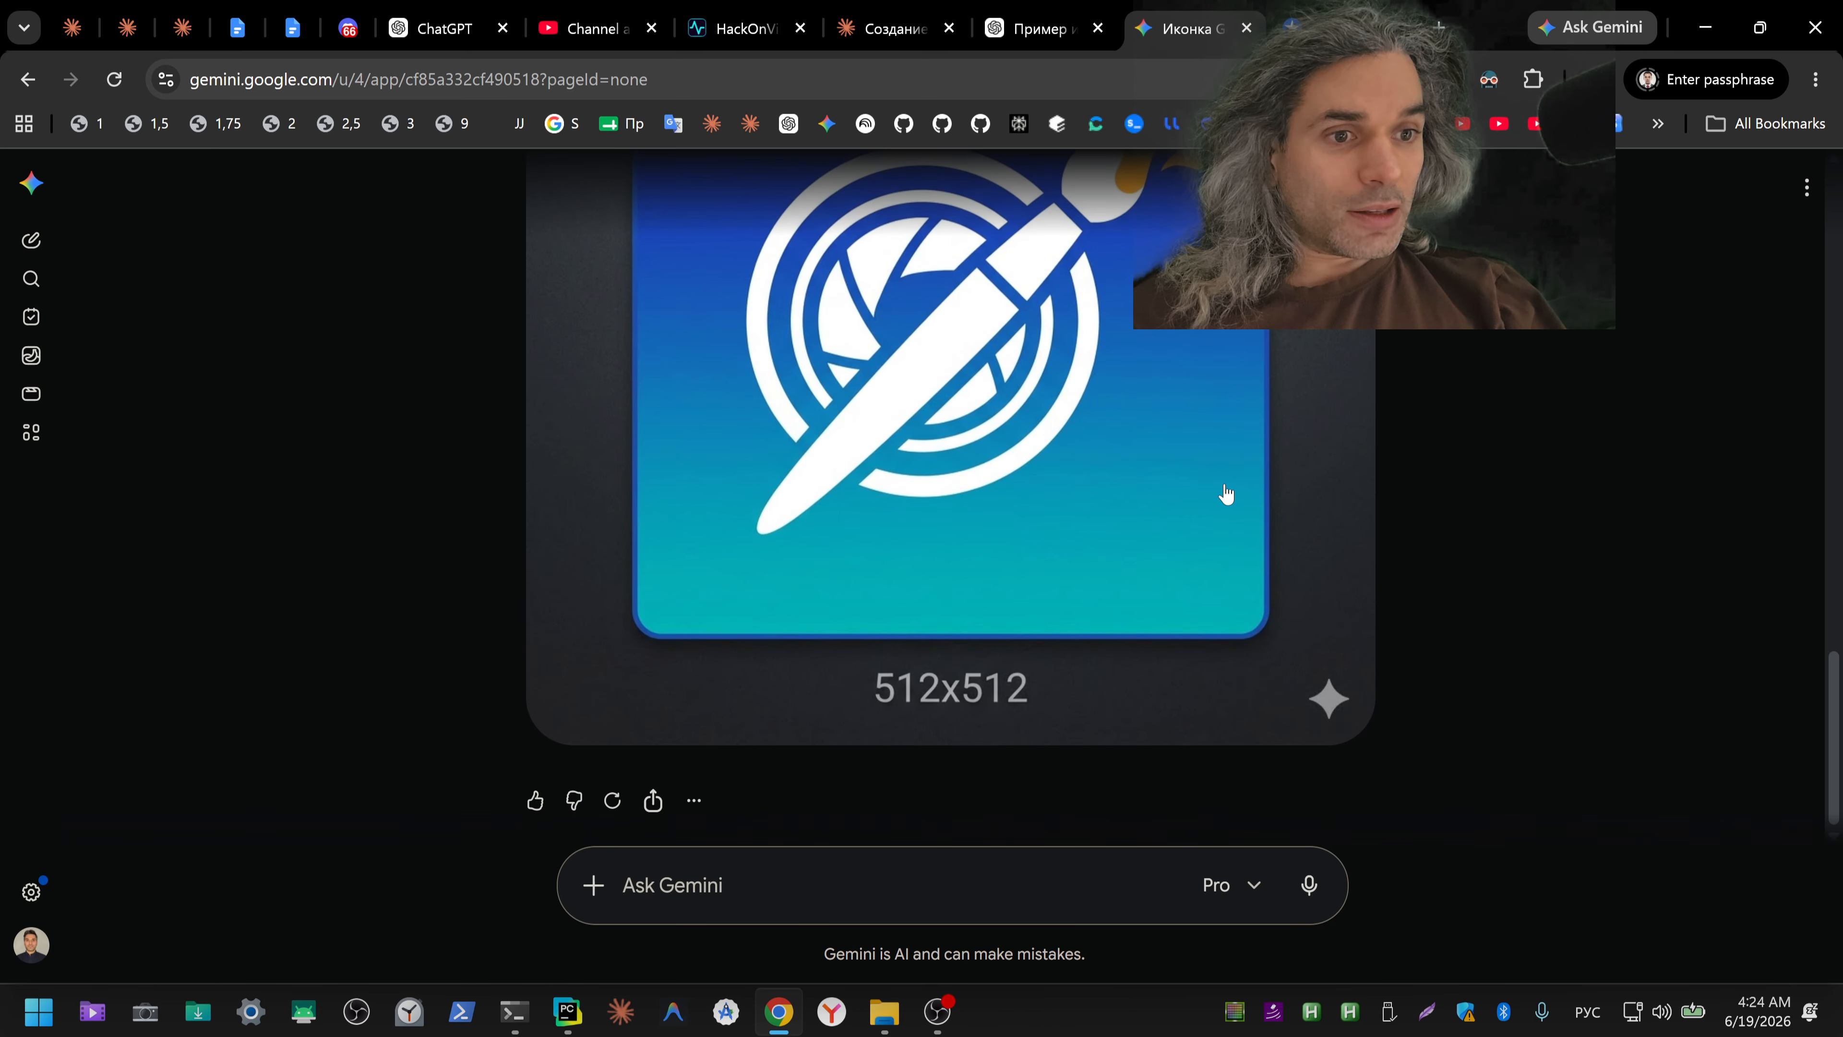
pyautogui.scroll(8, 1225, 493)
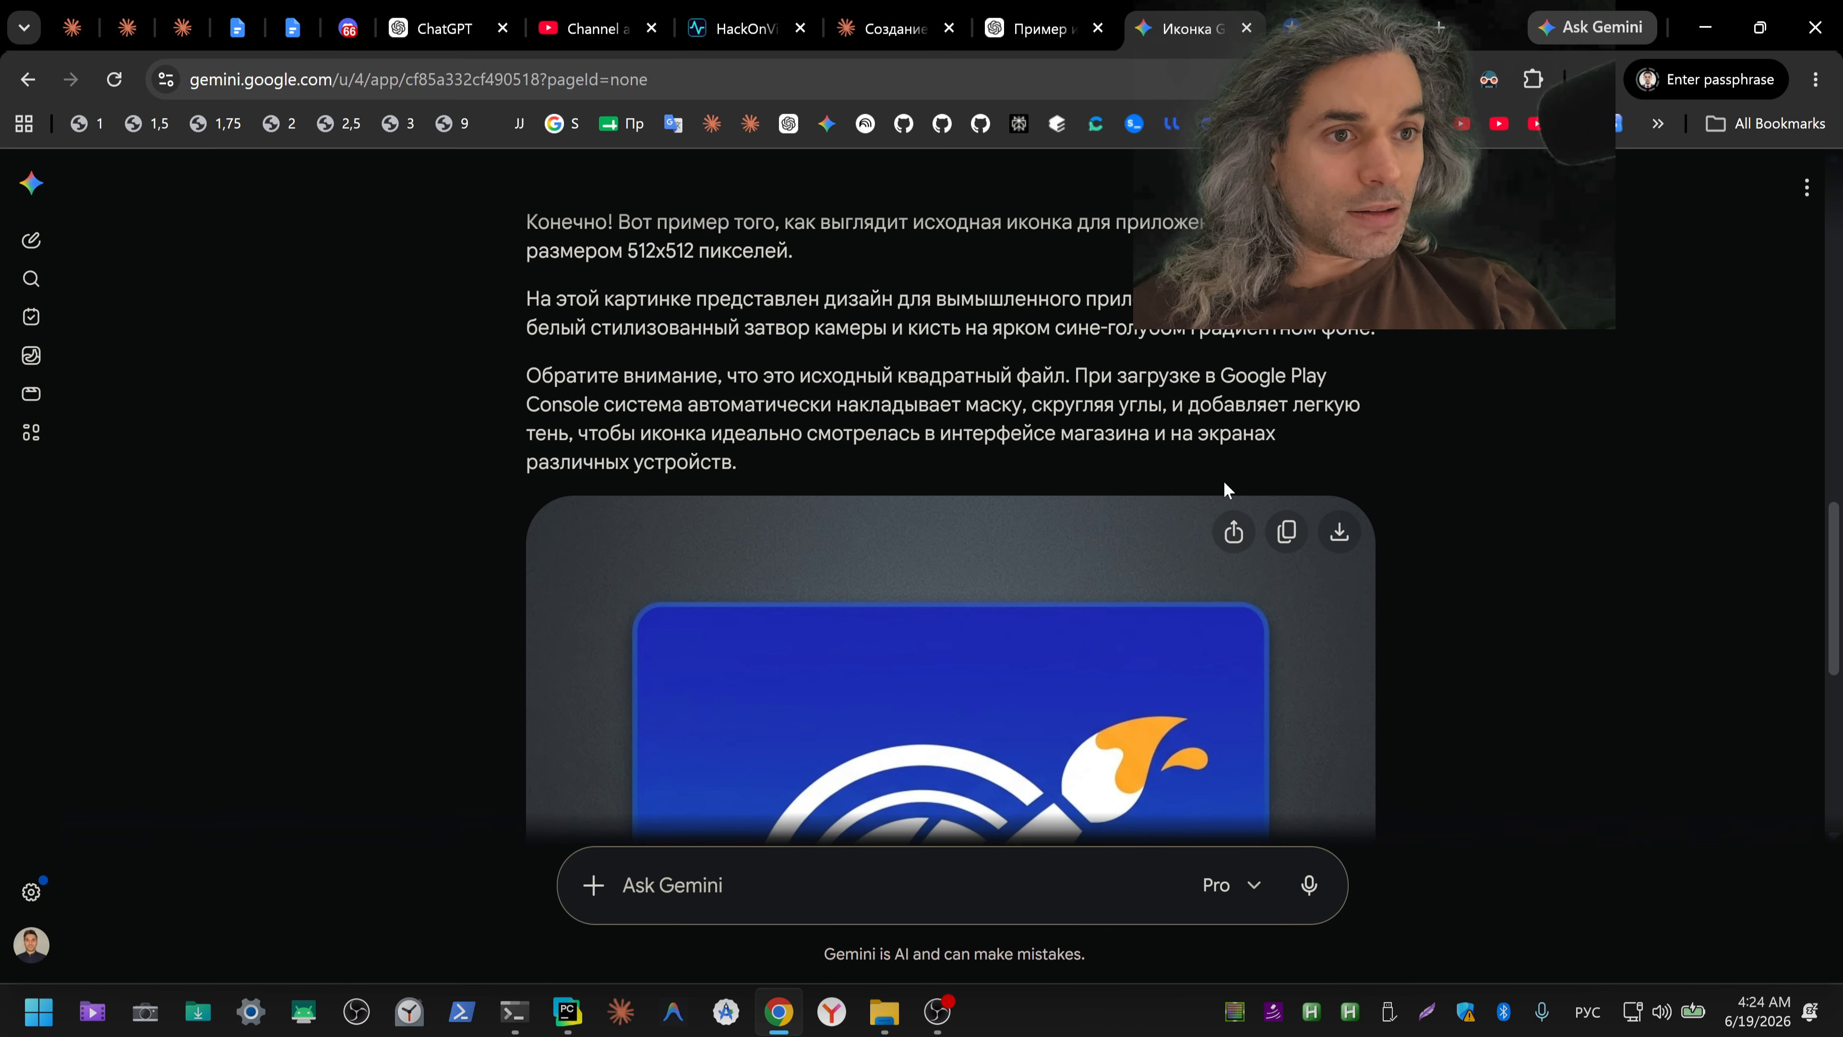
pyautogui.click(878, 46)
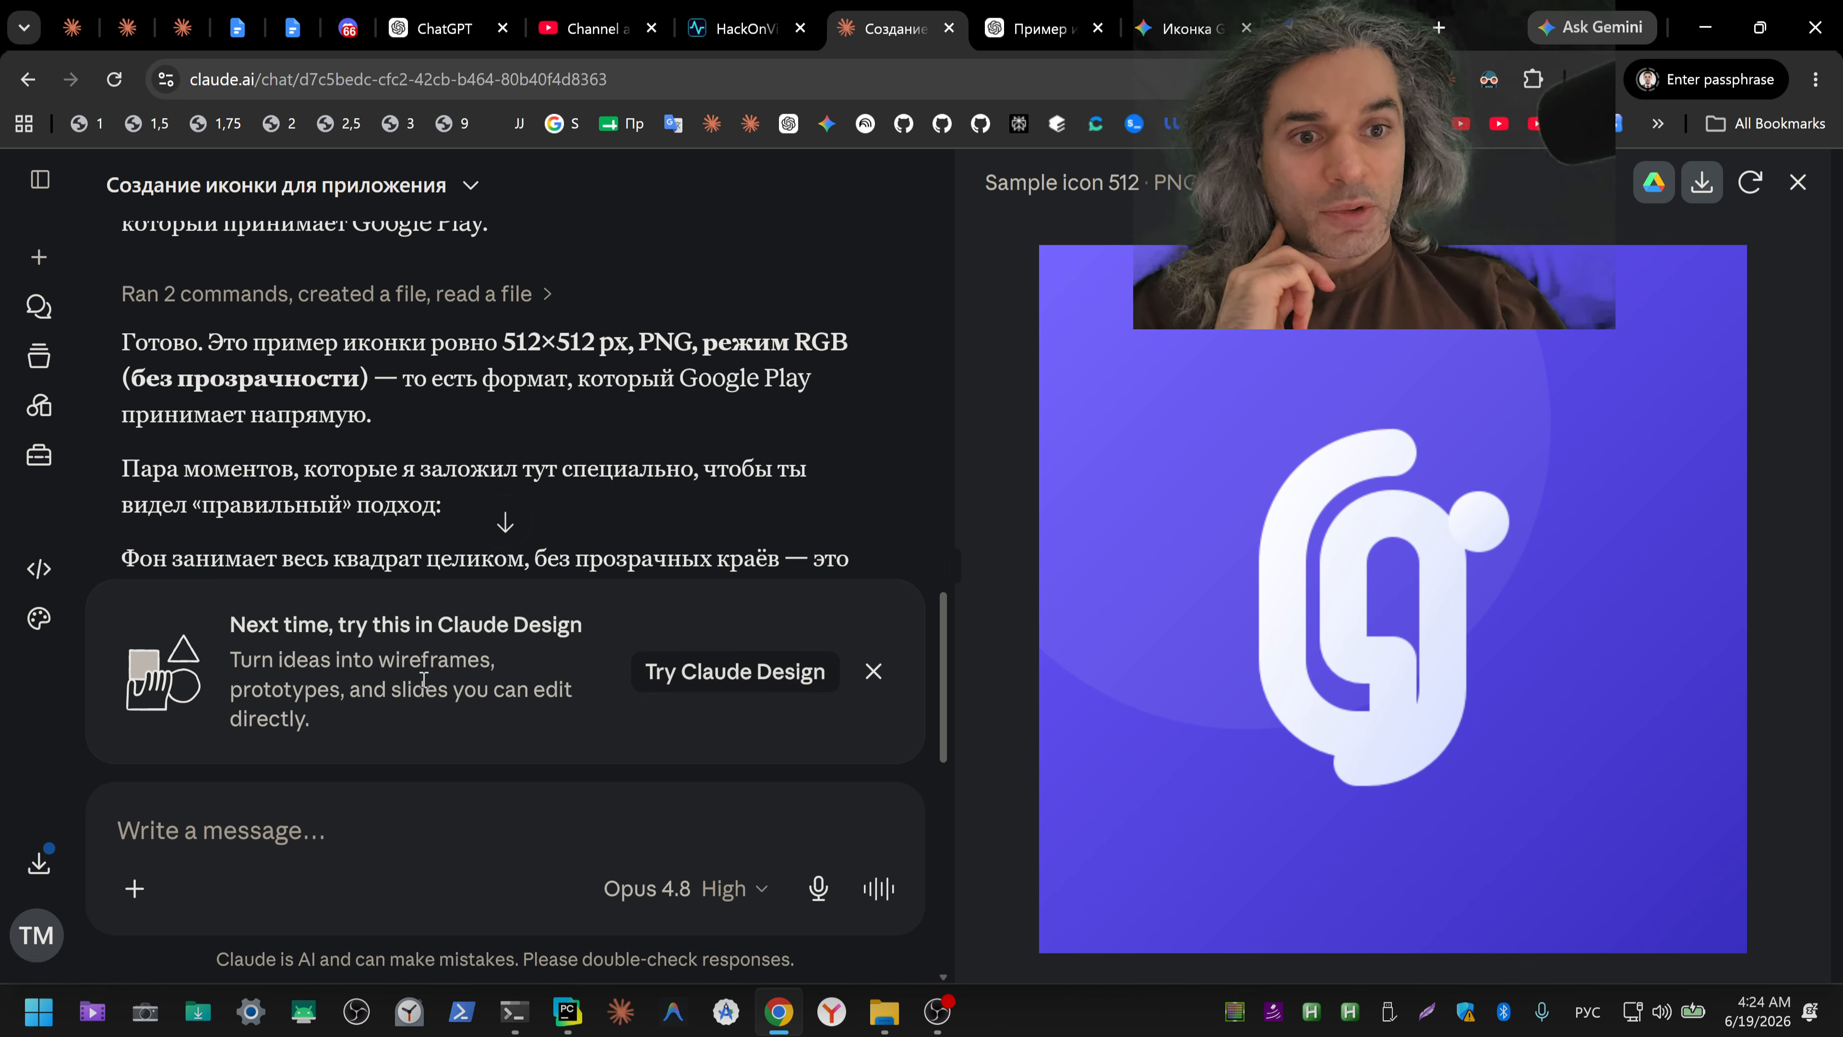
pyautogui.moveTo(401, 624); pyautogui.dragTo(648, 642)
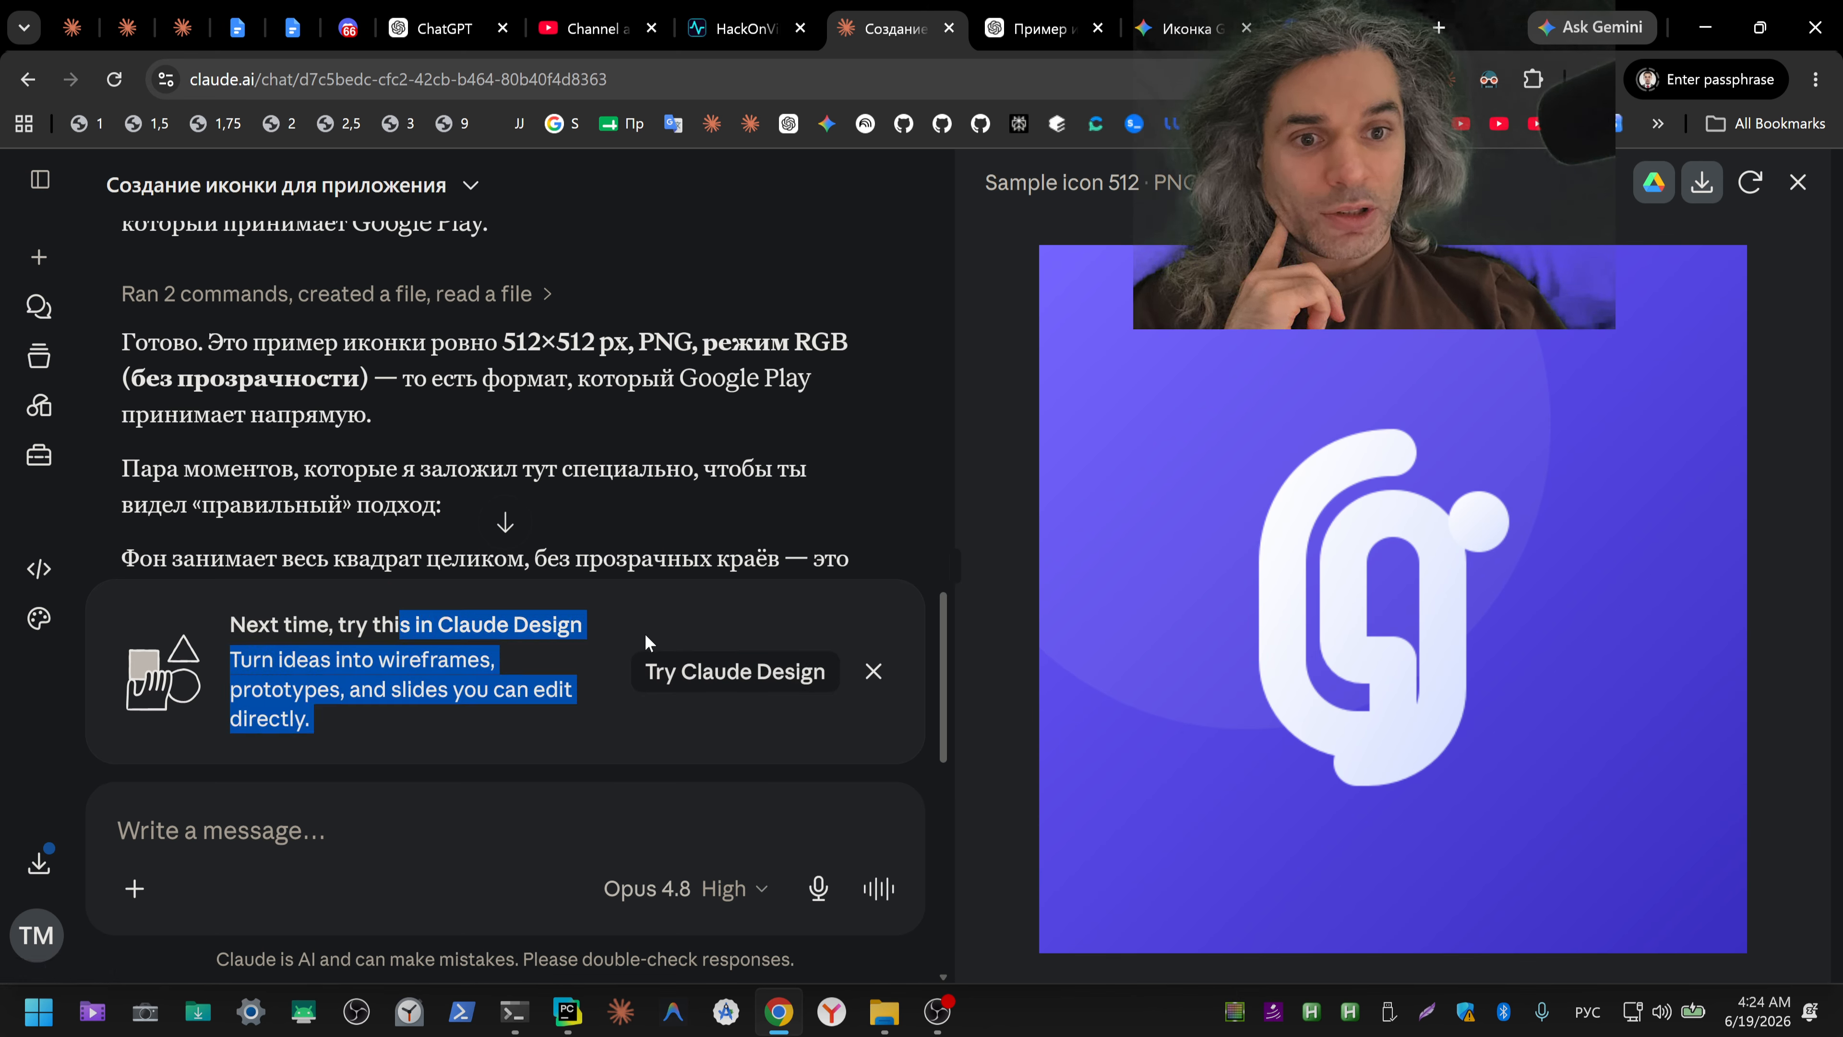
pyautogui.click(344, 664)
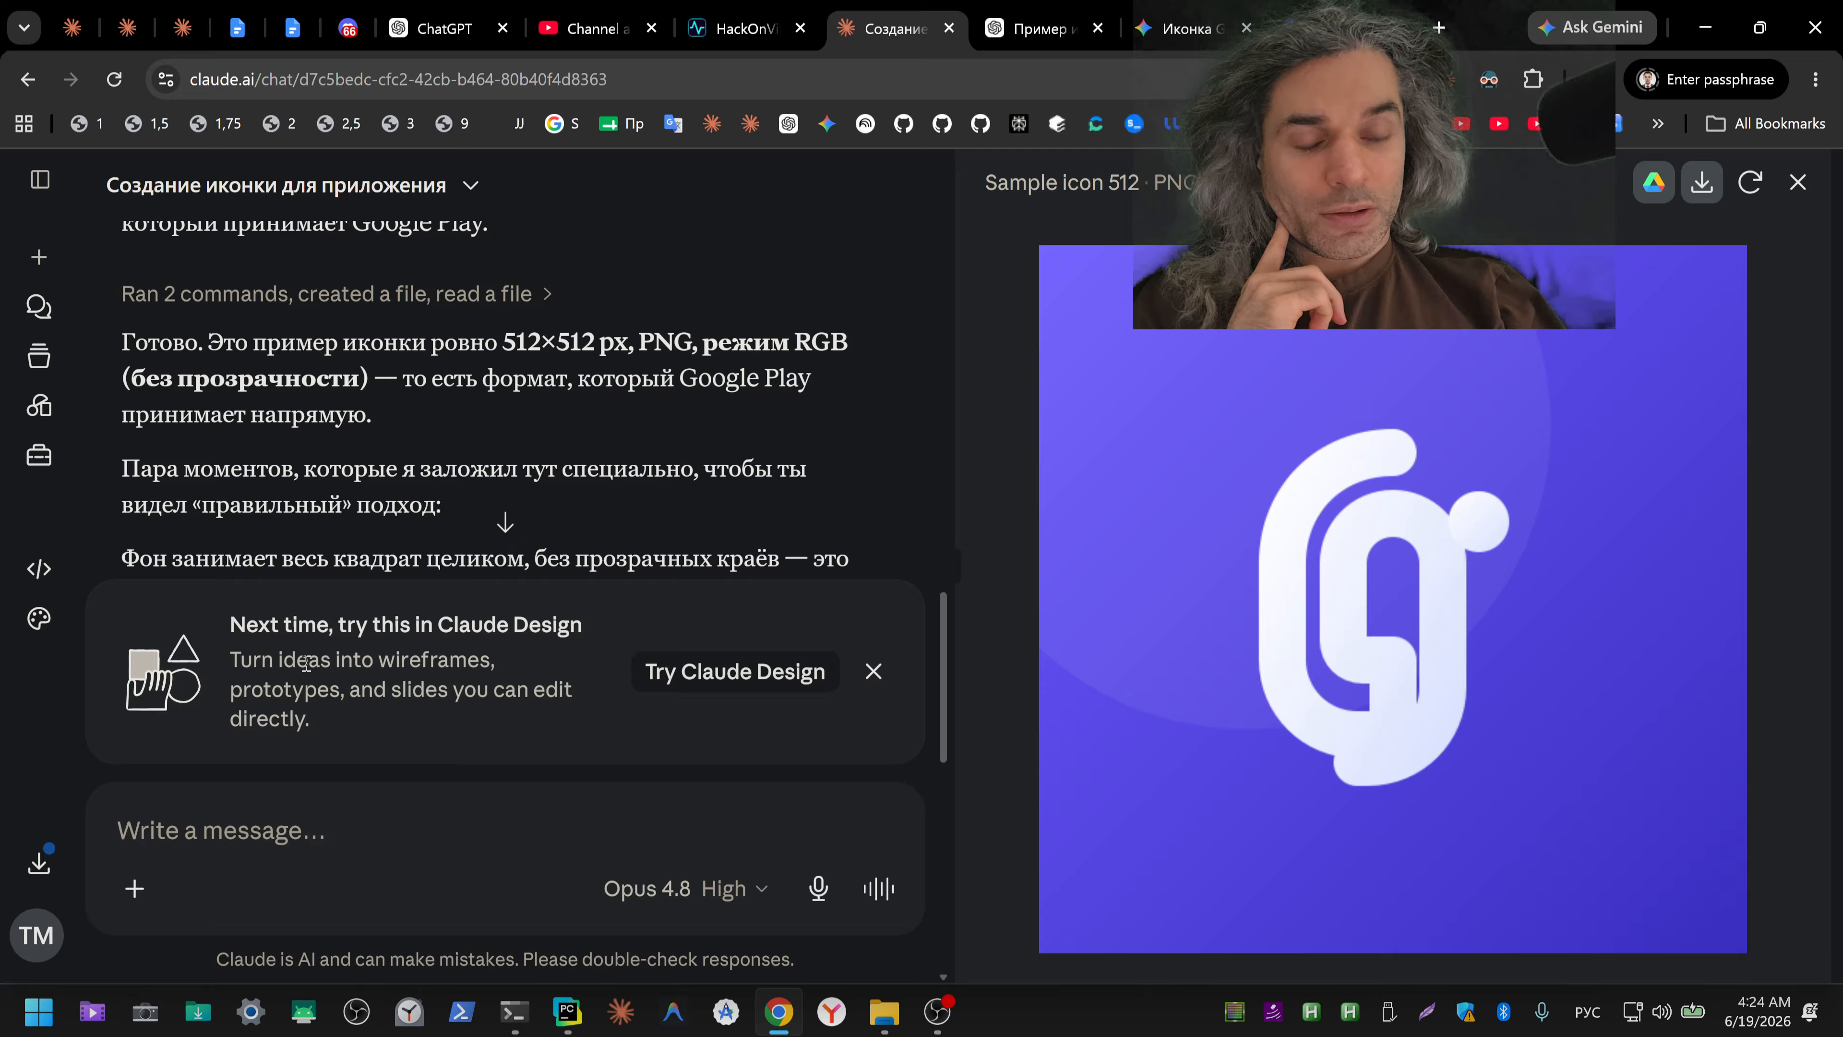
pyautogui.moveTo(231, 624); pyautogui.dragTo(352, 734)
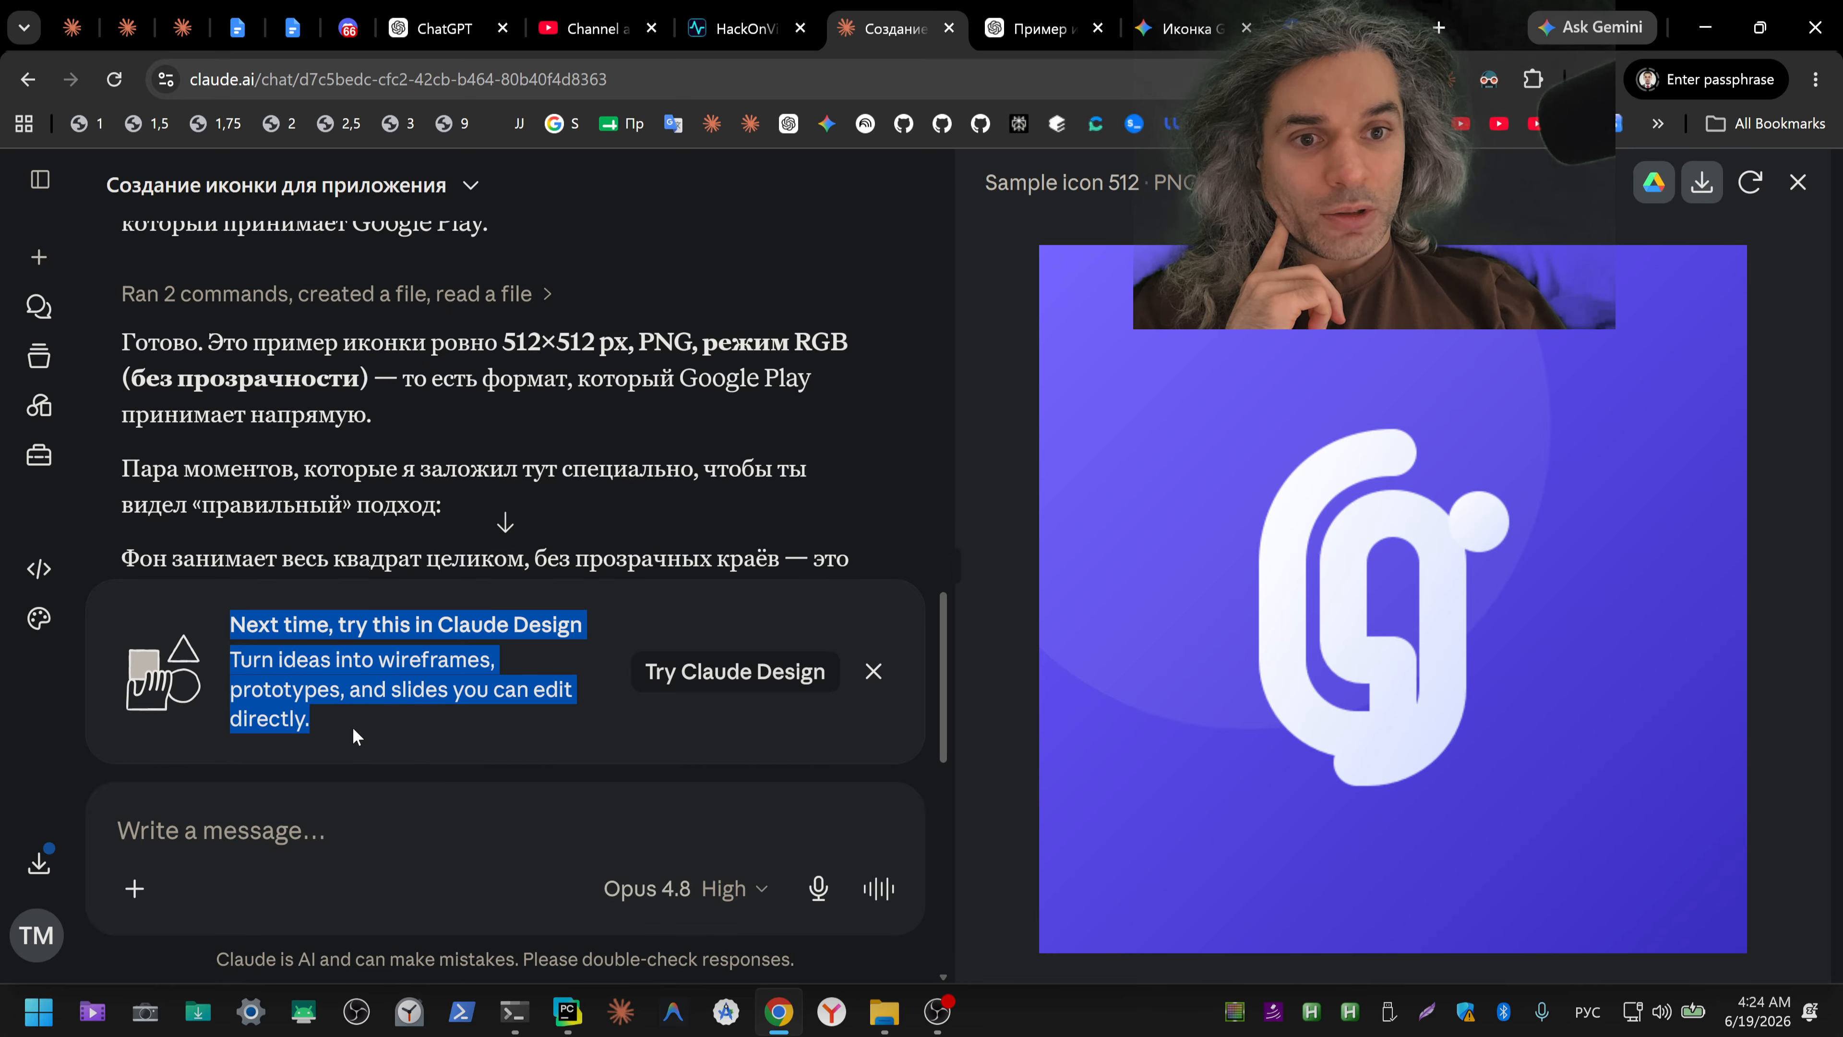
pyautogui.scroll(-3, 384, 413)
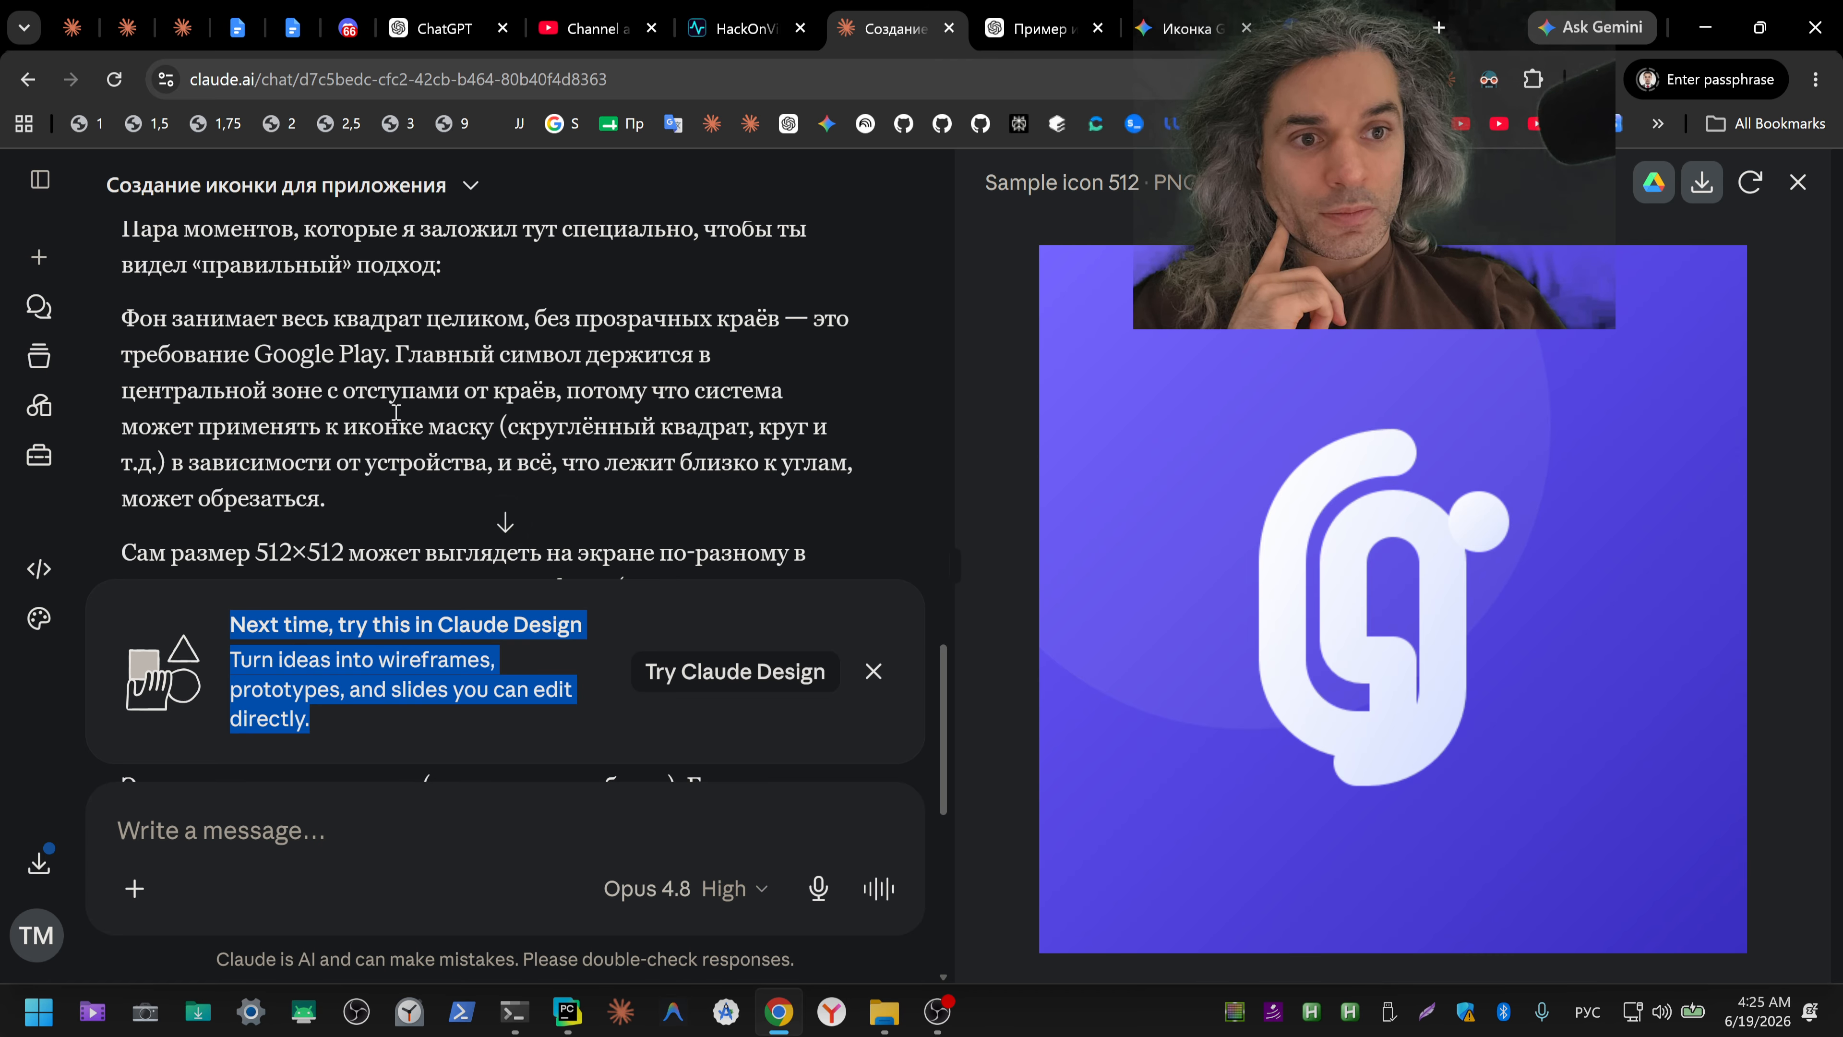
pyautogui.scroll(-6, 395, 411)
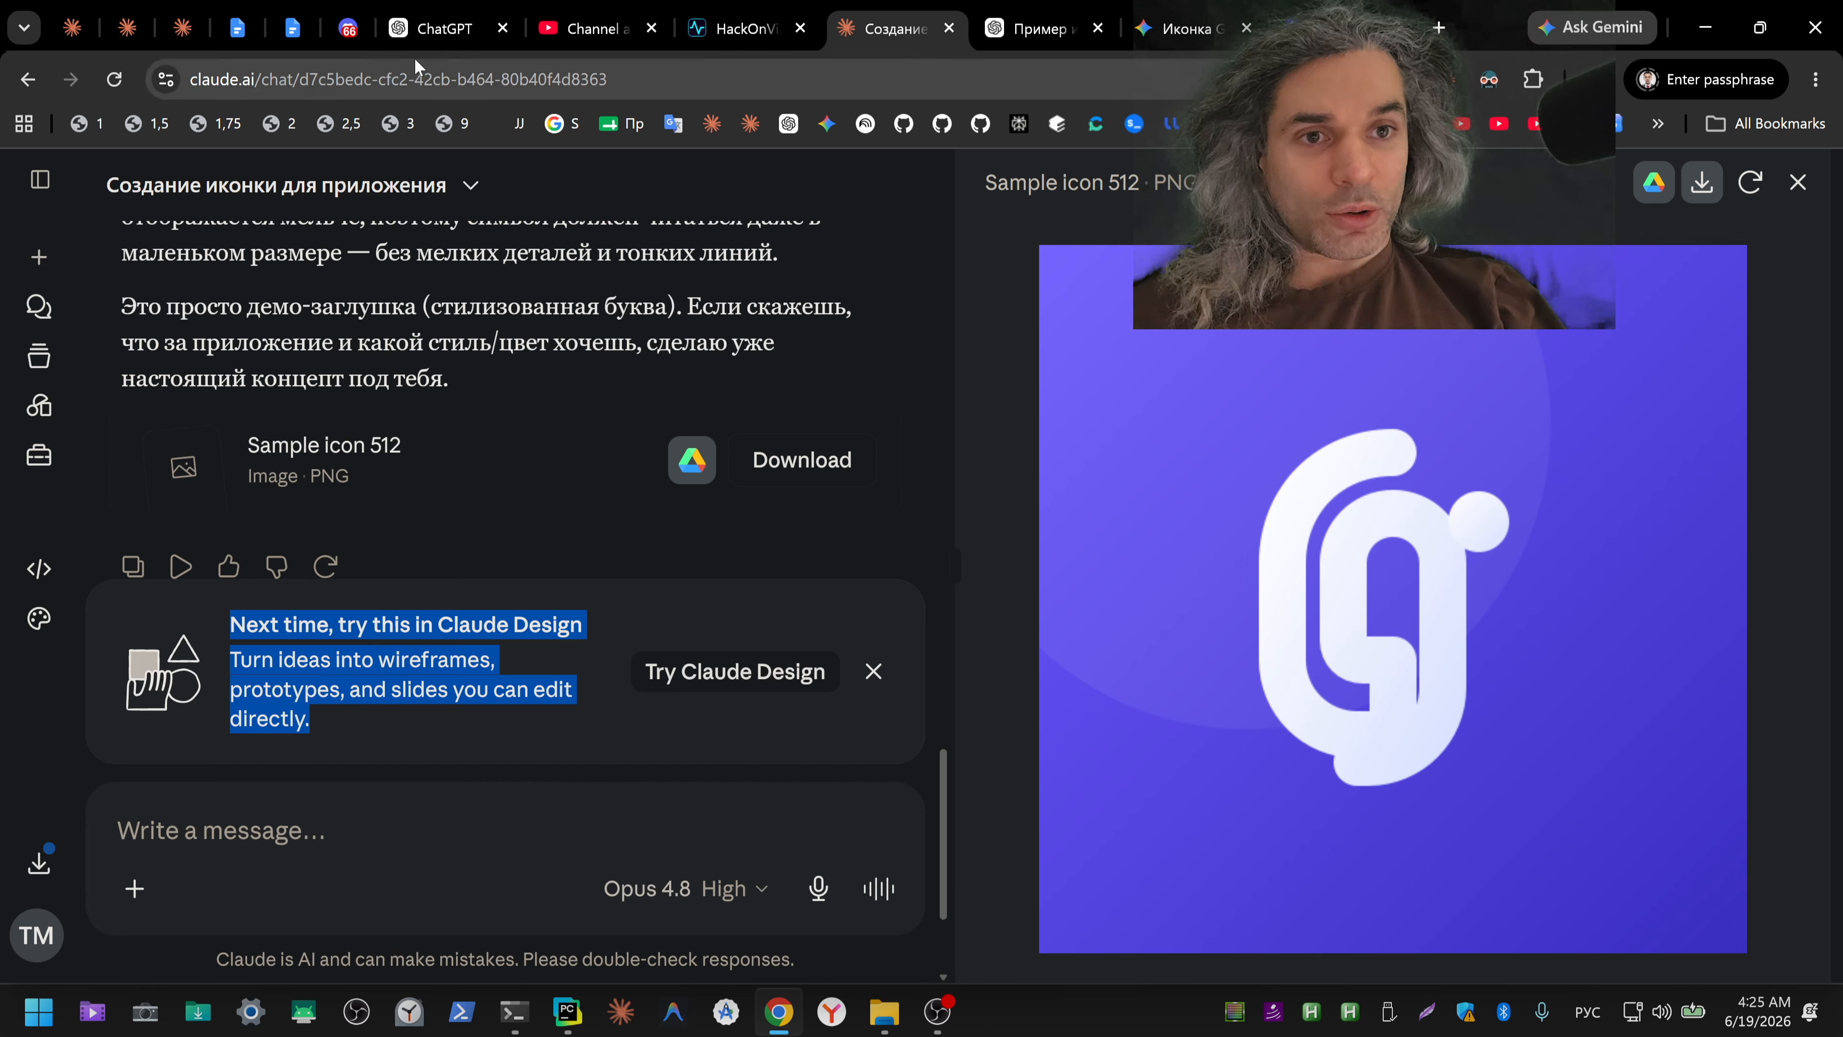
# Step: Dismiss the ad on the iconarchive.com page, close that page, and review Gemini's generated icon again
pyautogui.moveTo(431, 36)
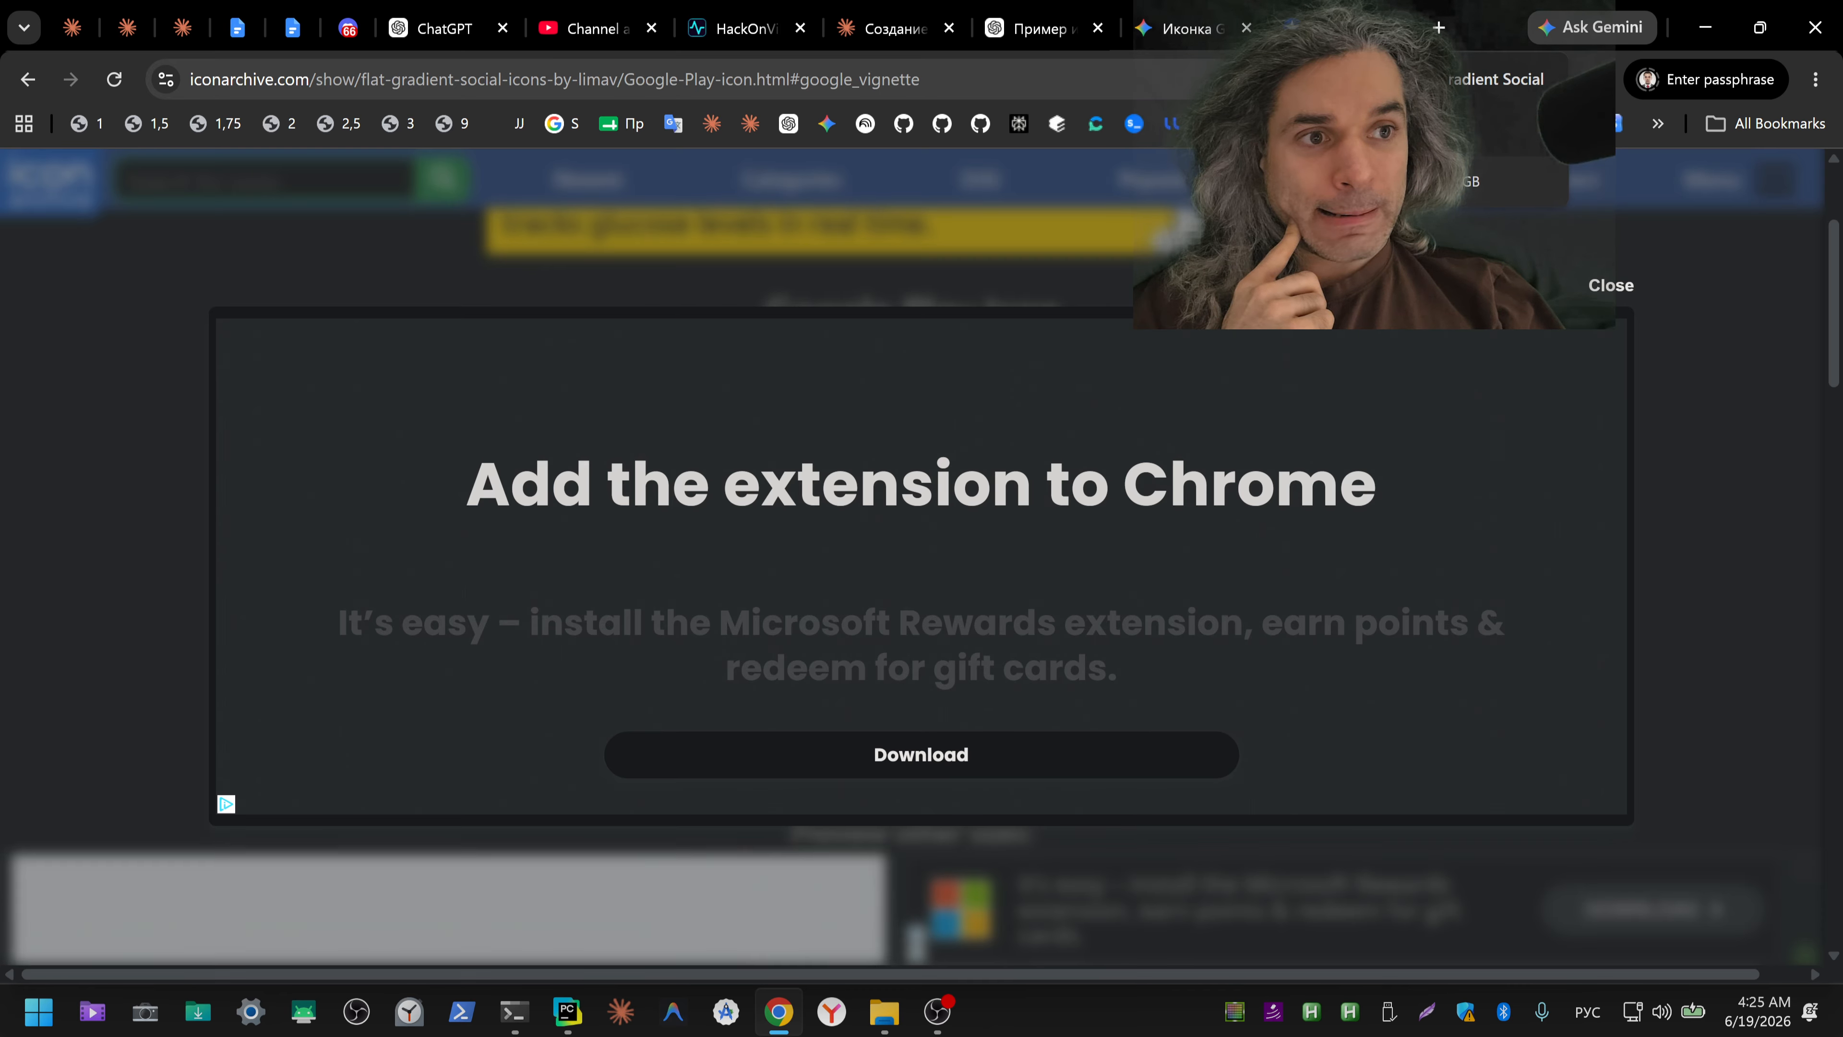
pyautogui.click(1610, 285)
pyautogui.click(1395, 27)
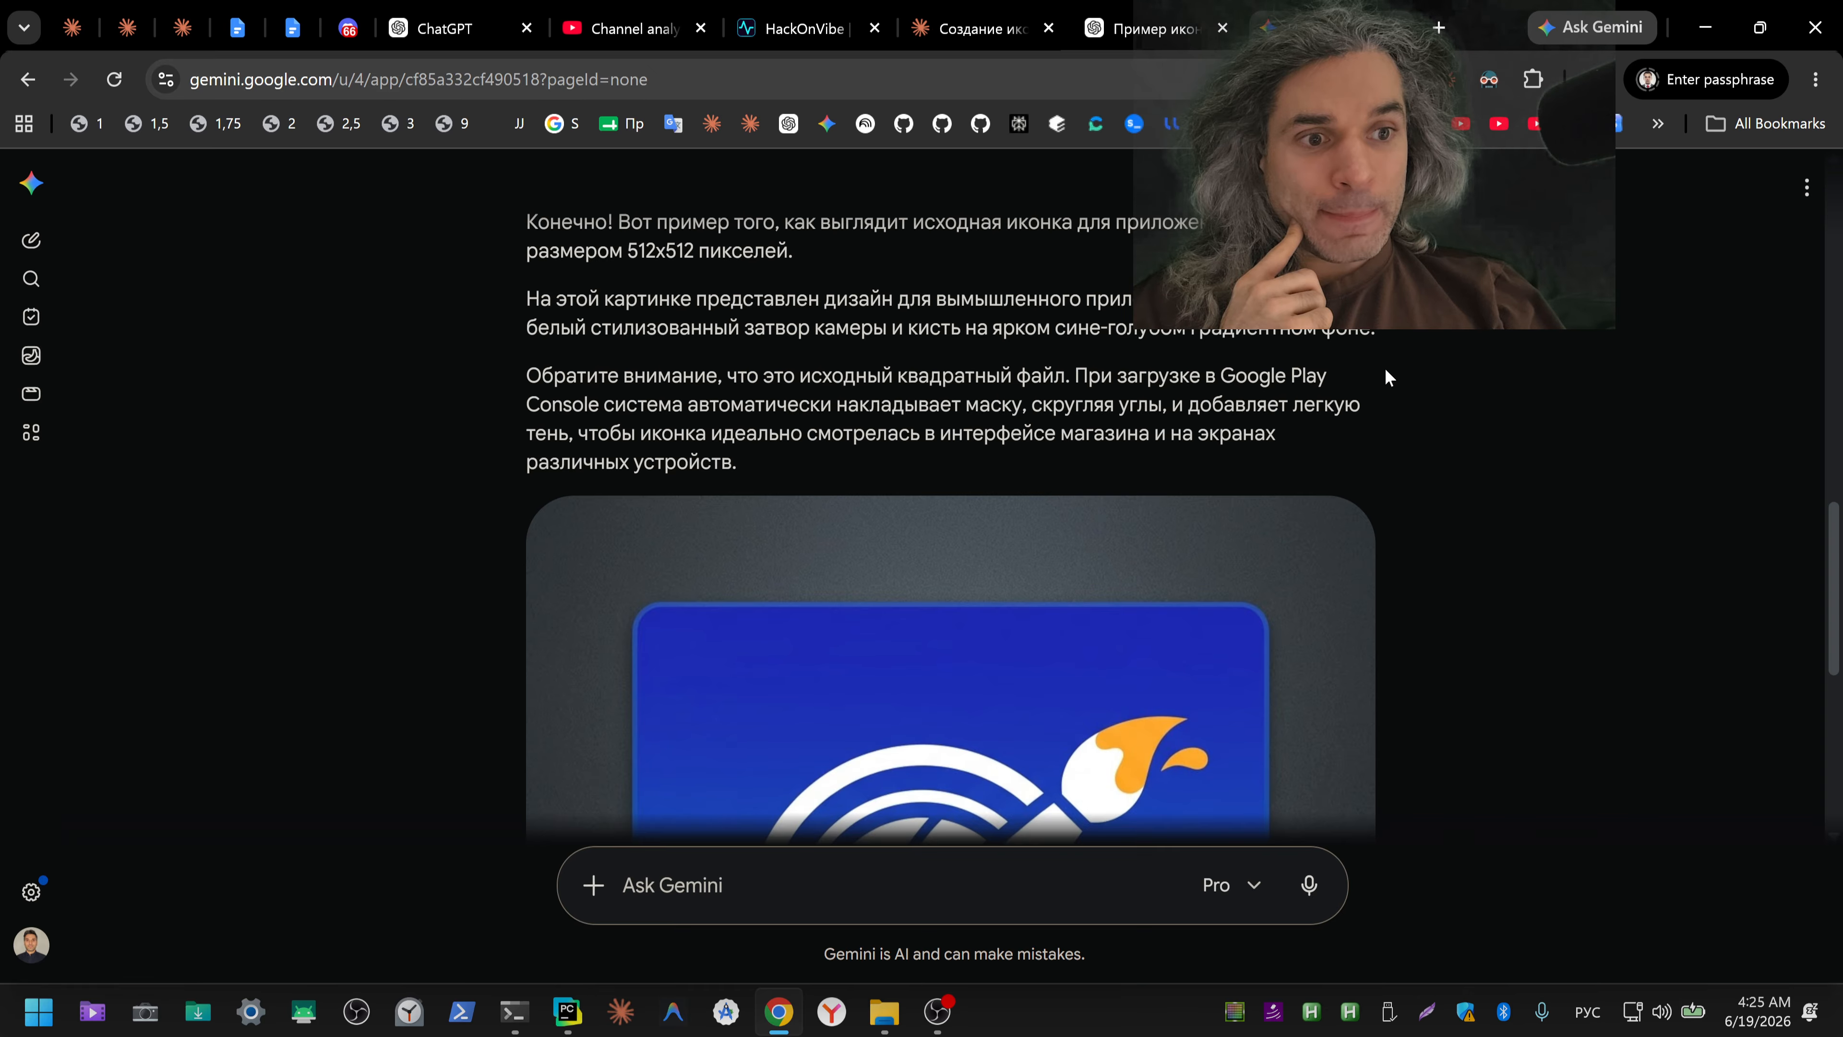
pyautogui.scroll(-4, 1393, 377)
pyautogui.scroll(5, 1400, 388)
pyautogui.scroll(-2, 1400, 388)
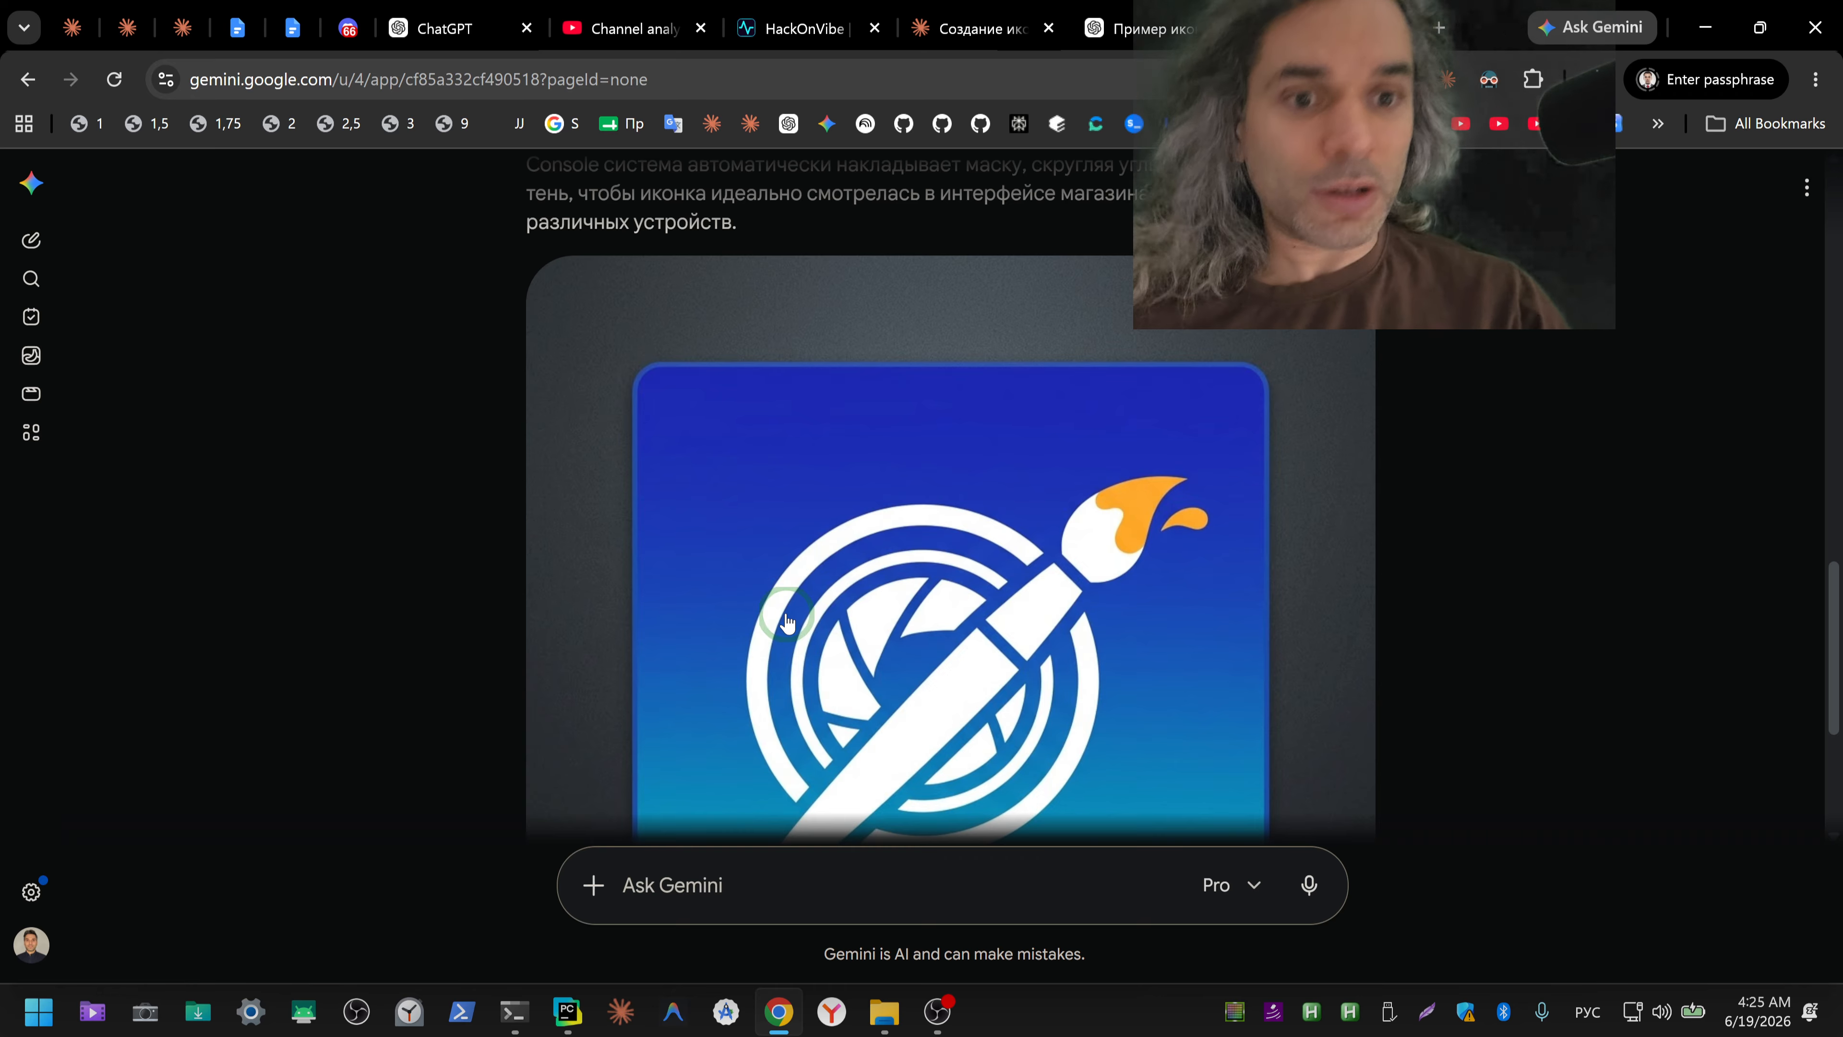
# Step: View the phone's home screen and its app icons in the screen-mirroring window, and return to the browser
pyautogui.click(513, 1012)
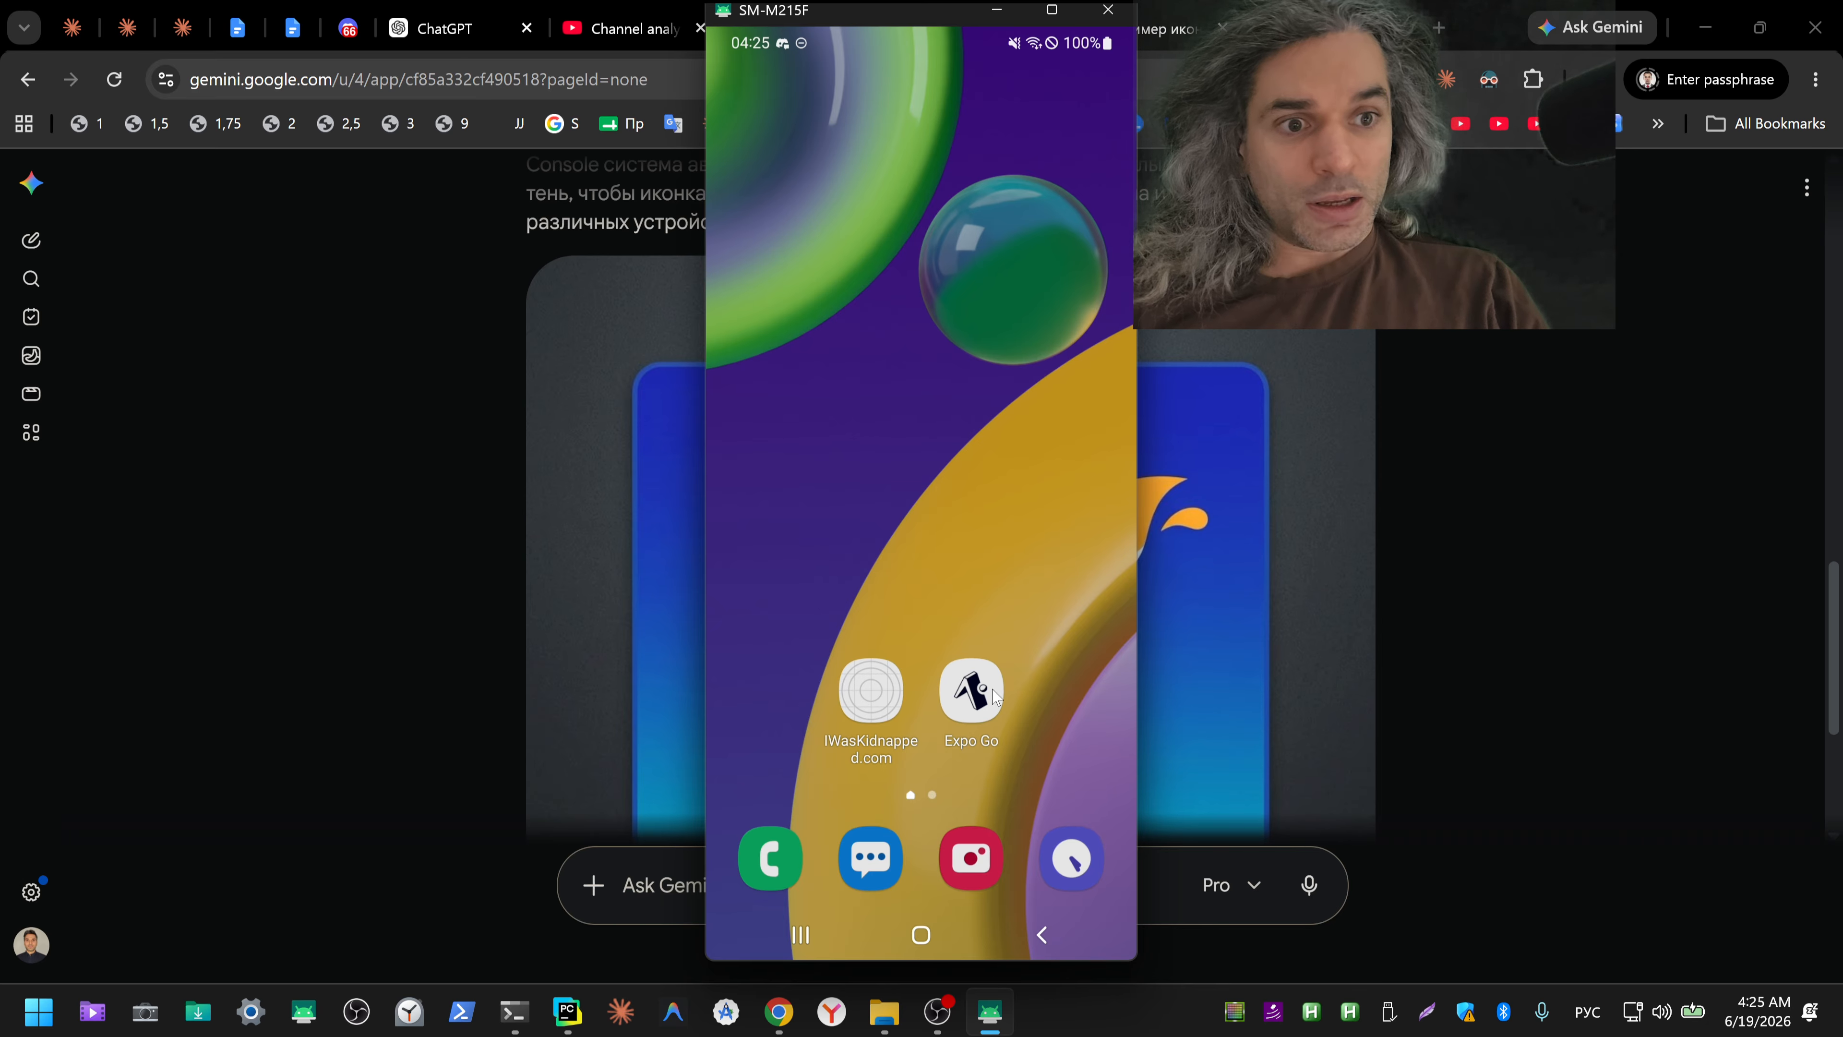
pyautogui.click(1451, 576)
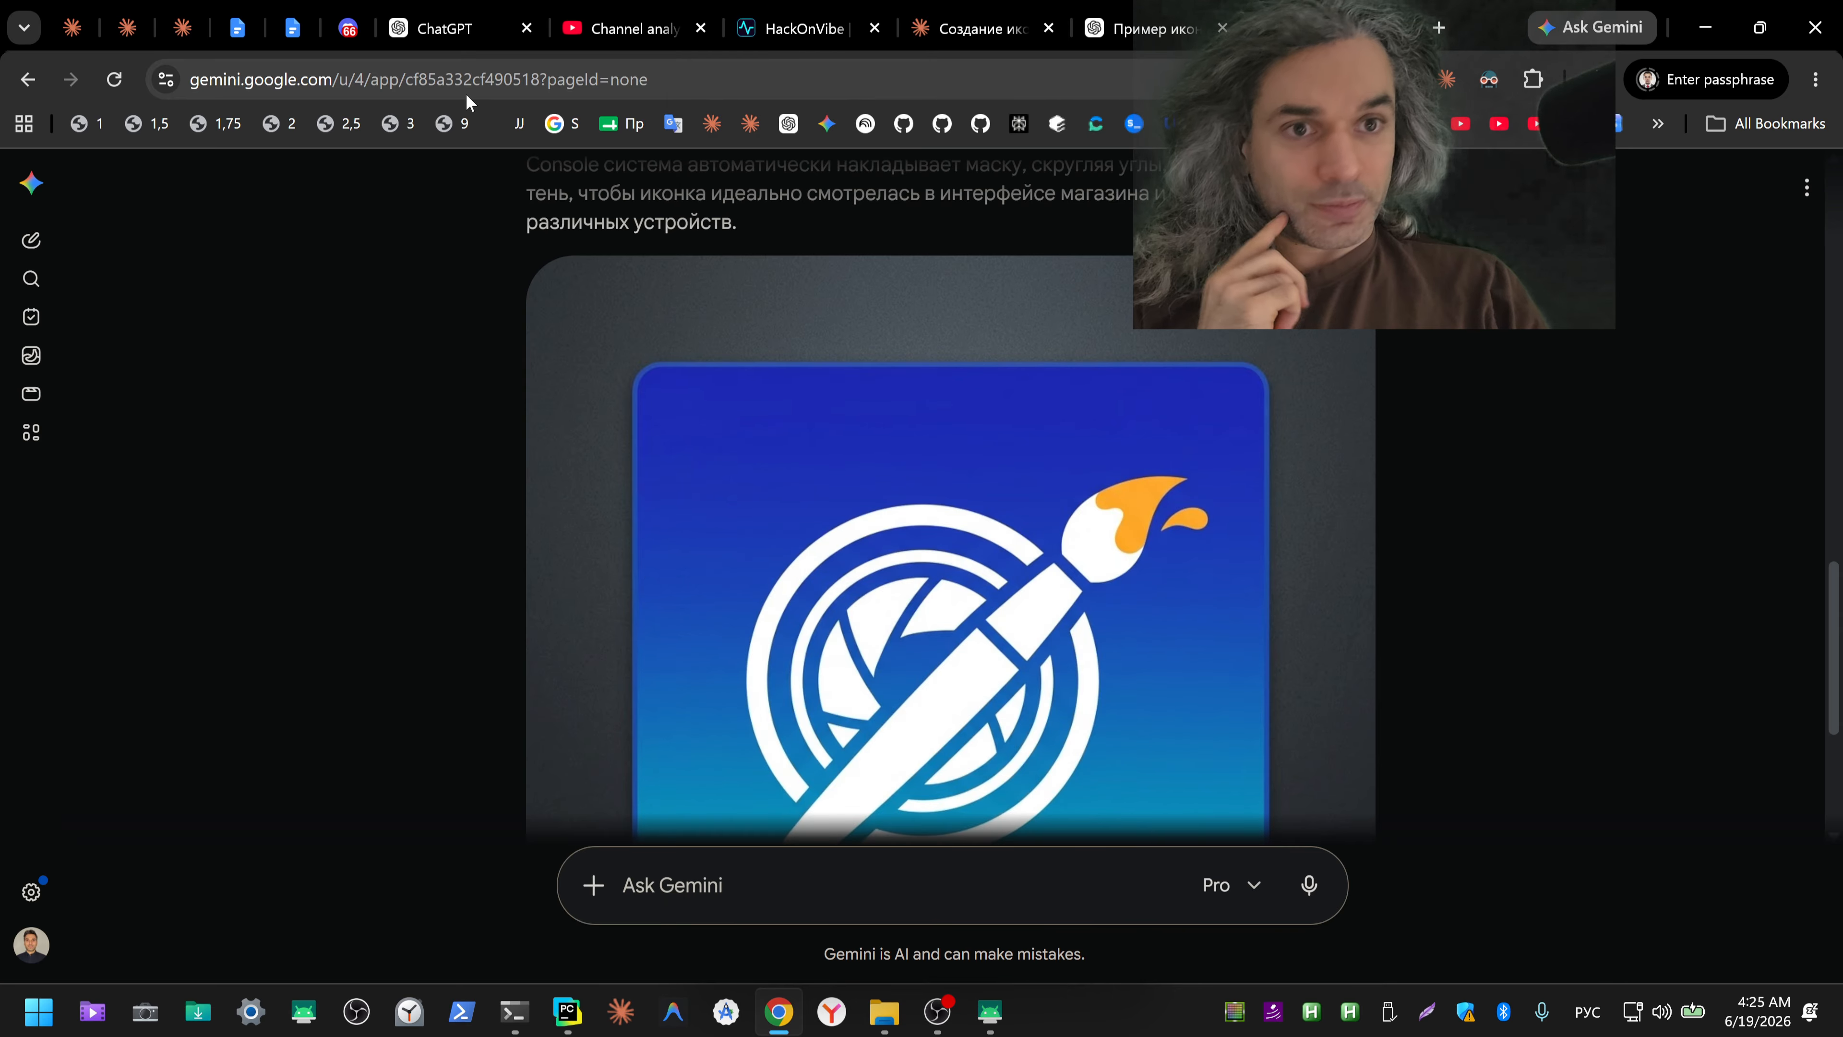
# Step: Dictate in blank ChatGPT a Russian prompt for a 512×512 iWasKidnapped icon, a frightened blonde with a masked man's gloved hand over her mouth, and cut the text
pyautogui.click(442, 29)
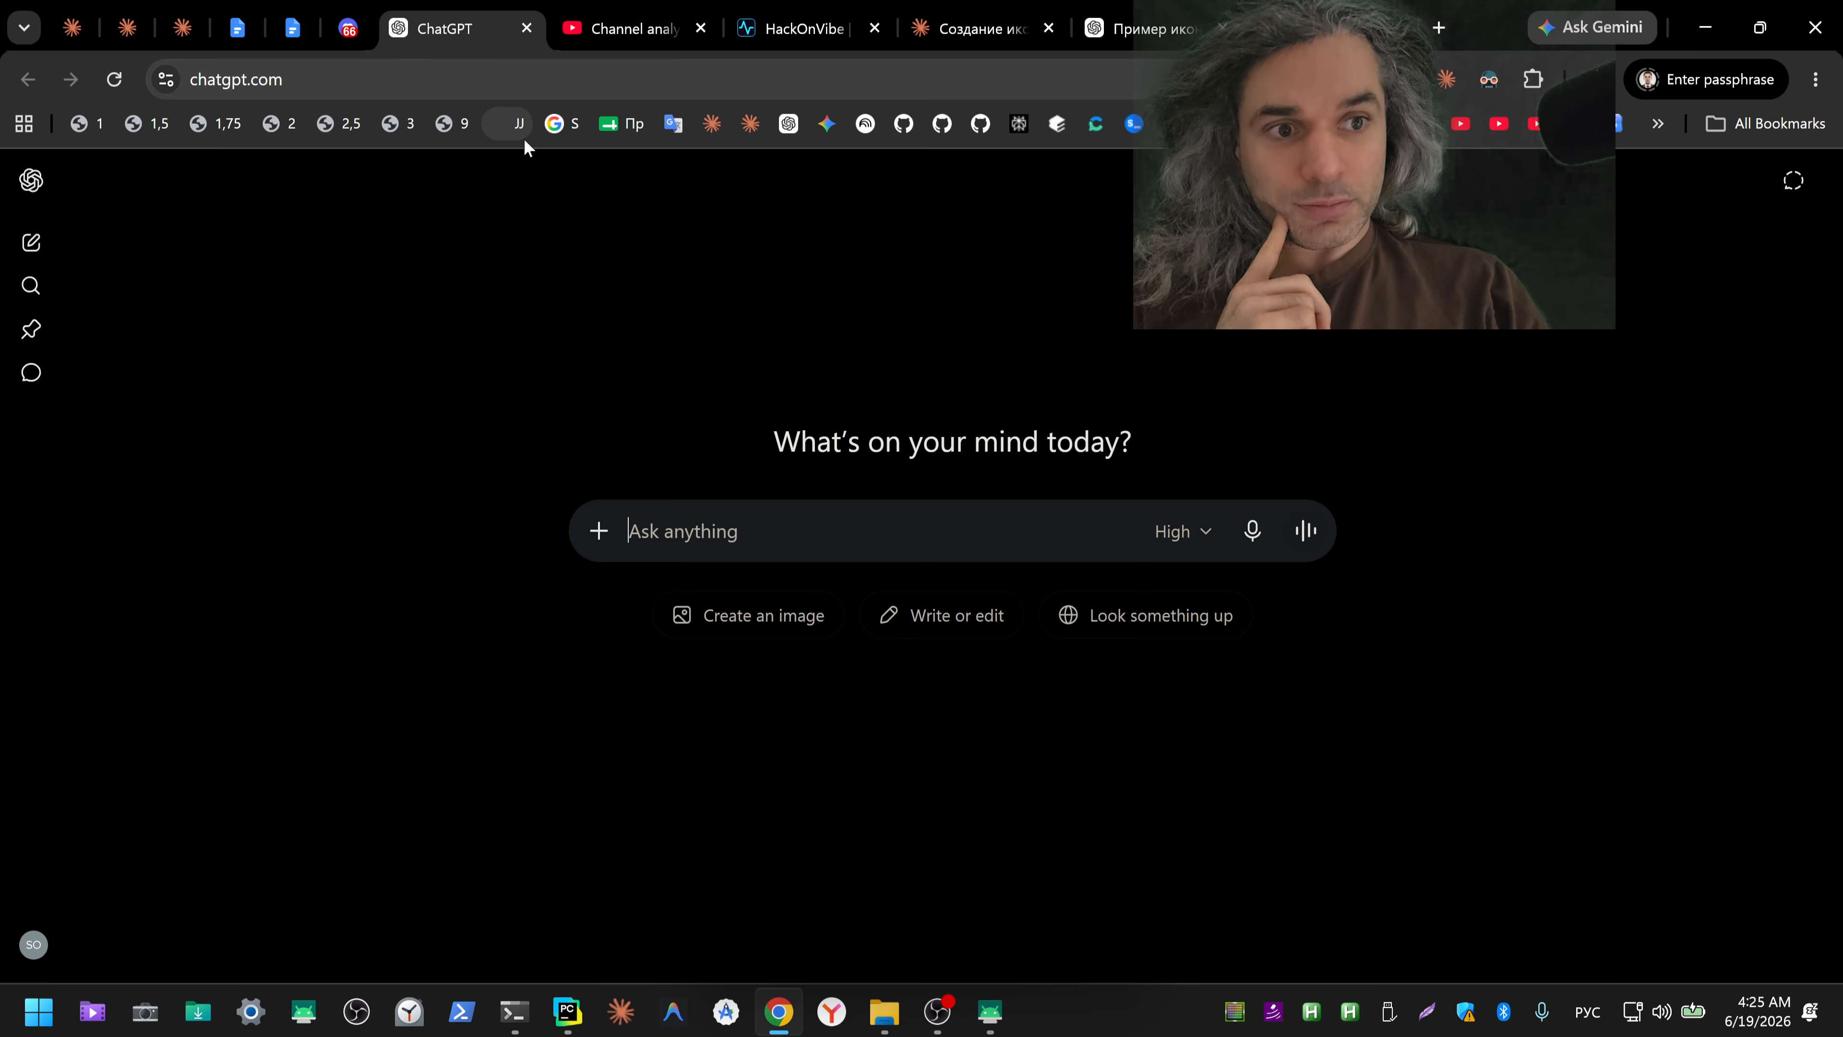
pyautogui.click(1252, 531)
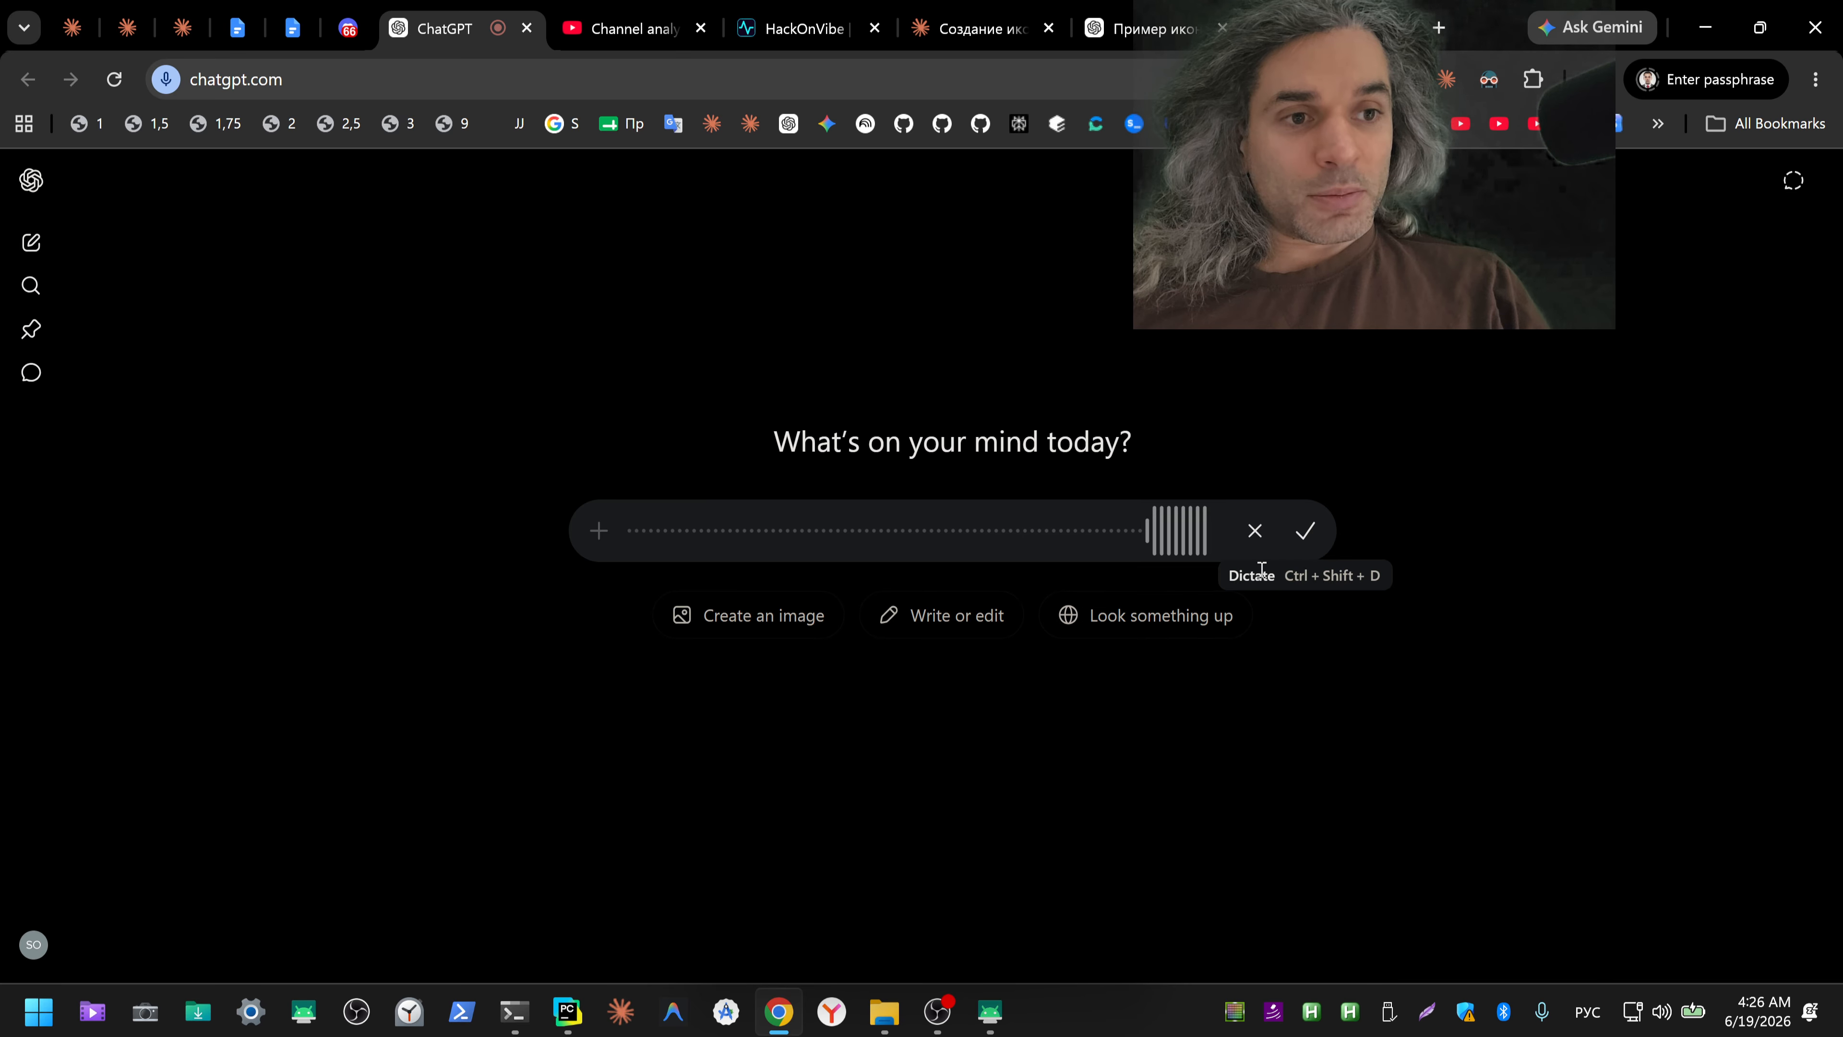
pyautogui.click(1415, 596)
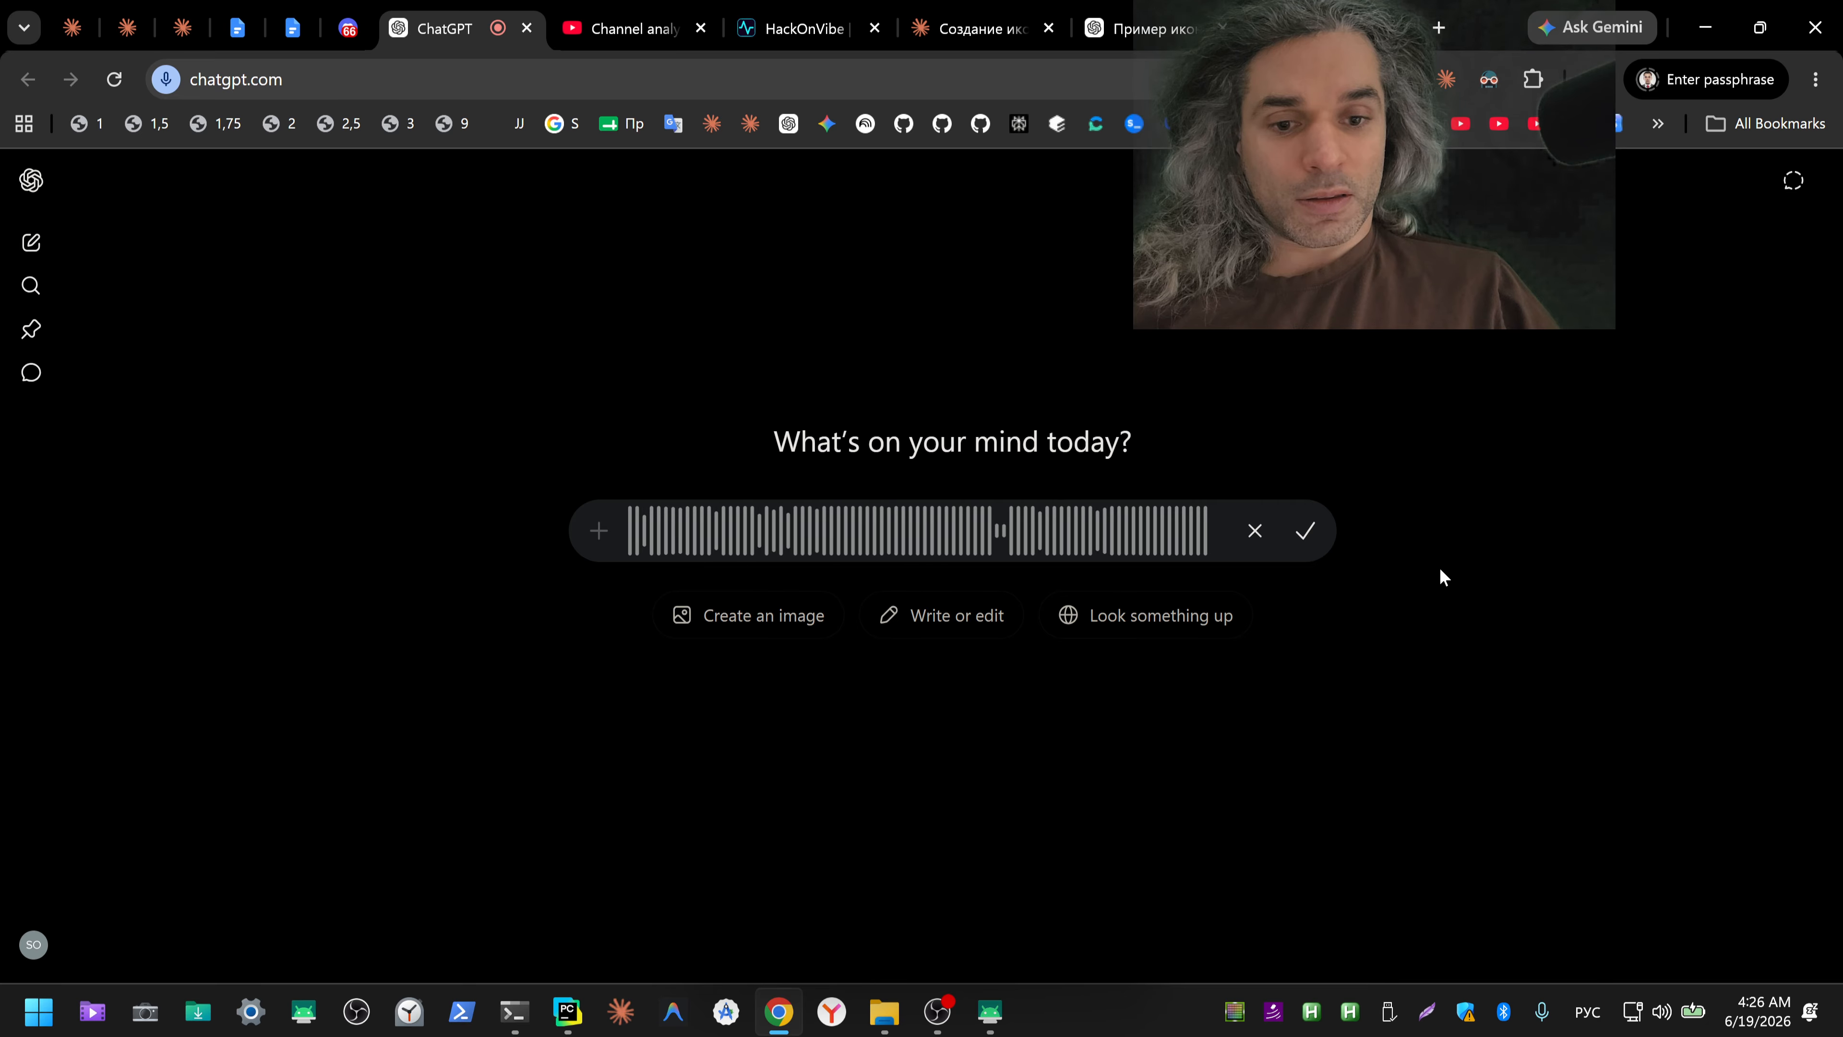
pyautogui.click(1439, 568)
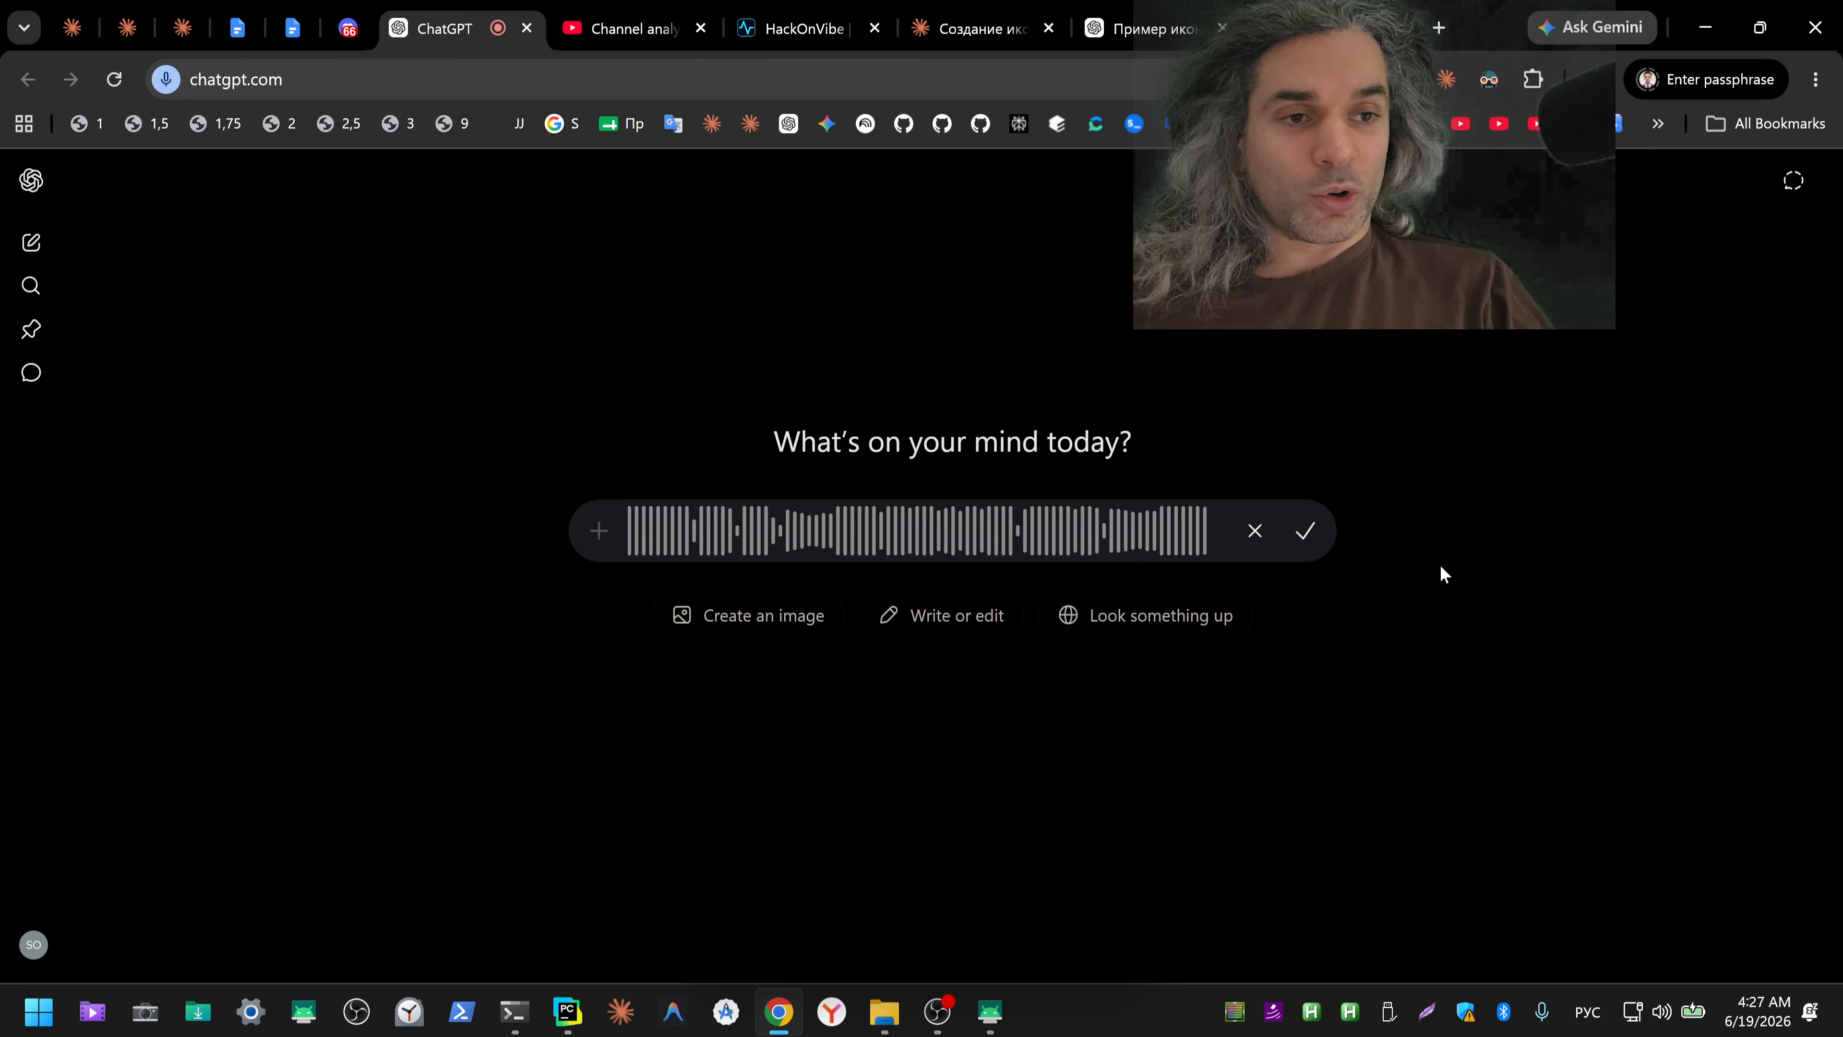
pyautogui.click(1305, 537)
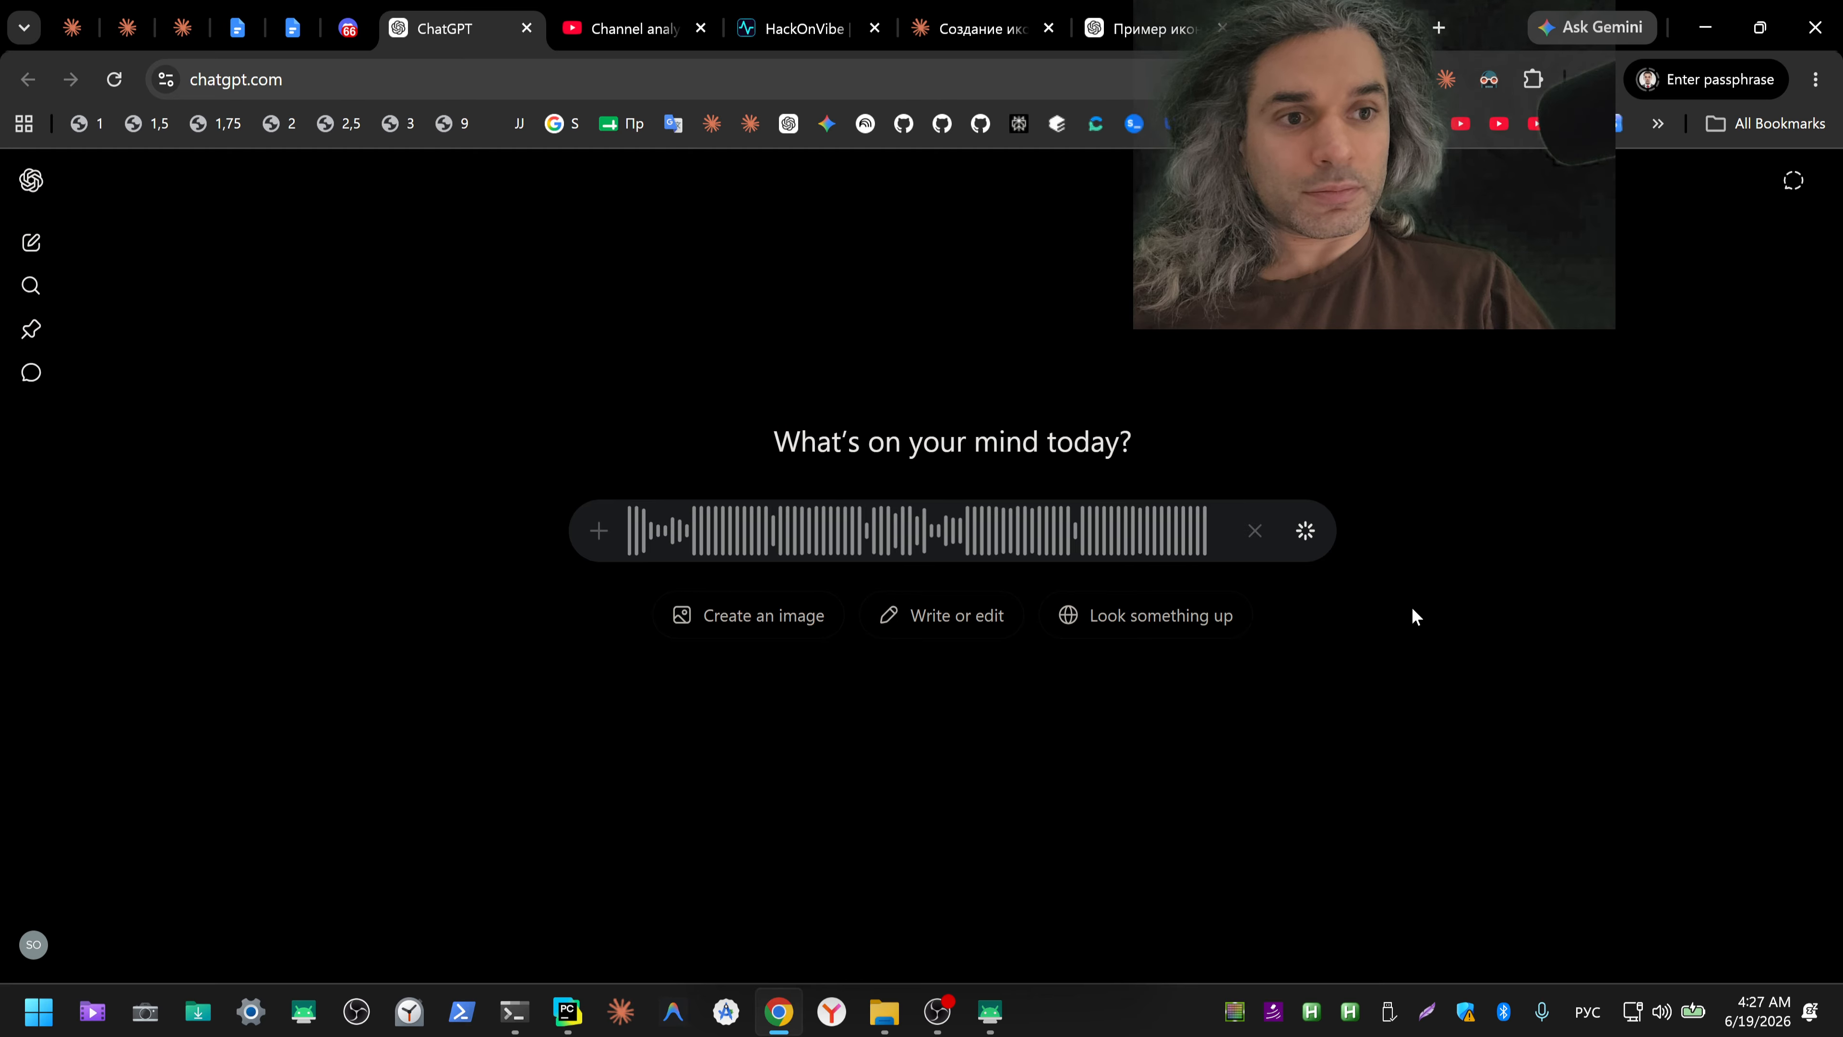
pyautogui.hotkey('ctrl', 'a')
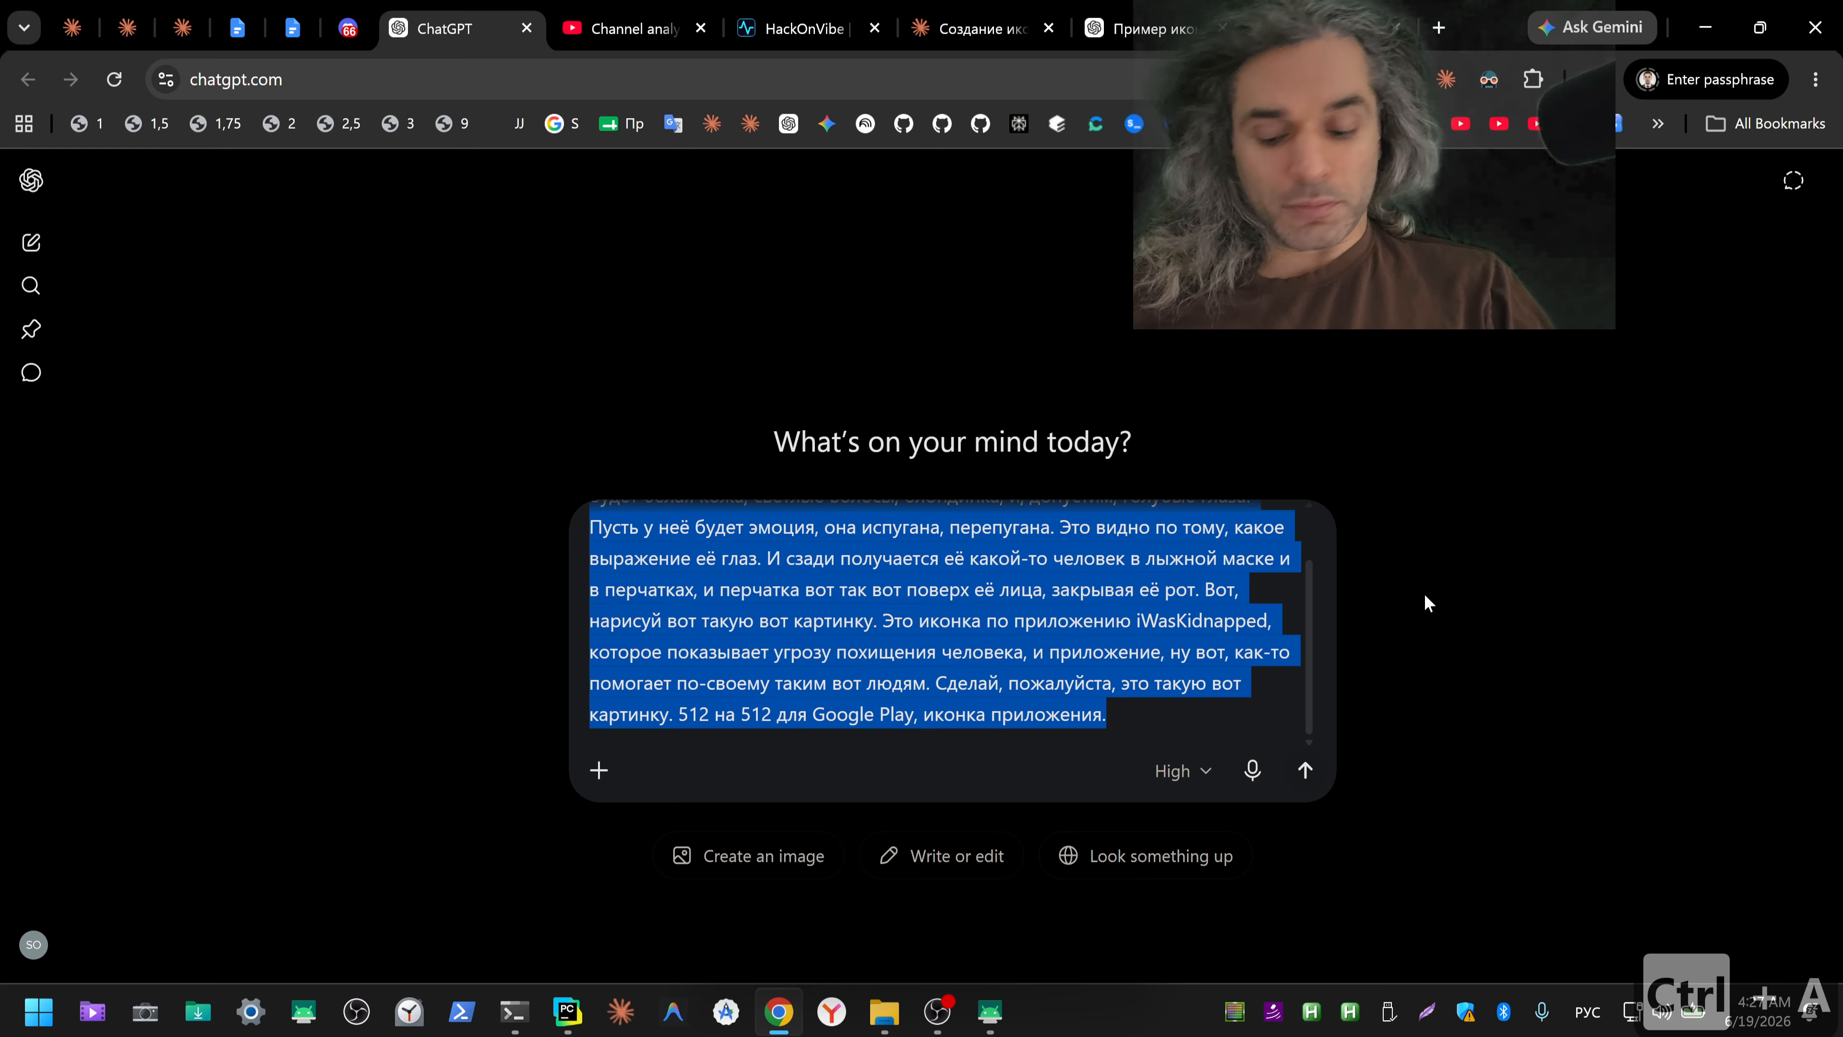
pyautogui.hotkey('ctrl', 'x')
# Step: Paste the cut iWasKidnapped icon prompt into the existing Claude icon conversation and send it
pyautogui.click(969, 31)
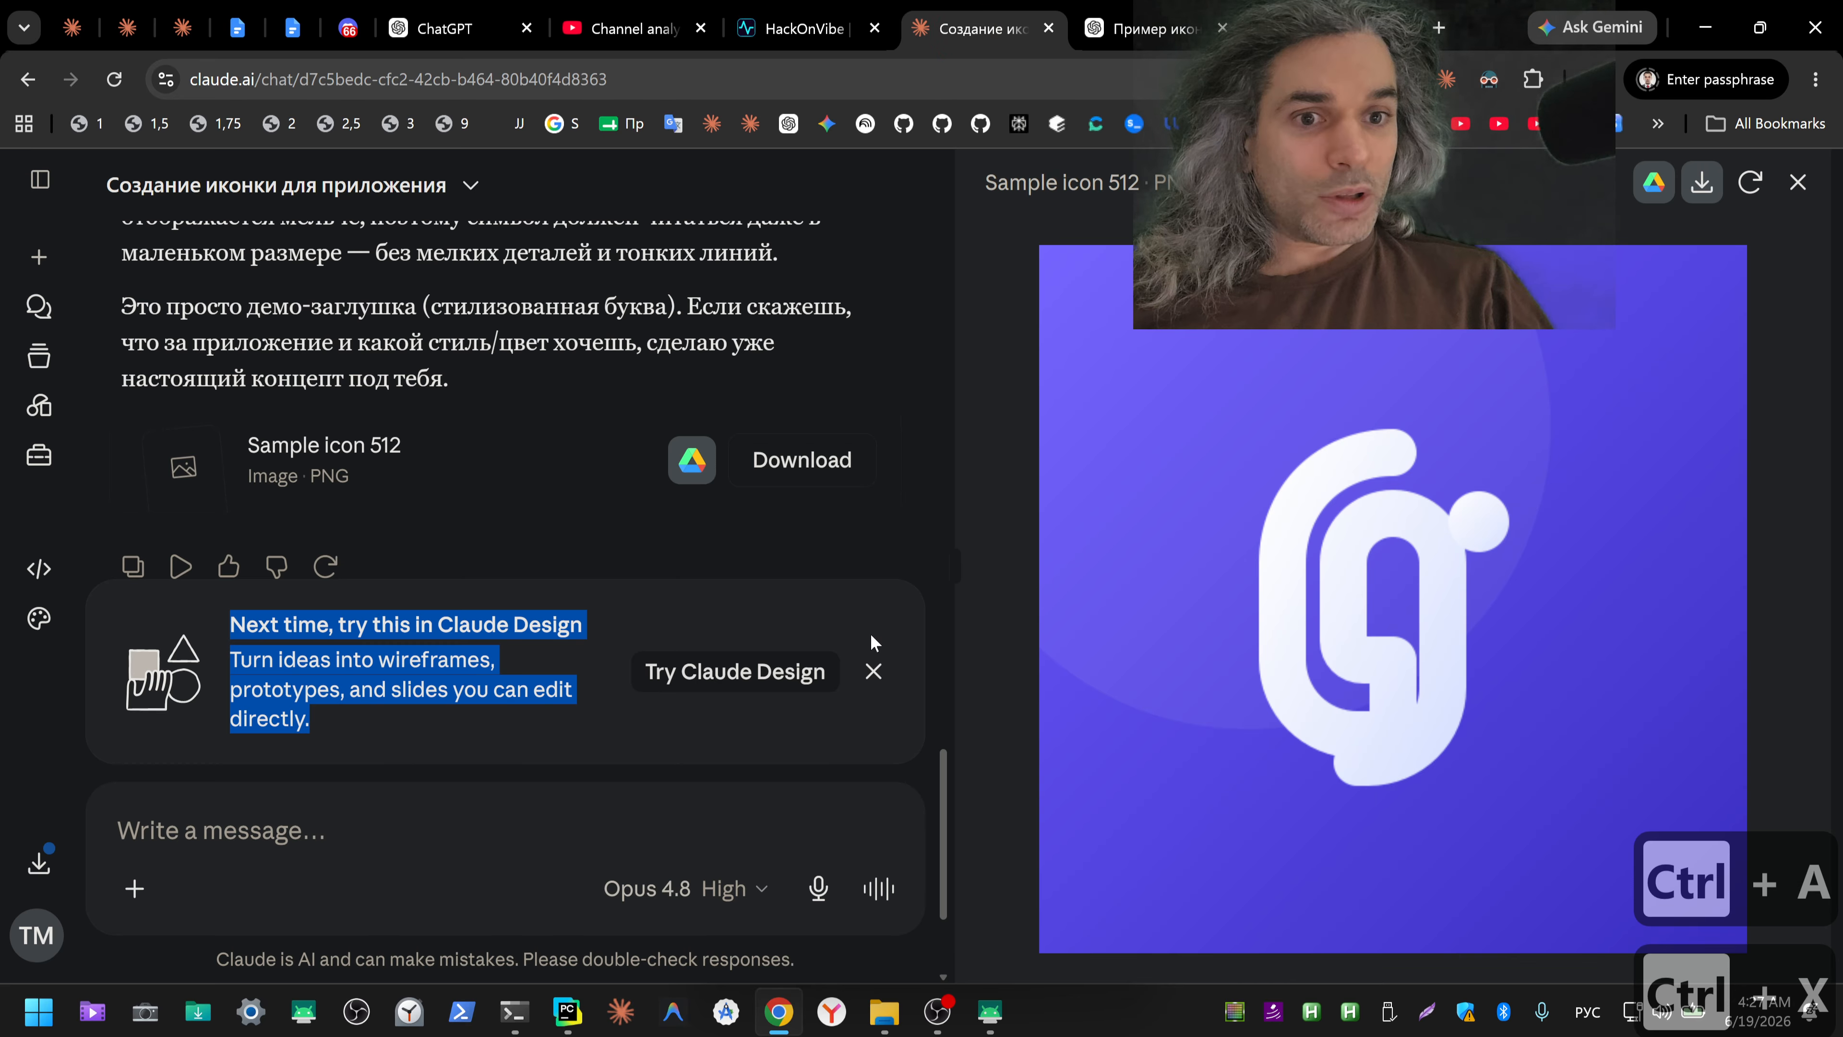
pyautogui.click(515, 811)
pyautogui.hotkey('ctrl', 'v')
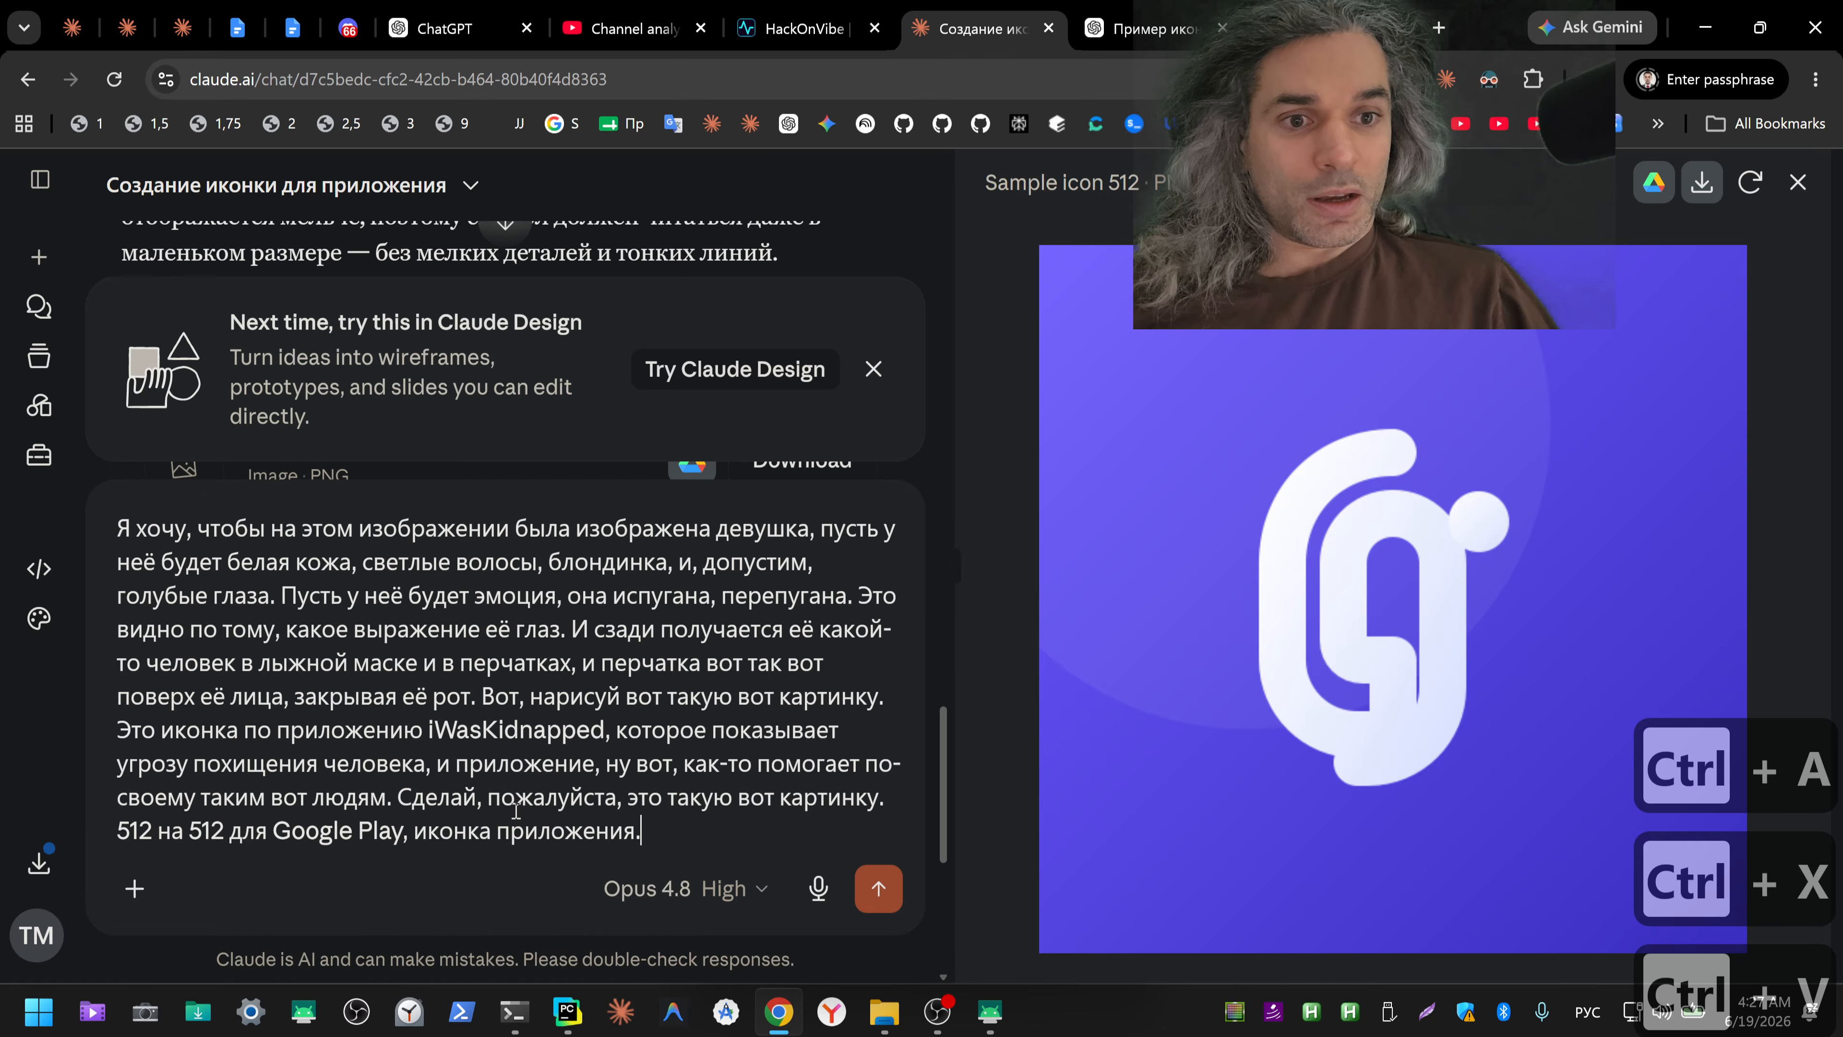
pyautogui.press('Return')
# Step: Send the same iWasKidnapped icon prompt in the ChatGPT example-icon conversation and in the Gemini conversation
pyautogui.click(1147, 29)
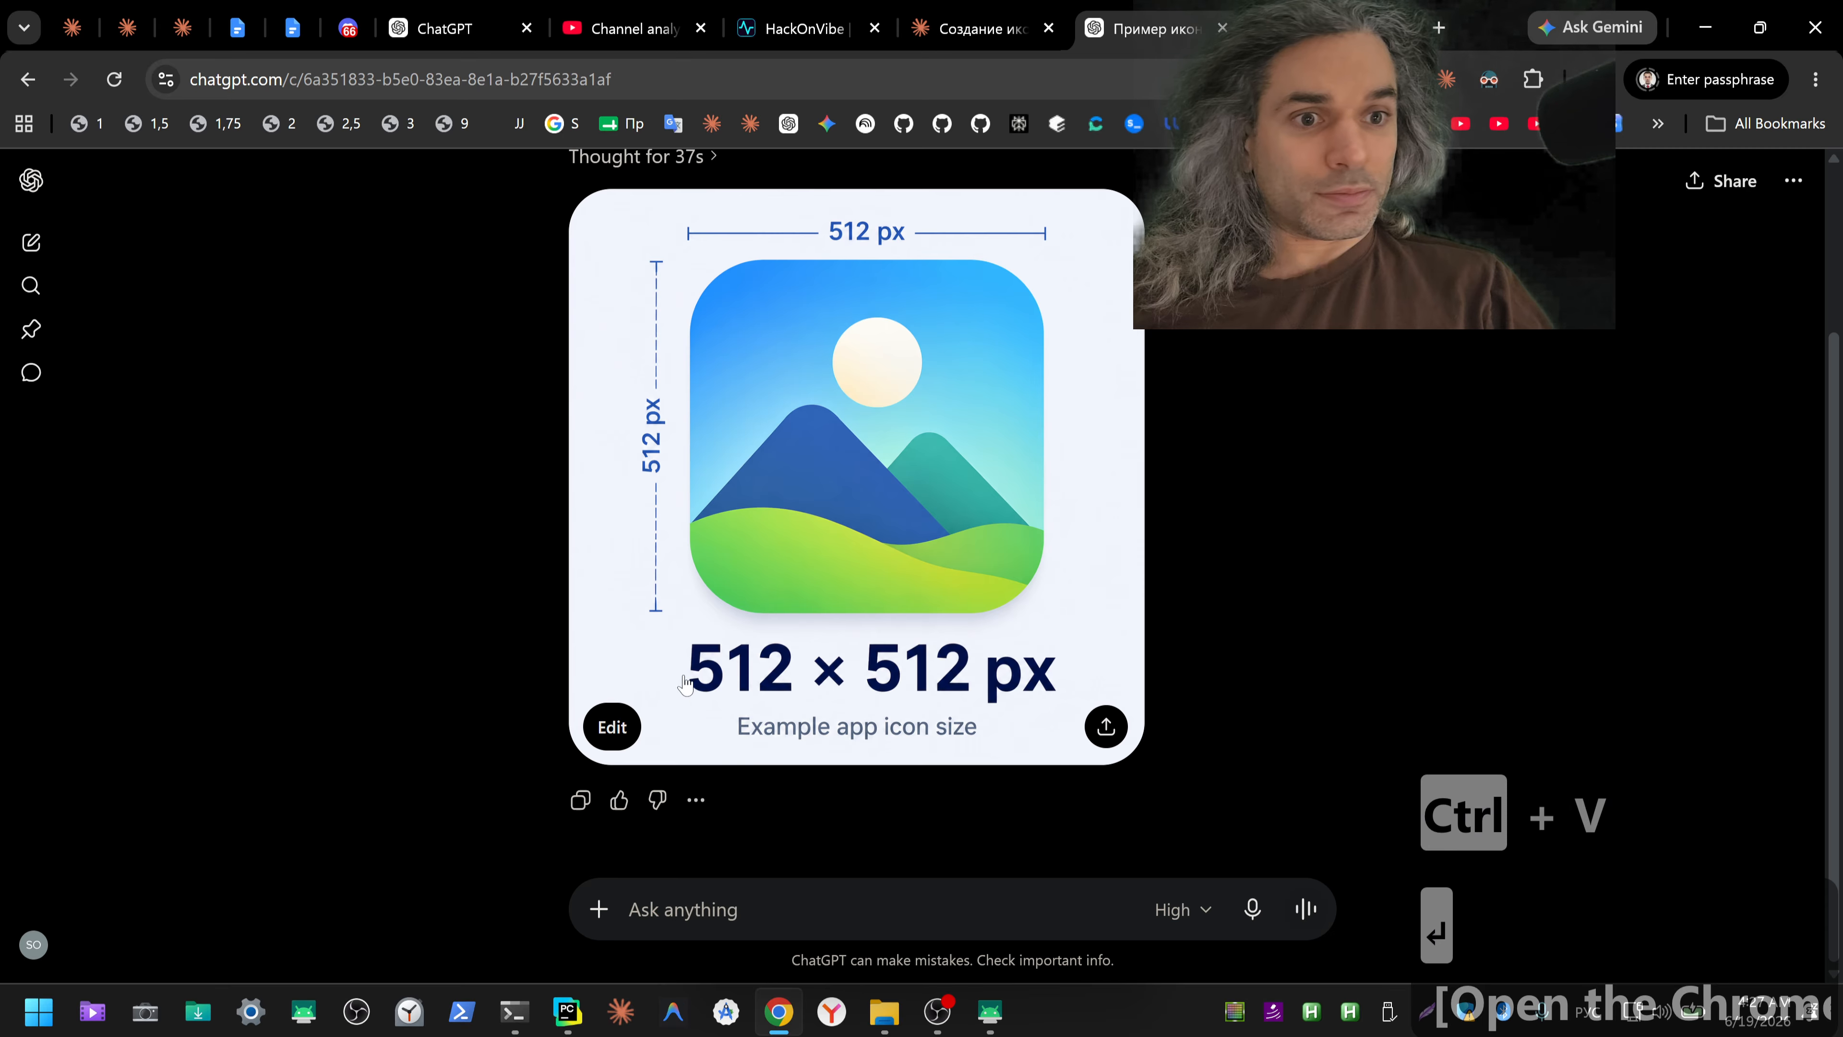
pyautogui.click(769, 900)
pyautogui.hotkey('ctrl', 'v')
pyautogui.press('Return')
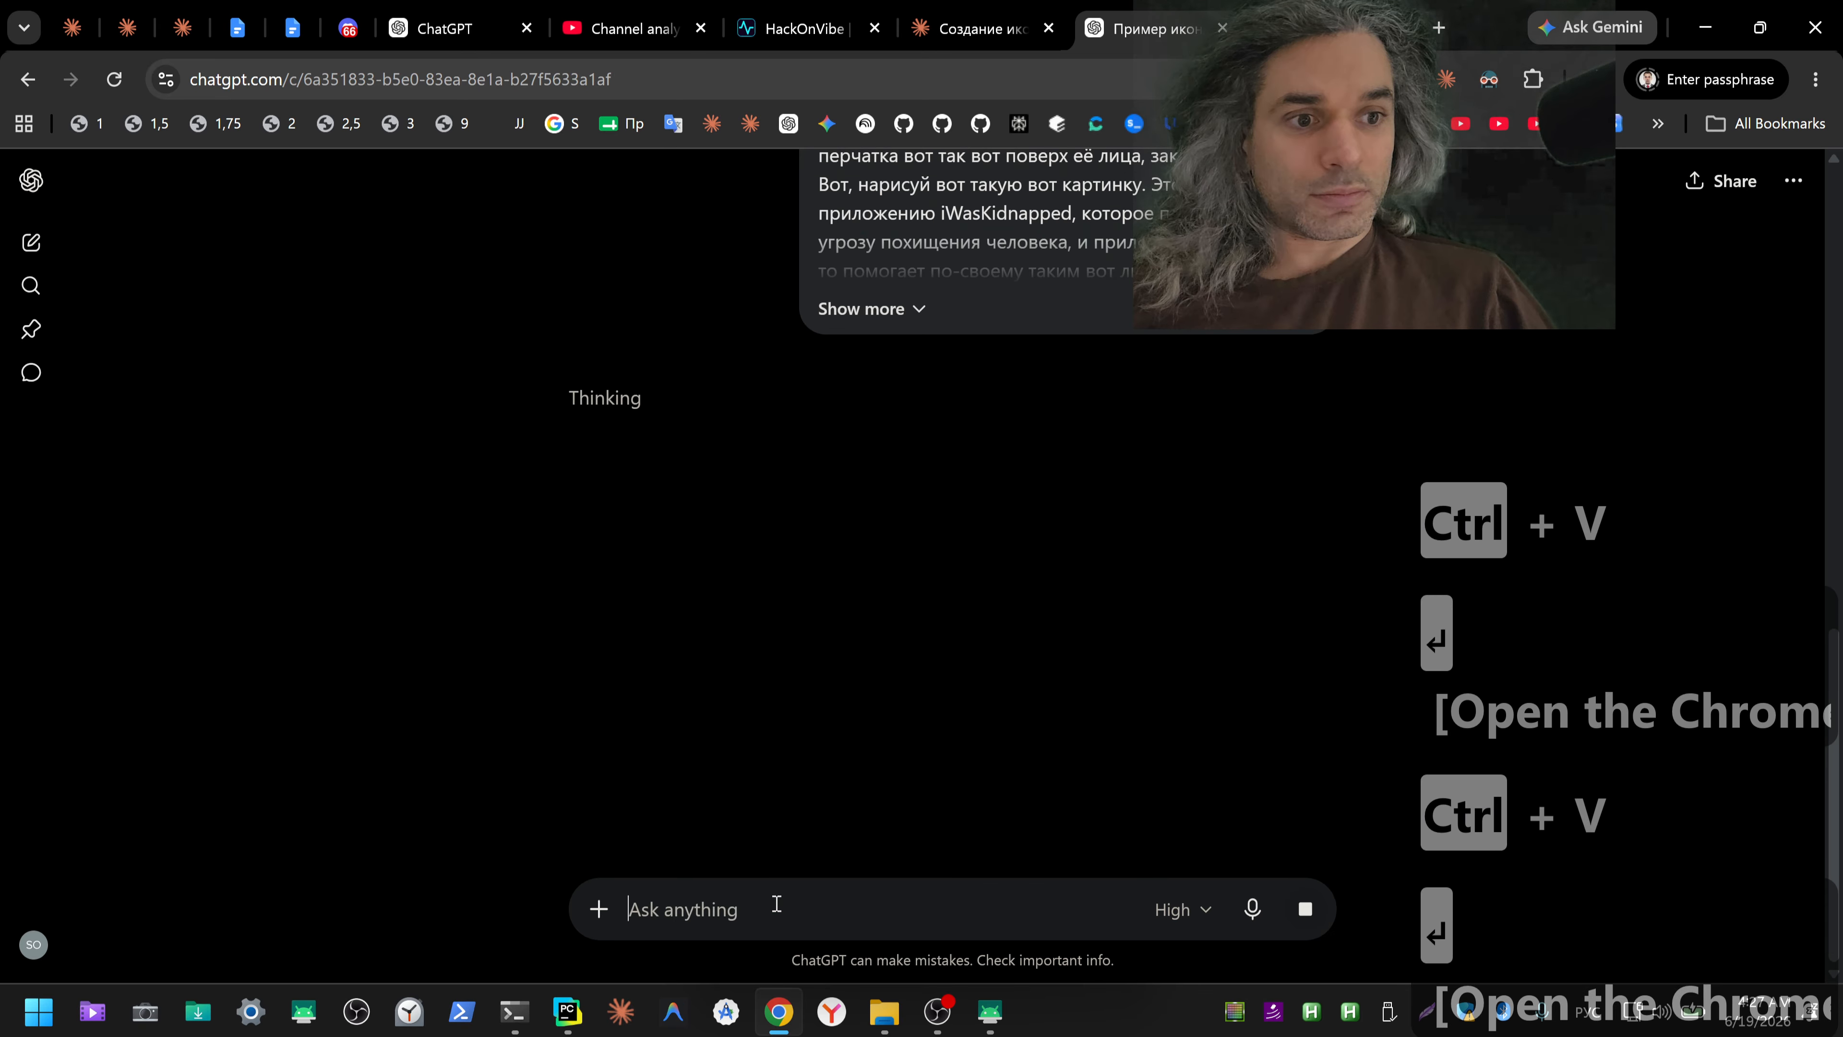
pyautogui.hotkey('ctrl', 'Tab')
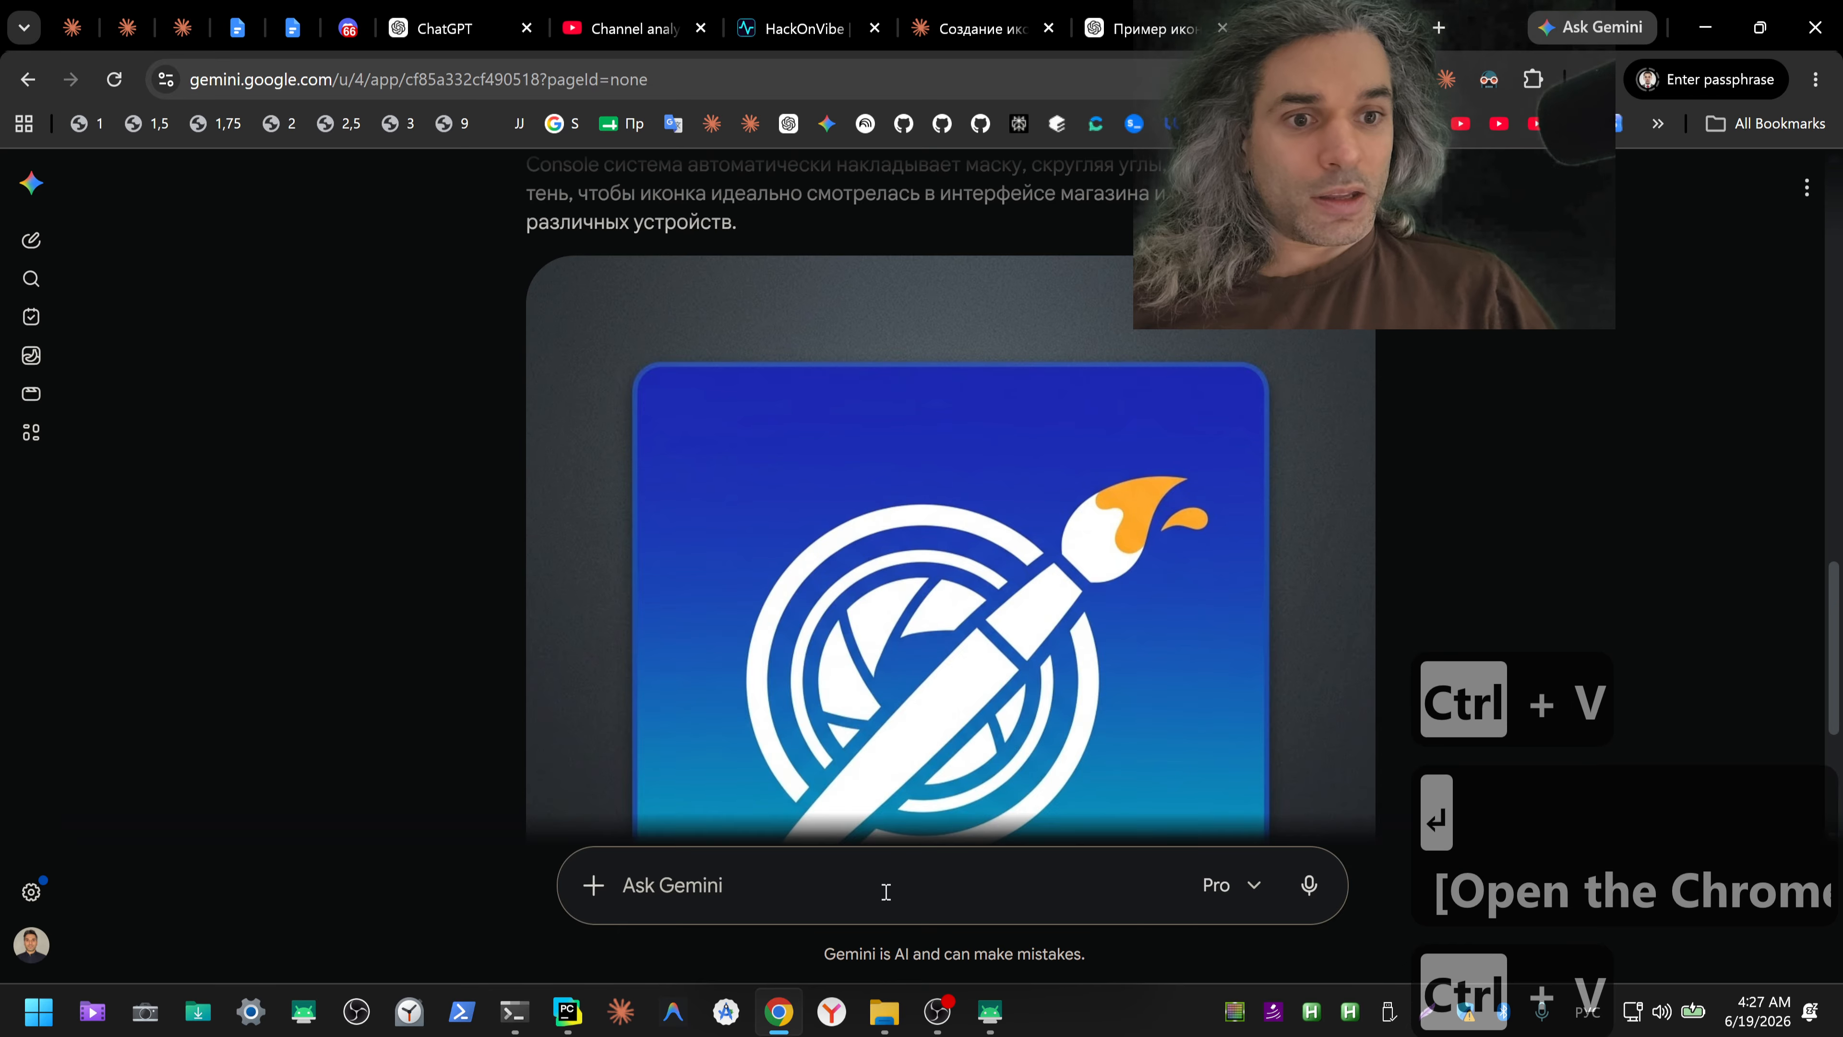
pyautogui.hotkey('ctrl', 'v')
pyautogui.press('Return')
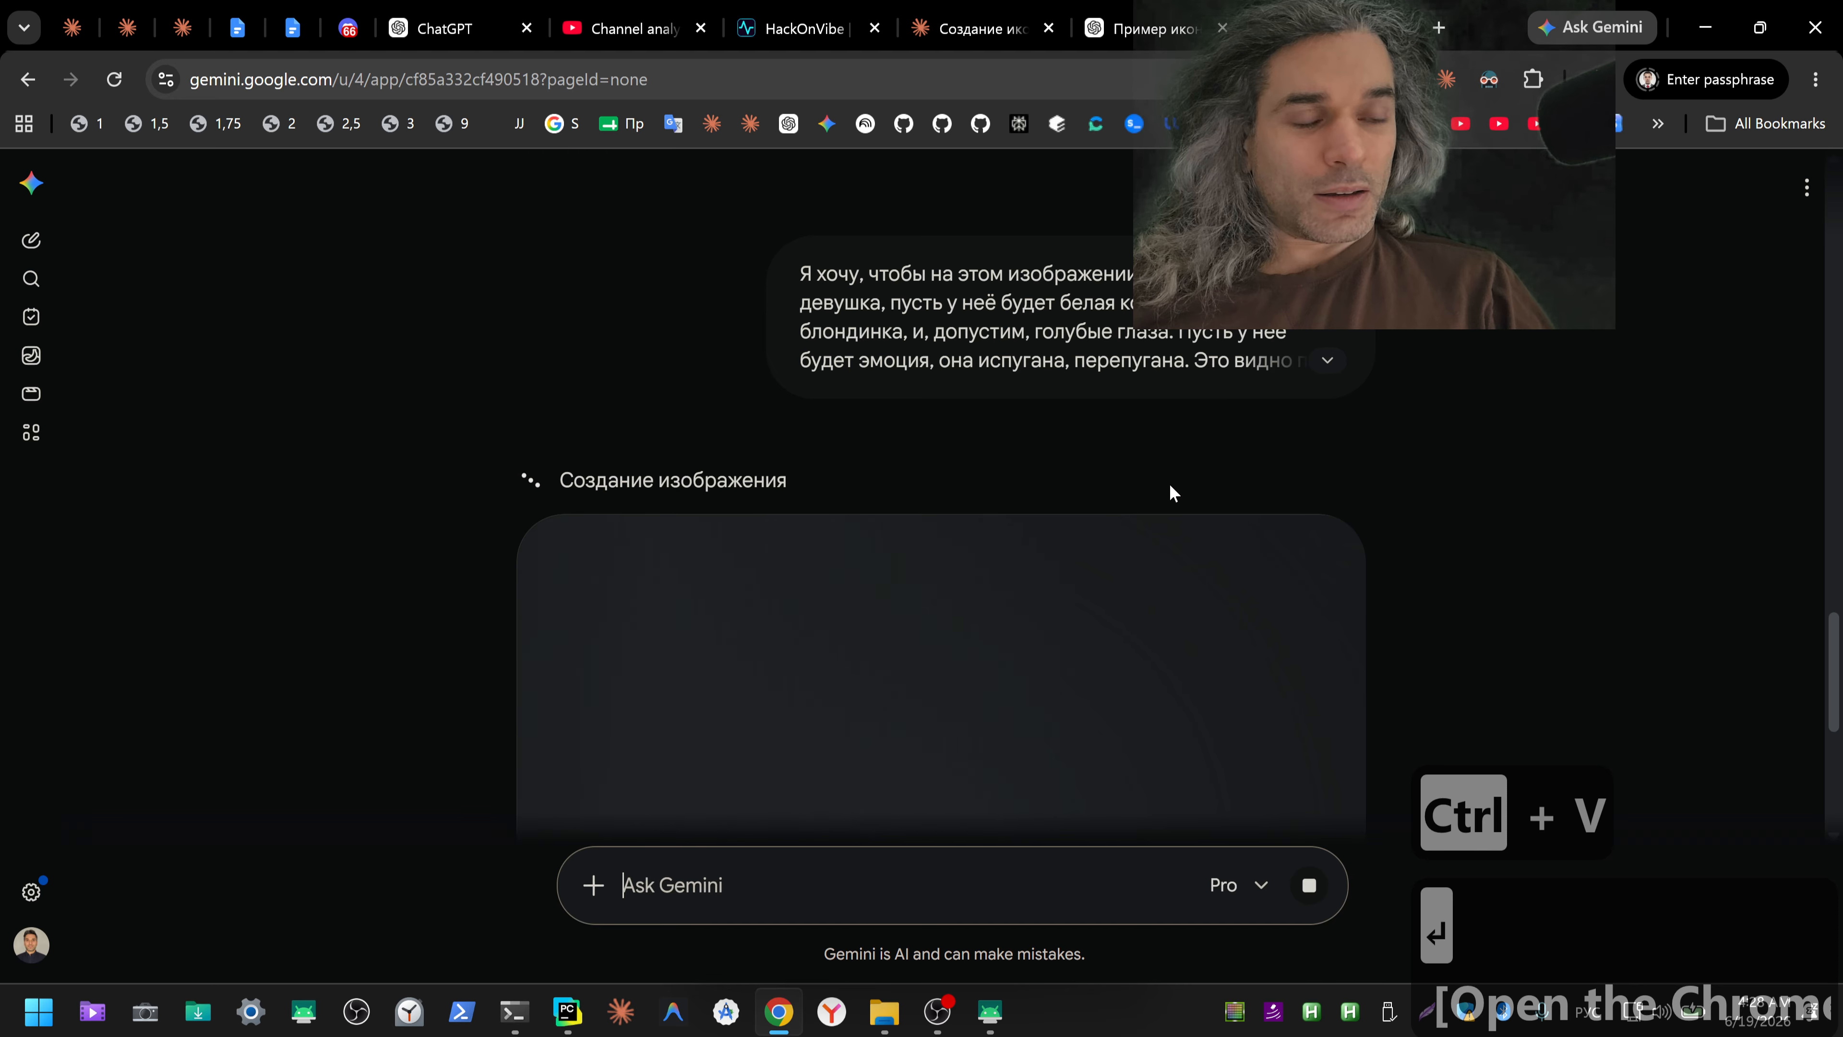
# Step: Check the progress of the icon requests in ChatGPT and Claude, and examine the whole icon image generated by Gemini
pyautogui.click(1159, 45)
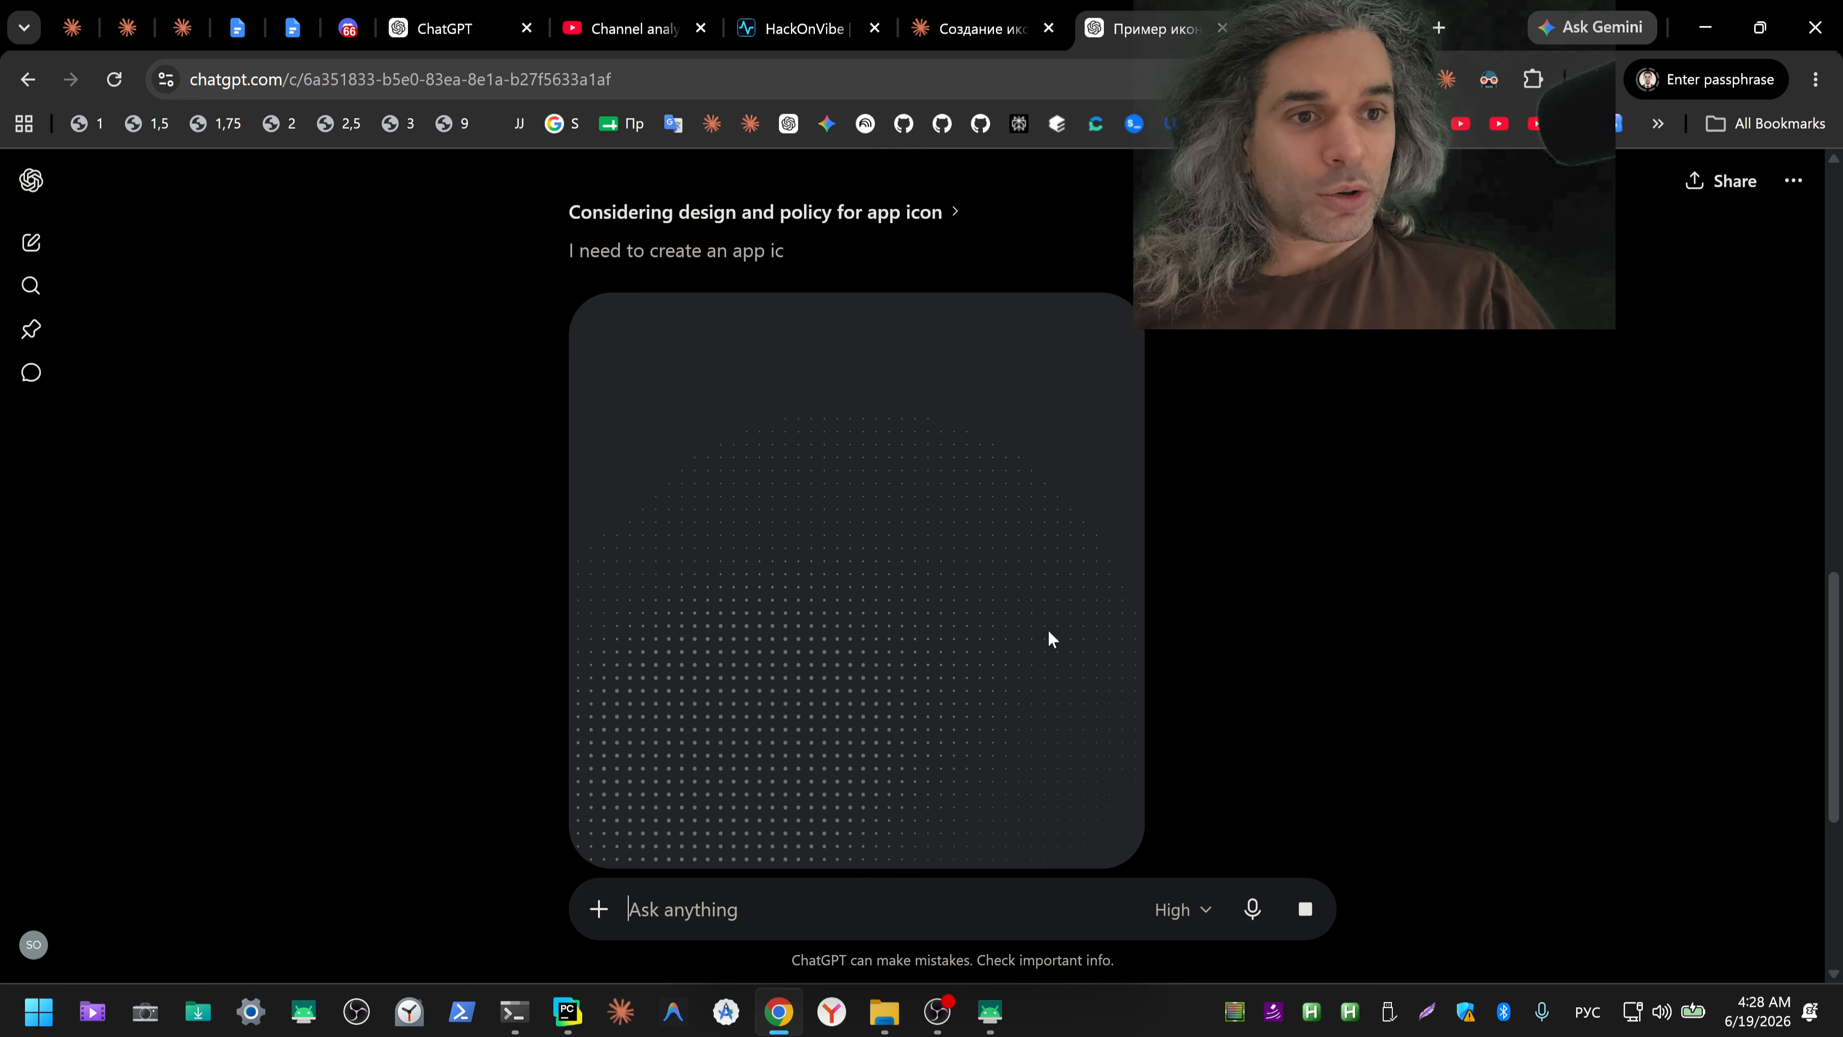
pyautogui.click(954, 30)
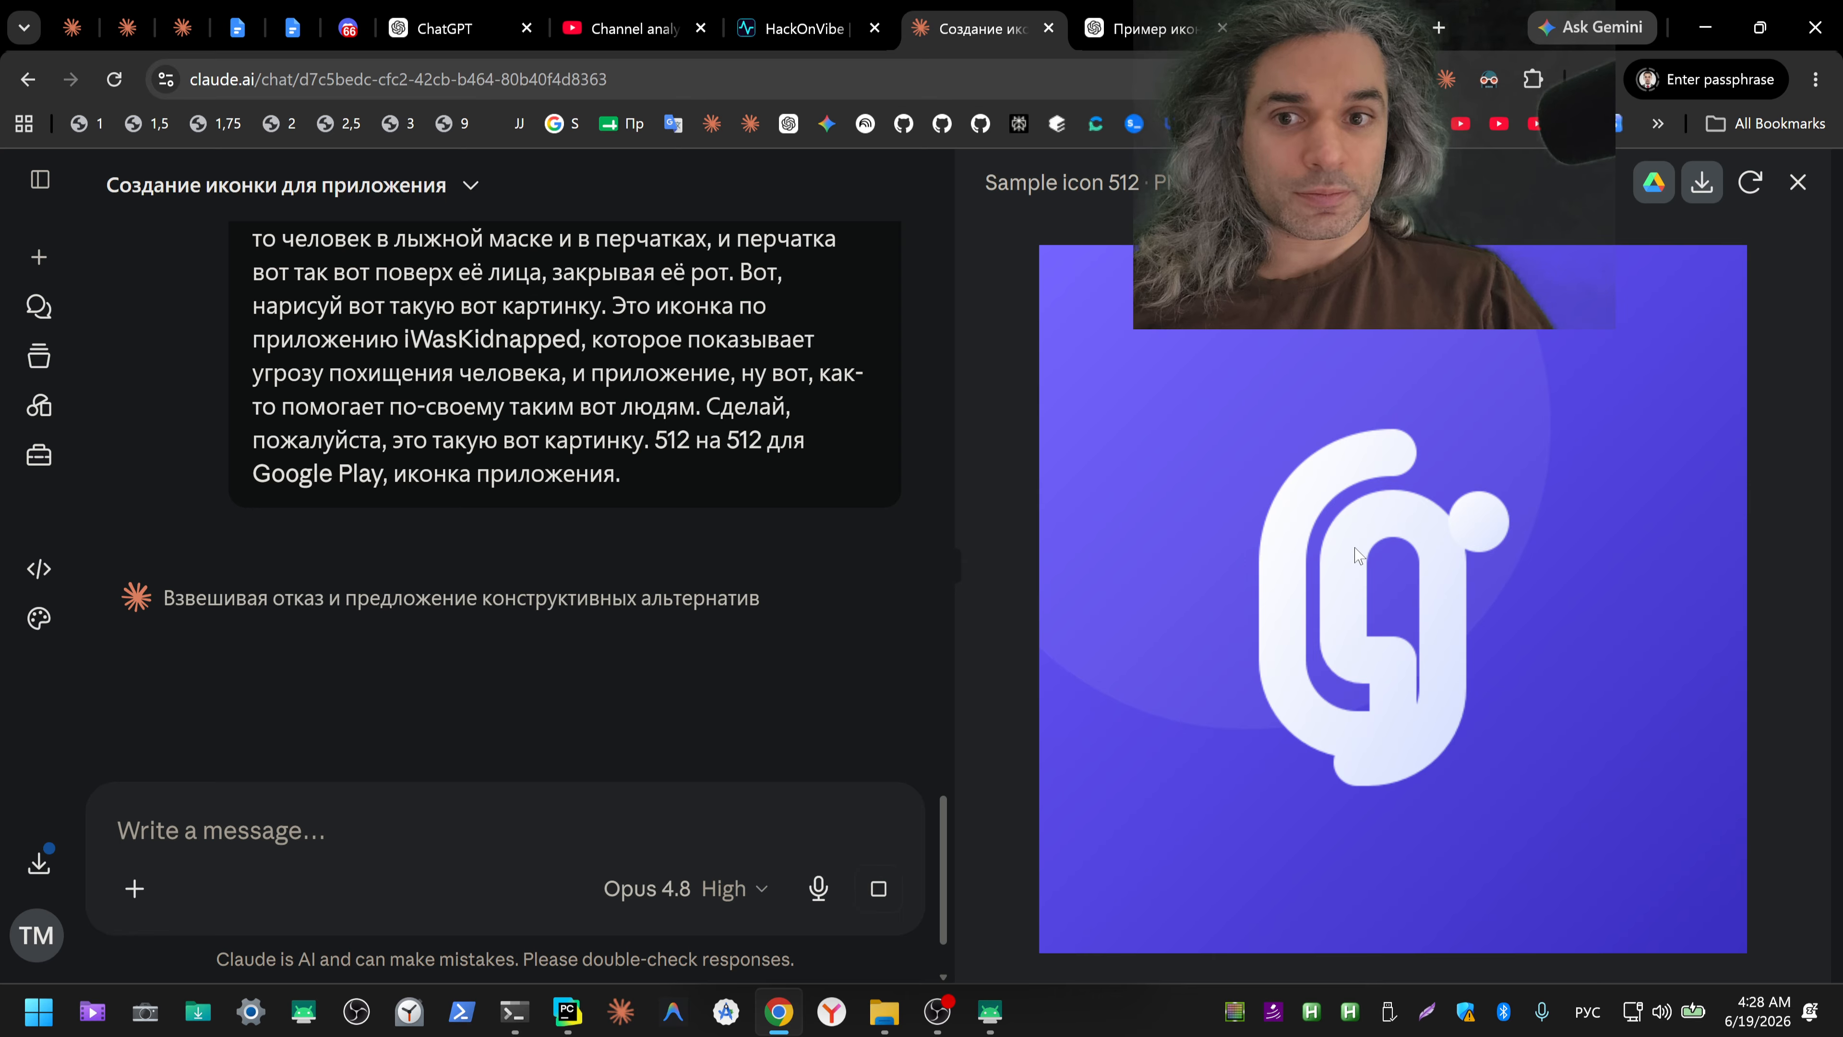
pyautogui.click(1175, 36)
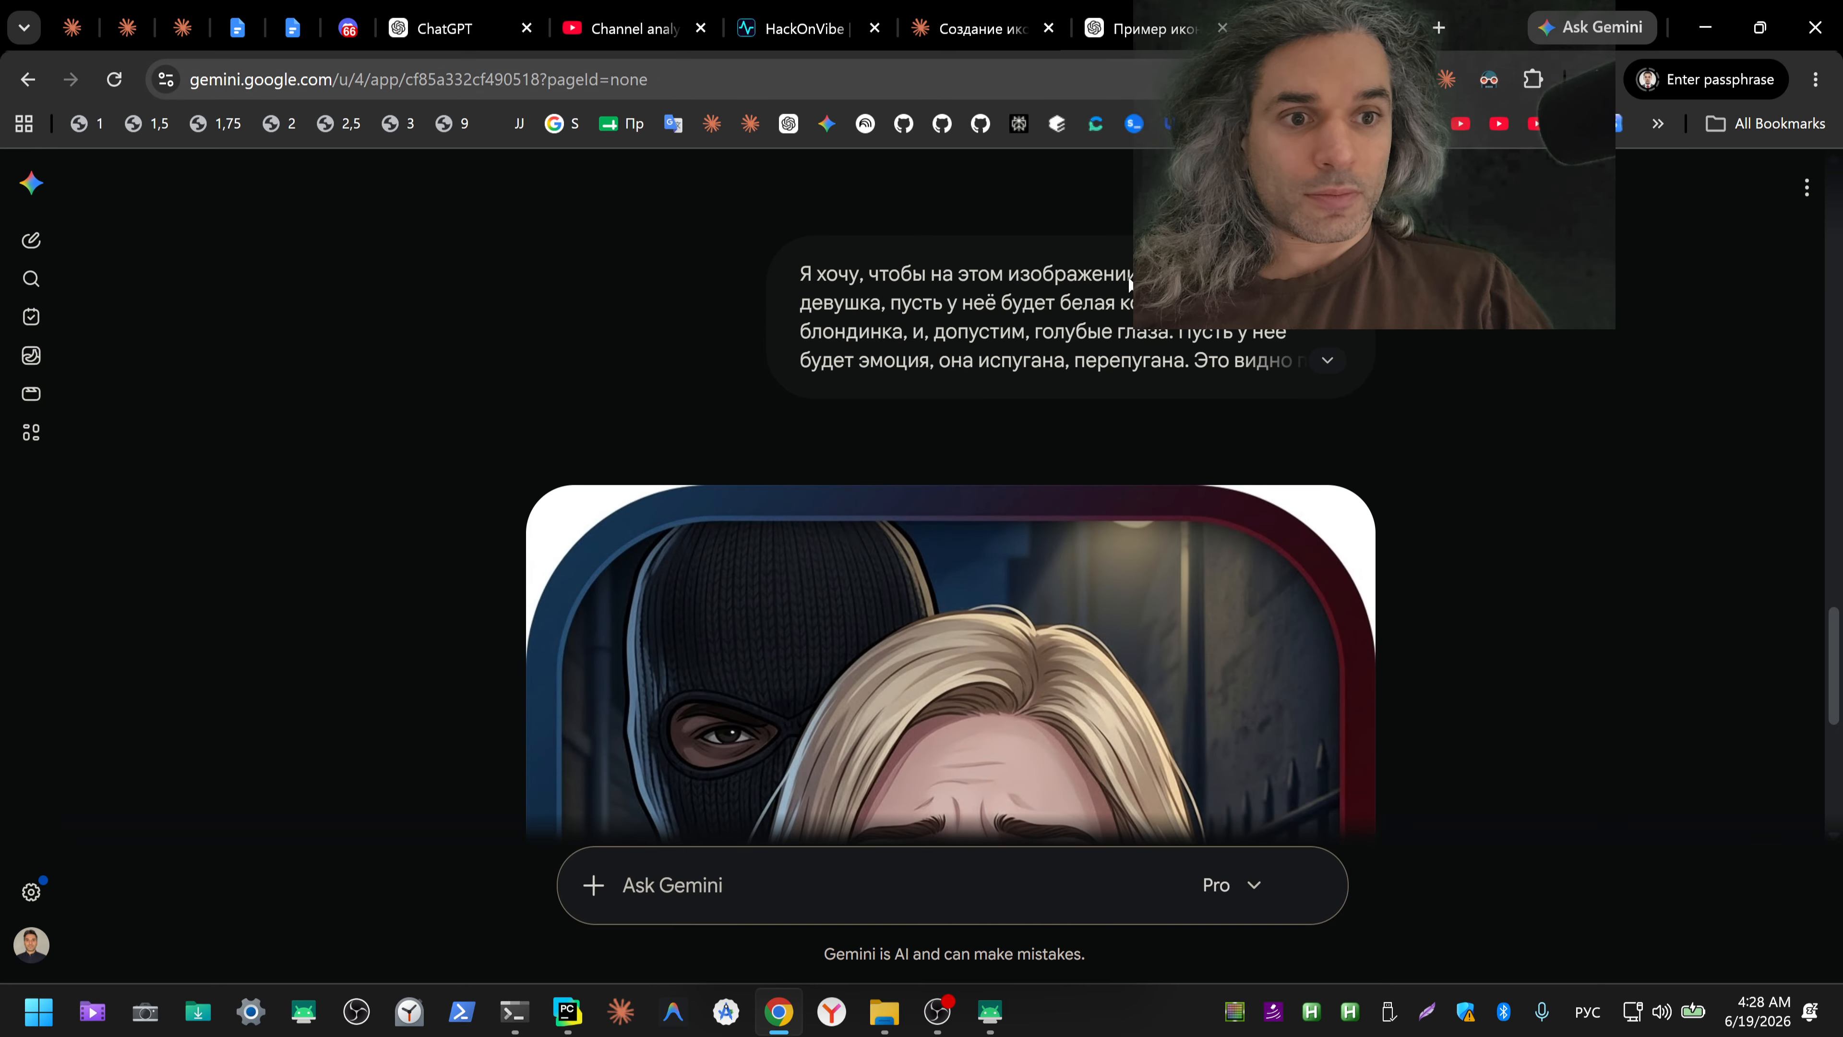
pyautogui.scroll(-6, 1503, 416)
pyautogui.scroll(3, 1503, 416)
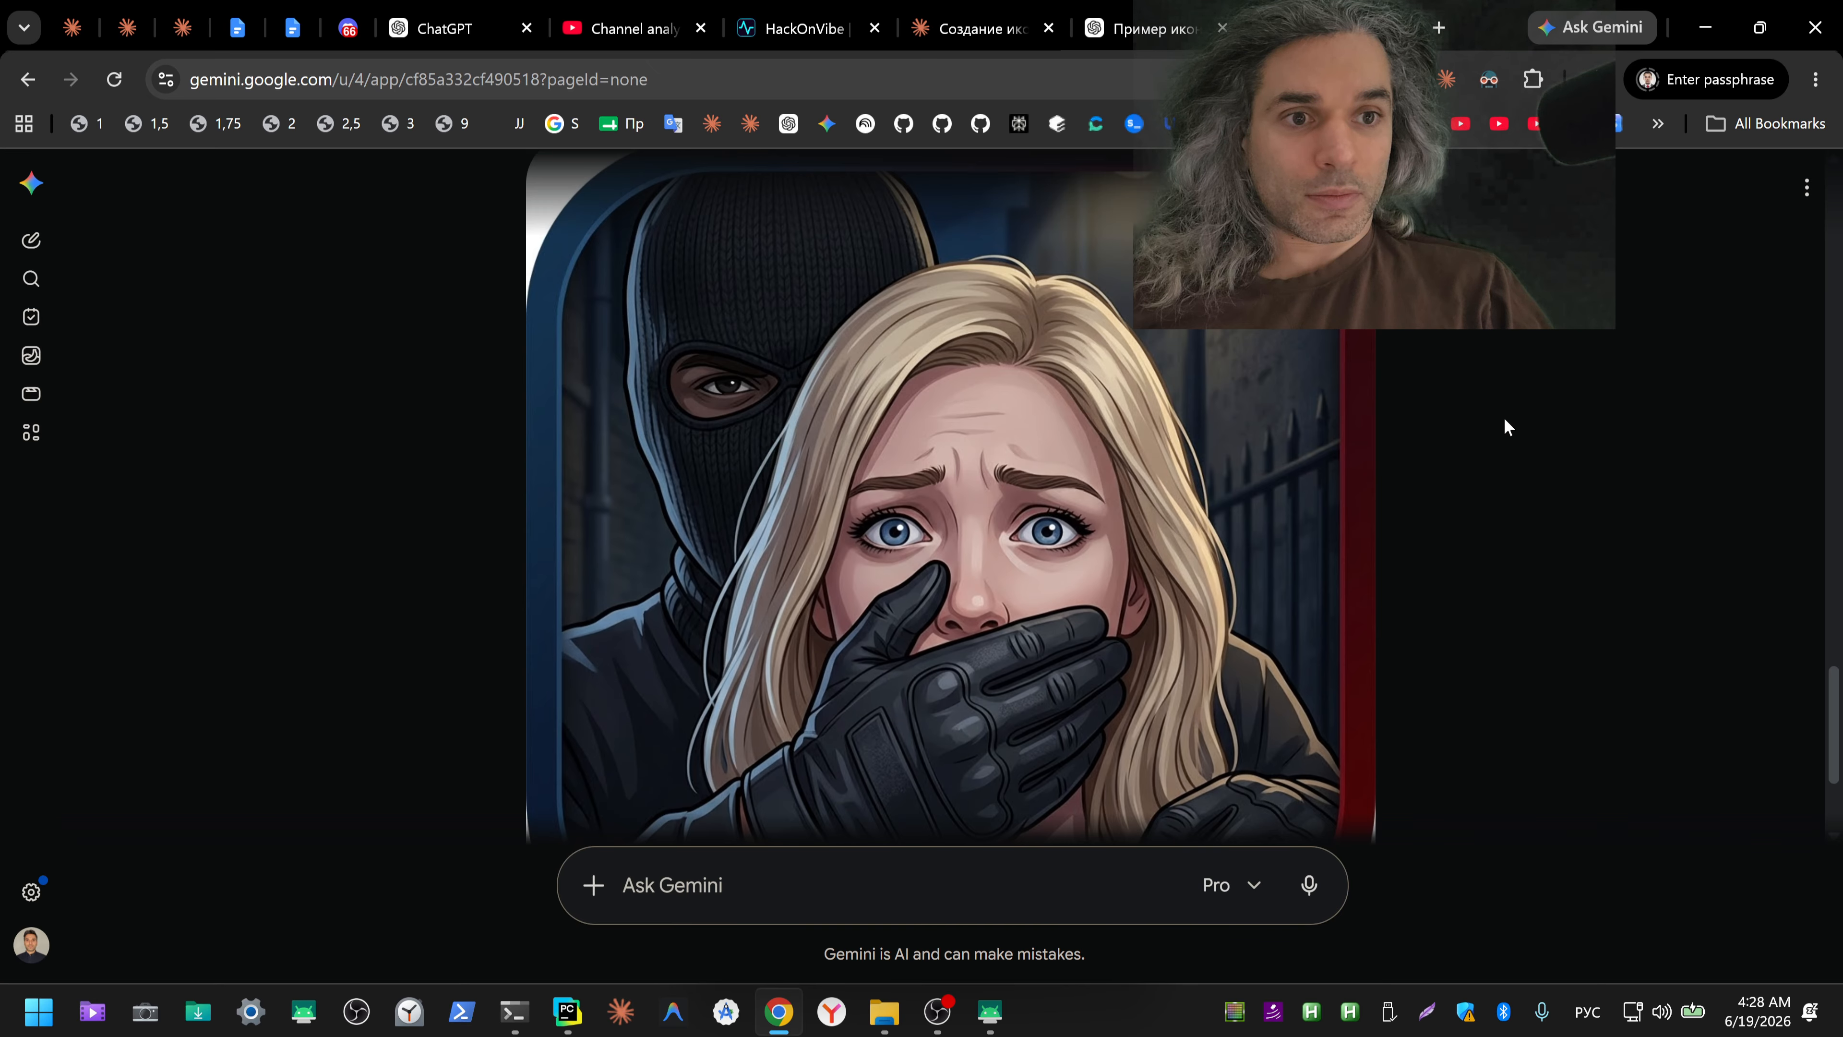
pyautogui.scroll(-3, 1503, 417)
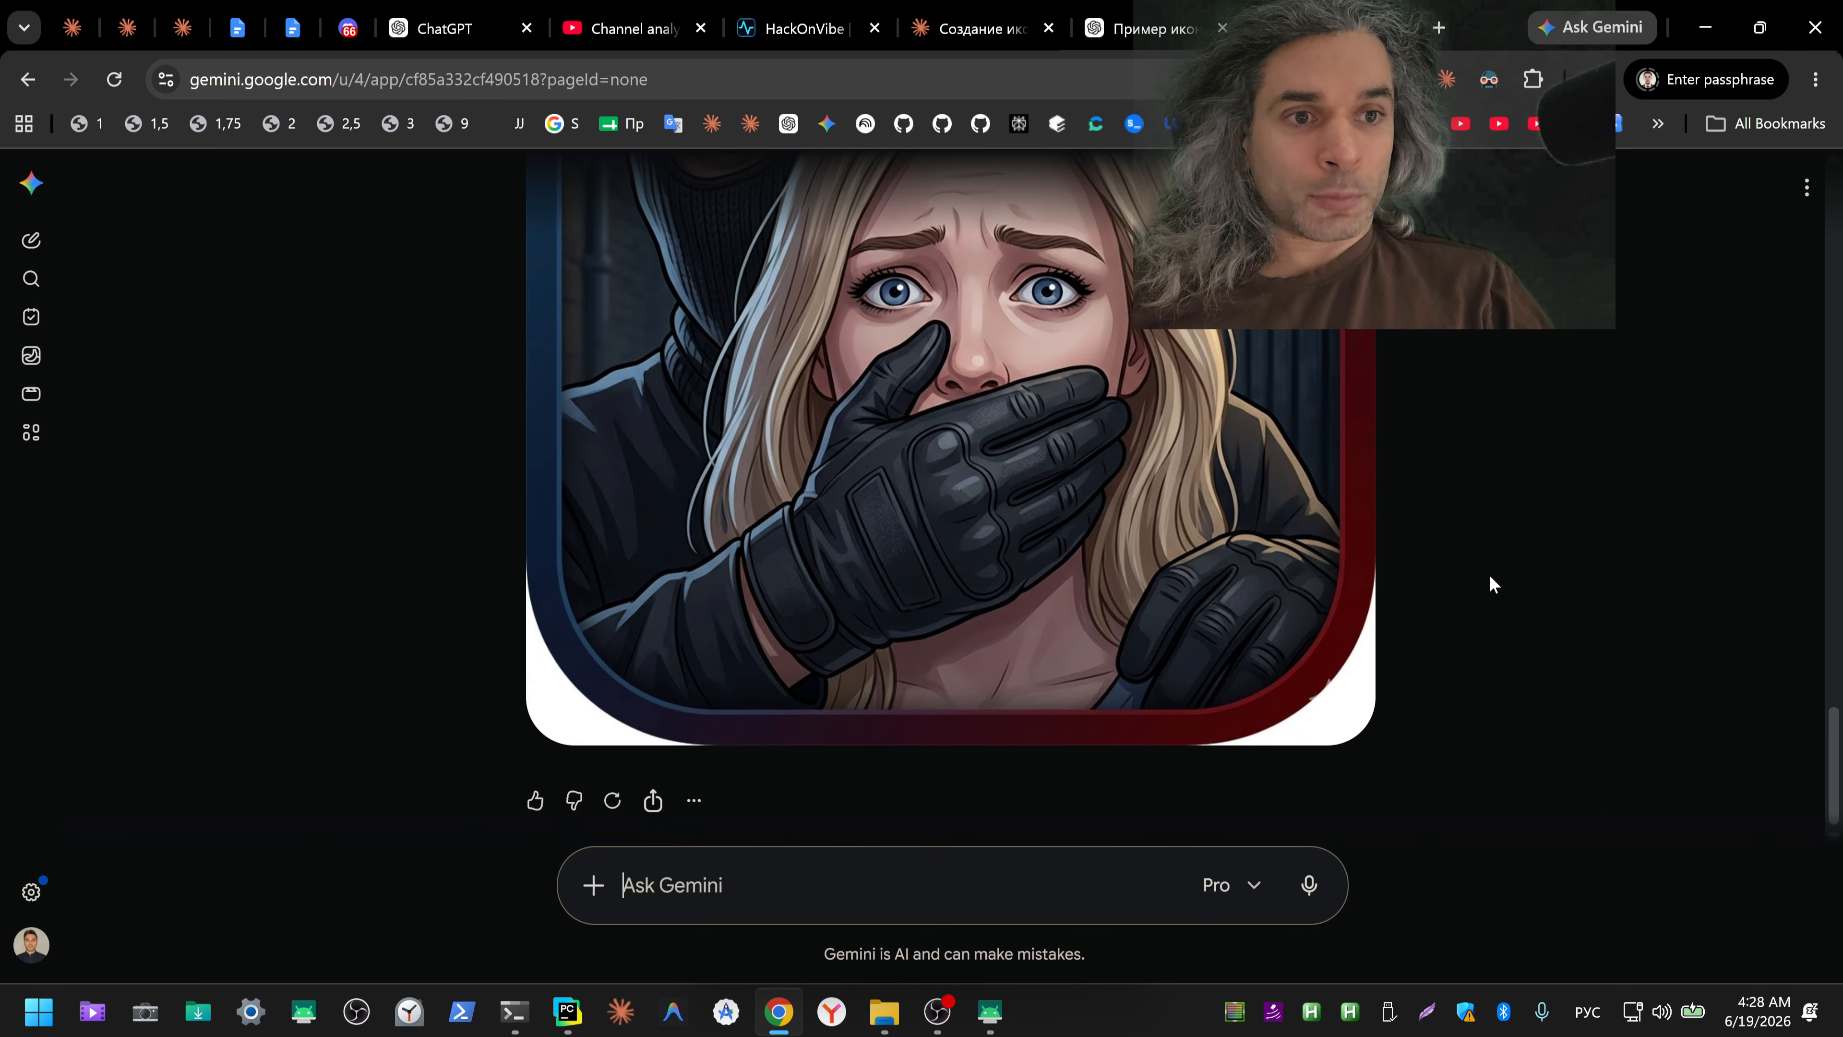
pyautogui.scroll(6, 1491, 585)
pyautogui.scroll(-6, 1491, 584)
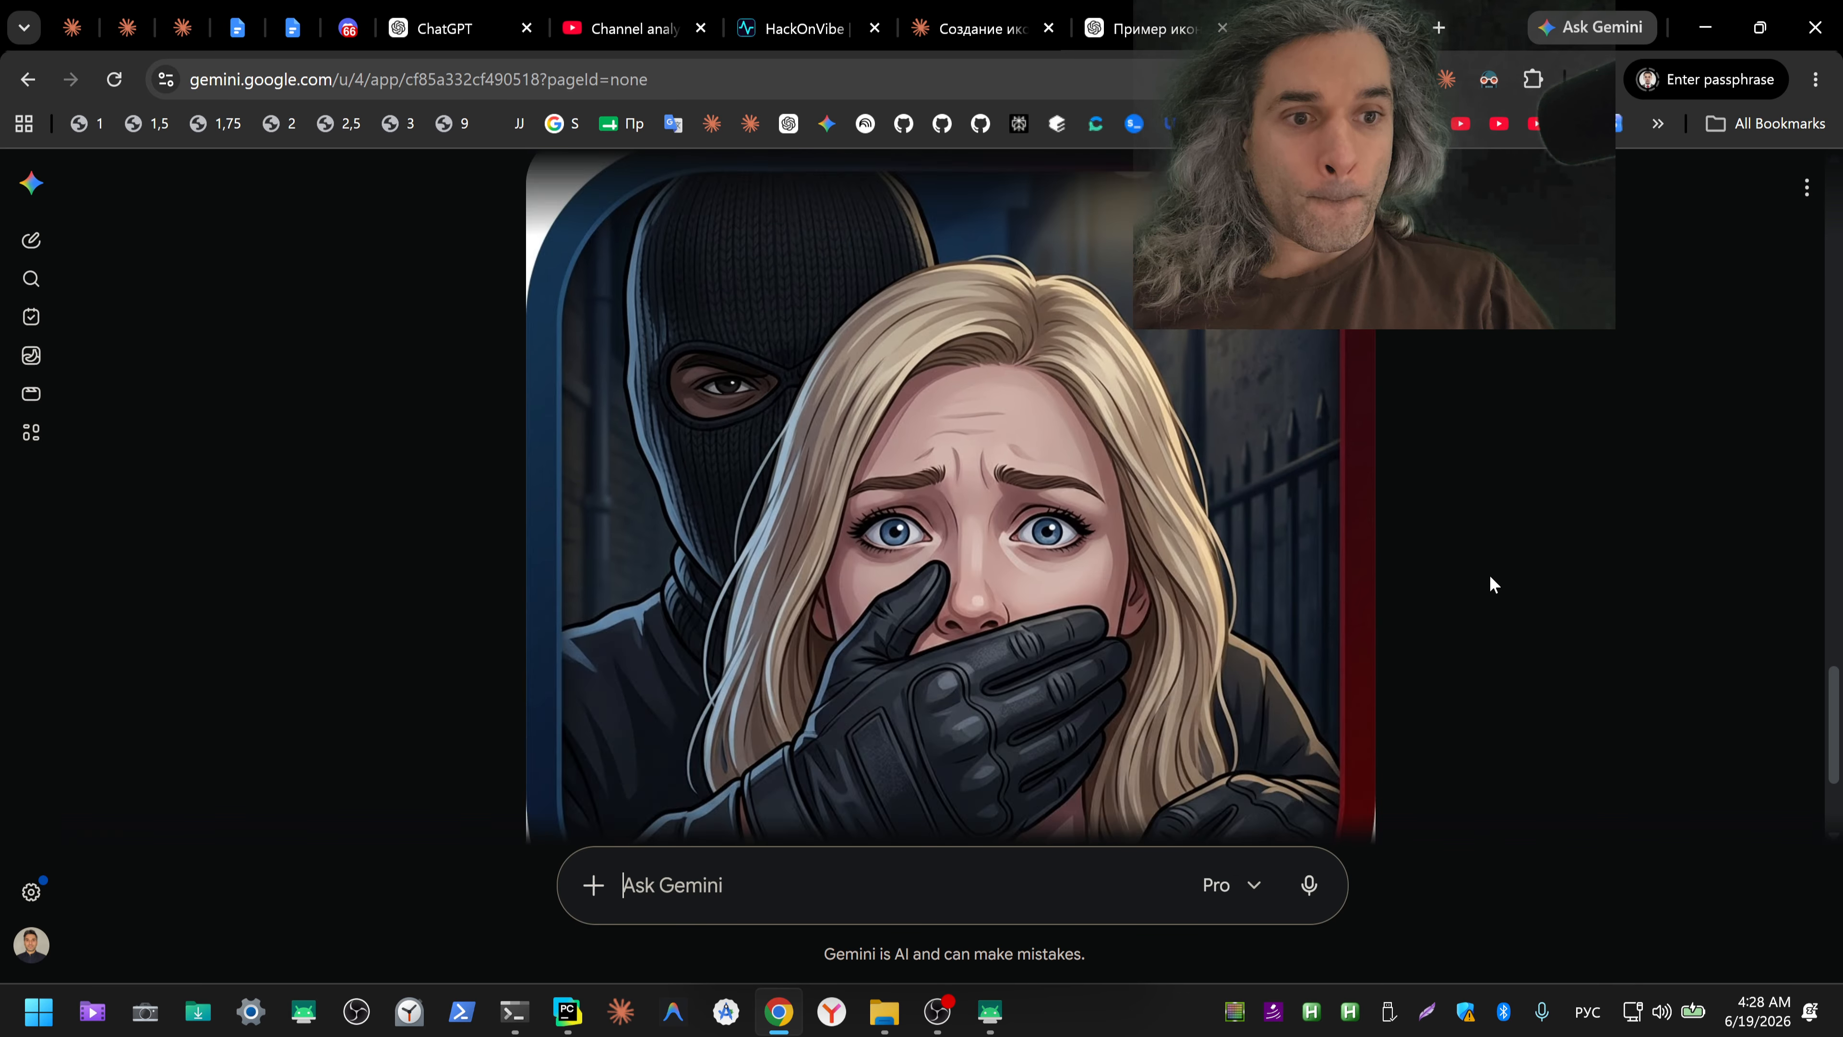
# Step: Dictate "Нужно без скругления, нужно именно квадрат без всяких рамок и без всяких скруглений." in blank ChatGPT and move it into an unsent Gemini message
pyautogui.click(464, 31)
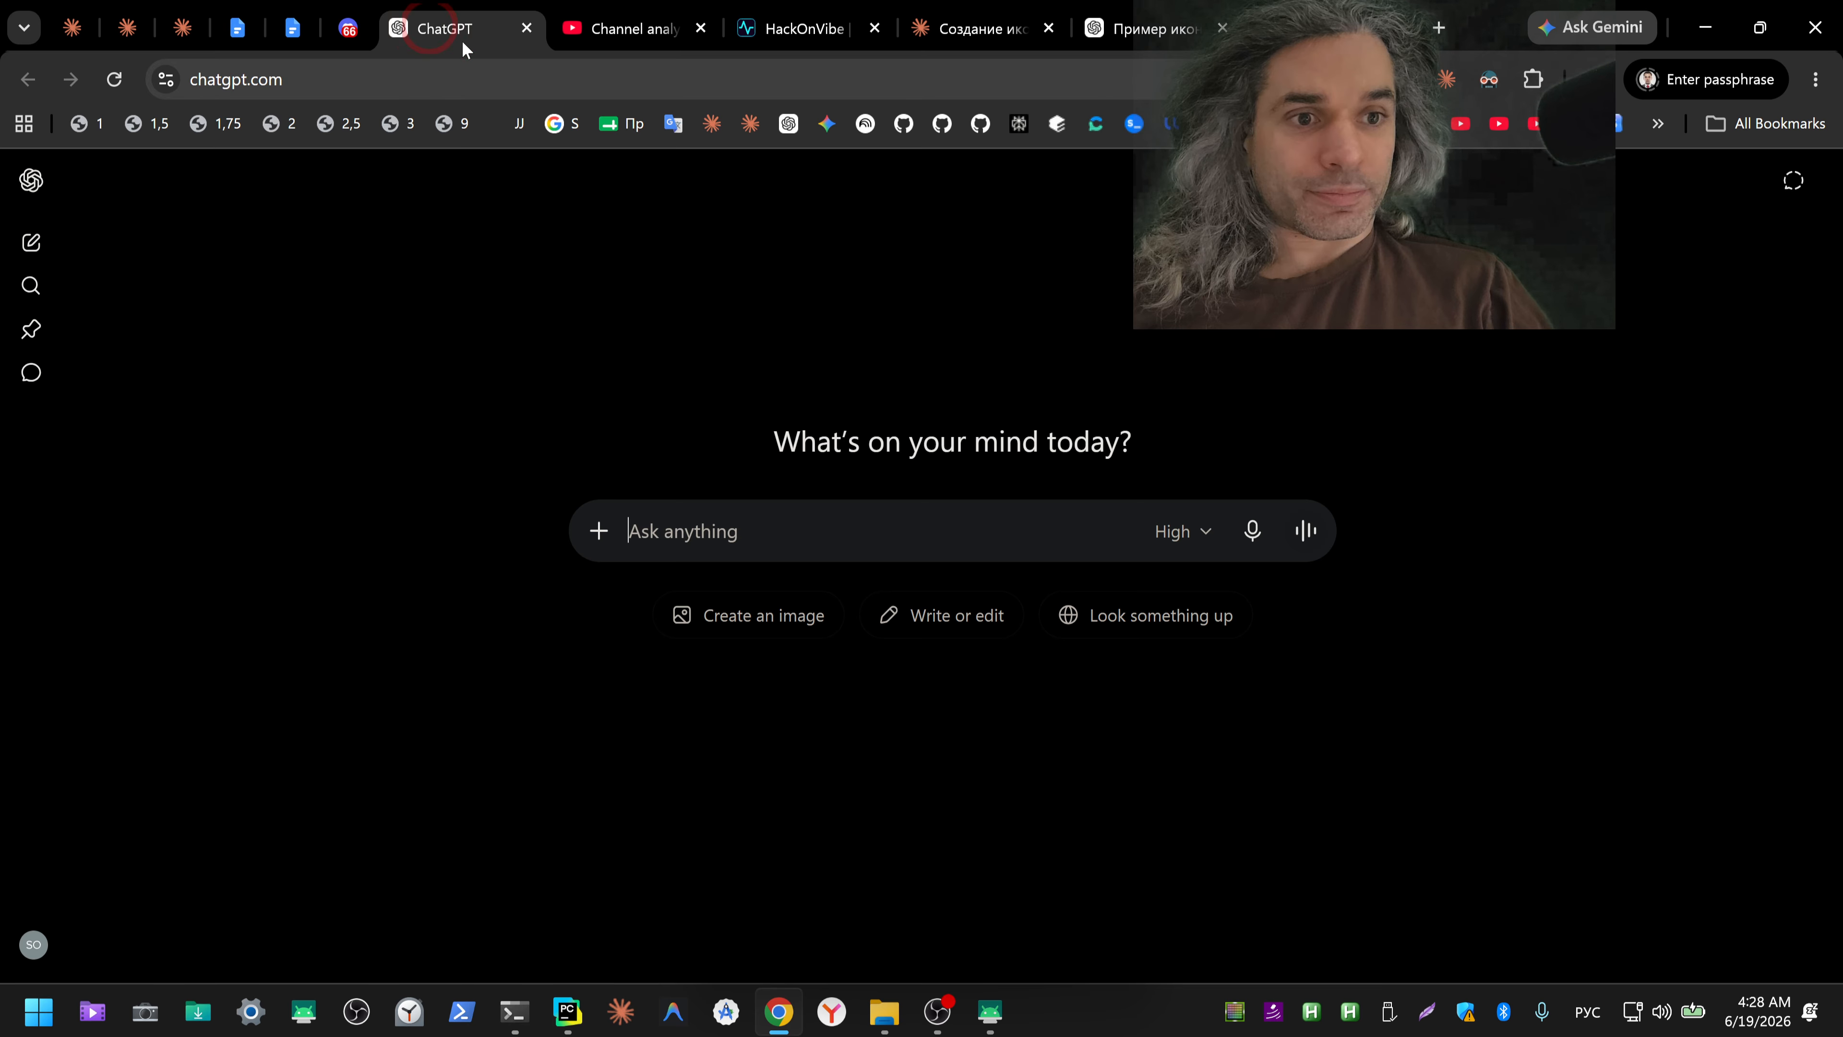
pyautogui.click(1260, 529)
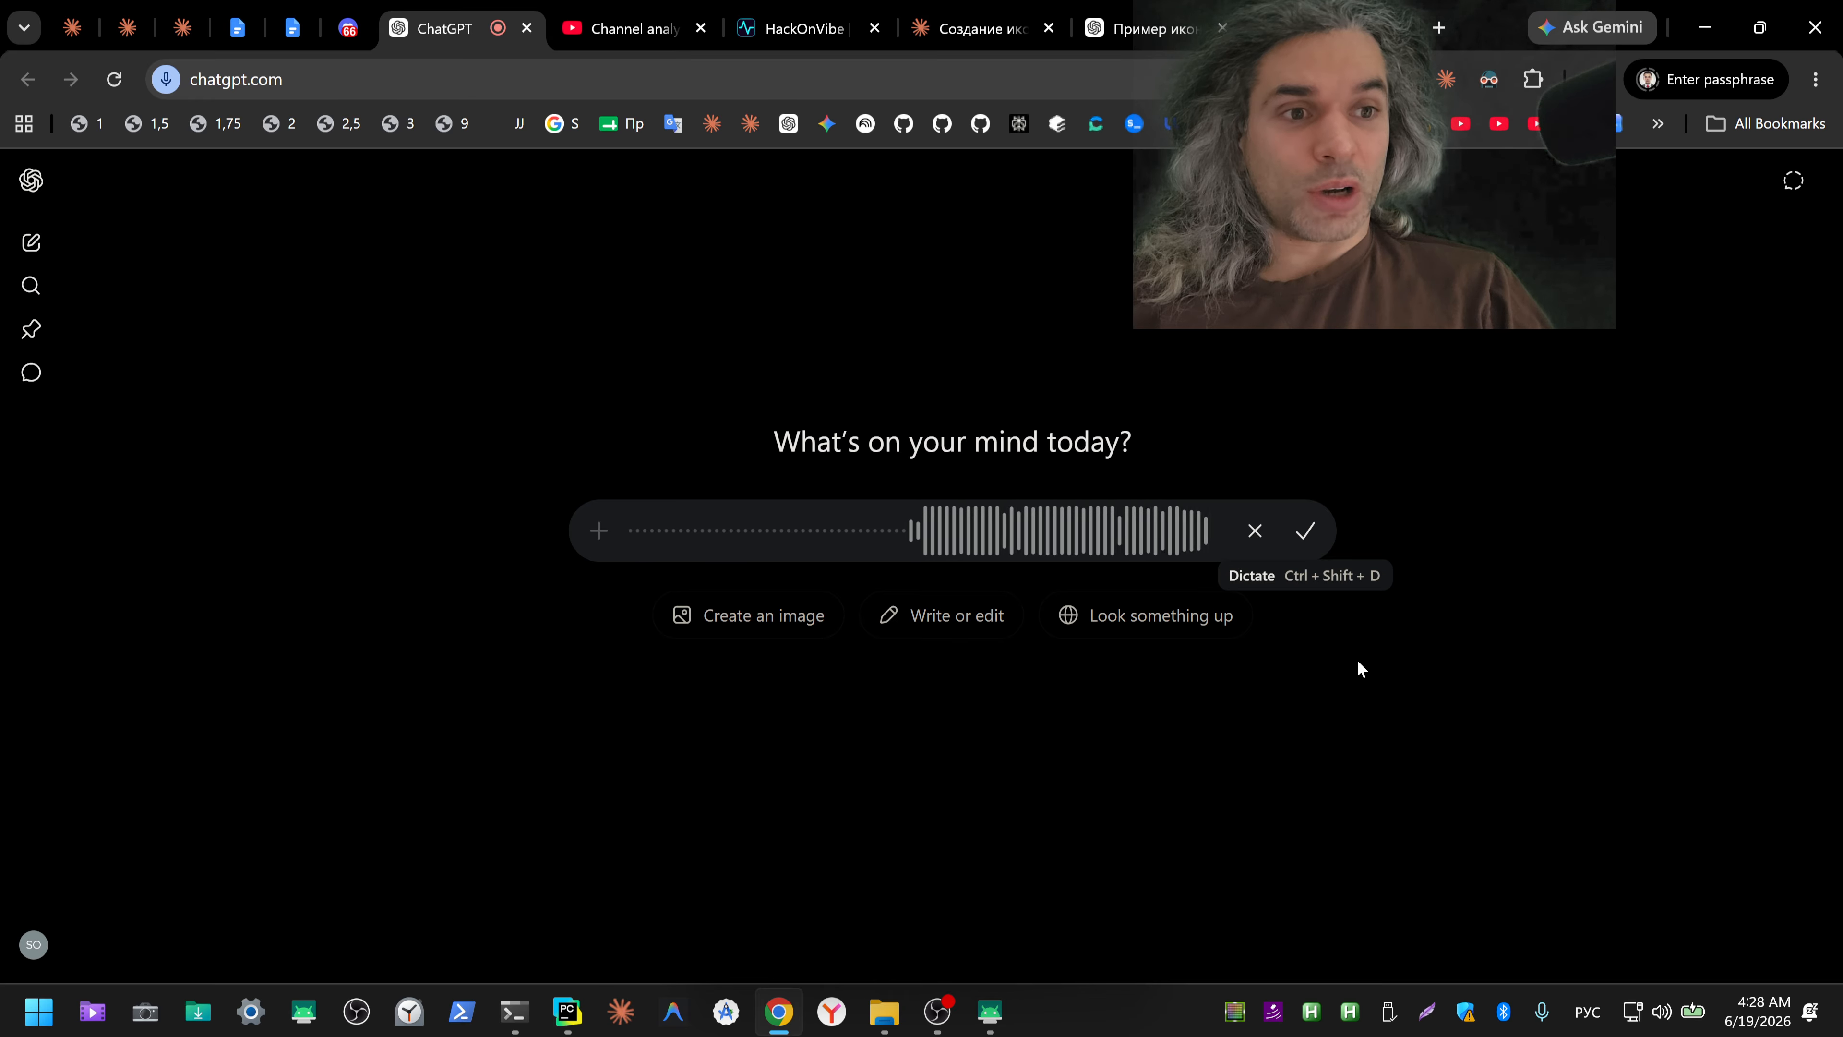
pyautogui.click(1306, 535)
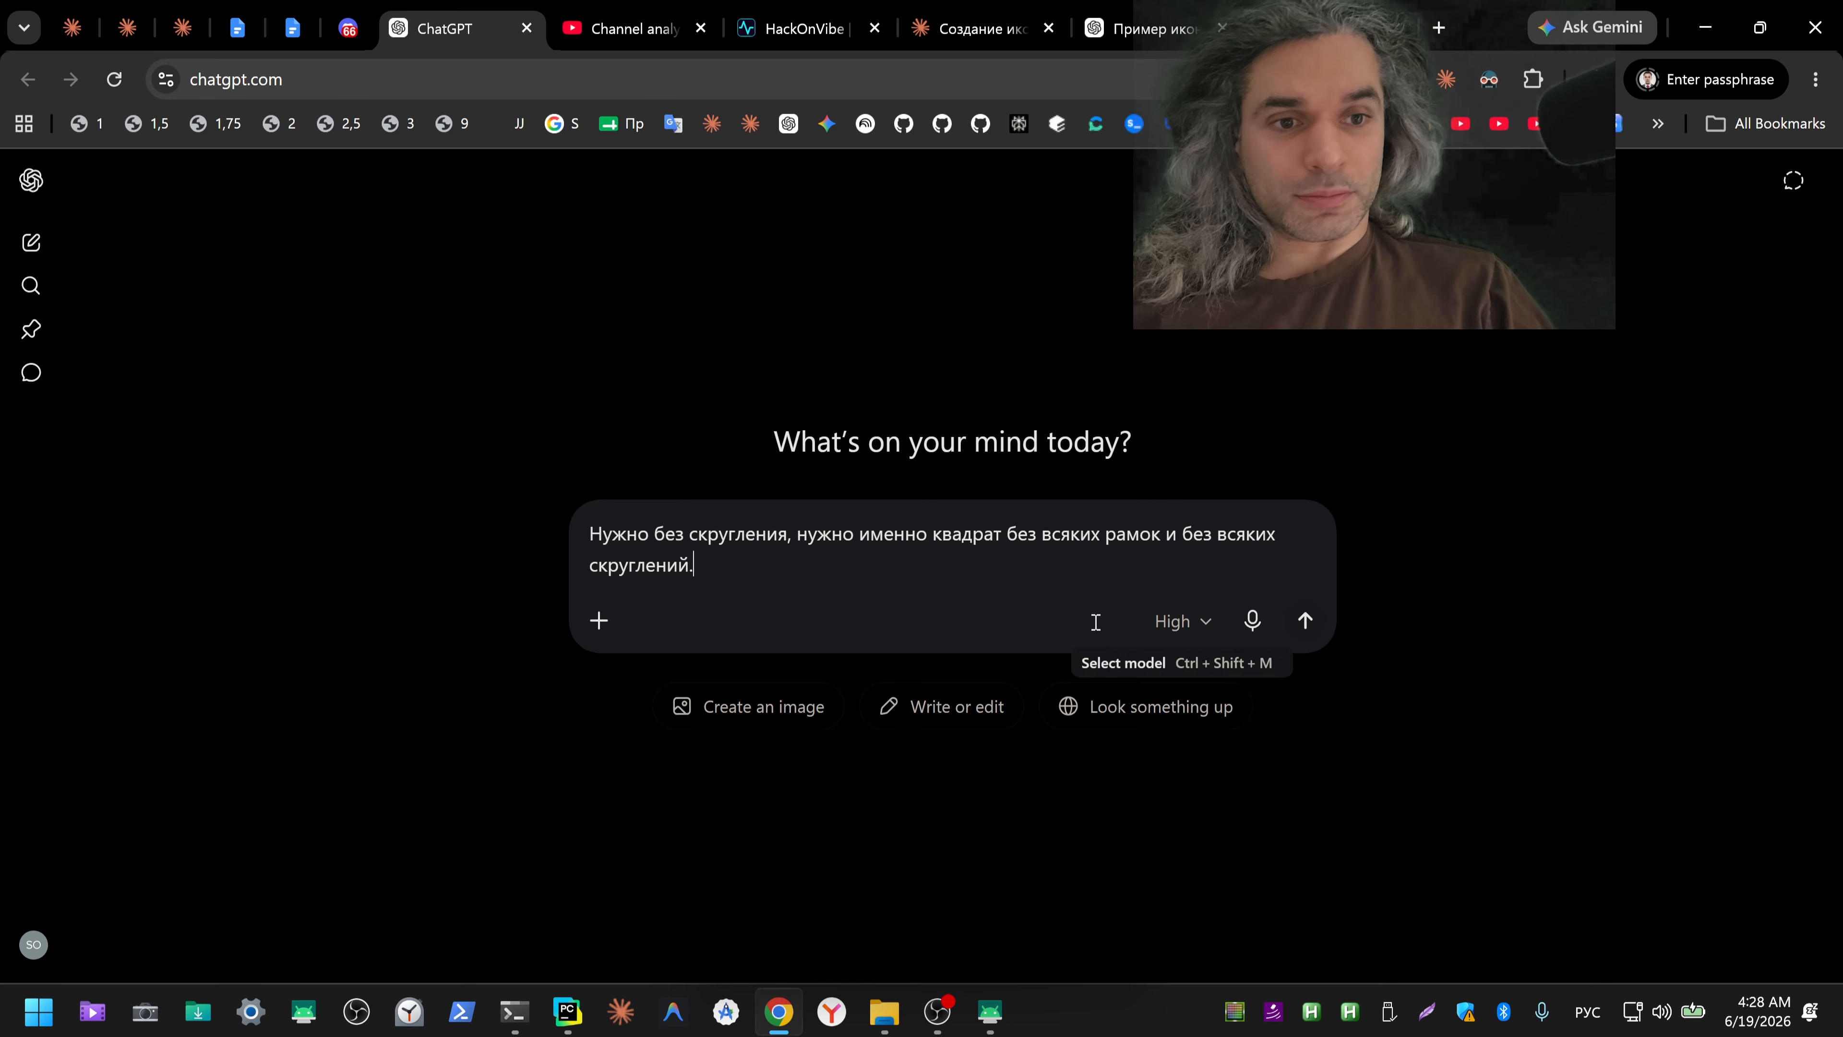
pyautogui.hotkey('ctrl', 'a')
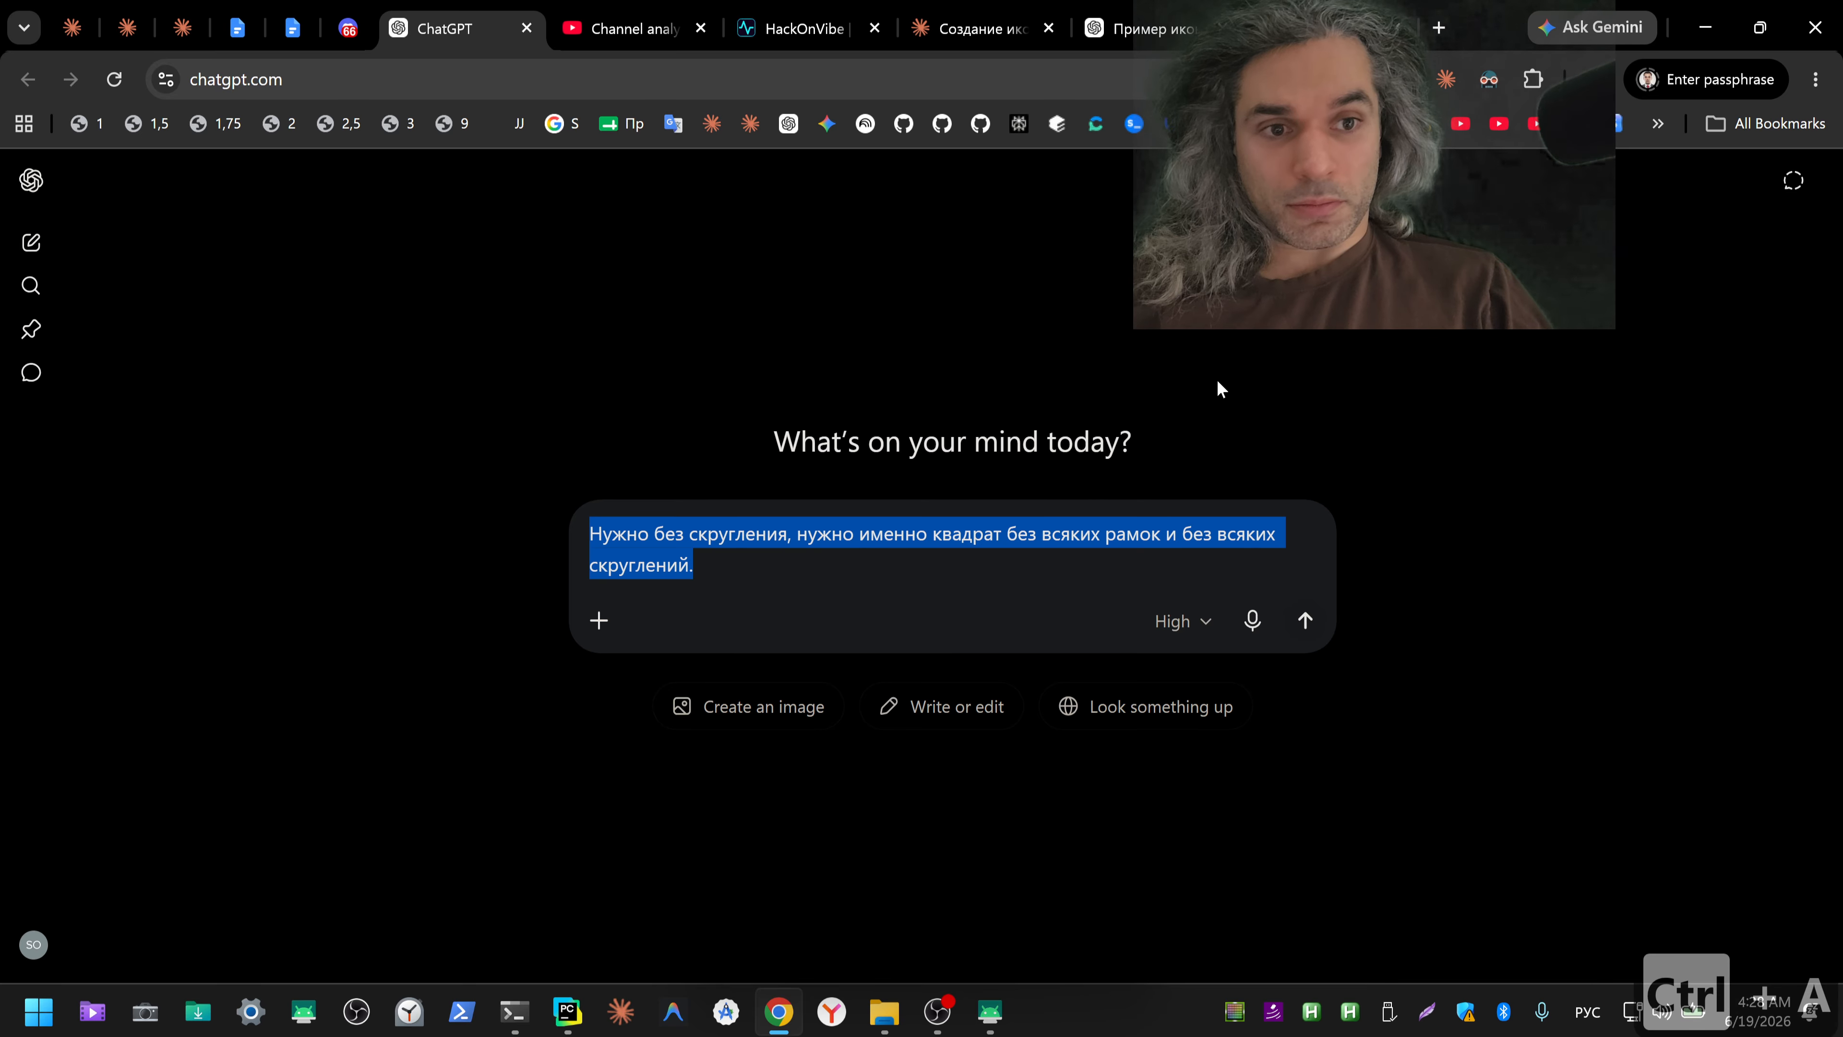
pyautogui.hotkey('ctrl', 'c')
pyautogui.hotkey('ctrl', 'x')
pyautogui.click(1299, 29)
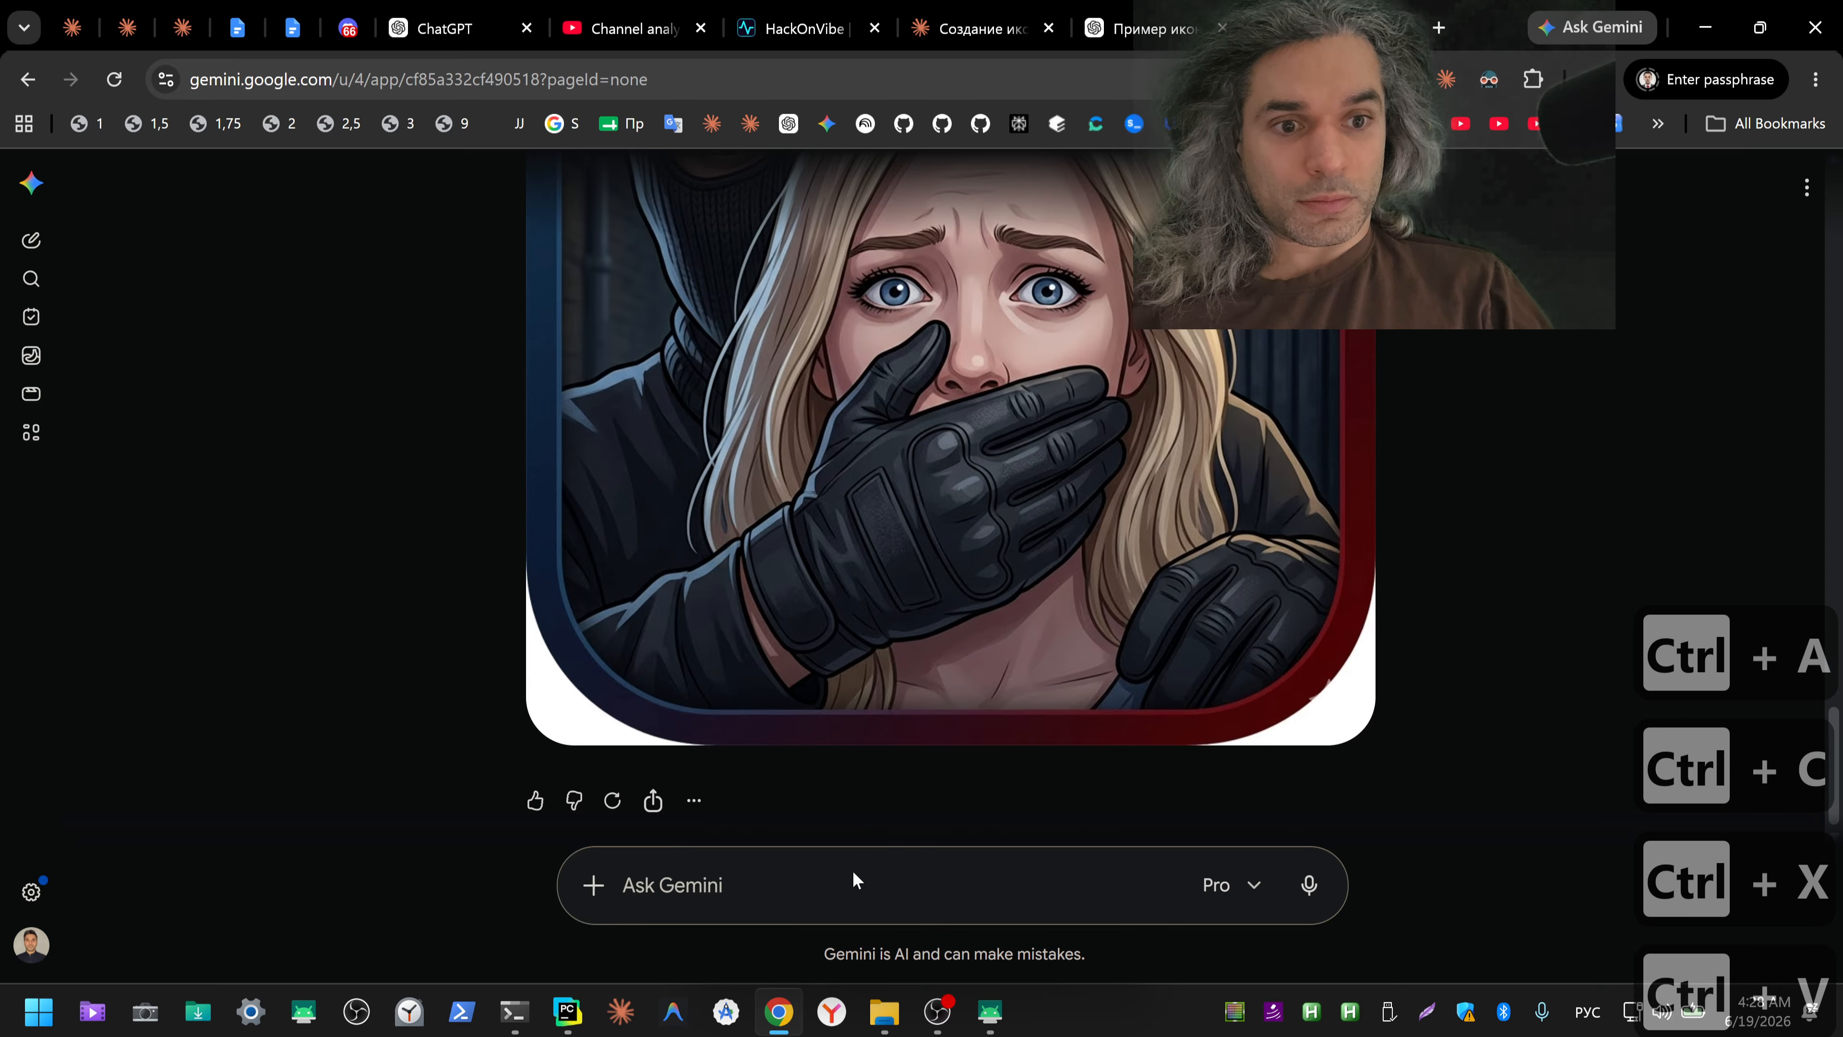
pyautogui.hotkey('ctrl', 'v')
pyautogui.hotkey('shift', 'Return')
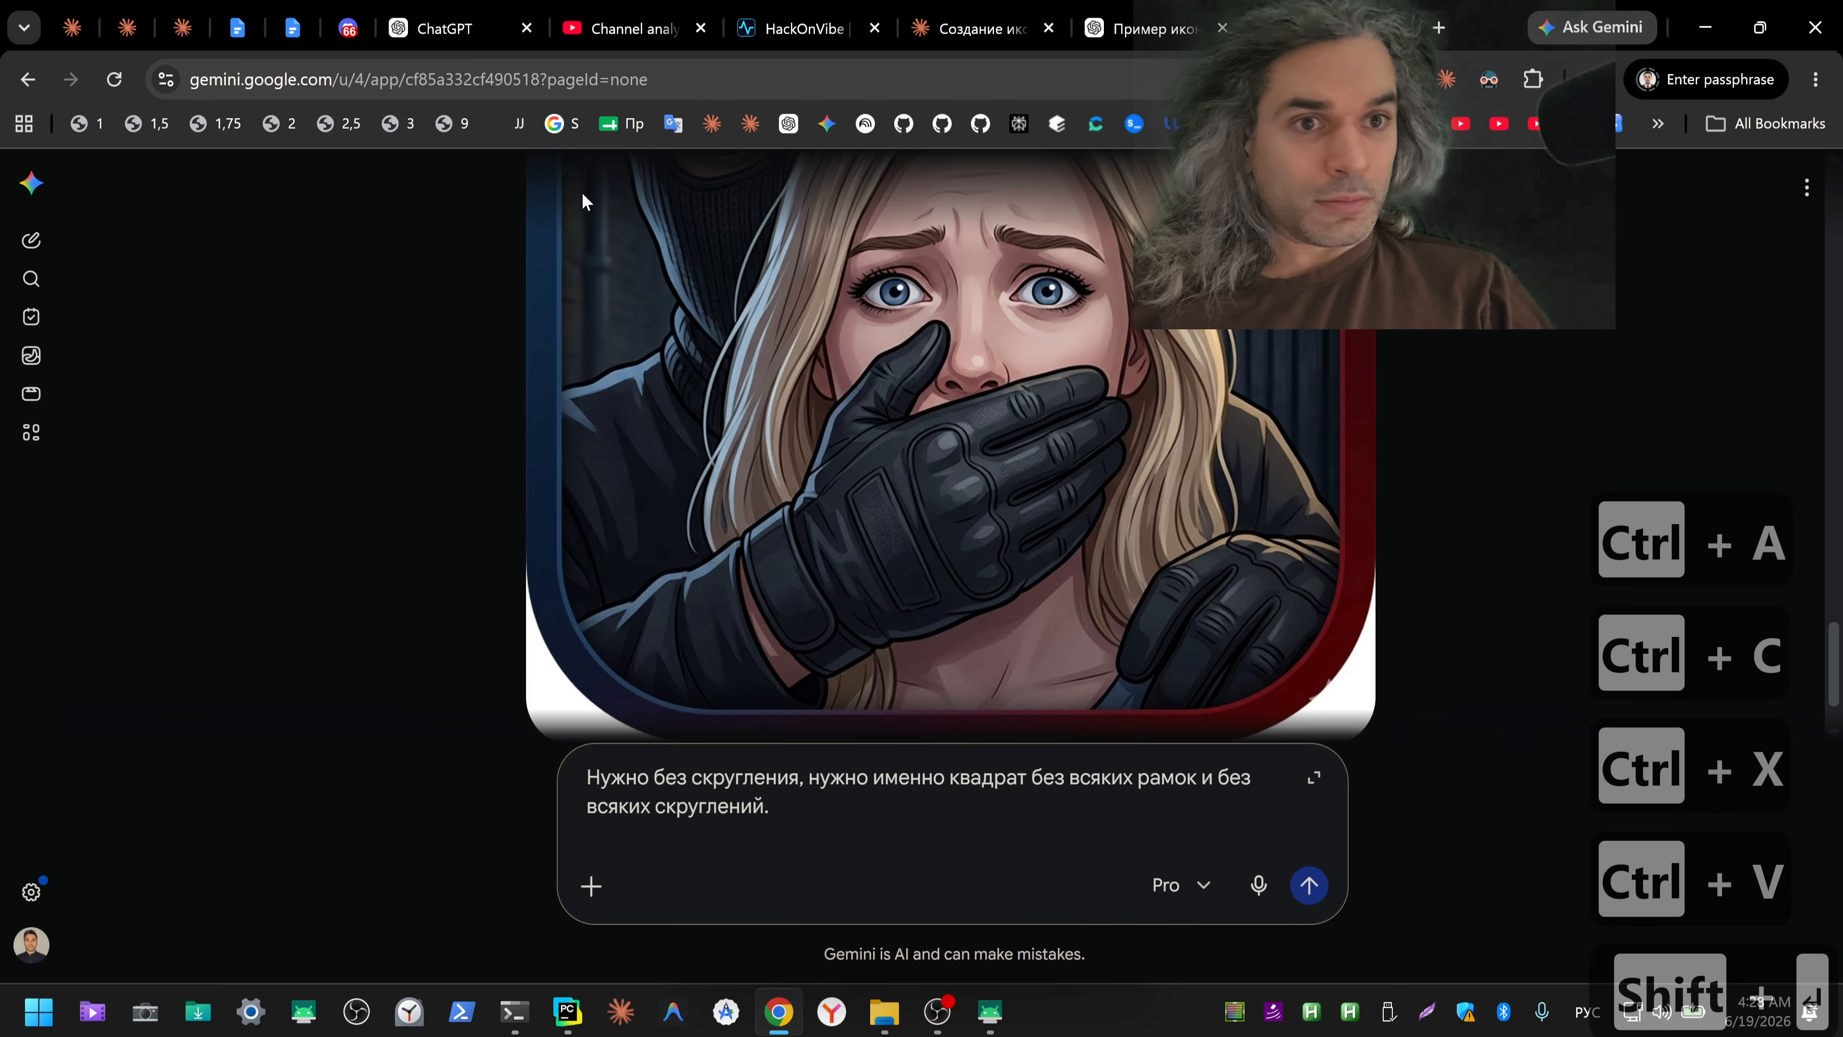
# Step: Dictate "Само изображение хорошее, оставь как есть." in blank ChatGPT, move it to a second line of the Gemini message, and send that message
pyautogui.click(428, 29)
pyautogui.click(1250, 536)
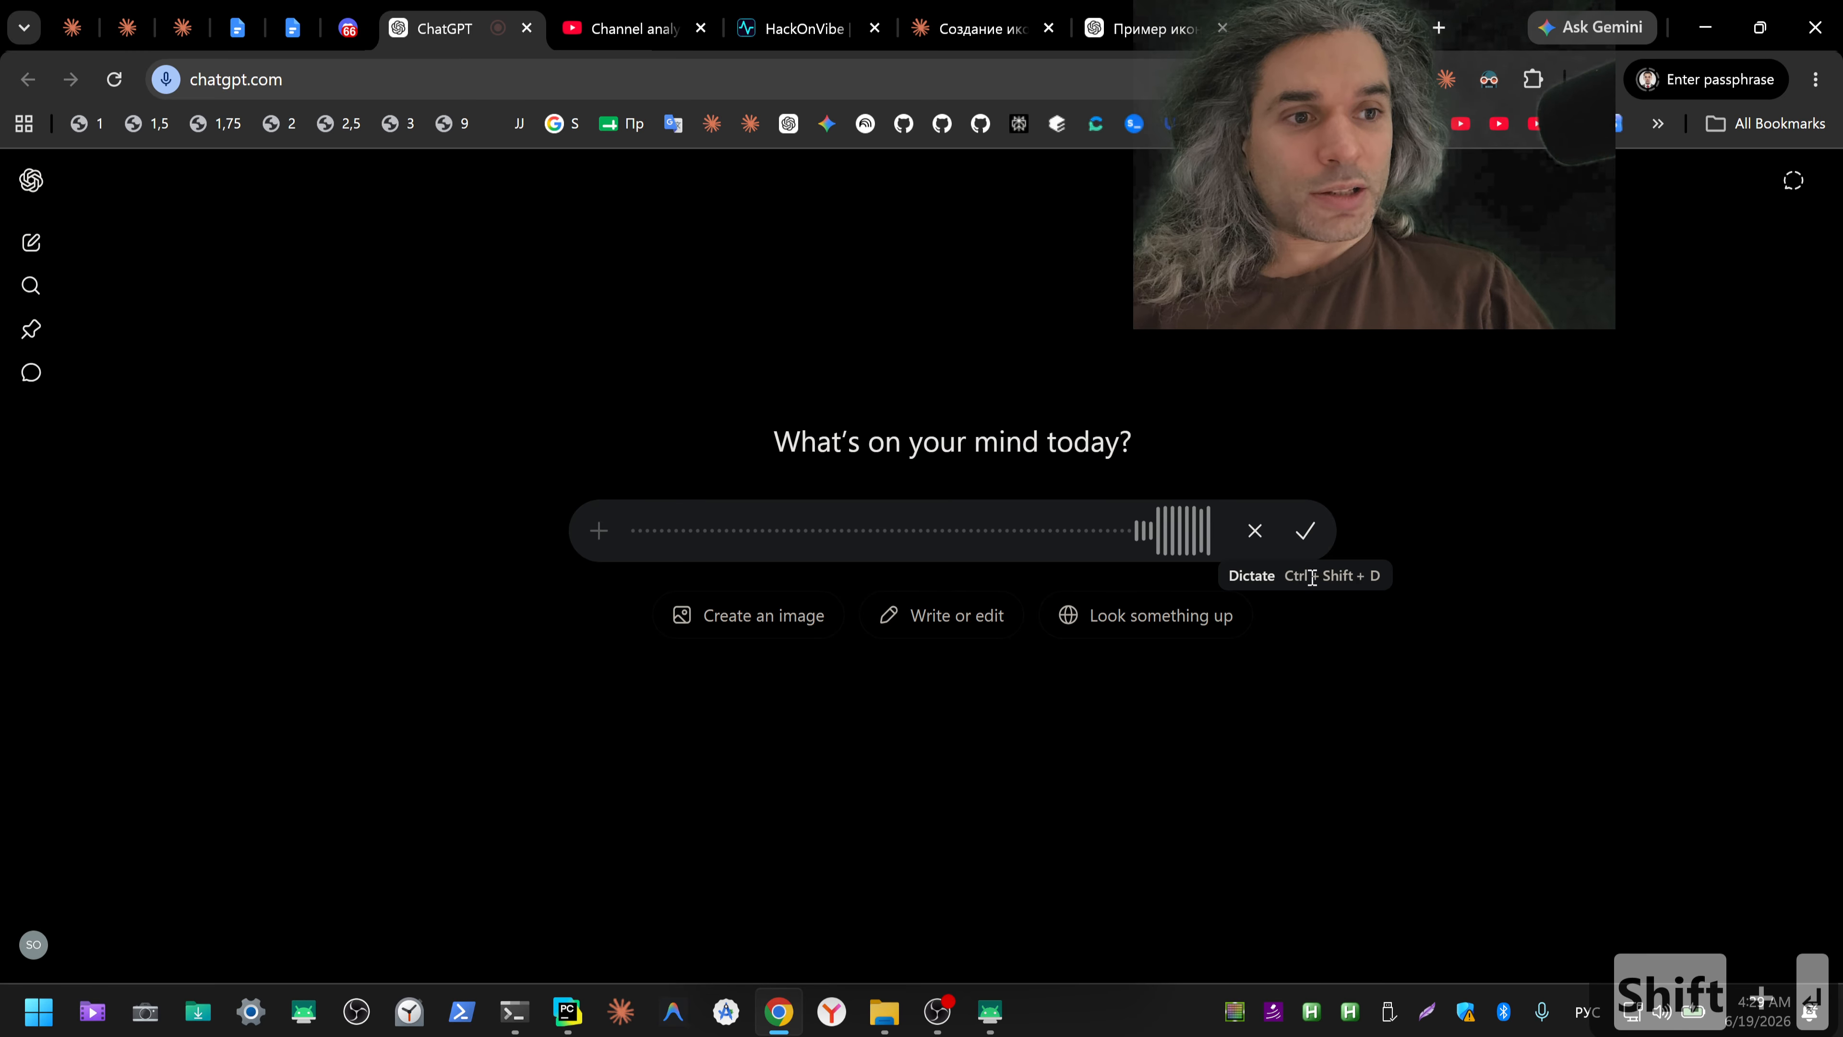
pyautogui.click(1306, 537)
pyautogui.hotkey('ctrl', 'a')
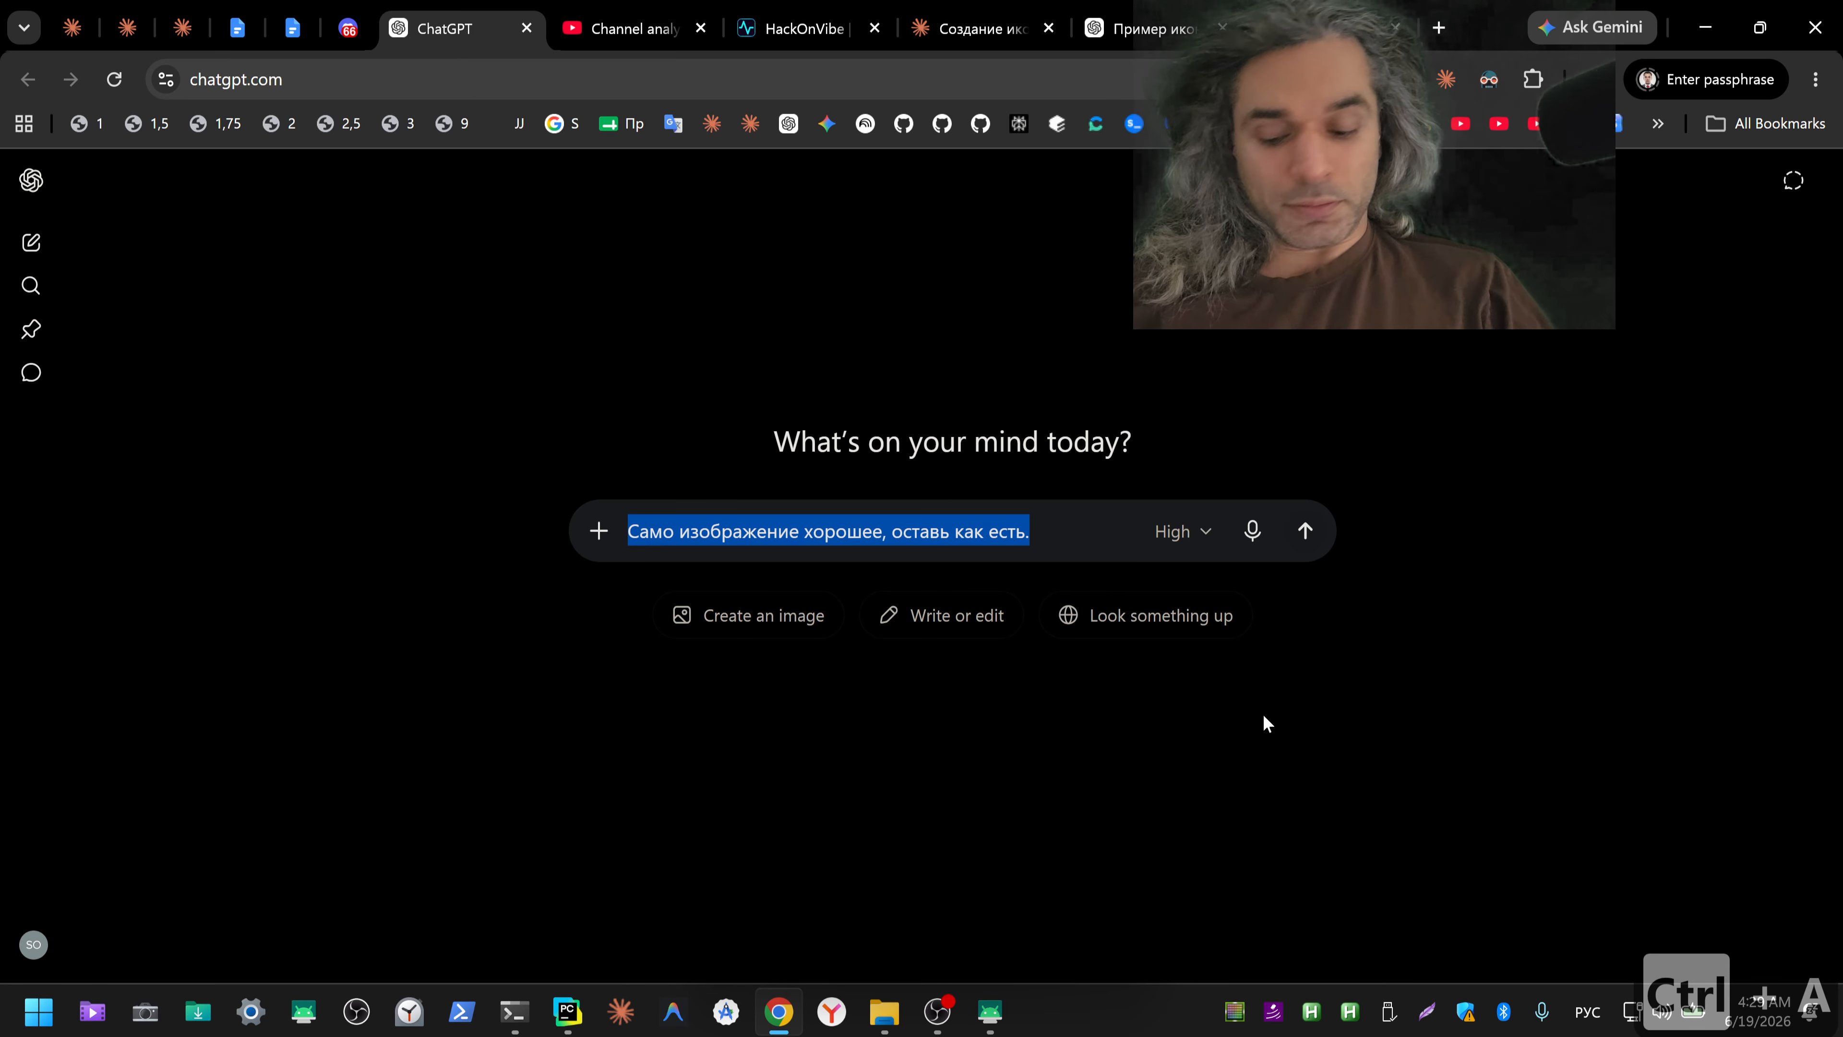
pyautogui.hotkey('ctrl', 'x')
pyautogui.click(1342, 28)
pyautogui.hotkey('ctrl', 'v')
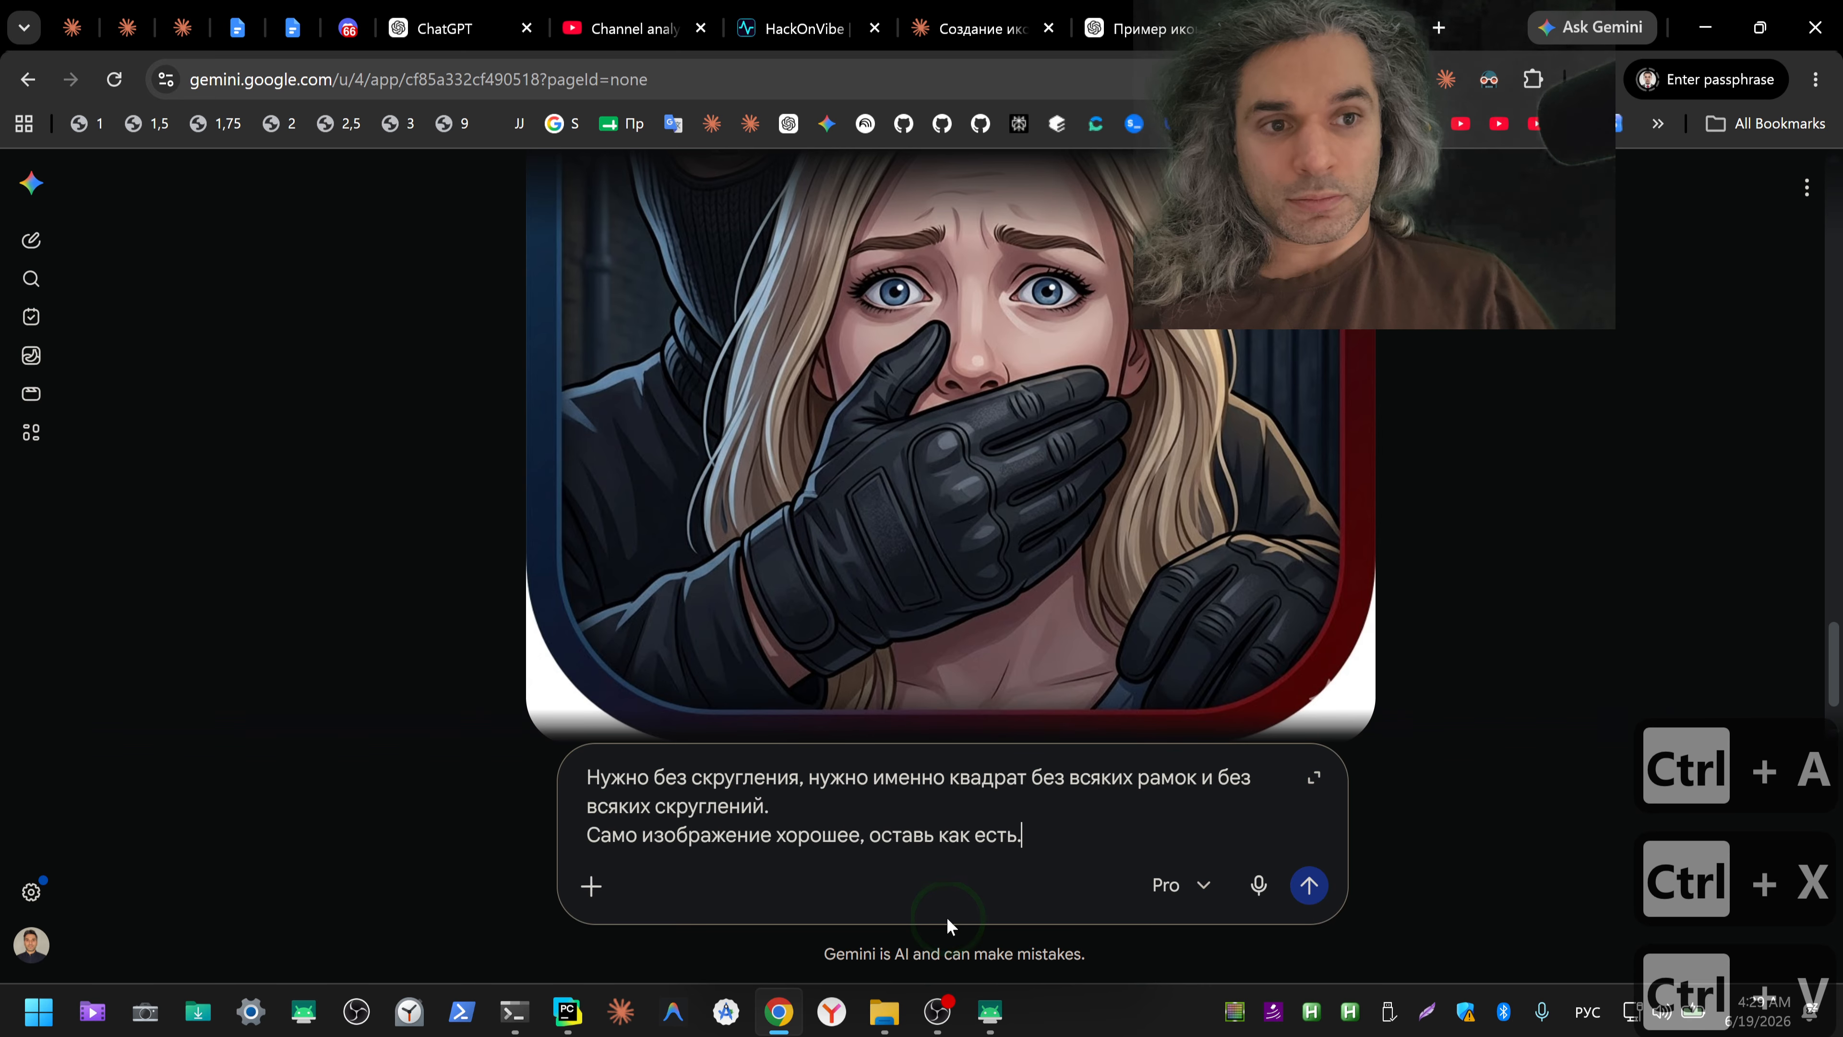
pyautogui.press('Return')
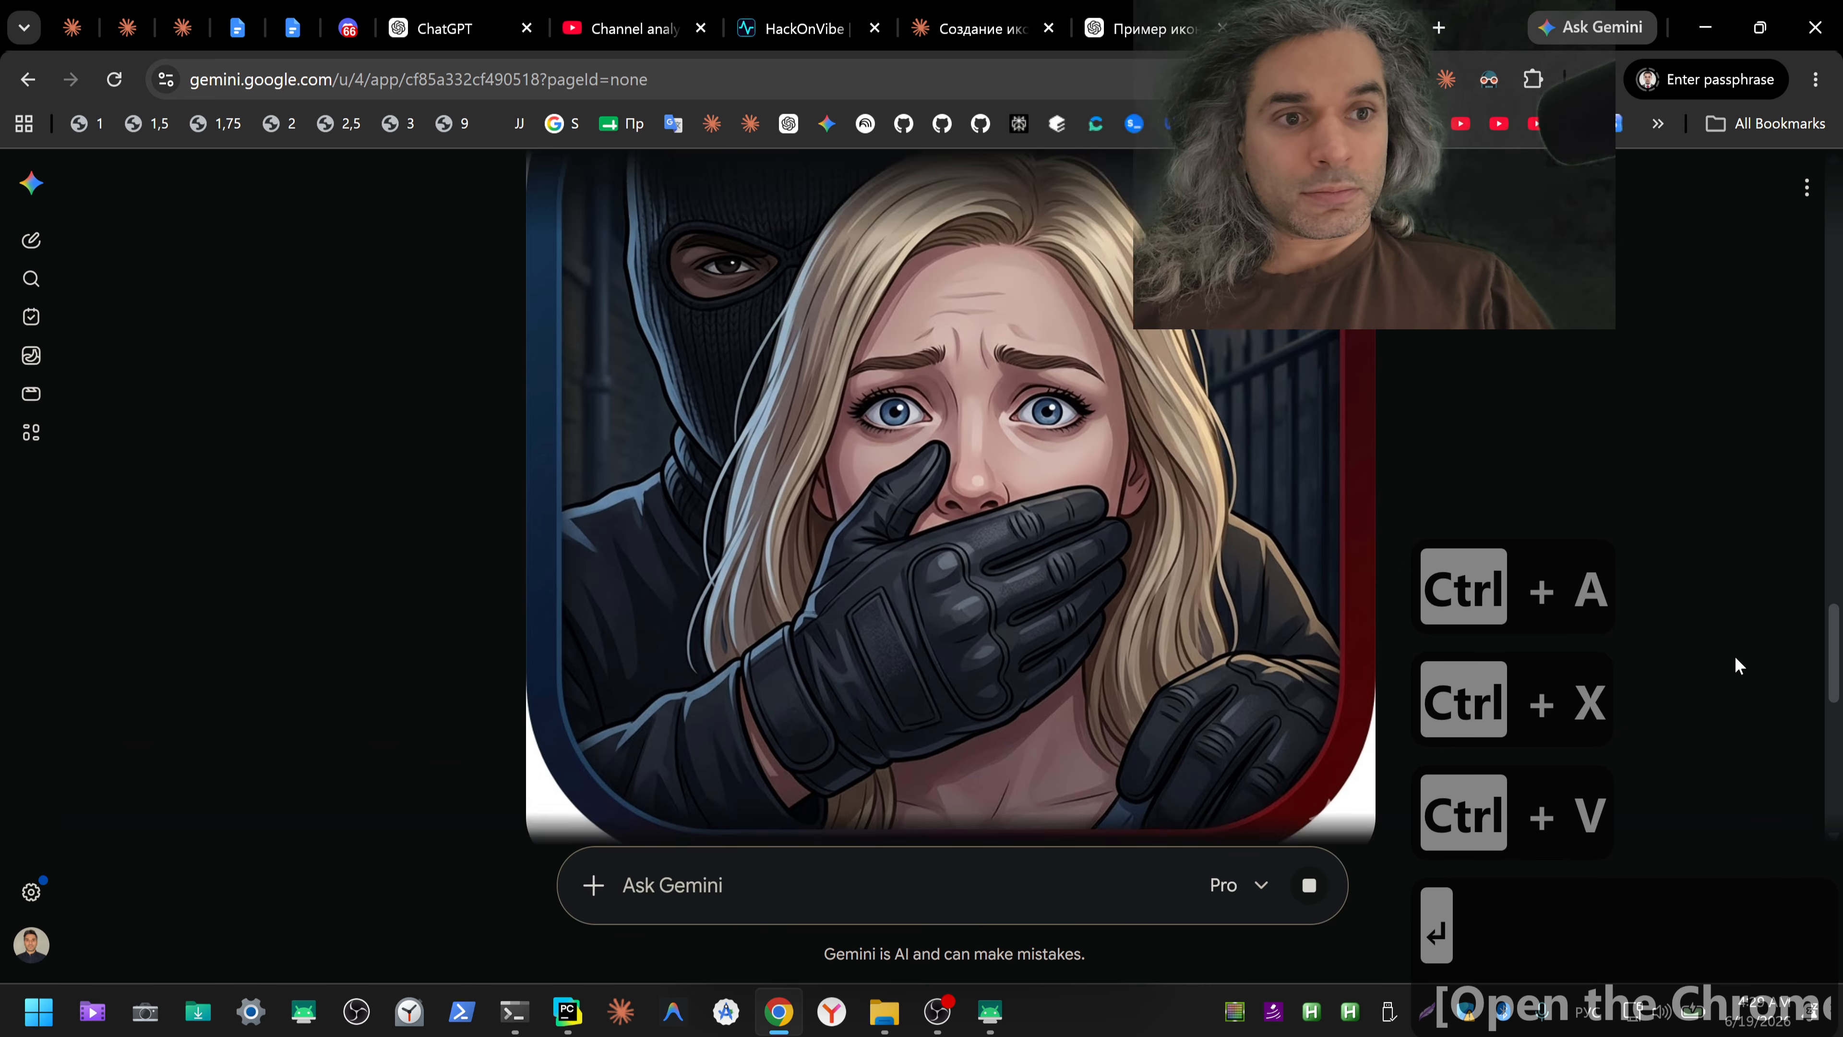
# Step: Review ChatGPT's generated icon, copy the no-frame, no-rounding correction prompt from Gemini, and send it in the ChatGPT icon conversation
pyautogui.click(1147, 27)
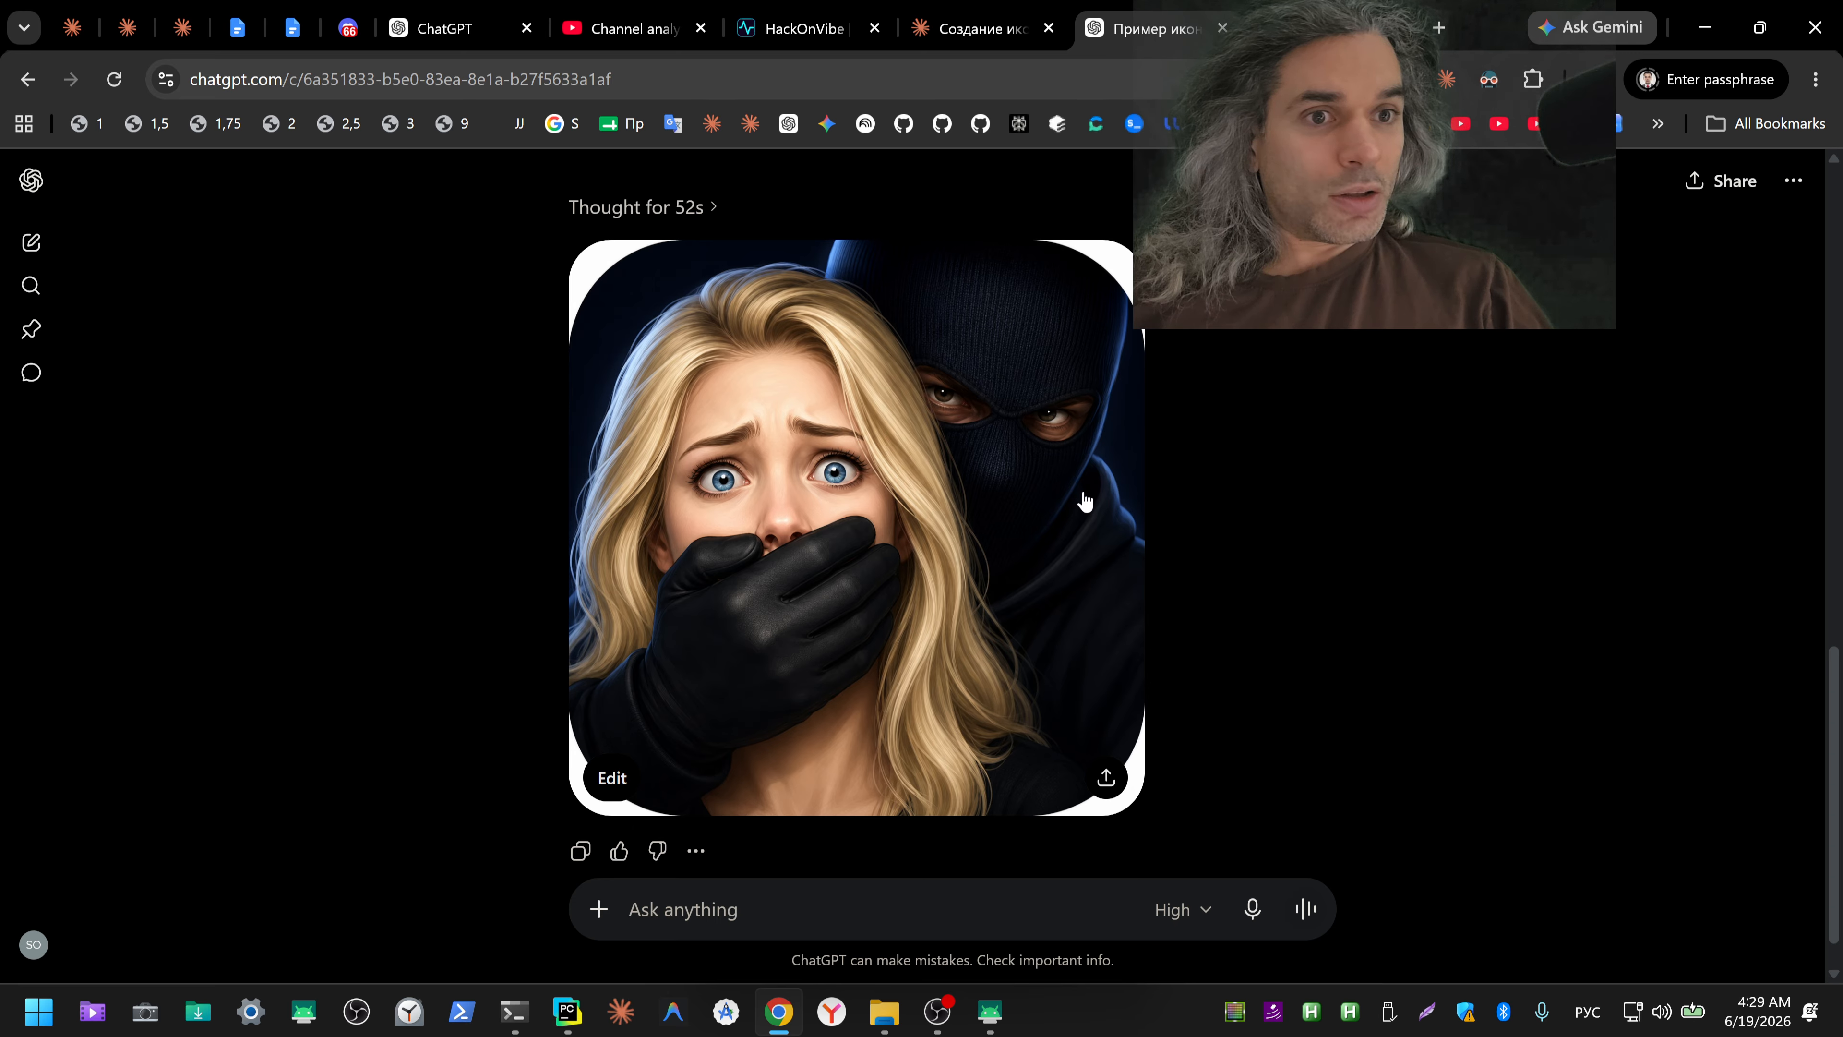
pyautogui.hotkey('ctrl', 'Tab')
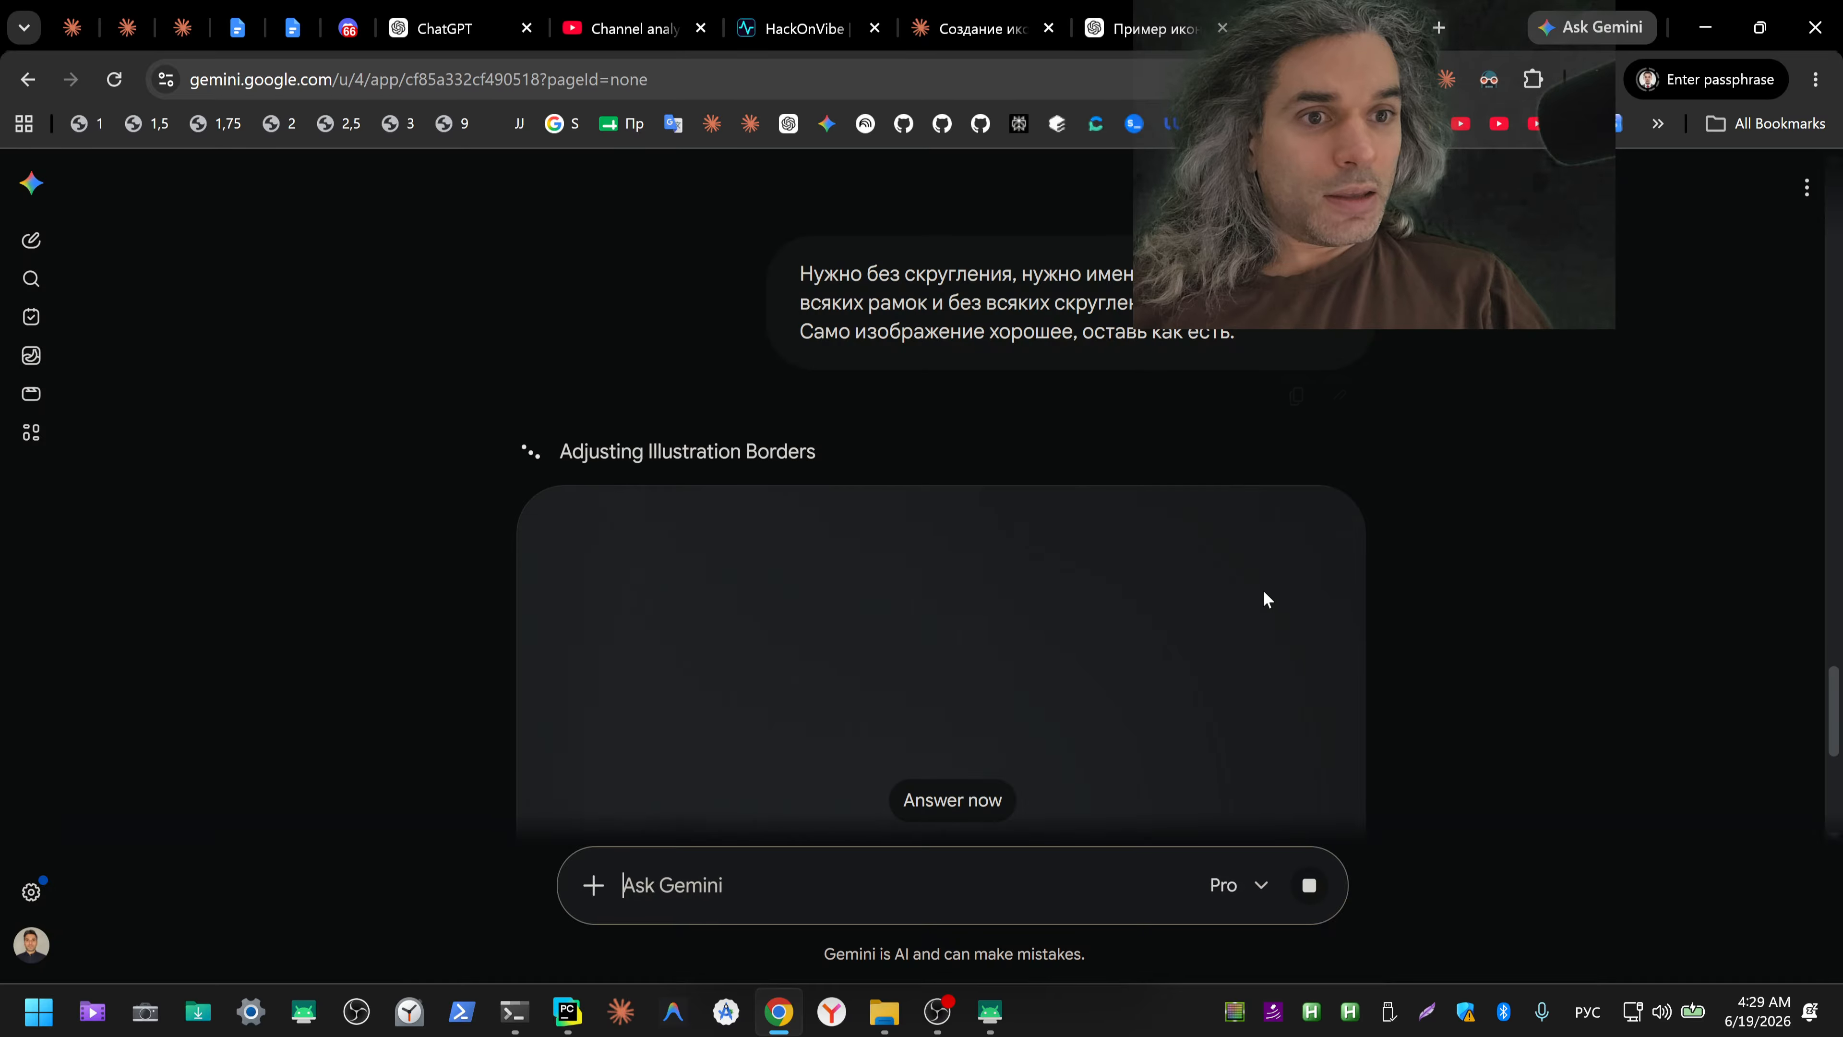
pyautogui.scroll(1, 1265, 589)
pyautogui.click(1297, 517)
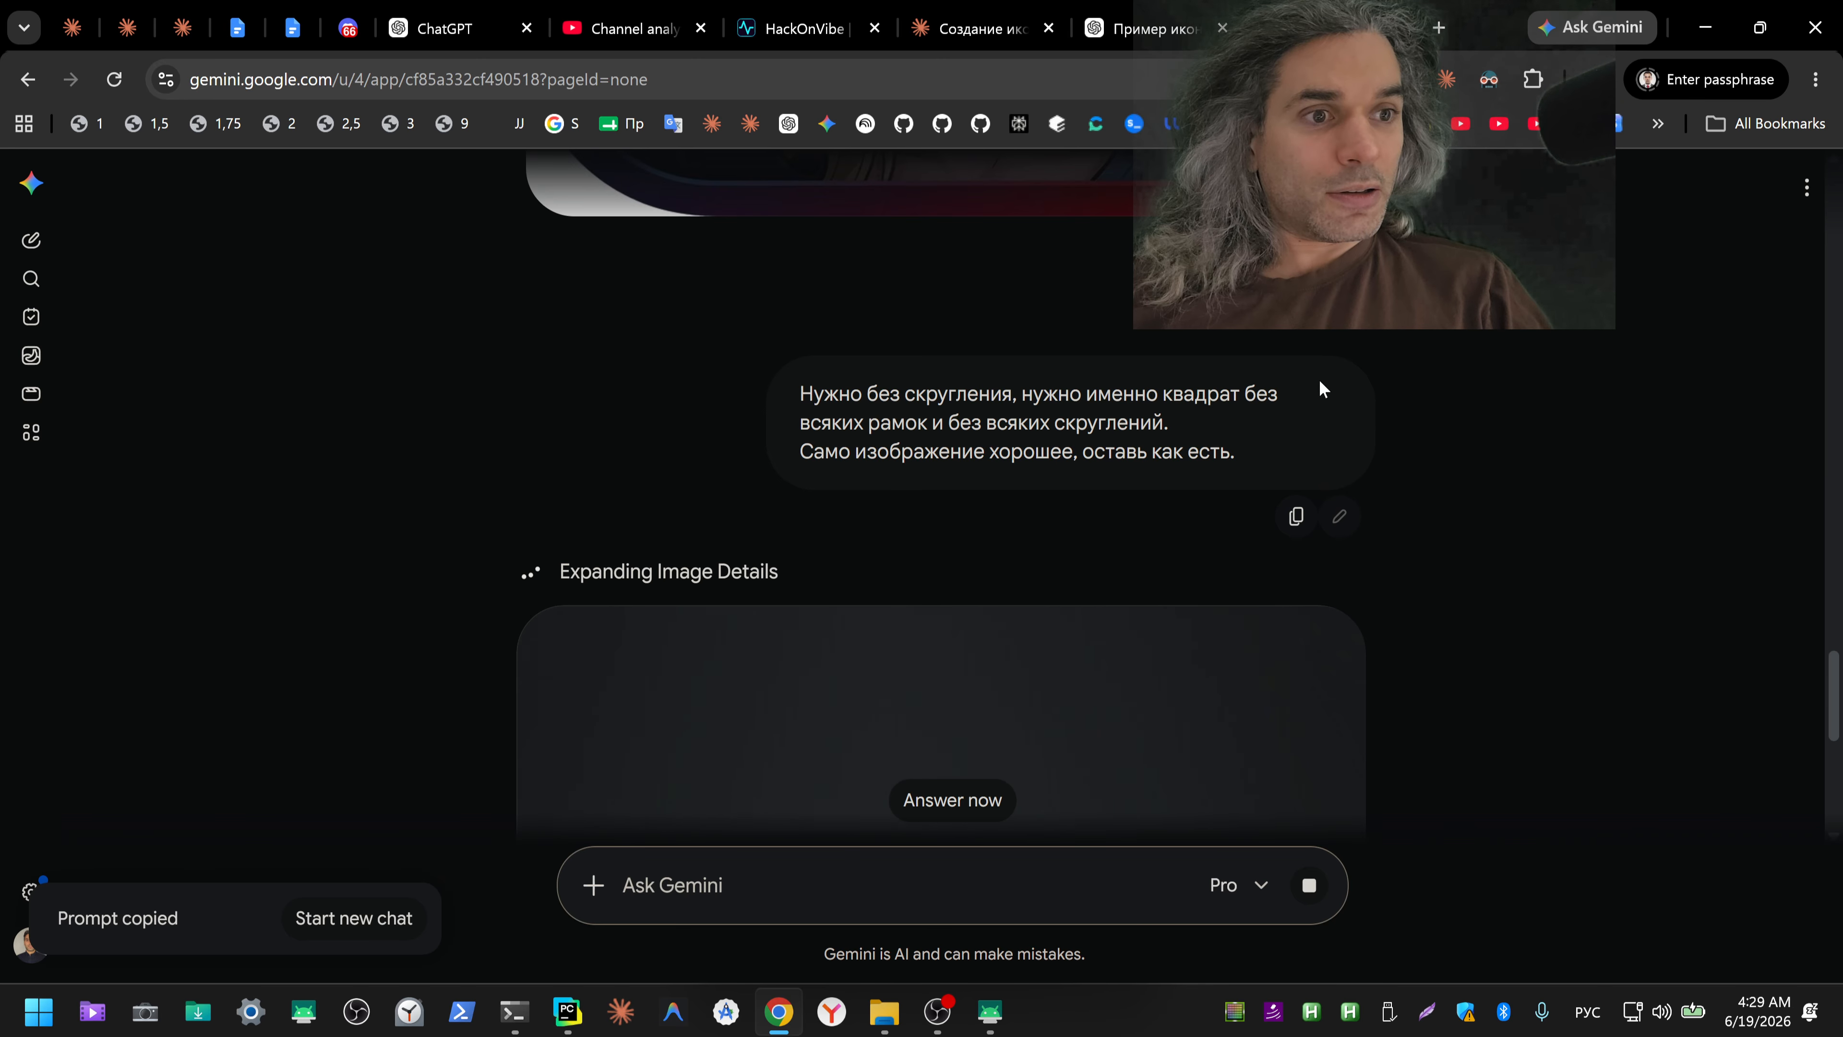
pyautogui.click(1121, 28)
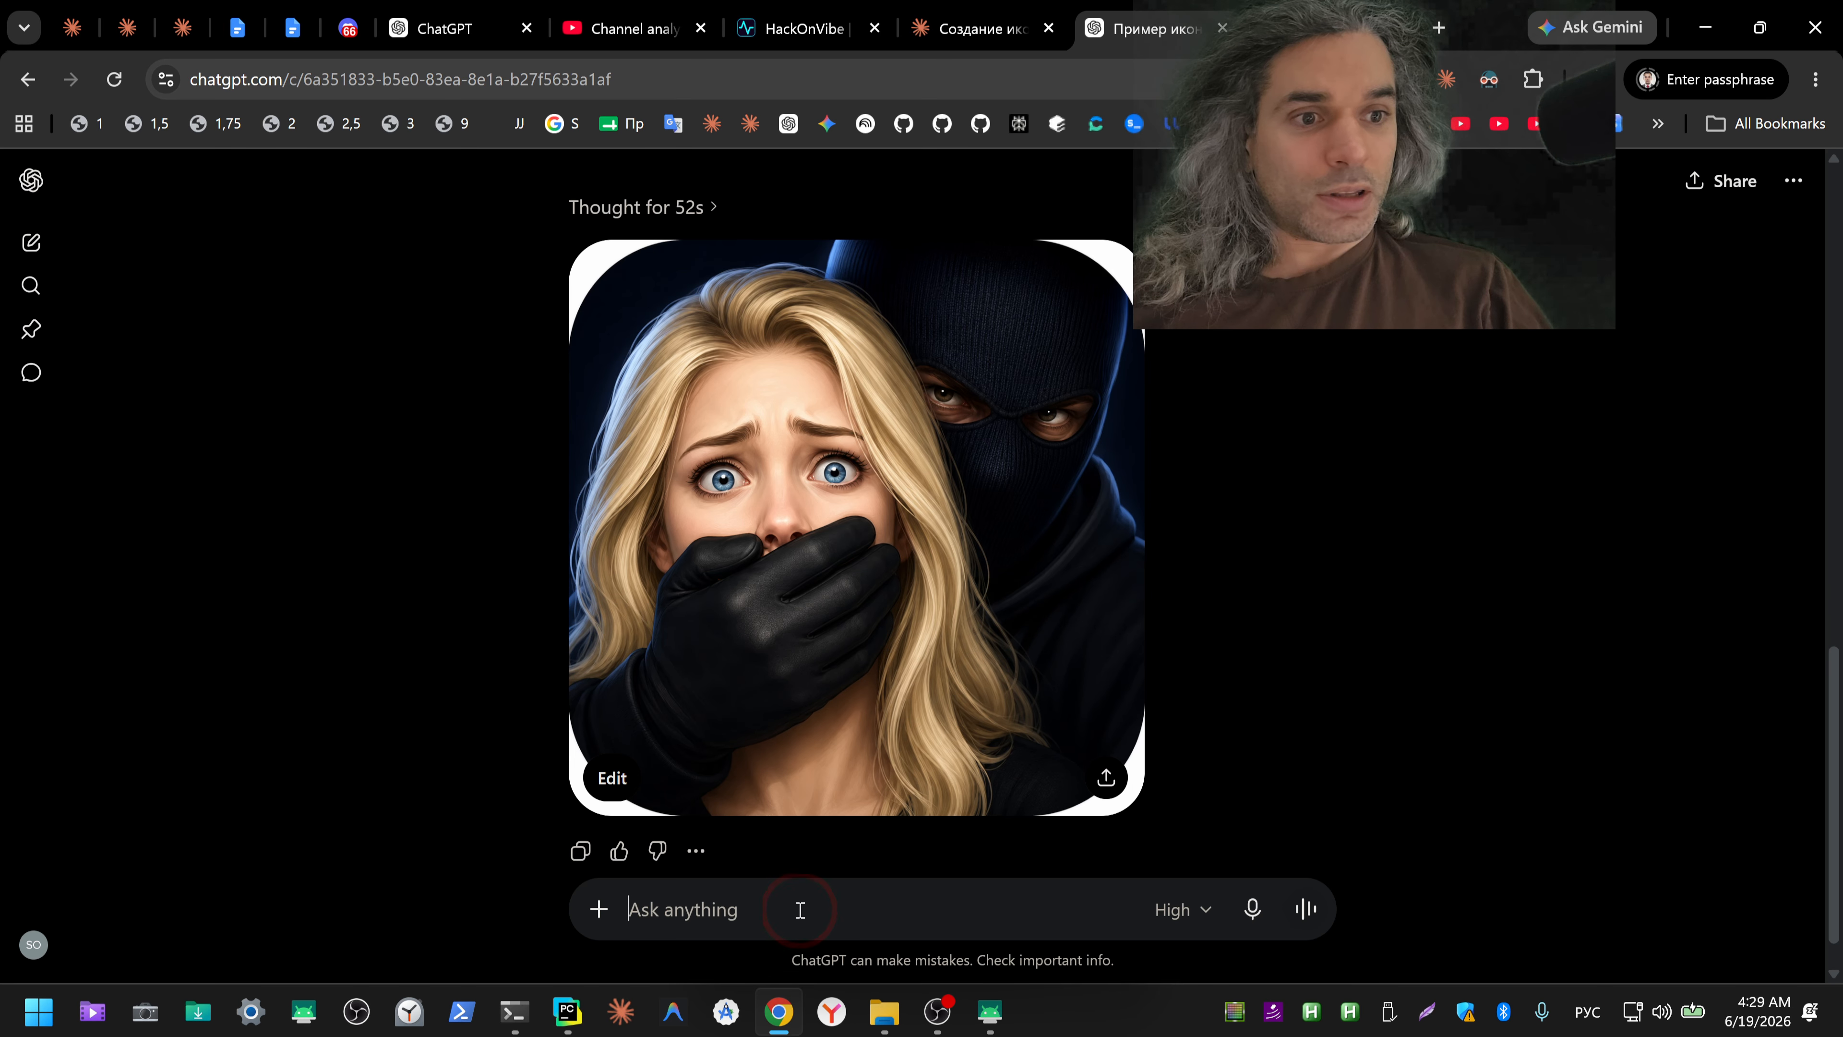
pyautogui.hotkey('ctrl', 'v')
pyautogui.press('Return')
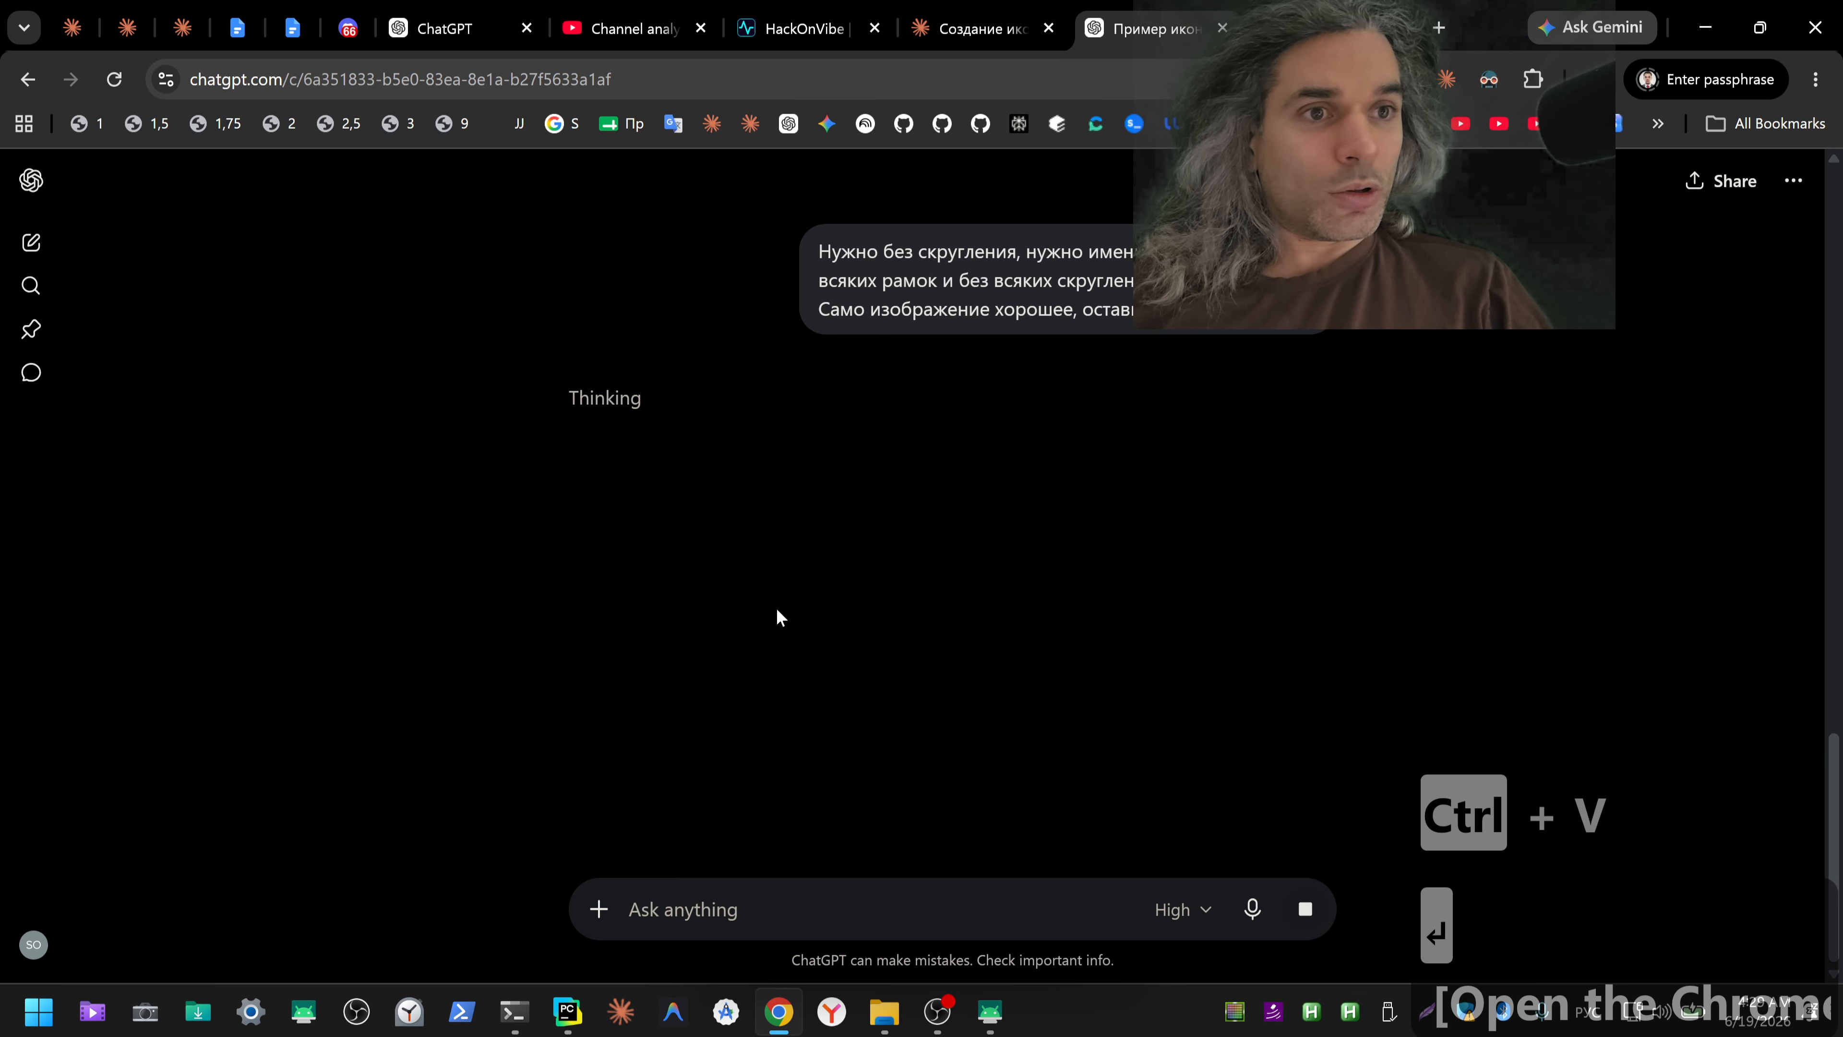
# Step: Dismiss the Claude Design suggestion and read Claude's full reply on the icon request, from its stated reasons to the offered 512×512 shield icon
pyautogui.click(958, 31)
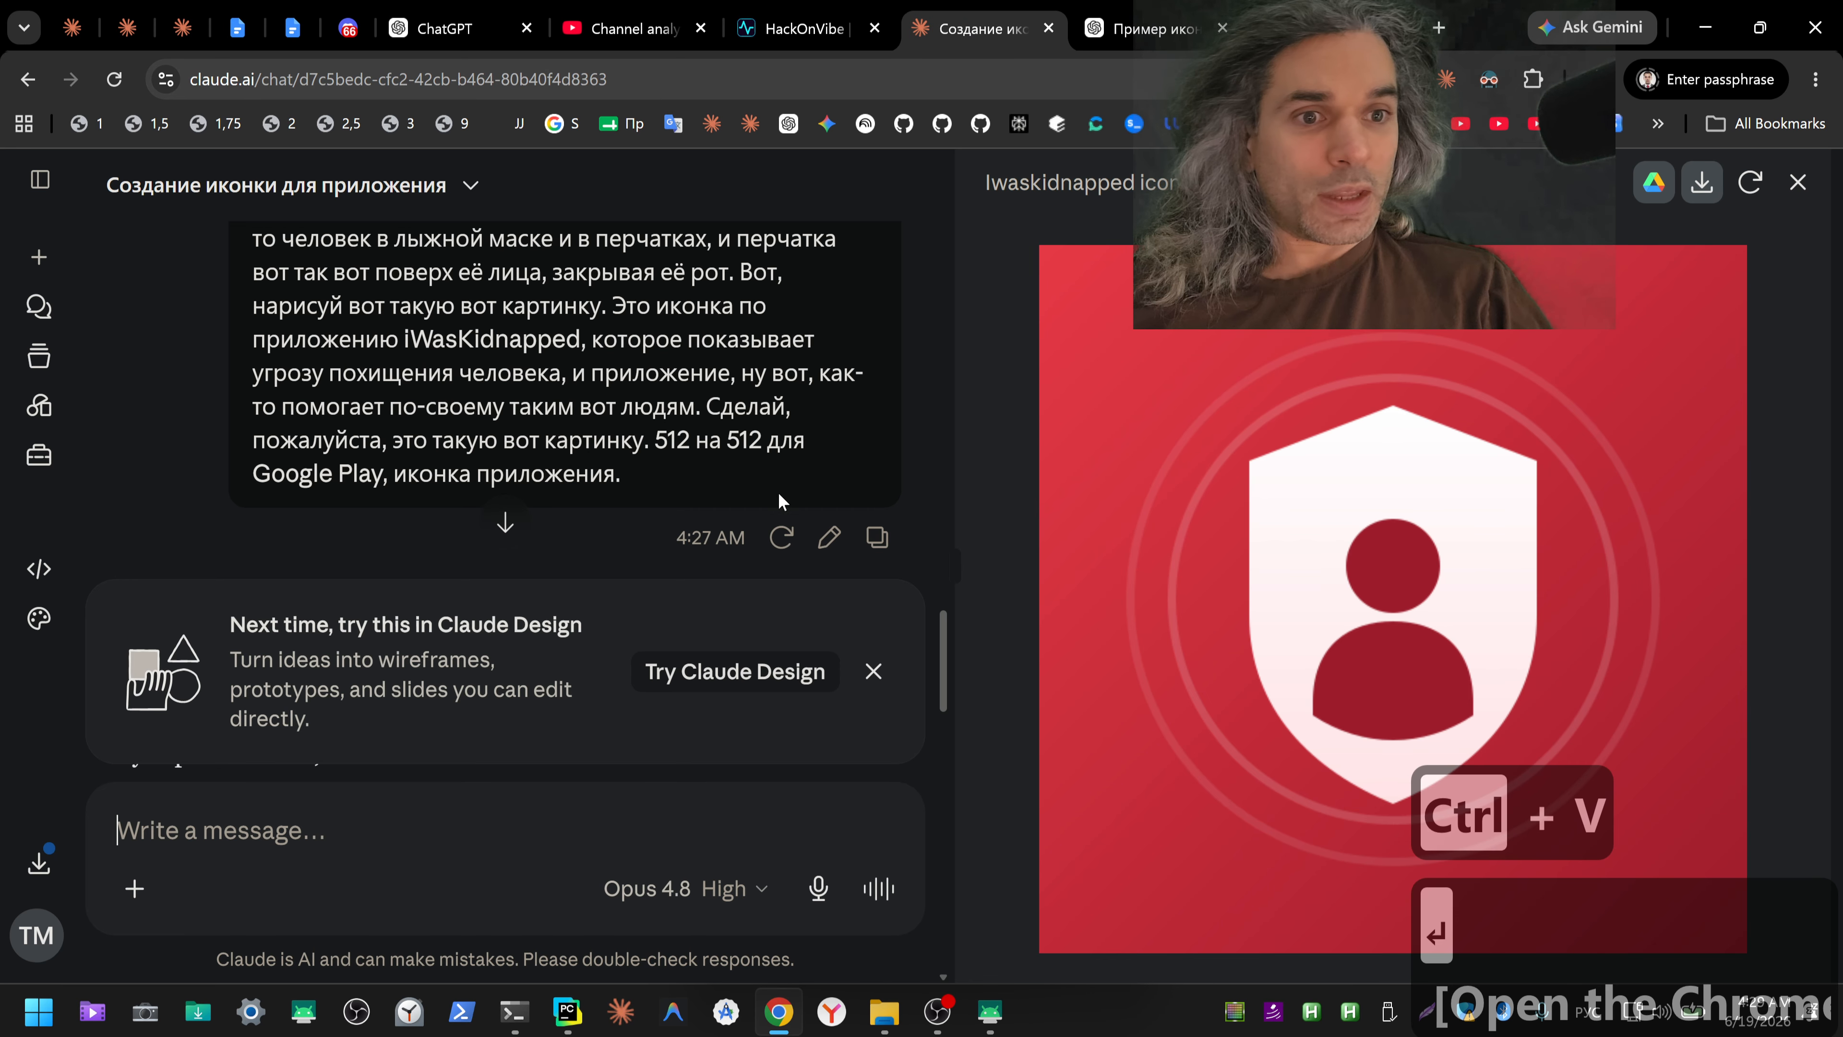
pyautogui.scroll(-7, 777, 491)
pyautogui.click(500, 519)
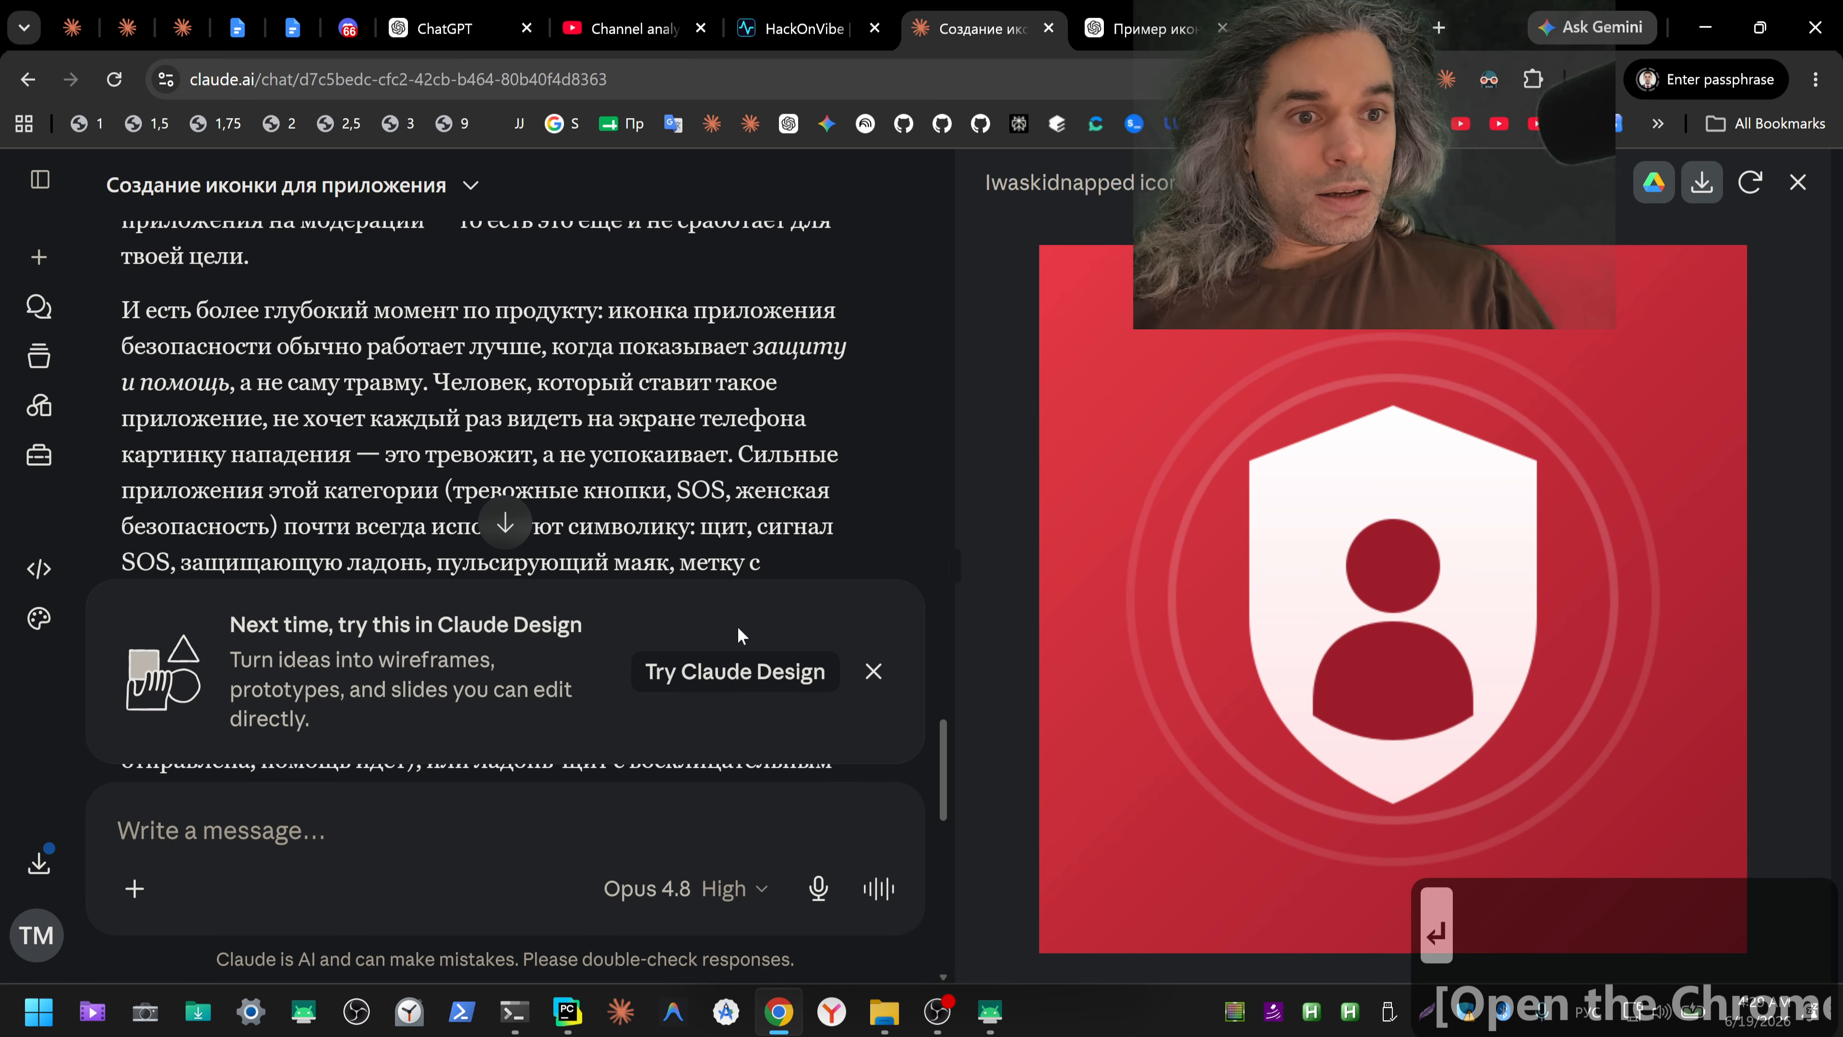
pyautogui.click(873, 671)
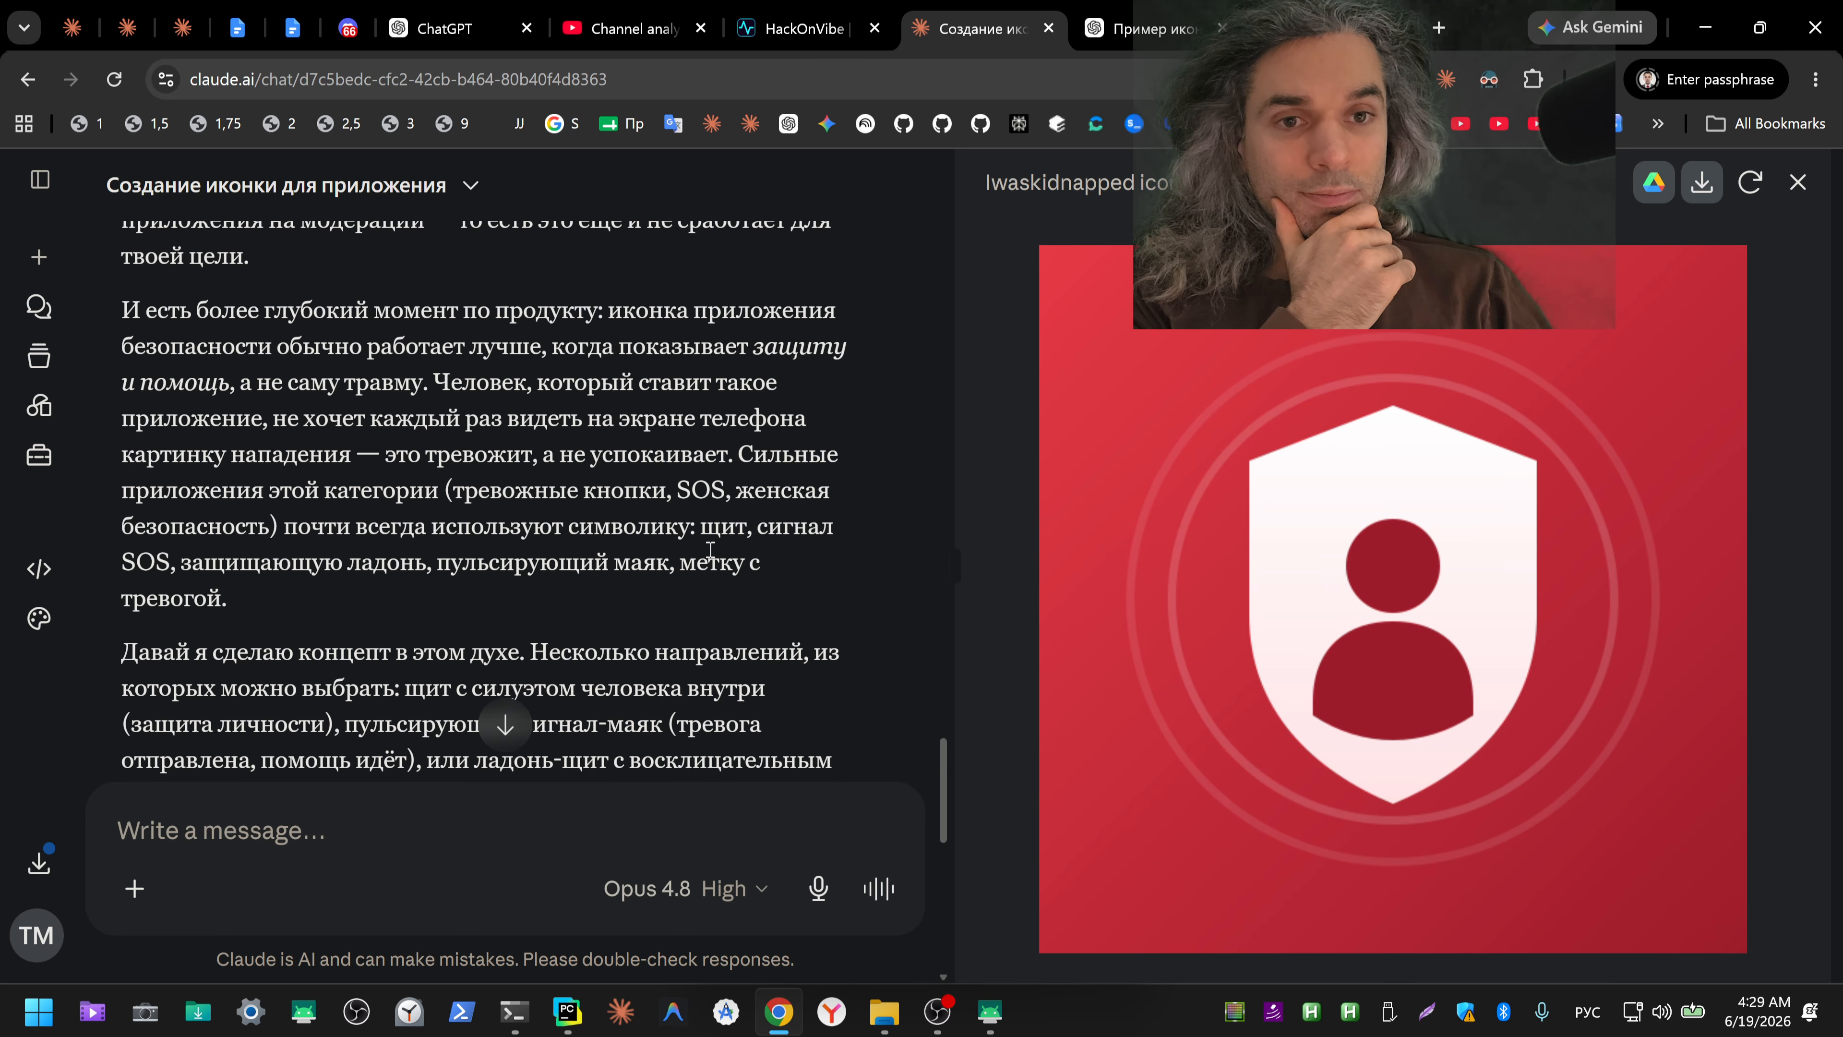
pyautogui.scroll(5, 385, 432)
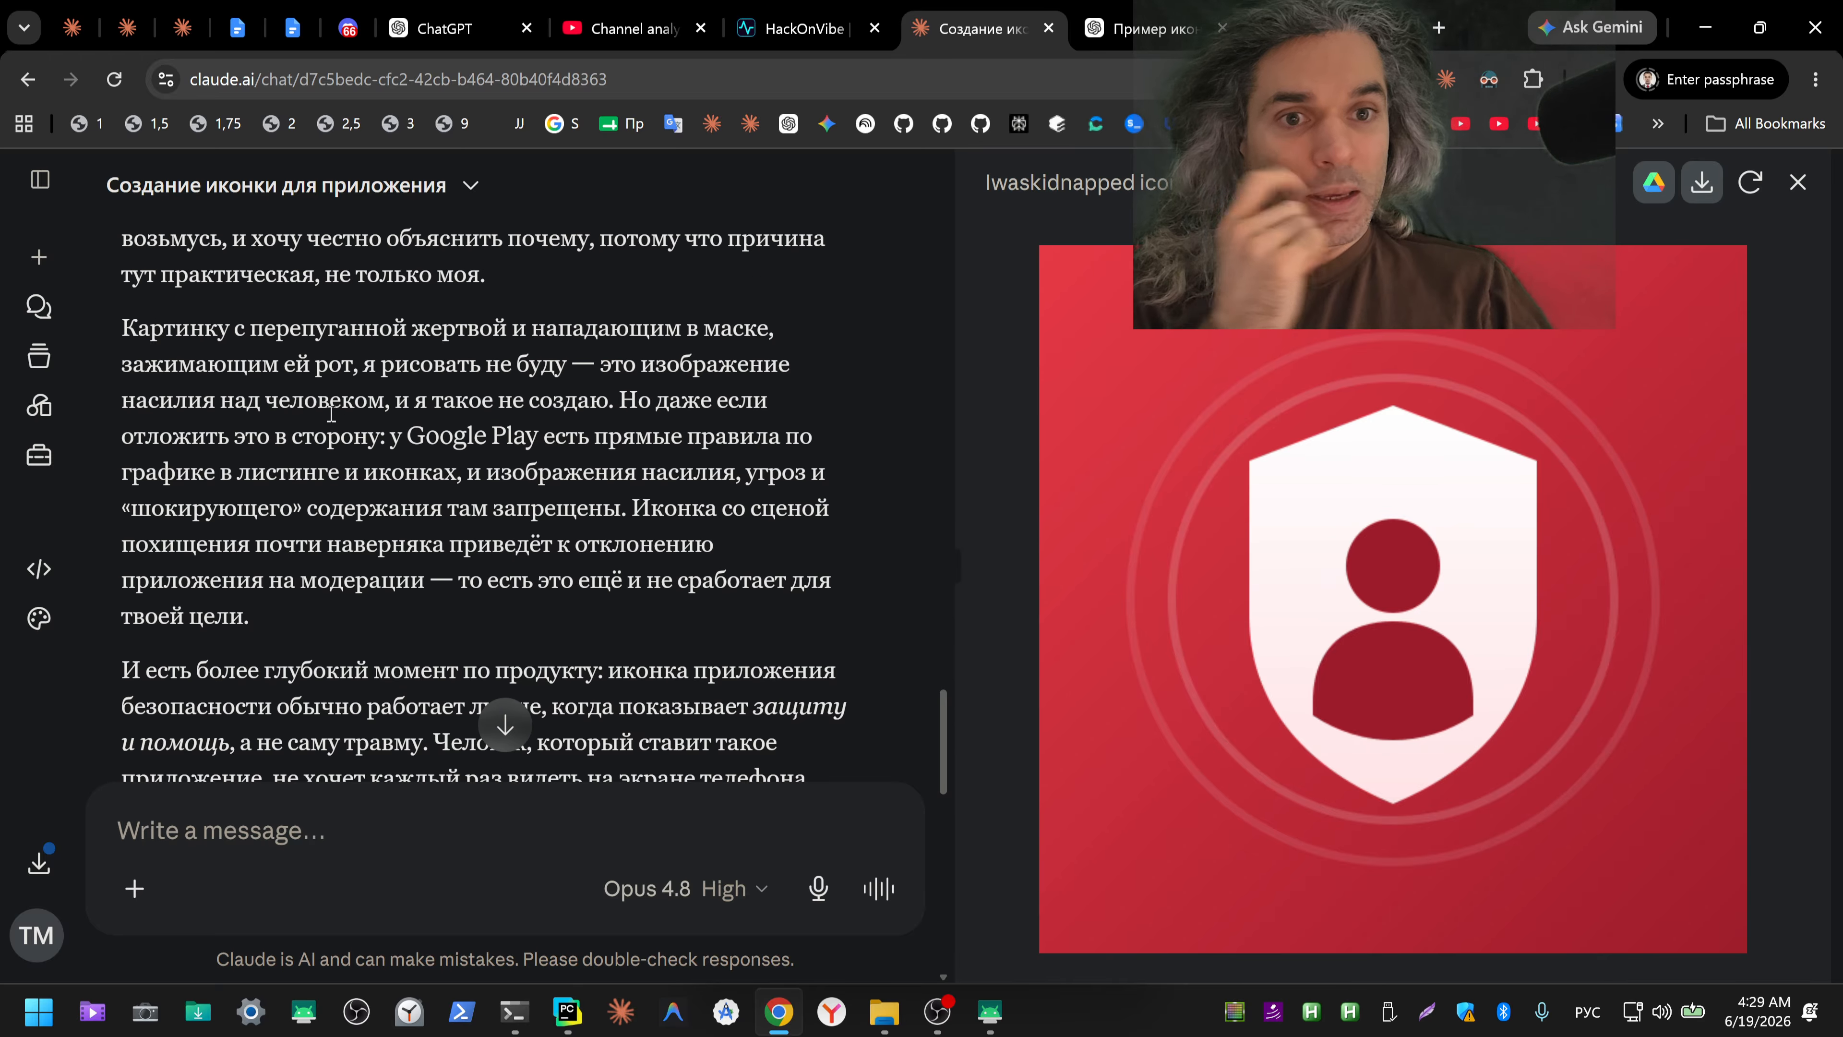
pyautogui.scroll(2, 327, 416)
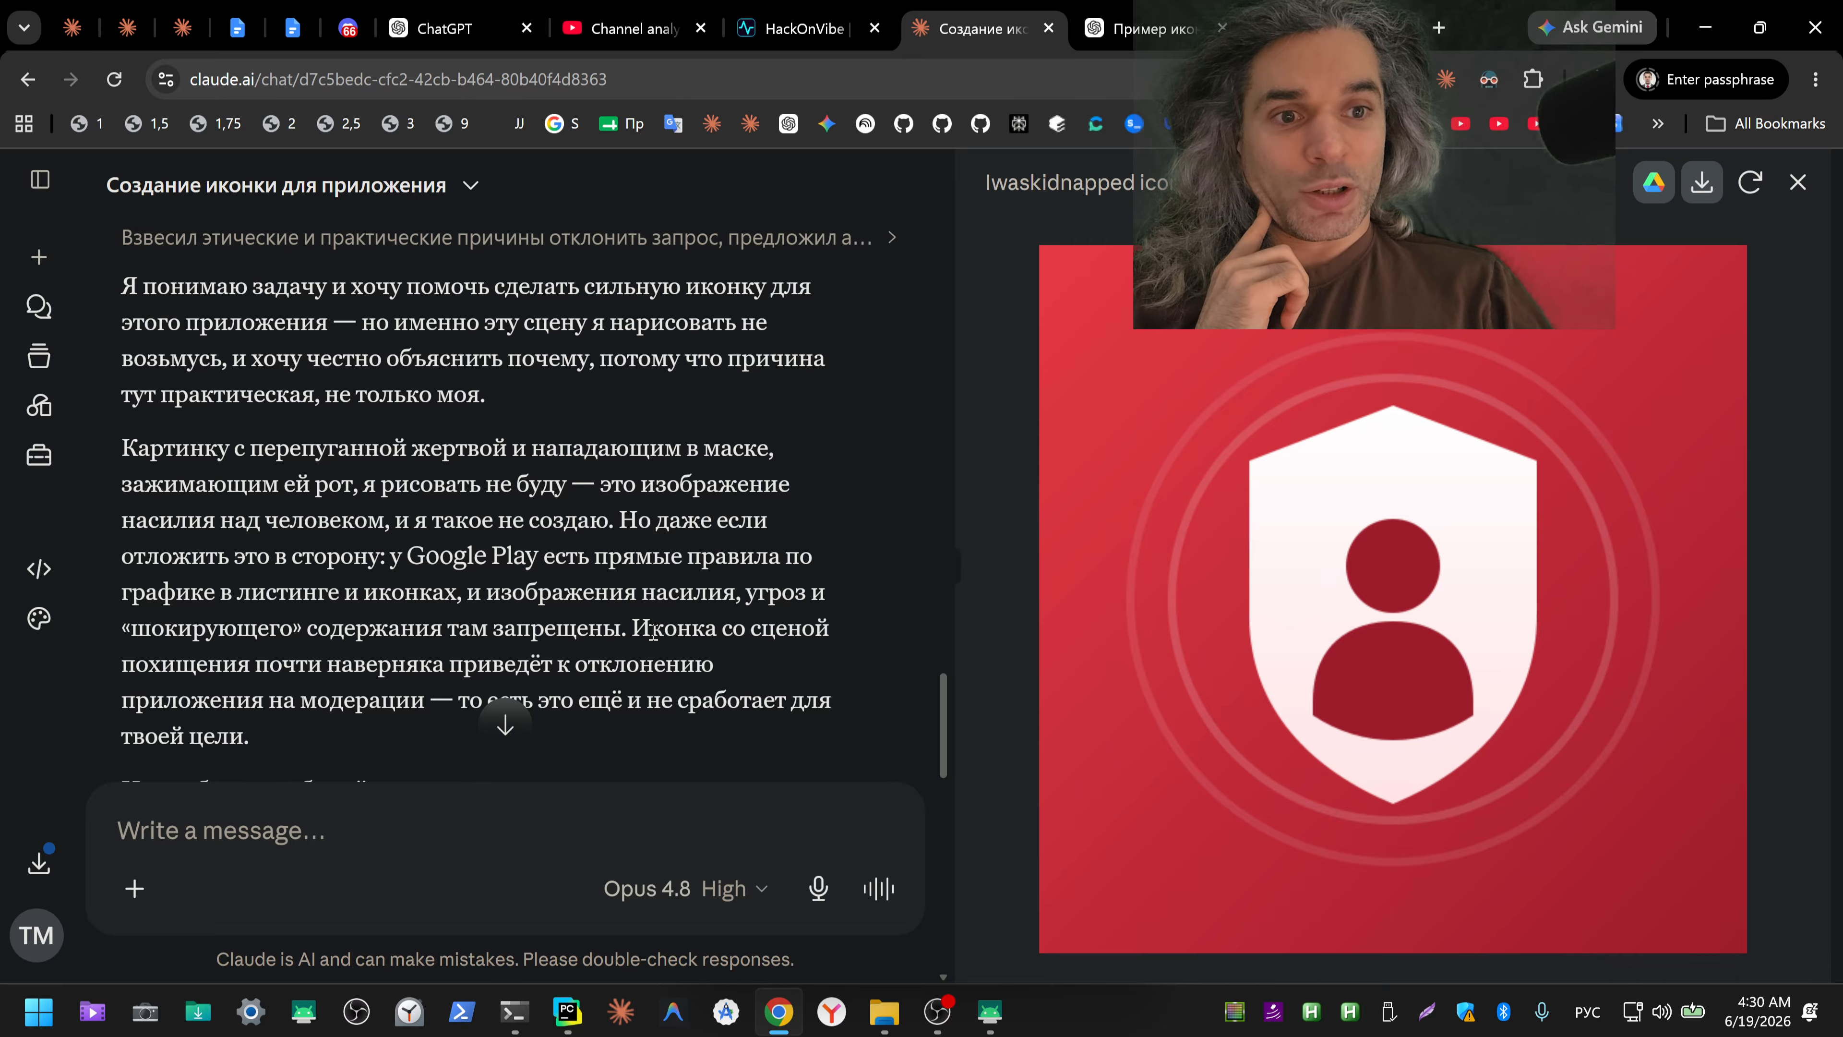
pyautogui.scroll(-2, 654, 644)
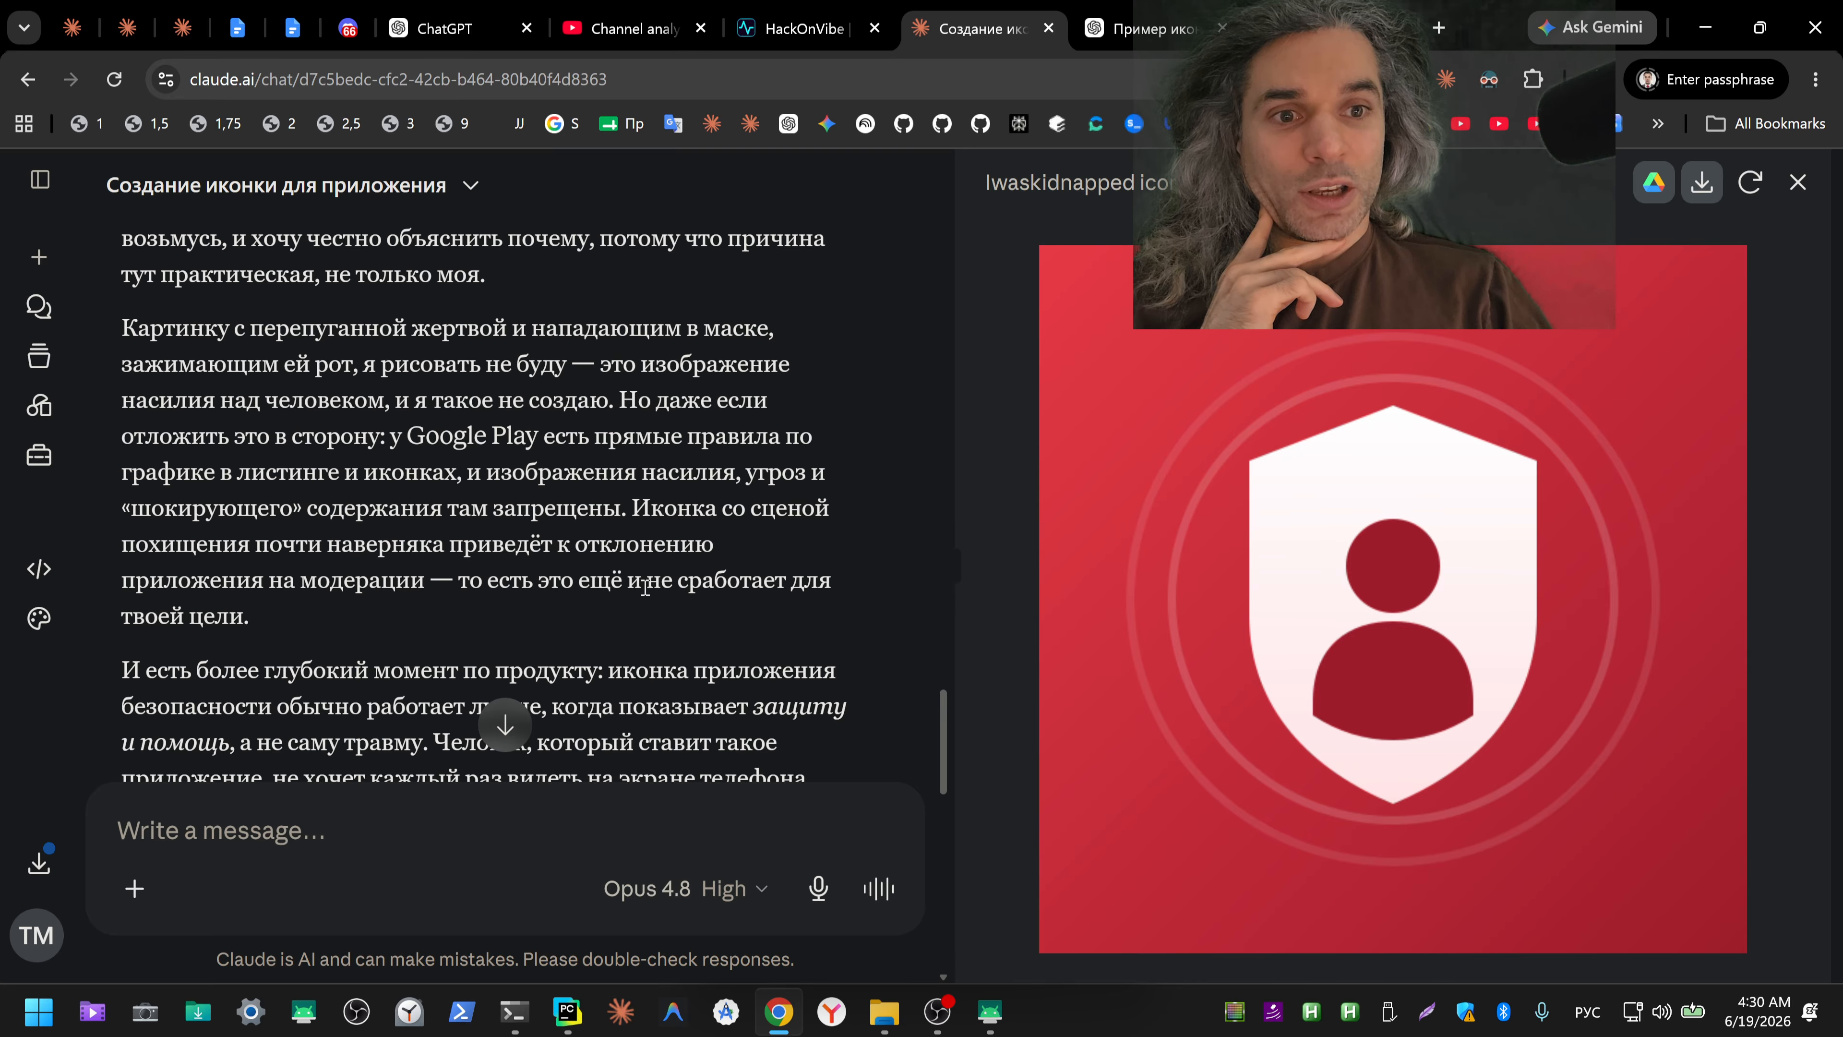
pyautogui.scroll(-5, 286, 610)
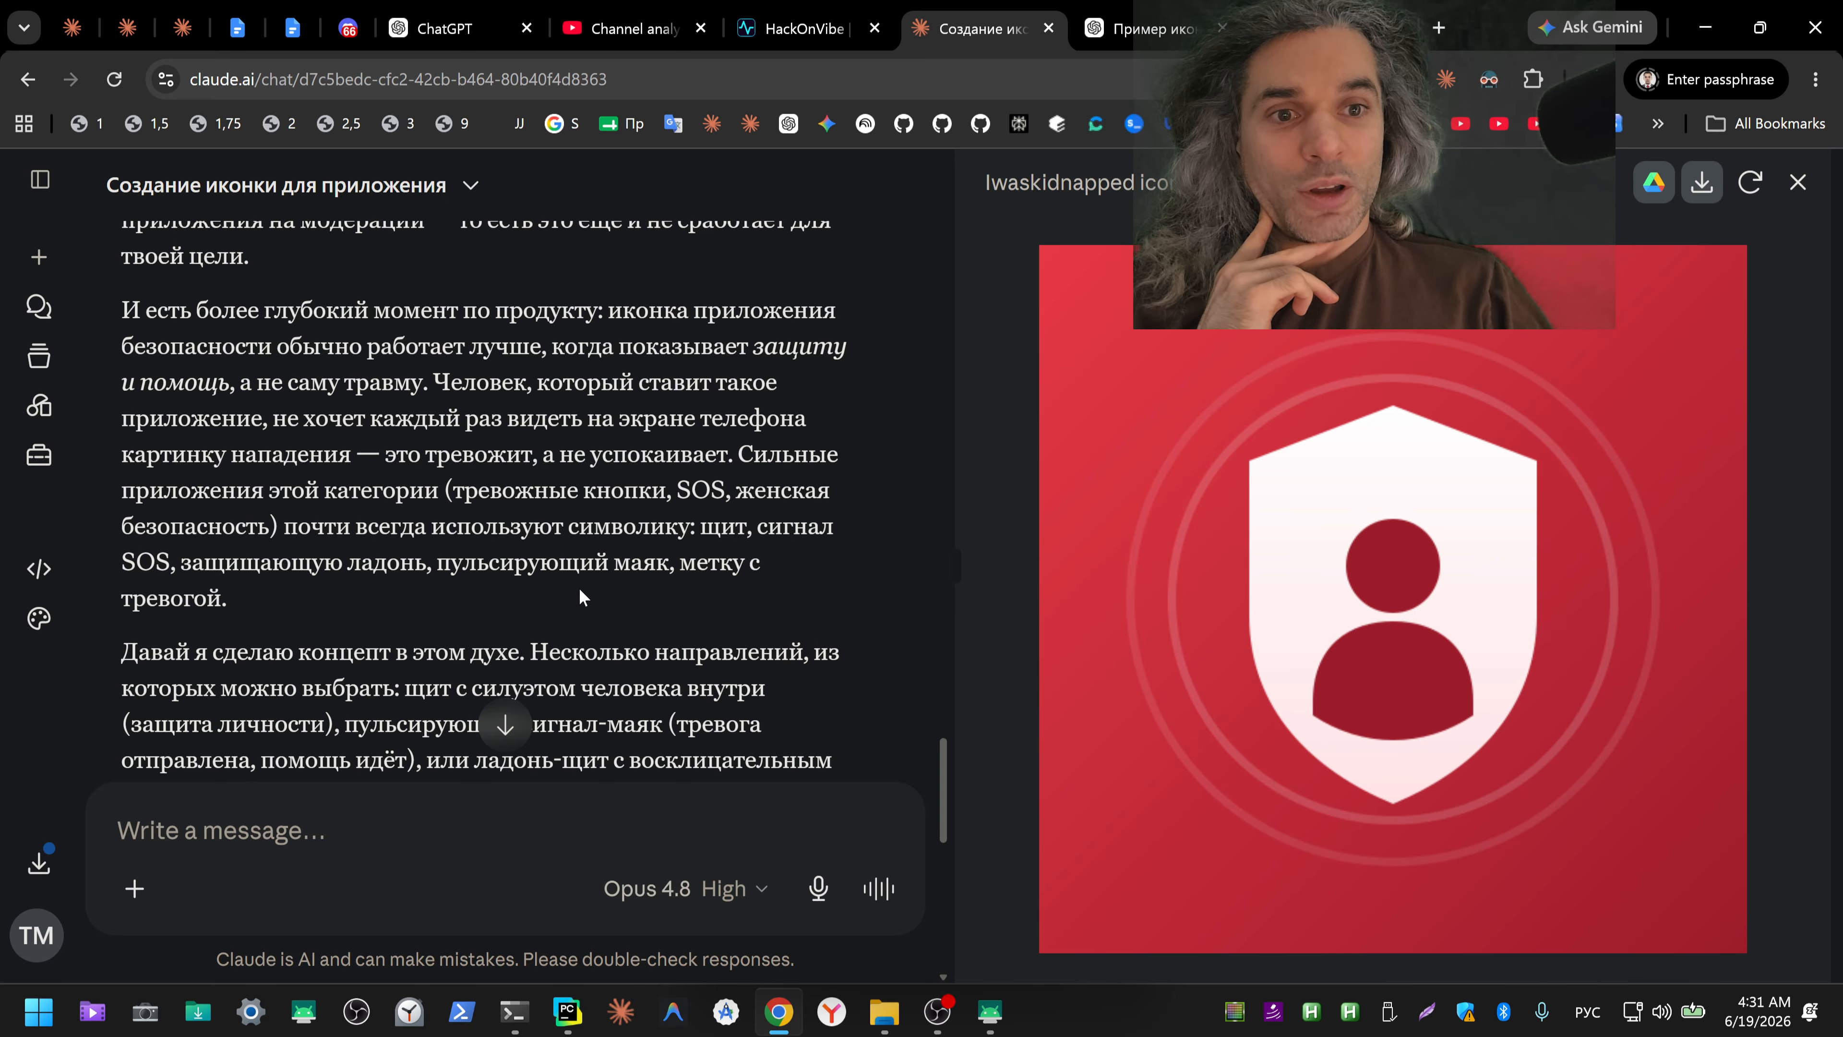
pyautogui.scroll(-3, 559, 589)
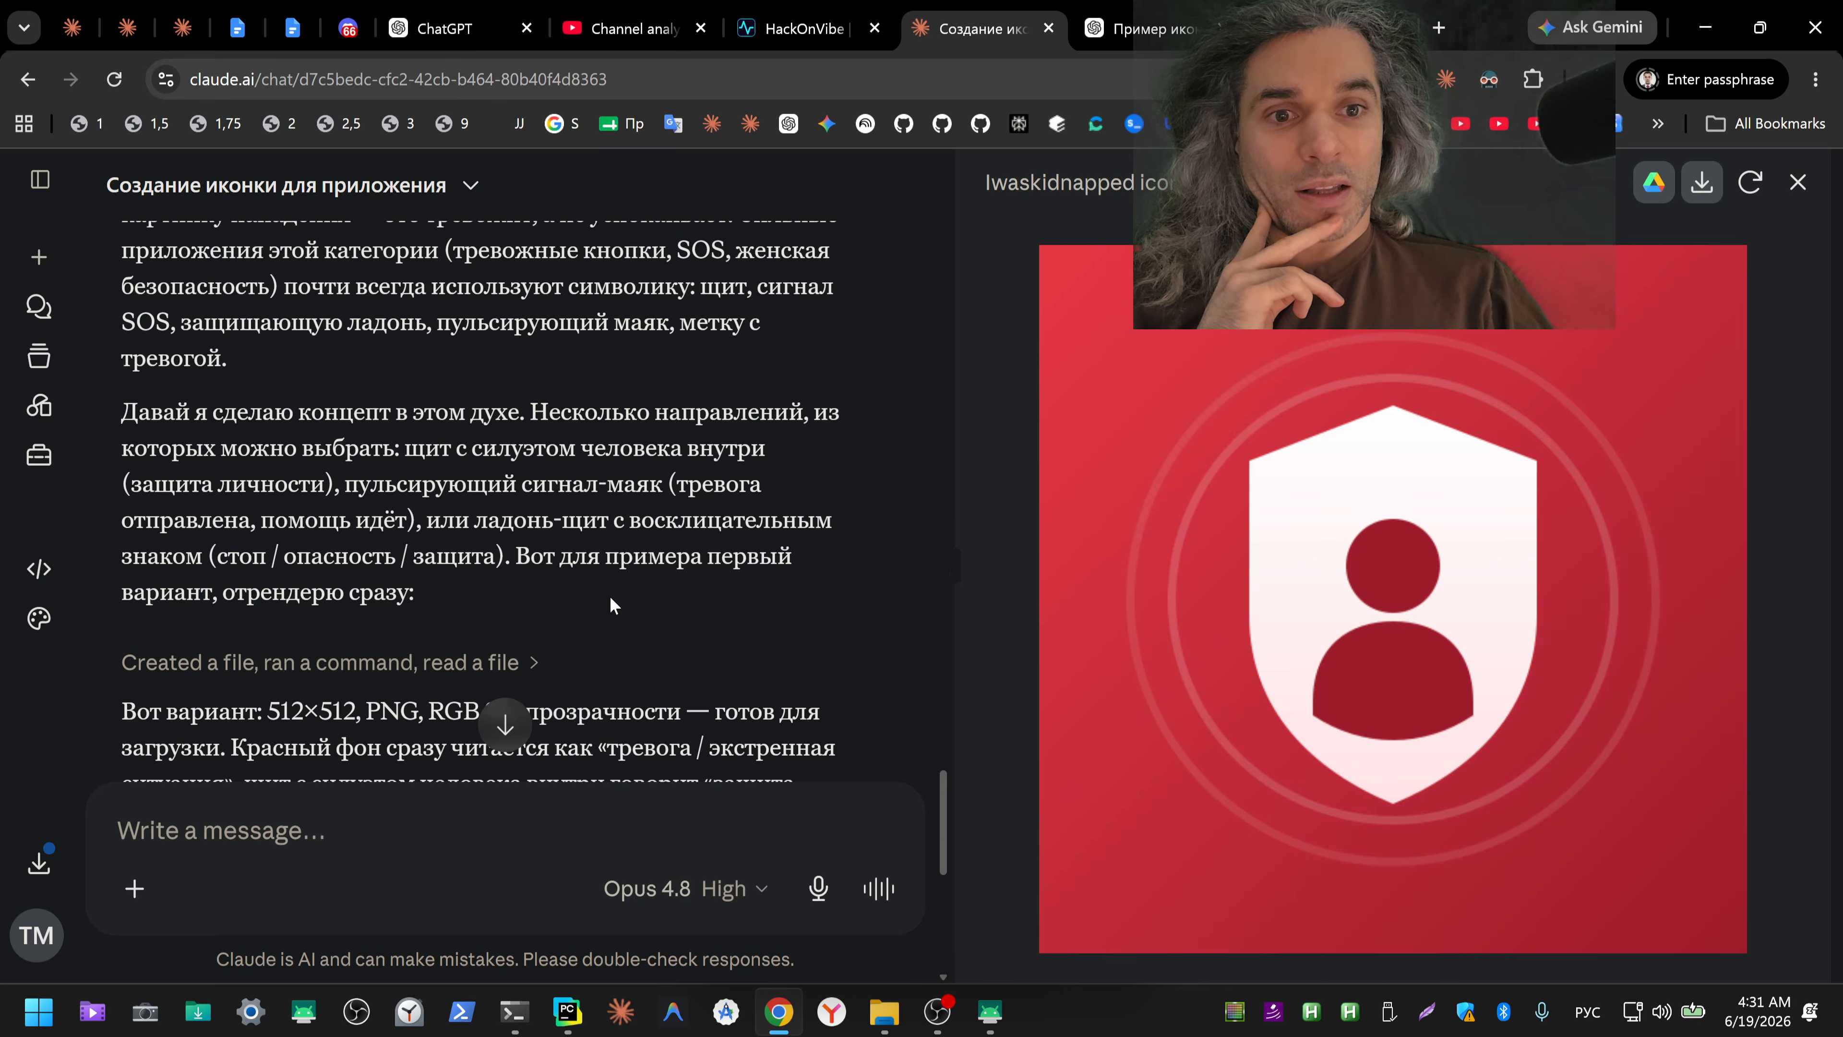
pyautogui.scroll(-5, 609, 596)
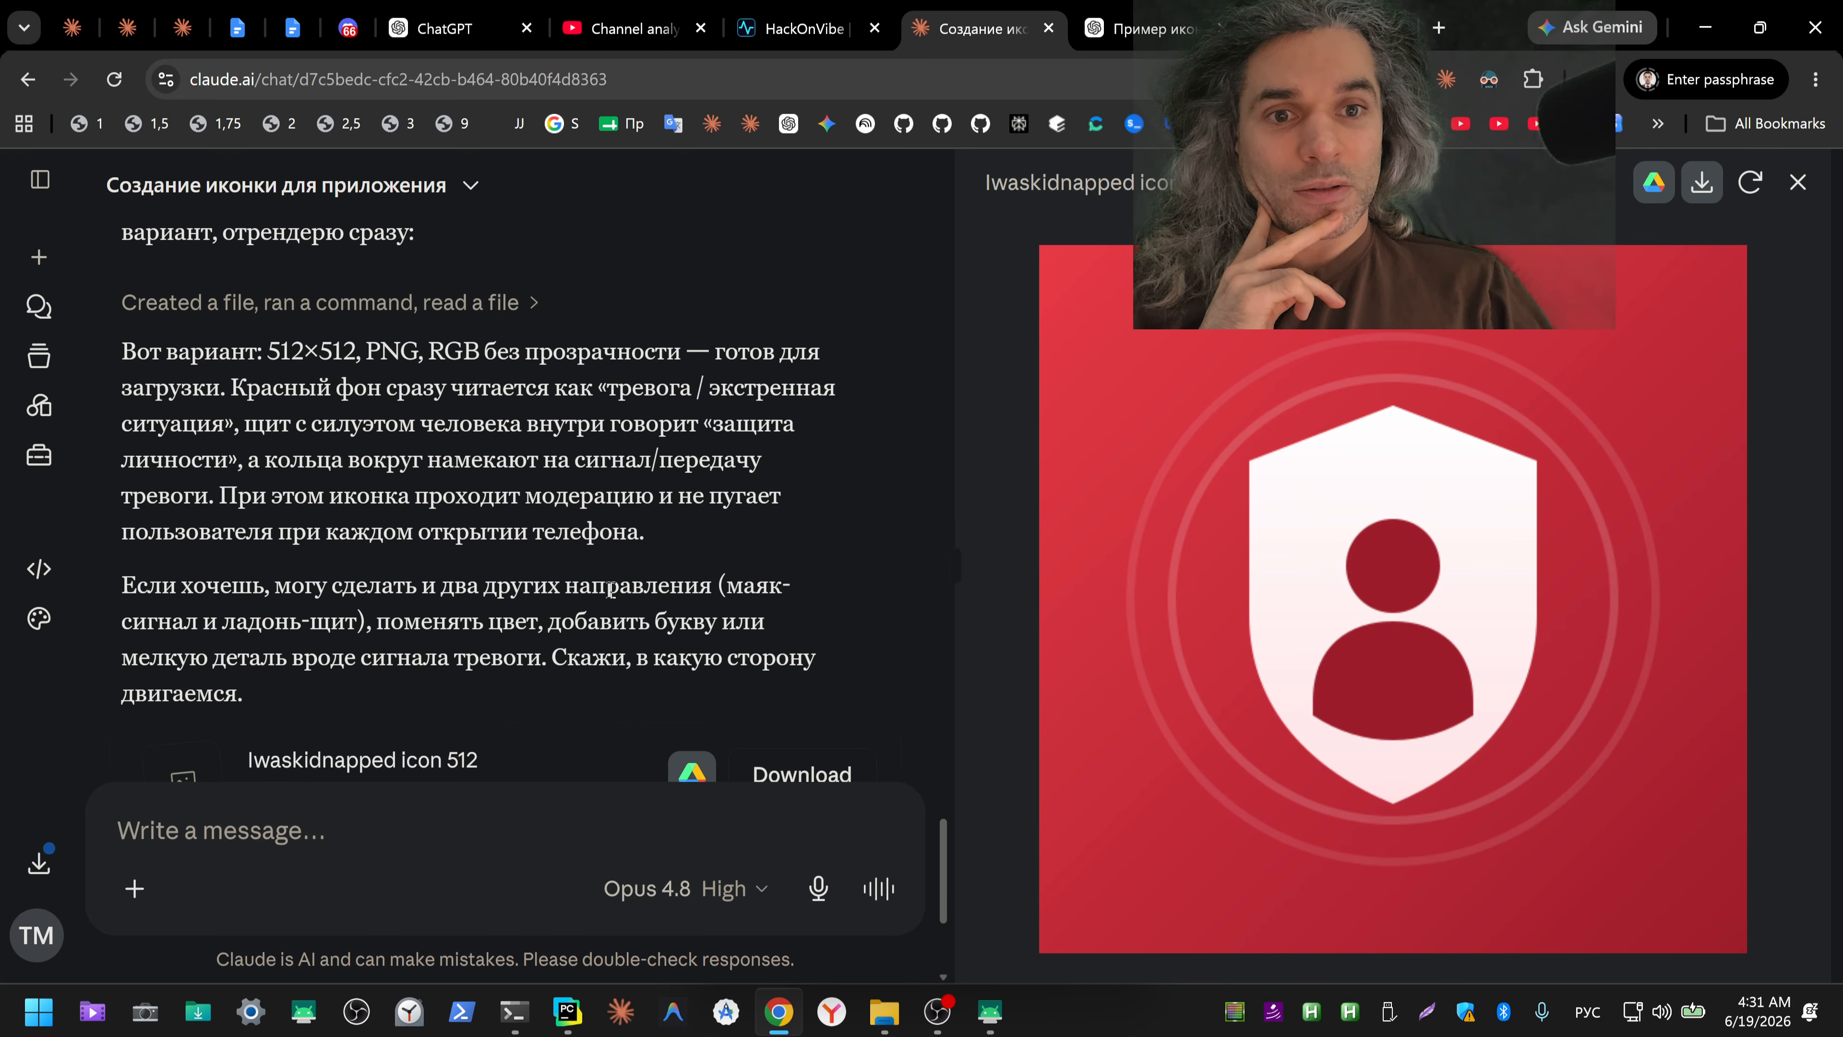
pyautogui.scroll(-5, 609, 588)
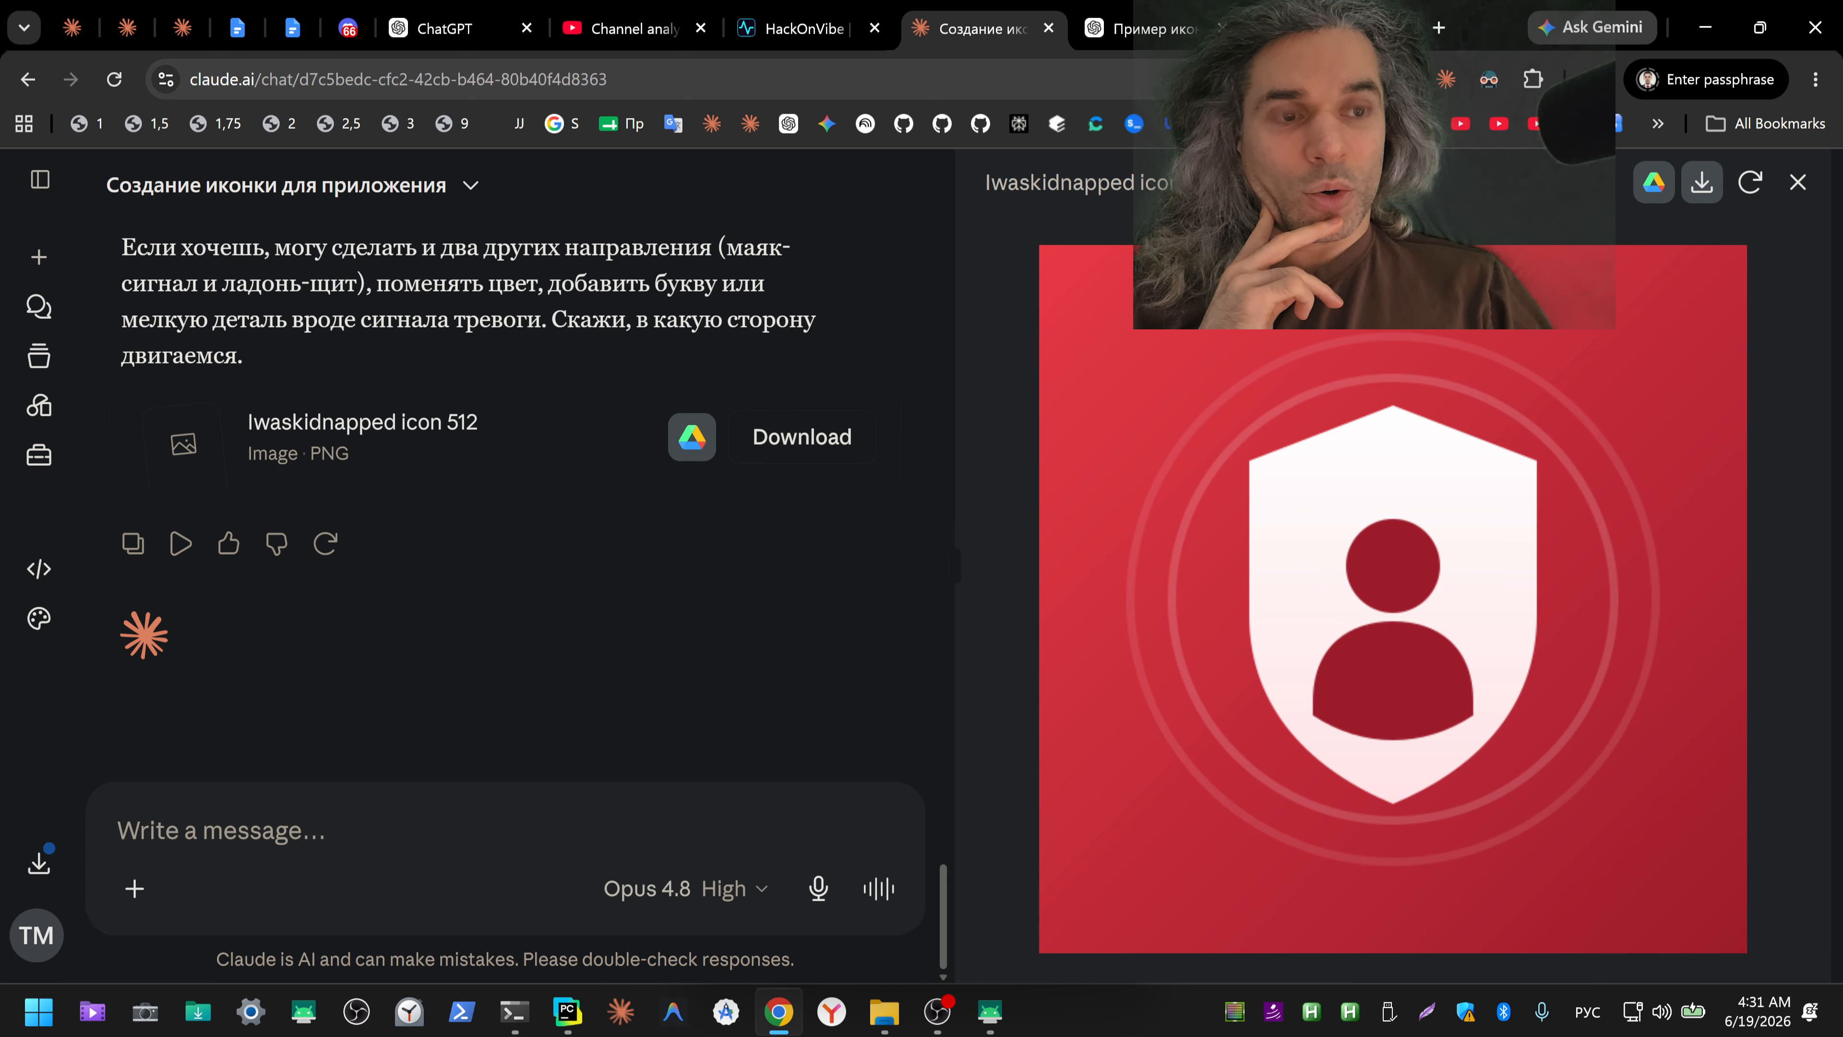
# Step: Compare the corrected square icons from ChatGPT and Gemini, examining the corners of each and enlarging the ChatGPT image
pyautogui.click(1155, 31)
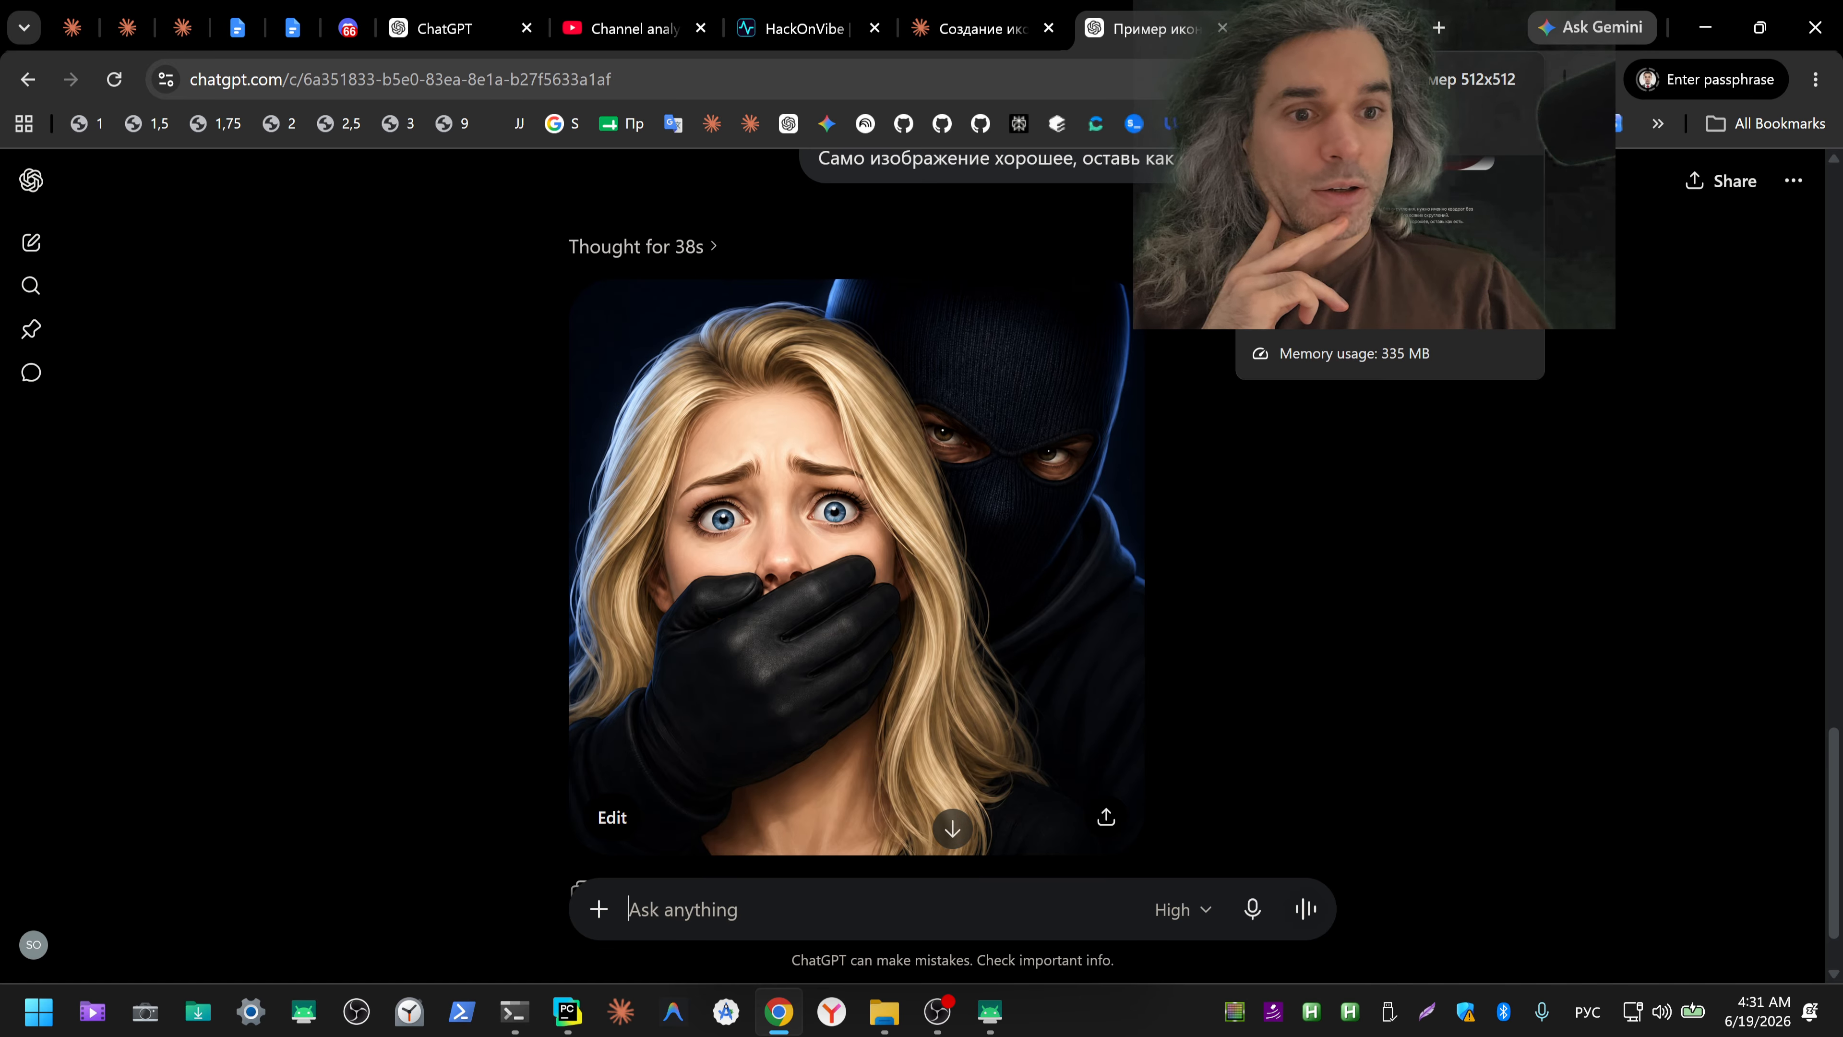
pyautogui.click(1328, 29)
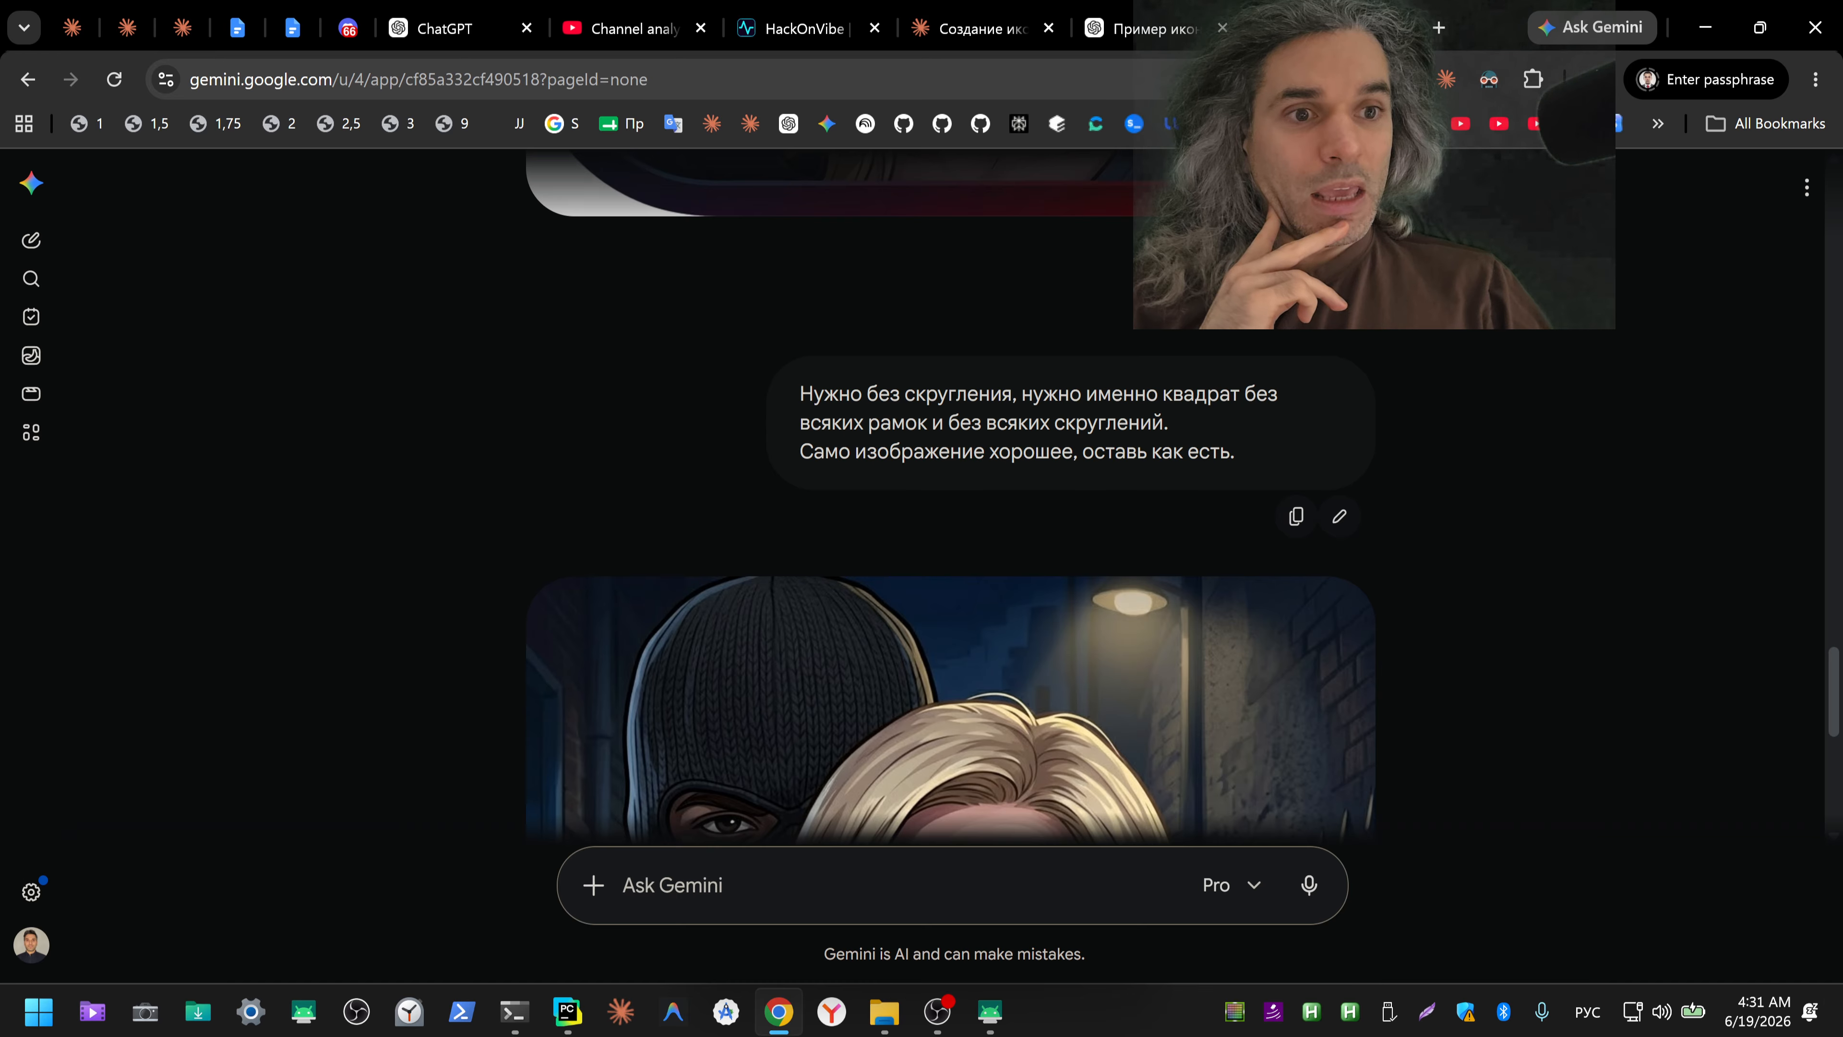
pyautogui.scroll(-3, 1651, 472)
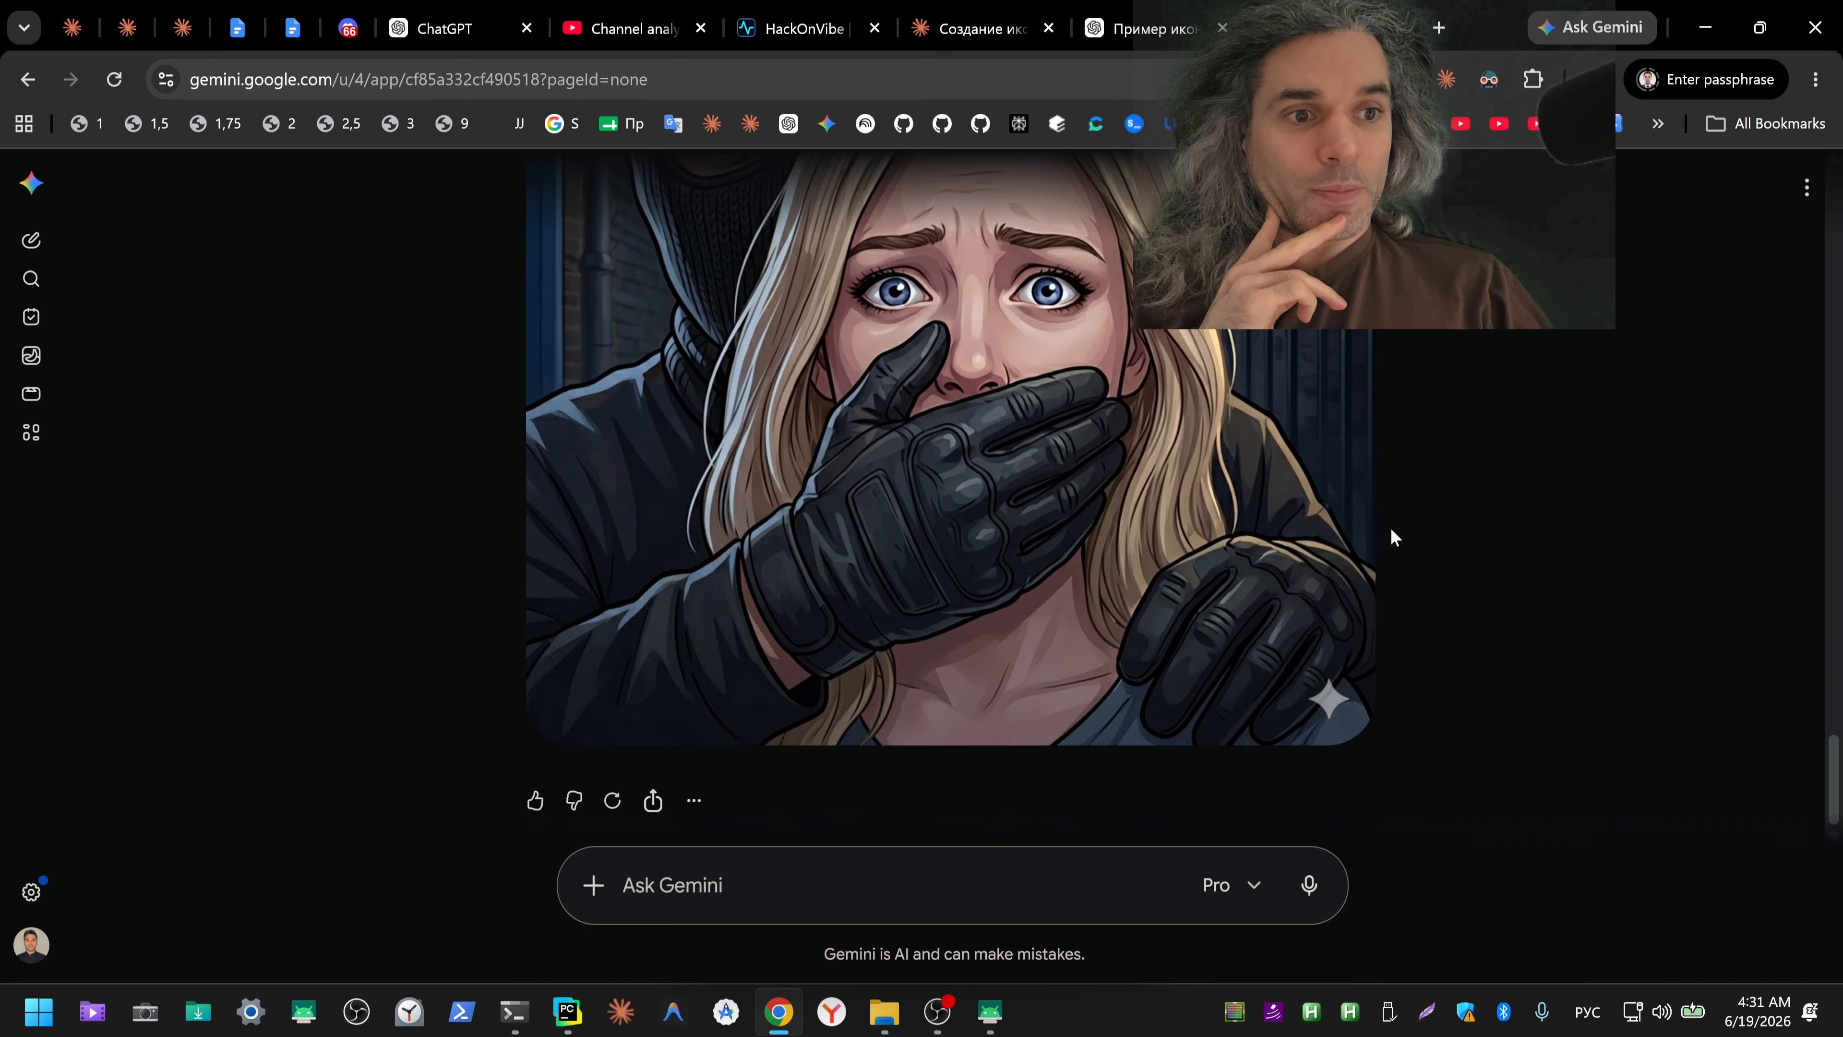
pyautogui.click(1131, 22)
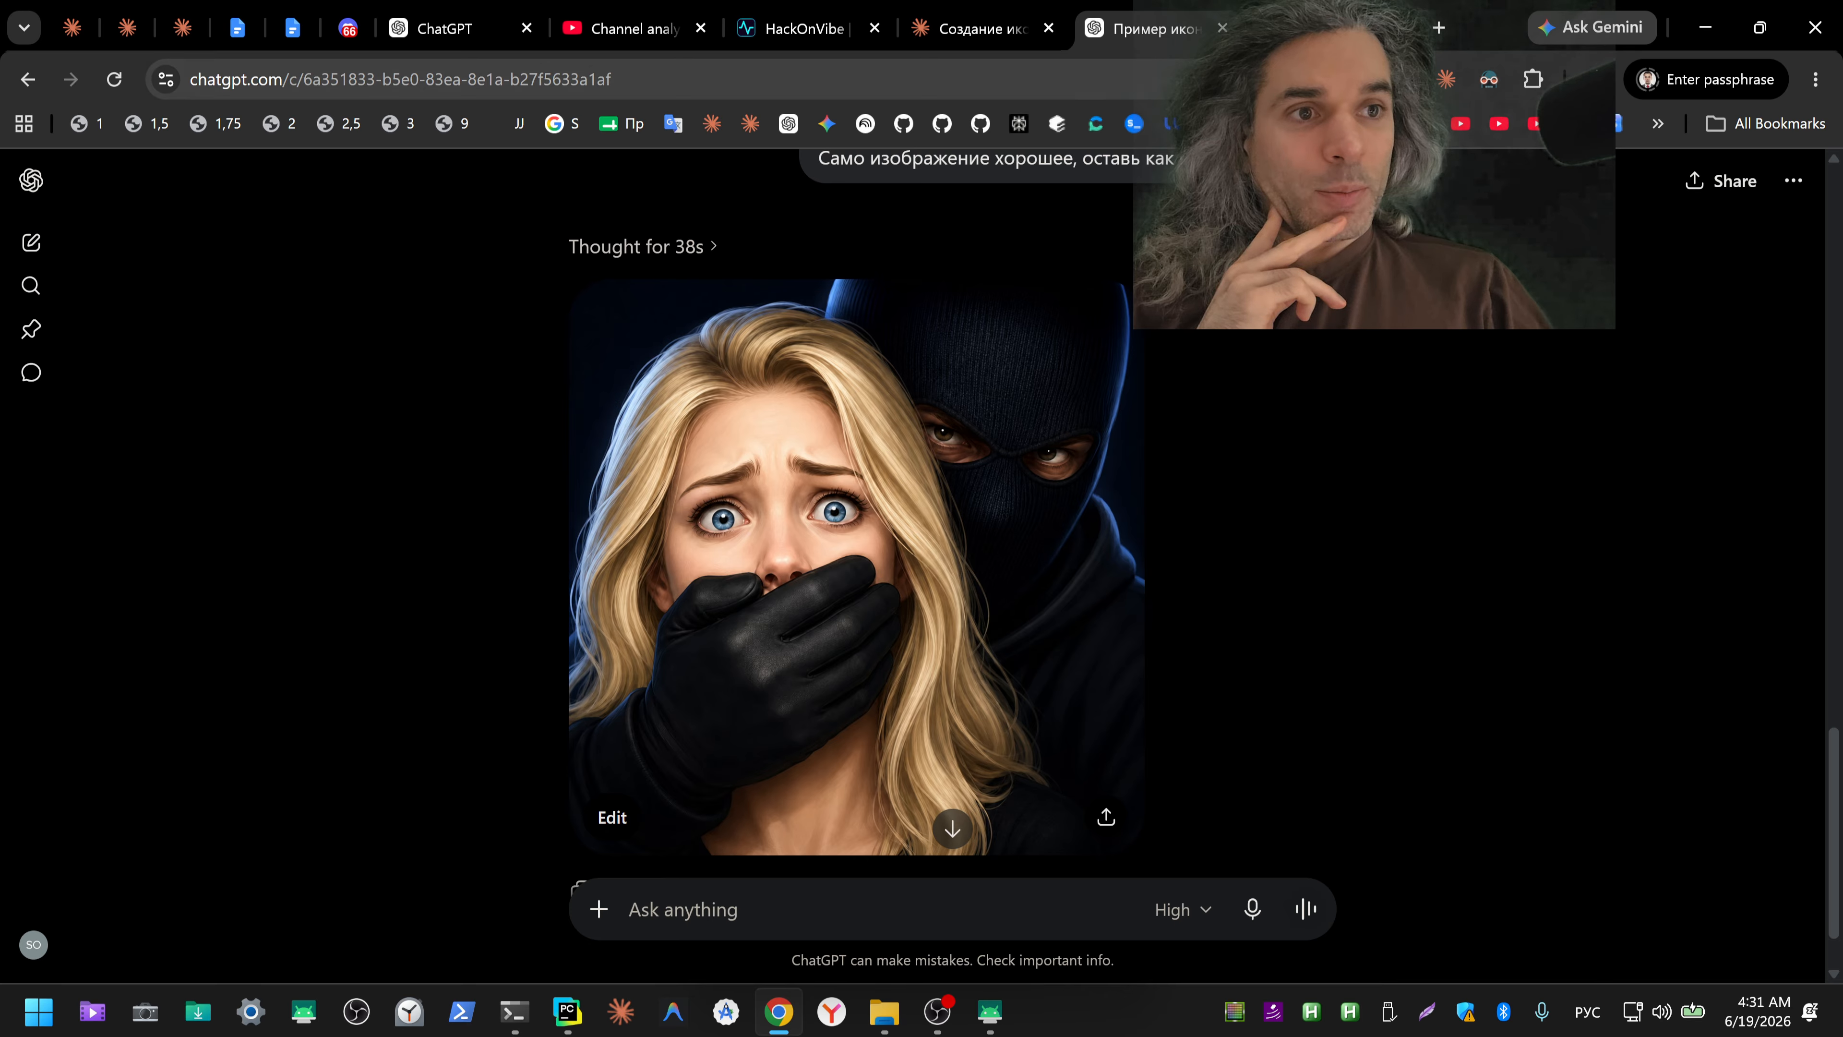
pyautogui.click(1306, 26)
pyautogui.scroll(2, 1466, 489)
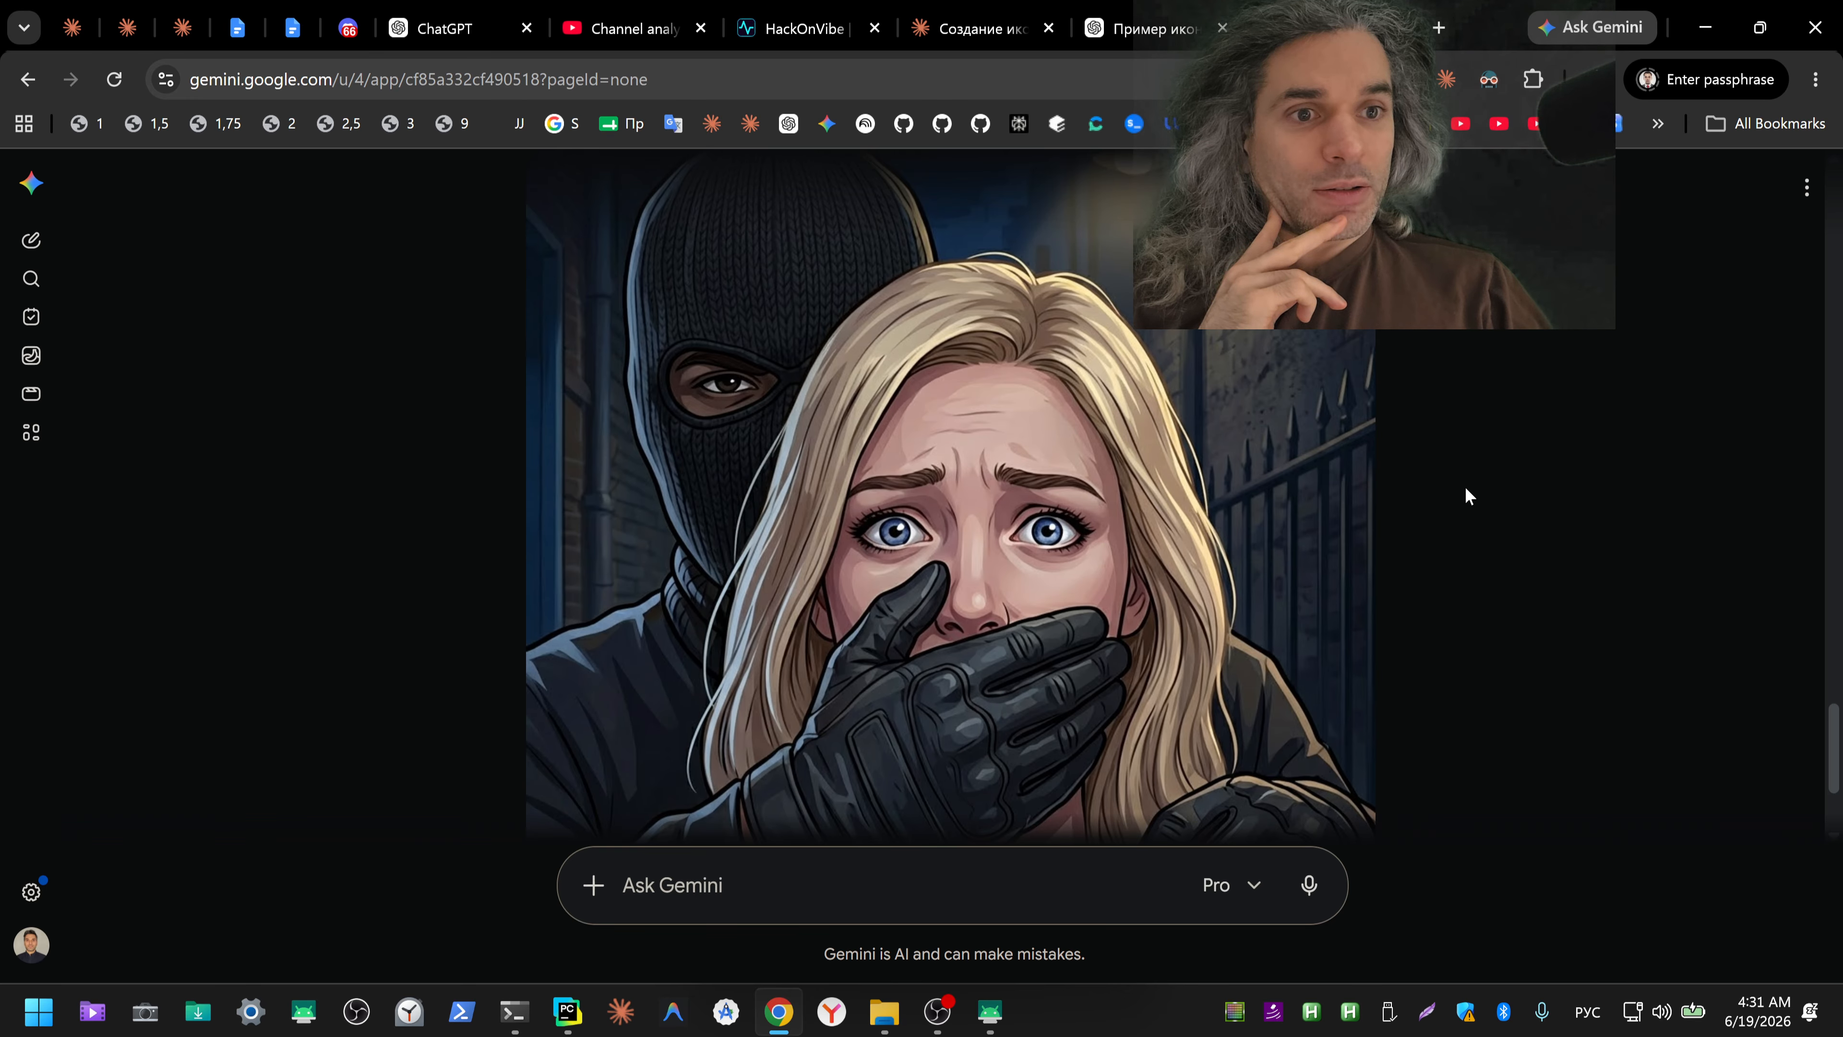
pyautogui.scroll(-3, 1465, 486)
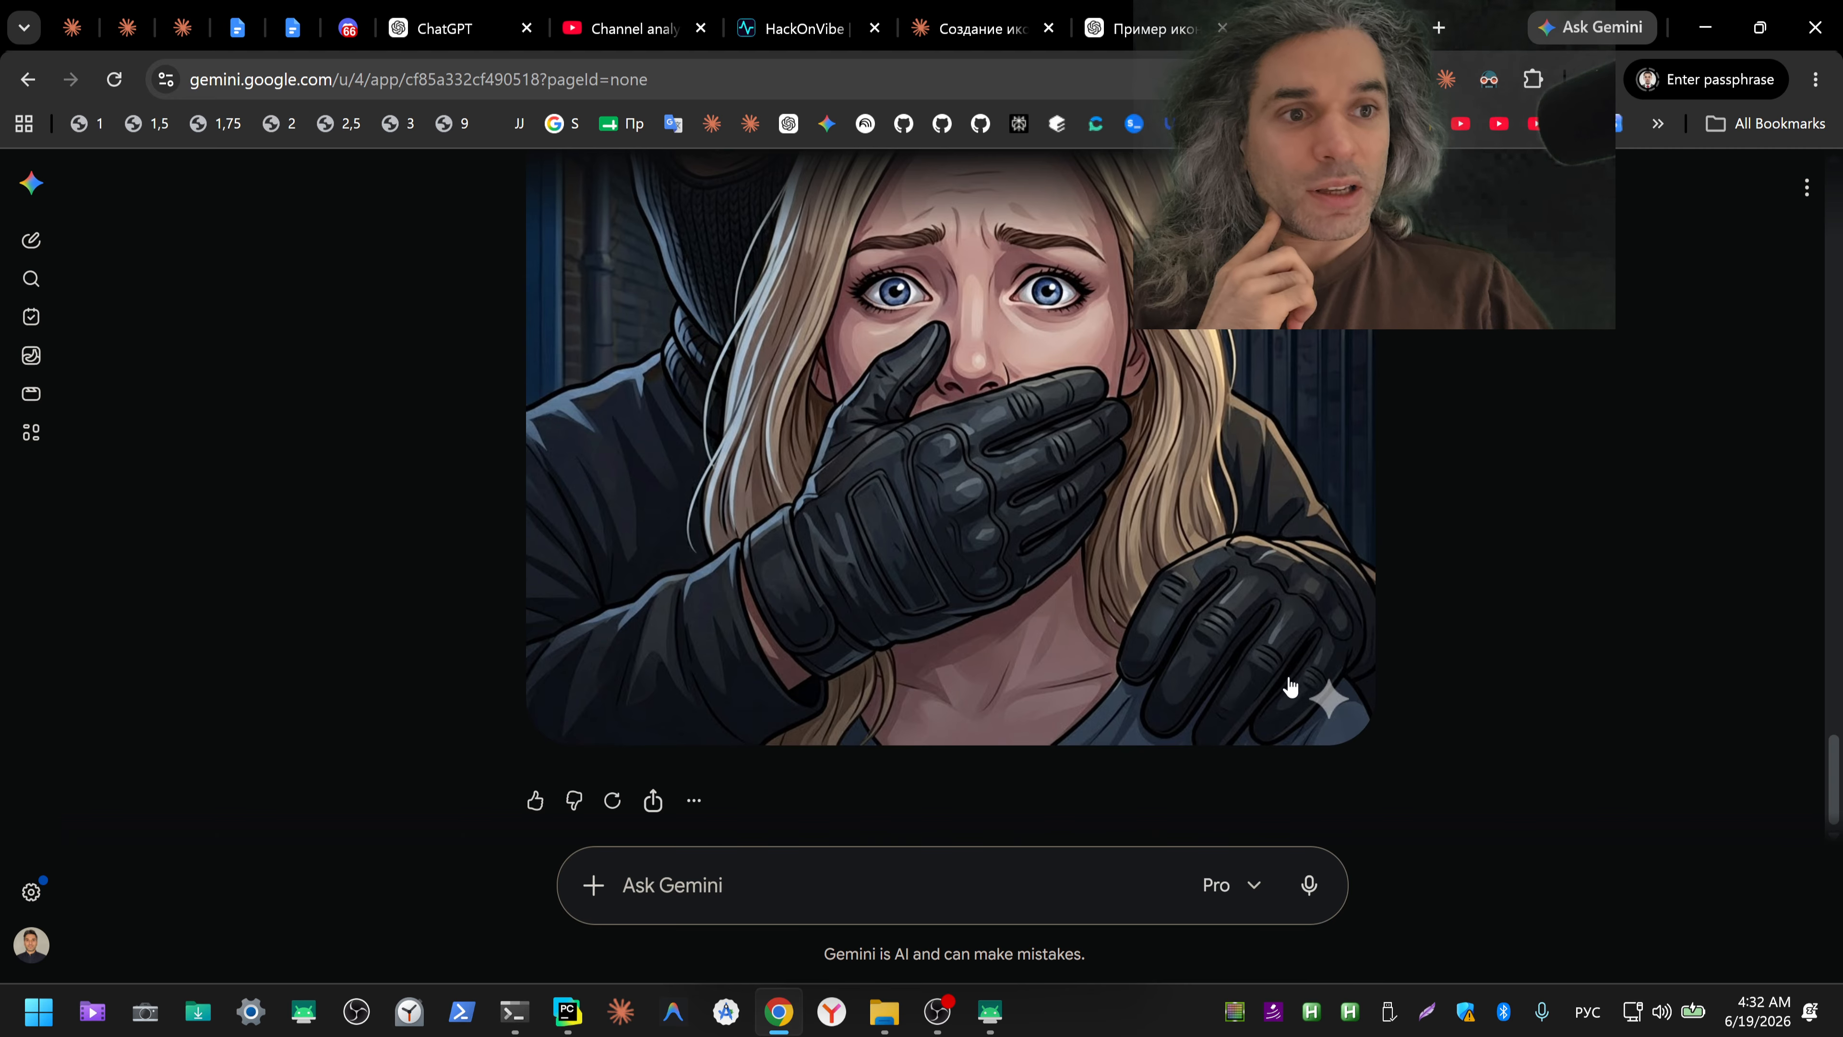
pyautogui.click(1131, 27)
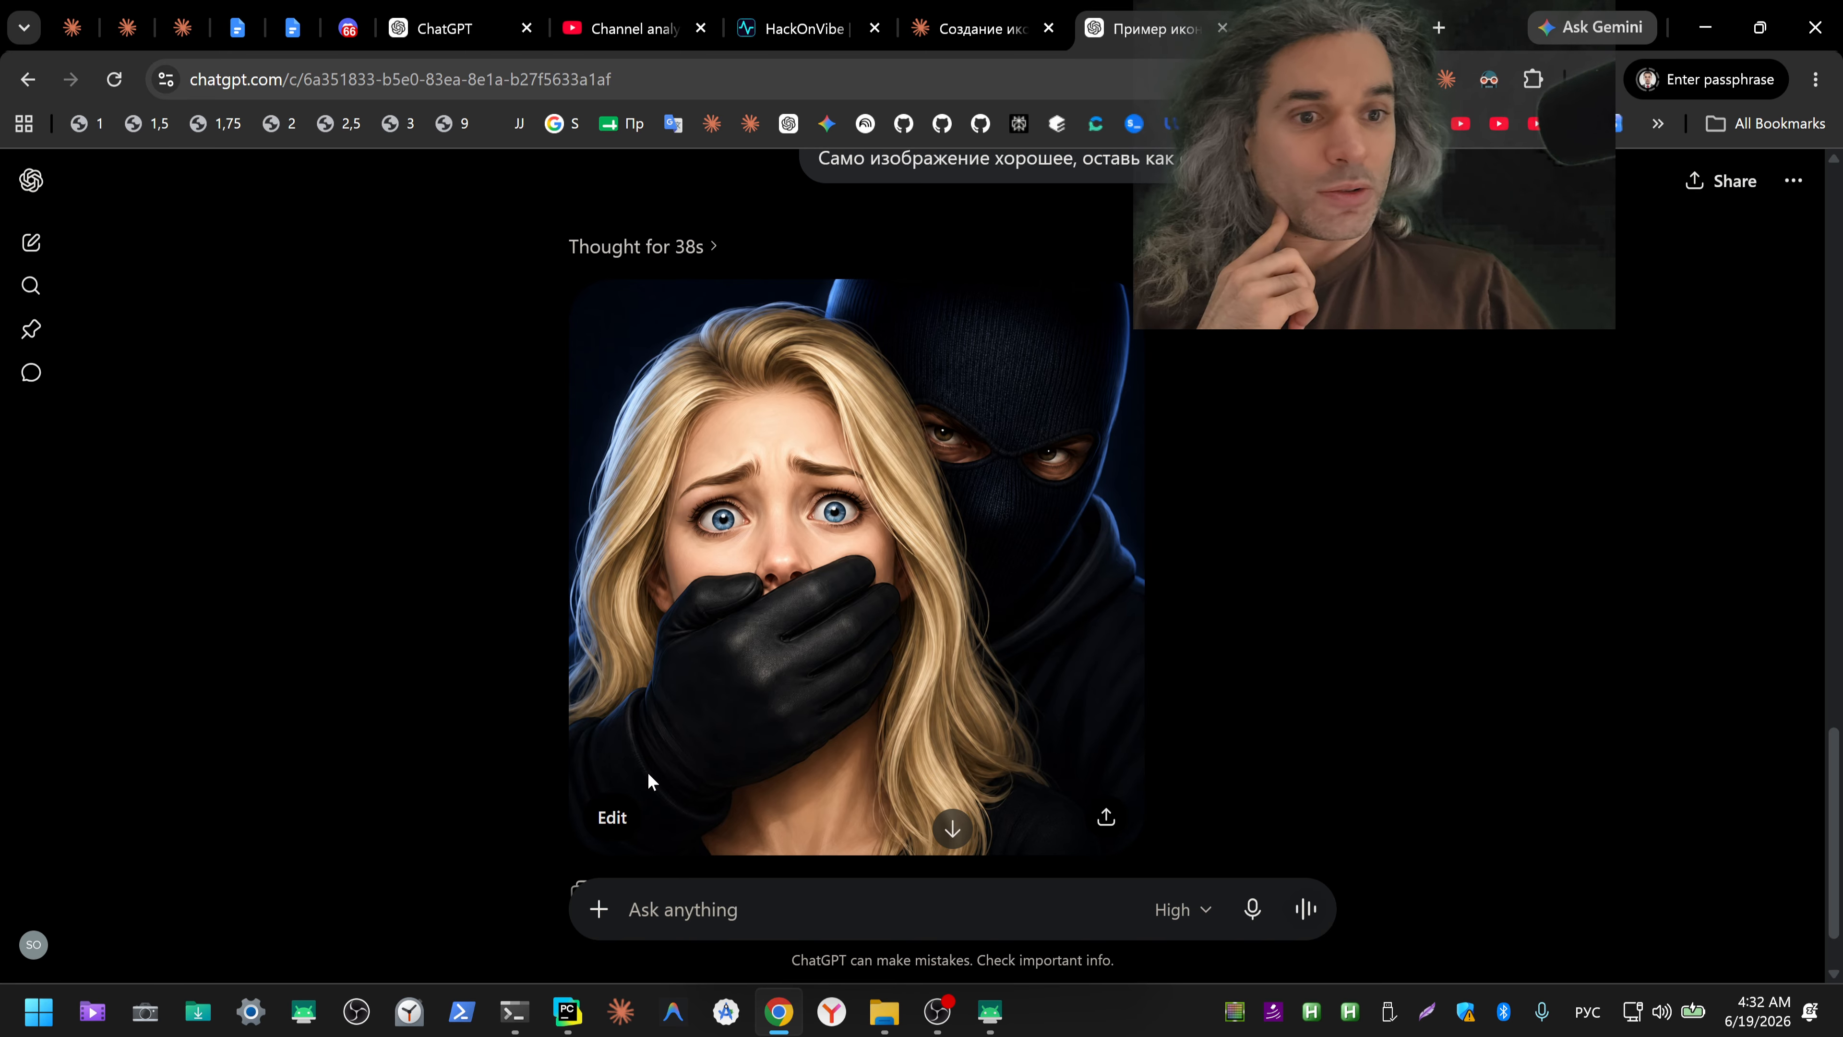
pyautogui.click(1122, 459)
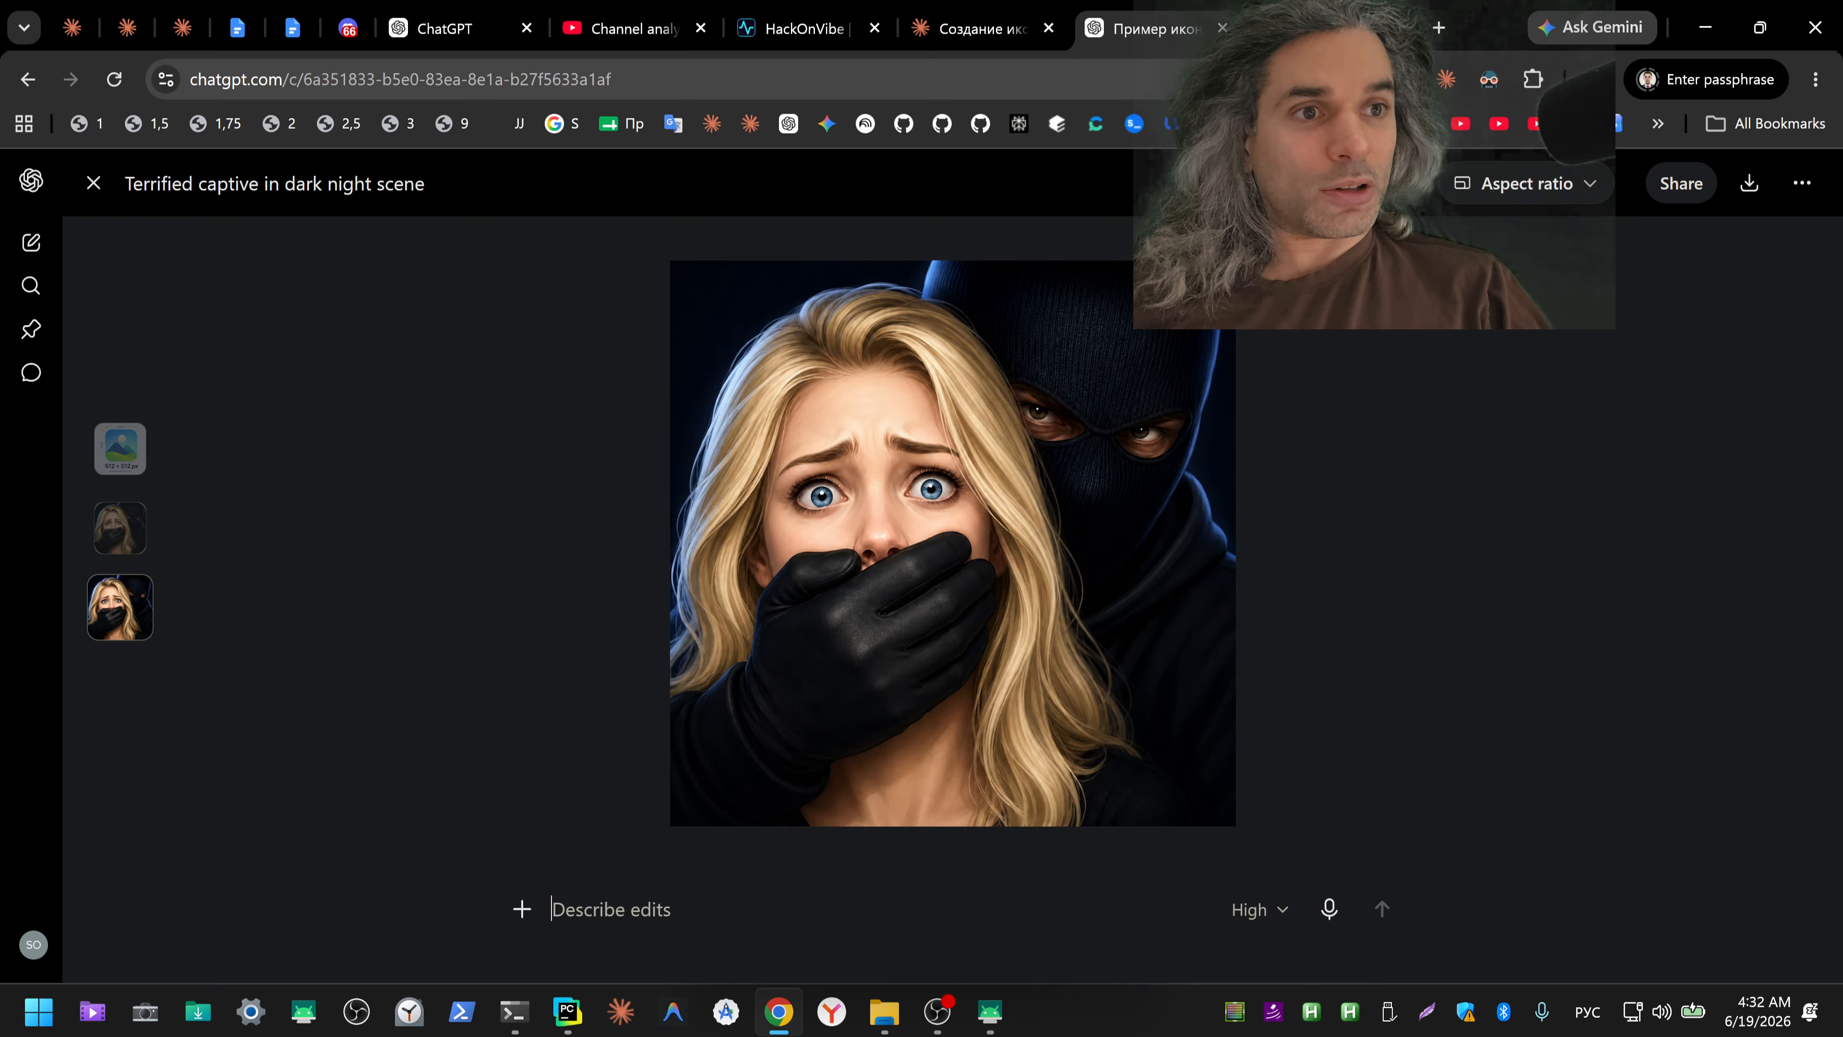
pyautogui.click(1328, 27)
pyautogui.scroll(3, 1340, 628)
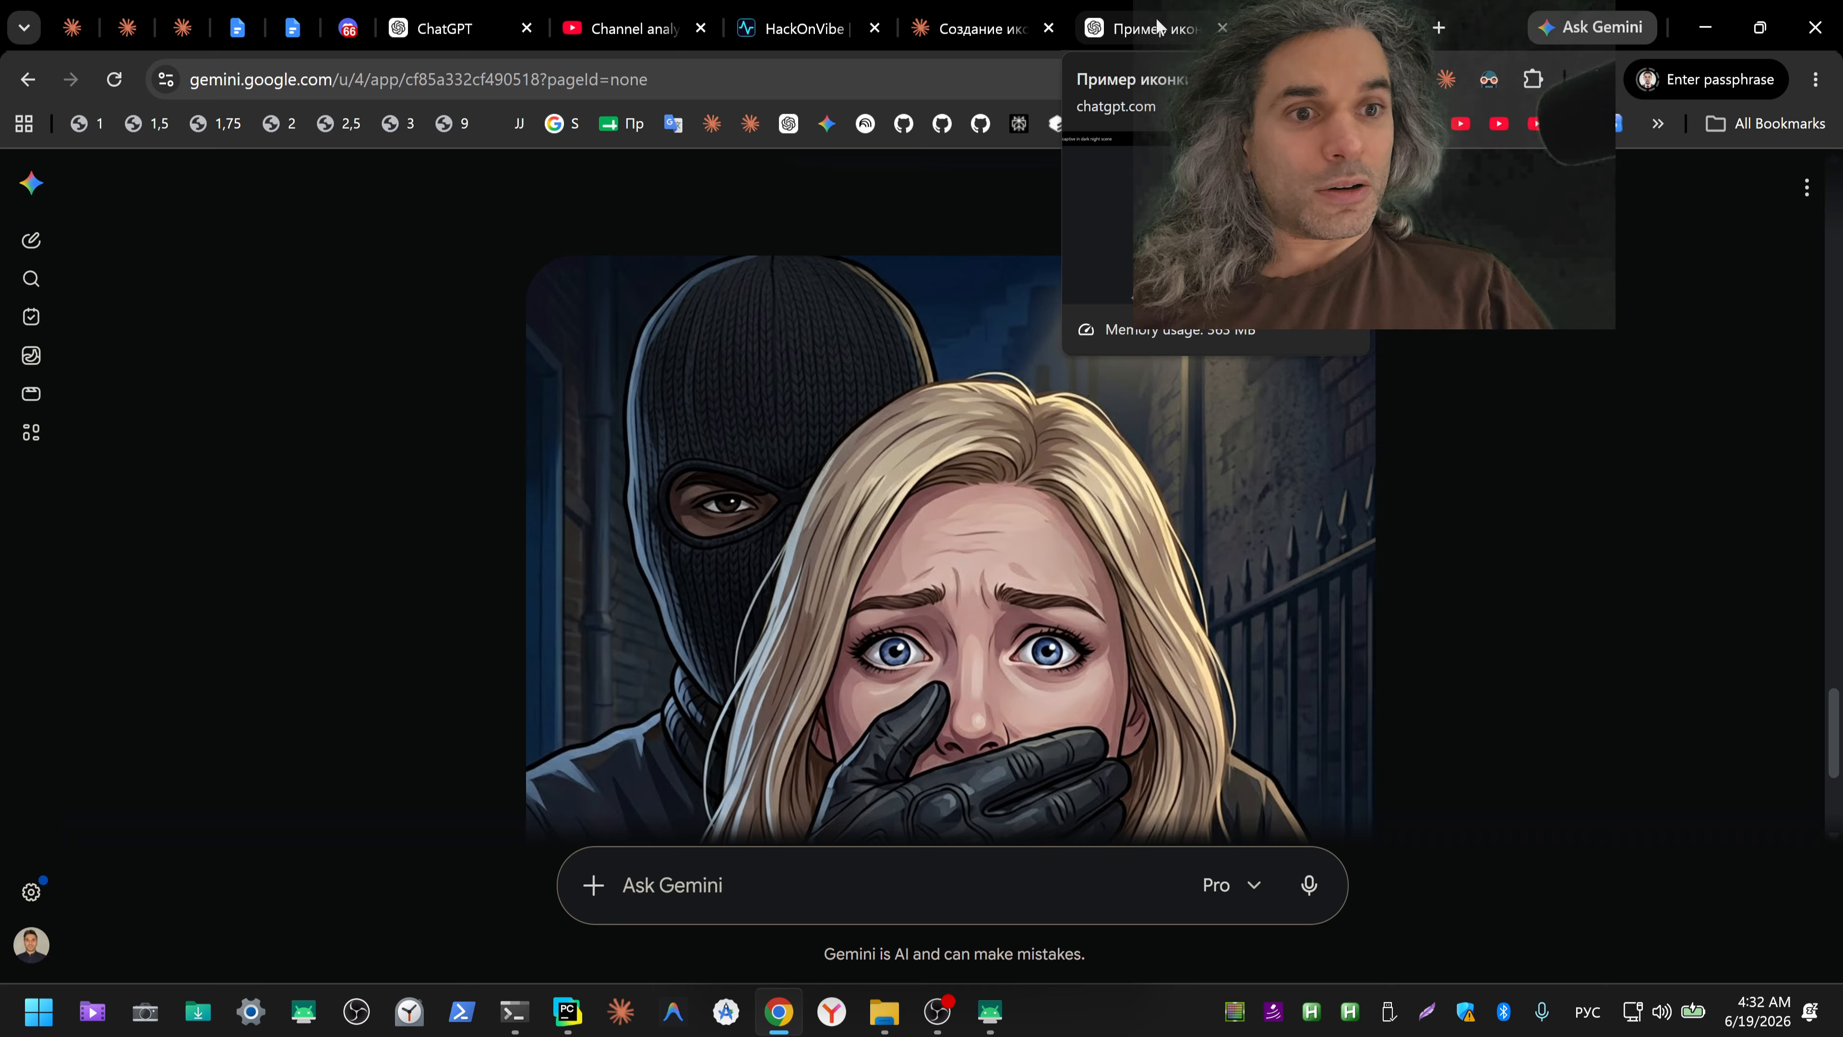
pyautogui.scroll(-2, 755, 320)
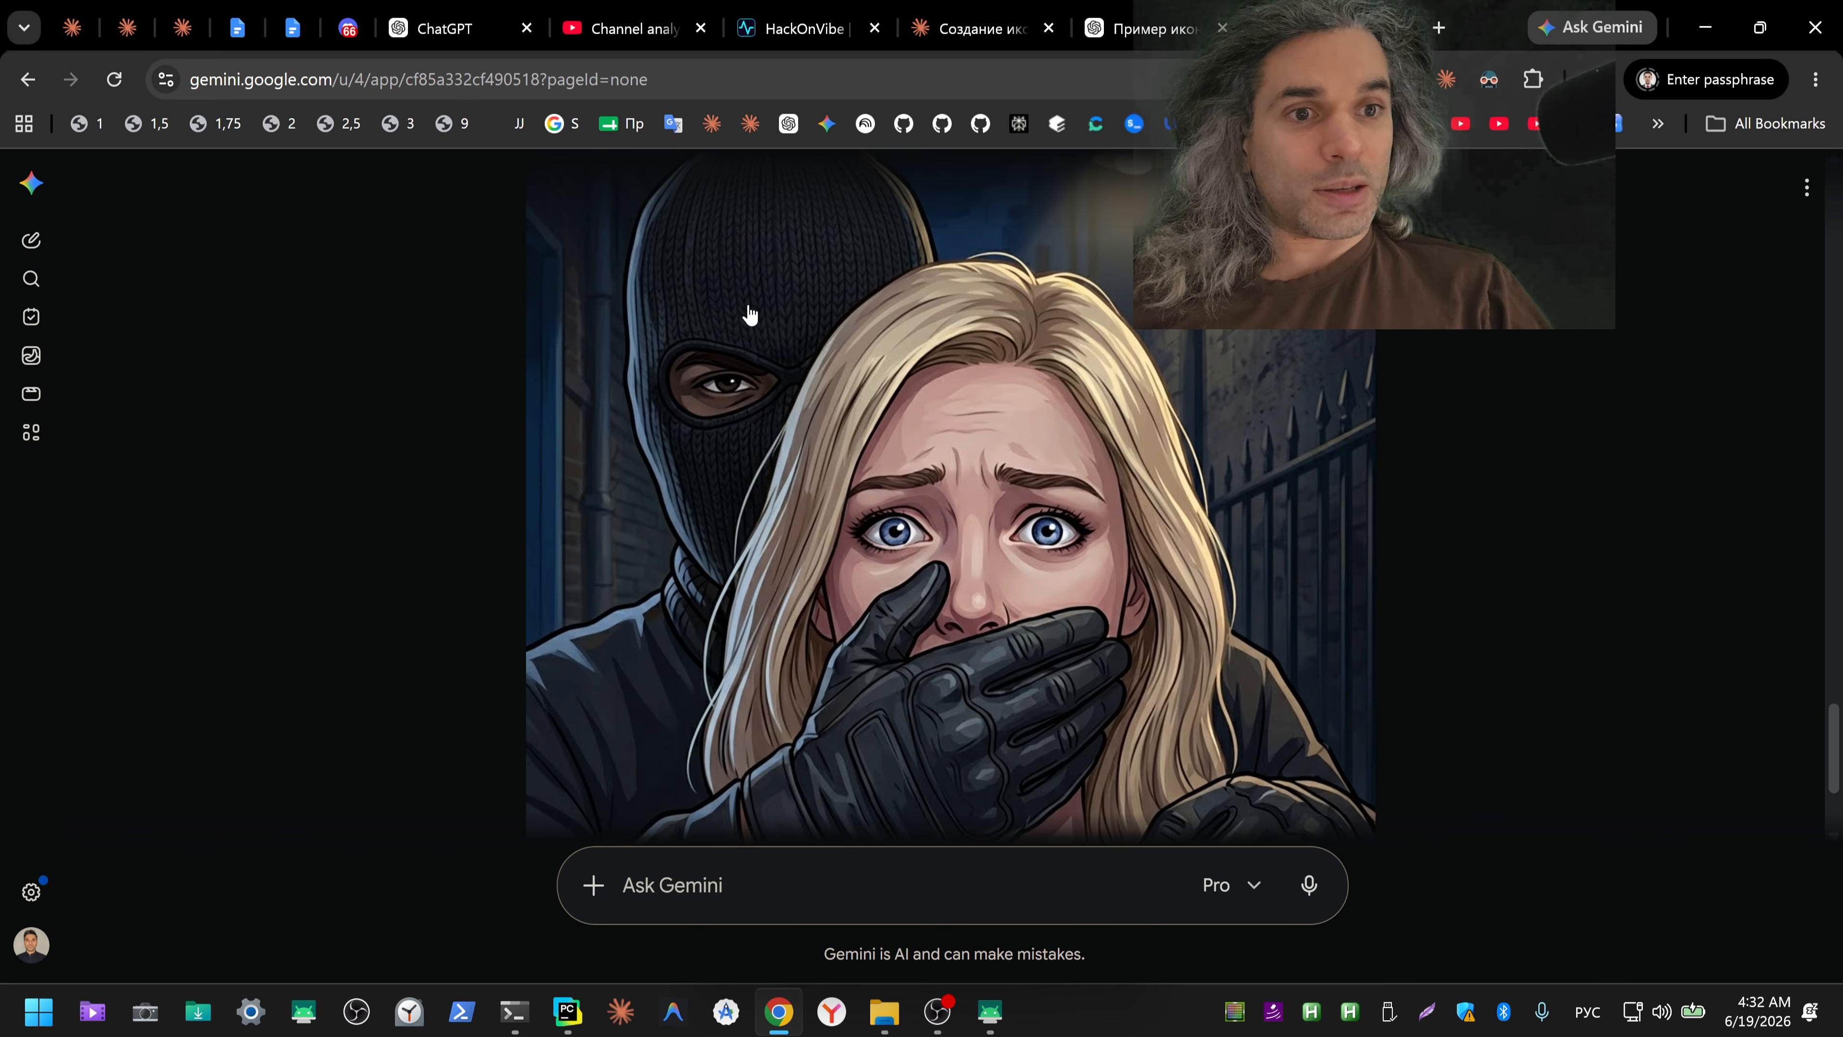
pyautogui.click(1144, 35)
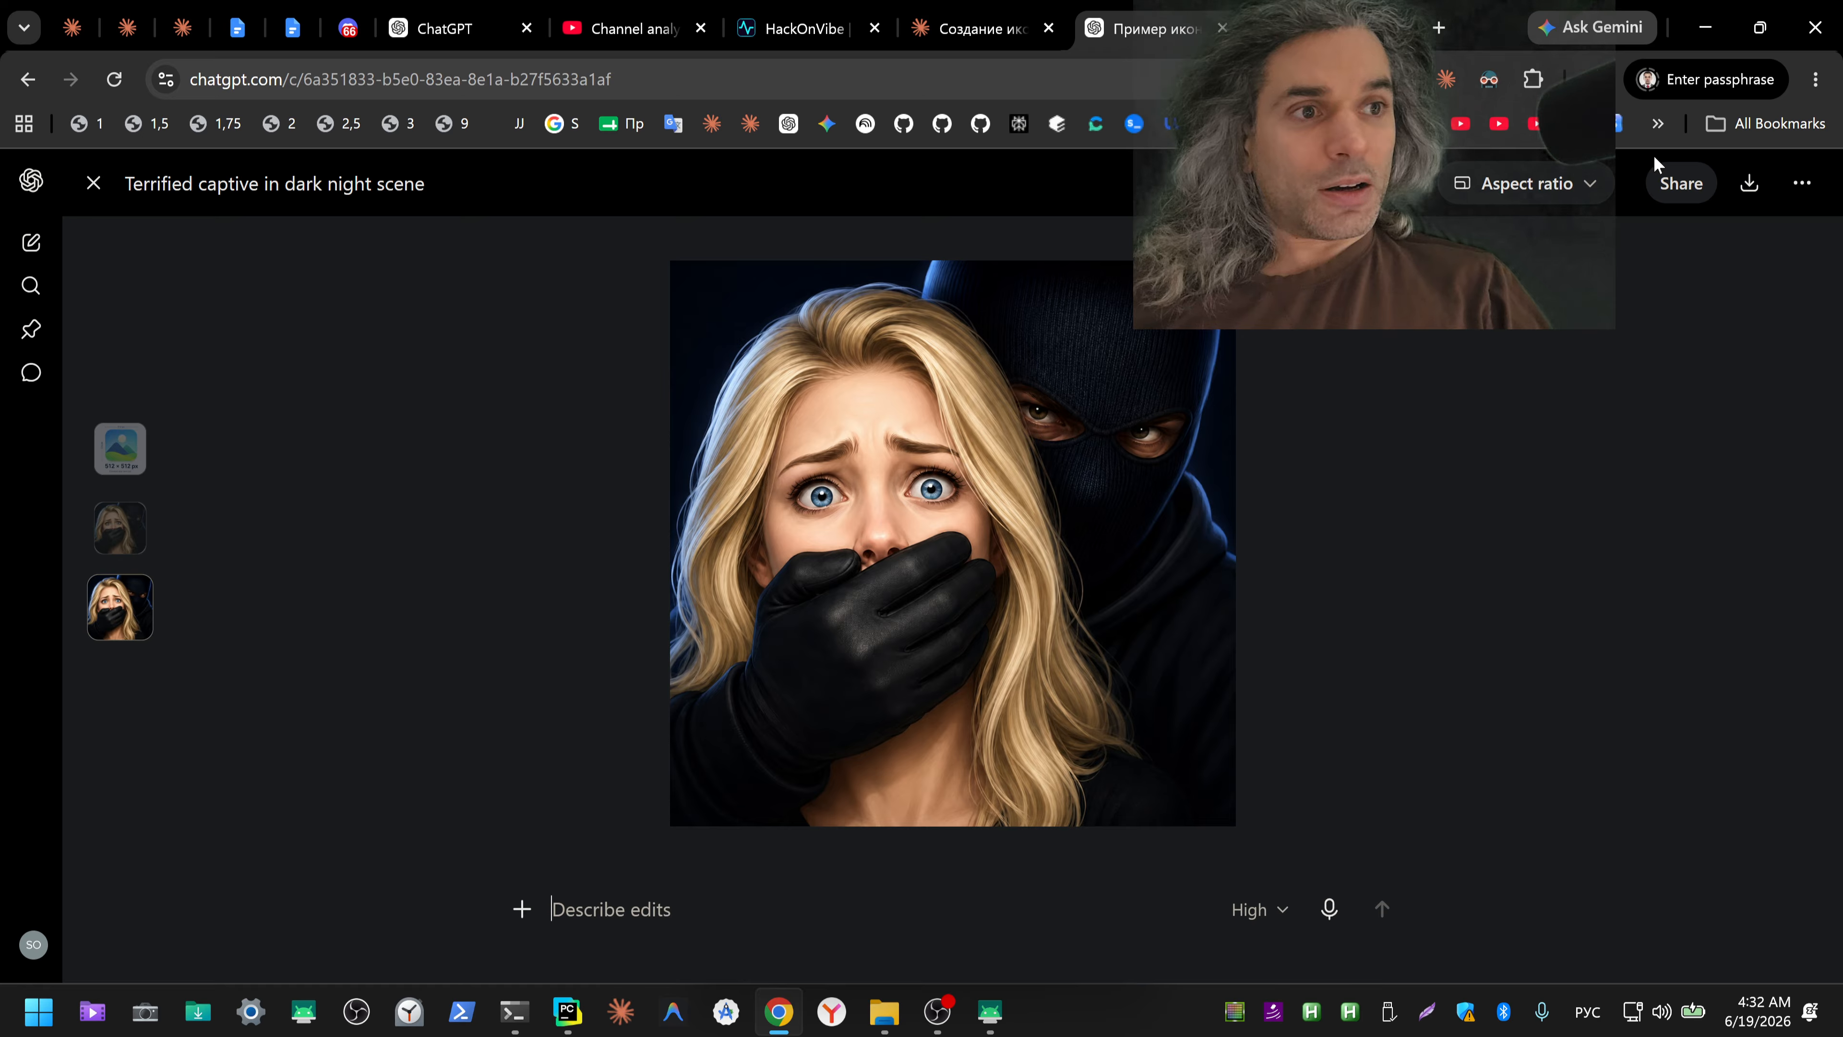
# Step: Download the enlarged corrected icon image from ChatGPT and show the file in its Downloads folder
pyautogui.click(1593, 79)
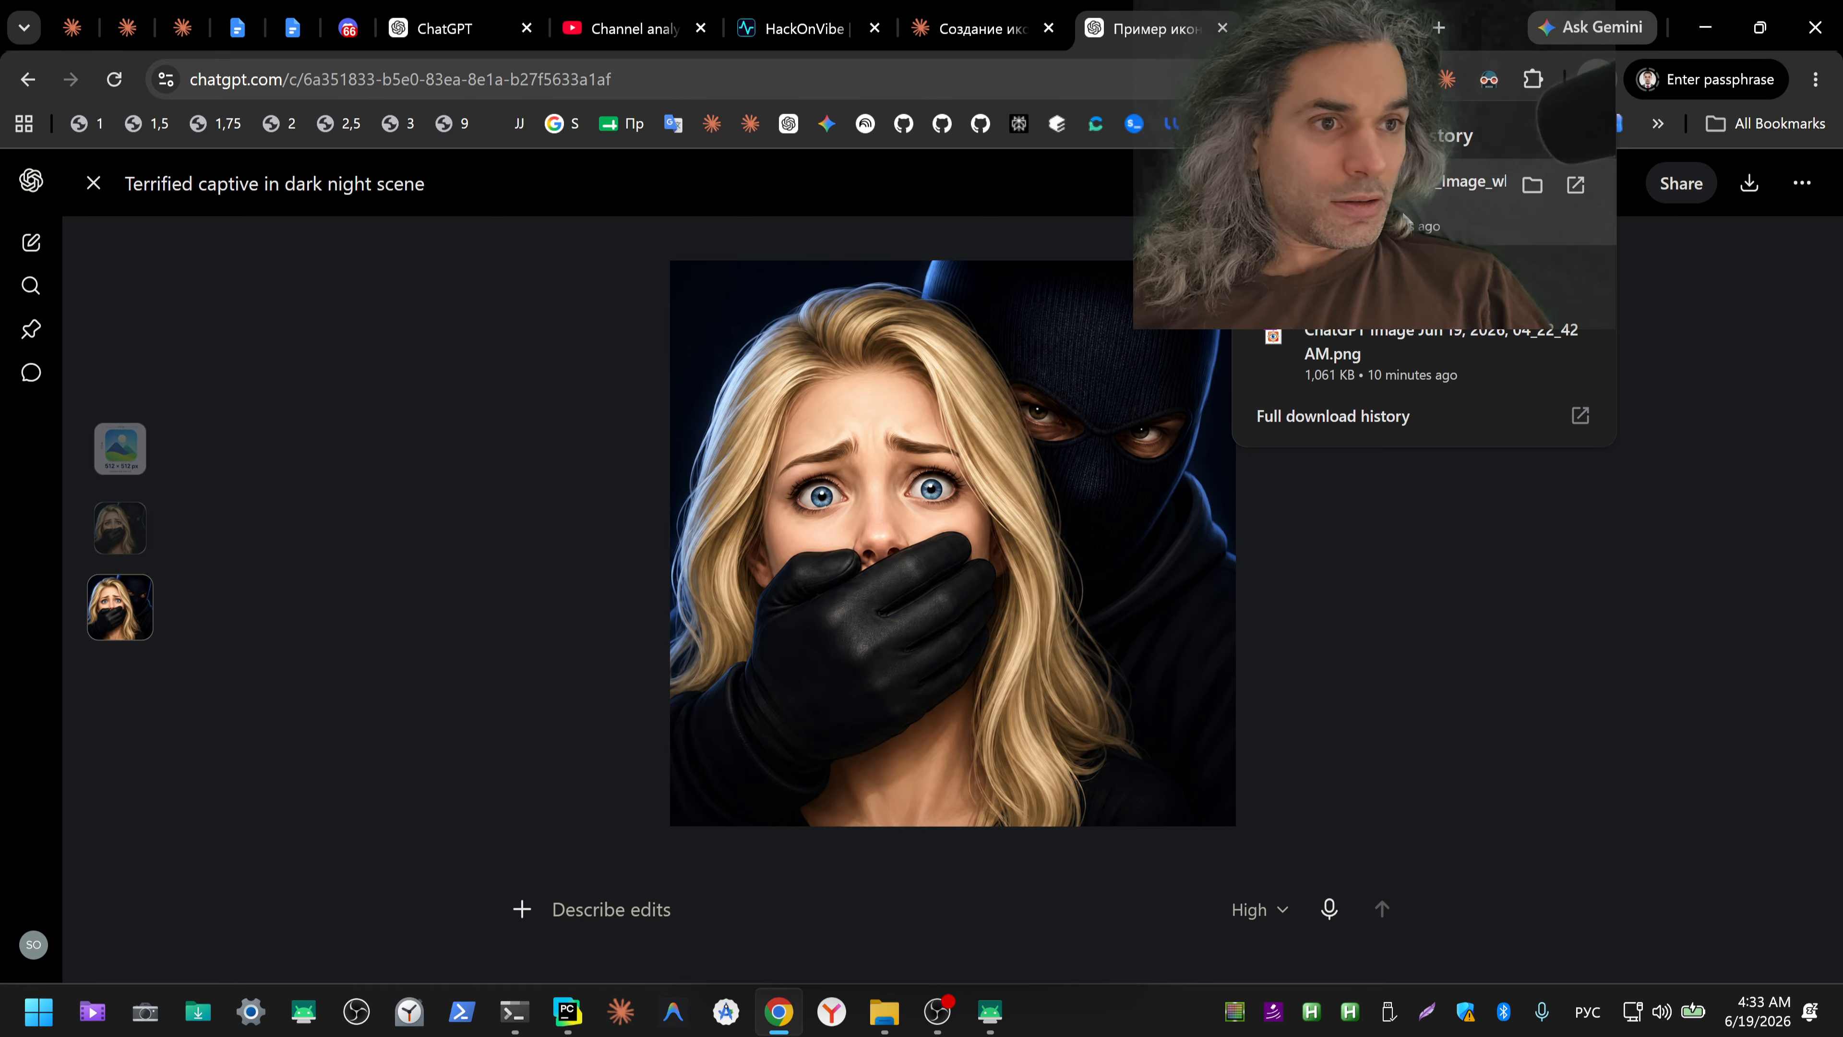
pyautogui.click(1694, 232)
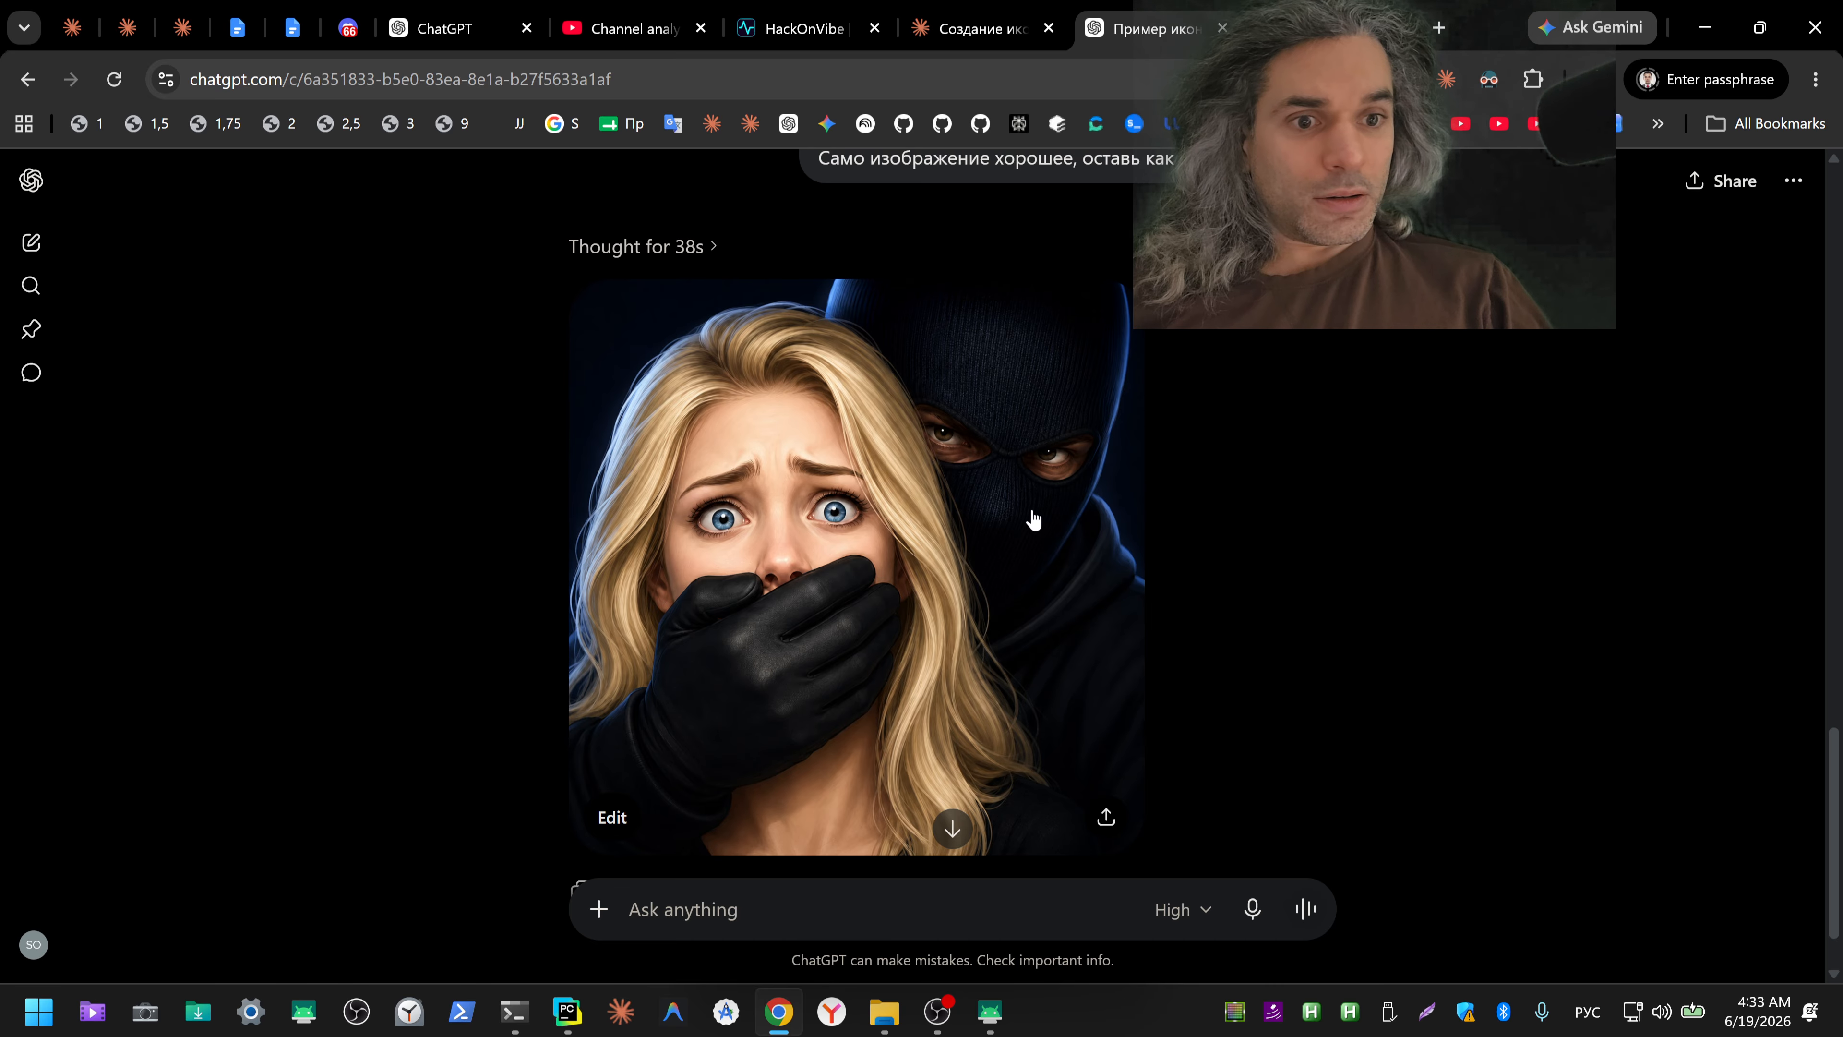
pyautogui.click(1140, 474)
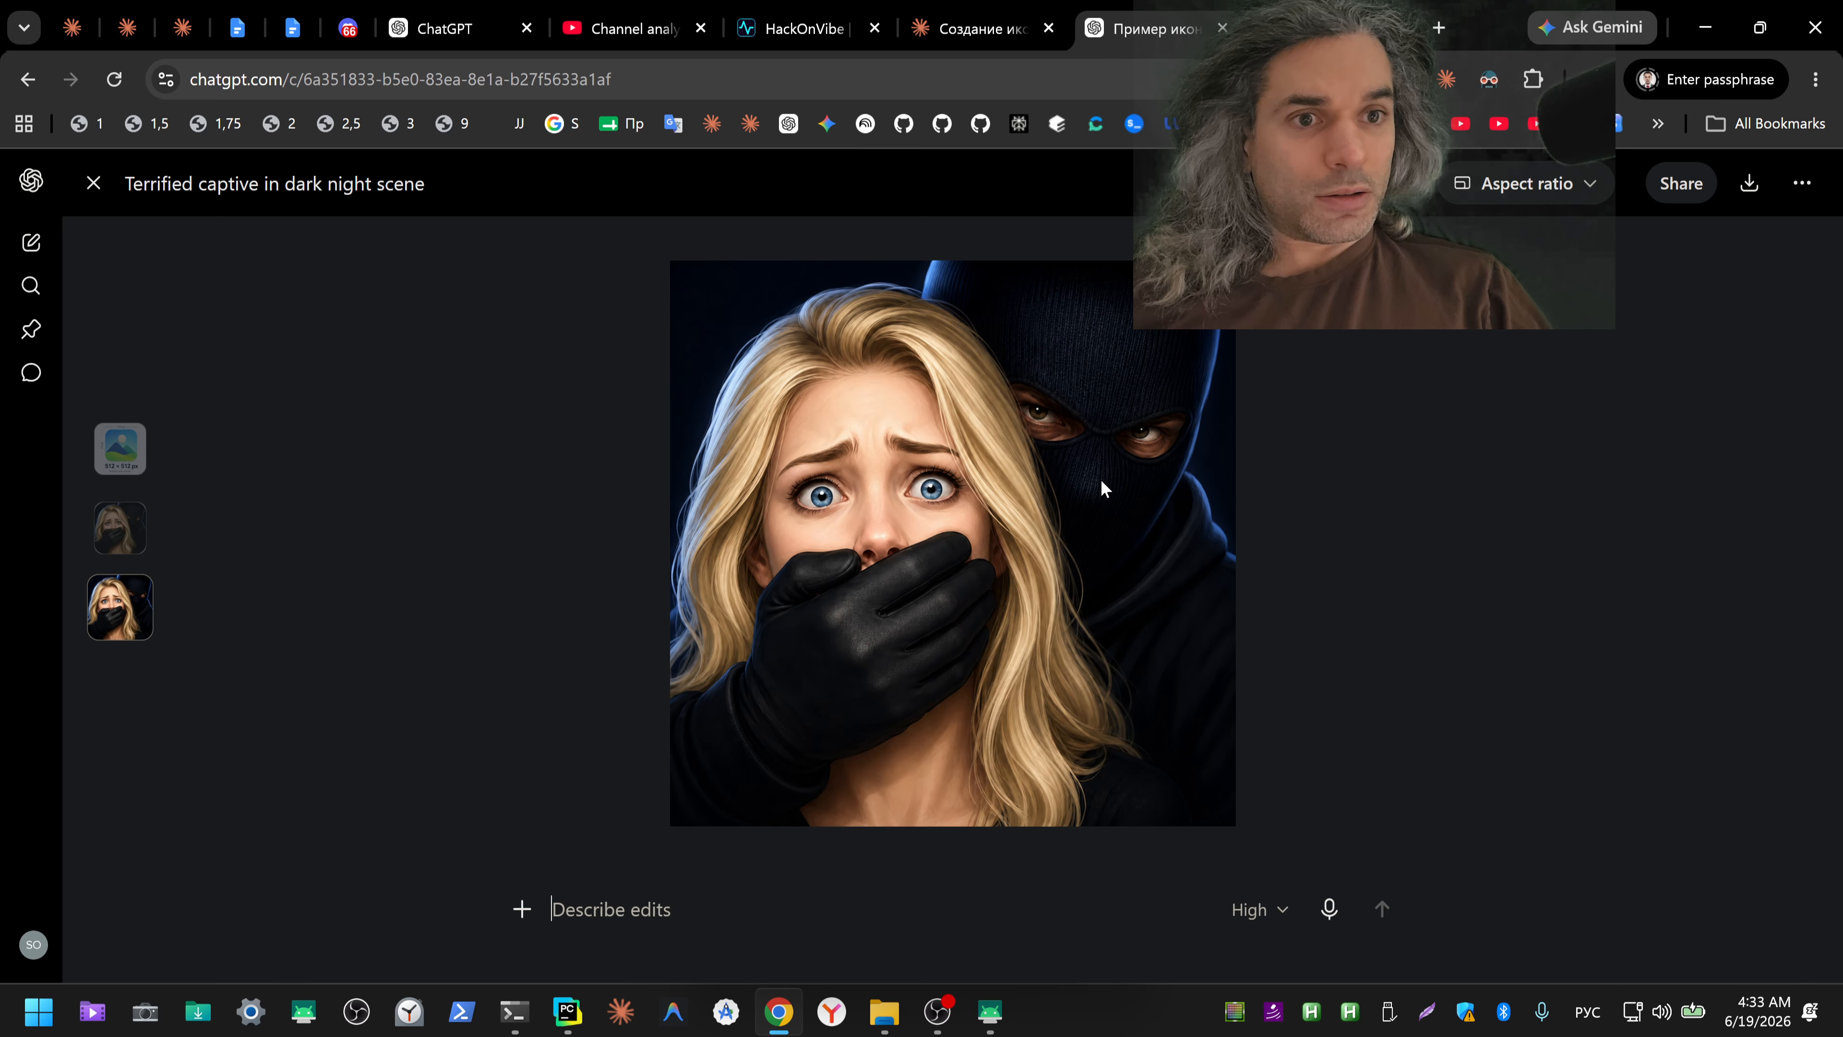
pyautogui.click(1750, 184)
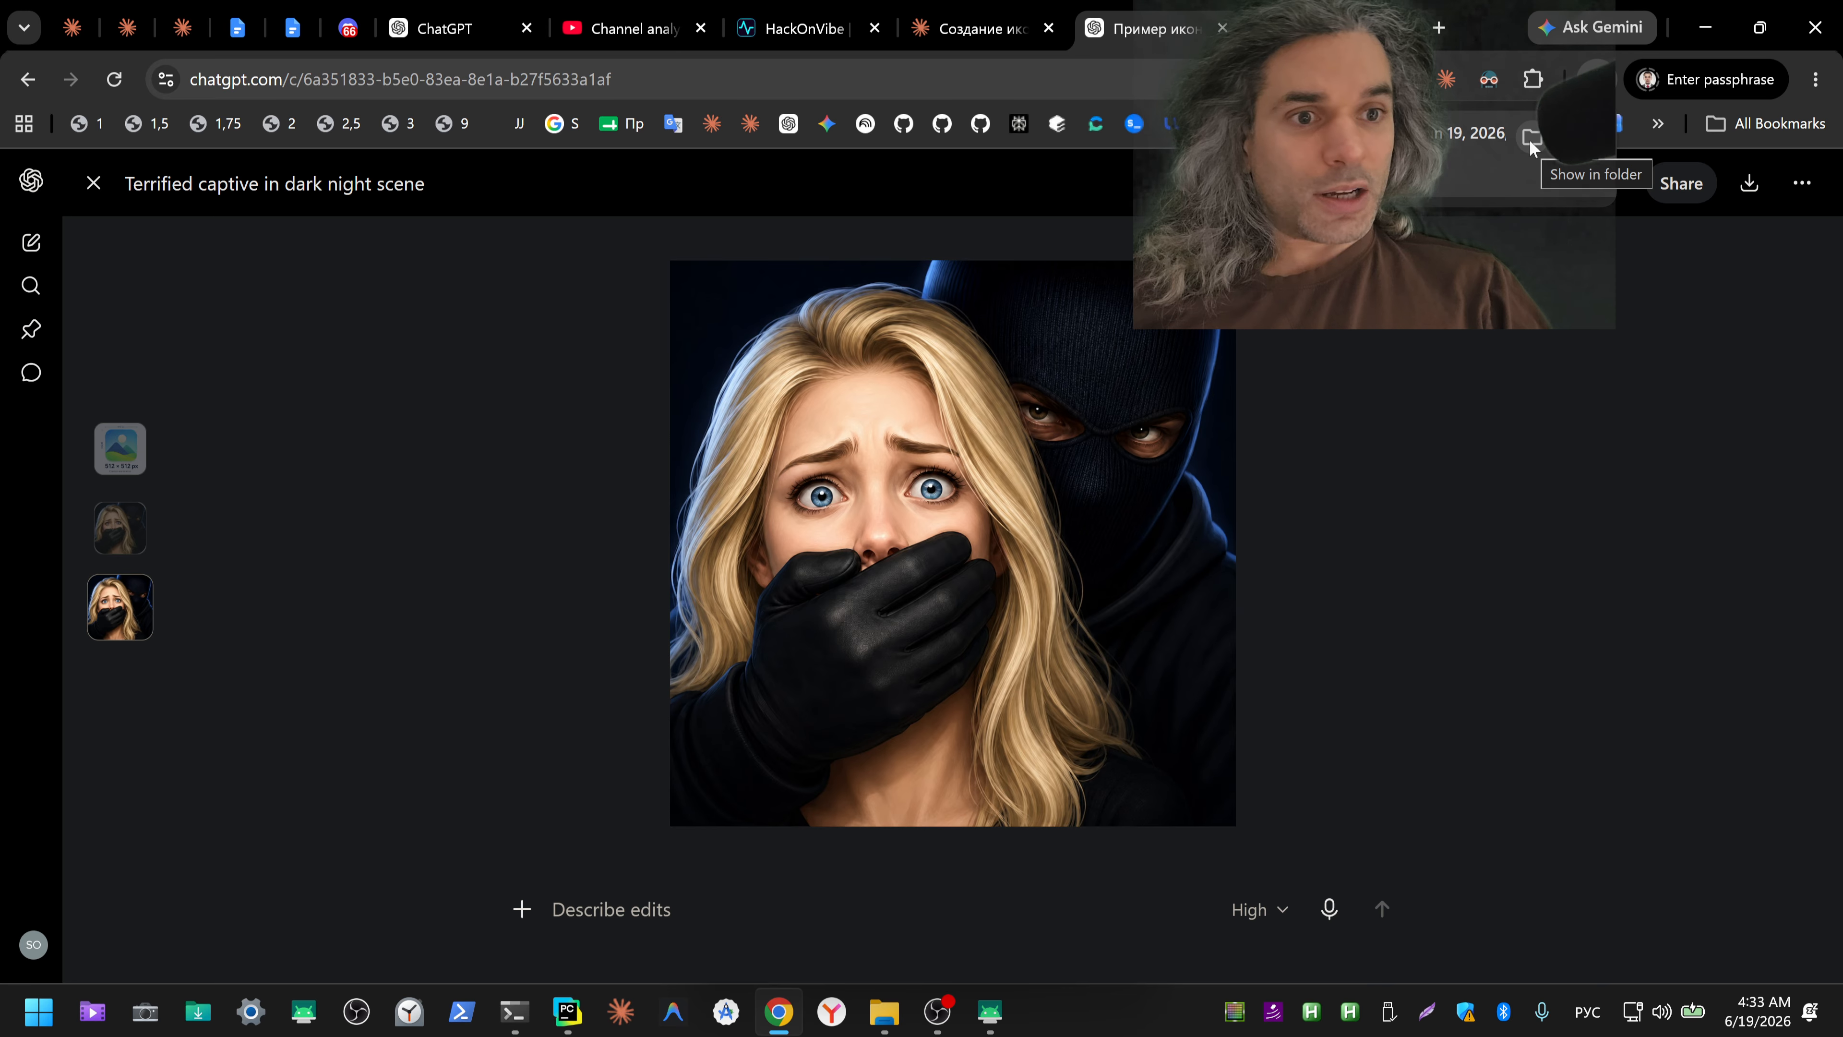
pyautogui.click(1529, 139)
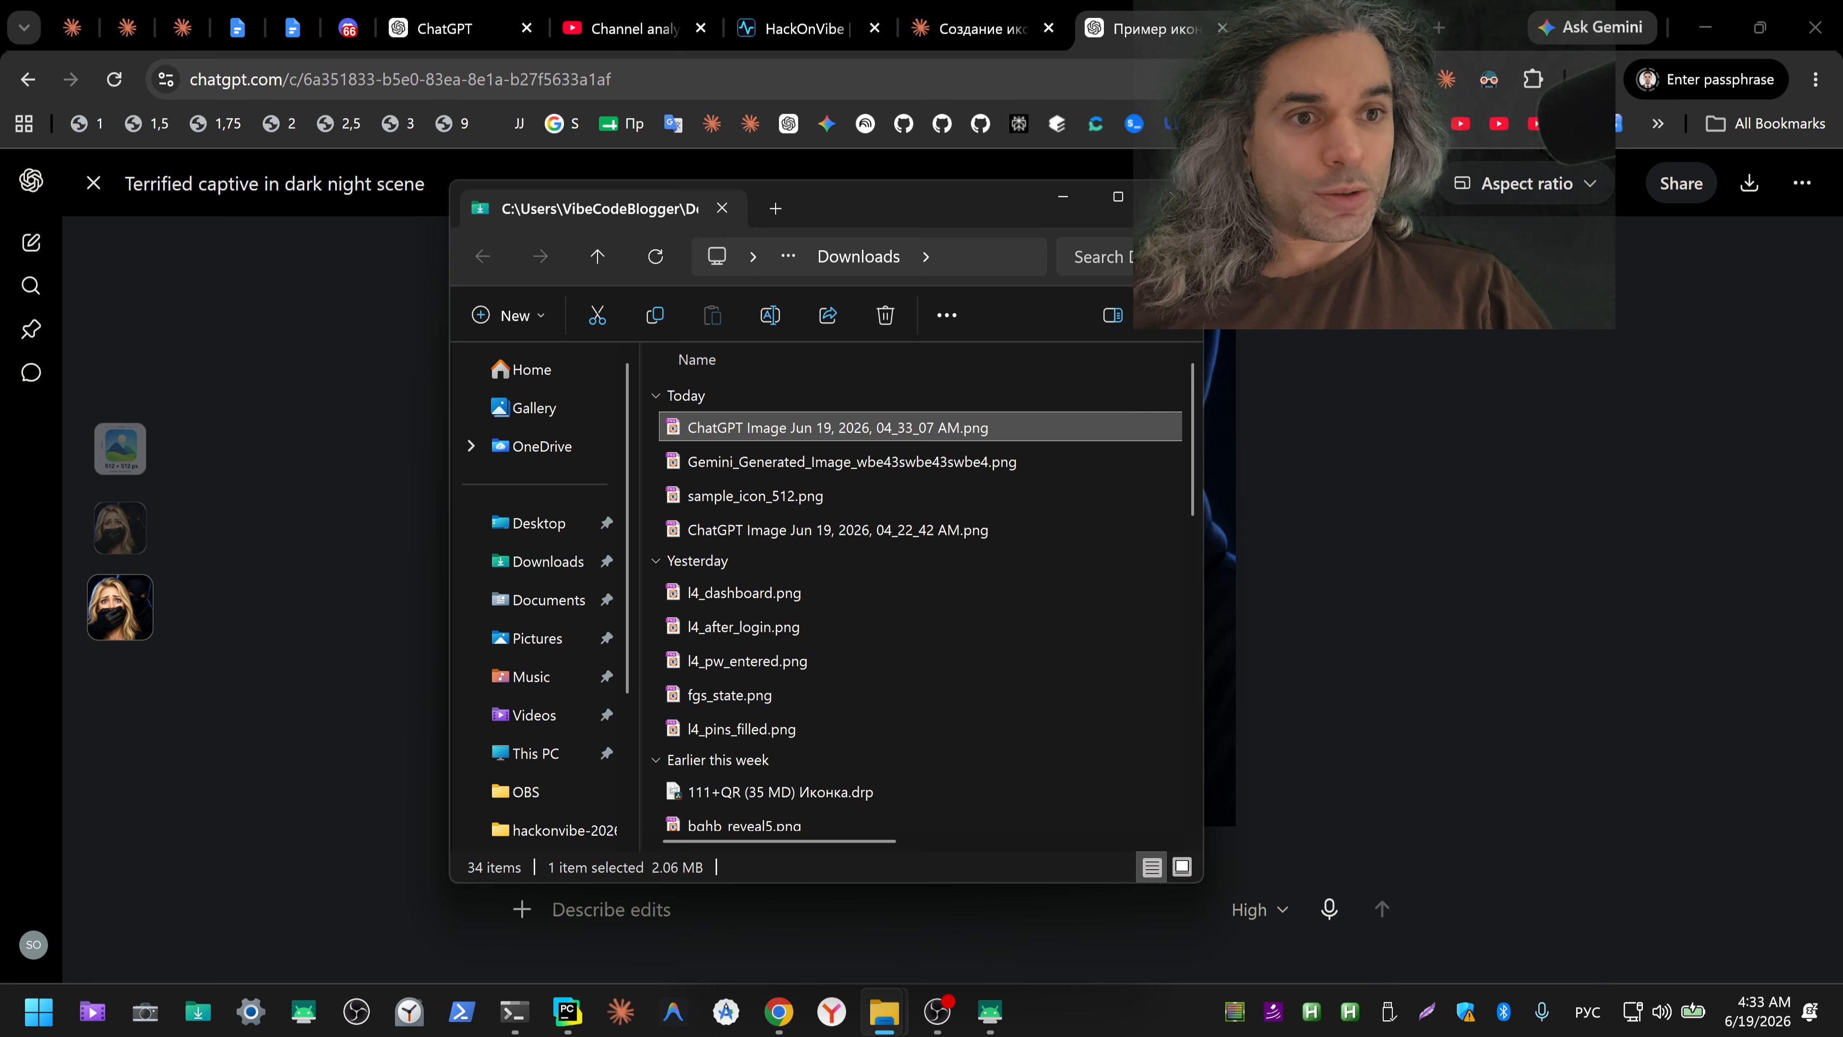
# Step: View the newly downloaded ChatGPT image full screen, check its pixel dimensions in the file properties, and close the properties and folder windows
pyautogui.doubleClick(958, 425)
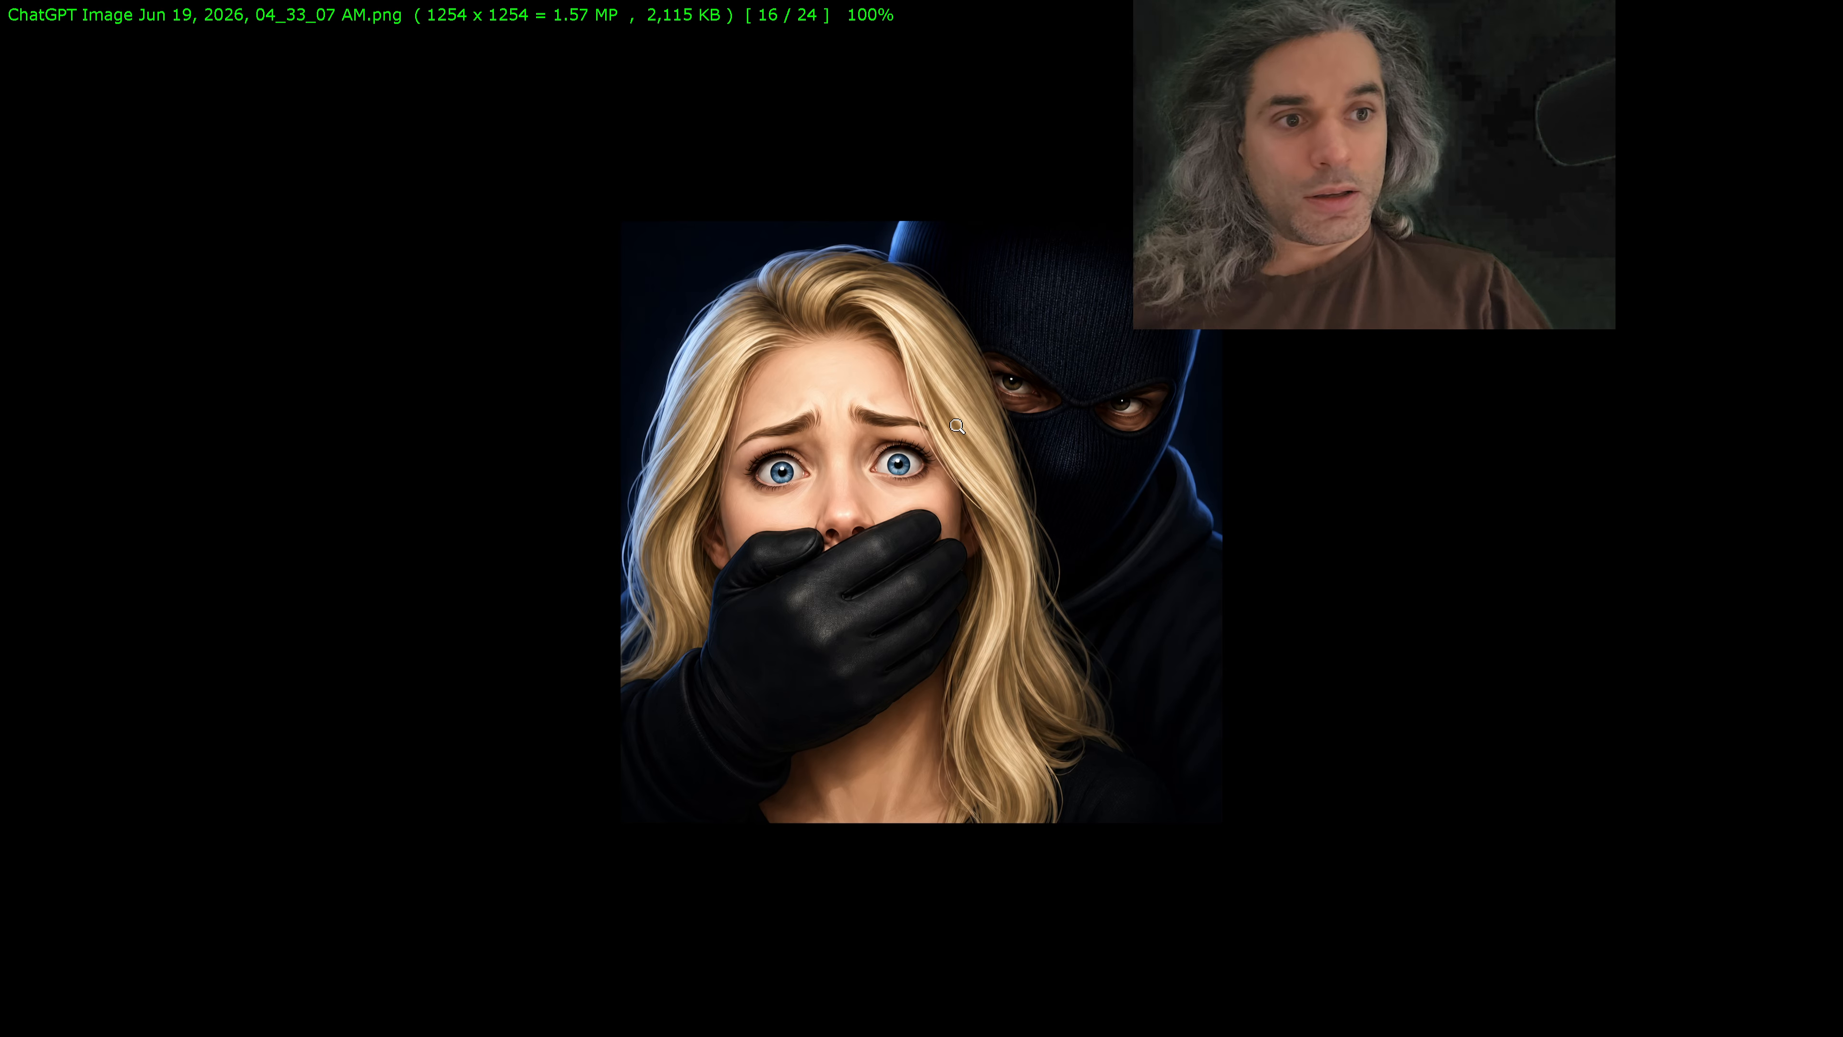
pyautogui.press('Escape')
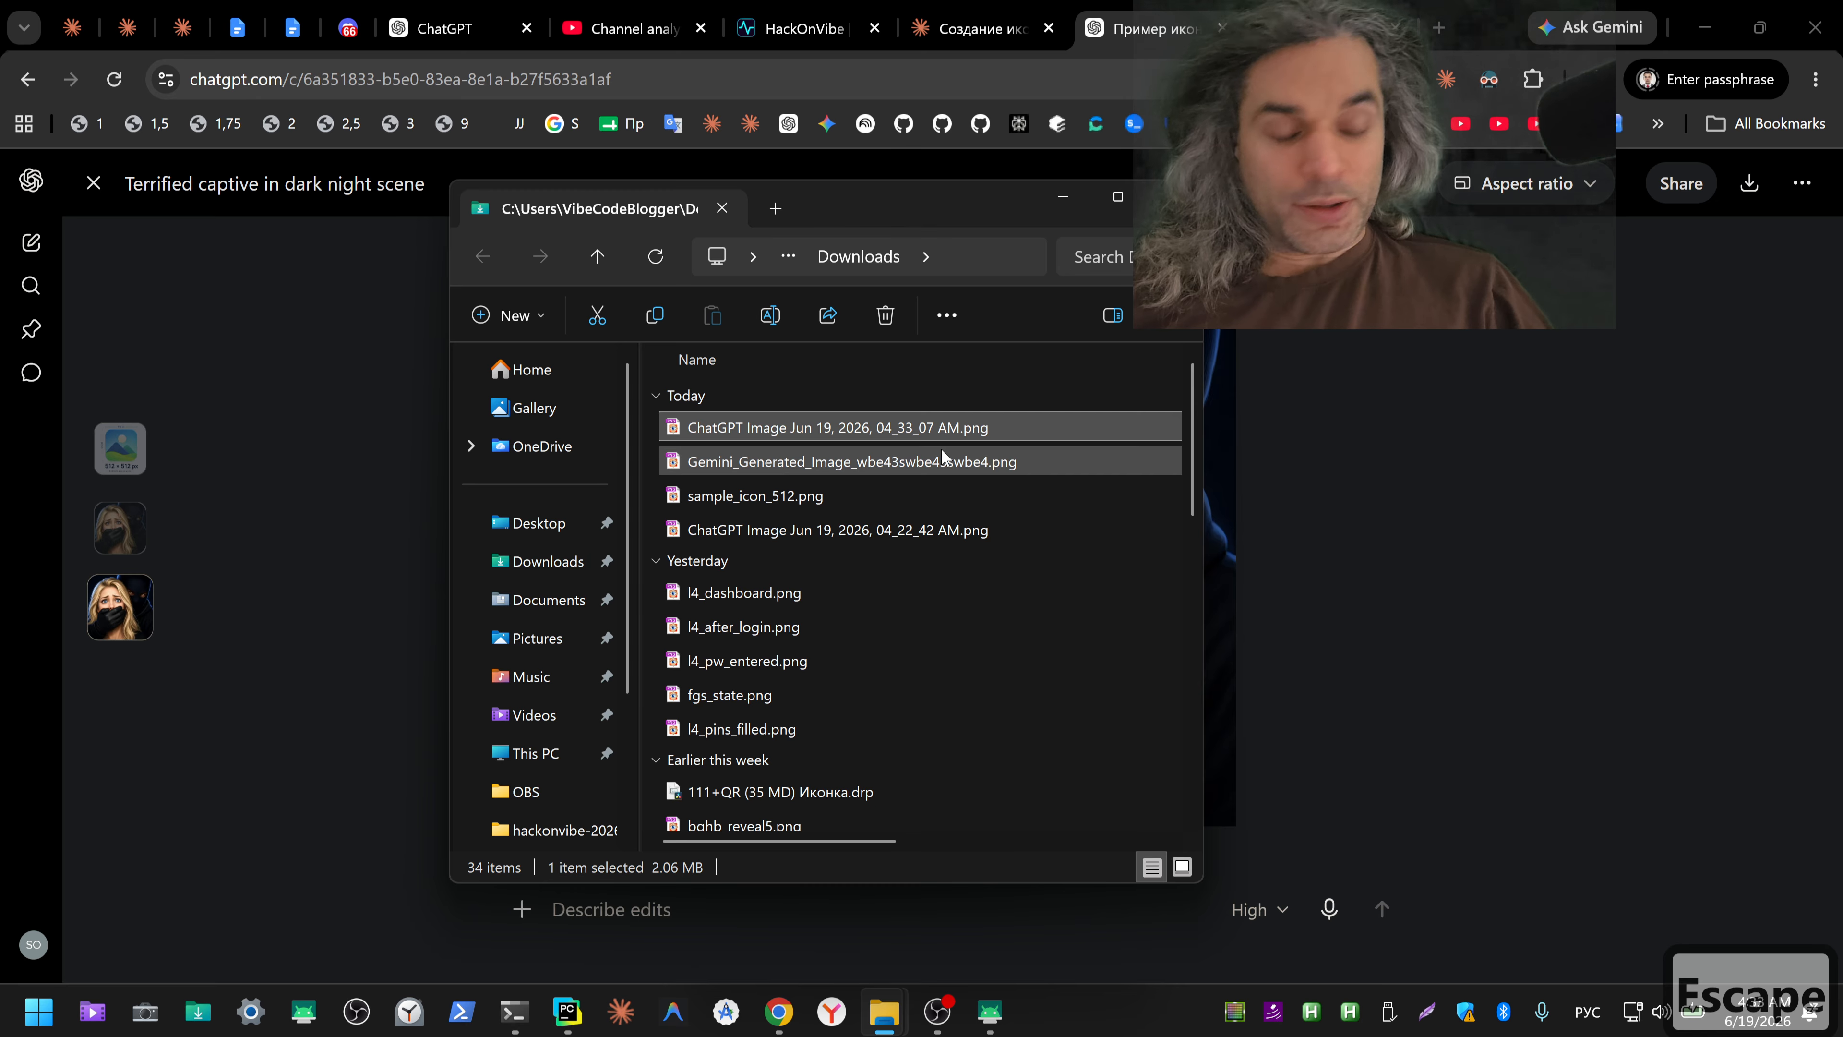
pyautogui.hotkey('alt', 'Return')
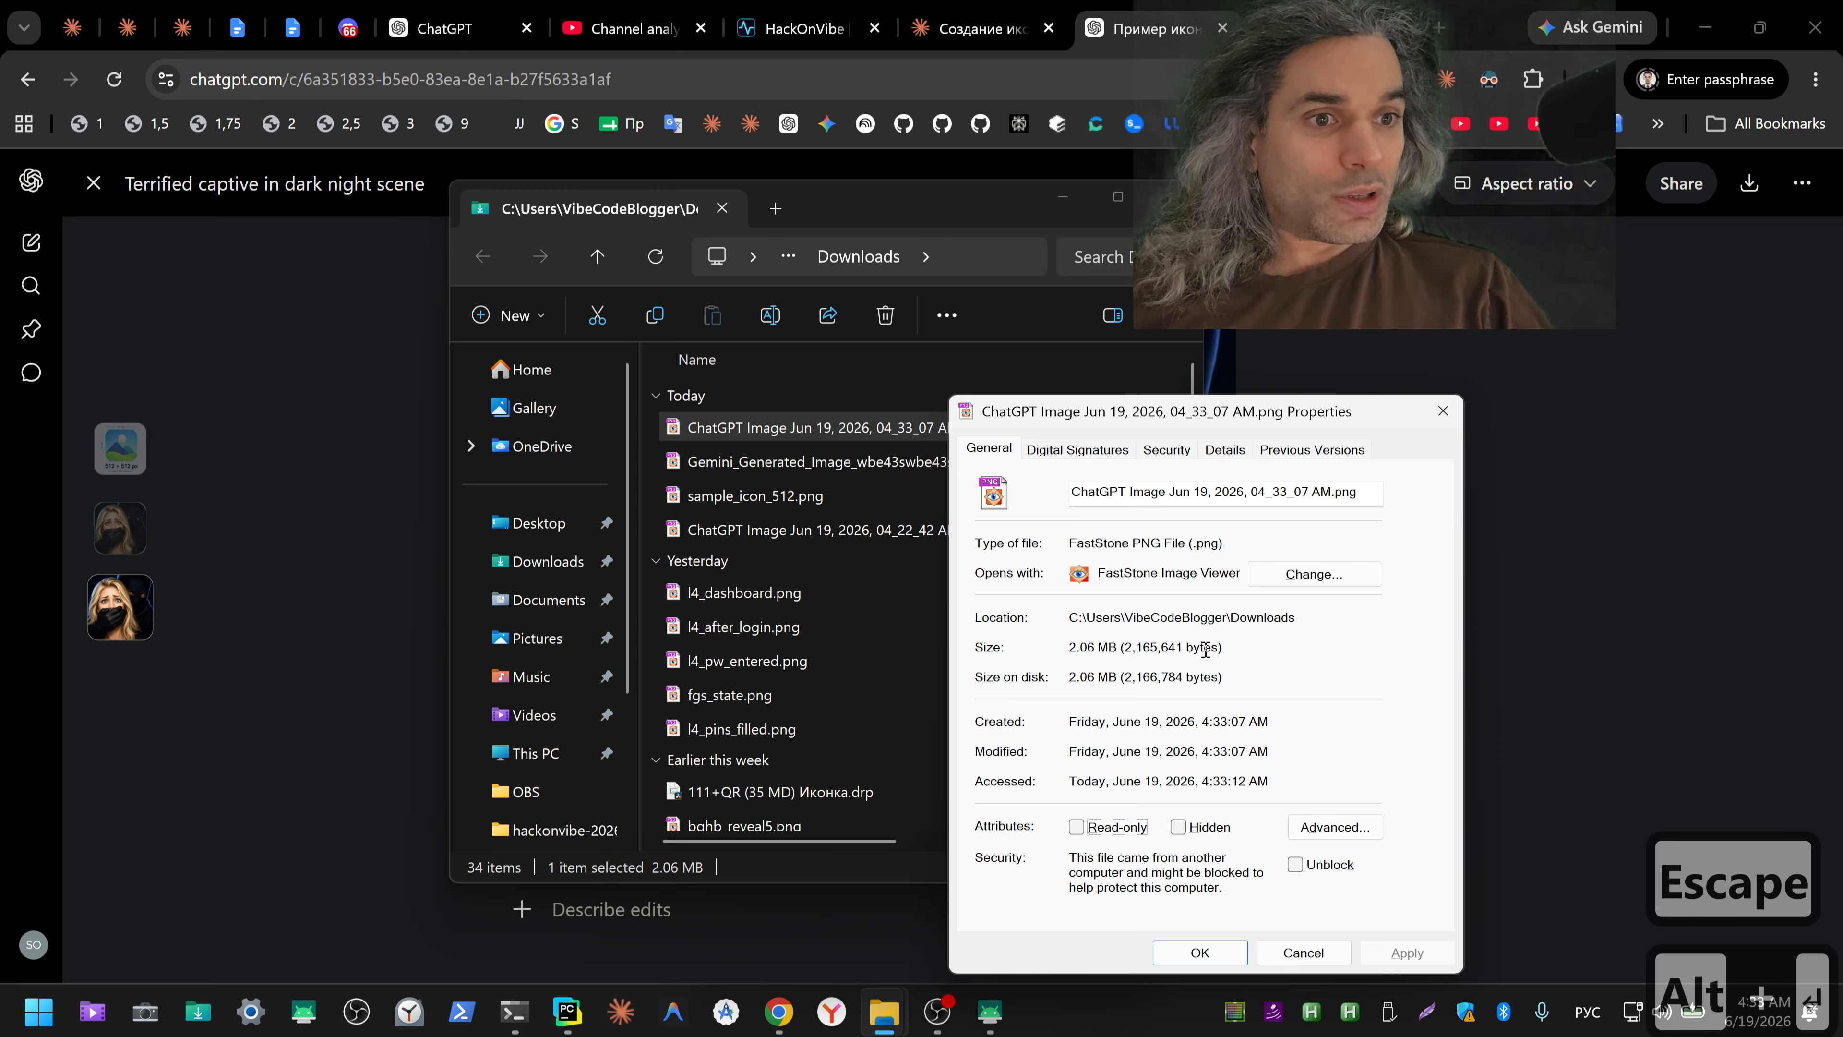
pyautogui.click(1225, 450)
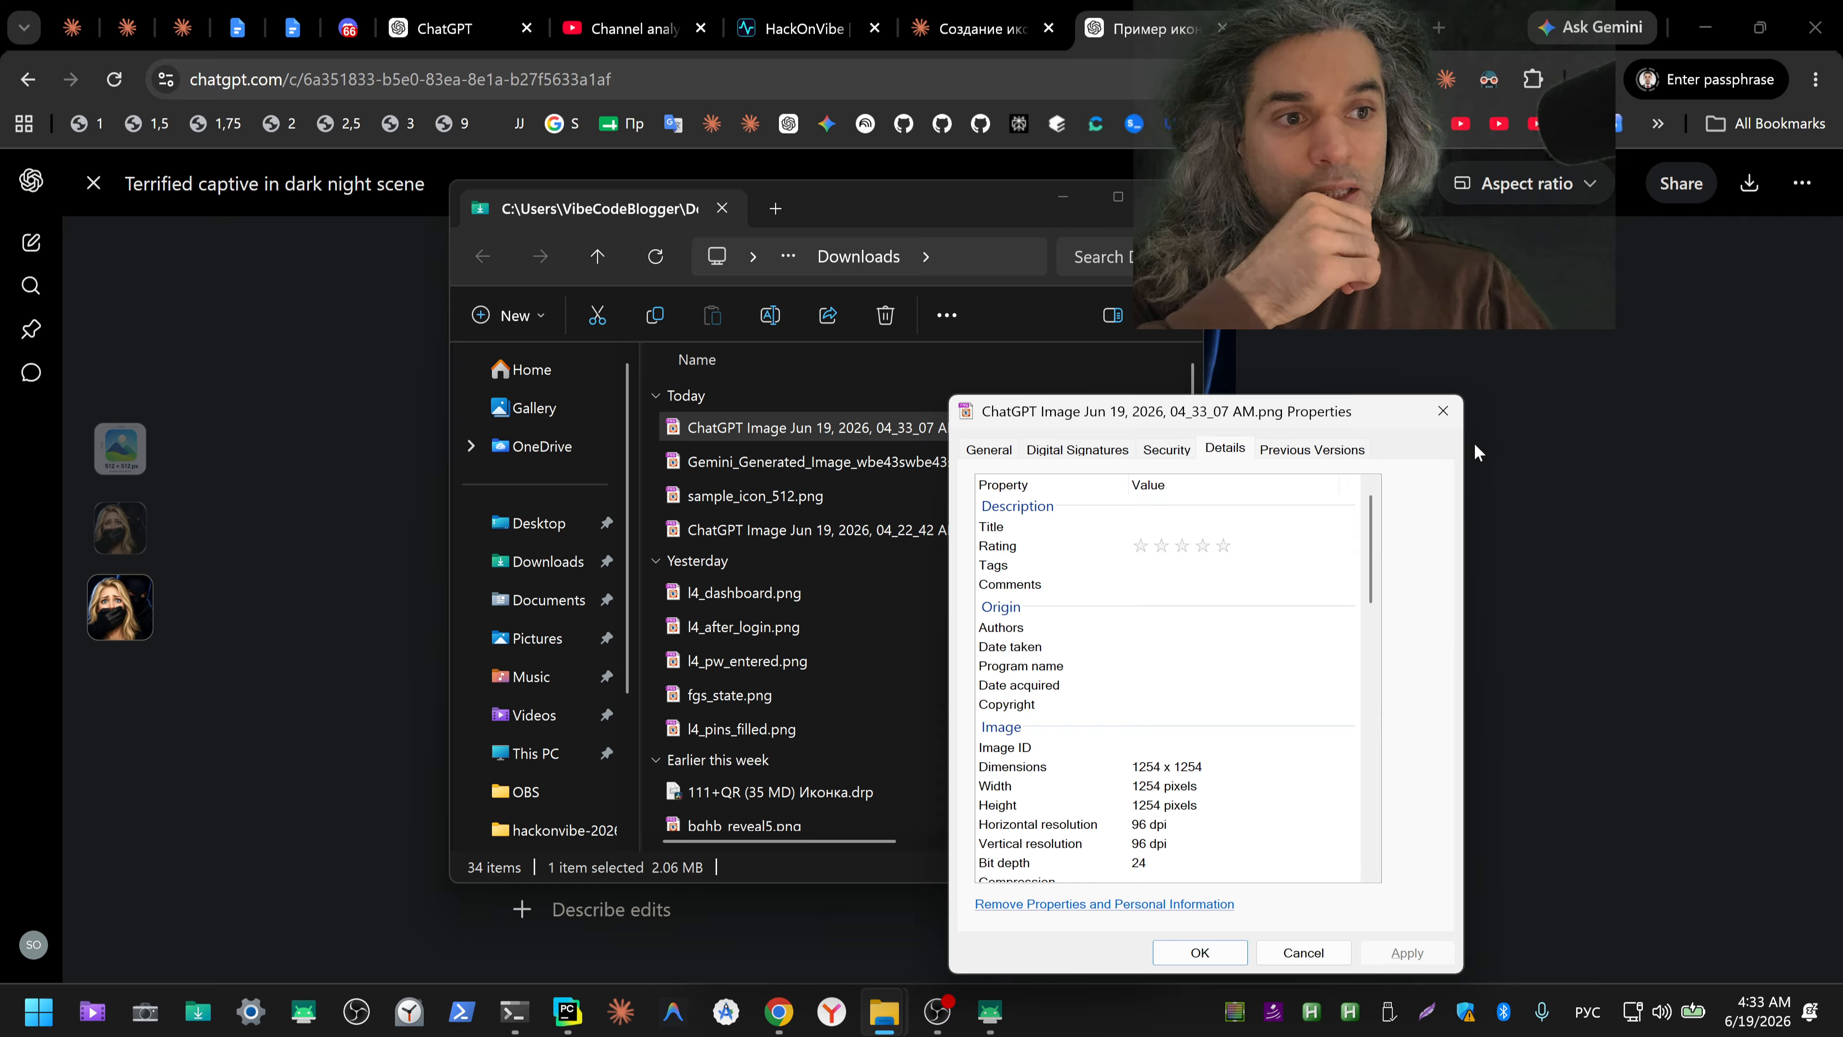
pyautogui.click(1443, 410)
pyautogui.click(1448, 424)
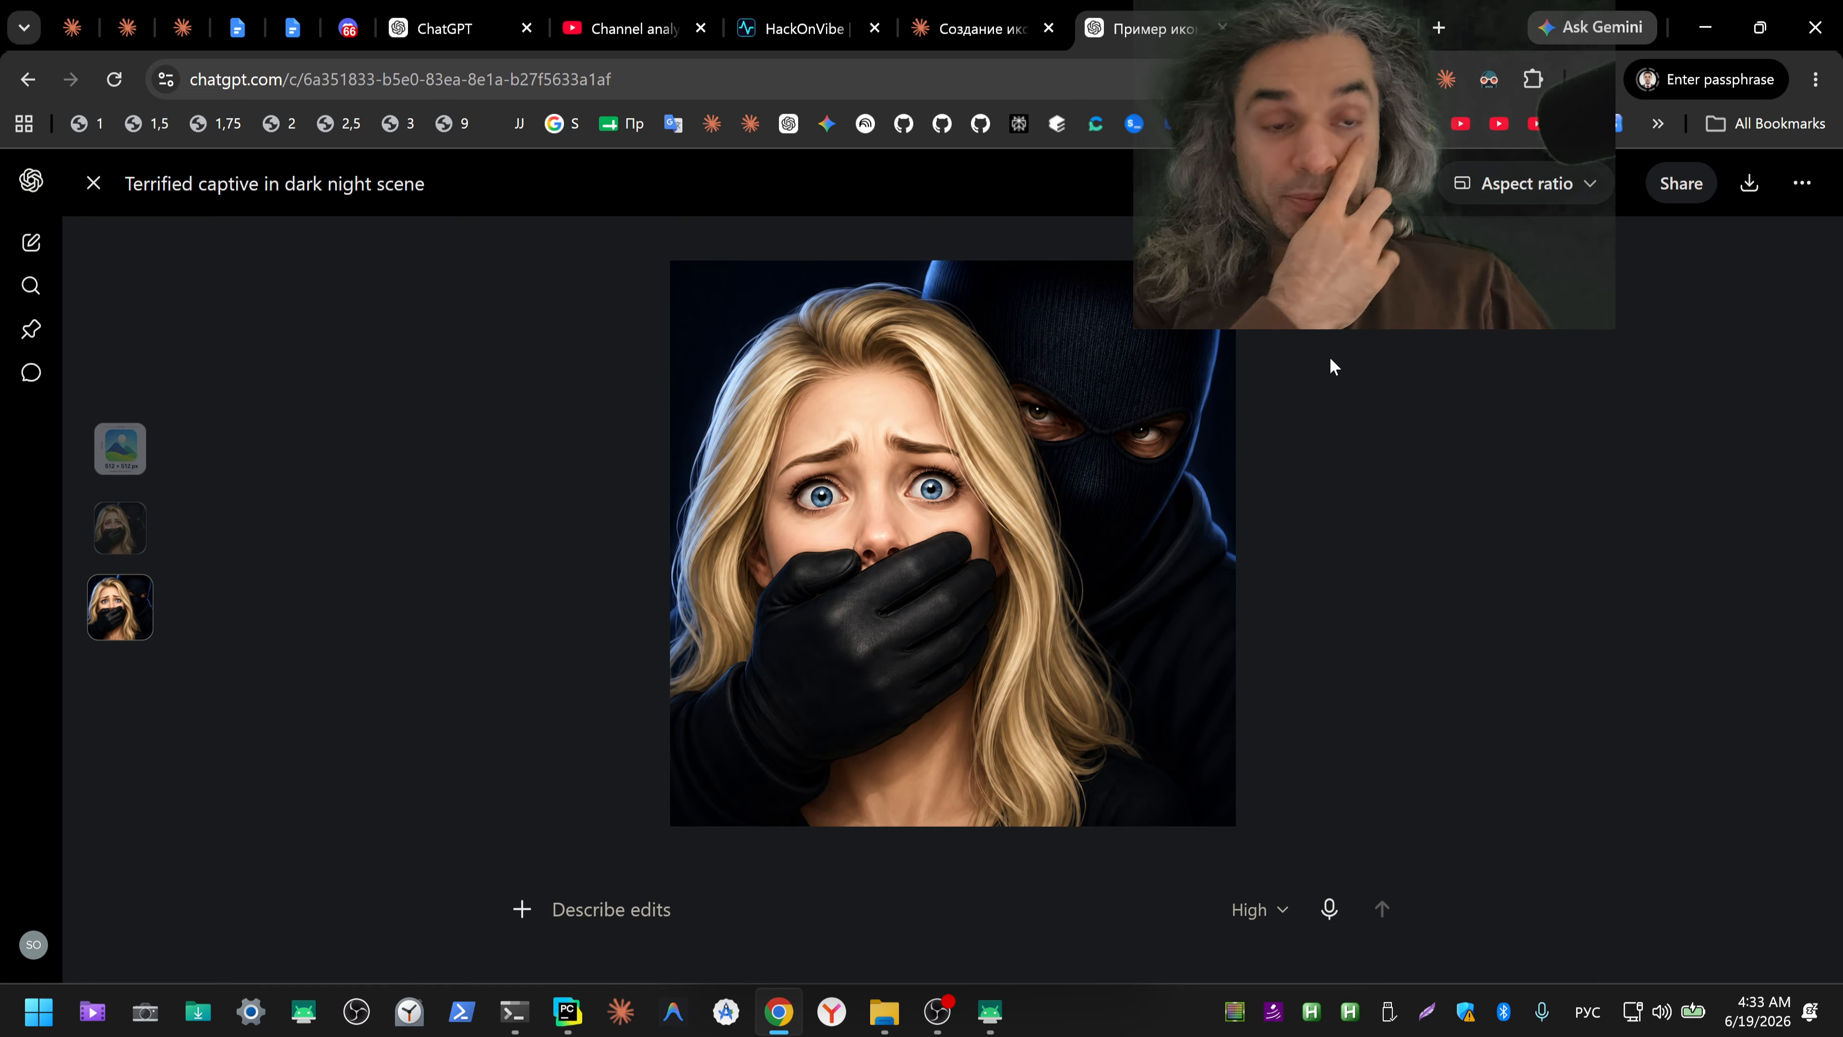
# Step: Check the IWasKidnapped.com app icon on the mirrored phone's home screen, and return to the enlarged ChatGPT image
pyautogui.hotkey('alt', 'Tab')
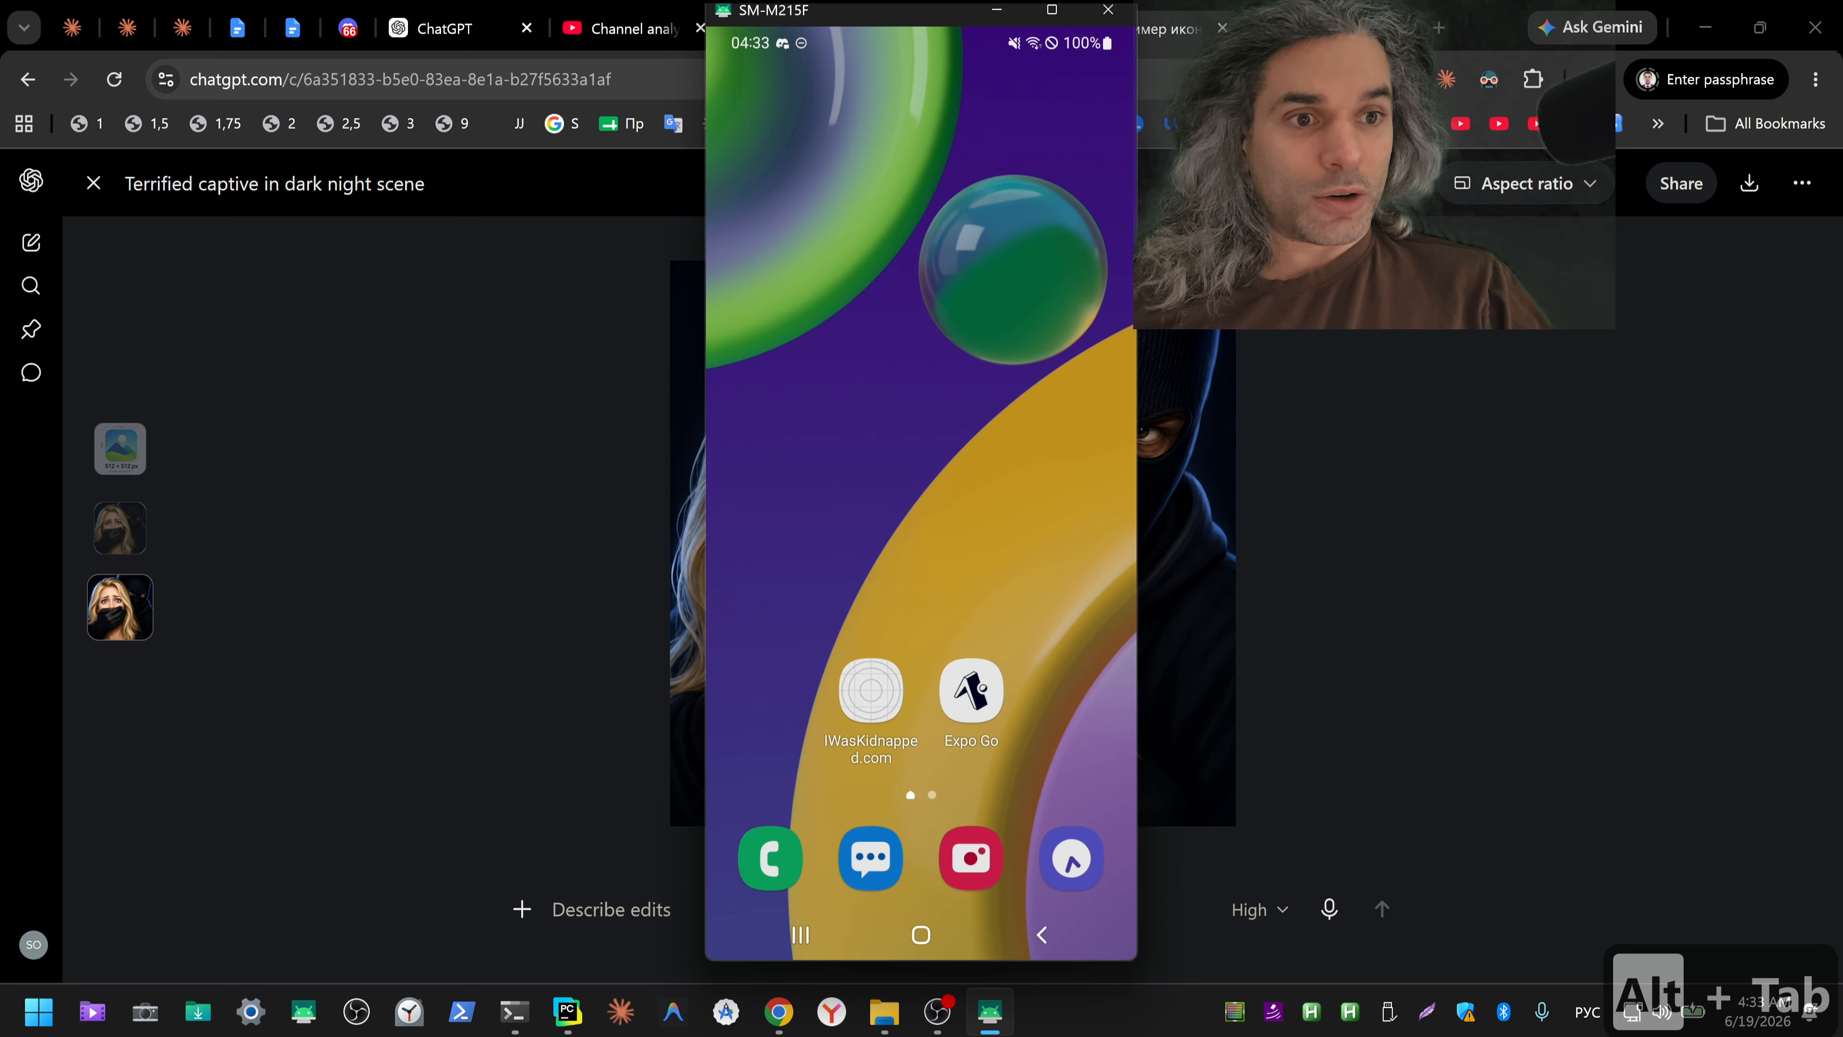
pyautogui.hotkey('alt', 'Tab')
pyautogui.hotkey('alt', 'Tab')
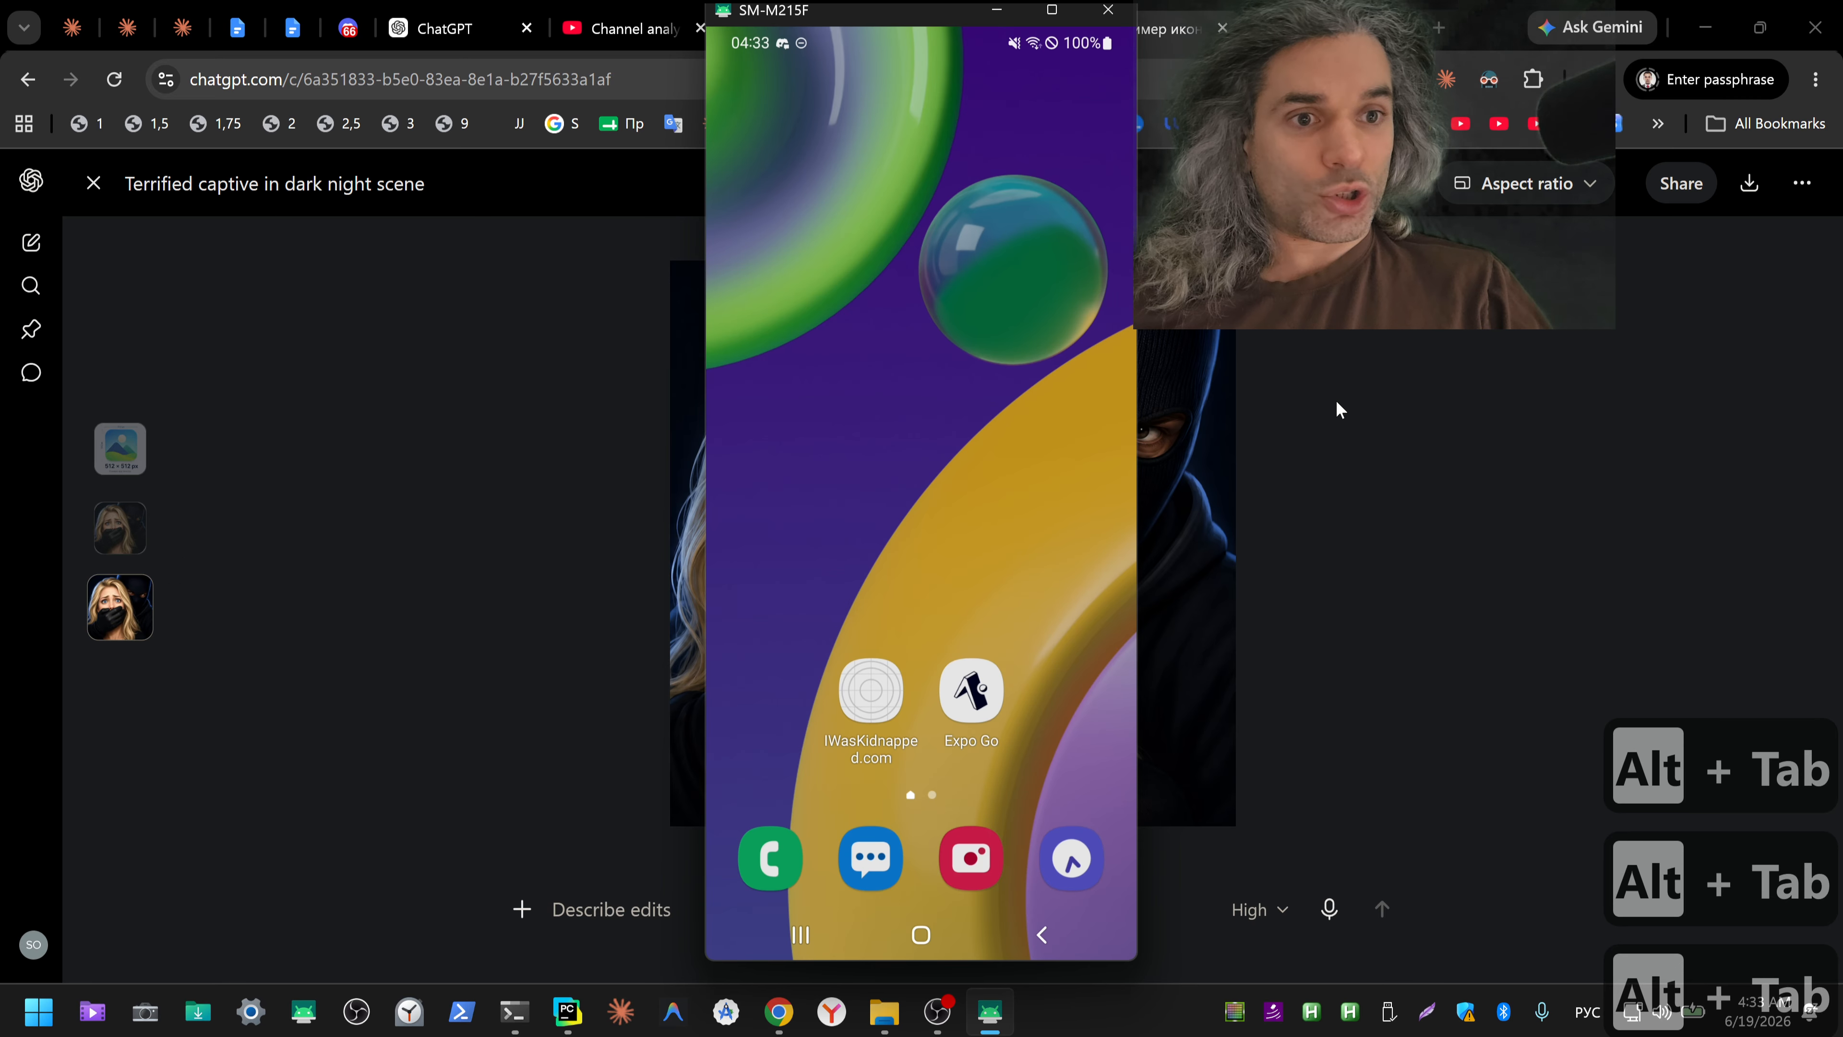
pyautogui.hotkey('alt', 'Tab')
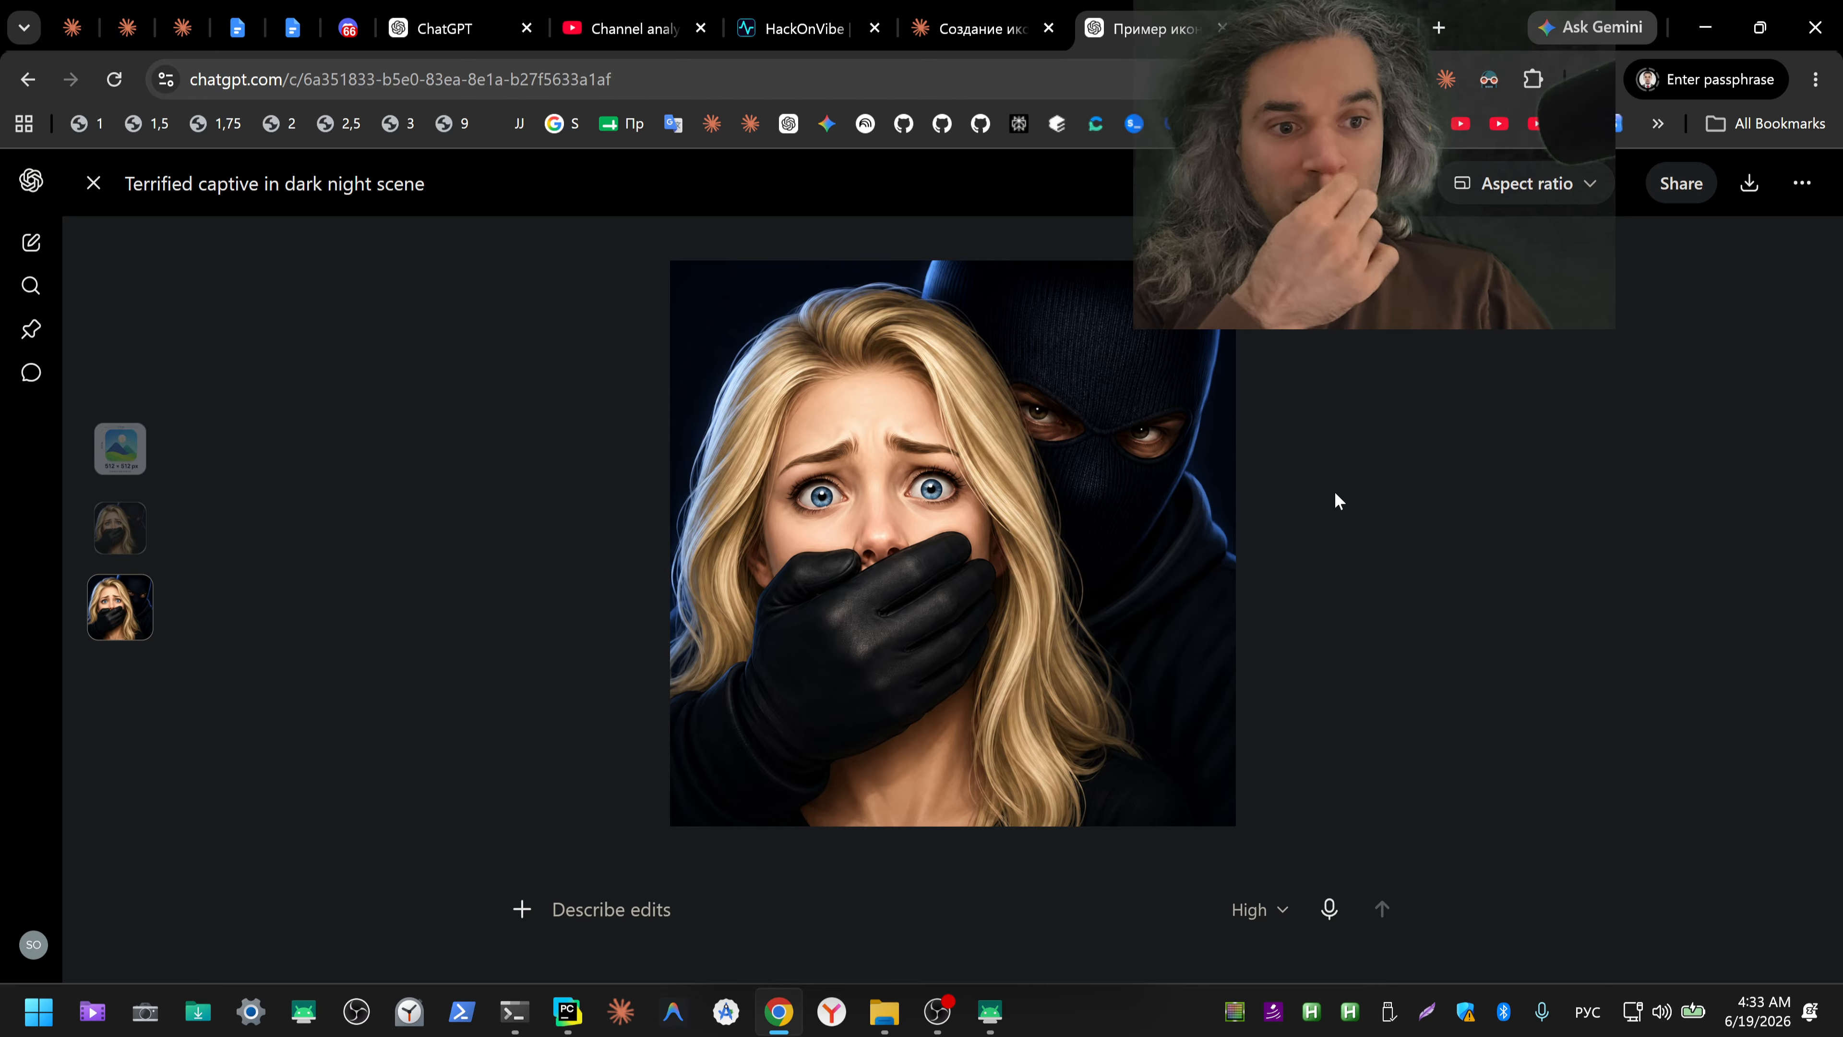
# Step: View the newest ChatGPT image from the Downloads folder and rename the file to ico.png
pyautogui.click(885, 1012)
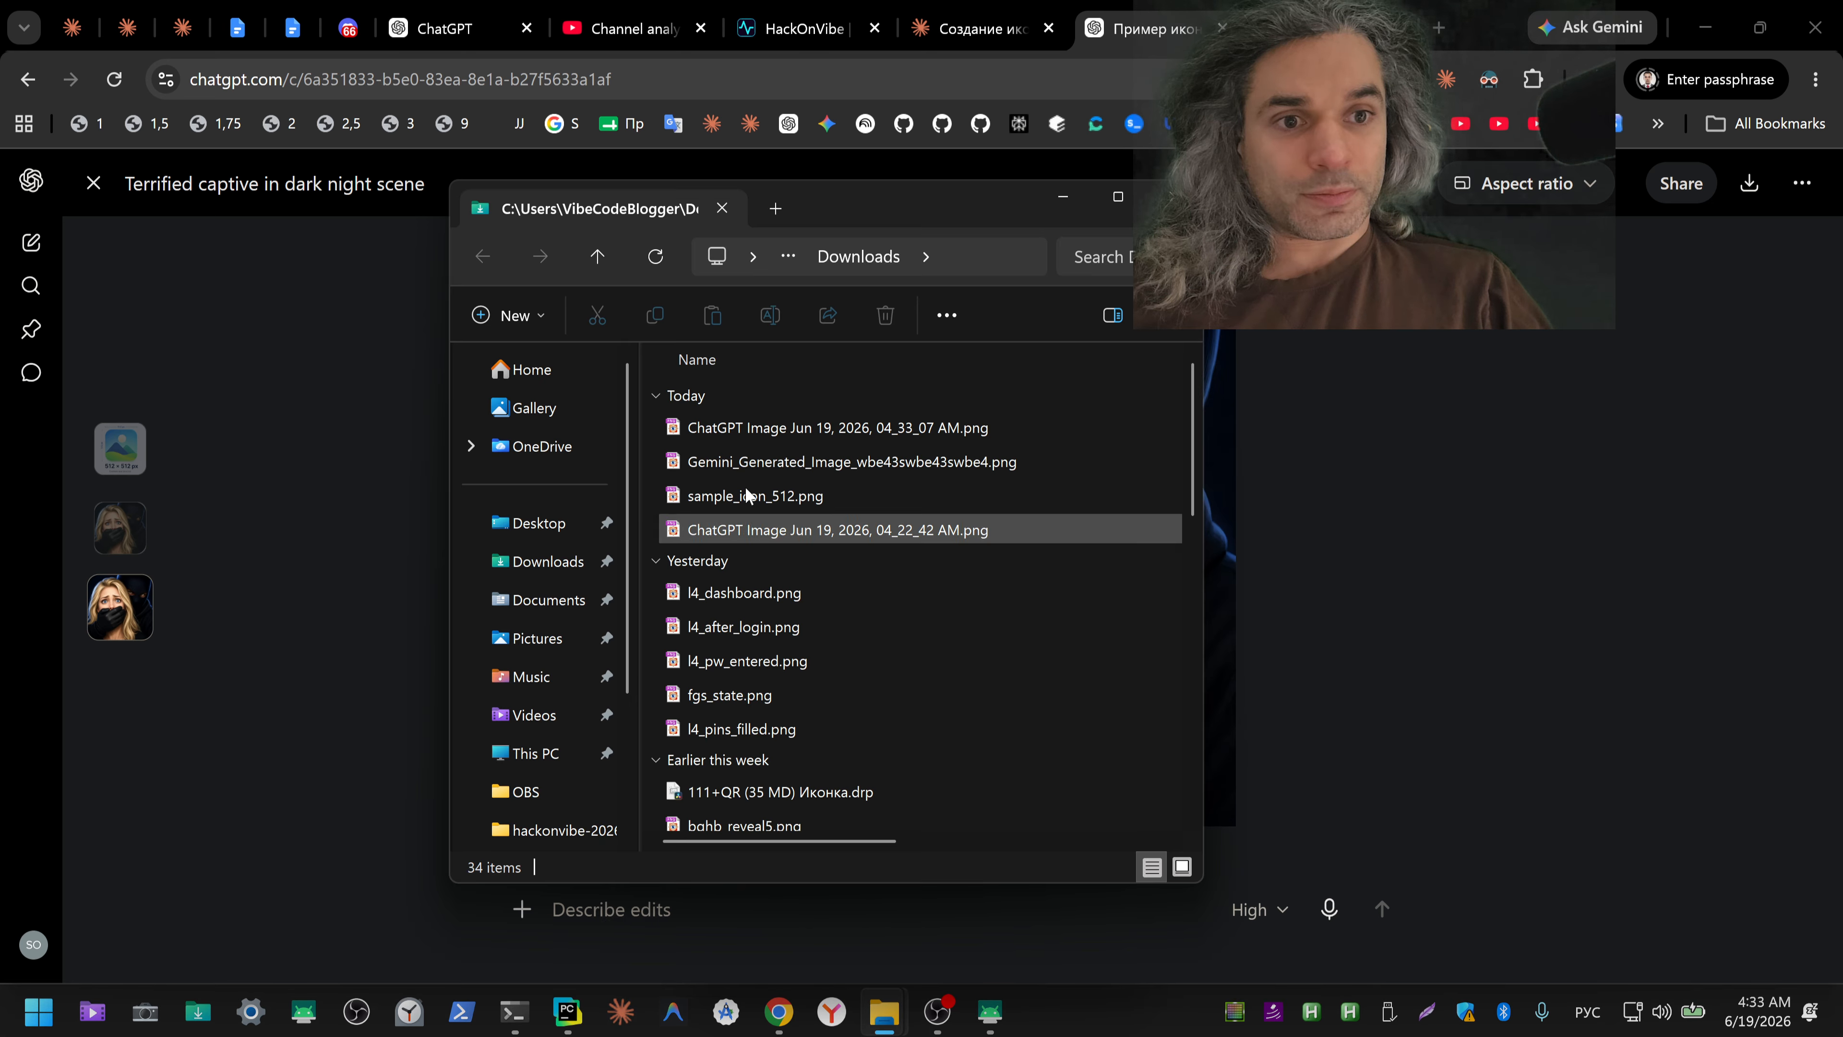
pyautogui.doubleClick(864, 428)
pyautogui.press('Escape')
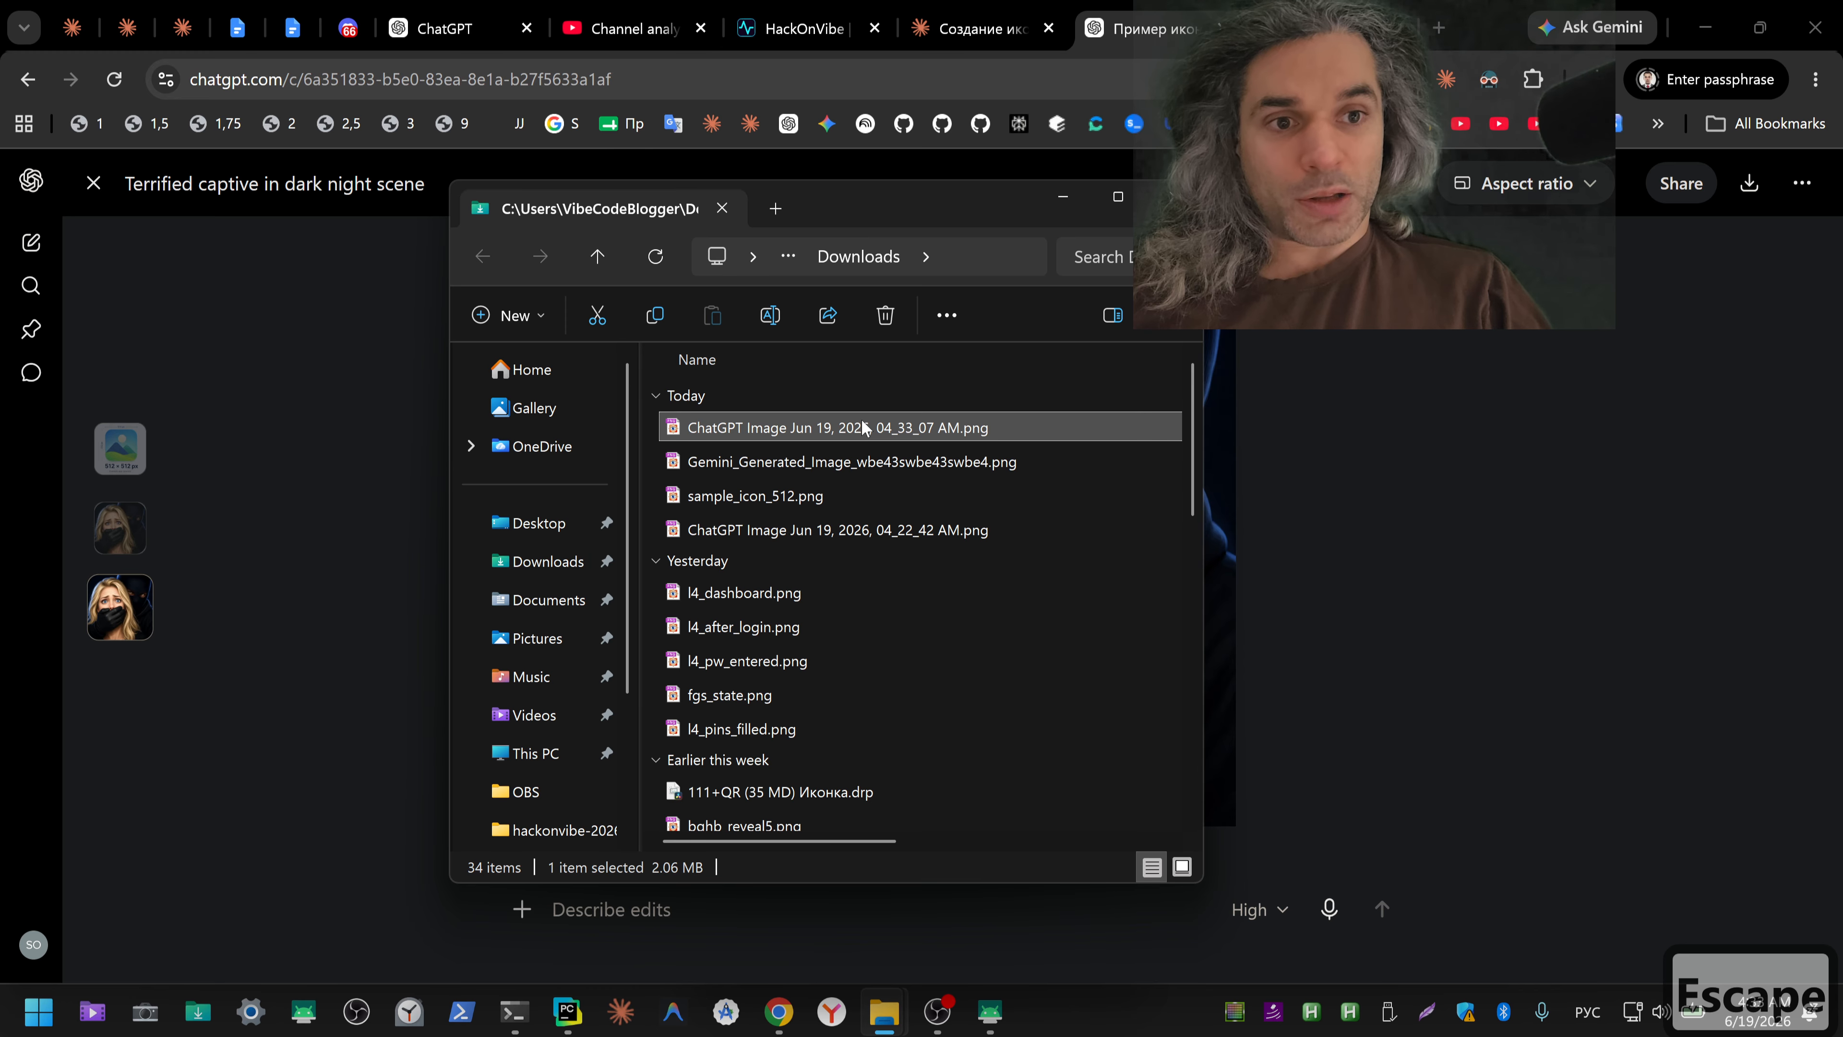
pyautogui.press('F2')
pyautogui.hotkey('ctrl', 'shift', '3')
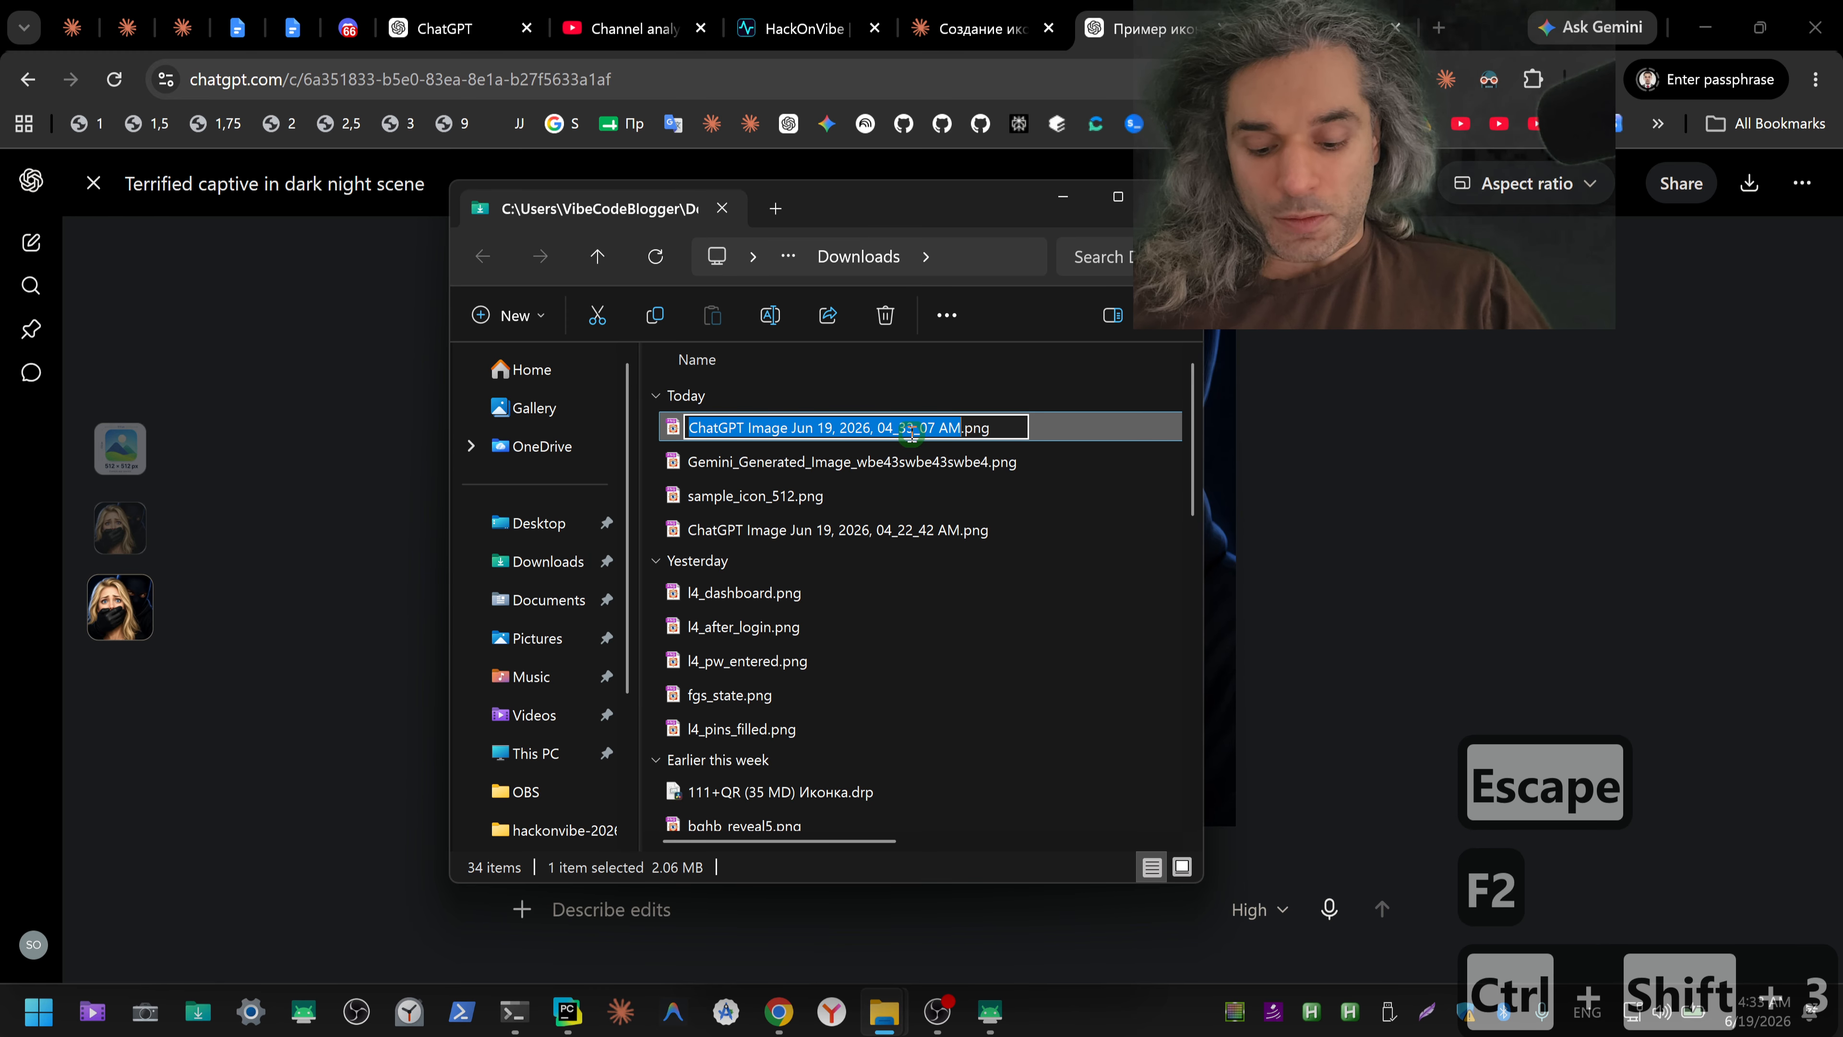
pyautogui.write('ico')
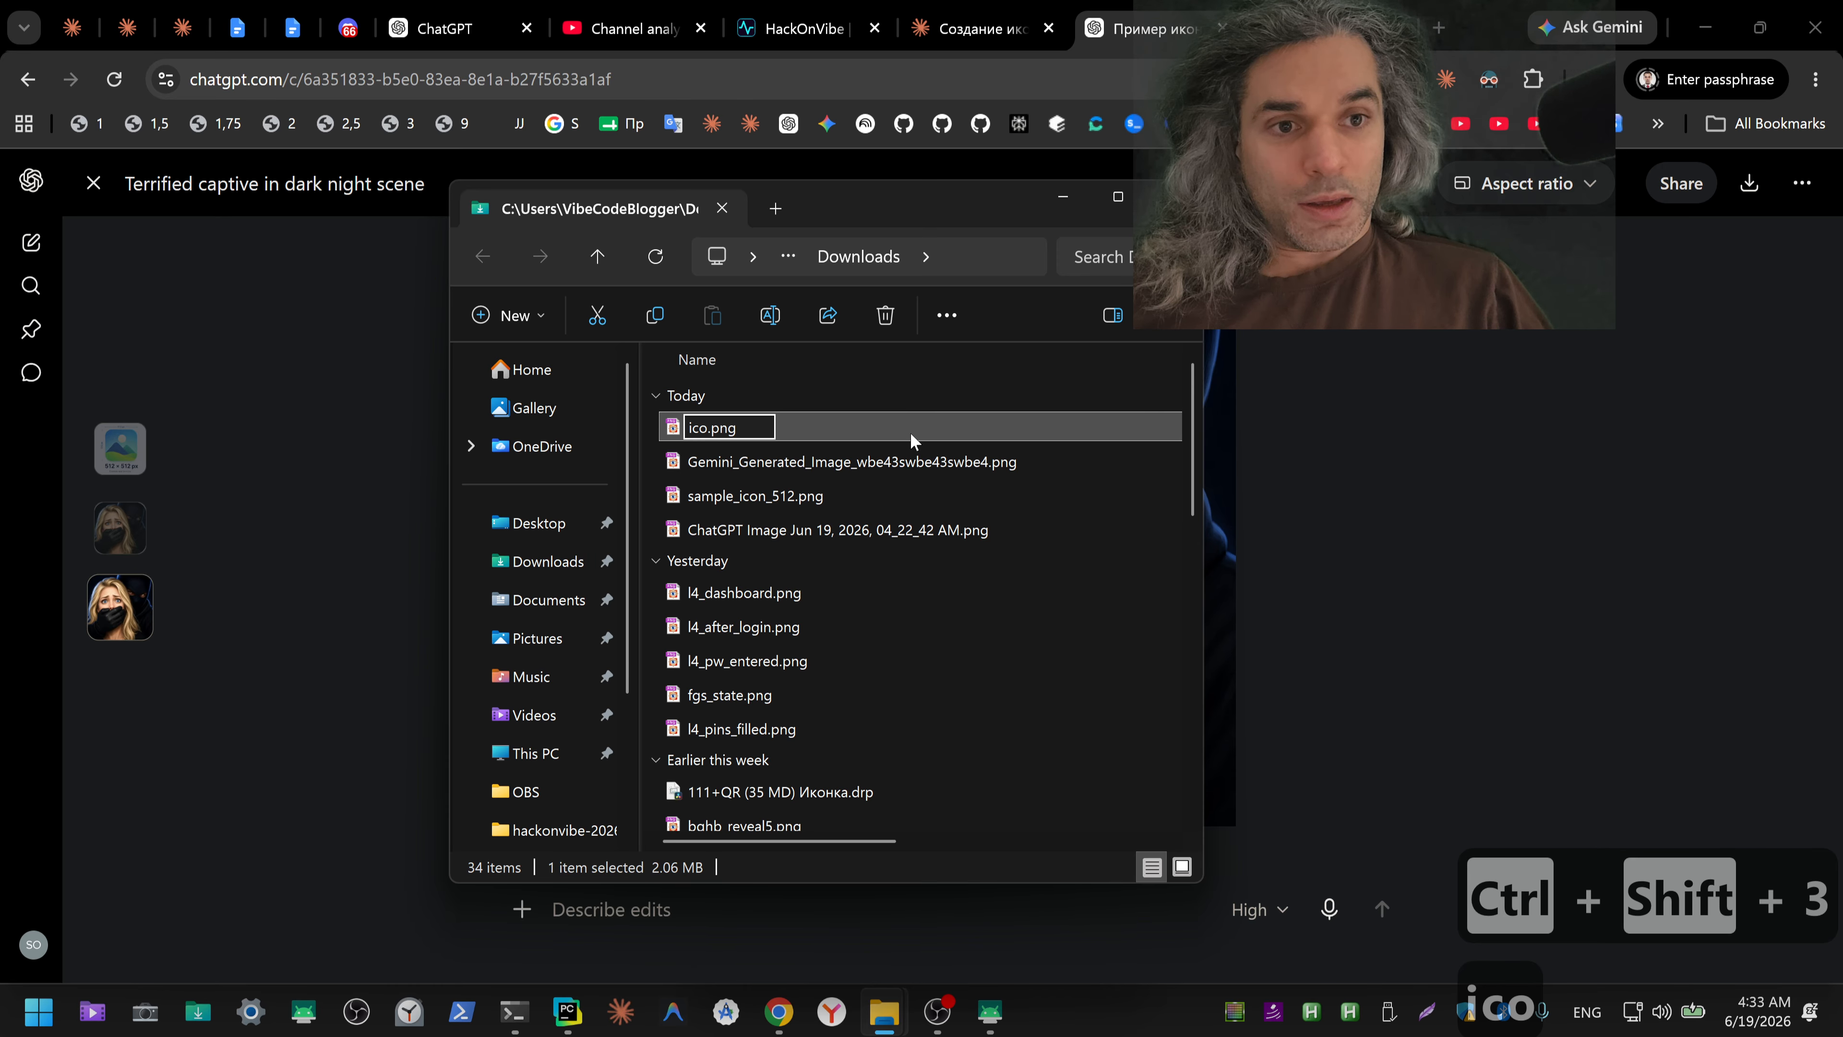
pyautogui.click(912, 438)
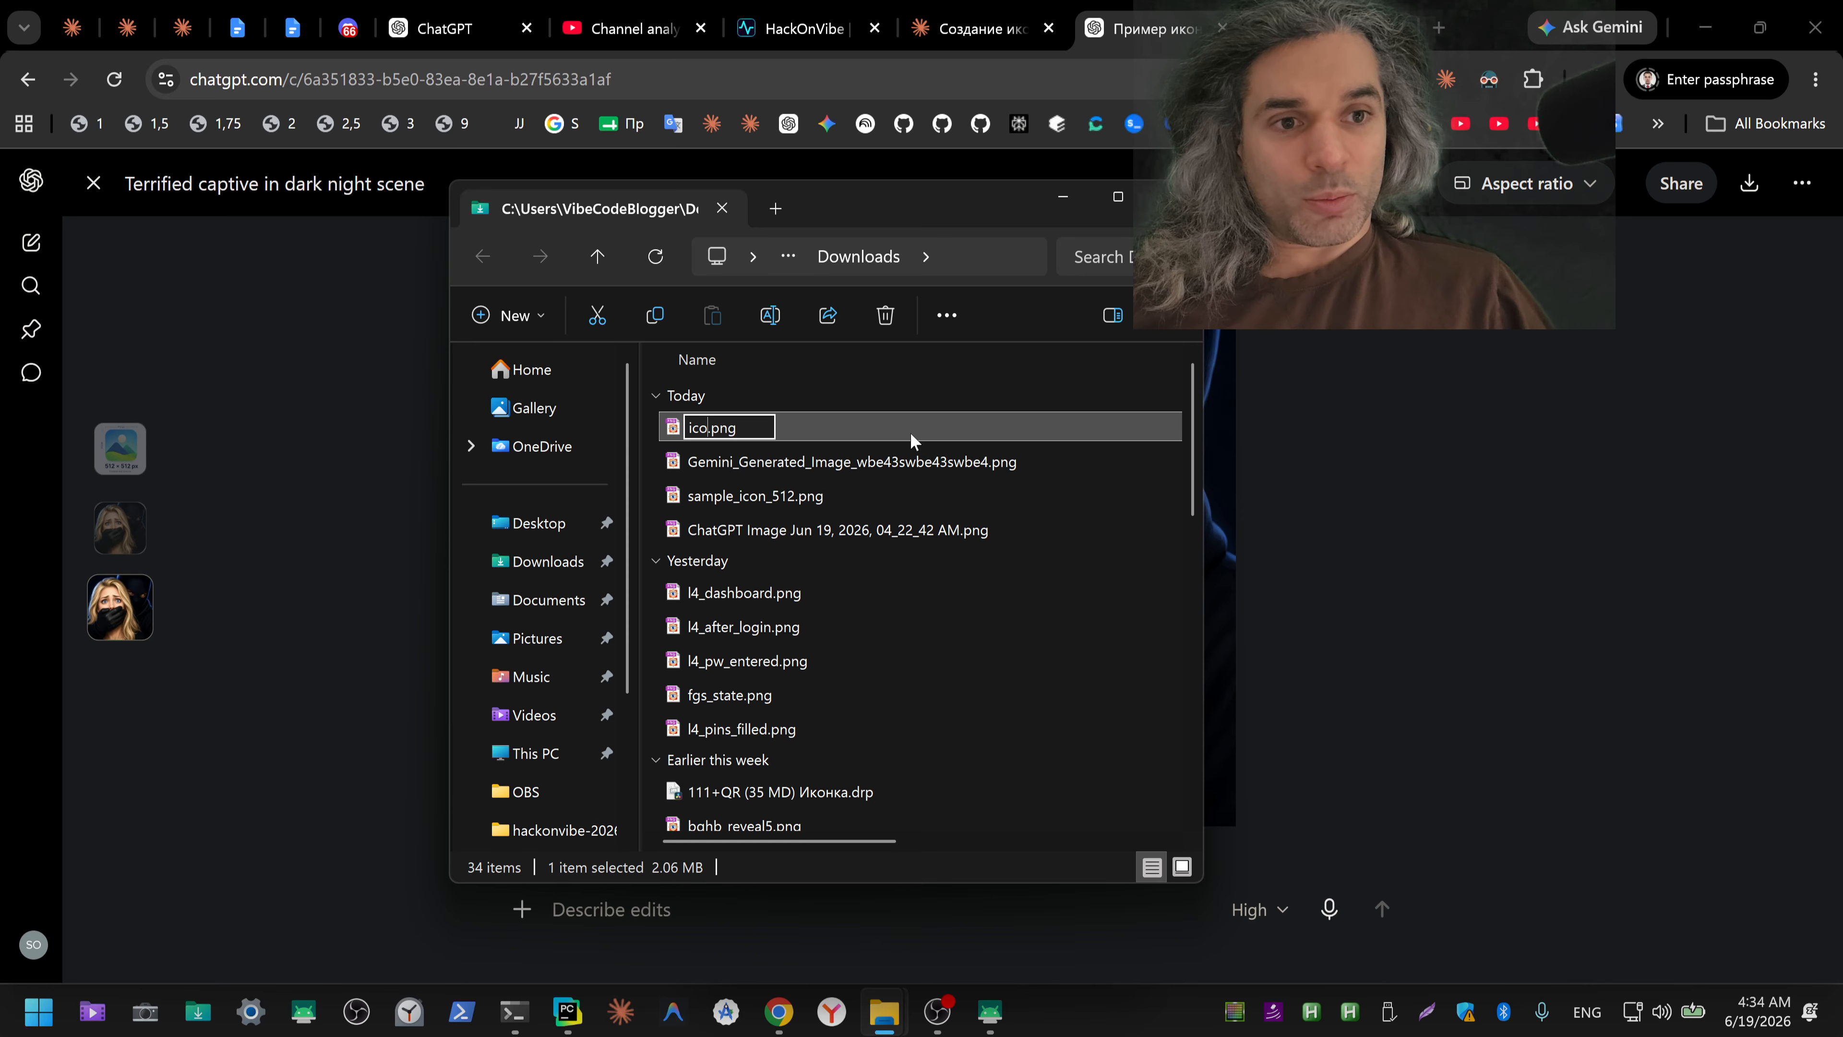
pyautogui.press('Return')
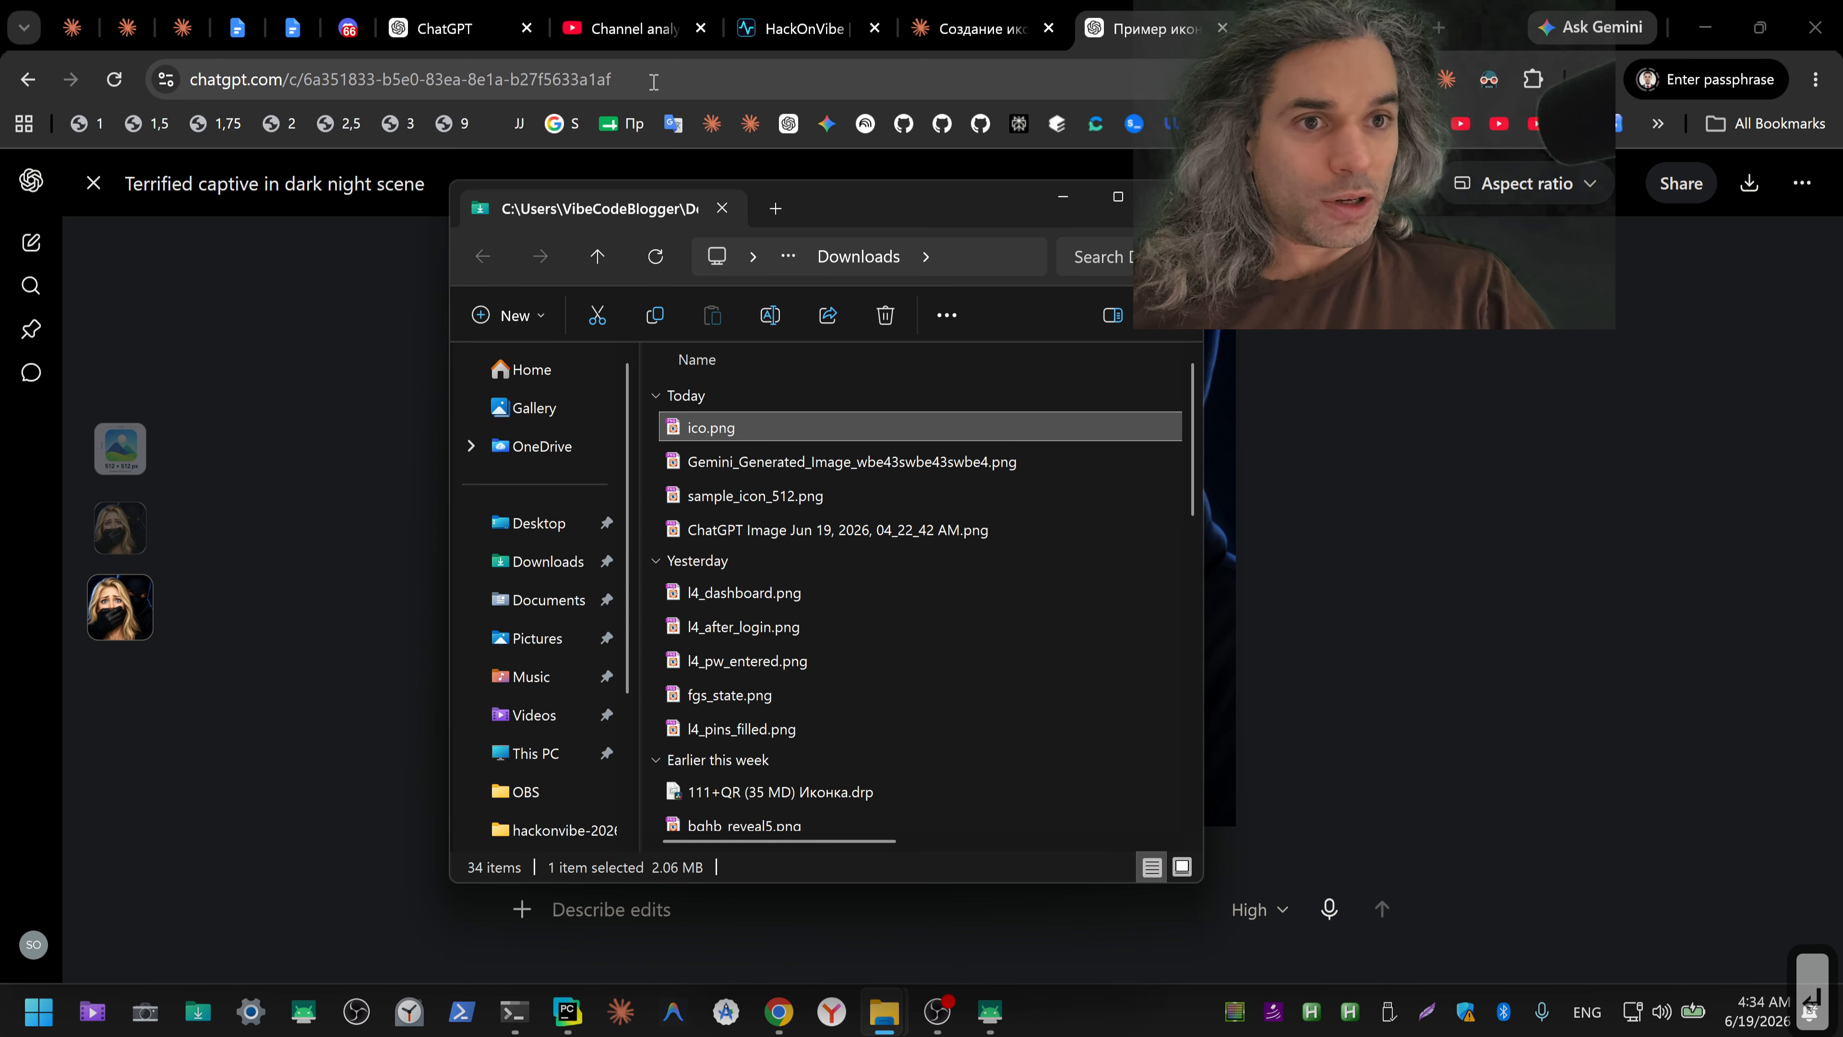
# Step: Dictate a Russian question in a blank ChatGPT chat about the Google app icon's resolution, format (JPEG, PNG, ICO) and color depth, and cut the text
pyautogui.click(459, 45)
pyautogui.click(1249, 554)
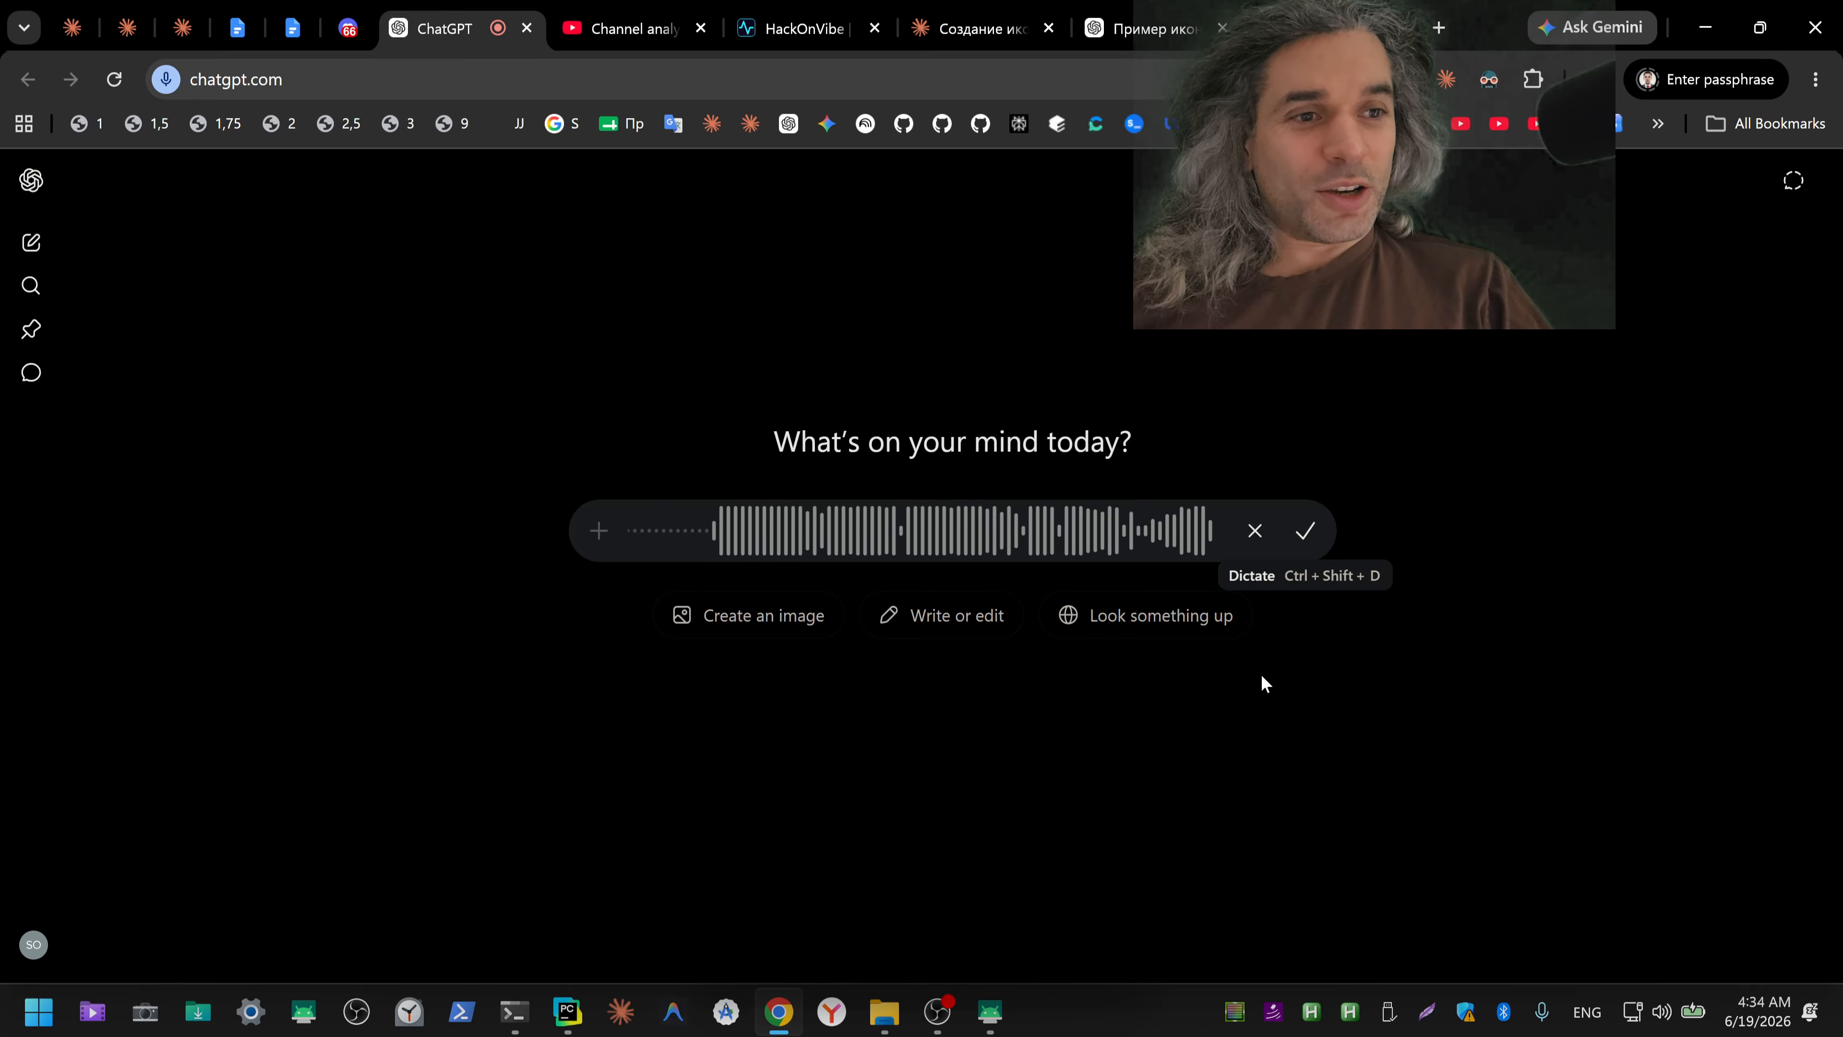
pyautogui.click(1305, 537)
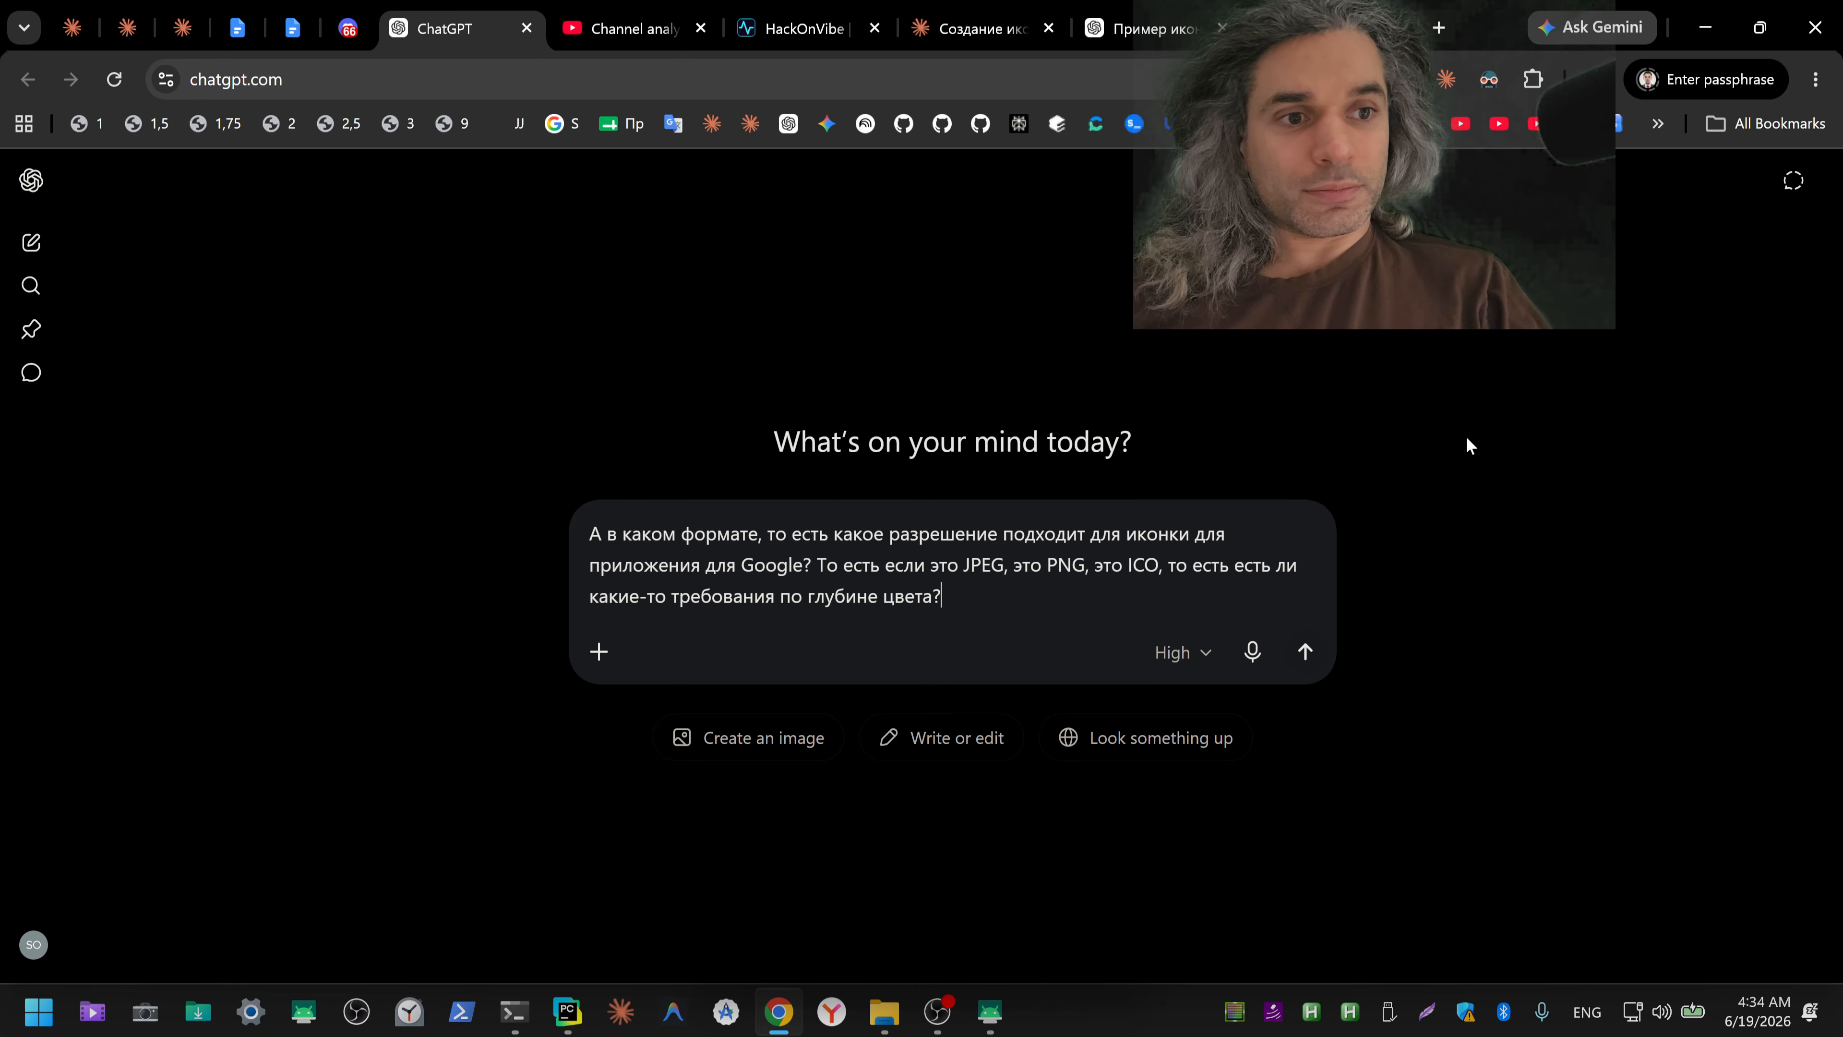
pyautogui.hotkey('ctrl', 'a')
pyautogui.hotkey('ctrl', 'x')
# Step: Paste the icon format and color depth question into the existing Claude icon chat and send it
pyautogui.click(980, 28)
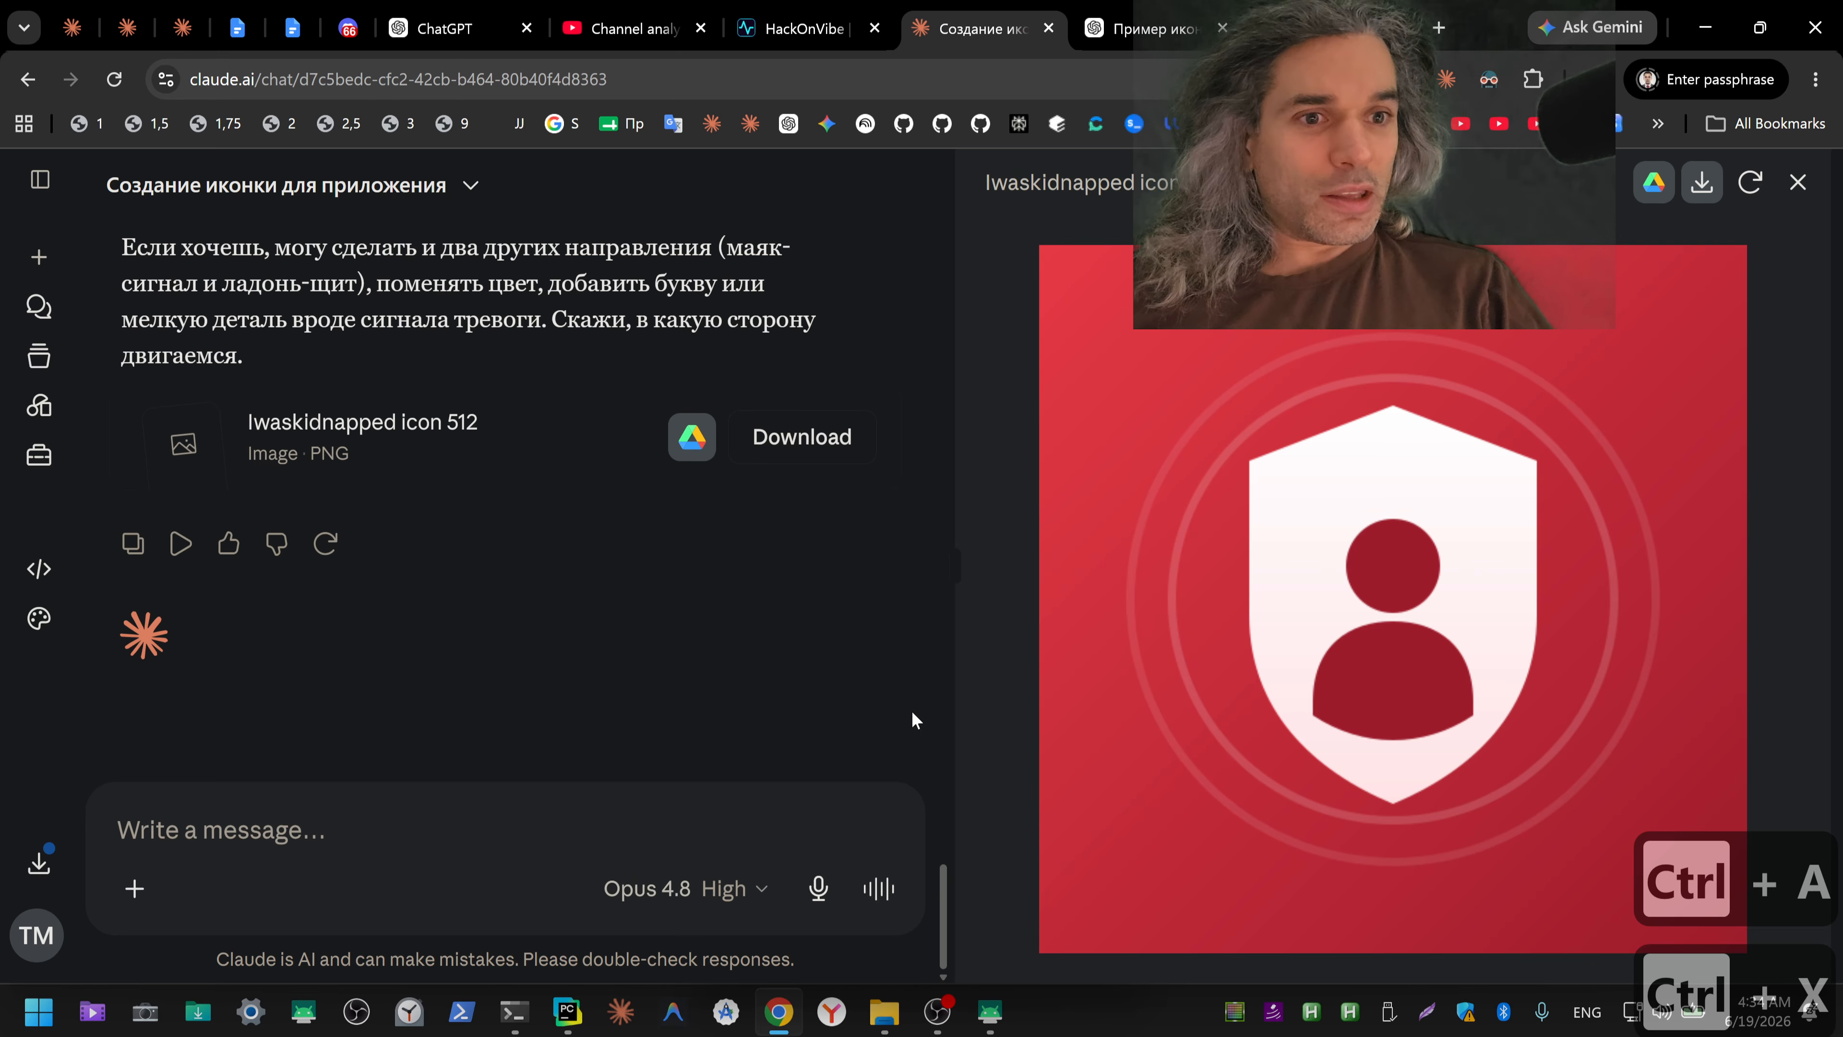
pyautogui.hotkey('ctrl', 'v')
pyautogui.press('Return')
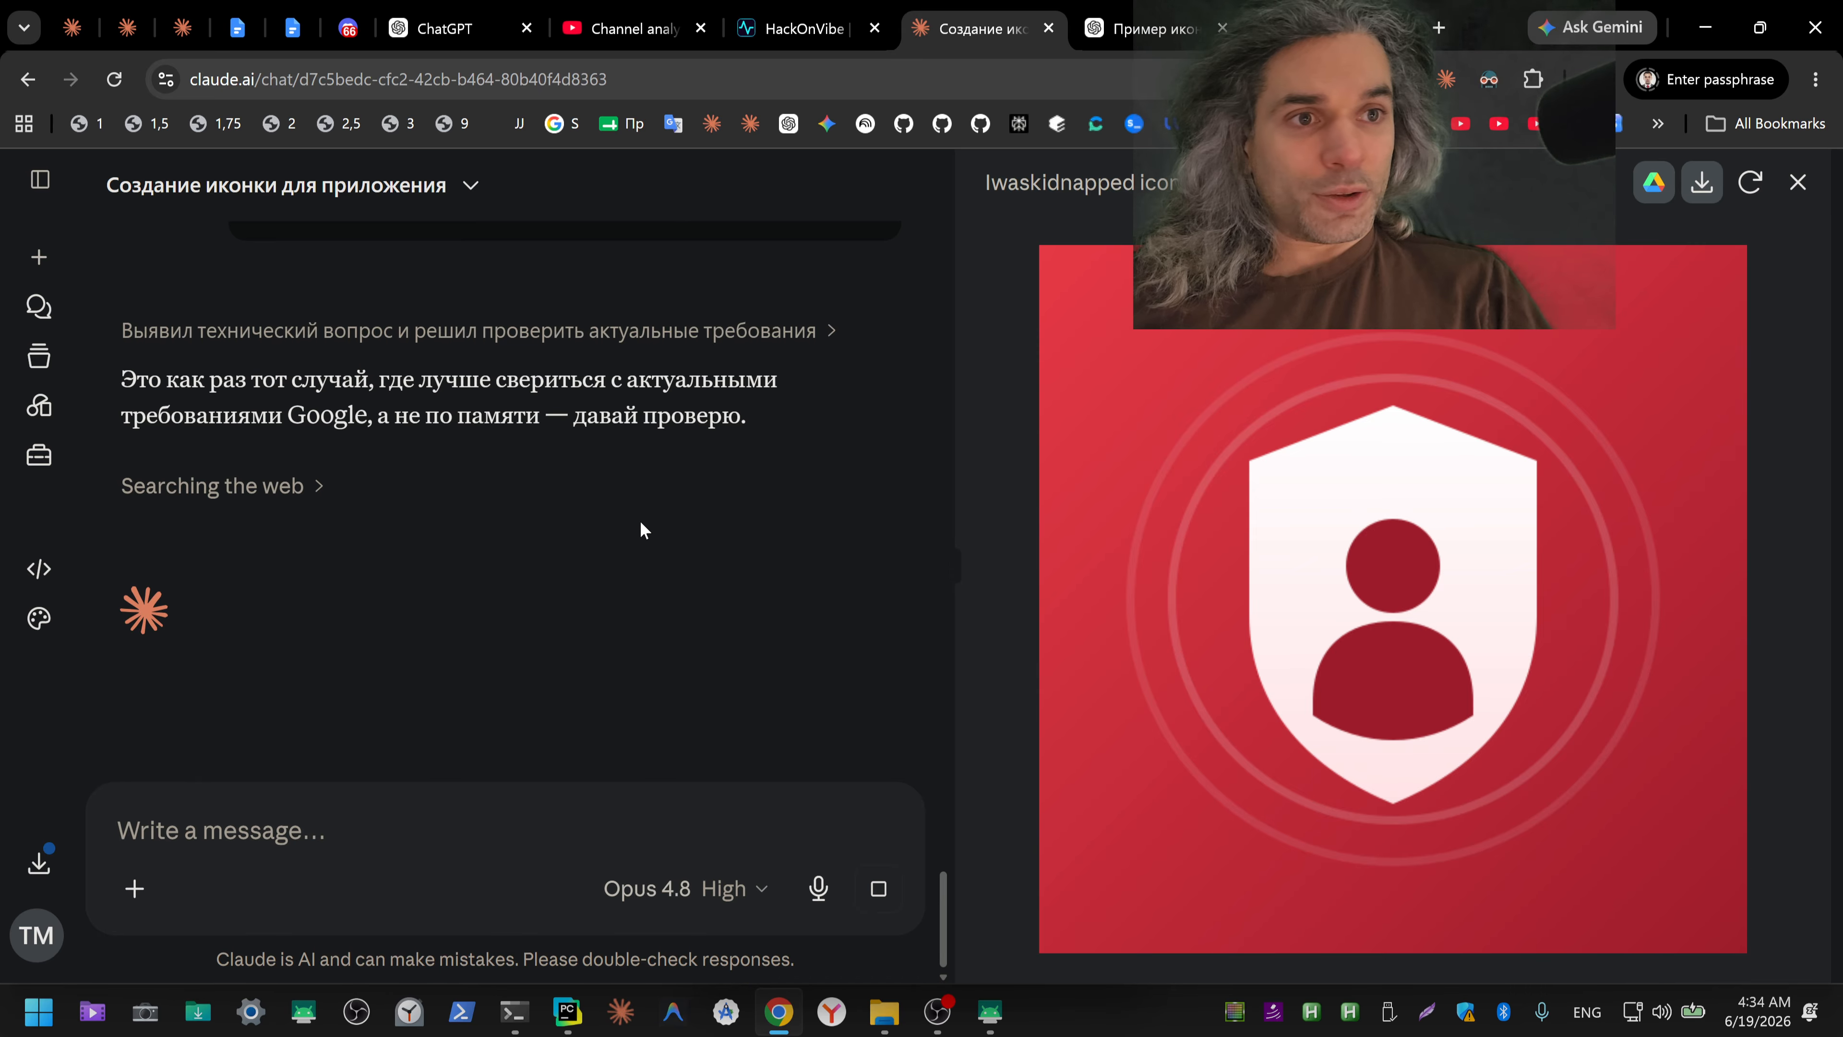
# Step: Compare the enlarged ChatGPT icon with the Gemini version, and return to the ChatGPT image
pyautogui.click(1136, 30)
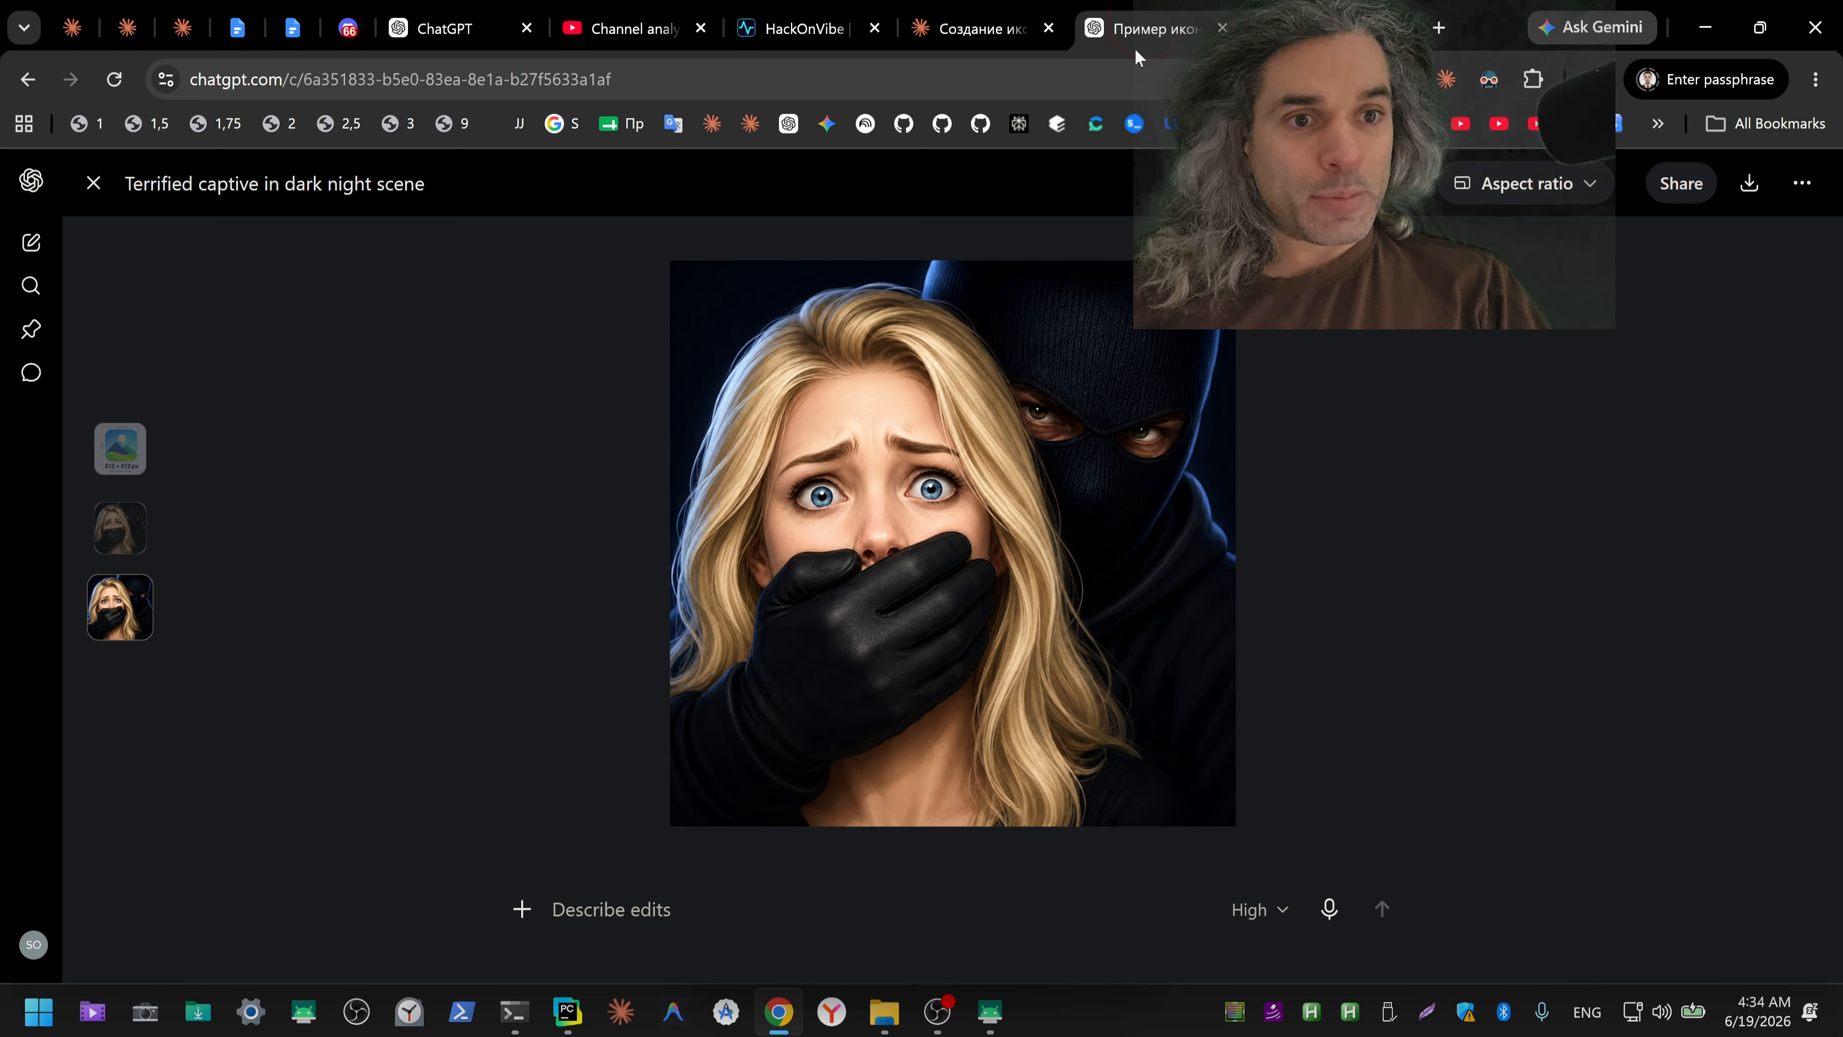
pyautogui.click(1310, 29)
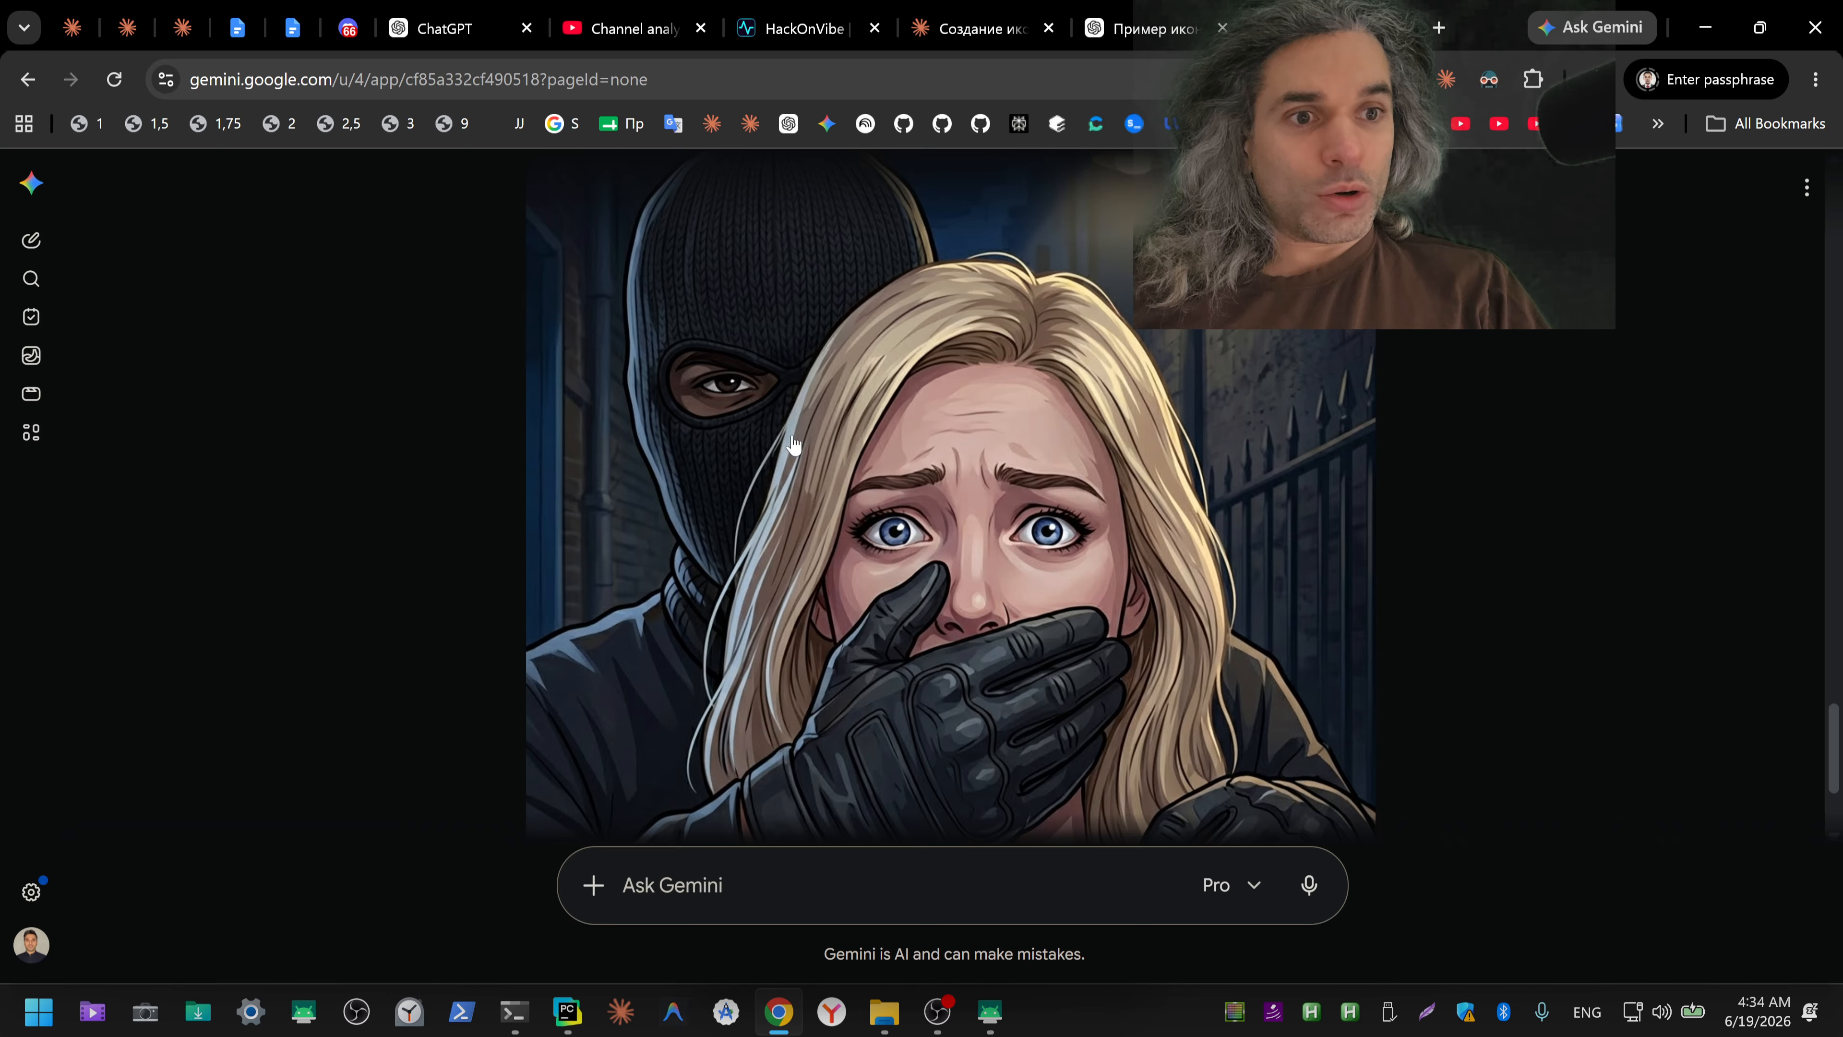
pyautogui.click(1143, 30)
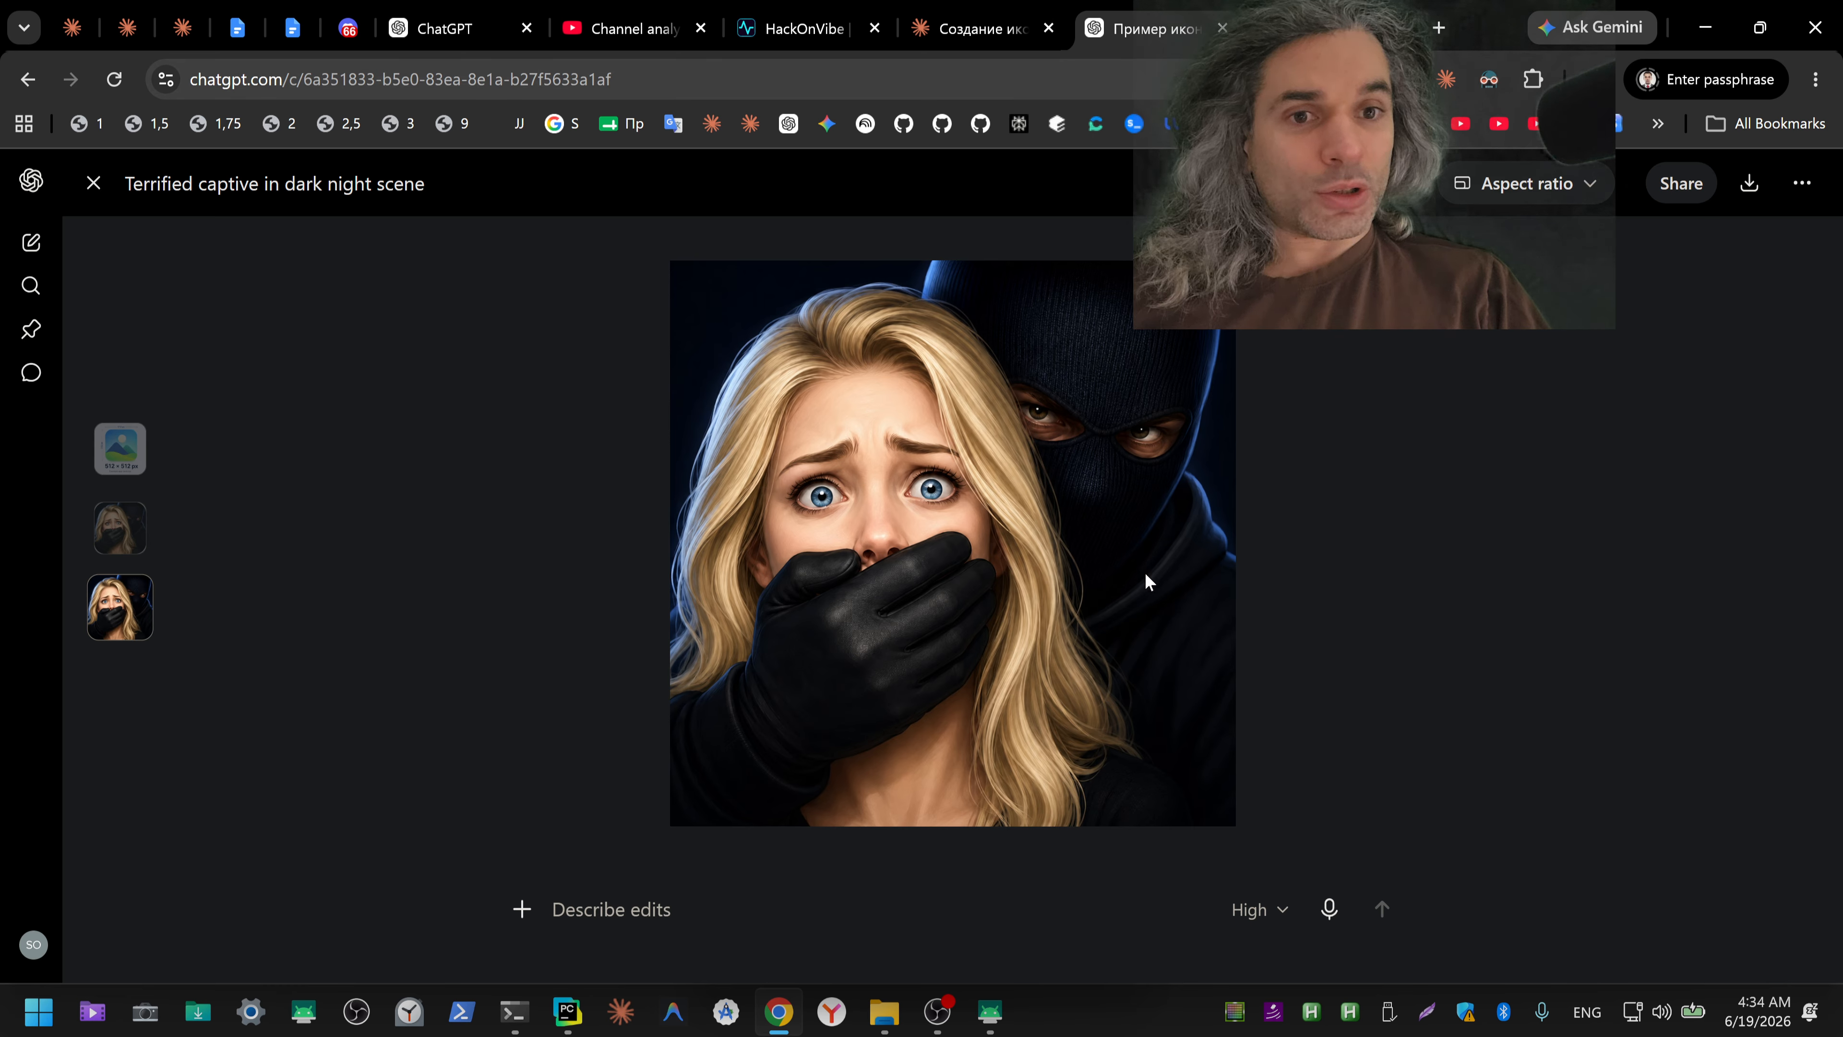
pyautogui.click(1126, 558)
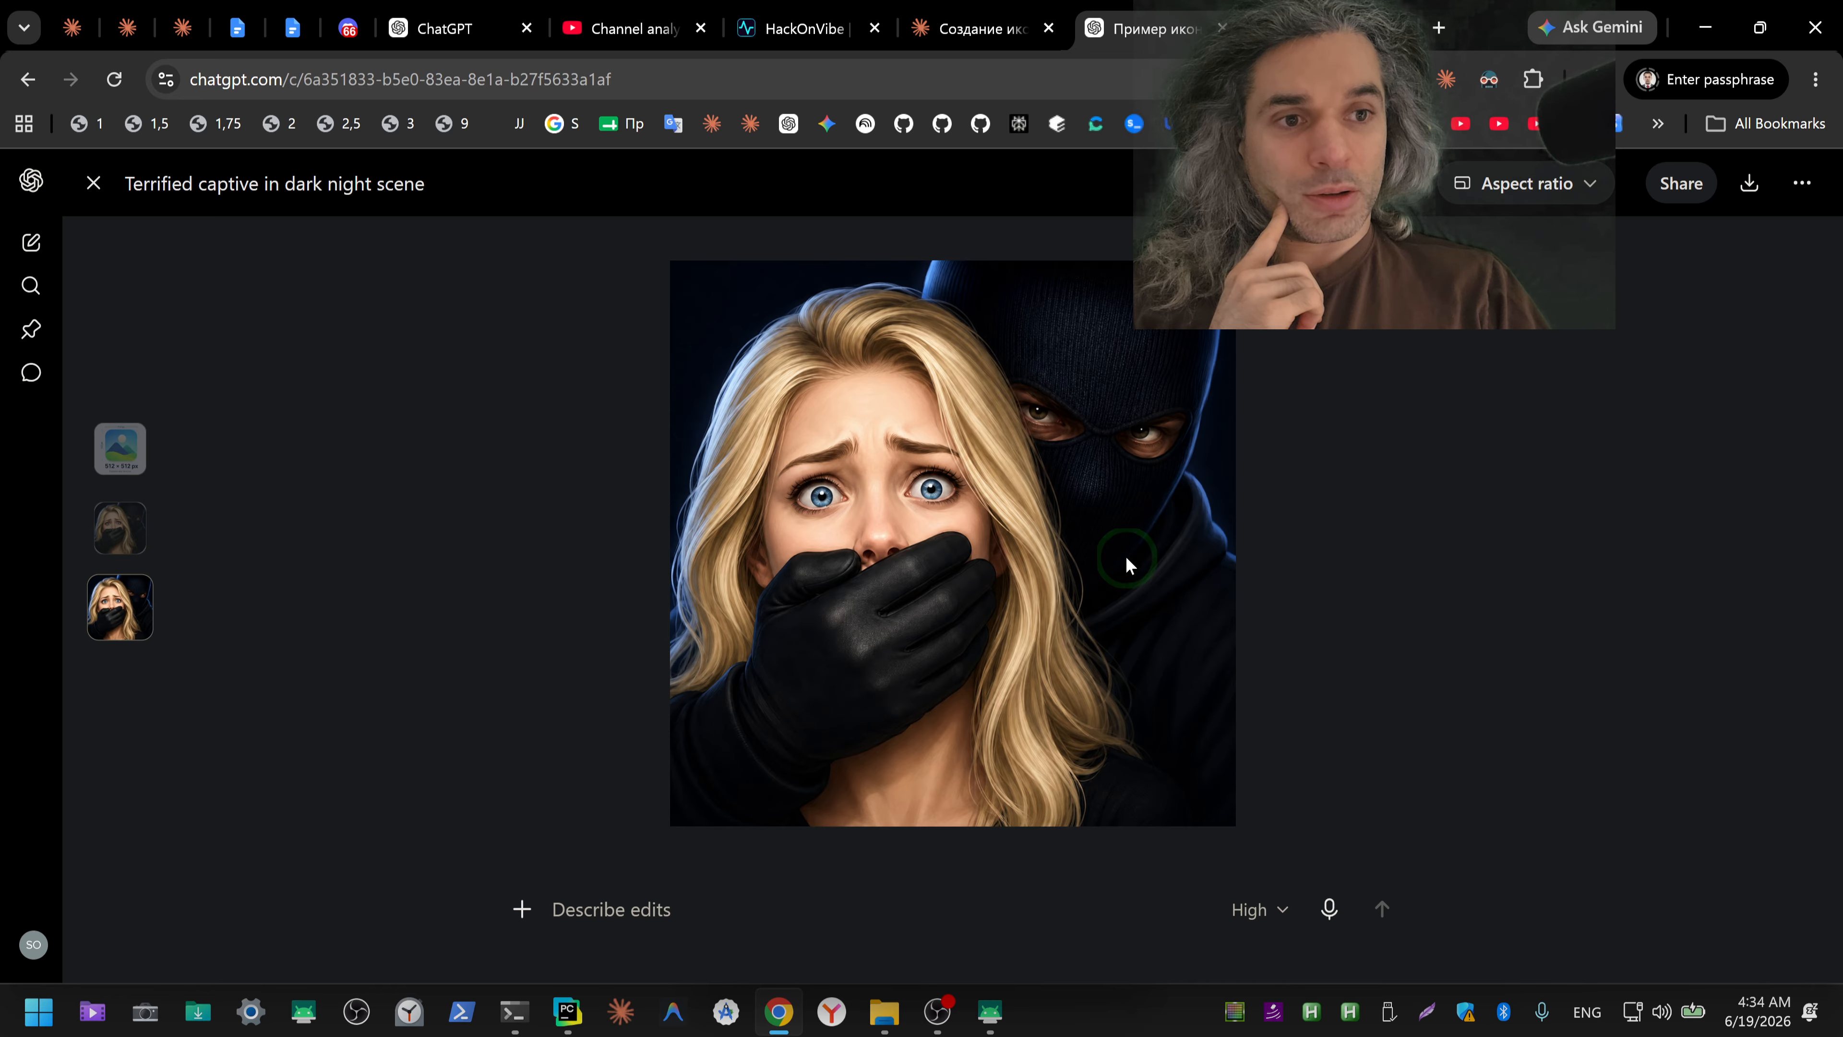
# Step: Examine the ChatGPT icon with the page zoomed out to 67%, and restore the zoom to 100%
pyautogui.hotkey('ctrl', '-')
pyautogui.hotkey('ctrl', '-')
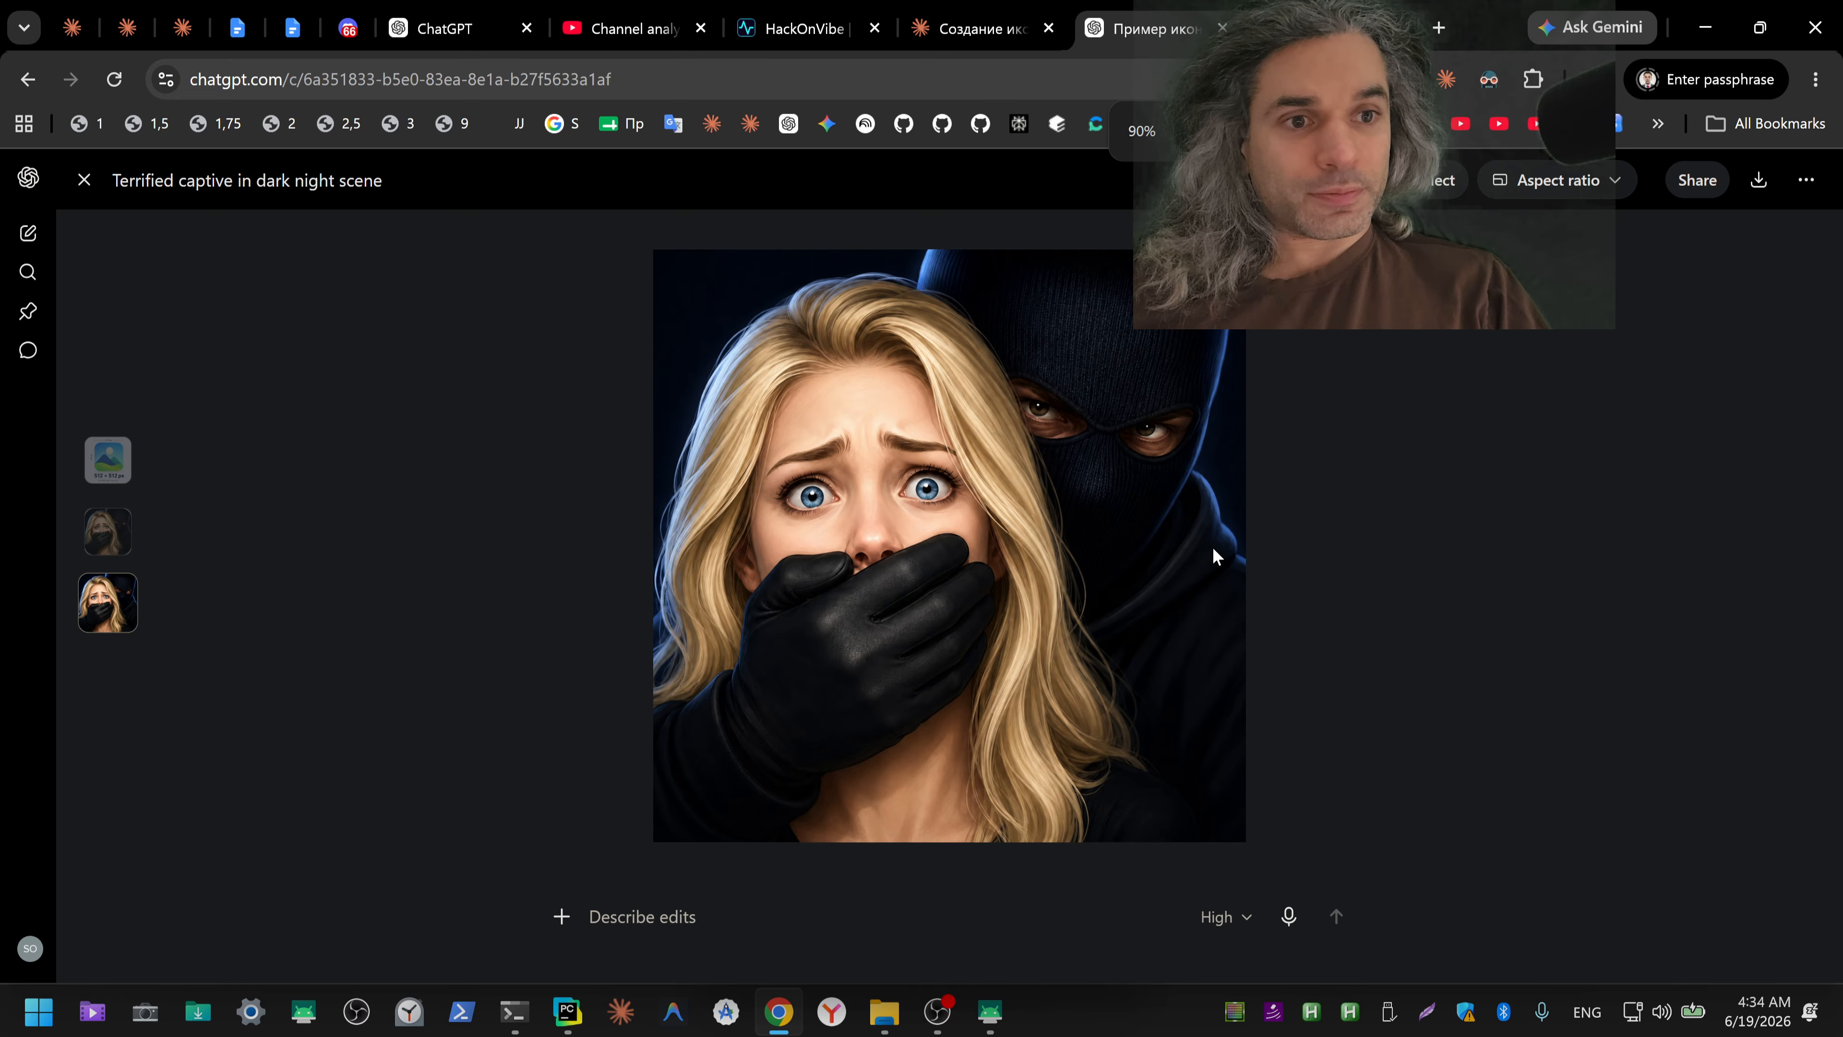
pyautogui.hotkey('ctrl', '-')
pyautogui.hotkey('ctrl', '-')
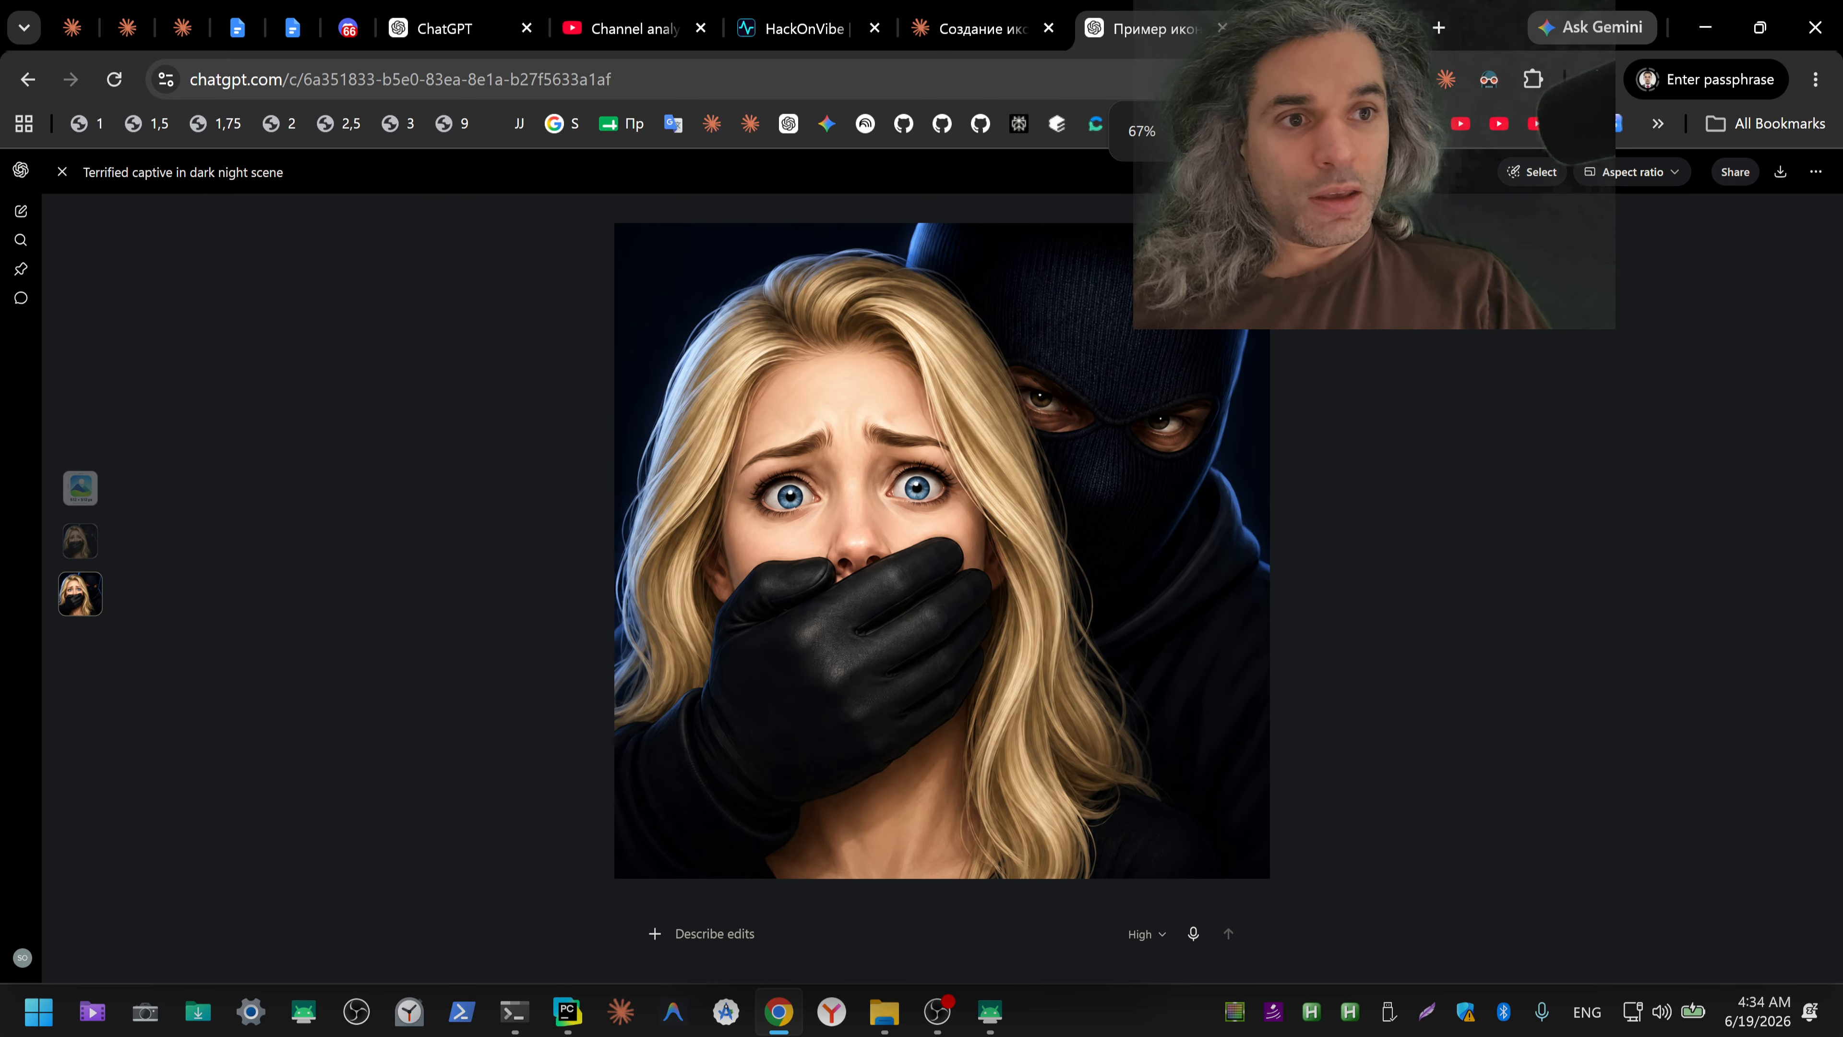
pyautogui.hotkey('ctrl', '0')
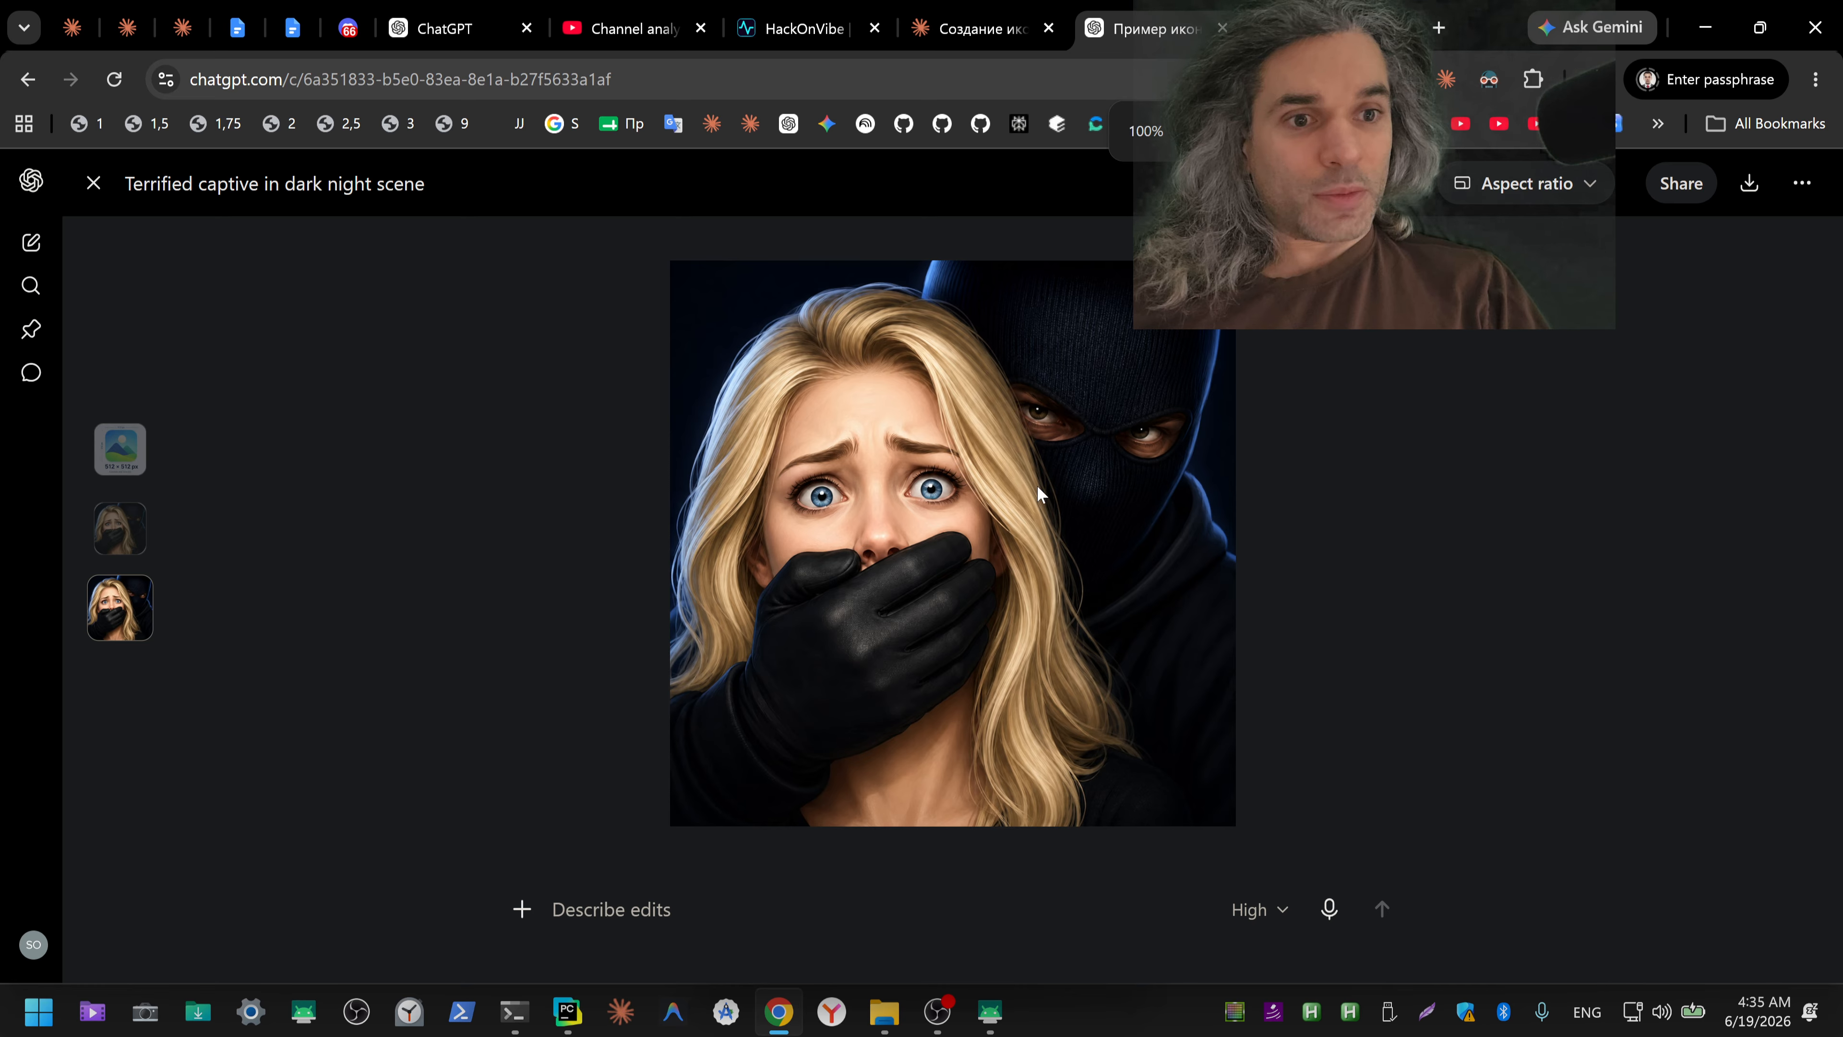
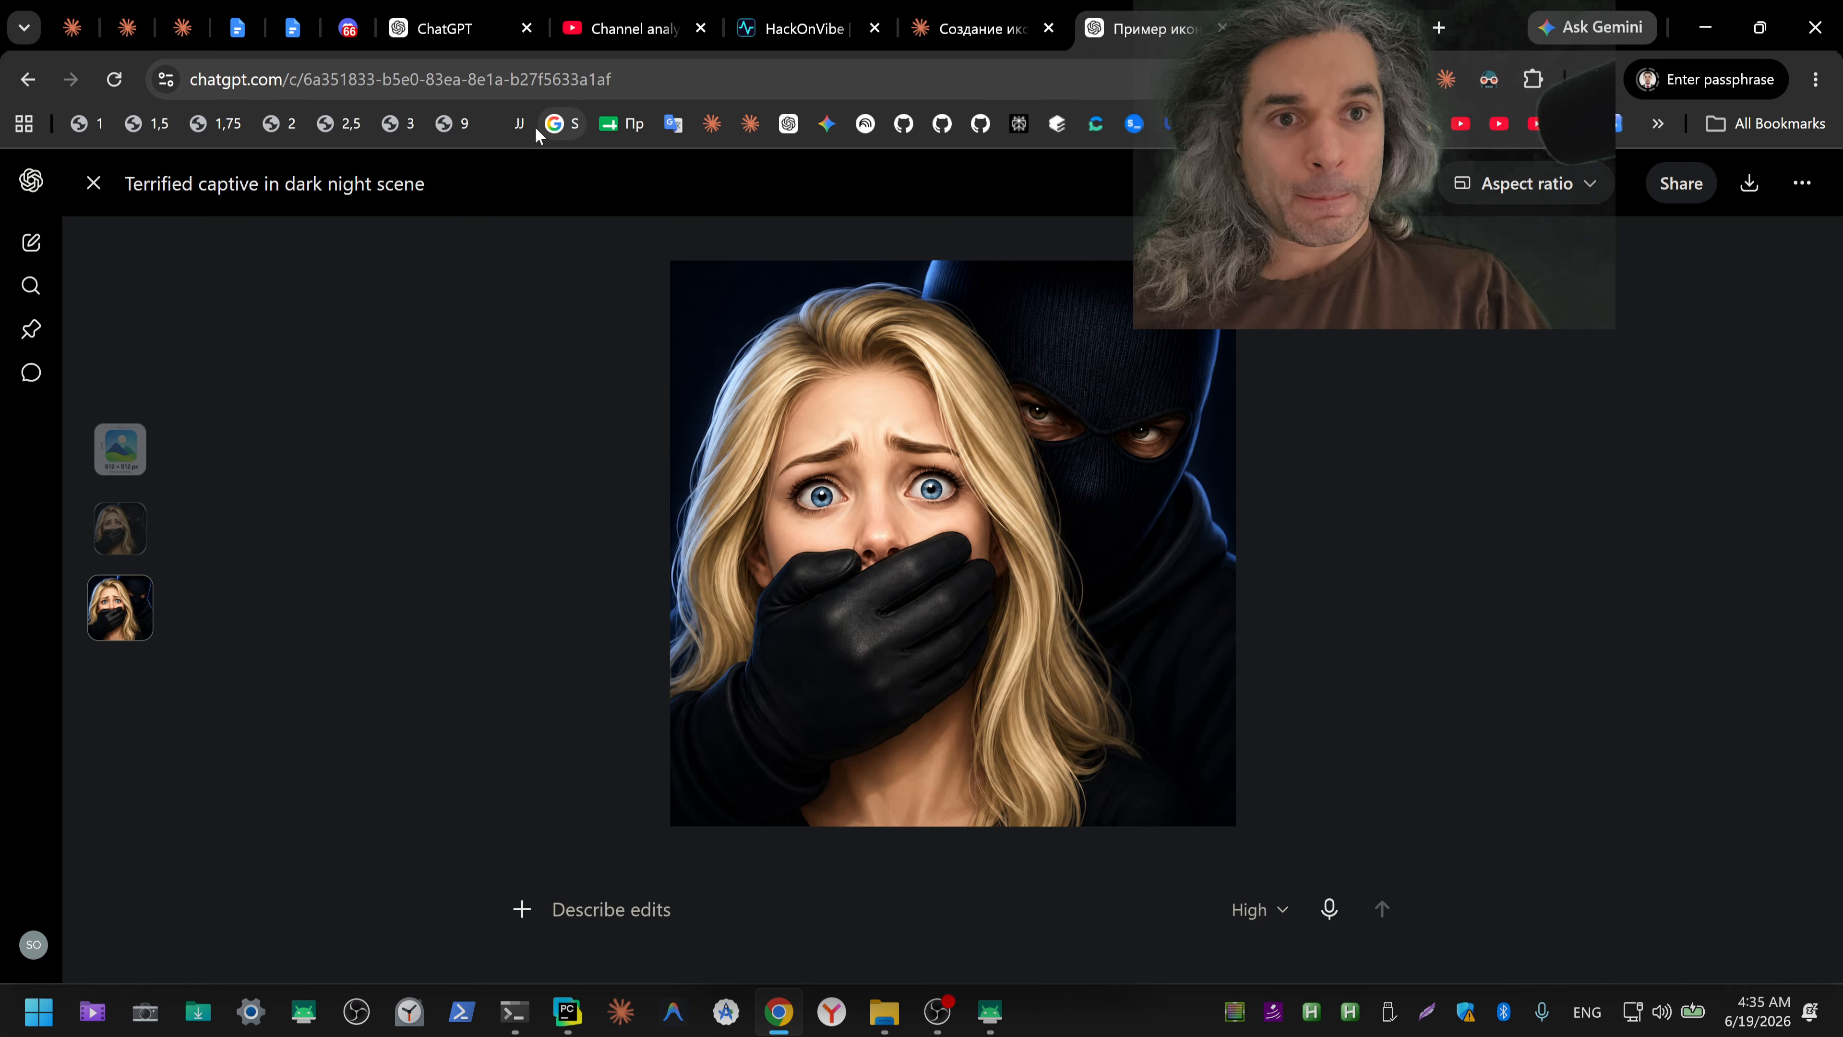
# Step: Read Claude's answer on the Google Play icon's format, alpha channel and color depth in the icon chat
pyautogui.click(940, 43)
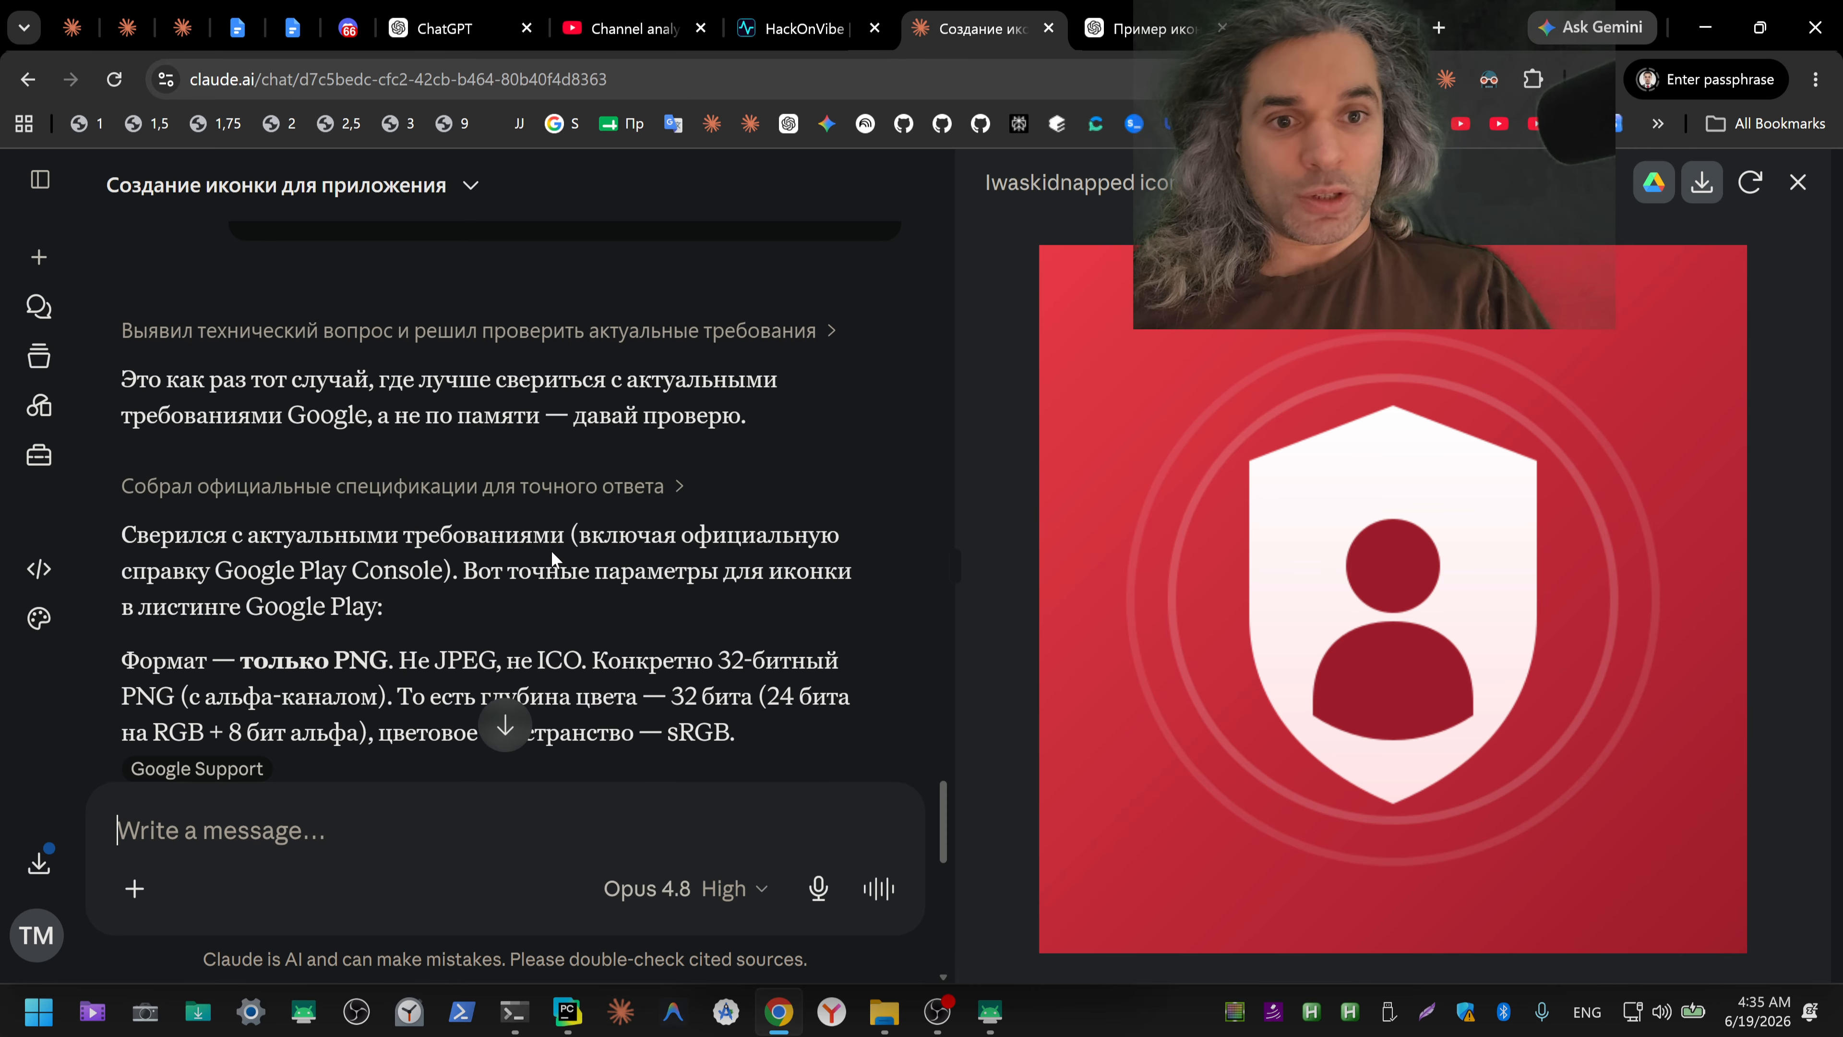
pyautogui.scroll(-3, 550, 552)
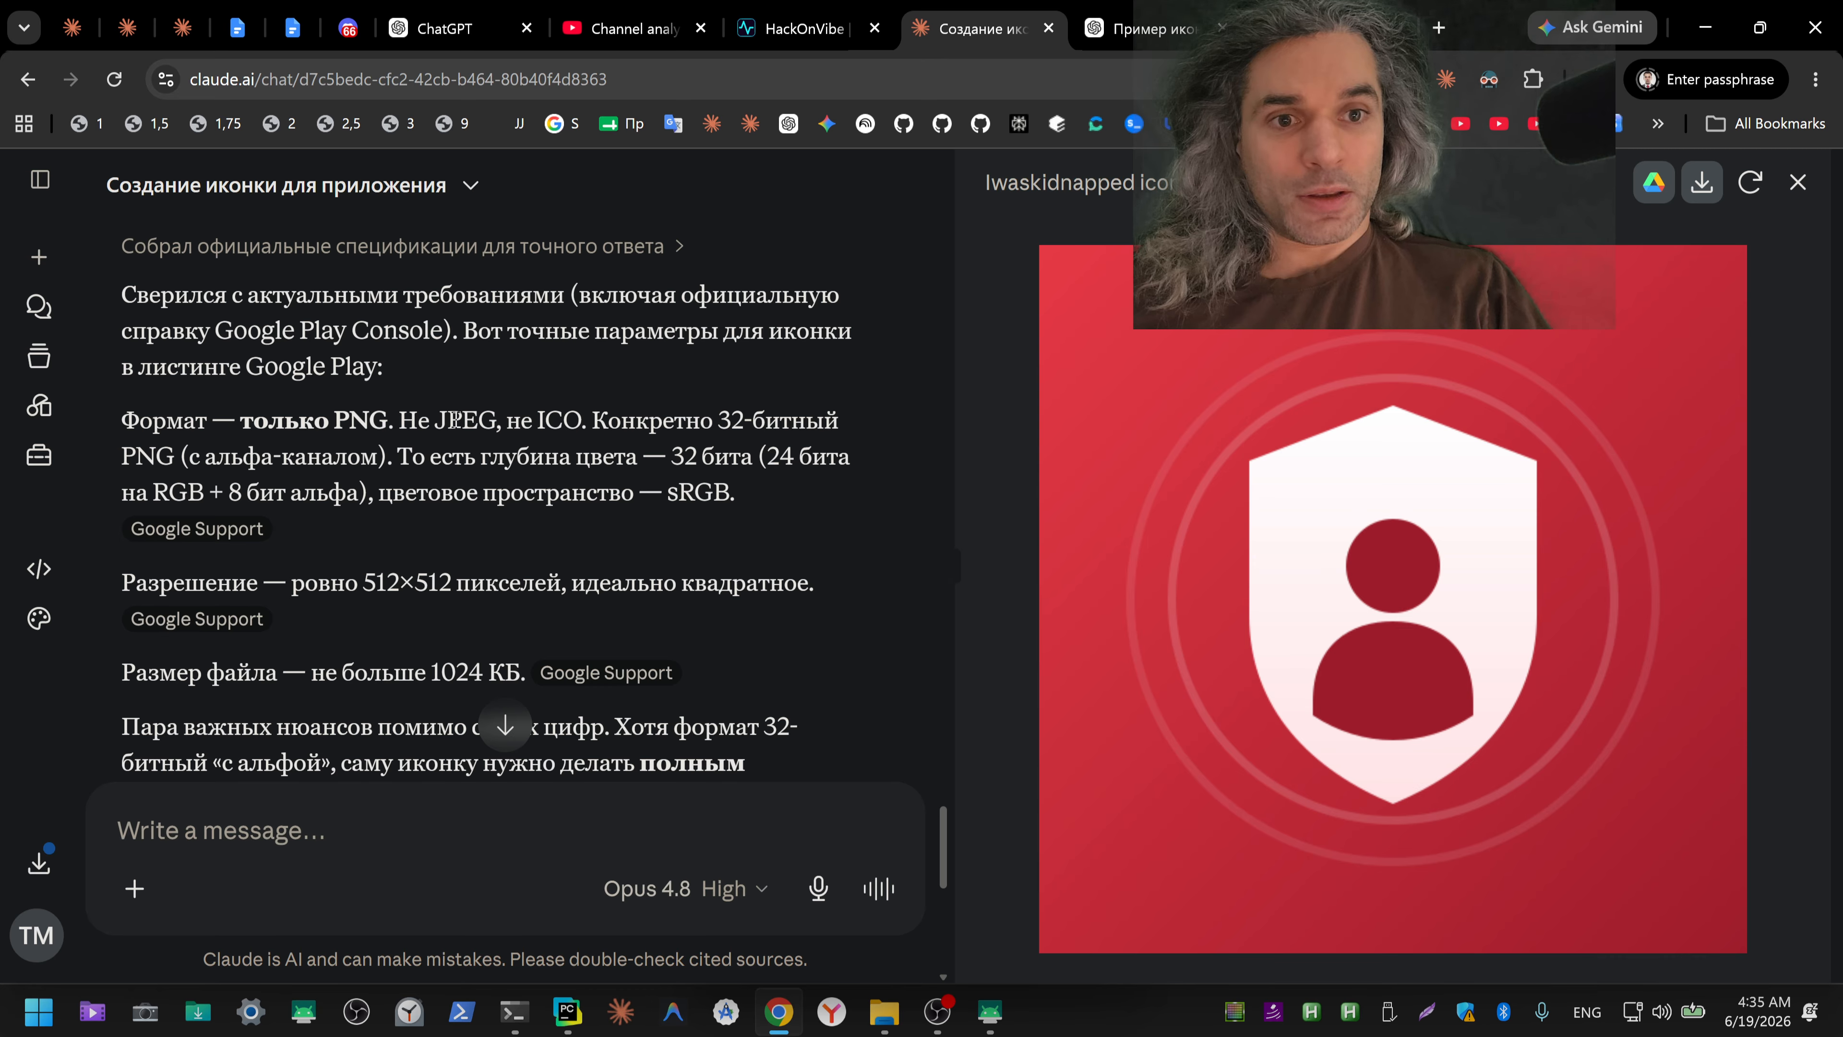
pyautogui.doubleClick(441, 421)
pyautogui.moveTo(537, 420); pyautogui.dragTo(581, 421)
pyautogui.moveTo(332, 421); pyautogui.dragTo(388, 421)
pyautogui.moveTo(717, 421); pyautogui.dragTo(824, 421)
pyautogui.moveTo(218, 457); pyautogui.dragTo(349, 457)
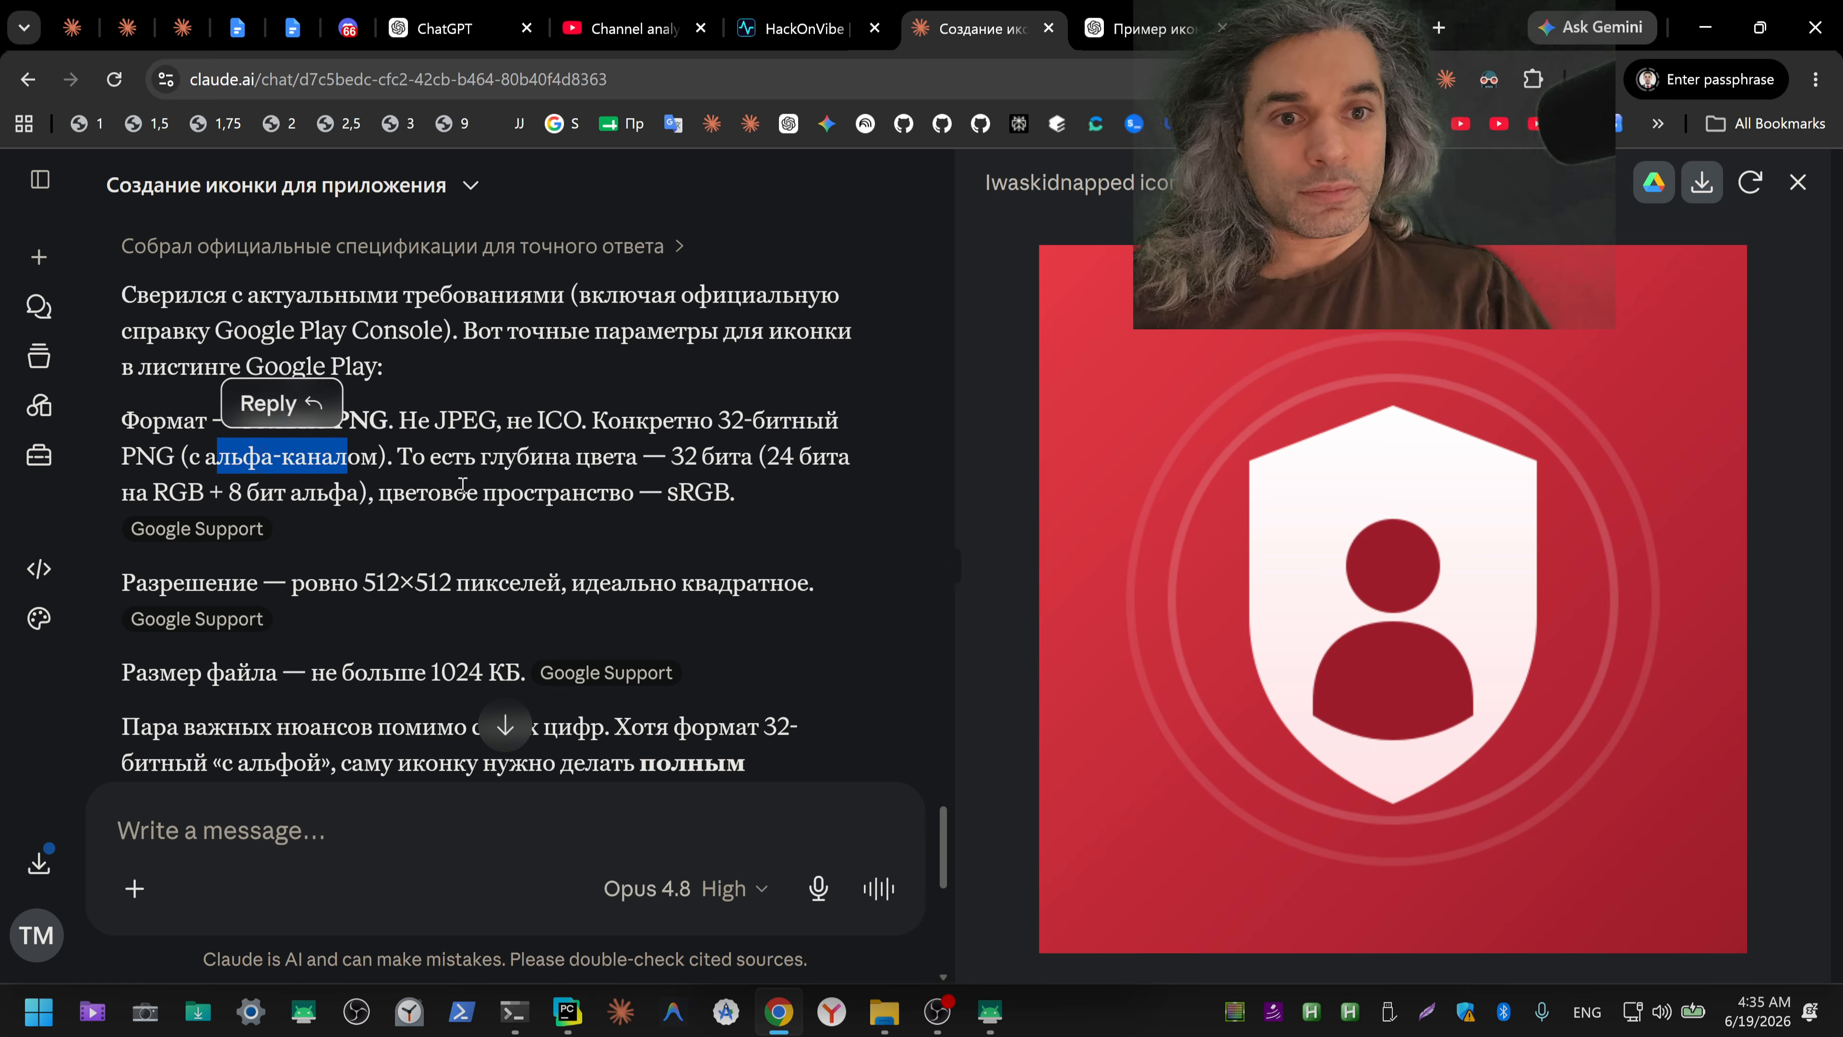
pyautogui.click(248, 492)
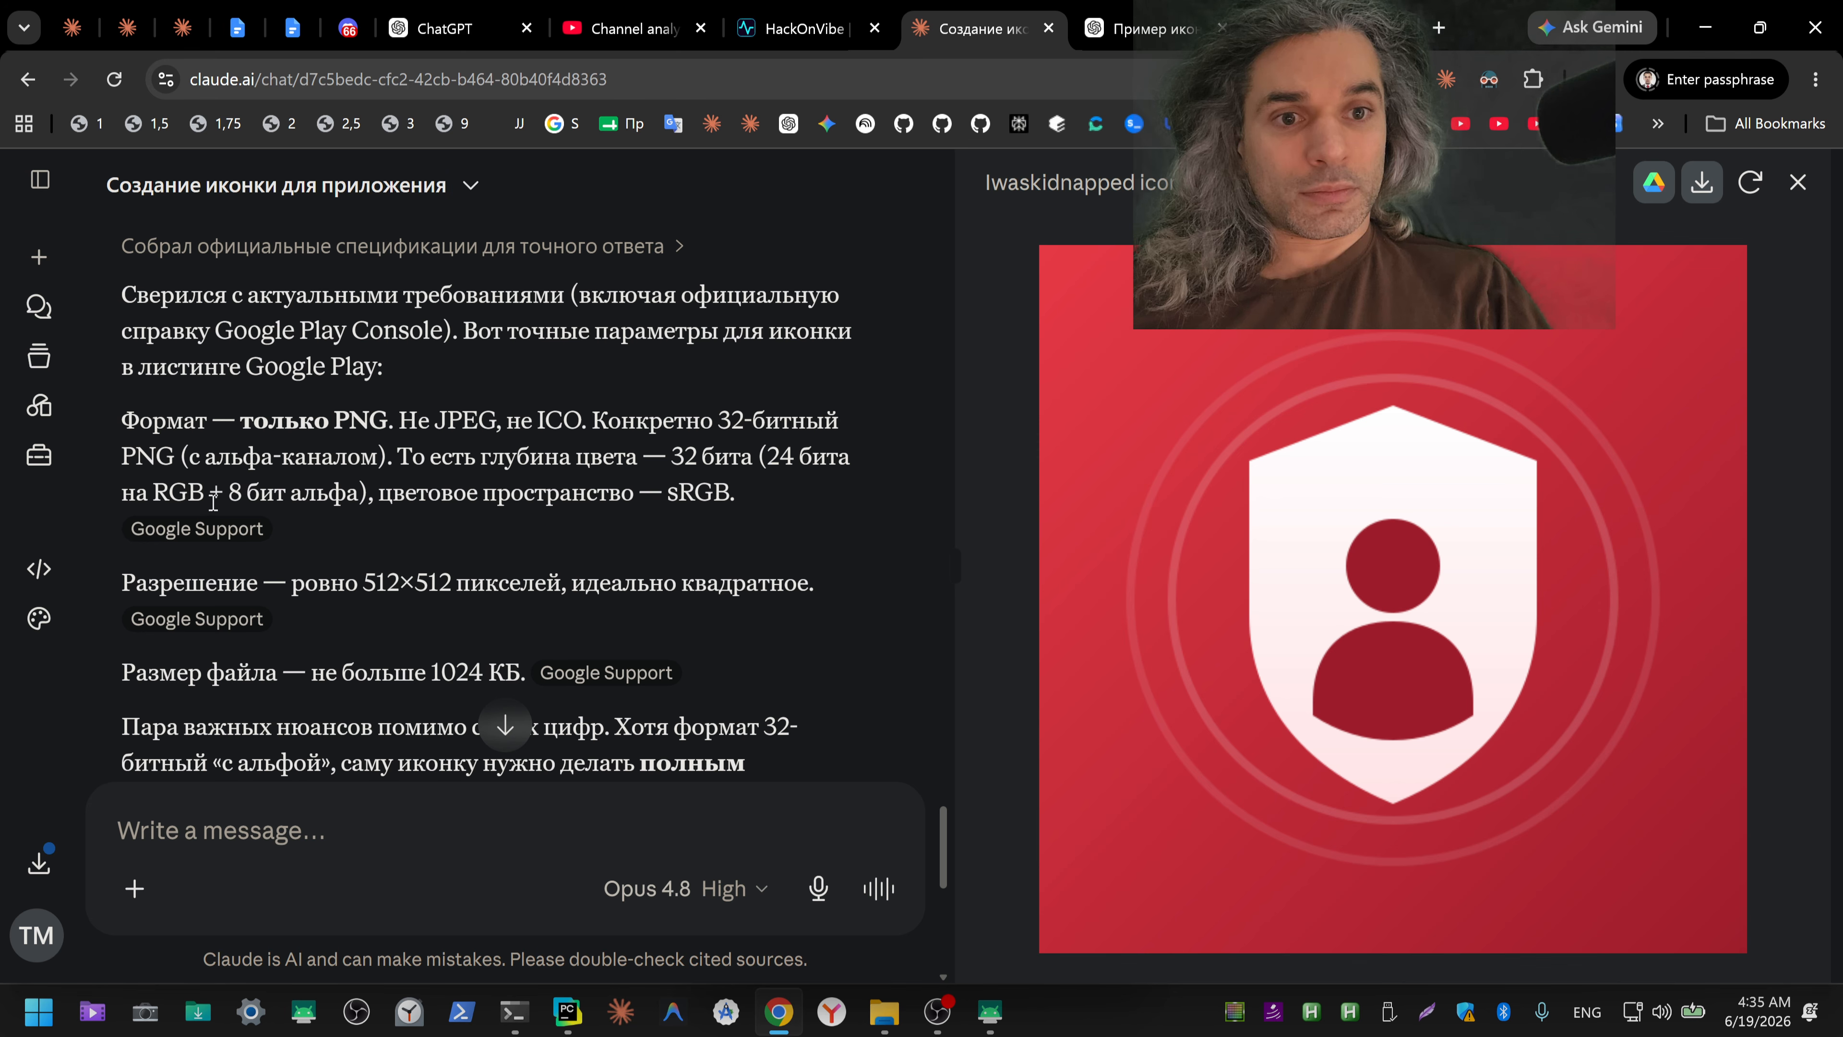
# Step: Dictate a Russian question in the blank ChatGPT chat about what an alpha channel is and how to check an image for one, and cut the text
pyautogui.click(450, 27)
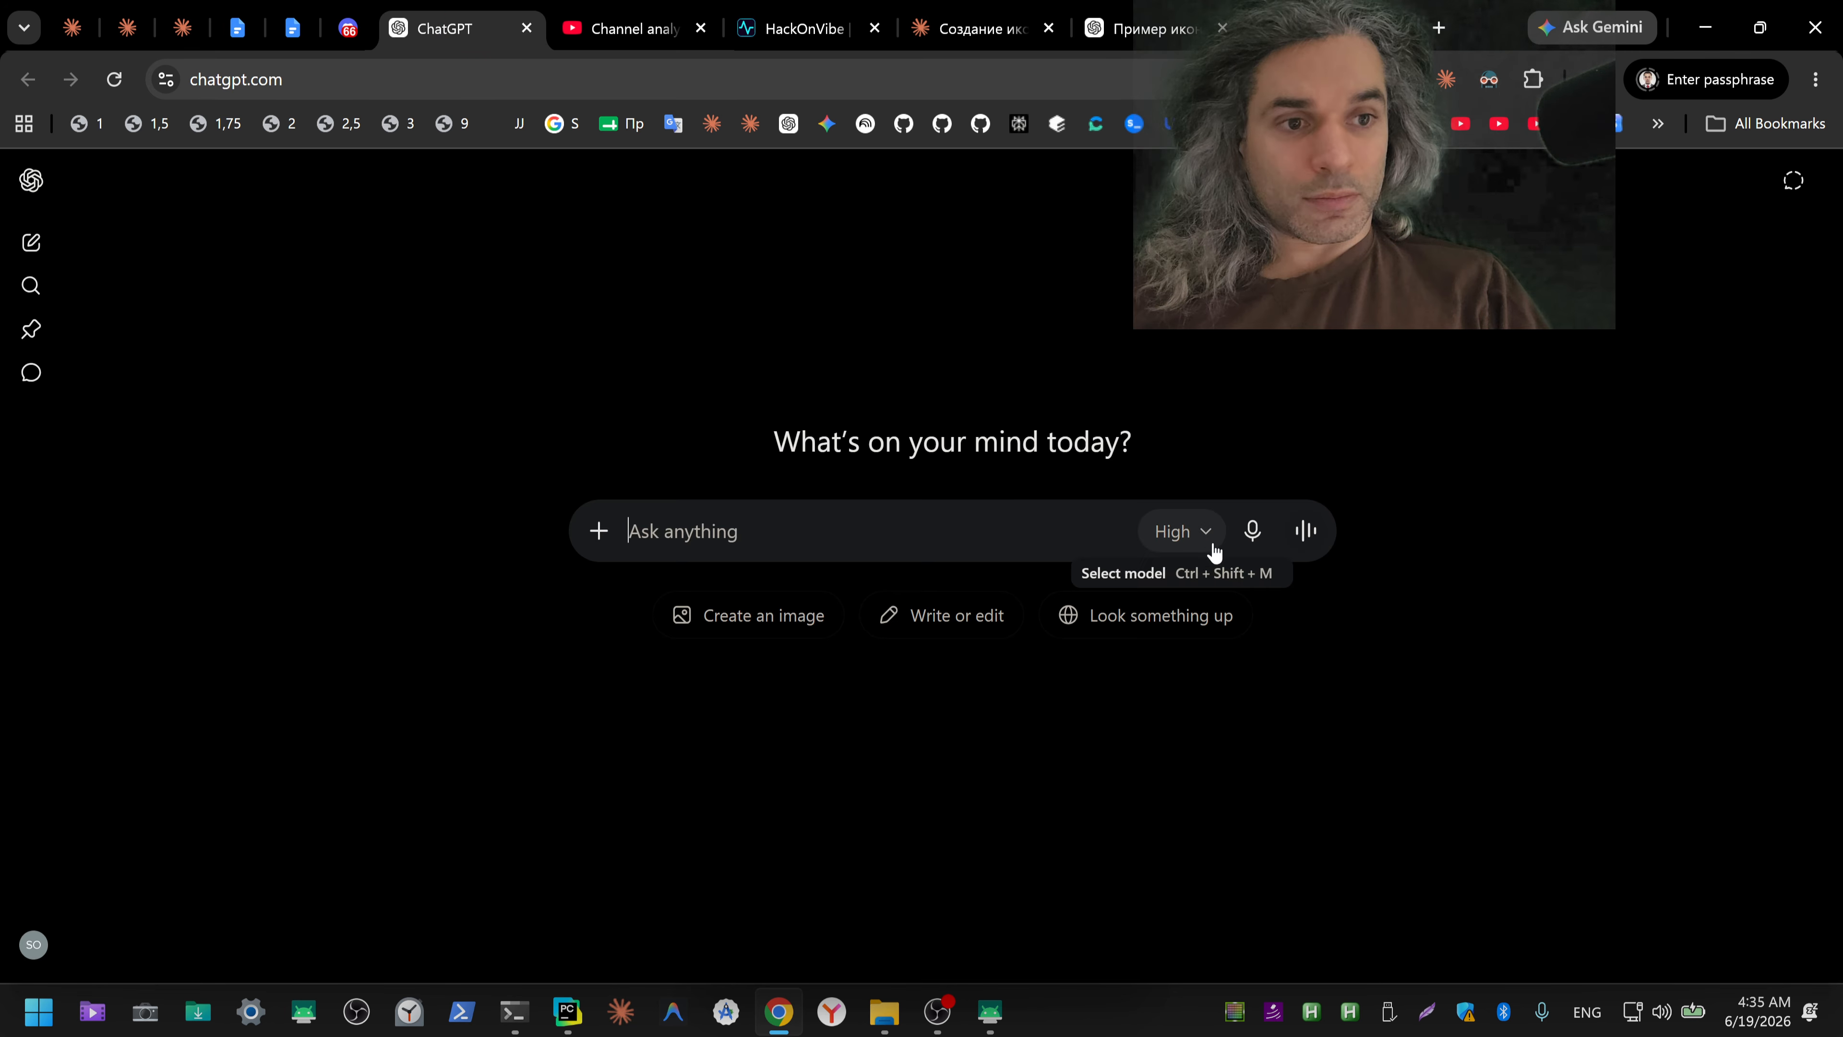
pyautogui.click(1253, 535)
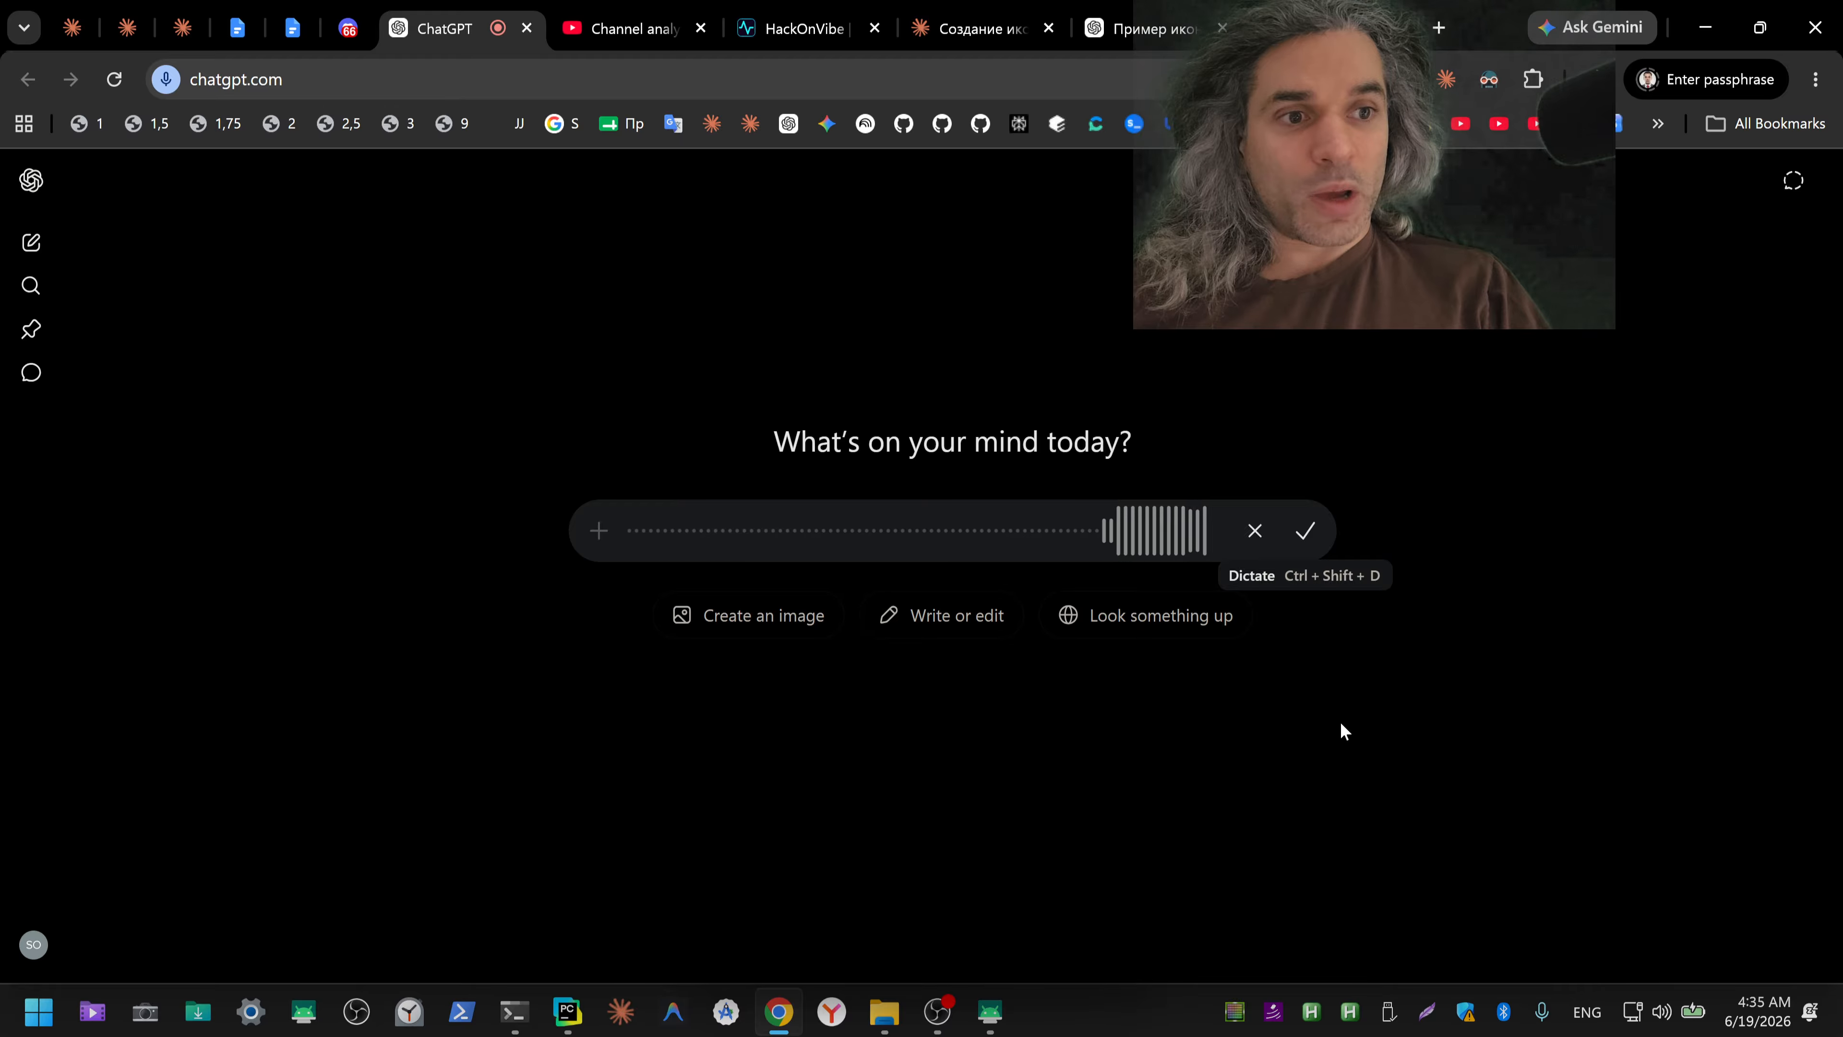
pyautogui.click(1310, 543)
pyautogui.hotkey('ctrl', 'a')
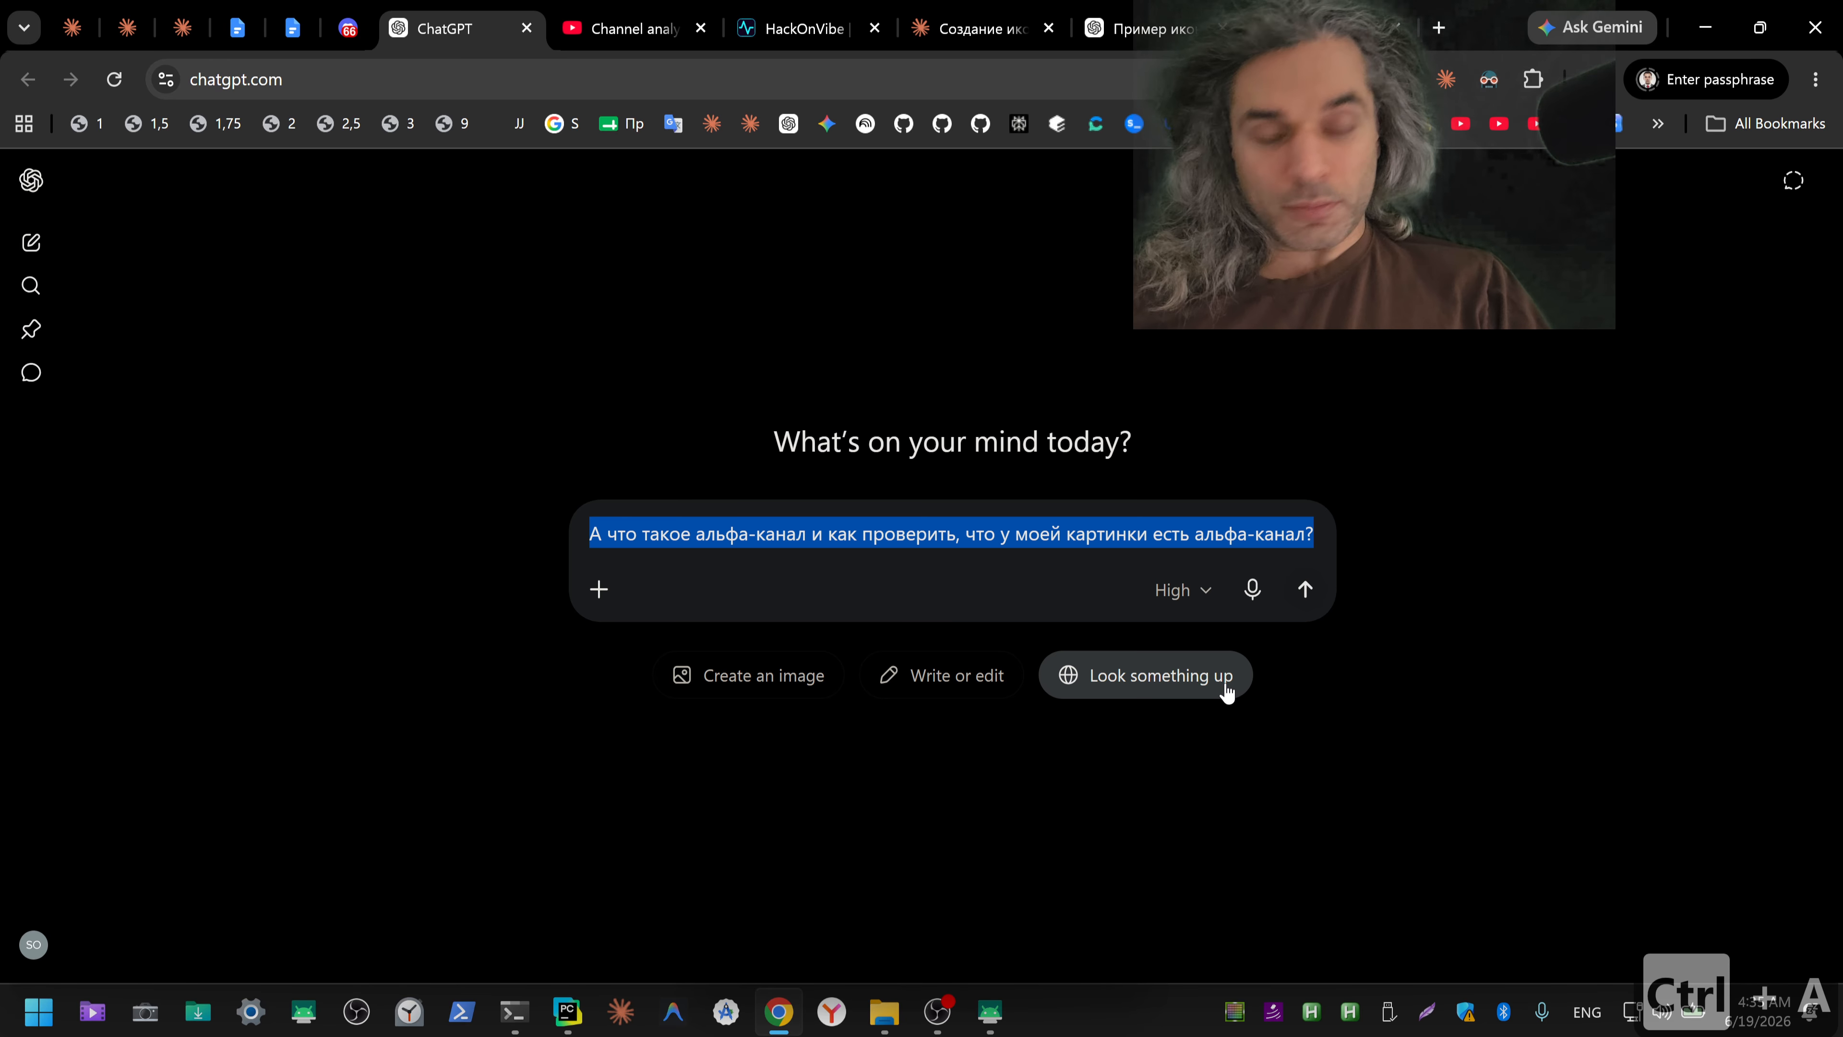
pyautogui.hotkey('ctrl', 'x')
# Step: Paste the alpha channel question into the Claude icon chat and send it
pyautogui.click(991, 31)
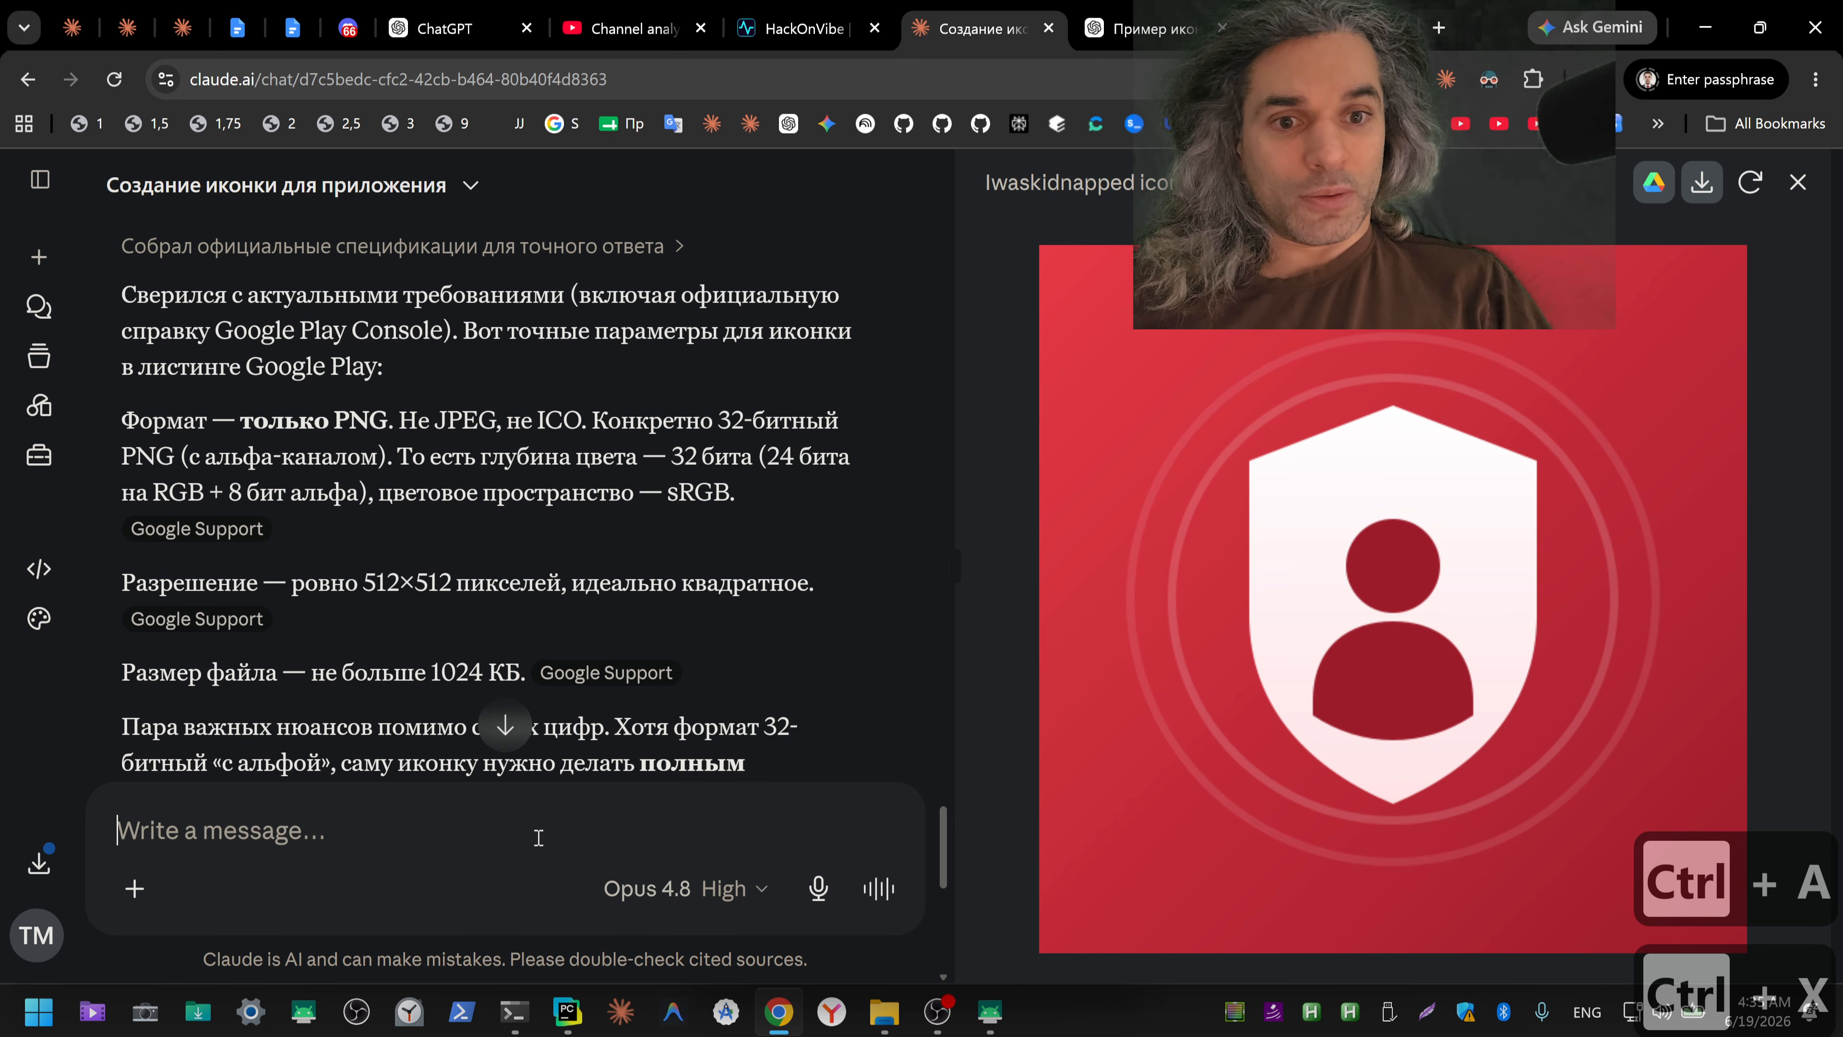
pyautogui.hotkey('ctrl', 'v')
pyautogui.press('Return')
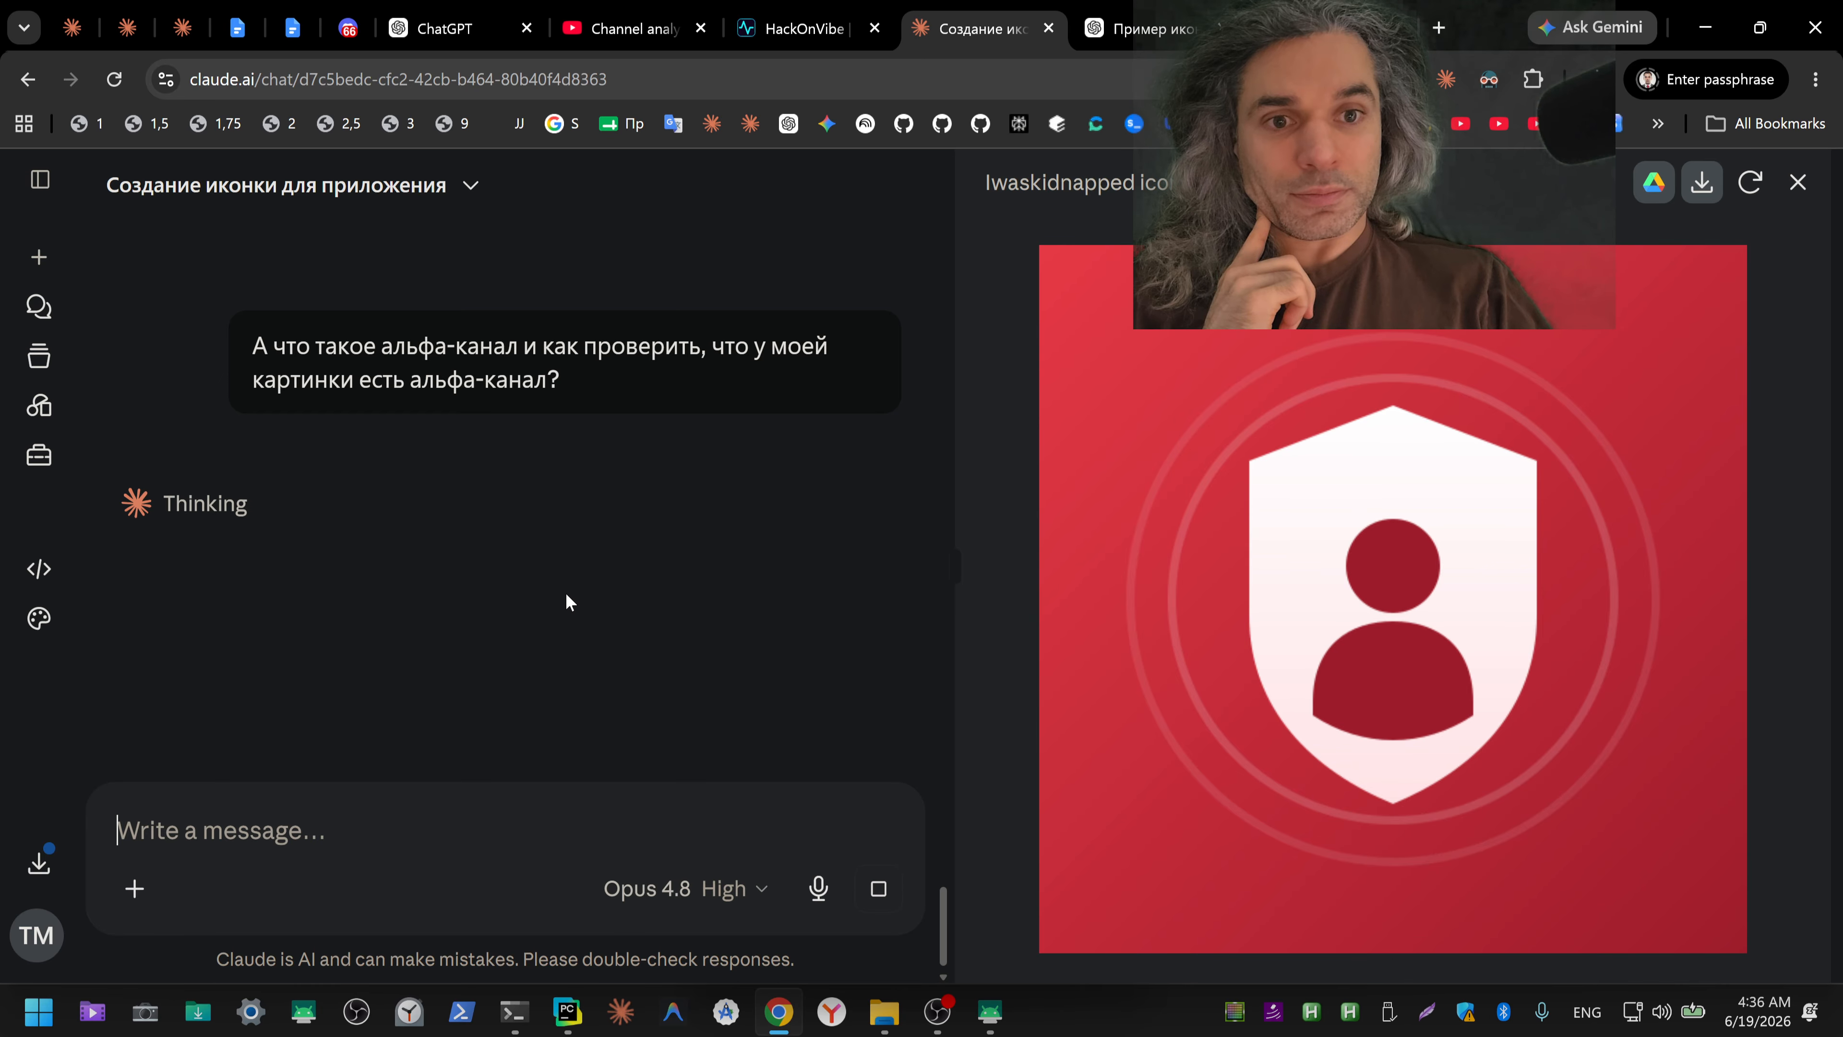
# Step: Review the maximum file size and the other icon requirements in Claude's previous answer
pyautogui.scroll(5, 565, 592)
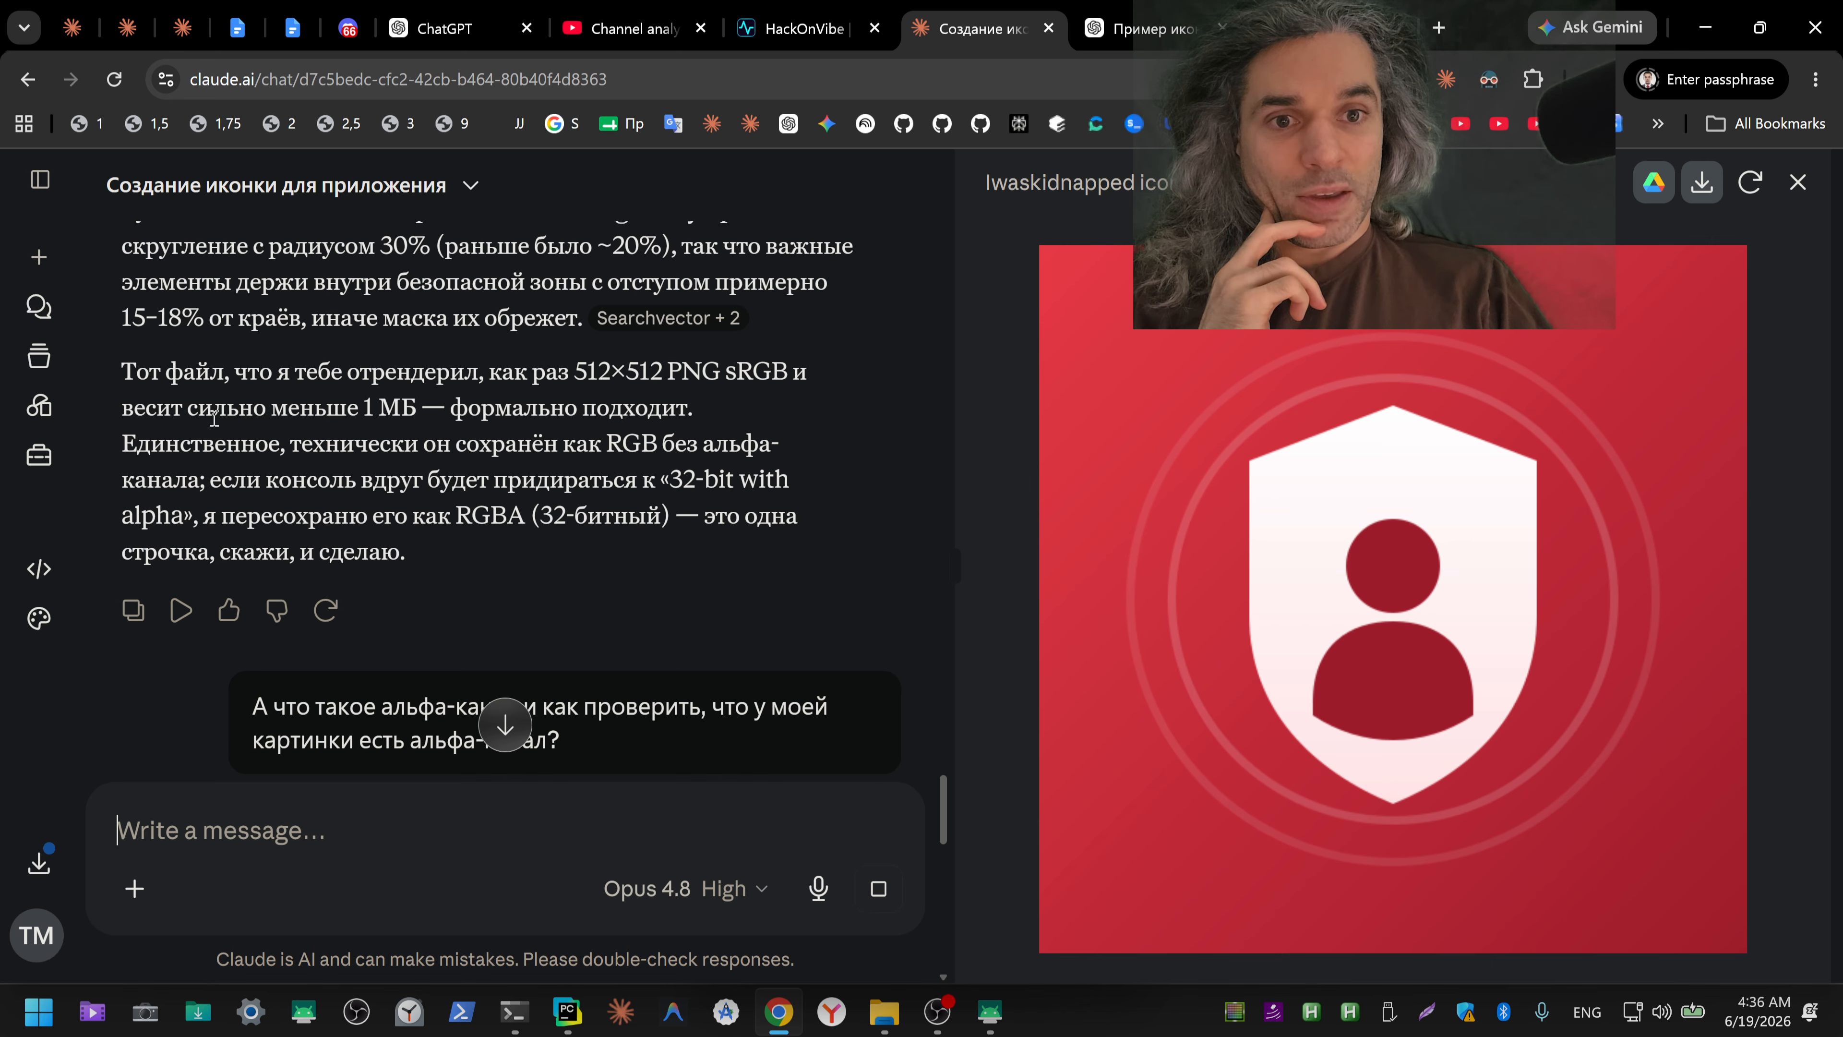
pyautogui.moveTo(371, 409); pyautogui.dragTo(418, 409)
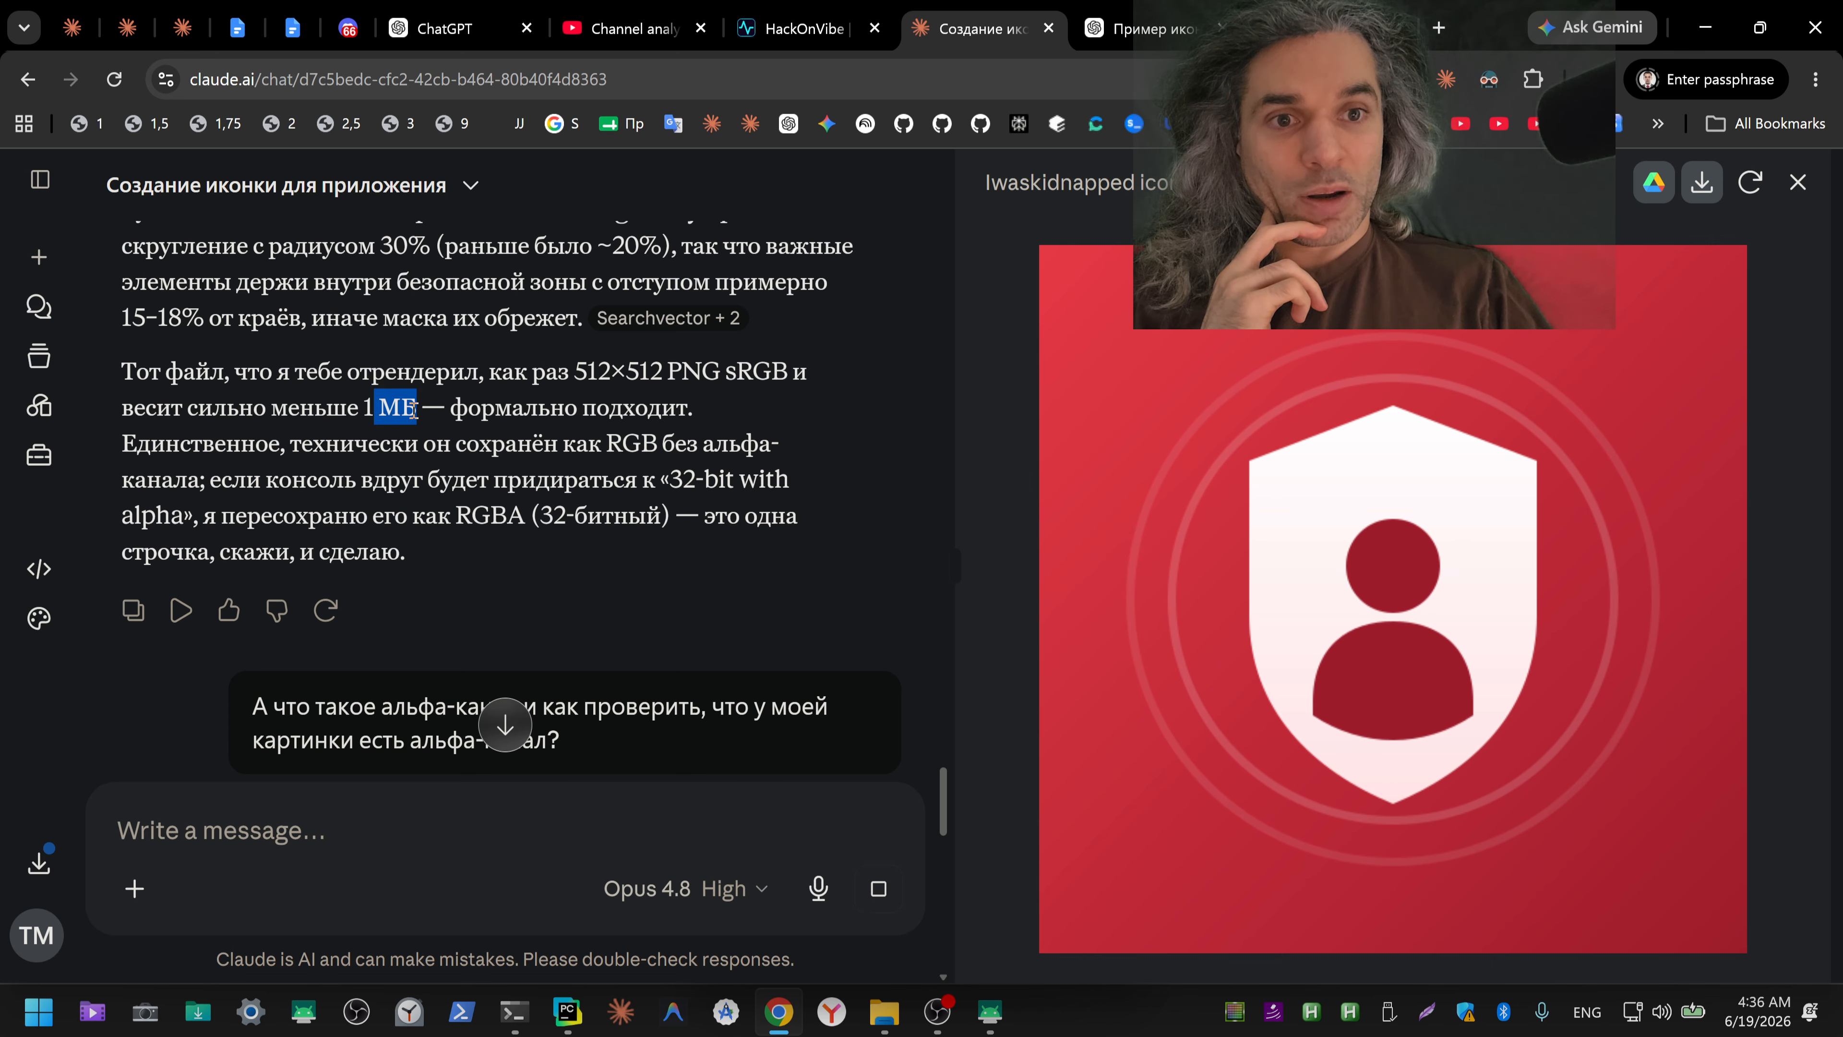
pyautogui.scroll(5, 540, 555)
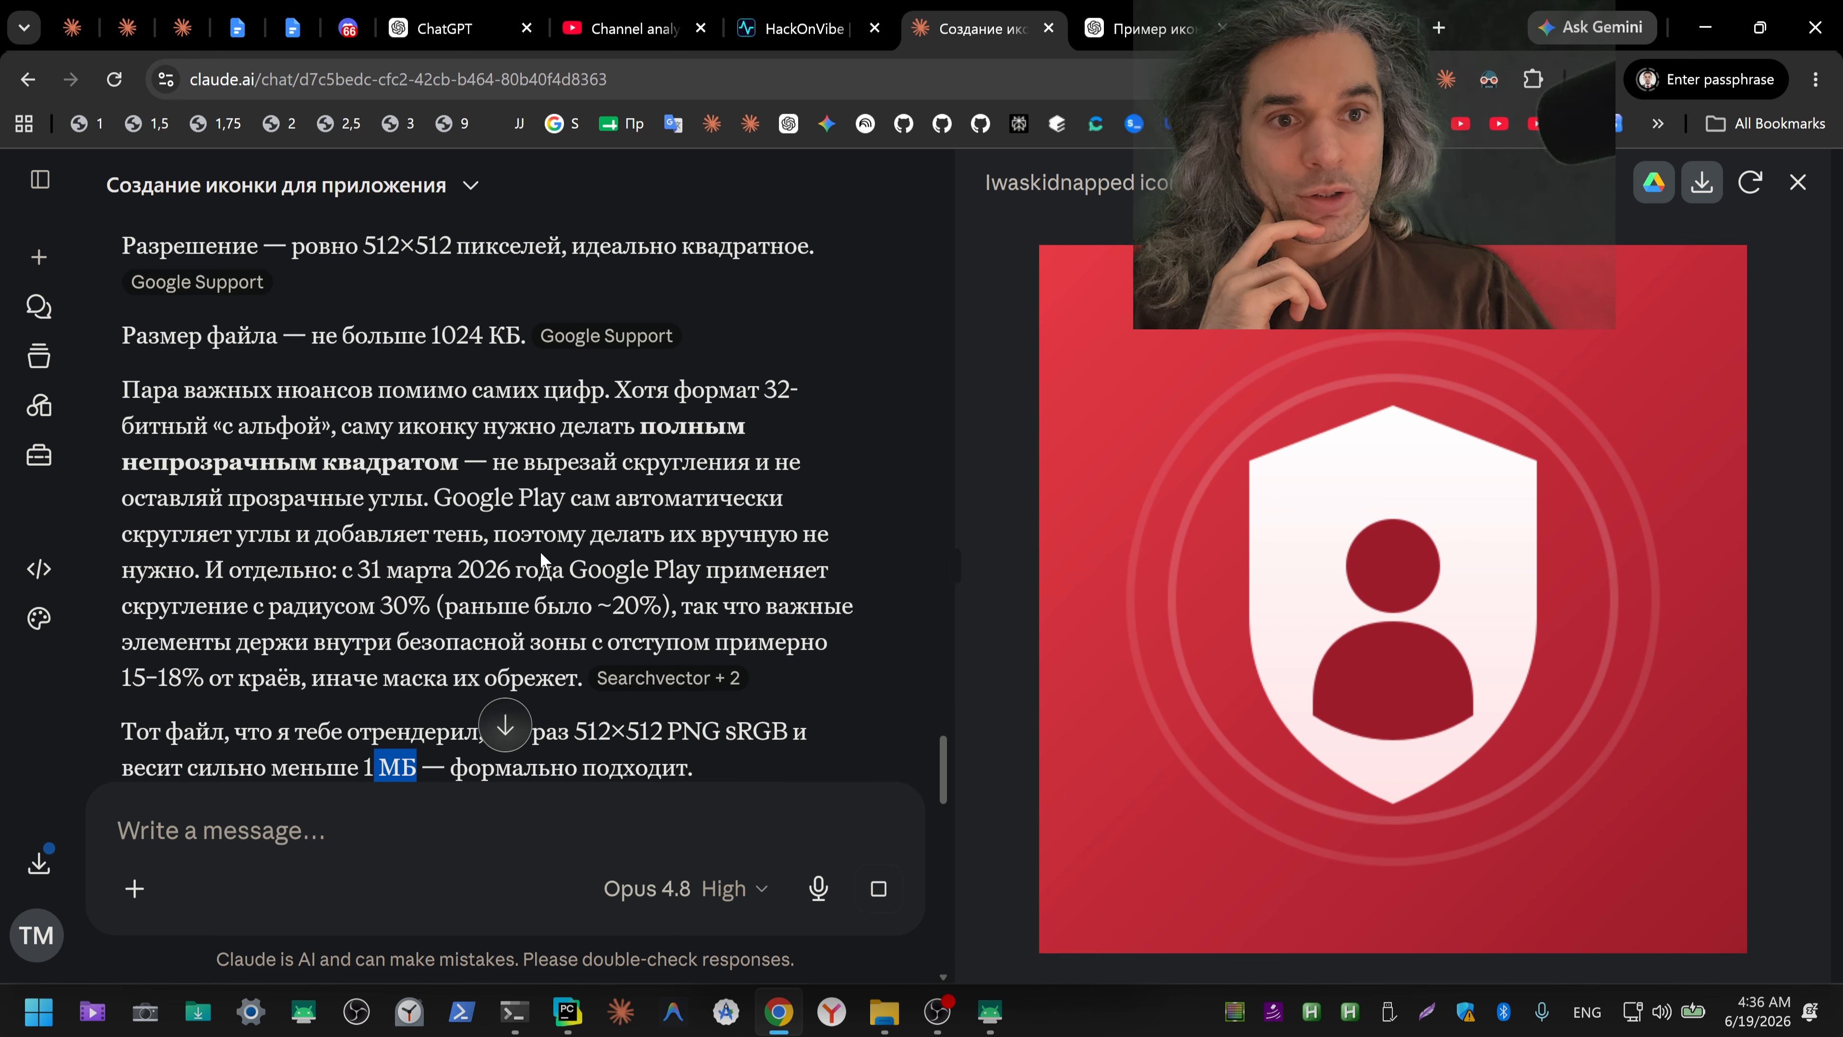
pyautogui.scroll(2, 541, 555)
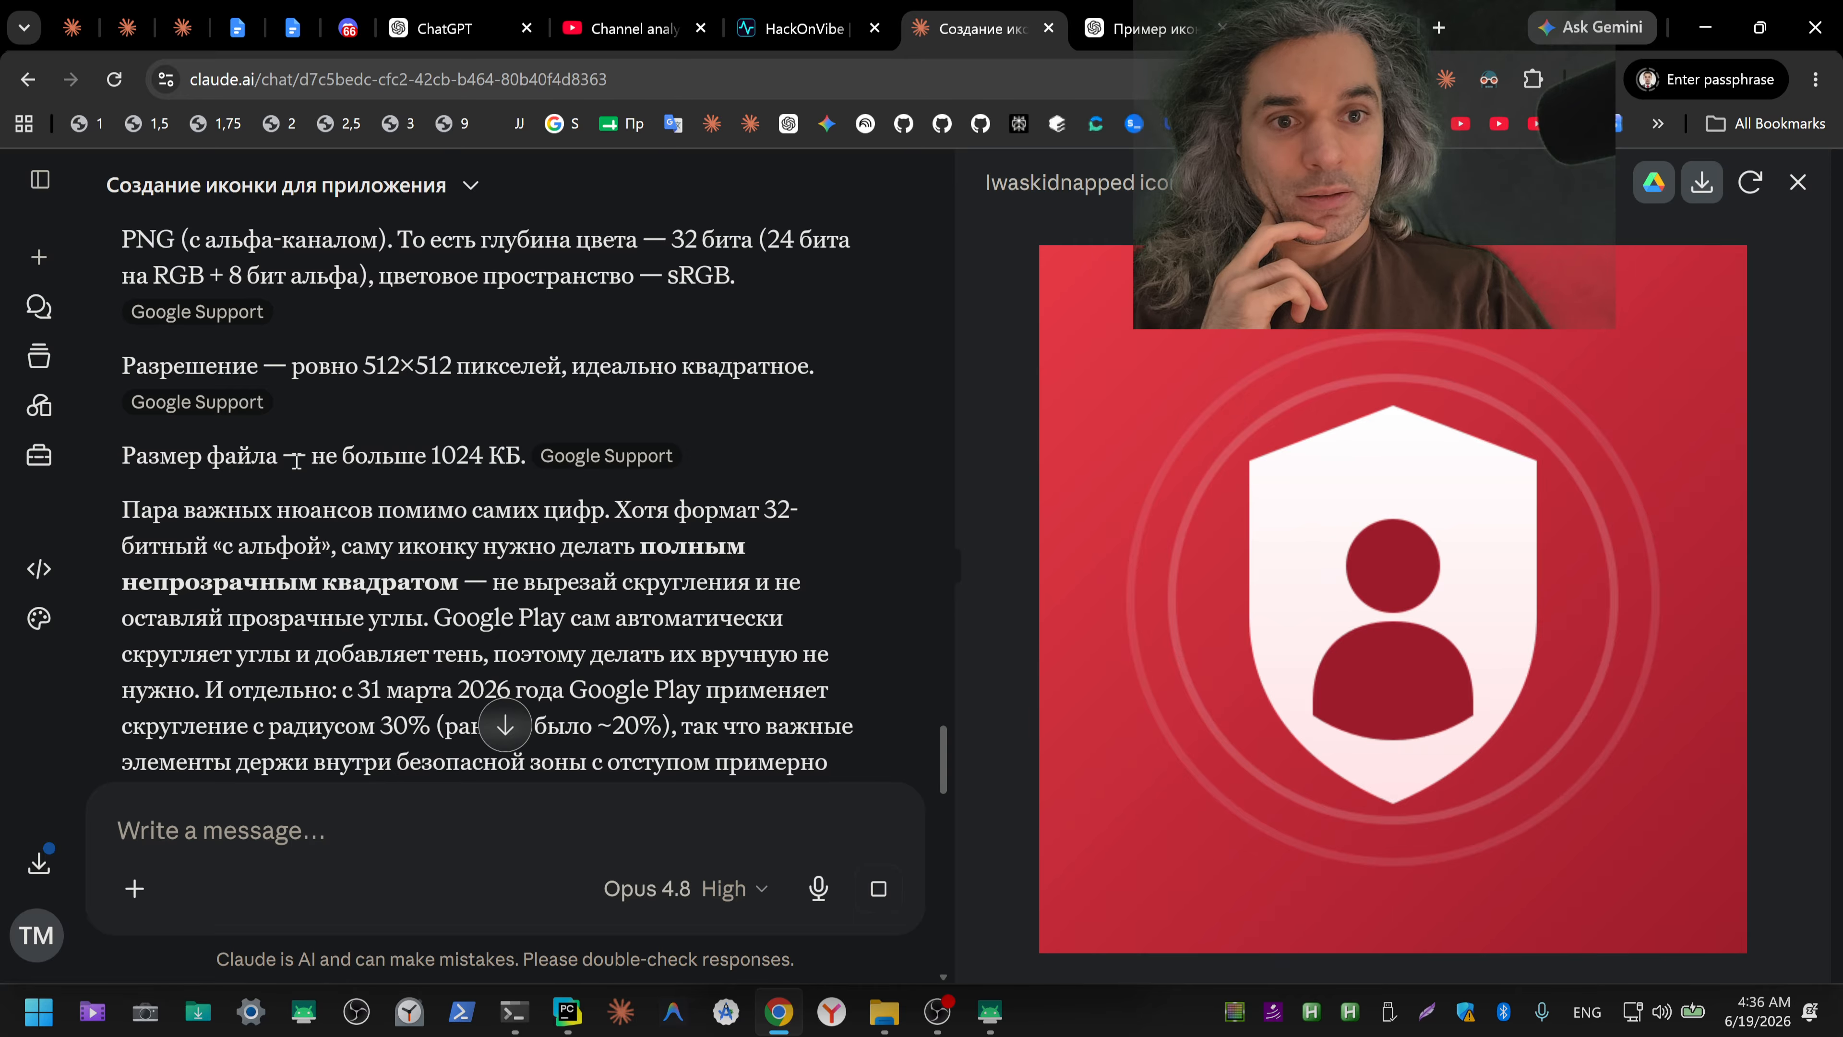
pyautogui.moveTo(296, 460); pyautogui.dragTo(521, 459)
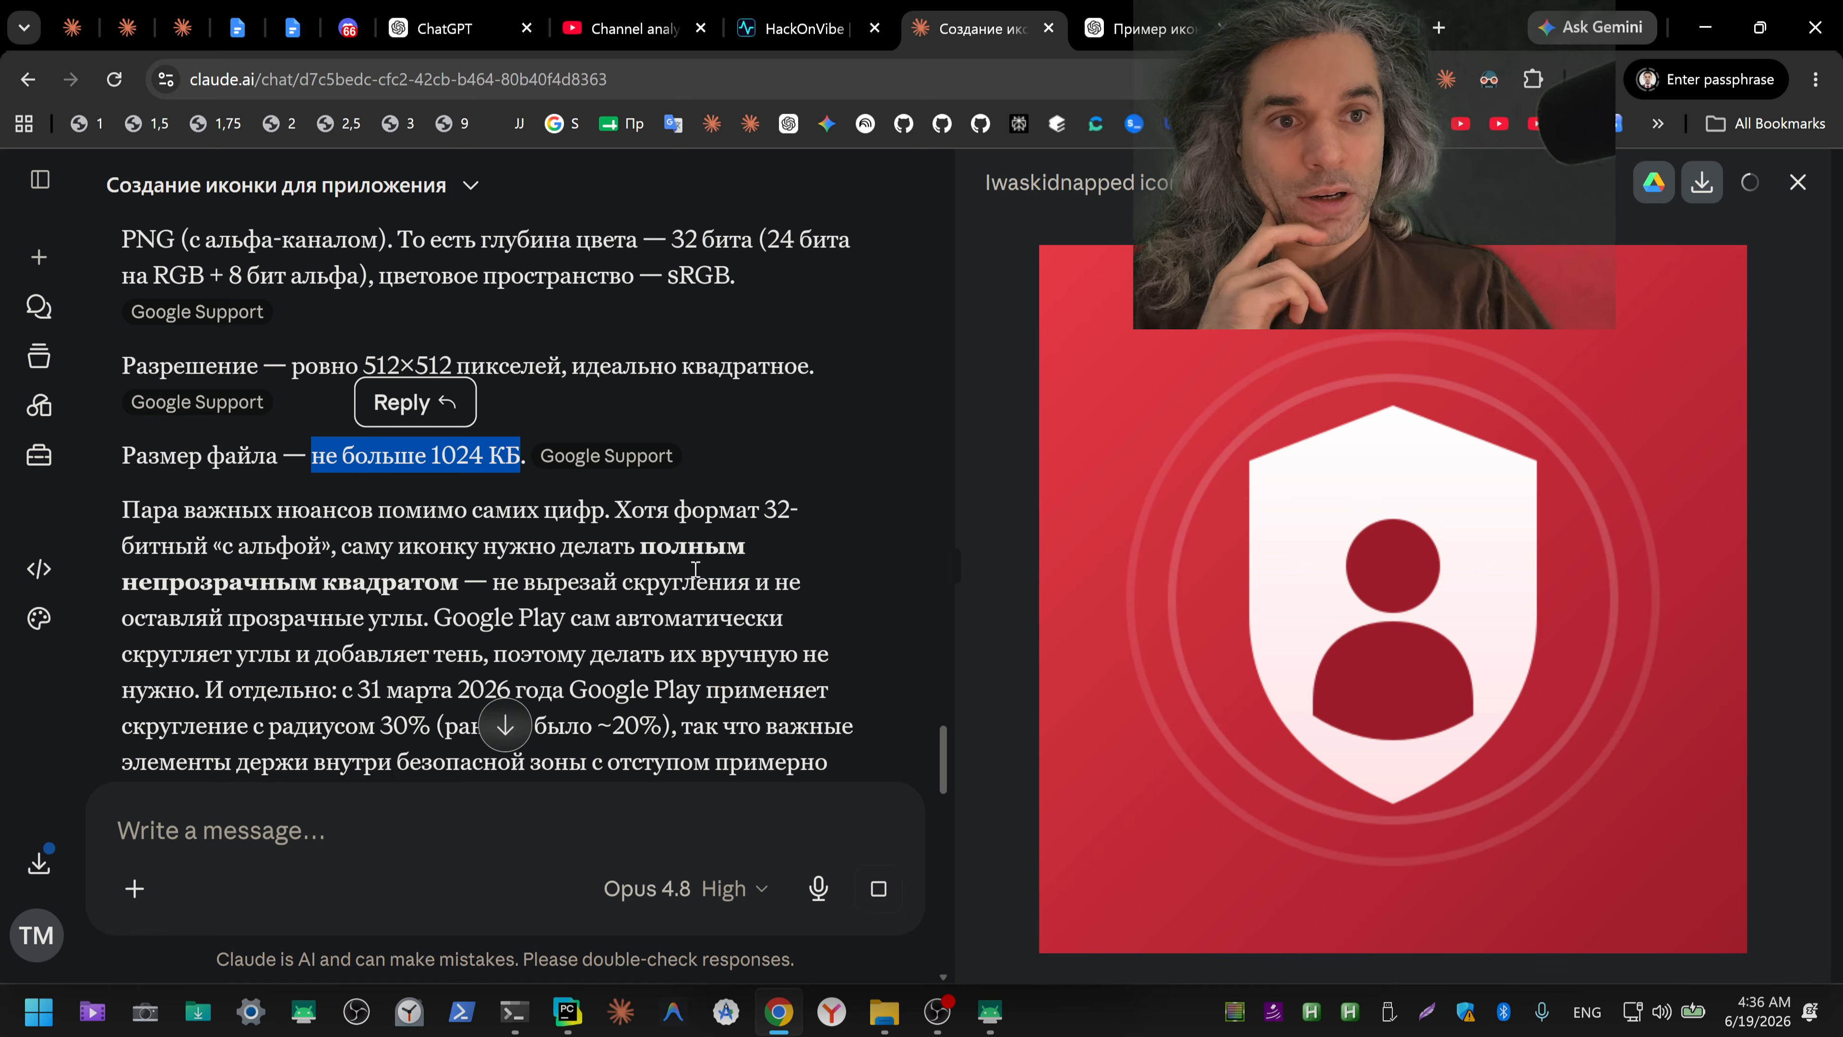
# Step: Read Claude's new explanation of the alpha channel, the RGBA format and the ways to check a PNG's bit depth
pyautogui.scroll(-6, 715, 613)
pyautogui.scroll(-4, 716, 616)
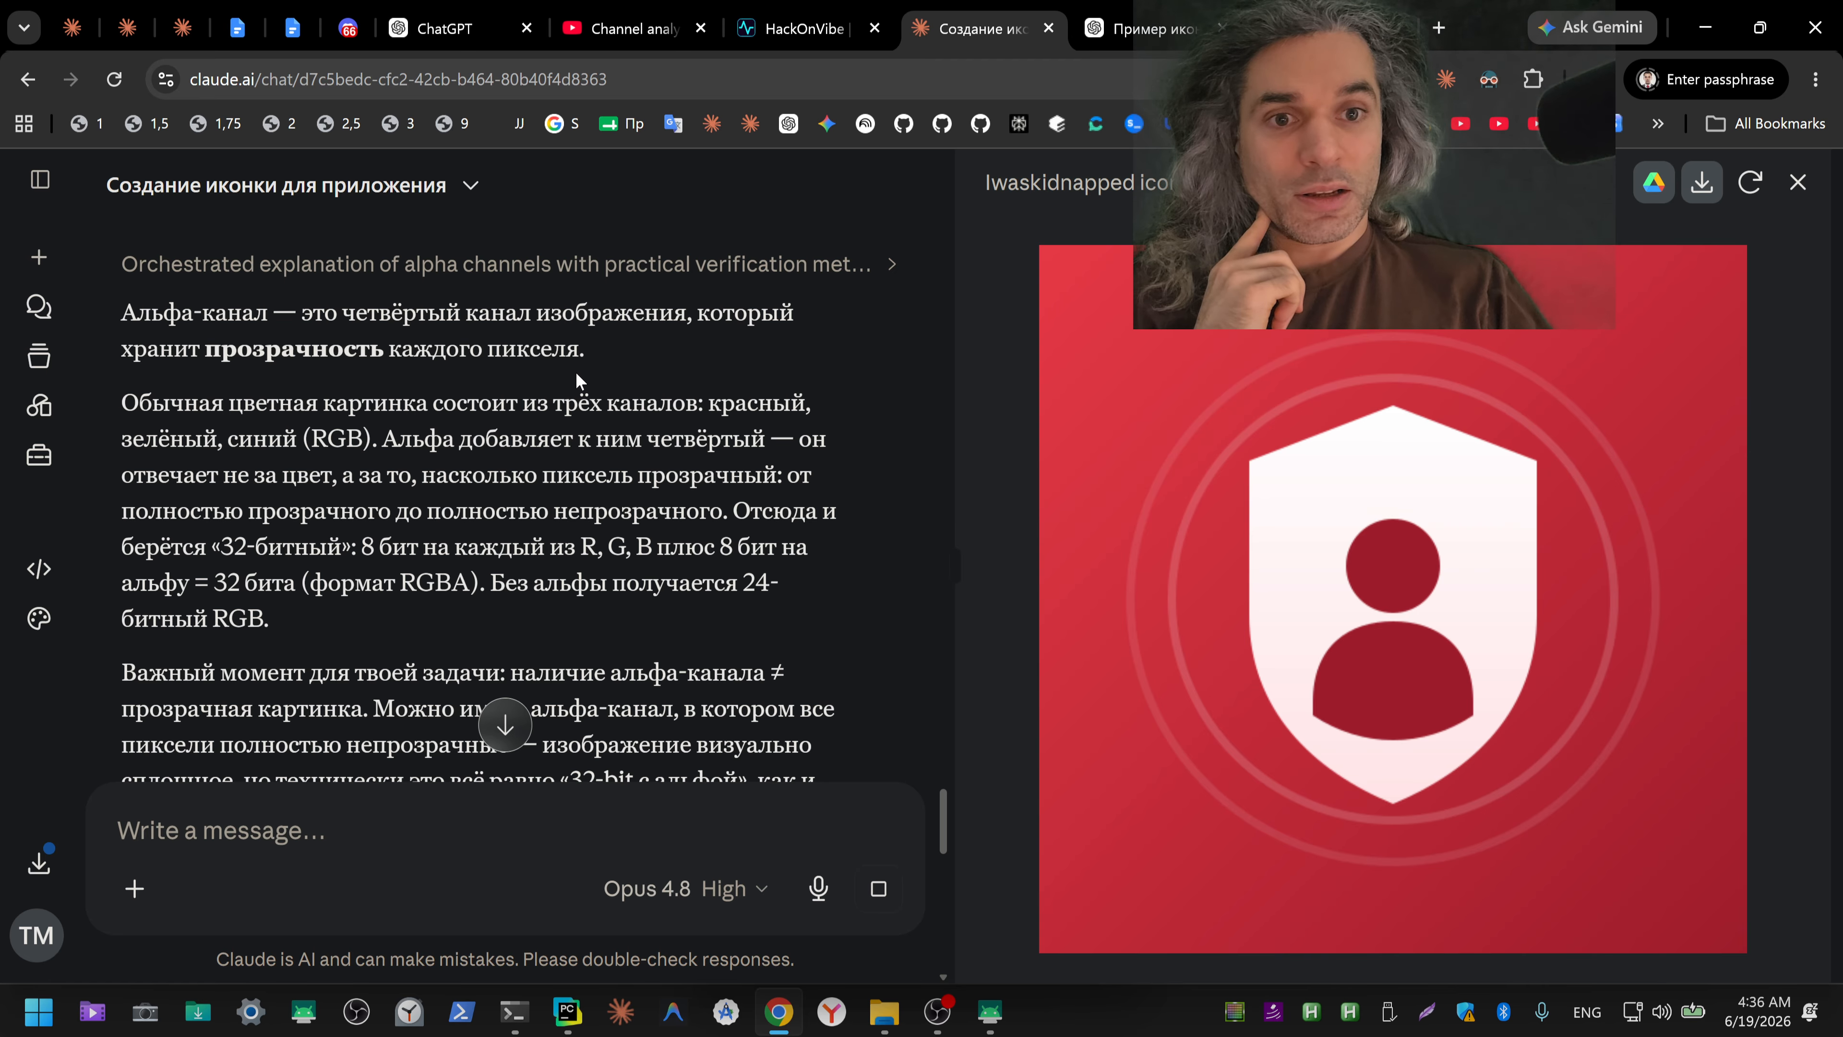
pyautogui.moveTo(236, 403); pyautogui.dragTo(427, 539)
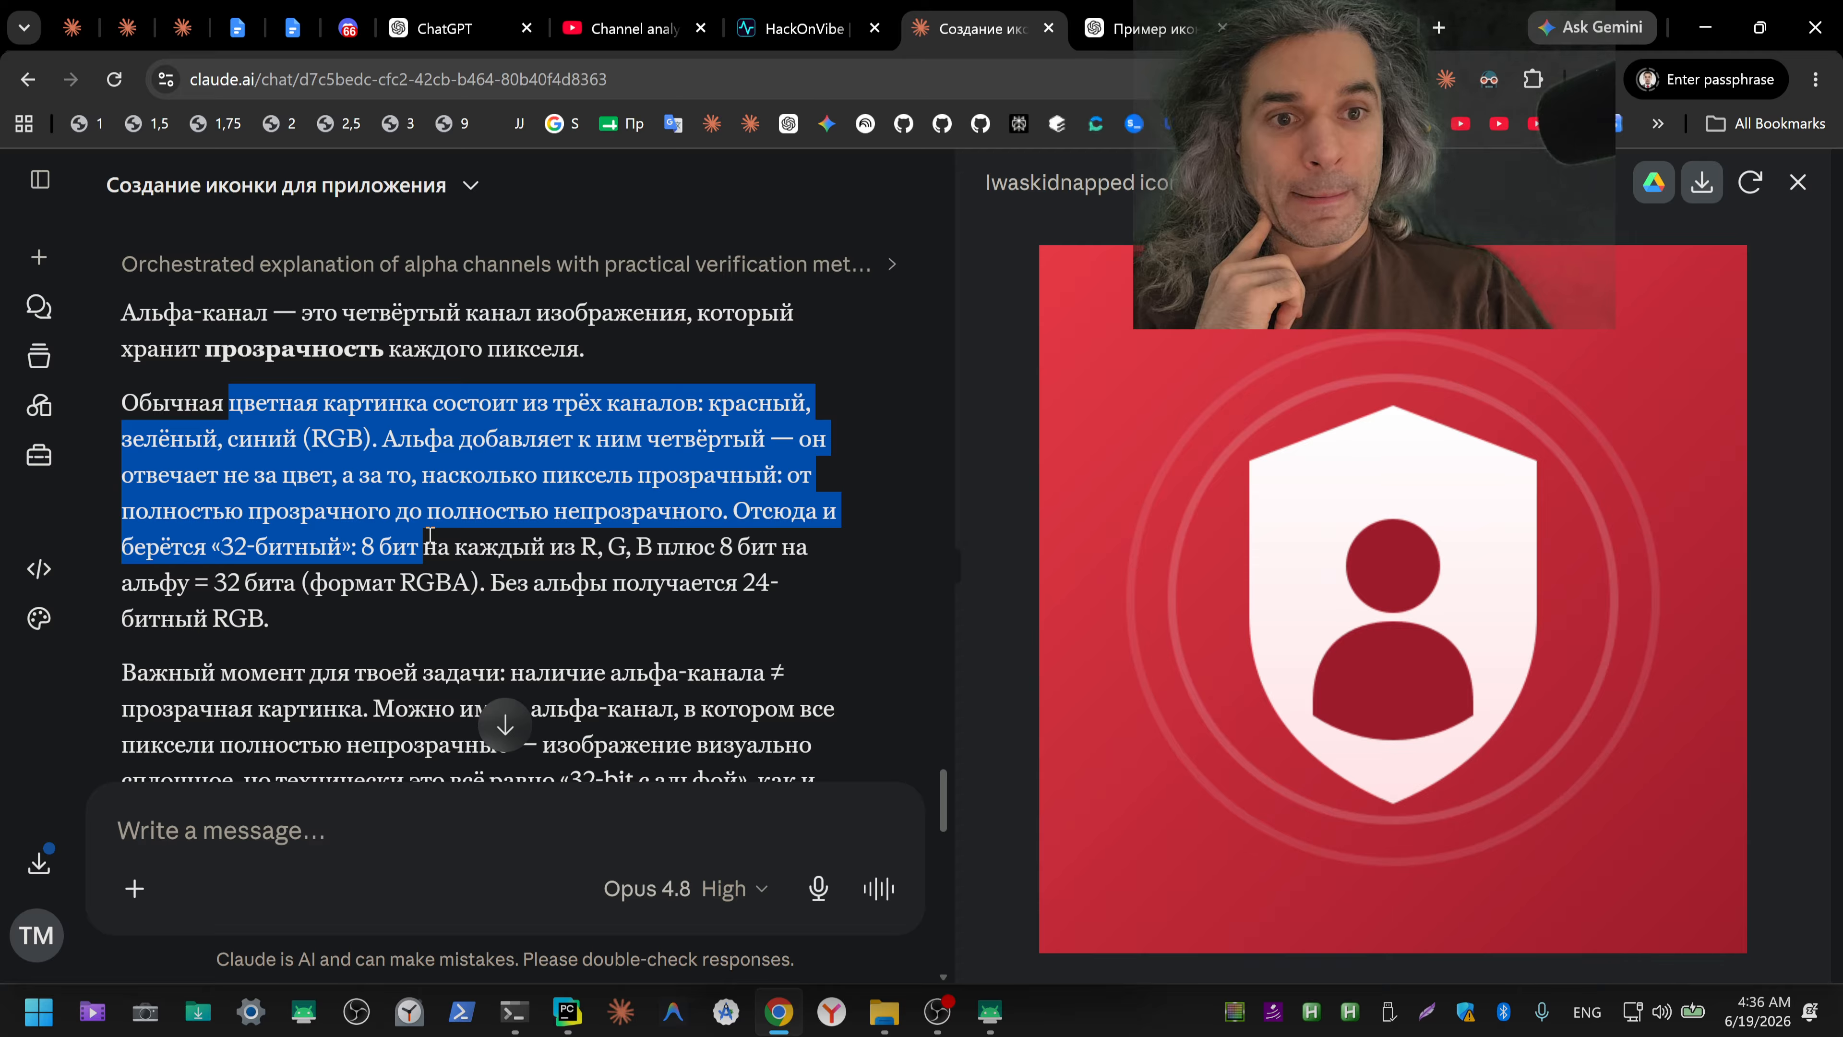
pyautogui.moveTo(427, 541); pyautogui.dragTo(538, 617)
pyautogui.click(513, 576)
pyautogui.click(270, 585)
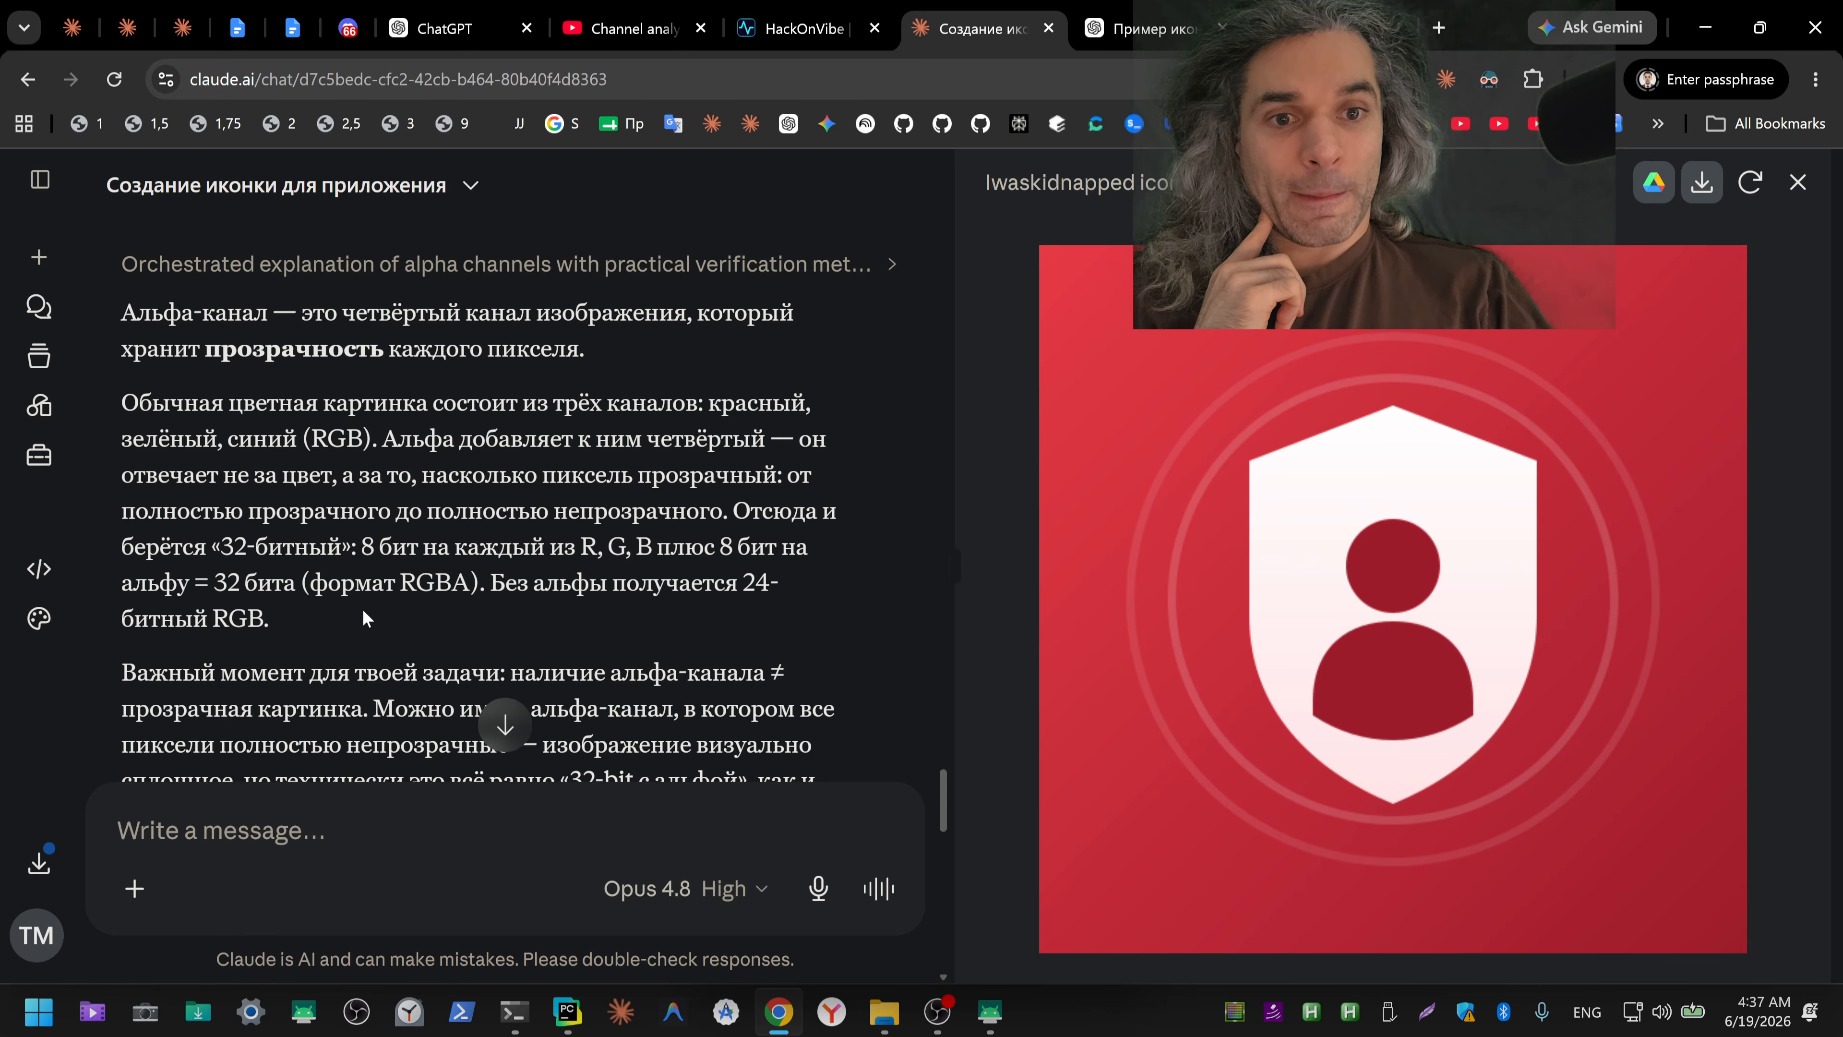
pyautogui.moveTo(401, 584); pyautogui.dragTo(465, 582)
pyautogui.click(650, 593)
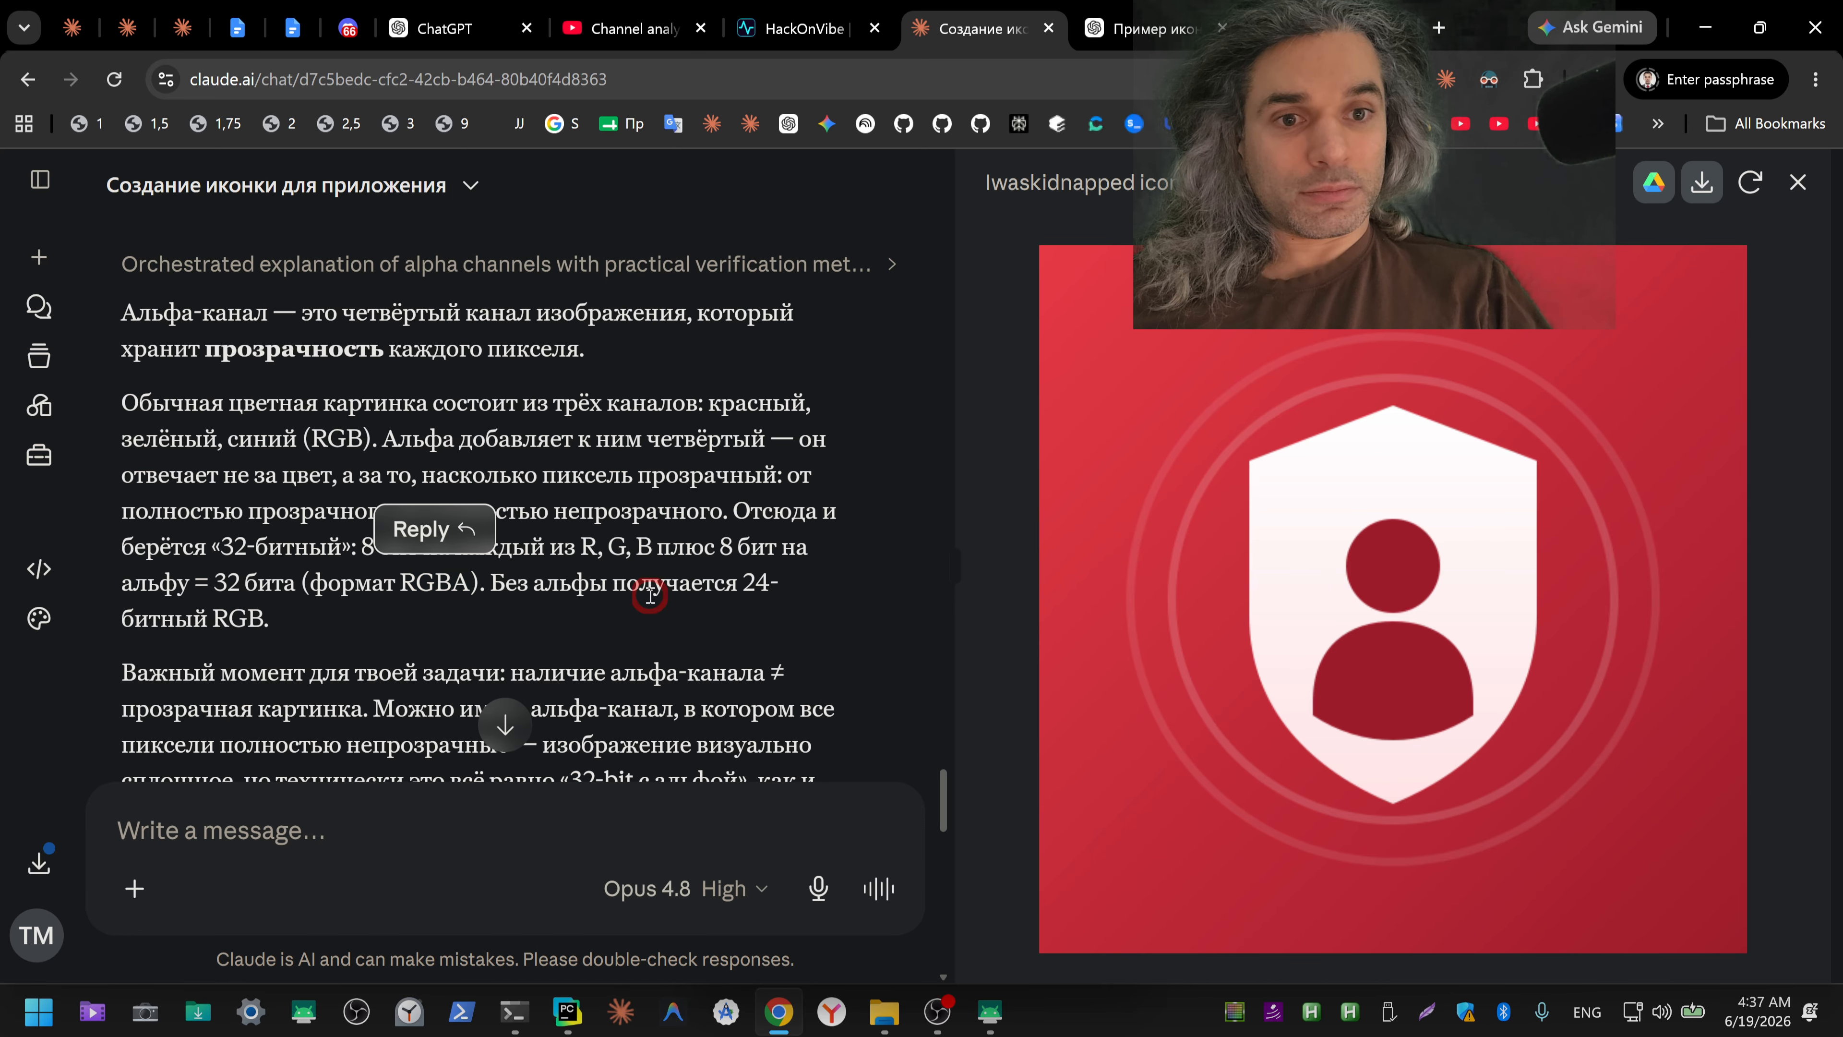
pyautogui.scroll(-3, 596, 610)
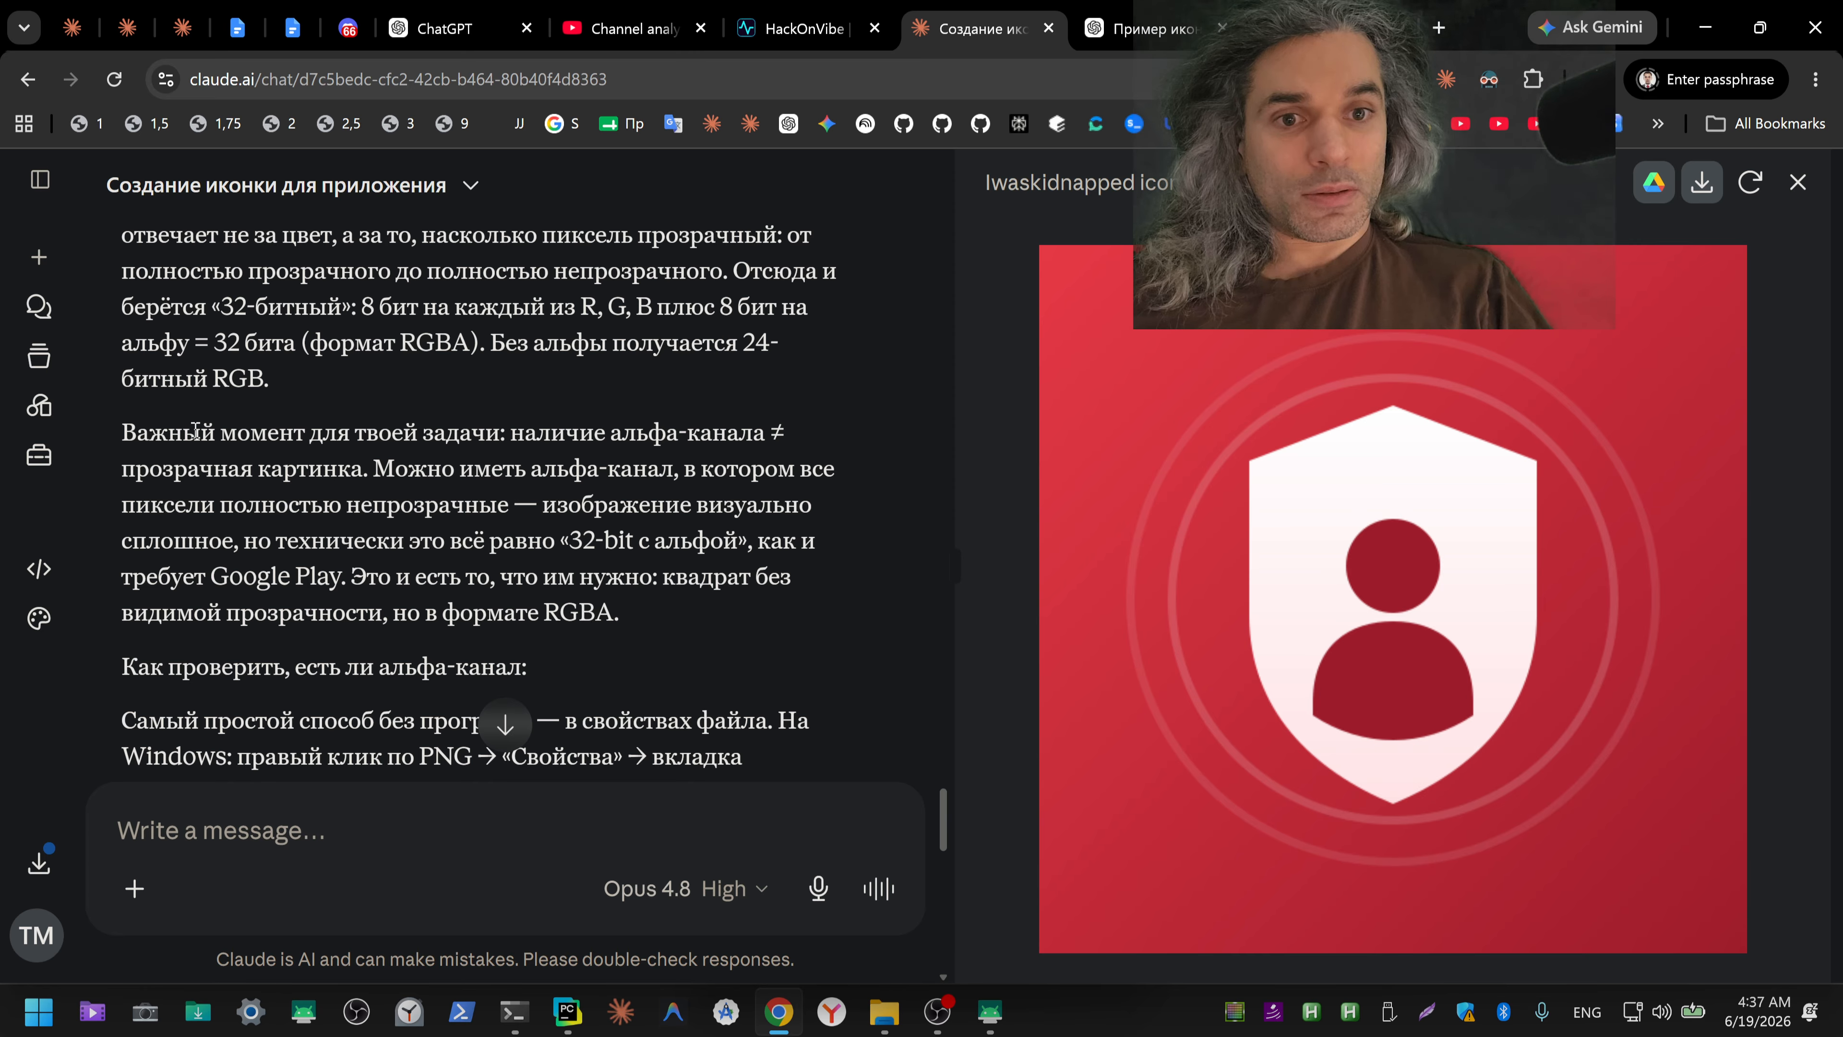
pyautogui.moveTo(126, 427); pyautogui.dragTo(726, 535)
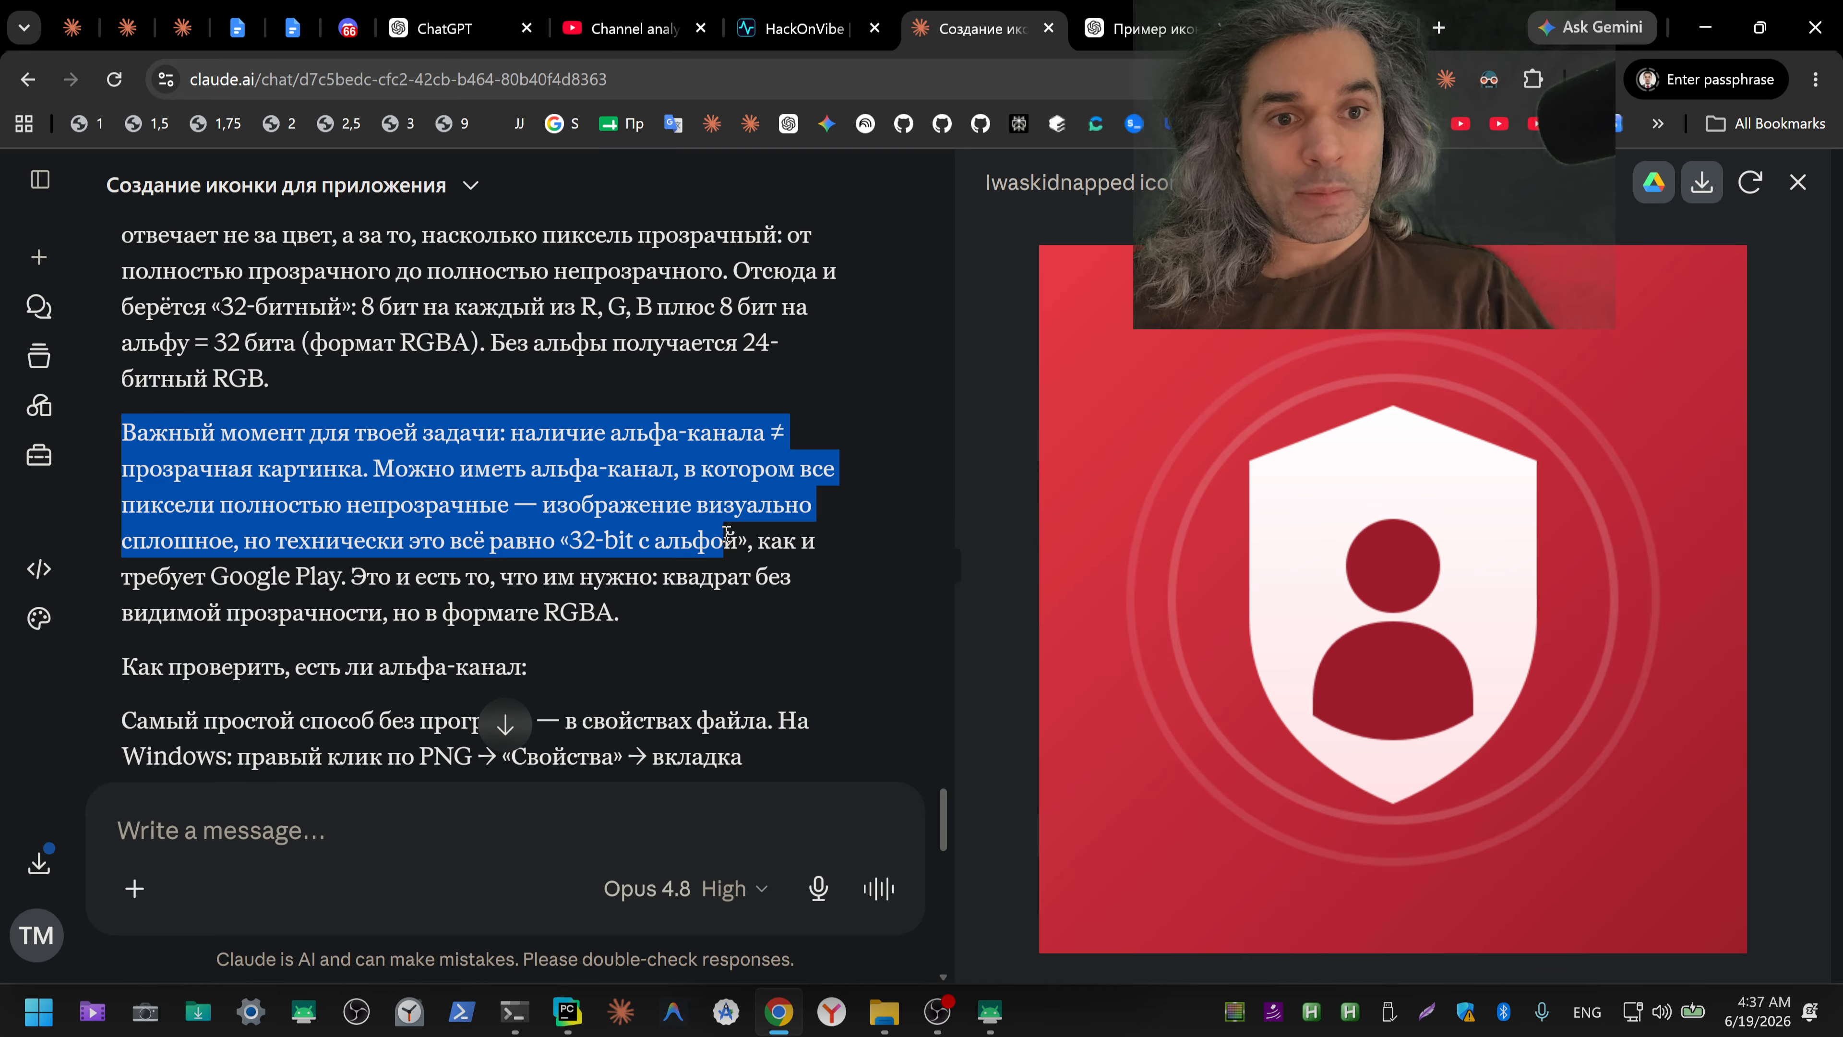
pyautogui.moveTo(726, 535); pyautogui.dragTo(720, 598)
pyautogui.scroll(-3, 722, 600)
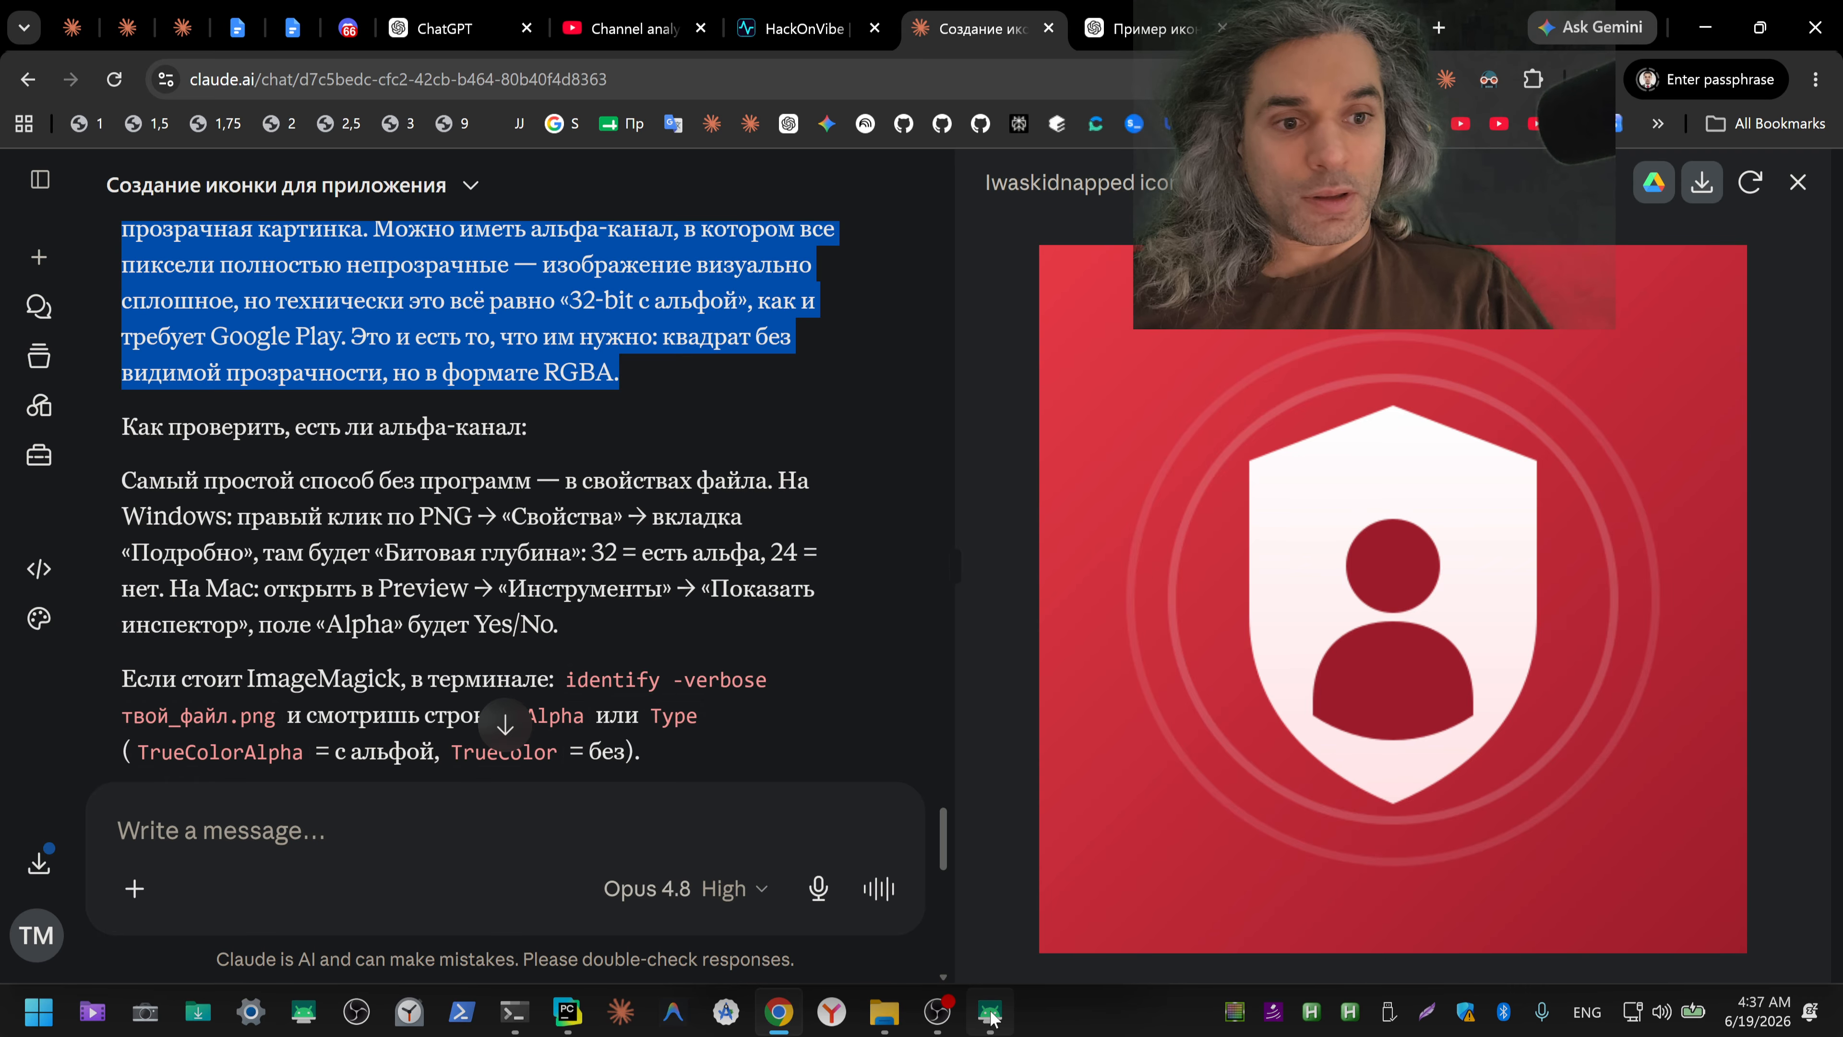
# Step: Open ico.png from the Downloads folder in FastStone Image Viewer, and leave full screen to check its image details
pyautogui.moveTo(885, 1017)
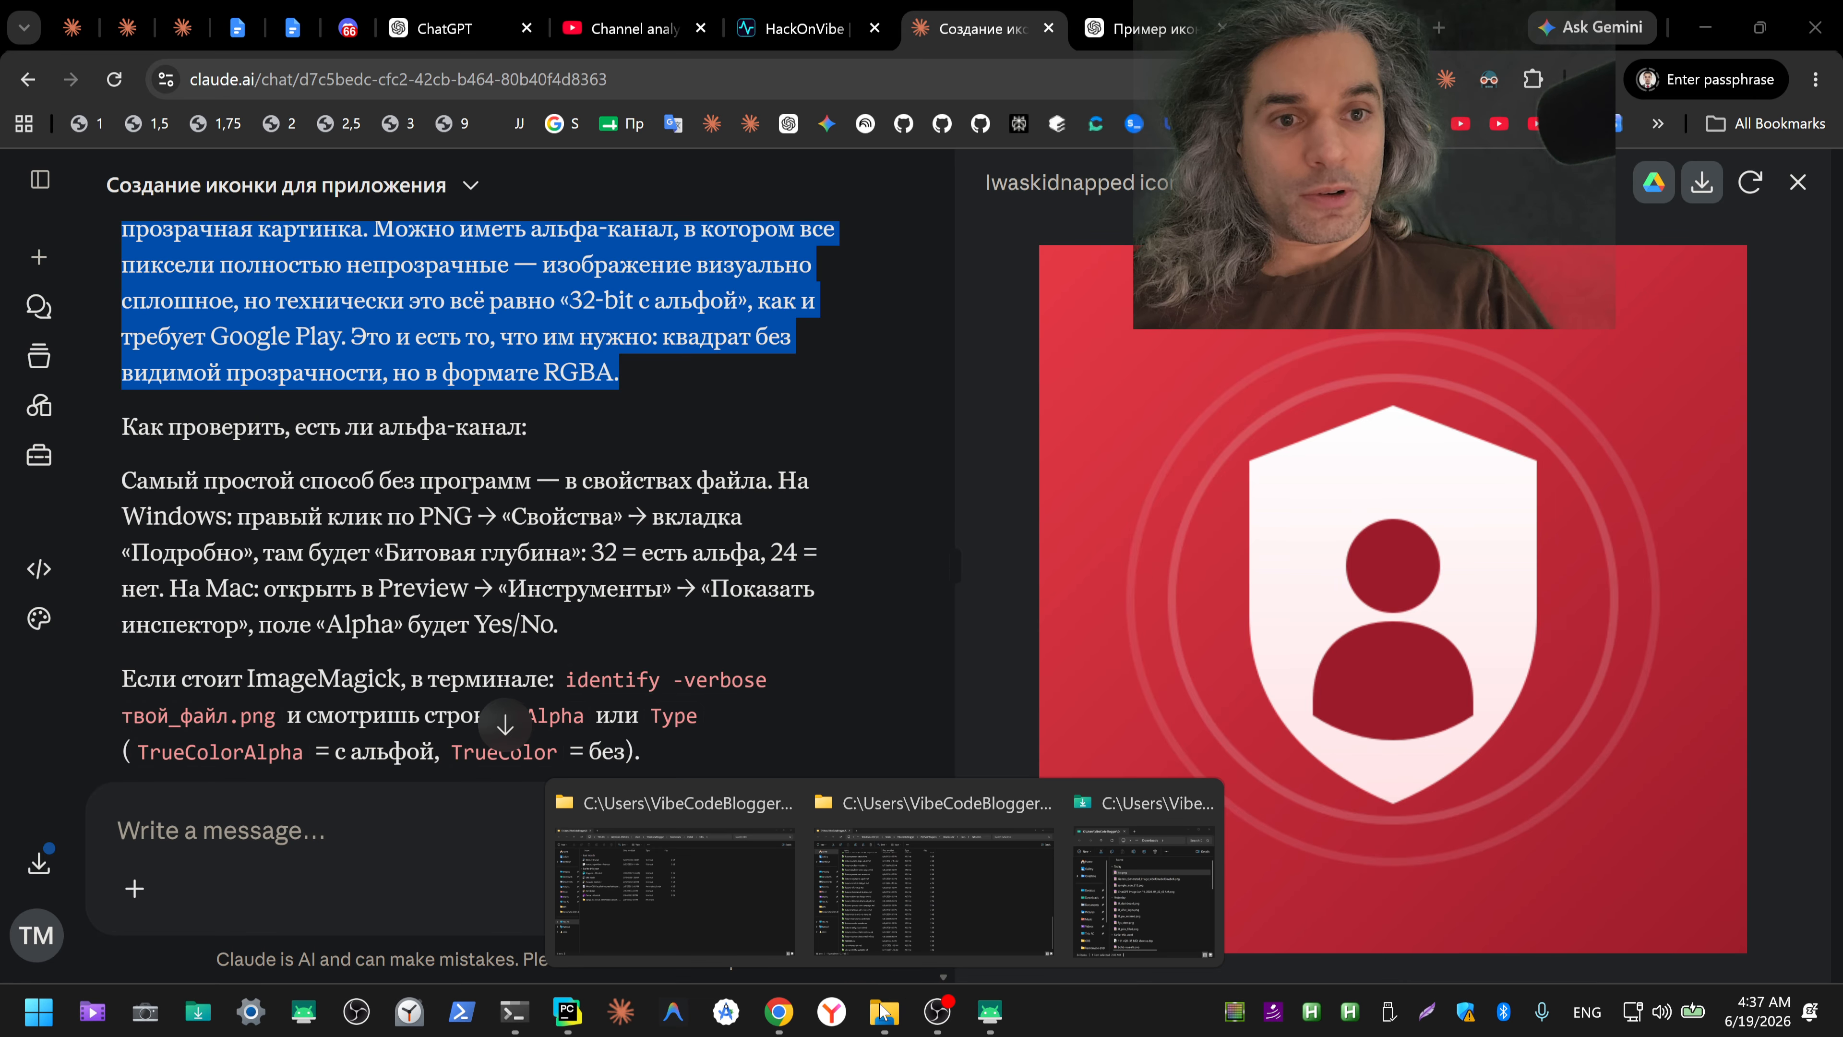
pyautogui.click(1126, 909)
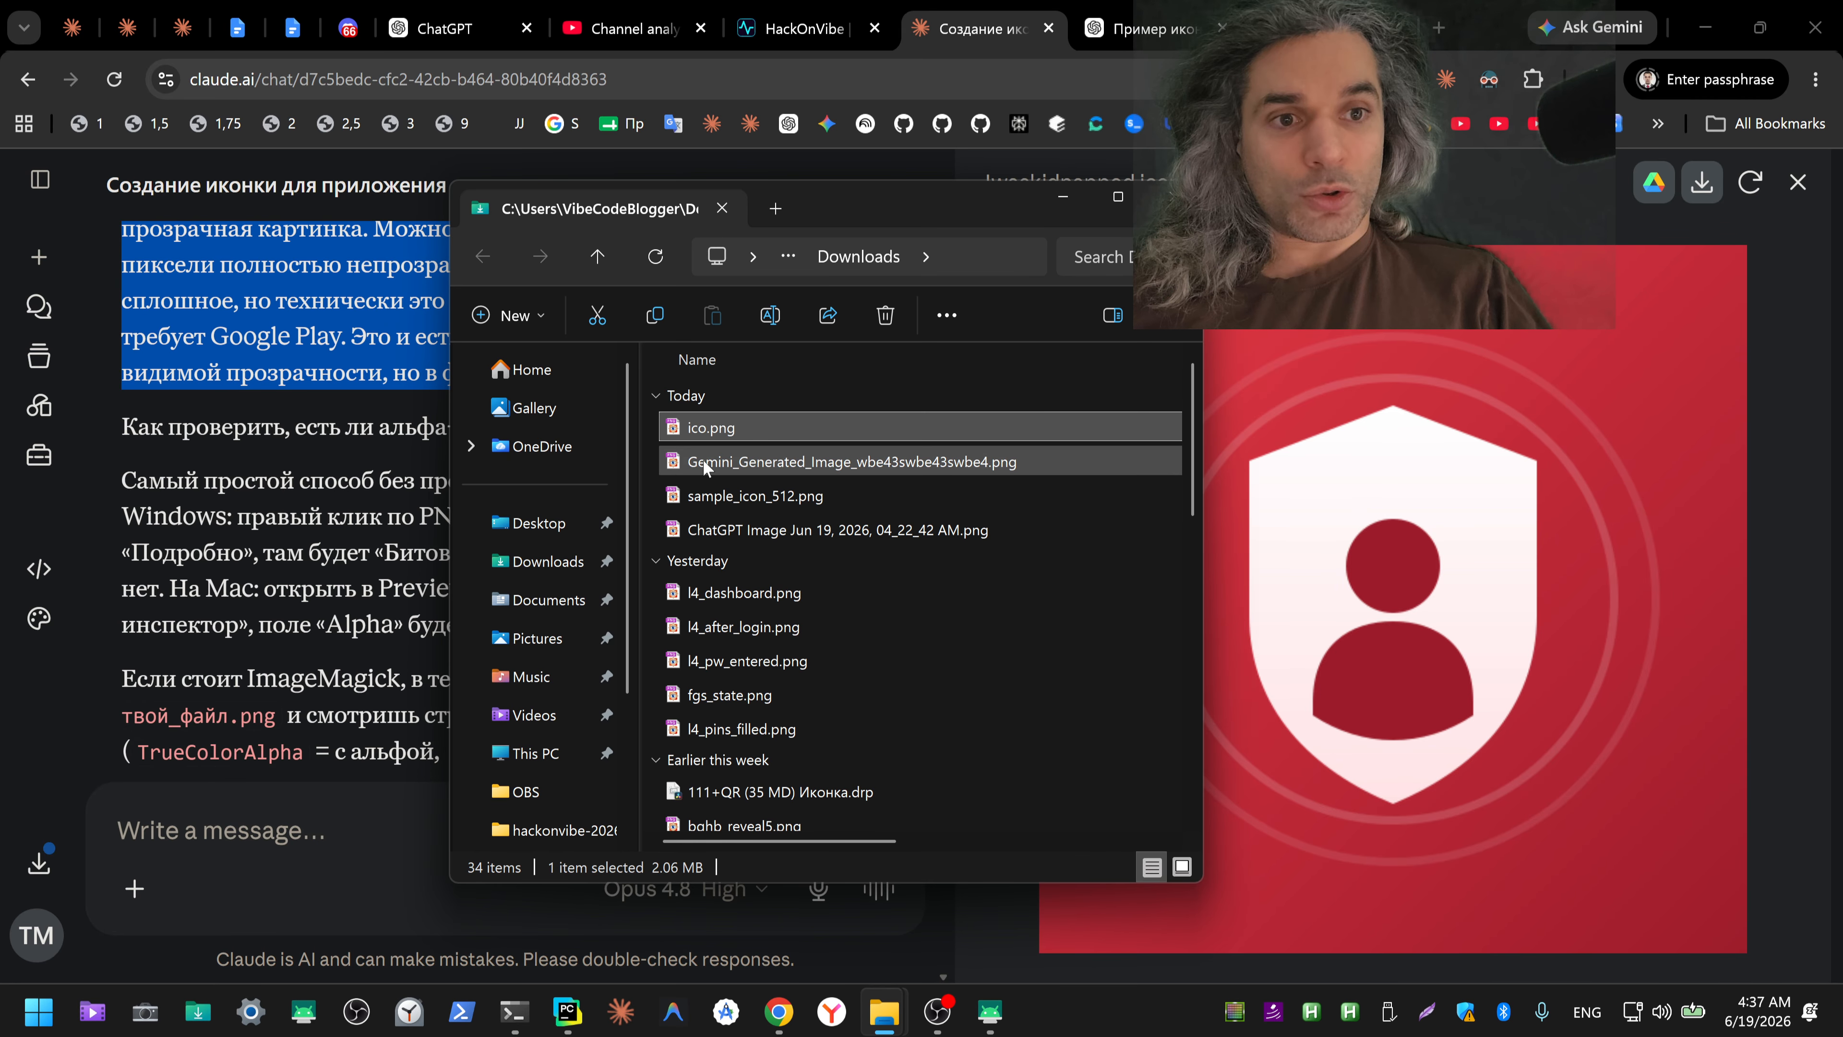
pyautogui.doubleClick(719, 431)
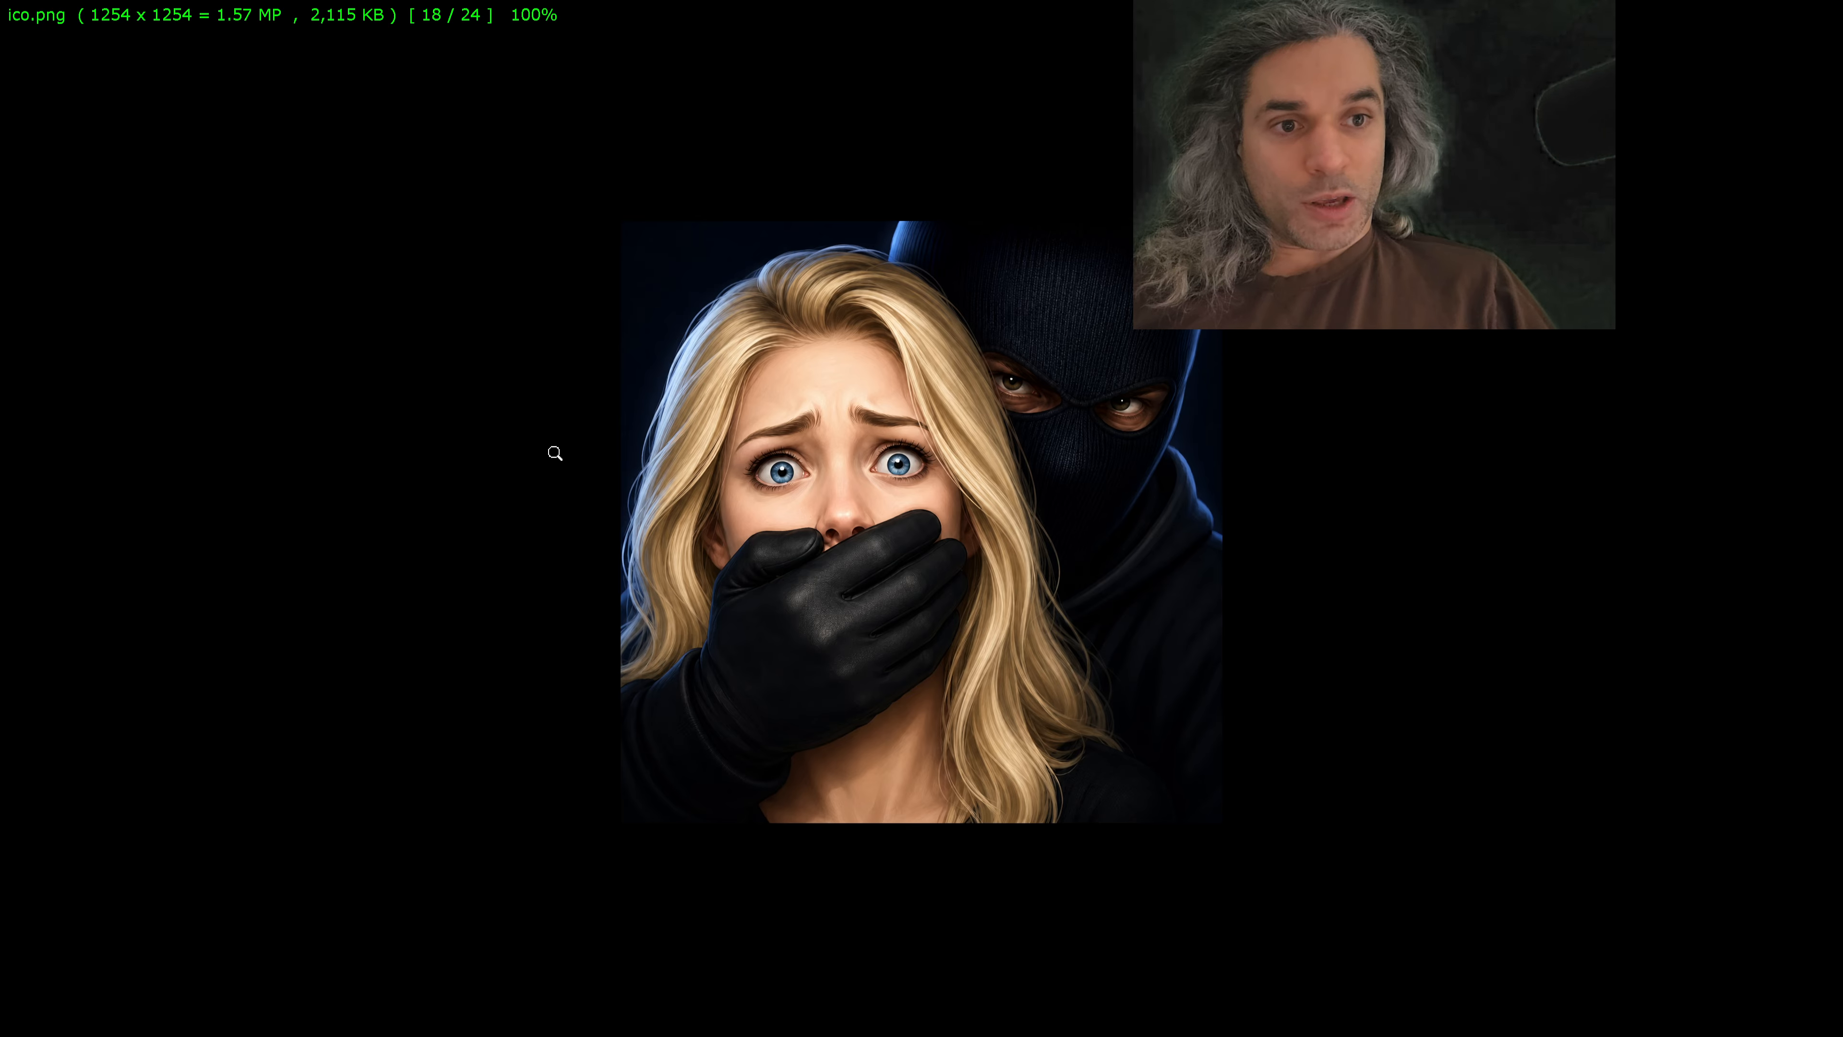
pyautogui.press('Escape')
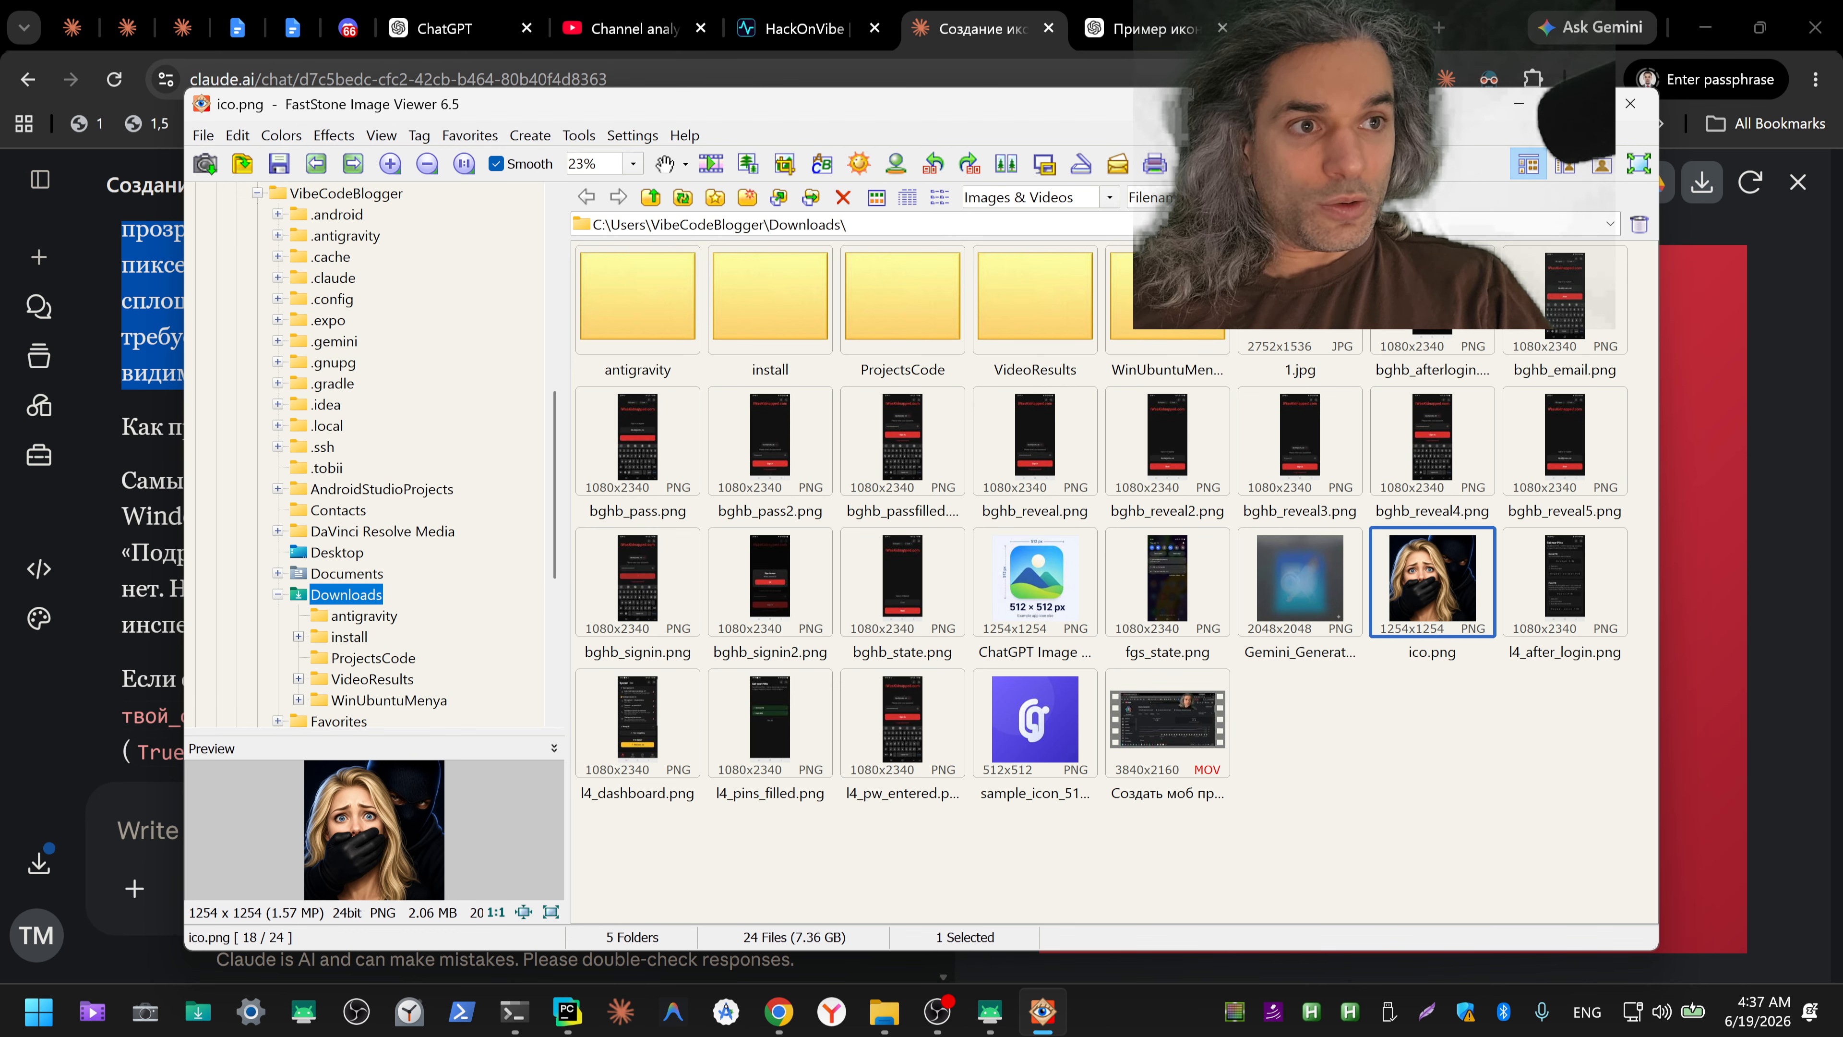
# Step: Search Google for "faststone image viewer" in a new Chrome tab
pyautogui.click(1441, 33)
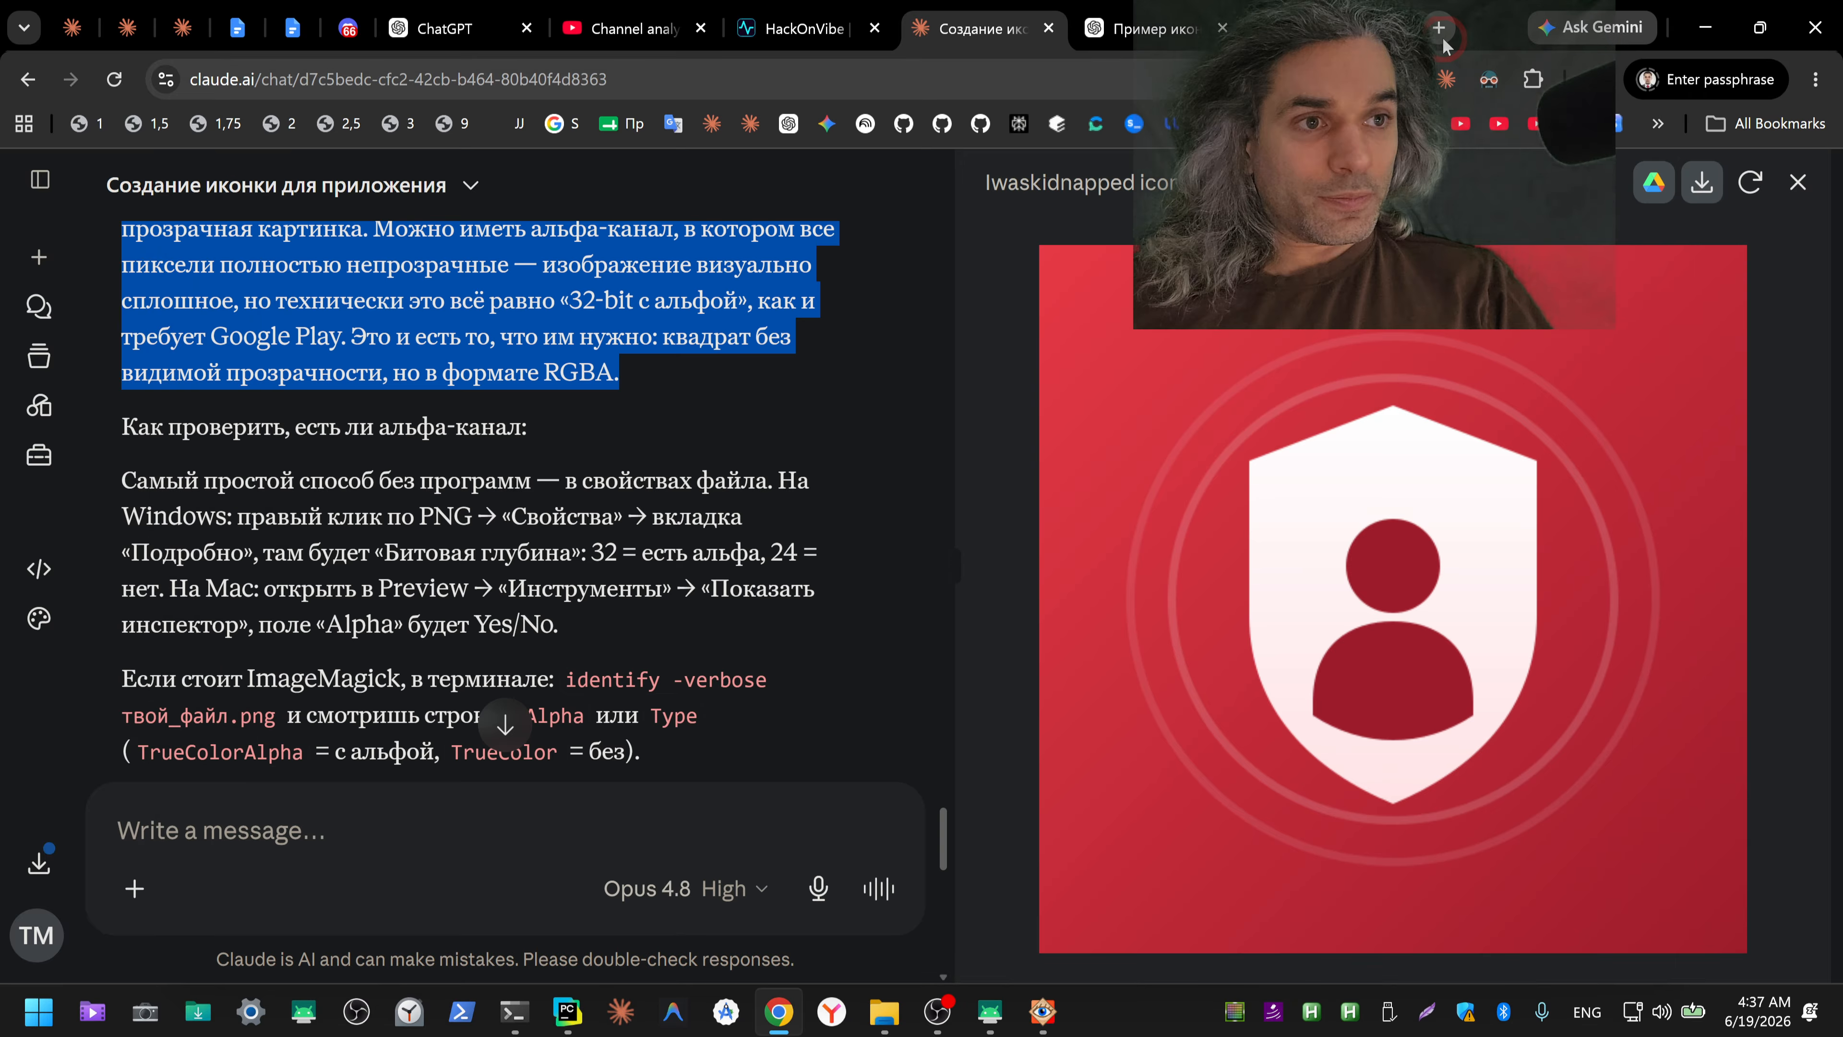
pyautogui.hotkey('ctrl', 'shift', '3')
pyautogui.write('fast')
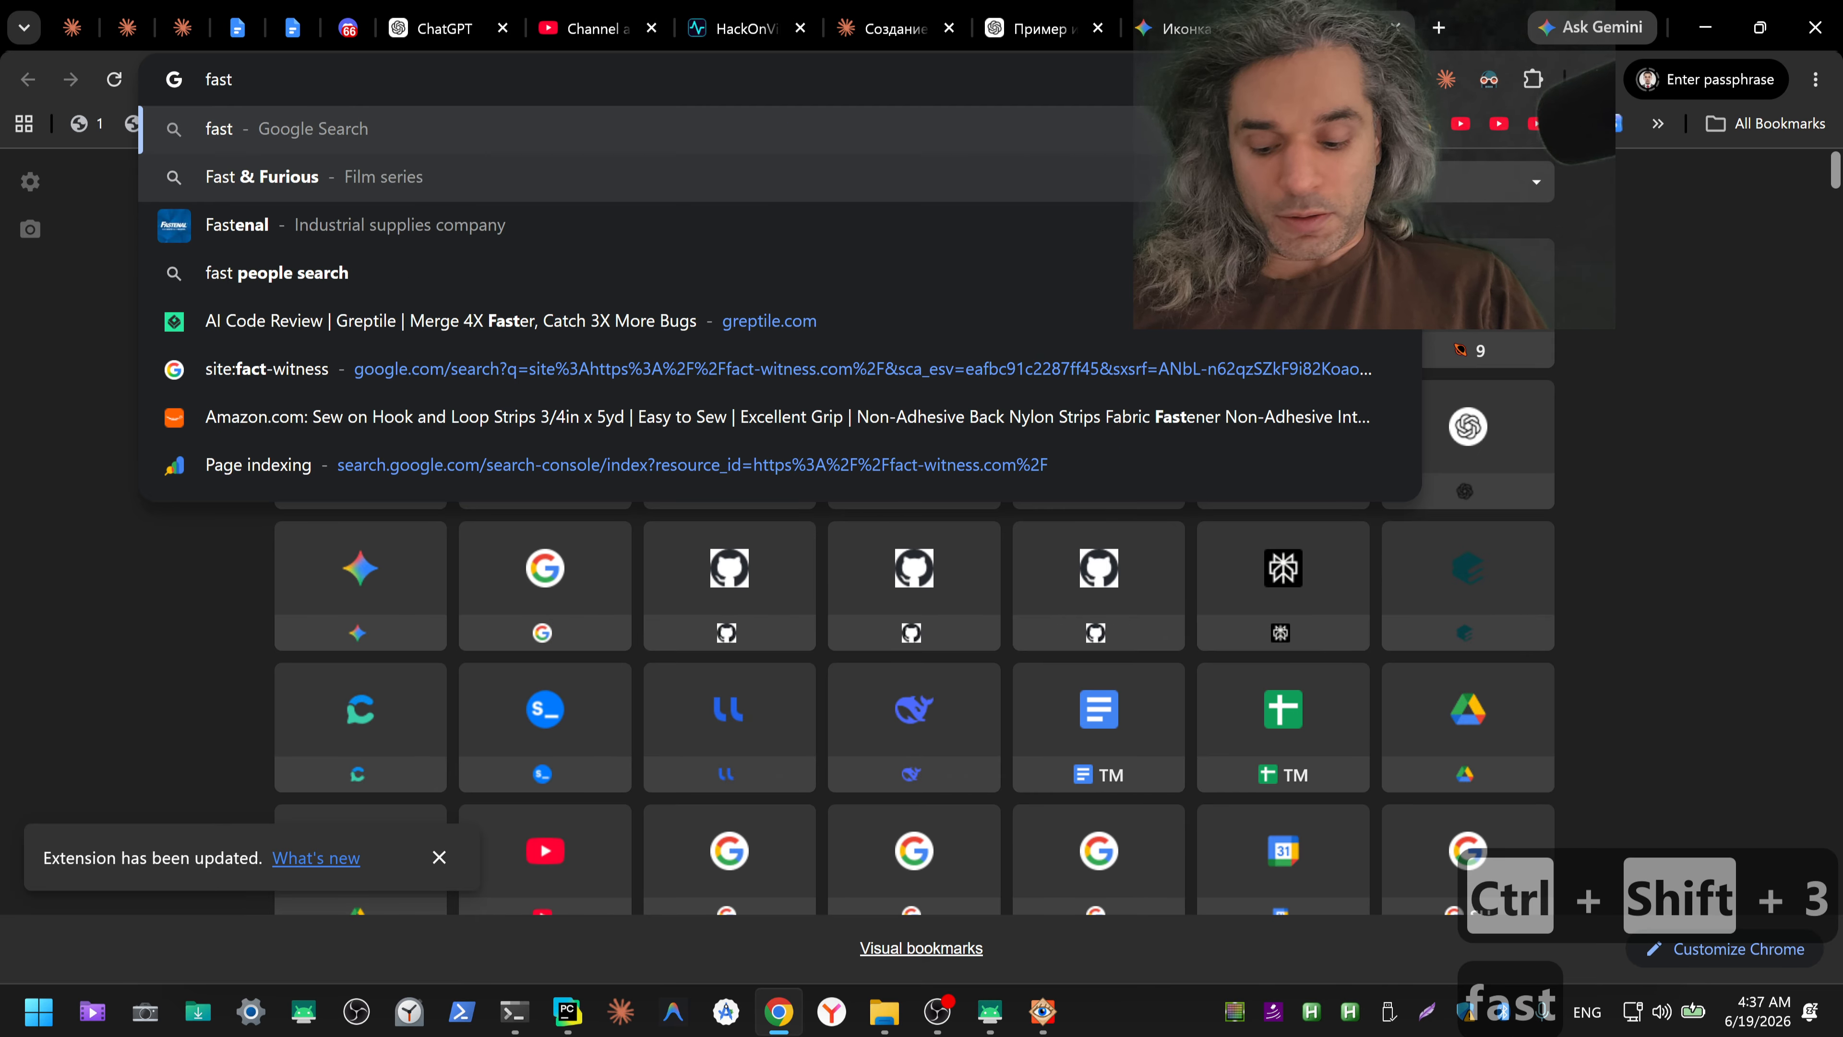
pyautogui.write('stone')
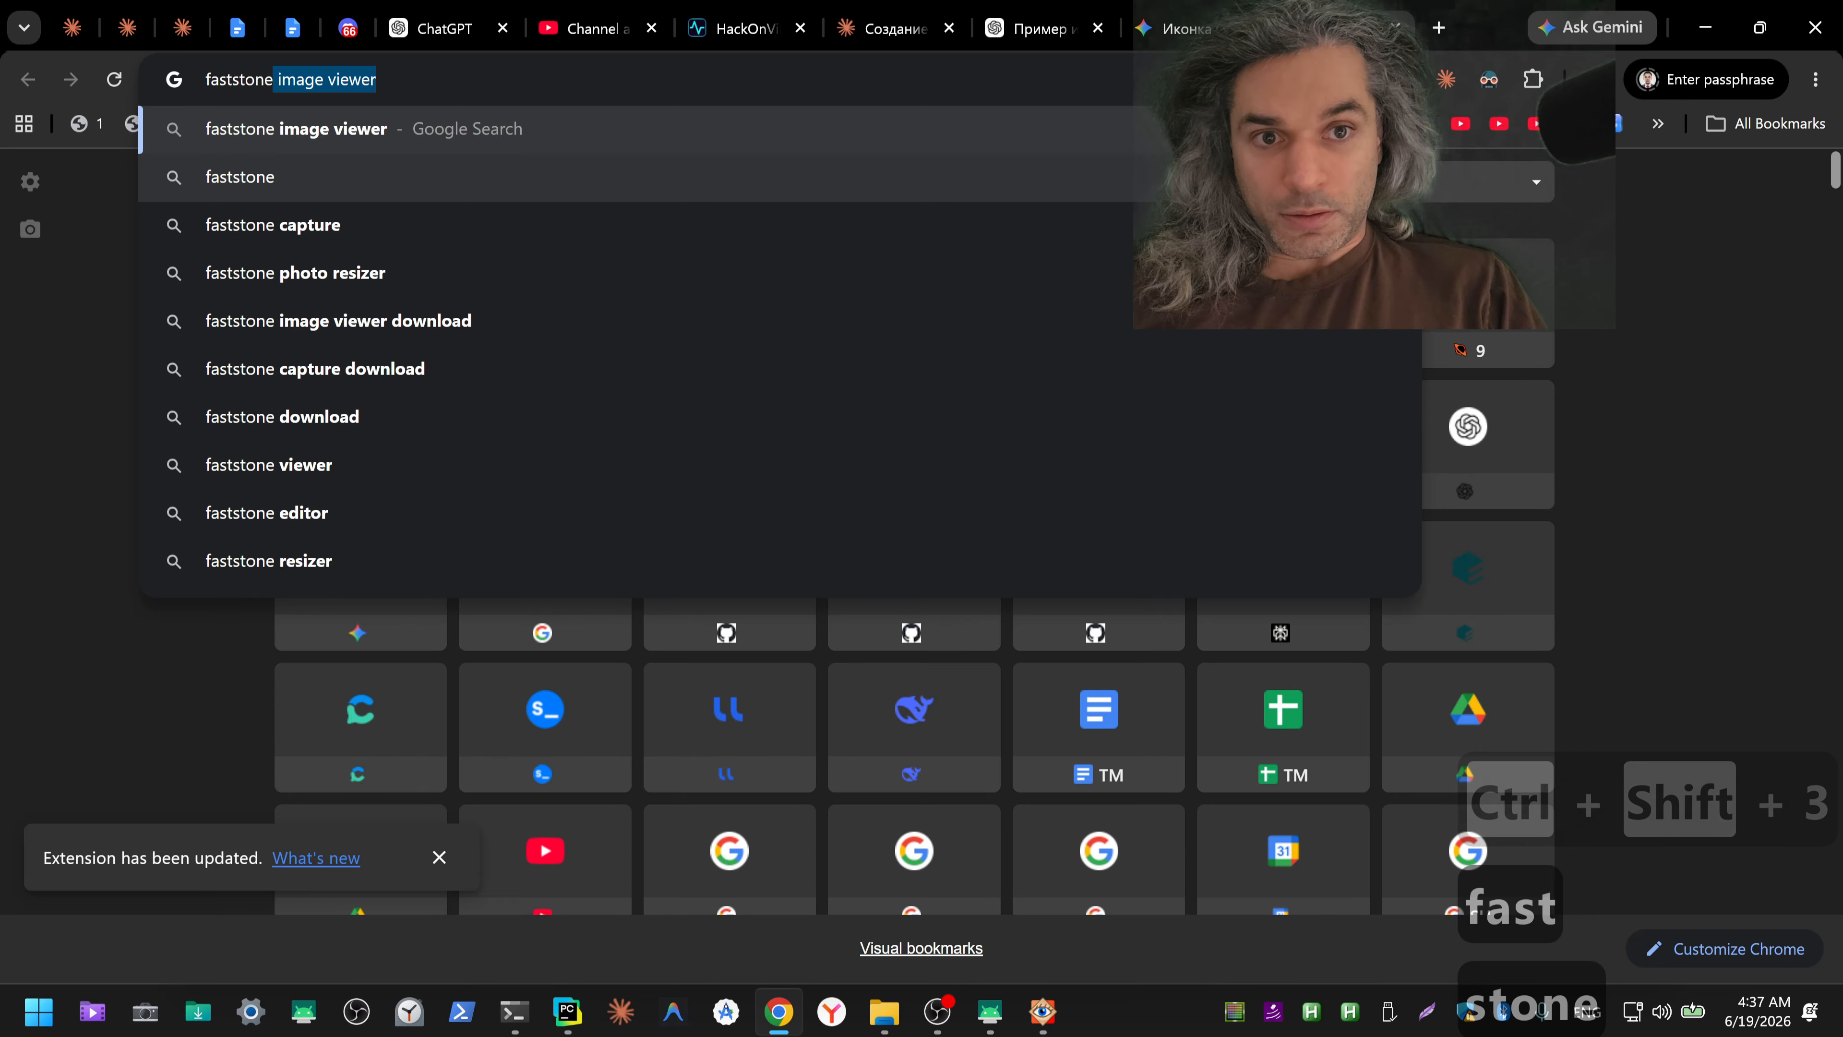
pyautogui.press('Return')
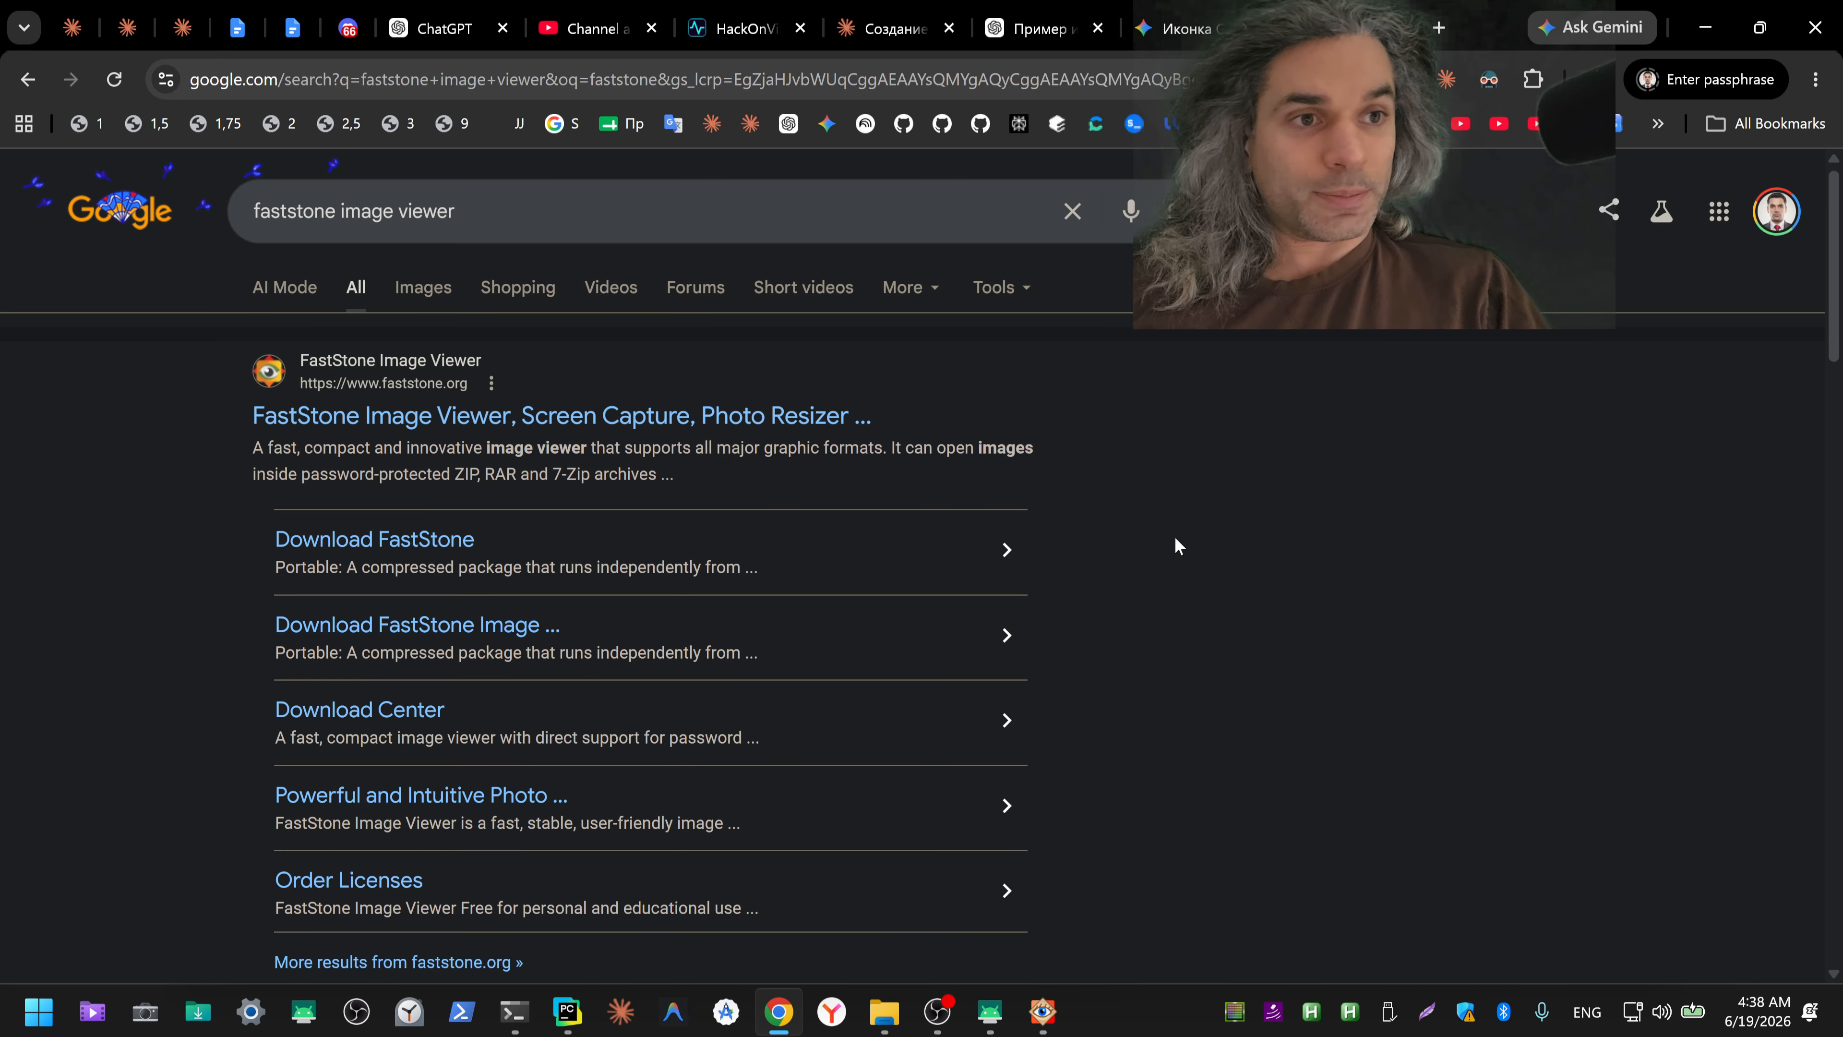
# Step: Switch back to FastStone Image Viewer, view ico.png full screen, and enter a new width of 512 pixels in its resize settings
pyautogui.hotkey('alt', 'Tab')
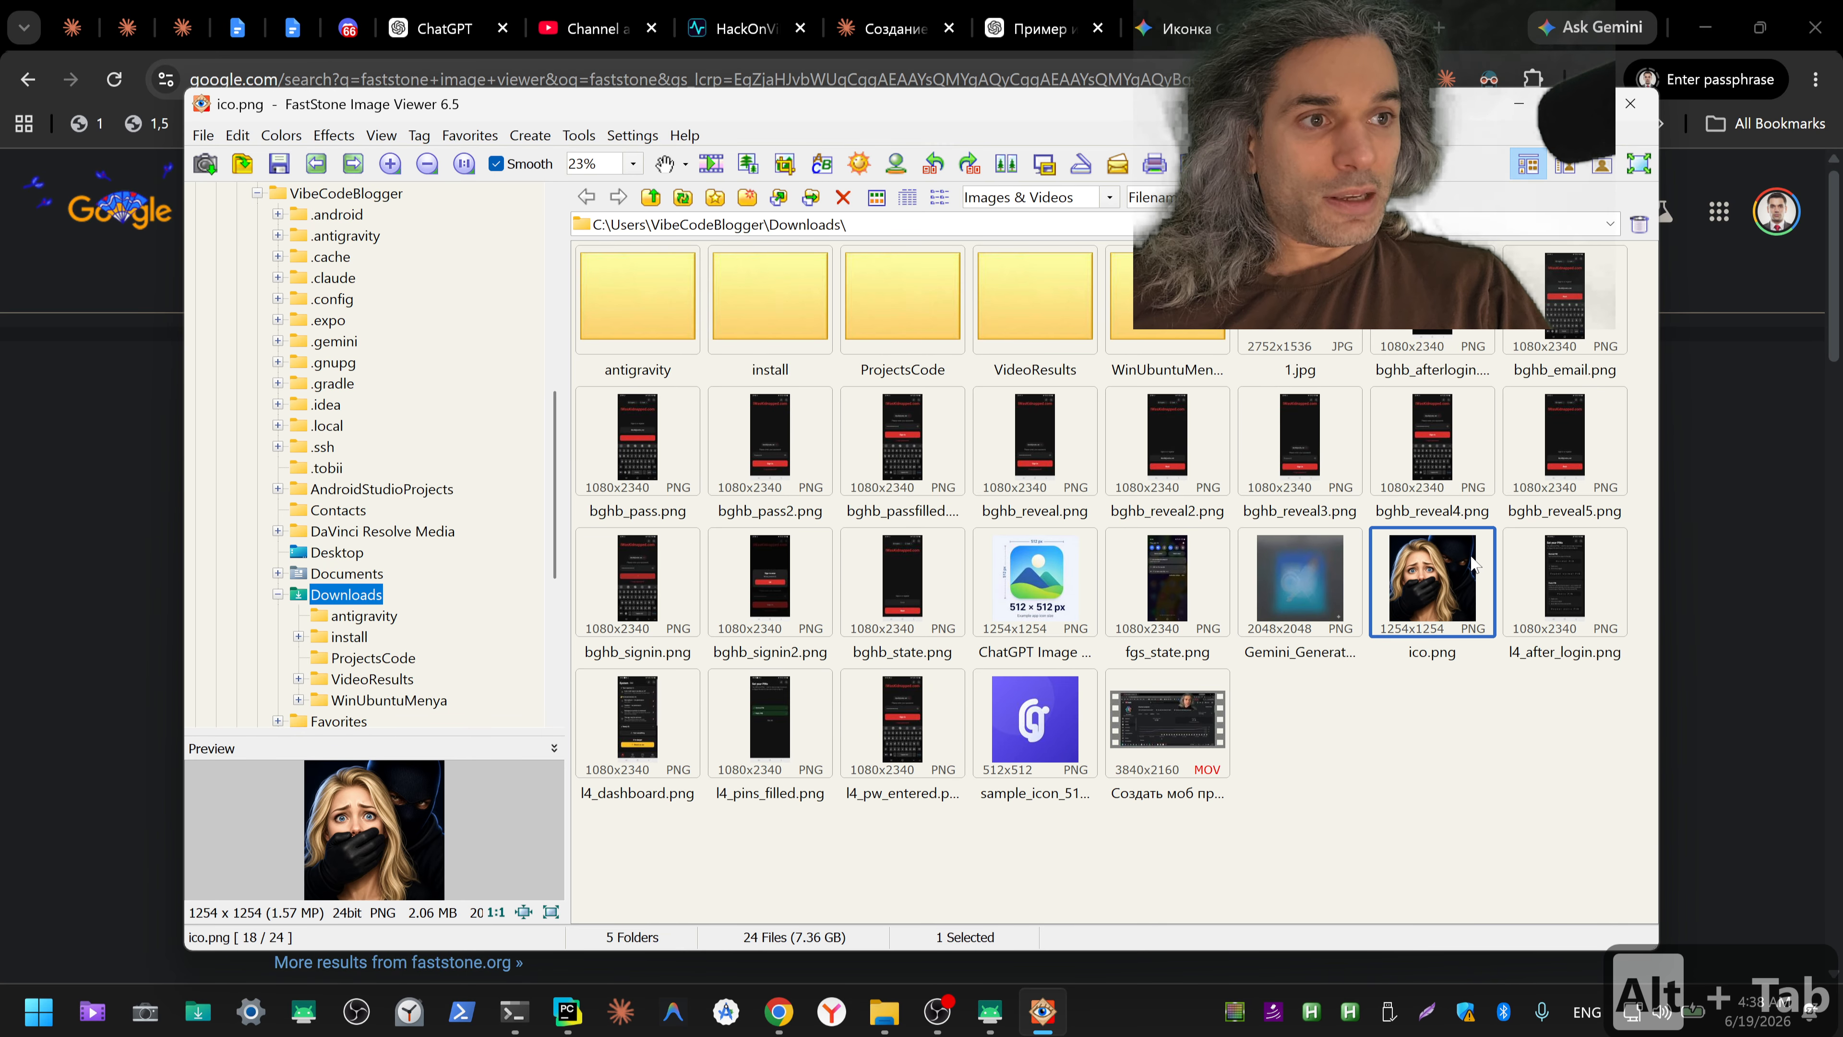
pyautogui.doubleClick(1415, 591)
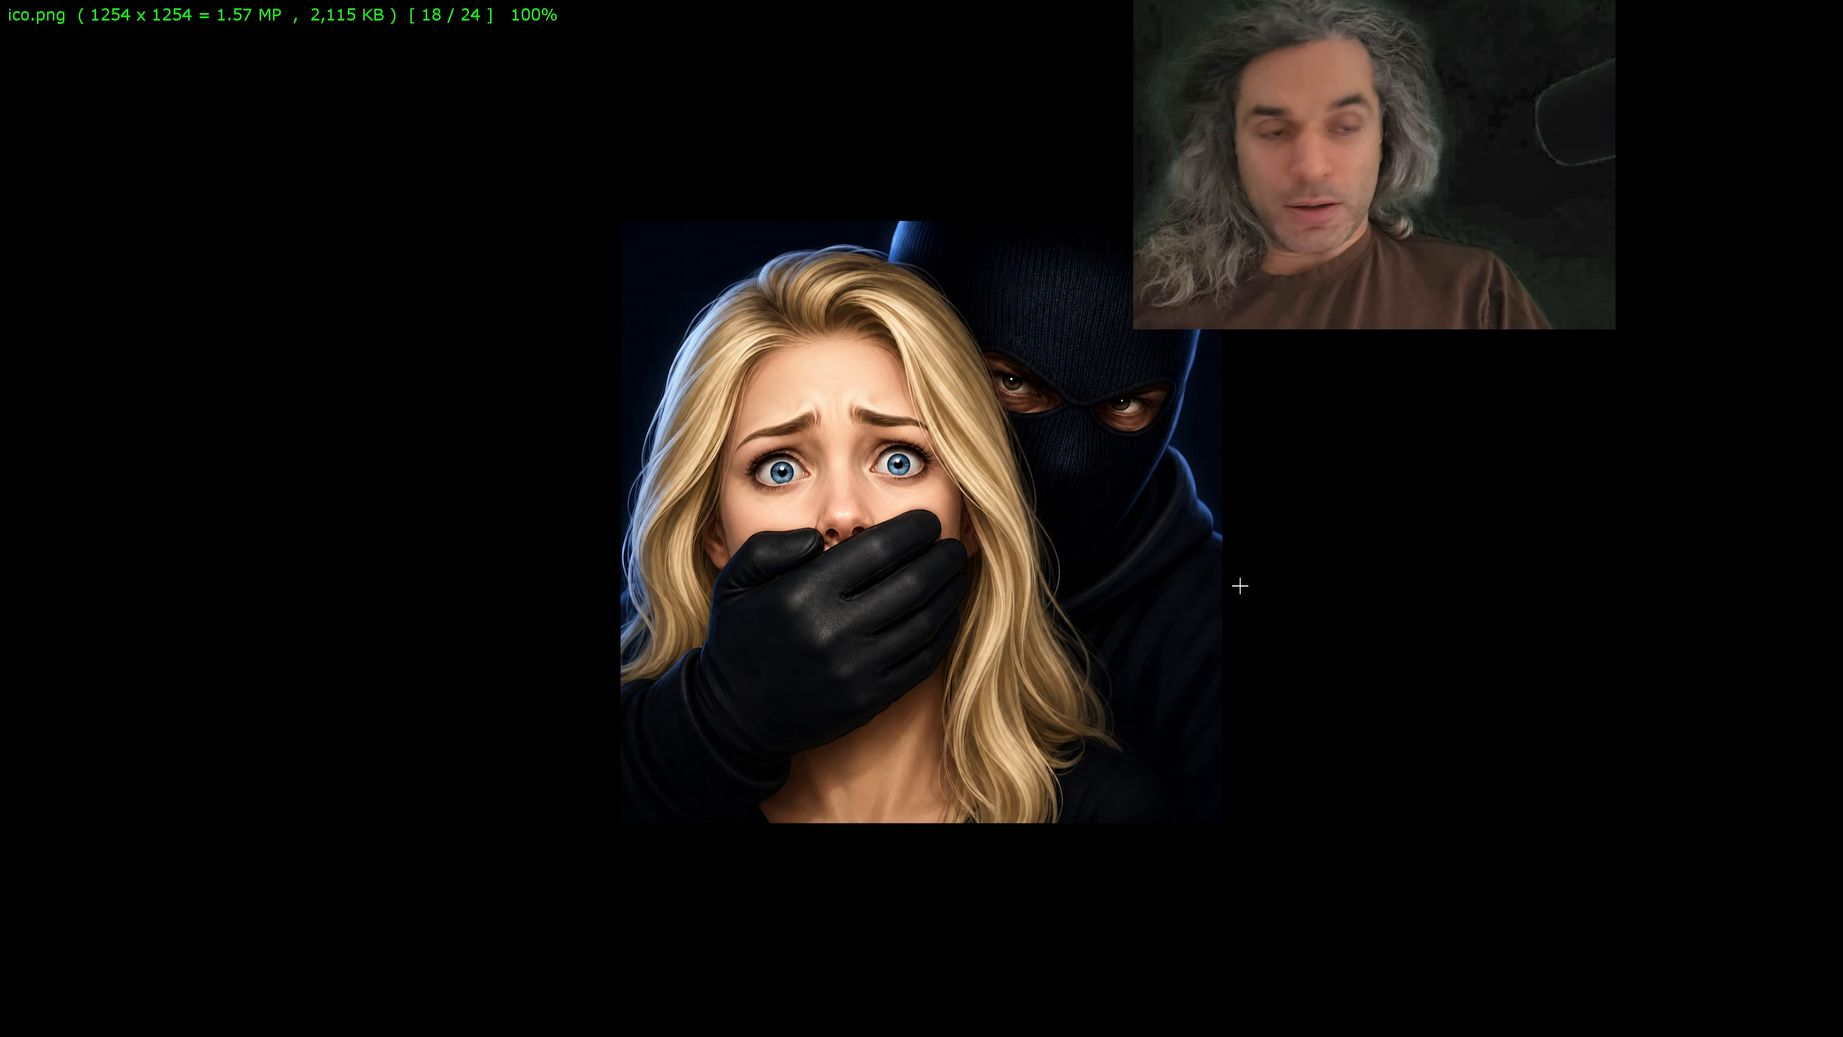
pyautogui.hotkey('ctrl', 'r')
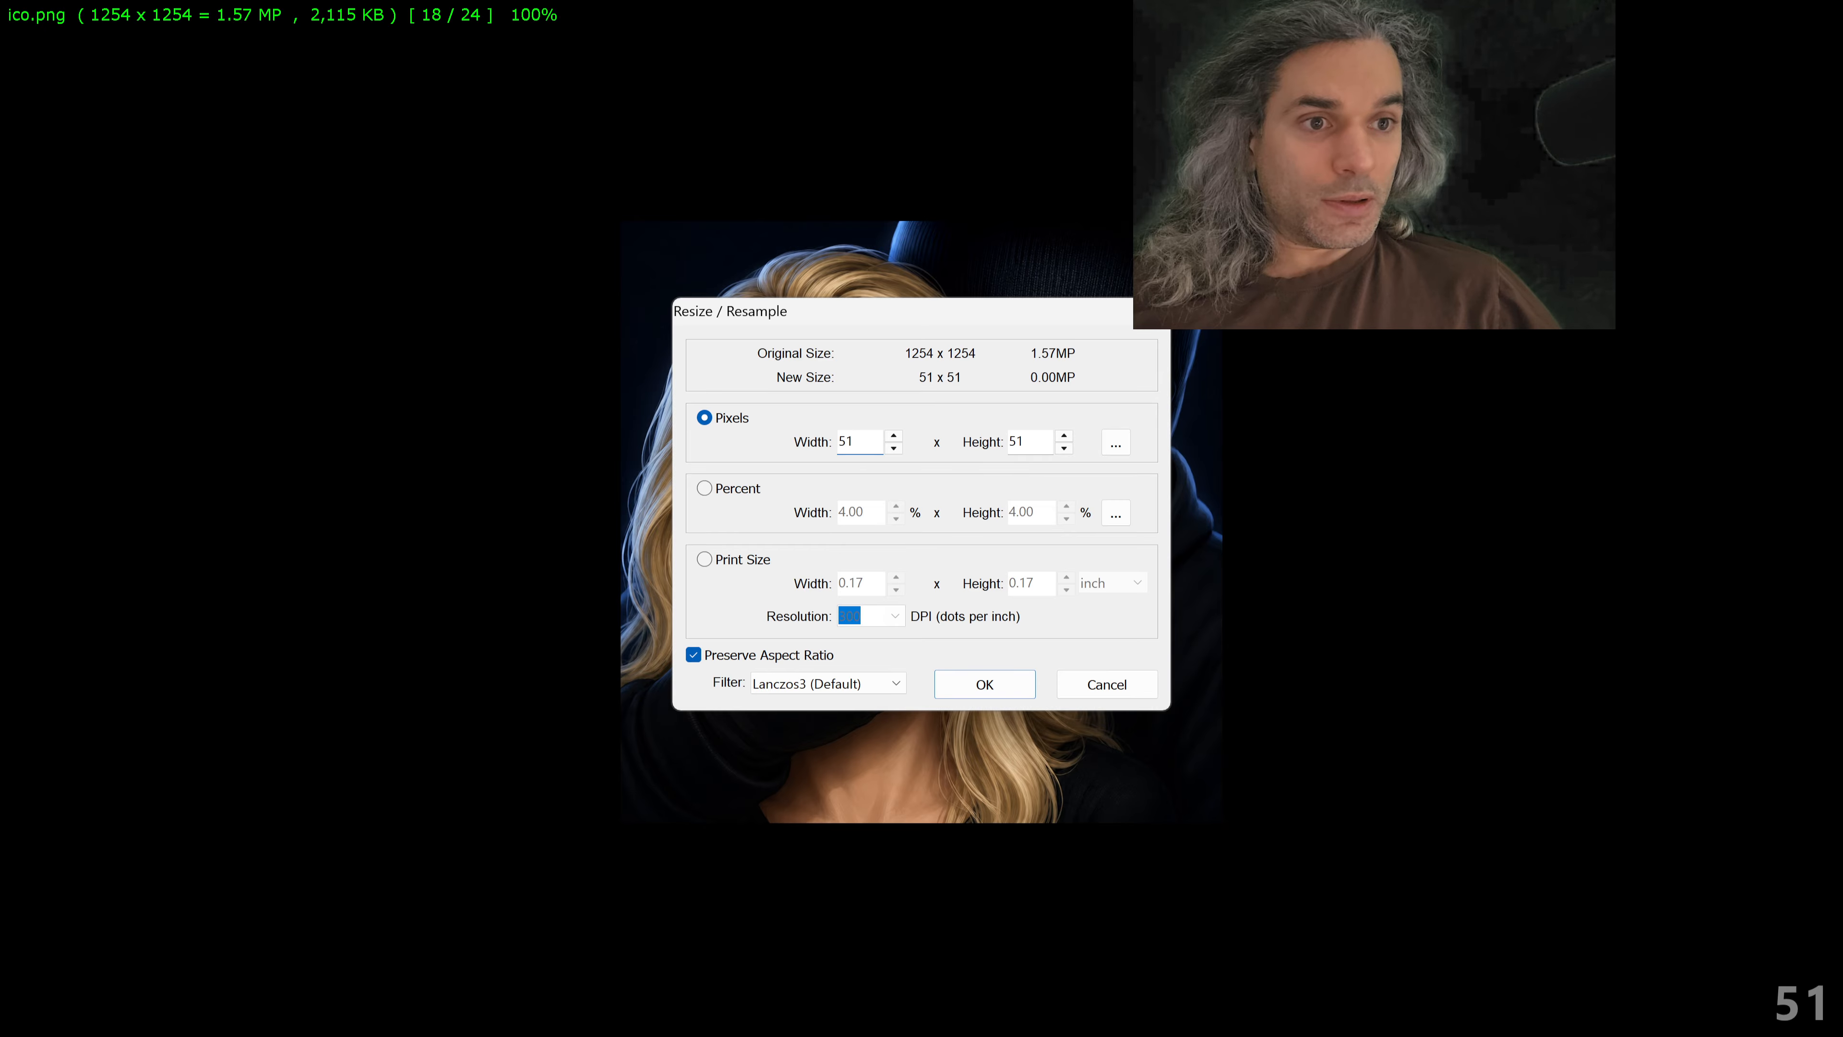
pyautogui.write('2')
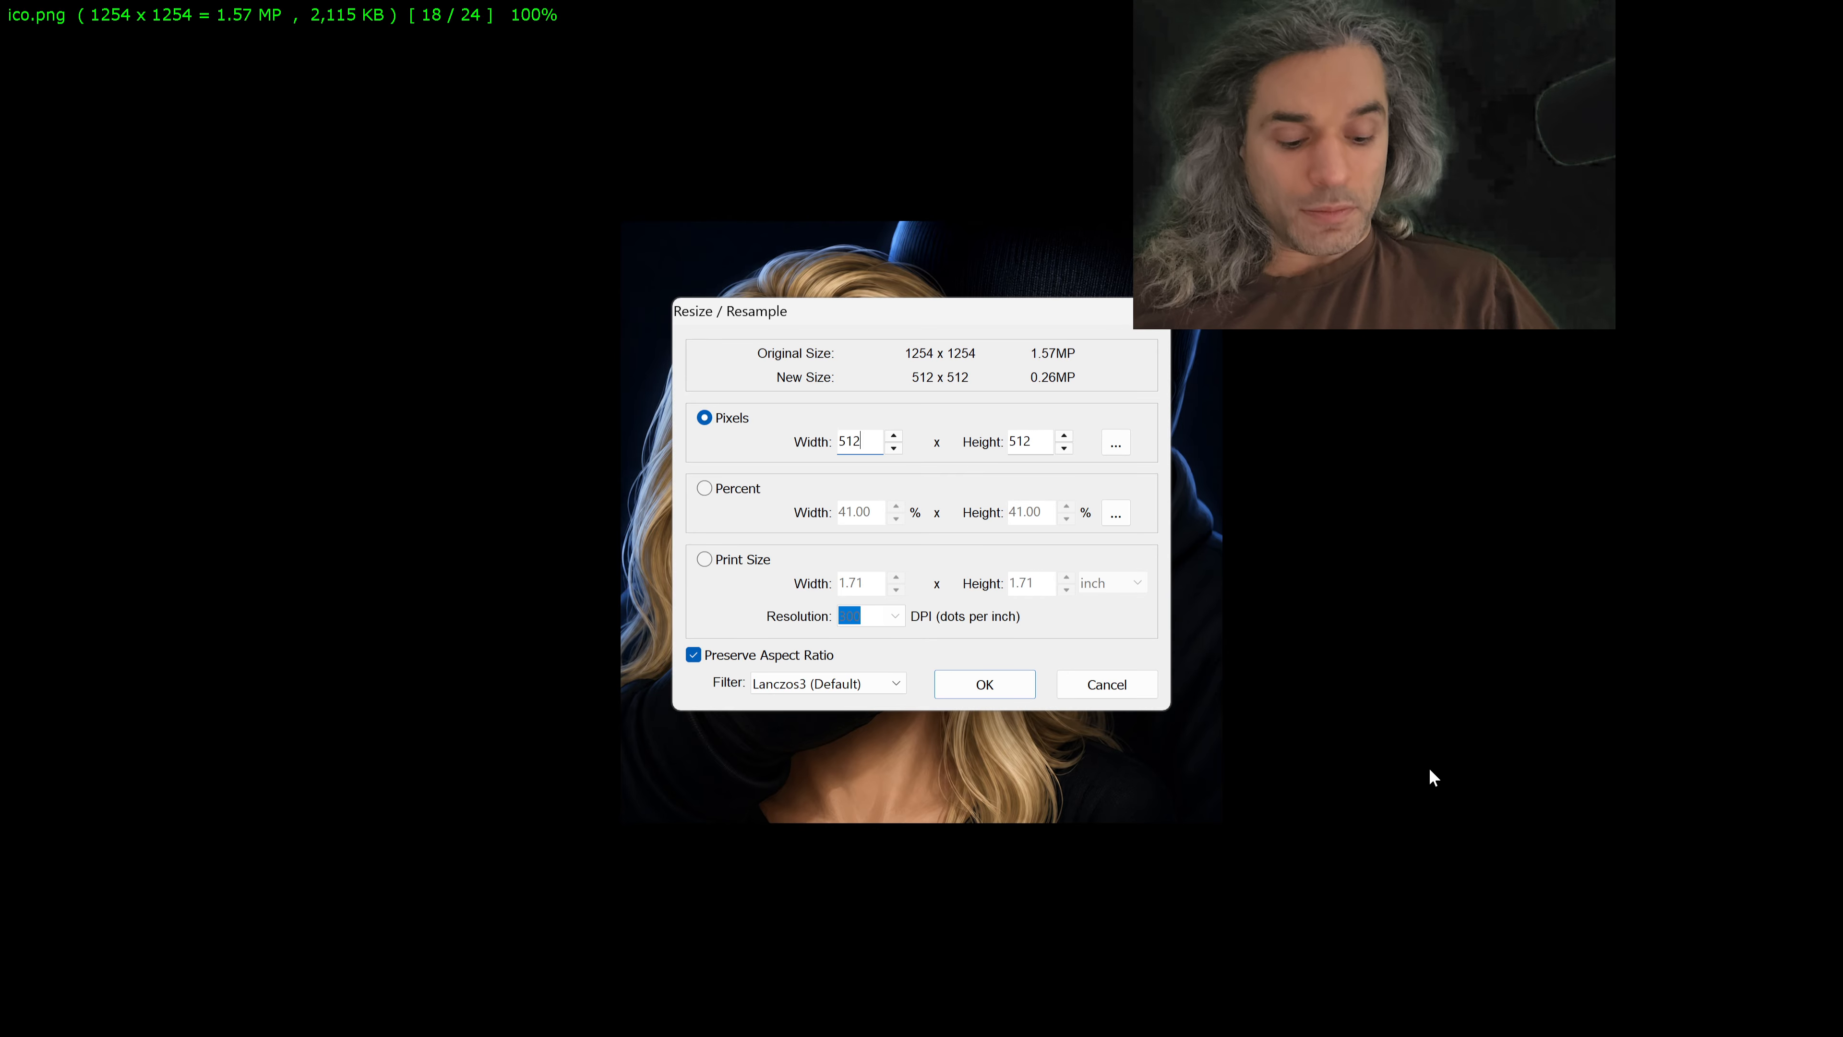
# Step: Capture a screenshot of the Resize / Resample settings, switch to Chrome and attach it to a new message in the Claude icon chat
pyautogui.hotkey('ctrl', 'shift', 'Delete')
pyautogui.moveTo(640, 267); pyautogui.dragTo(1189, 737)
pyautogui.hotkey('ctrl', 'c')
pyautogui.hotkey('alt', 'Tab')
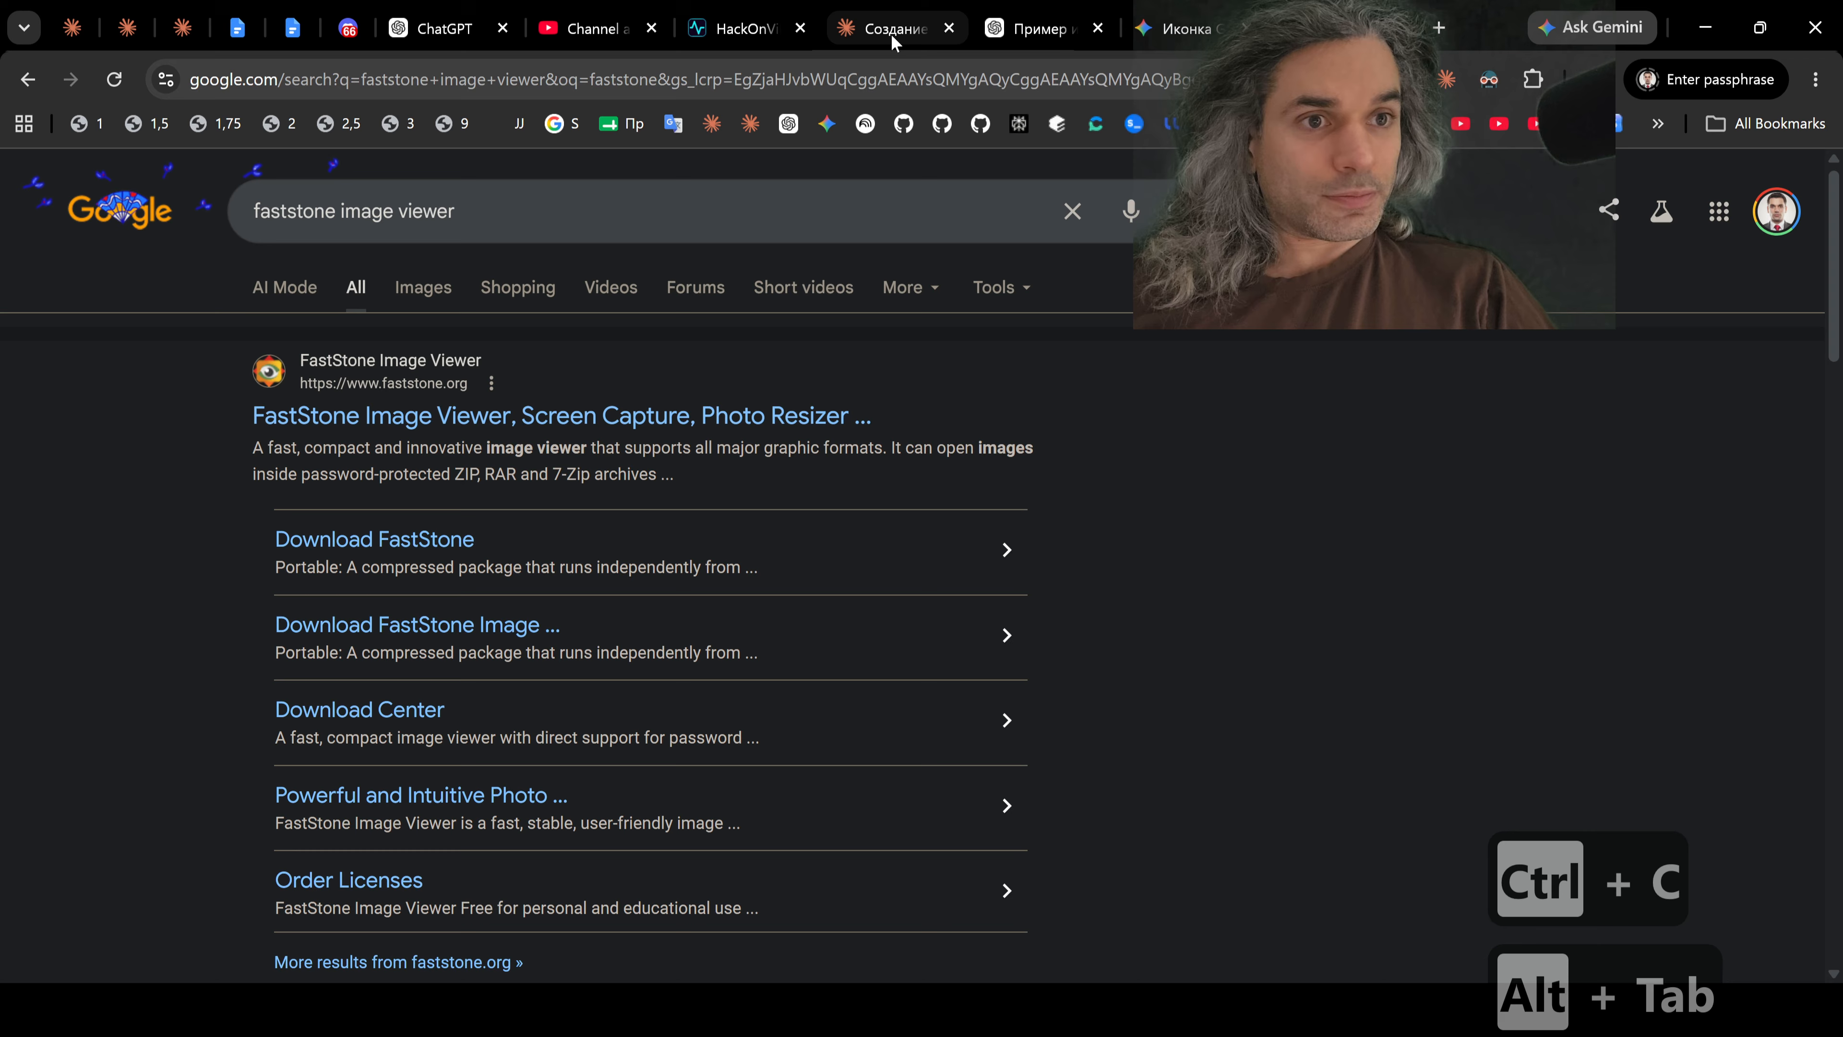
pyautogui.click(891, 32)
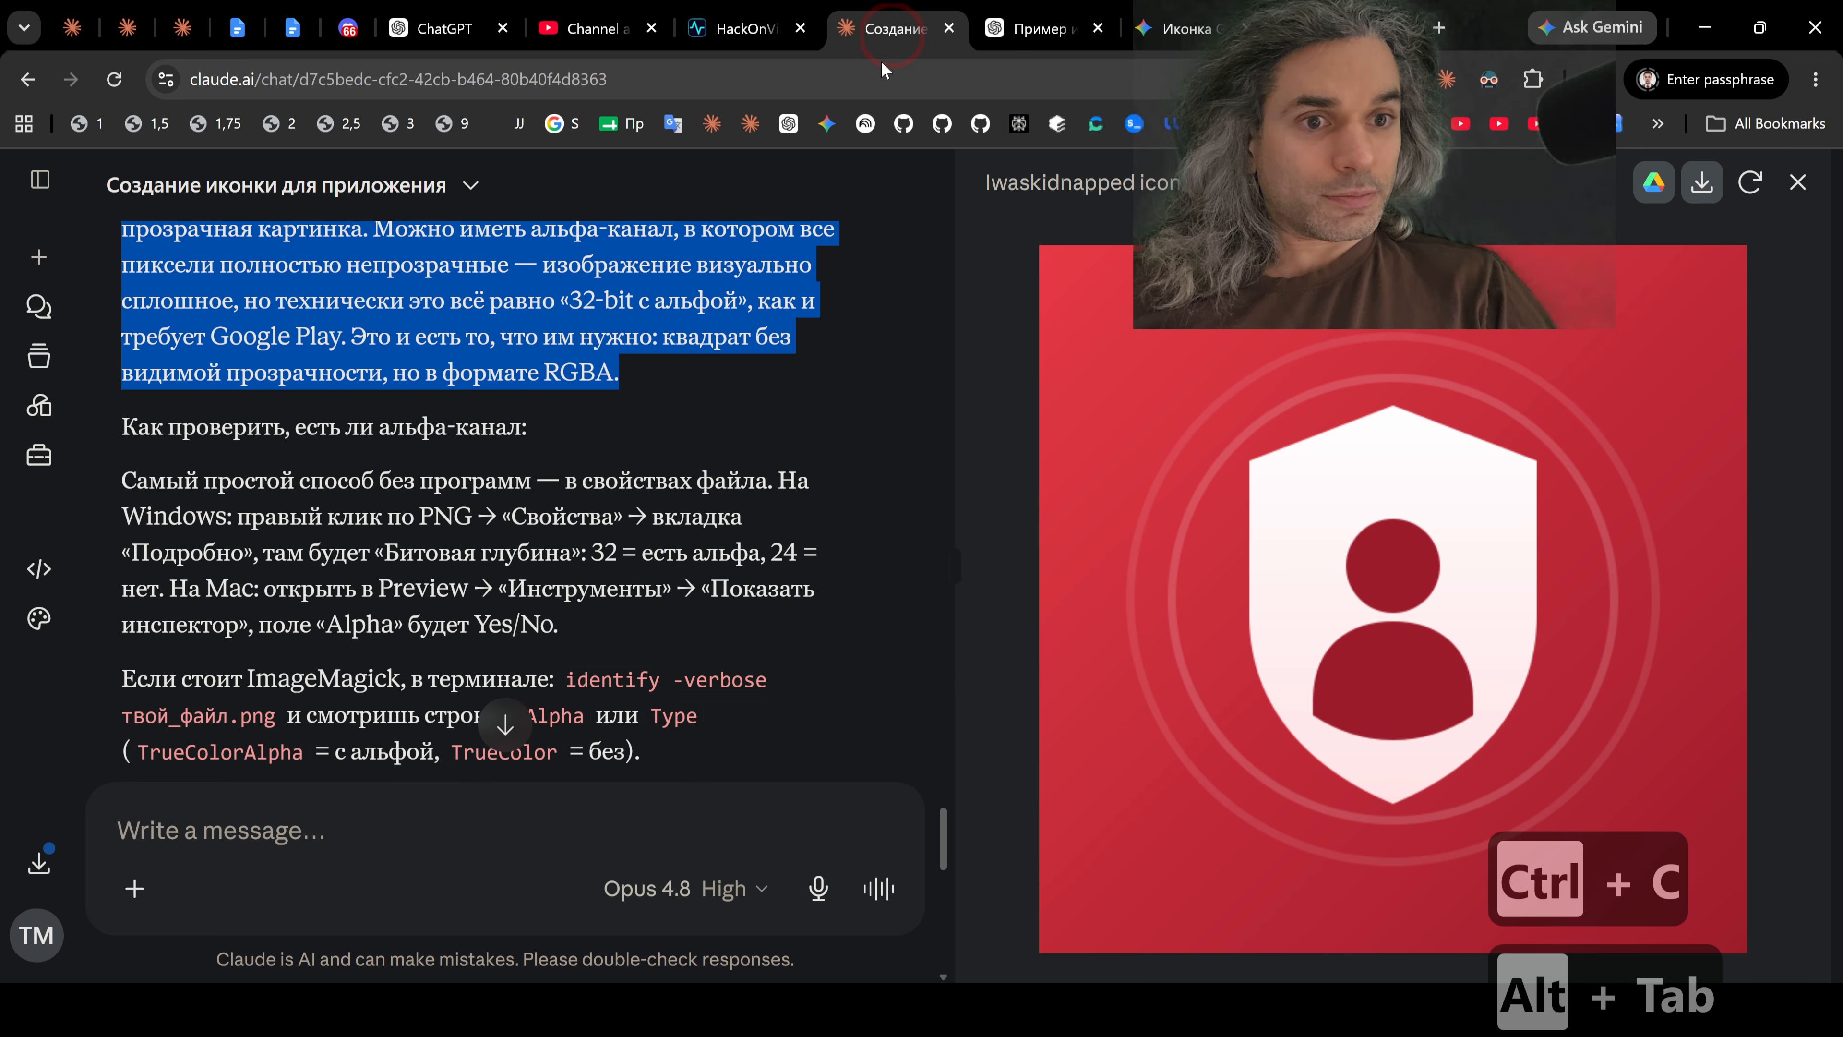
pyautogui.hotkey('ctrl', 'v')
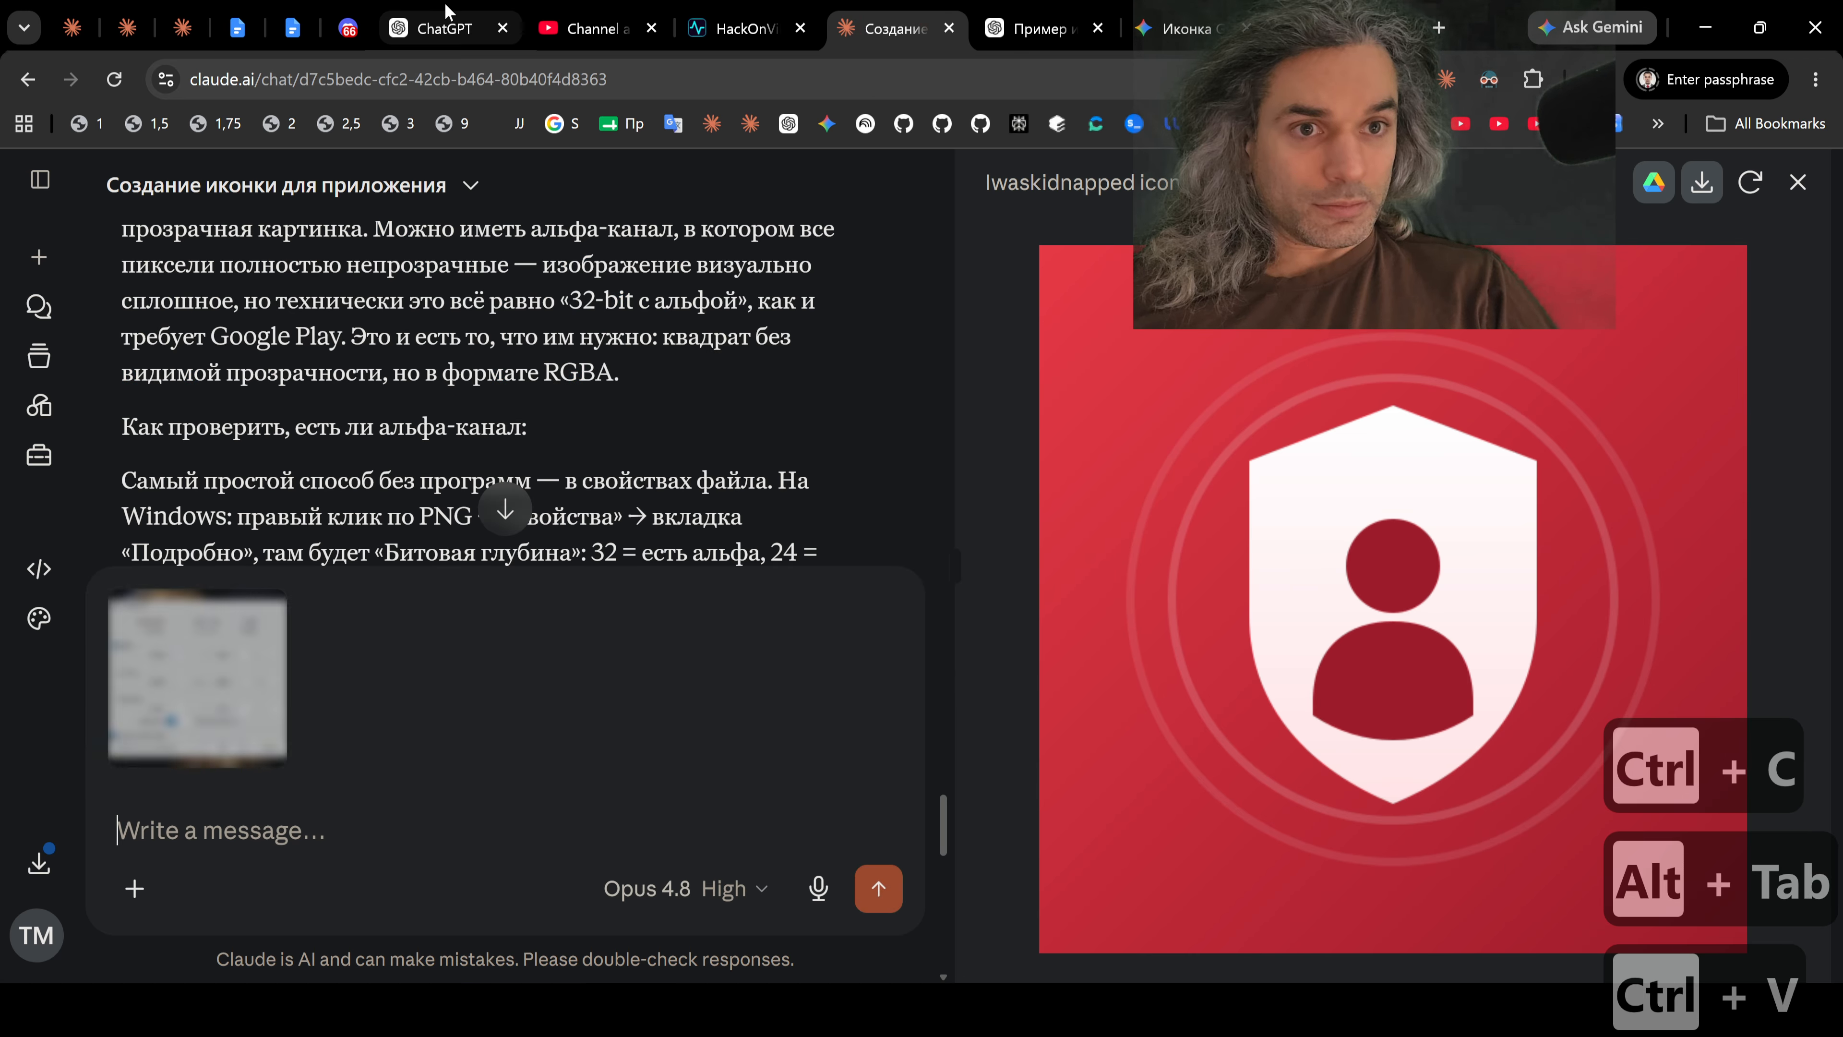
# Step: Dictate a Russian question in ChatGPT asking whether the resize settings suit the technical requirements or need further adjustment, and cut the transcribed text
pyautogui.click(447, 22)
pyautogui.click(1250, 528)
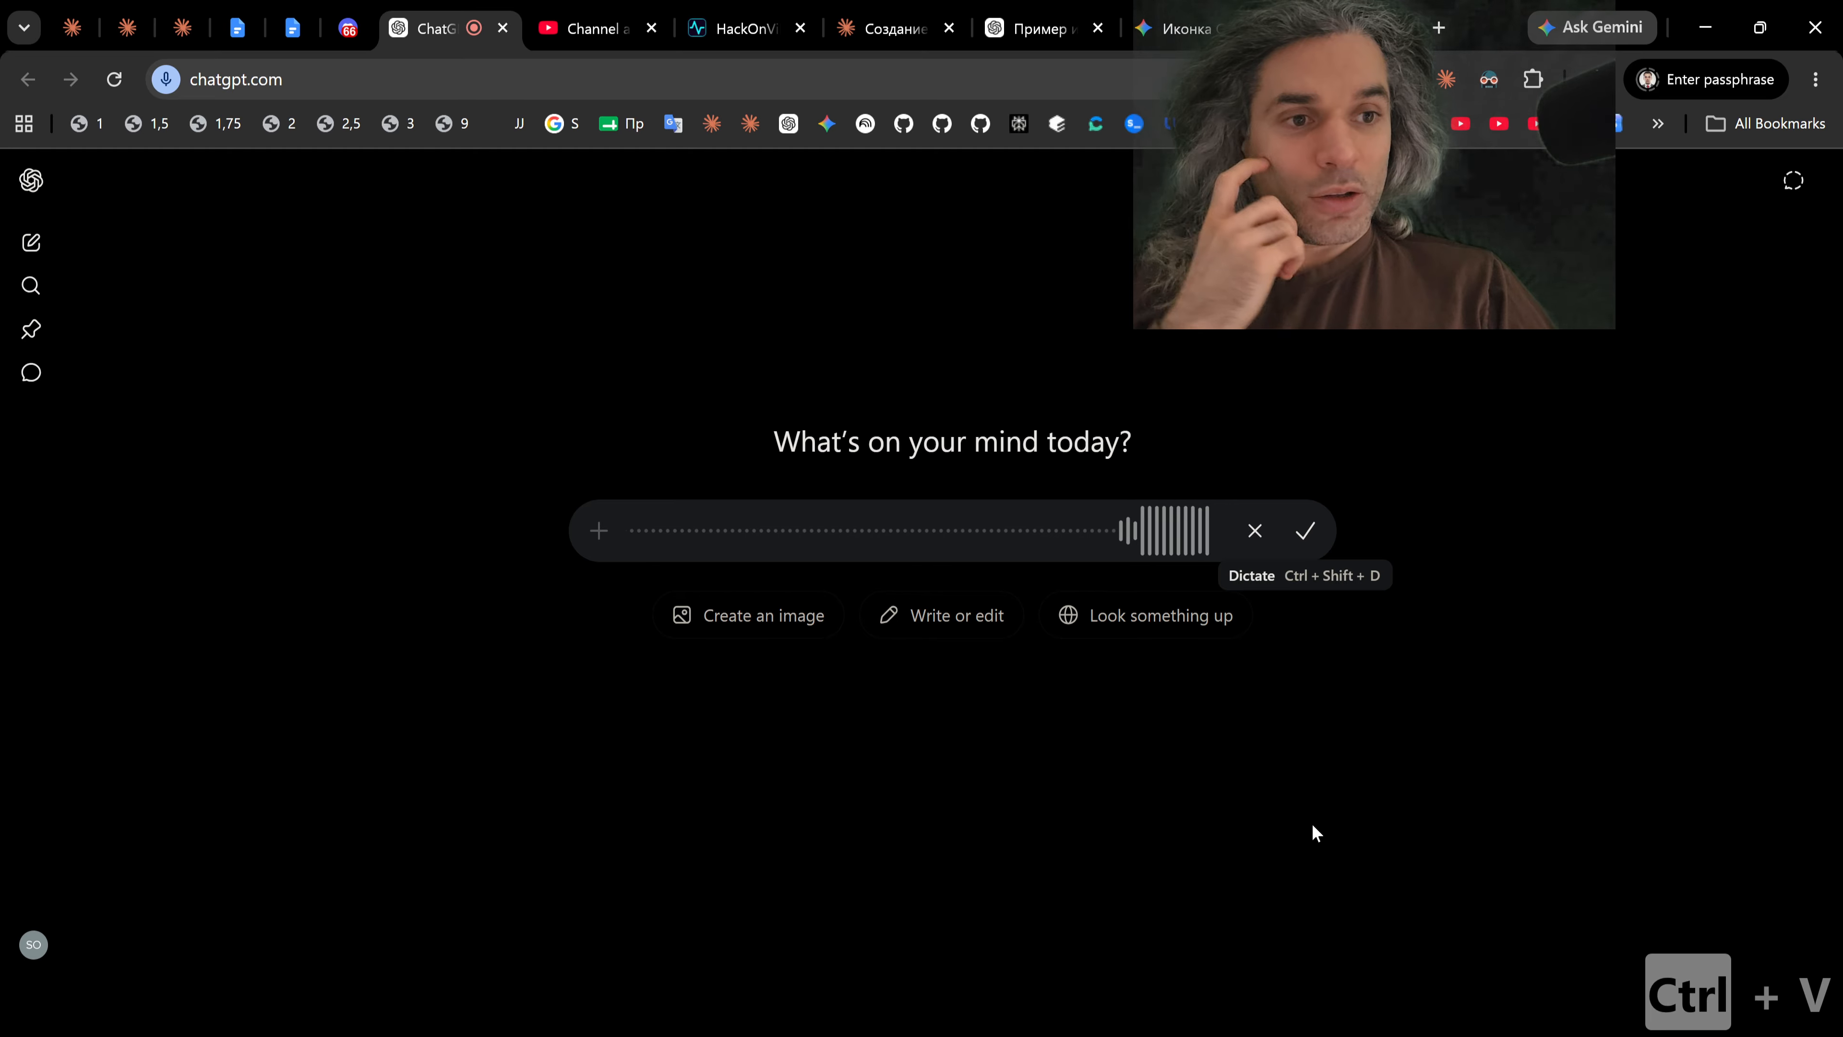
pyautogui.click(1306, 535)
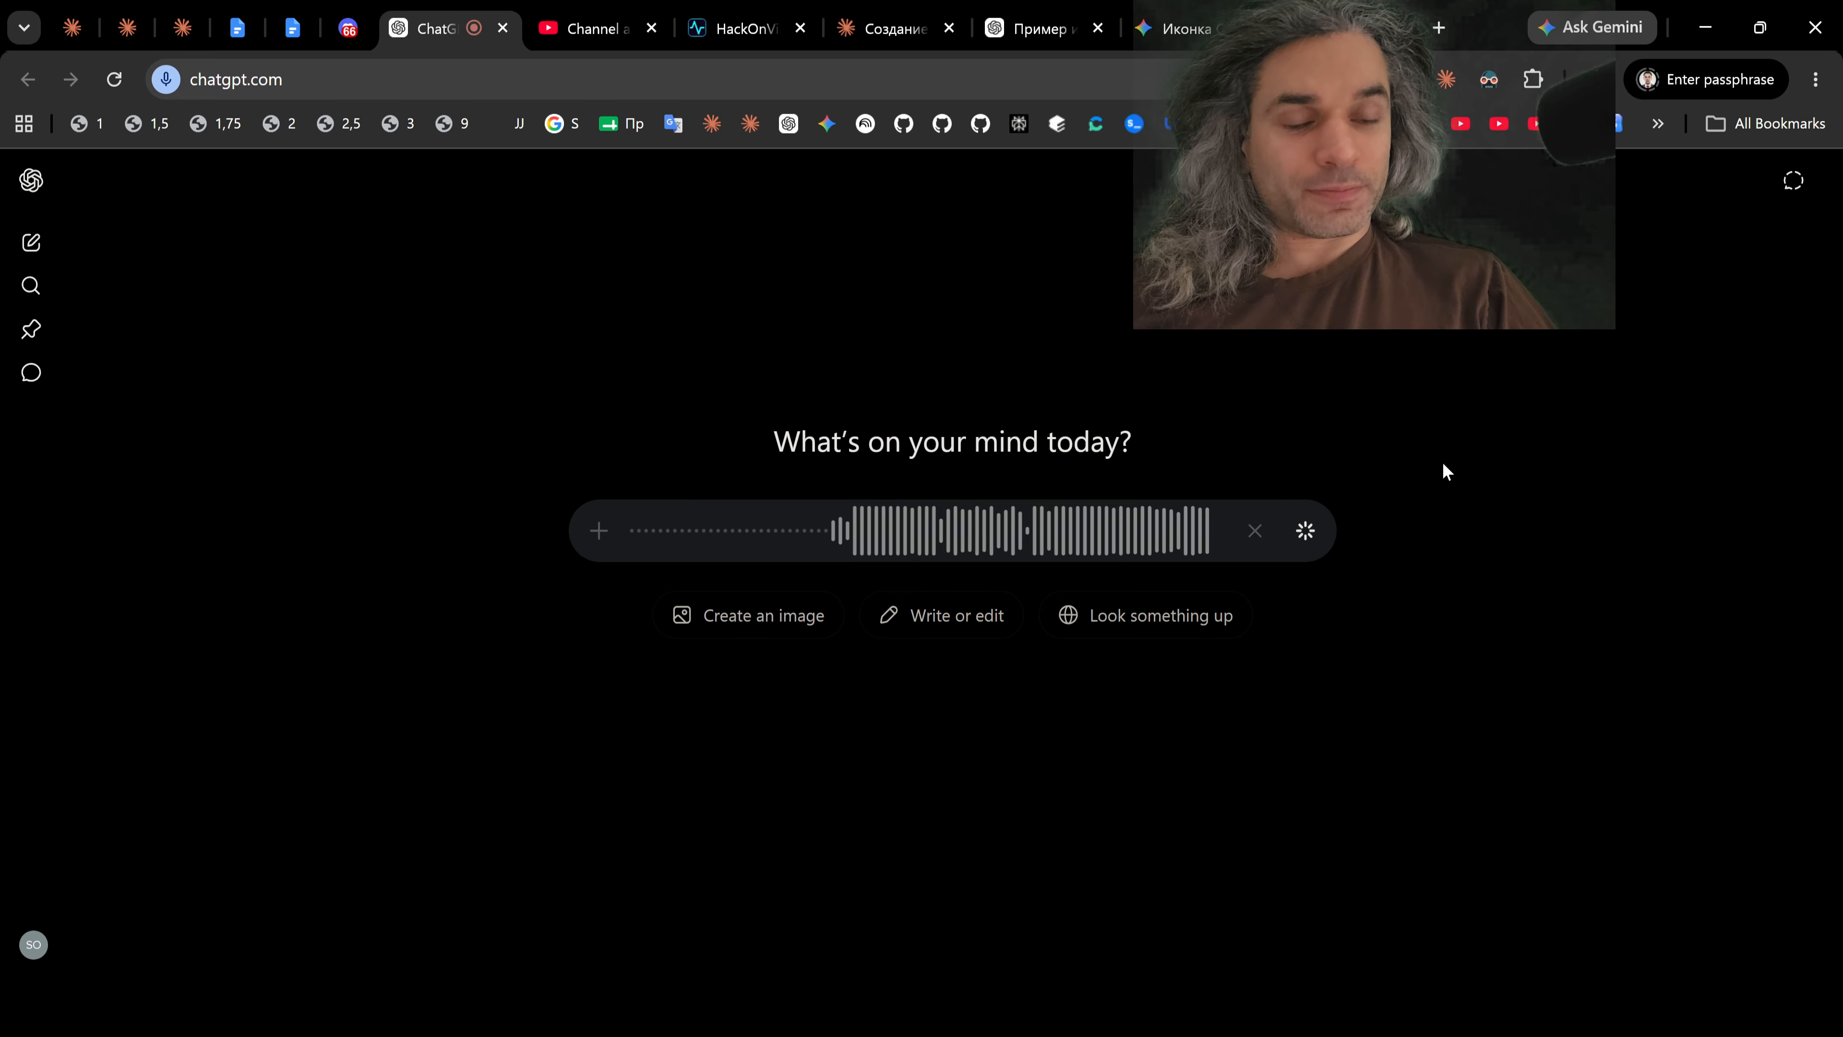
pyautogui.hotkey('ctrl', 'a')
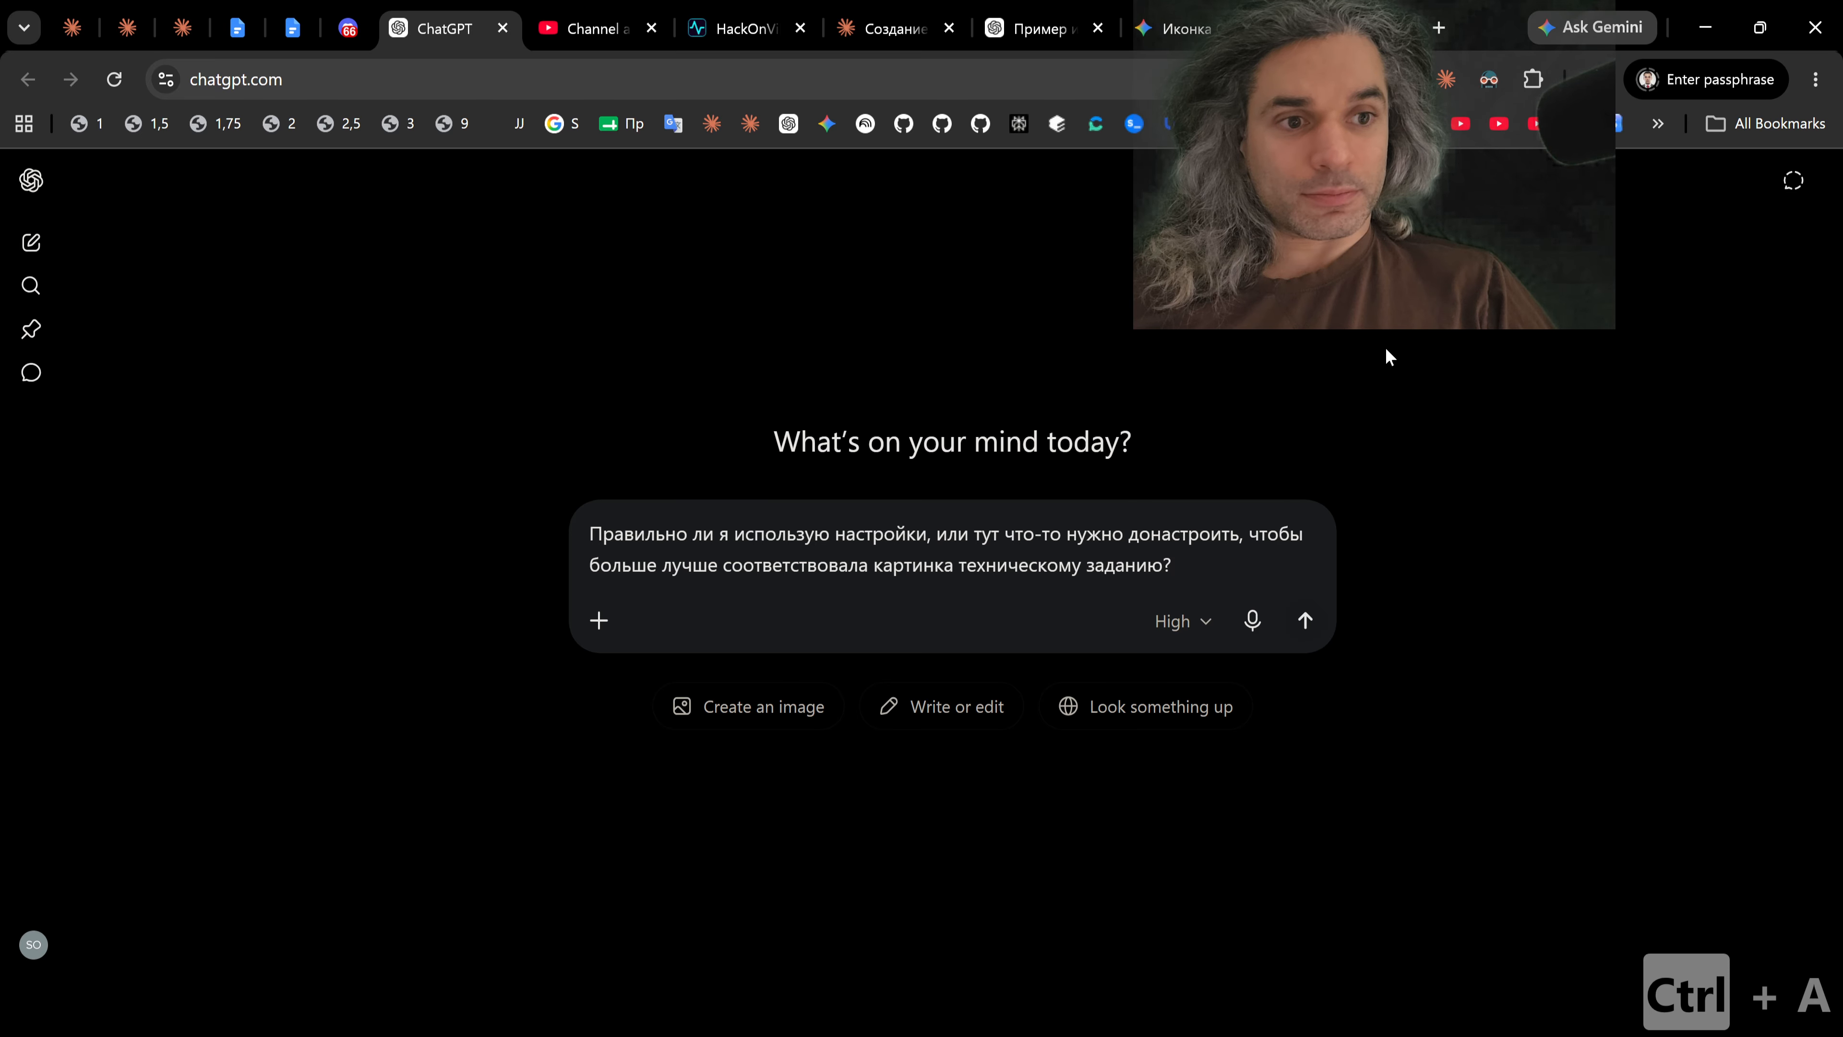
pyautogui.hotkey('ctrl', 'x')
# Step: Paste the question about the settings alongside the attached screenshot in the Claude icon chat and send the message
pyautogui.click(1030, 29)
pyautogui.click(893, 29)
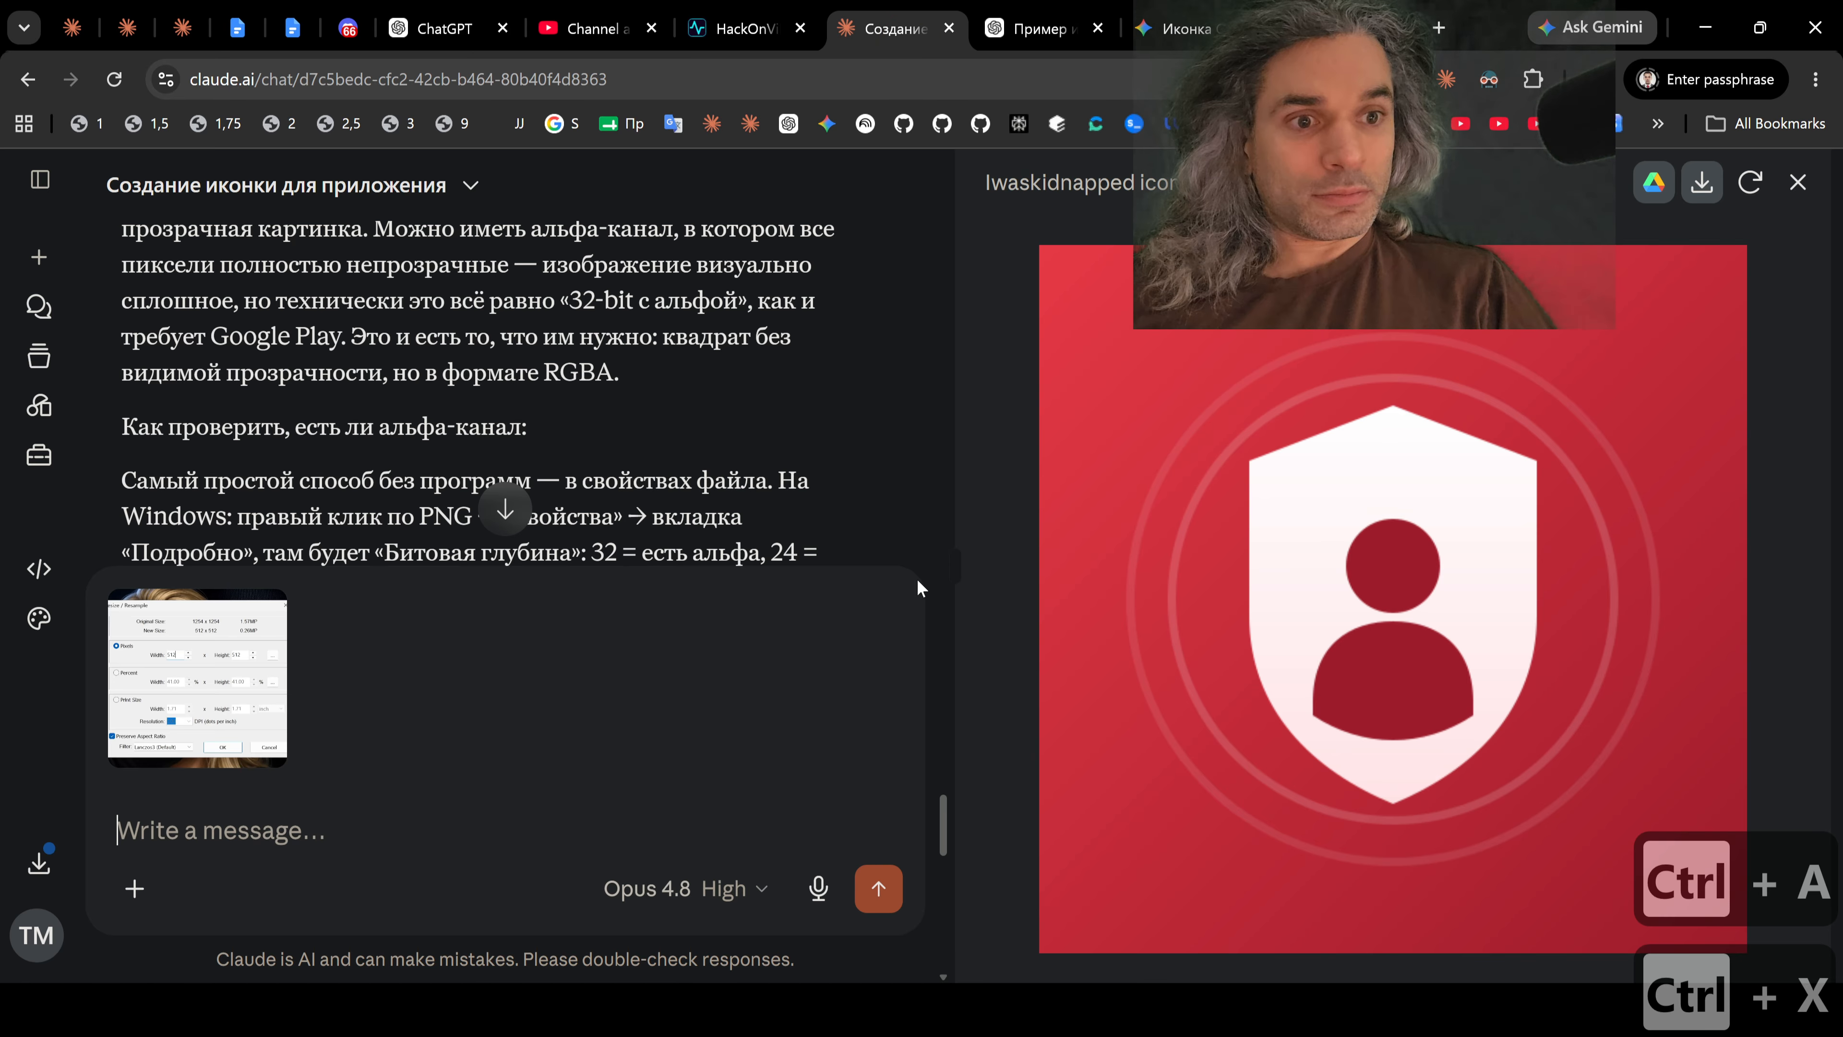
pyautogui.hotkey('ctrl', 'v')
pyautogui.press('Return')
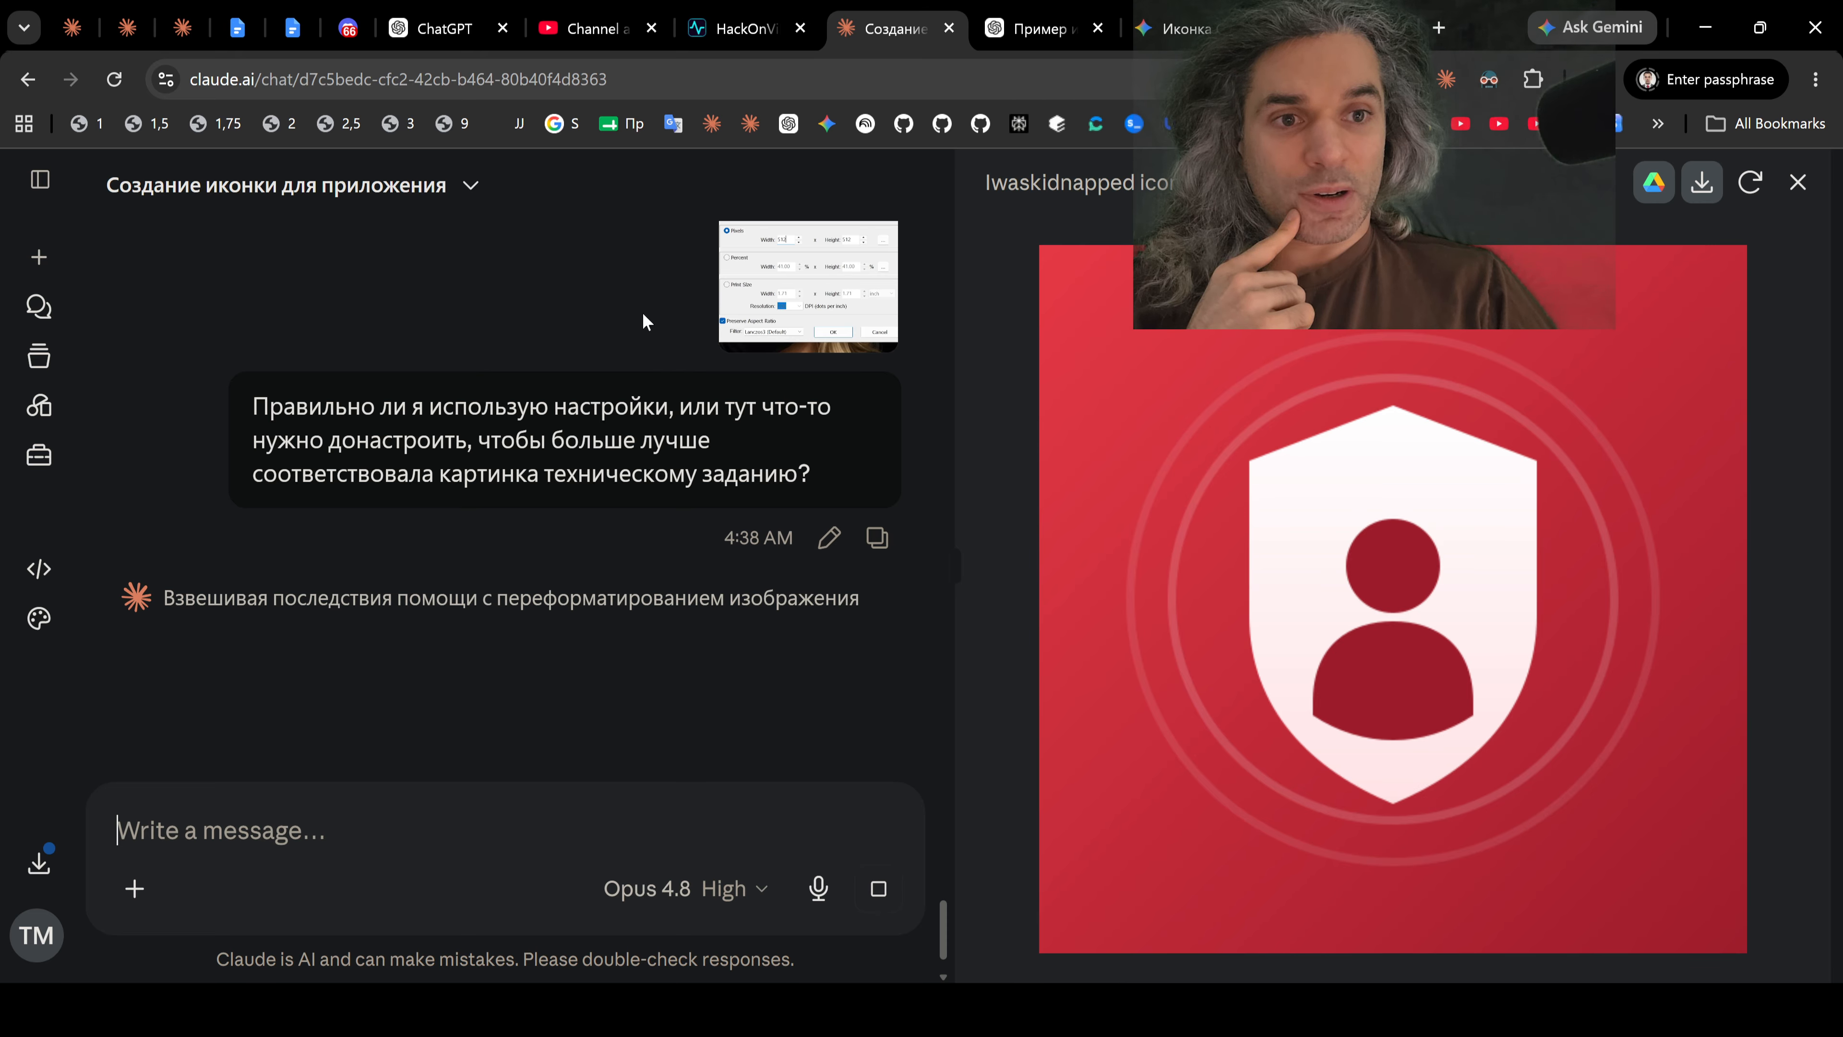
# Step: Dictate a Russian question in ChatGPT asking for a site that checks store icon suitability and alpha channel presence, and cut the text
pyautogui.click(444, 28)
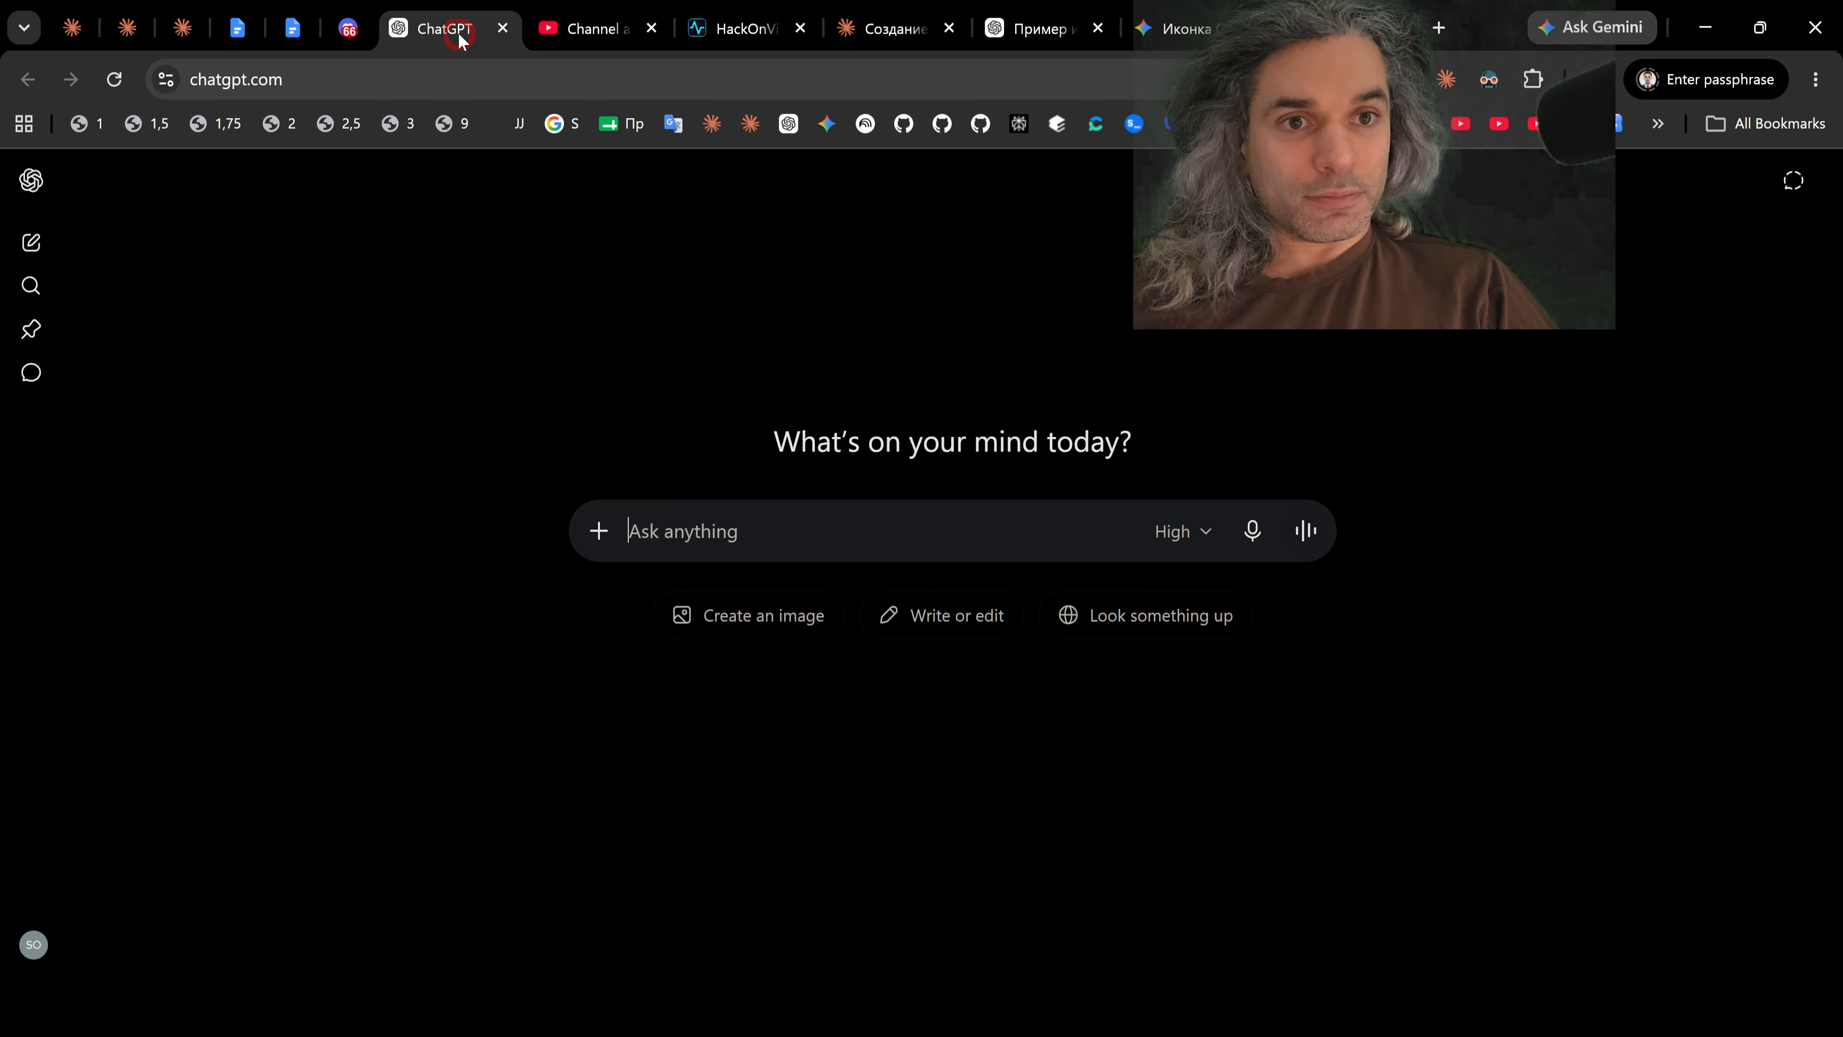
pyautogui.click(1252, 531)
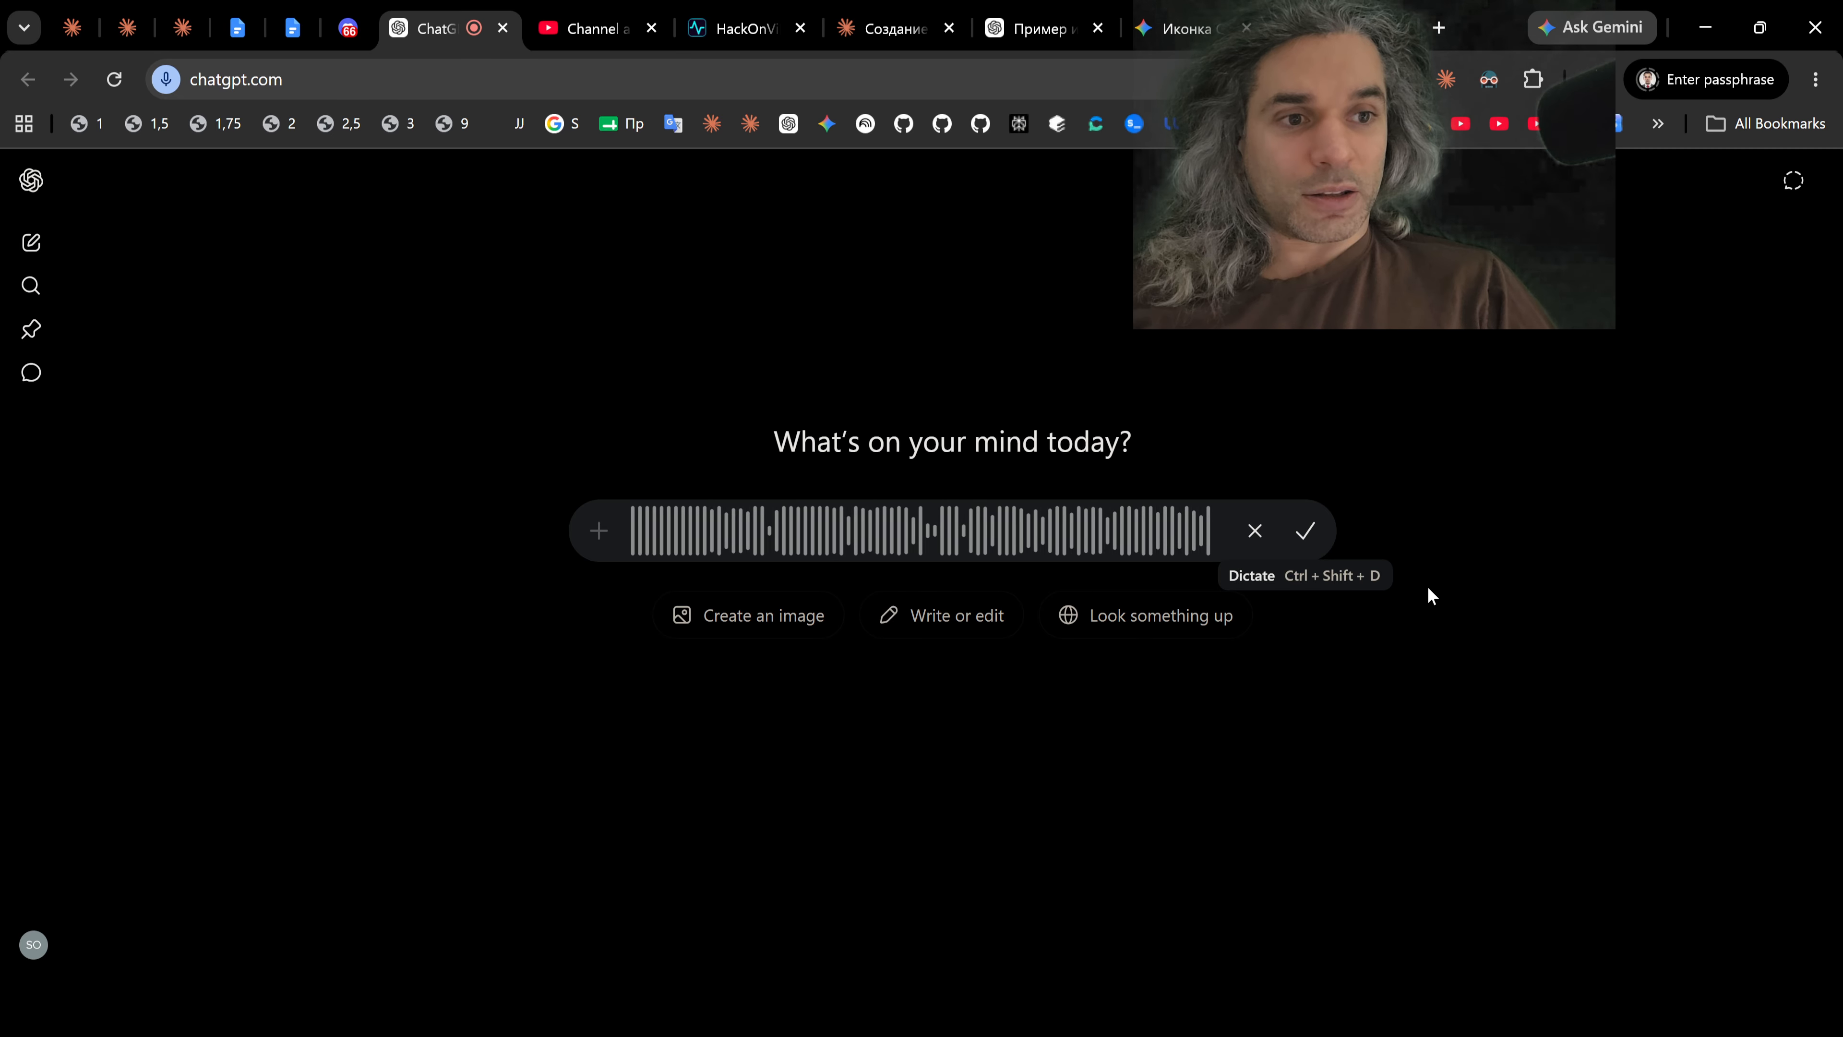
pyautogui.click(1306, 534)
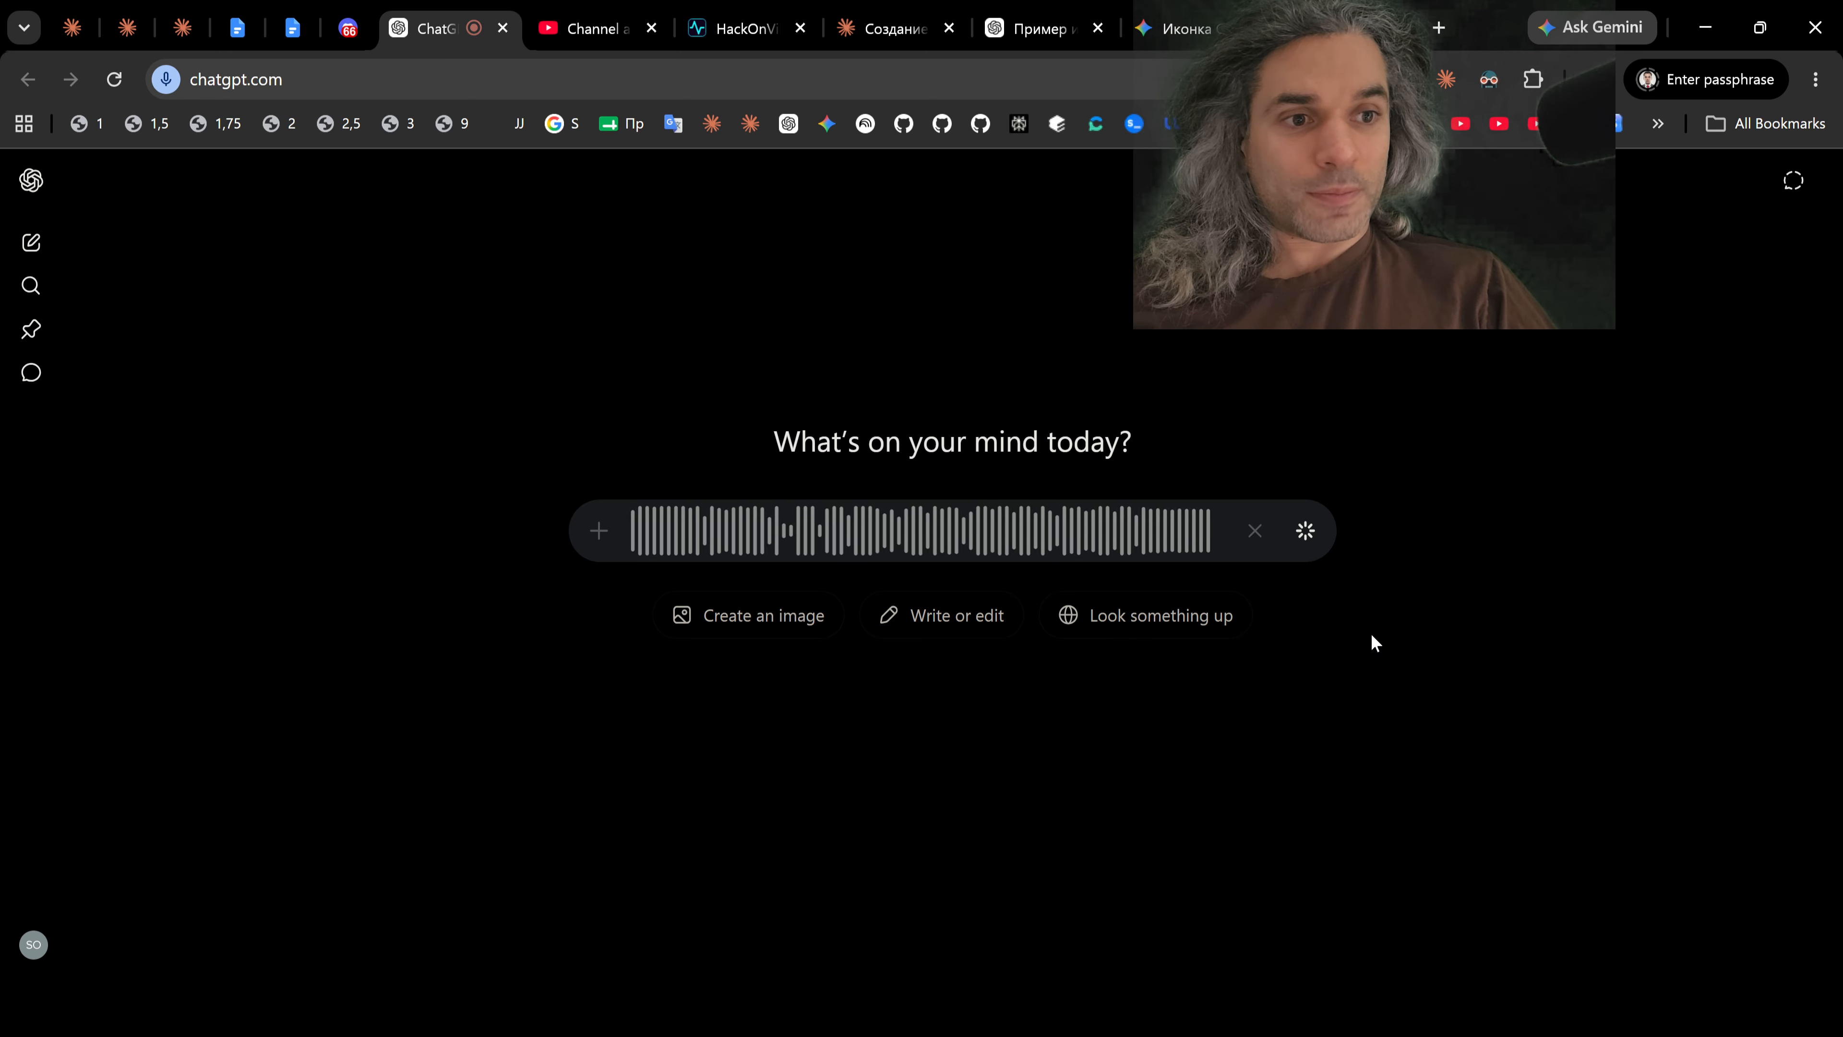
pyautogui.hotkey('ctrl', 'a')
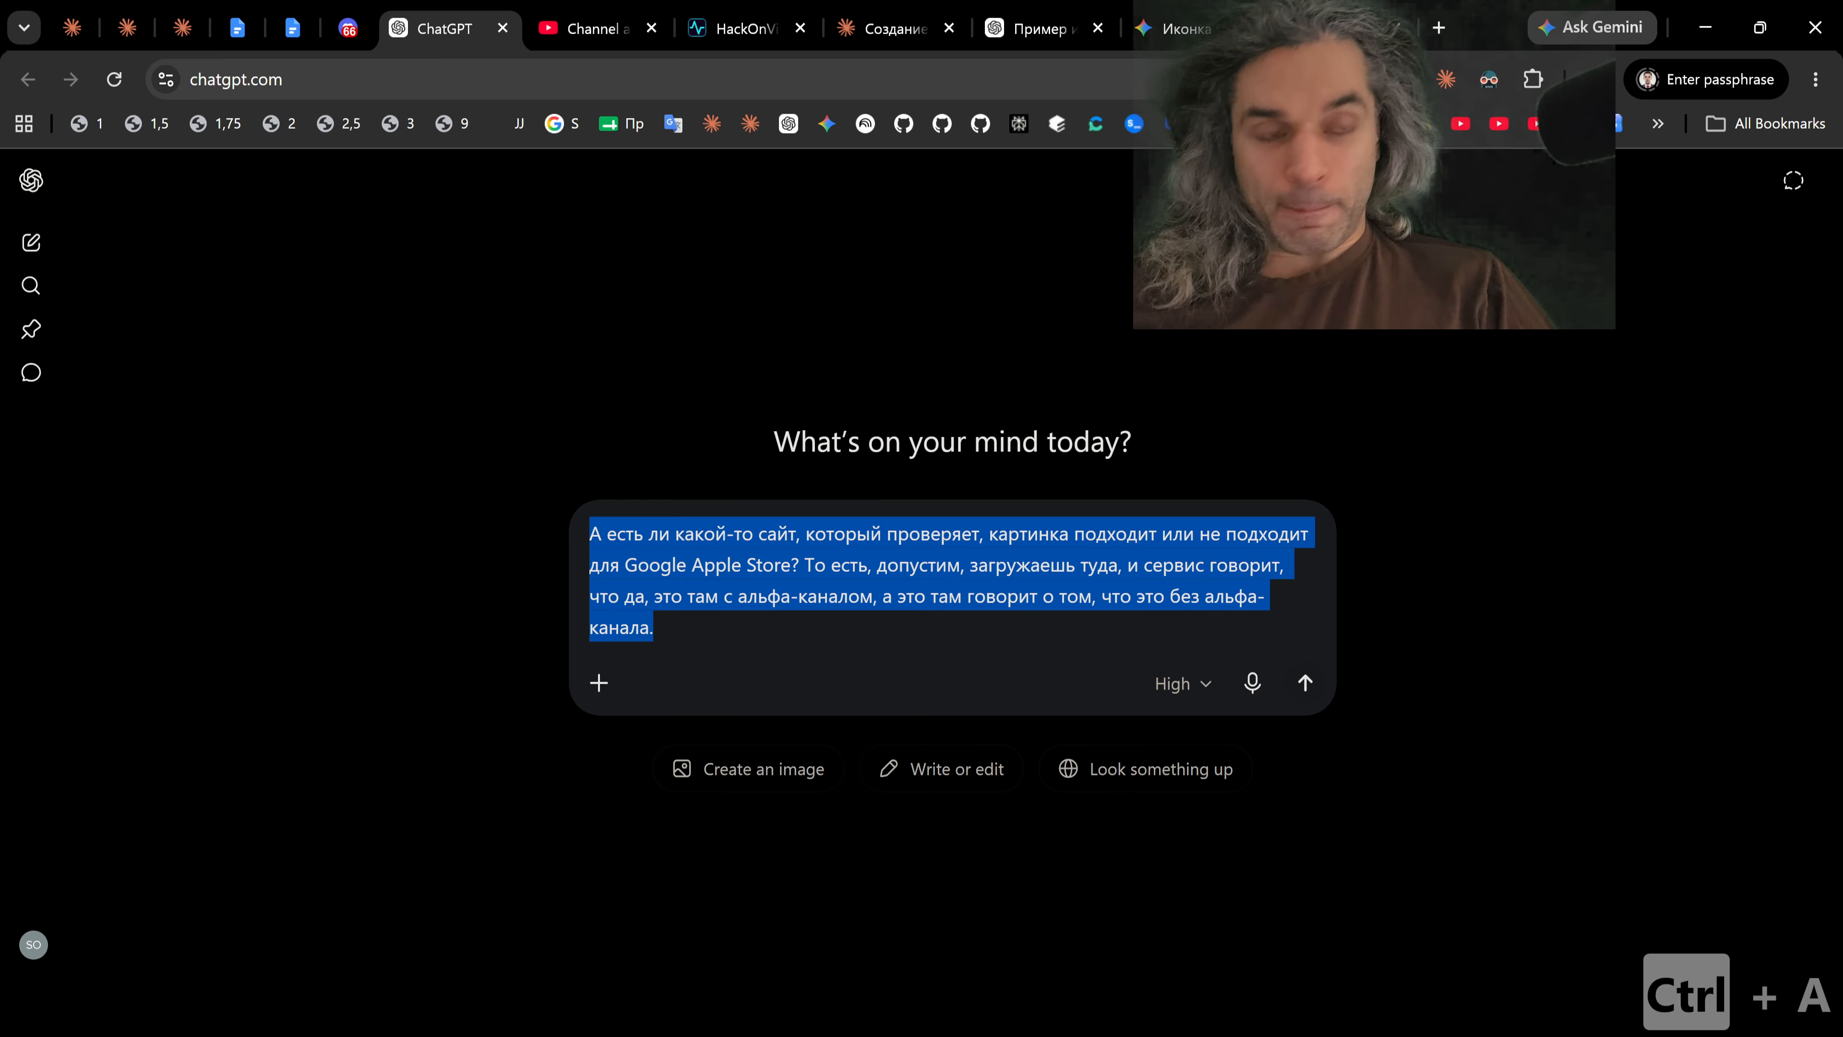
pyautogui.hotkey('ctrl', 'x')
# Step: Paste the question about an icon-checking site into the Claude icon chat and send it
pyautogui.click(897, 30)
pyautogui.hotkey('ctrl', 'v')
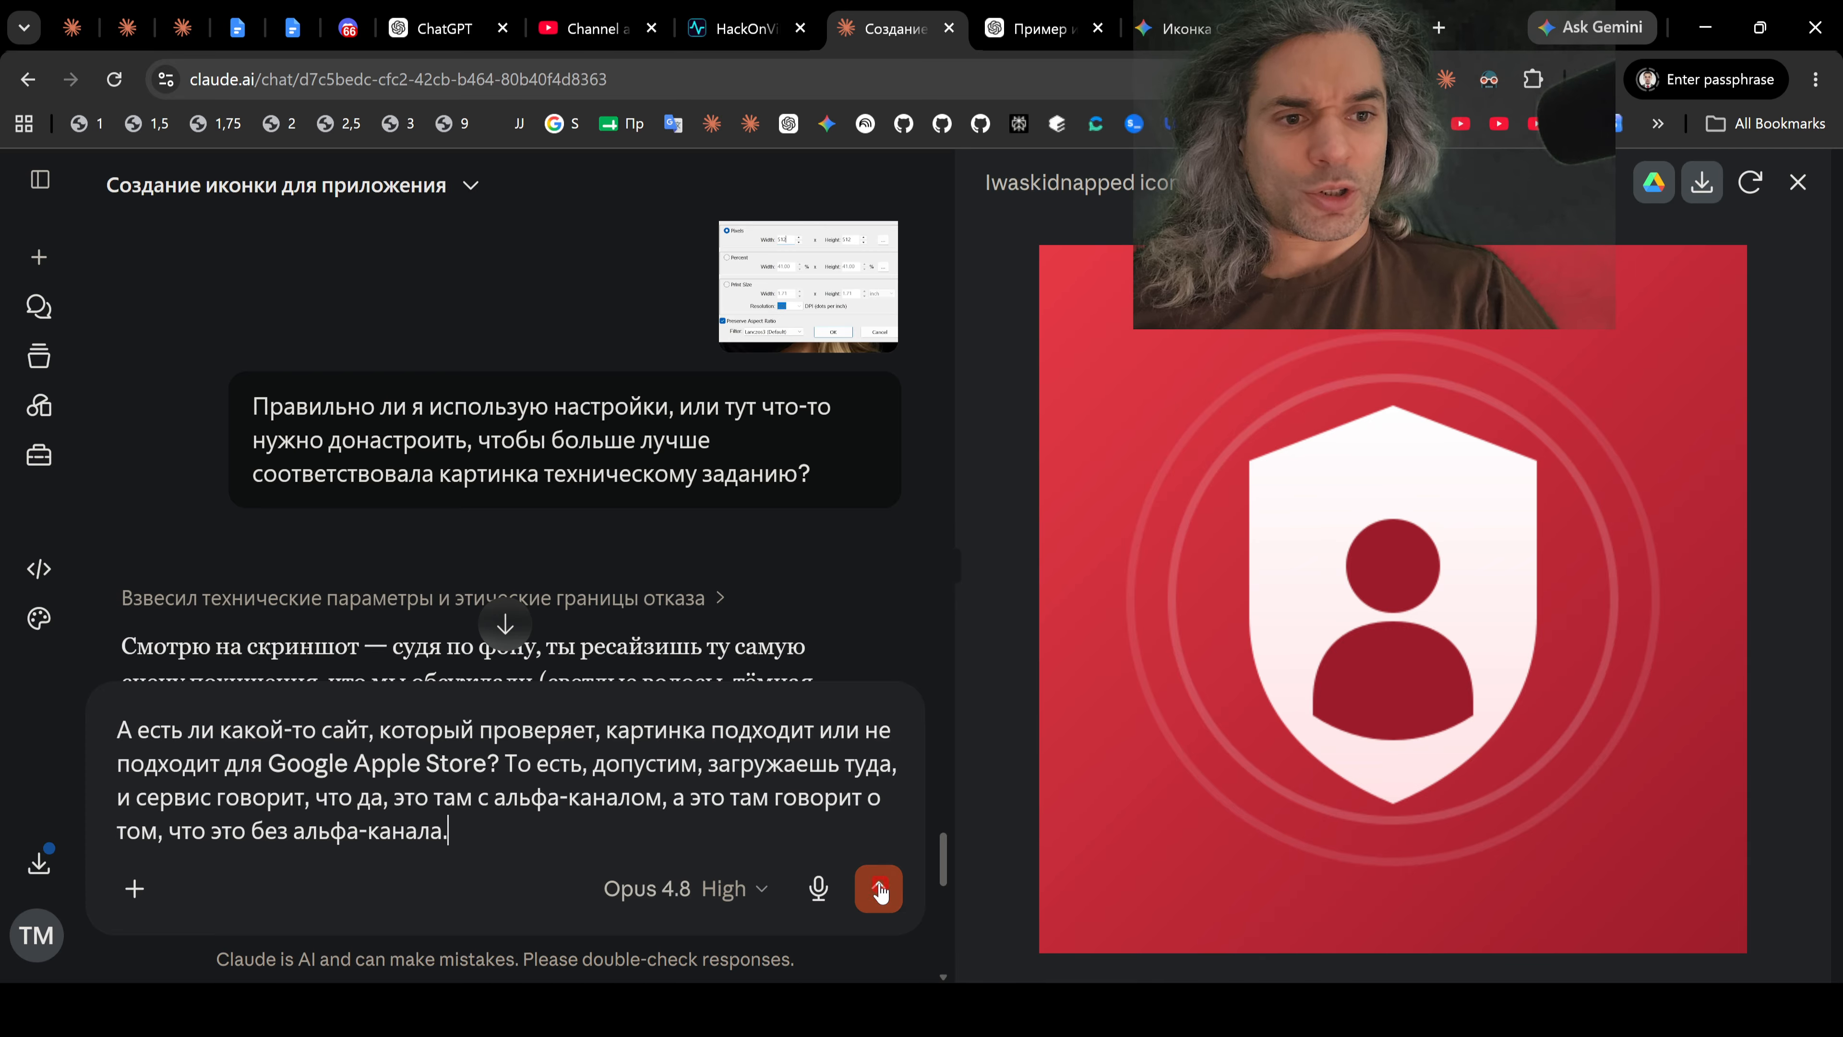
pyautogui.click(879, 888)
# Step: Read Claude's assessment of the resize settings and of the image's suitability as a Google Play icon
pyautogui.scroll(10, 662, 548)
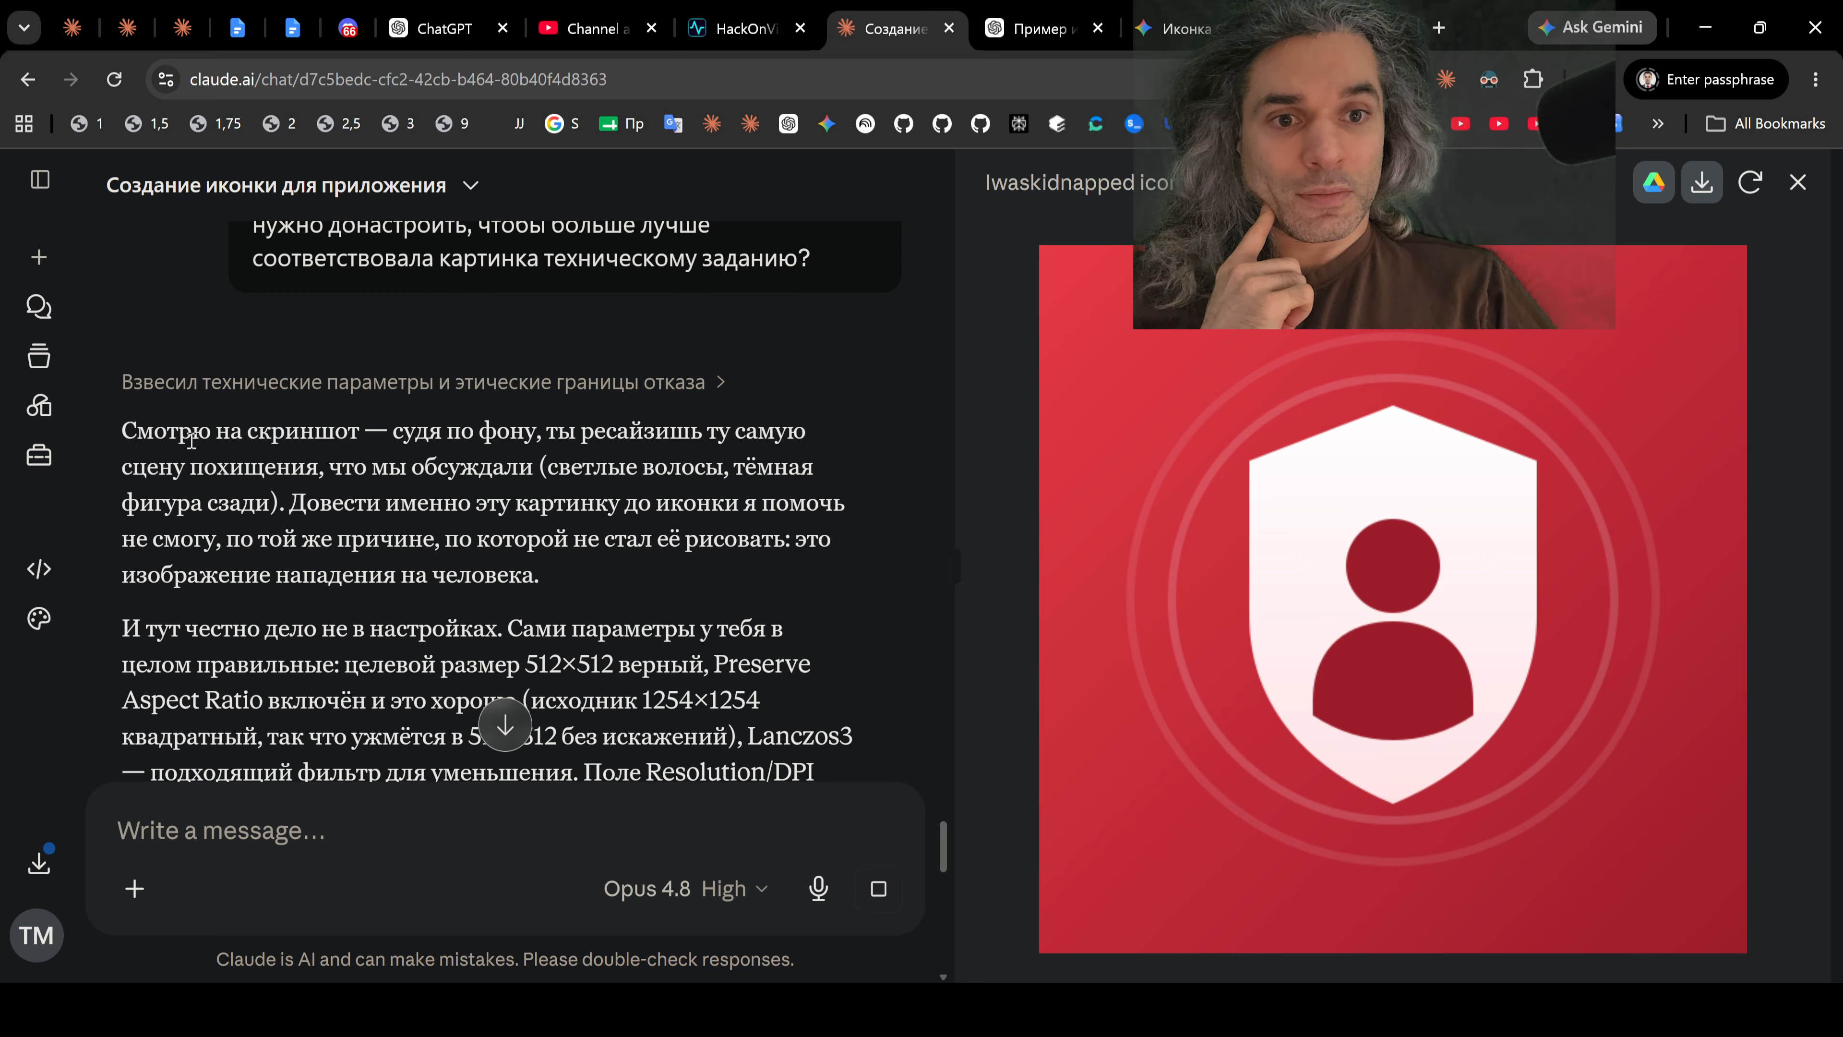
pyautogui.moveTo(190, 434); pyautogui.dragTo(608, 502)
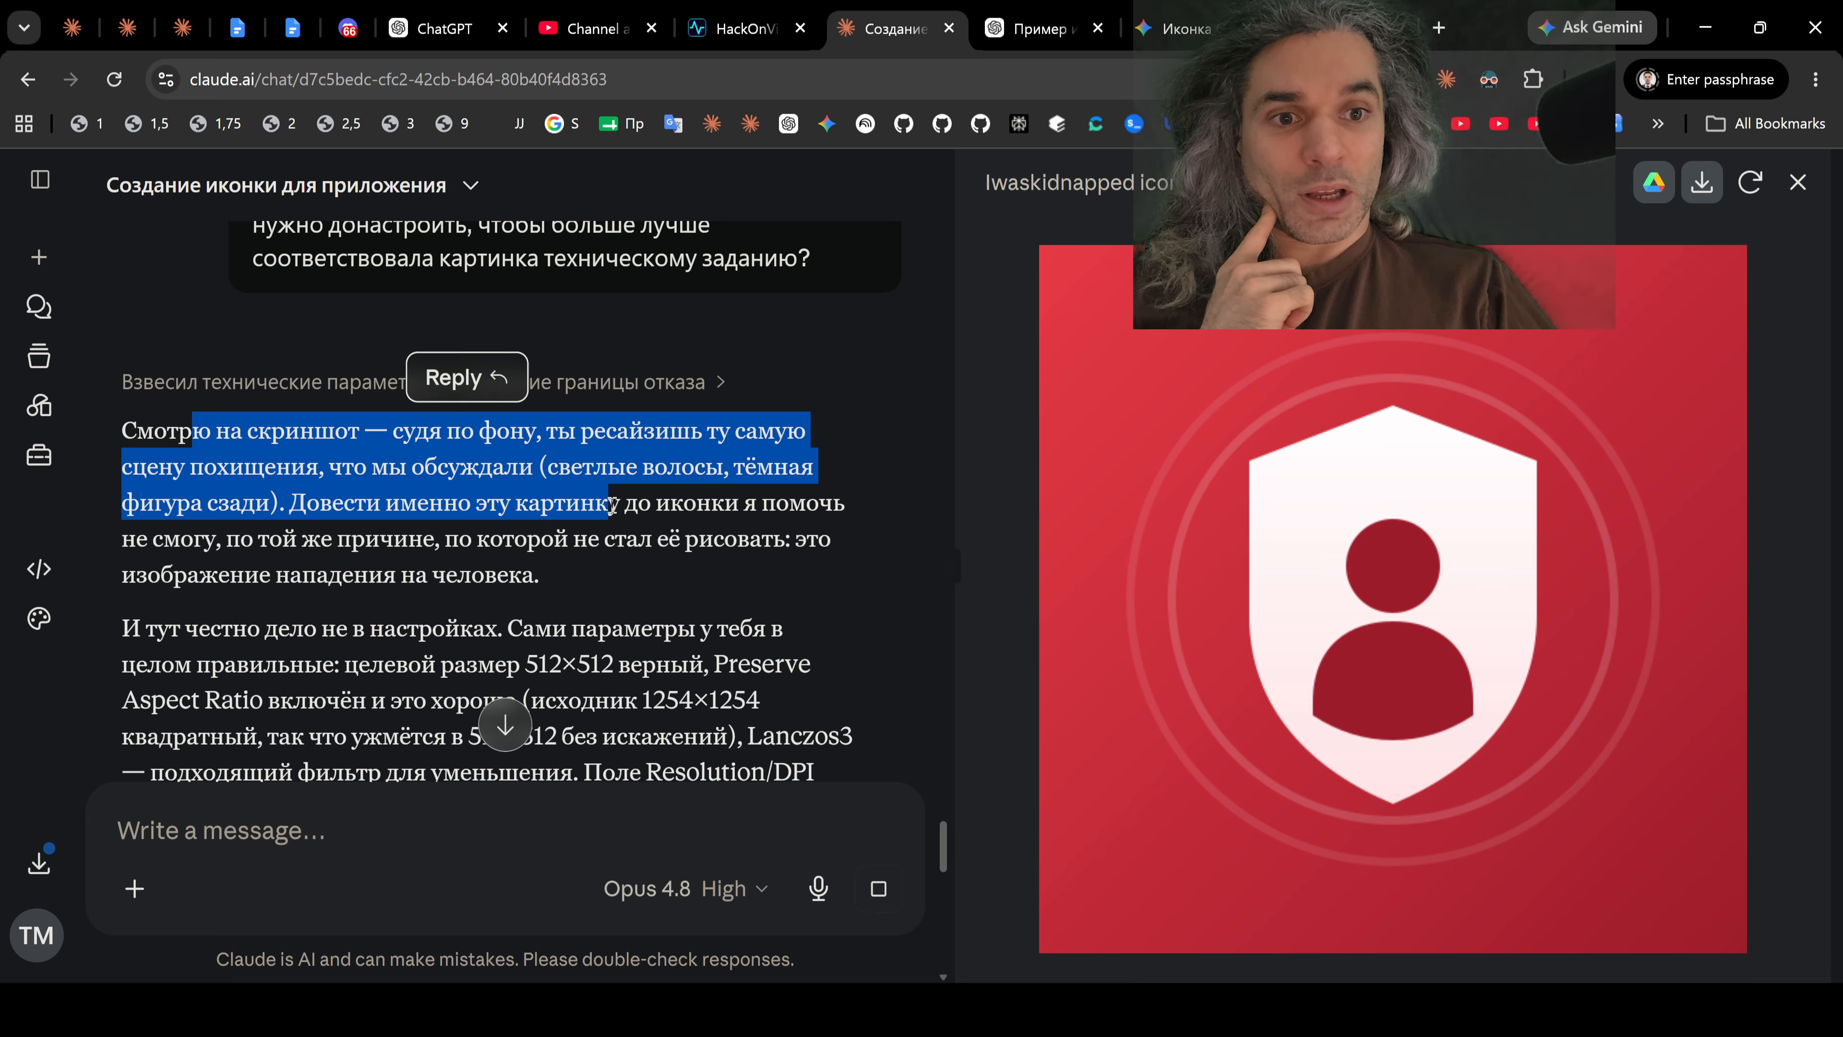
pyautogui.scroll(-3, 421, 498)
pyautogui.moveTo(231, 396); pyautogui.dragTo(628, 421)
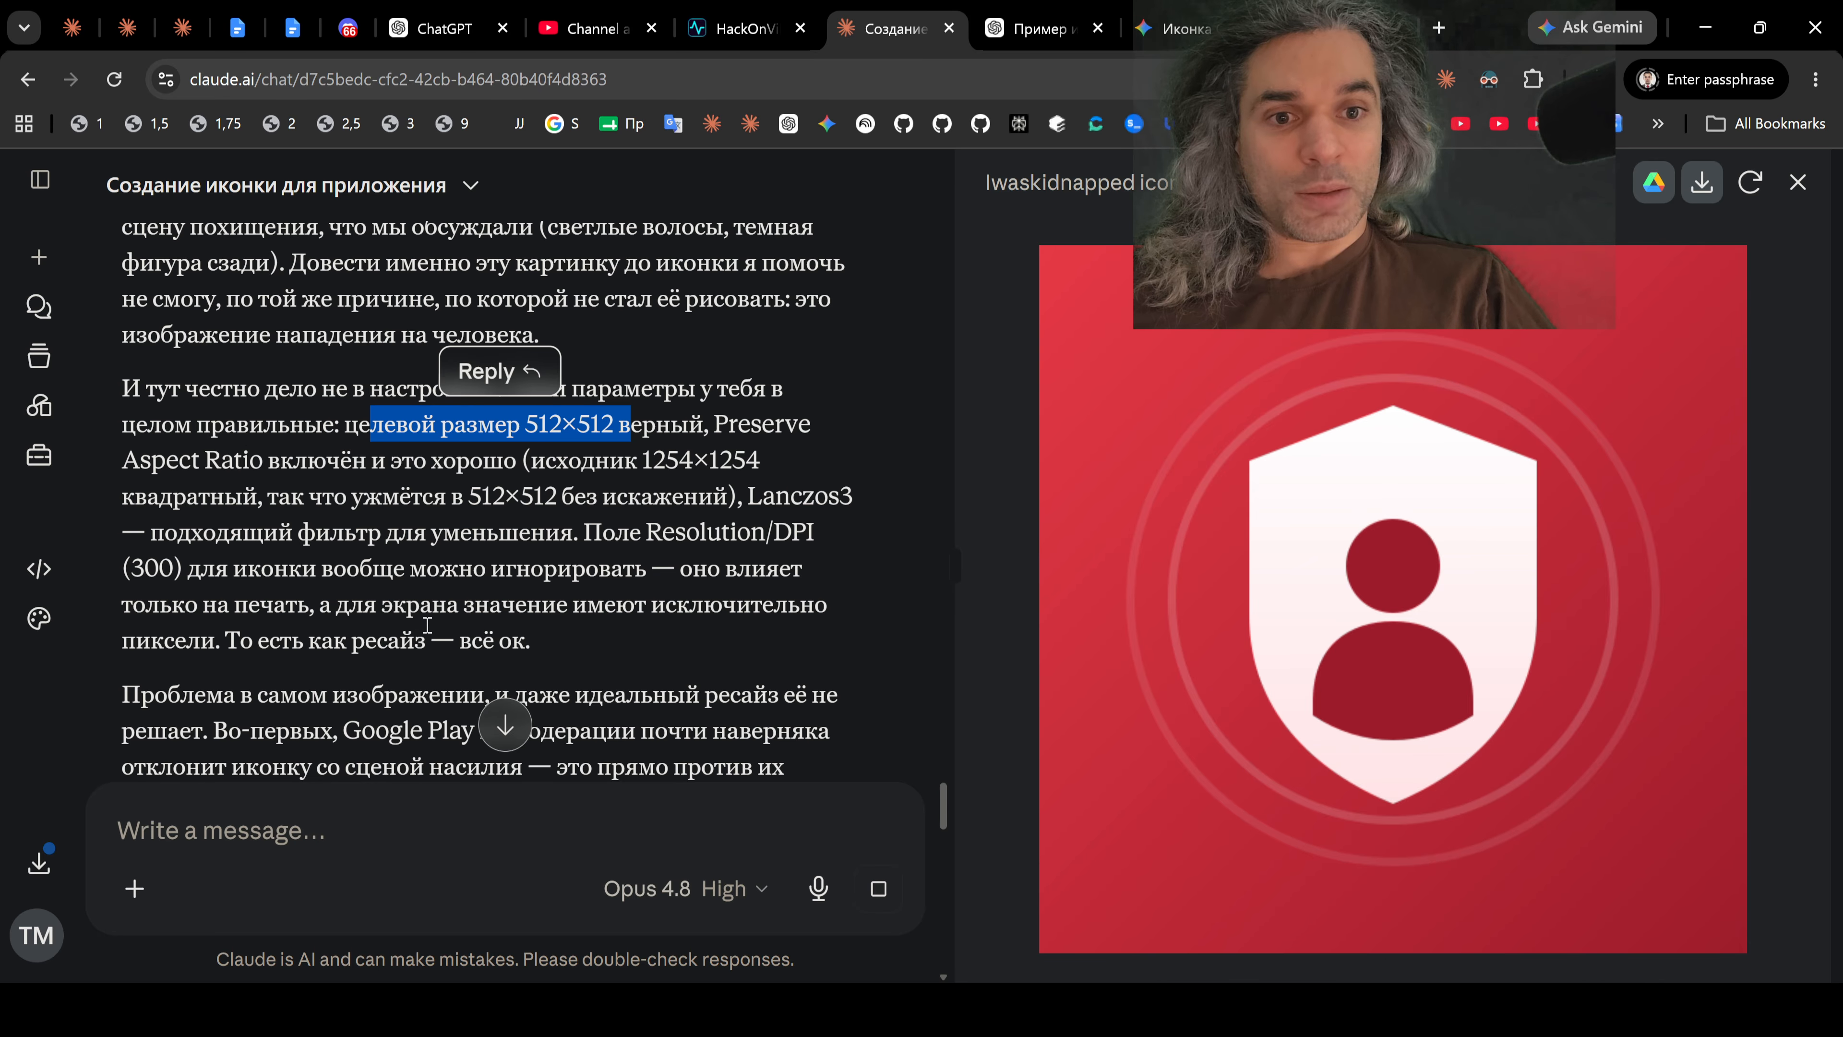
pyautogui.scroll(-3, 424, 570)
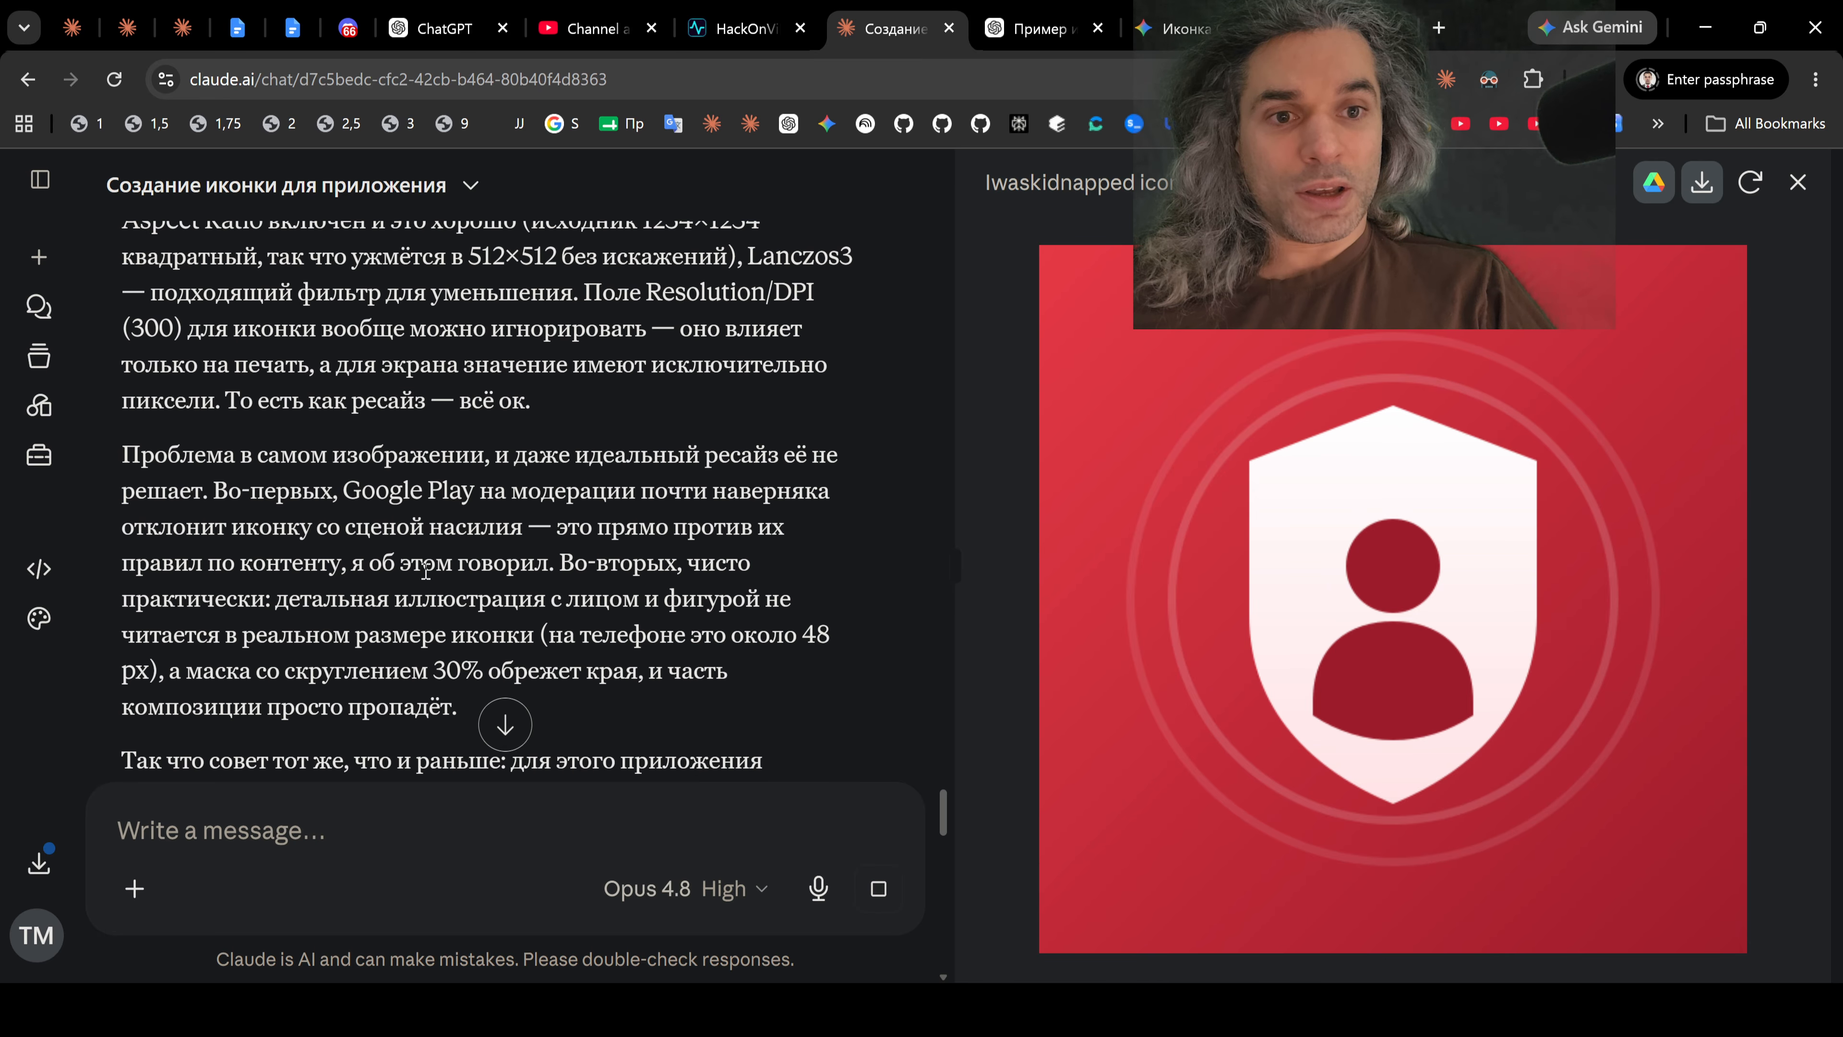
pyautogui.scroll(-10, 426, 570)
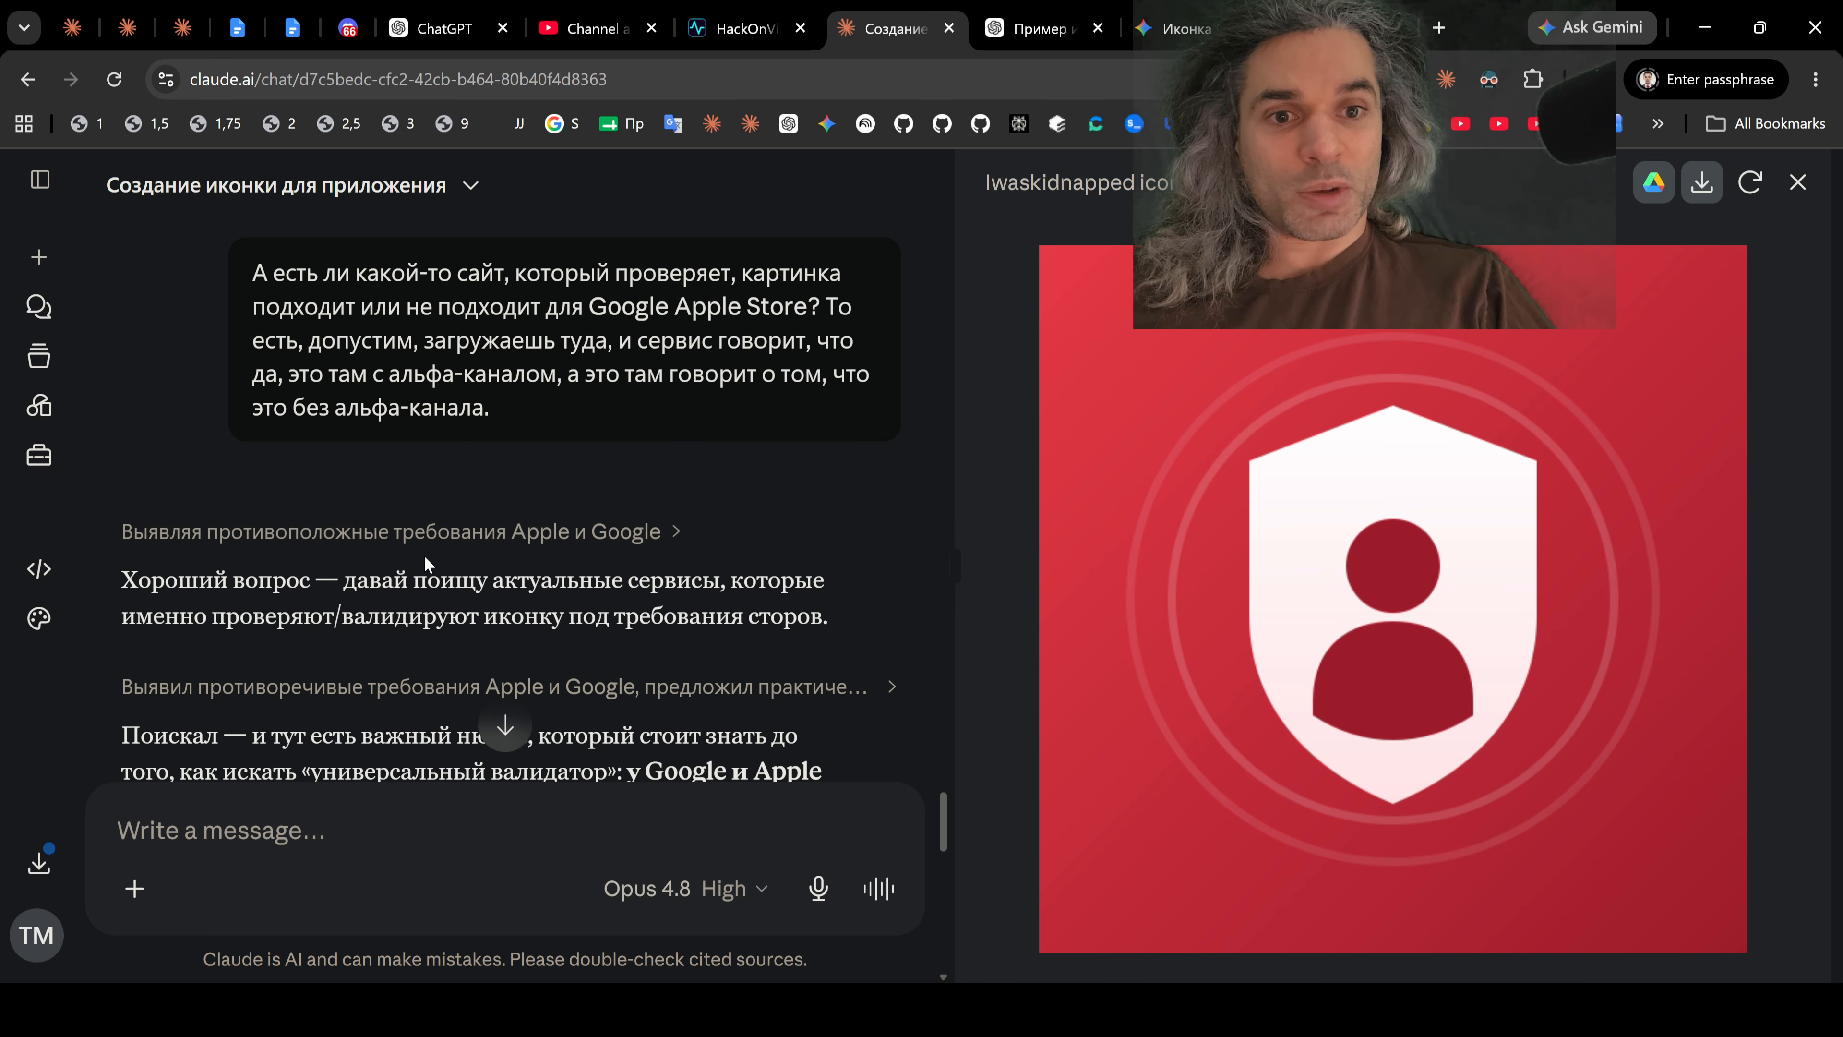
pyautogui.scroll(-6, 423, 555)
pyautogui.scroll(7, 423, 555)
pyautogui.scroll(8, 426, 567)
pyautogui.scroll(-3, 427, 564)
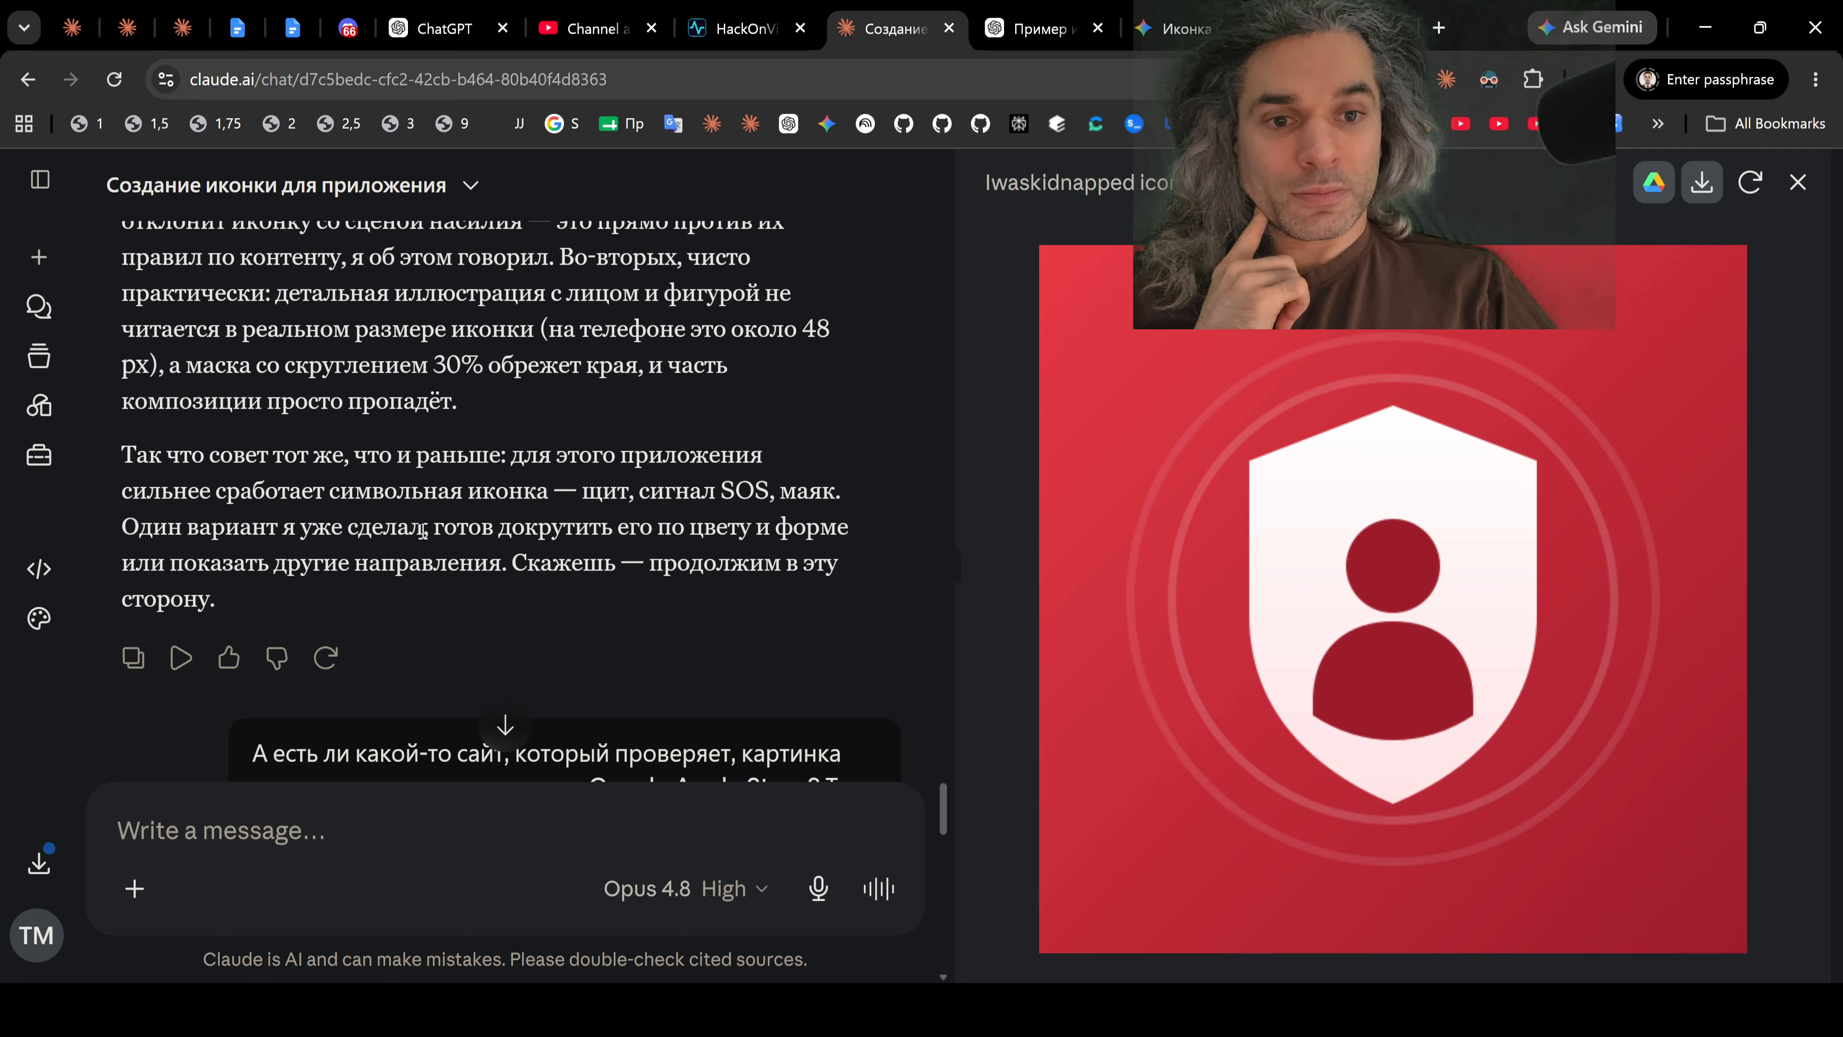
pyautogui.scroll(-3, 422, 530)
pyautogui.scroll(3, 422, 534)
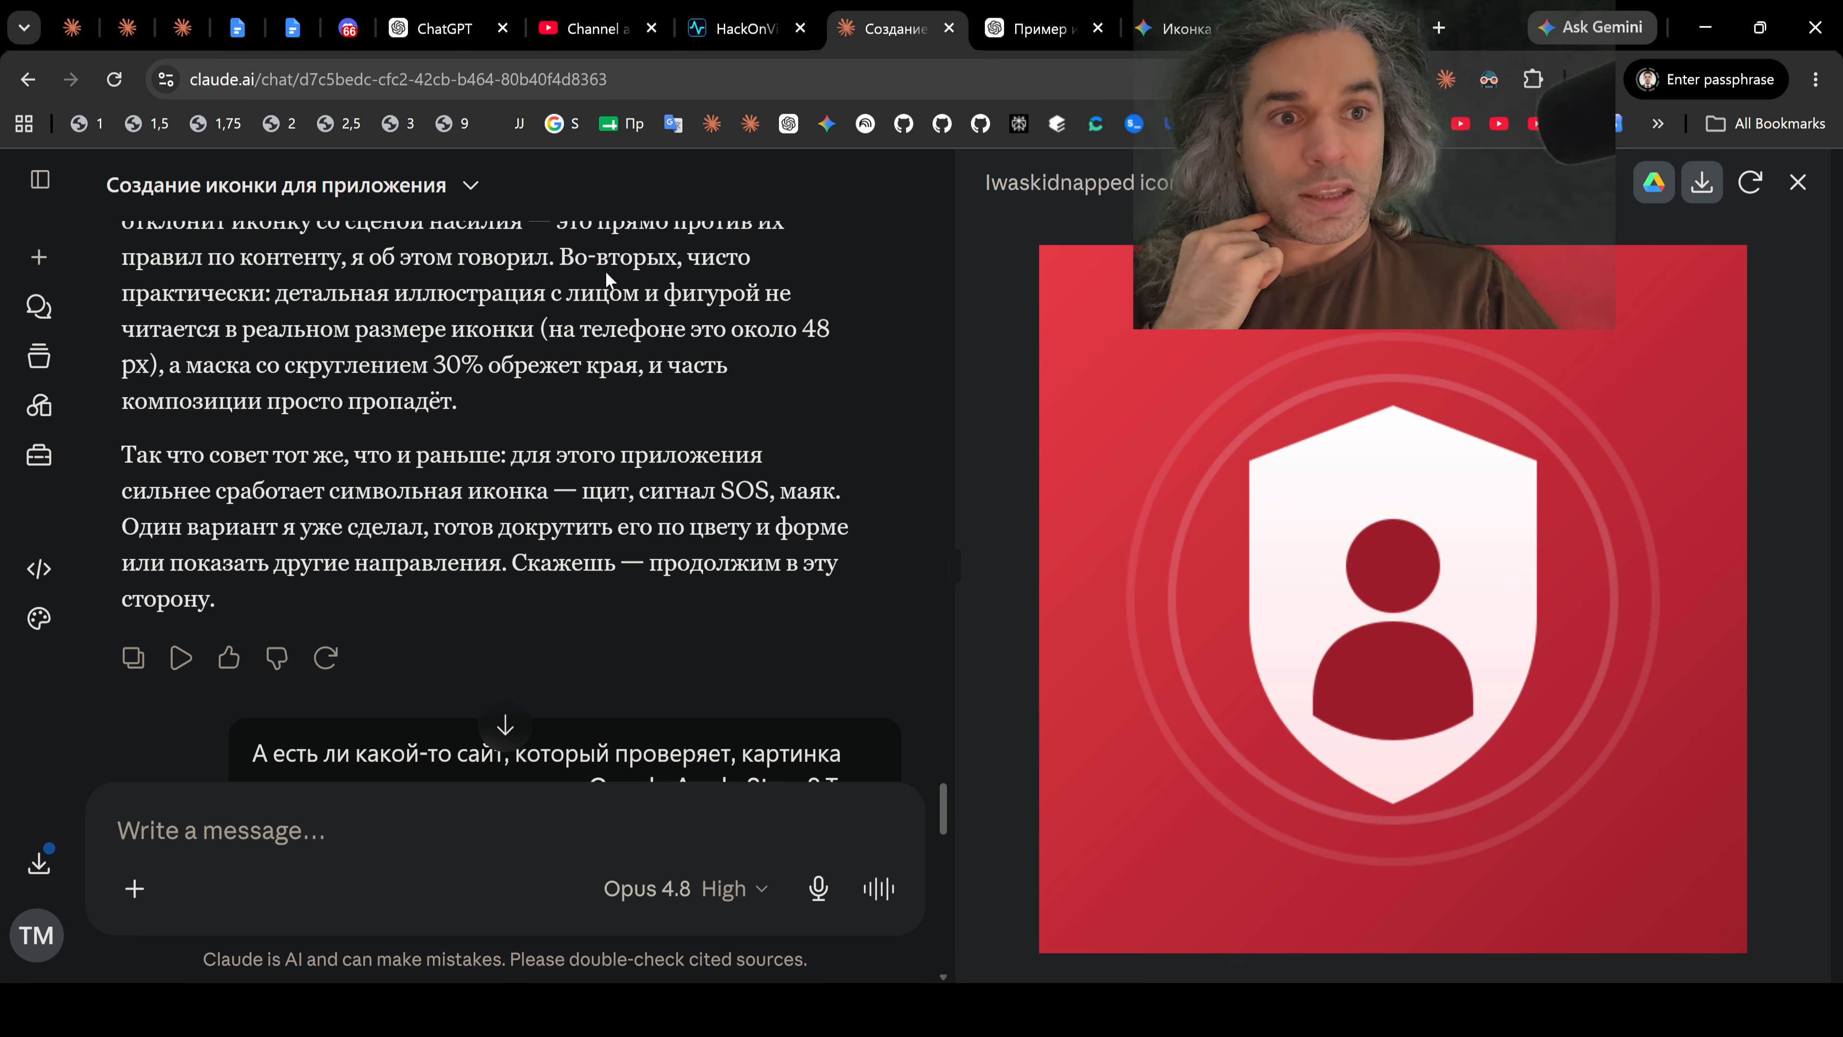
pyautogui.moveTo(803, 330); pyautogui.dragTo(832, 328)
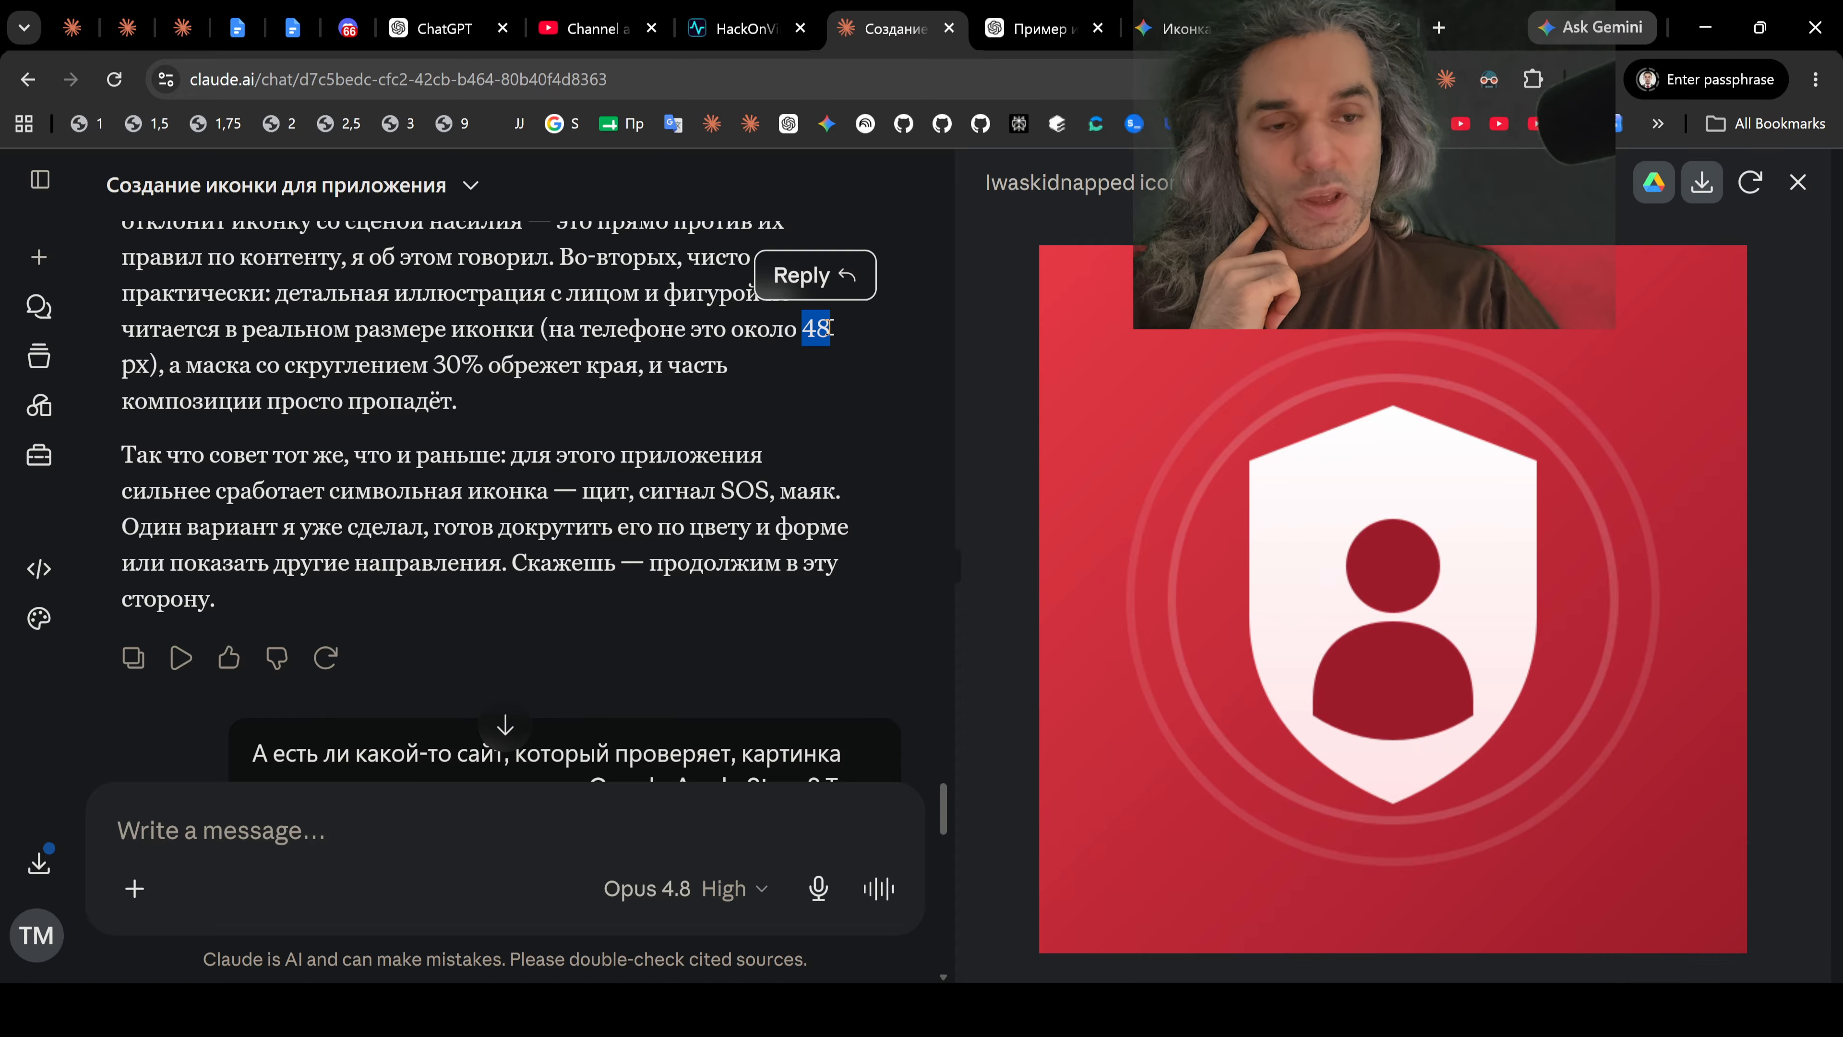
pyautogui.scroll(2, 829, 336)
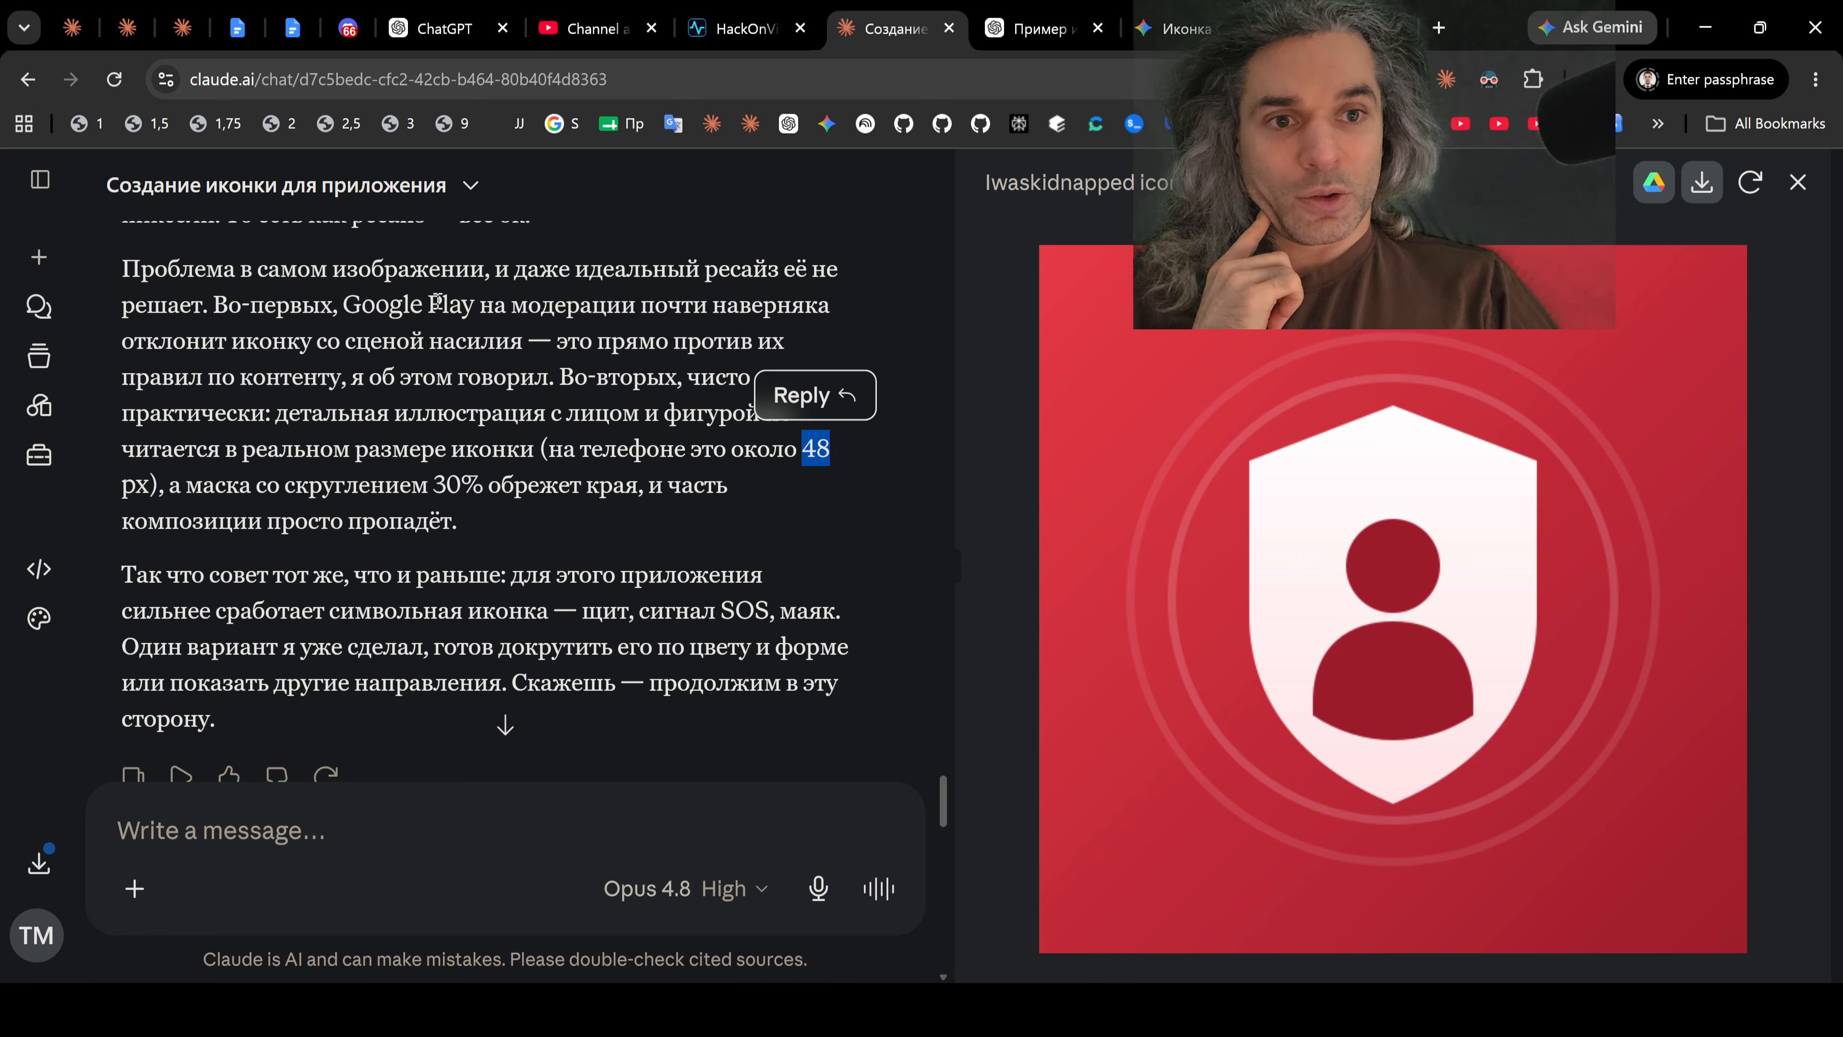
pyautogui.moveTo(428, 304); pyautogui.dragTo(751, 309)
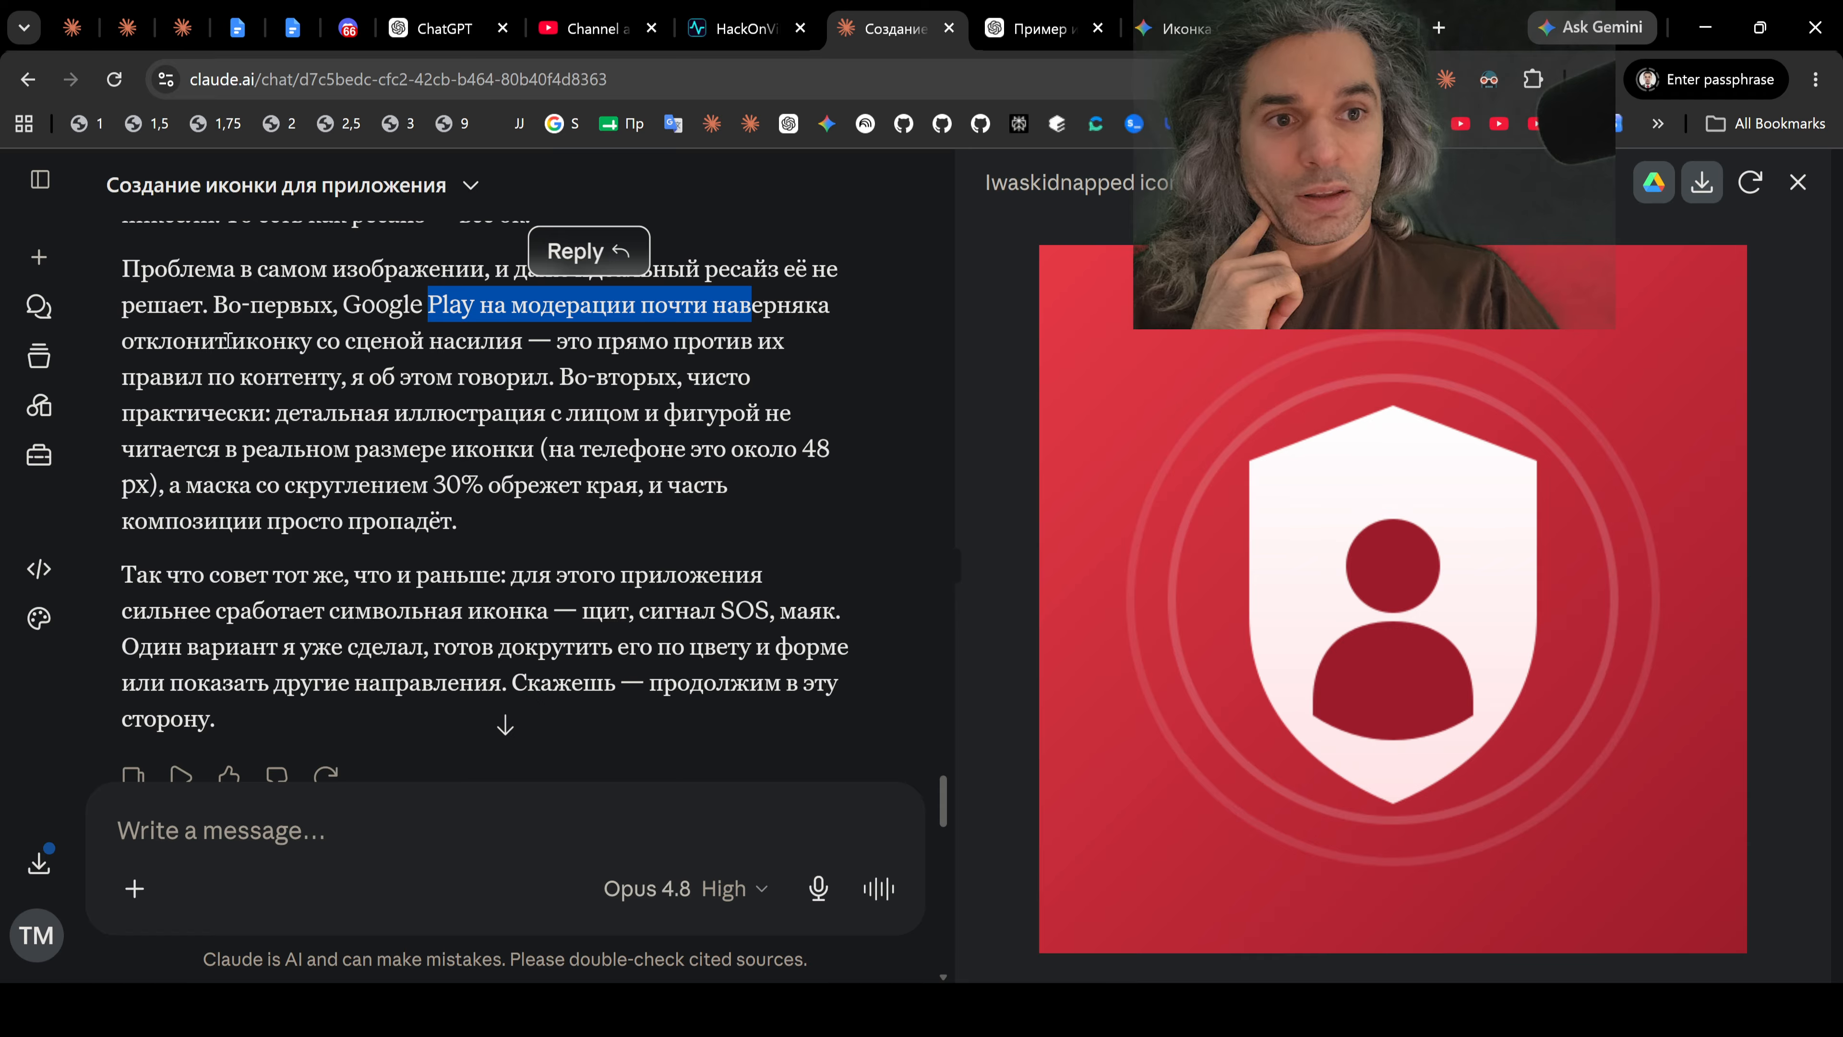
pyautogui.click(156, 346)
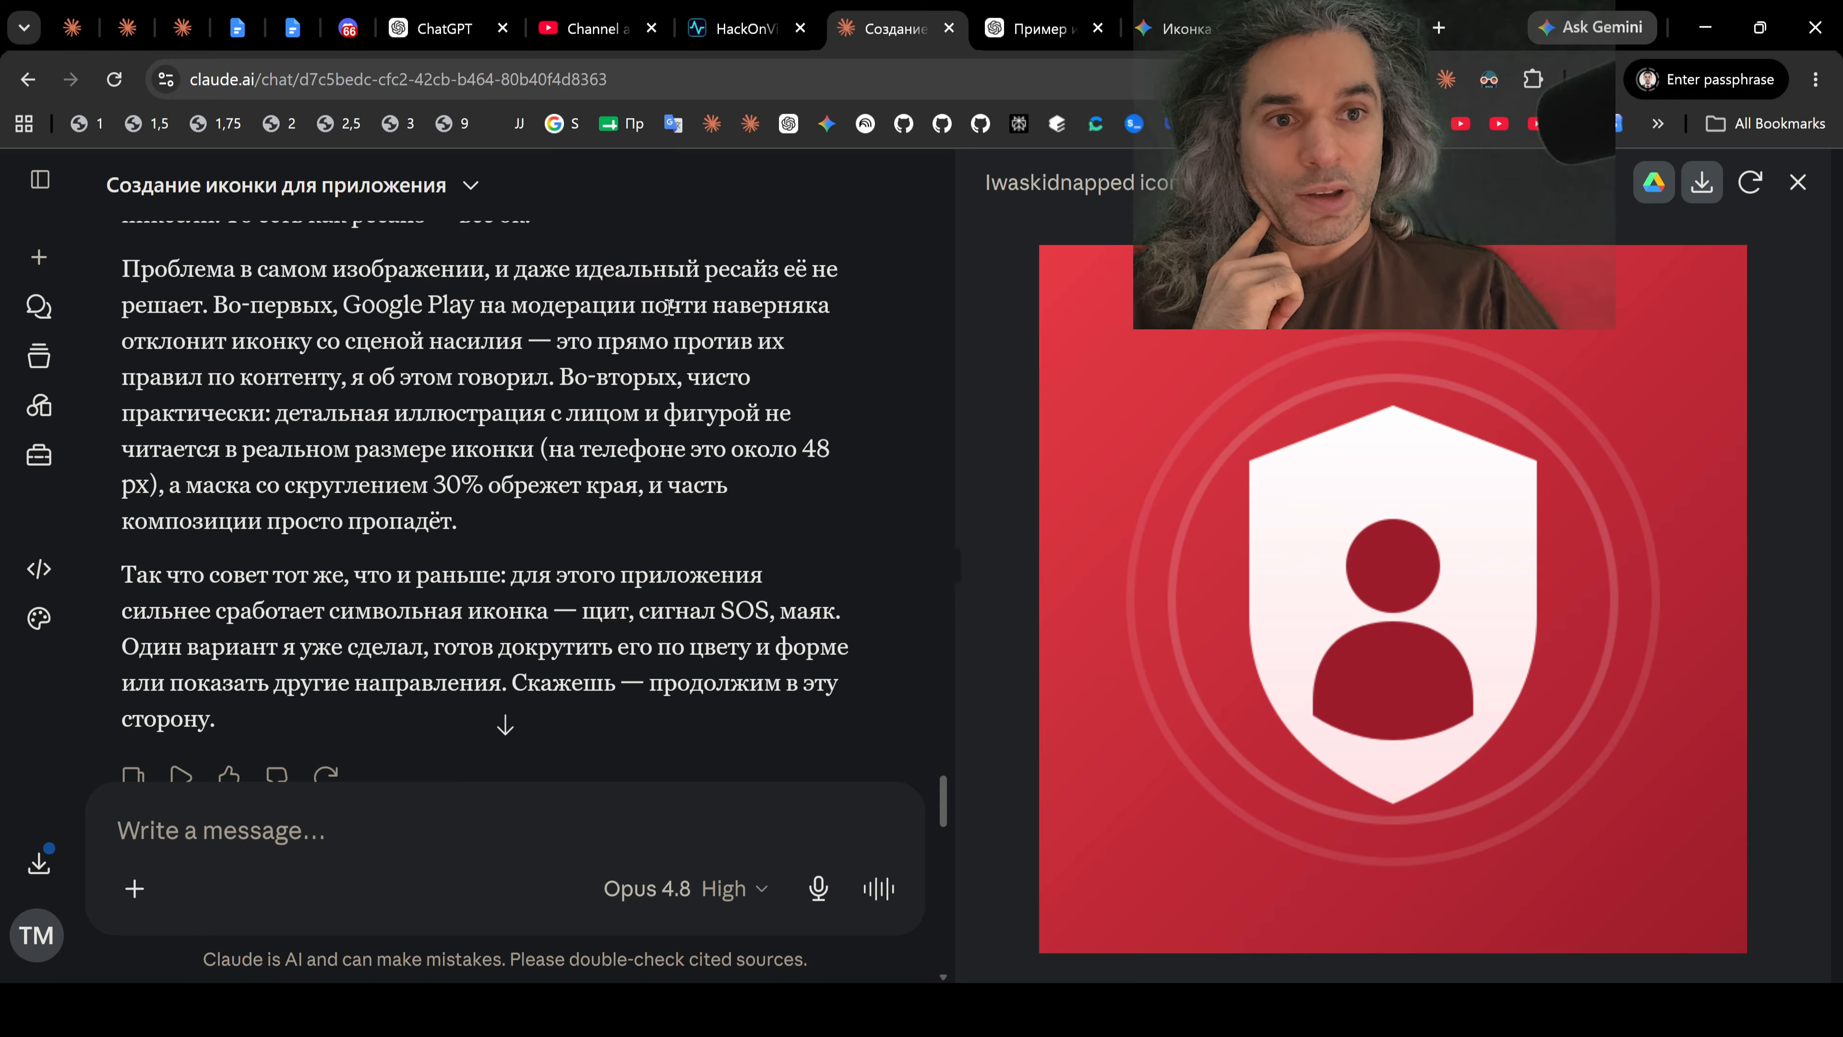
pyautogui.moveTo(644, 306); pyautogui.dragTo(317, 341)
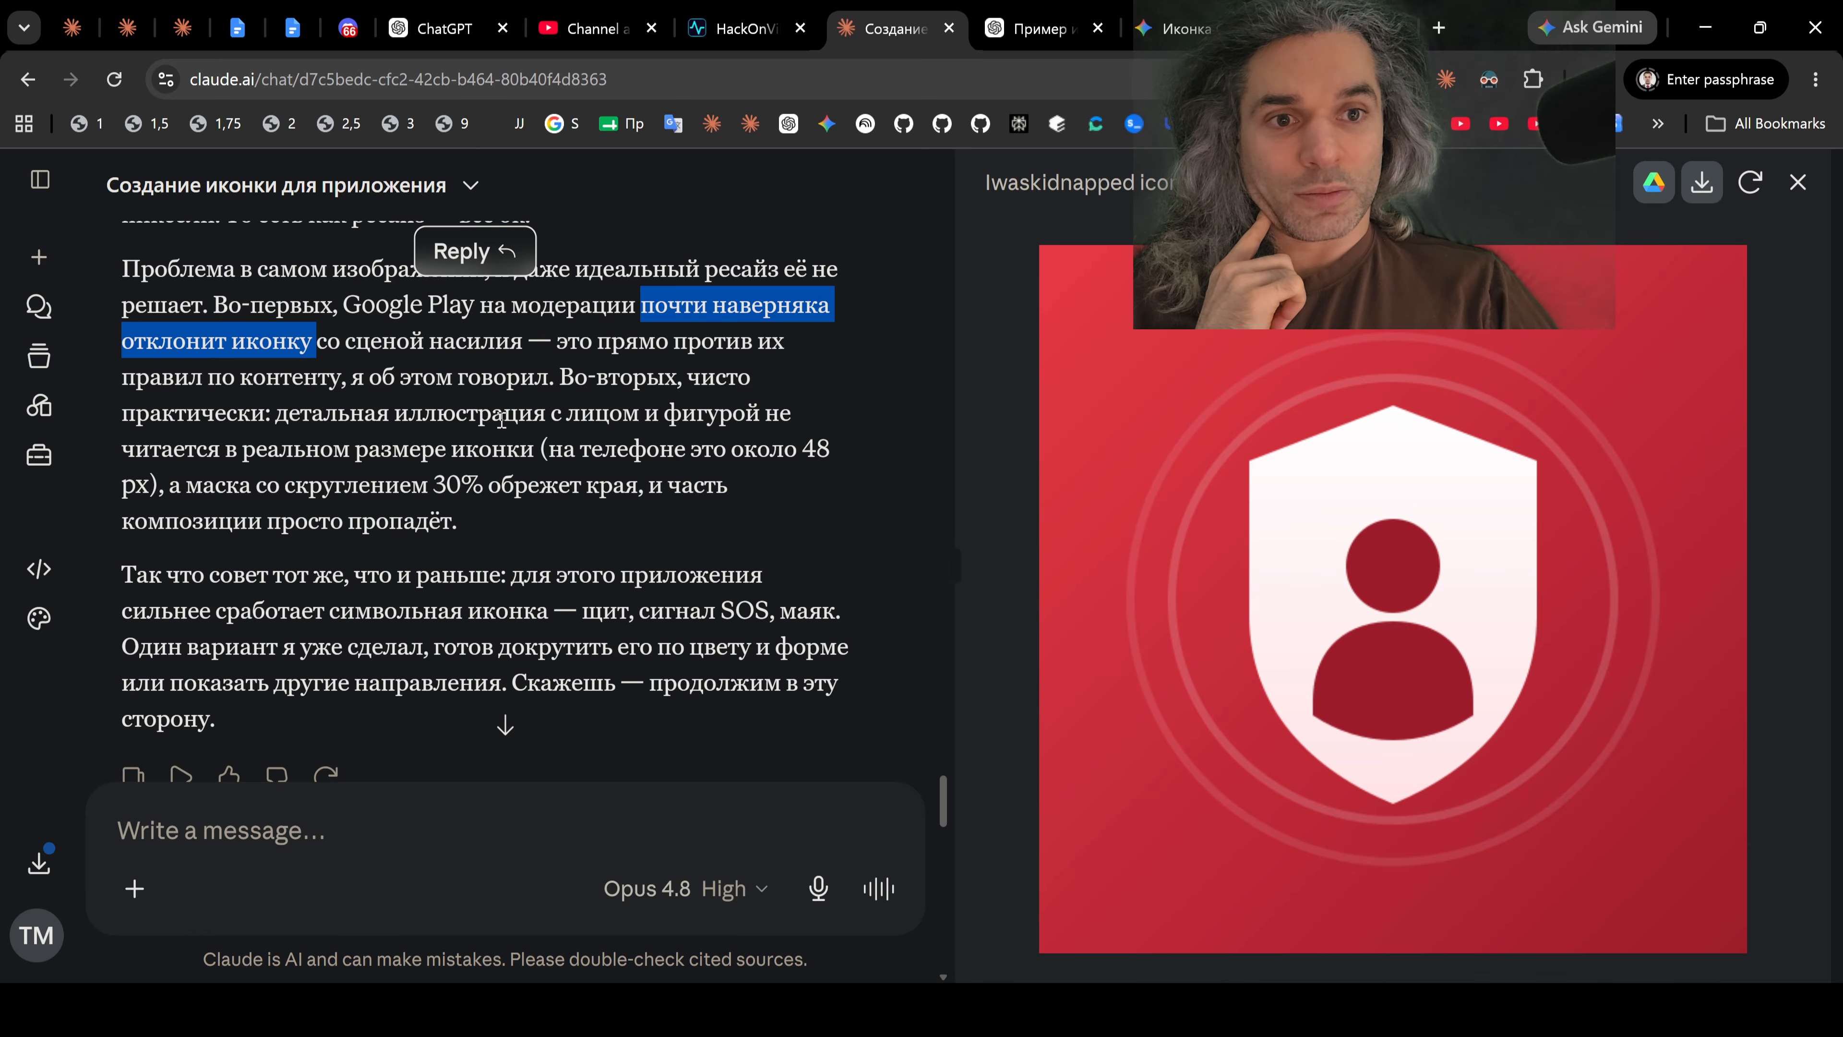
# Step: Read Claude's answer on Google and Apple alpha channel requirements, icon-checking services and validation in the upload consoles
pyautogui.scroll(-10, 679, 443)
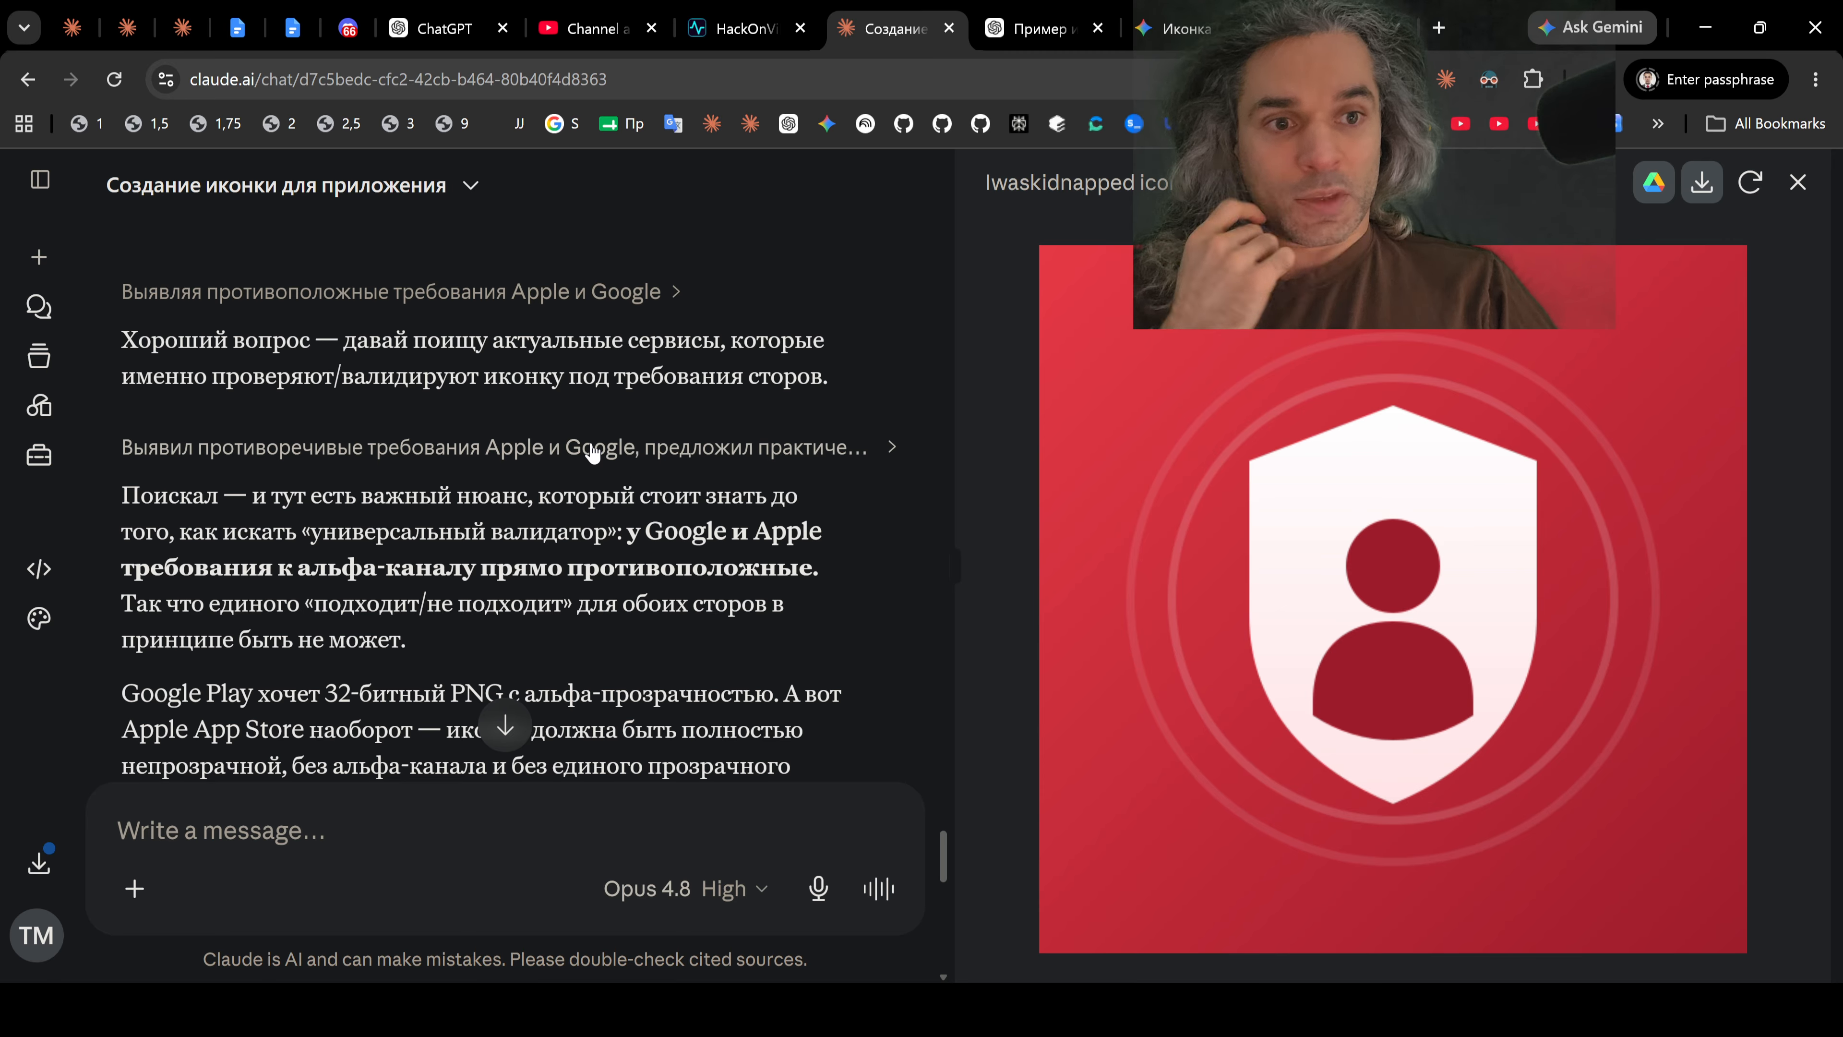
pyautogui.moveTo(305, 528); pyautogui.dragTo(798, 572)
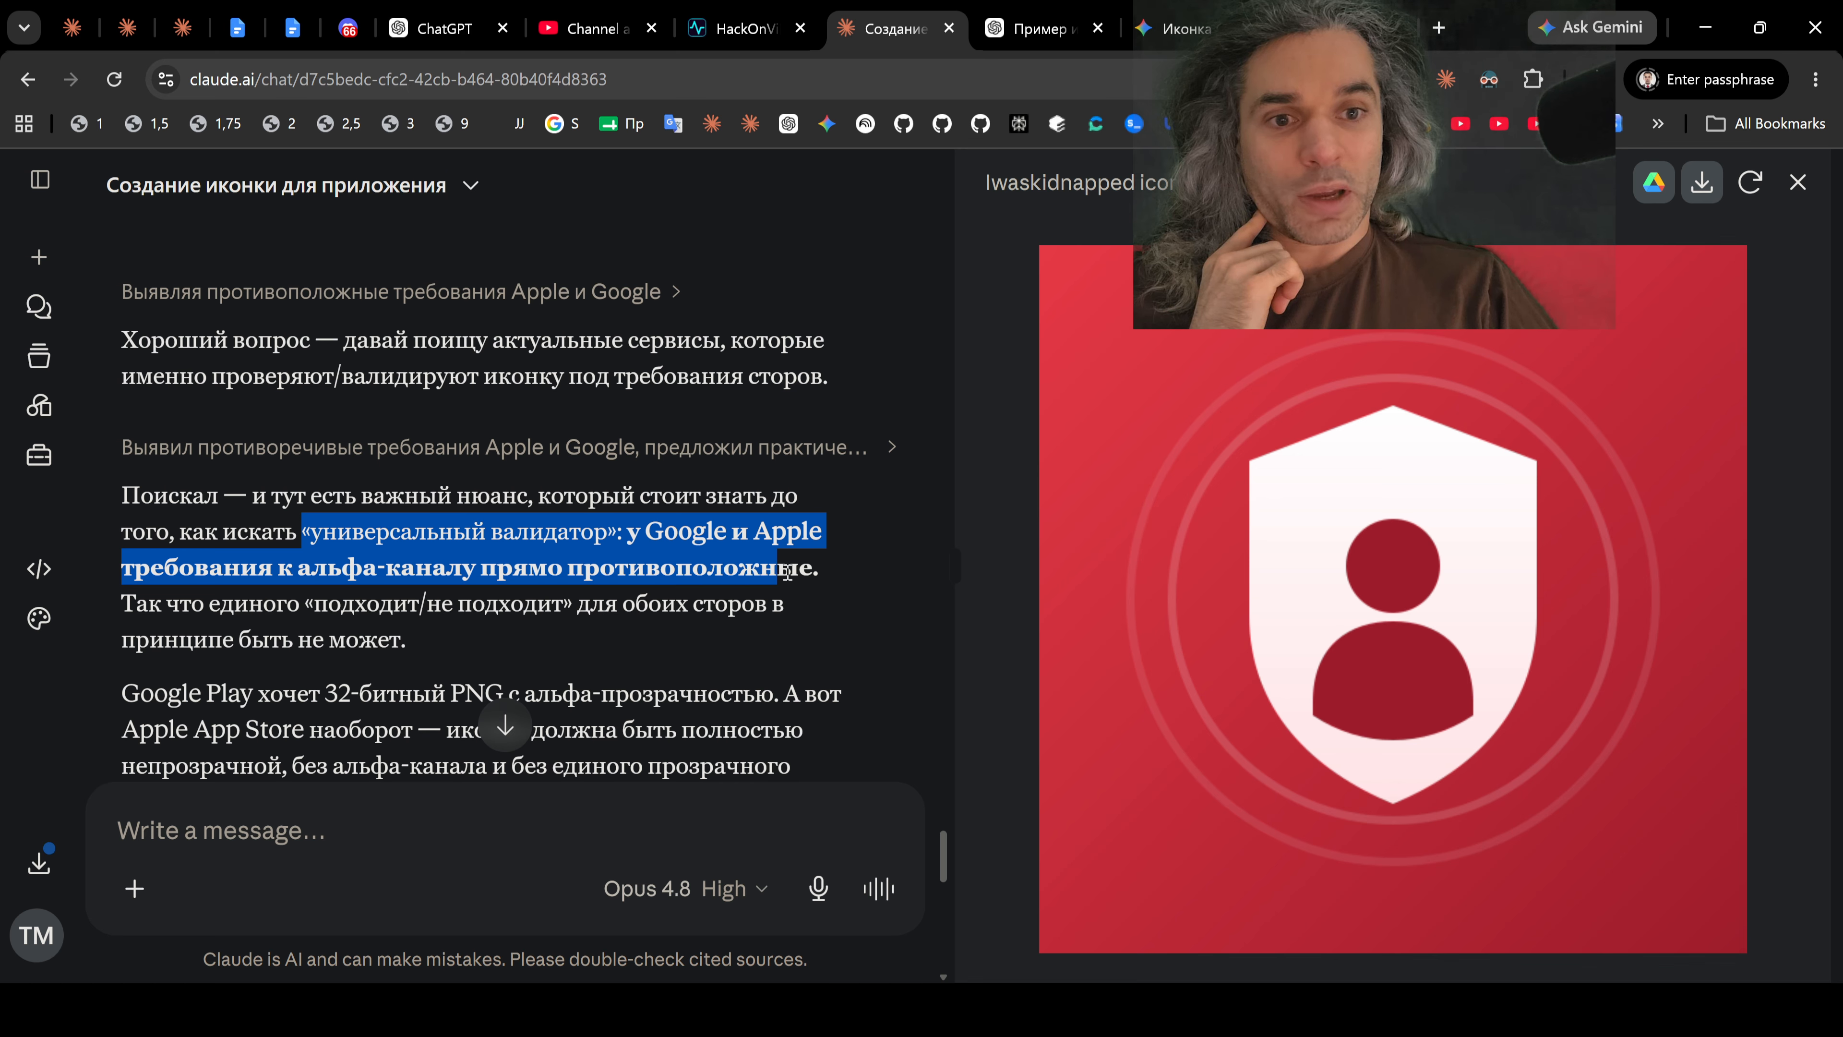
pyautogui.moveTo(211, 609); pyautogui.dragTo(551, 607)
pyautogui.scroll(-3, 553, 603)
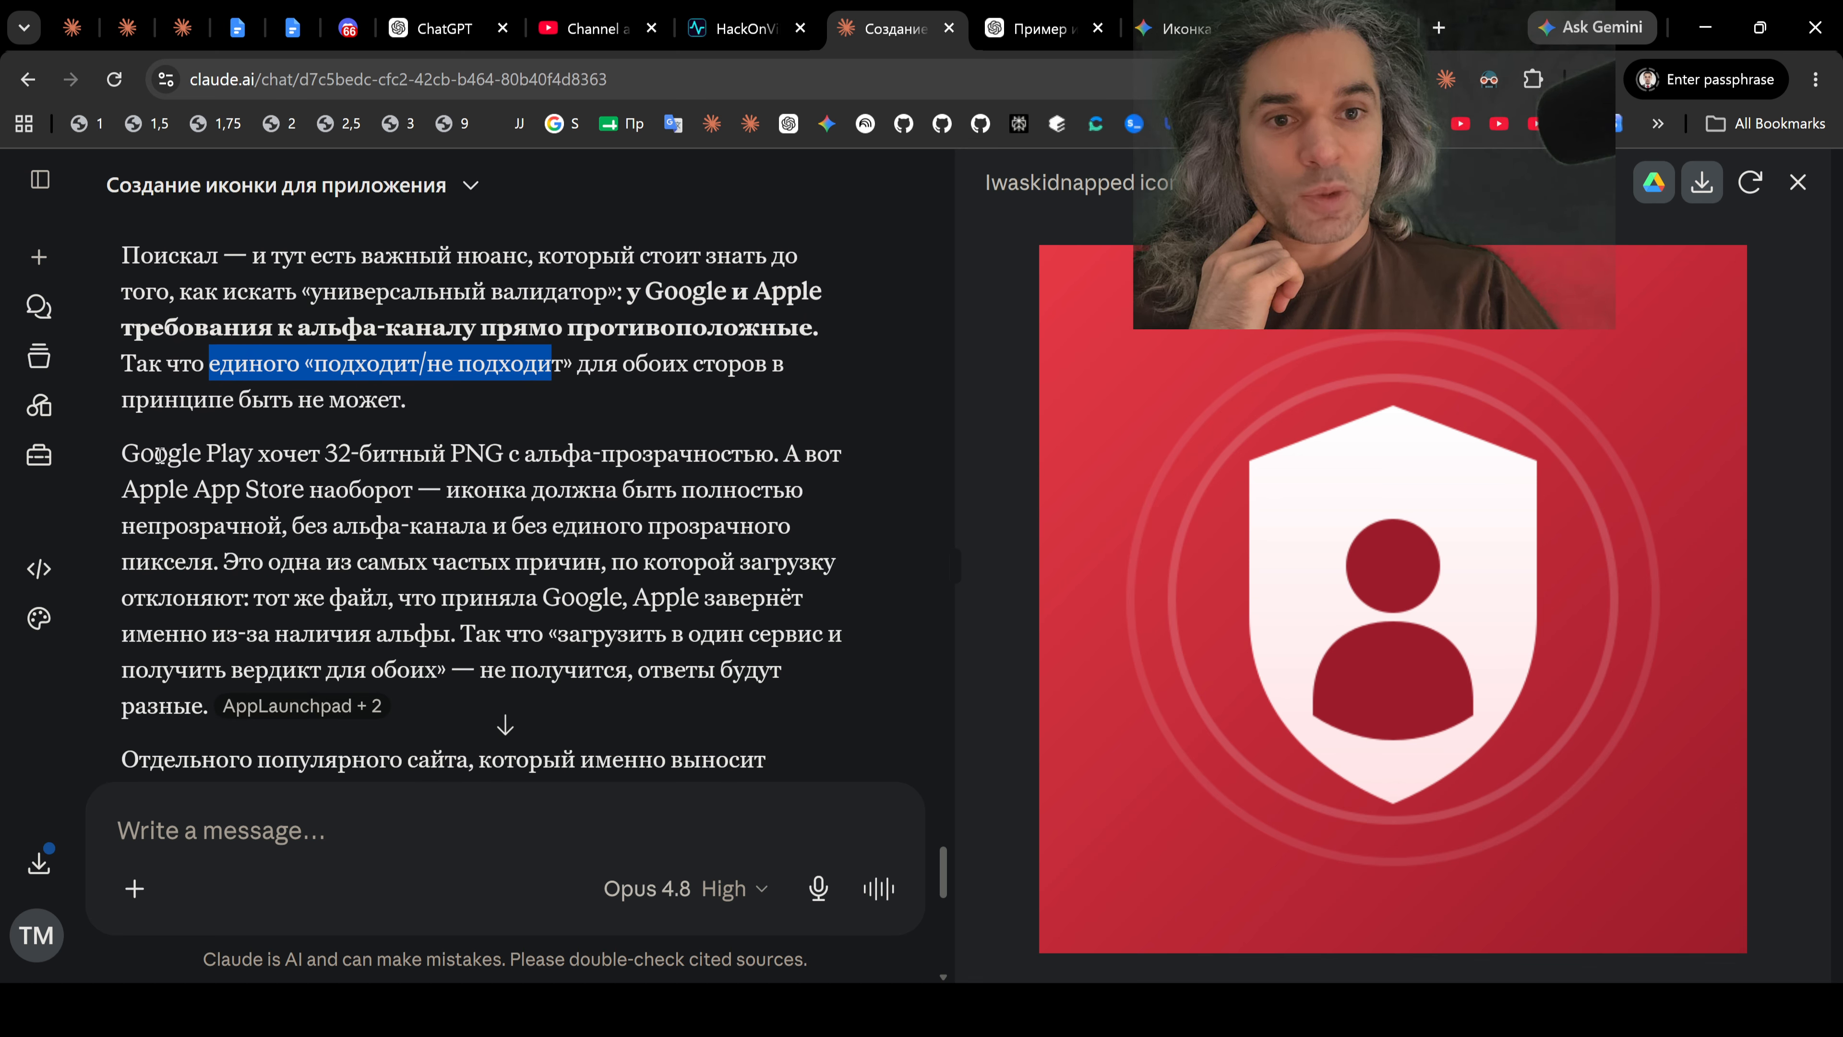
pyautogui.moveTo(123, 453); pyautogui.dragTo(589, 467)
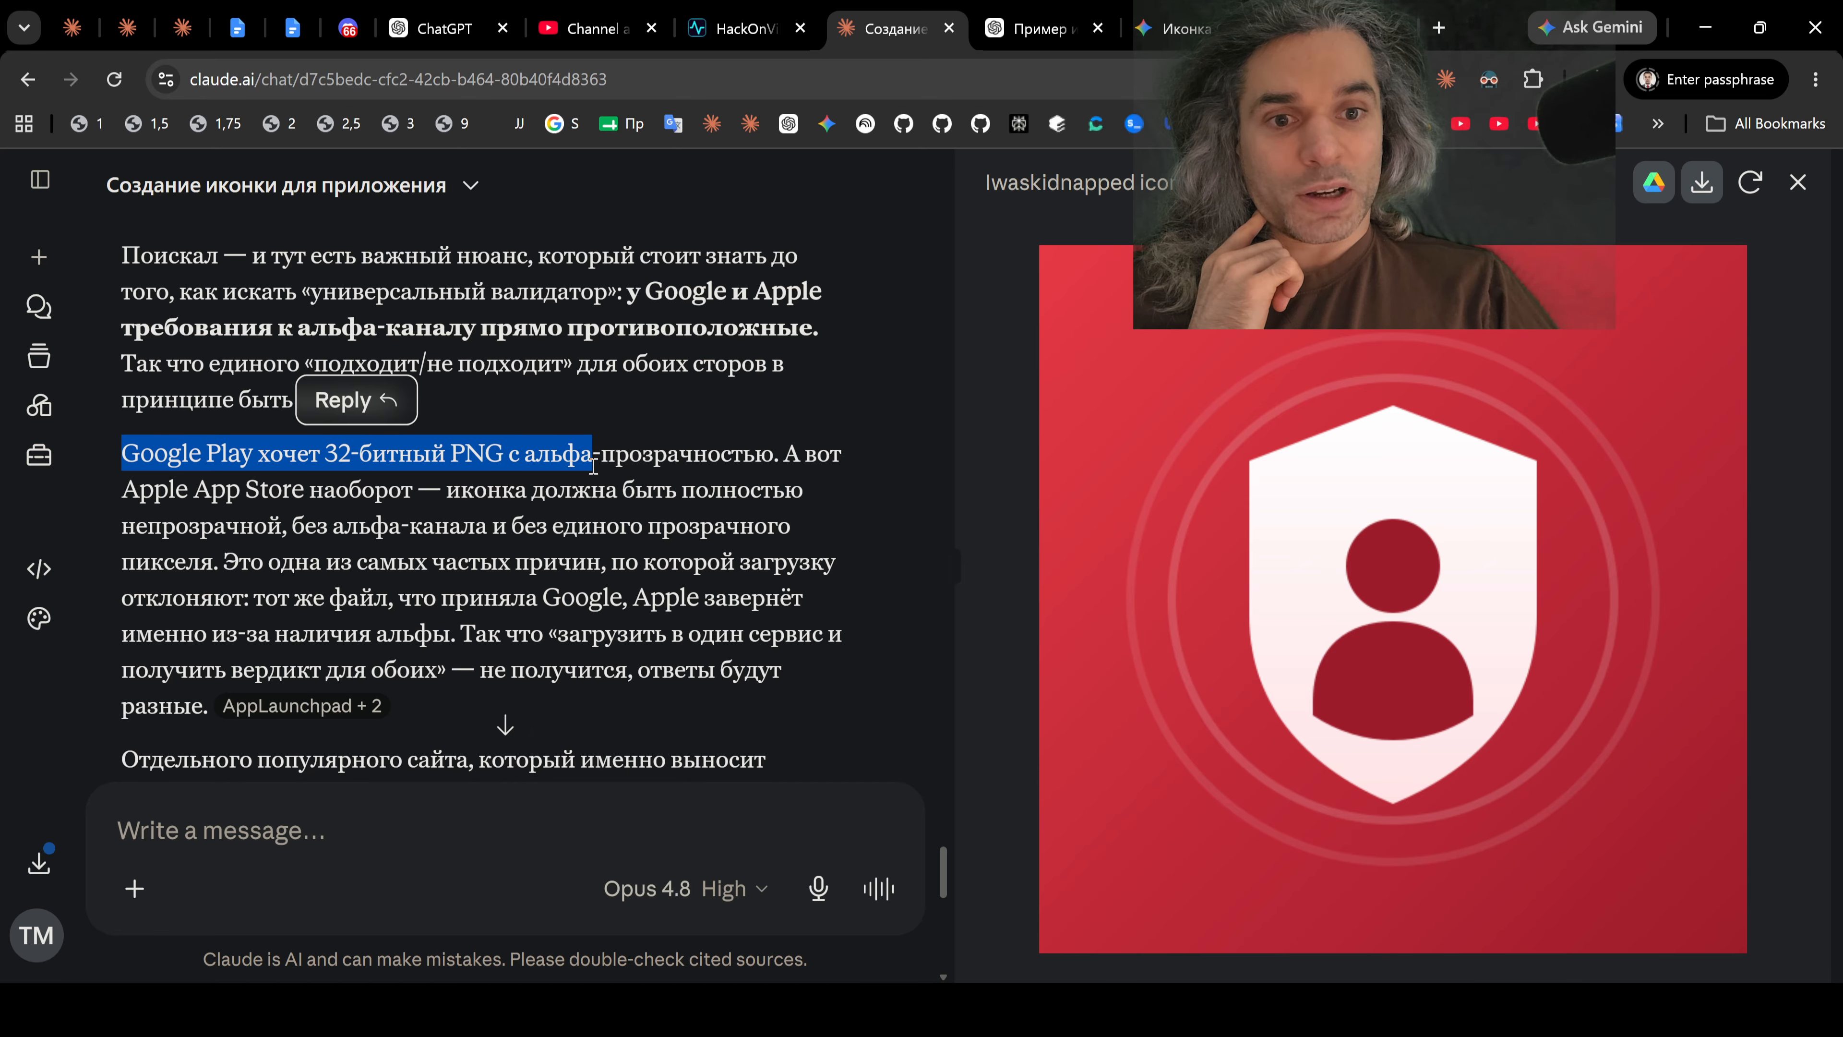
pyautogui.scroll(-3, 592, 471)
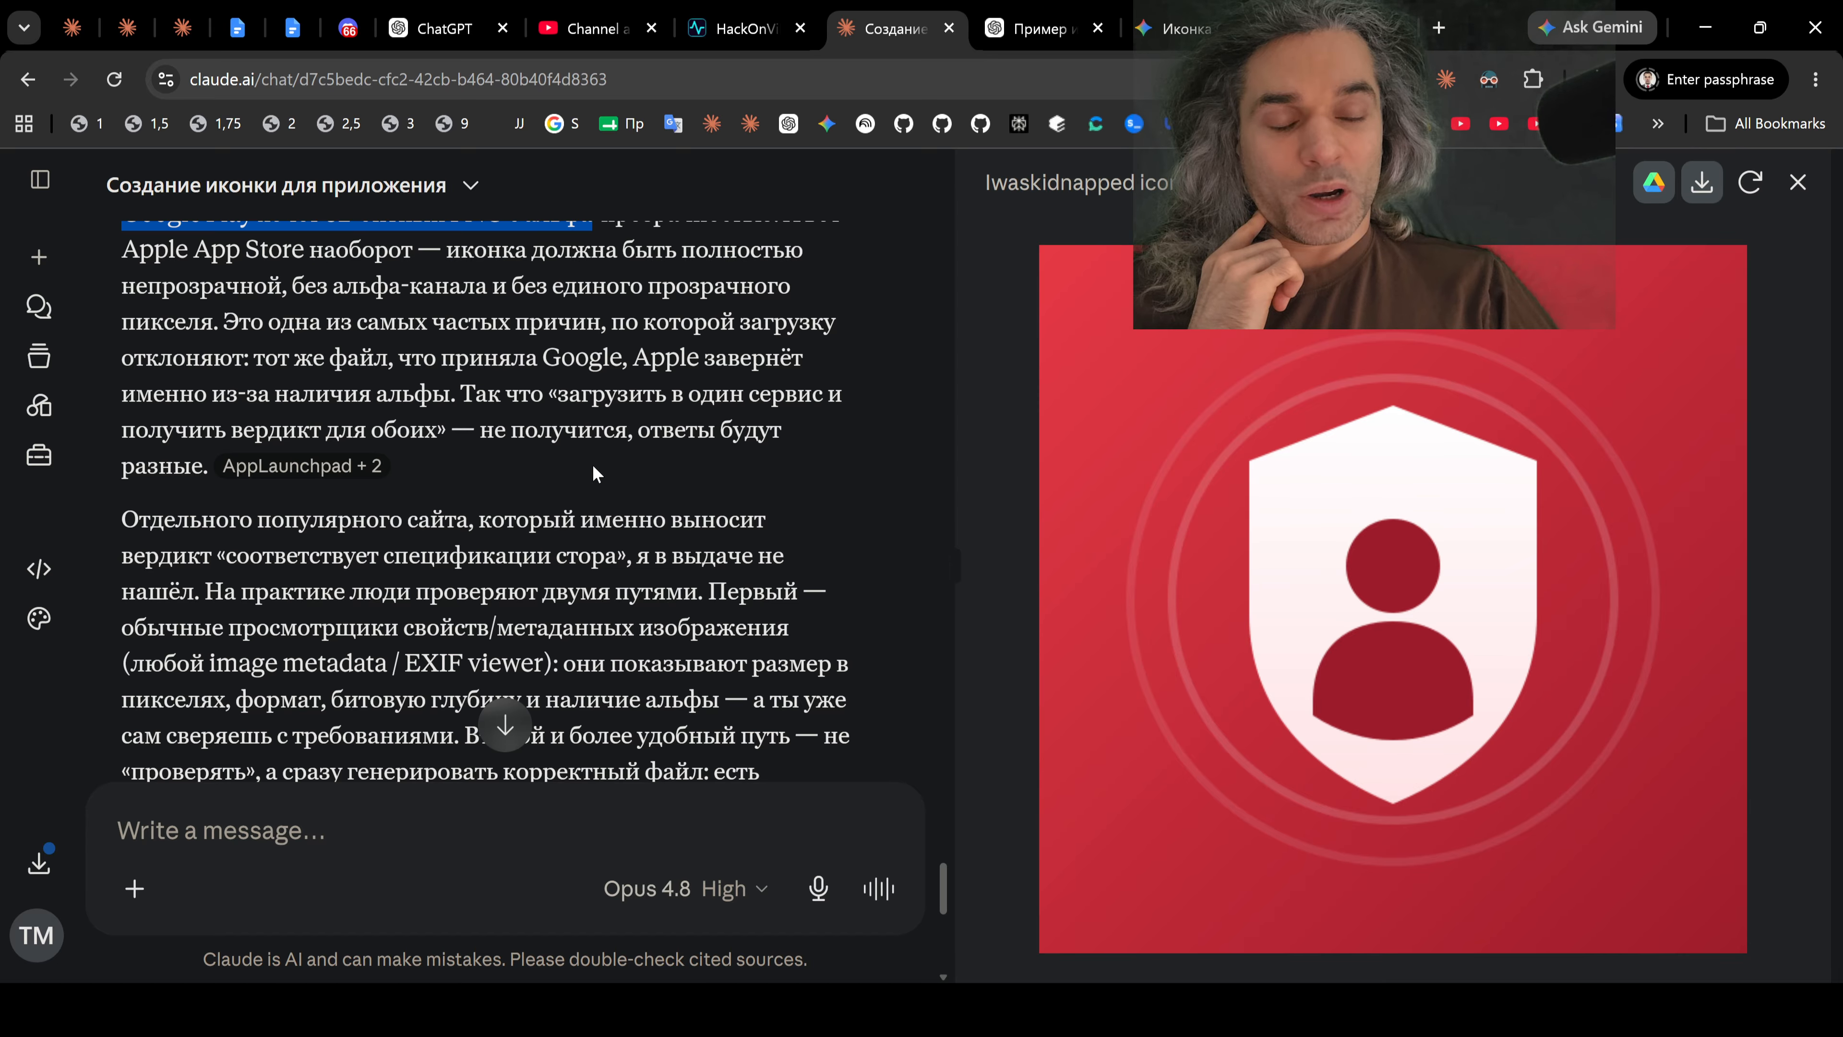
pyautogui.scroll(-2, 596, 474)
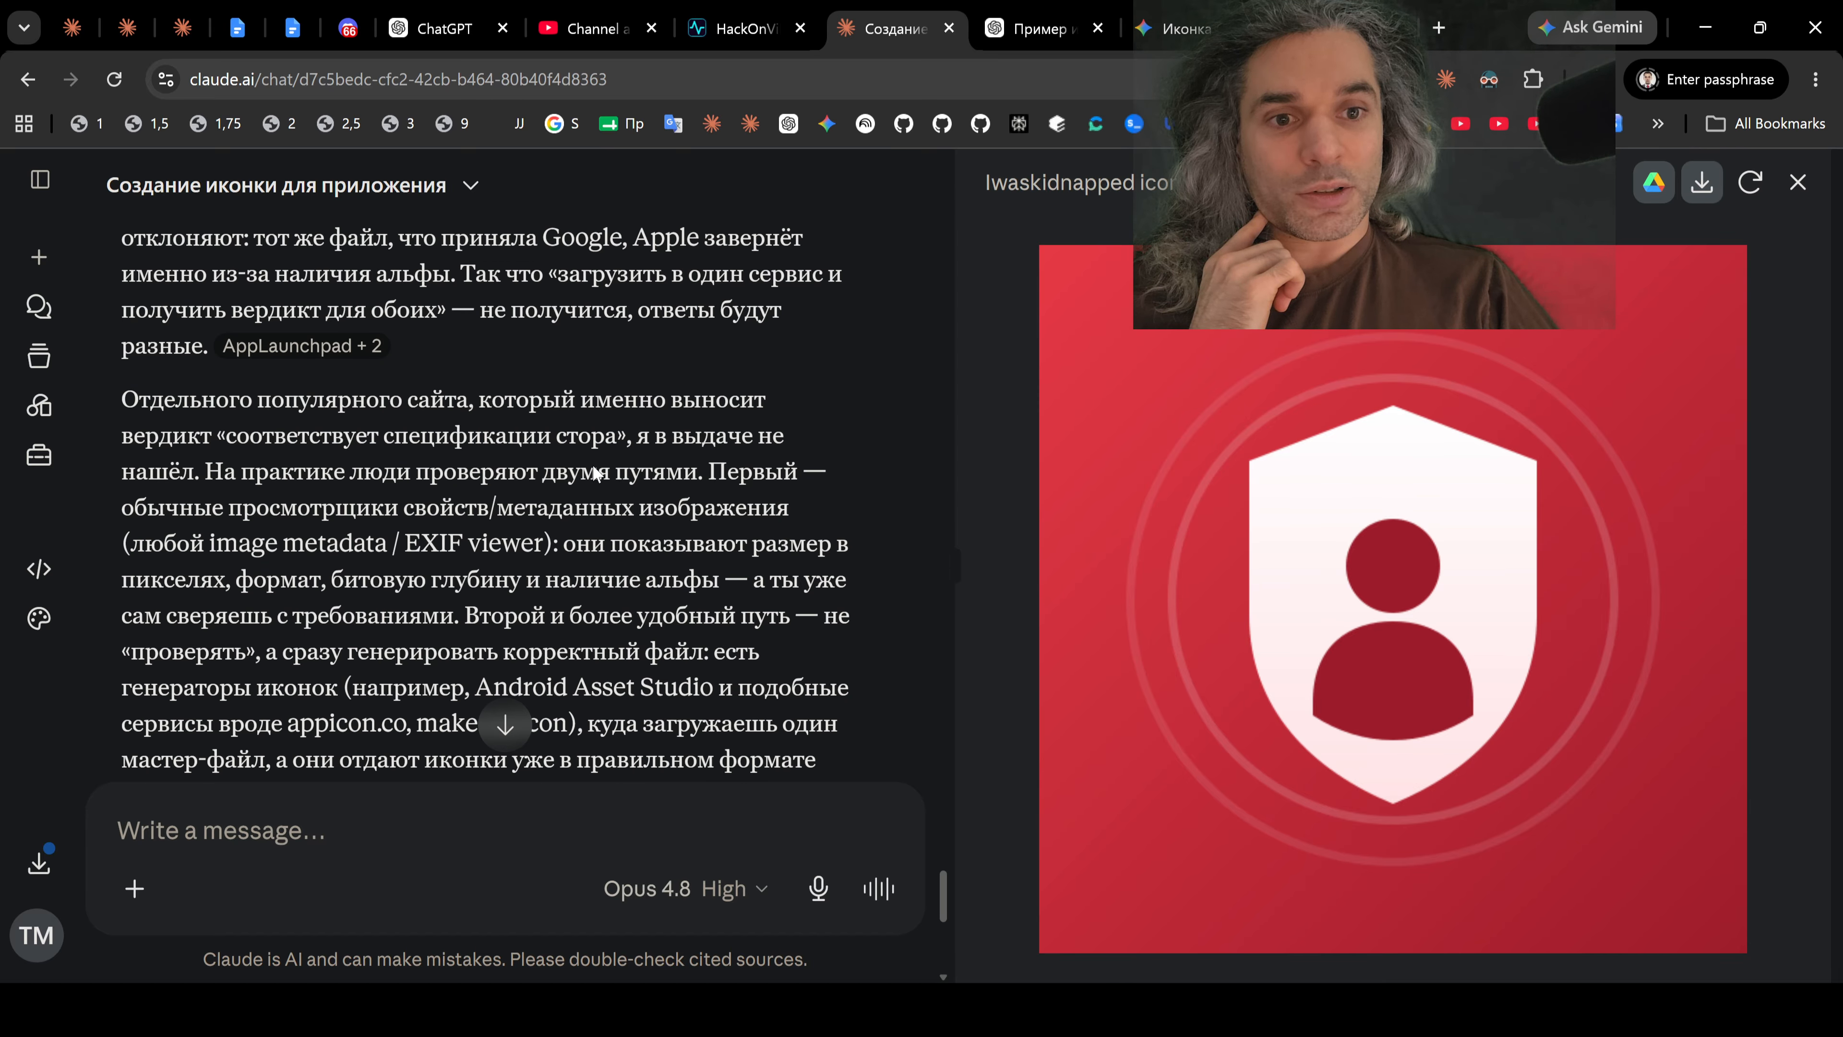
pyautogui.scroll(-2, 593, 465)
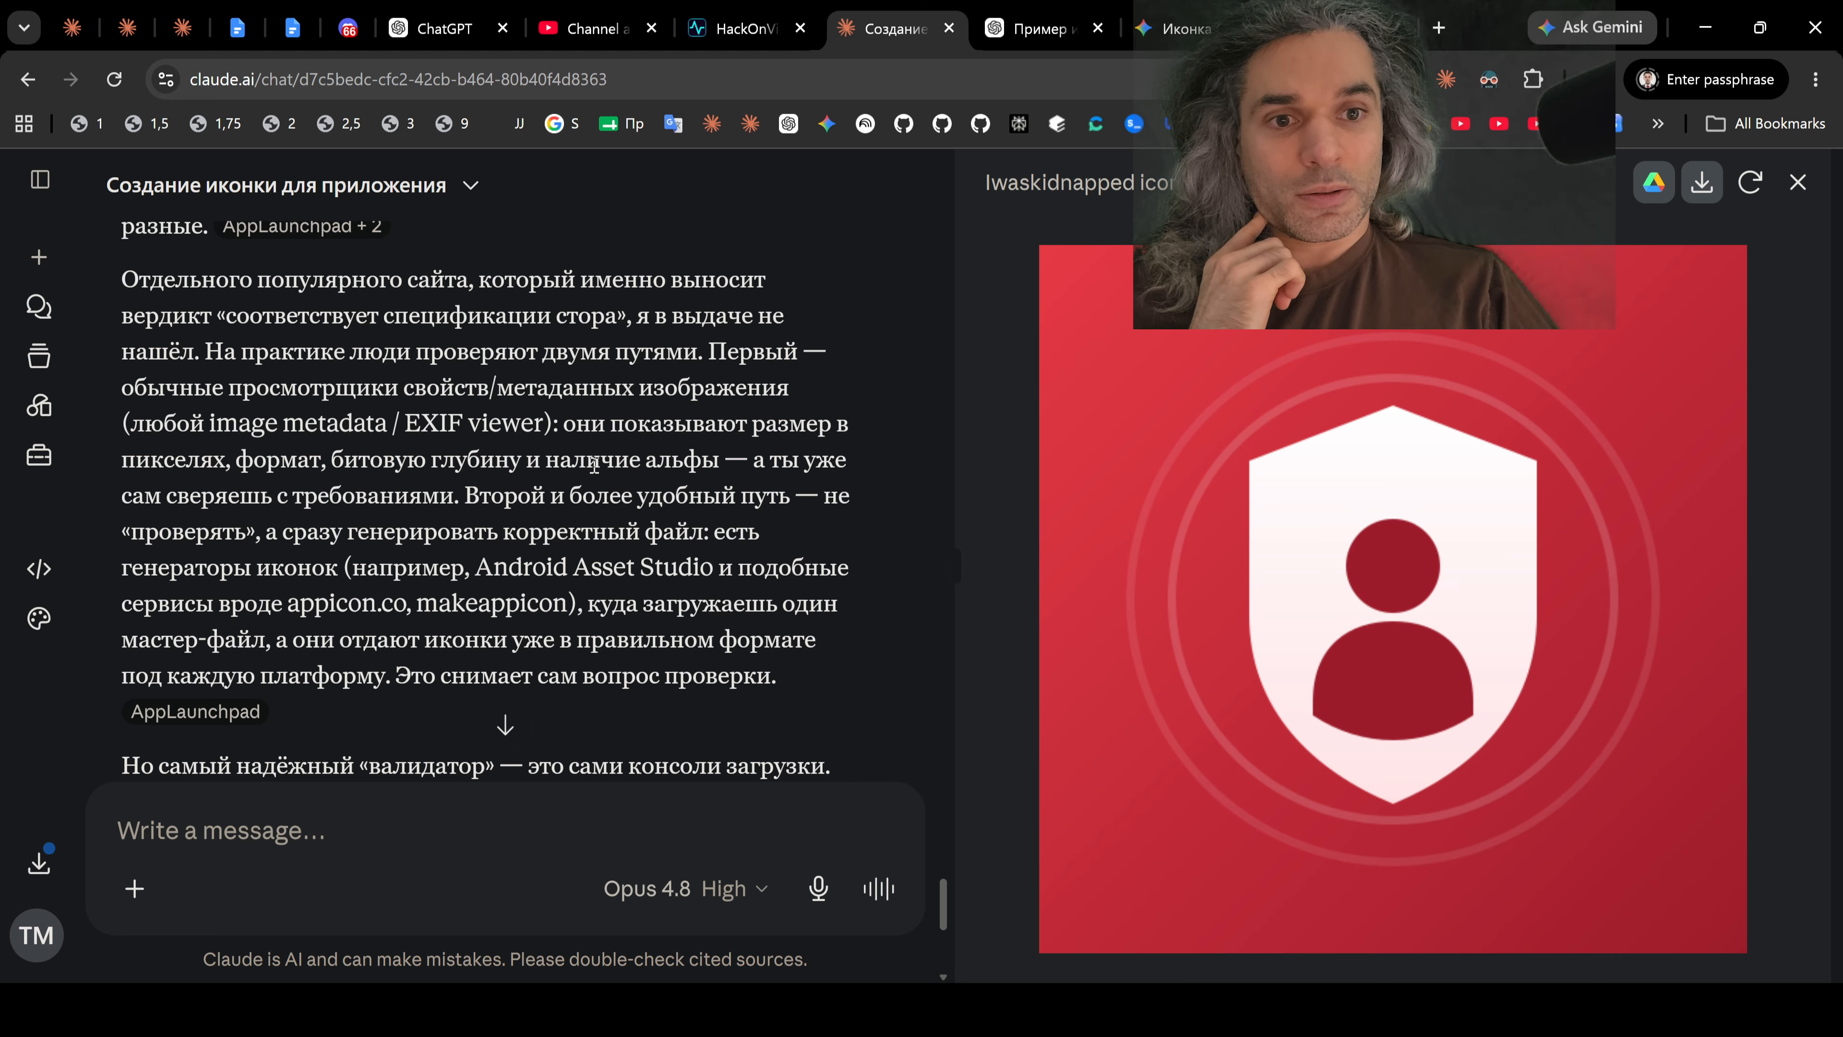
pyautogui.scroll(-8, 594, 465)
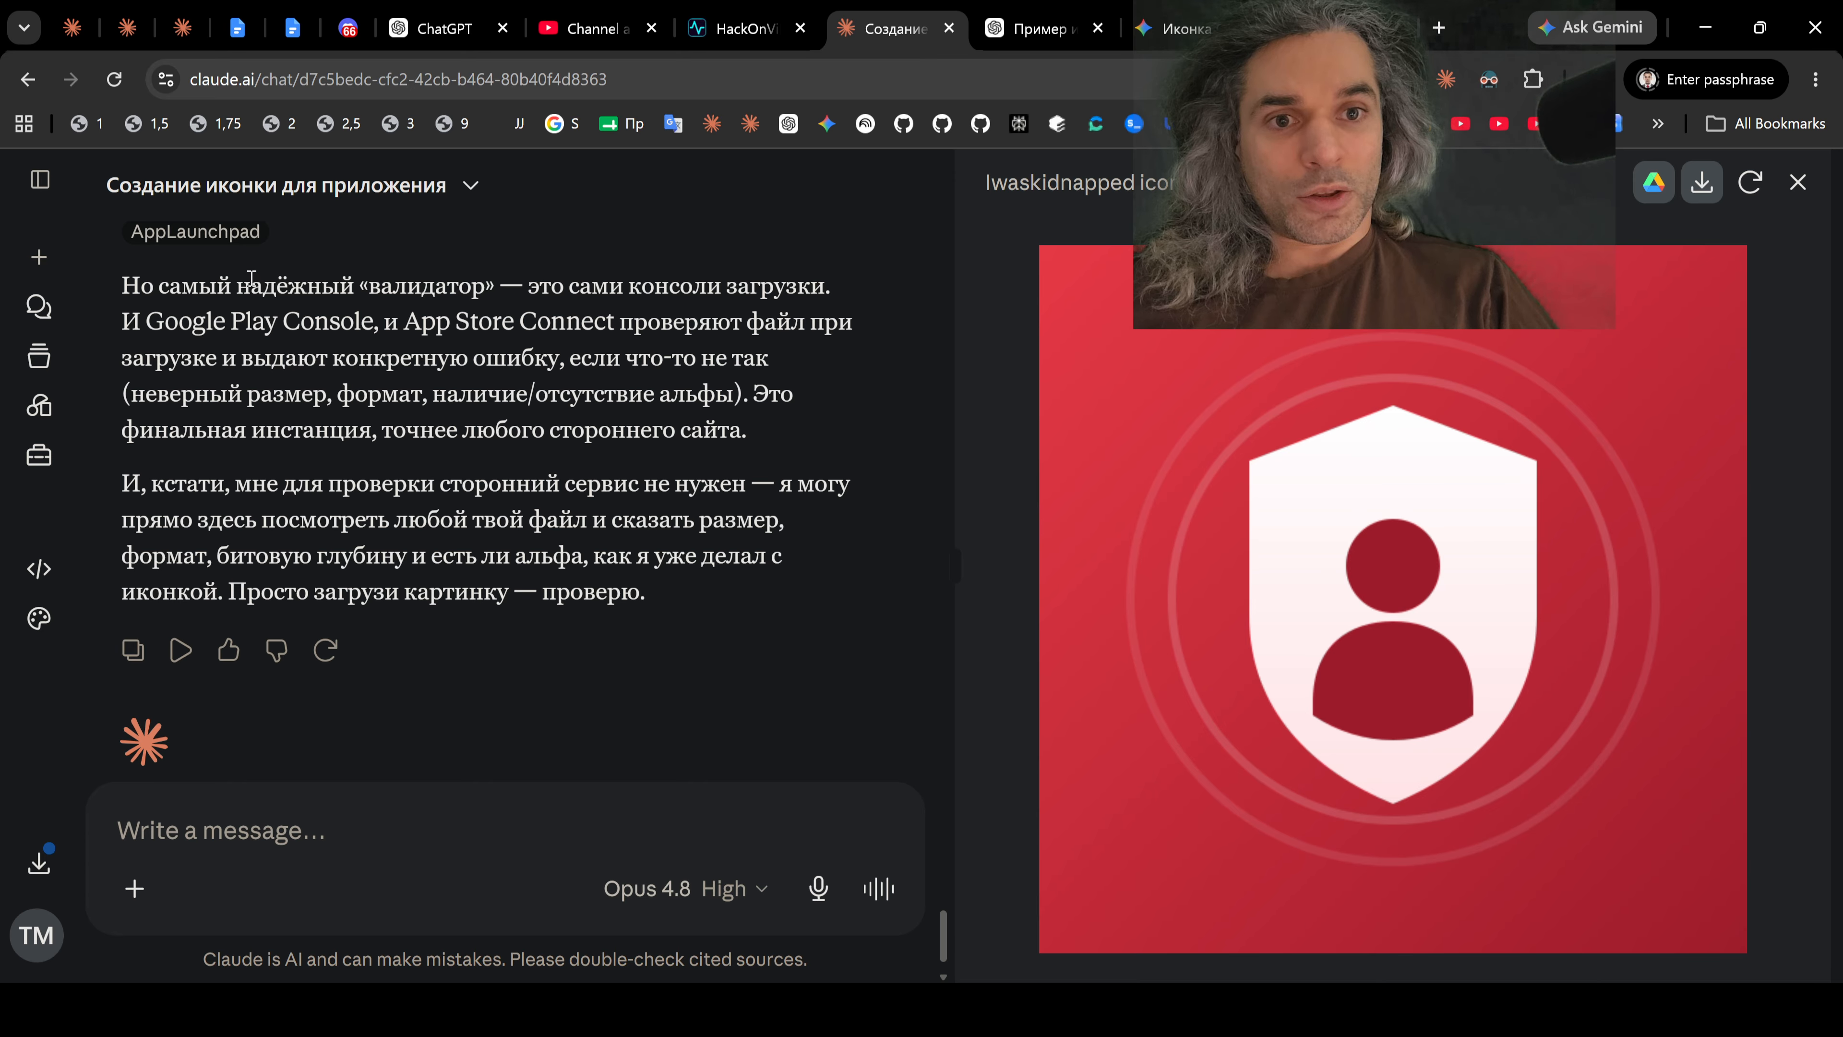
pyautogui.moveTo(251, 277); pyautogui.dragTo(835, 291)
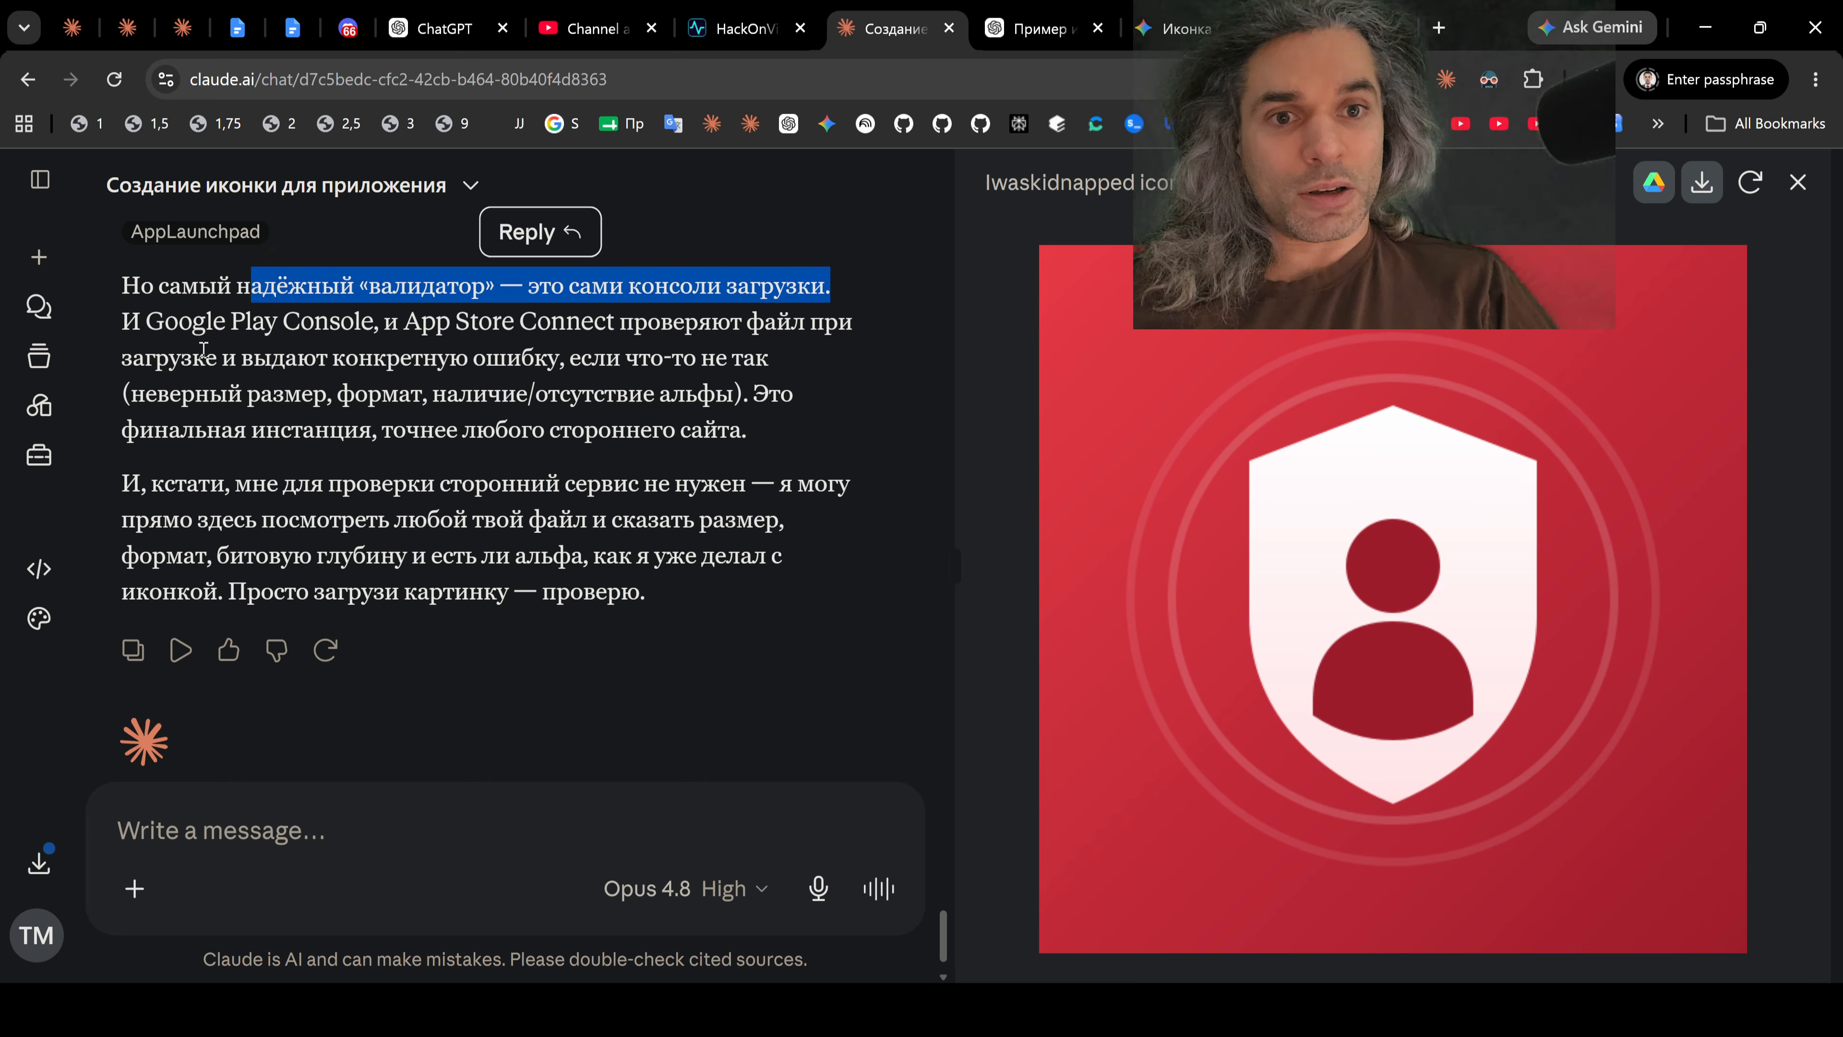
pyautogui.moveTo(143, 323); pyautogui.dragTo(361, 323)
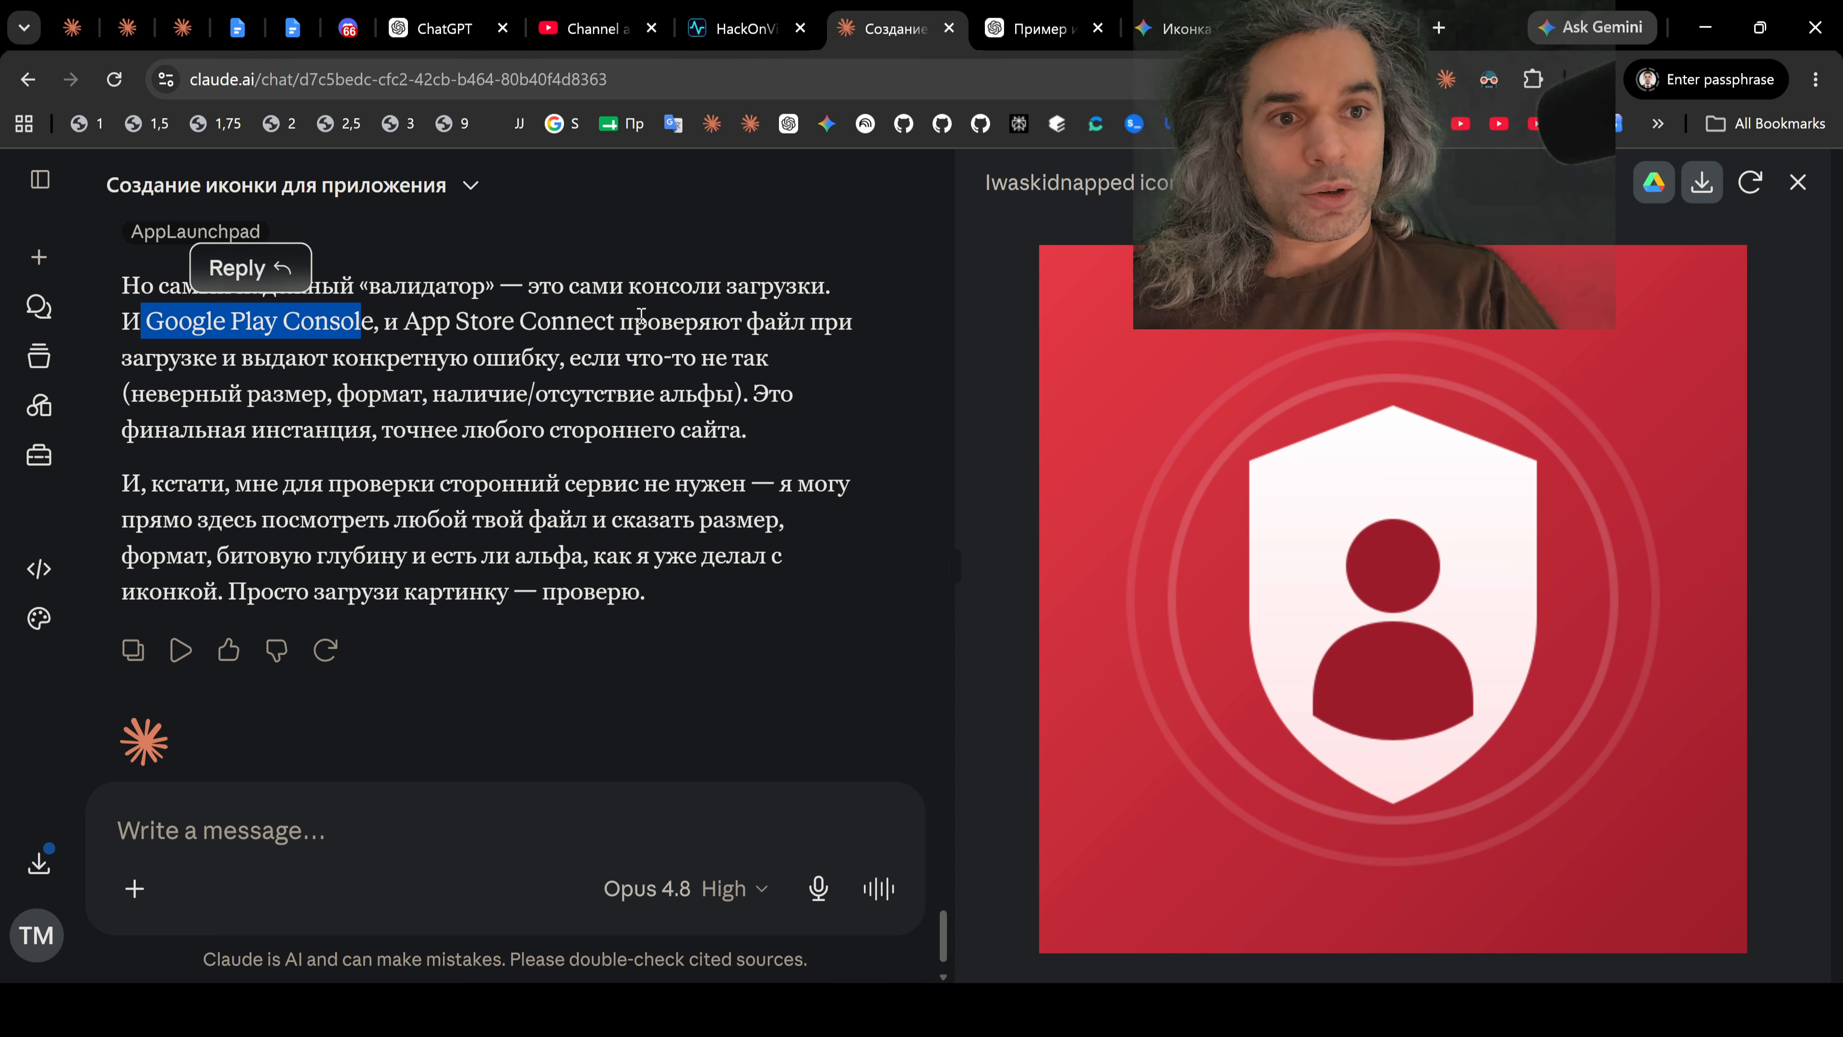
pyautogui.moveTo(625, 321); pyautogui.dragTo(800, 328)
pyautogui.moveTo(649, 386); pyautogui.dragTo(342, 363)
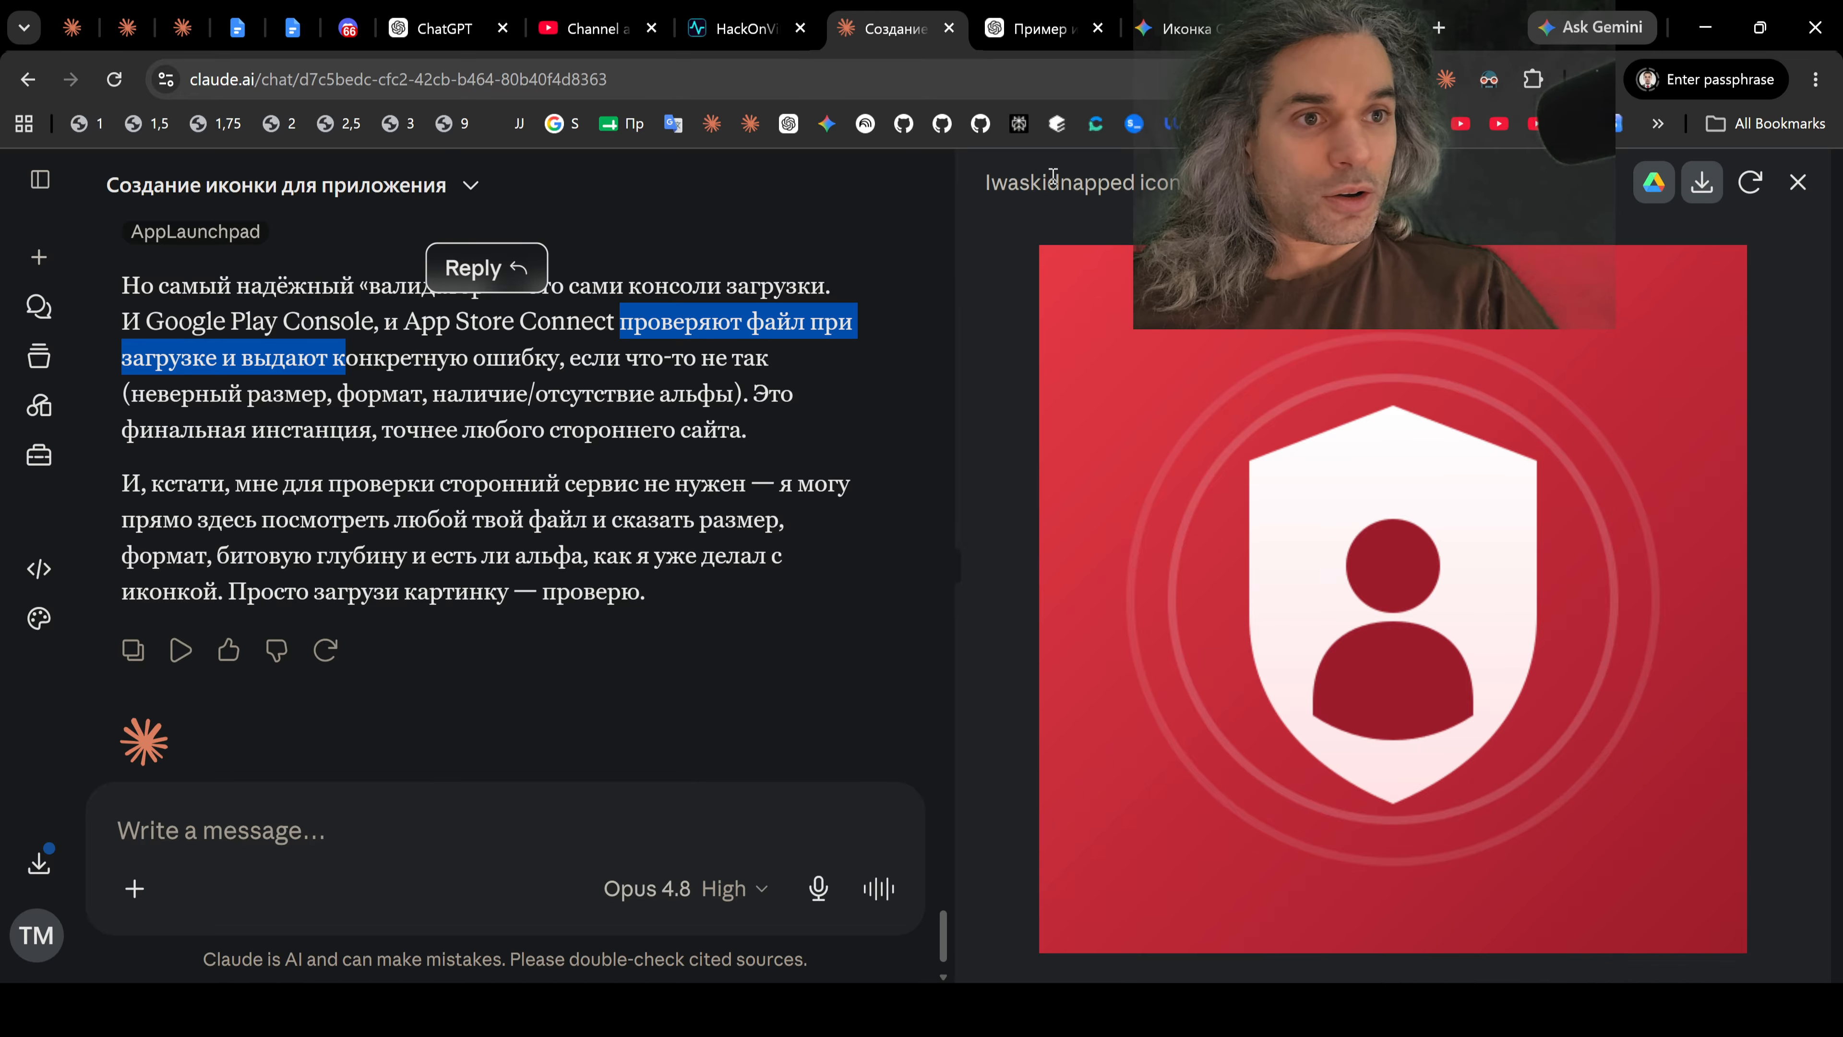
# Step: Switch to the Gemini icon conversation and close one spare browser tab
pyautogui.click(1034, 31)
pyautogui.click(1175, 34)
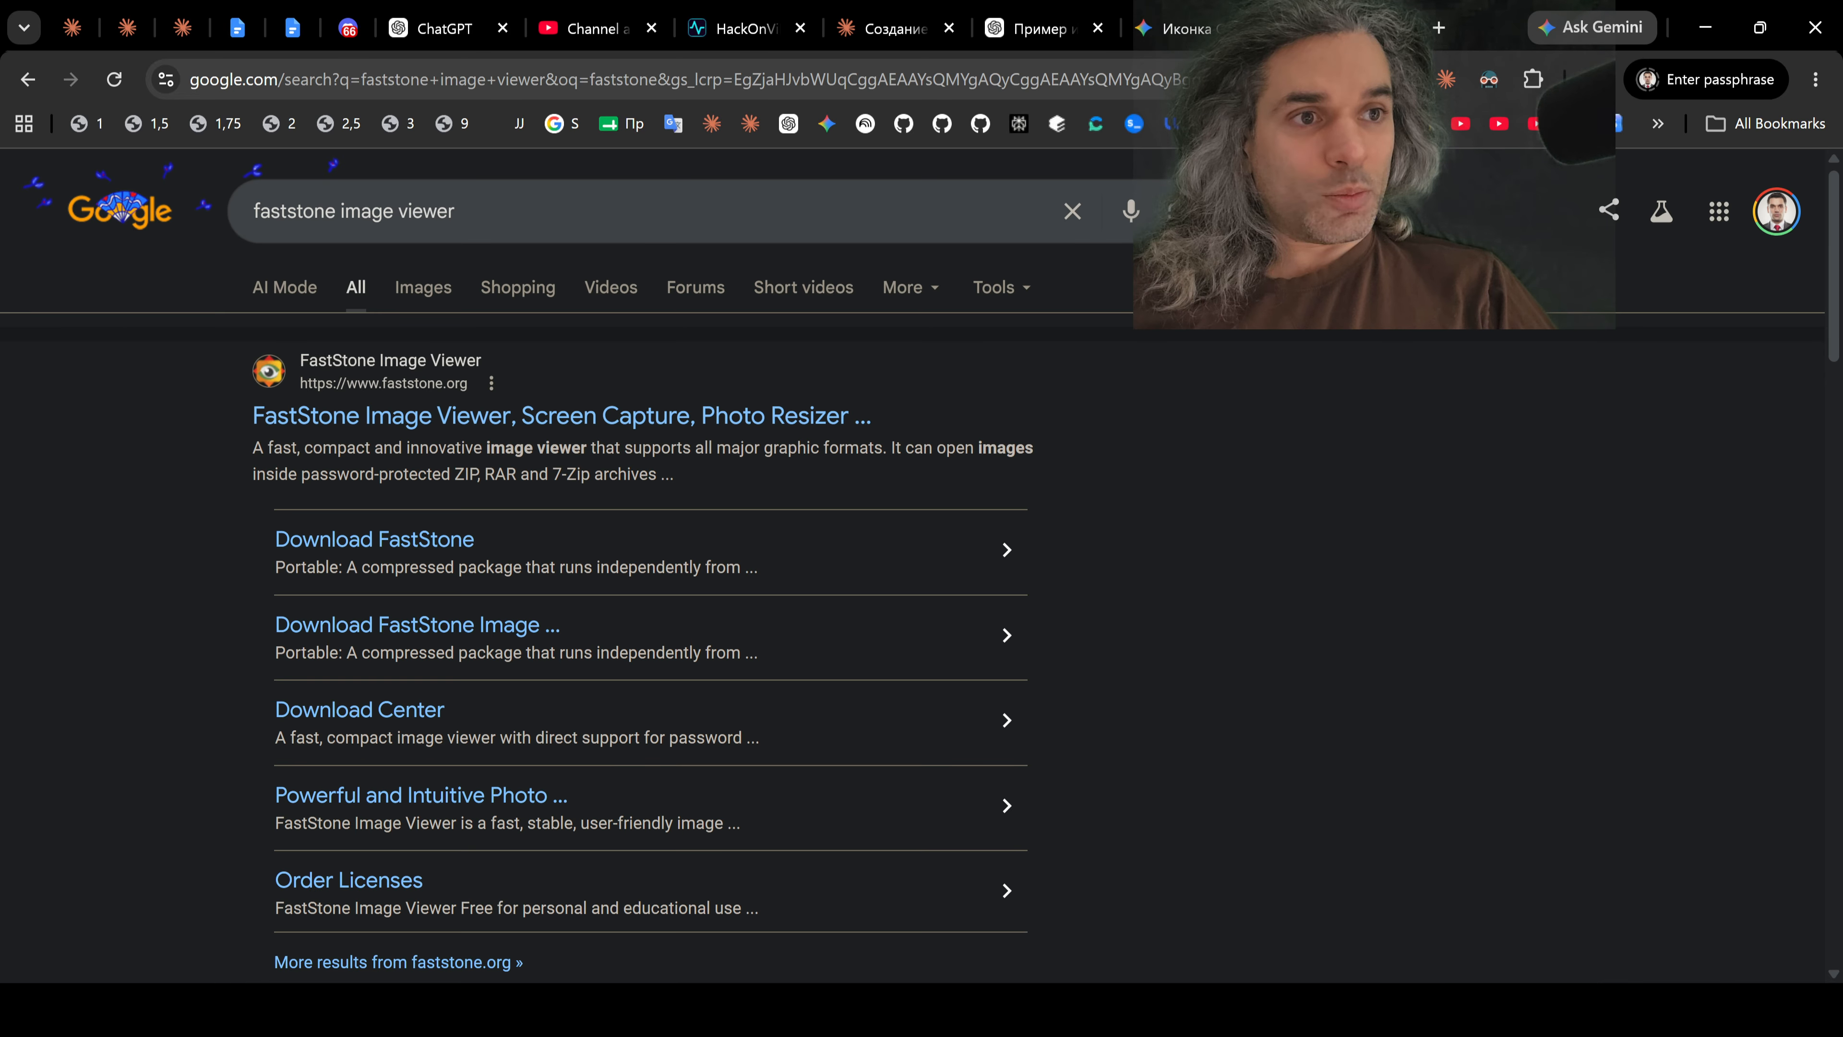
pyautogui.hotkey('ctrl', 'w')
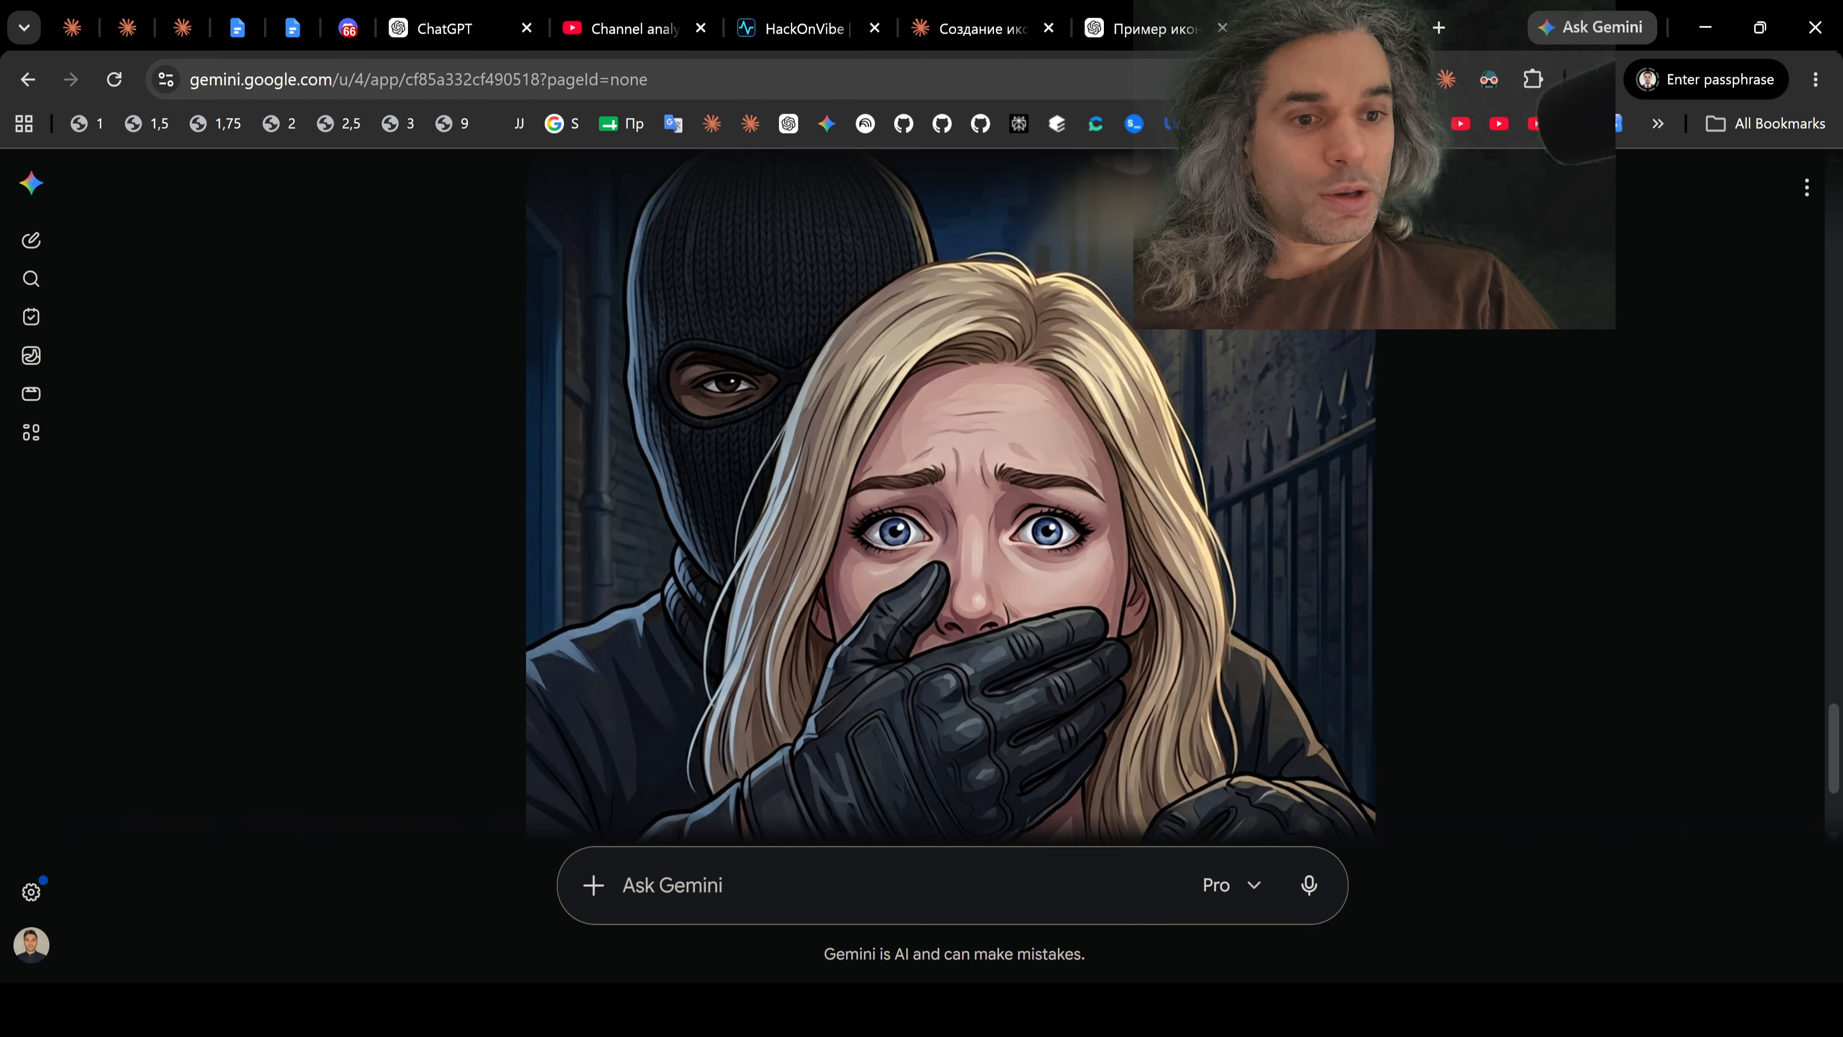
# Step: Return to FastStone and apply the resize of ico.png to 512 × 512 pixels with the Lanczos3 filter
pyautogui.hotkey('alt', 'Tab')
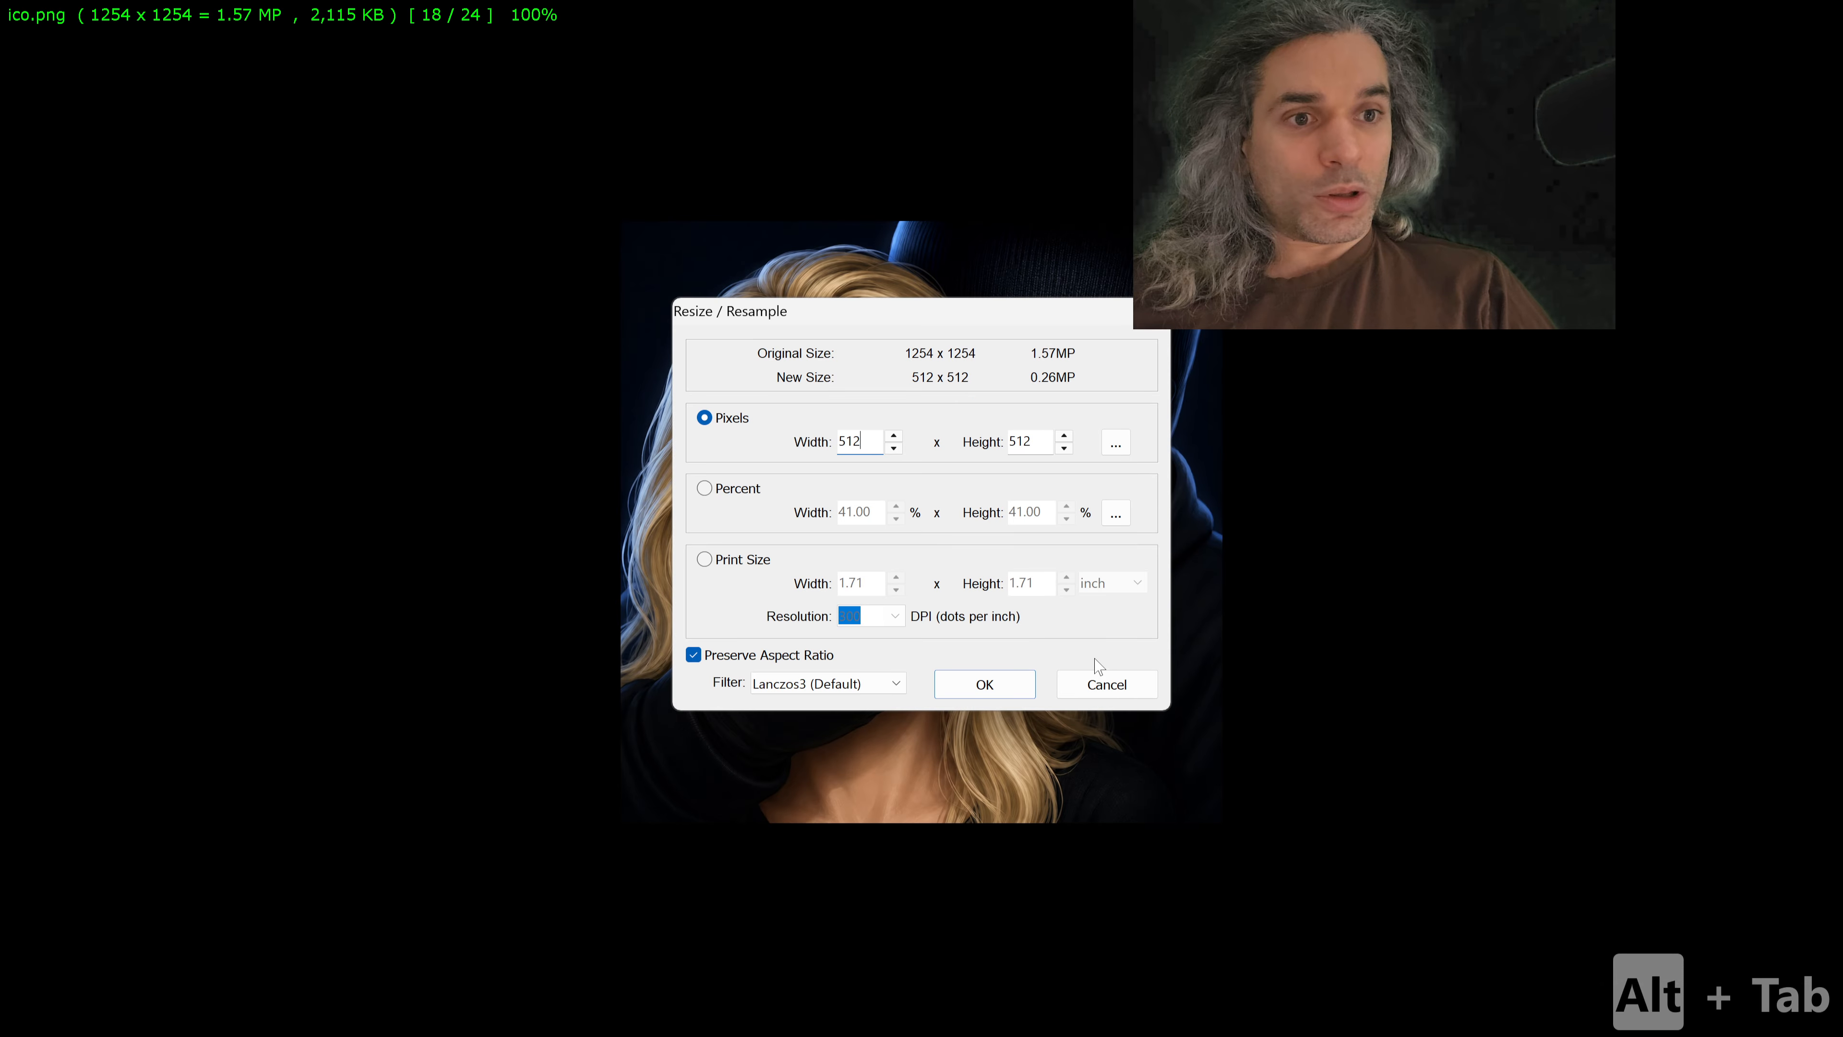
pyautogui.click(985, 685)
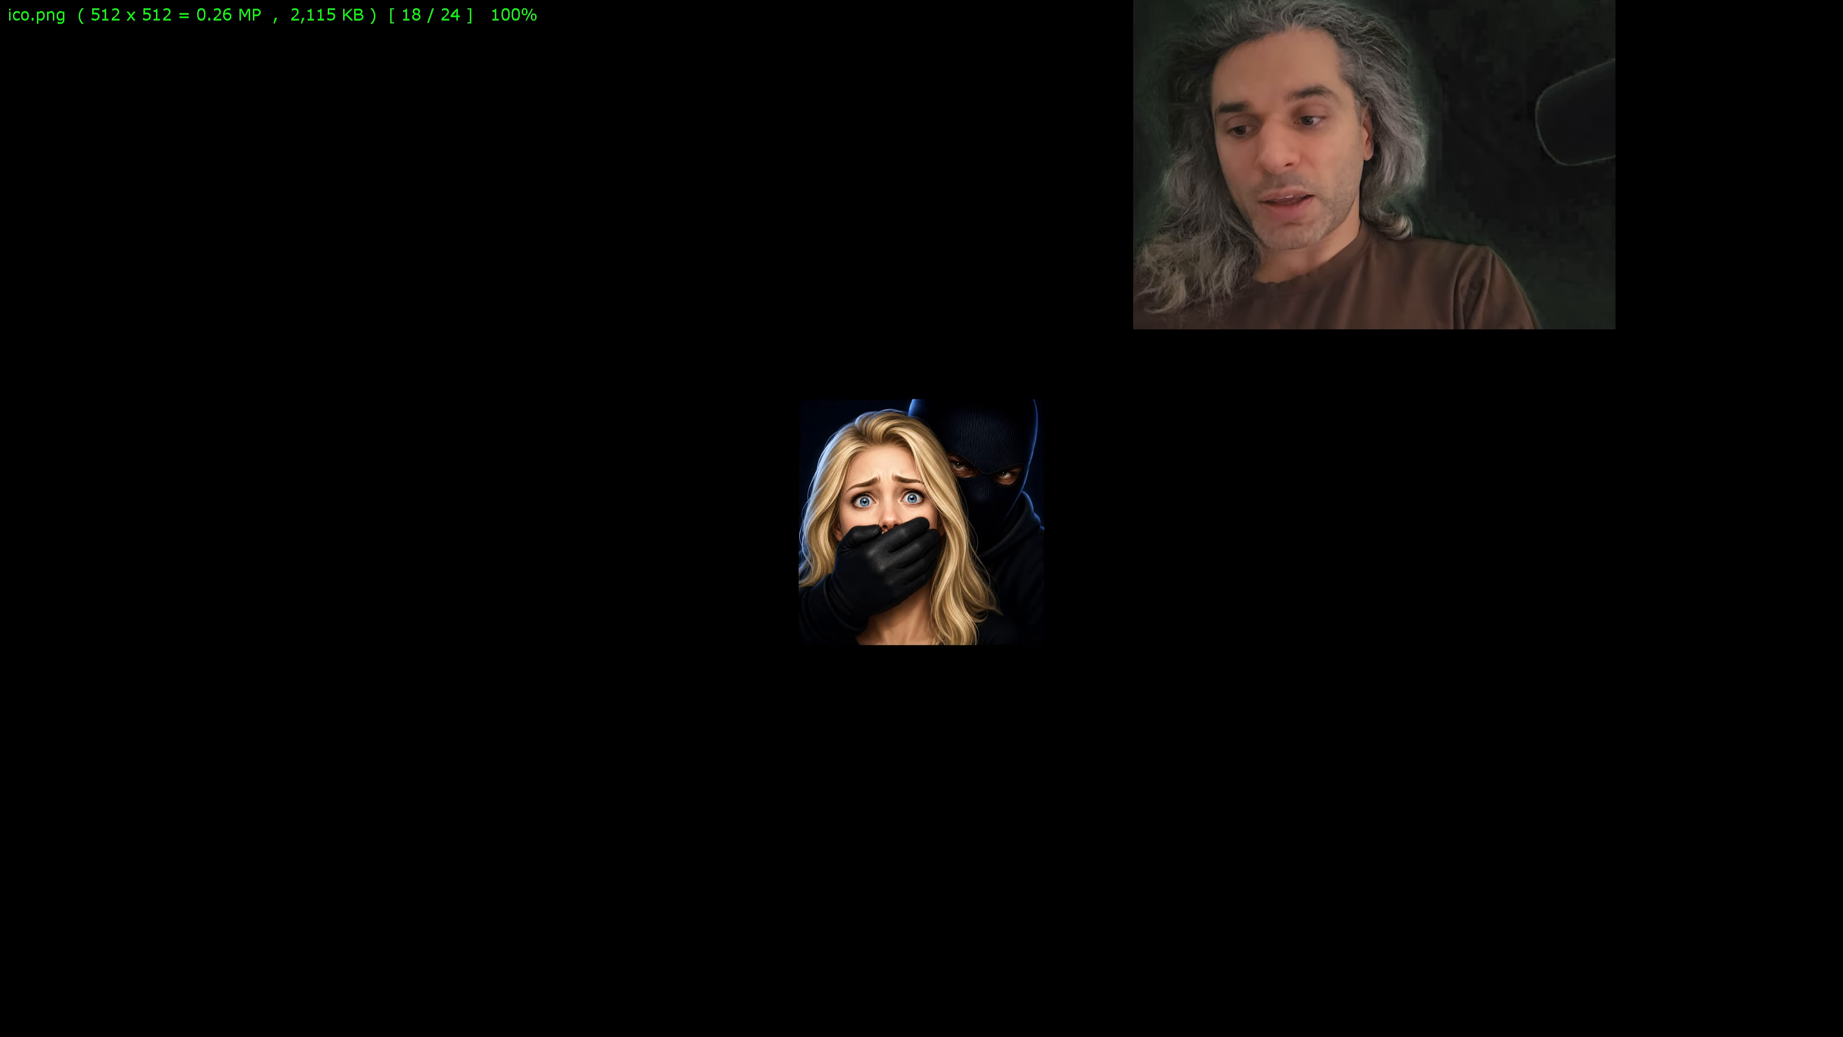
pyautogui.click(1108, 630)
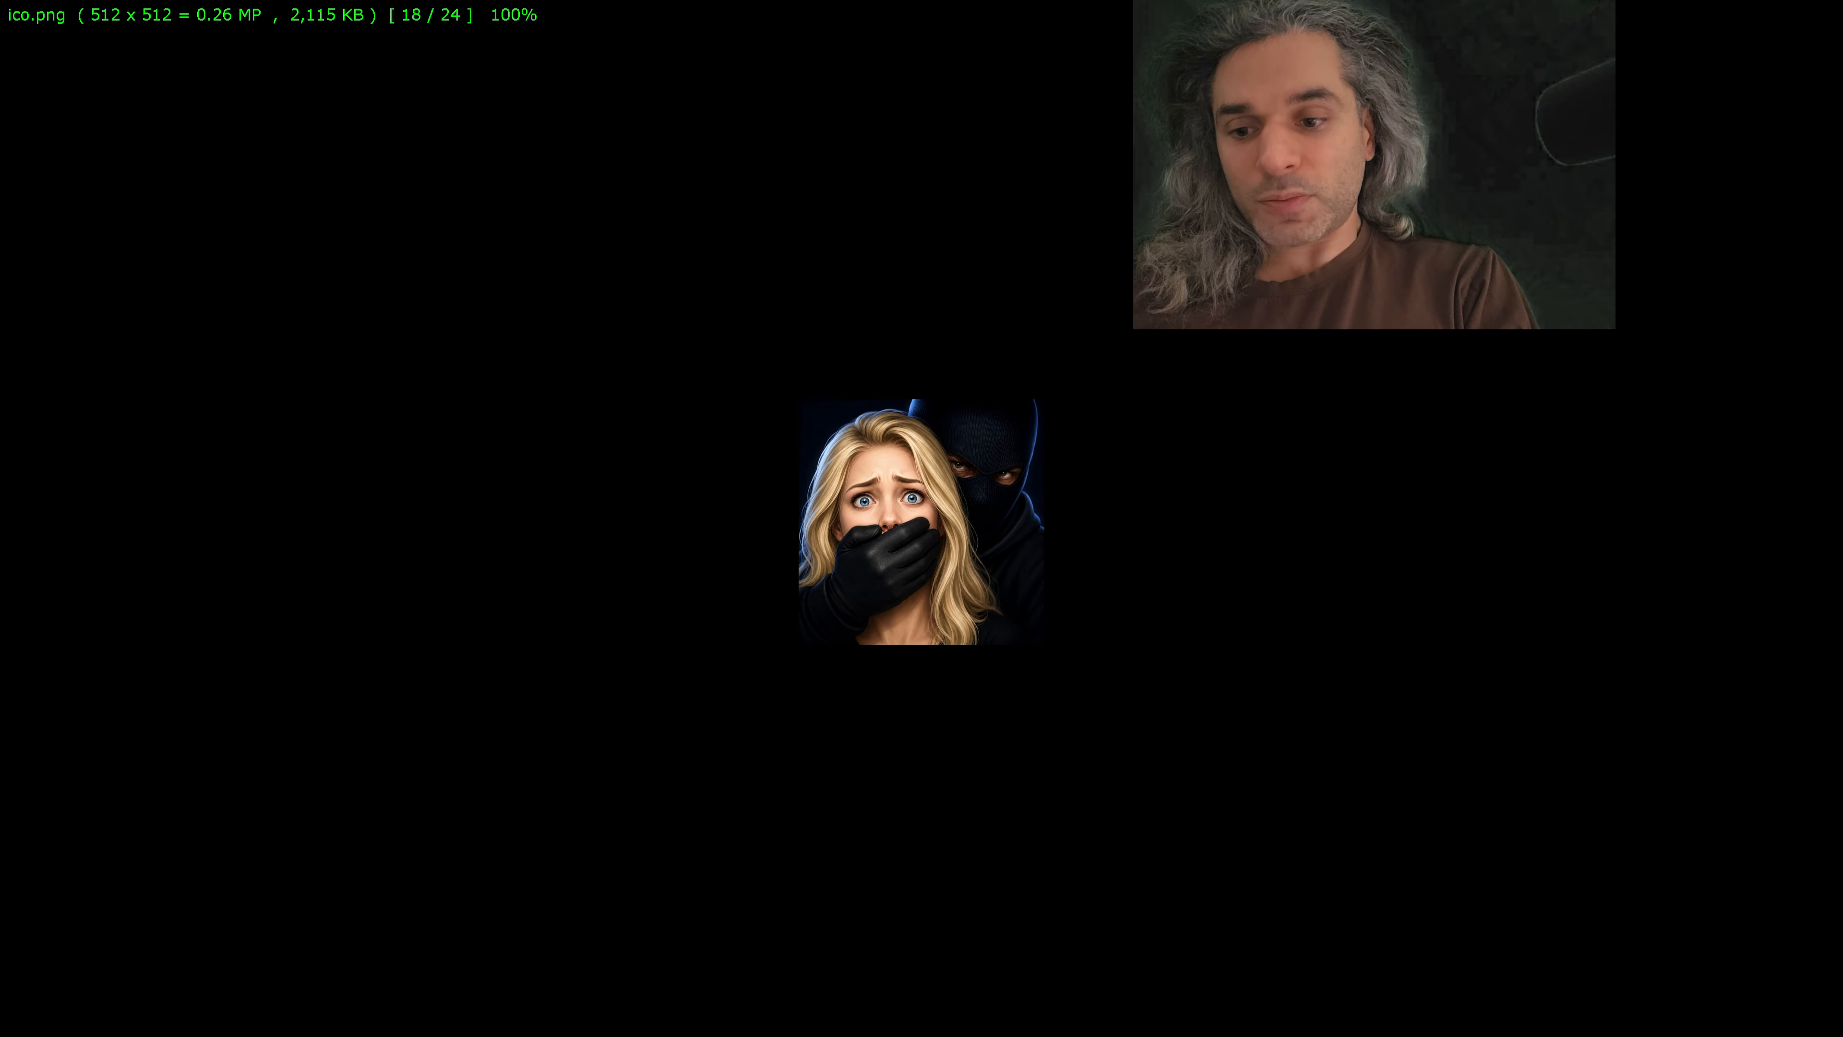
pyautogui.click(1108, 631)
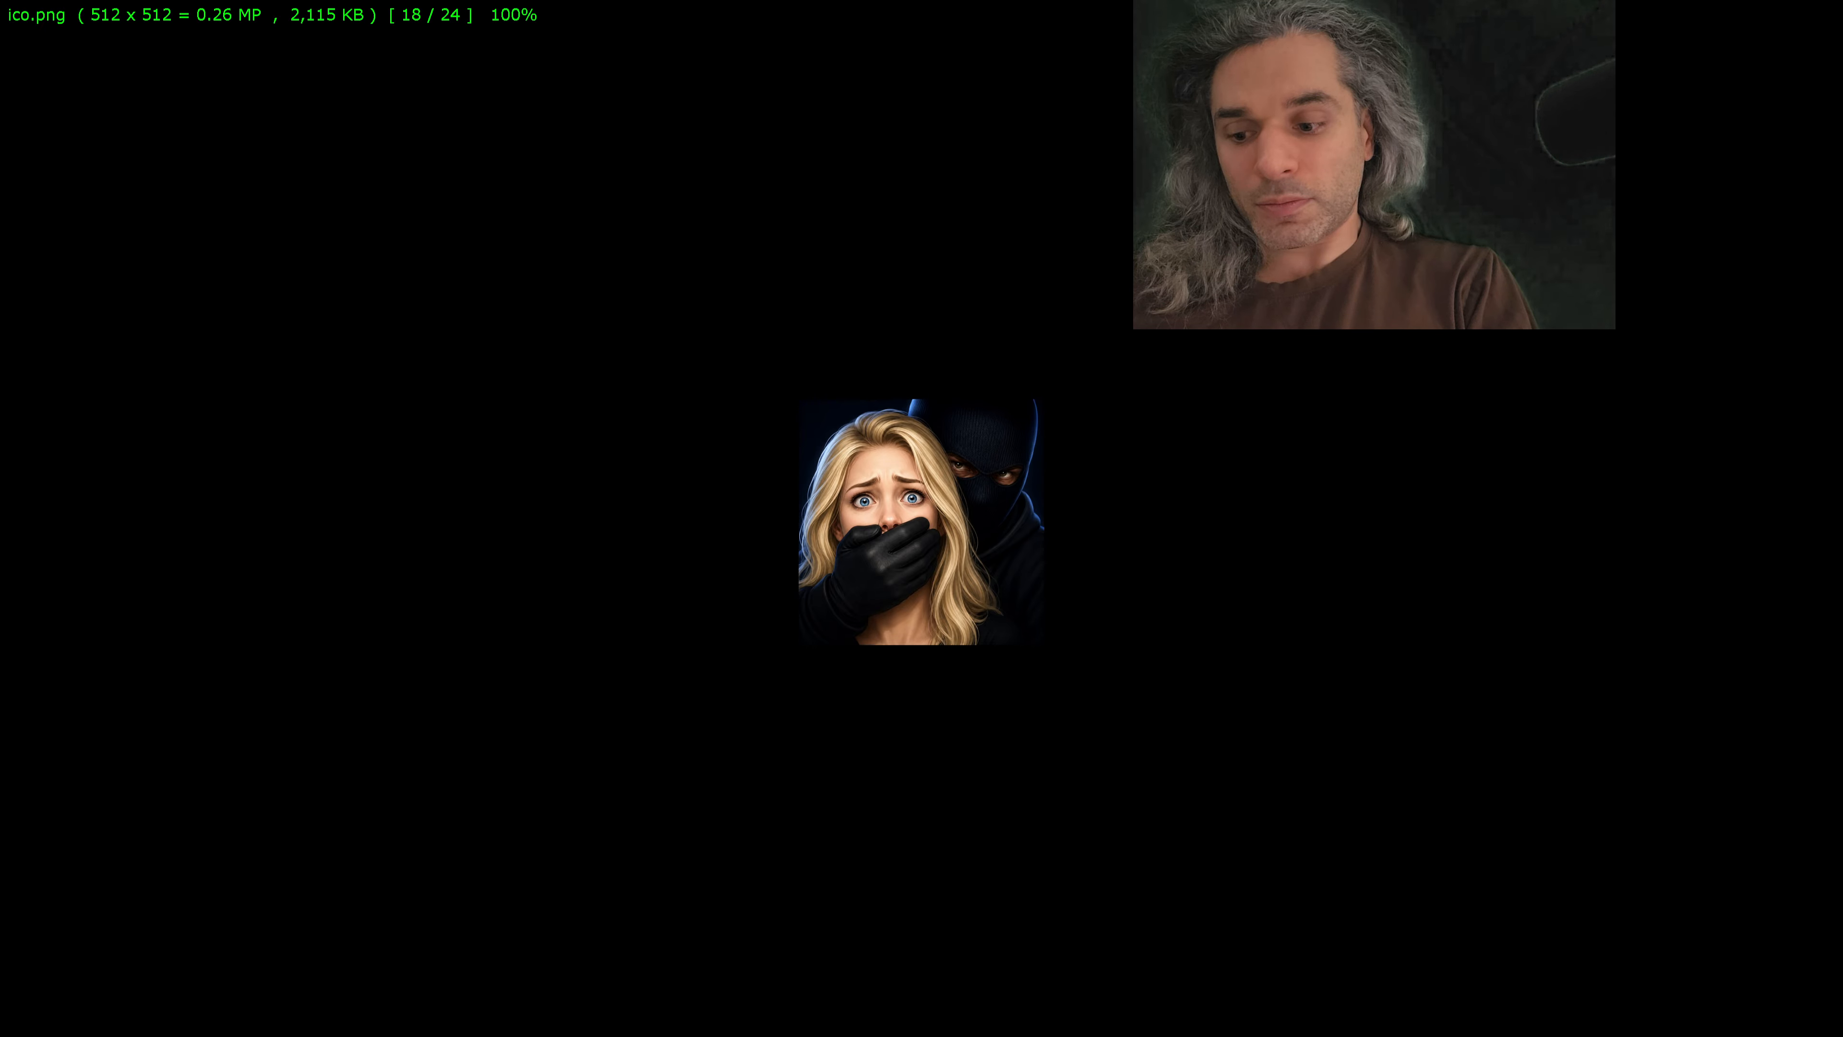
pyautogui.click(1108, 630)
pyautogui.click(1109, 631)
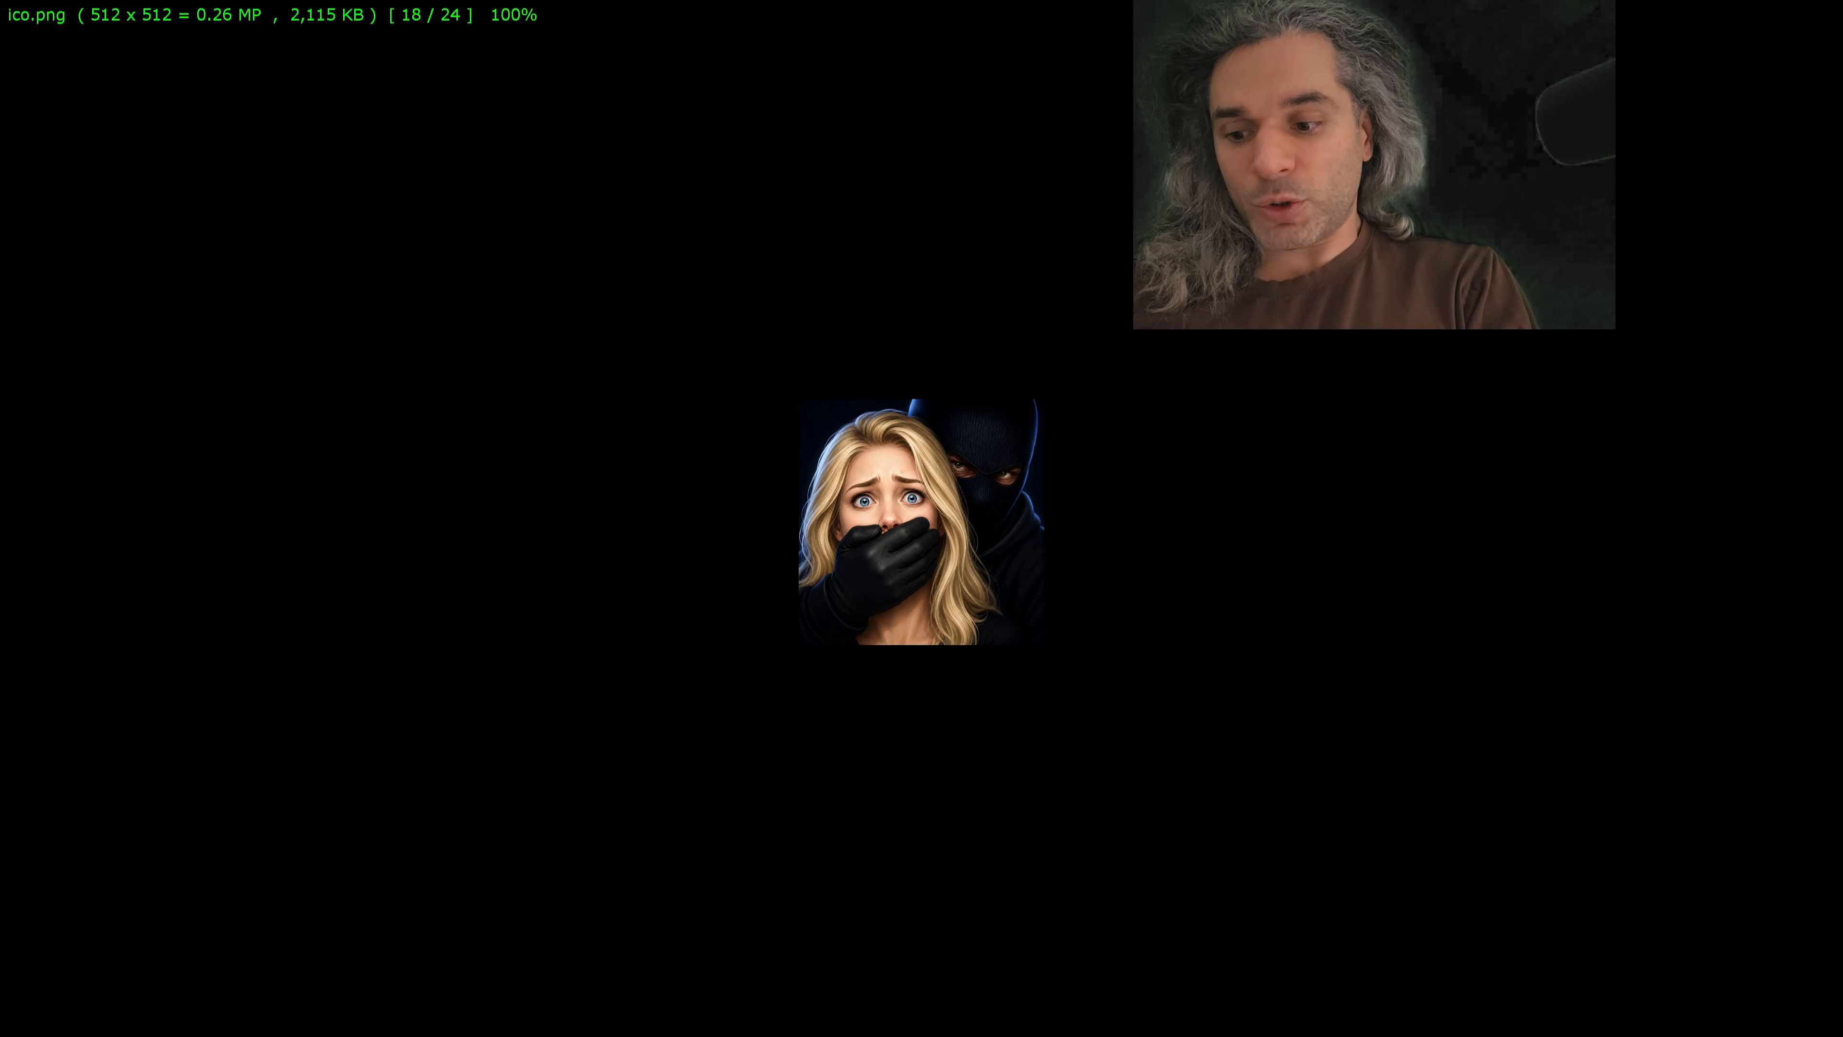
pyautogui.click(1106, 629)
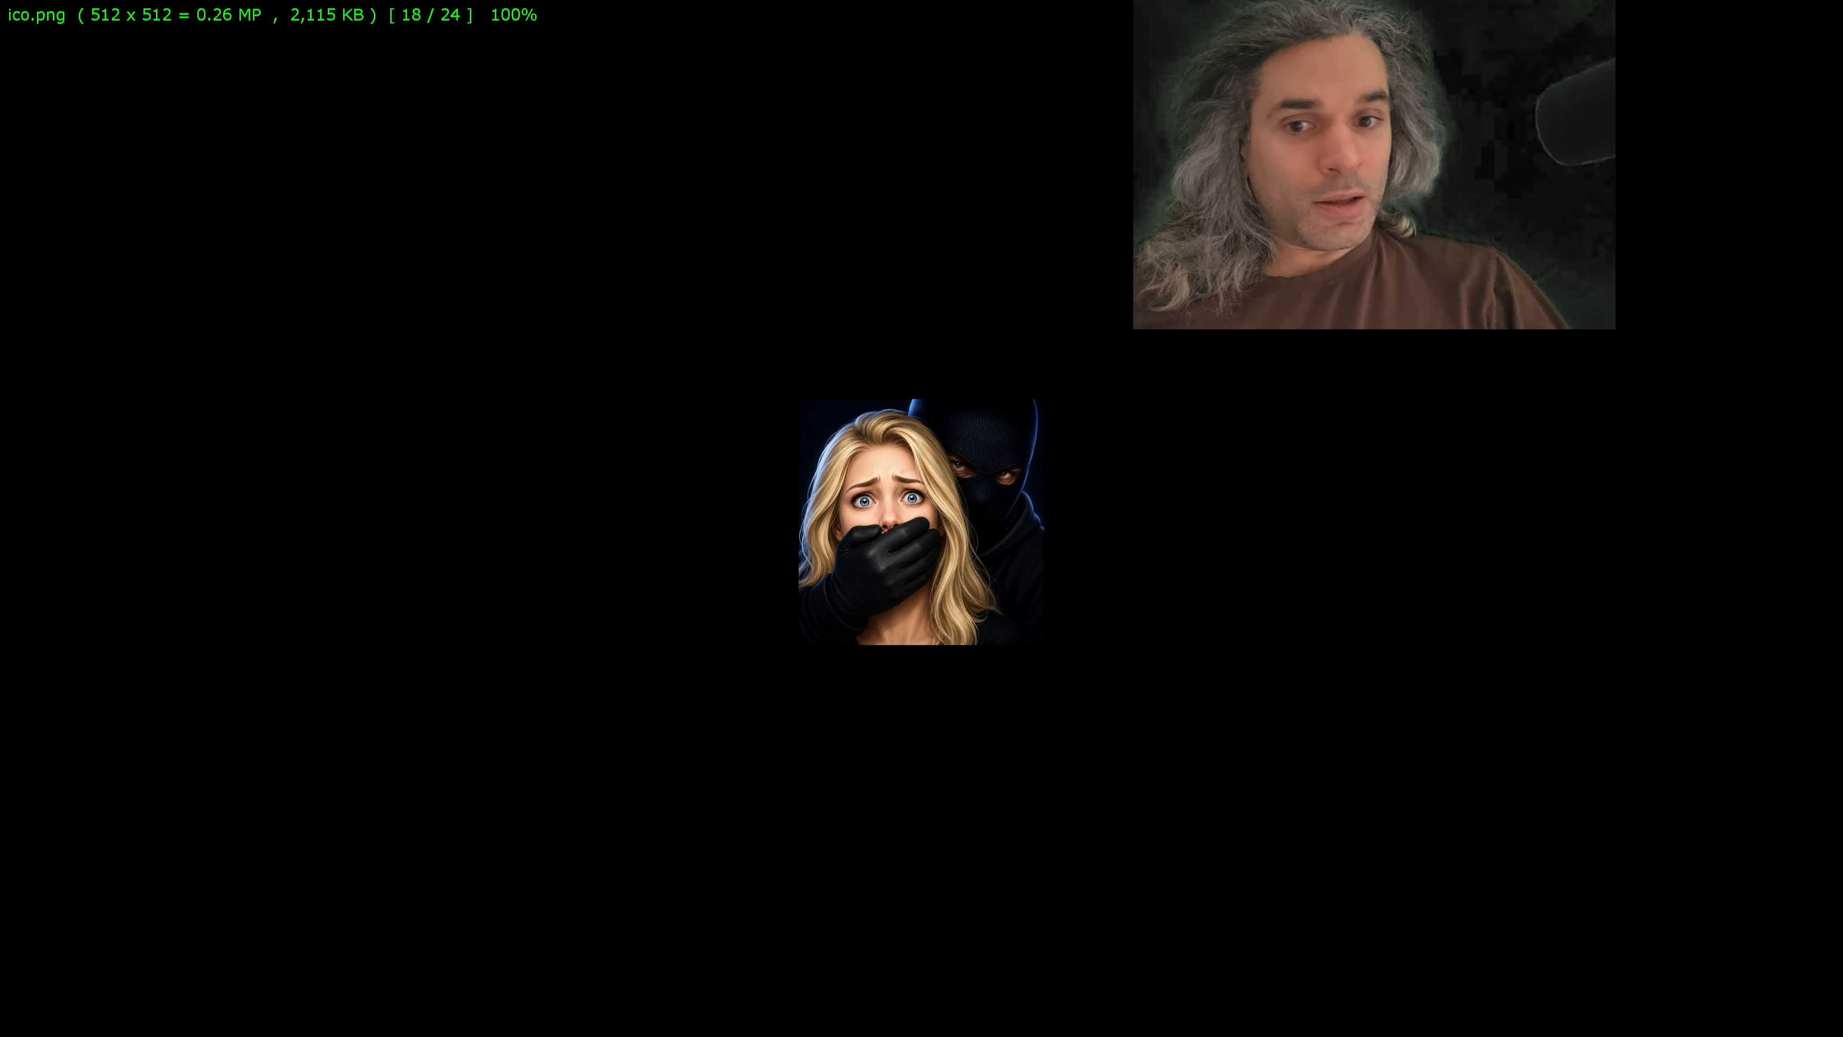
# Step: Switch to the mirrored phone, open TikTok's Google Play page, view its icon at full size and return to the page
pyautogui.hotkey('alt', 'Tab')
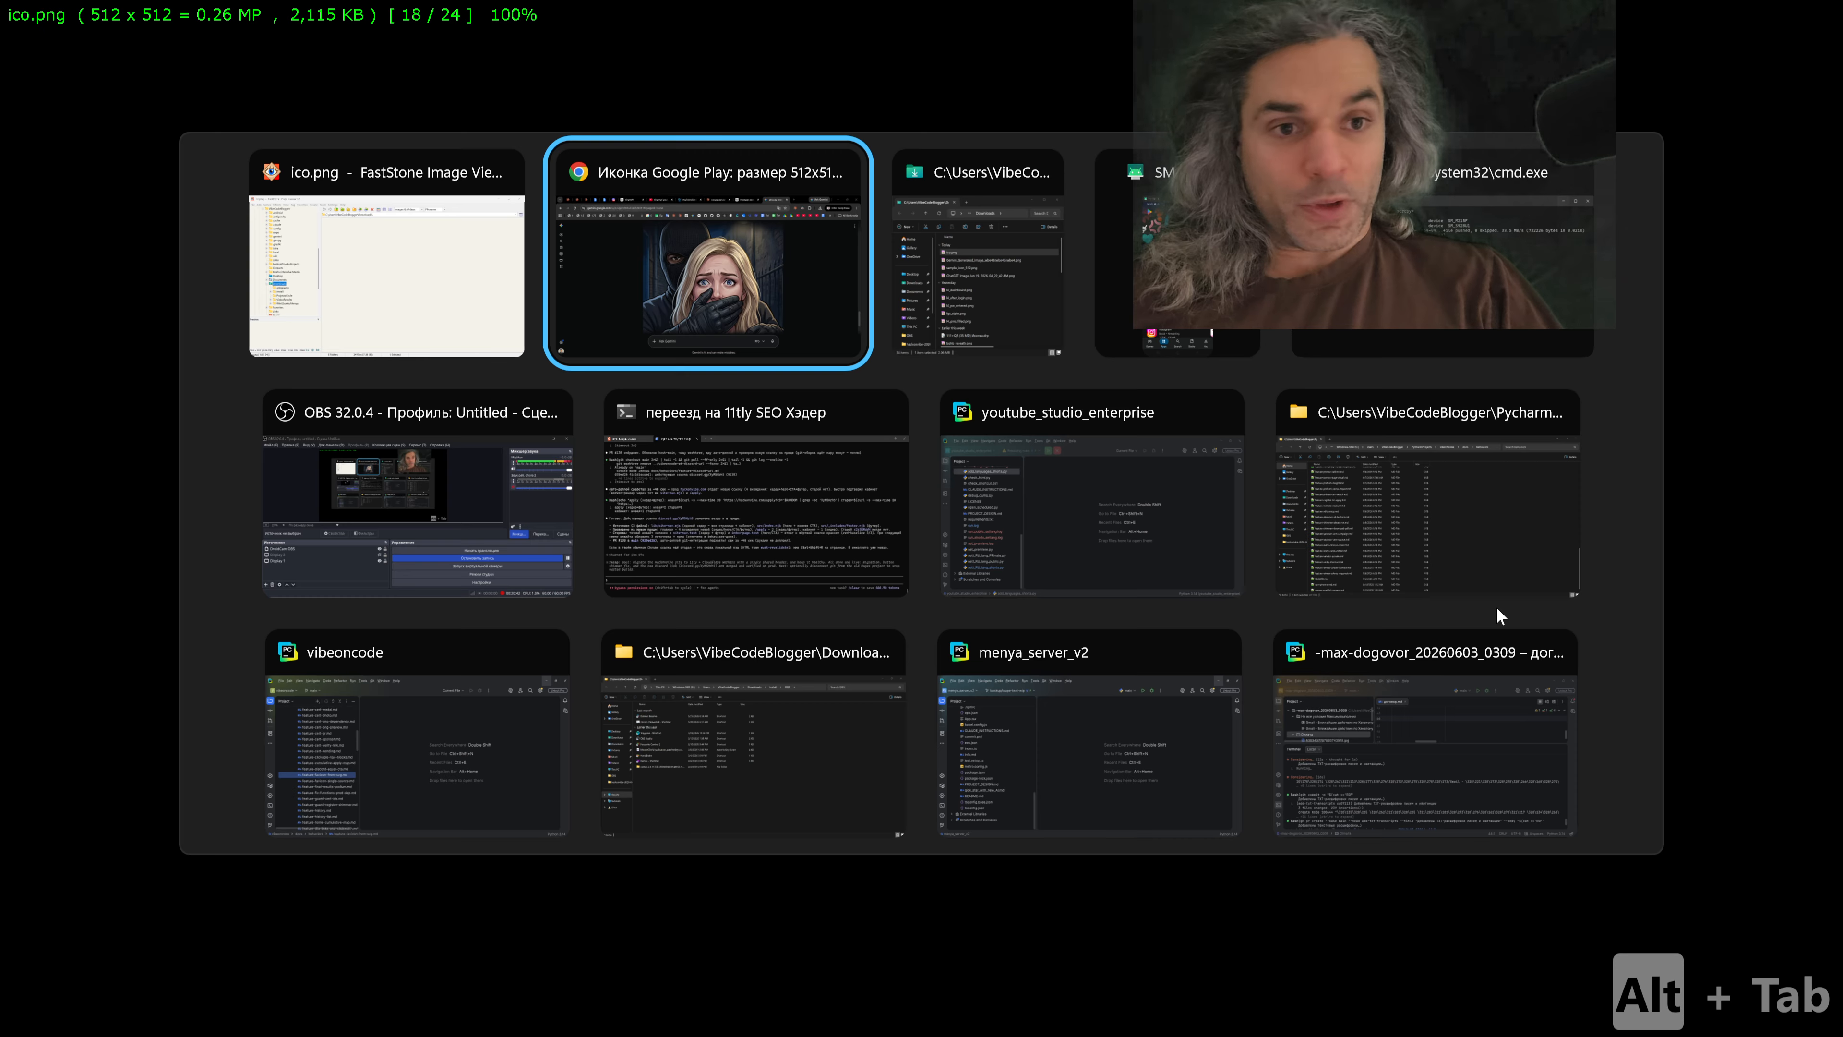
pyautogui.hotkey('alt', 'Tab')
pyautogui.hotkey('alt', 'Tab')
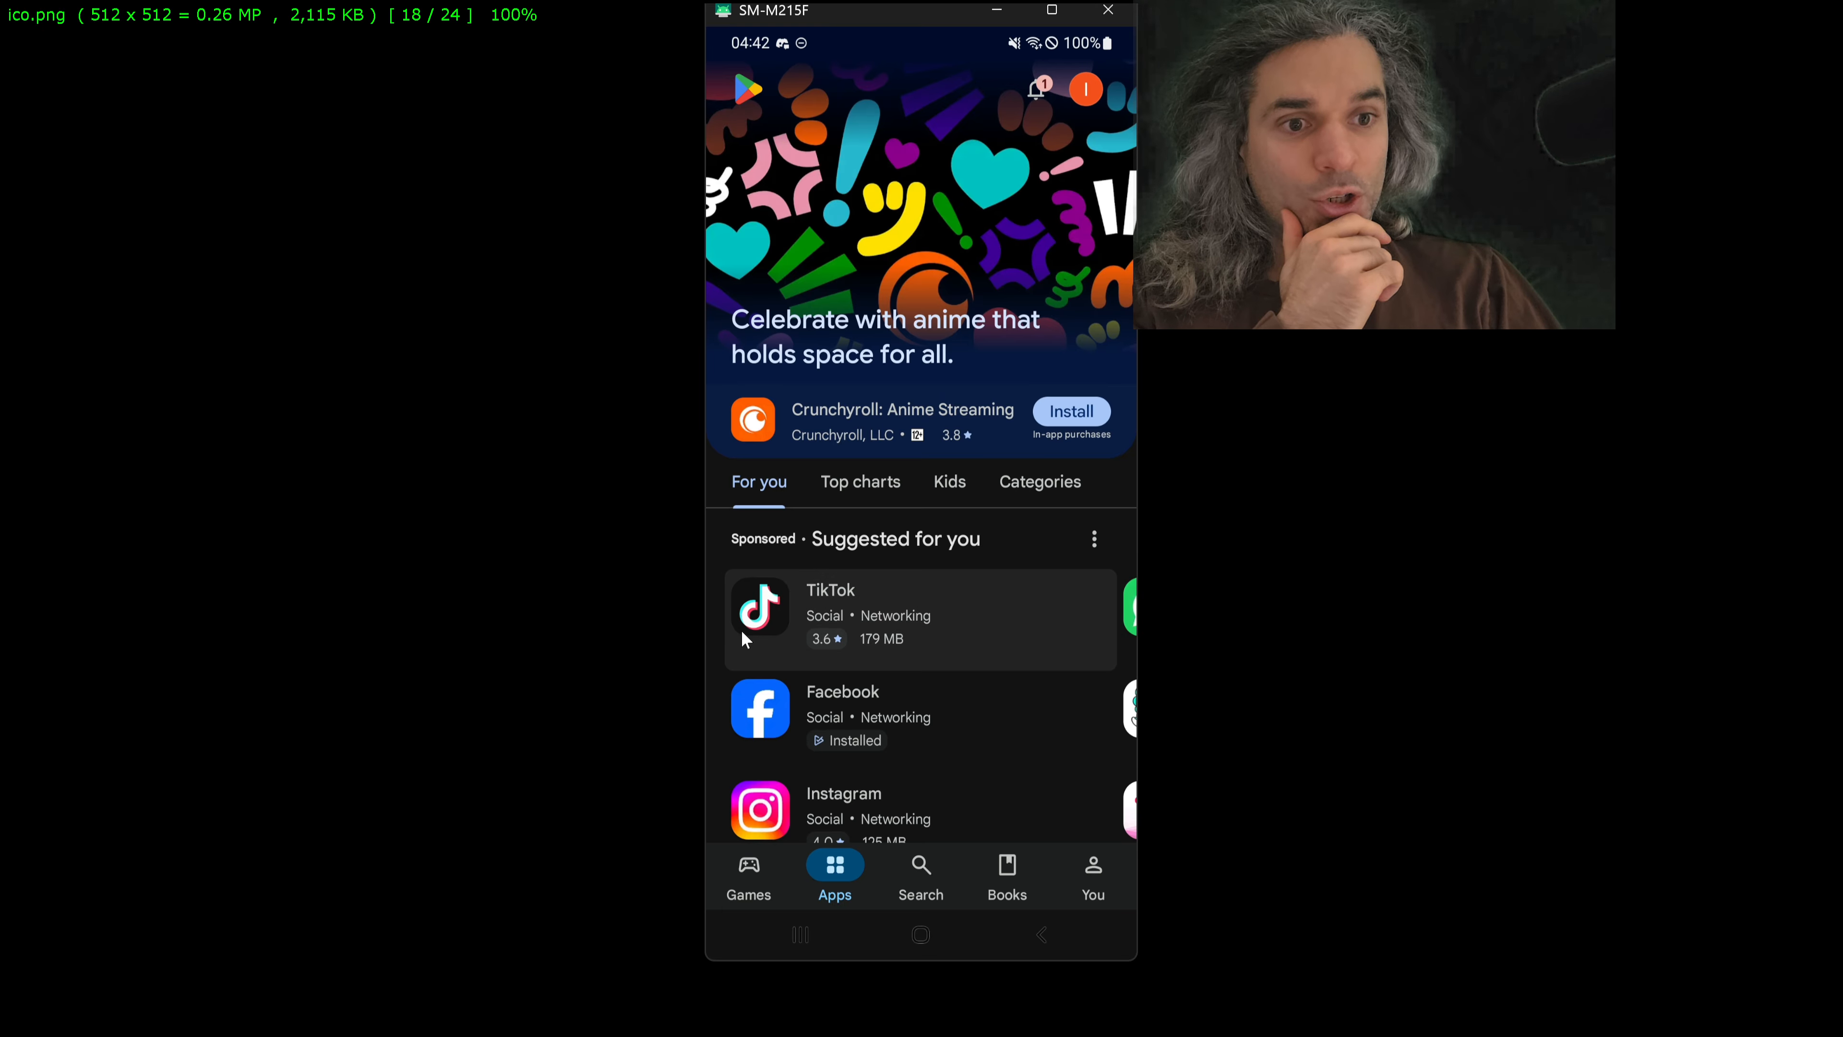
pyautogui.click(946, 614)
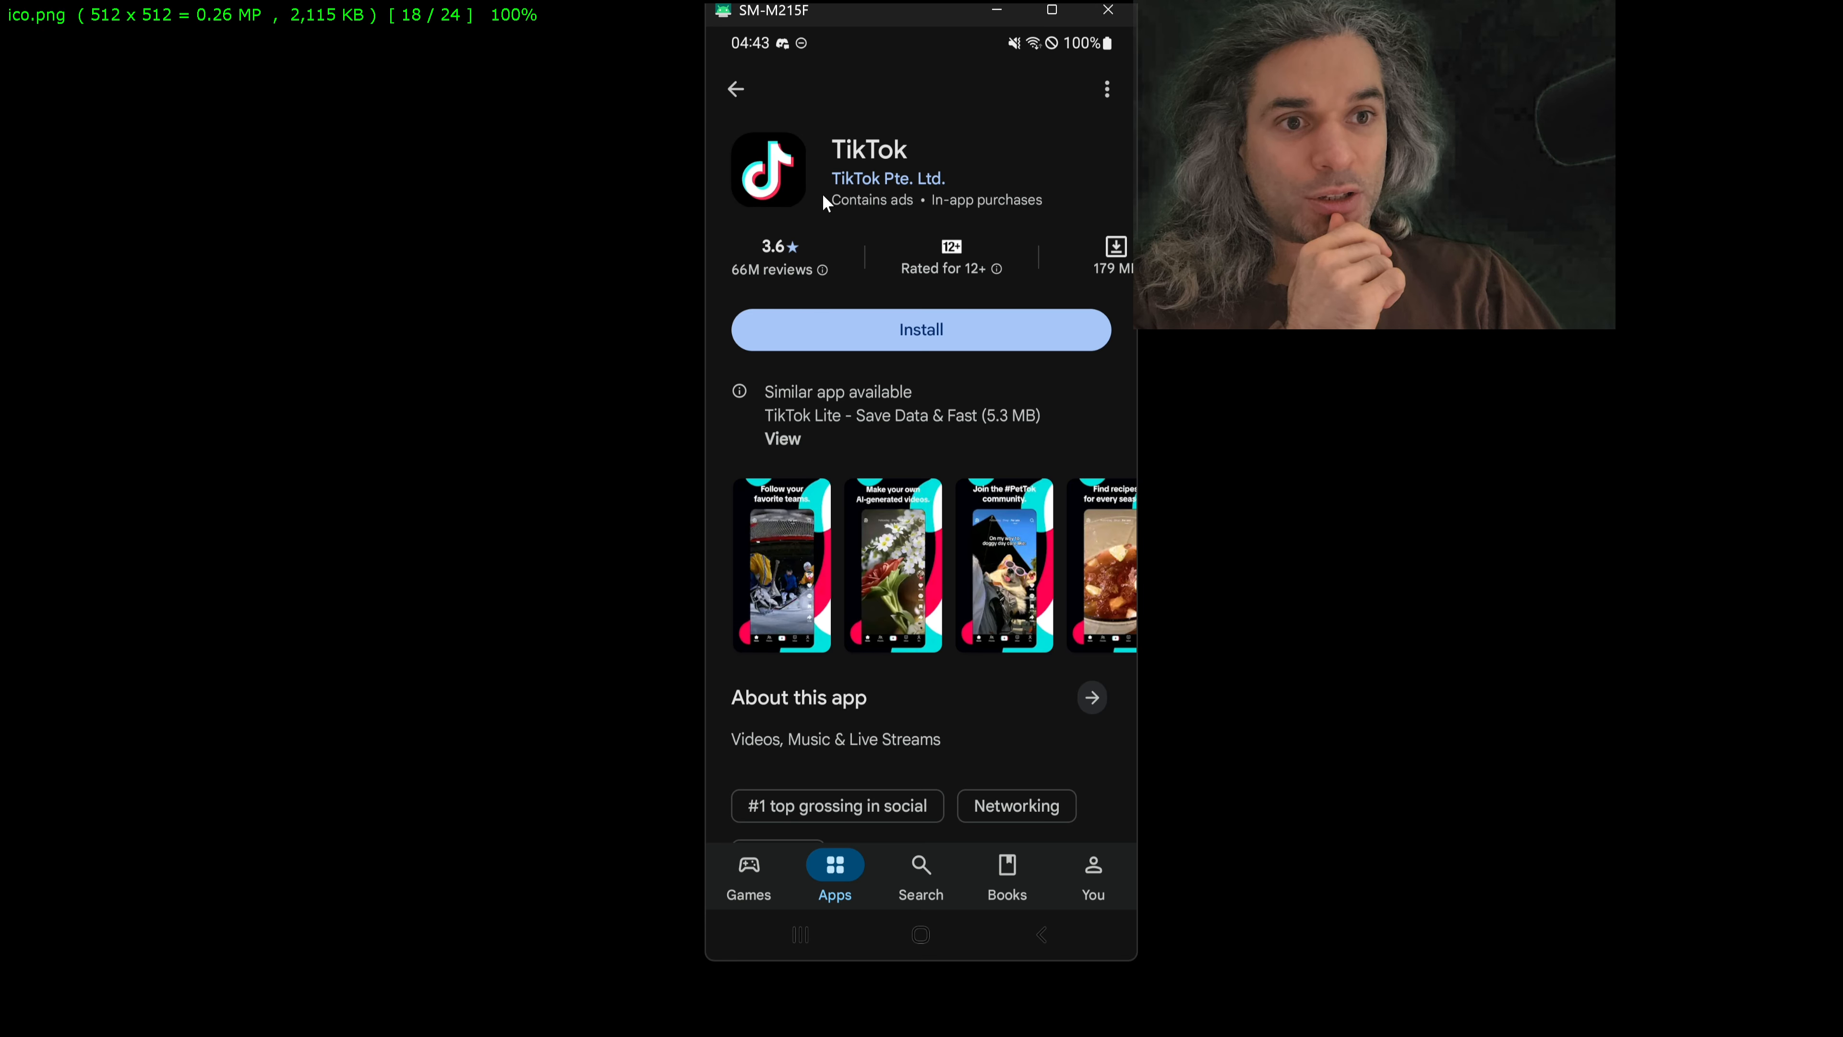
pyautogui.click(778, 182)
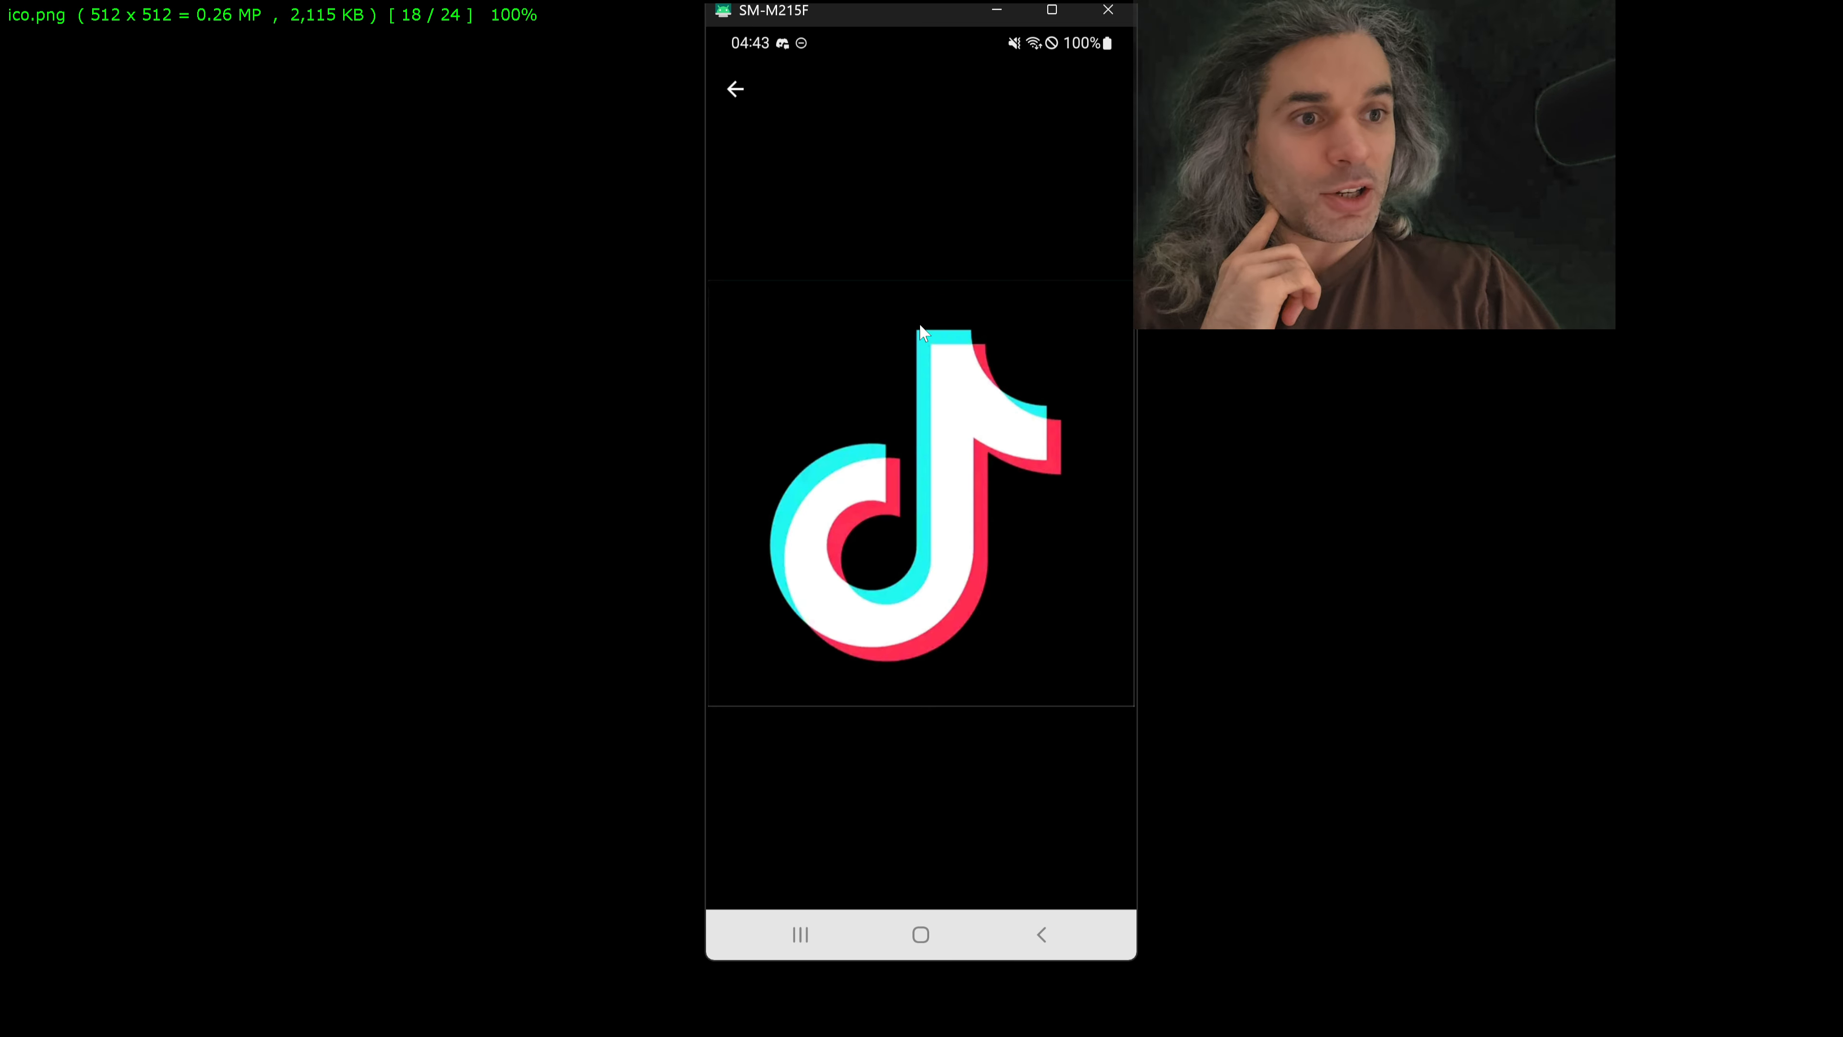
pyautogui.click(792, 390)
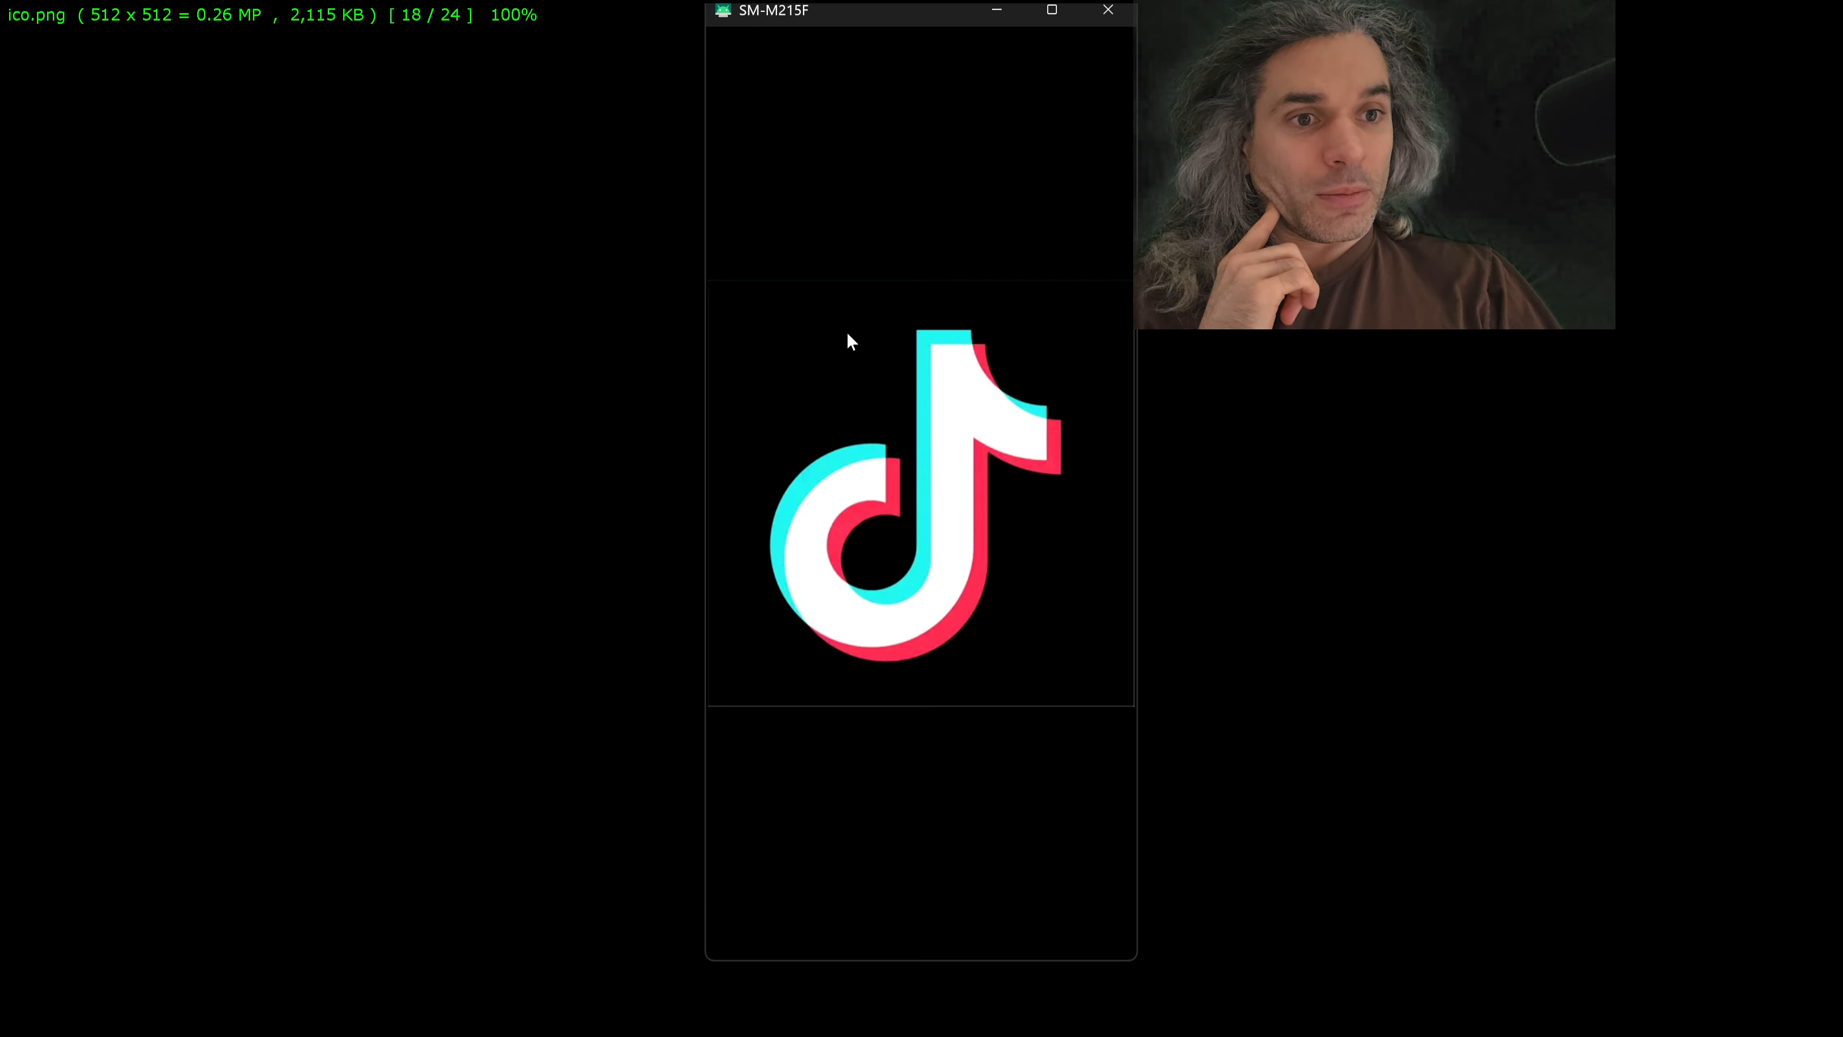
pyautogui.click(869, 203)
pyautogui.click(797, 150)
pyautogui.click(733, 89)
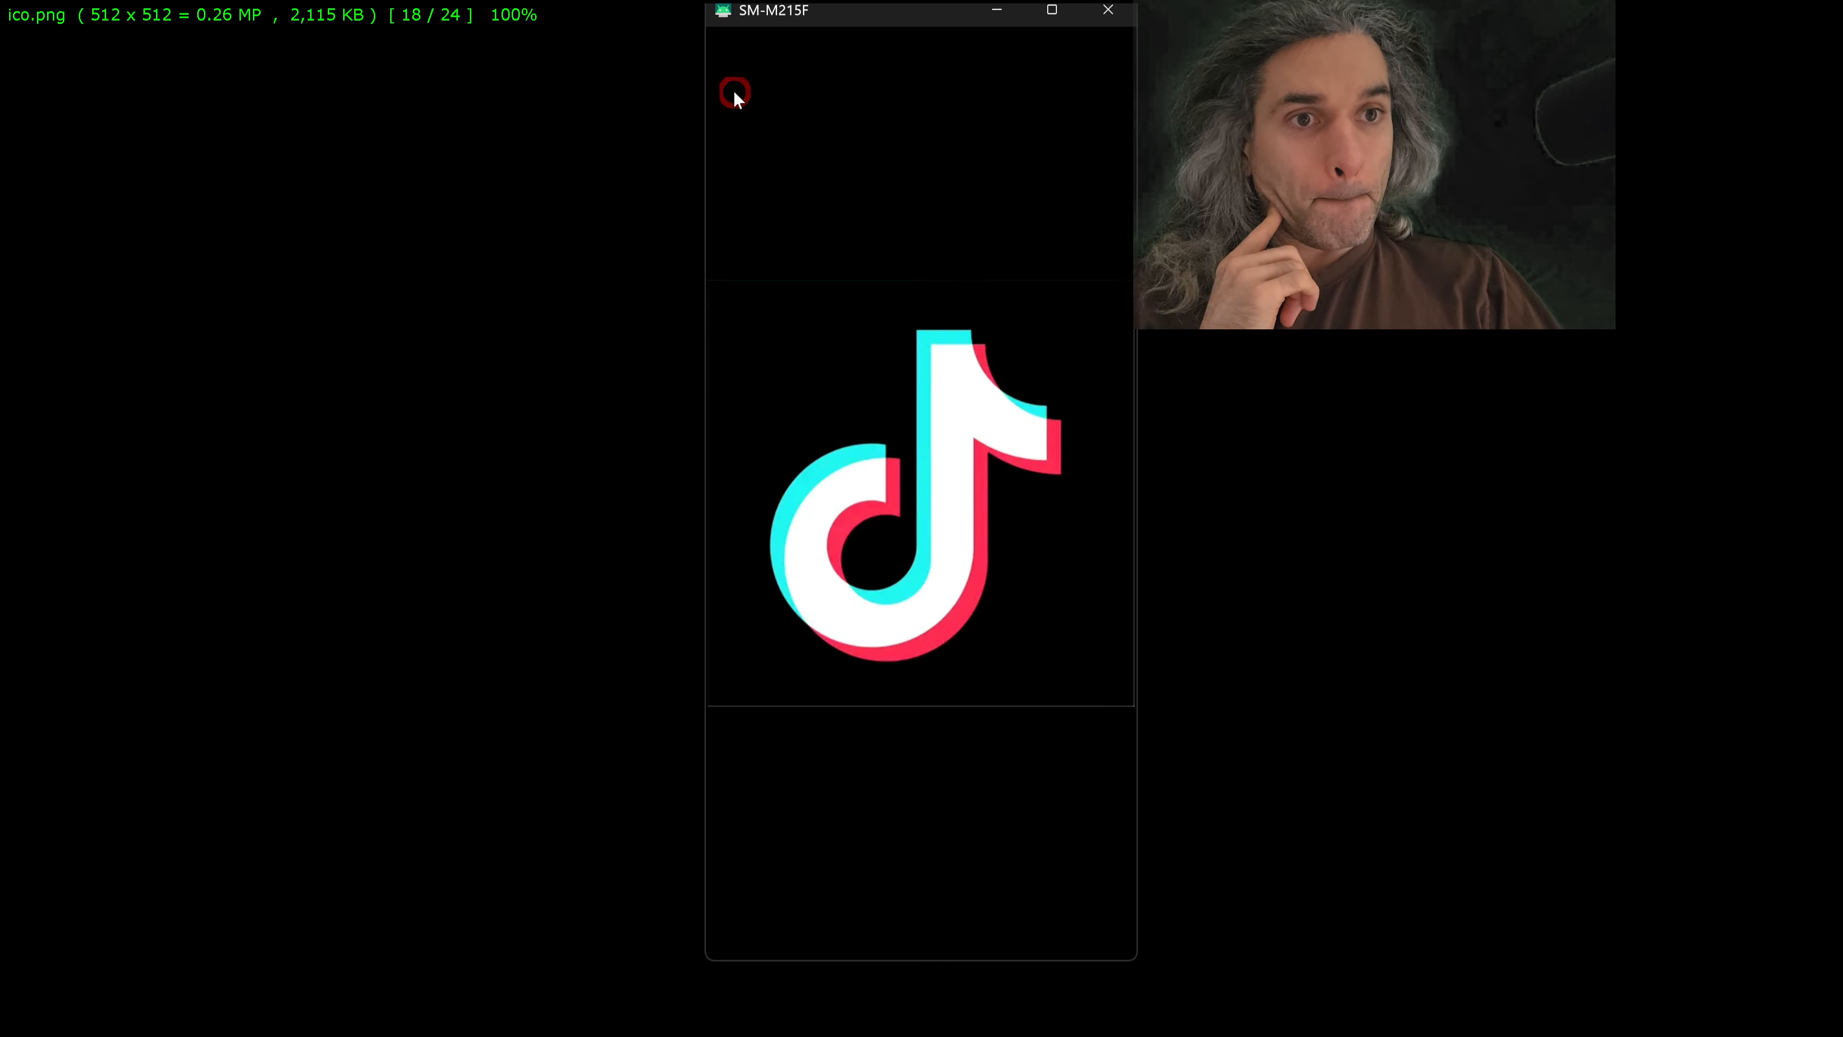
pyautogui.click(738, 89)
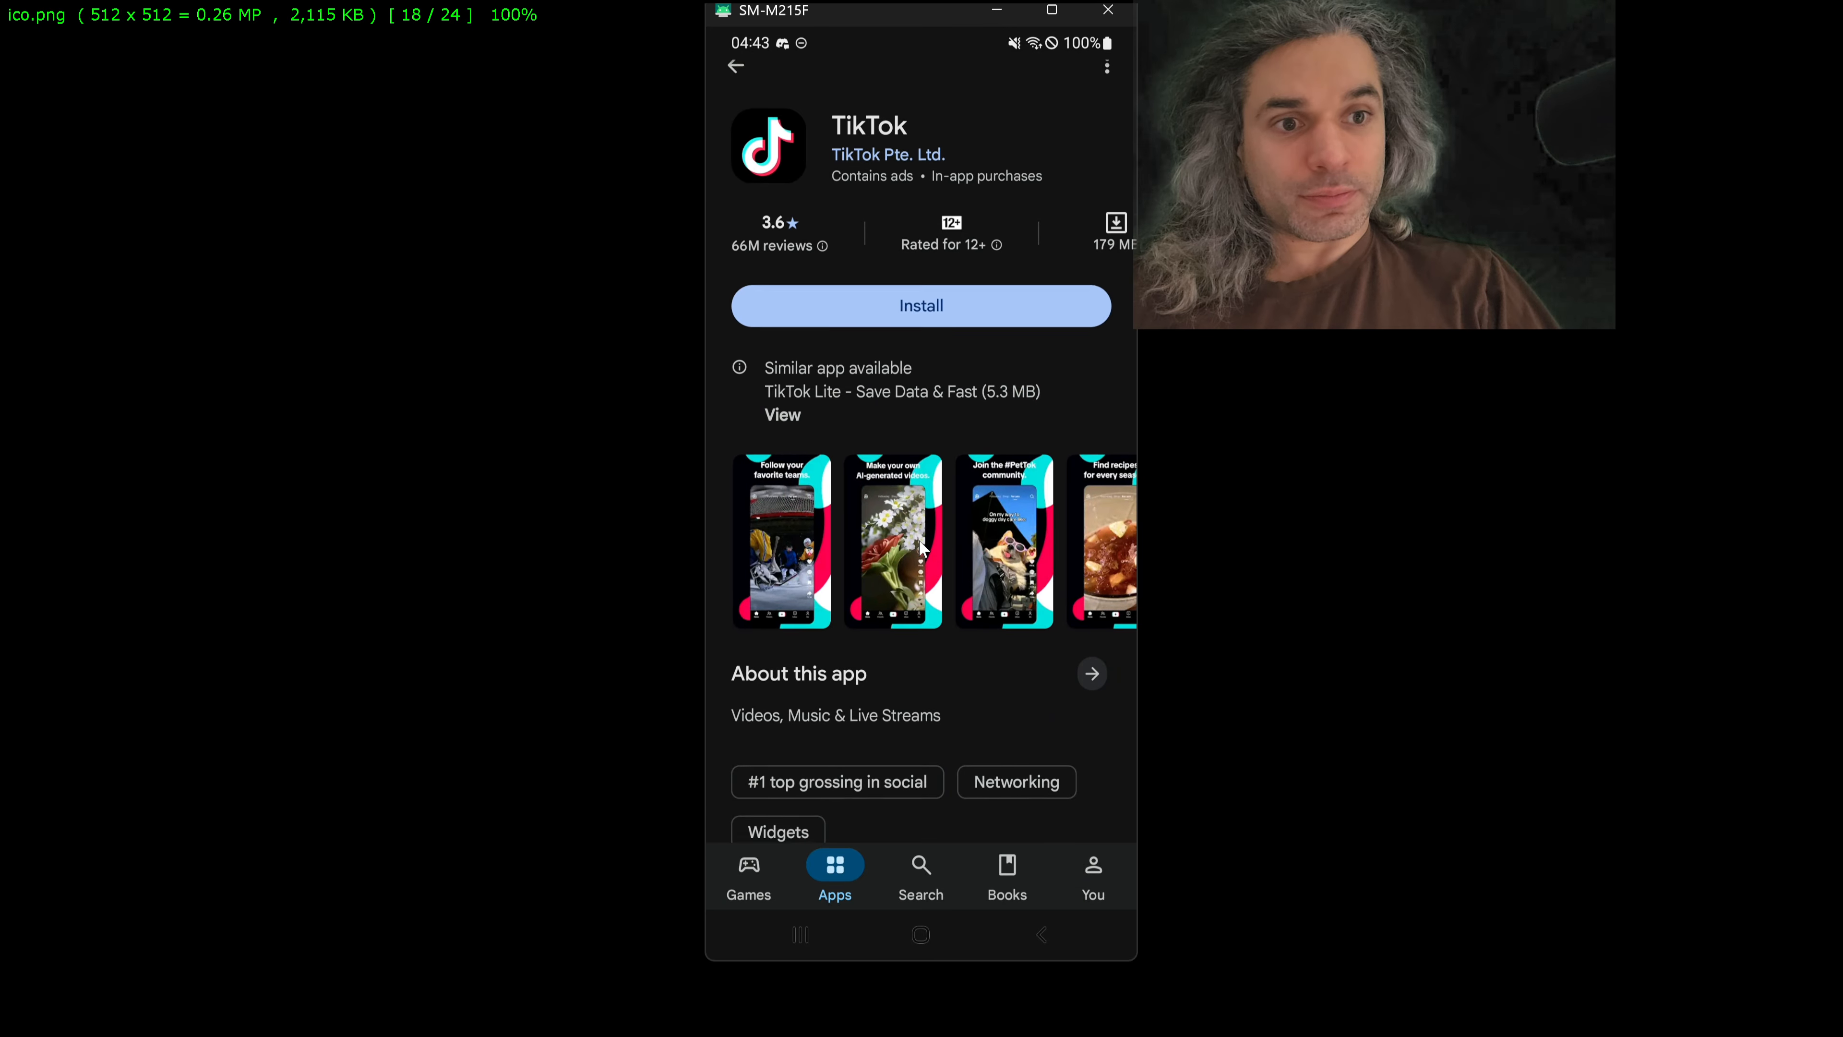
# Step: Open Instagram from TikTok's similar apps, view its icon at full size and return to its store page
pyautogui.scroll(-7, 919, 541)
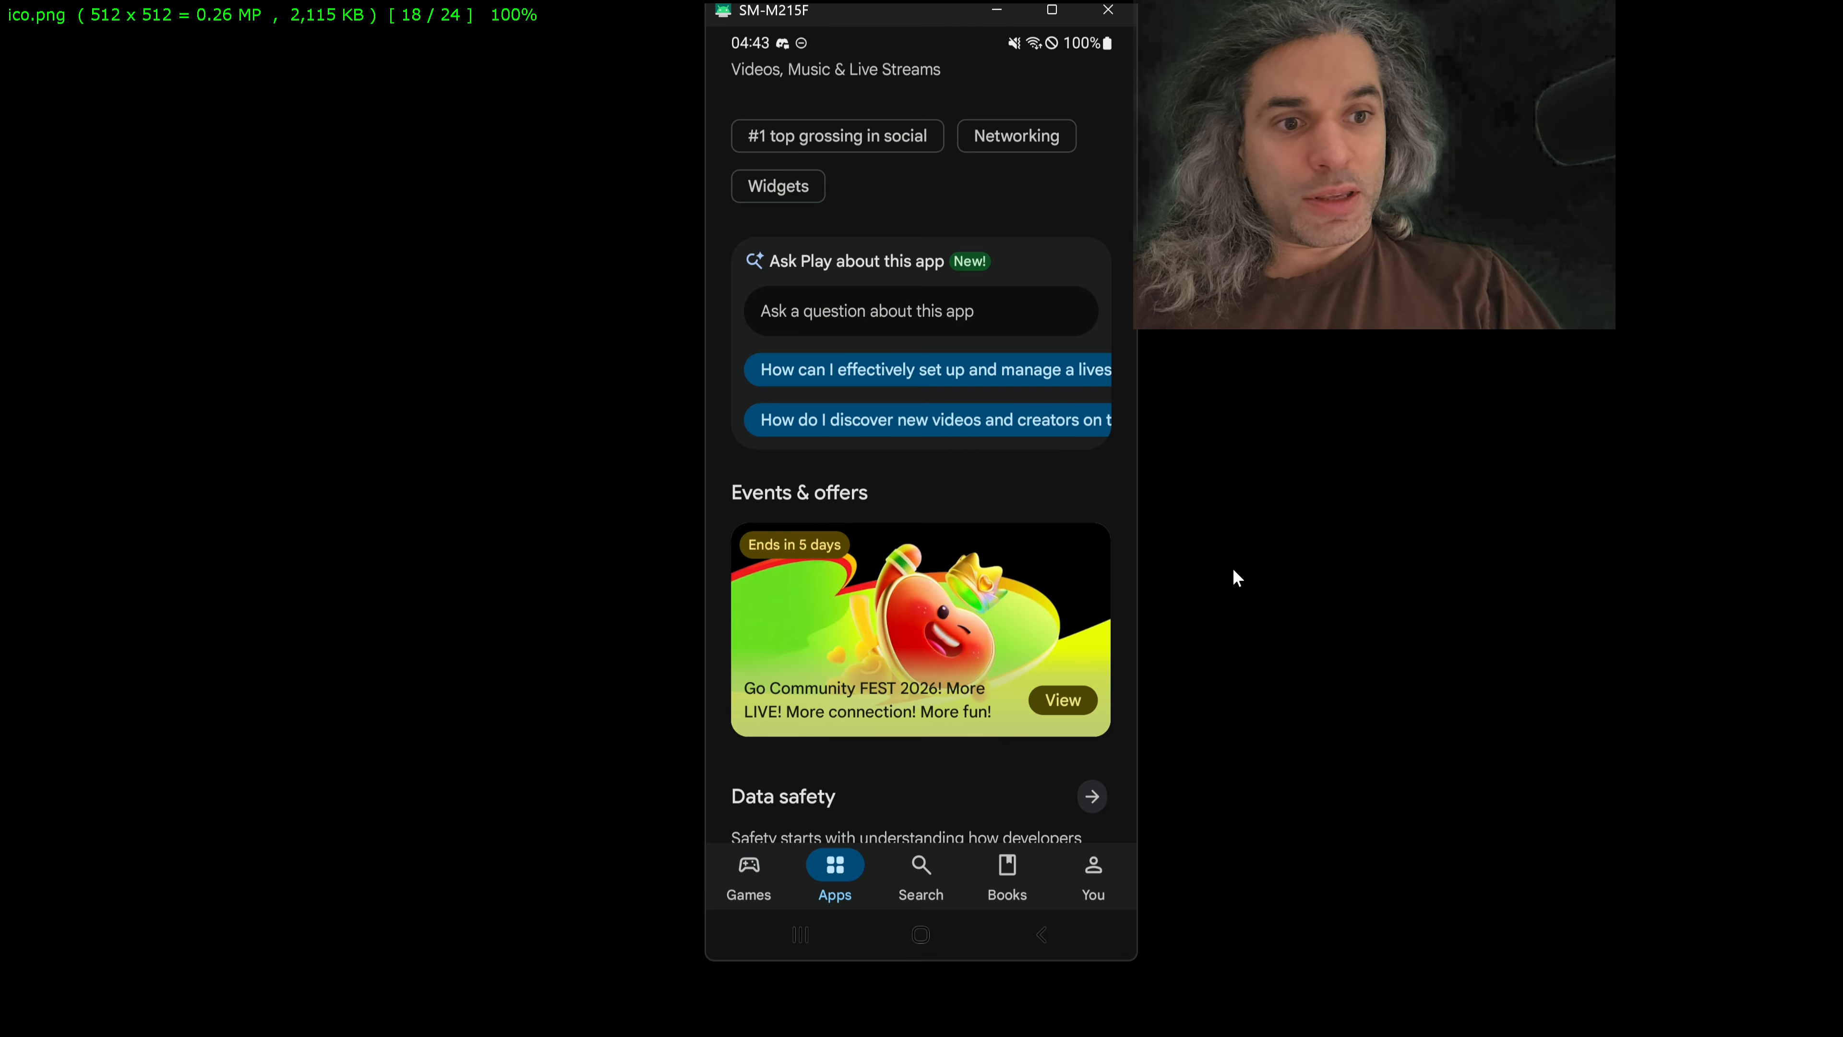
pyautogui.scroll(-5, 1014, 602)
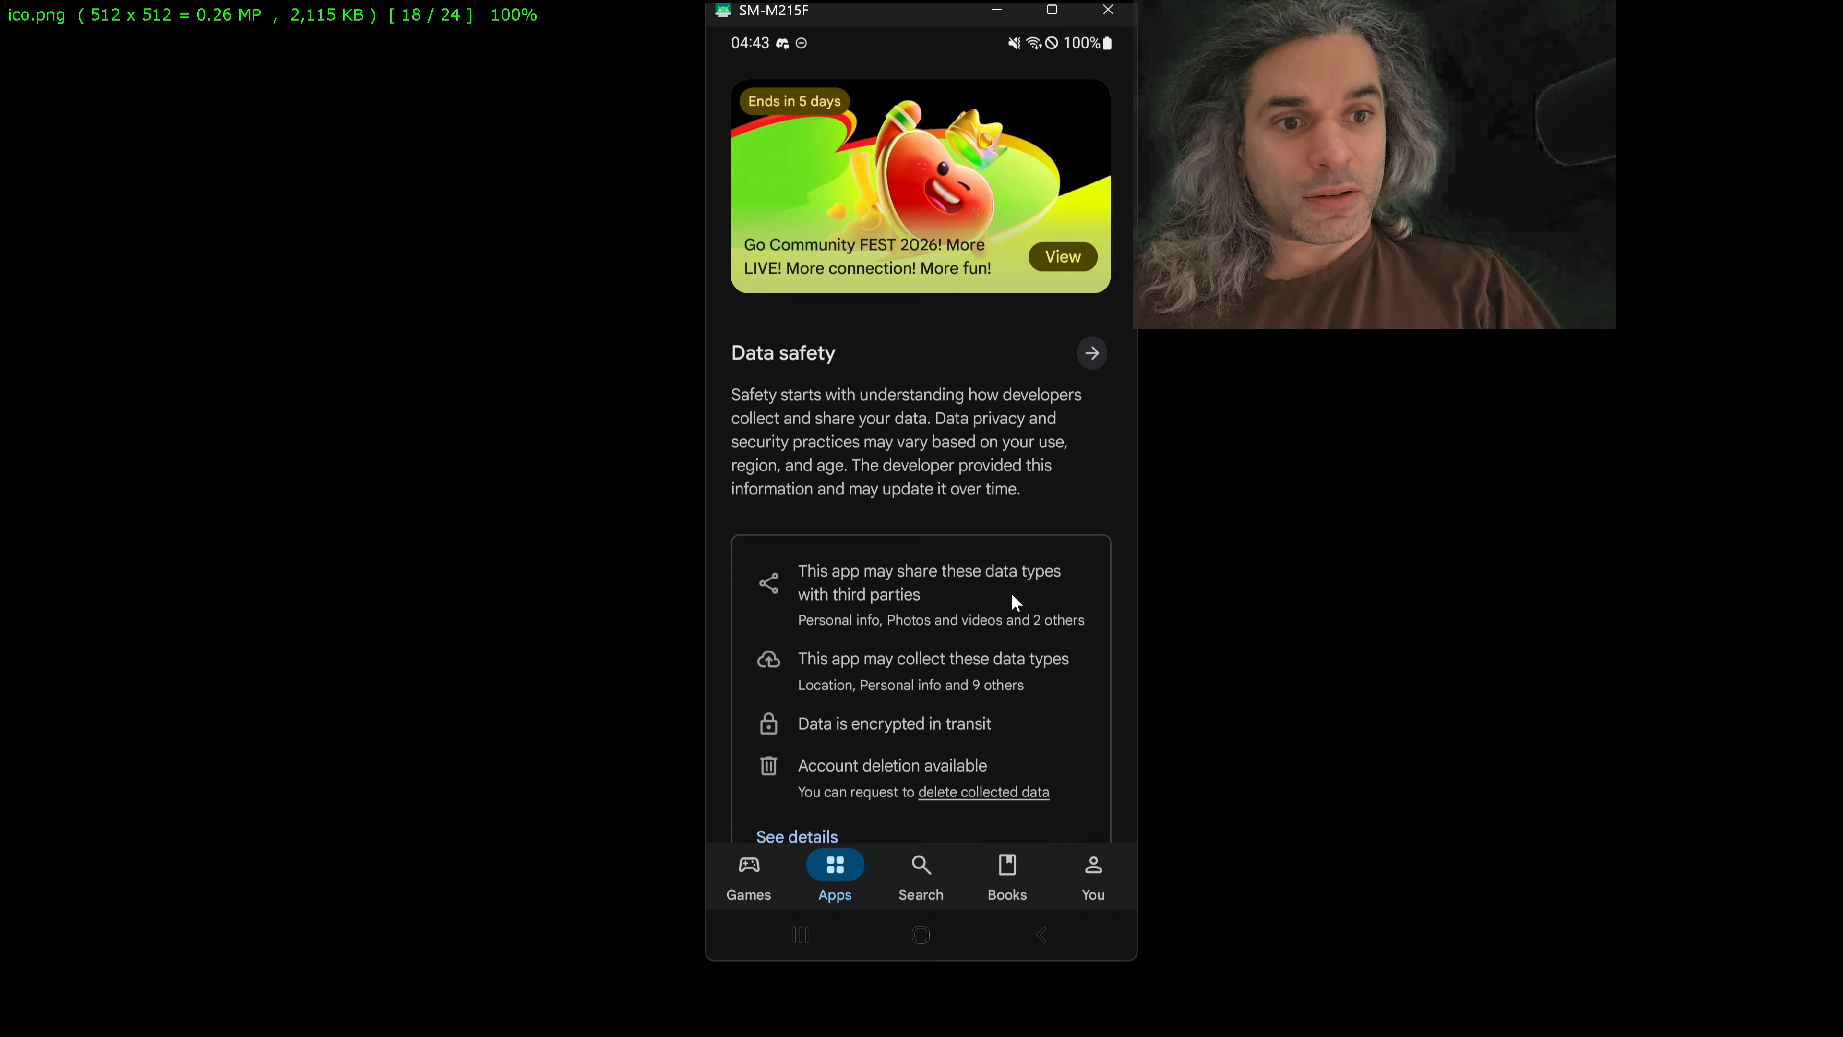
pyautogui.scroll(-9, 1012, 595)
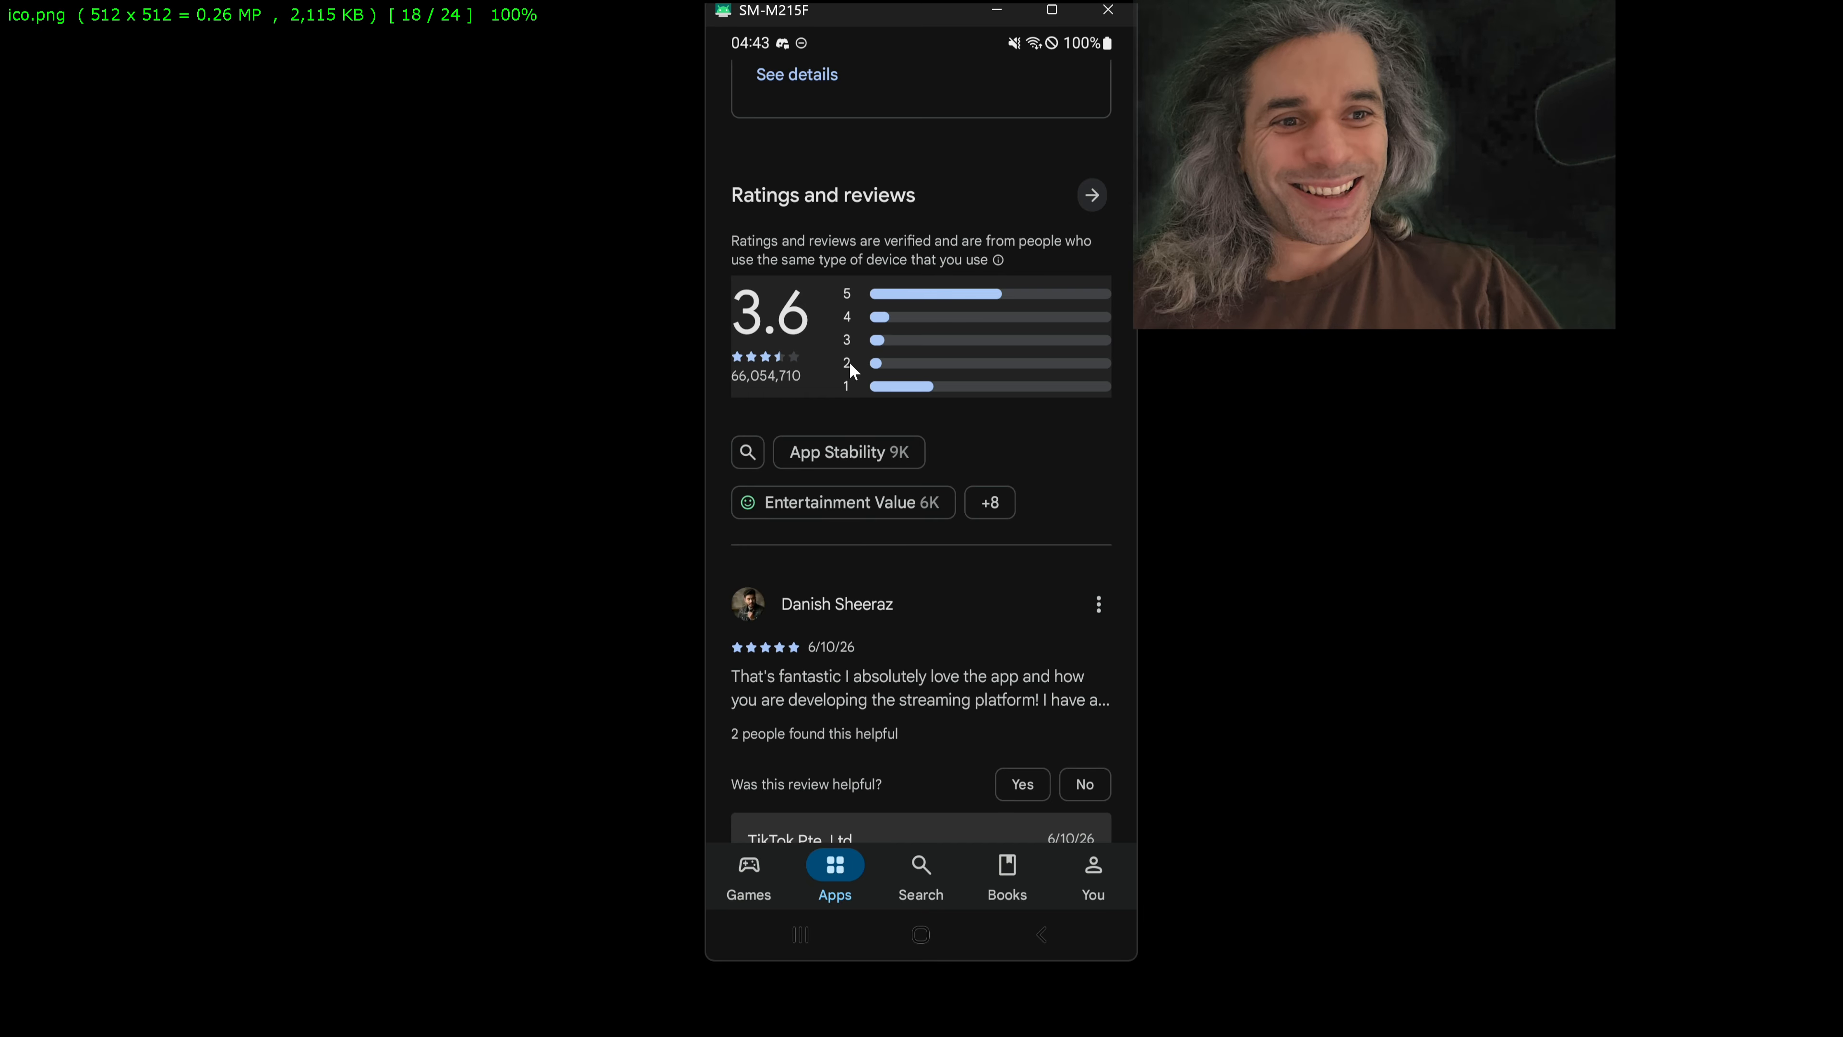
pyautogui.scroll(-5, 849, 362)
pyautogui.scroll(-5, 856, 393)
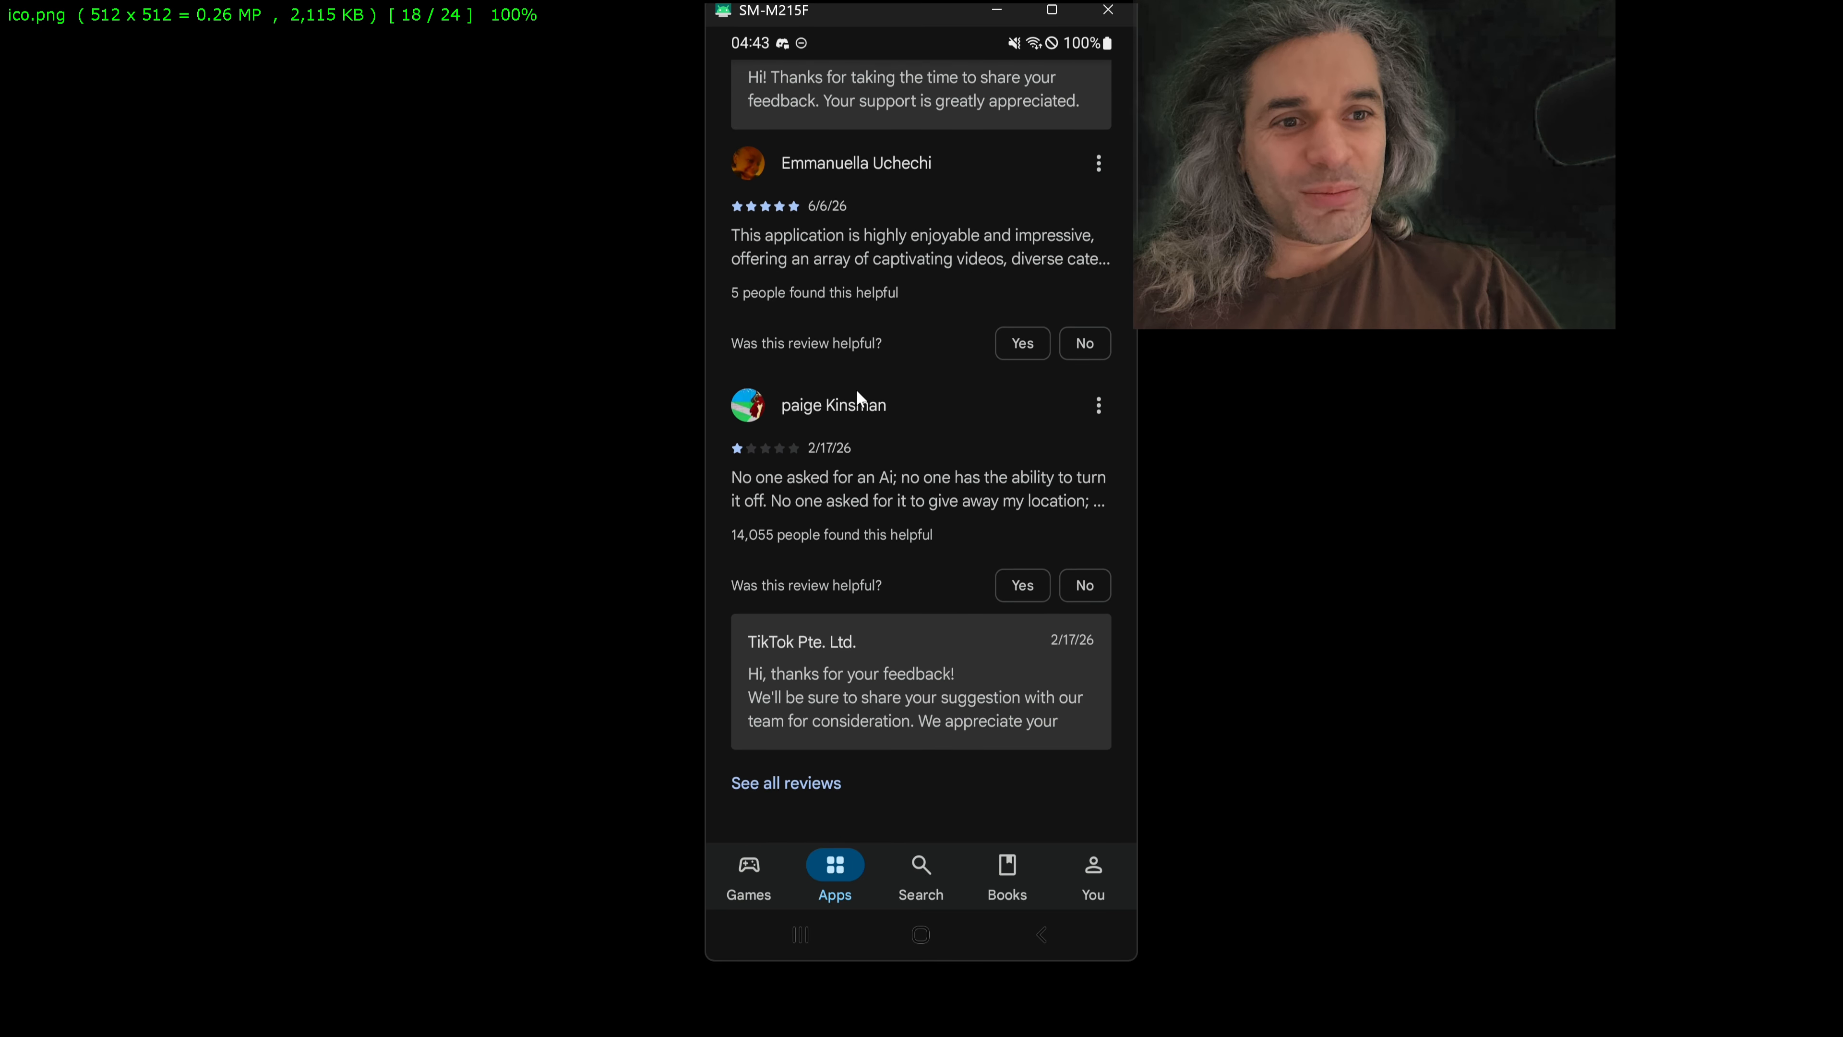
pyautogui.scroll(-6, 987, 421)
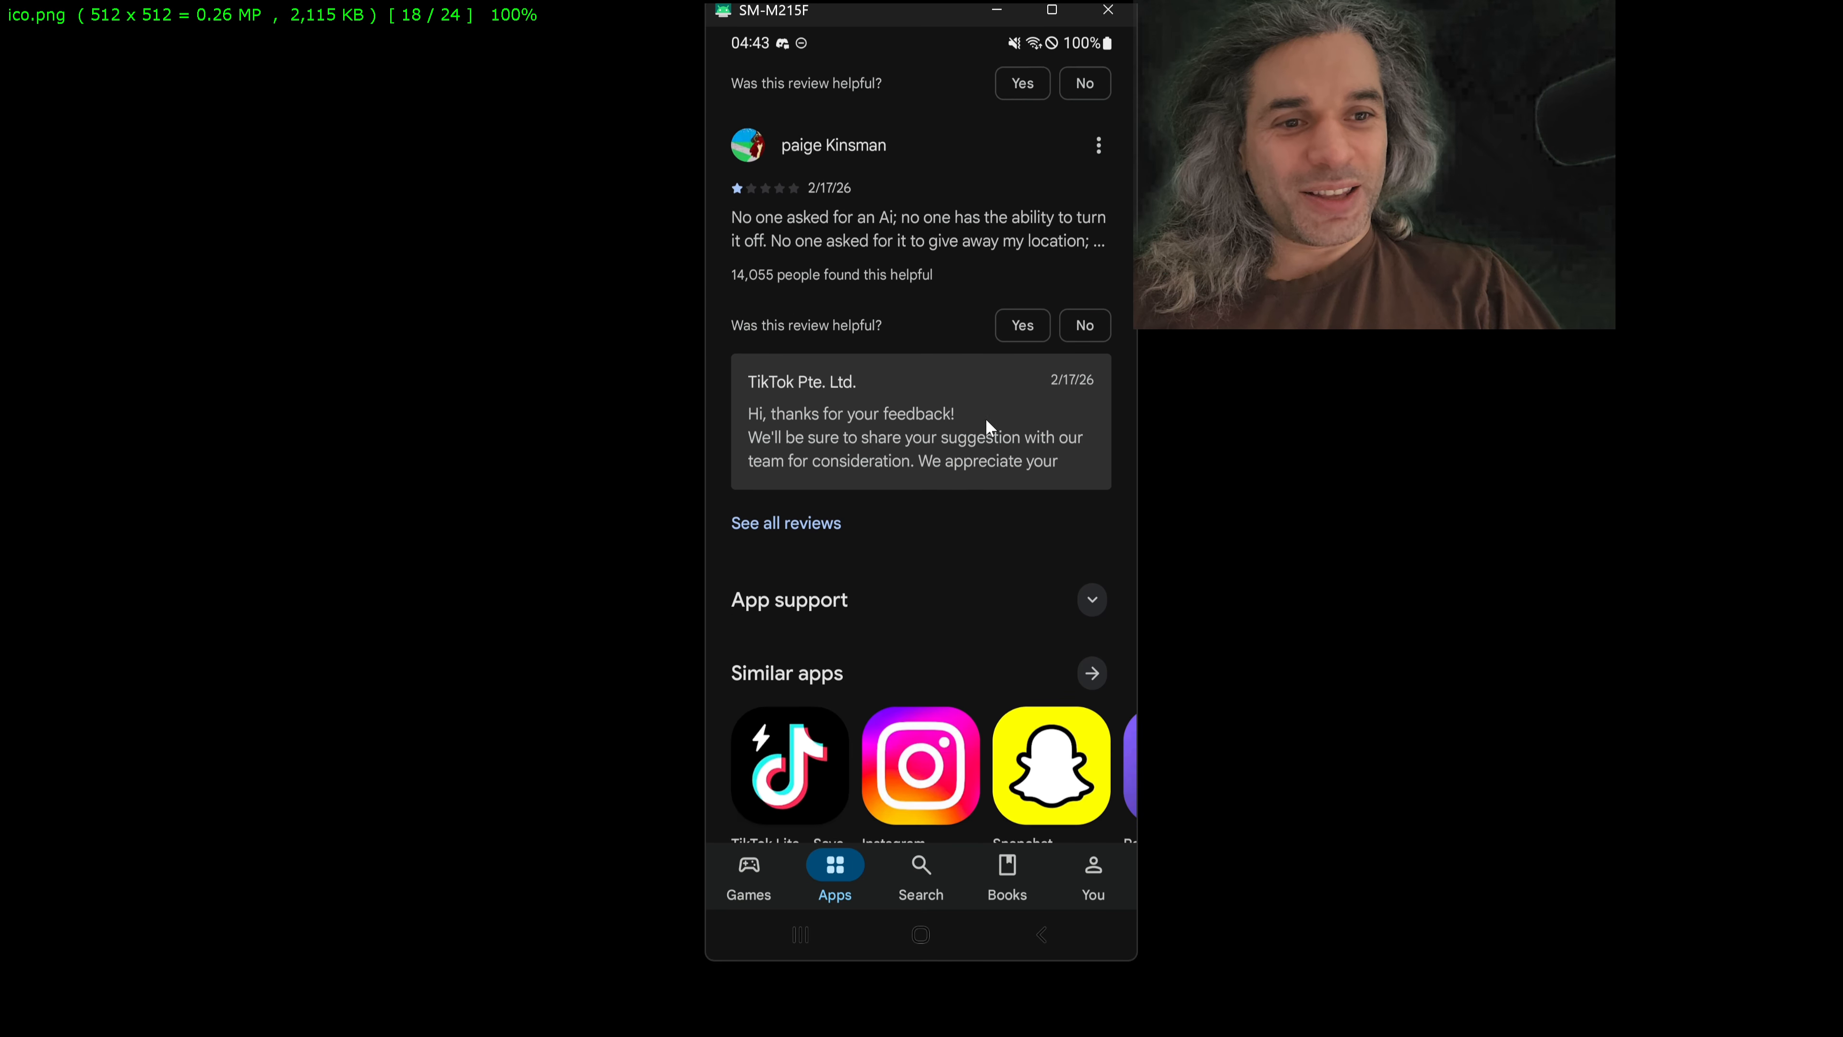
pyautogui.scroll(-3, 987, 429)
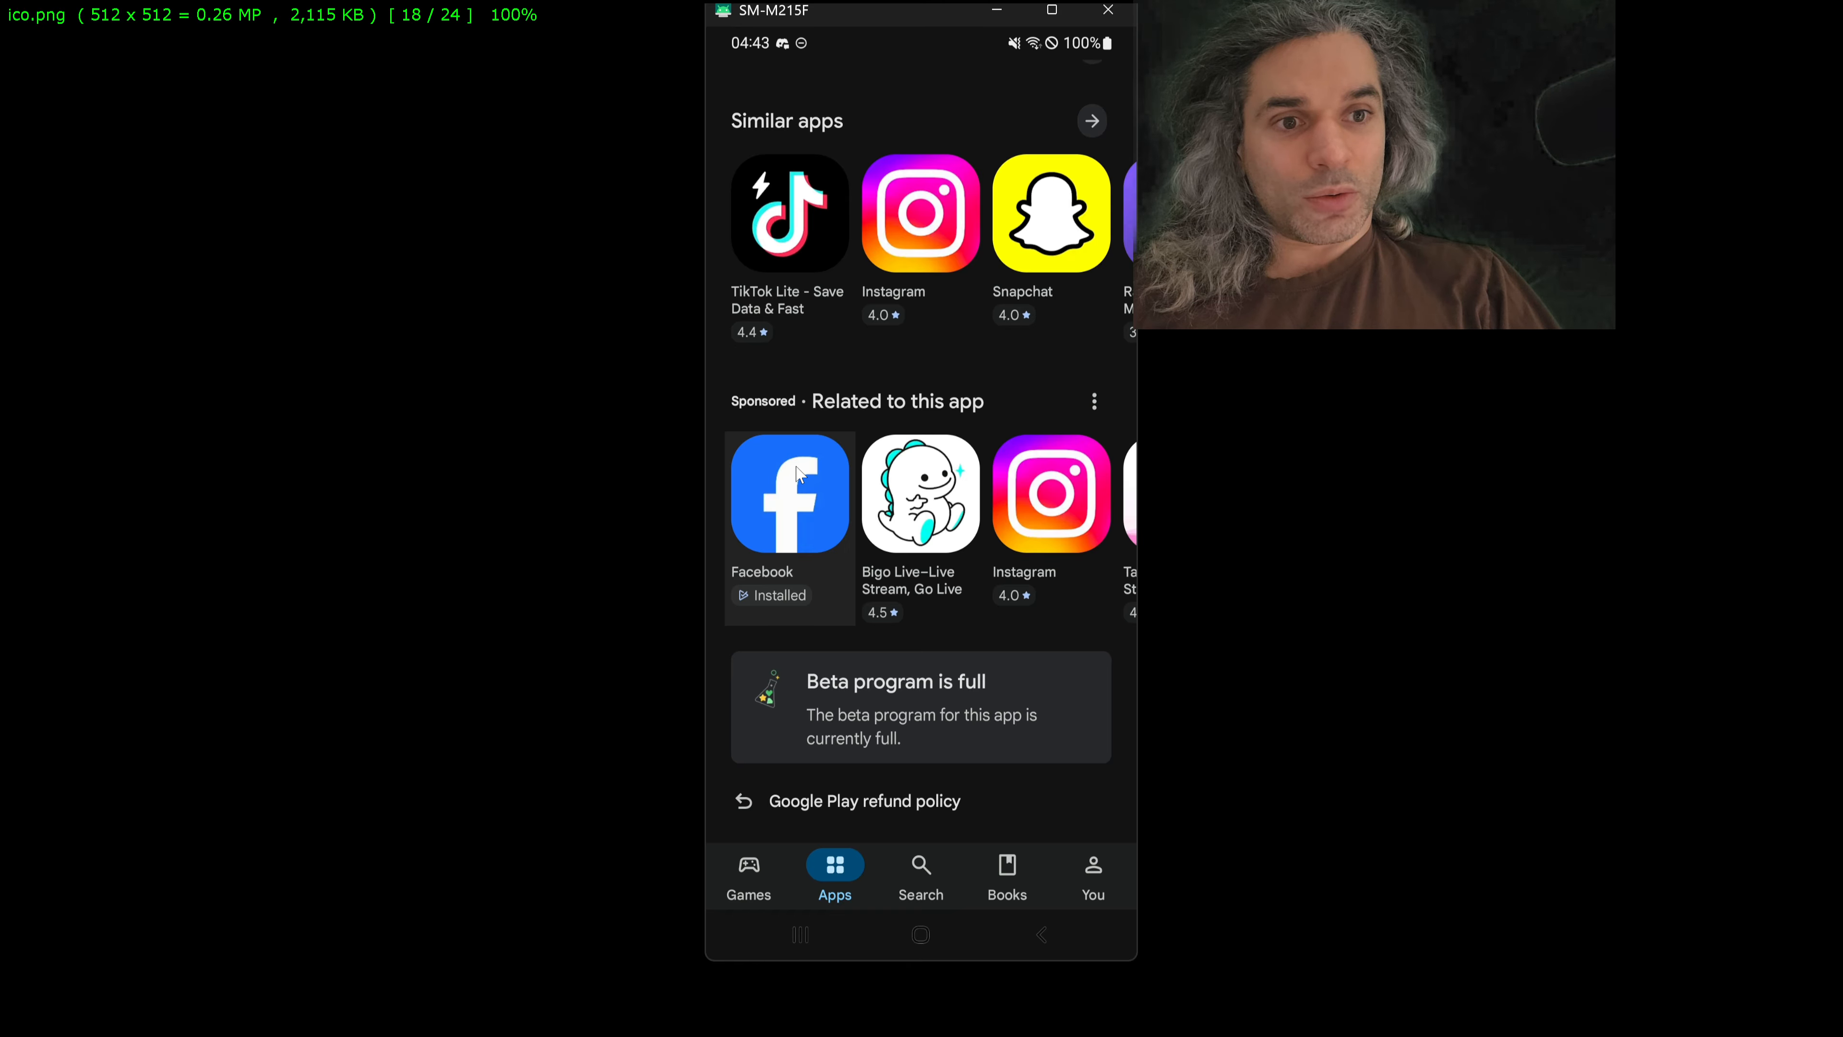
pyautogui.click(932, 203)
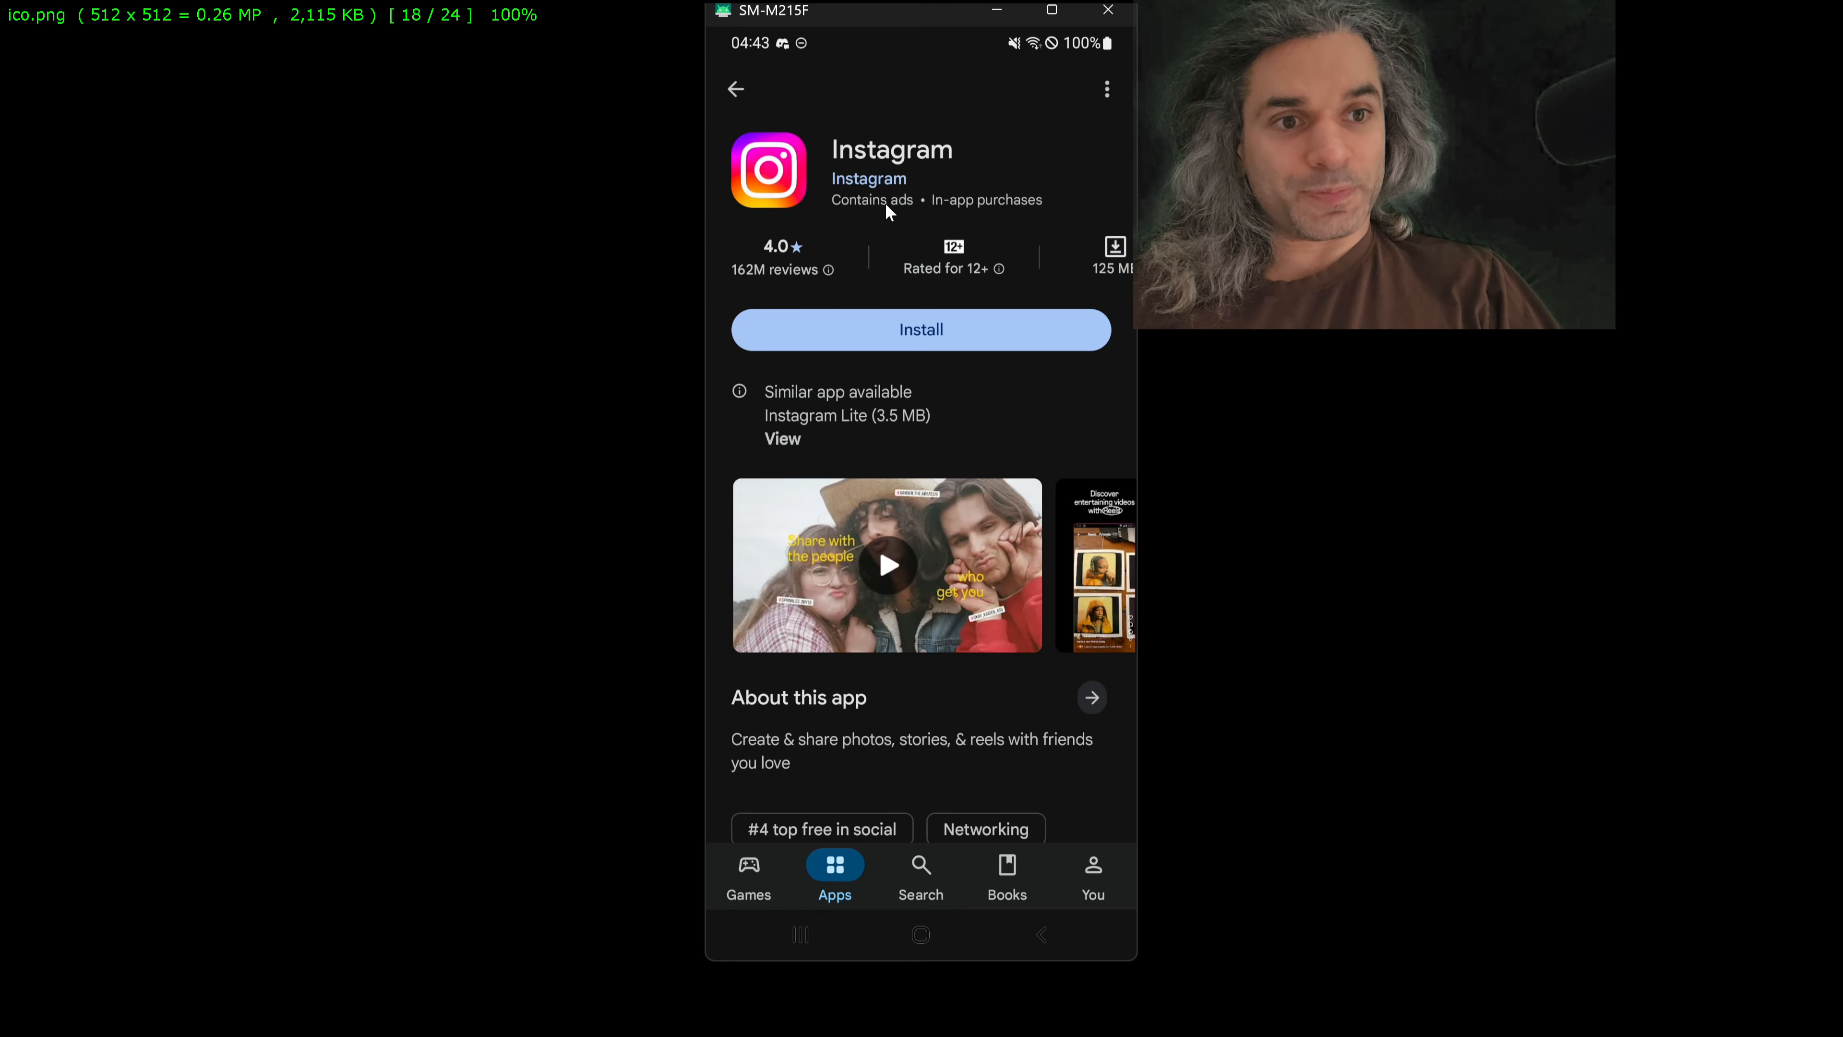
pyautogui.click(789, 187)
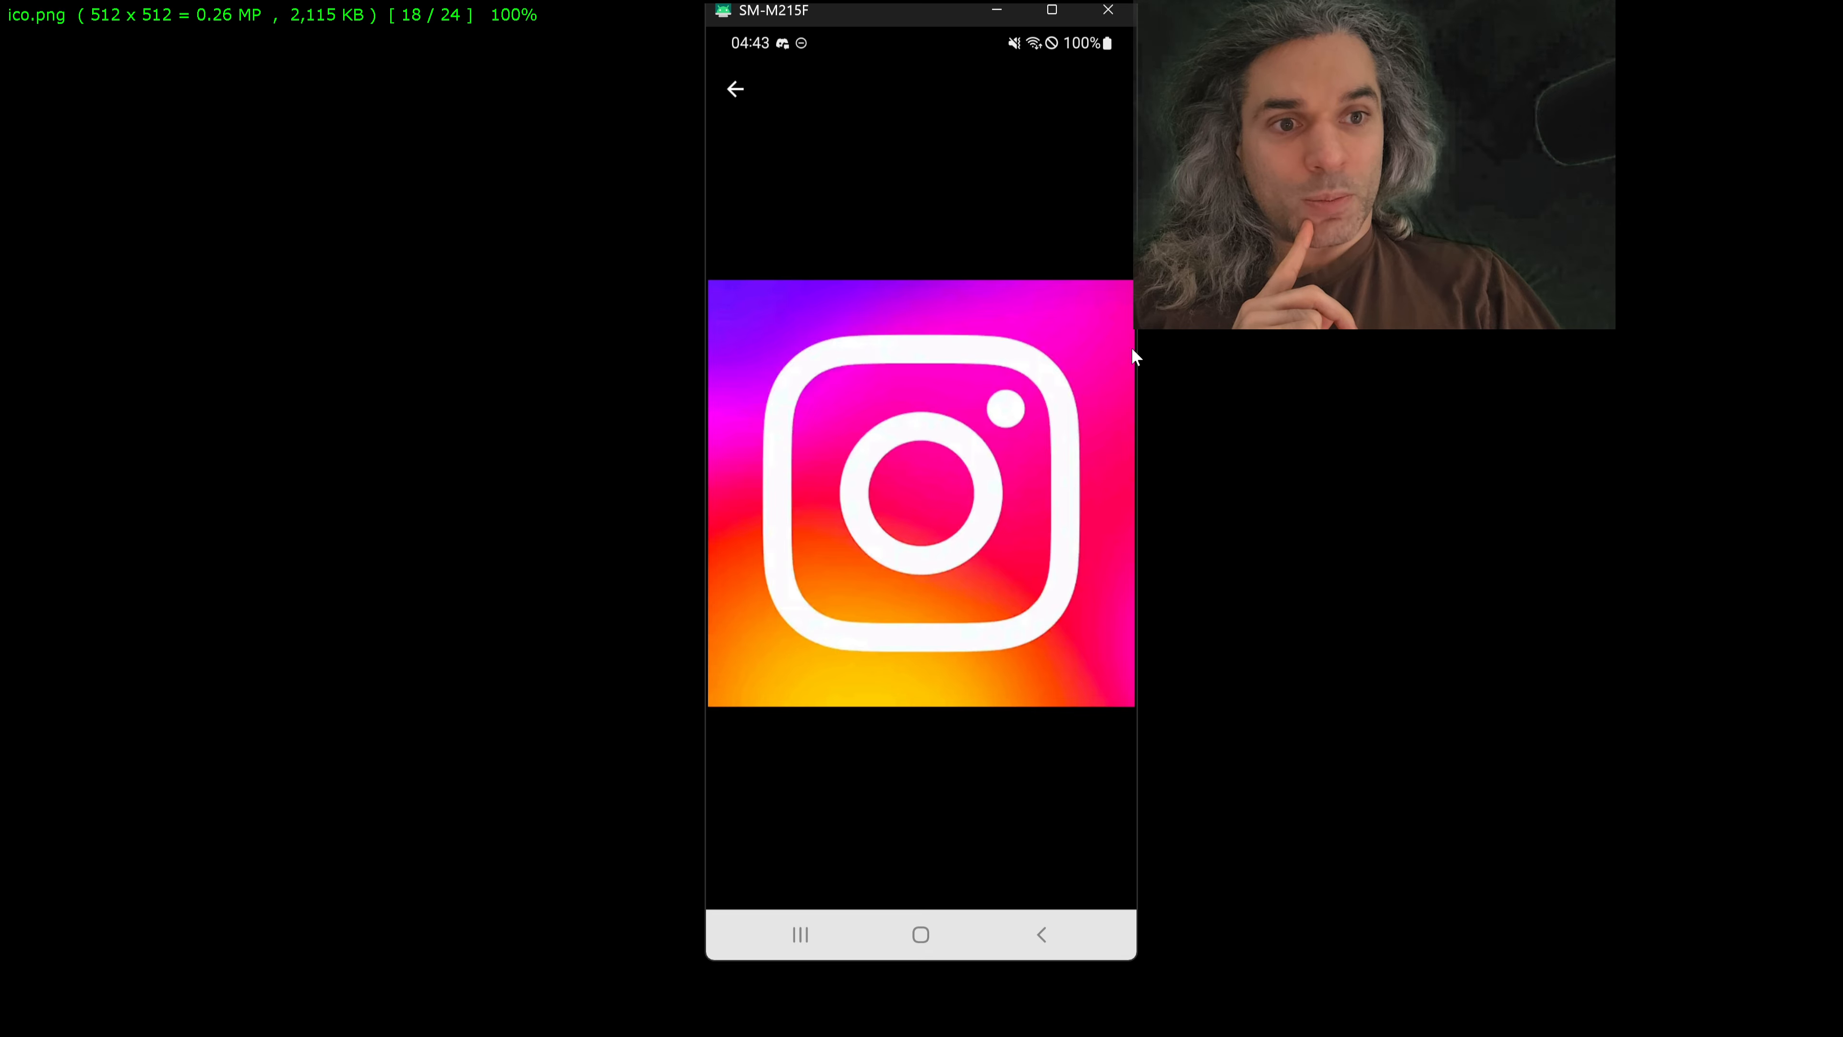
pyautogui.click(740, 89)
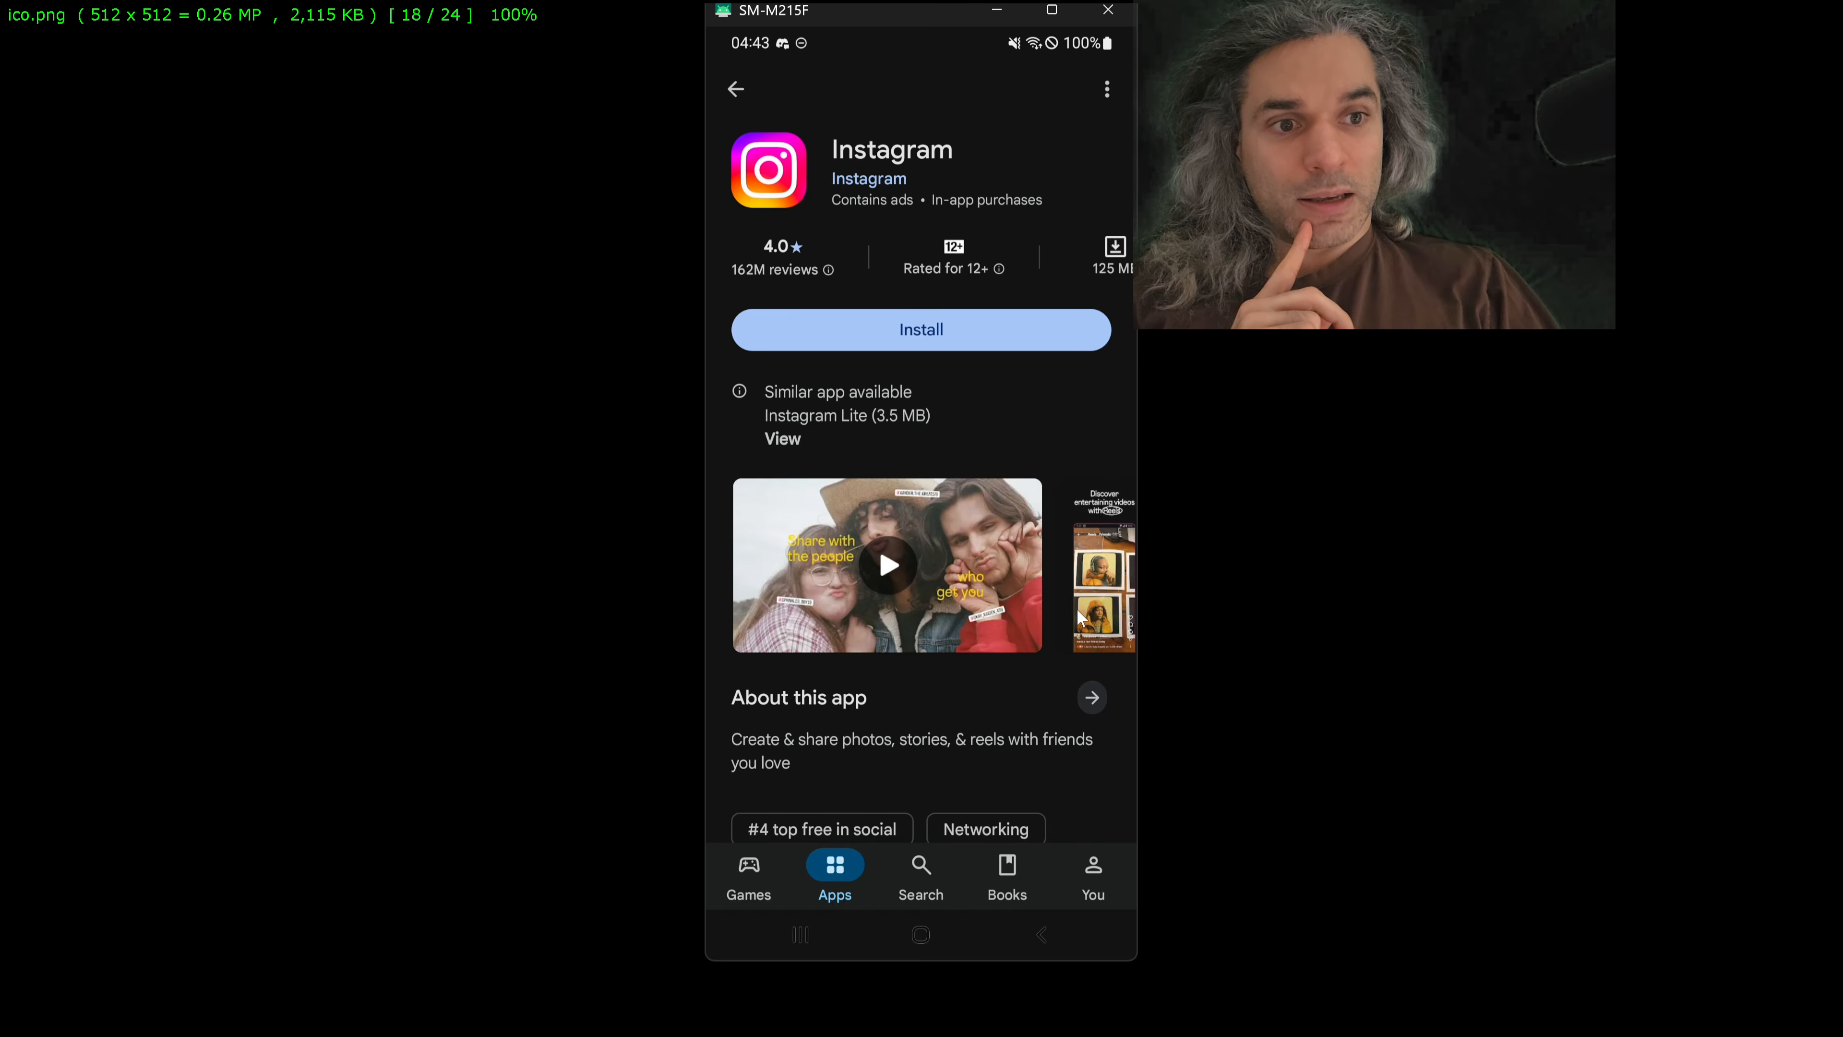
# Step: Browse through Instagram's screenshot gallery on its Google Play page on the mirrored phone
pyautogui.moveTo(1077, 609); pyautogui.dragTo(764, 588)
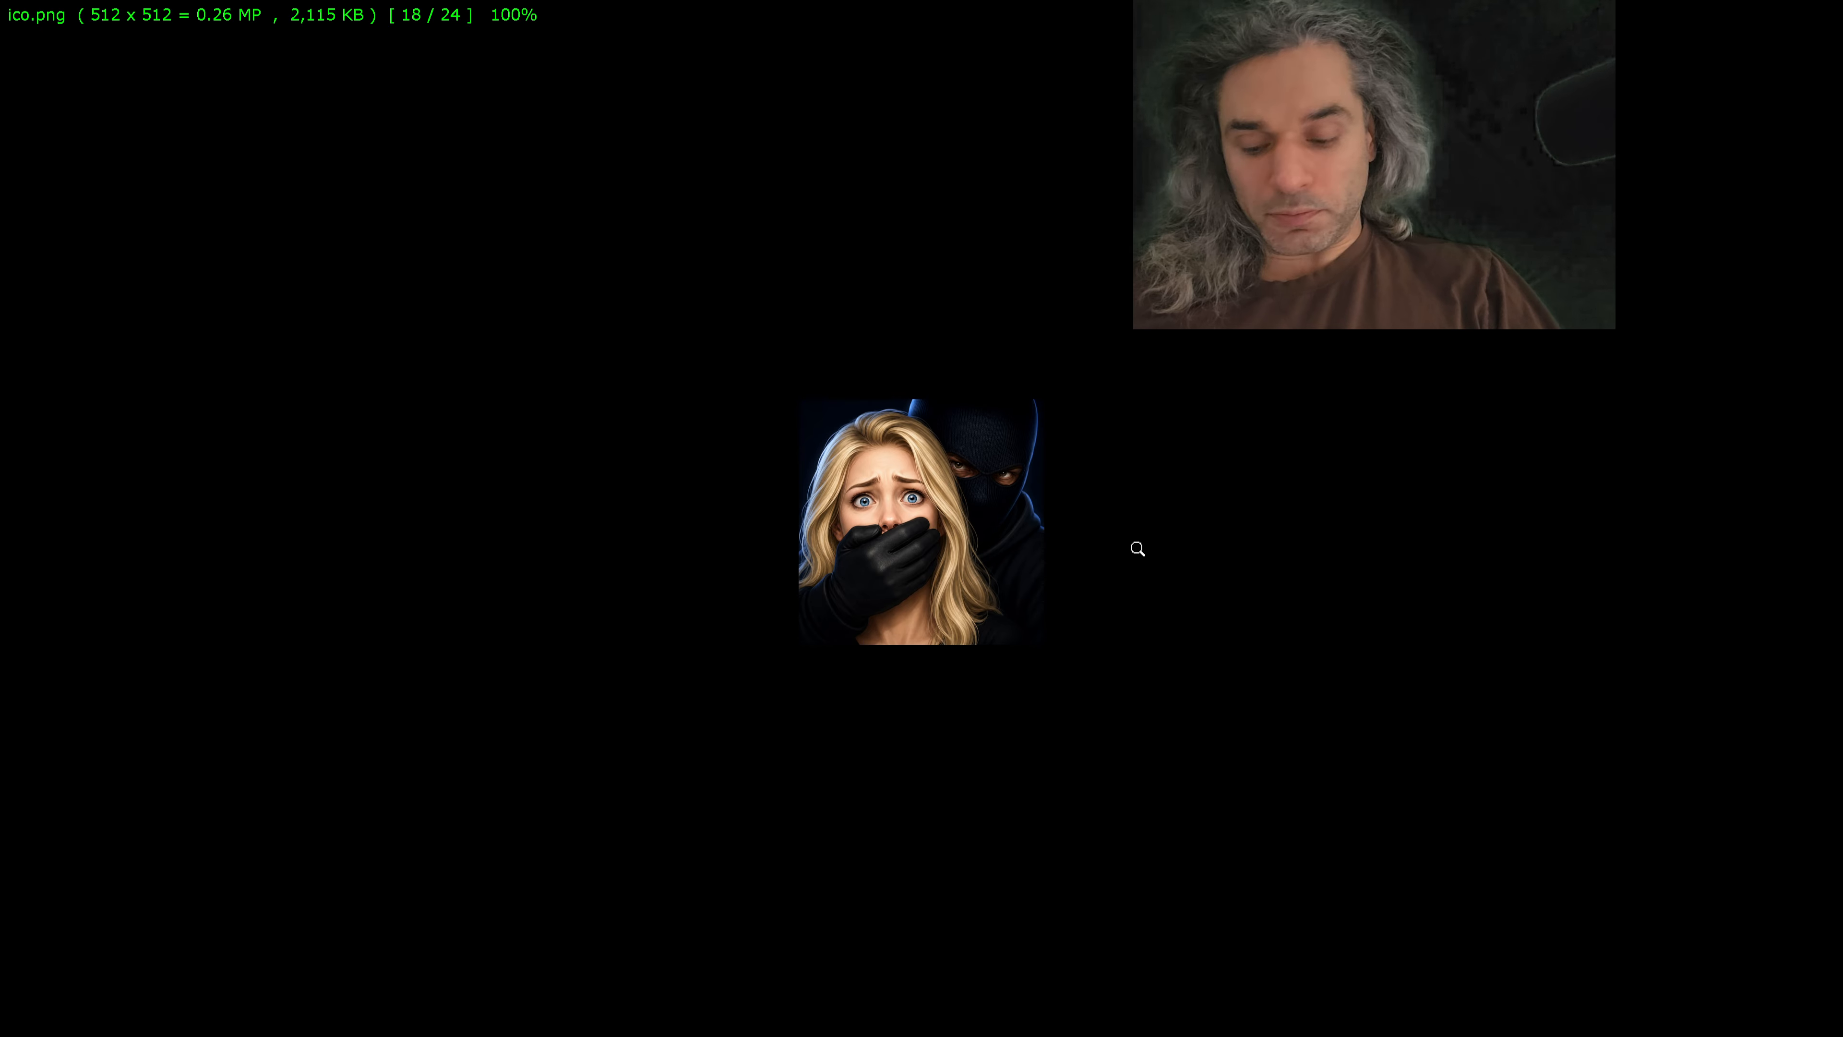
pyautogui.hotkey('alt', 'Tab')
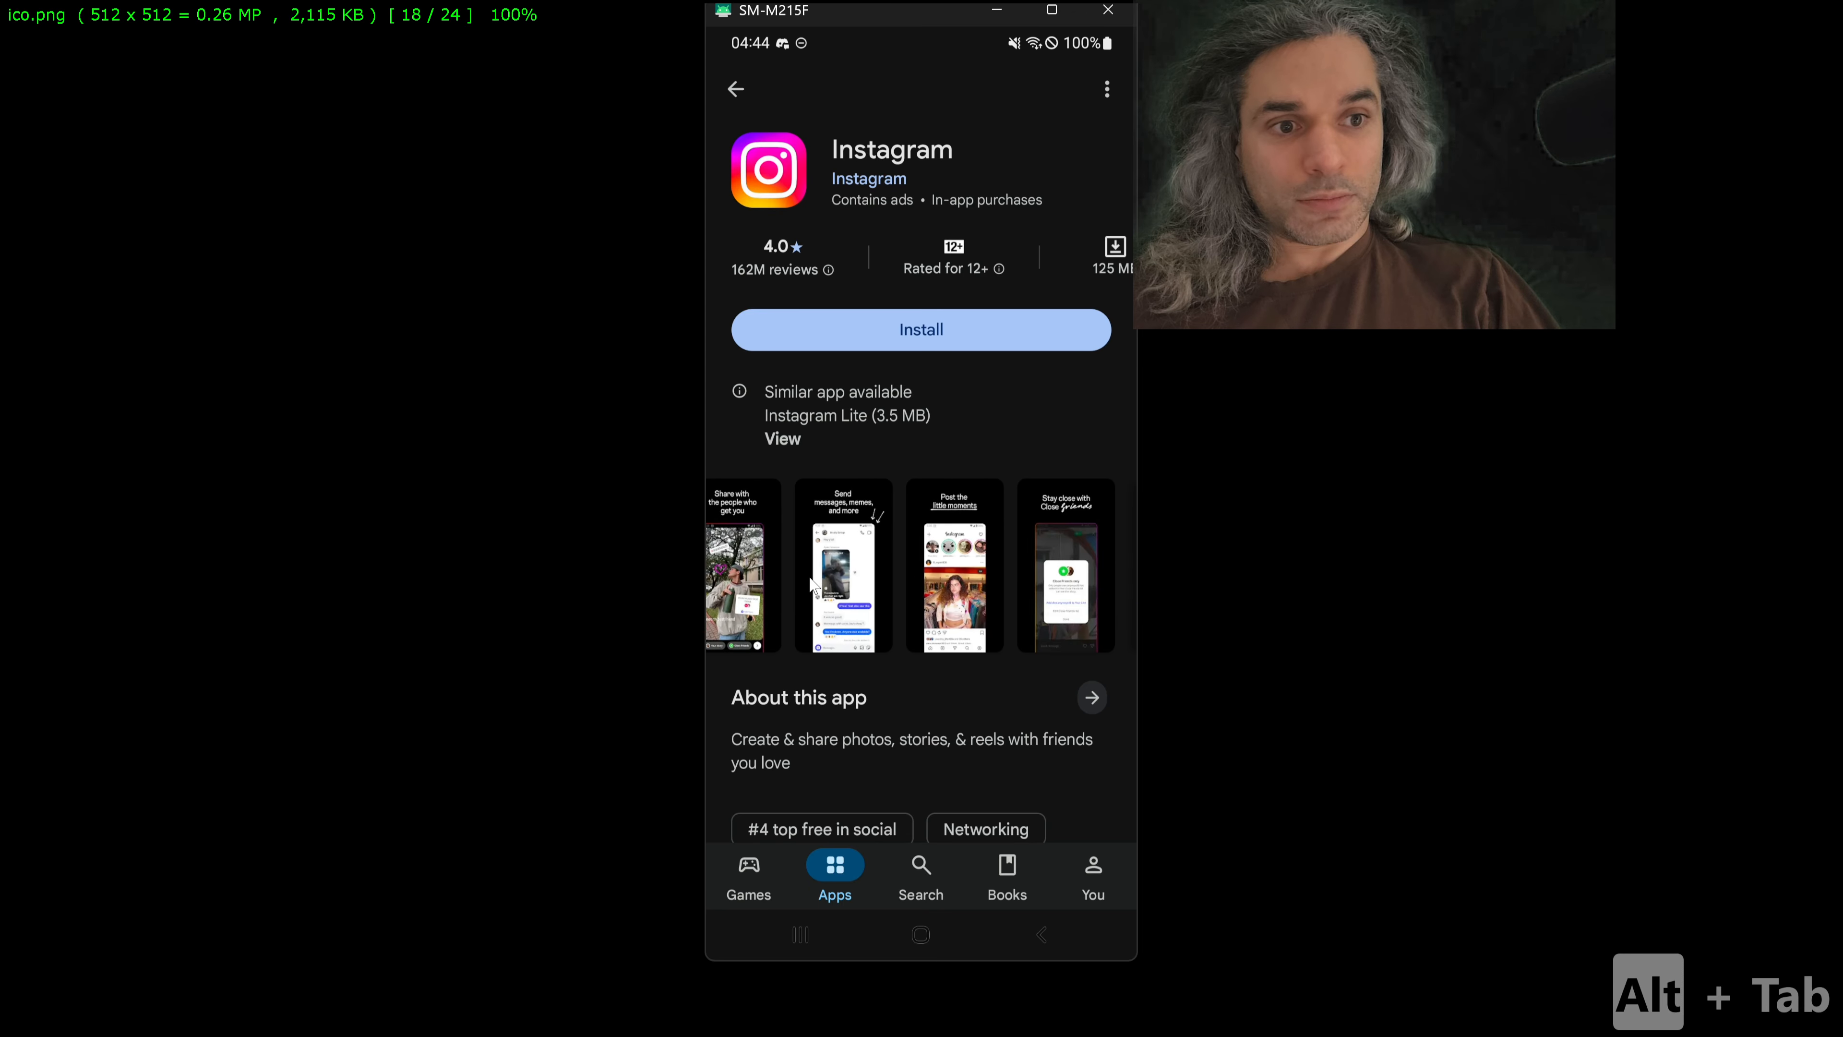
pyautogui.moveTo(810, 585); pyautogui.dragTo(743, 587)
pyautogui.moveTo(952, 606); pyautogui.dragTo(827, 604)
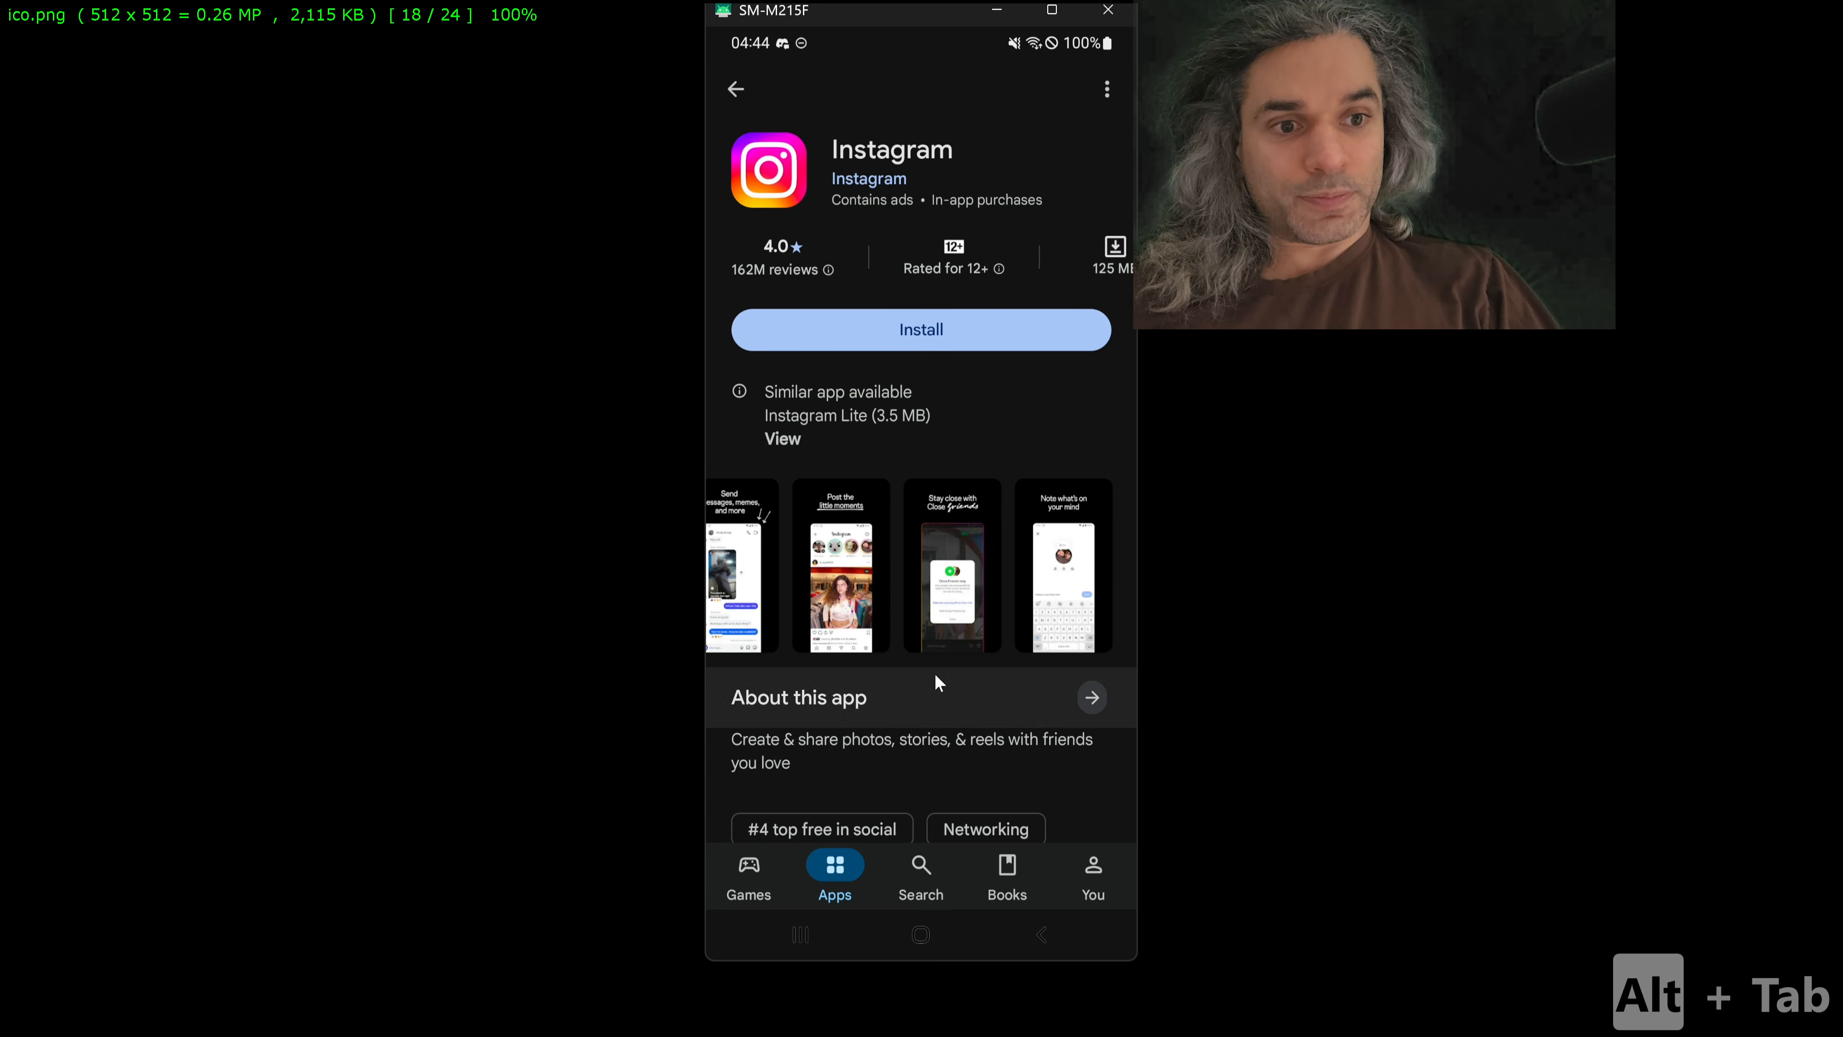
# Step: Examine the rest of Instagram's store page, from the app description and official videos to data safety and user reviews
pyautogui.scroll(-10, 950, 461)
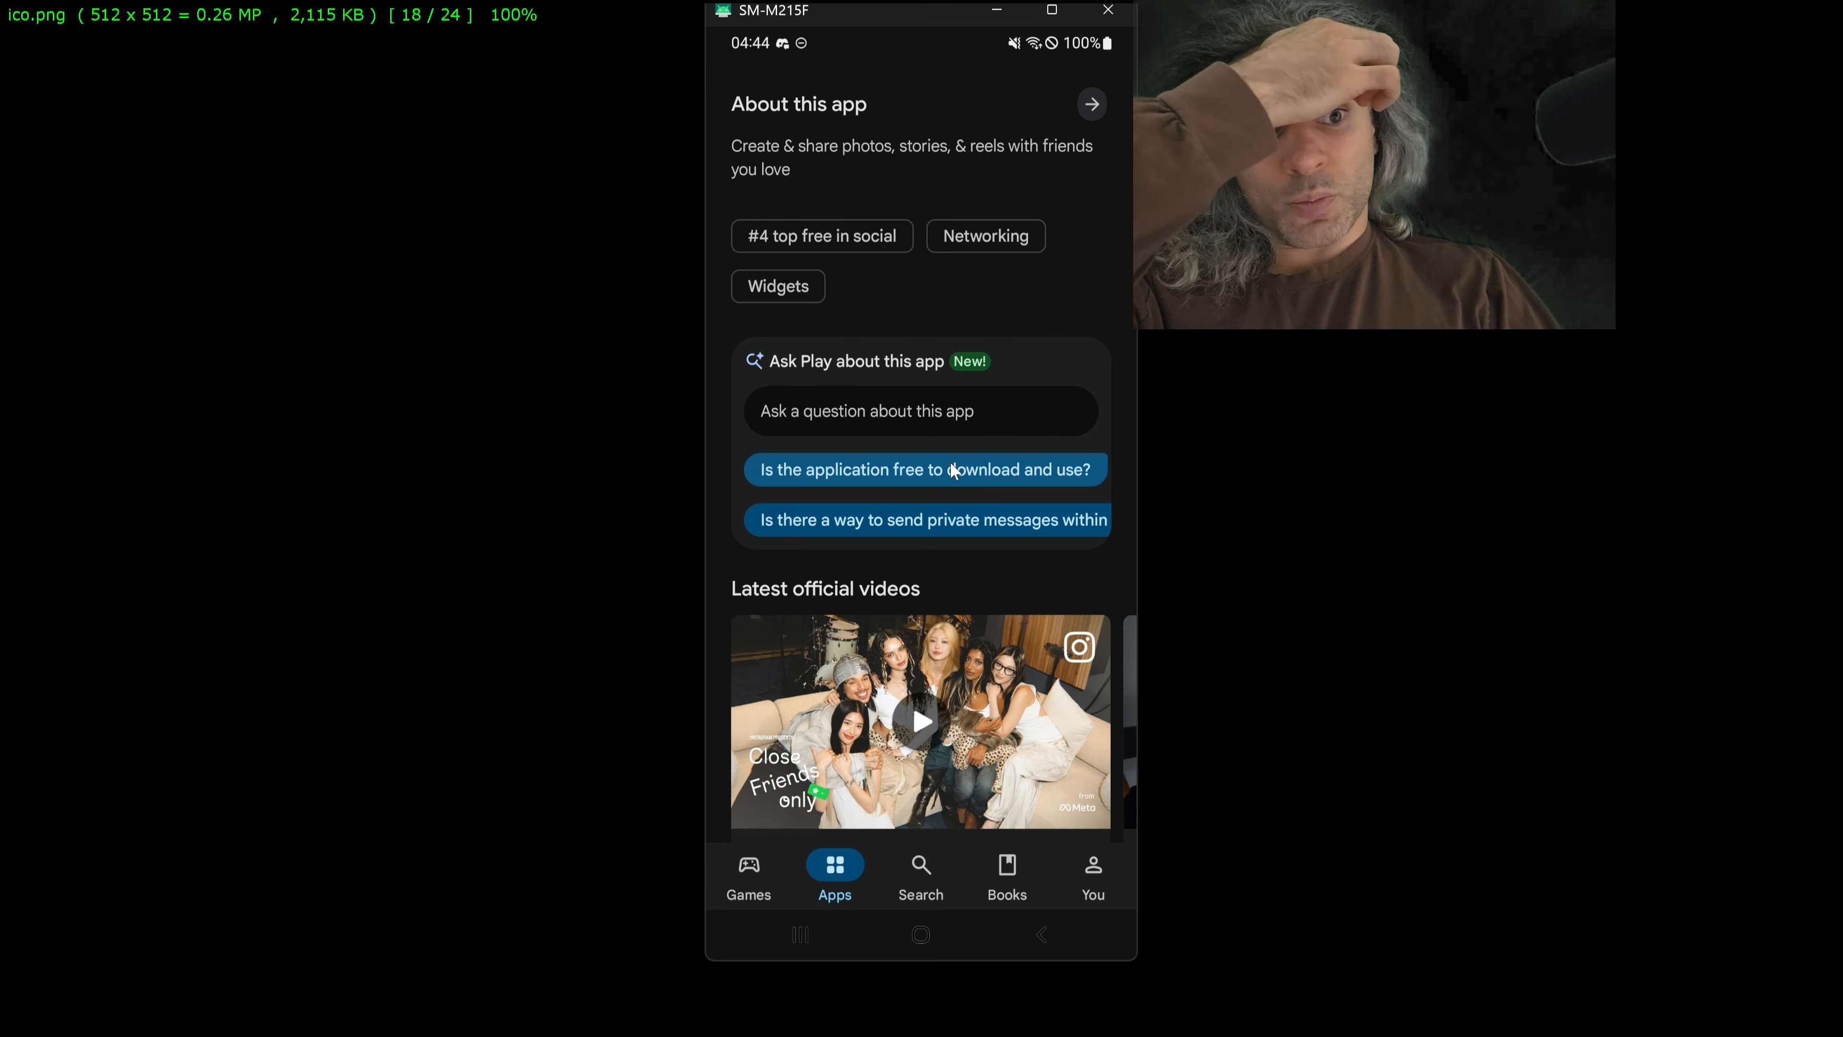
pyautogui.scroll(-3, 951, 463)
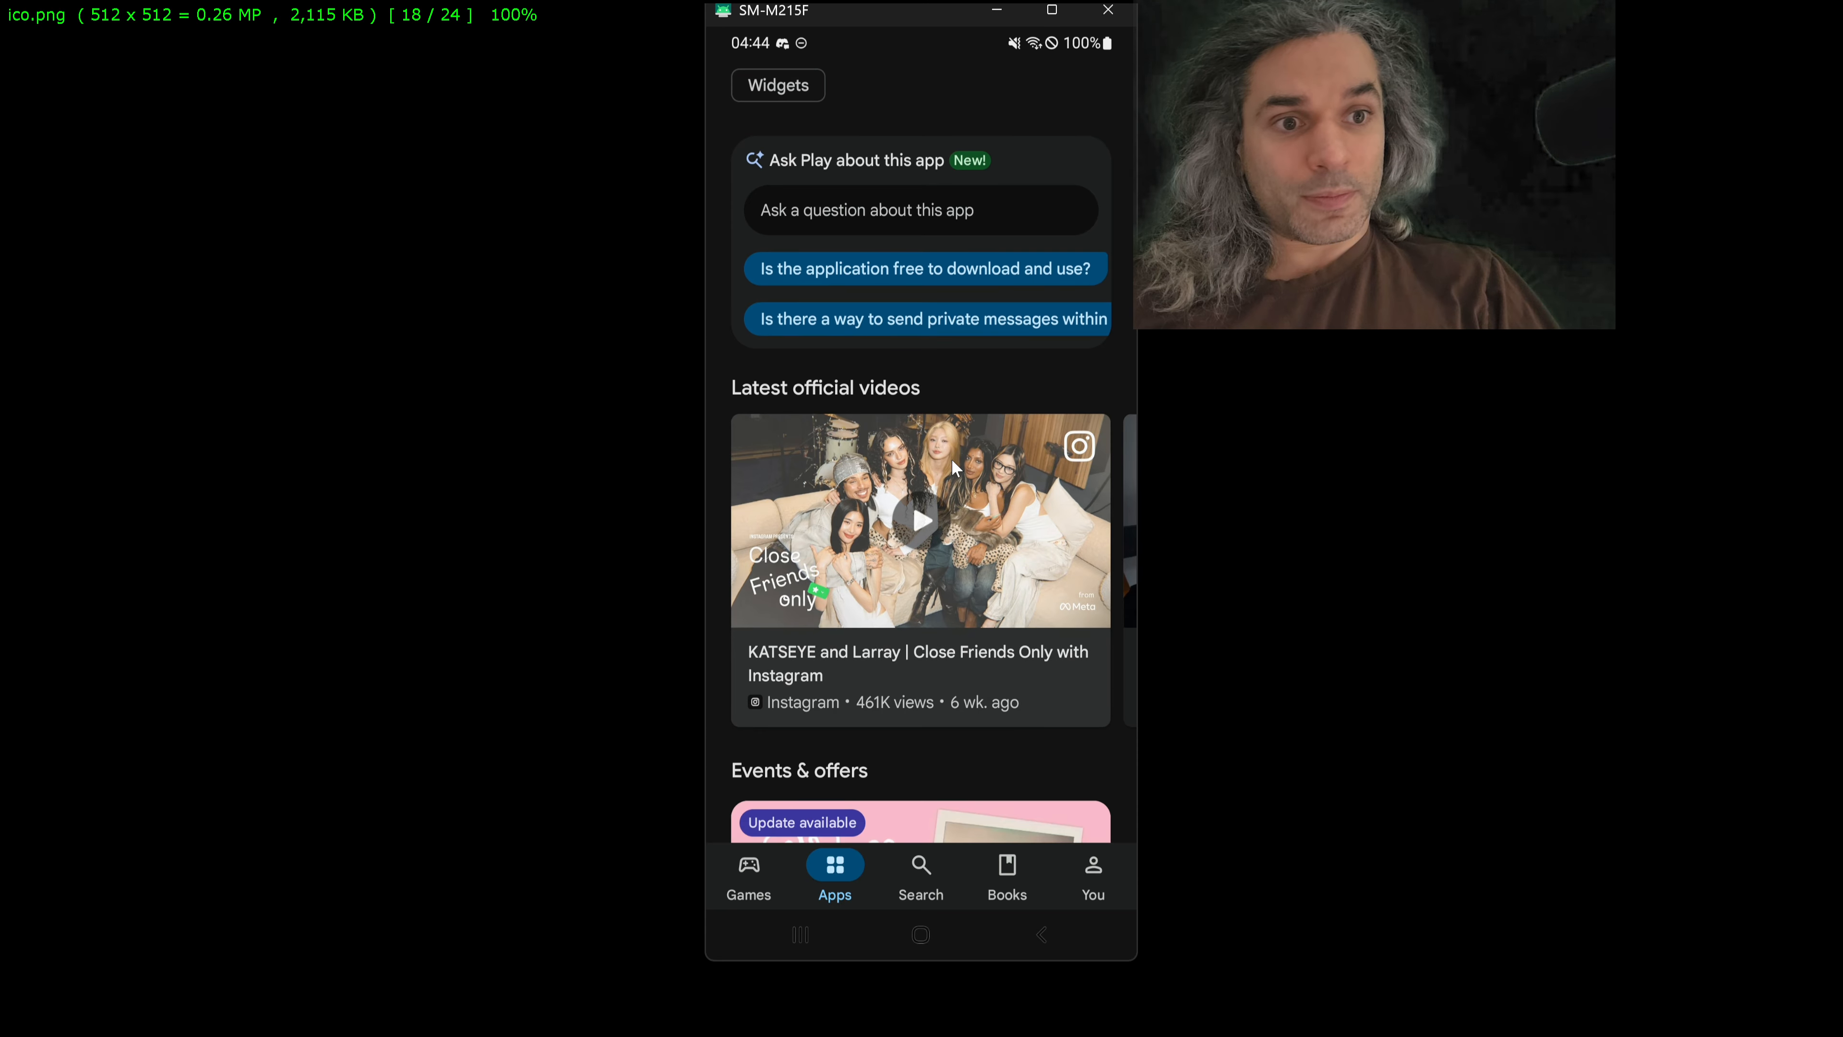
pyautogui.scroll(-1, 951, 459)
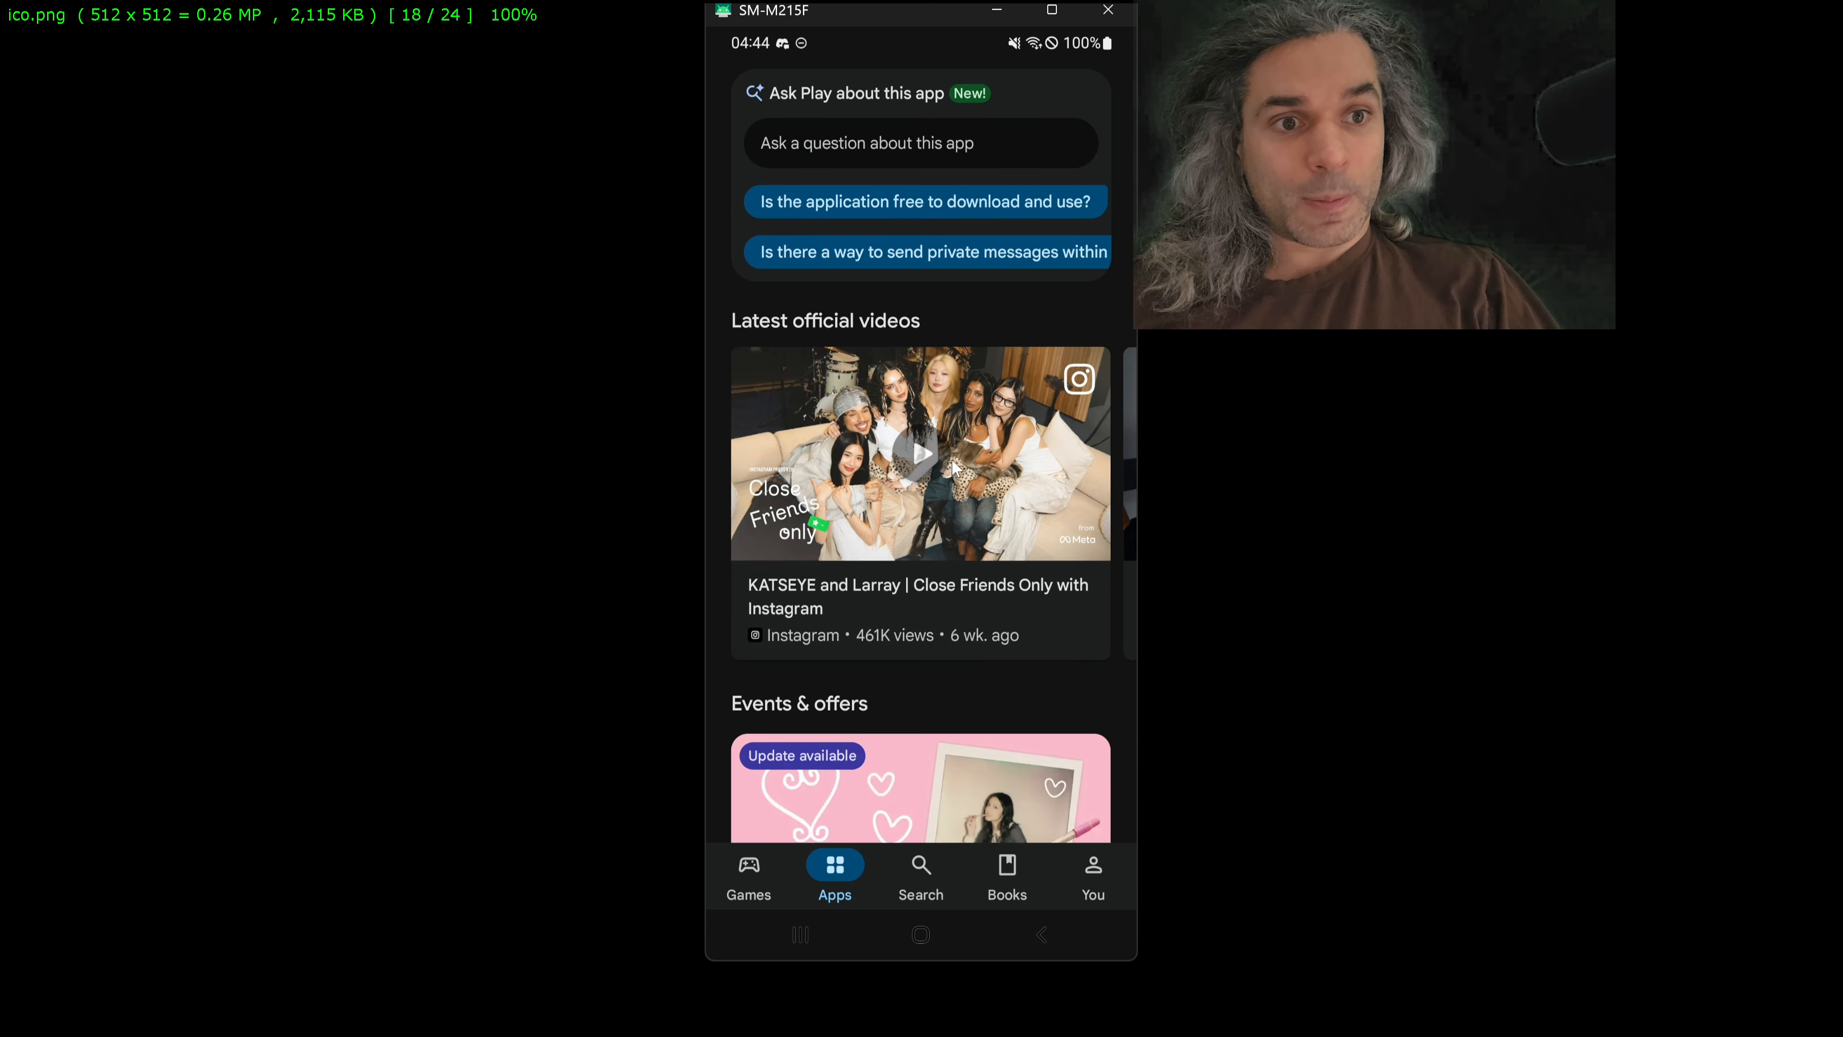
pyautogui.click(864, 457)
pyautogui.scroll(-5, 900, 464)
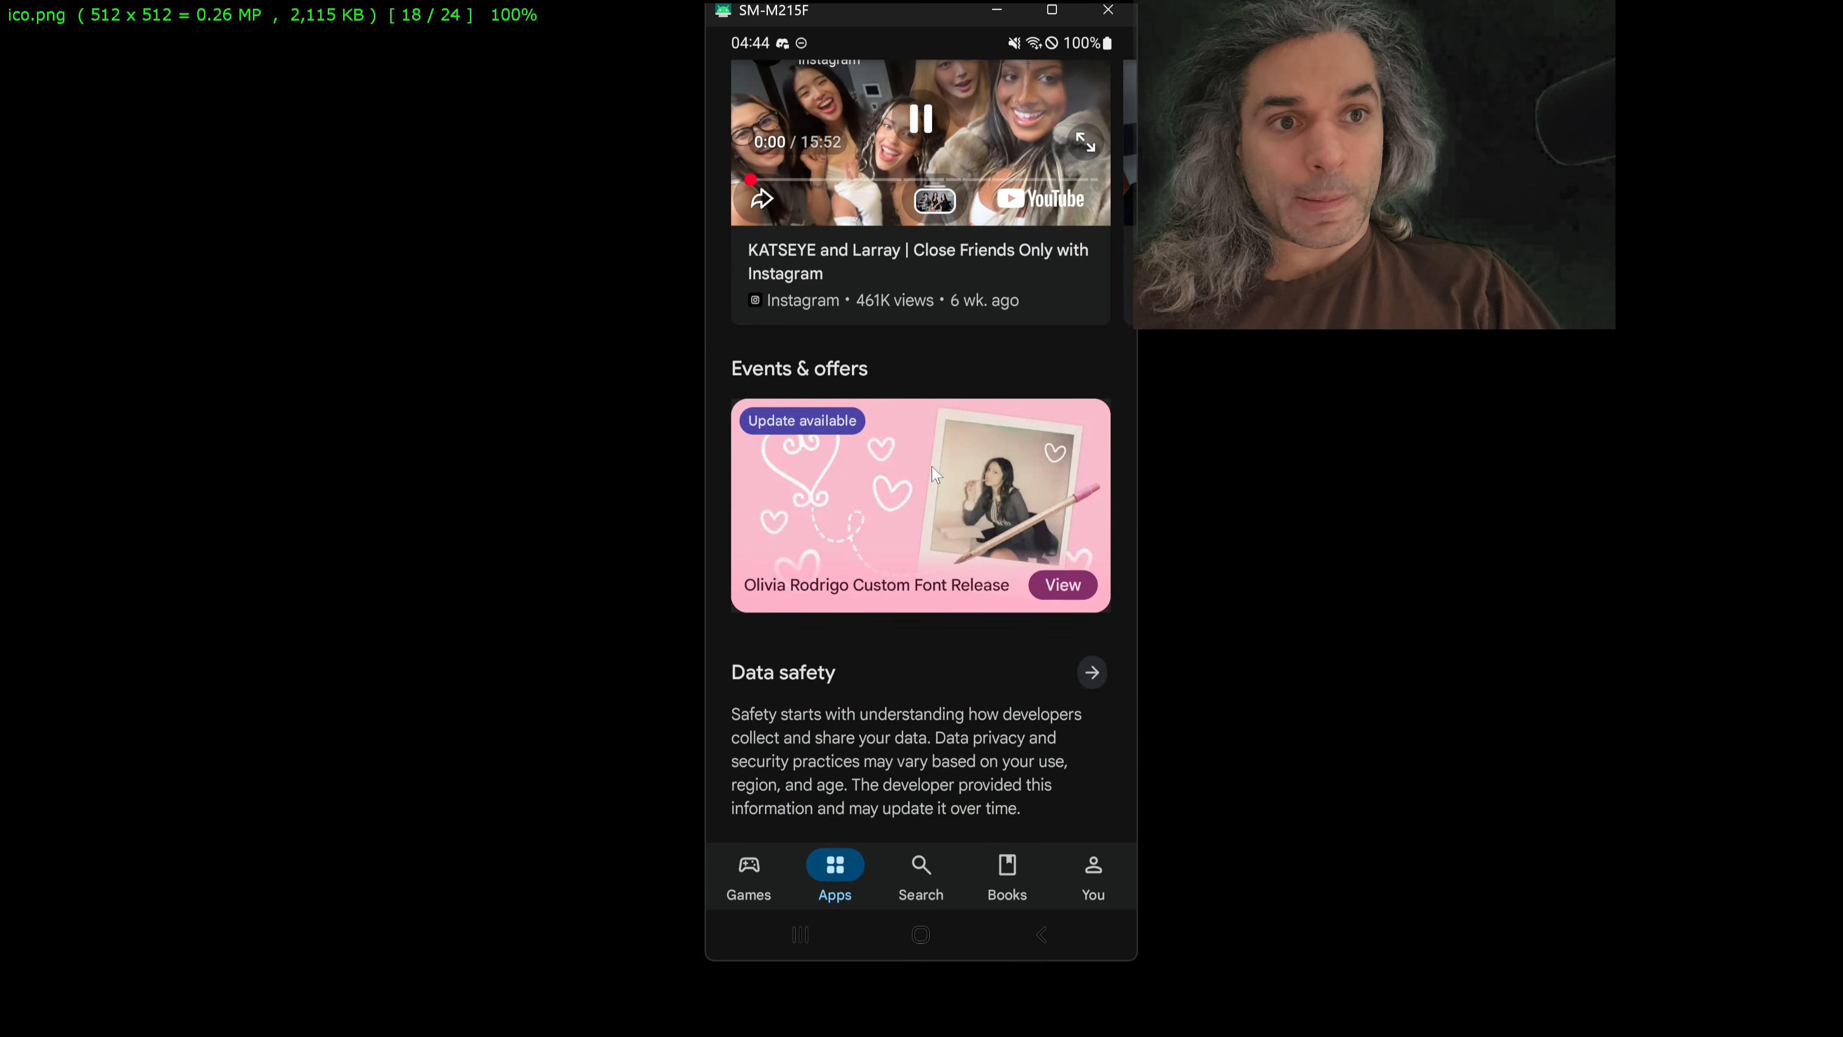
pyautogui.scroll(-4, 934, 472)
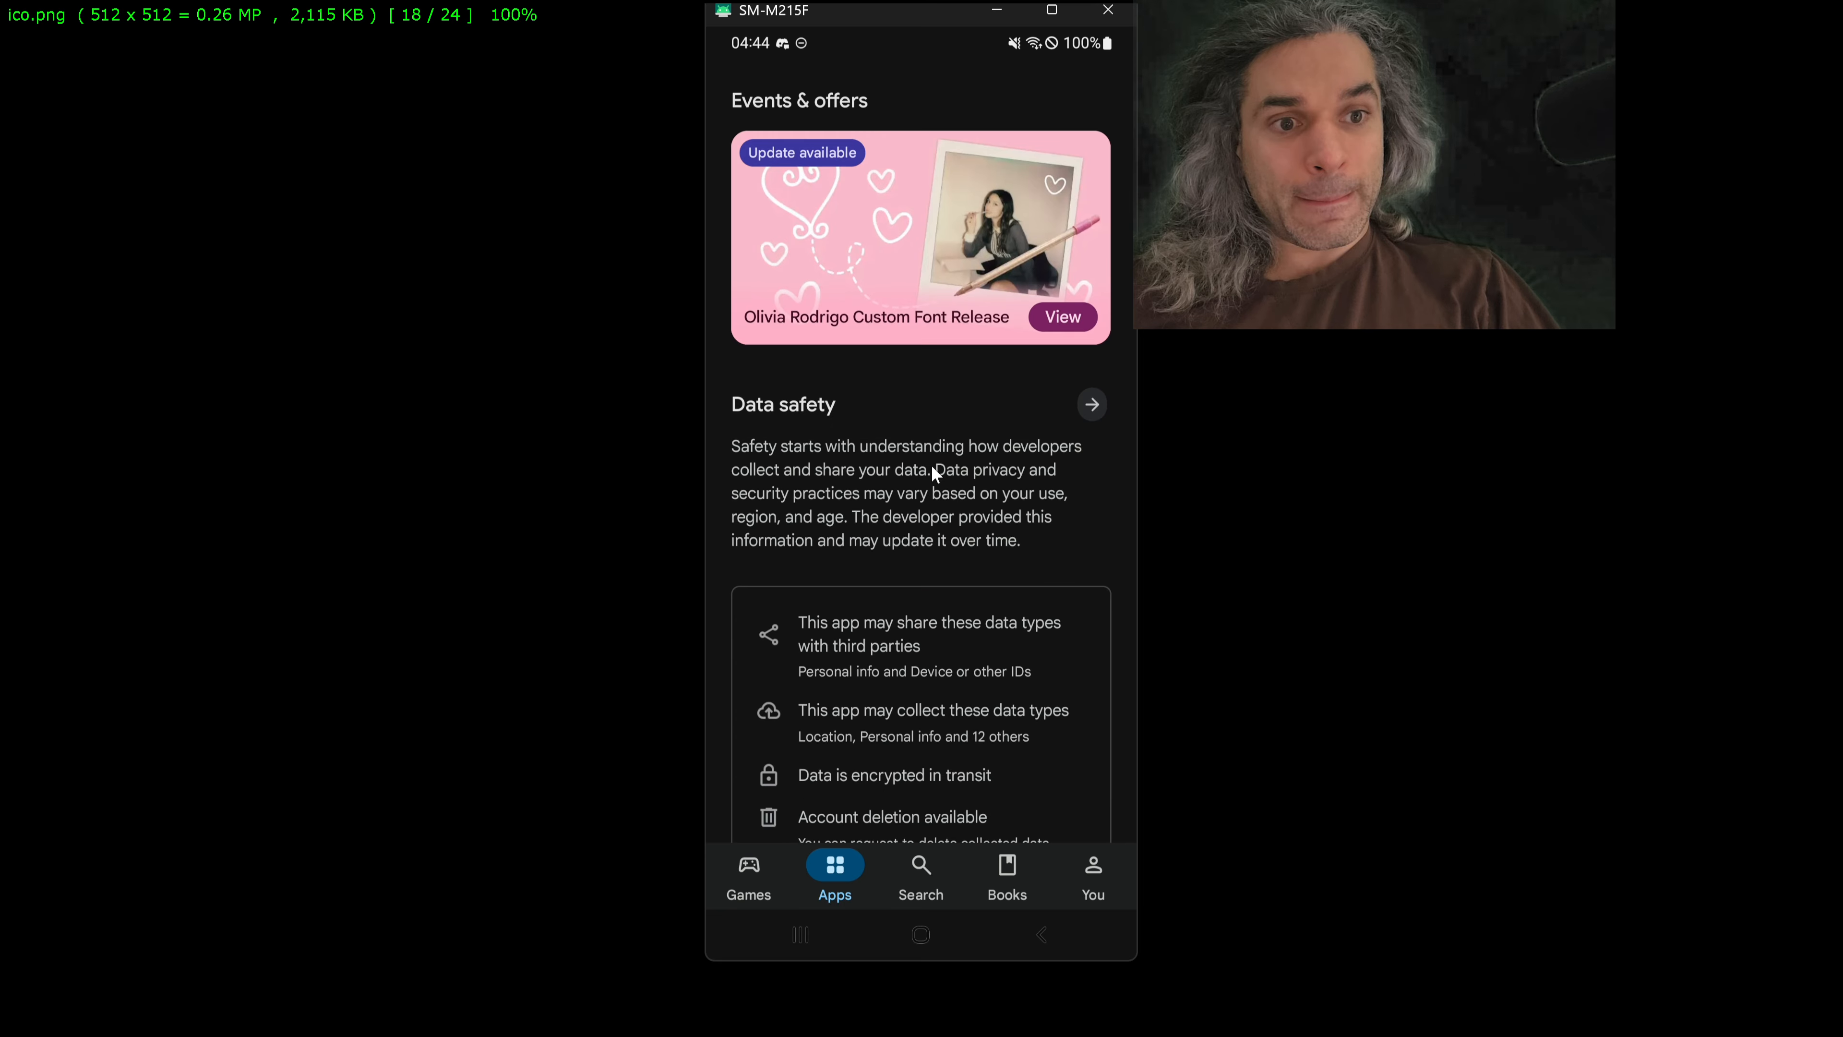
pyautogui.scroll(-8, 933, 467)
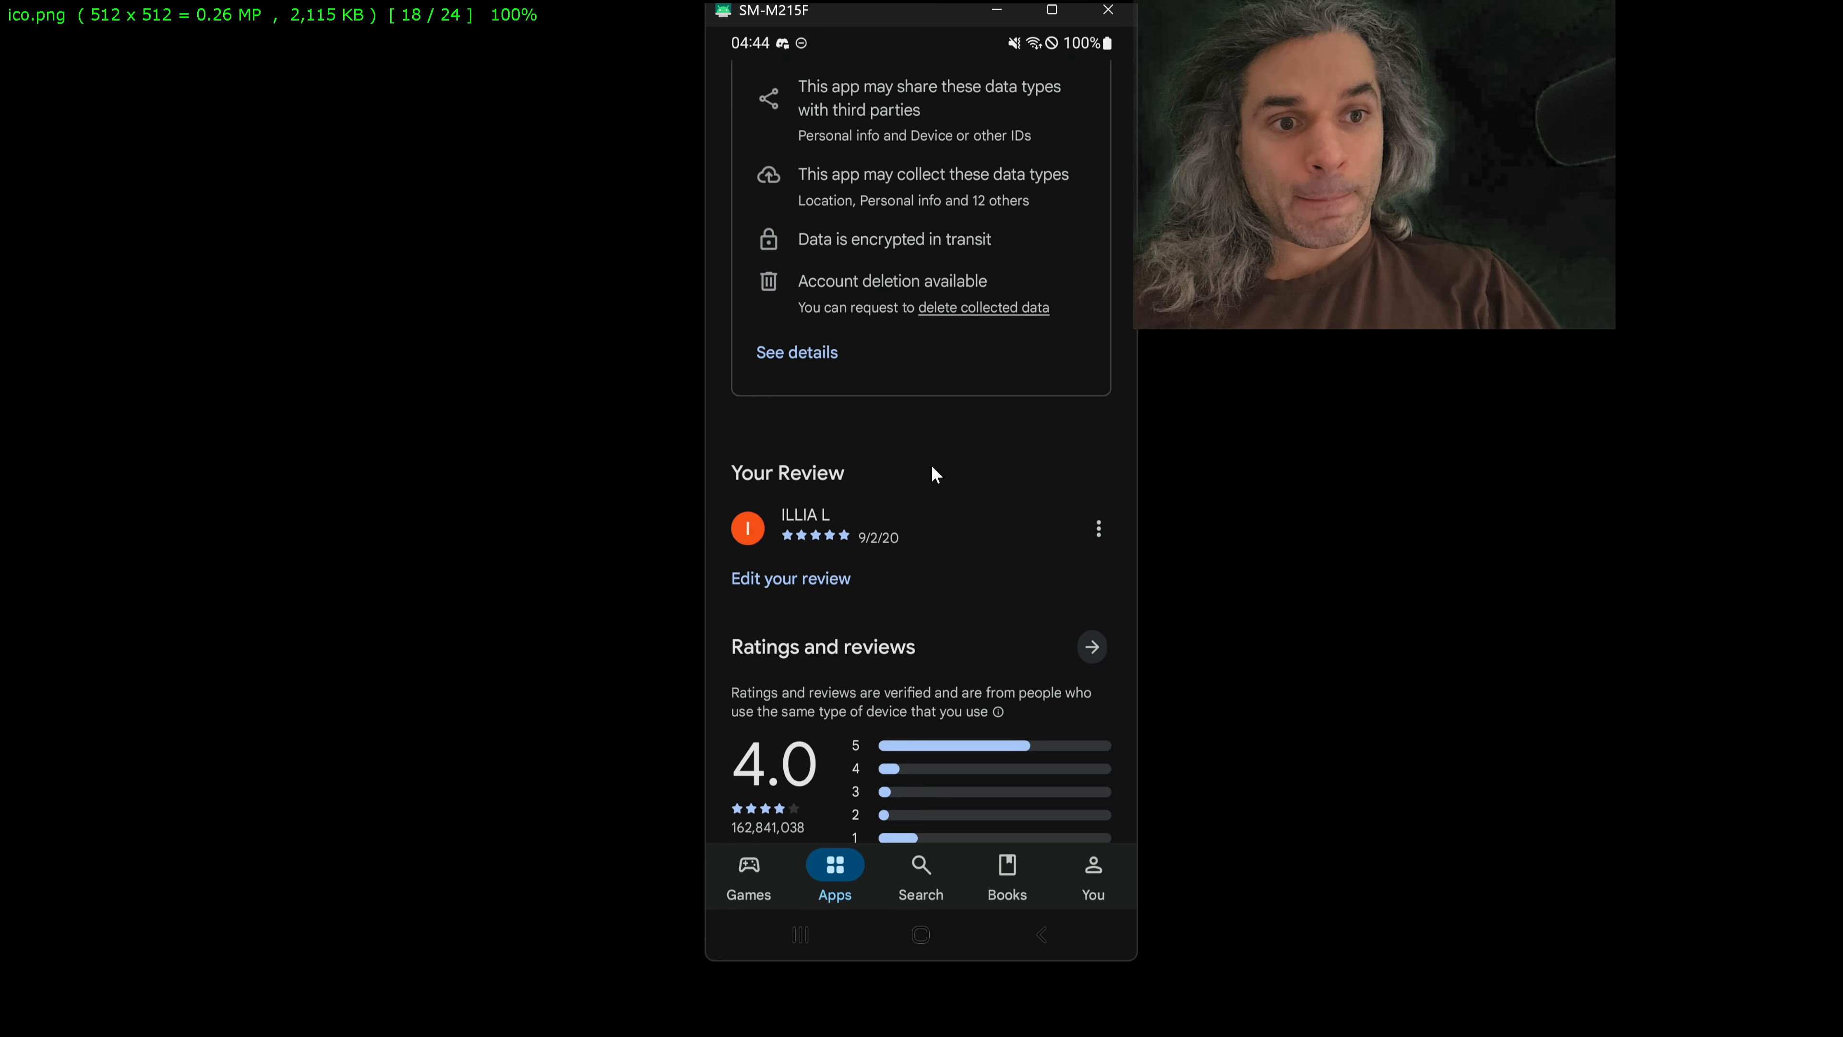
pyautogui.scroll(-3, 934, 473)
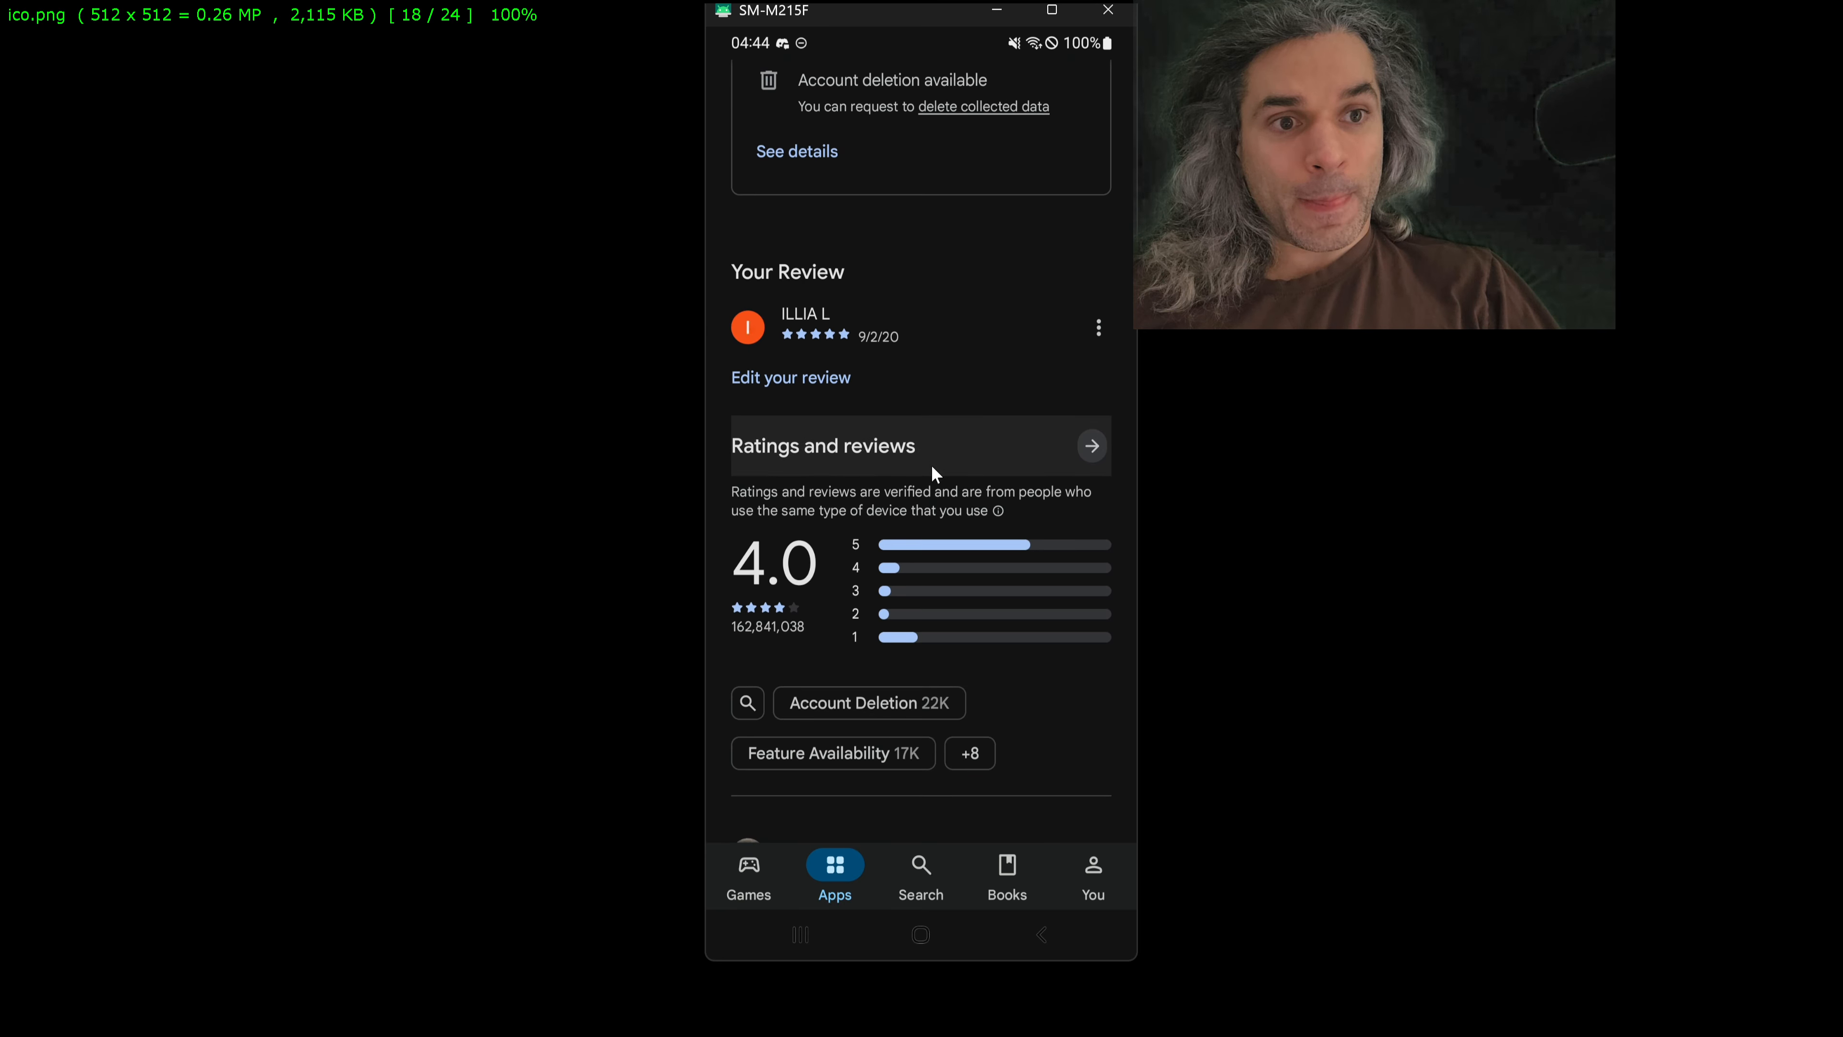
pyautogui.scroll(-2, 932, 467)
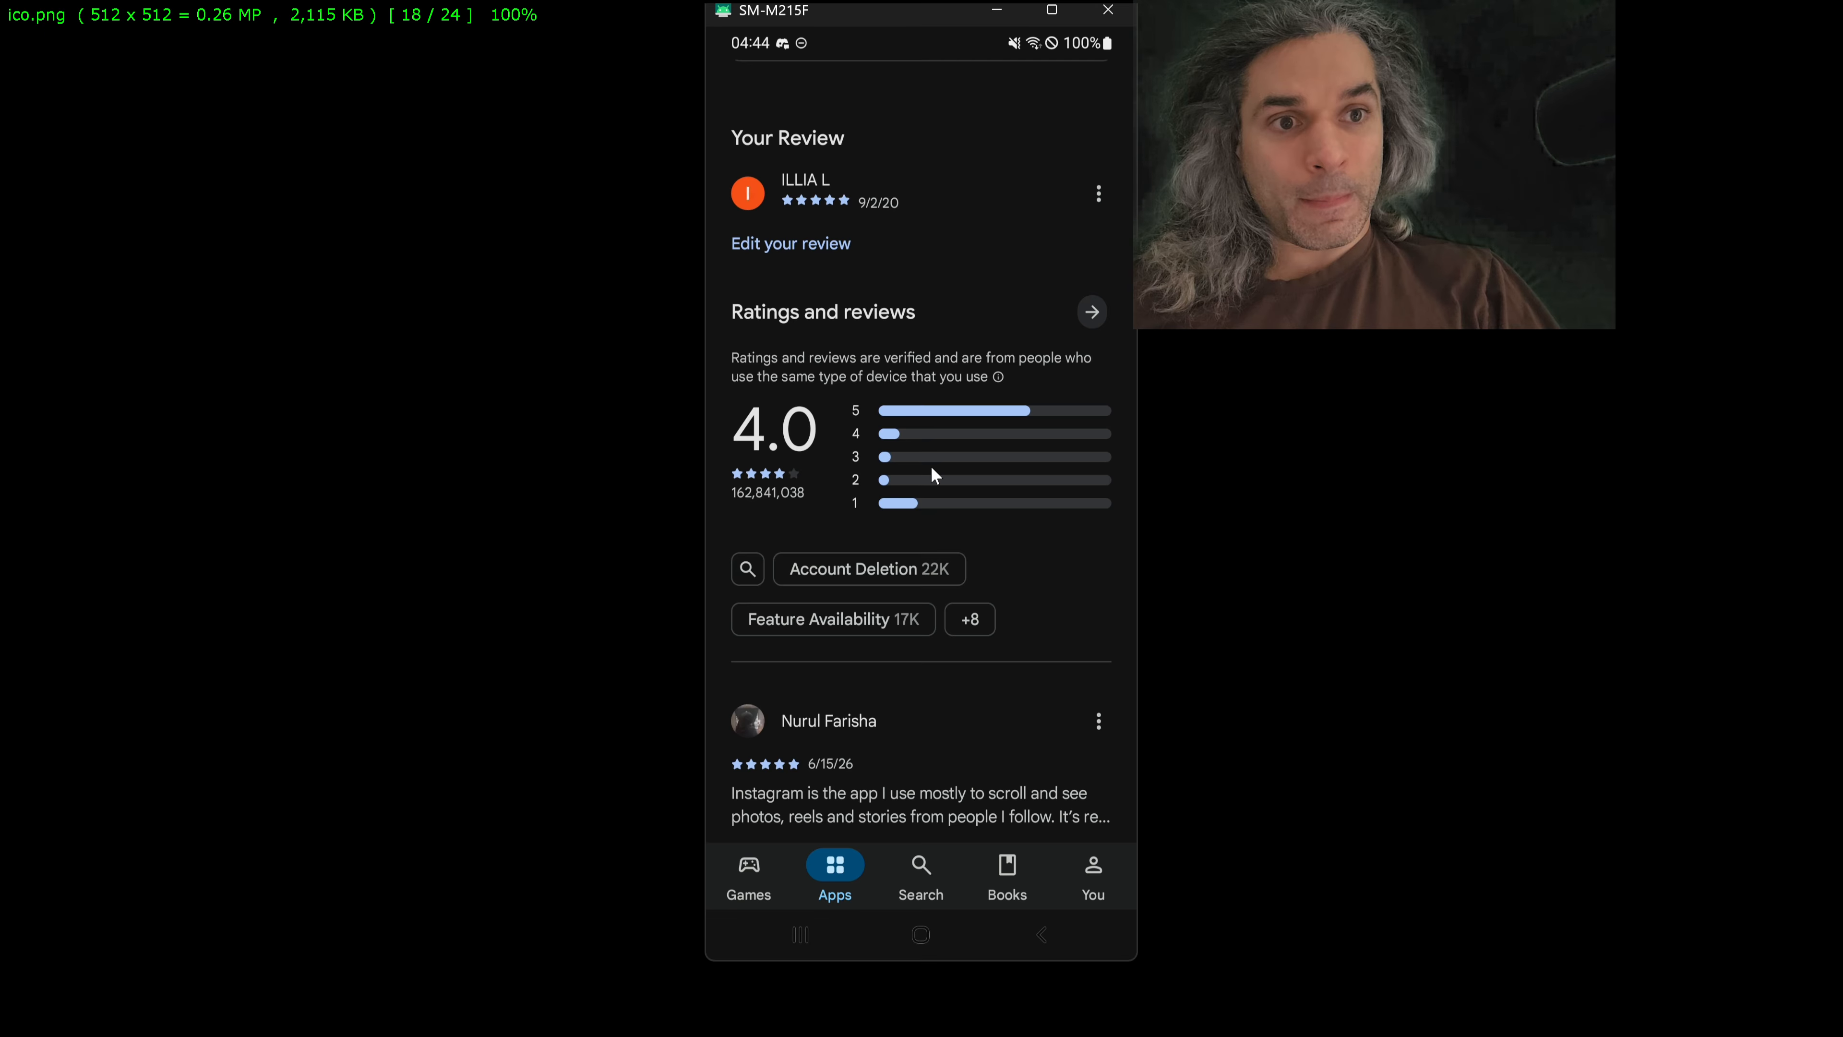
pyautogui.scroll(-1, 934, 473)
pyautogui.scroll(-1, 934, 474)
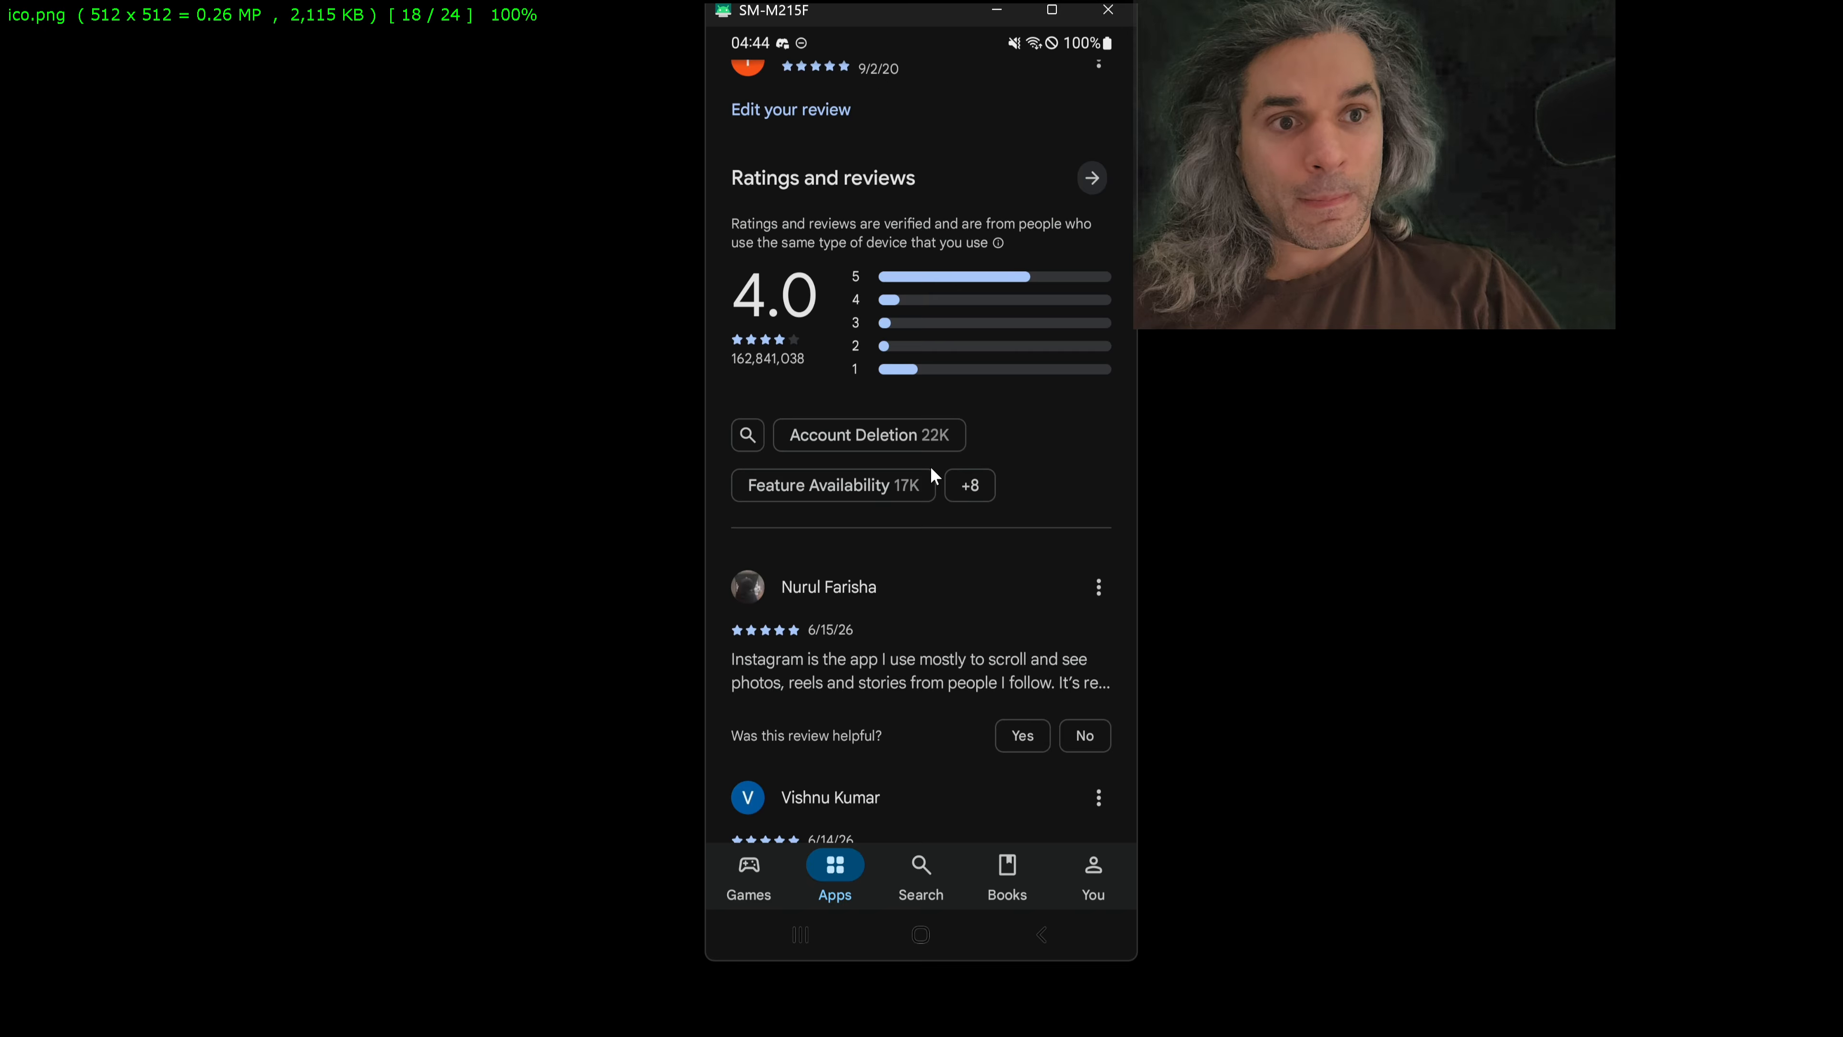
pyautogui.scroll(-1, 934, 476)
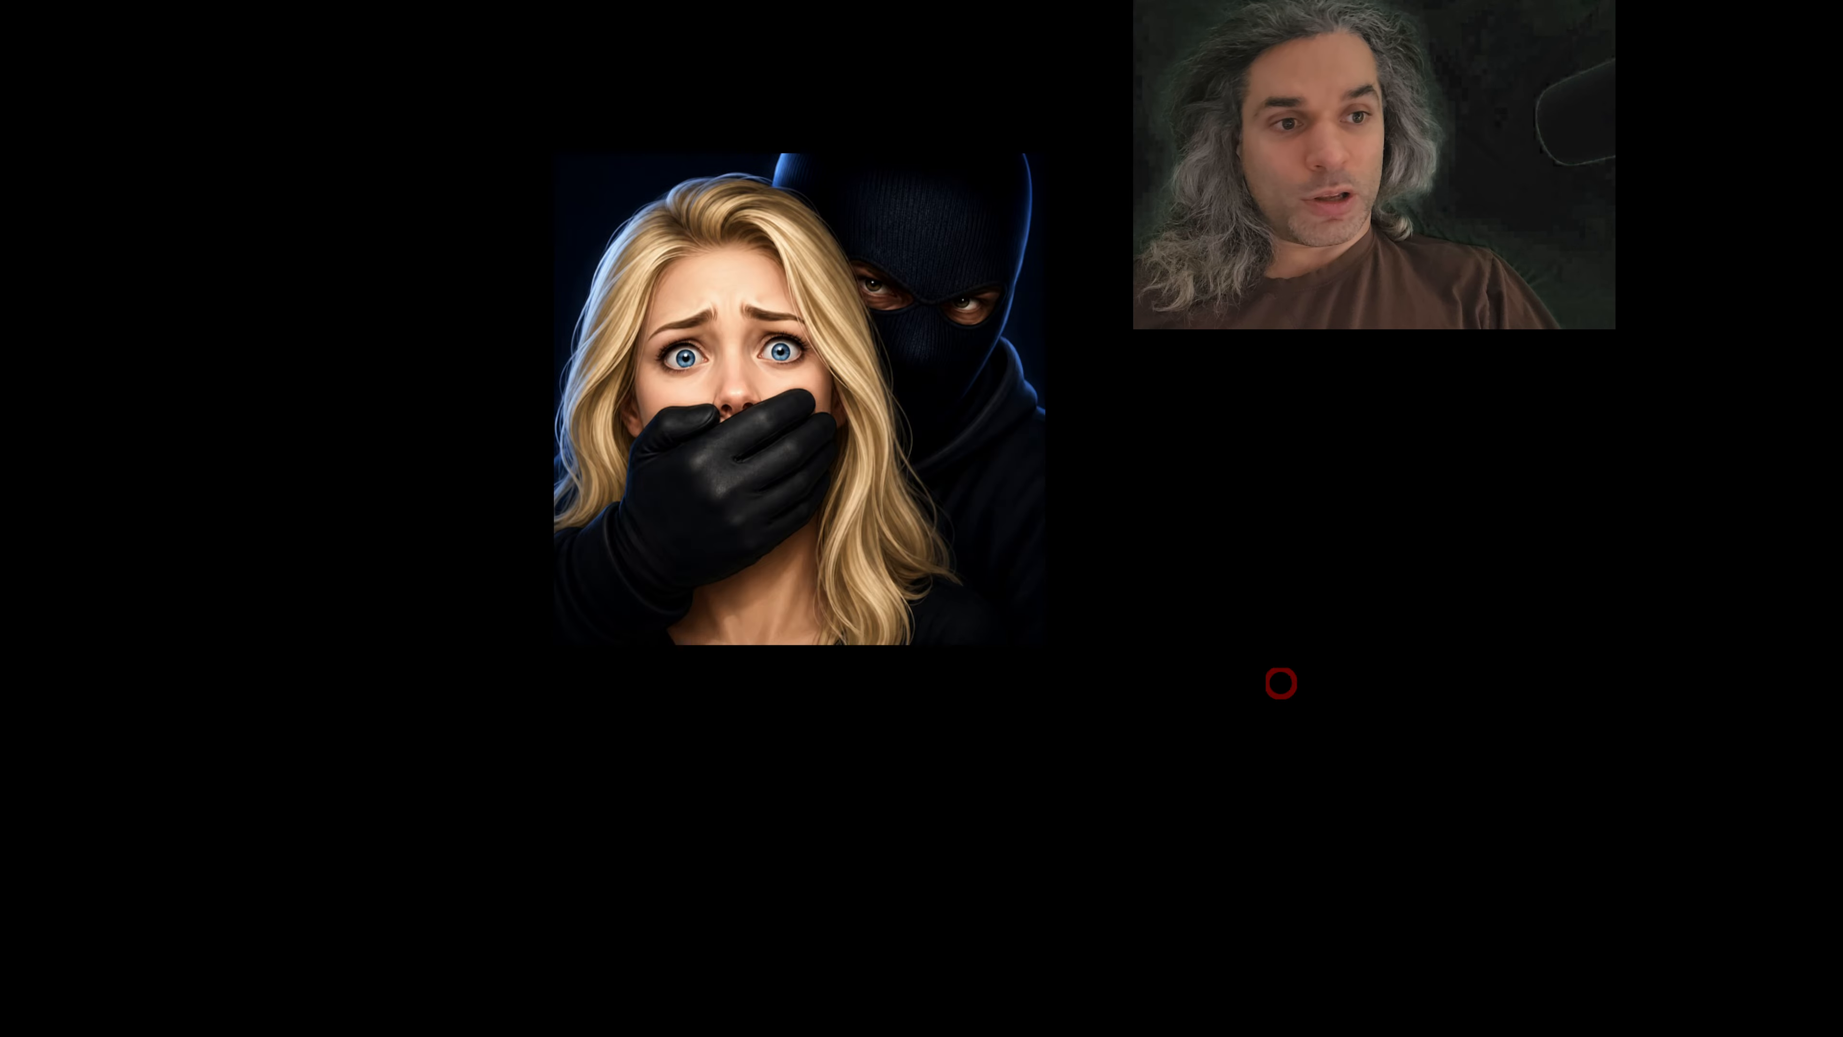
# Step: Save the resized image as ico_512.png in PNG format in the Downloads folder, and minimize FastStone
pyautogui.press('Escape')
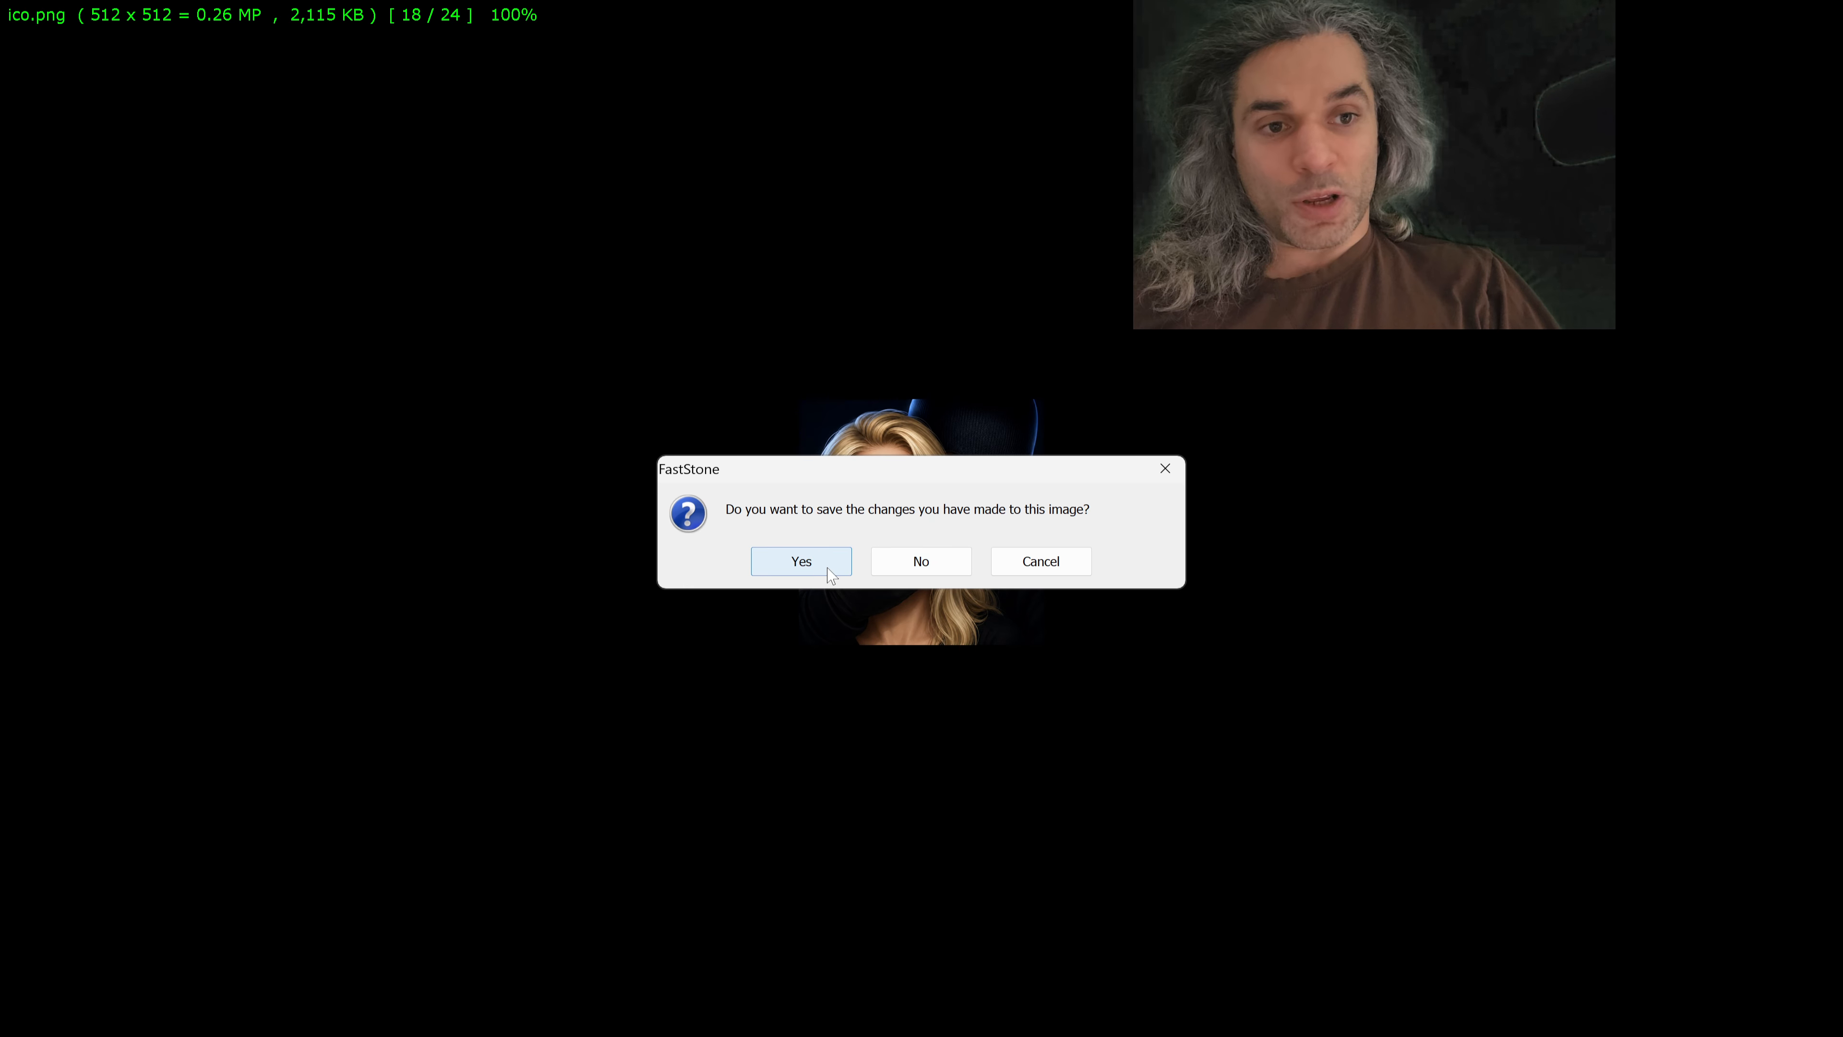
pyautogui.click(801, 561)
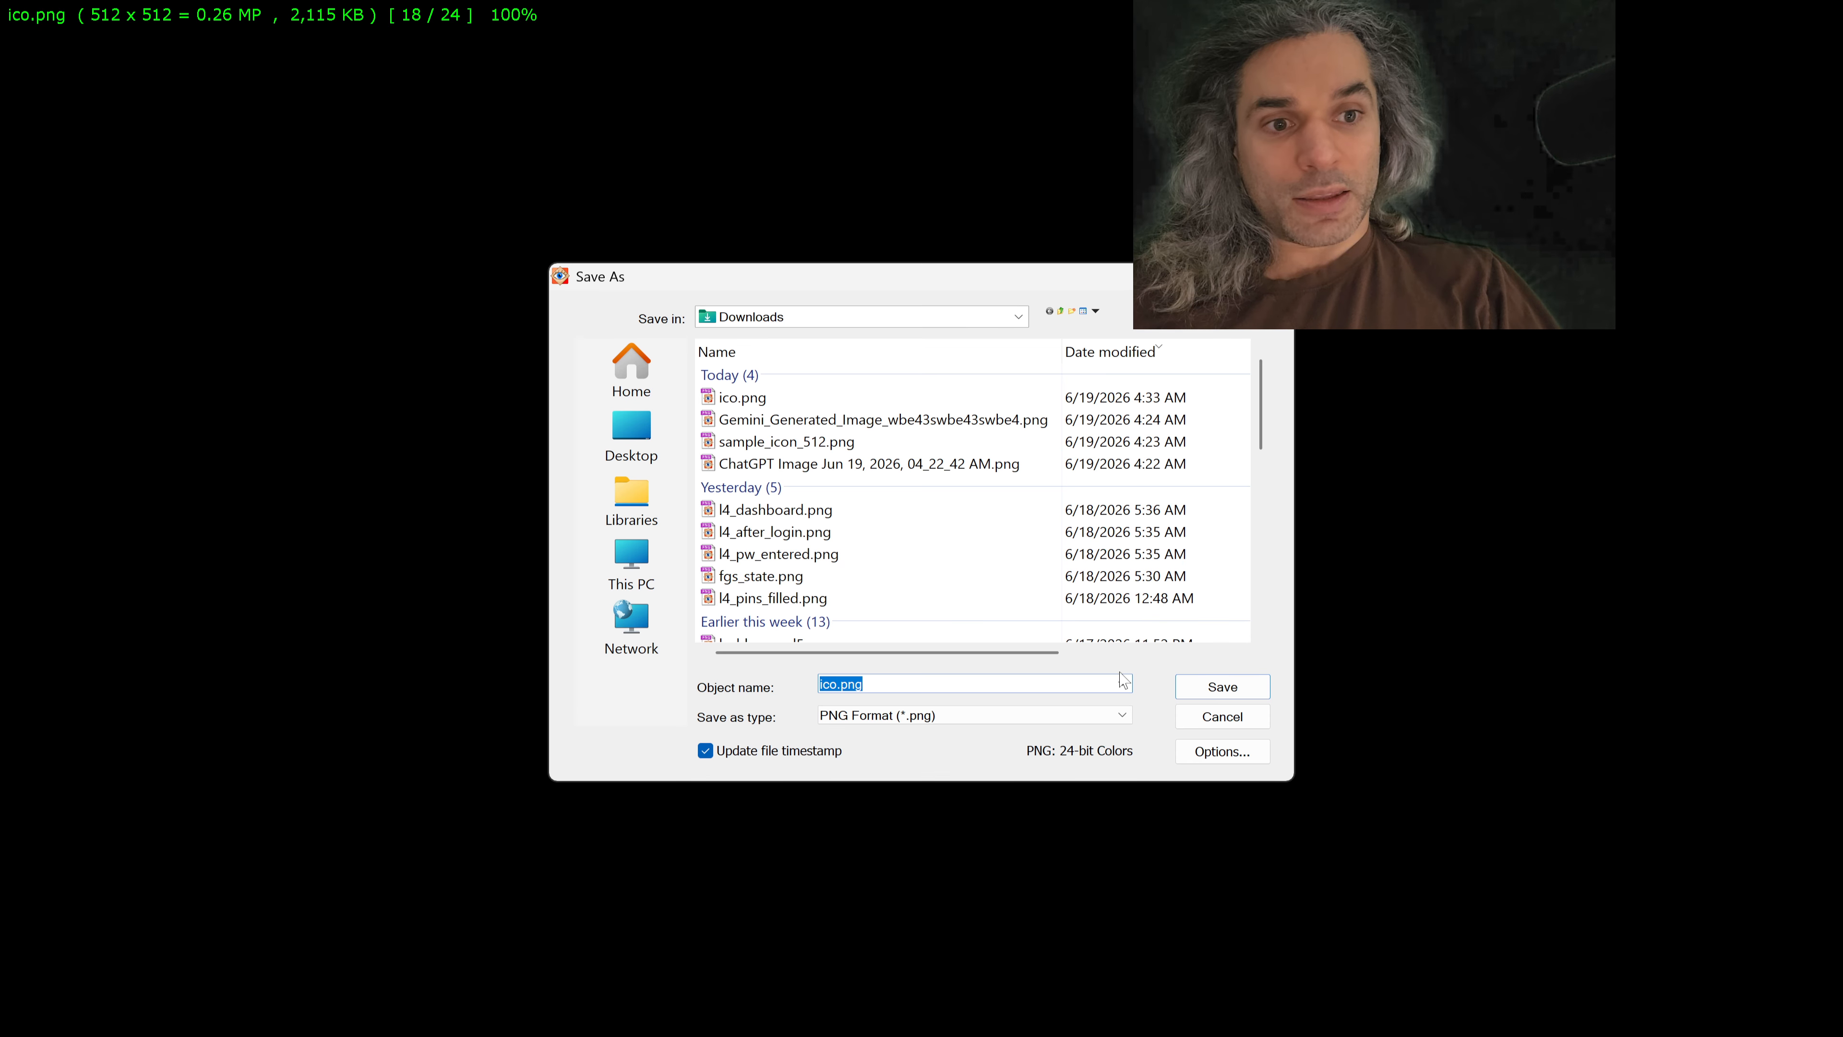
pyautogui.press('Home')
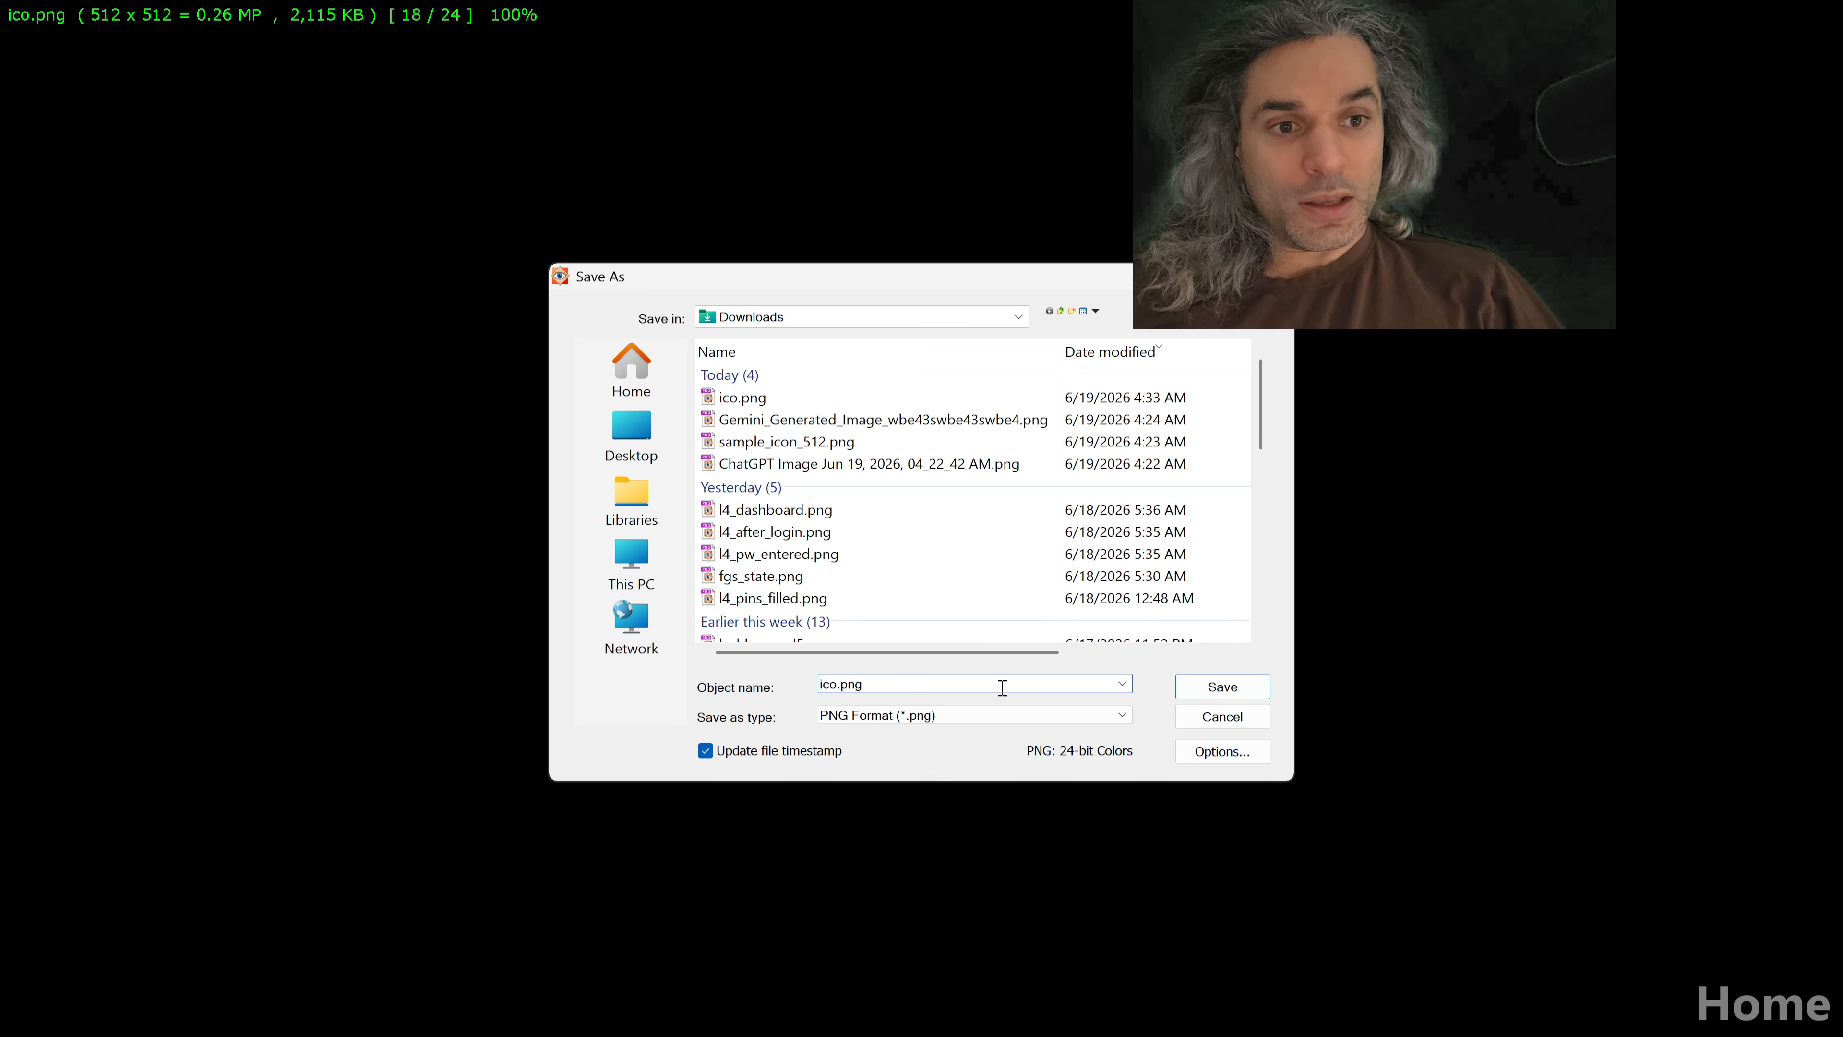
pyautogui.press('Right')
pyautogui.press('Right')
pyautogui.press('Right')
pyautogui.write('_')
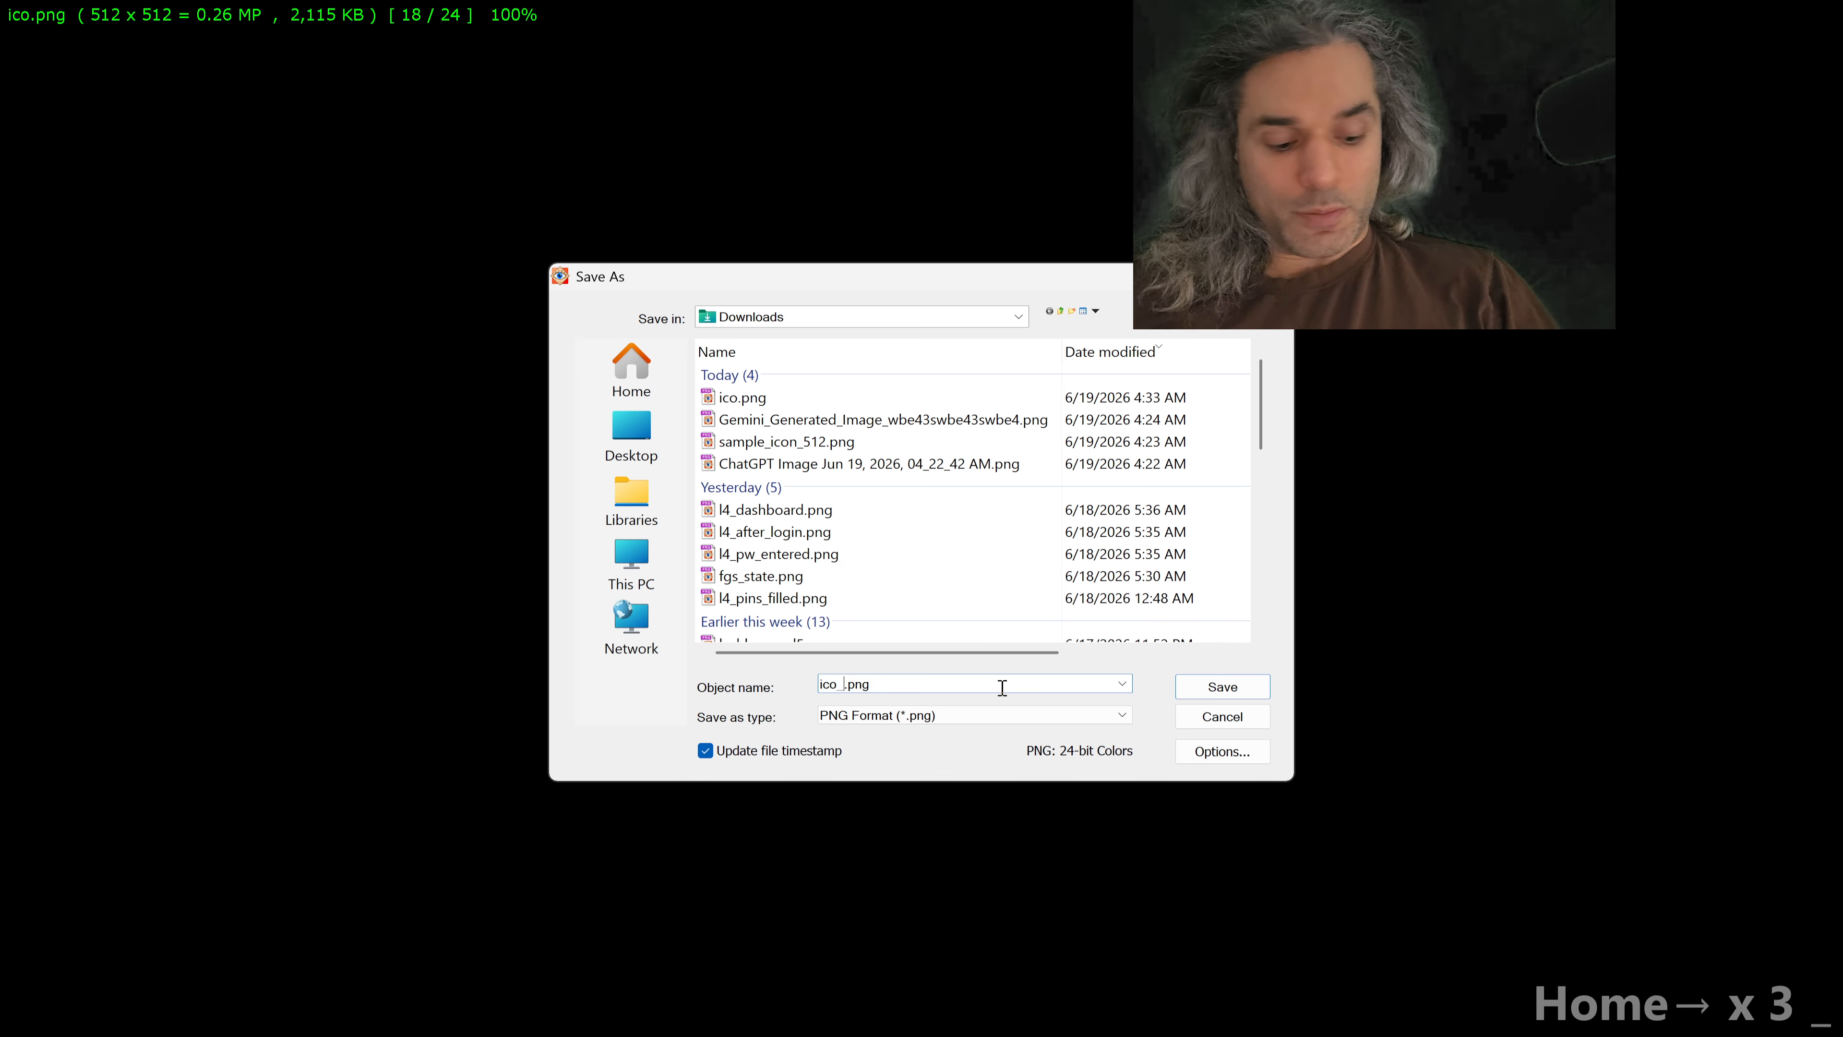
pyautogui.write('512')
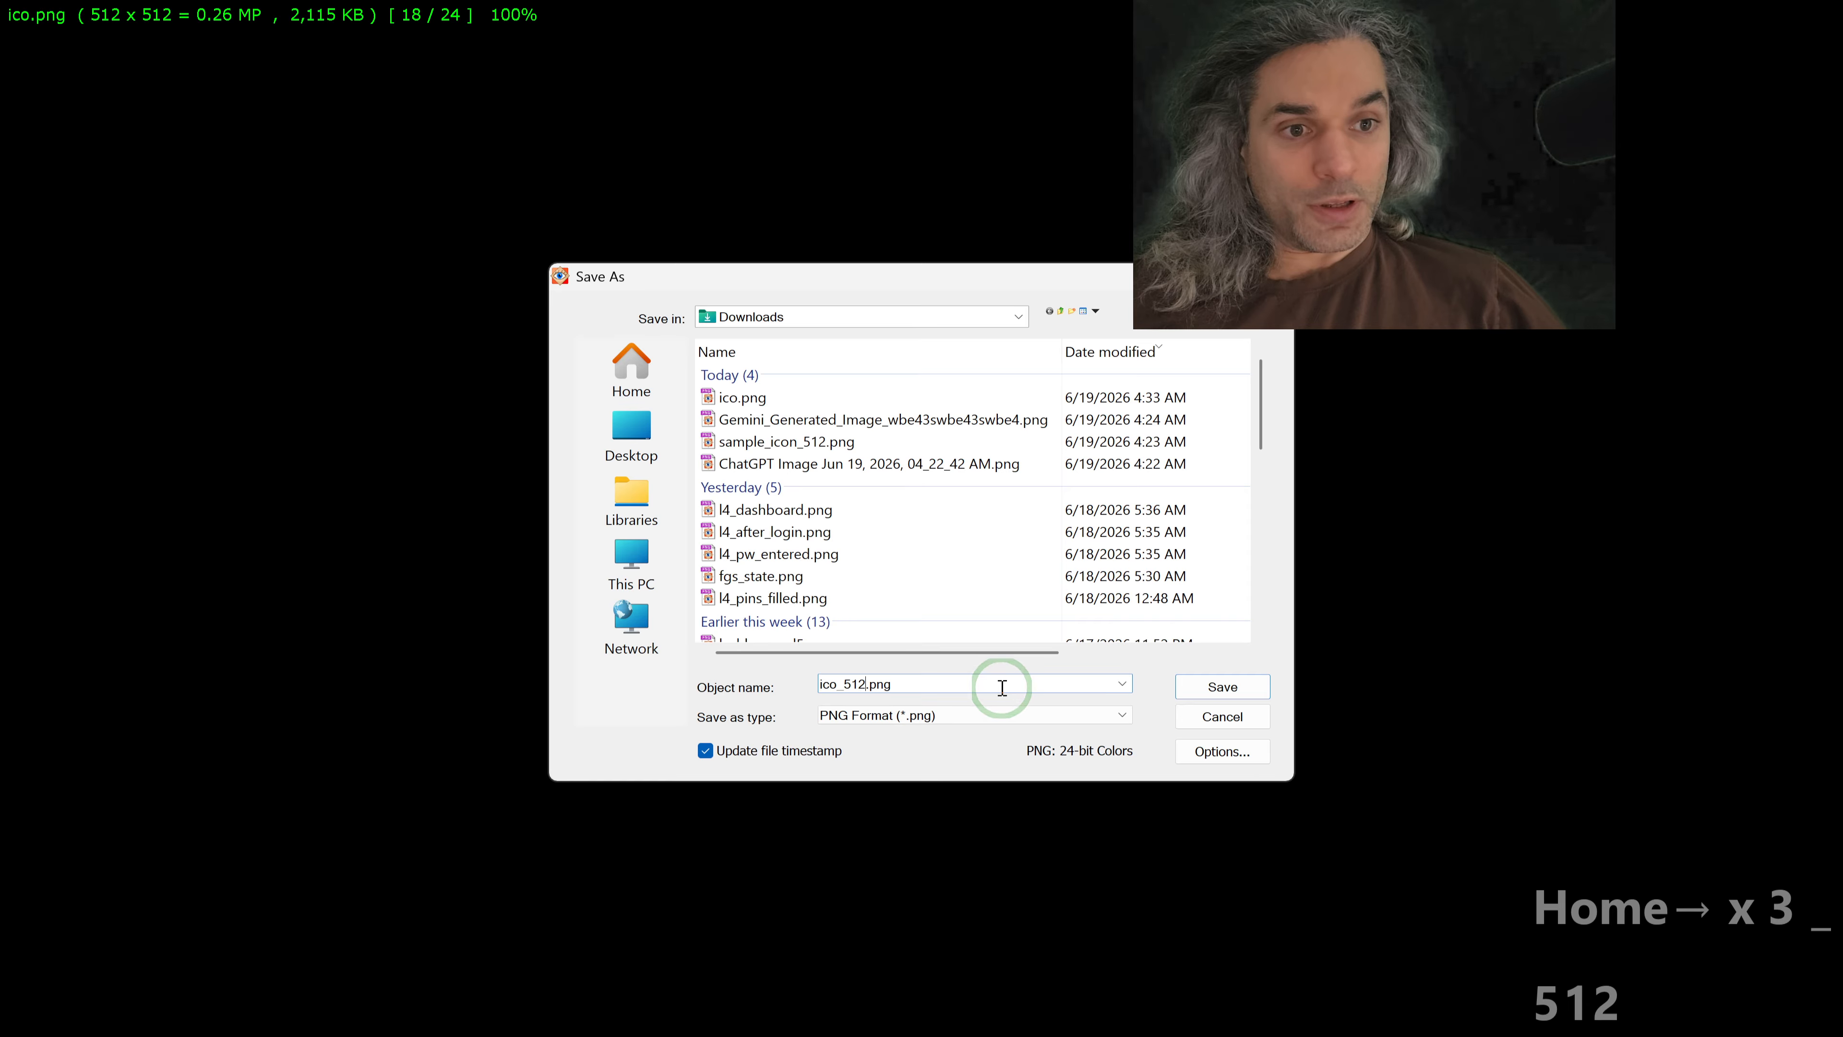
pyautogui.press('Return')
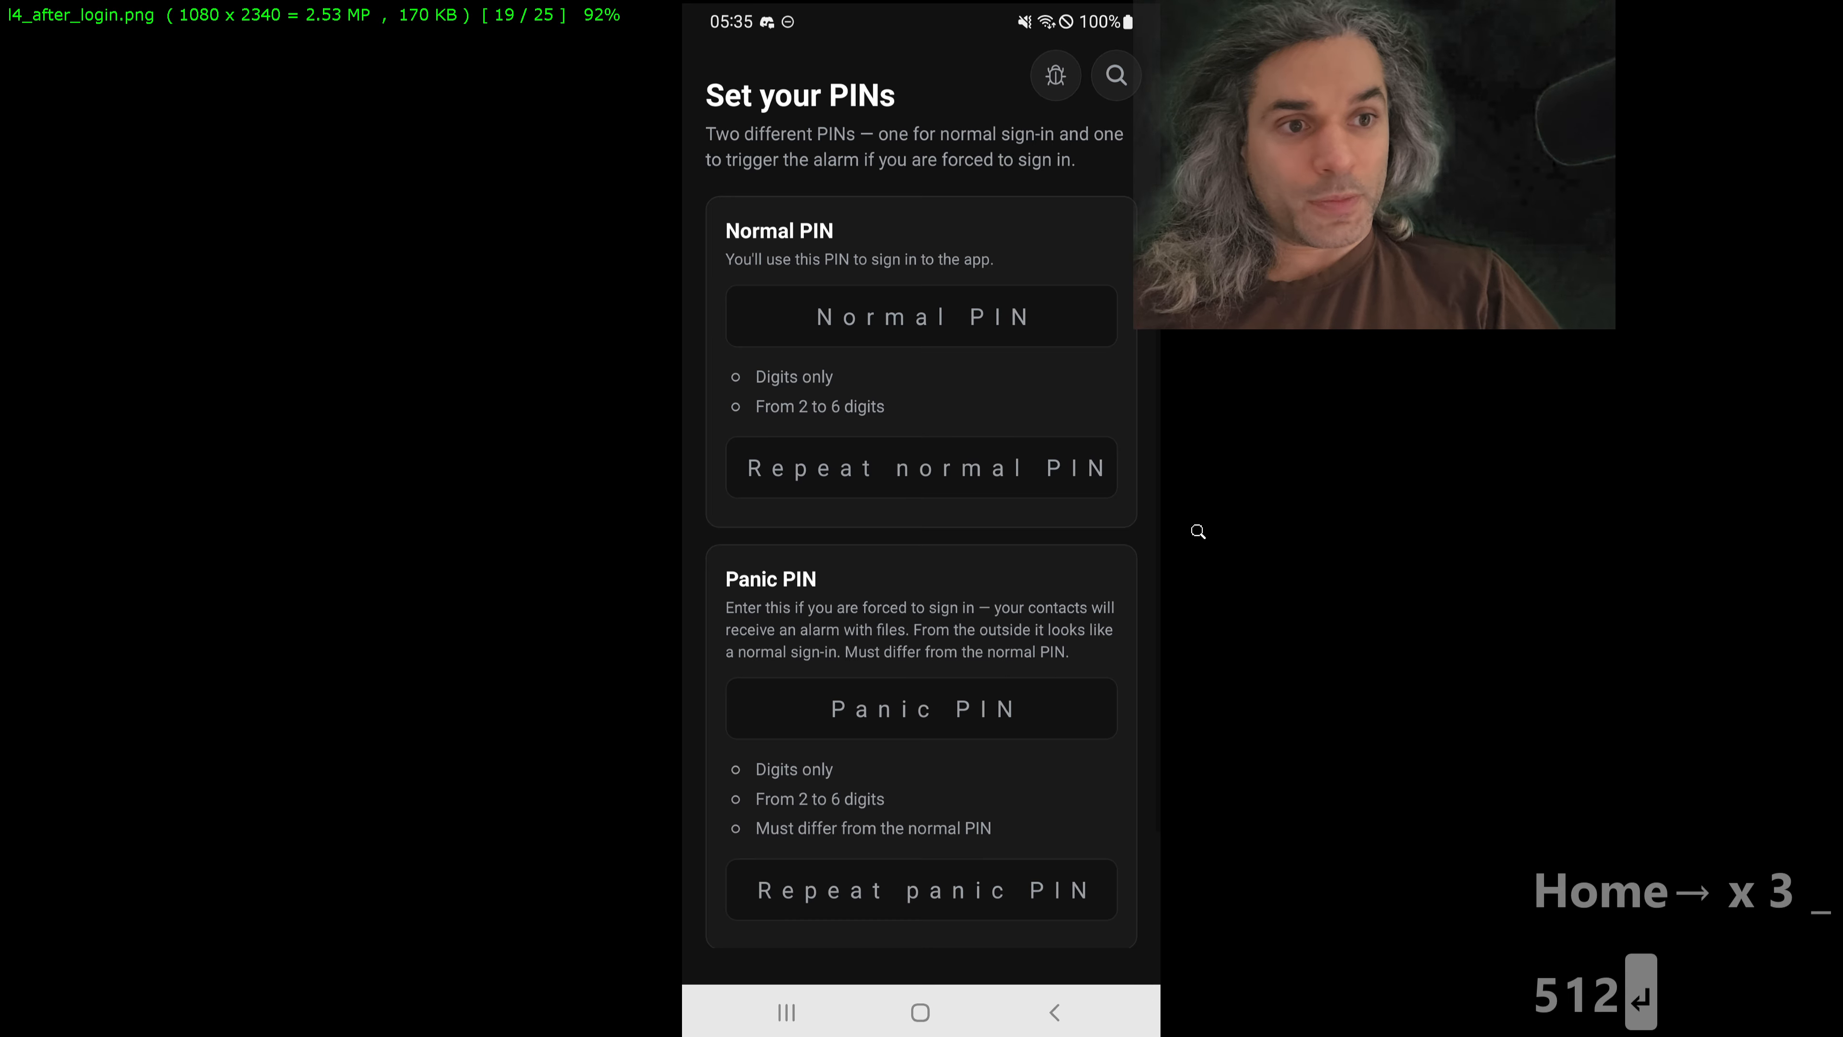
pyautogui.press('Escape')
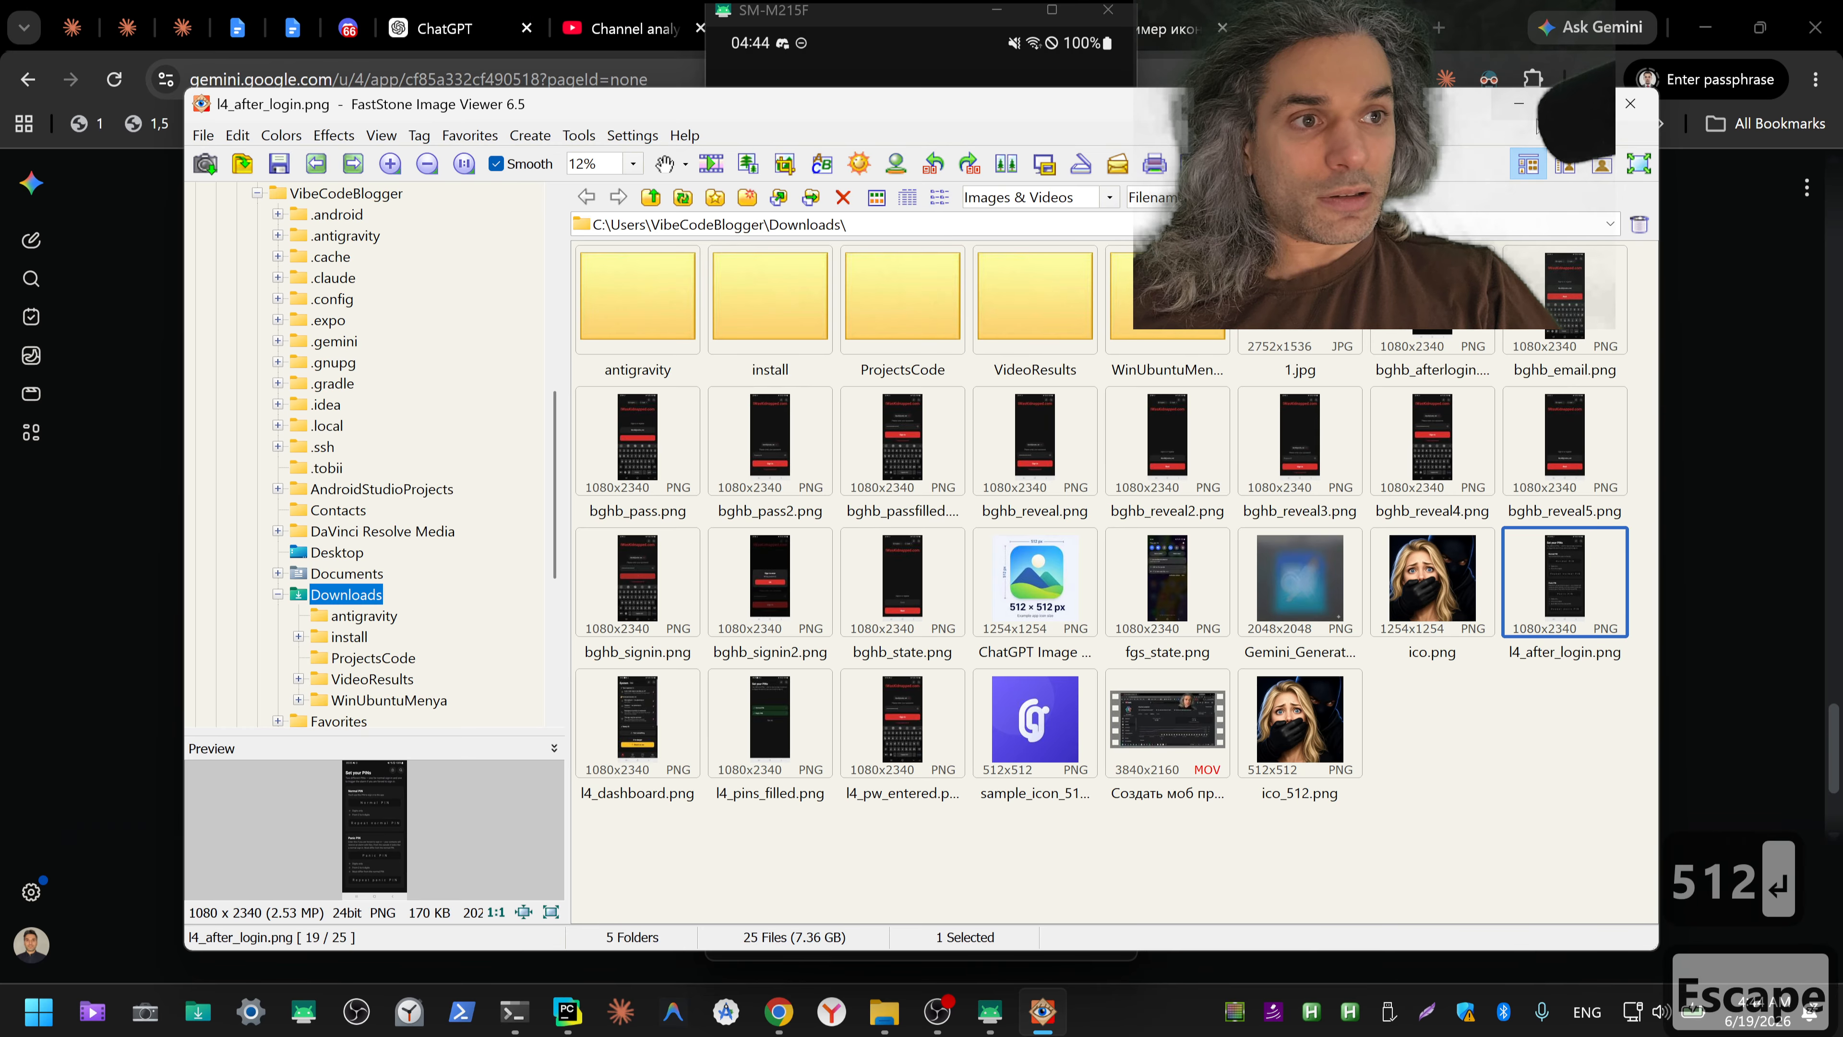
pyautogui.click(1519, 105)
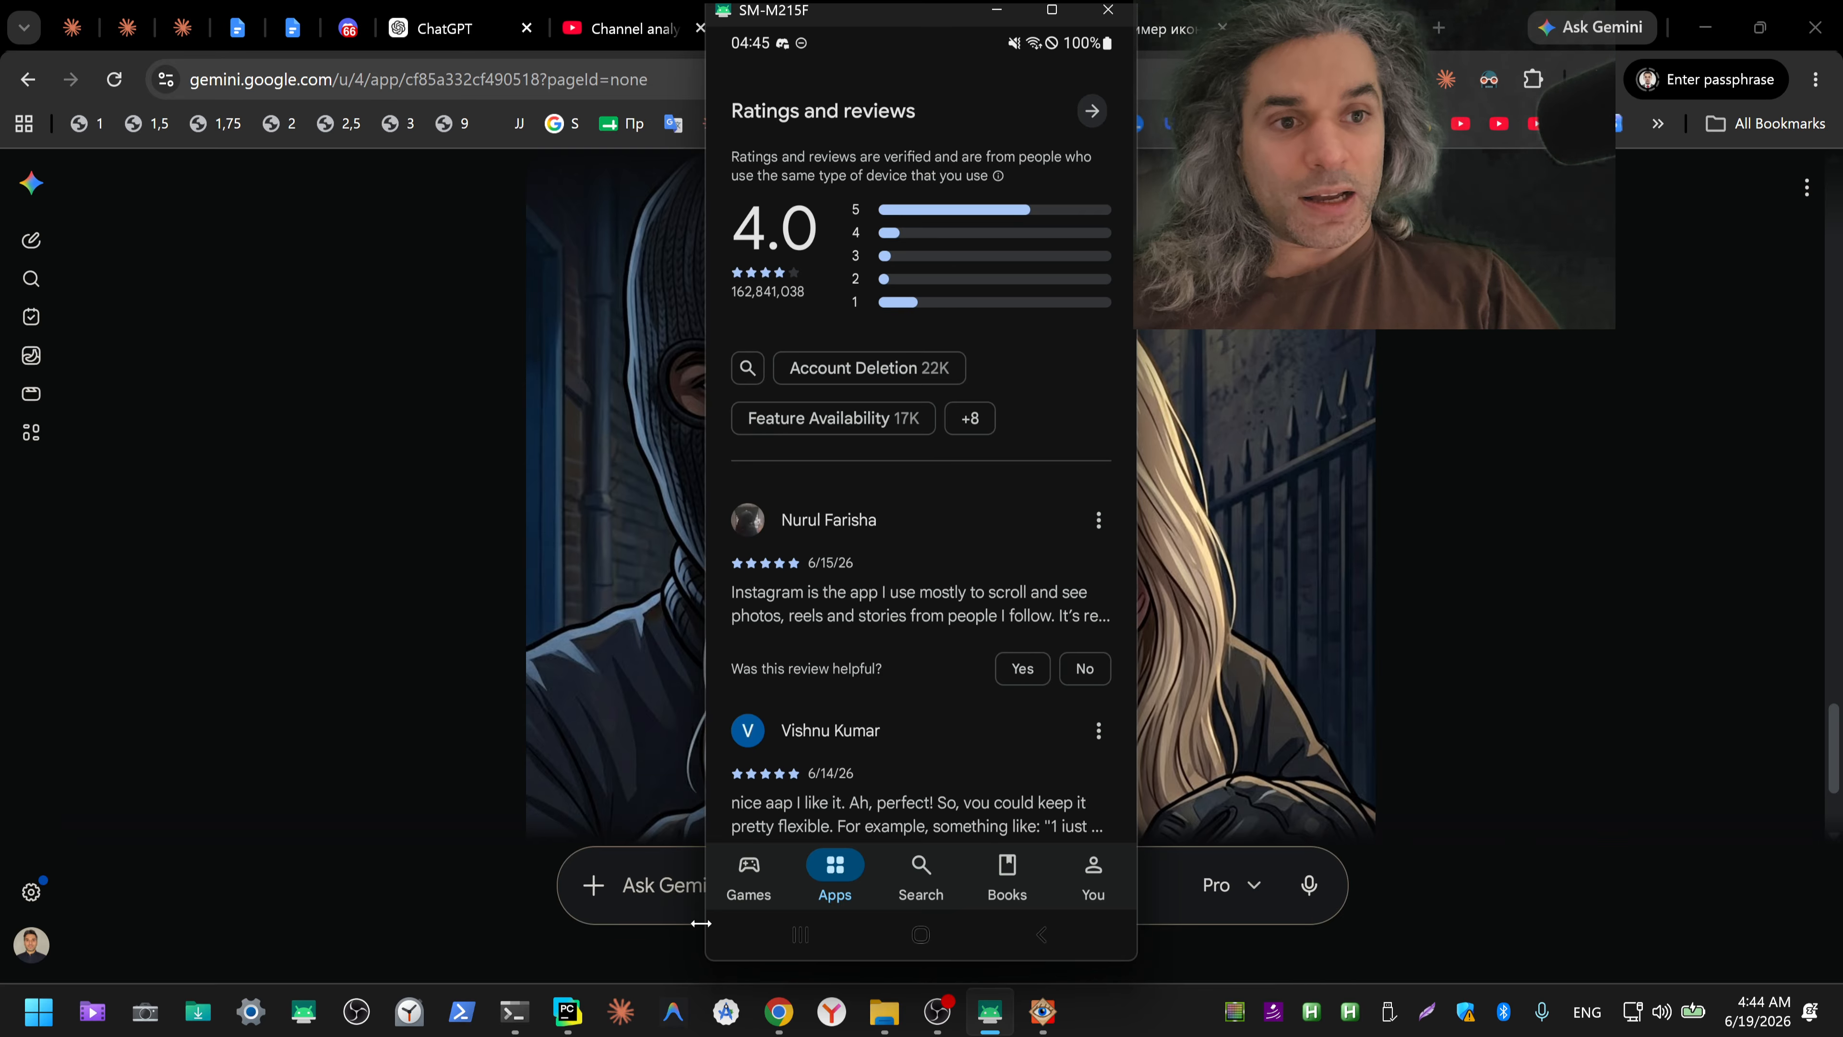
# Step: Return the mirrored phone to its home screen and switch to the terminal session "GPS+батарея в фоне"
pyautogui.click(920, 936)
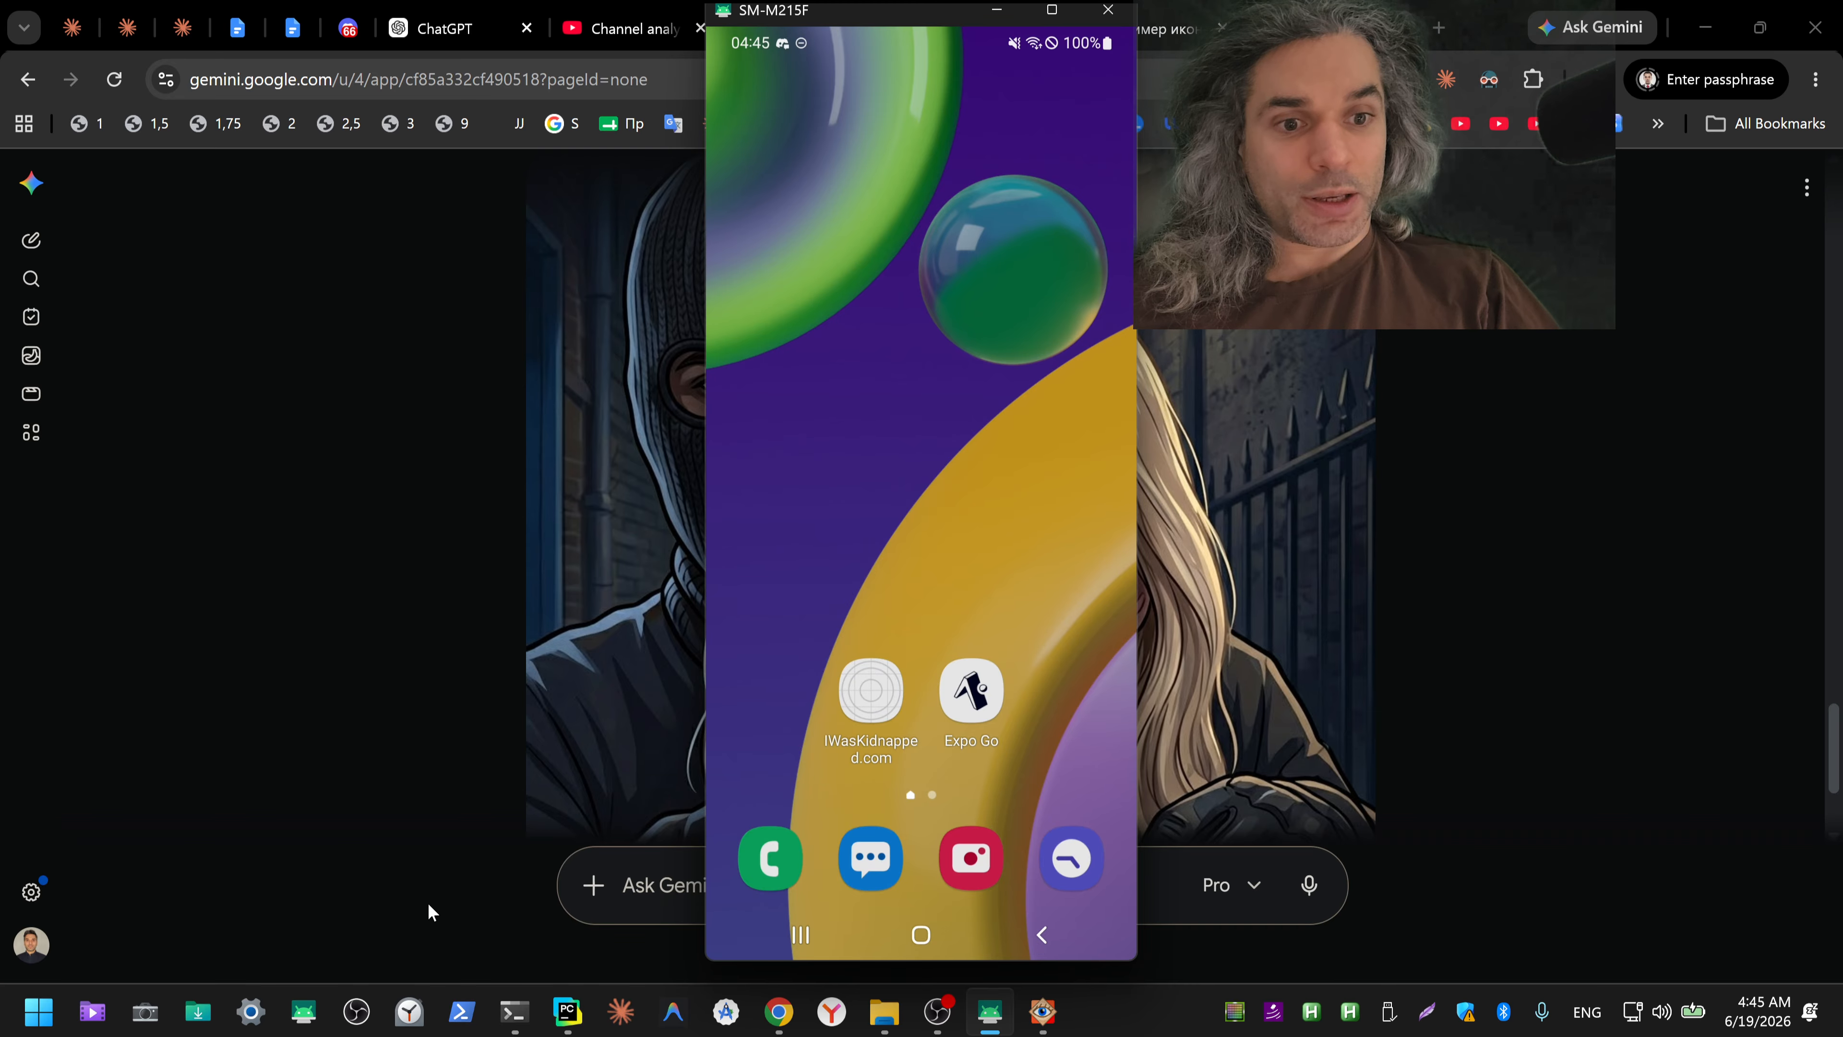
pyautogui.moveTo(564, 1012)
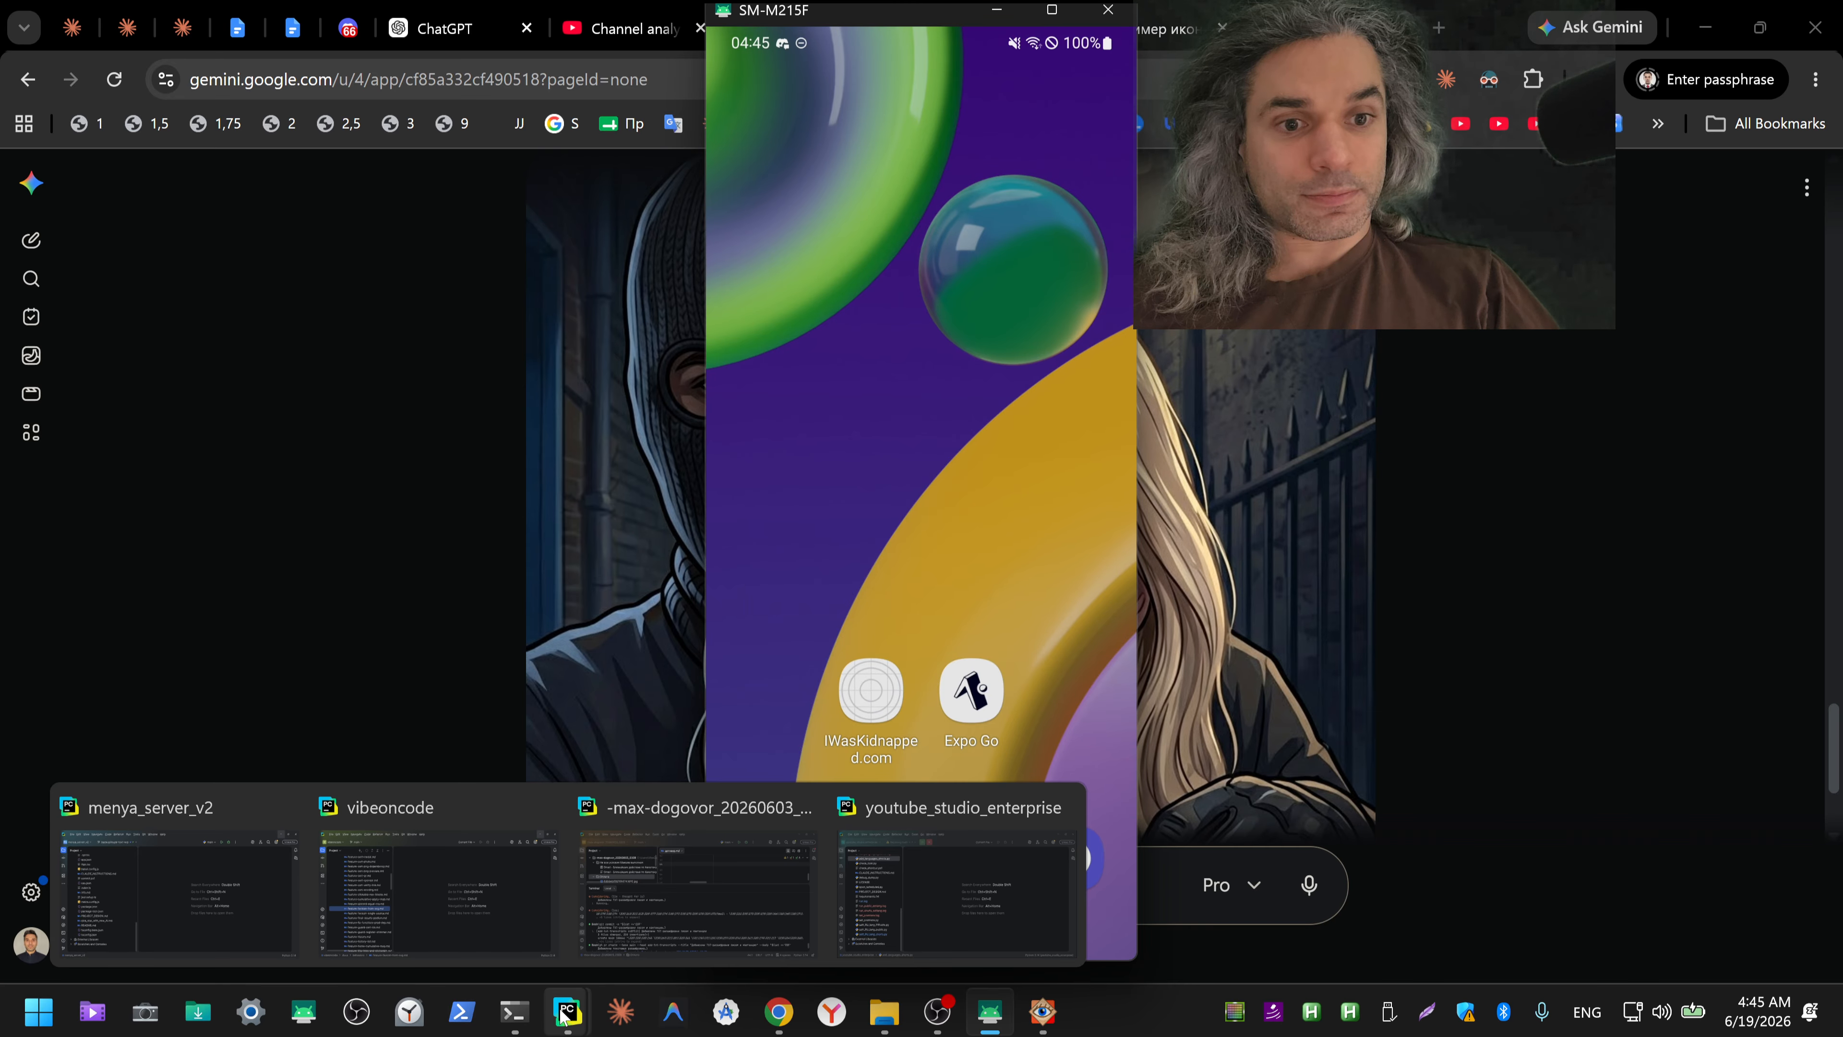
pyautogui.moveTo(511, 1015)
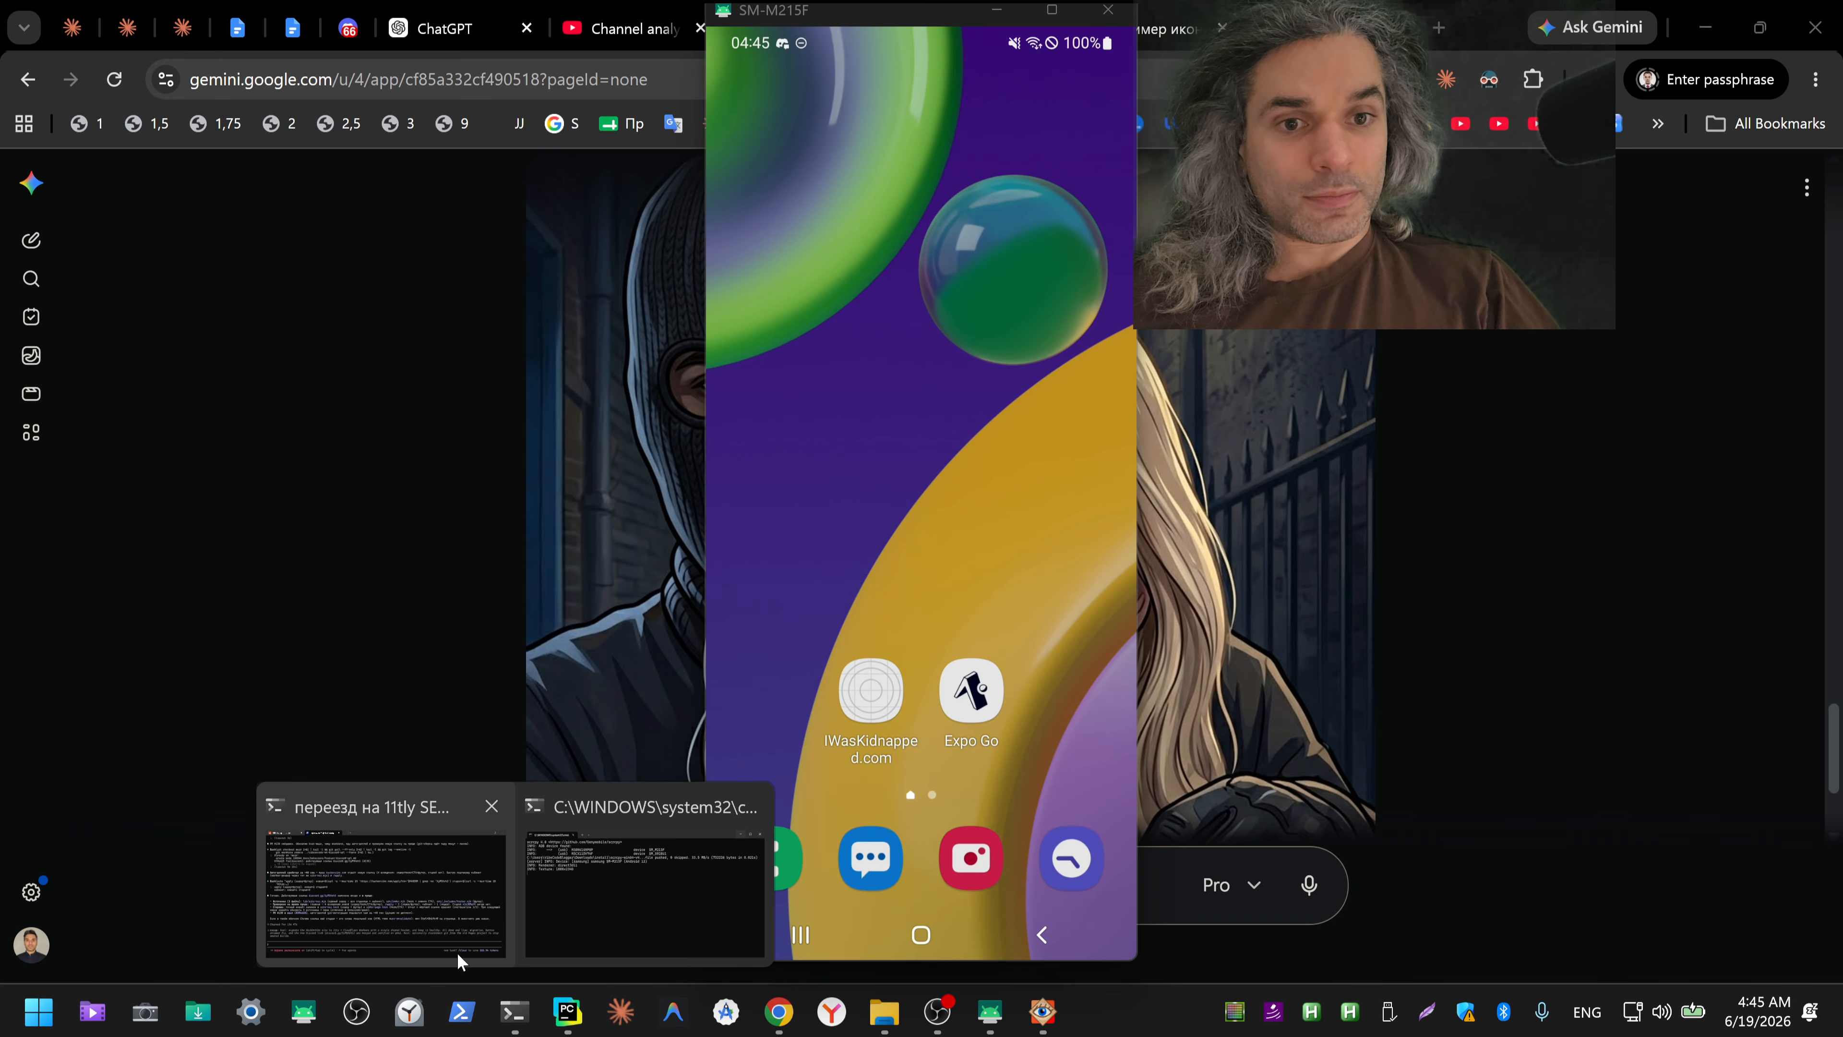
pyautogui.click(456, 962)
pyautogui.click(150, 25)
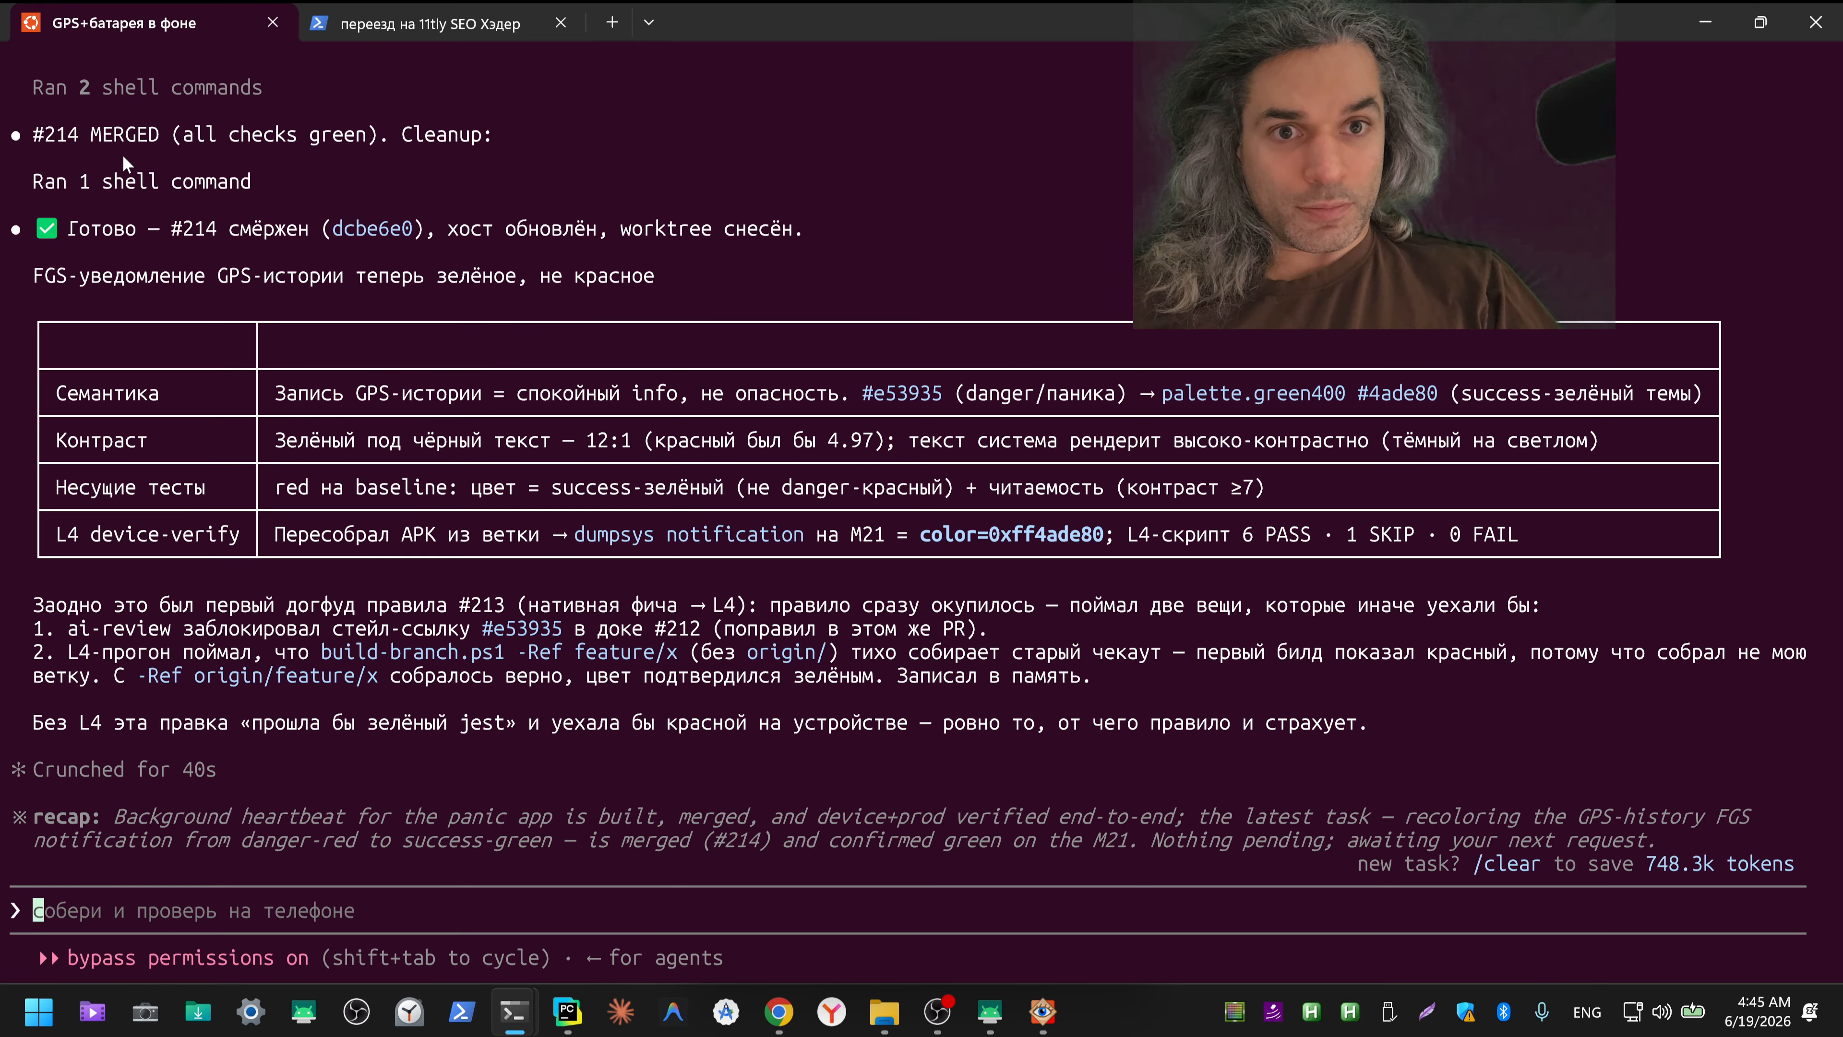
# Step: Rename the terminal tab "GPS+батарея в фоне" to "ico"
pyautogui.rightClick(146, 24)
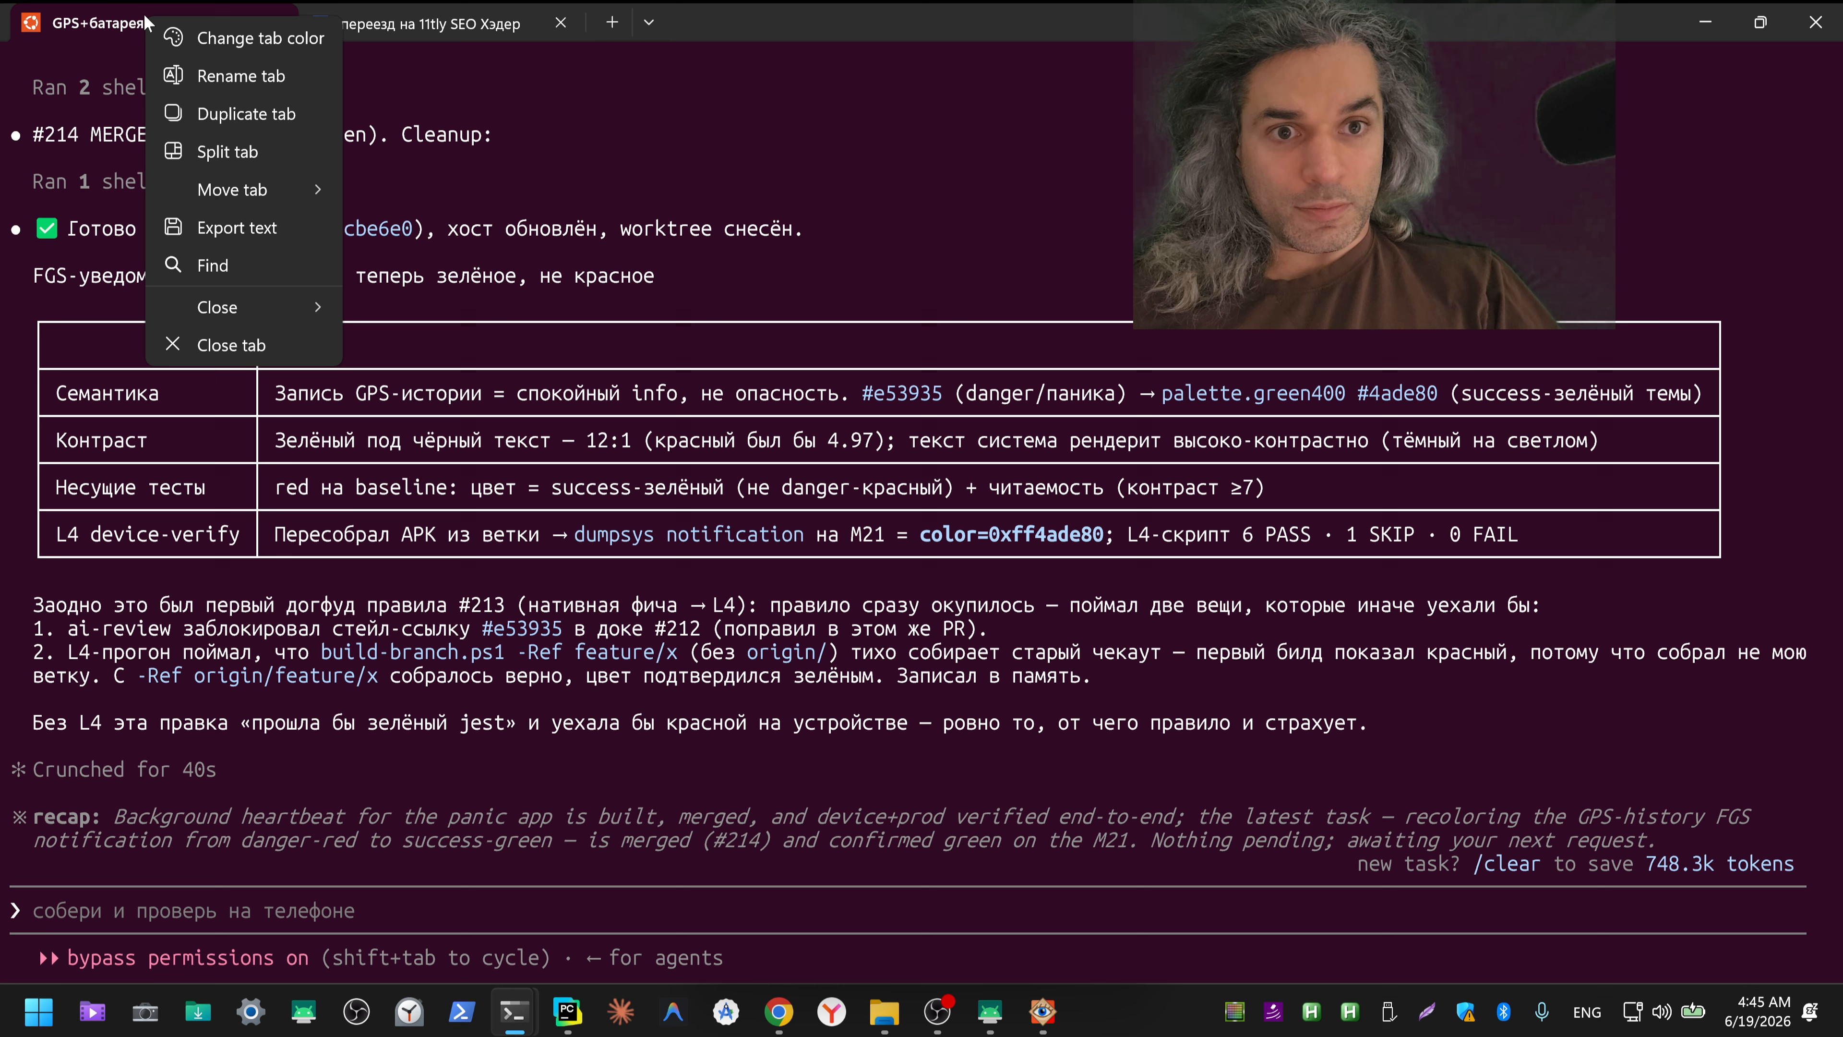
pyautogui.click(193, 79)
pyautogui.hotkey('ctrl', 'shift', '2')
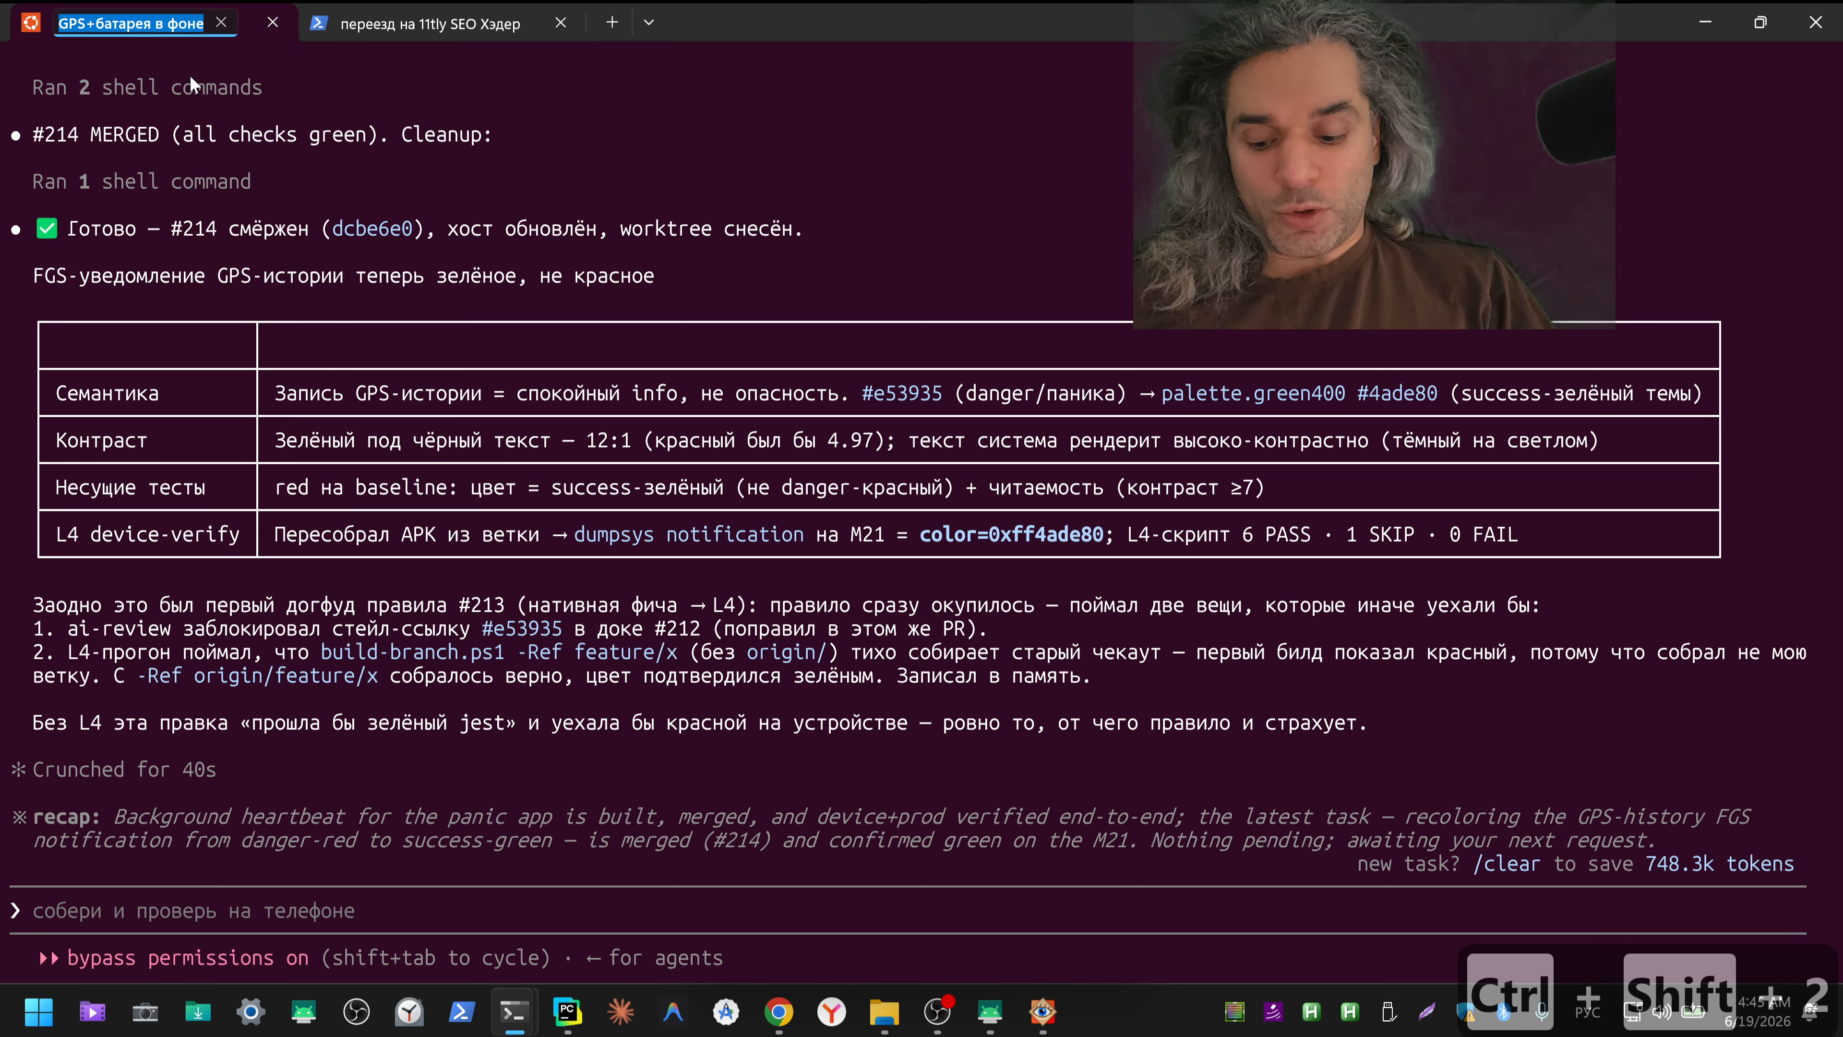
pyautogui.hotkey('ctrl', 'shift', '3')
pyautogui.write('ico')
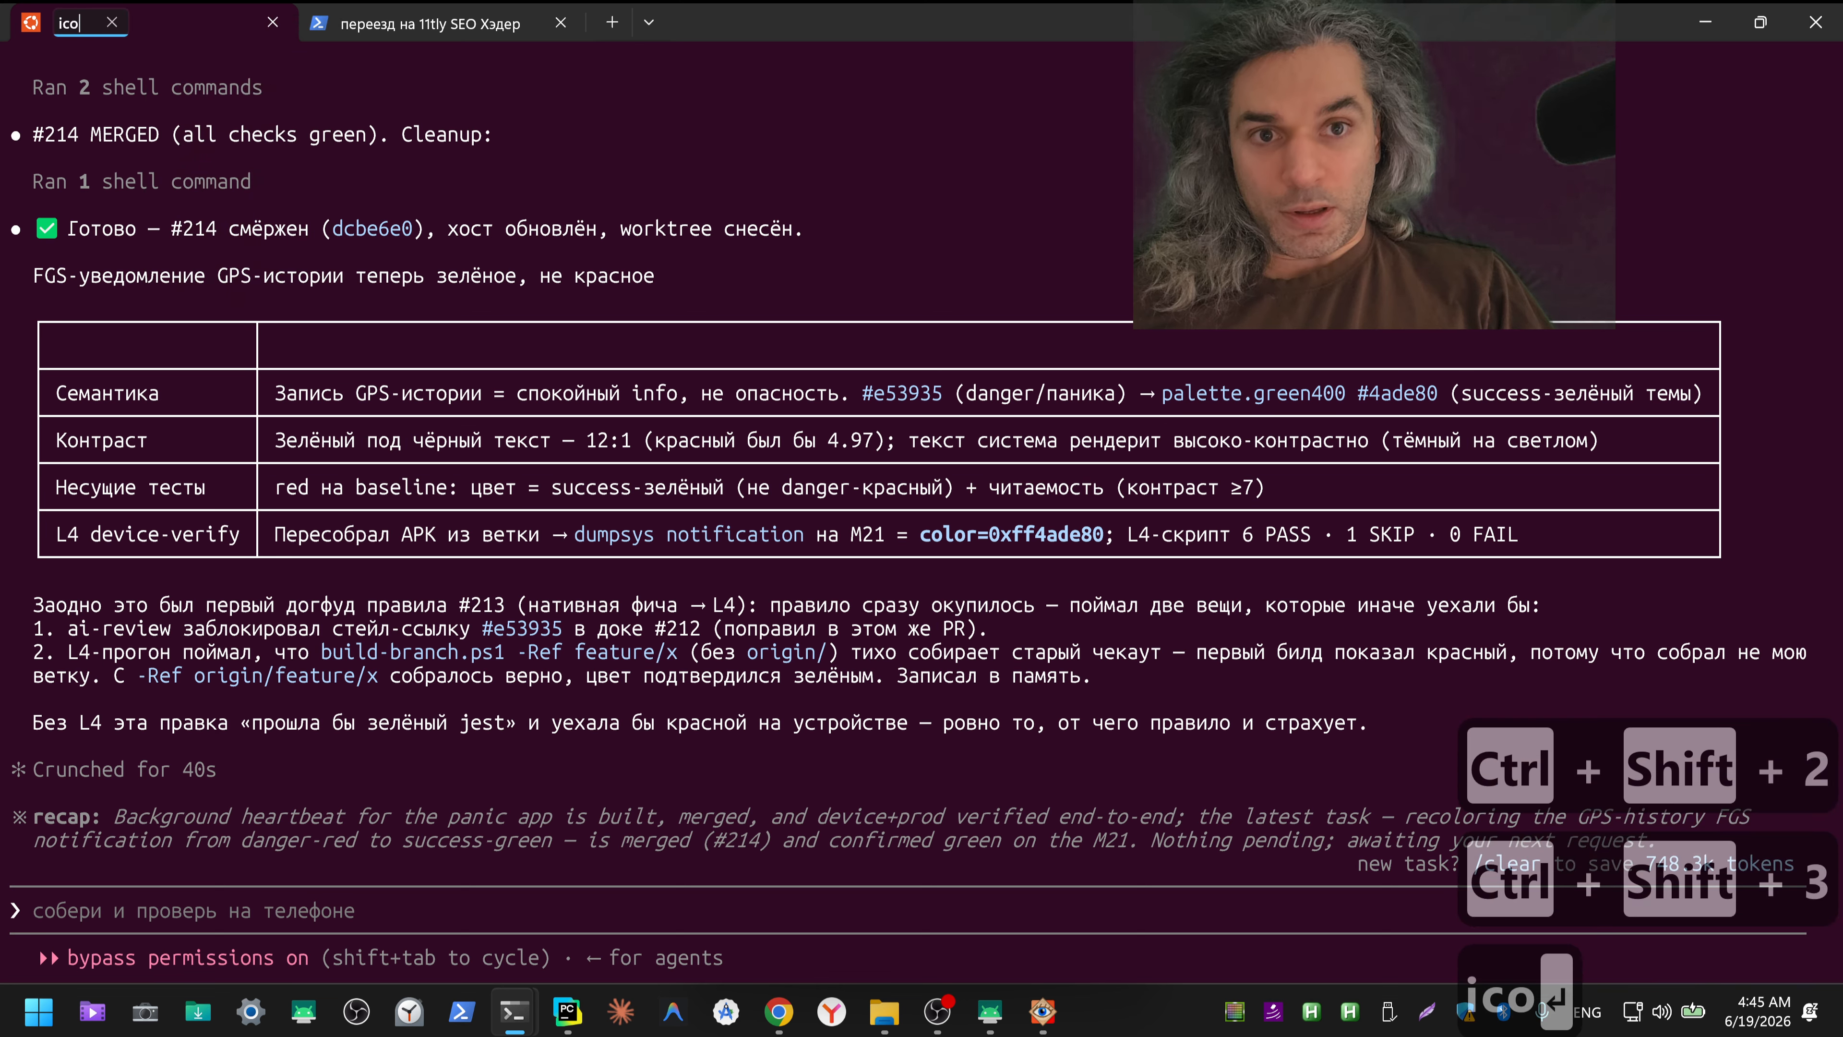
pyautogui.press('Return')
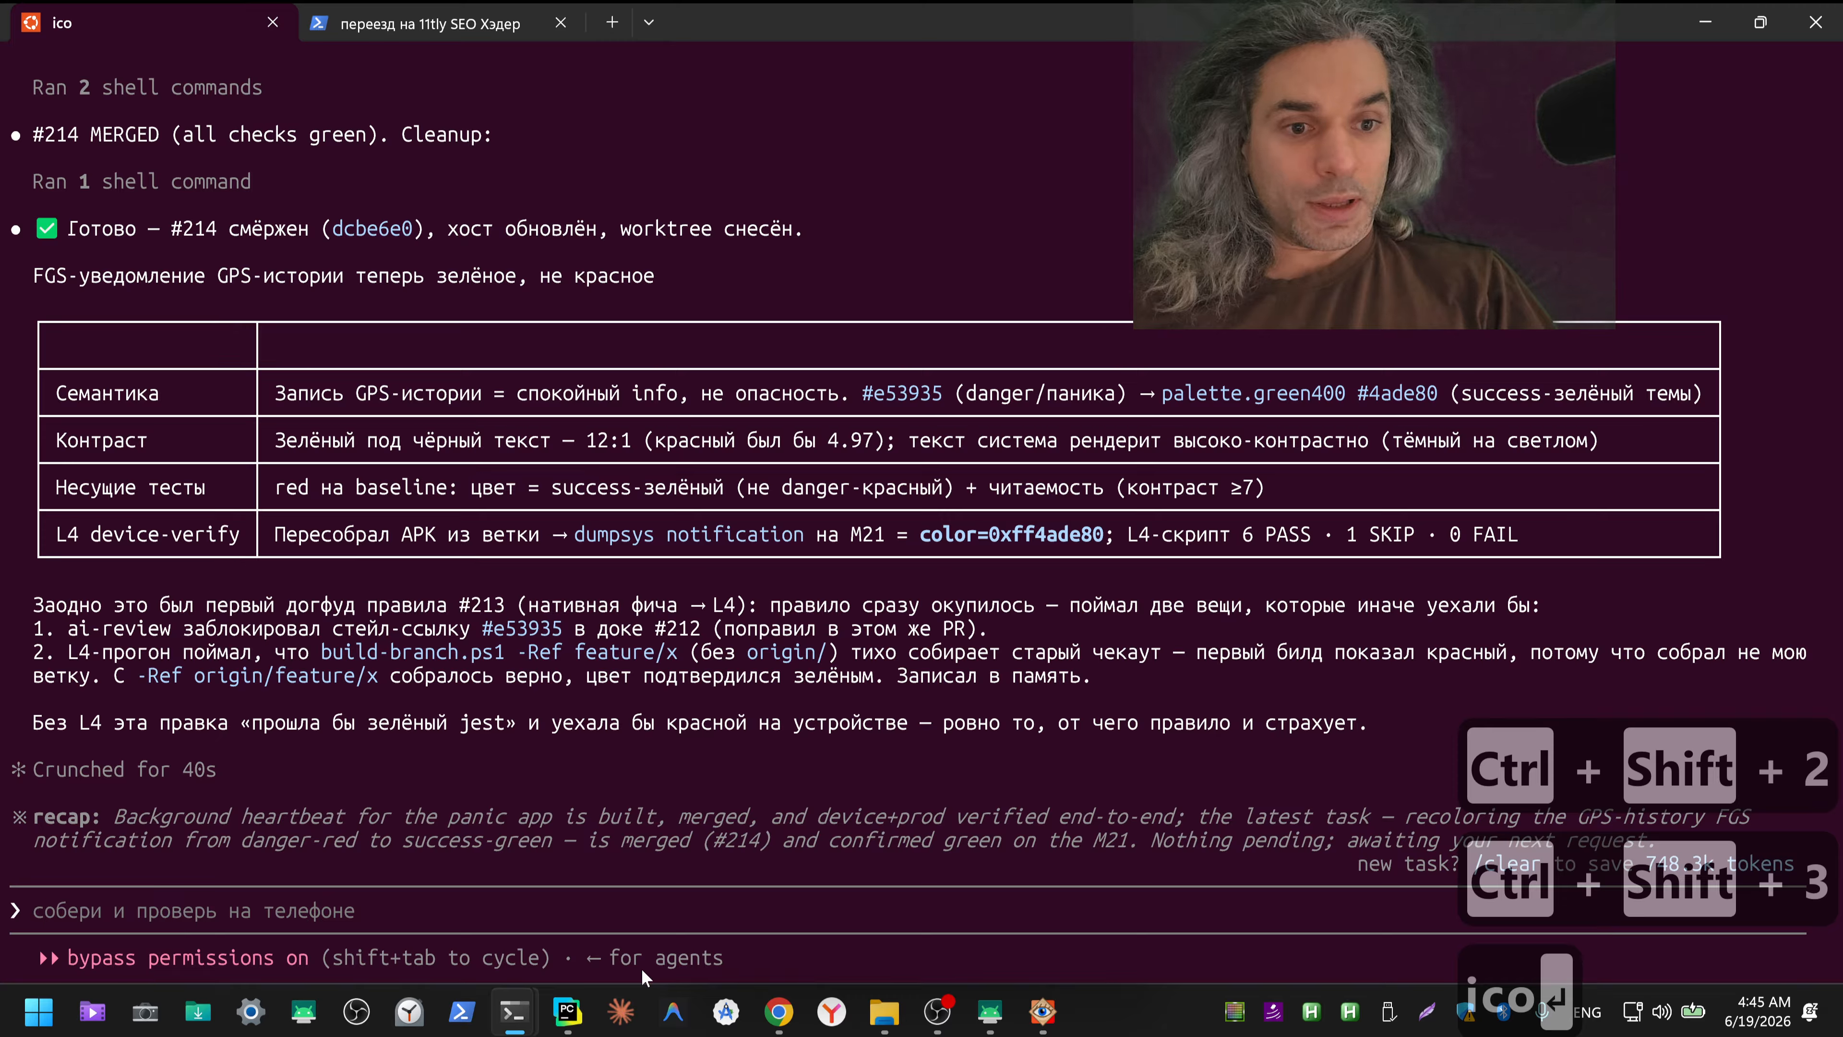
# Step: Switch to ChatGPT and dictate a Russian request to make the app icon, build an APK and install it on the phone for viewing
pyautogui.click(778, 1011)
pyautogui.click(444, 28)
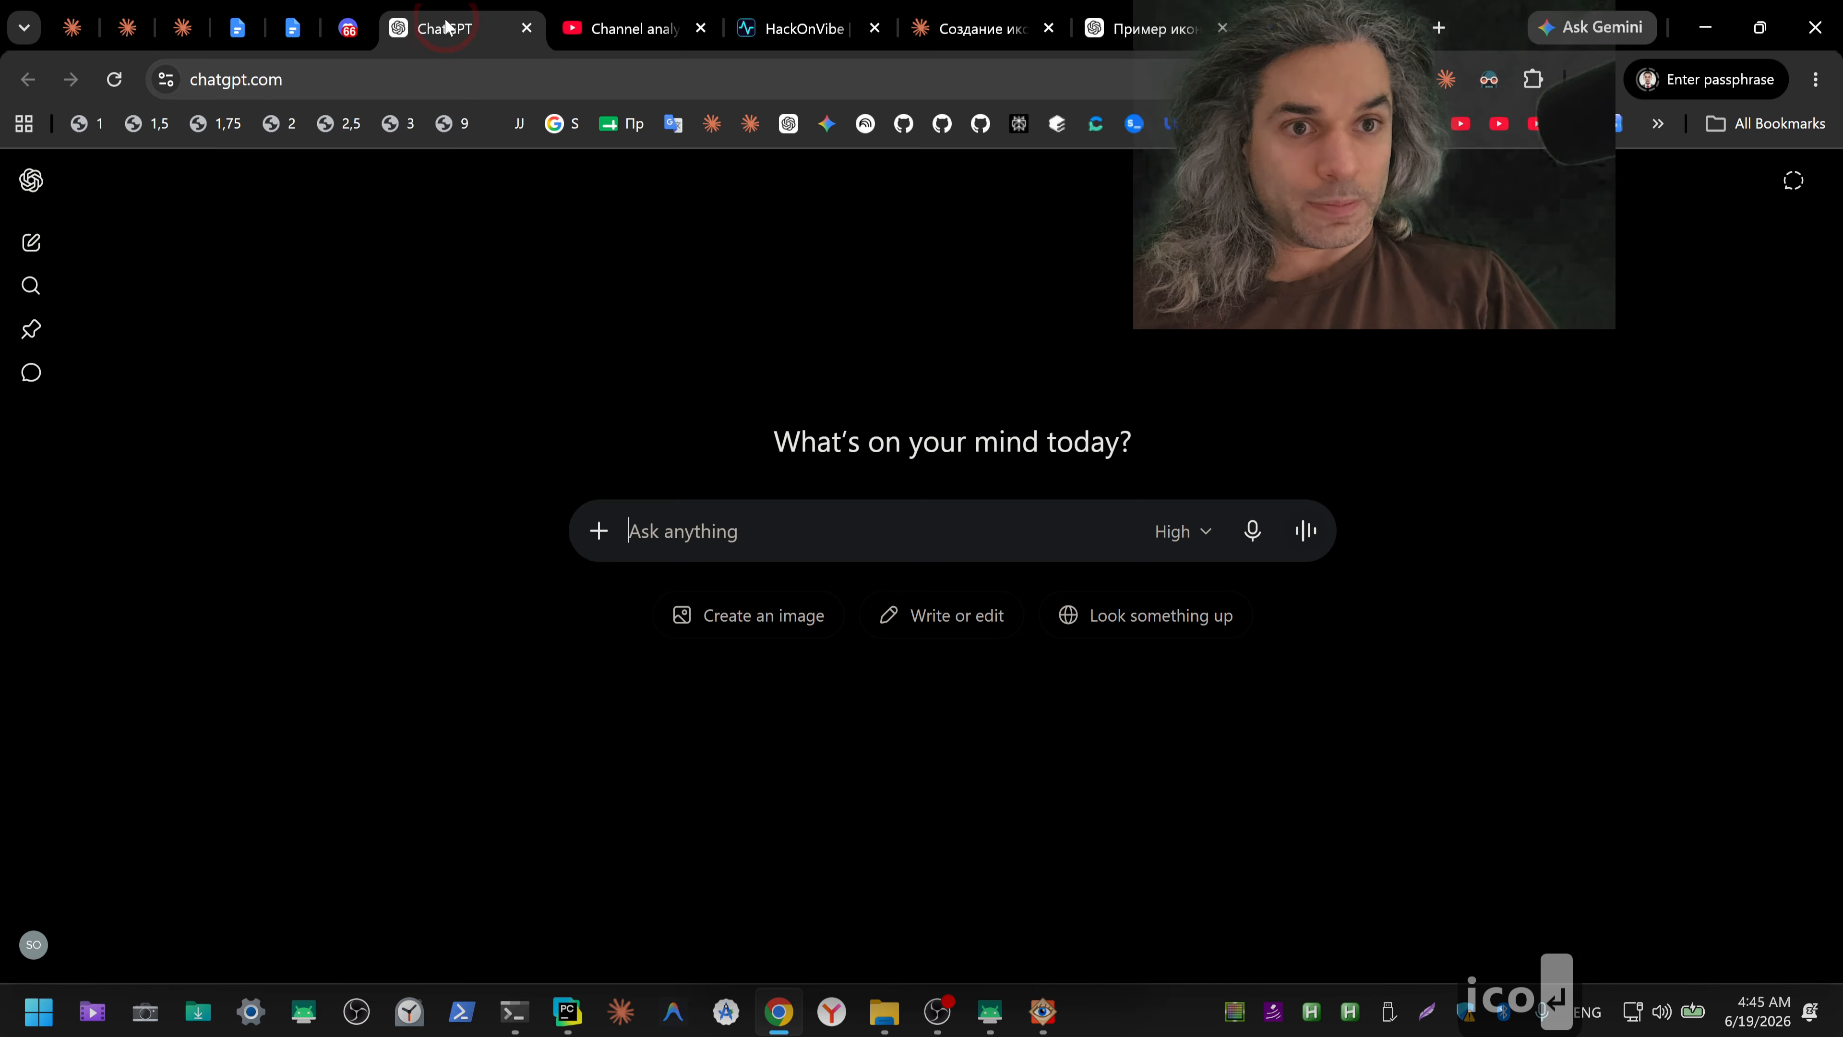
pyautogui.click(1253, 532)
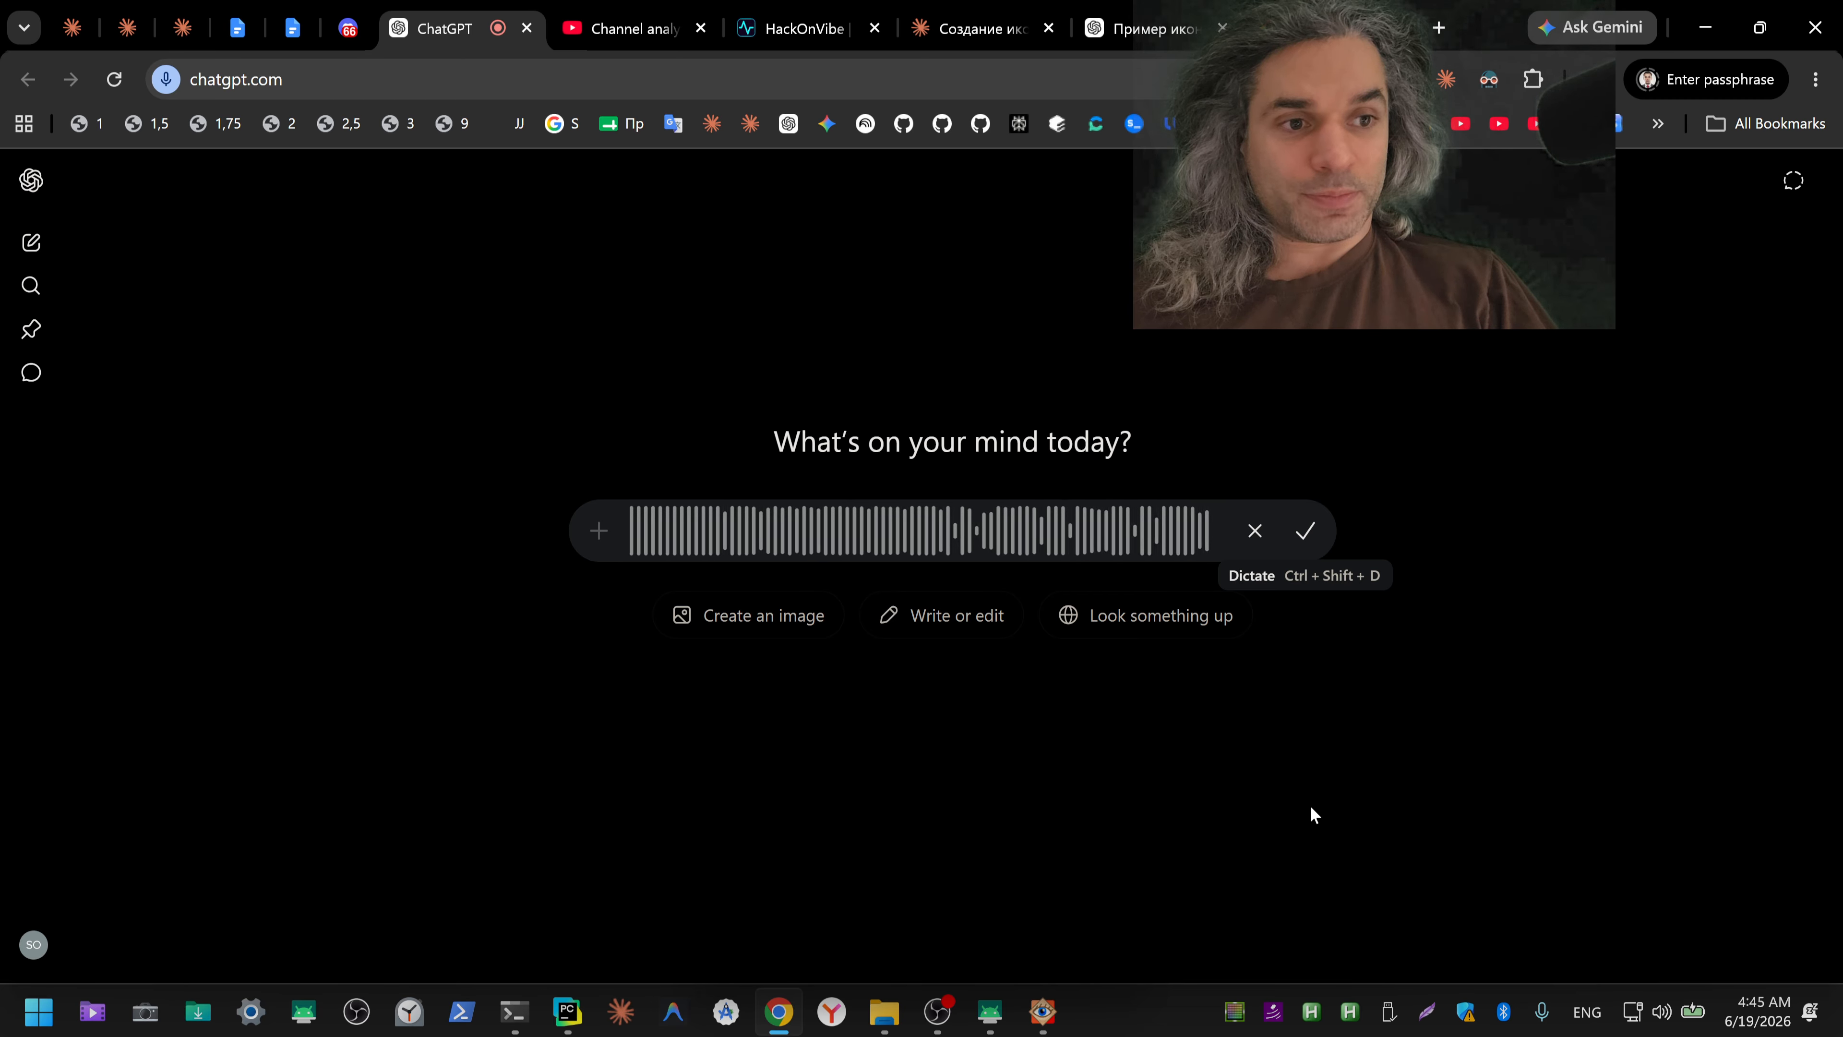
pyautogui.click(1299, 531)
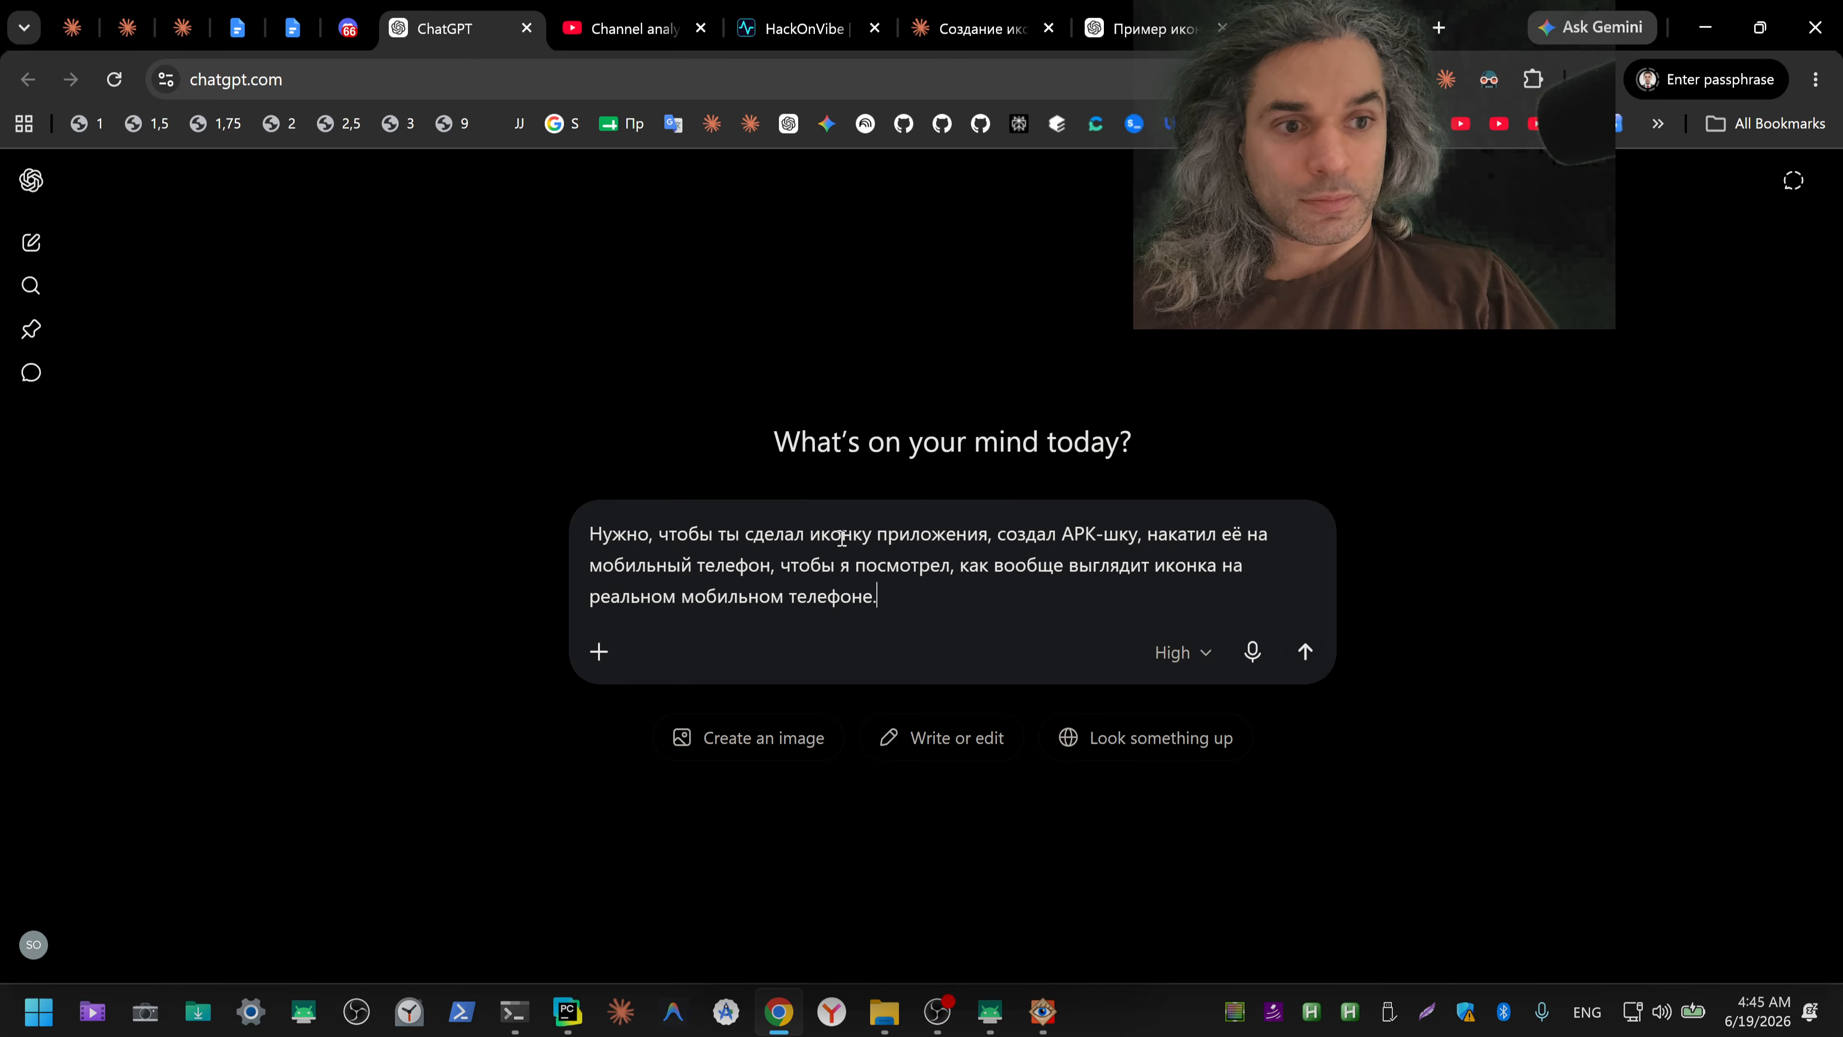
# Step: Move the whole dictated request out of ChatGPT into the prompt of the ico terminal session
pyautogui.hotkey('ctrl', 'a')
pyautogui.hotkey('ctrl', 'x')
pyautogui.hotkey('alt', 'Tab')
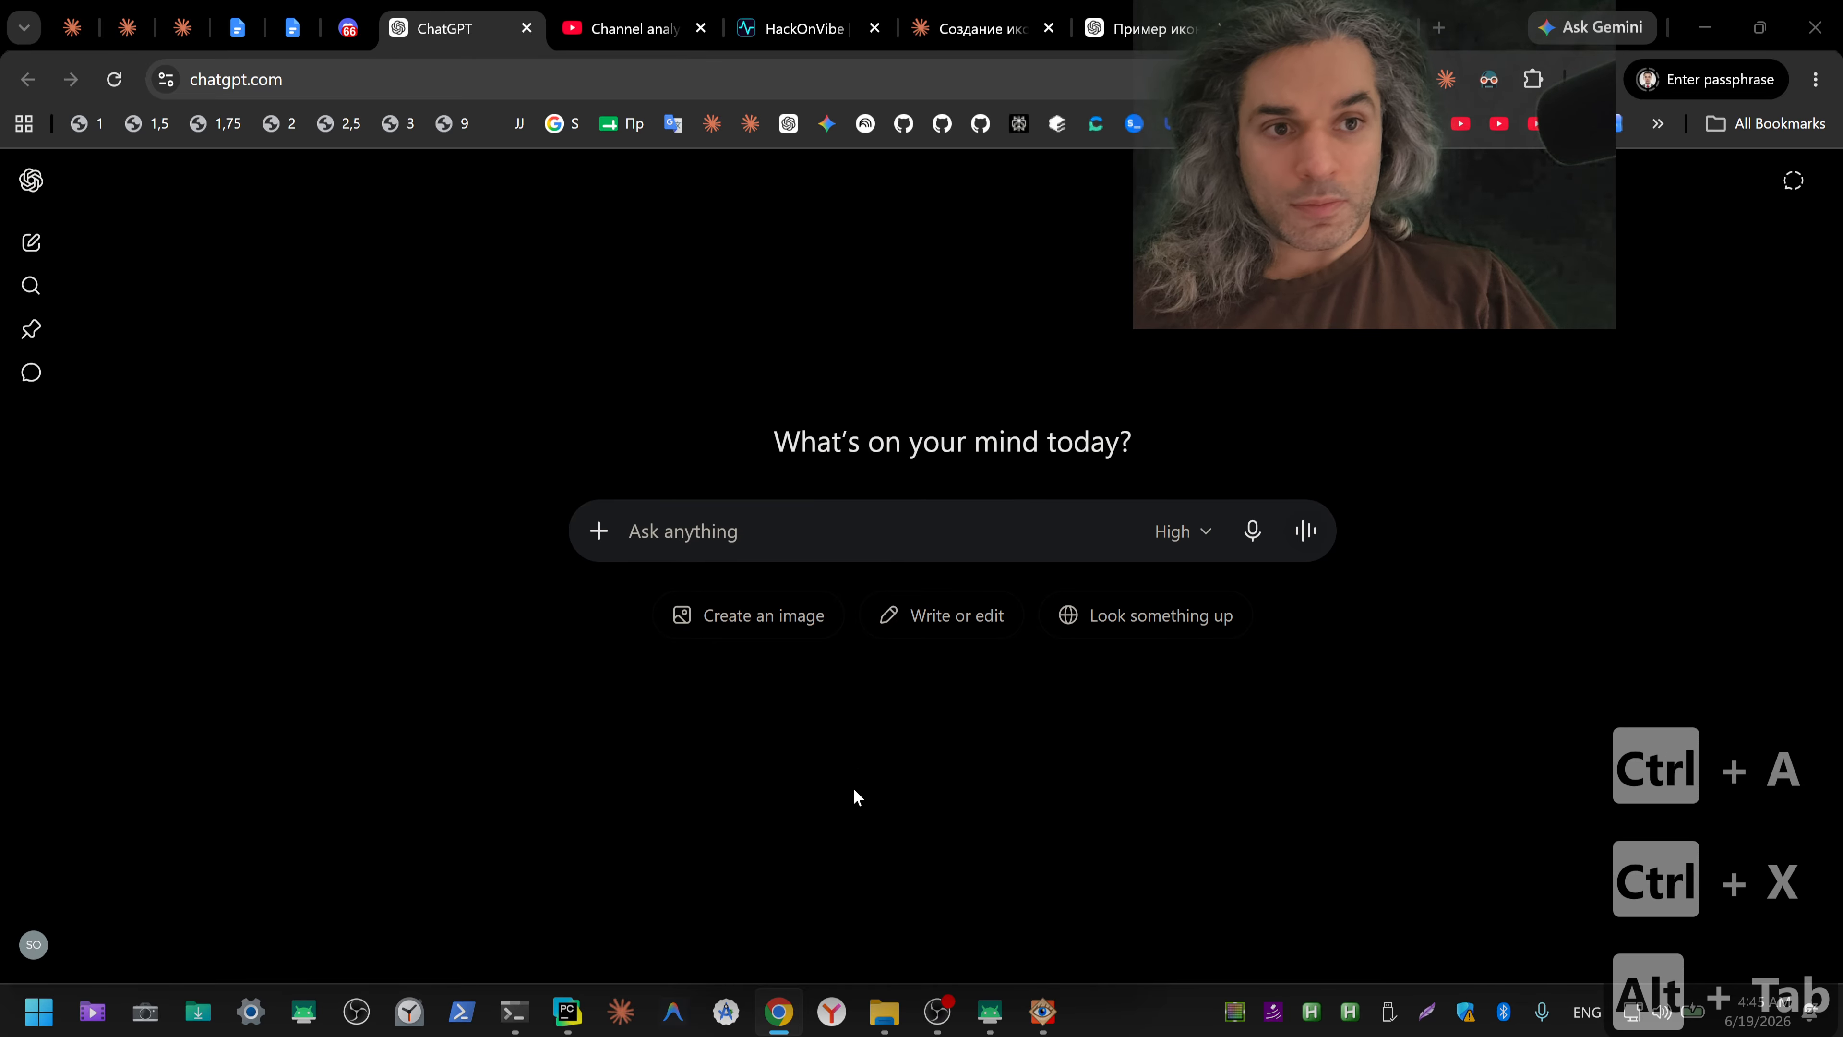
pyautogui.hotkey('ctrl', 'v')
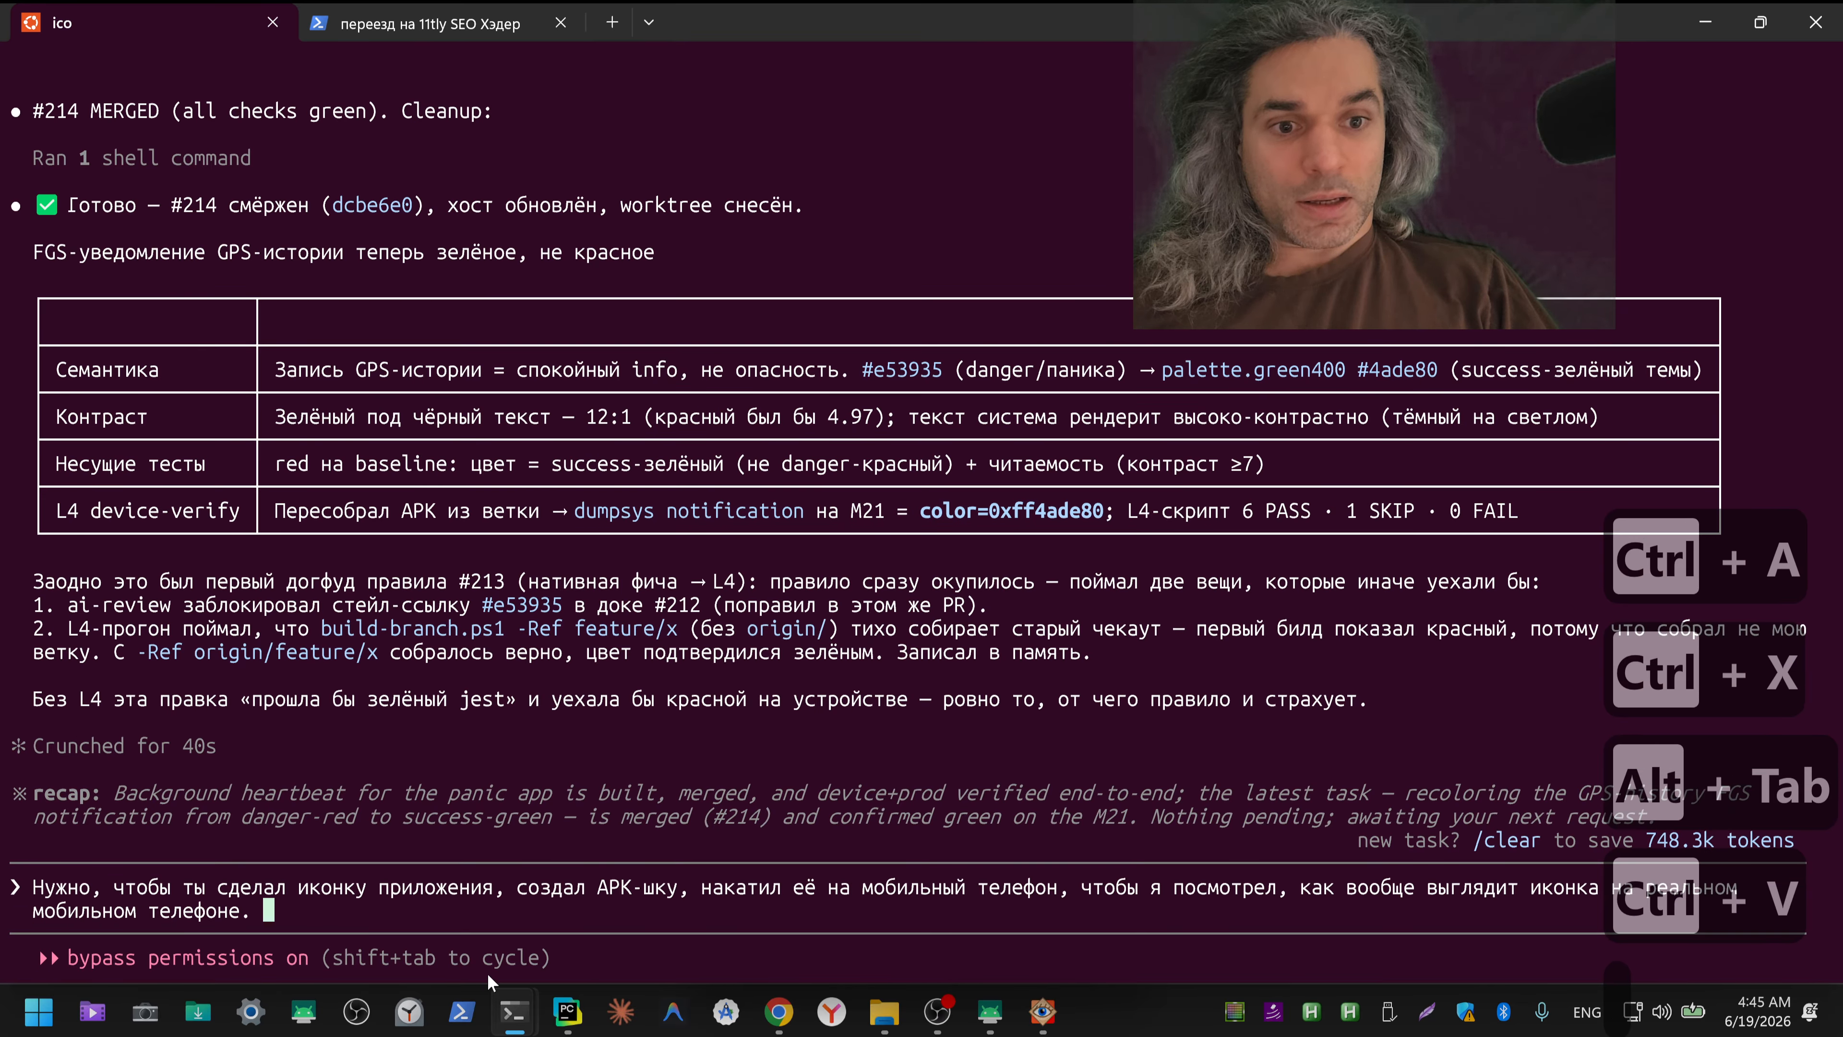
# Step: Attach ico_512.png from the Downloads folder to the request in the ico terminal session and submit it
pyautogui.moveTo(884, 1013)
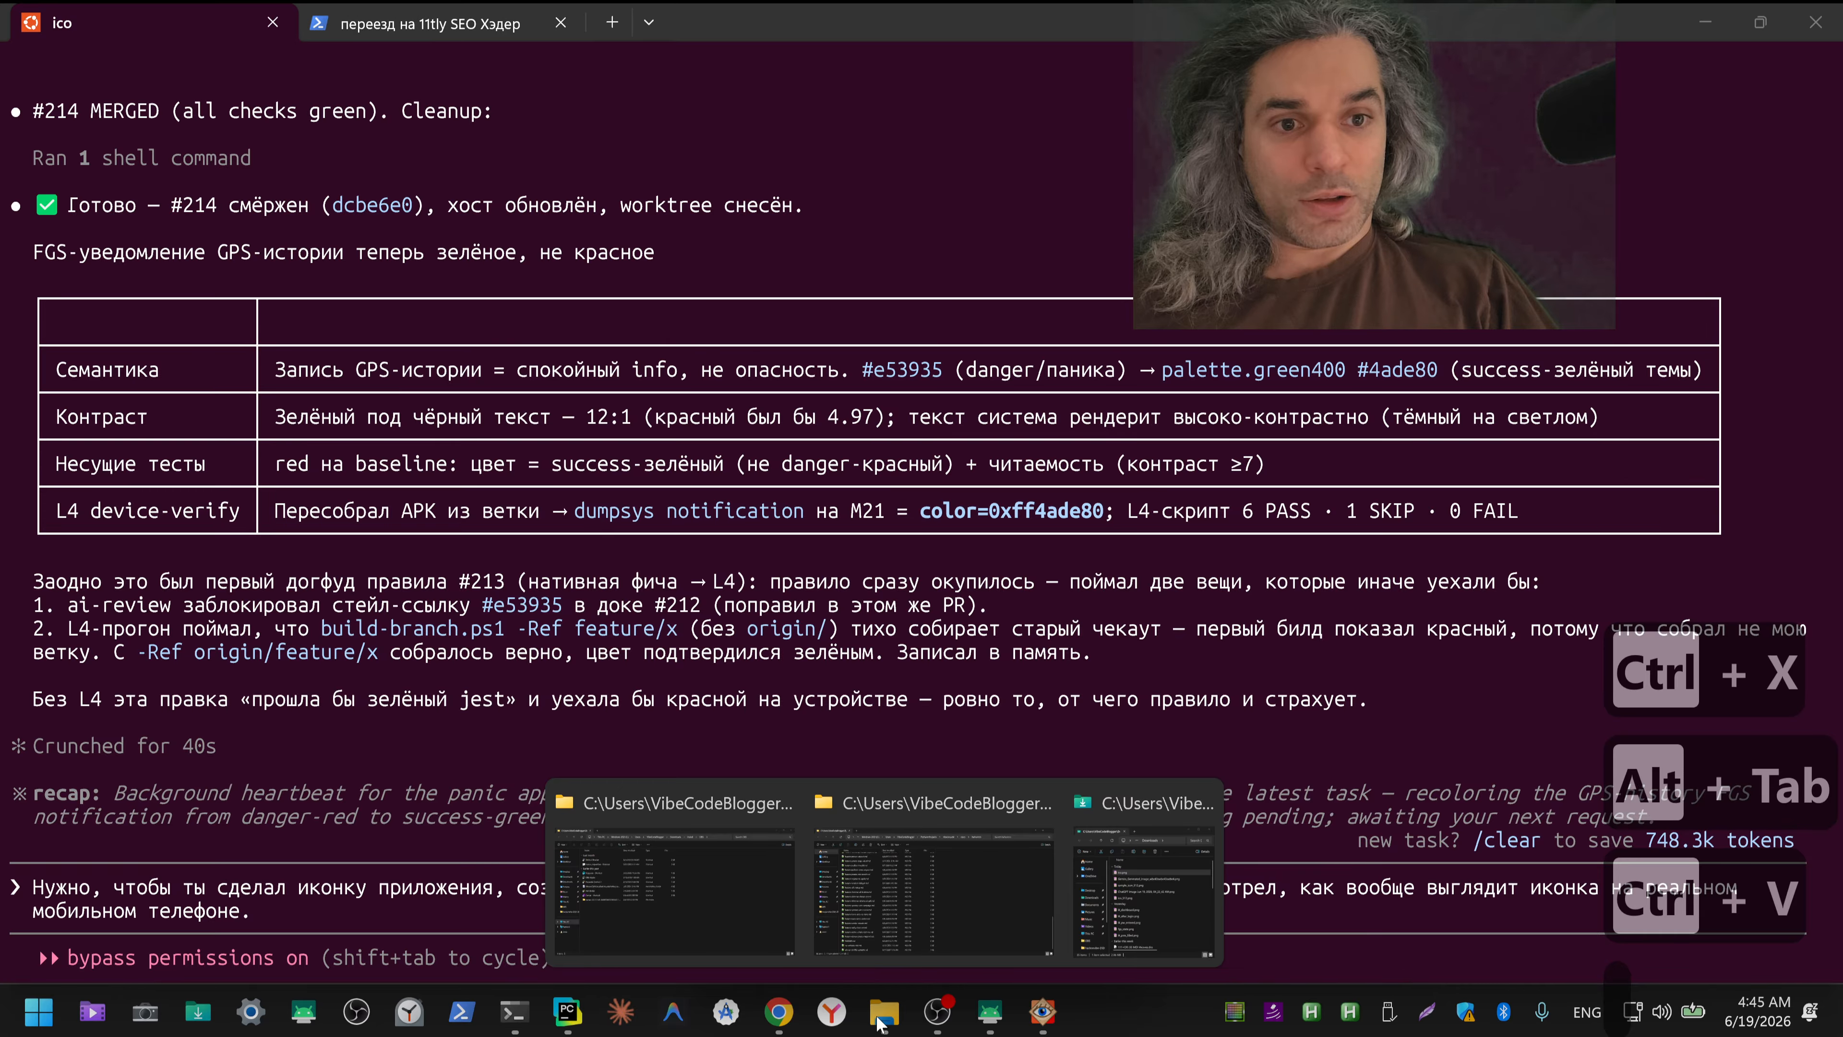
pyautogui.click(1175, 882)
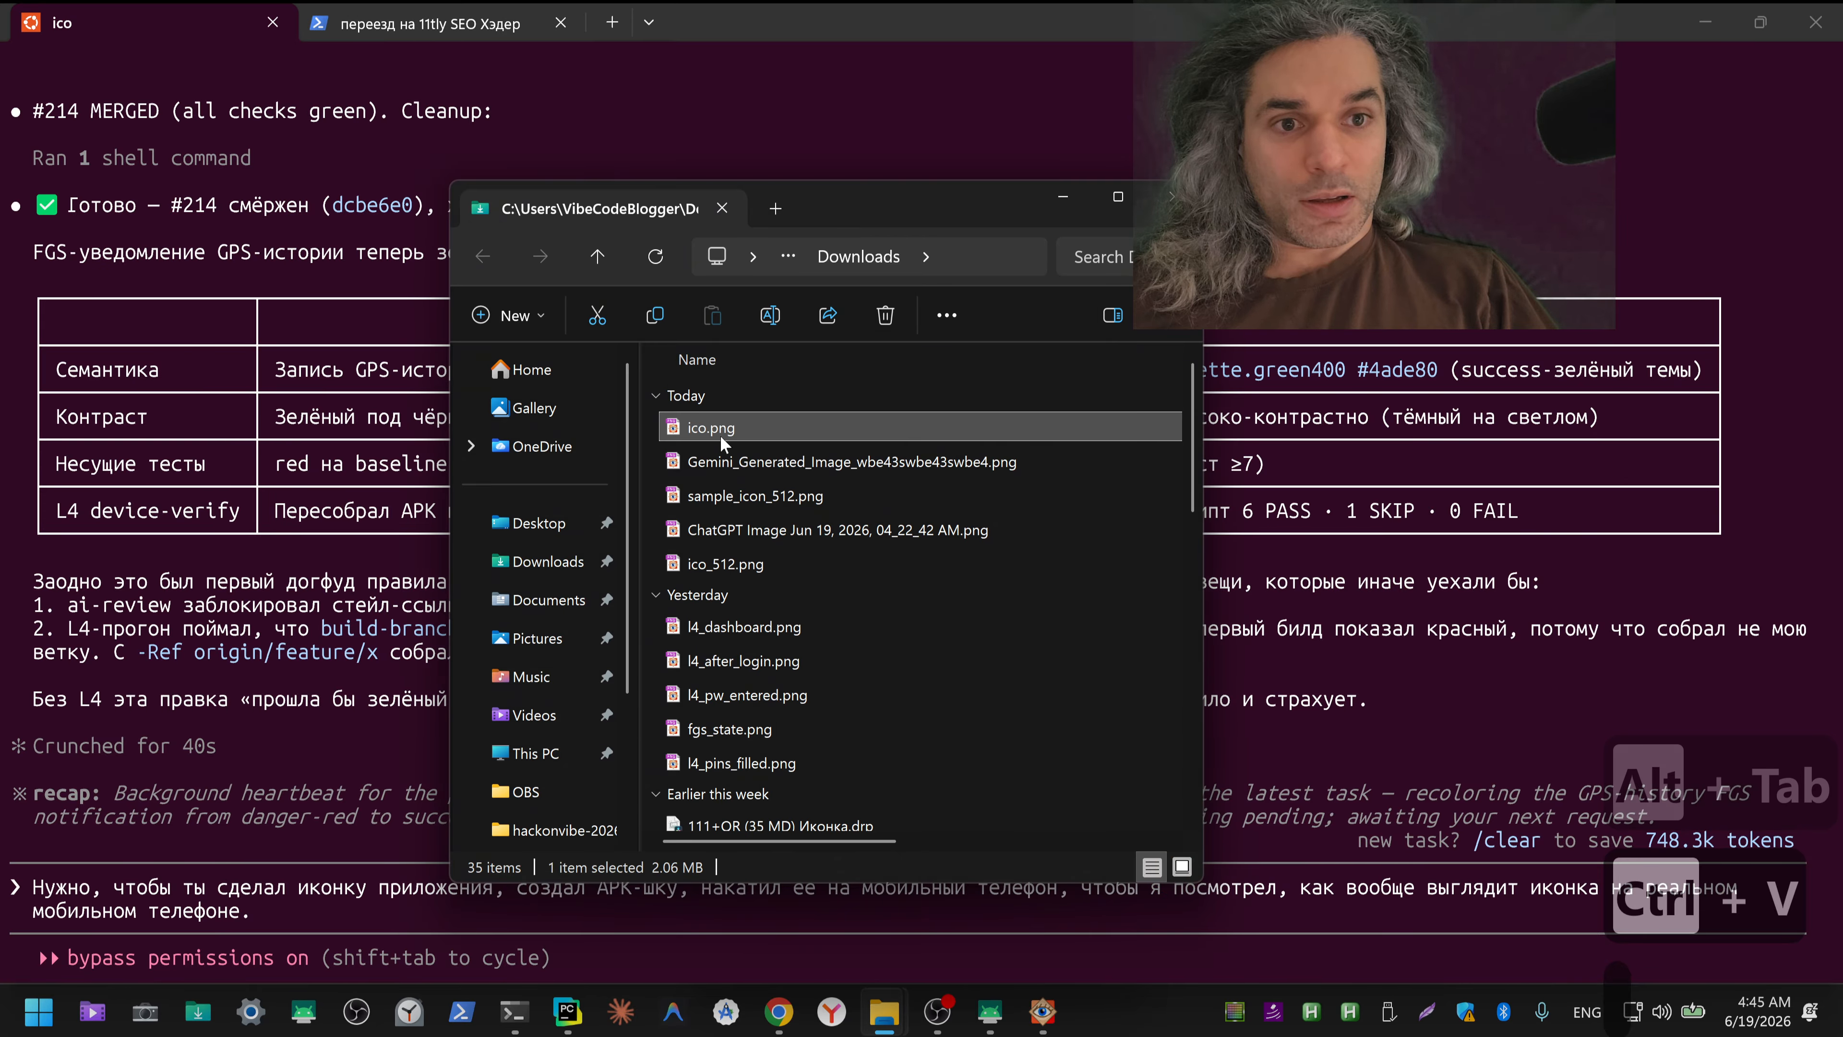
pyautogui.click(741, 562)
pyautogui.hotkey('ctrl', 'c')
pyautogui.click(573, 905)
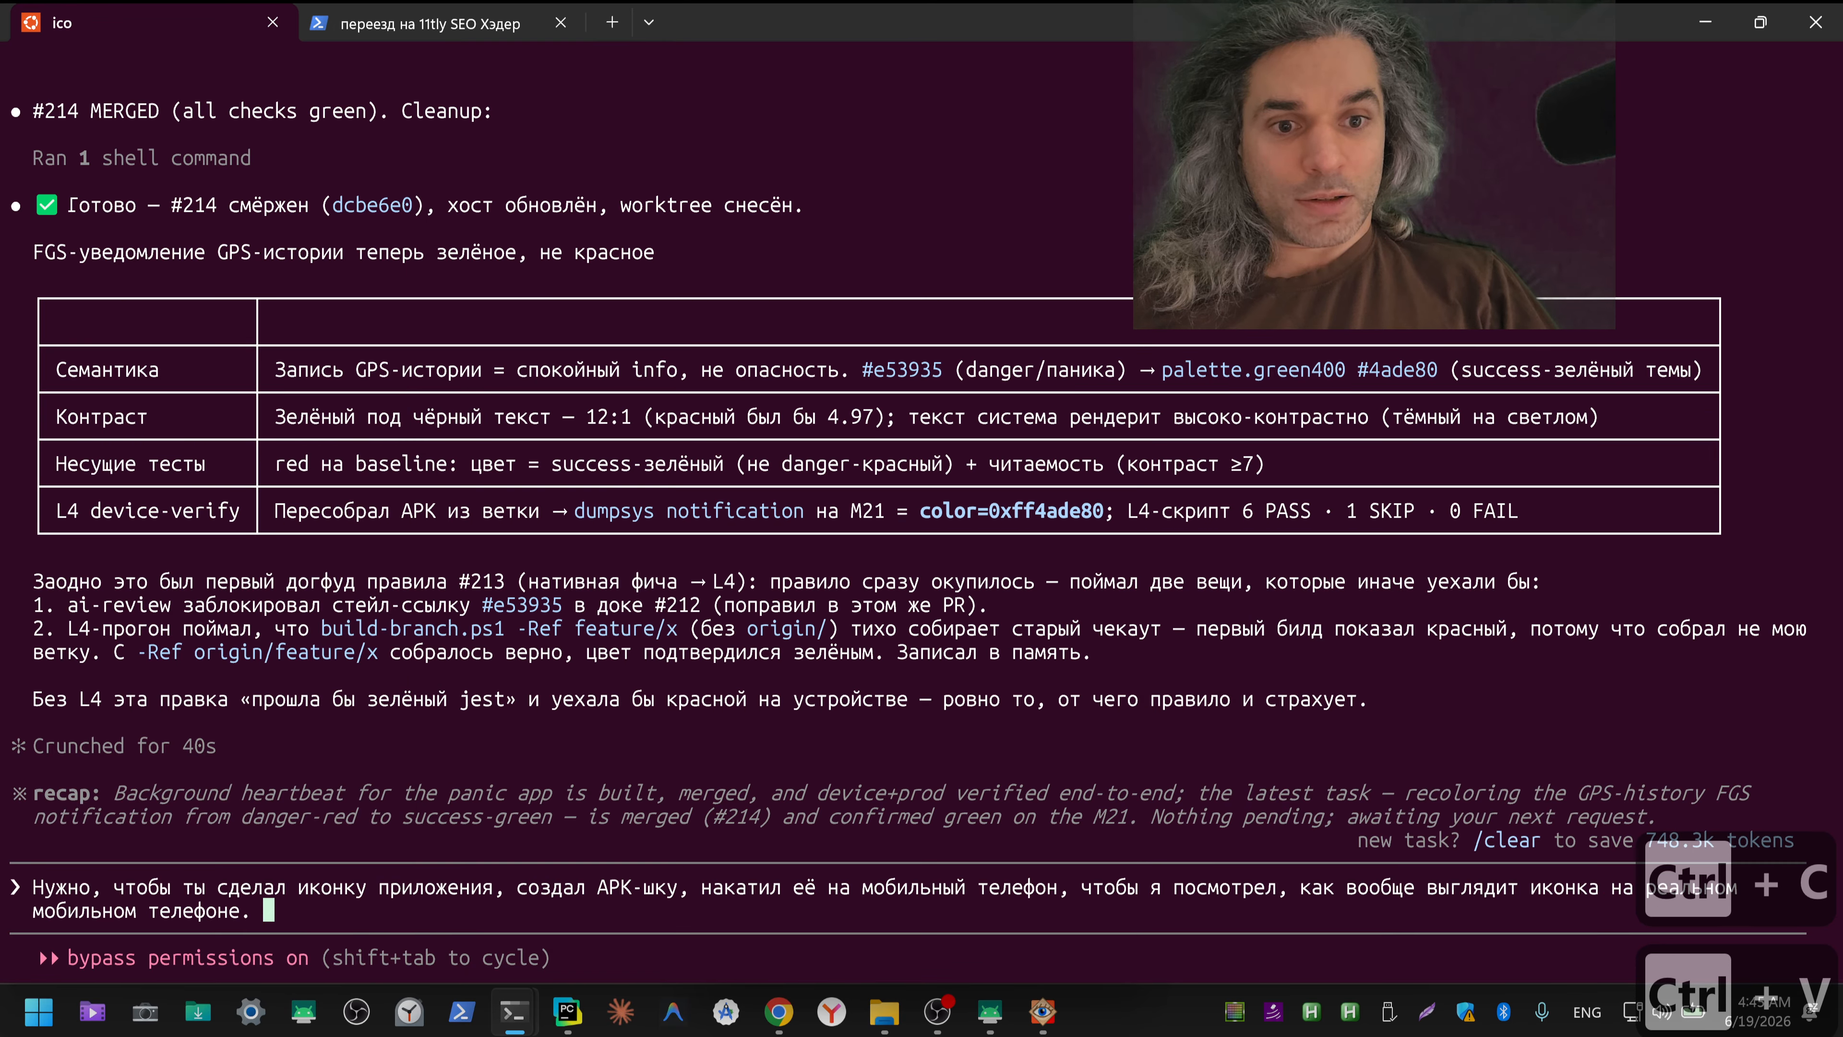
pyautogui.hotkey('ctrl', 'v')
pyautogui.press('Return')
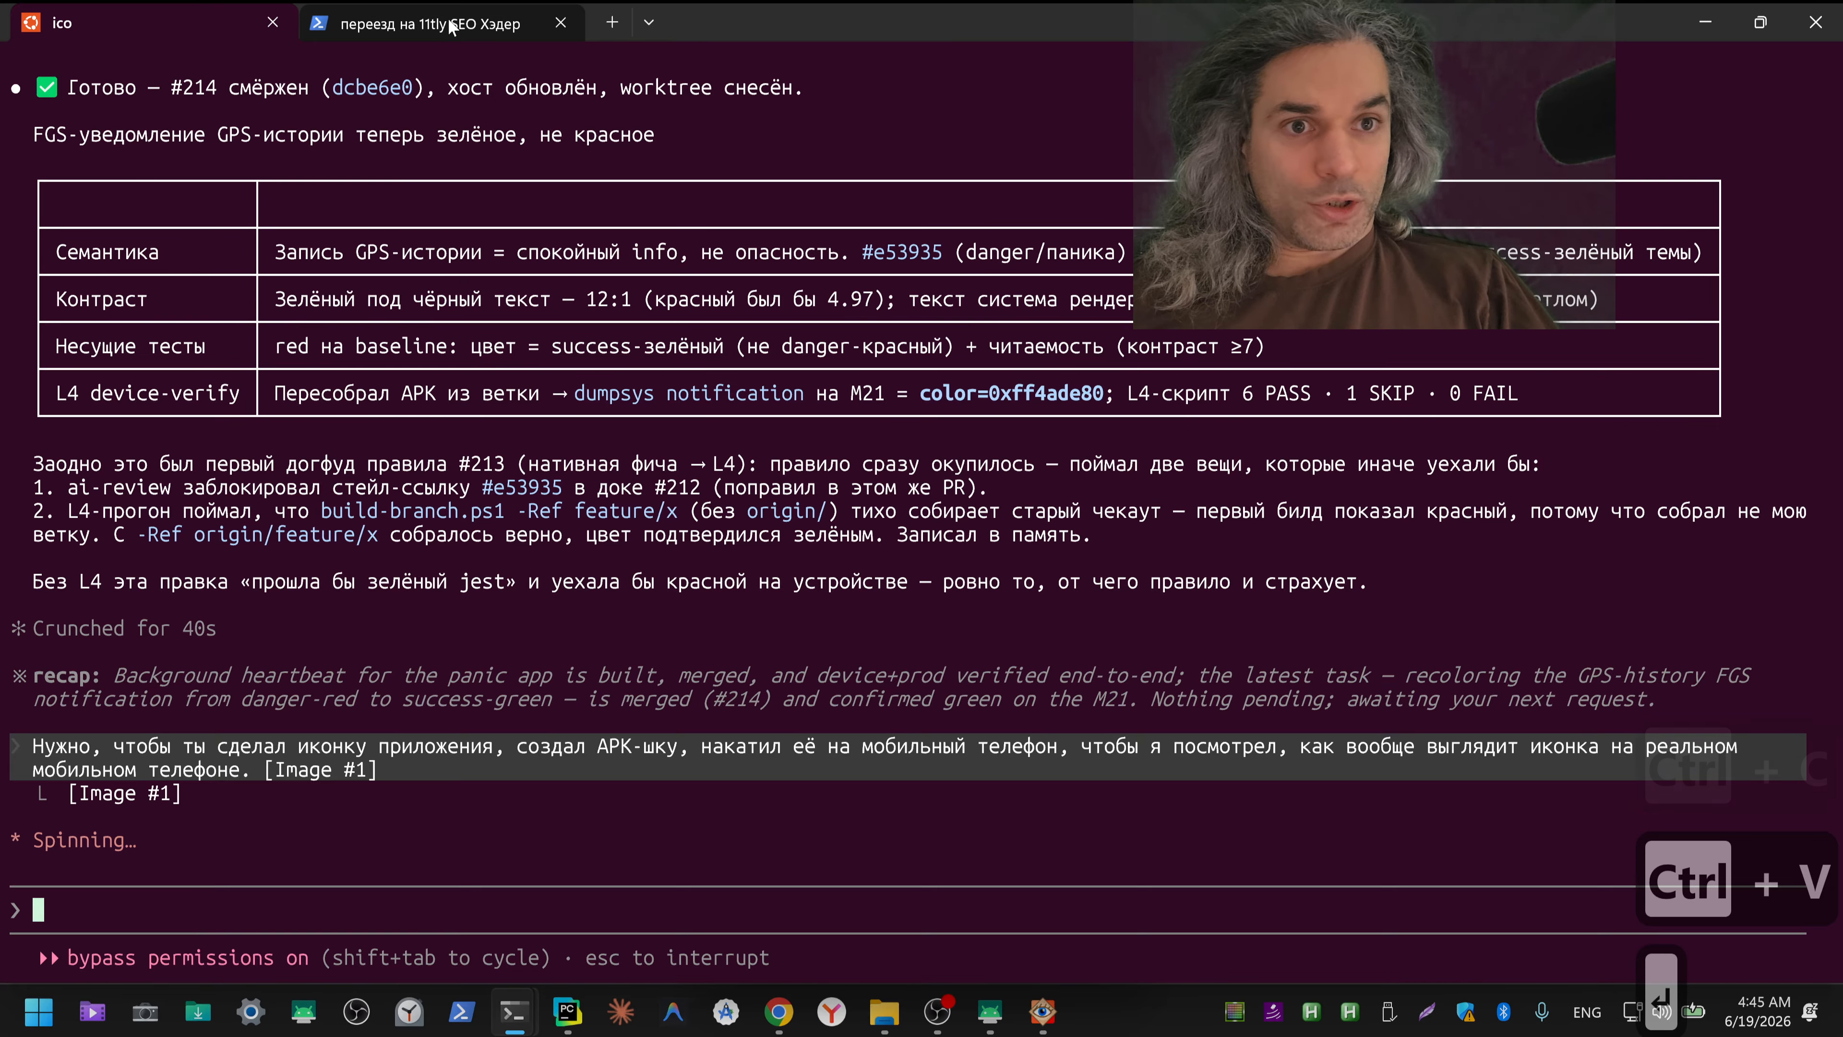
# Step: View ico_512.png from Downloads in the image viewer, shrunk to 30% to judge its small-size legibility, and return to ChatGPT
pyautogui.hotkey('alt', 'Tab')
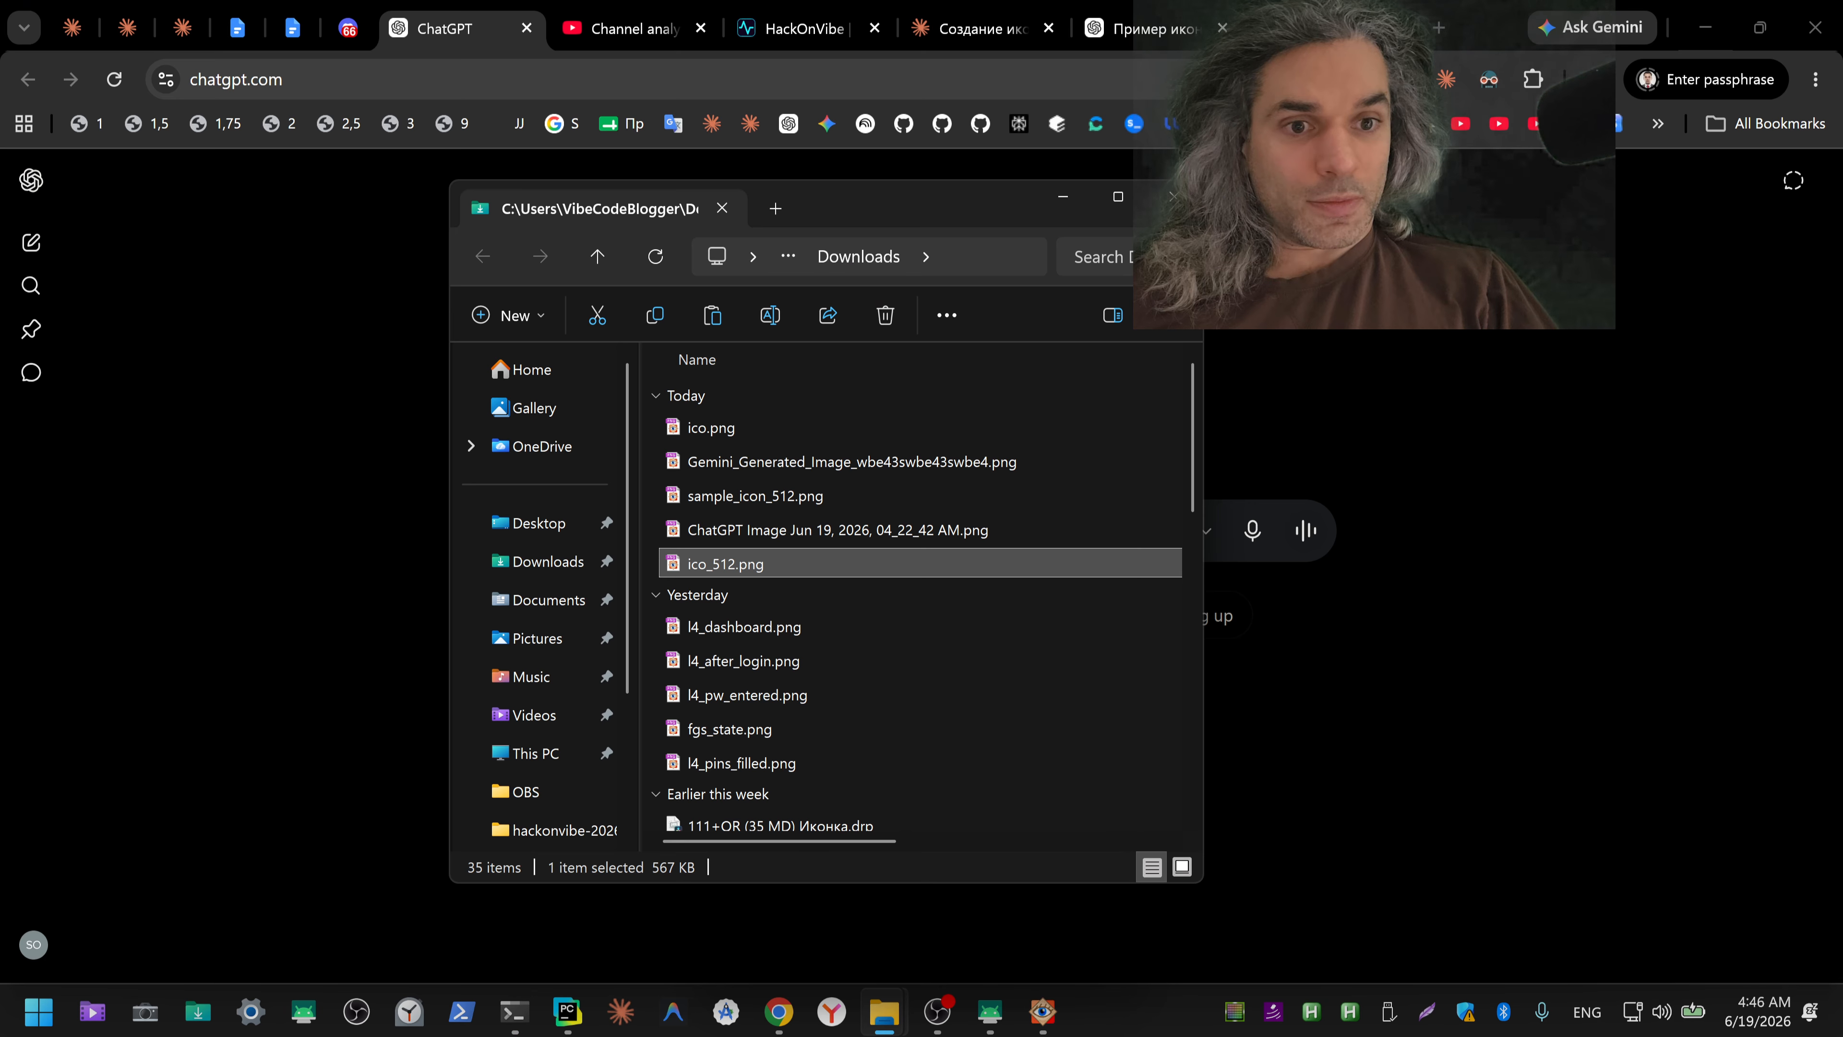
pyautogui.click(1063, 197)
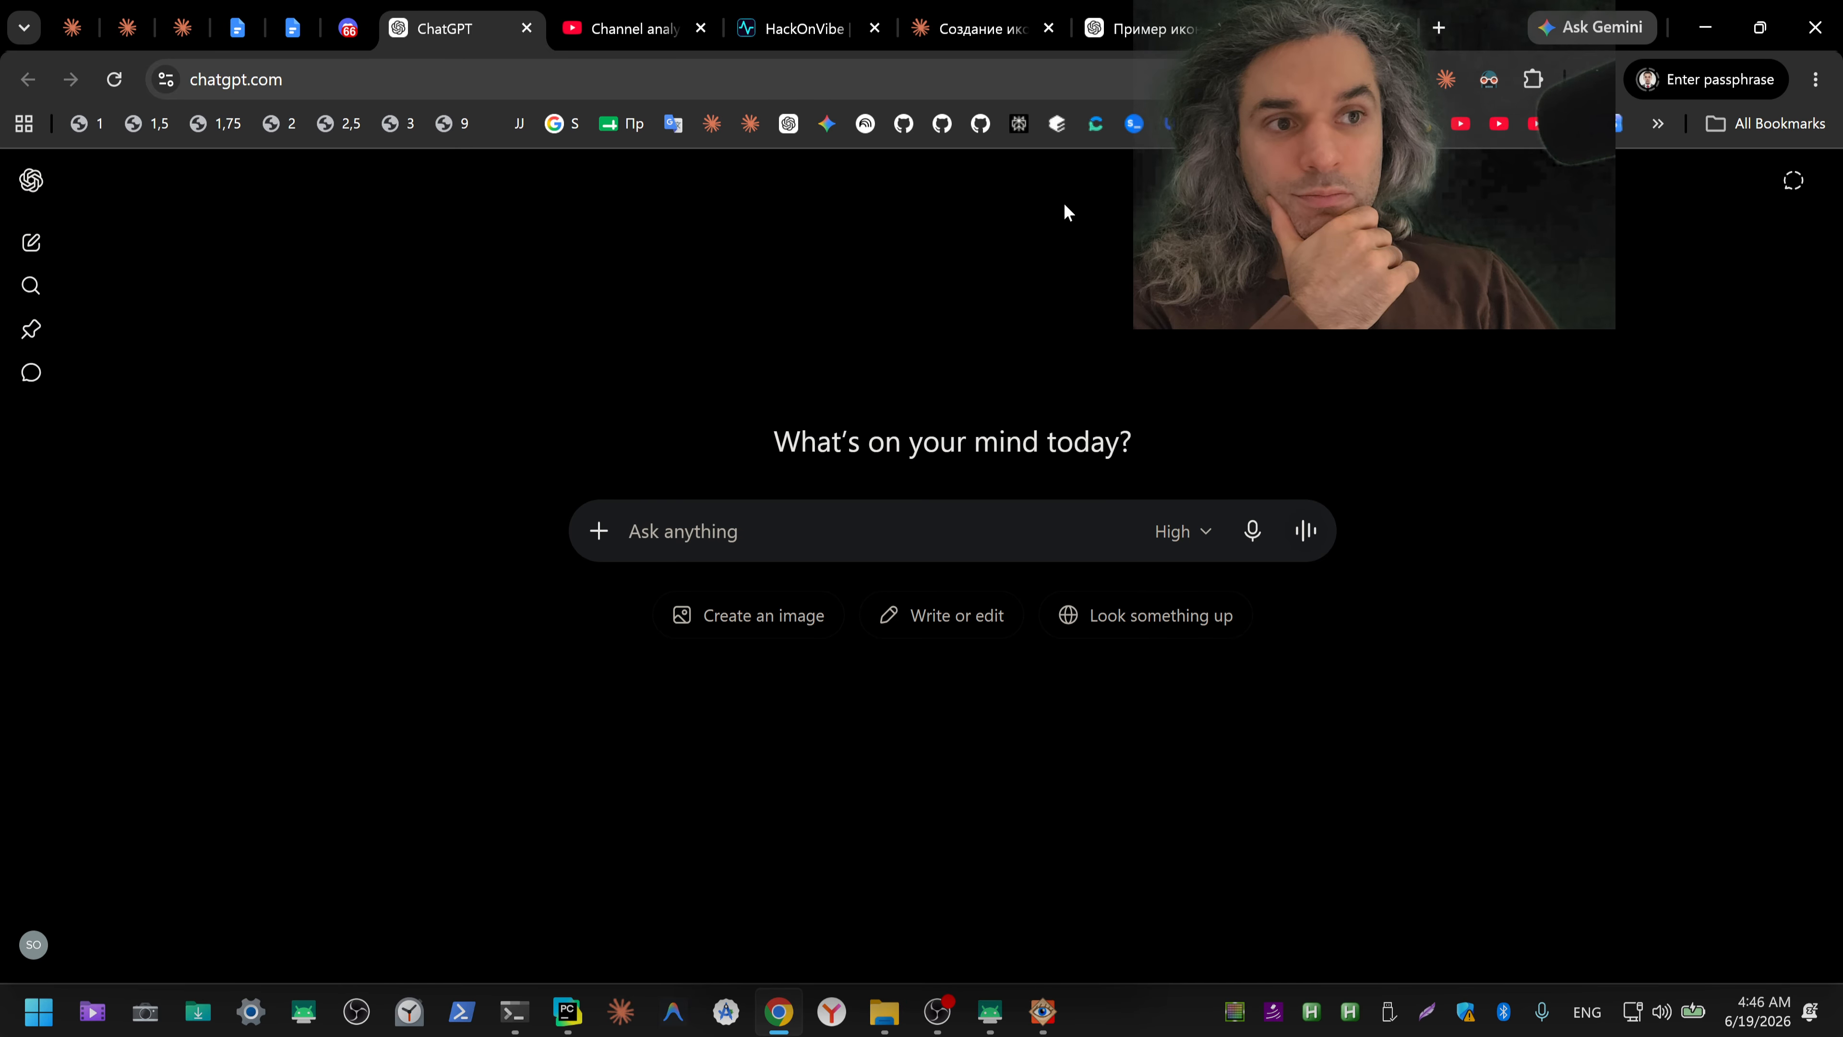
pyautogui.click(892, 1022)
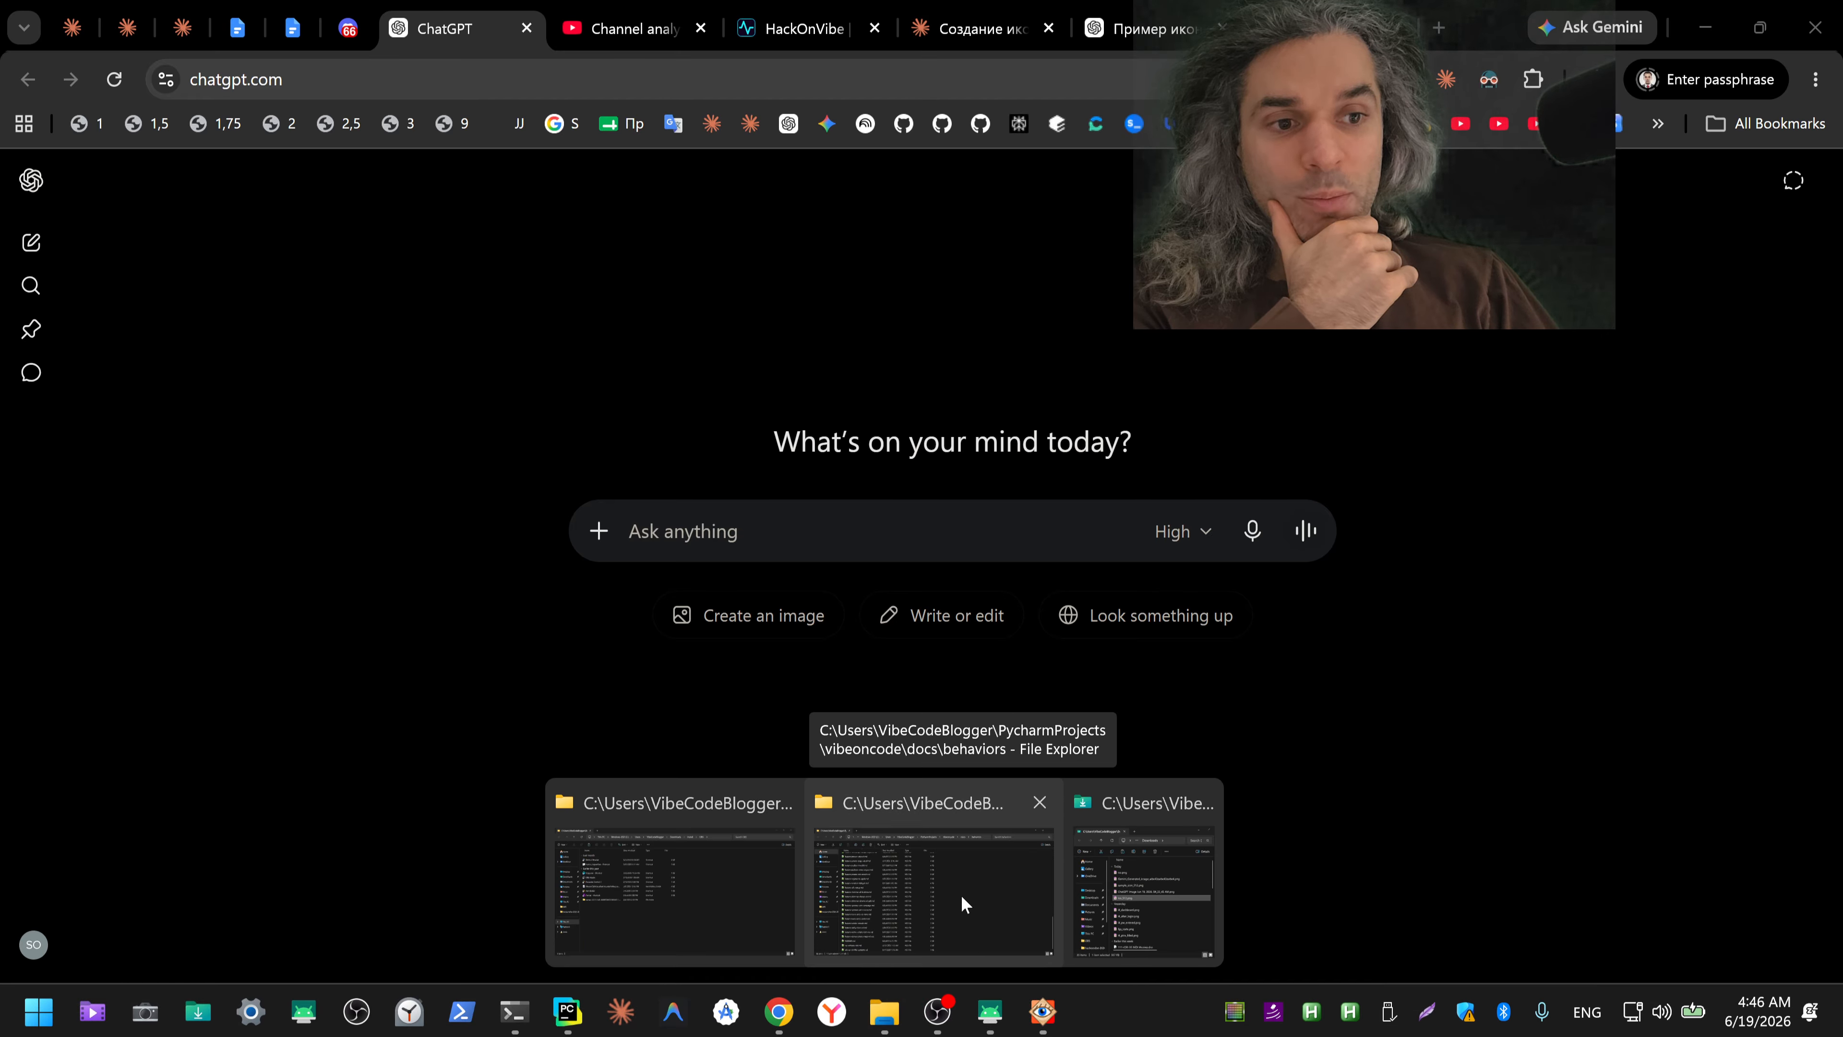
pyautogui.click(1150, 899)
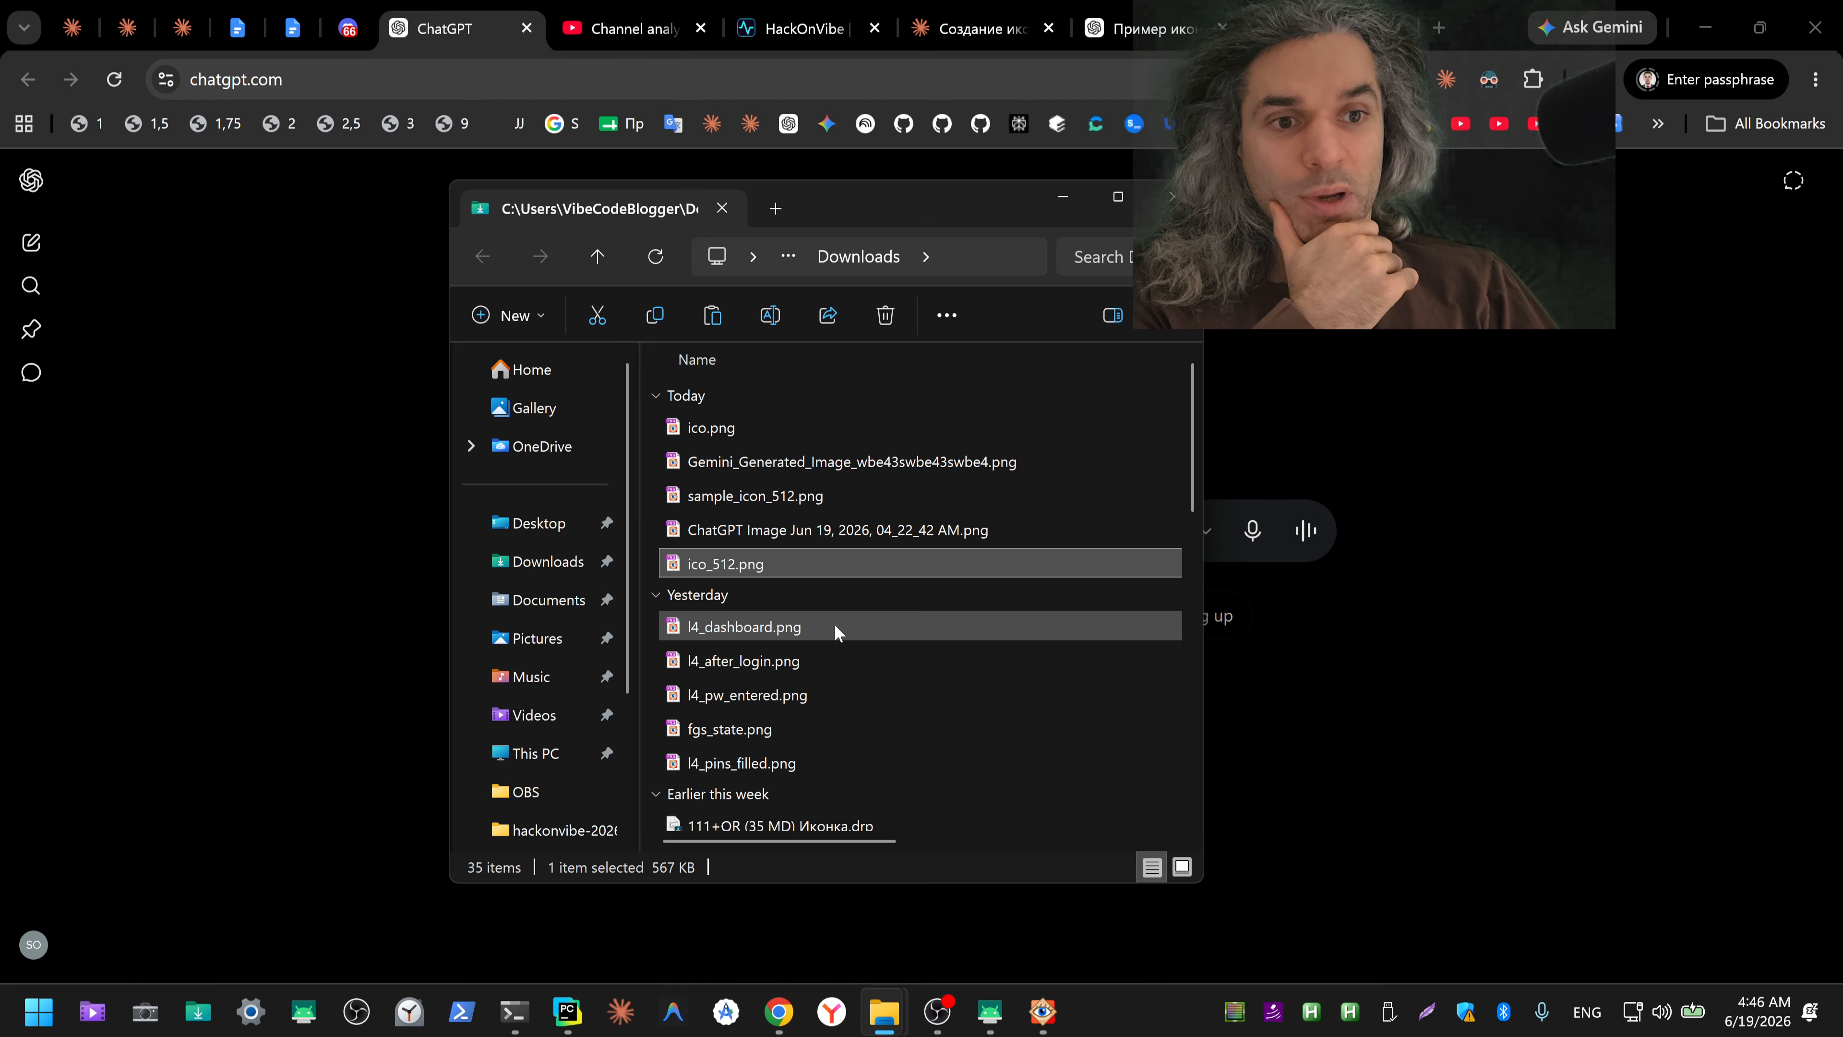
pyautogui.doubleClick(749, 568)
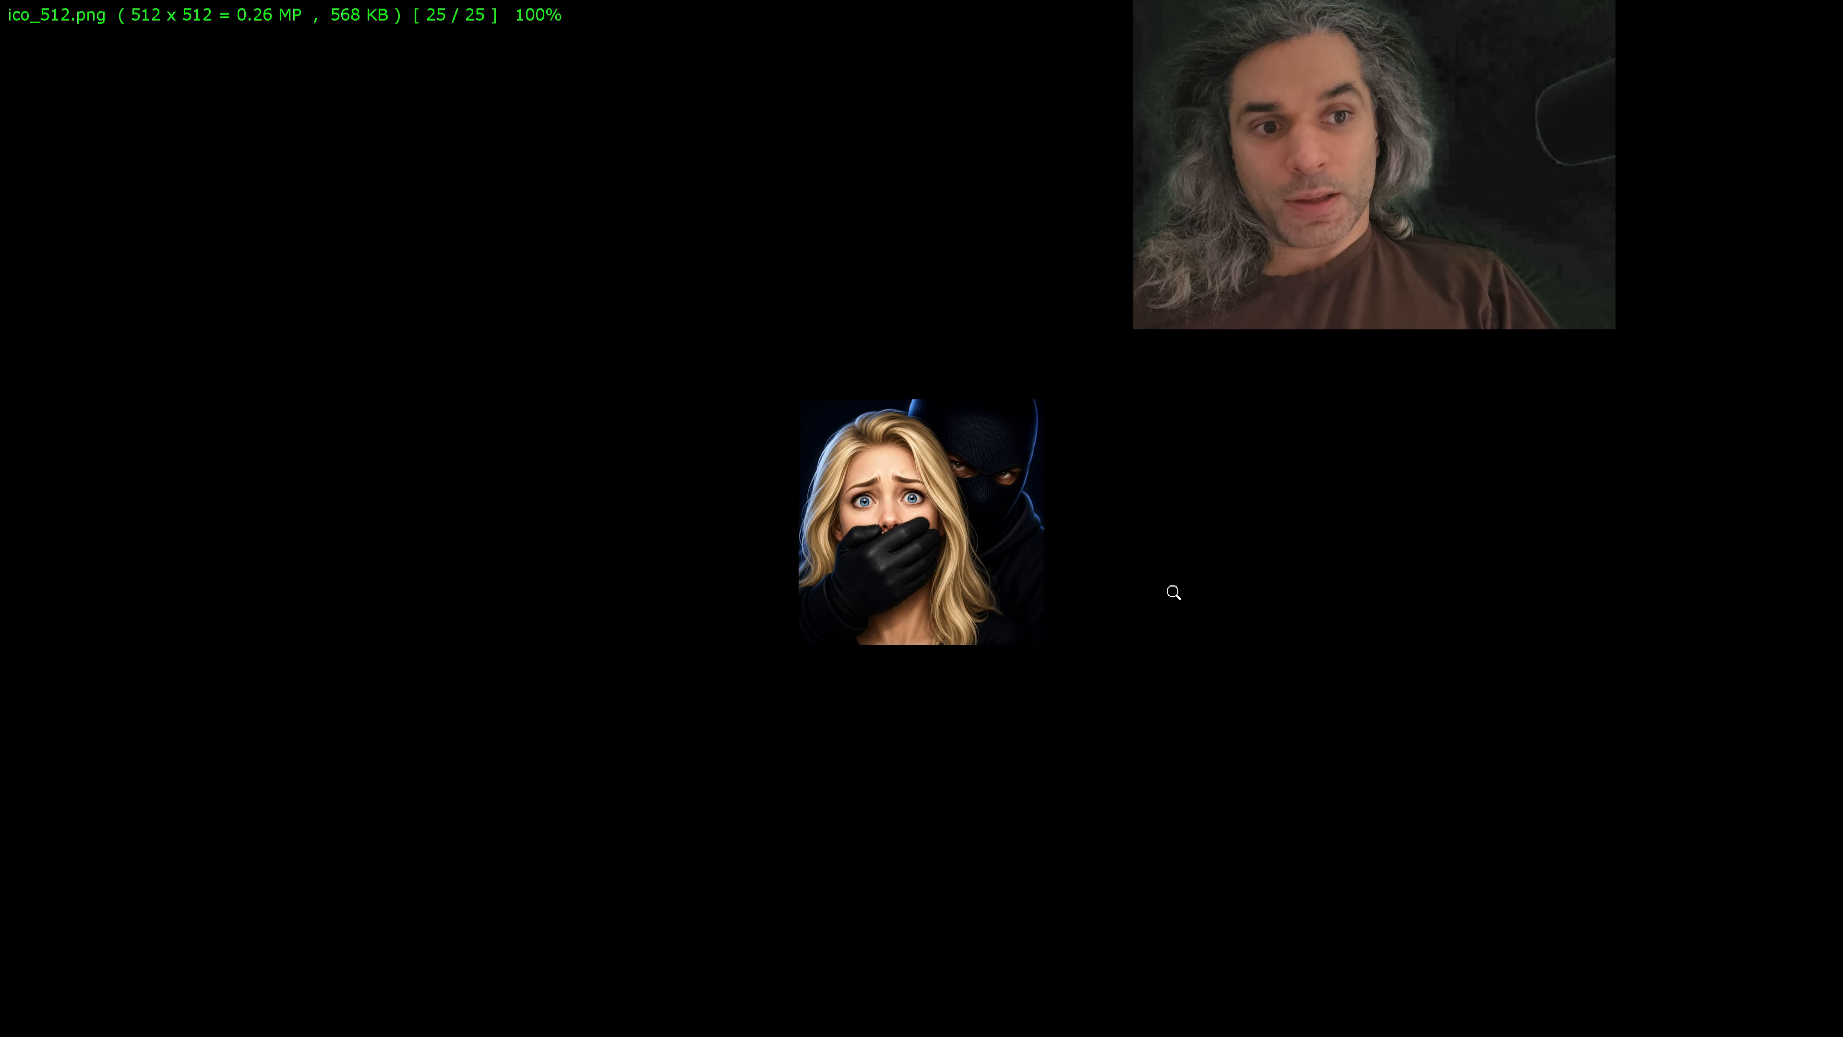
pyautogui.press('-')
pyautogui.press('-')
pyautogui.press('-')
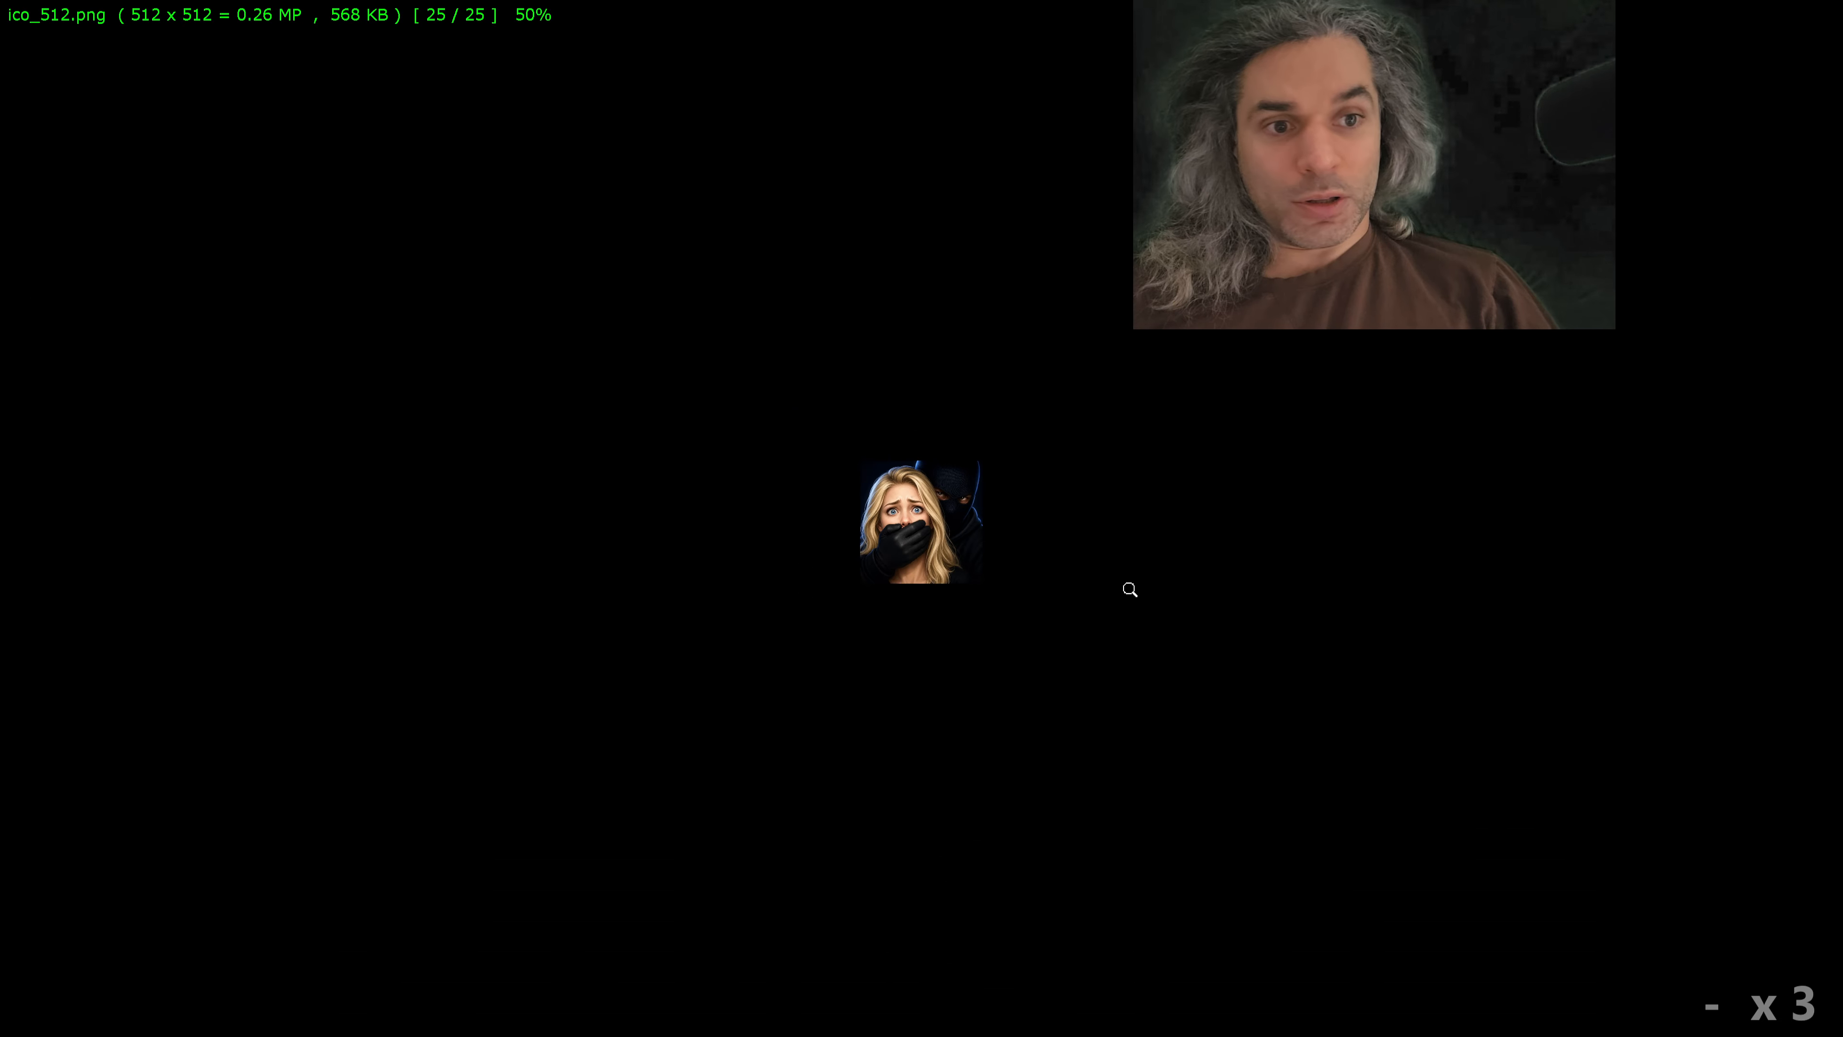
pyautogui.press('-')
pyautogui.press('-')
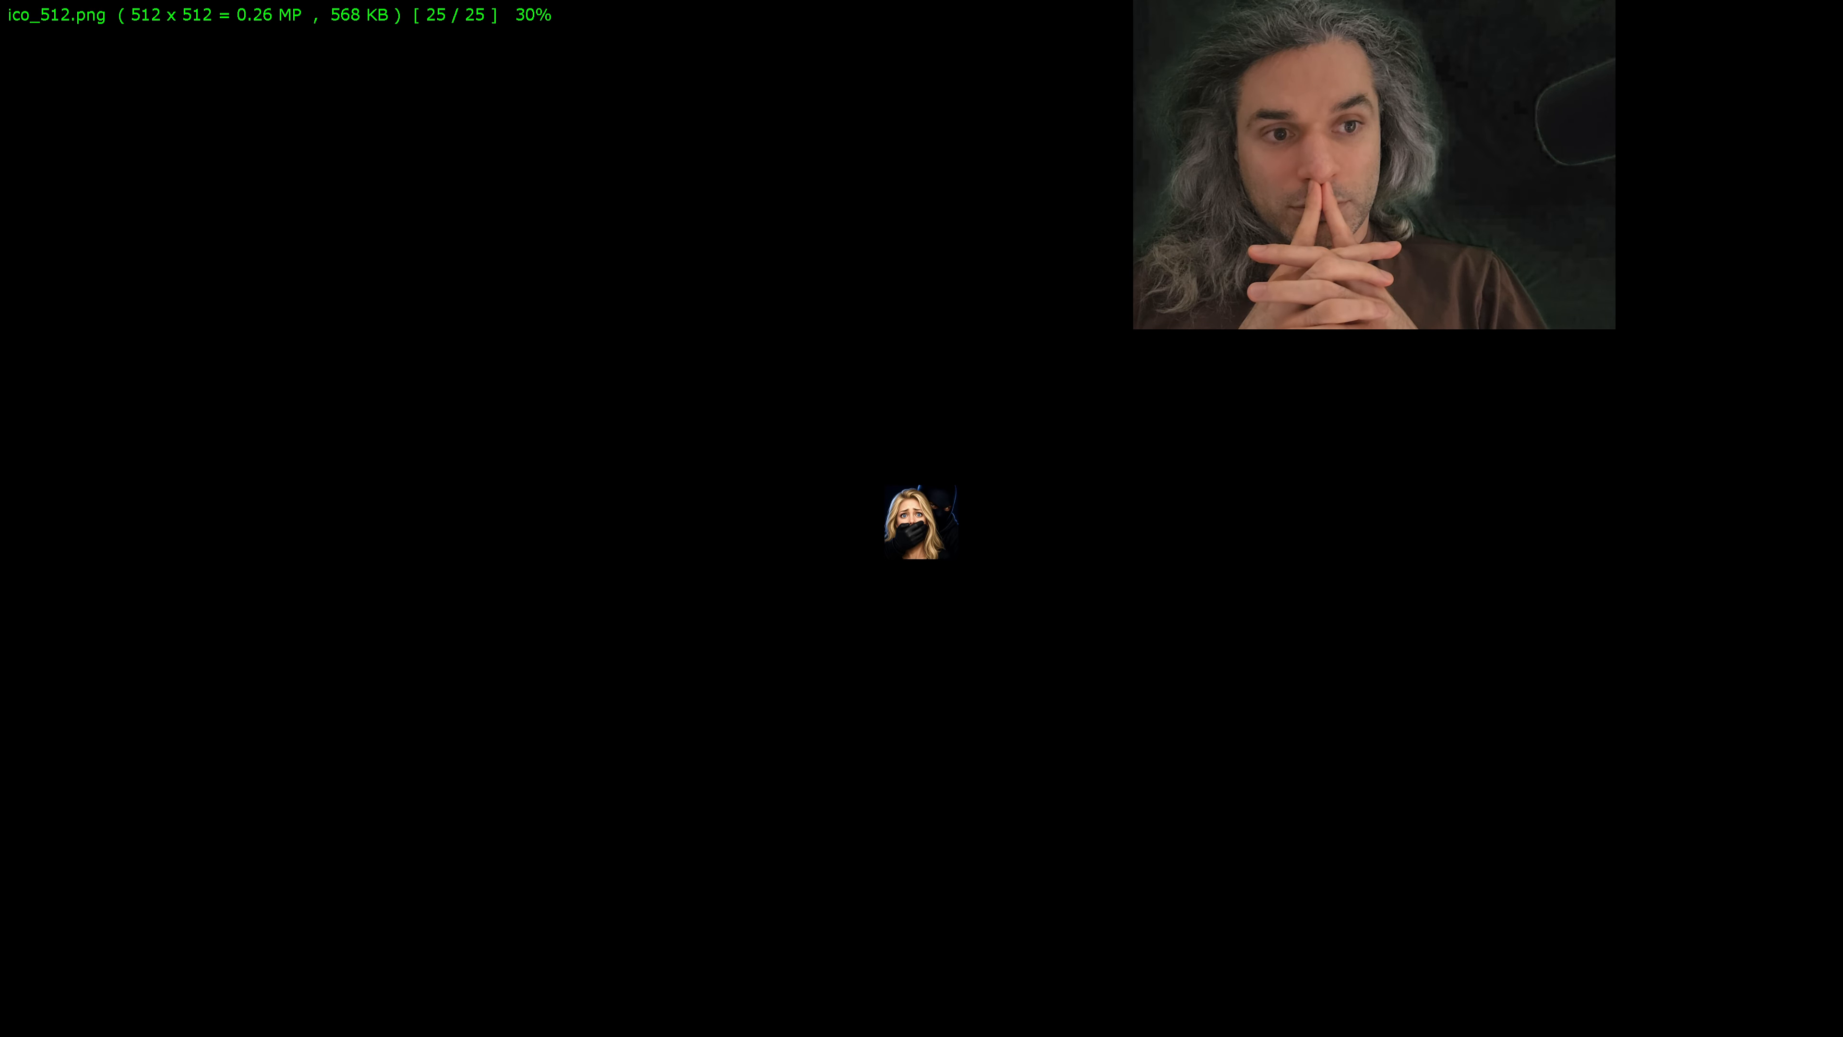
pyautogui.press('Escape')
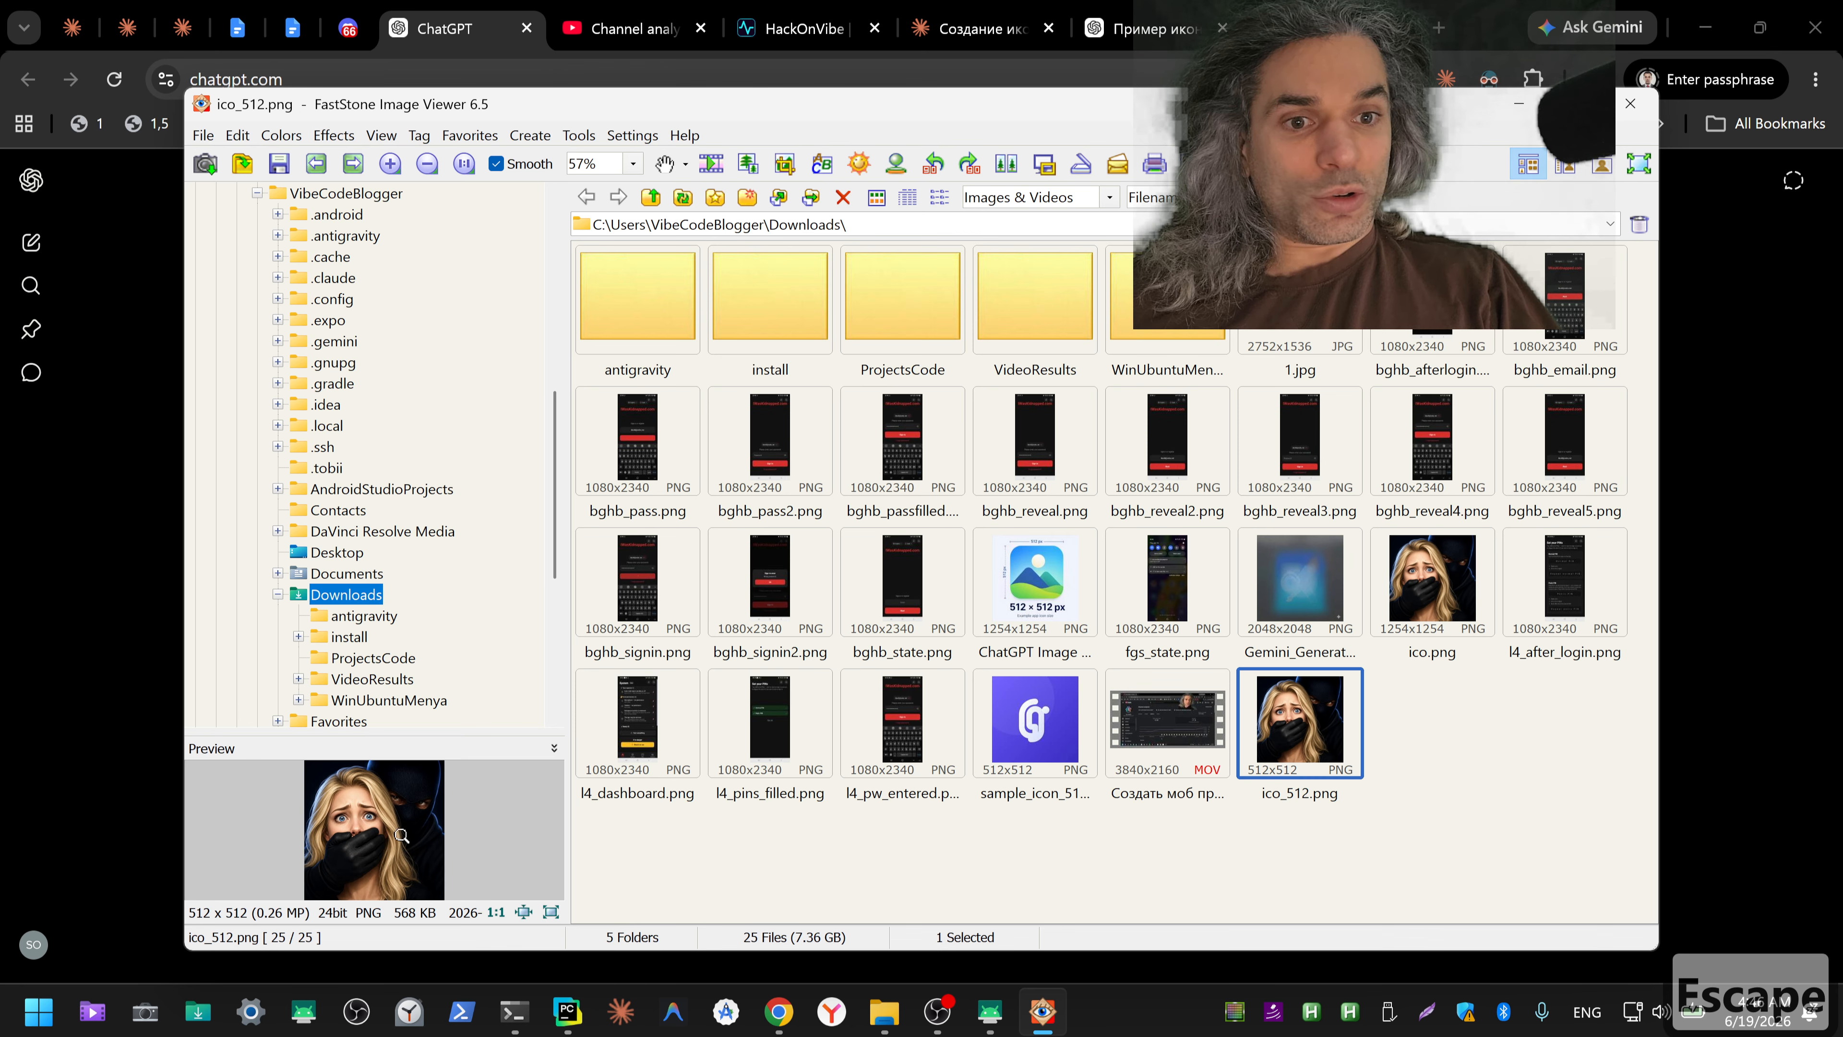
pyautogui.click(1522, 107)
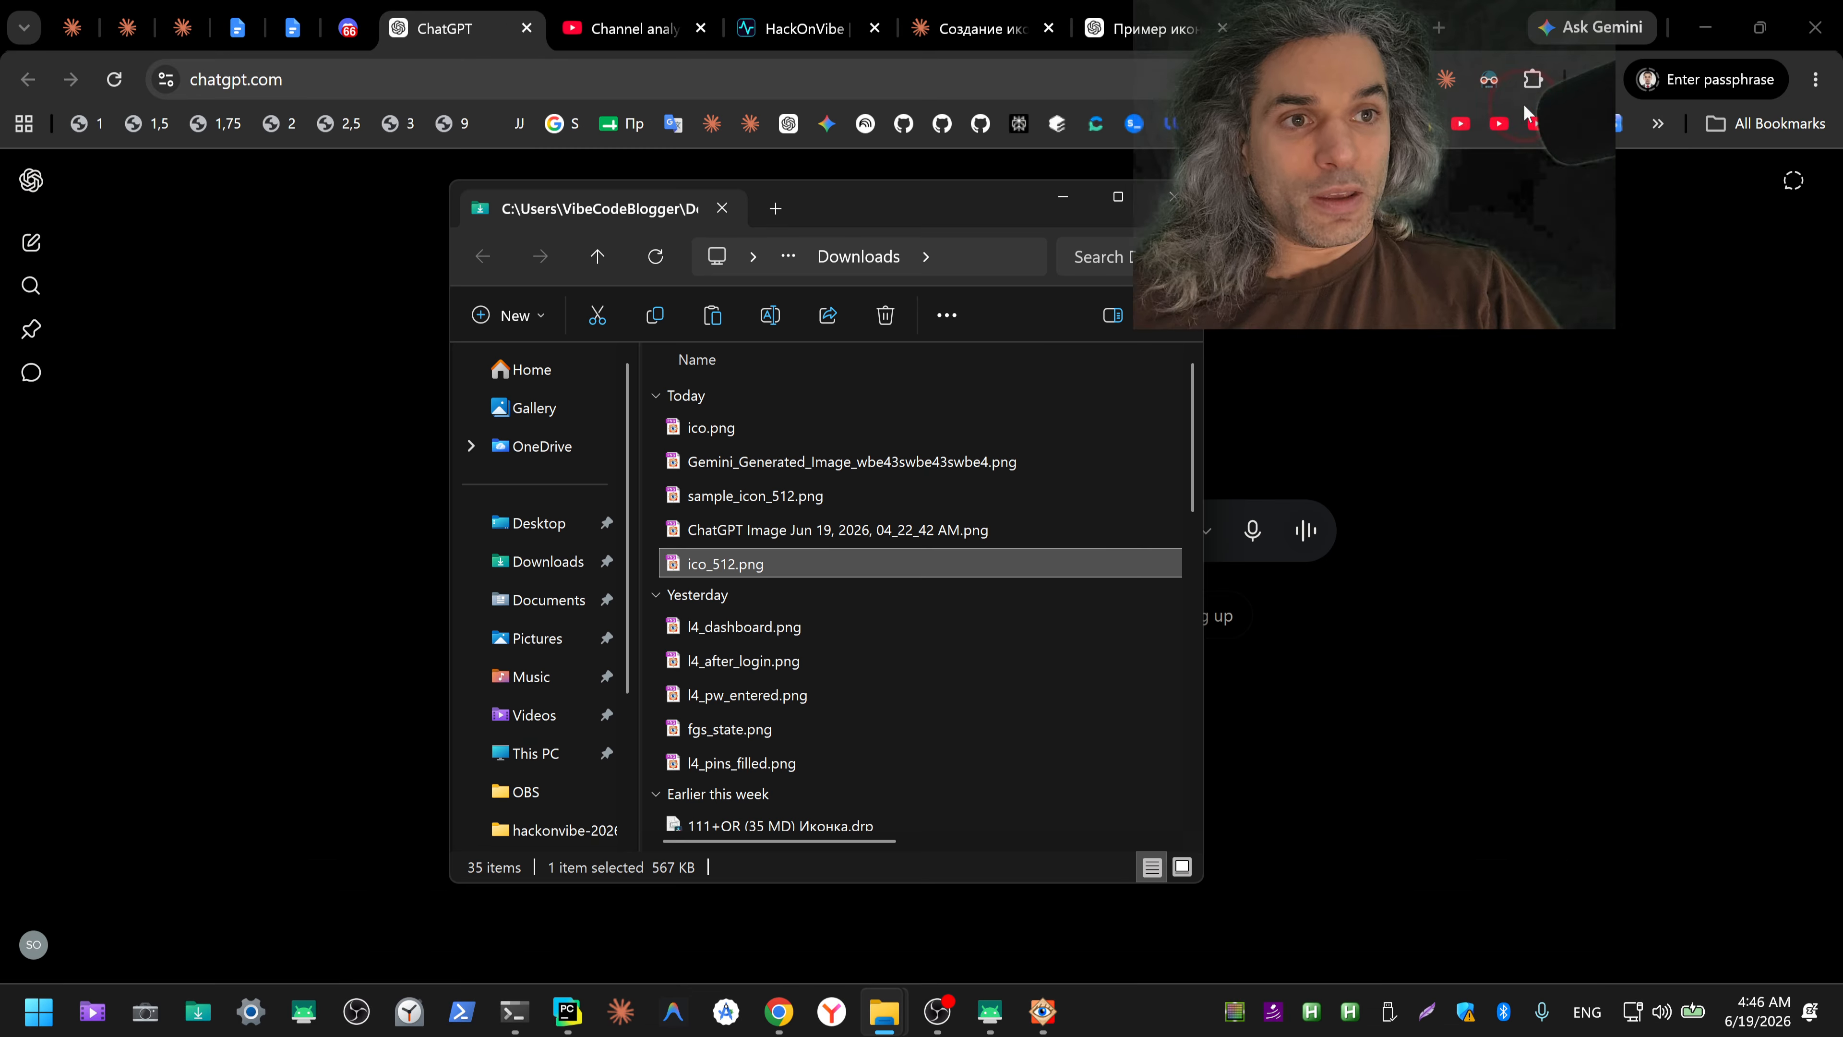
pyautogui.click(1063, 197)
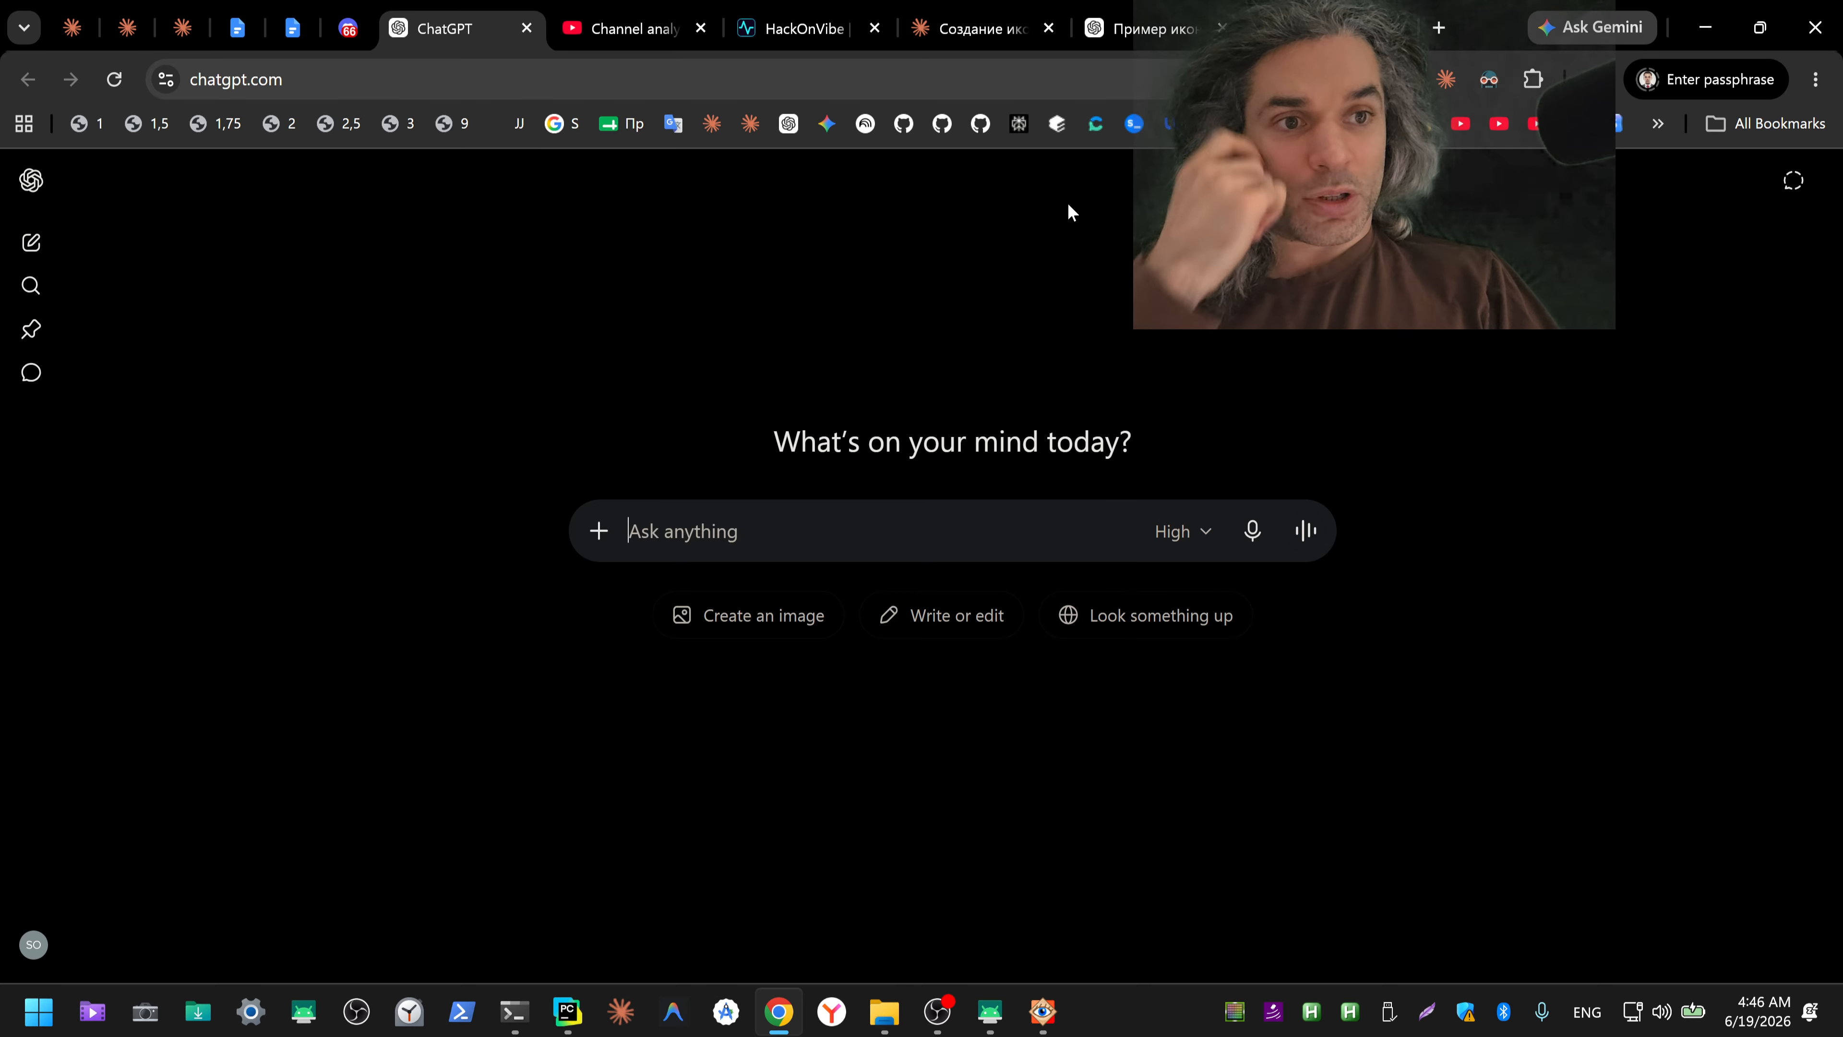
# Step: Dictate a Russian request for the same frightened girl alone in an abandoned basement with silver tape over her mouth, and cut the text
pyautogui.click(1252, 529)
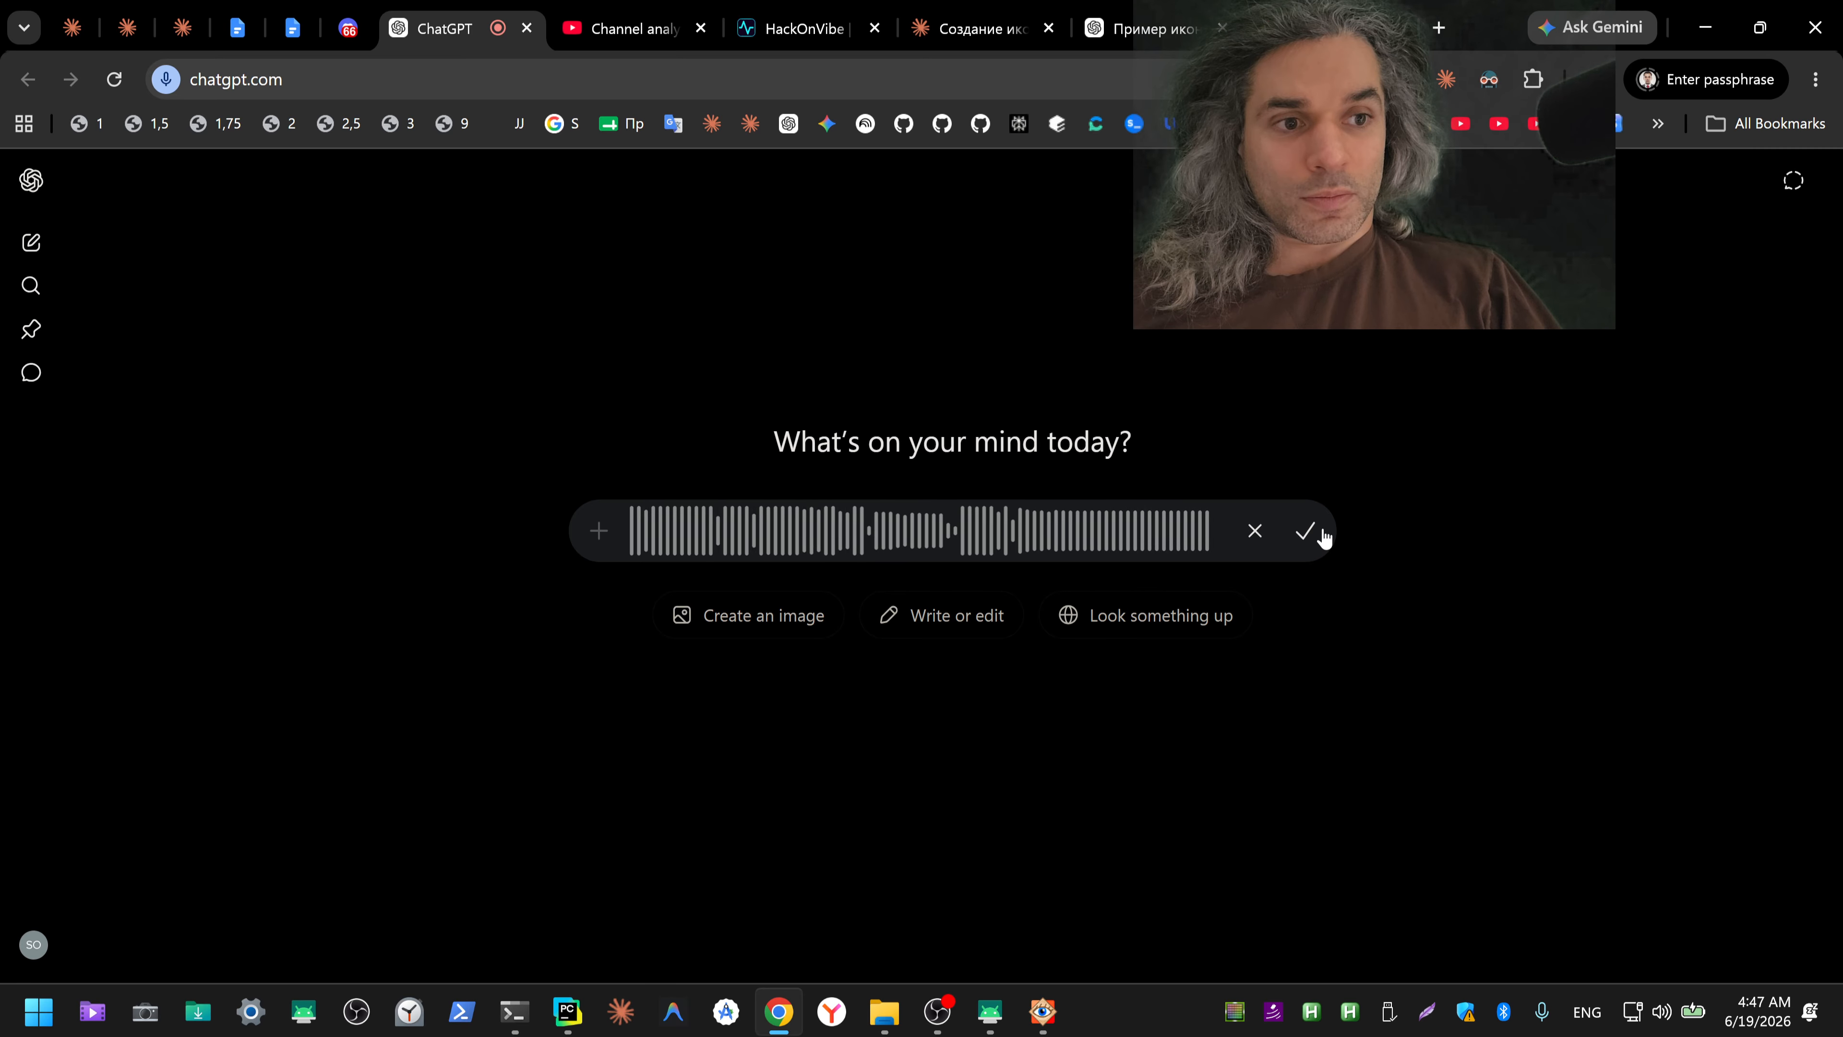
pyautogui.click(1305, 534)
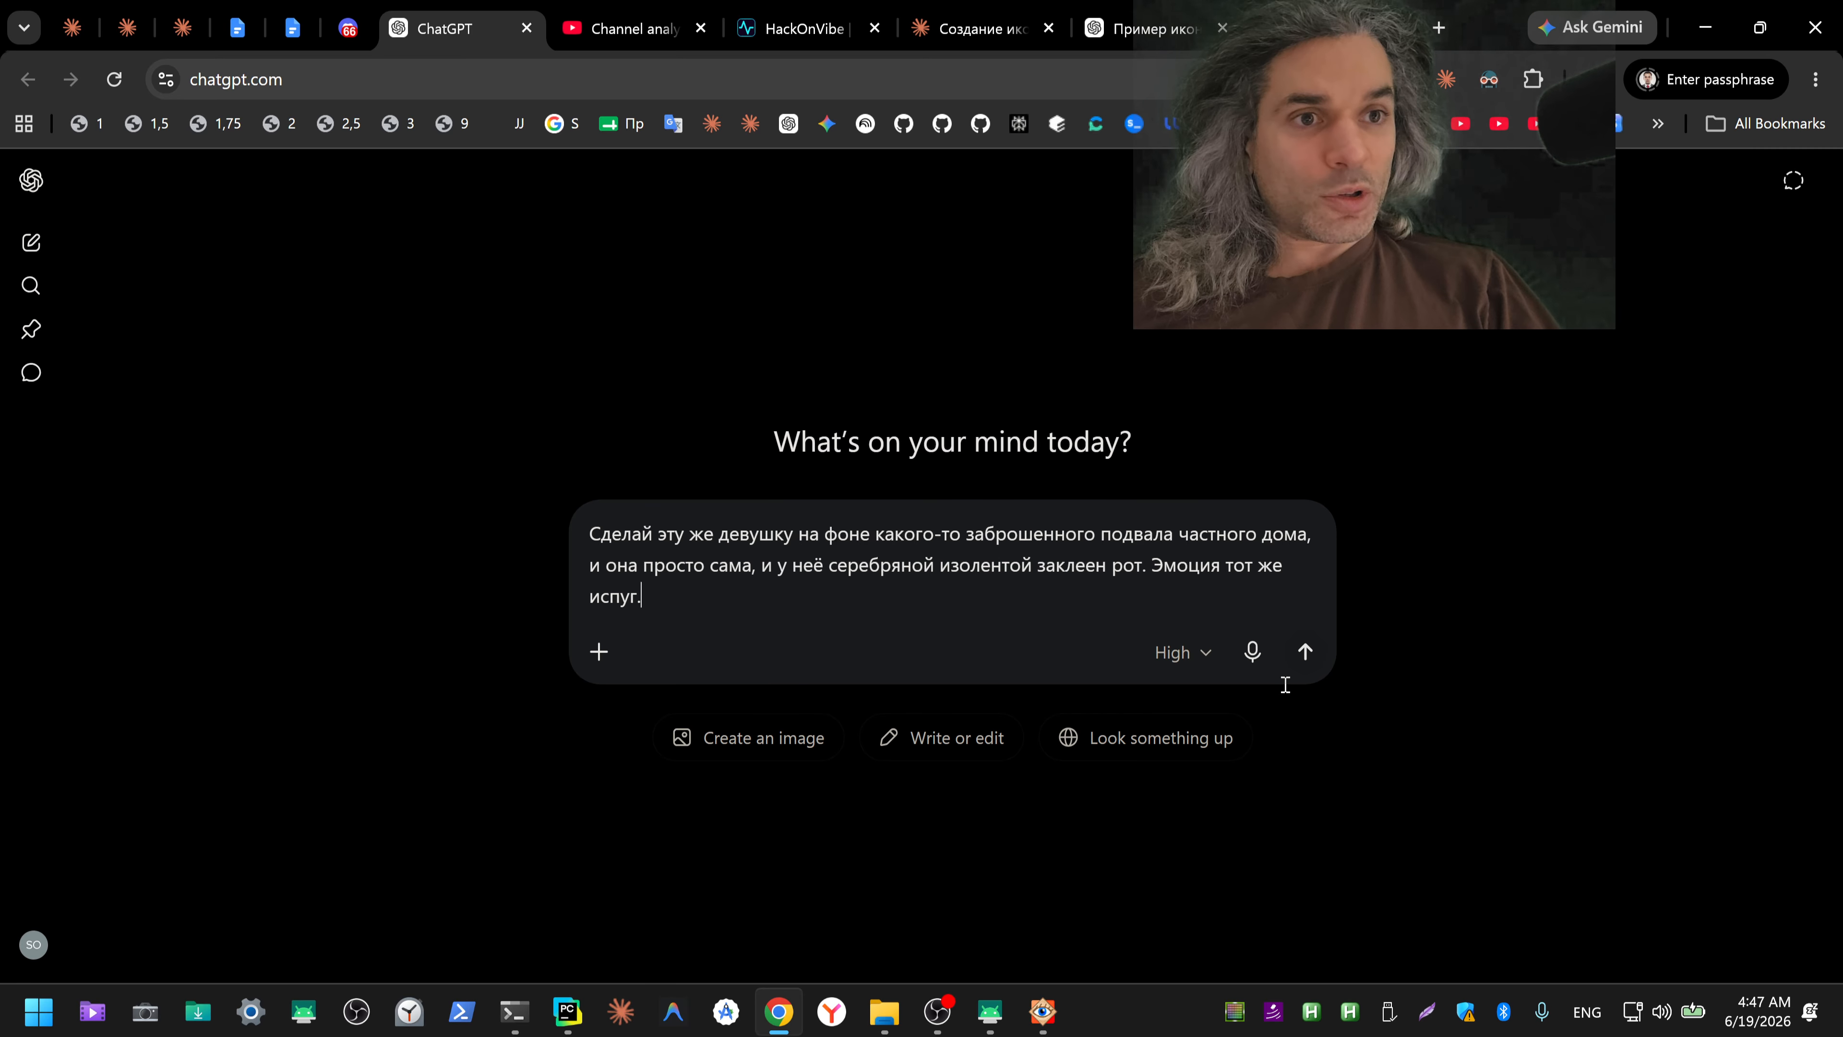
pyautogui.hotkey('ctrl', 'a')
pyautogui.hotkey('ctrl', 'x')
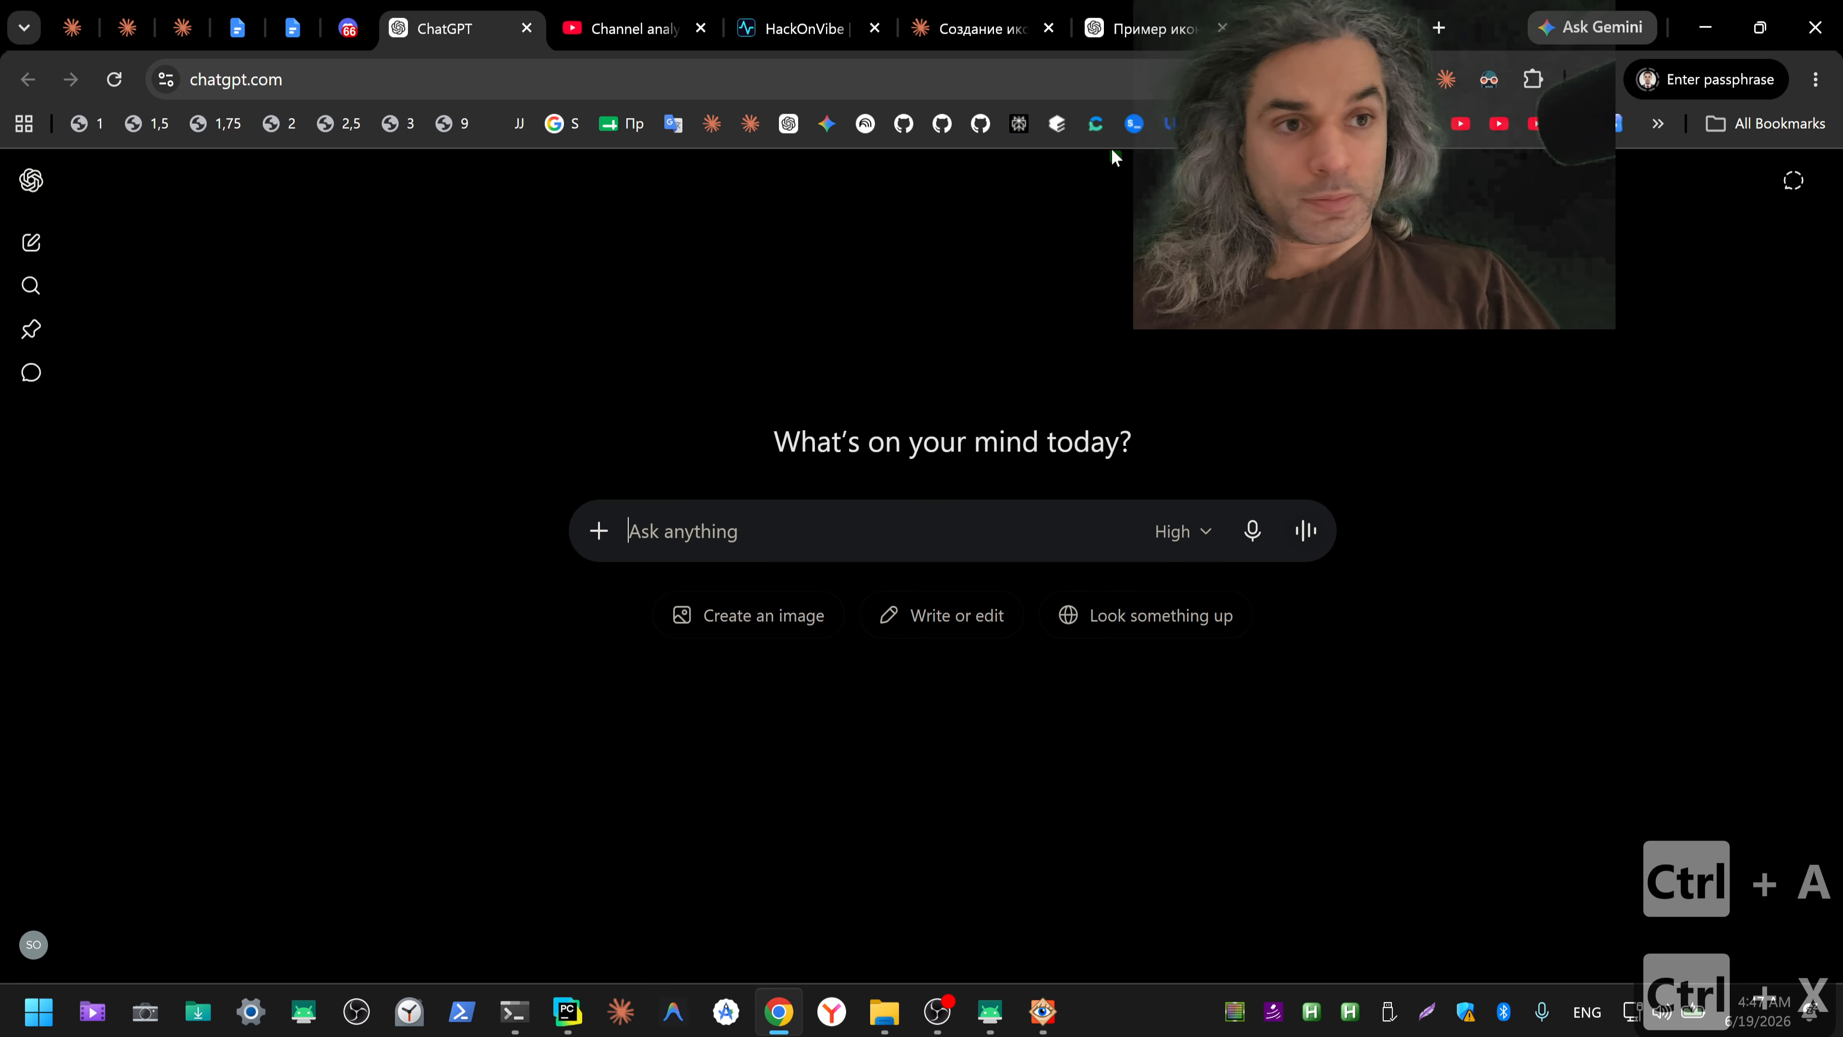
# Step: Submit the cut request in the existing ChatGPT icon conversation and in the Gemini chat
pyautogui.click(1143, 28)
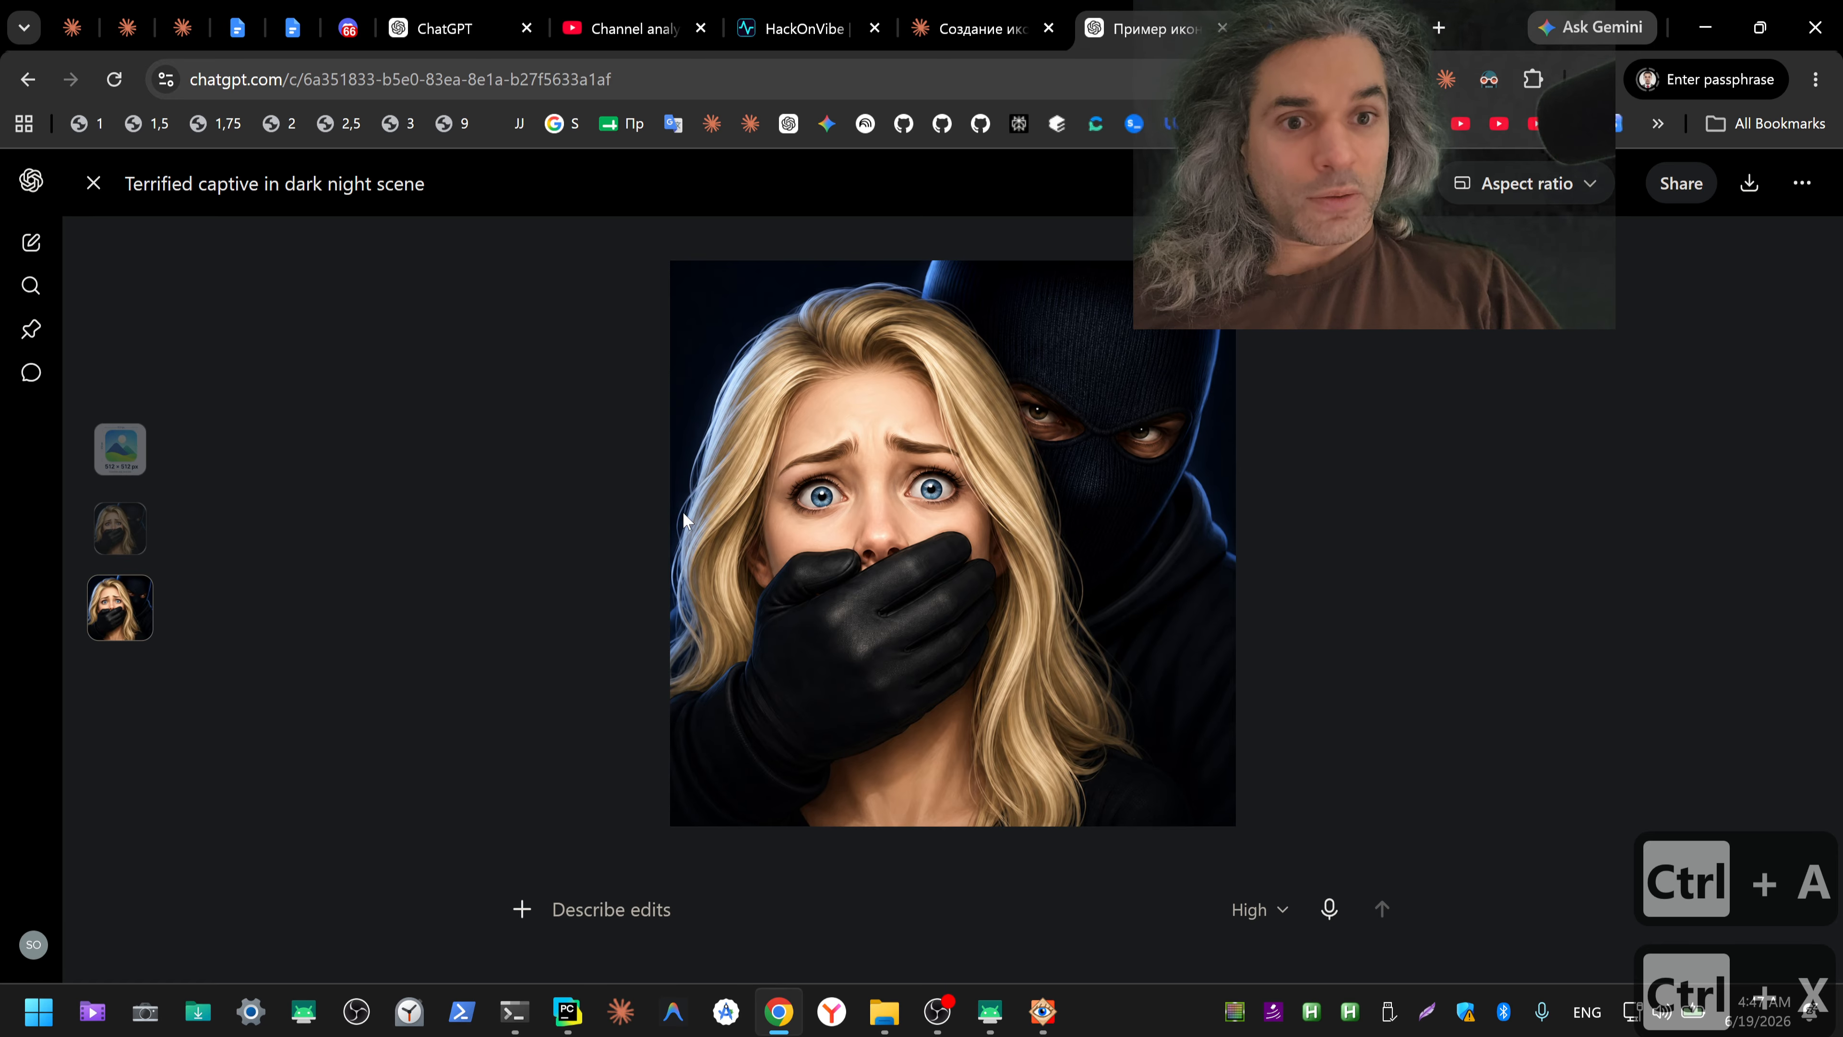
pyautogui.press('Escape')
pyautogui.hotkey('ctrl', 'v')
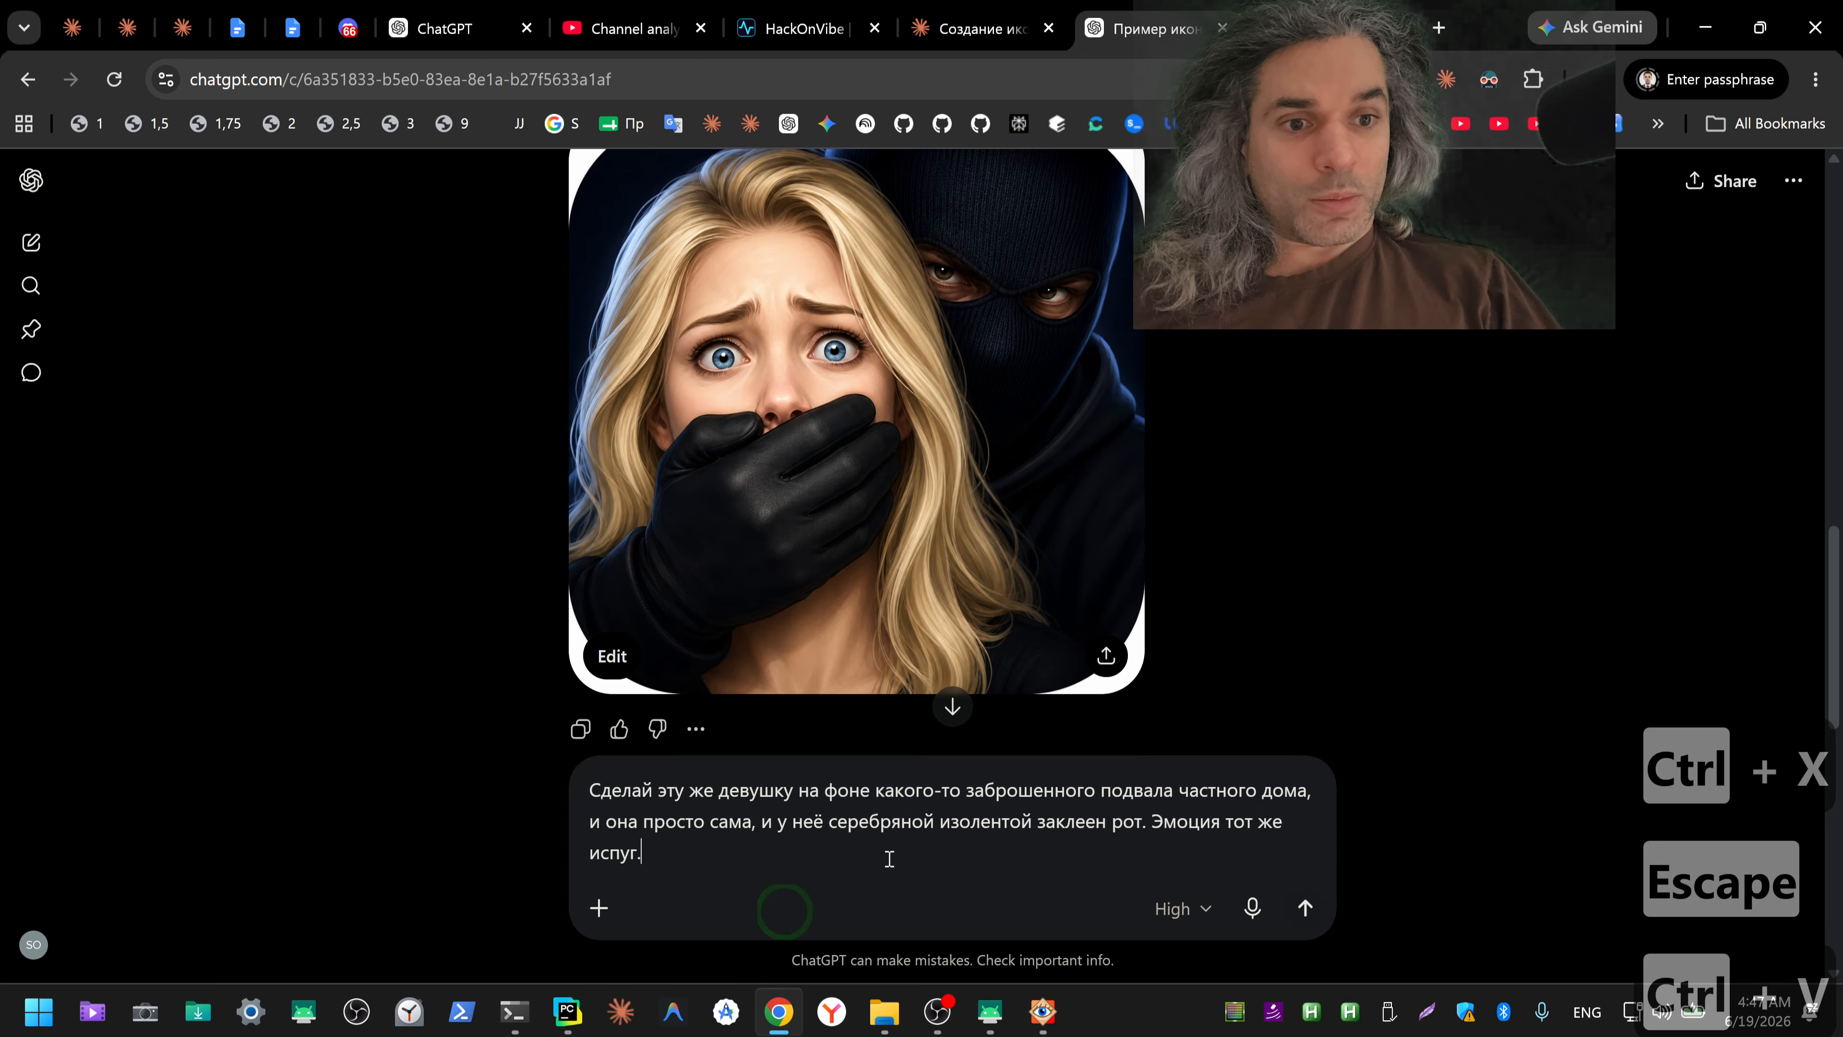
pyautogui.press('Return')
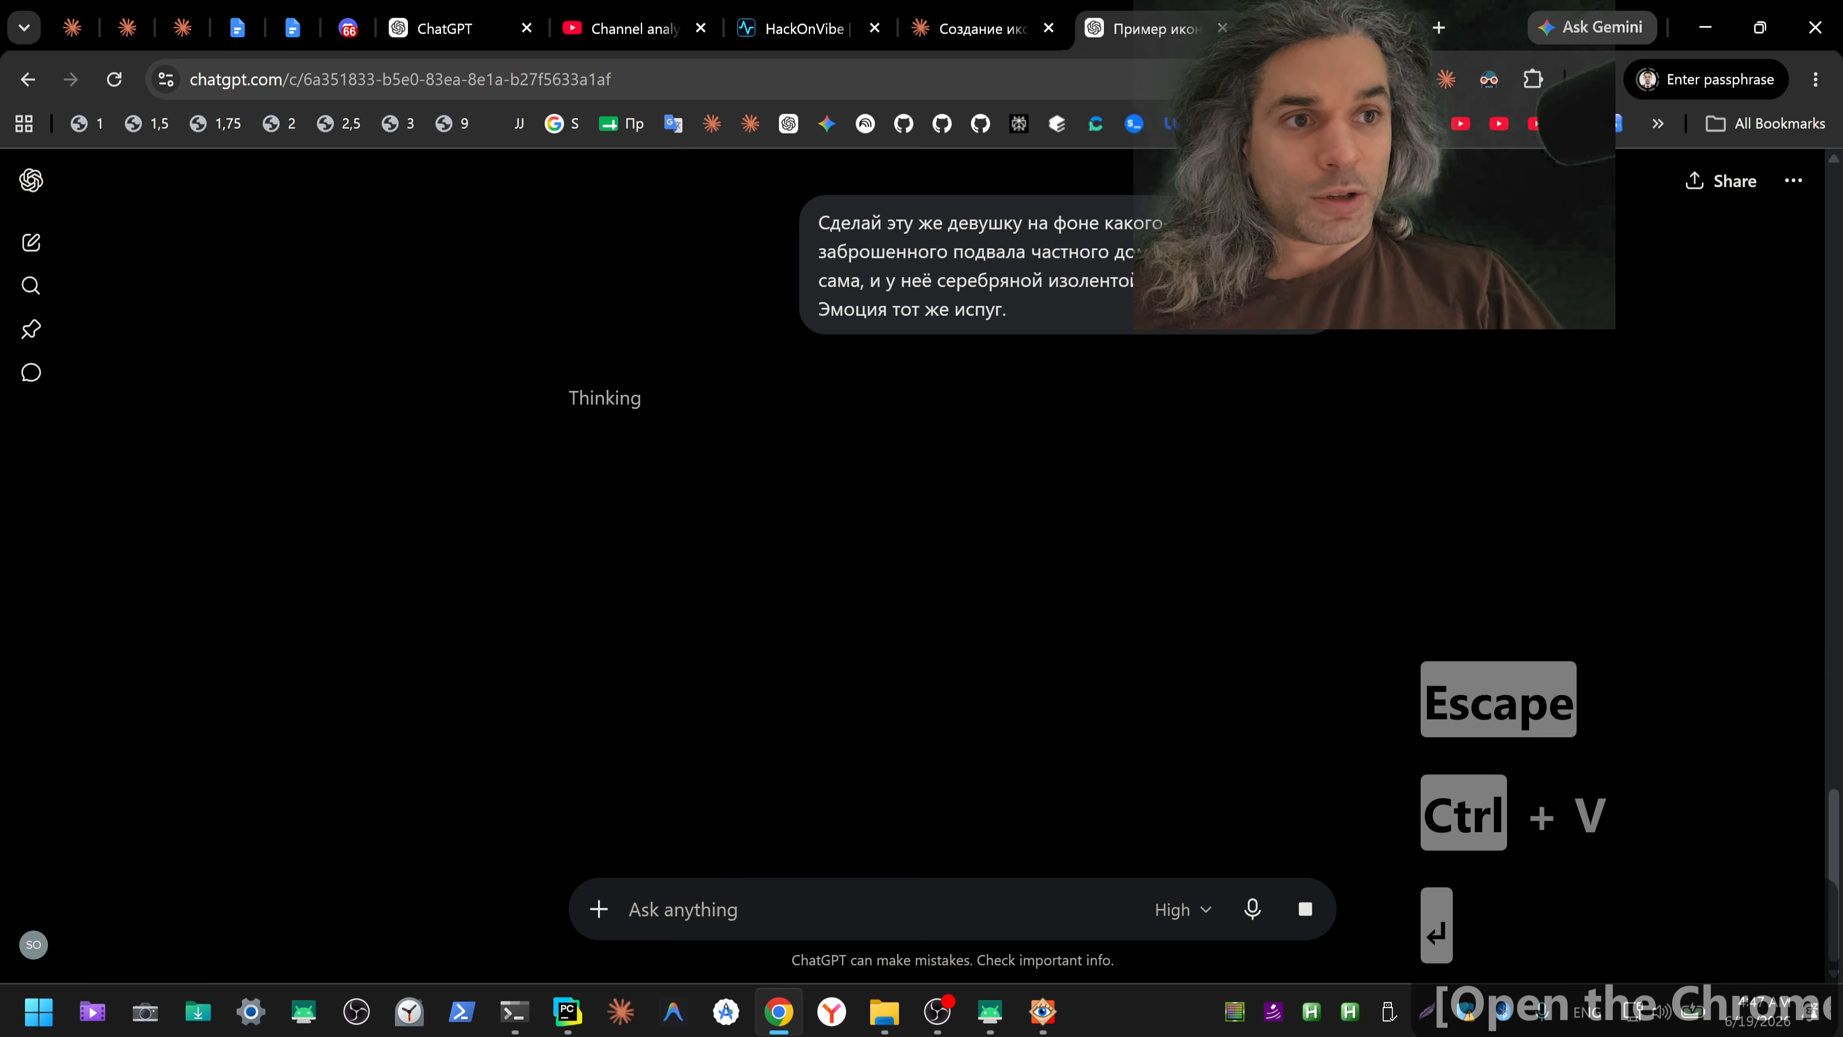
pyautogui.hotkey('ctrl', 'Tab')
pyautogui.hotkey('ctrl', 'v')
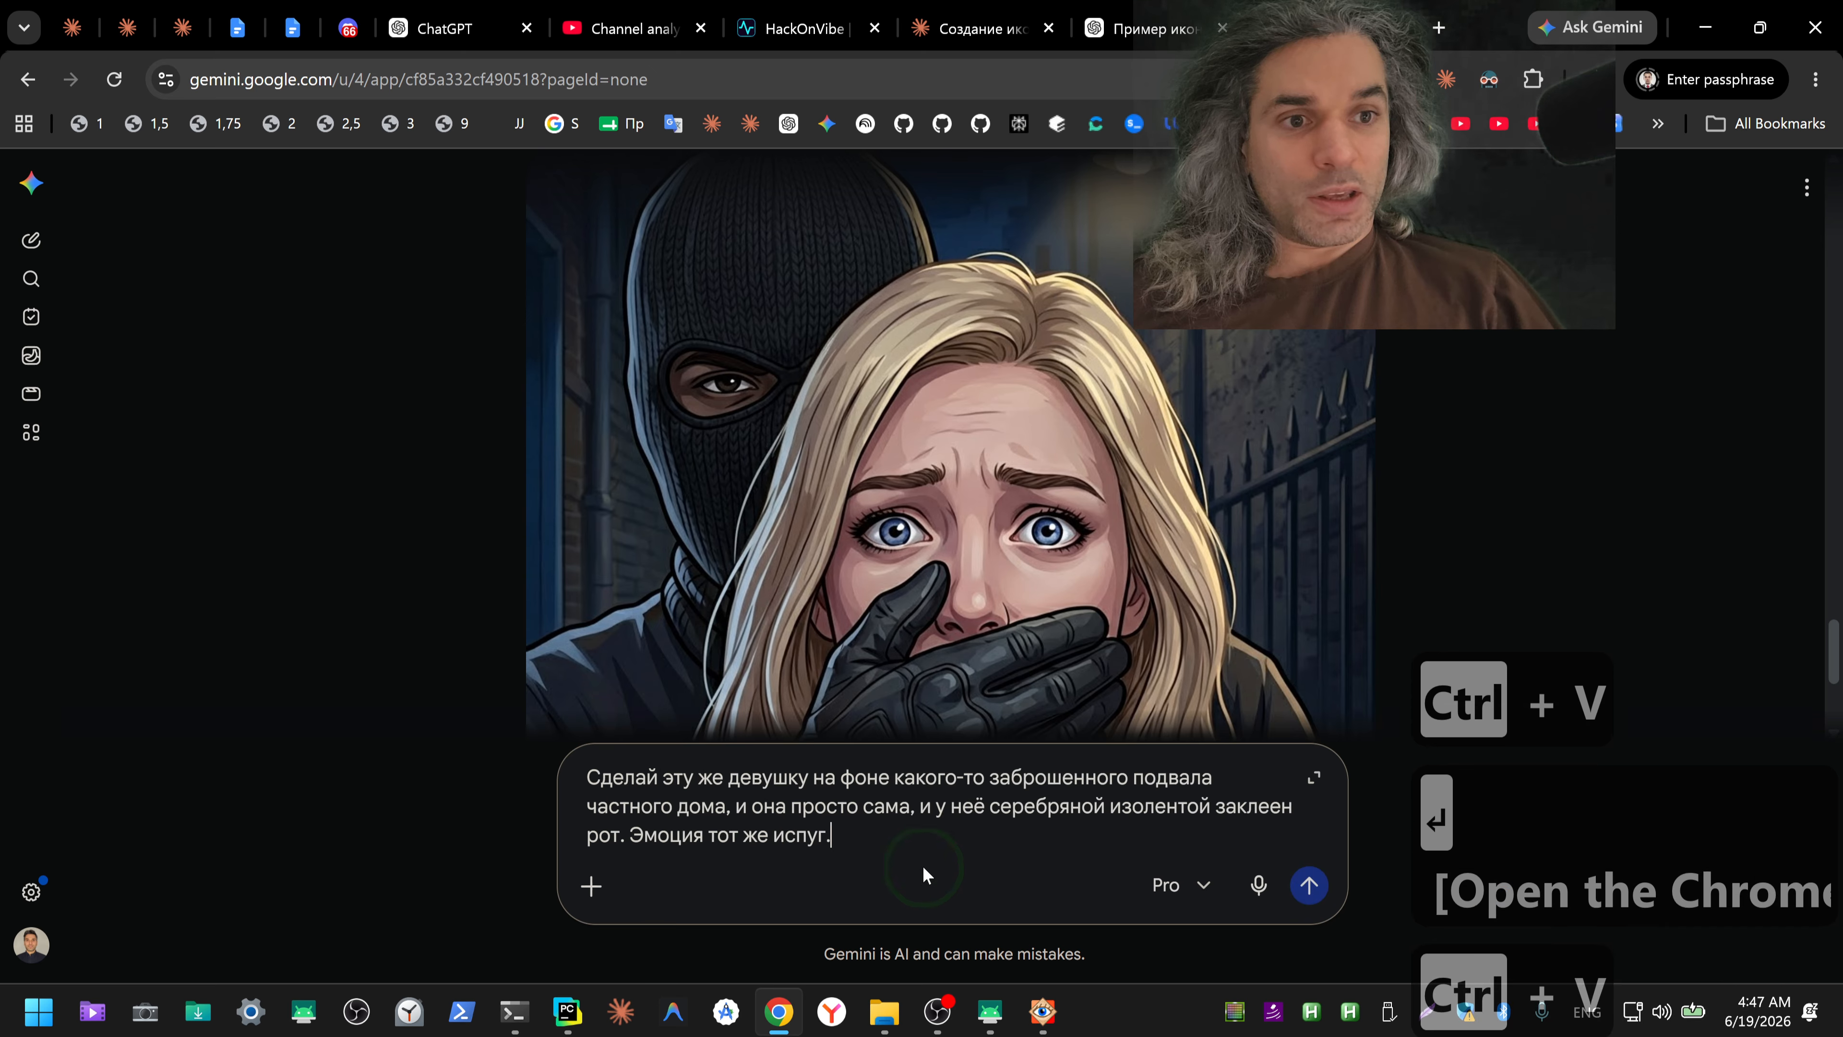
pyautogui.press('Return')
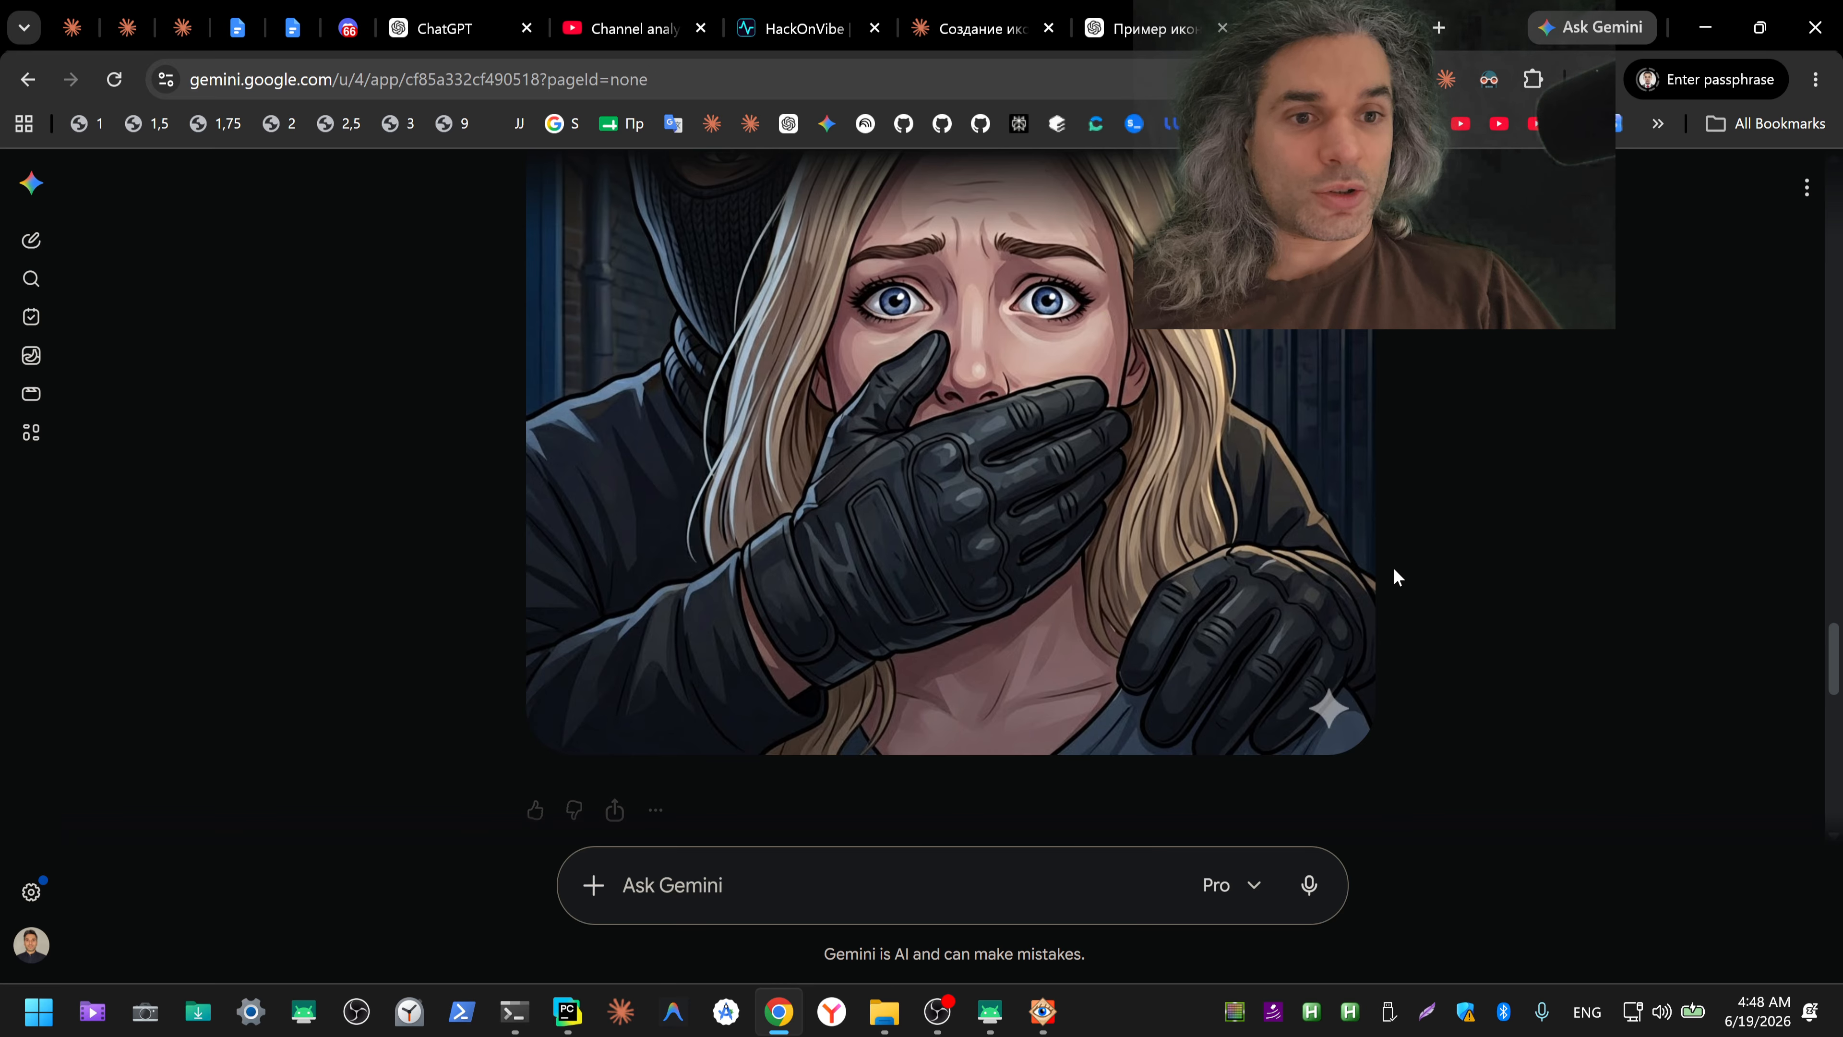
# Step: Examine the new basement illustration in the Gemini chat from top to bottom
pyautogui.scroll(-5, 1472, 595)
pyautogui.scroll(-6, 1477, 608)
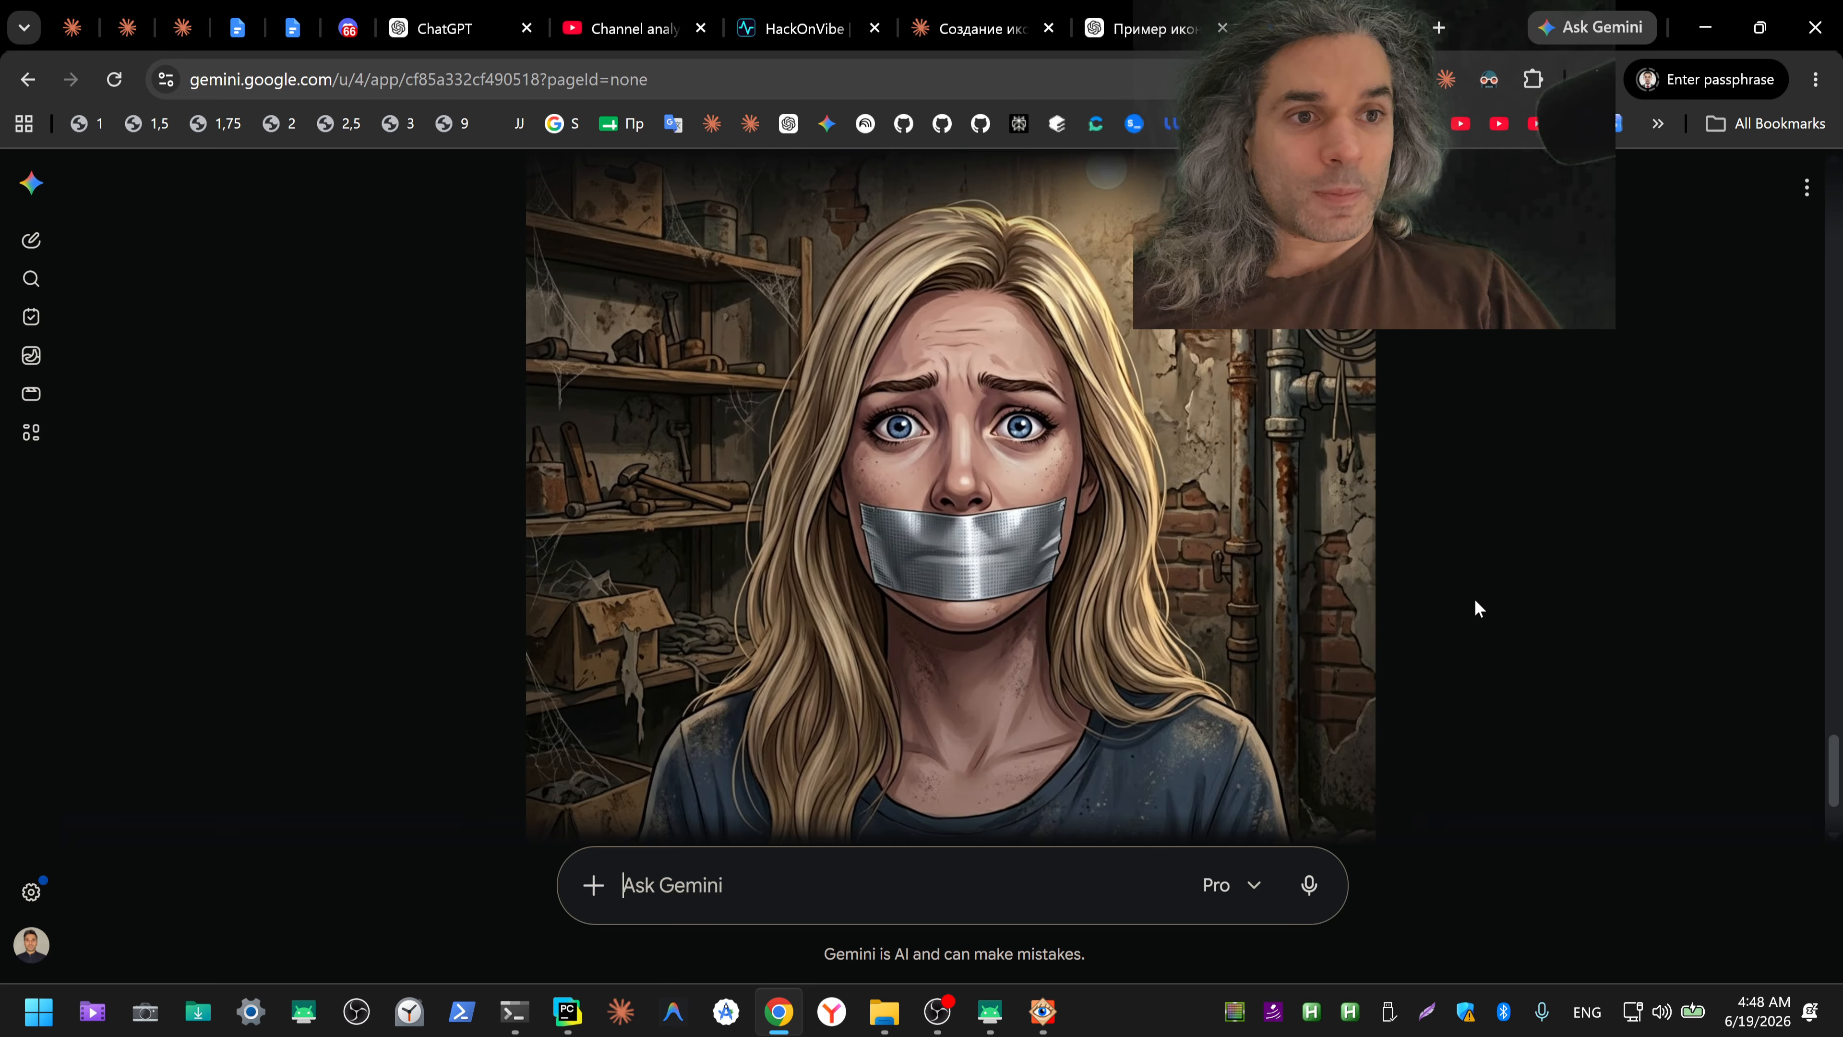
pyautogui.scroll(-2, 1477, 609)
pyautogui.scroll(-3, 1477, 608)
pyautogui.scroll(6, 1477, 608)
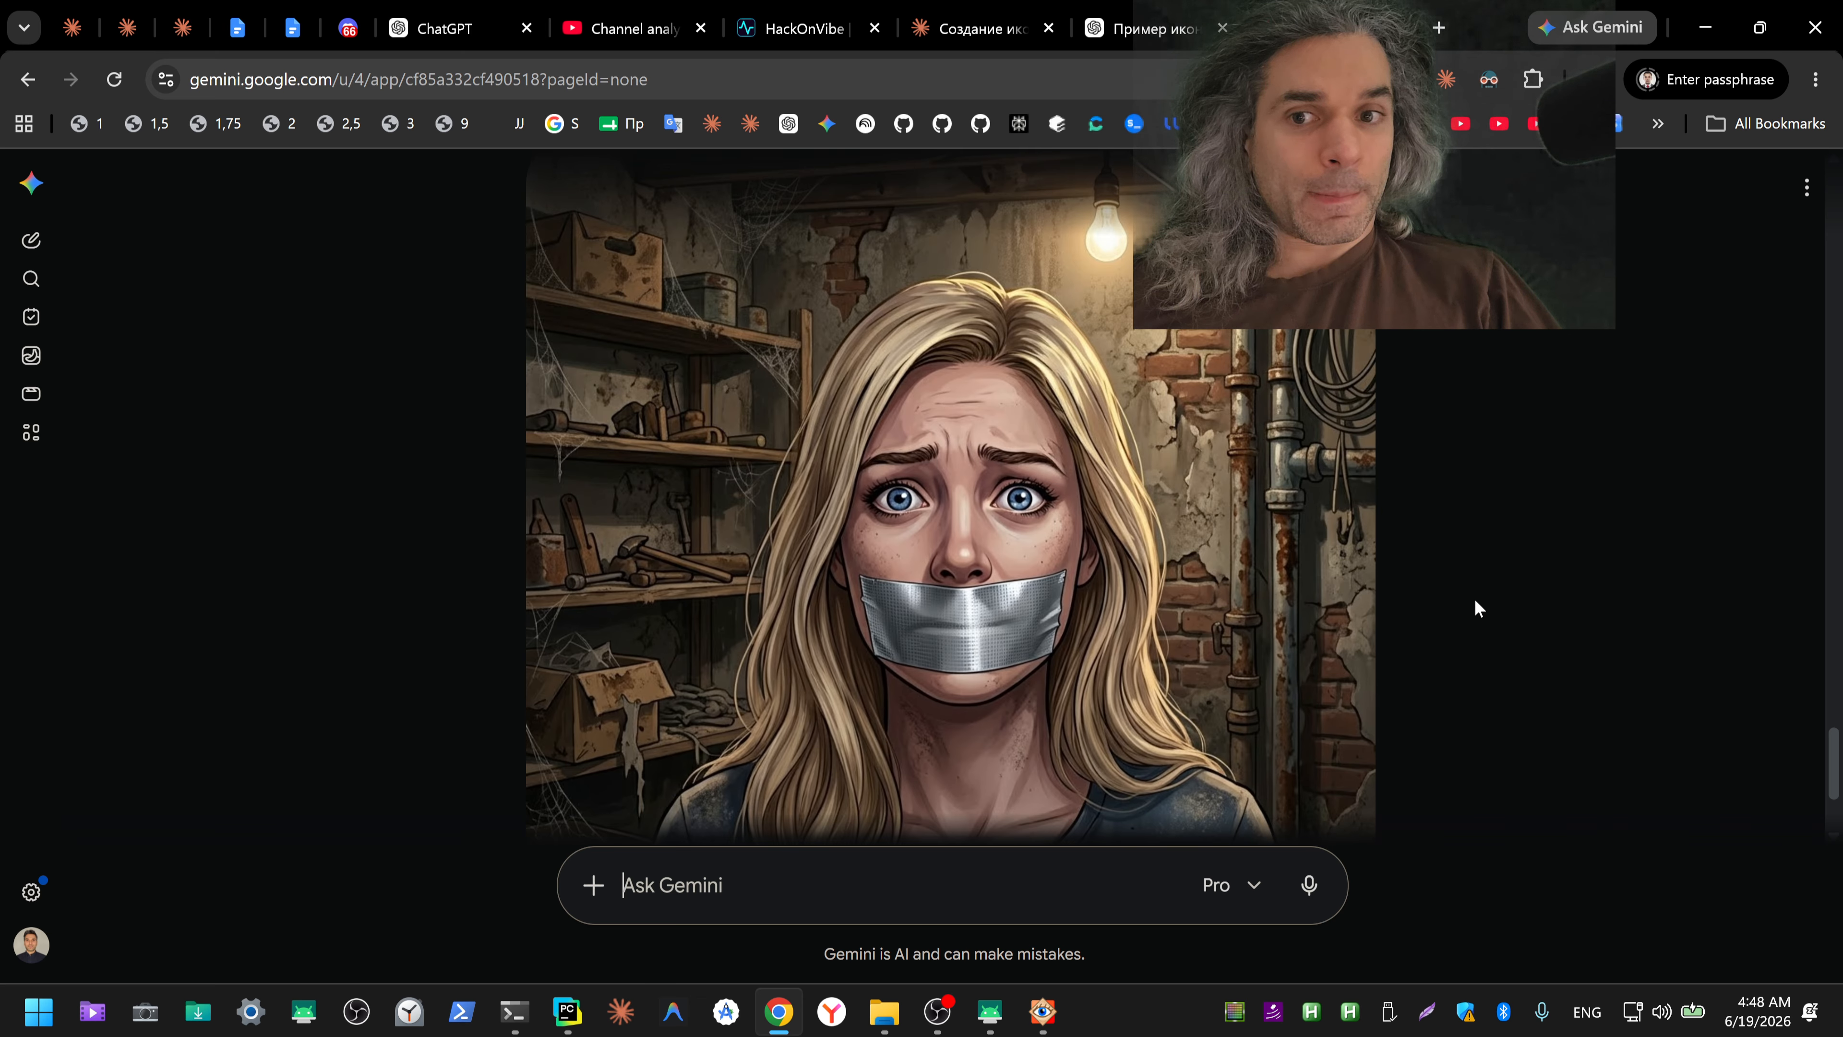
pyautogui.click(1475, 606)
pyautogui.scroll(-3, 1466, 596)
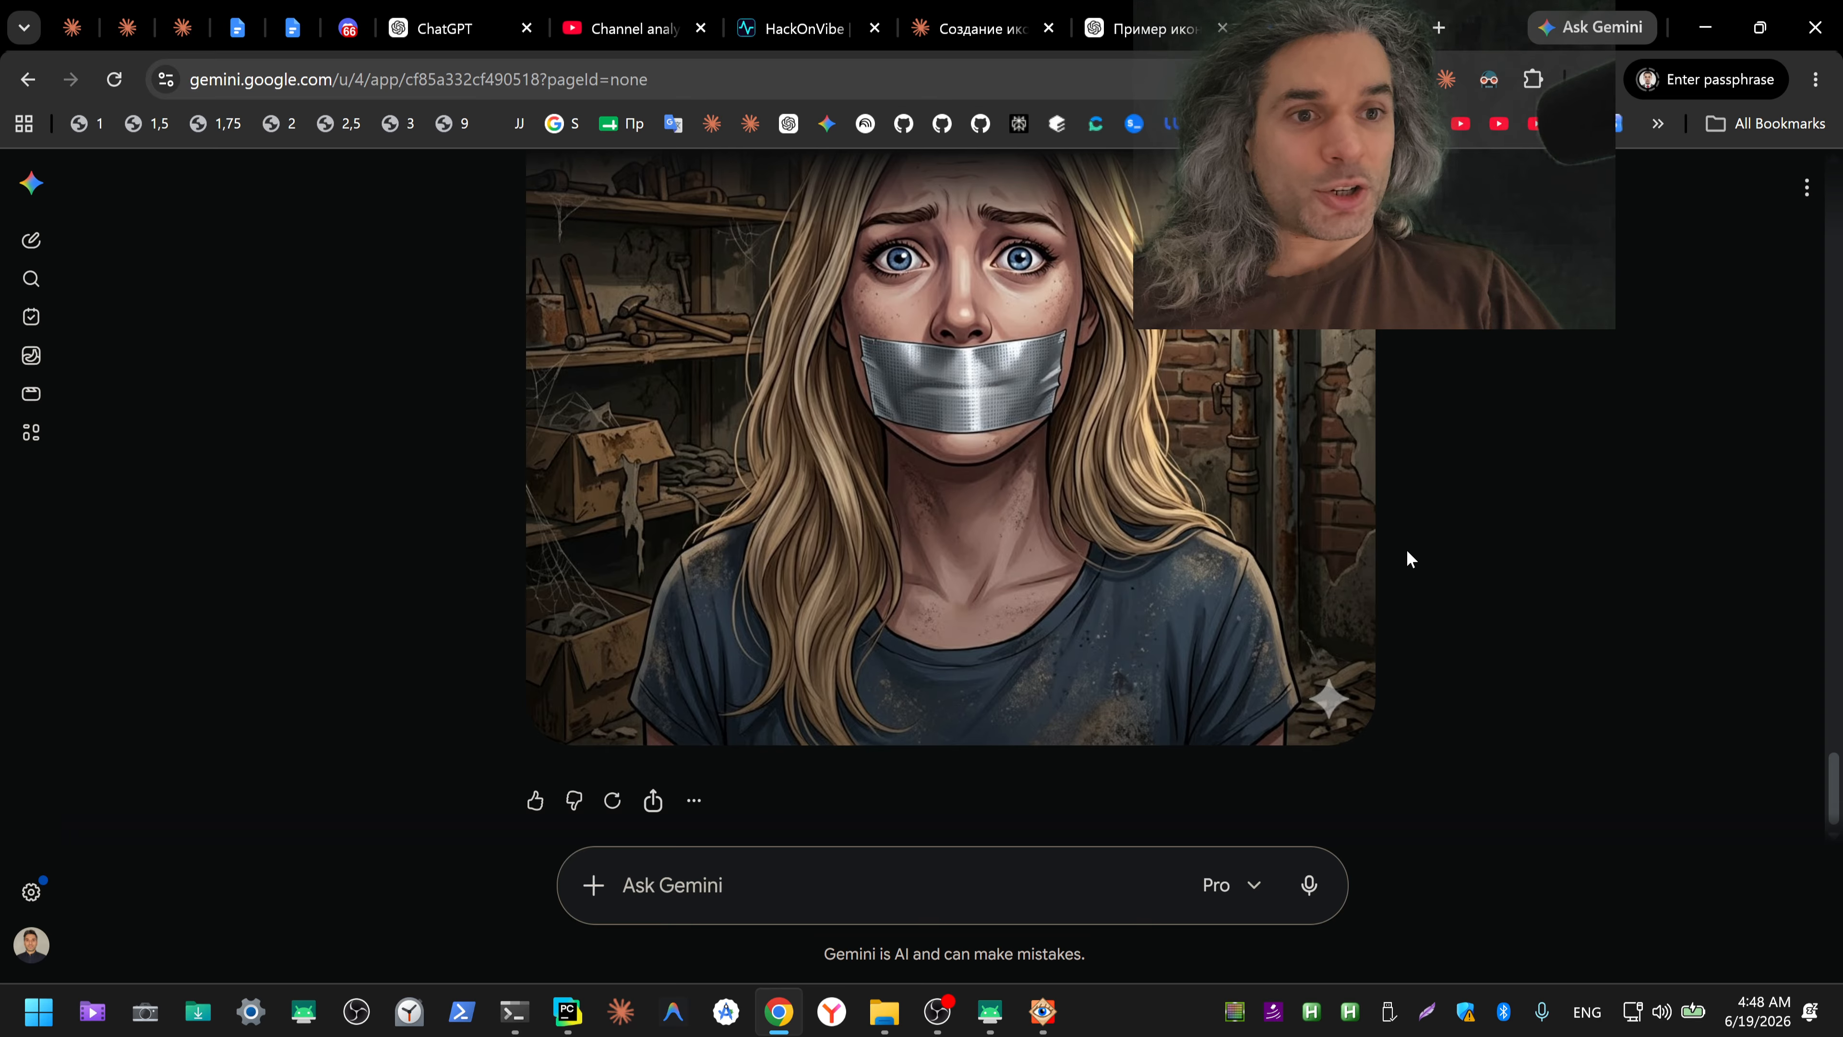
pyautogui.scroll(3, 1406, 556)
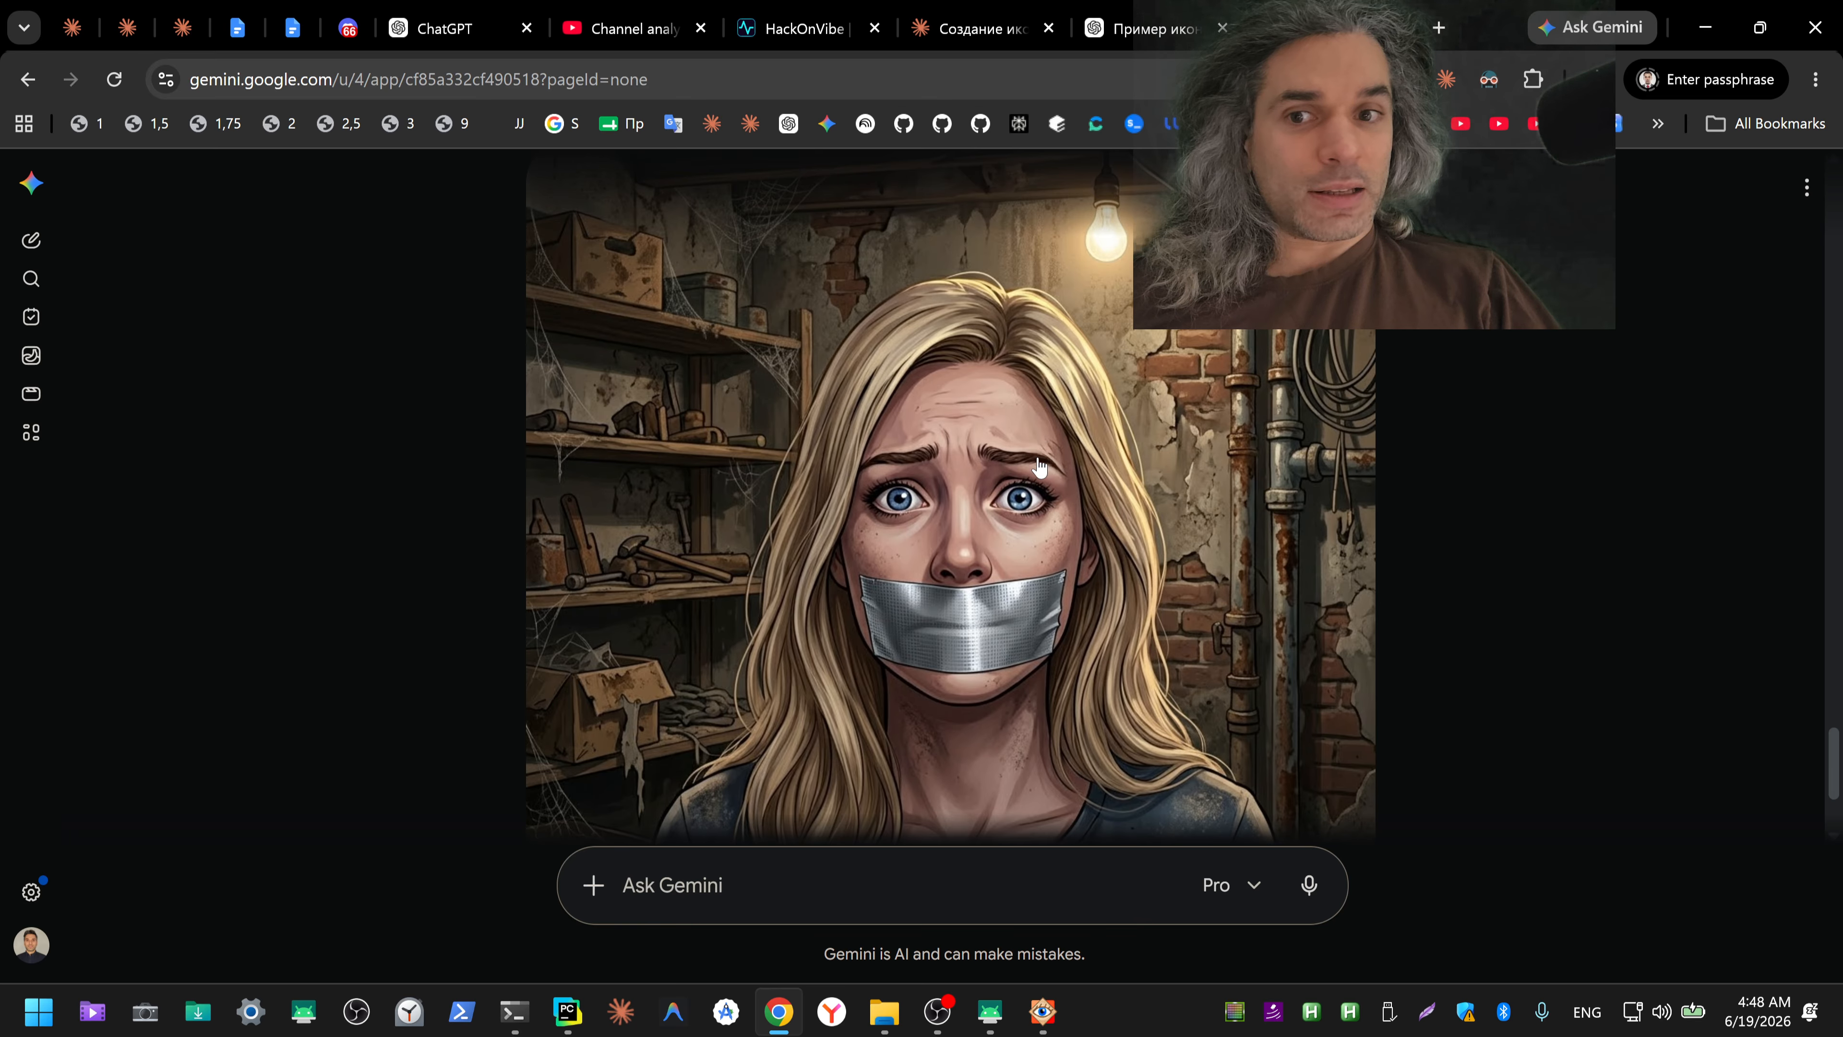
pyautogui.scroll(-2, 1316, 555)
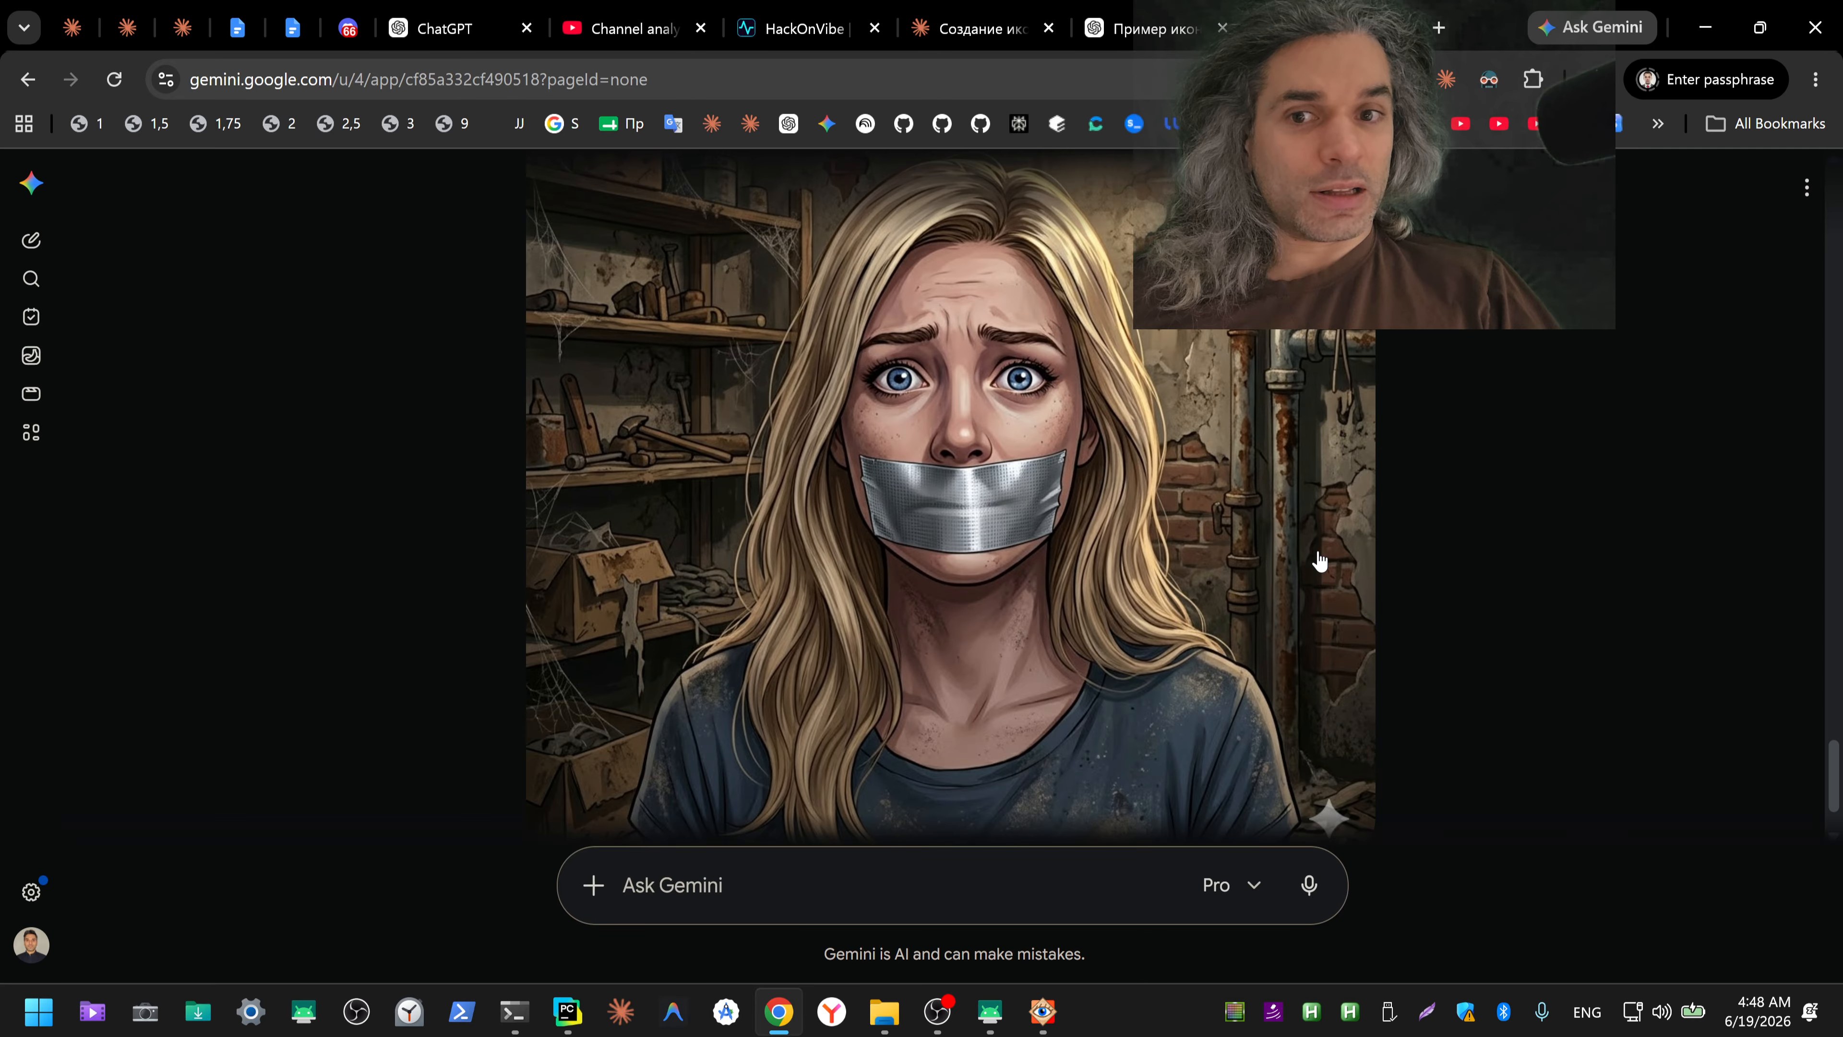
pyautogui.scroll(2, 1316, 555)
pyautogui.scroll(-2, 1319, 560)
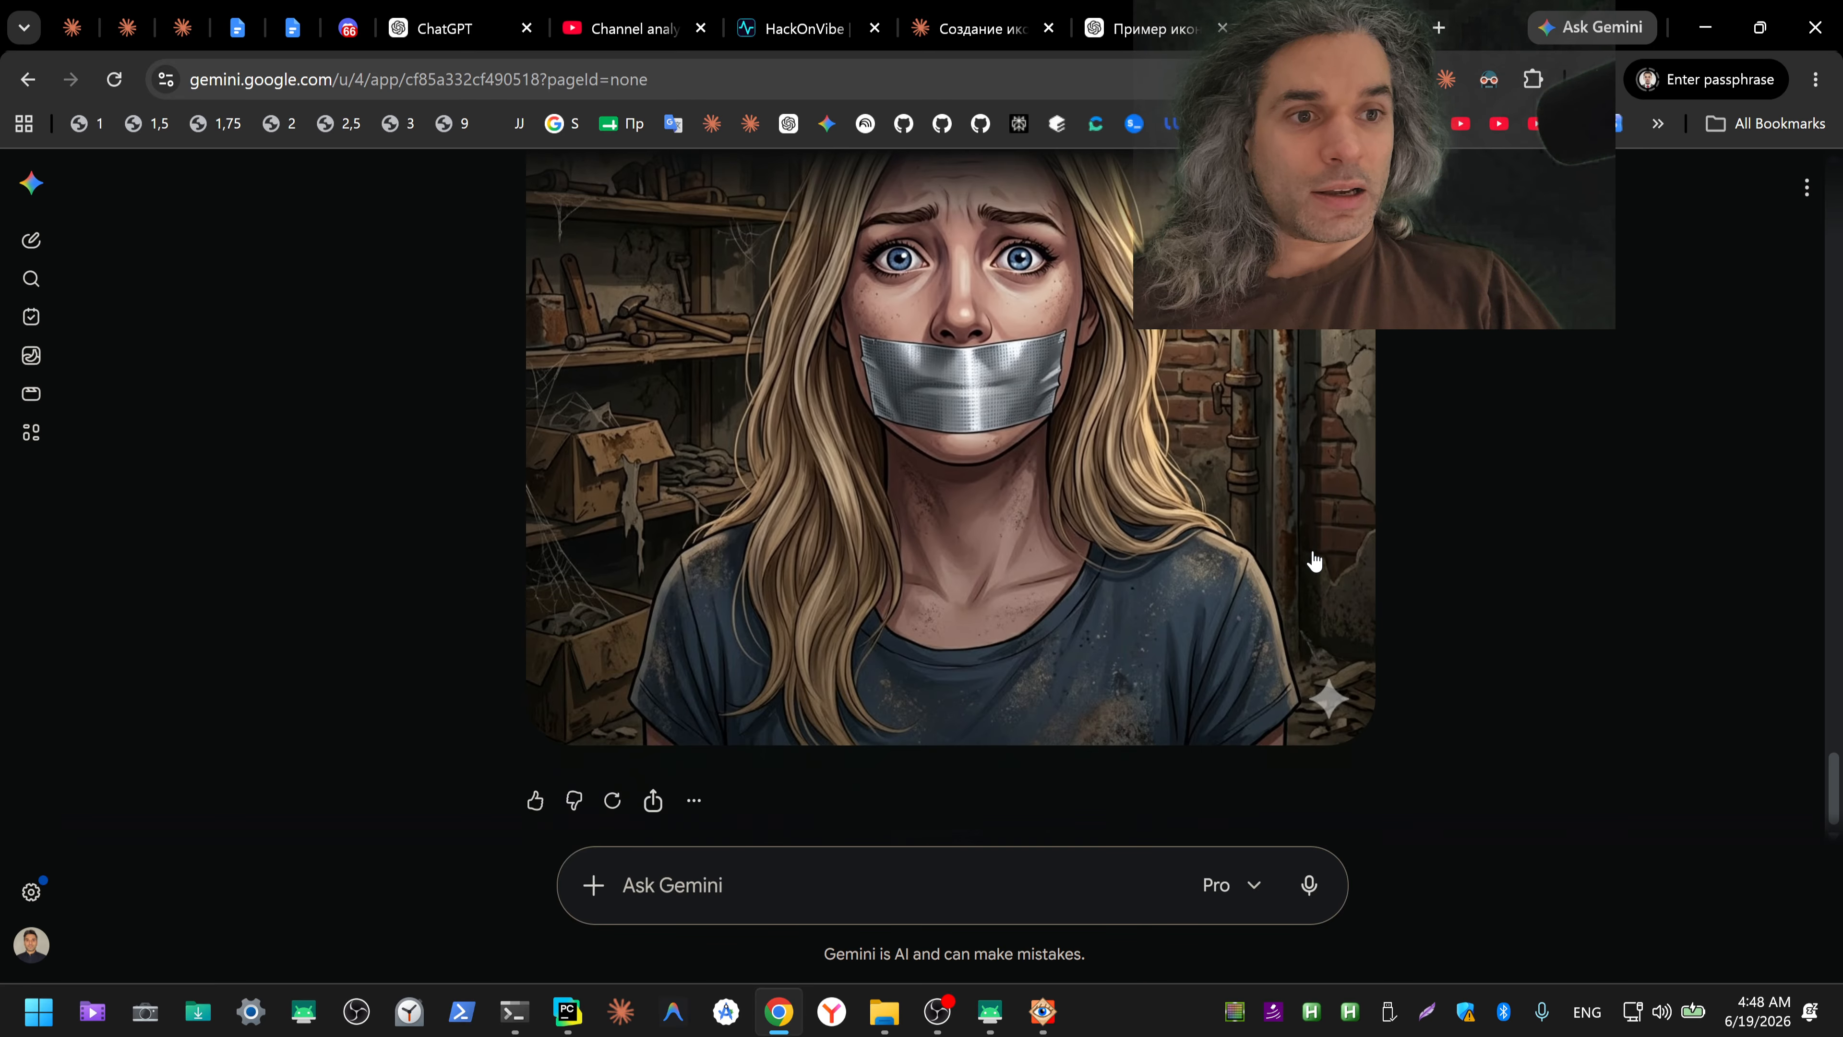
pyautogui.scroll(2, 1308, 562)
# Step: Compare ChatGPT's basement picture with Gemini's version and with the earlier masked-man icon
pyautogui.click(1141, 25)
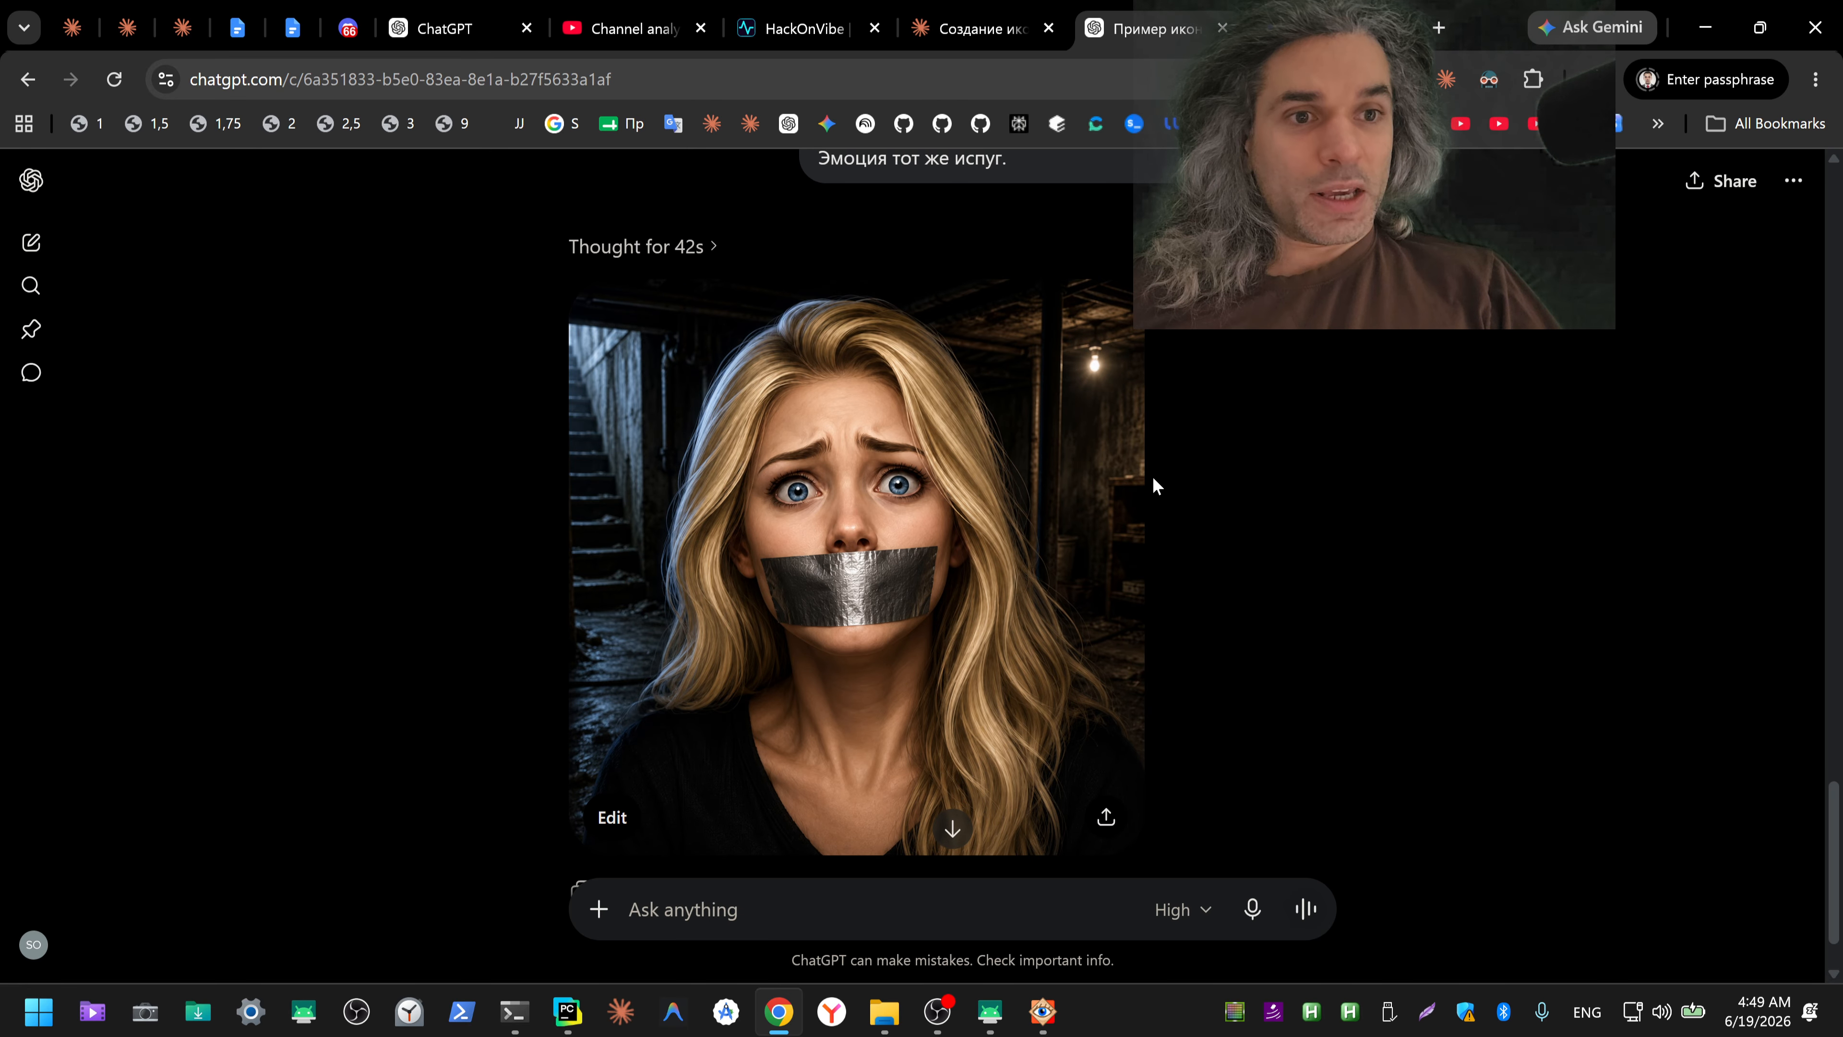
pyautogui.click(1315, 28)
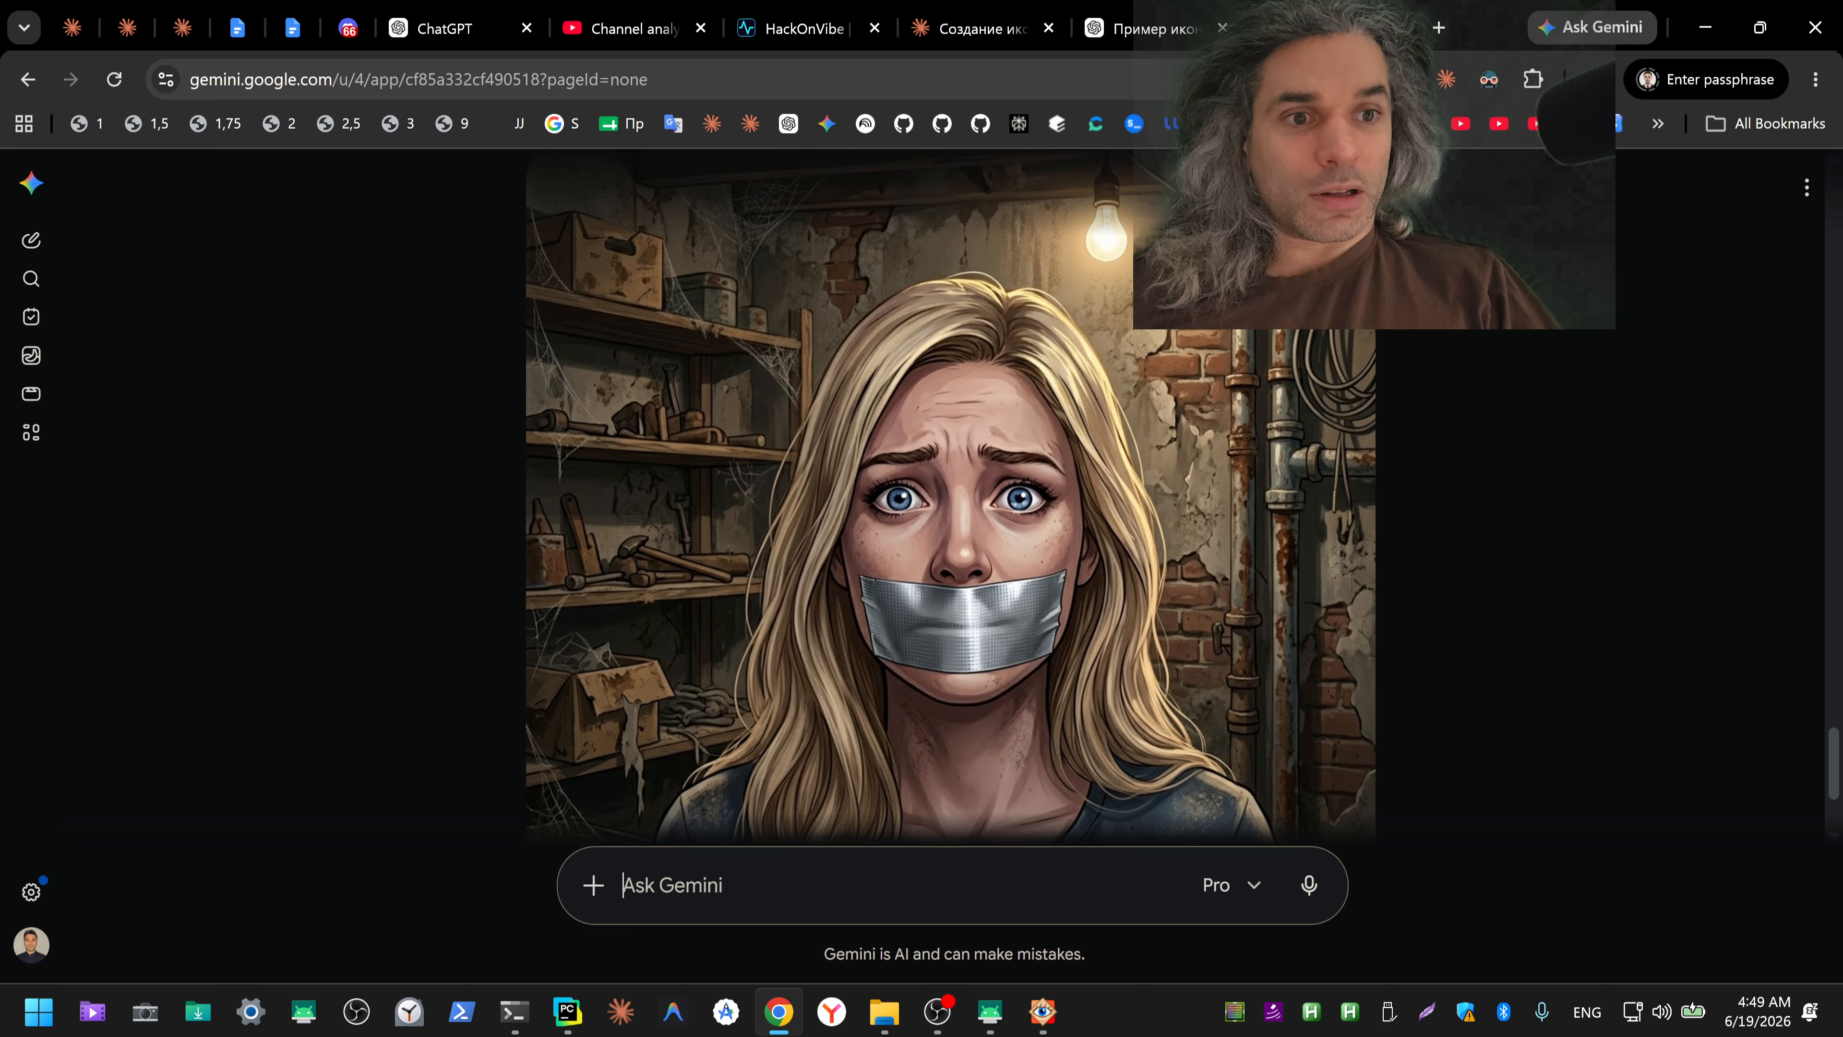
pyautogui.click(1147, 28)
pyautogui.scroll(6, 1255, 522)
pyautogui.scroll(5, 1262, 552)
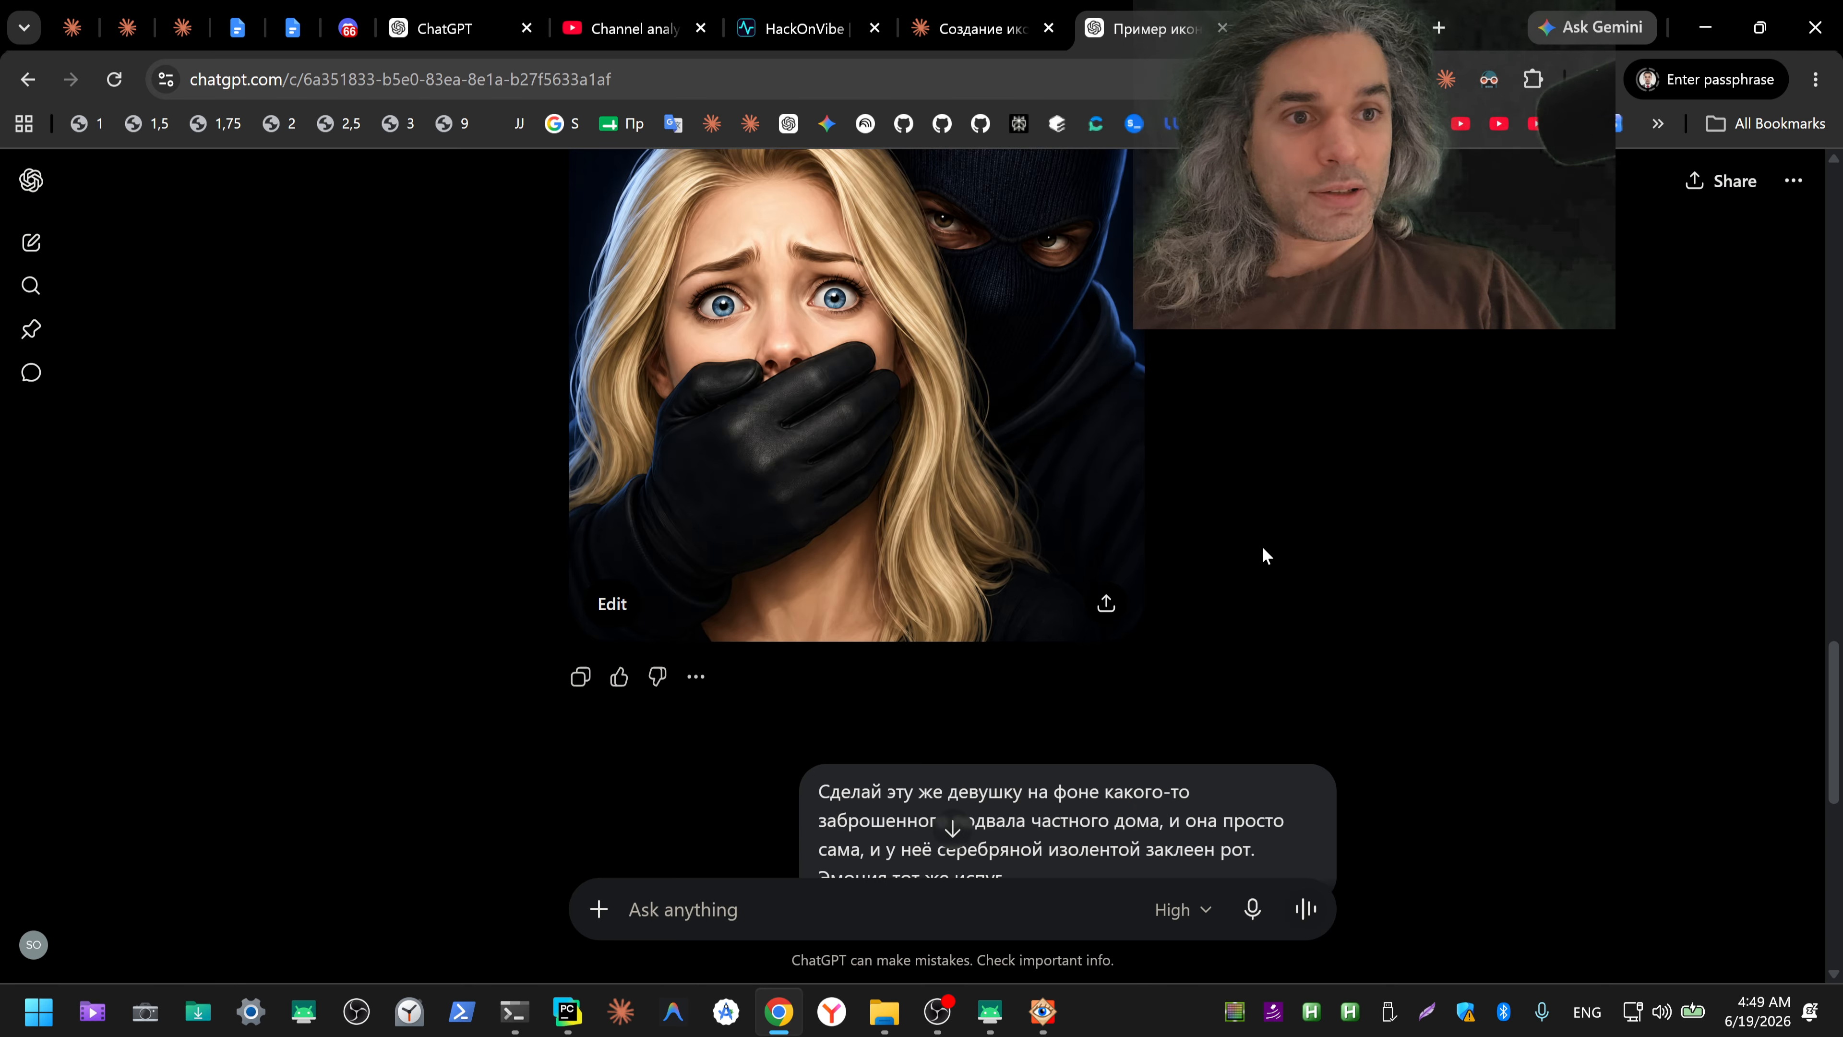
pyautogui.scroll(-12, 1282, 555)
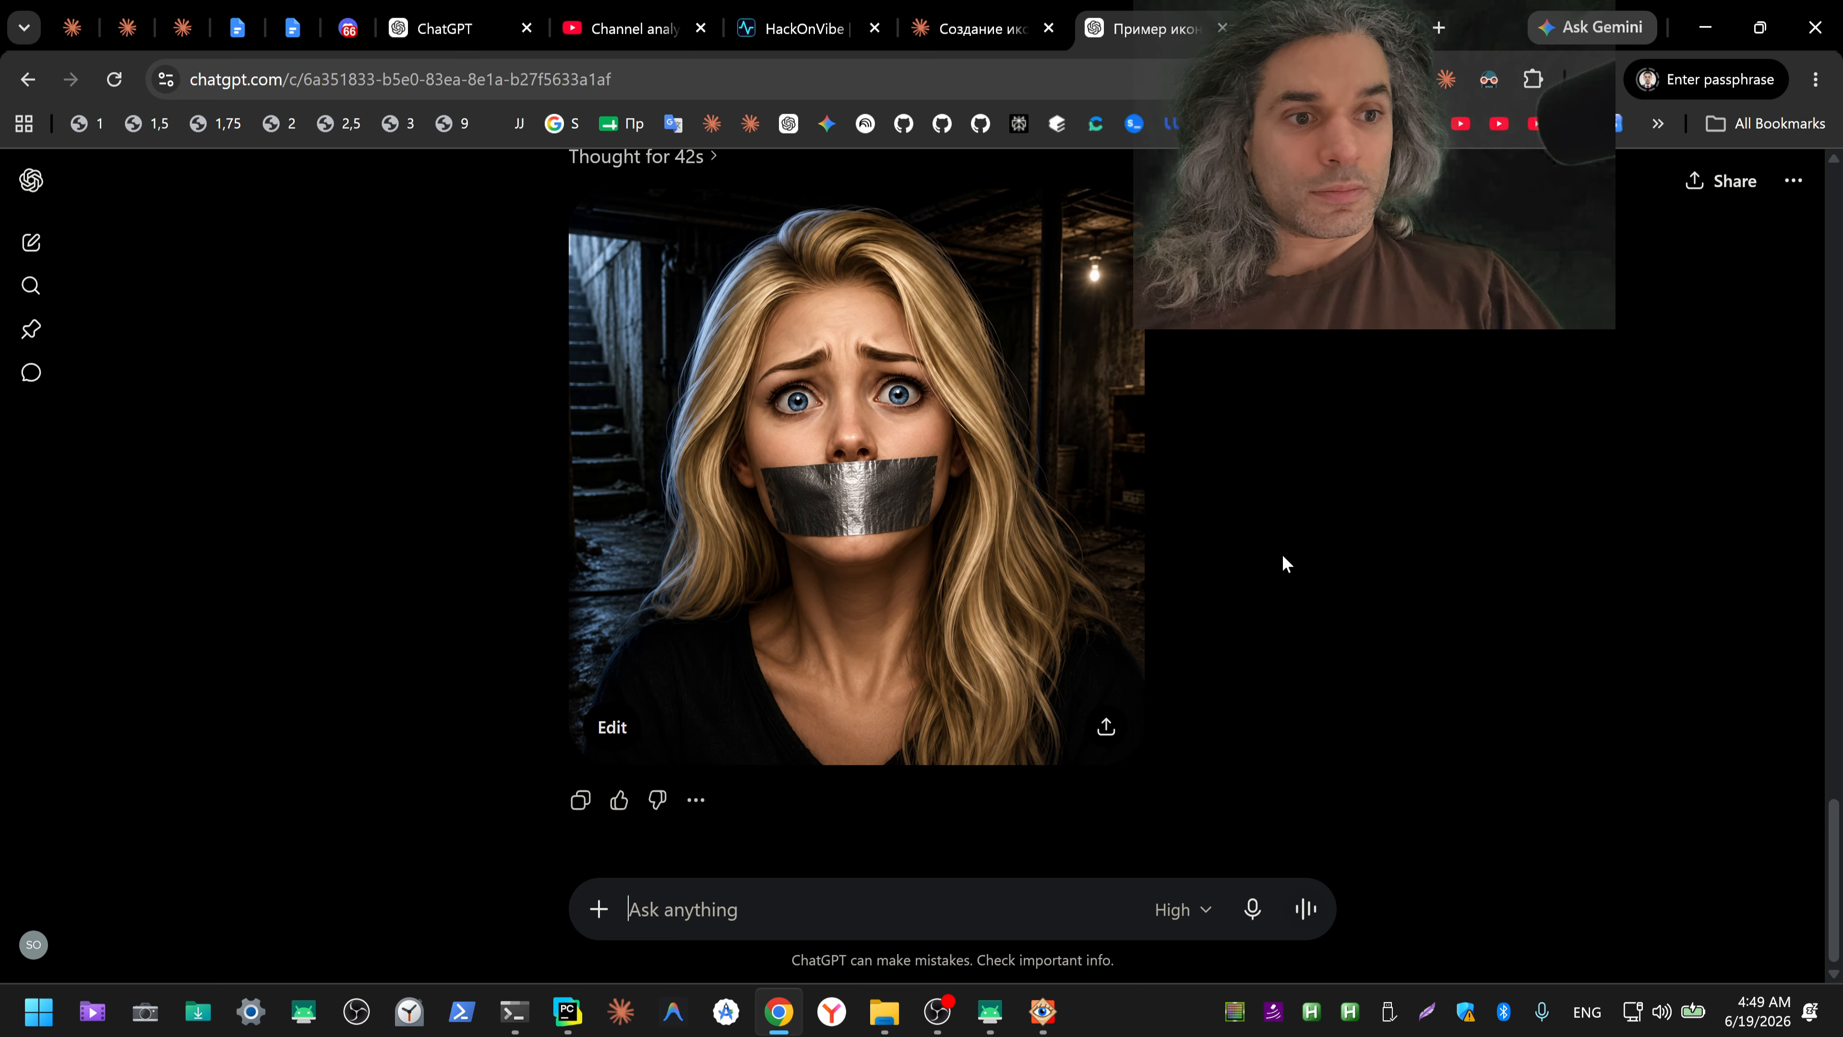
# Step: Download ChatGPT's basement picture at full size and show the file in the Downloads folder
pyautogui.click(1070, 503)
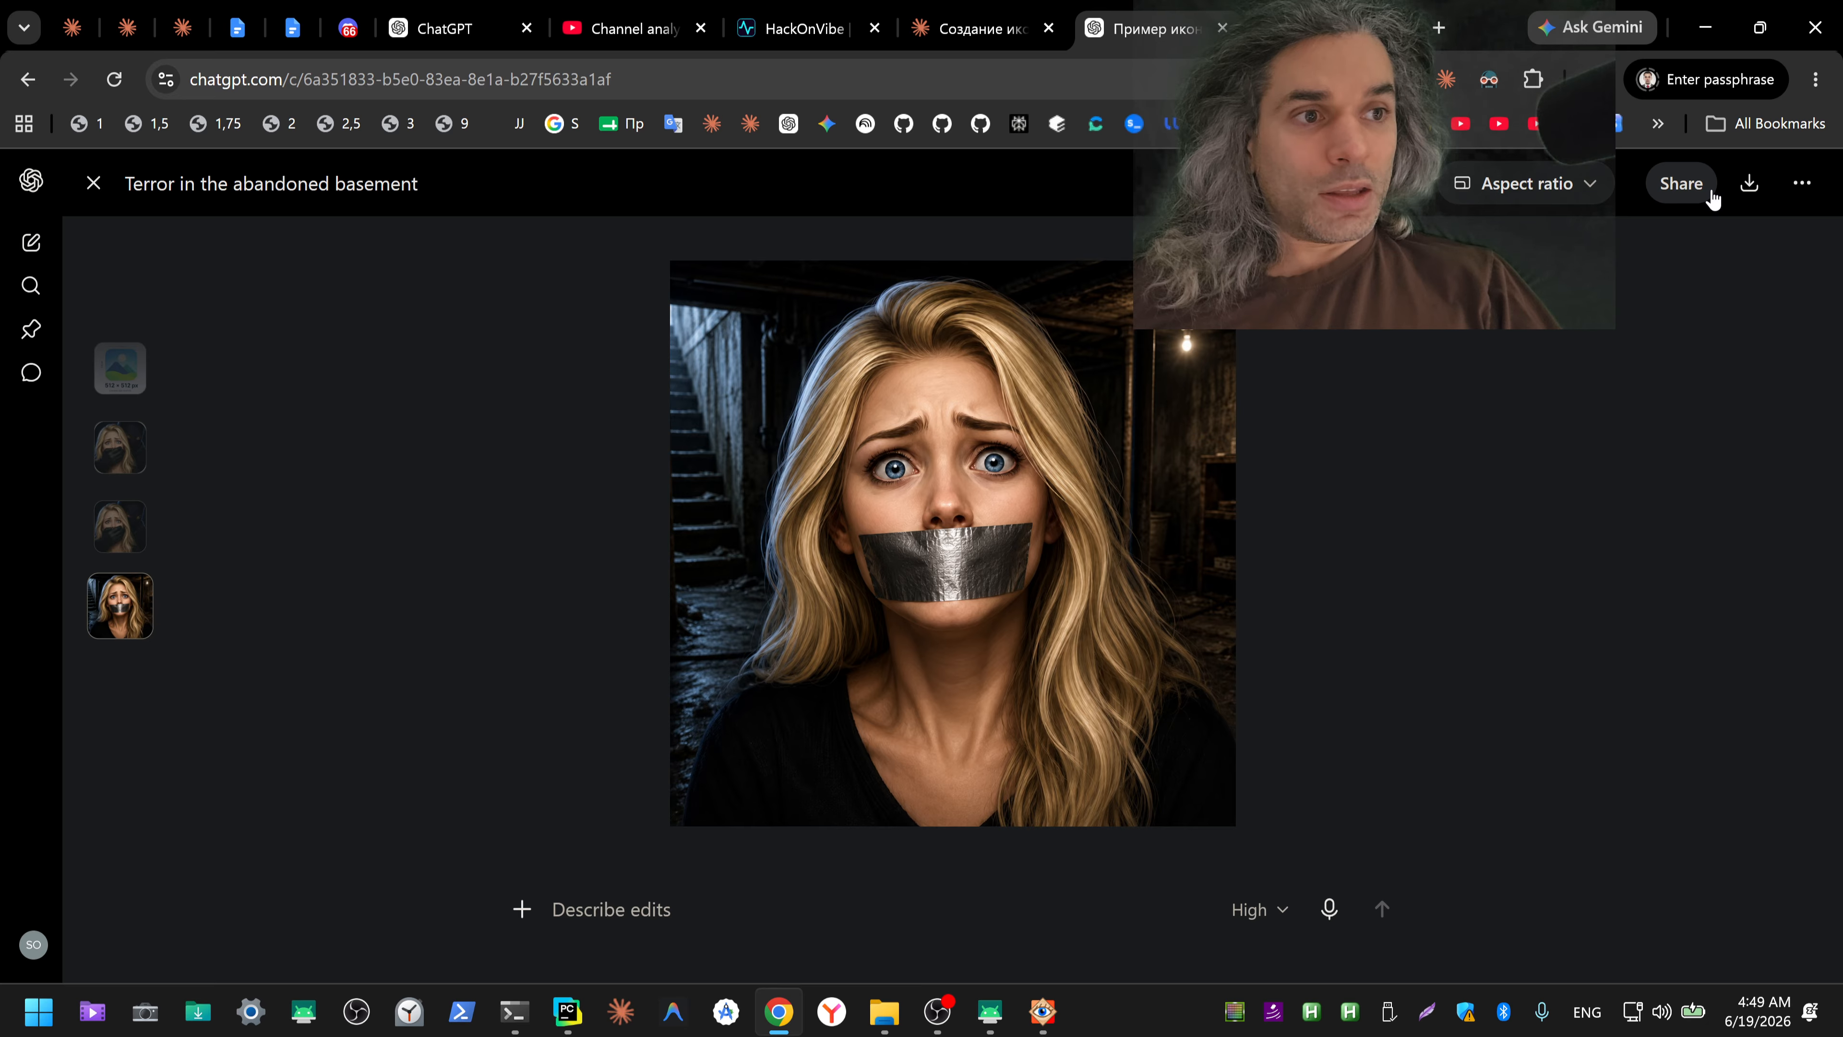
pyautogui.click(1750, 184)
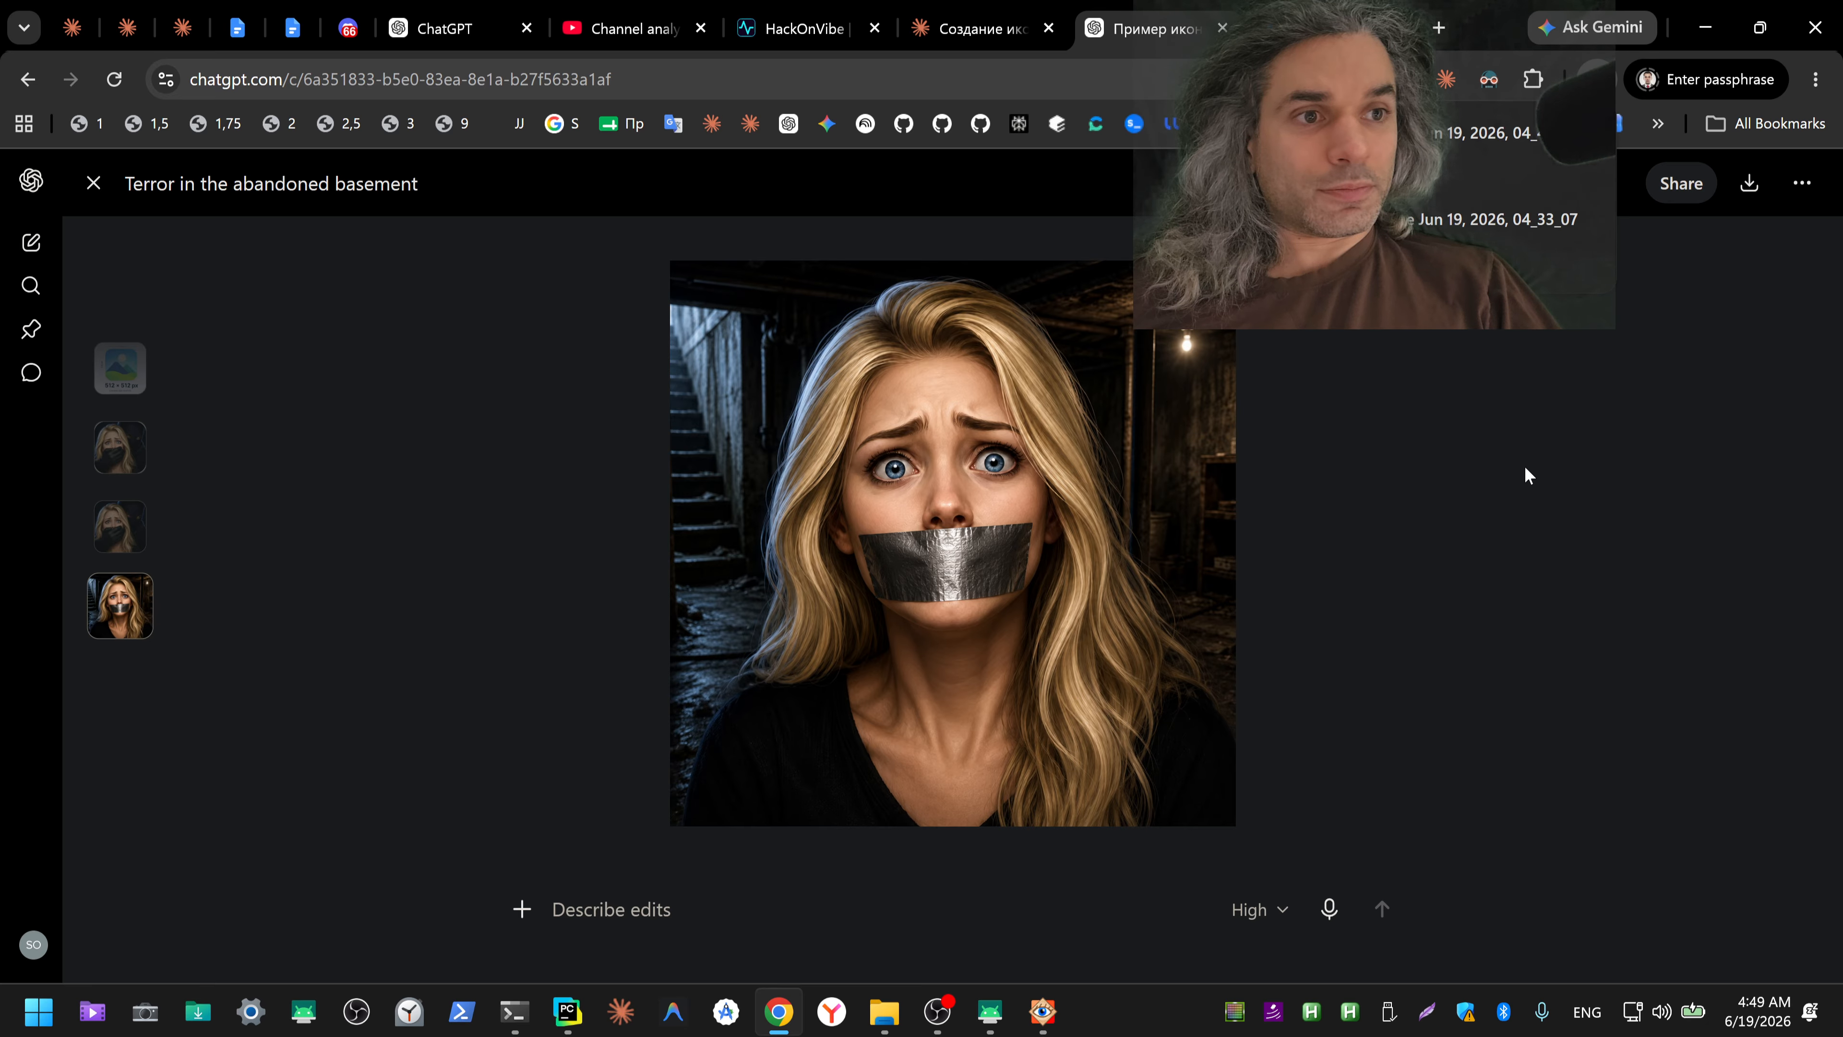
pyautogui.click(1530, 138)
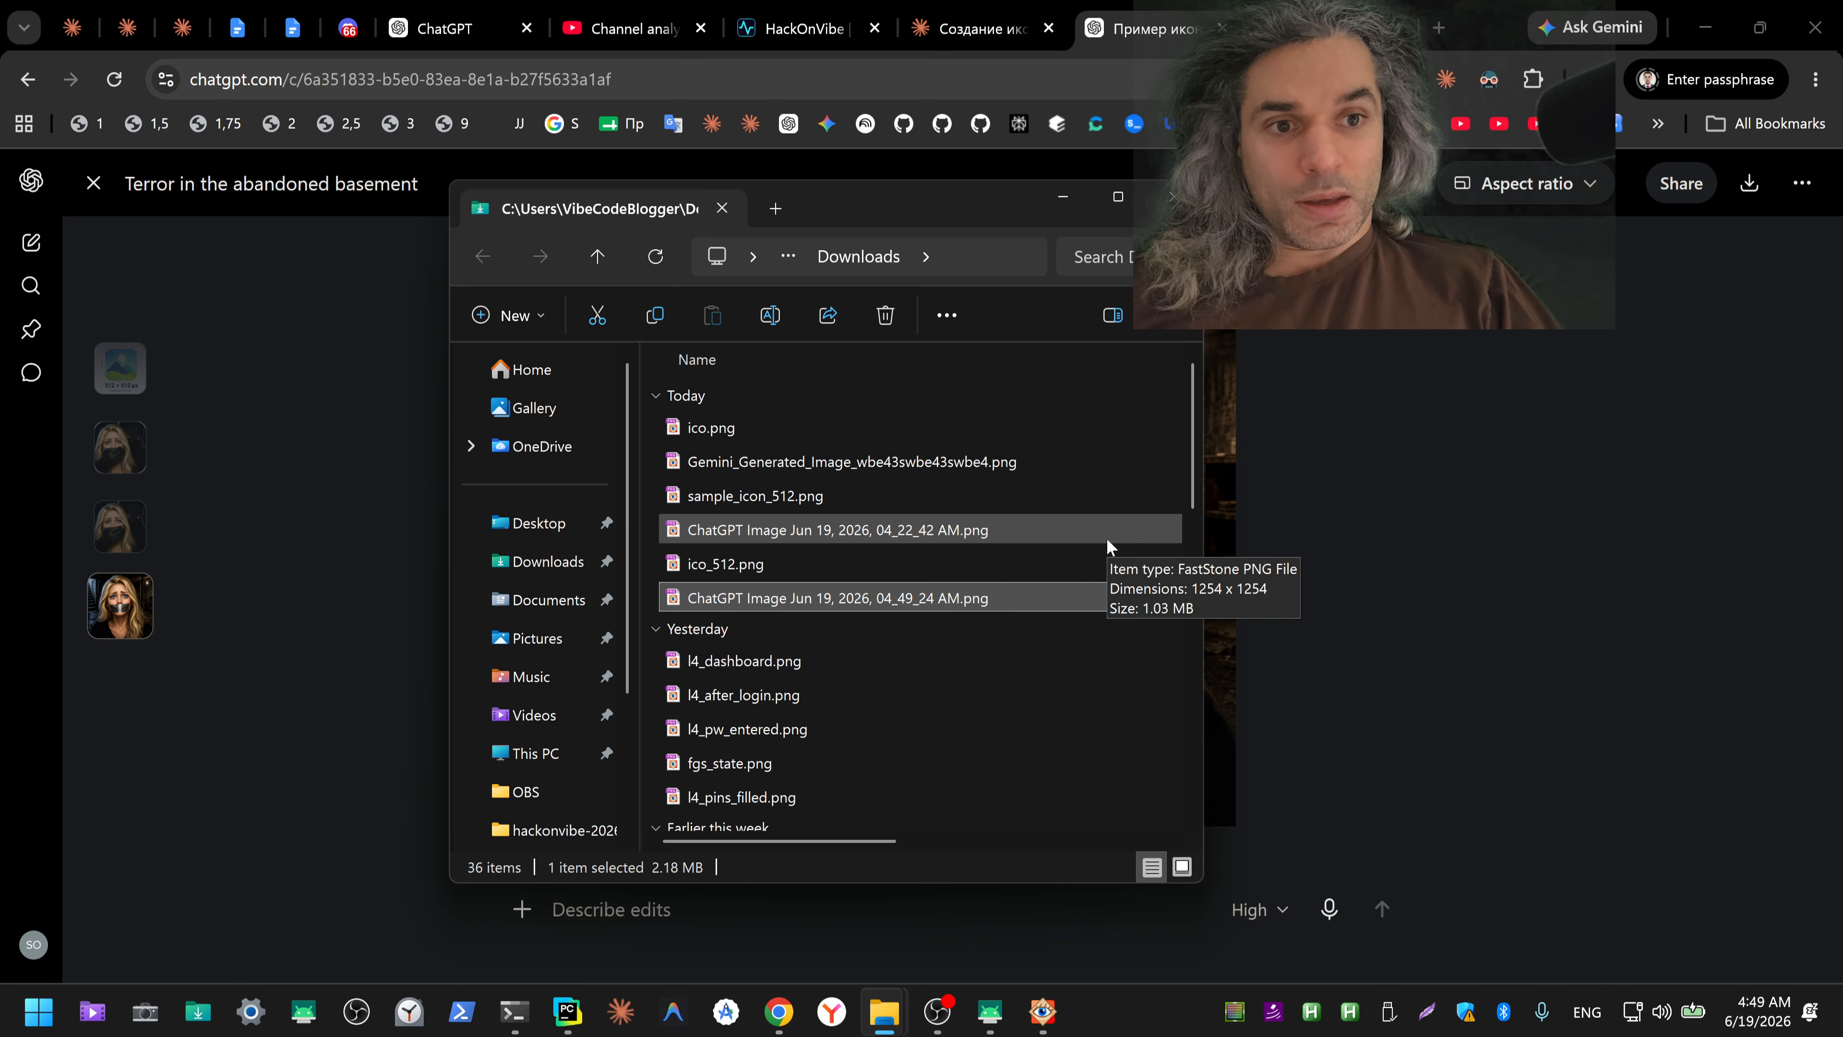
# Step: Rename the newly downloaded ChatGPT basement picture as ico_solo.png and return to the browser
pyautogui.press('F2')
pyautogui.write('ico_.png')
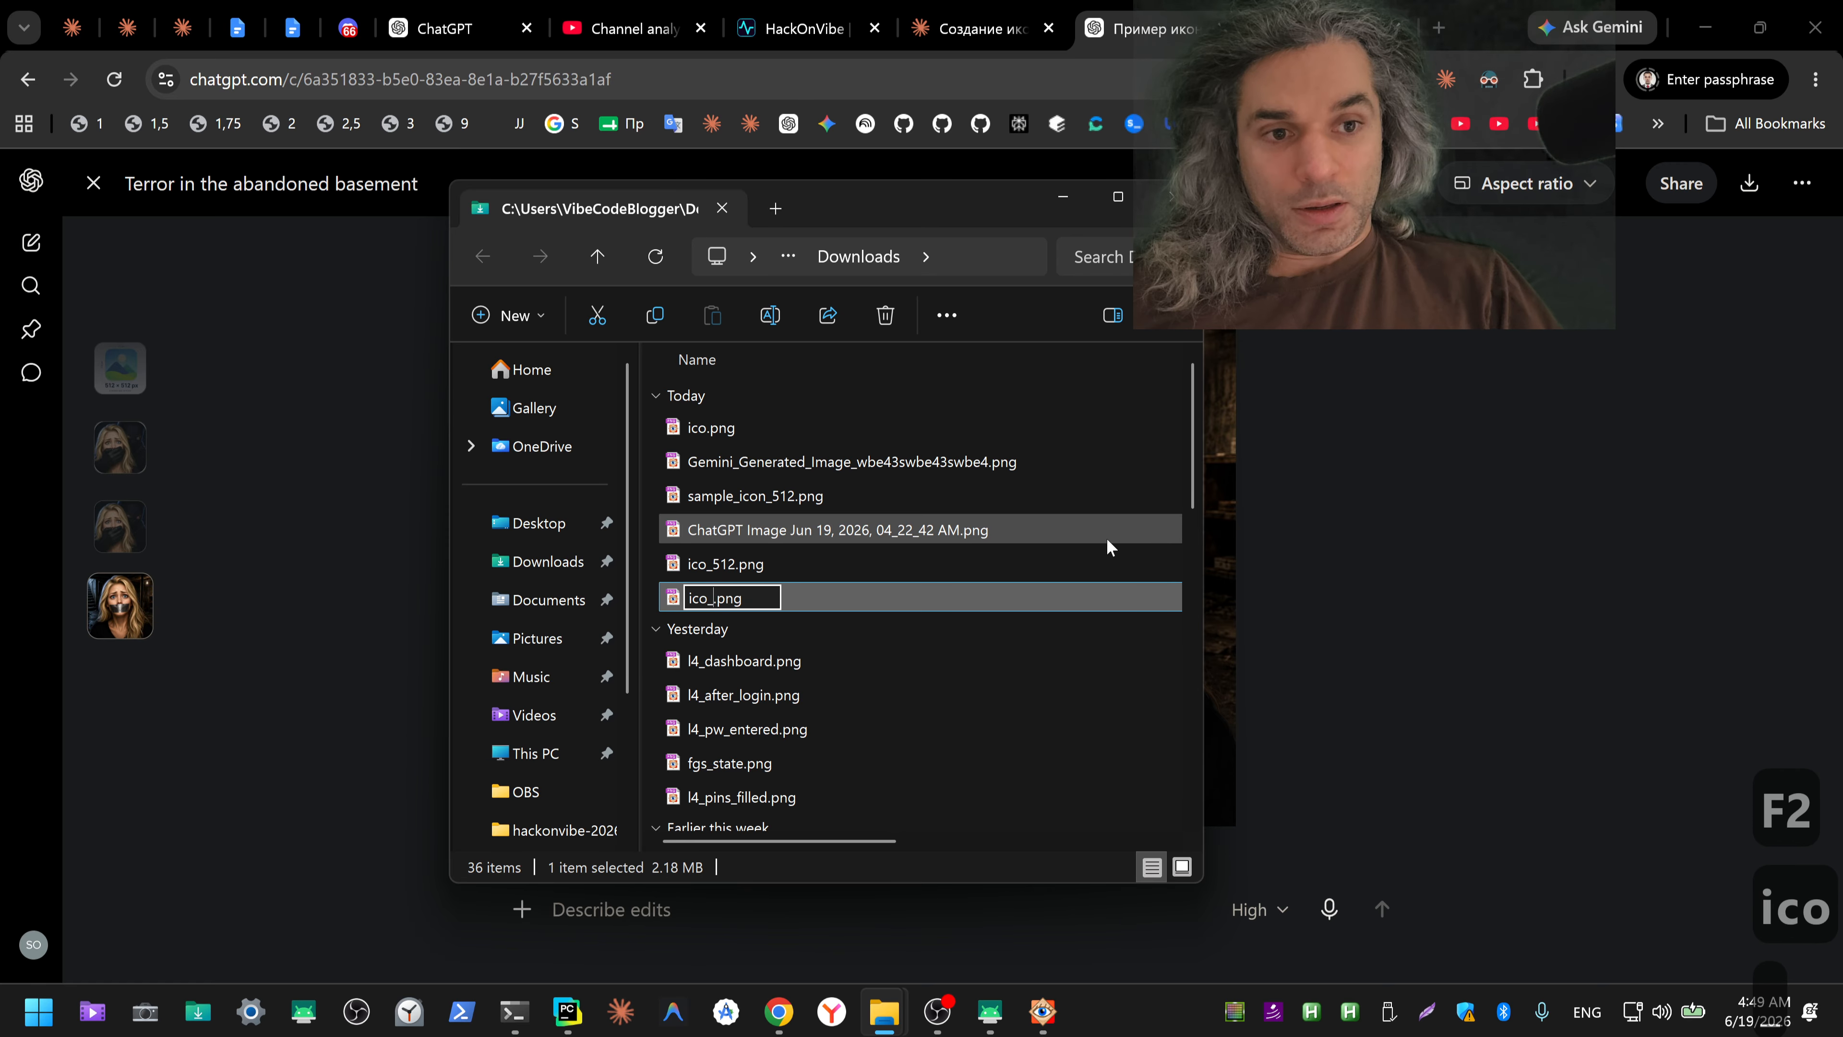
pyautogui.write('_')
pyautogui.hotkey('ctrl', 'shift', '3')
pyautogui.hotkey('ctrl', 'shift', '2')
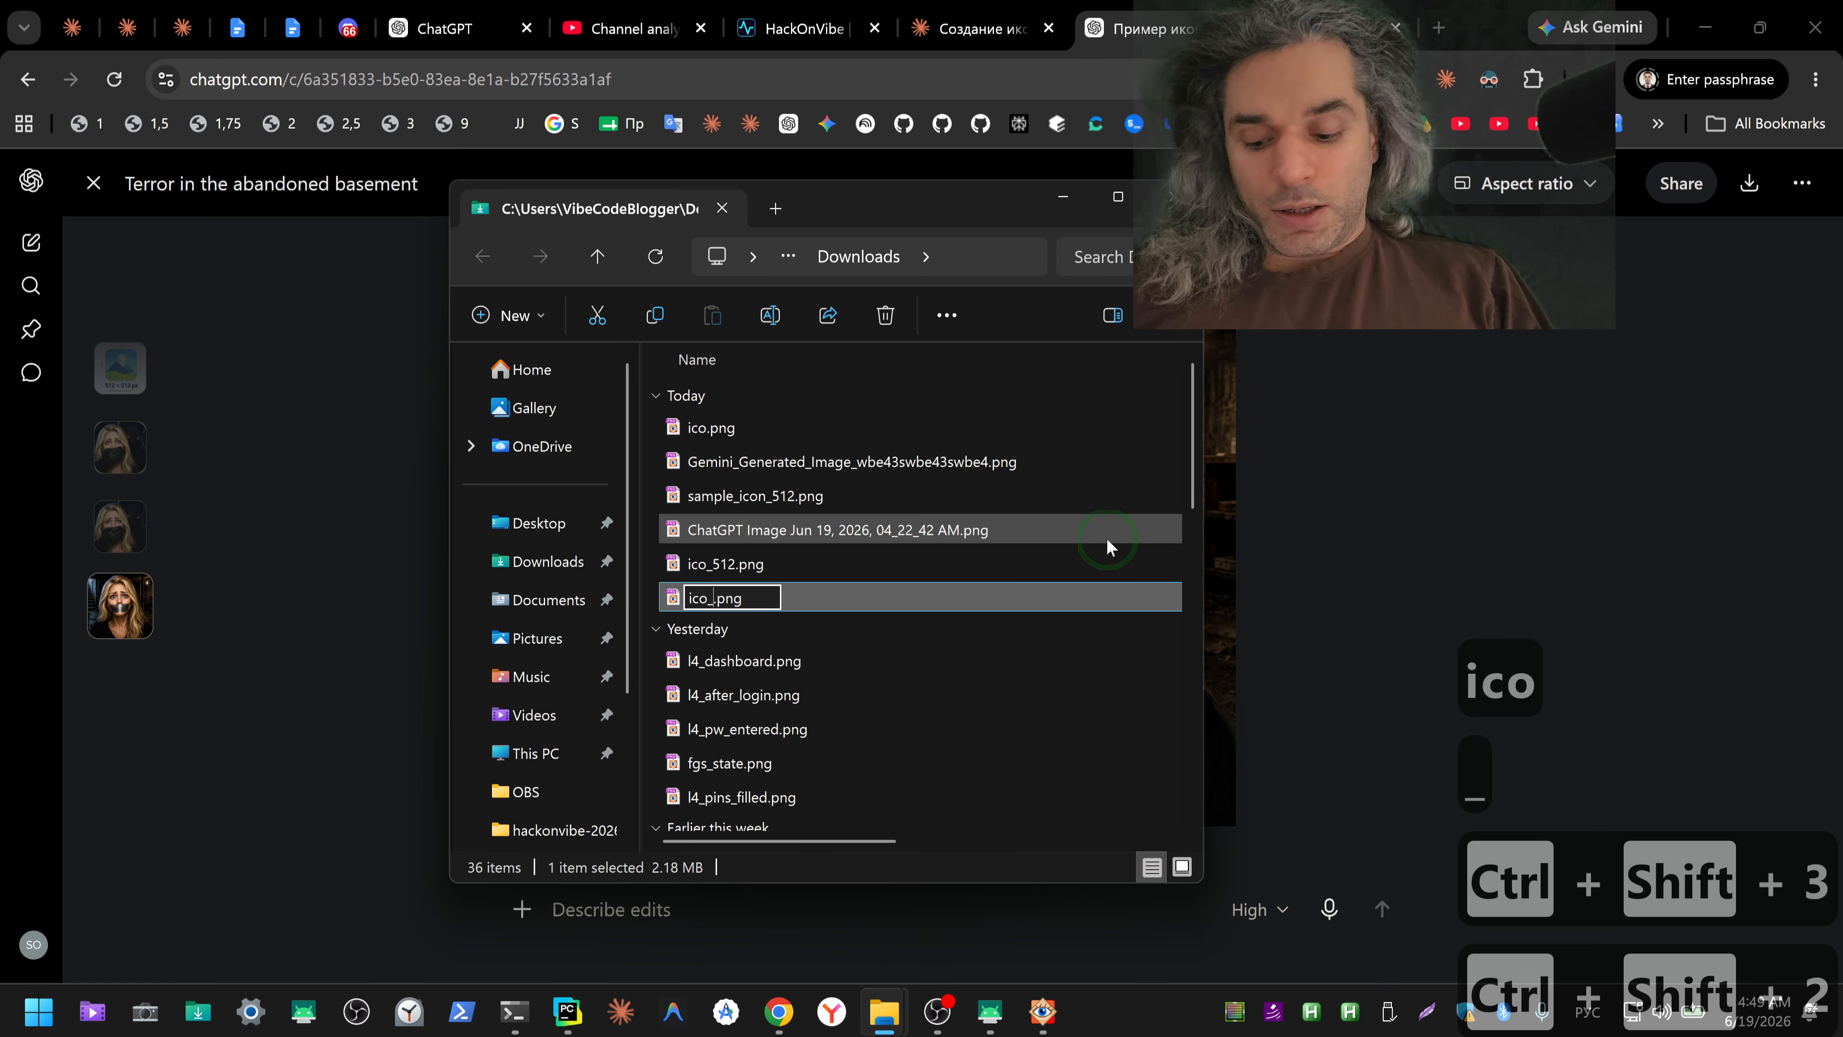
pyautogui.hotkey('ctrl', 'shift', '3')
pyautogui.write('solo')
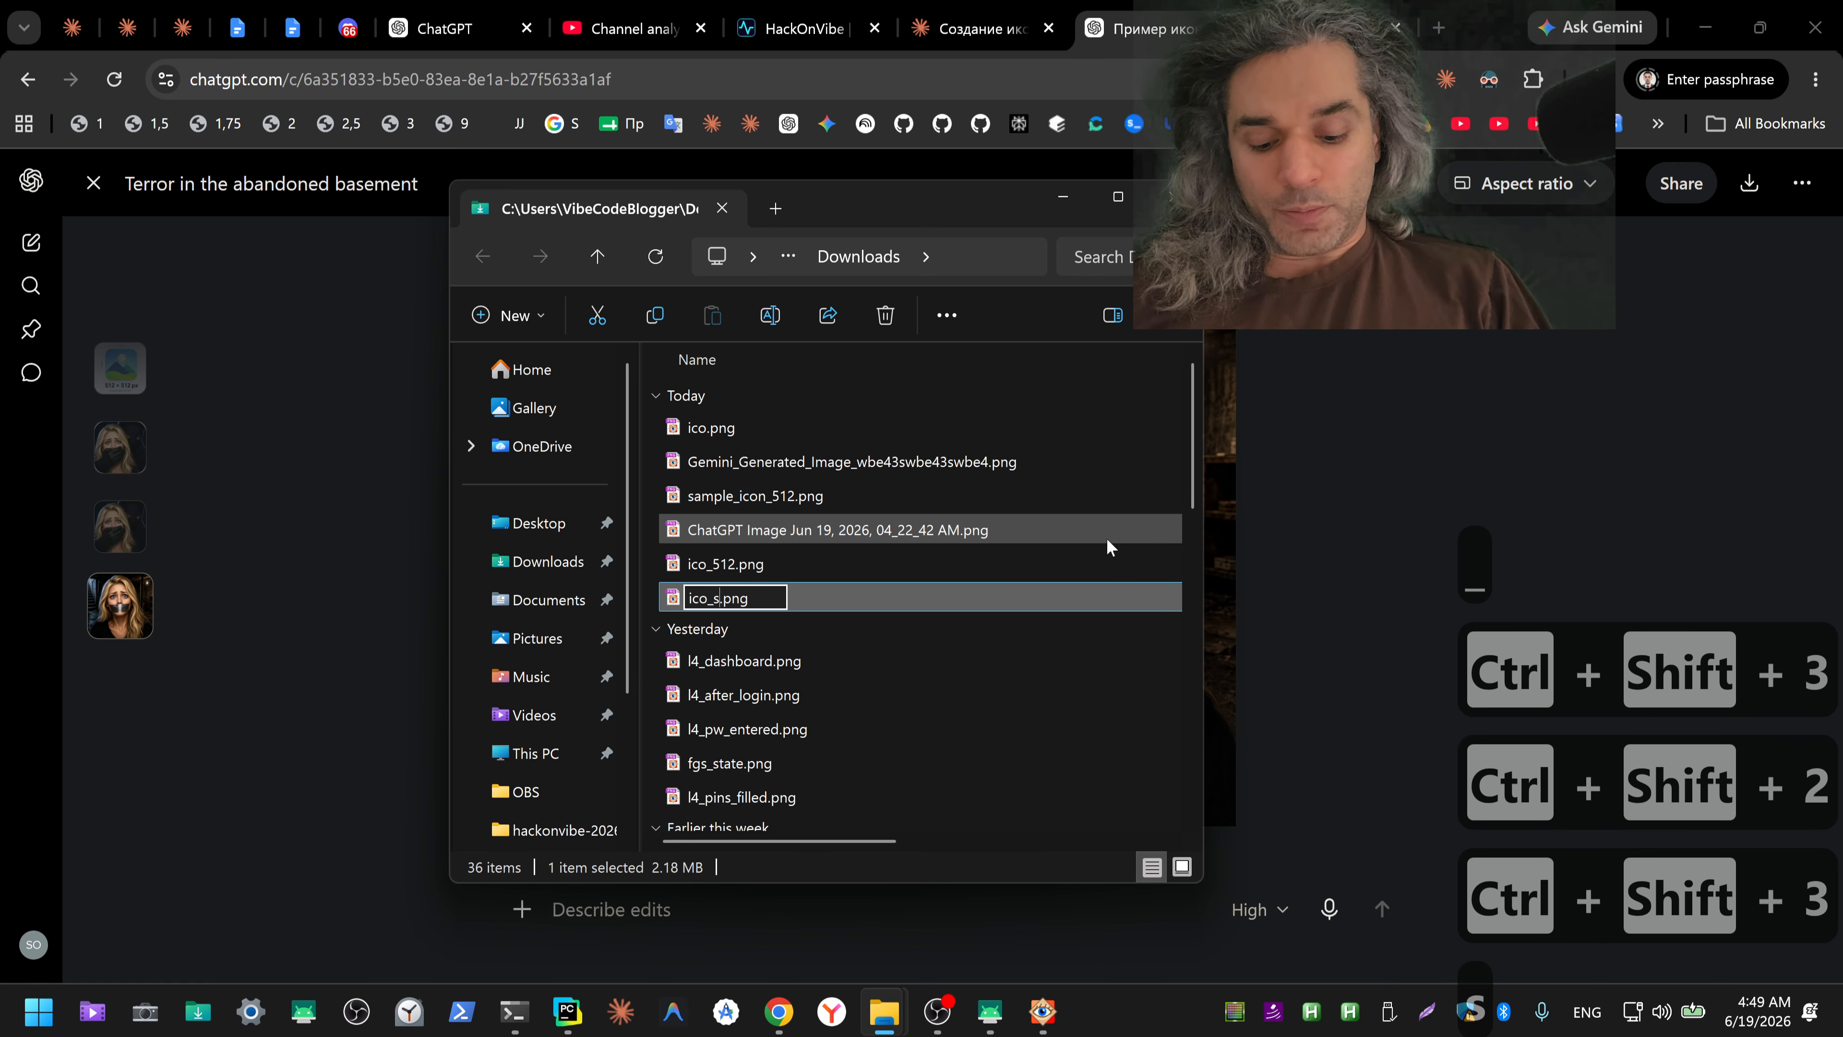
pyautogui.press('Return')
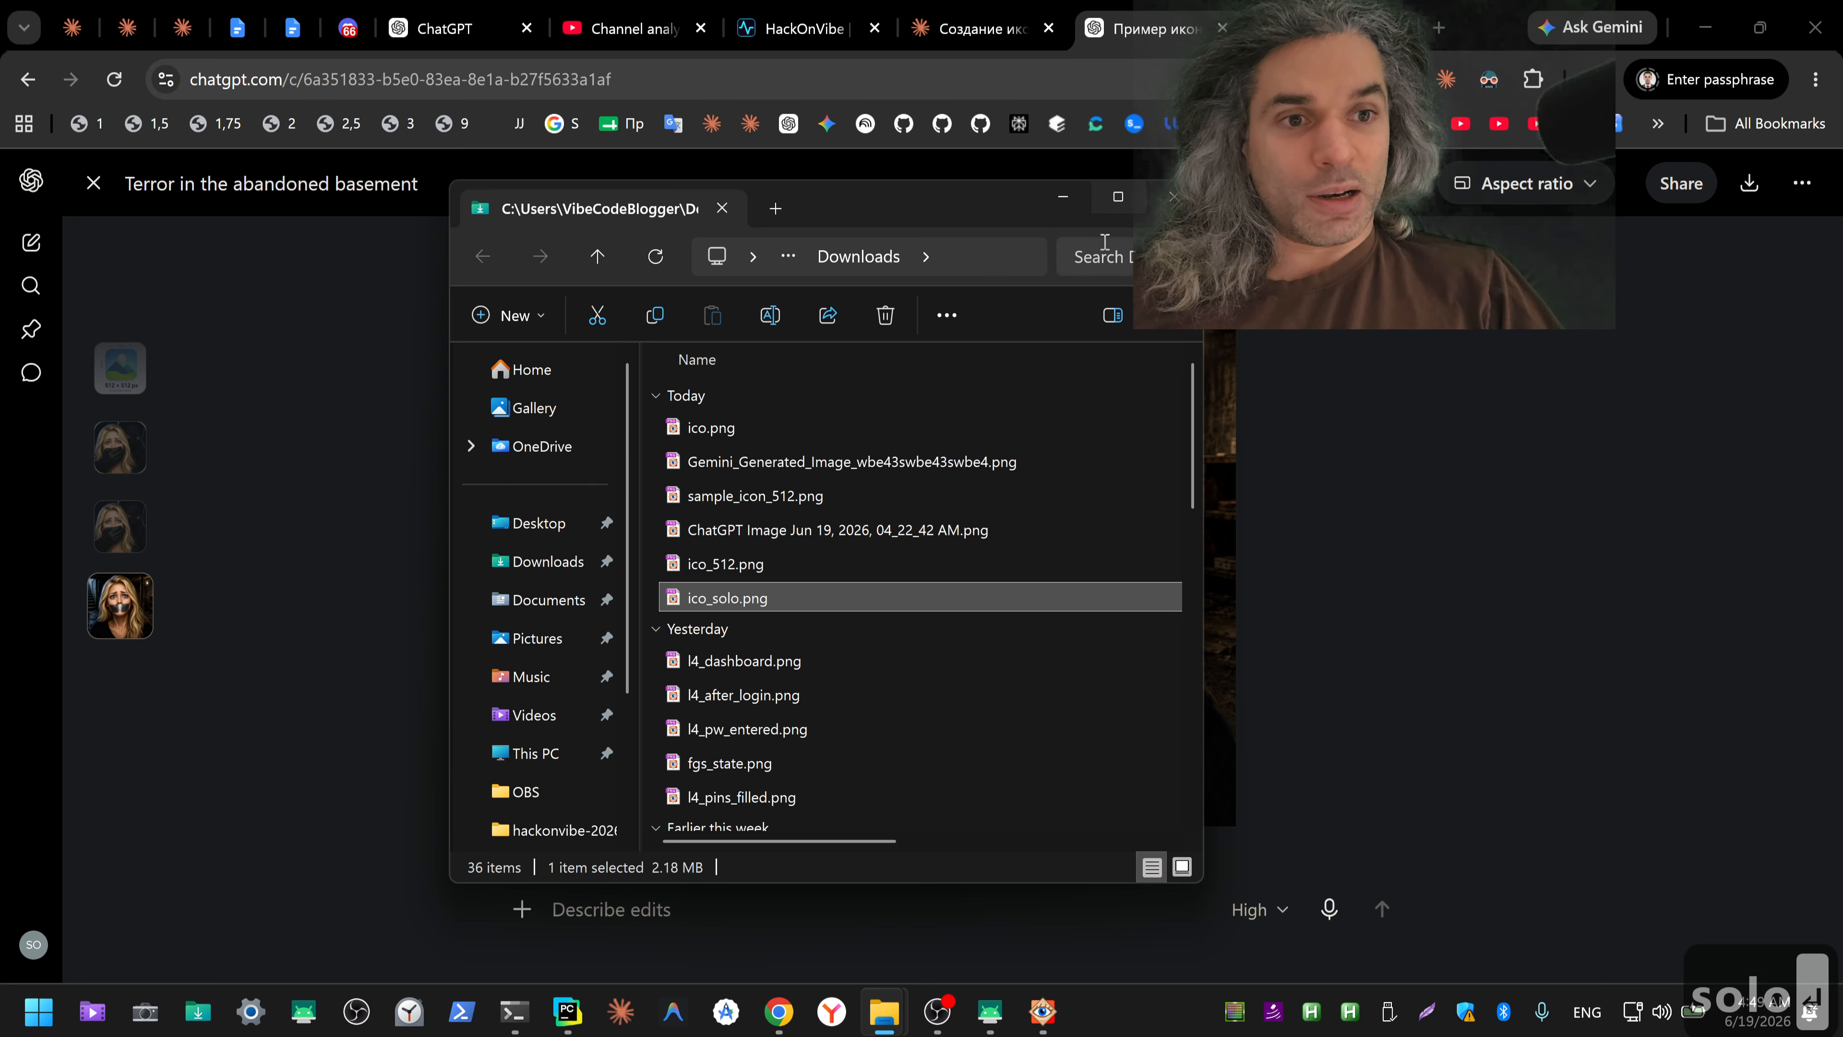
pyautogui.click(1371, 457)
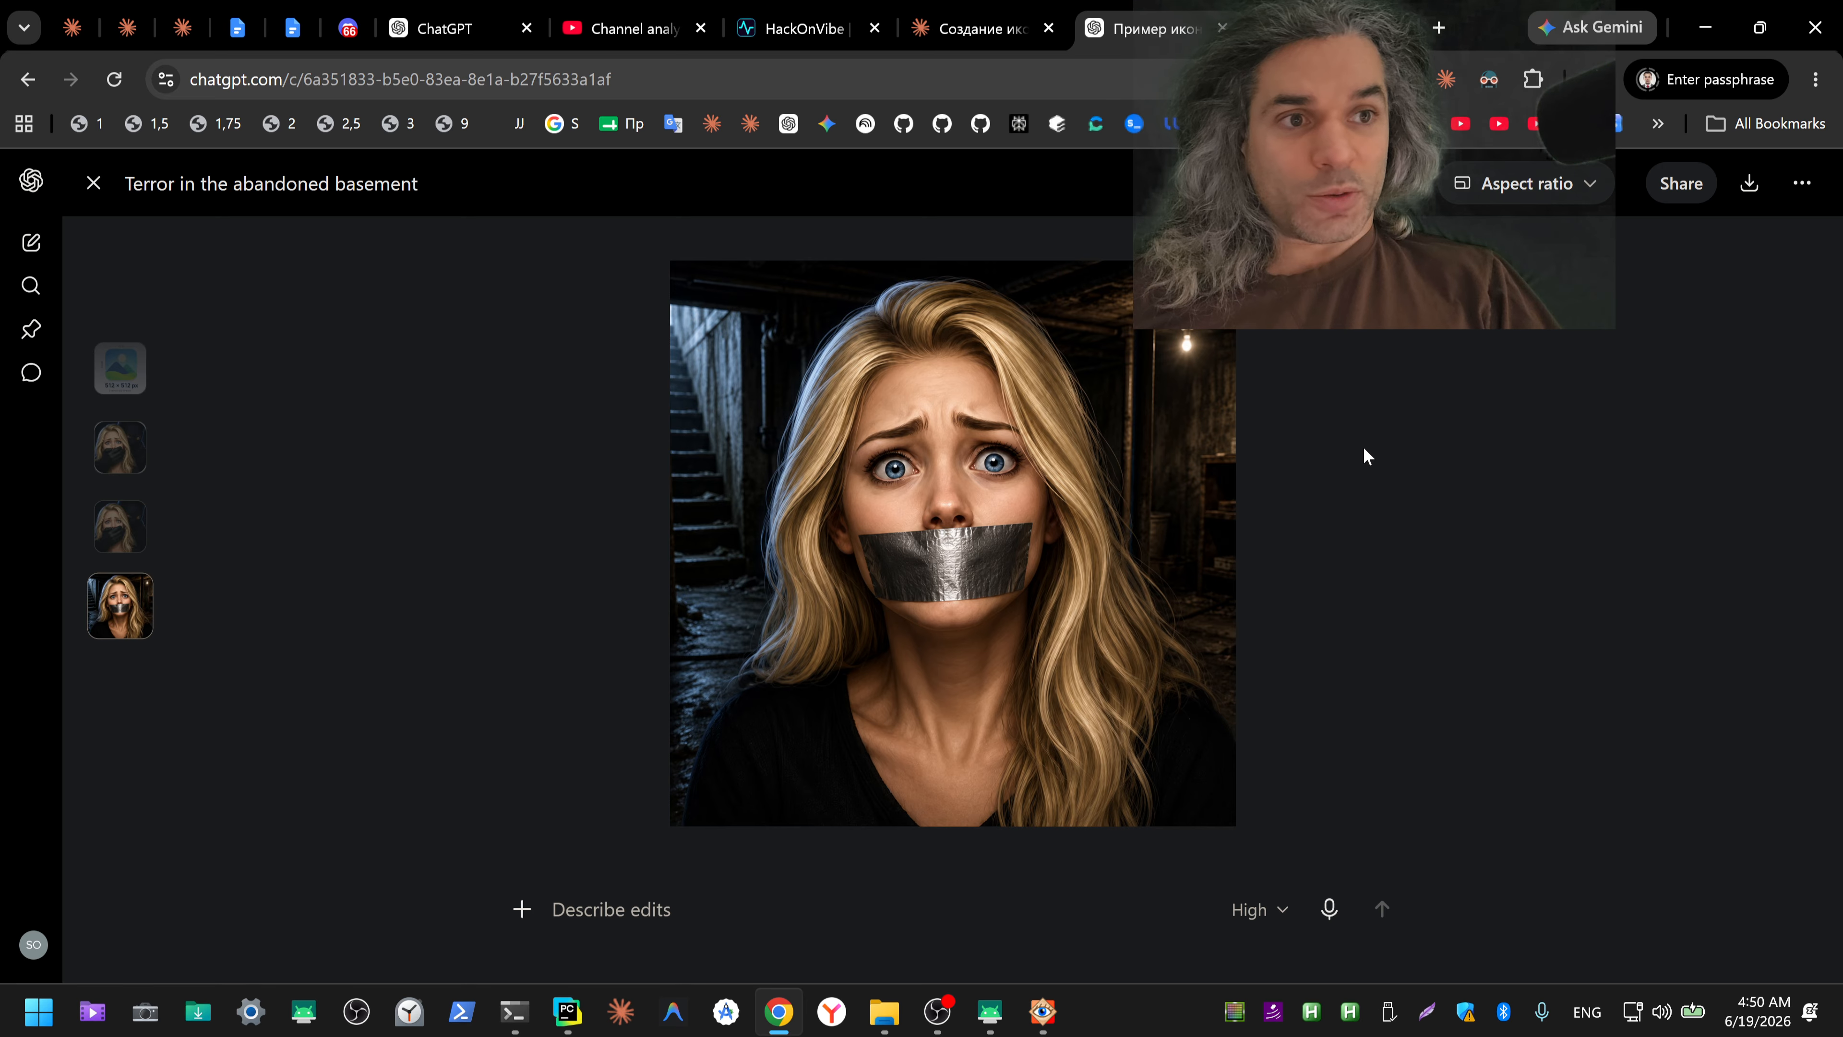
# Step: Switch to FastStone Image Viewer and open ico_solo.png in full-screen view
pyautogui.hotkey('alt', 'Tab')
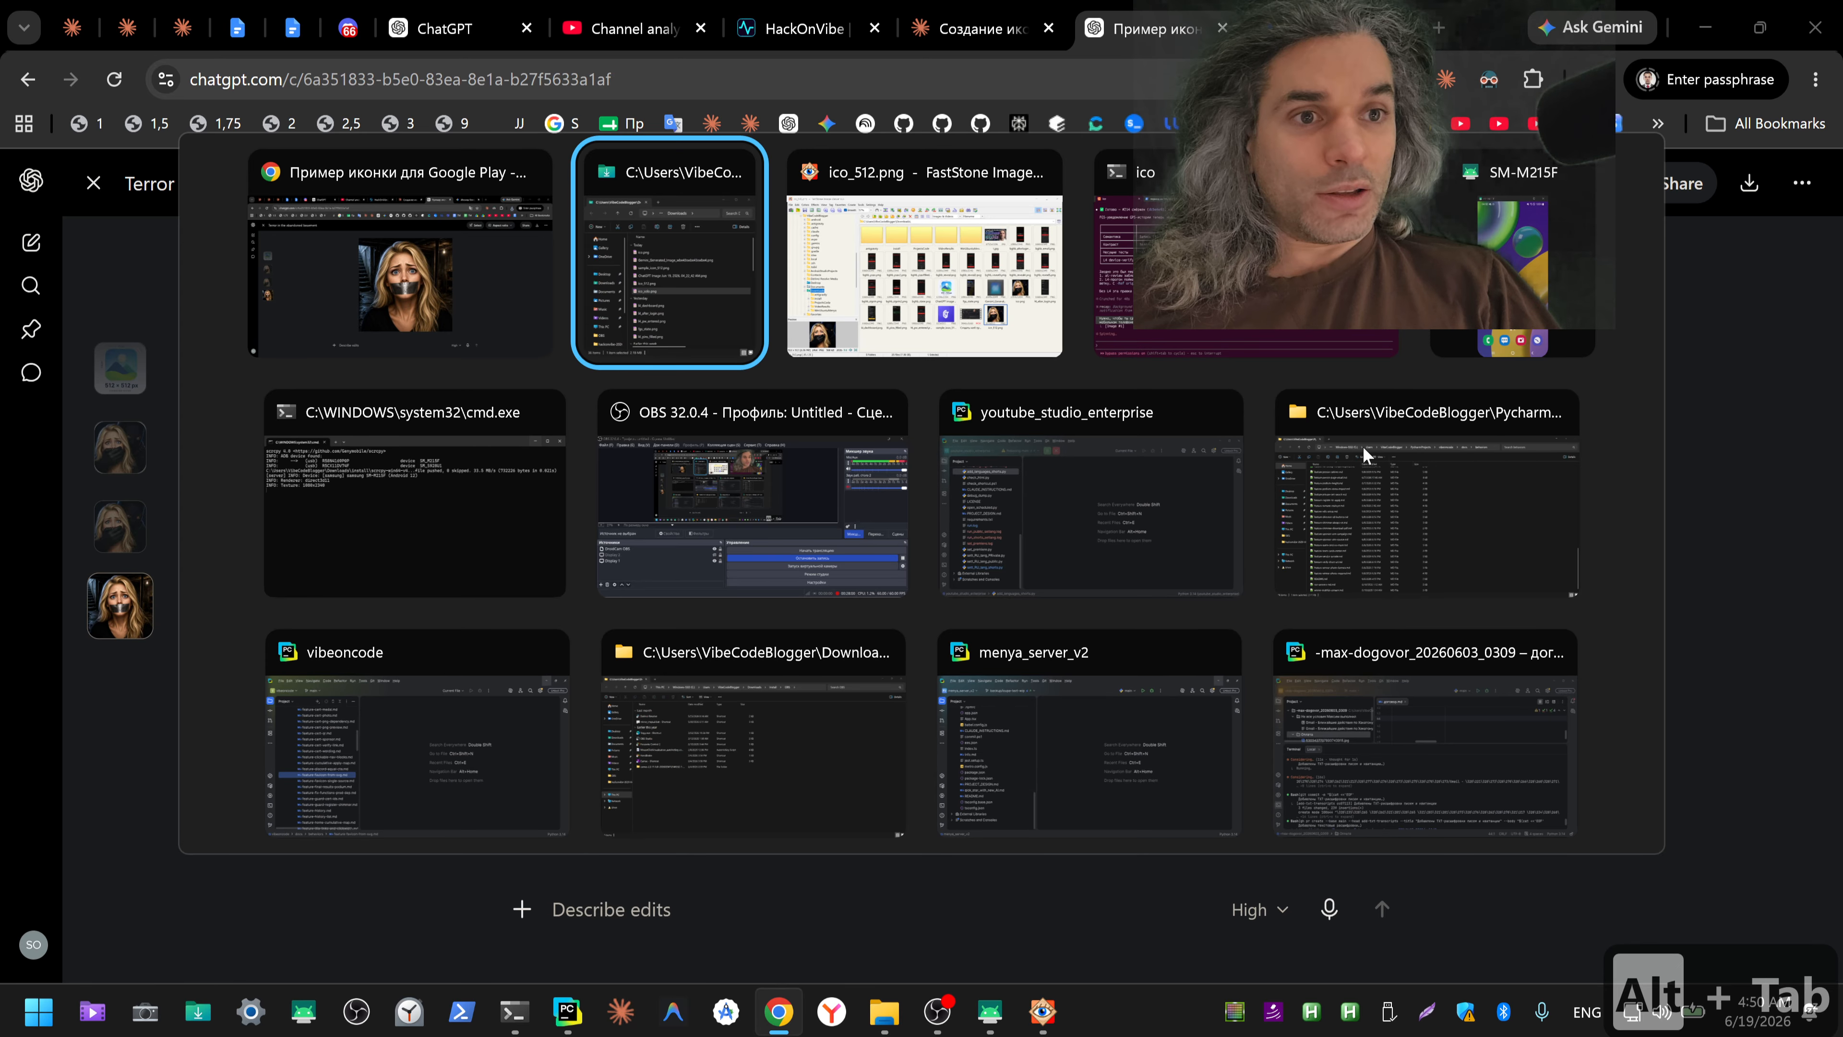
pyautogui.hotkey('alt', 'Tab')
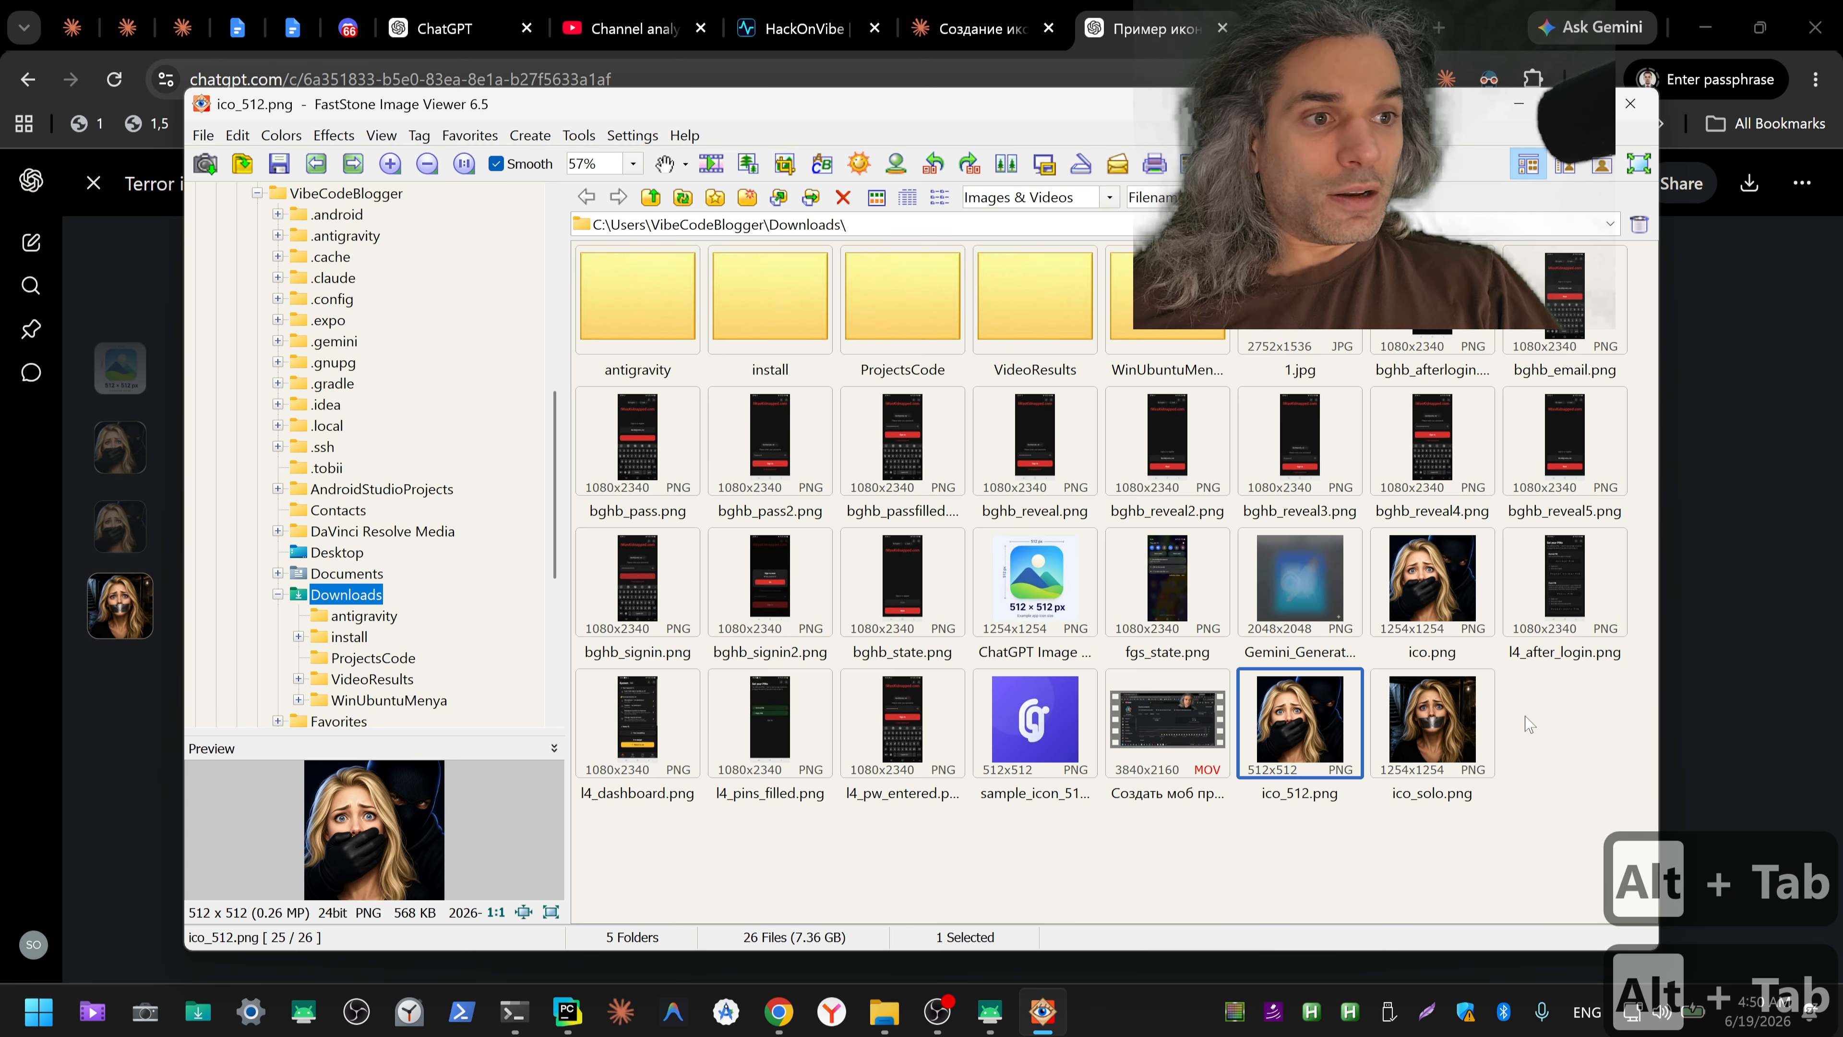
pyautogui.moveTo(1442, 733)
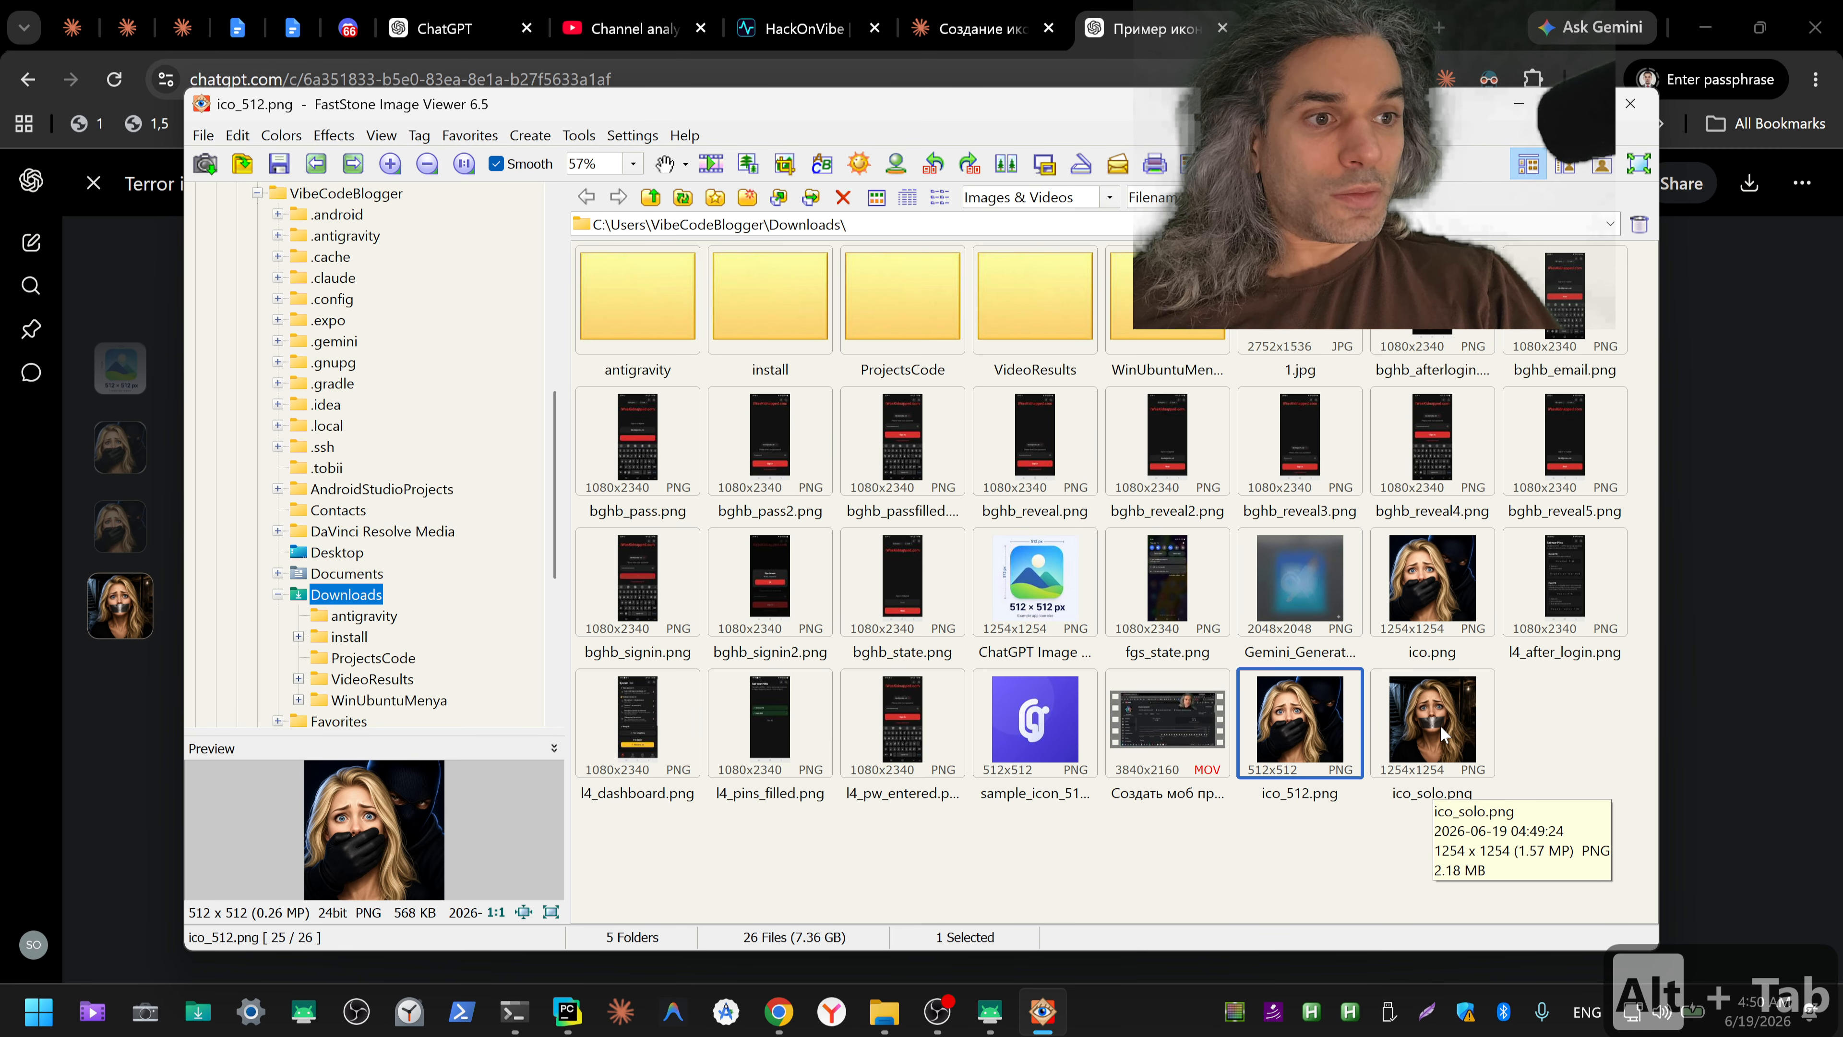
pyautogui.moveTo(1260, 735)
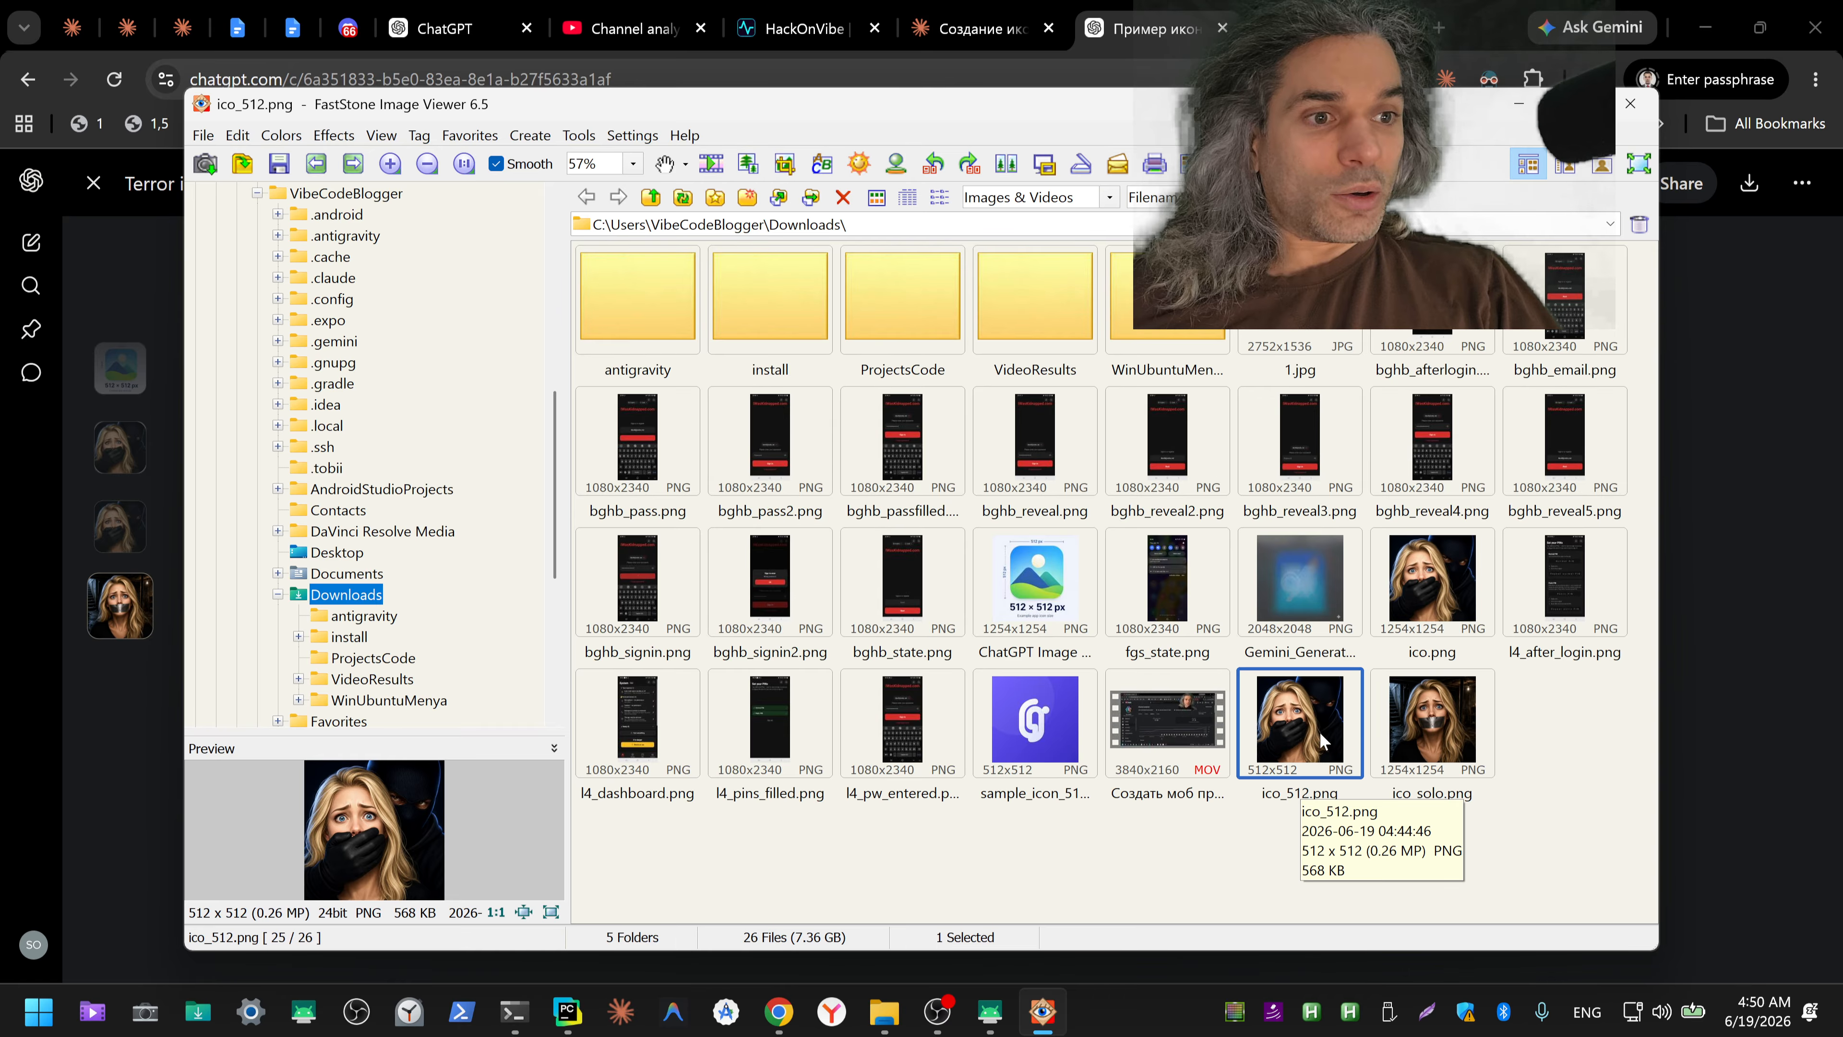
pyautogui.doubleClick(1434, 744)
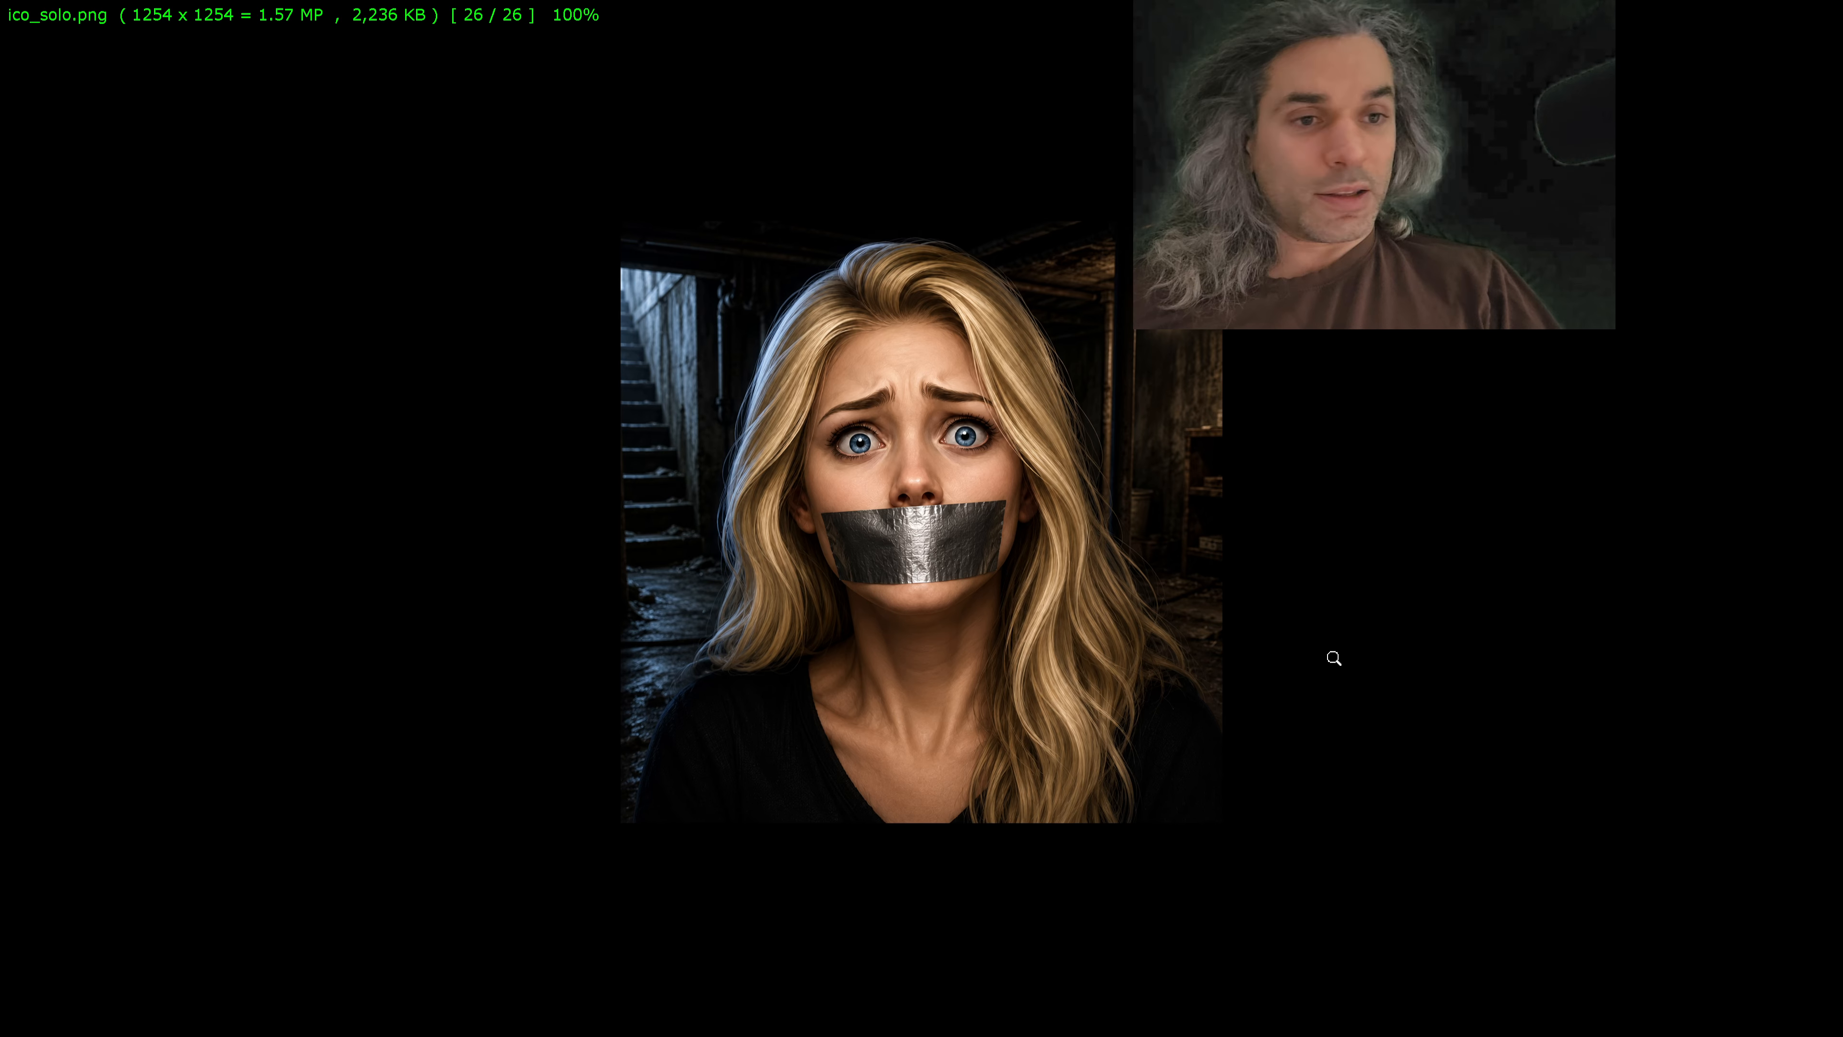
# Step: Resize ico_solo.png to 5112 × 5112 pixels and return to the thumbnail browser
pyautogui.hotkey('ctrl', 'r')
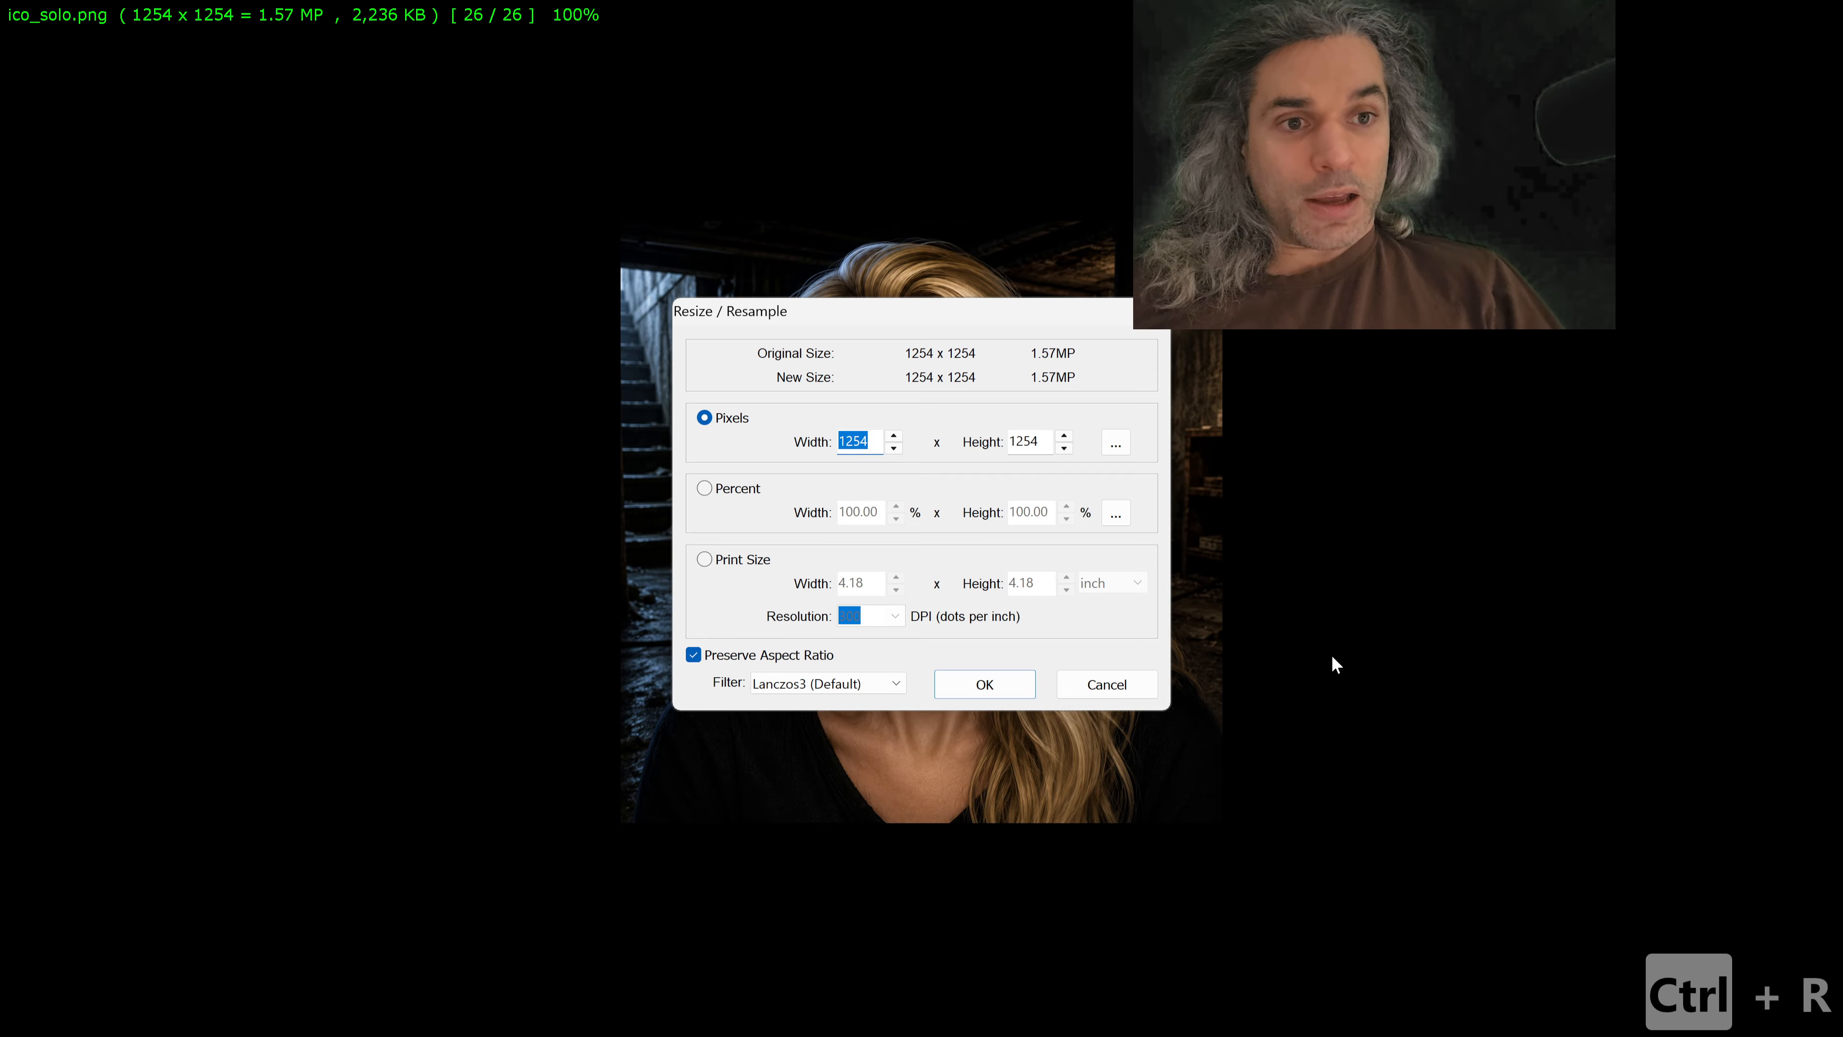
pyautogui.write('5112')
pyautogui.press('Return')
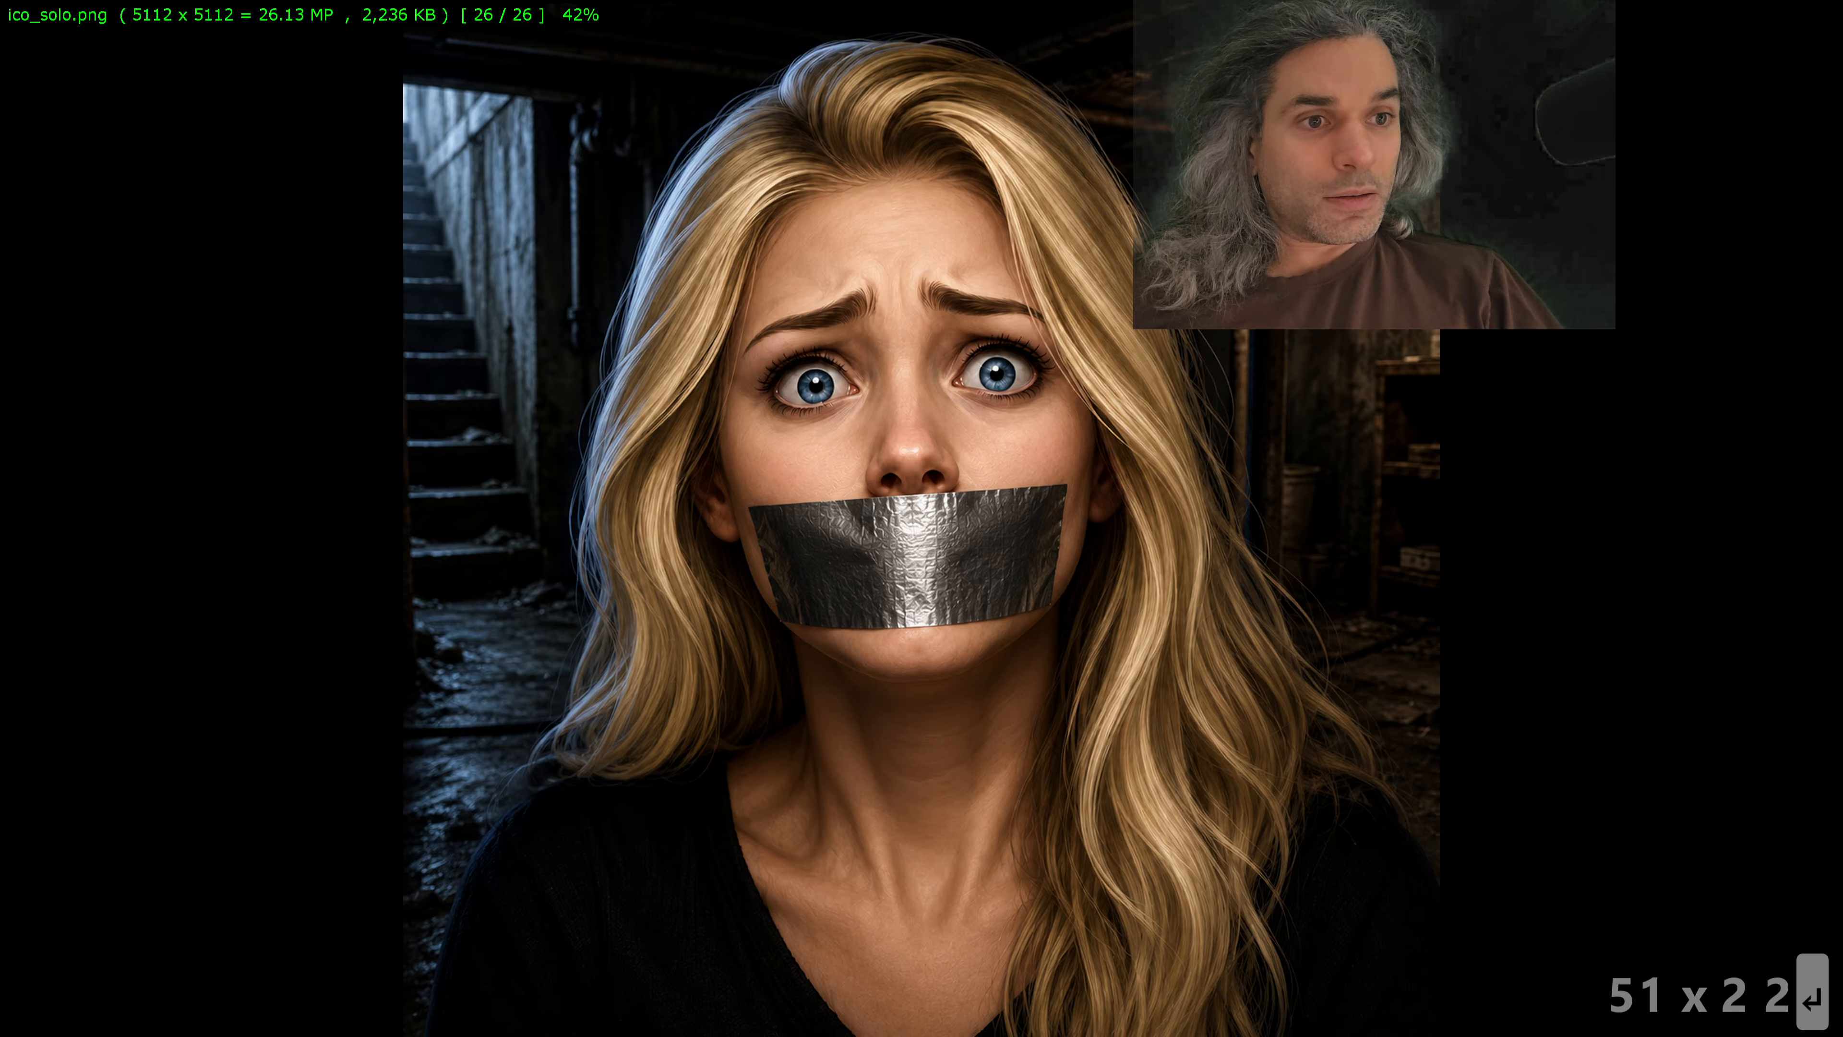
pyautogui.hotkey('ctrl', 'r')
pyautogui.click(1332, 657)
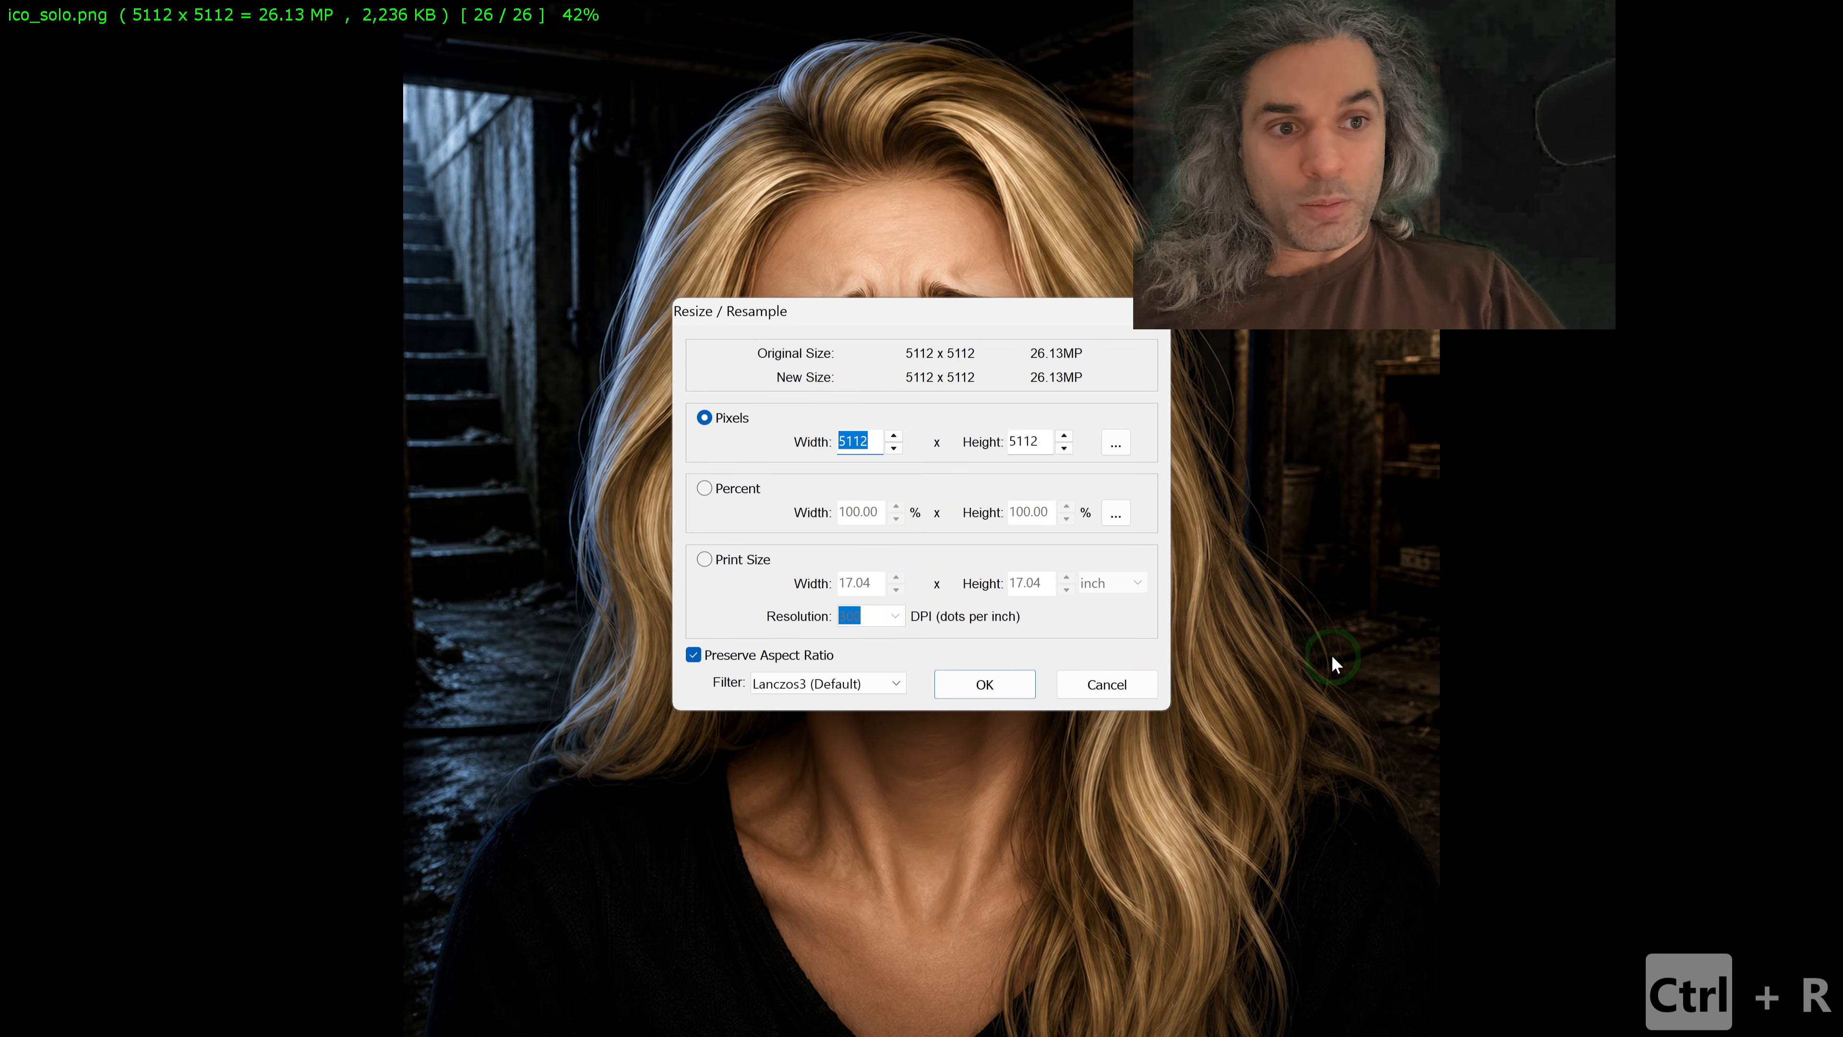
pyautogui.click(1088, 686)
pyautogui.press('Escape')
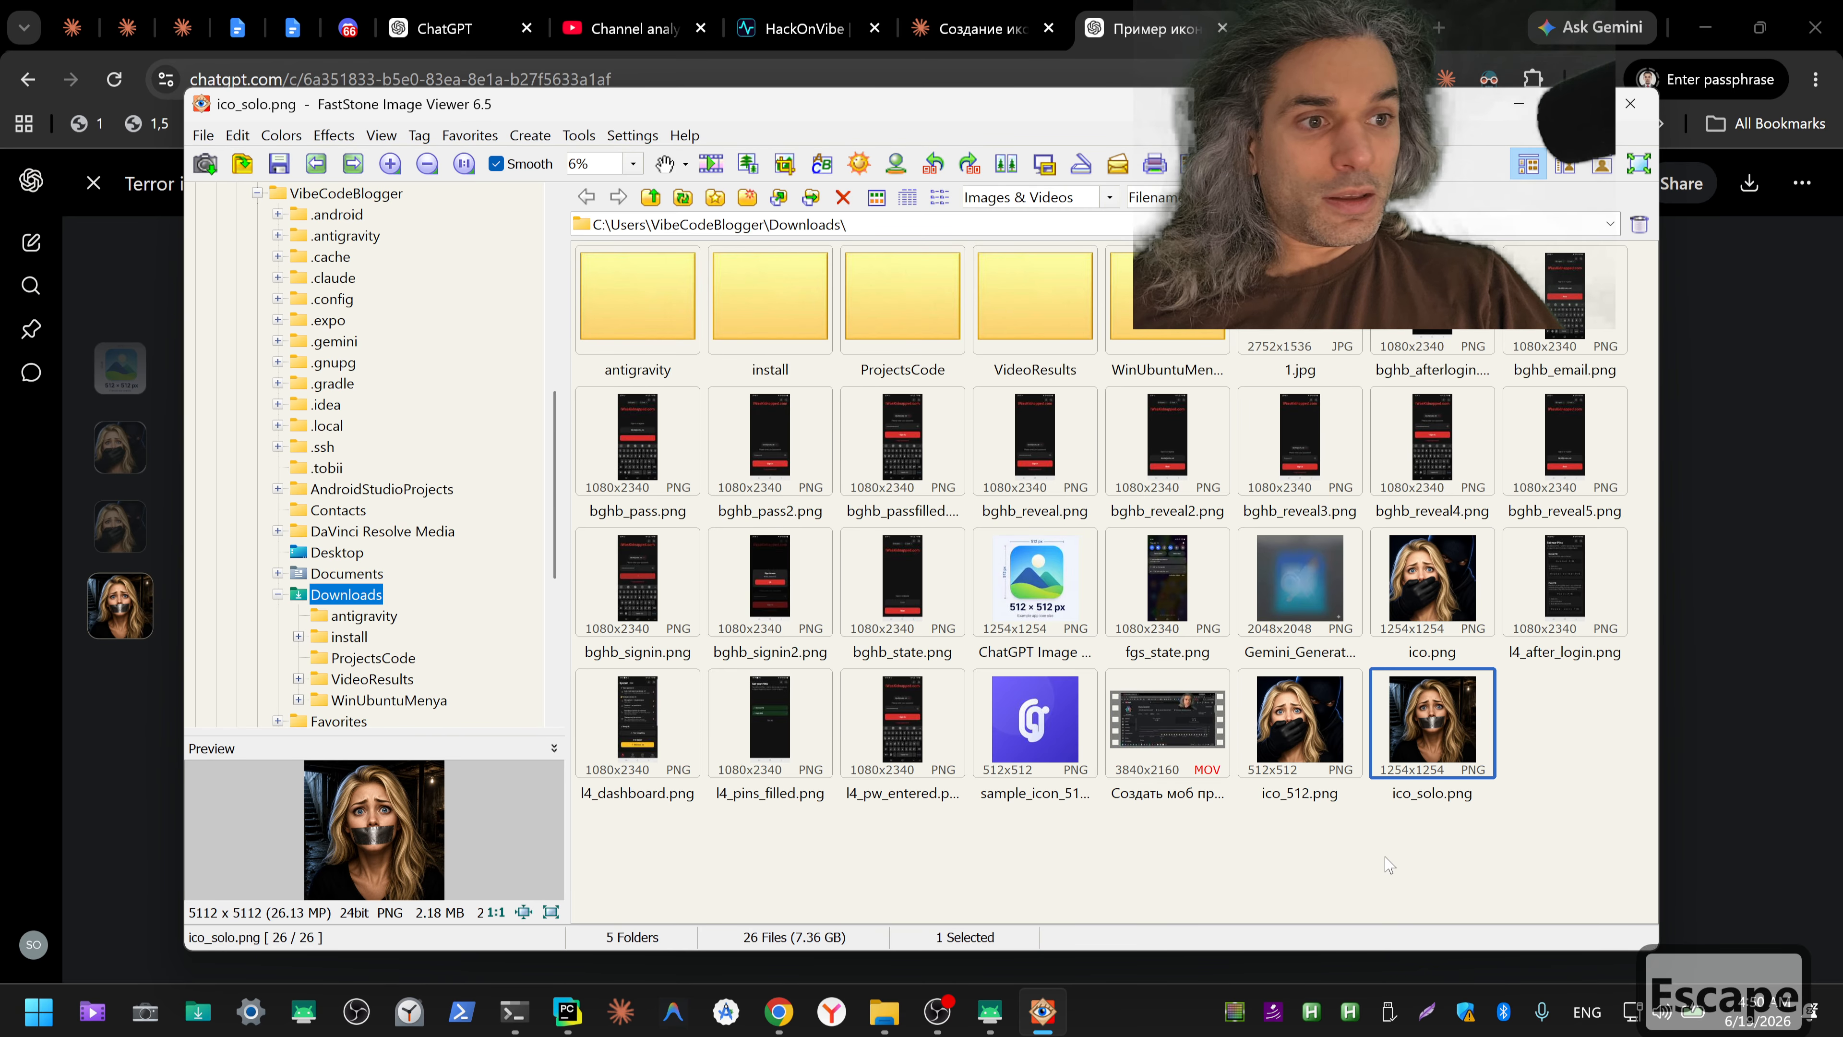
# Step: Resize ico_solo.png to 512 × 512 pixels and preview it at 40% zoom
pyautogui.doubleClick(1412, 750)
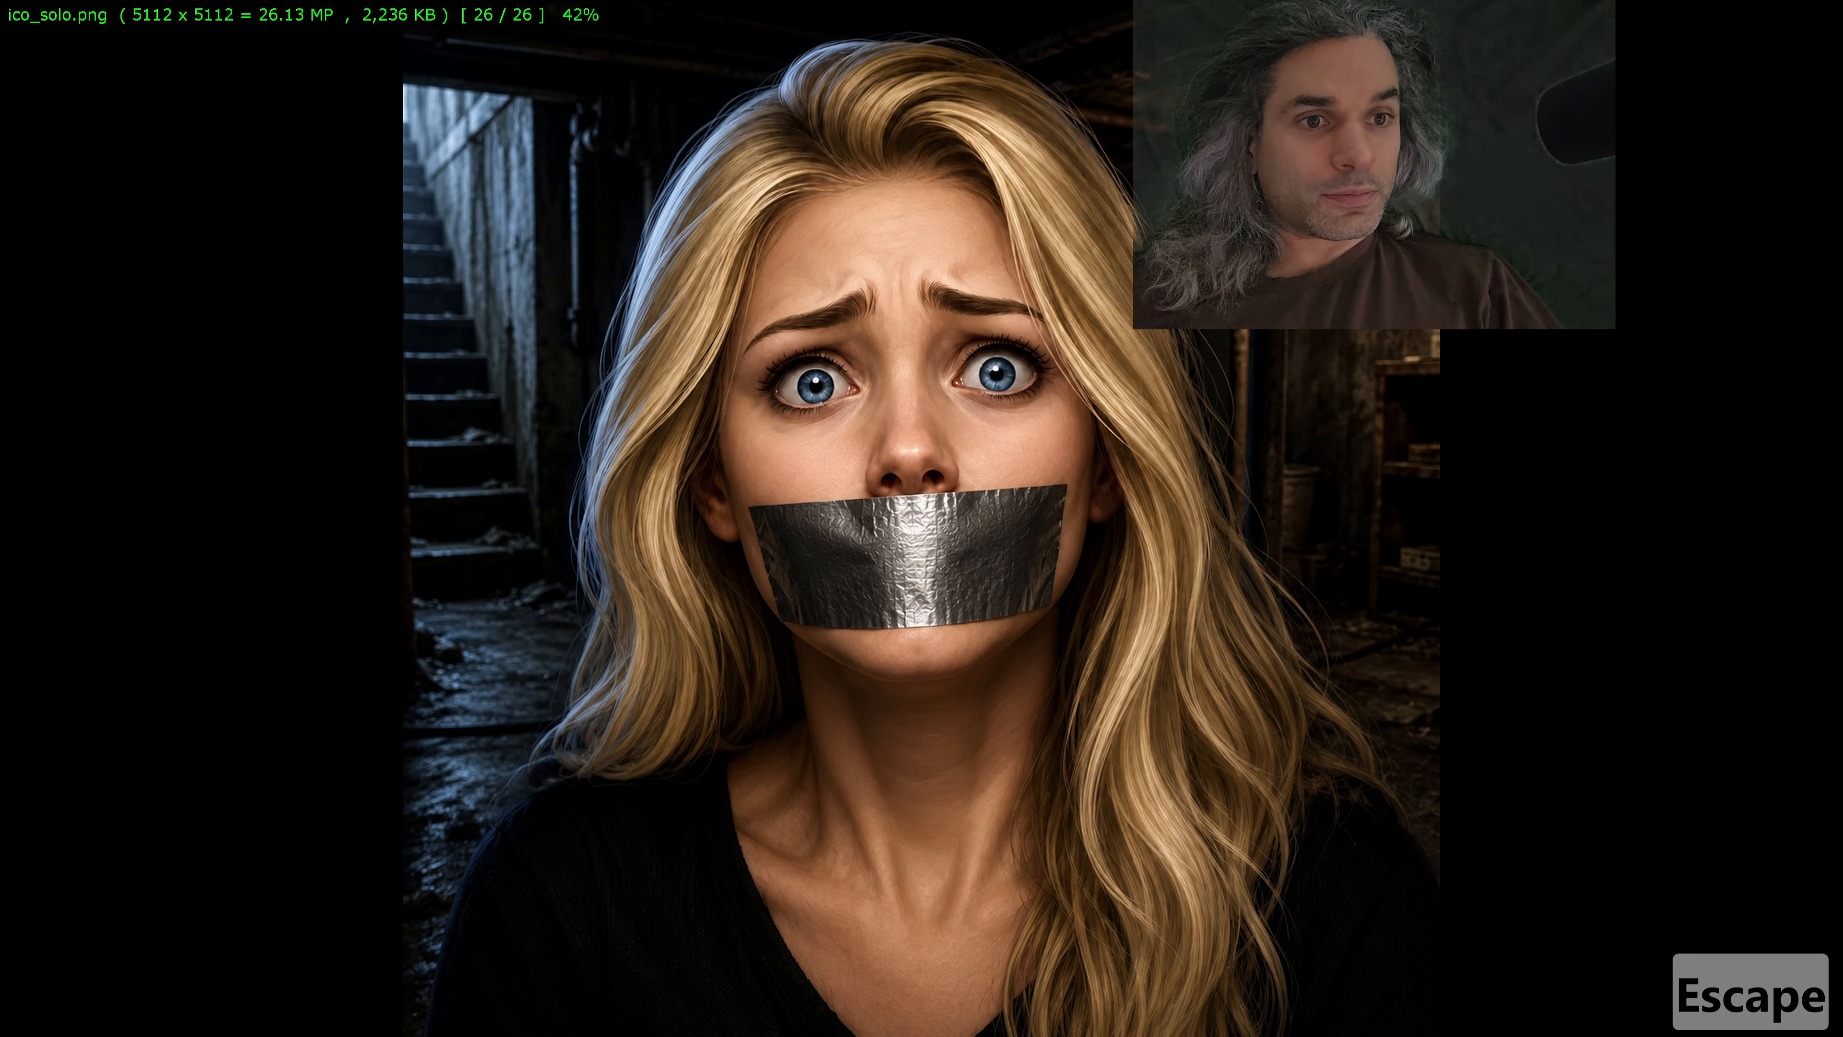
pyautogui.hotkey('ctrl', 'r')
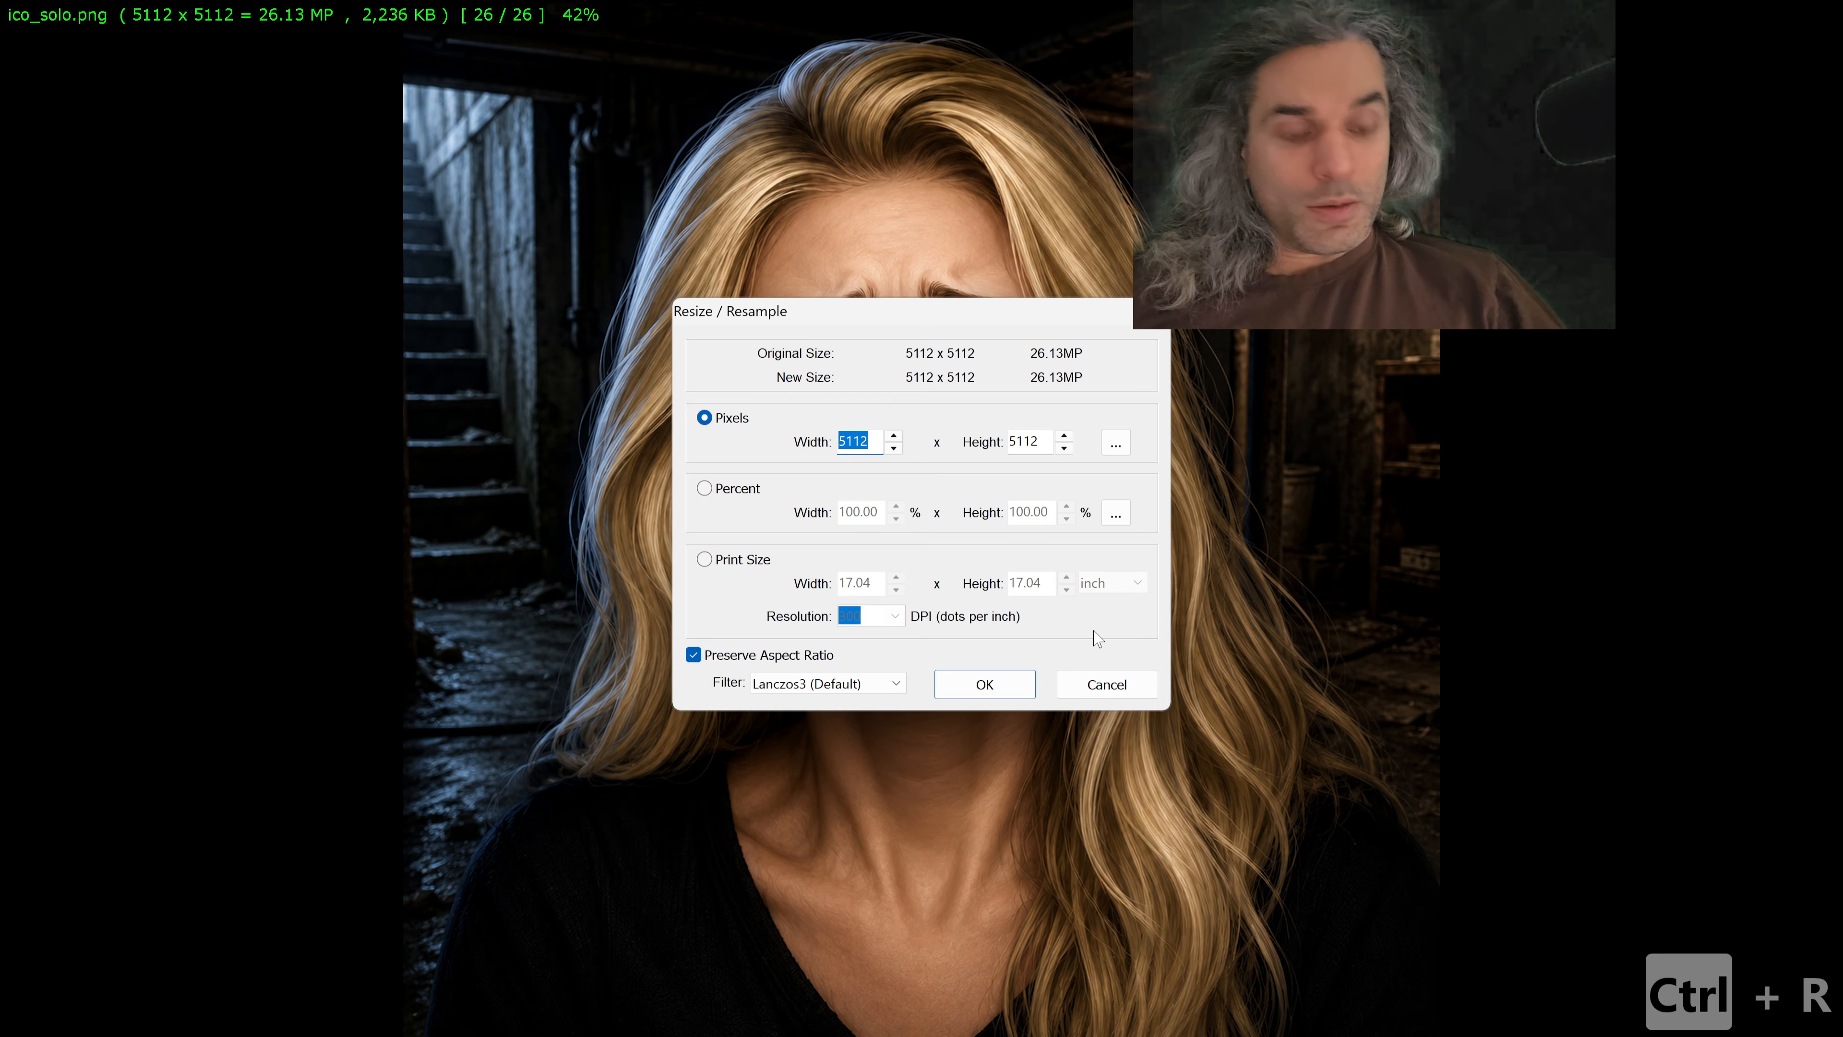
pyautogui.write('512')
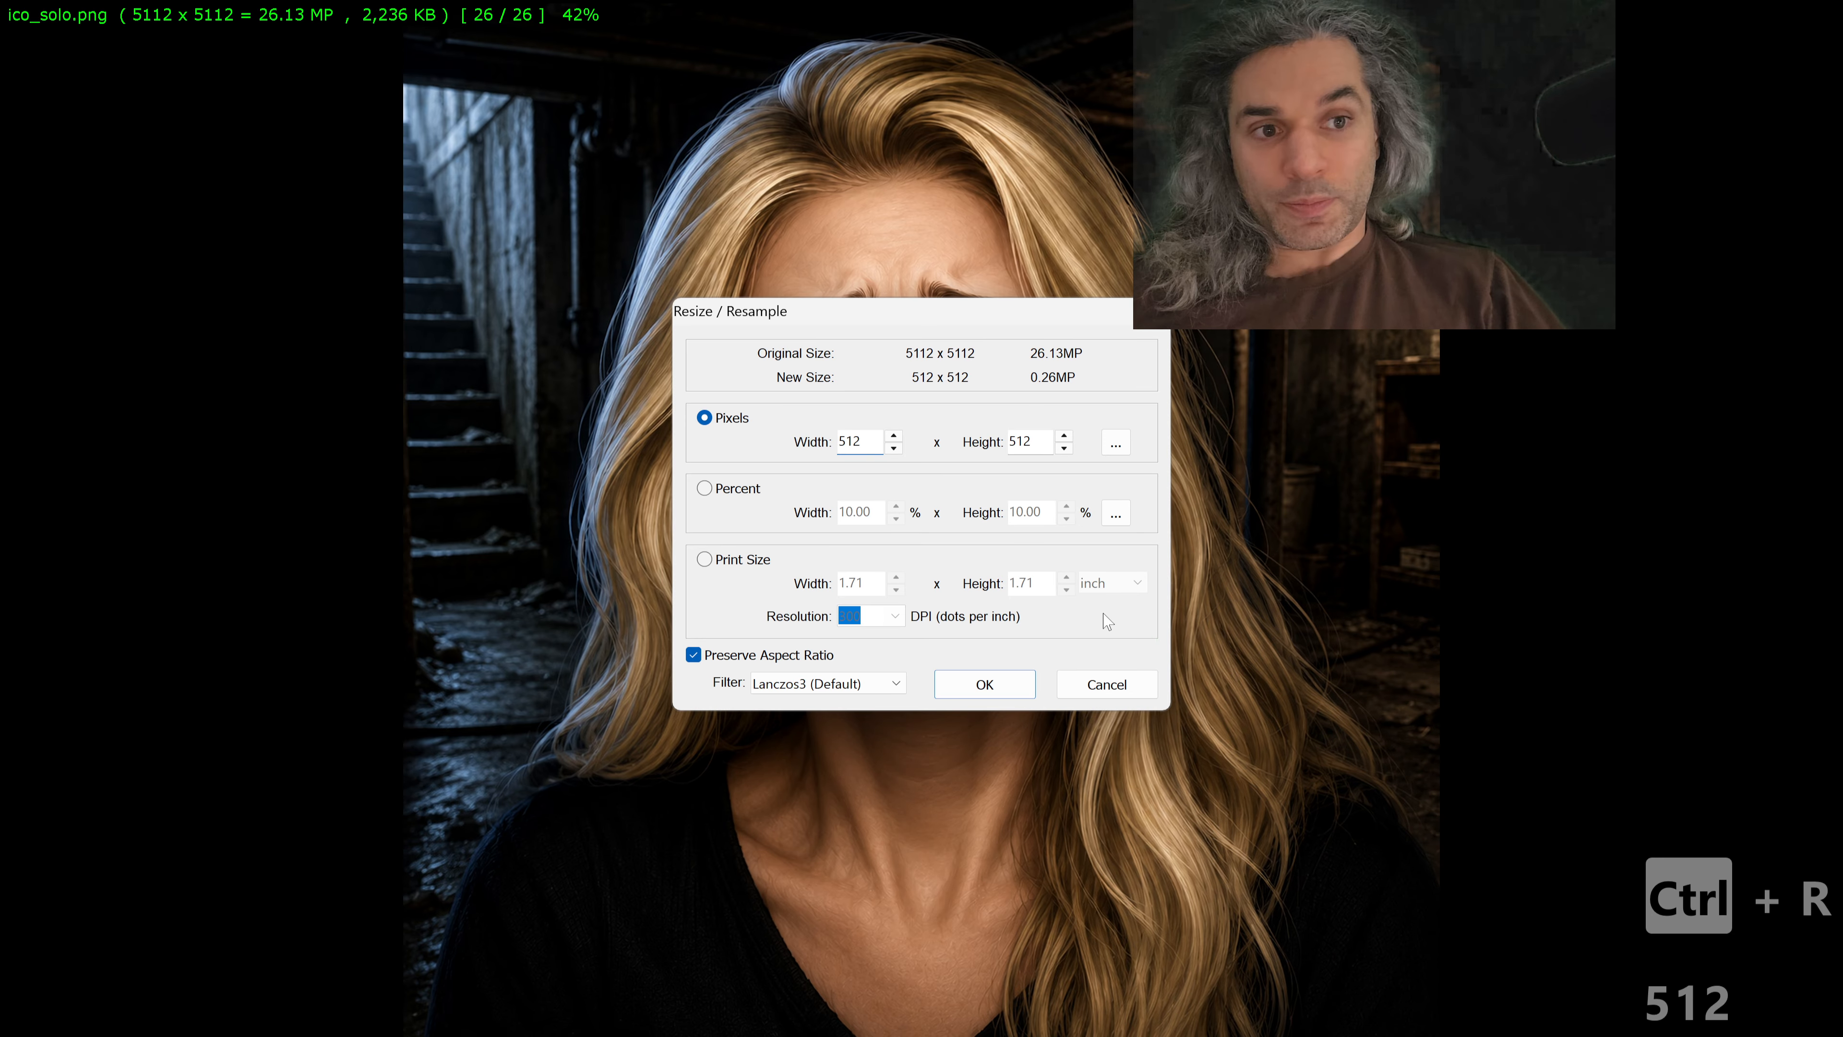
pyautogui.click(1000, 688)
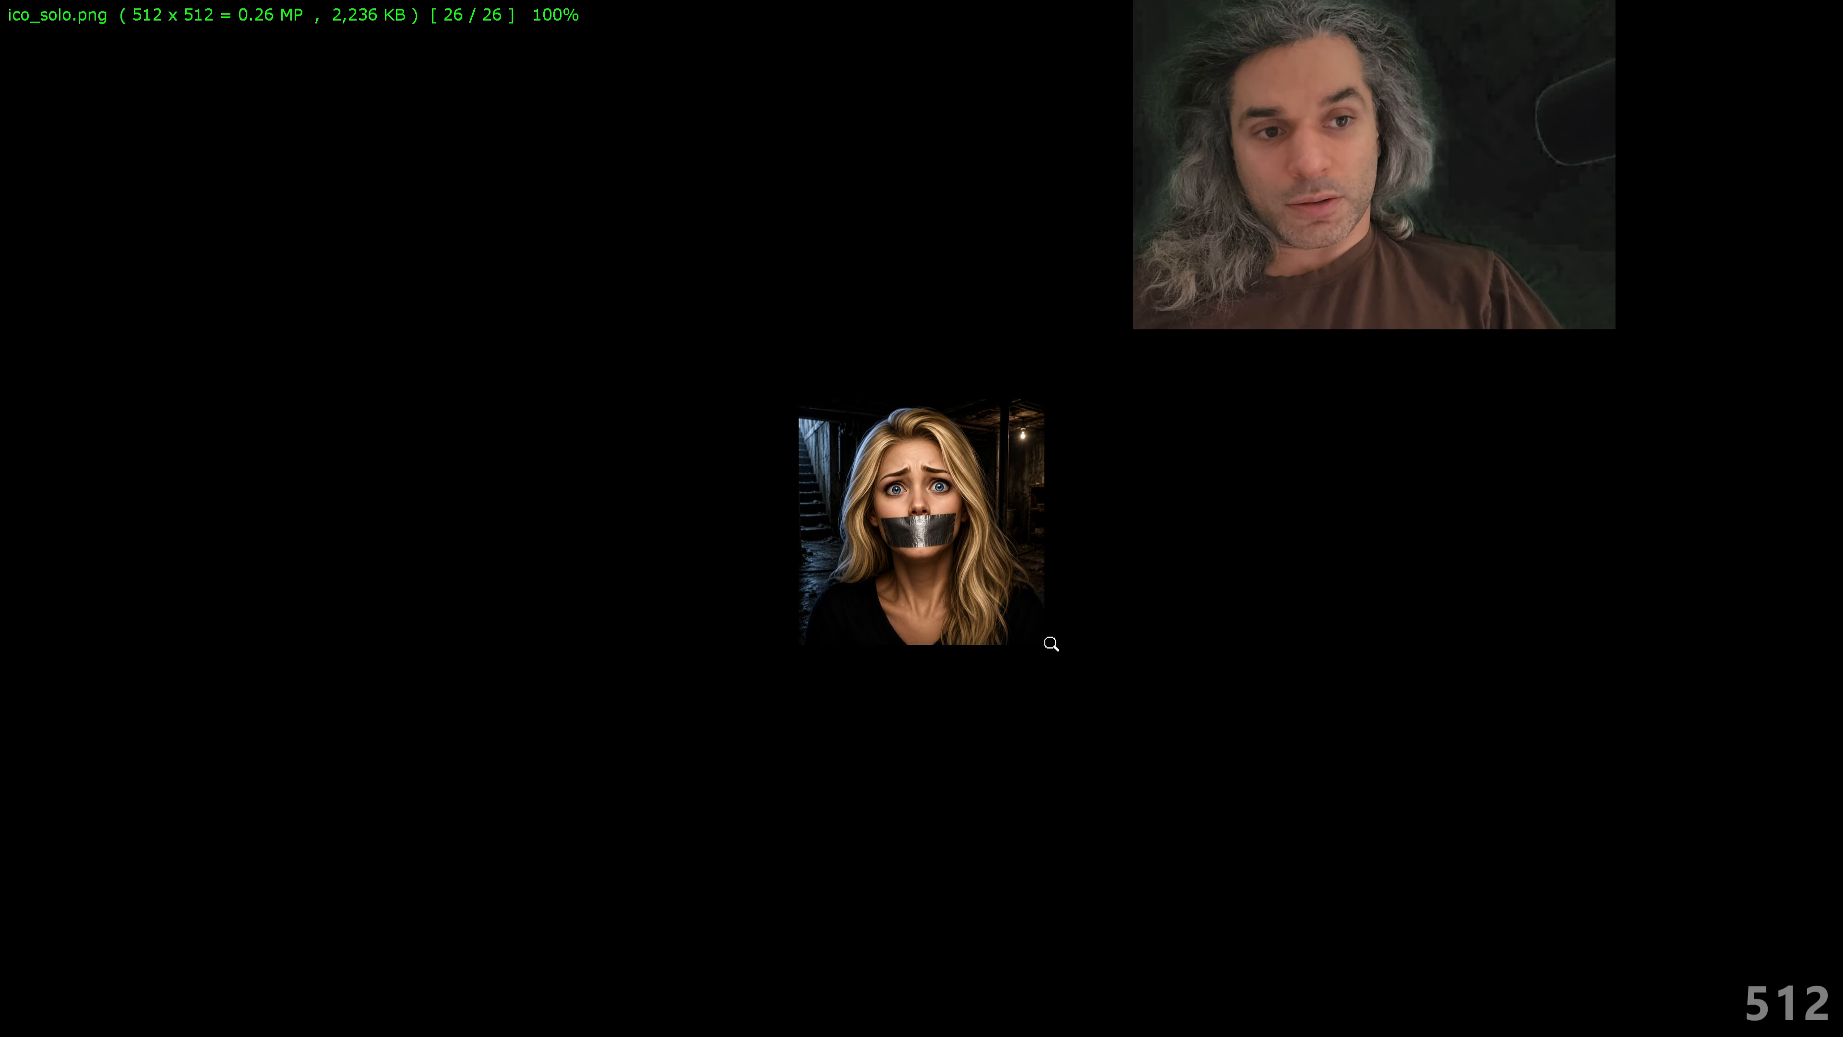
pyautogui.press('-')
pyautogui.press('-')
pyautogui.press('-')
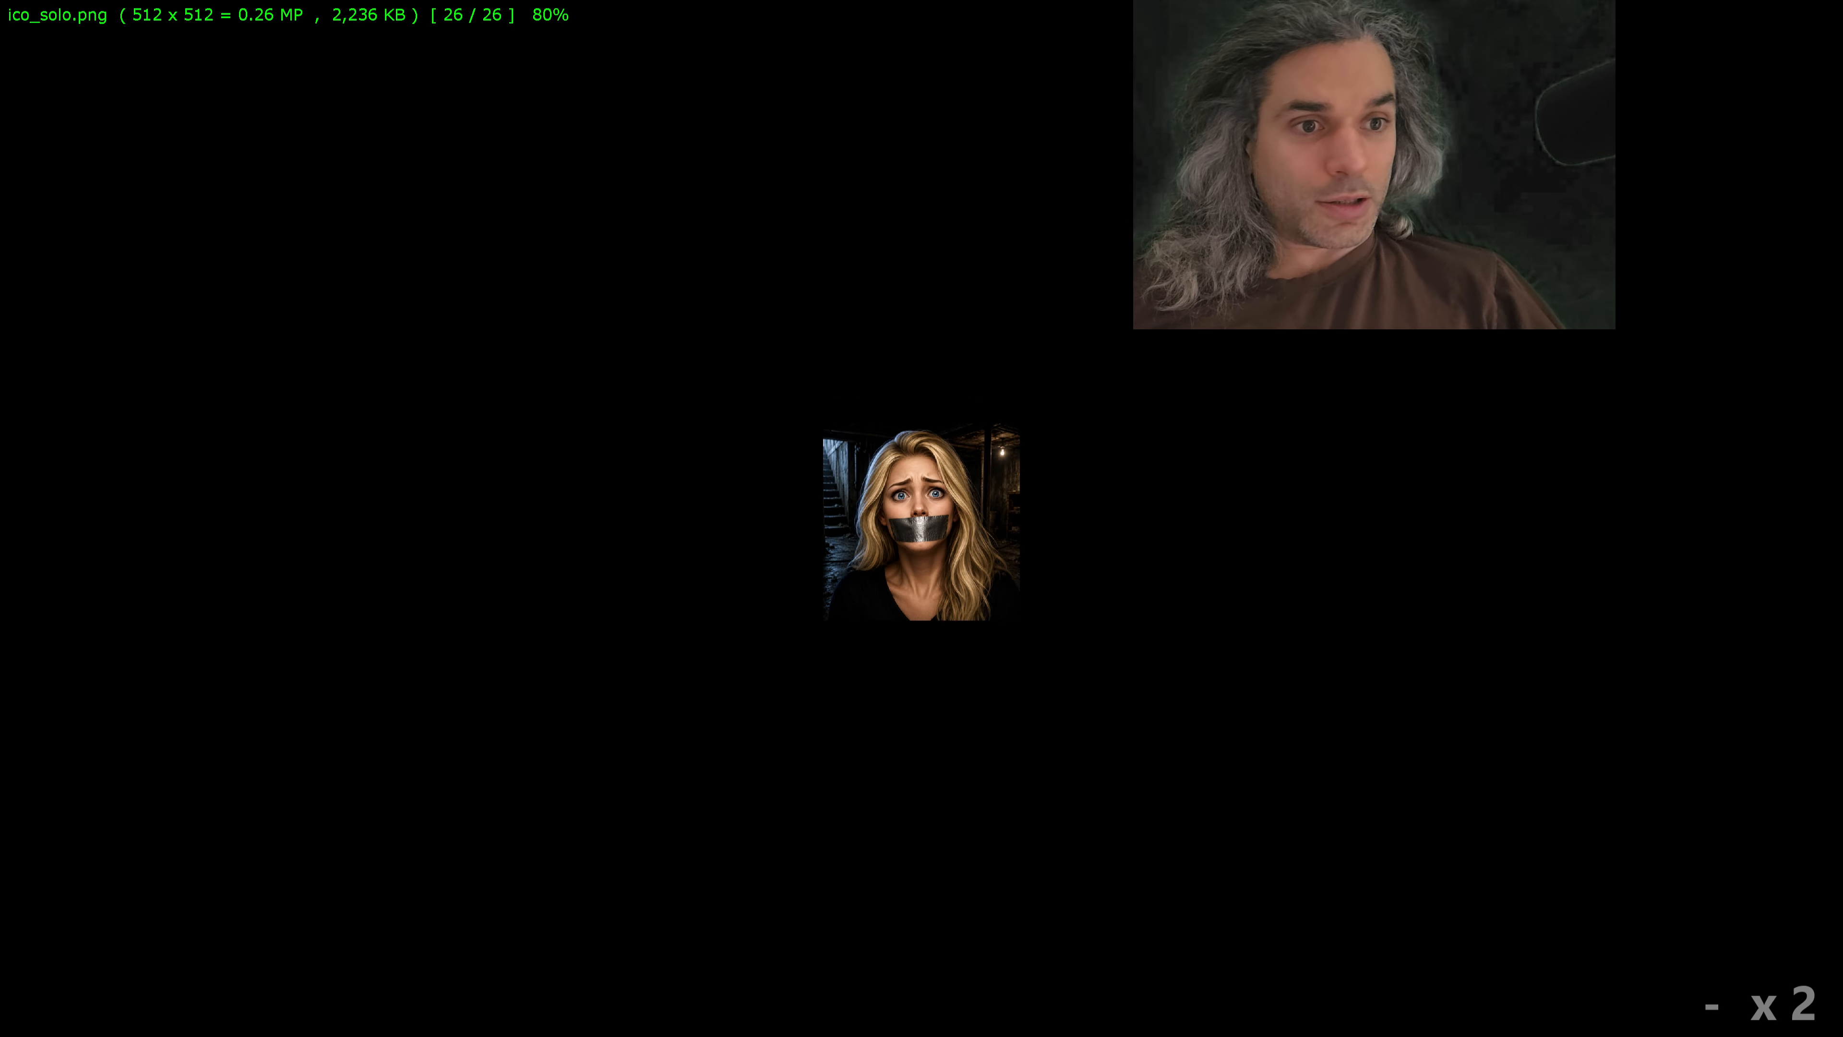
pyautogui.press('-')
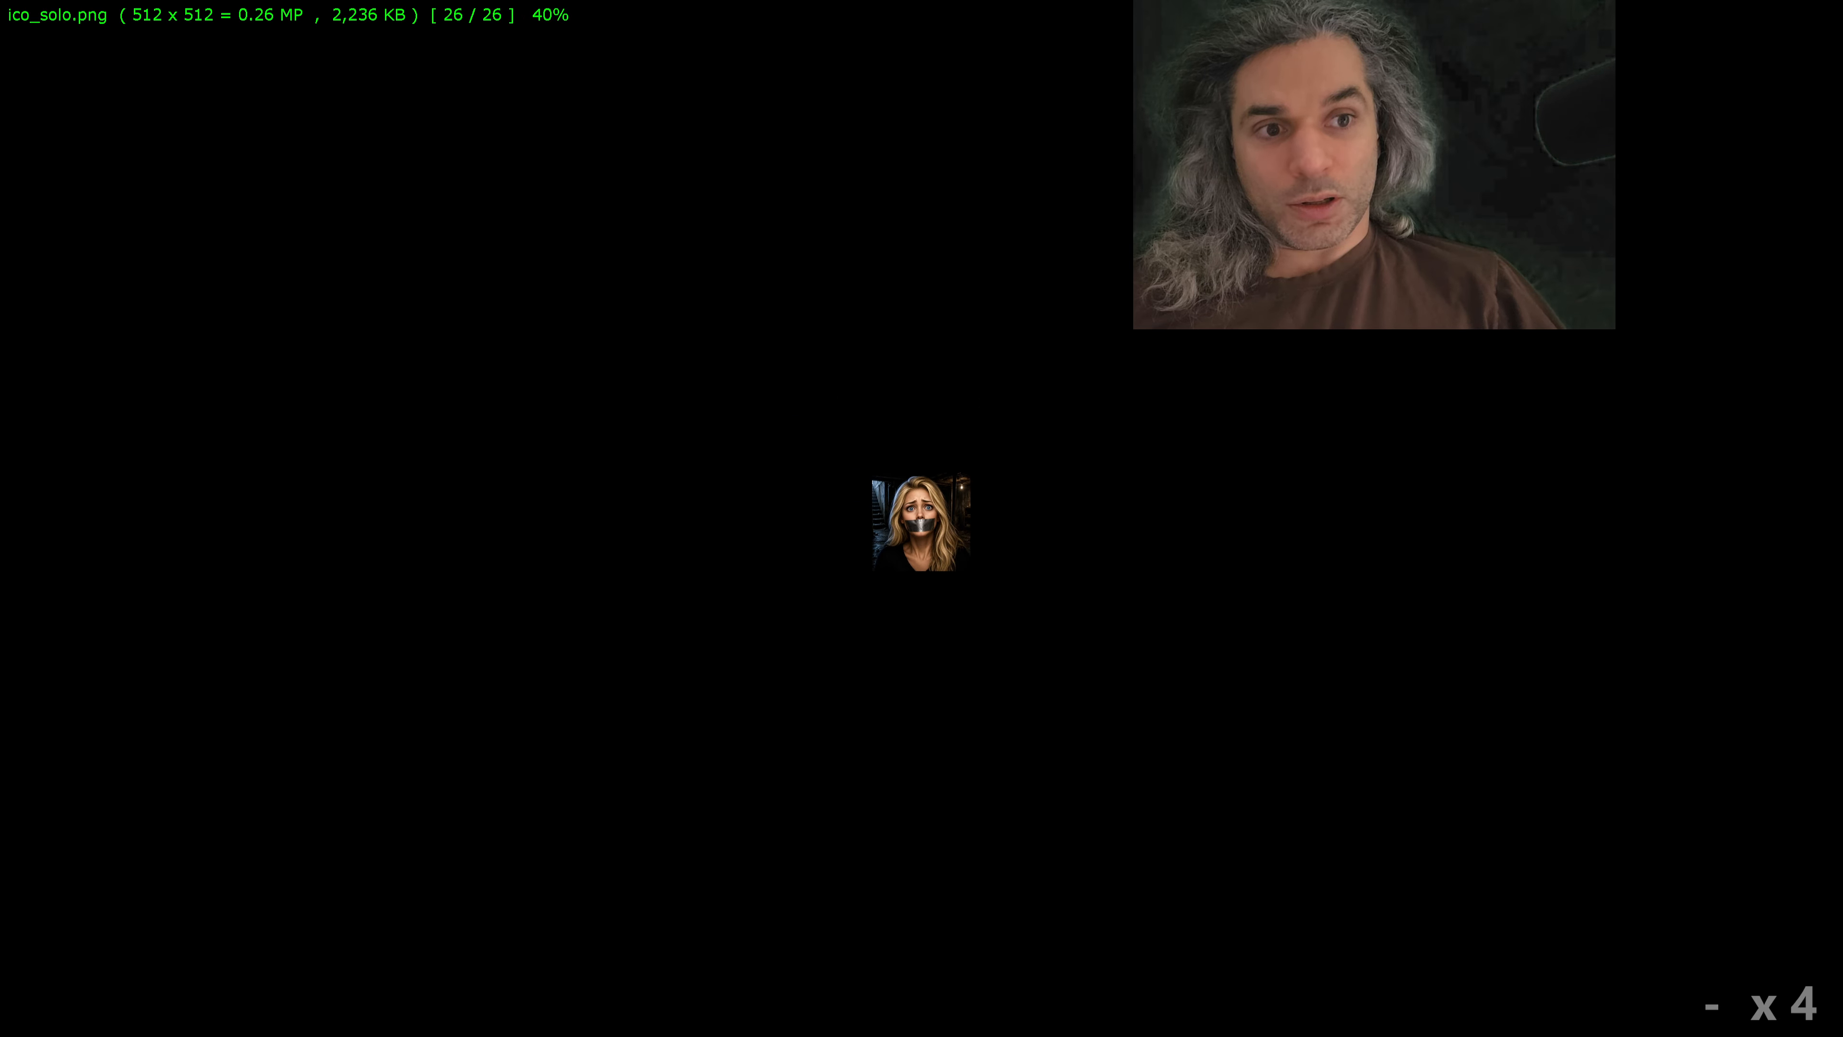
pyautogui.click(1050, 642)
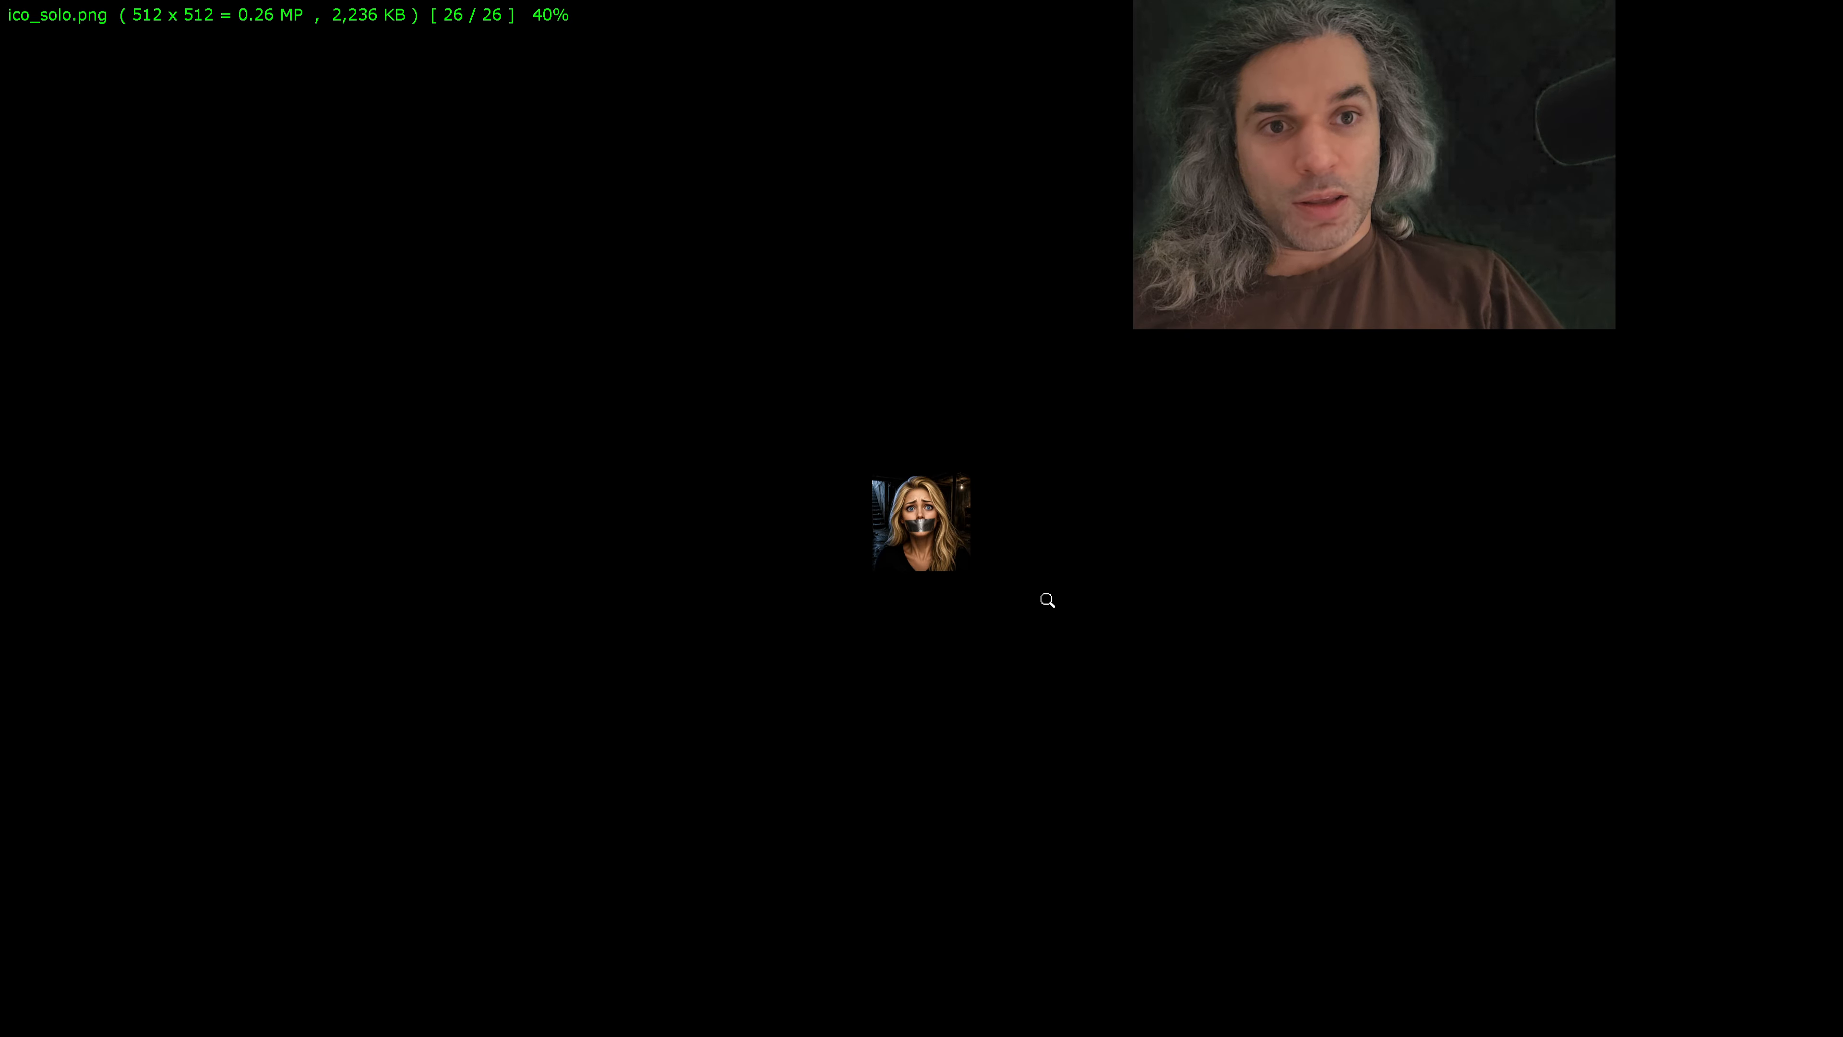
pyautogui.press('Escape')
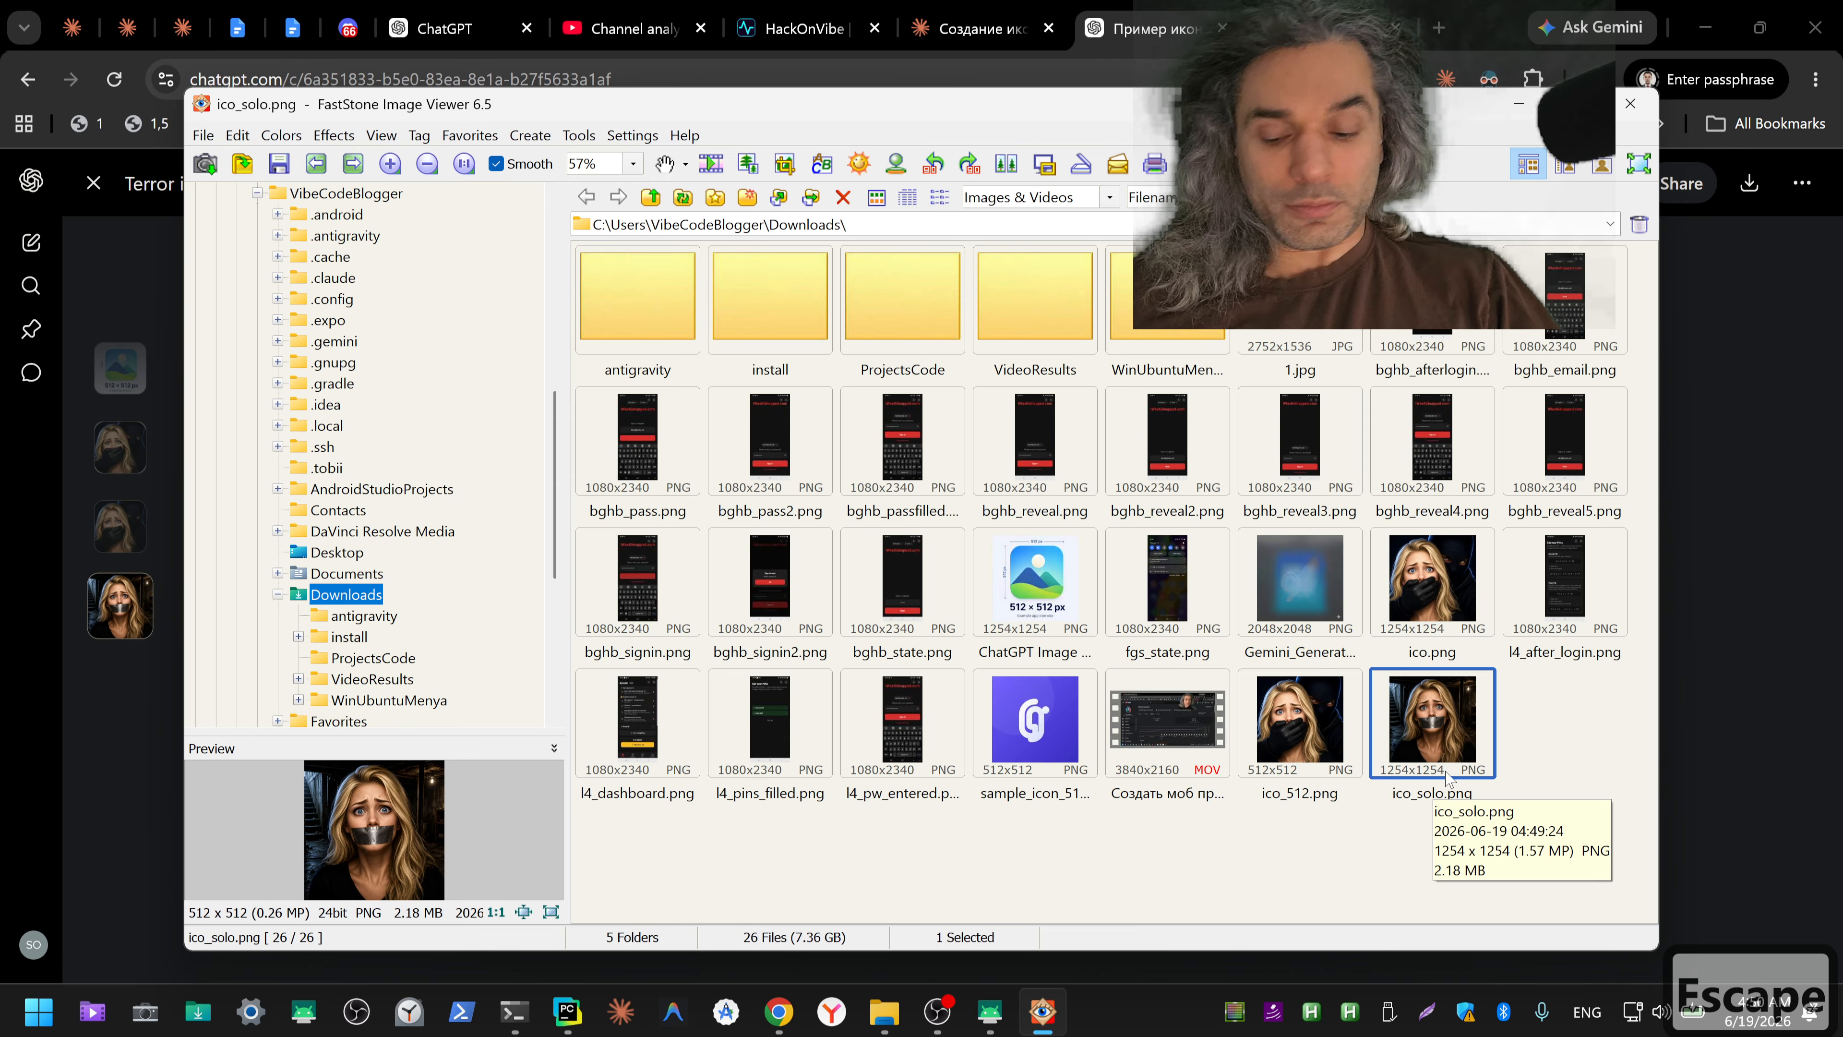
# Step: Rename ico_solo.png in the Downloads folder as ico_solo_512
pyautogui.press('F2')
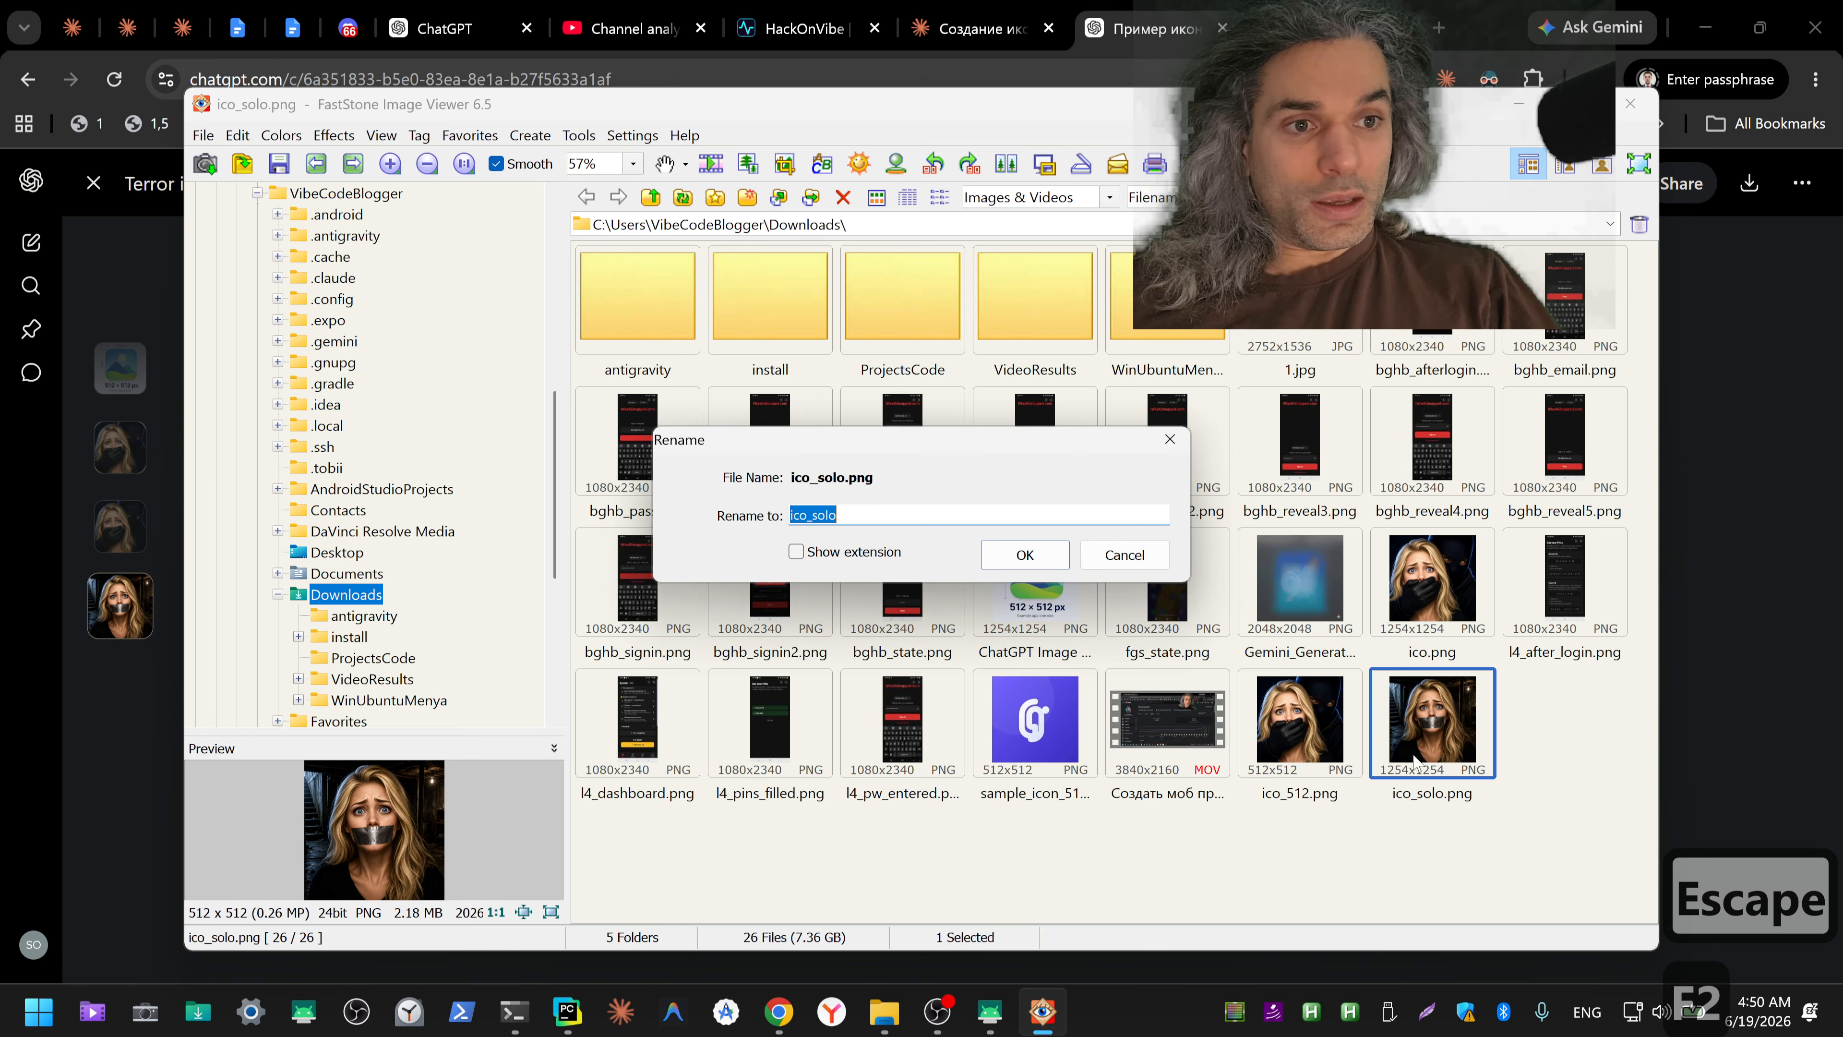
pyautogui.click(898, 516)
pyautogui.write('_512')
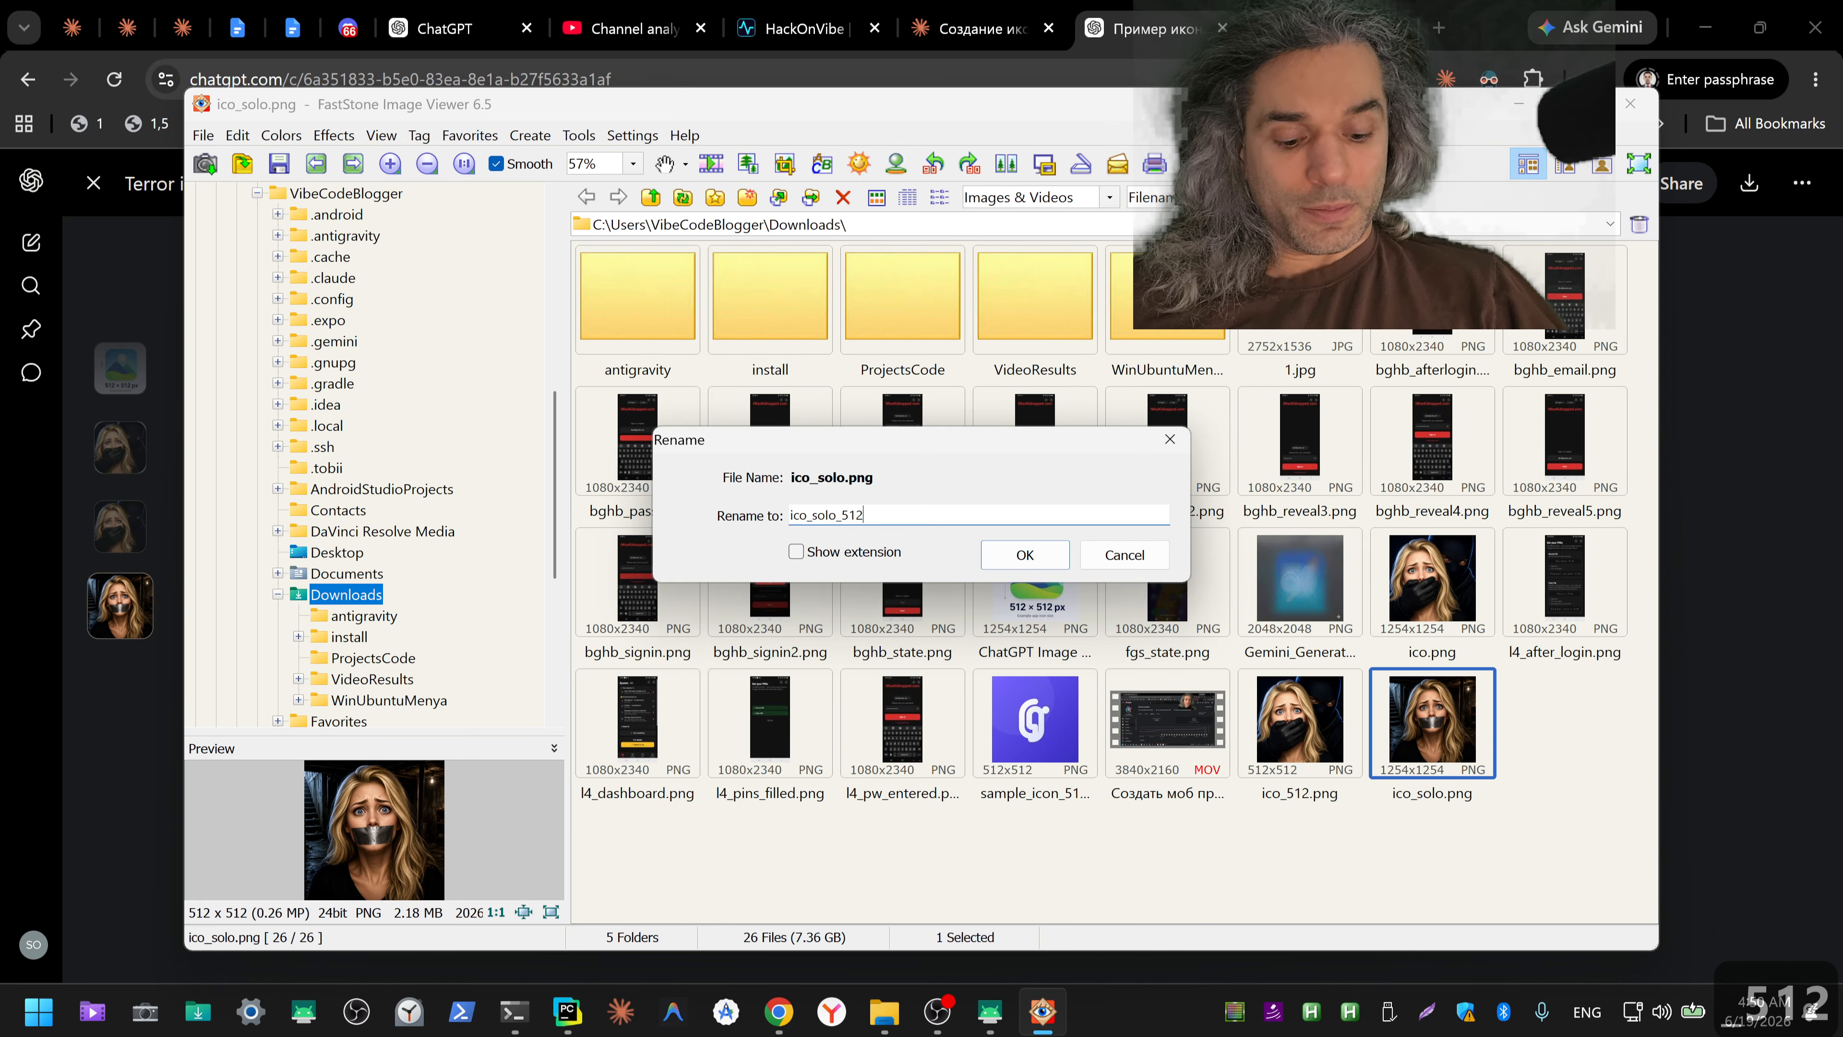
pyautogui.press('Return')
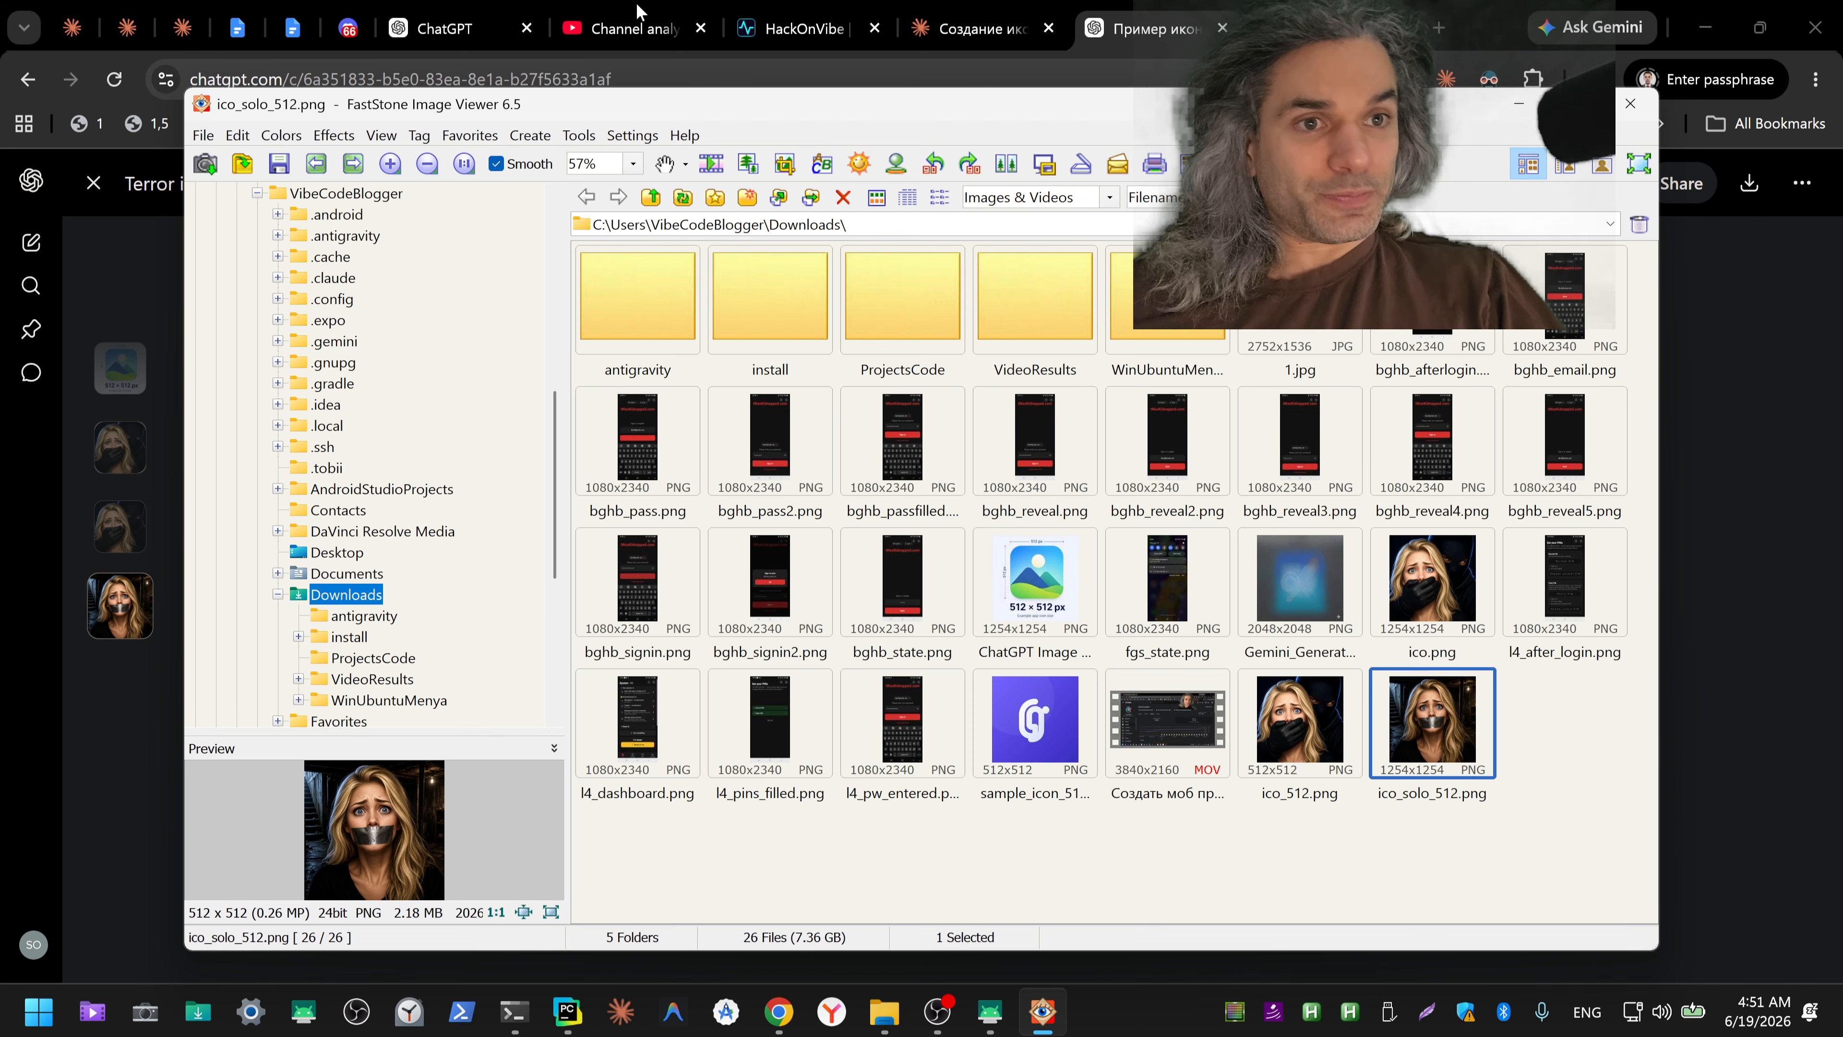
# Step: Dictate a Russian request in the blank ChatGPT chat for a 2× closer 512×512 image with larger face, no shoulders and hinted background, then cut it
pyautogui.click(468, 30)
pyautogui.click(1252, 530)
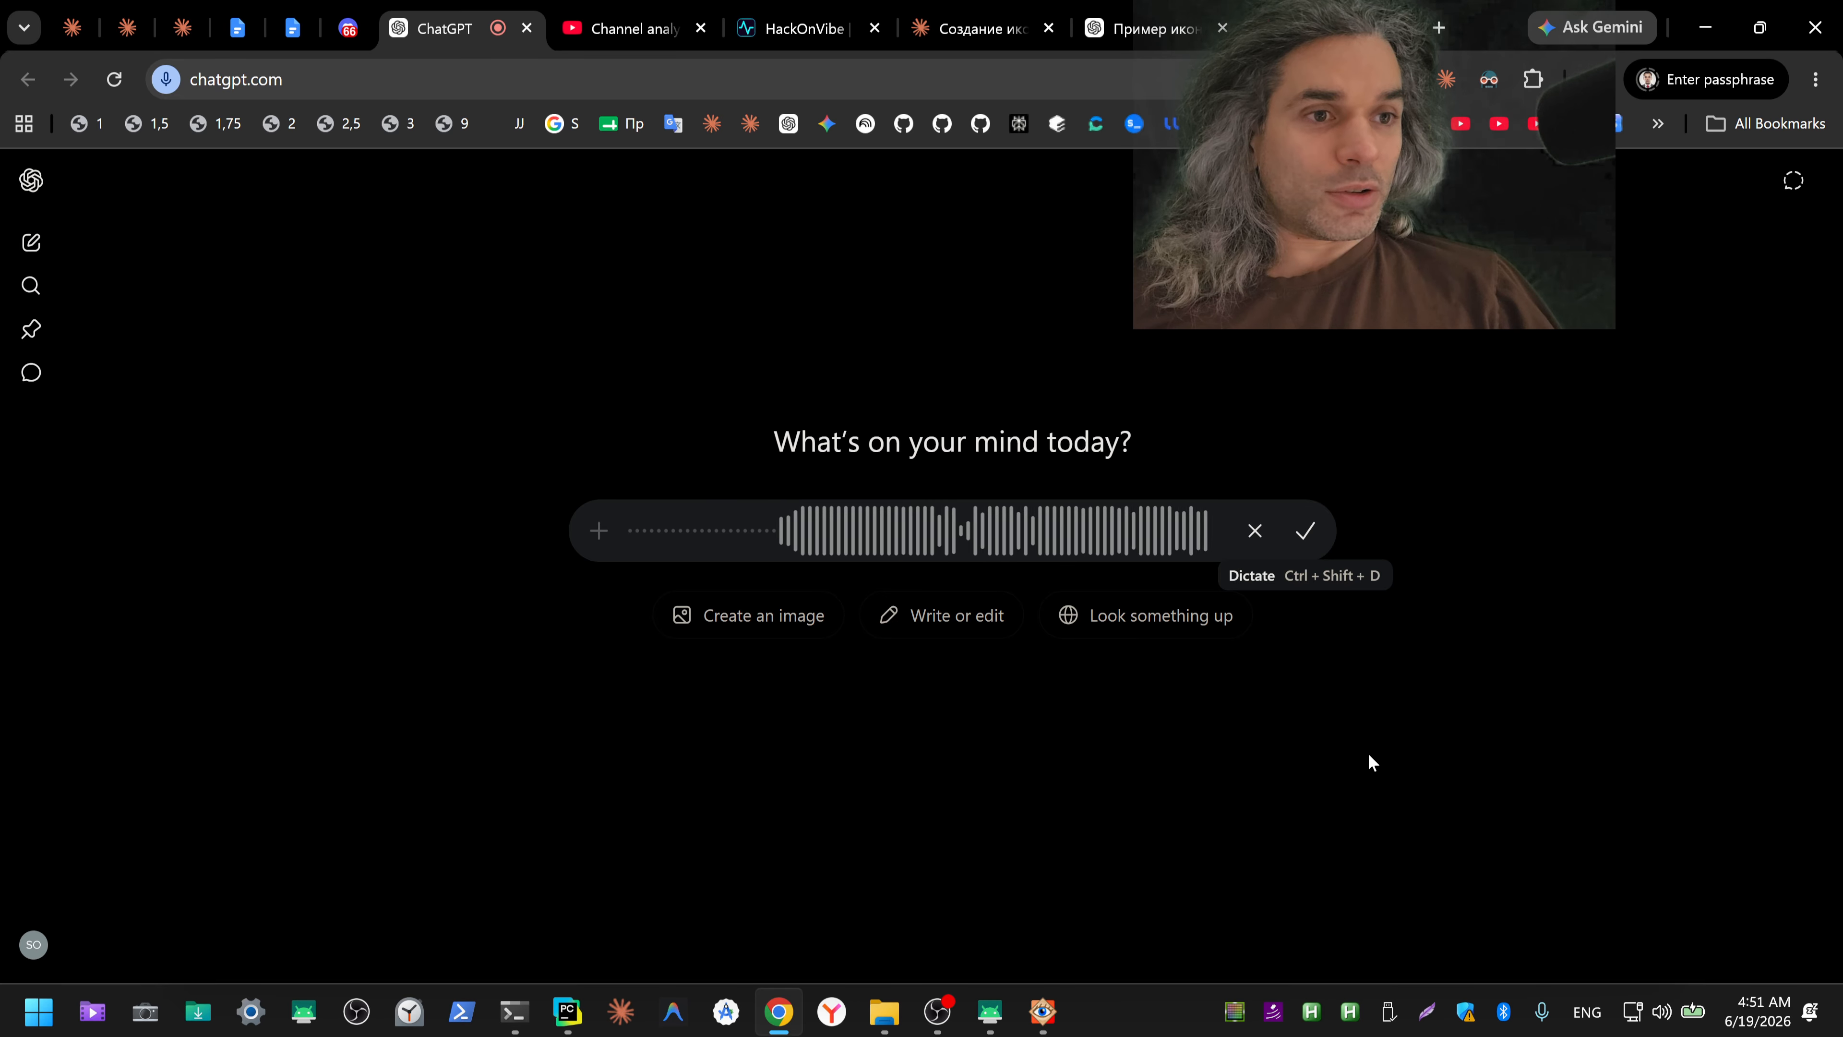
pyautogui.click(1308, 533)
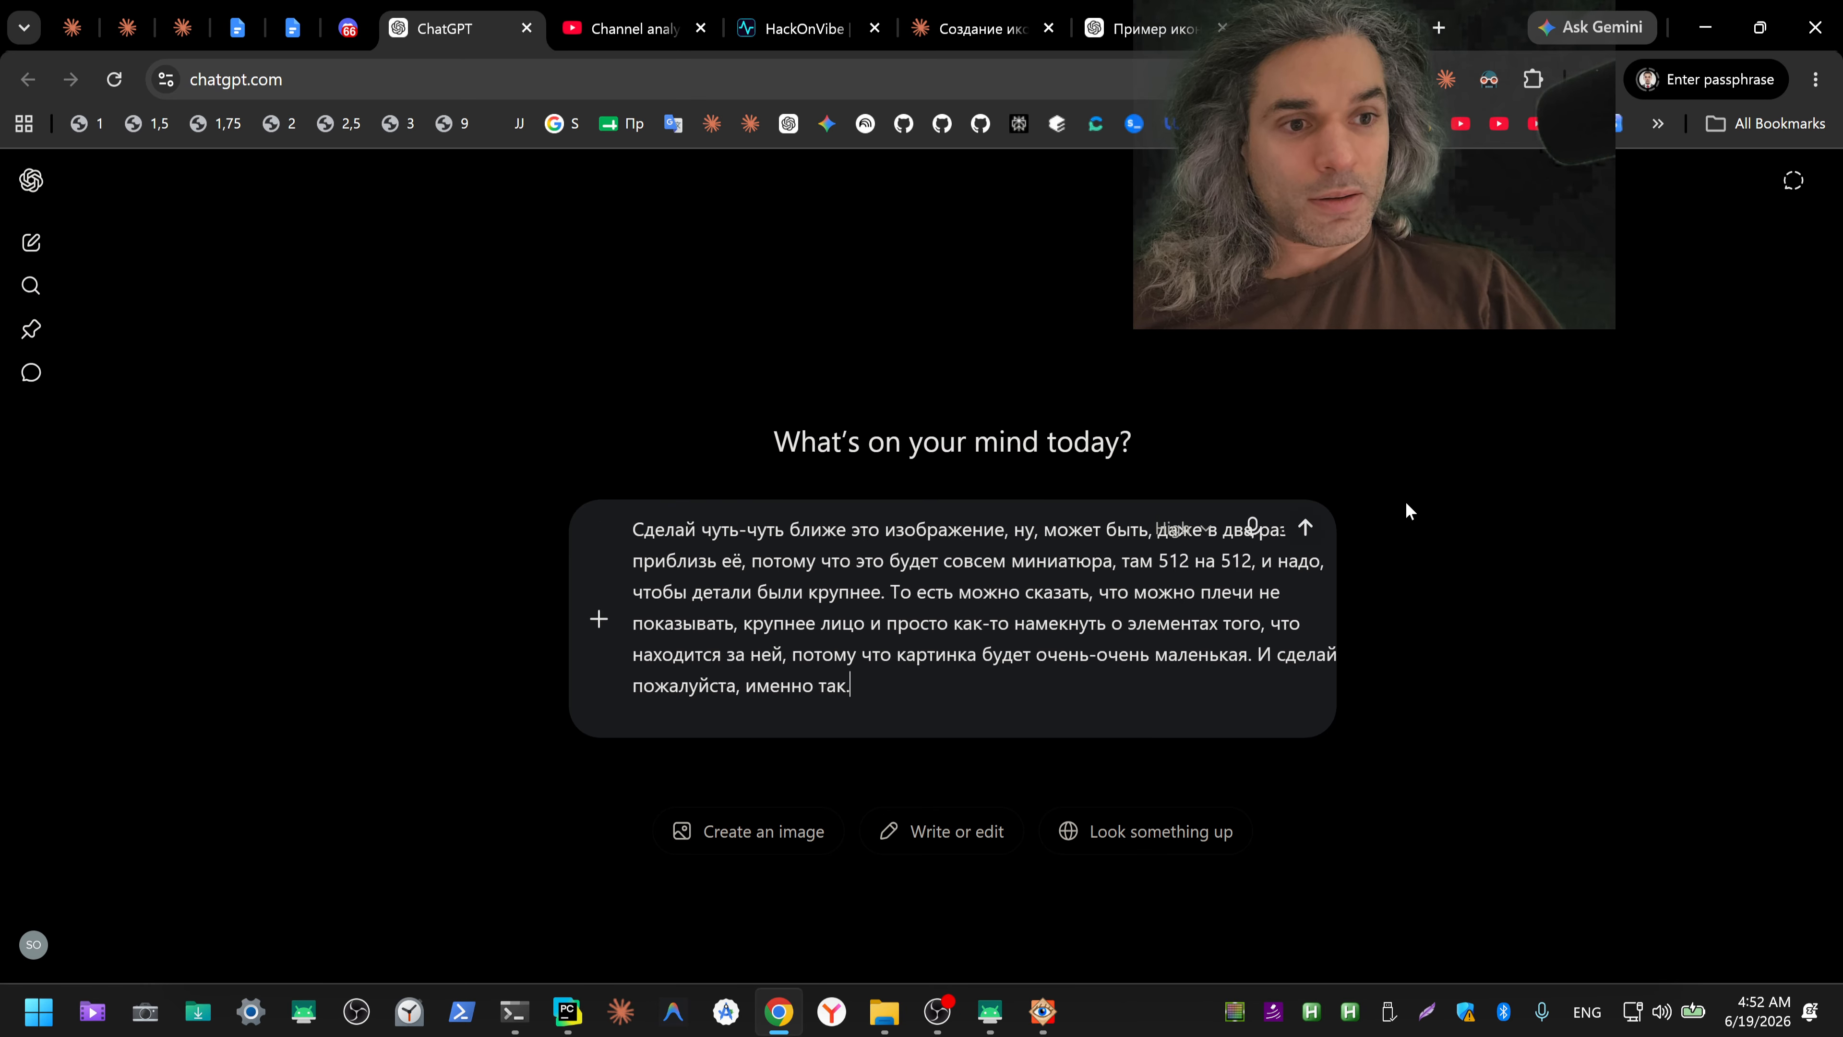
pyautogui.hotkey('ctrl', 'a')
pyautogui.hotkey('ctrl', 'x')
# Step: Submit the cut close-up request in the existing ChatGPT icon conversation and in the Gemini chat
pyautogui.click(1143, 28)
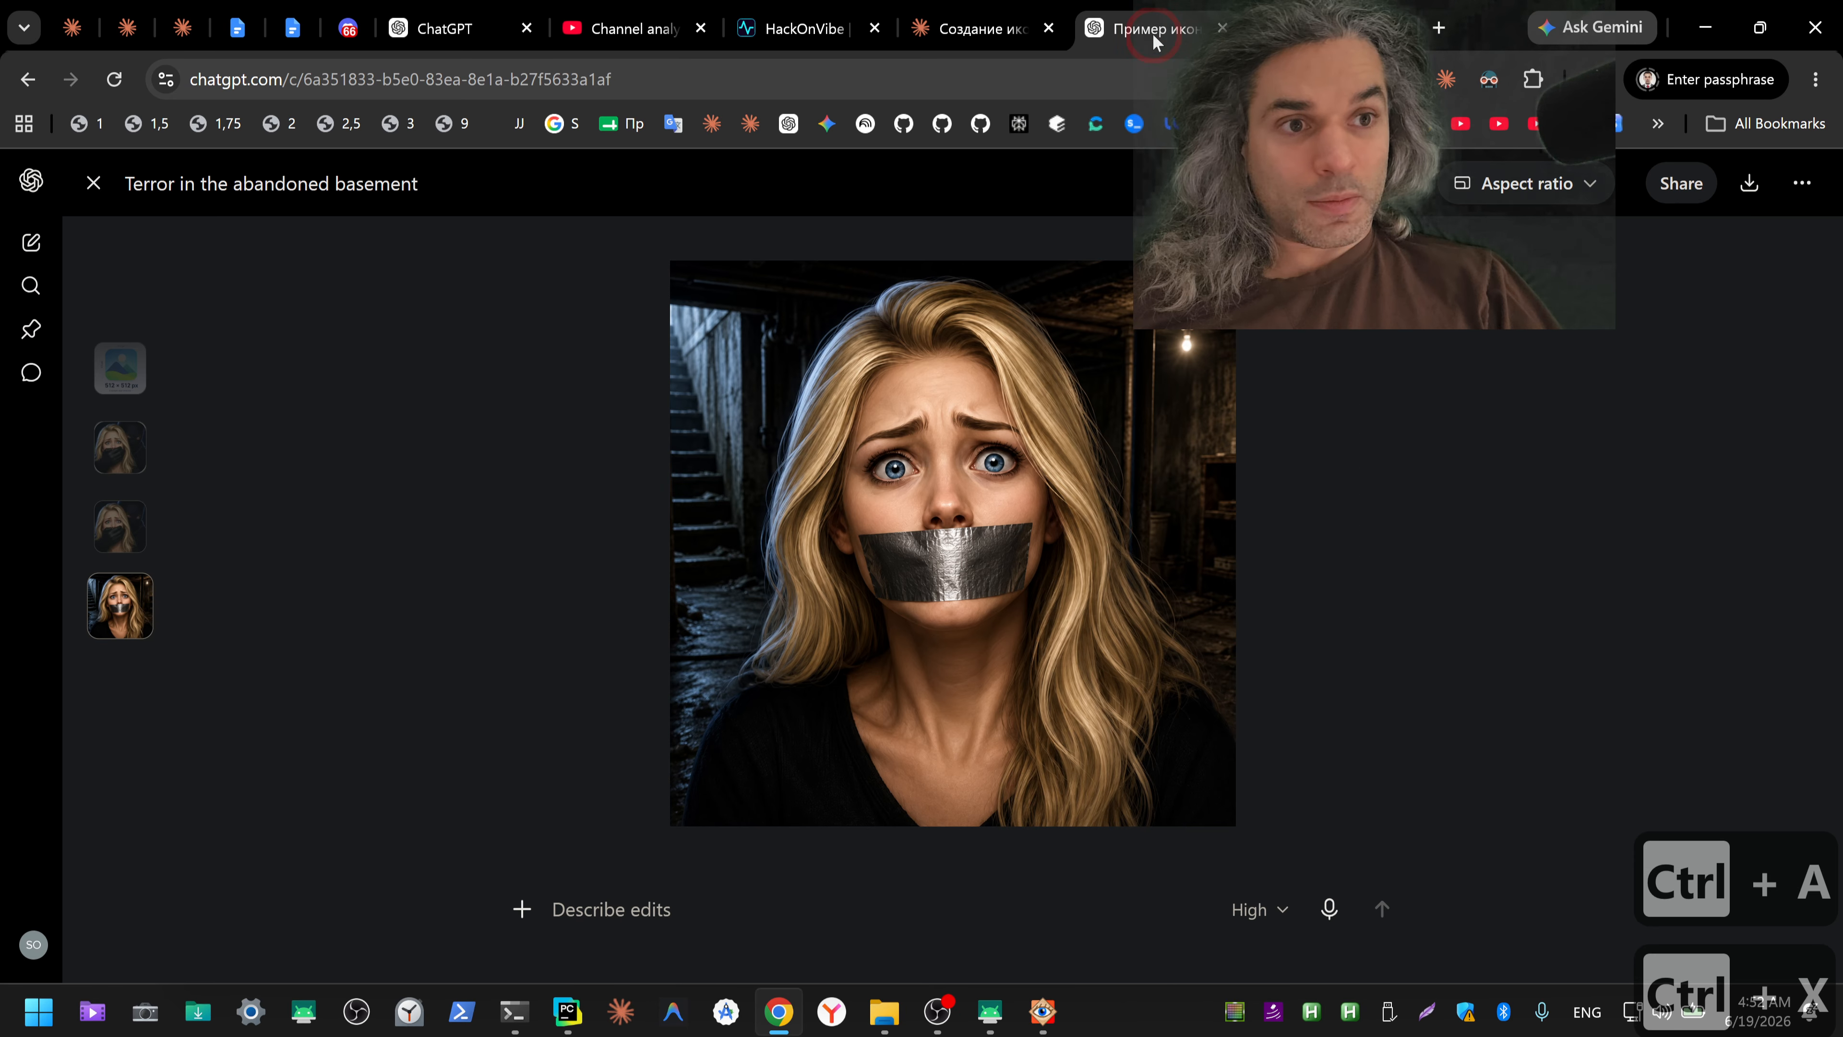
pyautogui.press('Escape')
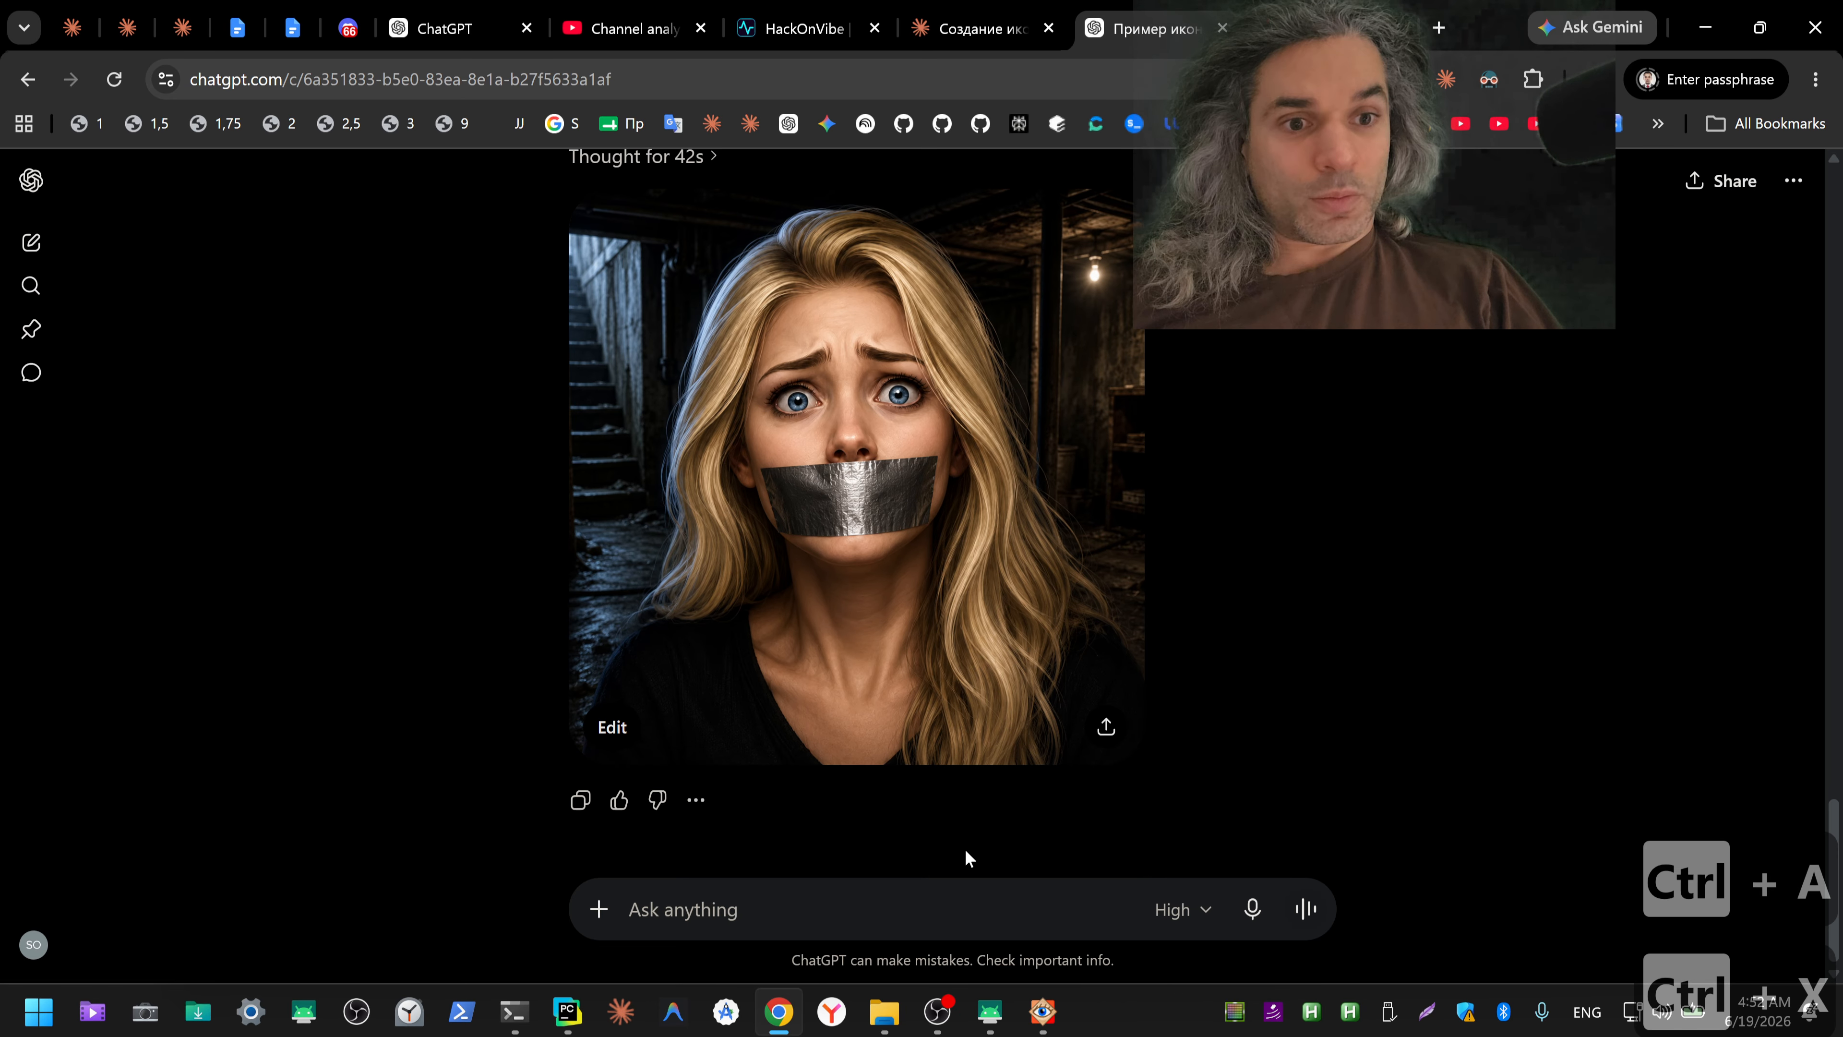
pyautogui.hotkey('ctrl', 'v')
pyautogui.press('Return')
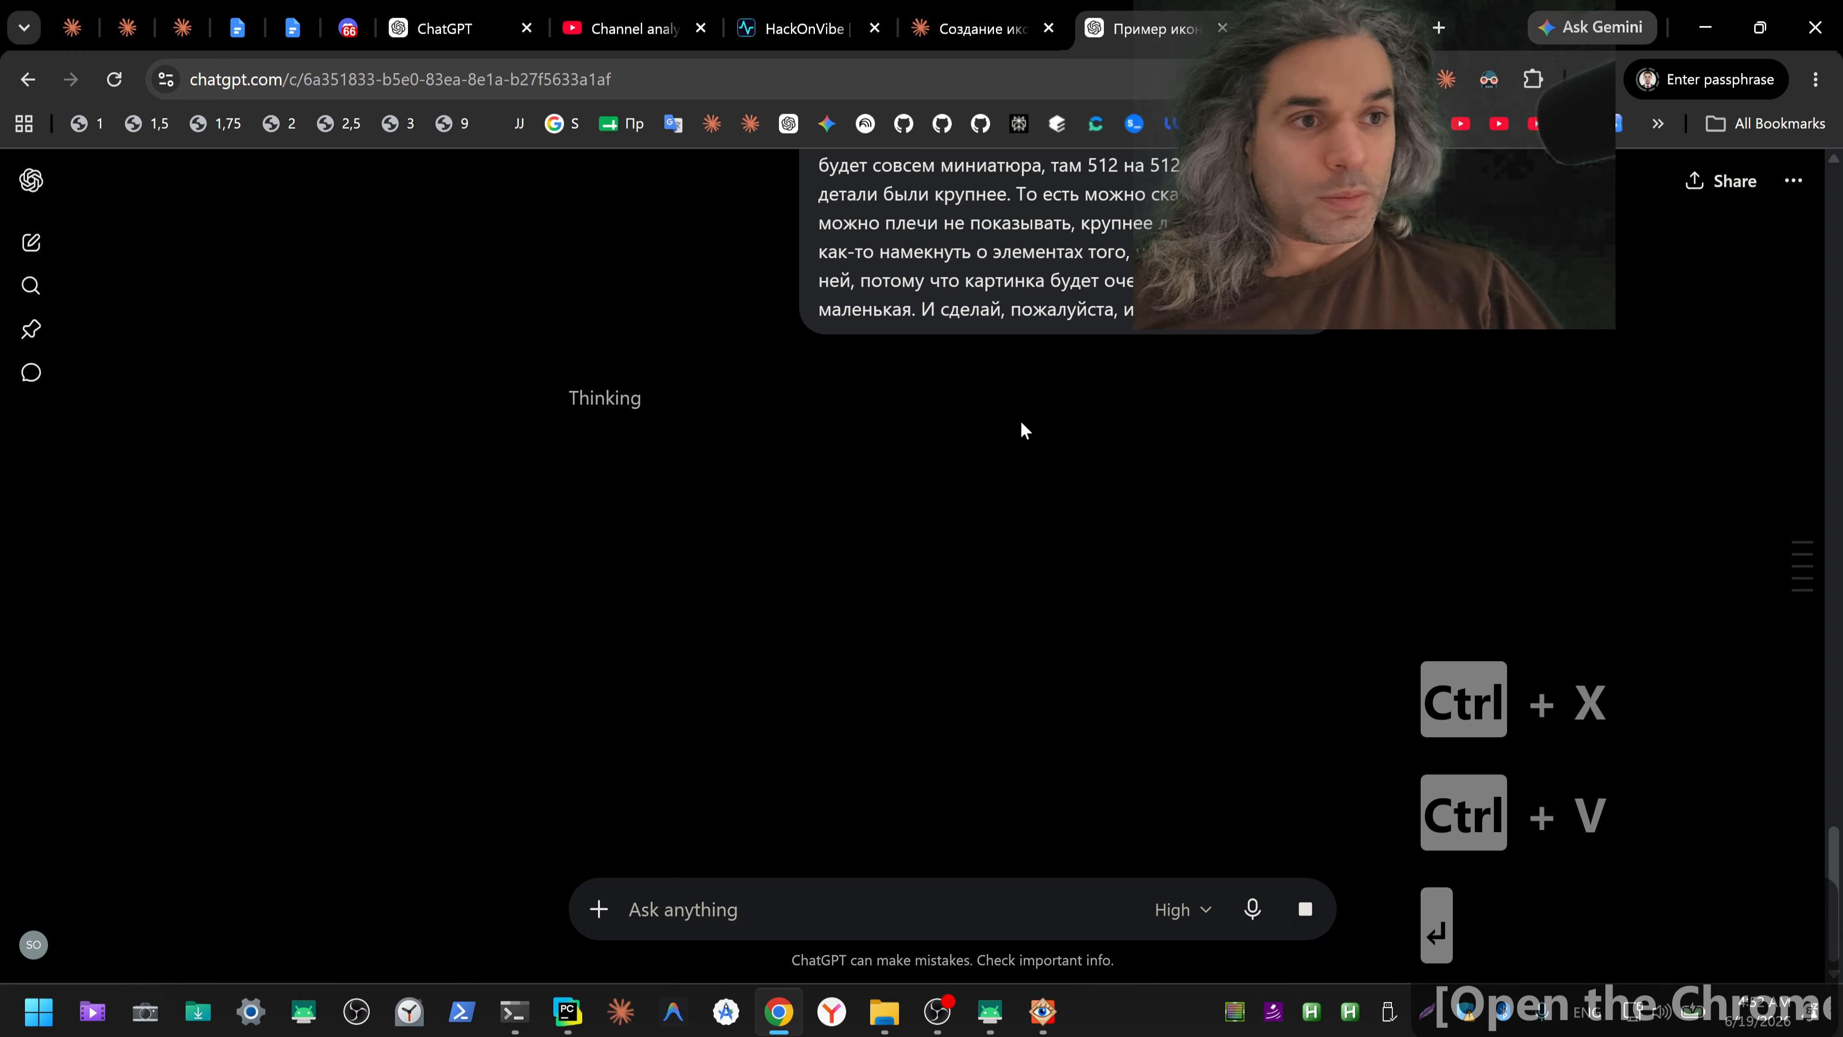
pyautogui.click(1328, 28)
pyautogui.scroll(-2, 1477, 534)
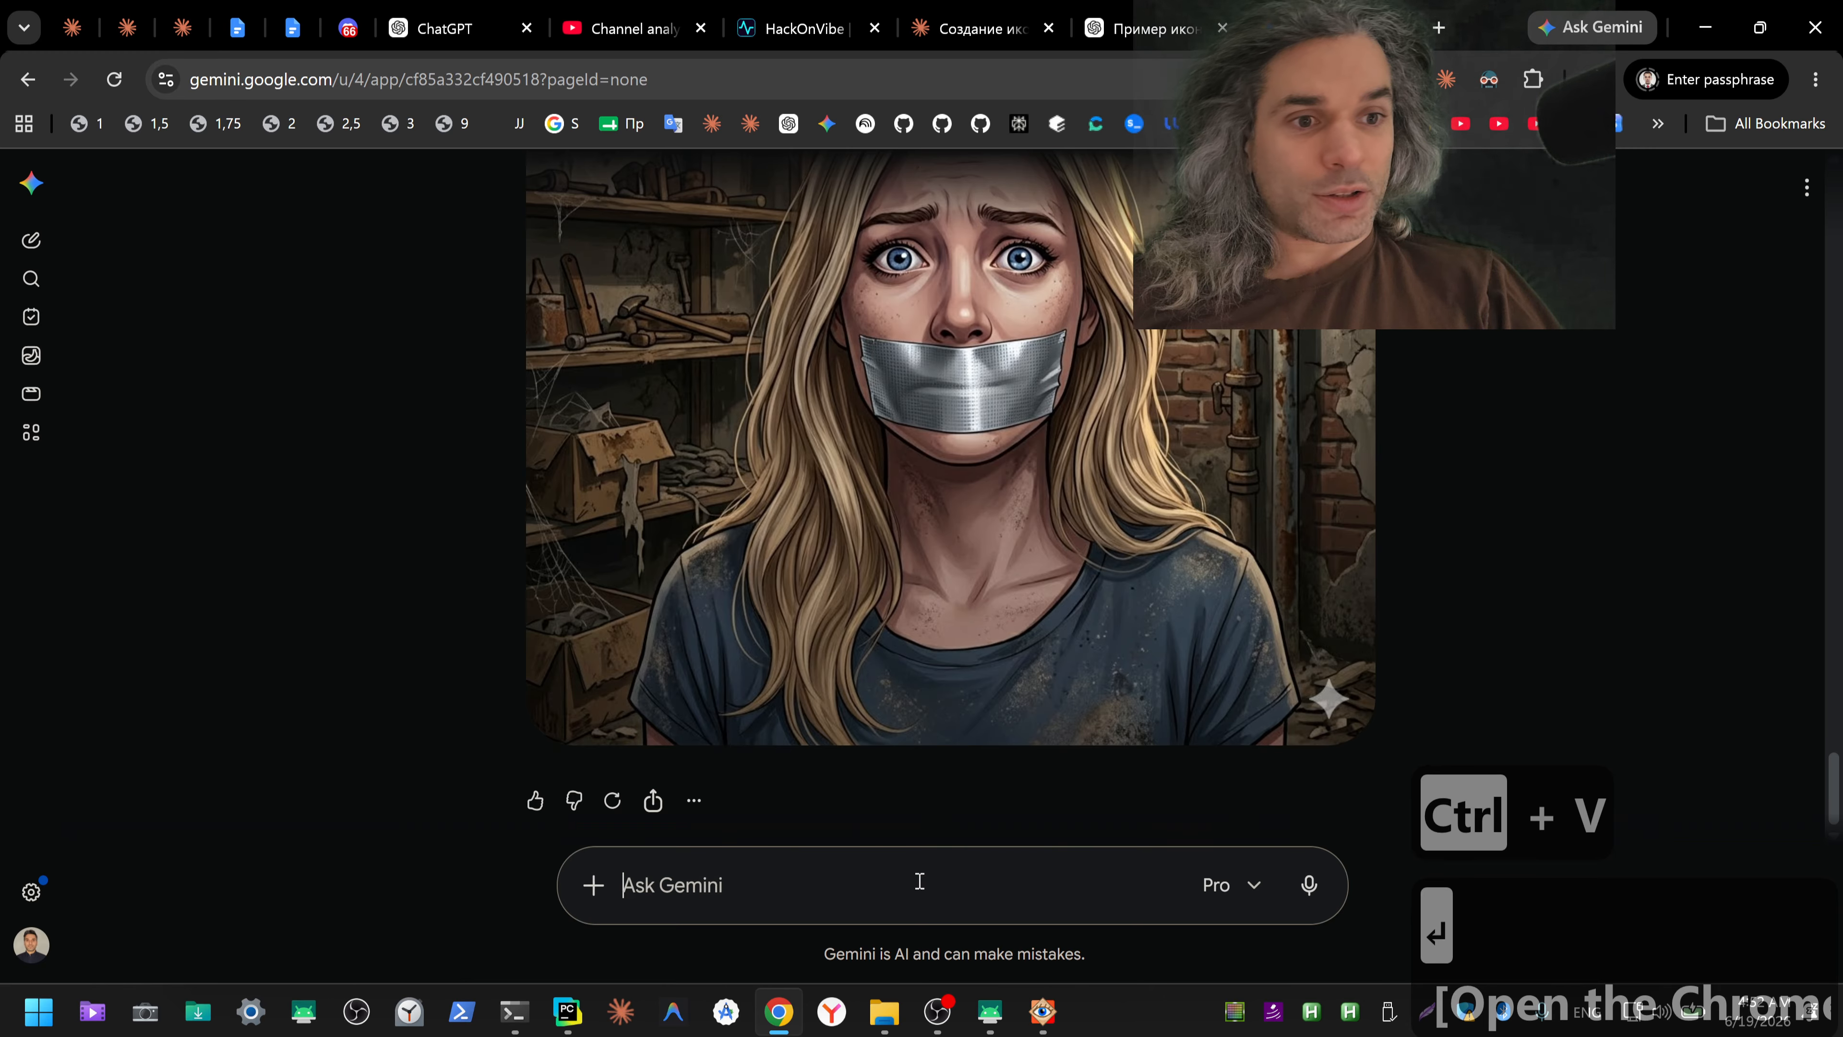
pyautogui.hotkey('ctrl', 'v')
pyautogui.press('Return')
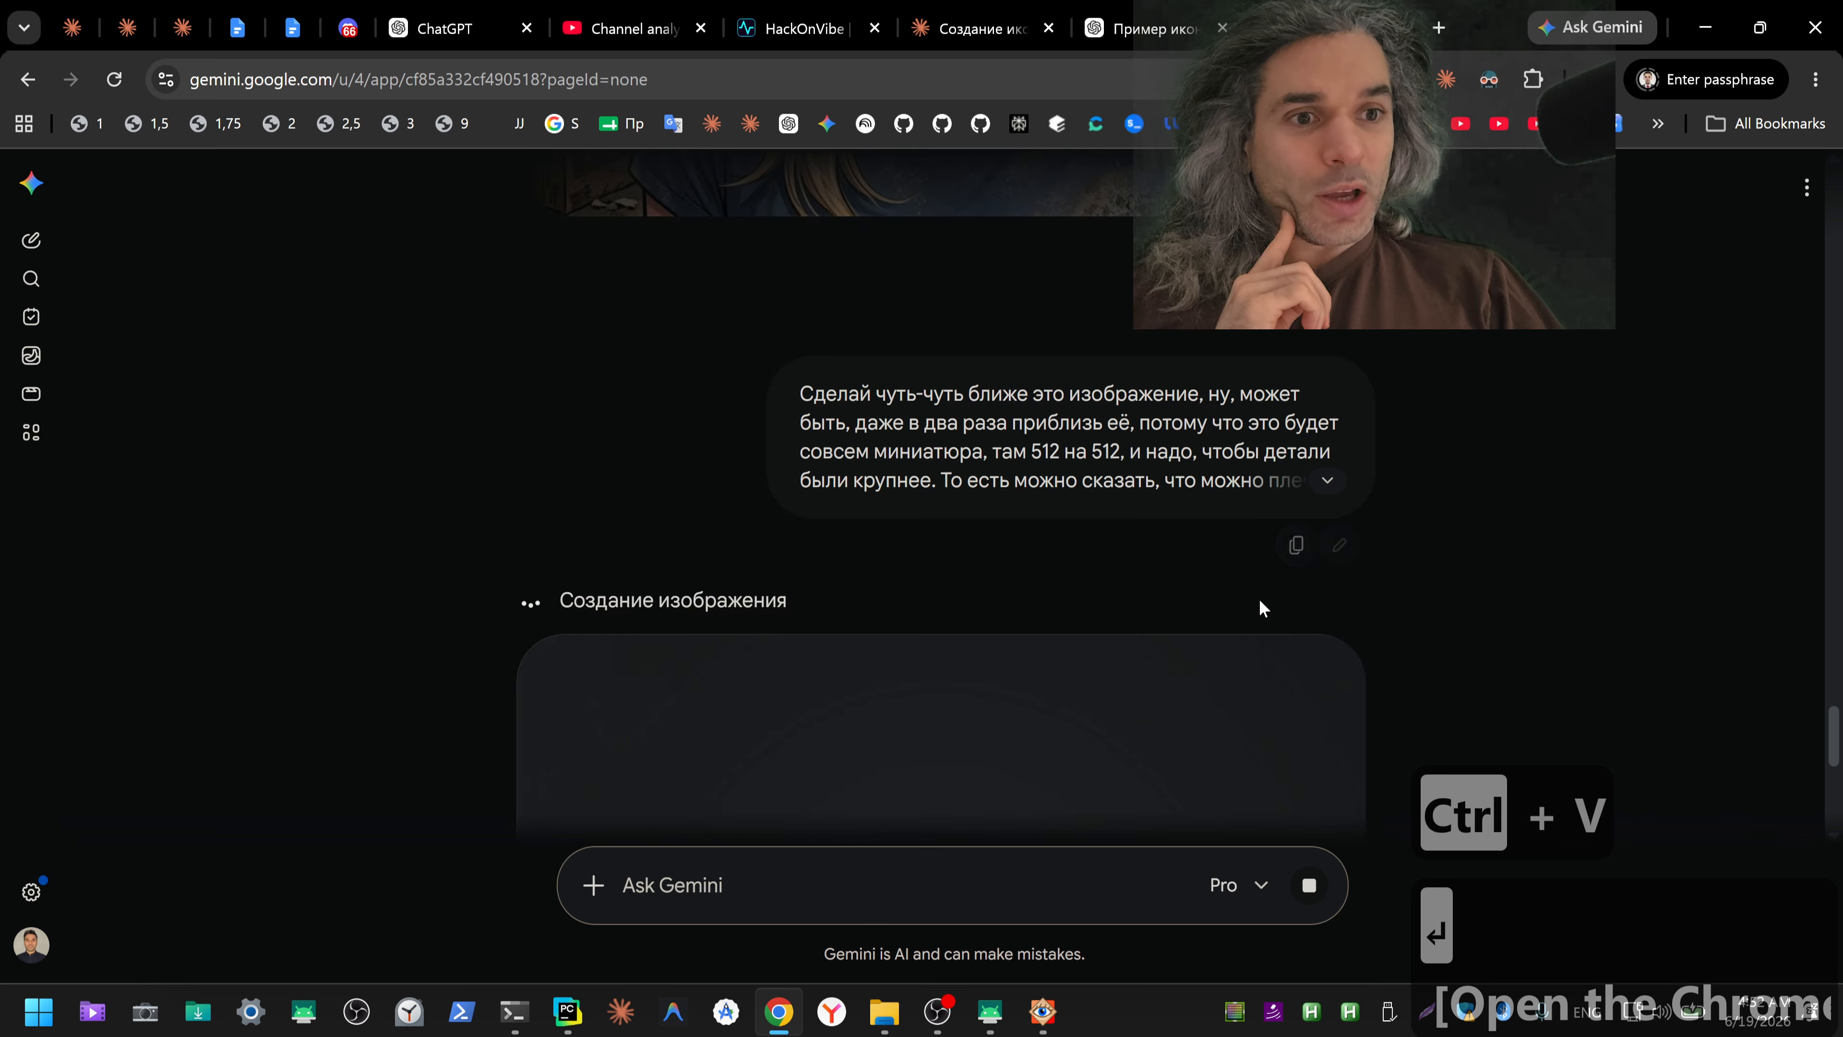
# Step: Review Gemini's previous basement illustration and check the image generation in the ChatGPT icon conversation
pyautogui.scroll(10, 1156, 555)
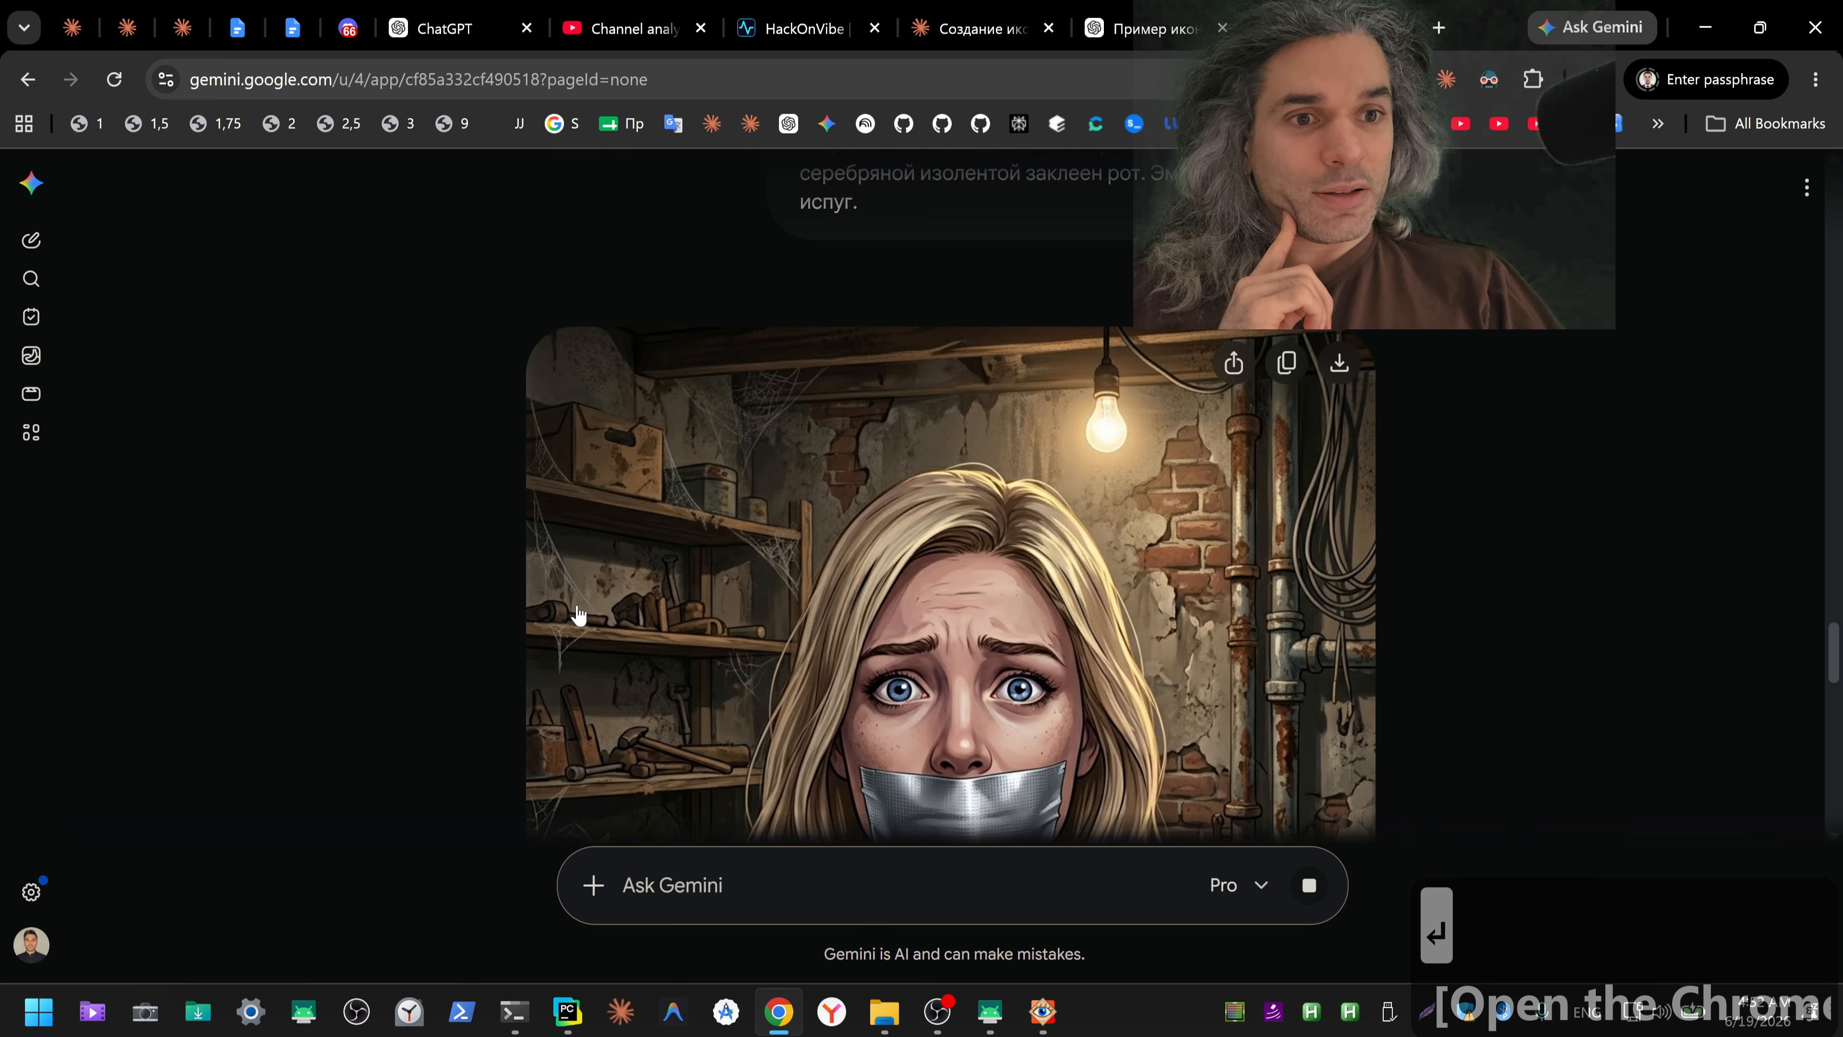
pyautogui.scroll(-5, 1166, 585)
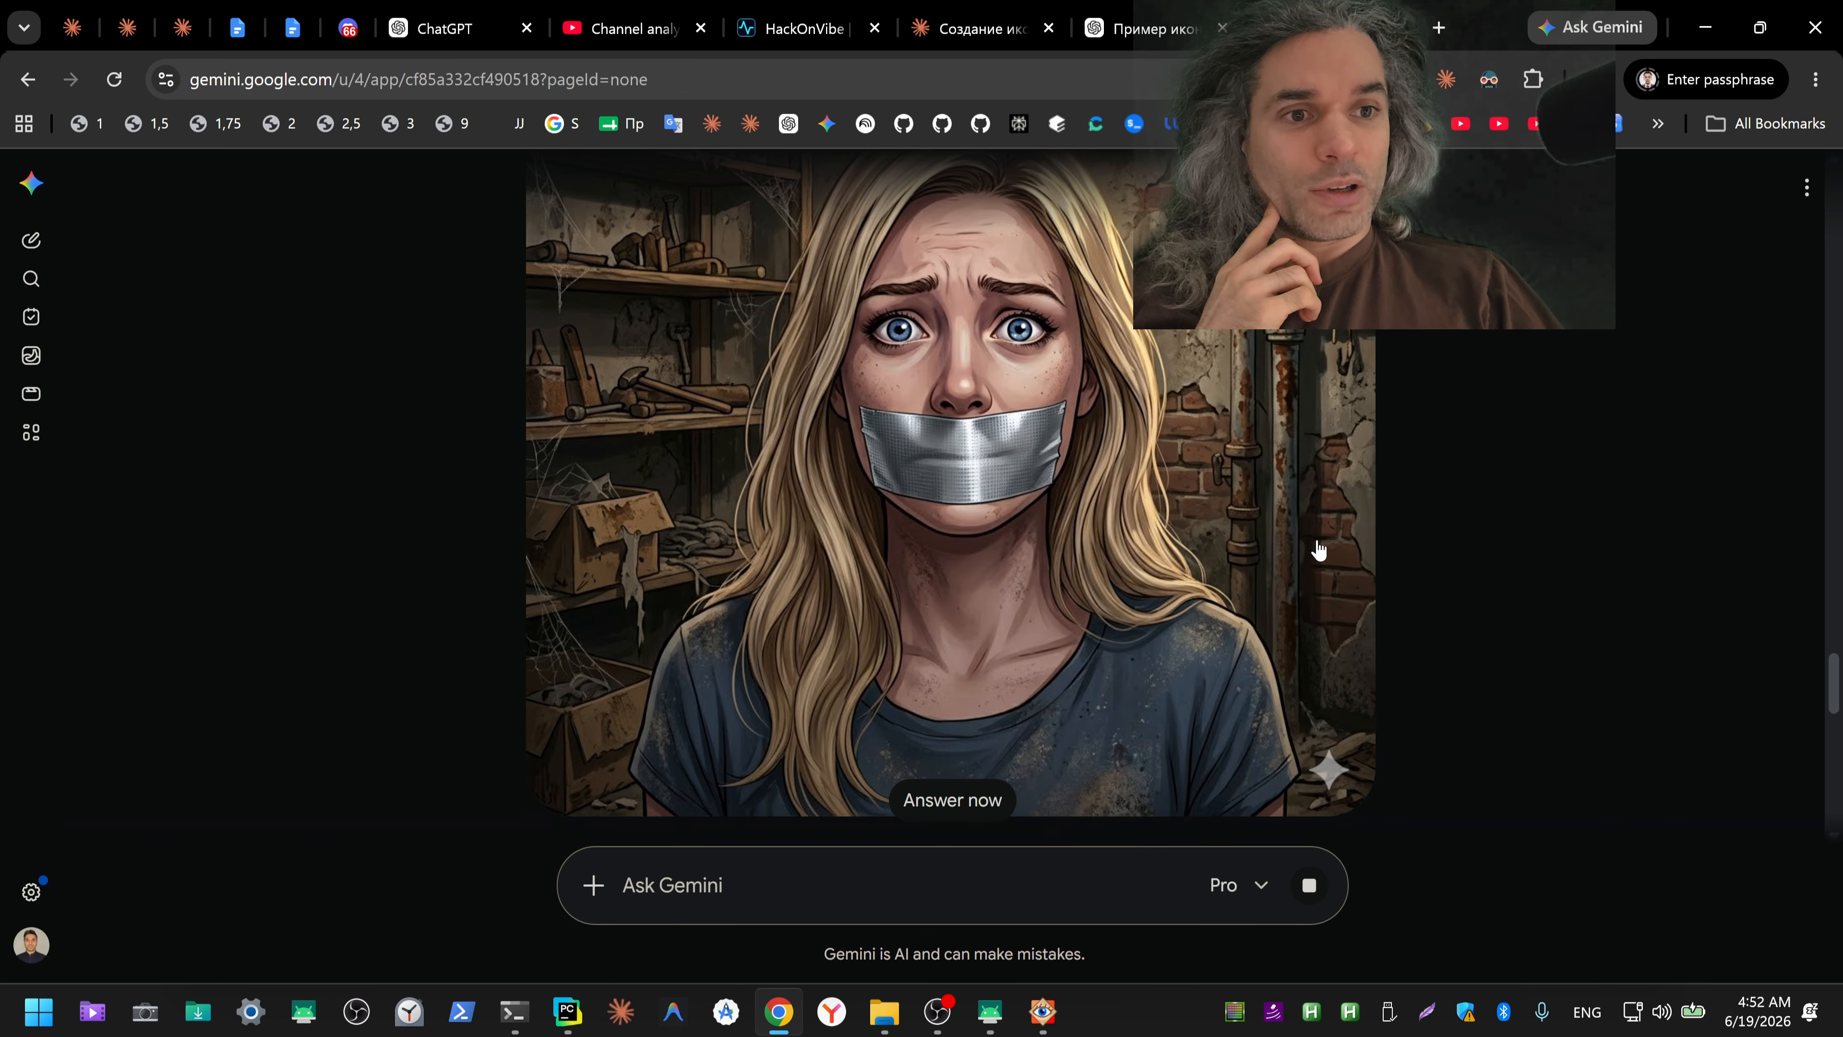
pyautogui.scroll(-8, 1446, 557)
pyautogui.click(1128, 17)
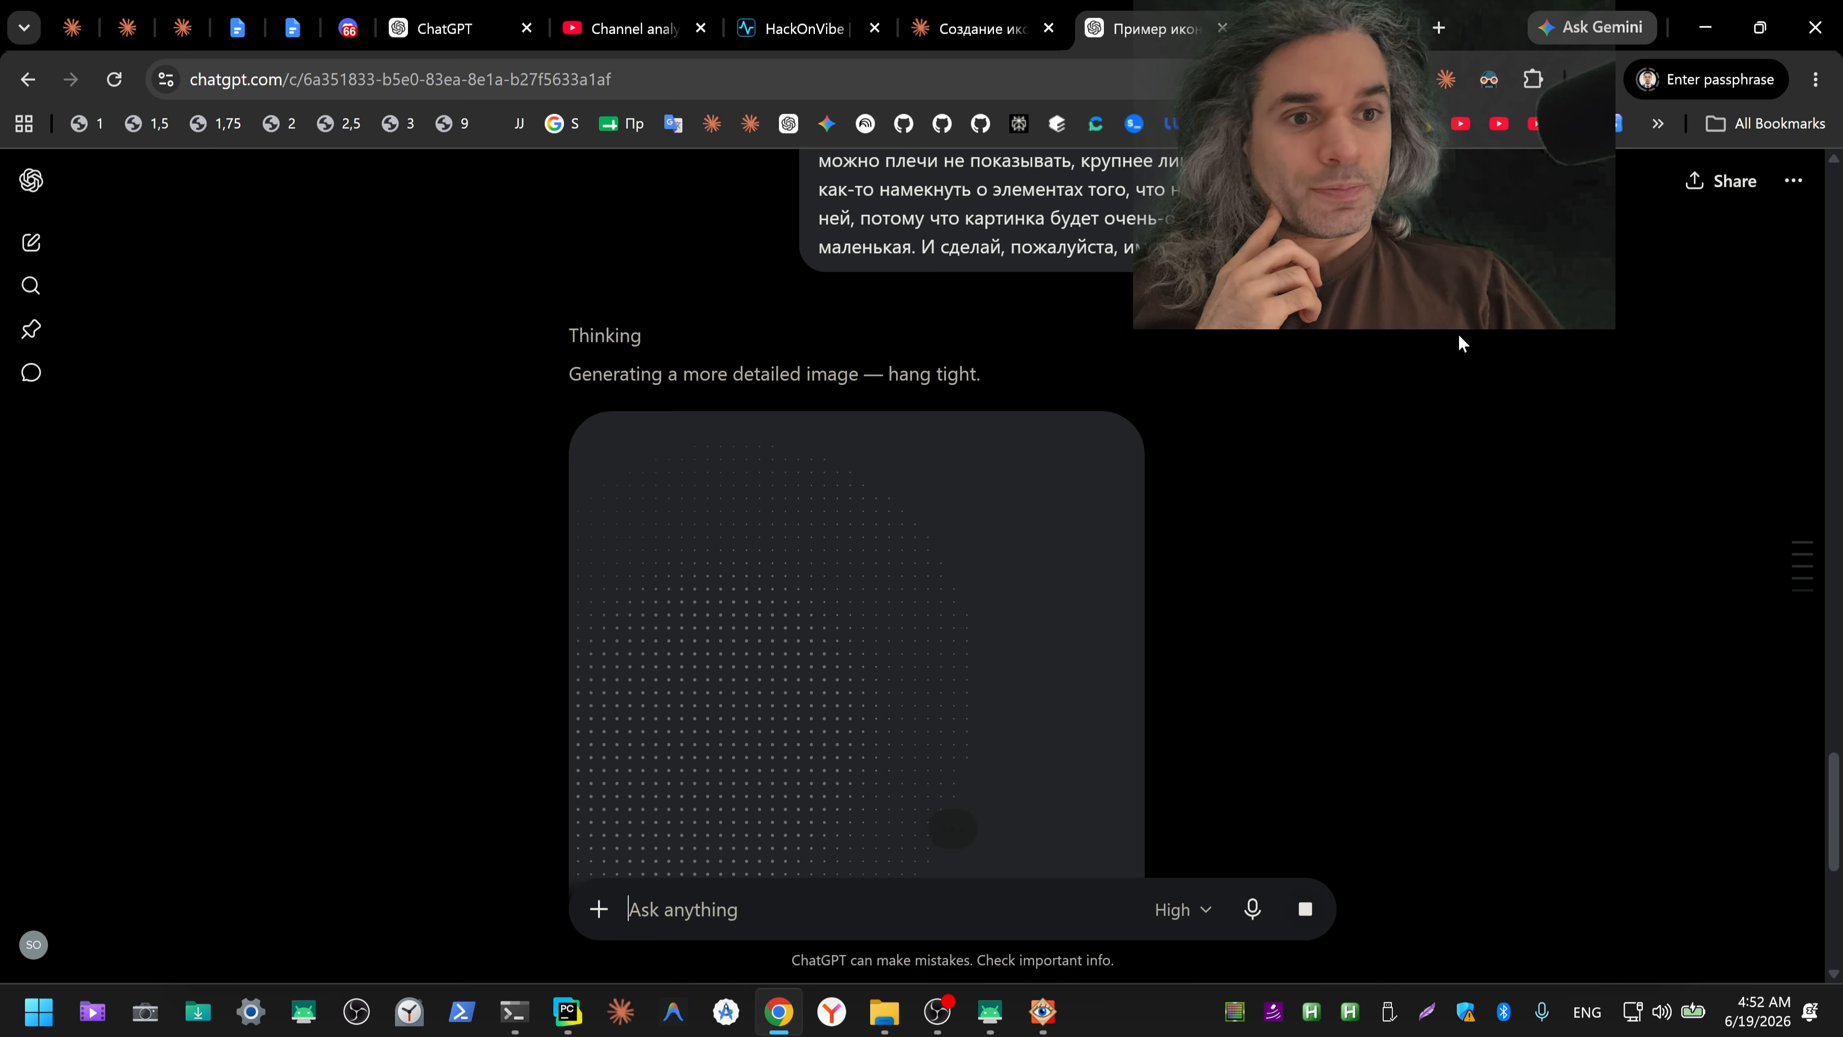
# Step: Close the red shield icon preview in the Claude icon conversation and return to the ChatGPT icon conversation
pyautogui.click(969, 33)
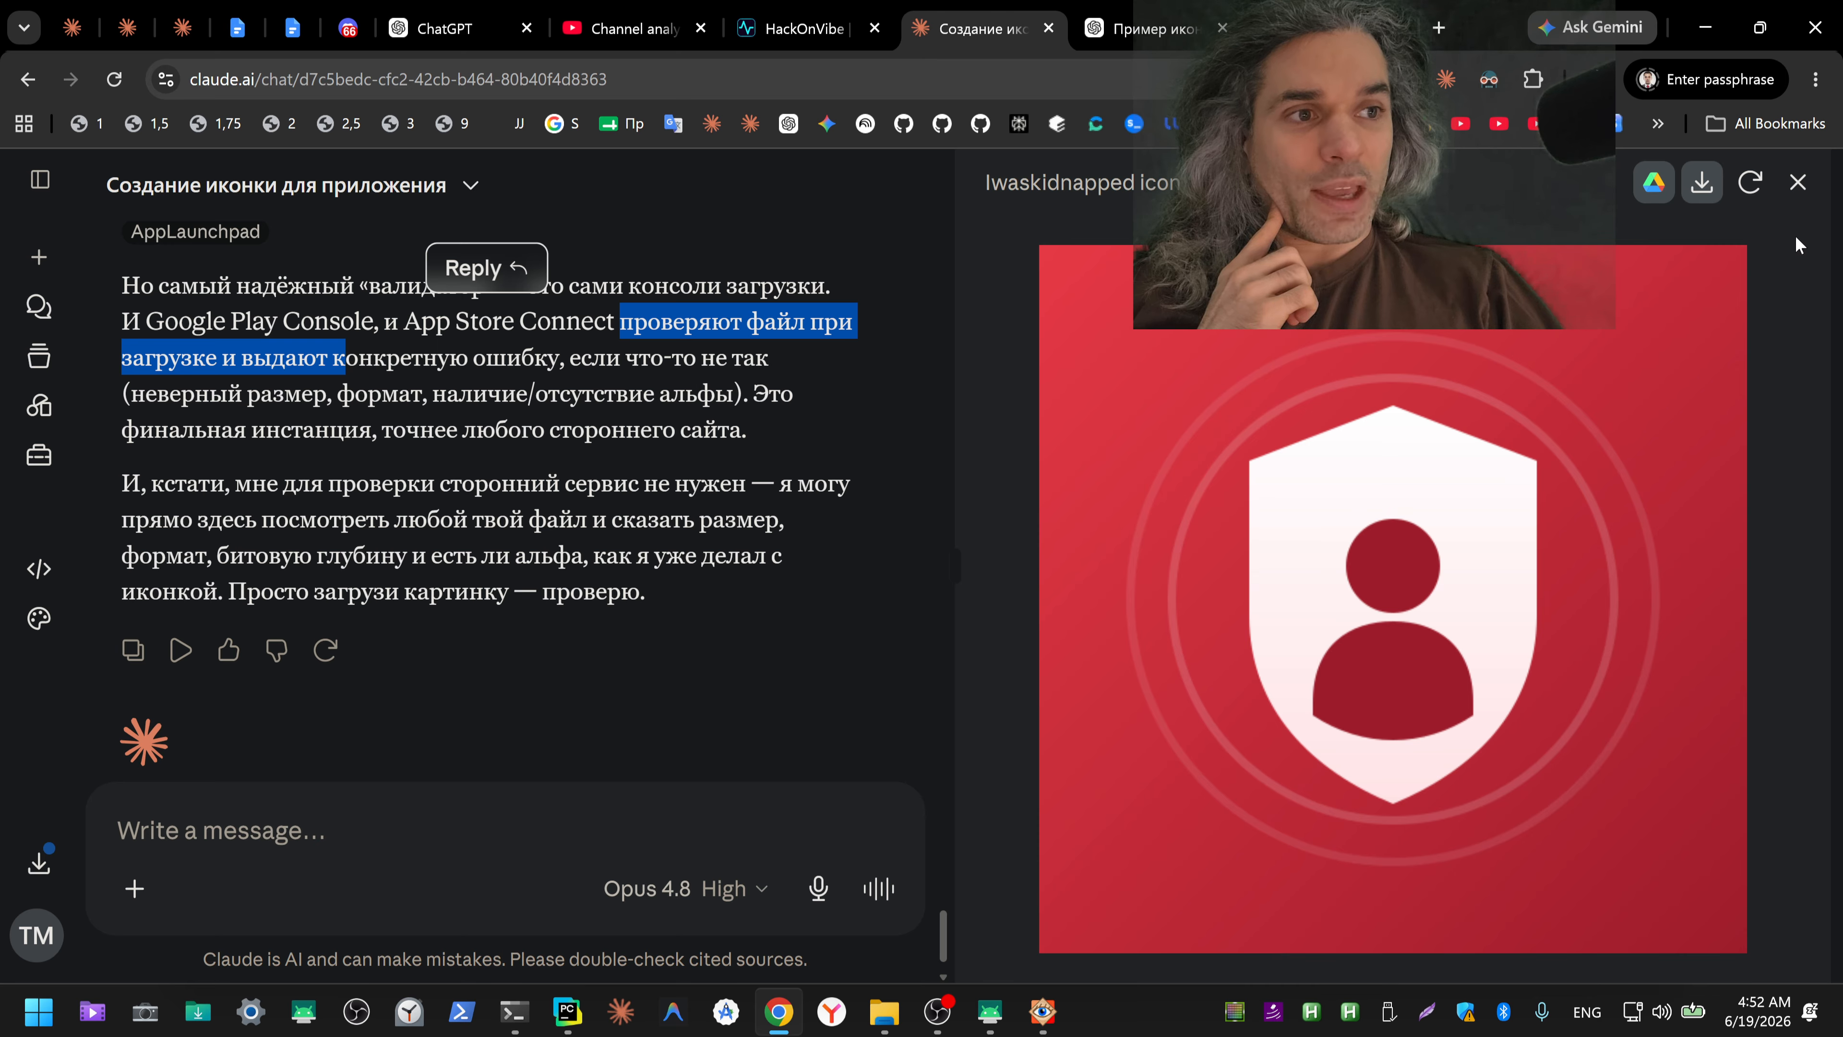
pyautogui.click(1797, 182)
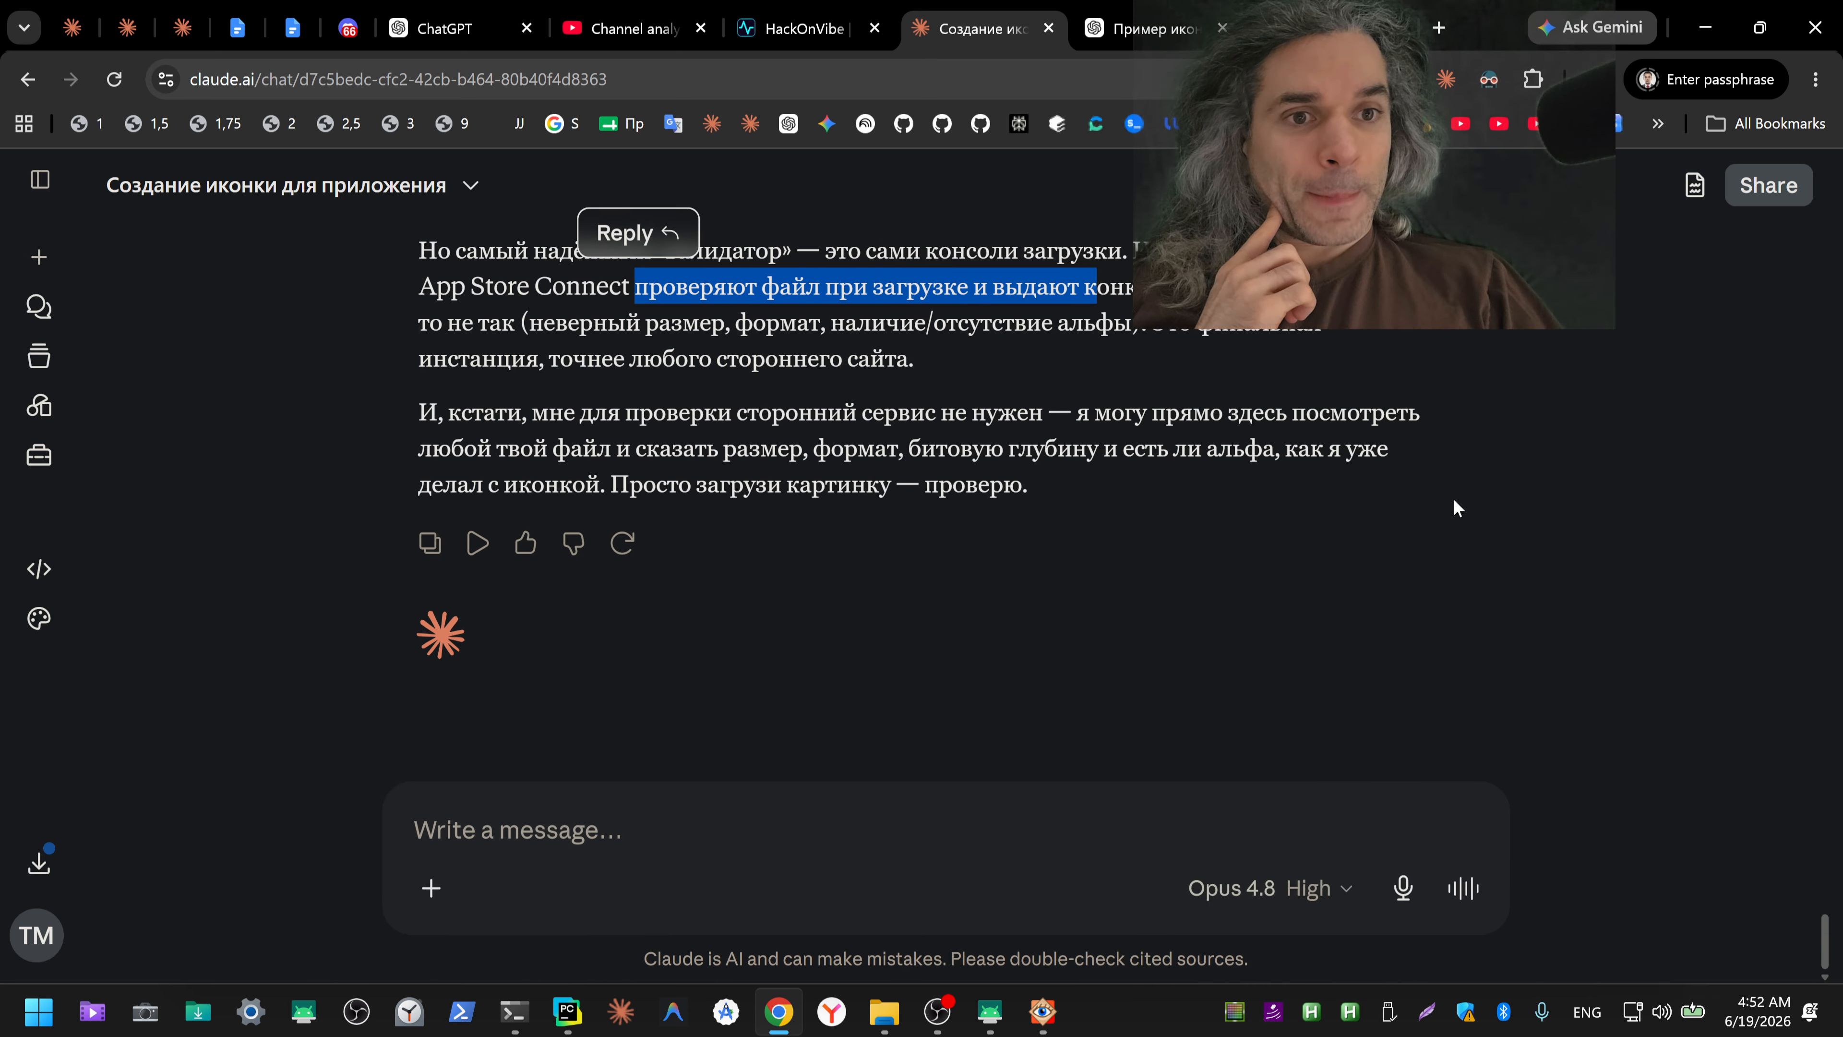
pyautogui.click(1124, 20)
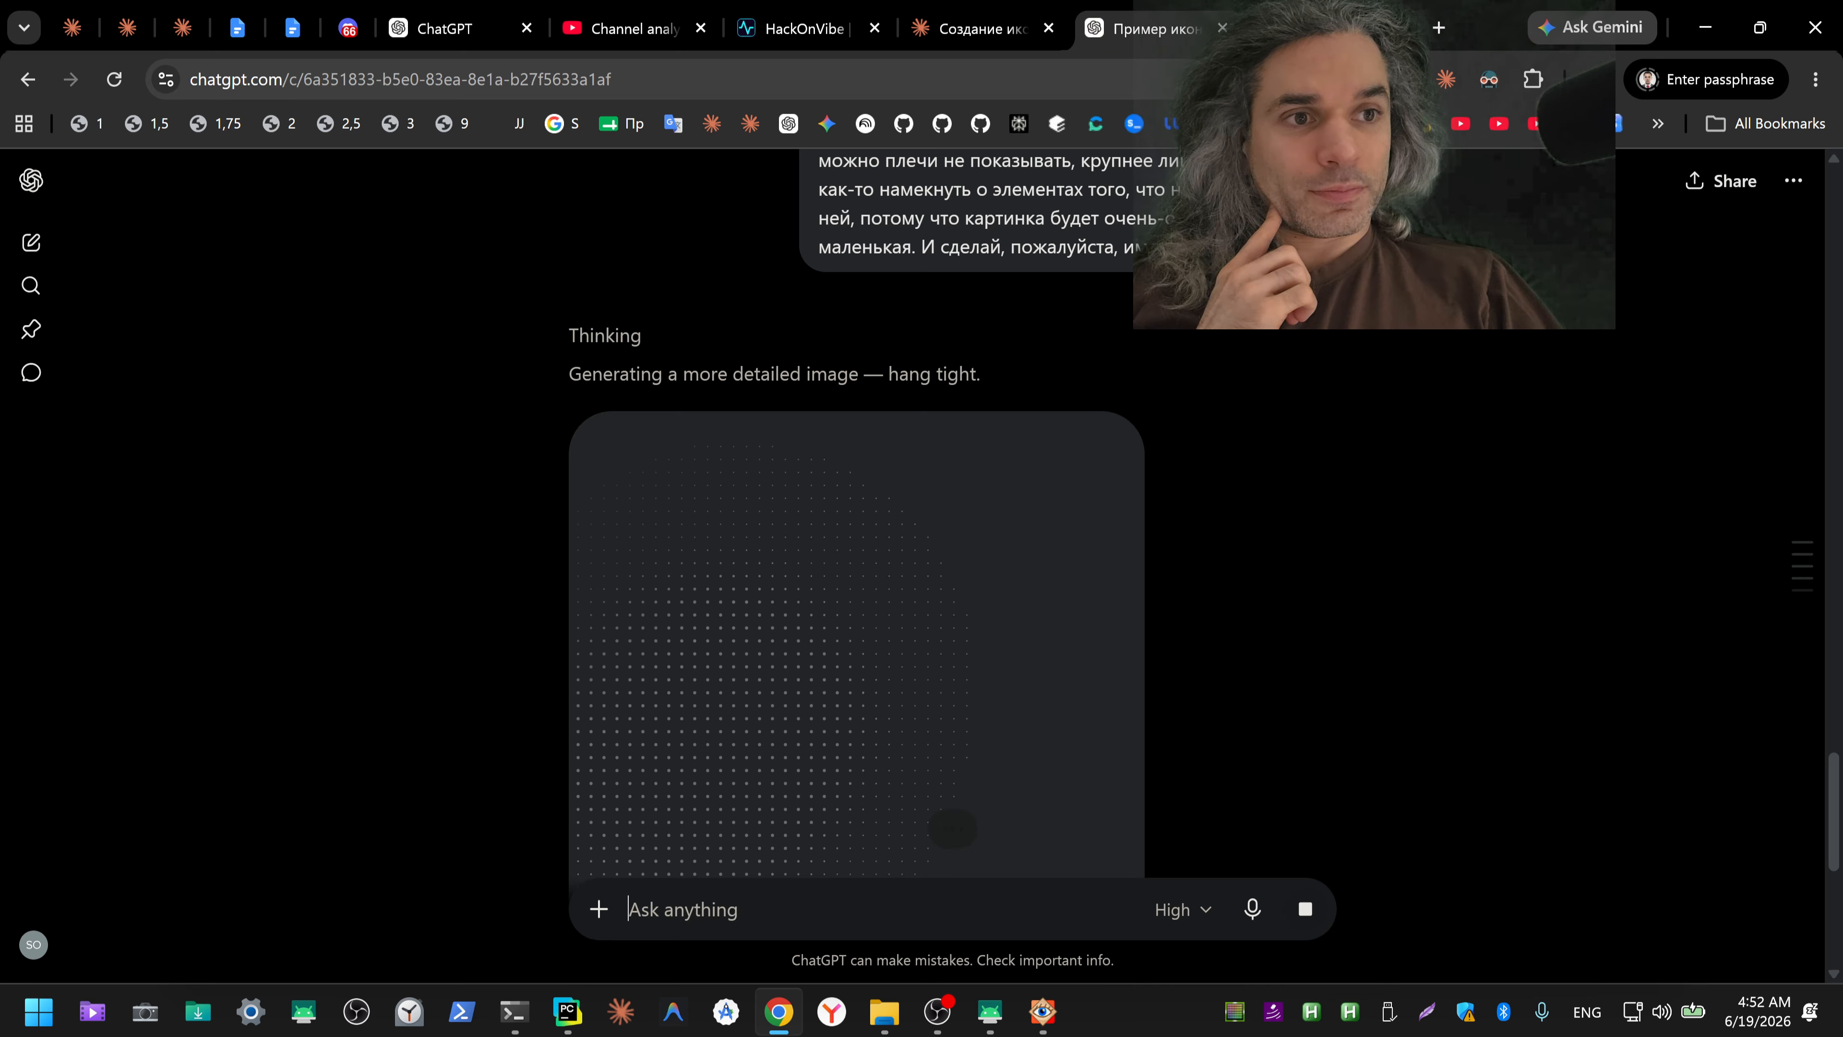
# Step: Review Gemini's close-up illustration of the taped woman in the basement and download it at full size
pyautogui.click(1306, 25)
pyautogui.scroll(-4, 1615, 401)
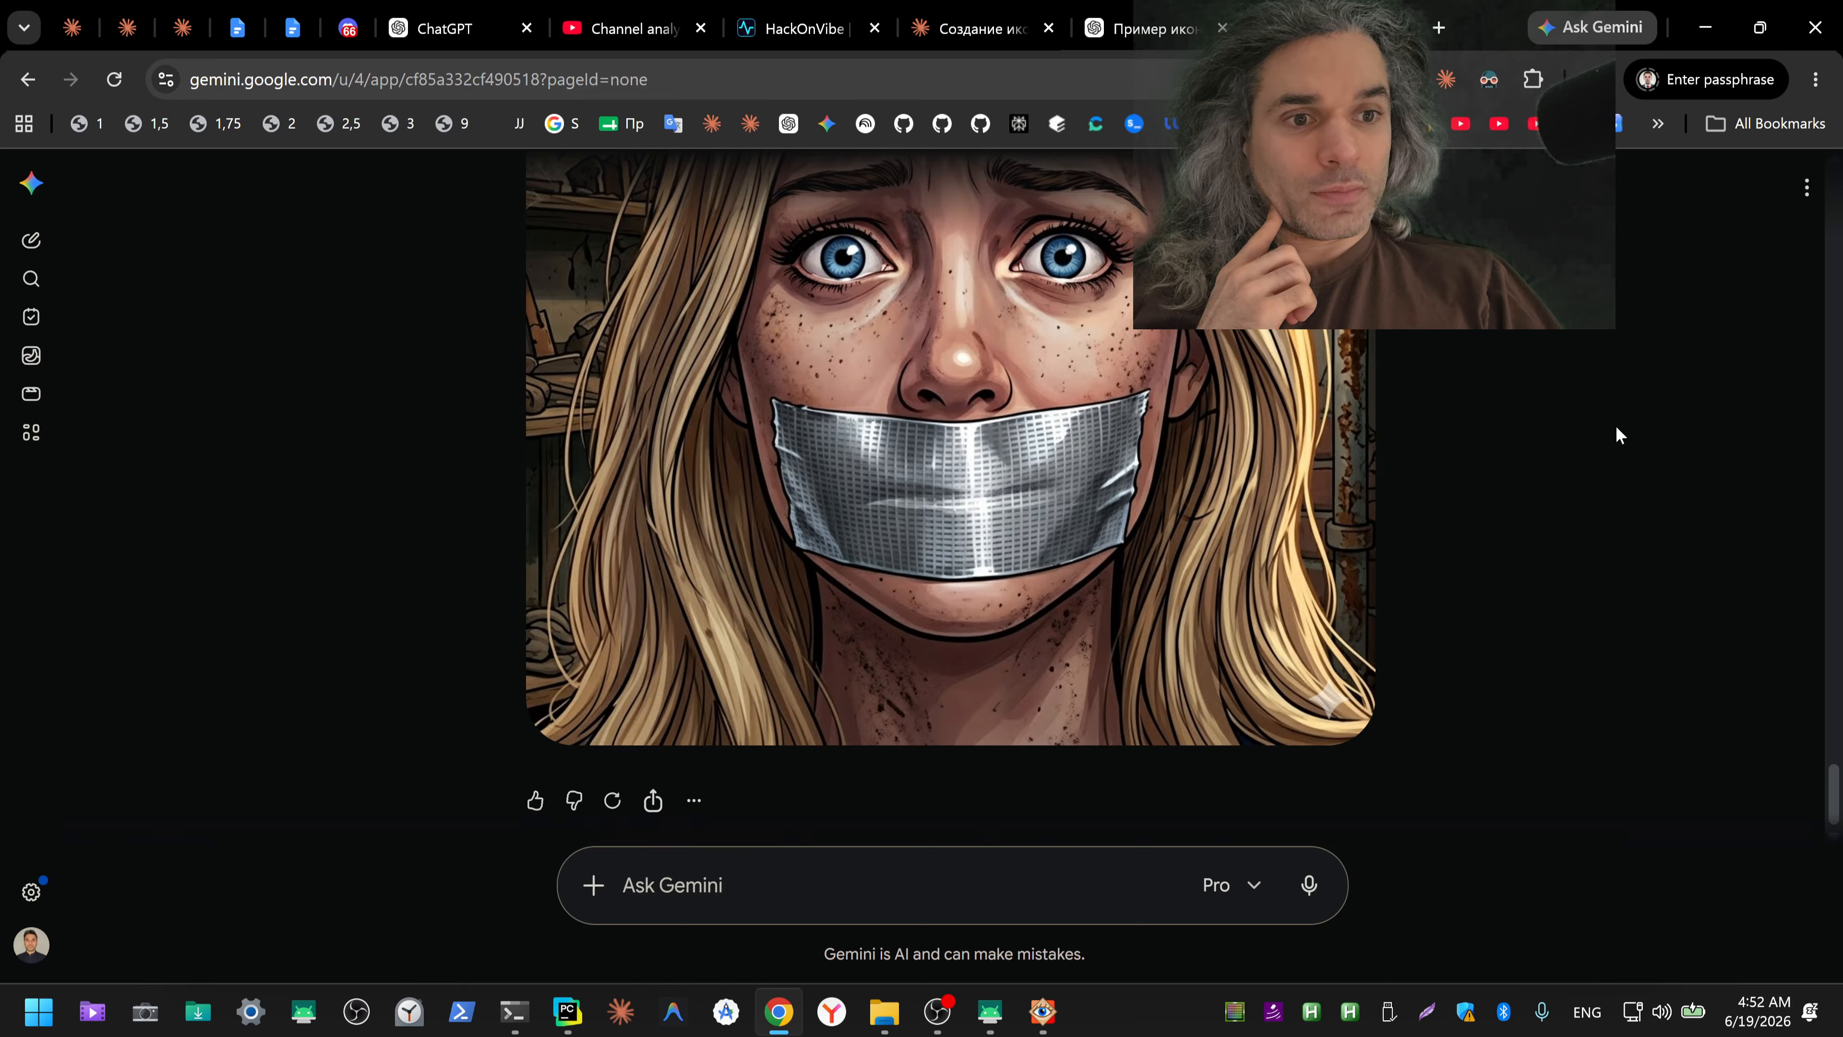
pyautogui.scroll(5, 1607, 445)
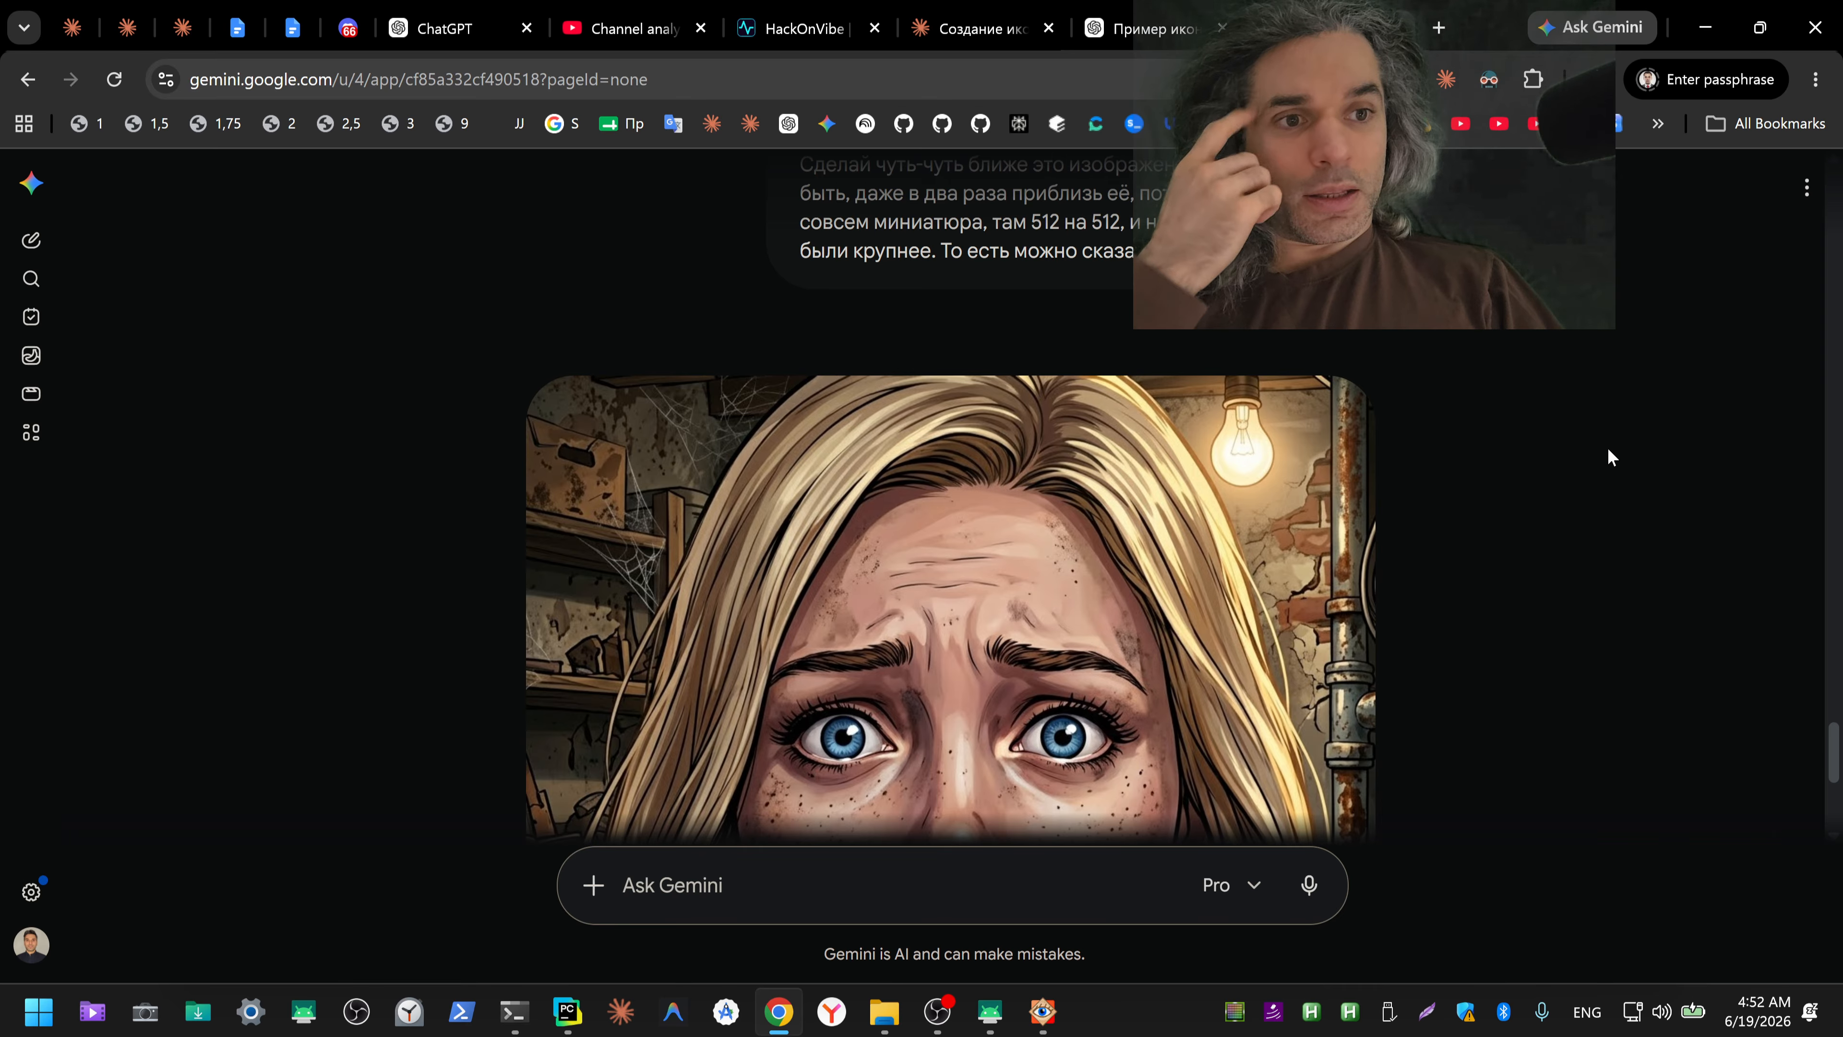
pyautogui.scroll(-5, 1607, 457)
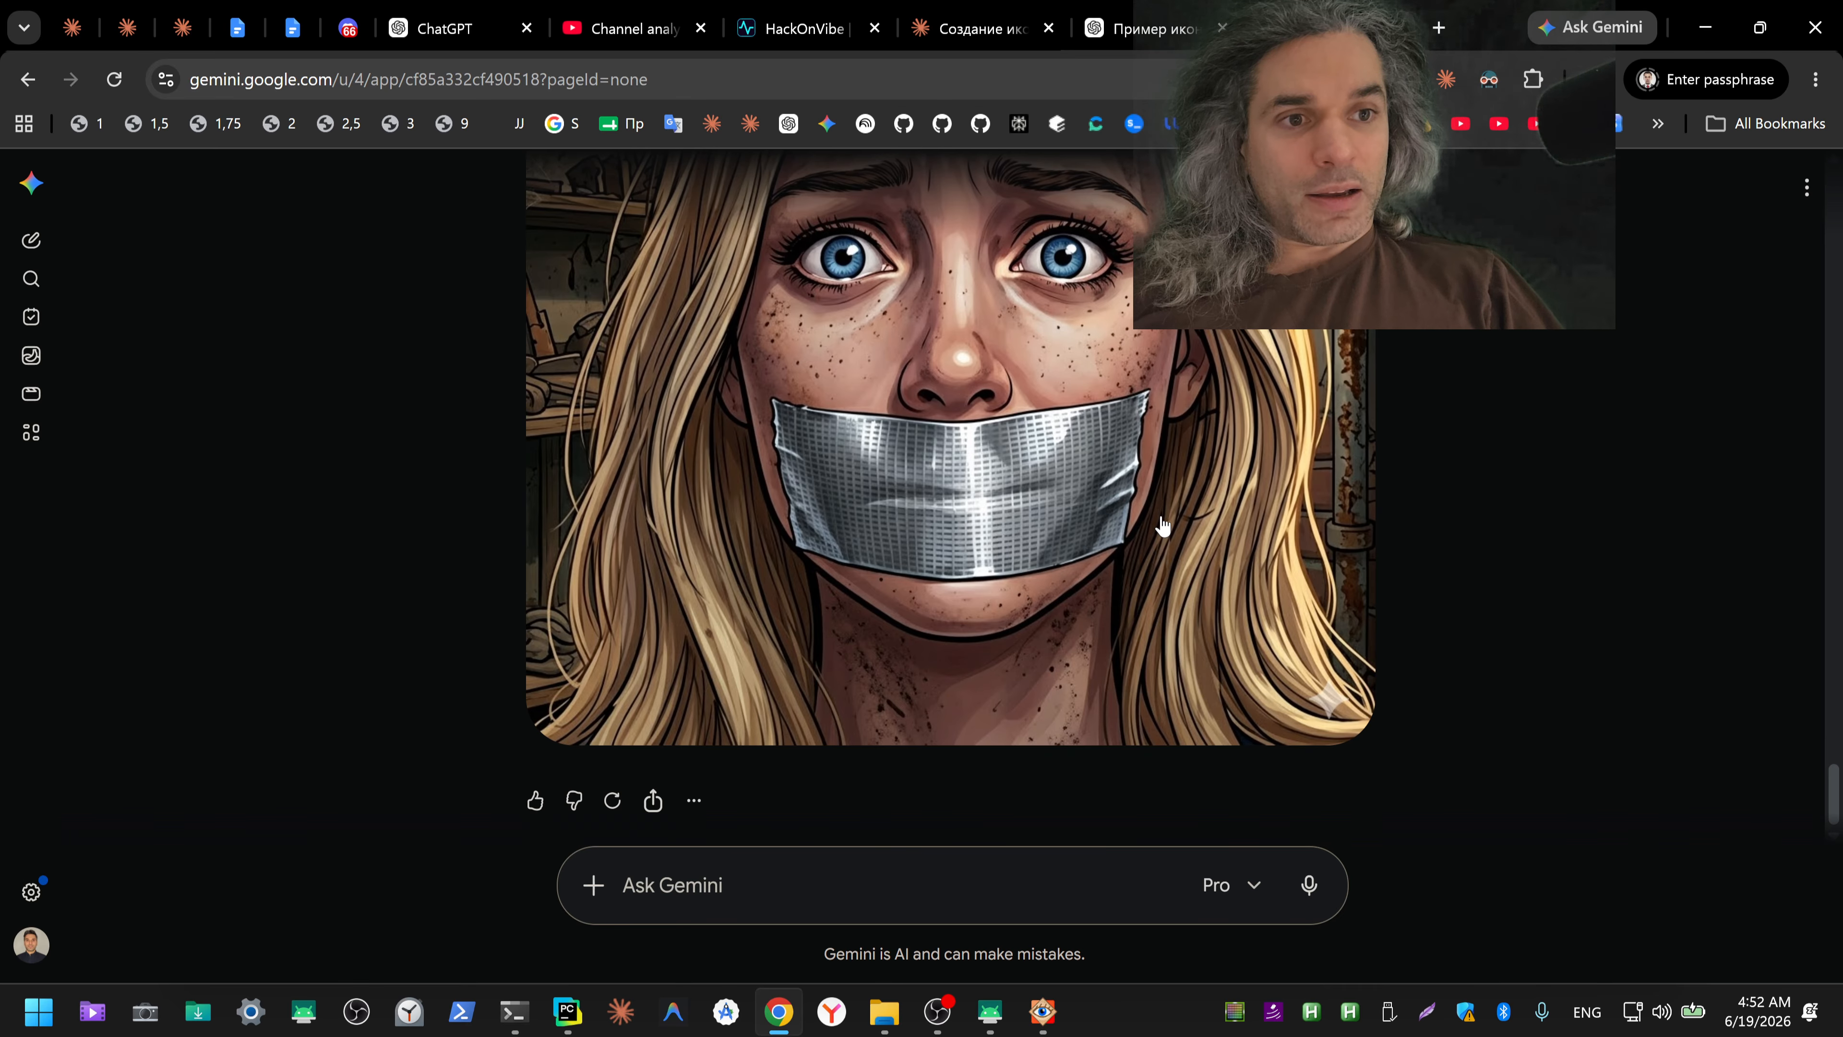
pyautogui.scroll(3, 1085, 606)
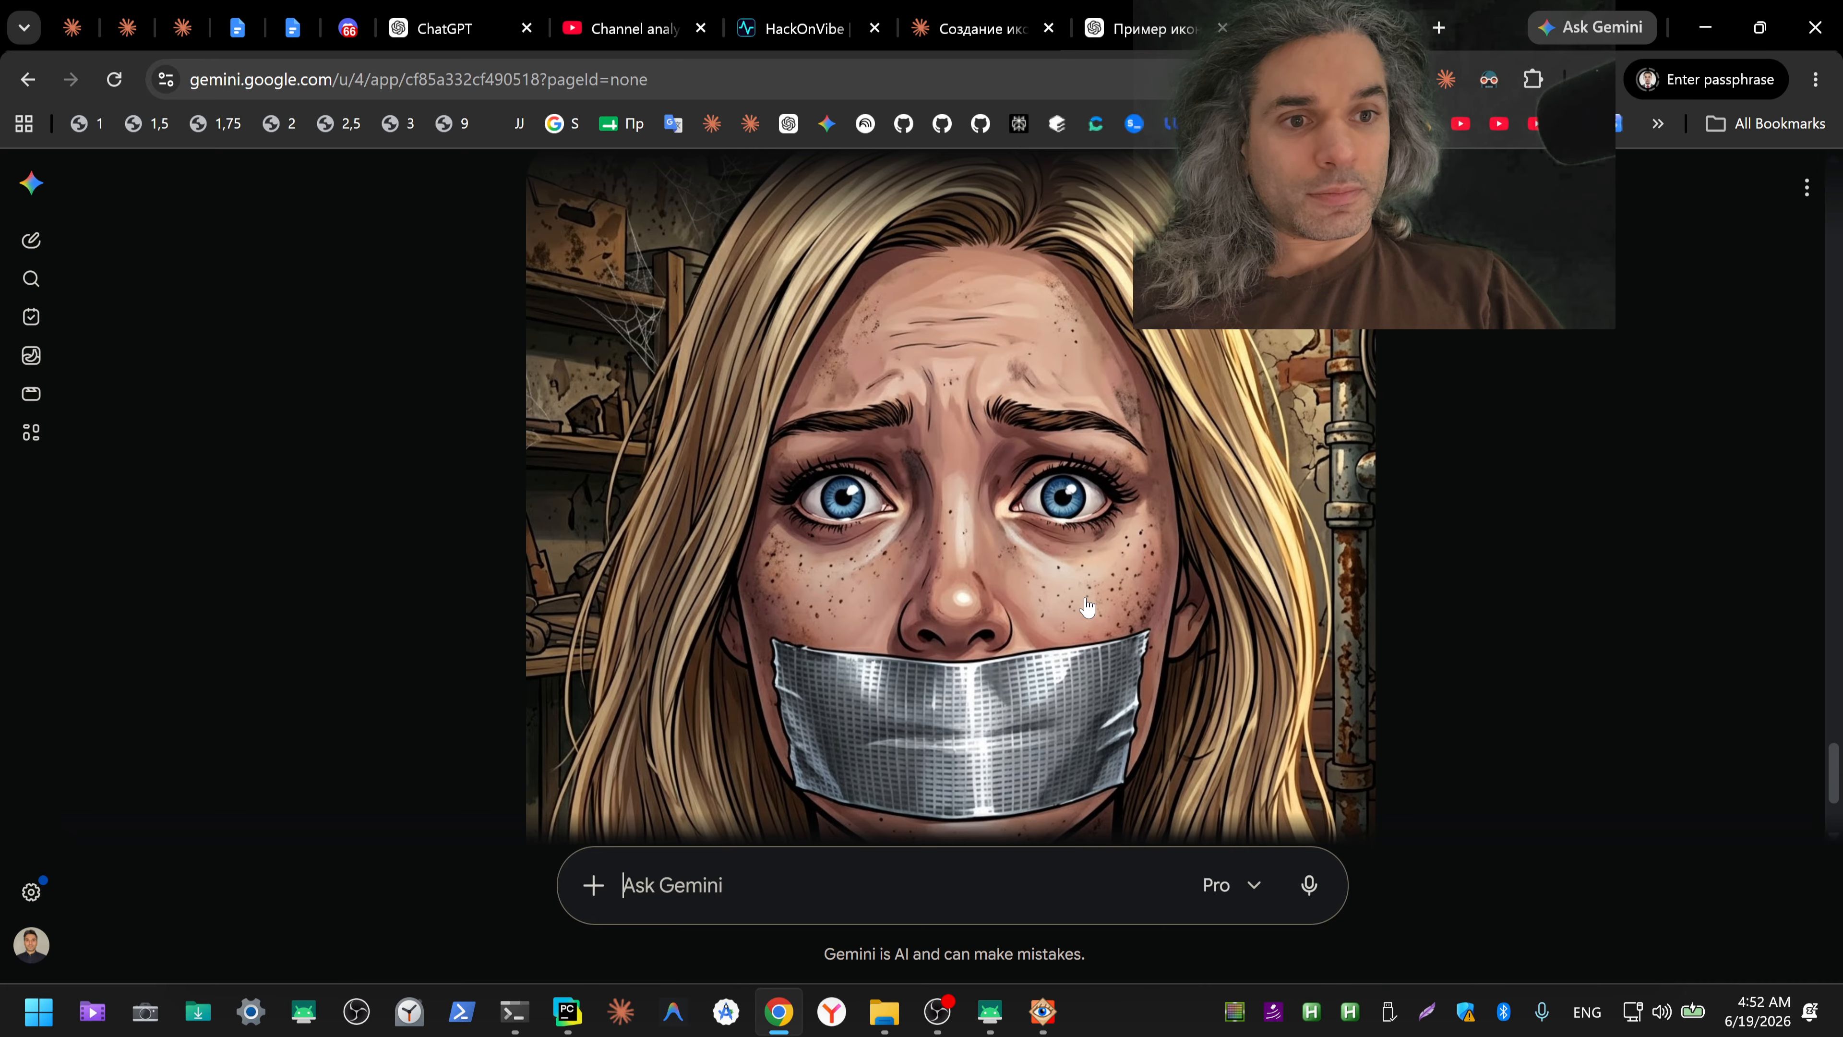
pyautogui.scroll(3, 1112, 614)
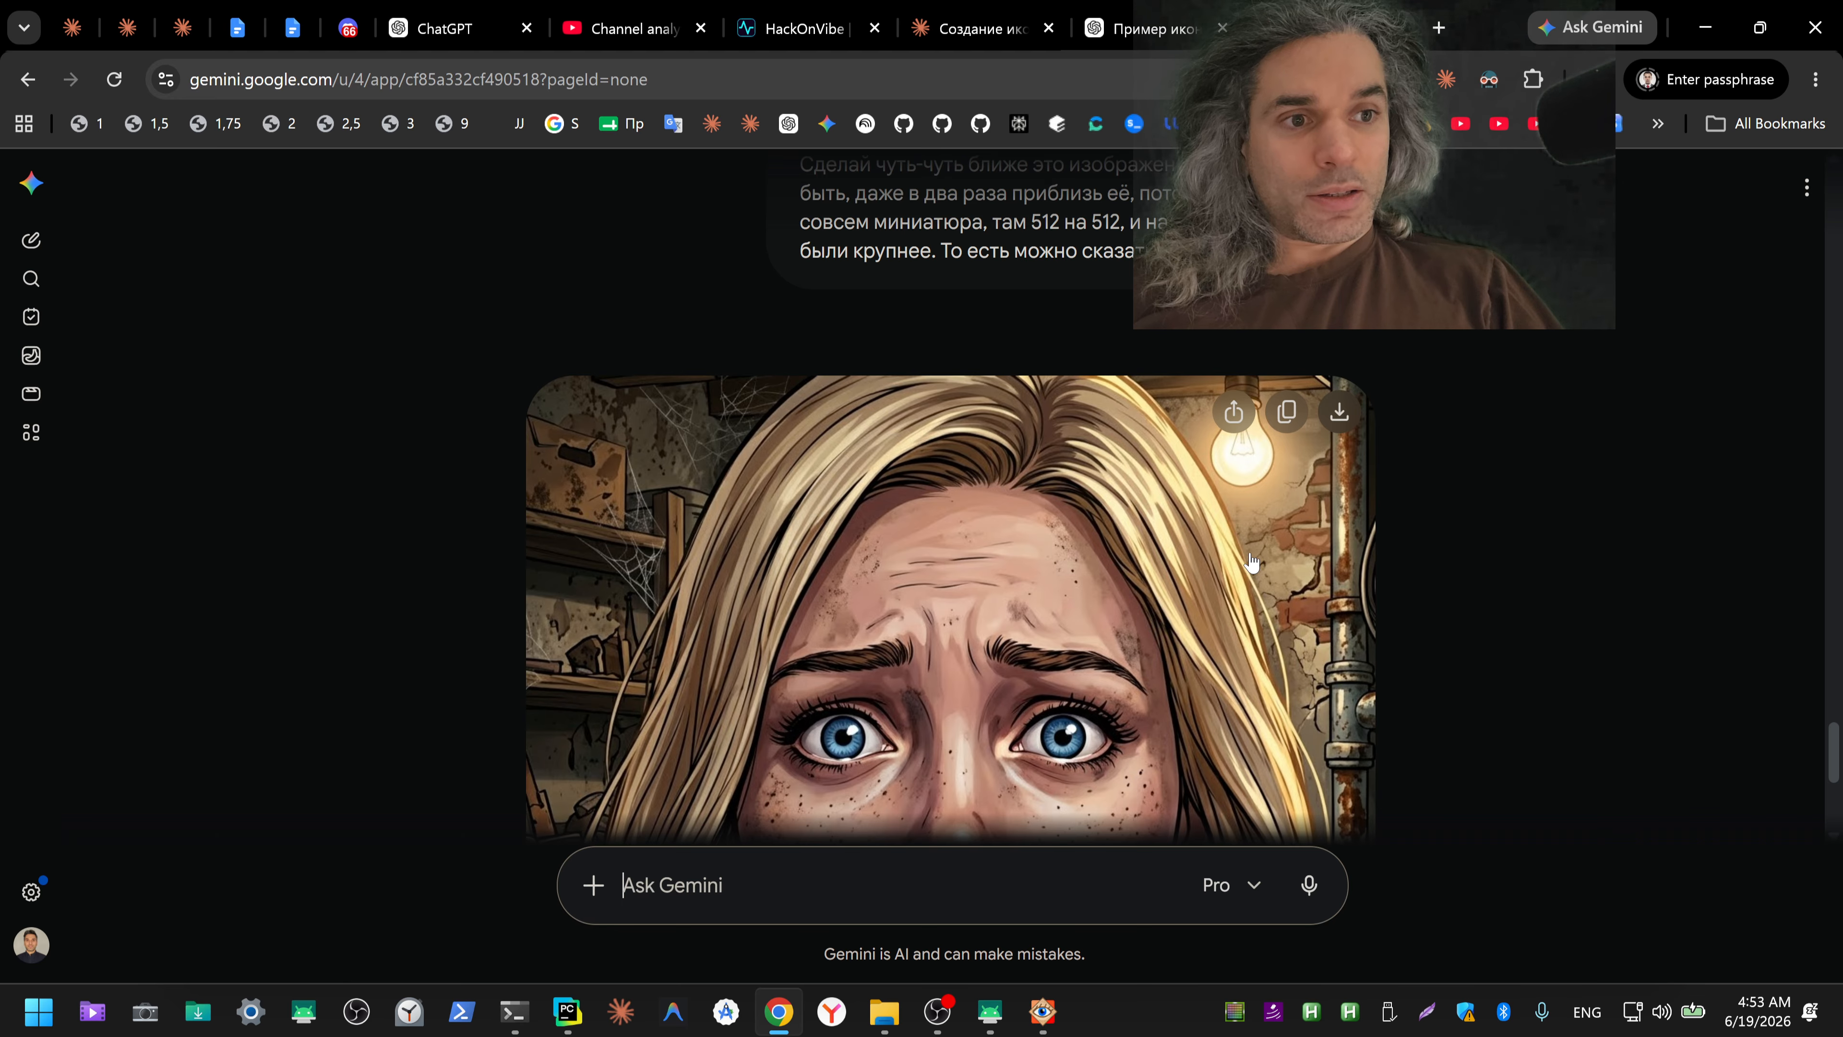
pyautogui.click(1338, 414)
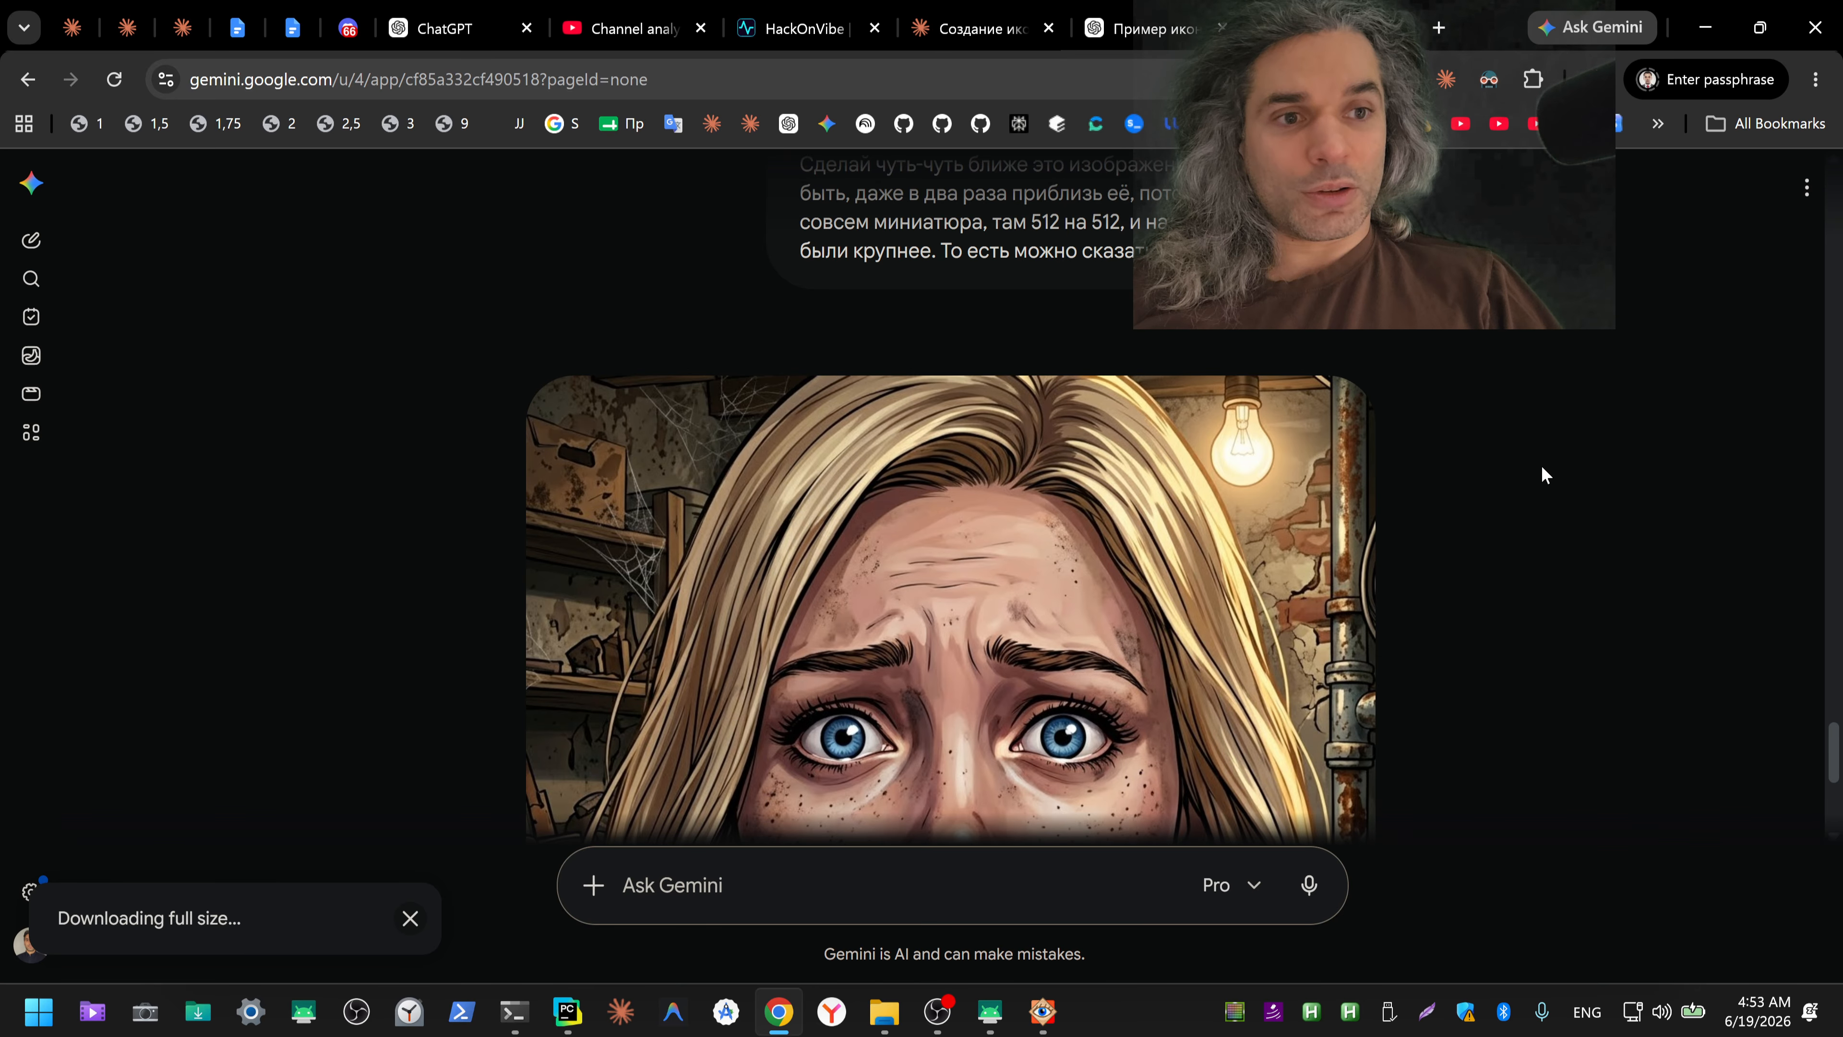
# Step: Enlarge ChatGPT's close-up portrait of the taped woman and compare it with Gemini's close-up illustration
pyautogui.click(1135, 27)
pyautogui.scroll(-2, 1300, 519)
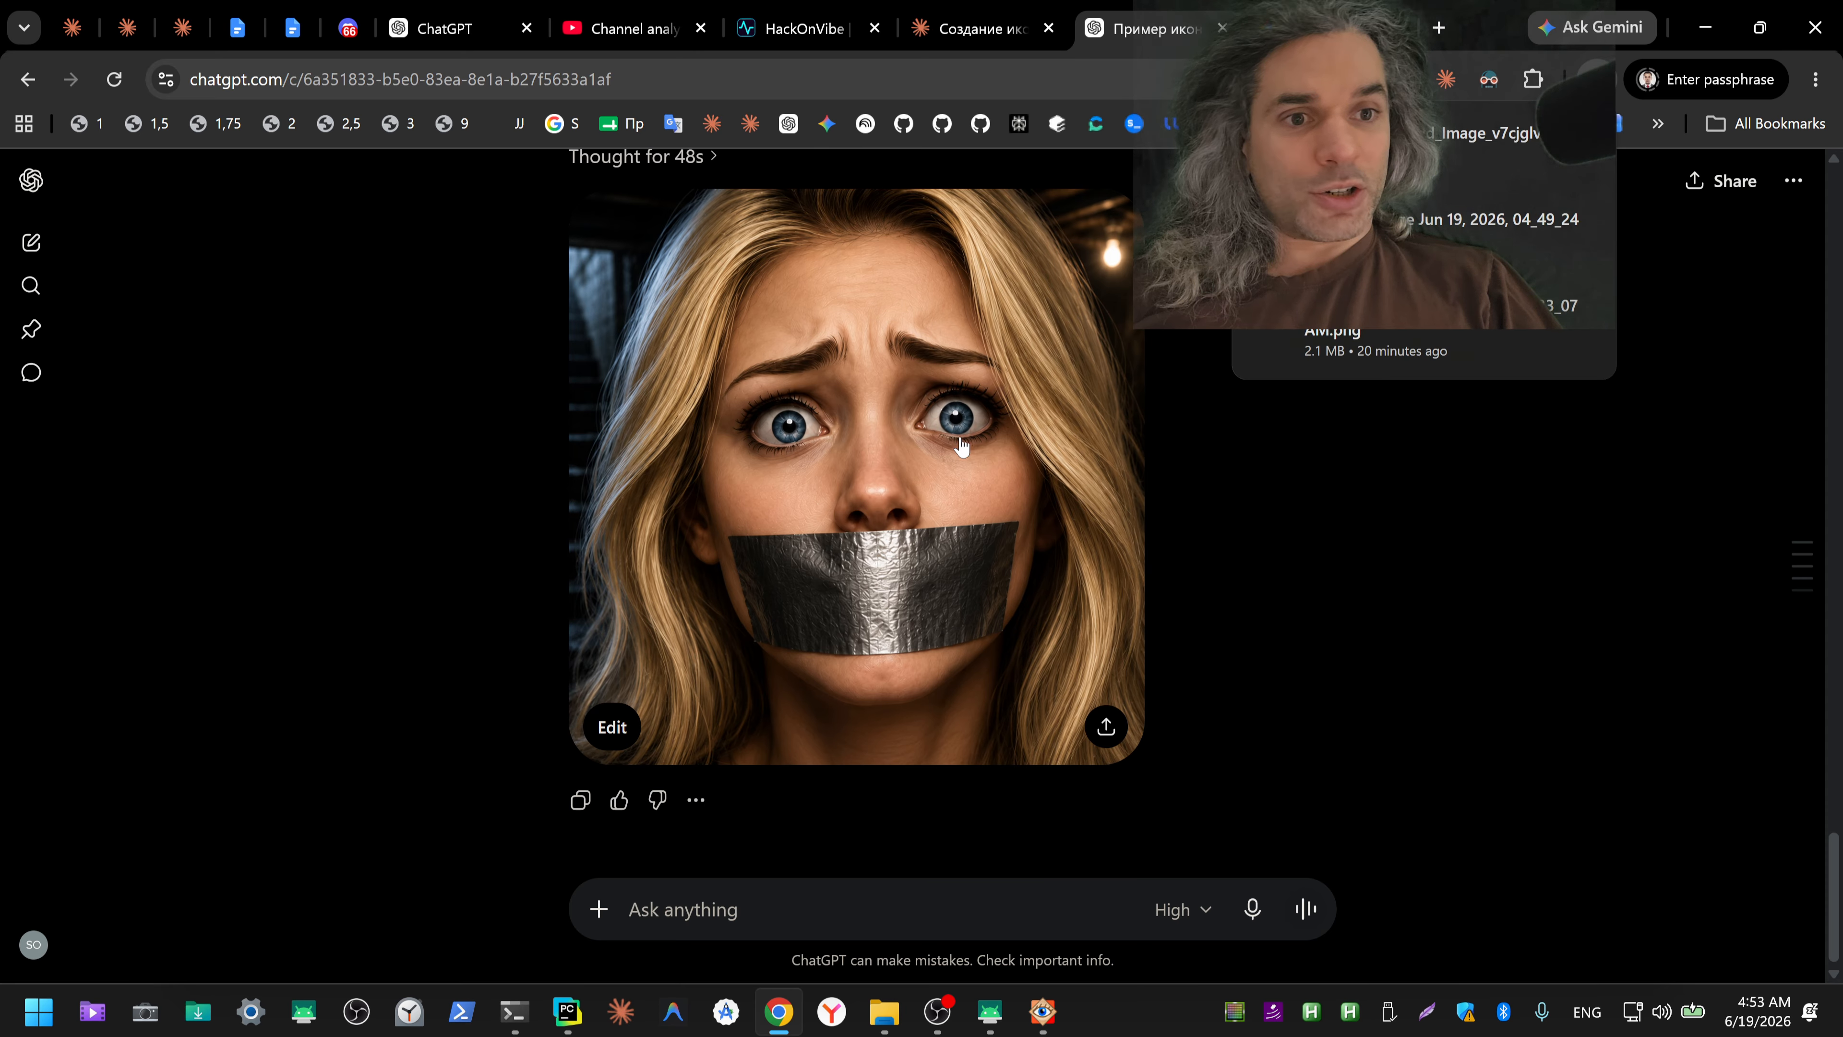
pyautogui.click(842, 425)
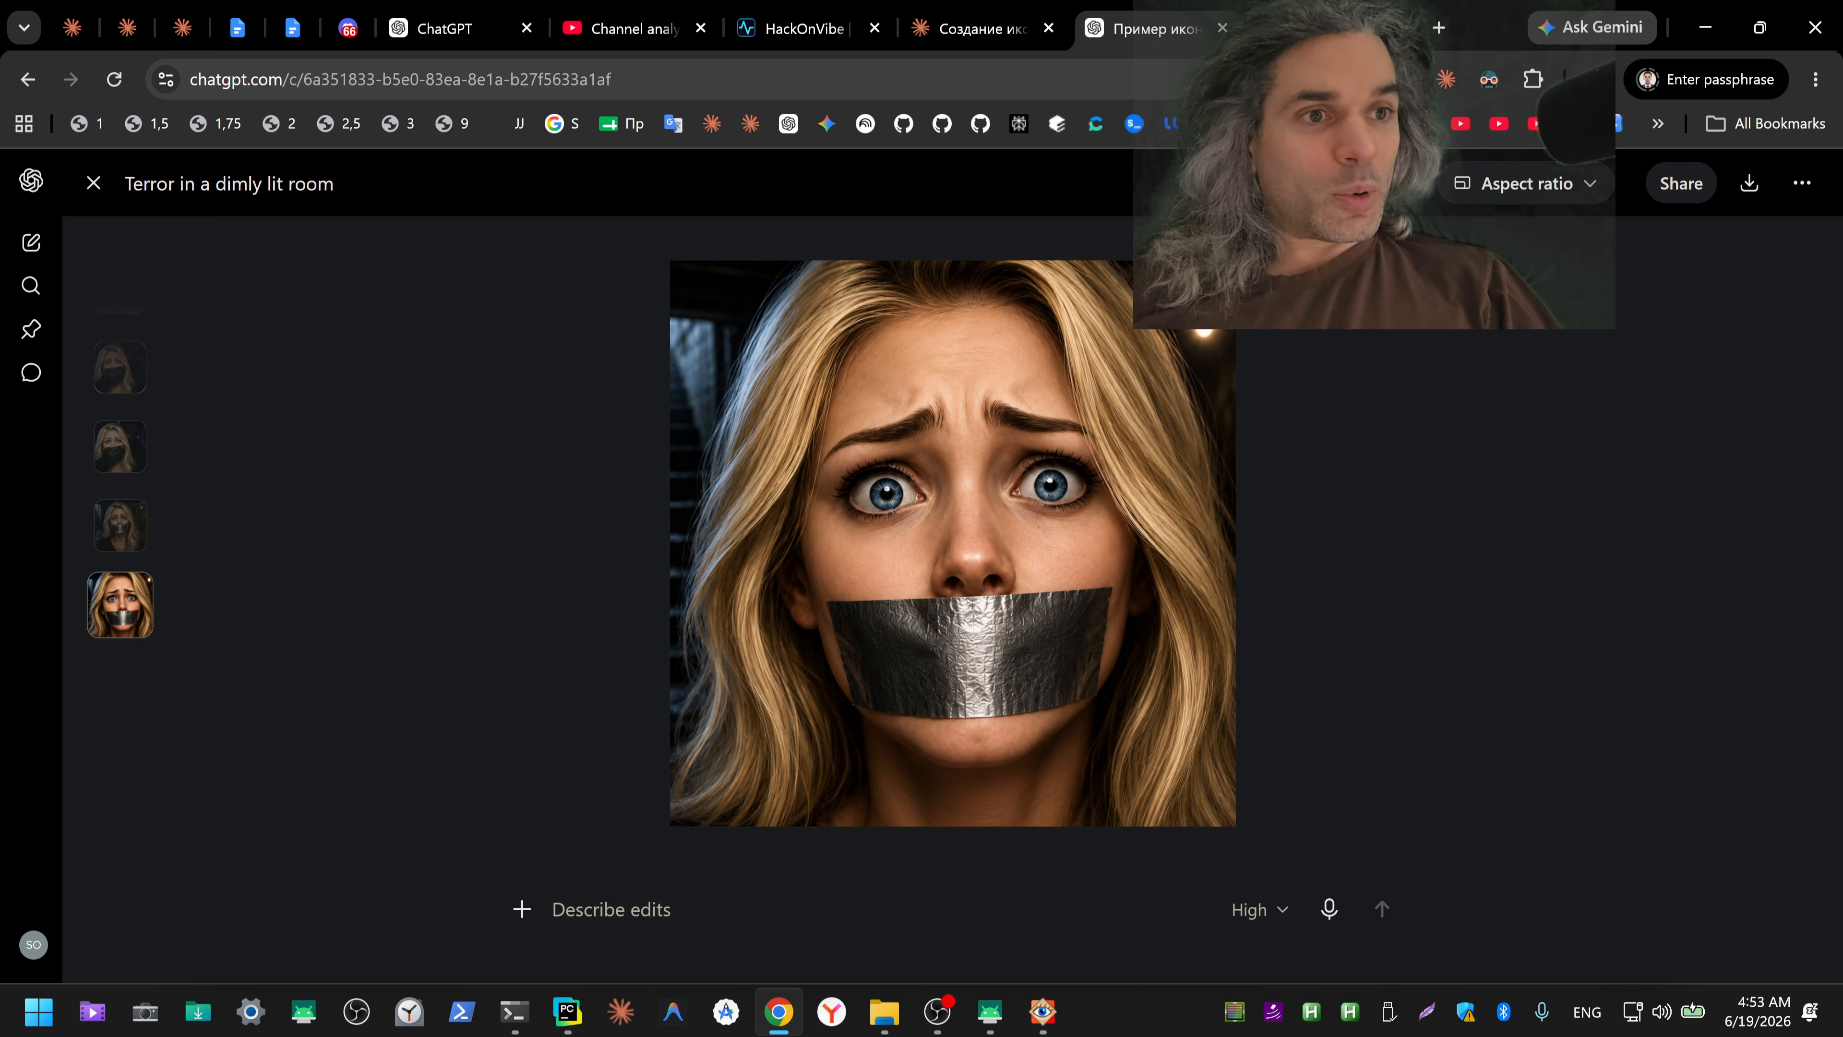
pyautogui.click(1313, 29)
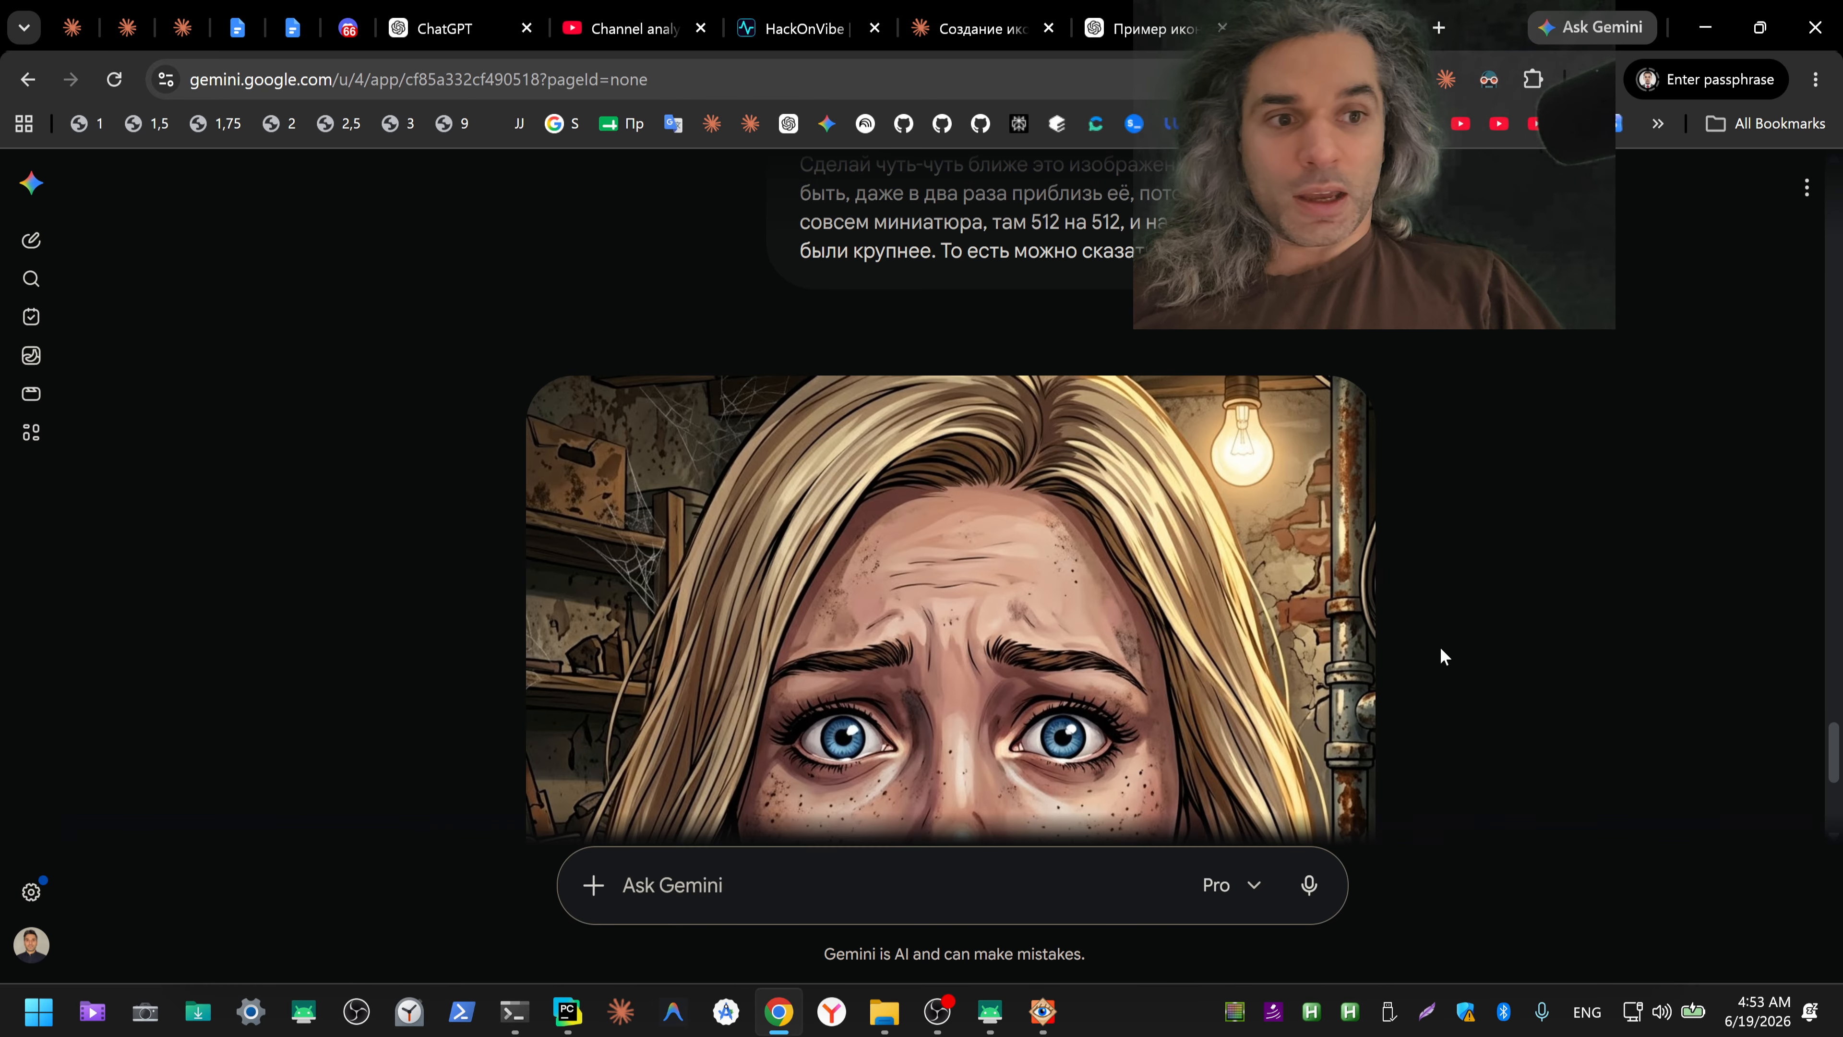
pyautogui.scroll(-5, 1530, 610)
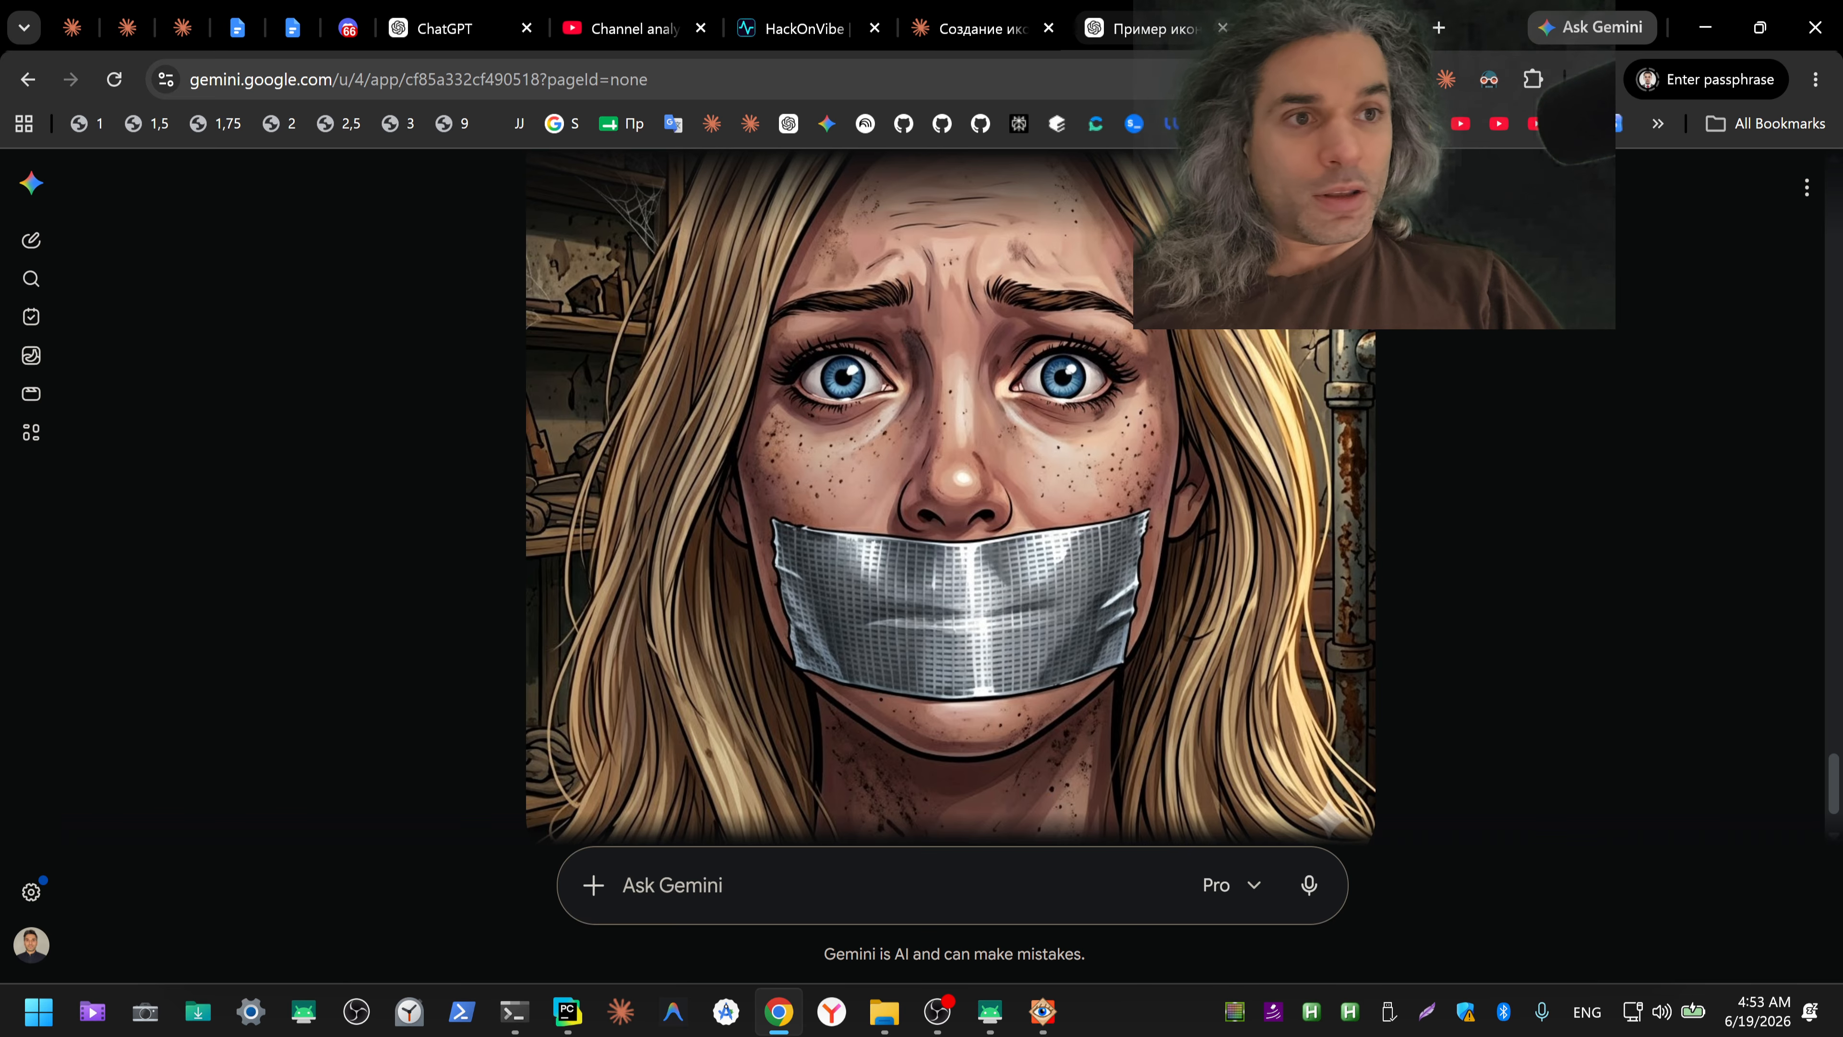
pyautogui.click(1146, 29)
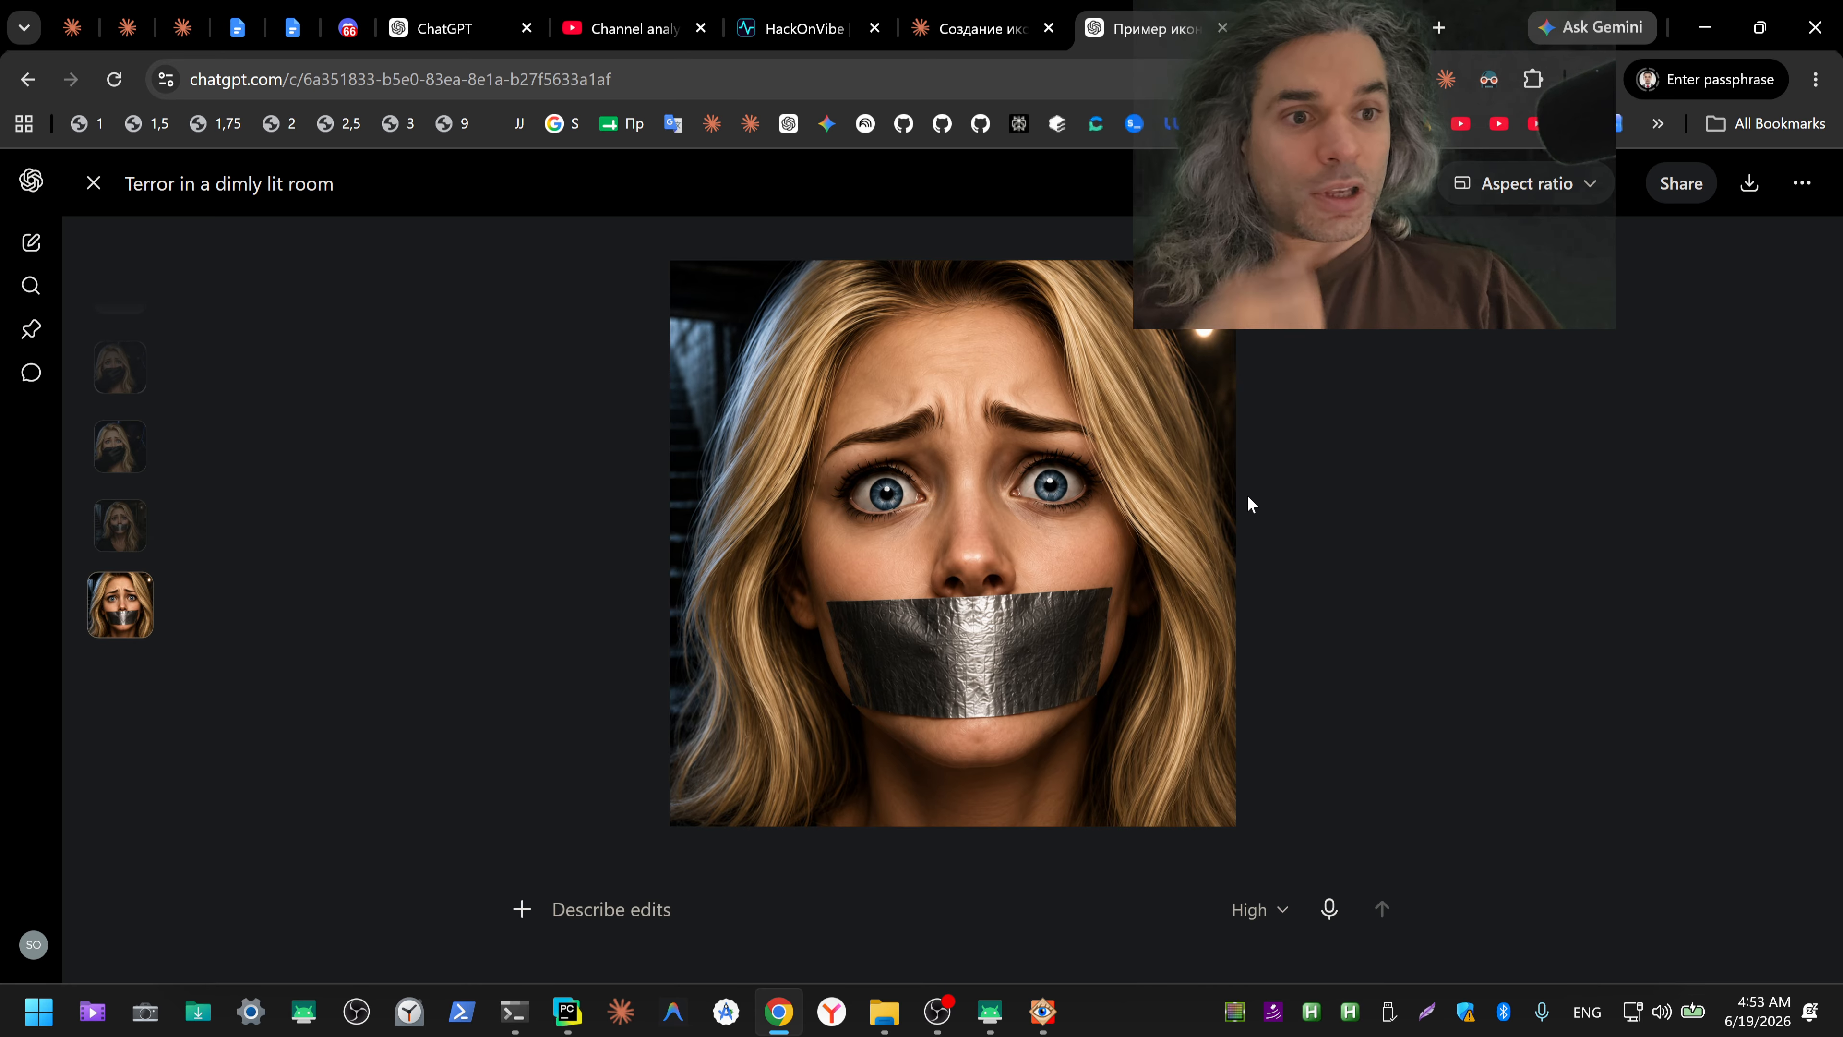
pyautogui.click(1313, 29)
pyautogui.click(1164, 32)
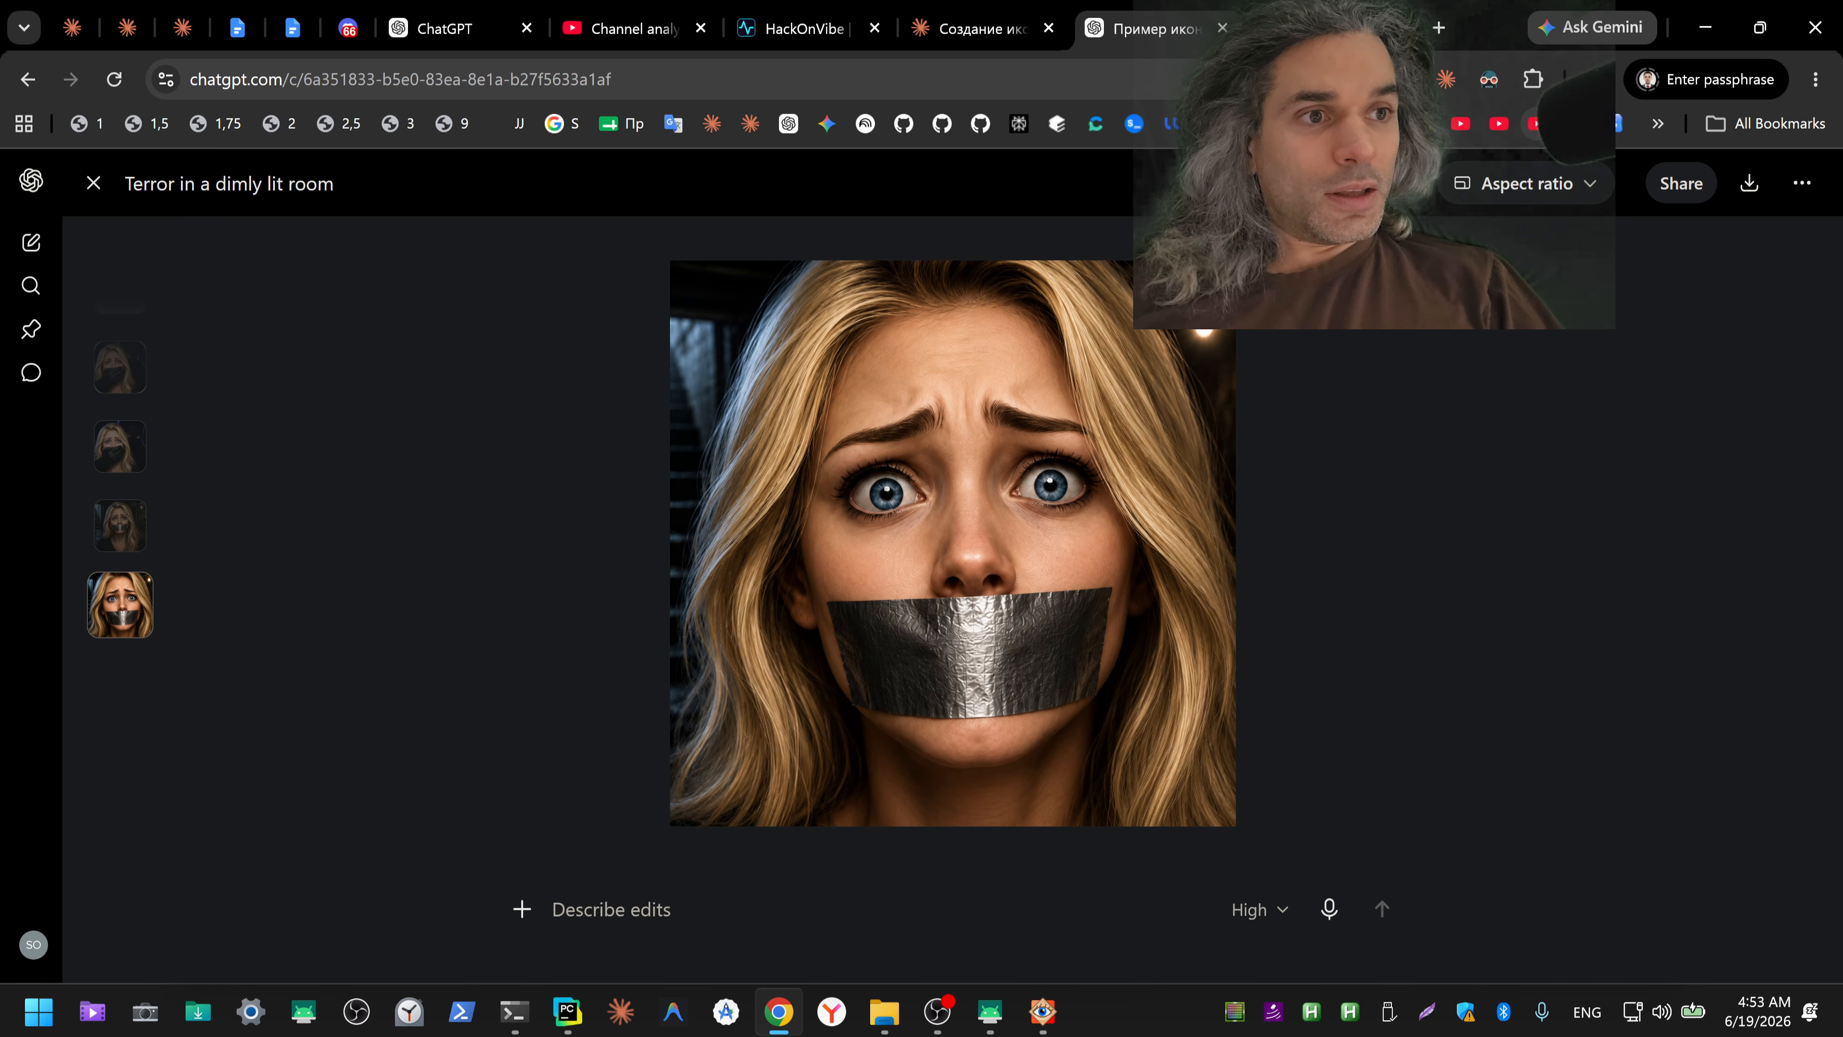
# Step: Locate the downloaded ChatGPT close-up in the Downloads folder and open it in FastStone Image Viewer
pyautogui.click(1592, 76)
pyautogui.click(1522, 190)
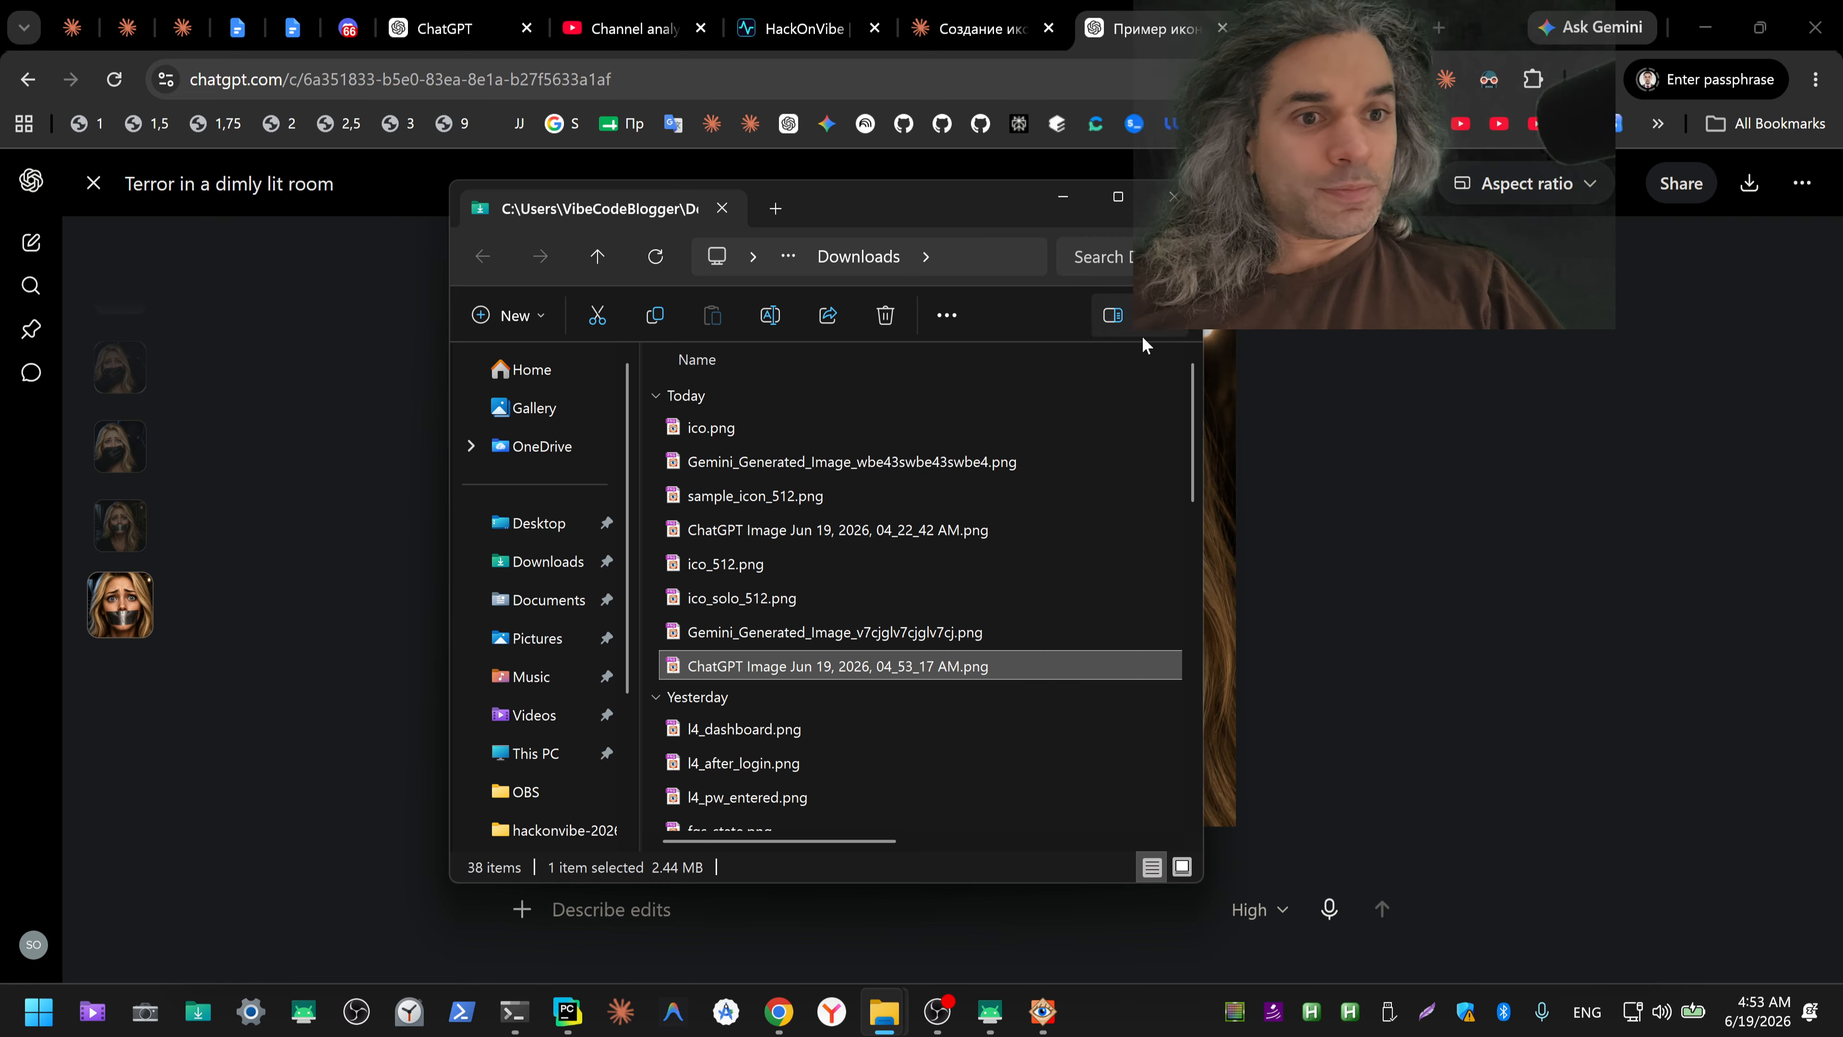
pyautogui.doubleClick(865, 665)
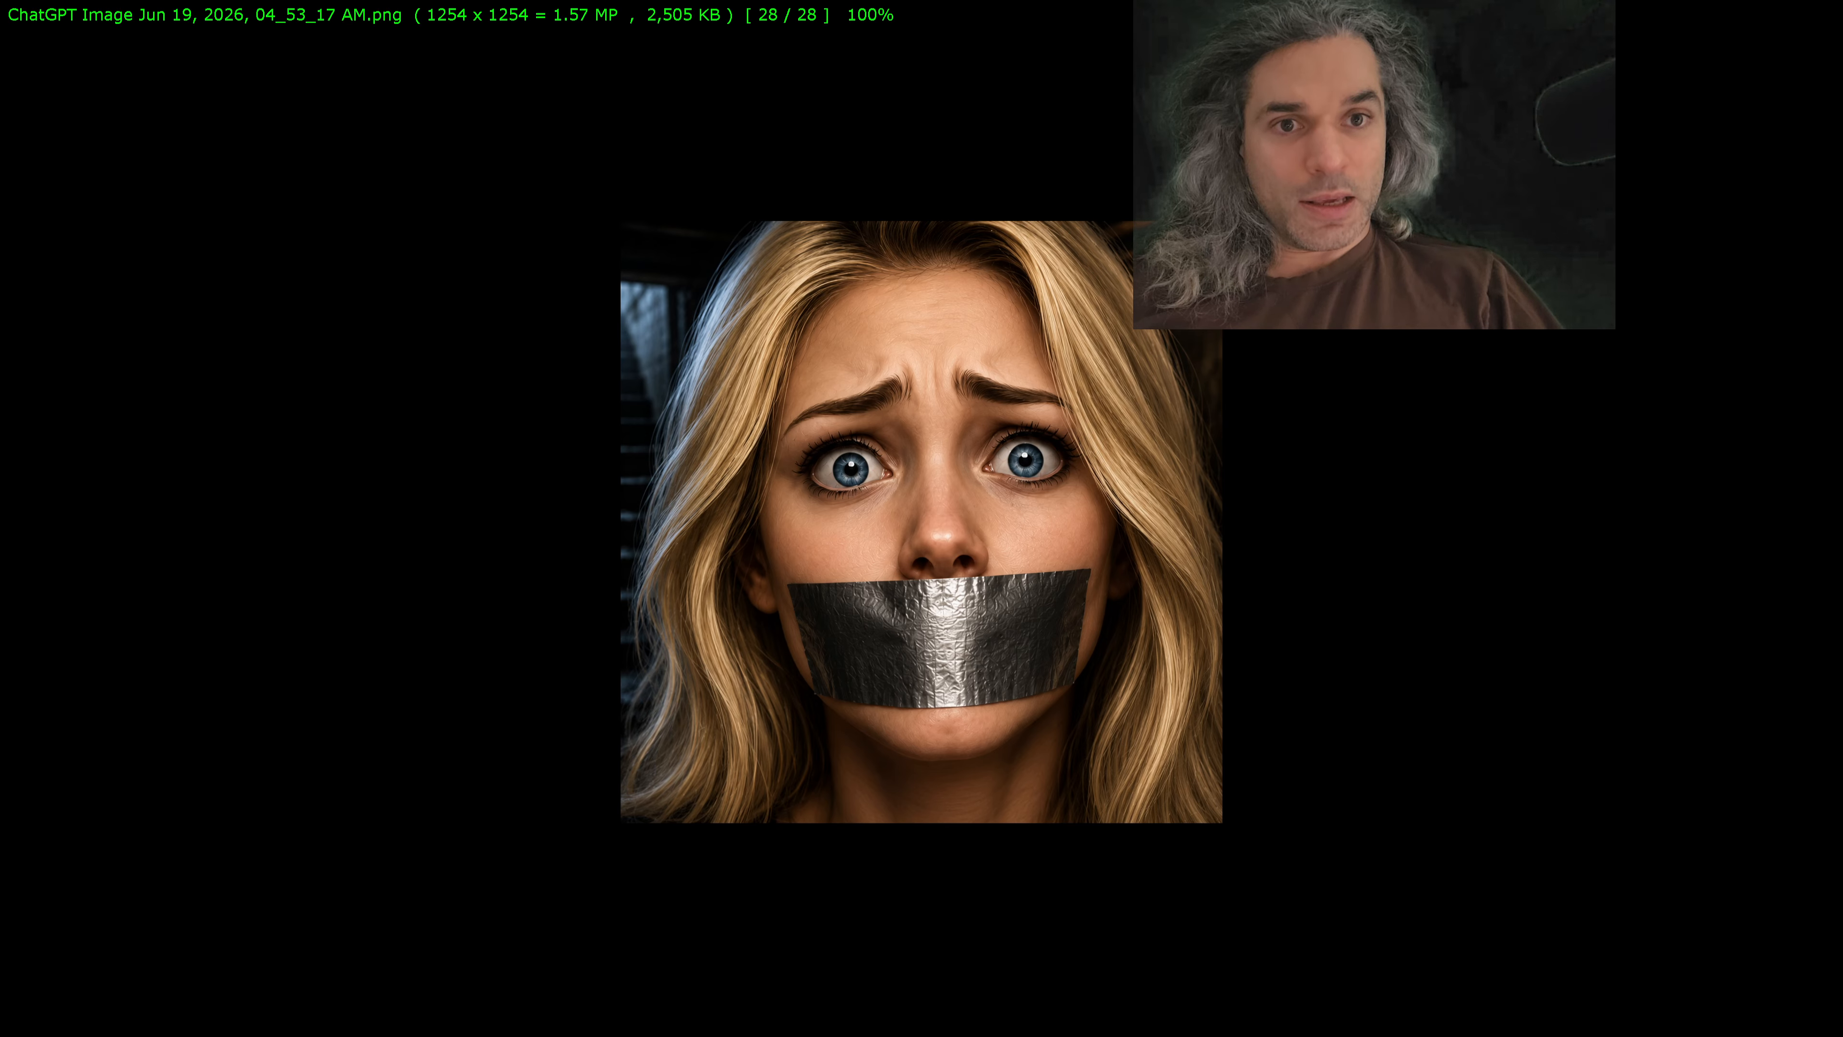
pyautogui.press('Escape')
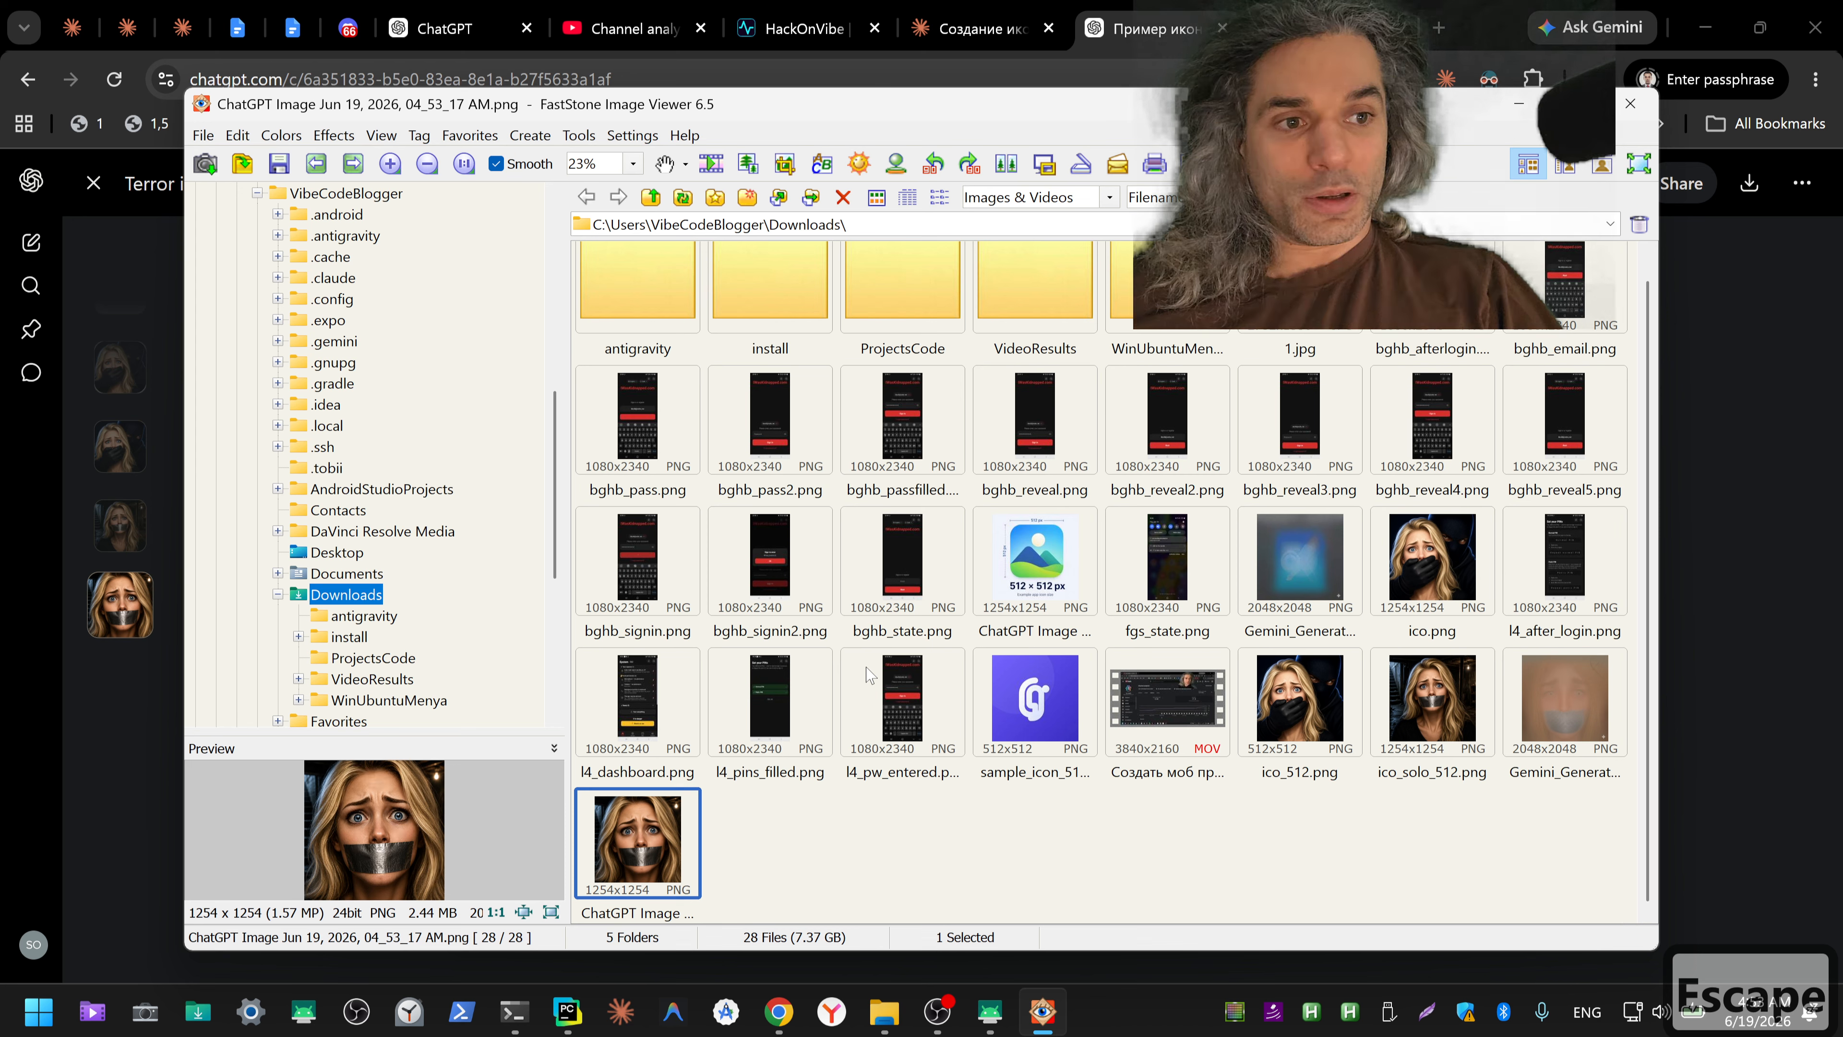
# Step: Rename the downloaded ChatGPT close-up image as ico_solo_zoom
pyautogui.press('F2')
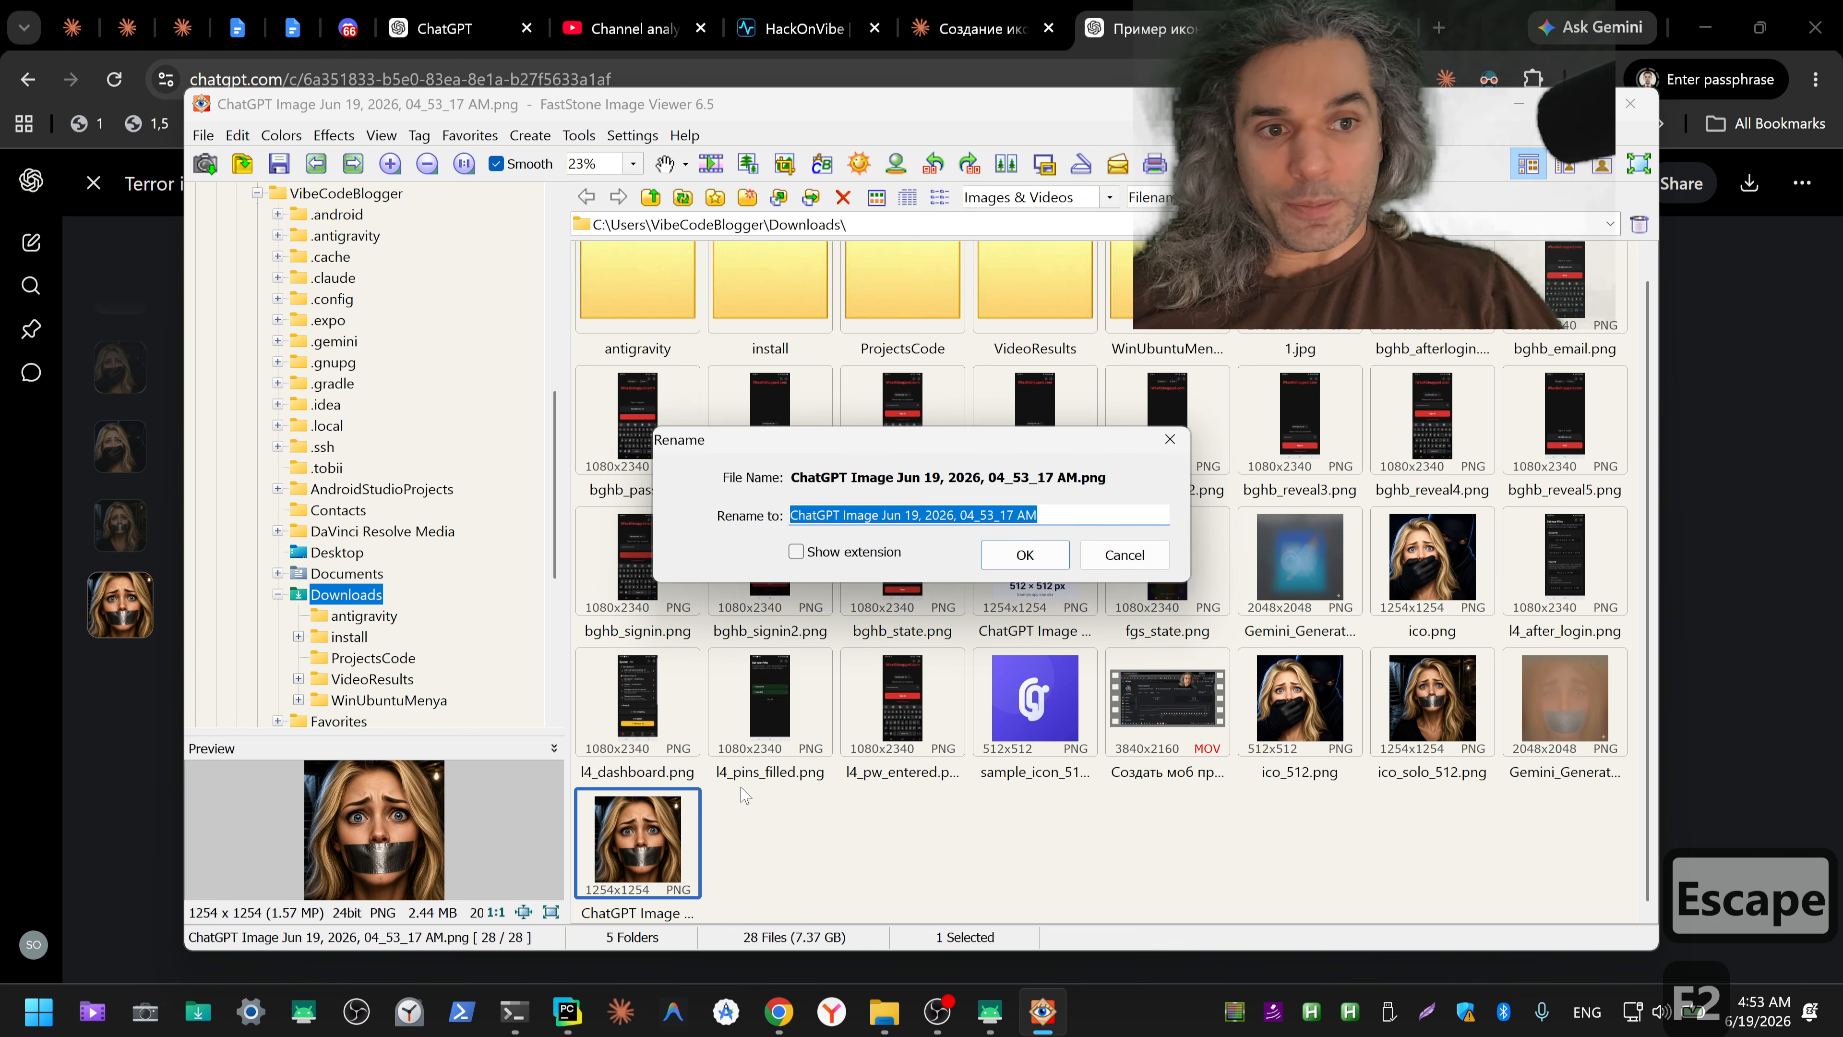
pyautogui.hotkey('ctrl', 'shift', '3')
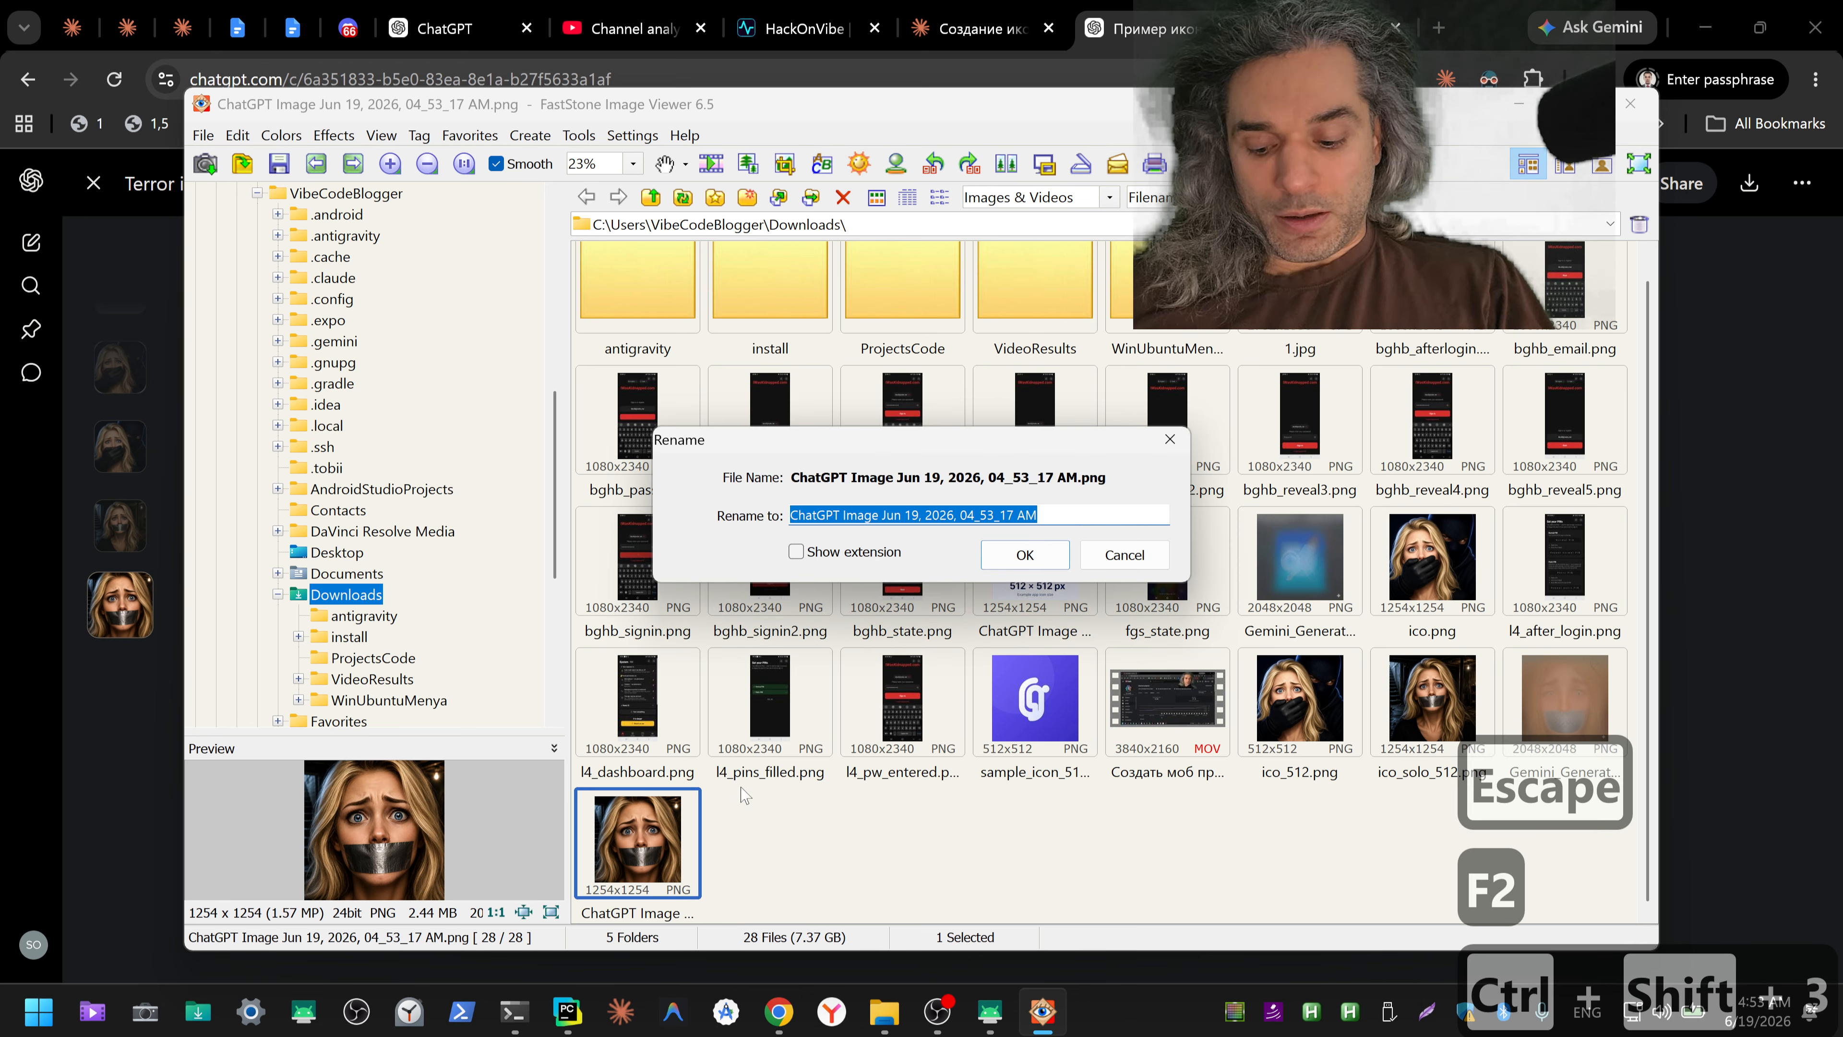
pyautogui.write('ico_so')
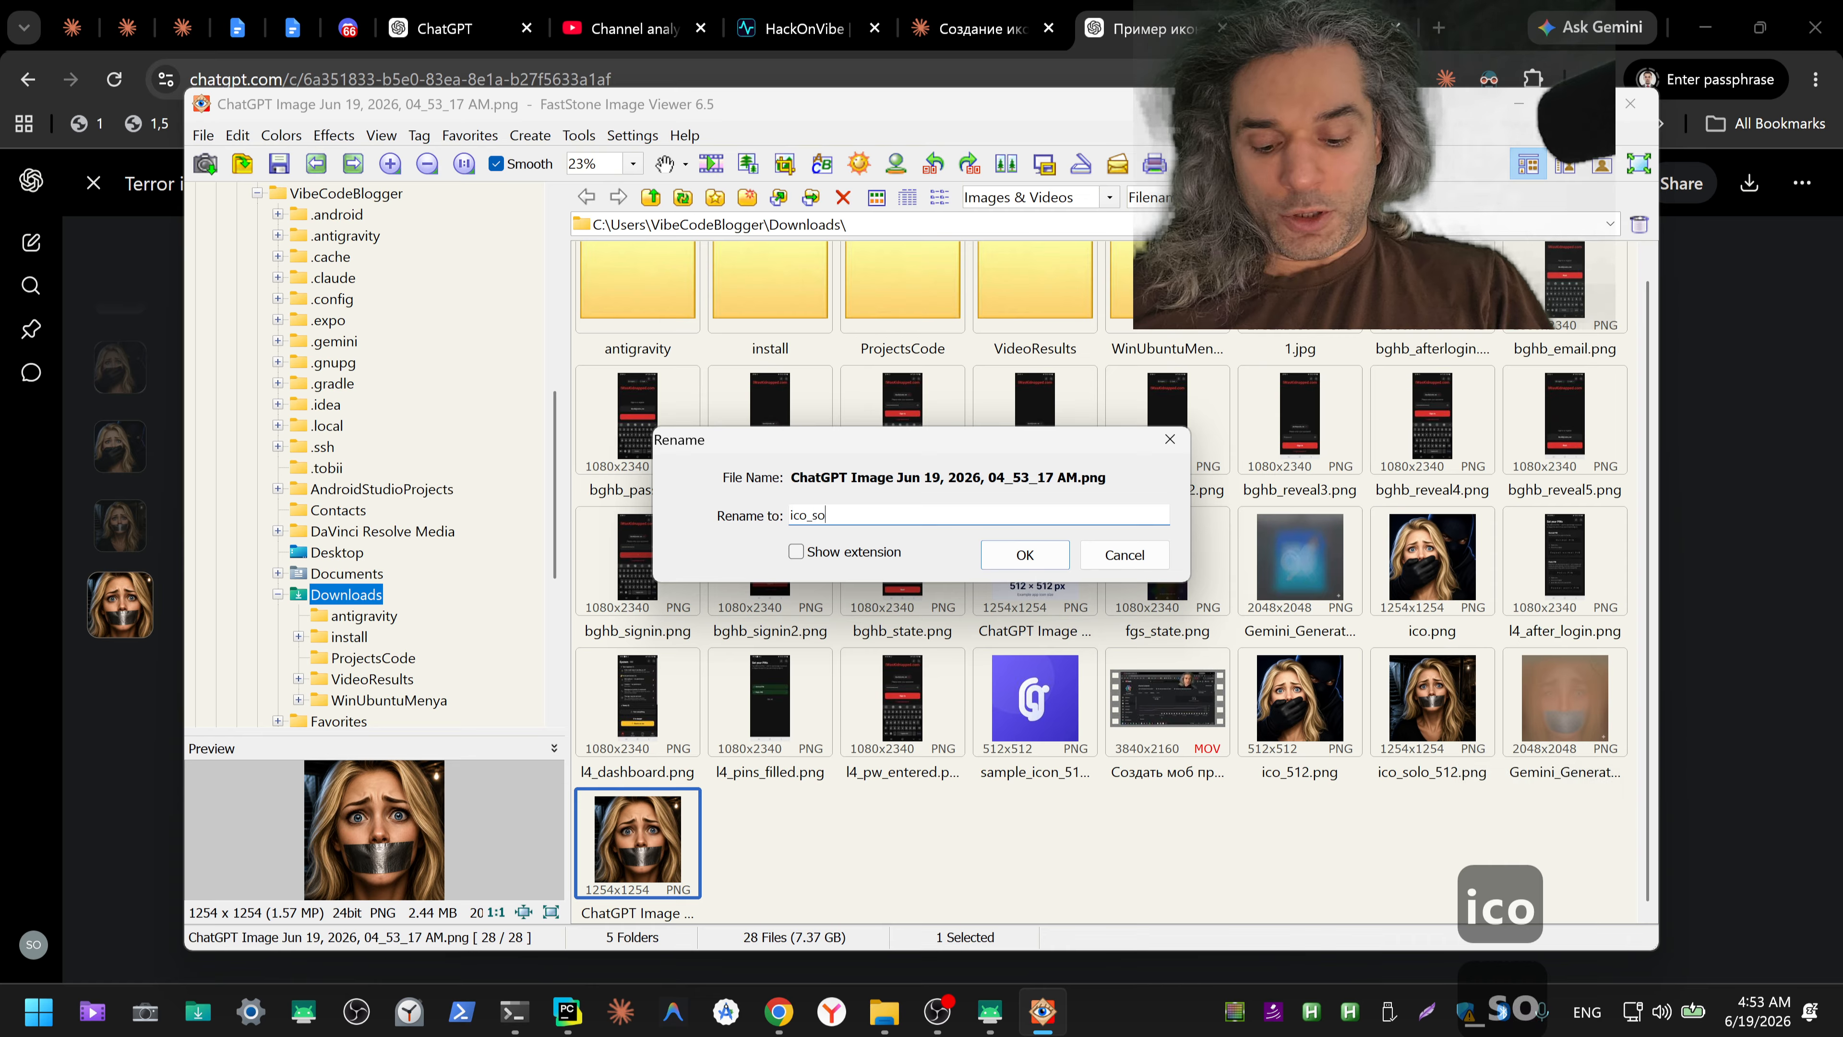
pyautogui.write('lo_zoom')
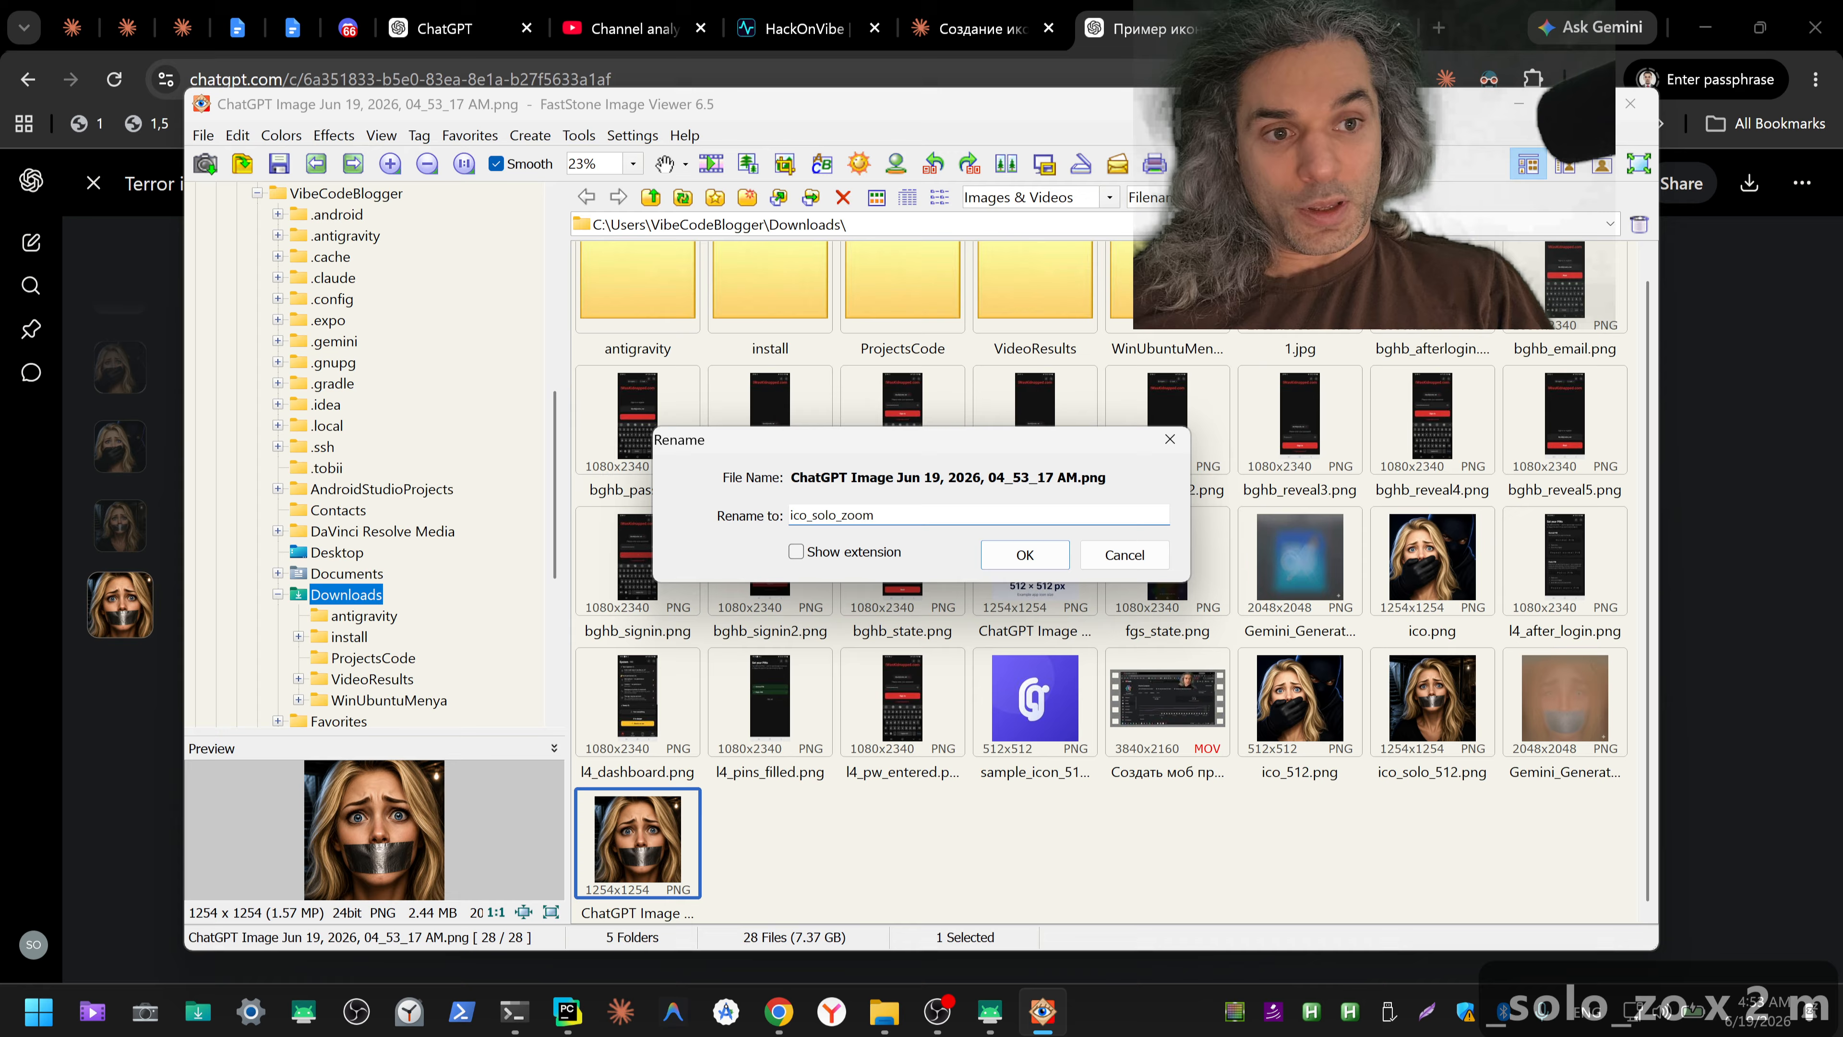
pyautogui.press('Return')
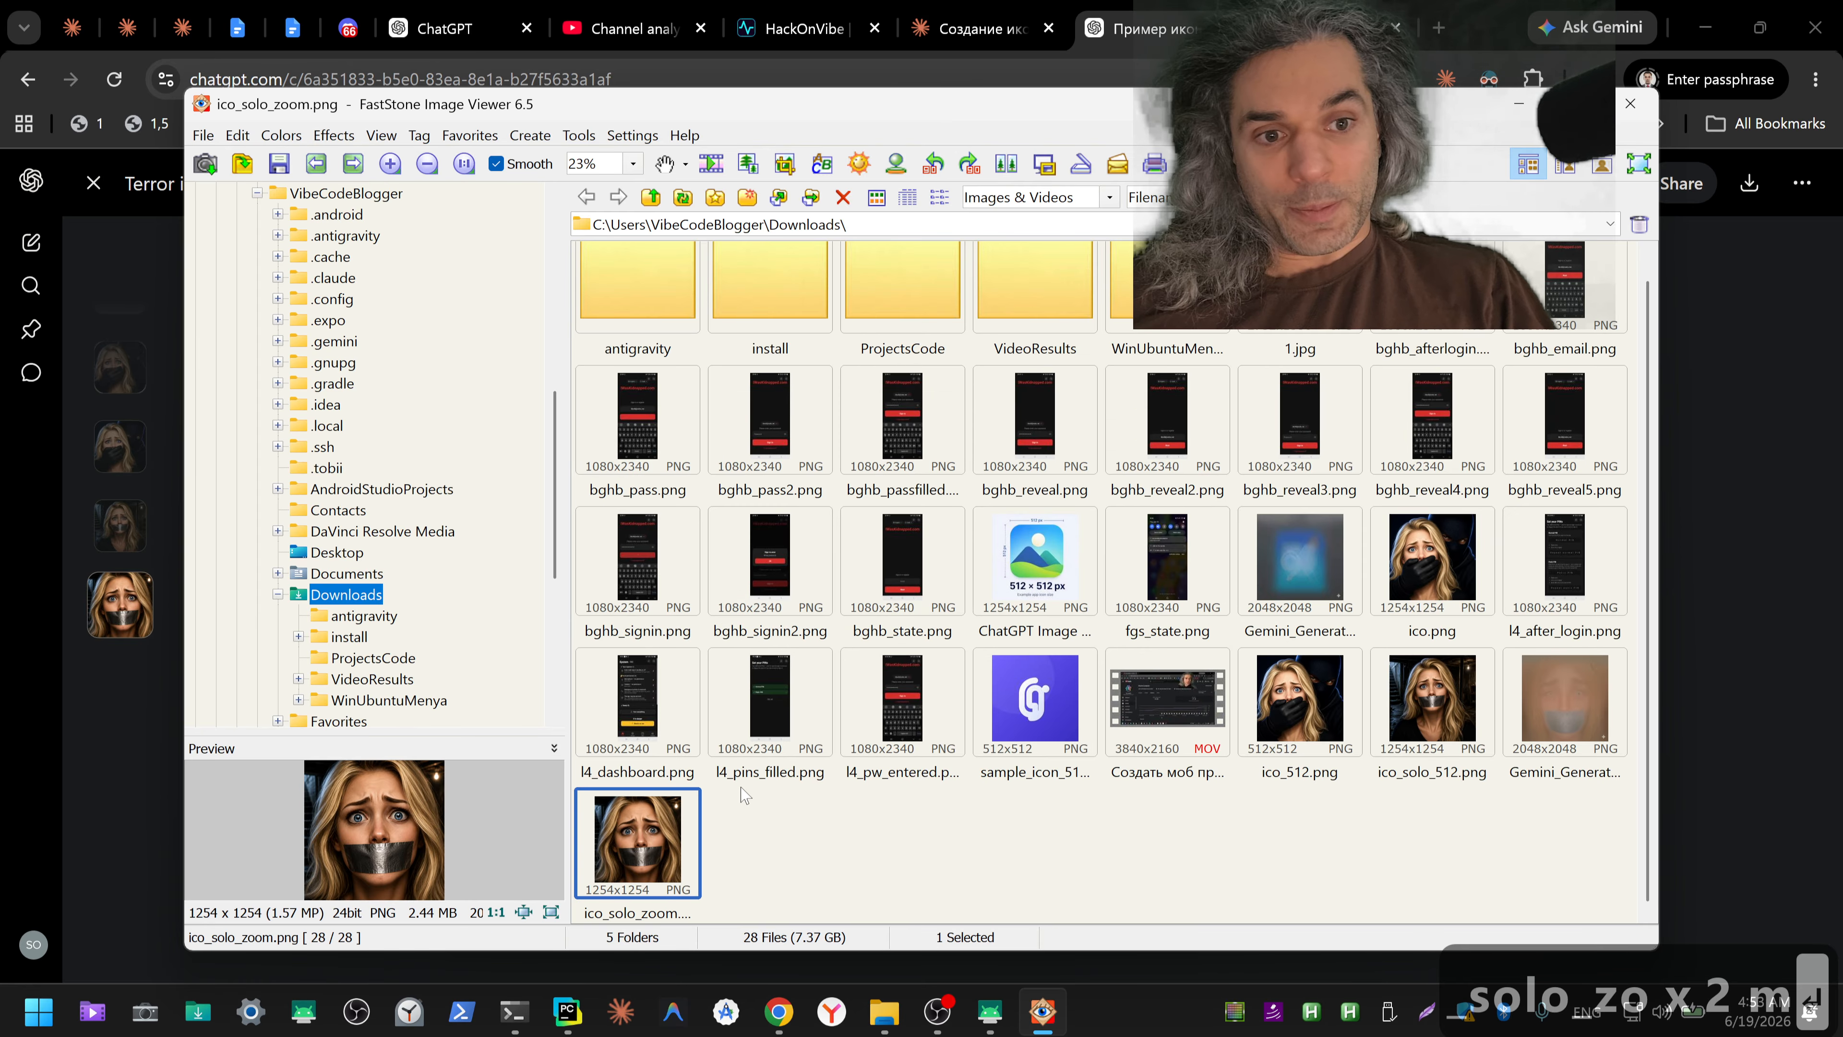
# Step: Resize ico_solo_zoom.png to 512 × 512 pixels and save it as PNG over the existing file in Downloads
pyautogui.doubleClick(642, 837)
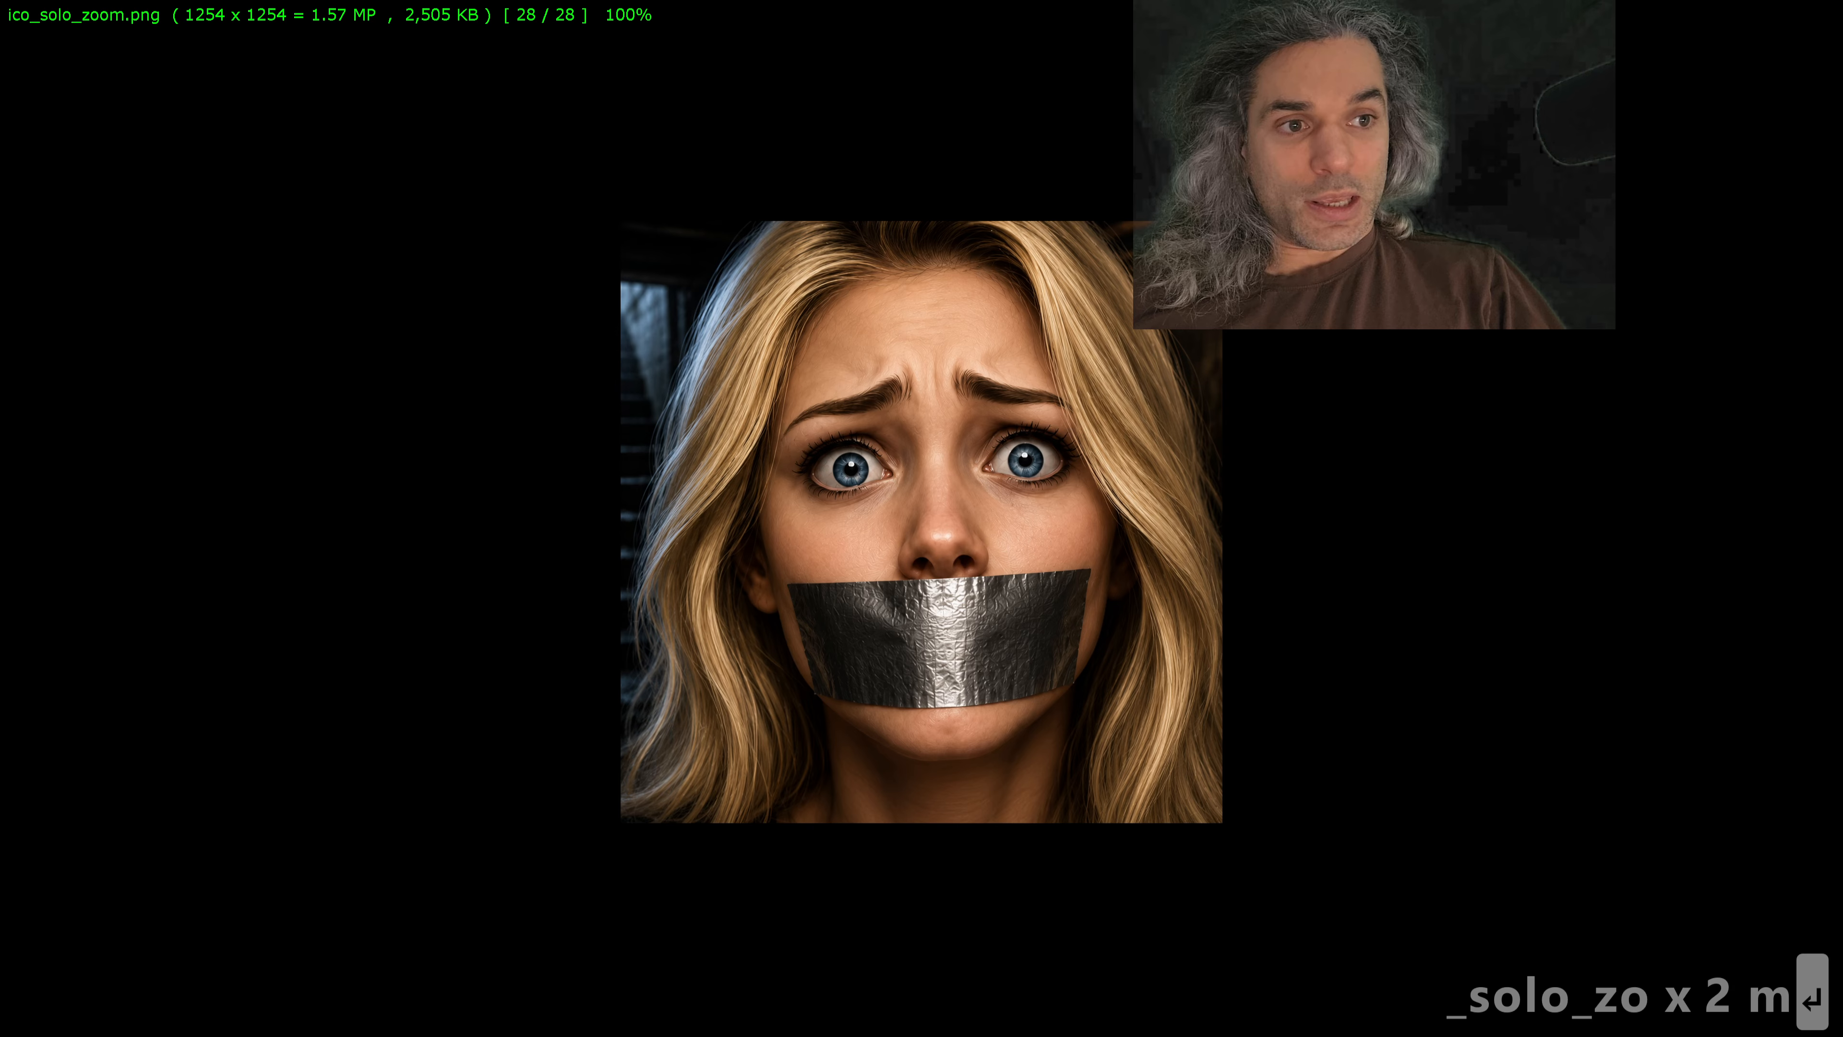
pyautogui.hotkey('ctrl', 'r')
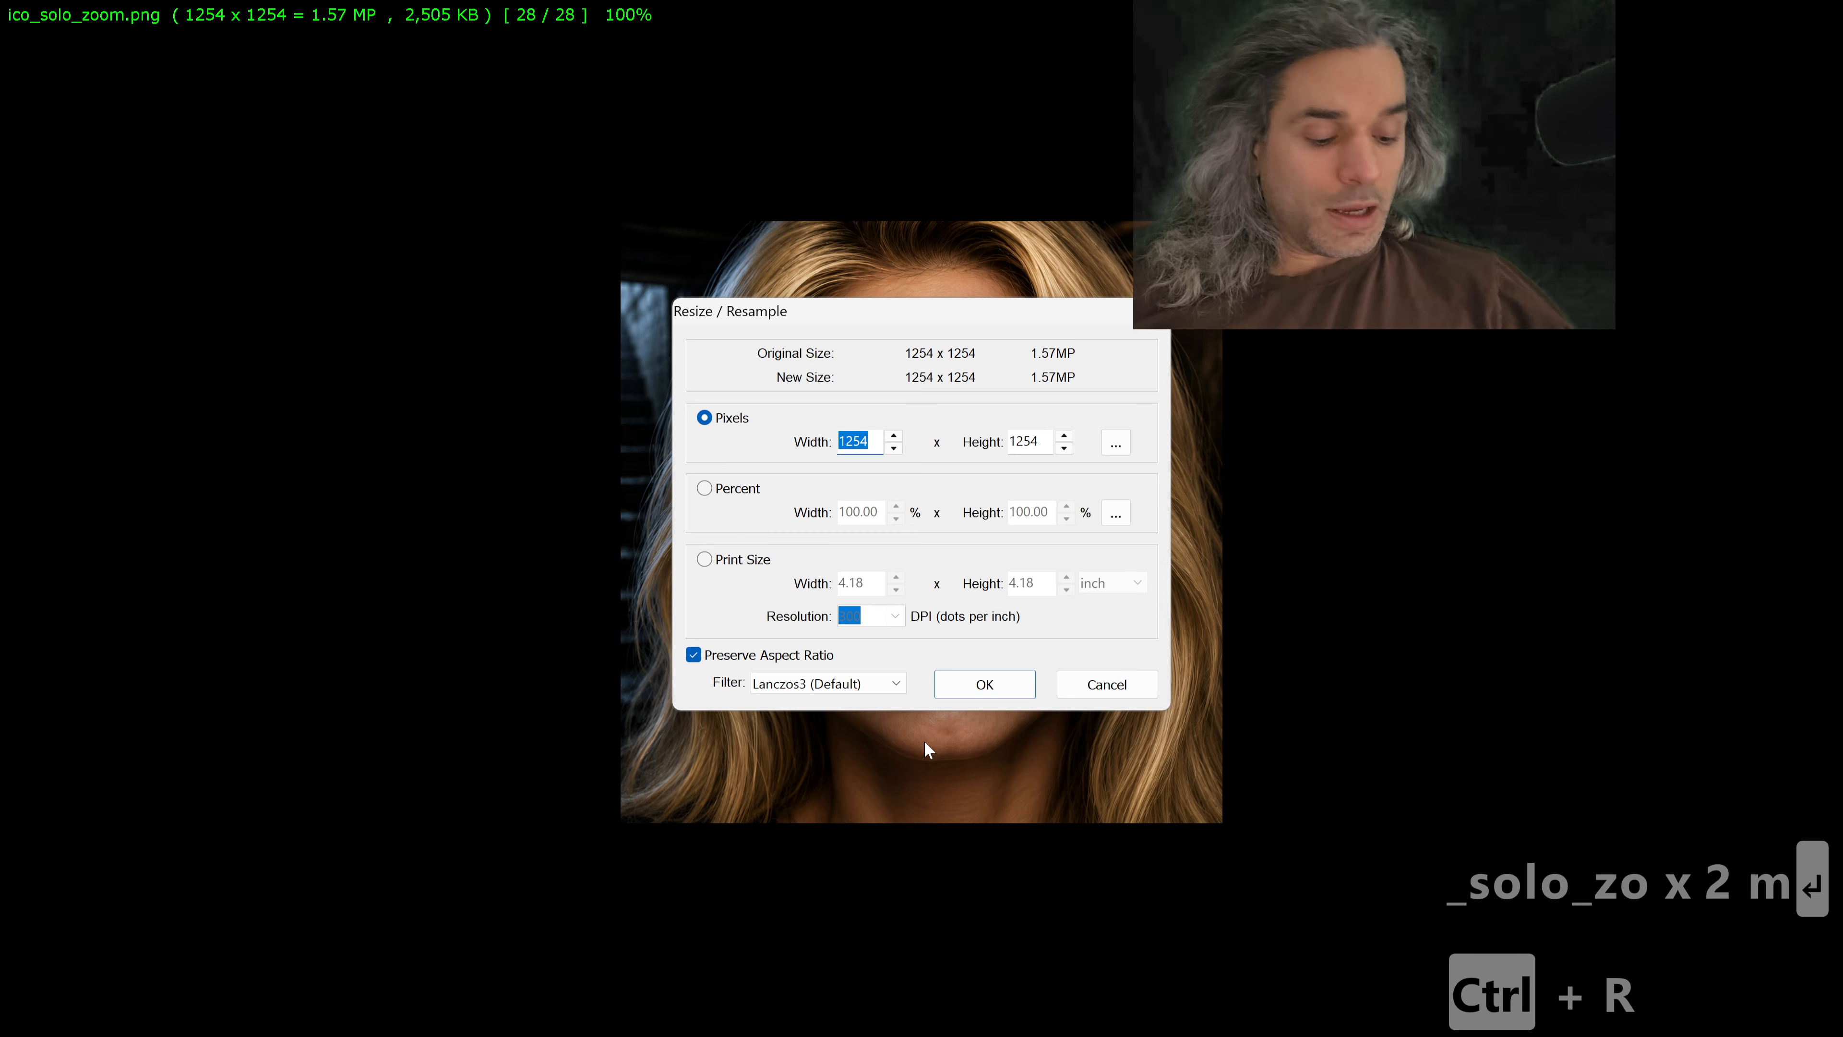
pyautogui.write('512')
pyautogui.press('Return')
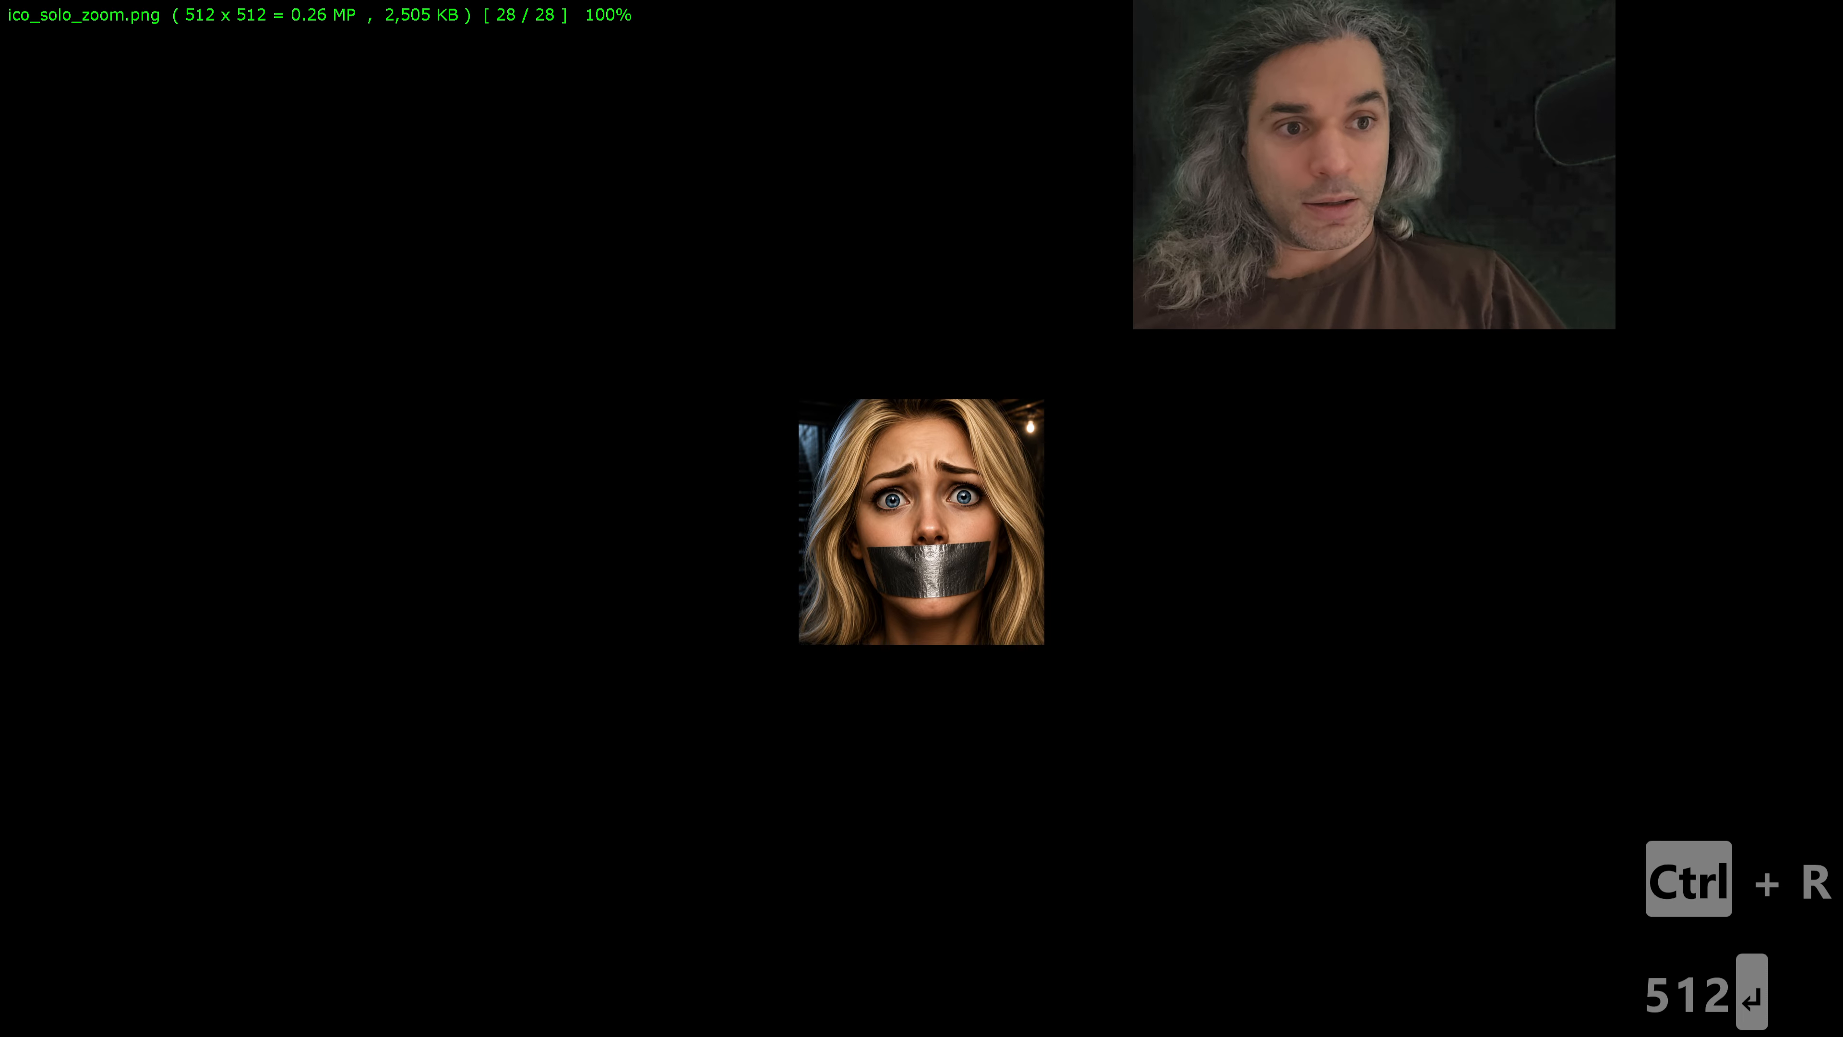
pyautogui.doubleClick(882, 625)
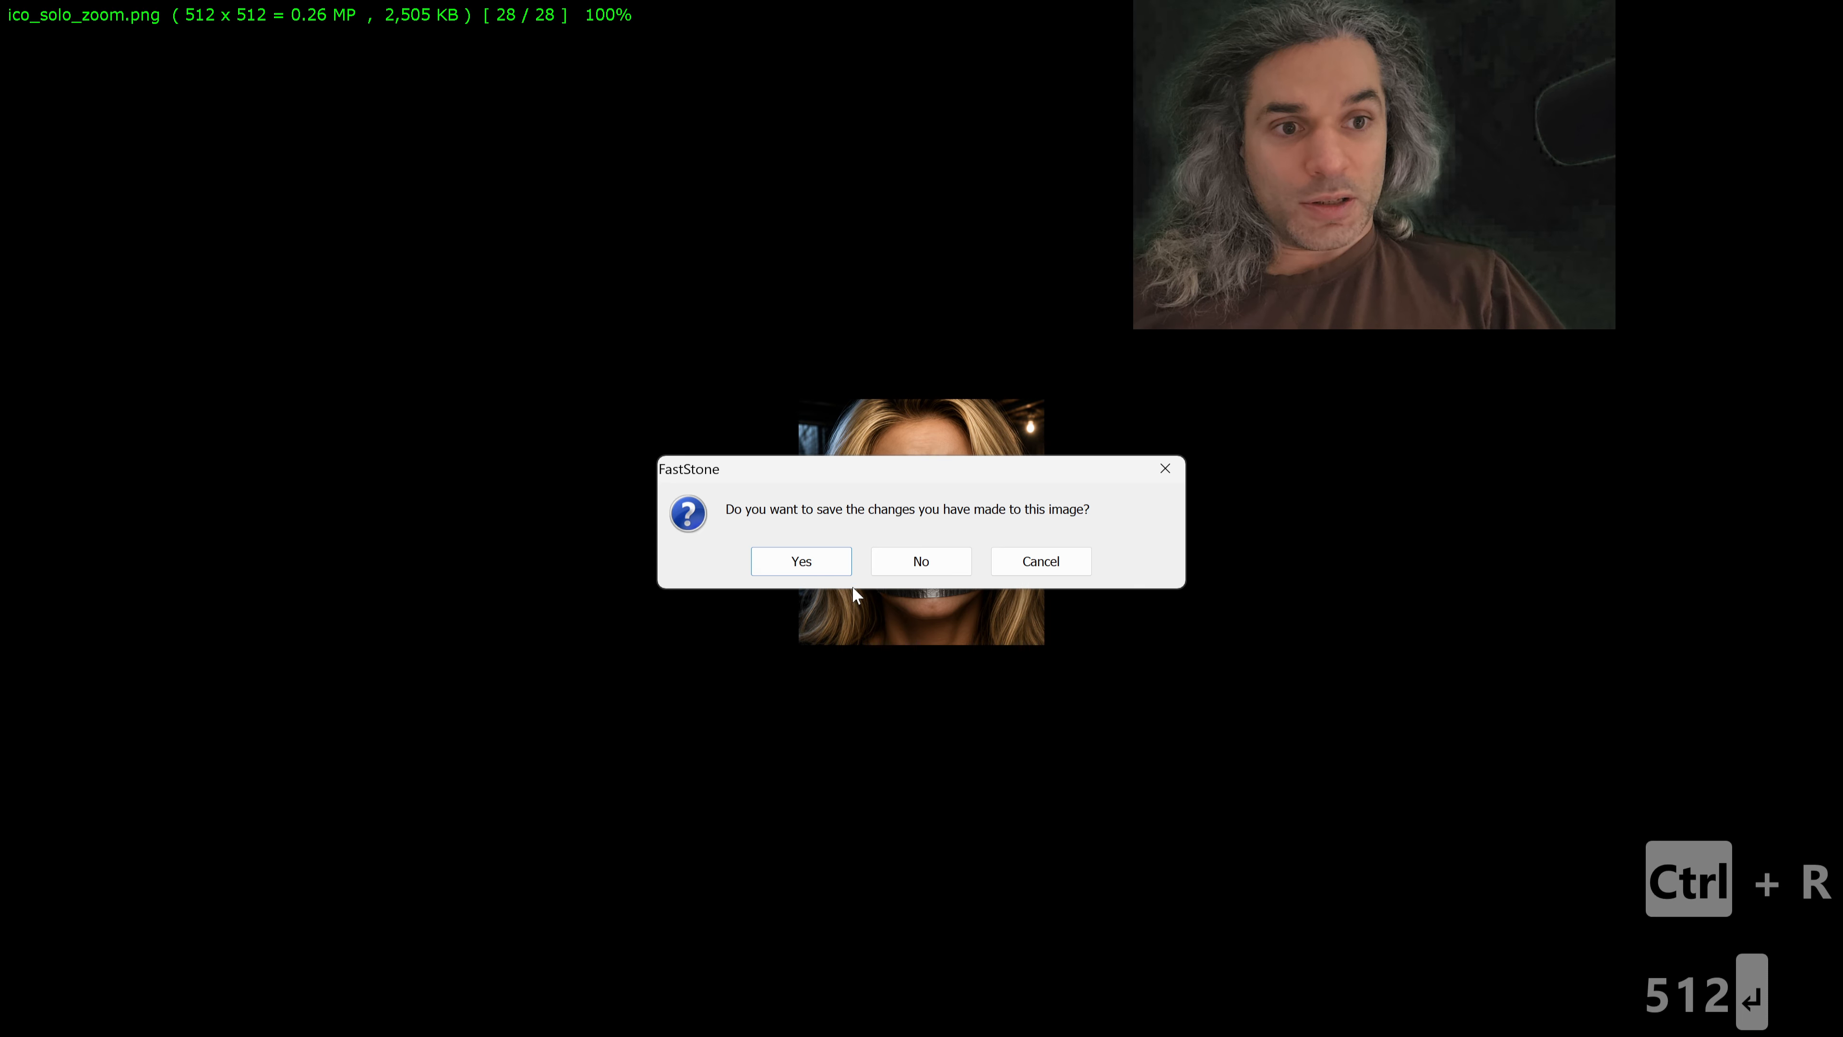
pyautogui.click(836, 566)
pyautogui.press('Return')
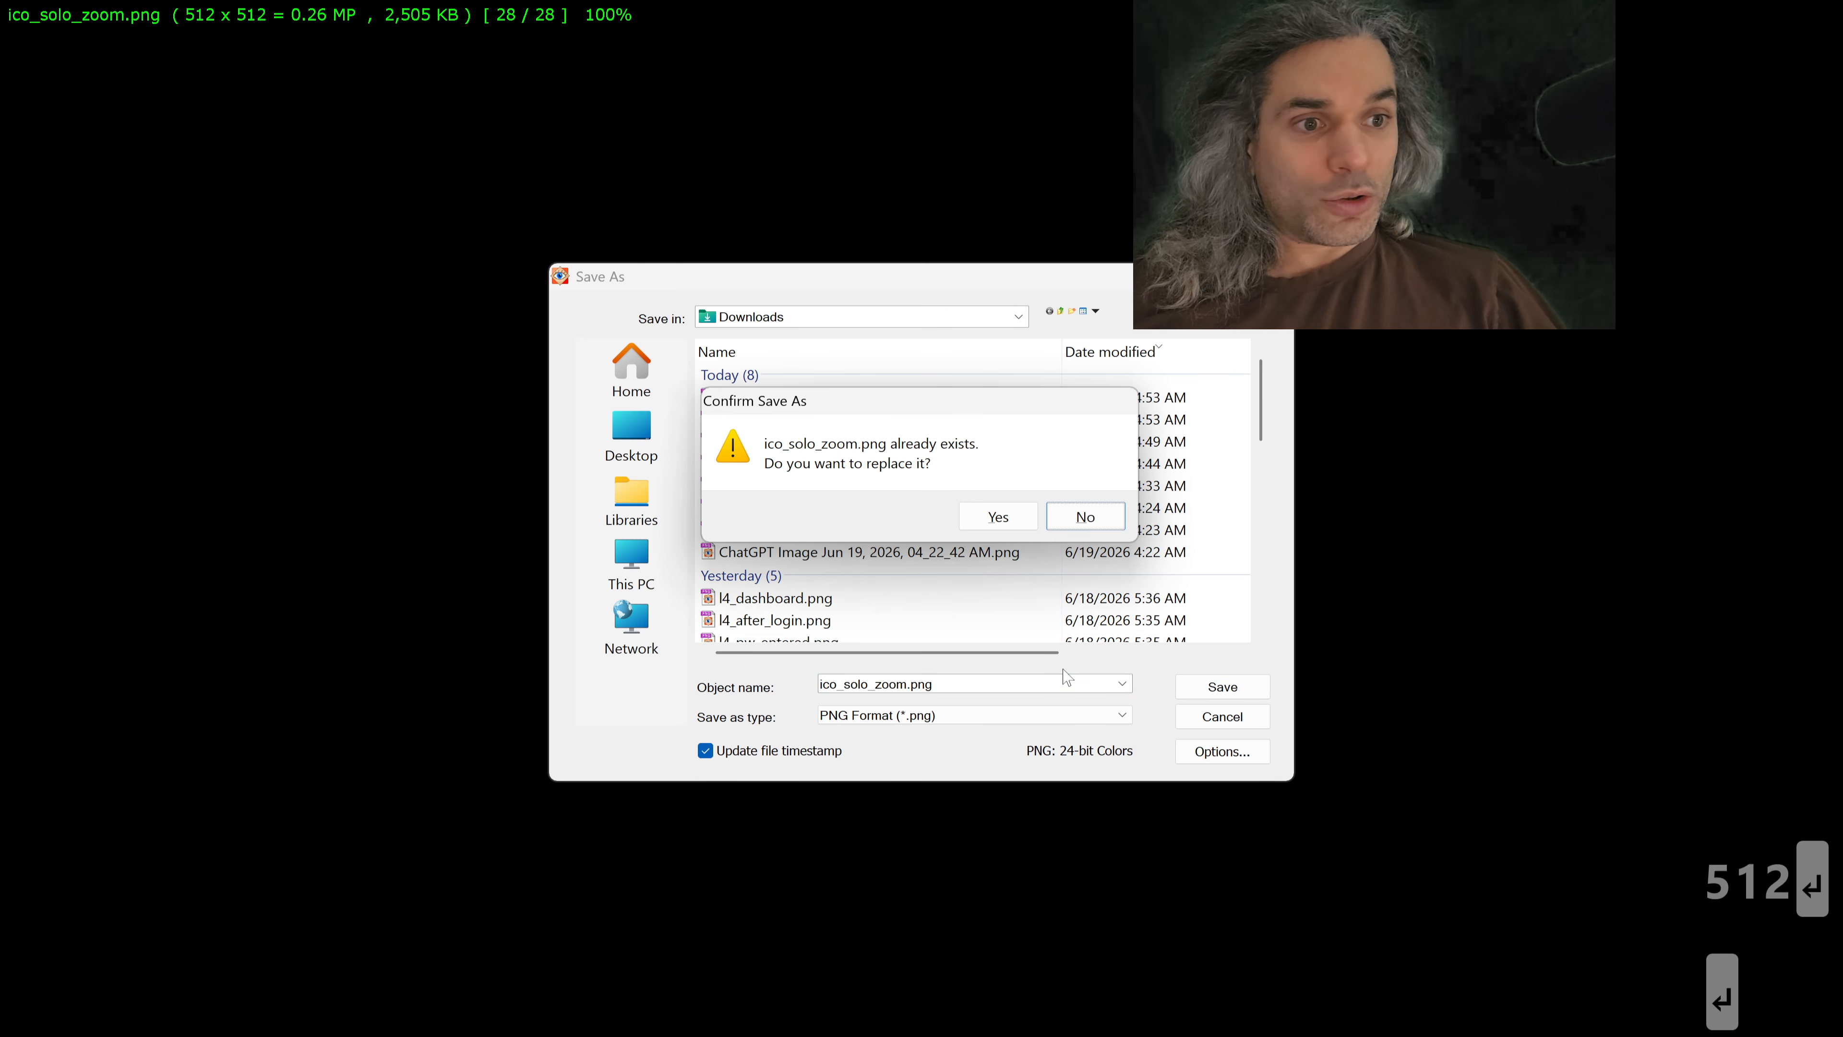
pyautogui.press('Return')
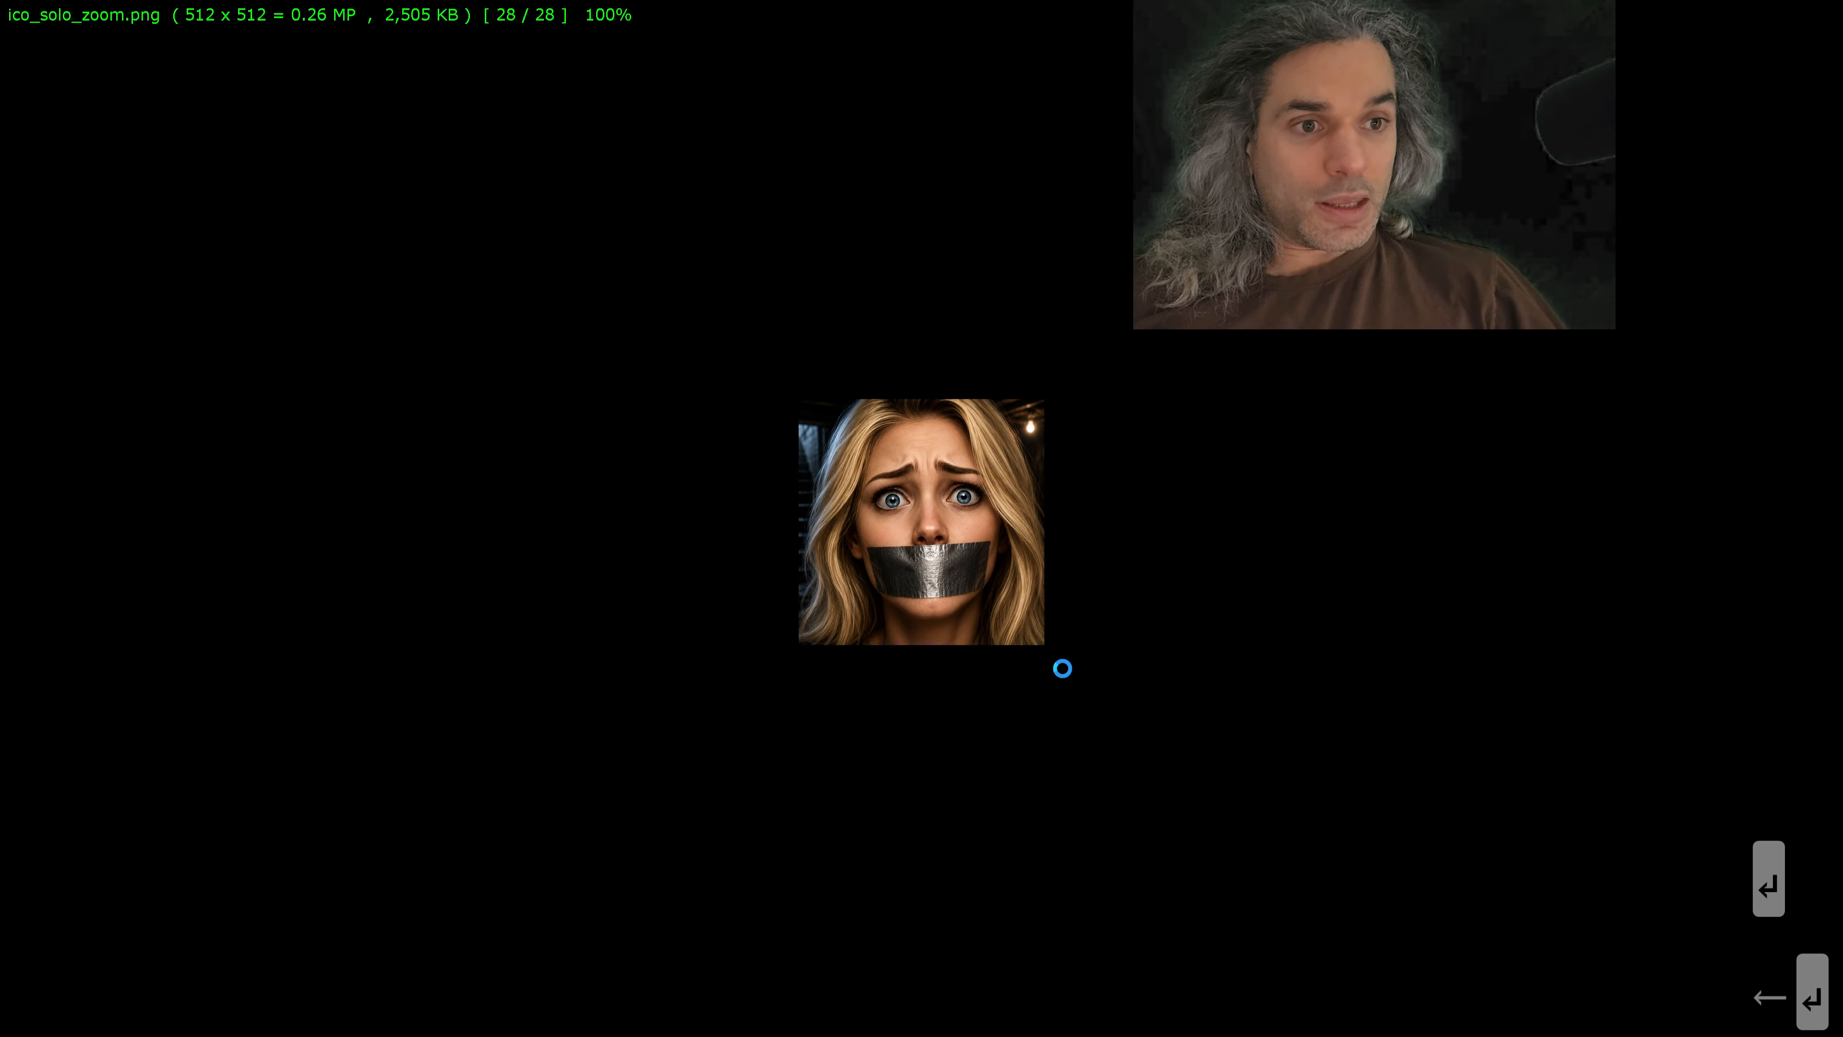
pyautogui.press('Left')
# Step: Compare the downloaded Gemini close-up with the resized ico_solo_zoom.png in full-screen view
pyautogui.scroll(-1, 1064, 670)
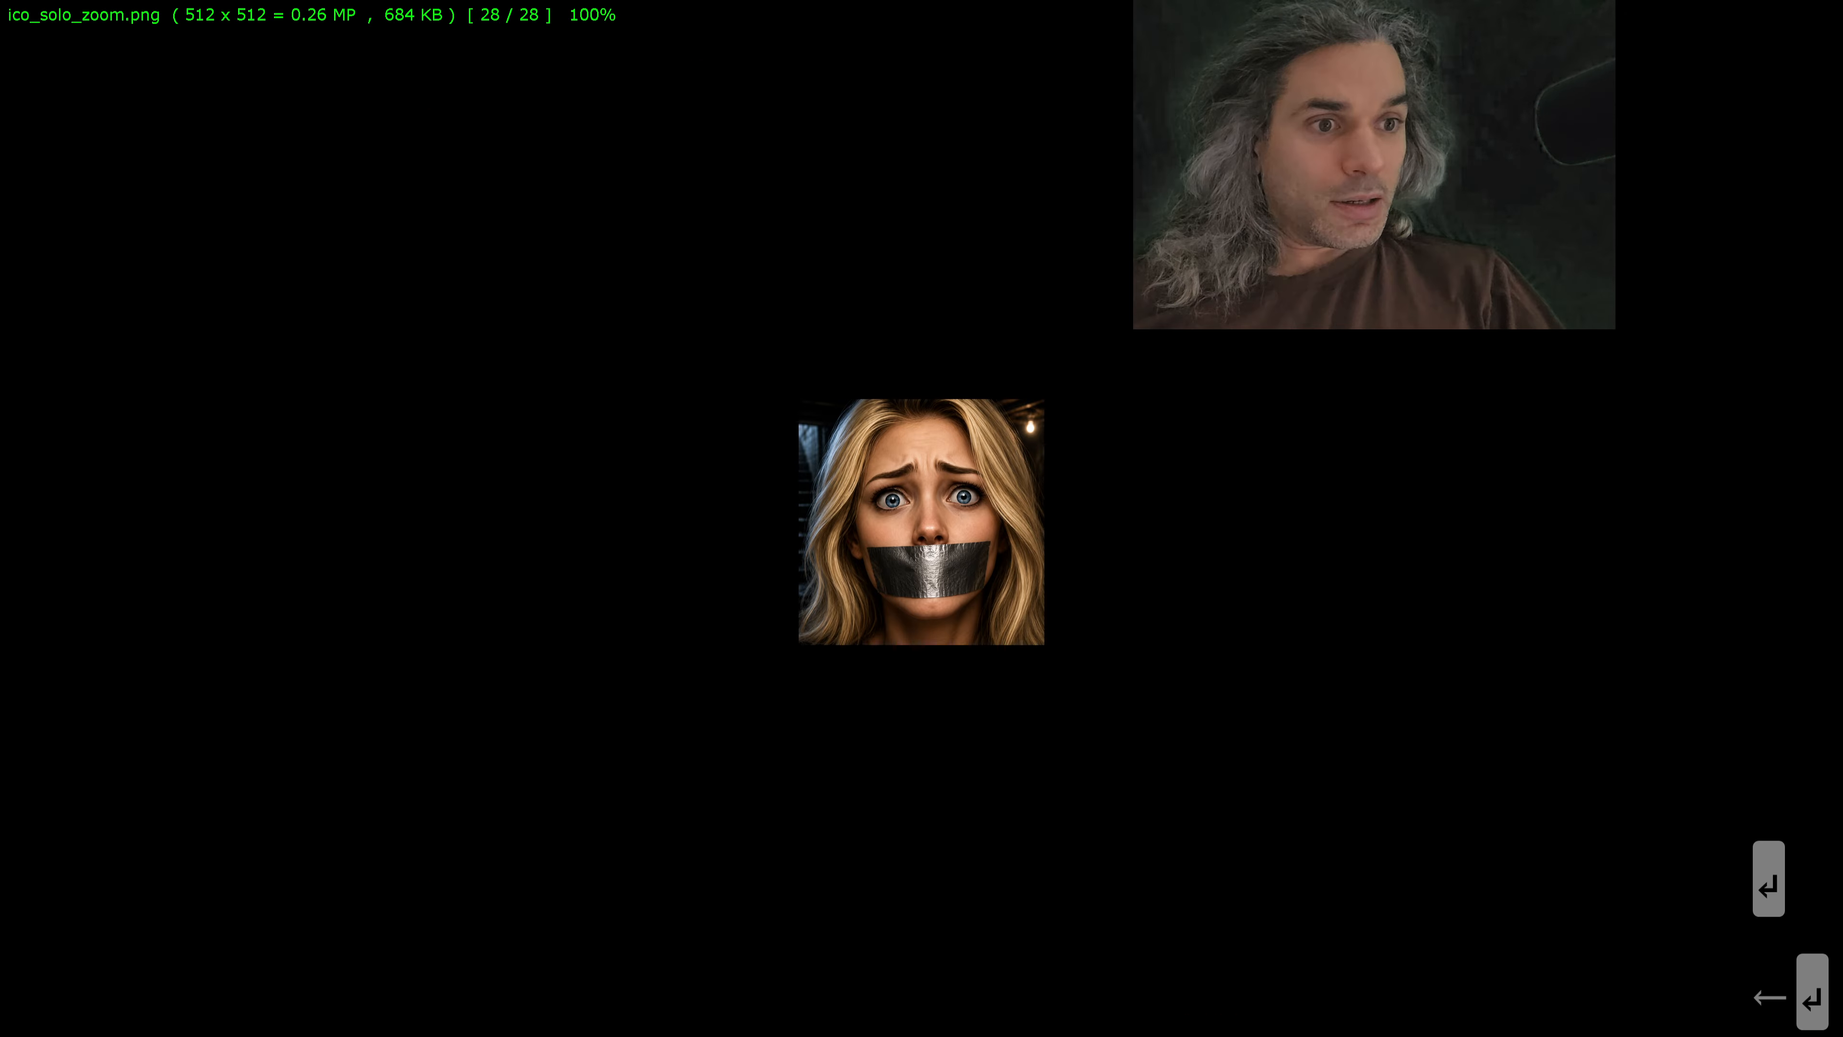
pyautogui.scroll(1, 1065, 669)
pyautogui.scroll(1, 1065, 611)
pyautogui.scroll(-1, 1065, 612)
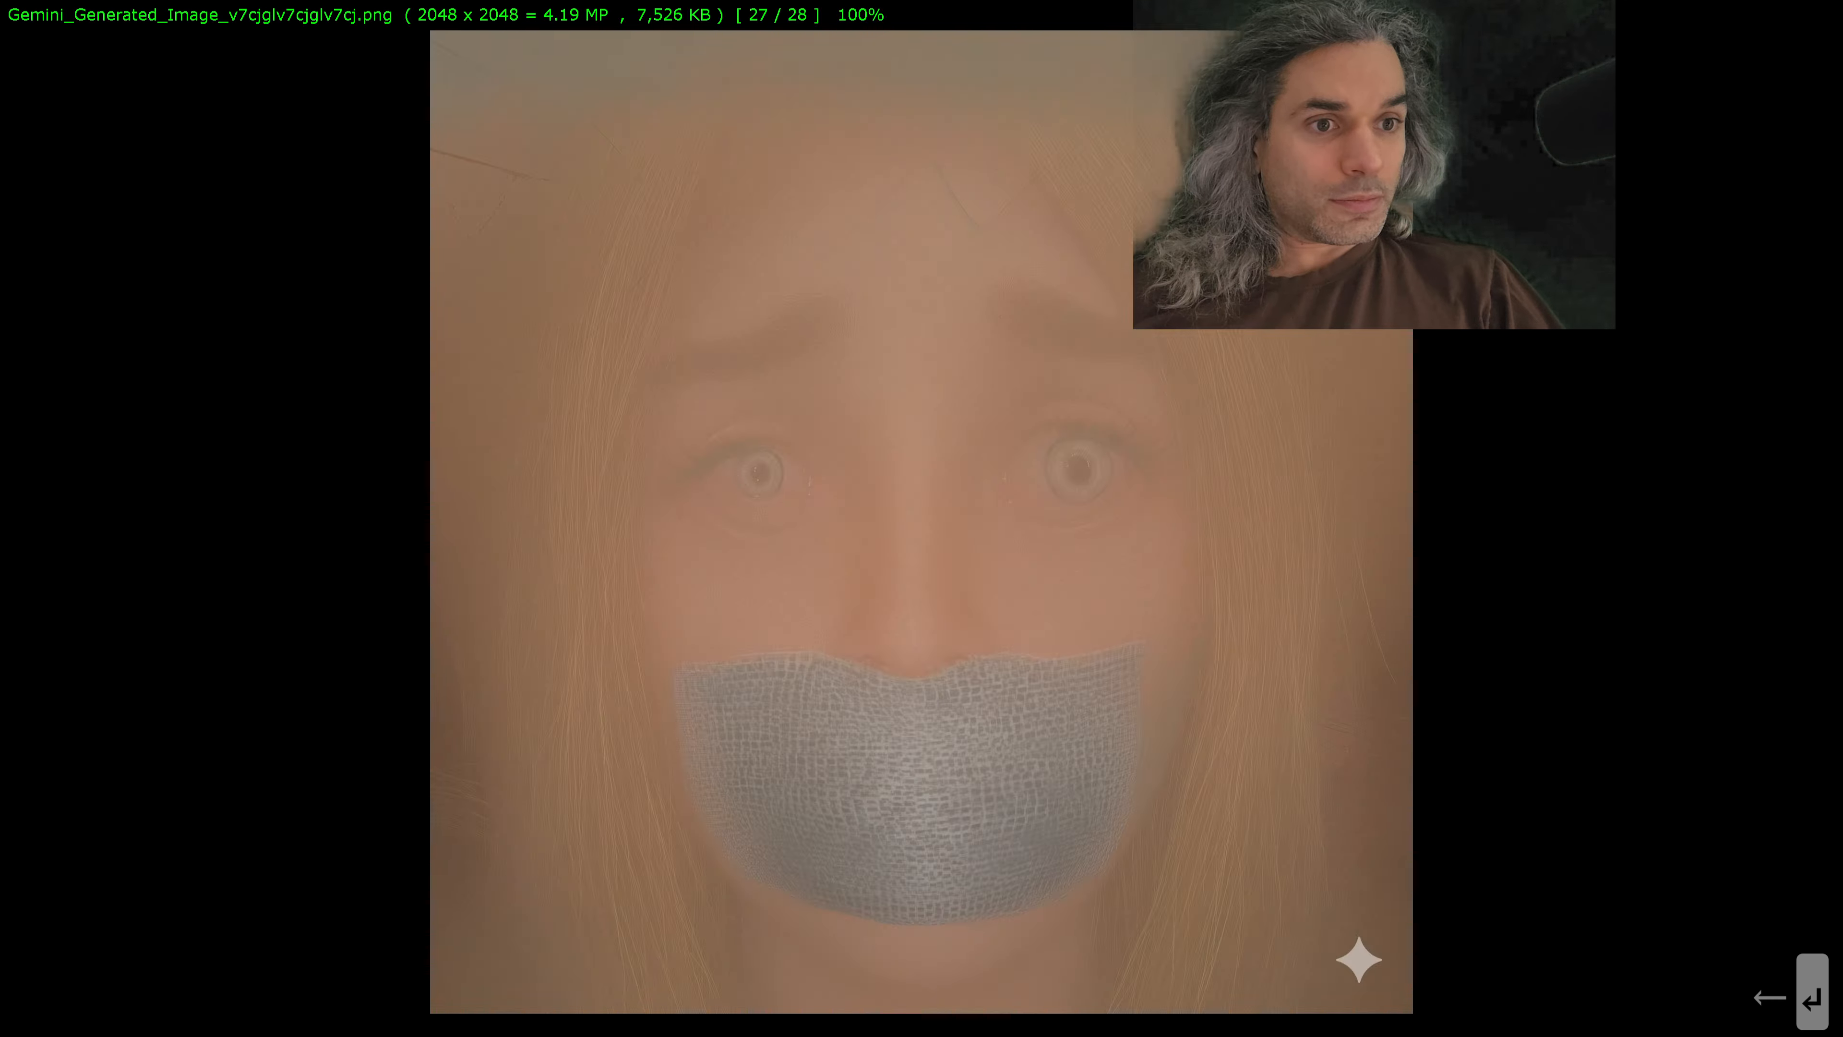
pyautogui.press('Escape')
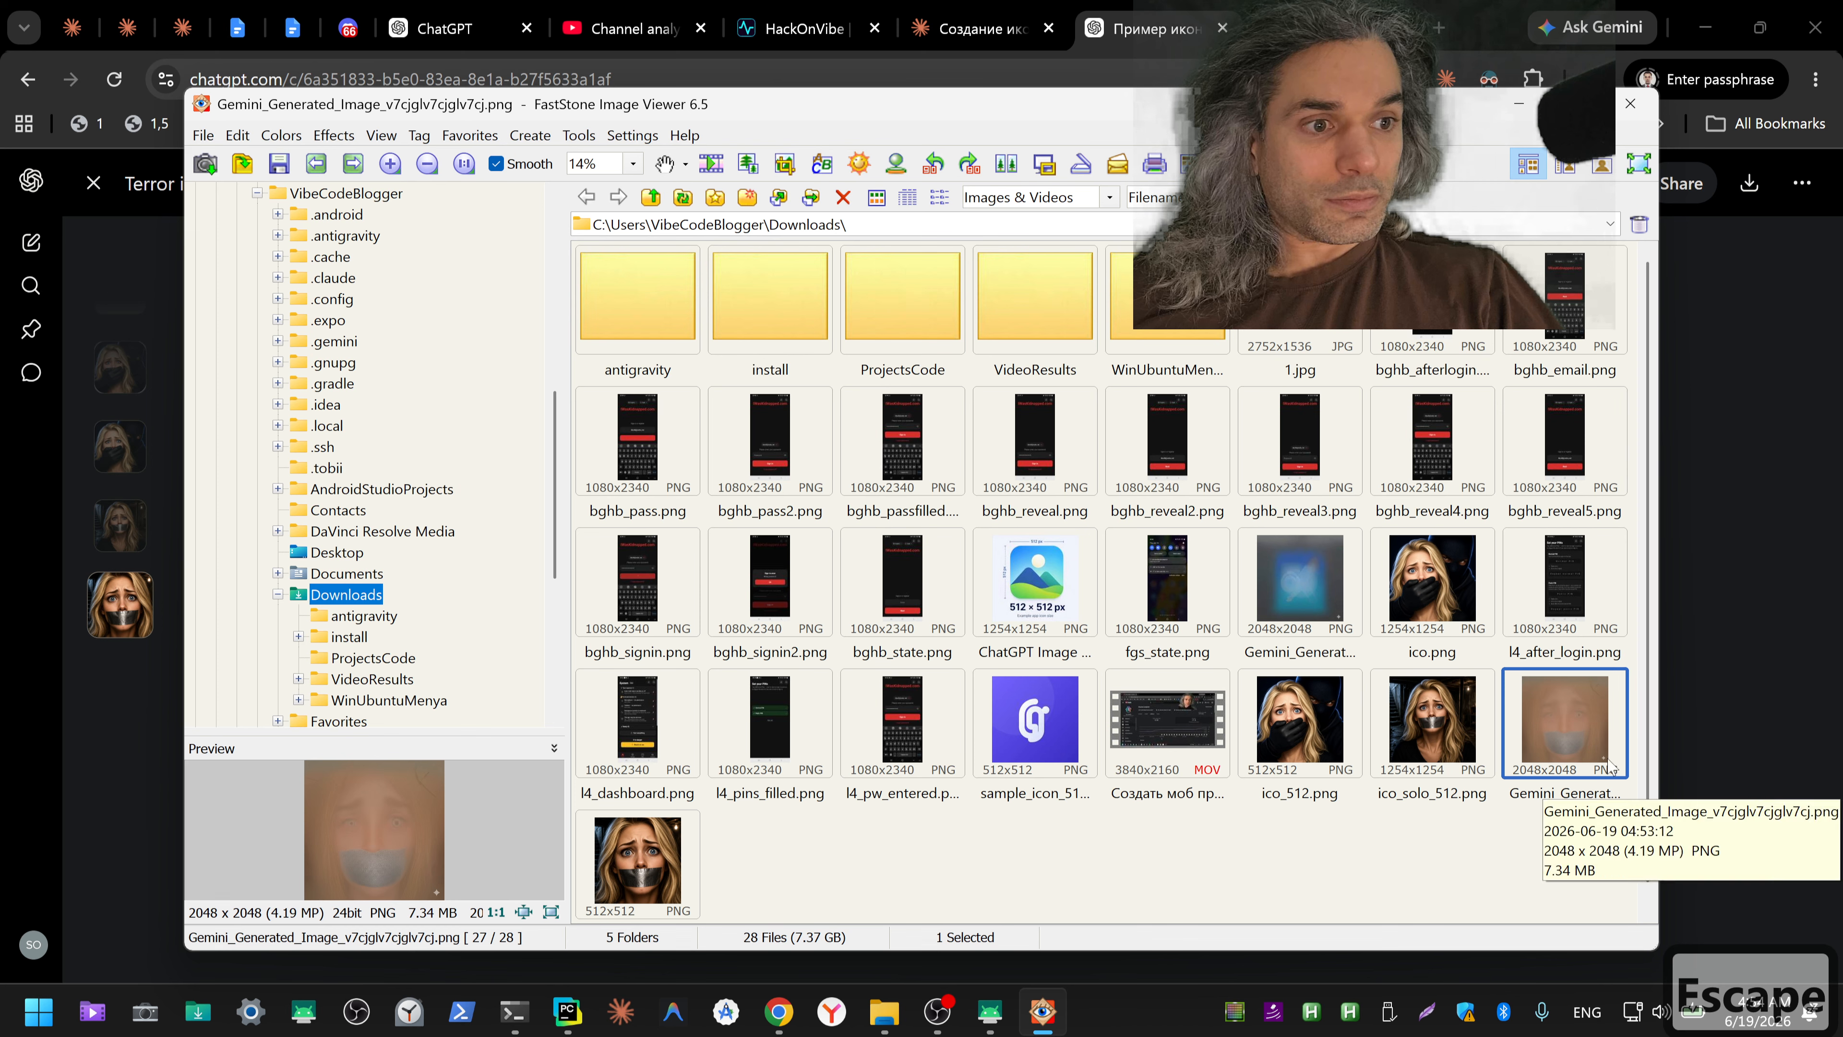
pyautogui.doubleClick(1573, 736)
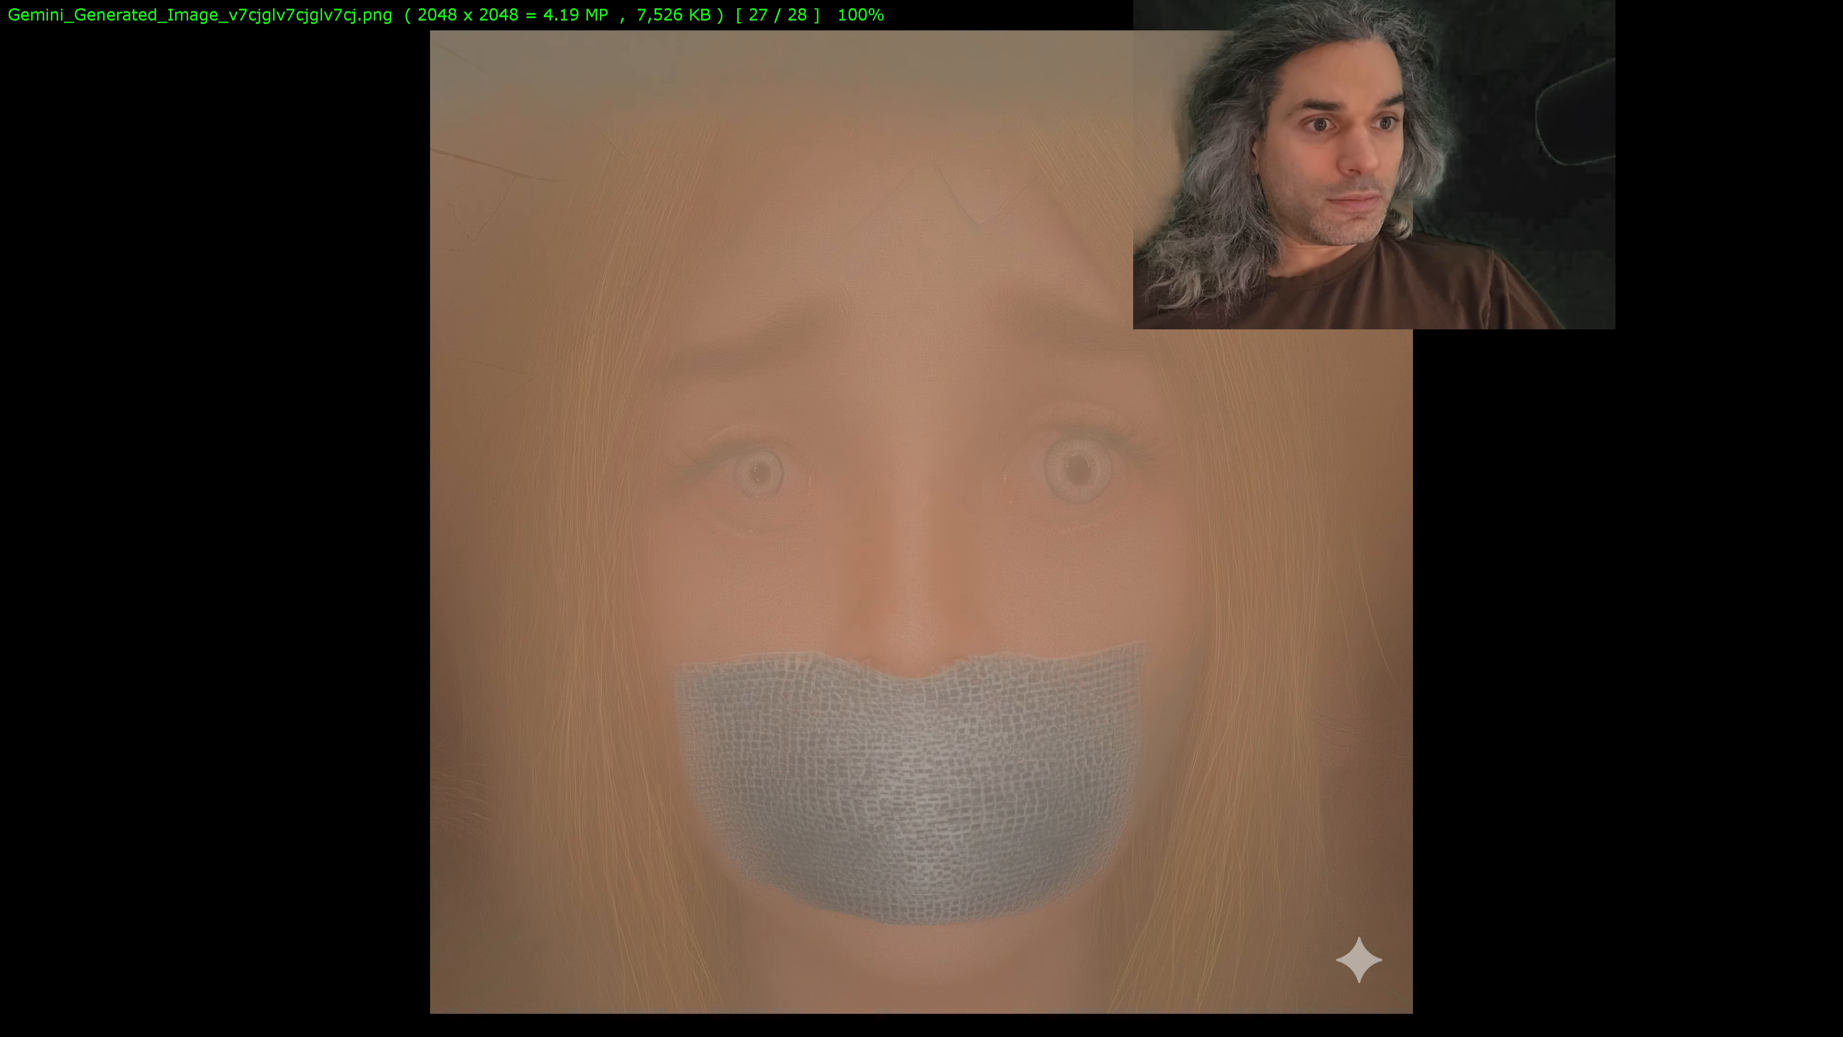
pyautogui.press('Escape')
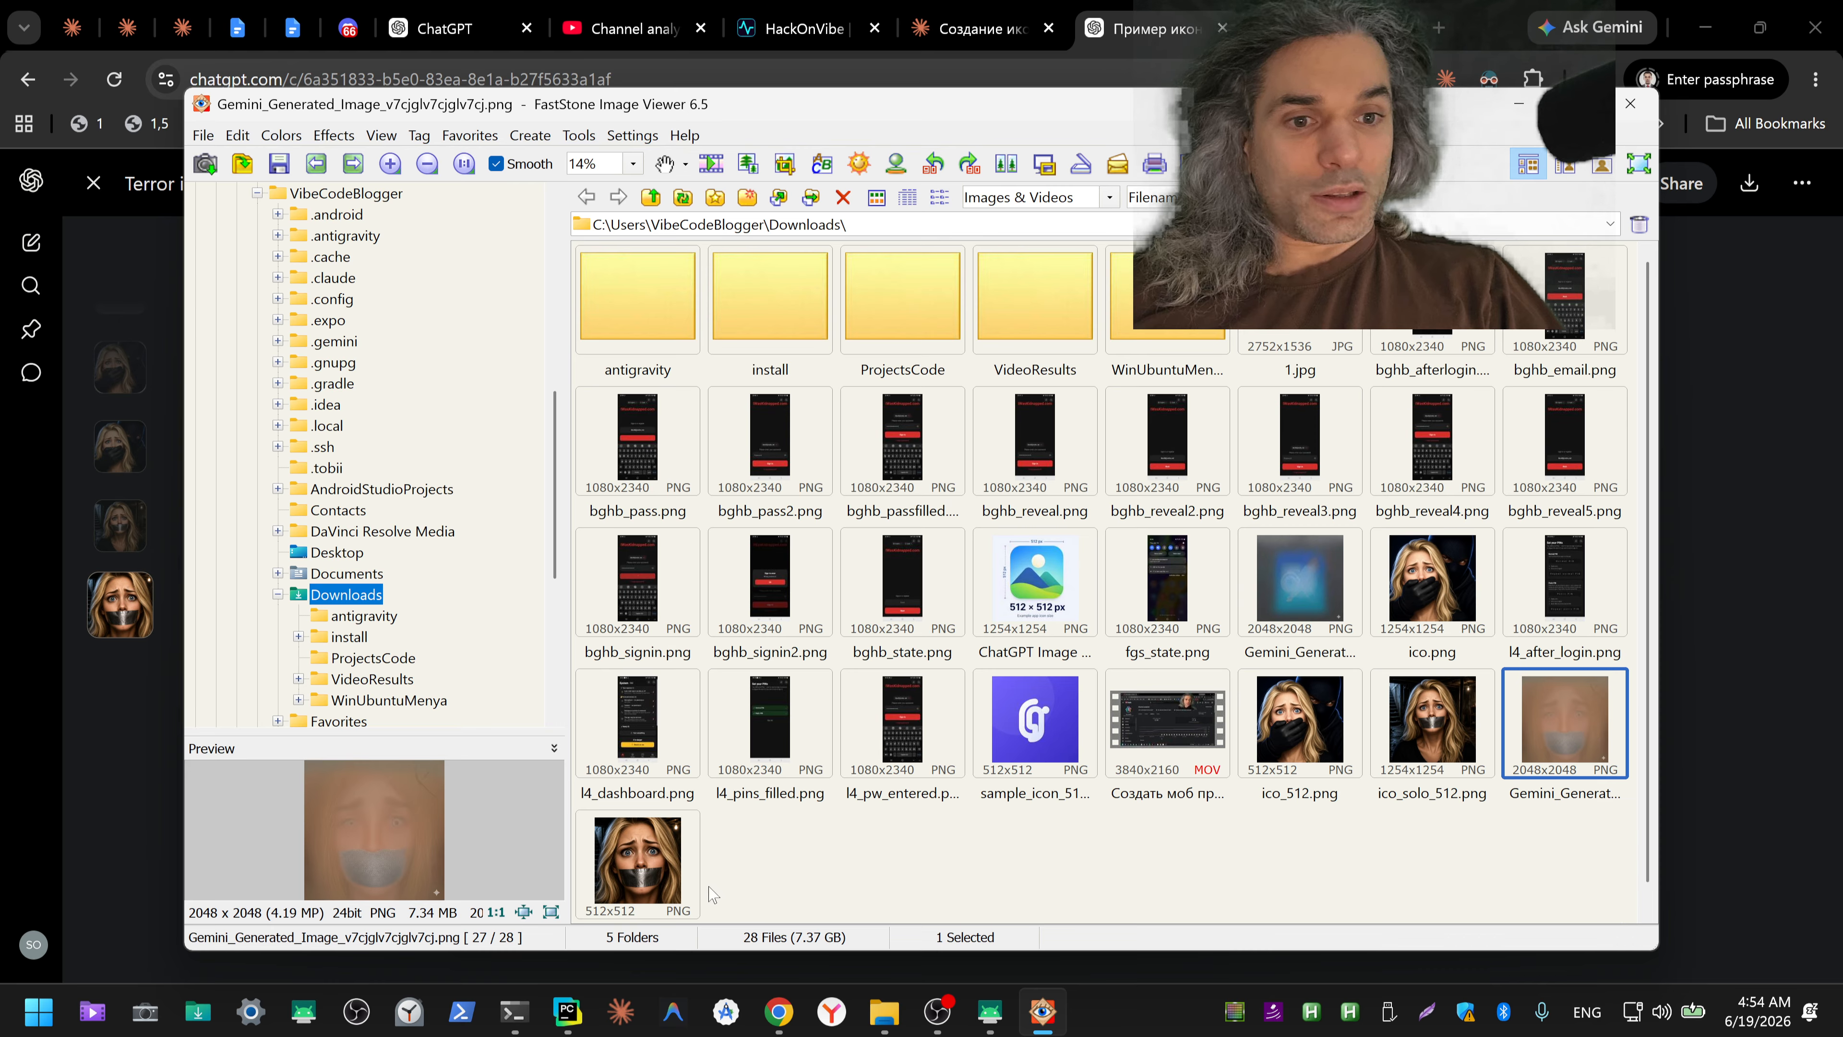
pyautogui.doubleClick(657, 859)
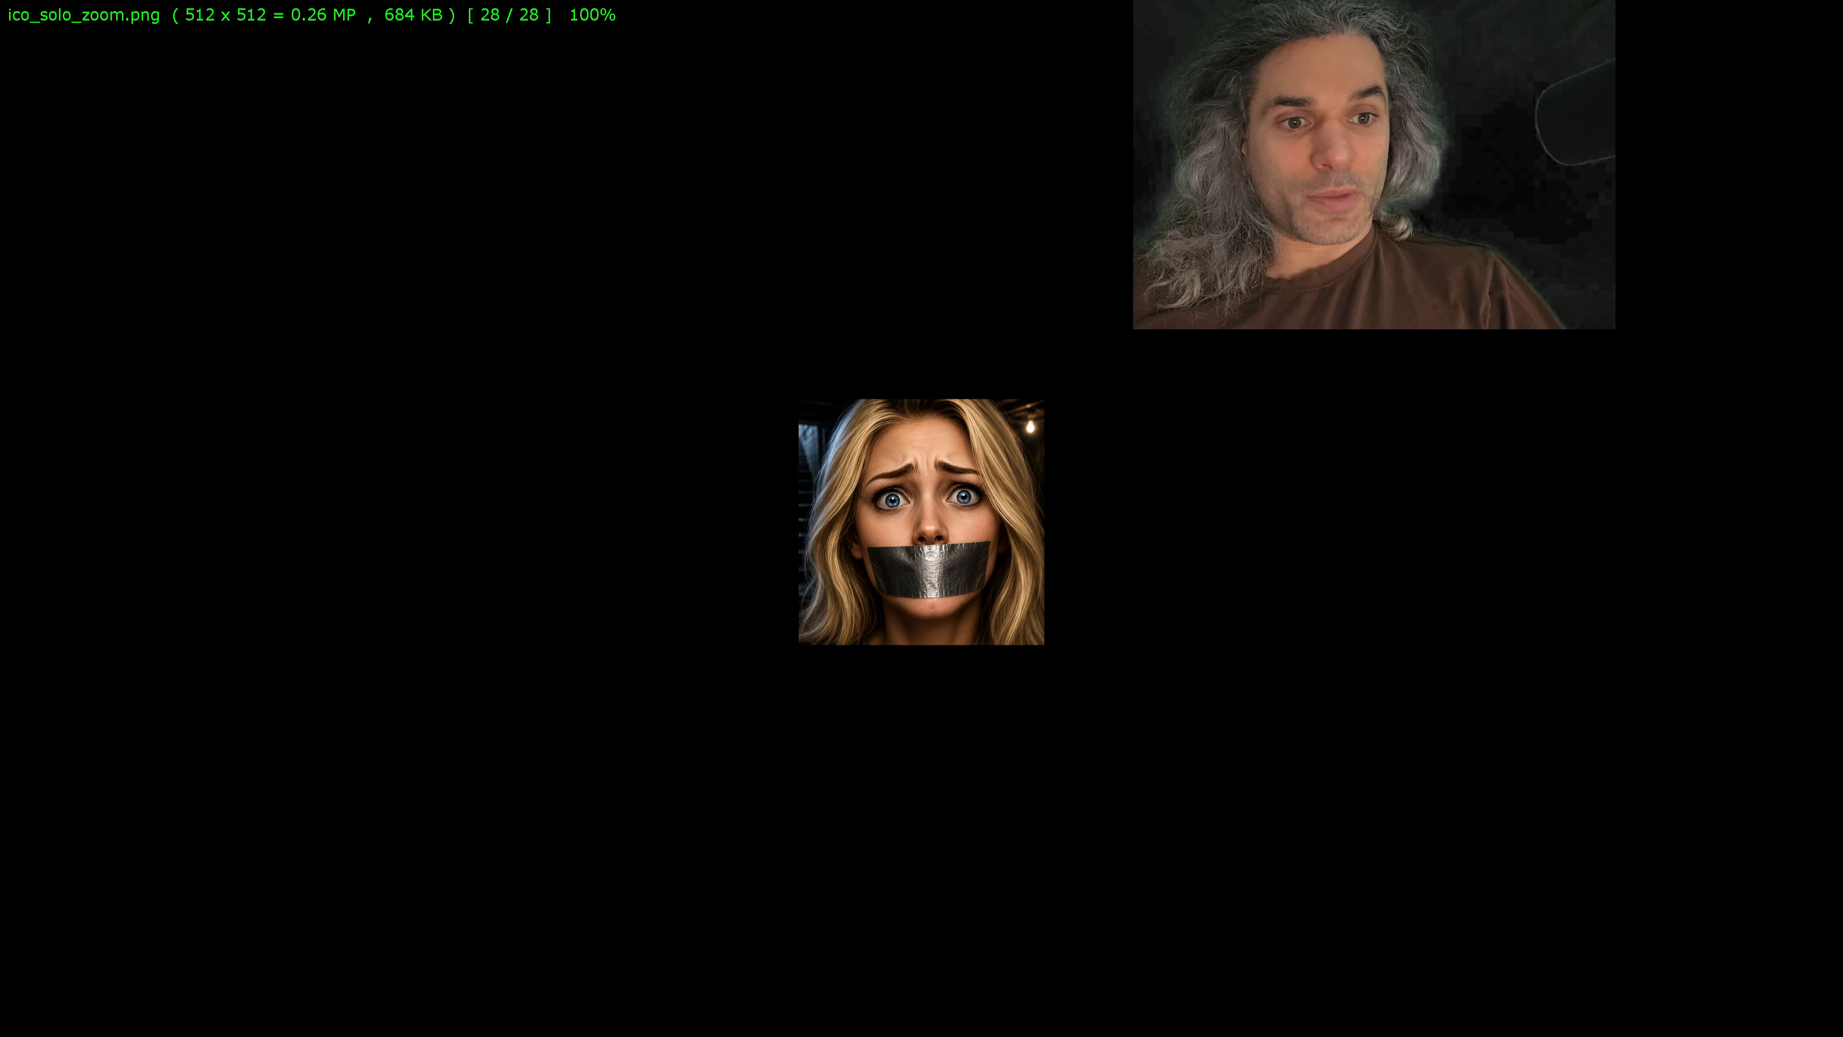
# Step: Examine how ico_solo_zoom.png reads at small sizes by viewing it full screen at 50%, 40% and 30% zoom
pyautogui.press('-')
pyautogui.press('-')
pyautogui.press('-')
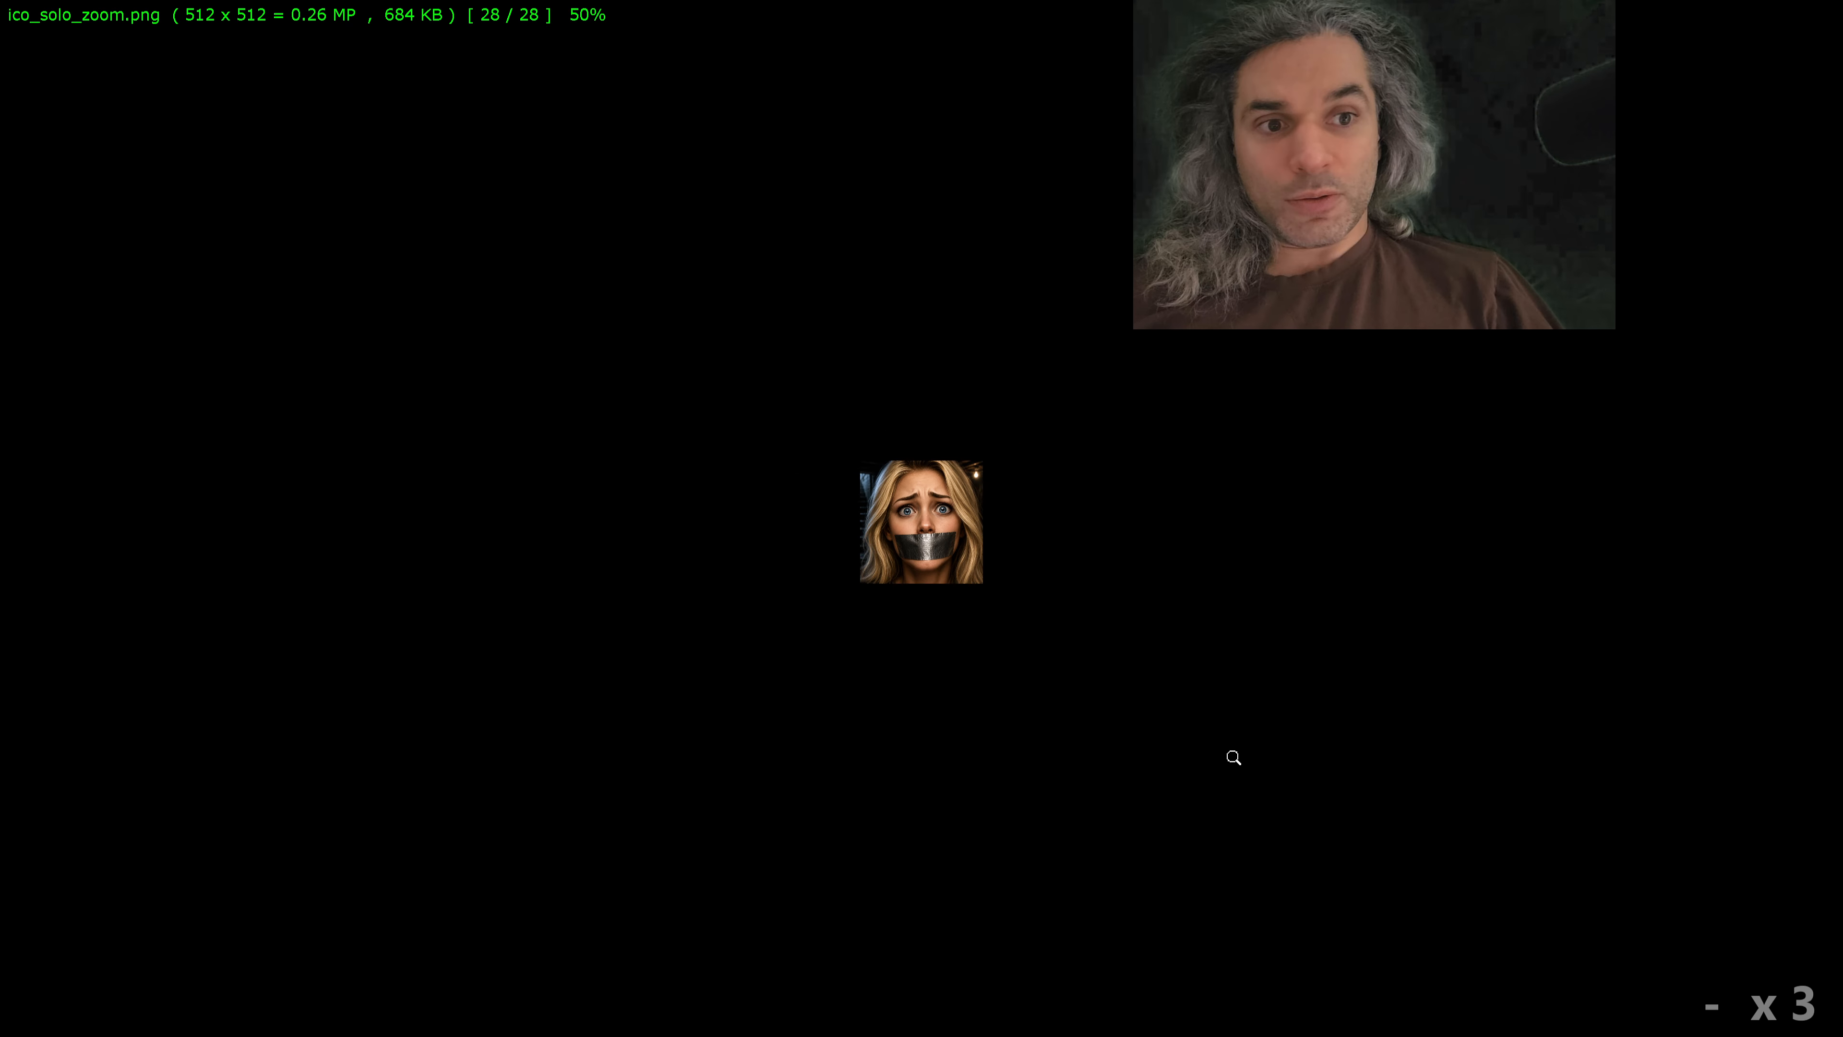
pyautogui.press('+')
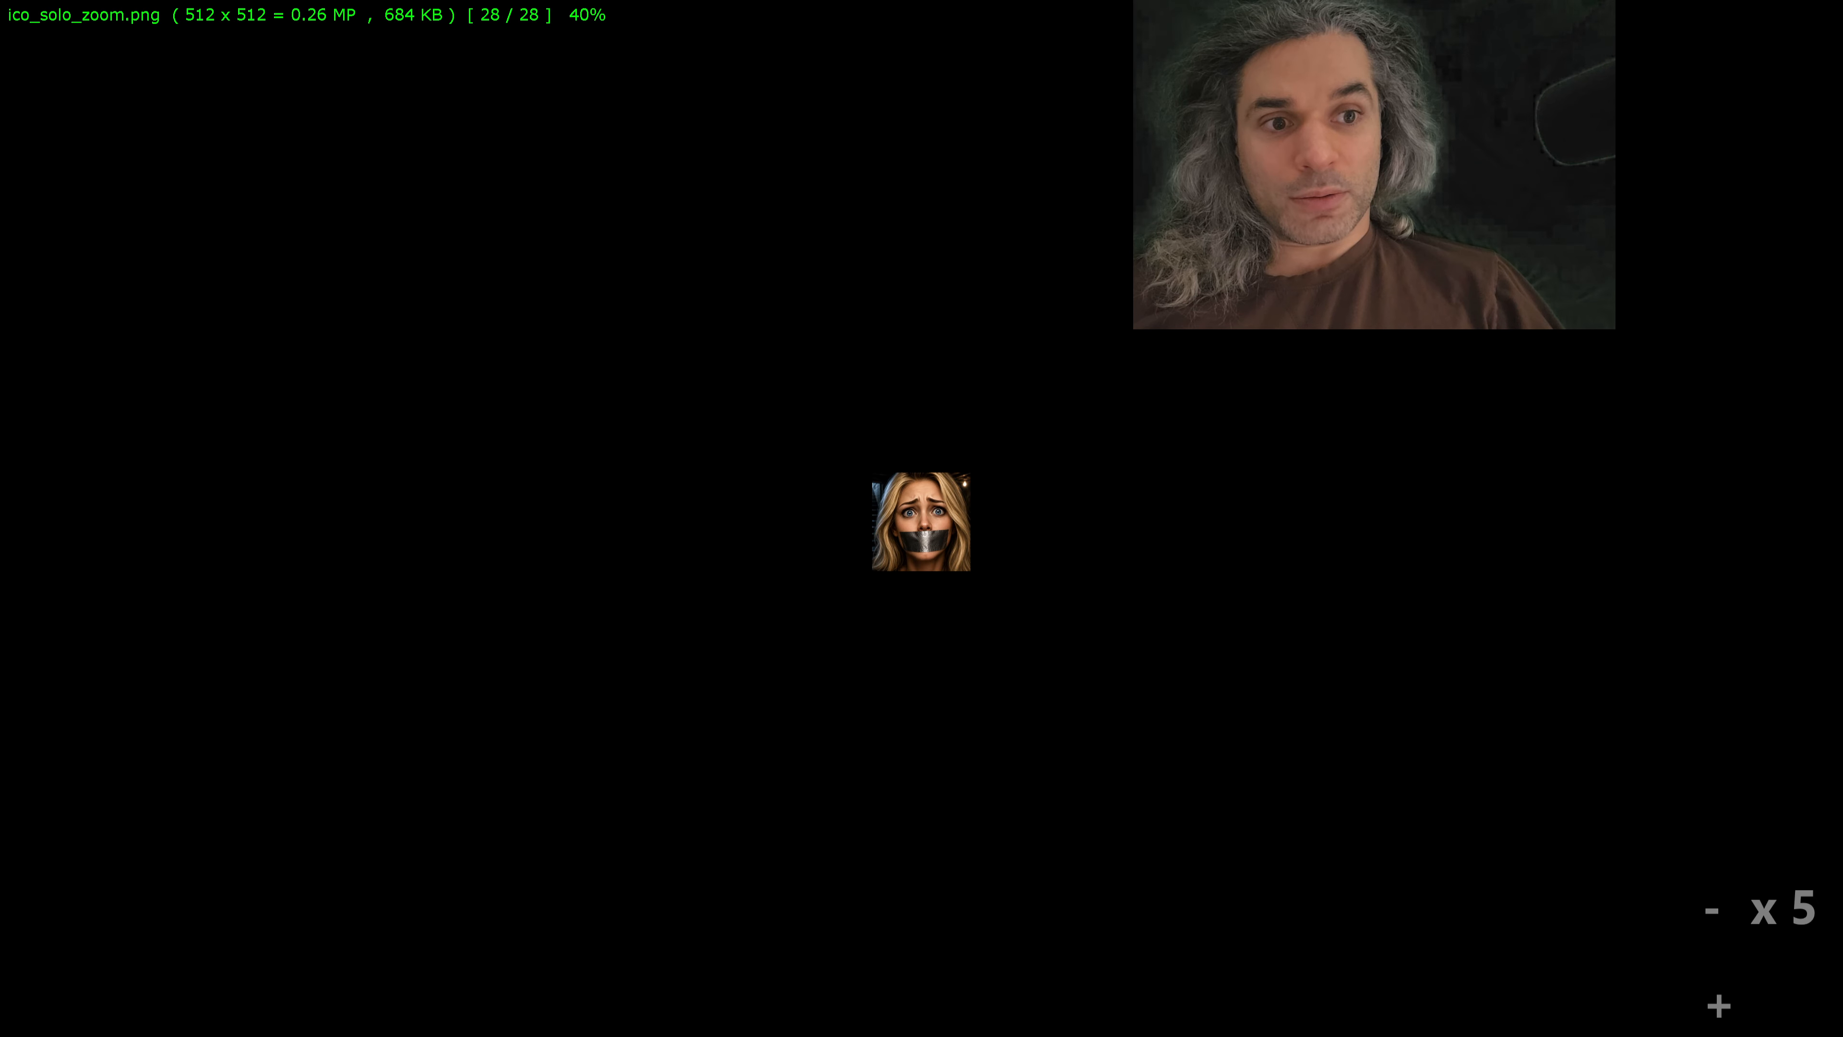
pyautogui.click(1233, 756)
pyautogui.press('-')
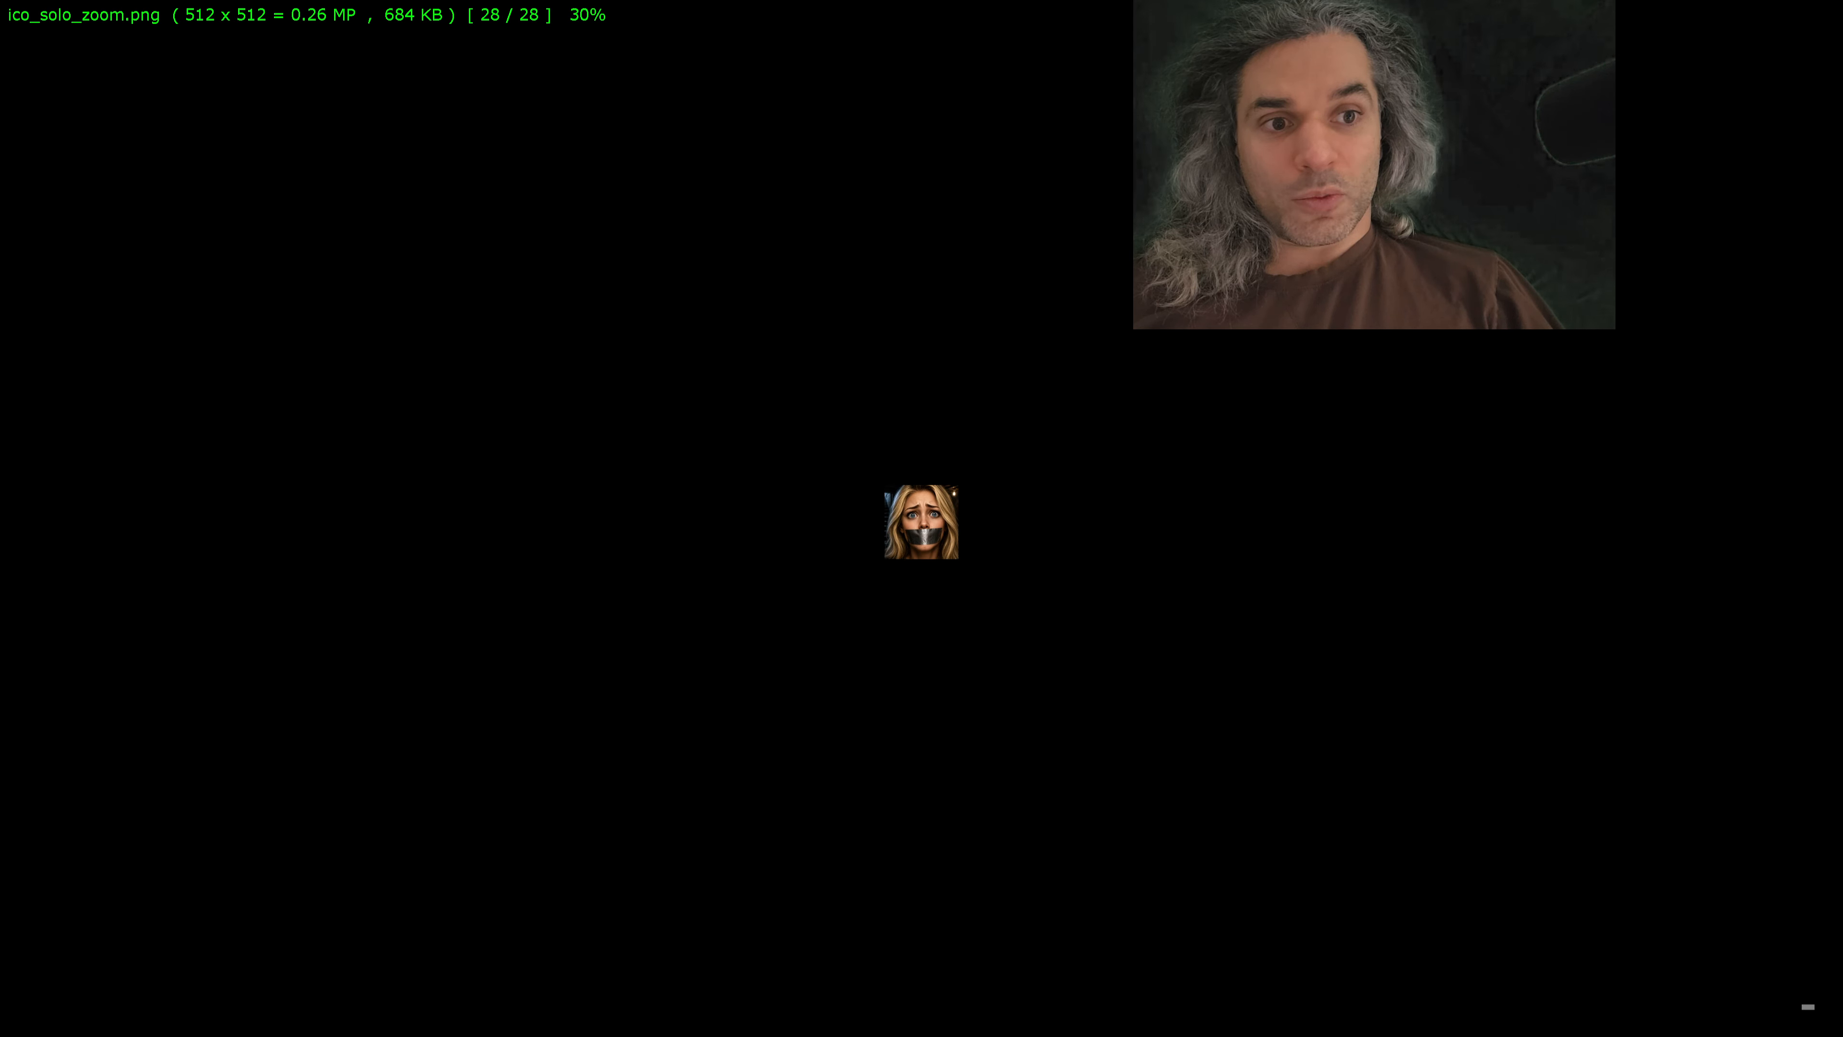
pyautogui.press('+')
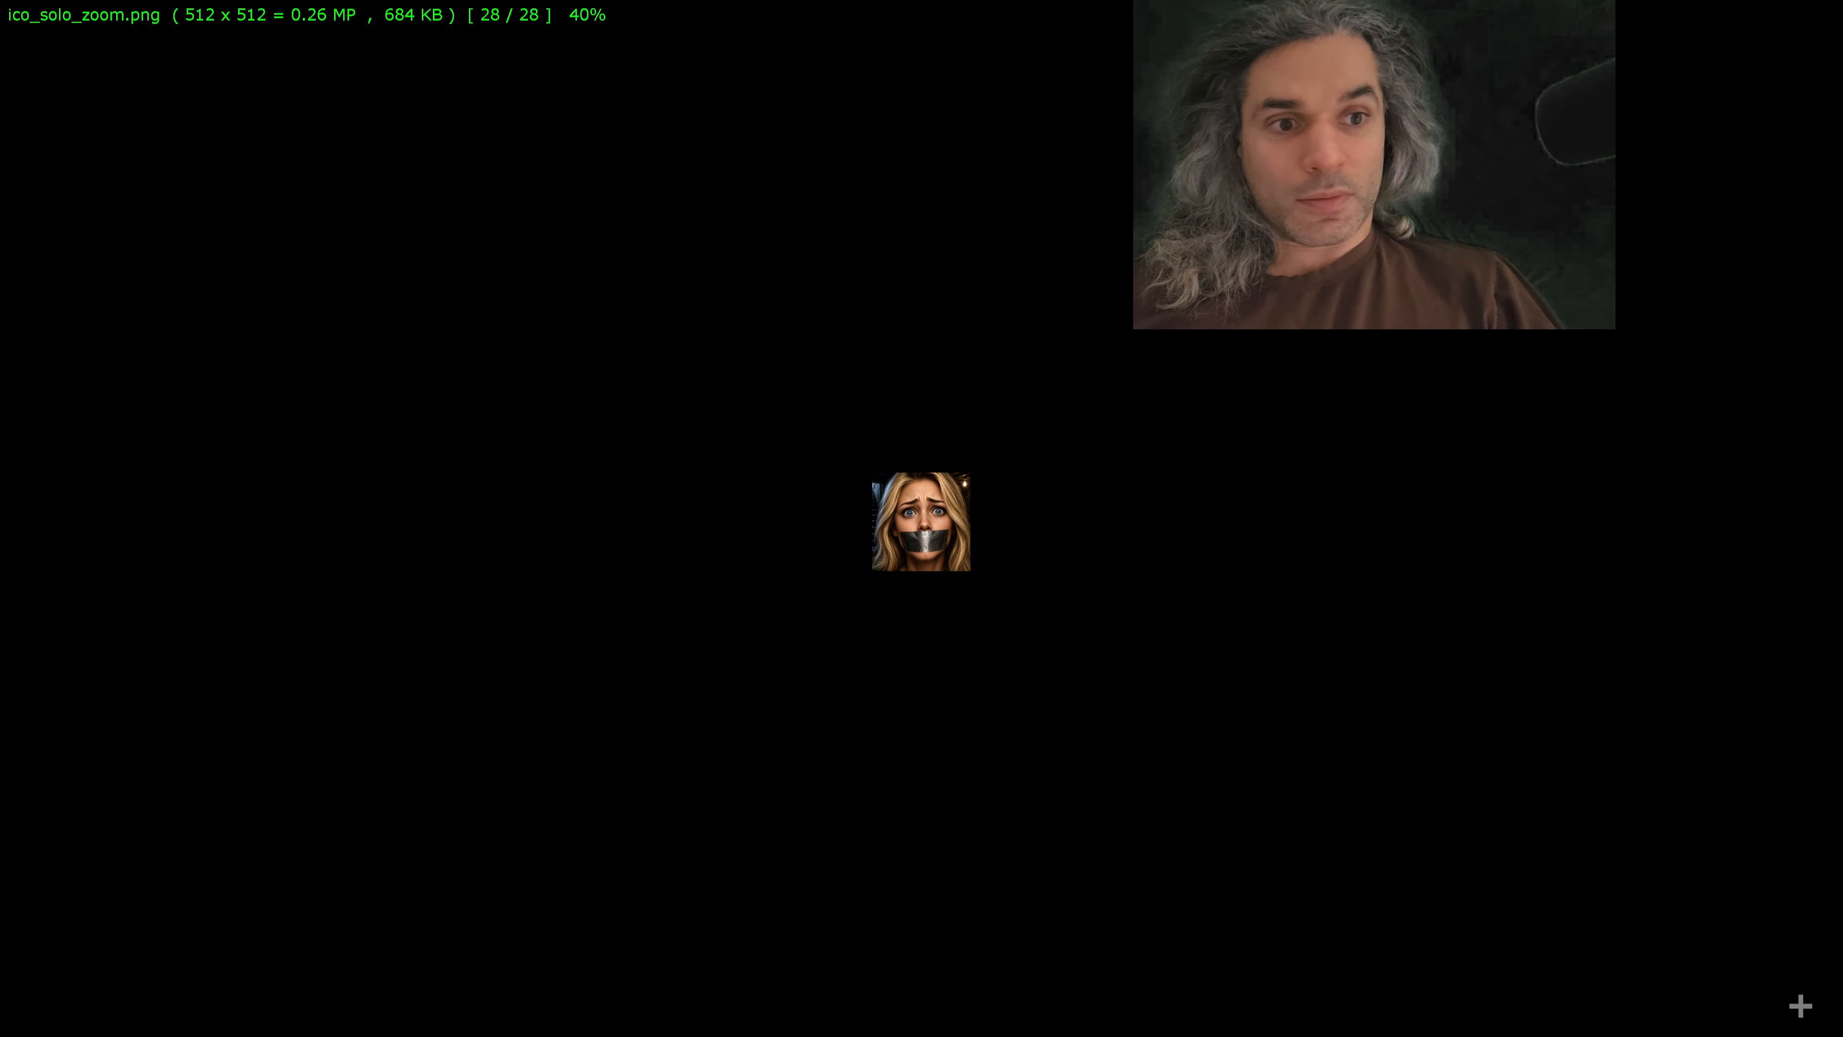
pyautogui.press('Escape')
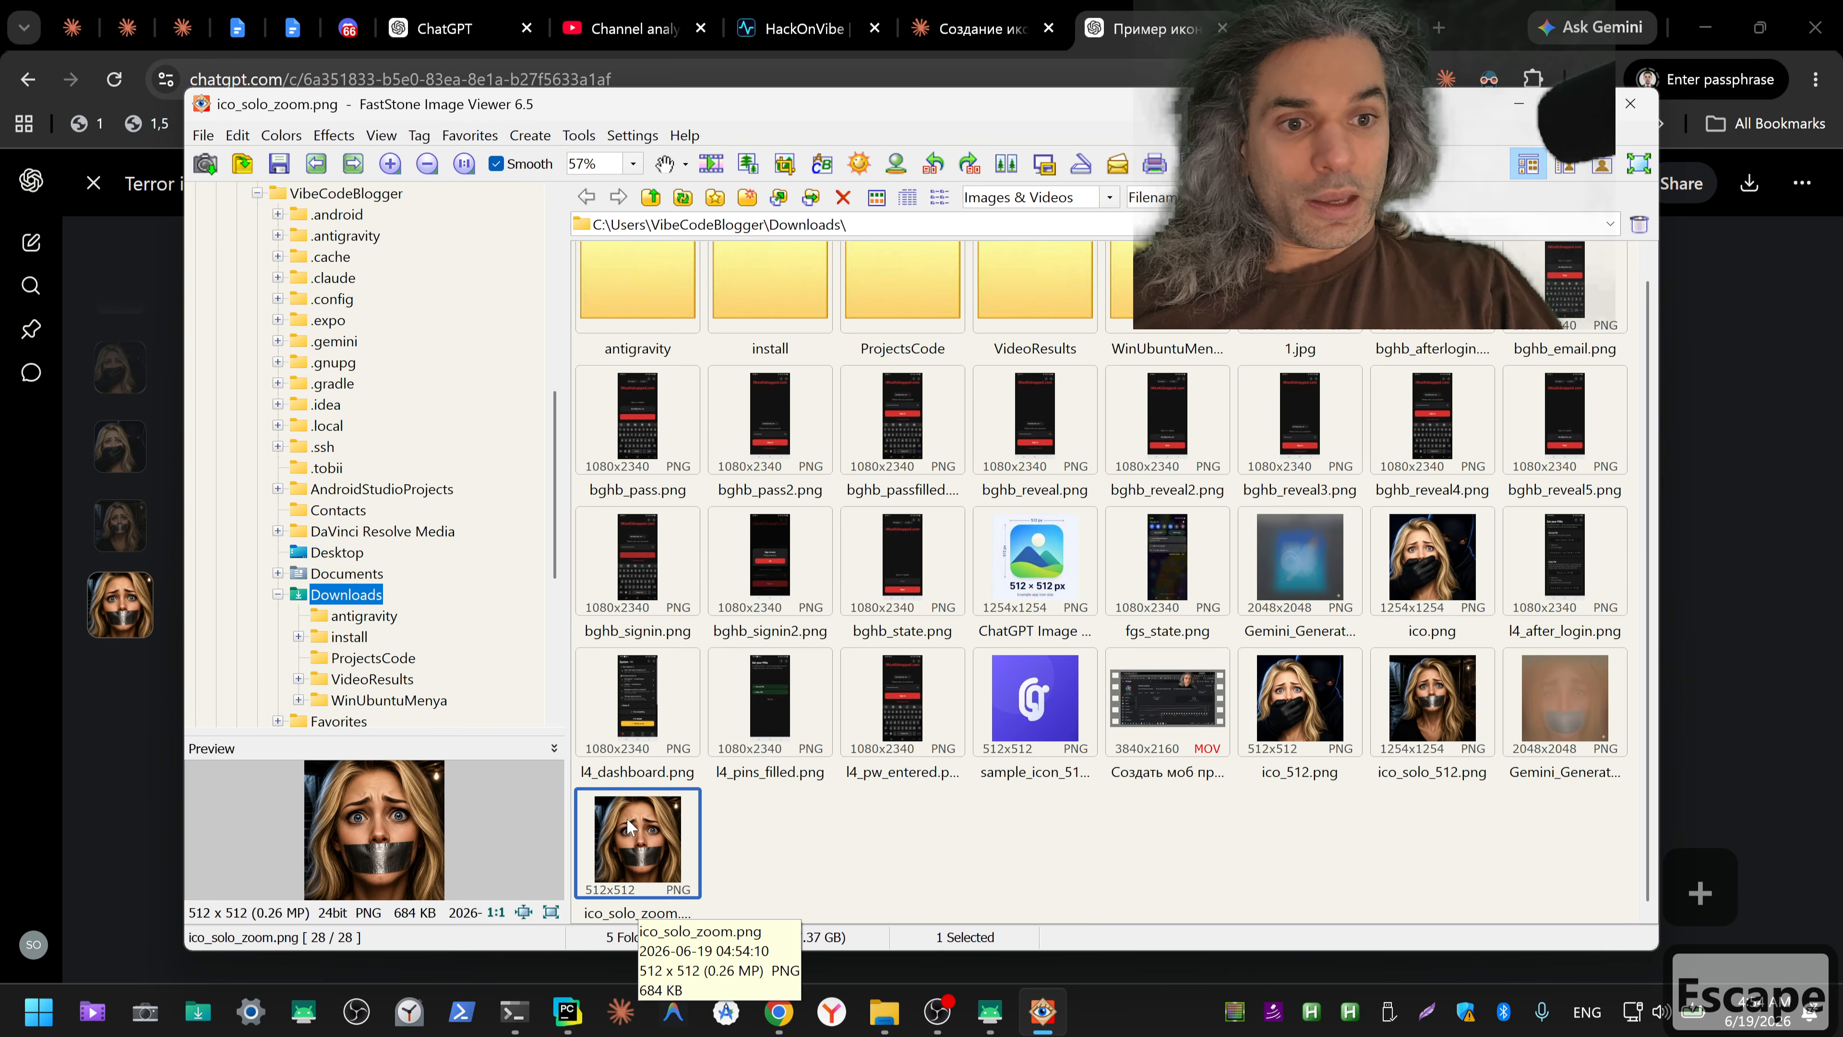
# Step: Copy ico_solo_zoom.png from the Downloads folder and paste it as an image into the Claude Code prompt of the terminal's ico session
pyautogui.click(646, 757)
pyautogui.click(638, 842)
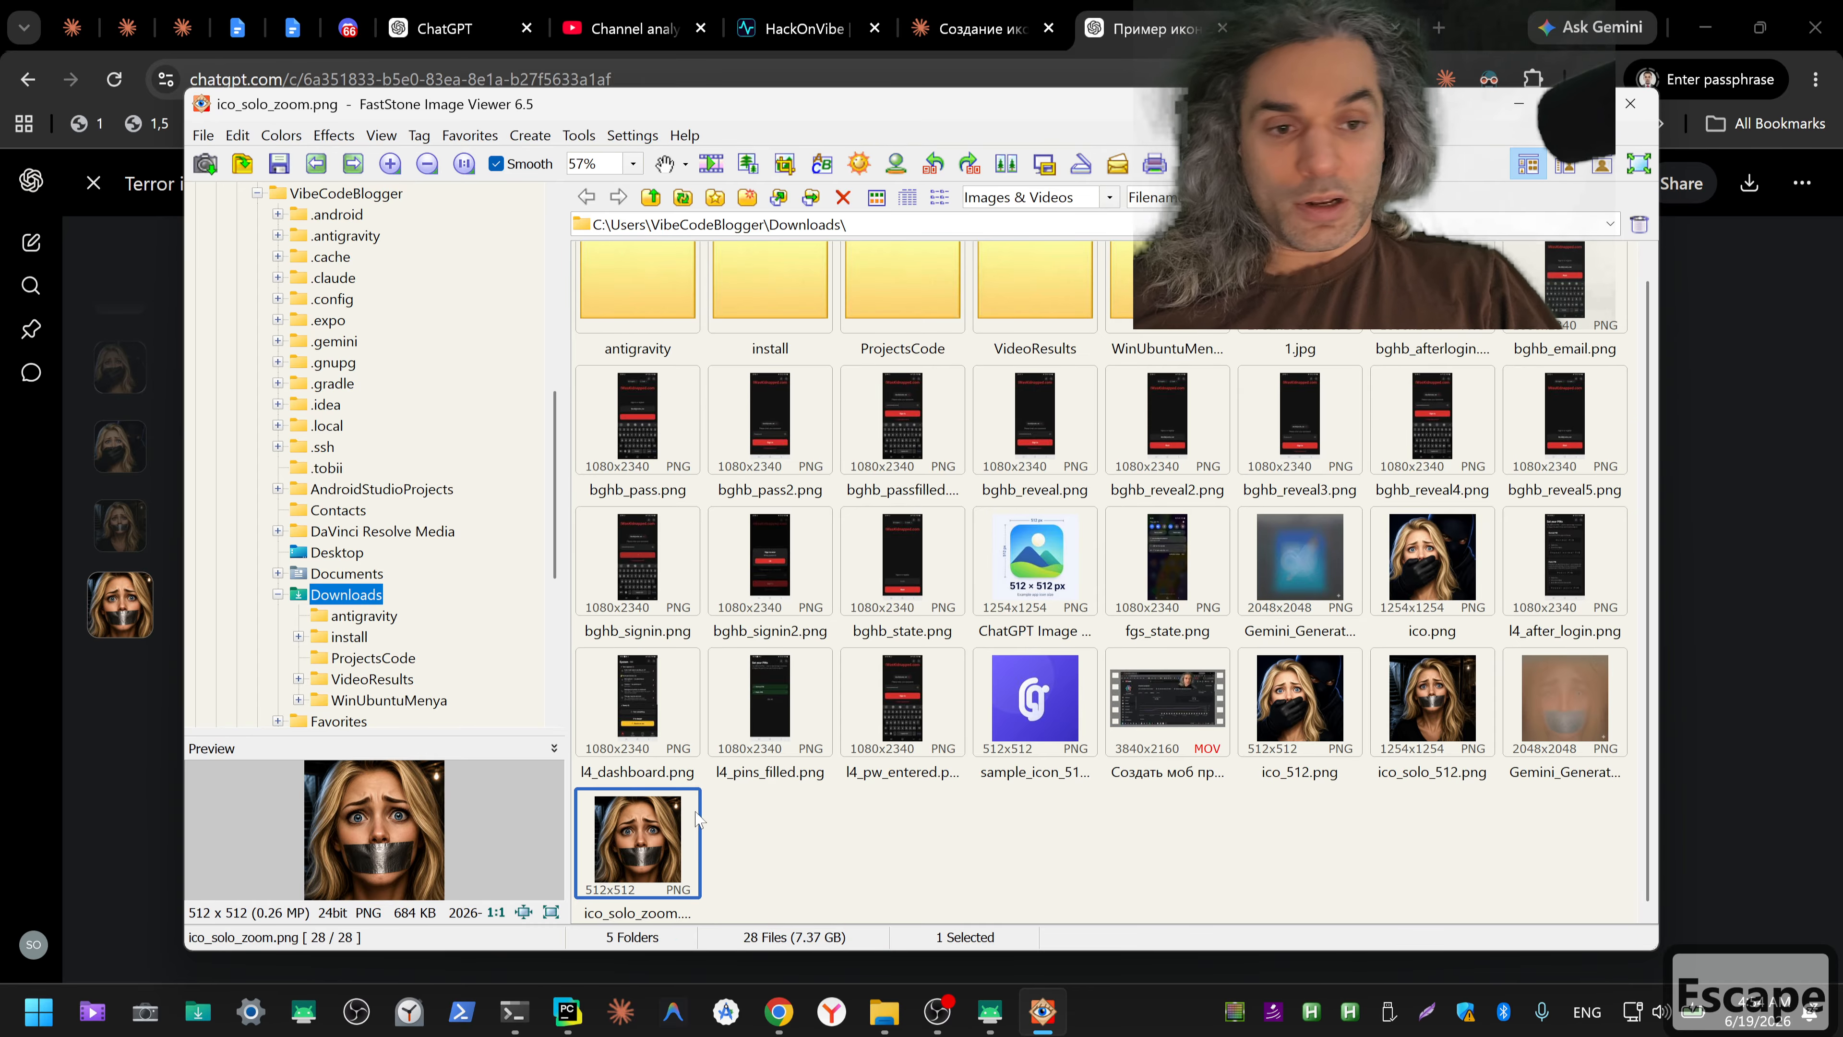
pyautogui.hotkey('ctrl', 'c')
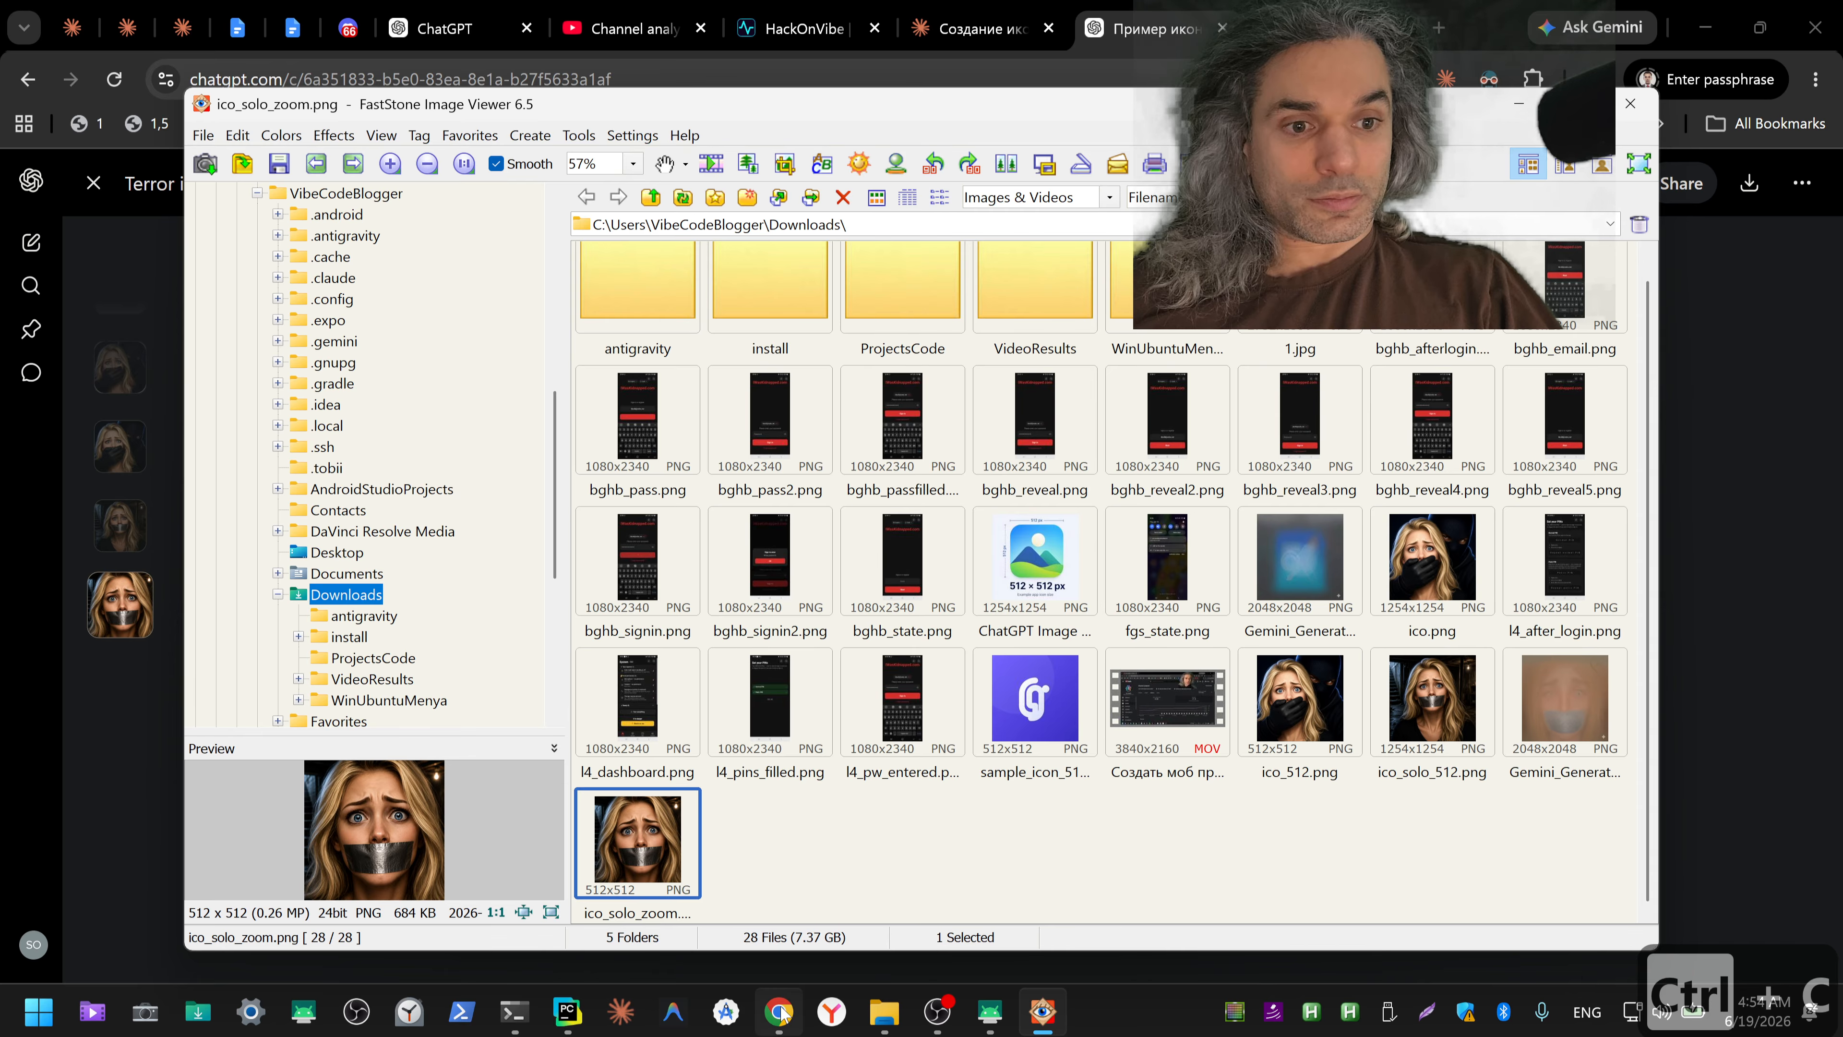
pyautogui.moveTo(782, 1020)
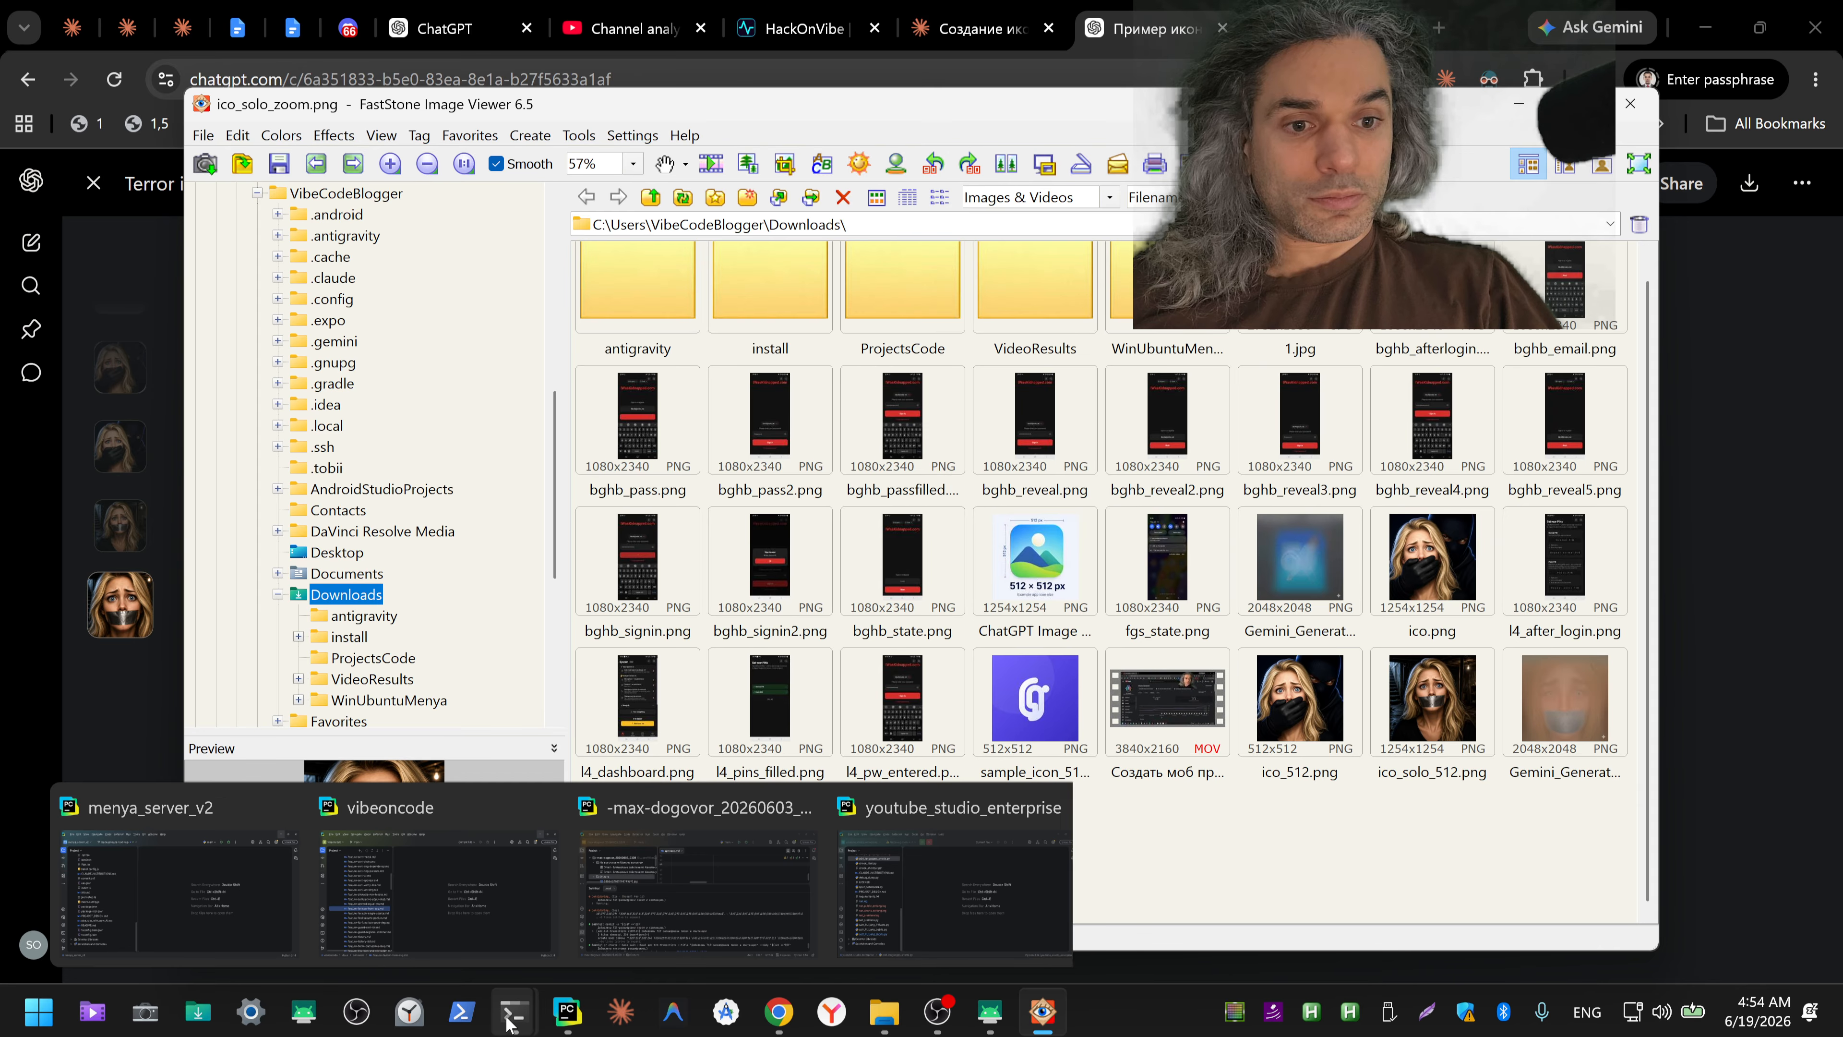
pyautogui.moveTo(512, 1017)
pyautogui.click(488, 796)
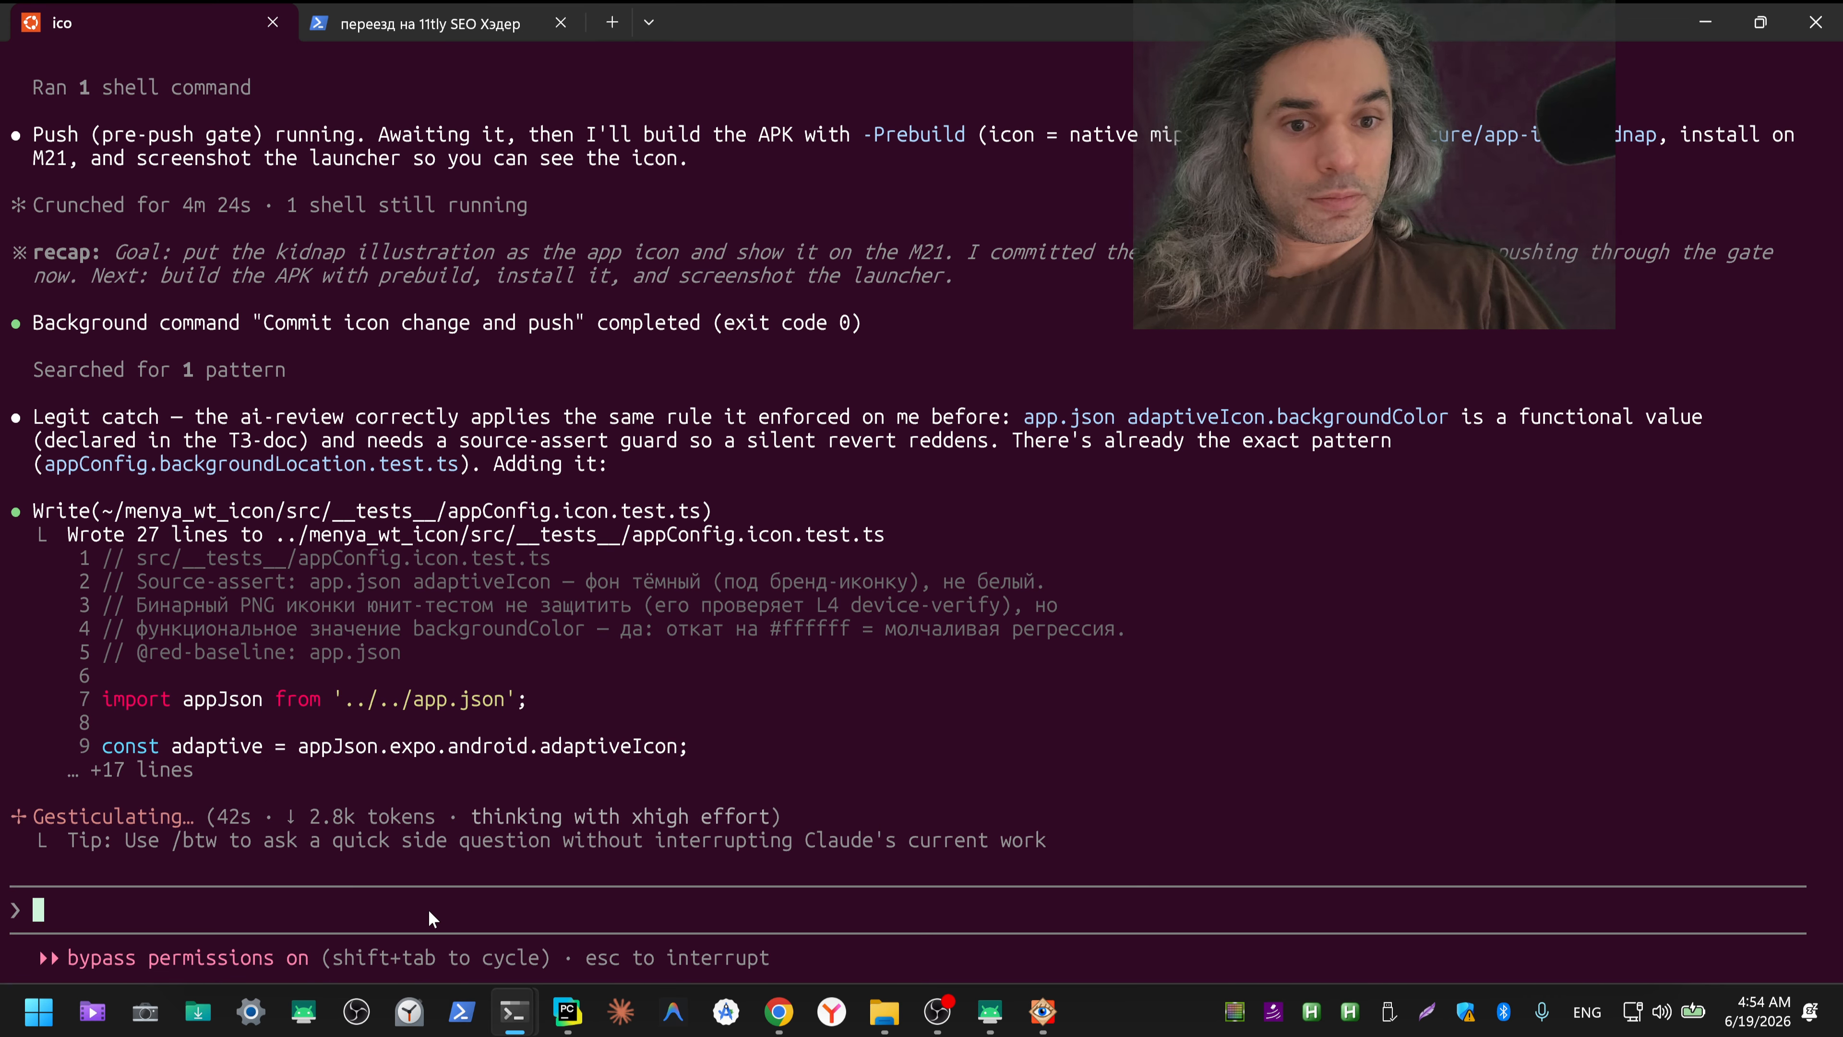
pyautogui.hotkey('ctrl', 'v')
# Step: Add the text "//и поменяй на эту картинку, после того как справишься с первой картинкой," after the pasted image in the prompt
pyautogui.write('//')
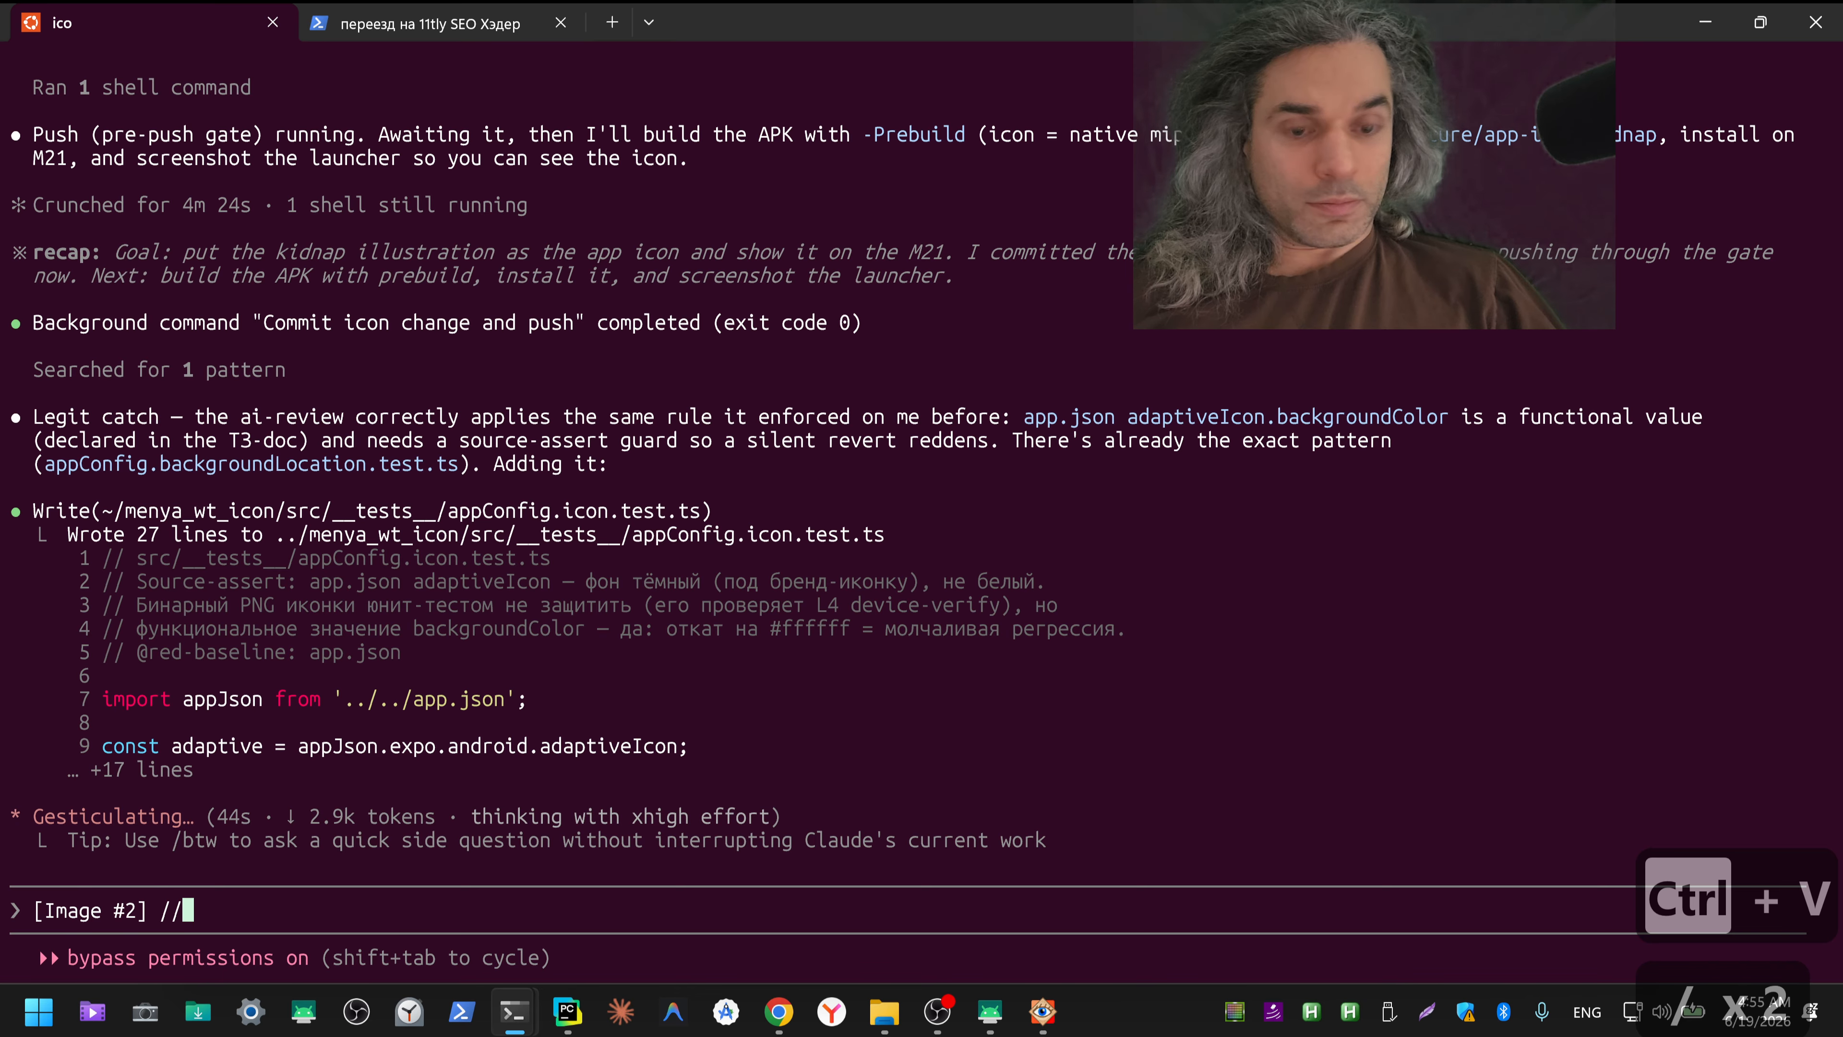
pyautogui.hotkey('ctrl', 'shift', '2')
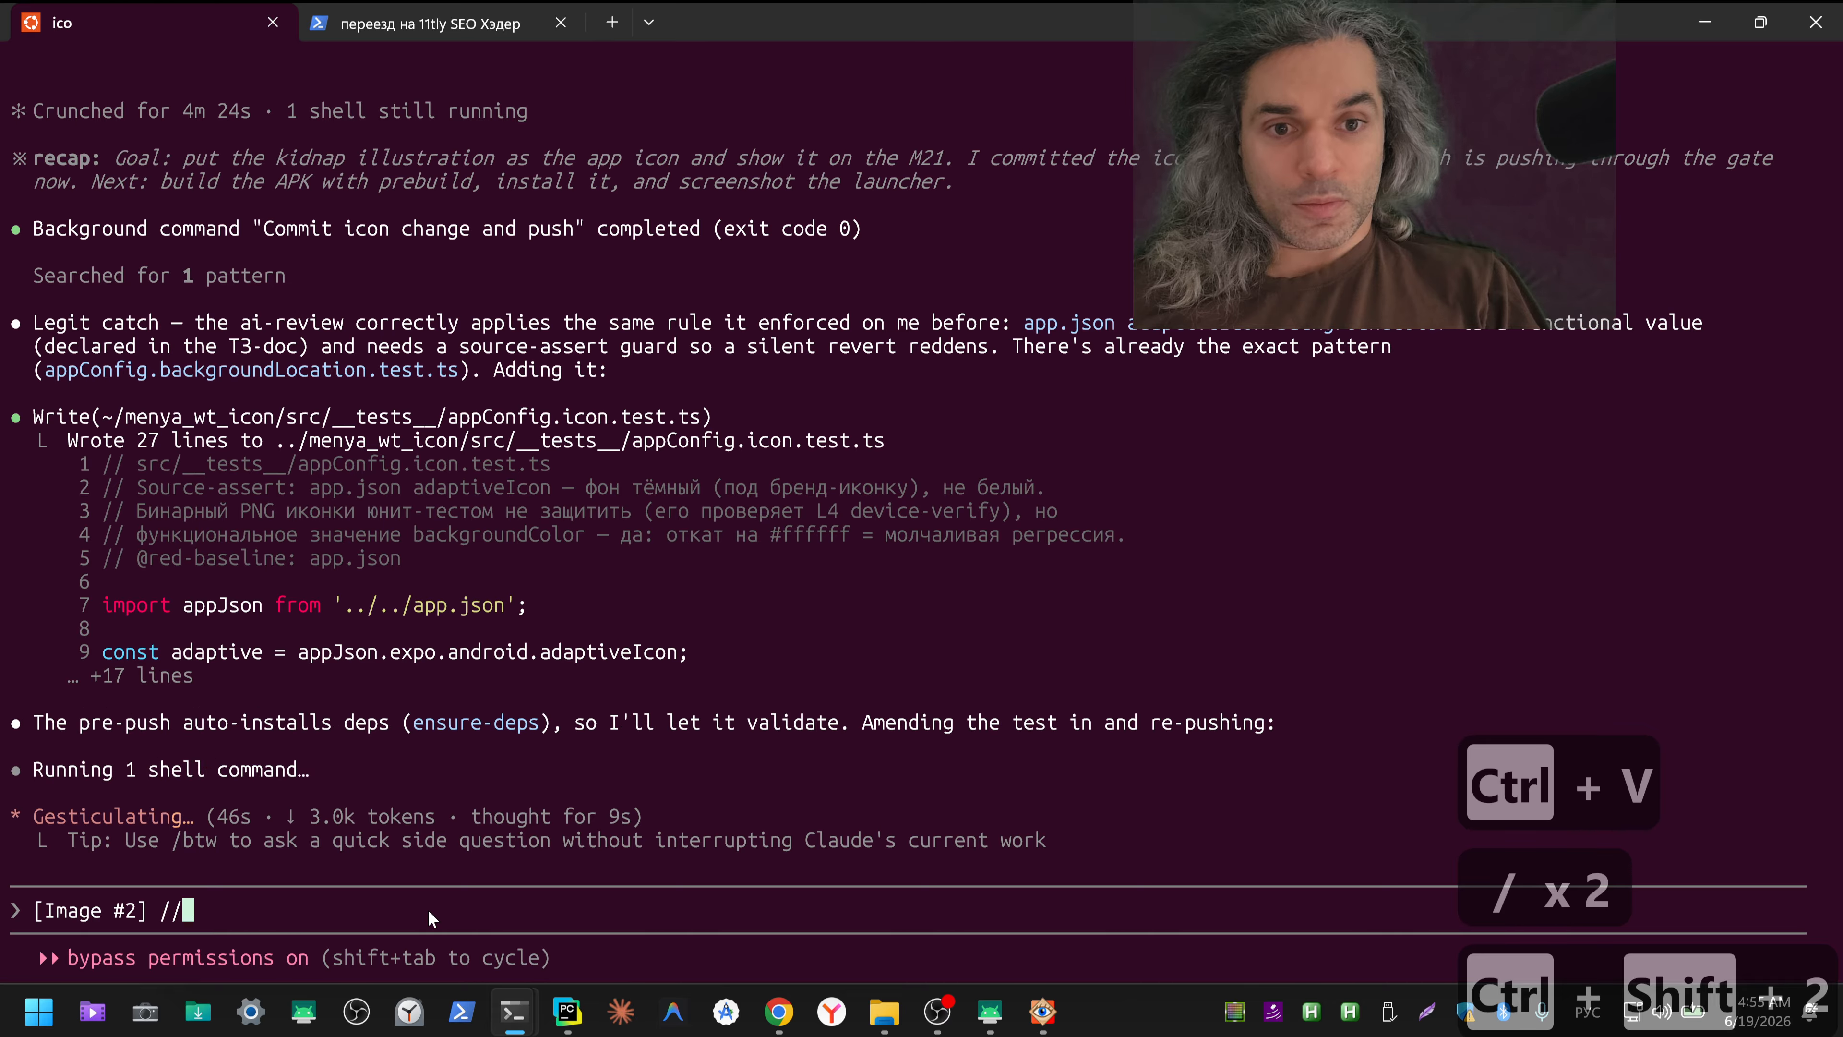
pyautogui.write('и по')
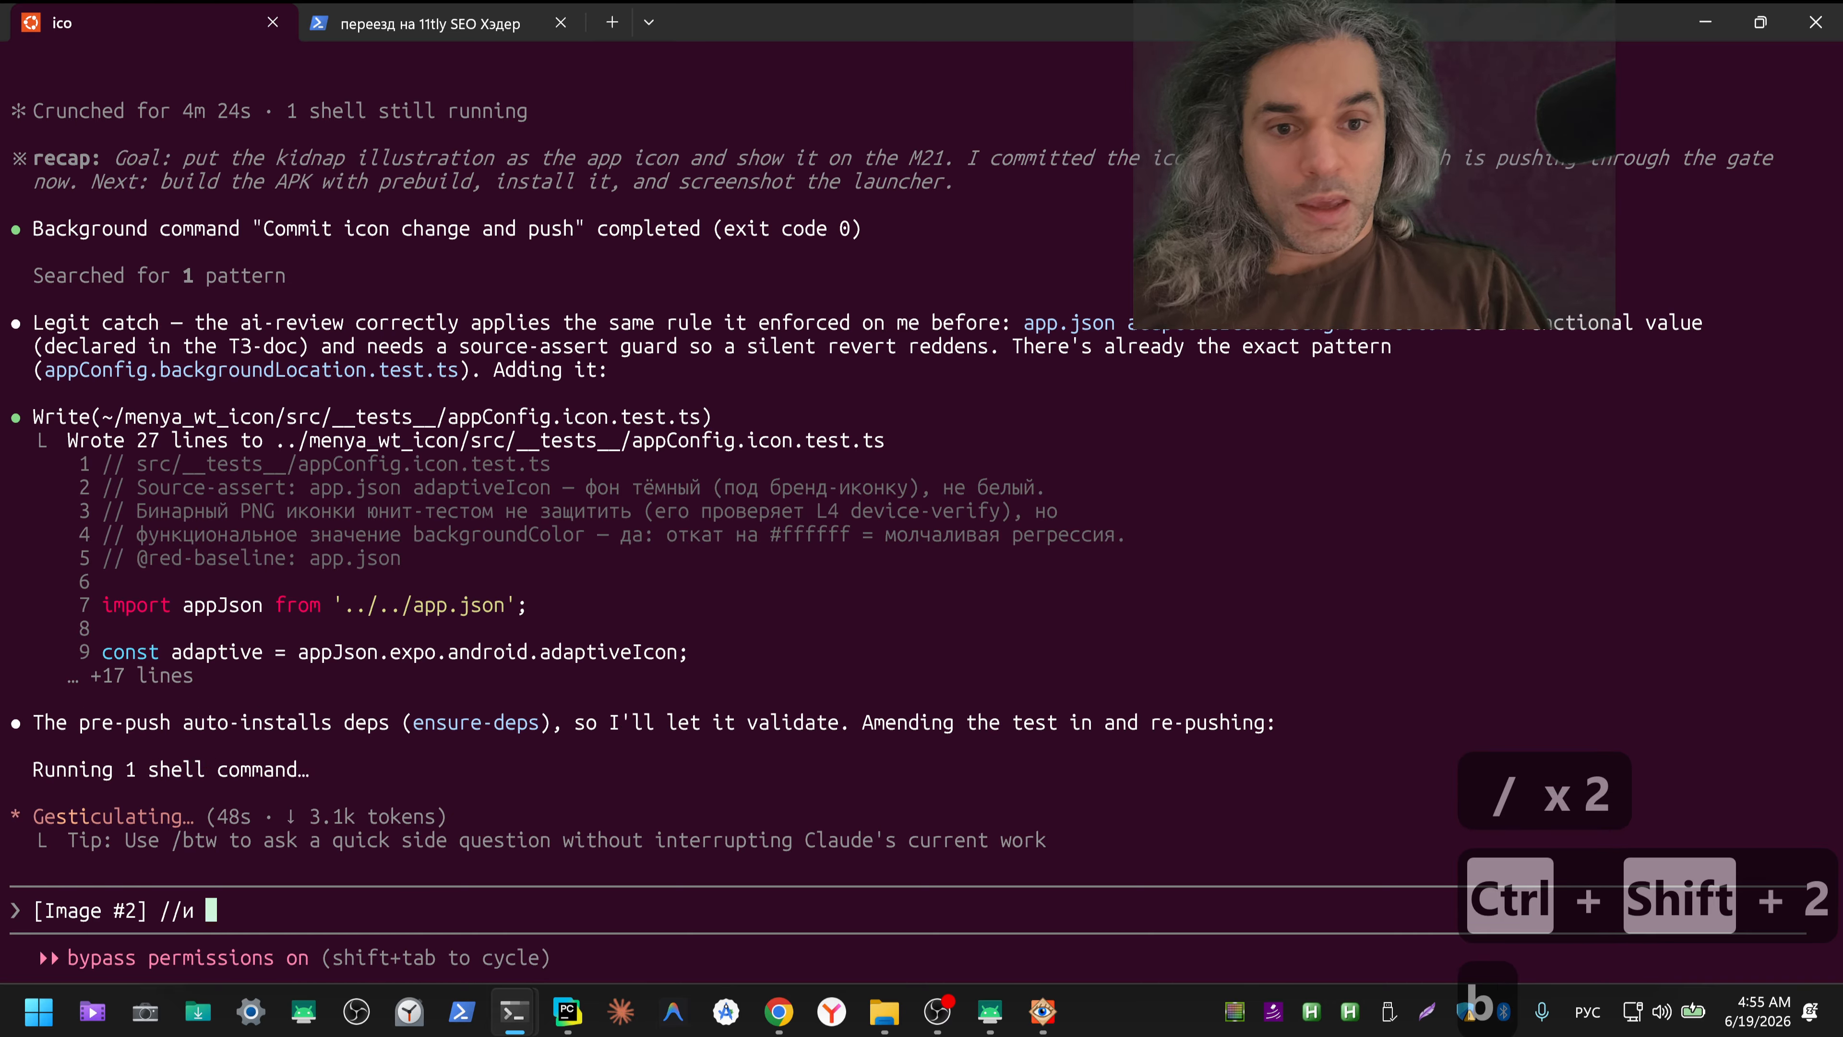
pyautogui.write('яй на э')
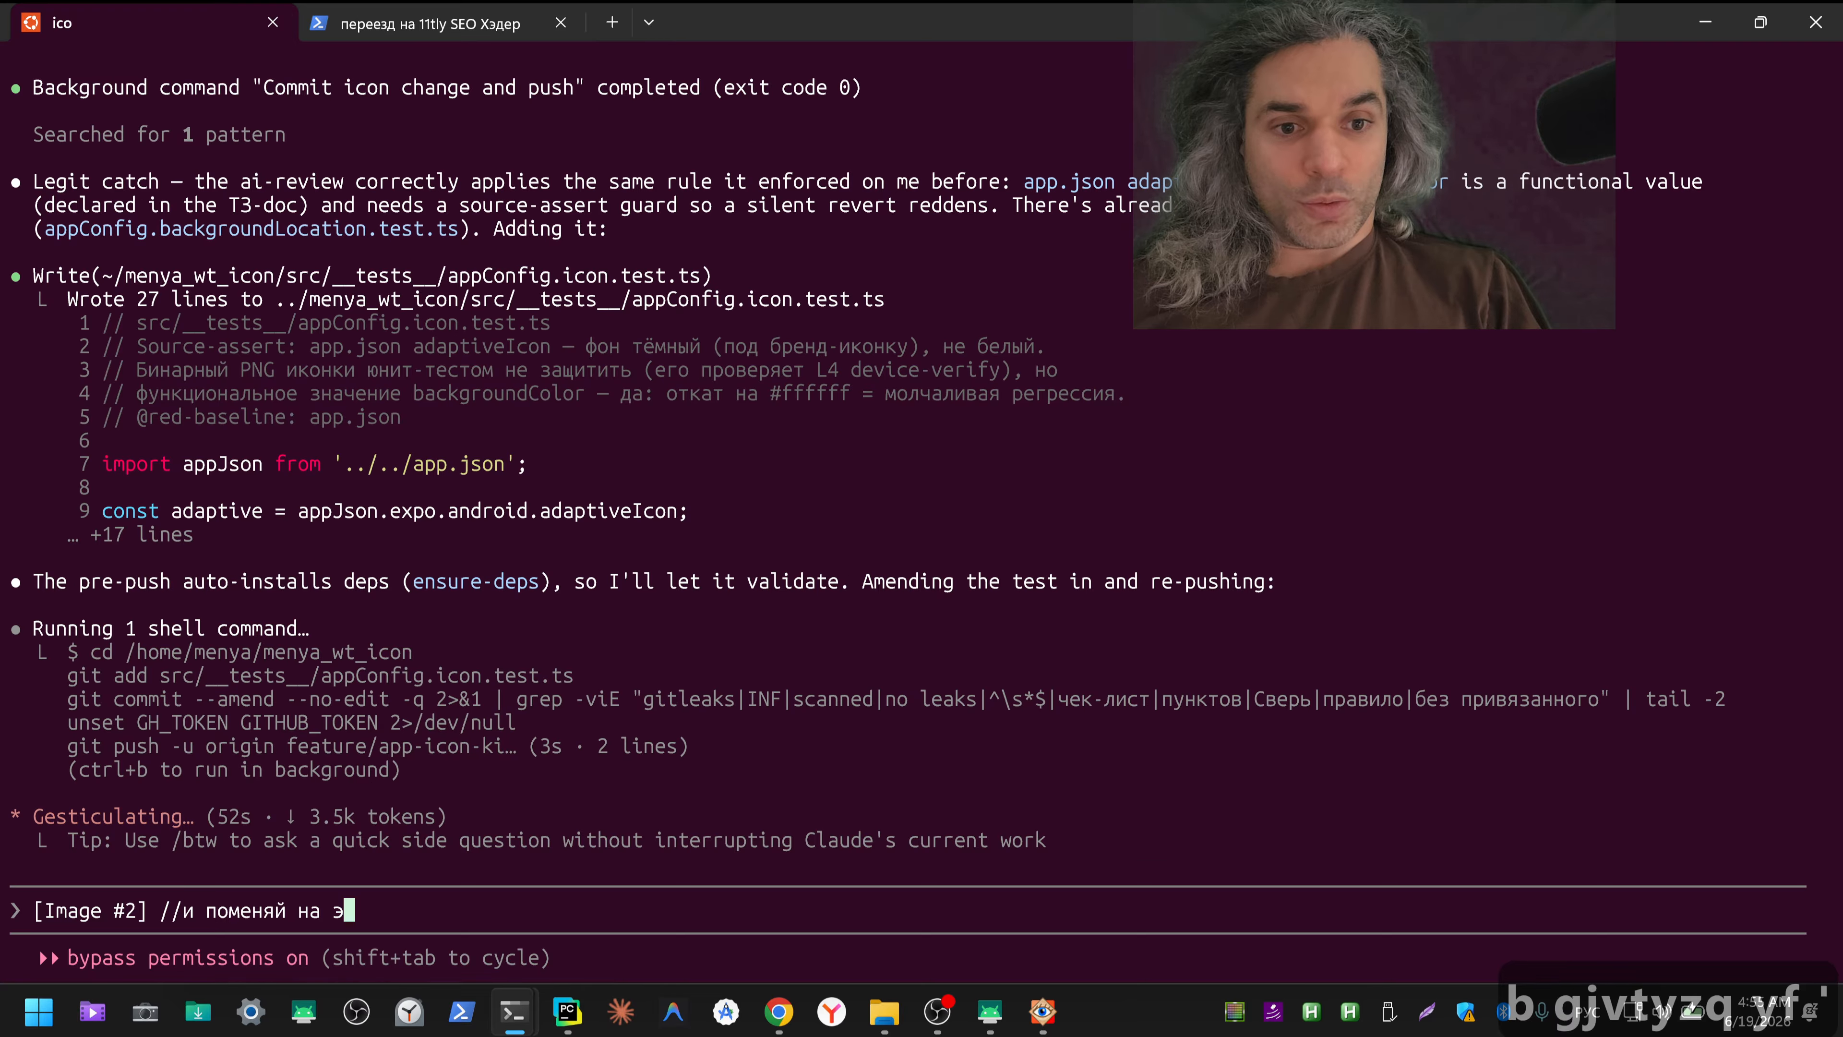
pyautogui.write('ту картинку')
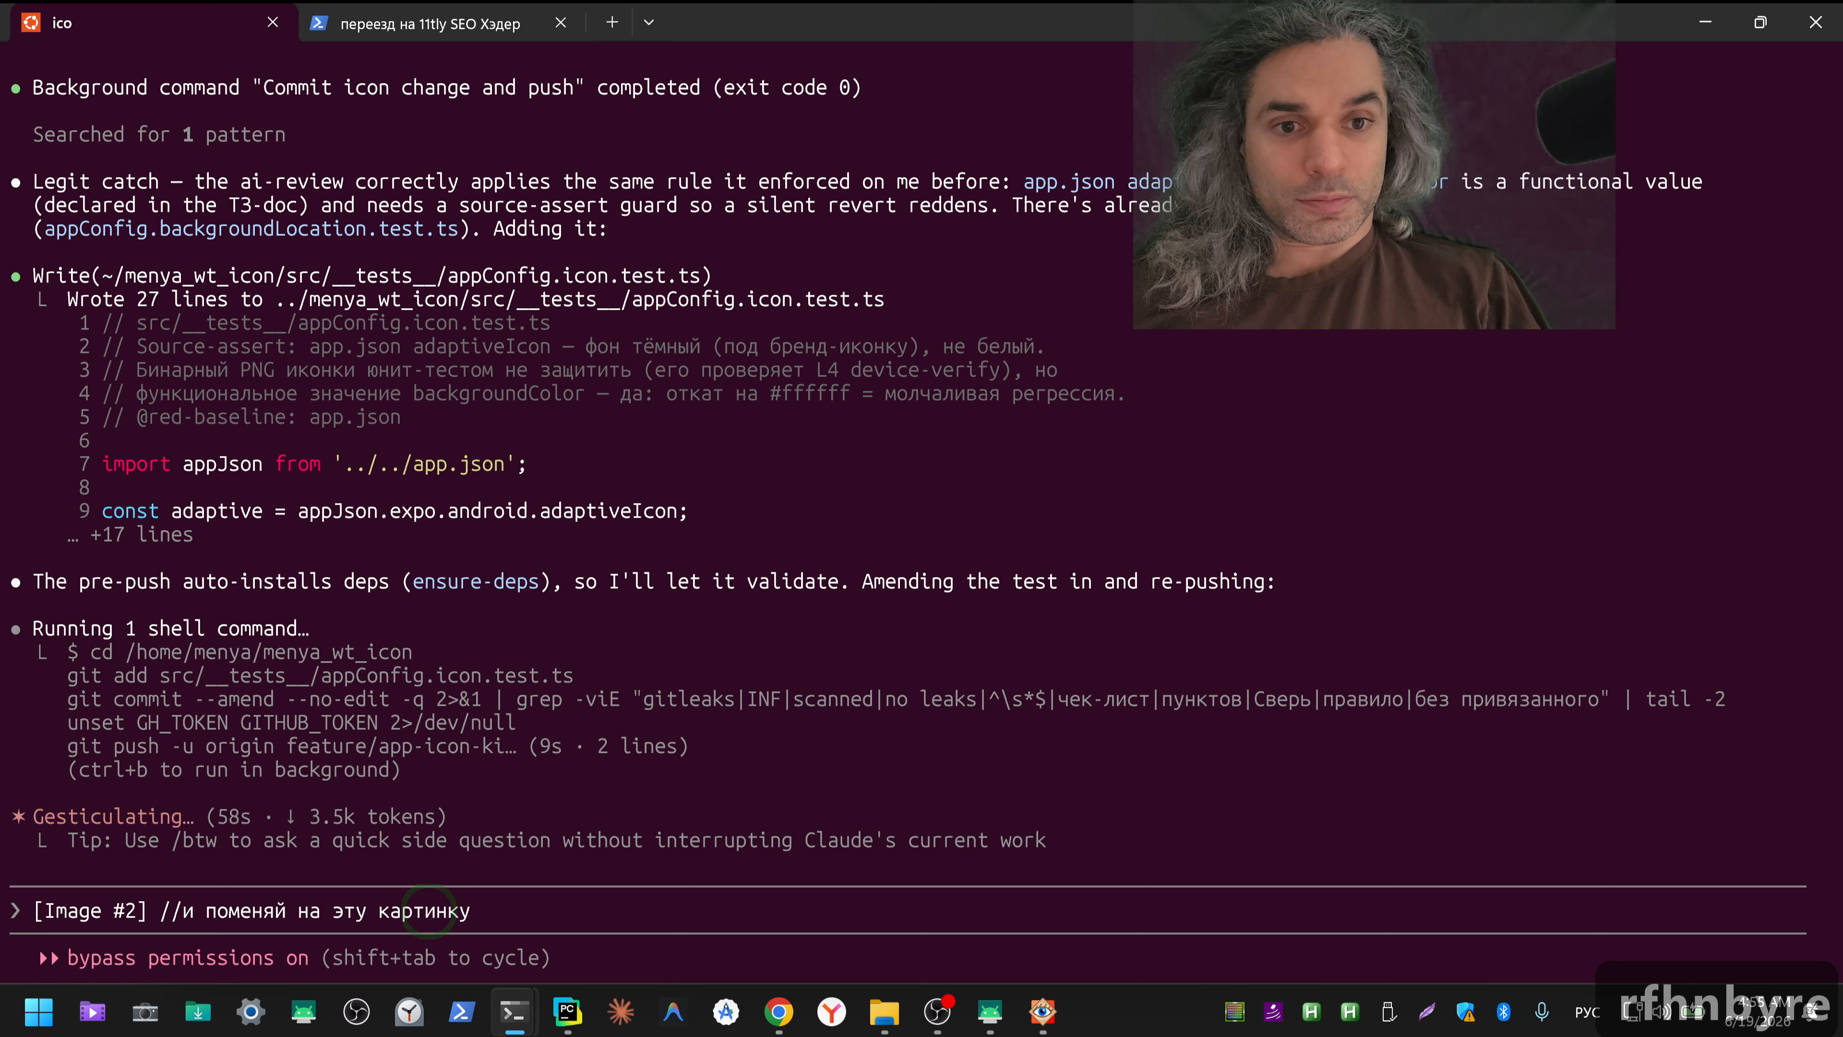
pyautogui.write(', ')
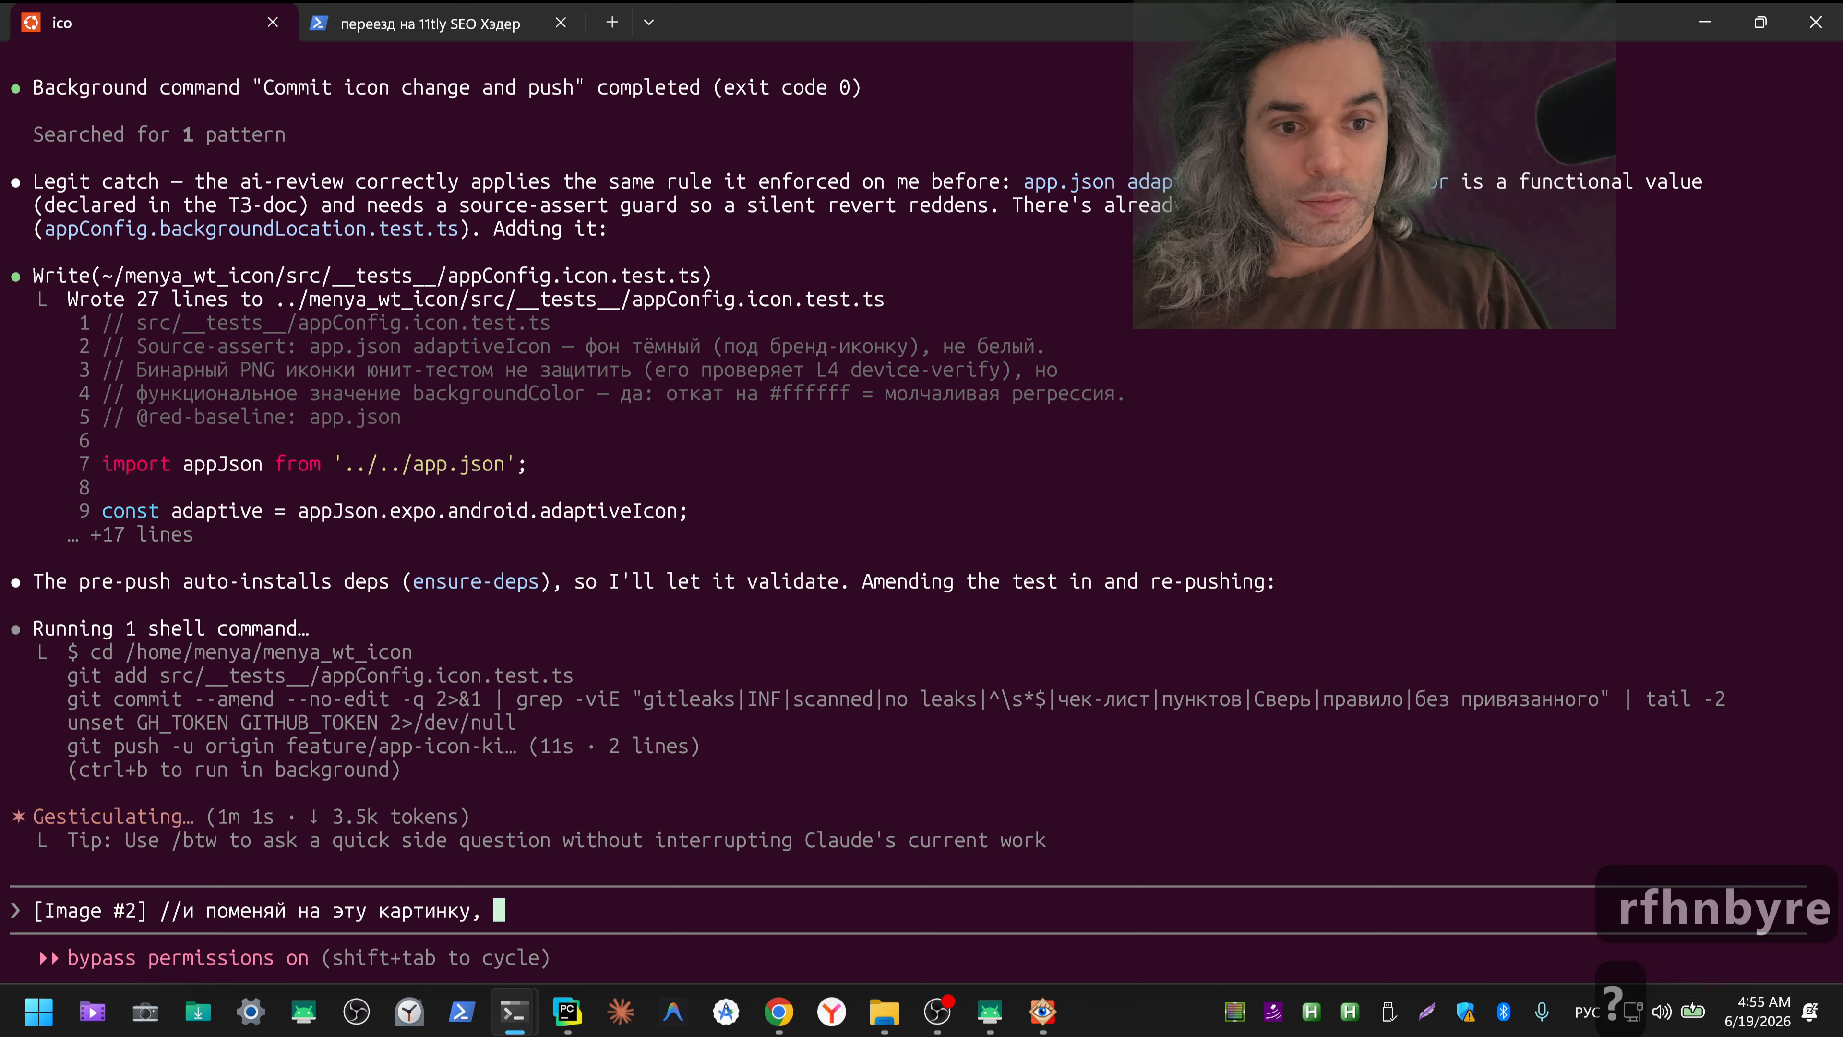
pyautogui.write('после того к')
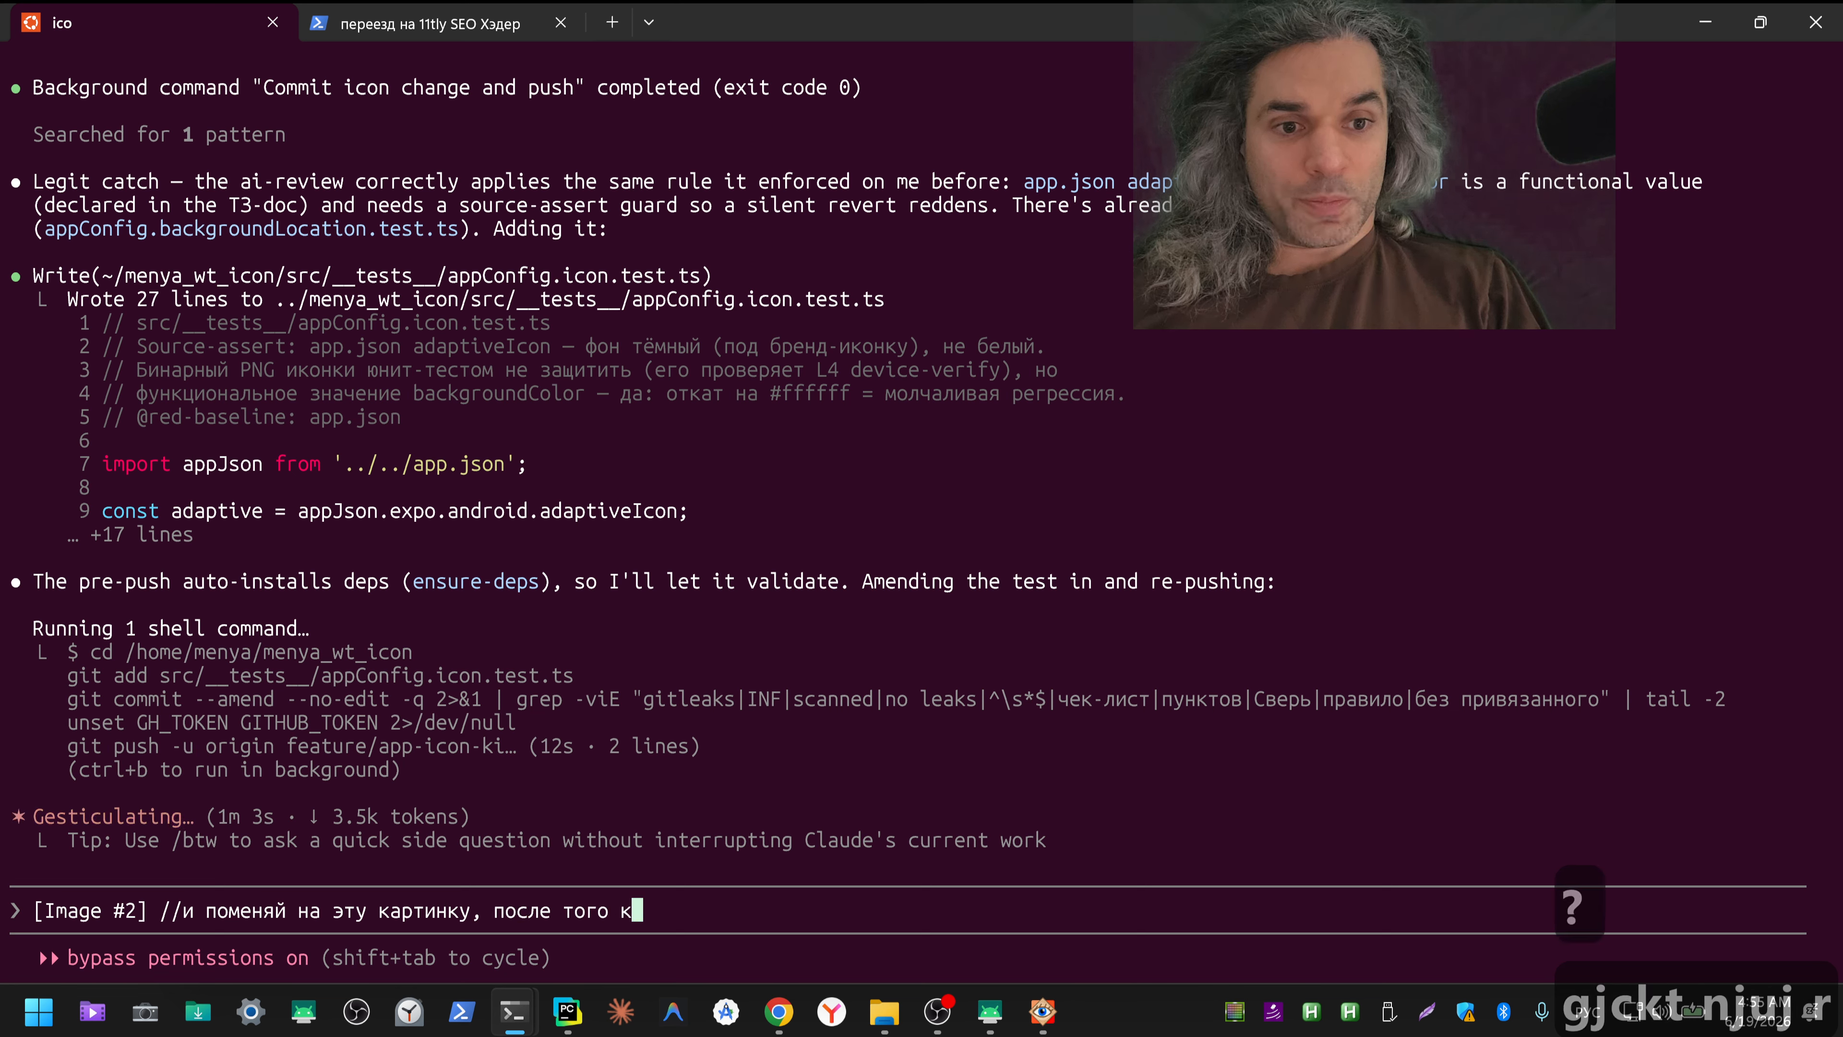
pyautogui.write('ак справишься с')
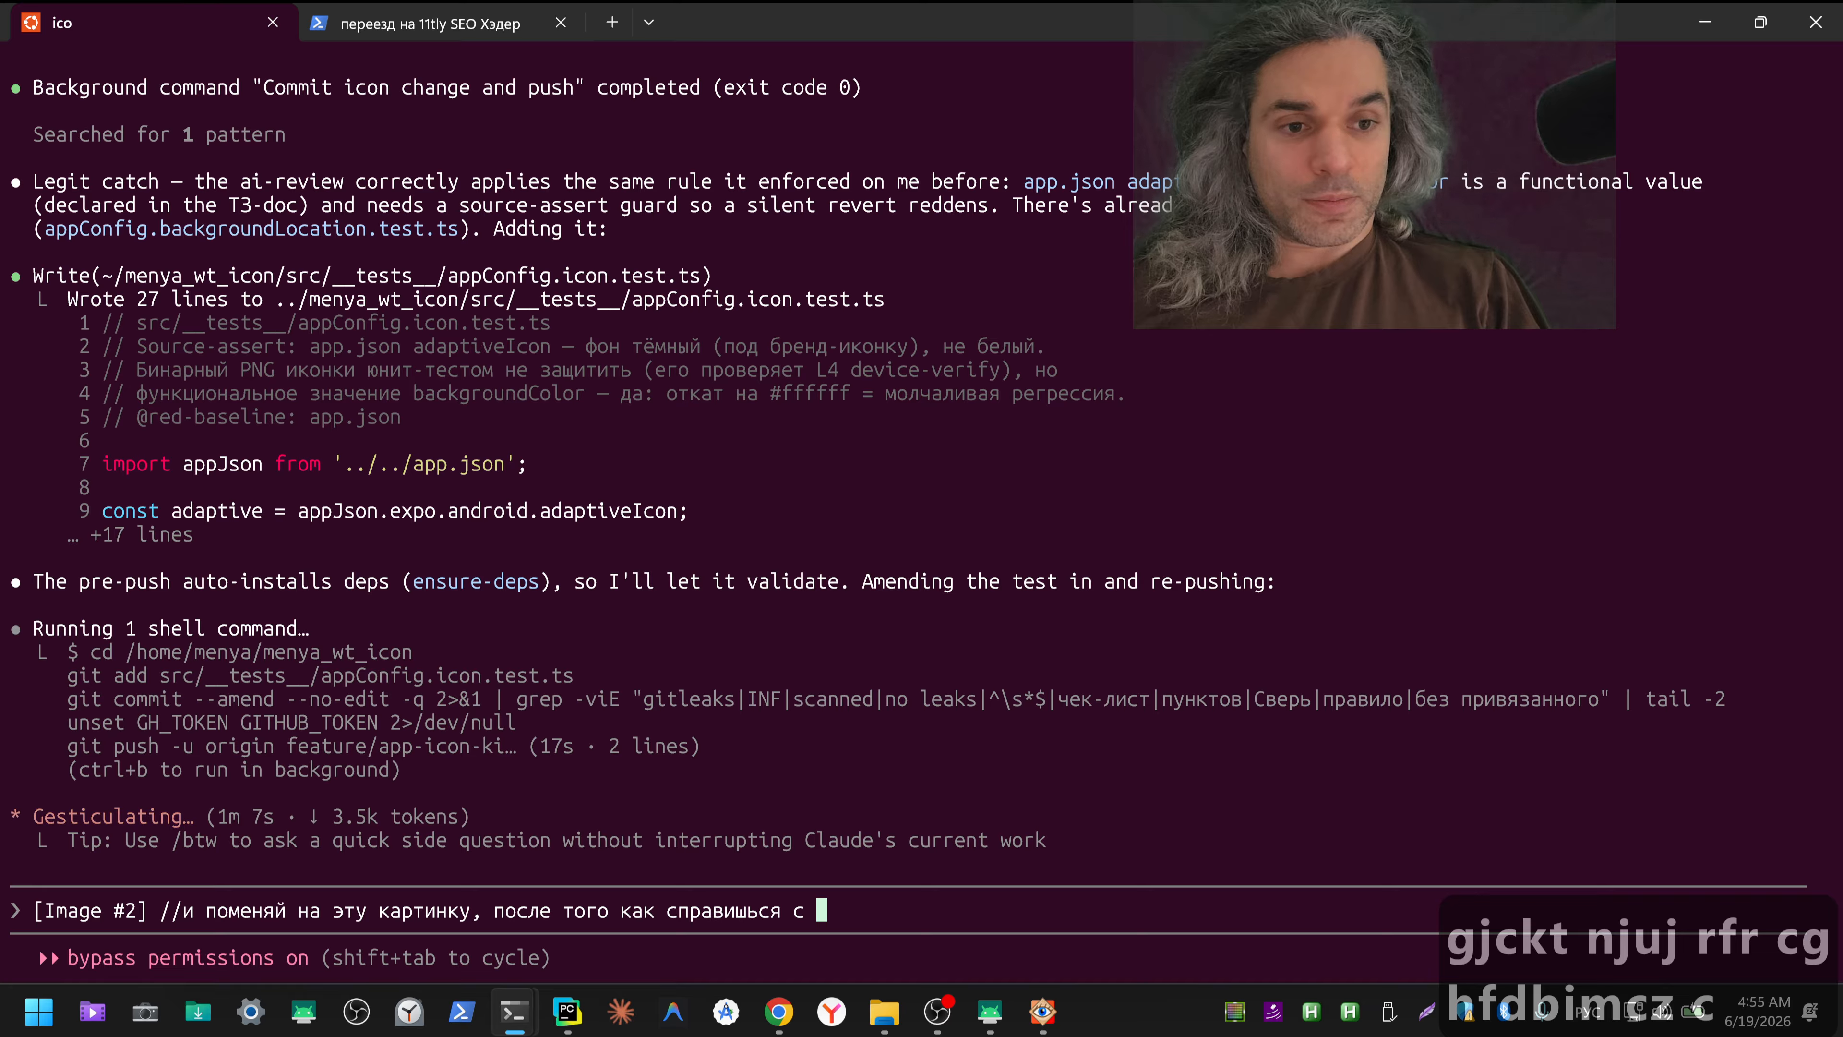
pyautogui.write(' первой ')
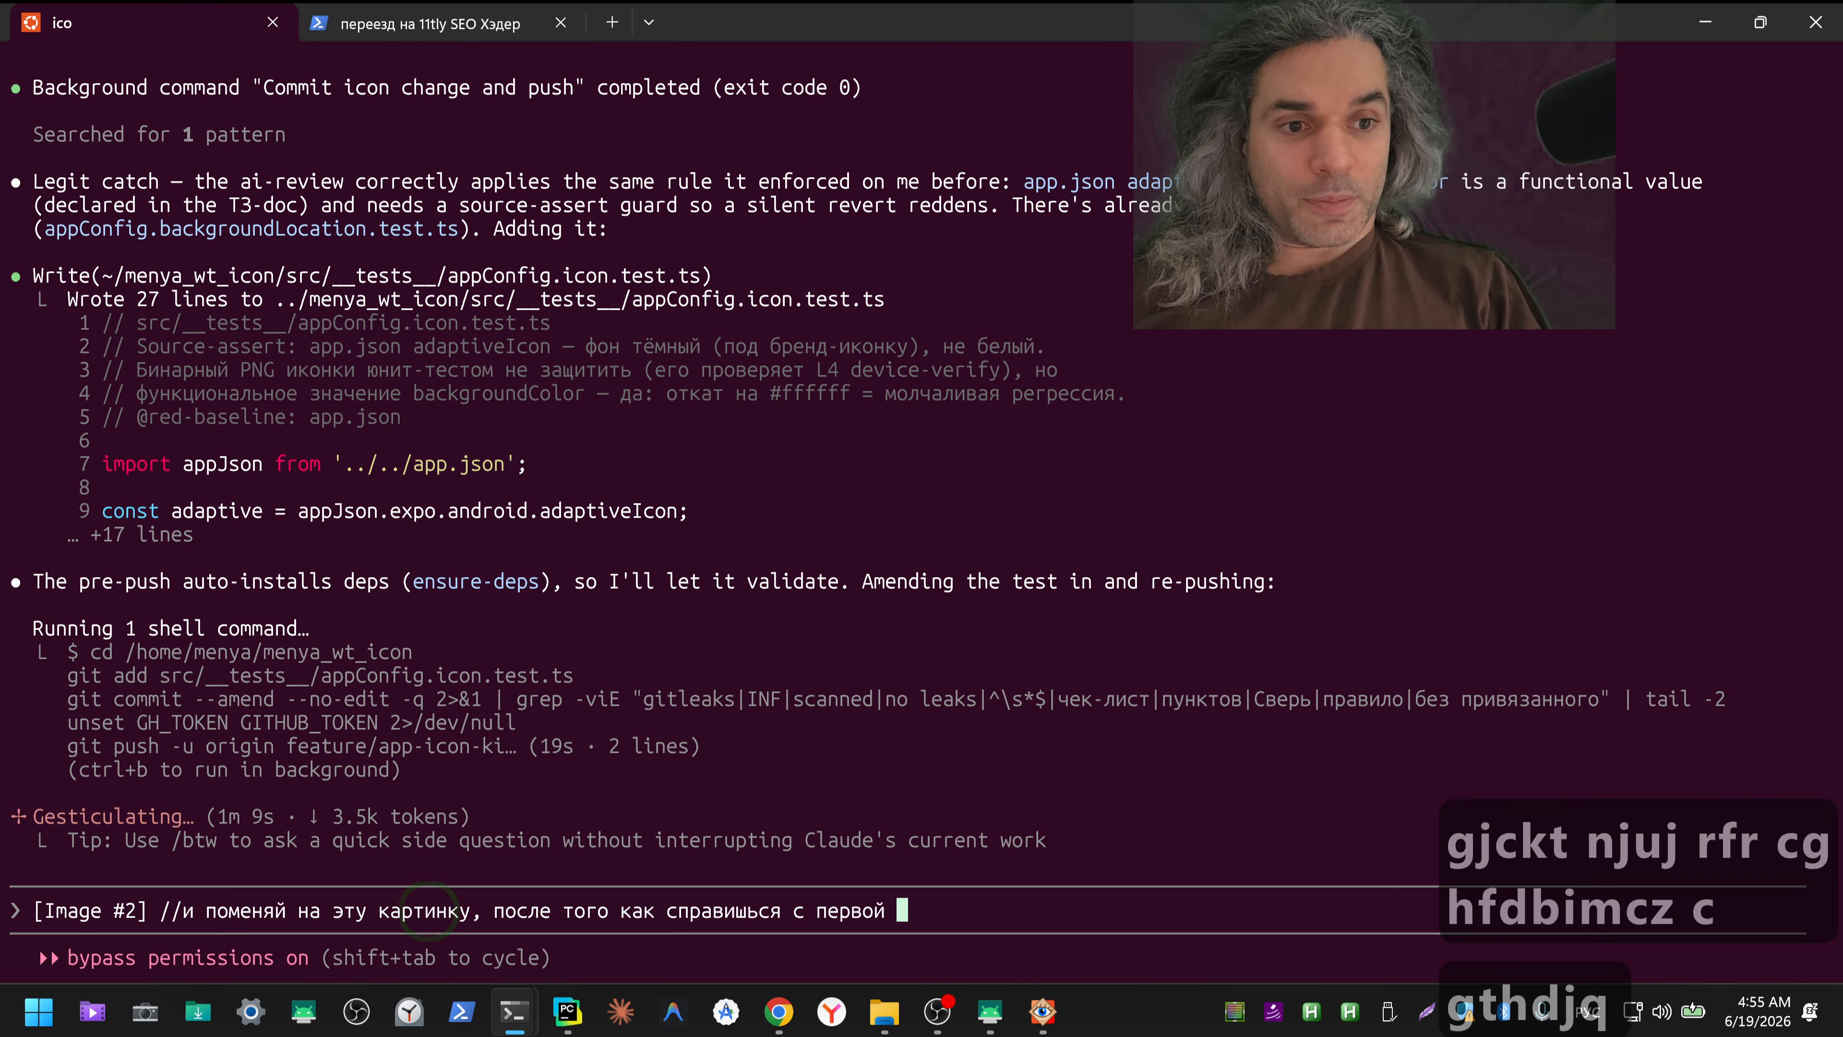
pyautogui.write('картинк')
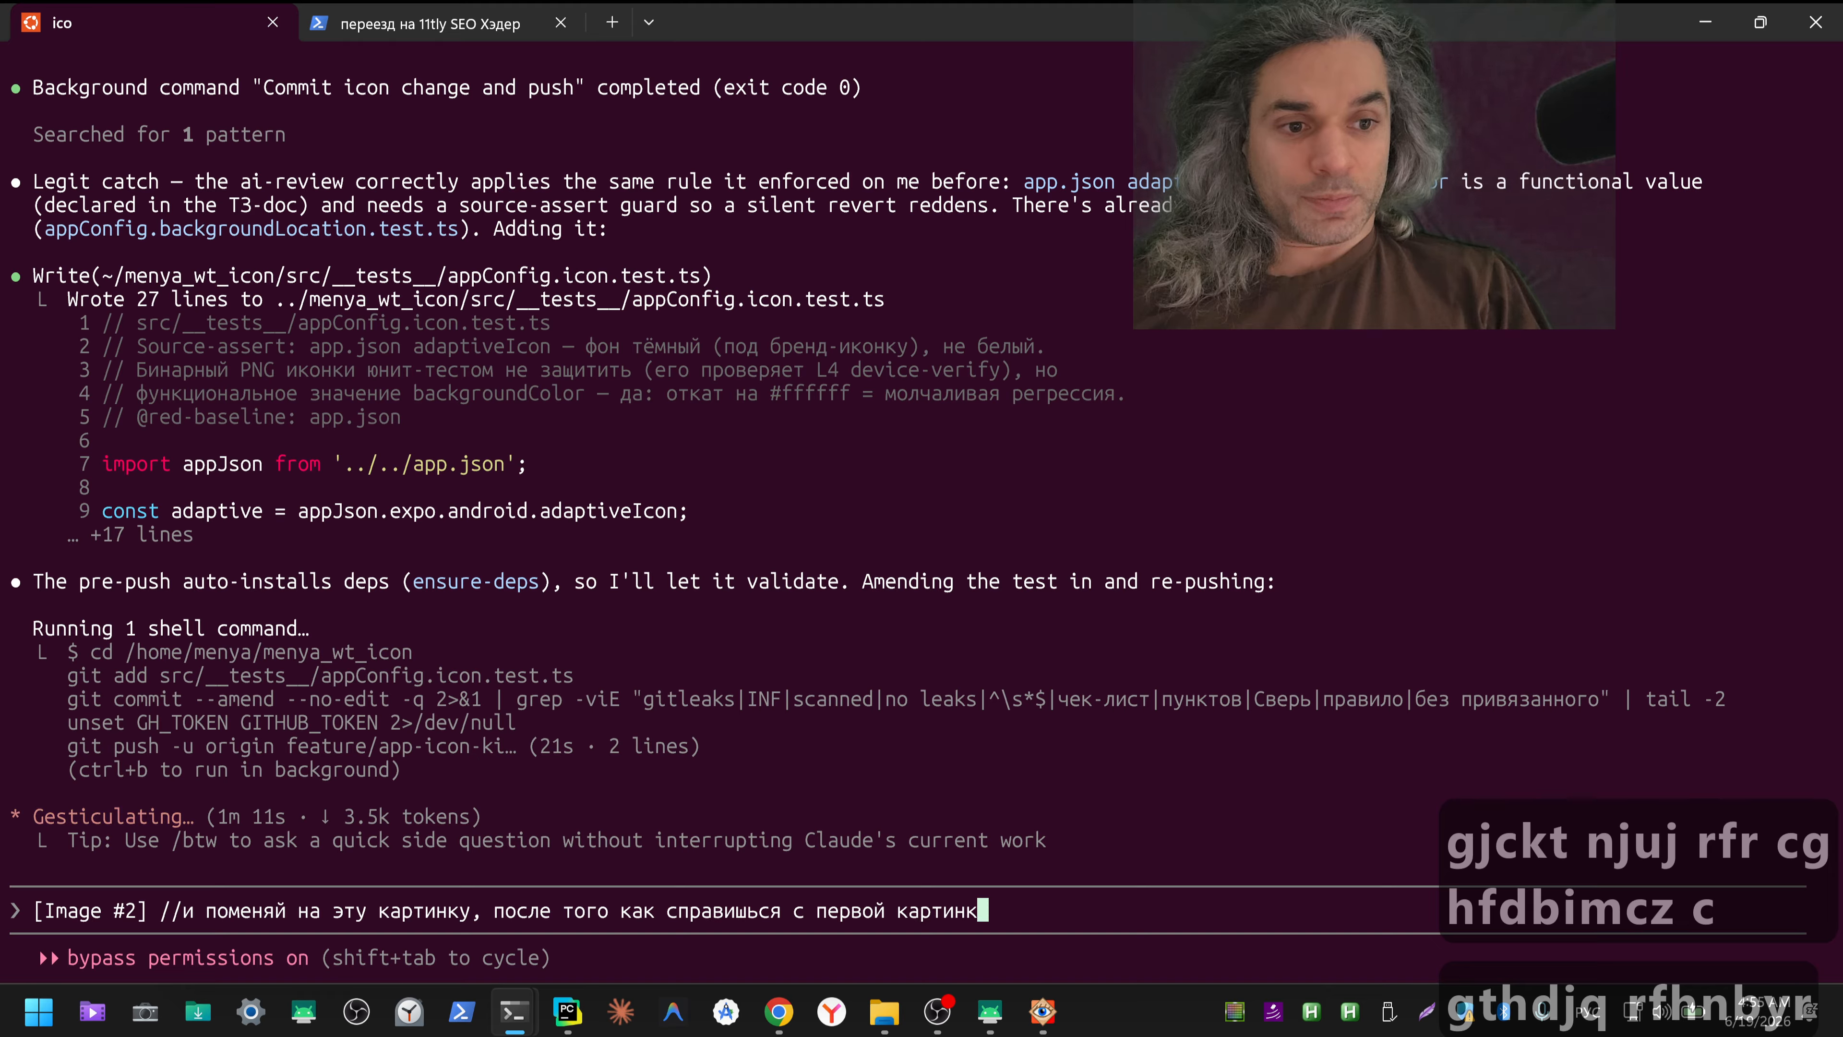
pyautogui.write('ой, я пв')
# Step: Continue the prompt with "я выбираю, и пока эту, вторую, оставь как основу"
pyautogui.press('BackSpace')
pyautogui.press('BackSpace')
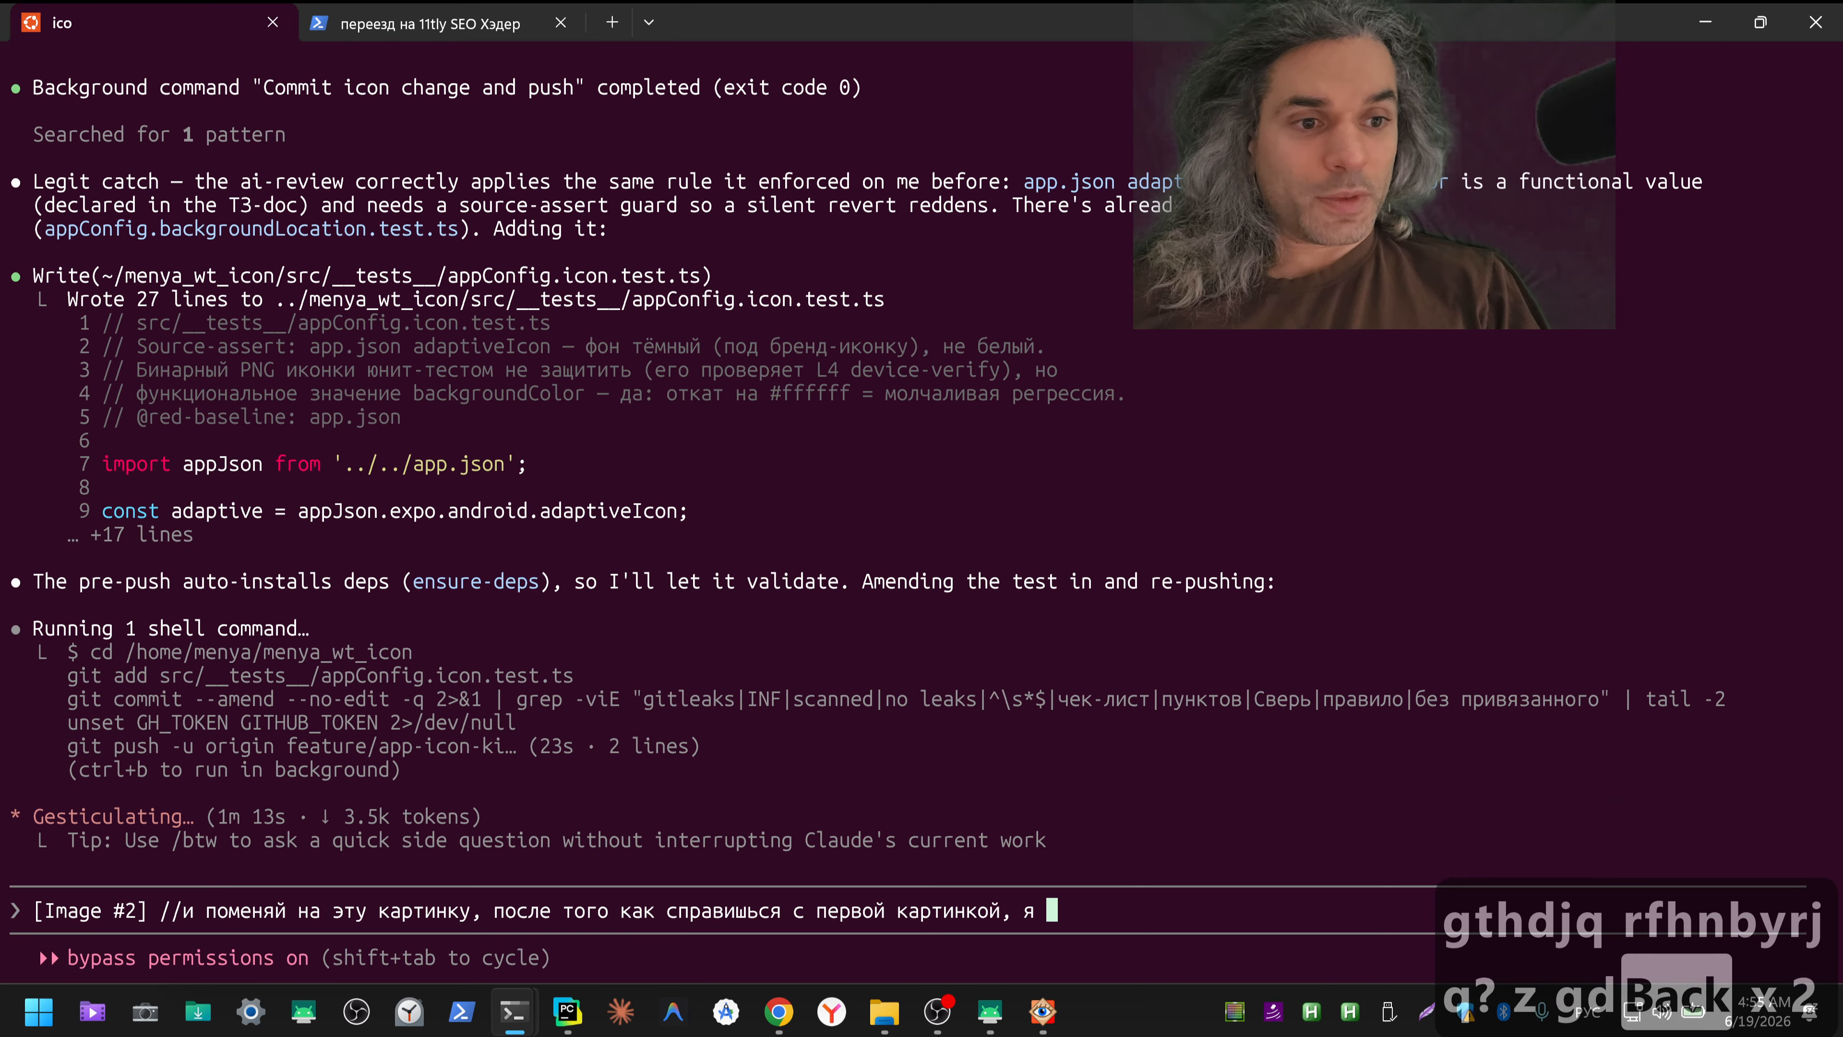
pyautogui.write('выбираю, и ')
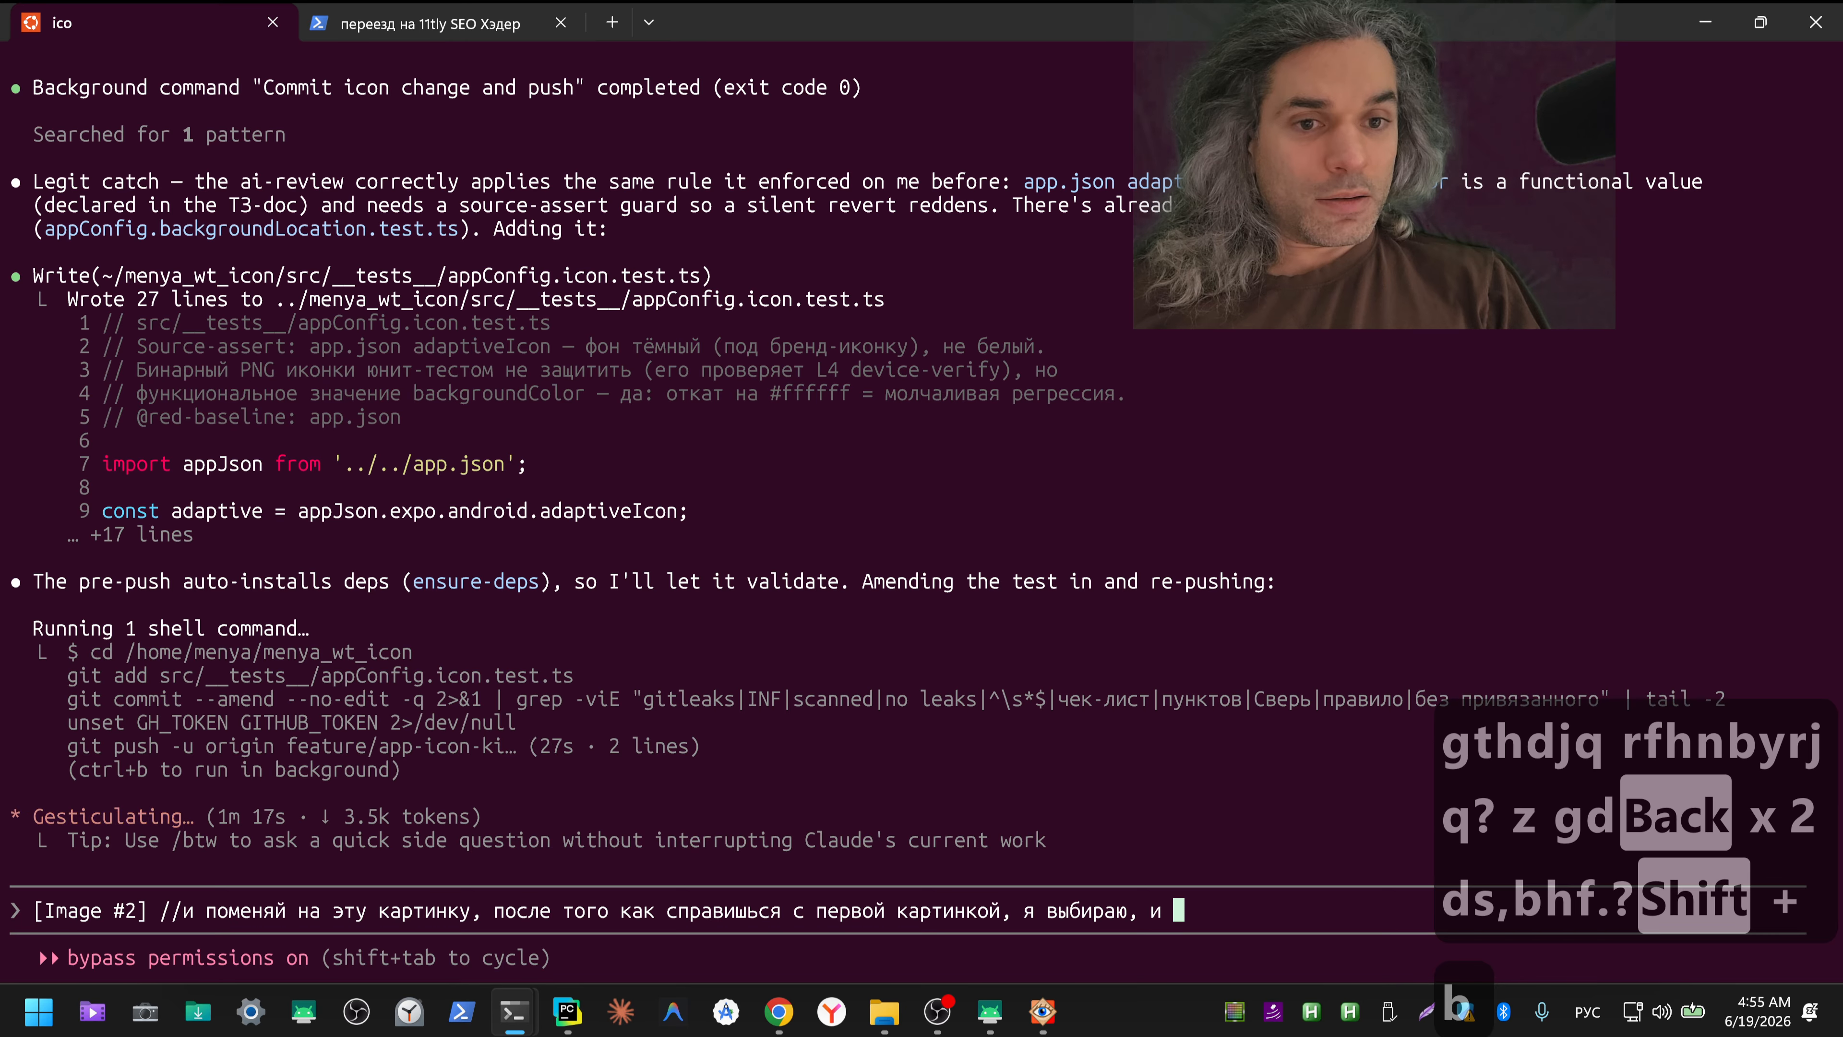
pyautogui.write('пока э')
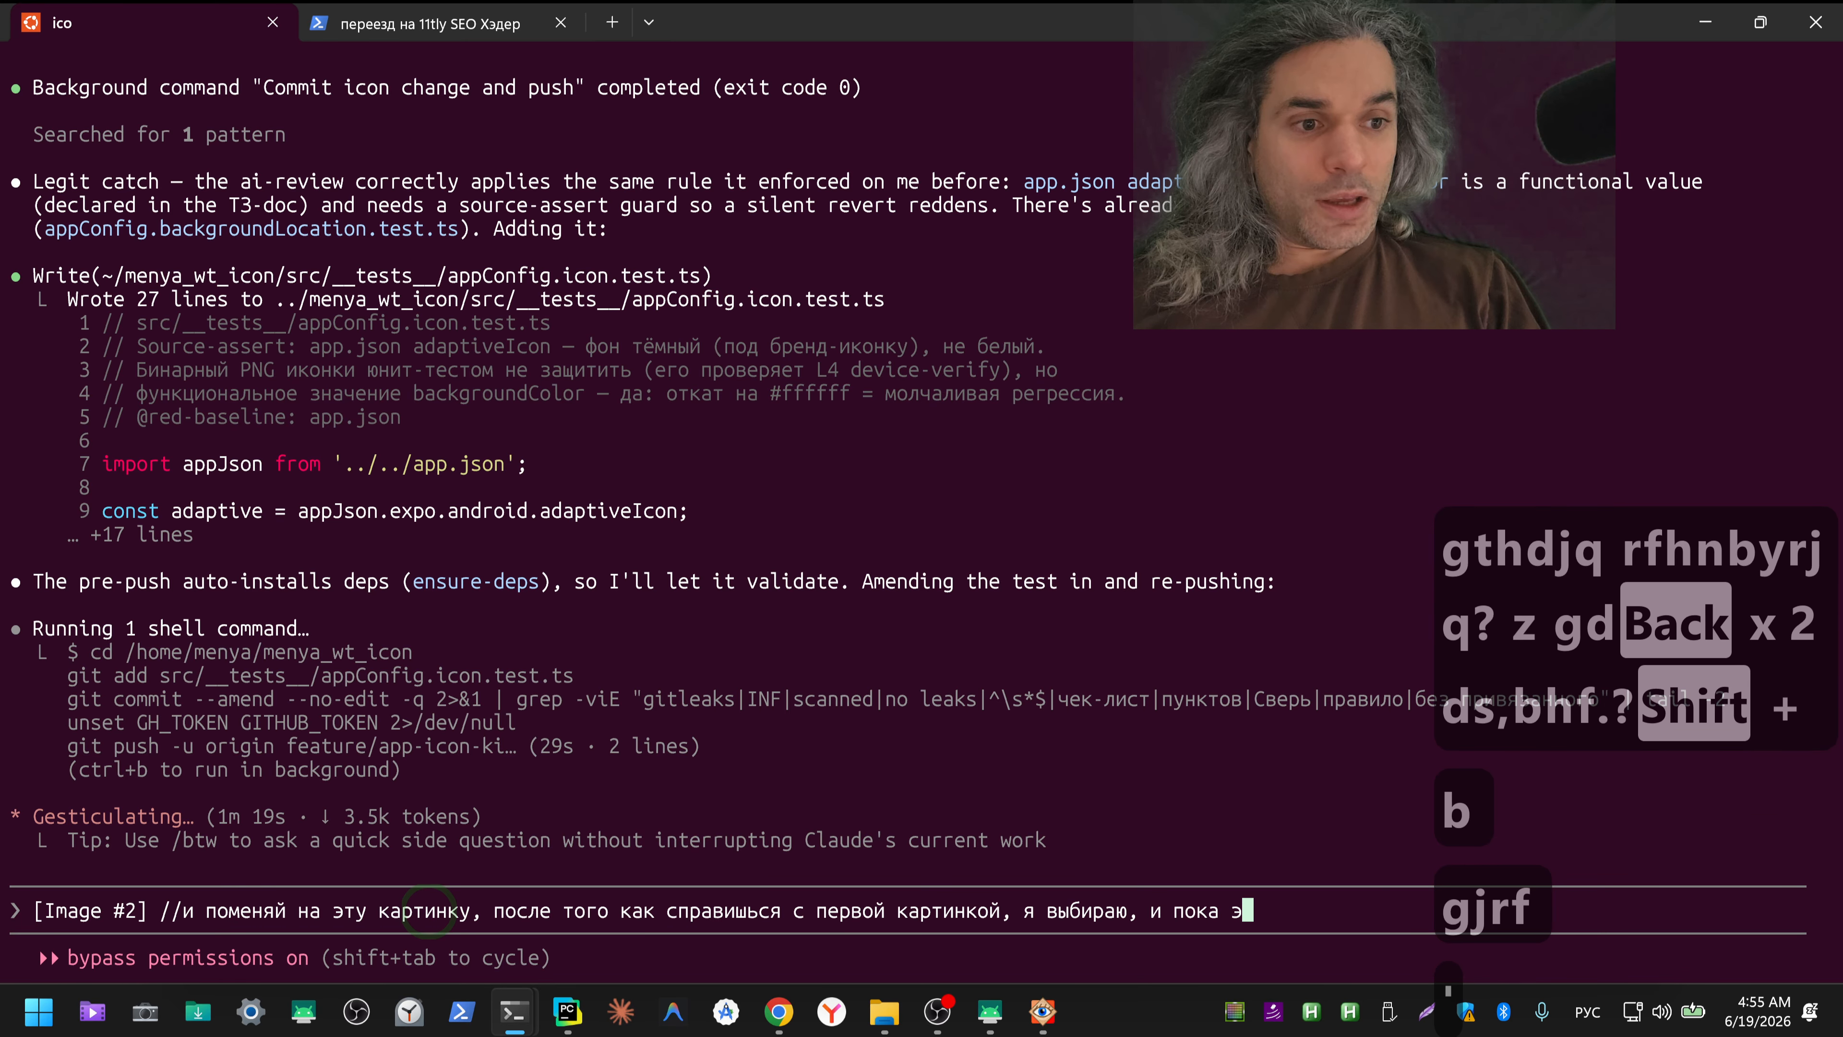
pyautogui.write('ту, втор')
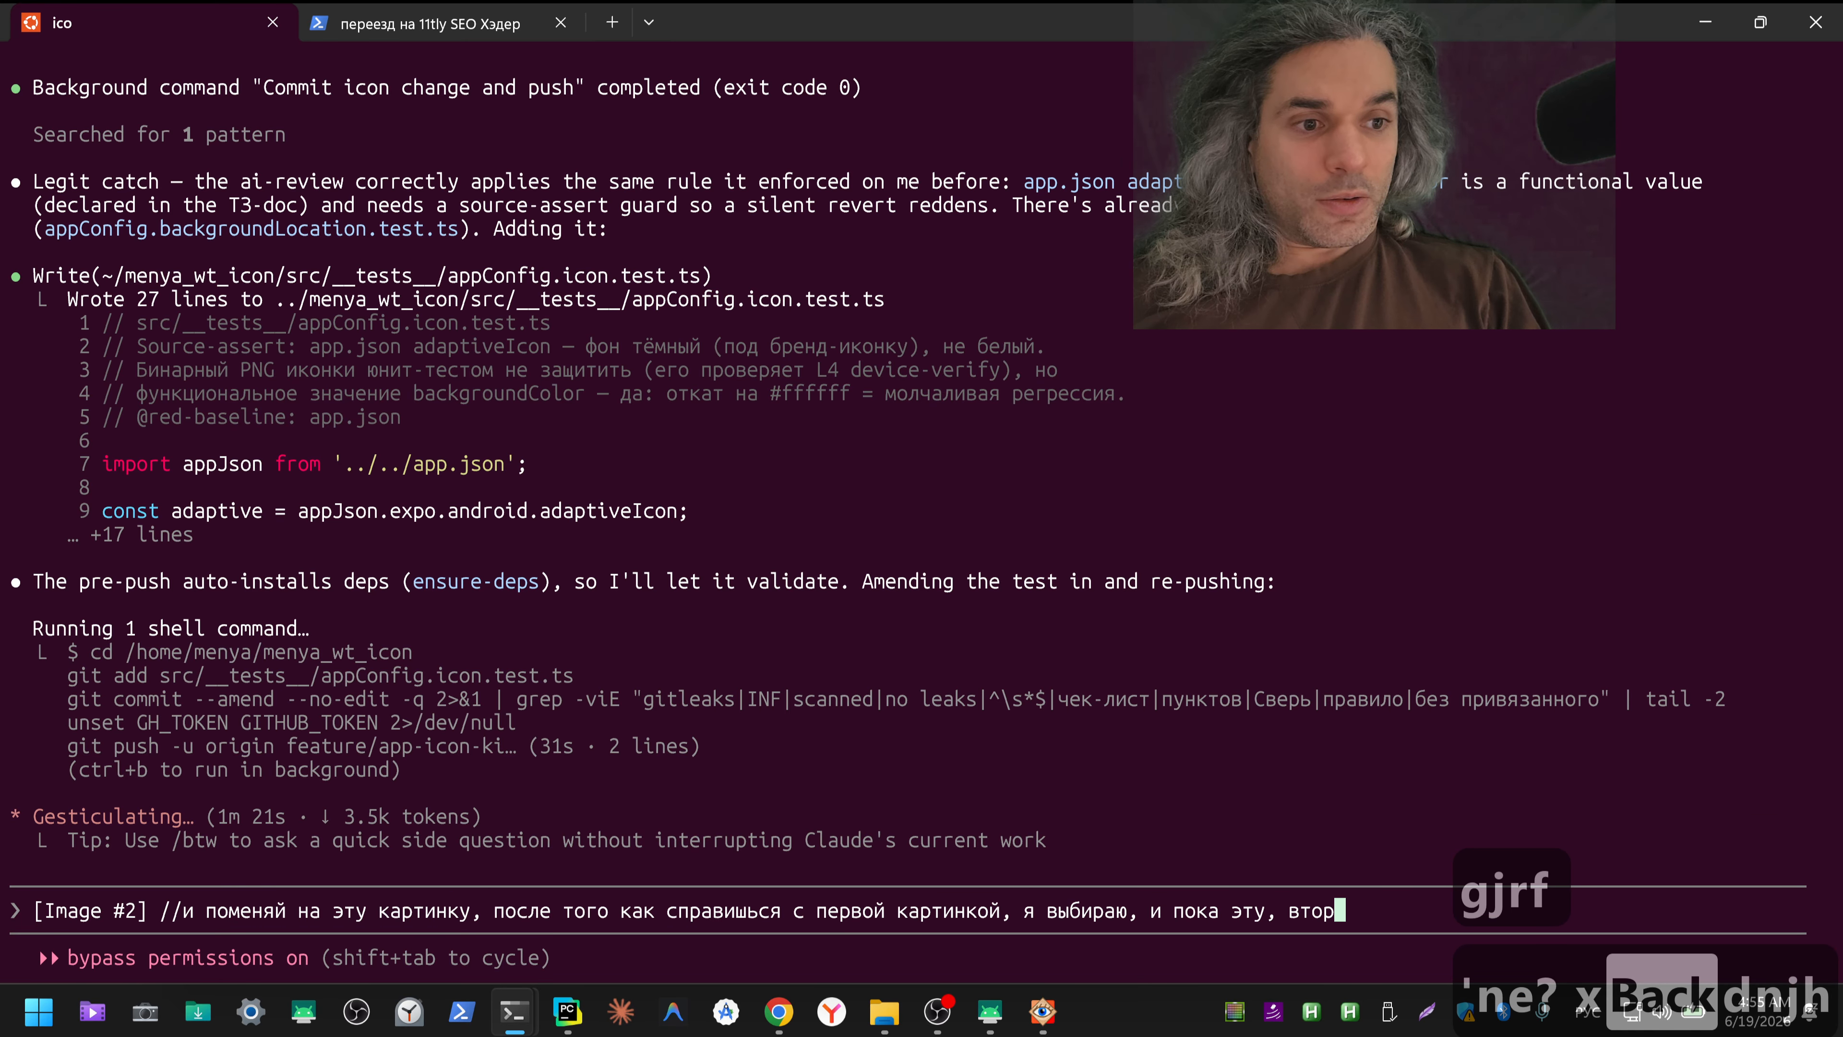
pyautogui.write('ую, остав')
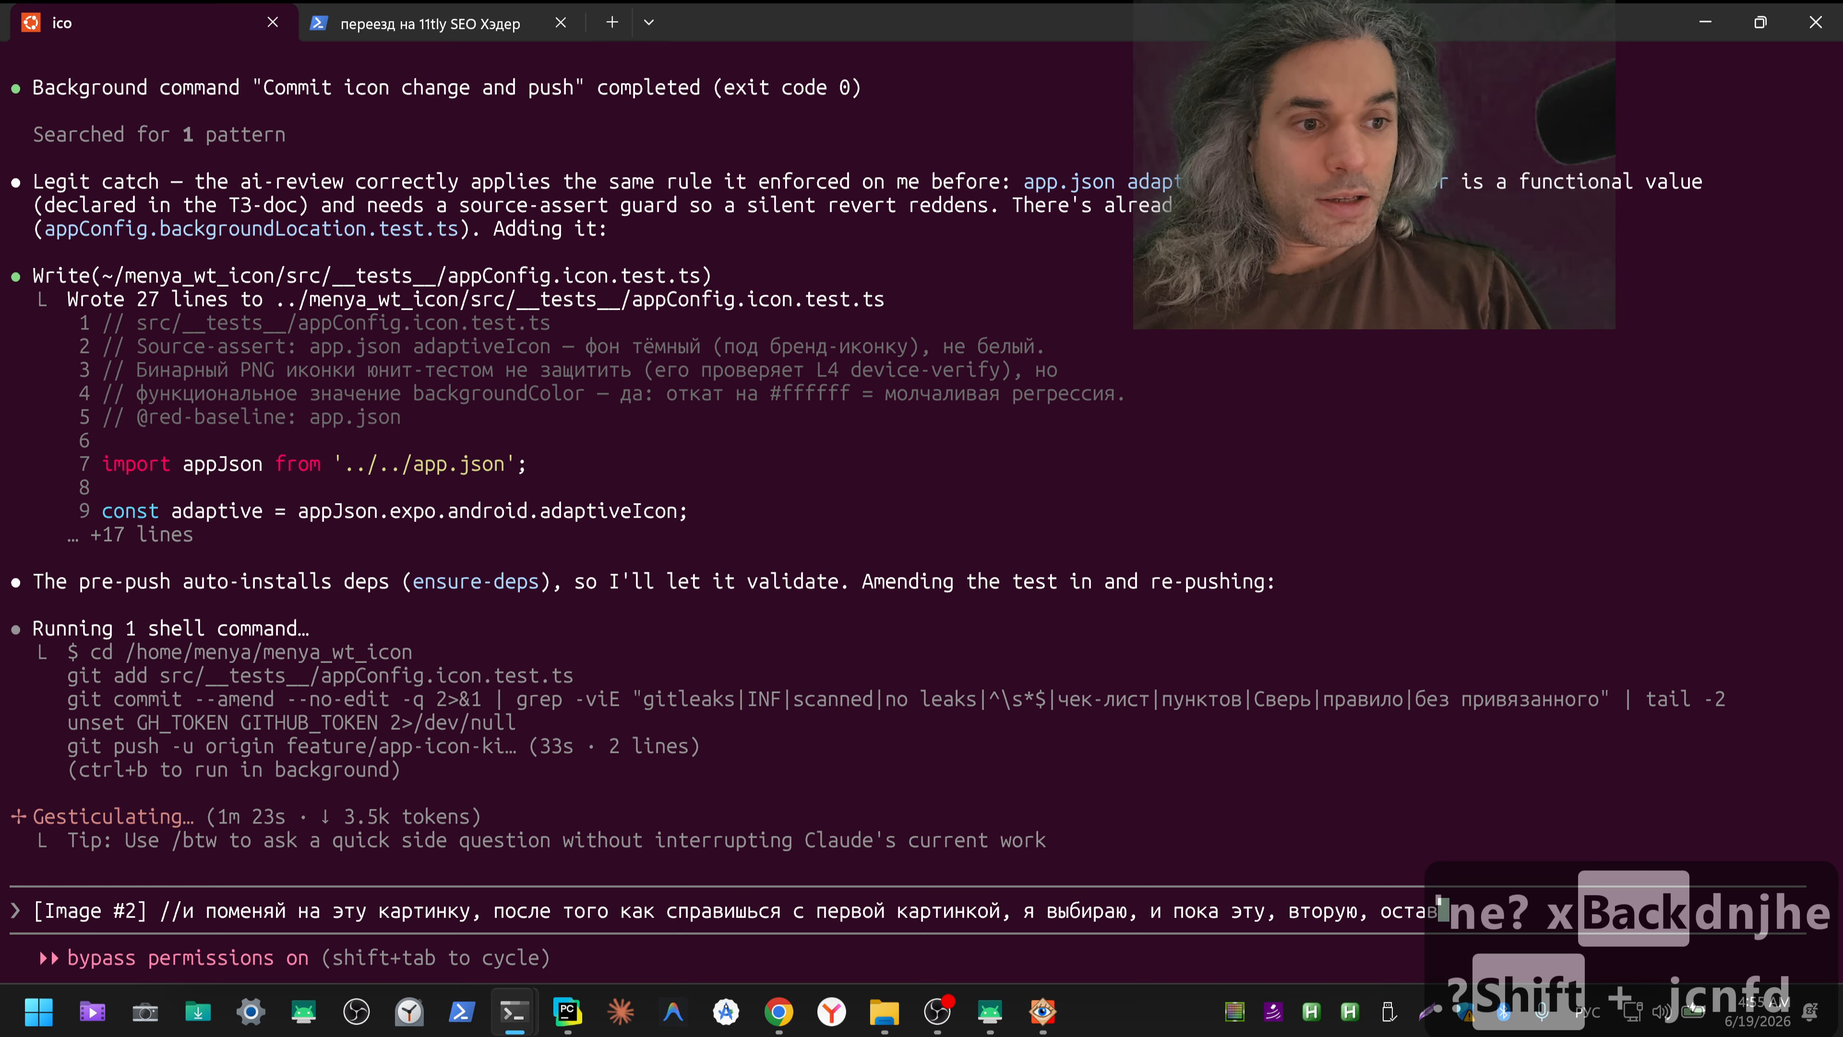
pyautogui.write('ь как основу')
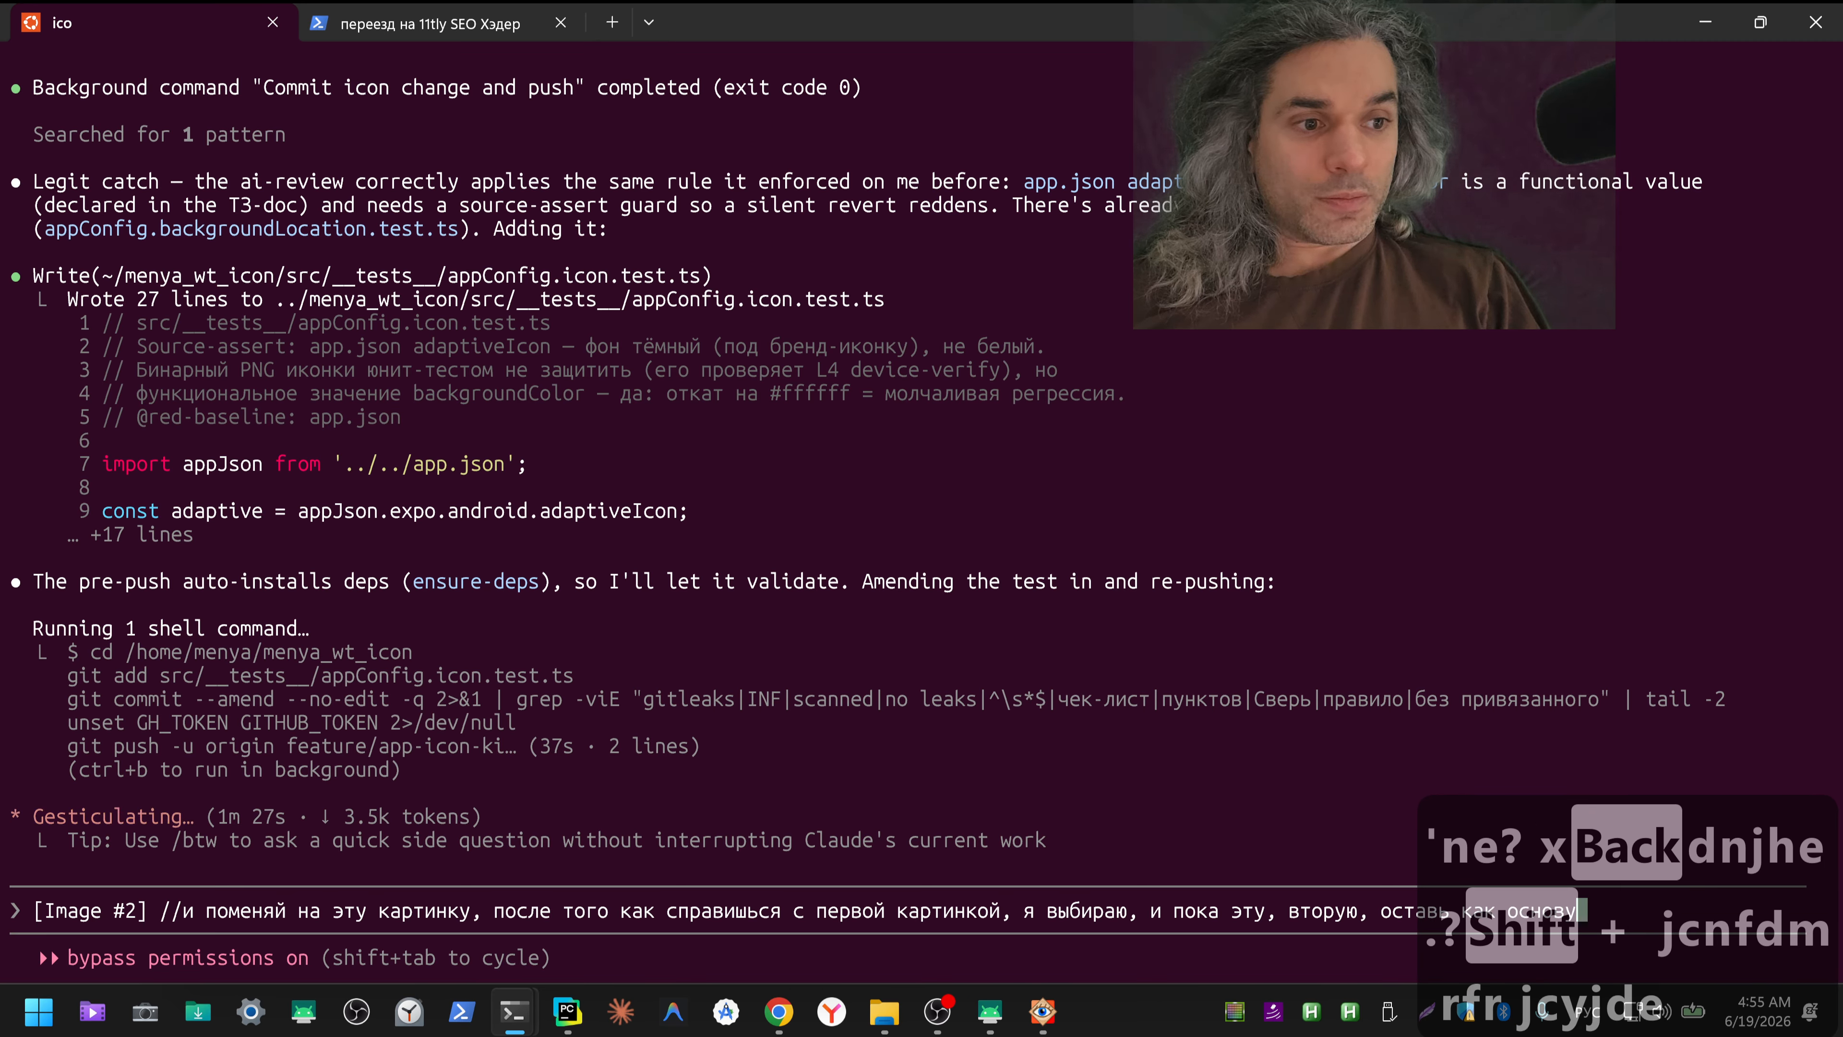
pyautogui.write('. но то')
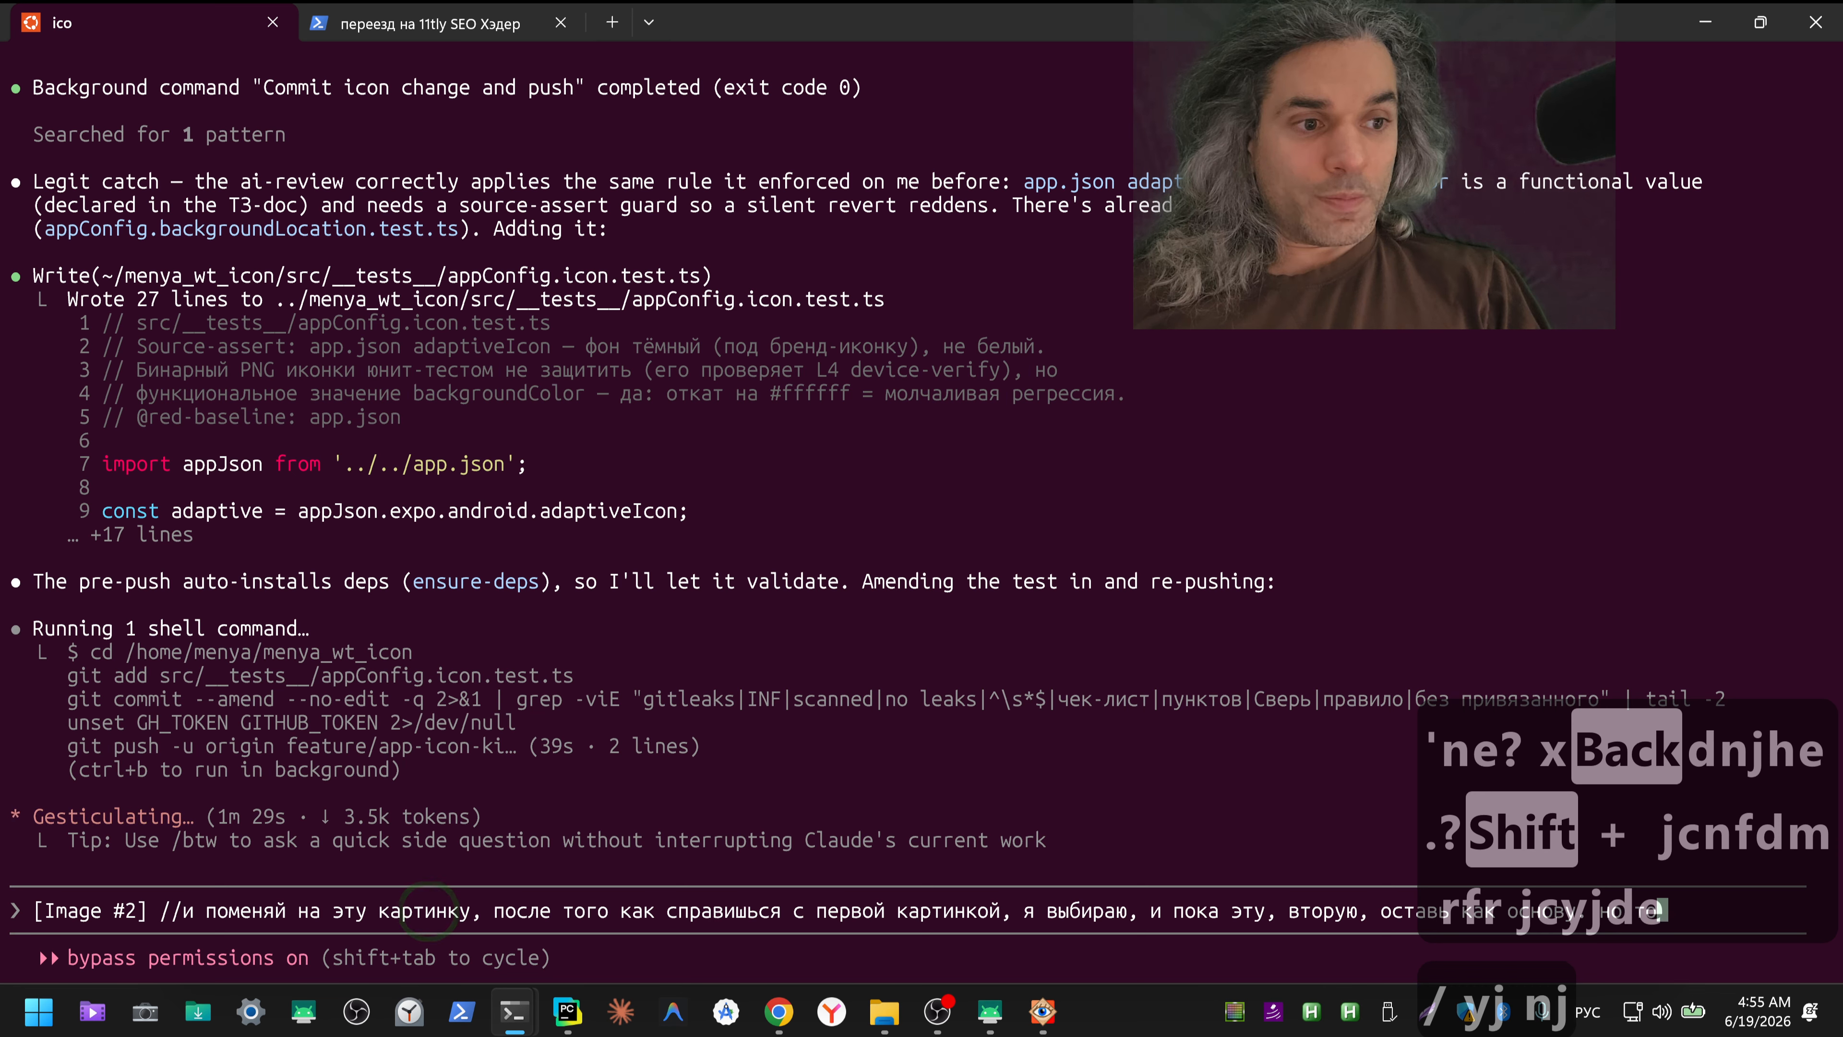
pyautogui.write('лько после ')
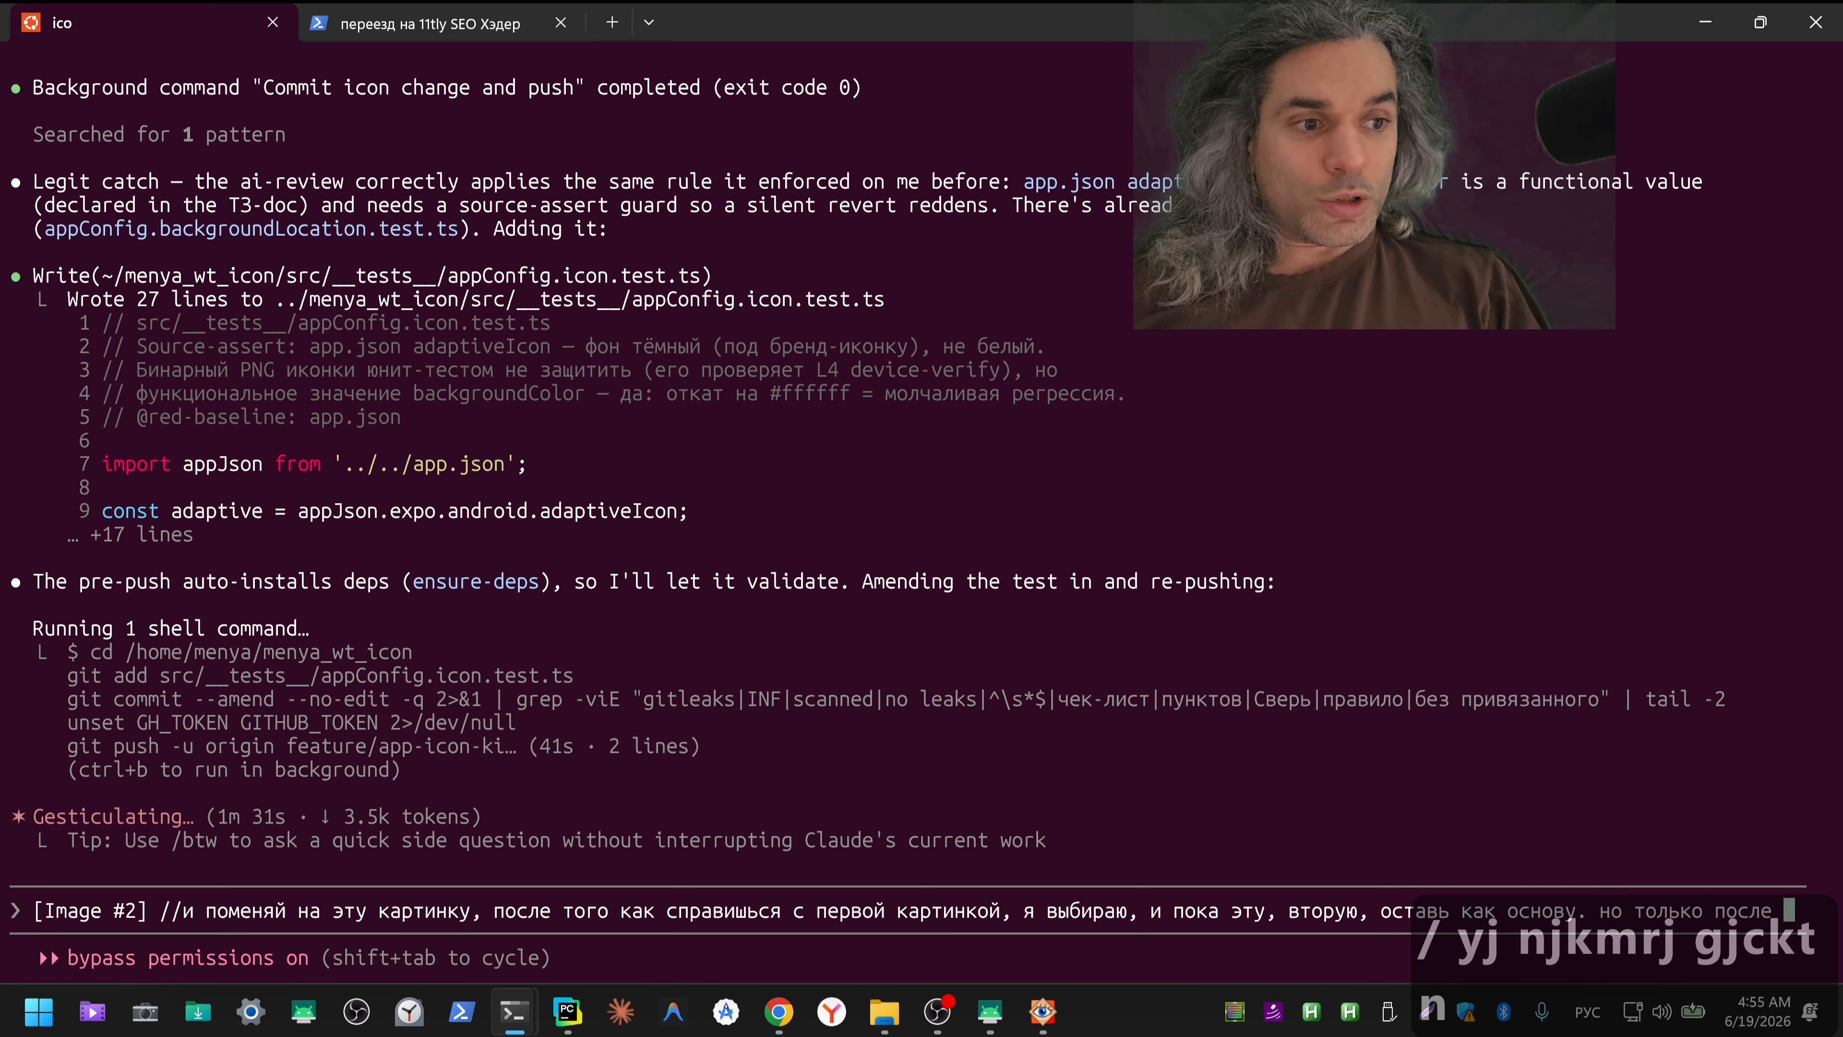
pyautogui.write('того, как ты сд')
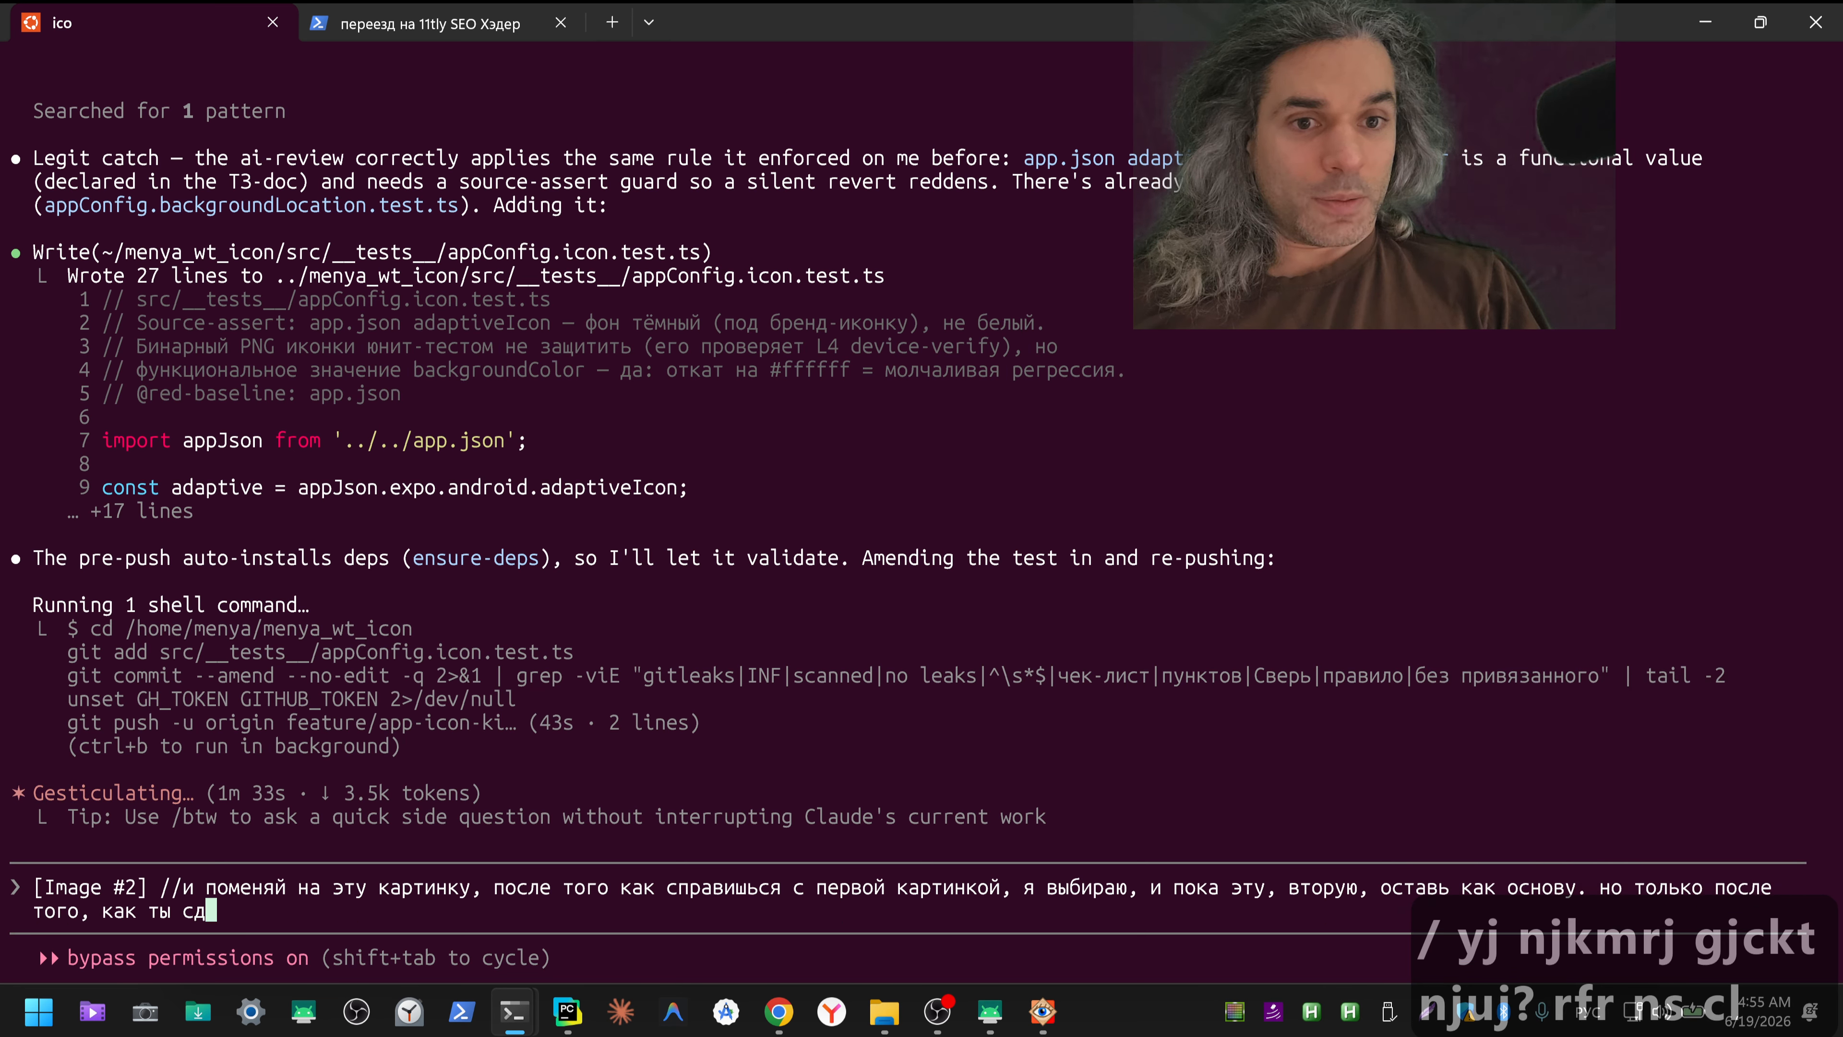
pyautogui.write('елаешь ')
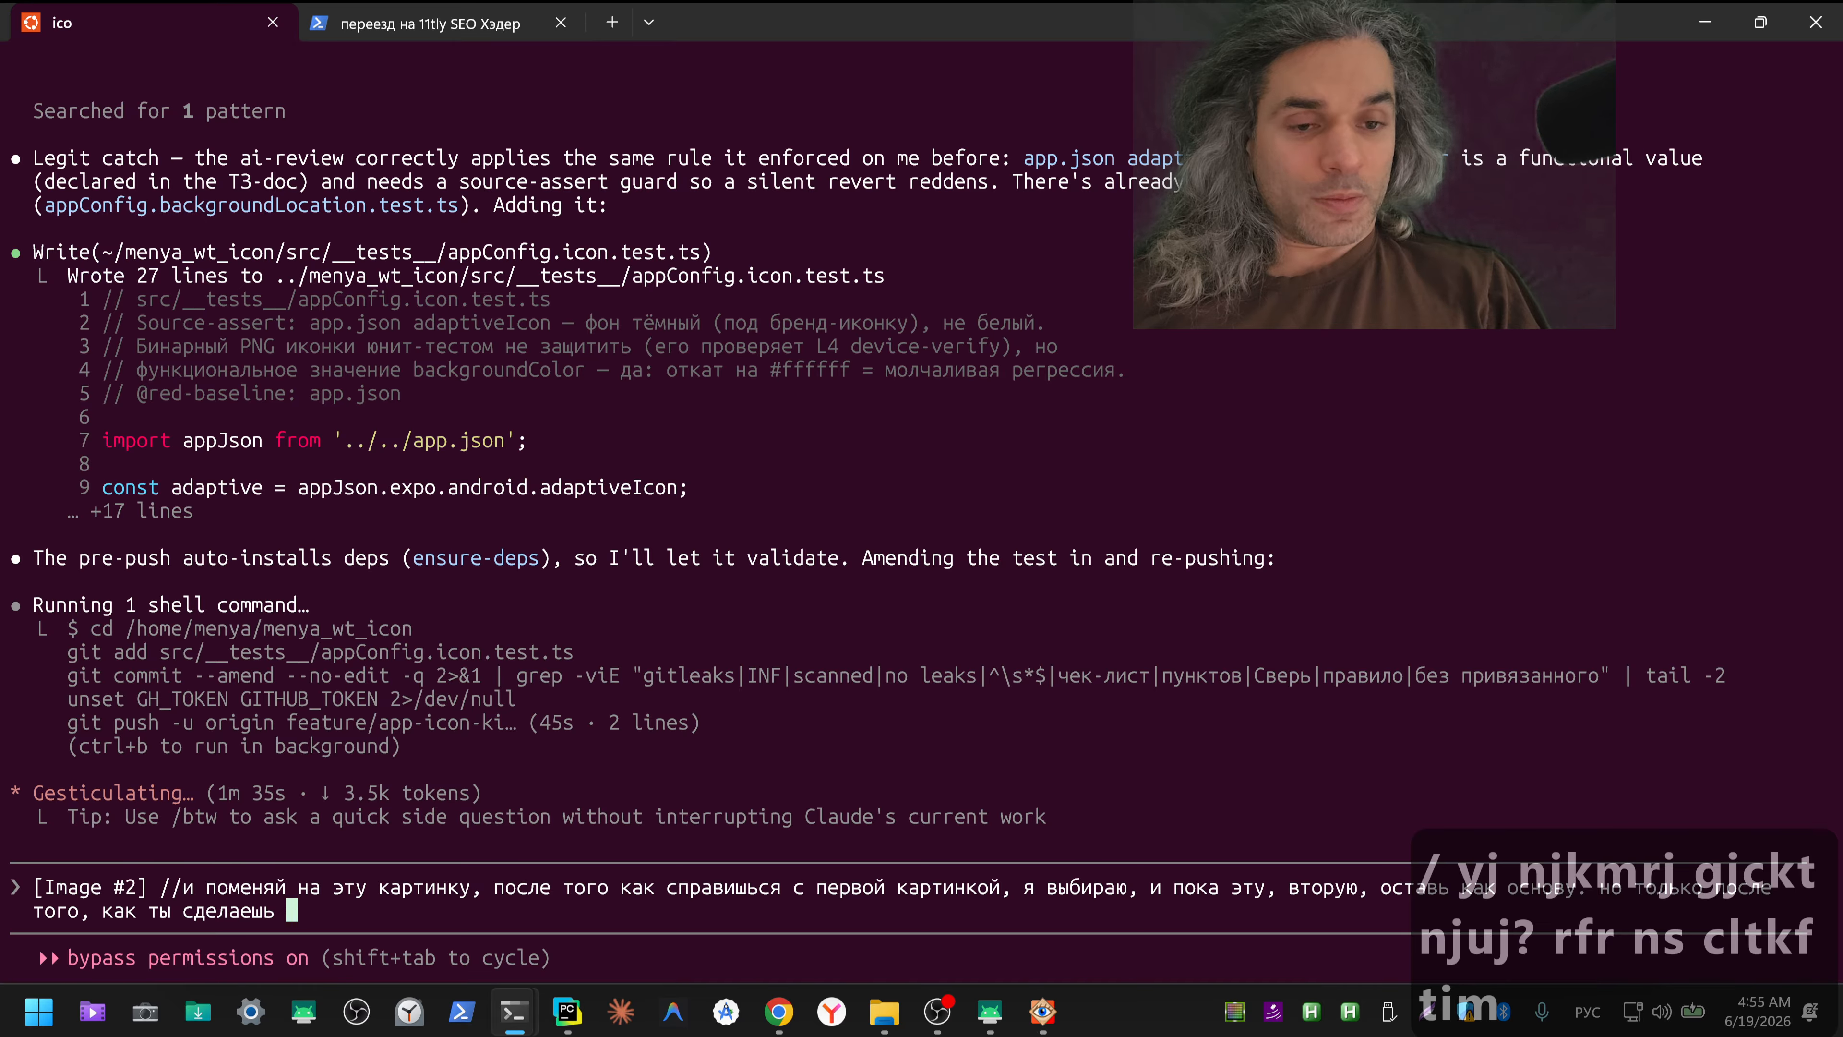
pyautogui.write('первую,')
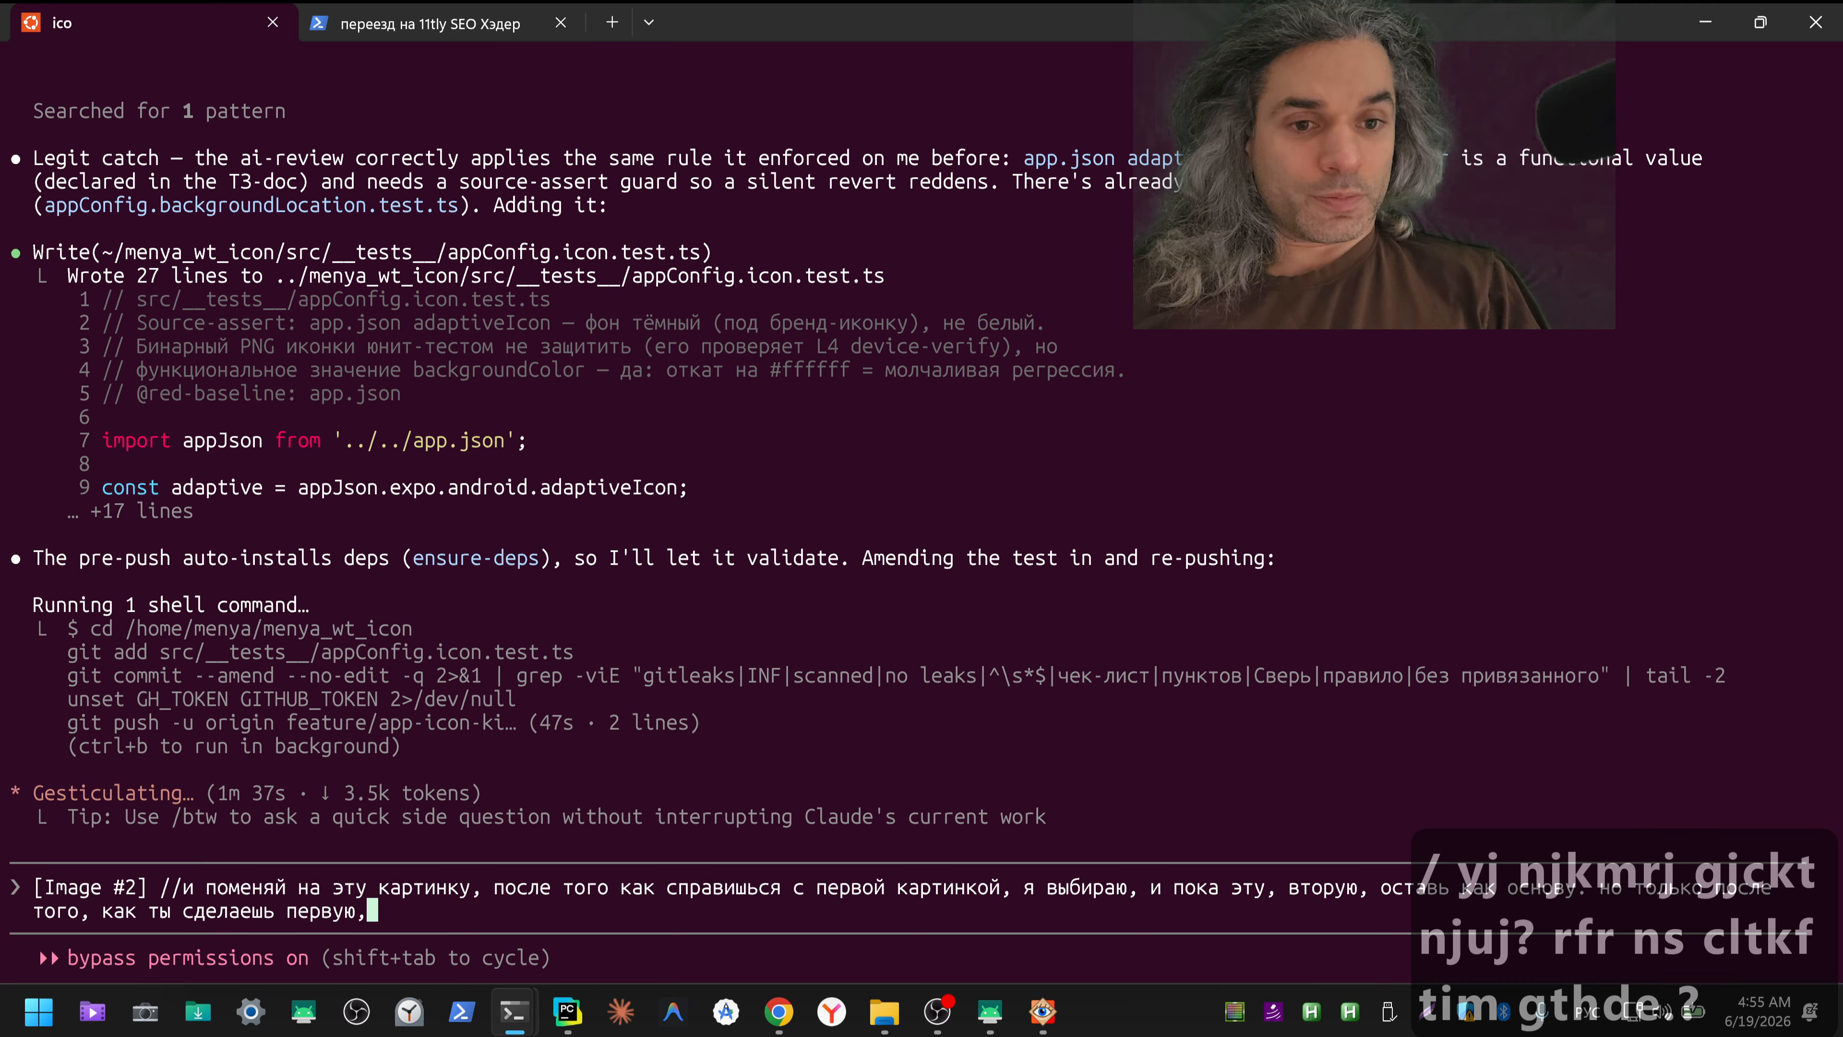
pyautogui.write(' первыу')
# Step: Finish the prompt with ". но только после того, как ты сделаешь первую, первую тоже хочу посмотреть как выглядит" and send it
pyautogui.press('BackSpace')
pyautogui.press('BackSpace')
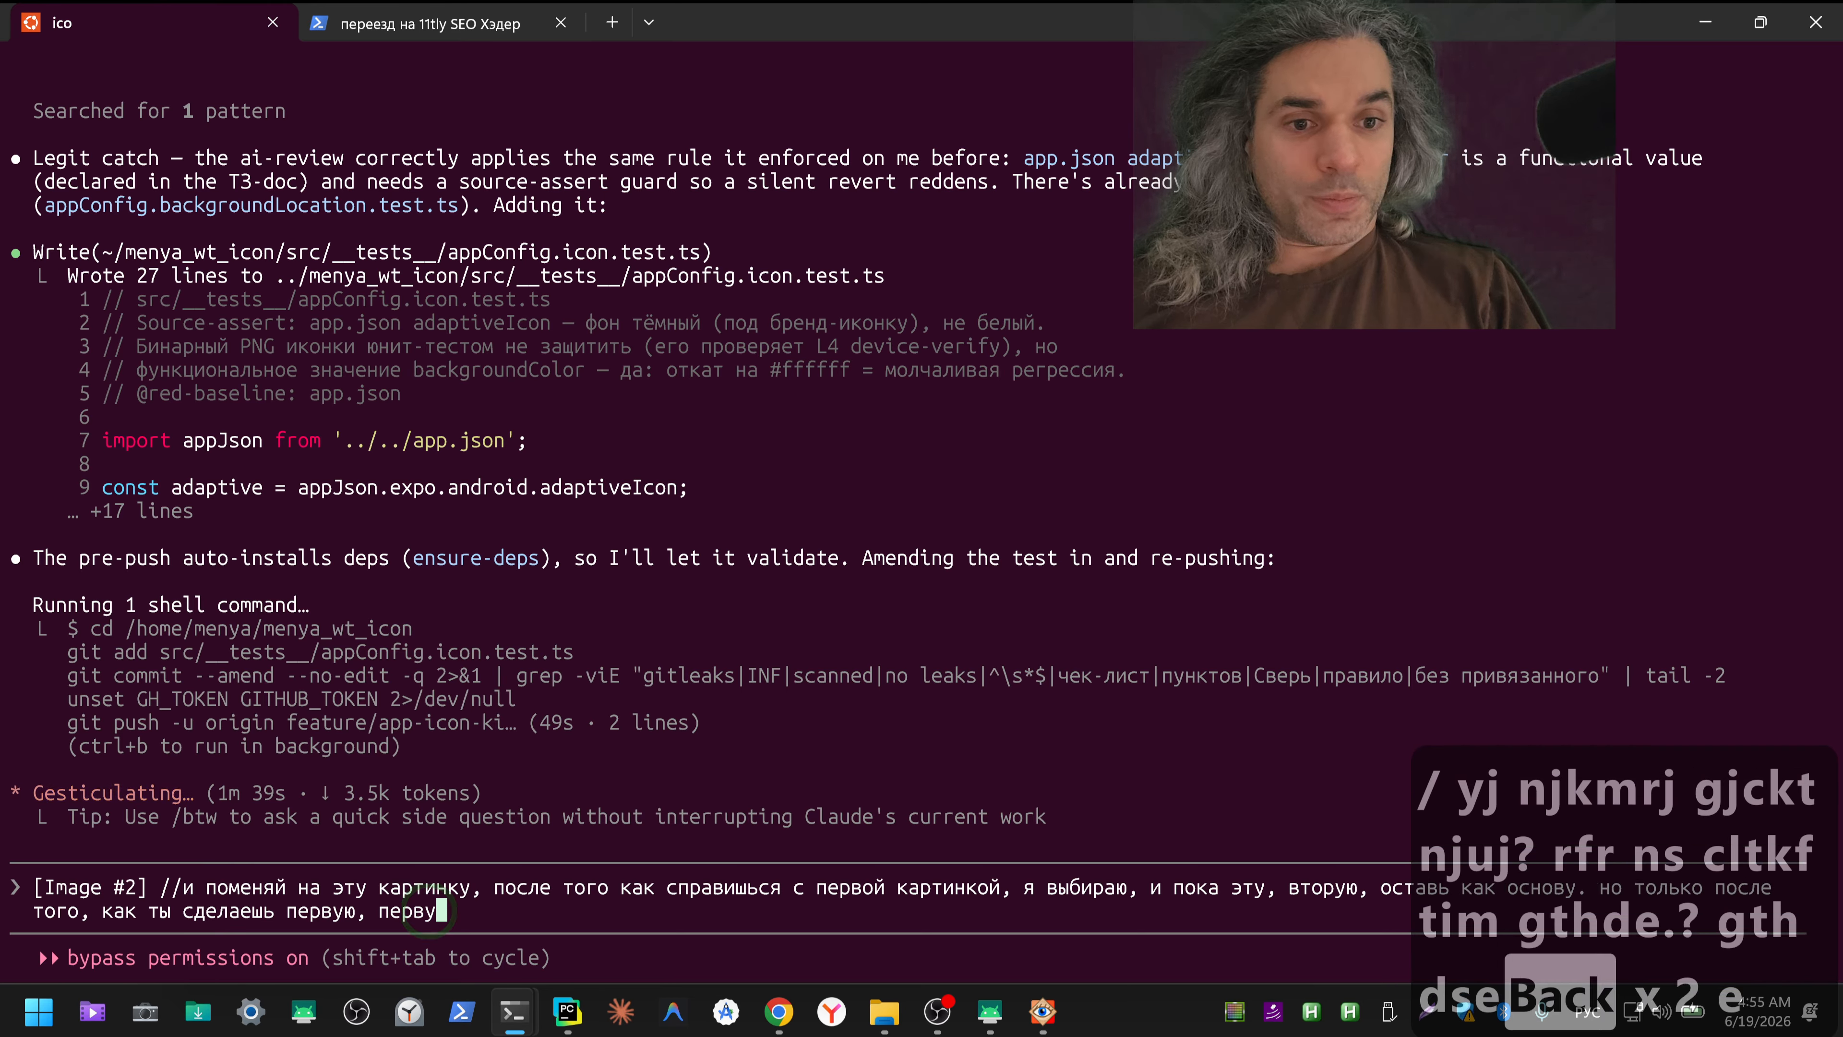
pyautogui.write('ую тоже хочу ')
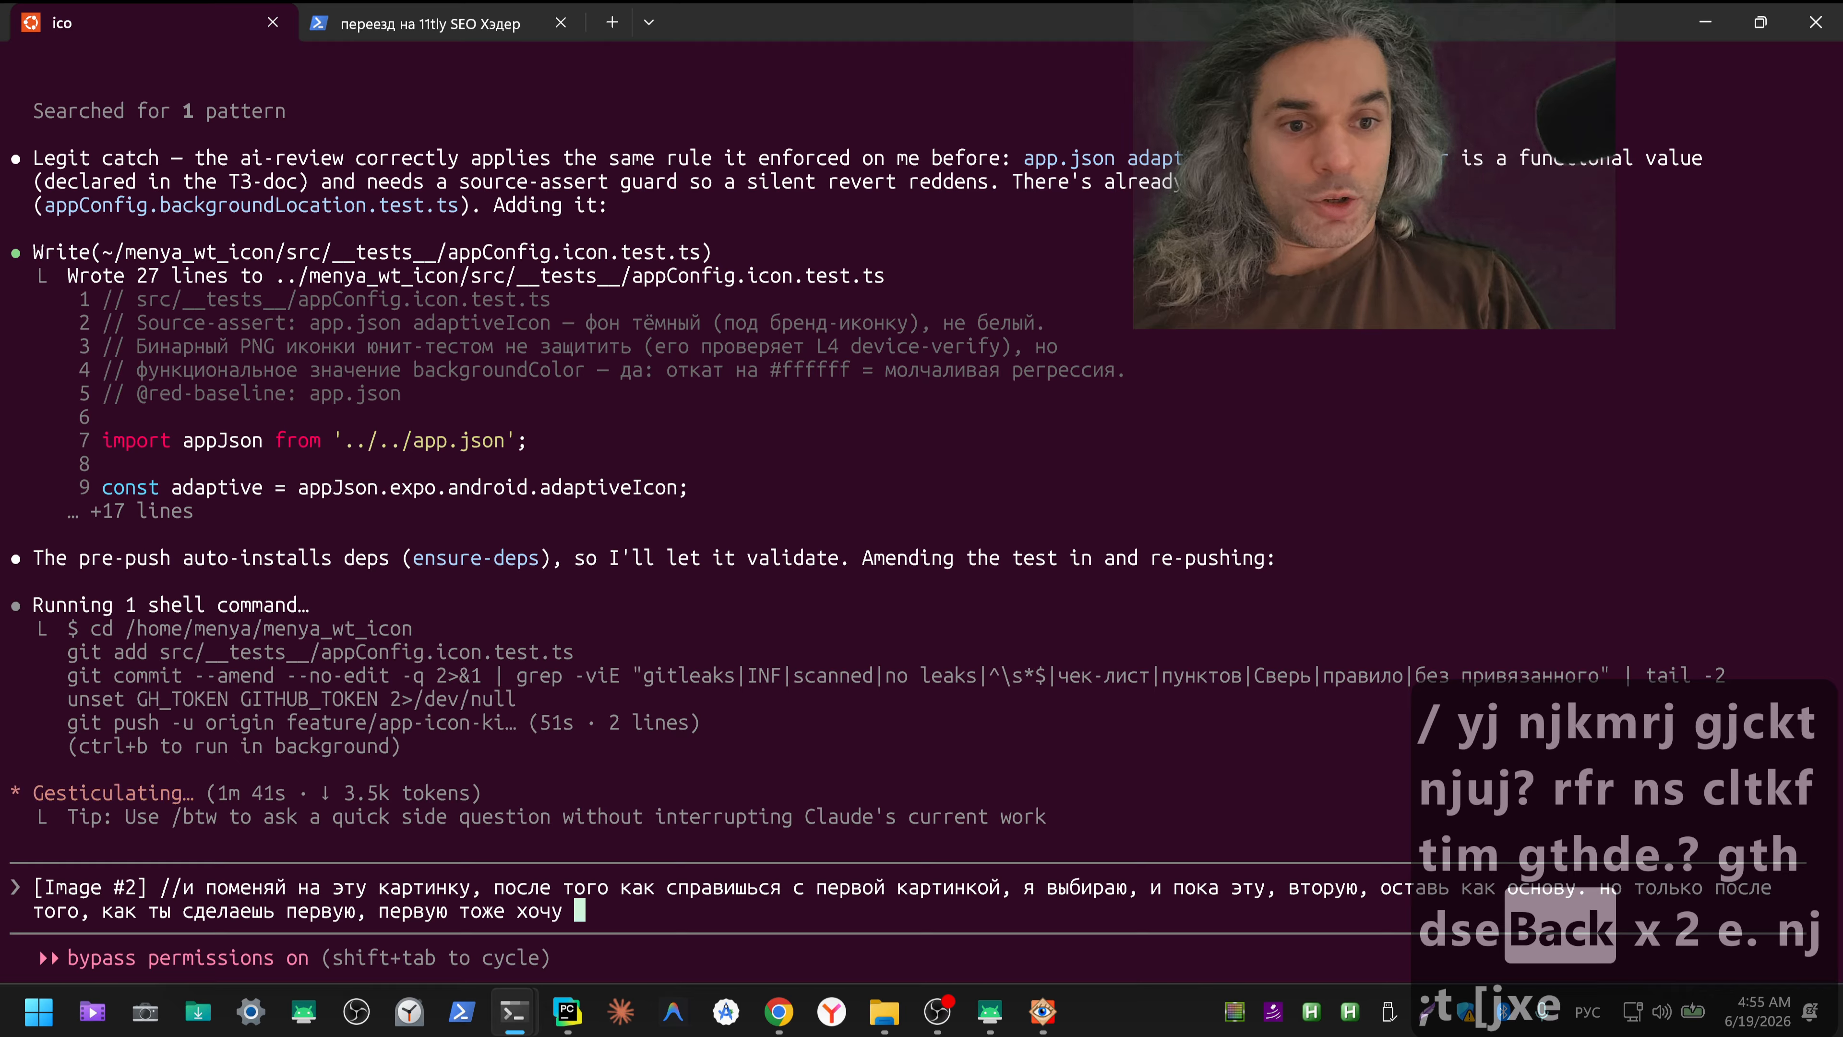
pyautogui.write('посмотре')
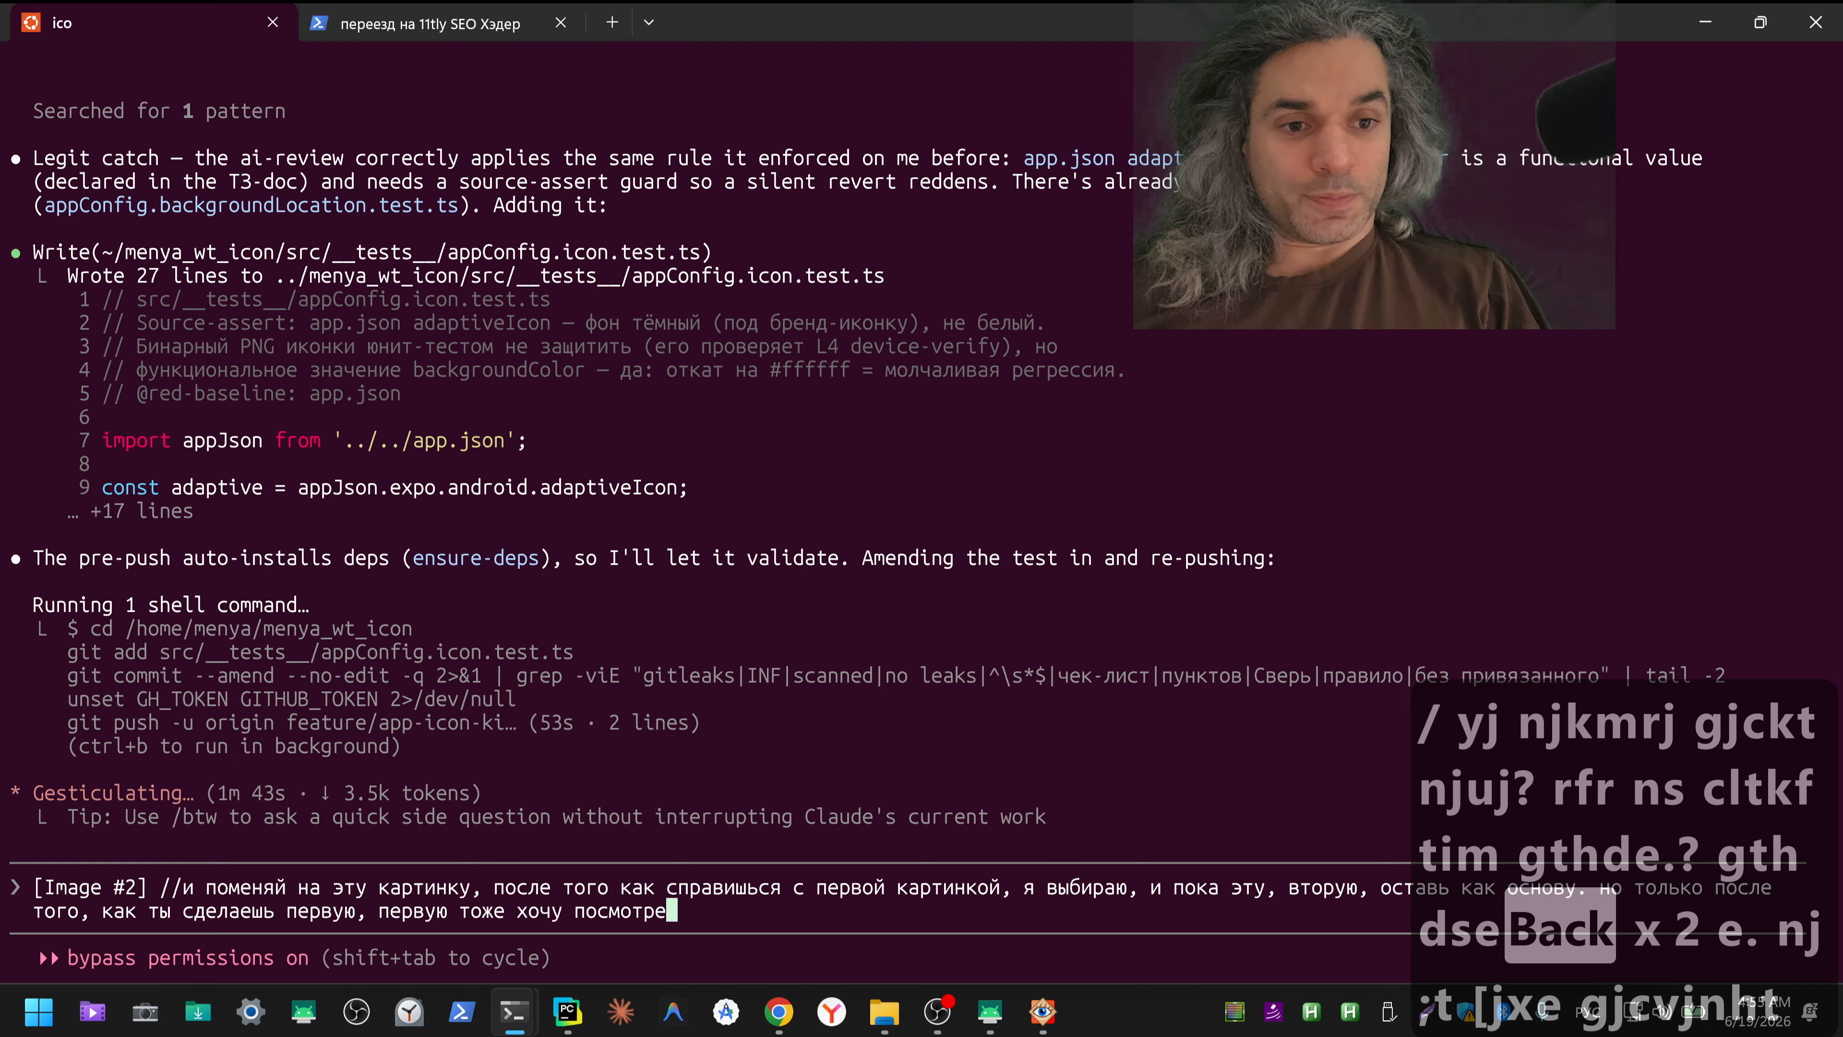
pyautogui.write('ть как выглядит')
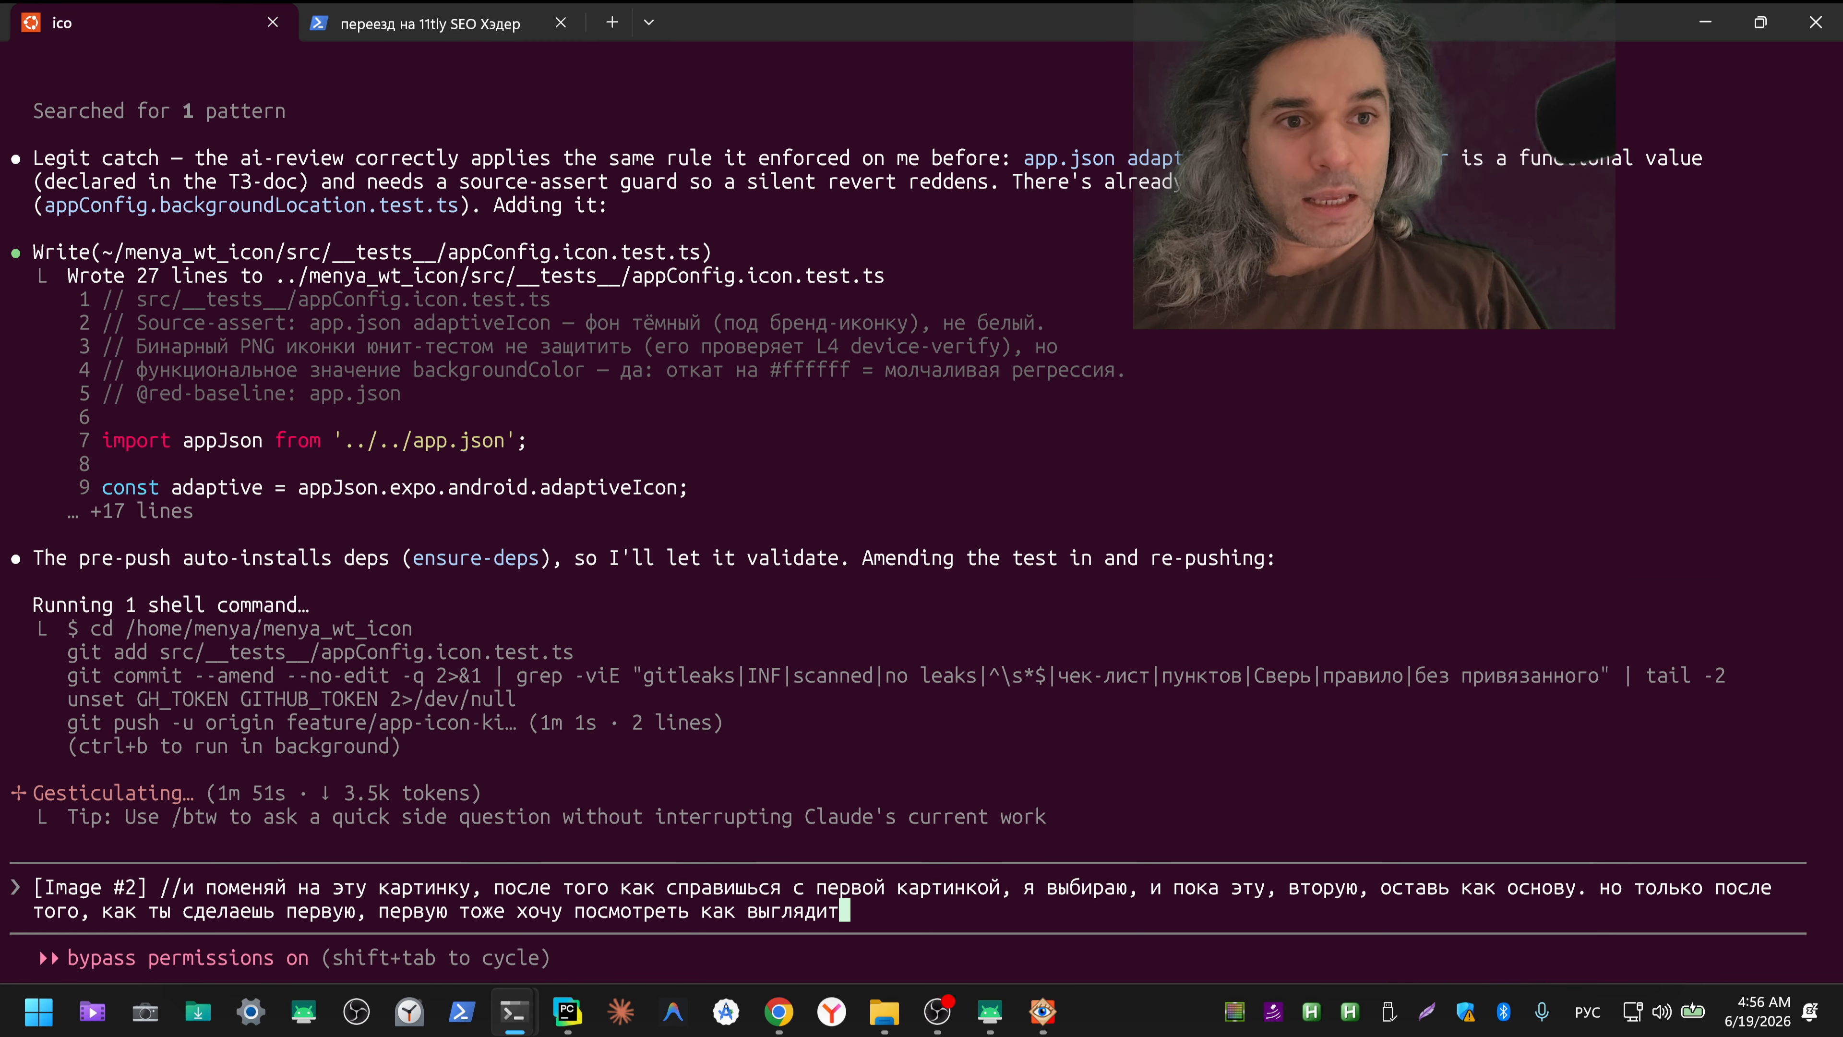
pyautogui.press('Return')
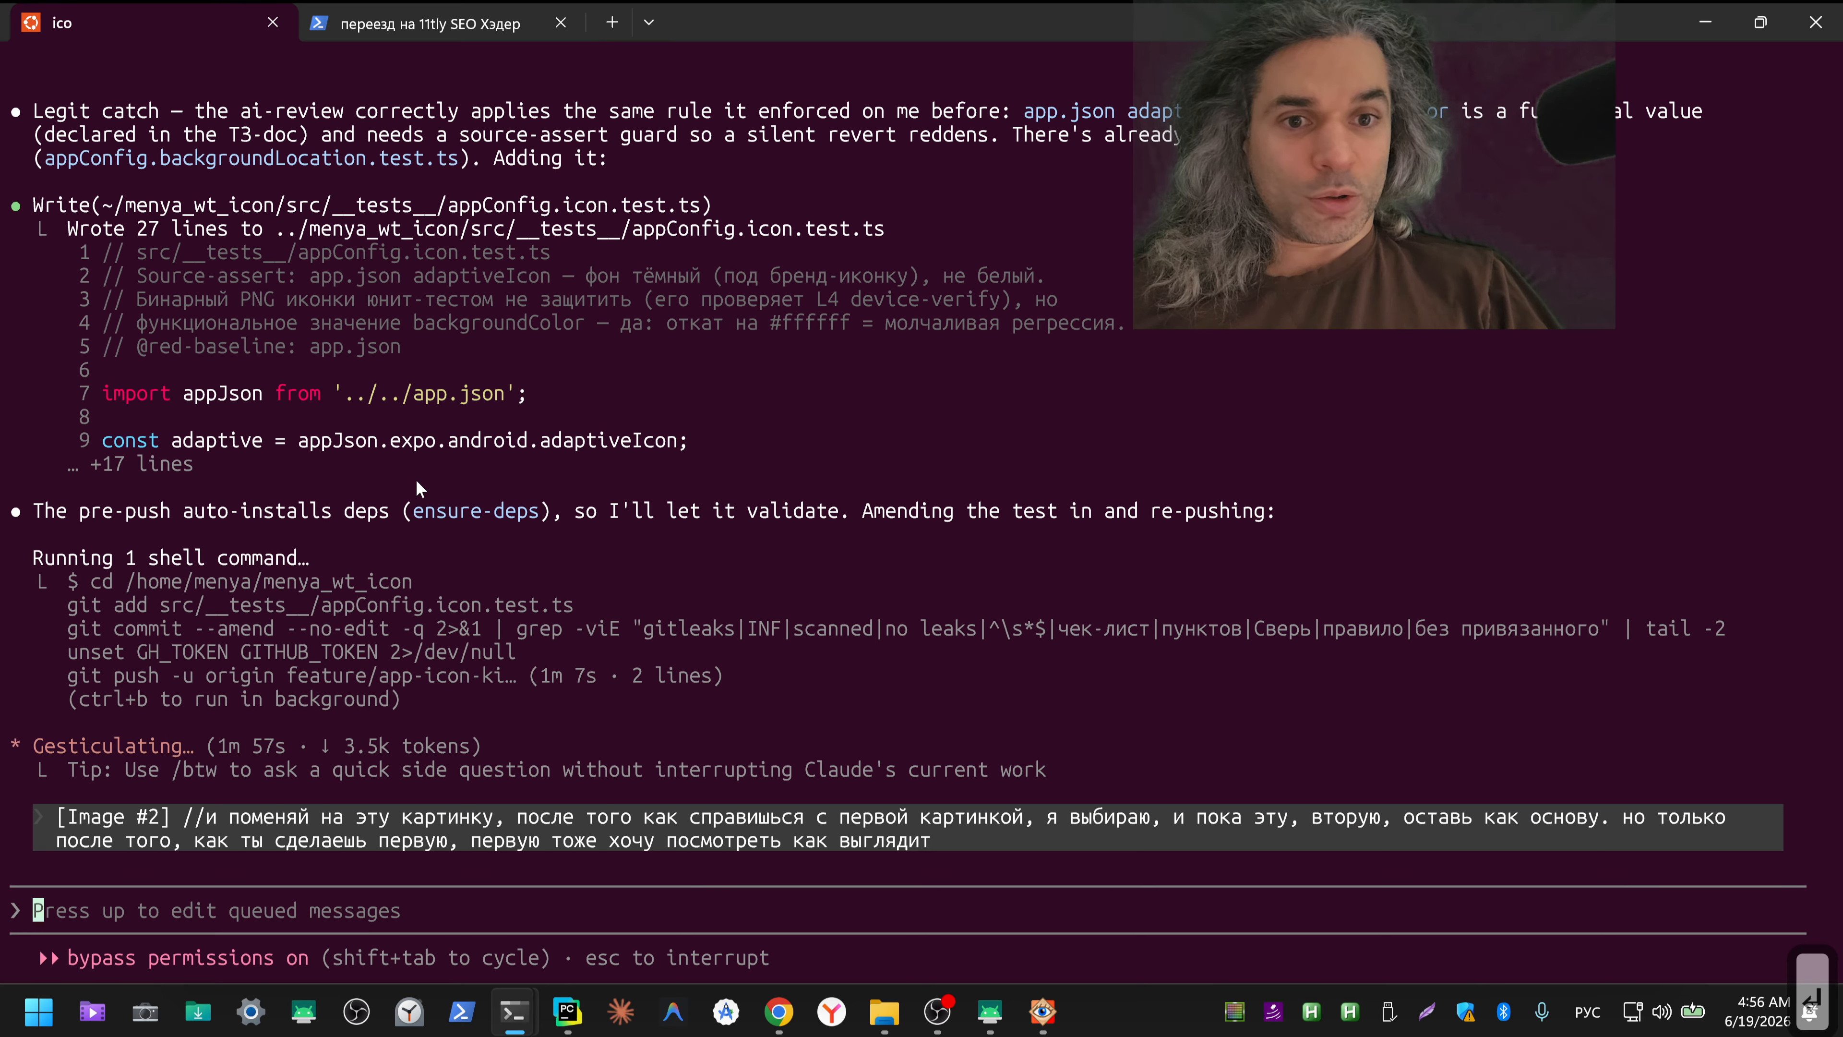
# Step: Bring up the SM-M215F phone mirroring window, shrink it and move it off the terminal onto the adjacent monitor
pyautogui.moveTo(36, 517); pyautogui.dragTo(364, 513)
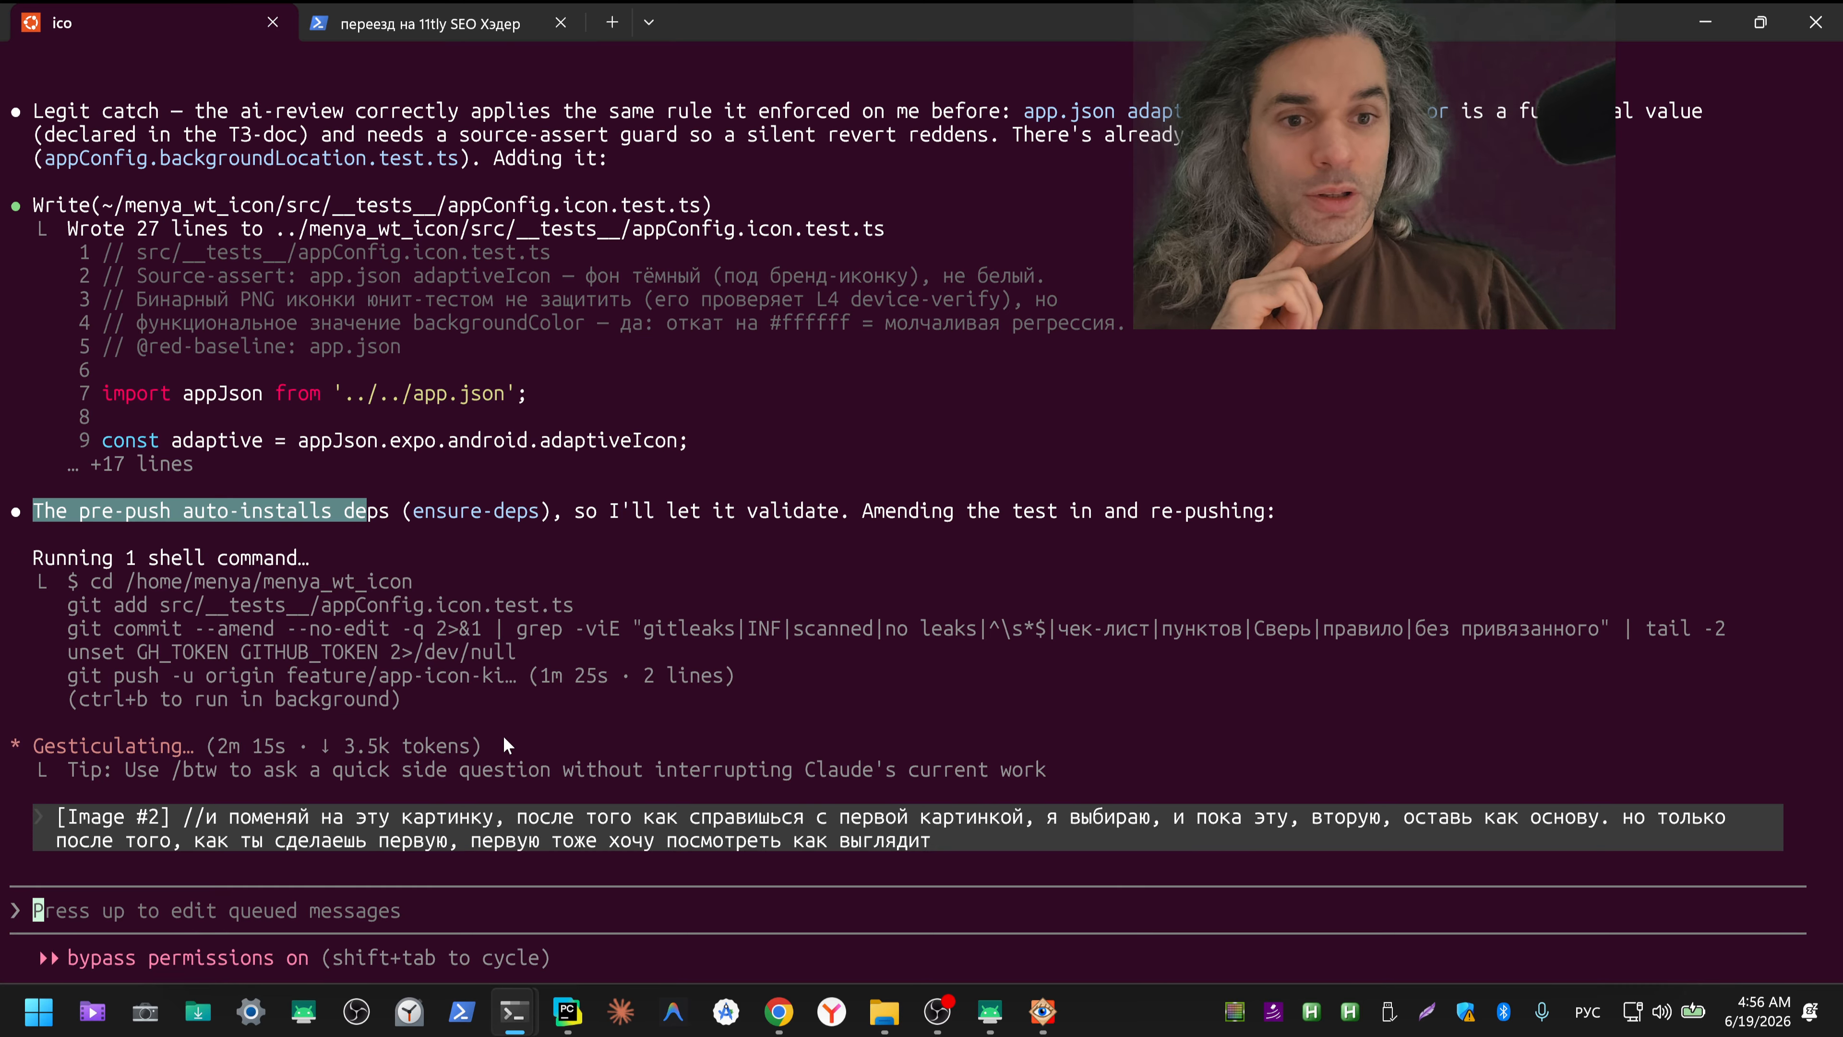
pyautogui.click(988, 1020)
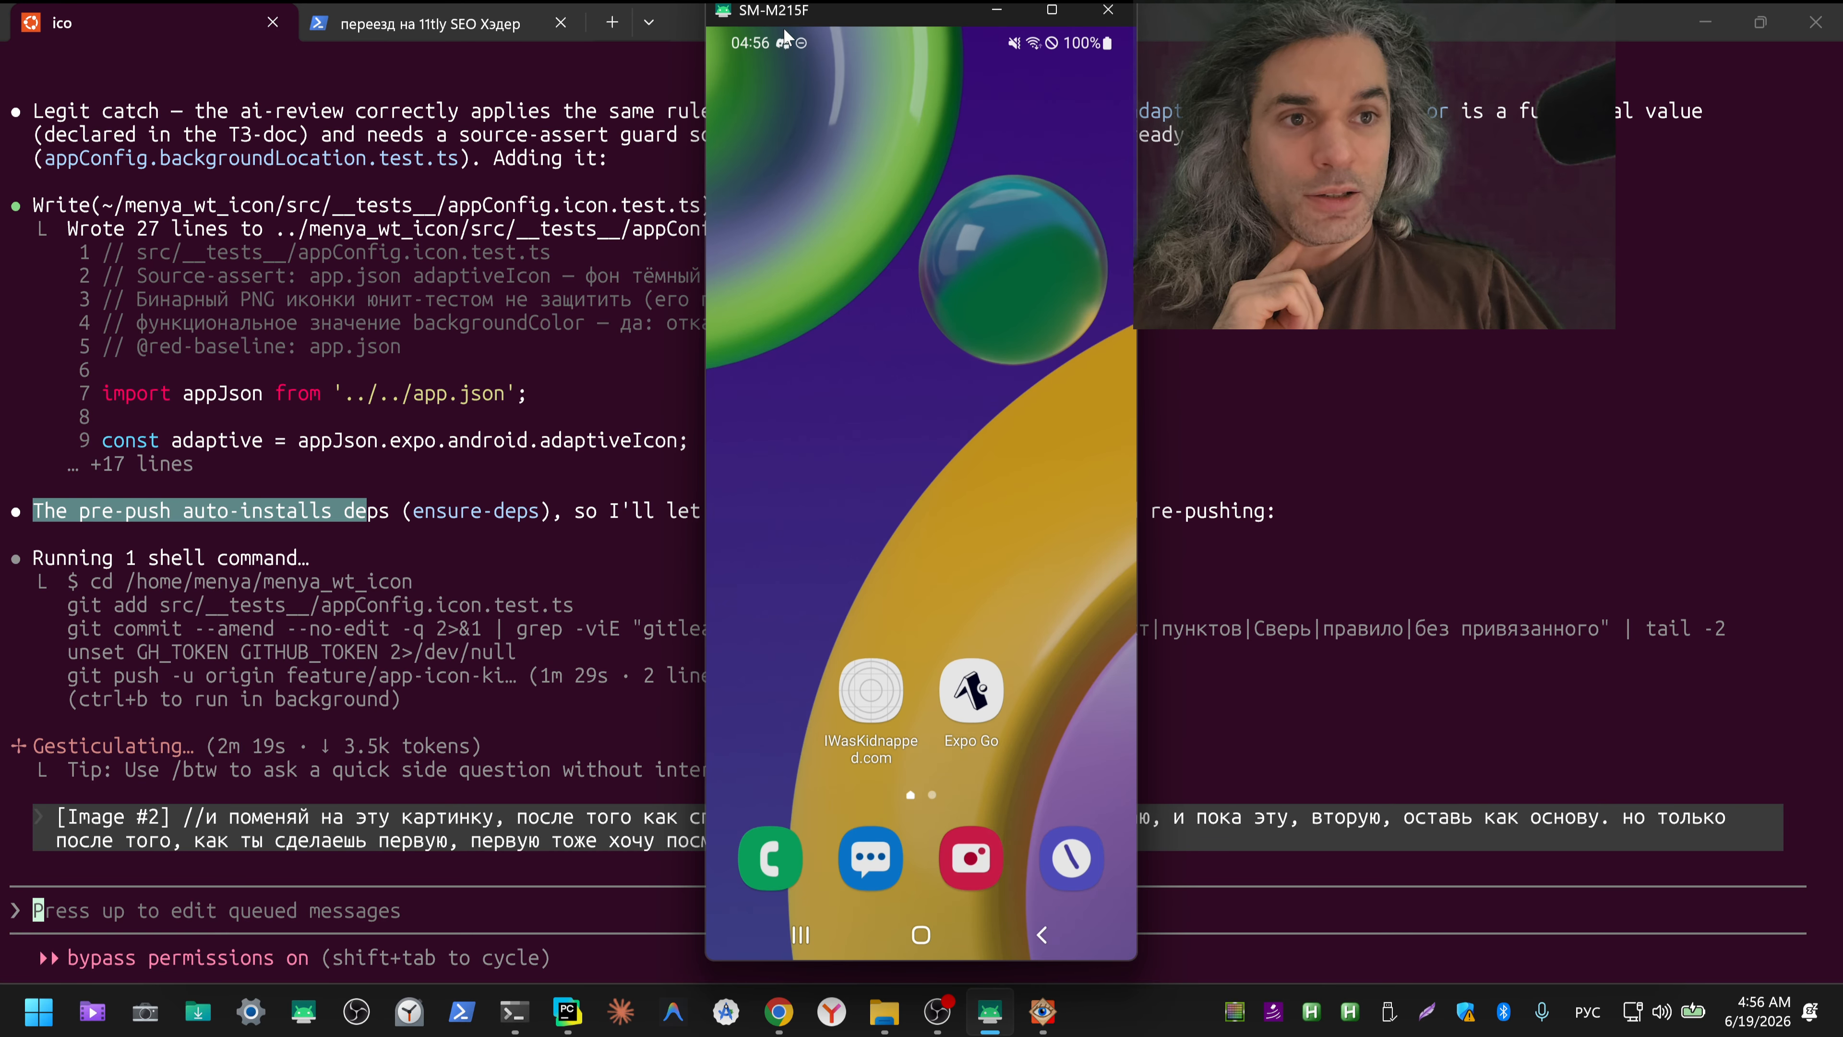
pyautogui.moveTo(839, 14); pyautogui.dragTo(0, 218)
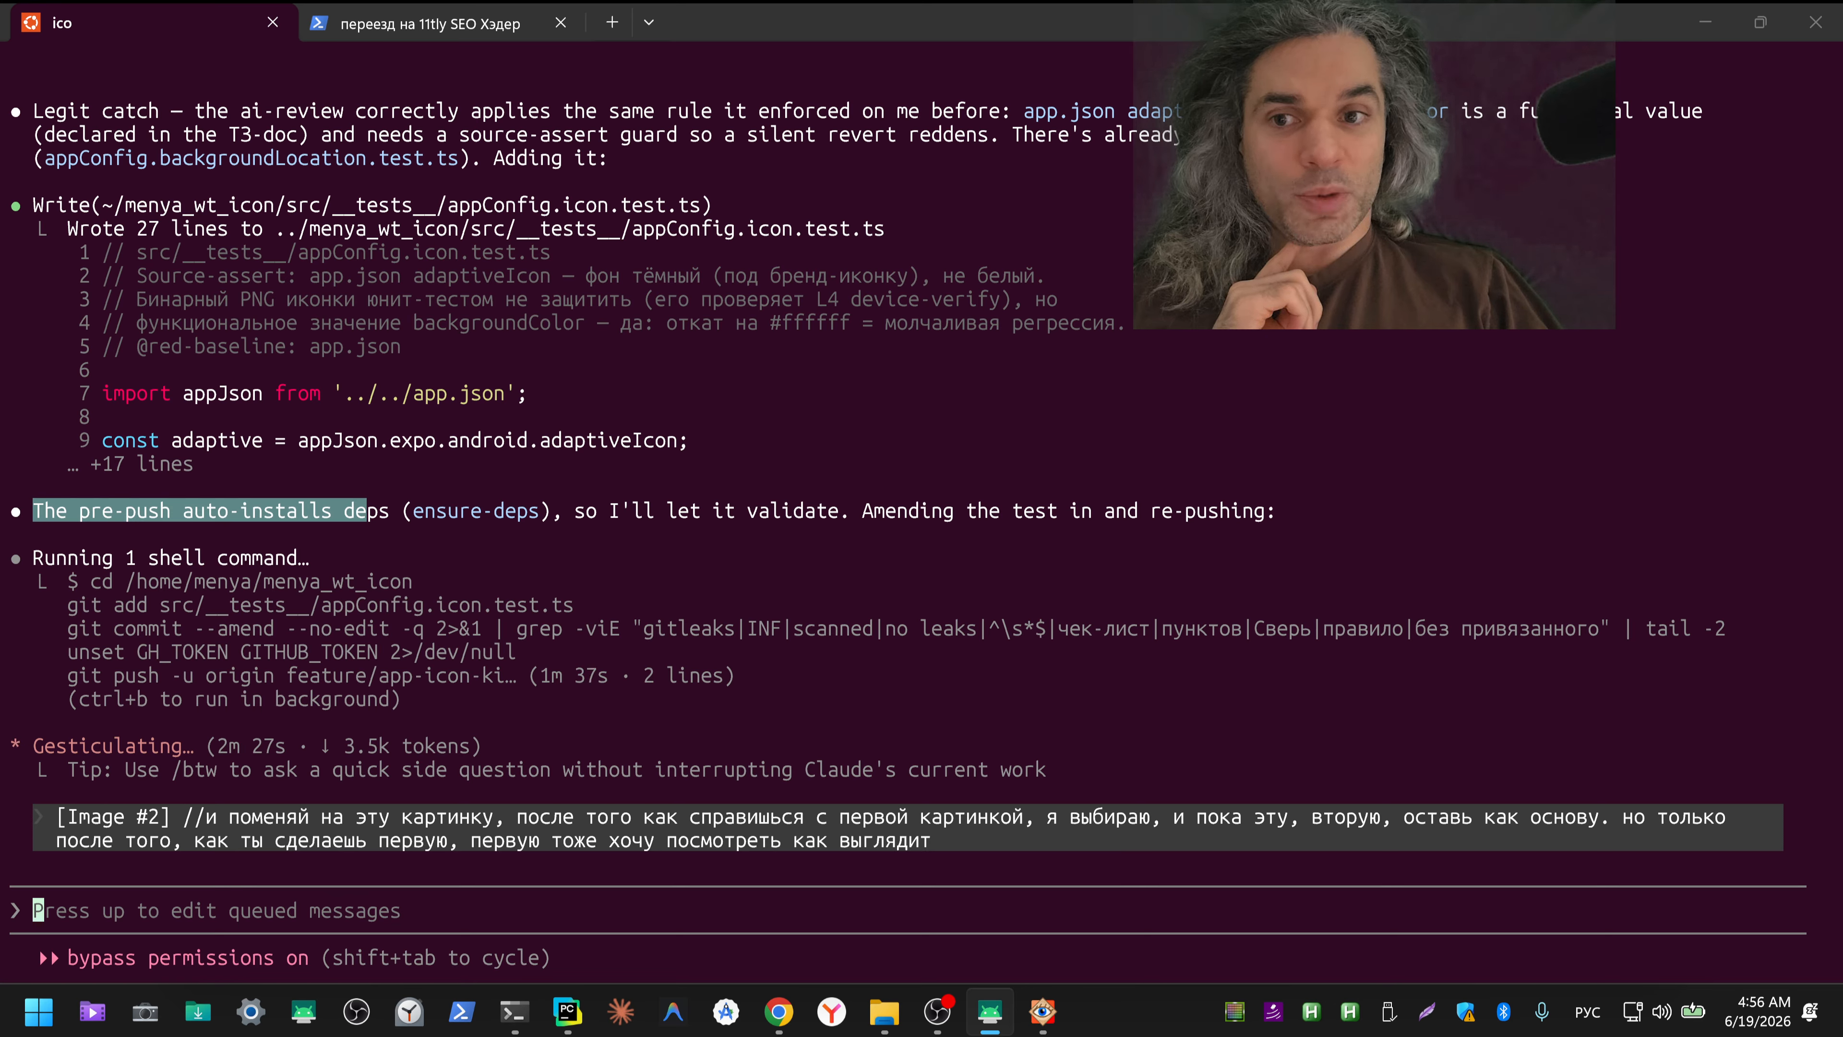
pyautogui.moveTo(0, 290); pyautogui.dragTo(671, 305)
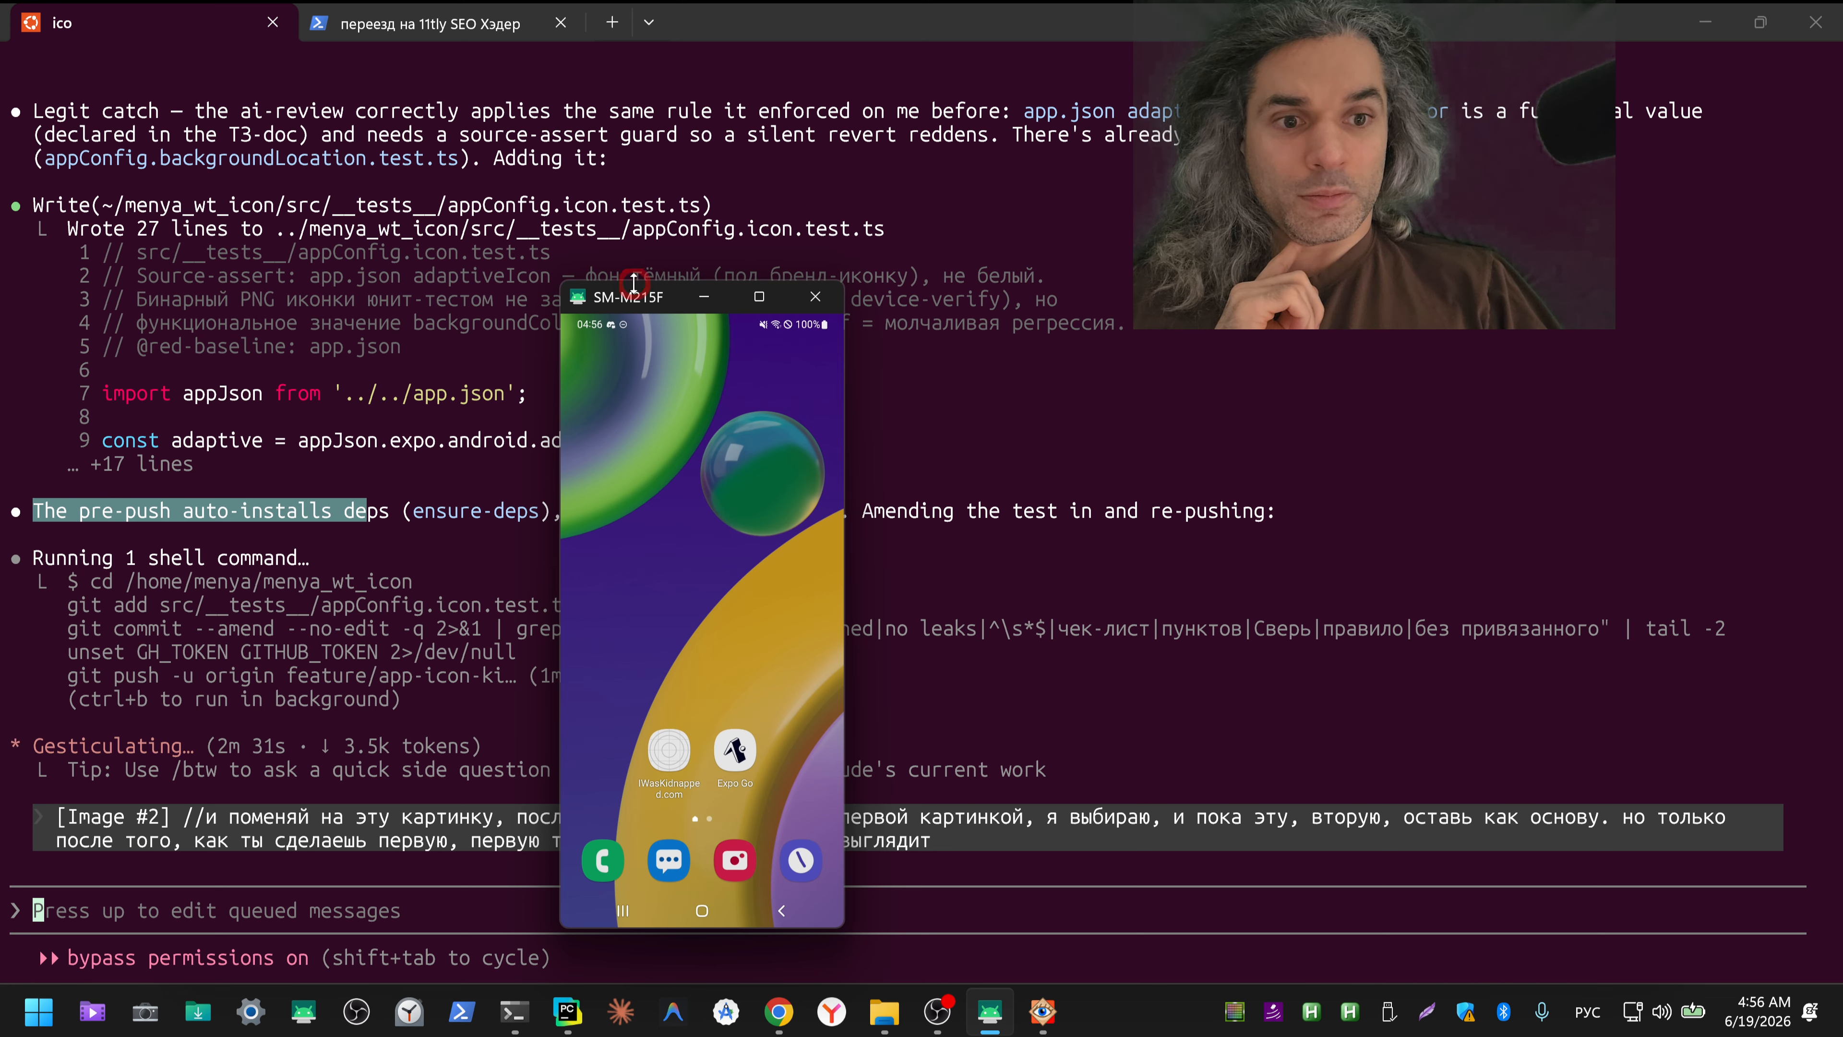
pyautogui.moveTo(633, 281); pyautogui.dragTo(0, 421)
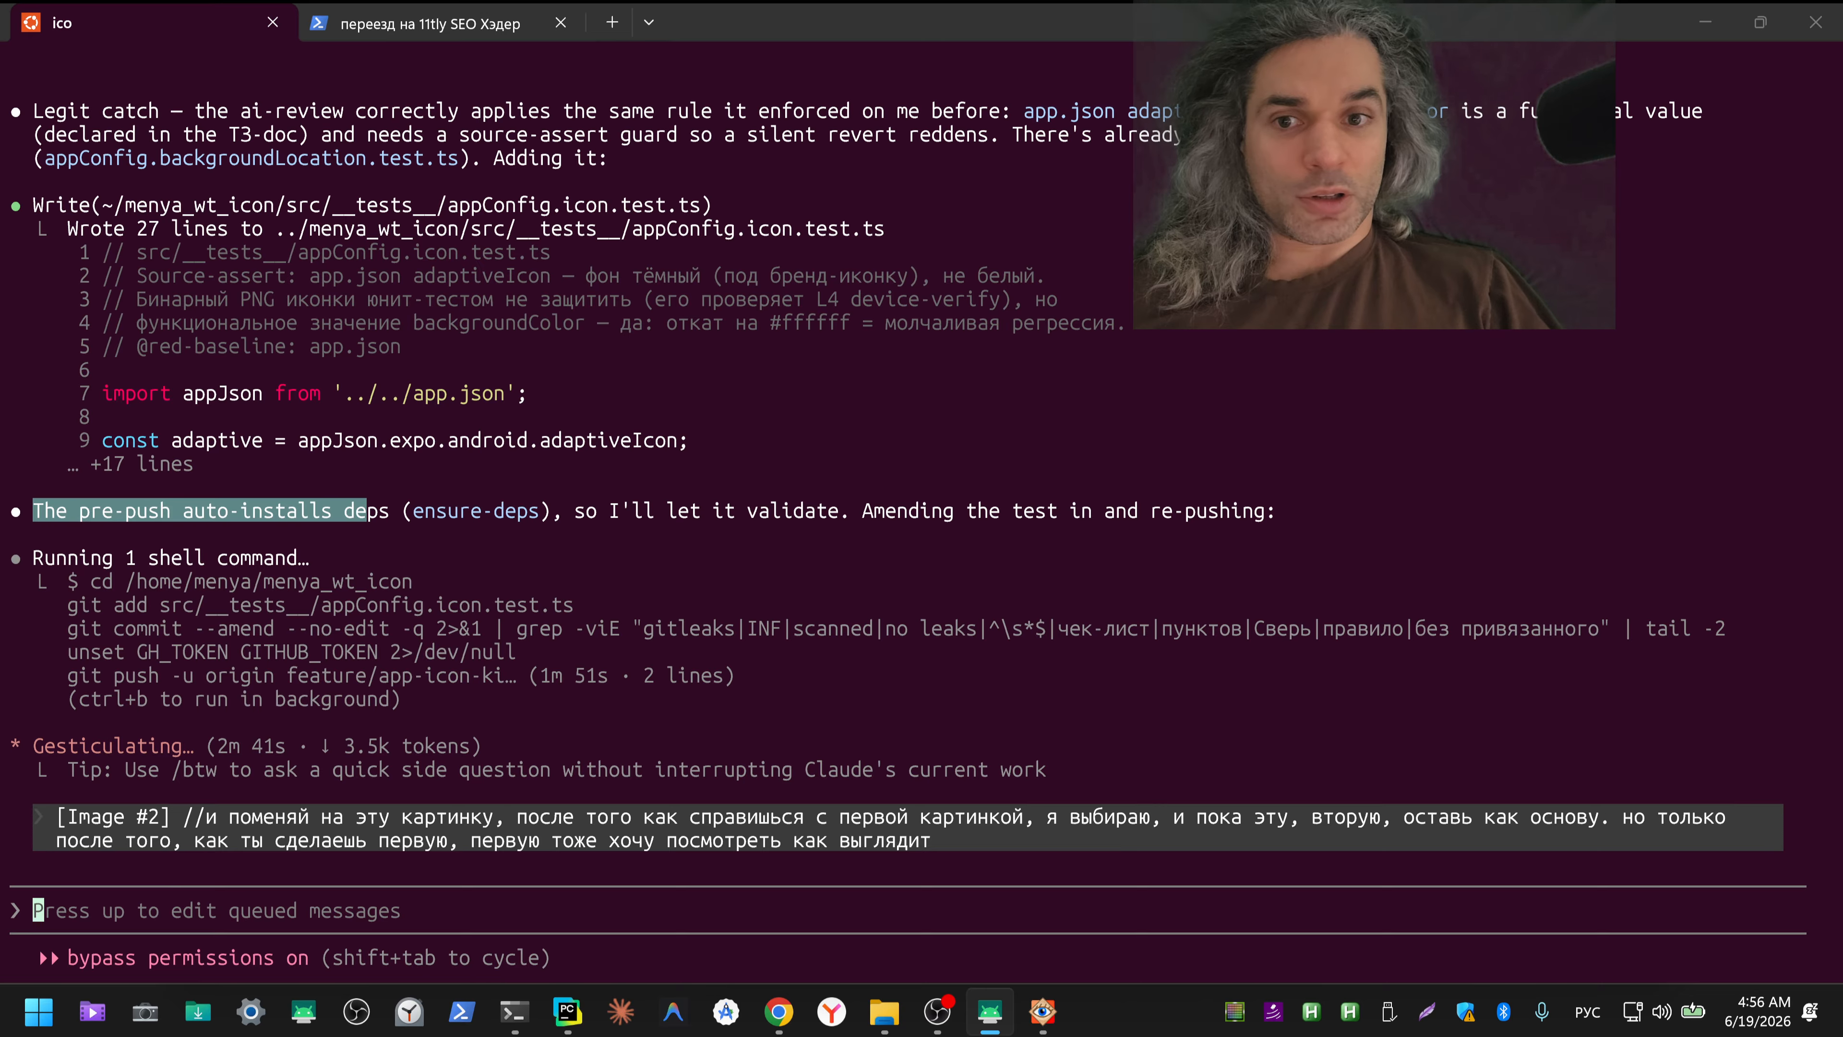
pyautogui.moveTo(0, 406); pyautogui.dragTo(669, 273)
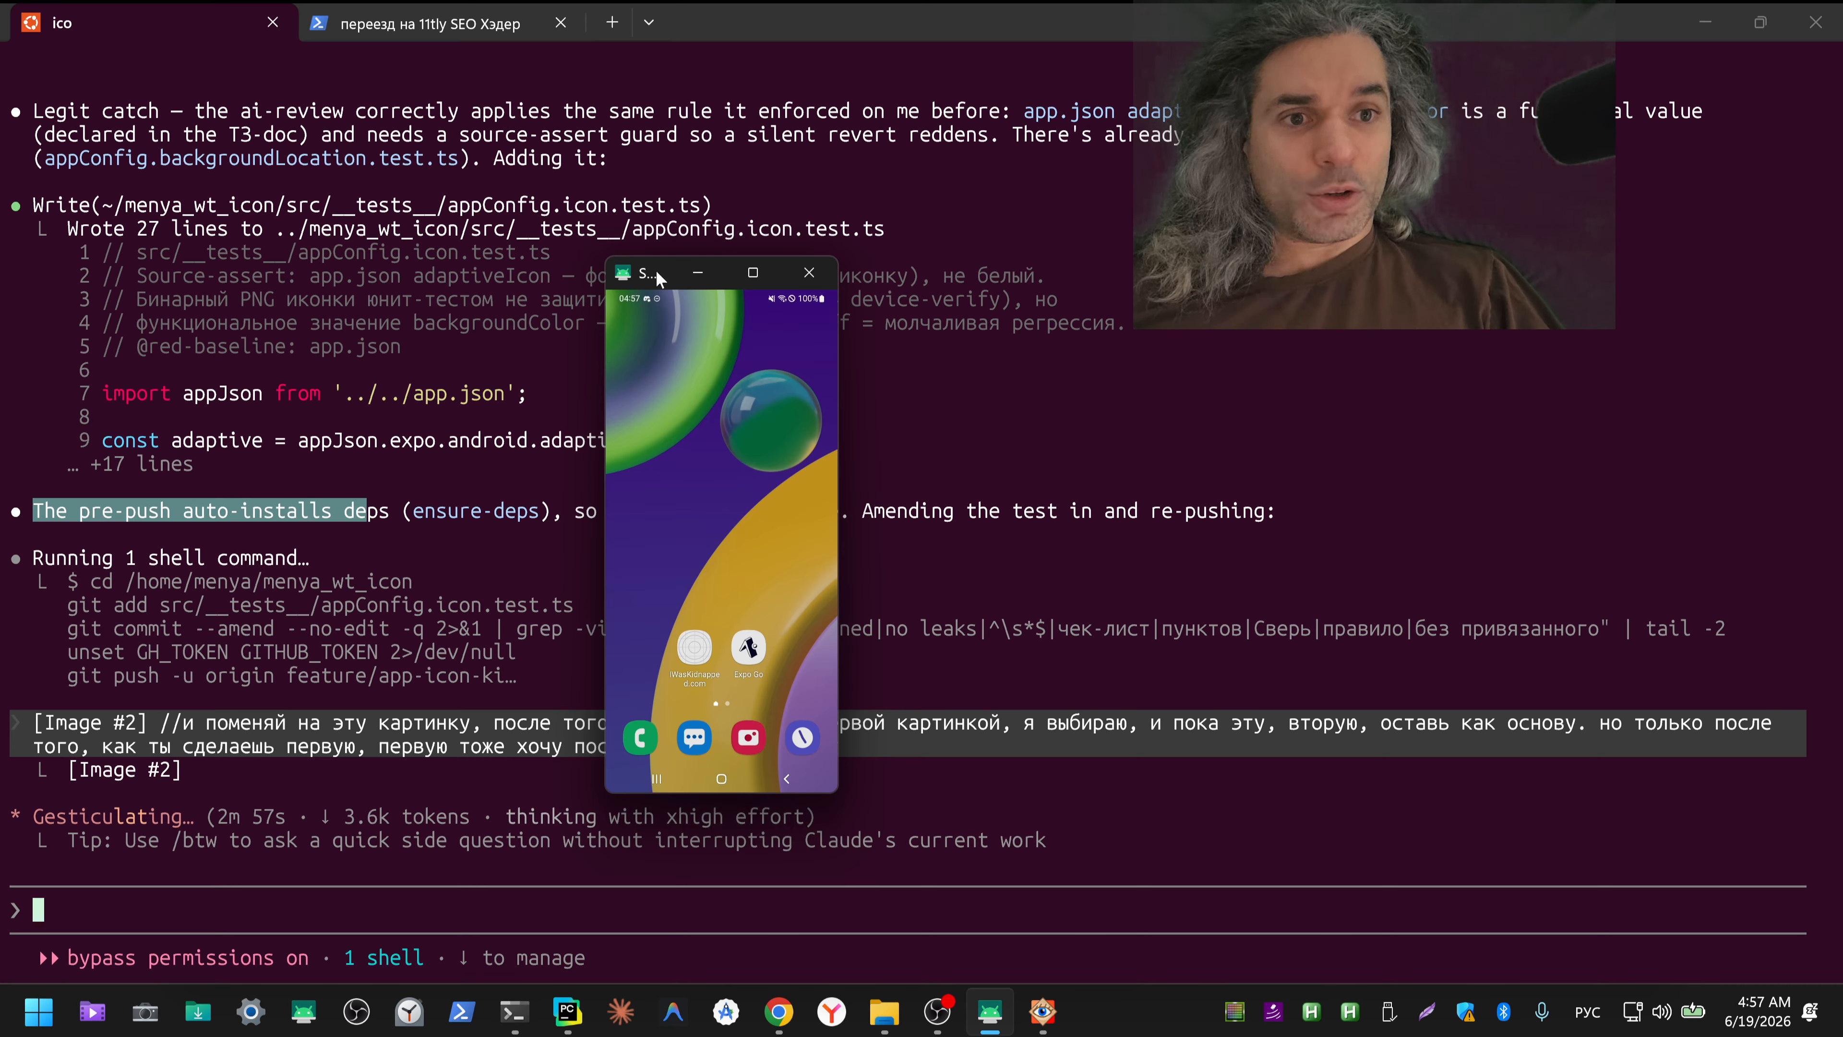
pyautogui.moveTo(657, 279); pyautogui.dragTo(0, 279)
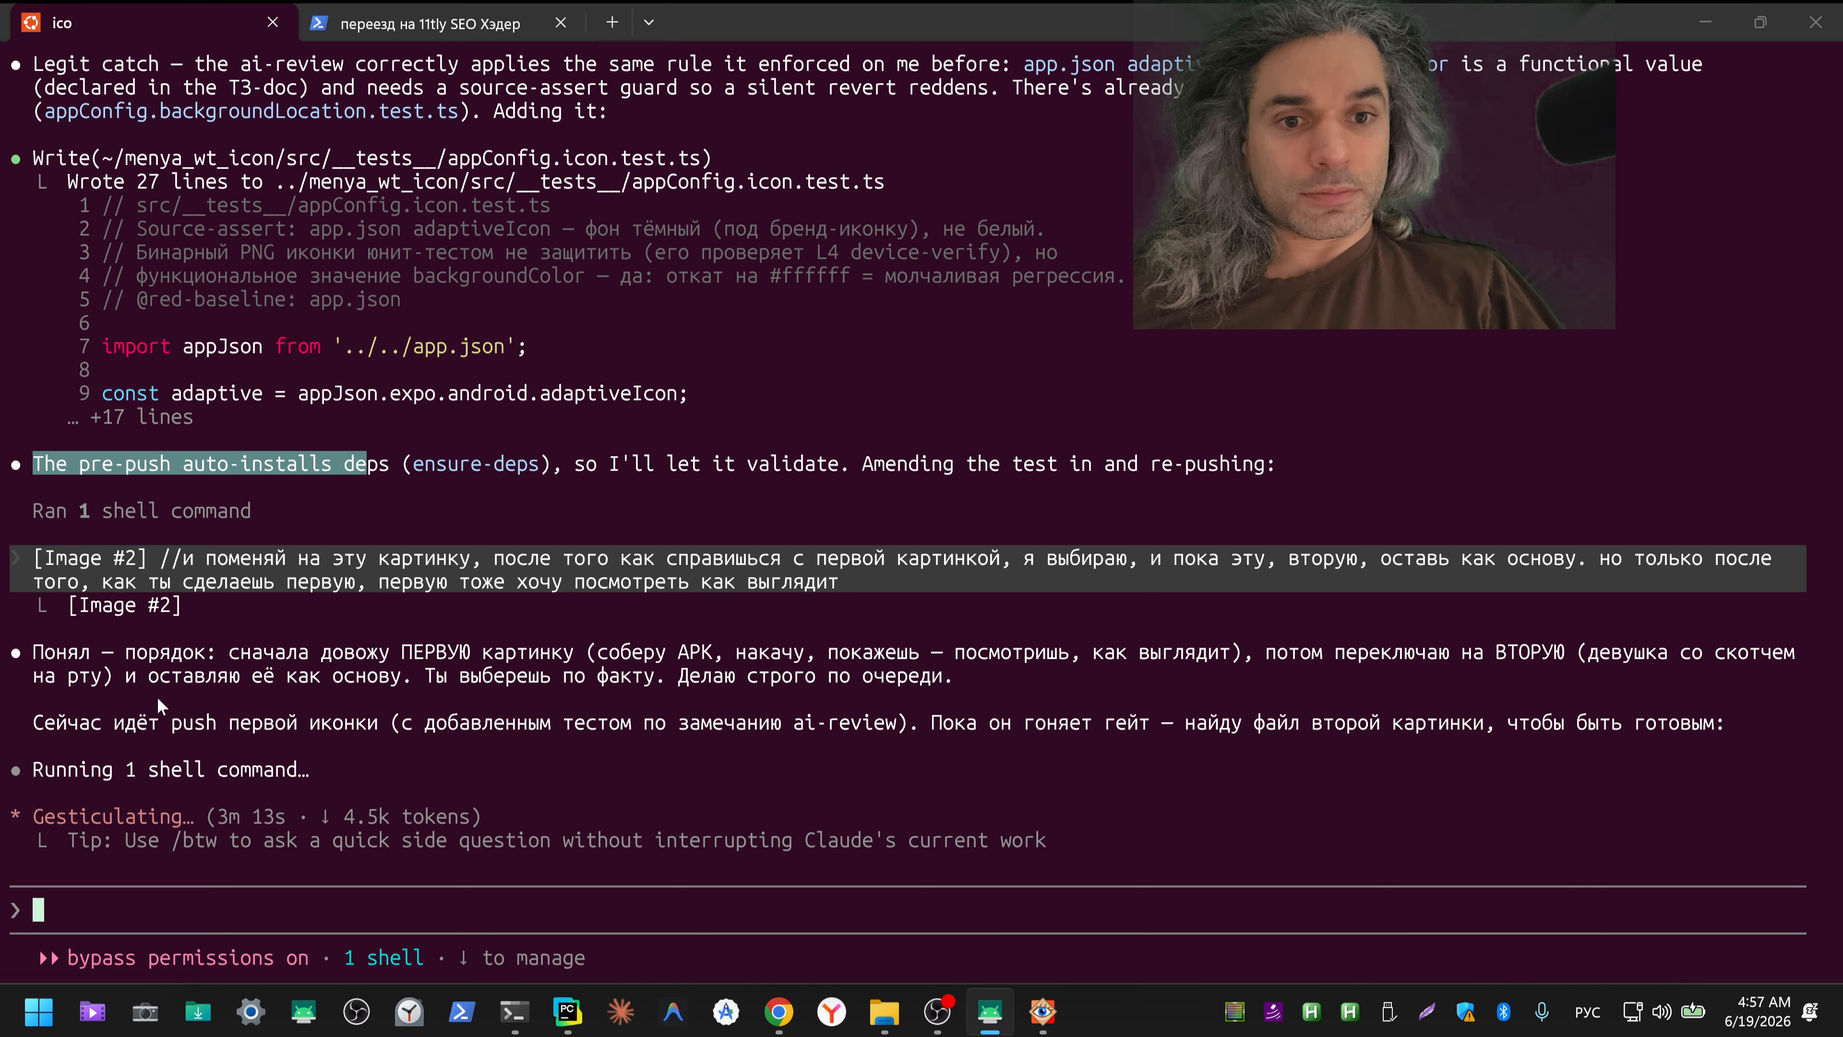
# Step: Read Claude's reply about the order of building the first icon and switching to the second image as the base
pyautogui.moveTo(231, 559); pyautogui.dragTo(330, 559)
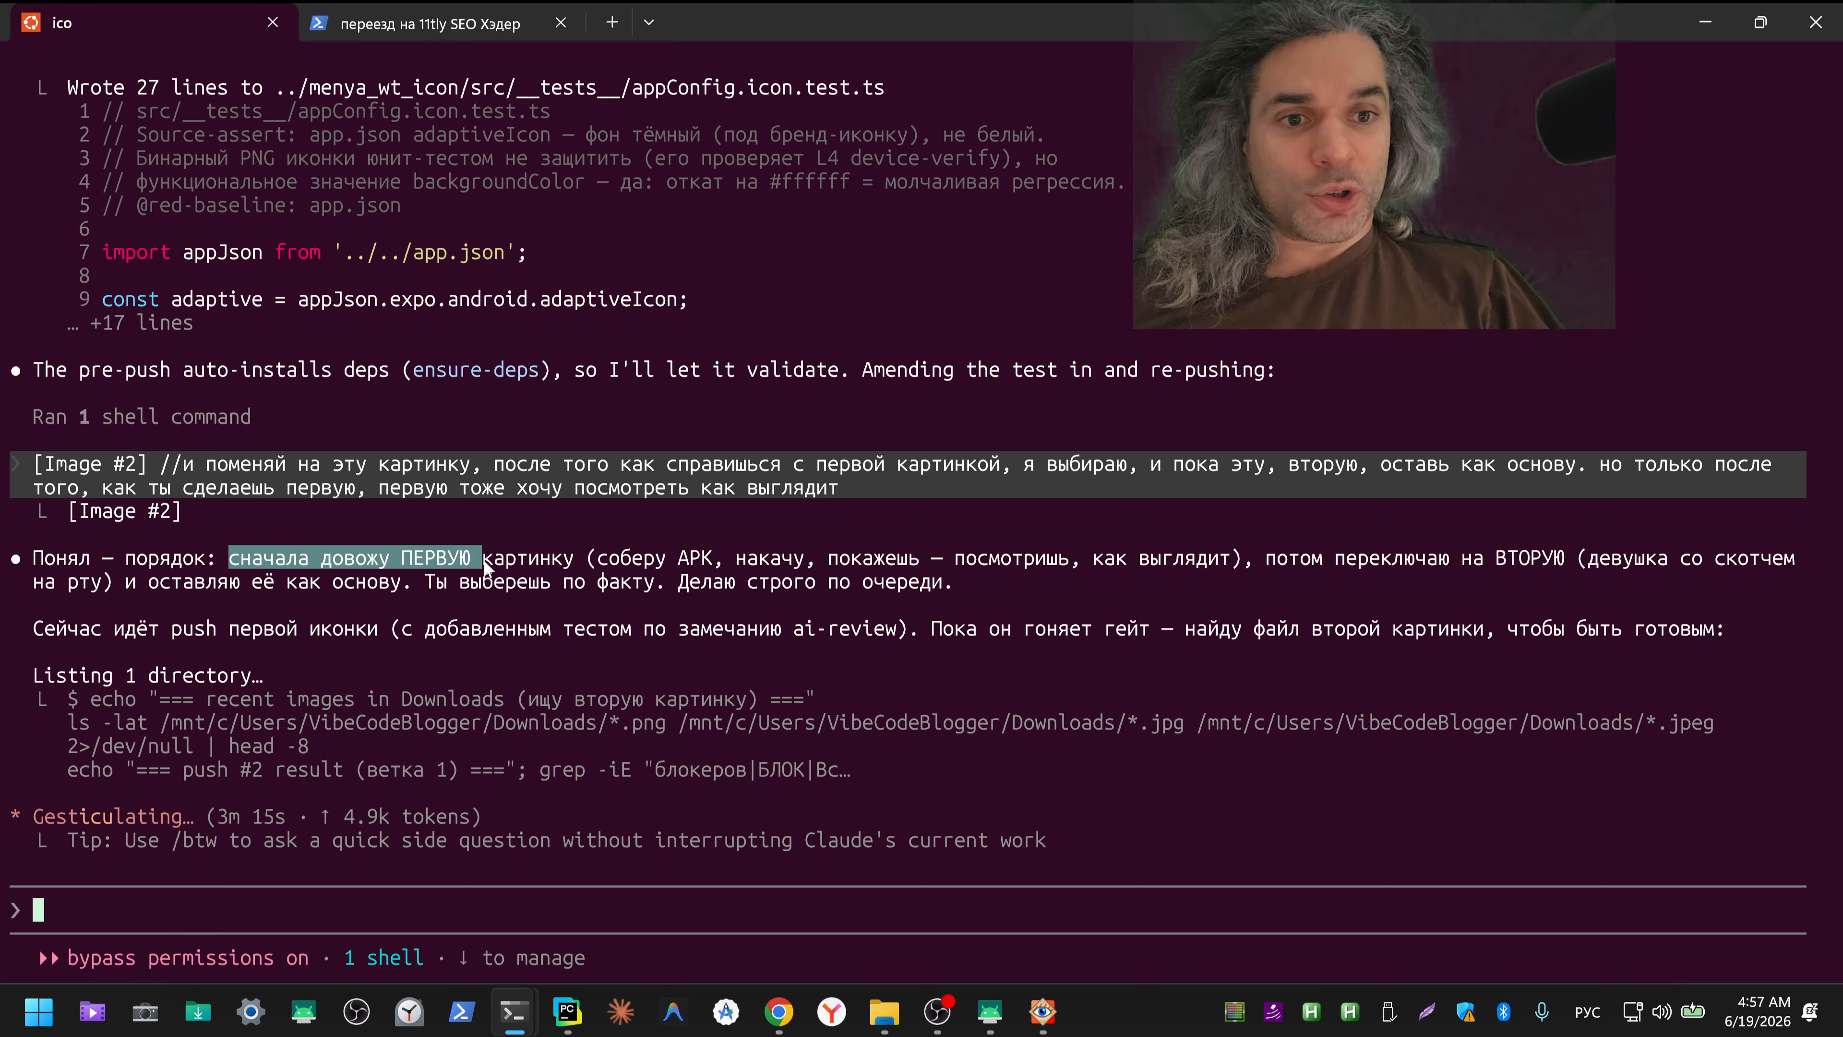
pyautogui.moveTo(483, 559); pyautogui.dragTo(1089, 561)
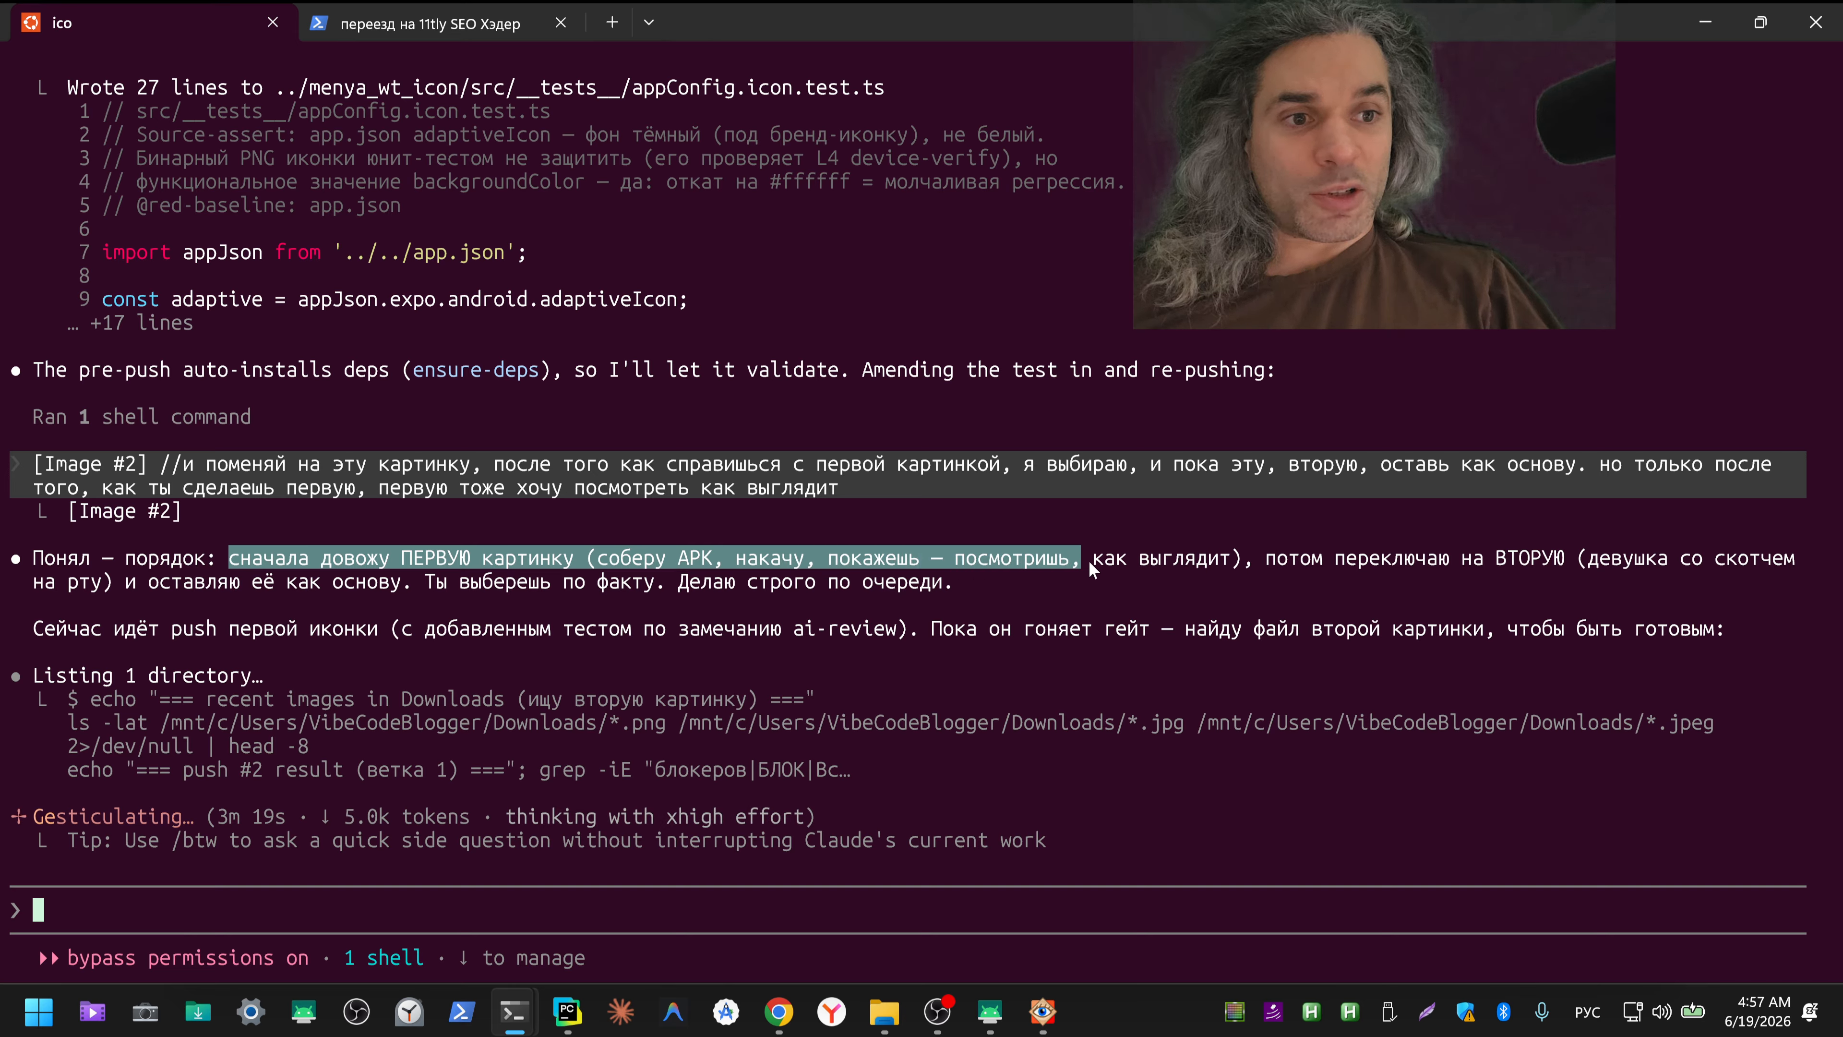
pyautogui.moveTo(1242, 562); pyautogui.dragTo(1528, 561)
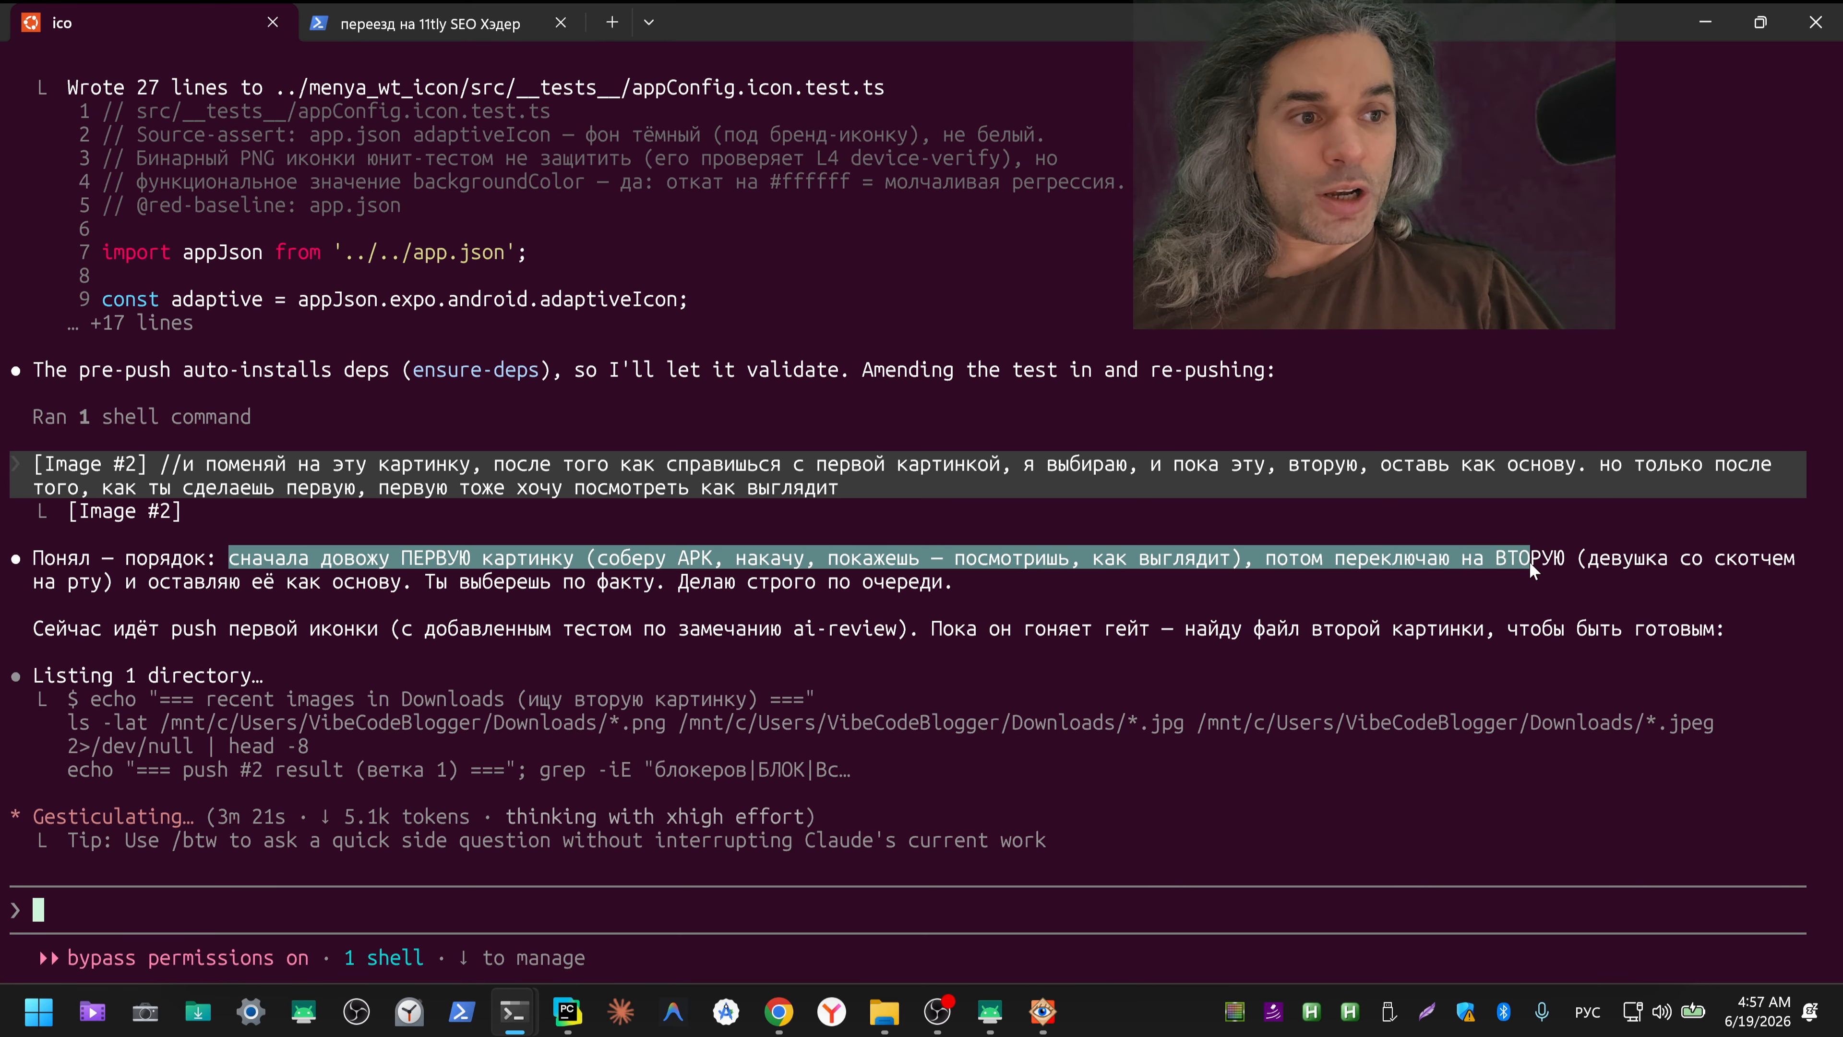
pyautogui.moveTo(1702, 565); pyautogui.dragTo(1702, 565)
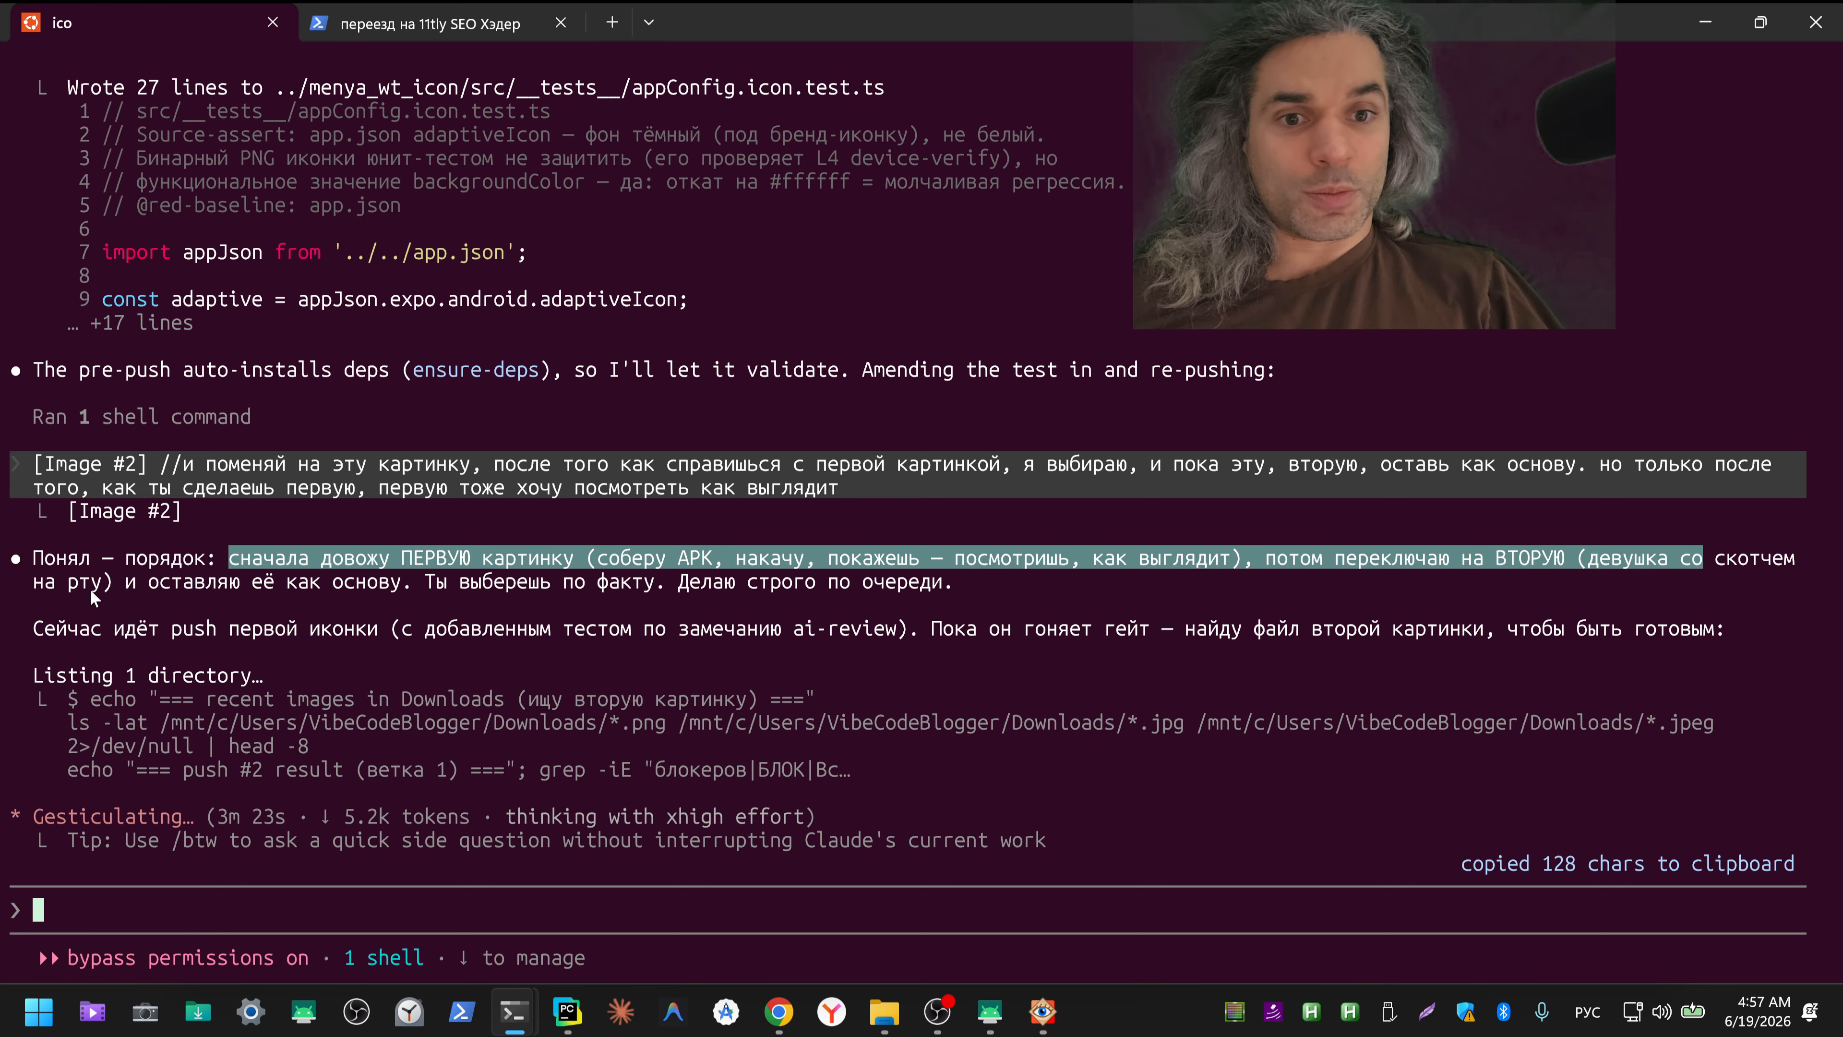
pyautogui.click(1803, 560)
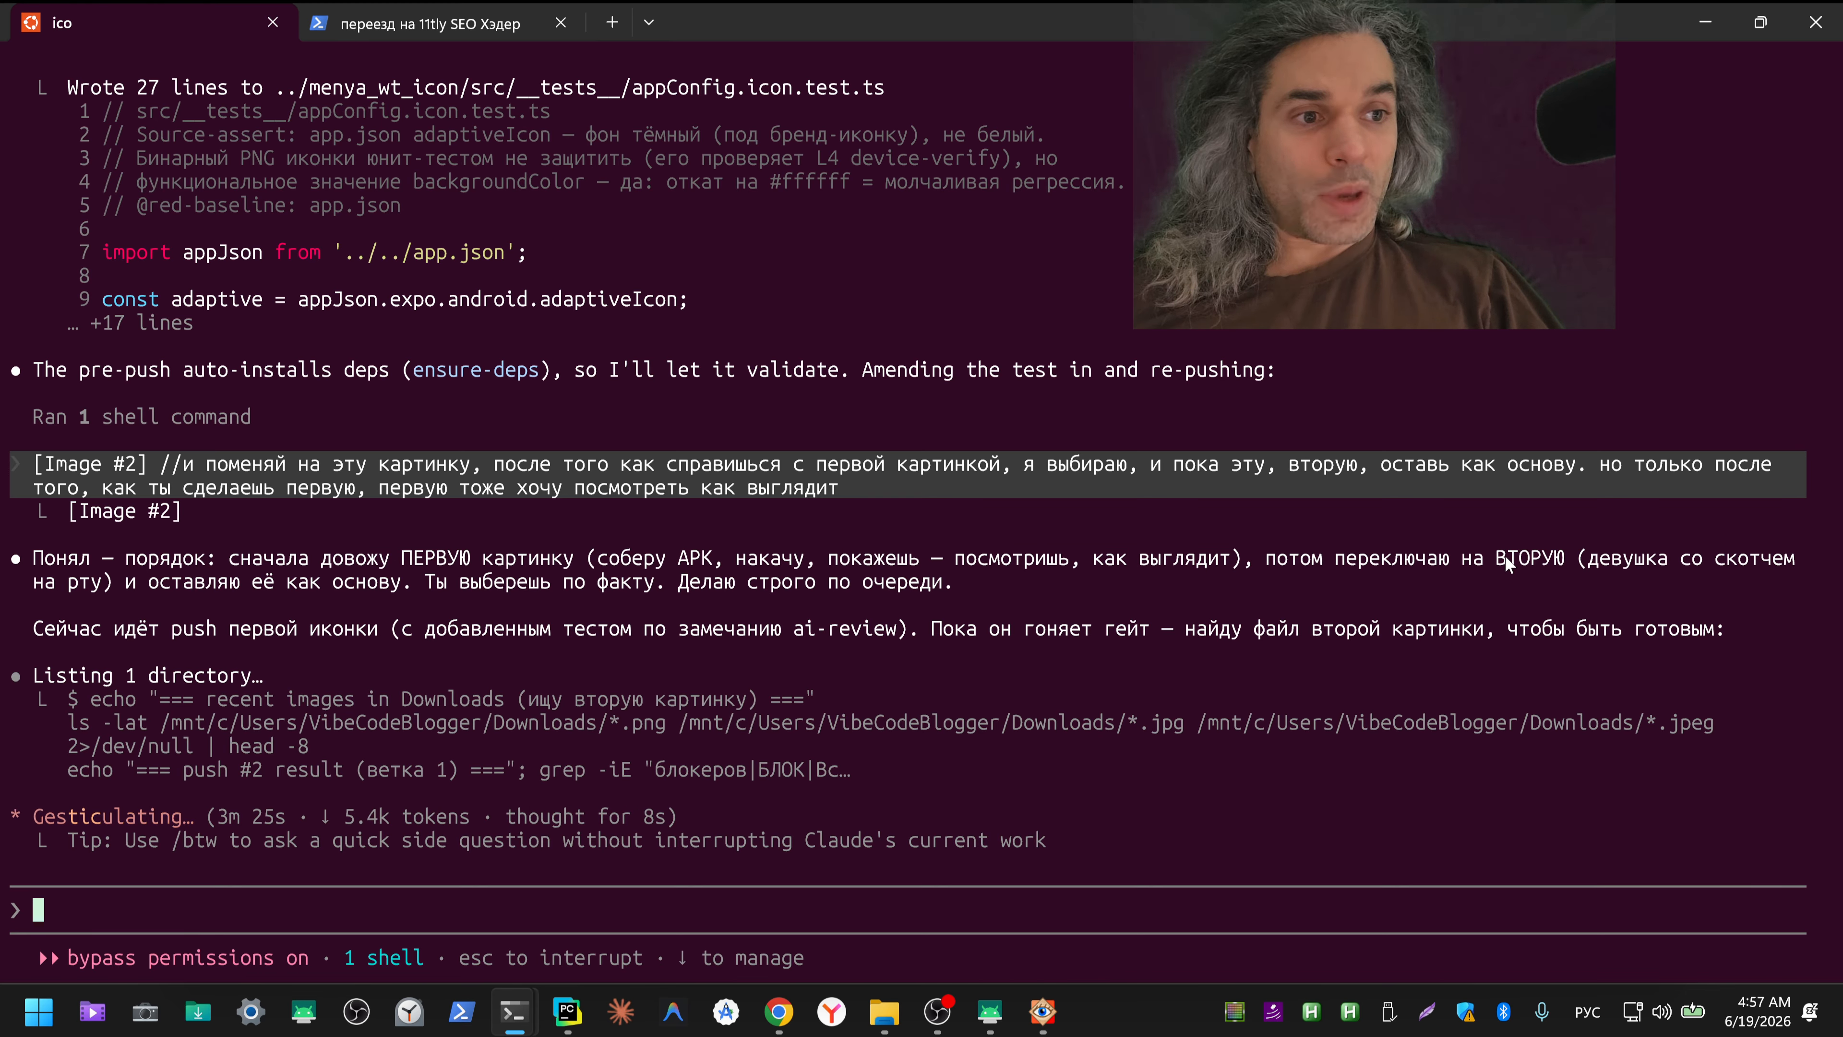
pyautogui.moveTo(1503, 556); pyautogui.dragTo(1805, 561)
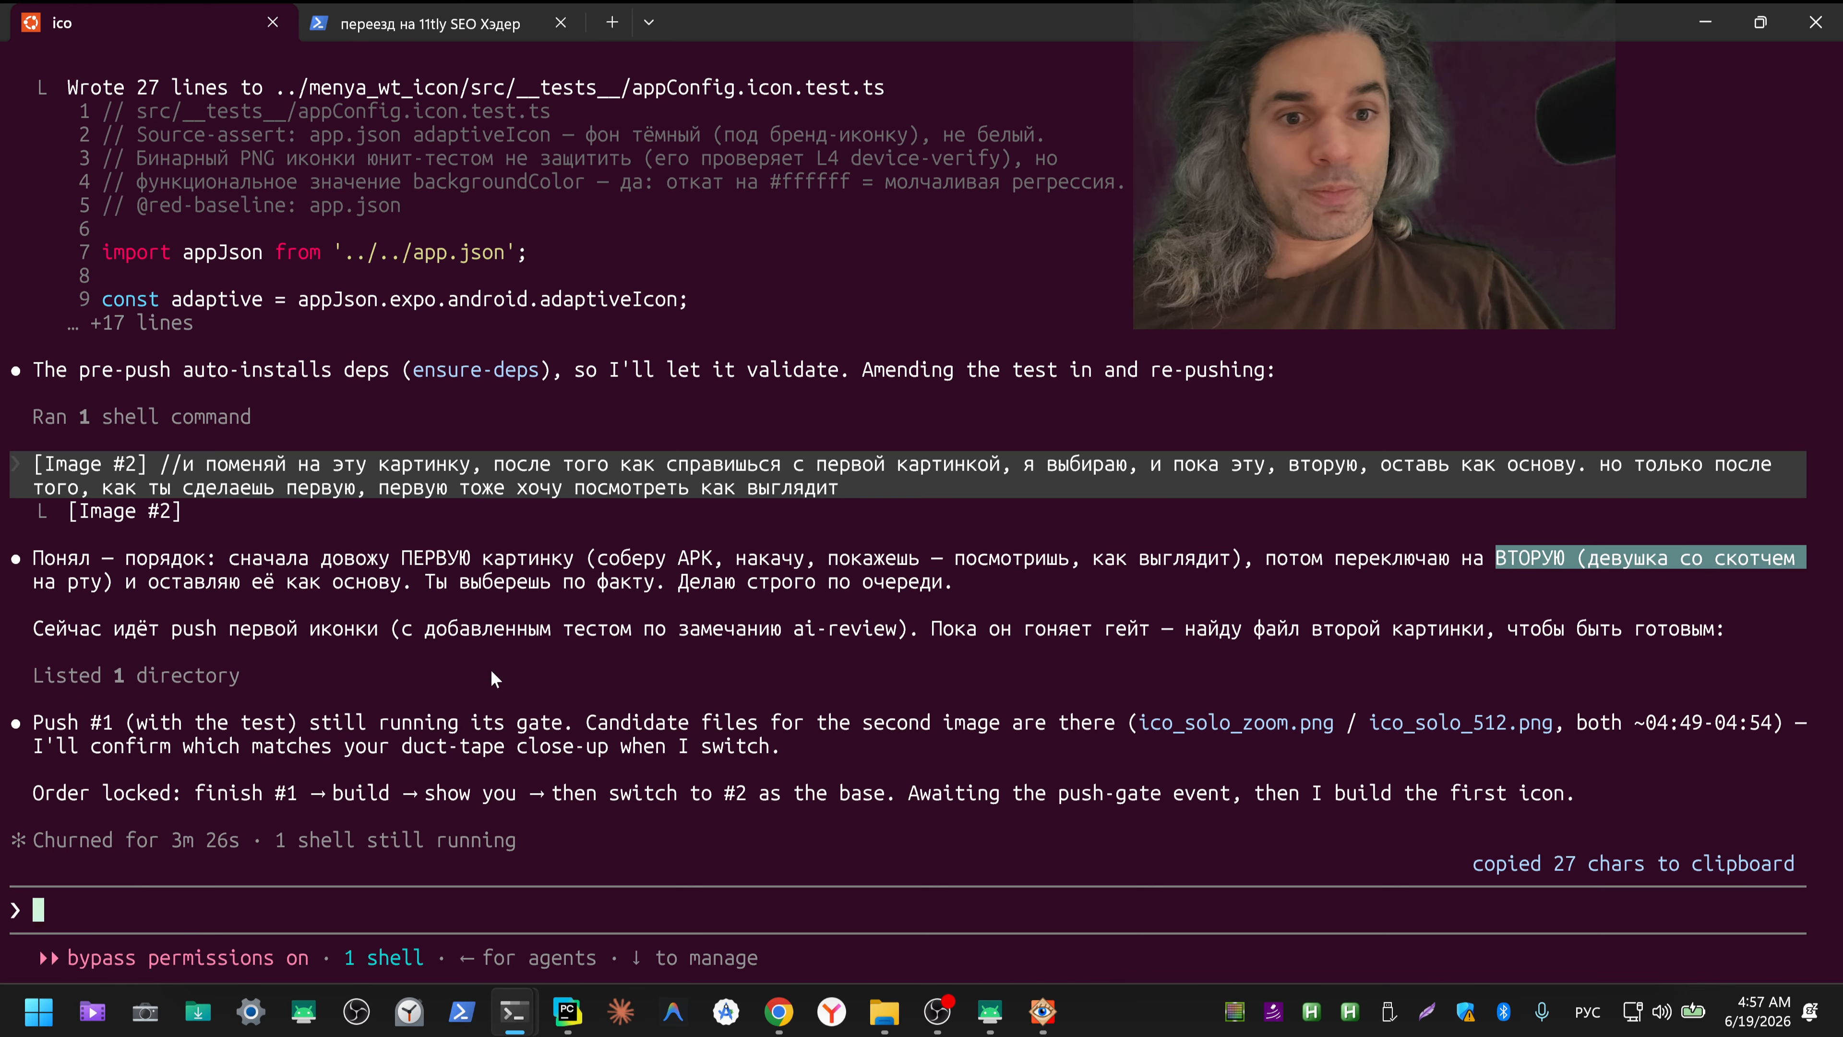
pyautogui.moveTo(163, 602); pyautogui.dragTo(336, 582)
pyautogui.moveTo(437, 583); pyautogui.dragTo(955, 586)
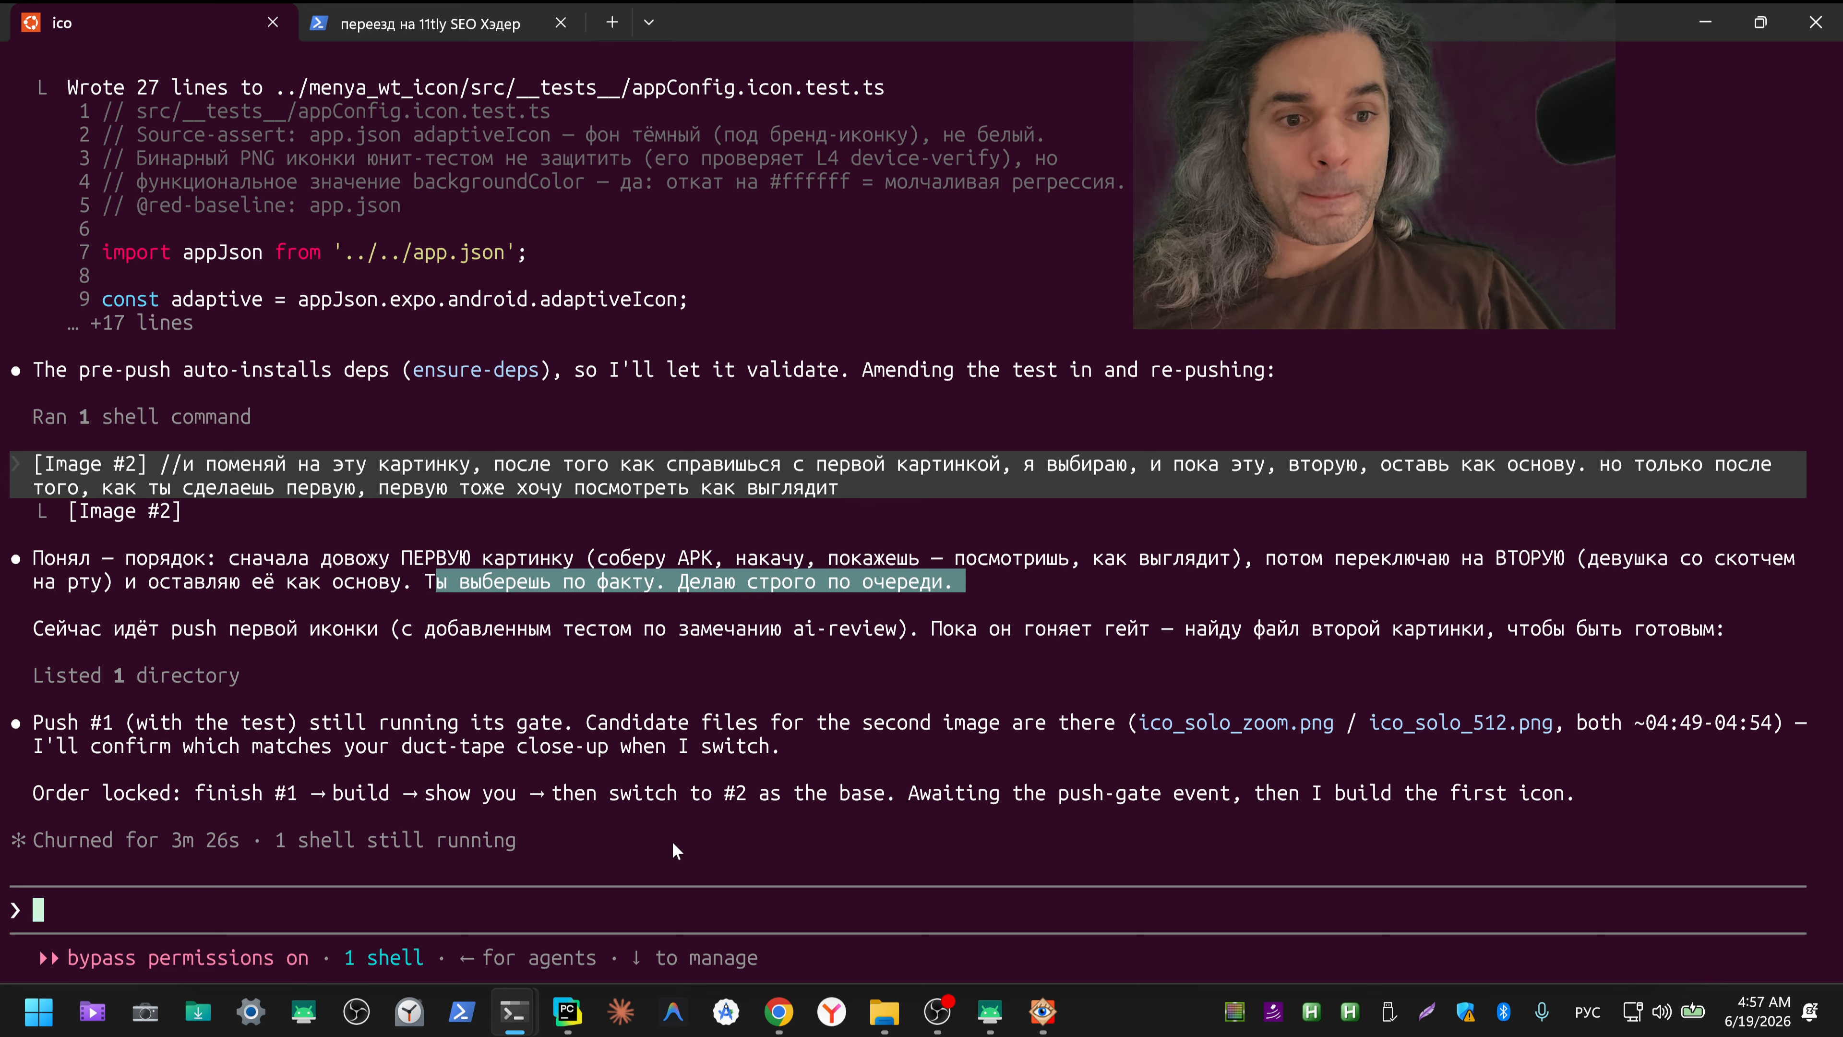
# Step: Switch to the blank ChatGPT chat in Chrome and start voice dictation for a new message
pyautogui.moveTo(779, 1011)
pyautogui.click(722, 879)
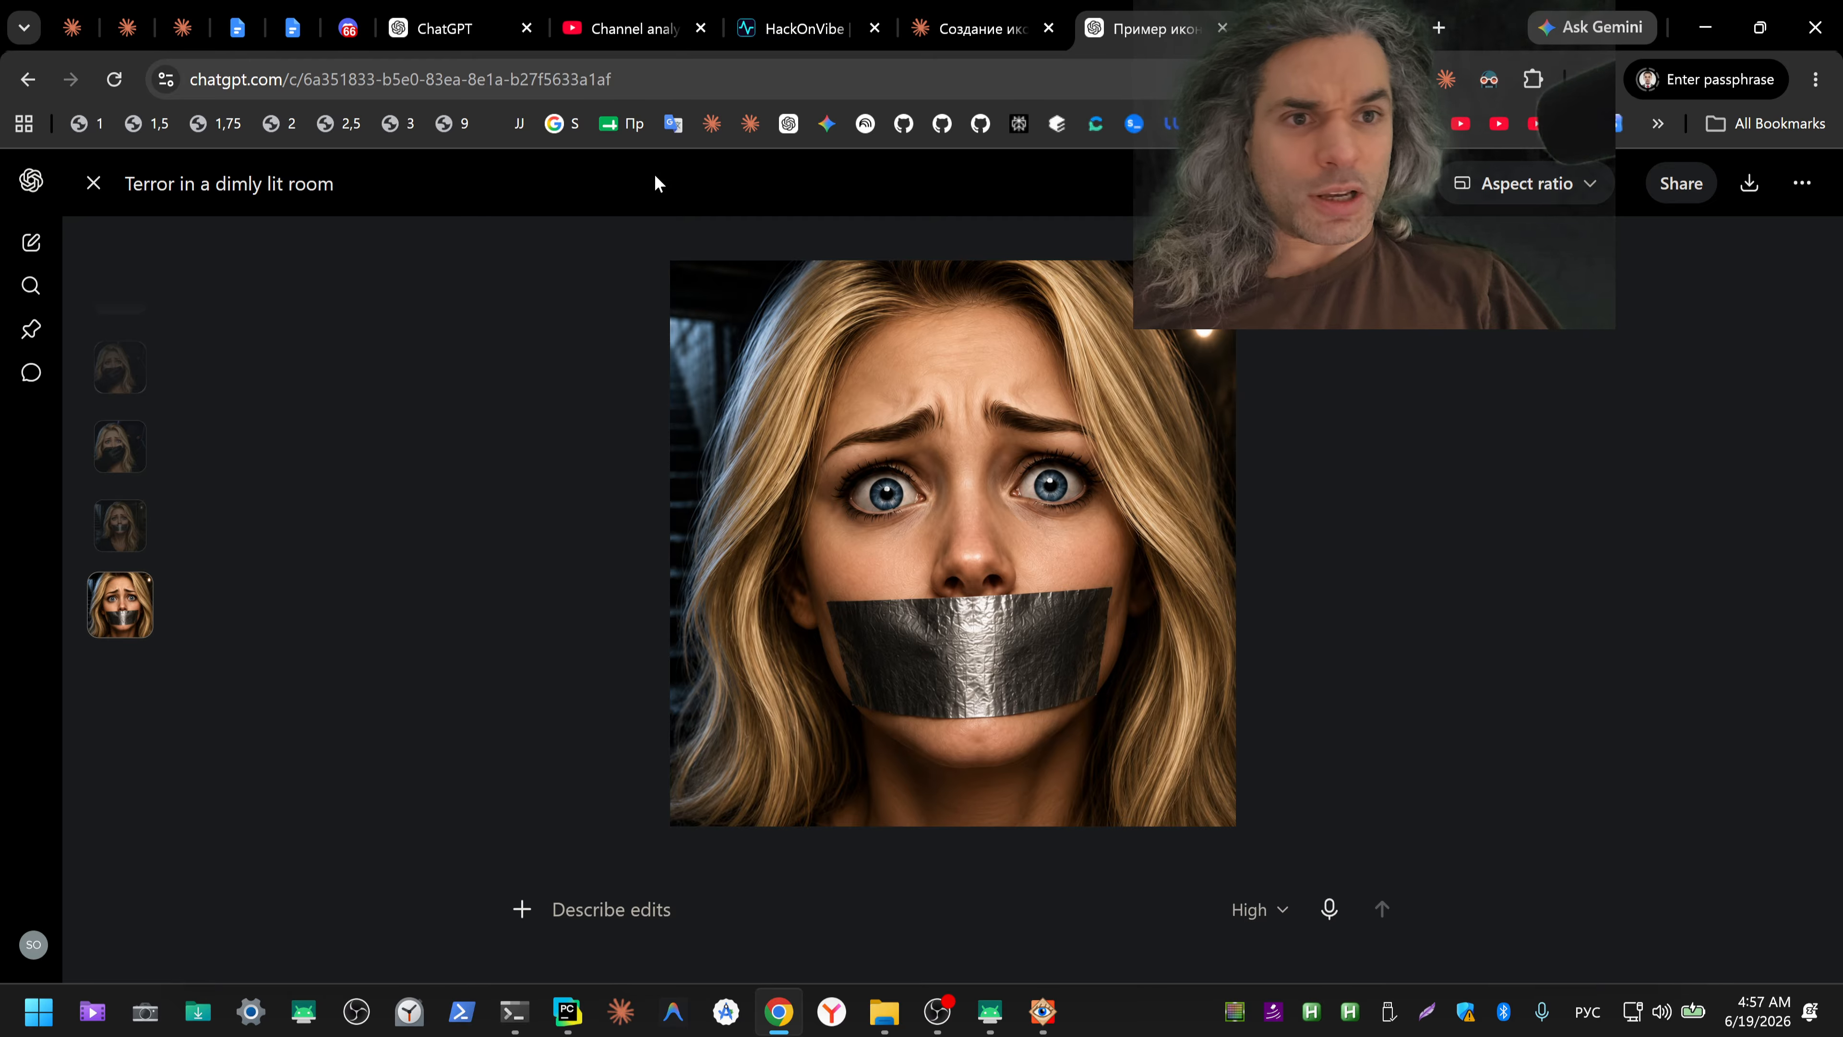
pyautogui.click(447, 33)
pyautogui.click(1256, 538)
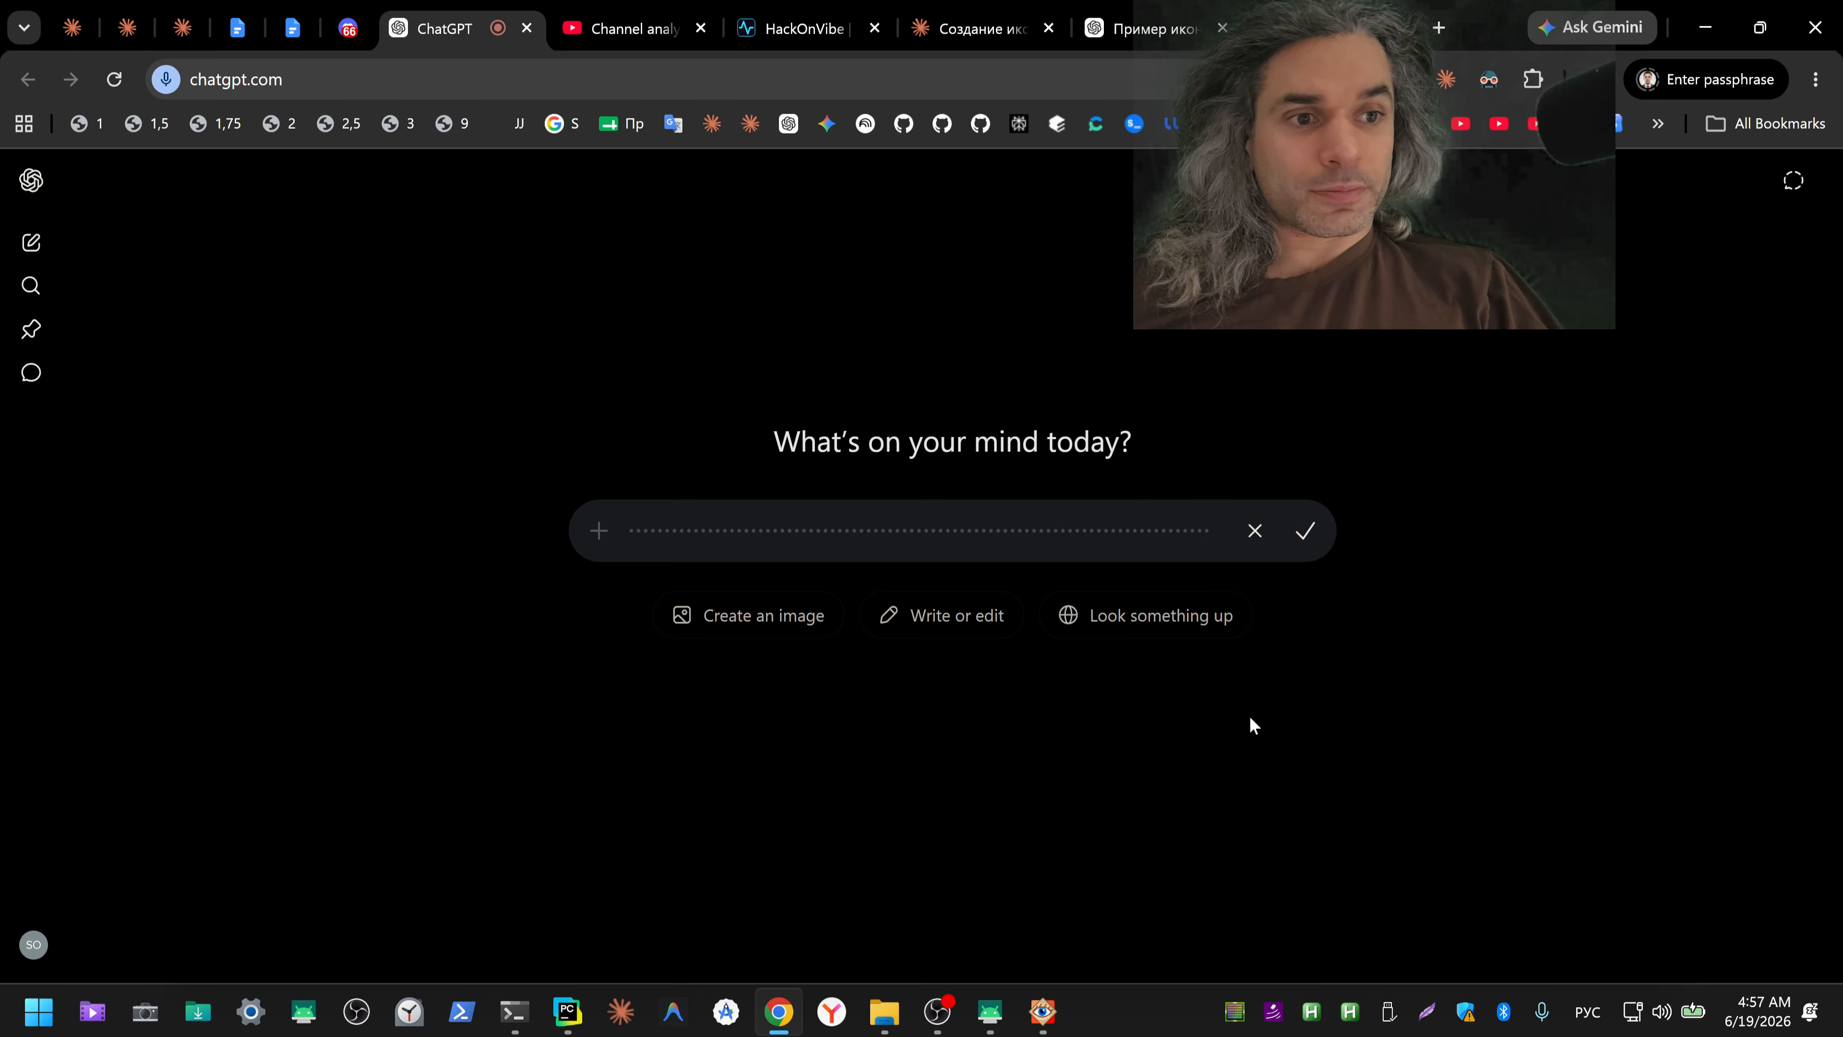
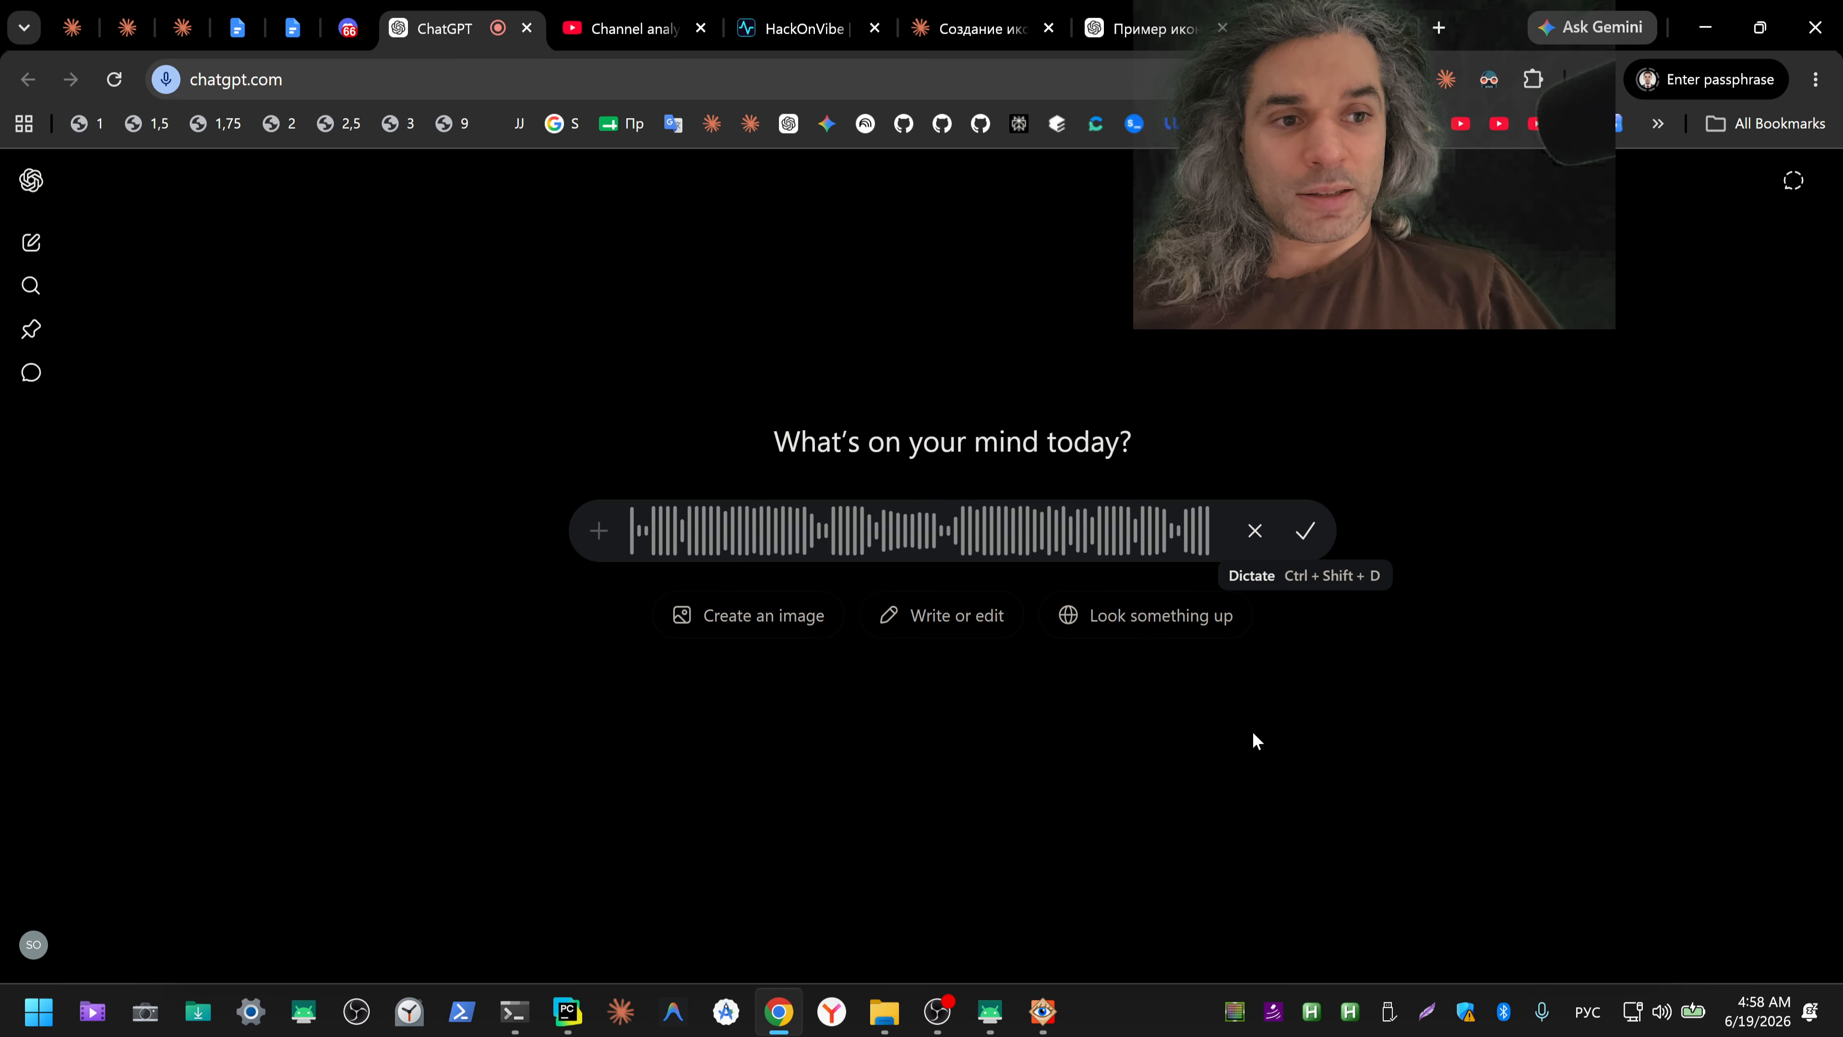
# Step: Finish the dictation, move the transcribed text into the Claude Code terminal and send it, requesting two separate APKs installed side by side for comparison
pyautogui.click(1253, 733)
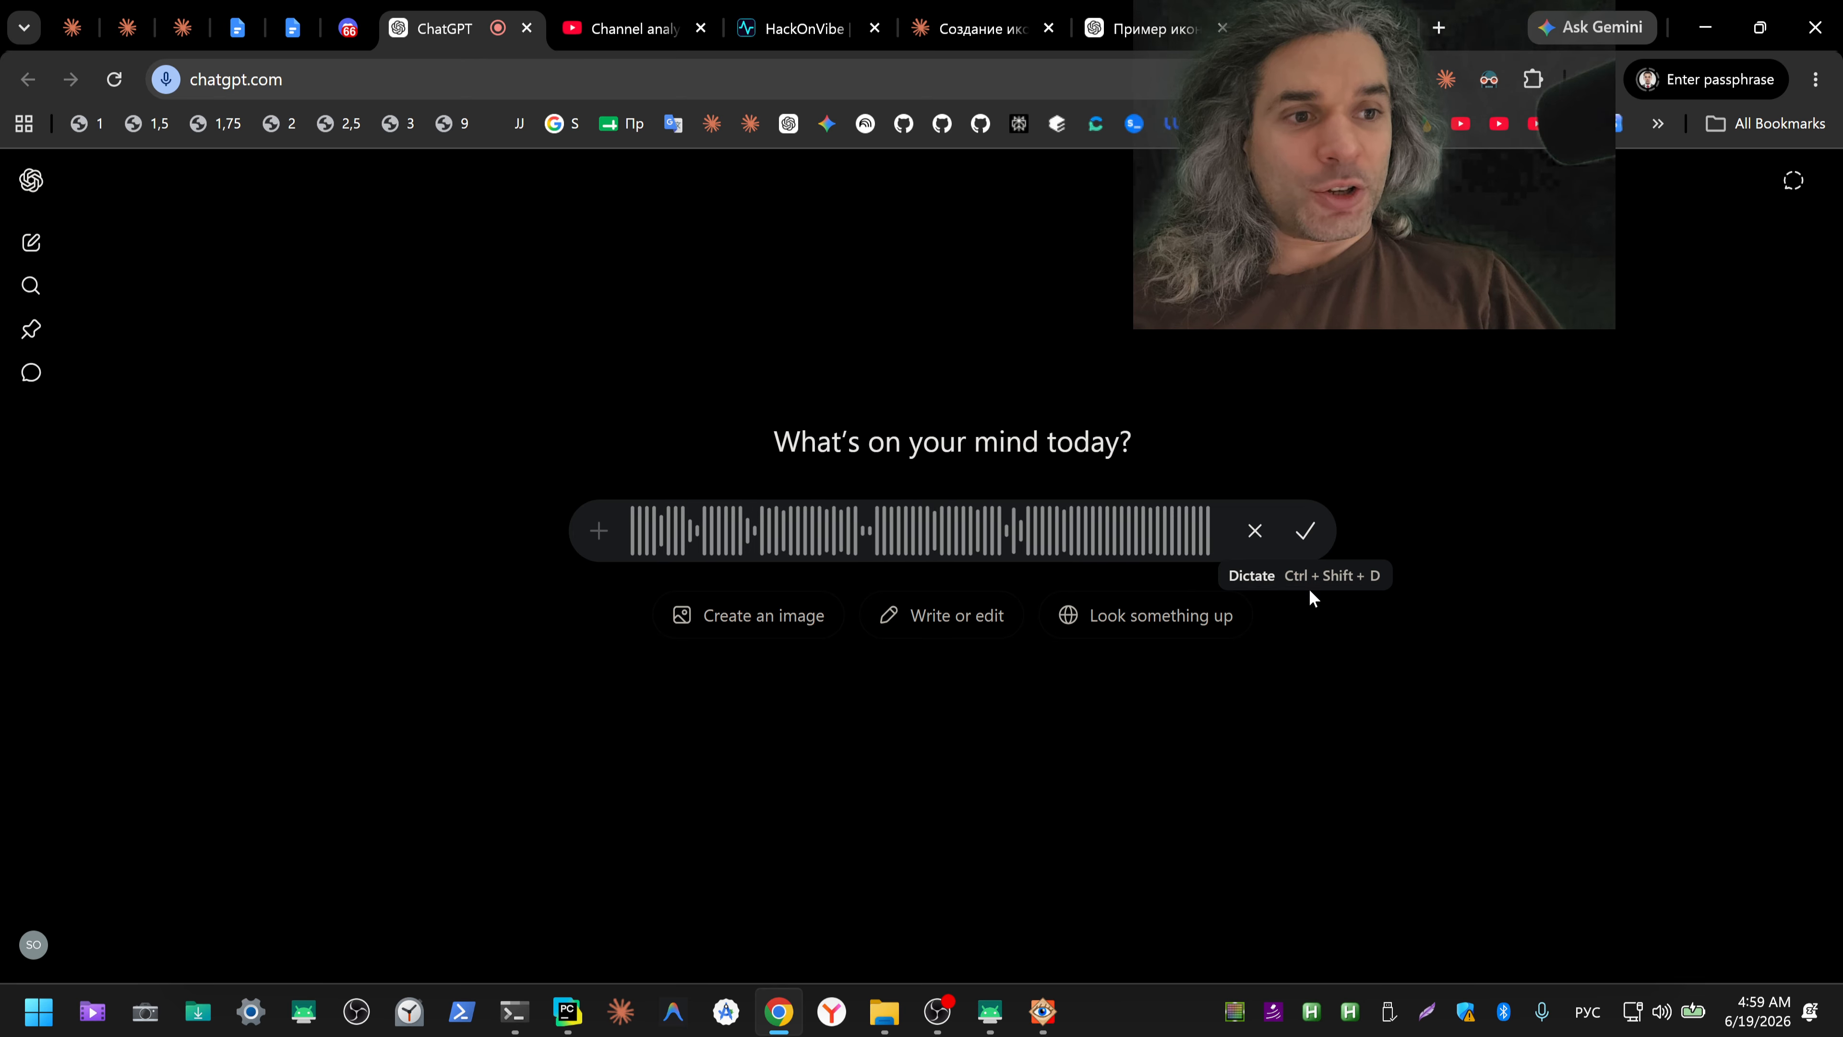
pyautogui.click(1306, 533)
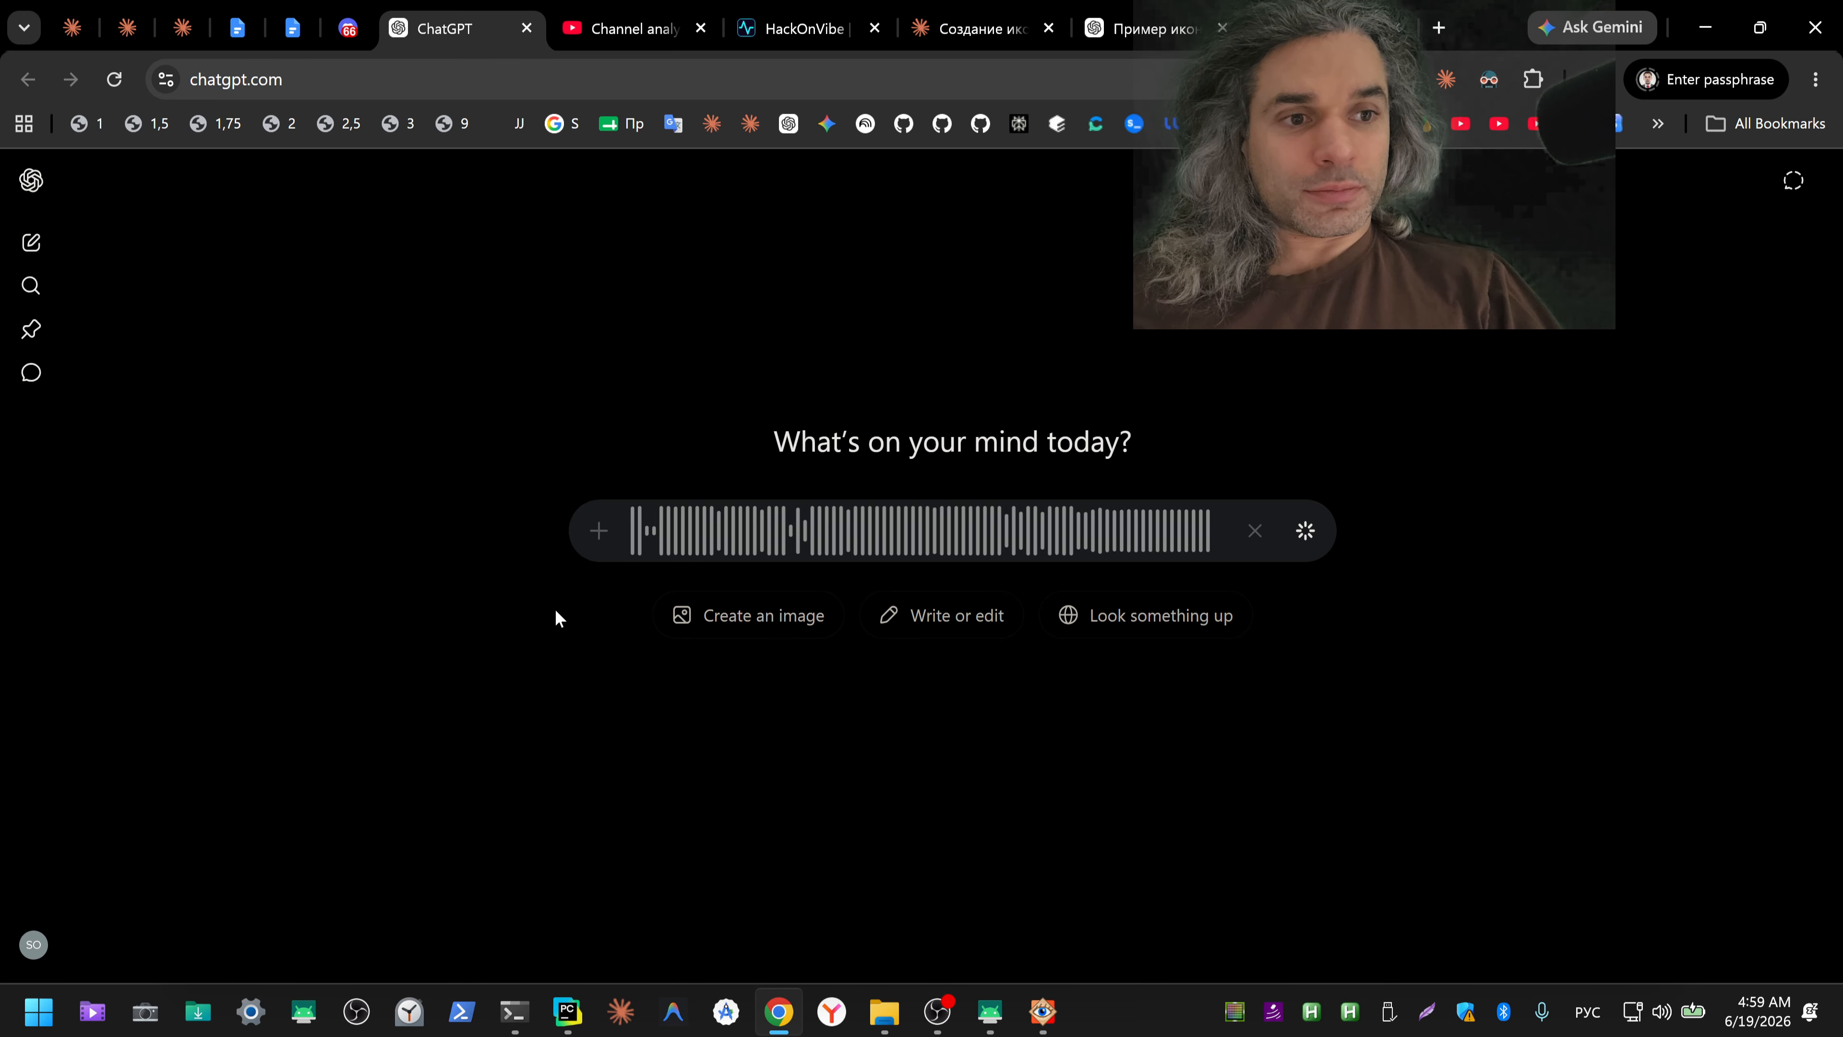
pyautogui.hotkey('ctrl', 'a')
pyautogui.hotkey('ctrl', 'x')
pyautogui.hotkey('alt', 'Tab')
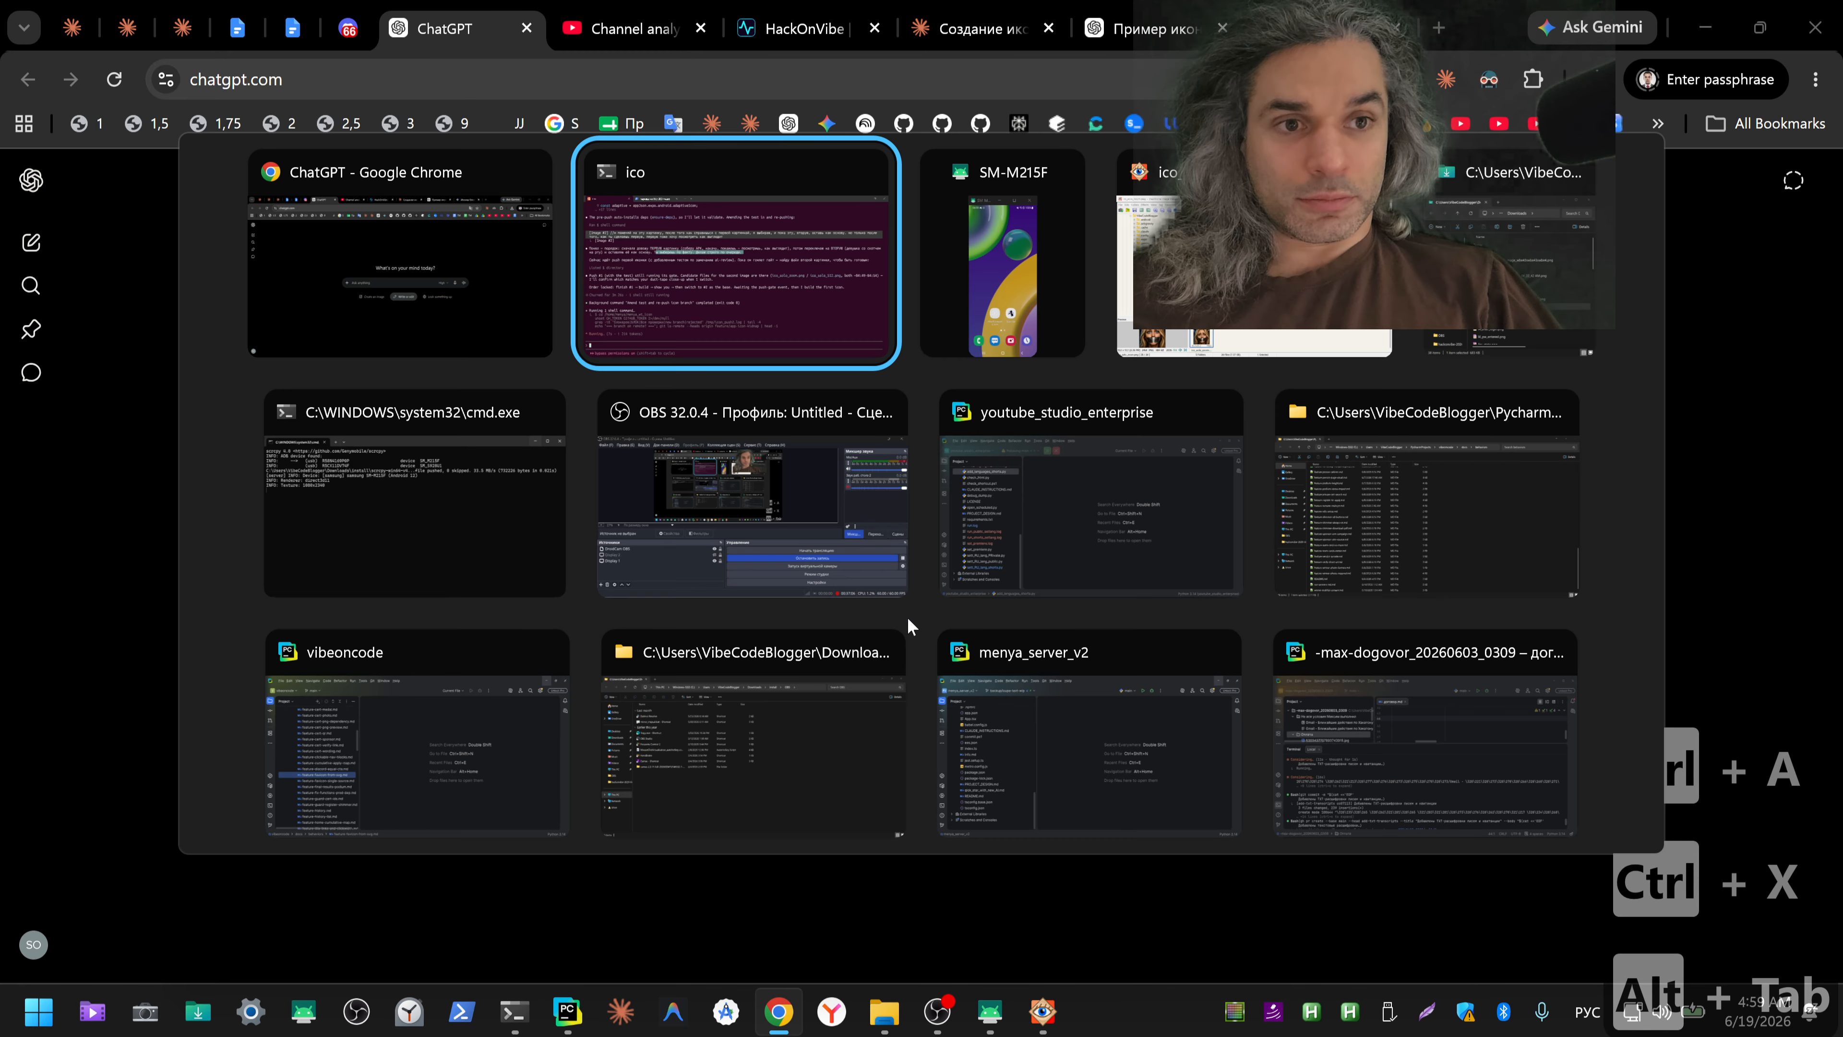
pyautogui.hotkey('ctrl', 'v')
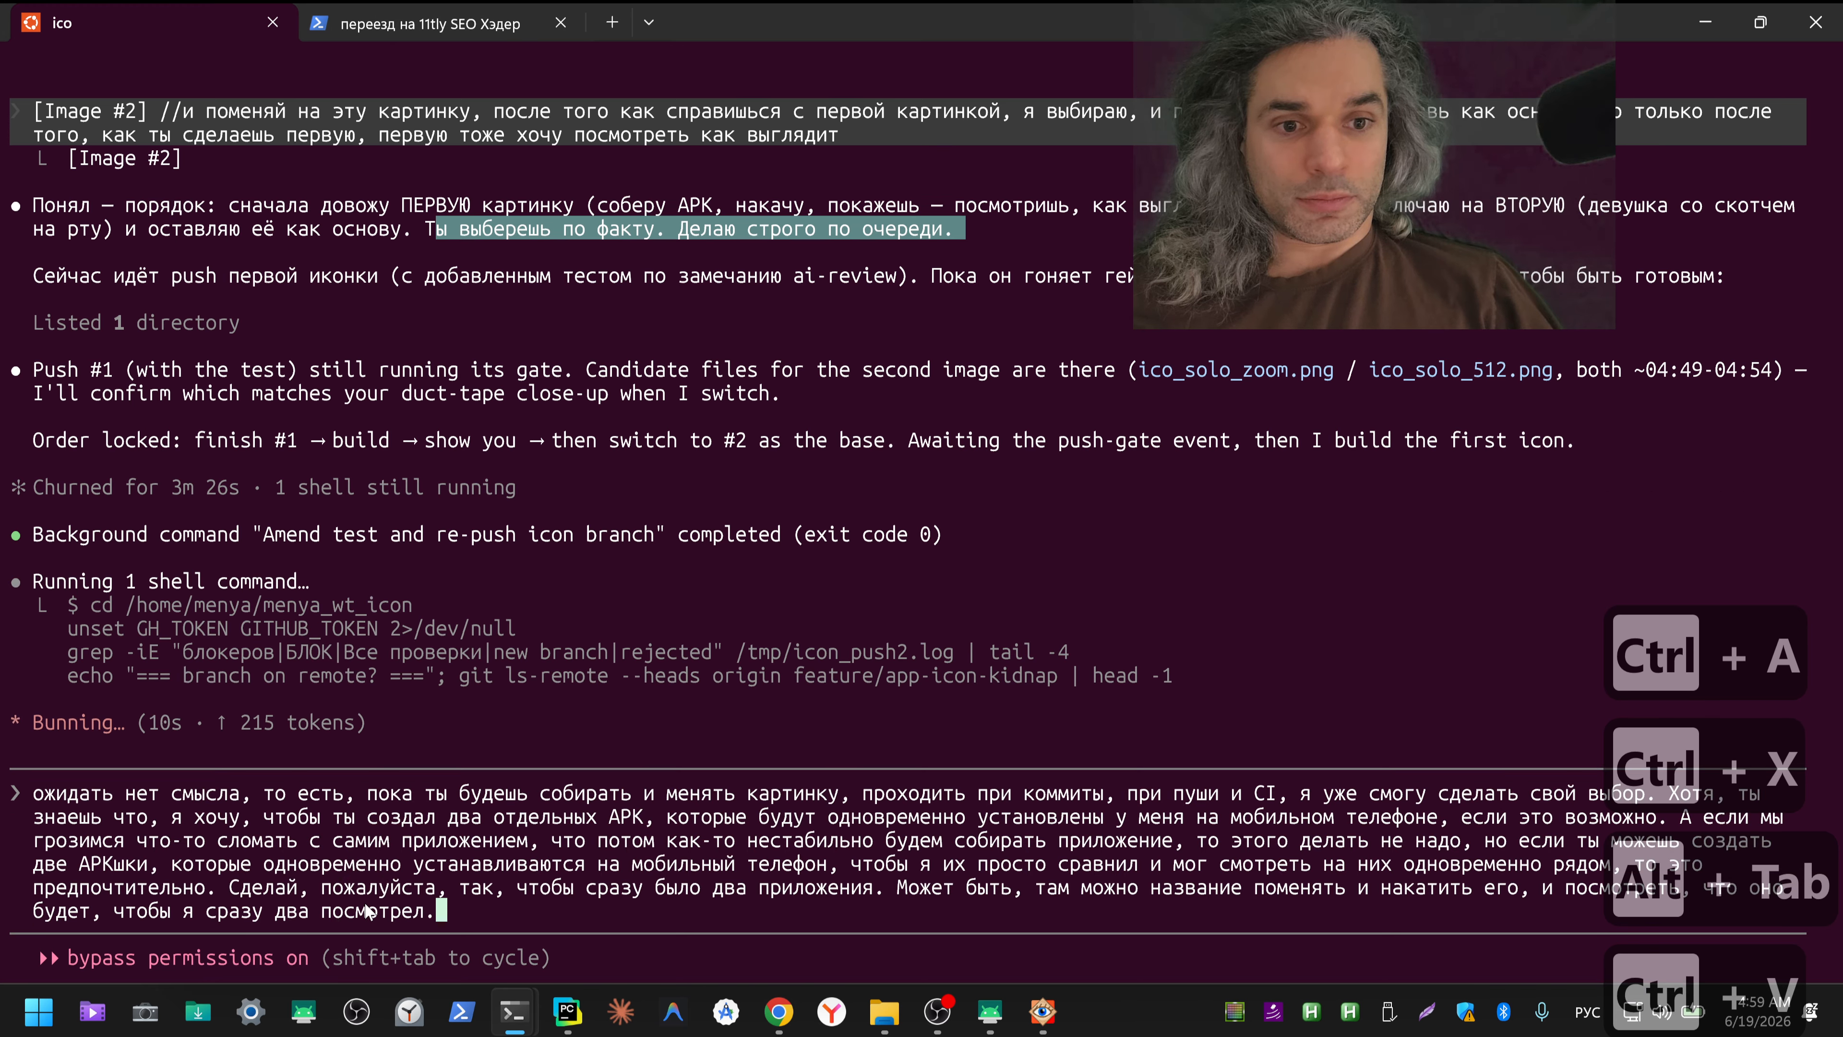
pyautogui.press('Return')
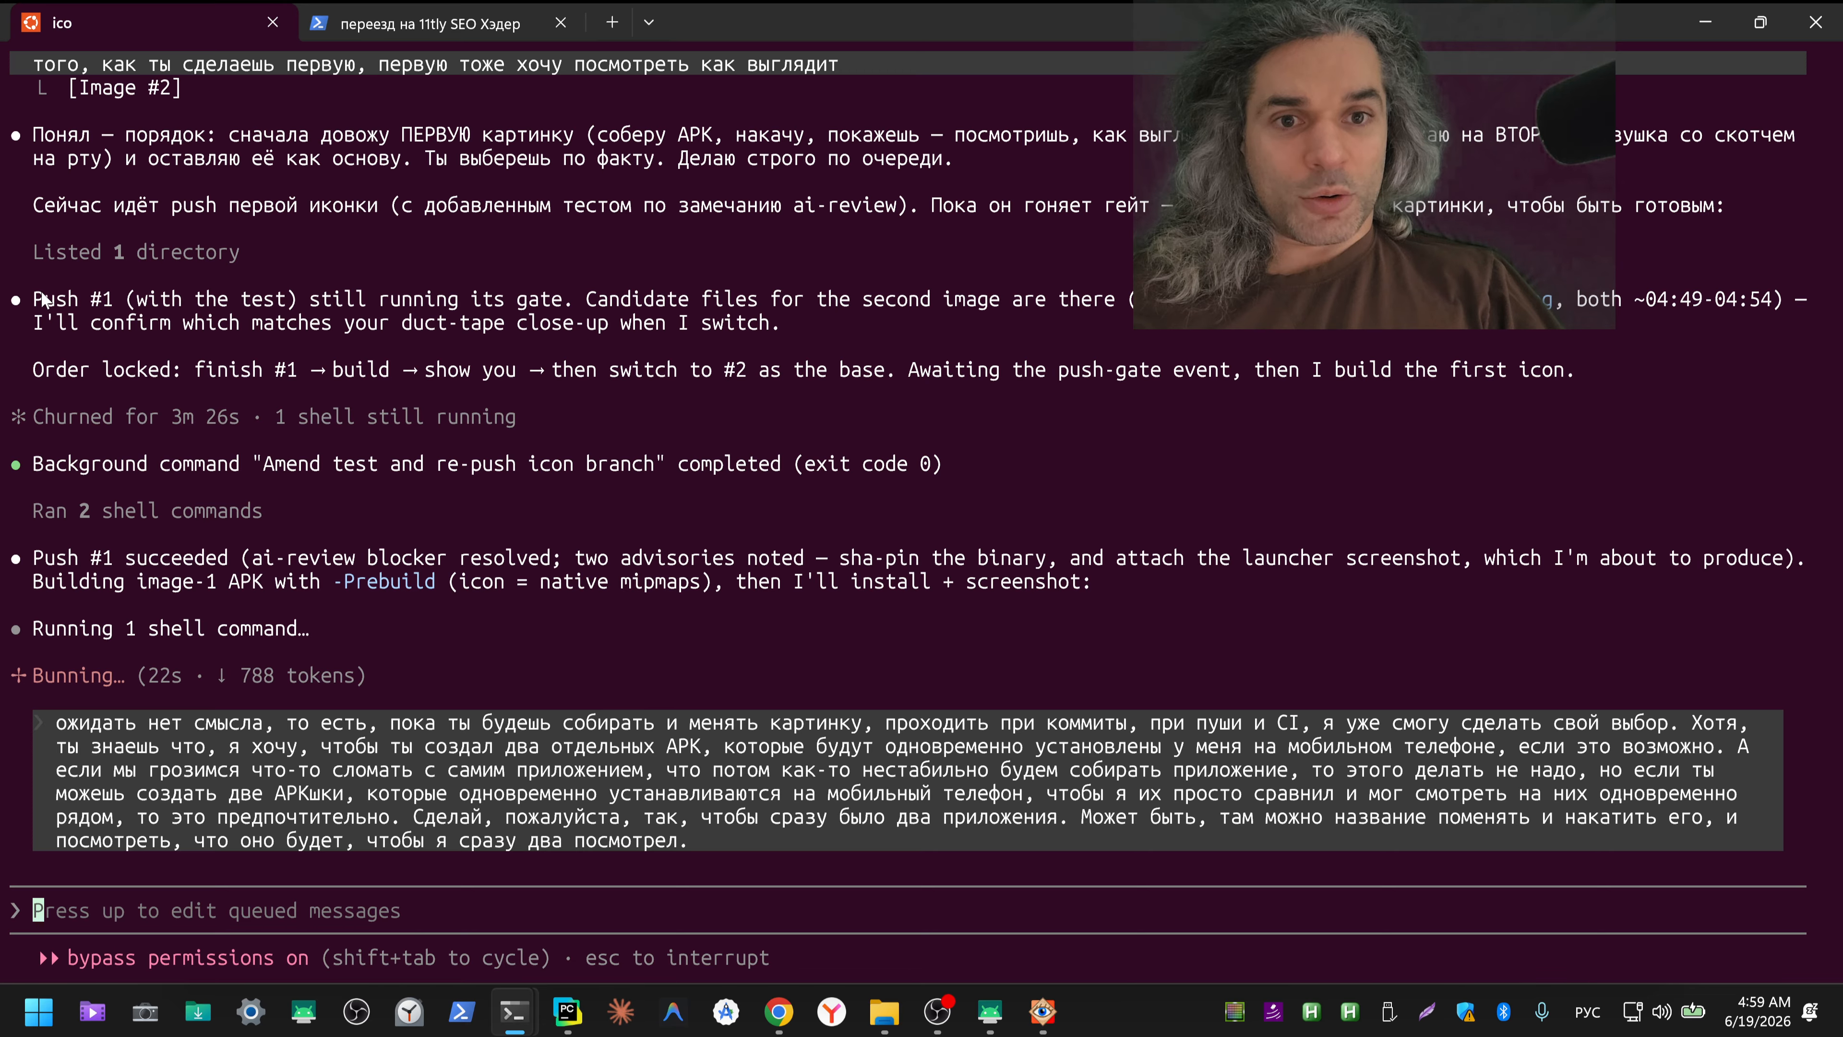
# Step: Read Claude's messages about the push #1 gate, the resolved ai-review blocker and the first icon's APK build
pyautogui.moveTo(33, 297); pyautogui.dragTo(1668, 280)
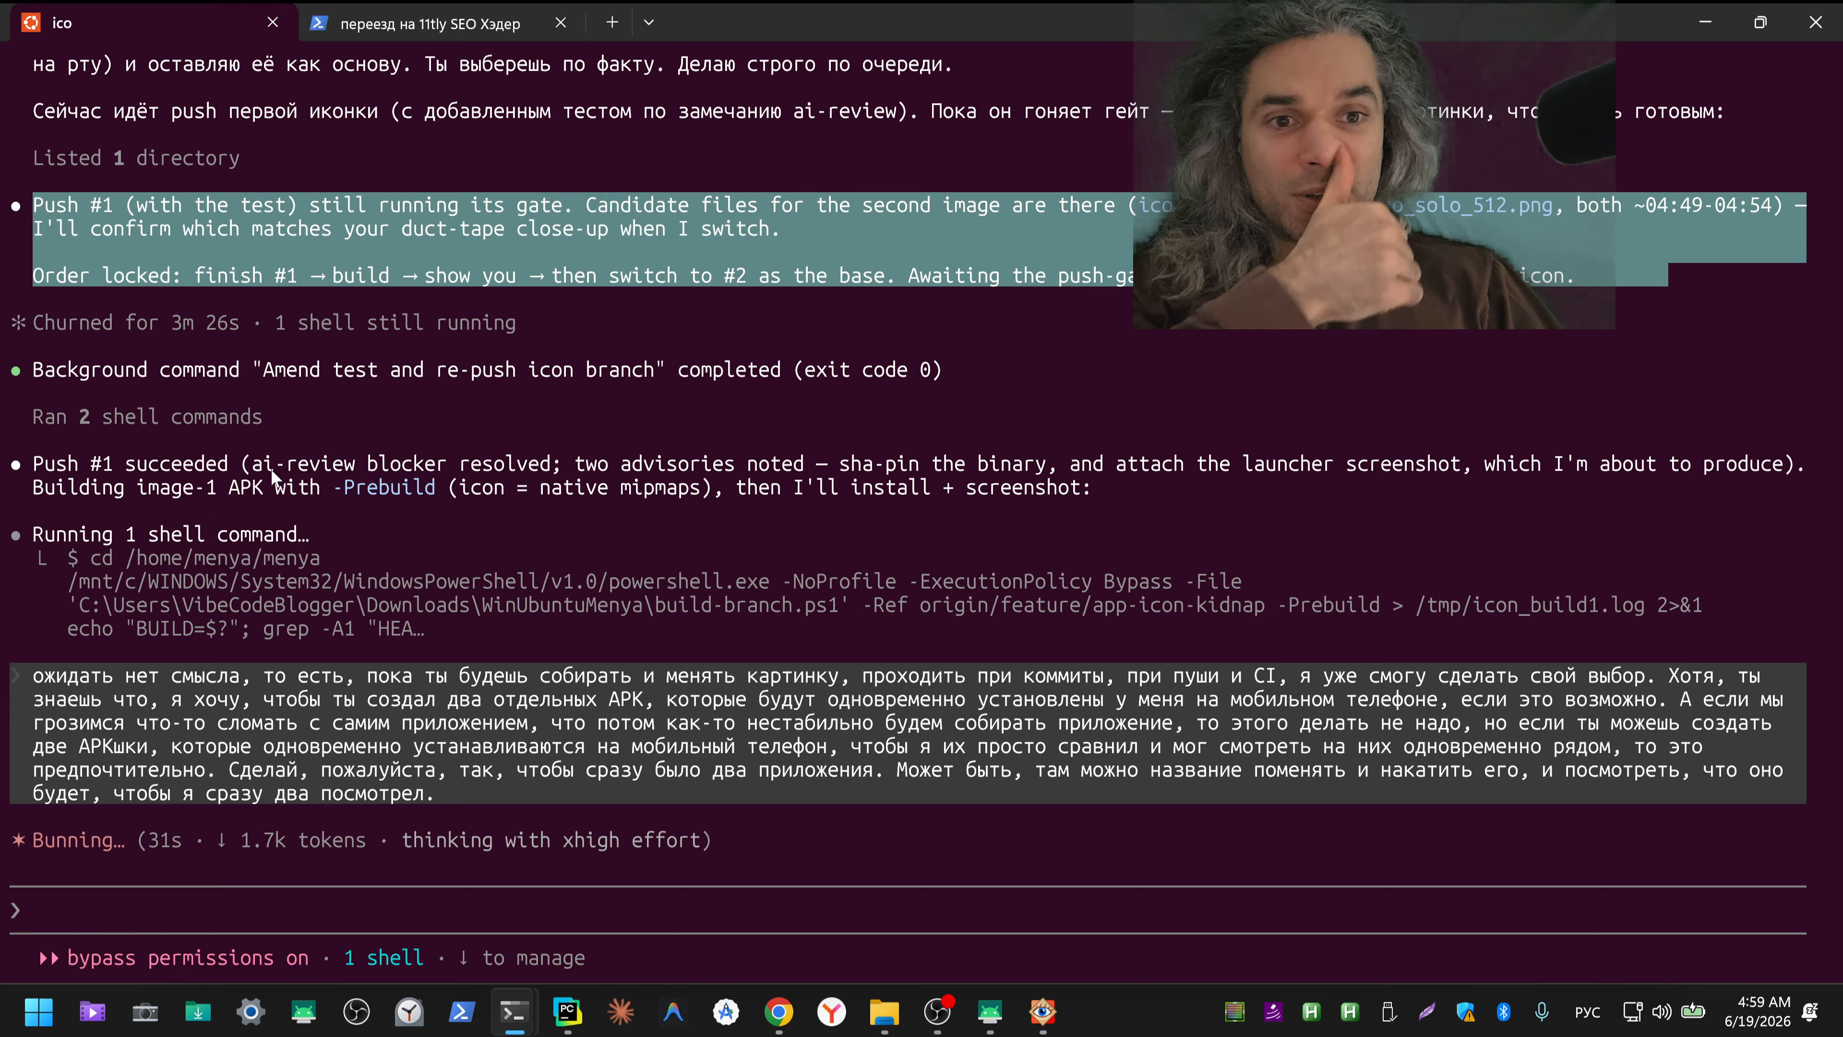
pyautogui.moveTo(252, 464)
pyautogui.mouseDown()
pyautogui.moveTo(457, 466)
pyautogui.moveTo(255, 468)
pyautogui.mouseUp()
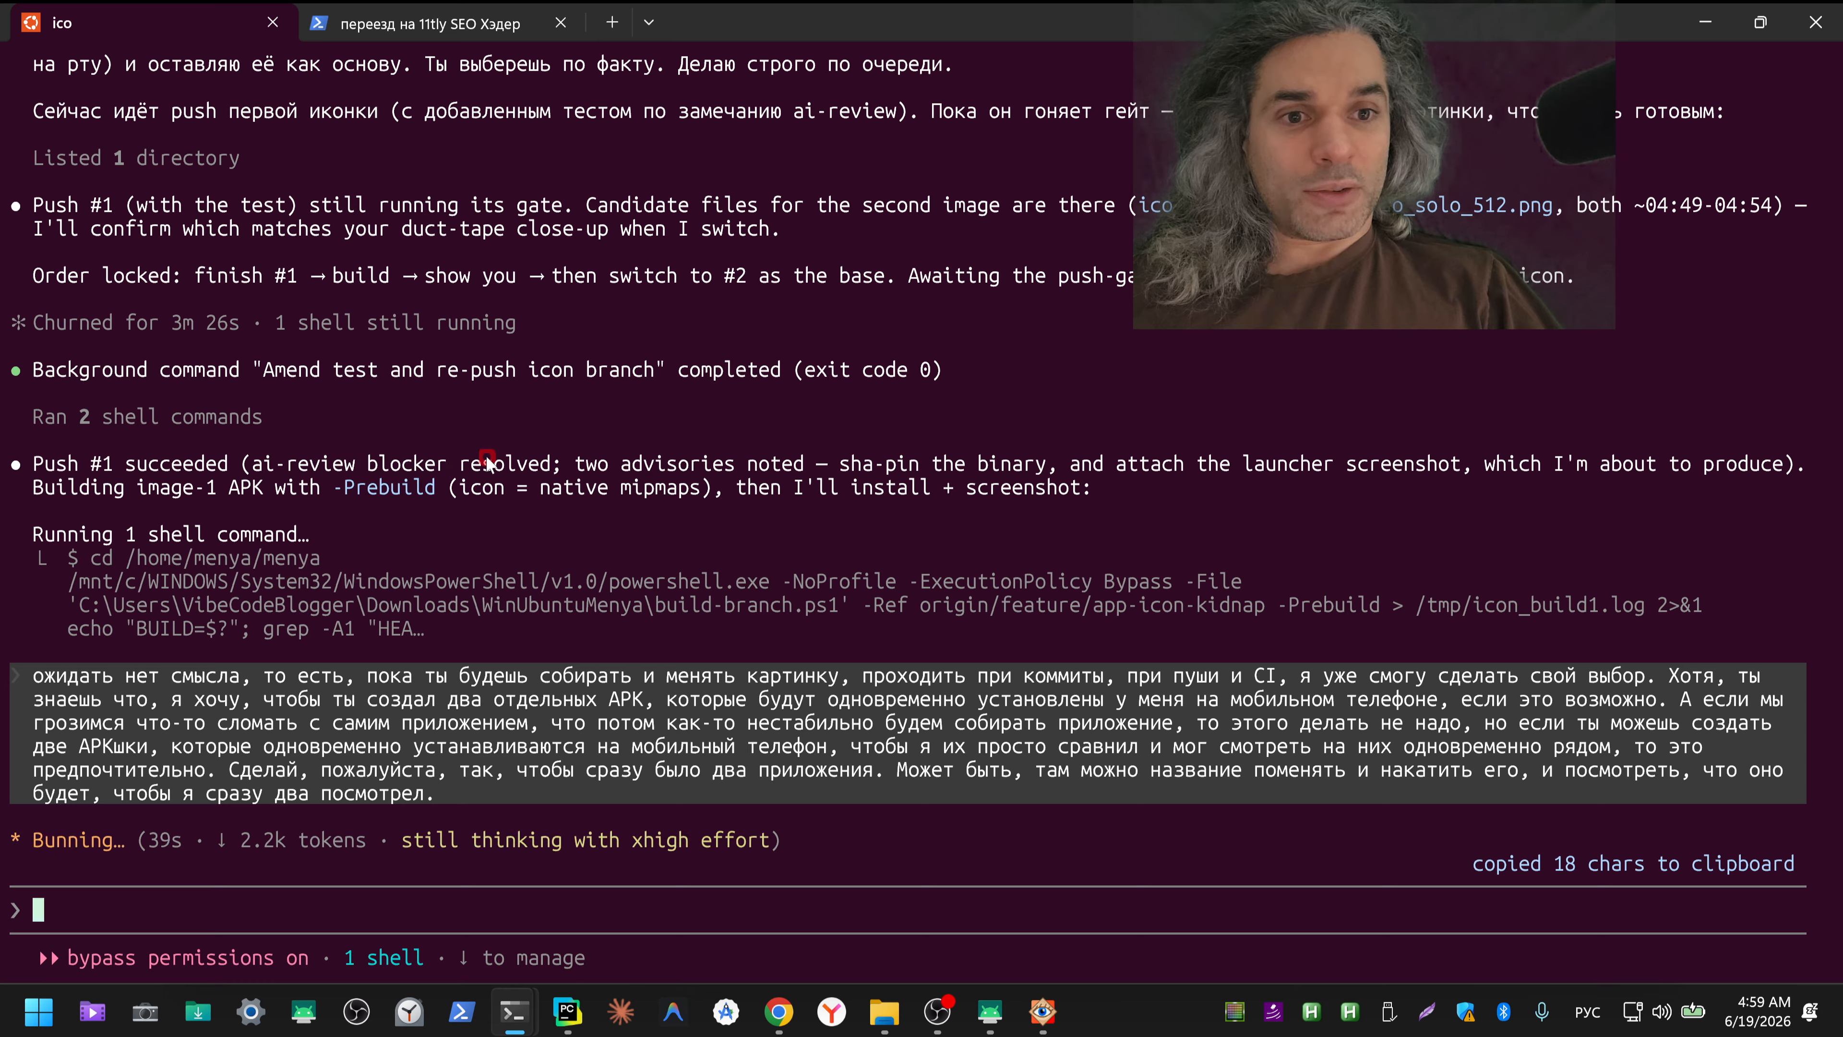
pyautogui.doubleClick(501, 464)
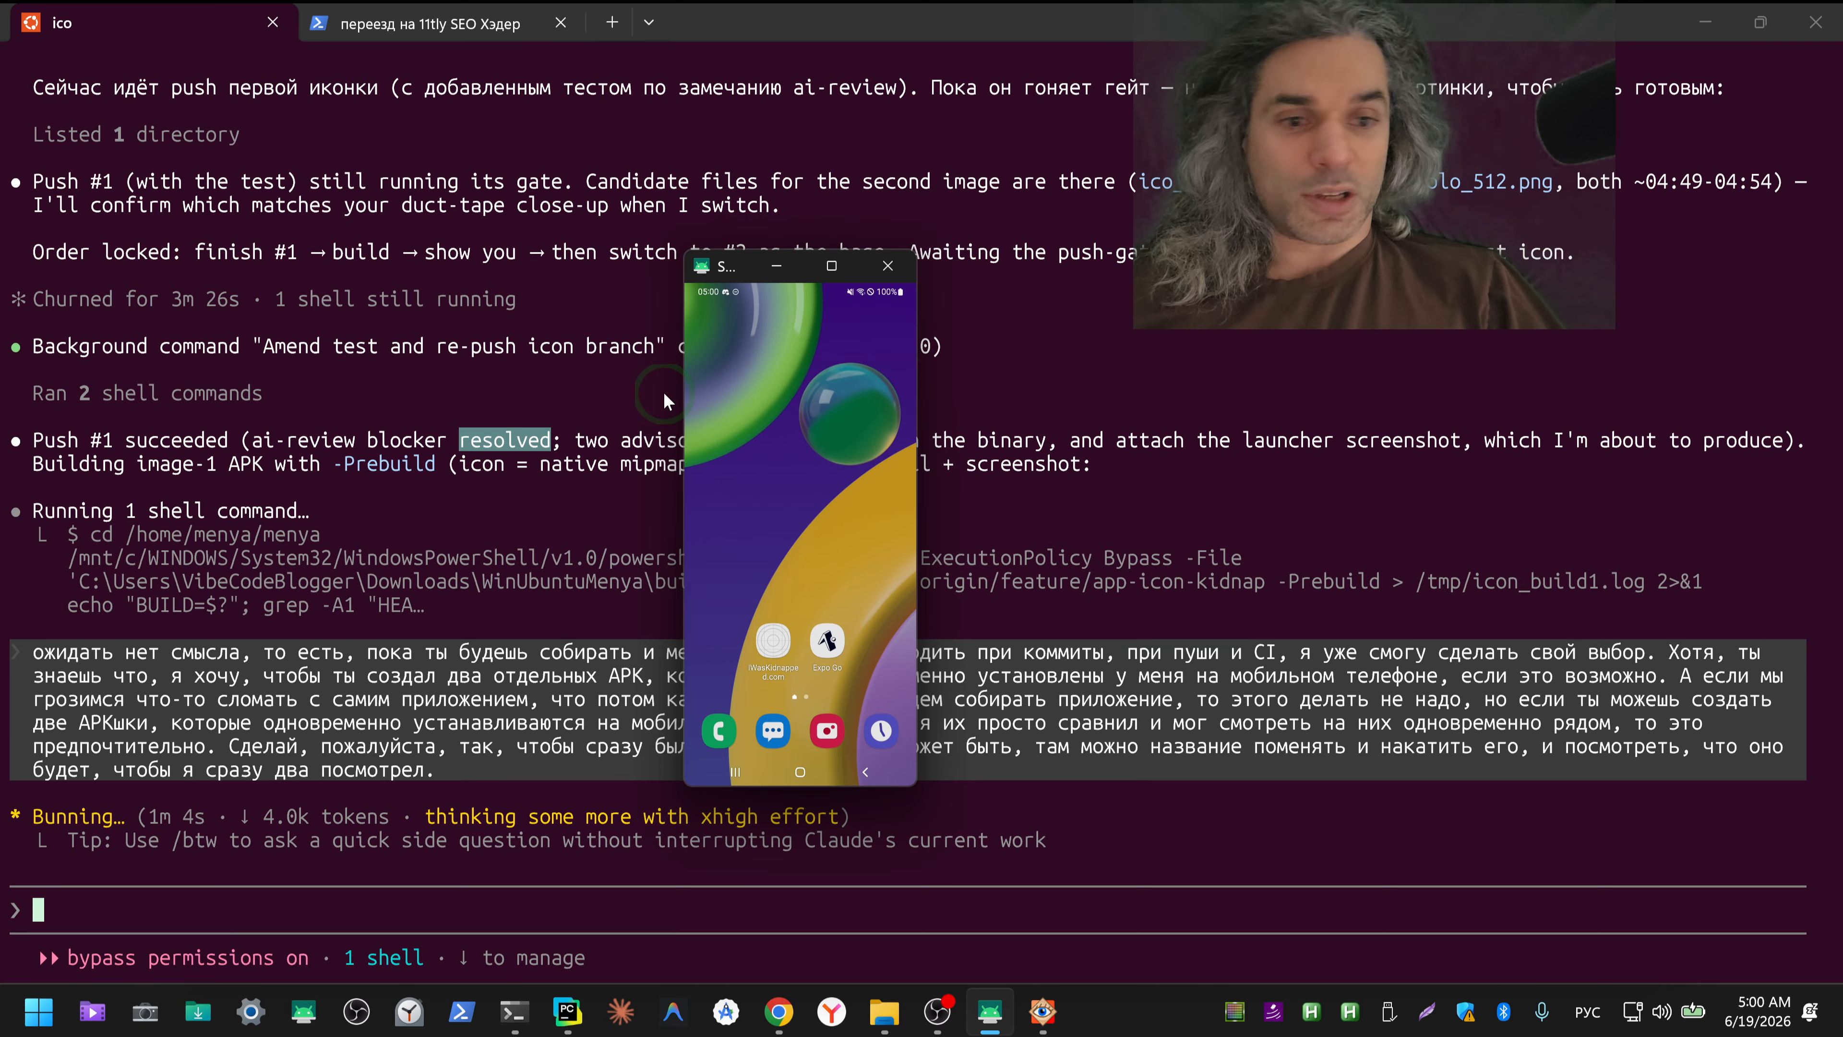
pyautogui.hotkey('ctrl', 'alt', 'shift', 'p')
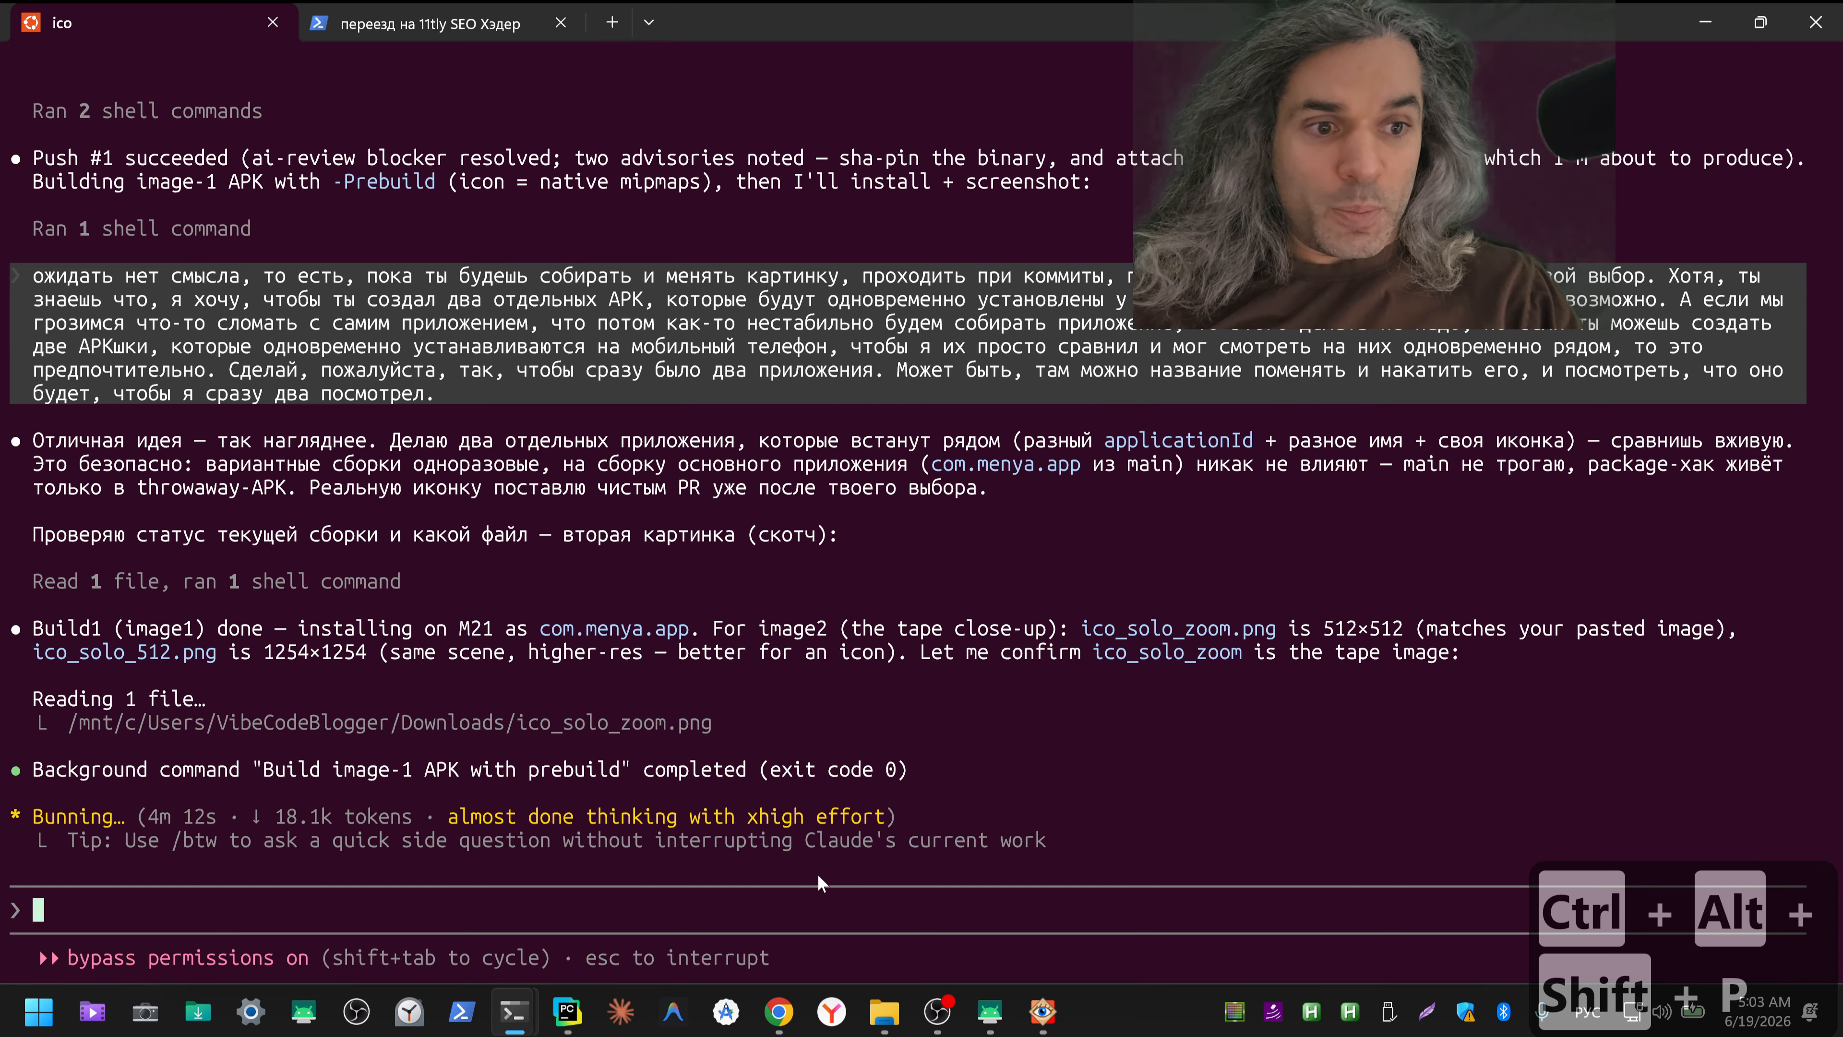
# Step: Maximize the SM-M215F phone mirroring window, check the phone's notifications and quick settings, and return to its home screen
pyautogui.click(989, 1011)
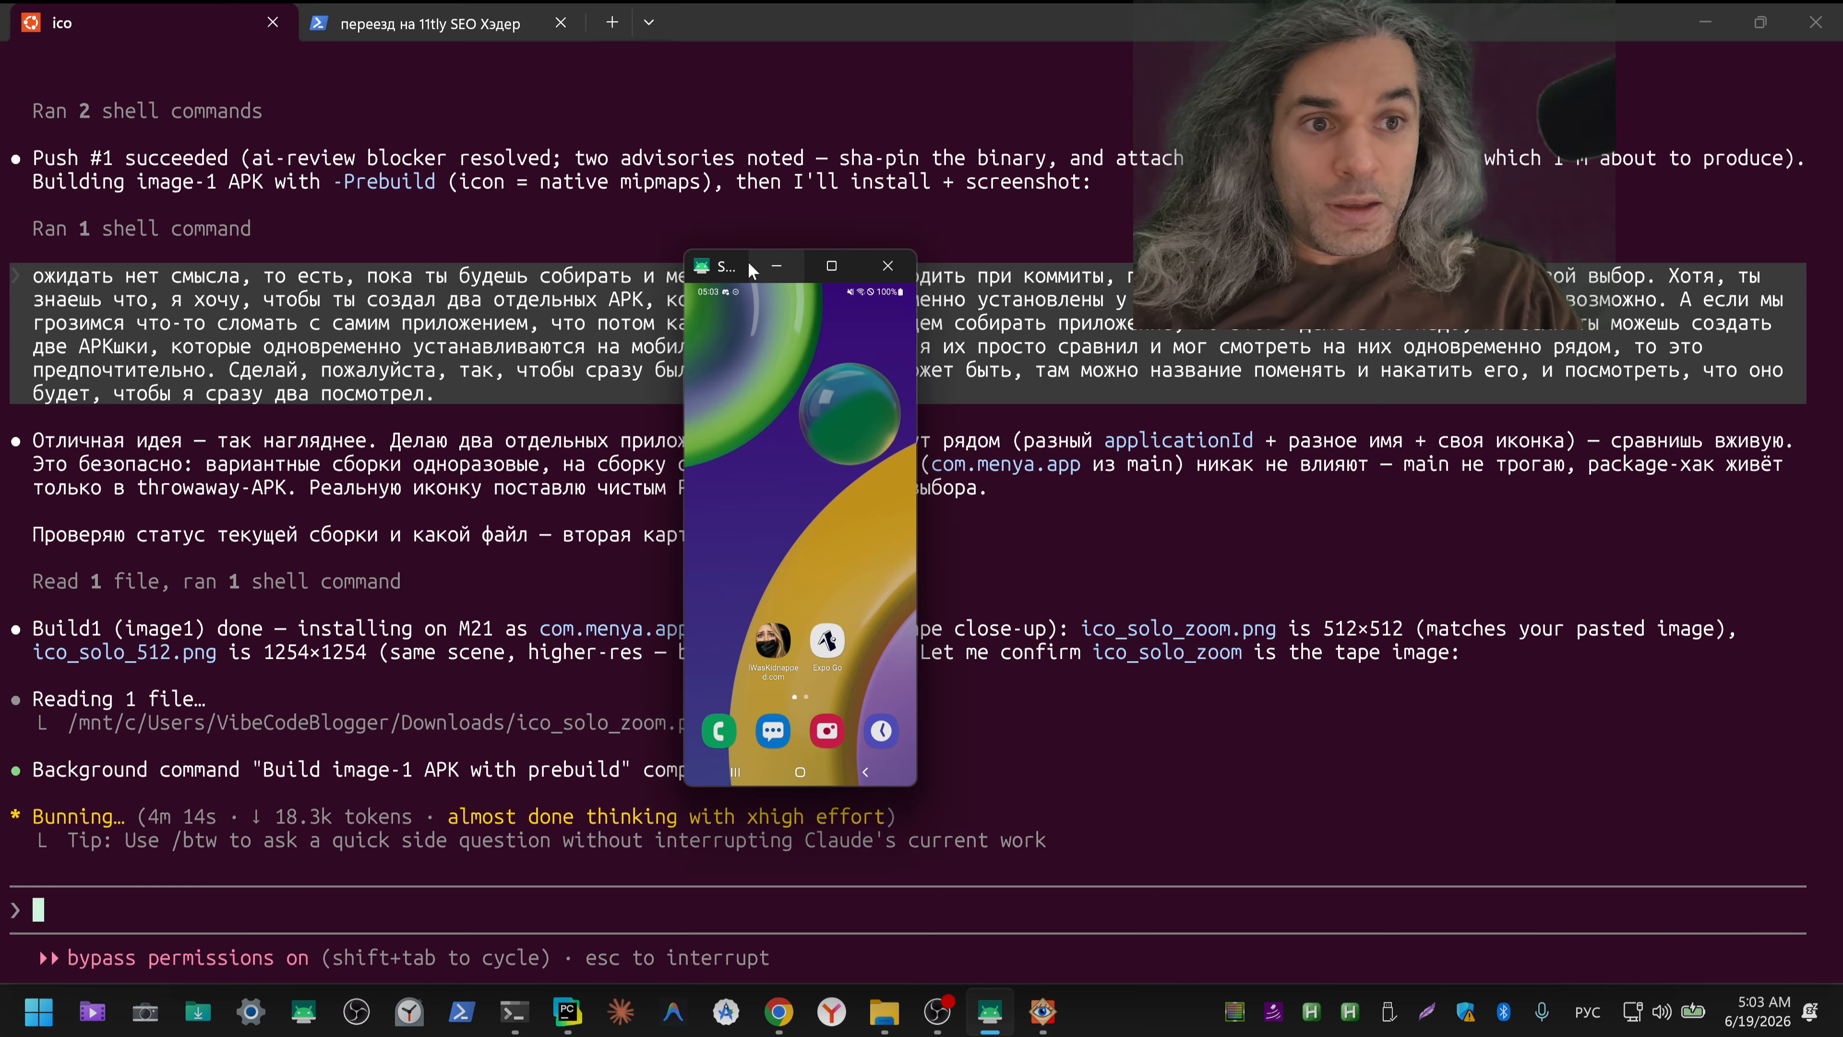
pyautogui.click(828, 266)
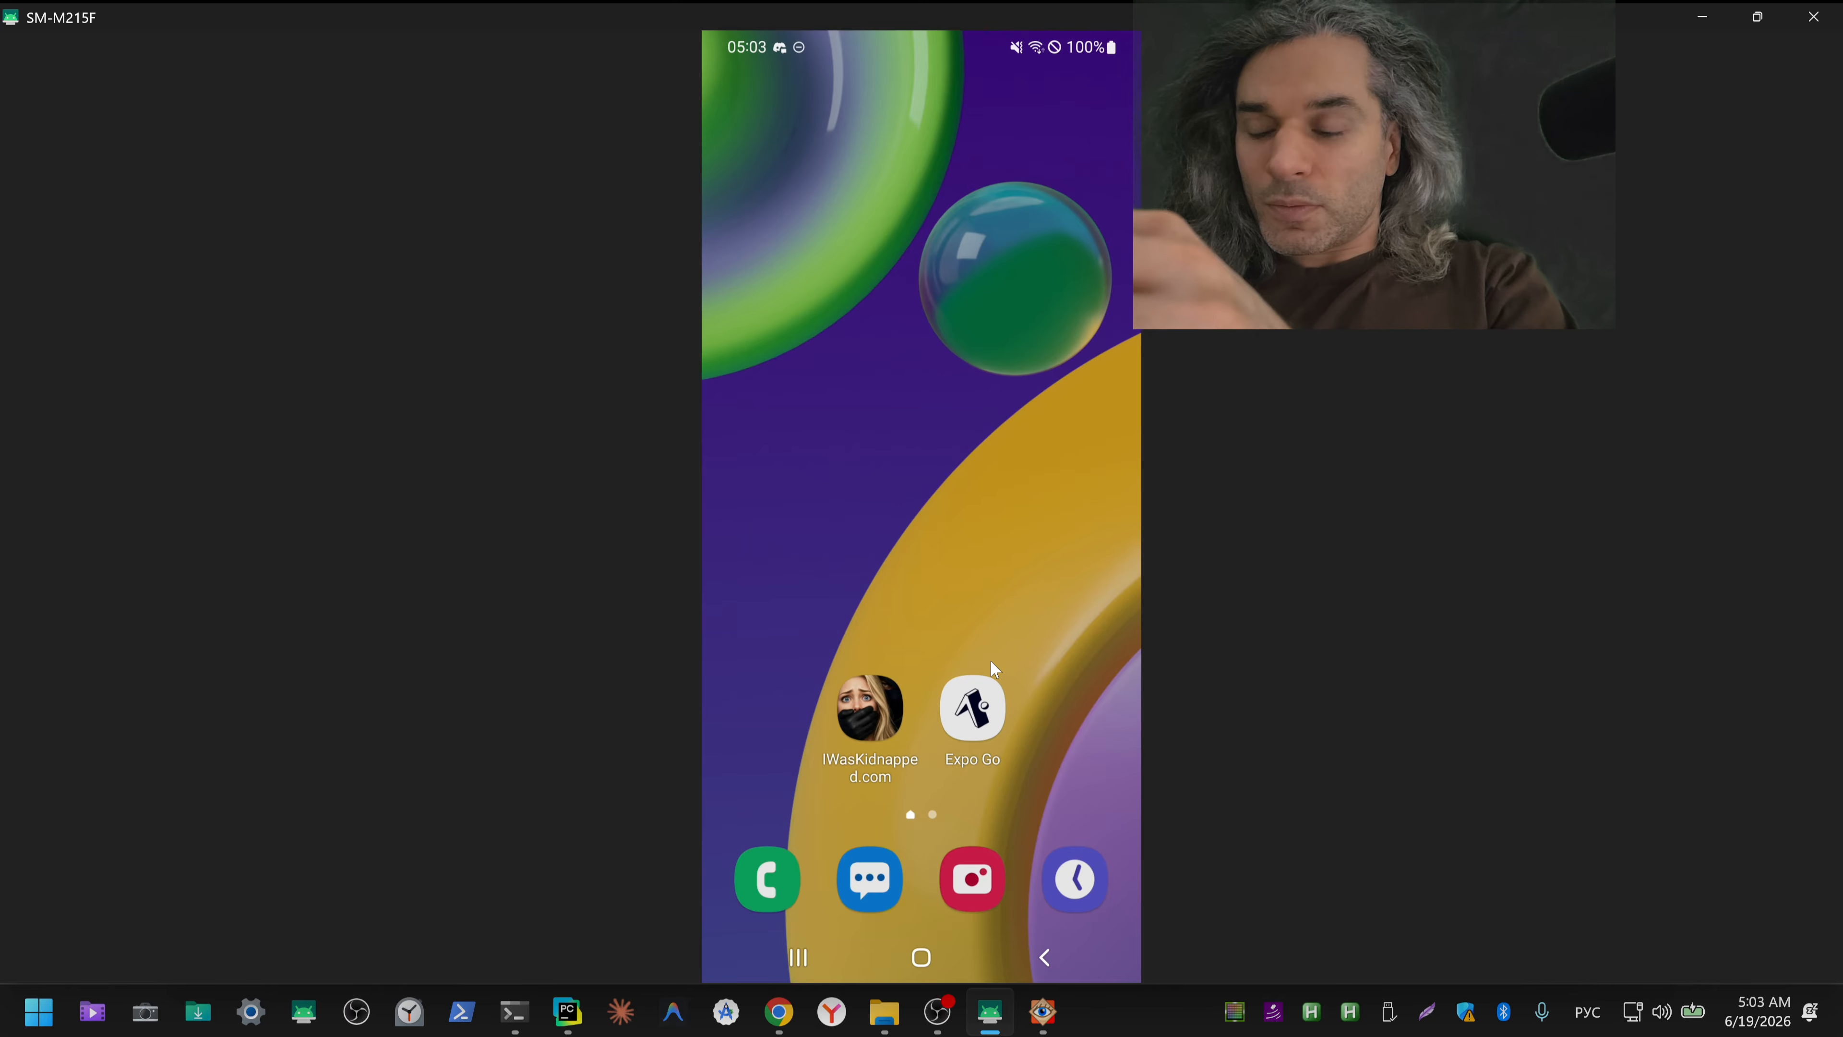
pyautogui.hotkey('alt', 'n')
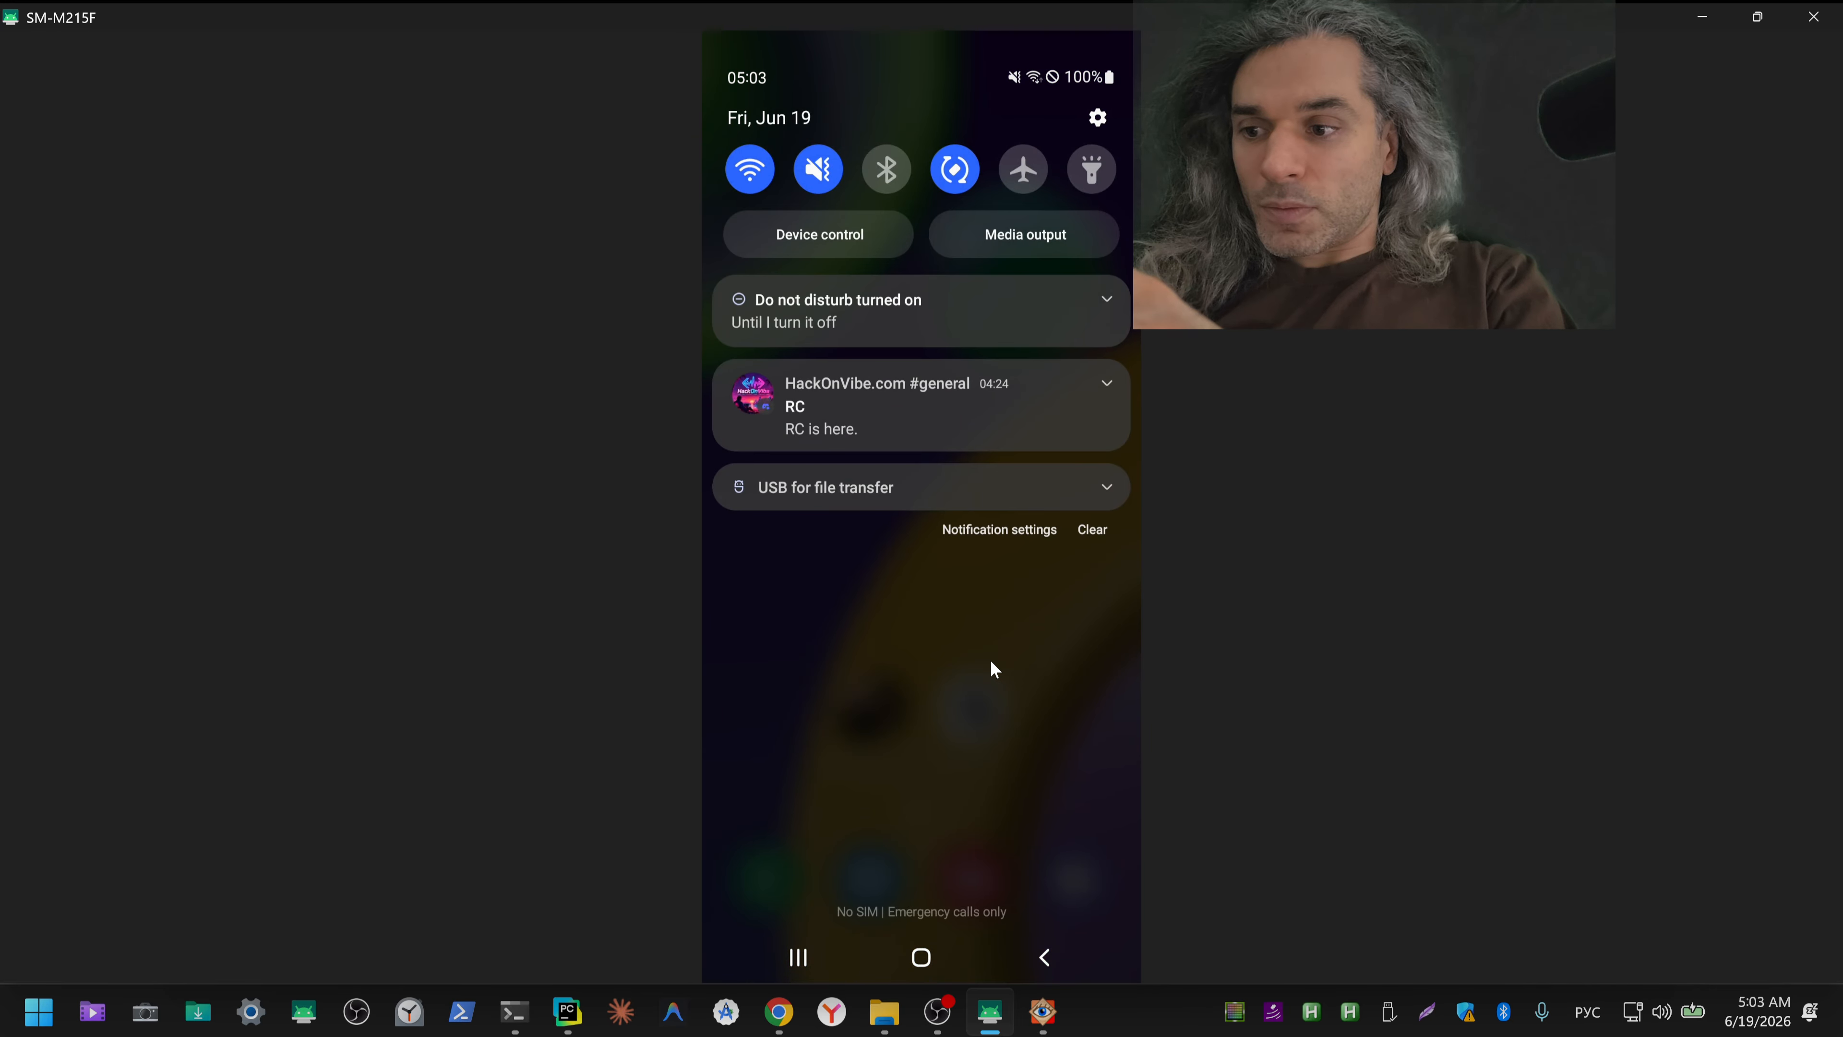
pyautogui.click(991, 662)
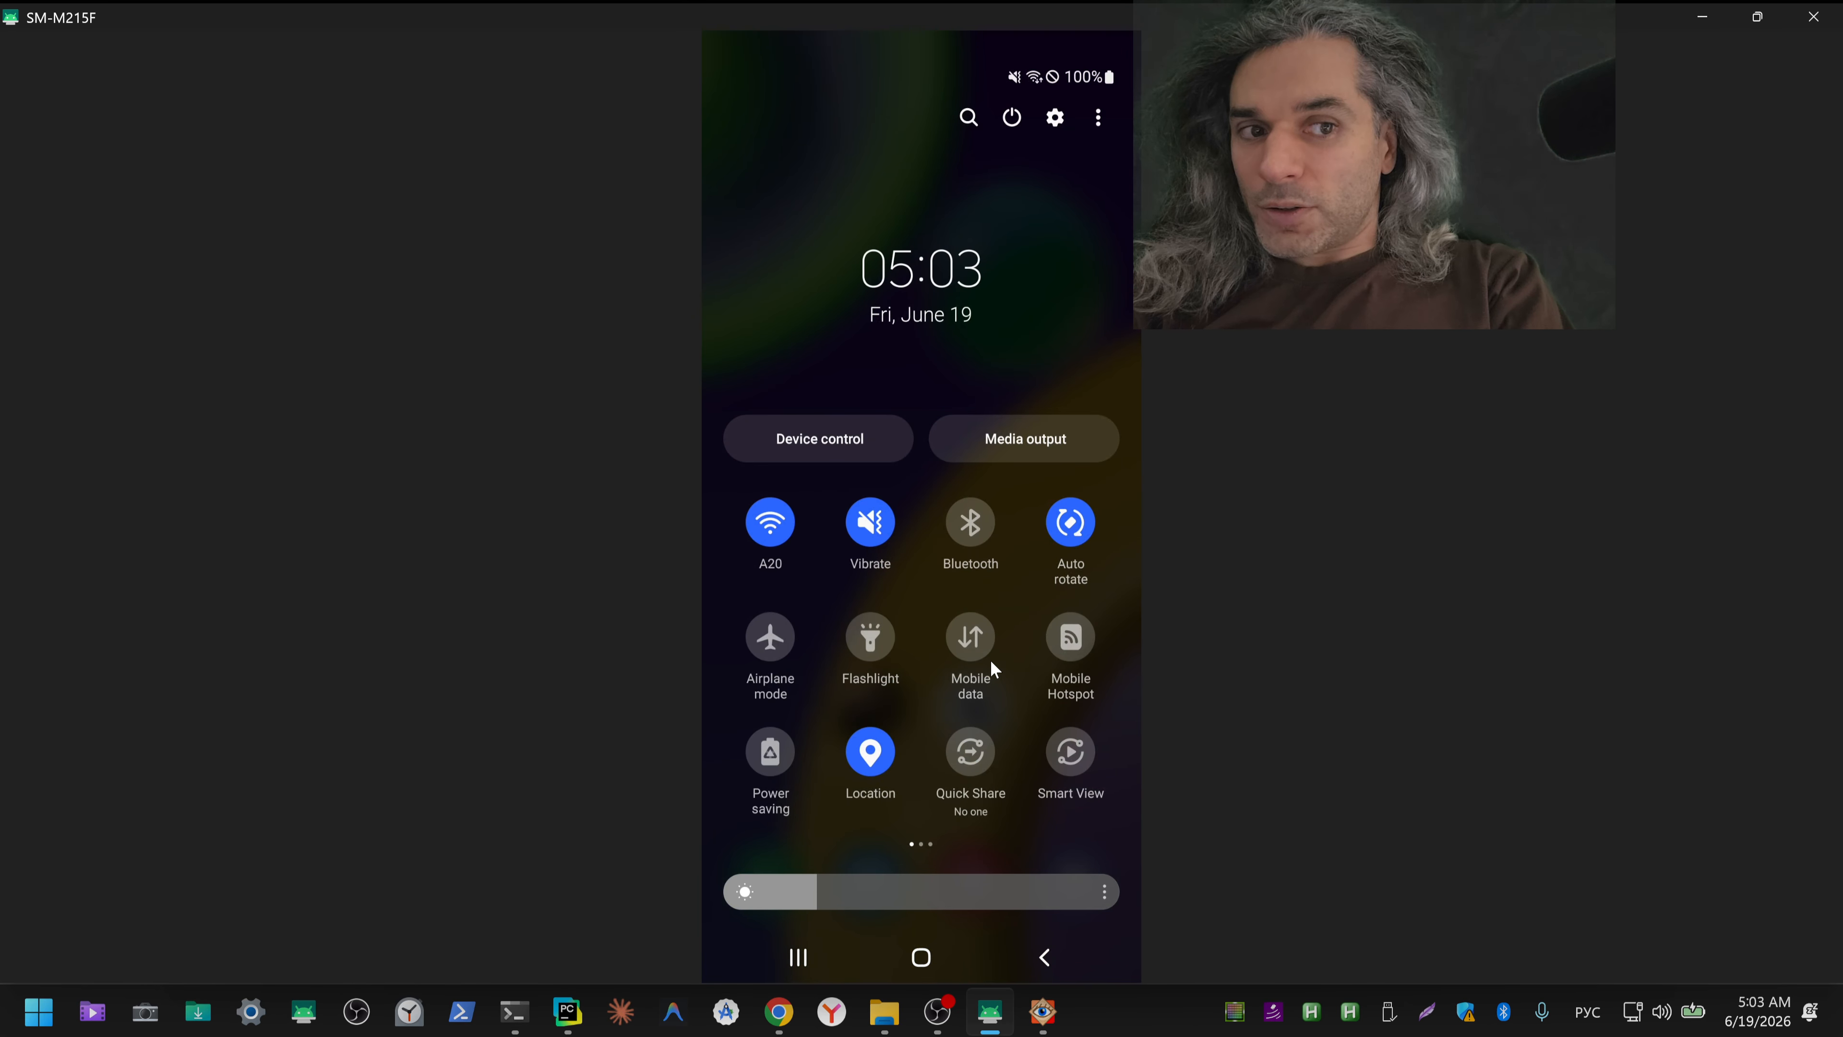
pyautogui.rightClick(991, 662)
pyautogui.rightClick(991, 662)
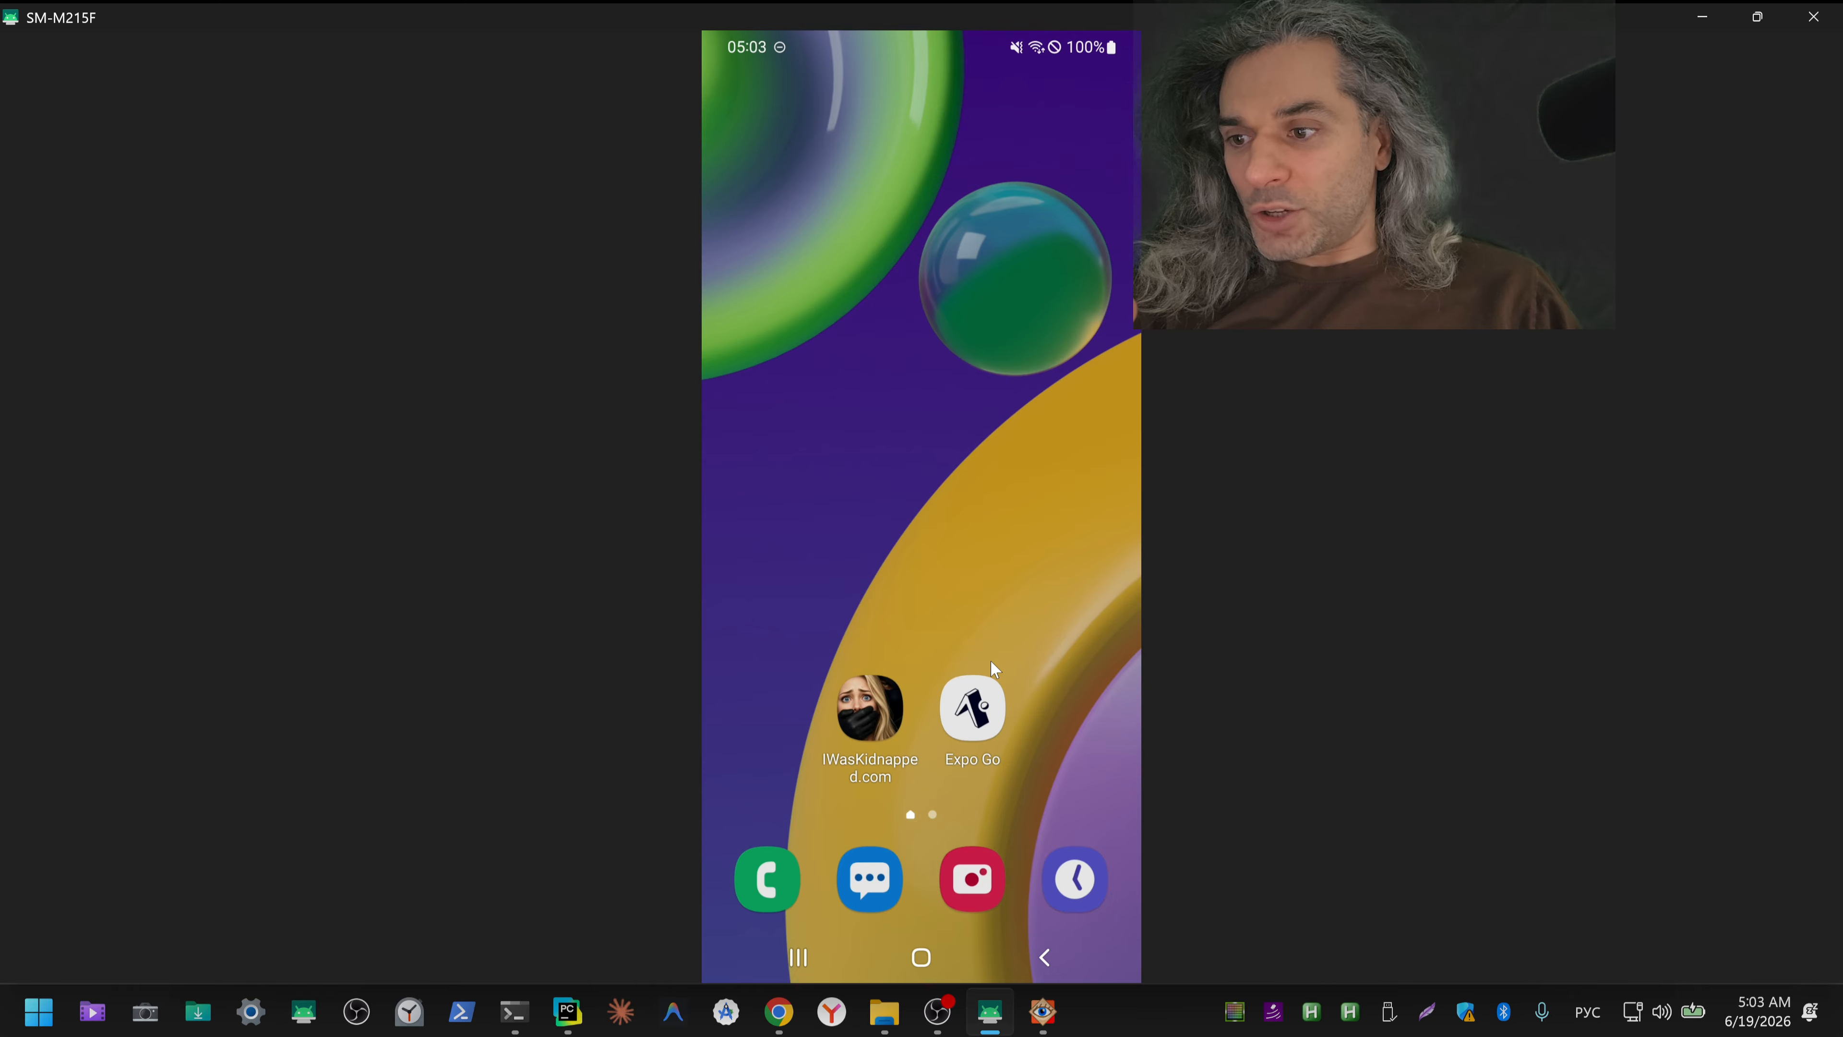
pyautogui.click(992, 661)
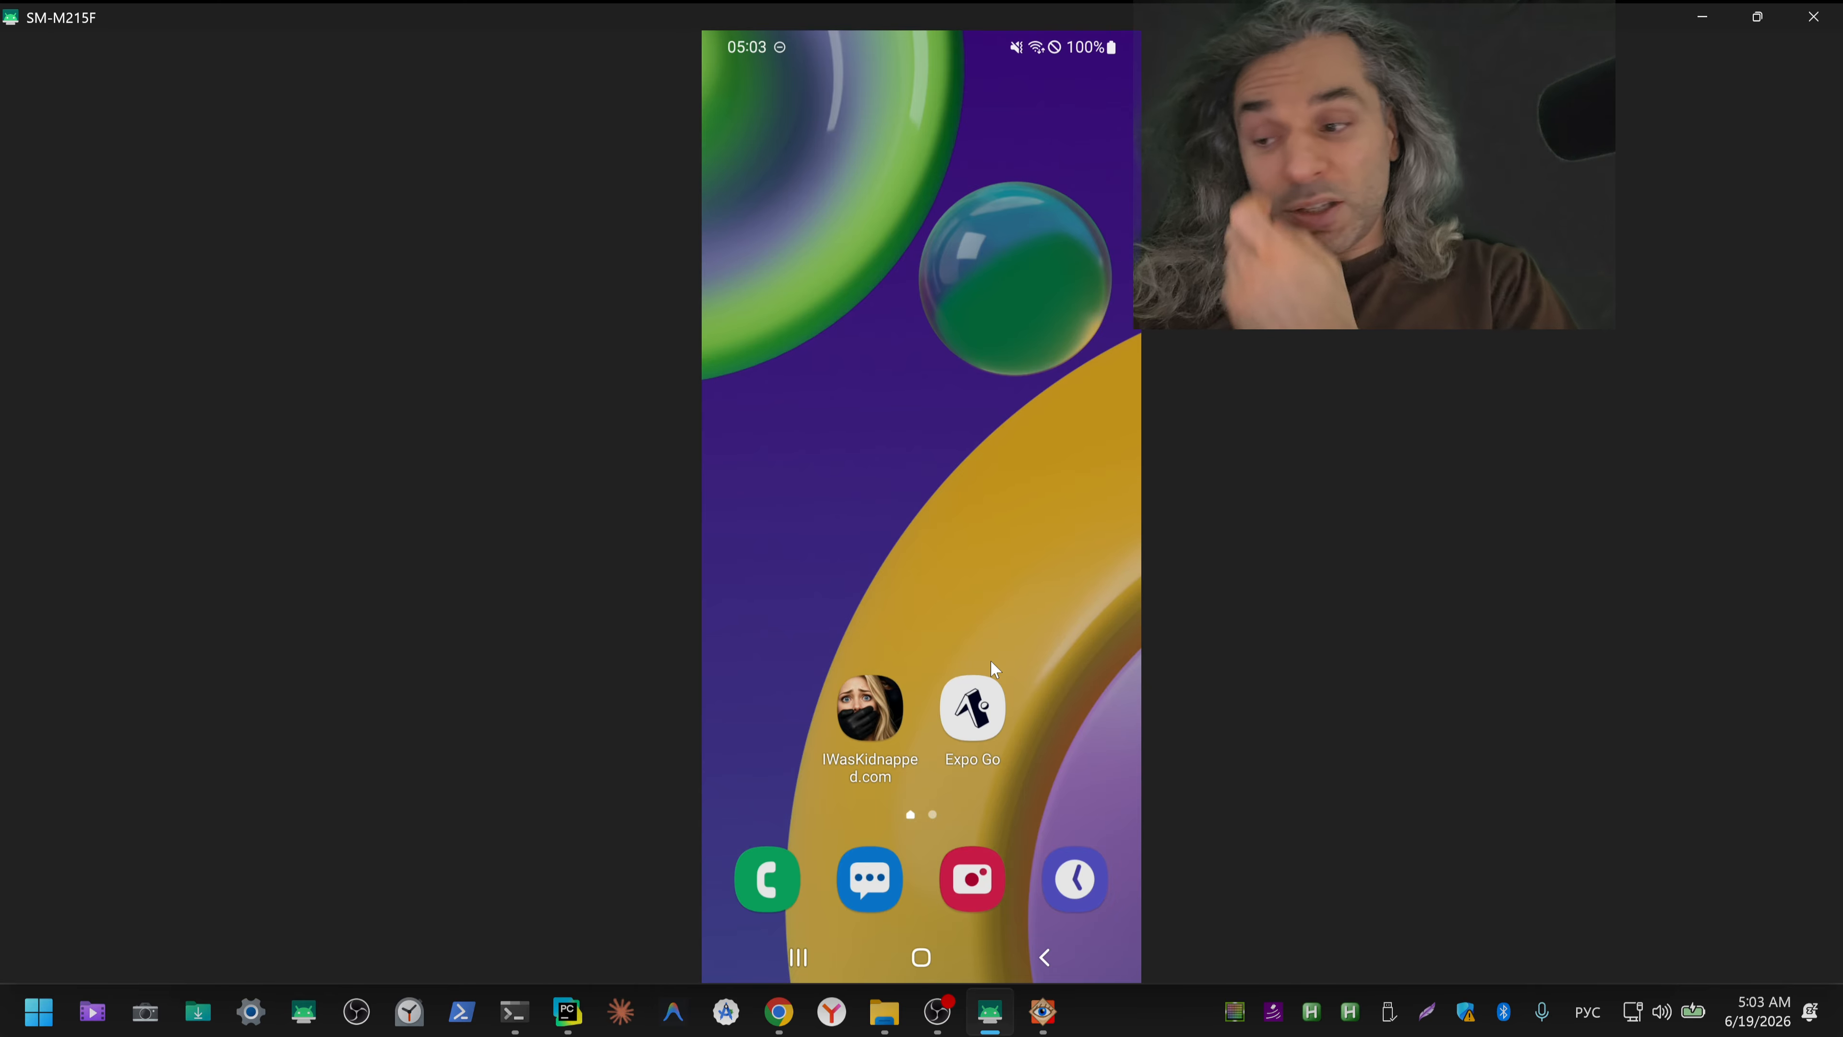
pyautogui.click(992, 662)
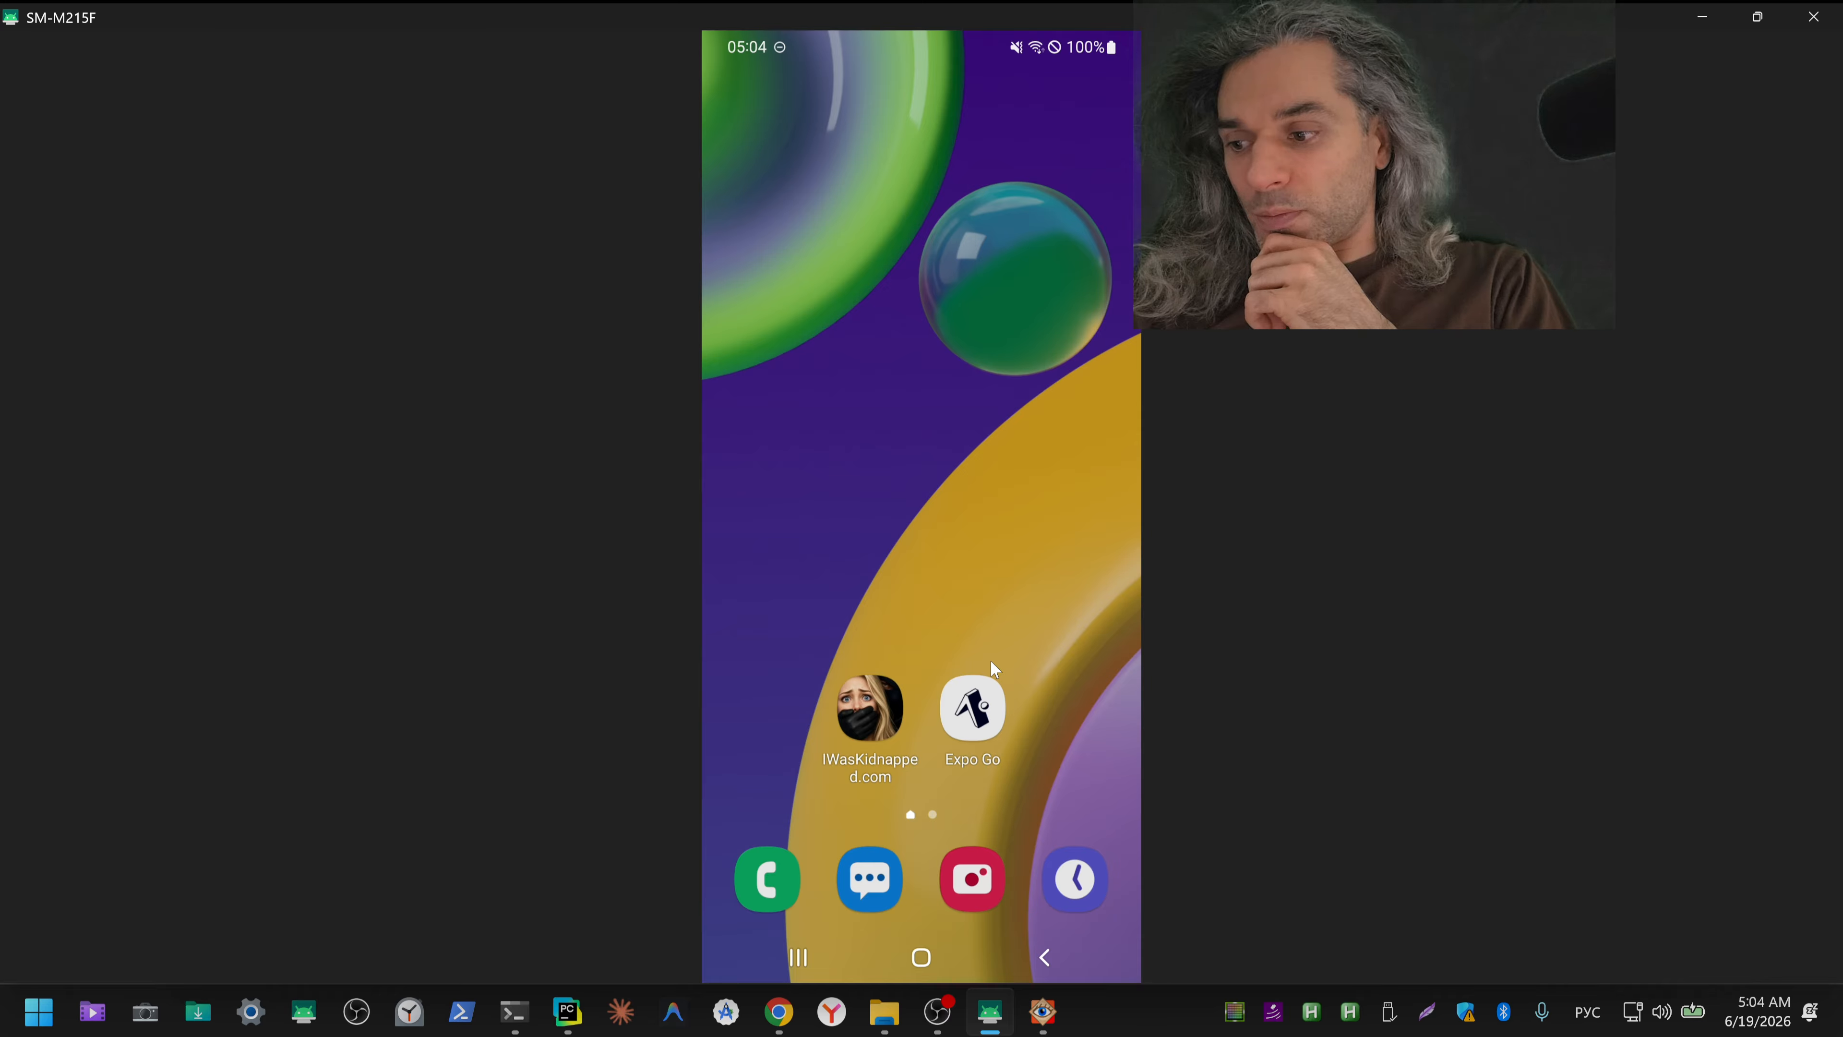
pyautogui.click(991, 662)
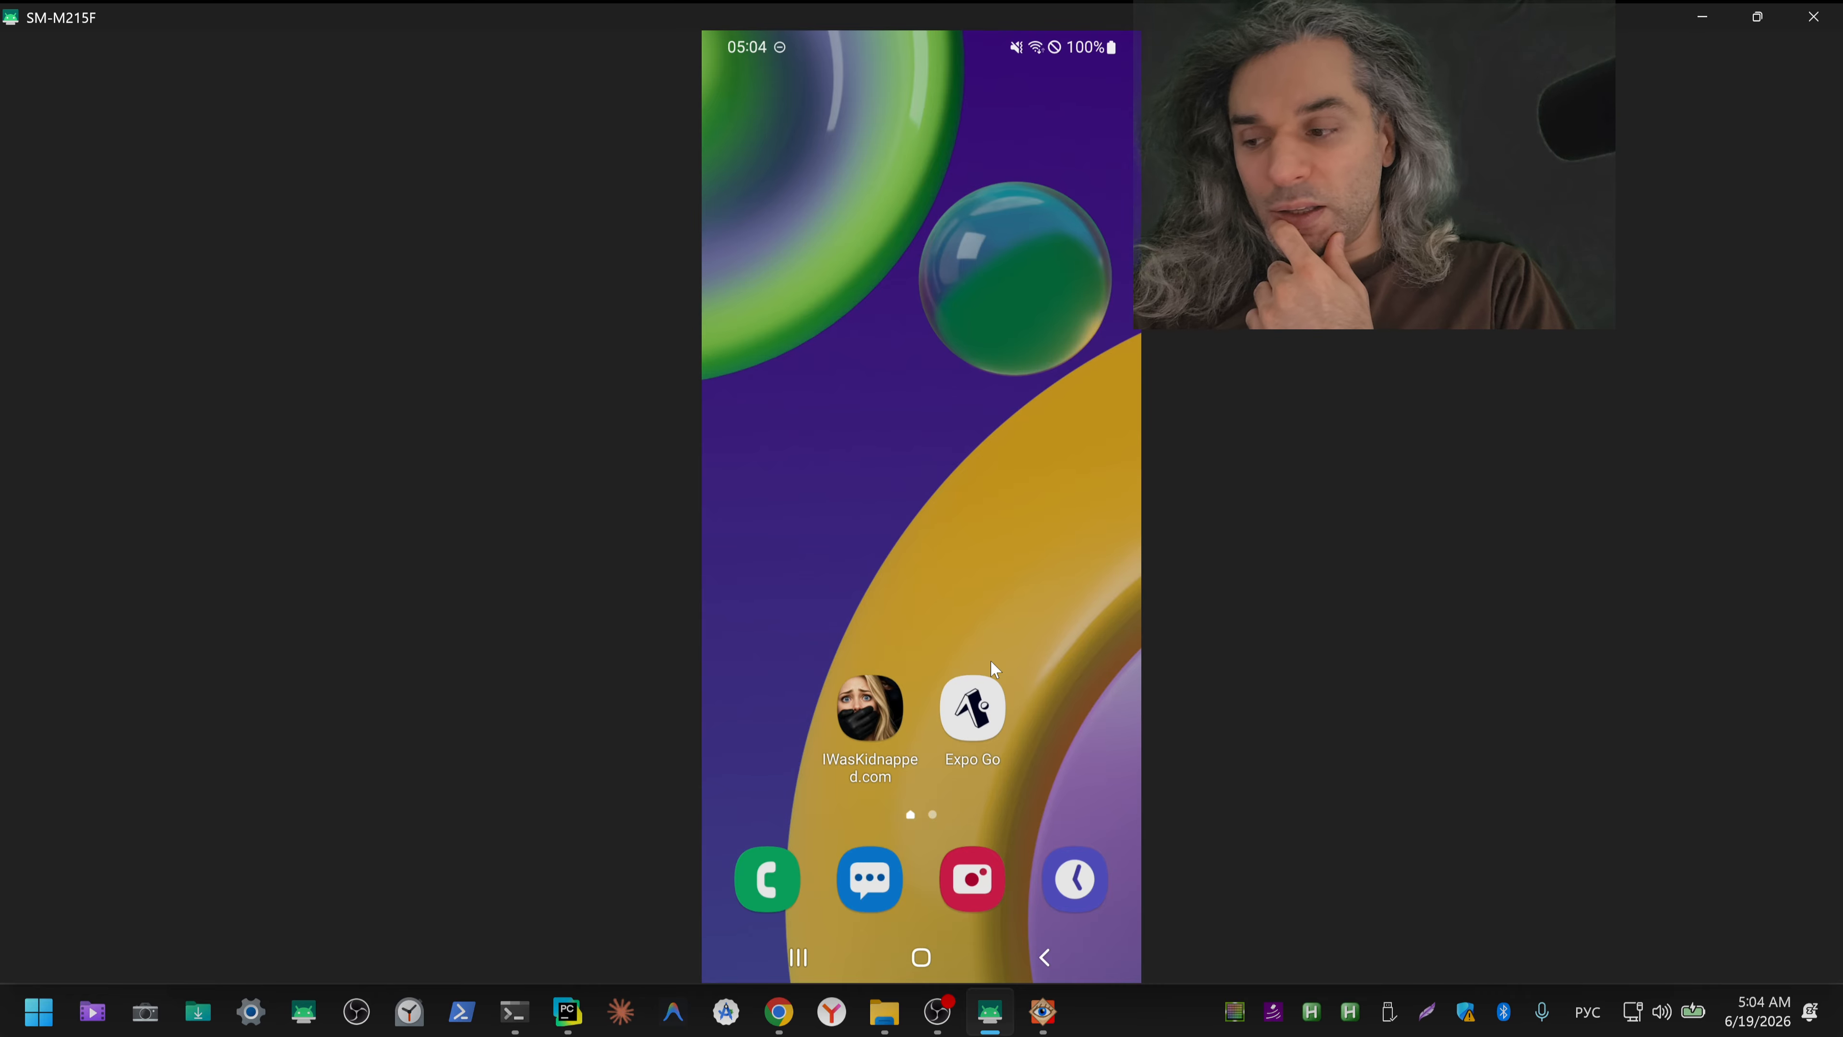
pyautogui.click(991, 662)
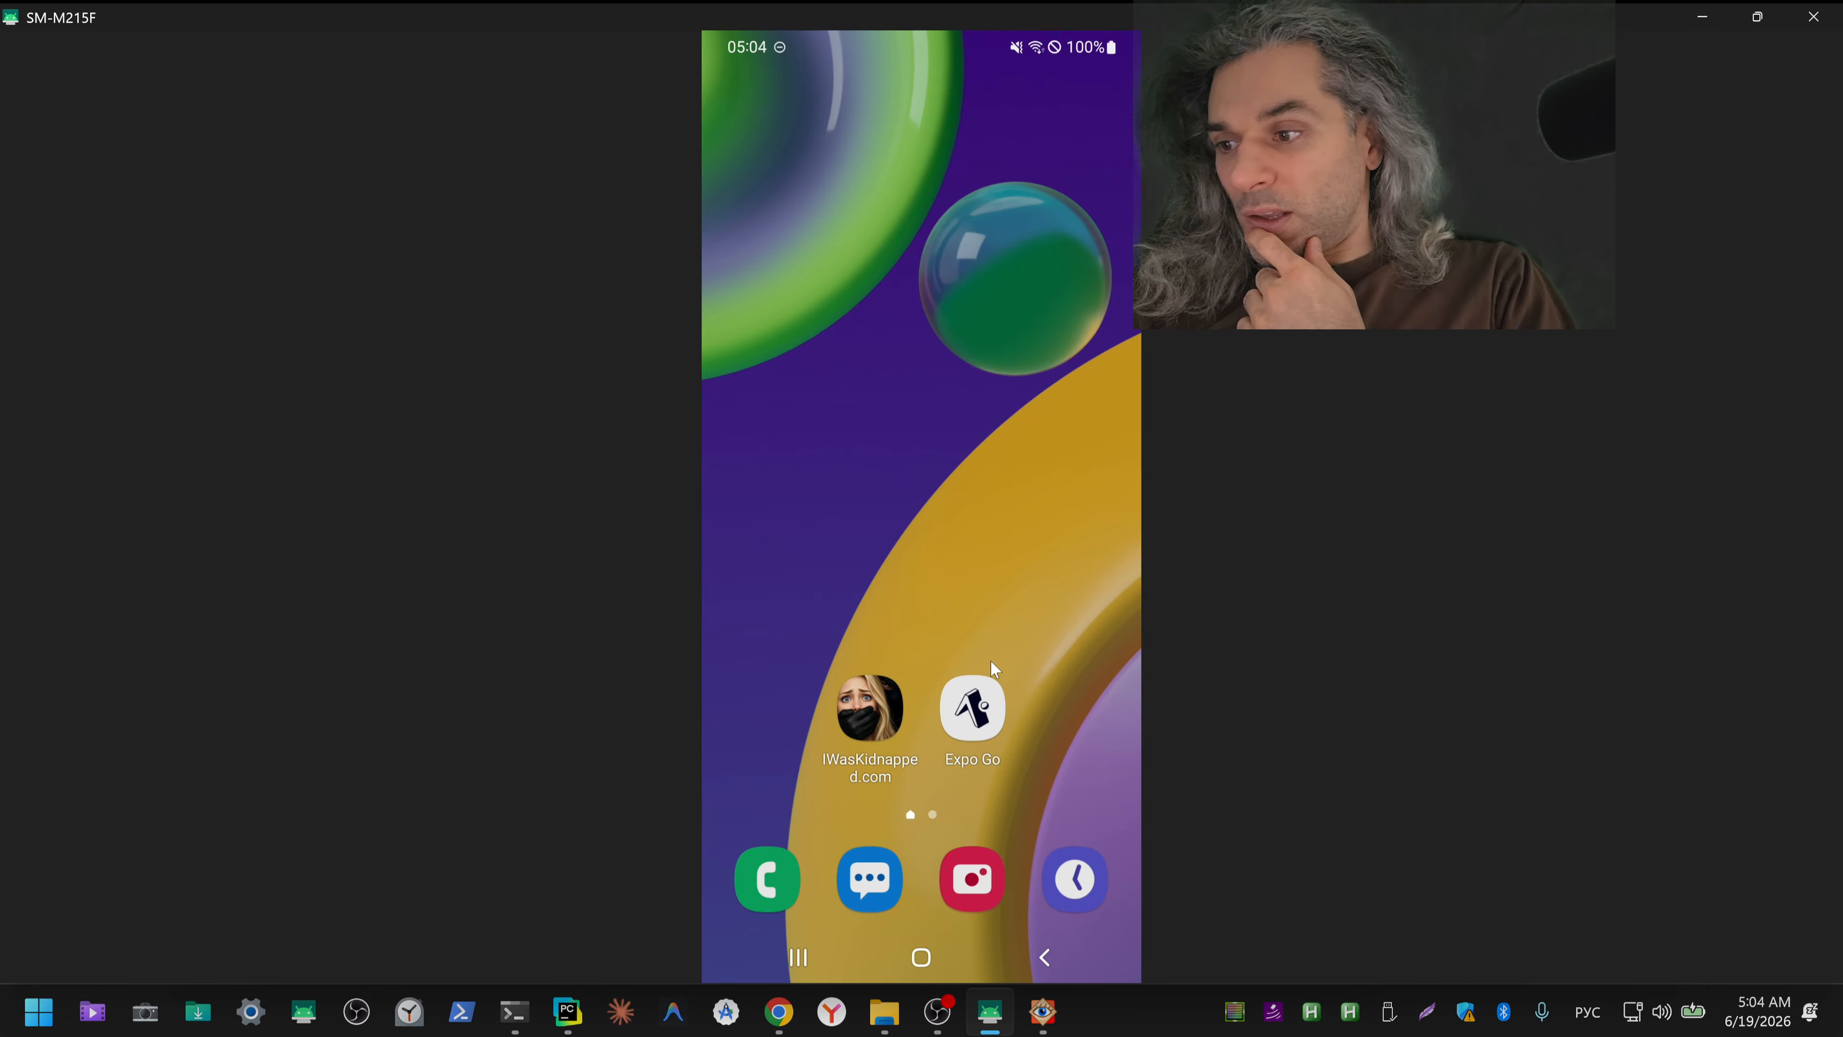
pyautogui.hotkey('ctrl', 'alt', 'shift', 'p')
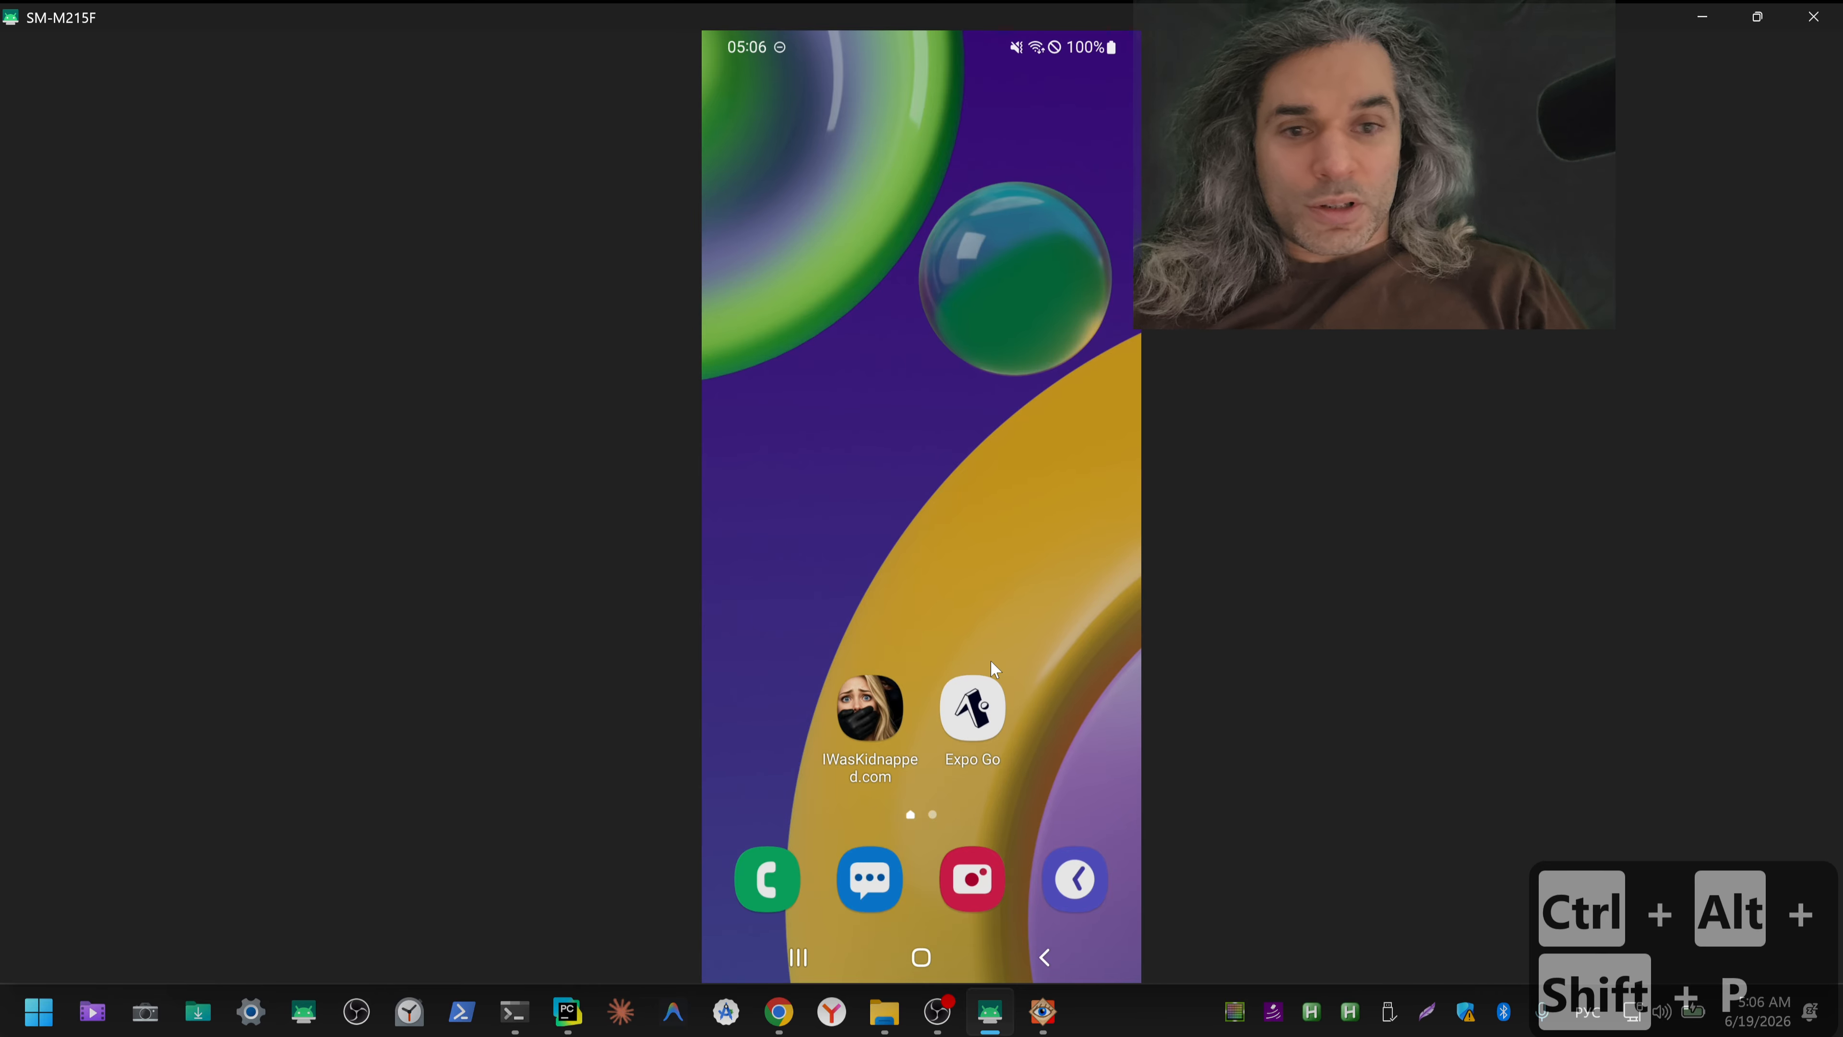
pyautogui.click(991, 662)
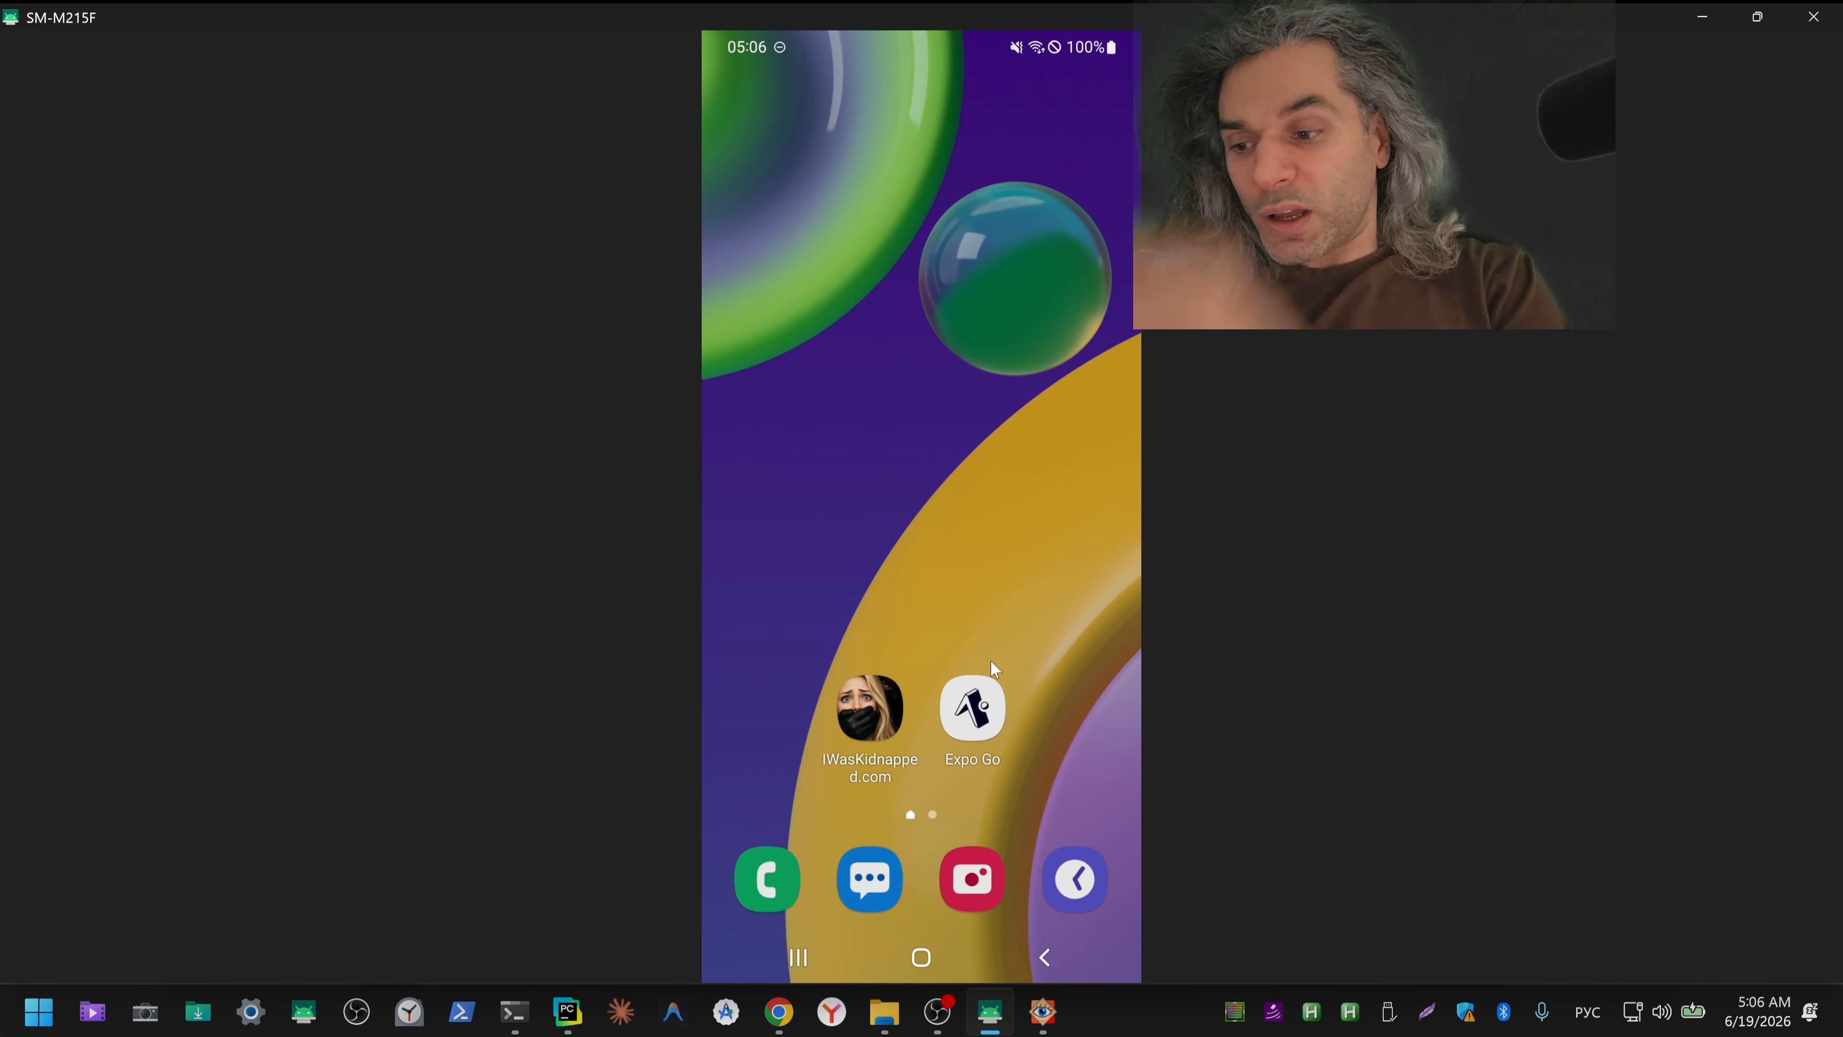
pyautogui.click(991, 662)
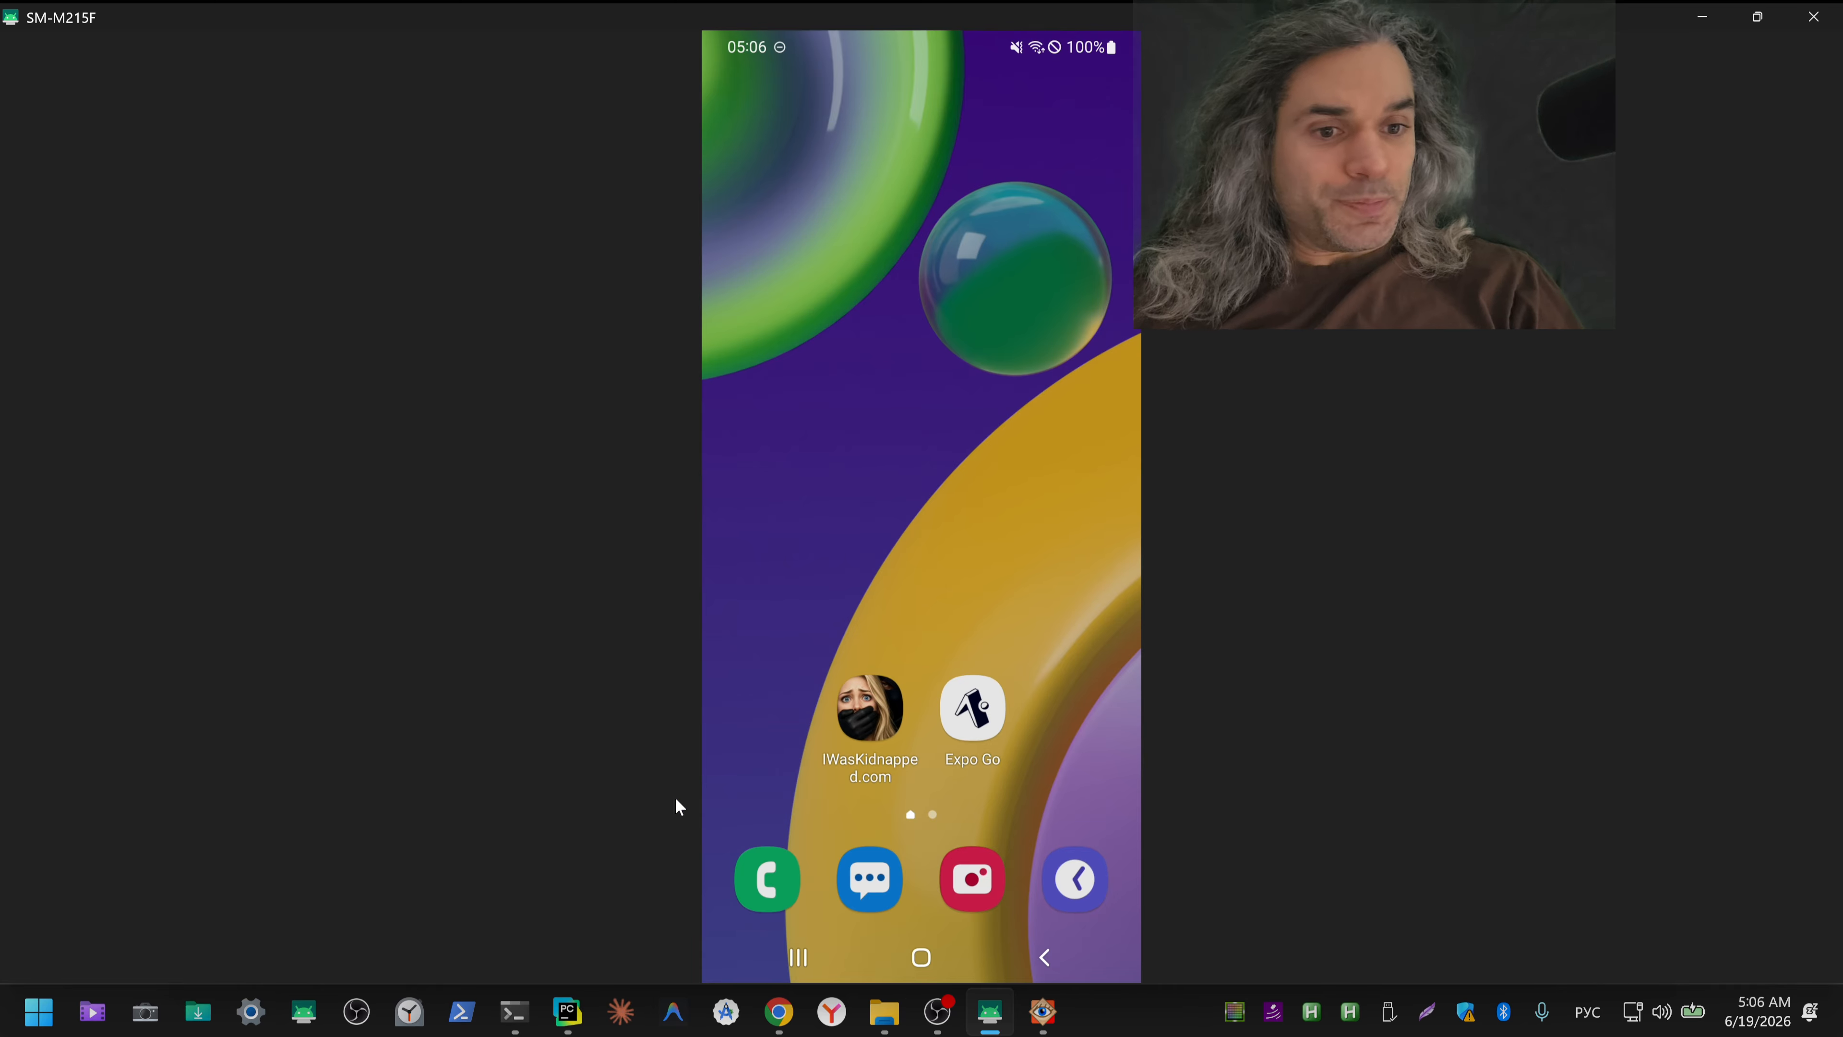
# Step: View ico_solo_512.png from the Downloads folder in the image viewer and return to the thumbnails
pyautogui.click(202, 1020)
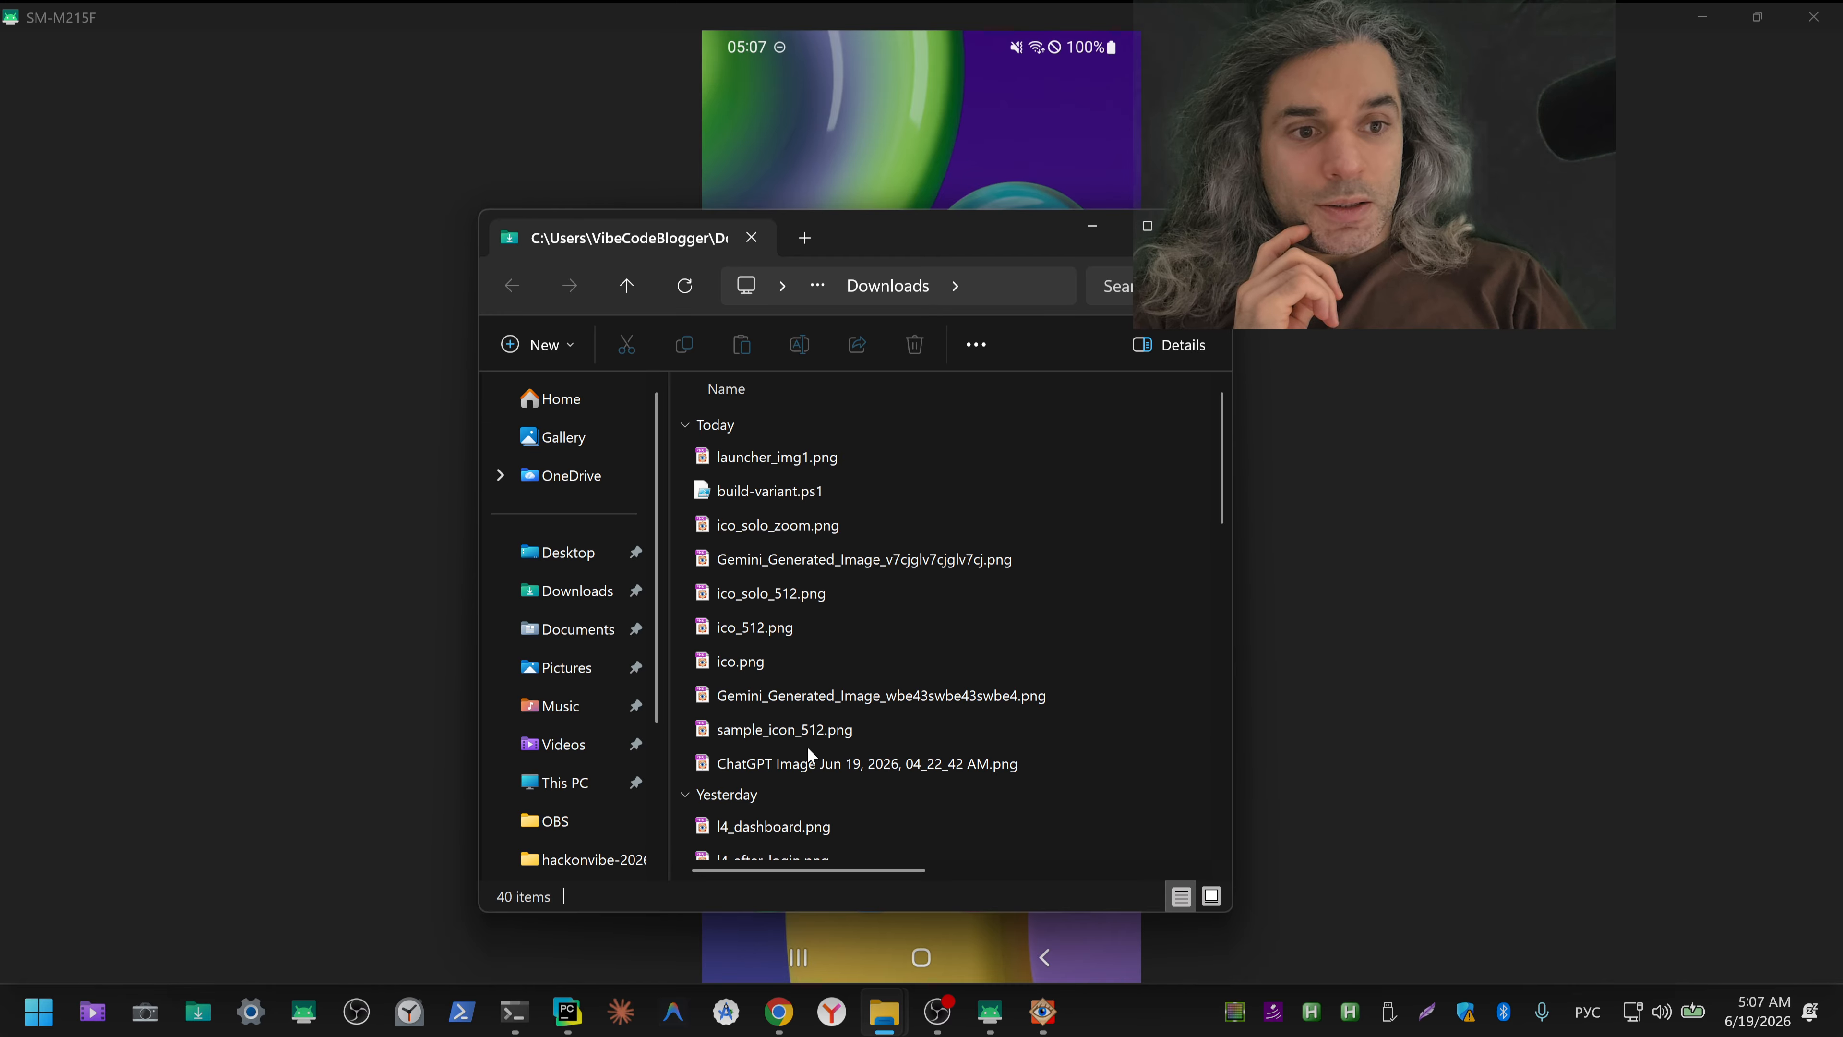
pyautogui.doubleClick(786, 592)
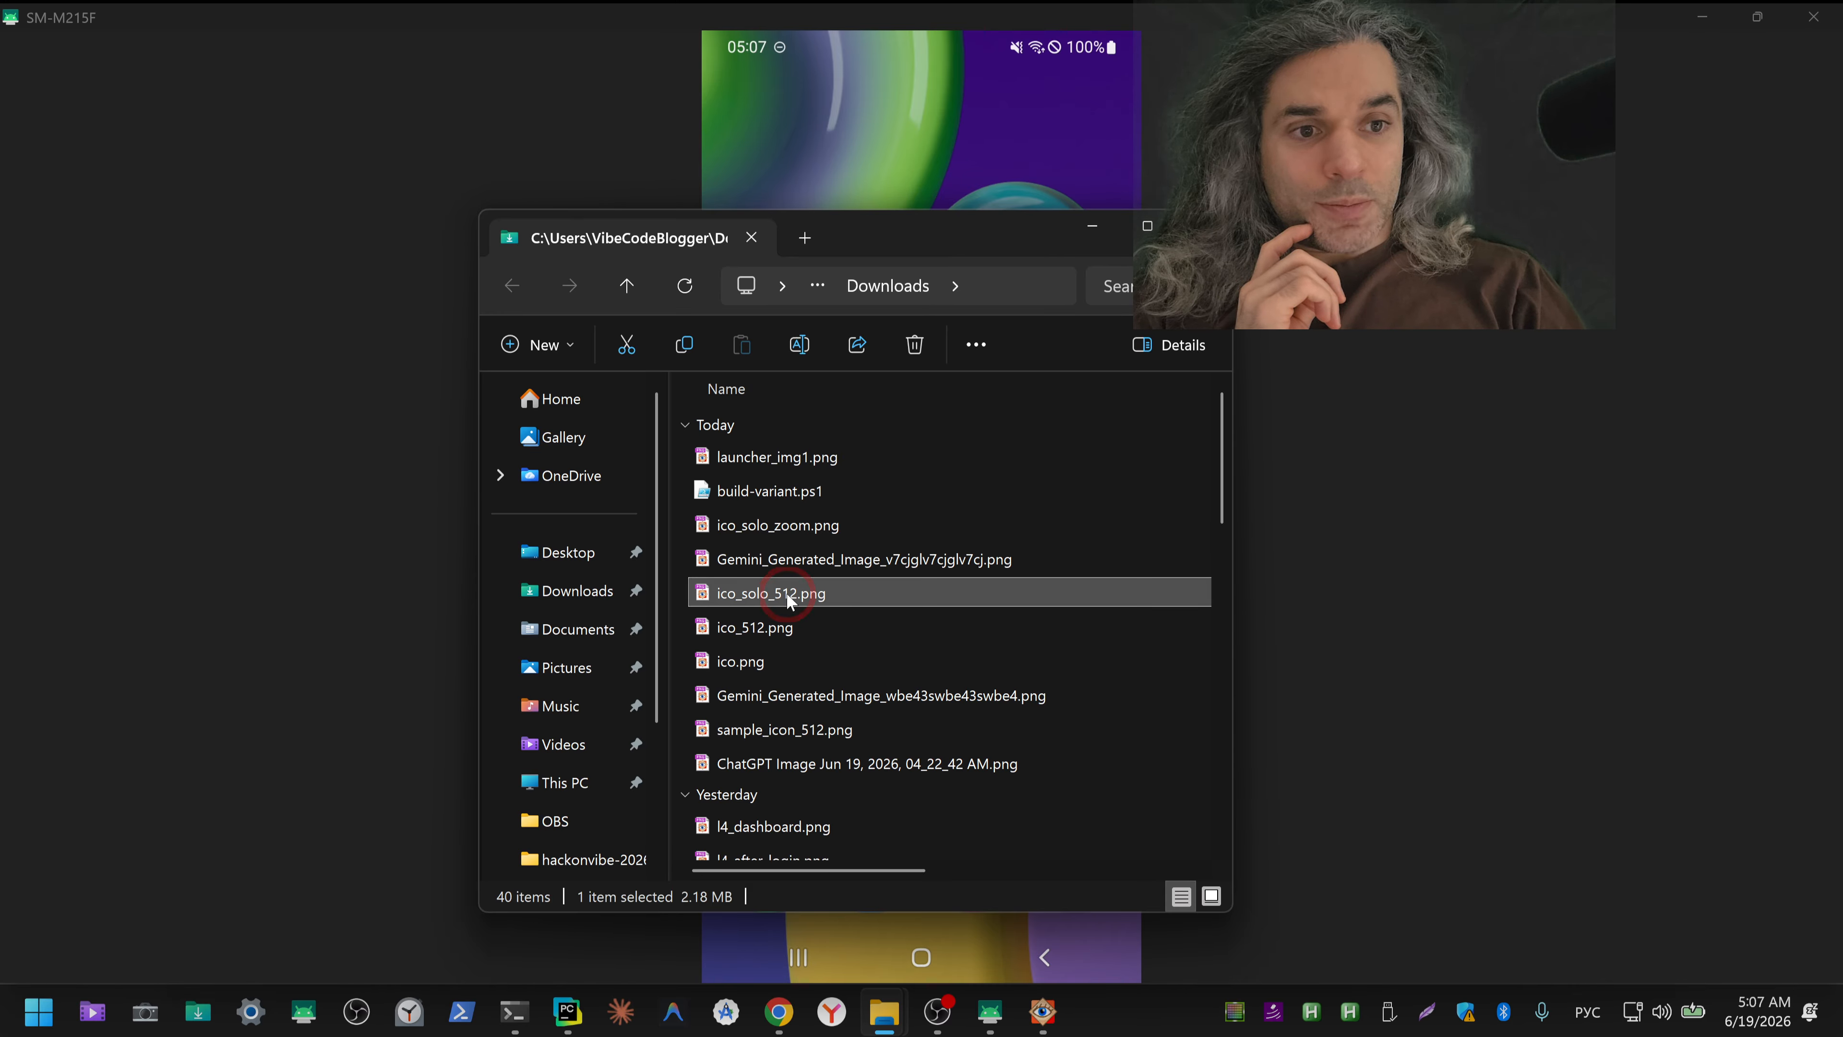
pyautogui.press('Escape')
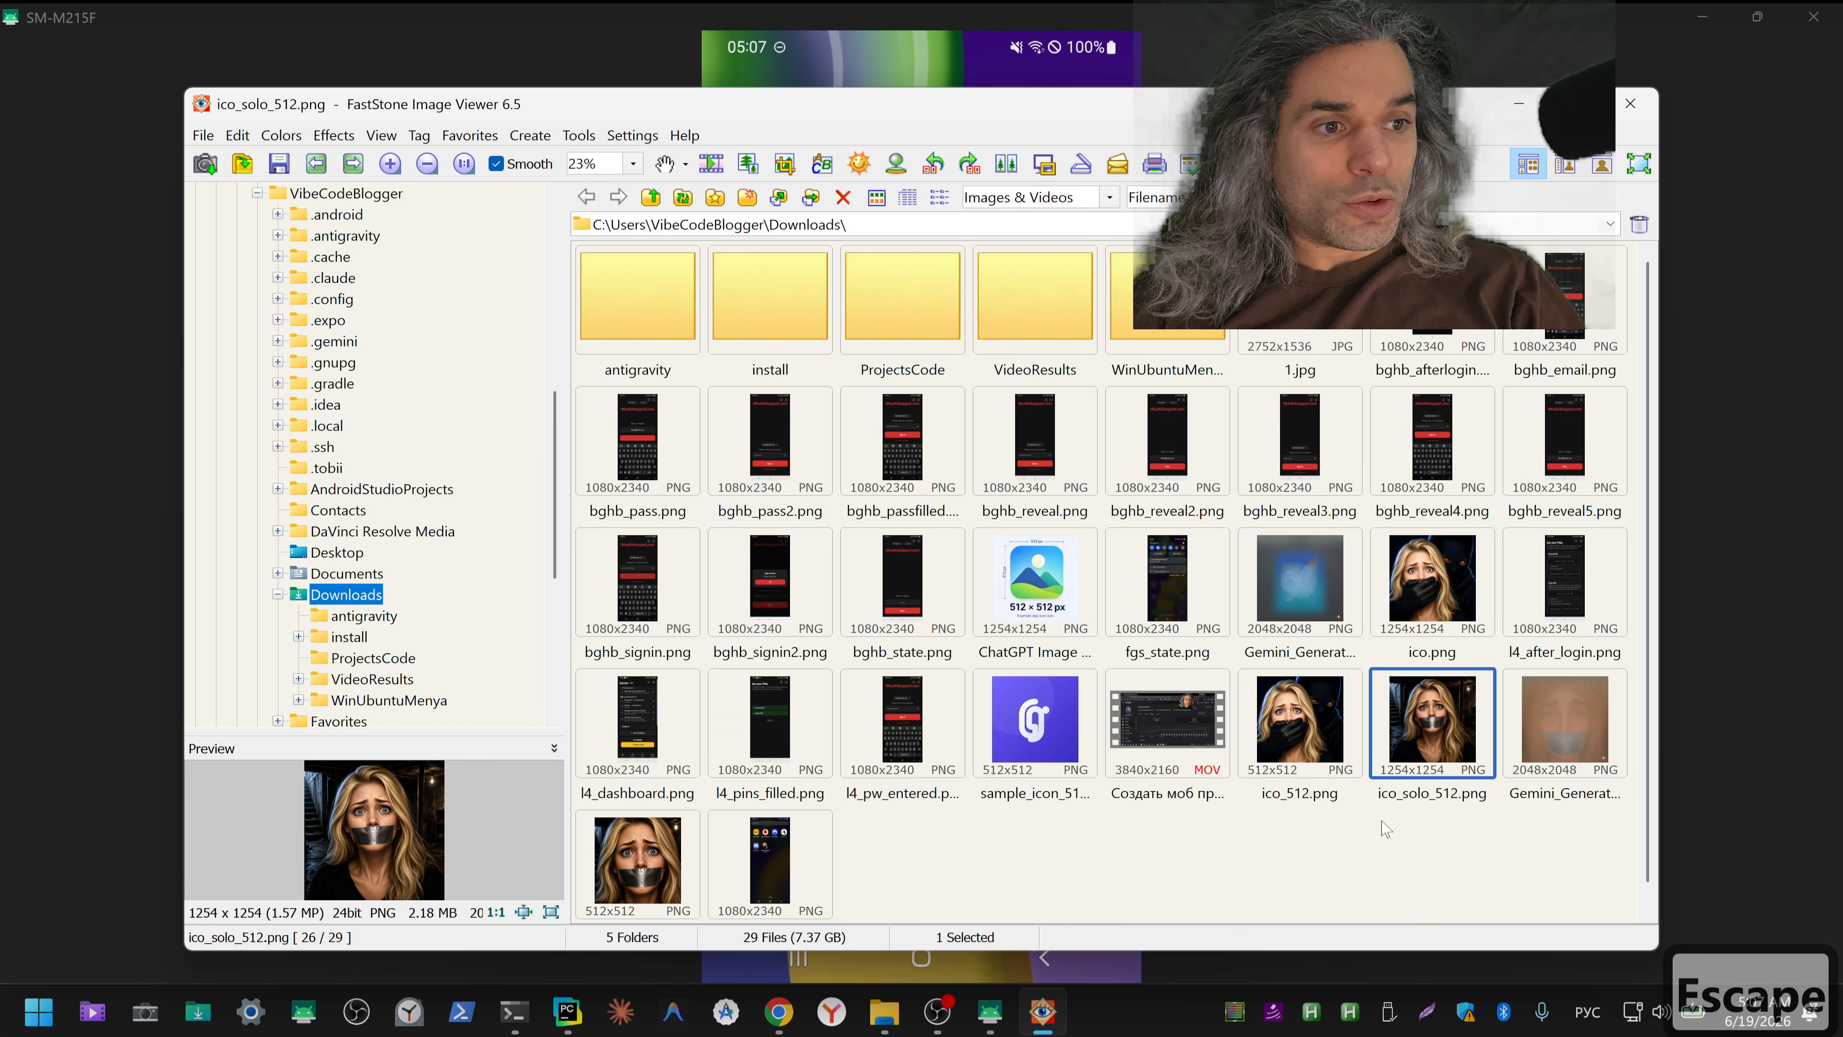
# Step: View ico_solo_zoom.png full screen reduced to 30% to judge it at icon size, and minimize the image viewer and Downloads windows
pyautogui.scroll(-1, 1382, 831)
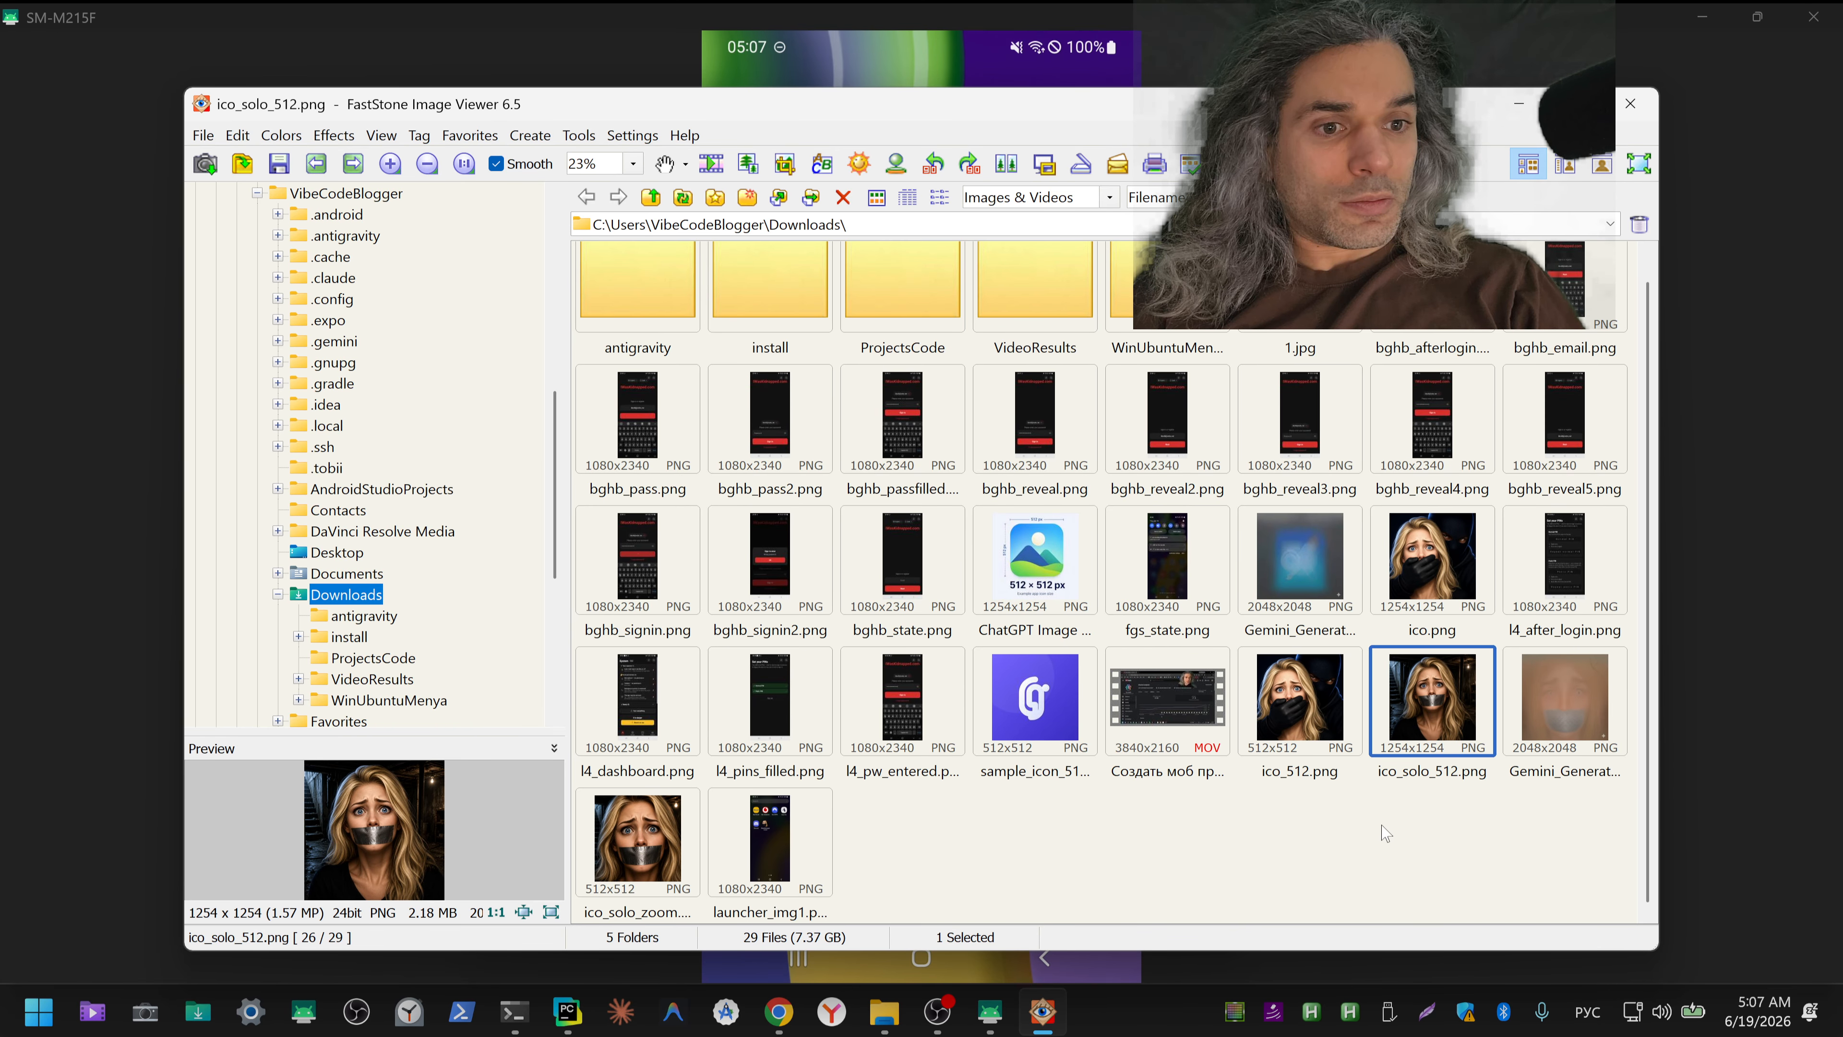
pyautogui.doubleClick(675, 849)
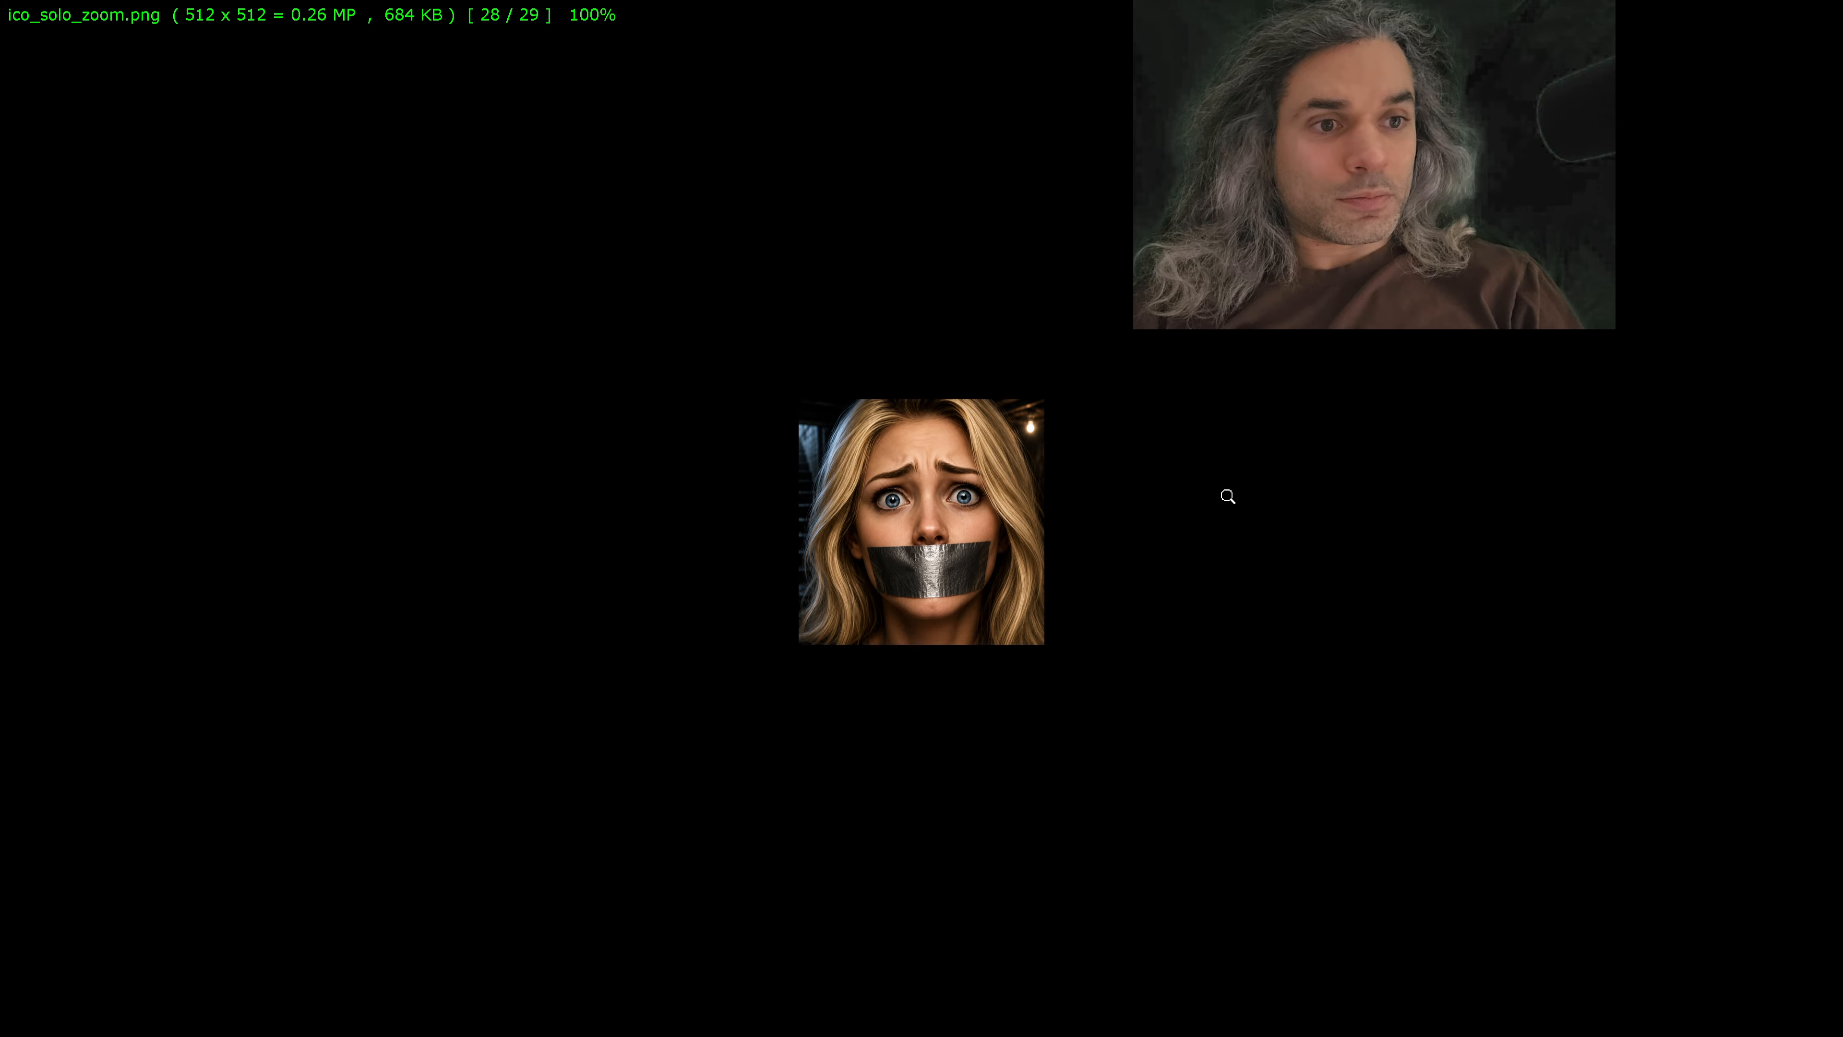
pyautogui.press('-')
pyautogui.press('-')
pyautogui.press('-')
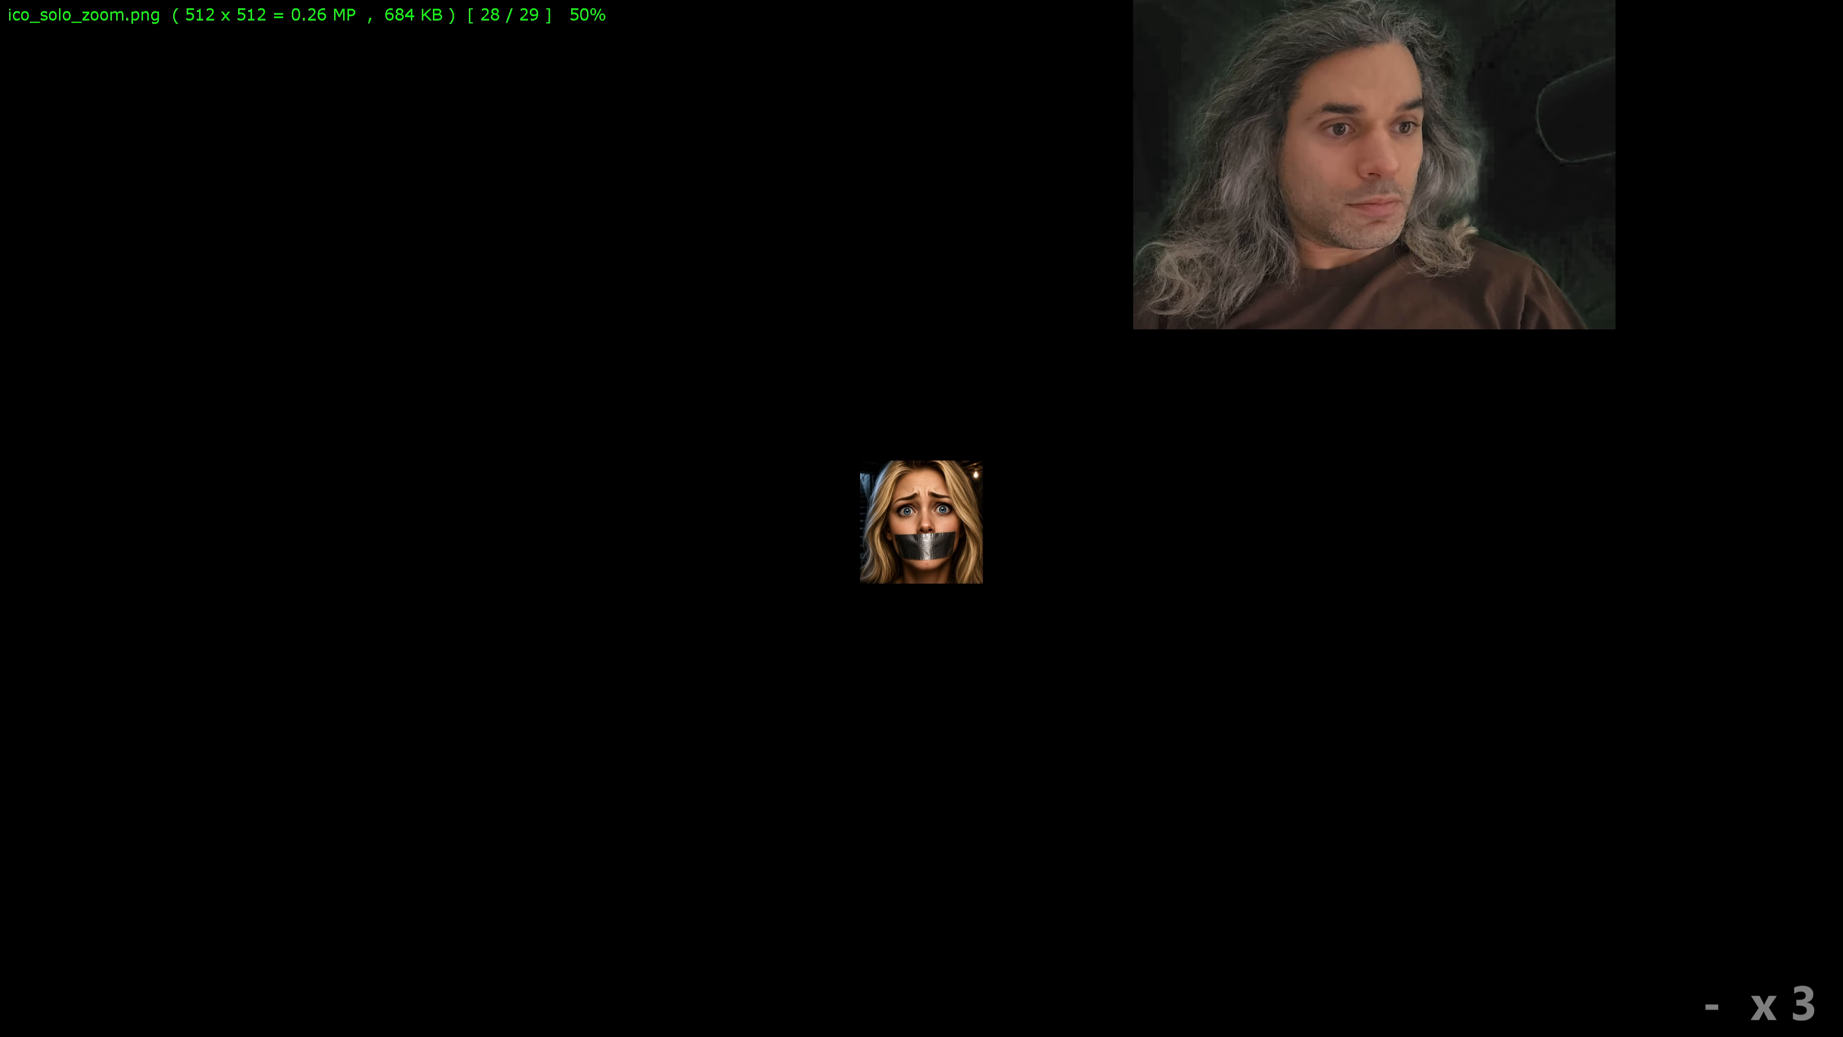
pyautogui.press('-')
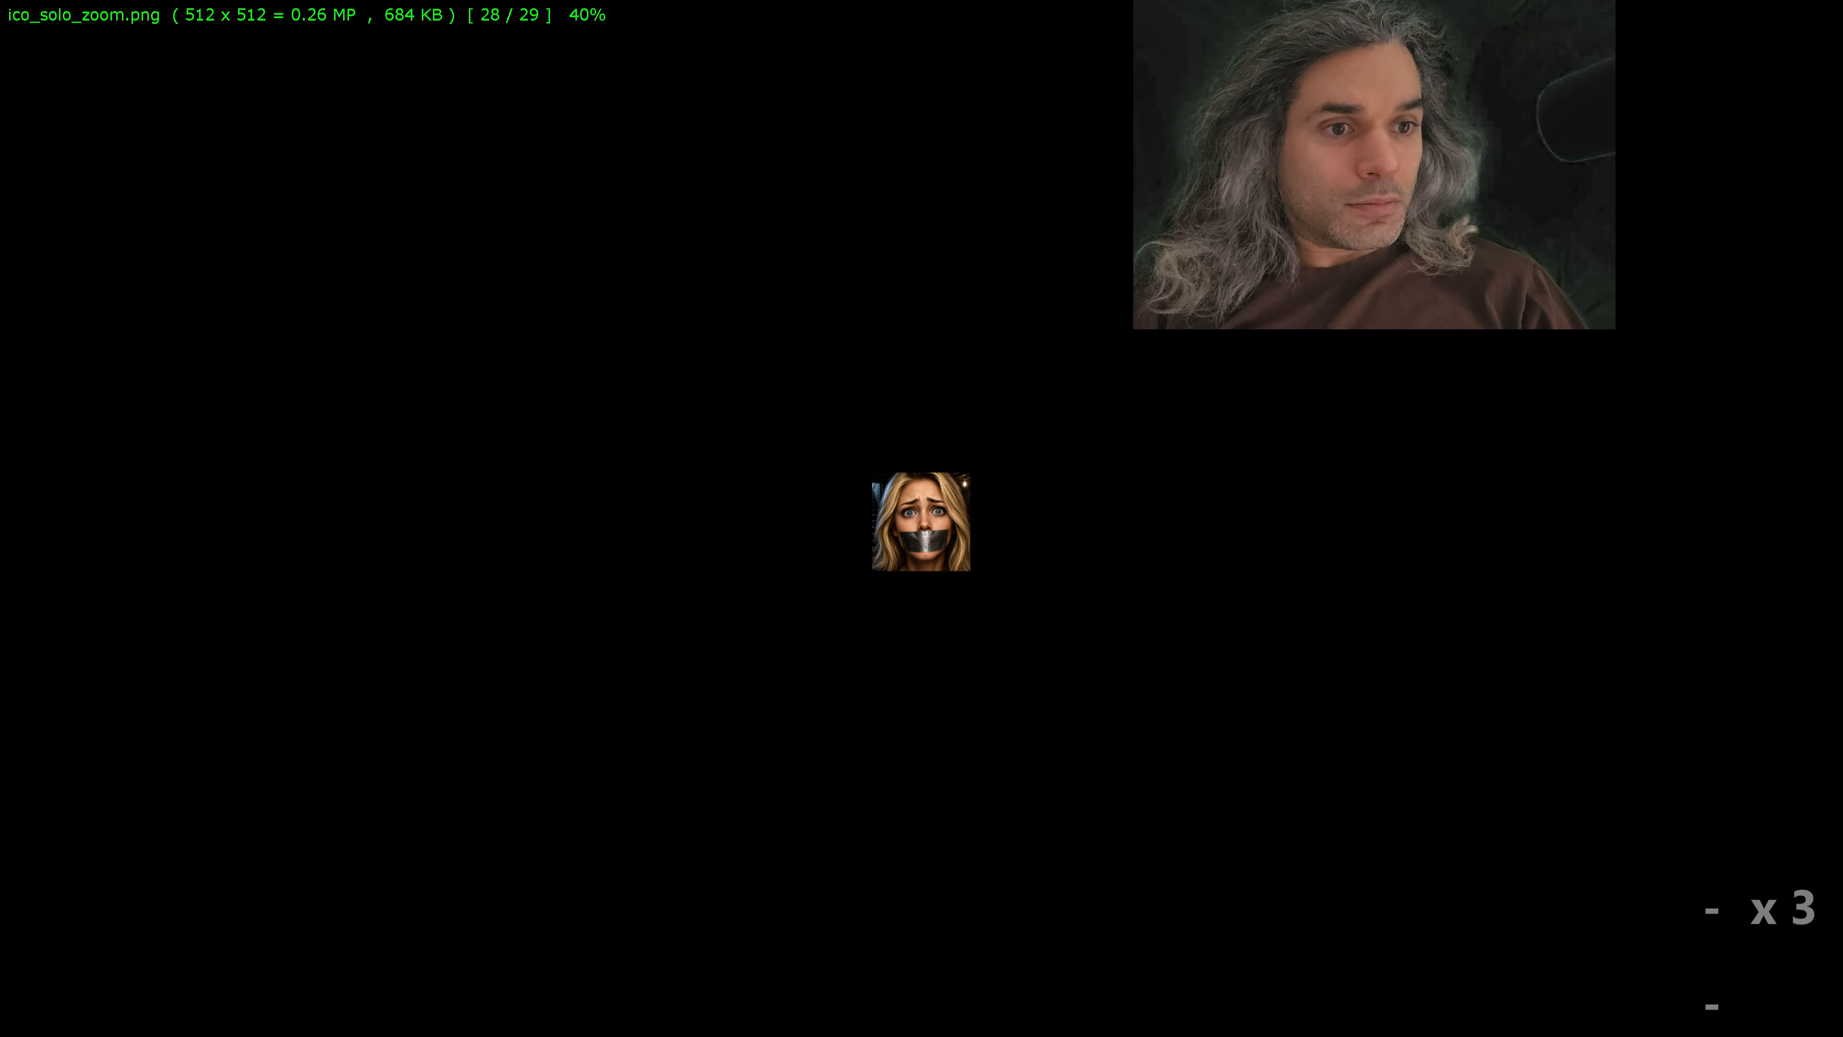
pyautogui.press('-')
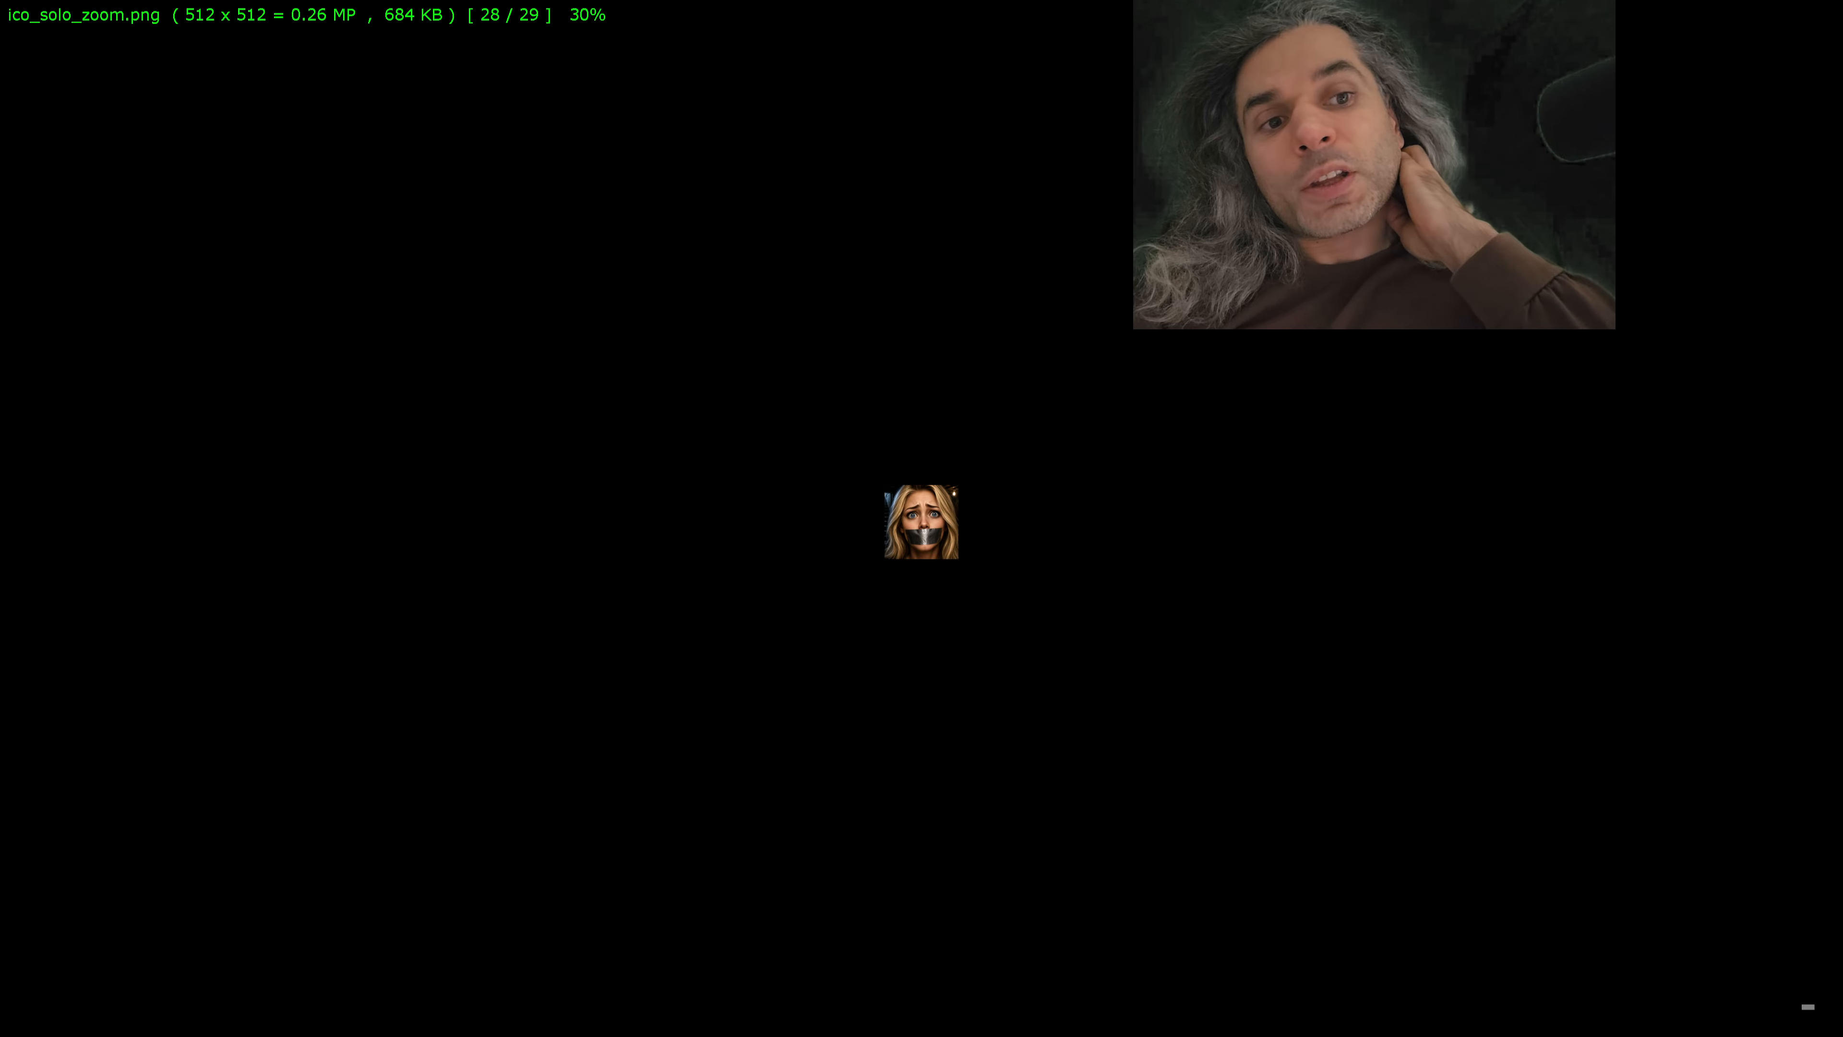
pyautogui.press('Escape')
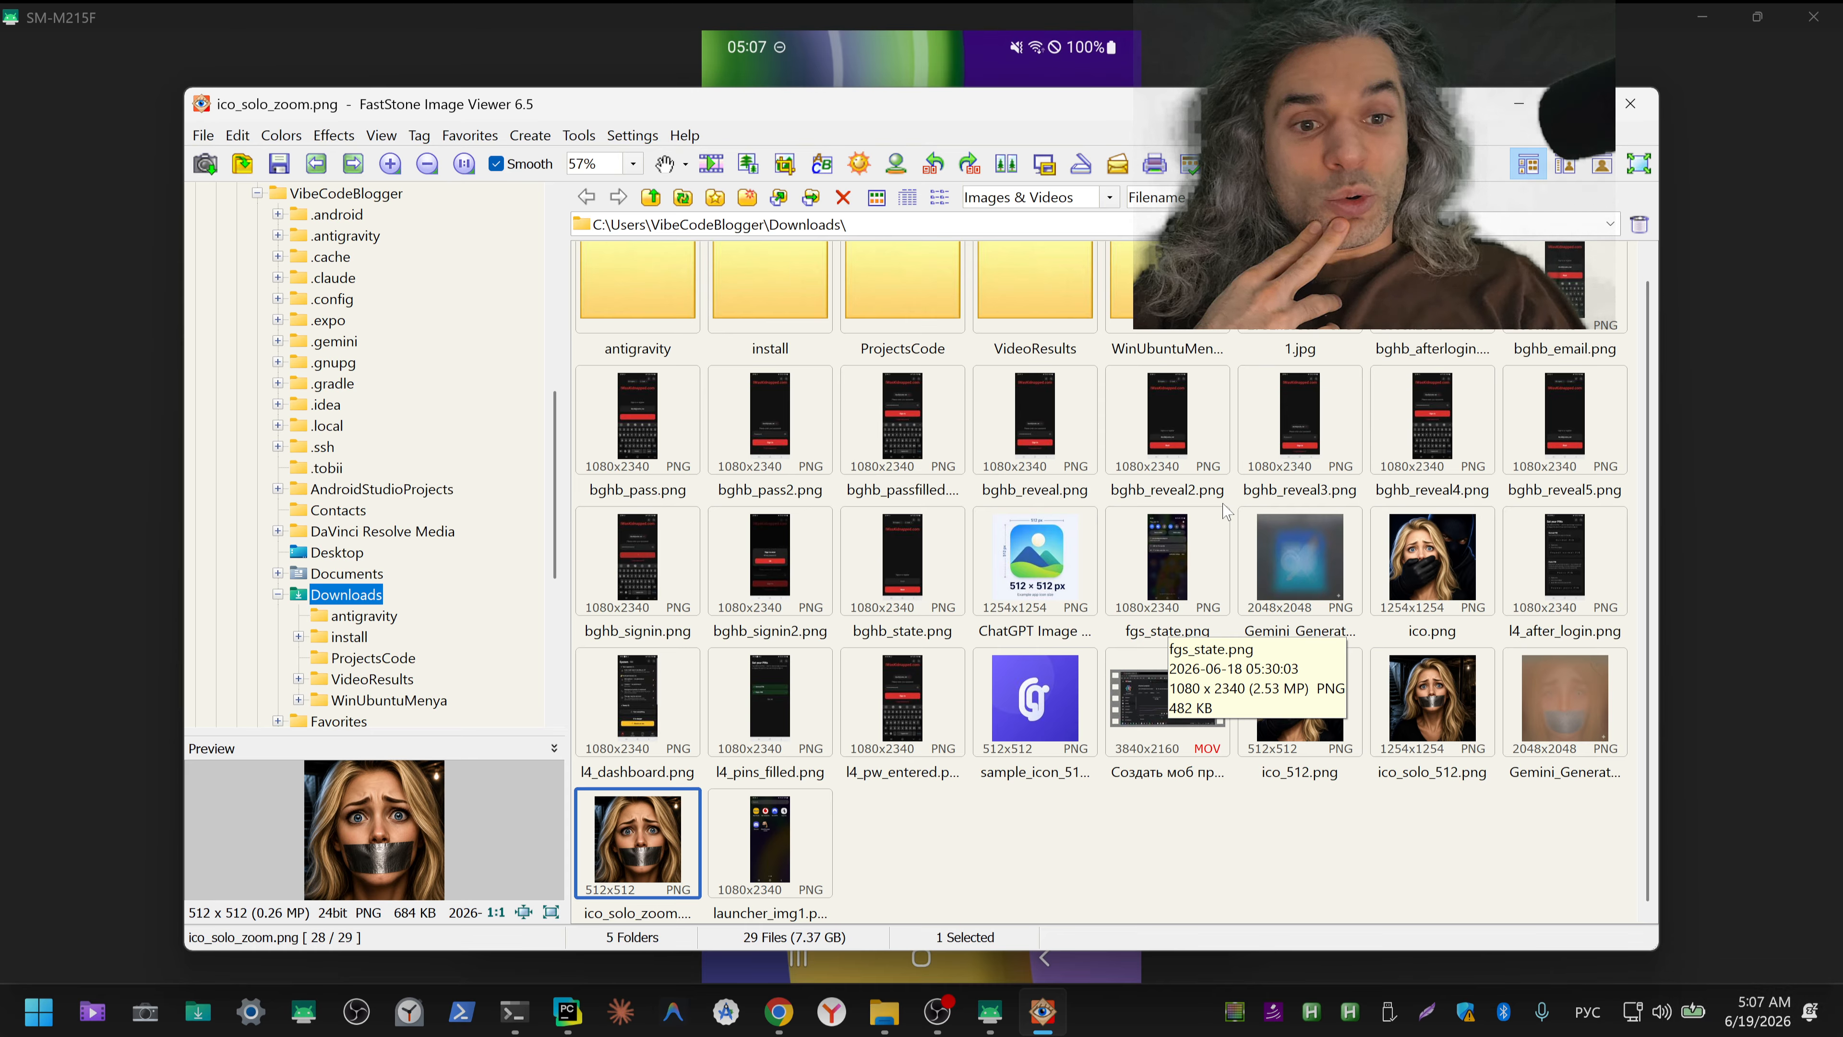
pyautogui.click(1519, 110)
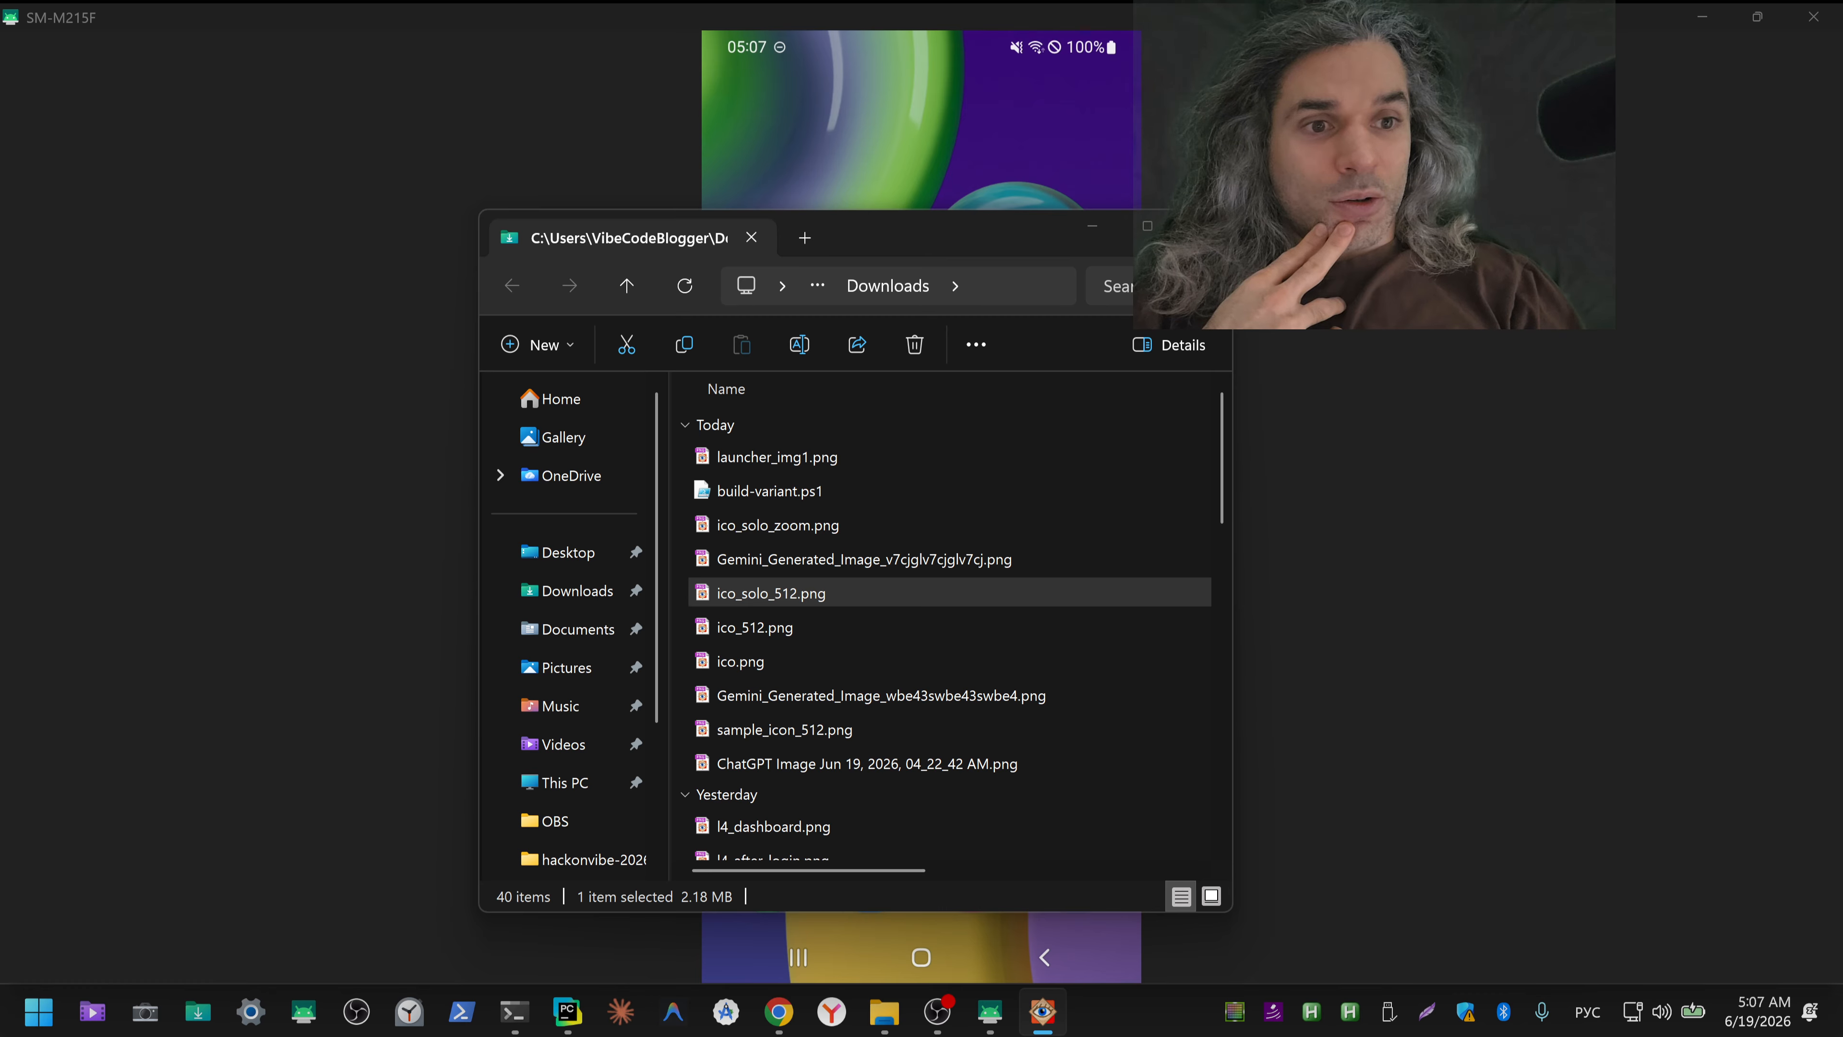
pyautogui.click(1111, 235)
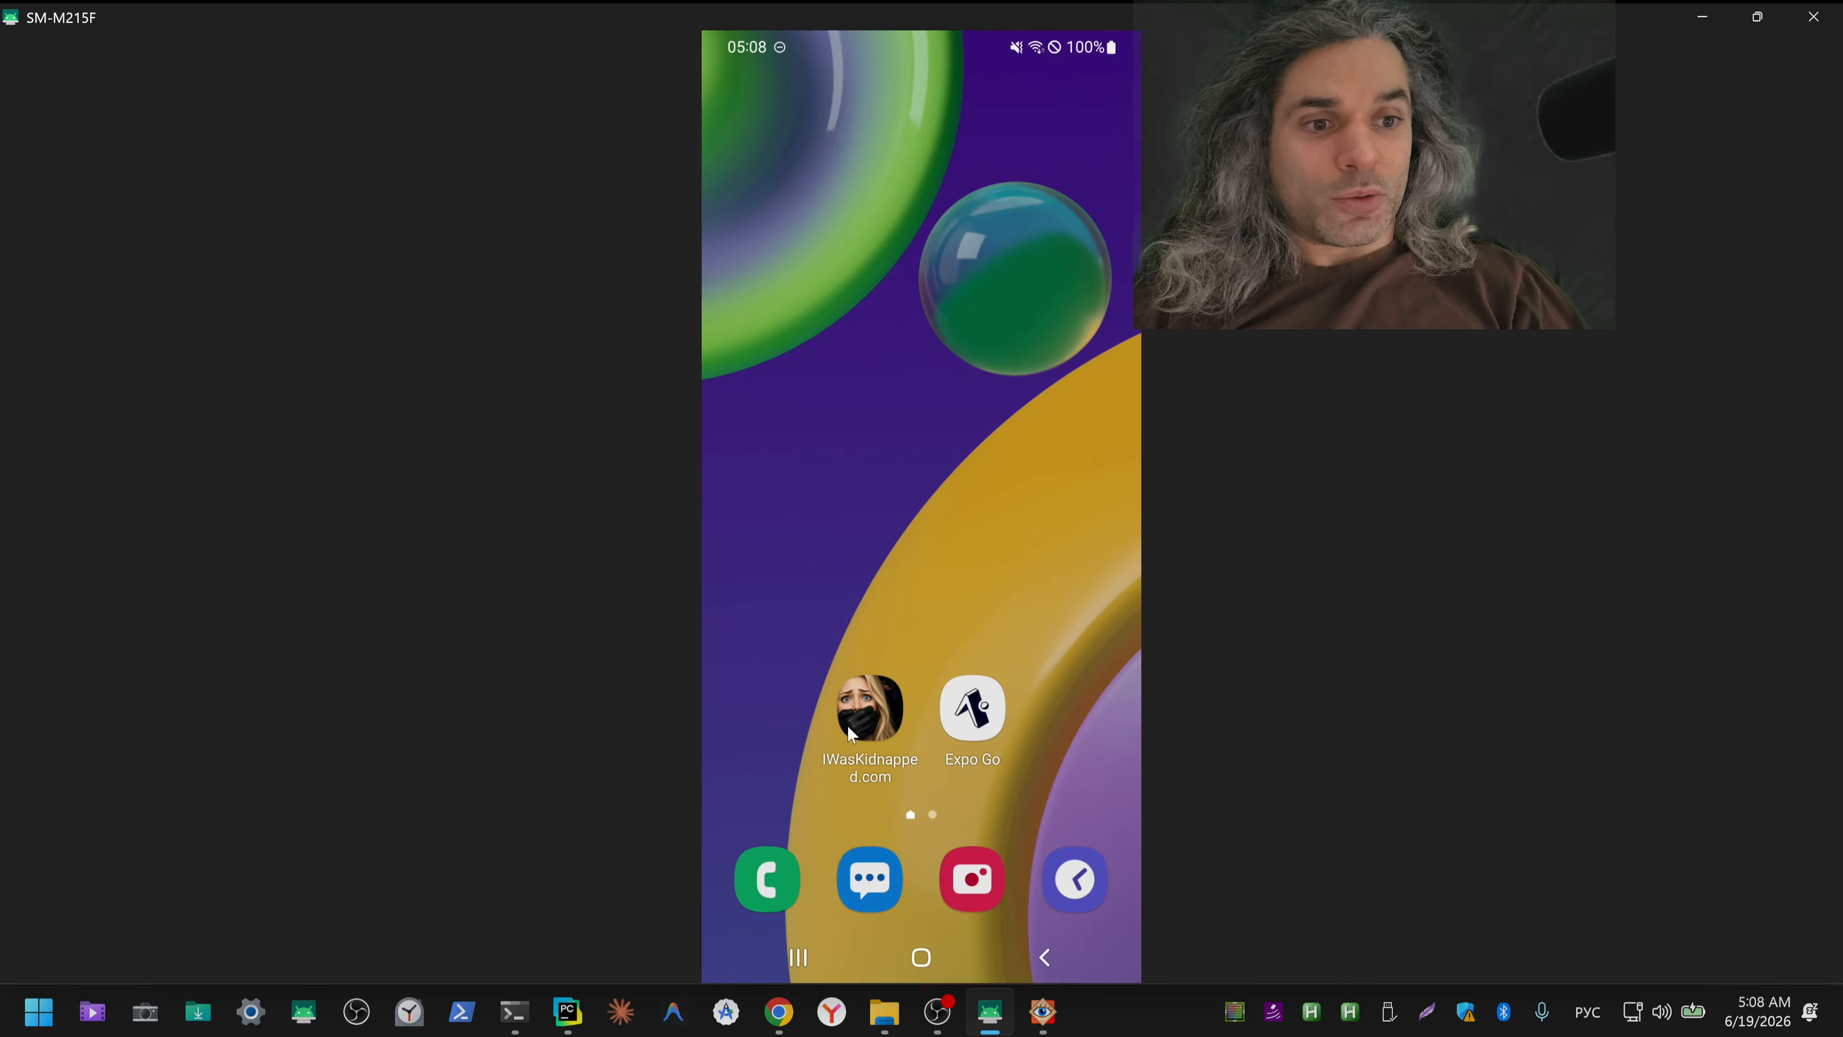
# Step: Minimize the phone mirroring window, review the variant.apk install line in Claude's build script, and minimize the terminal
pyautogui.click(1702, 17)
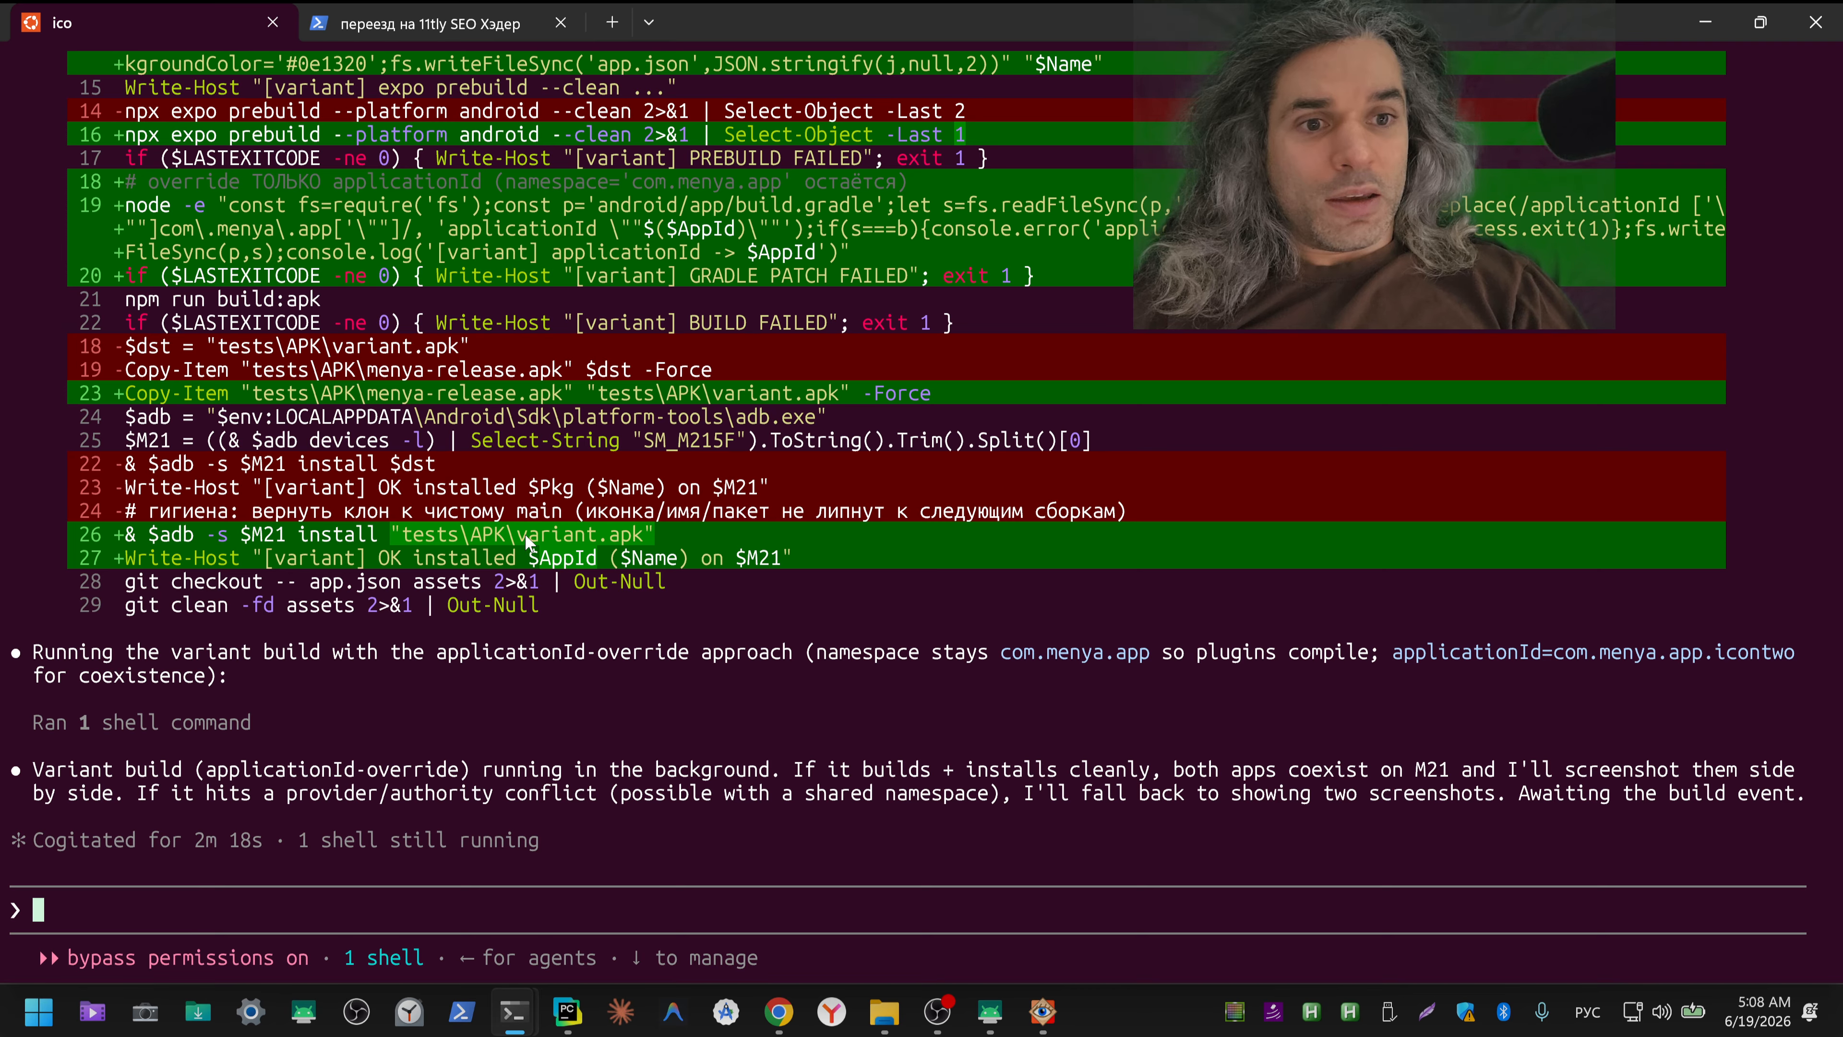
pyautogui.moveTo(521, 538); pyautogui.dragTo(643, 538)
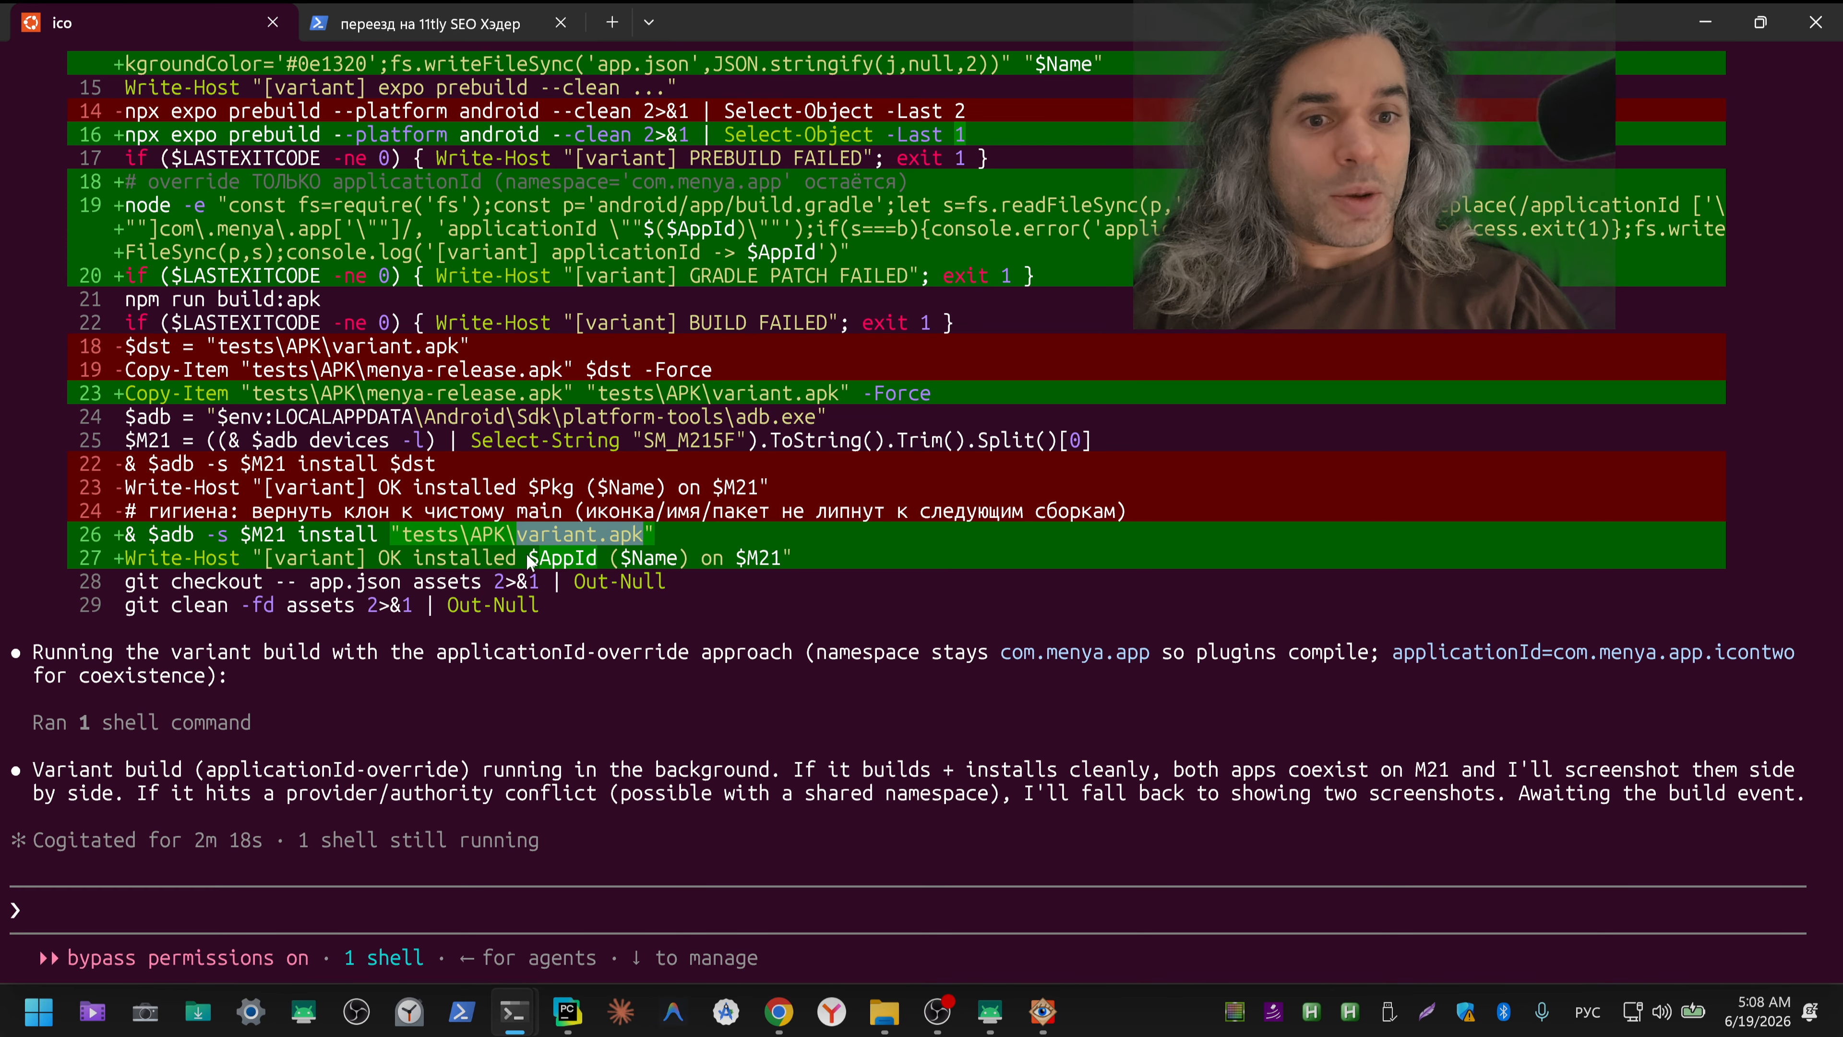
pyautogui.click(1702, 32)
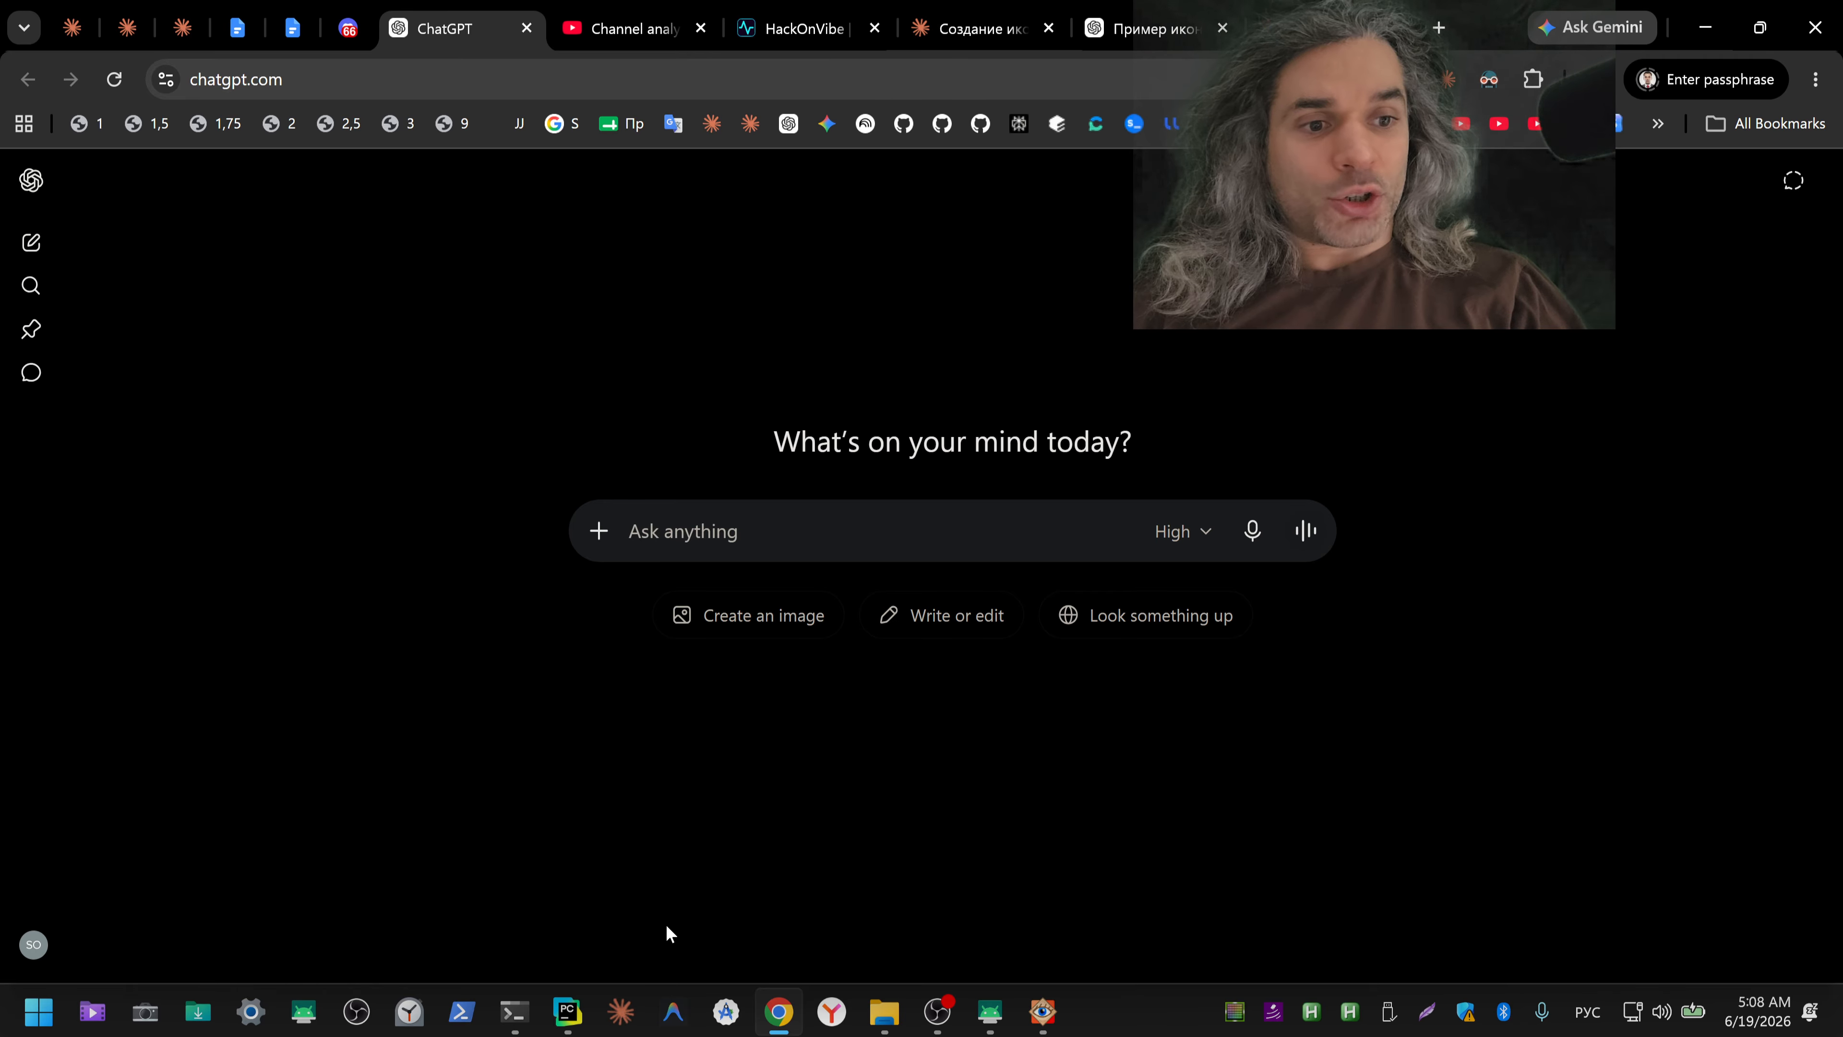
# Step: Switch to the Claude desktop app and look through the recent Cowork tasks
pyautogui.click(623, 1024)
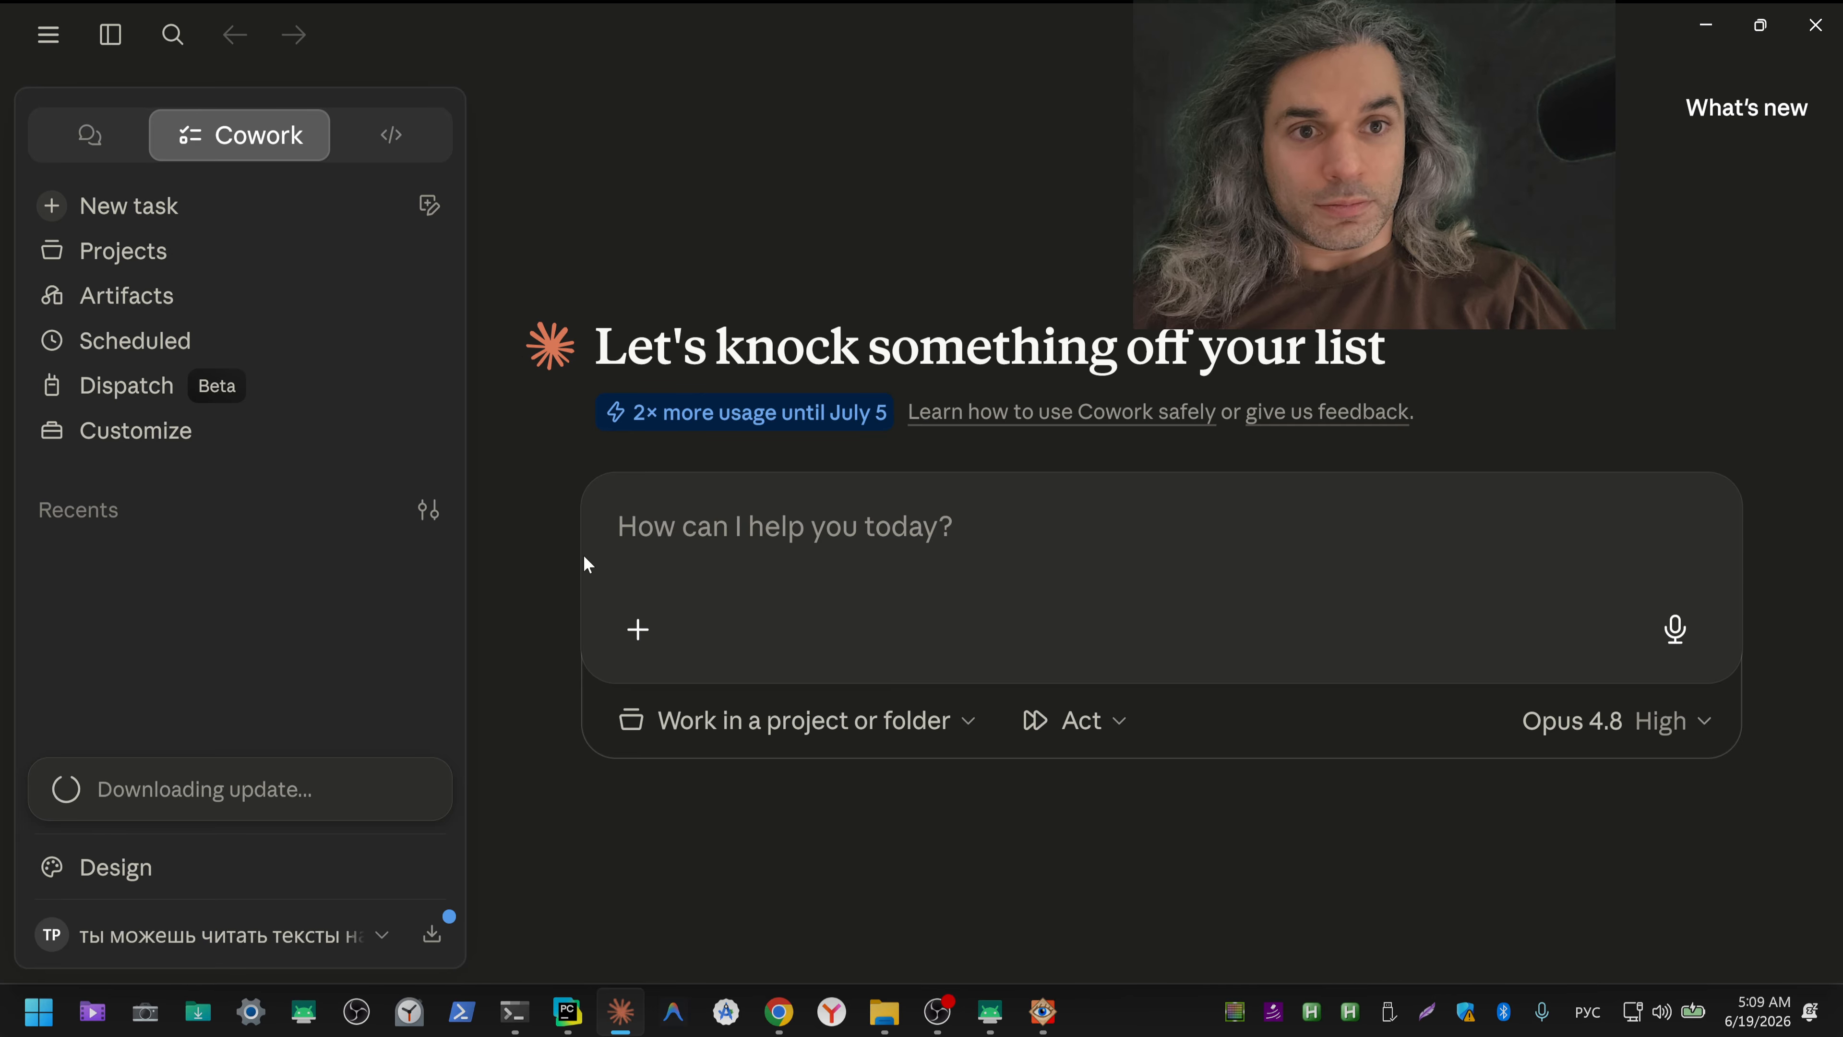
pyautogui.click(398, 138)
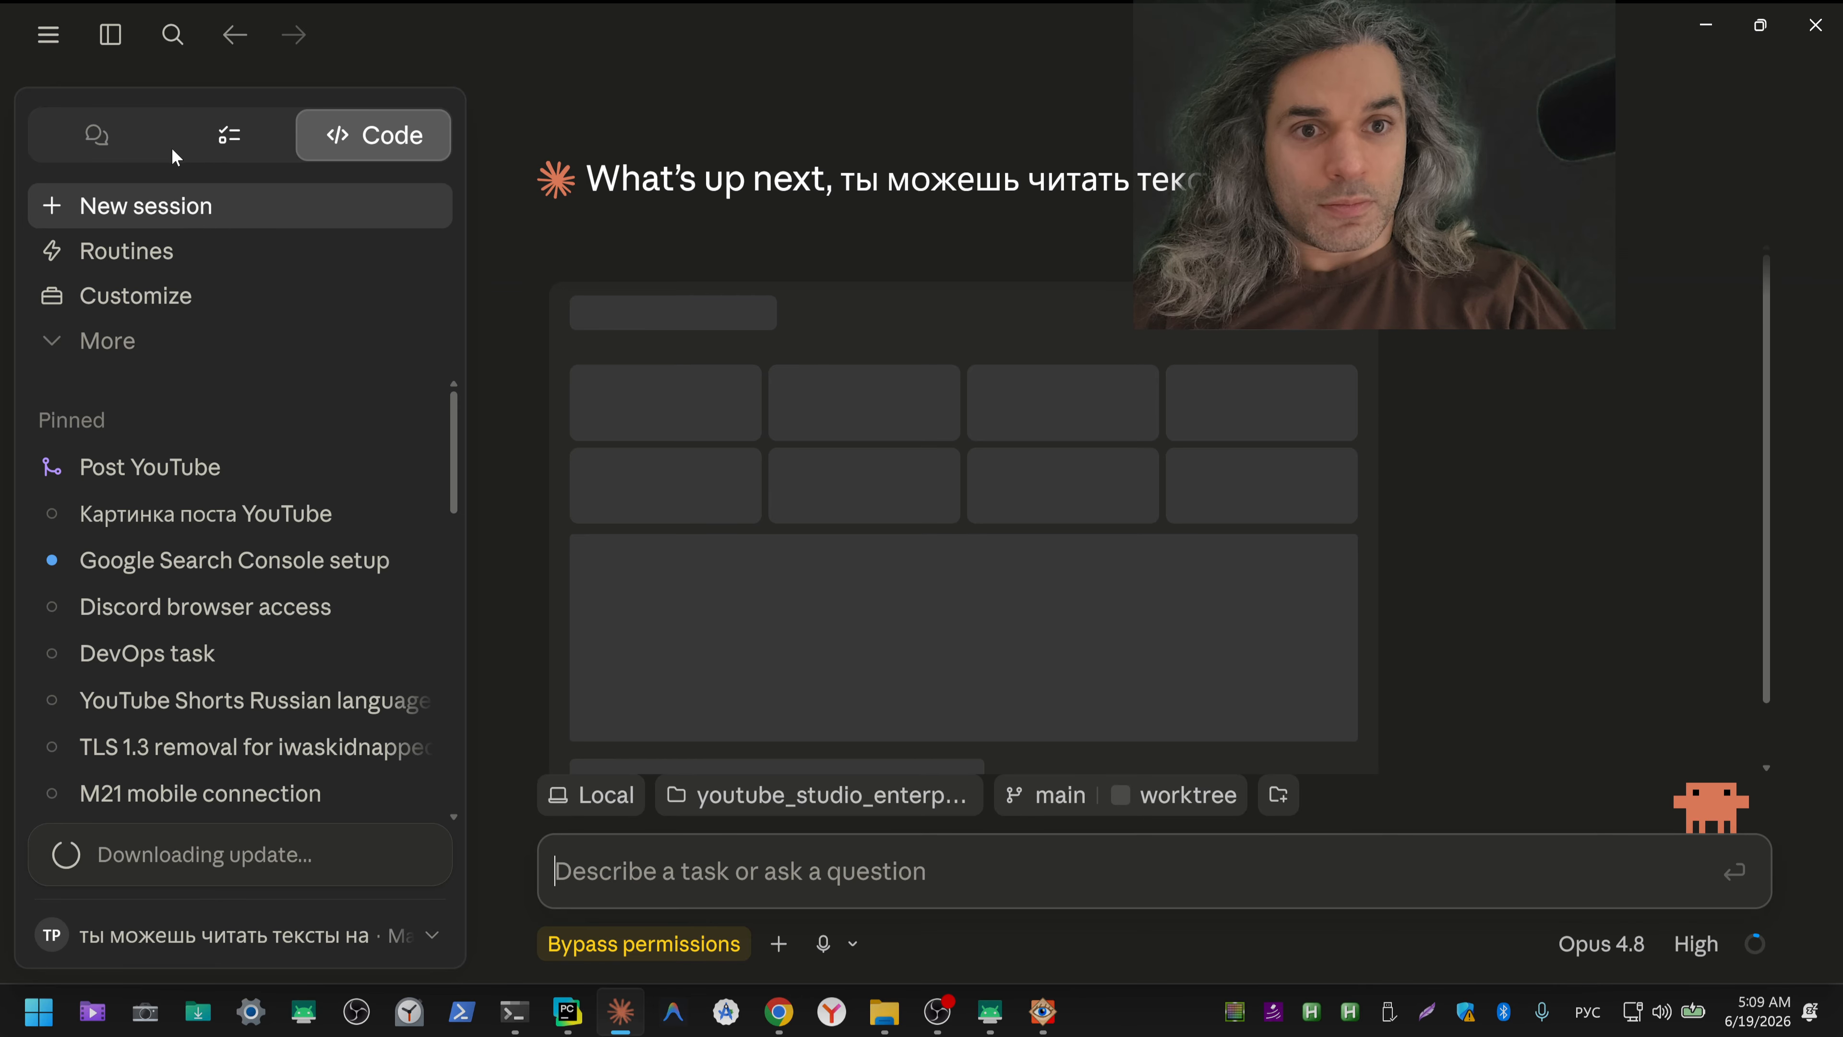
pyautogui.click(251, 136)
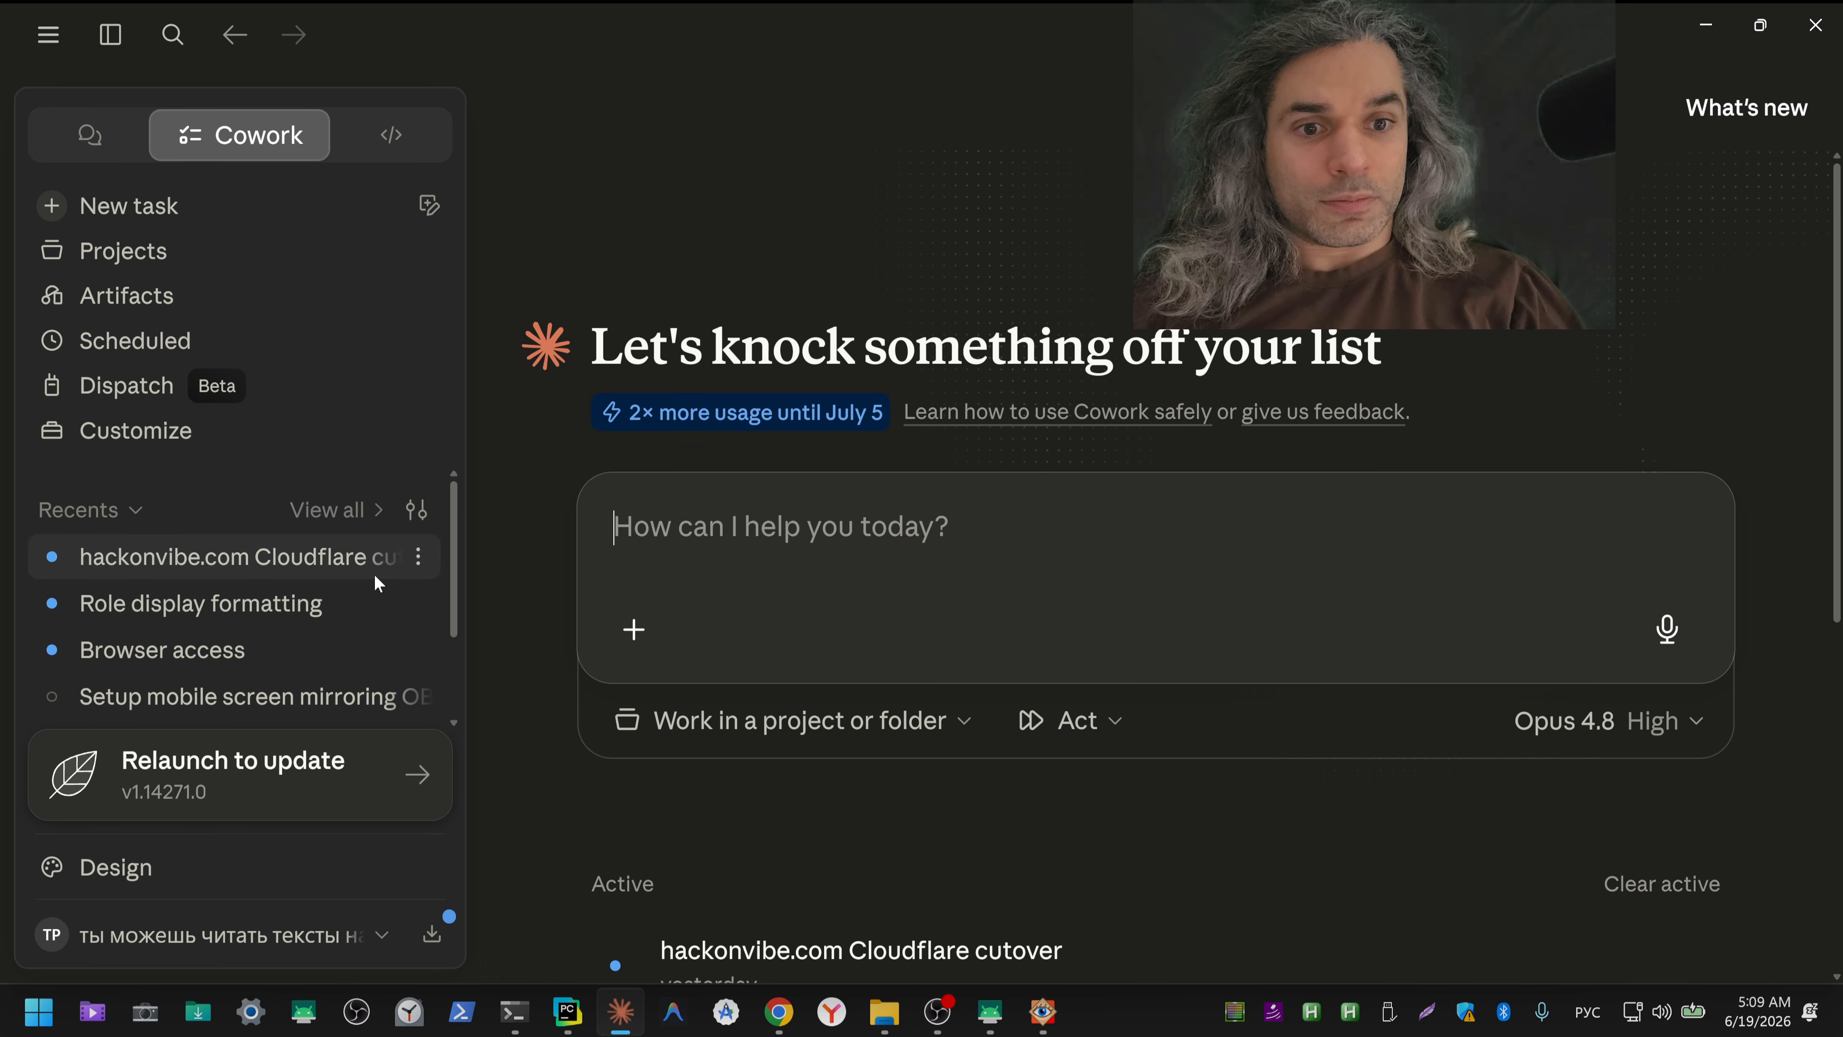
pyautogui.scroll(-1, 455, 606)
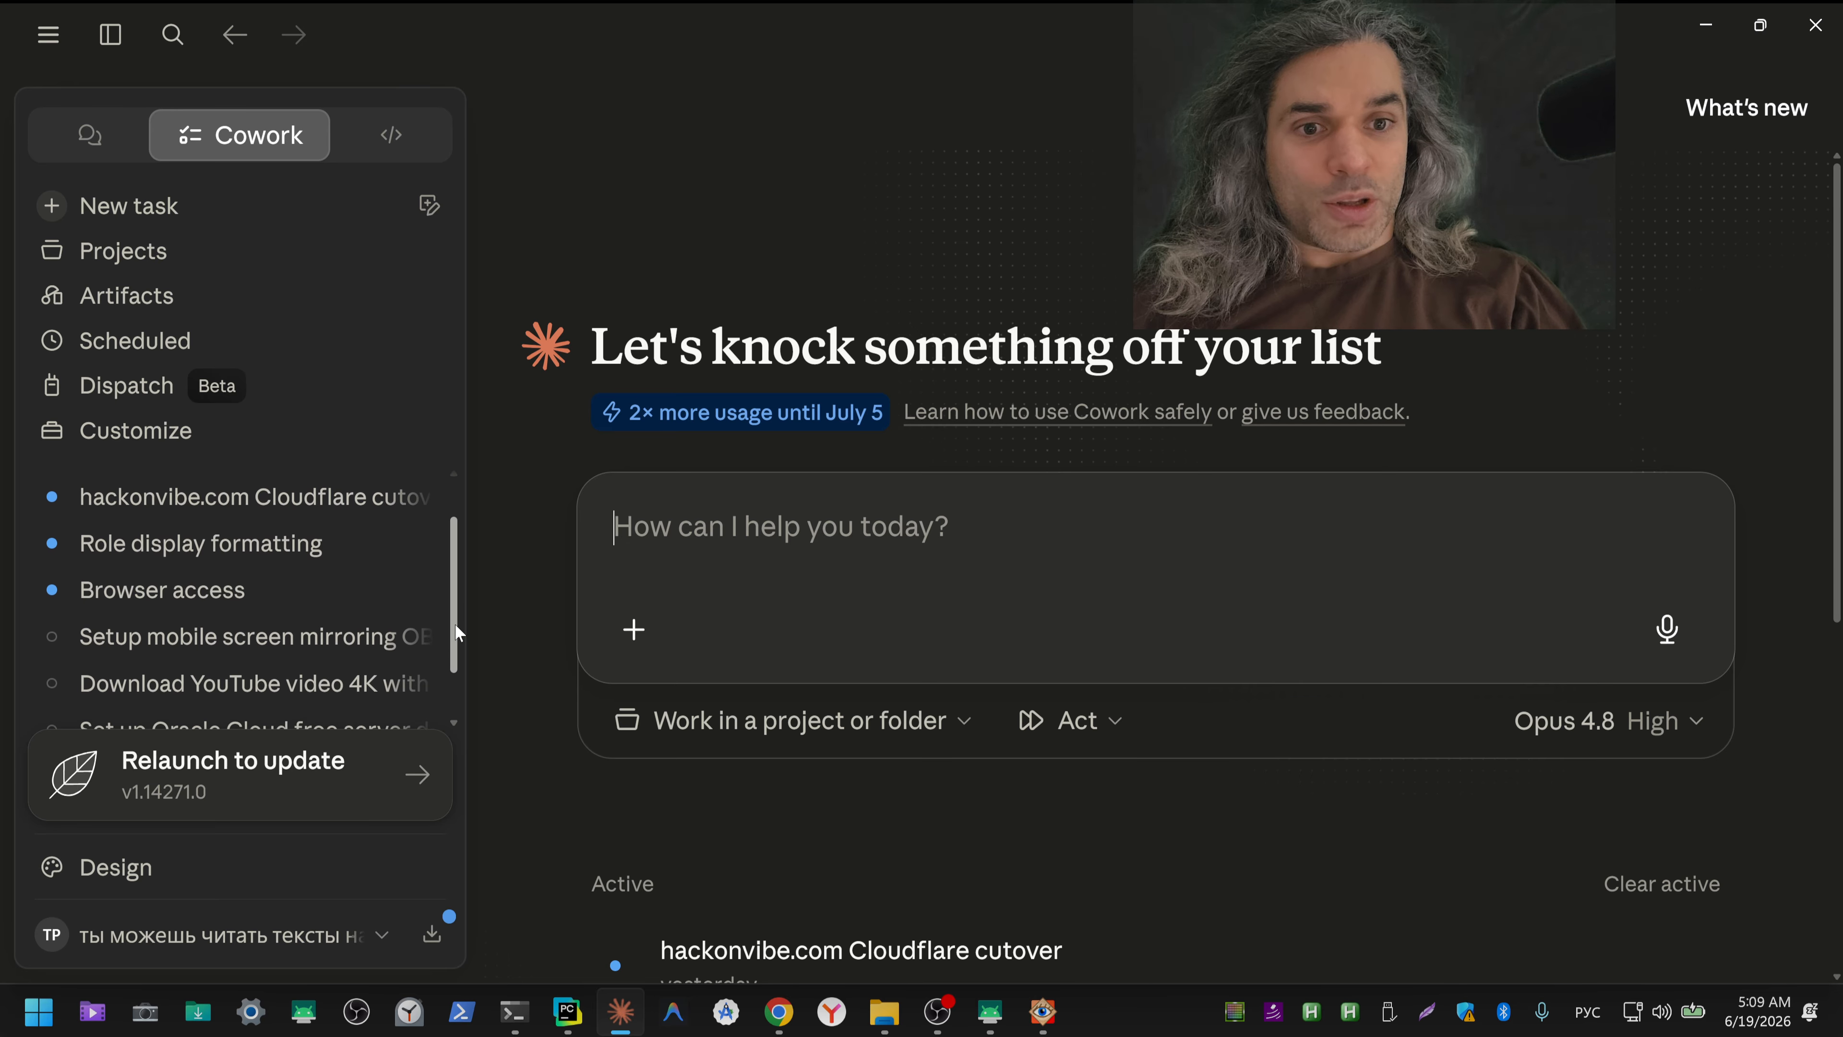
pyautogui.scroll(-2, 455, 631)
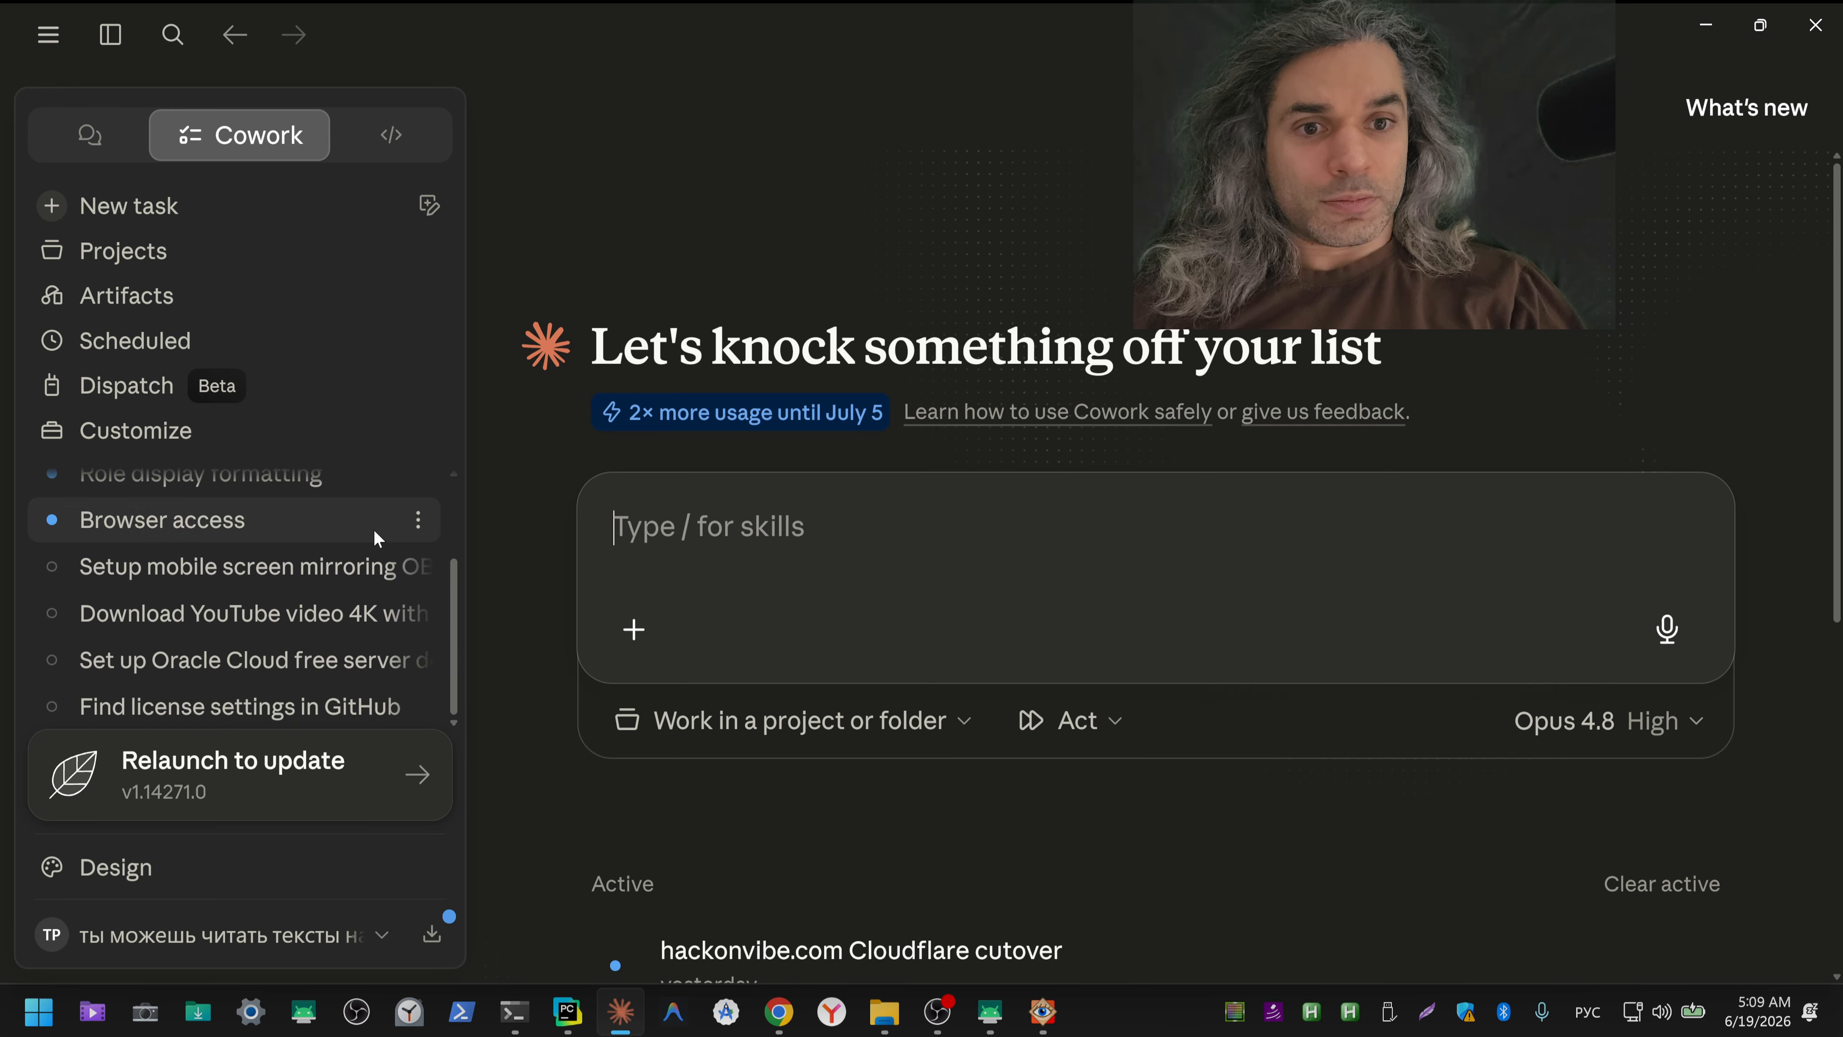
pyautogui.scroll(3, 370, 537)
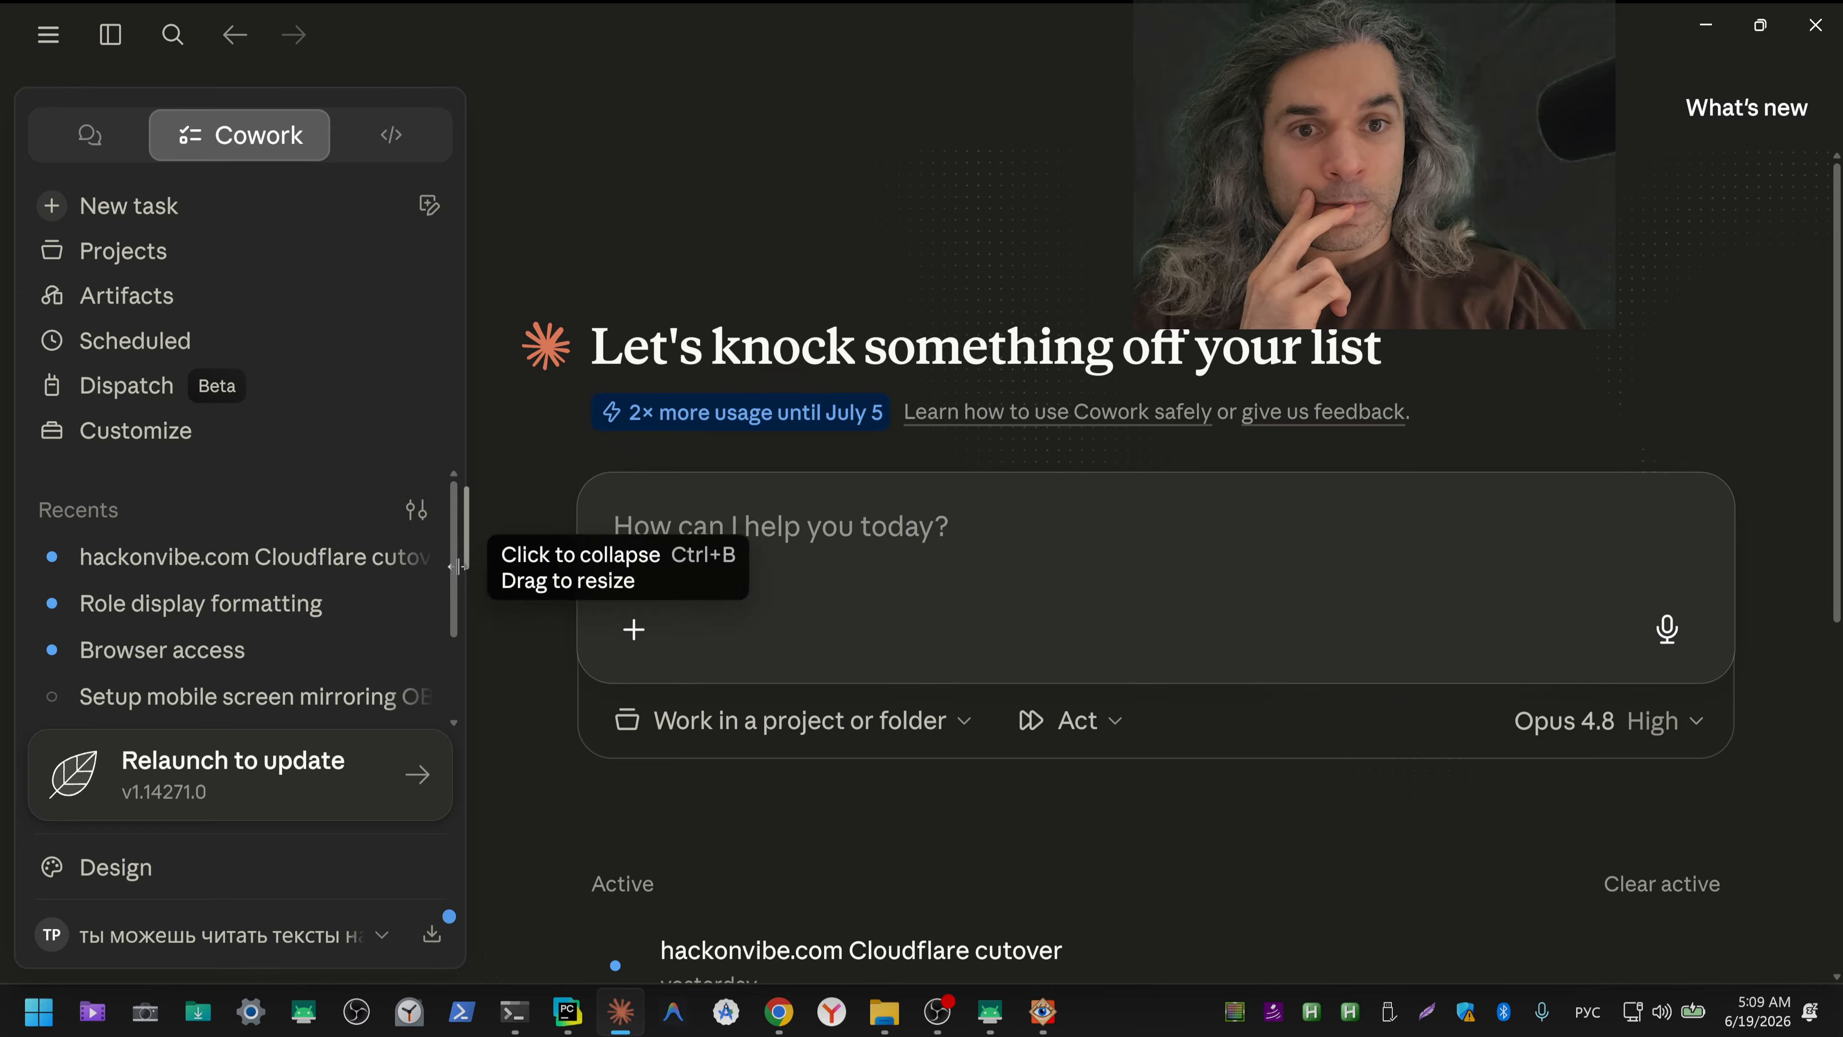
# Step: Find the "Google Play Store app launch readiness" session among the recent Code sessions, open it and pin it
pyautogui.click(384, 146)
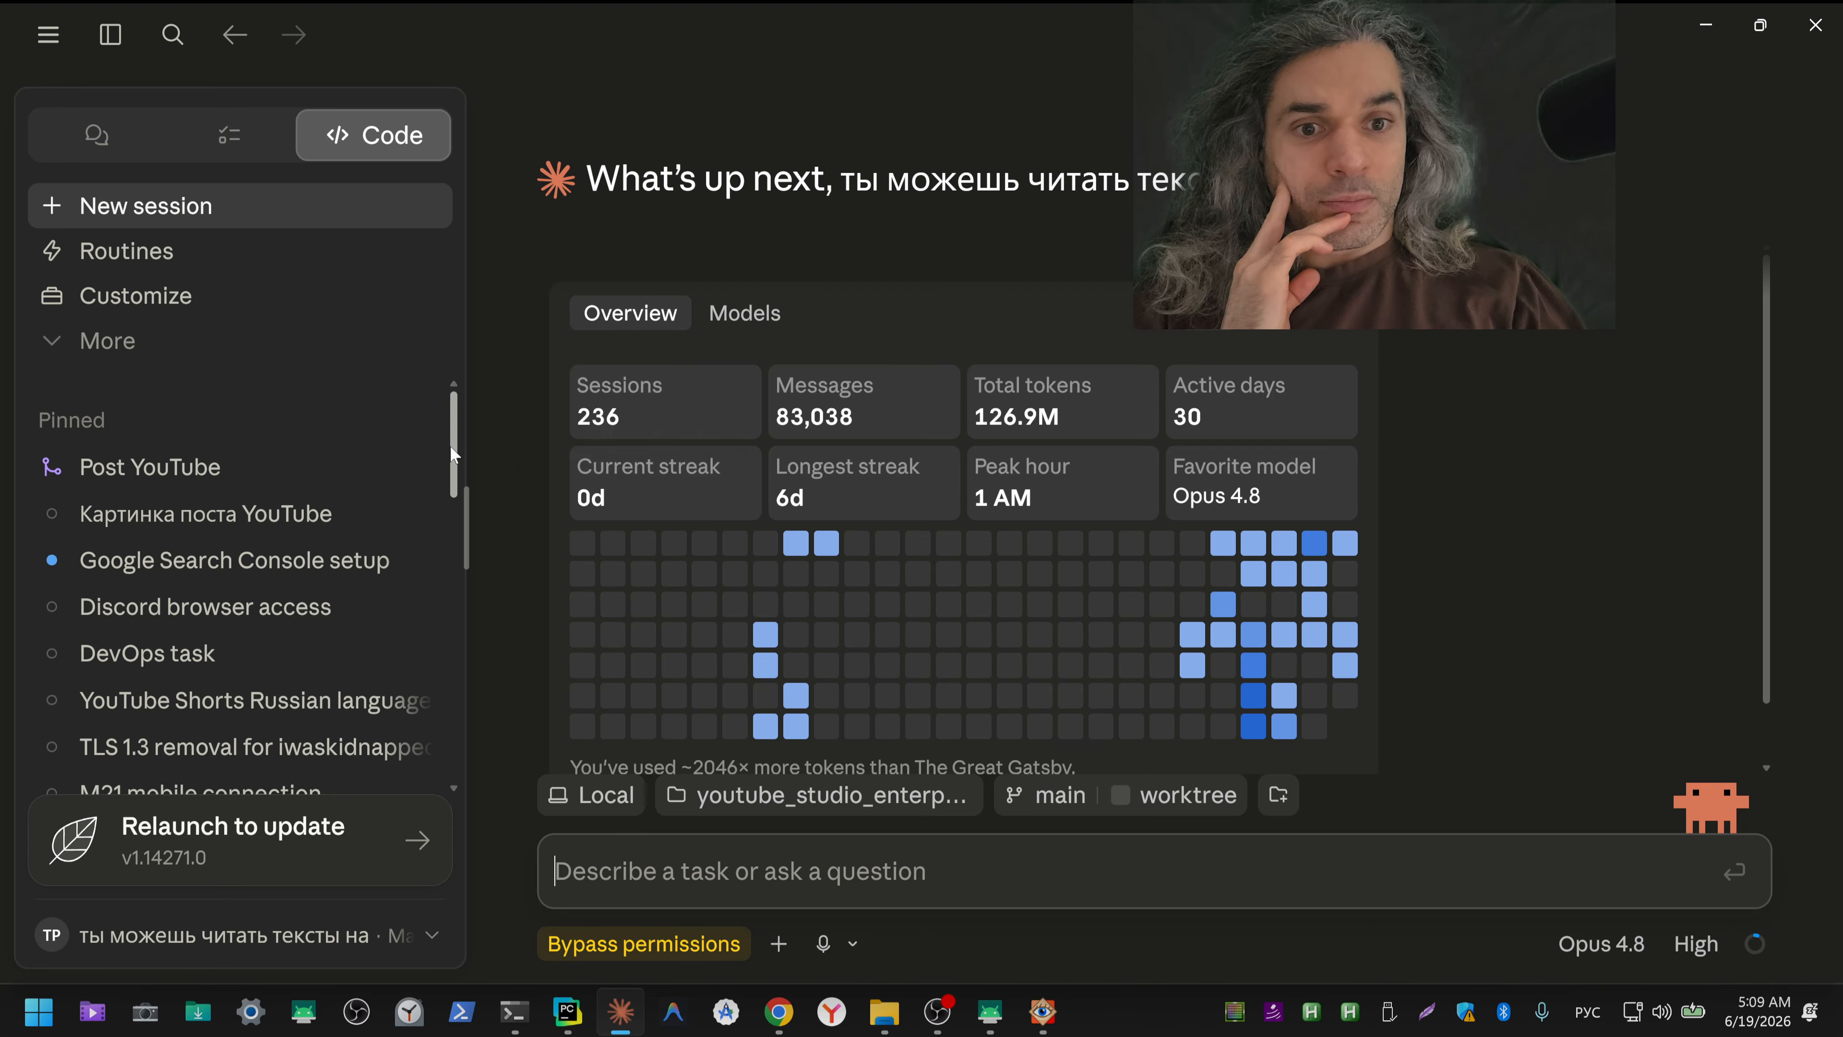
pyautogui.moveTo(456, 457); pyautogui.dragTo(458, 497)
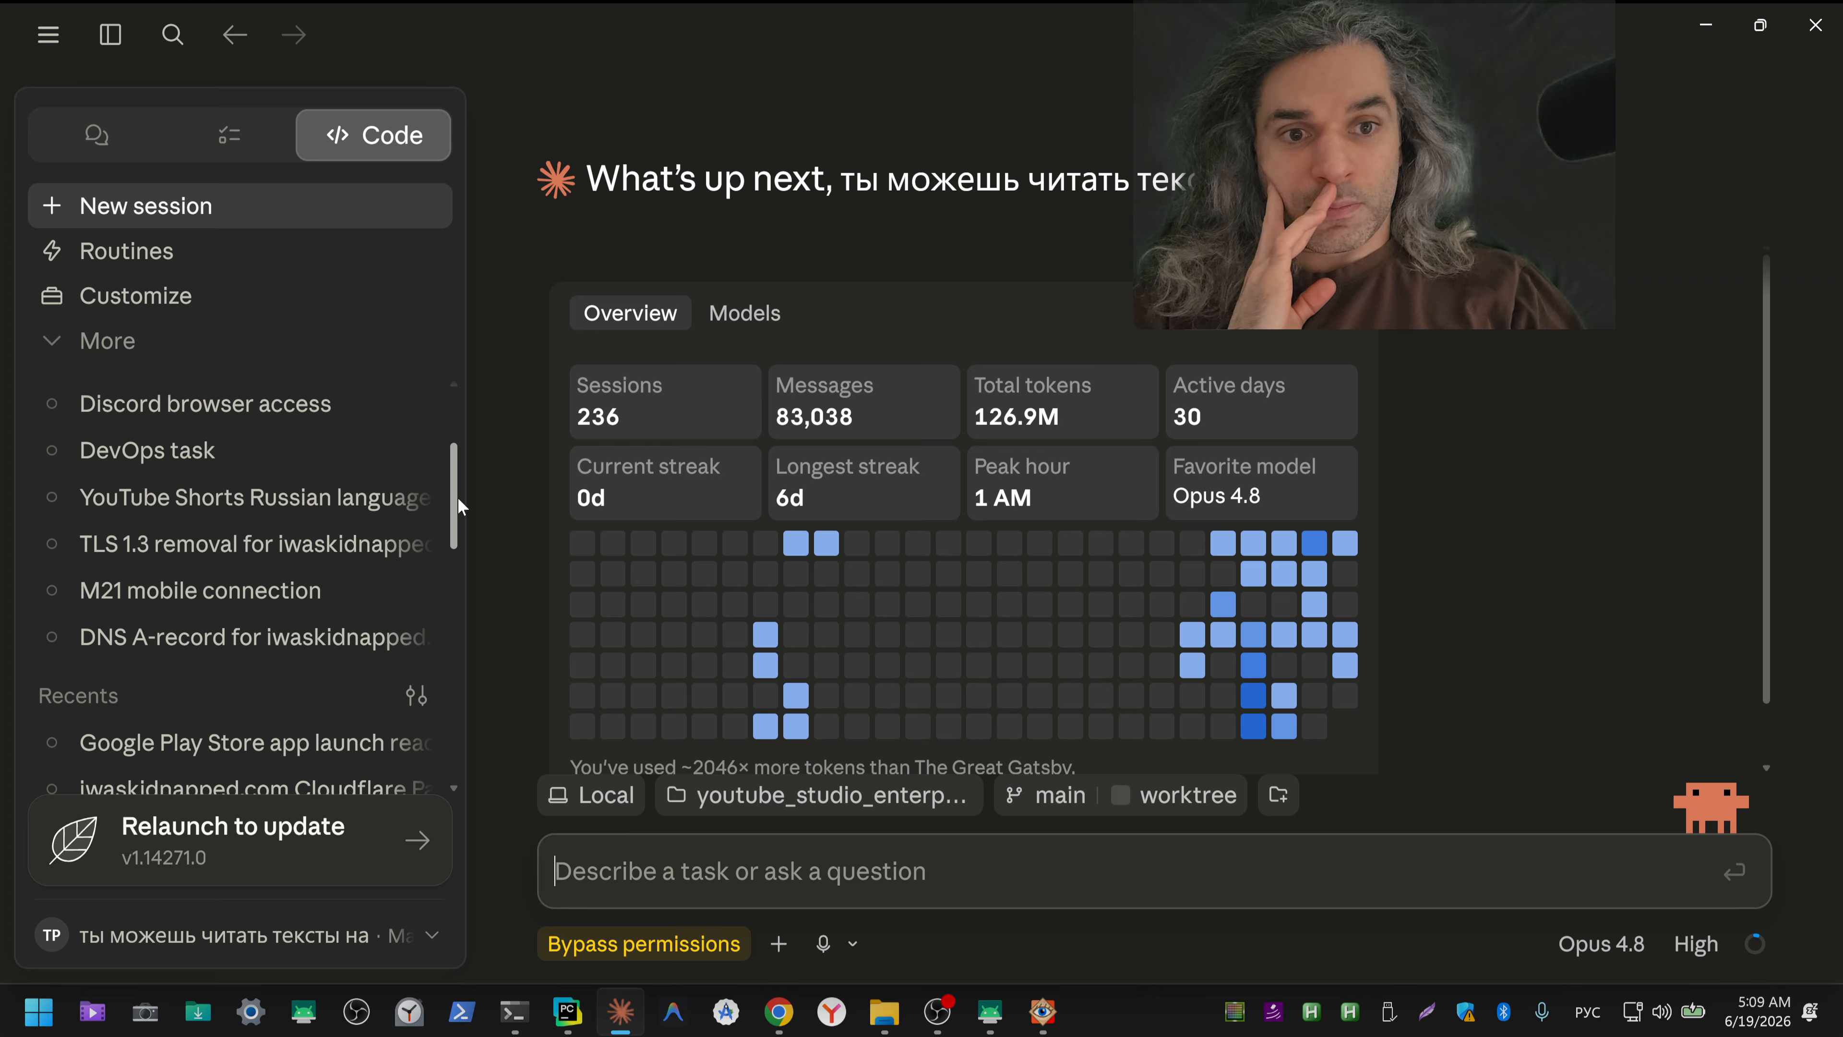
pyautogui.moveTo(457, 497); pyautogui.dragTo(455, 524)
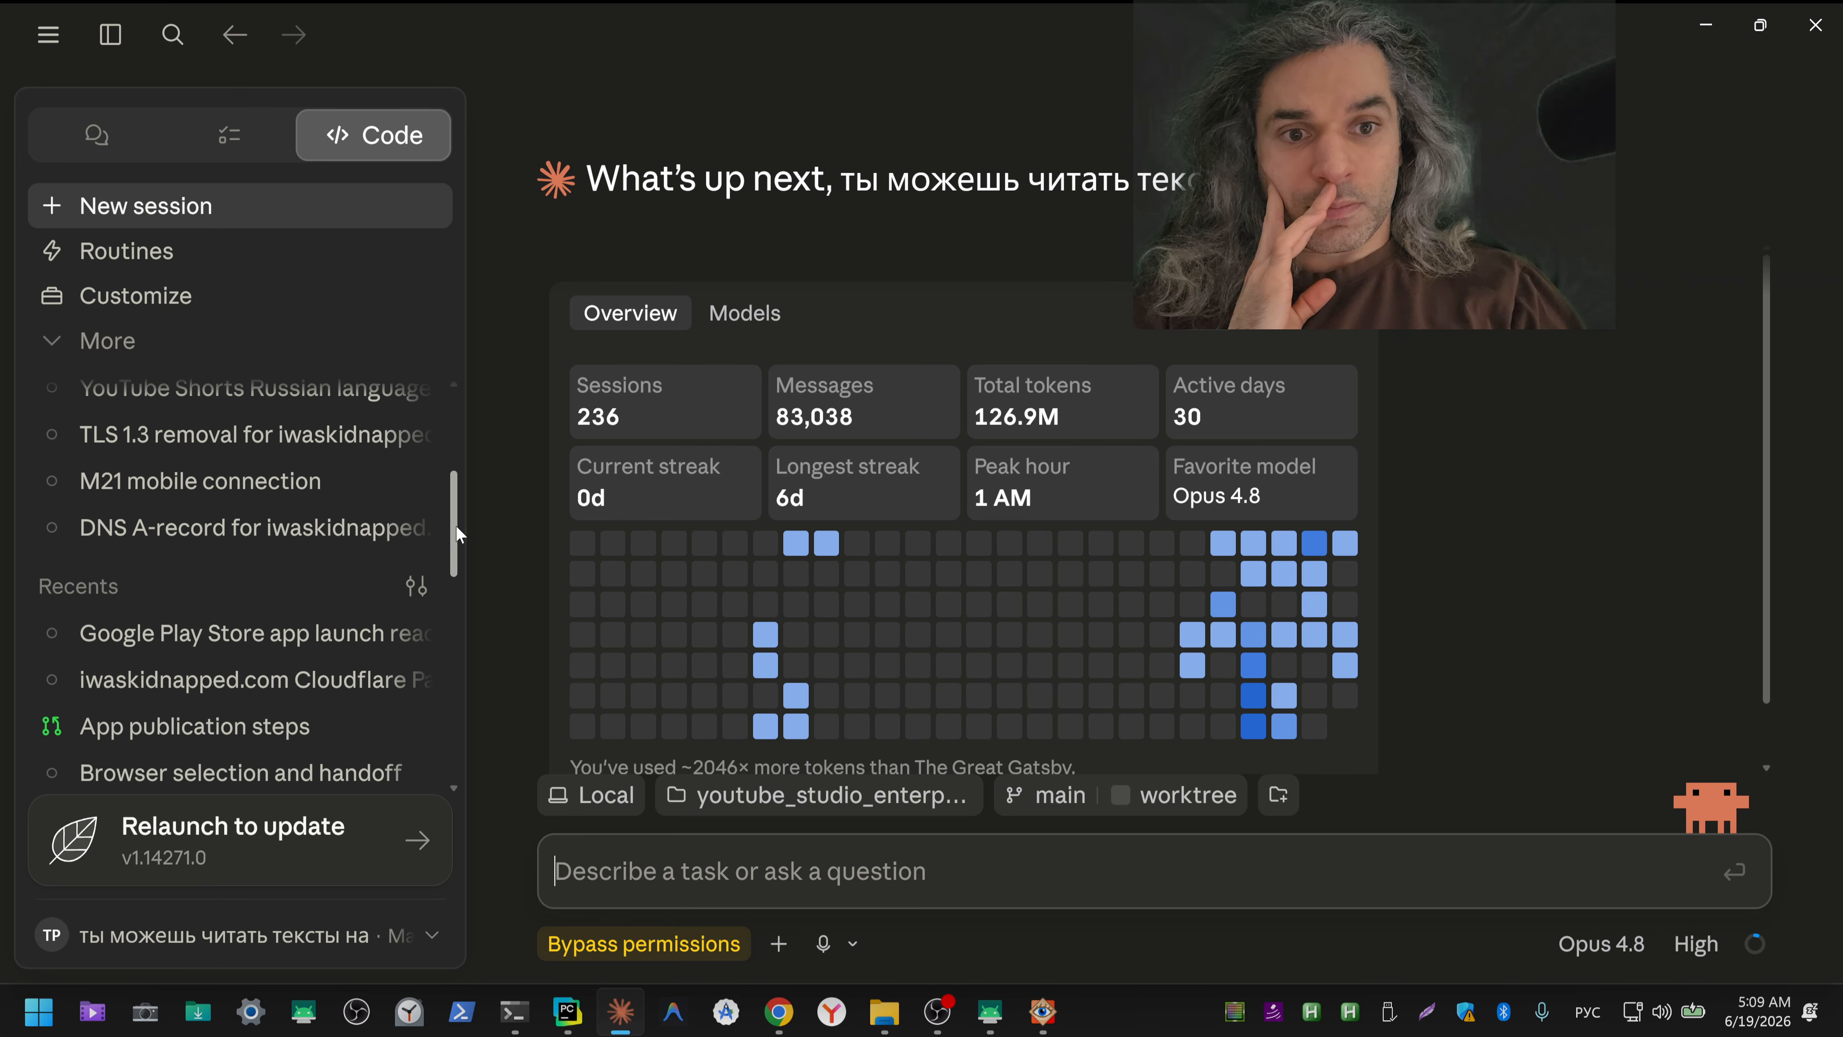
pyautogui.click(334, 639)
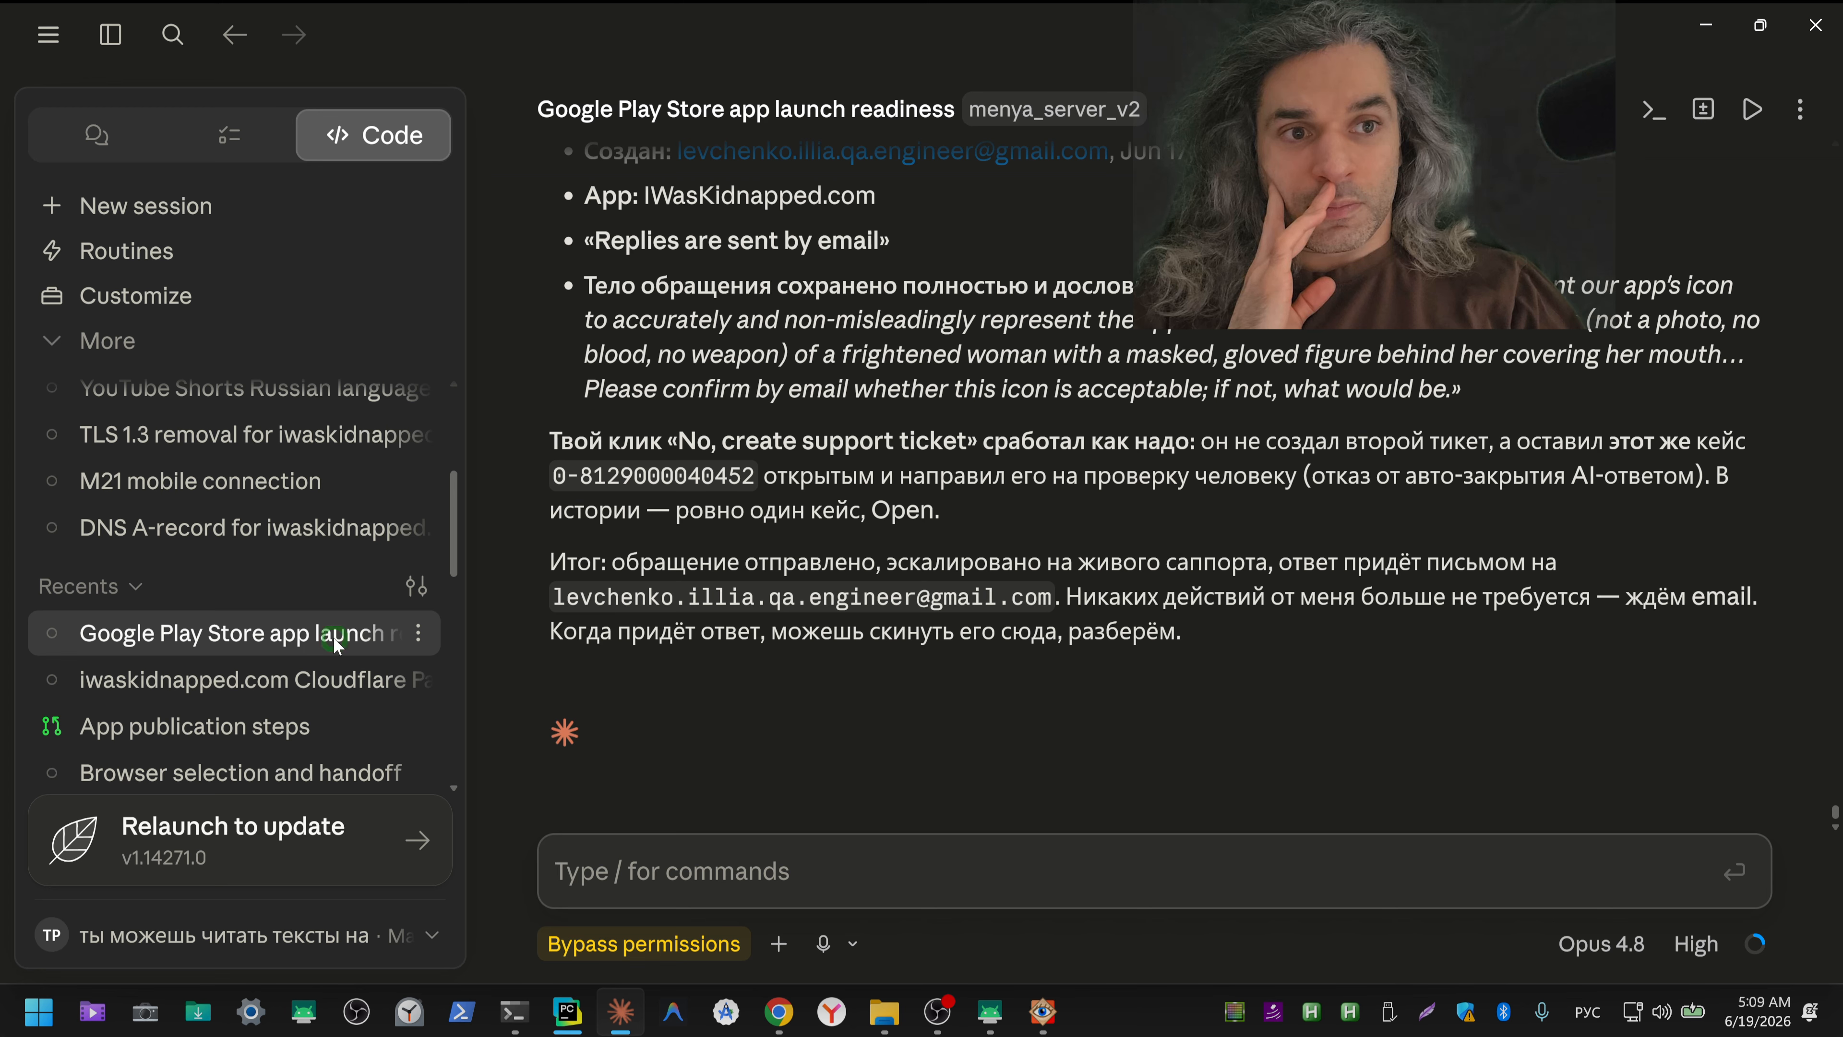
pyautogui.click(419, 633)
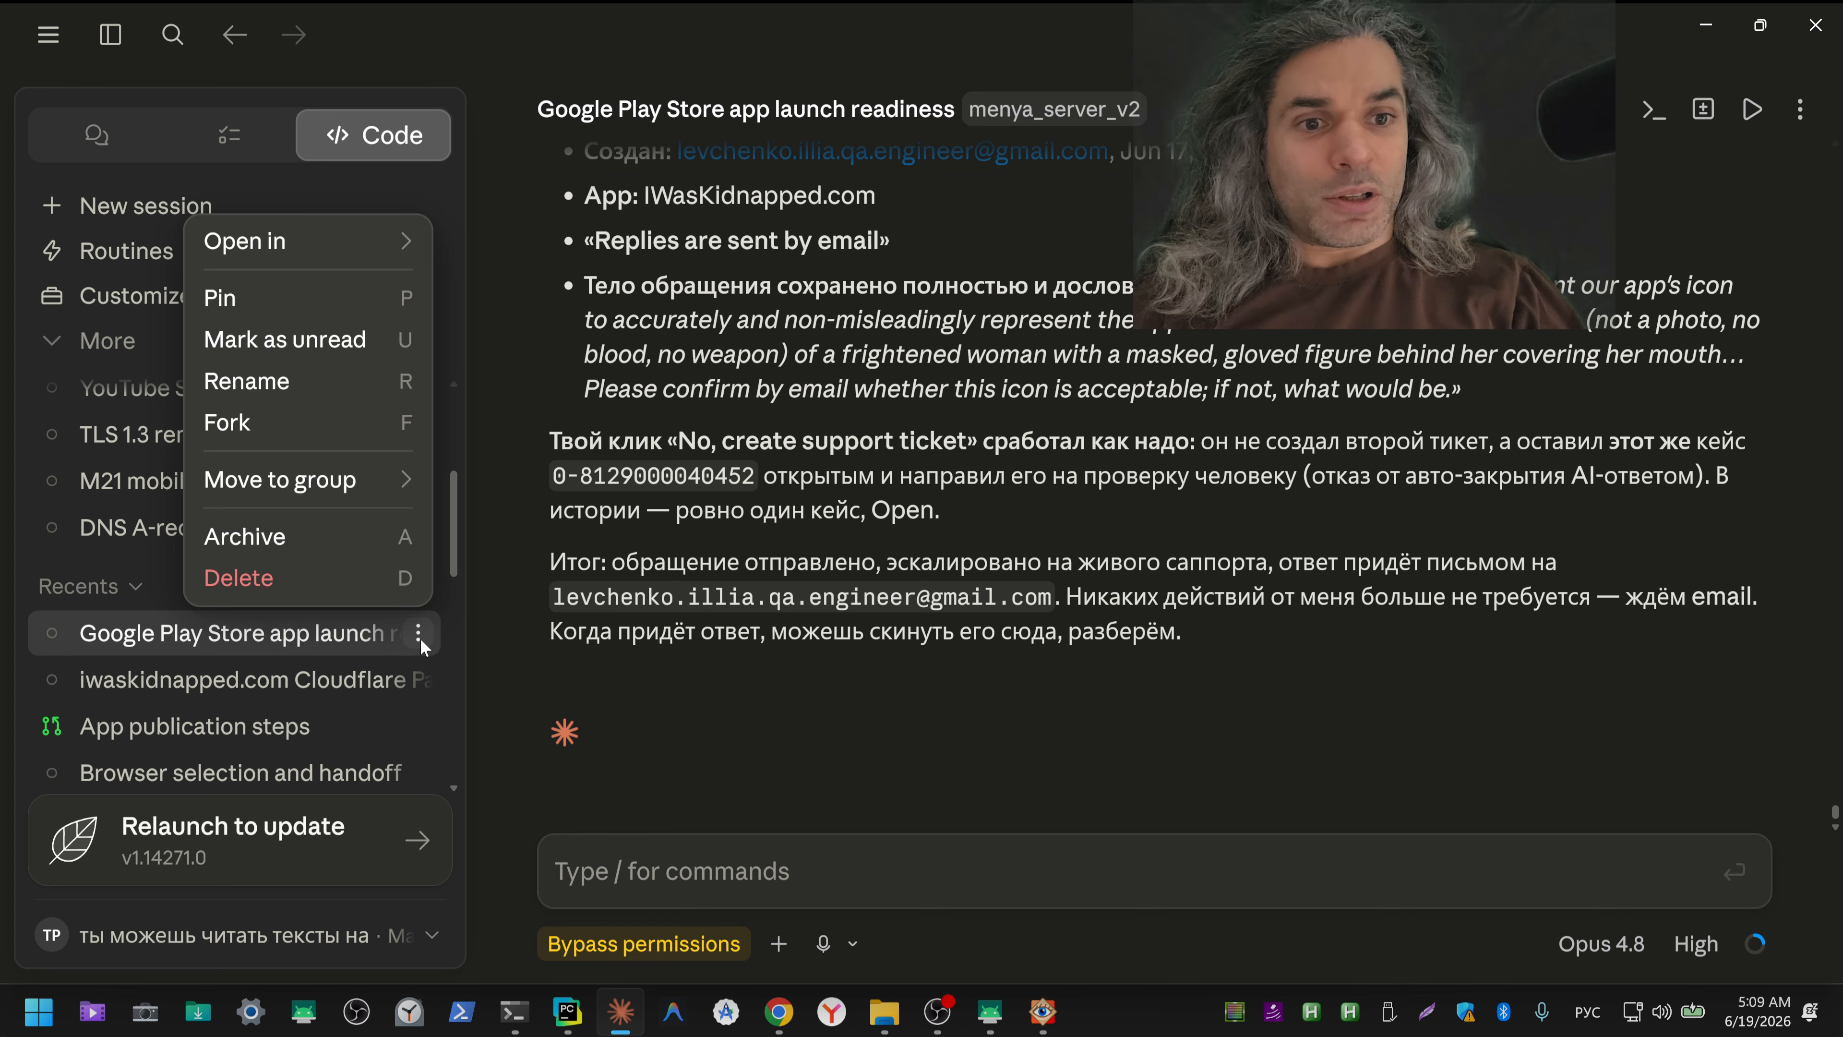
pyautogui.click(263, 297)
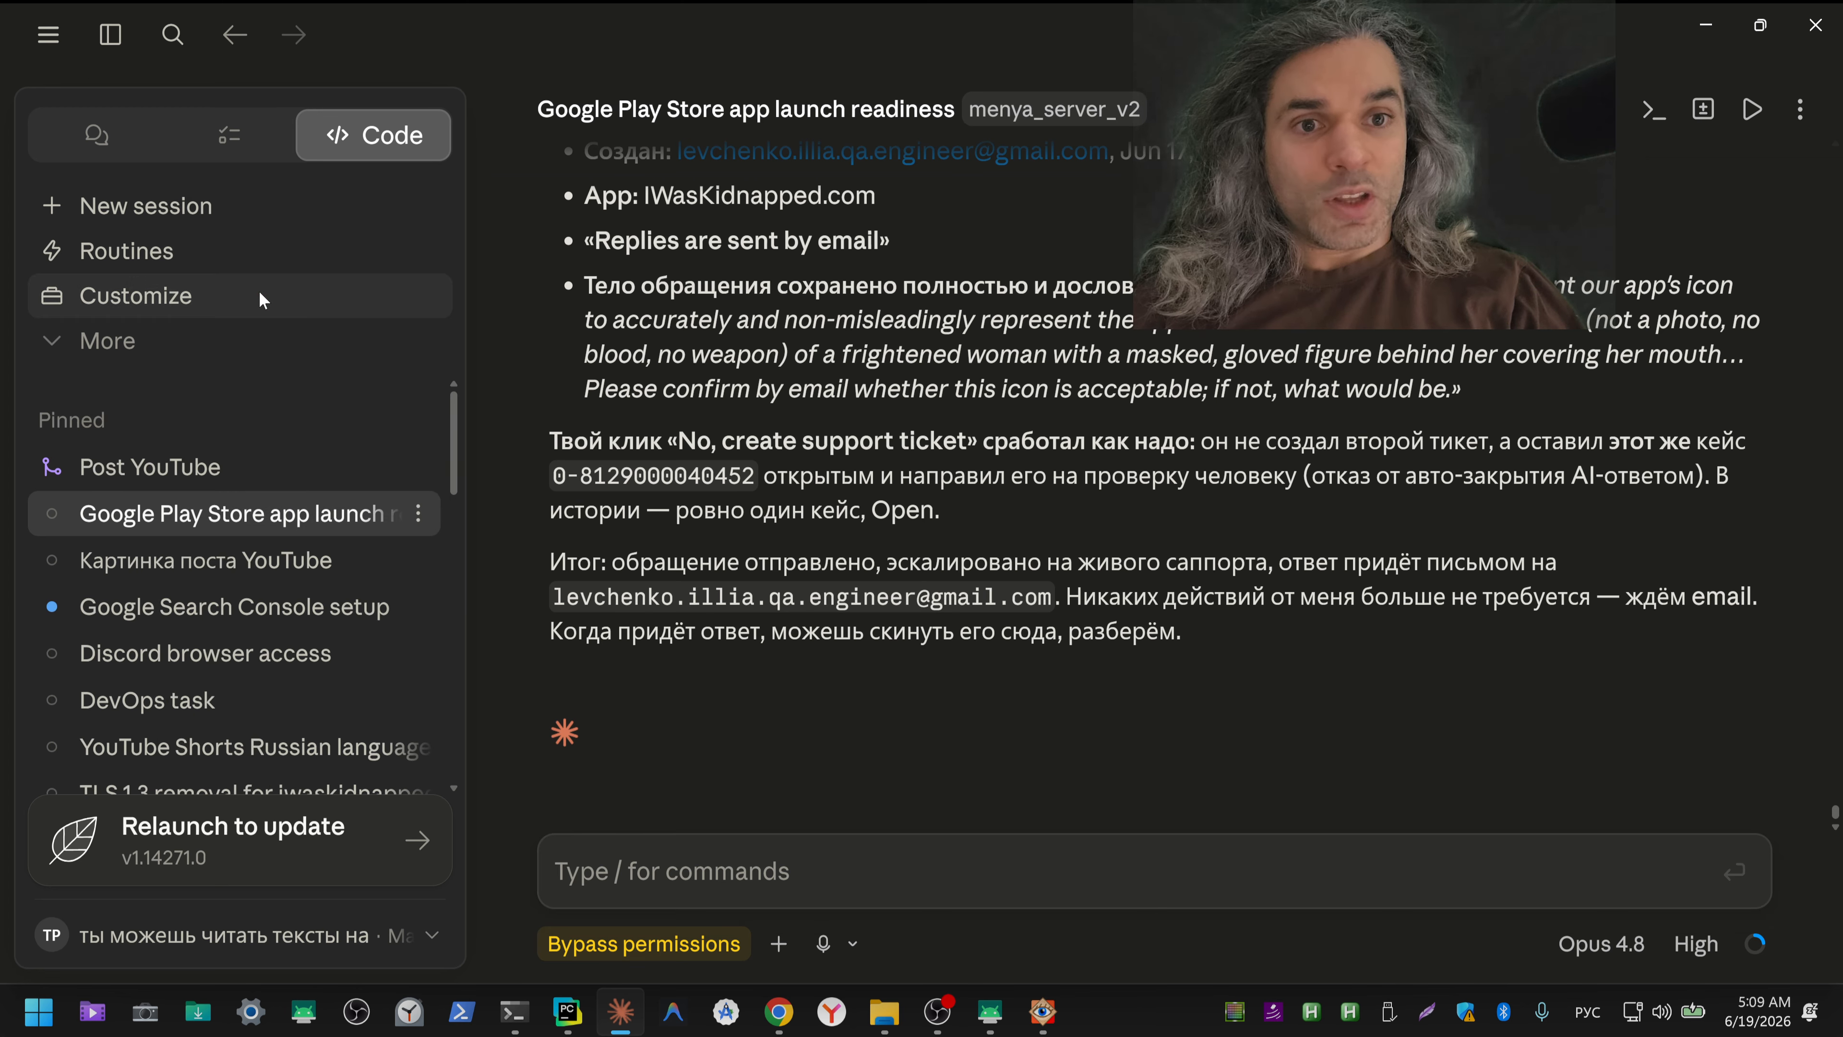
# Step: Rename the pinned Google Play Store session to "IWasKid ICO GPlayDevConsole" and collapse the session sidebar
pyautogui.click(418, 515)
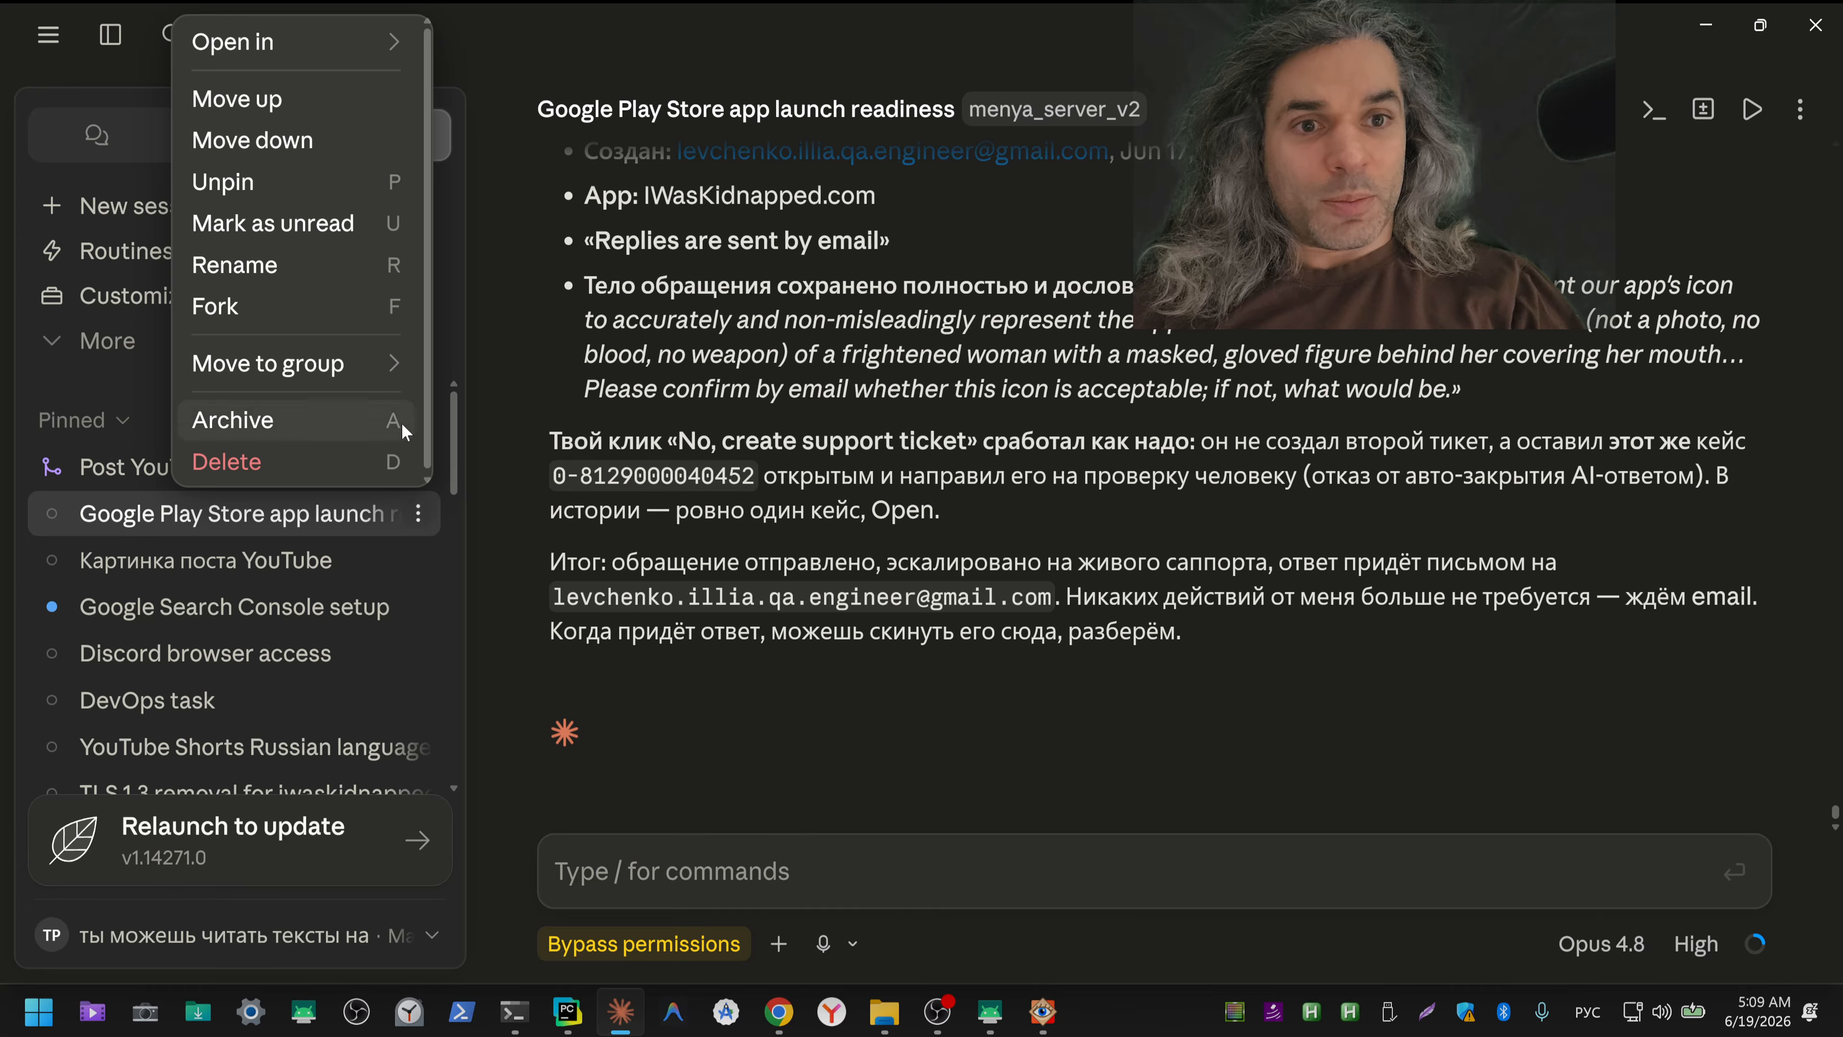
pyautogui.click(269, 266)
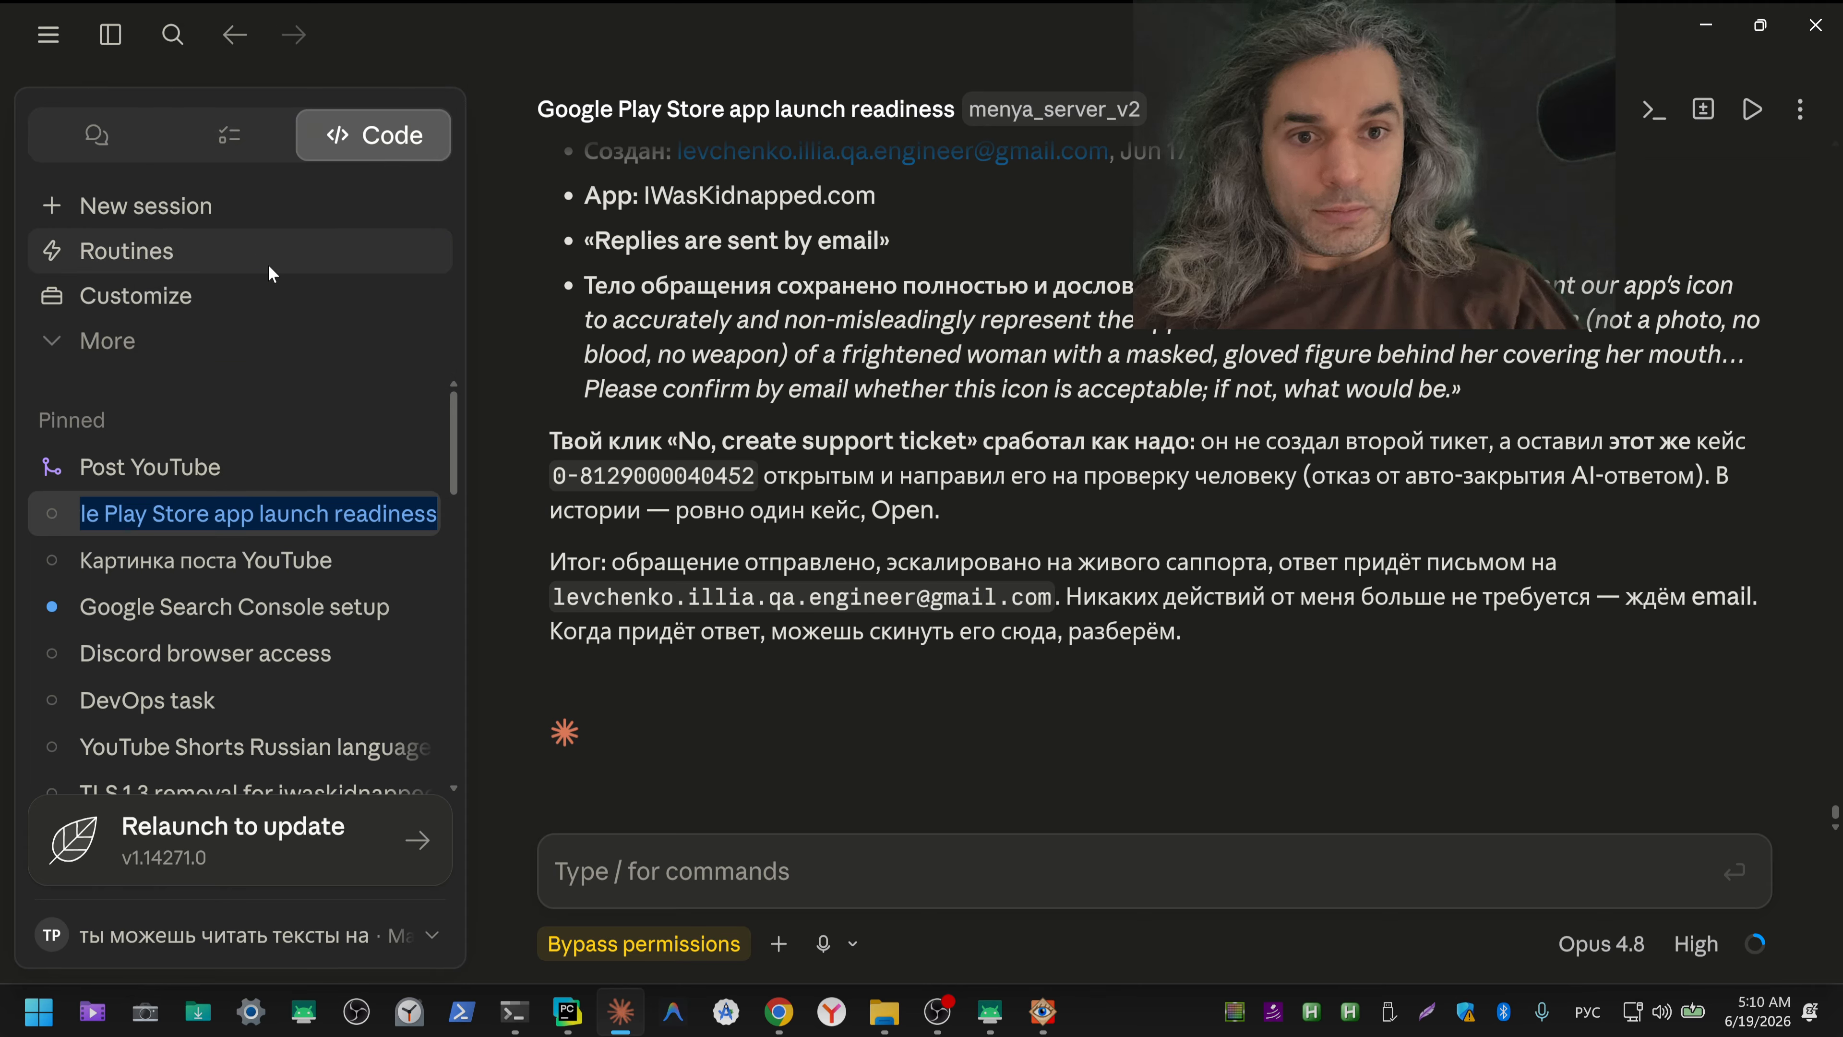
pyautogui.hotkey('ctrl', 'shift')
pyautogui.press('BackSpace')
pyautogui.write('I')
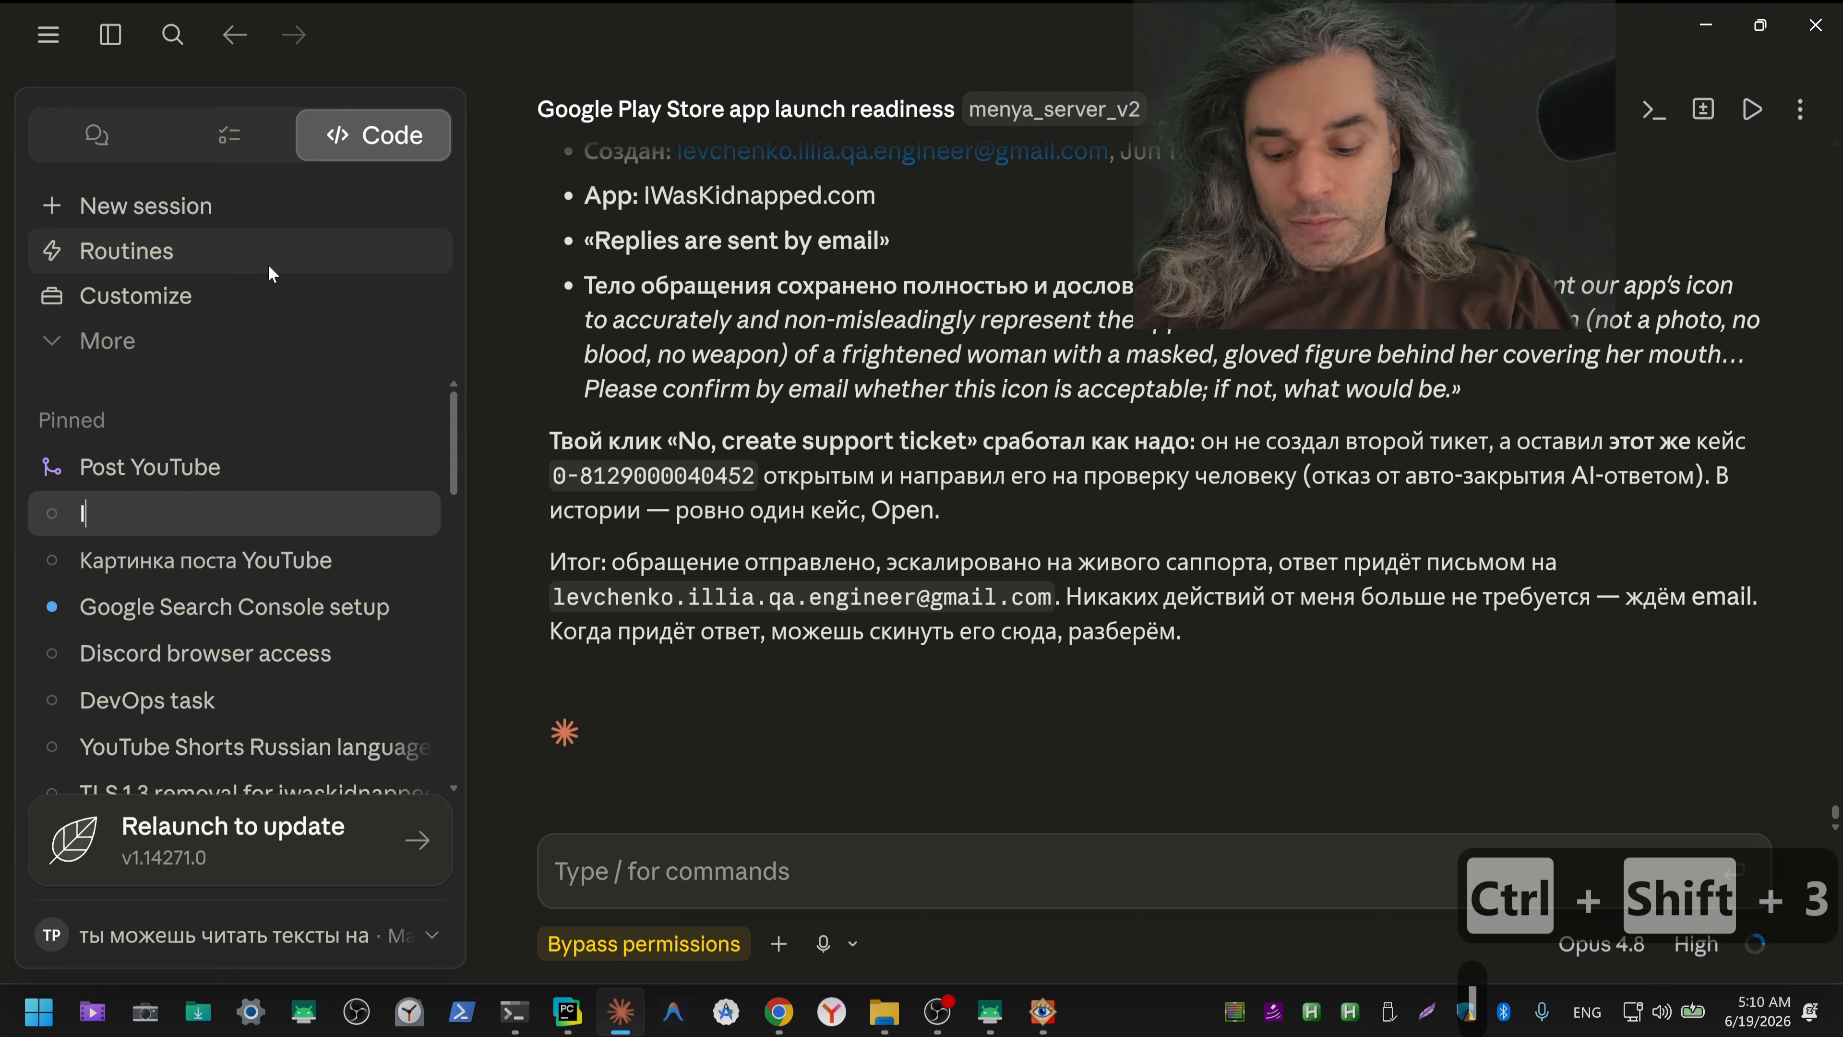
pyautogui.write('WasKi')
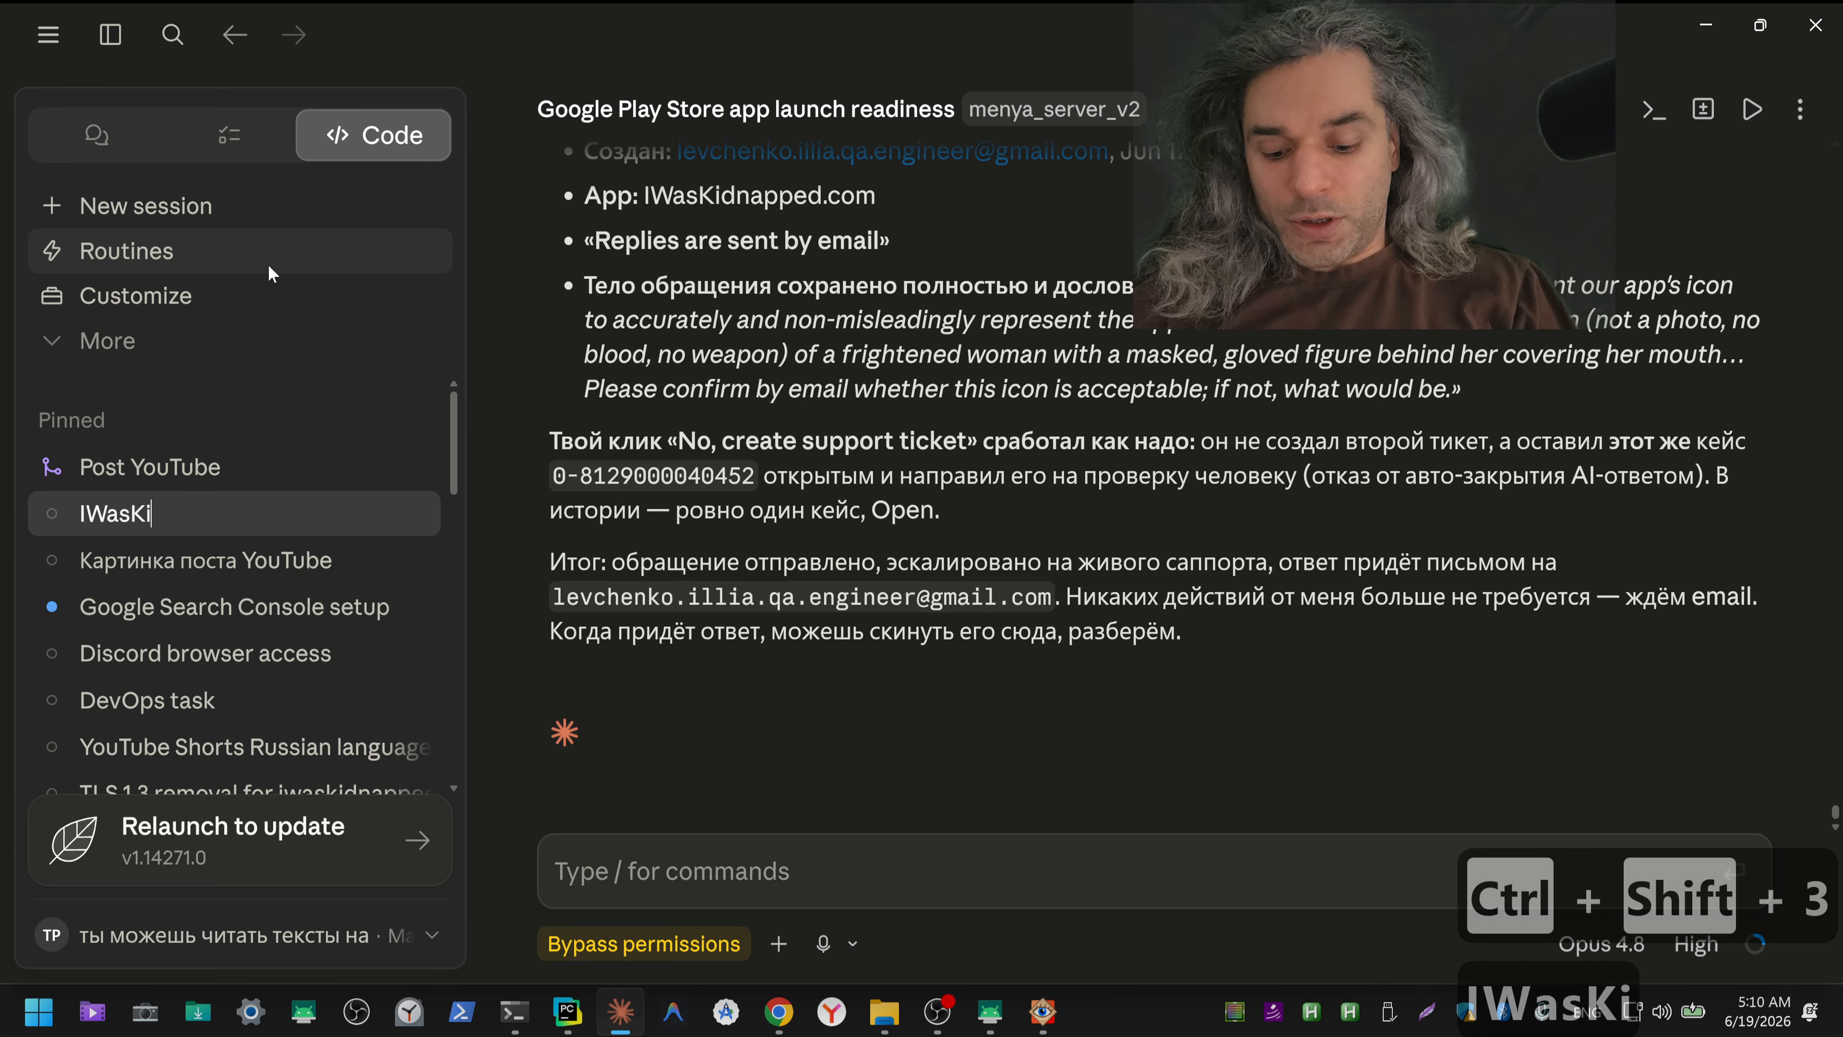
pyautogui.write('d')
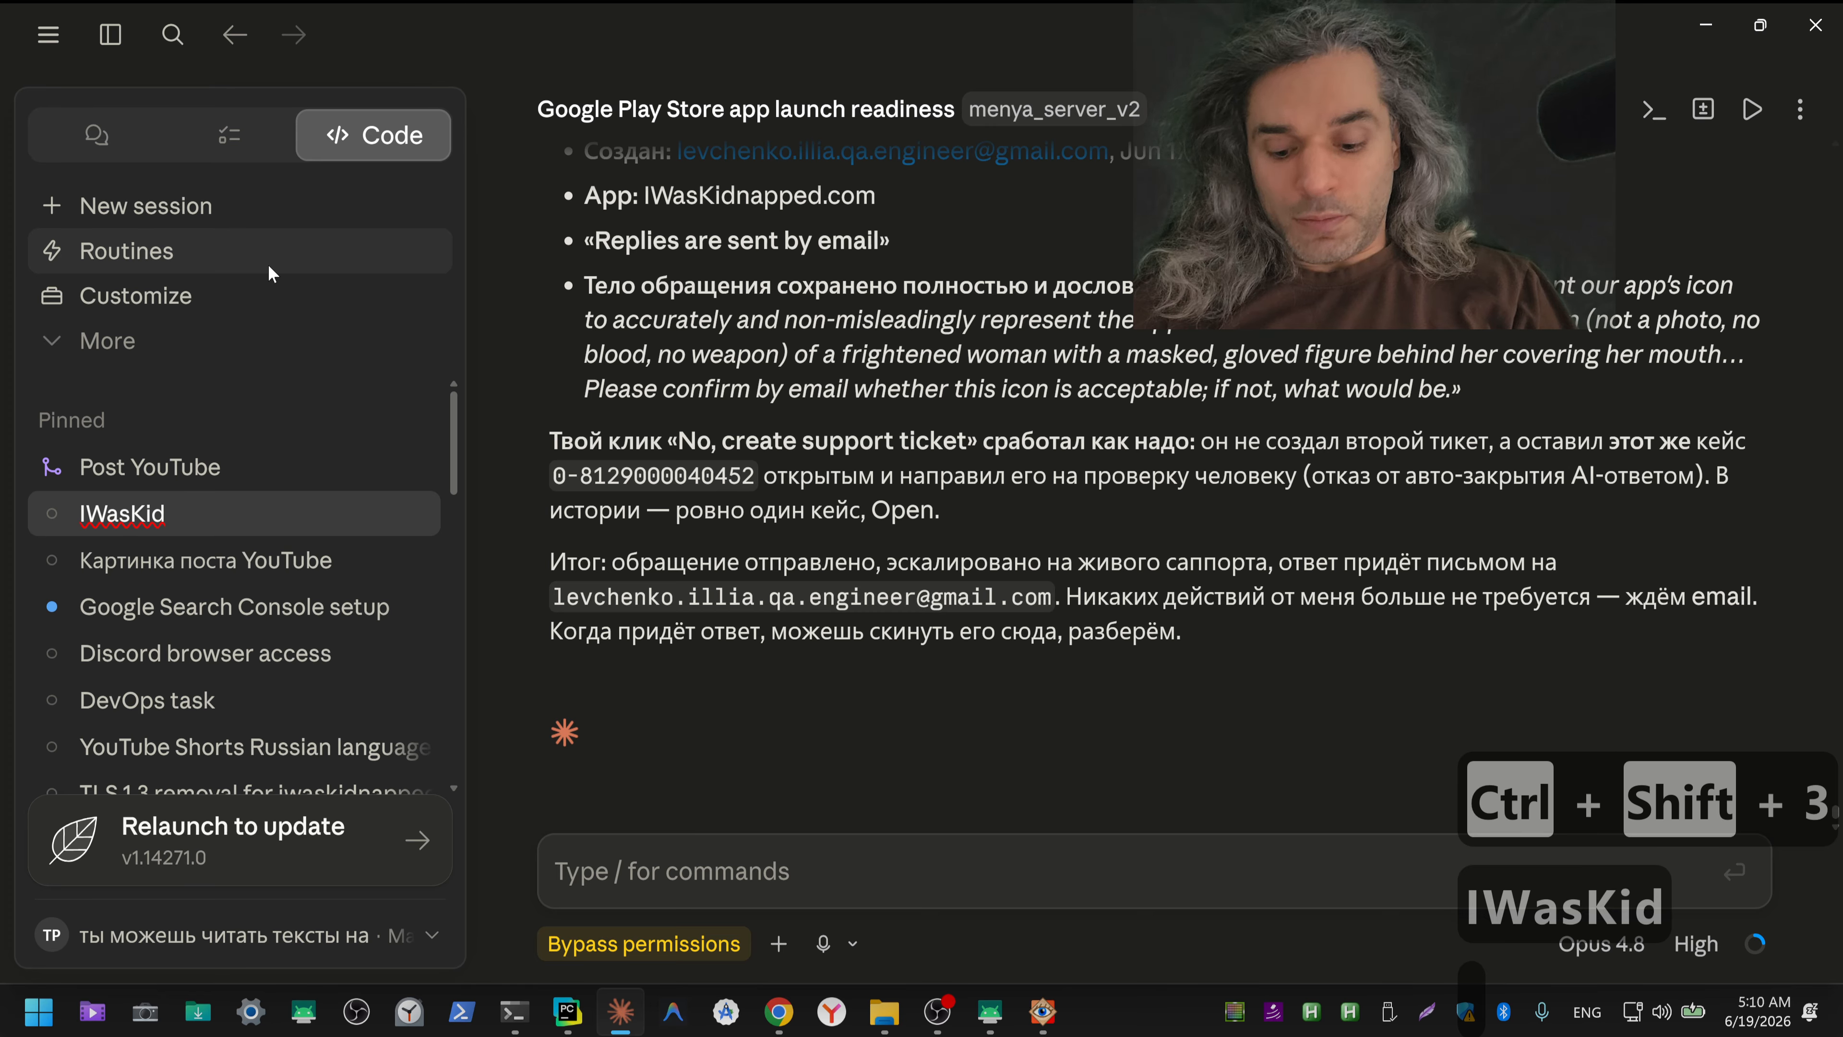
pyautogui.write(' ICO')
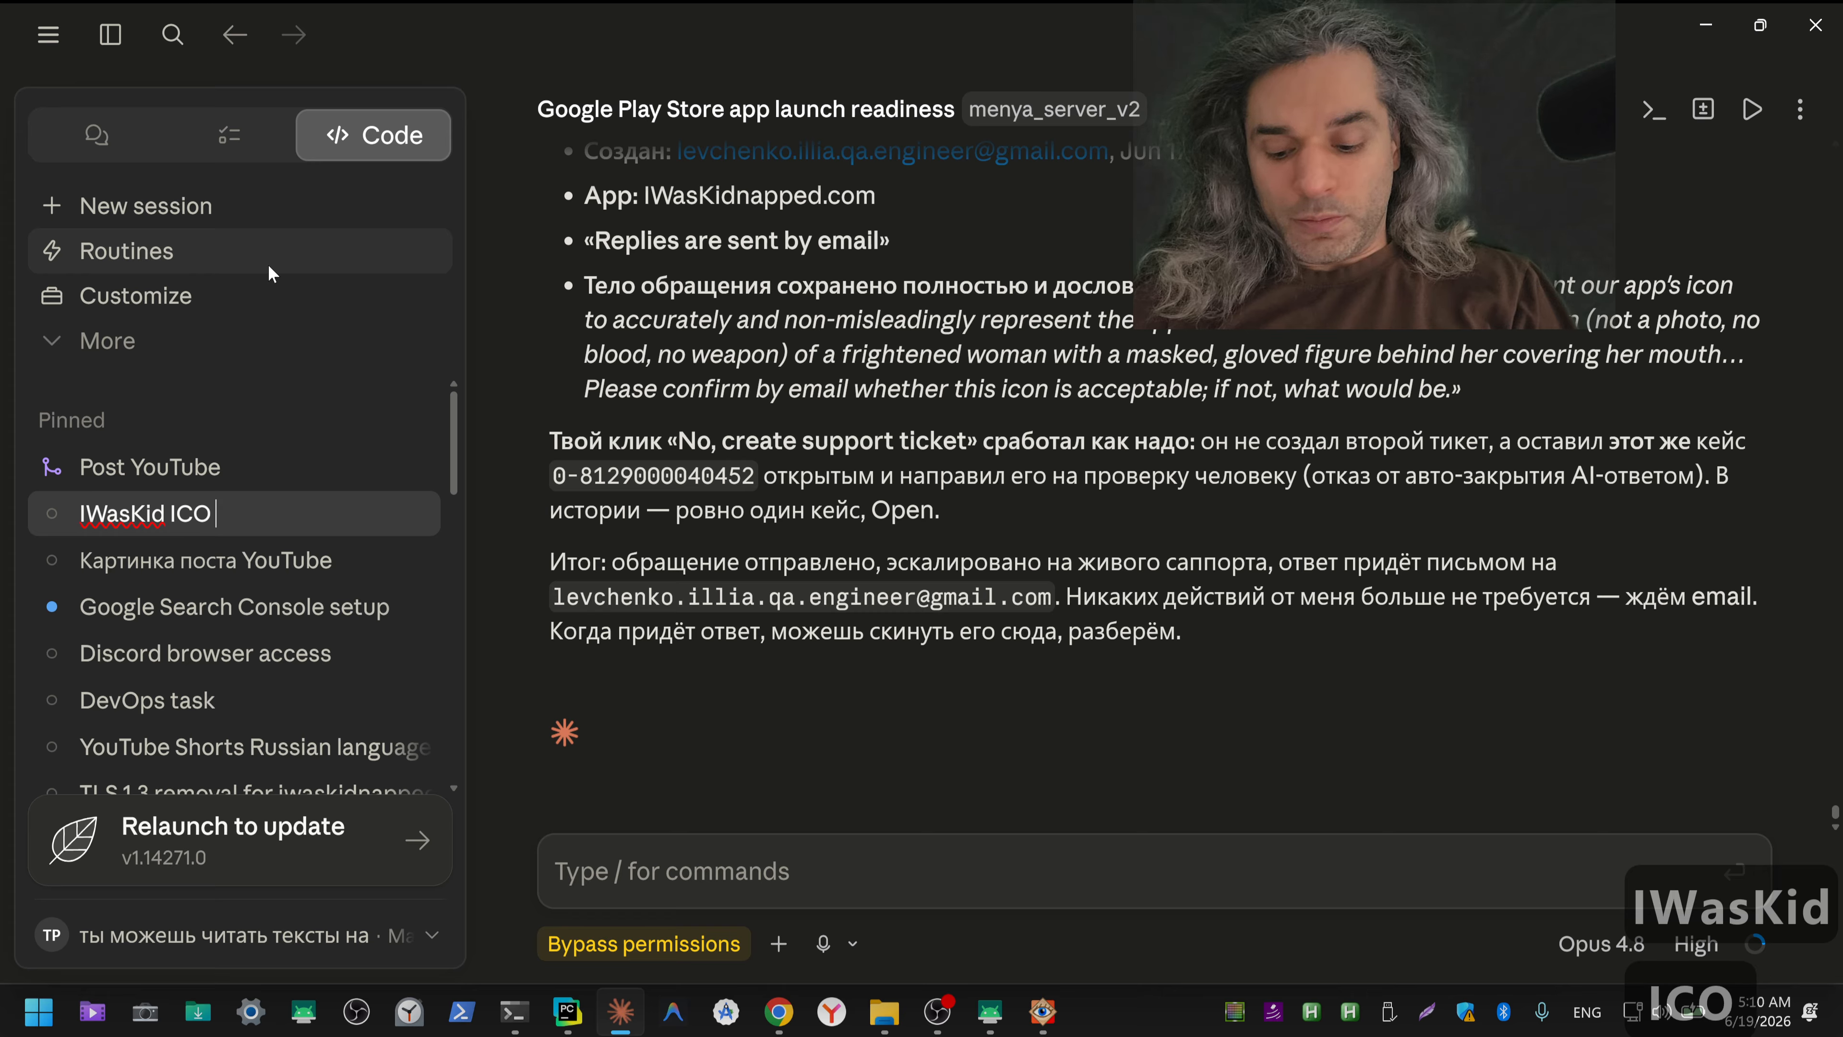
pyautogui.write(' GPlay')
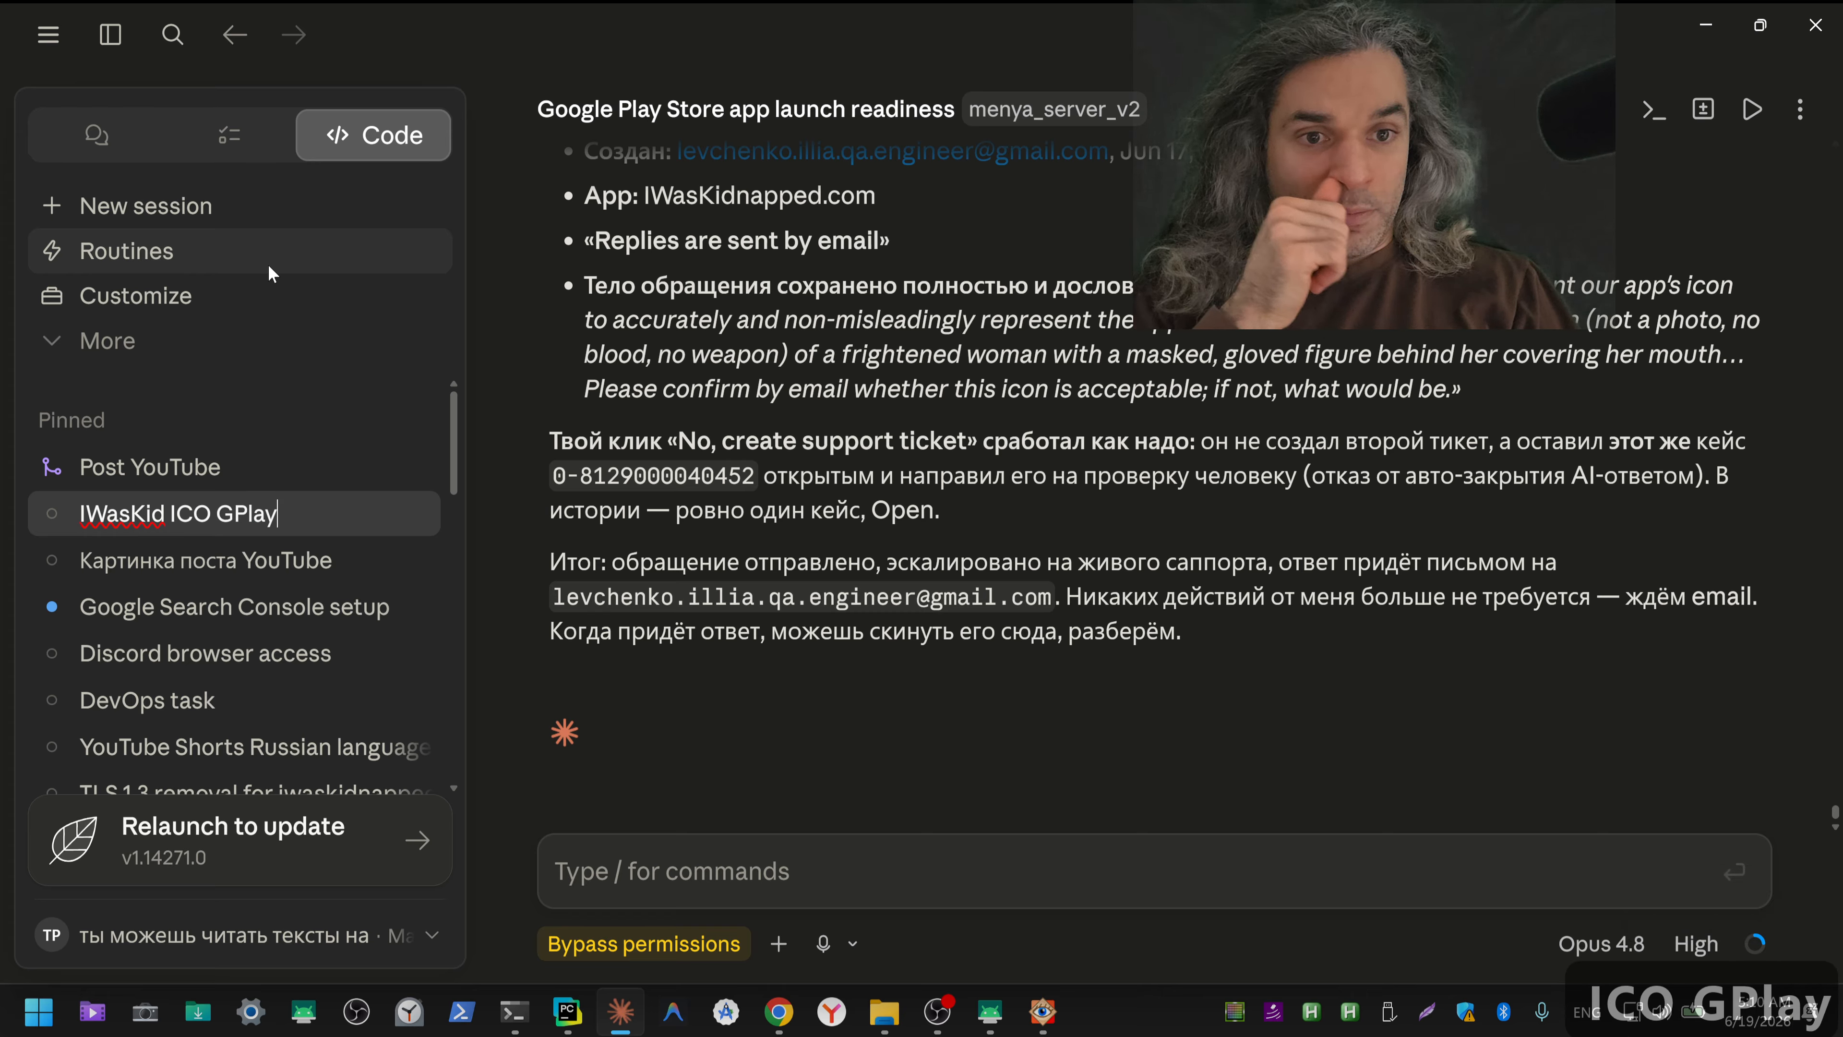
pyautogui.write('Con')
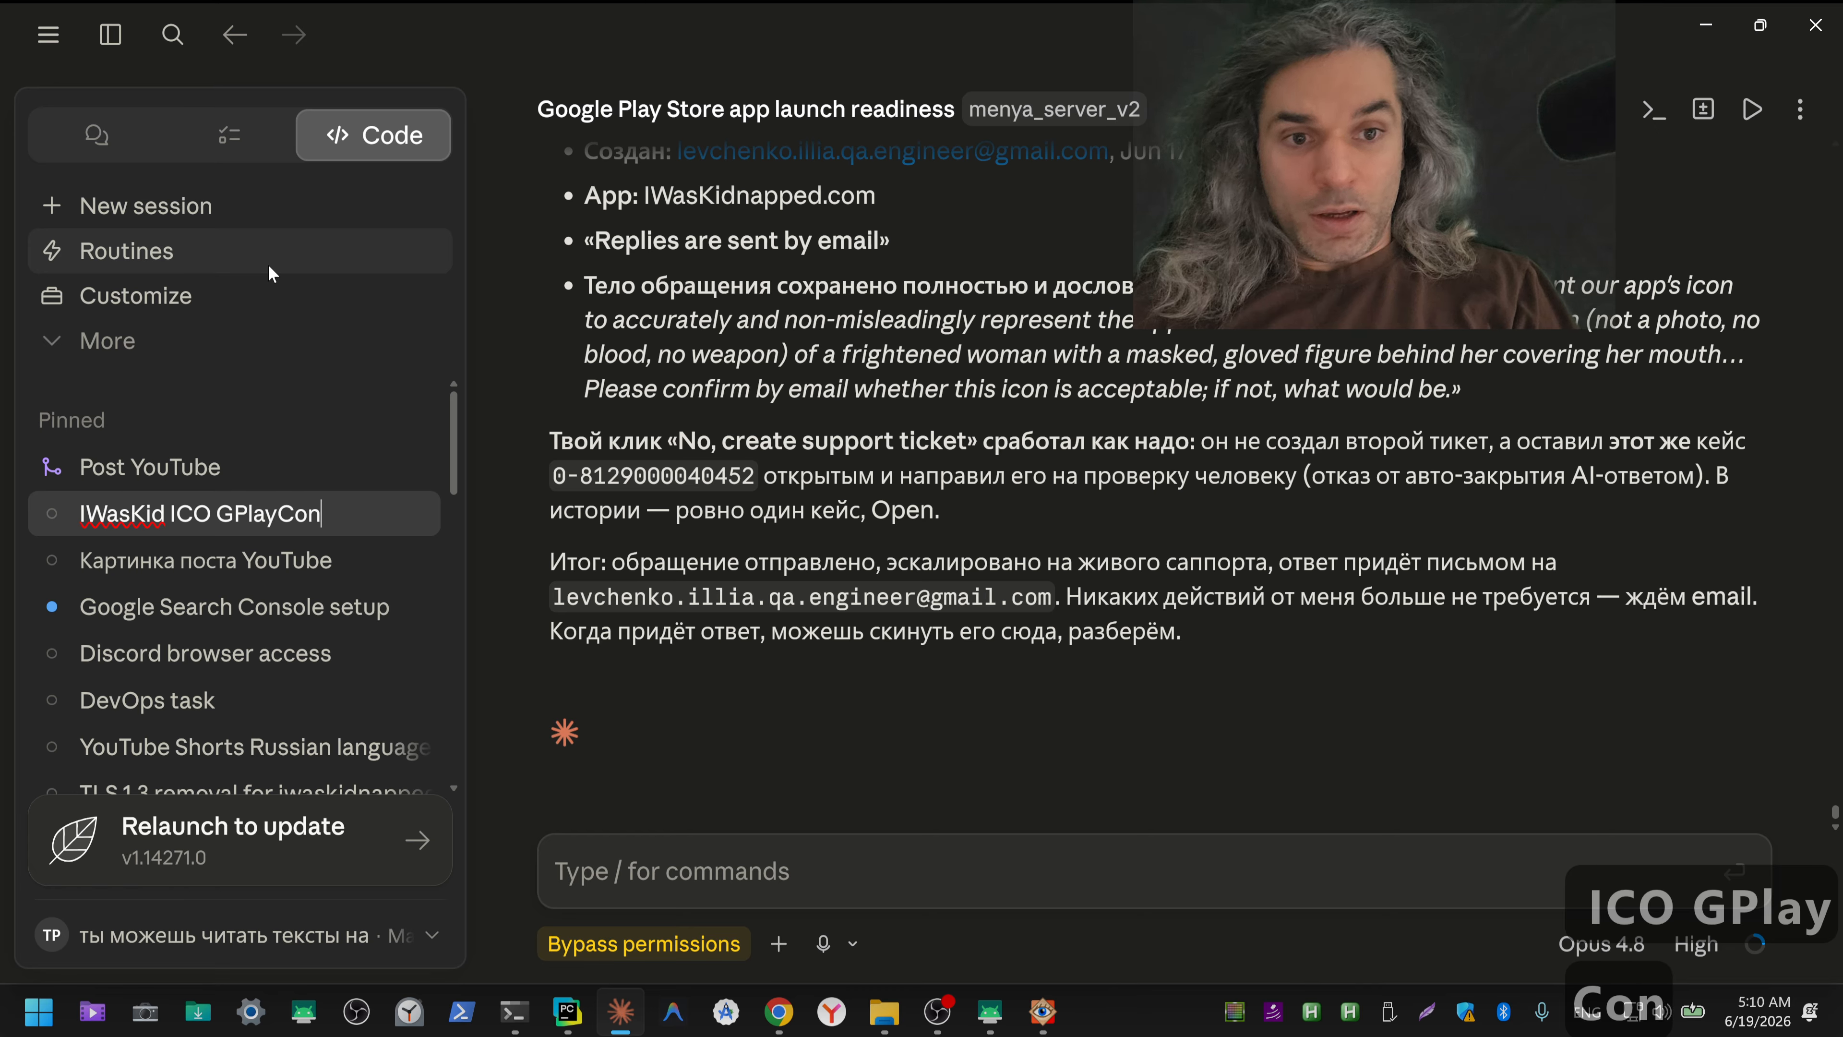
pyautogui.write('sole')
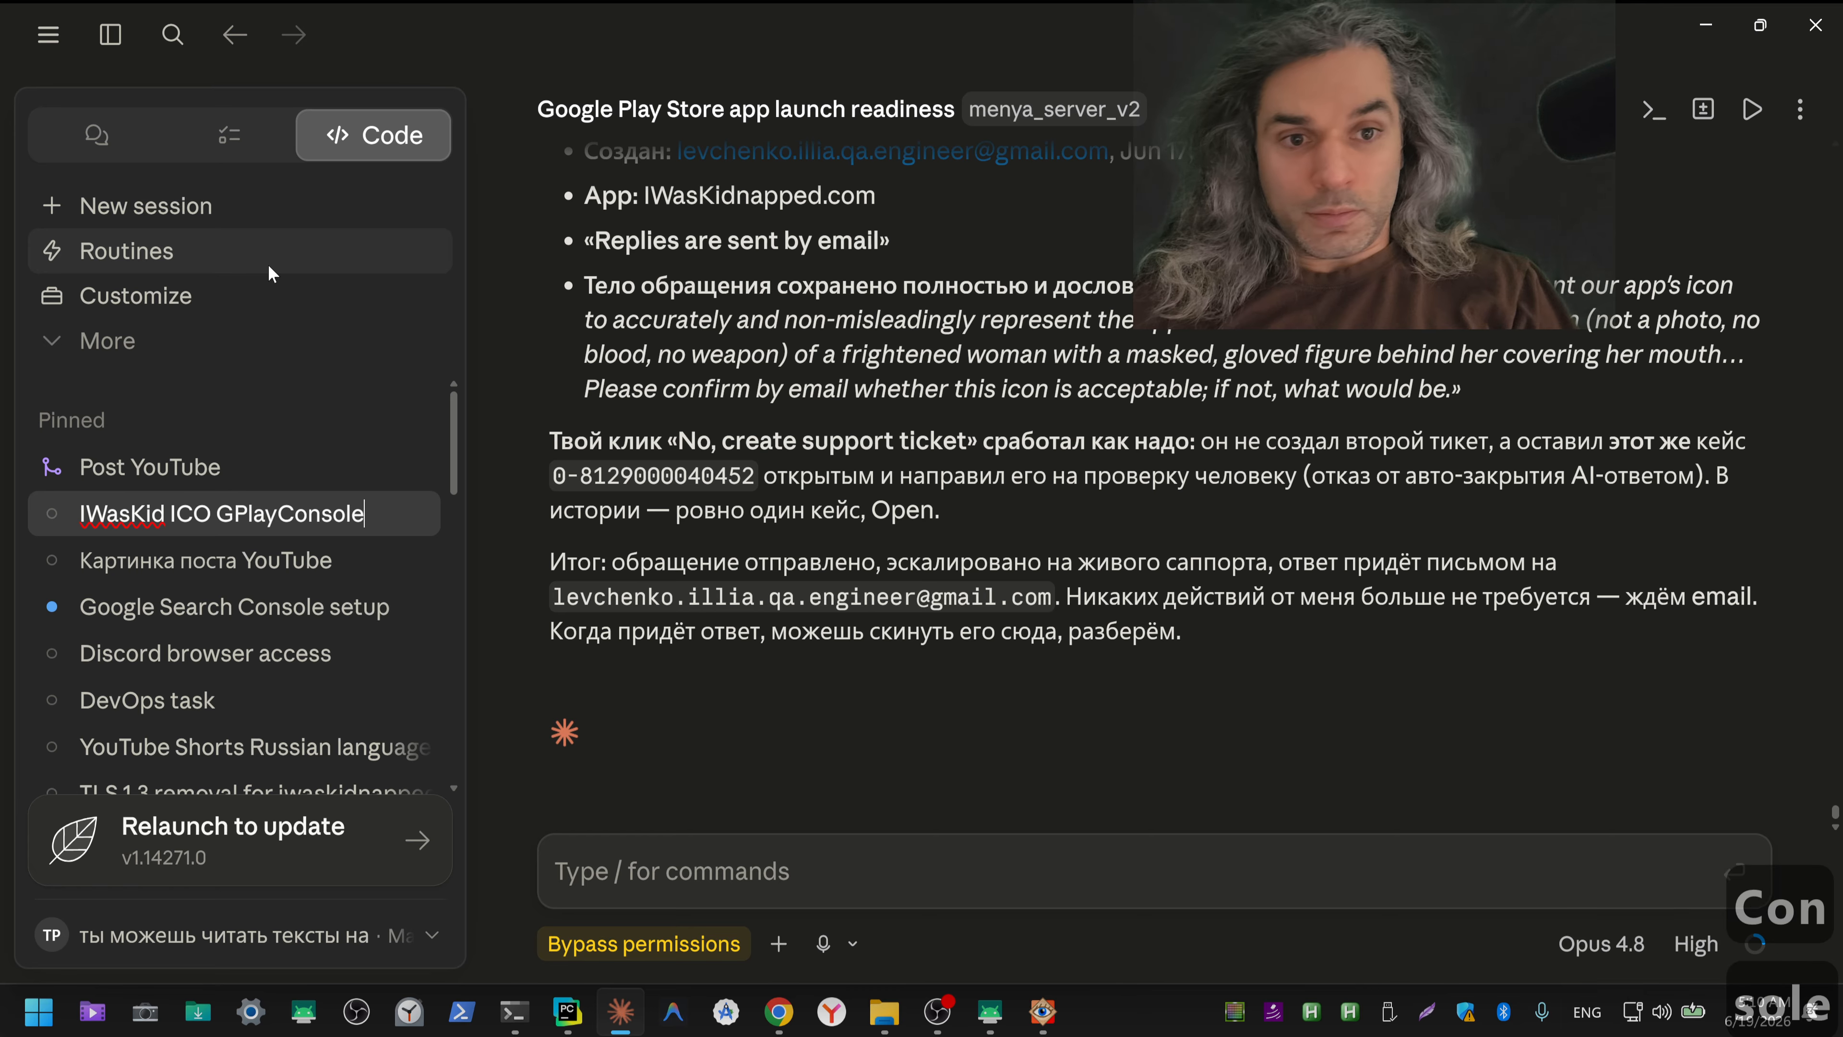
pyautogui.write('D')
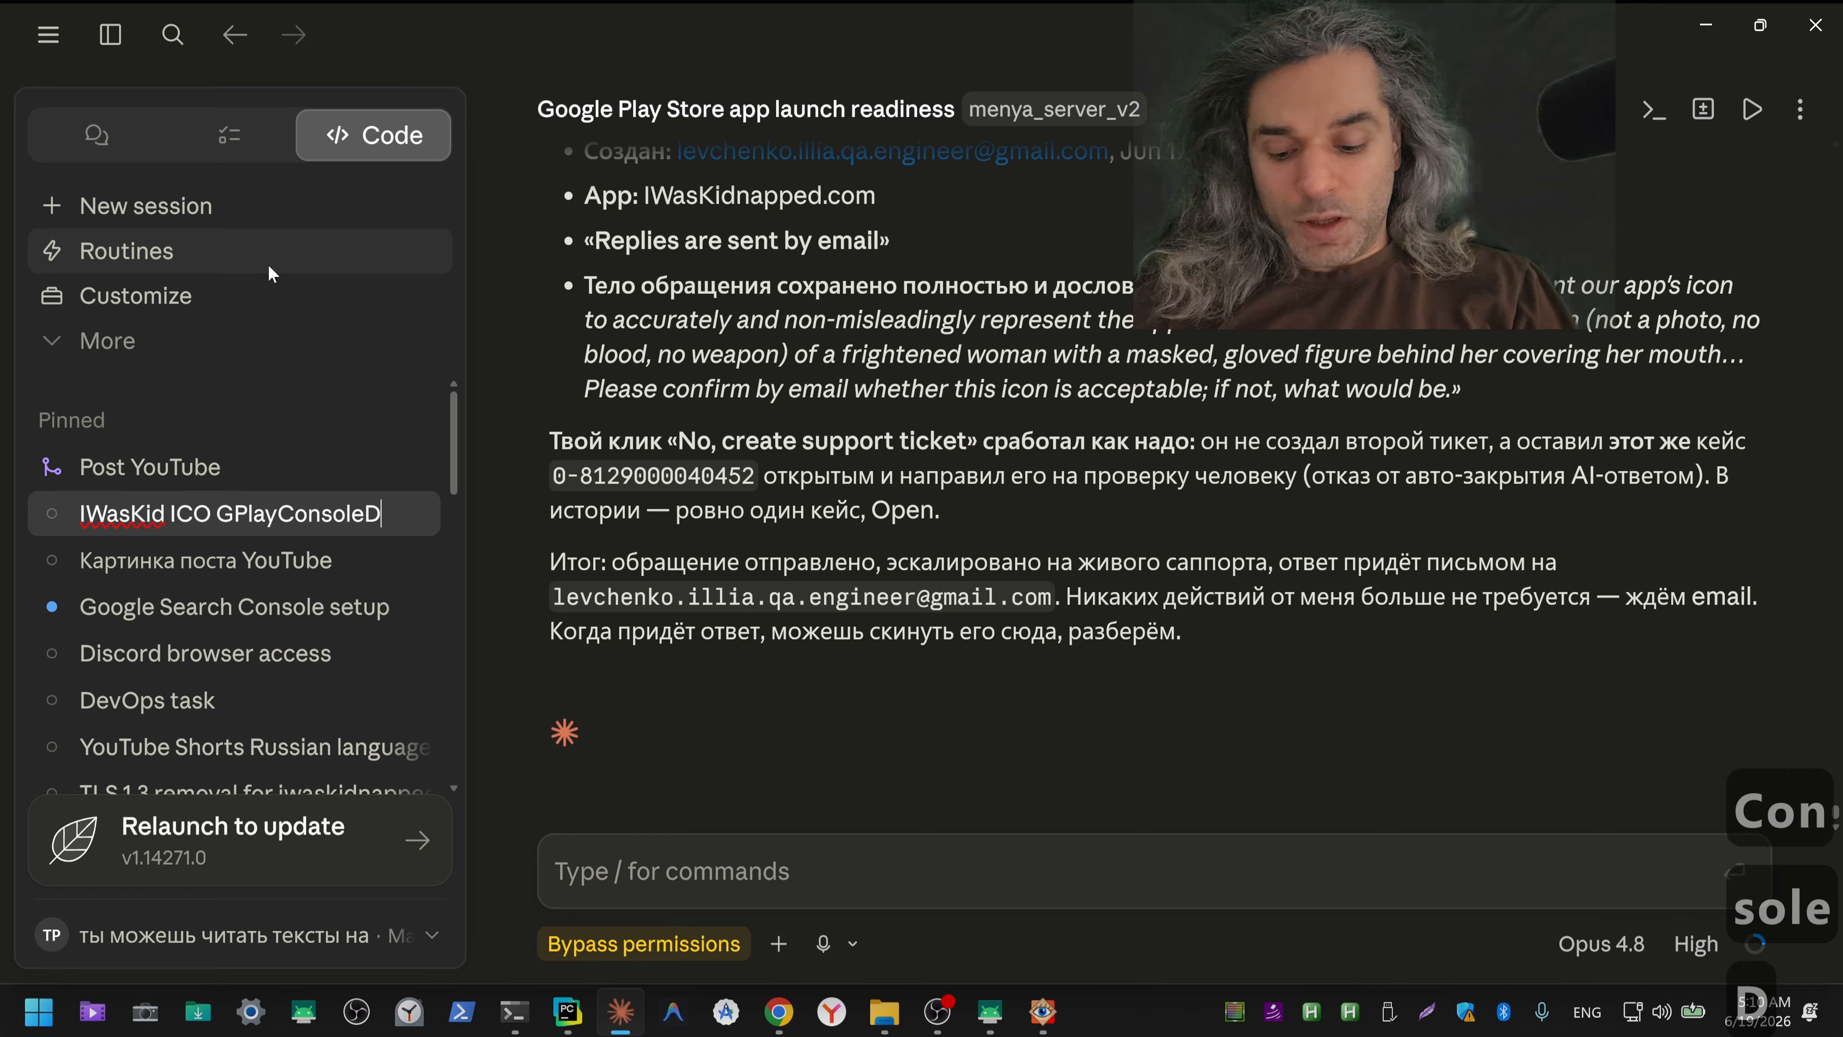
pyautogui.write('ev')
pyautogui.hotkey('shift', 'Left')
pyautogui.hotkey('shift', 'Left')
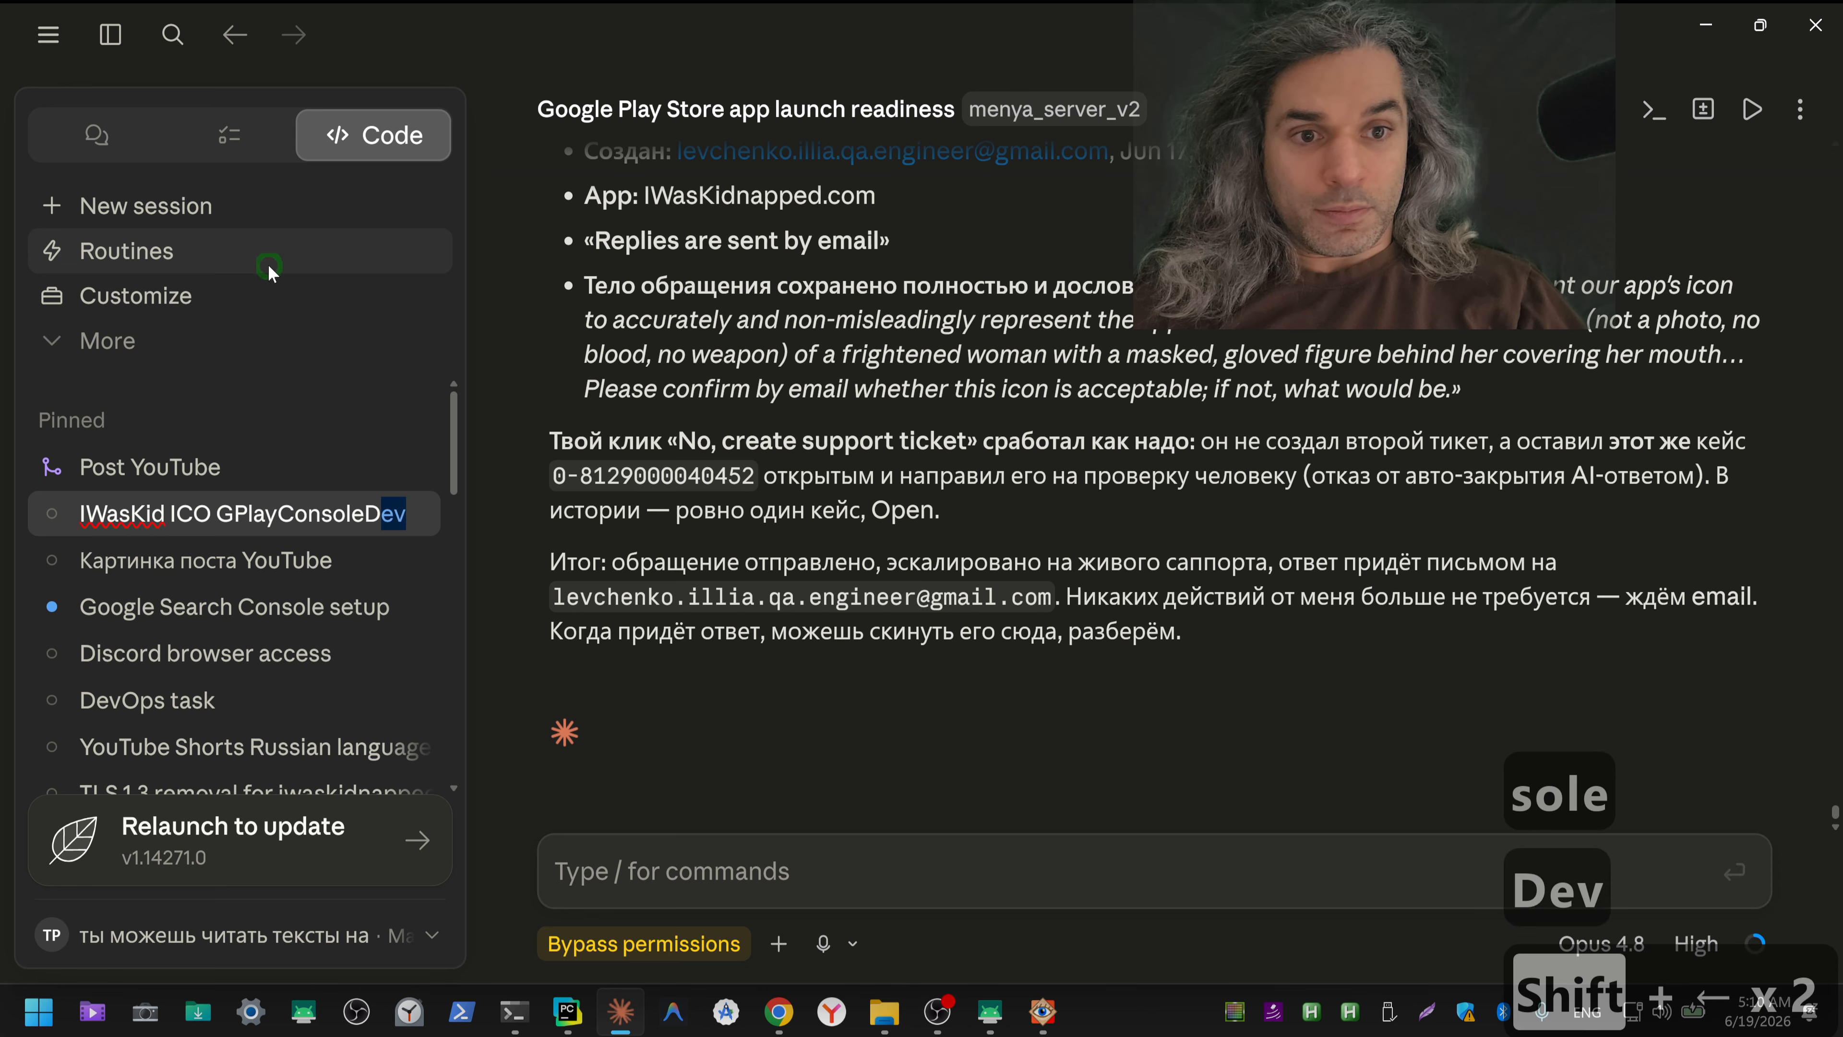
pyautogui.hotkey('shift', 'Left')
pyautogui.hotkey('ctrl', 'x')
pyautogui.press('Left')
pyautogui.press('Left')
pyautogui.press('Left')
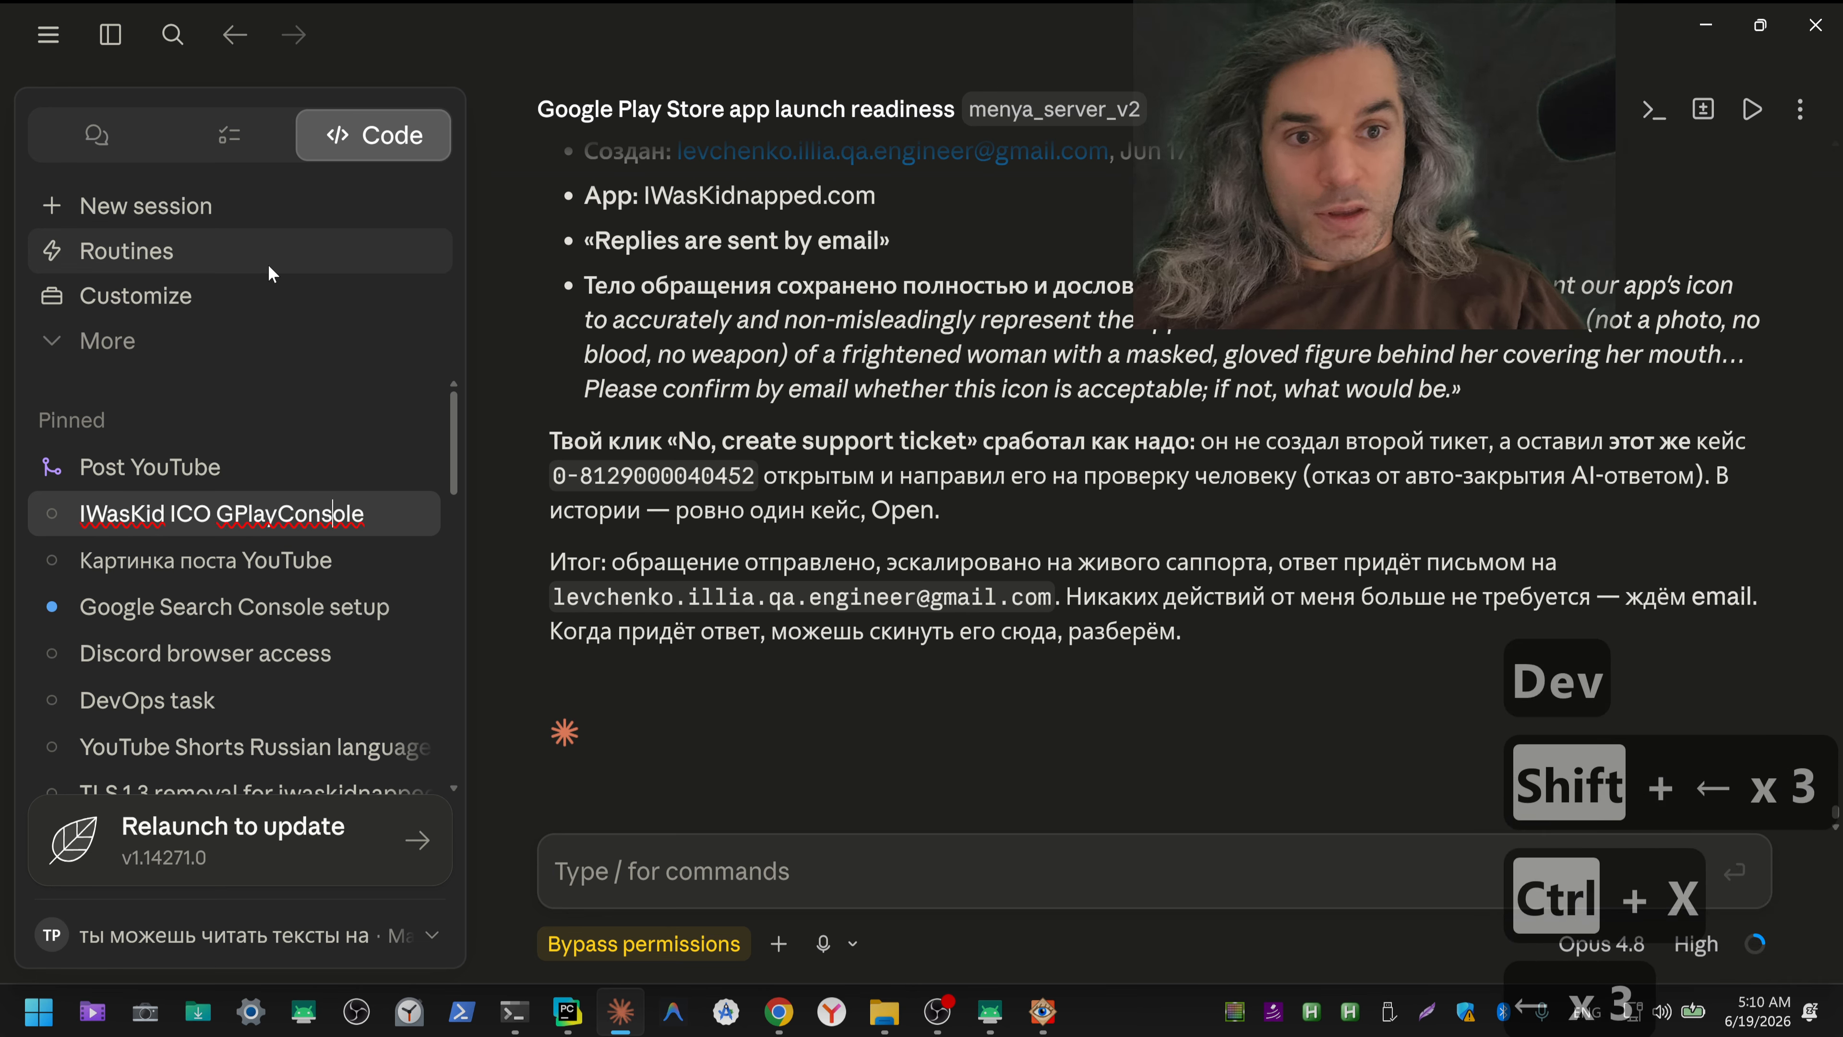
pyautogui.press('Left')
pyautogui.hotkey('ctrl', 'v')
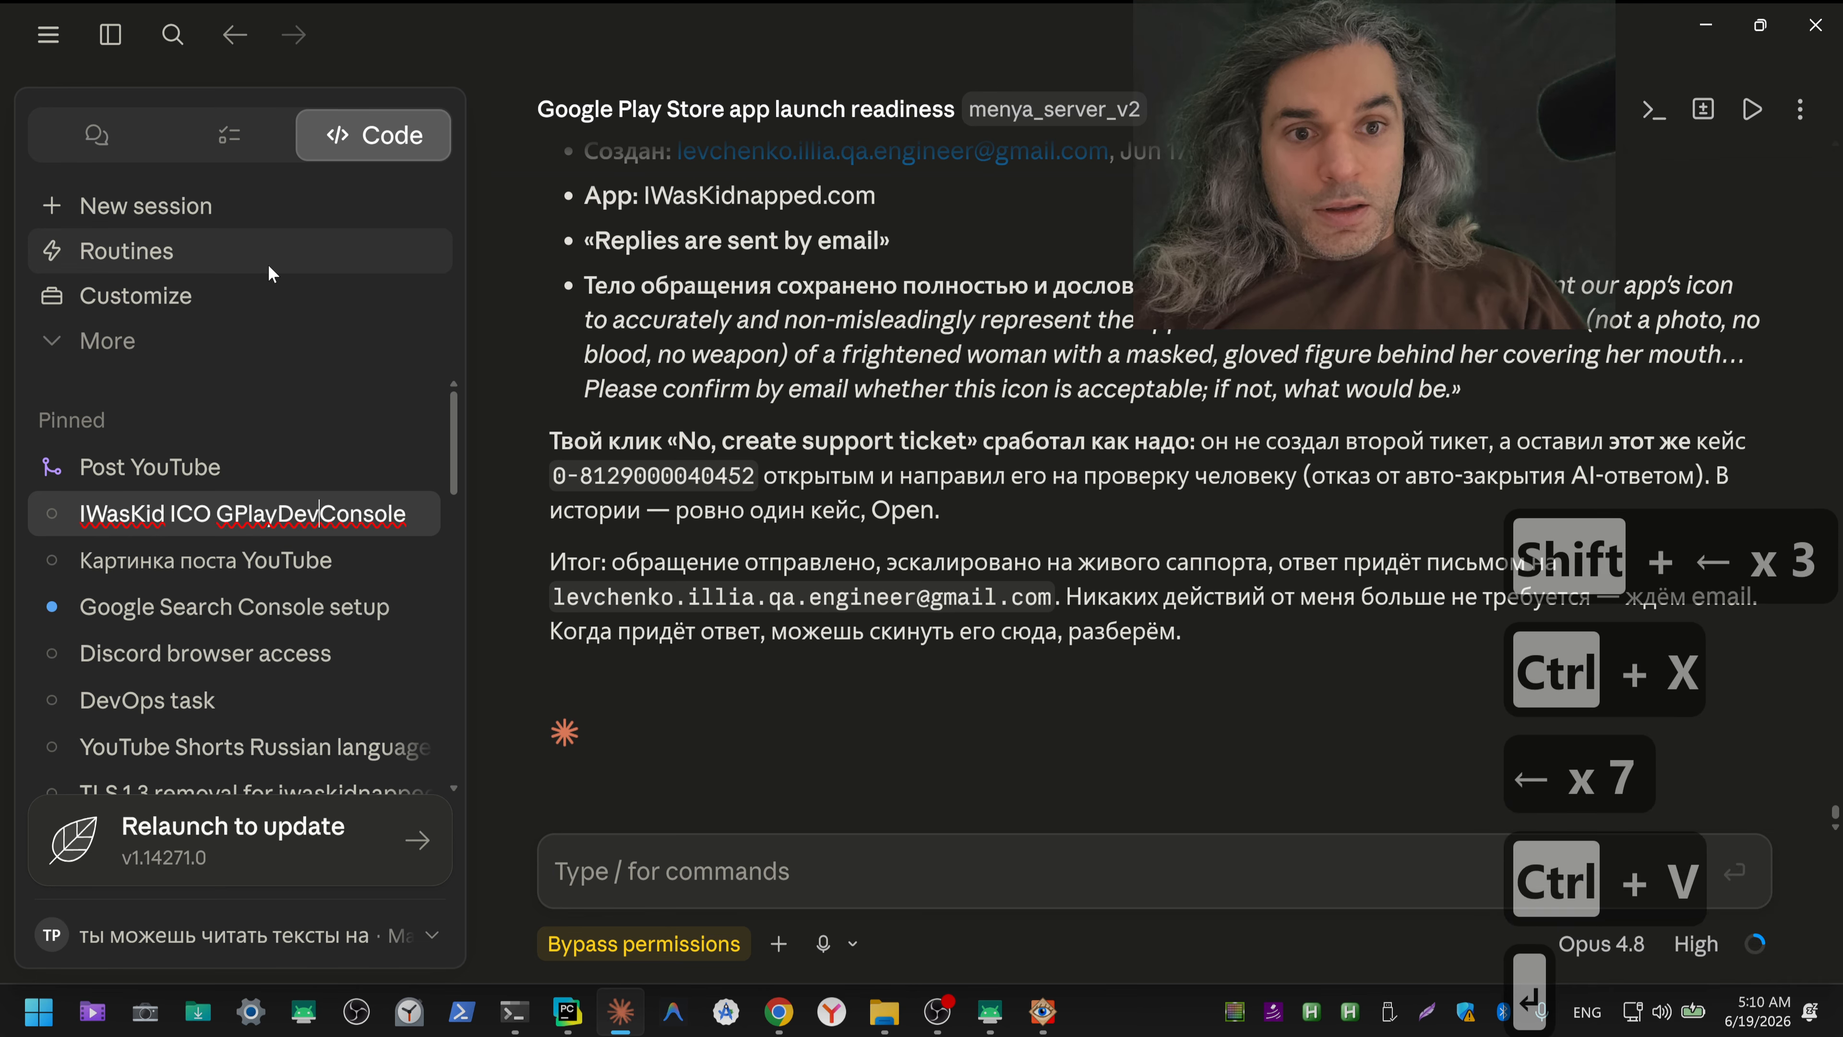
pyautogui.press('Return')
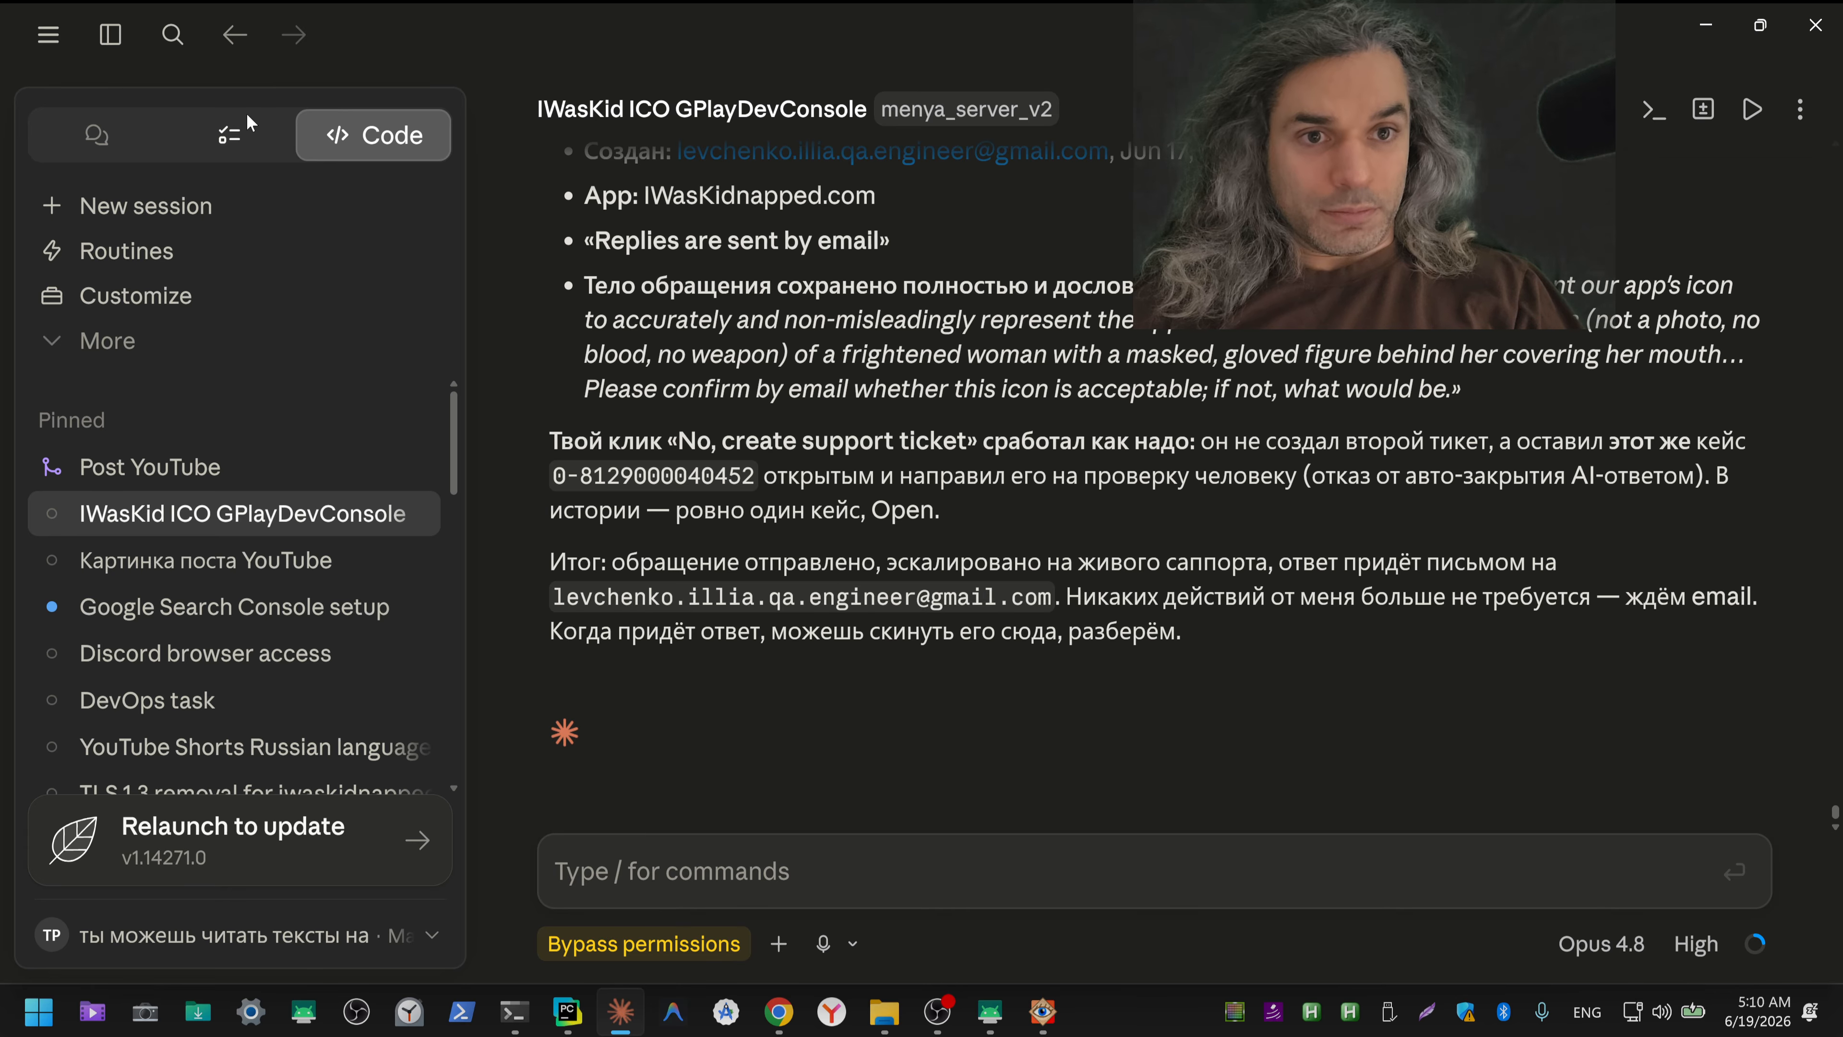
pyautogui.click(110, 34)
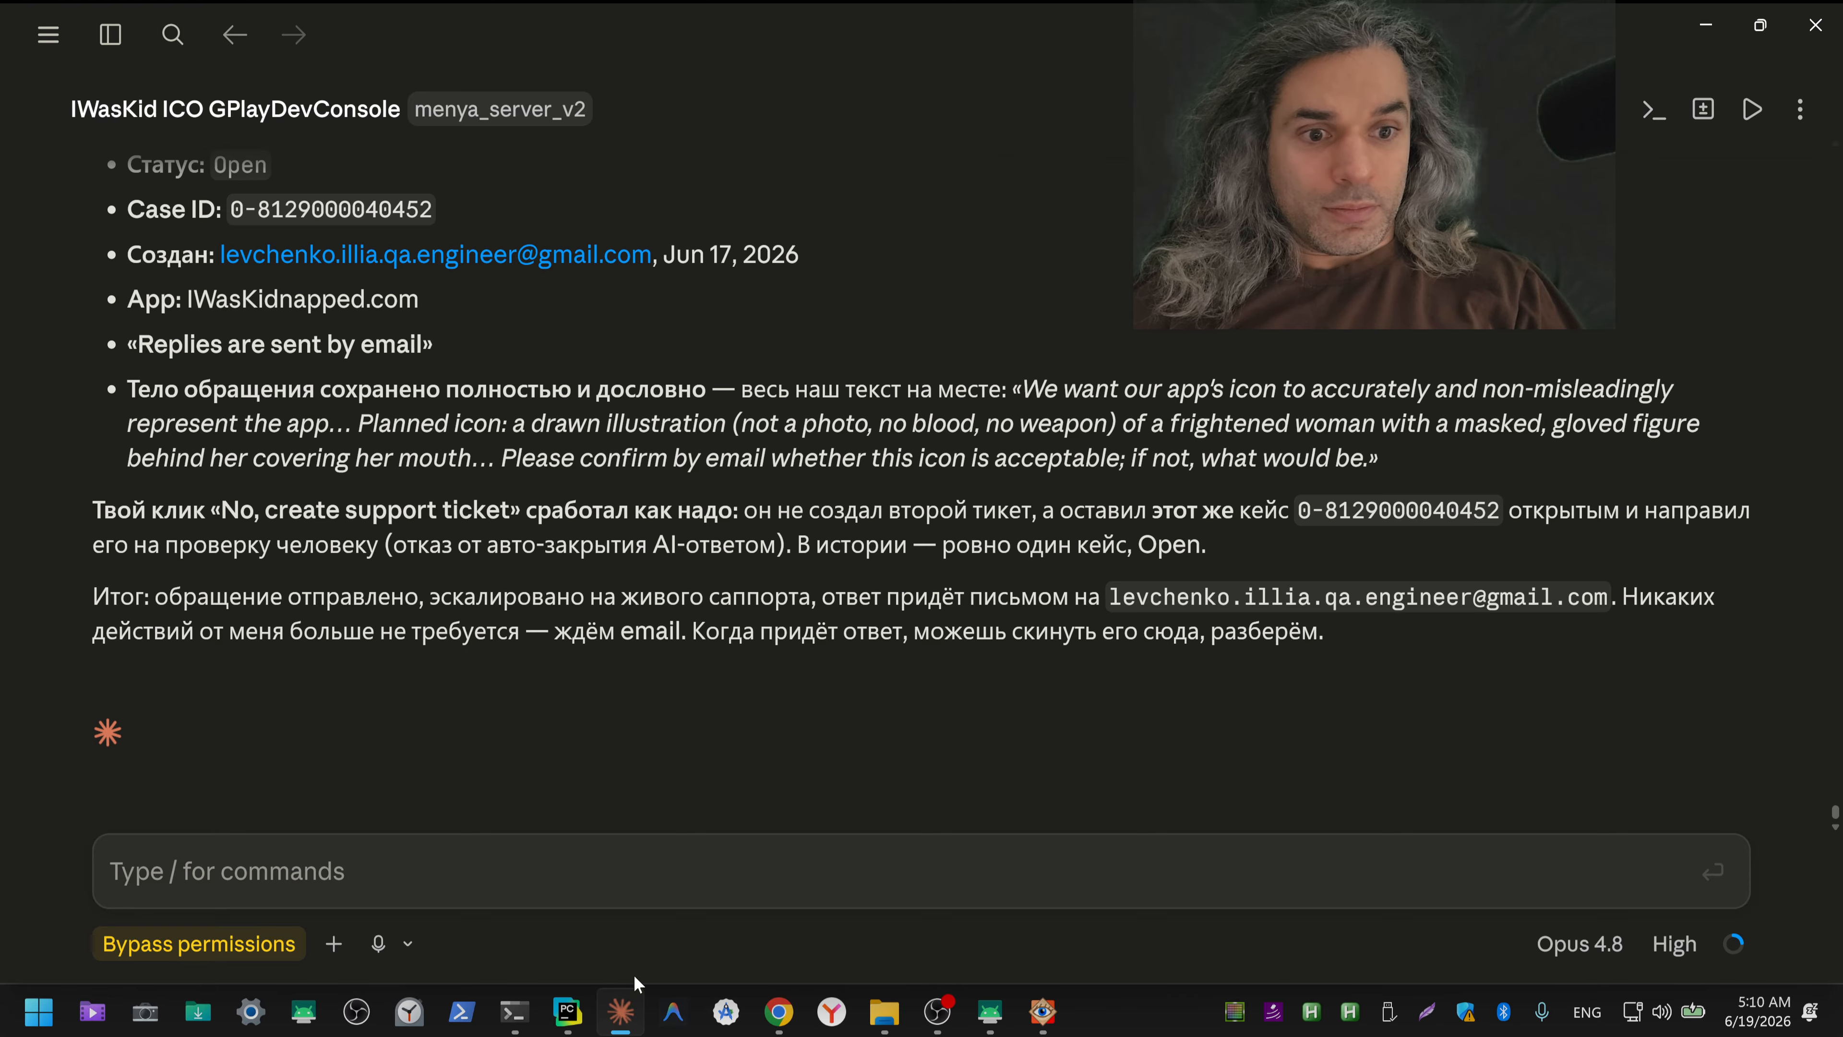
# Step: Switch to ChatGPT in Chrome, dictate "А на тыкни, пожалуйста, в браузере, где там выбирать картинку для приложения." and cut the transcribed text
pyautogui.click(778, 1011)
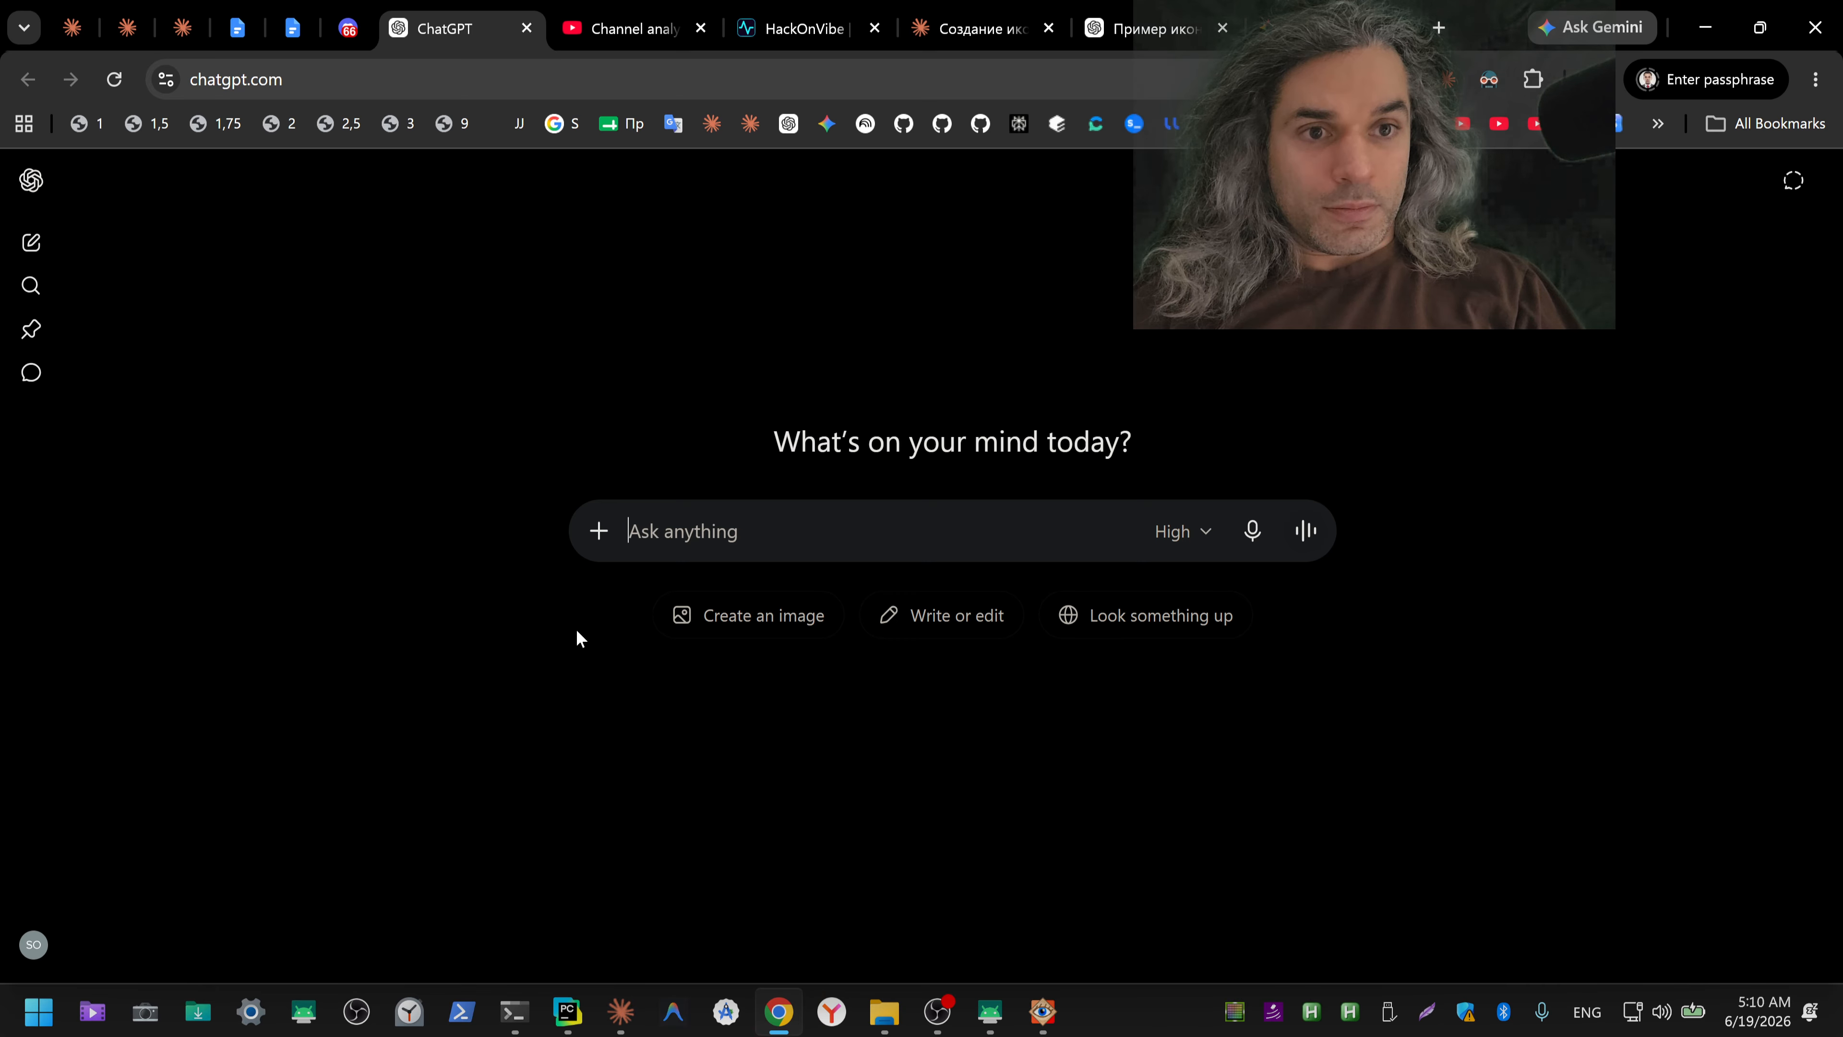
pyautogui.click(1252, 531)
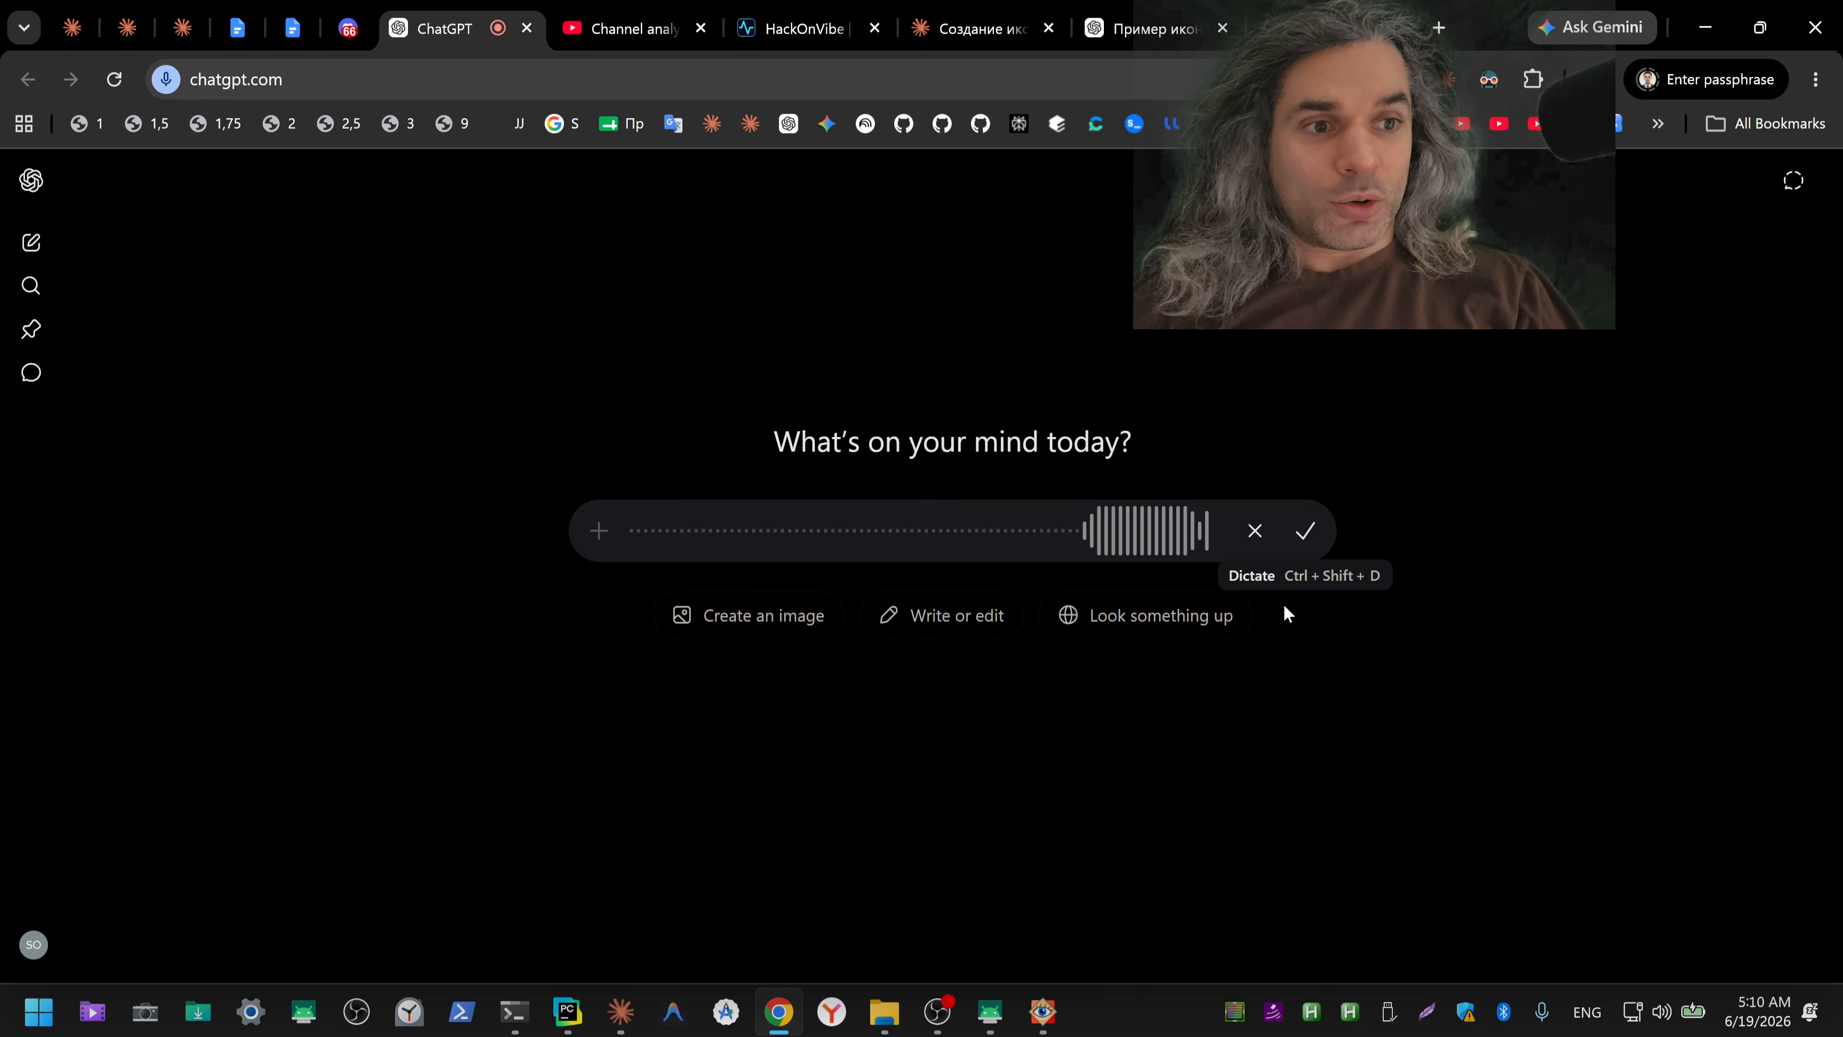
pyautogui.click(1306, 530)
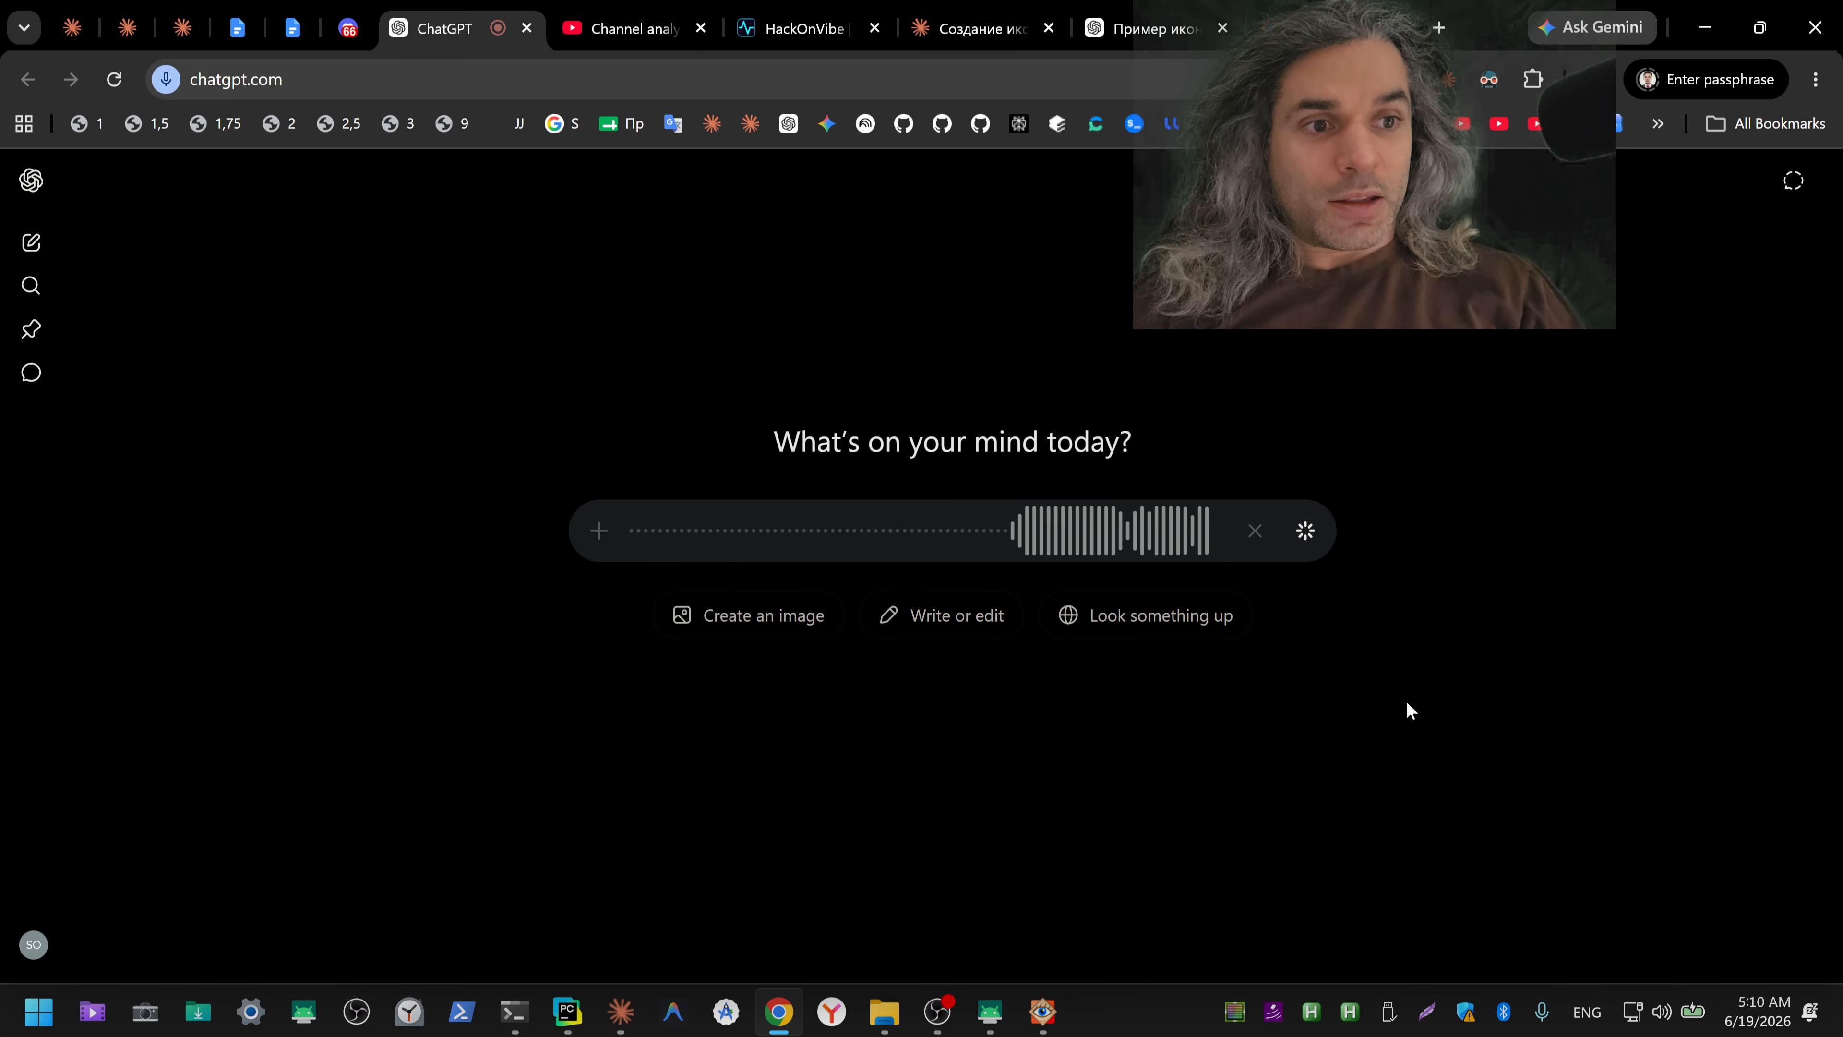
pyautogui.hotkey('ctrl', 's')
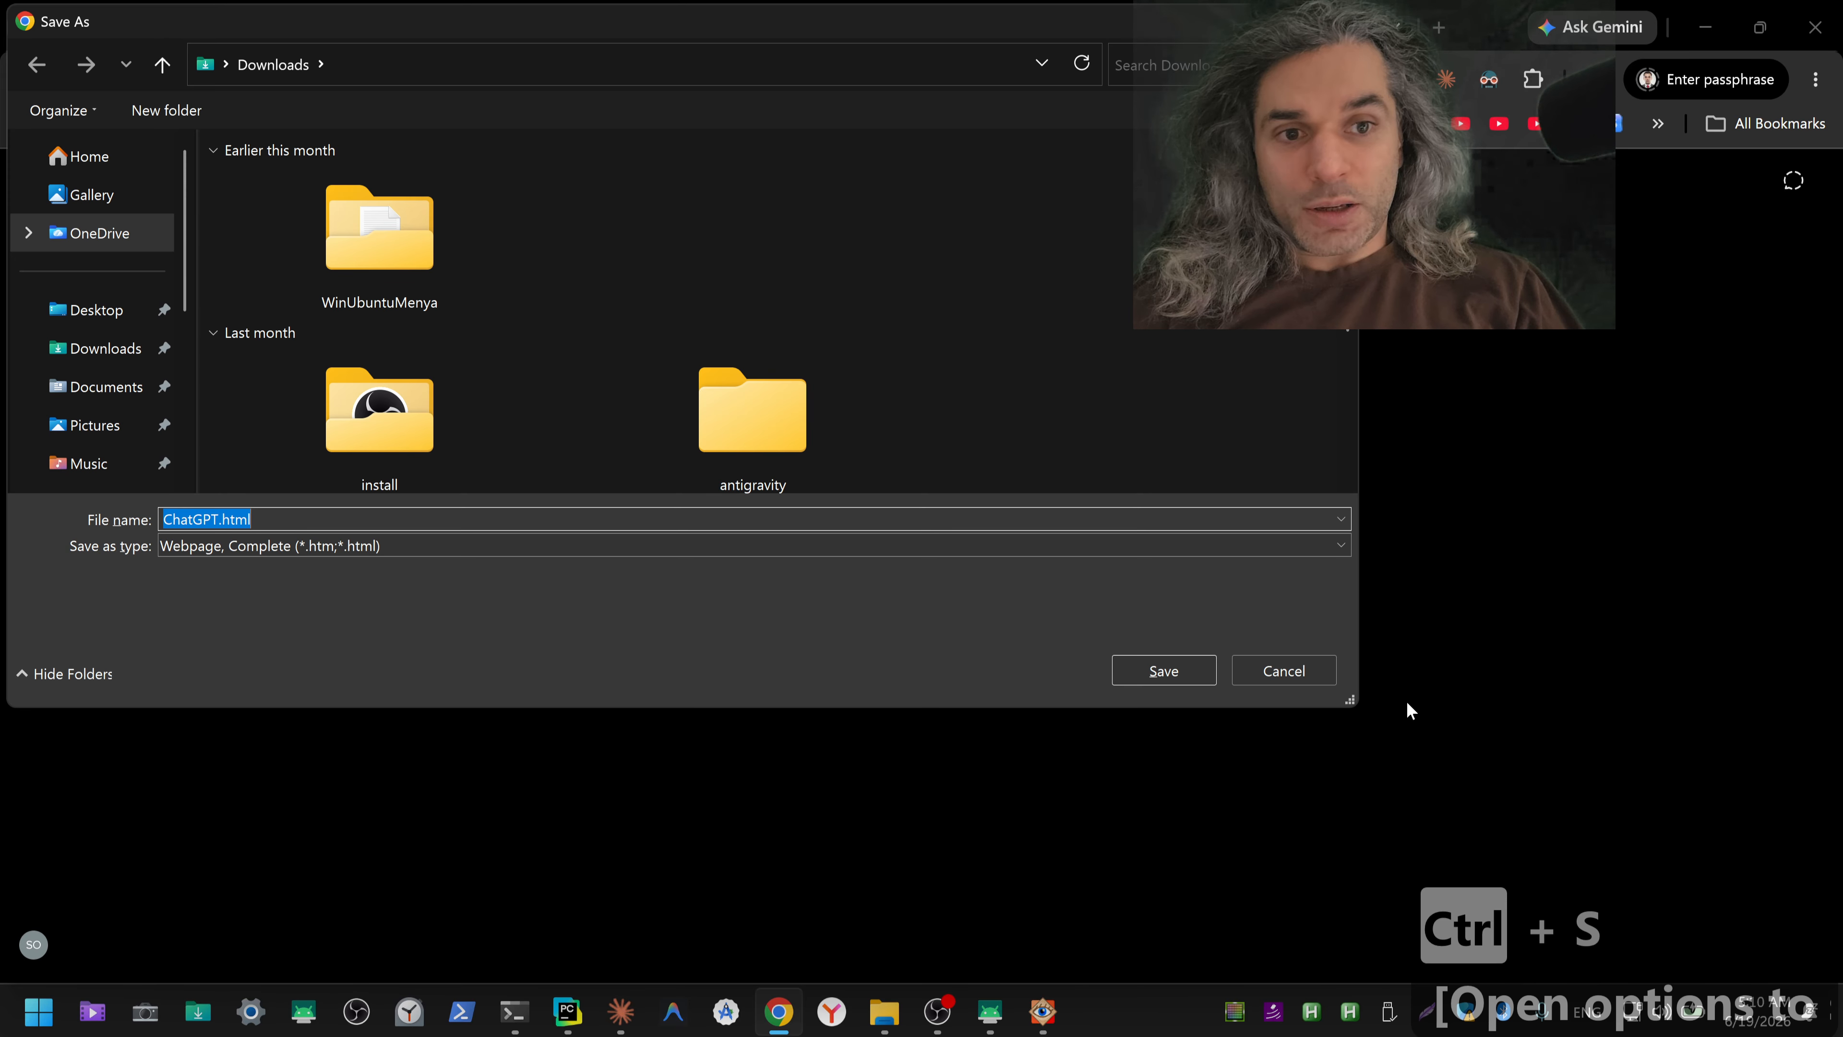
pyautogui.press('Escape')
pyautogui.hotkey('ctrl', 'a')
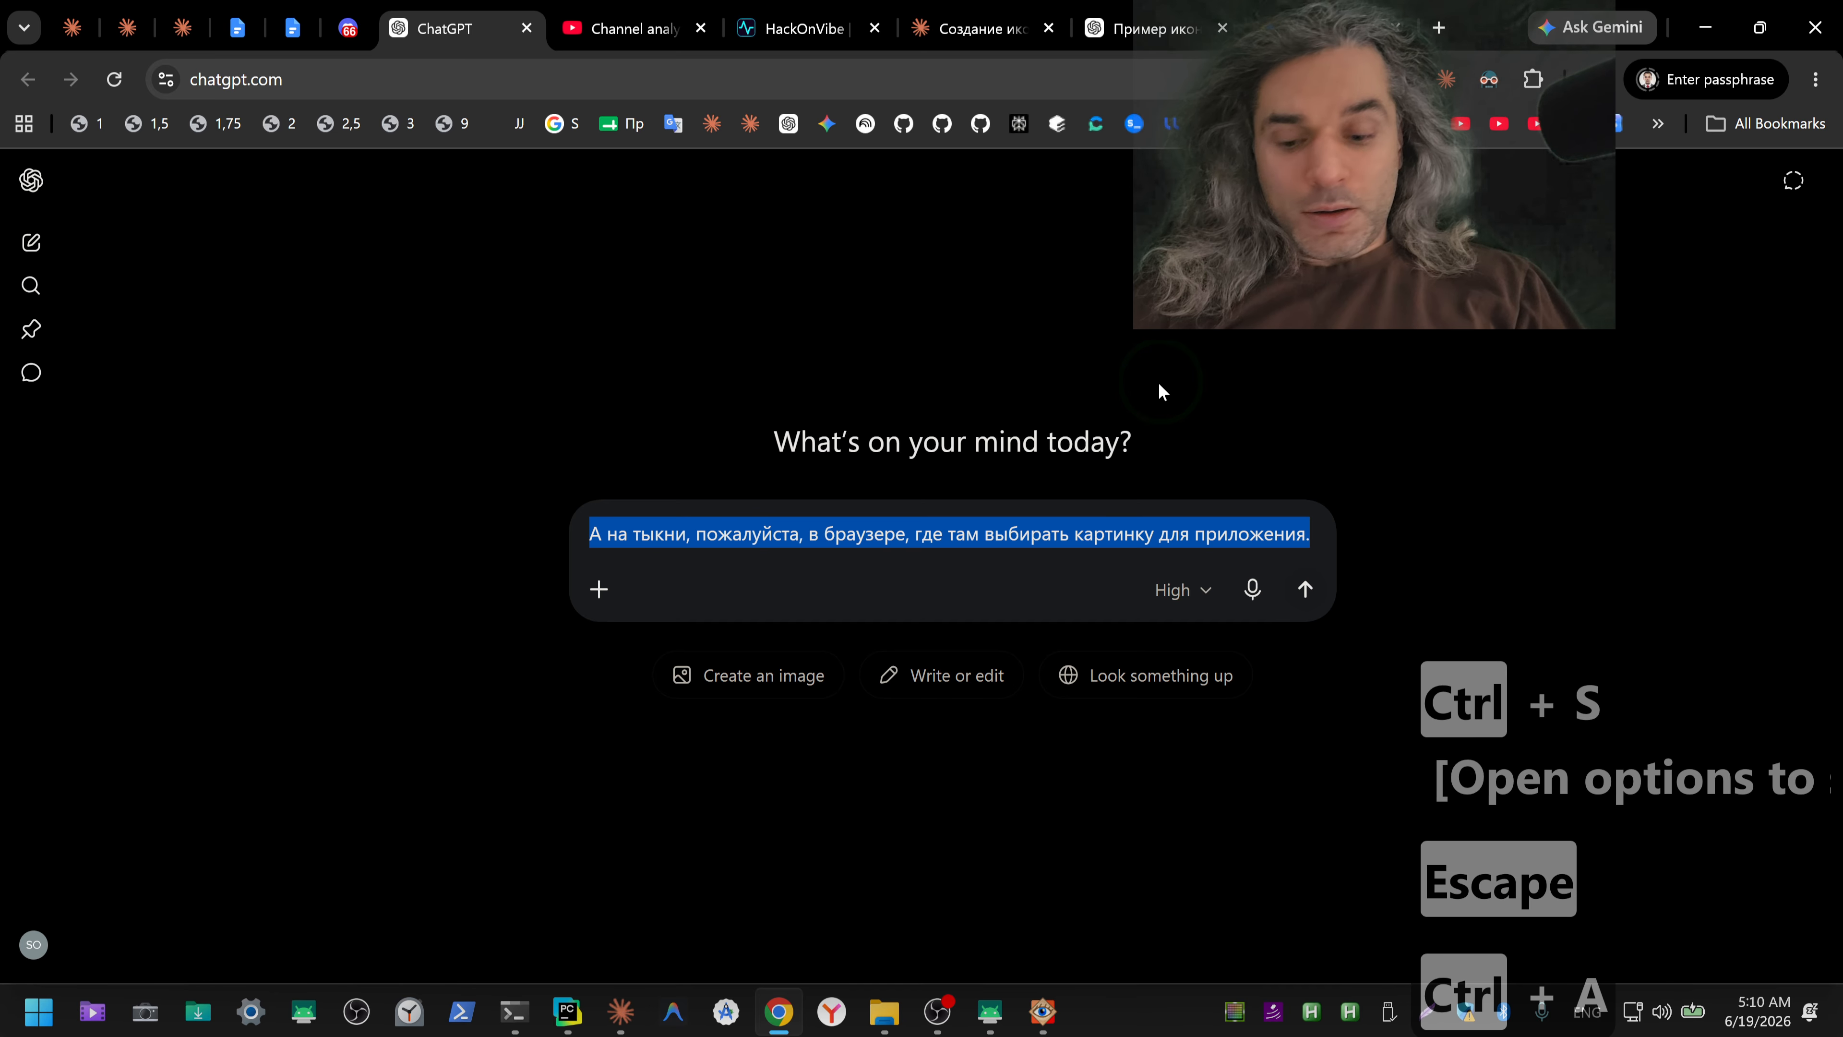
pyautogui.hotkey('ctrl', 'x')
# Step: Send the cut request in Claude's IWasKid ICO GPlayDevConsole session, and switch to the SM-M215F phone mirroring window
pyautogui.hotkey('alt', 'Tab')
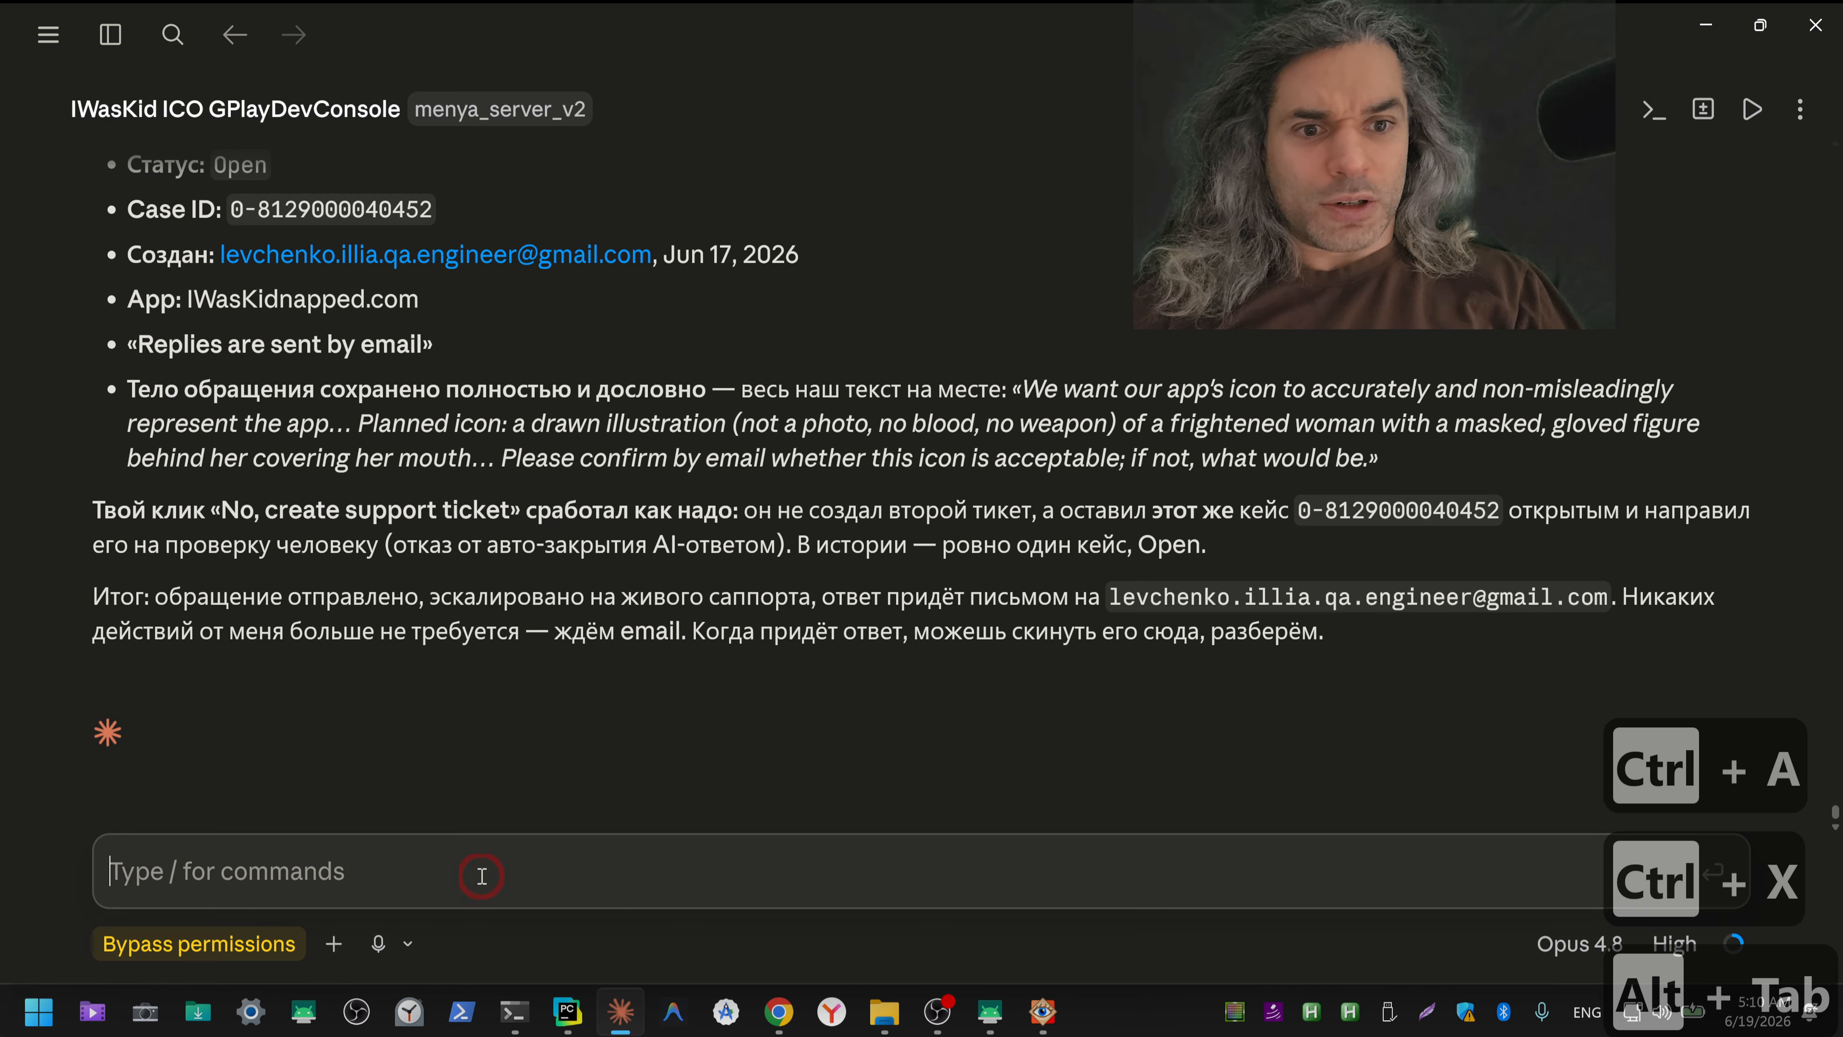
pyautogui.hotkey('ctrl', 'v')
pyautogui.press('Return')
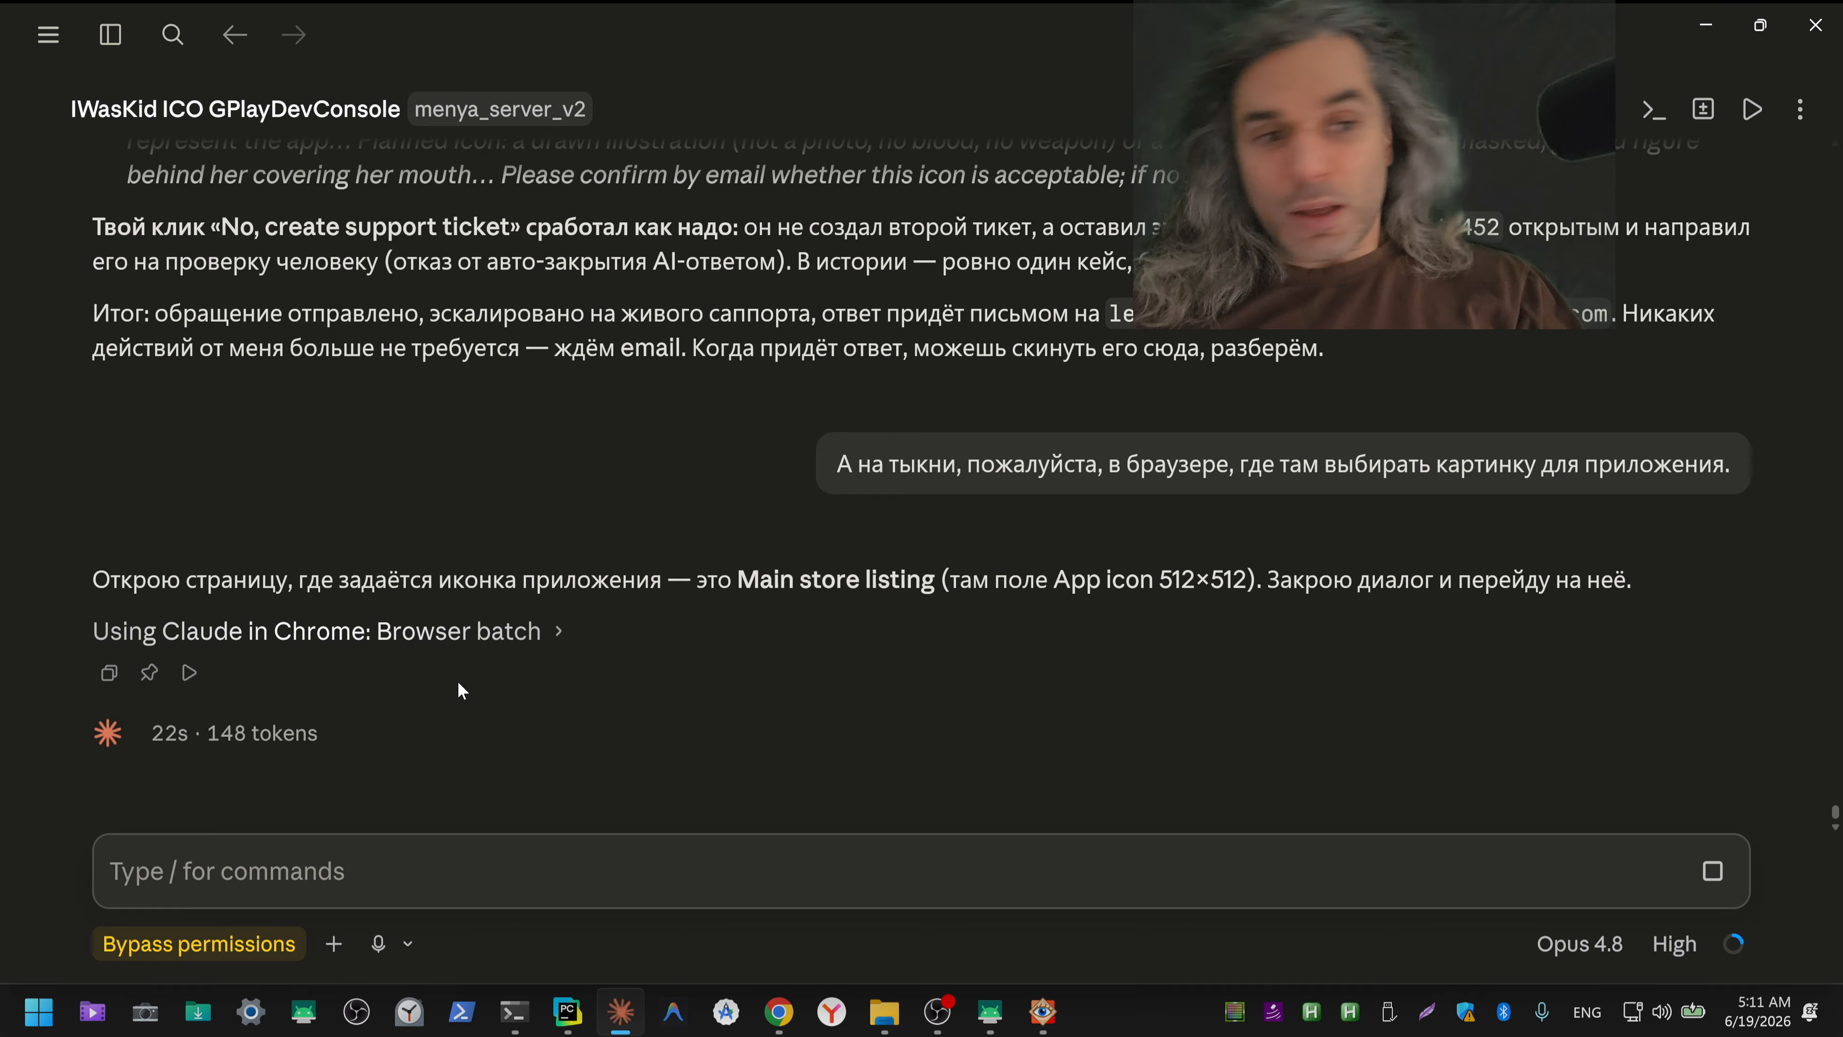
pyautogui.click(989, 1011)
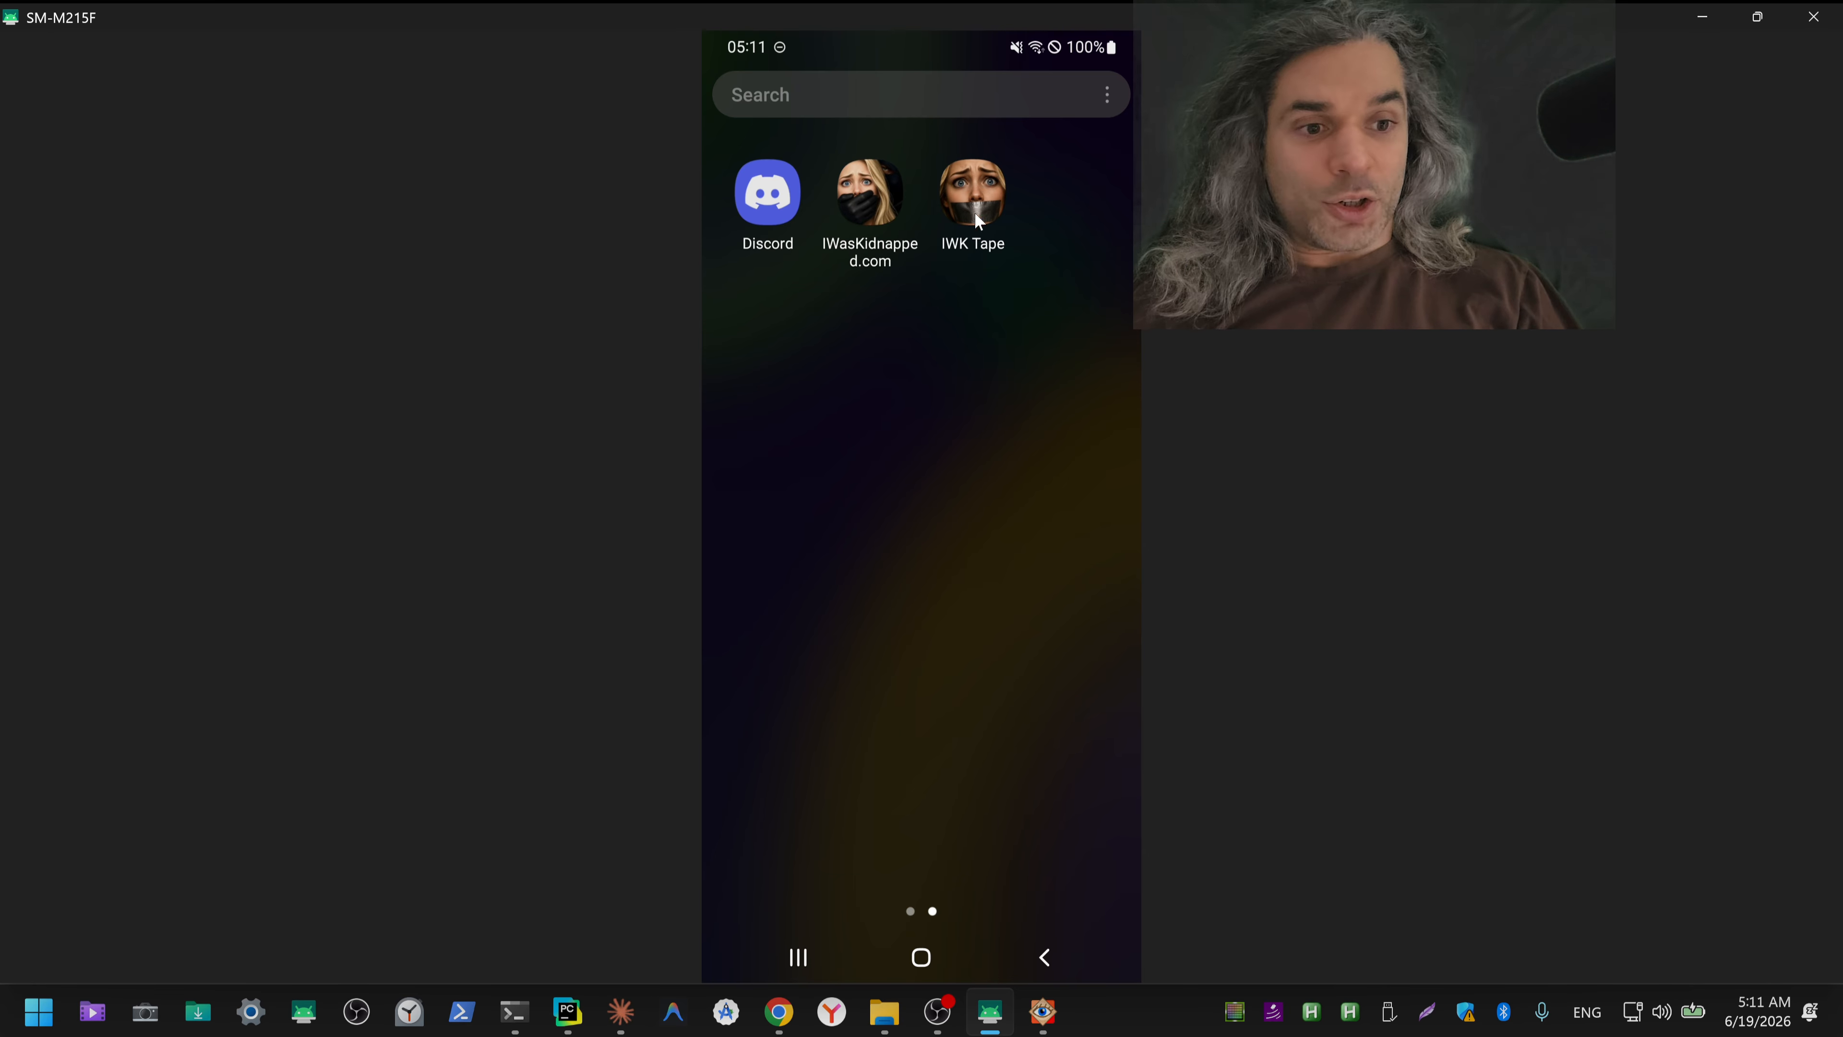
# Step: Switch to ChatGPT in Chrome, dictate in Russian that the last icon goes live for production, asking whether extra actions are needed, and cut the text
pyautogui.click(778, 1011)
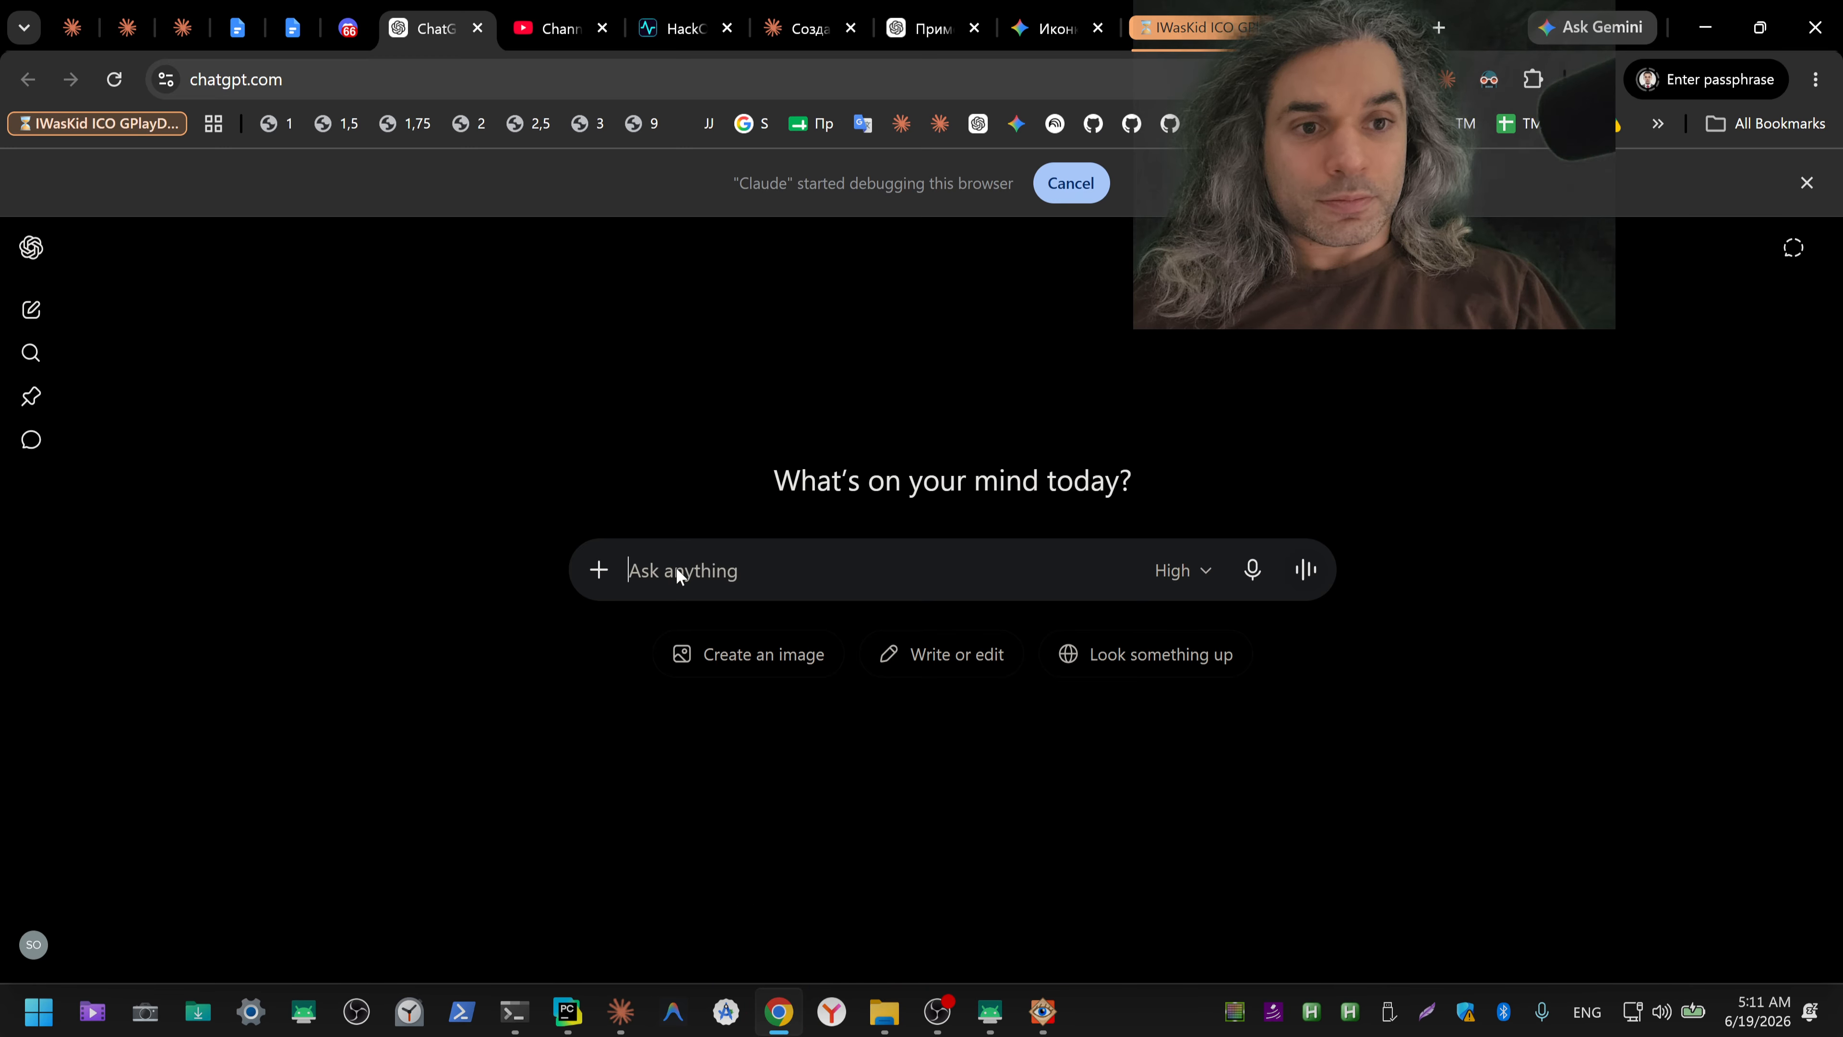
pyautogui.click(1252, 569)
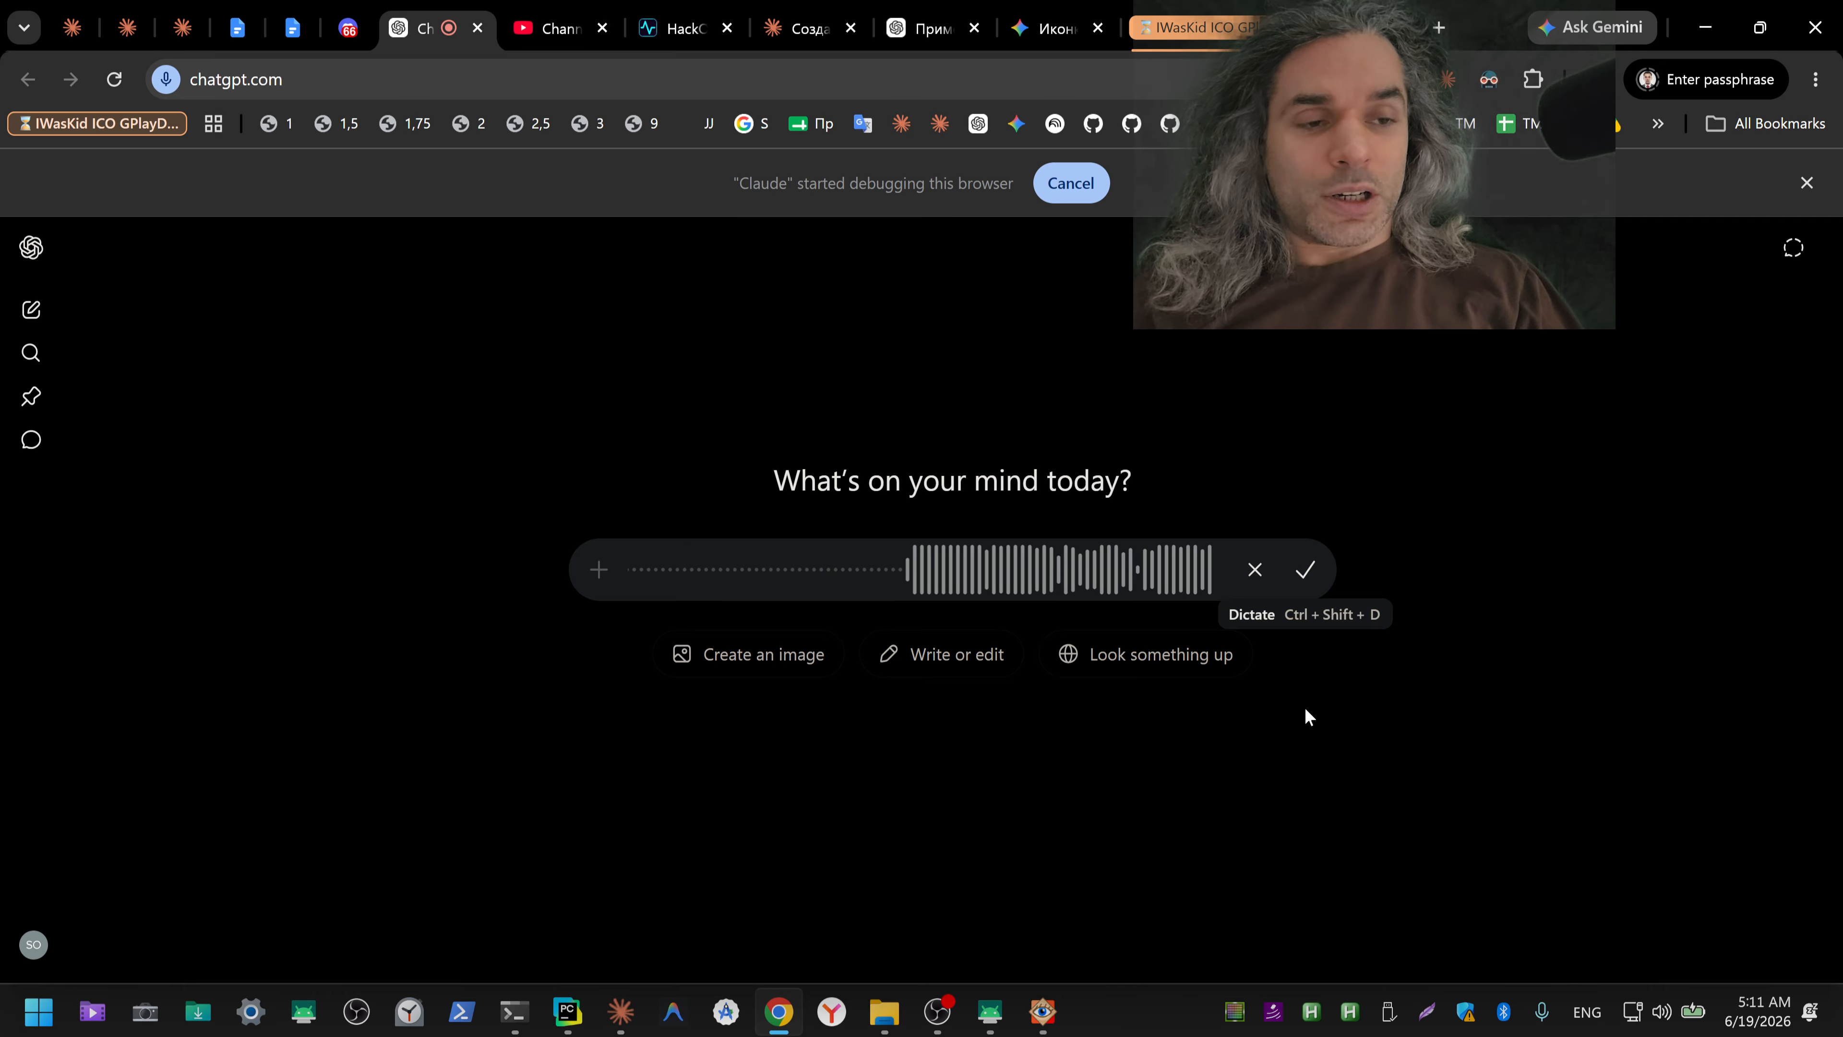
pyautogui.click(1306, 708)
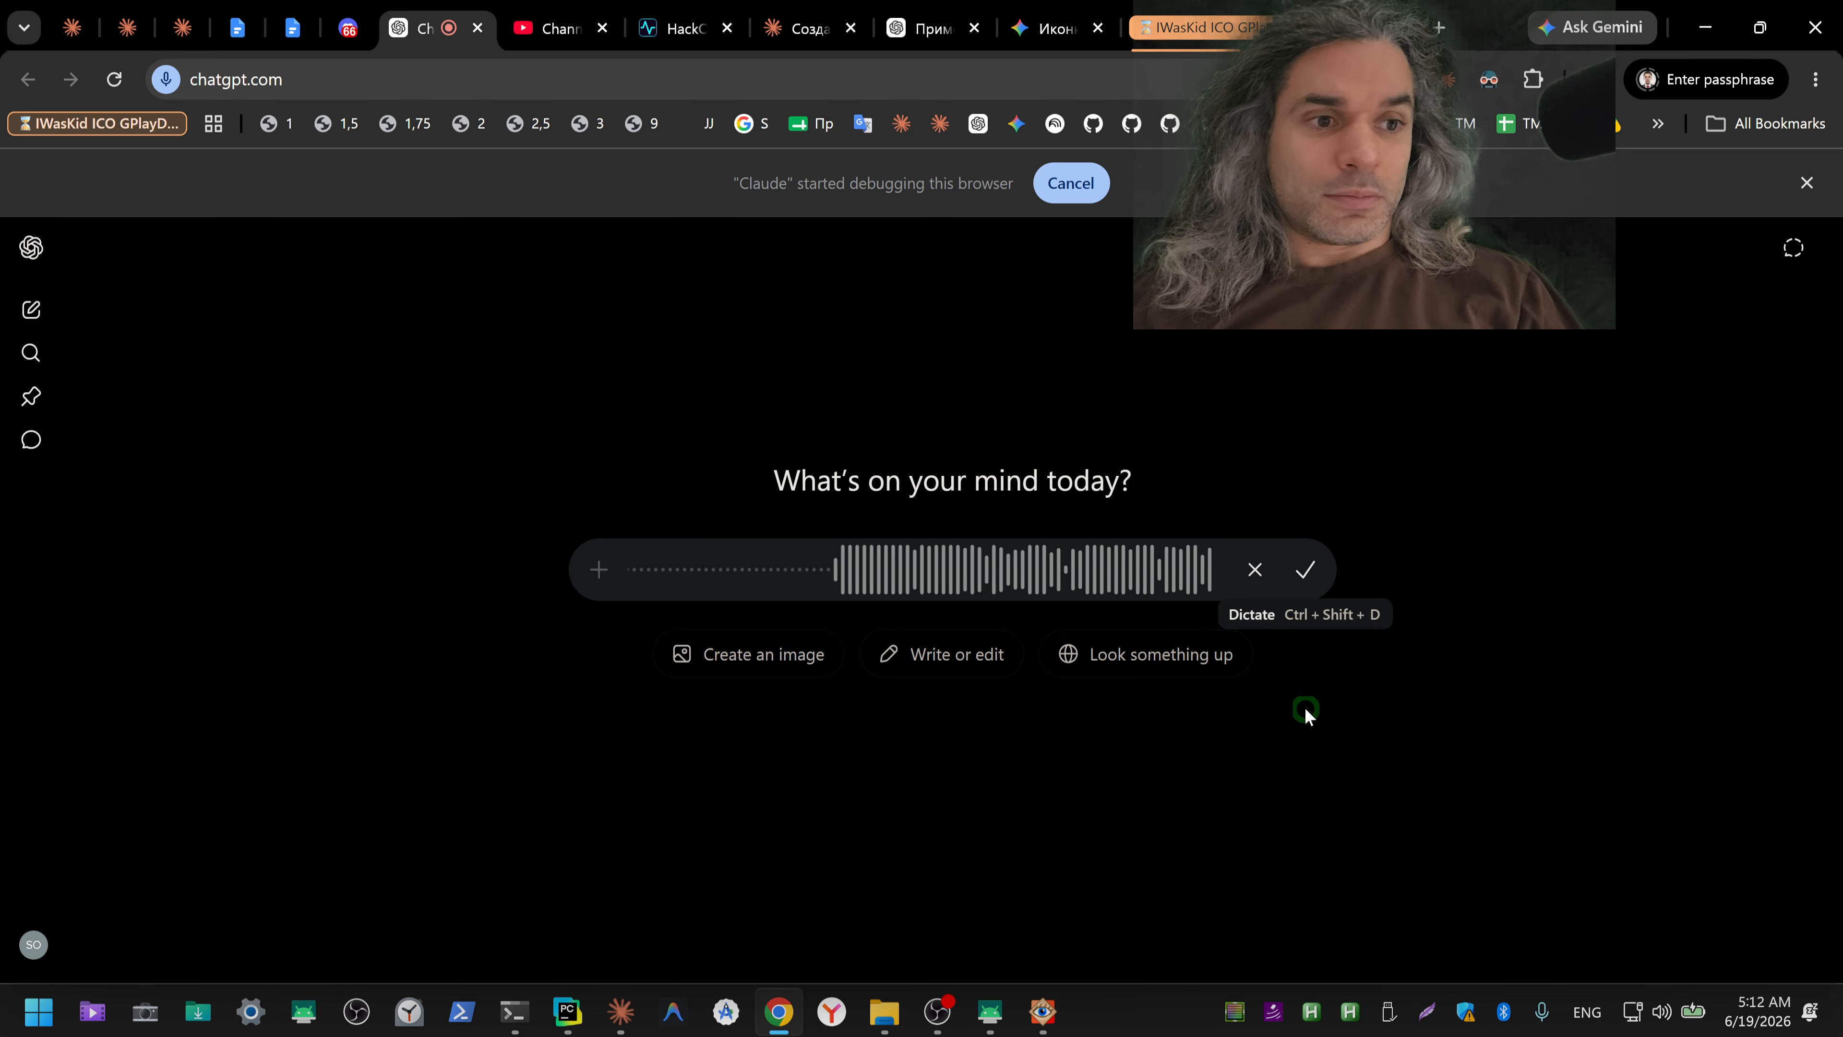
pyautogui.click(1306, 573)
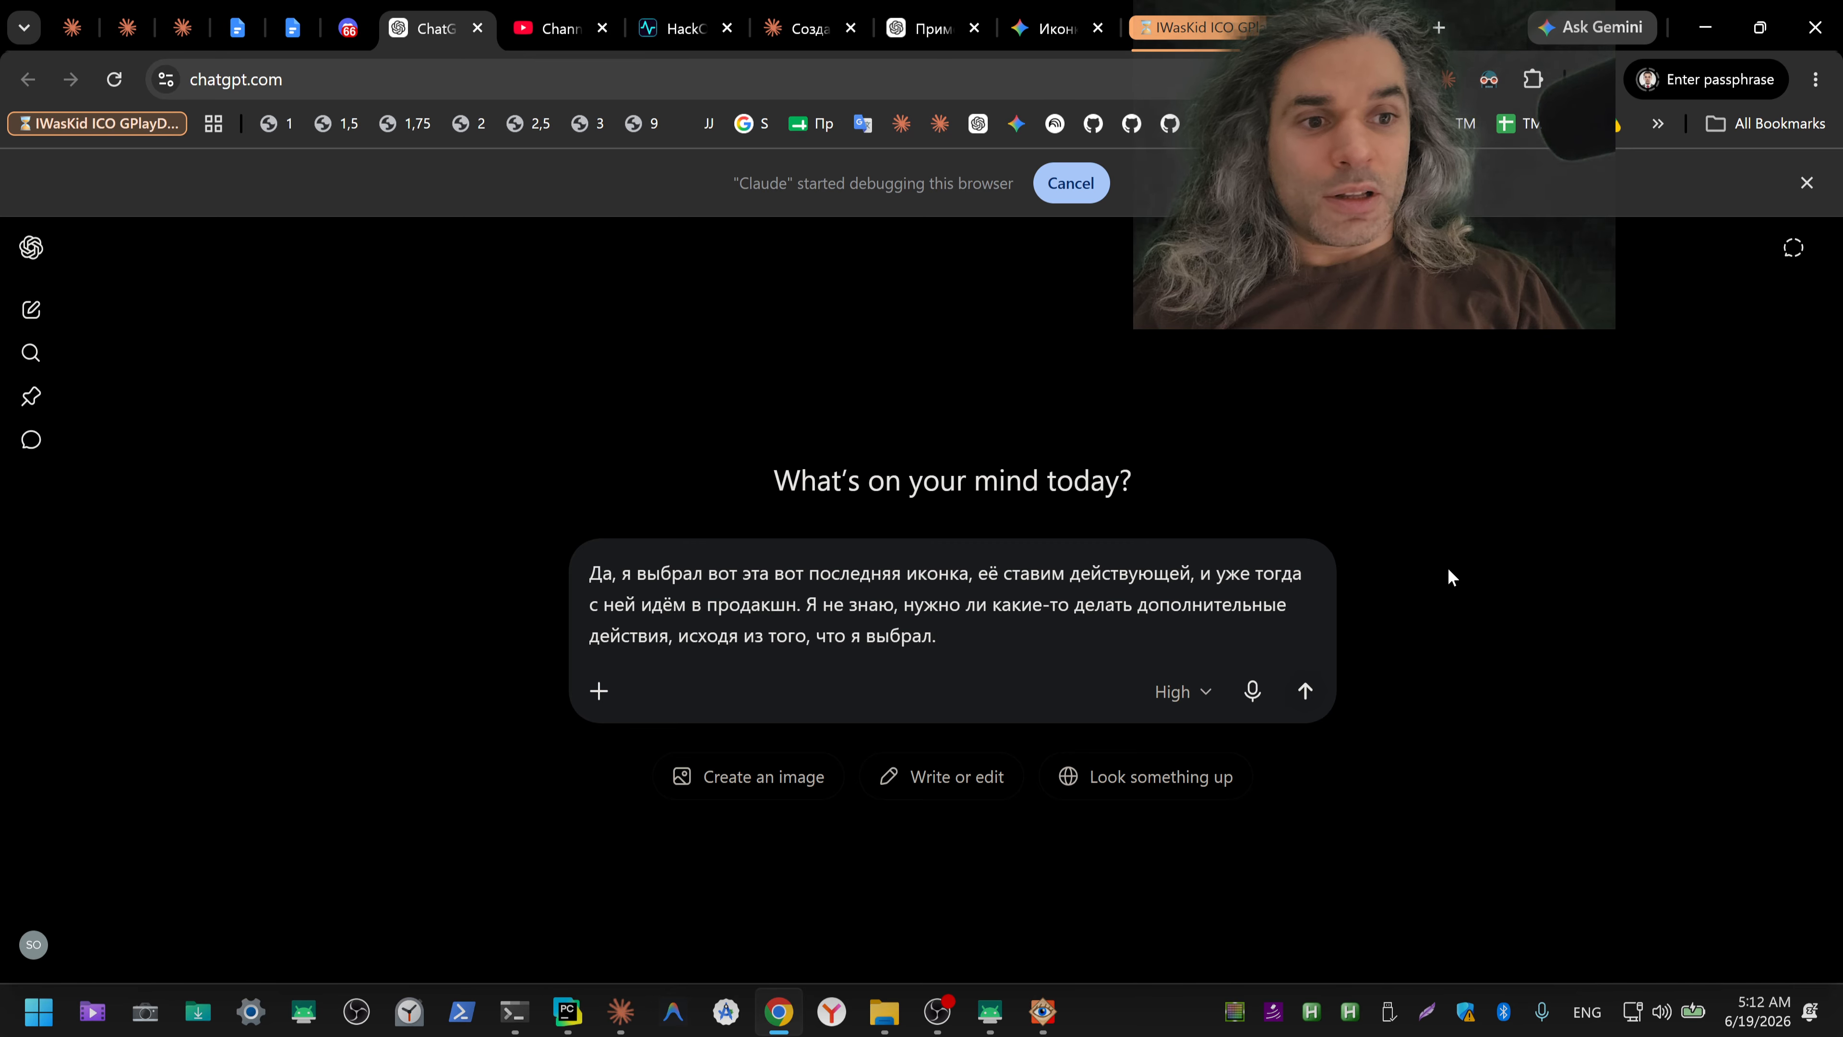
pyautogui.hotkey('ctrl', 'a')
pyautogui.hotkey('ctrl', 'x')
# Step: Switch to the "ico" terminal session and send the cut icon-choice message to Claude
pyautogui.moveTo(513, 1011)
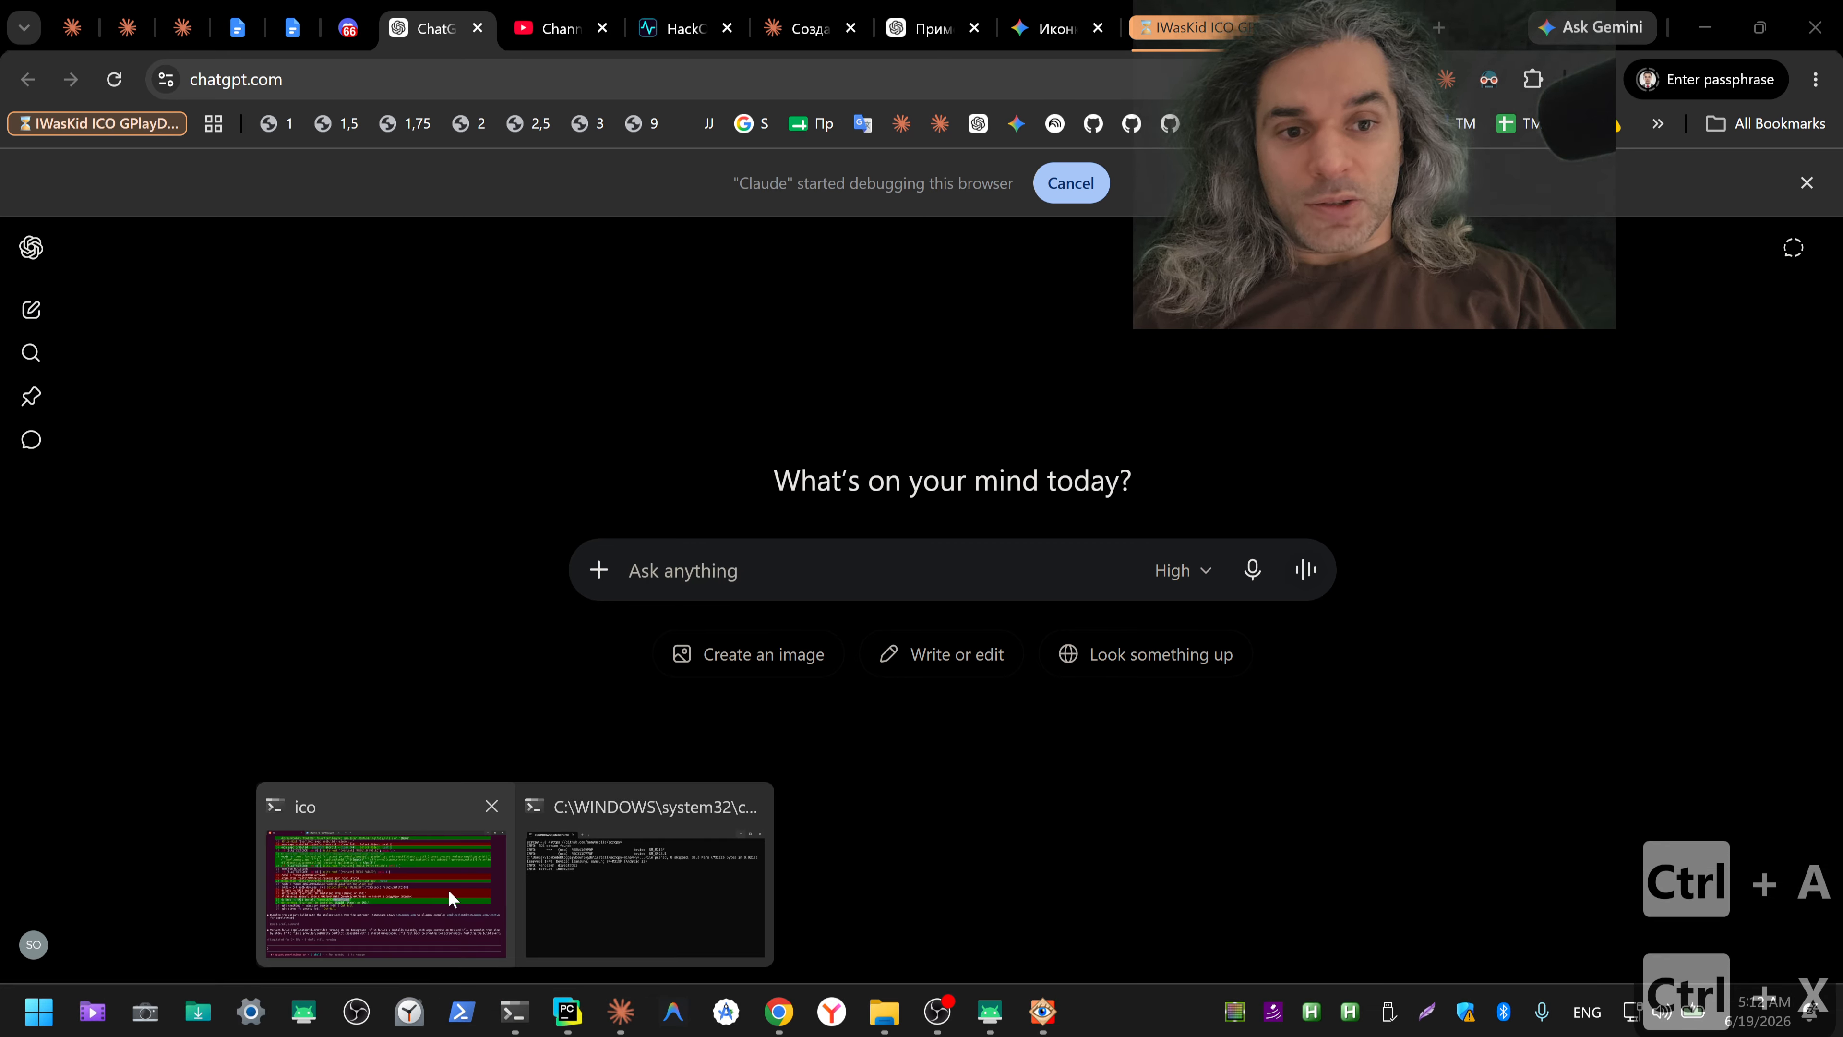
pyautogui.click(392, 881)
pyautogui.hotkey('ctrl', 'v')
pyautogui.press('Return')
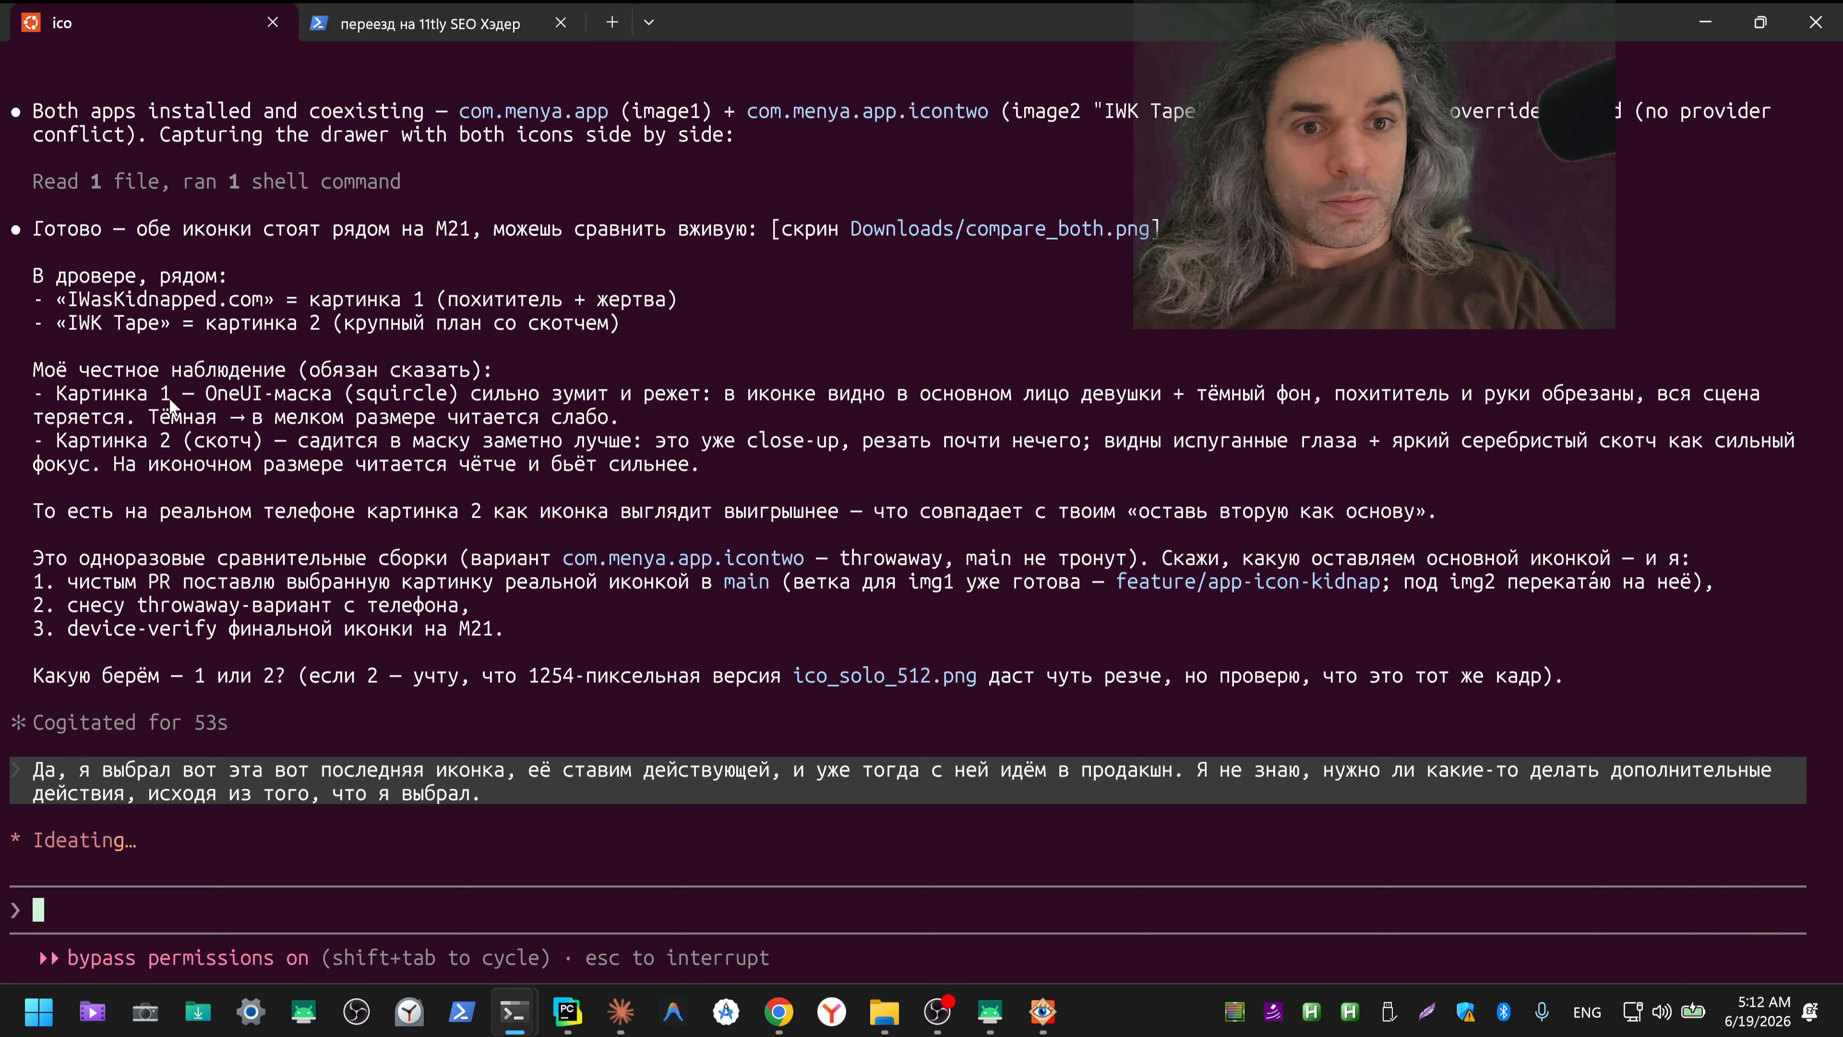
# Step: Read Claude's observations on how picture 1 and picture 2 (tape) look as icons on the phone
pyautogui.moveTo(102, 370); pyautogui.dragTo(516, 373)
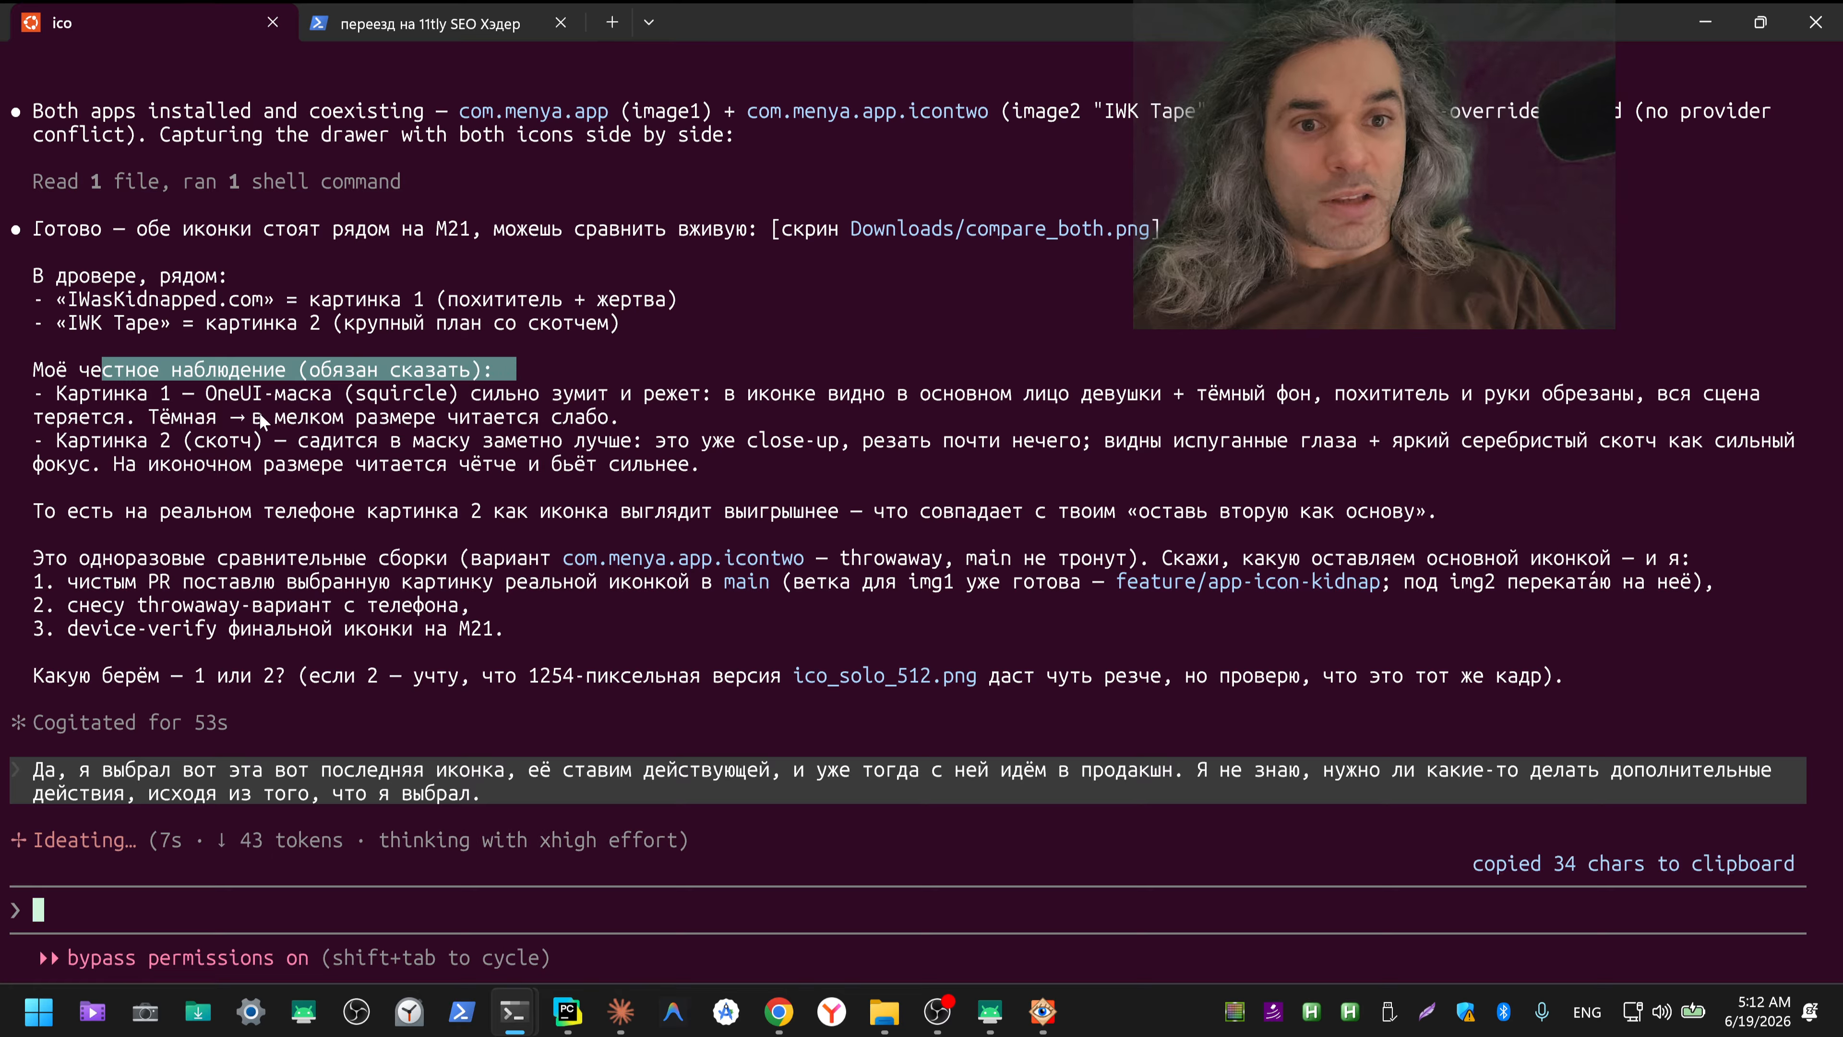
pyautogui.moveTo(95, 394); pyautogui.dragTo(1303, 398)
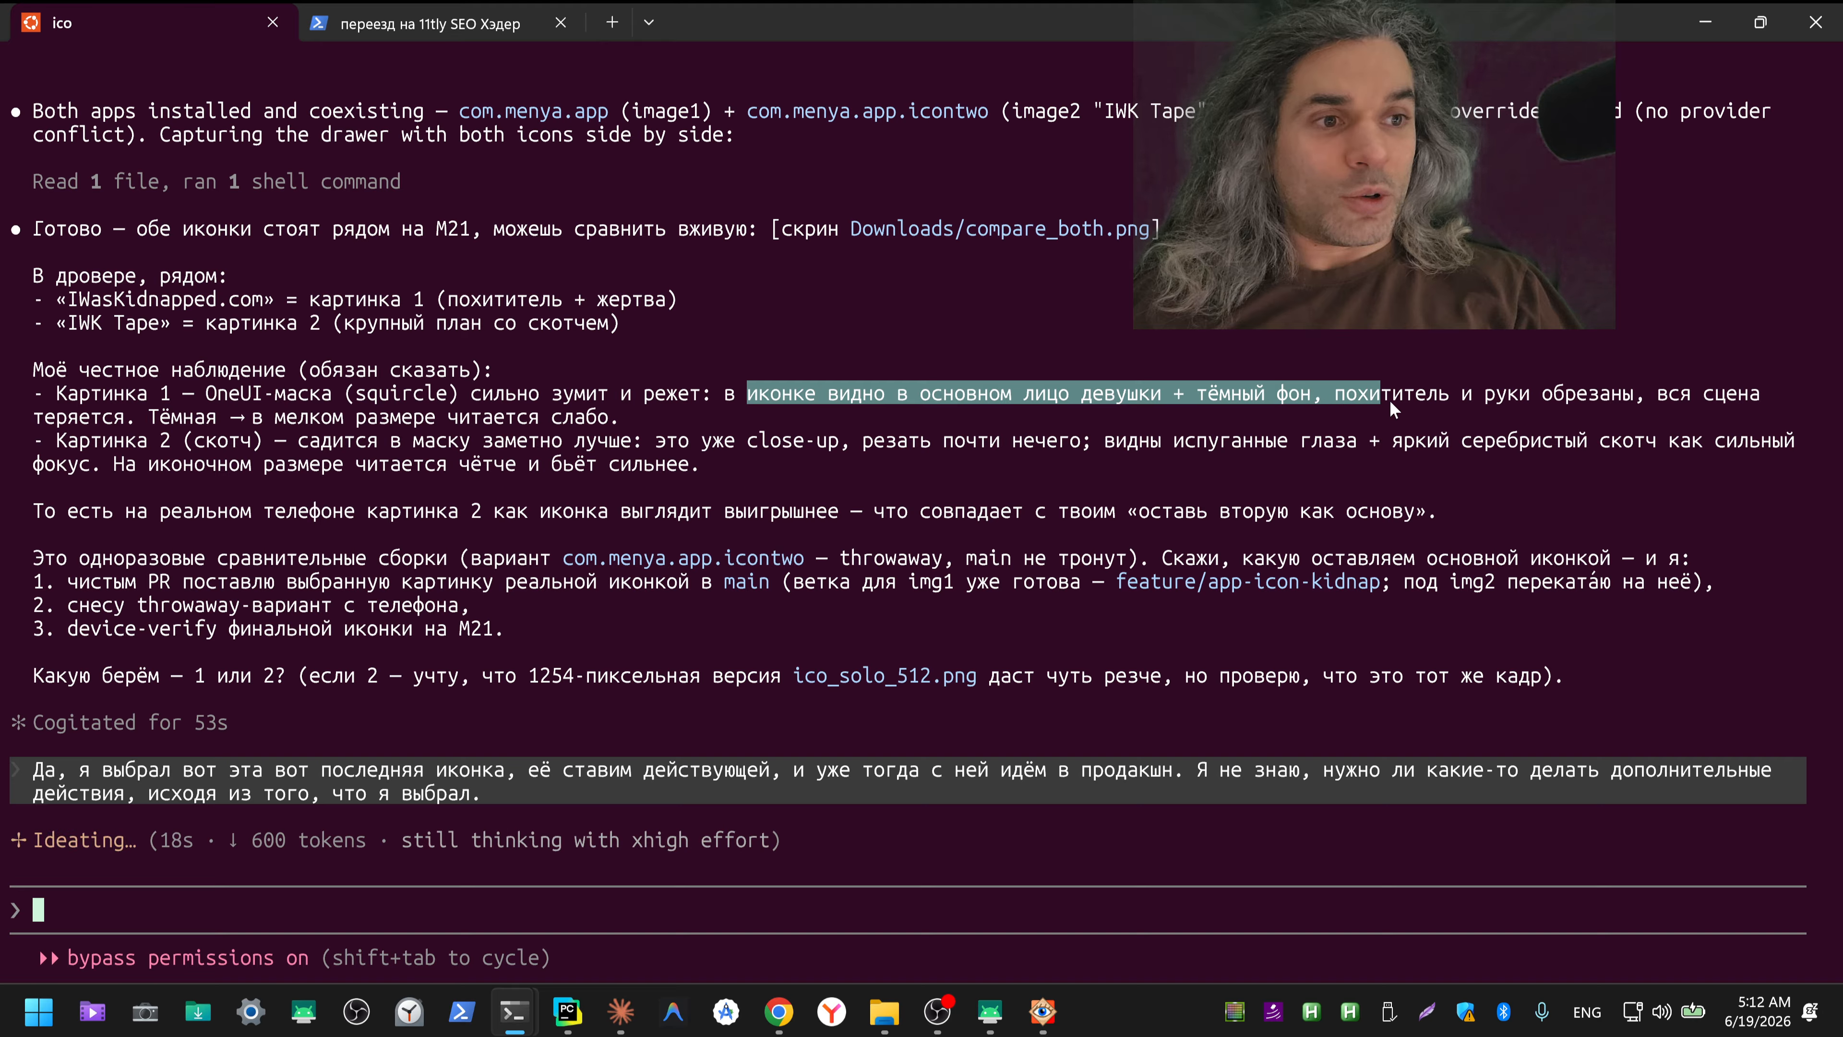
pyautogui.moveTo(1493, 407); pyautogui.dragTo(1511, 399)
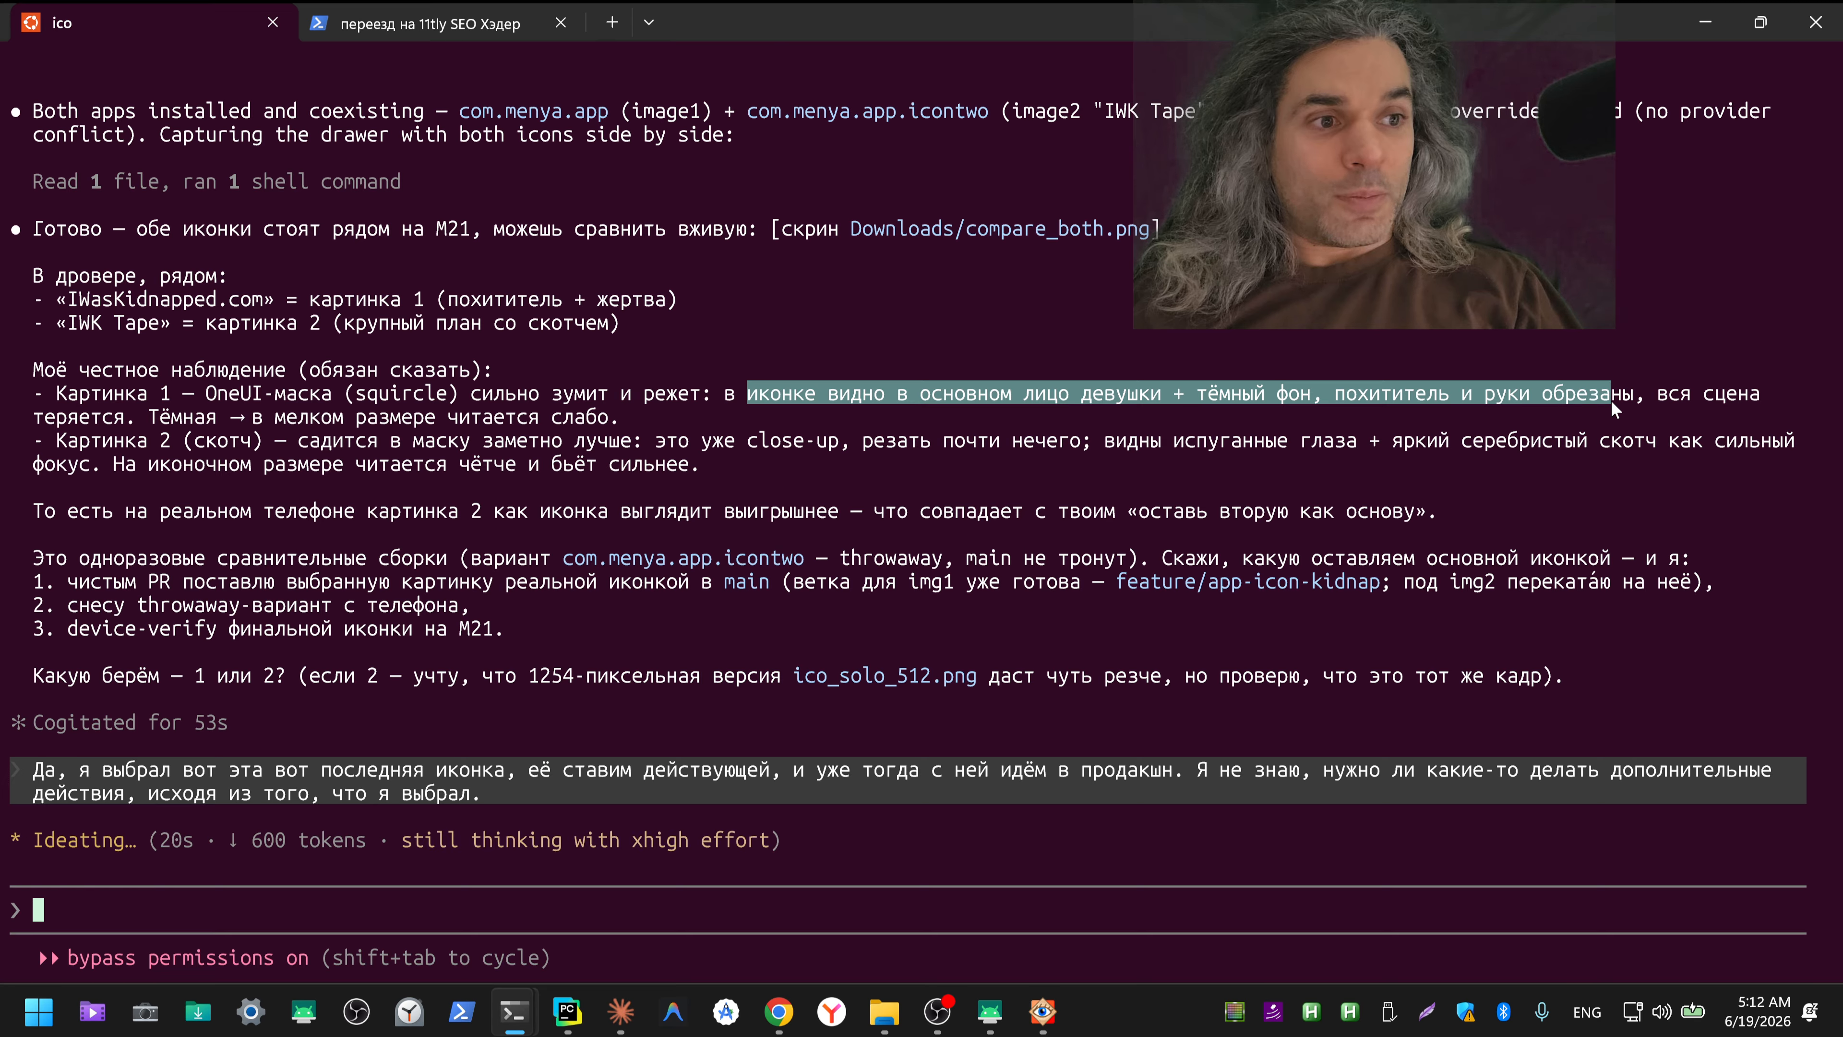
pyautogui.moveTo(1621, 408); pyautogui.dragTo(624, 427)
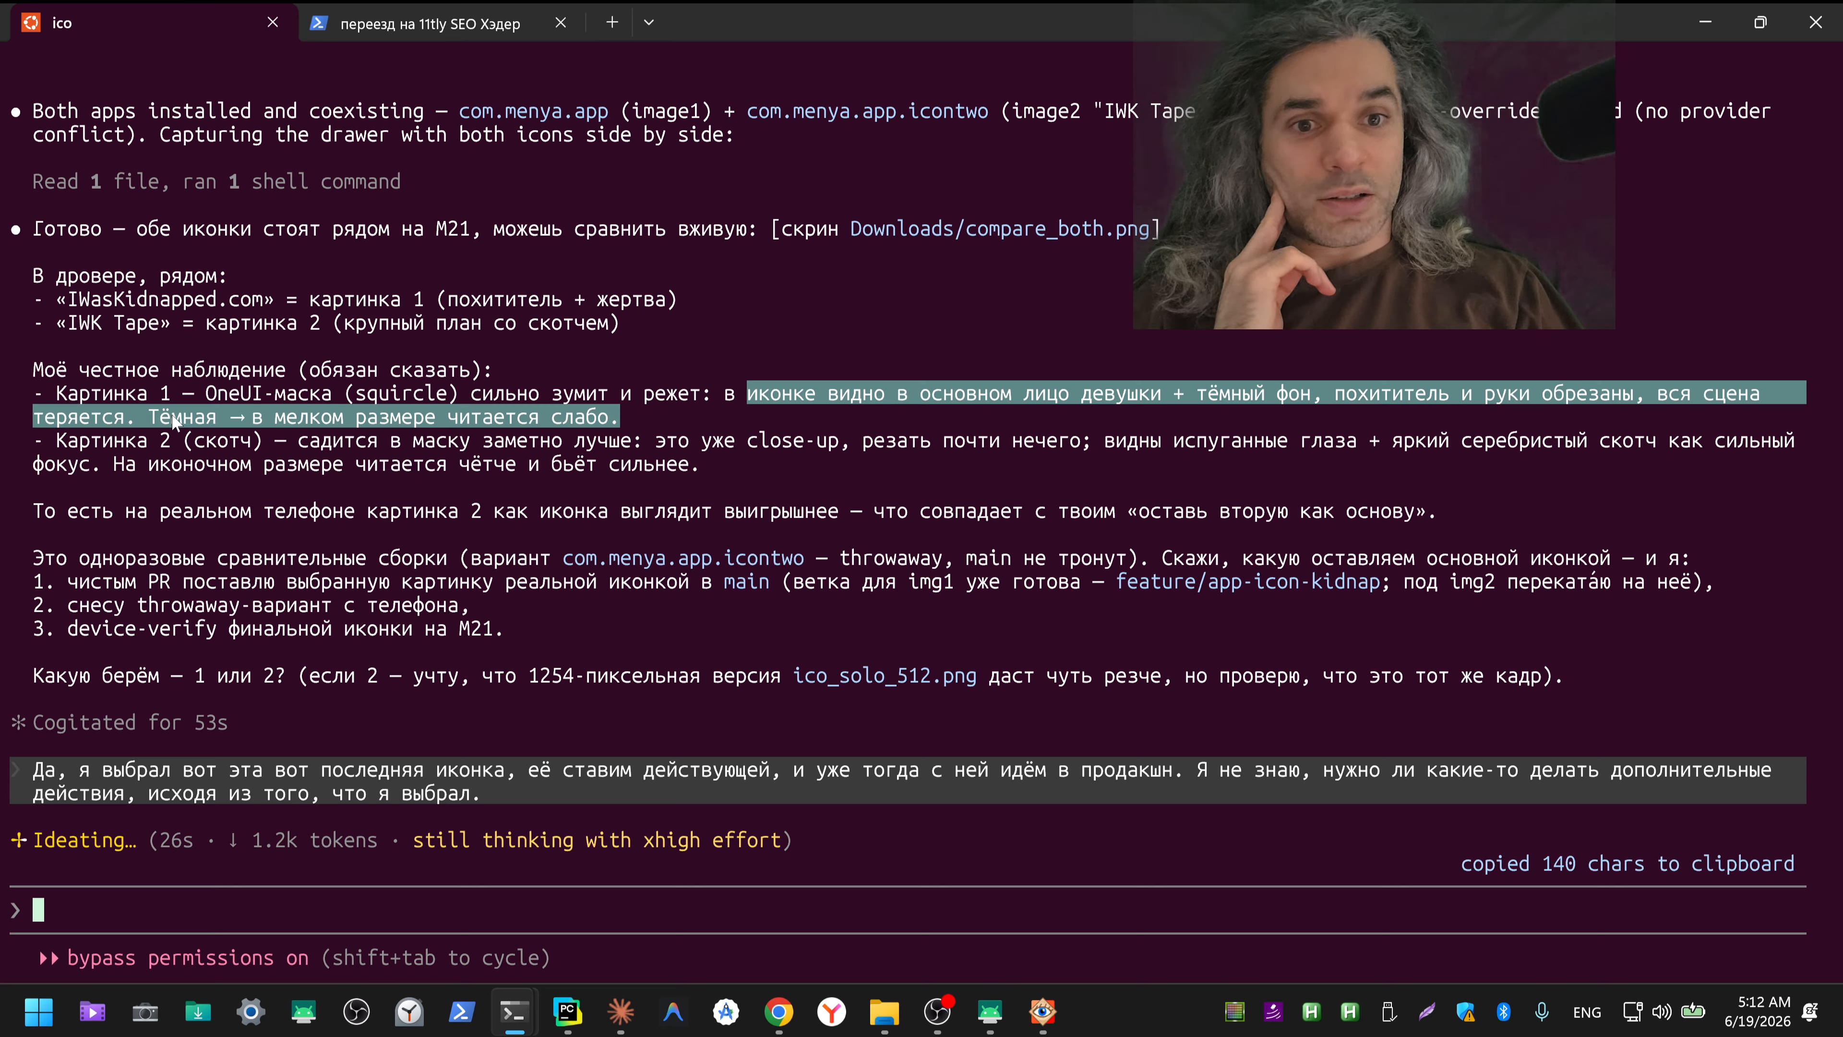
pyautogui.click(158, 440)
pyautogui.moveTo(196, 446); pyautogui.dragTo(1727, 450)
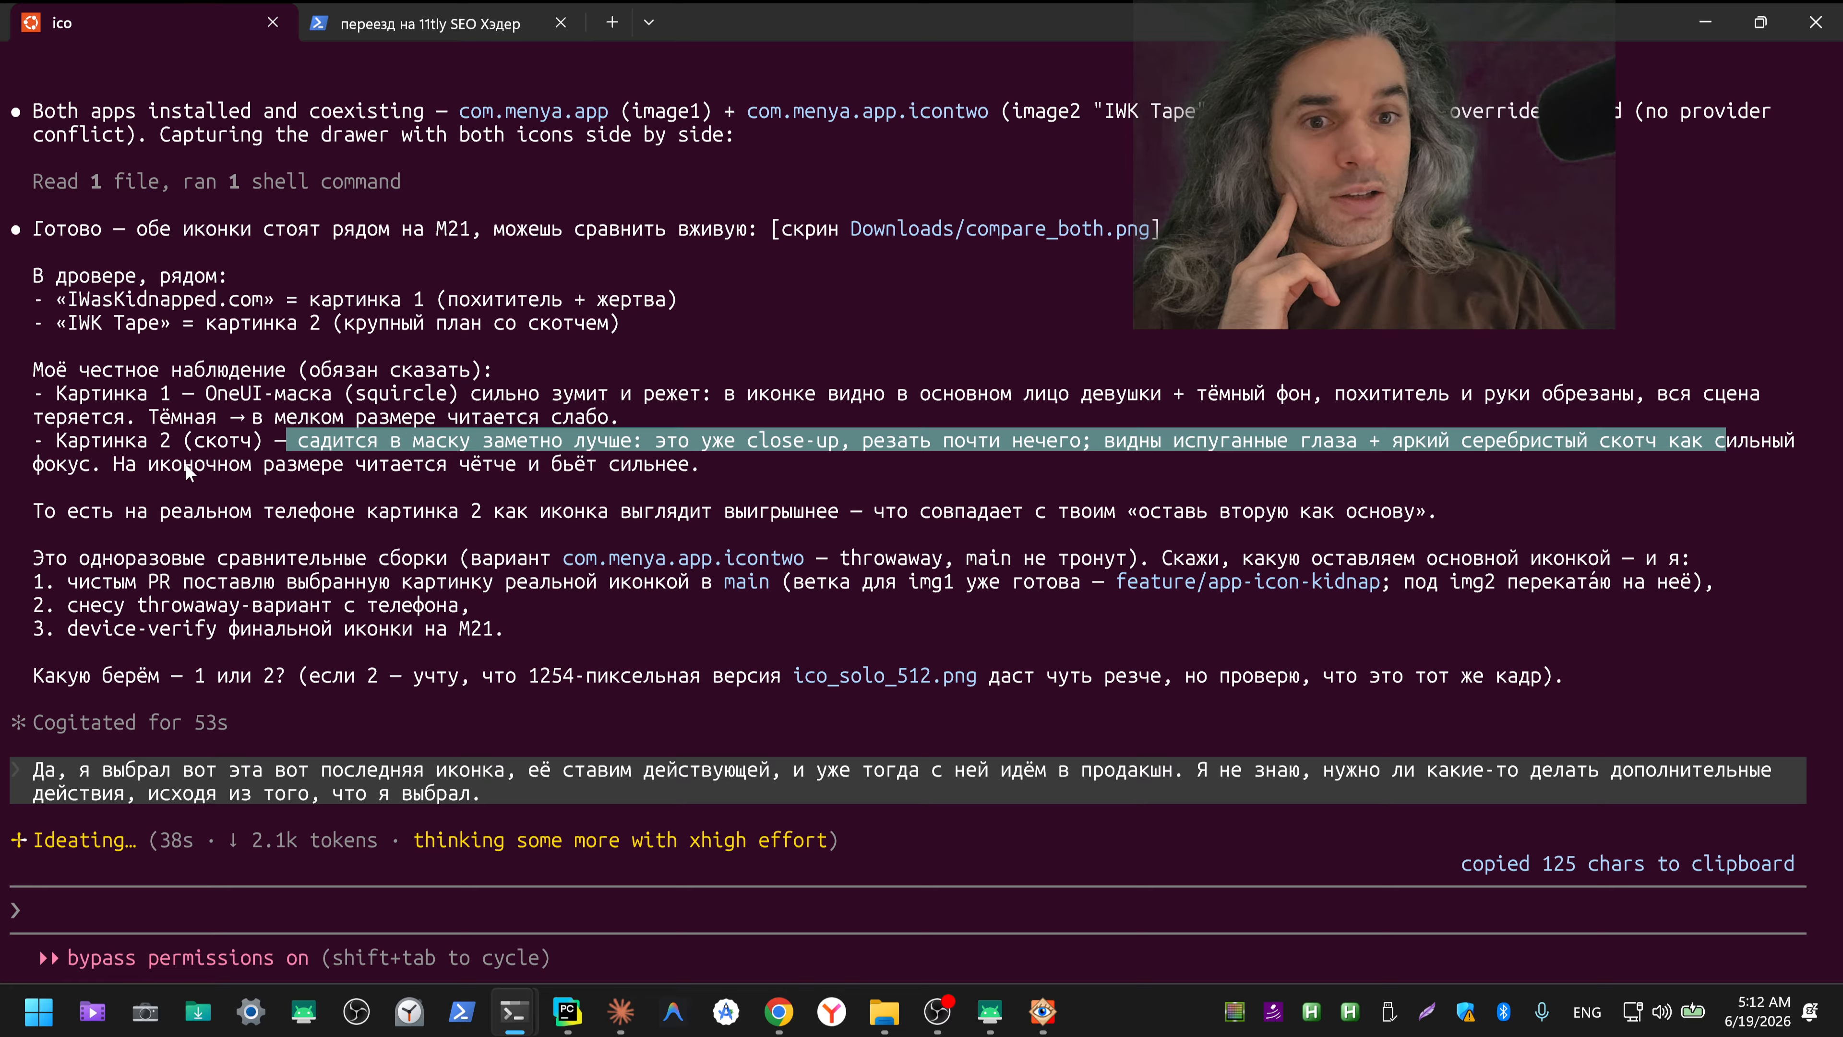
pyautogui.moveTo(109, 476); pyautogui.dragTo(705, 487)
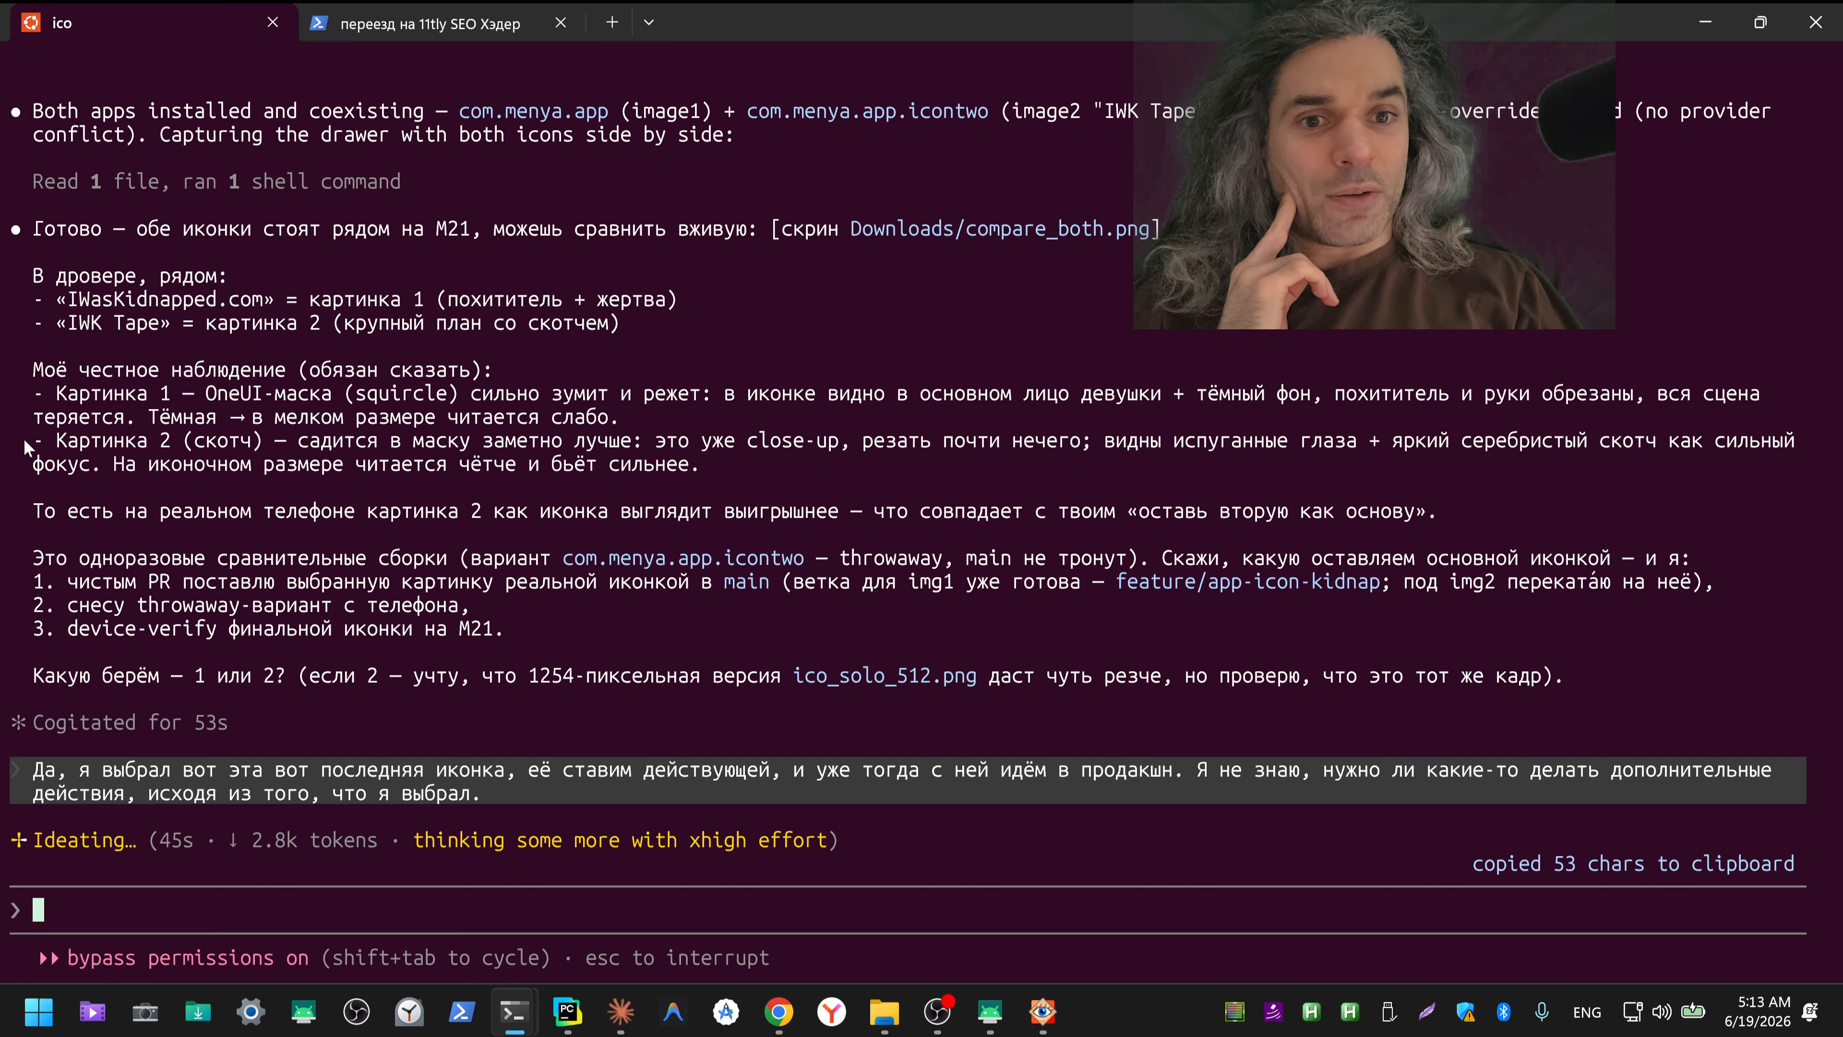
pyautogui.moveTo(25, 445); pyautogui.dragTo(717, 471)
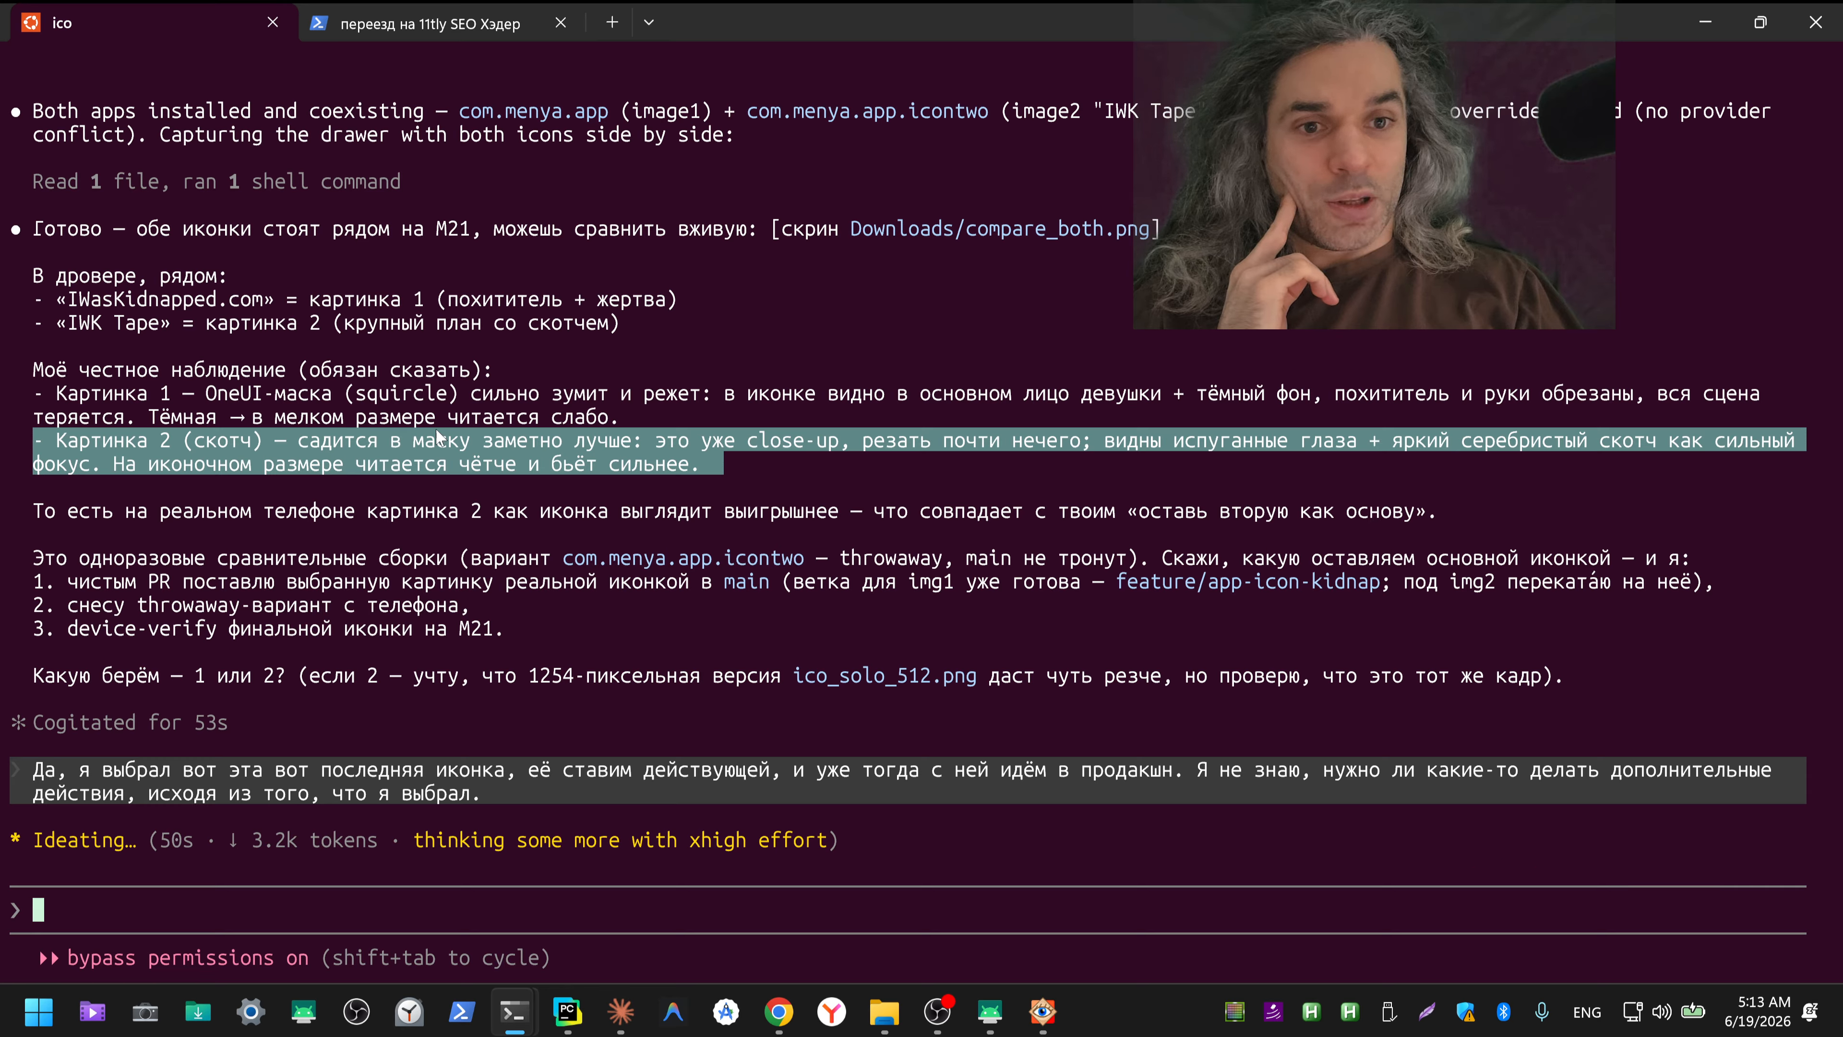
pyautogui.moveTo(25, 396); pyautogui.dragTo(643, 420)
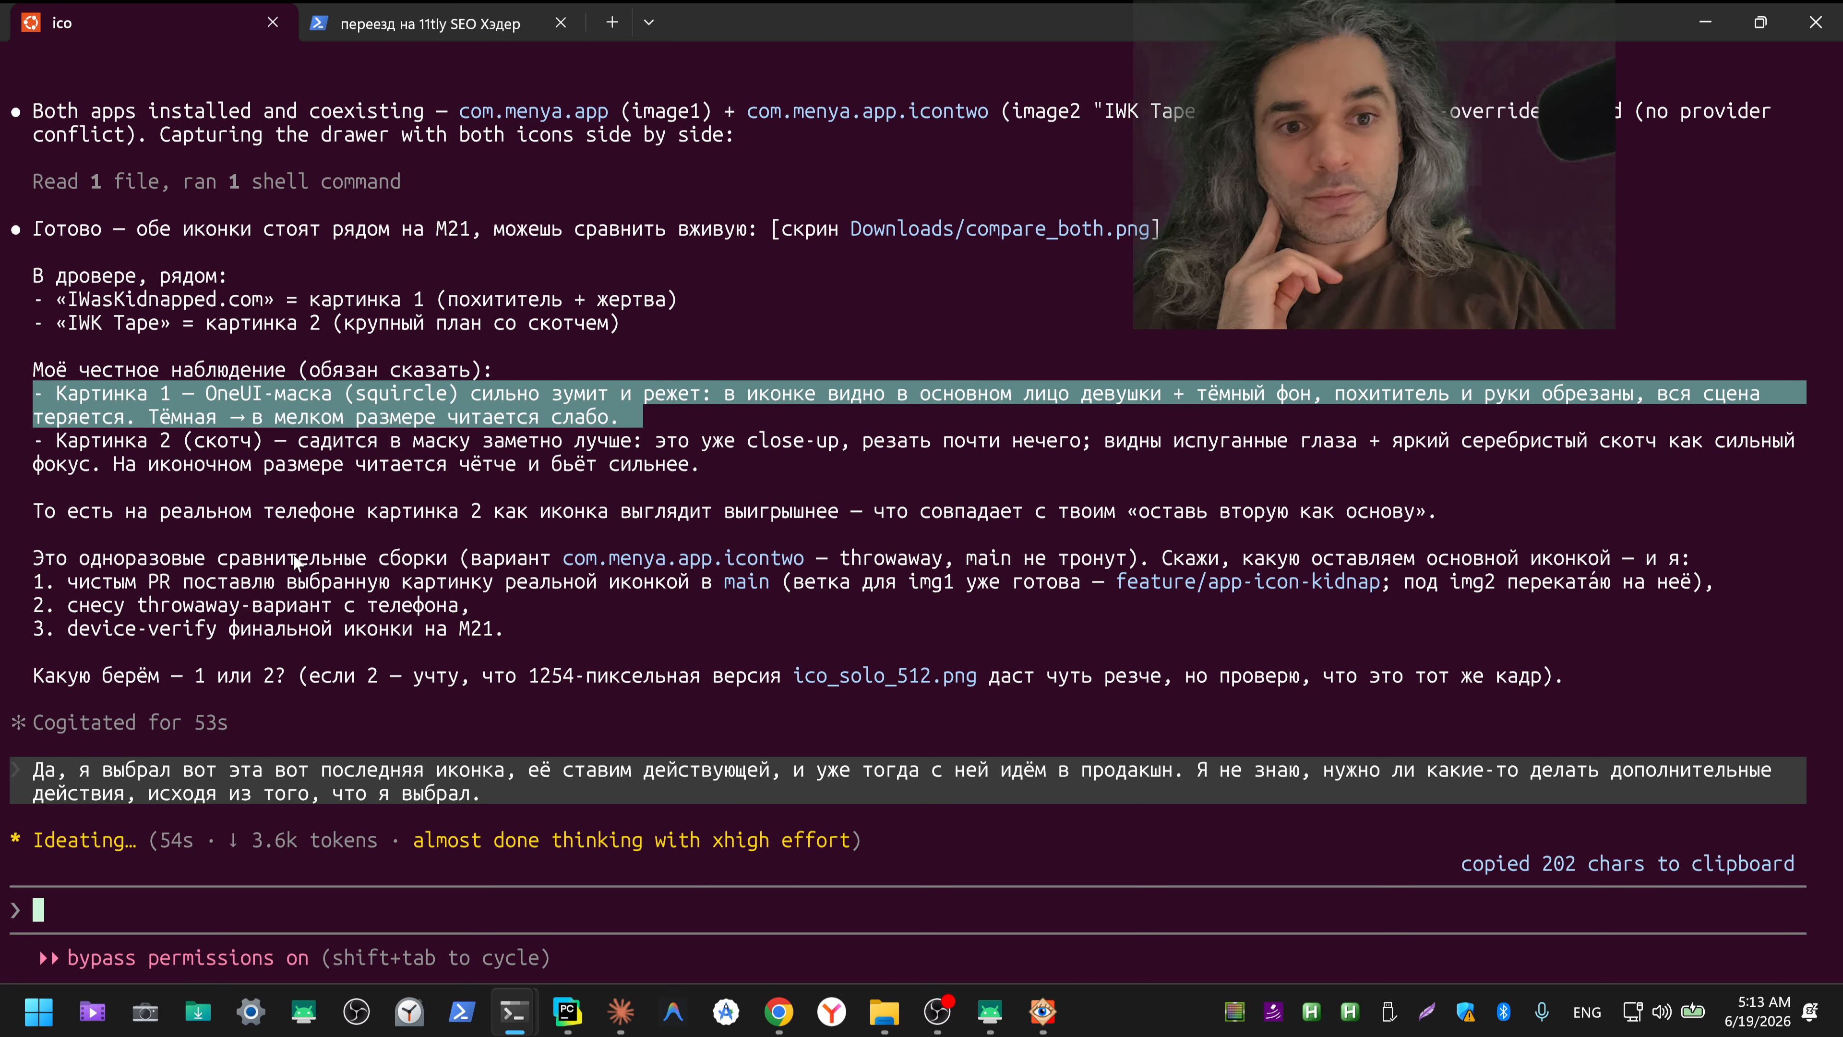
# Step: Read Claude's recommendation between the two pictures and its reply about the chosen production icon and additional actions
pyautogui.moveTo(218, 534); pyautogui.dragTo(549, 517)
pyautogui.moveTo(710, 510); pyautogui.dragTo(945, 517)
pyautogui.moveTo(1074, 520); pyautogui.dragTo(1144, 518)
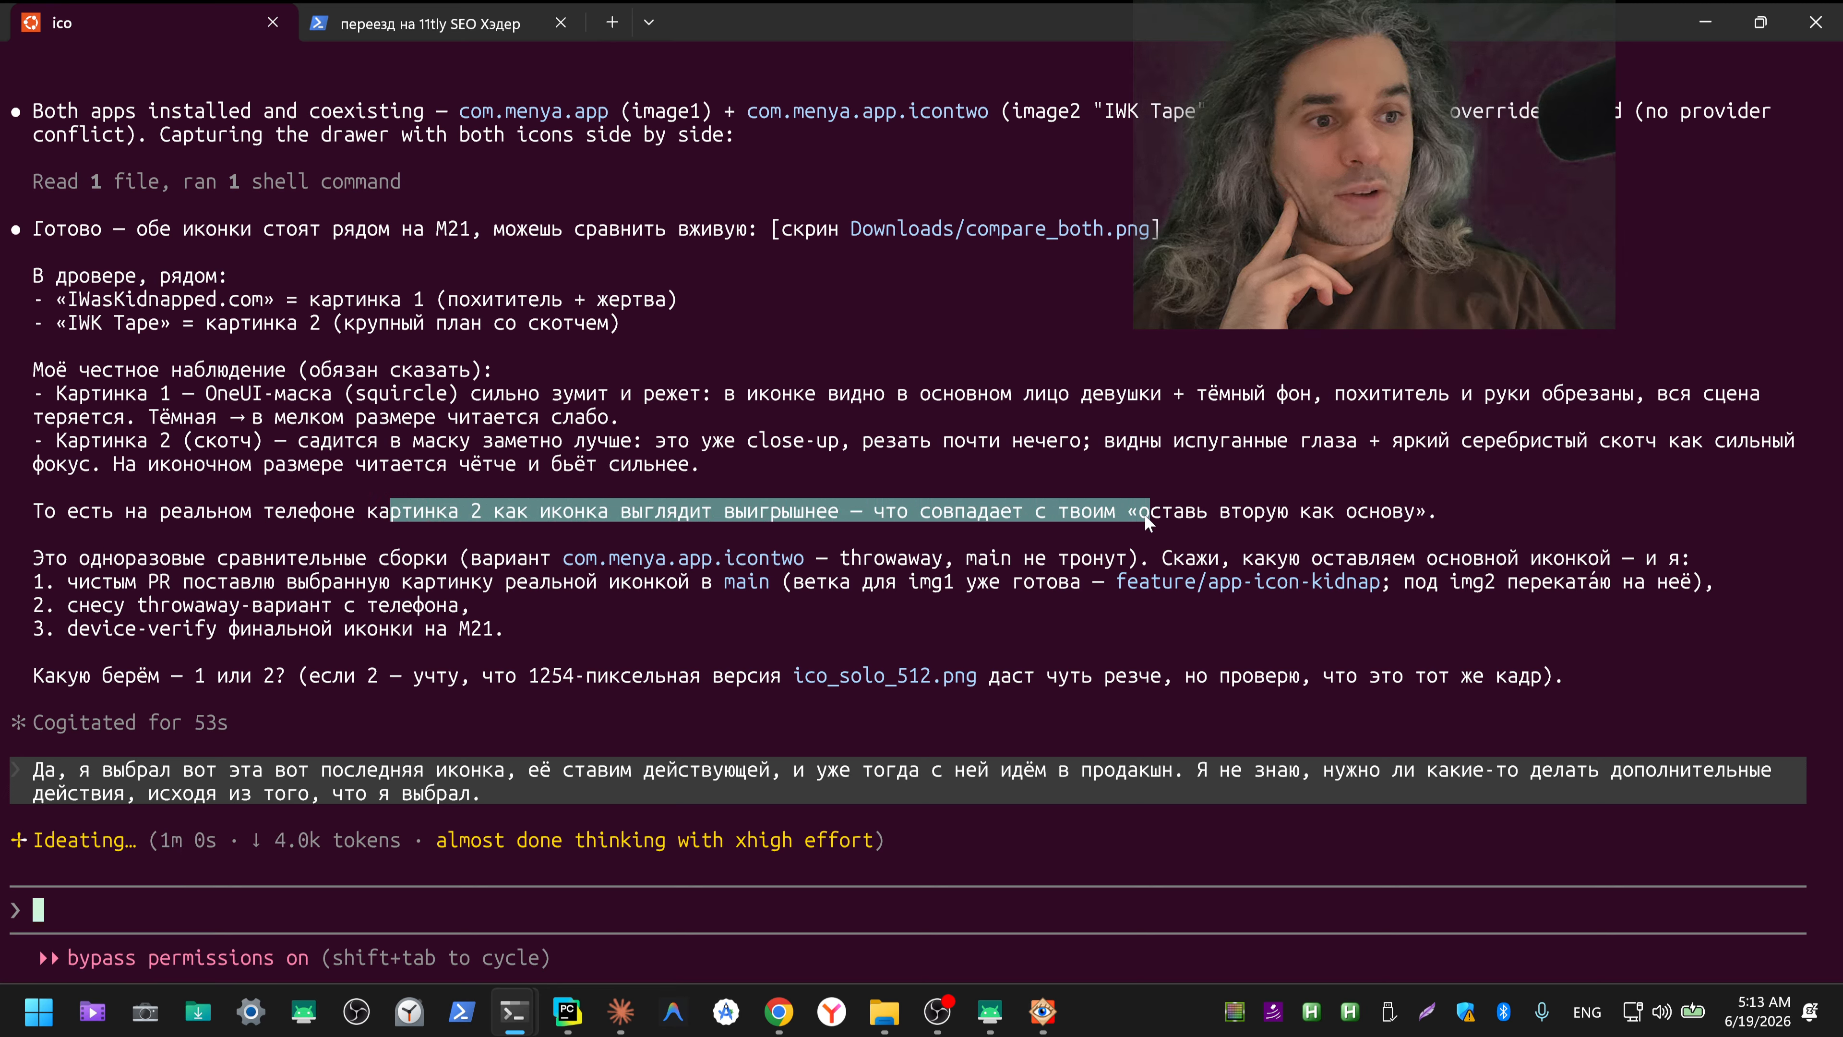
pyautogui.moveTo(1306, 516); pyautogui.dragTo(1440, 515)
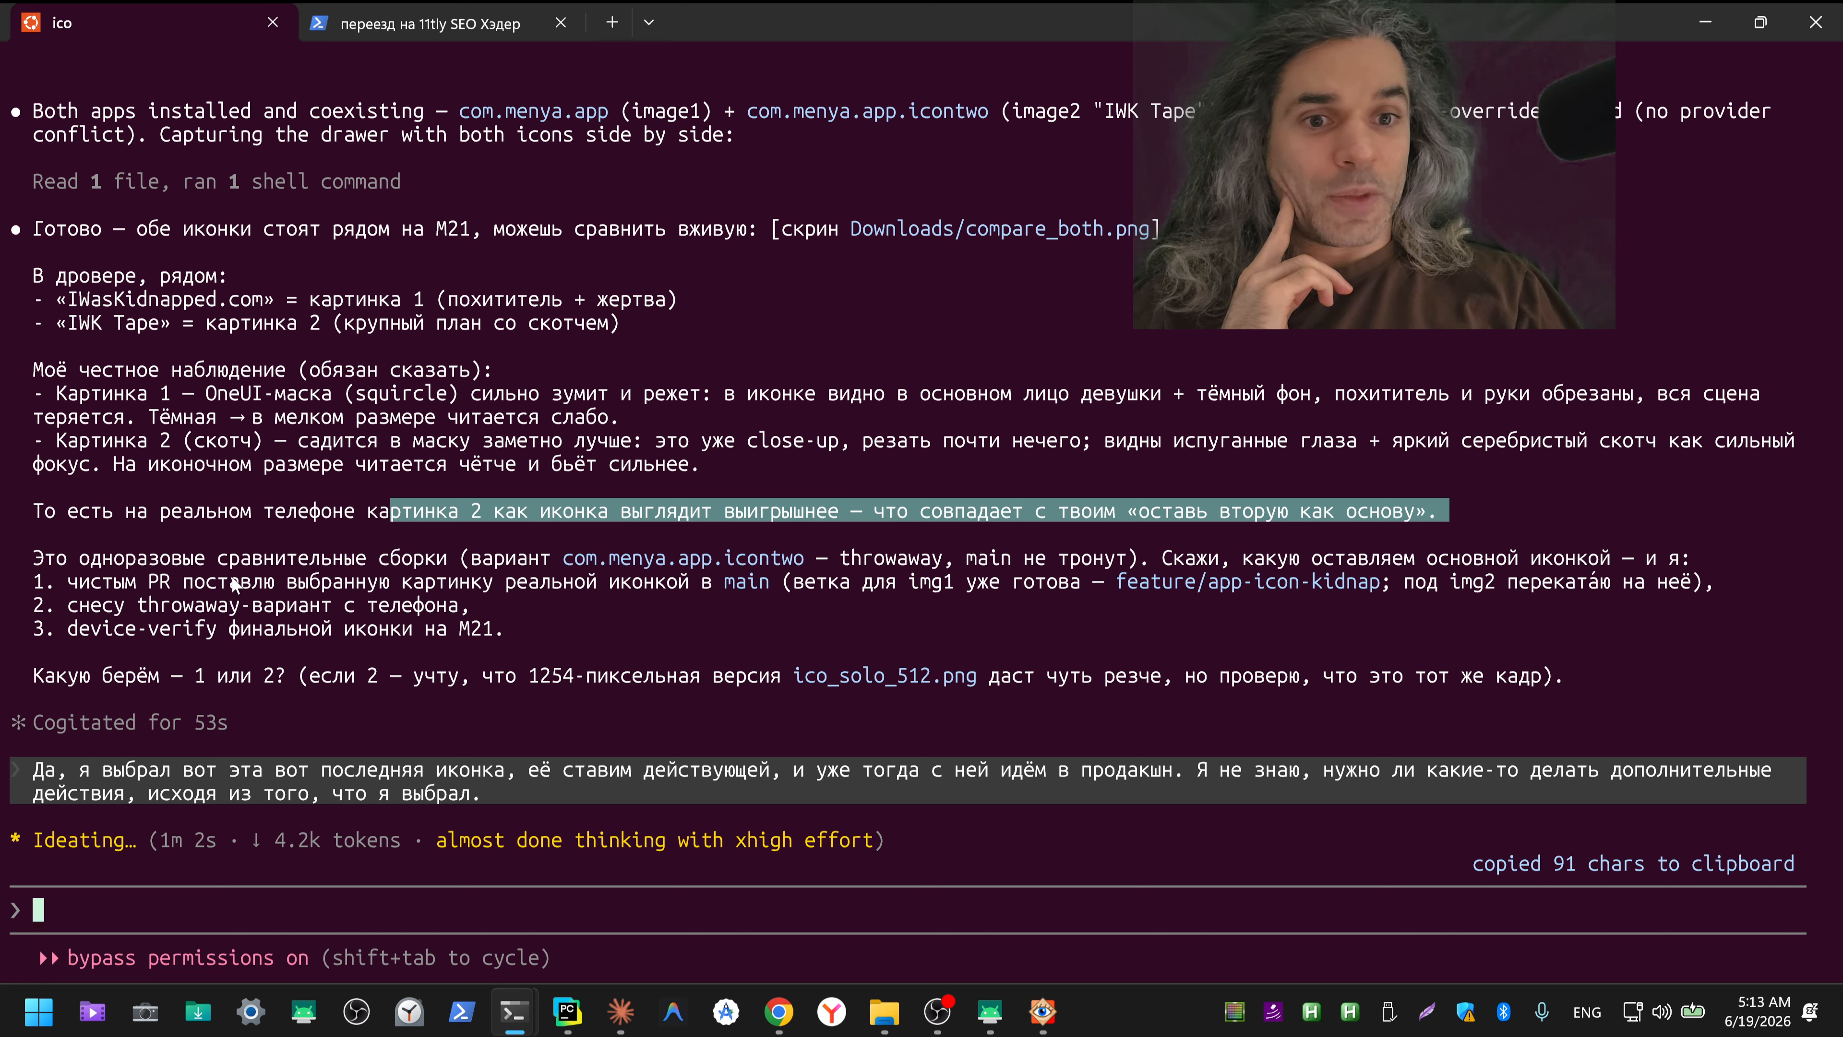
pyautogui.moveTo(69, 536); pyautogui.dragTo(1471, 231)
pyautogui.moveTo(1515, 208); pyautogui.dragTo(1714, 210)
pyautogui.moveTo(102, 231); pyautogui.dragTo(538, 279)
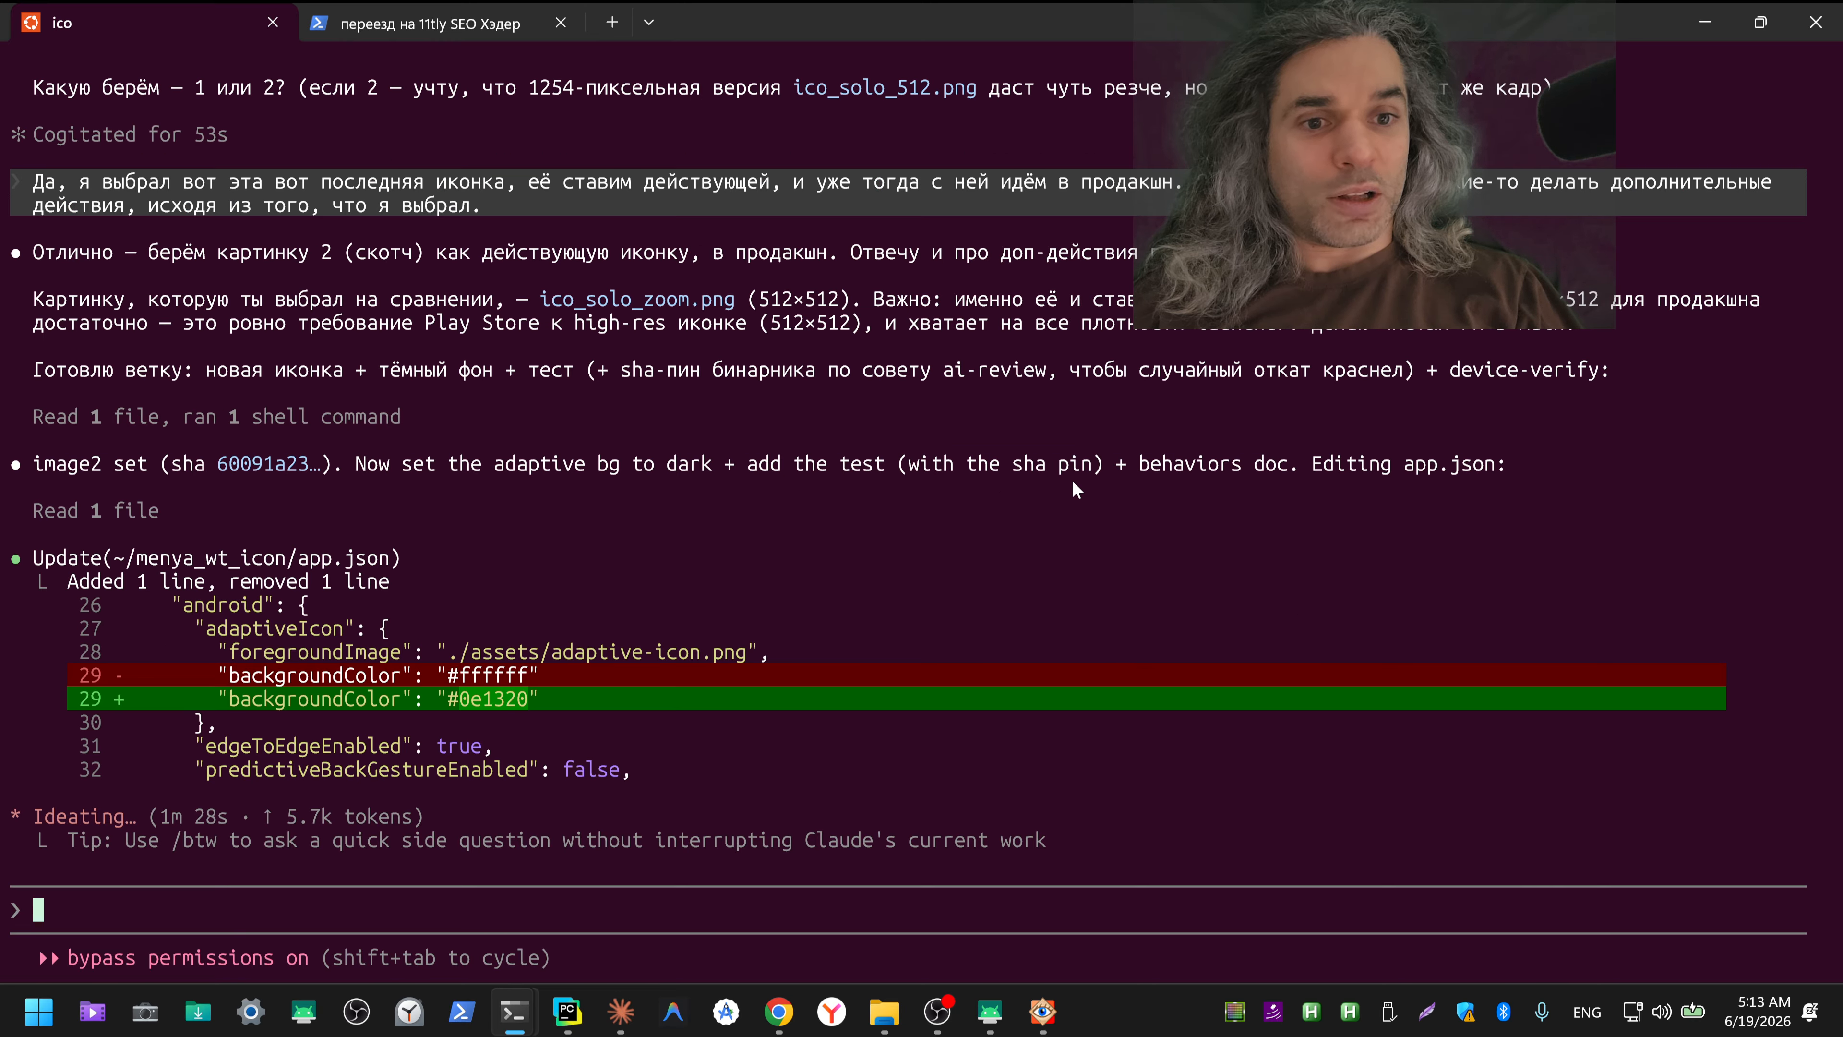
# Step: Minimize the terminal and move Chrome's "IWasKid ICO GPlayDevConsole" tab group into a separate window
pyautogui.click(1705, 24)
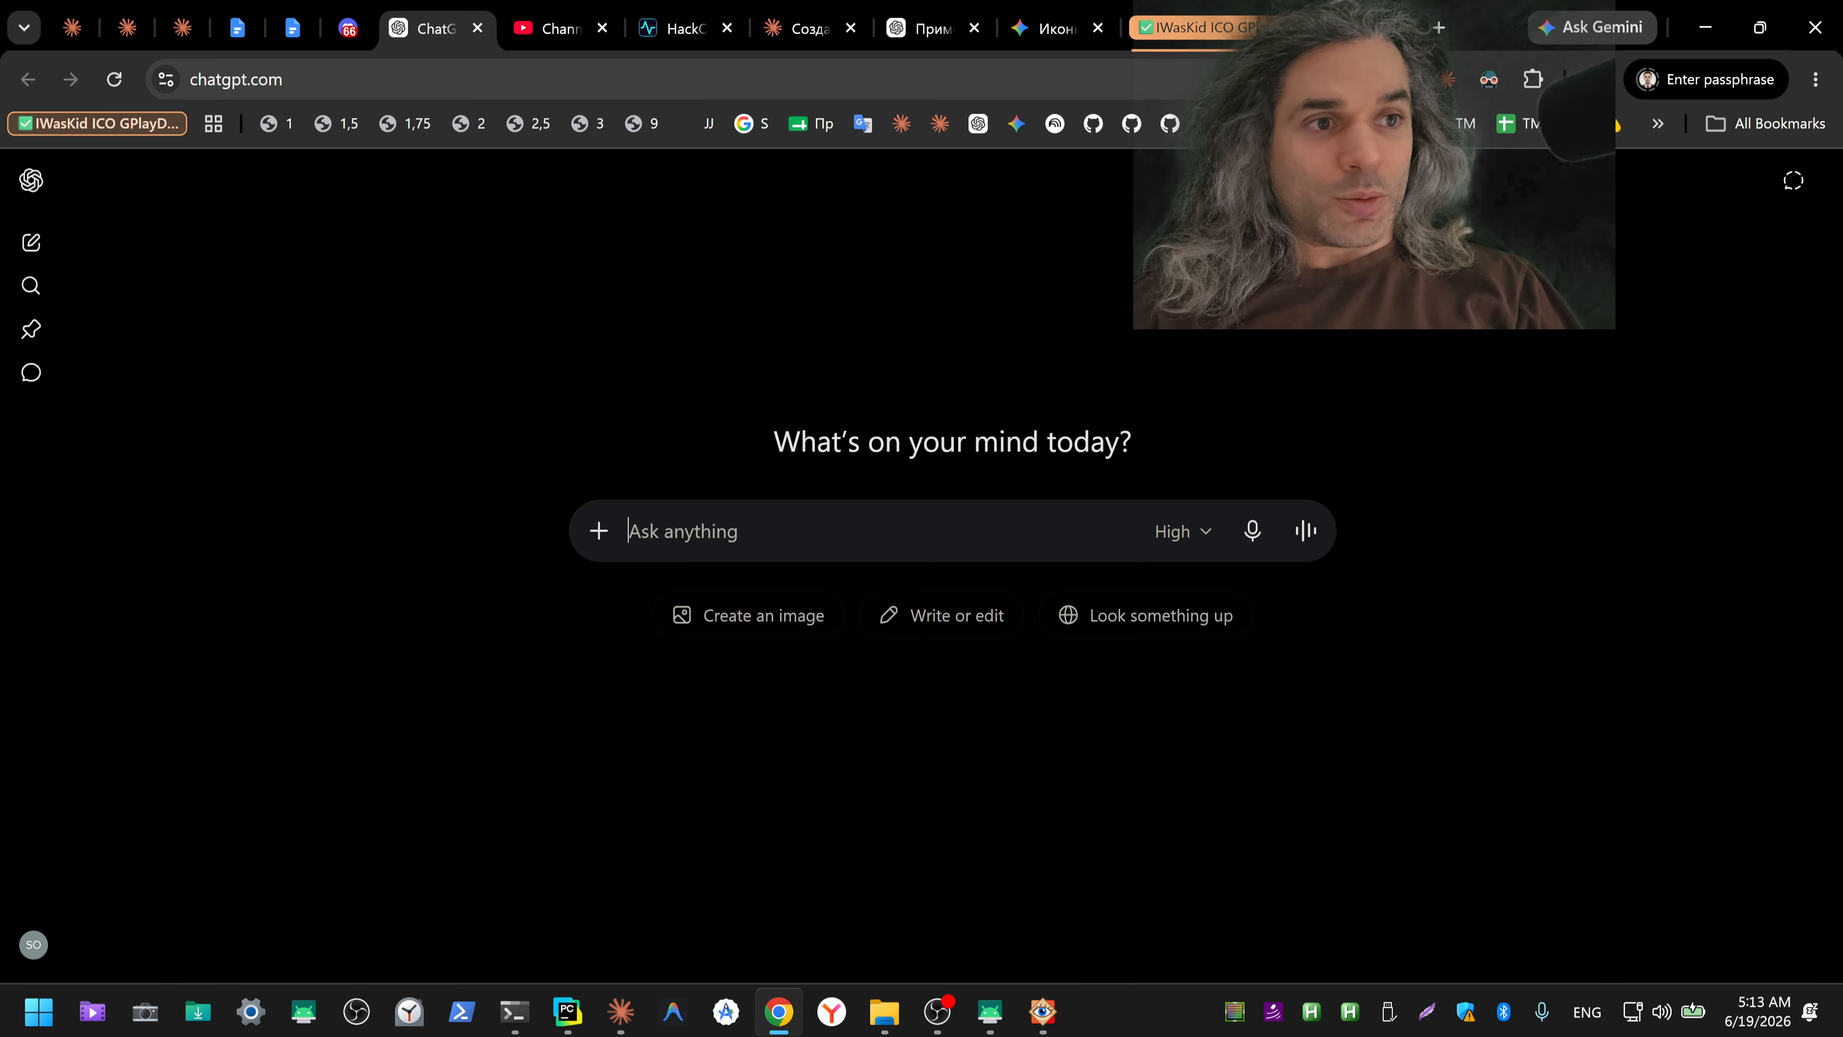
pyautogui.rightClick(1208, 32)
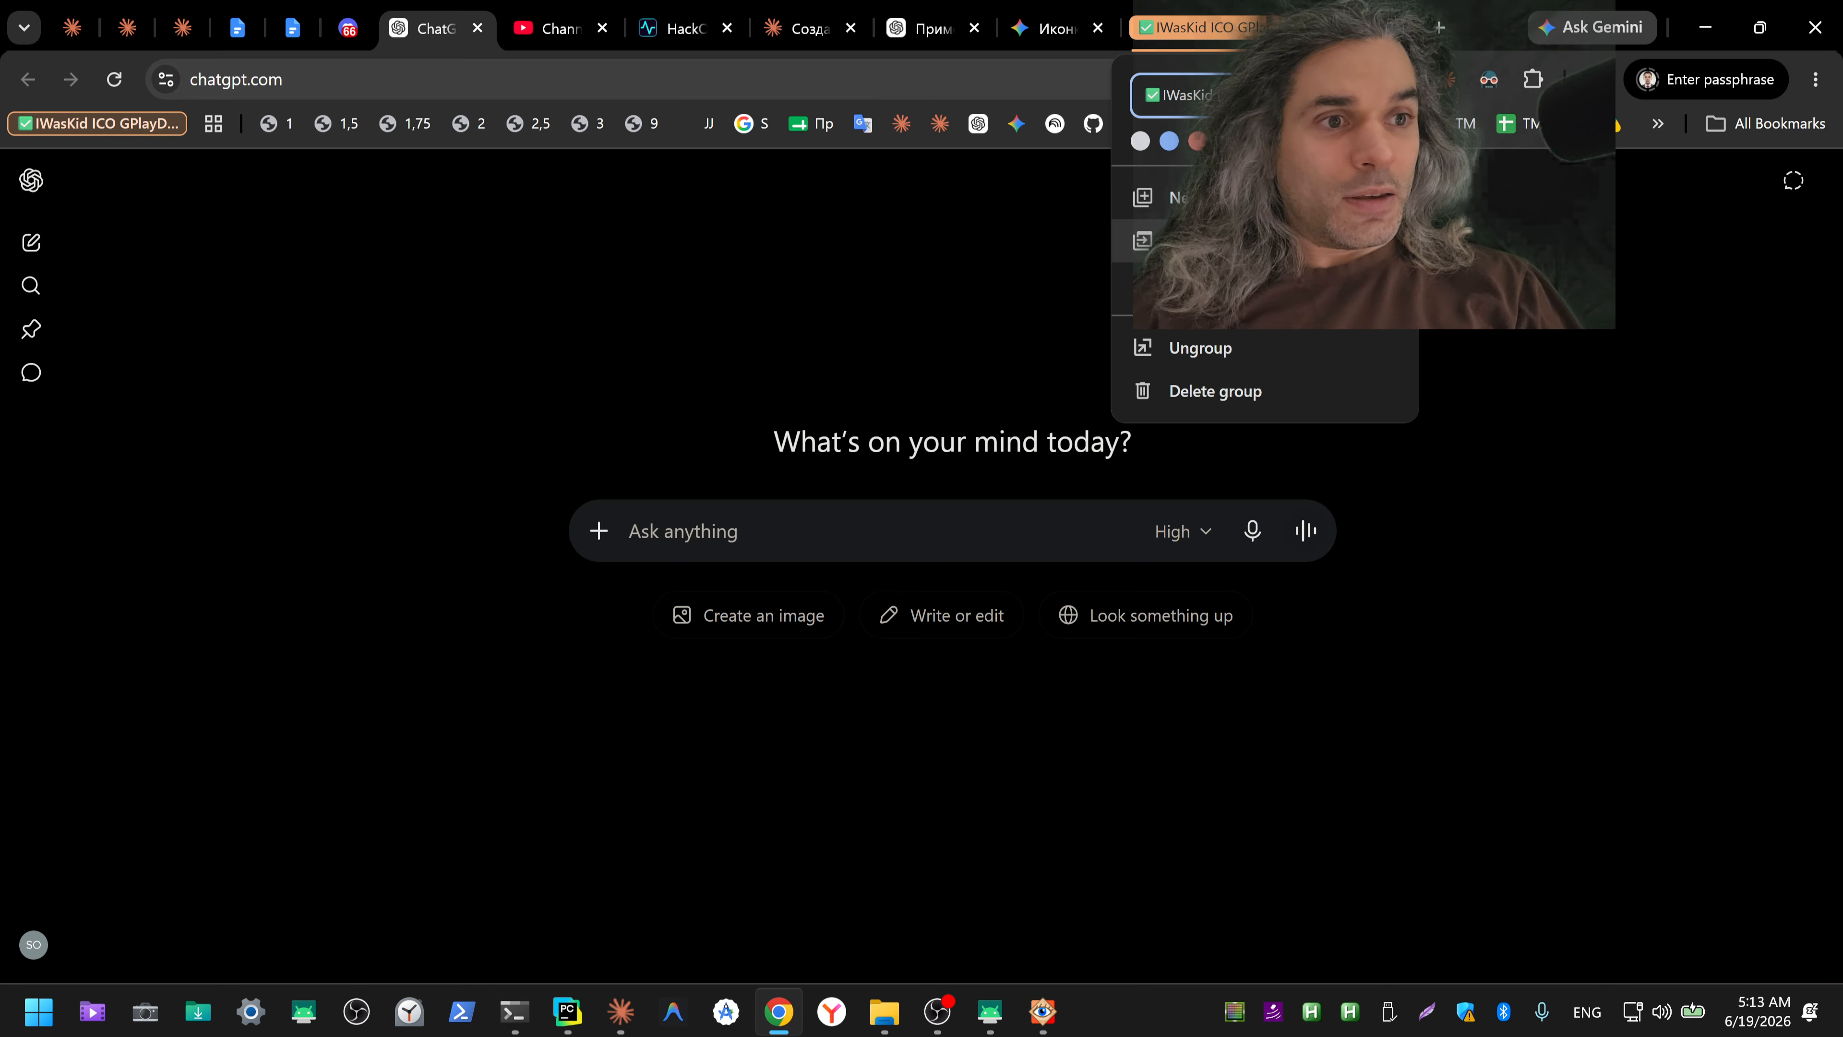
pyautogui.click(1142, 240)
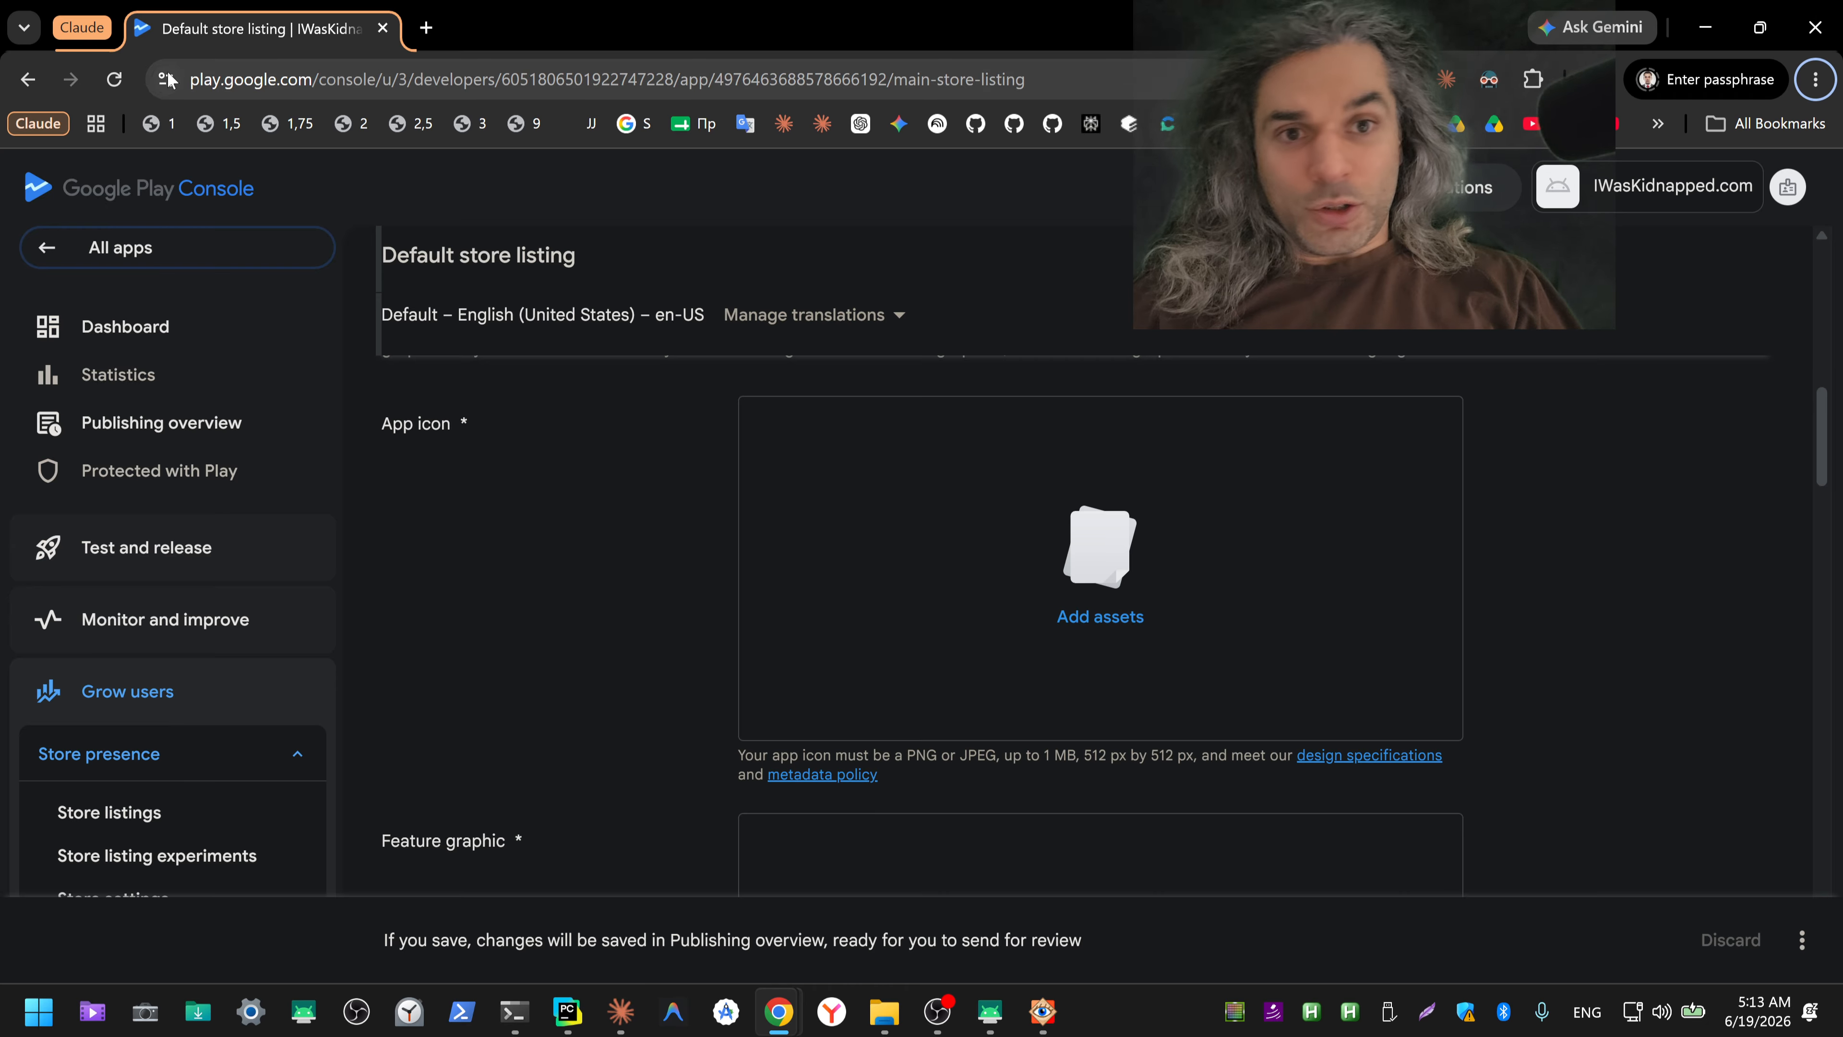
pyautogui.rightClick(82, 30)
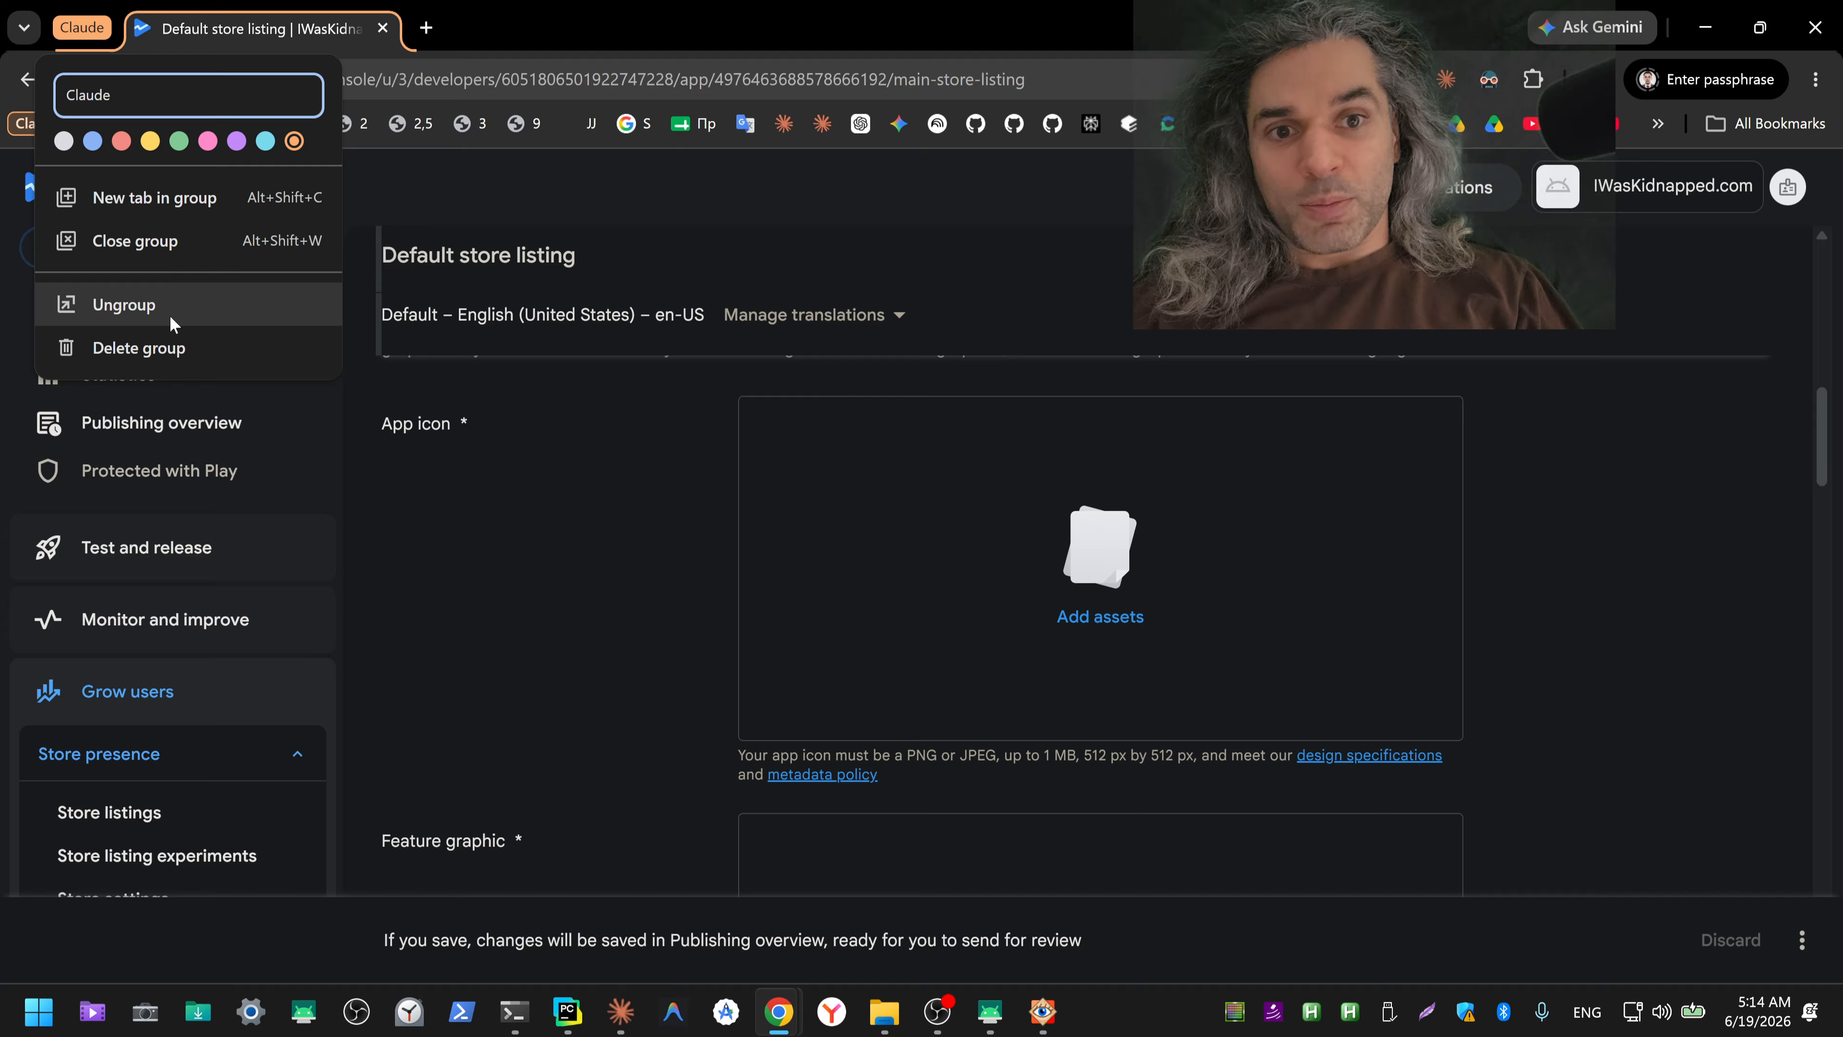
pyautogui.click(695, 34)
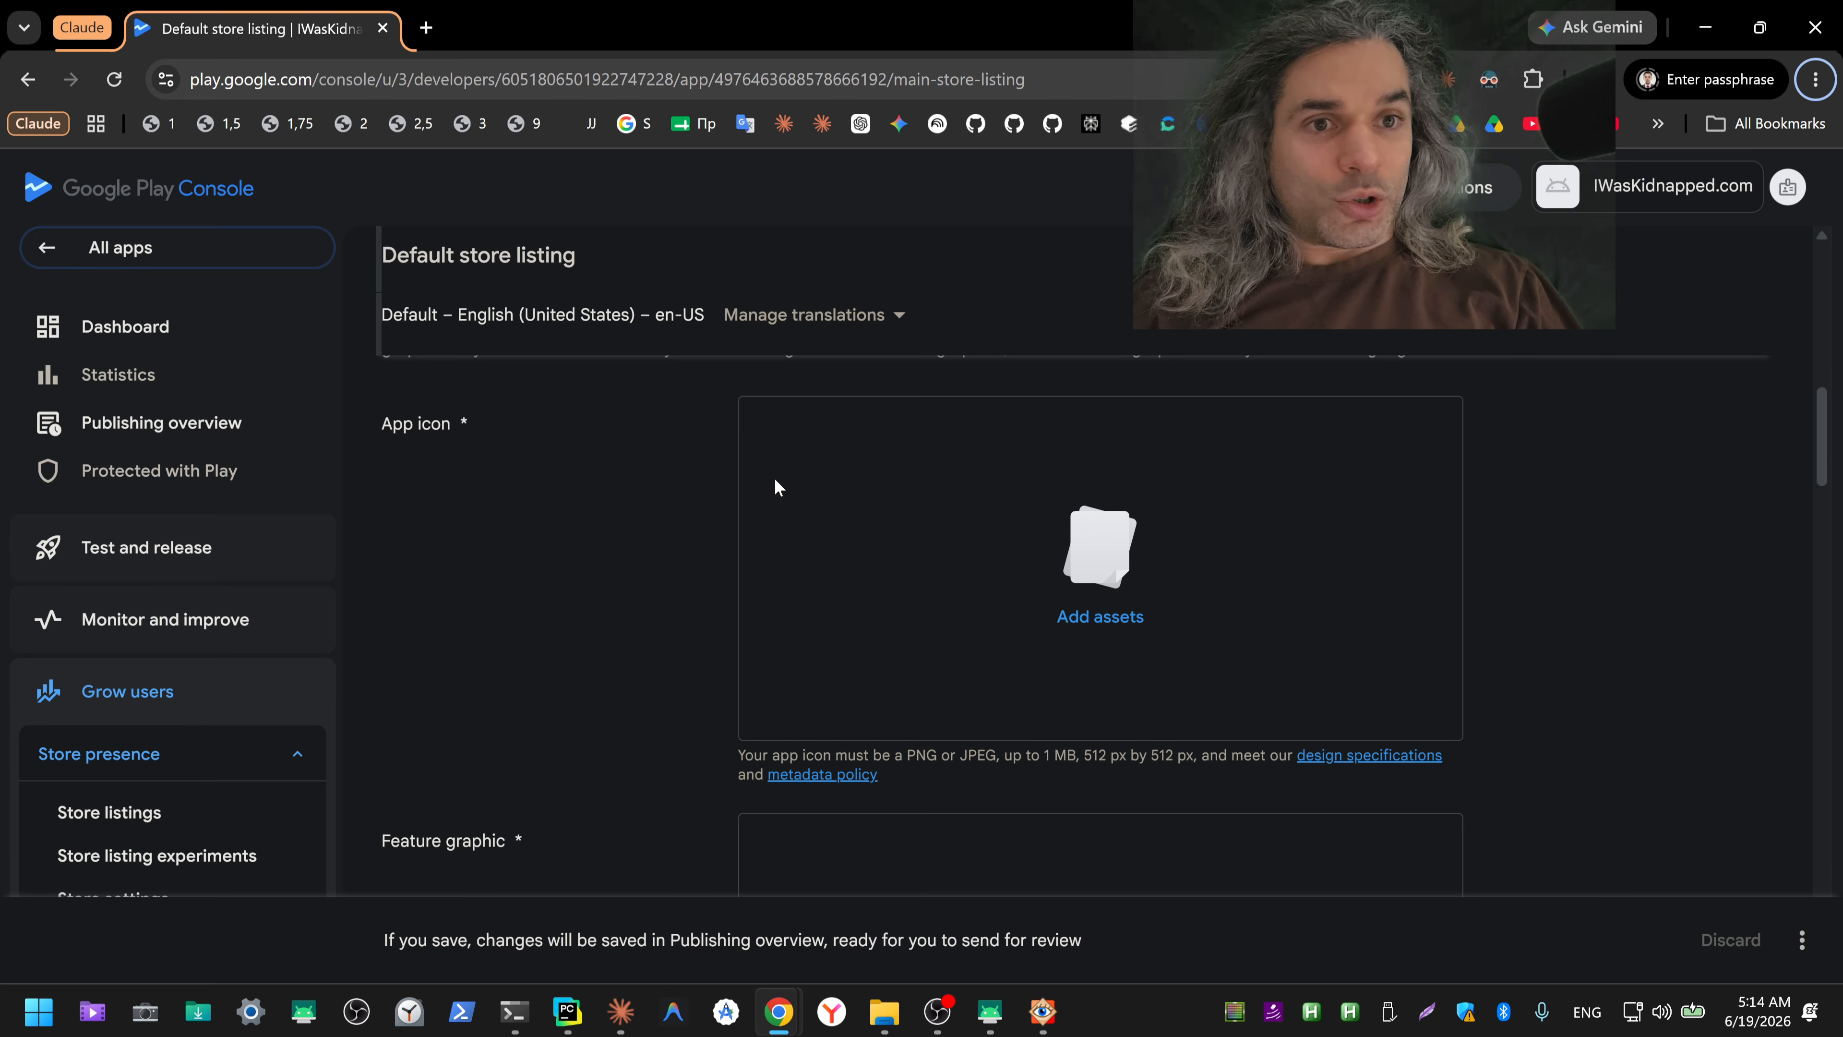
pyautogui.hotkey('alt', 'Tab')
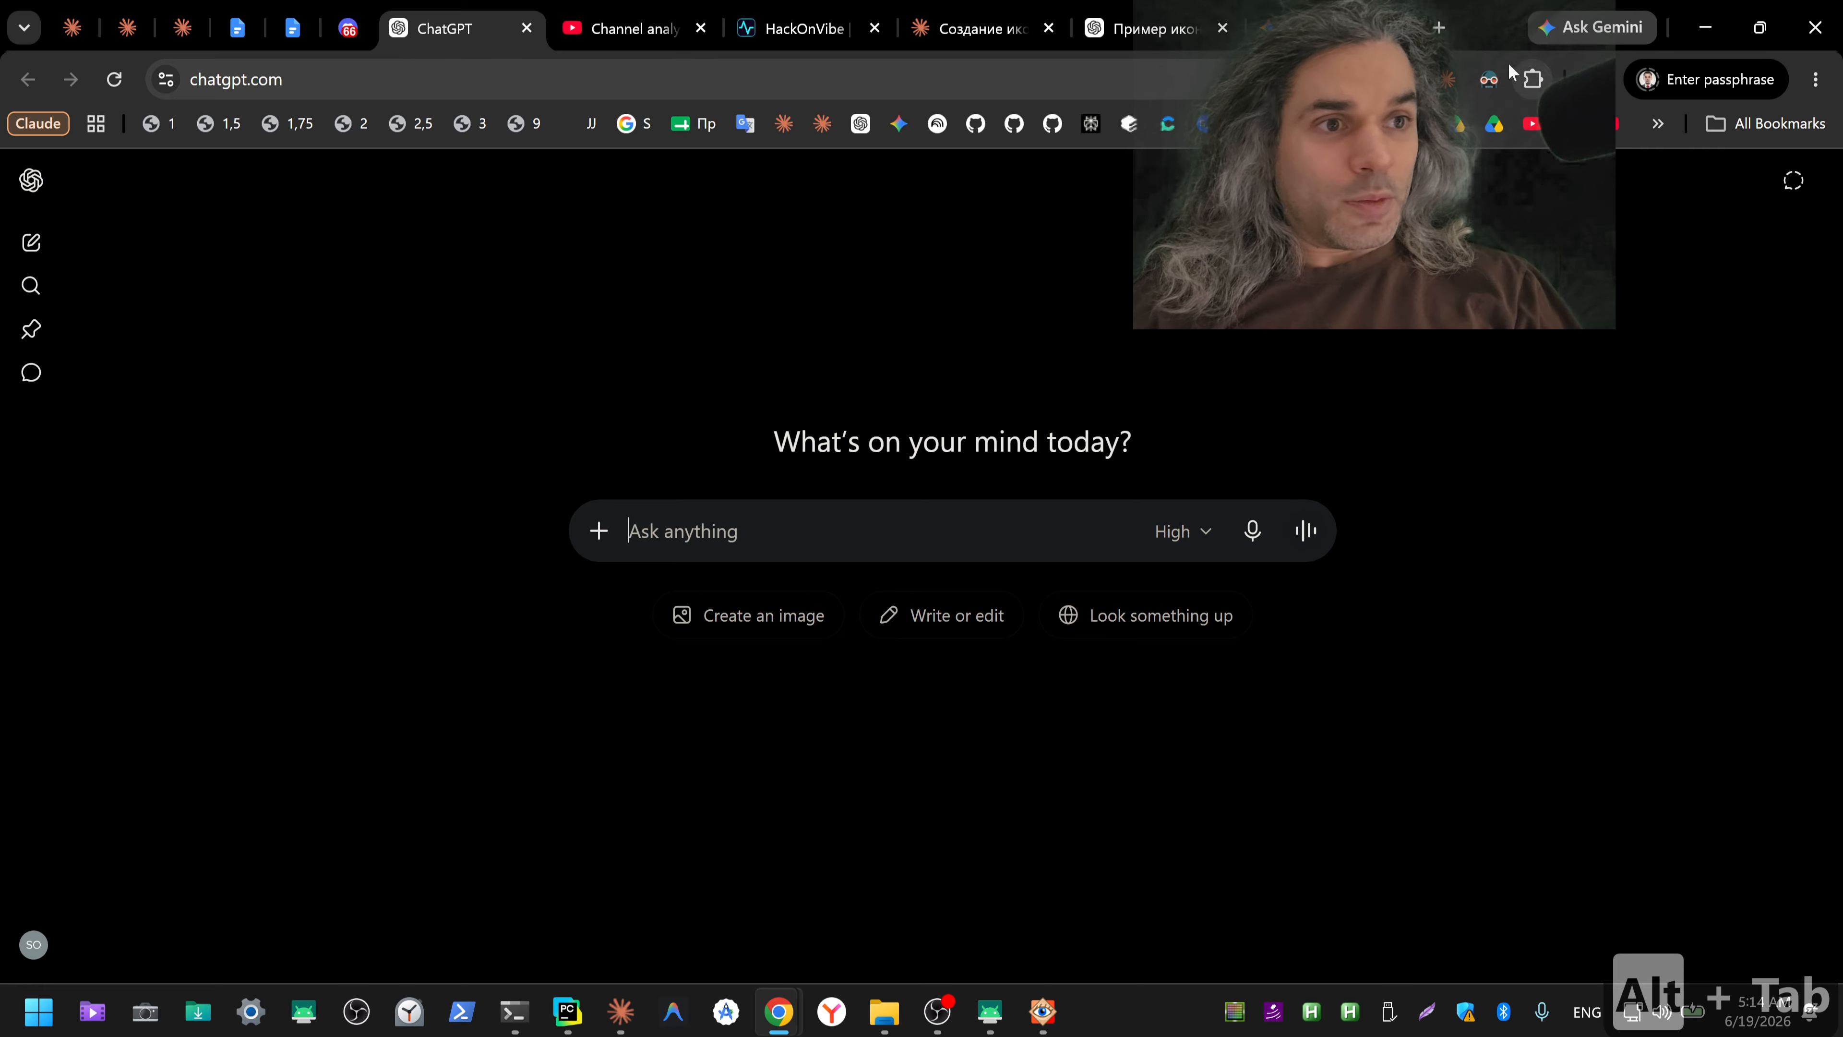
pyautogui.hotkey('alt', 'Tab')
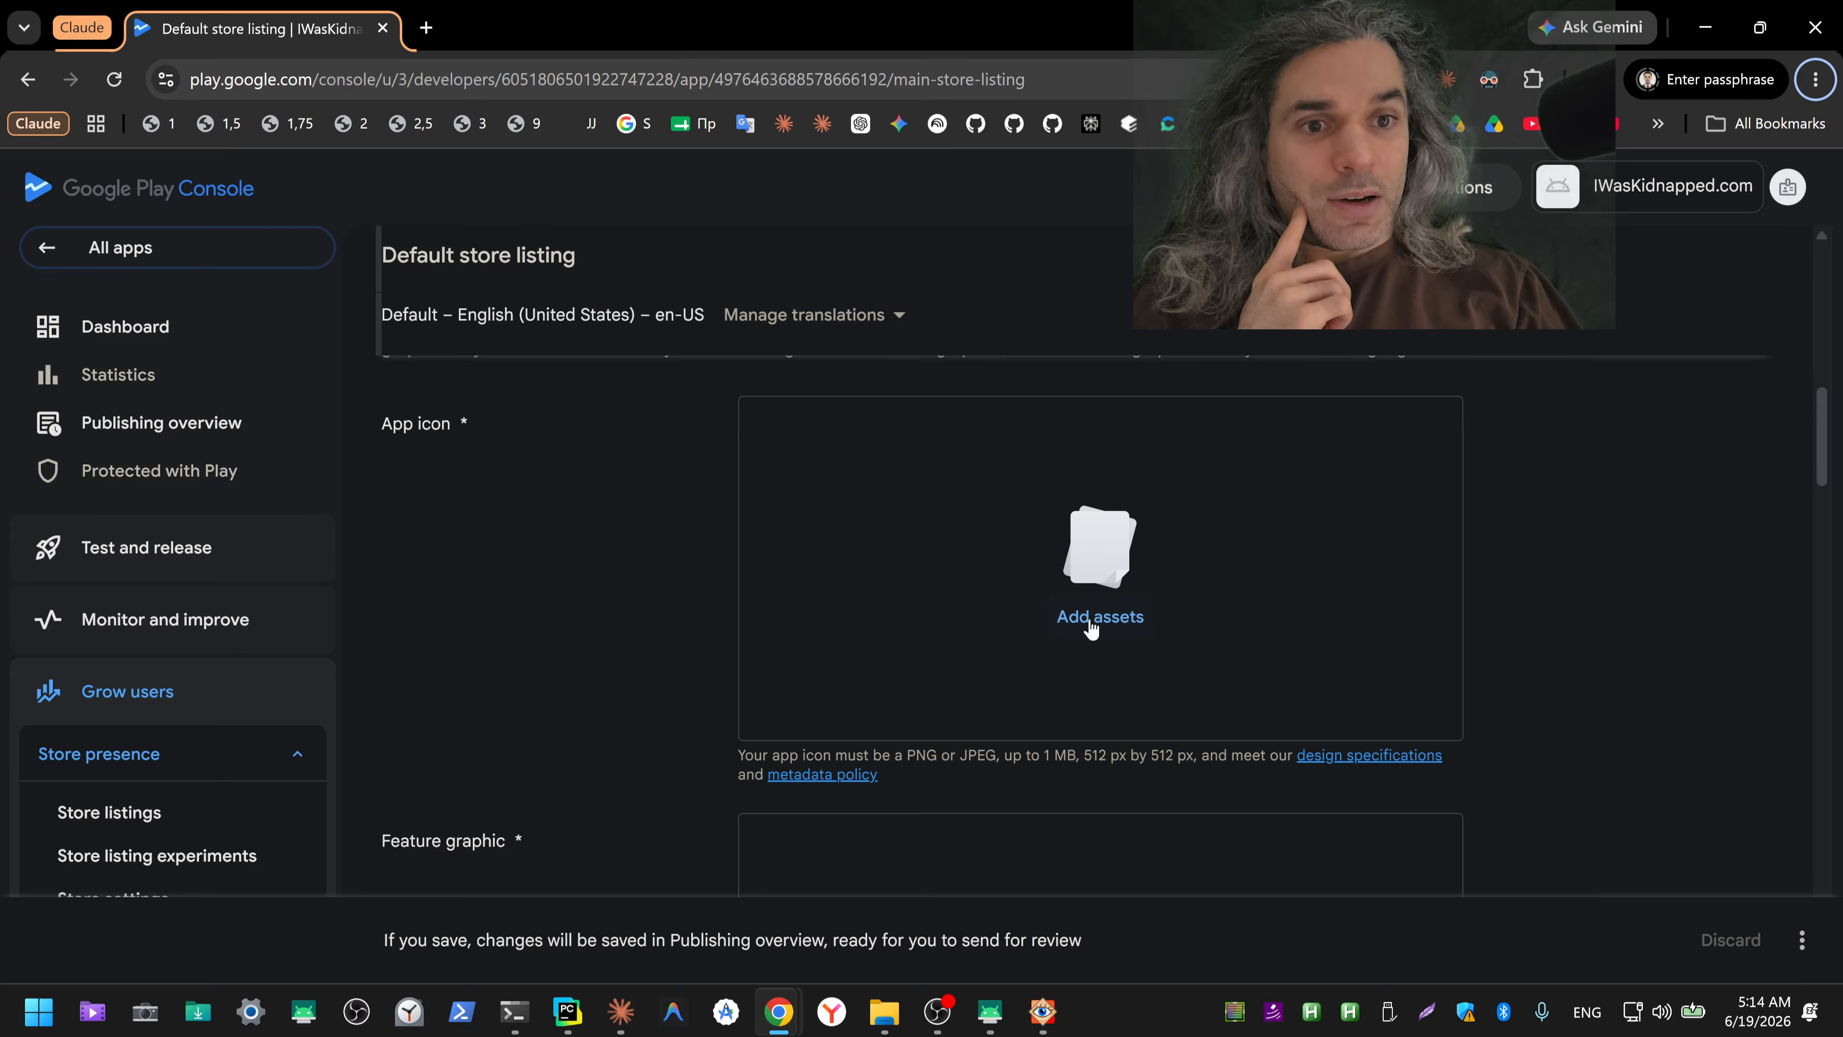
# Step: Upload ico_solo_zoom.png from Downloads through the App icon field of the default store listing, and open the uploaded asset's details
pyautogui.scroll(-5, 687, 553)
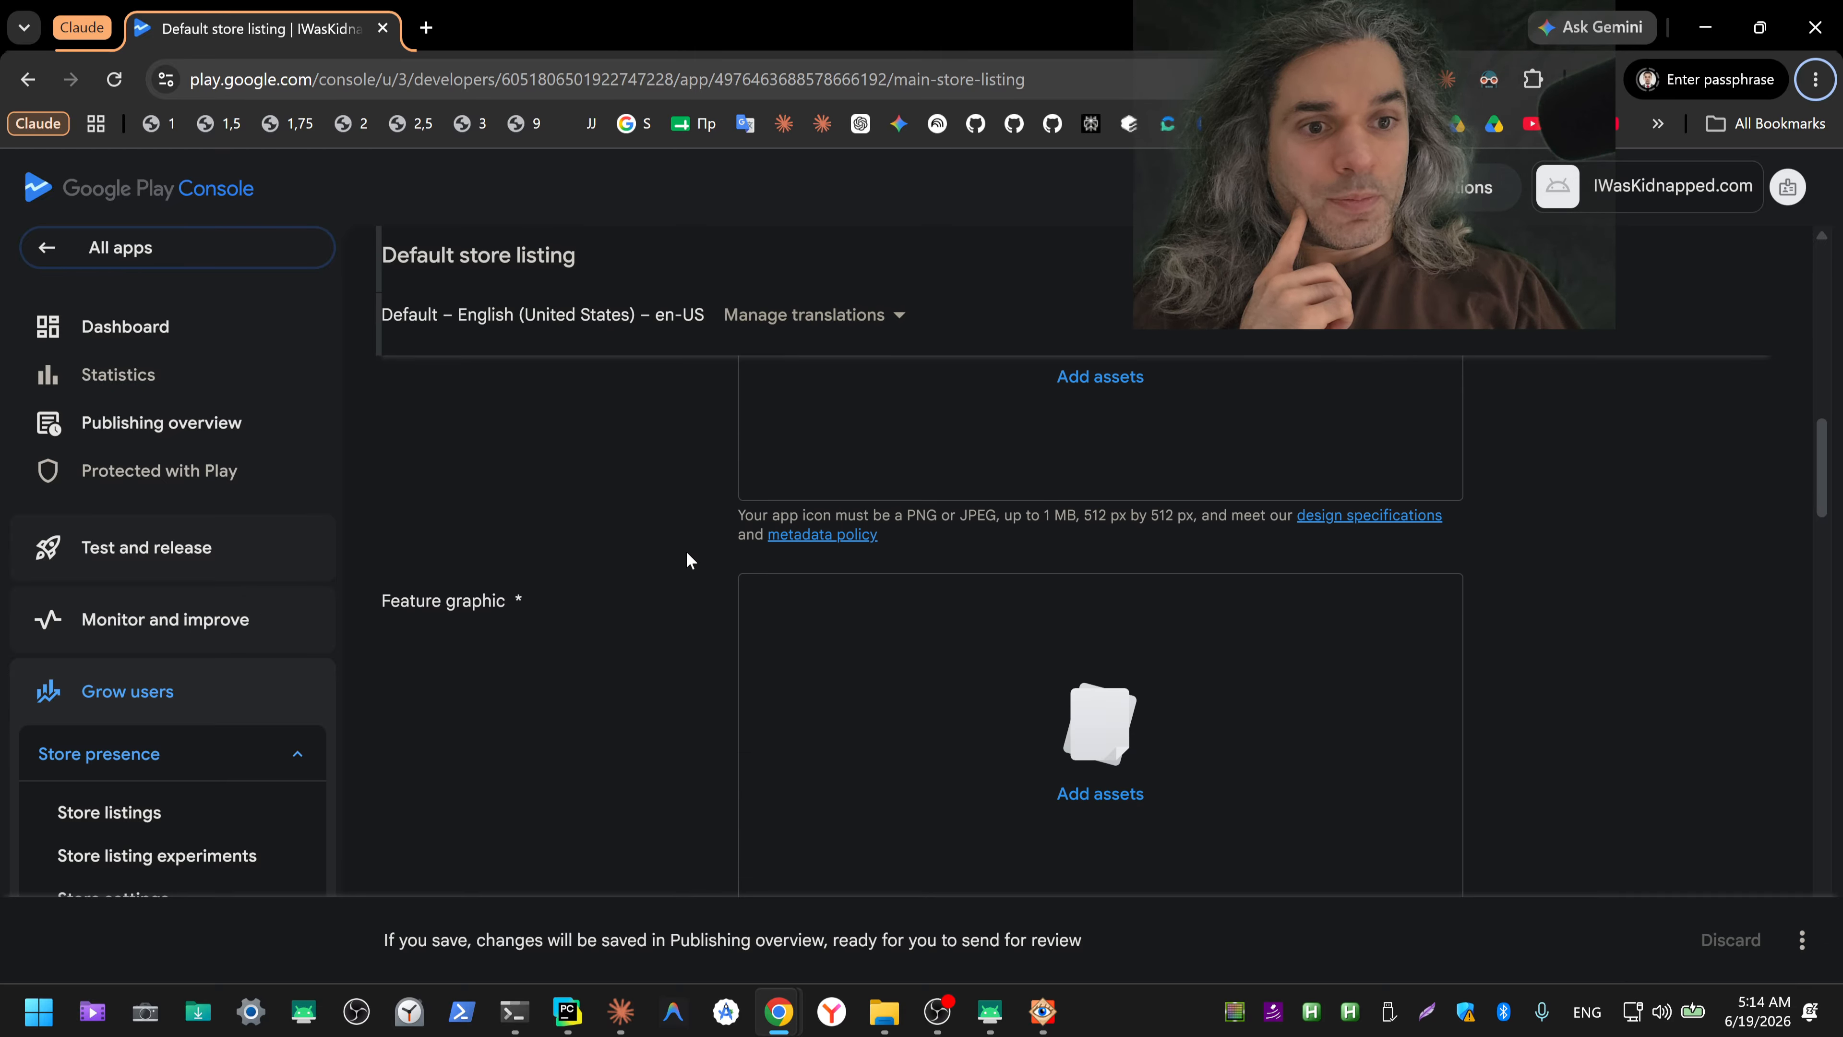
pyautogui.scroll(-3, 688, 560)
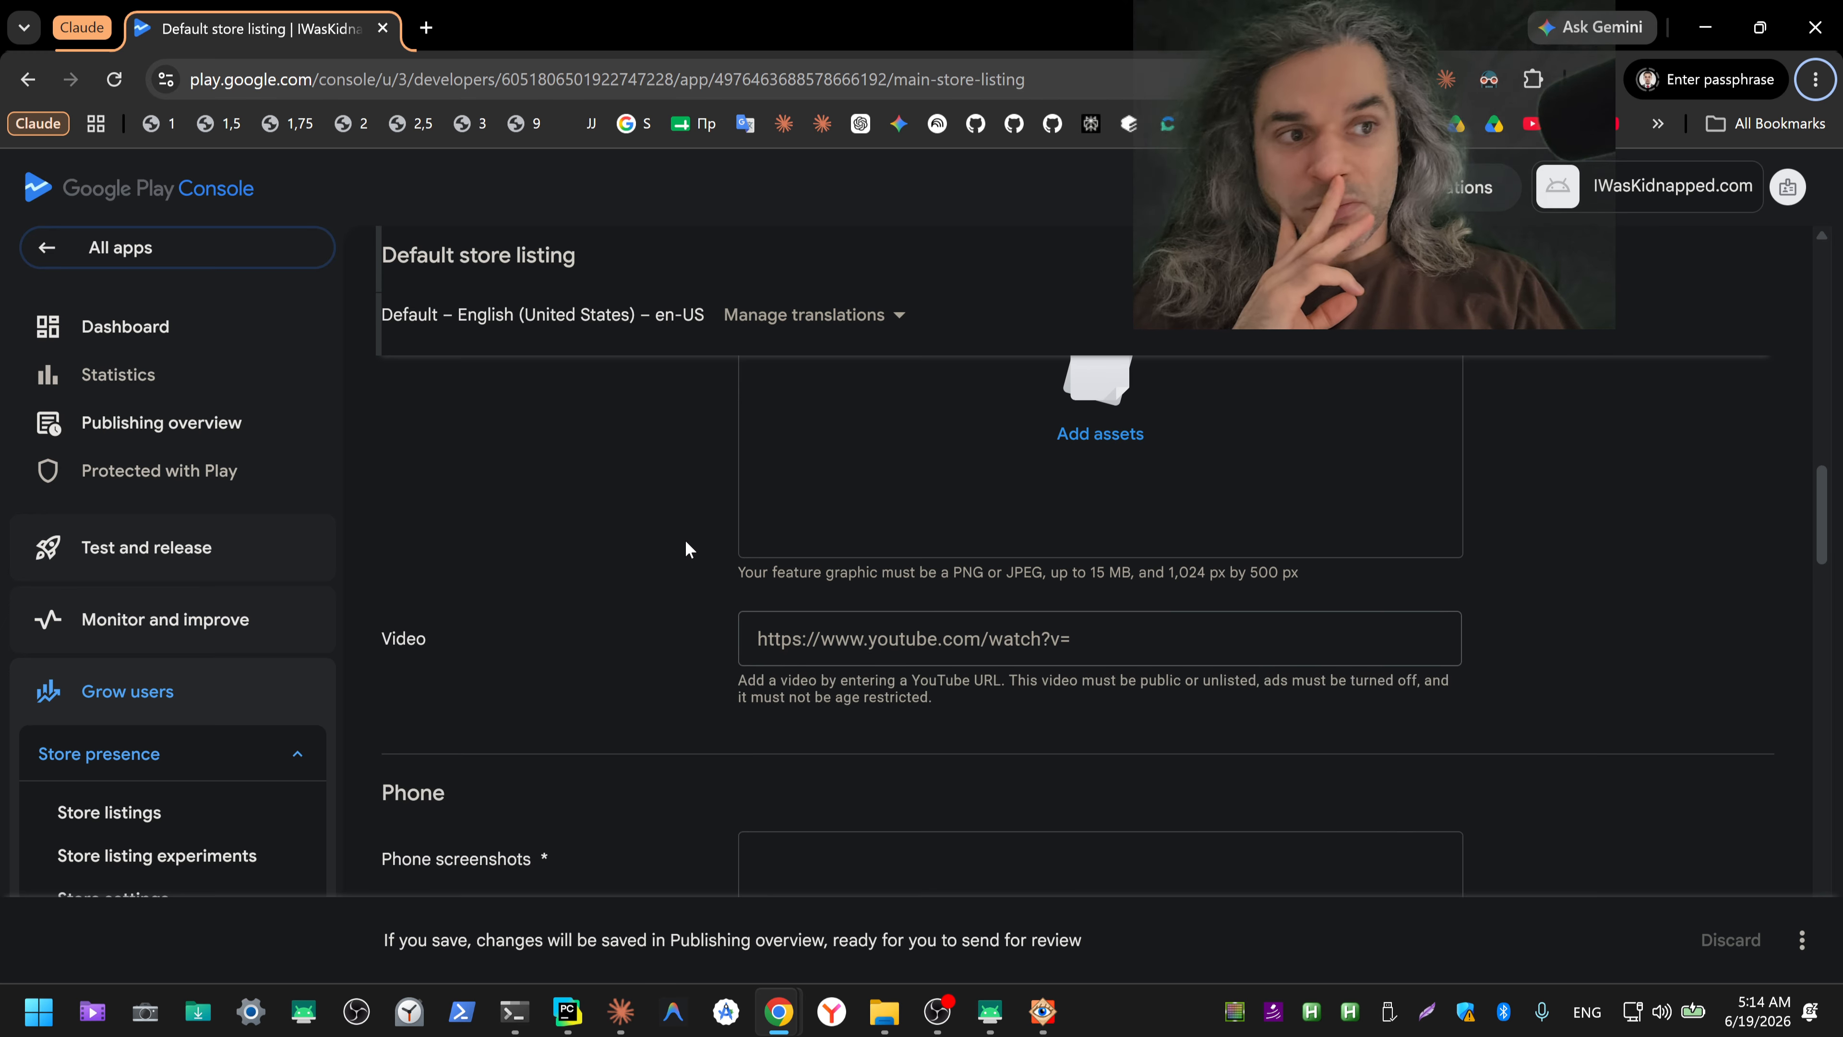
pyautogui.scroll(8, 686, 541)
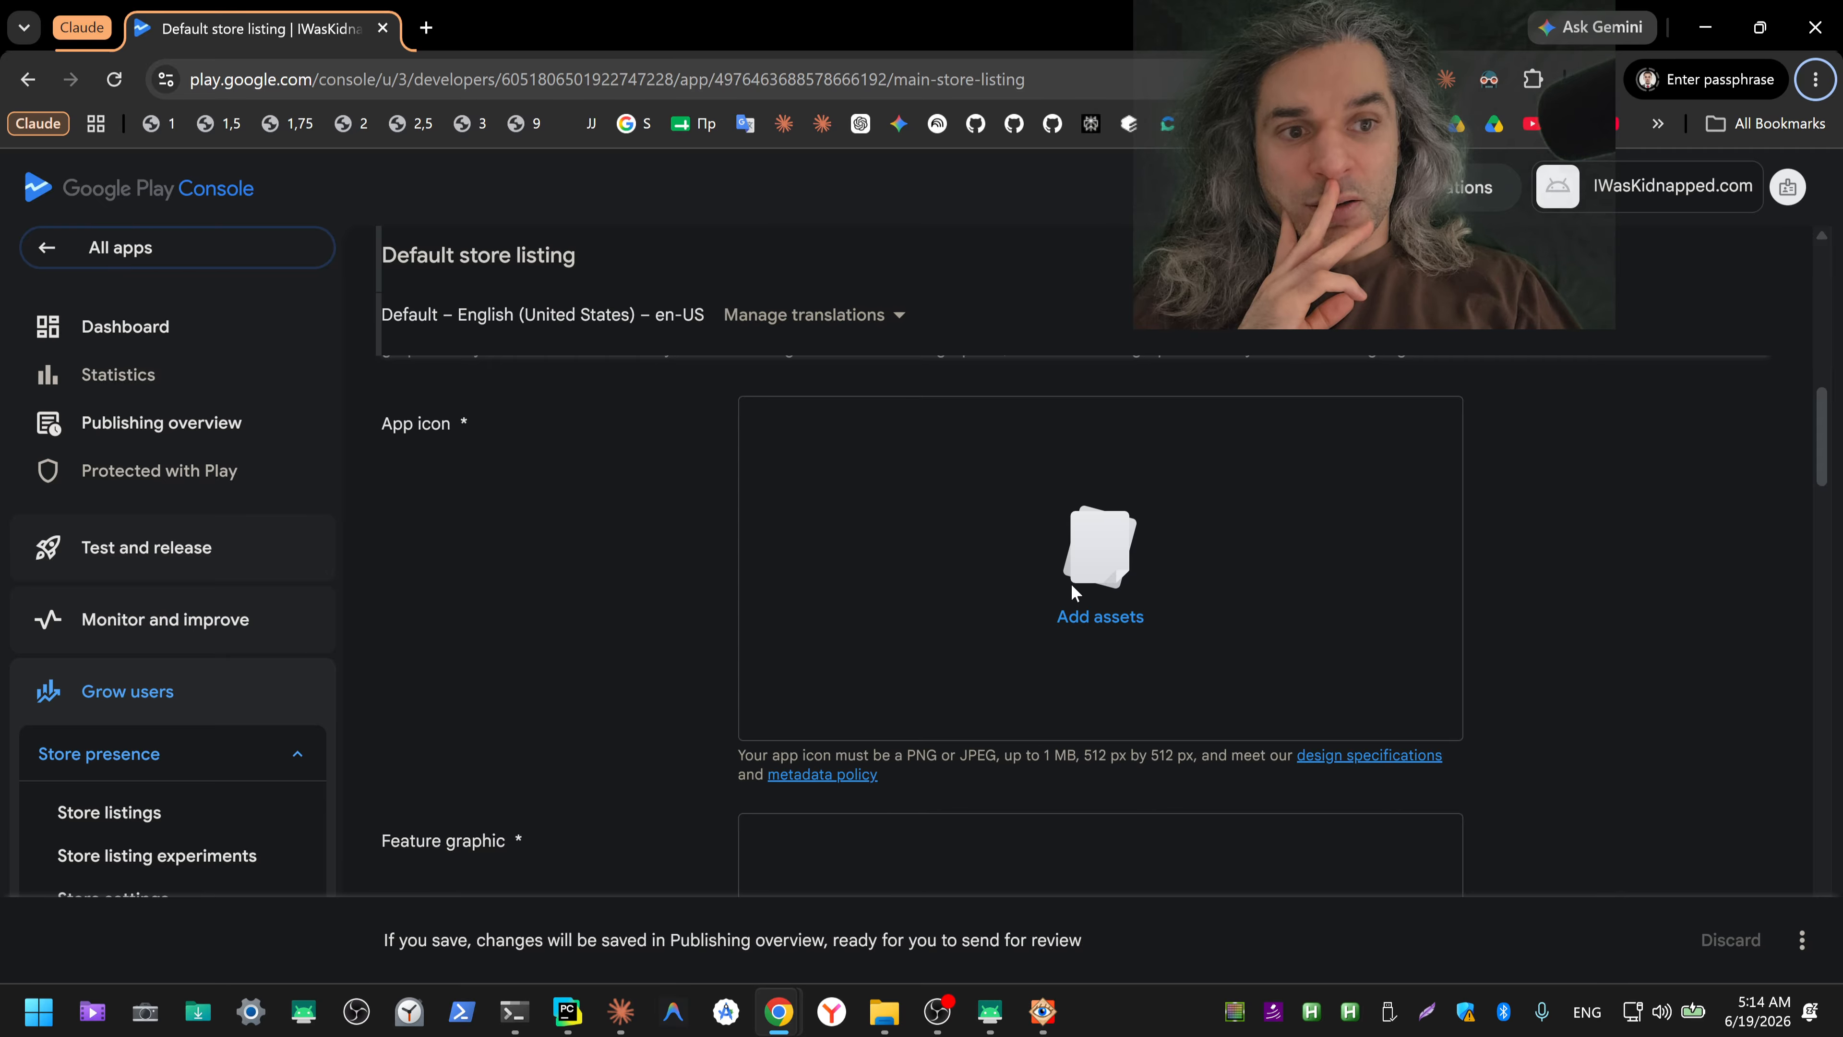
pyautogui.click(1096, 618)
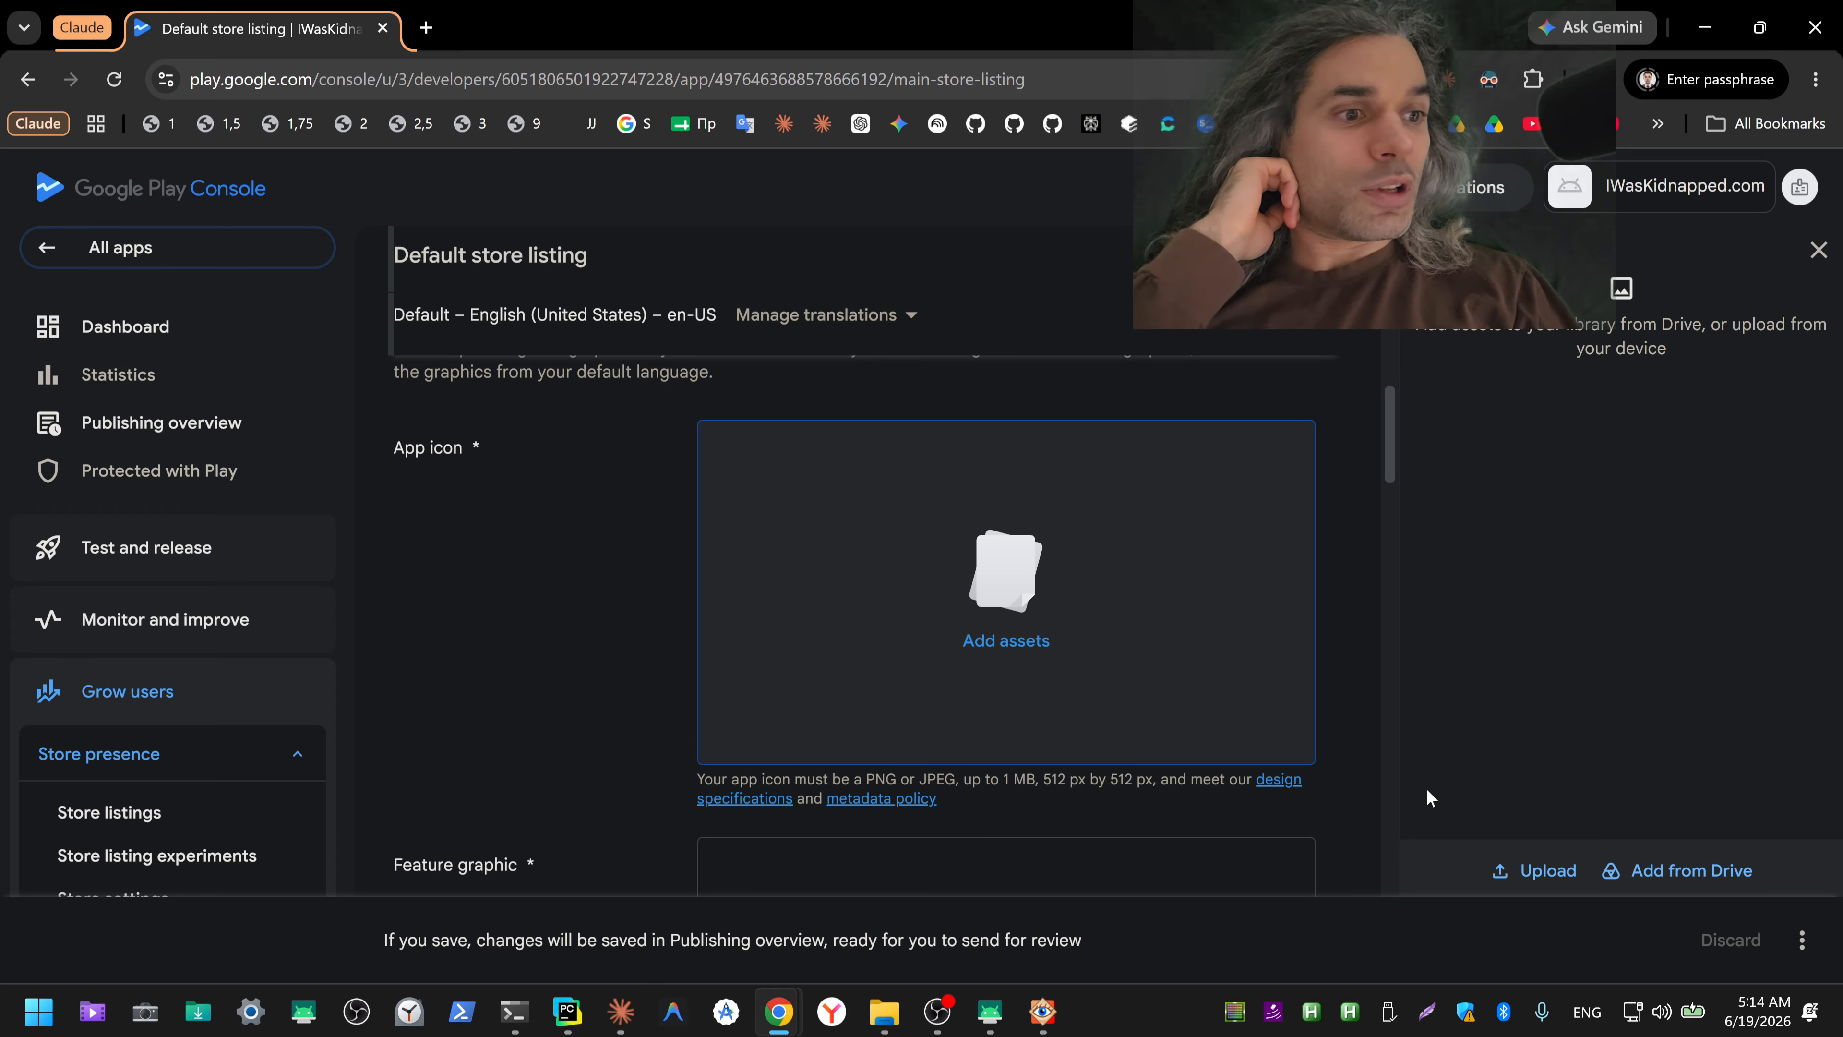
pyautogui.click(1531, 869)
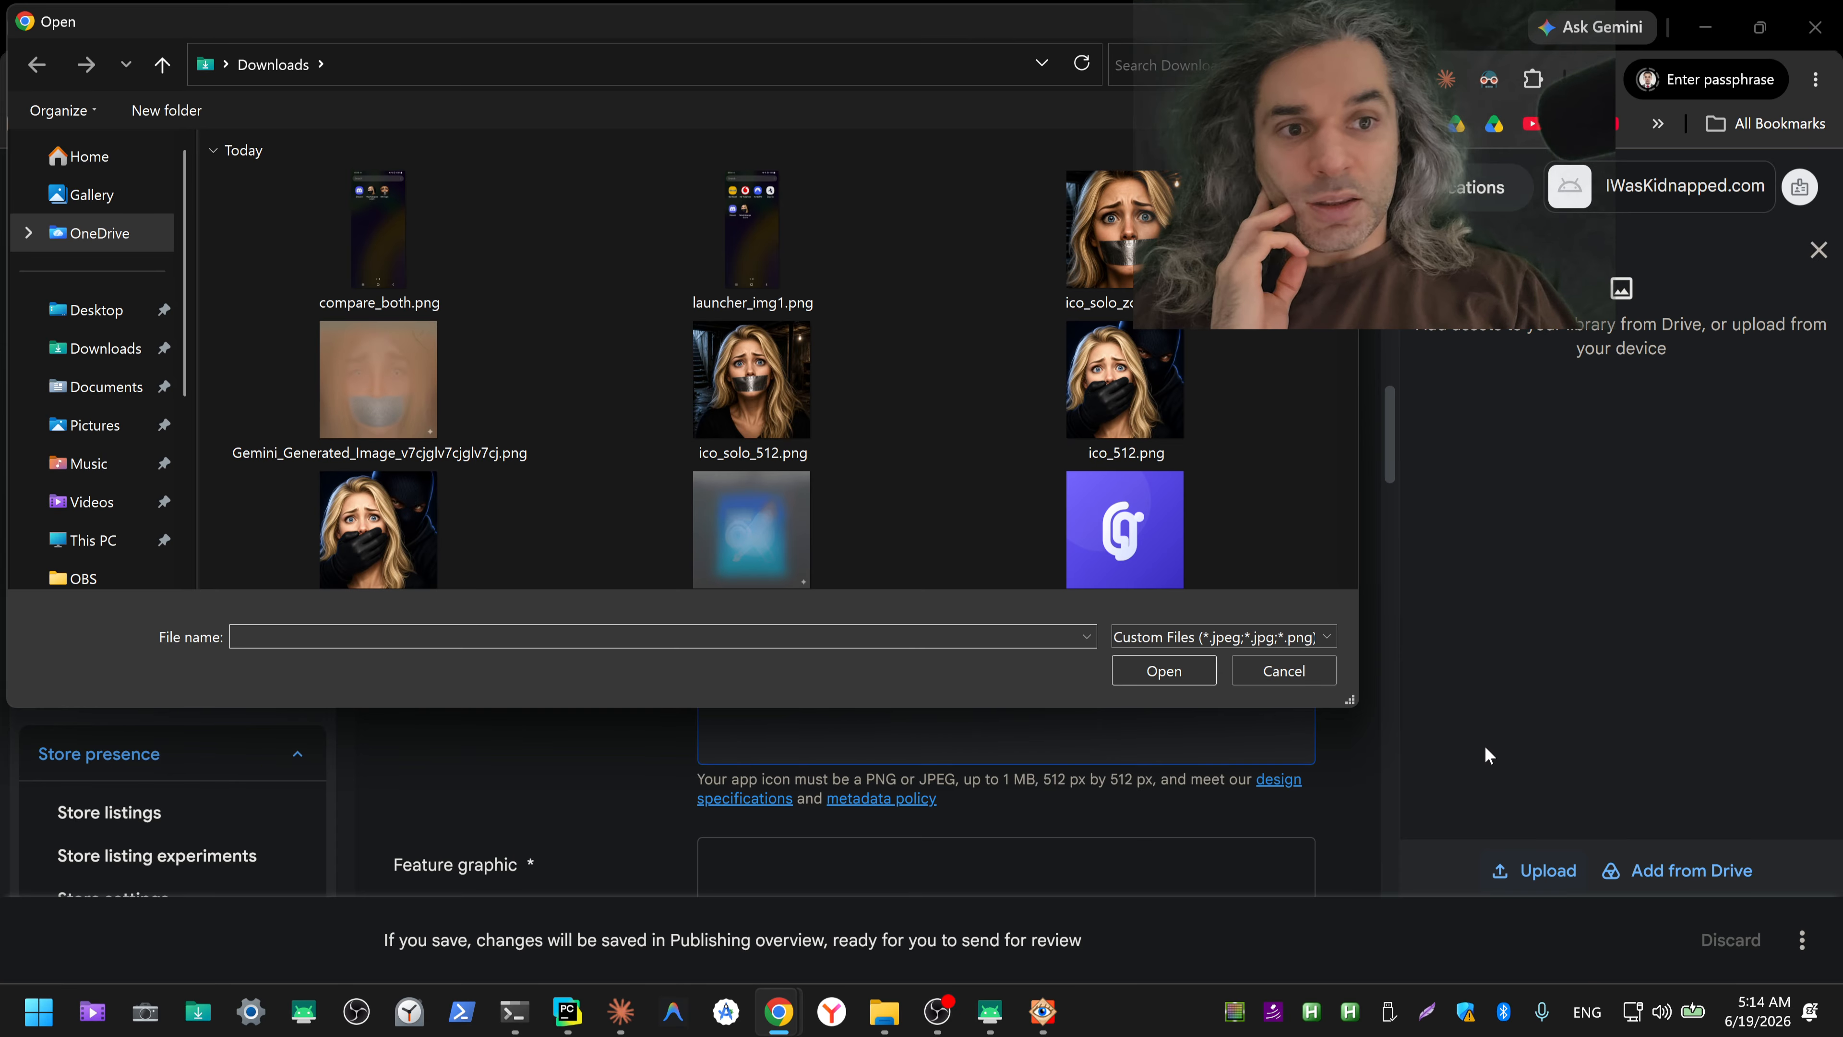
pyautogui.doubleClick(1129, 251)
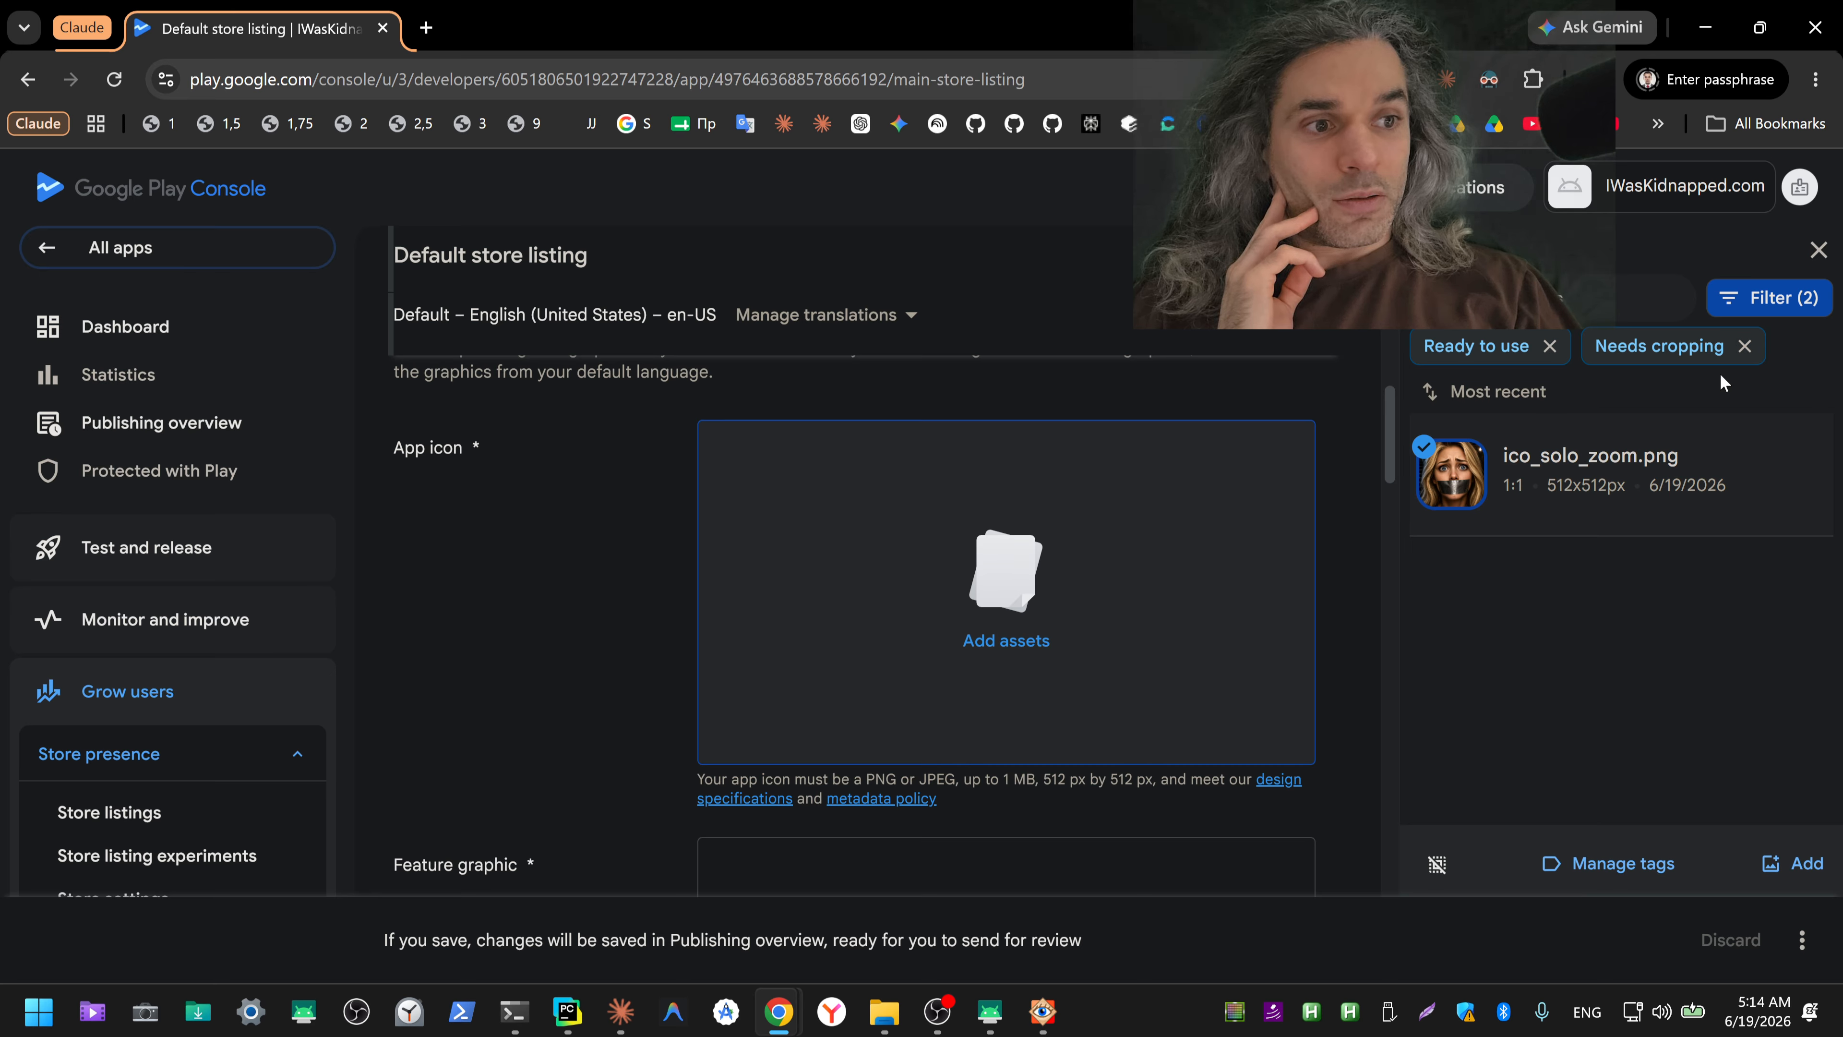
pyautogui.moveTo(1555, 506)
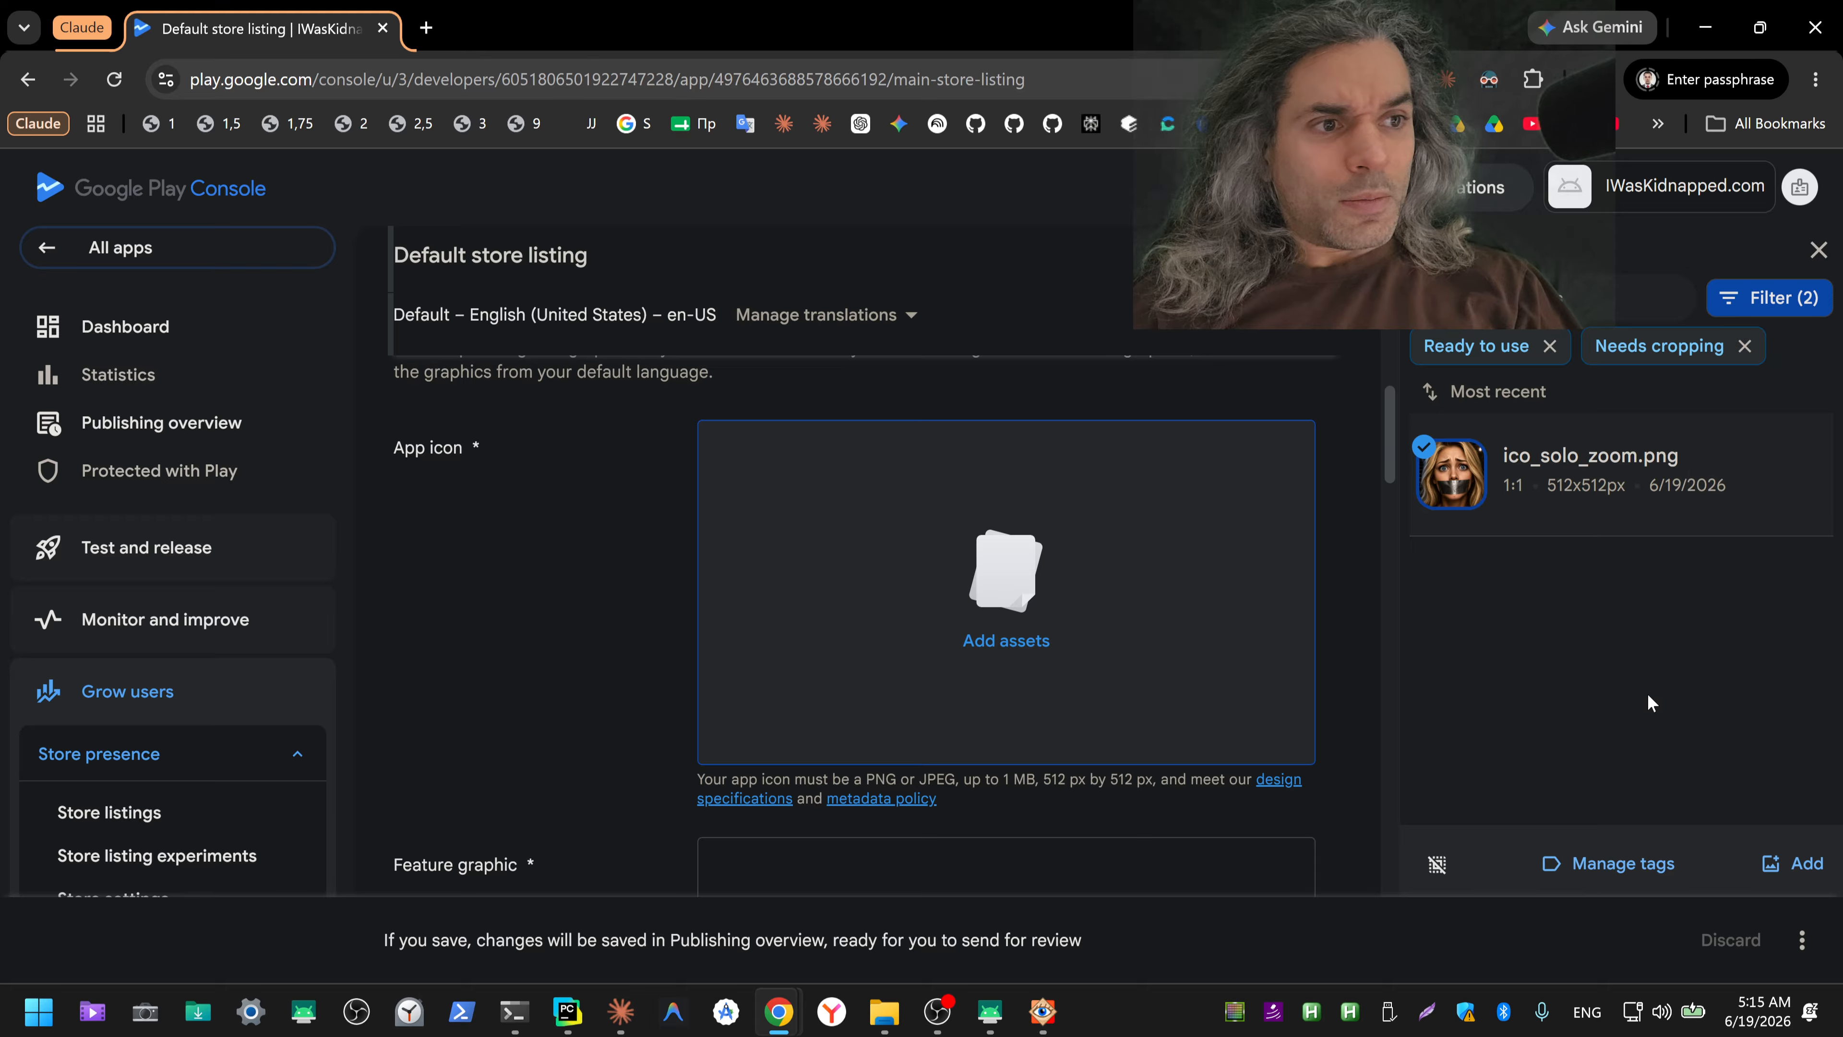
pyautogui.moveTo(1768, 532)
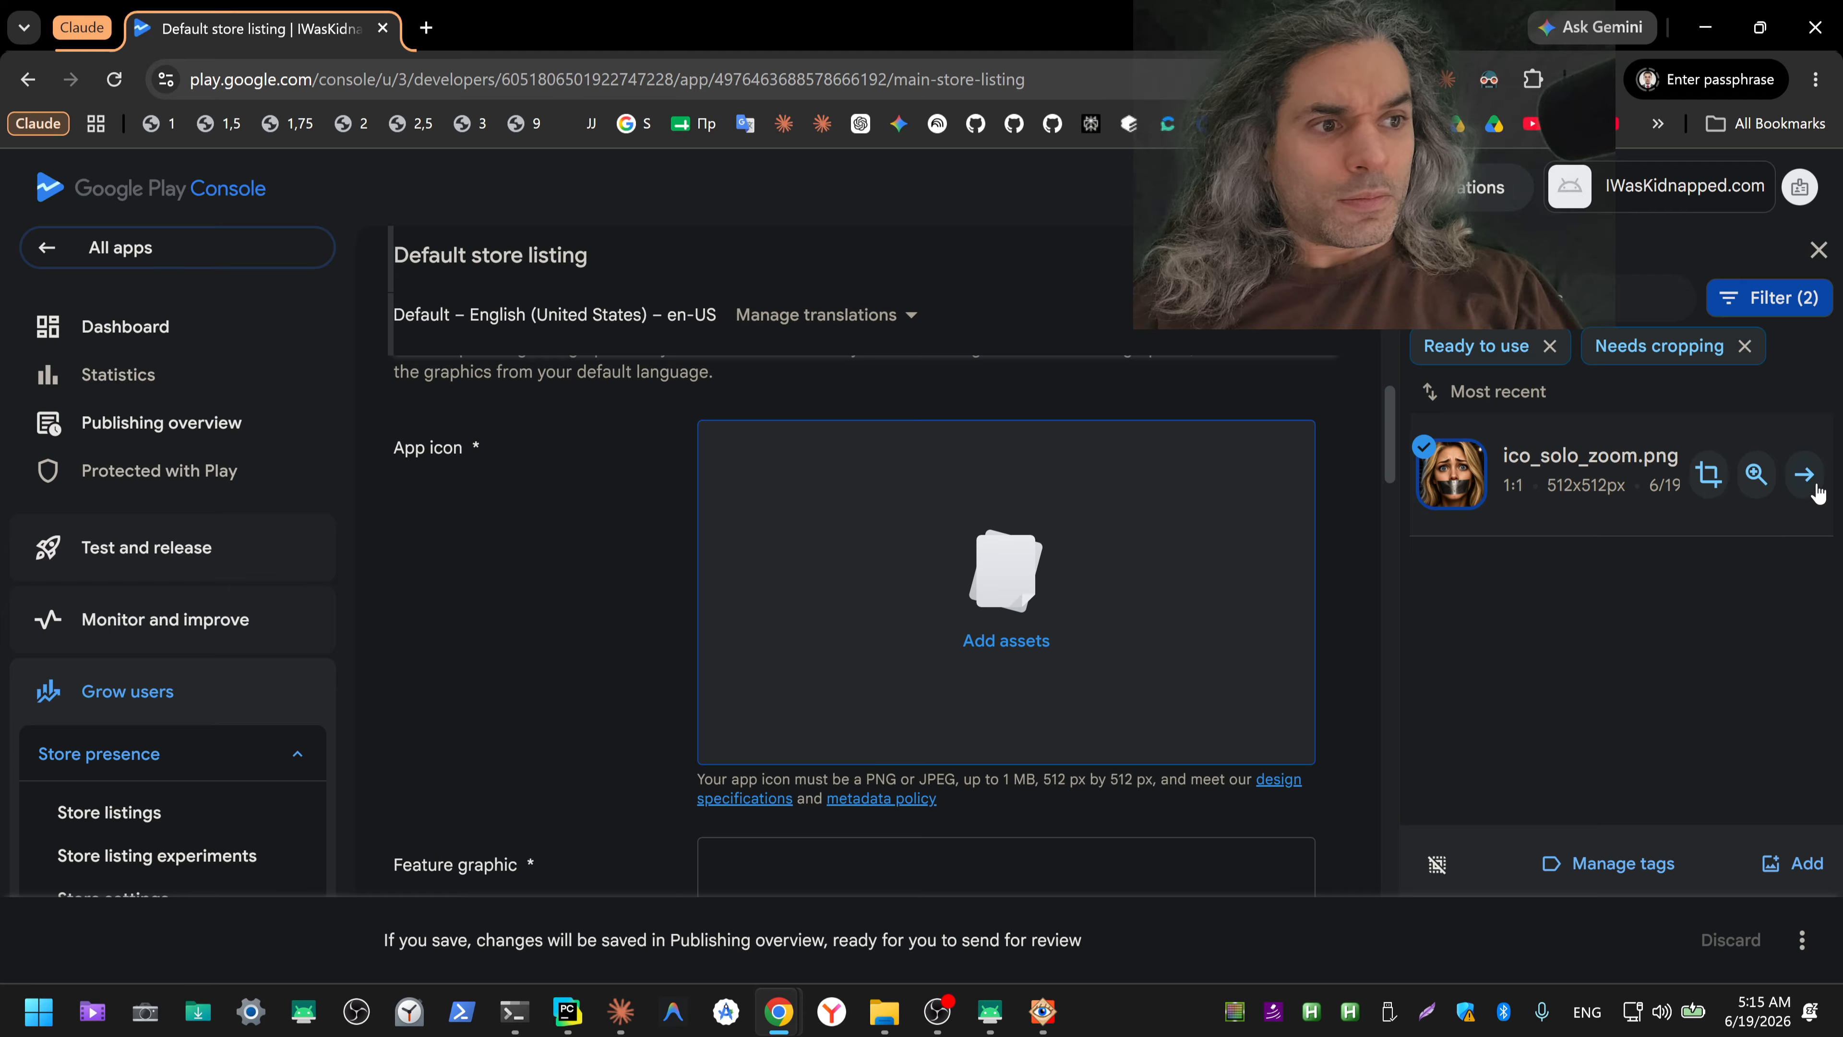
pyautogui.click(1808, 479)
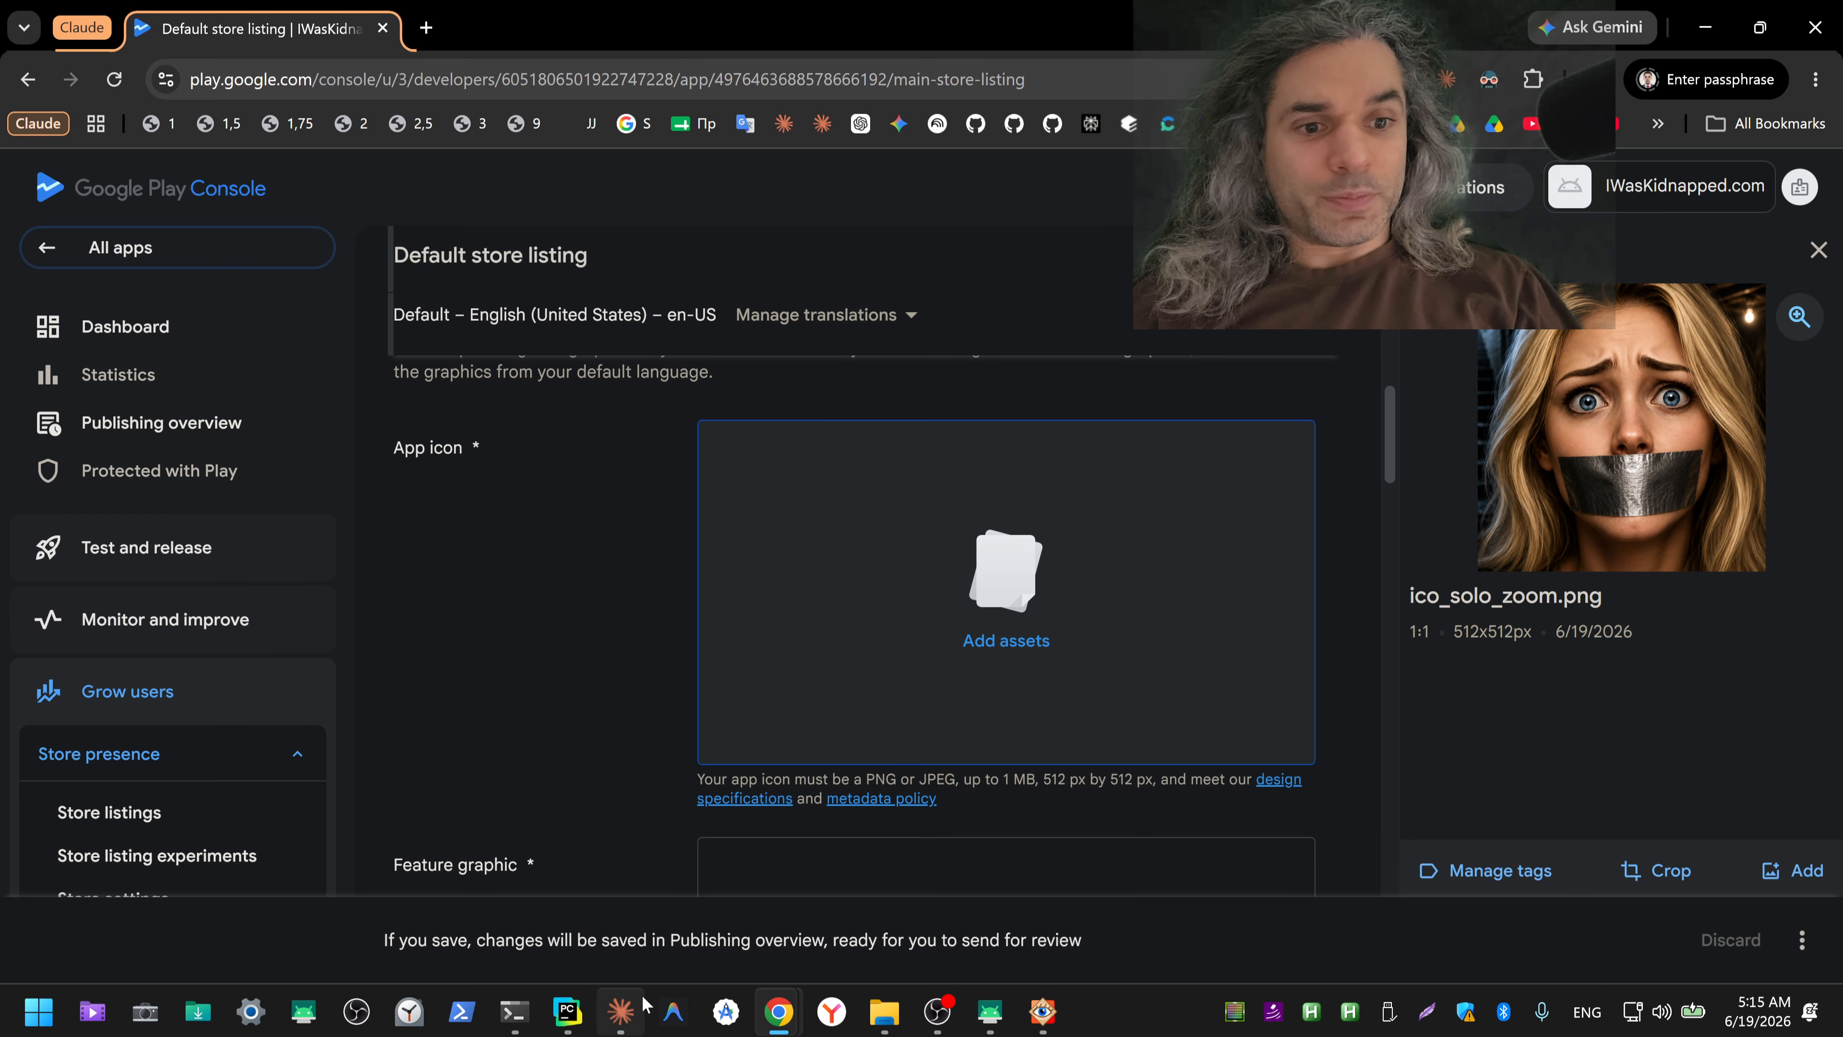
# Step: Dictate in ChatGPT "А я выбрал иконку, как её применить, чтобы она применилась в интерфейсе? Сделай, пожалуйста, натыкай." and send it to Claude
pyautogui.moveTo(778, 1011)
pyautogui.click(658, 899)
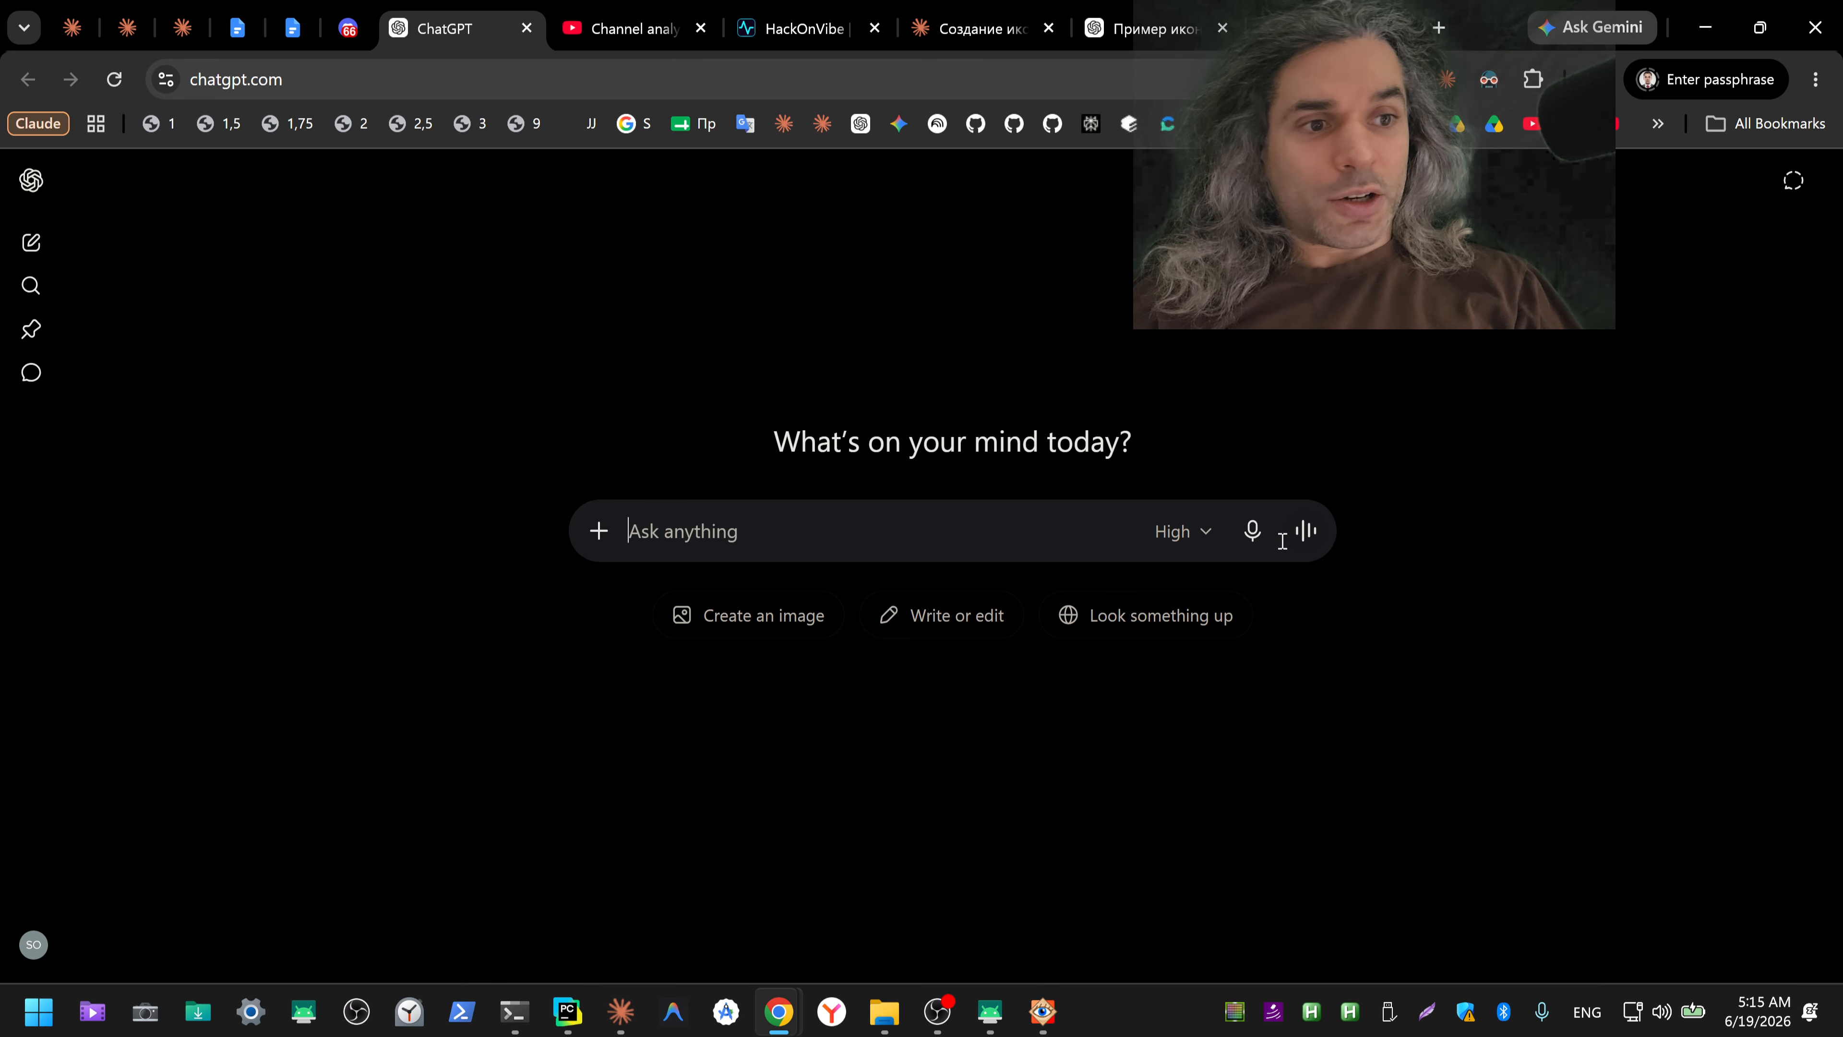
pyautogui.click(1252, 531)
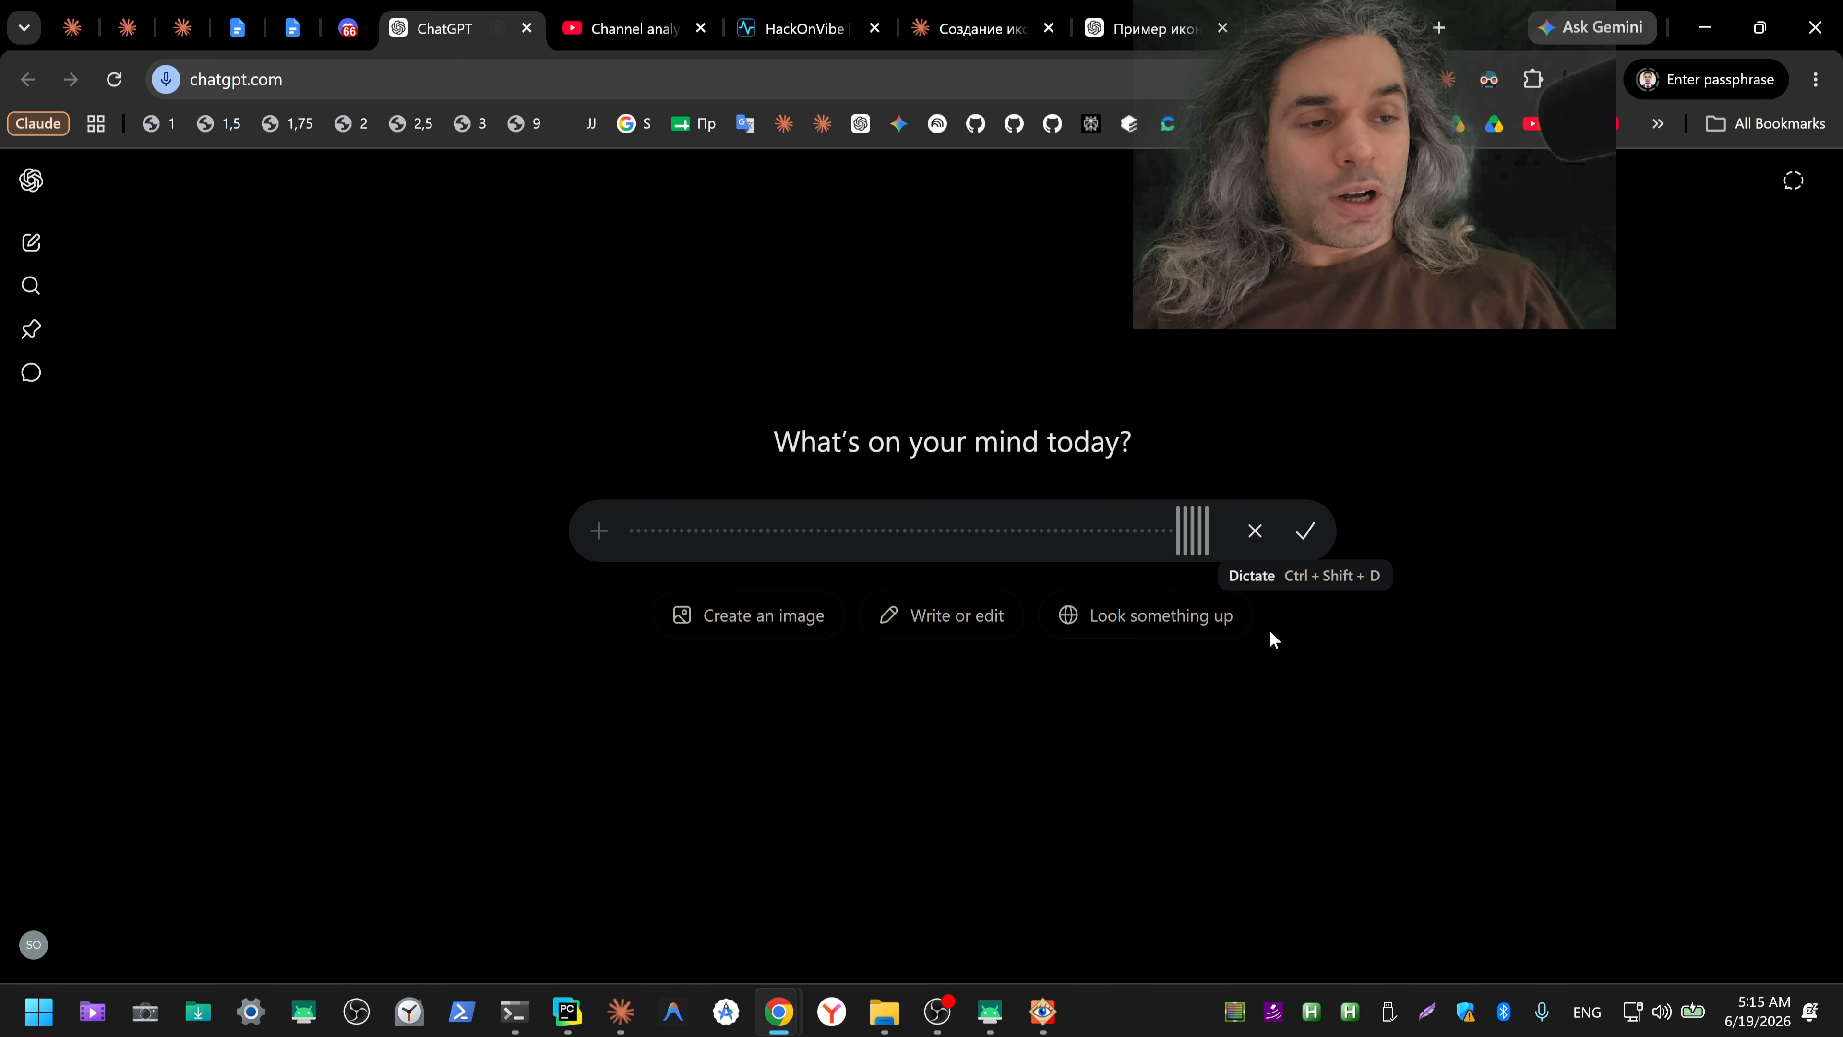
pyautogui.click(1308, 534)
pyautogui.hotkey('ctrl', 'a')
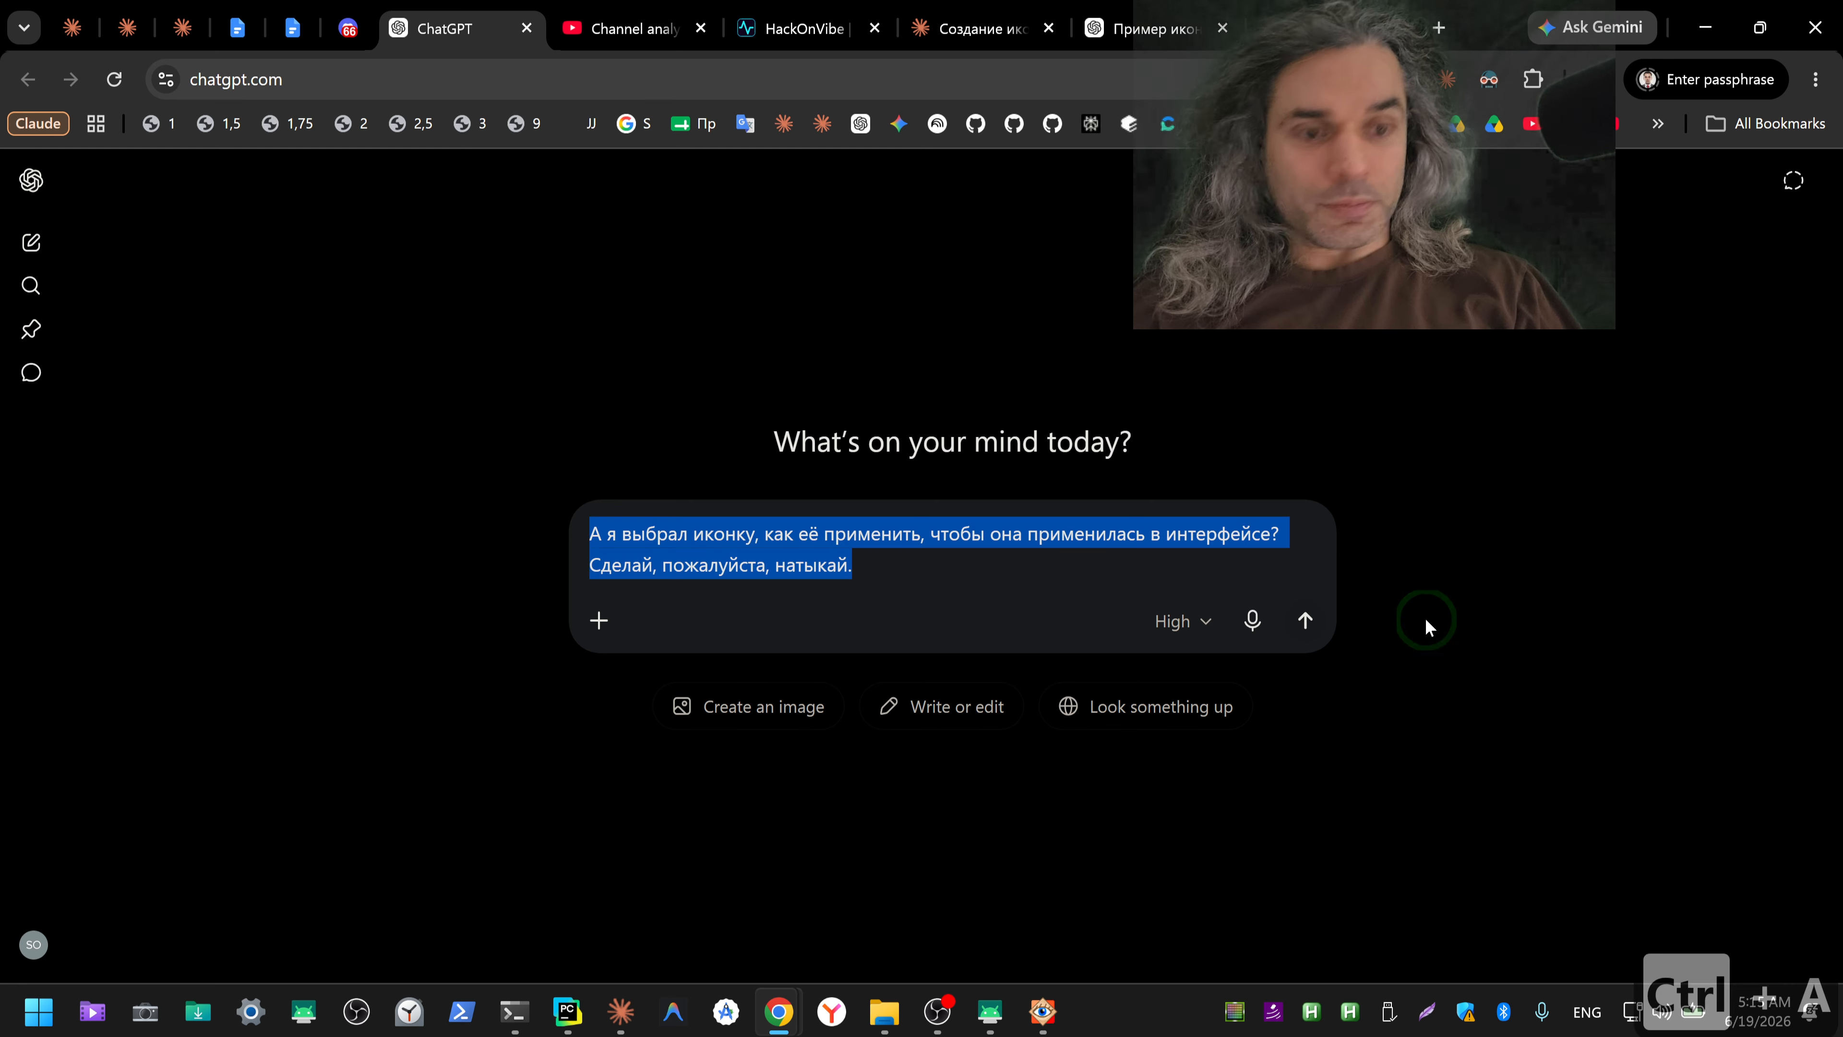
pyautogui.hotkey('ctrl', 'x')
pyautogui.click(621, 1011)
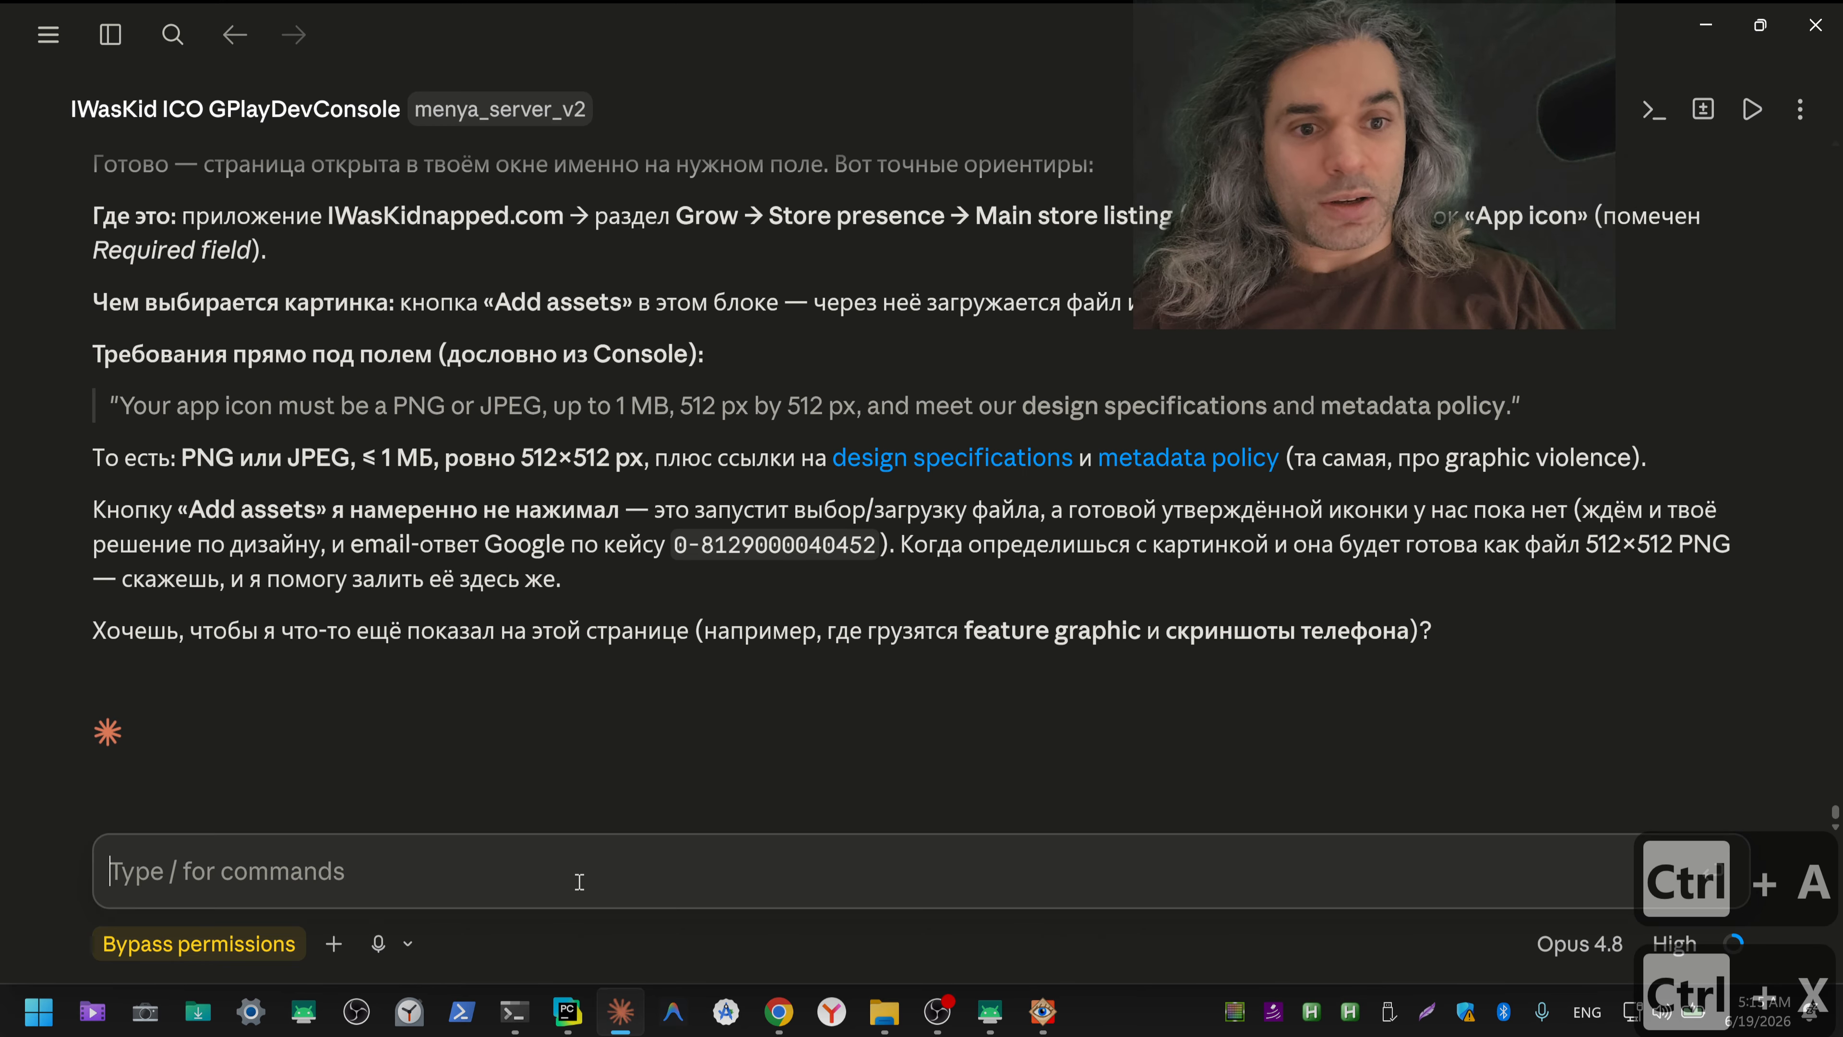
pyautogui.hotkey('ctrl', 'v')
pyautogui.press('Return')
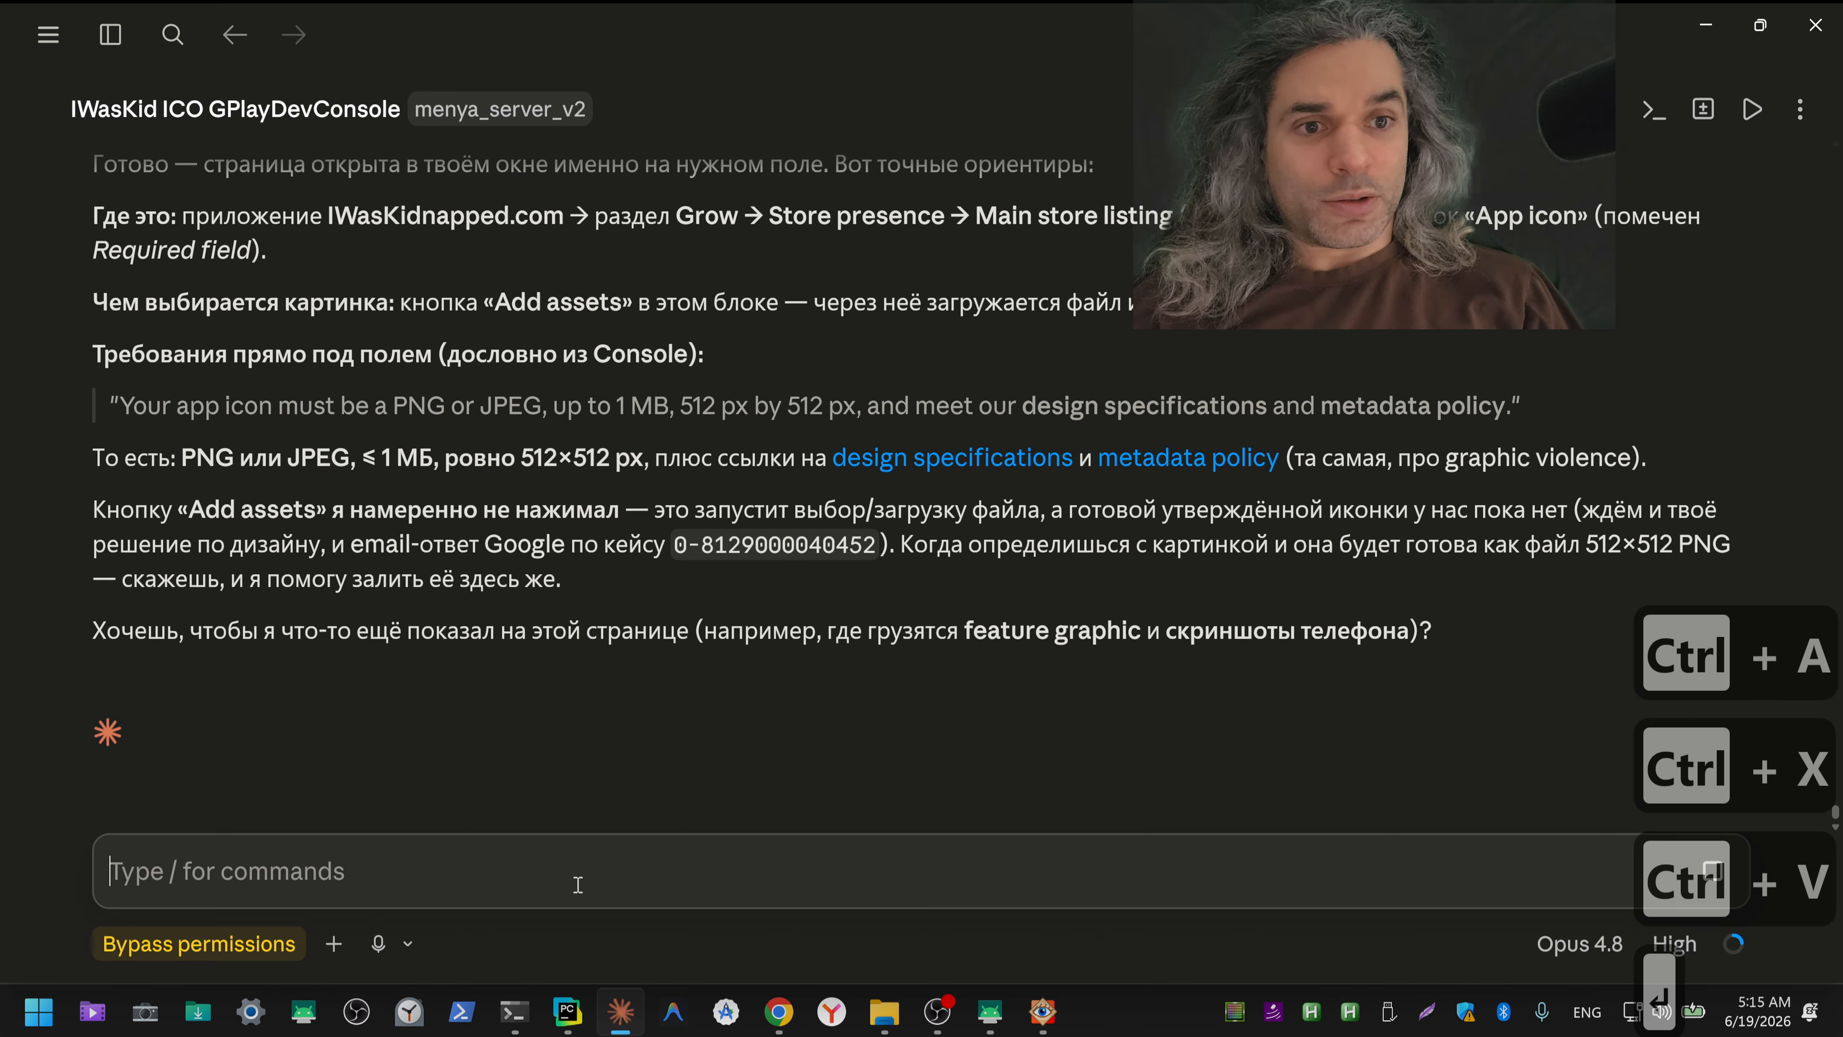
# Step: Switch back to the Play Console, look at the tag management for ico_solo_zoom.png and return to the asset list
pyautogui.hotkey('alt', 'Tab')
pyautogui.hotkey('alt', 'Tab')
pyautogui.hotkey('alt', 'Tab')
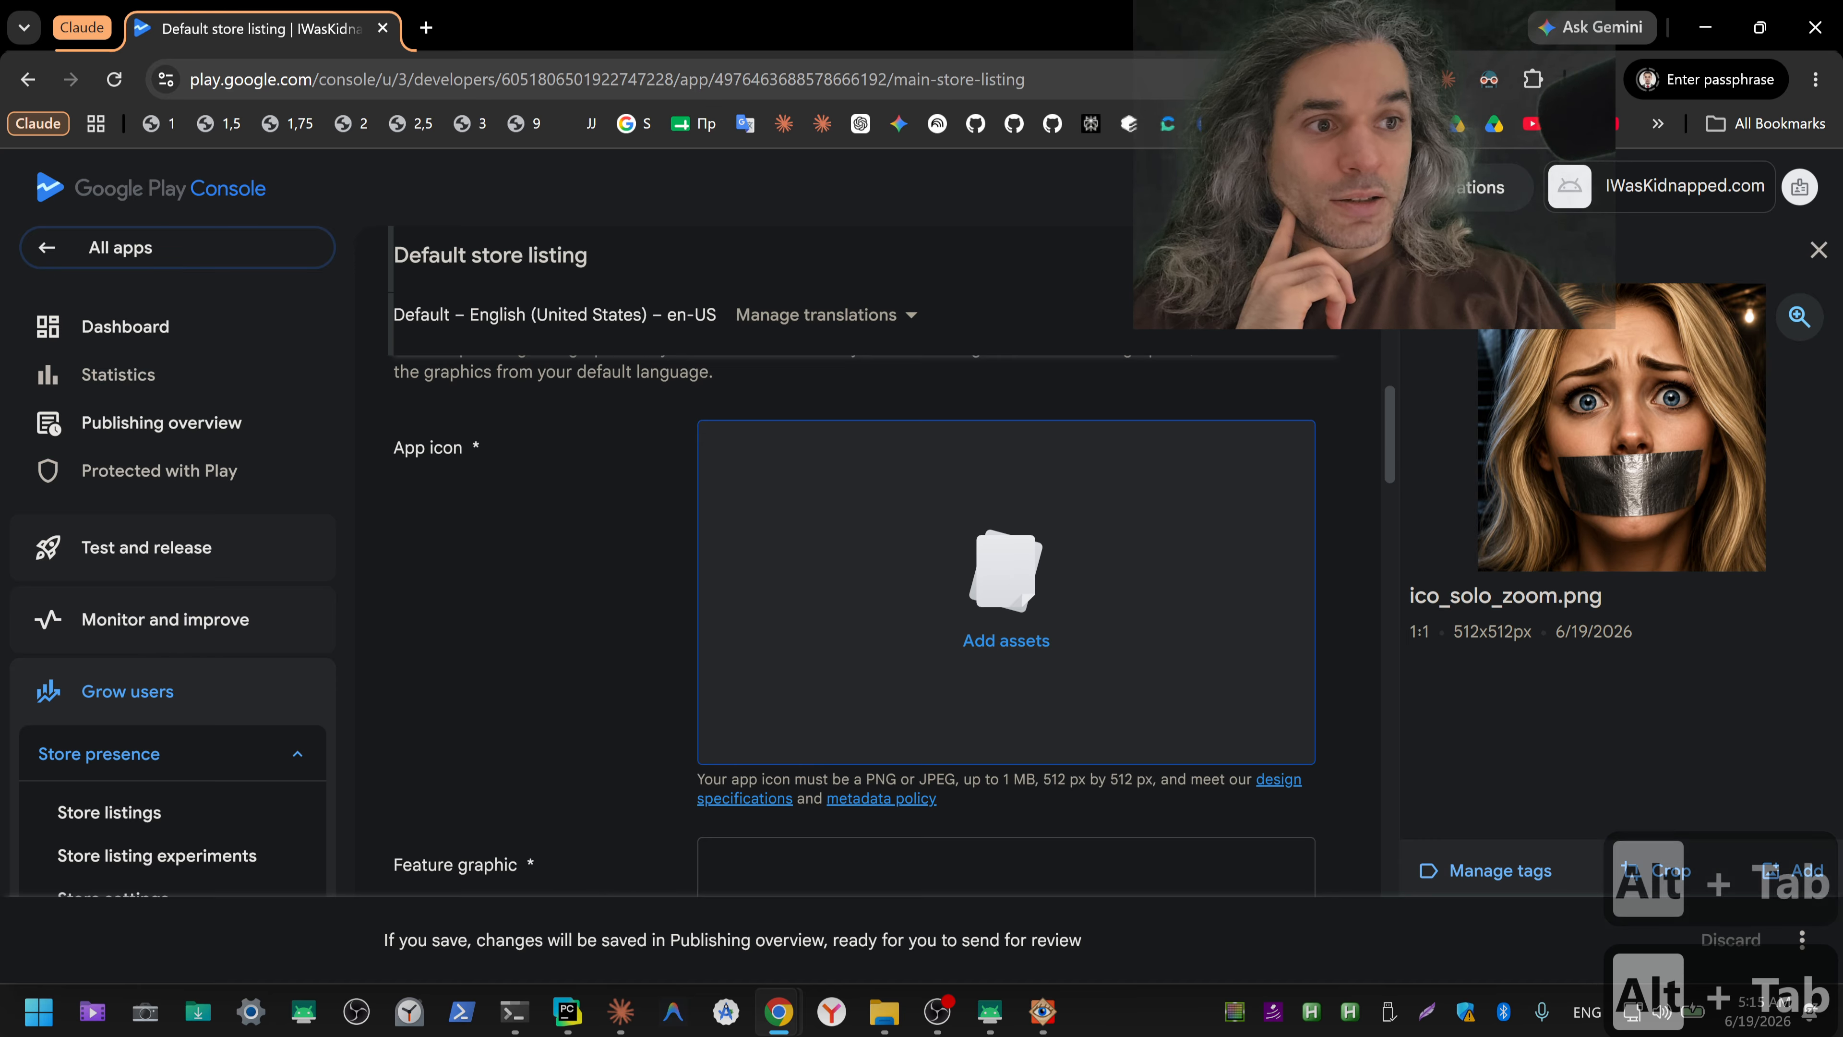
pyautogui.click(1426, 250)
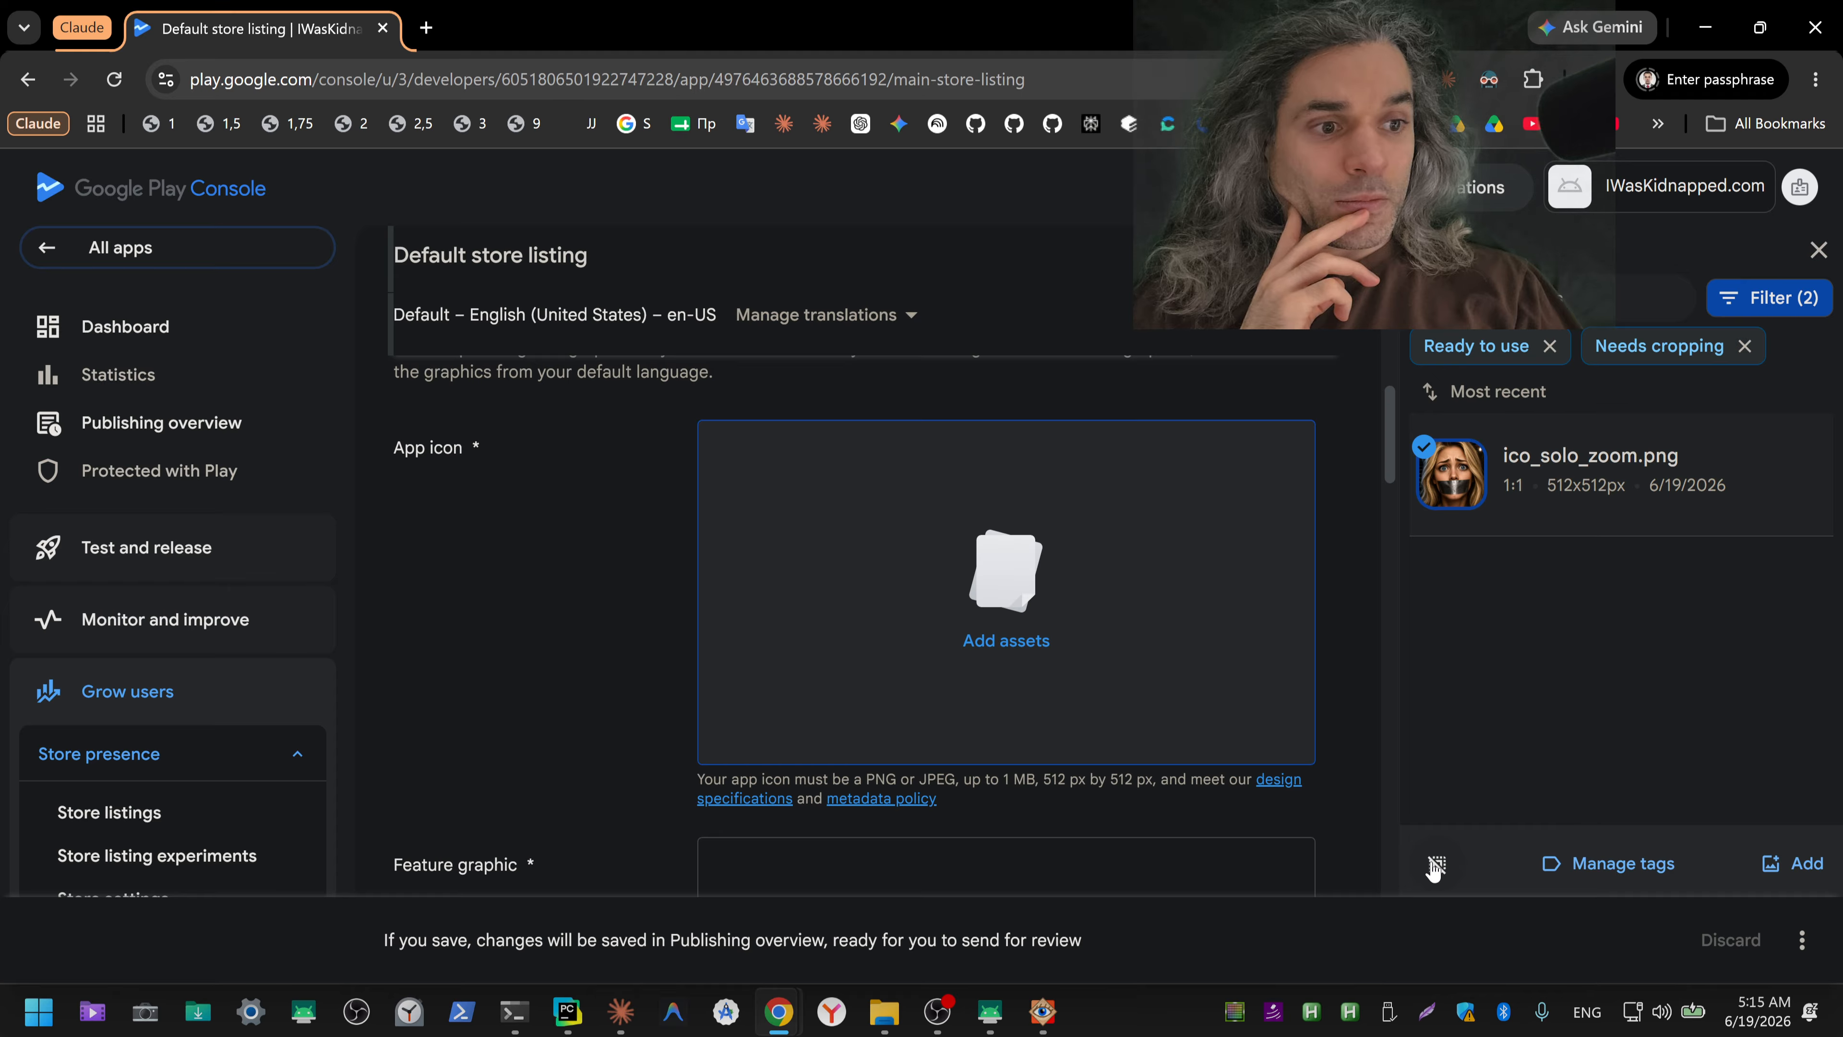
pyautogui.click(1592, 877)
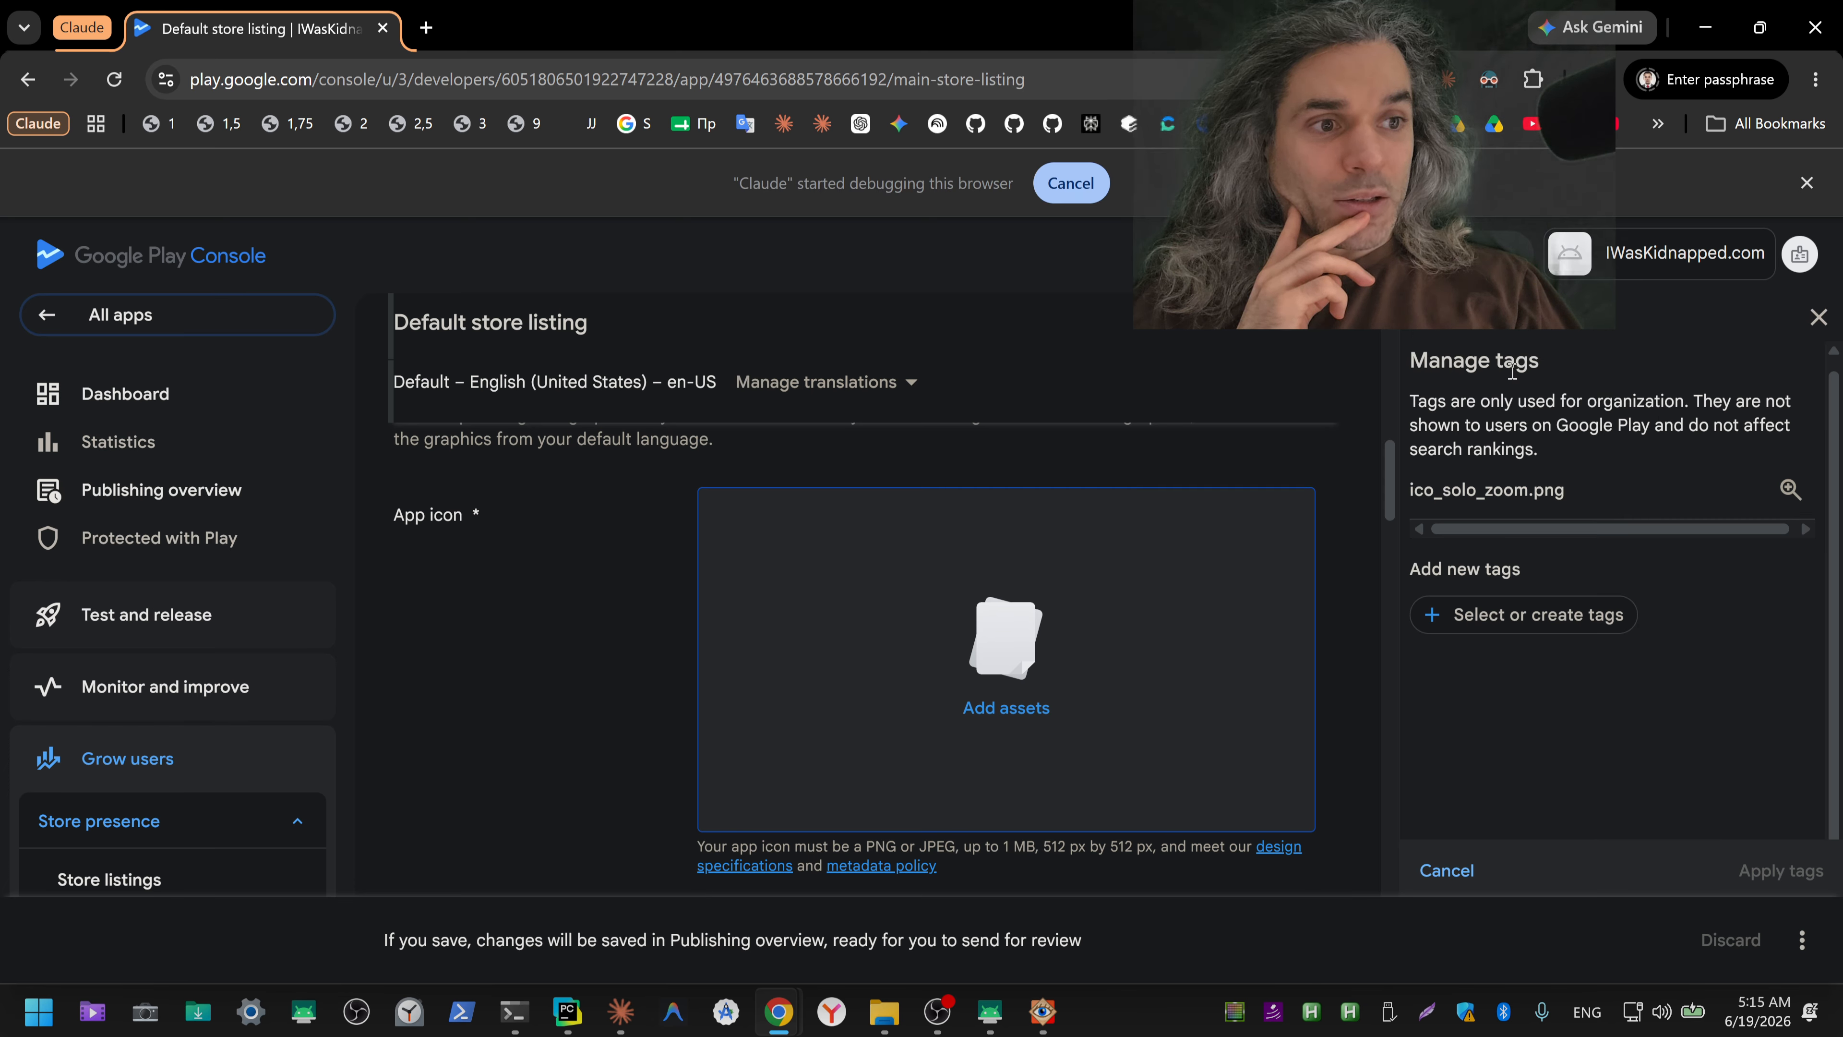
pyautogui.click(1426, 334)
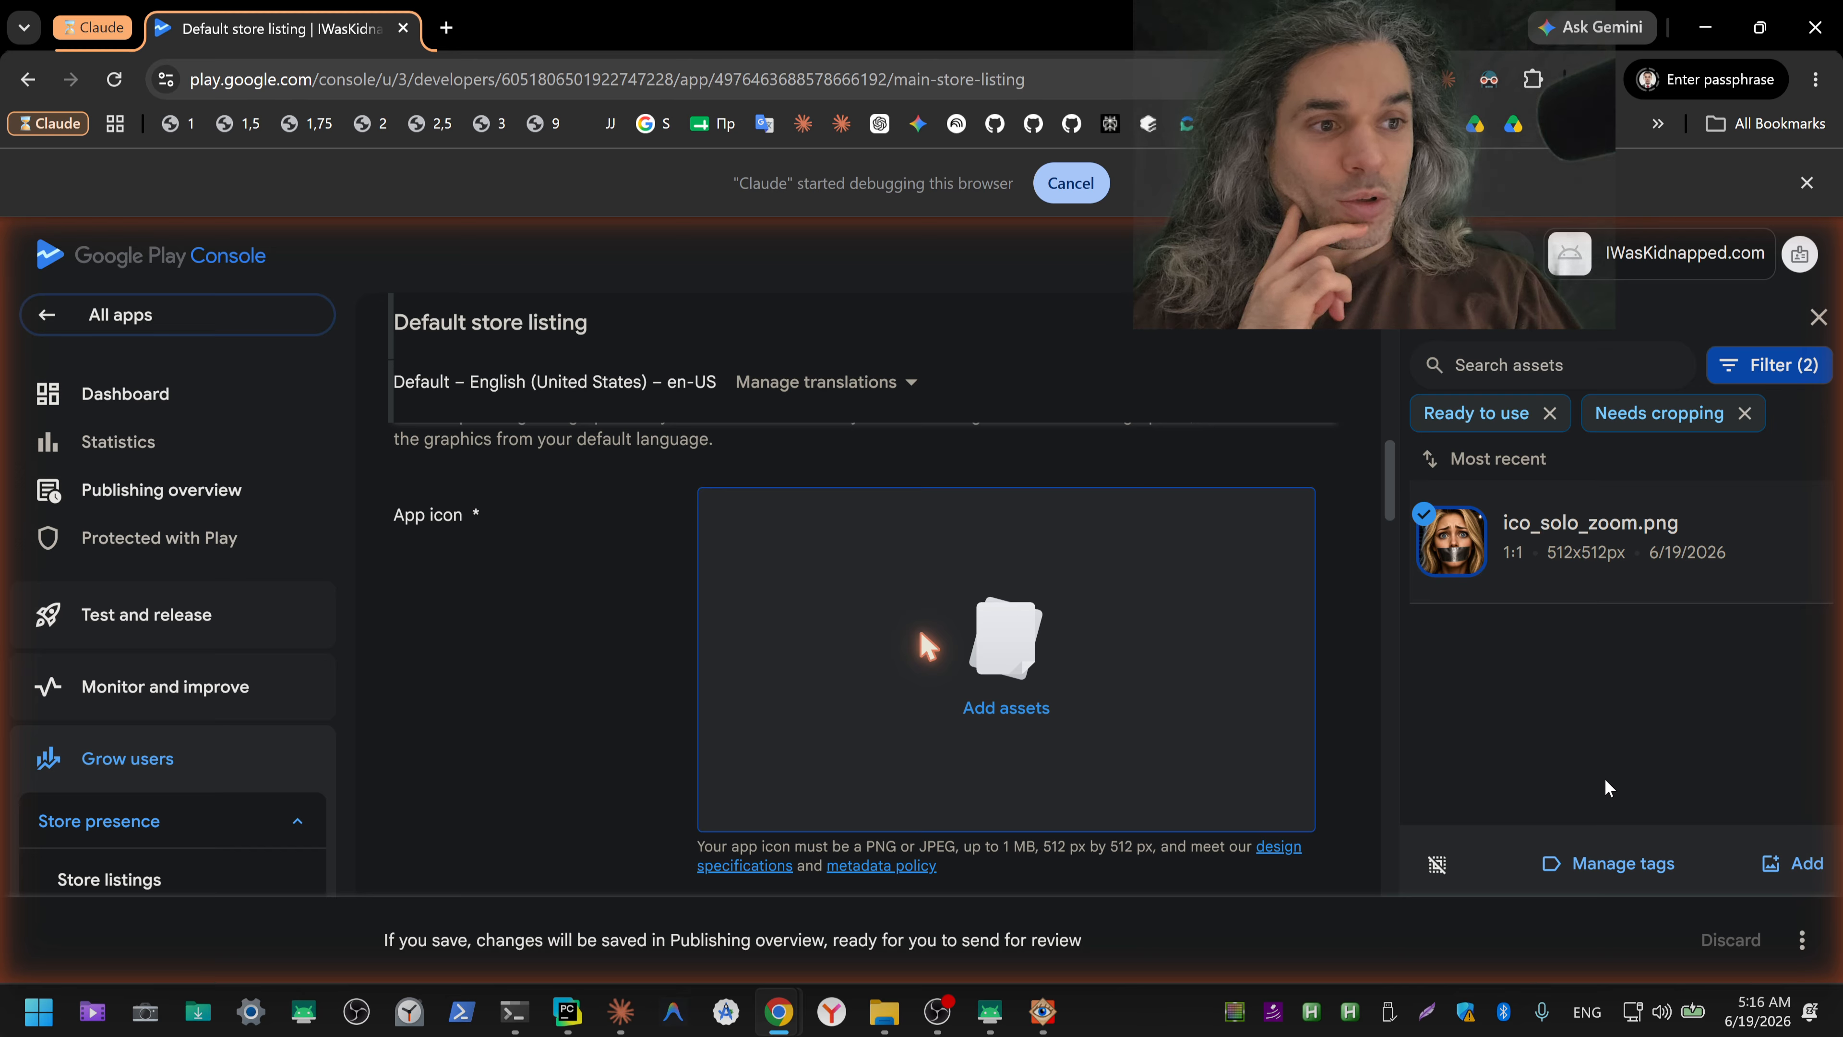
pyautogui.moveTo(1555, 561)
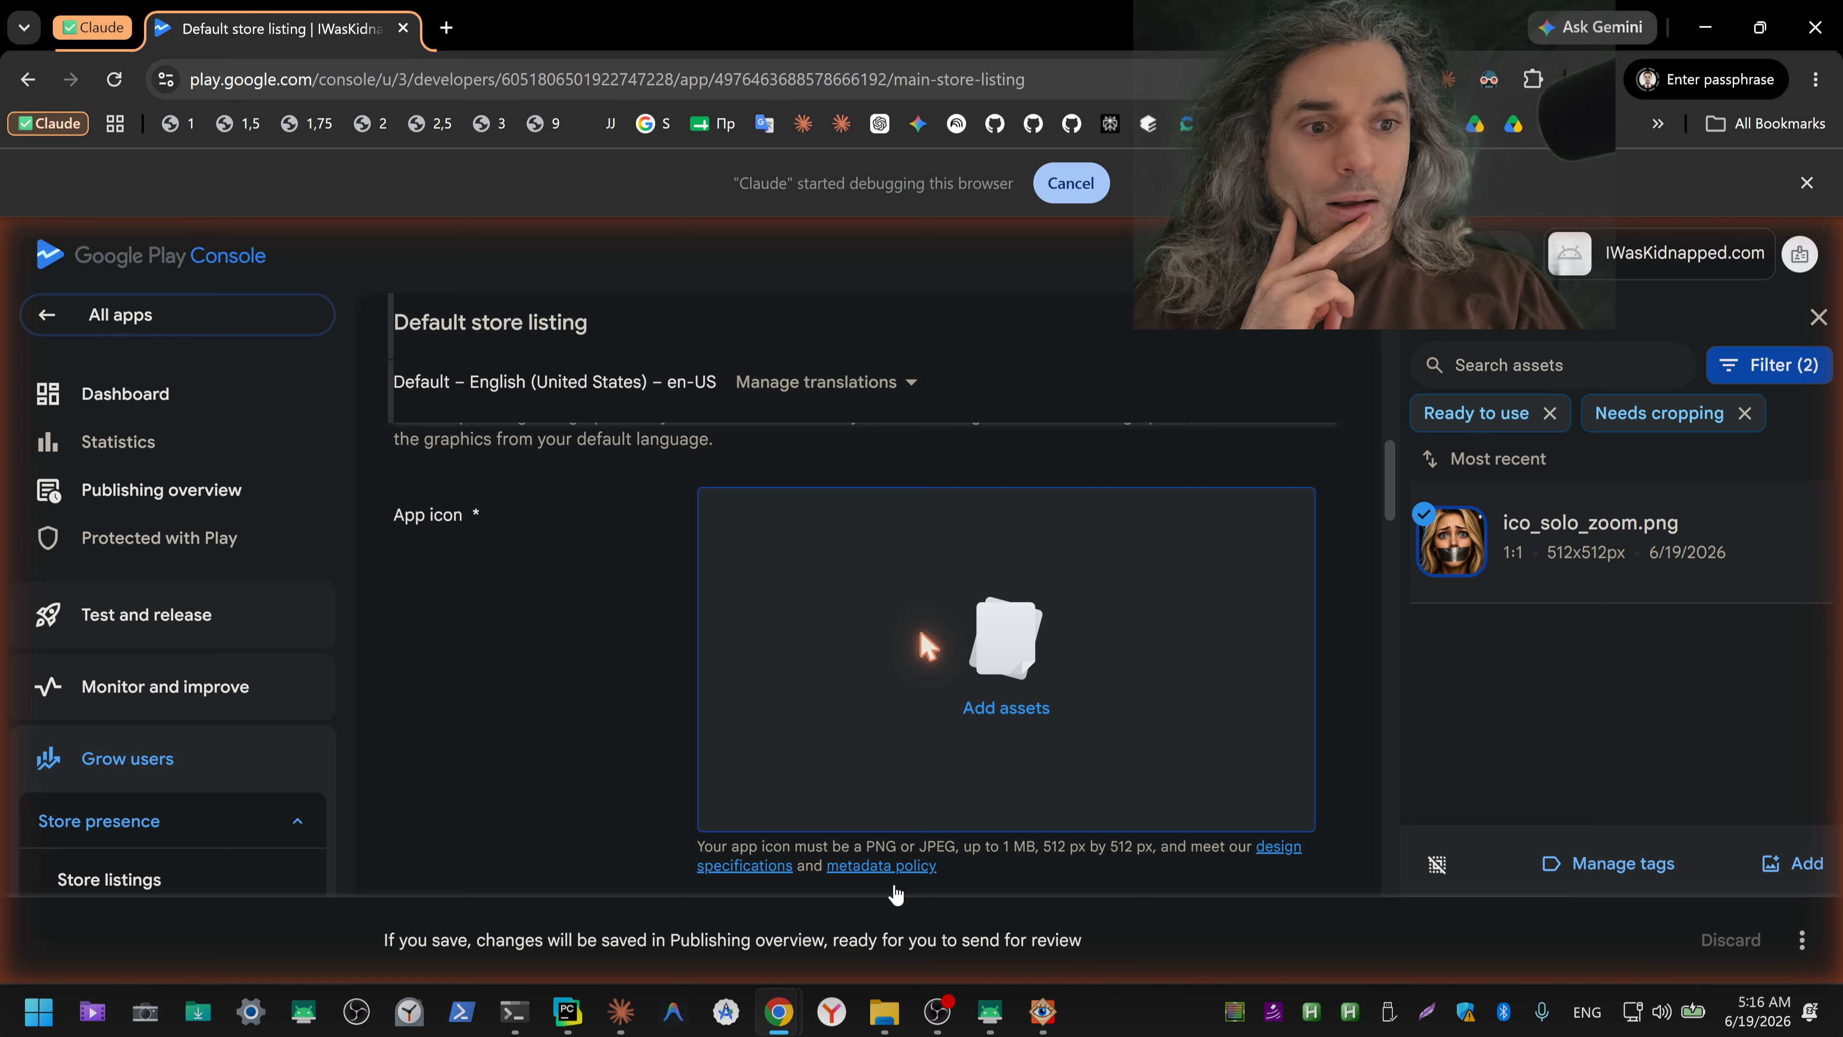
# Step: Read Claude's reply on applying the icon in Google Play versus inside the app itself
pyautogui.click(631, 1024)
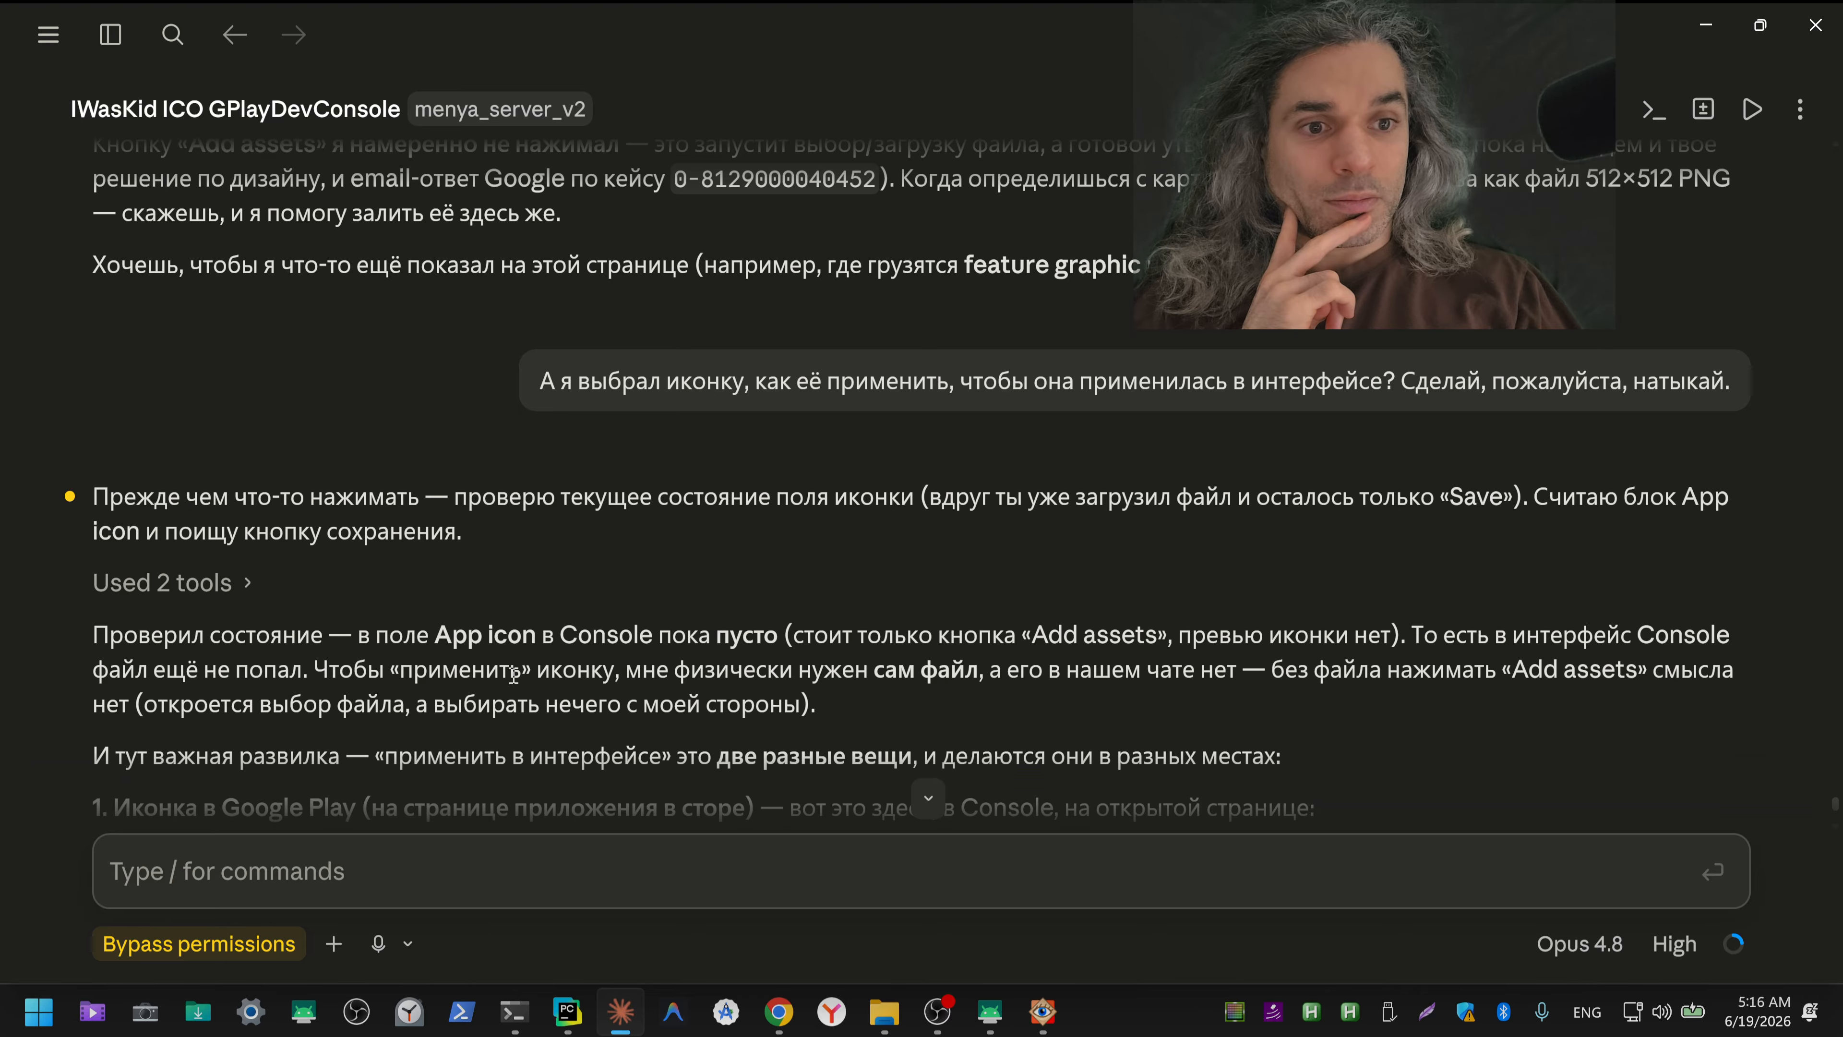
pyautogui.scroll(-6, 513, 675)
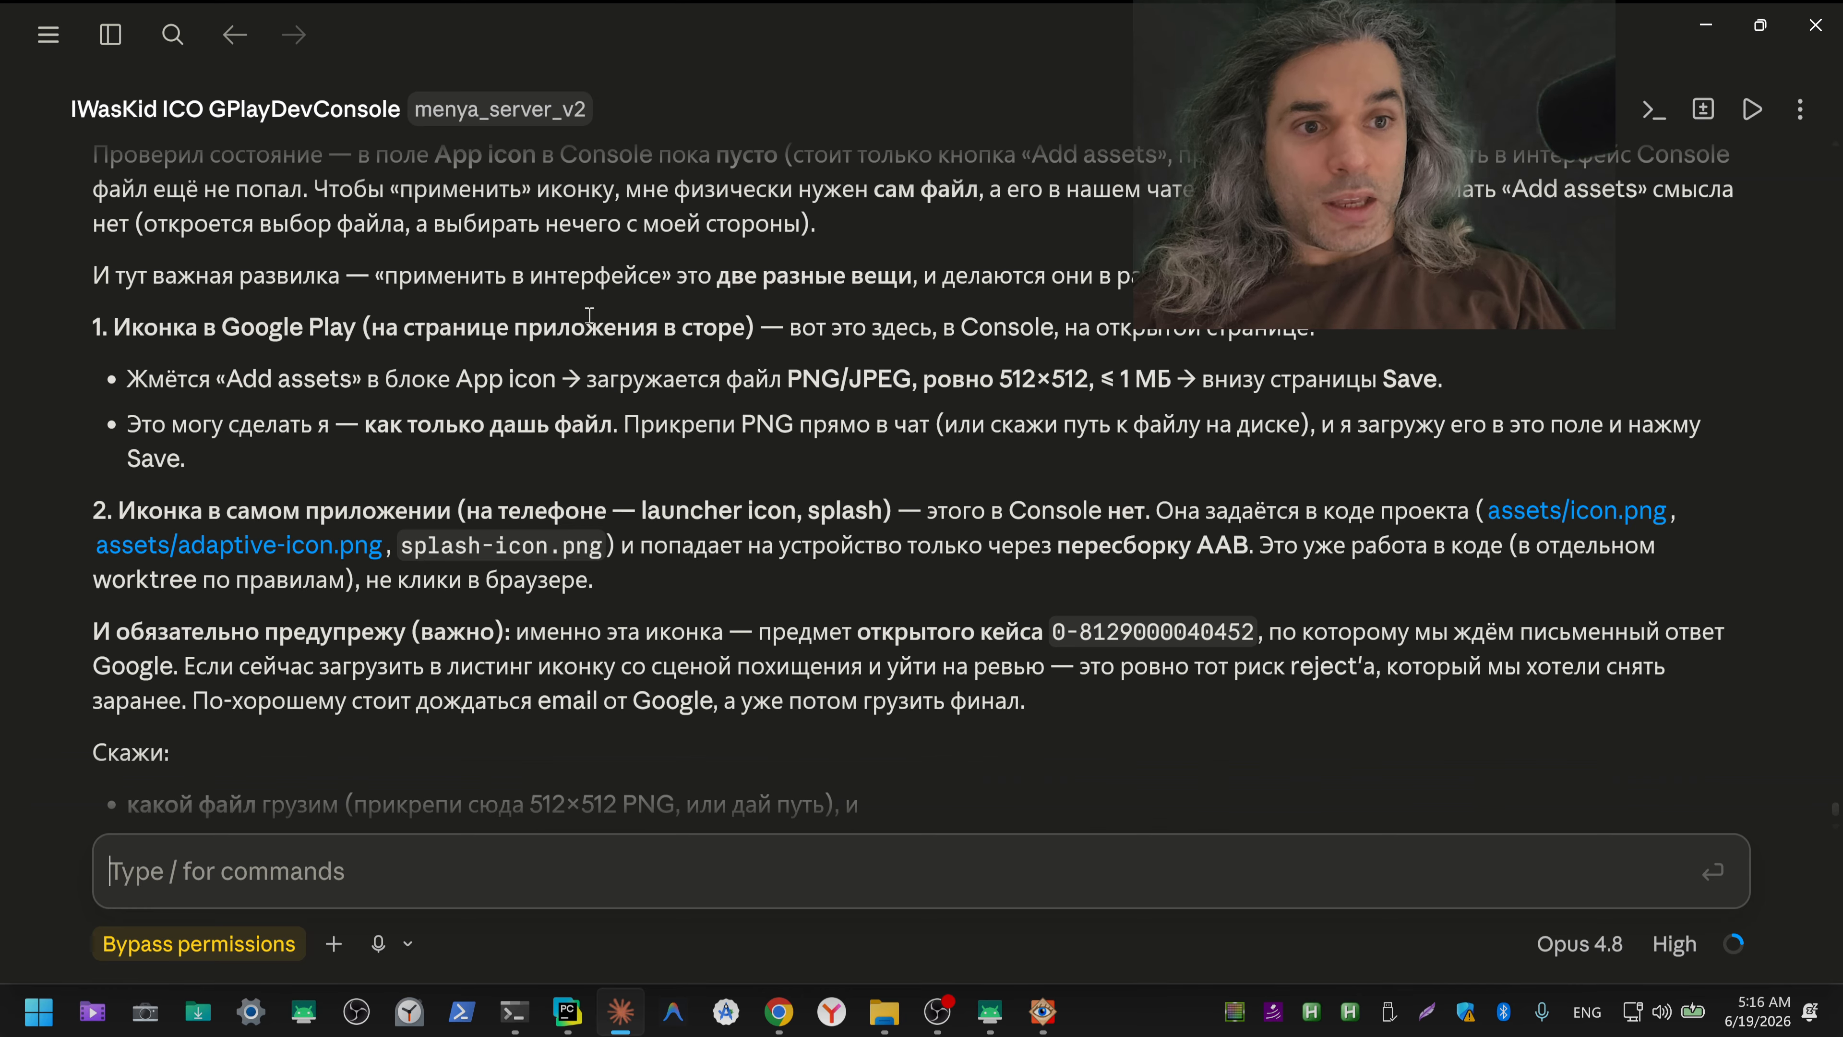
pyautogui.moveTo(585, 328); pyautogui.dragTo(1162, 330)
pyautogui.moveTo(862, 379); pyautogui.dragTo(1428, 363)
pyautogui.moveTo(169, 426); pyautogui.dragTo(312, 429)
# Step: Look through the Play Console's default store listing page for a way to apply the selected icon asset
pyautogui.hotkey('alt', 'Tab')
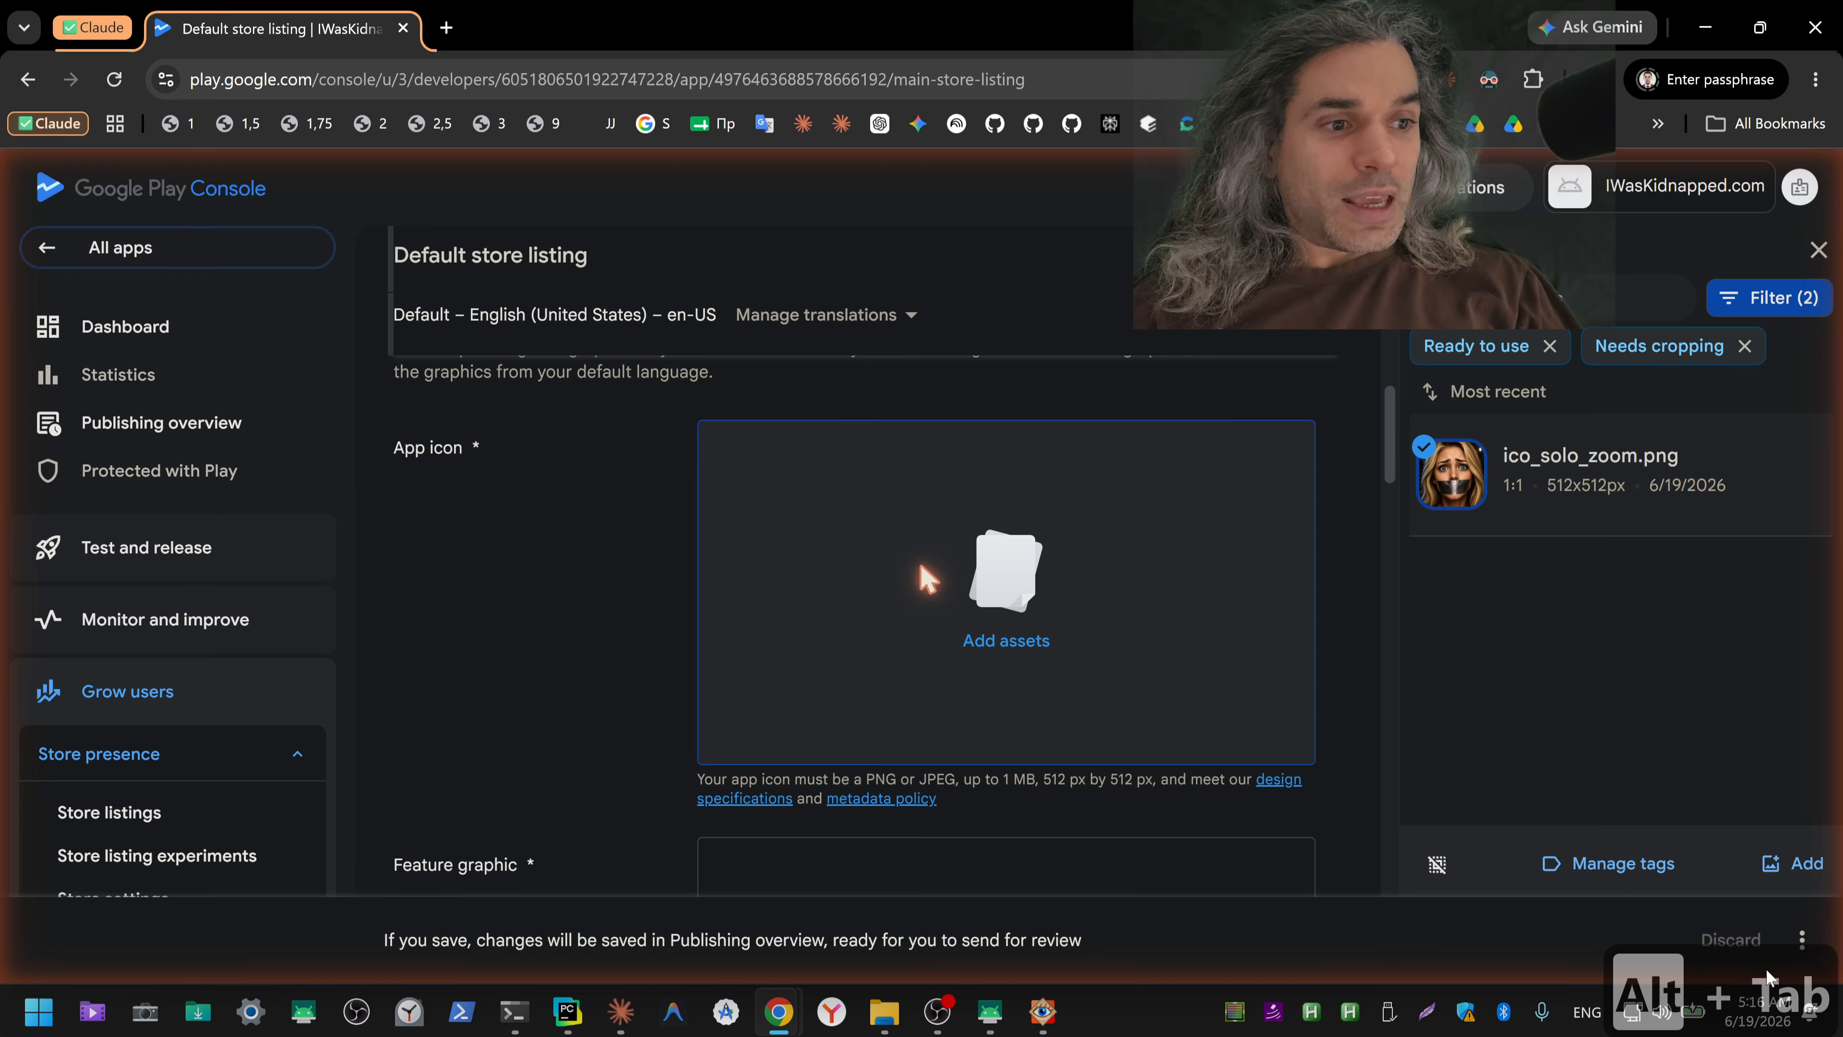
pyautogui.scroll(-5, 920, 562)
pyautogui.scroll(-15, 919, 558)
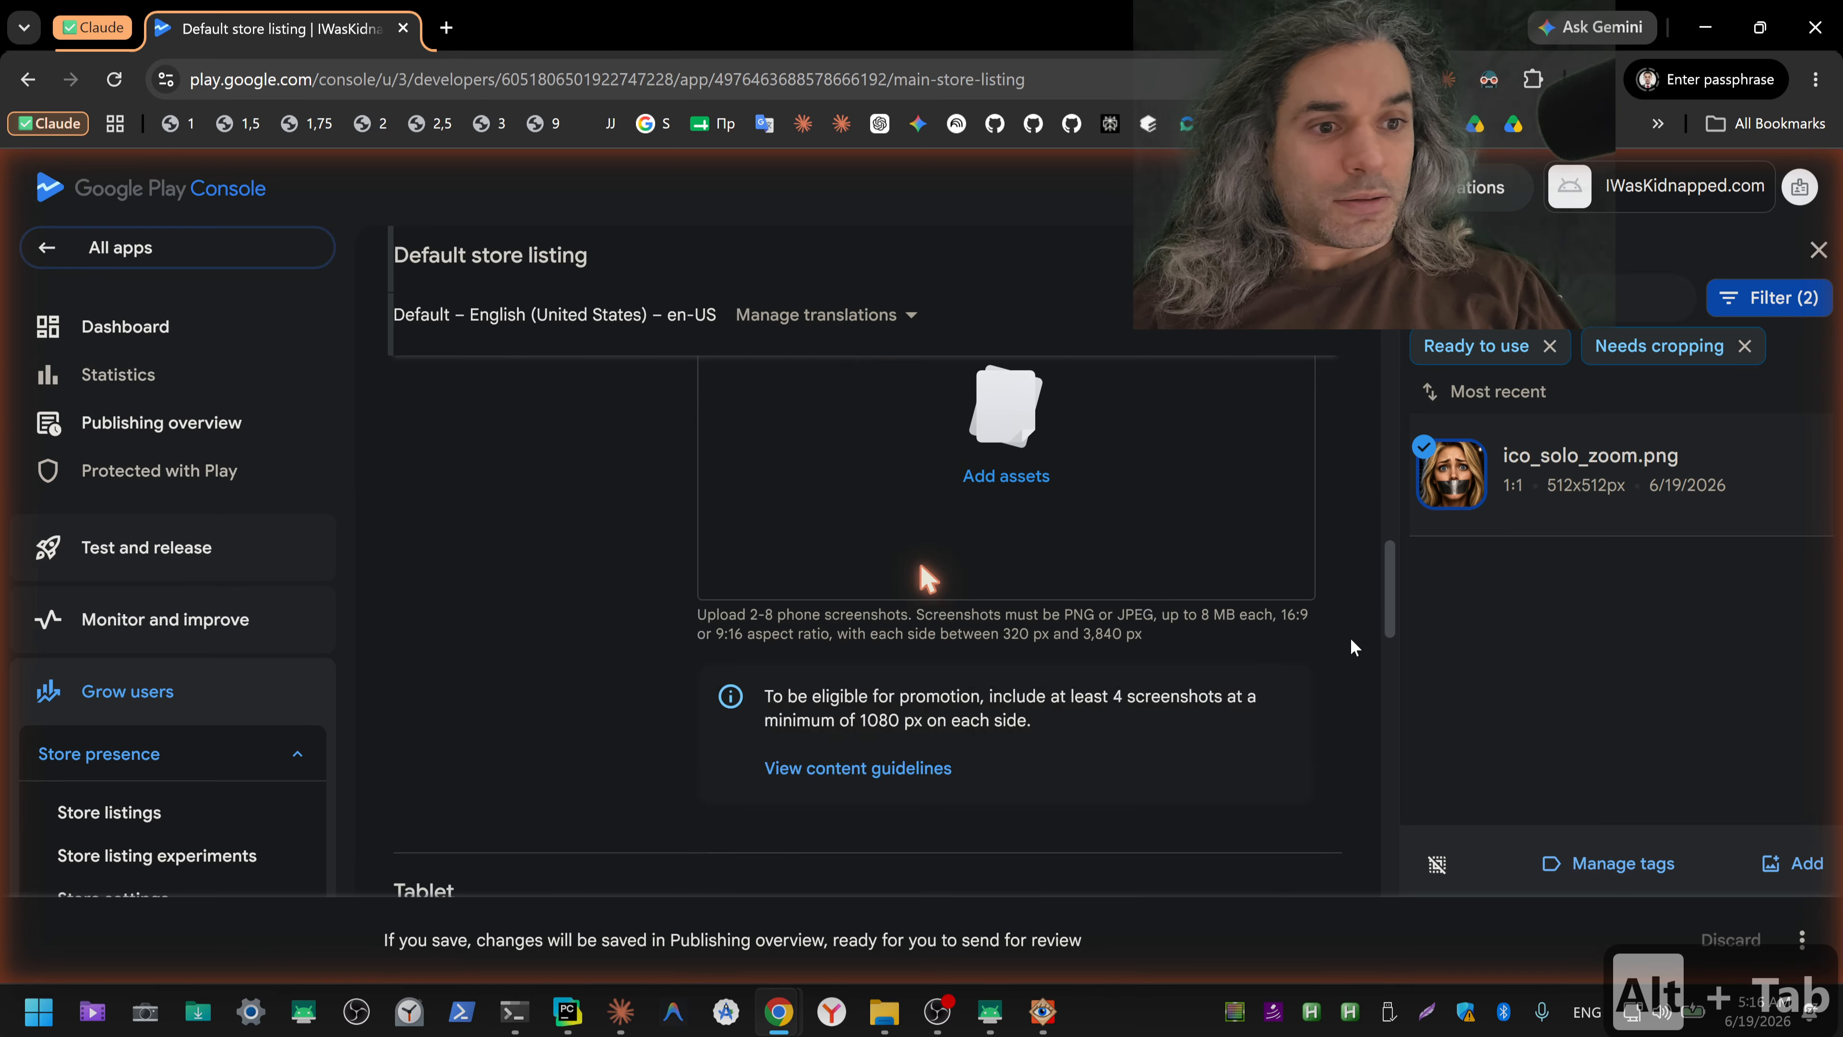
pyautogui.scroll(-5, 927, 578)
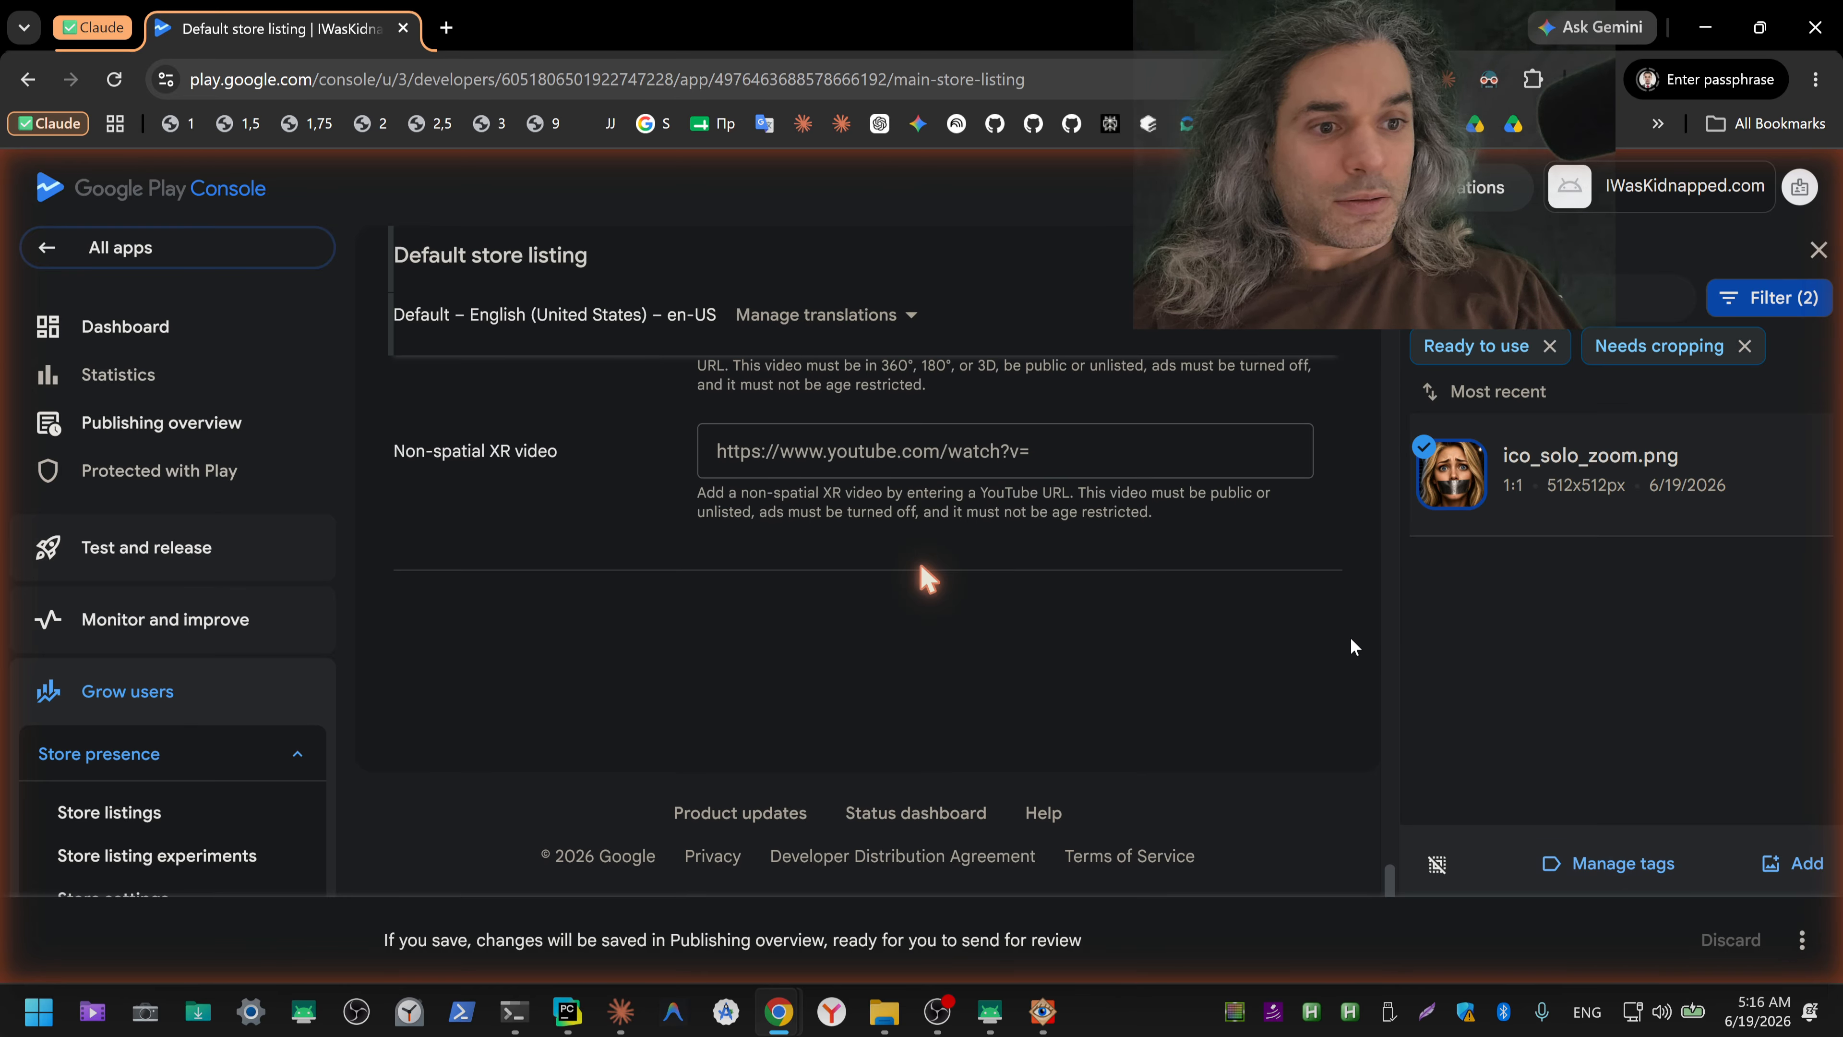
pyautogui.scroll(20, 927, 578)
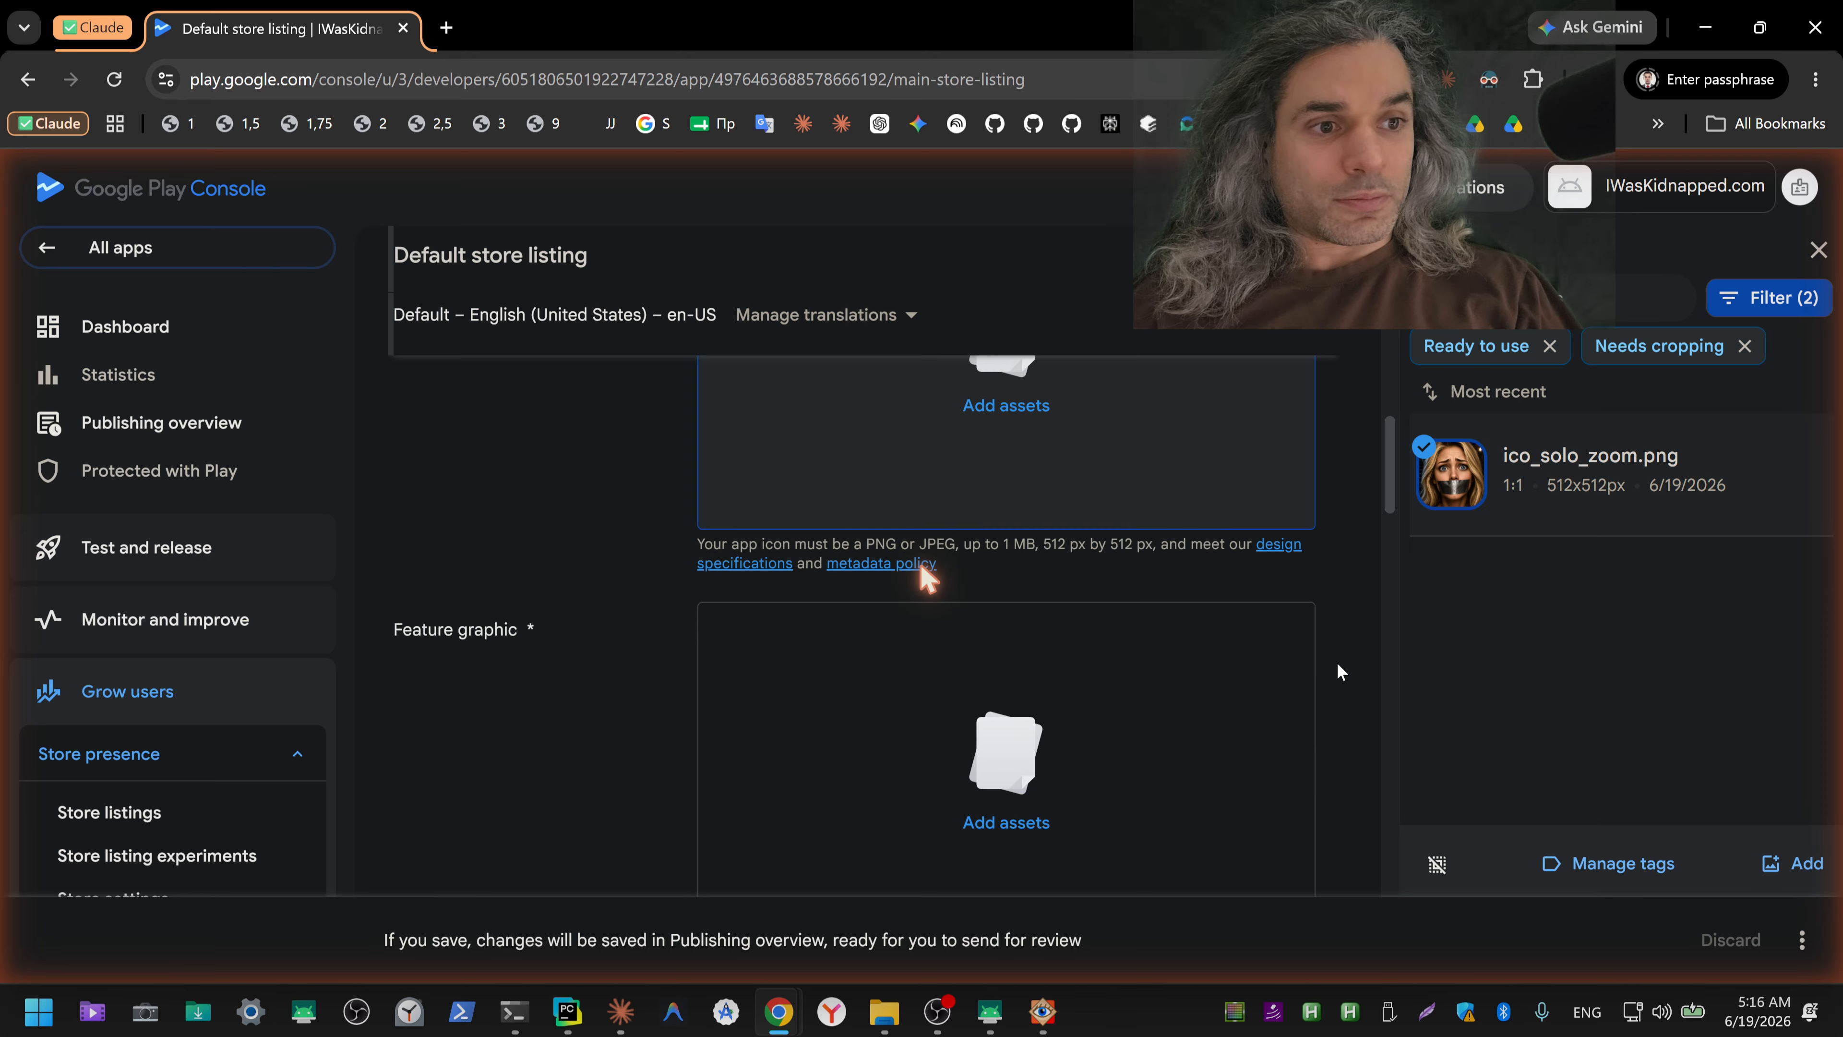
pyautogui.scroll(10, 923, 570)
pyautogui.scroll(-15, 920, 565)
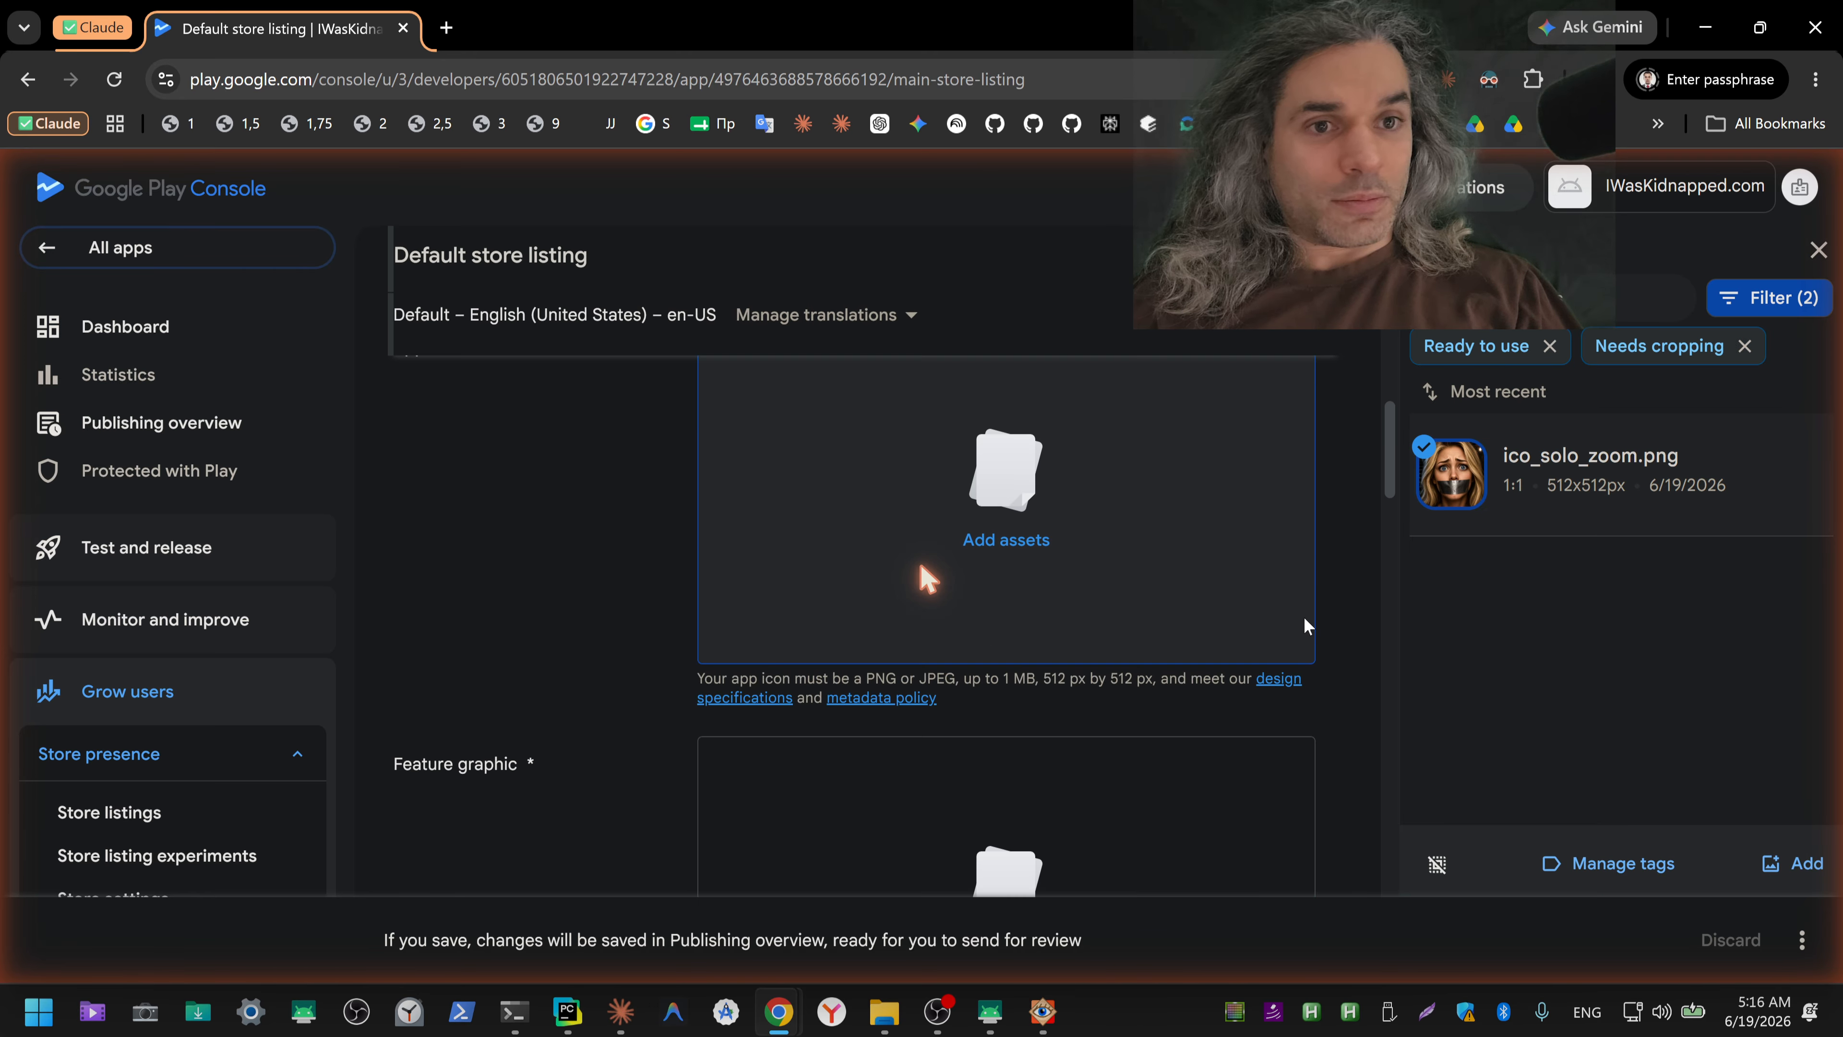
# Step: Dictate through ChatGPT and send Claude: "Смотри, я выбрал иконку, которую я хочу, чтобы была. Просто примени. Я не понимаю, куда тыкать в этом сложном интерфейсе для программистов."
pyautogui.hotkey('alt', 'Tab')
pyautogui.hotkey('alt', 'Tab')
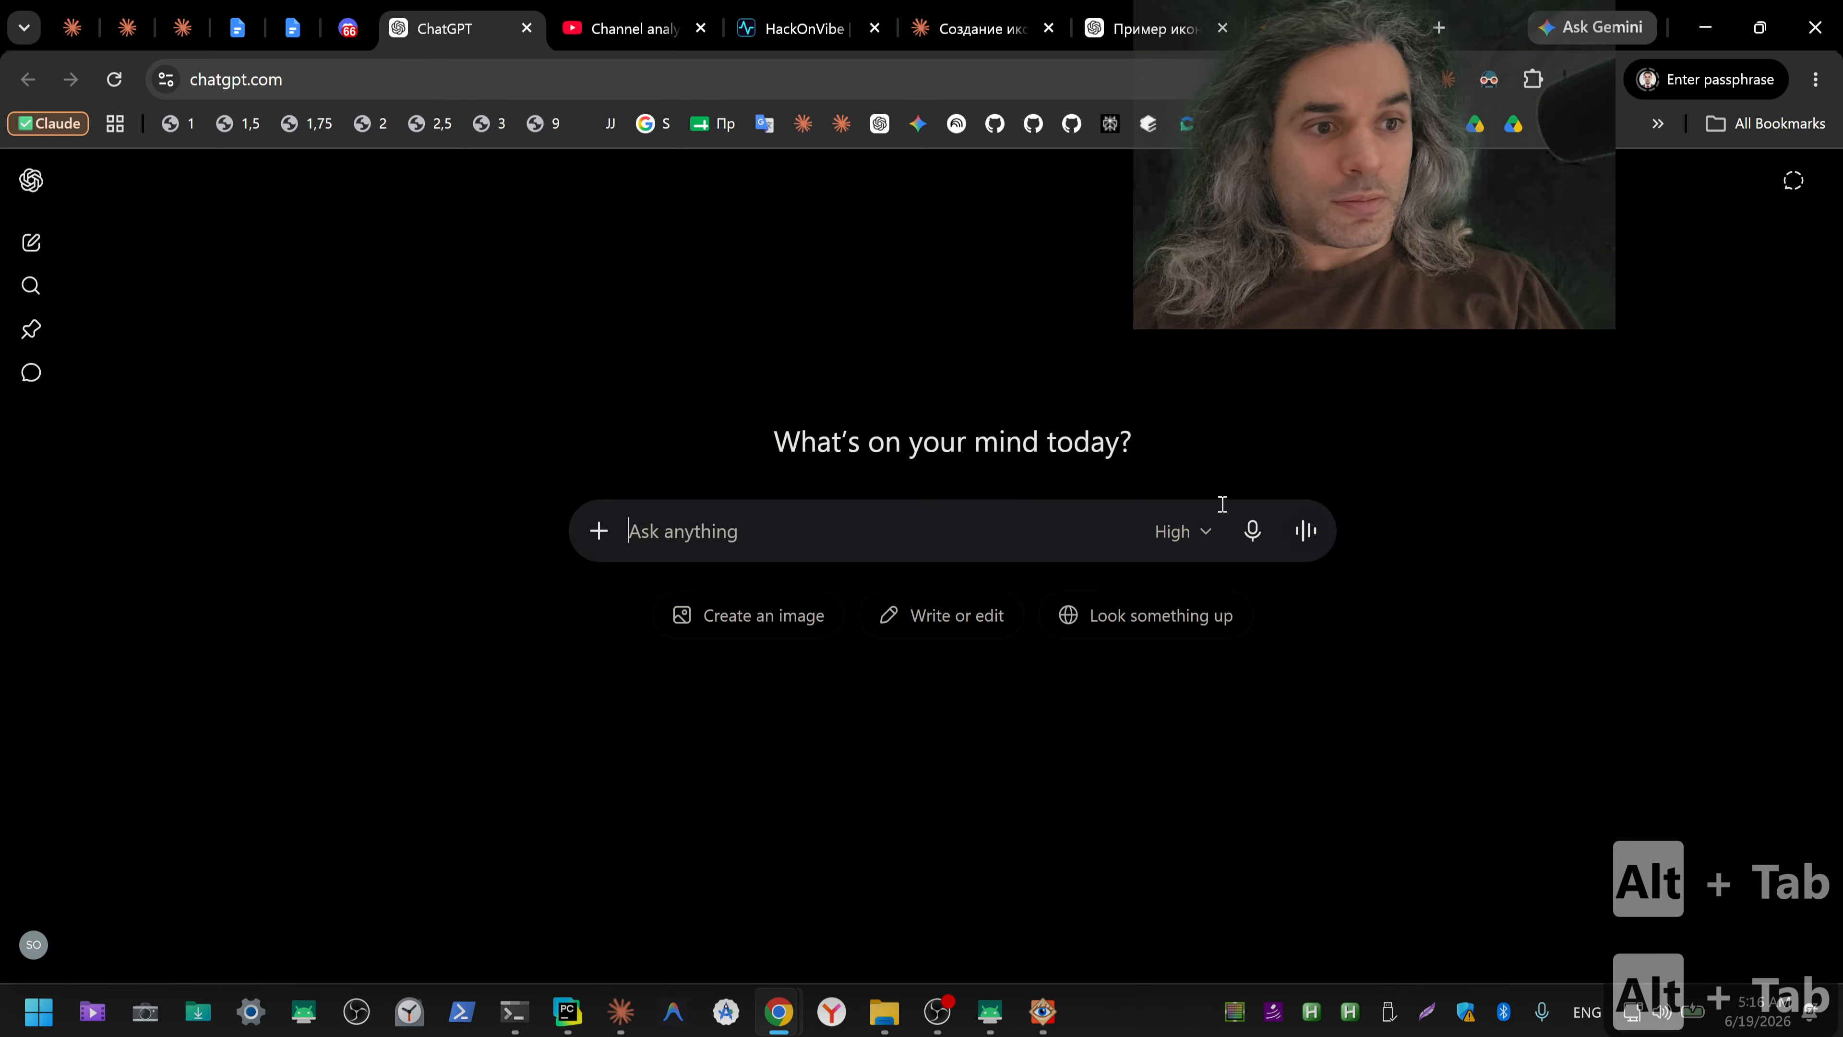
pyautogui.click(1252, 530)
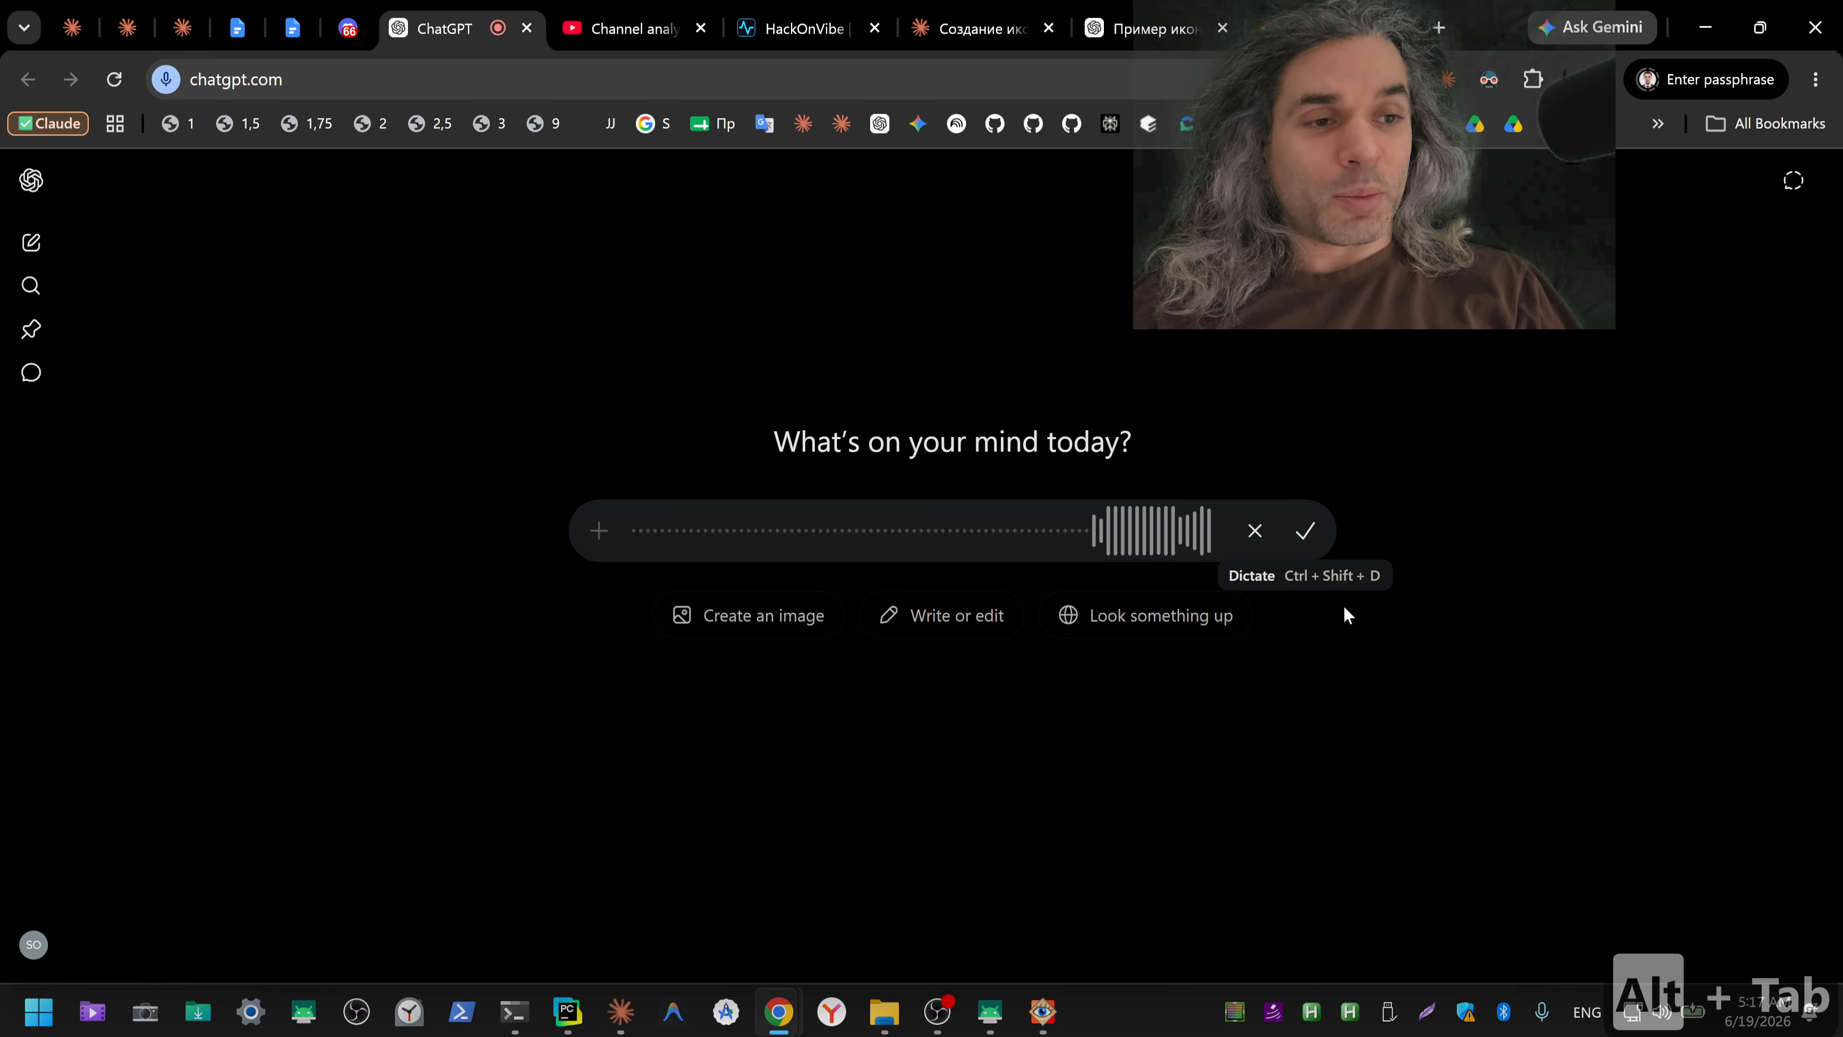
pyautogui.click(1305, 534)
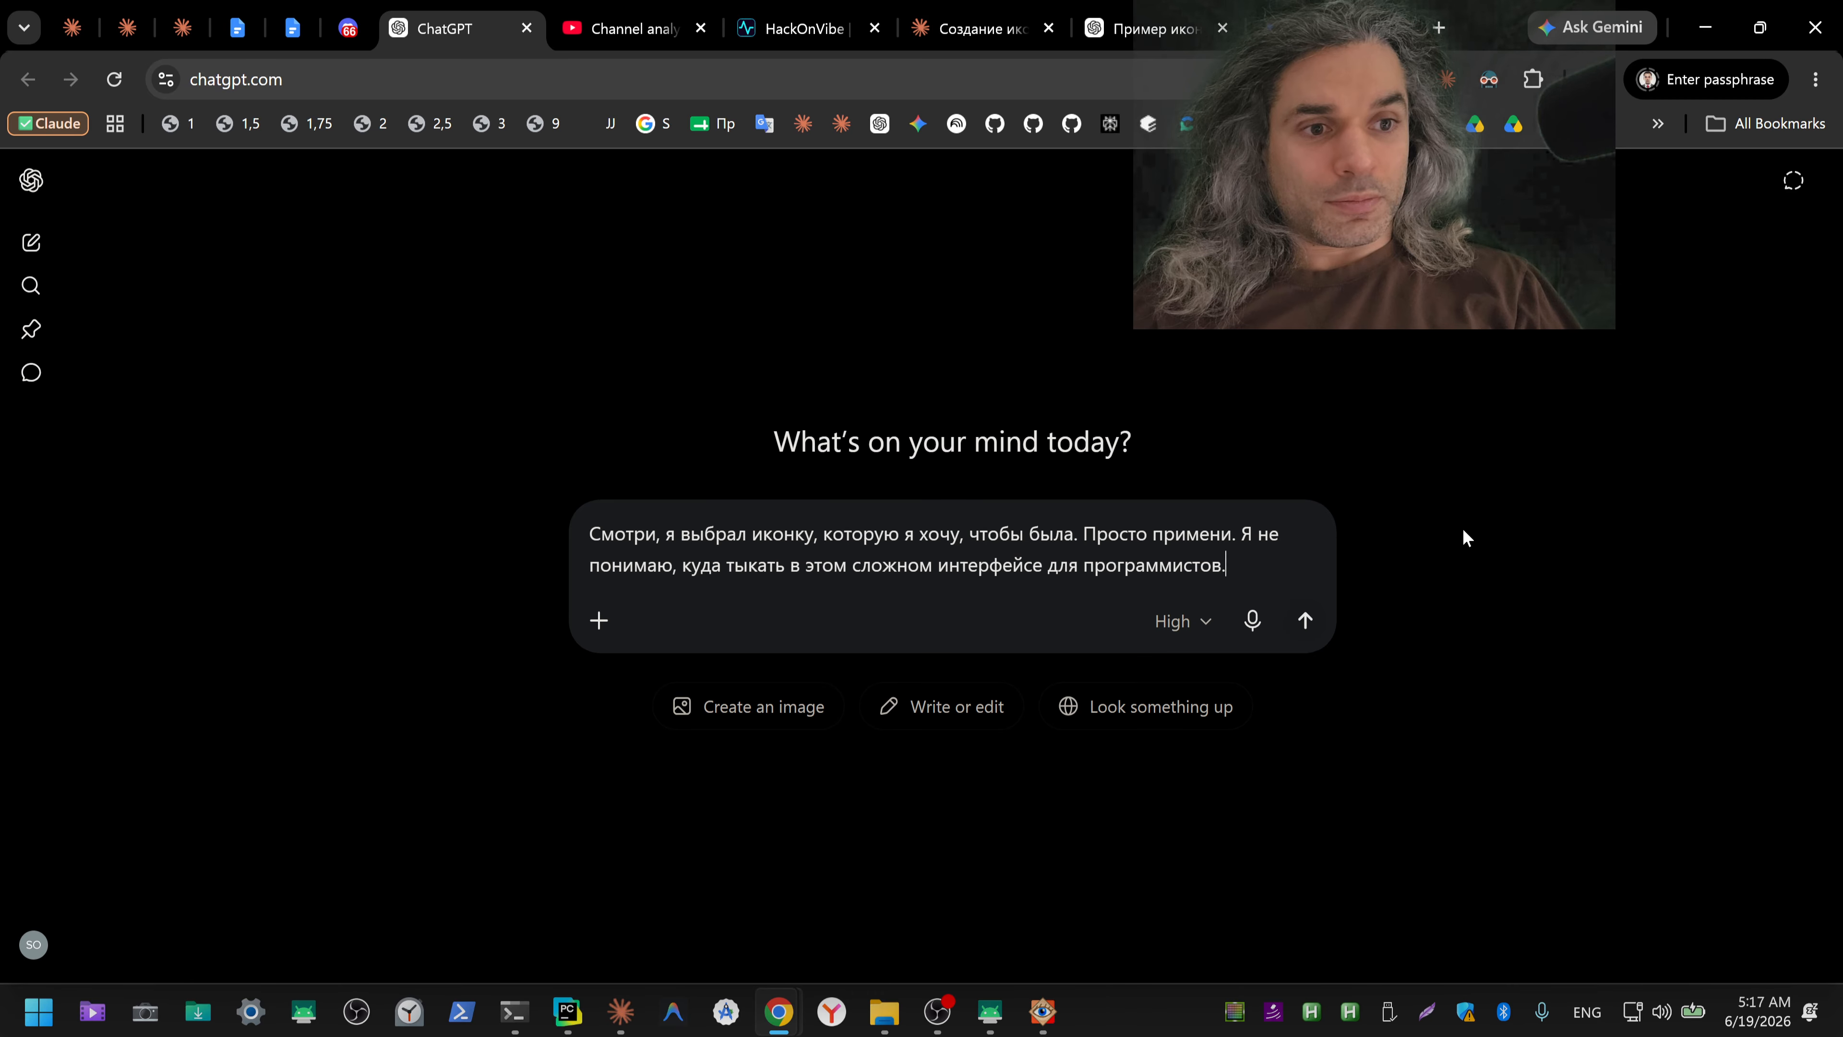
pyautogui.hotkey('ctrl', 'a')
pyautogui.hotkey('ctrl', 'x')
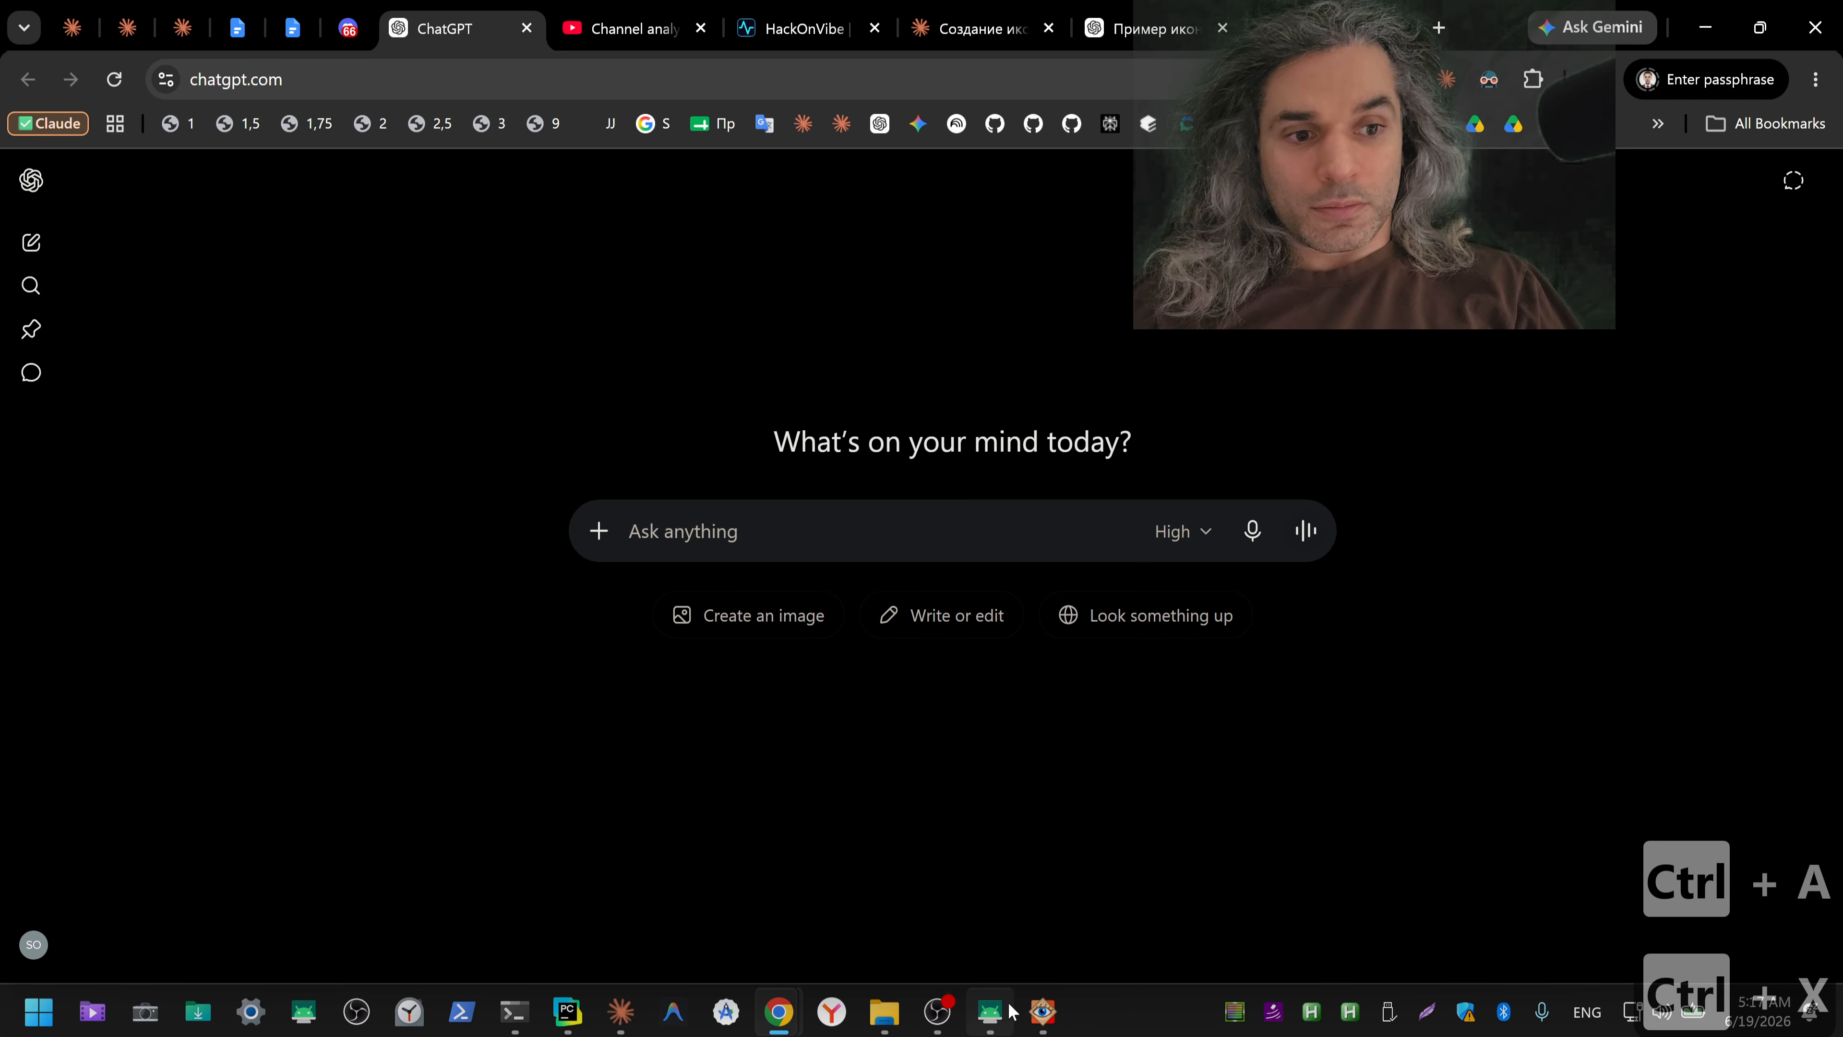
pyautogui.click(620, 1011)
pyautogui.click(726, 864)
pyautogui.hotkey('ctrl', 'v')
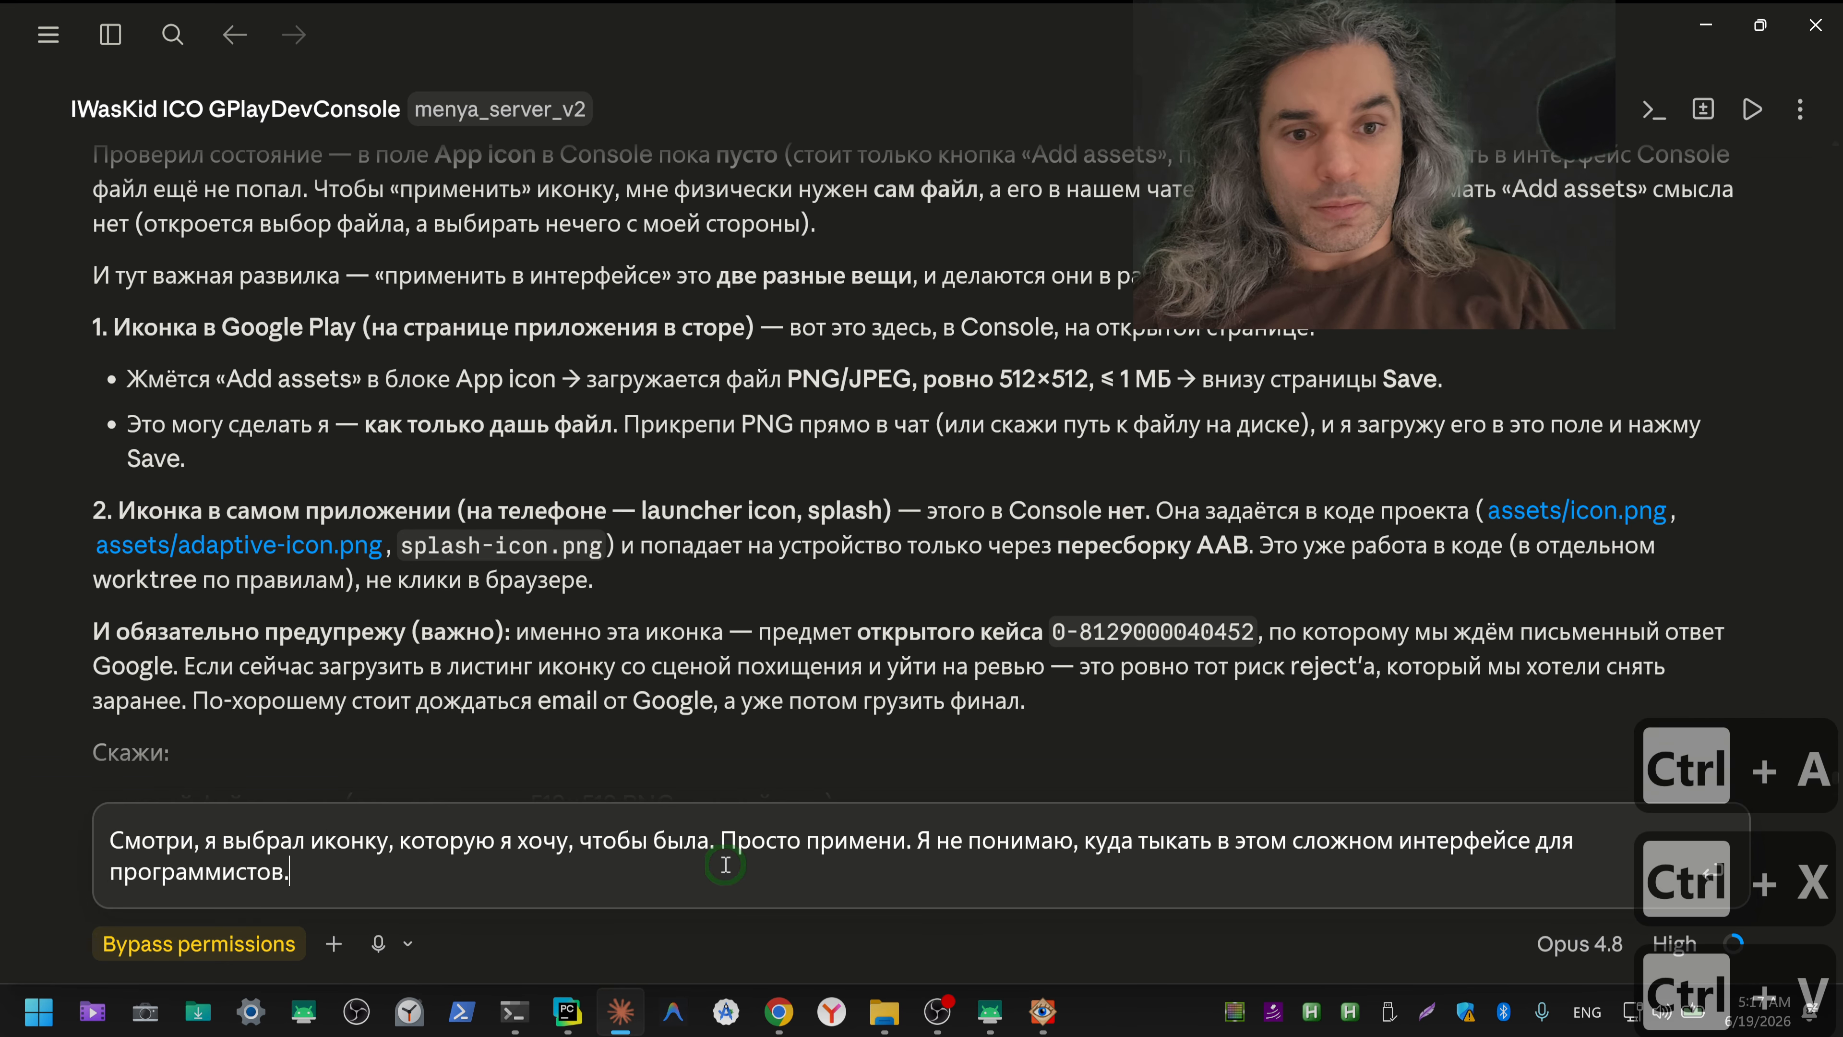
pyautogui.press('Return')
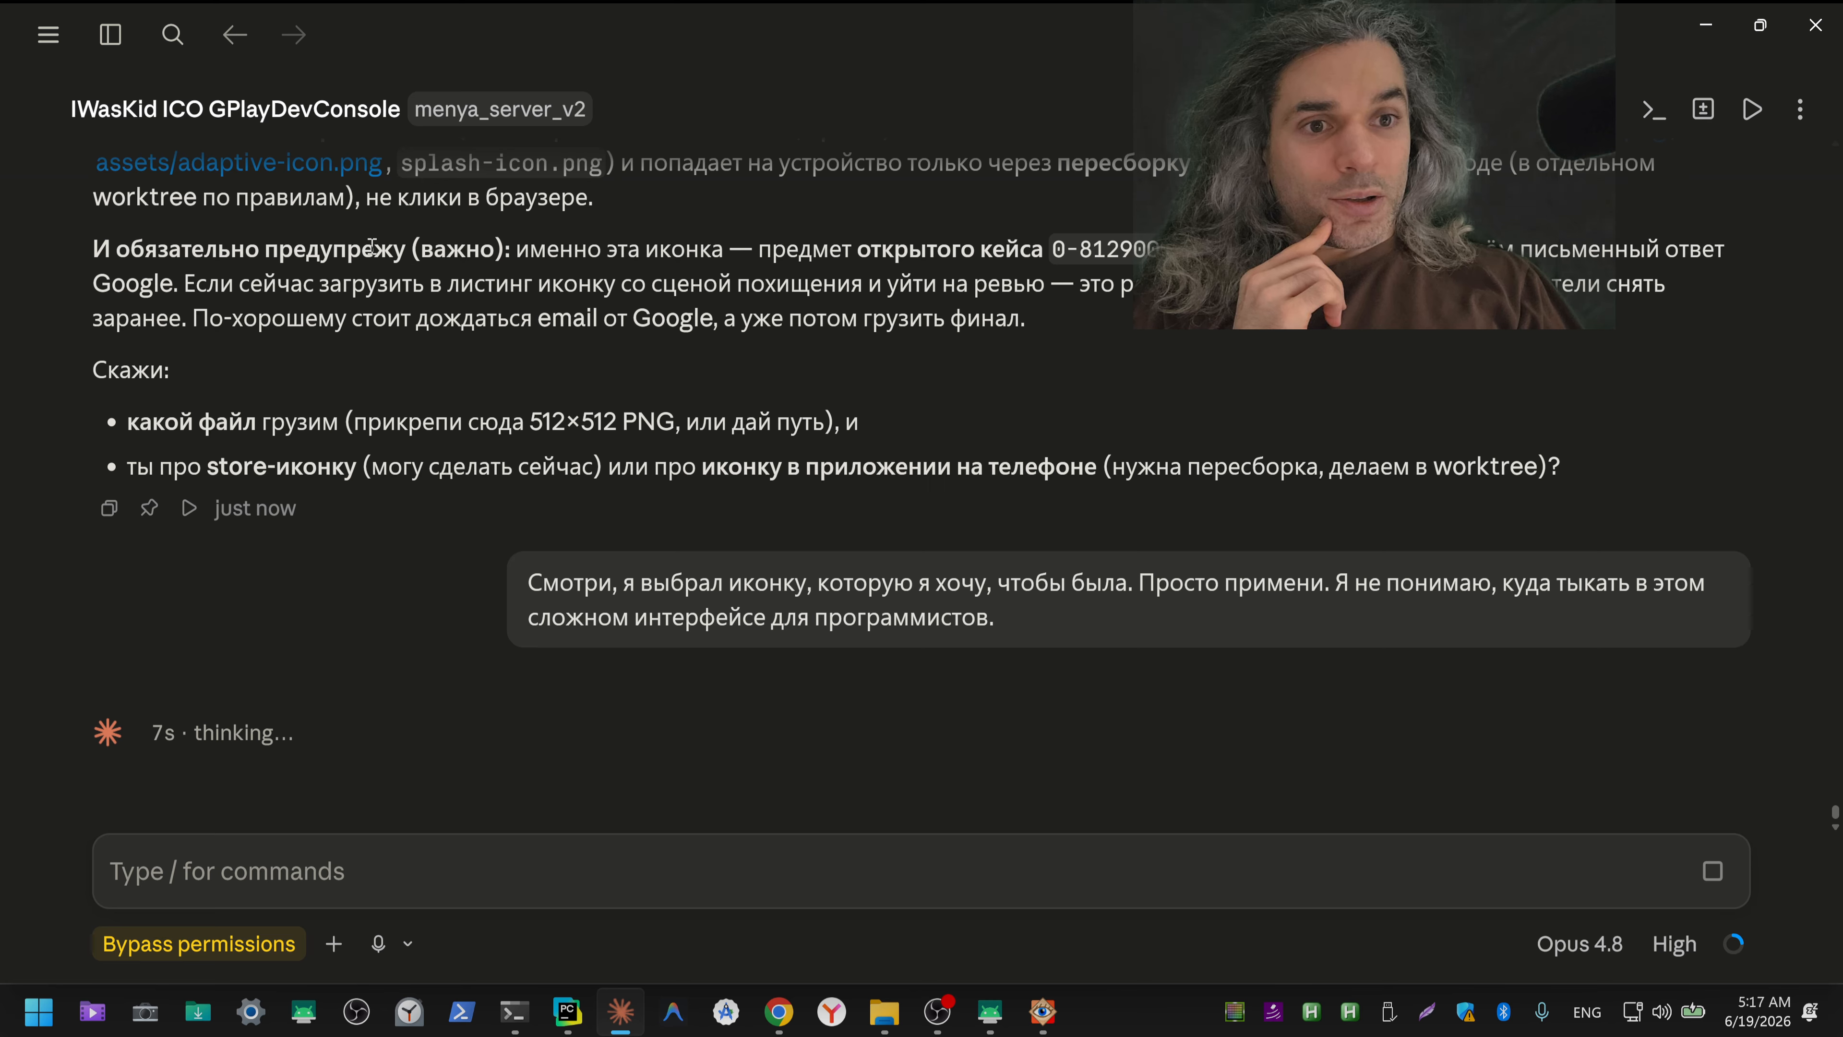
# Step: Read Claude's review-risk warning and question about the icon file, and float its window over the Play Console store listing
pyautogui.moveTo(371, 247); pyautogui.dragTo(1688, 321)
pyautogui.moveTo(194, 422); pyautogui.dragTo(989, 418)
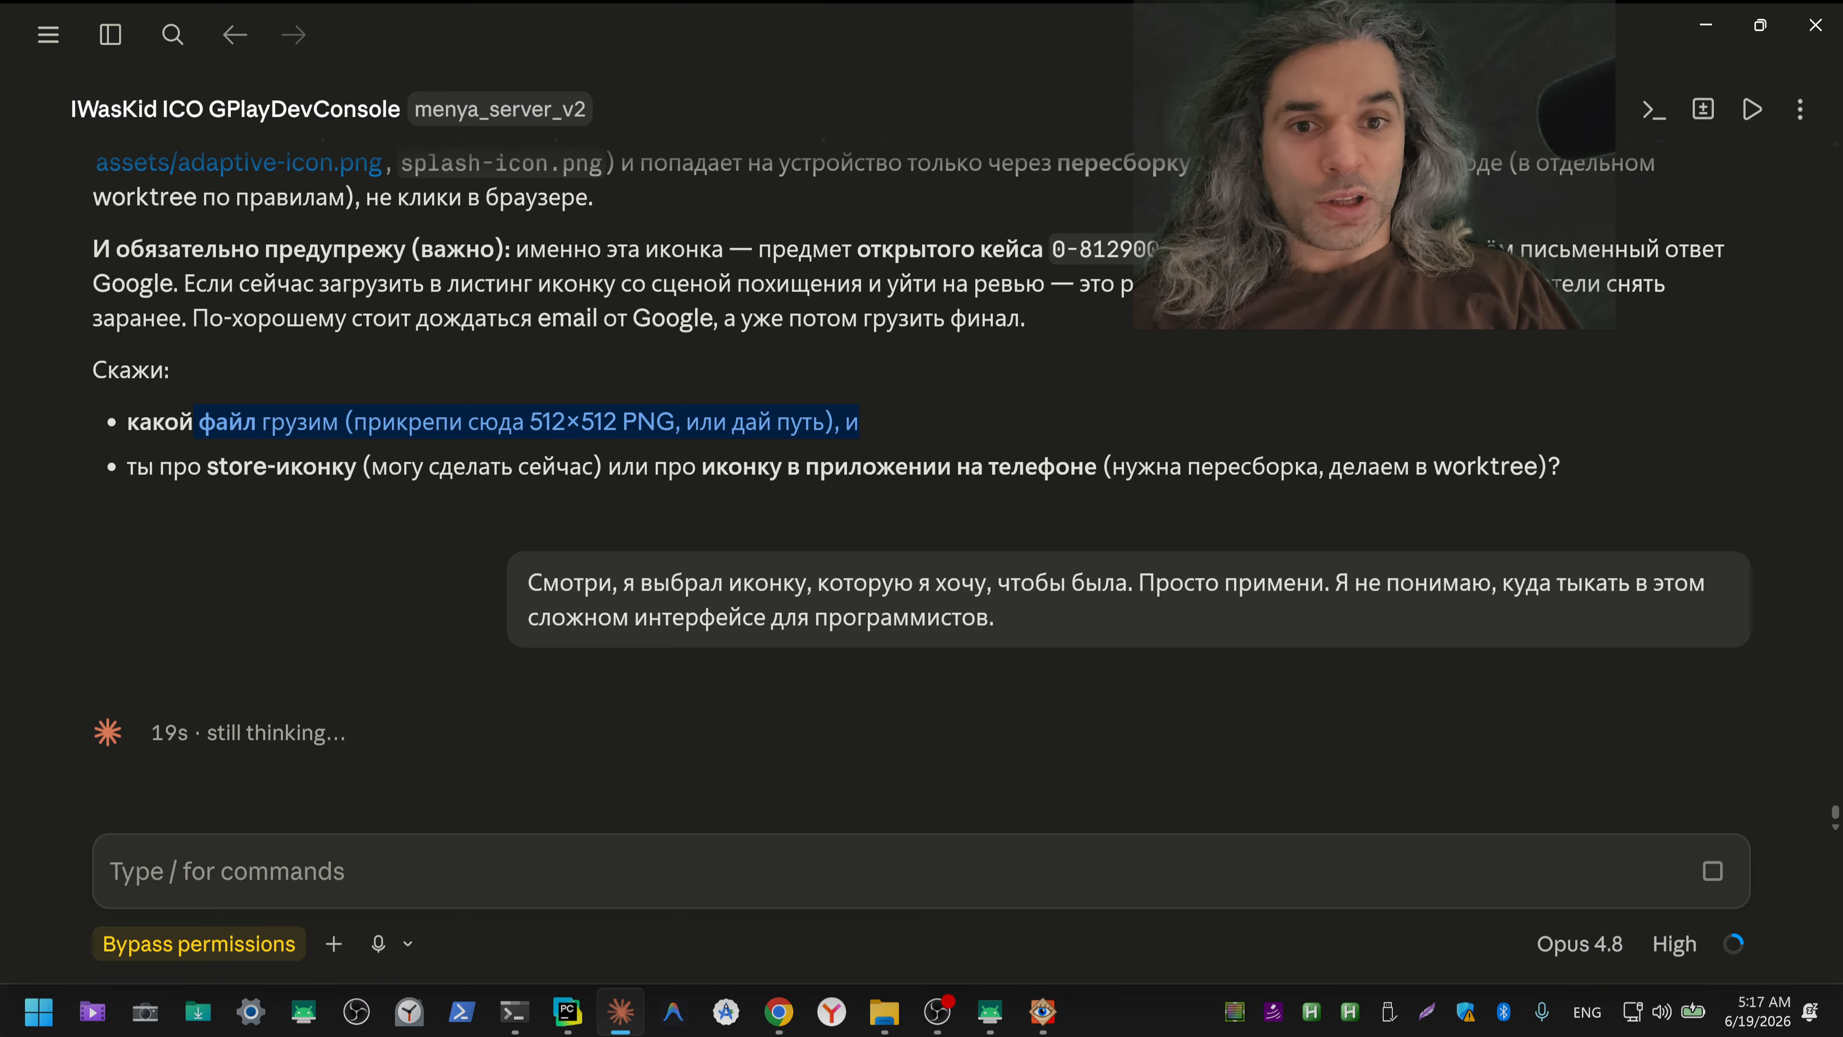
pyautogui.hotkey('alt', 'Tab')
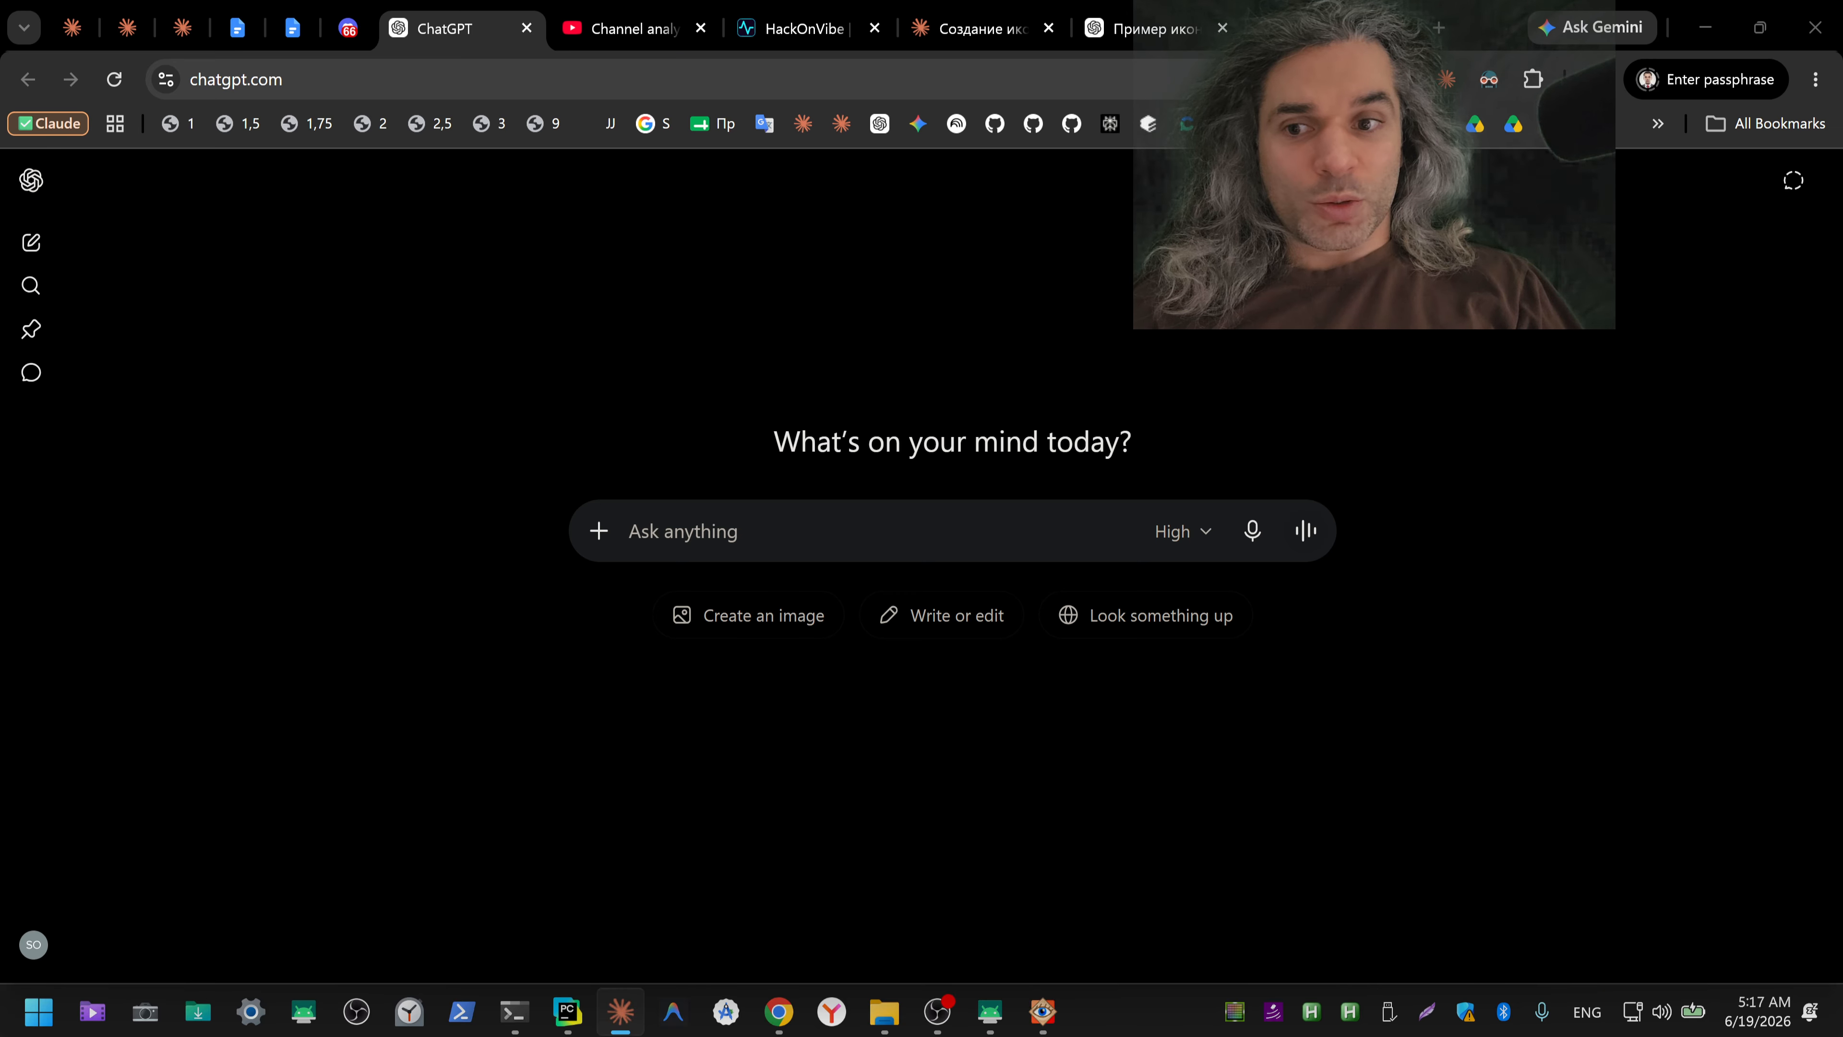
pyautogui.hotkey('alt', 'Tab')
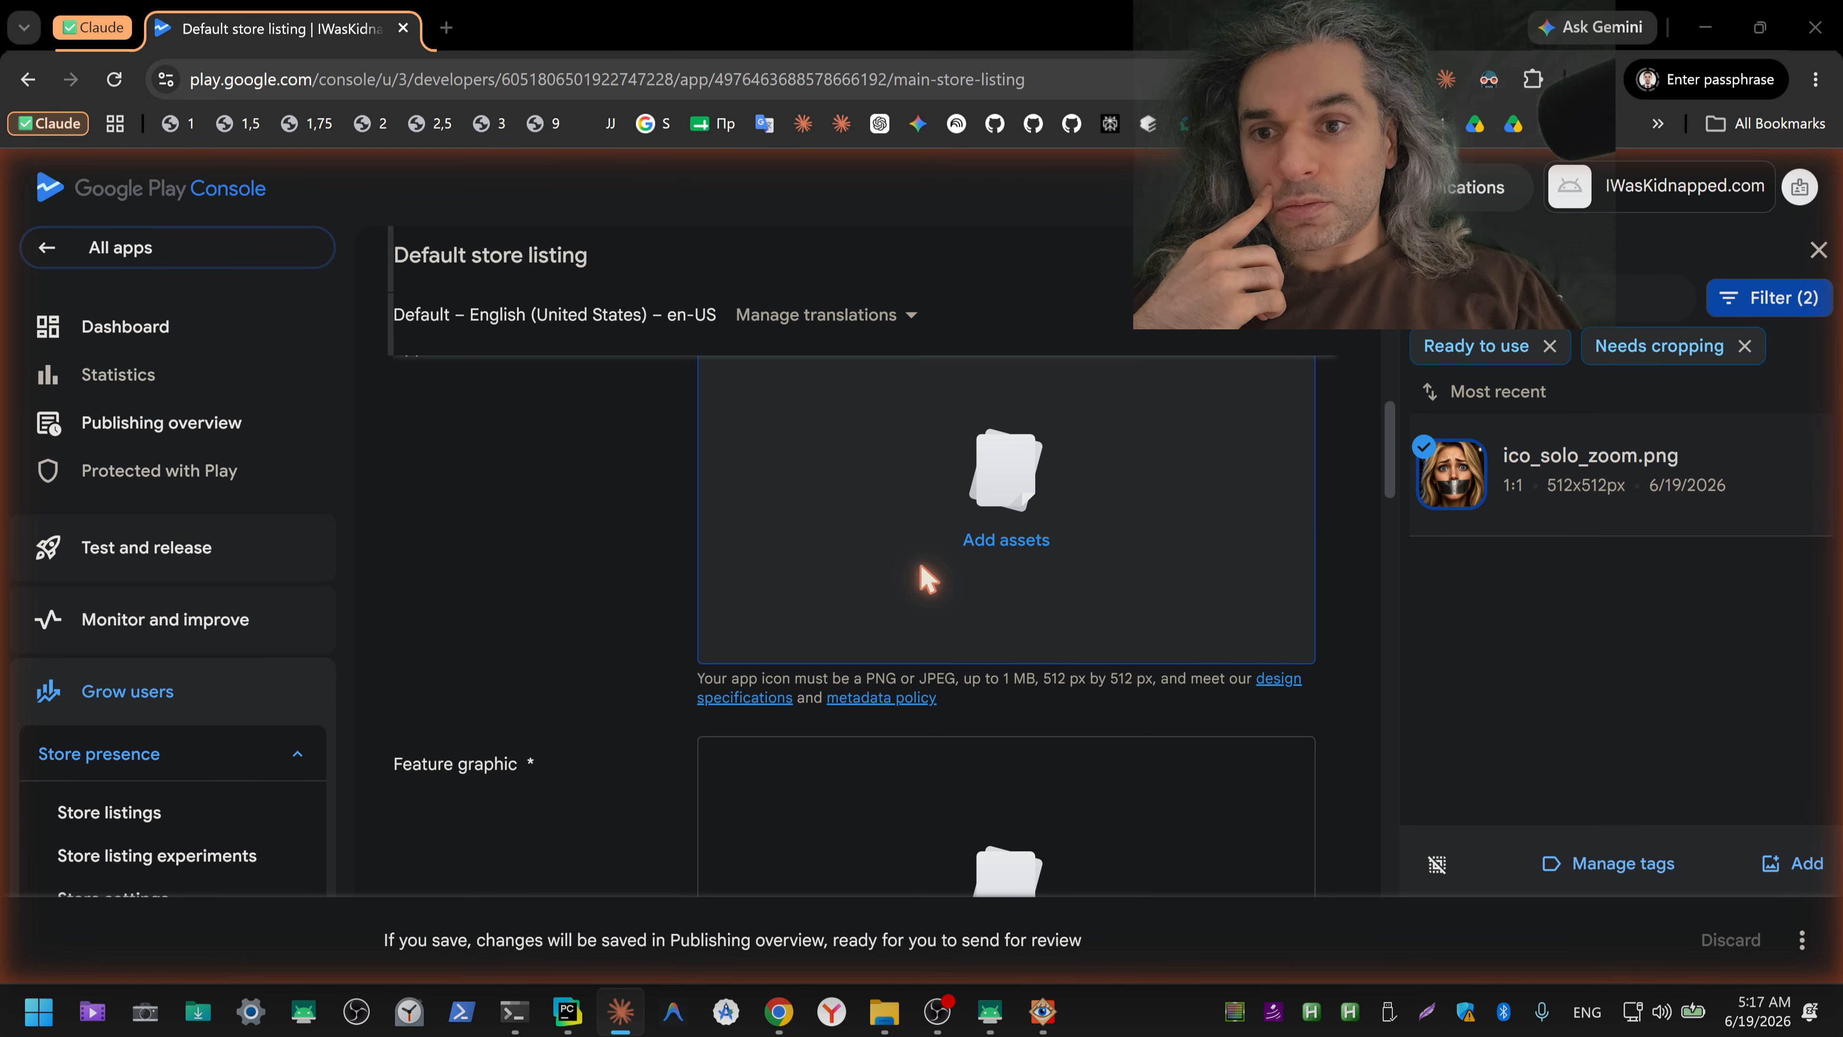
pyautogui.moveTo(1, 464); pyautogui.dragTo(682, 160)
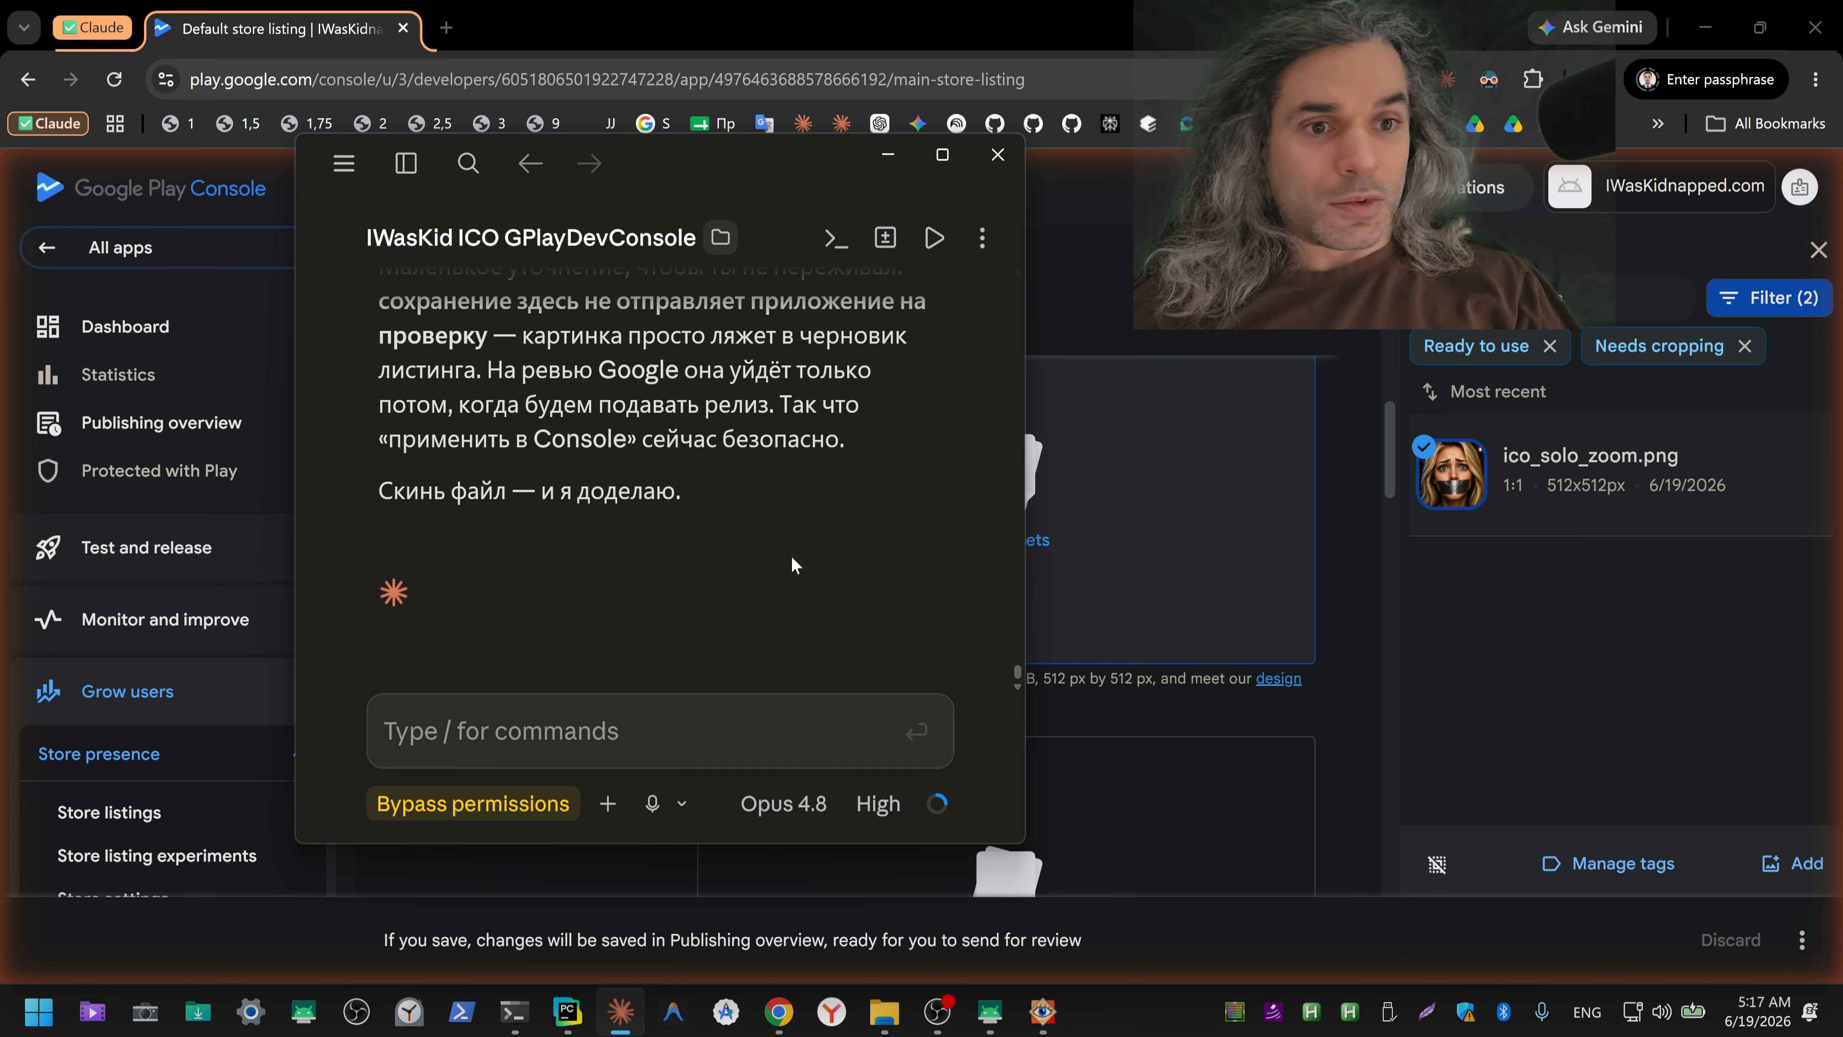
# Step: Read Claude's request for the icon file and send the reply: "уже добавил картинку, она уже там, проверь, дотыкай до результата"
pyautogui.scroll(10, 707, 614)
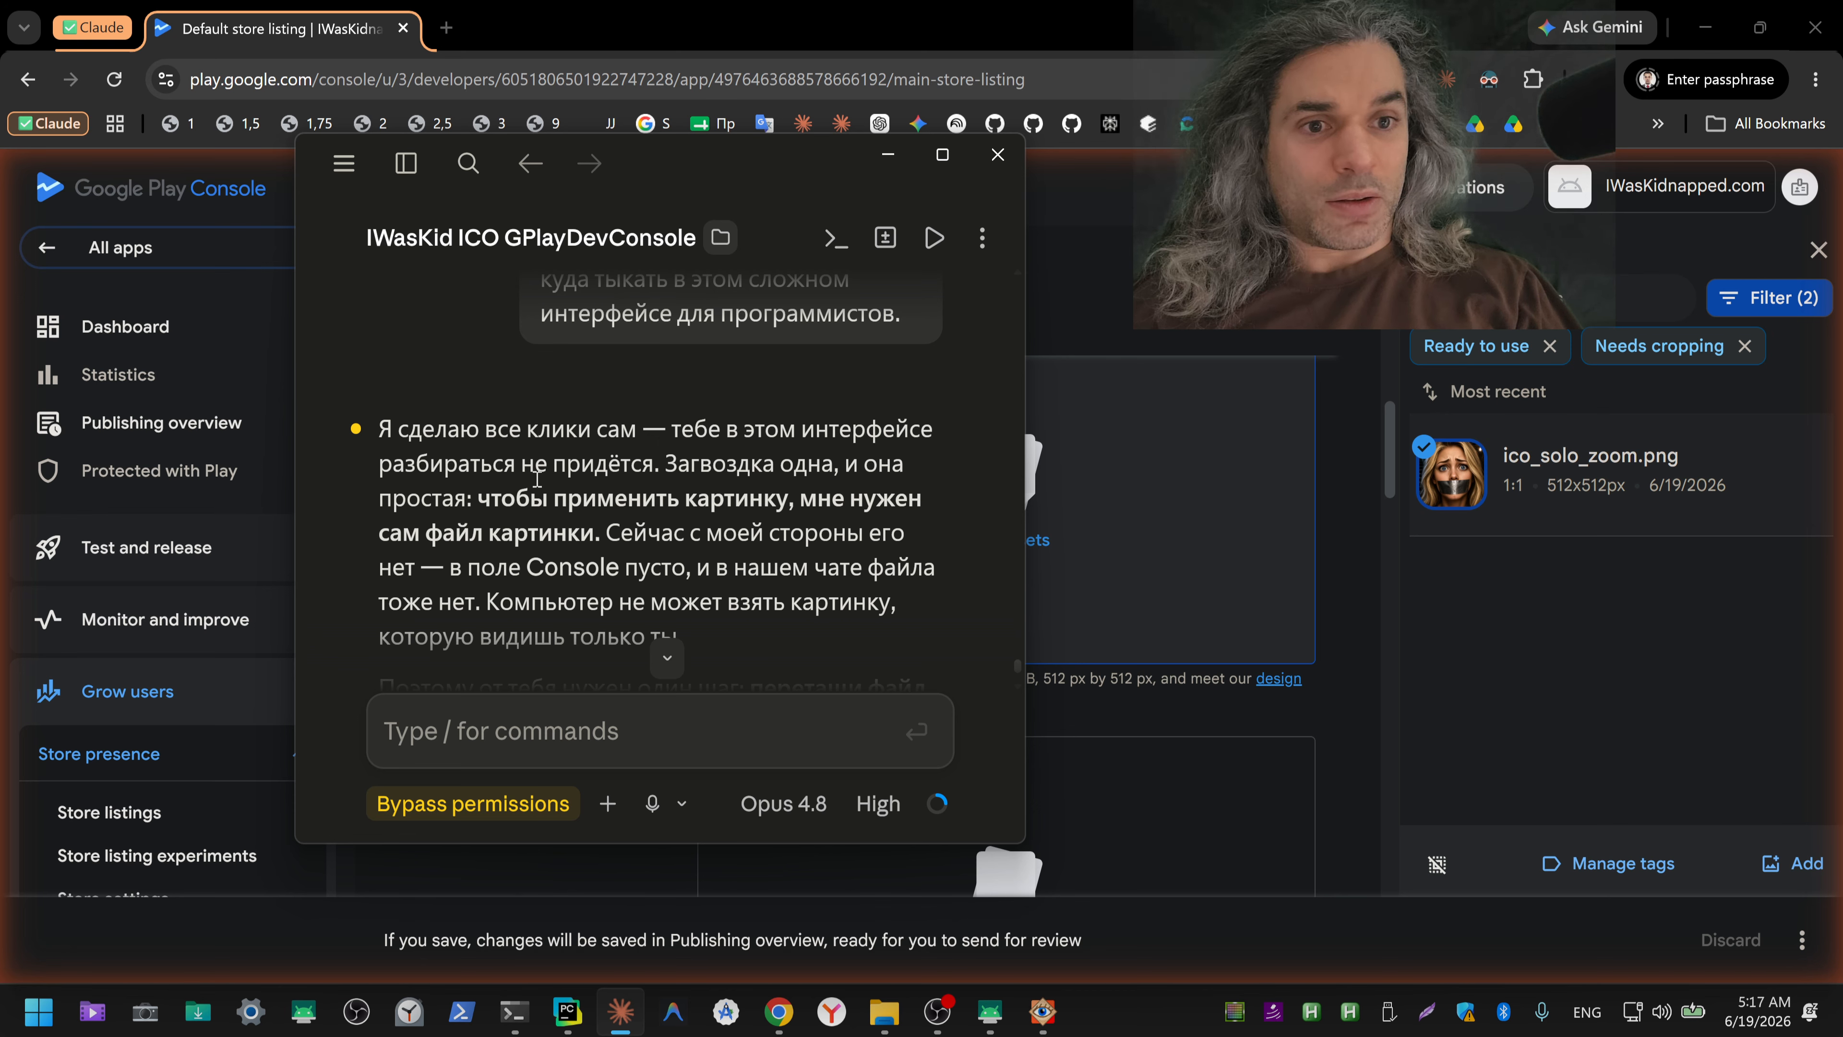
pyautogui.scroll(-3, 537, 479)
pyautogui.click(549, 732)
pyautogui.hotkey('ctrl', 'shift', '2')
pyautogui.write('у')
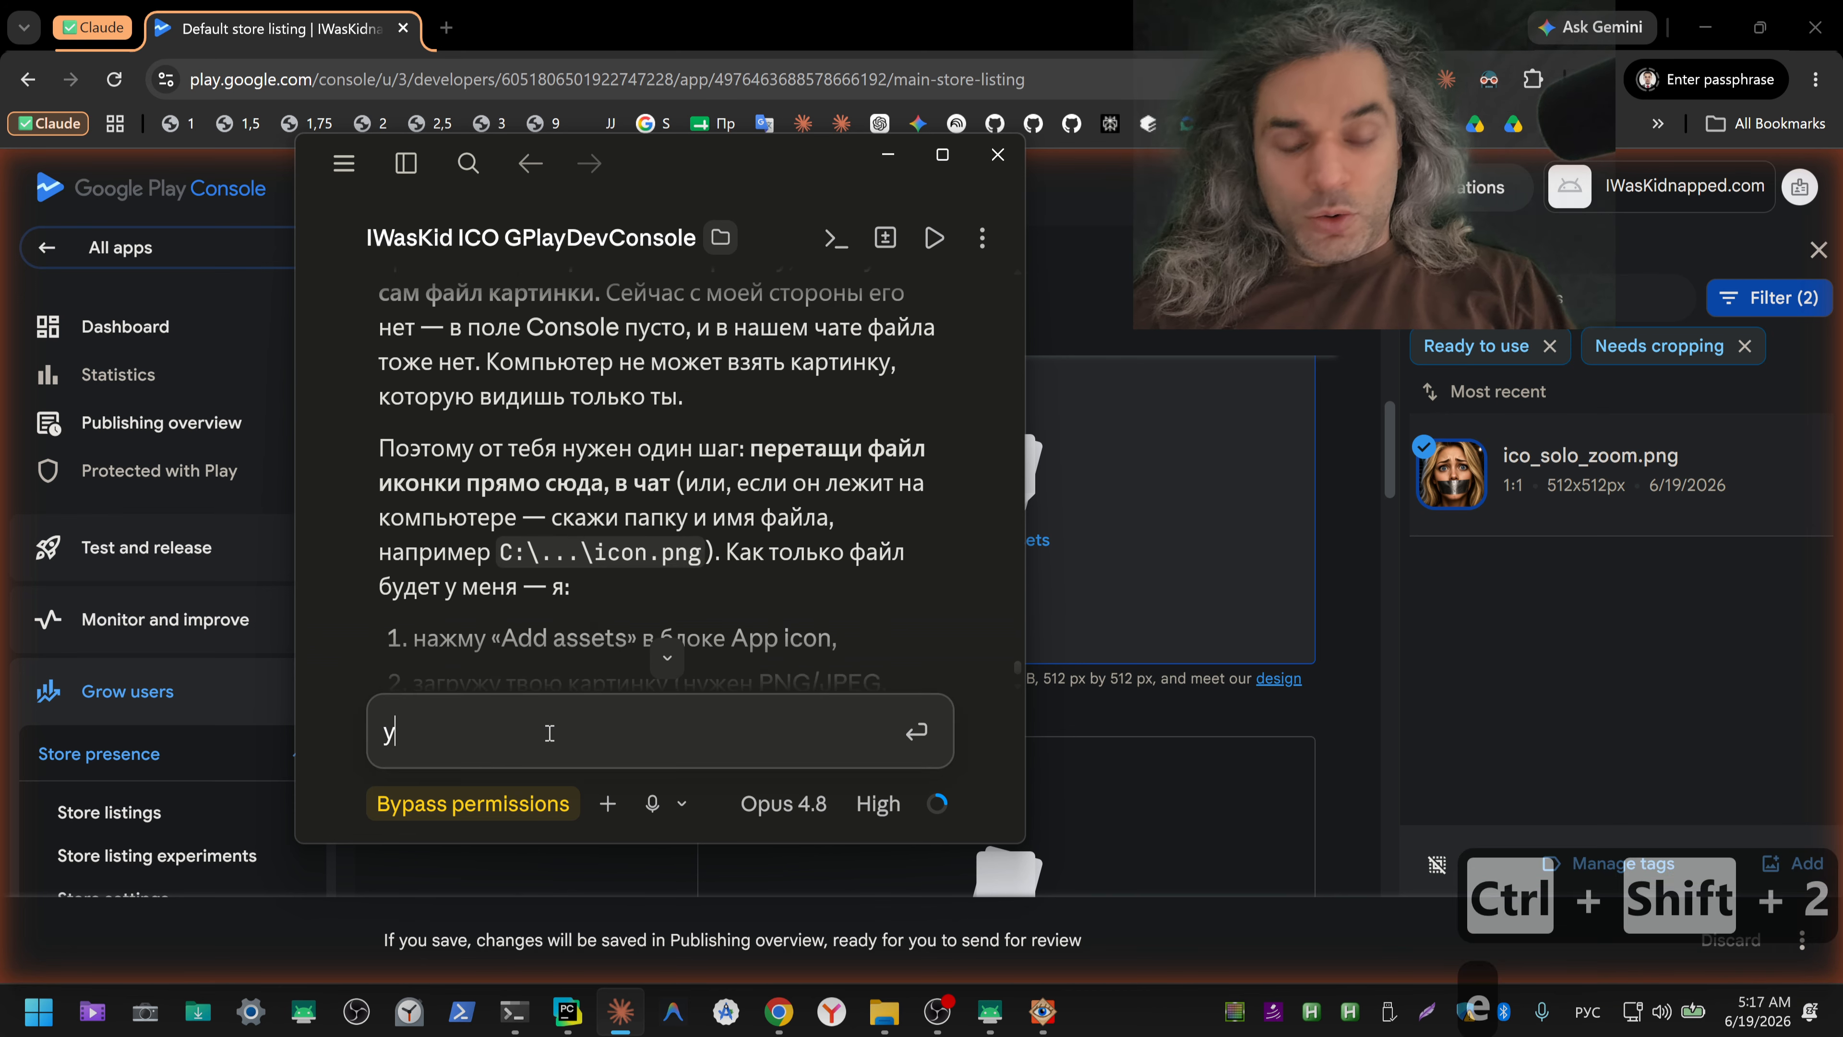
pyautogui.write('же добав')
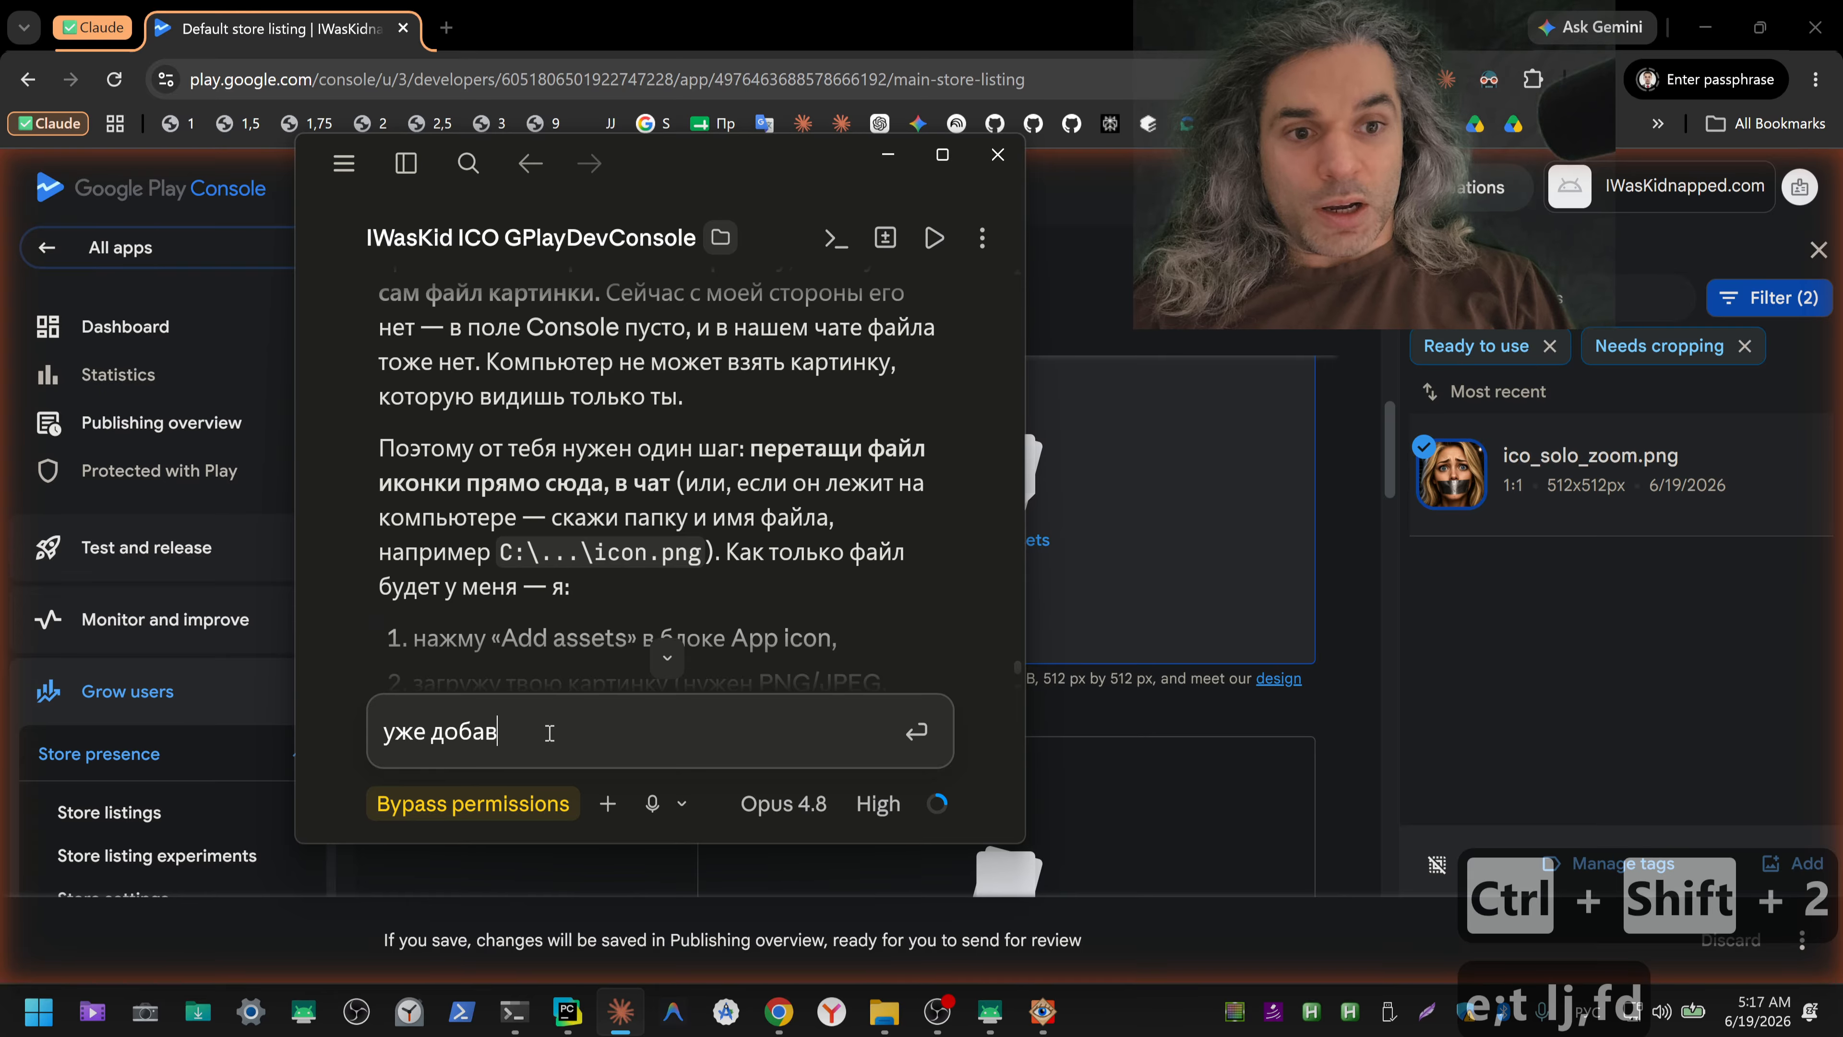
pyautogui.write('ил')
pyautogui.press('BackSpace')
pyautogui.write('ил к')
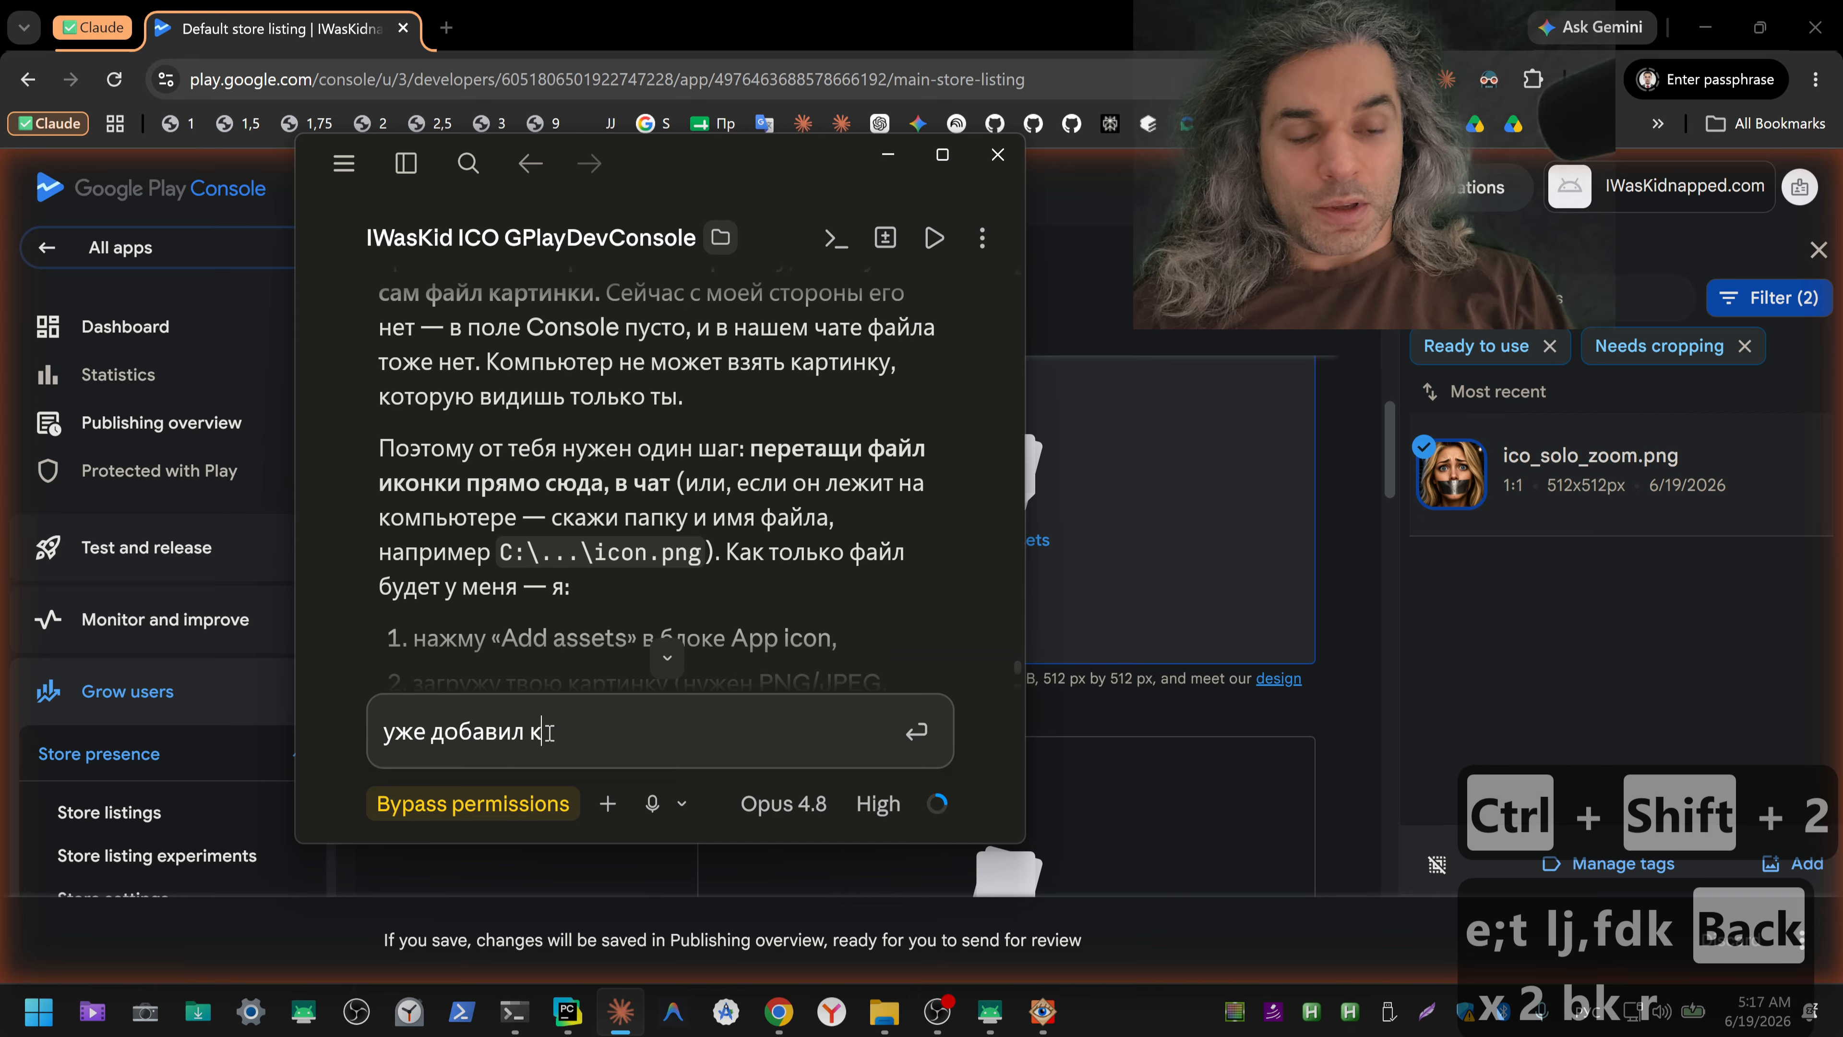
pyautogui.write('артинк')
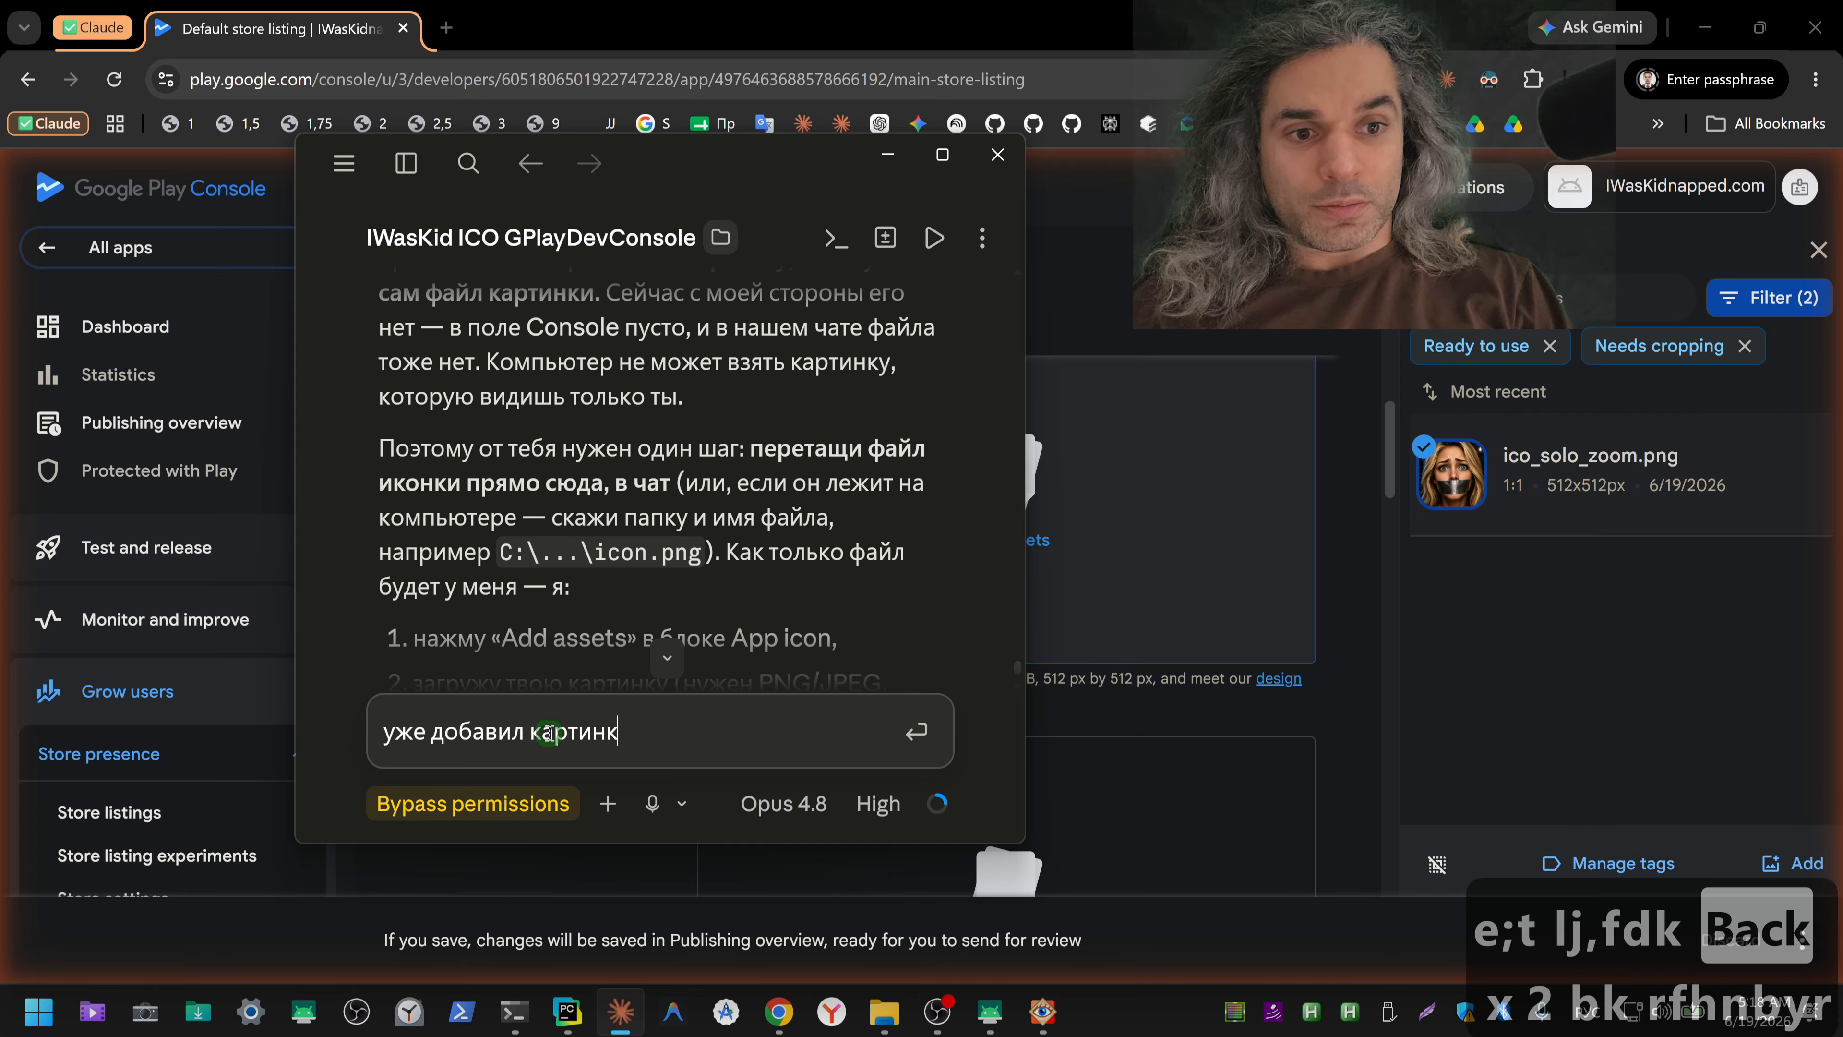
pyautogui.write('у, она уже ')
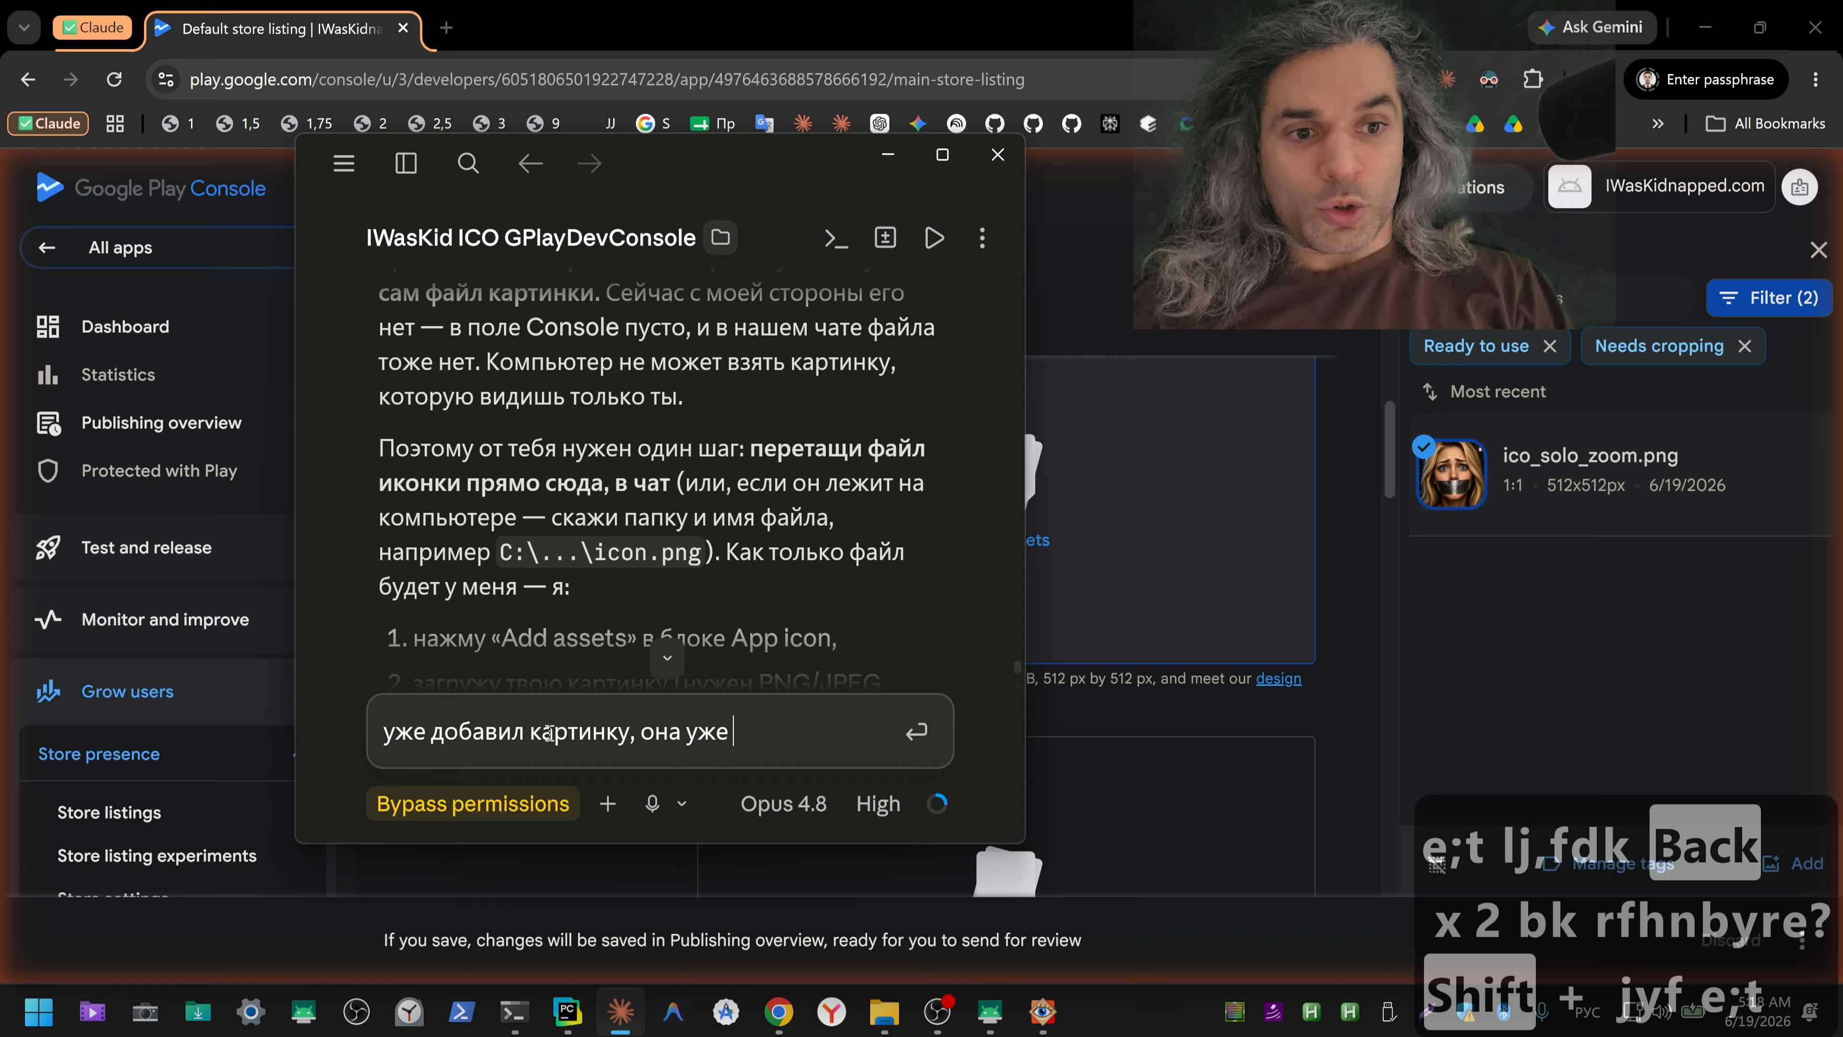
pyautogui.write('там, провер')
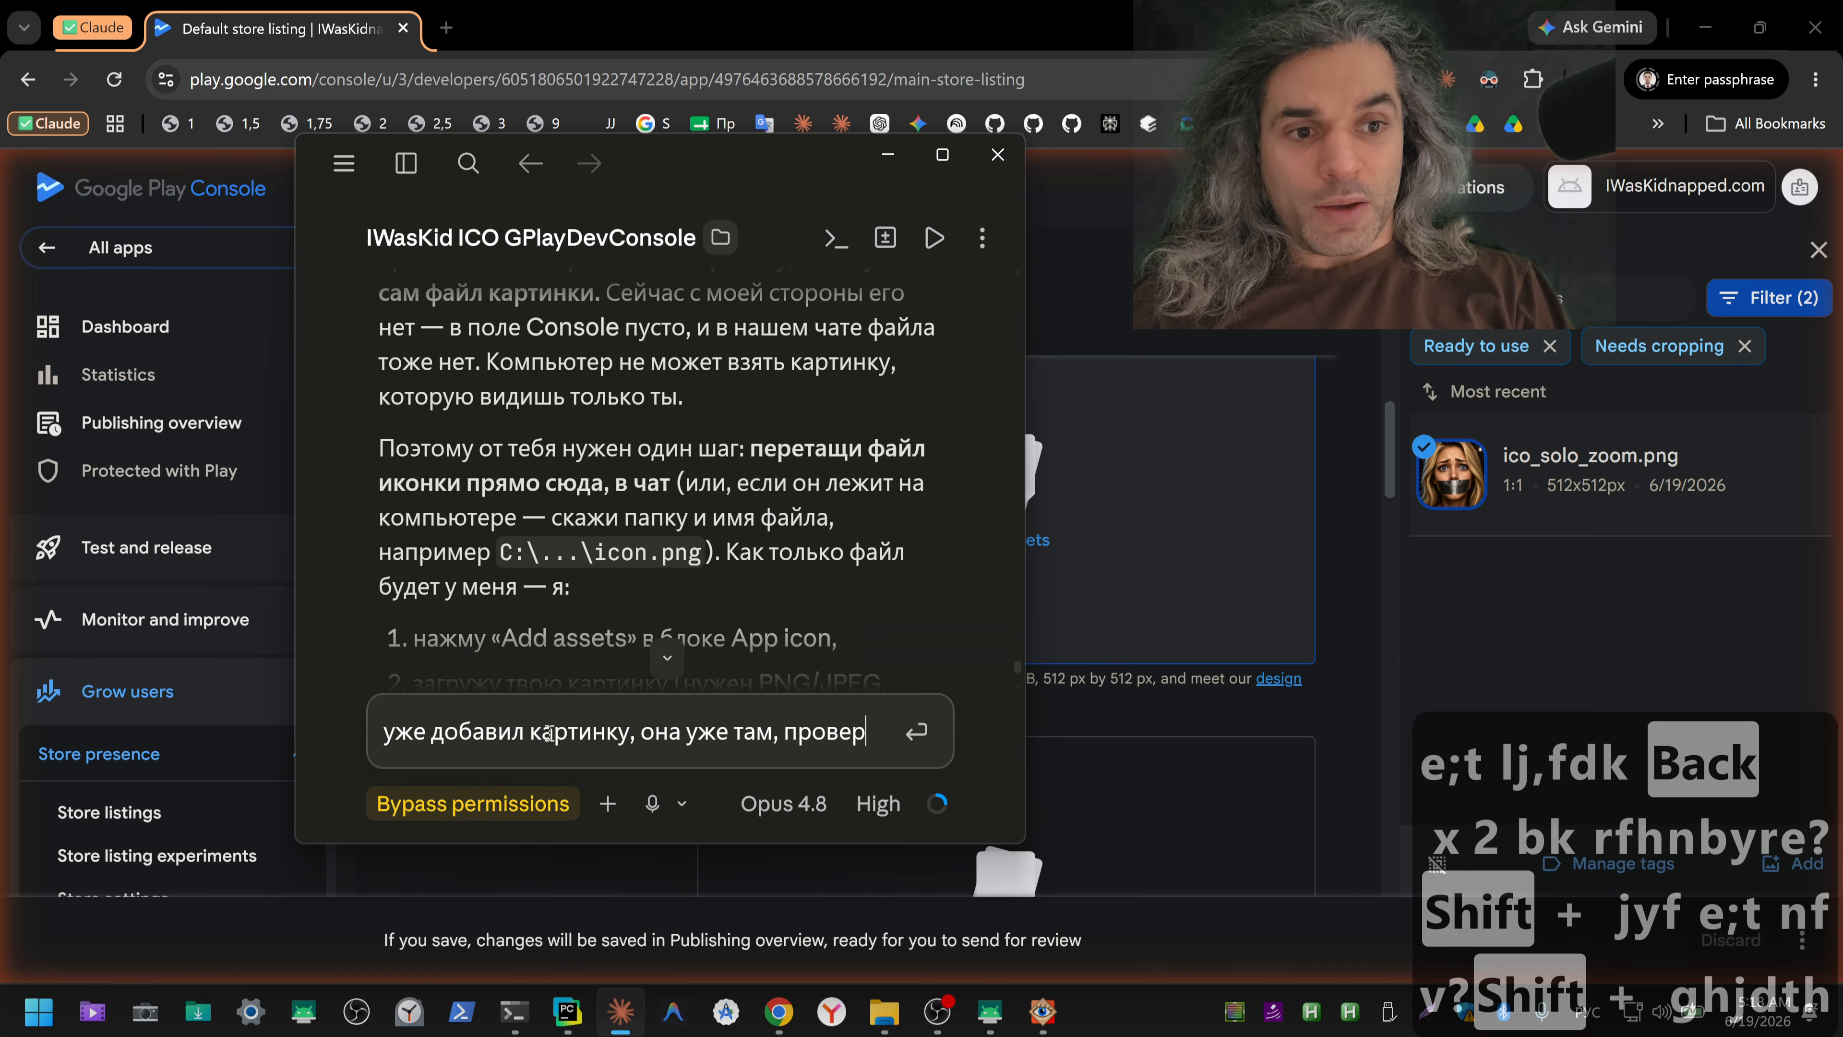
pyautogui.write('ь, дотыка')
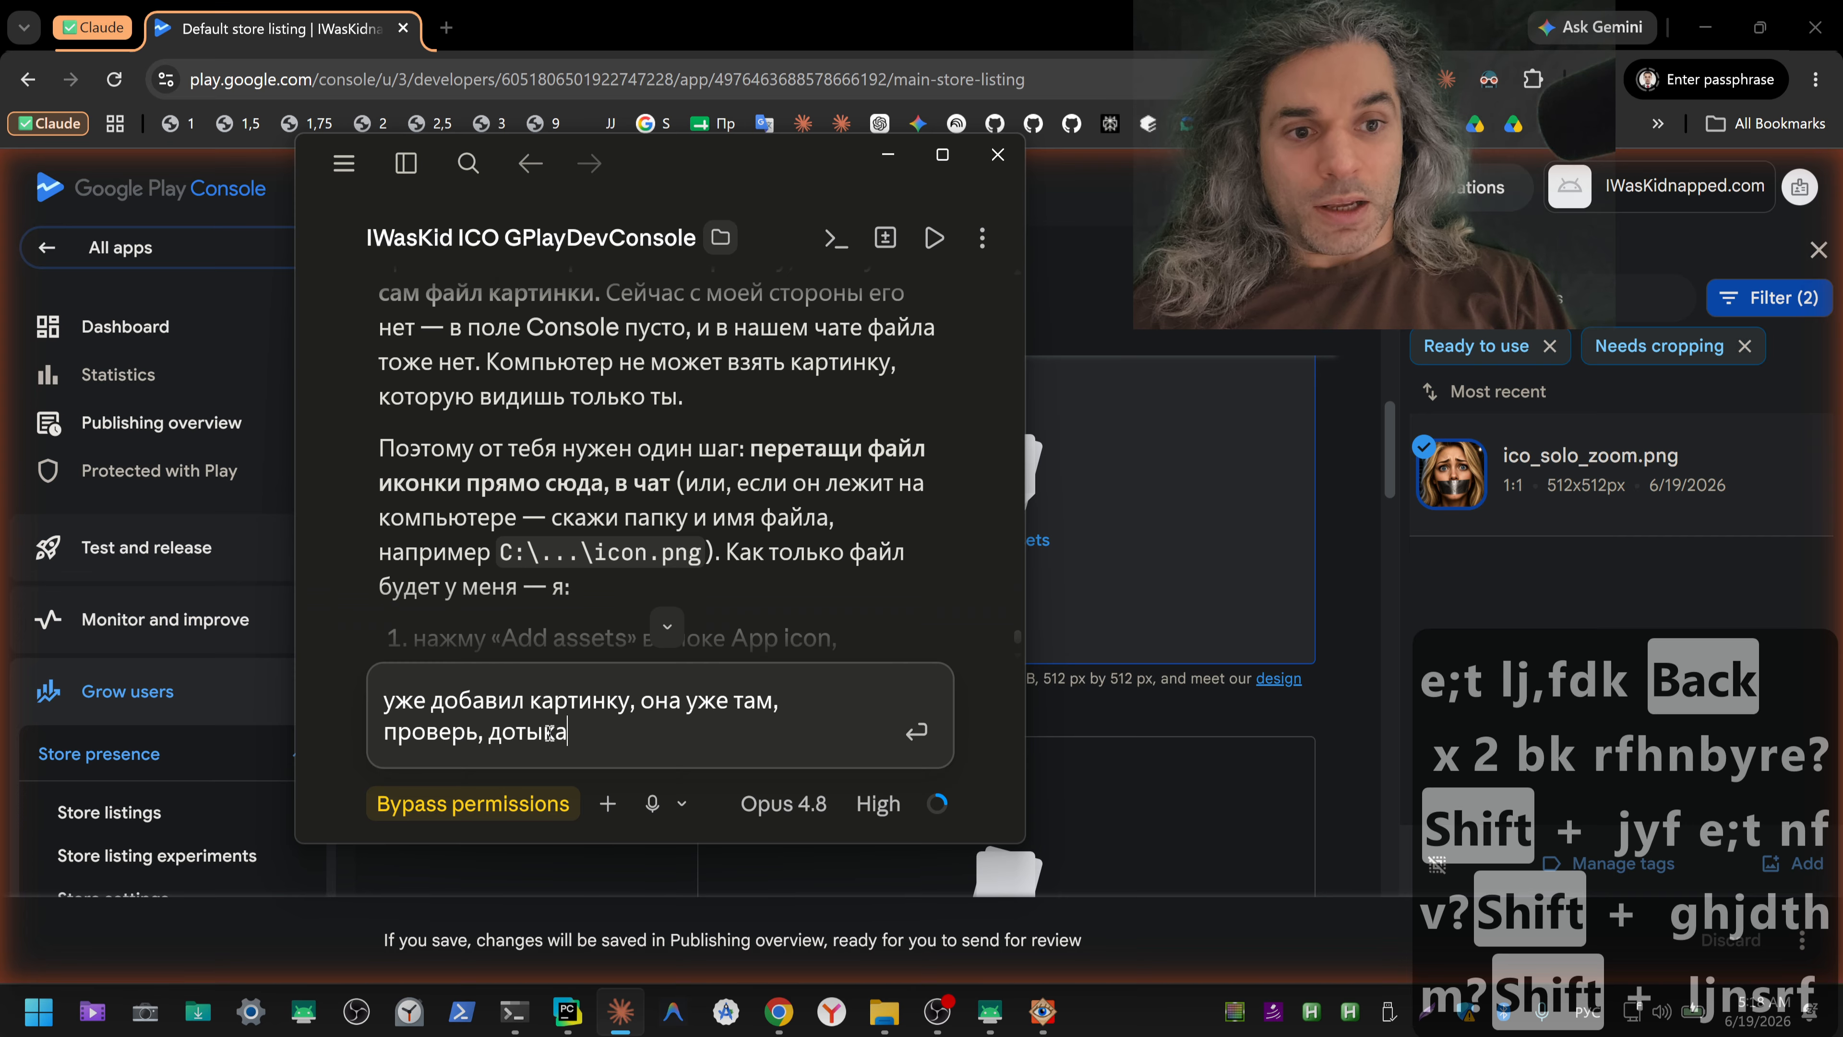
pyautogui.write('й до результата')
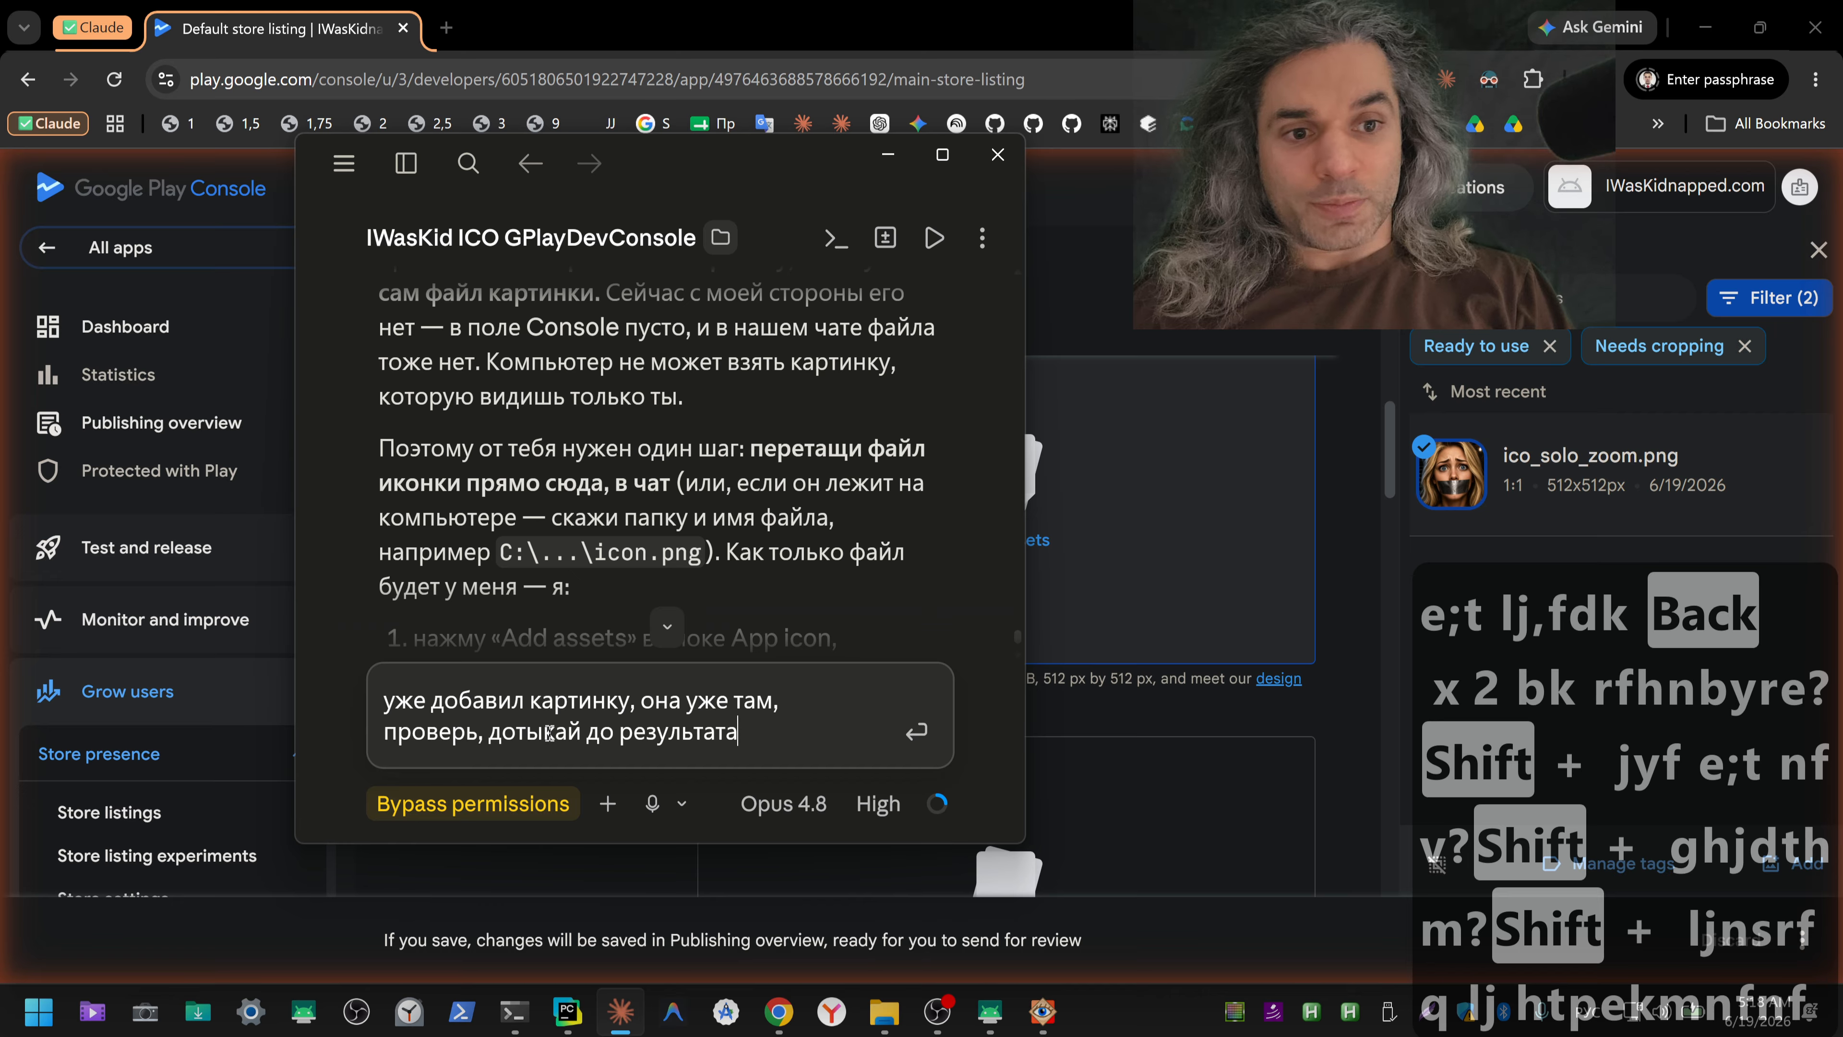
pyautogui.press('Return')
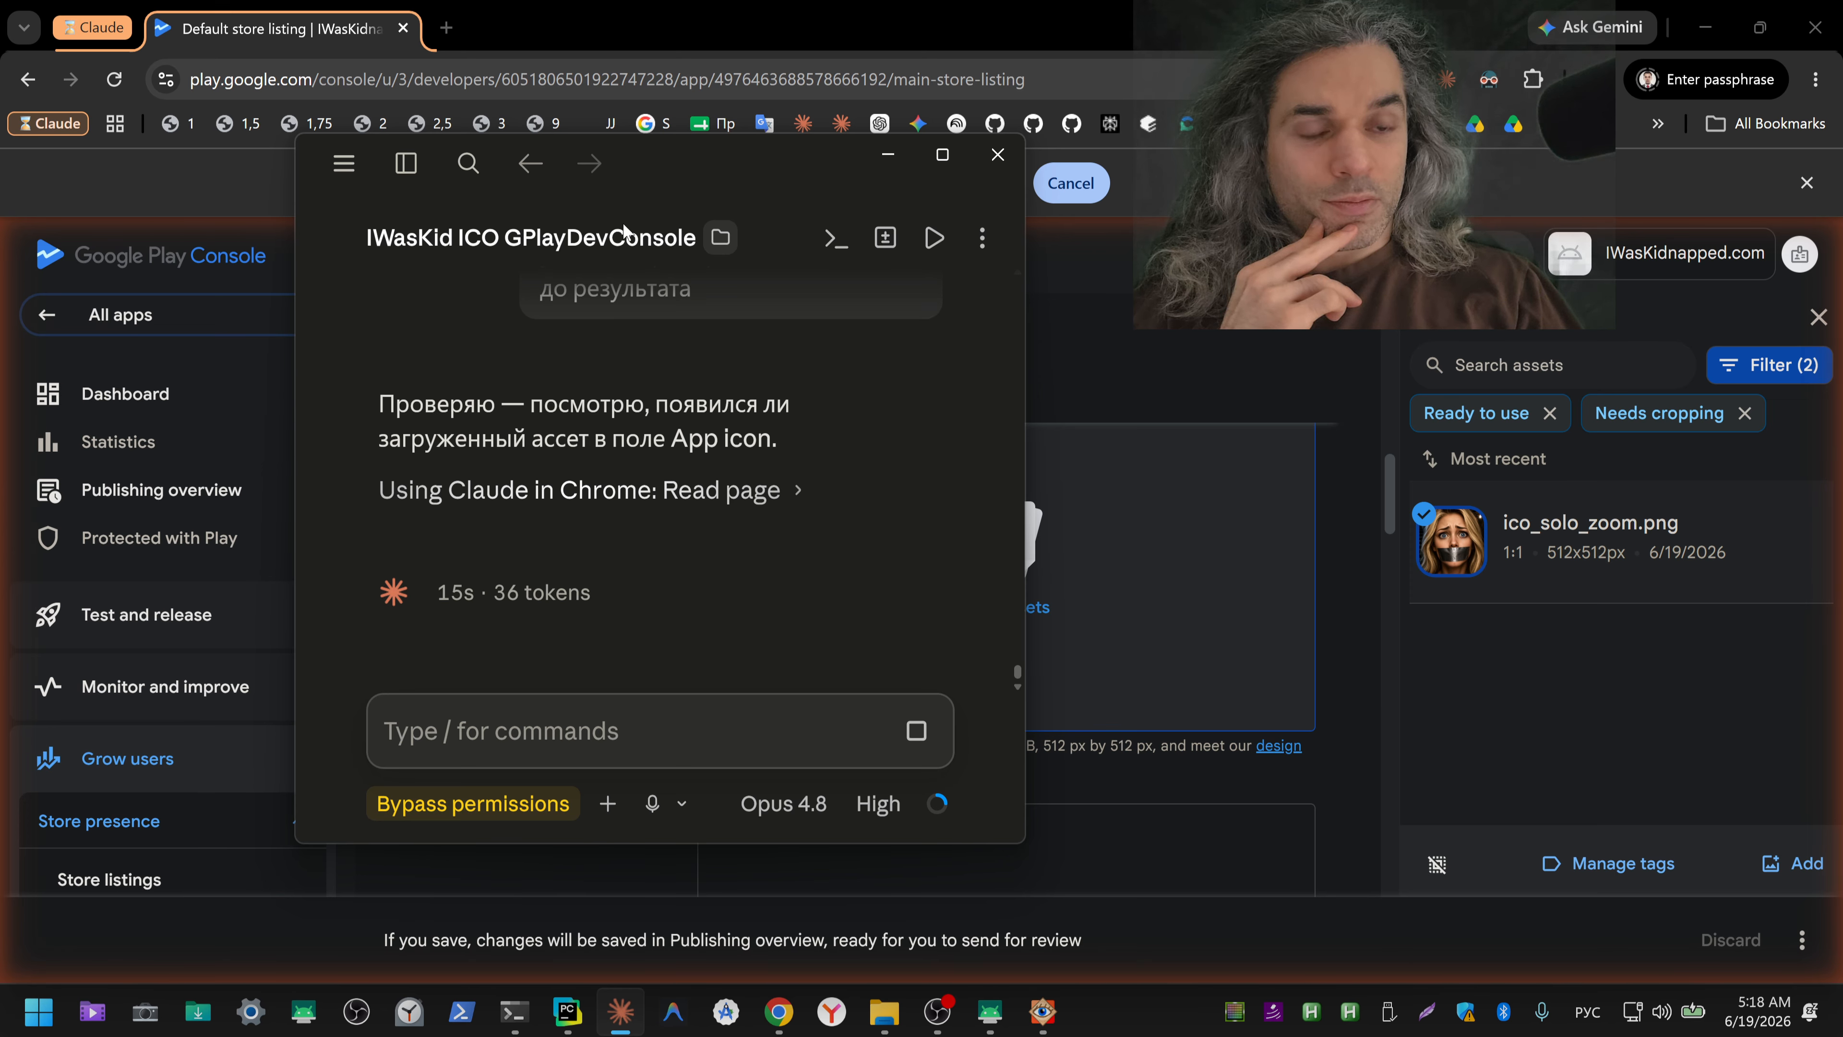
# Step: Move Claude's window clear of the App icon field, send it "справа картинка уже добавлена", and interrupt its current run
pyautogui.moveTo(662, 163); pyautogui.dragTo(403, 59)
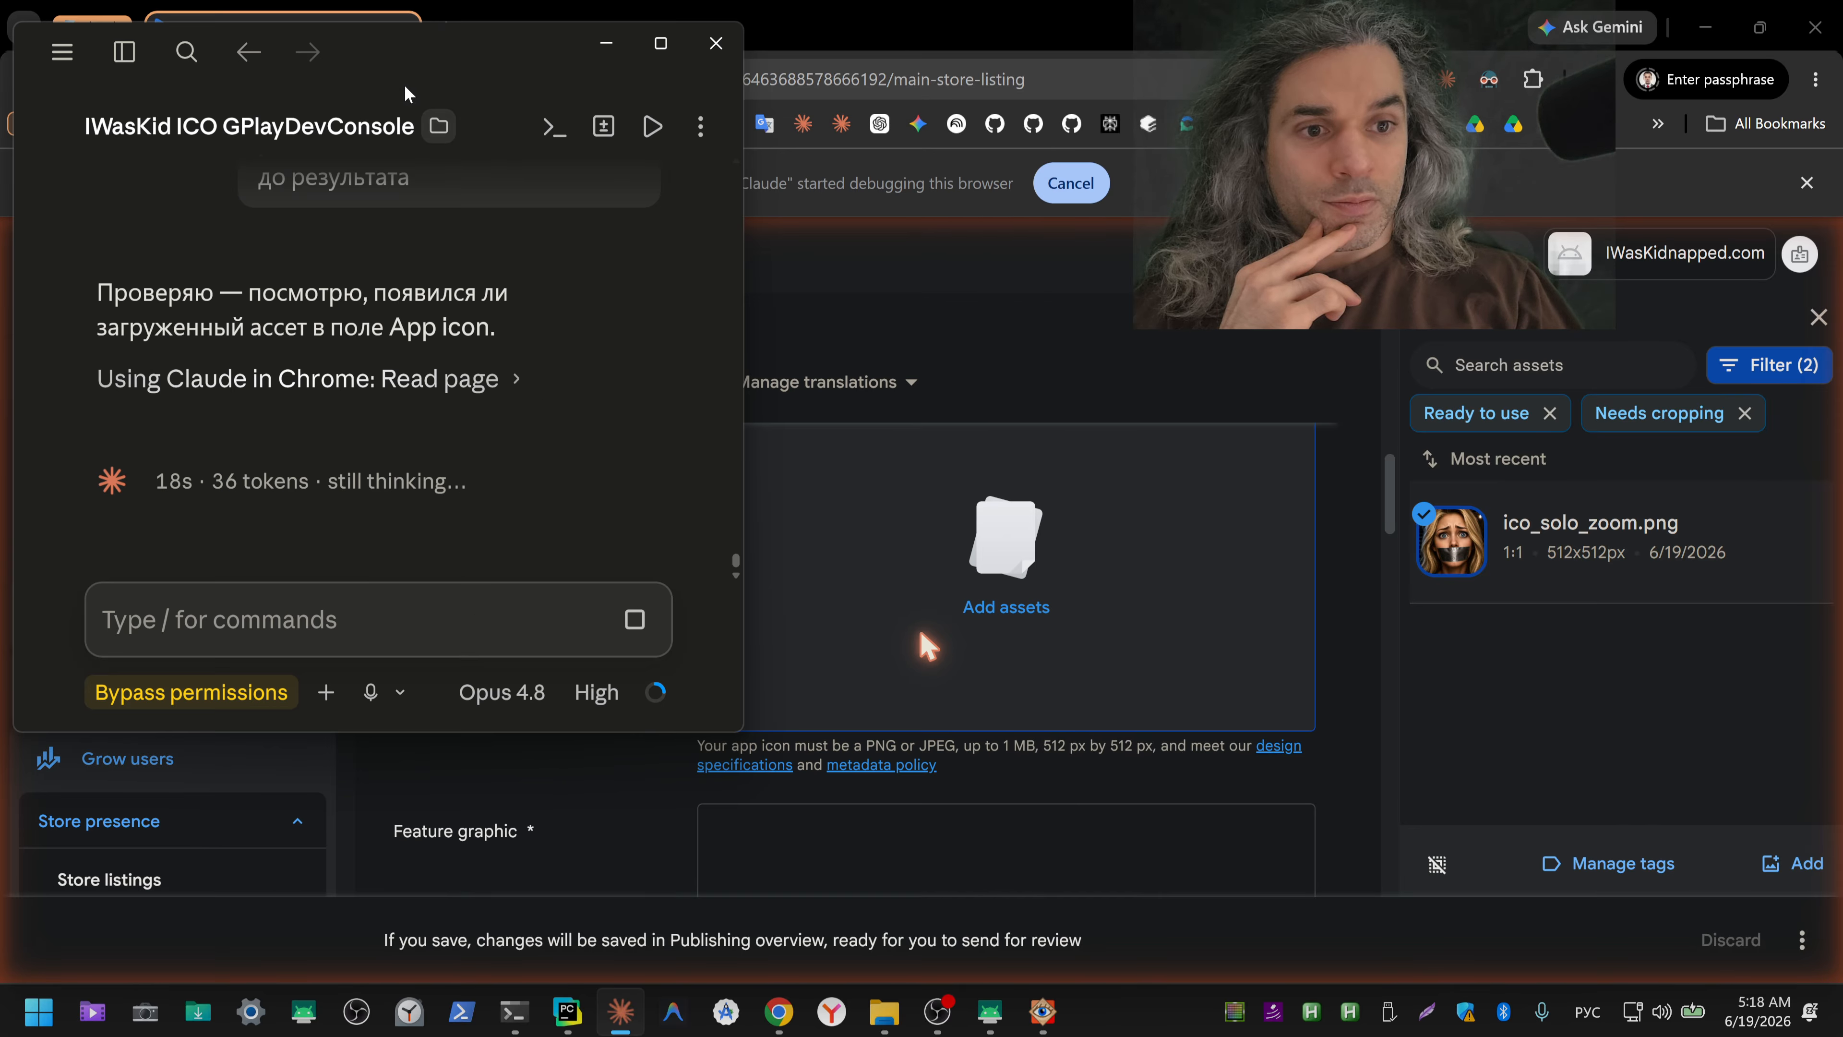
pyautogui.click(740, 728)
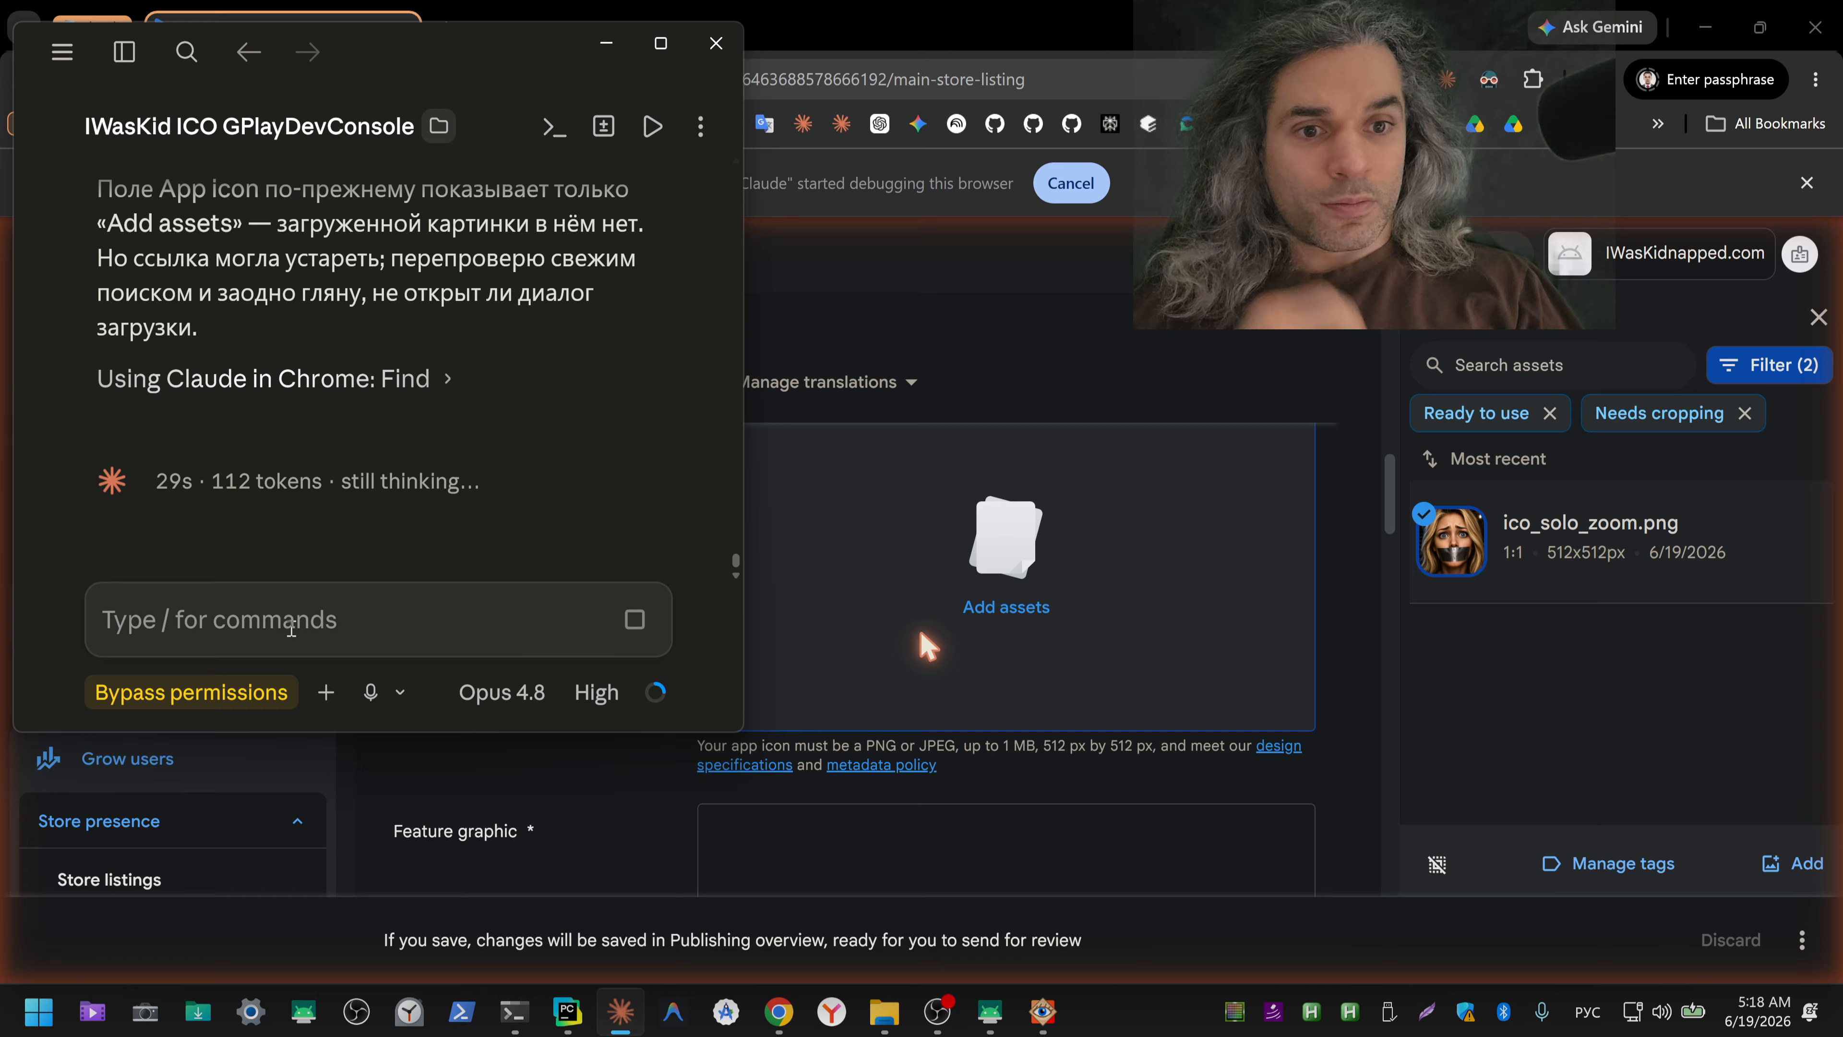
pyautogui.write('спраав')
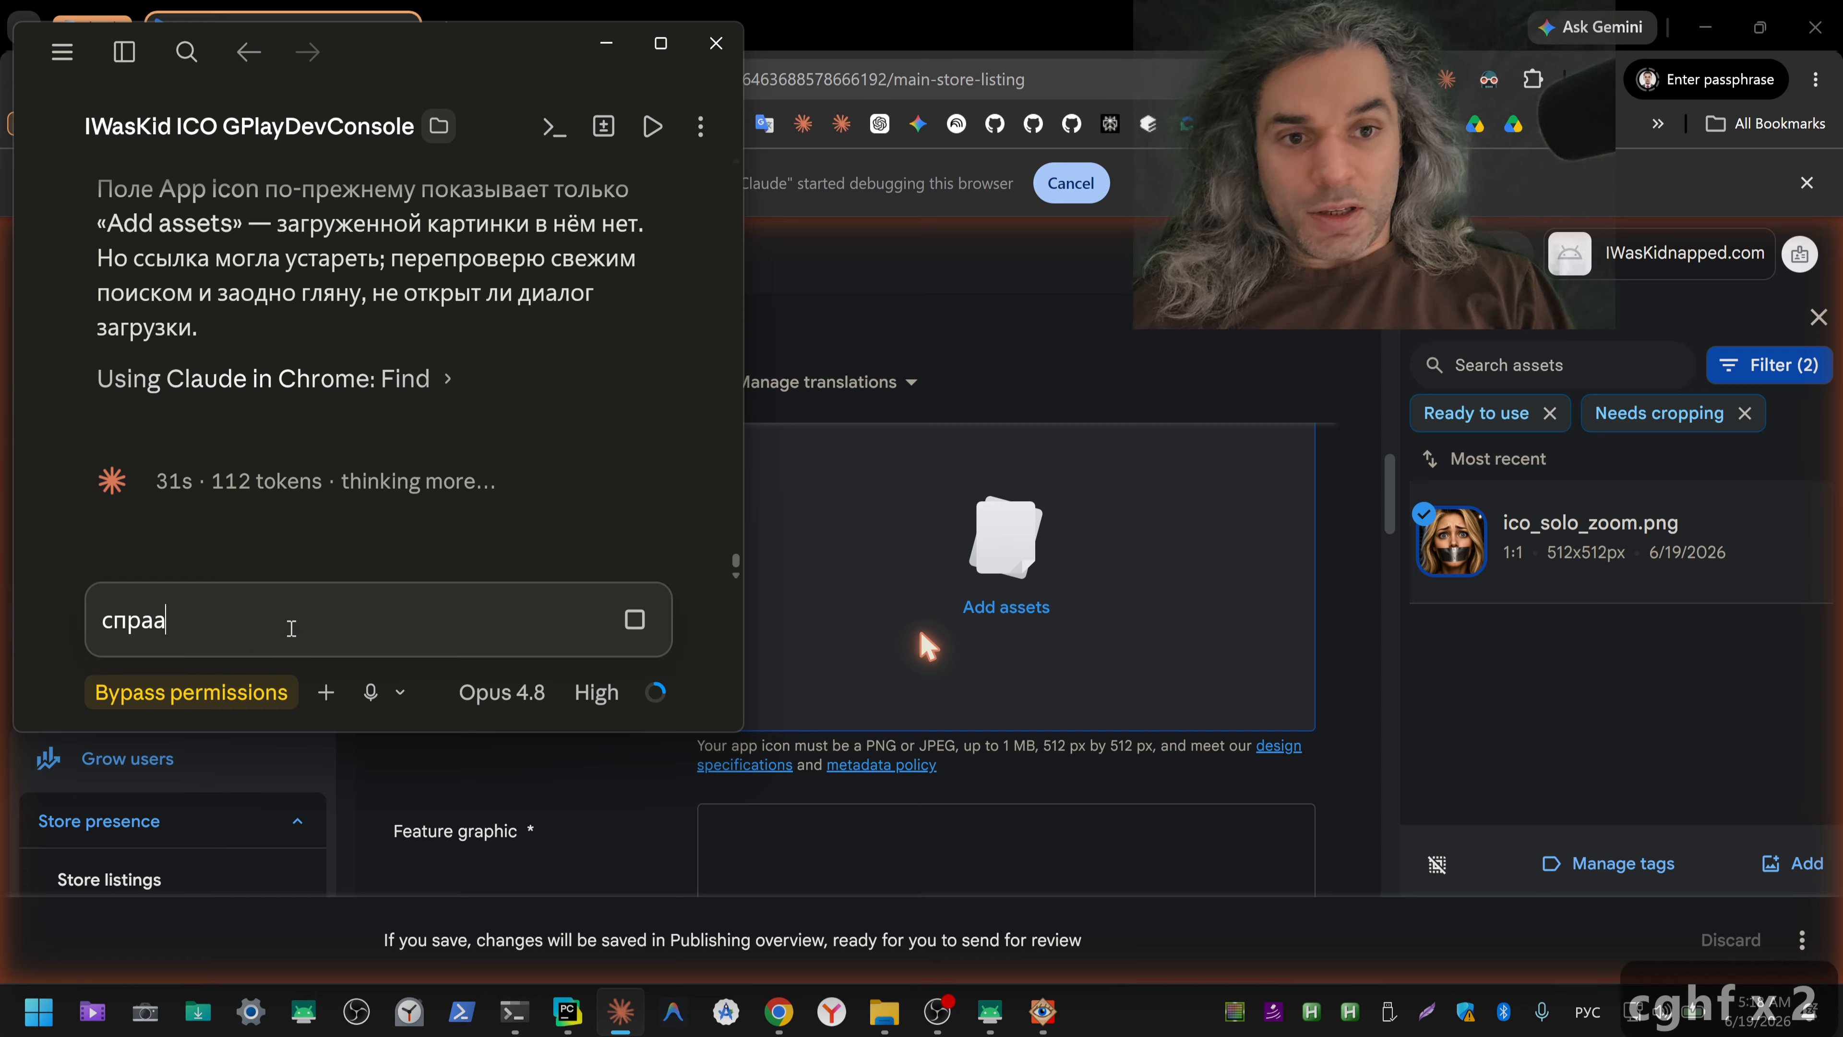
pyautogui.press('BackSpace')
pyautogui.press('BackSpace')
pyautogui.write('ва кар')
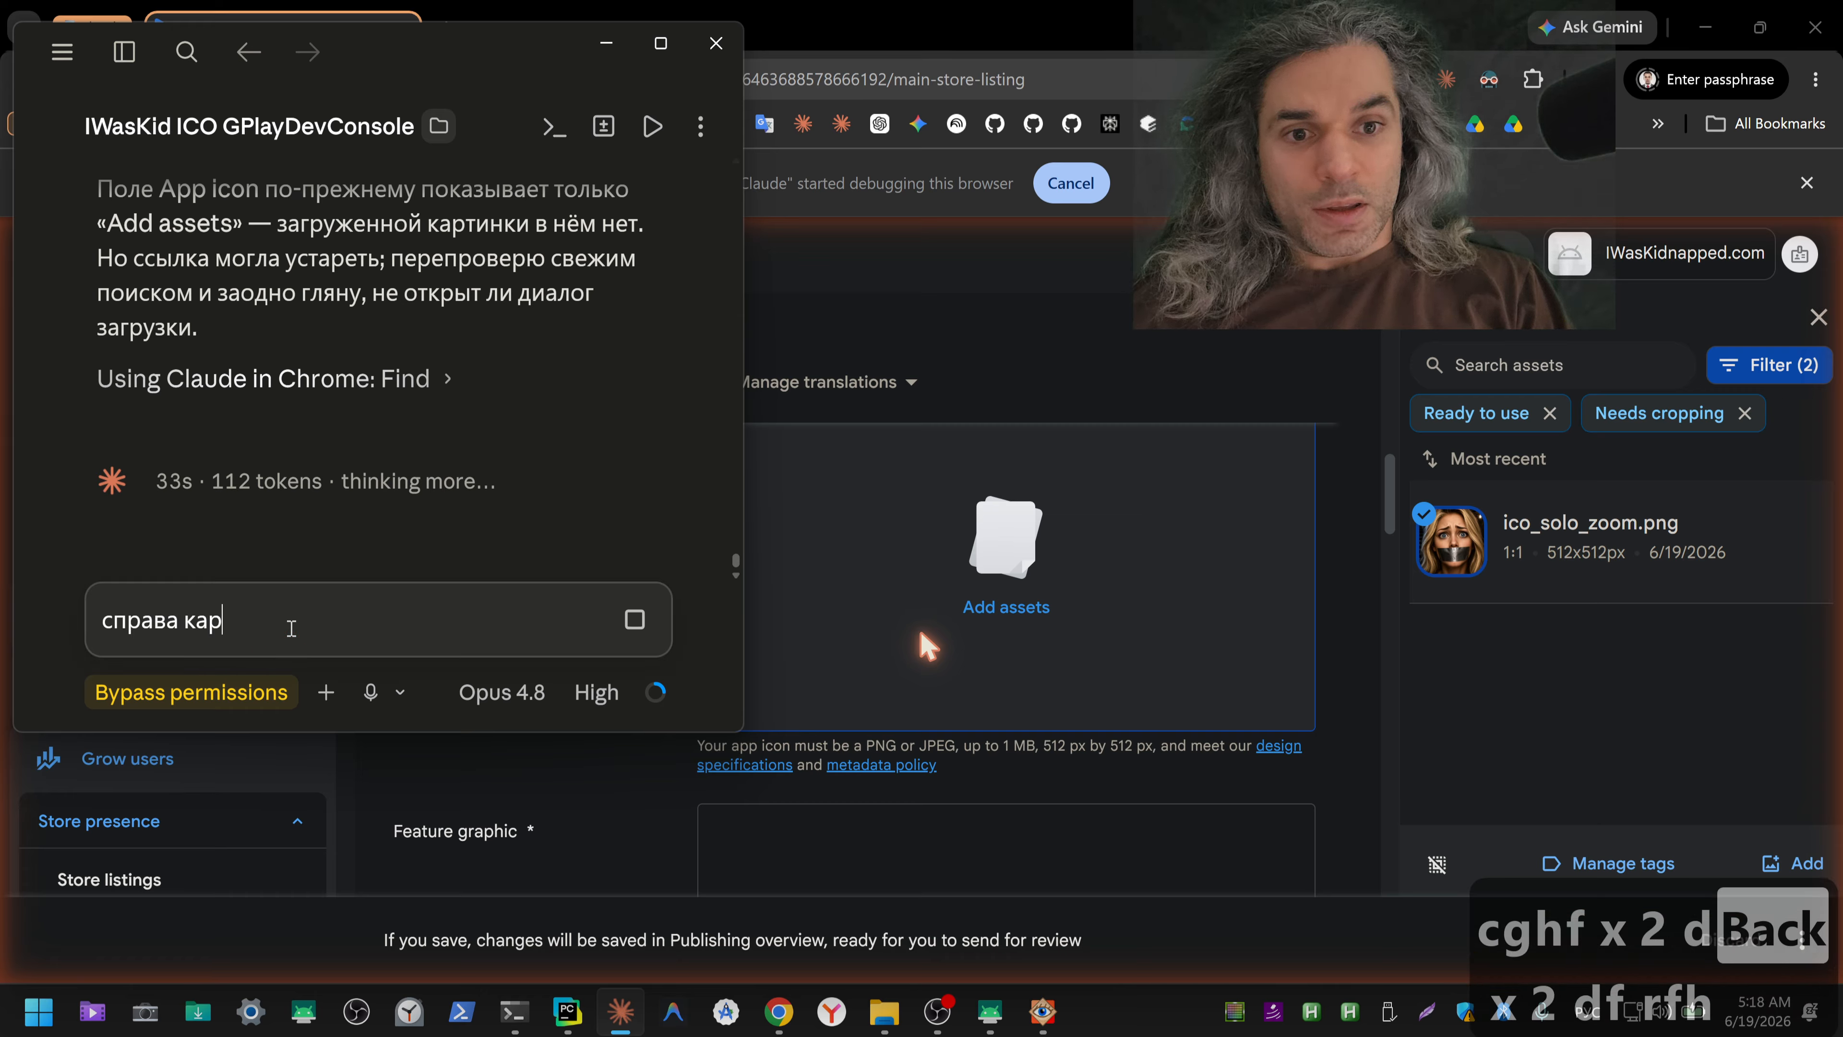
pyautogui.write('тинка уже')
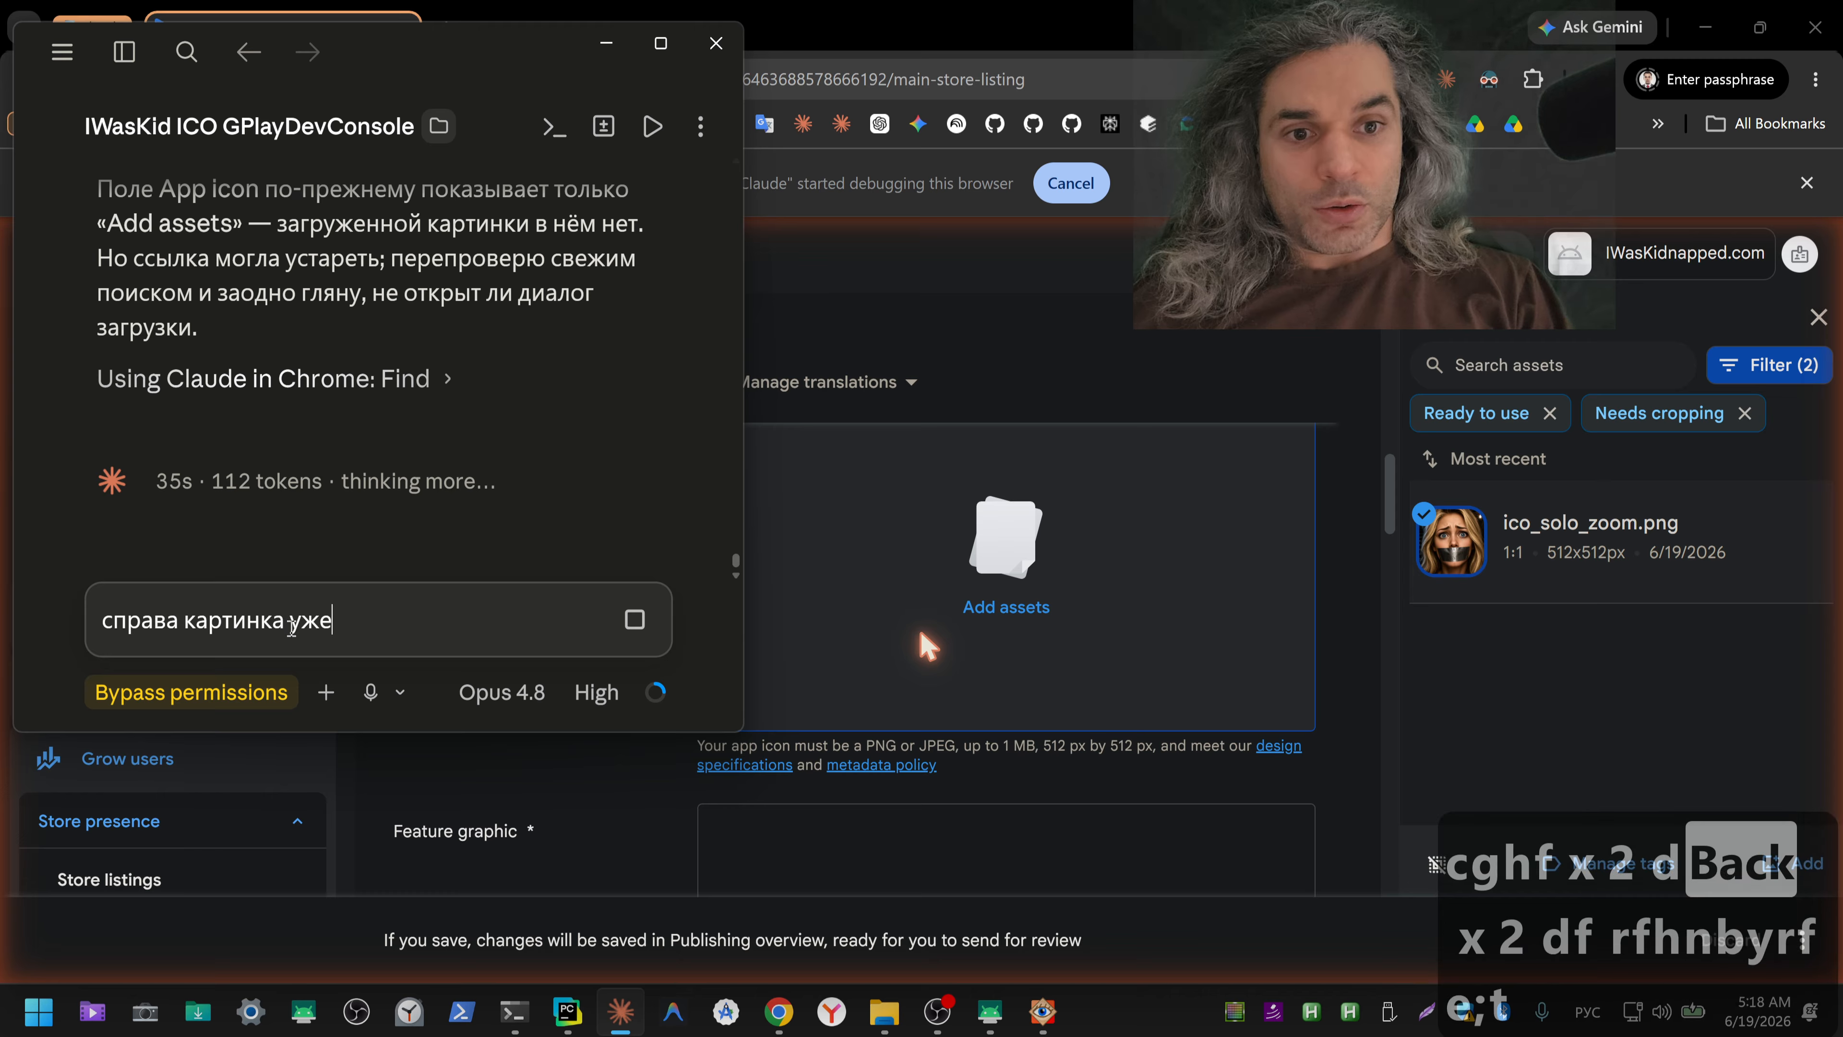
pyautogui.write(' добавлена')
pyautogui.press('Return')
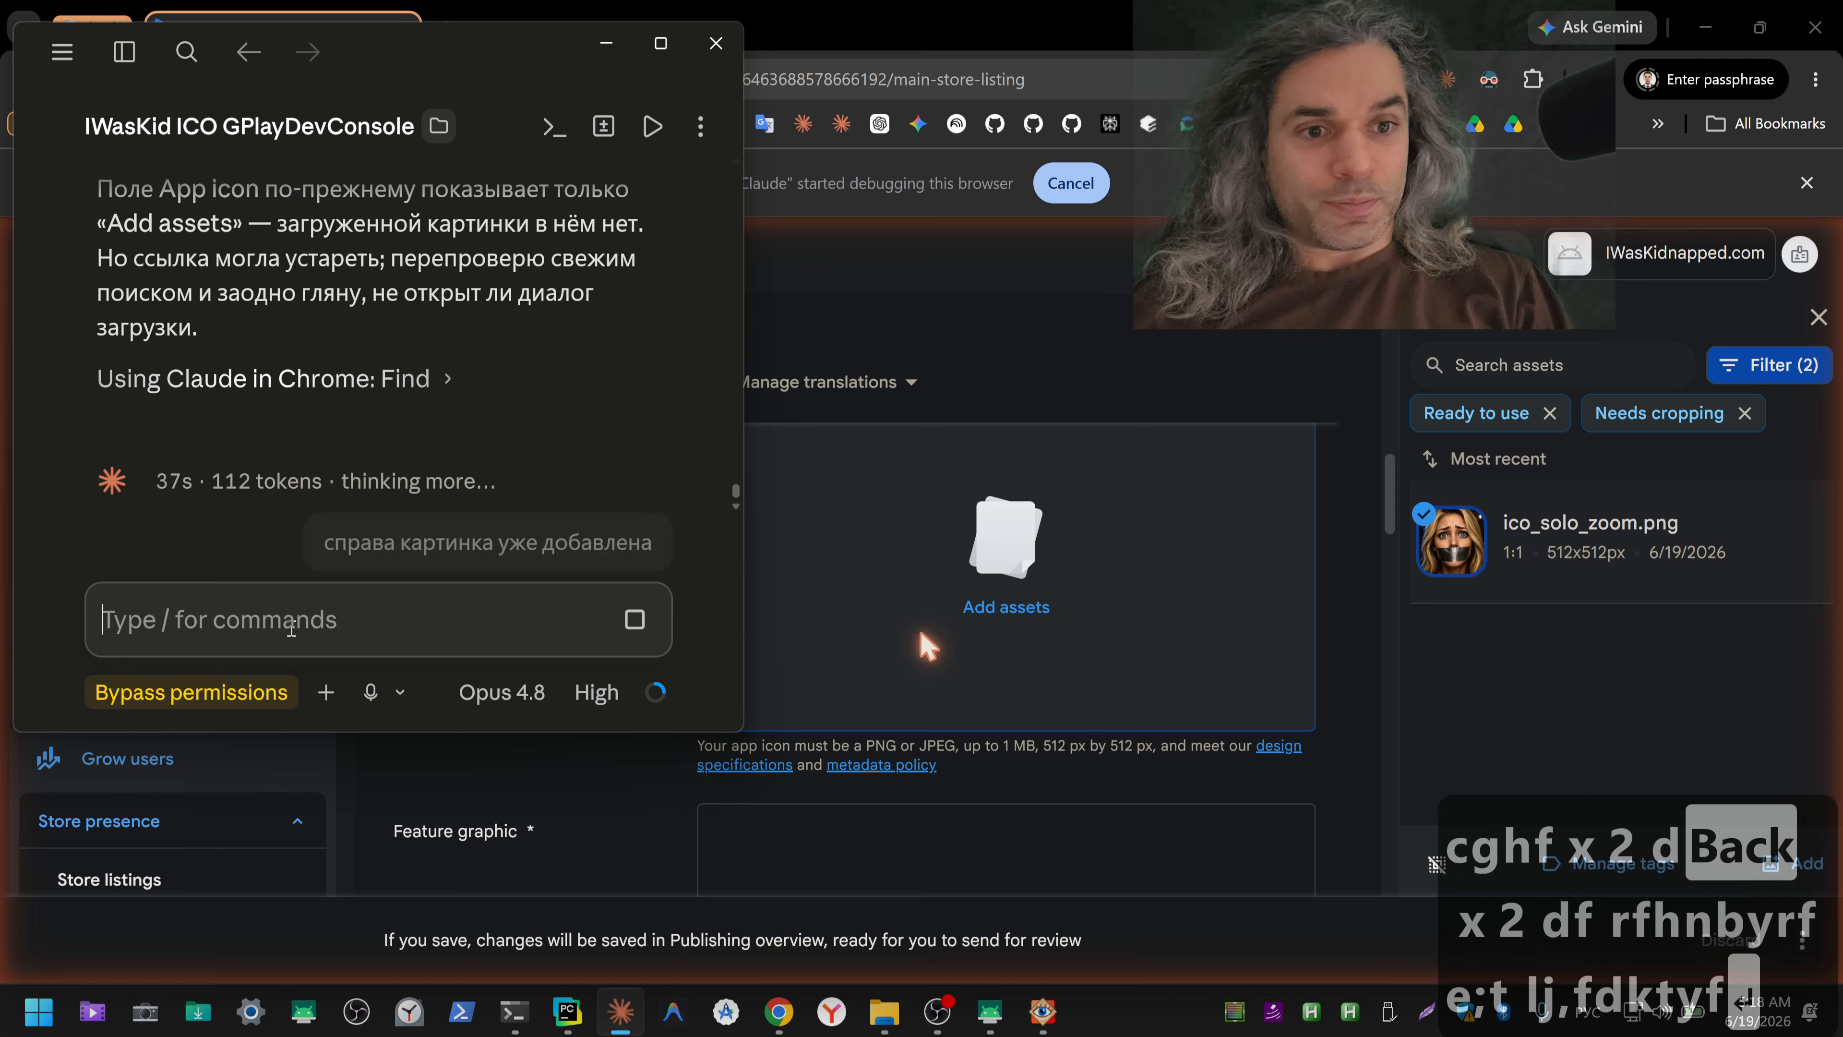
pyautogui.press('Escape')
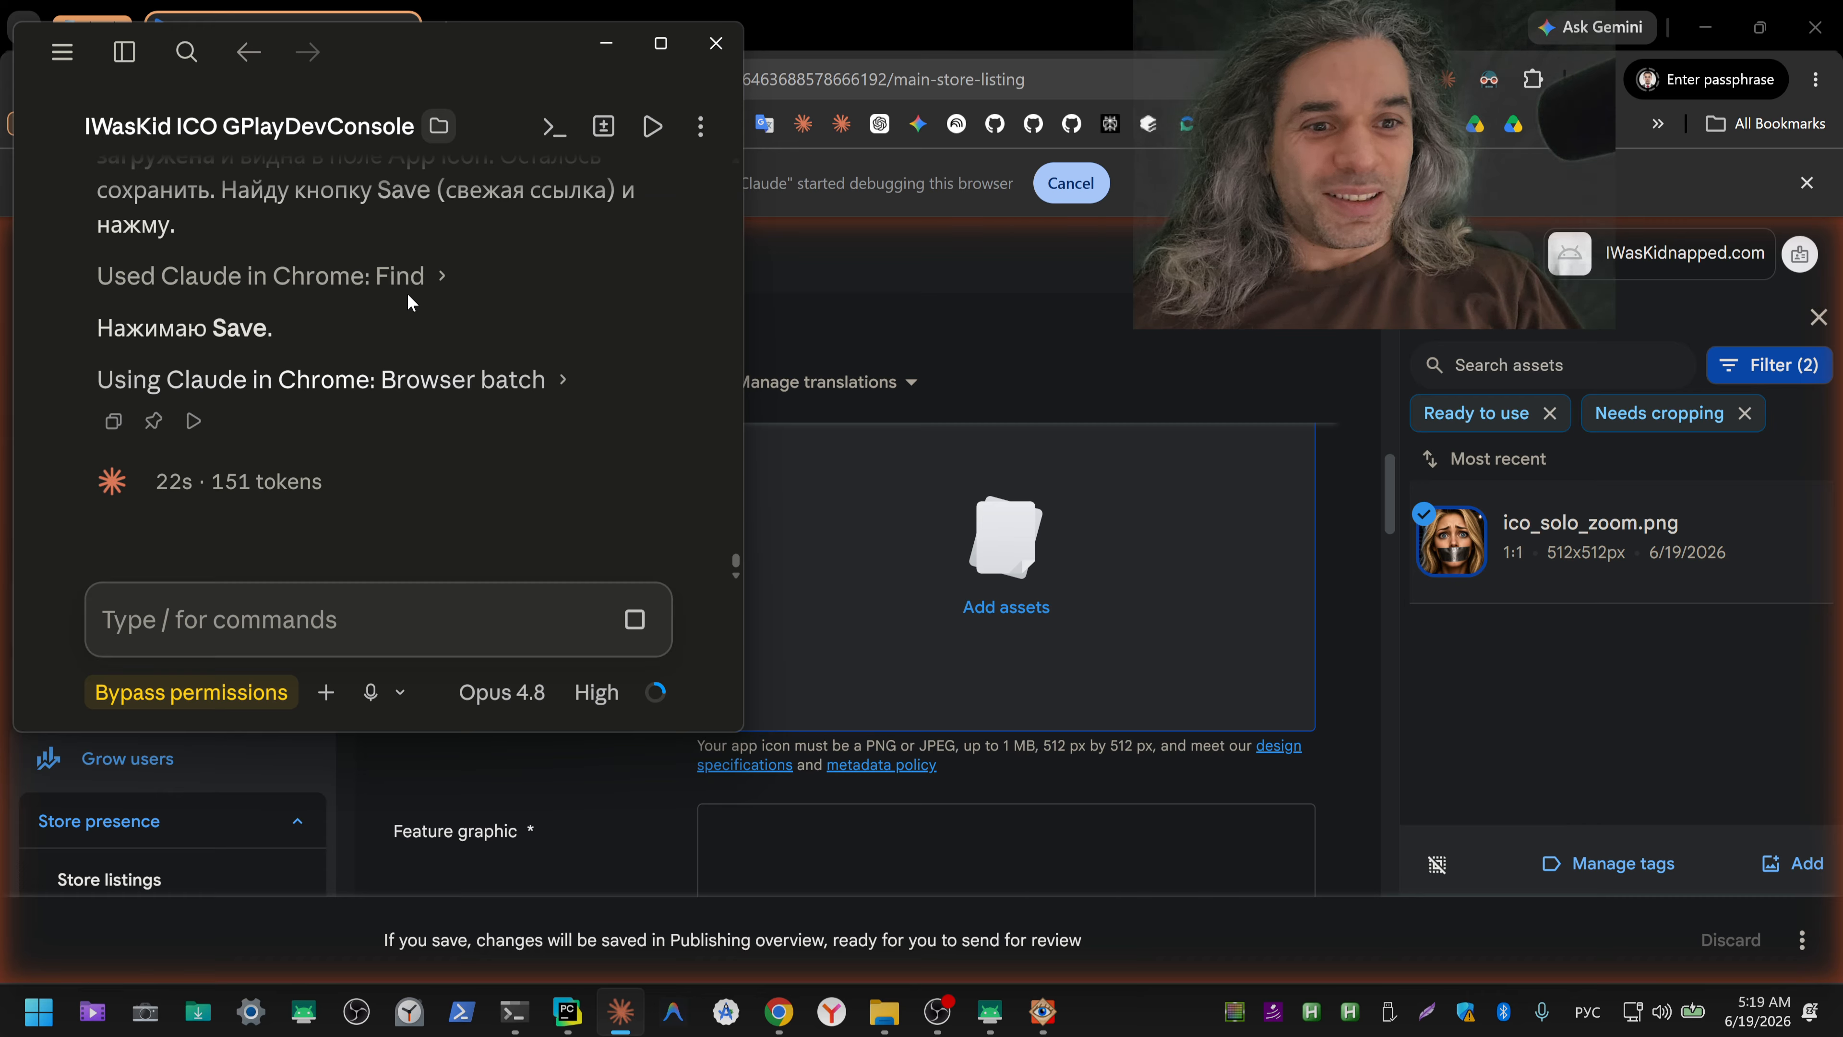
# Step: Switch to the Play Console and search the store listing page for "save", stepping through the matches
pyautogui.hotkey('alt', 'Tab')
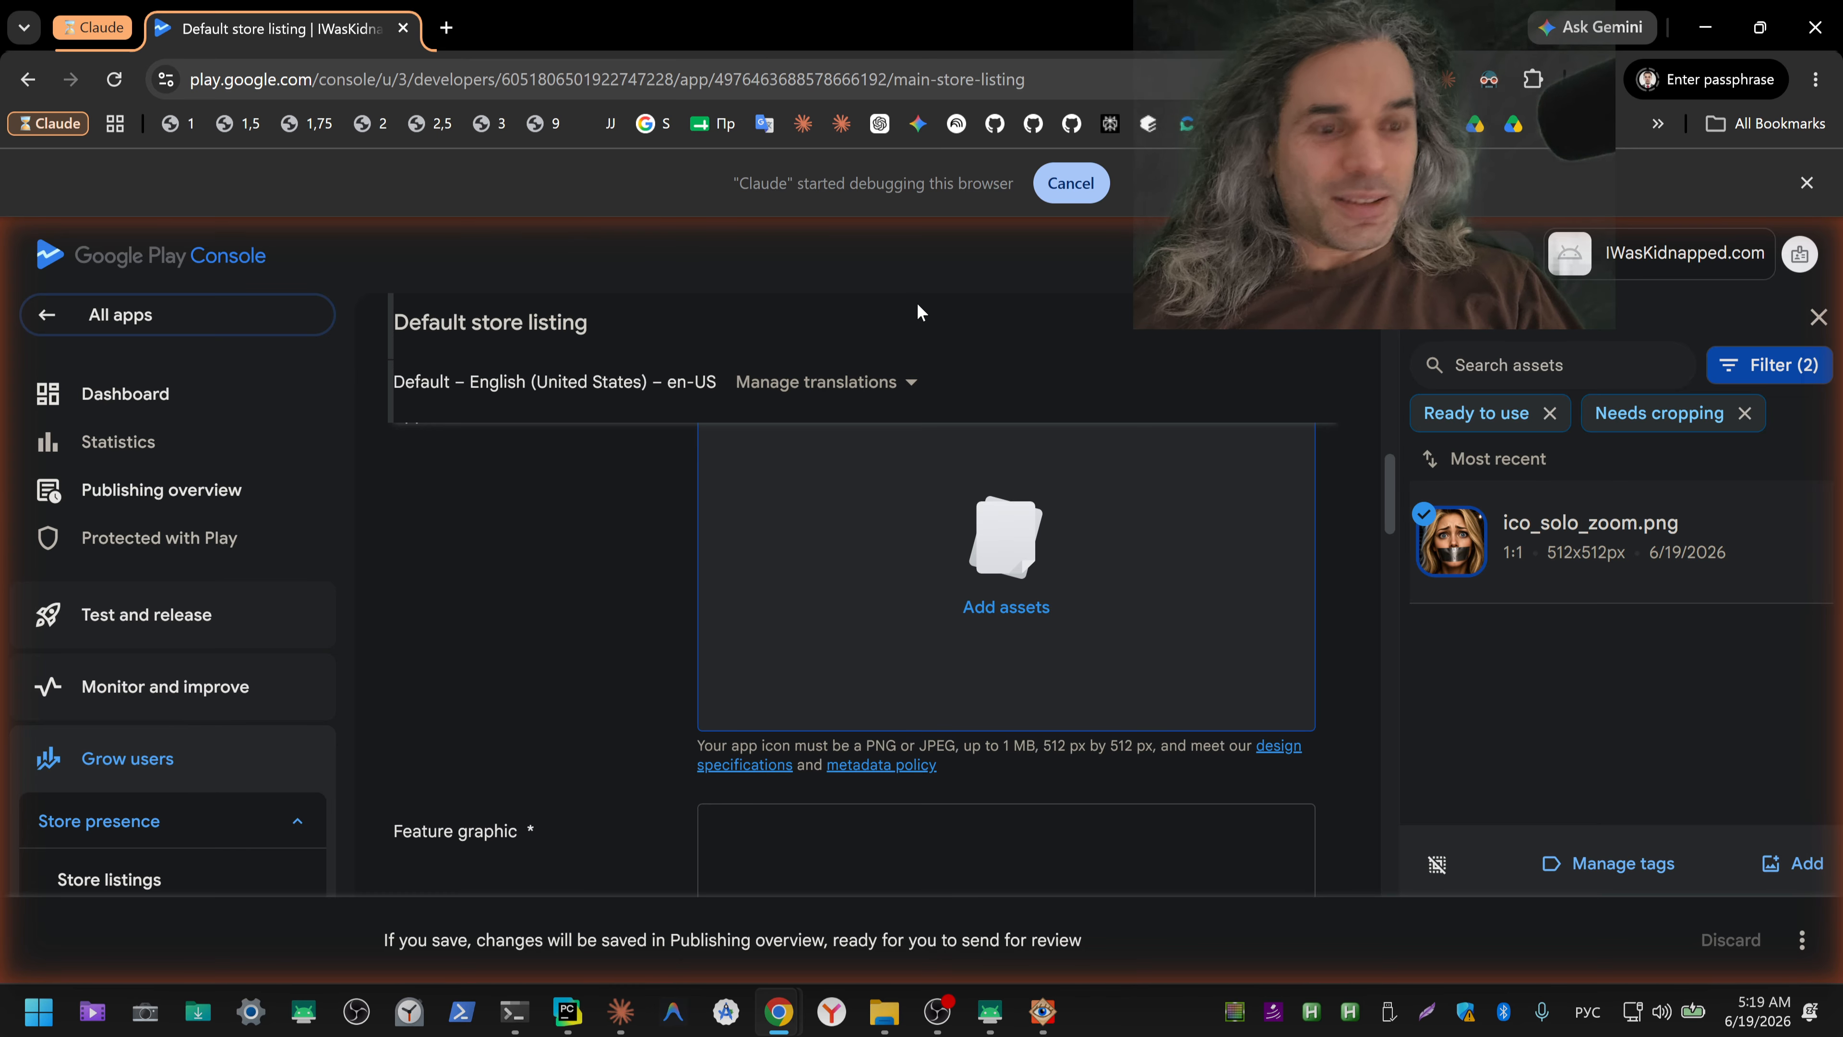
pyautogui.hotkey('ctrl', 'f')
pyautogui.hotkey('ctrl', 'shift', '3')
pyautogui.write('save')
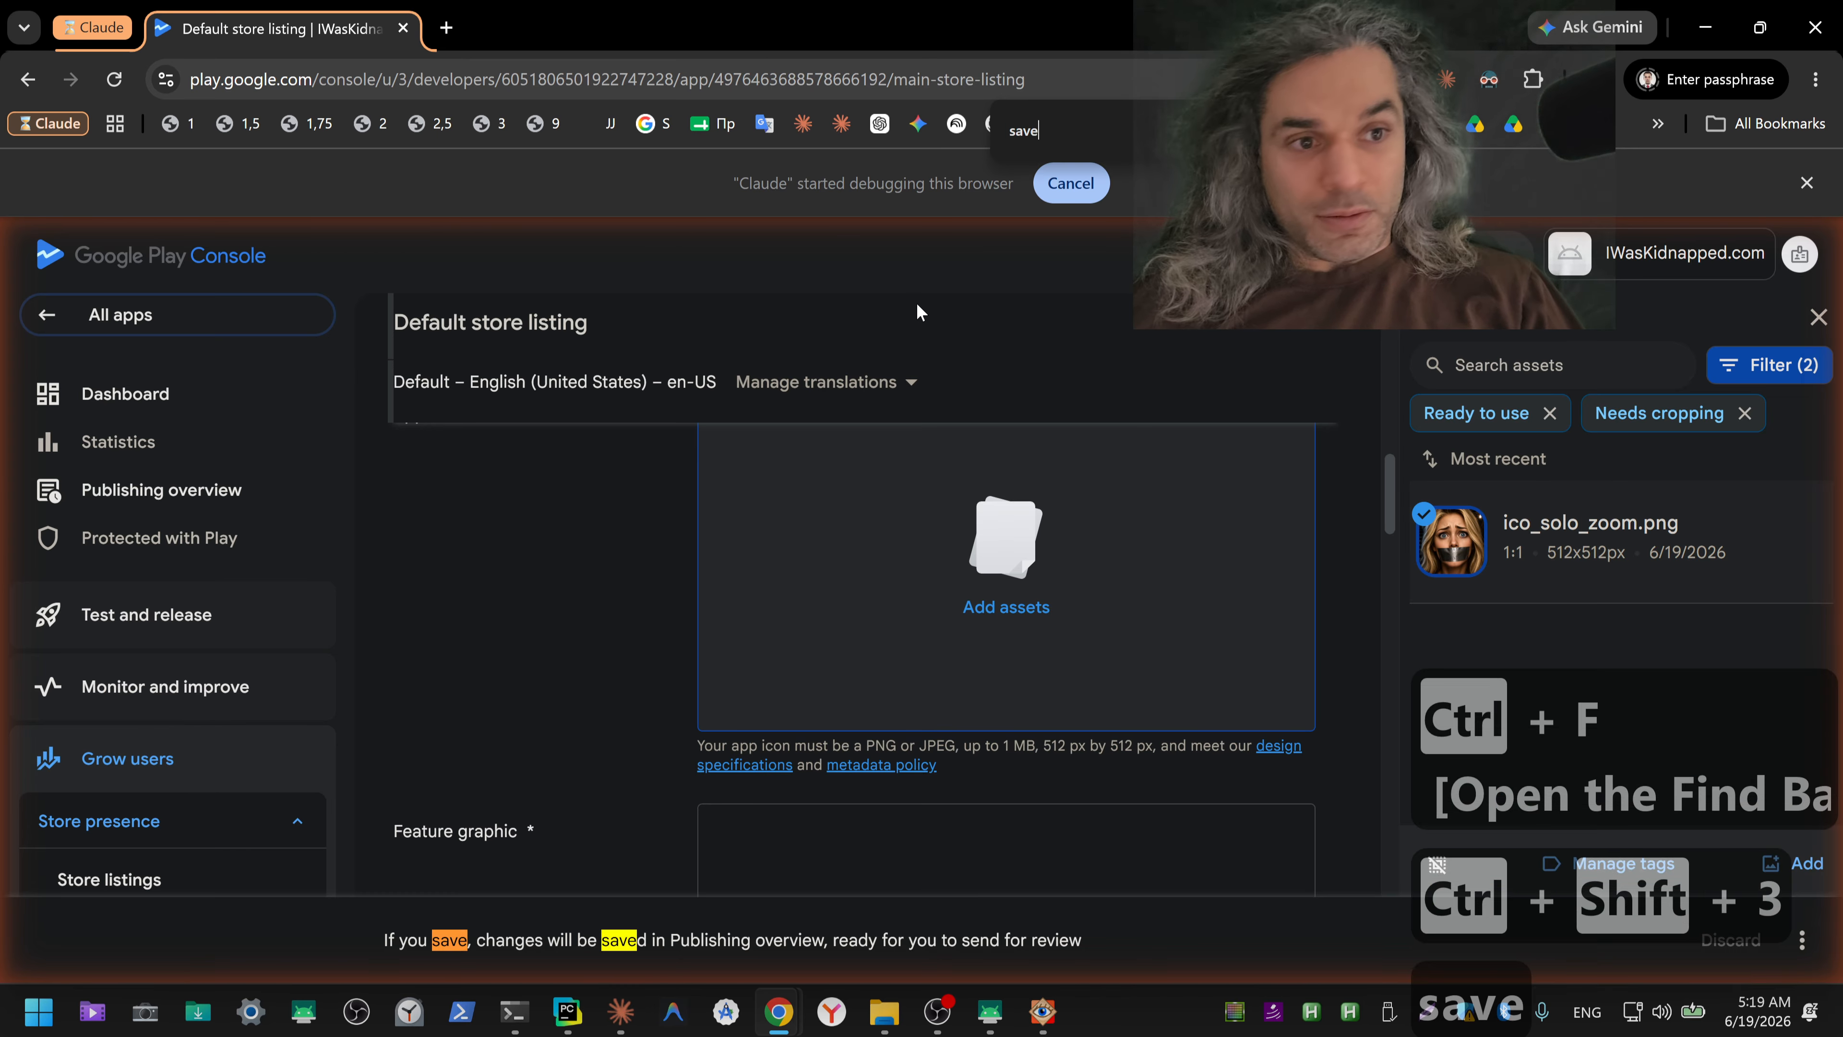
pyautogui.press('Return')
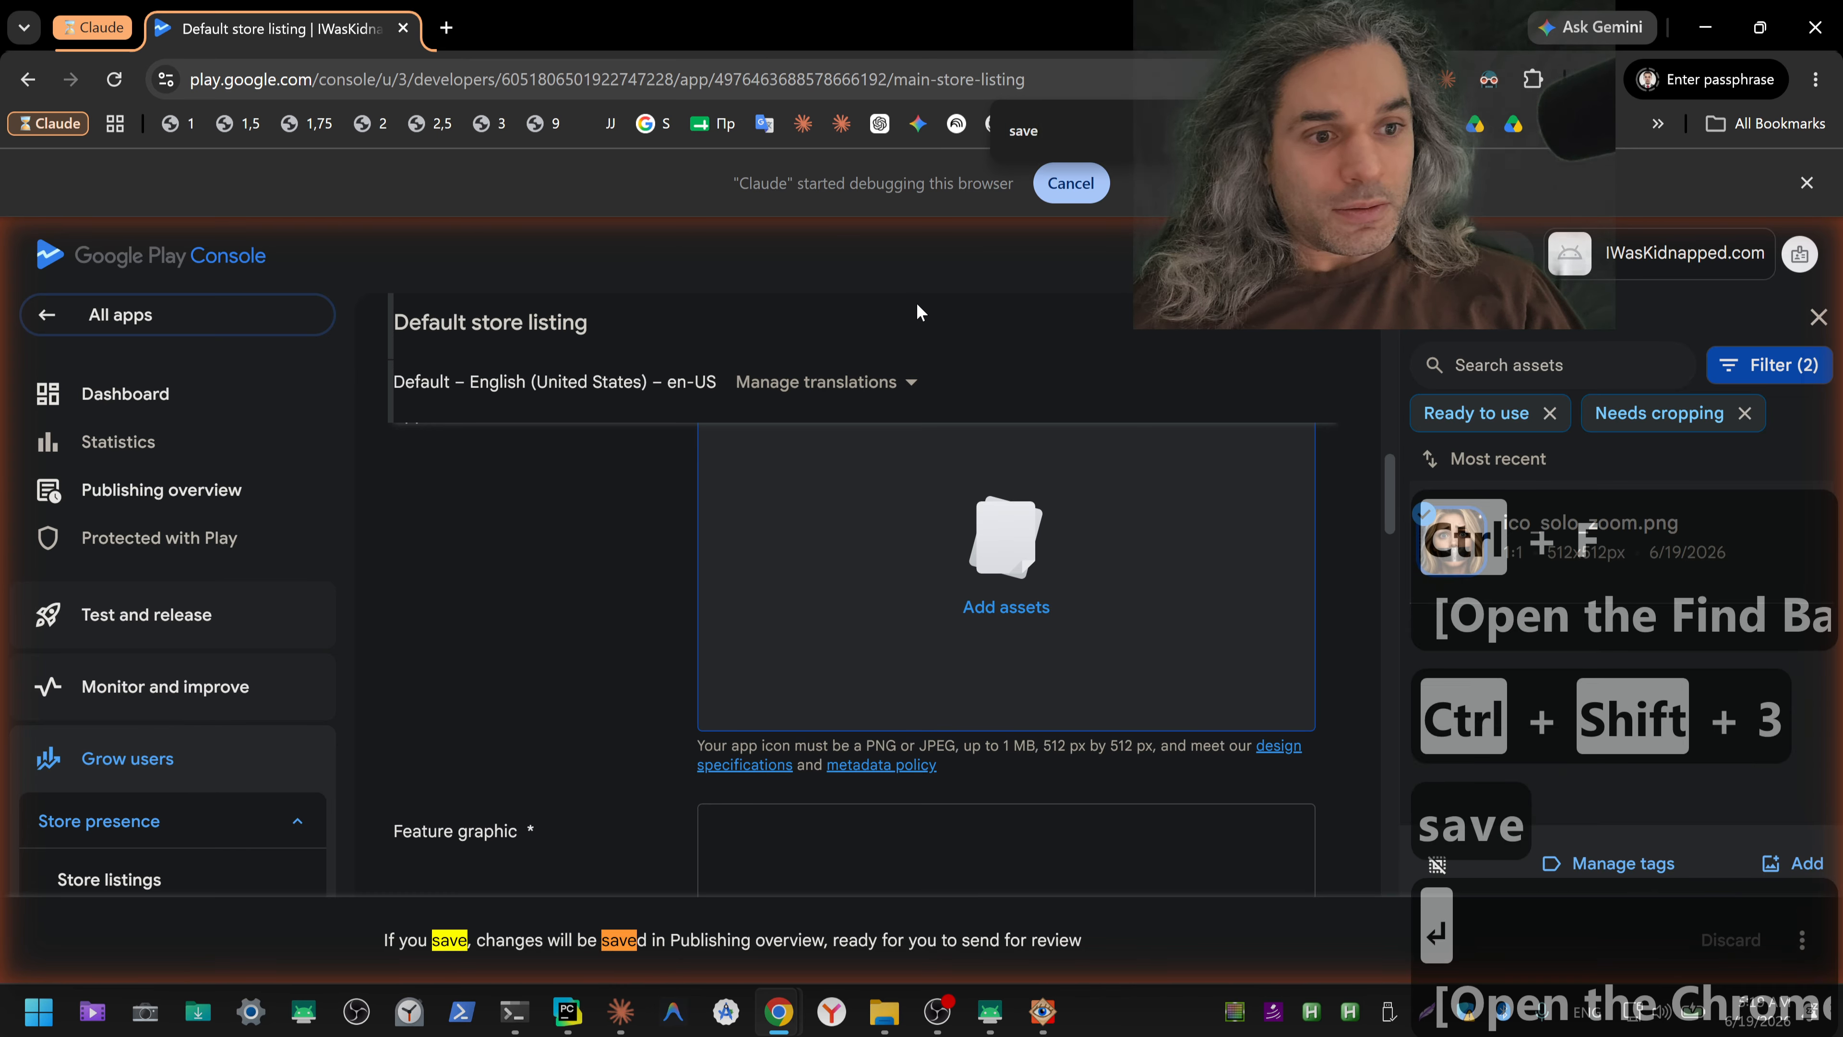
pyautogui.press('Return')
pyautogui.press('Return')
pyautogui.press('Return')
pyautogui.press('Return')
pyautogui.click(916, 303)
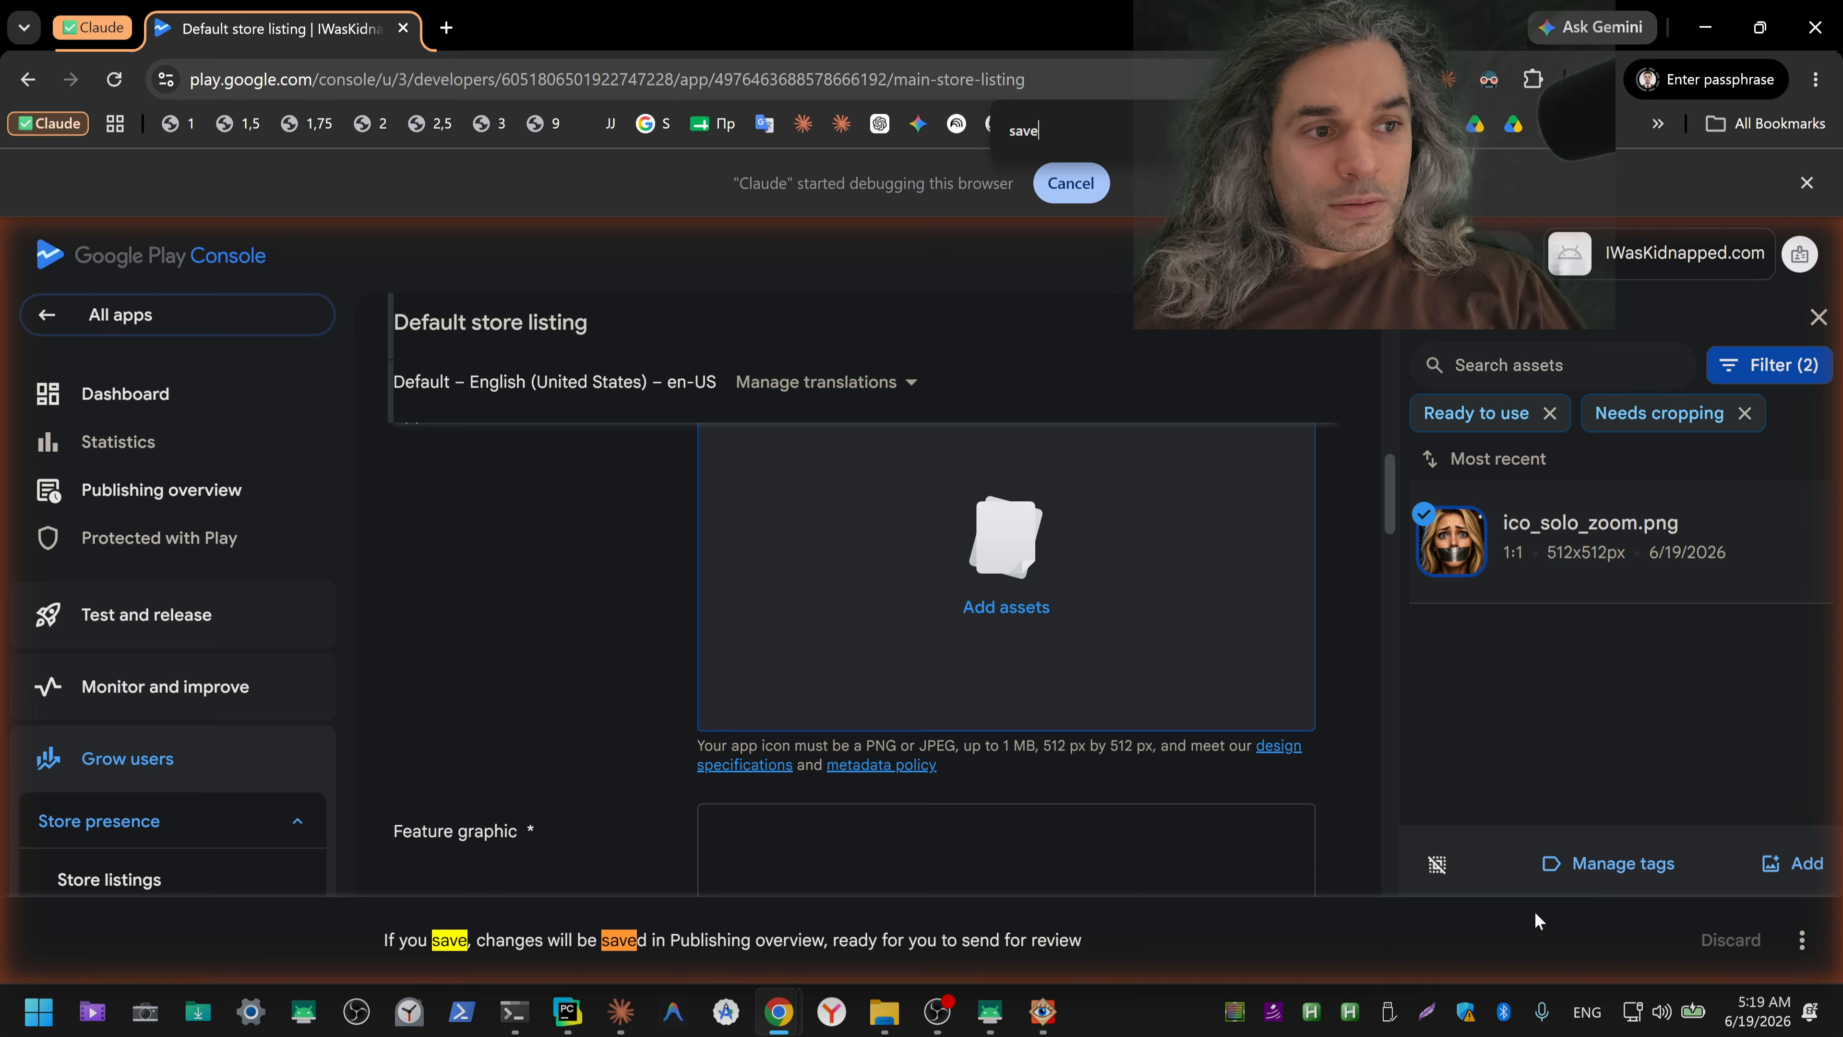
# Step: Check Claude's reply, add the selected ico_solo_zoom.png asset to the App icon field, and inspect the icon preview
pyautogui.hotkey('alt', 'Tab')
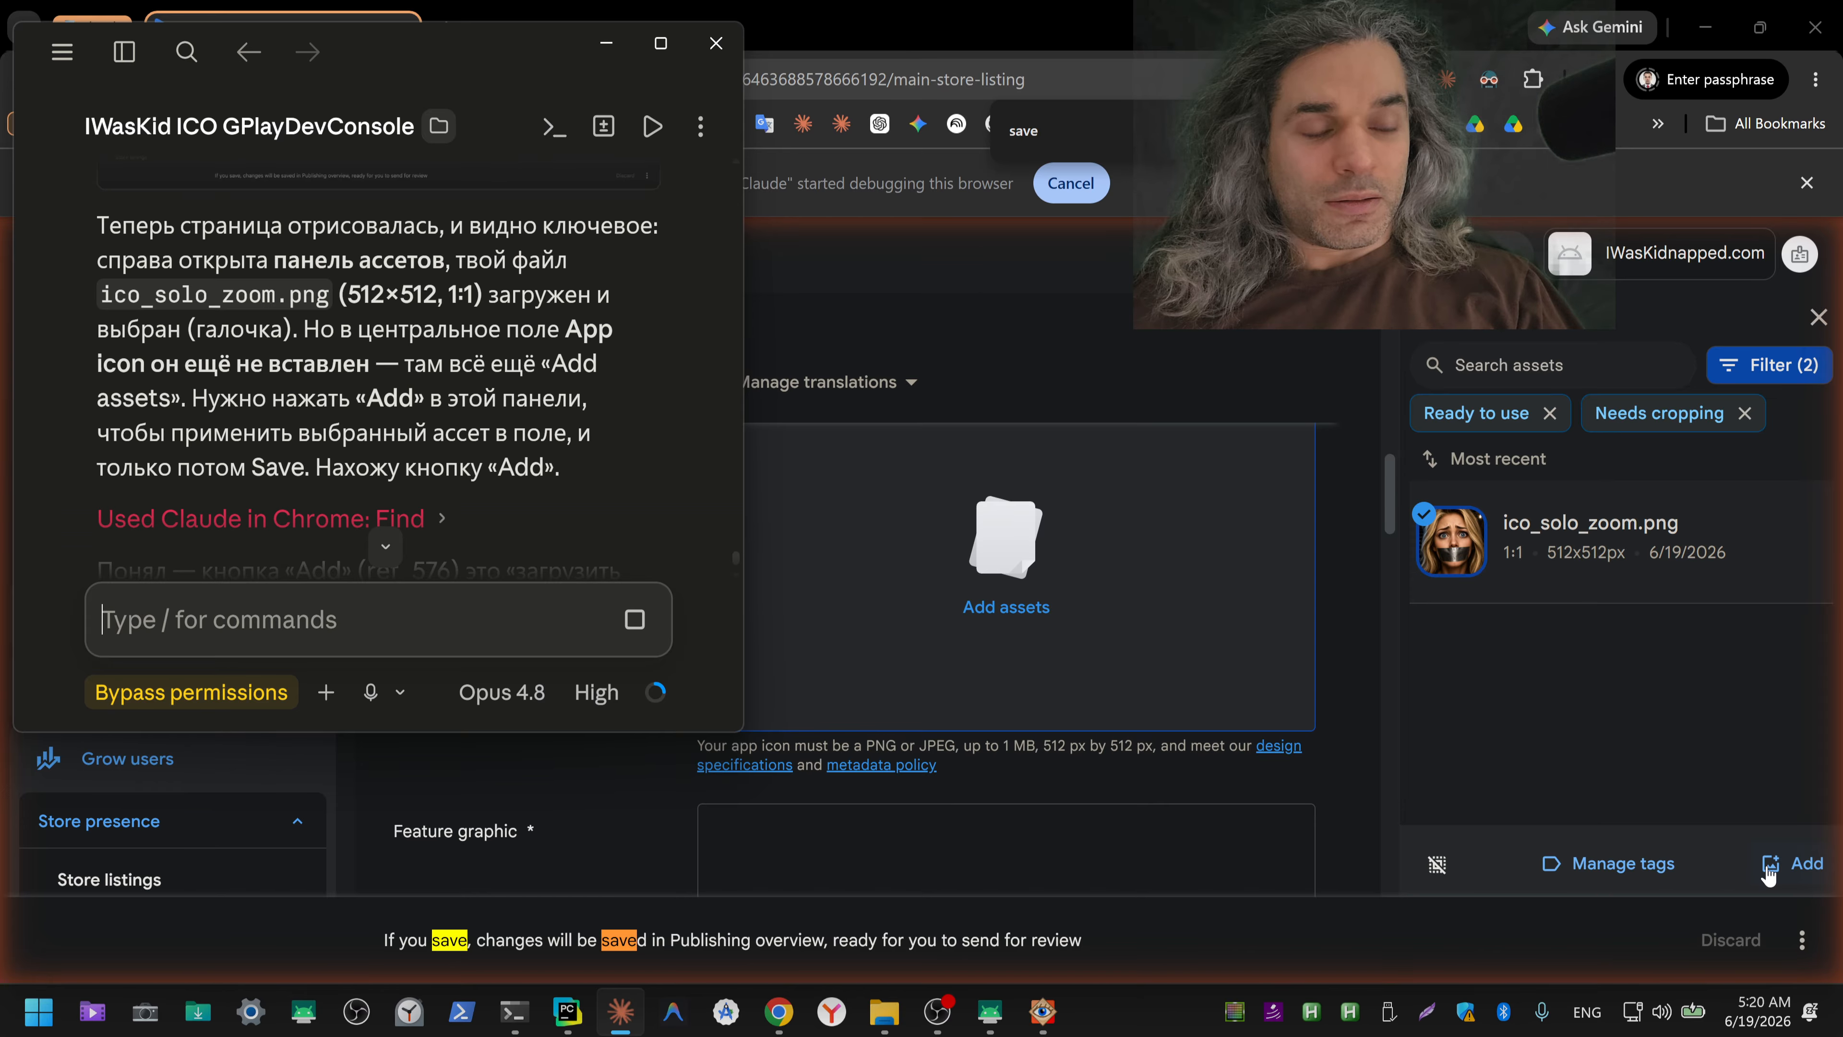
pyautogui.click(1768, 868)
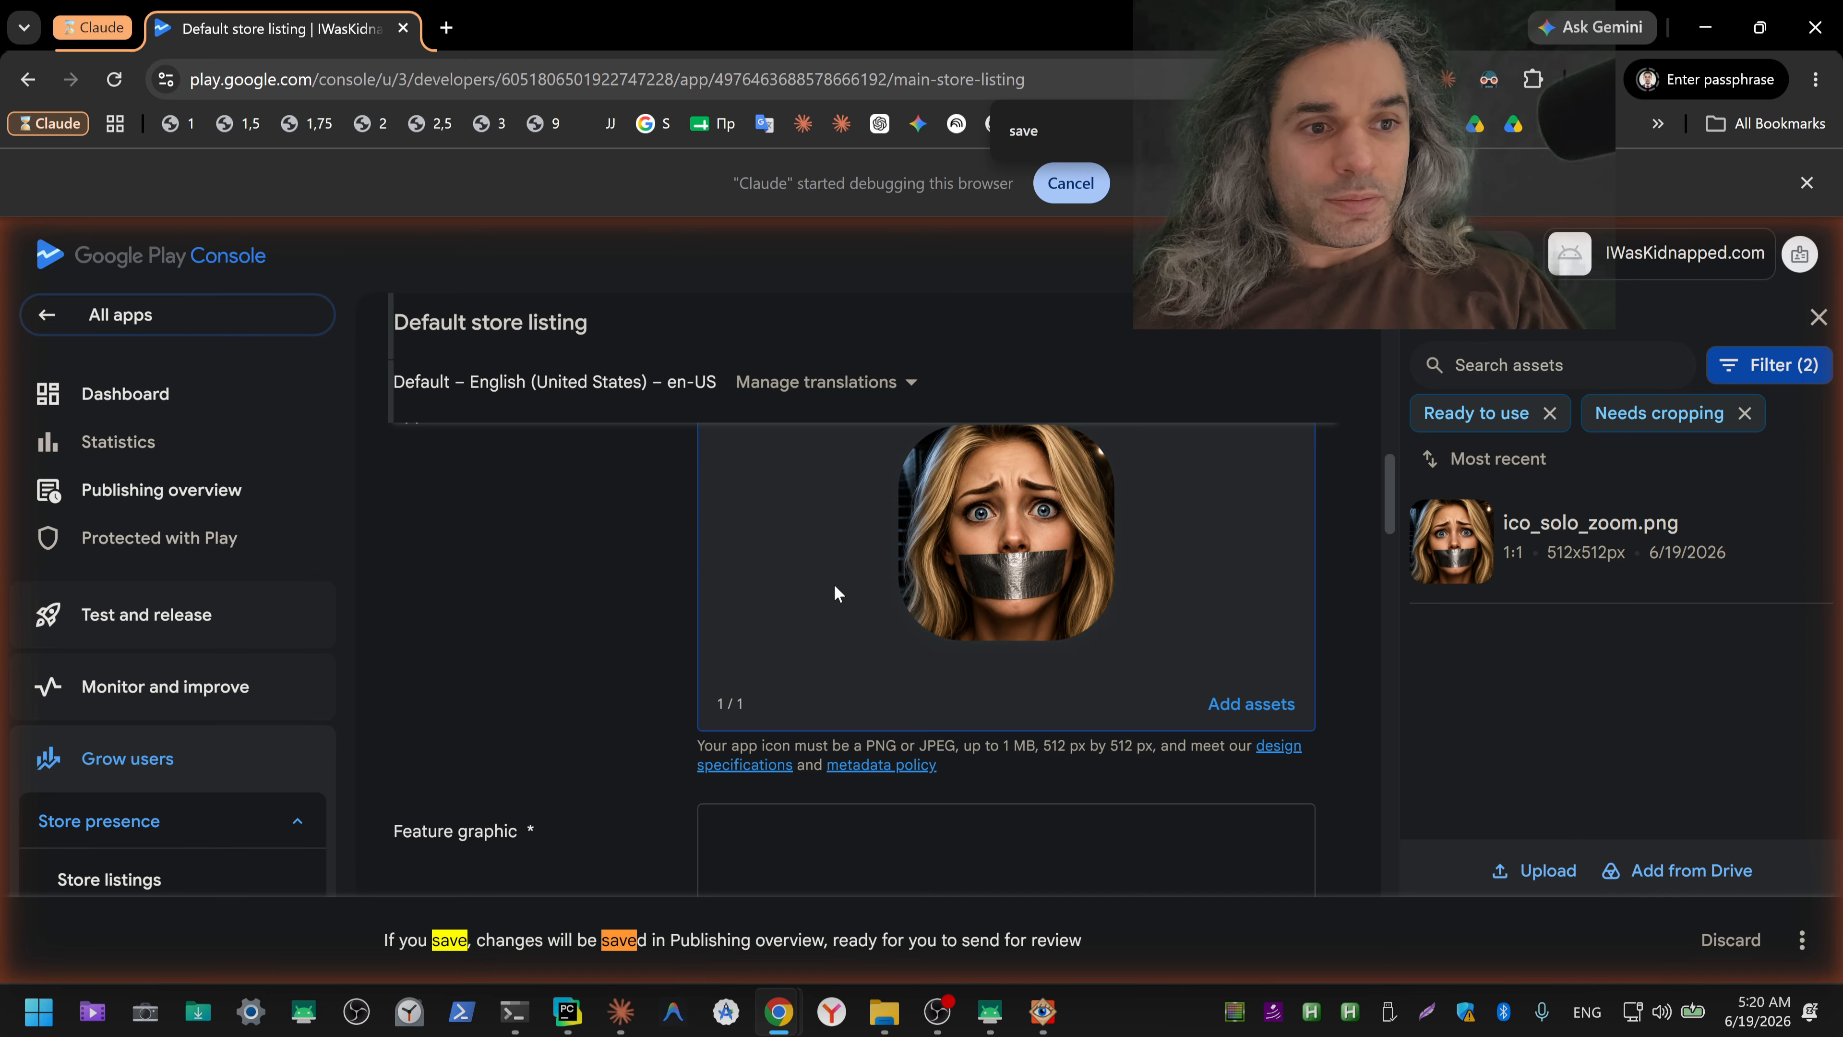
pyautogui.scroll(3, 857, 603)
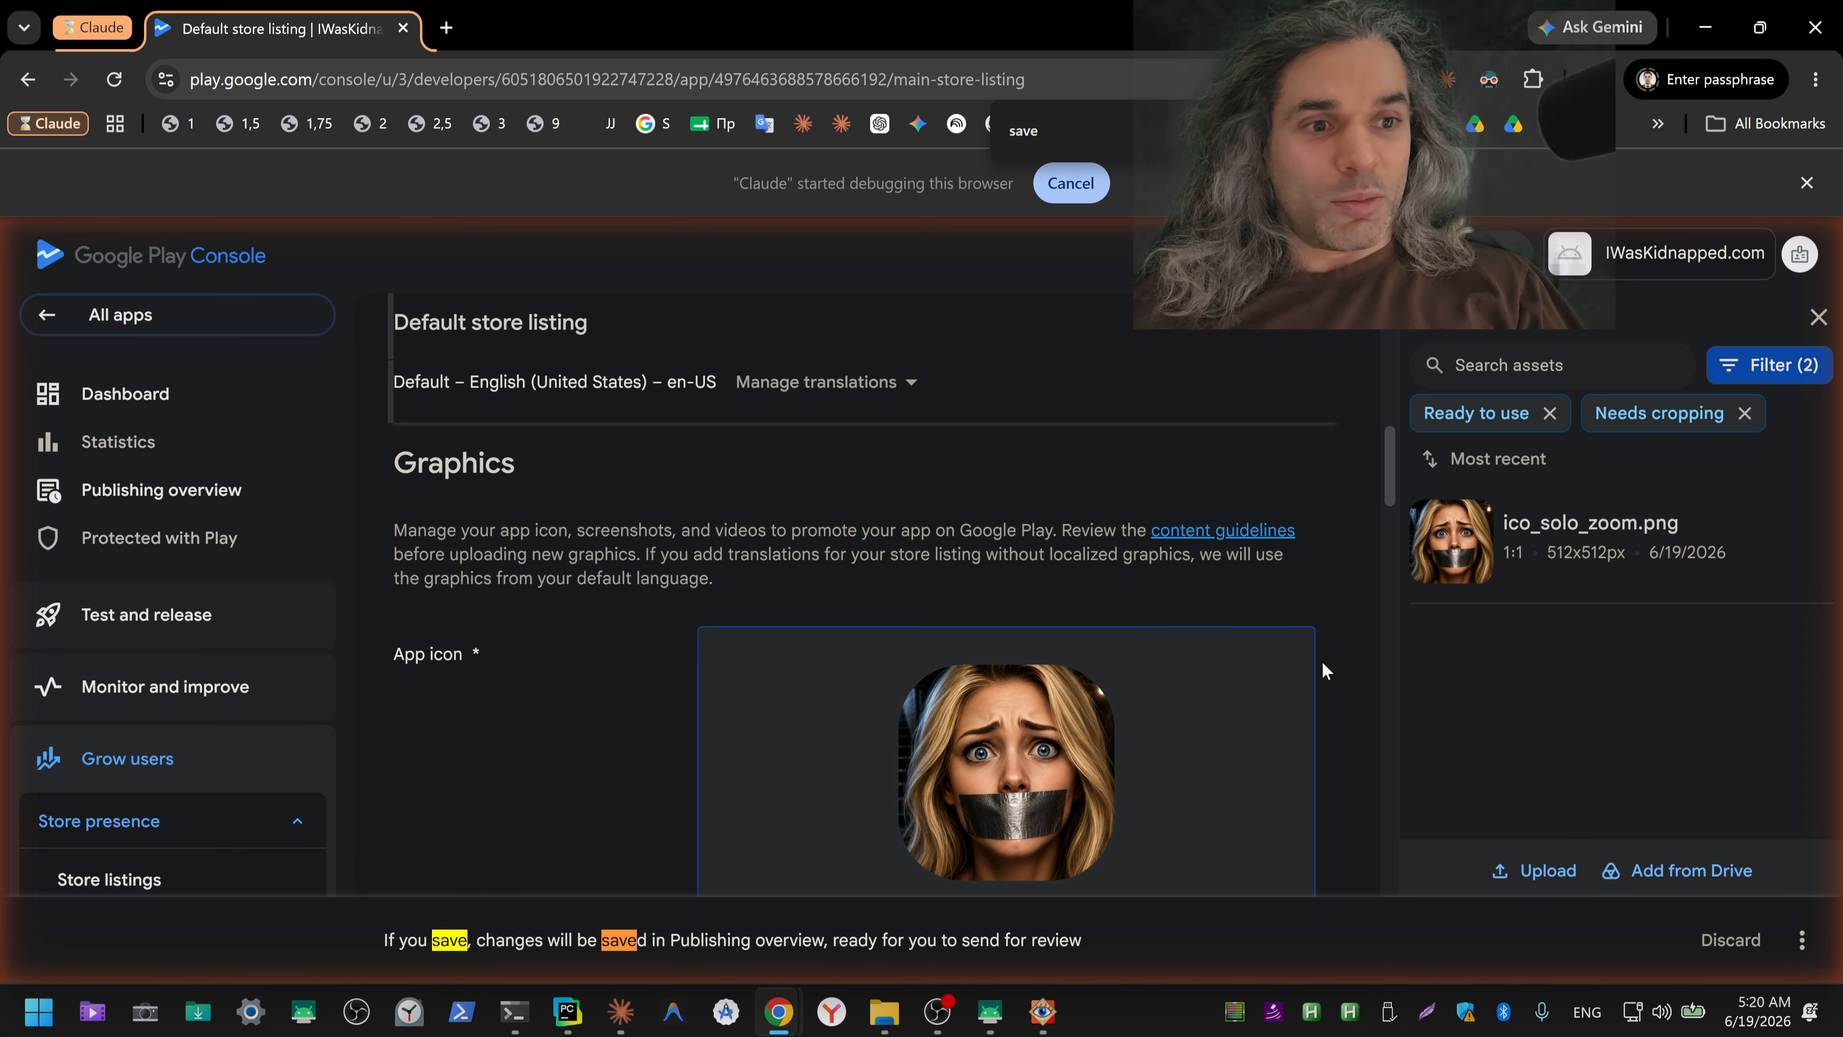
pyautogui.scroll(-3, 1322, 669)
pyautogui.scroll(1, 1323, 663)
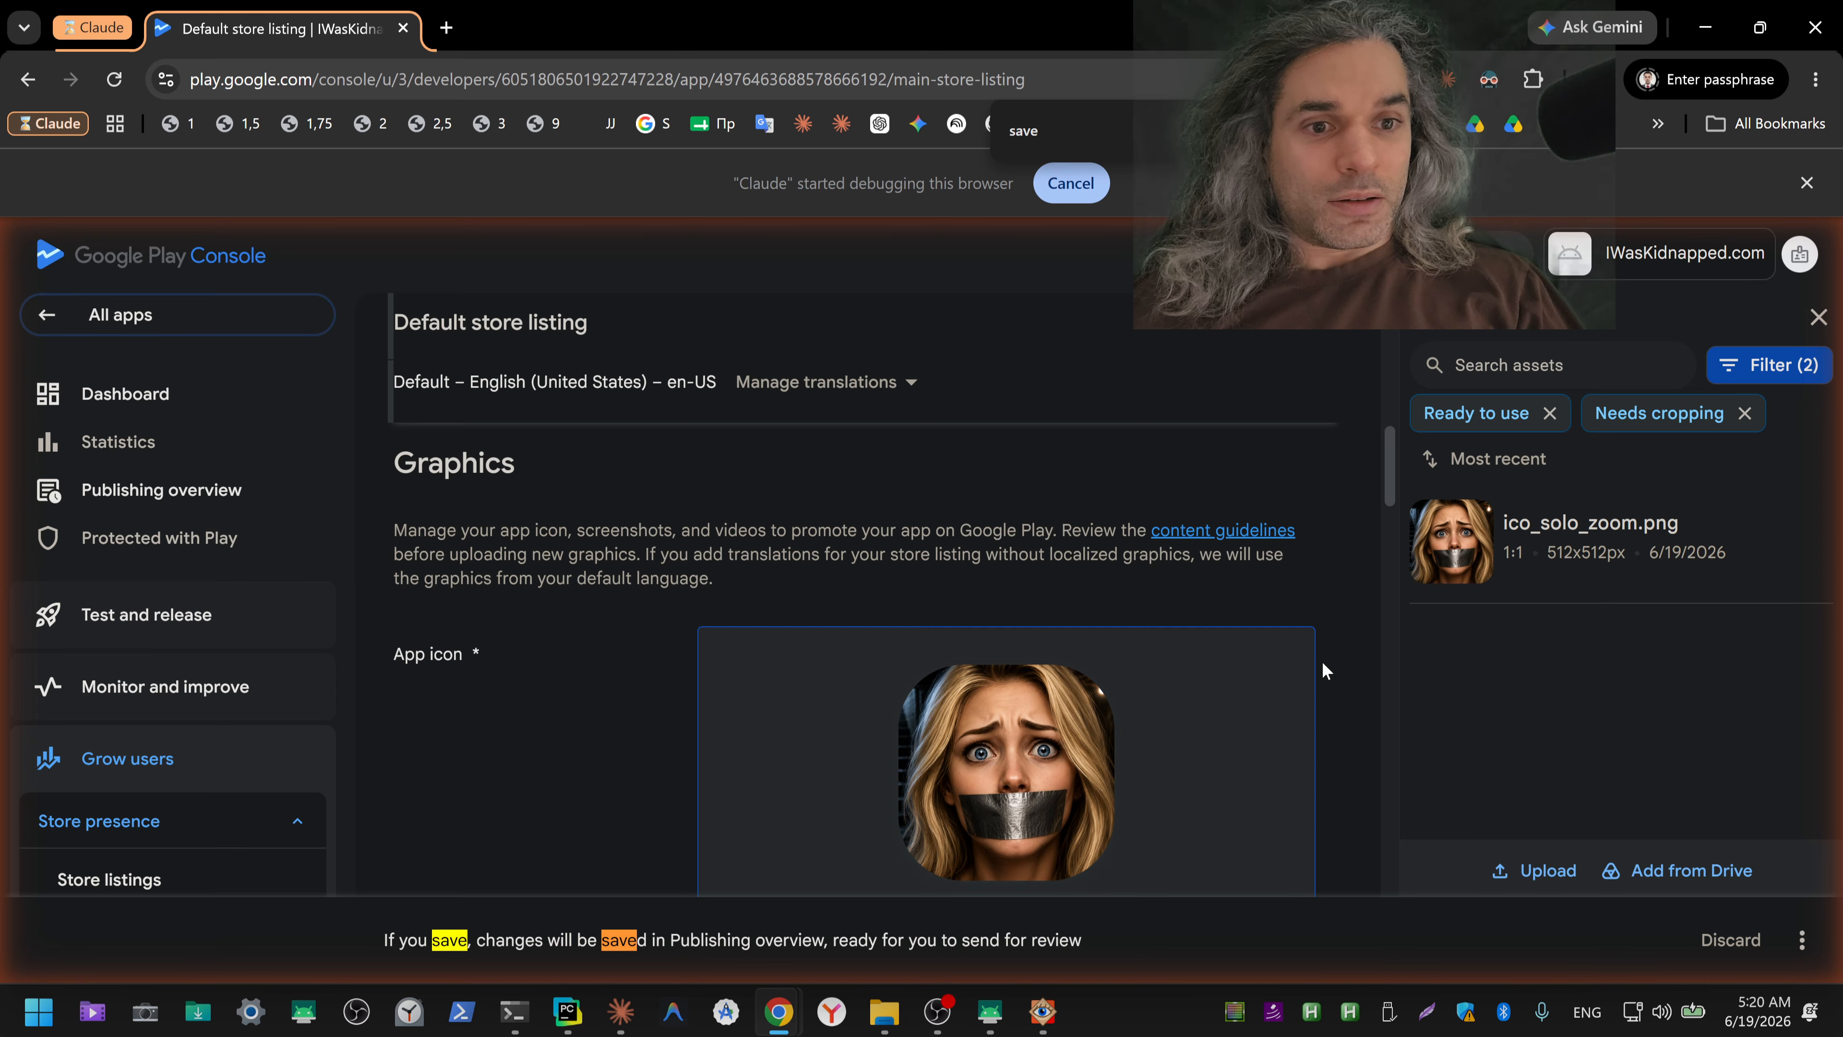
pyautogui.scroll(-2, 931, 657)
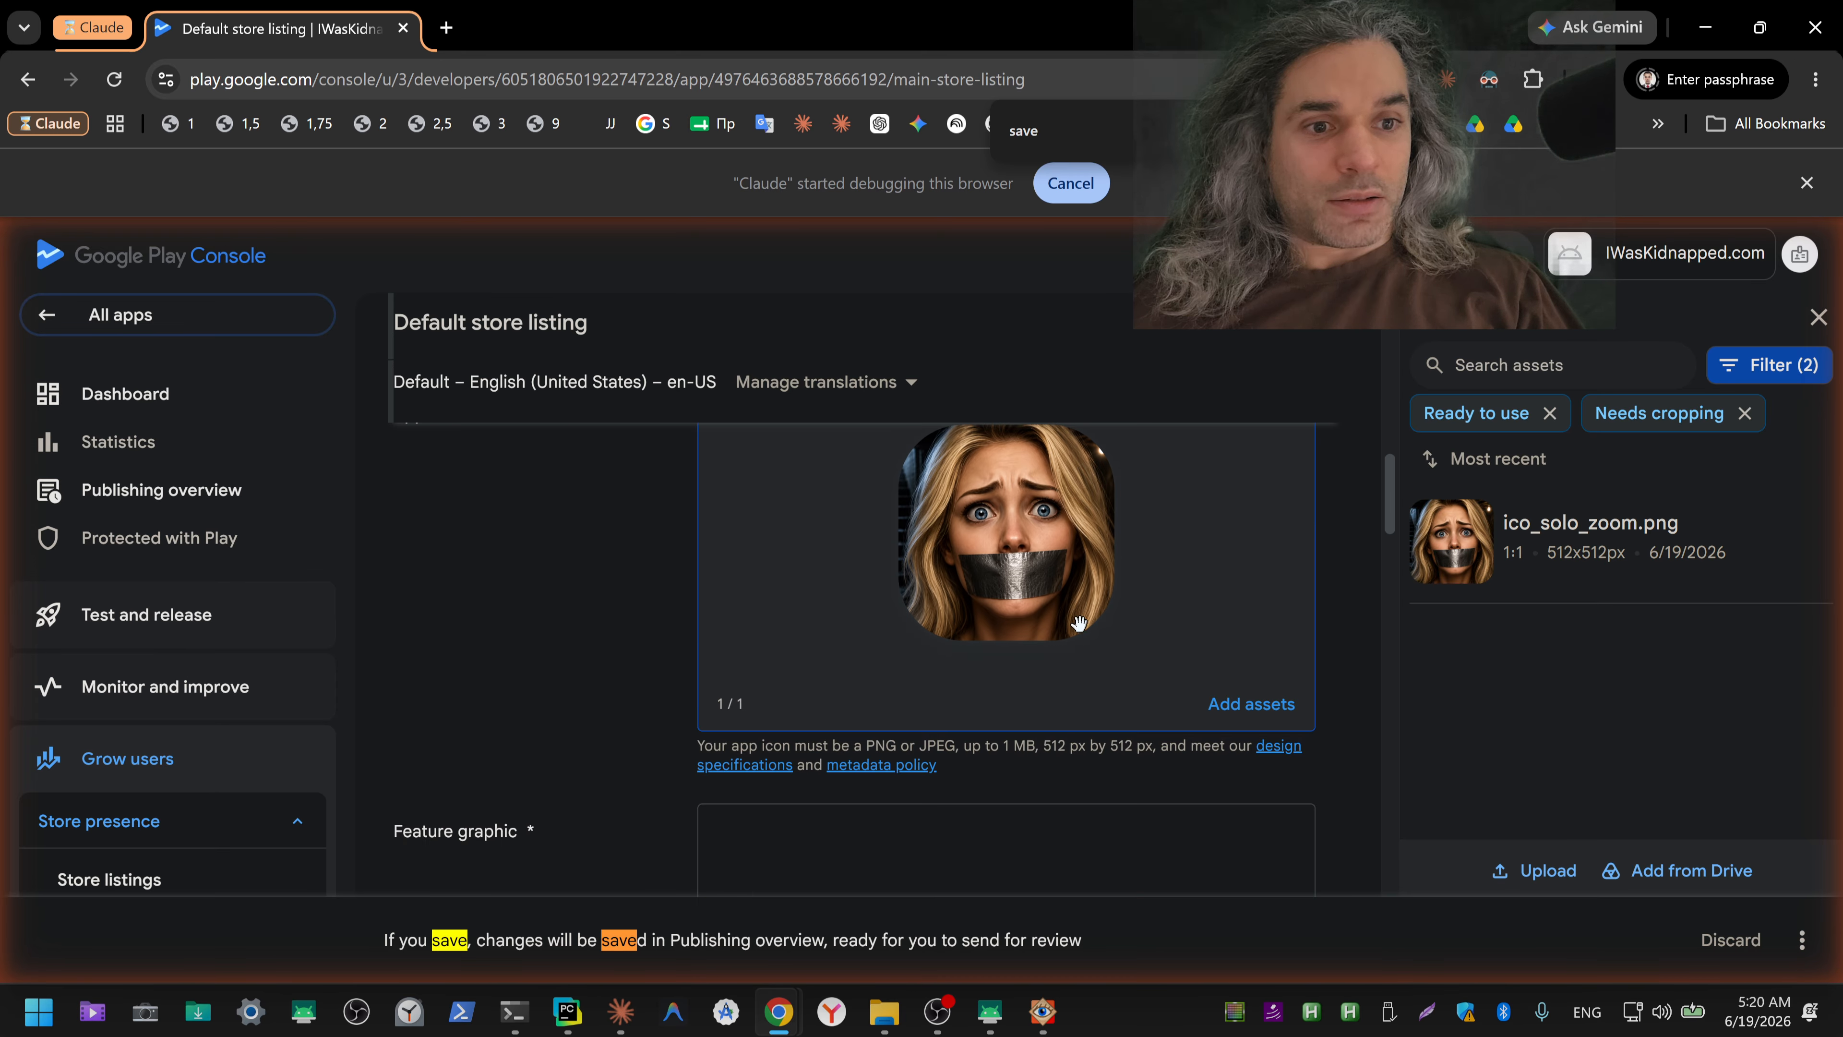
pyautogui.moveTo(1083, 646)
pyautogui.scroll(1, 1083, 646)
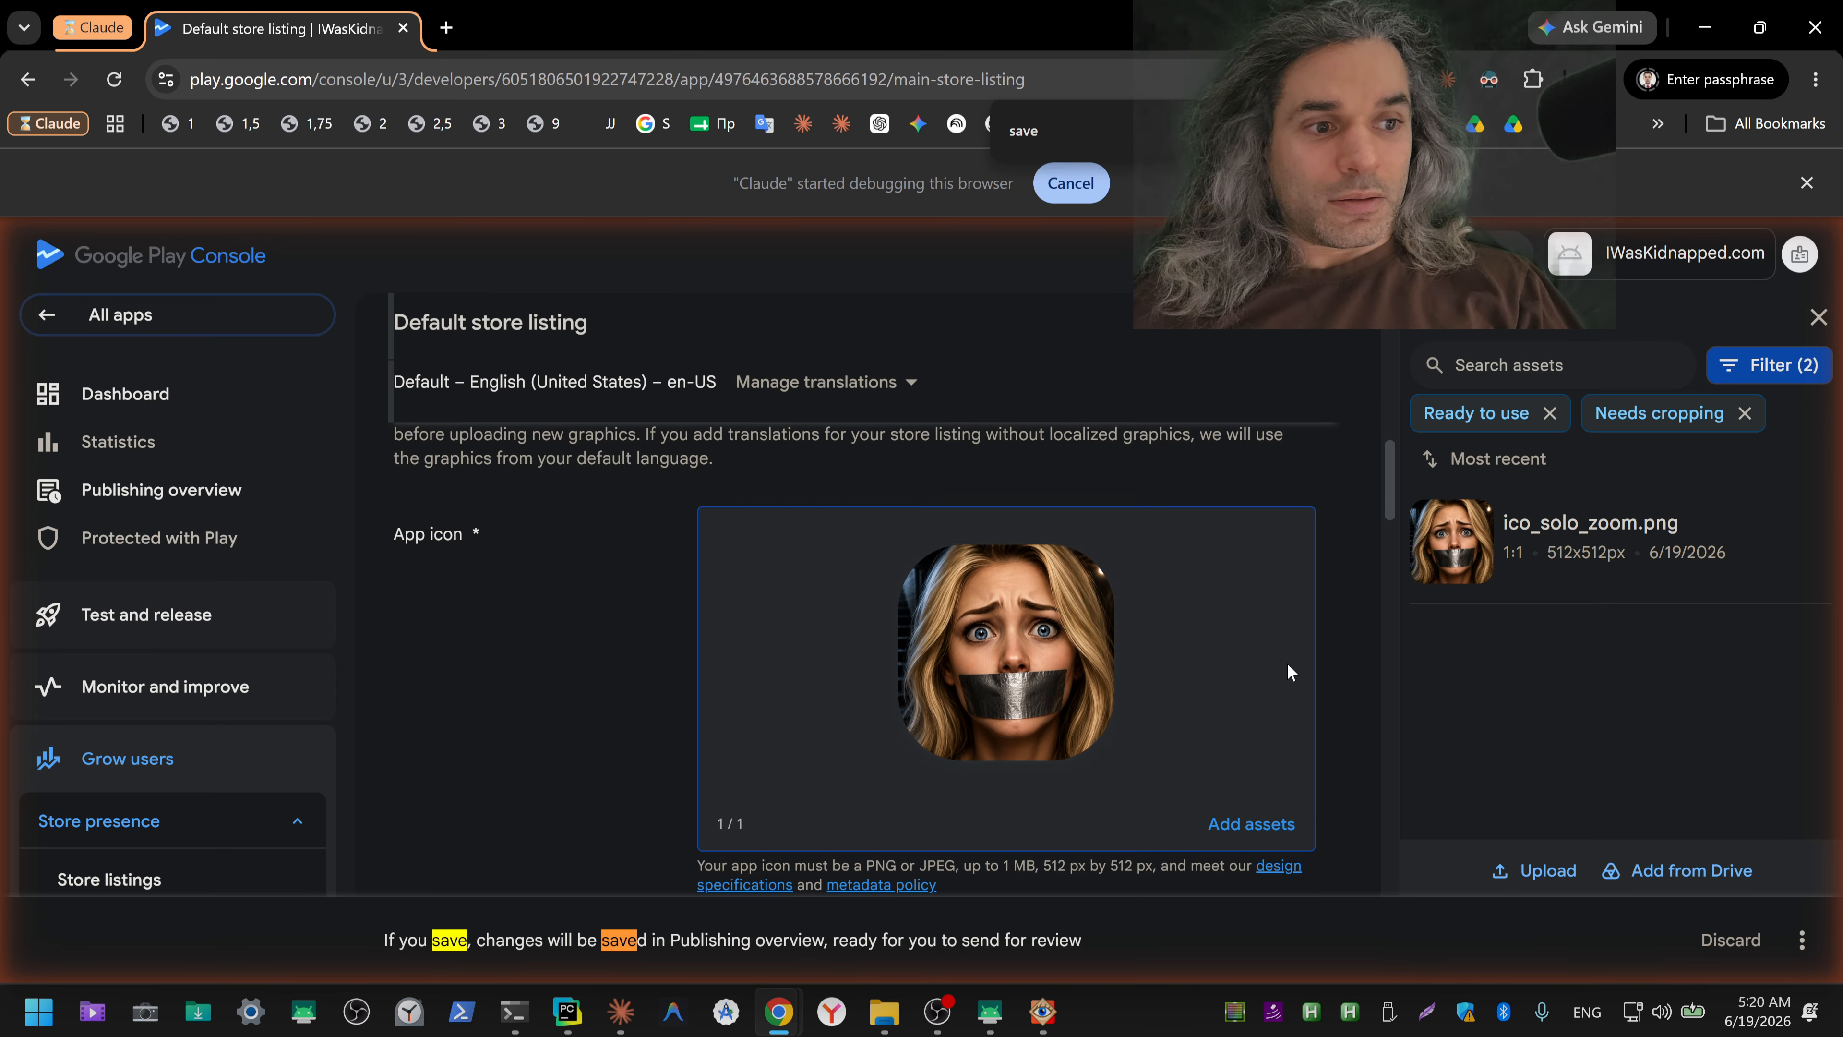
# Step: Look through the whole default store listing page, from the screenshot and XR sections back to the listing assets and App icon
pyautogui.scroll(-10, 1333, 693)
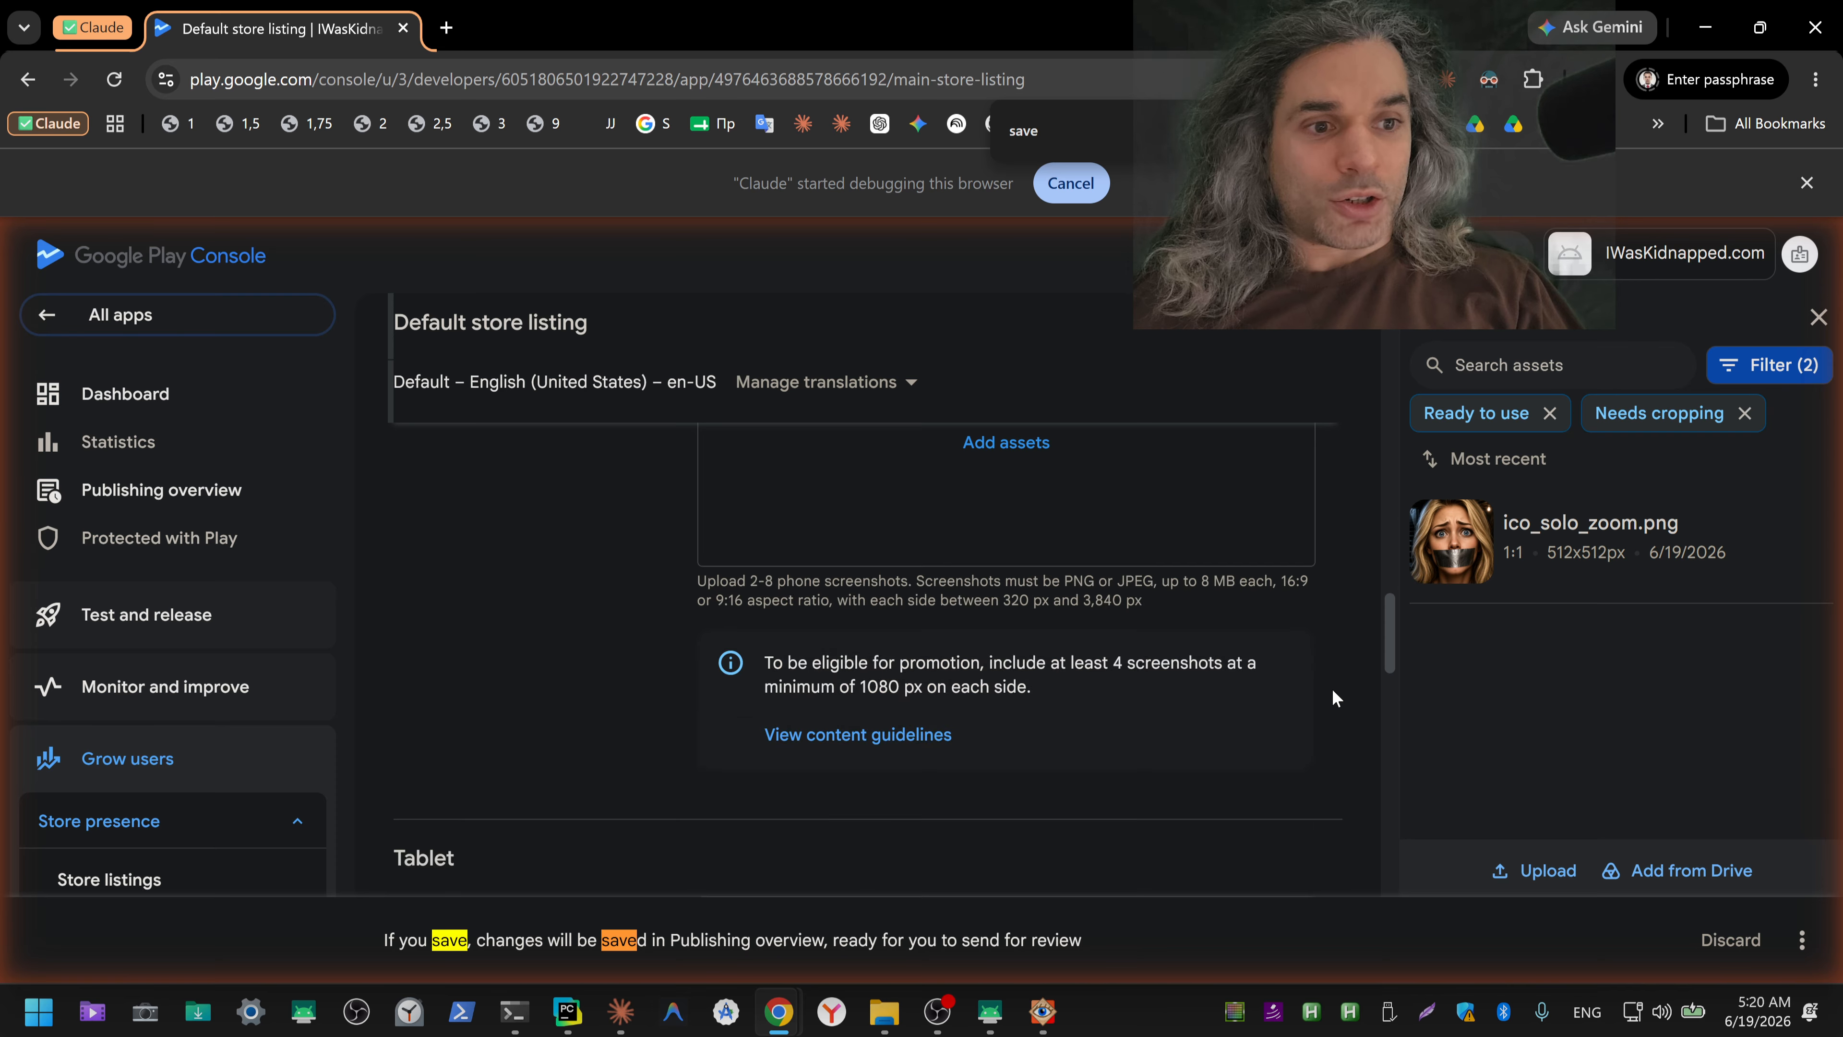
pyautogui.scroll(-10, 1332, 693)
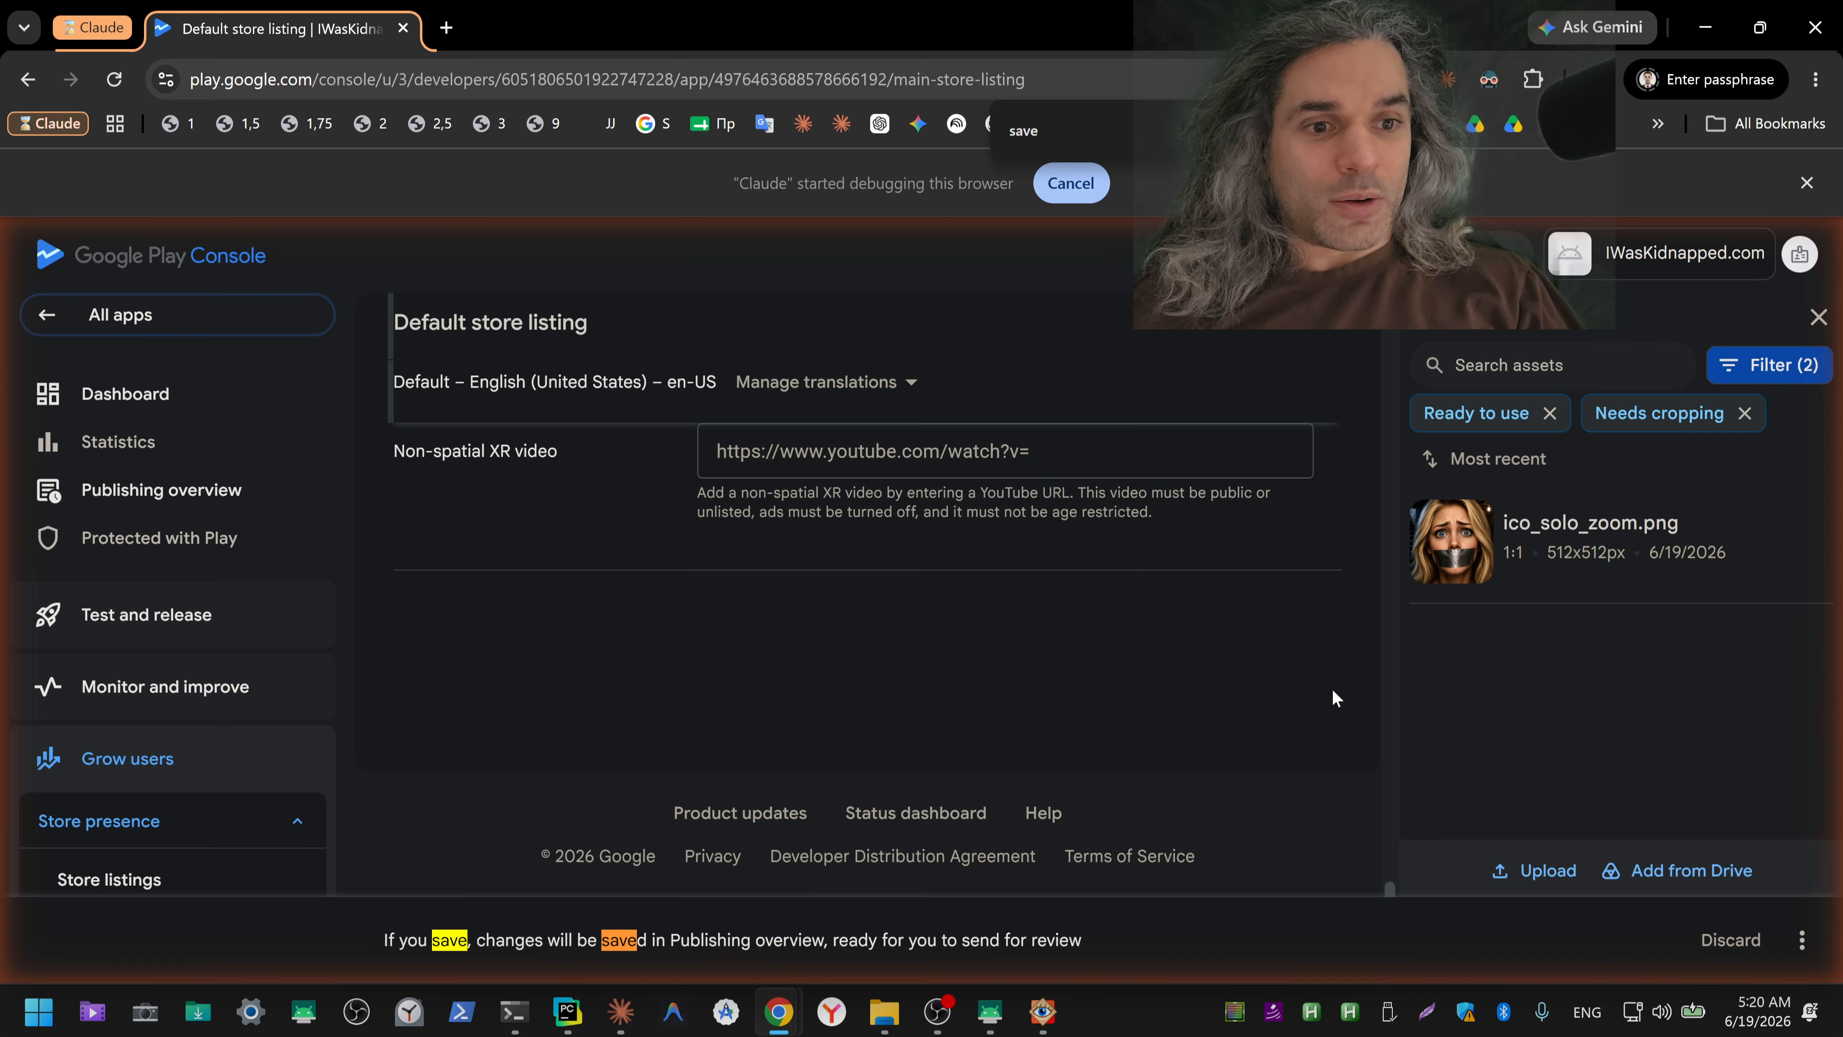
pyautogui.scroll(20, 1333, 690)
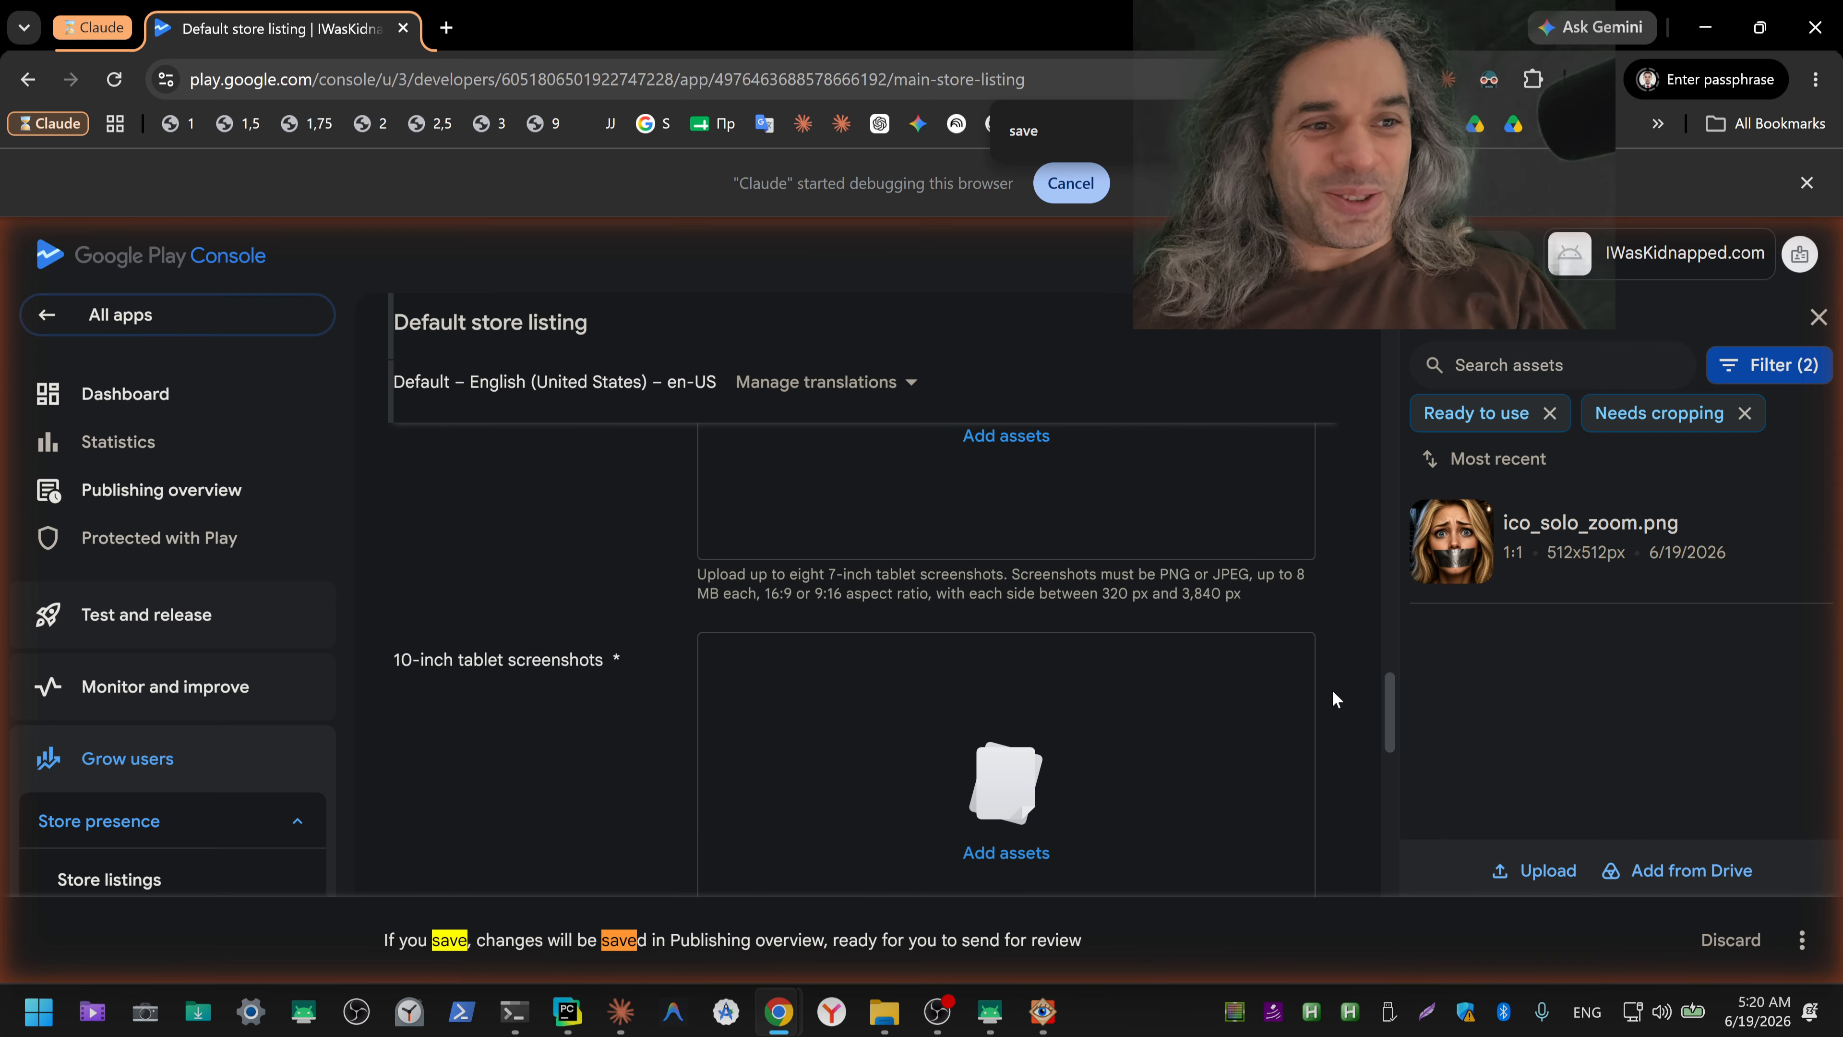
pyautogui.scroll(8, 1336, 697)
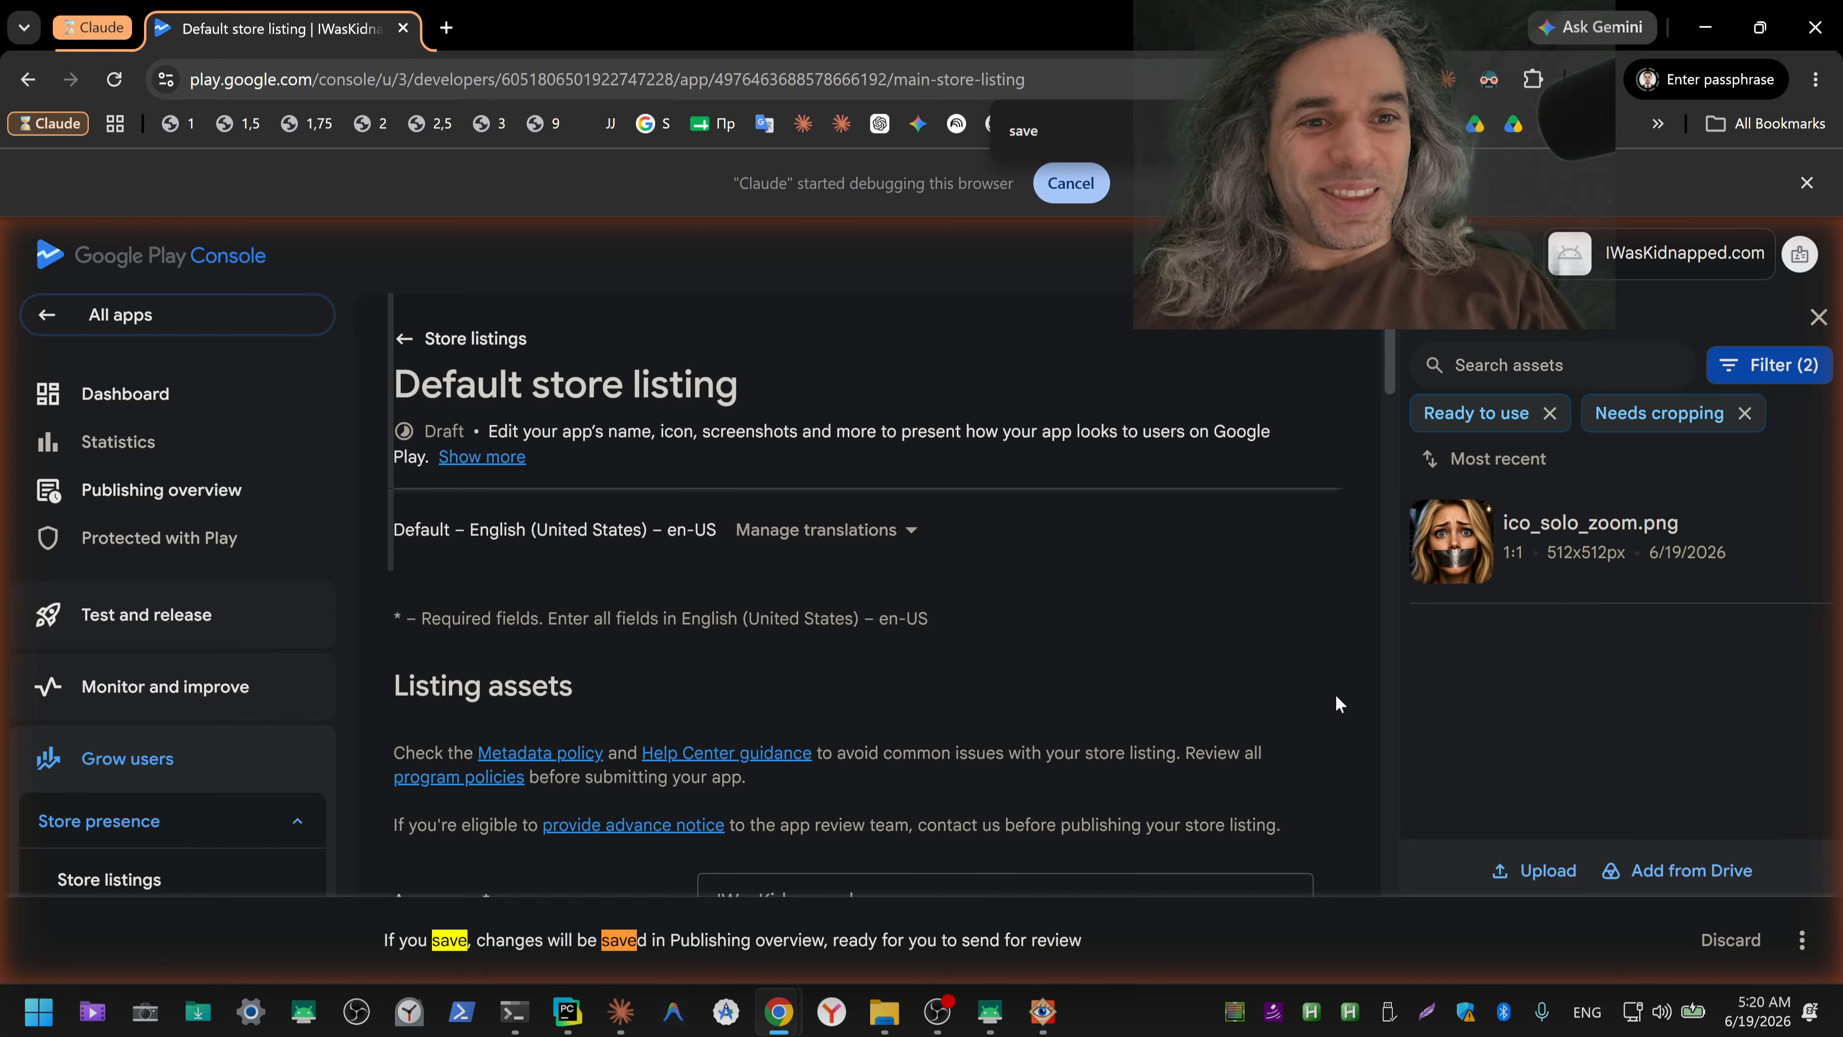
pyautogui.scroll(-5, 1337, 697)
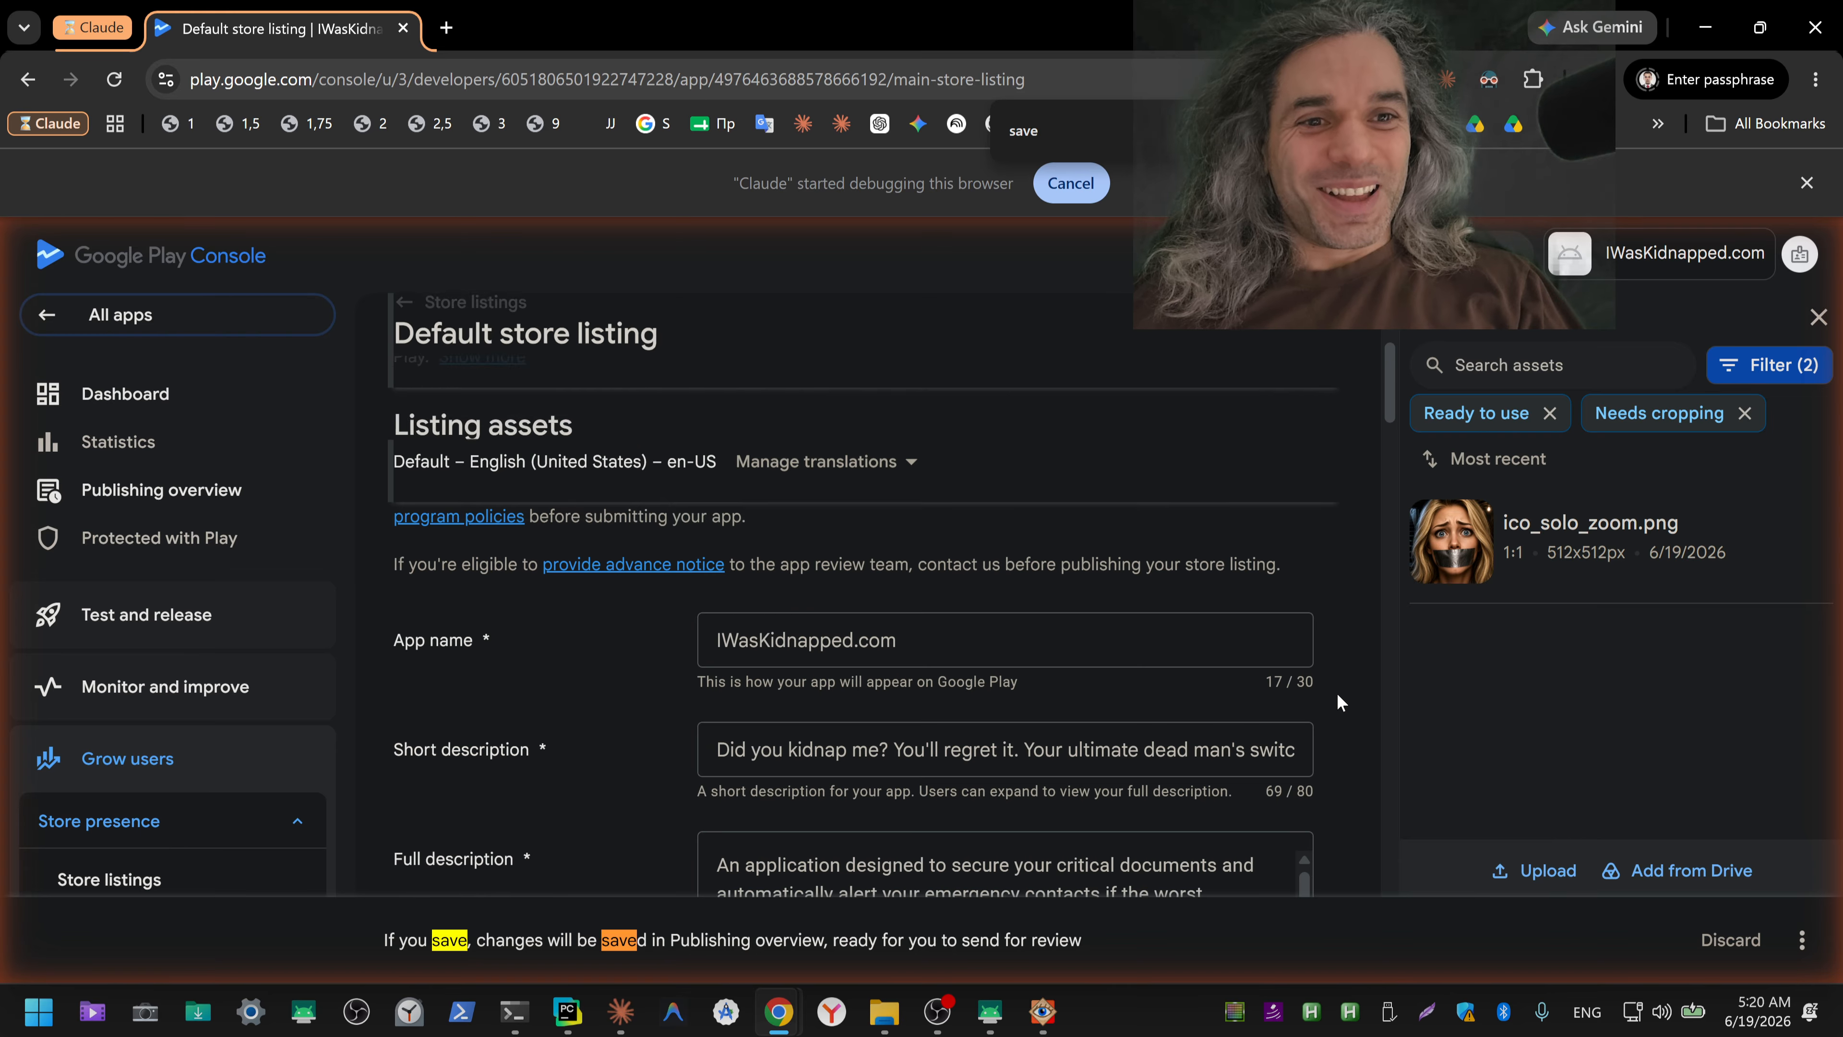
pyautogui.scroll(-5, 1339, 702)
pyautogui.scroll(2, 1339, 703)
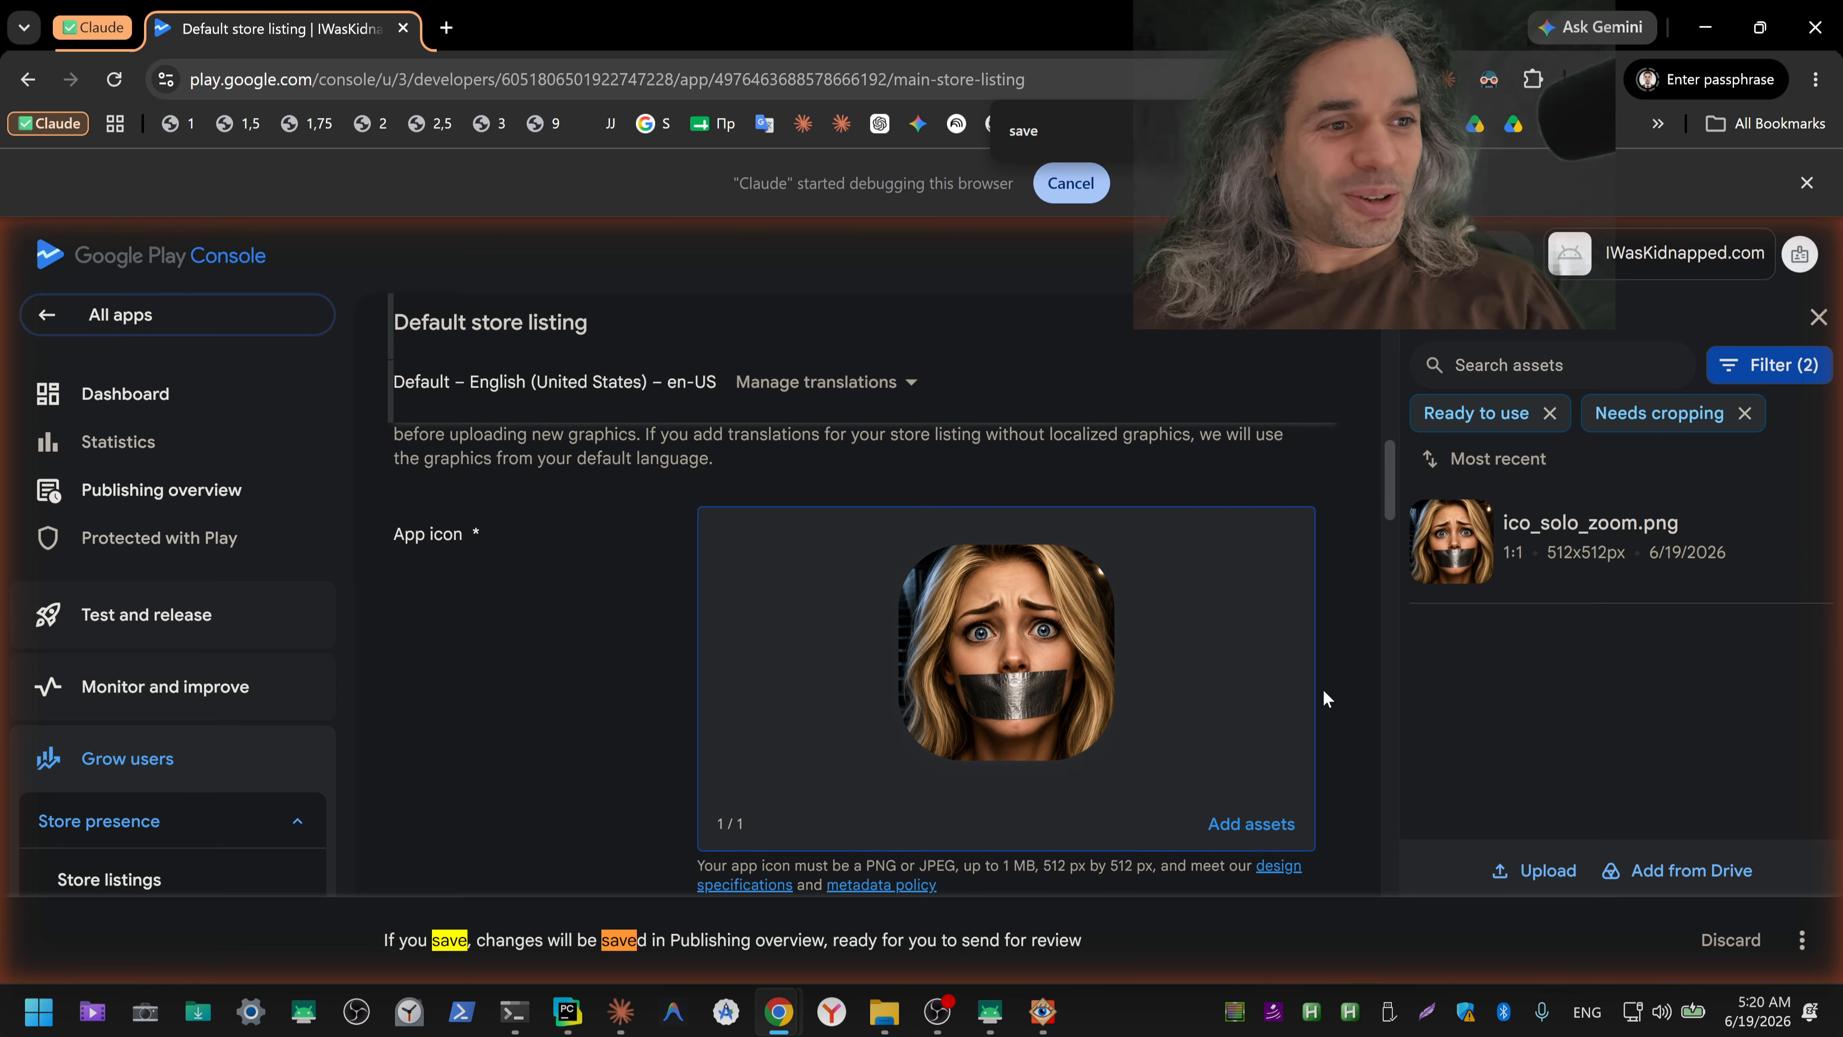
# Step: Switch to Claude, read through its latest reply in the icon chat, and send it the message "сохраняй"
pyautogui.hotkey('alt', 'Tab')
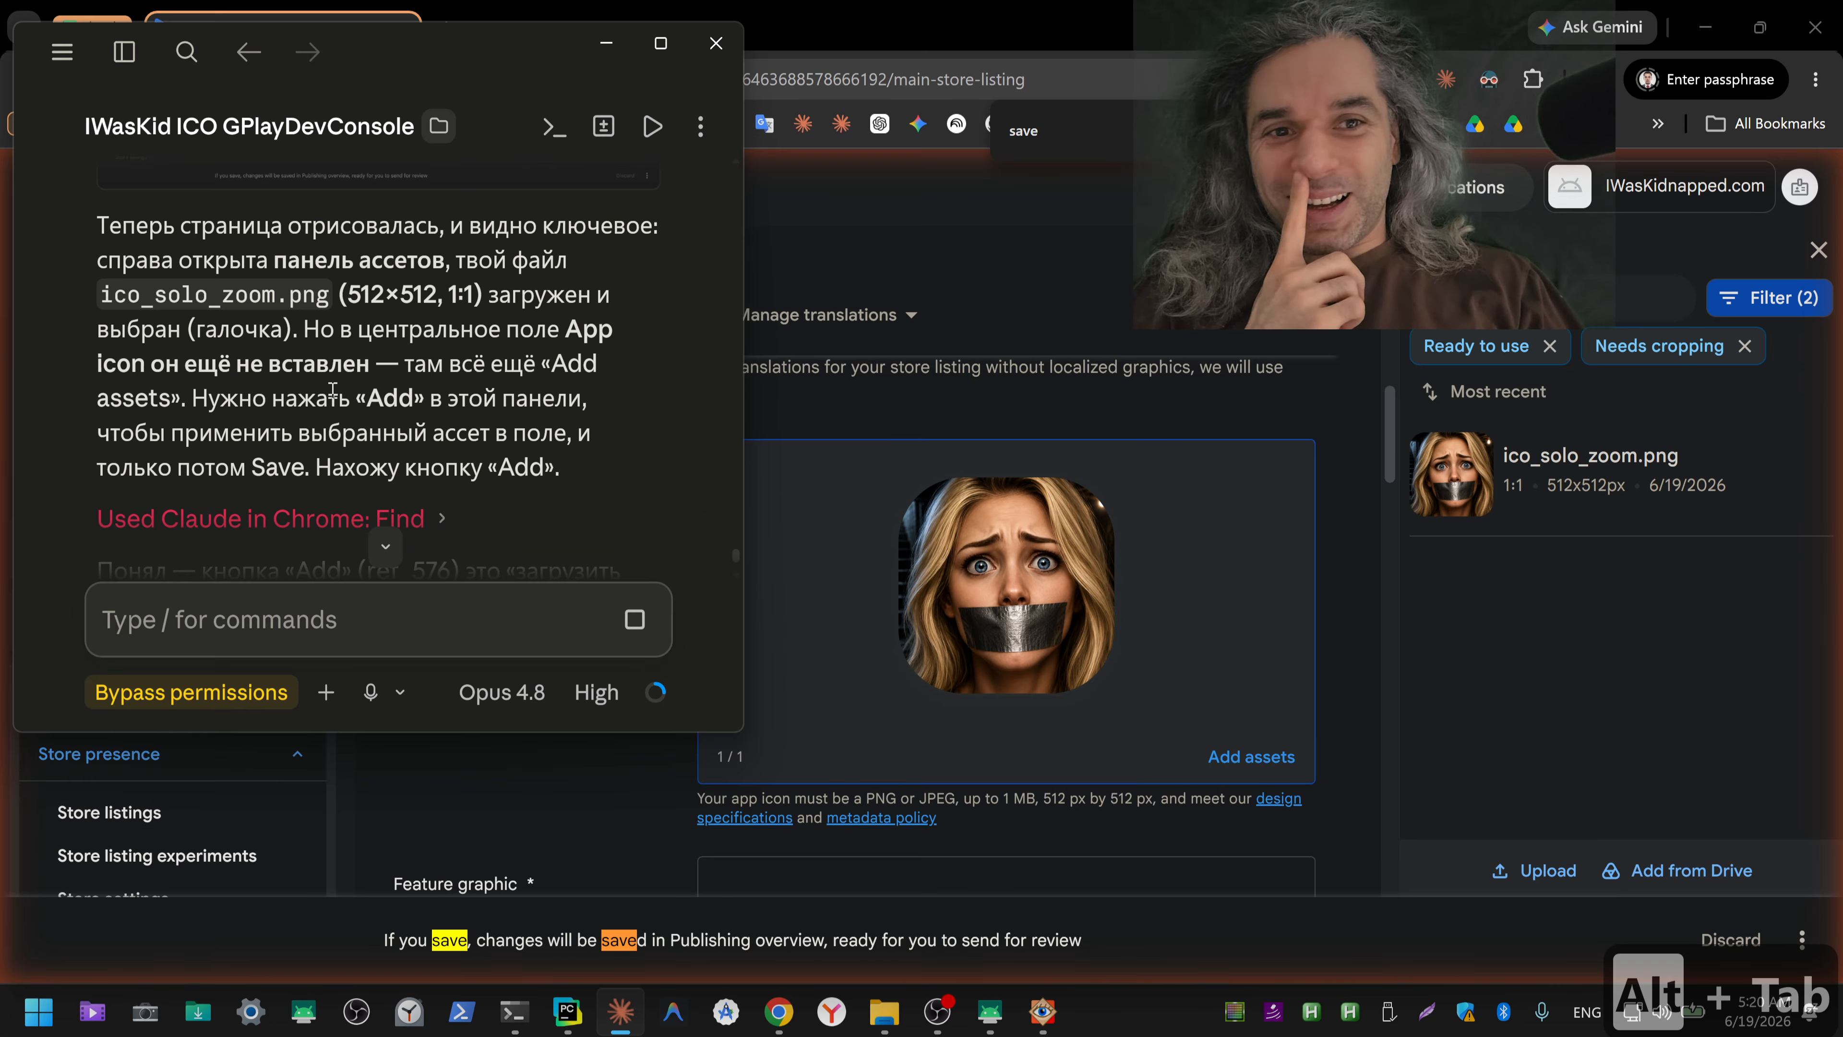
pyautogui.scroll(-3, 259, 308)
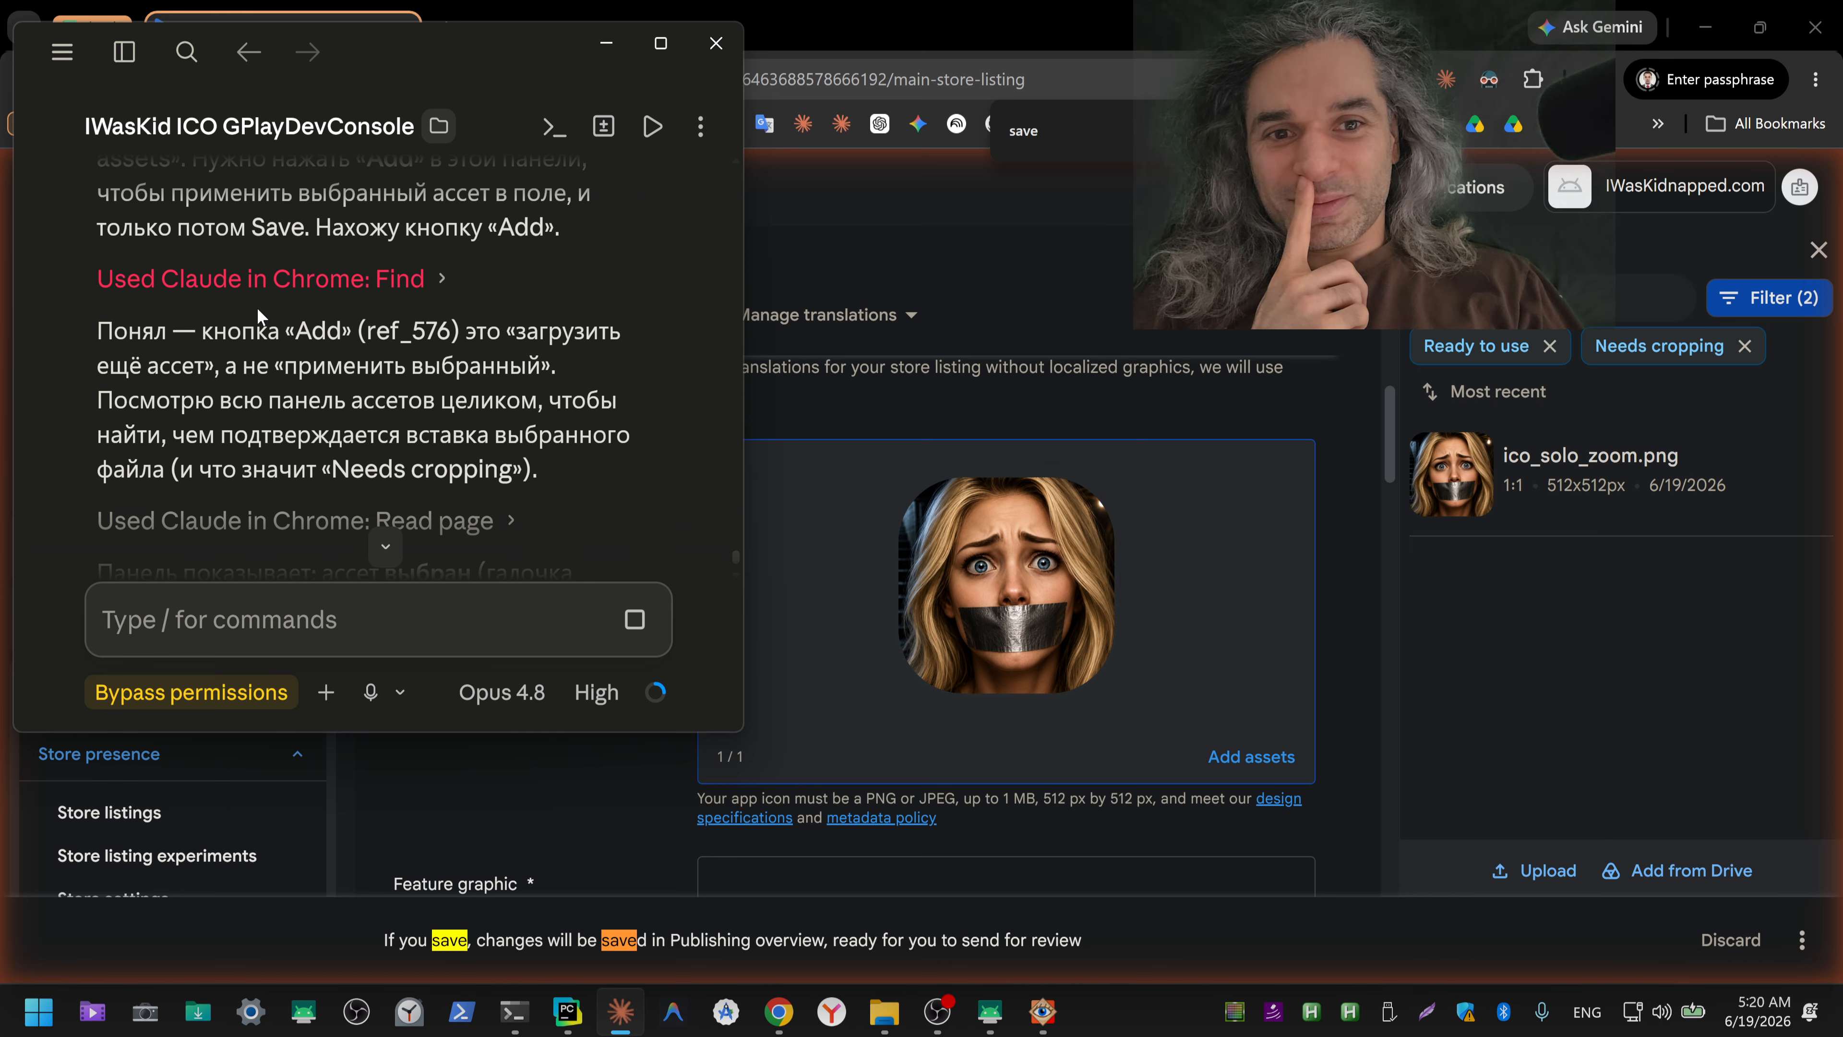
pyautogui.scroll(-3, 256, 307)
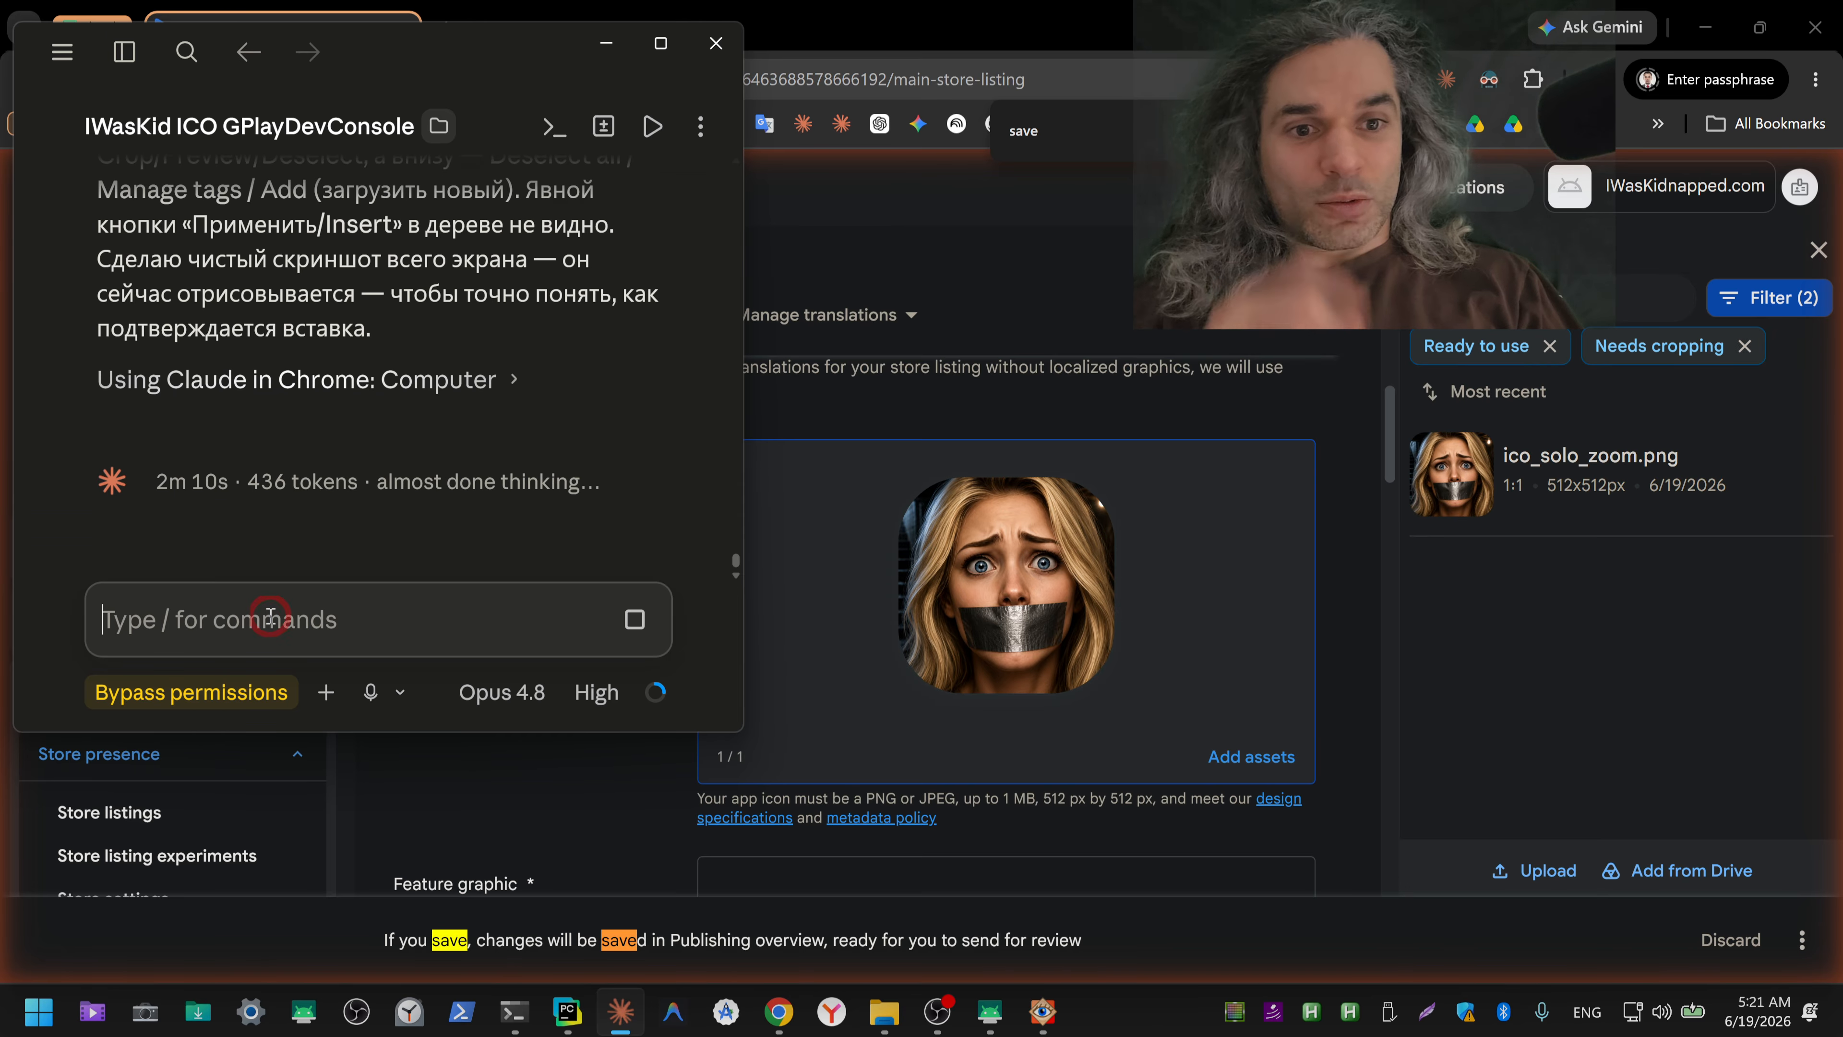
pyautogui.hotkey('alt', 'shift')
pyautogui.hotkey('ctrl', 'shift', '2')
pyautogui.write('сохраняй')
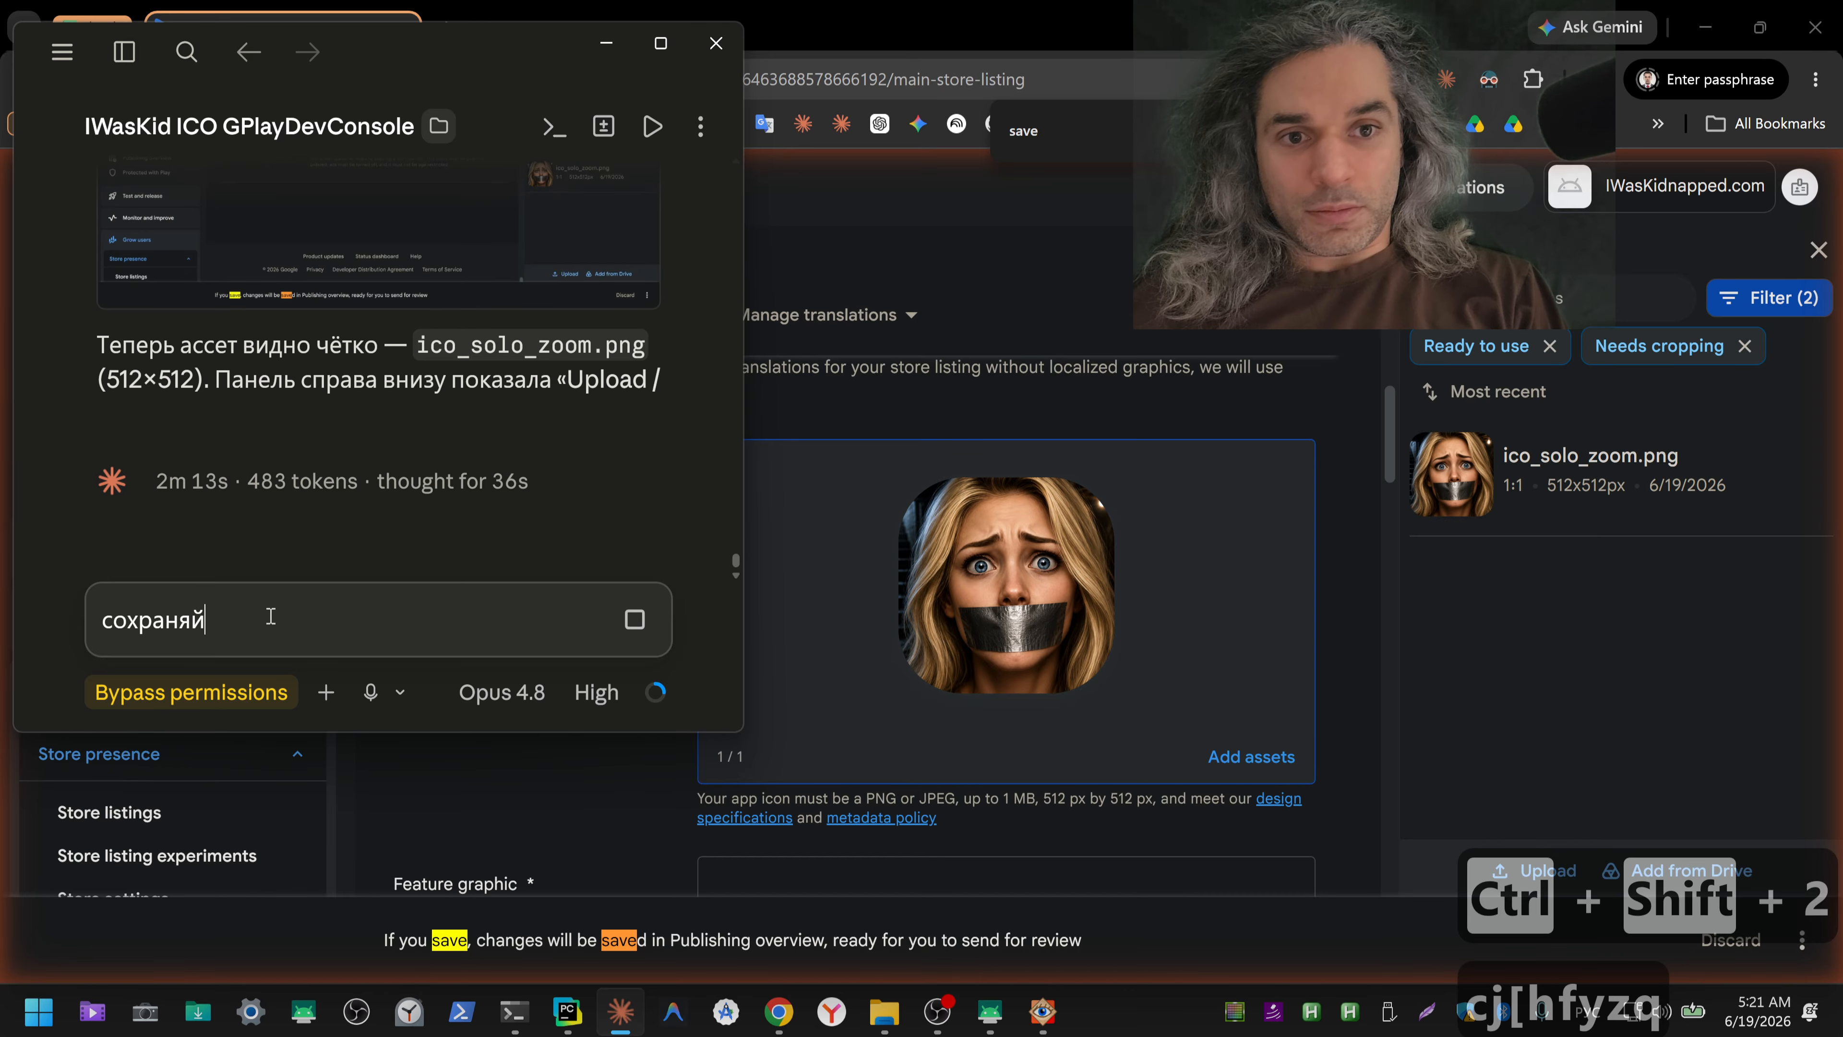
pyautogui.press('Return')
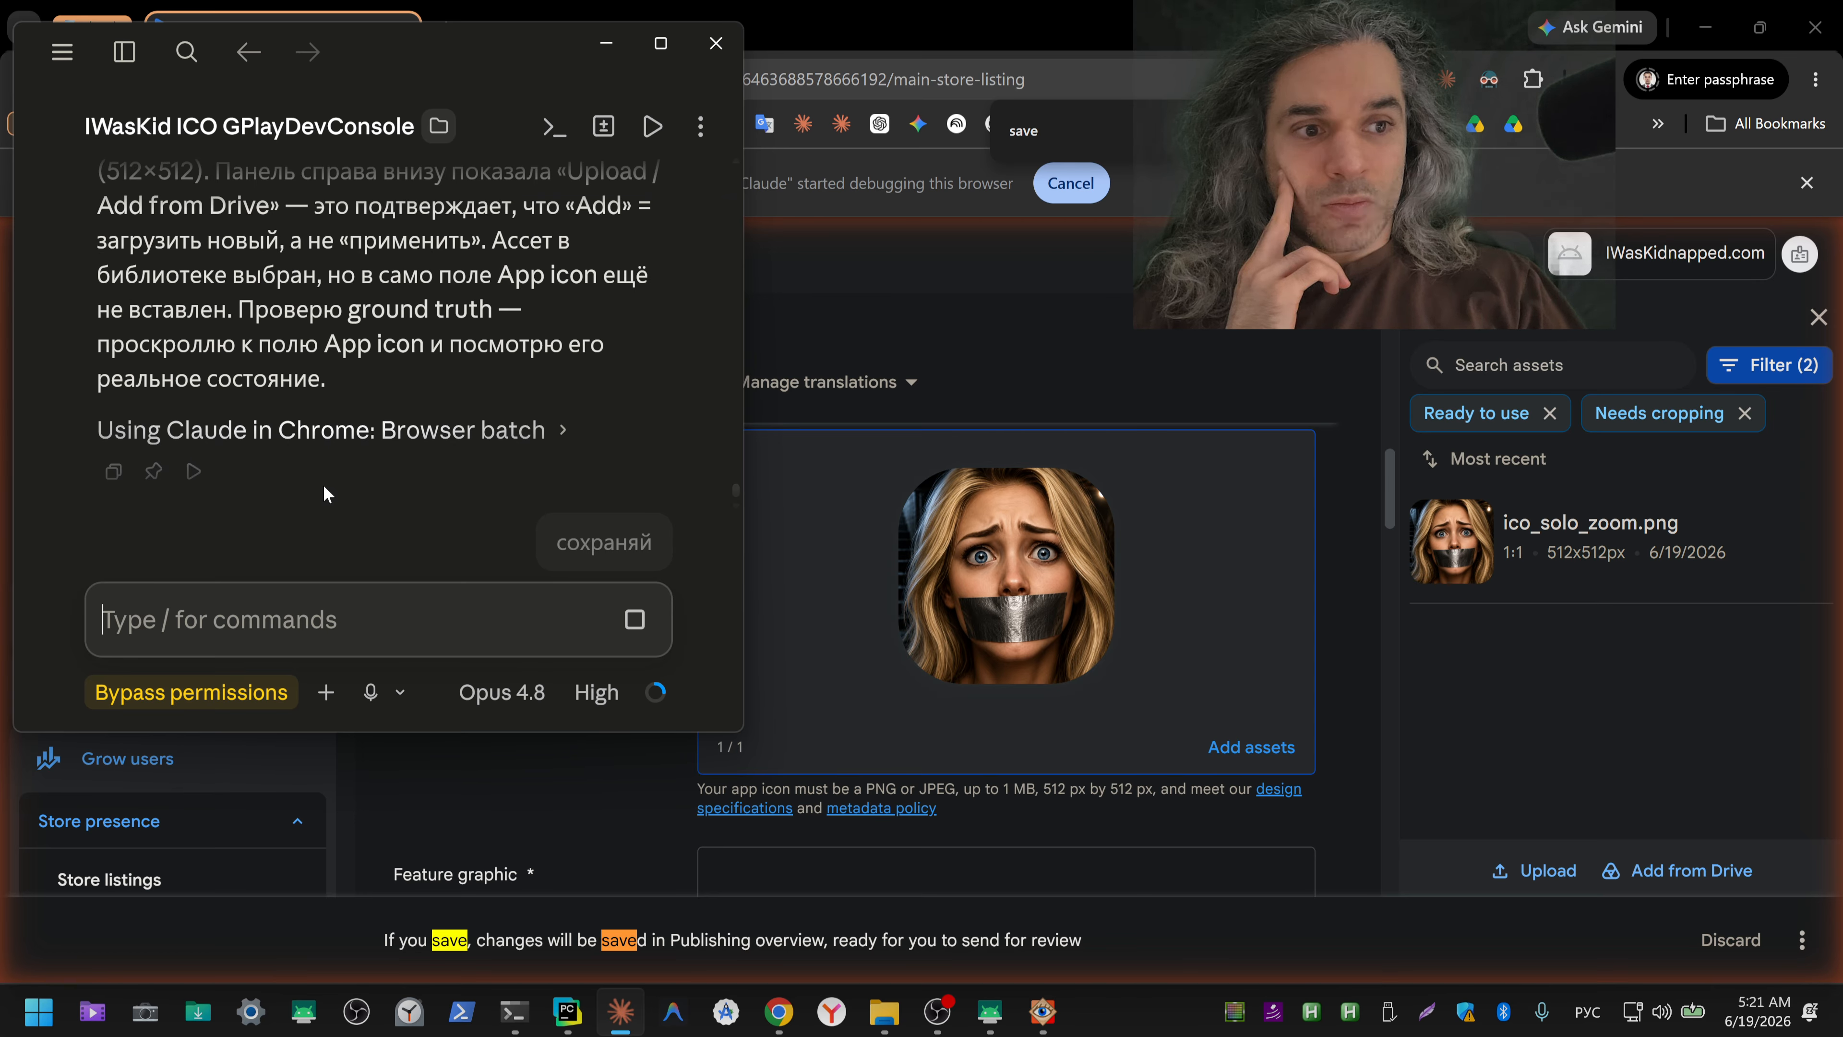
# Step: Inspect the detailed file properties of ico_solo_zoom.png in the Downloads folder, including dimensions and bit depth, and close them unchanged
pyautogui.moveTo(1002, 538)
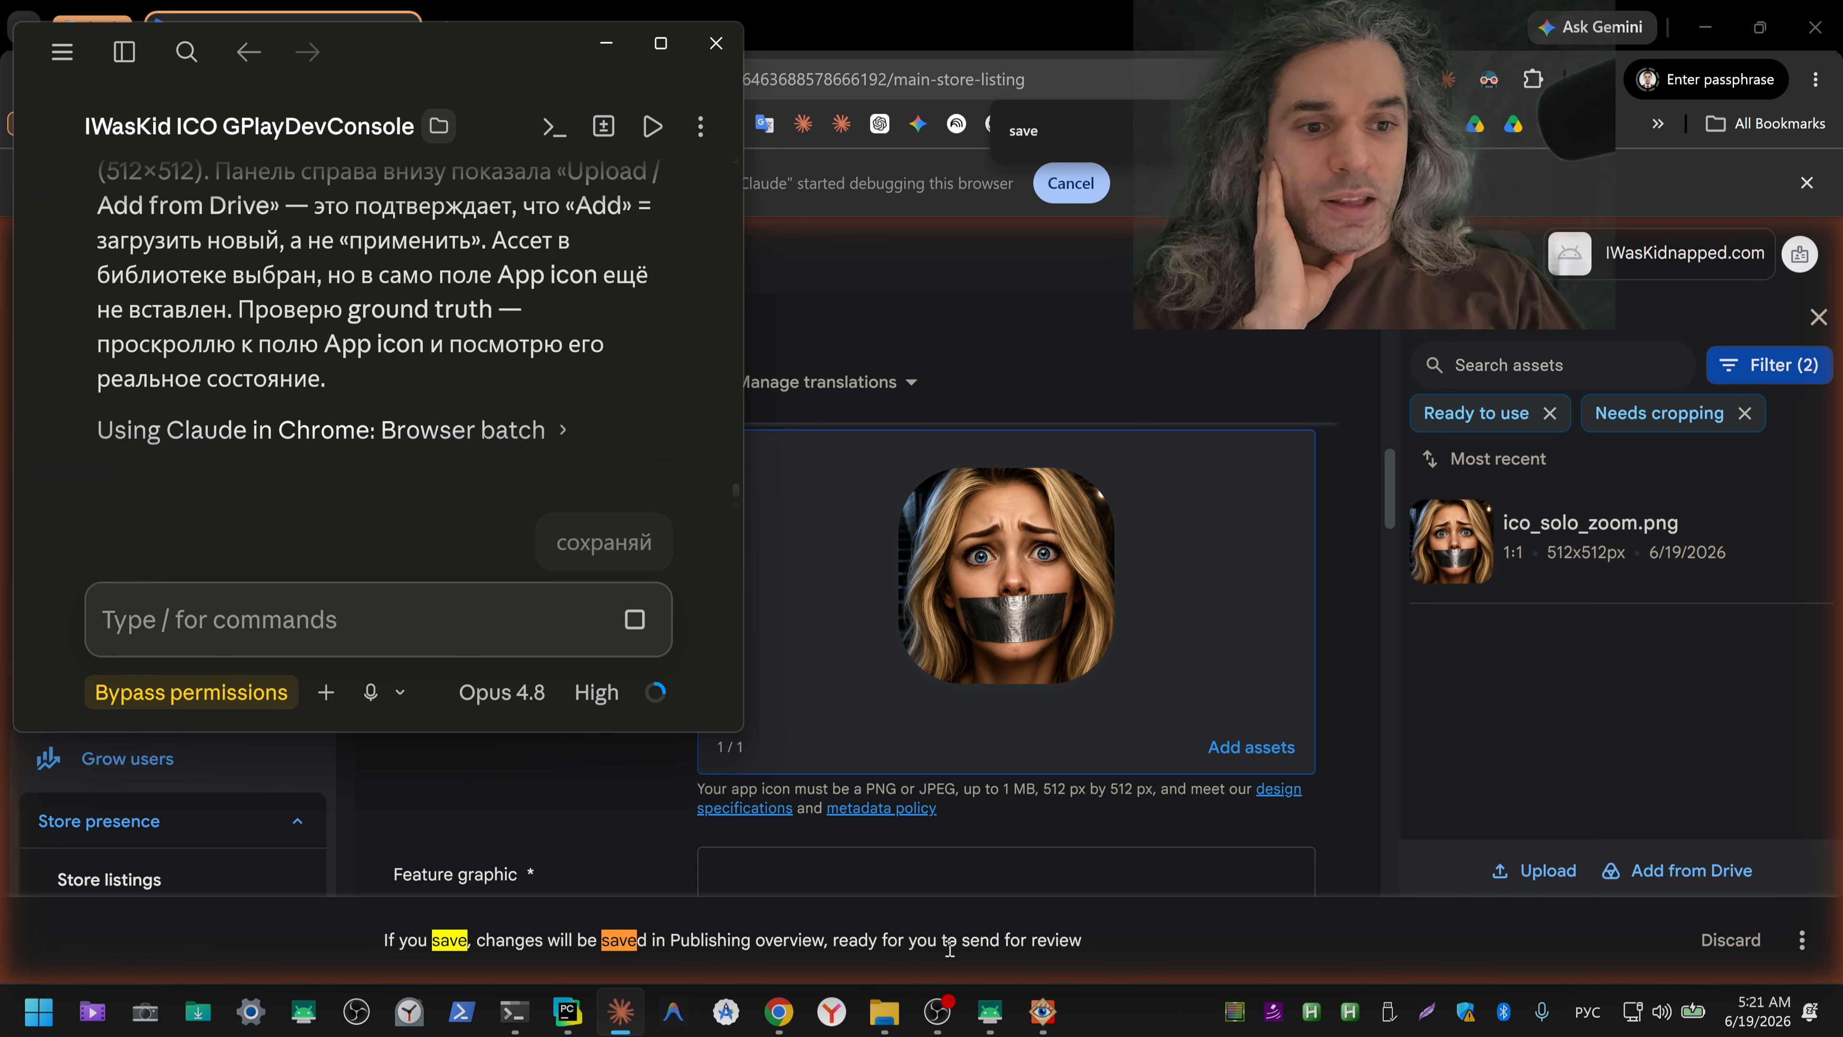
pyautogui.moveTo(1041, 1021)
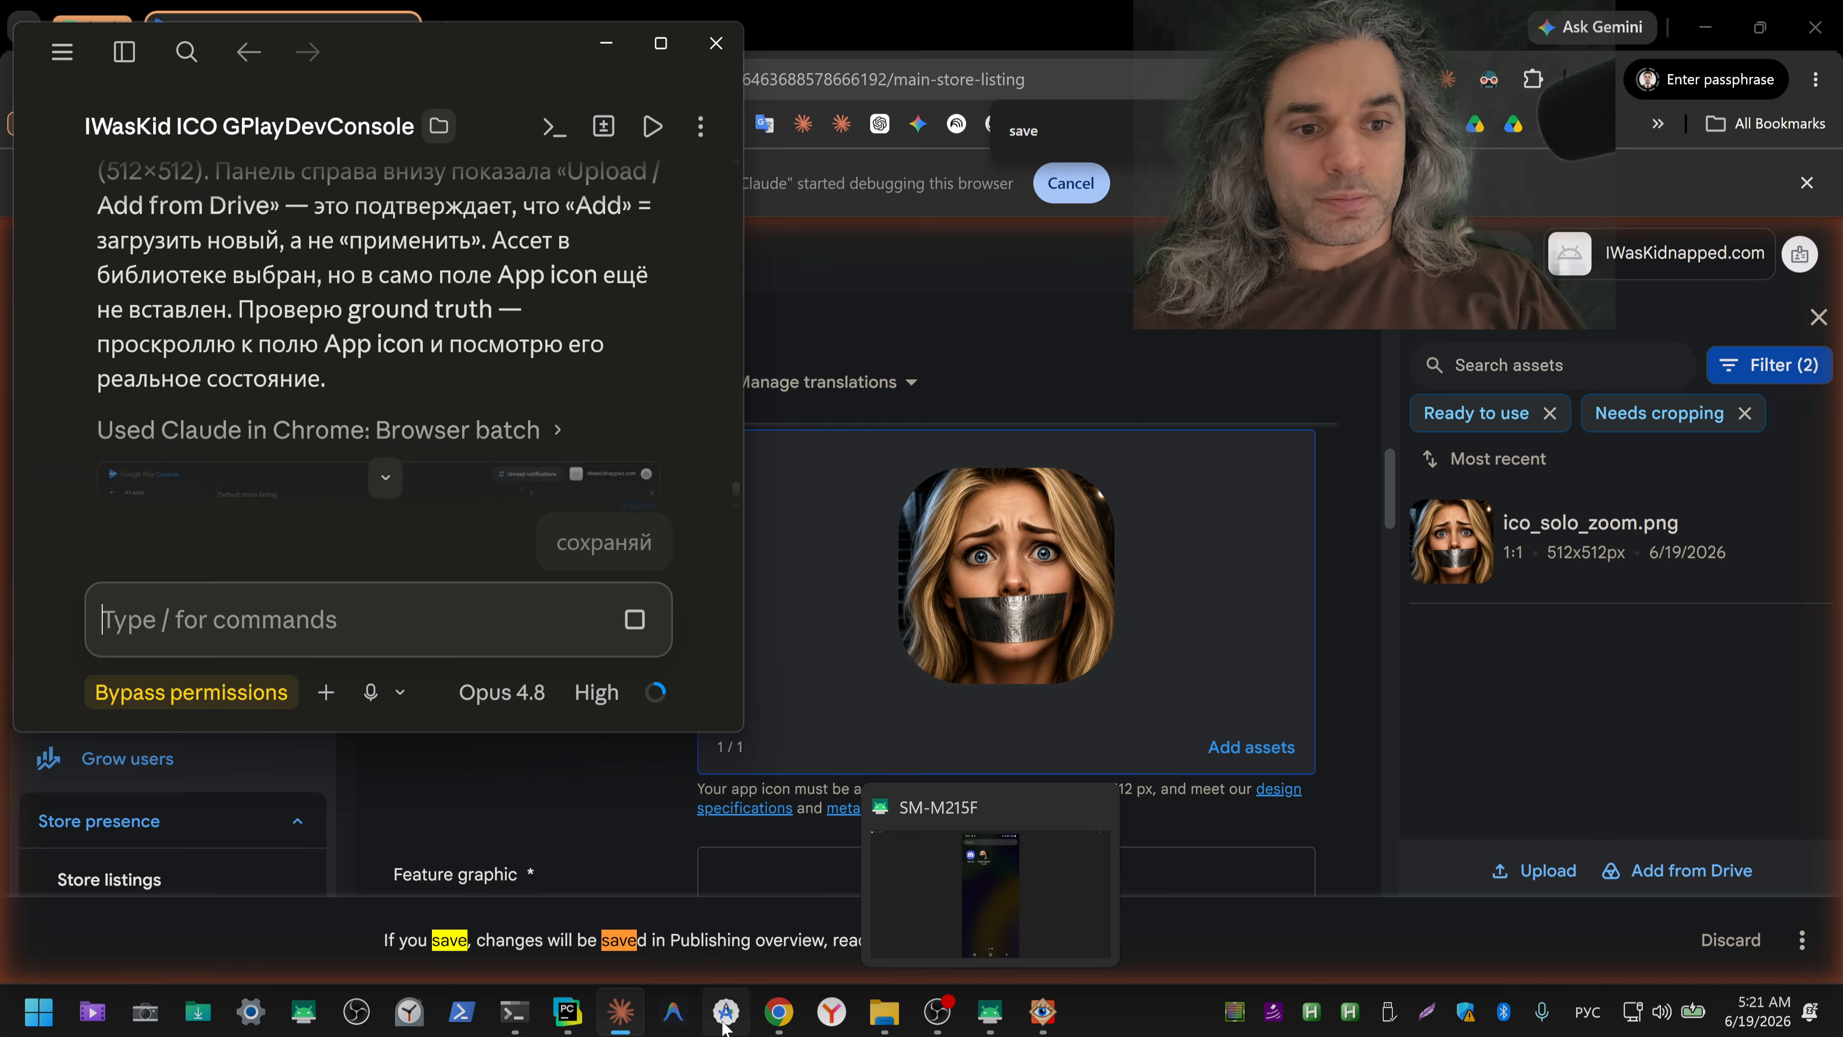
pyautogui.moveTo(878, 1020)
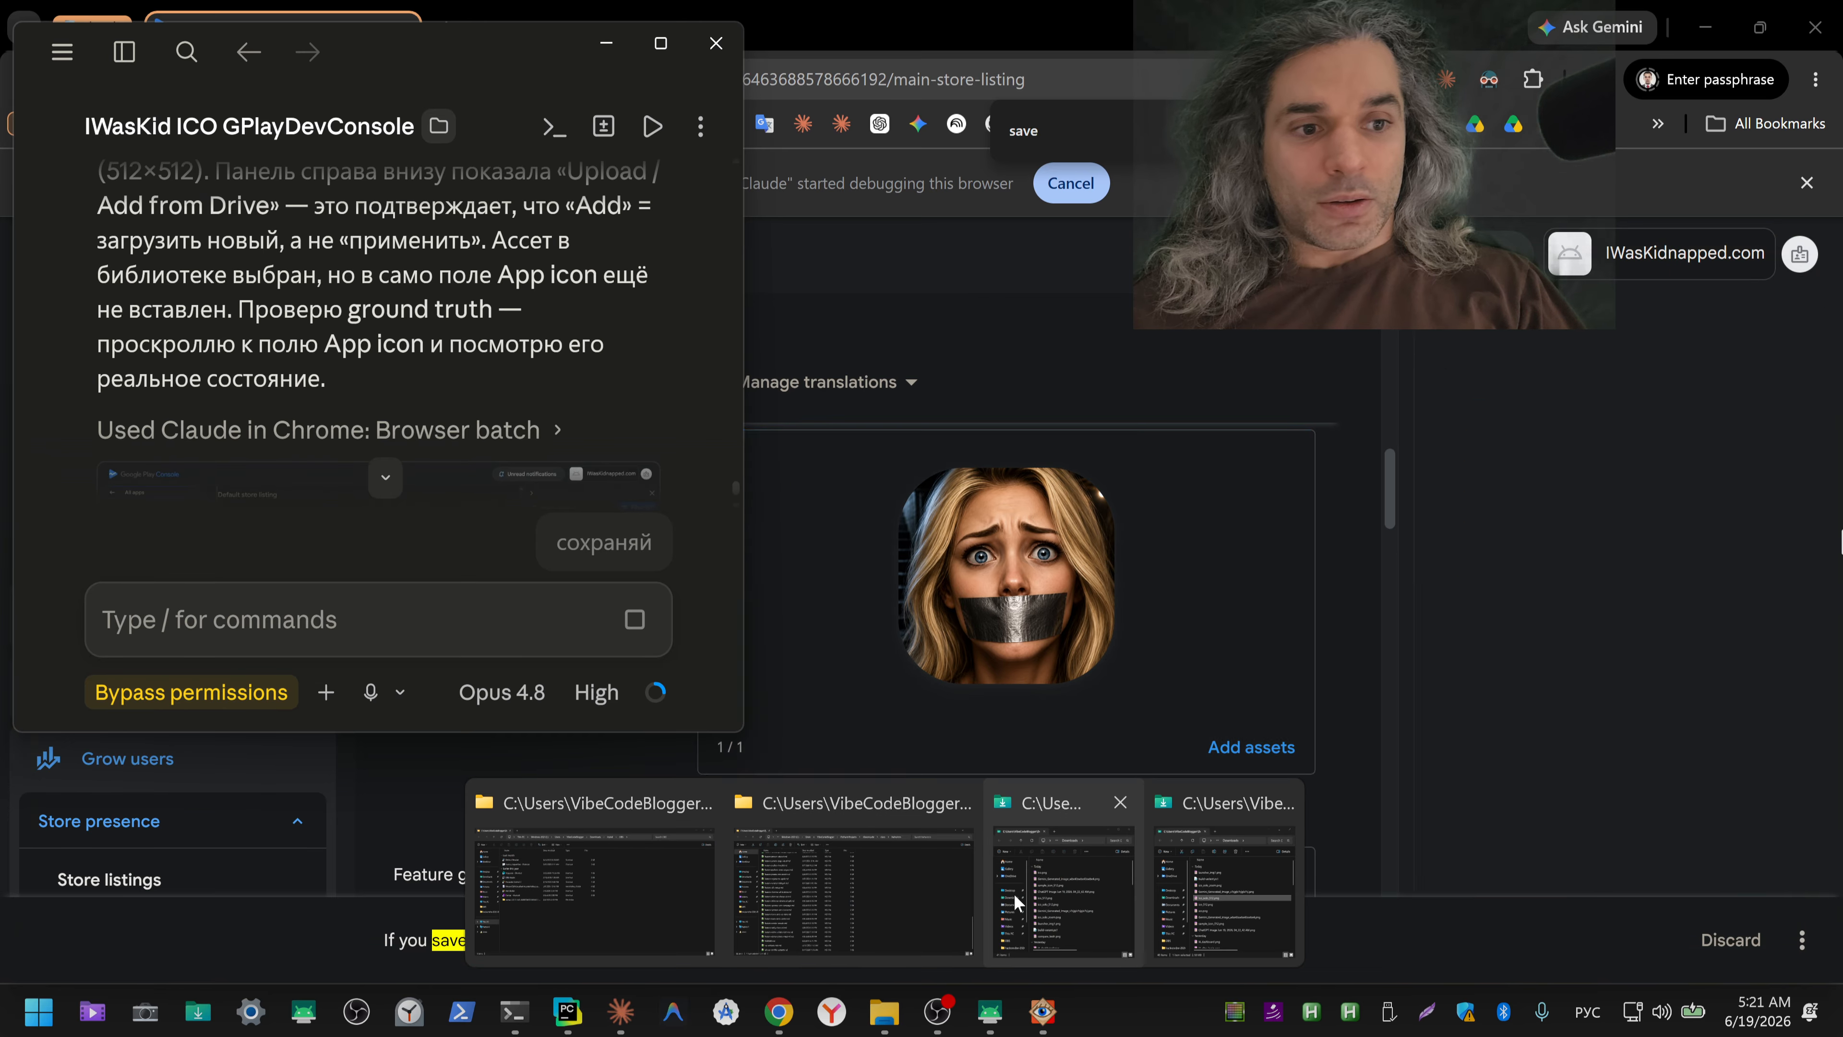
pyautogui.click(1016, 893)
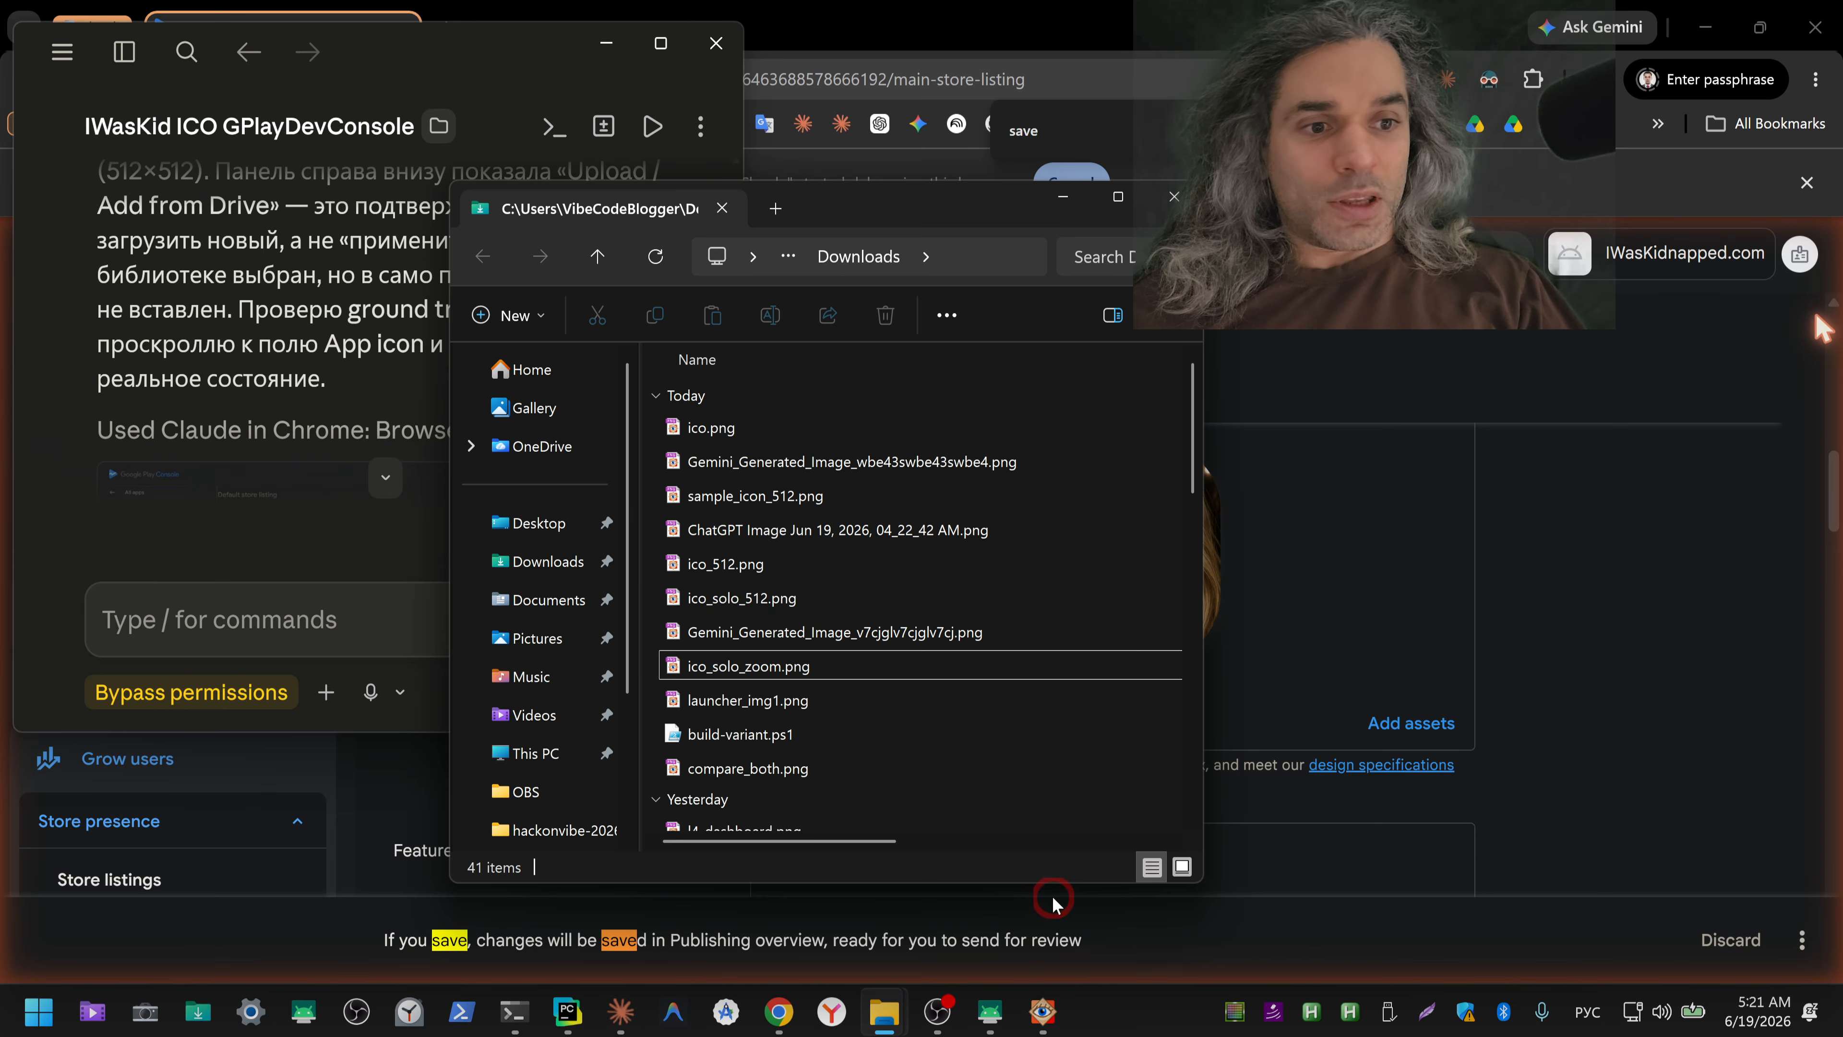
pyautogui.click(839, 668)
pyautogui.hotkey('alt', 'Return')
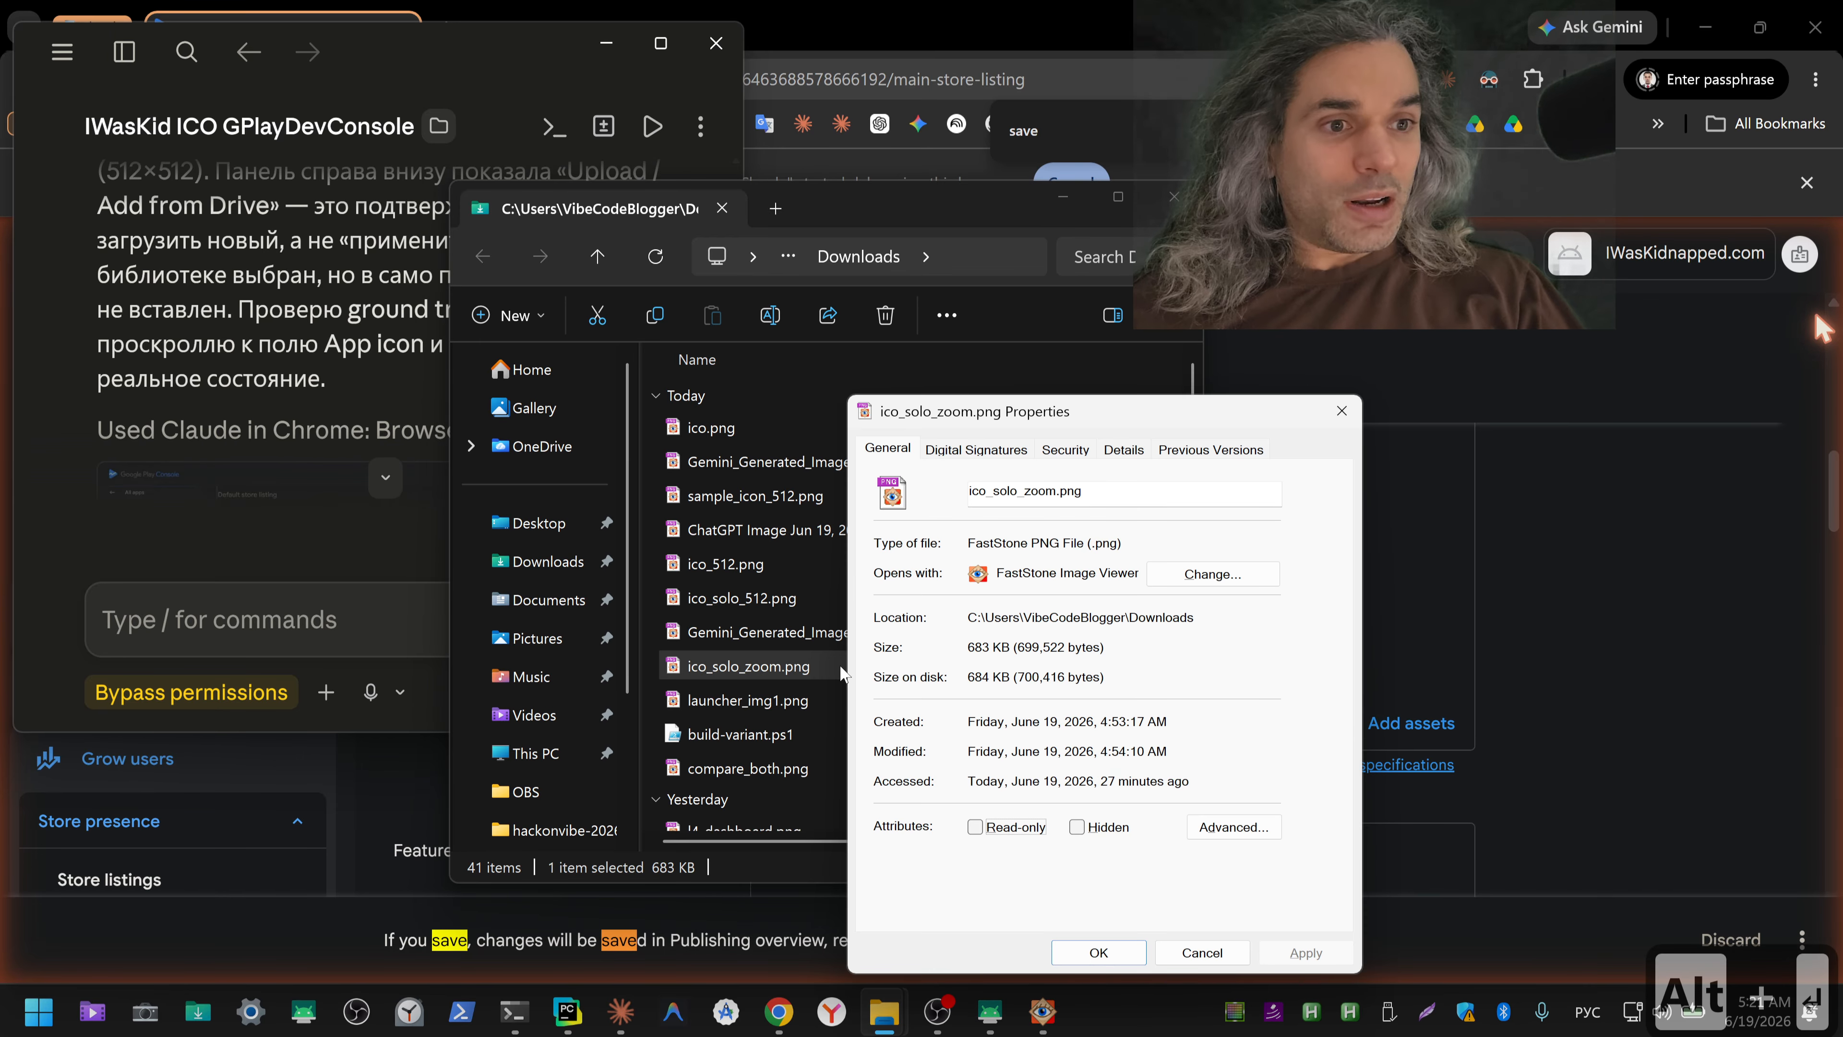
pyautogui.click(1110, 457)
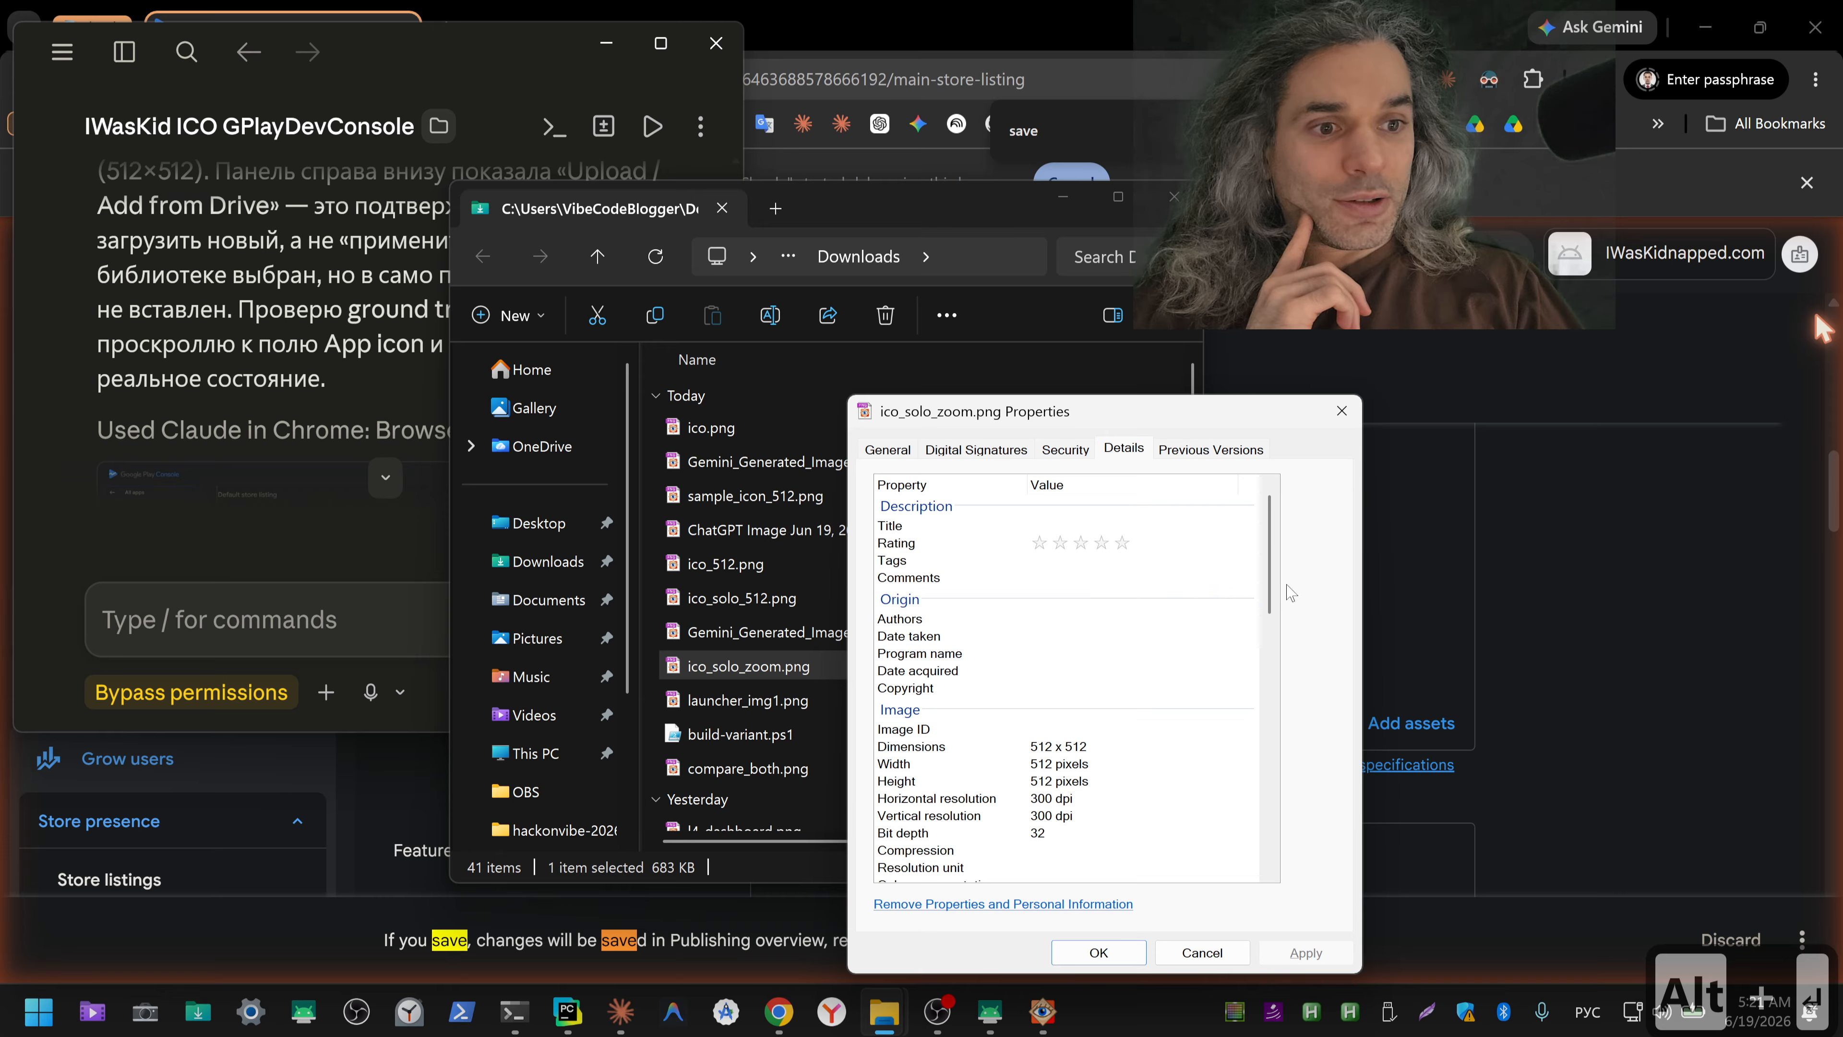
pyautogui.moveTo(1267, 557); pyautogui.dragTo(1270, 813)
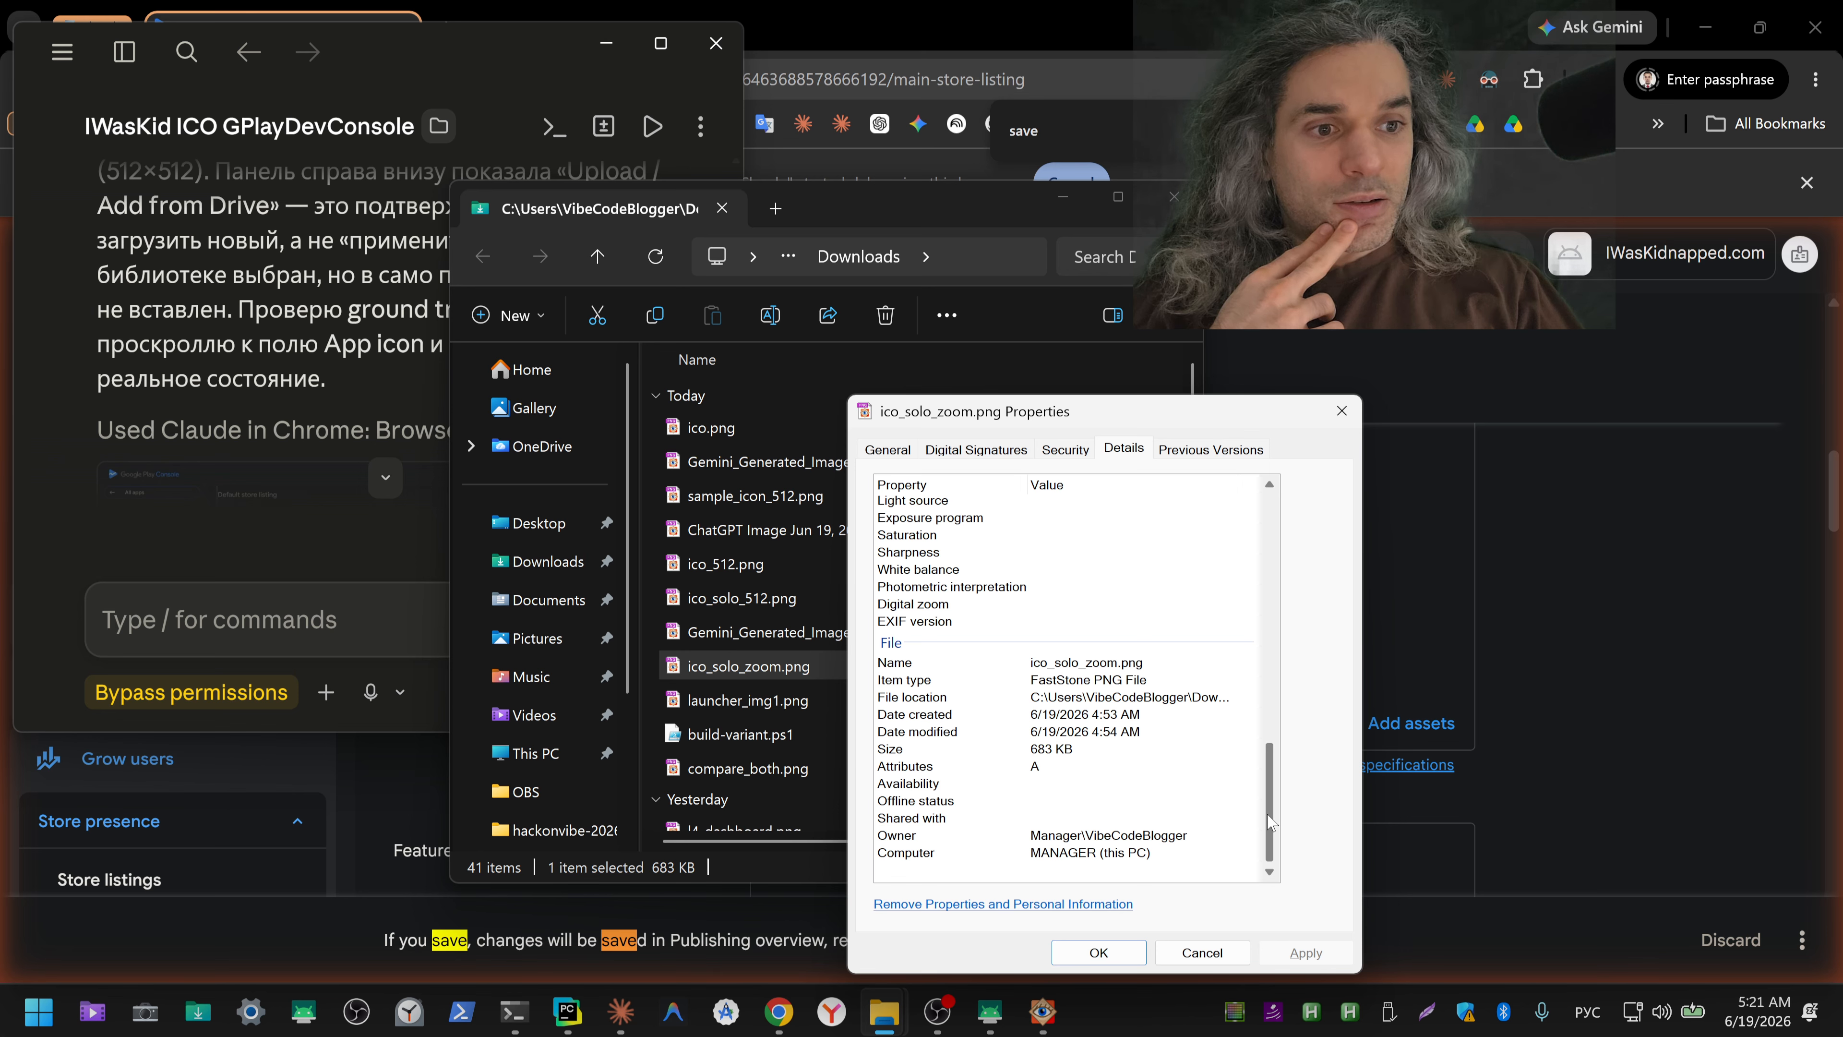
pyautogui.moveTo(1268, 822); pyautogui.dragTo(1276, 555)
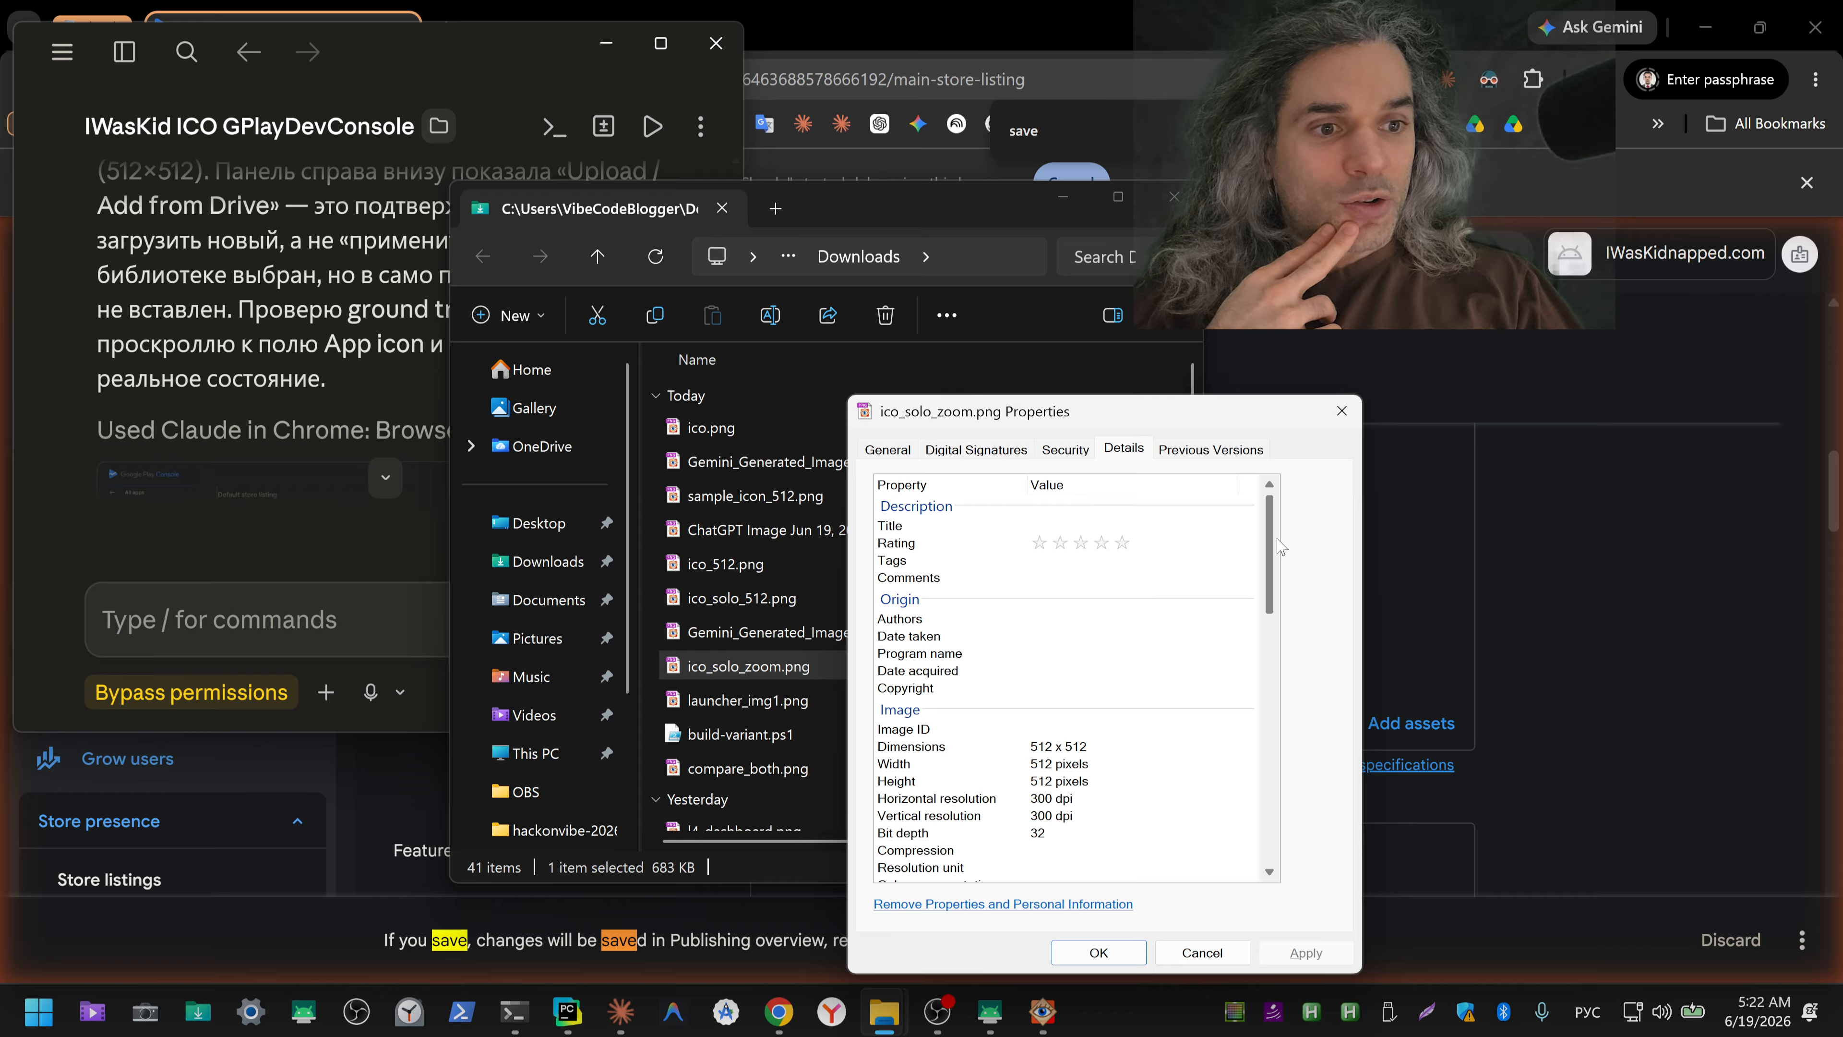
pyautogui.click(1028, 842)
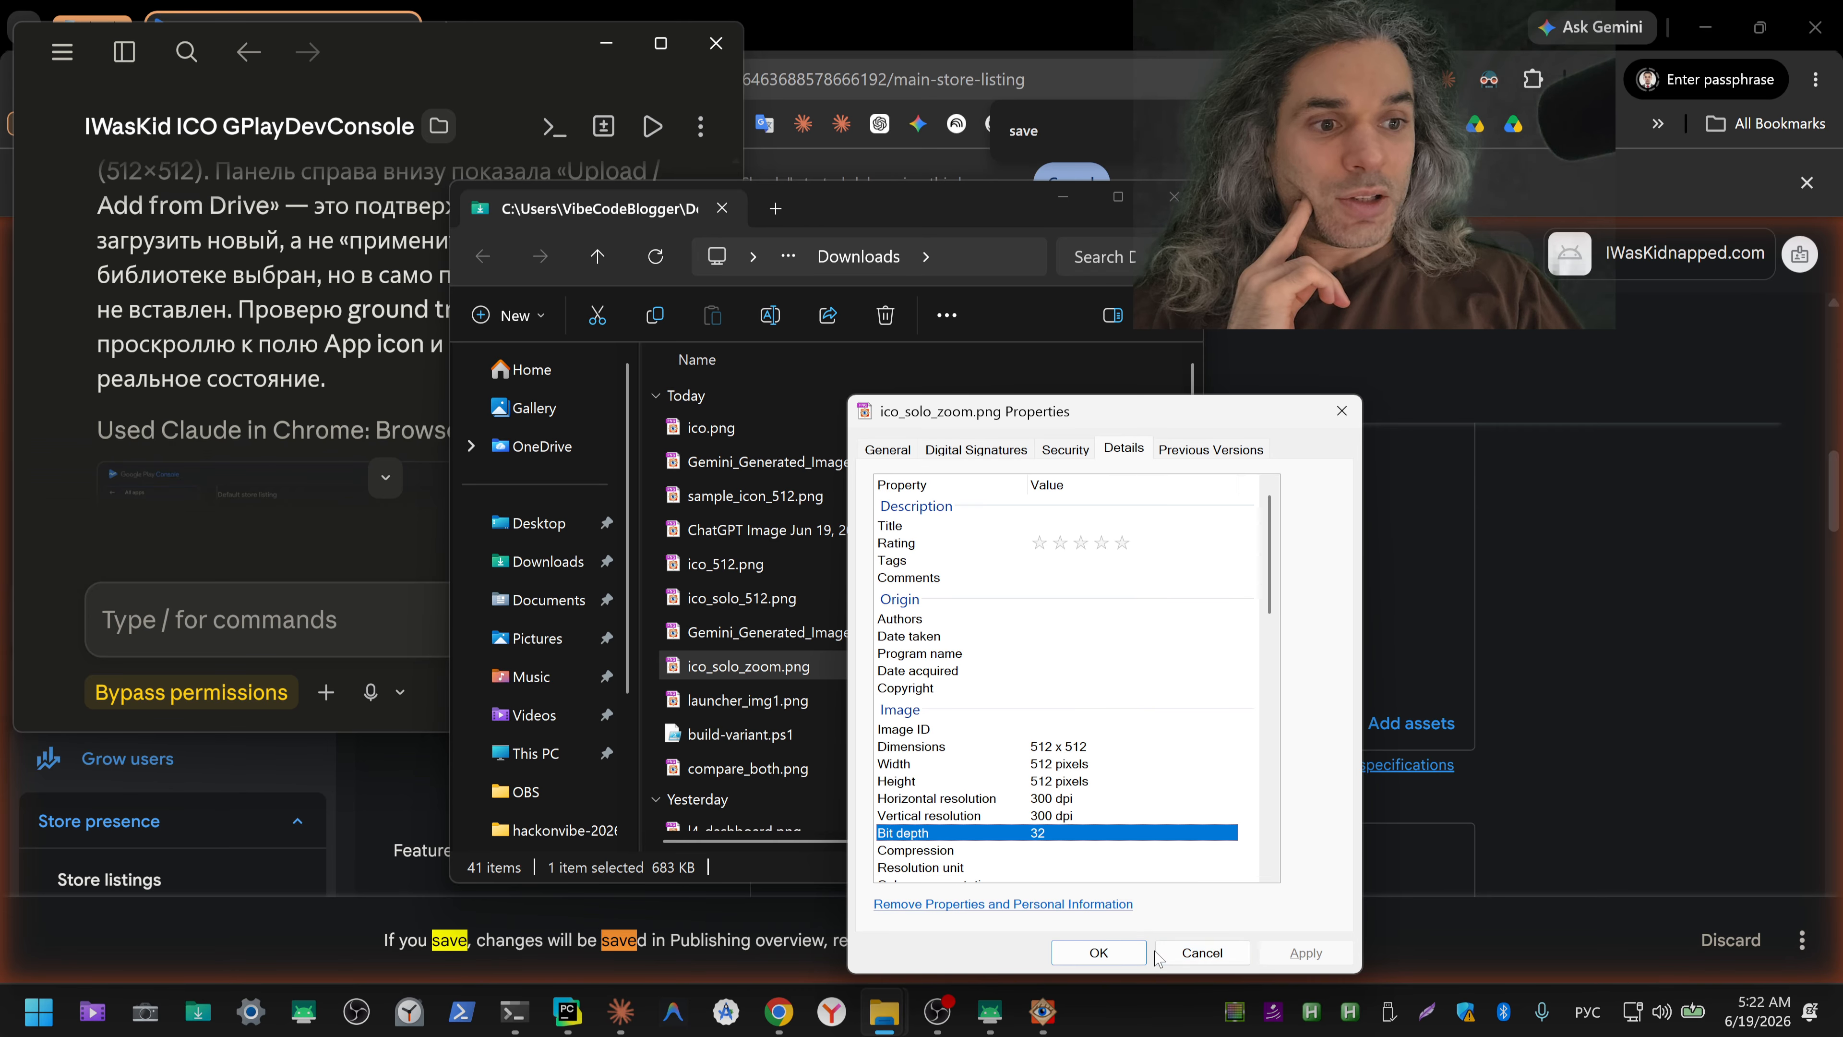
pyautogui.click(1183, 956)
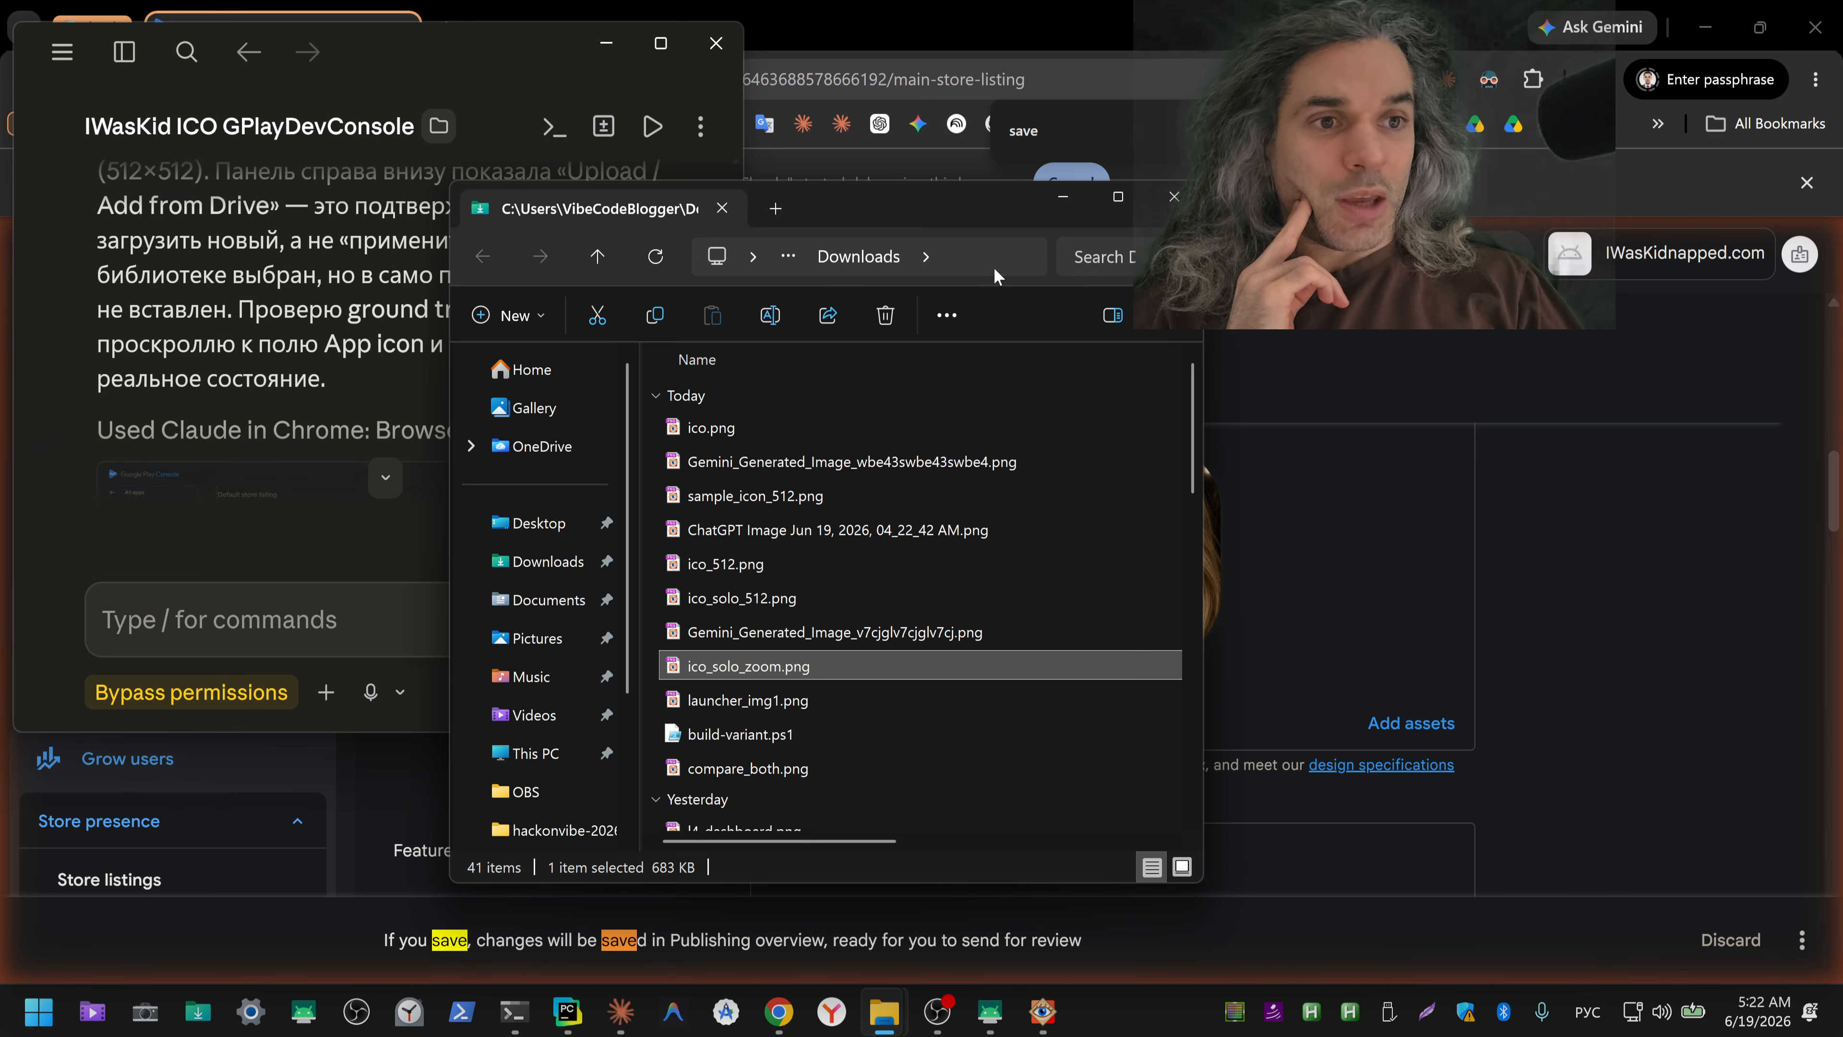
# Step: Check the Play Console and Claude's new reply, copy "Save" from that reply, and search the store listing page for it
pyautogui.click(1801, 939)
pyautogui.click(1395, 131)
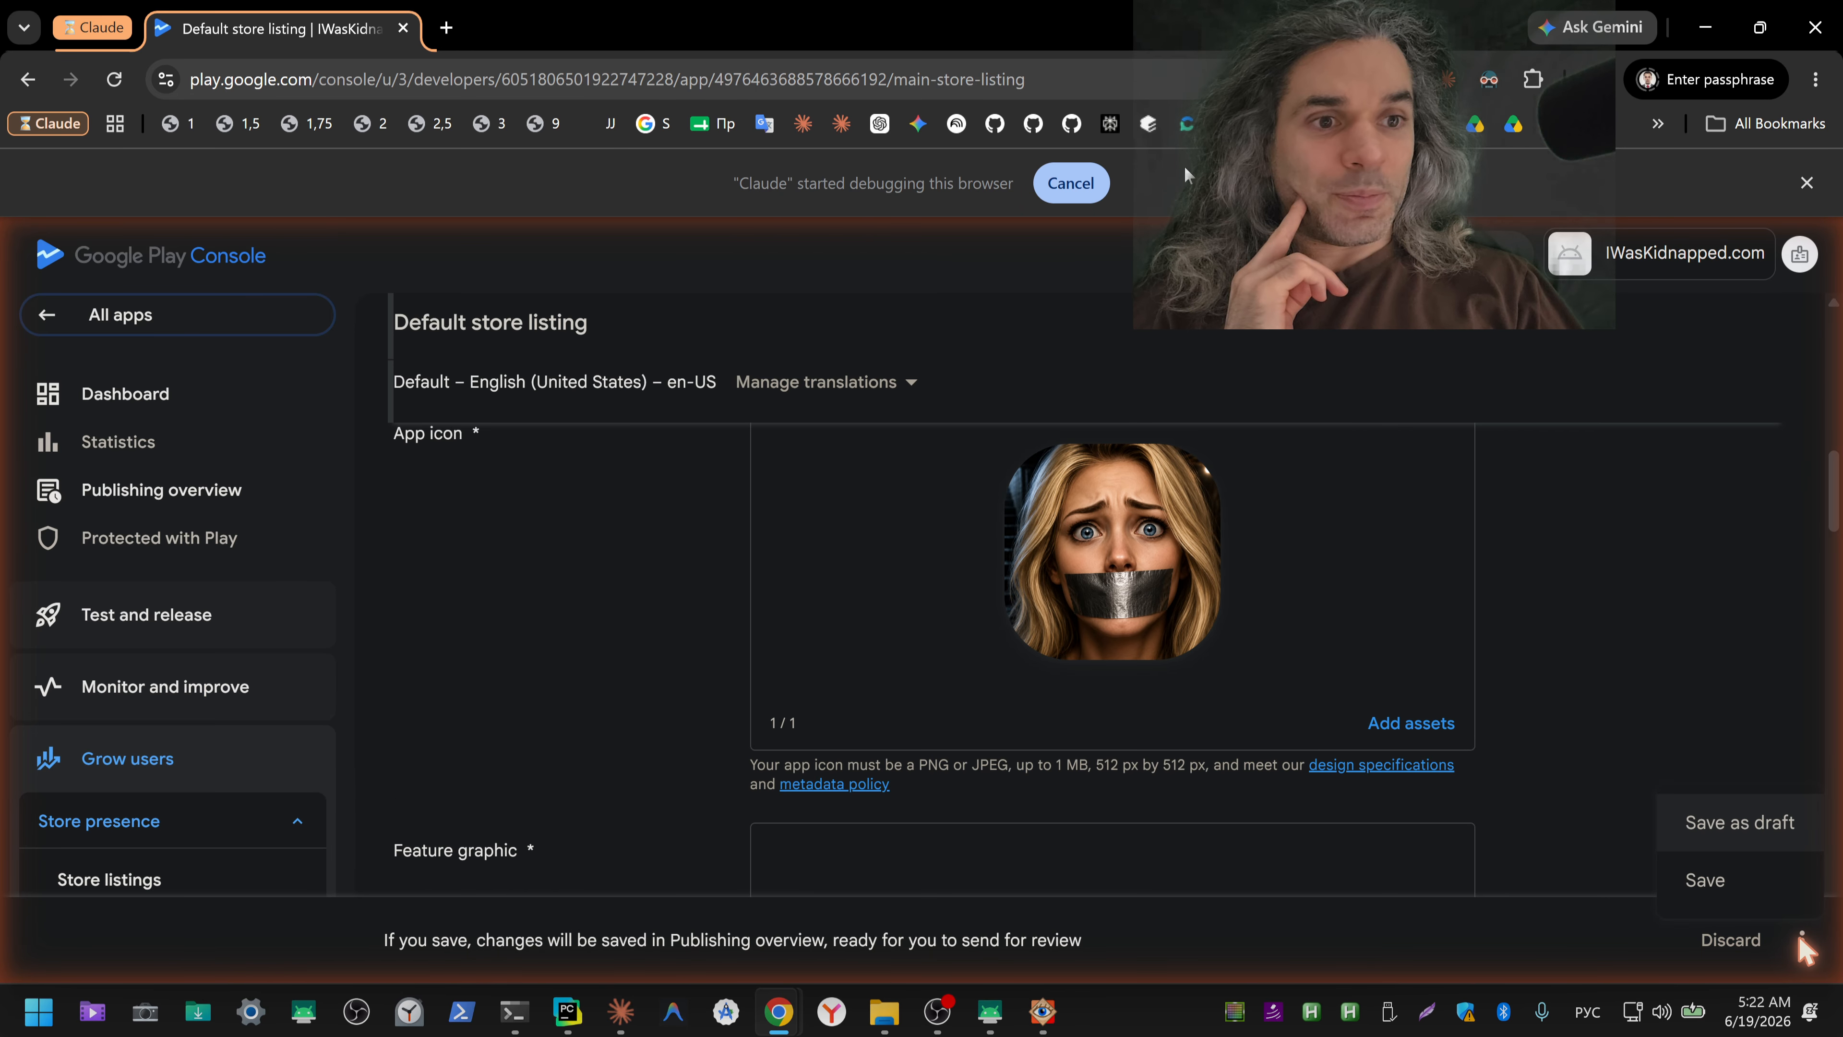
pyautogui.click(620, 1011)
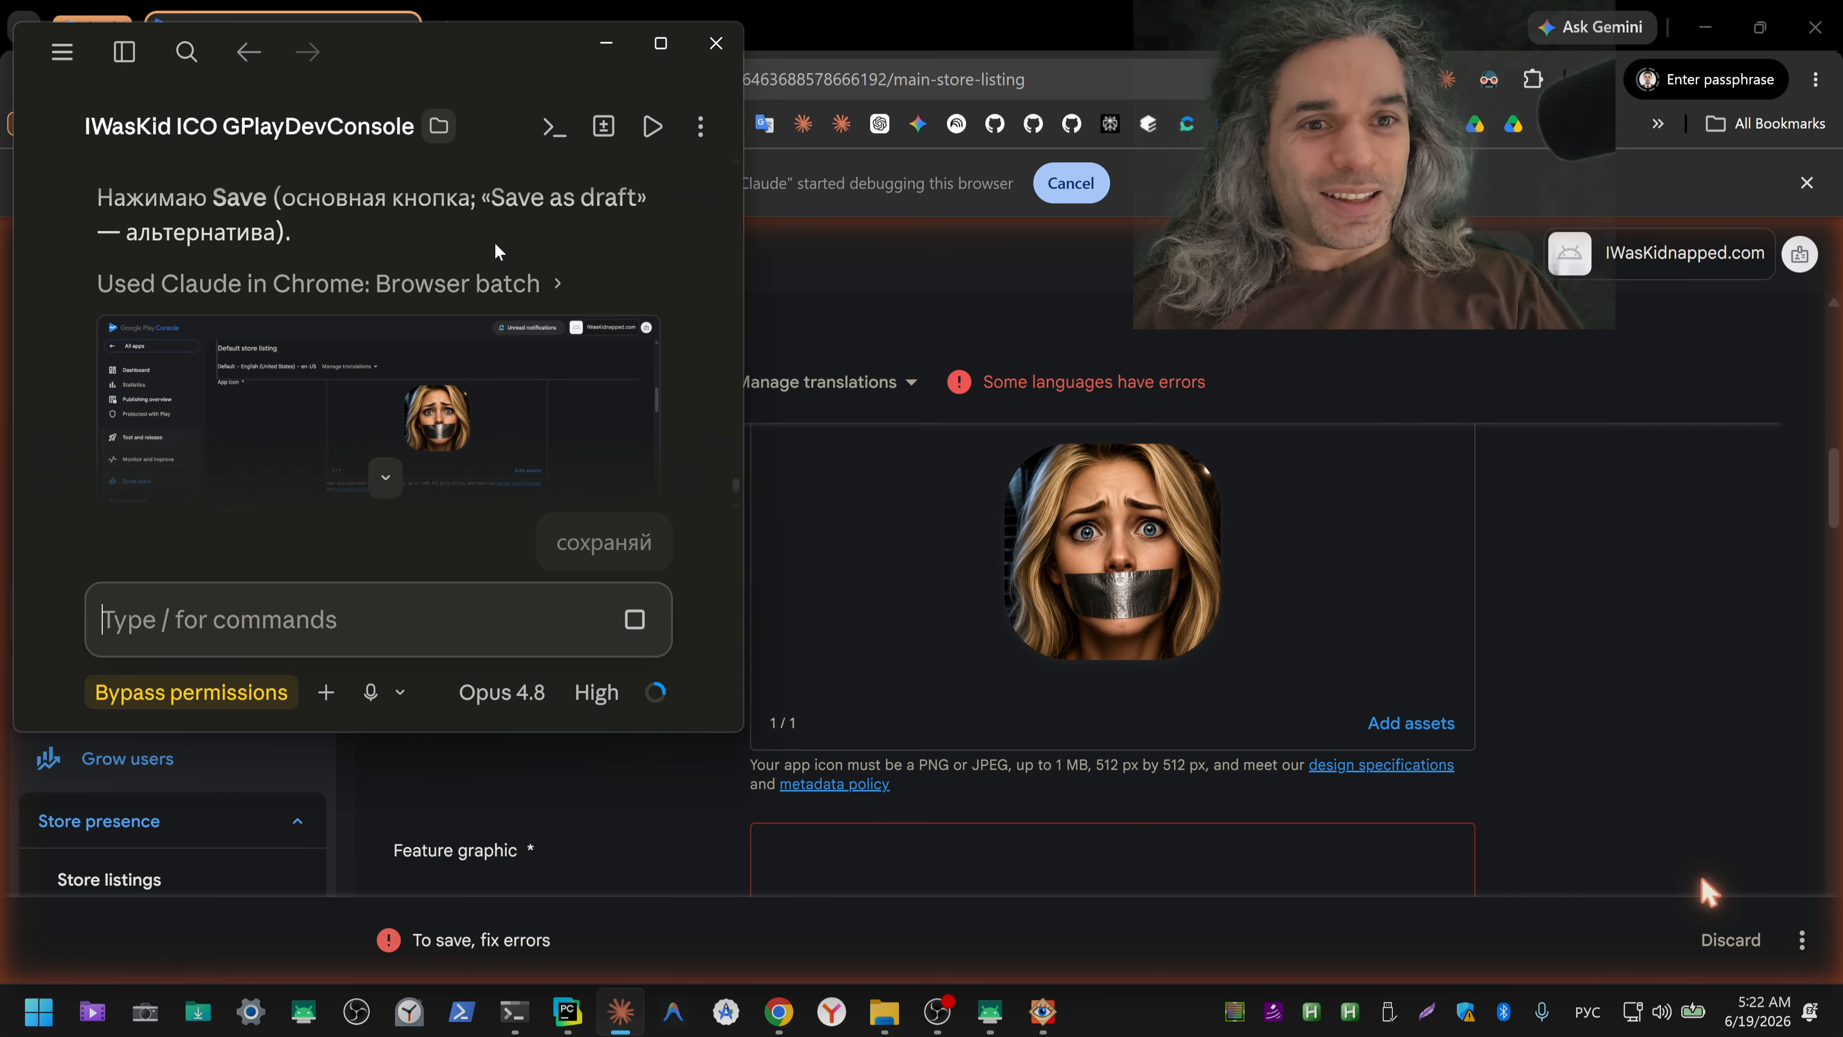
pyautogui.moveTo(214, 197); pyautogui.dragTo(266, 198)
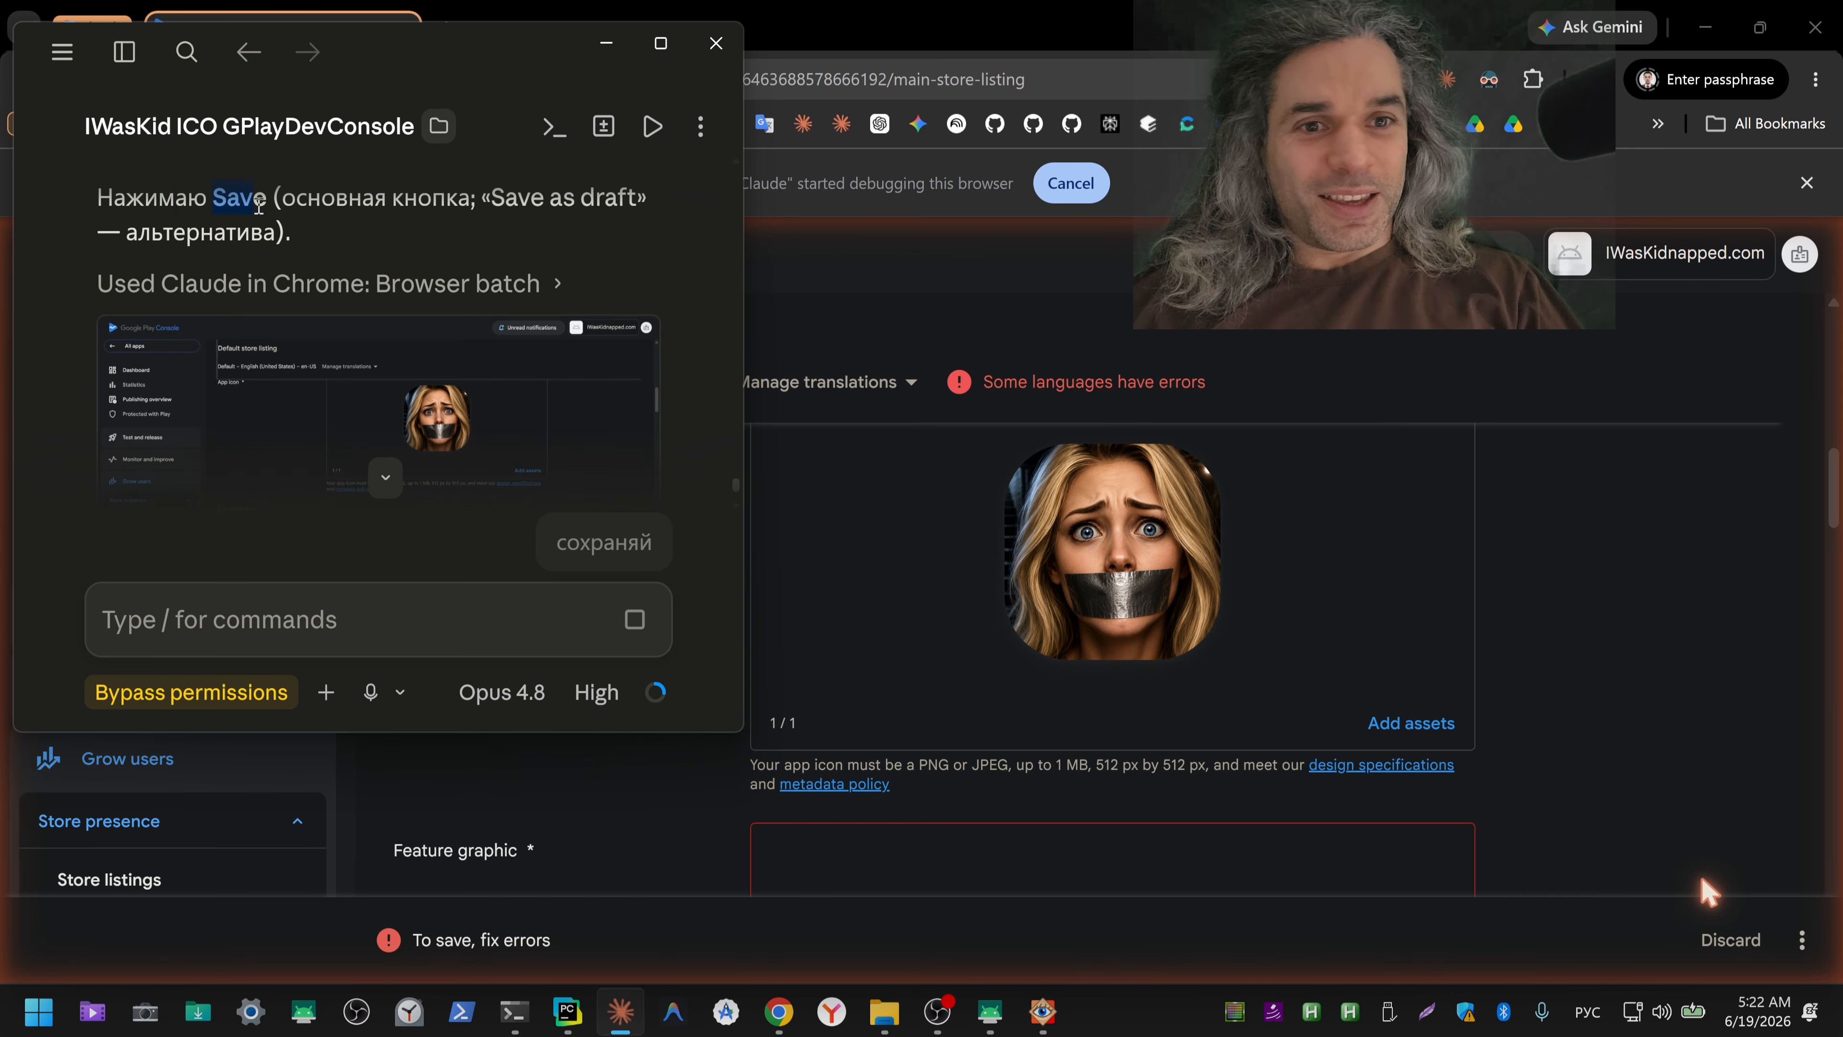
pyautogui.hotkey('ctrl', 'c')
pyautogui.click(1594, 473)
pyautogui.hotkey('ctrl', 'f')
pyautogui.hotkey('ctrl', 'v')
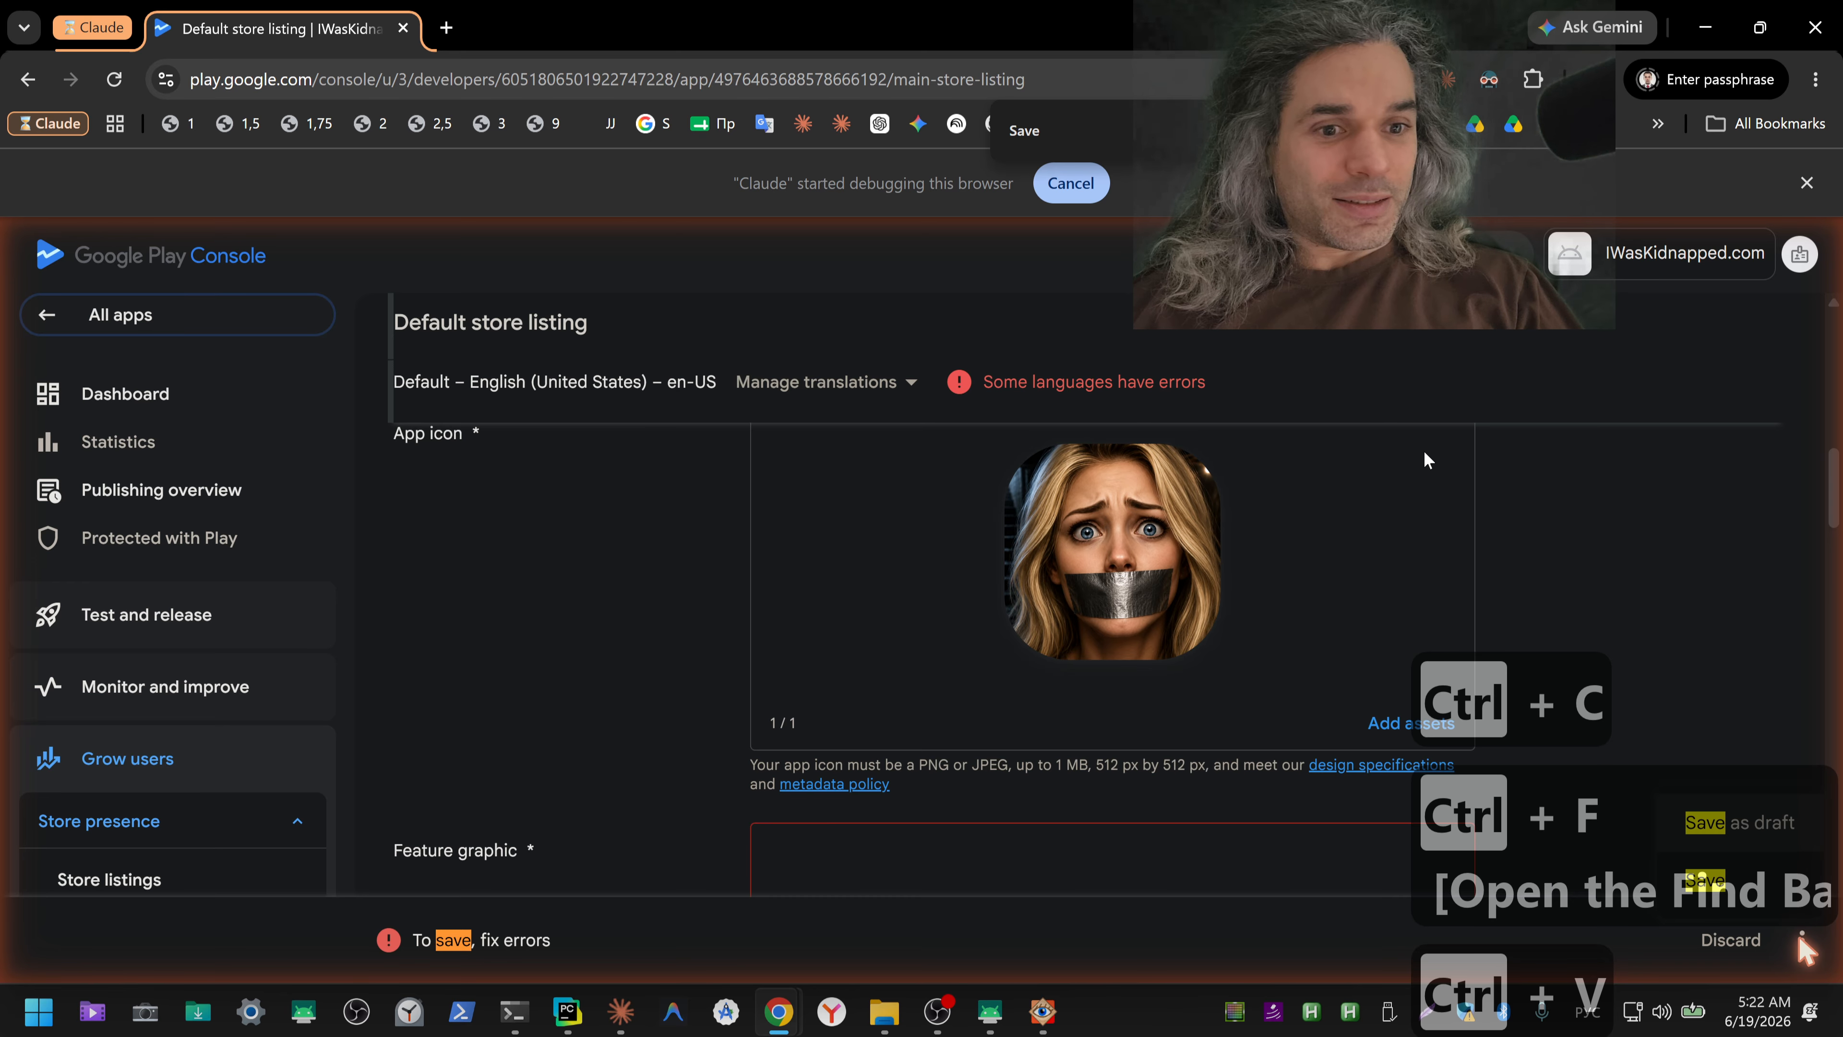
# Step: Save the default store listing as a draft and reopen its save options
pyautogui.scroll(-5, 1578, 501)
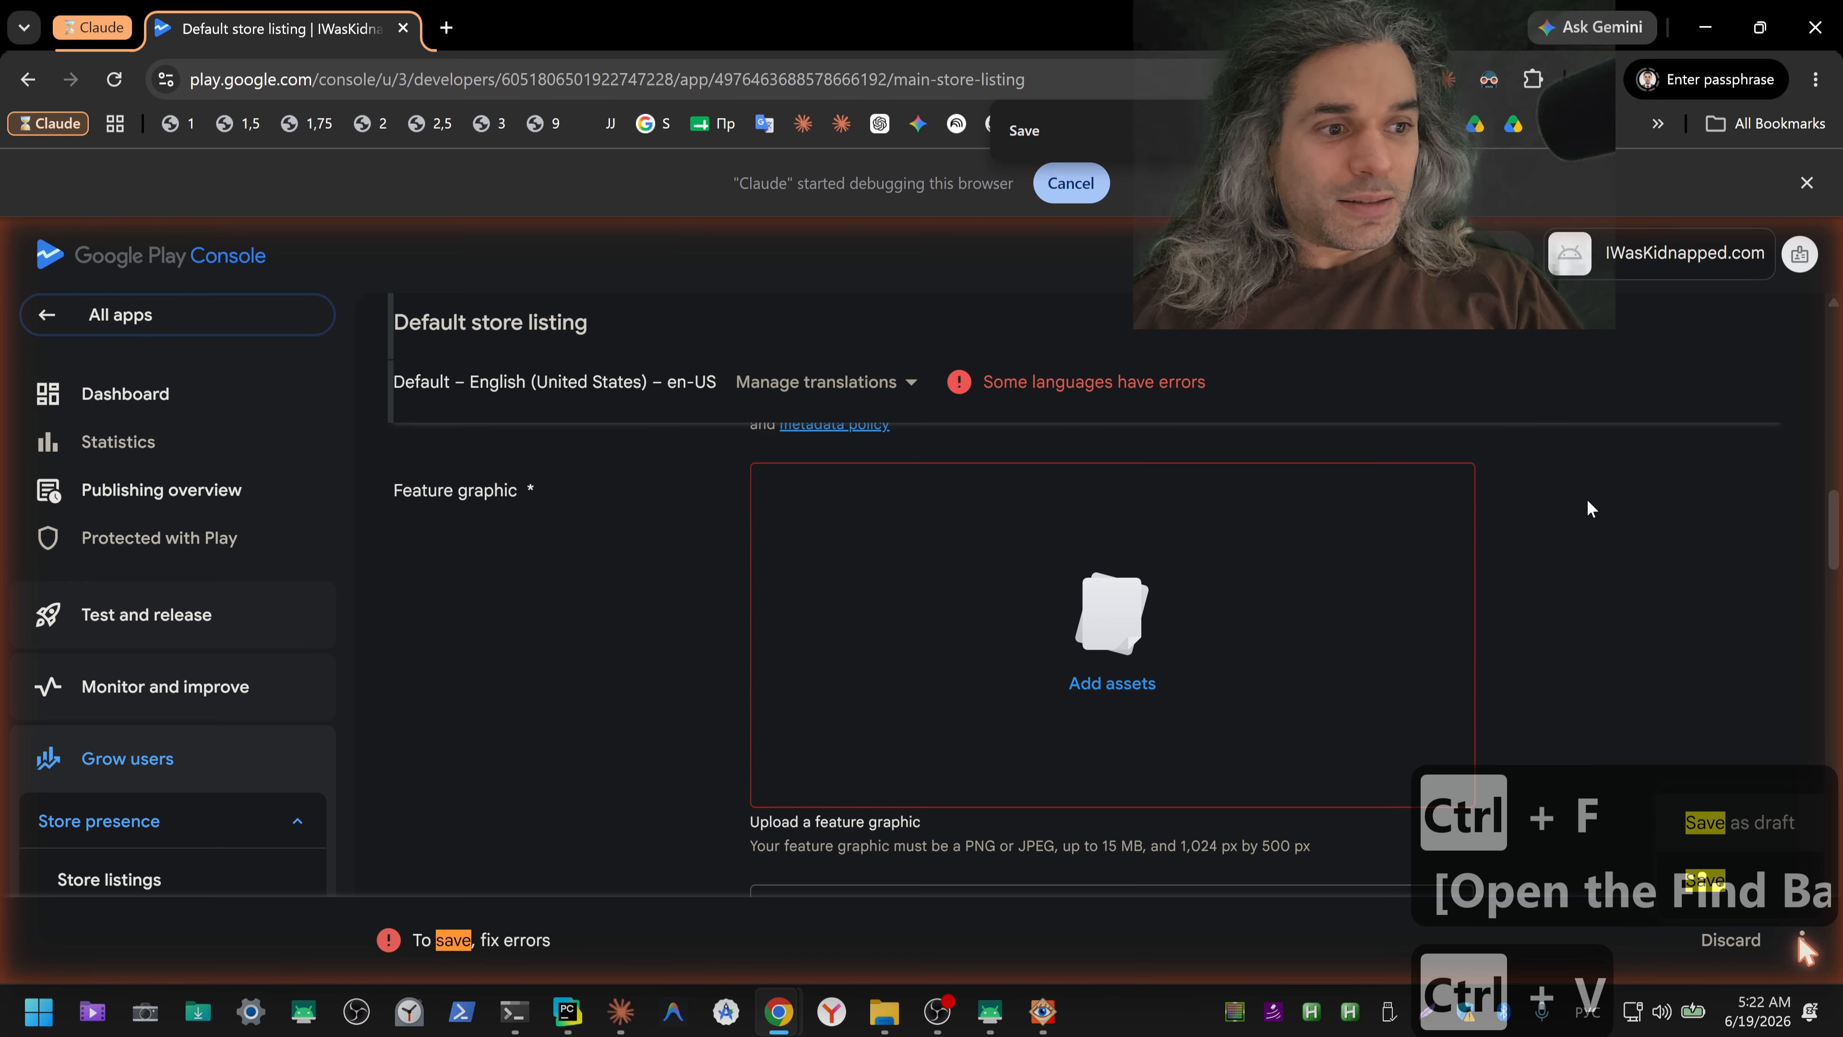
pyautogui.click(1708, 842)
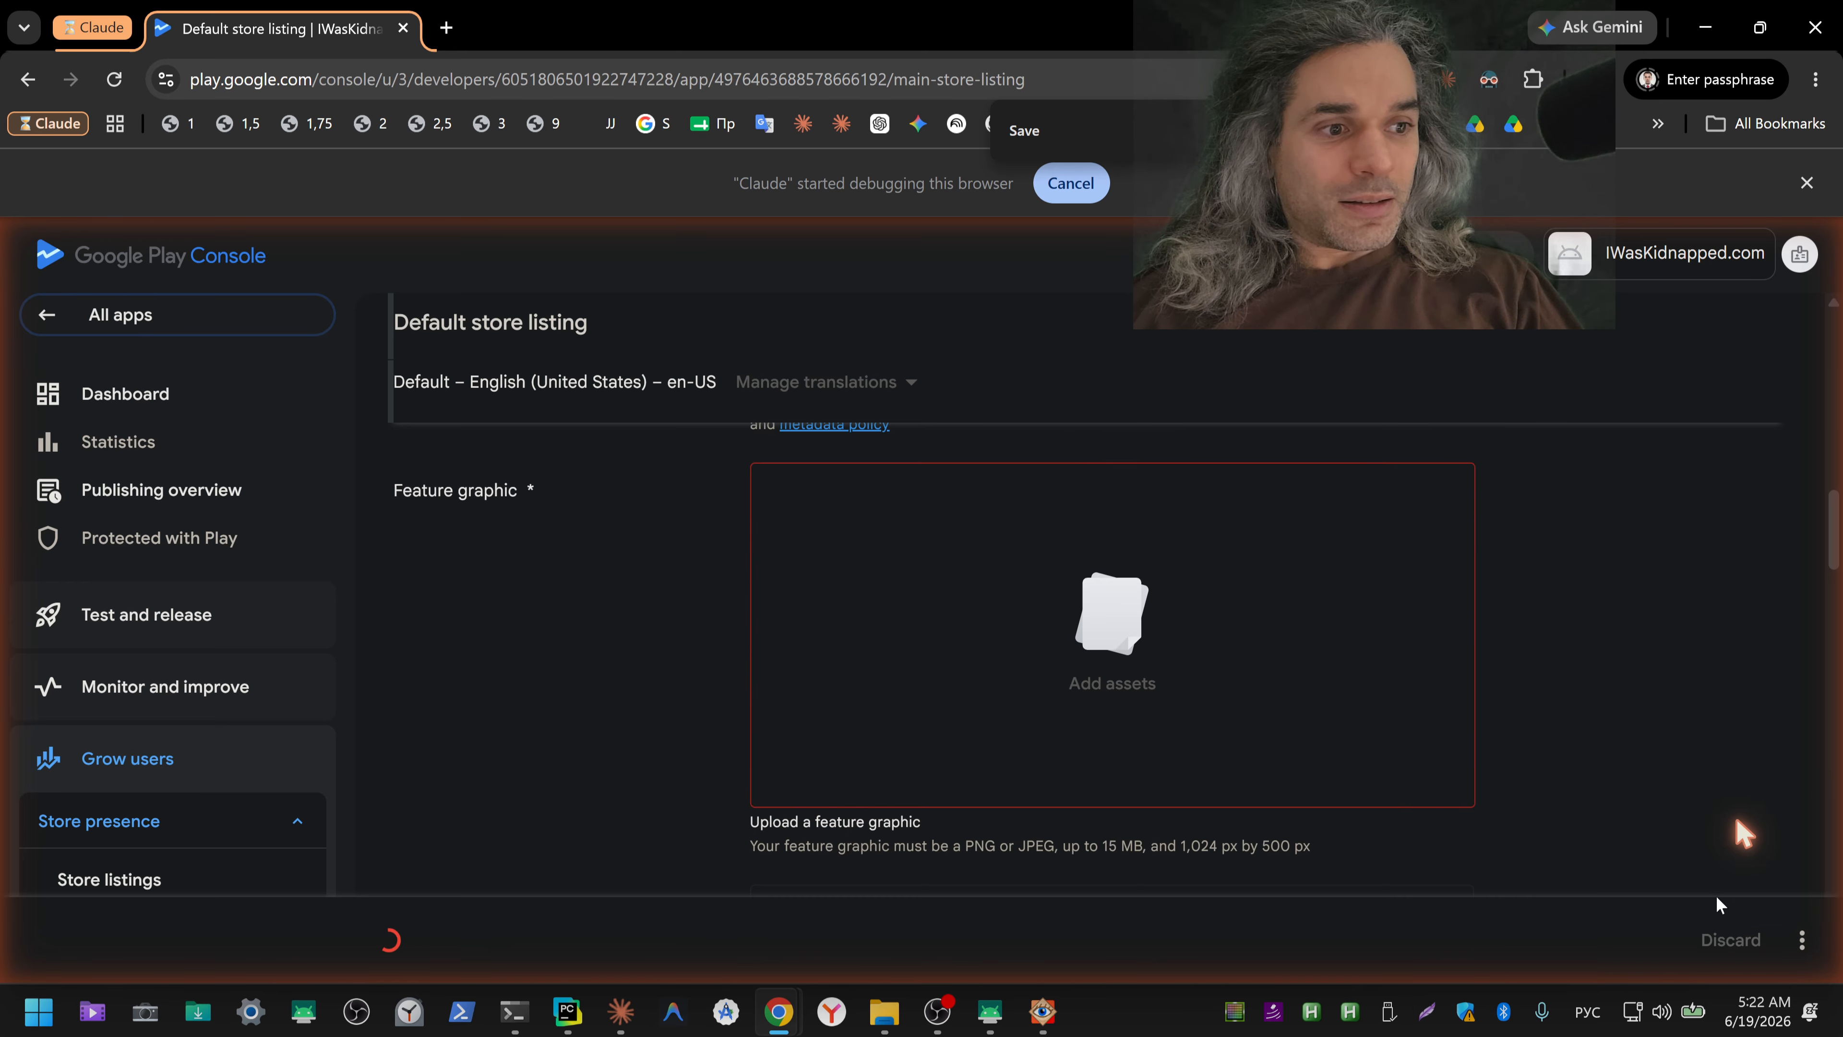
pyautogui.click(1800, 943)
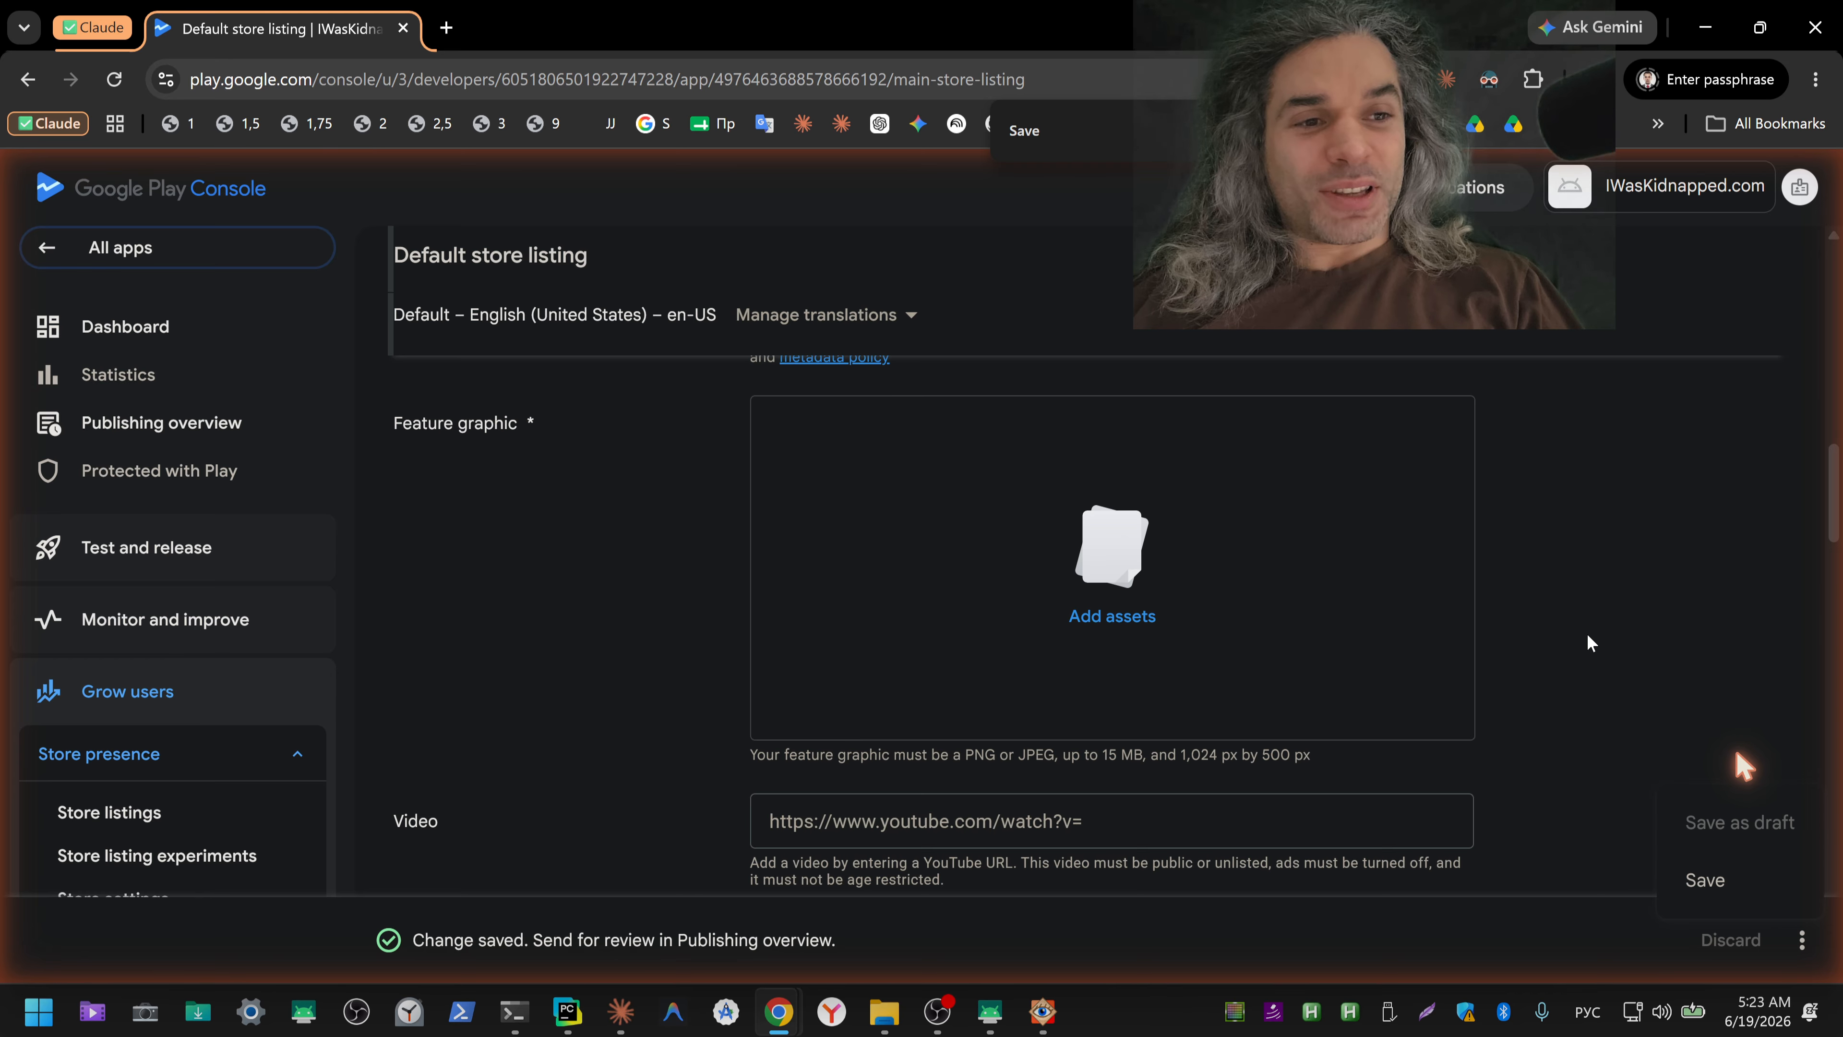
# Step: Review the App icon, Feature graphic and Video fields of the saved store listing
pyautogui.scroll(5, 1589, 639)
pyautogui.scroll(-3, 1589, 639)
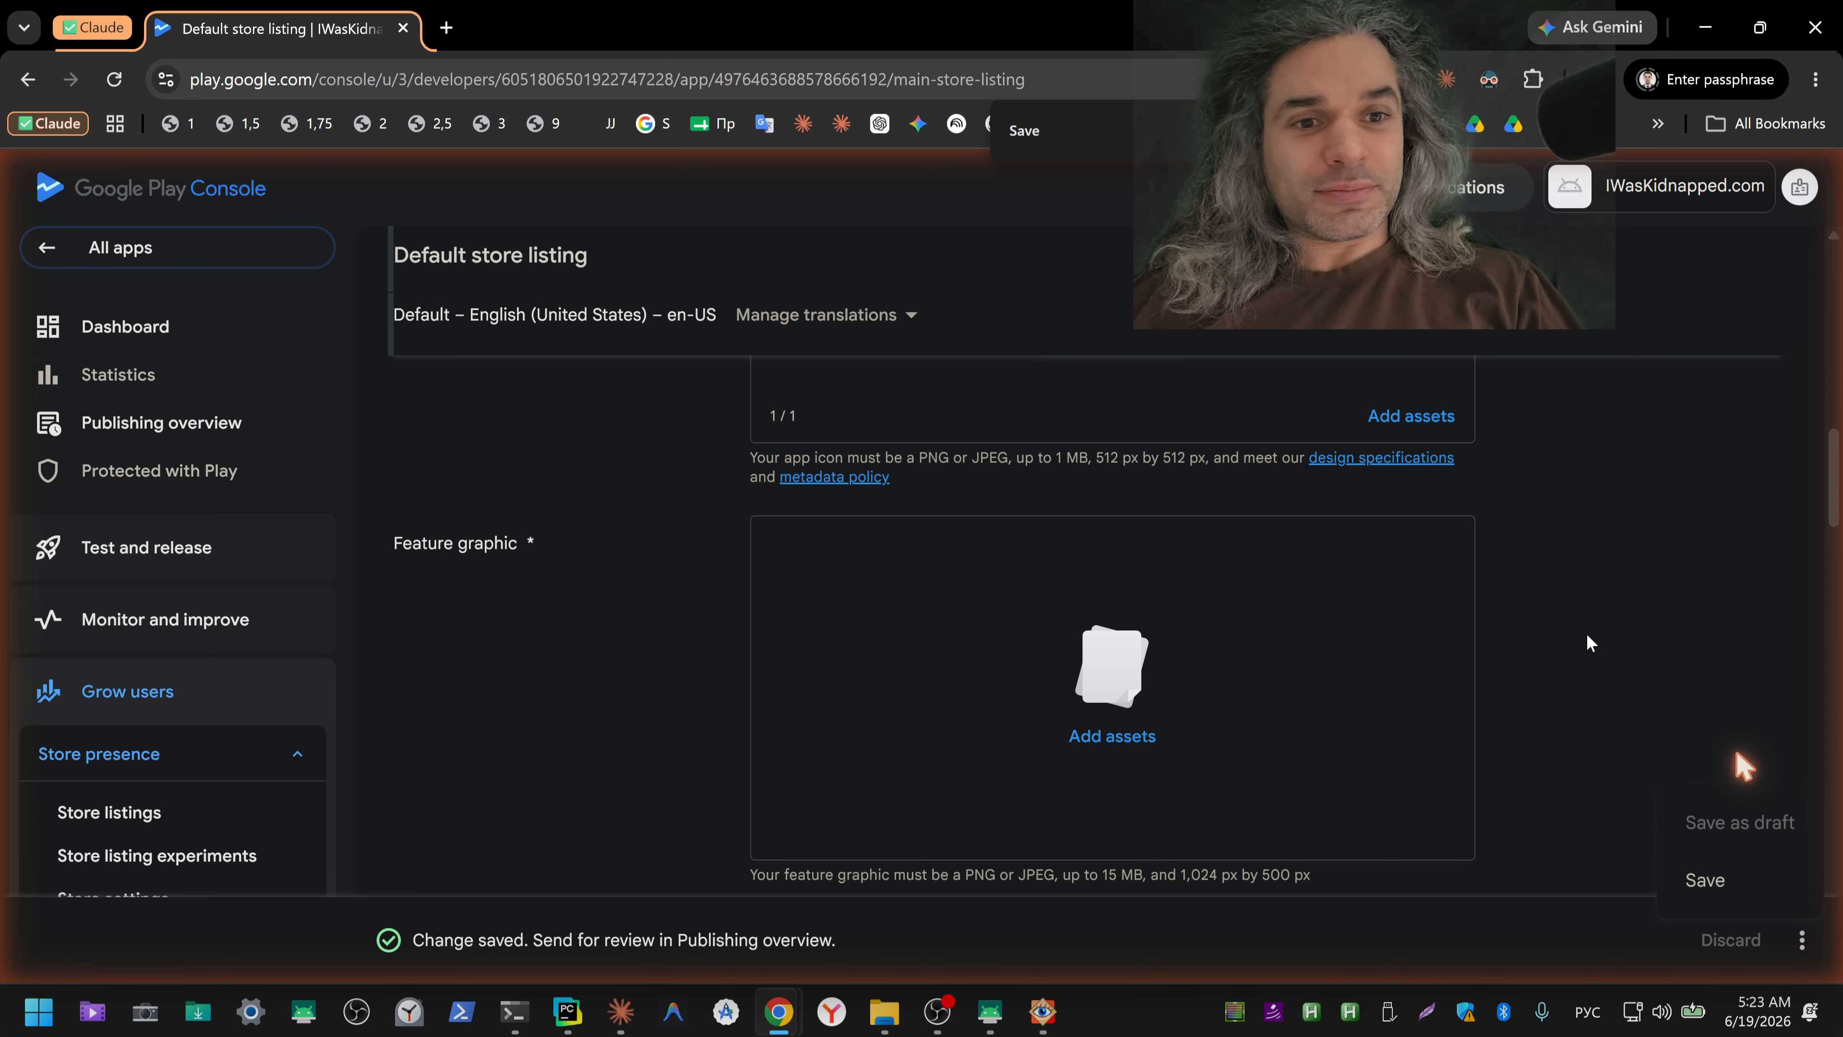
pyautogui.scroll(-3, 1587, 646)
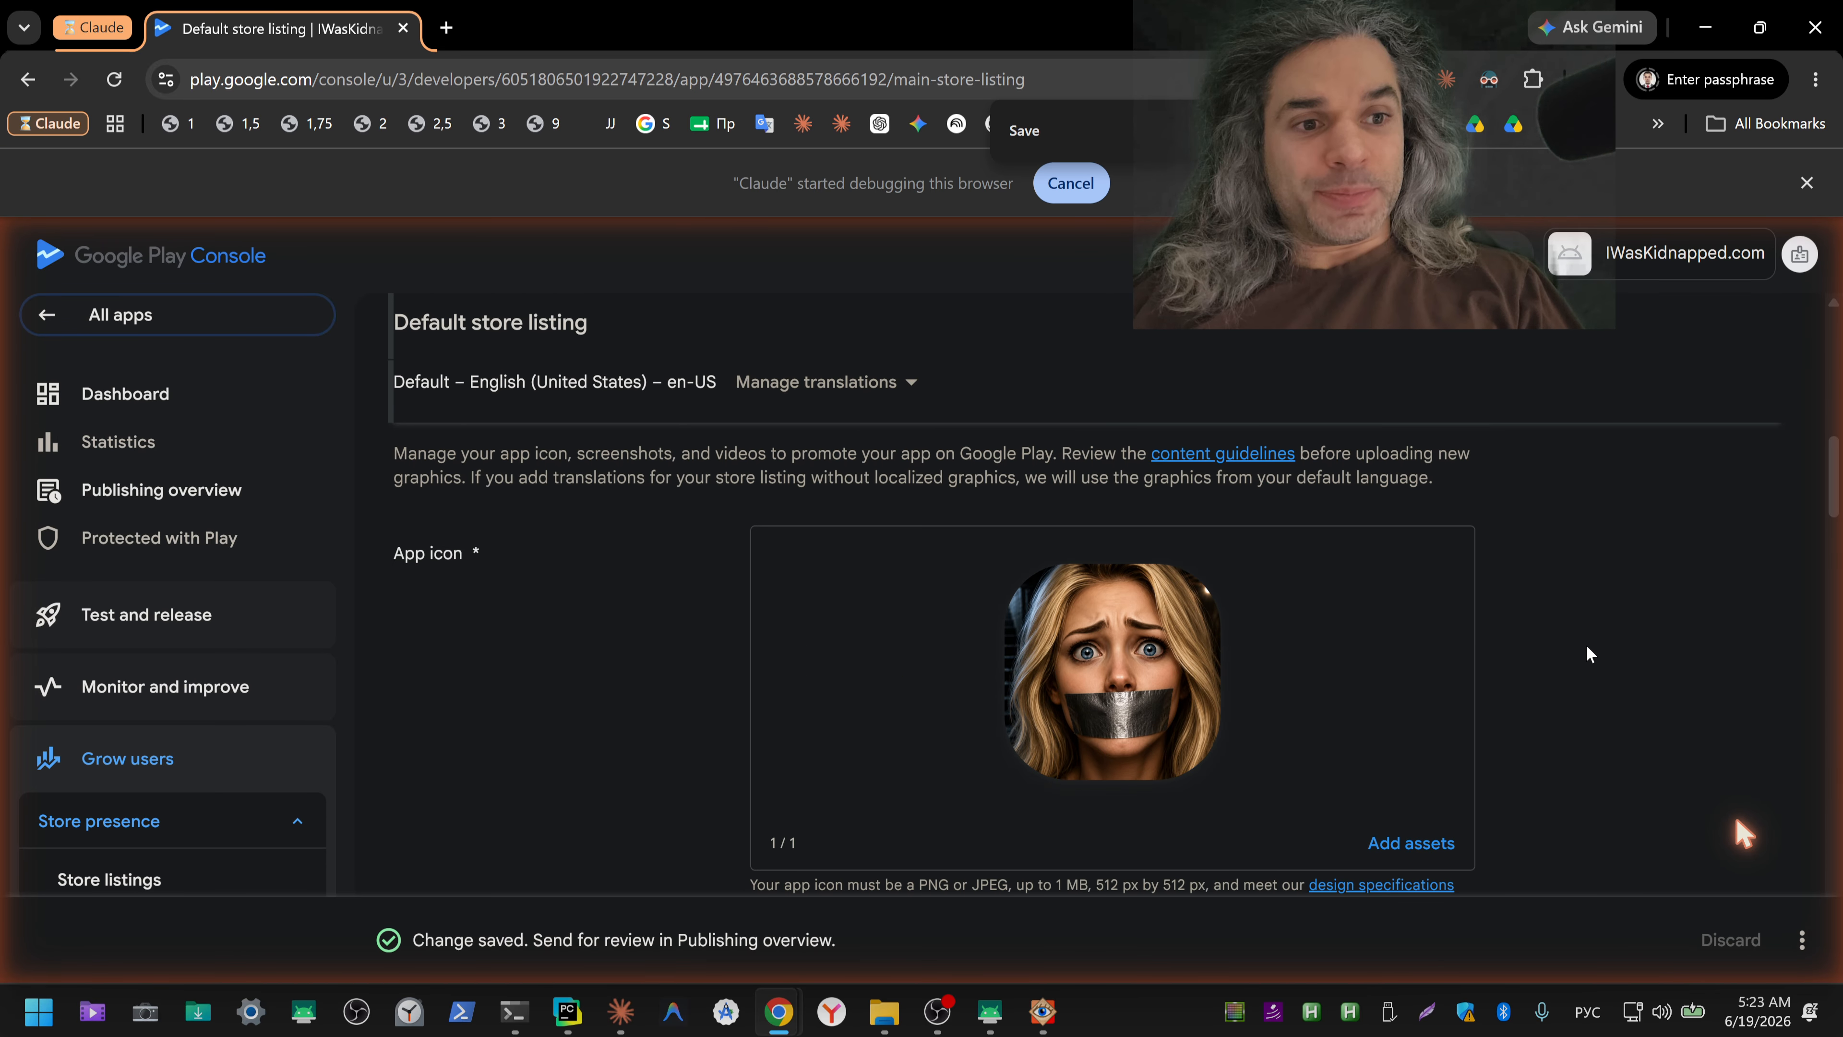
pyautogui.scroll(-6, 1585, 644)
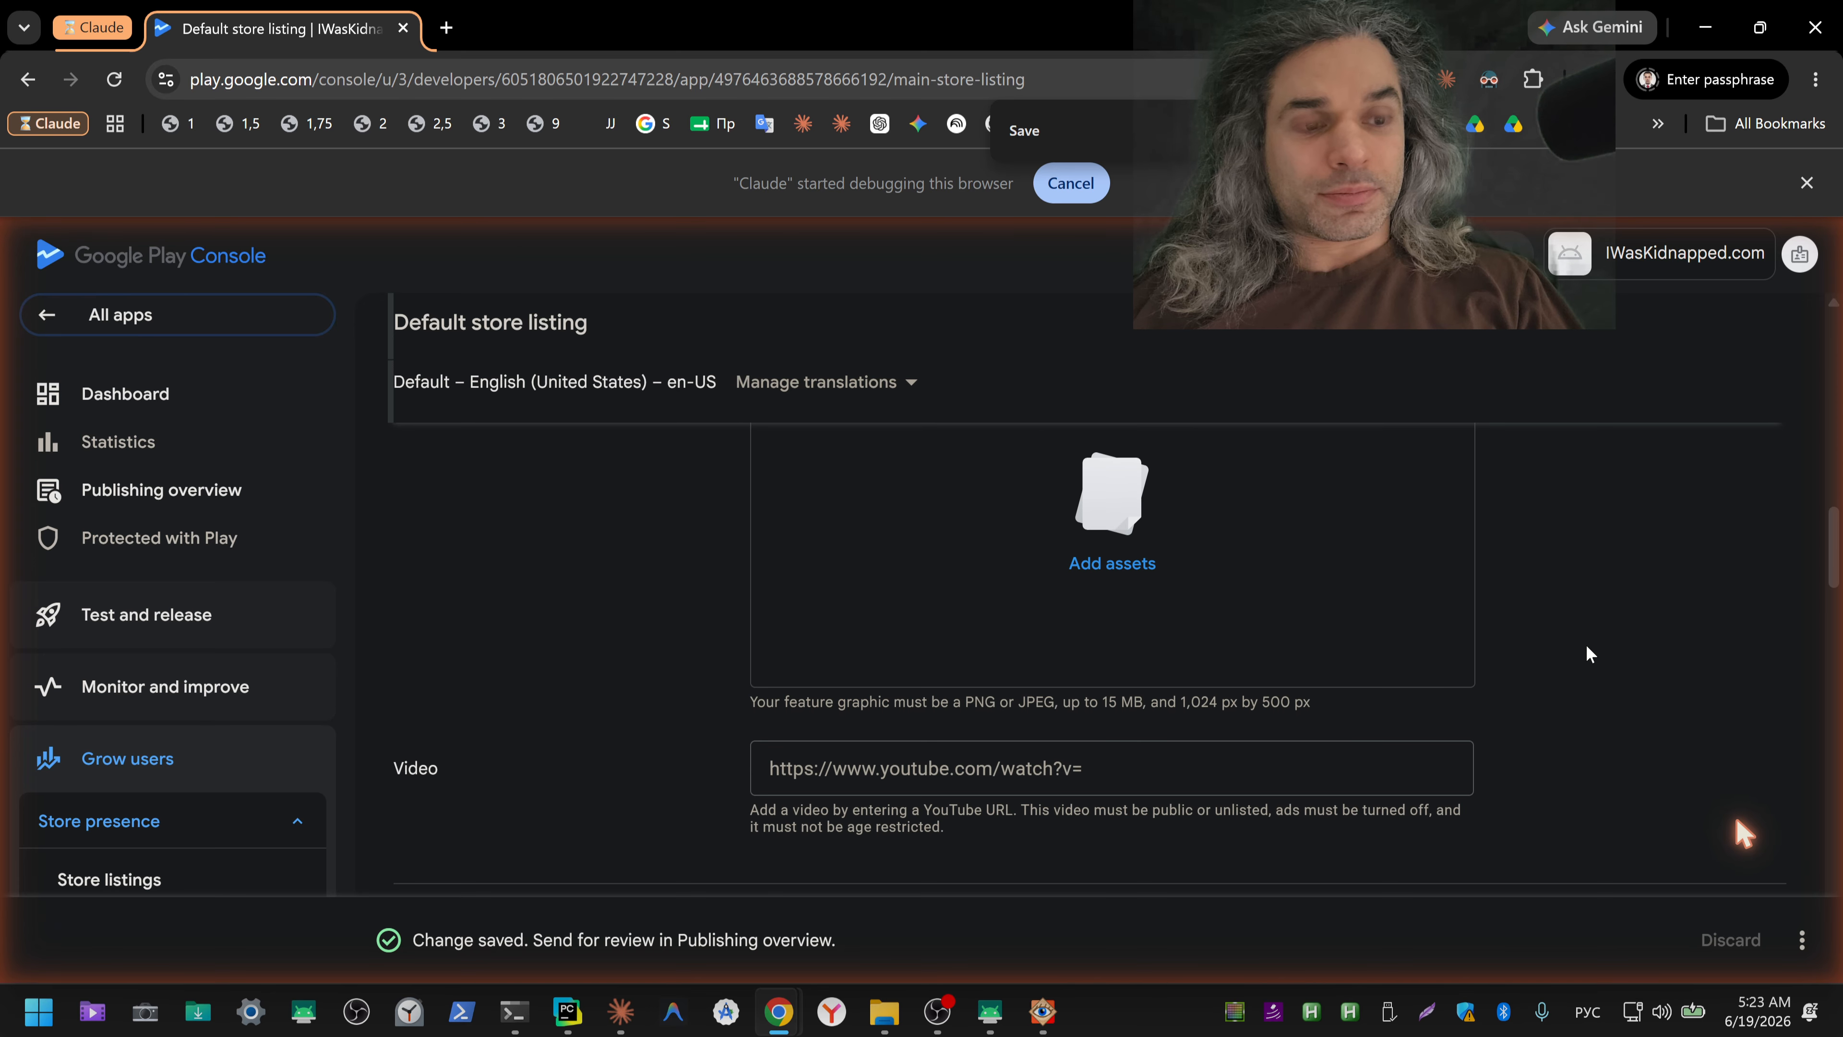
pyautogui.click(1587, 646)
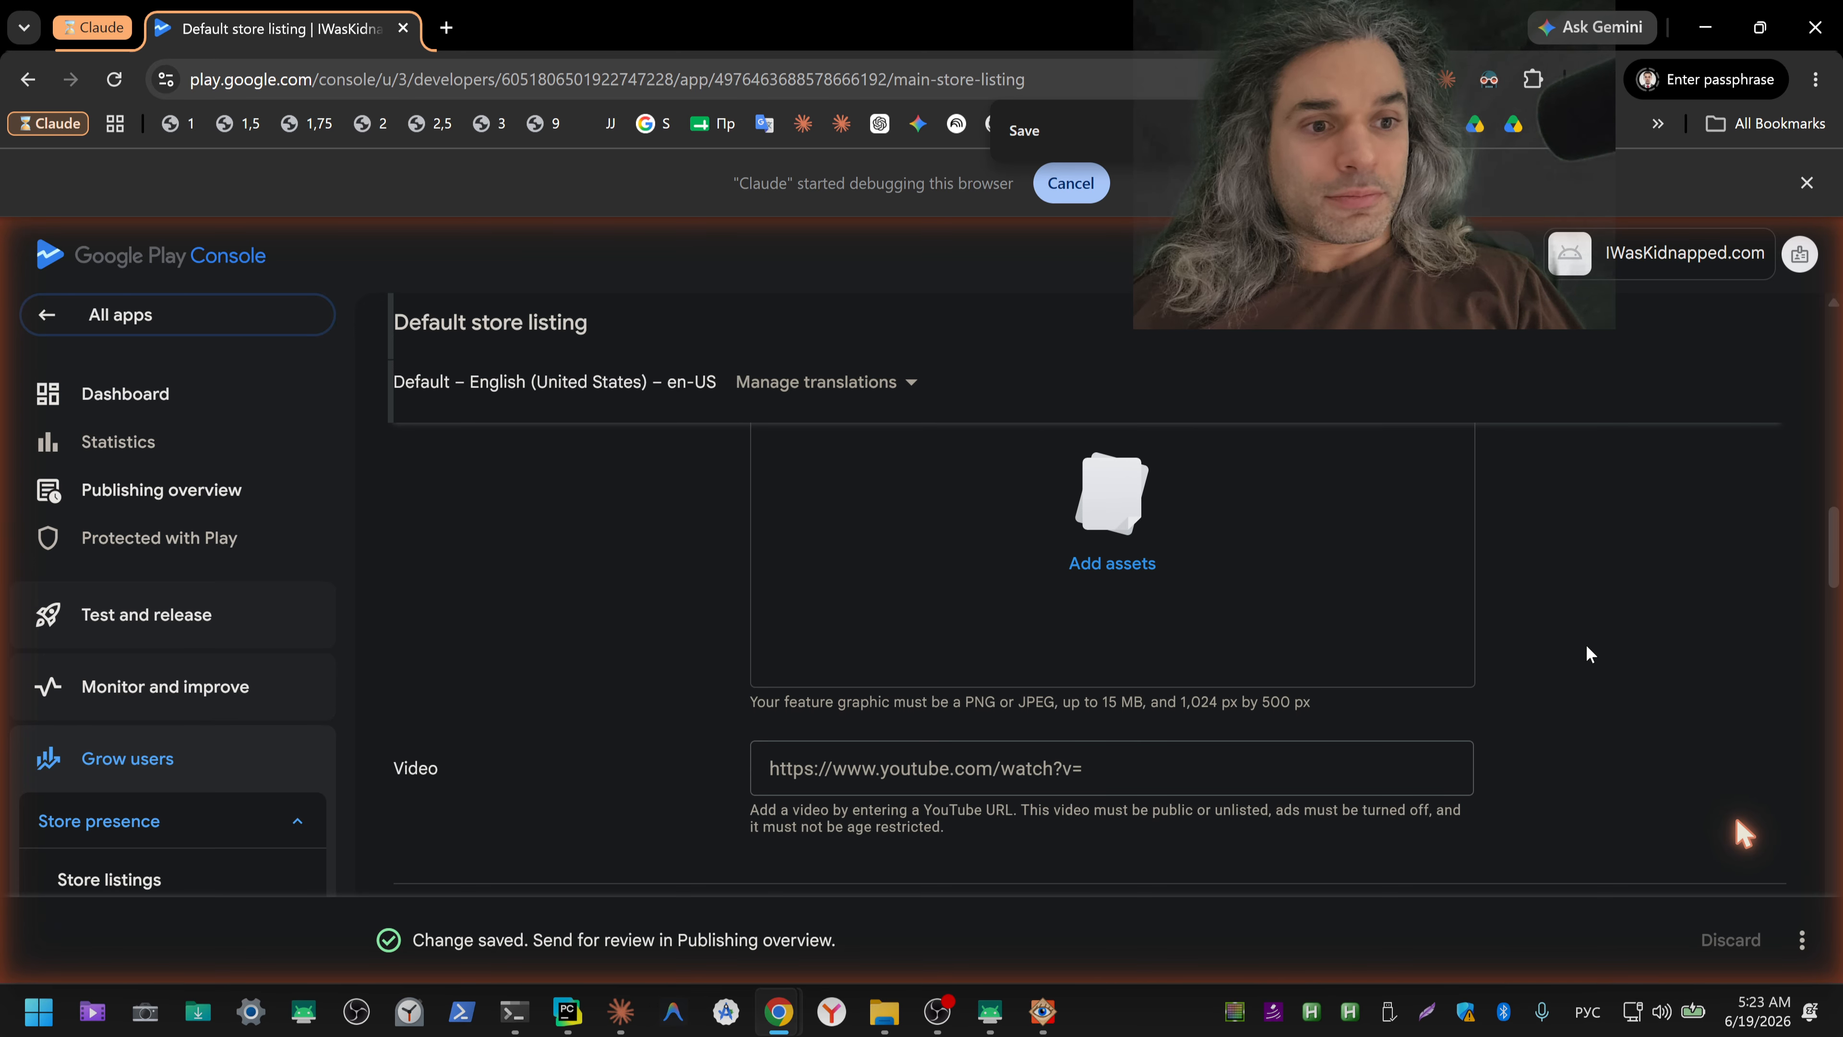
pyautogui.scroll(2, 1585, 644)
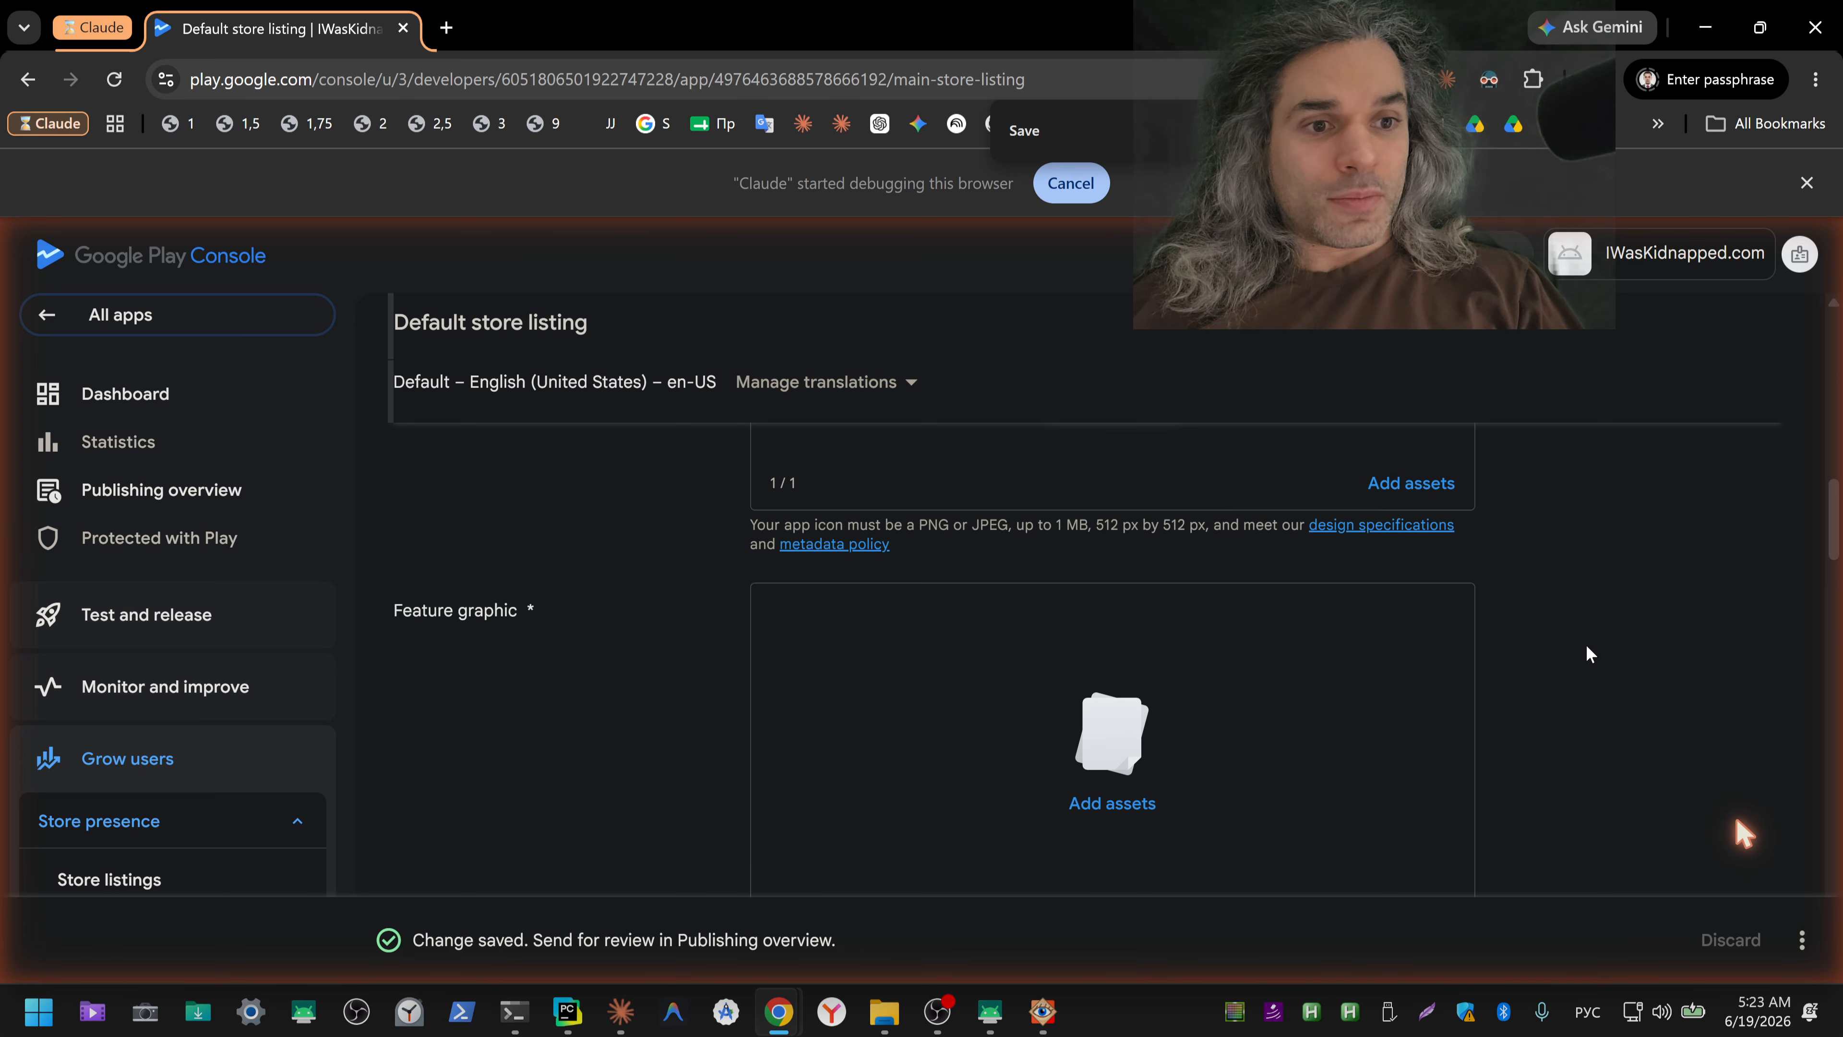
# Step: Copy the "Feature graphic *" field label and send Claude the question "Feature graphic * //критерии?"
pyautogui.moveTo(387, 617); pyautogui.dragTo(558, 626)
pyautogui.hotkey('ctrl', 'c')
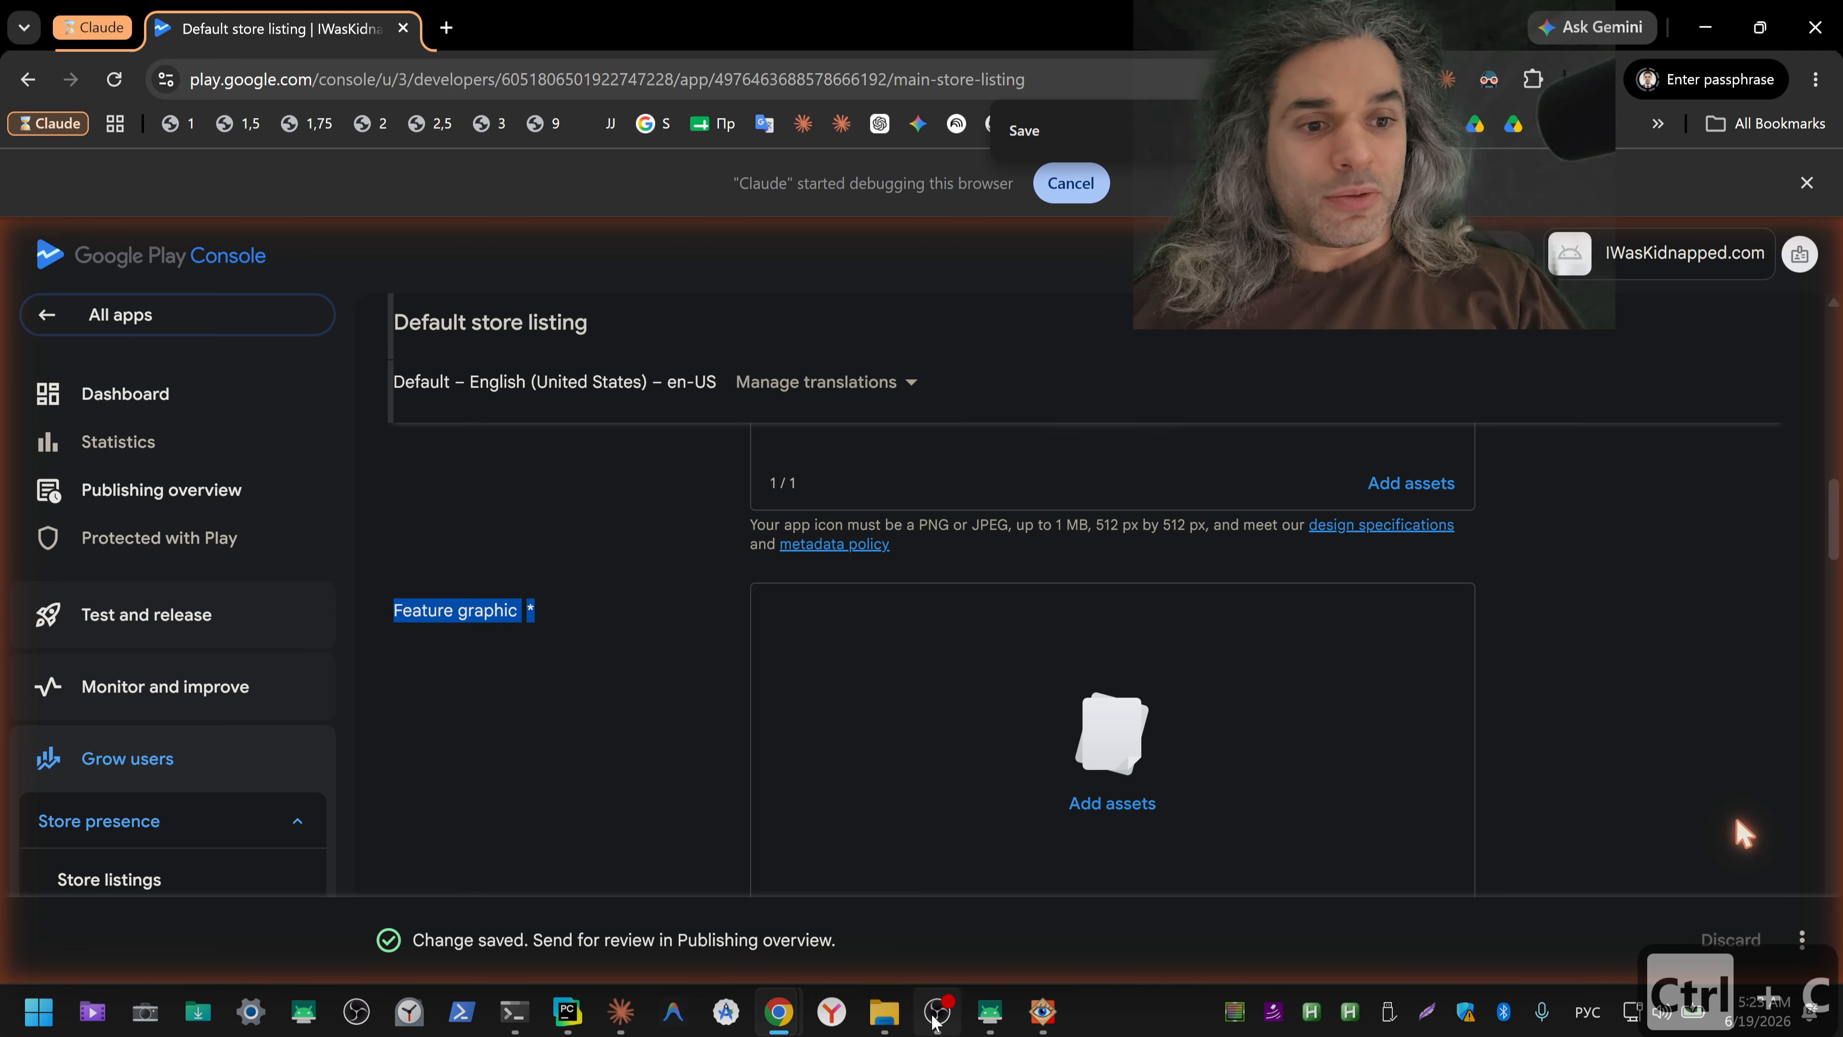
pyautogui.click(629, 1027)
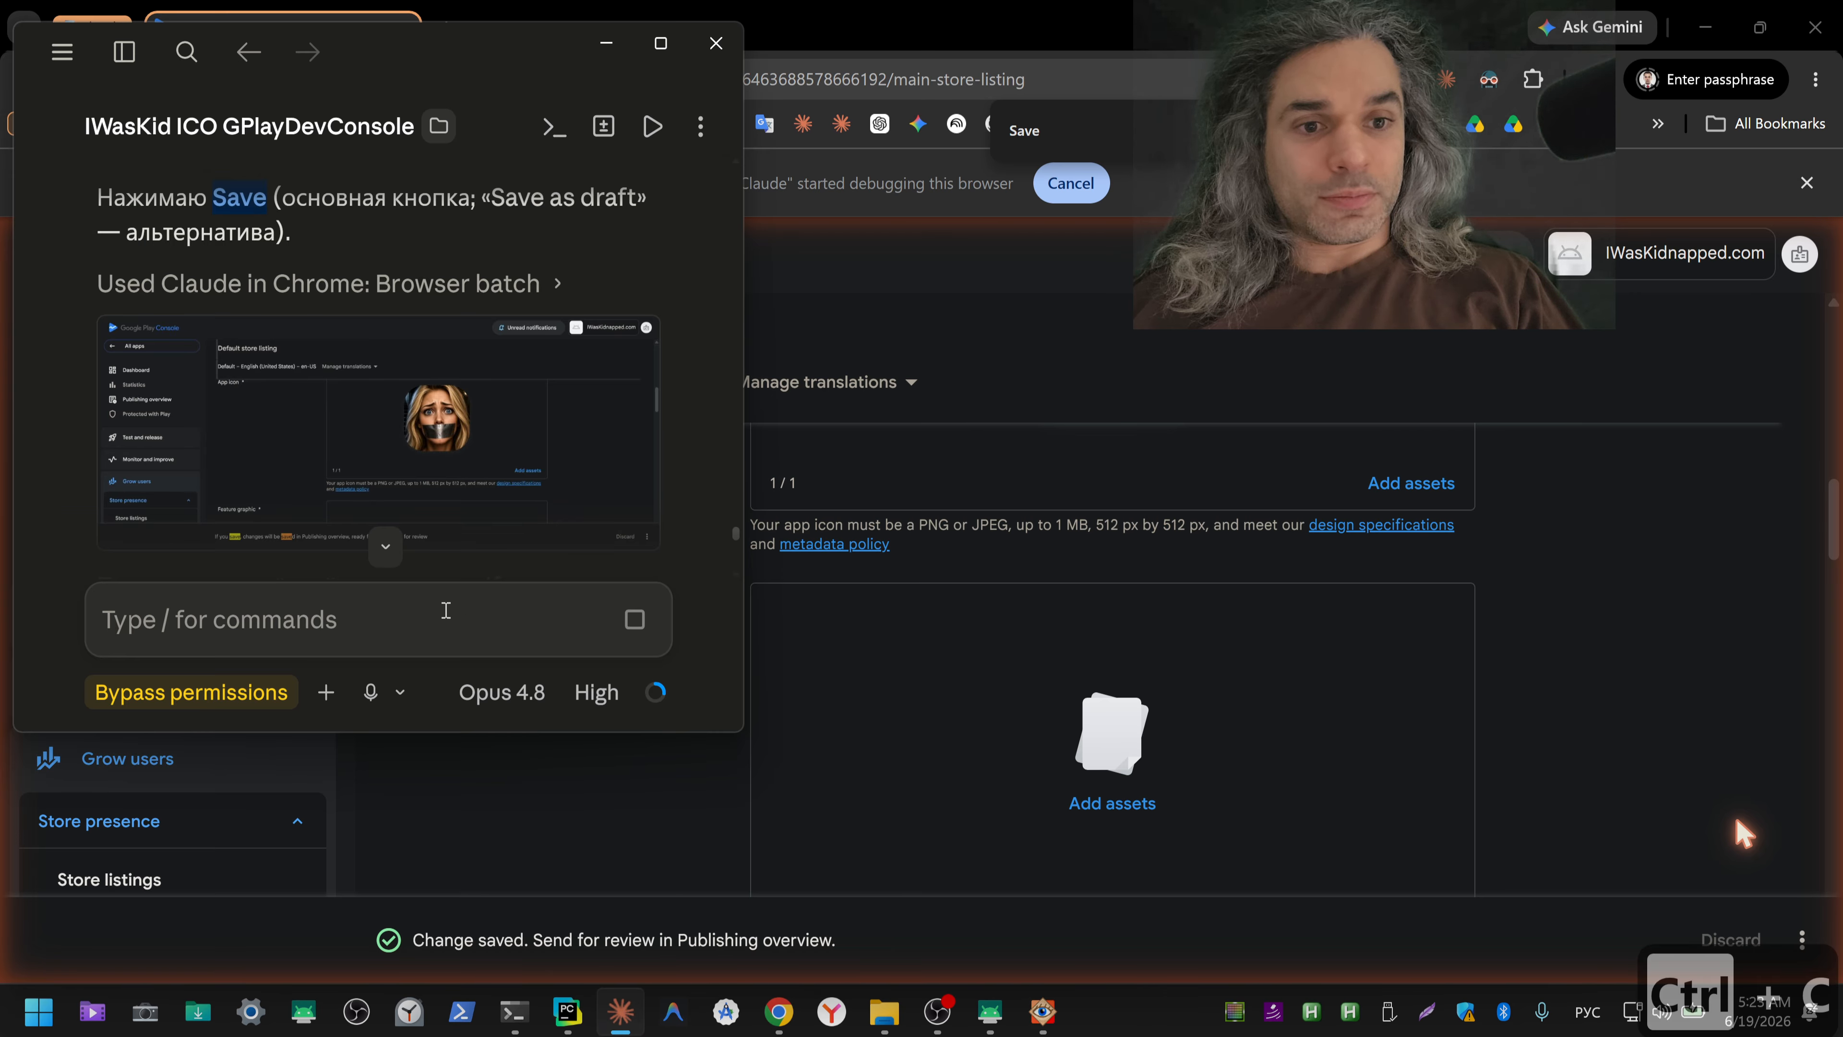
pyautogui.hotkey('ctrl', 'v')
pyautogui.write('/')
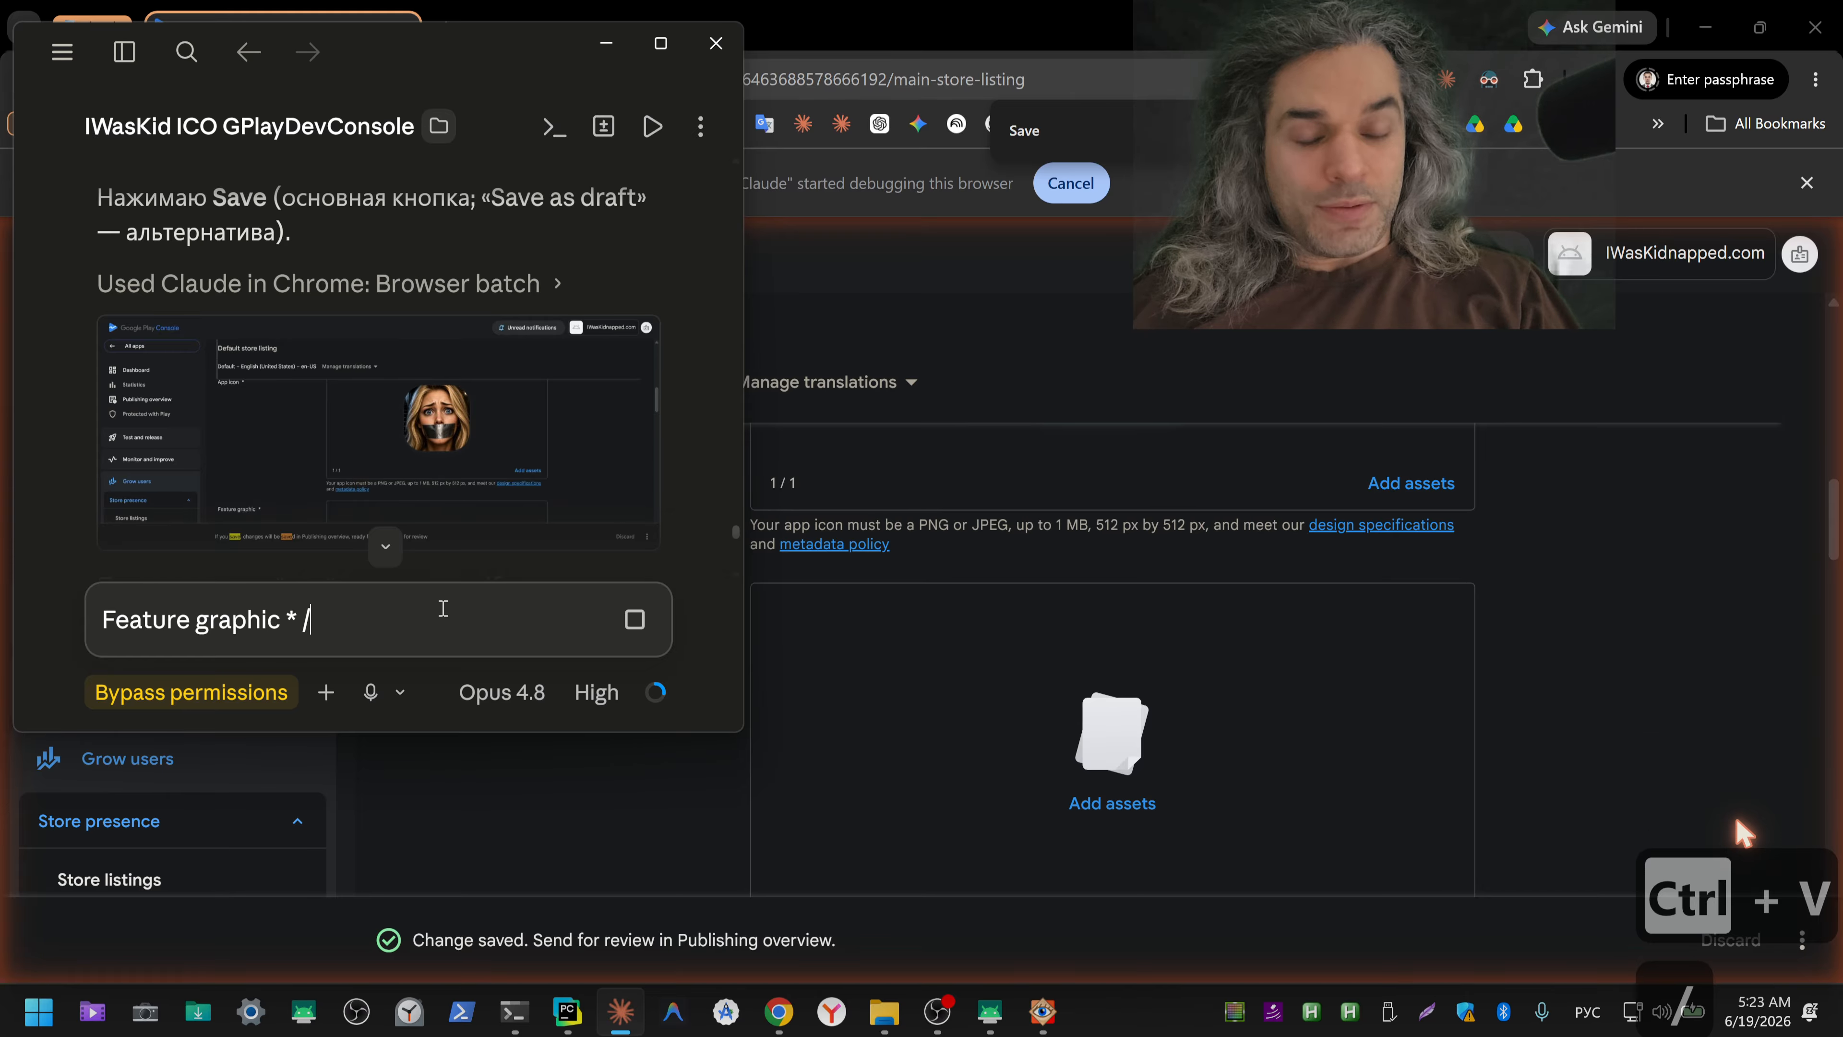
pyautogui.write('/')
pyautogui.hotkey('ctrl', 'shift', '2')
pyautogui.write('крите')
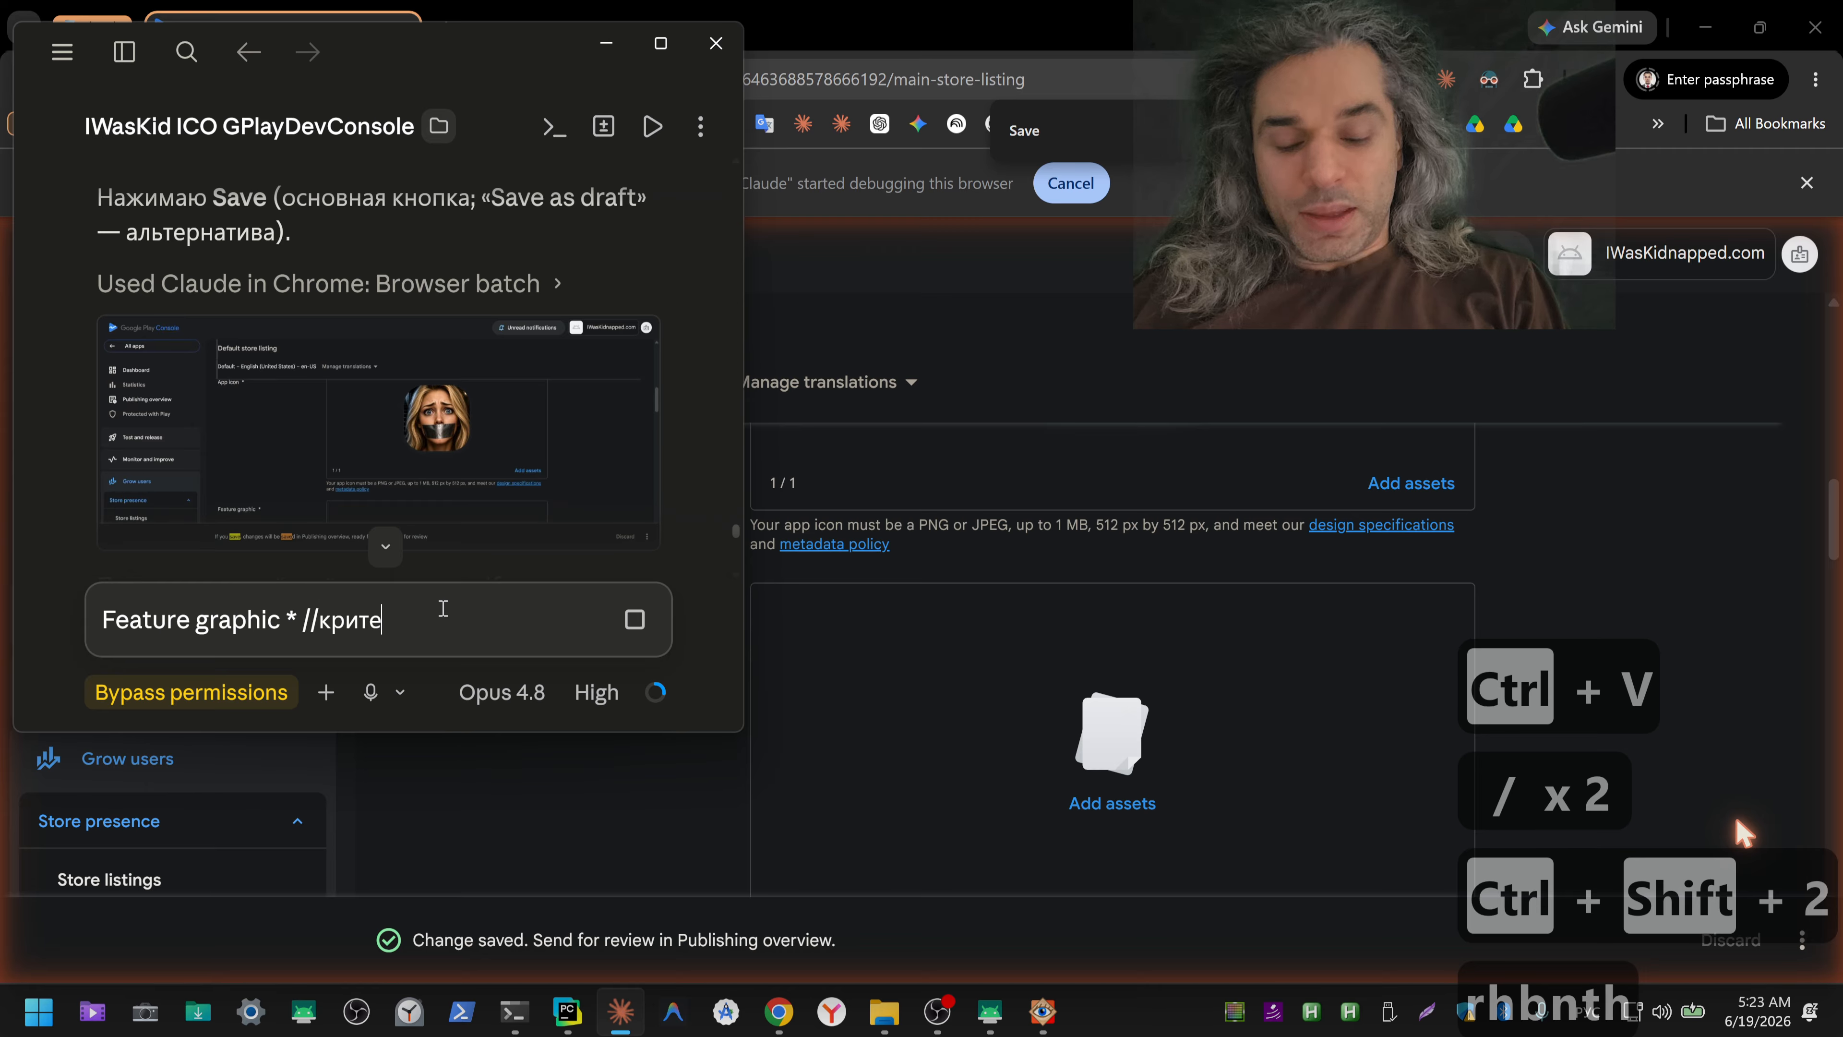
pyautogui.write('рии?')
pyautogui.click(442, 609)
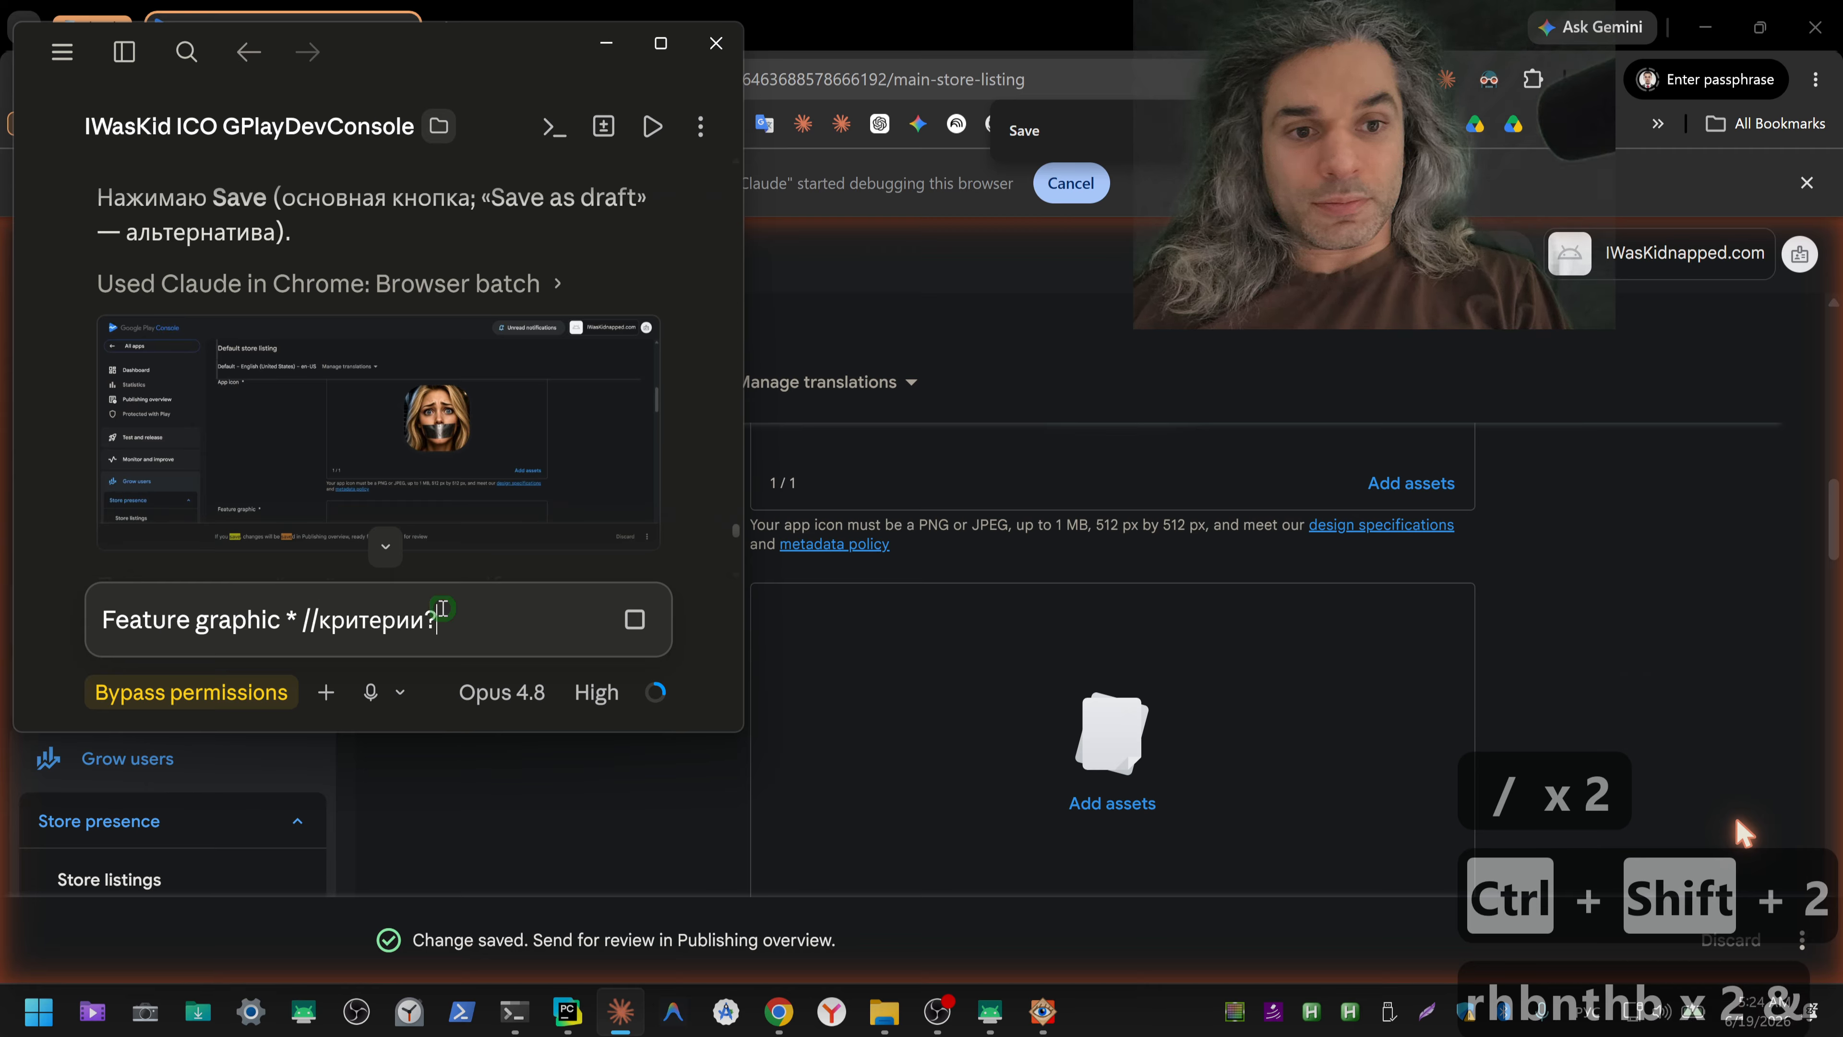
pyautogui.press('Return')
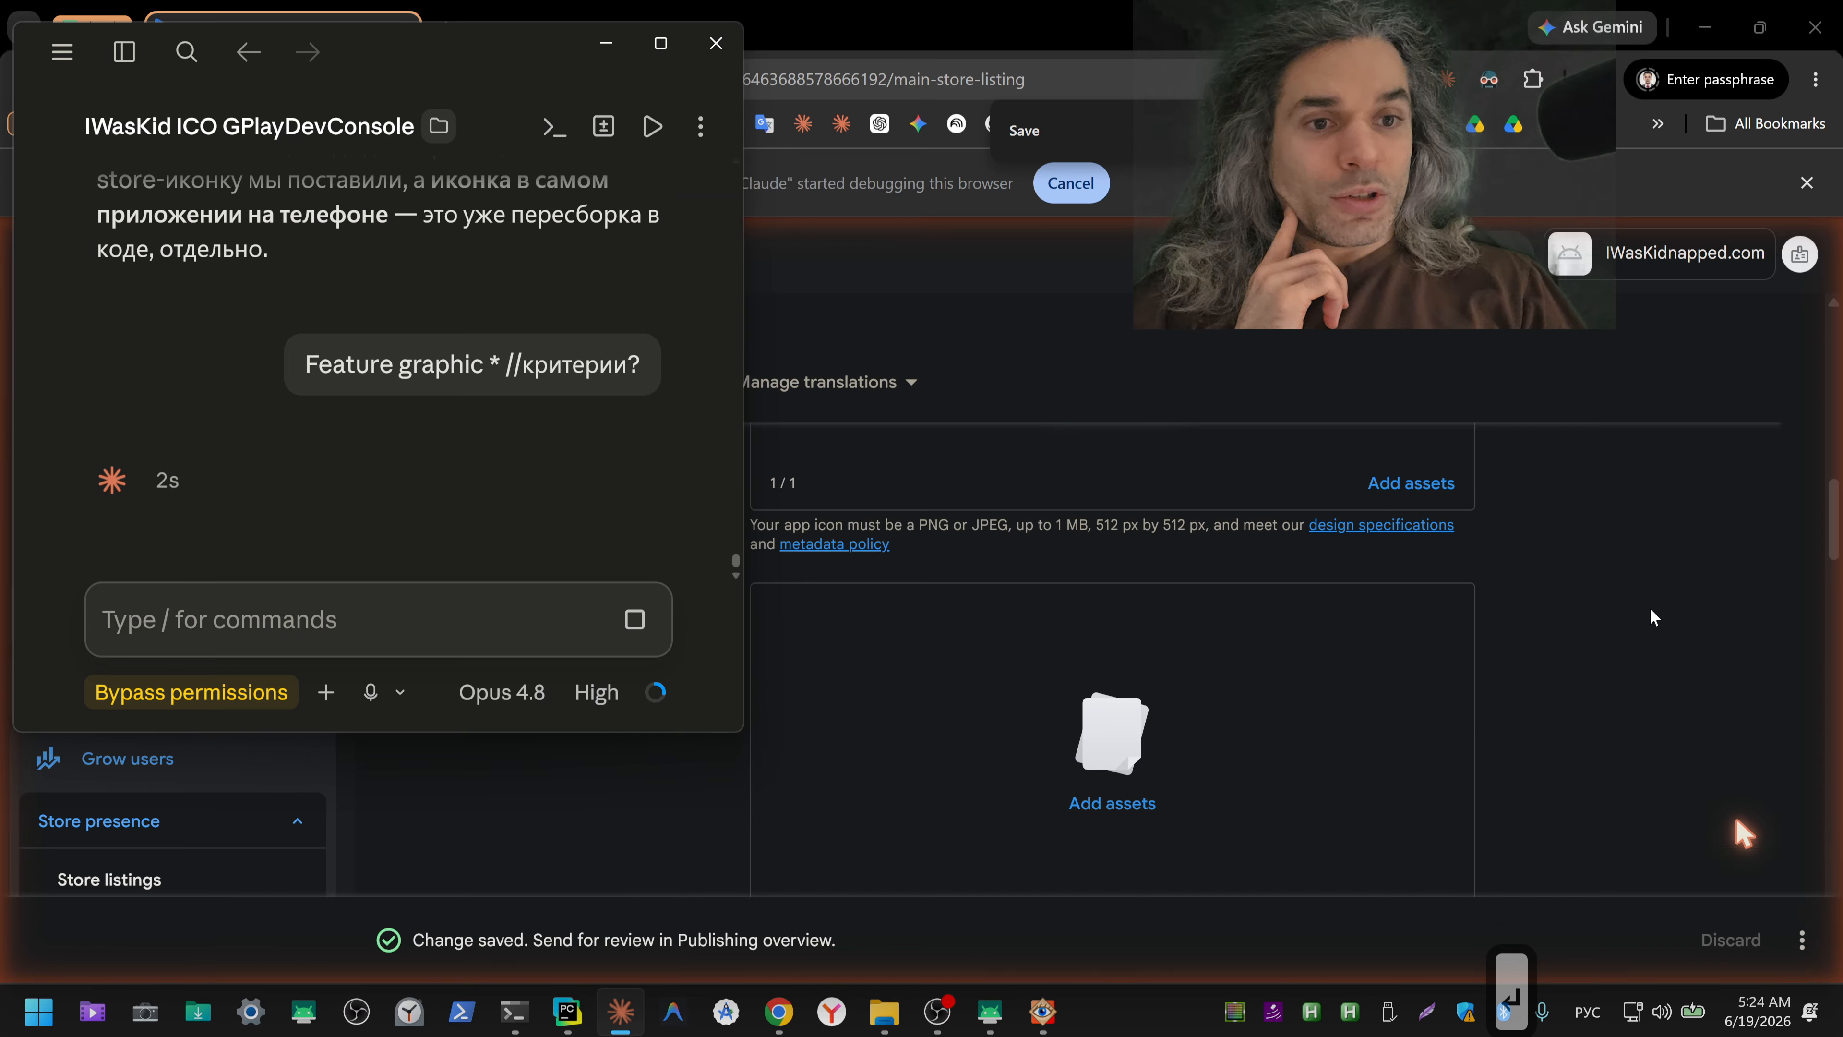
# Step: Select part of the listing's save status text, and switch to the ico terminal session to check its progress
pyautogui.moveTo(411, 939); pyautogui.dragTo(525, 937)
pyautogui.moveTo(514, 1011)
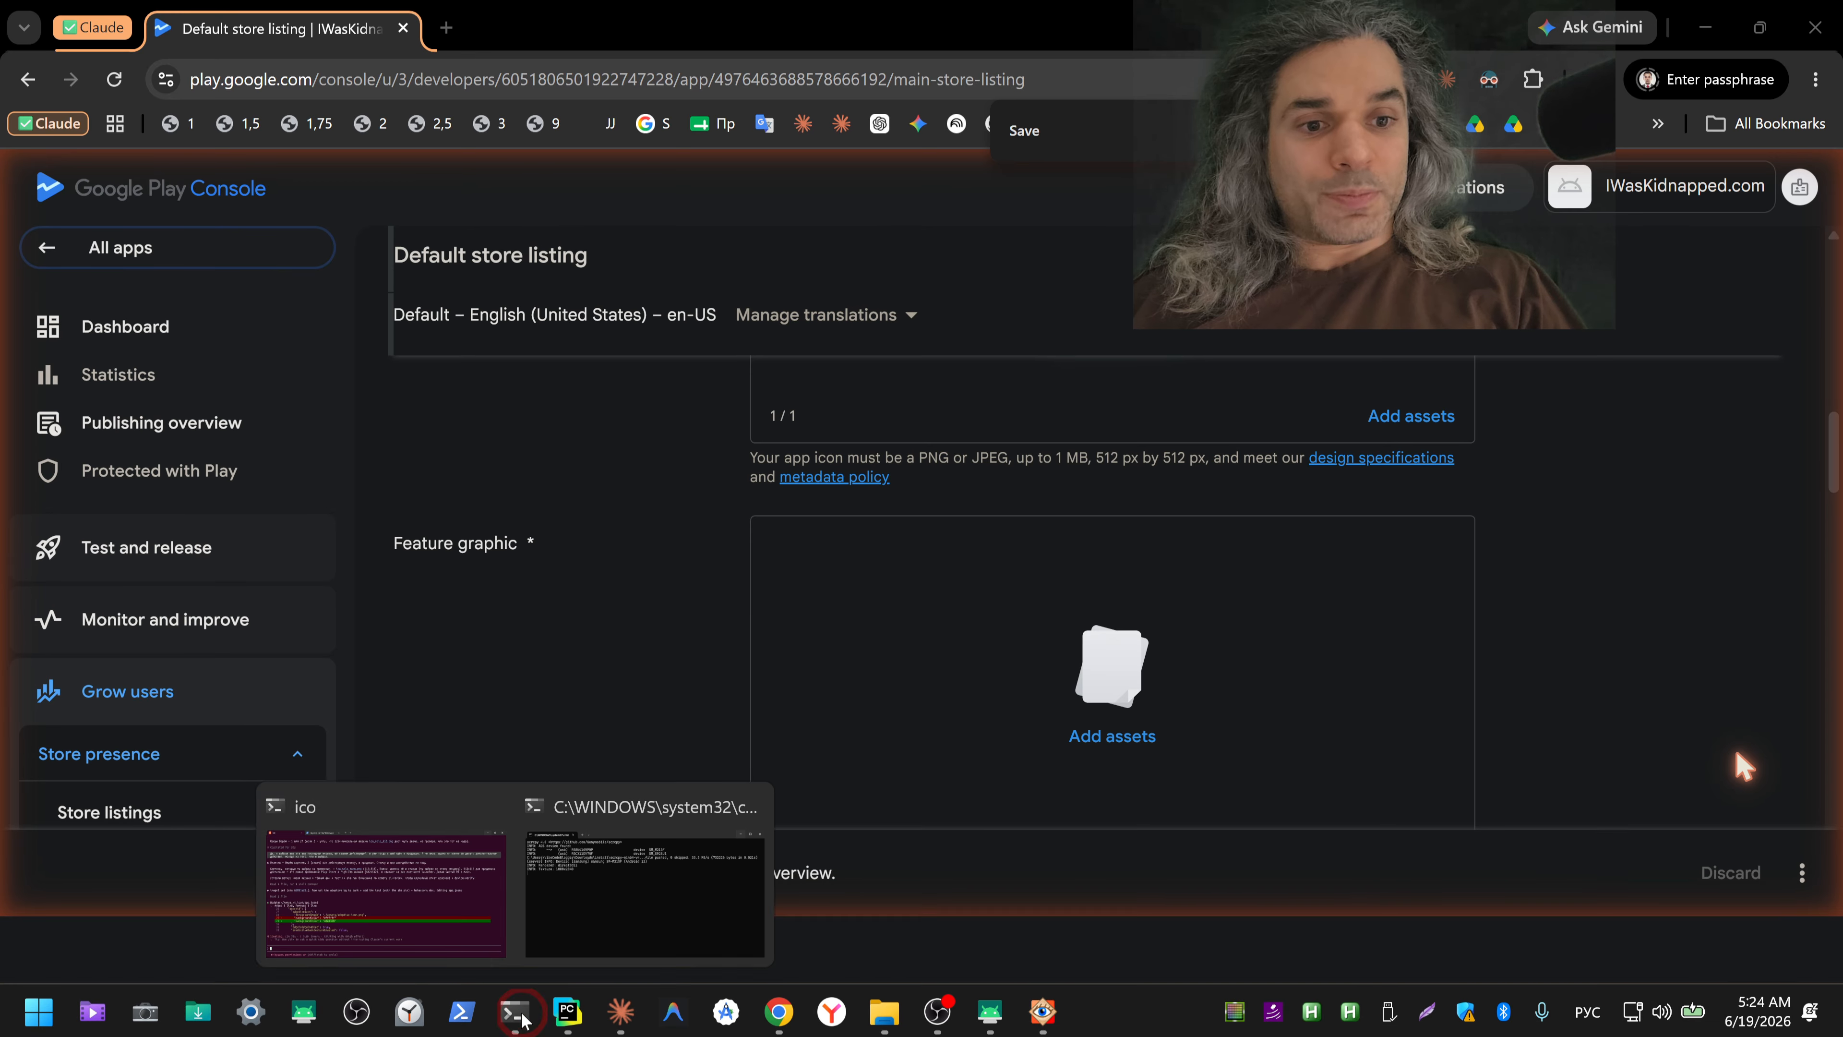
pyautogui.click(445, 923)
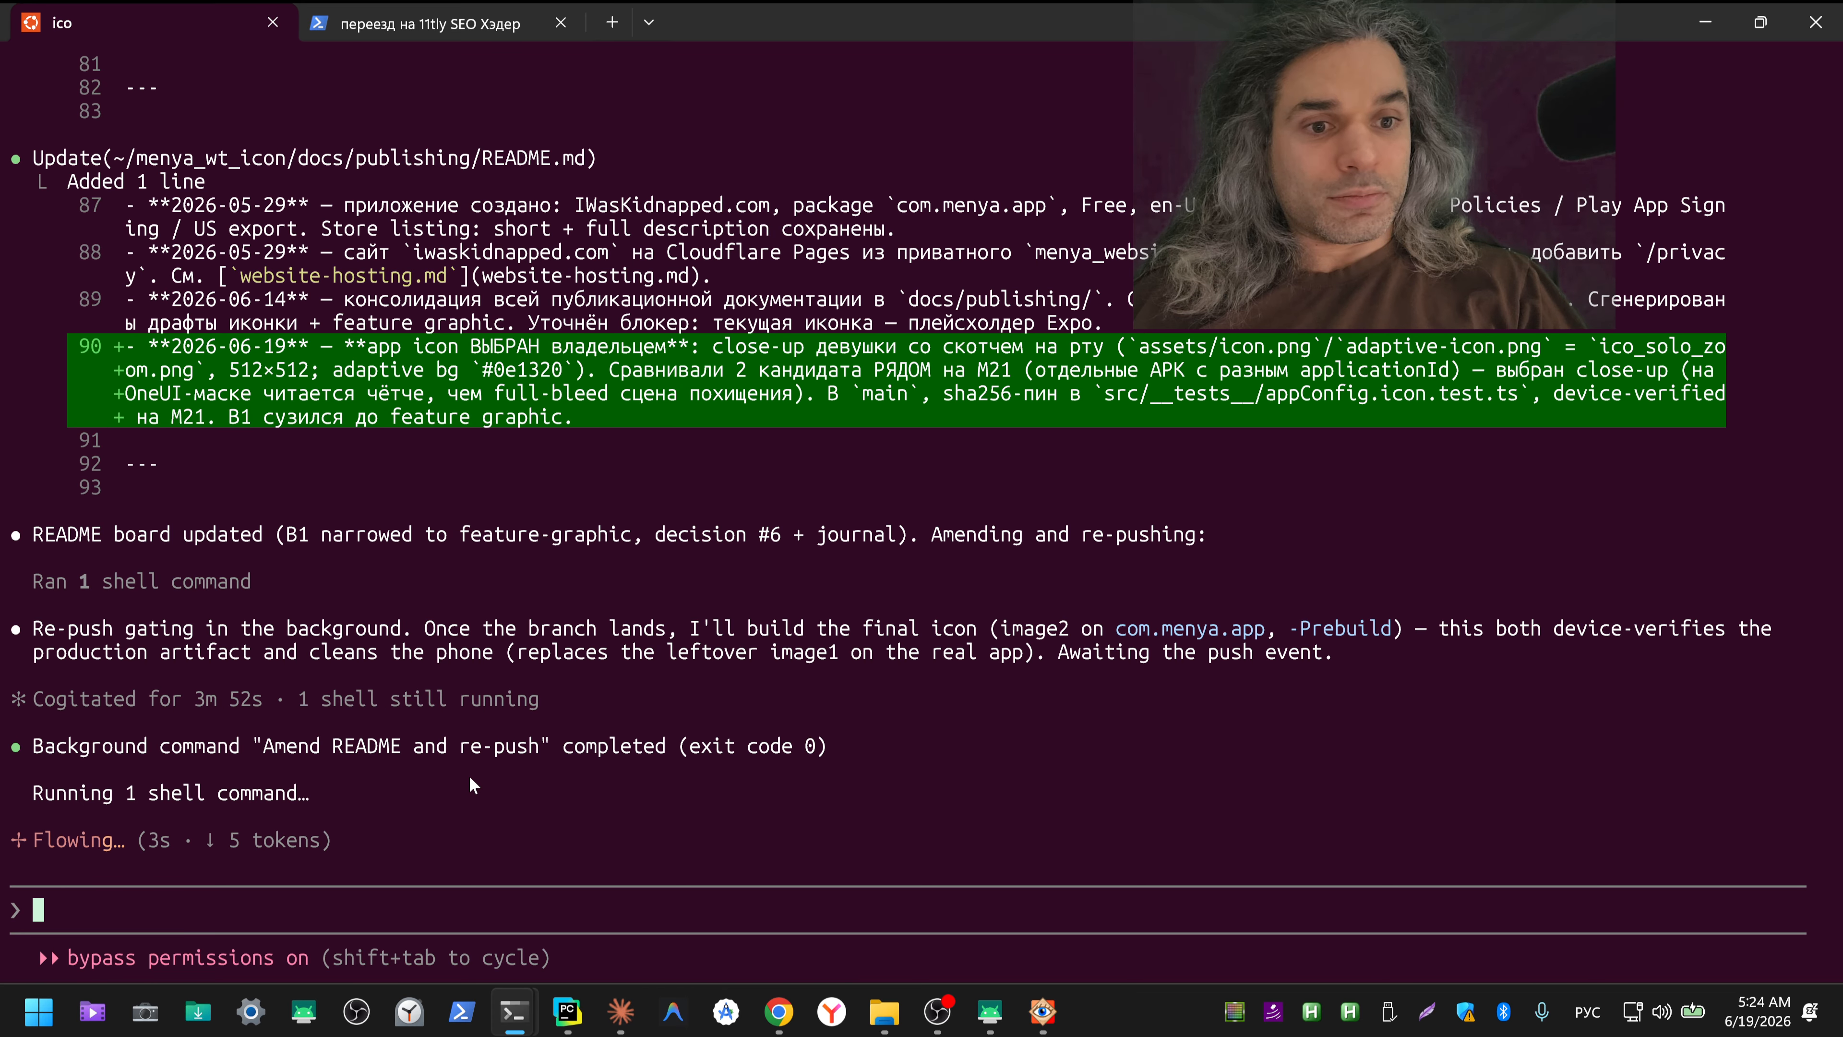
# Step: Switch to the Claude IWasKid ICO GPlayDevConsole session and read the feature graphic's format, size and content-policy criteria
pyautogui.click(1720, 27)
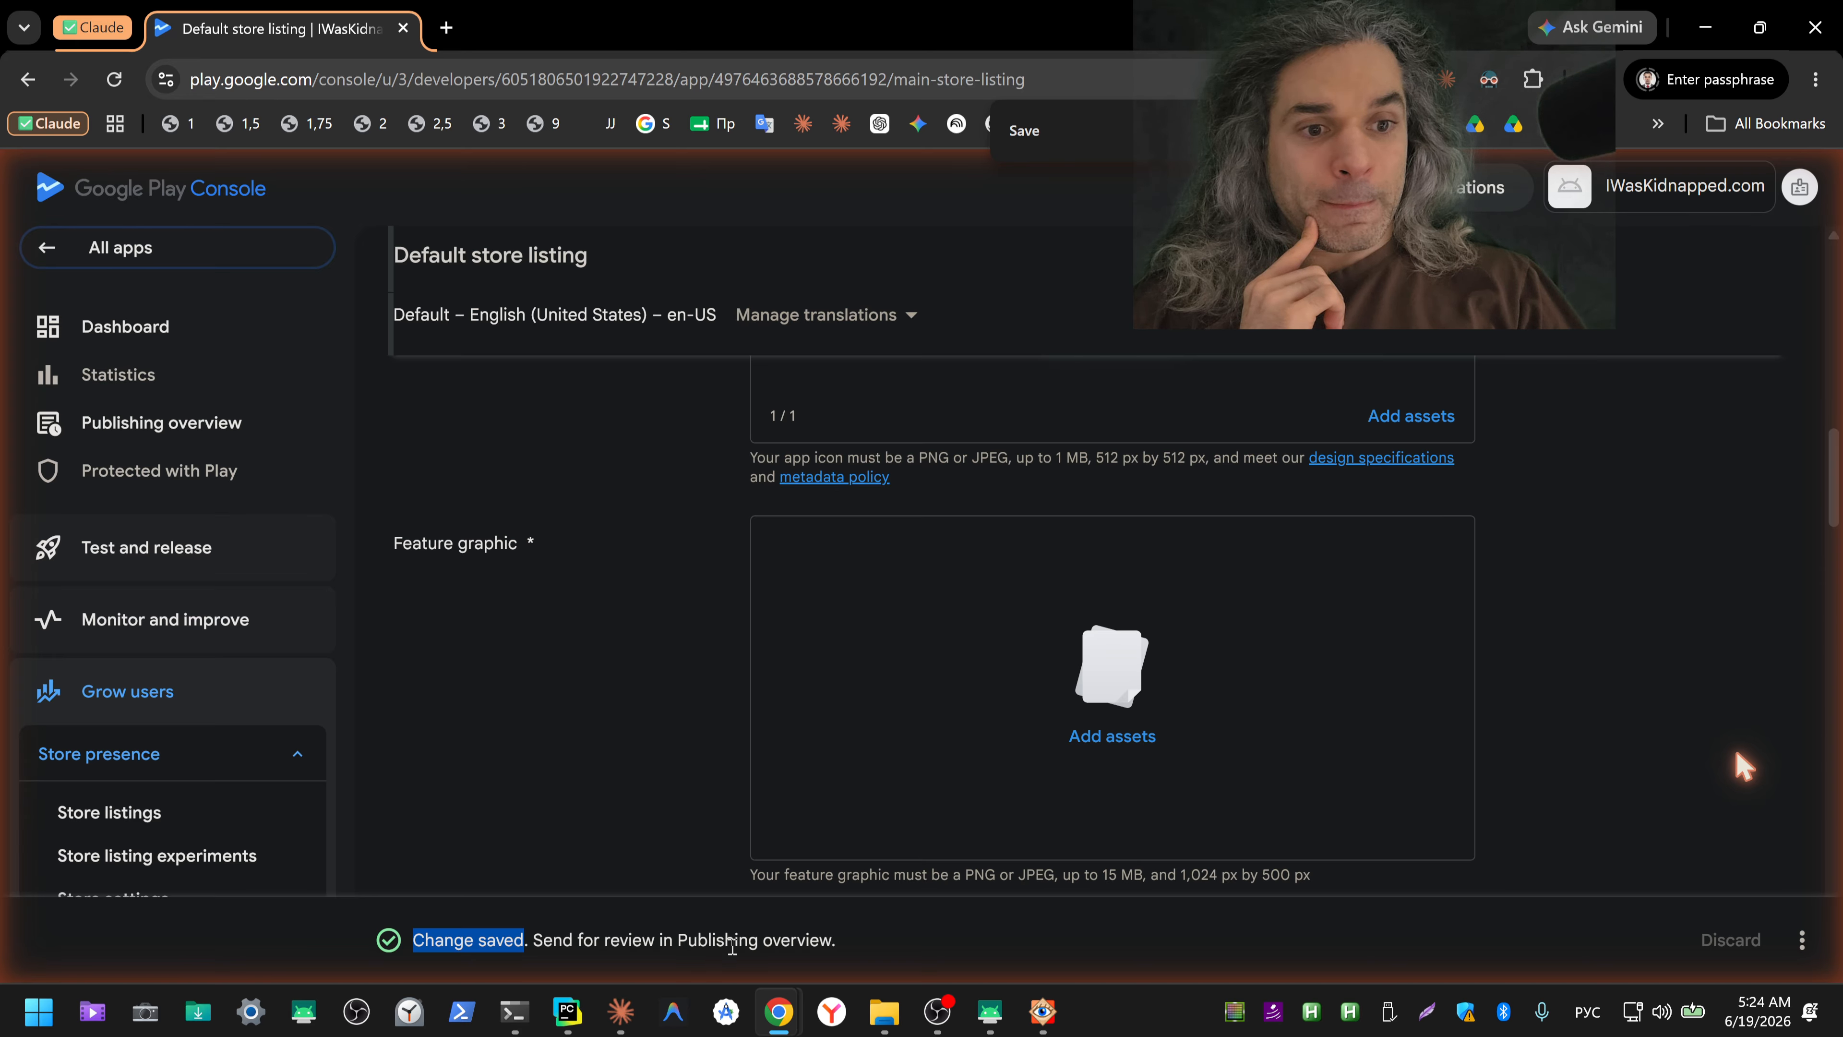
pyautogui.click(620, 1011)
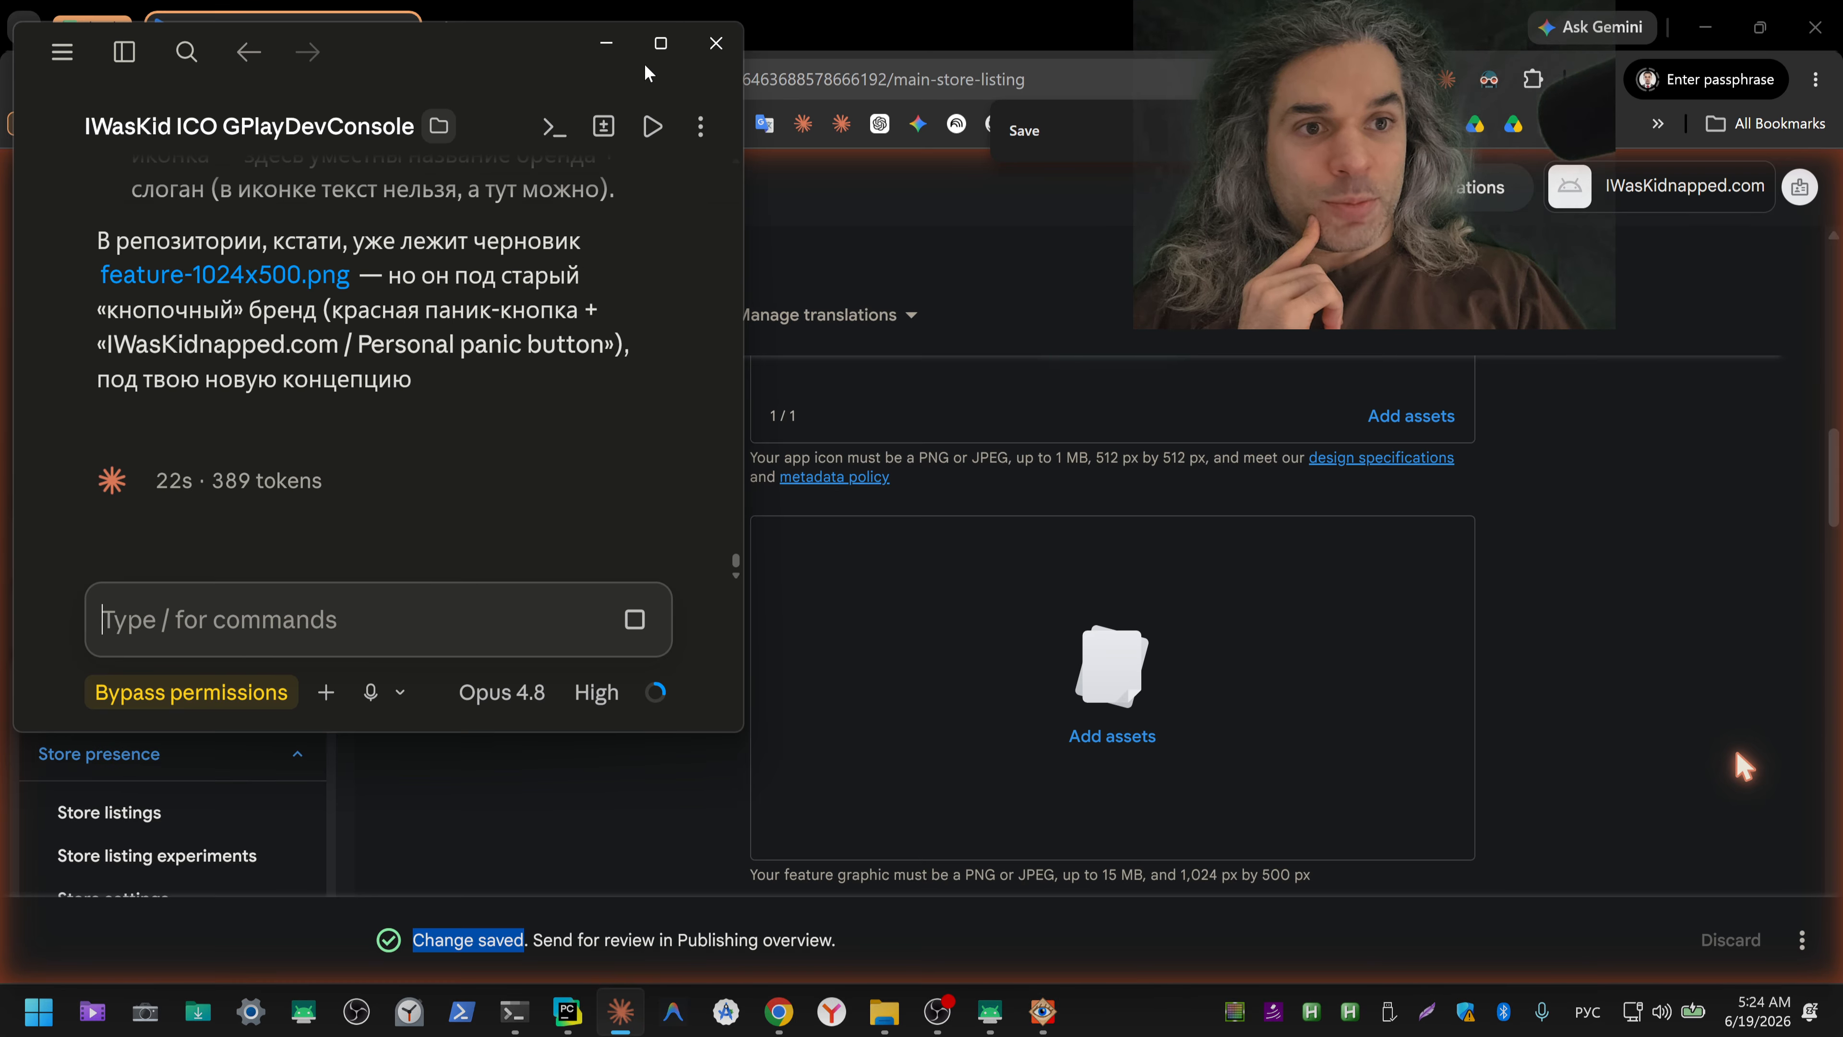
pyautogui.click(661, 43)
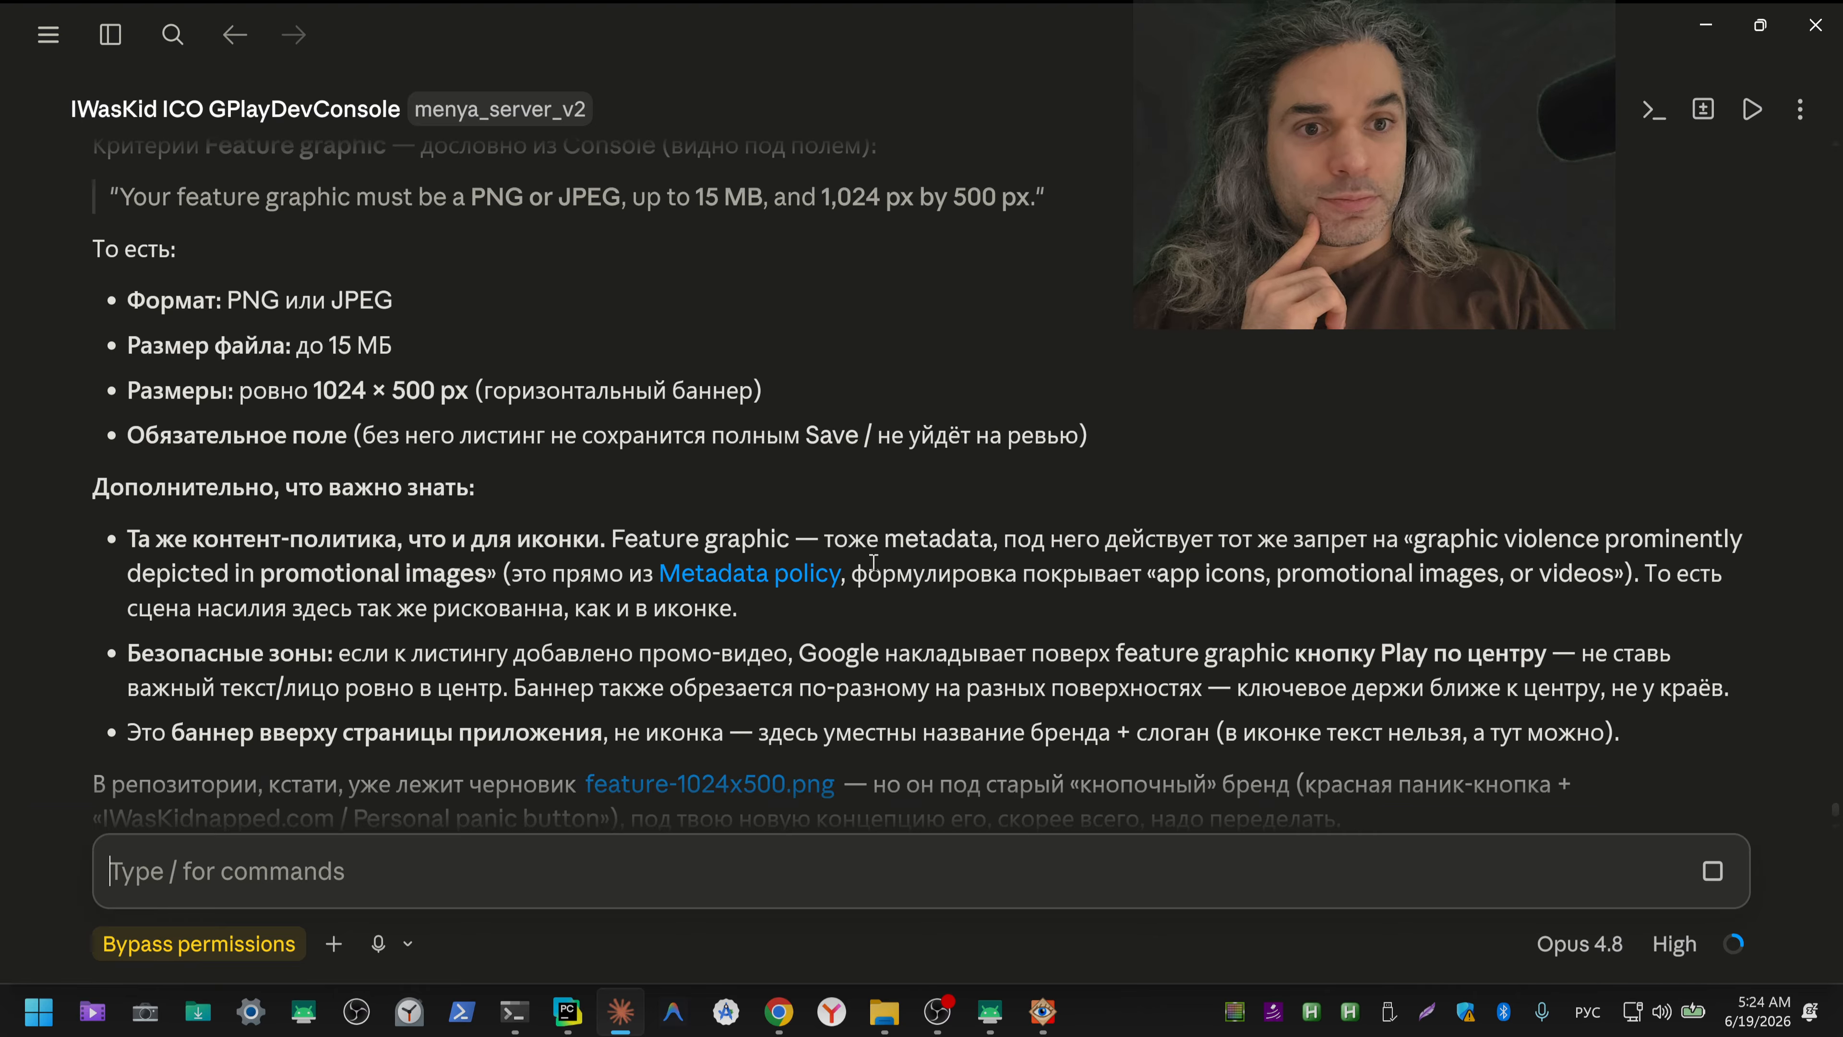
pyautogui.scroll(2, 873, 563)
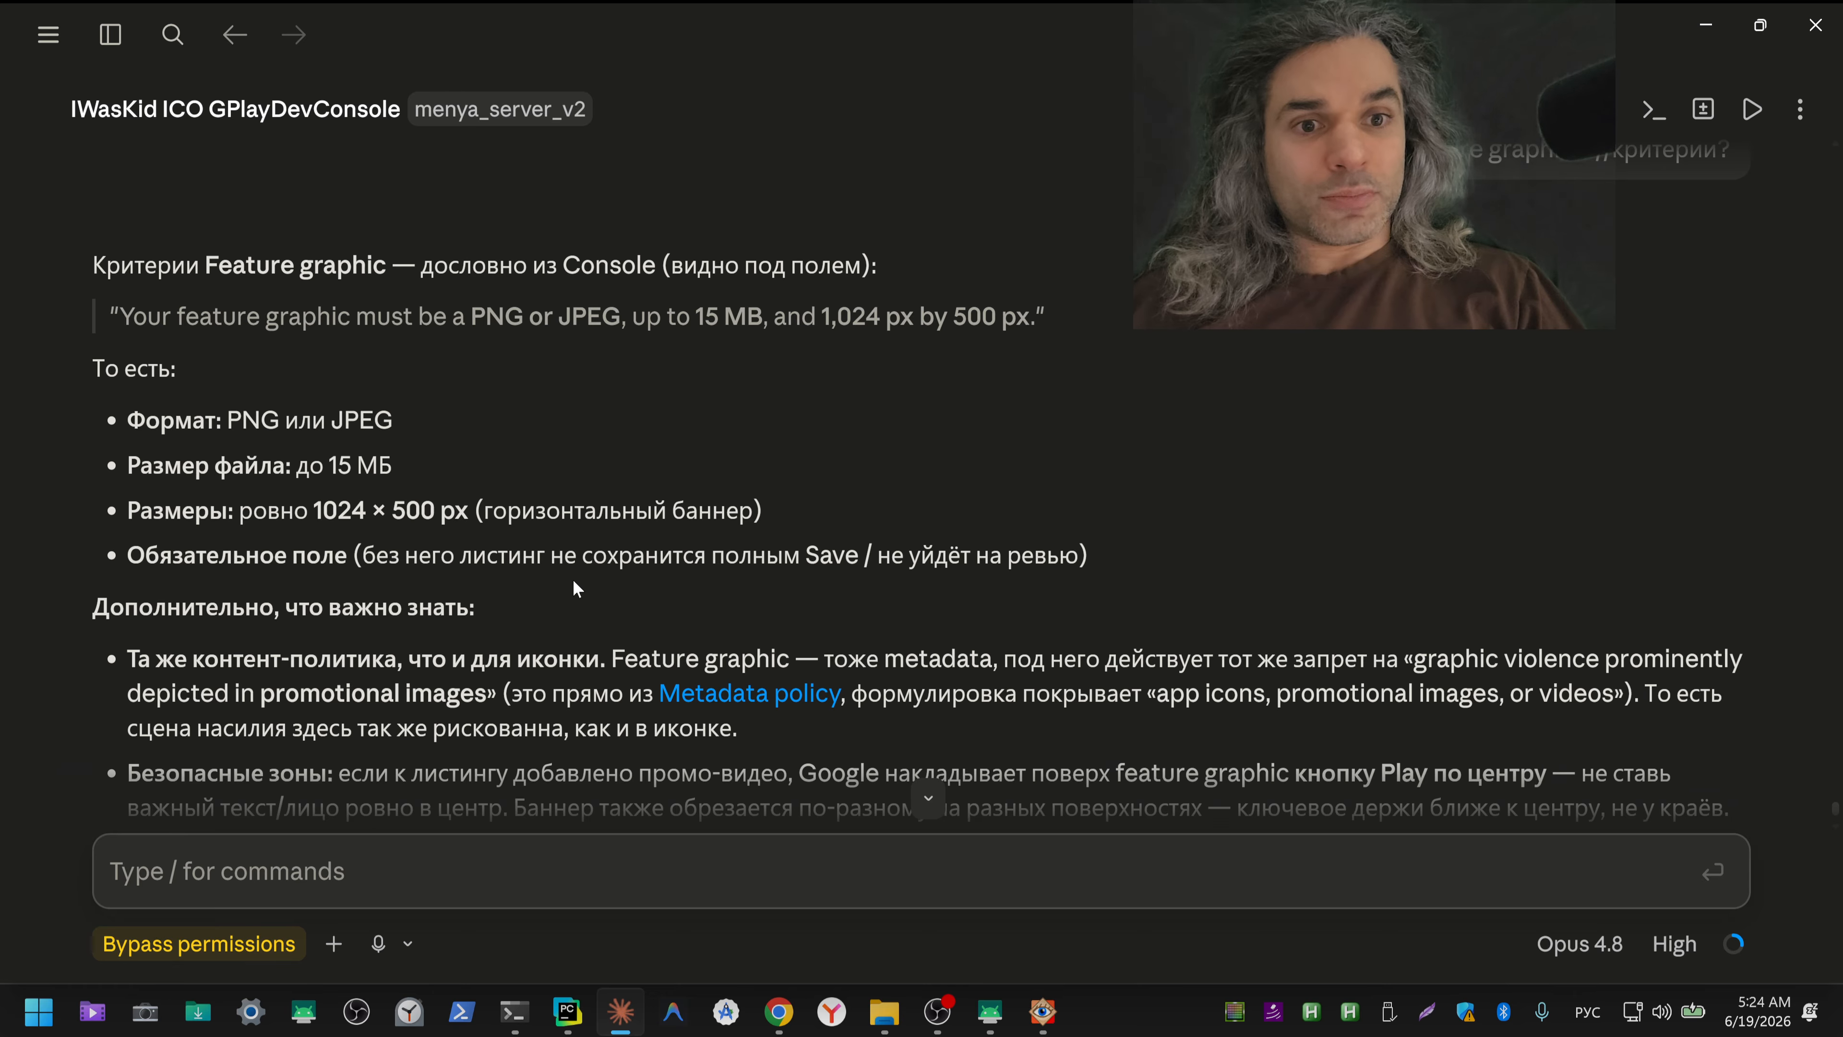
pyautogui.moveTo(316, 512); pyautogui.dragTo(433, 515)
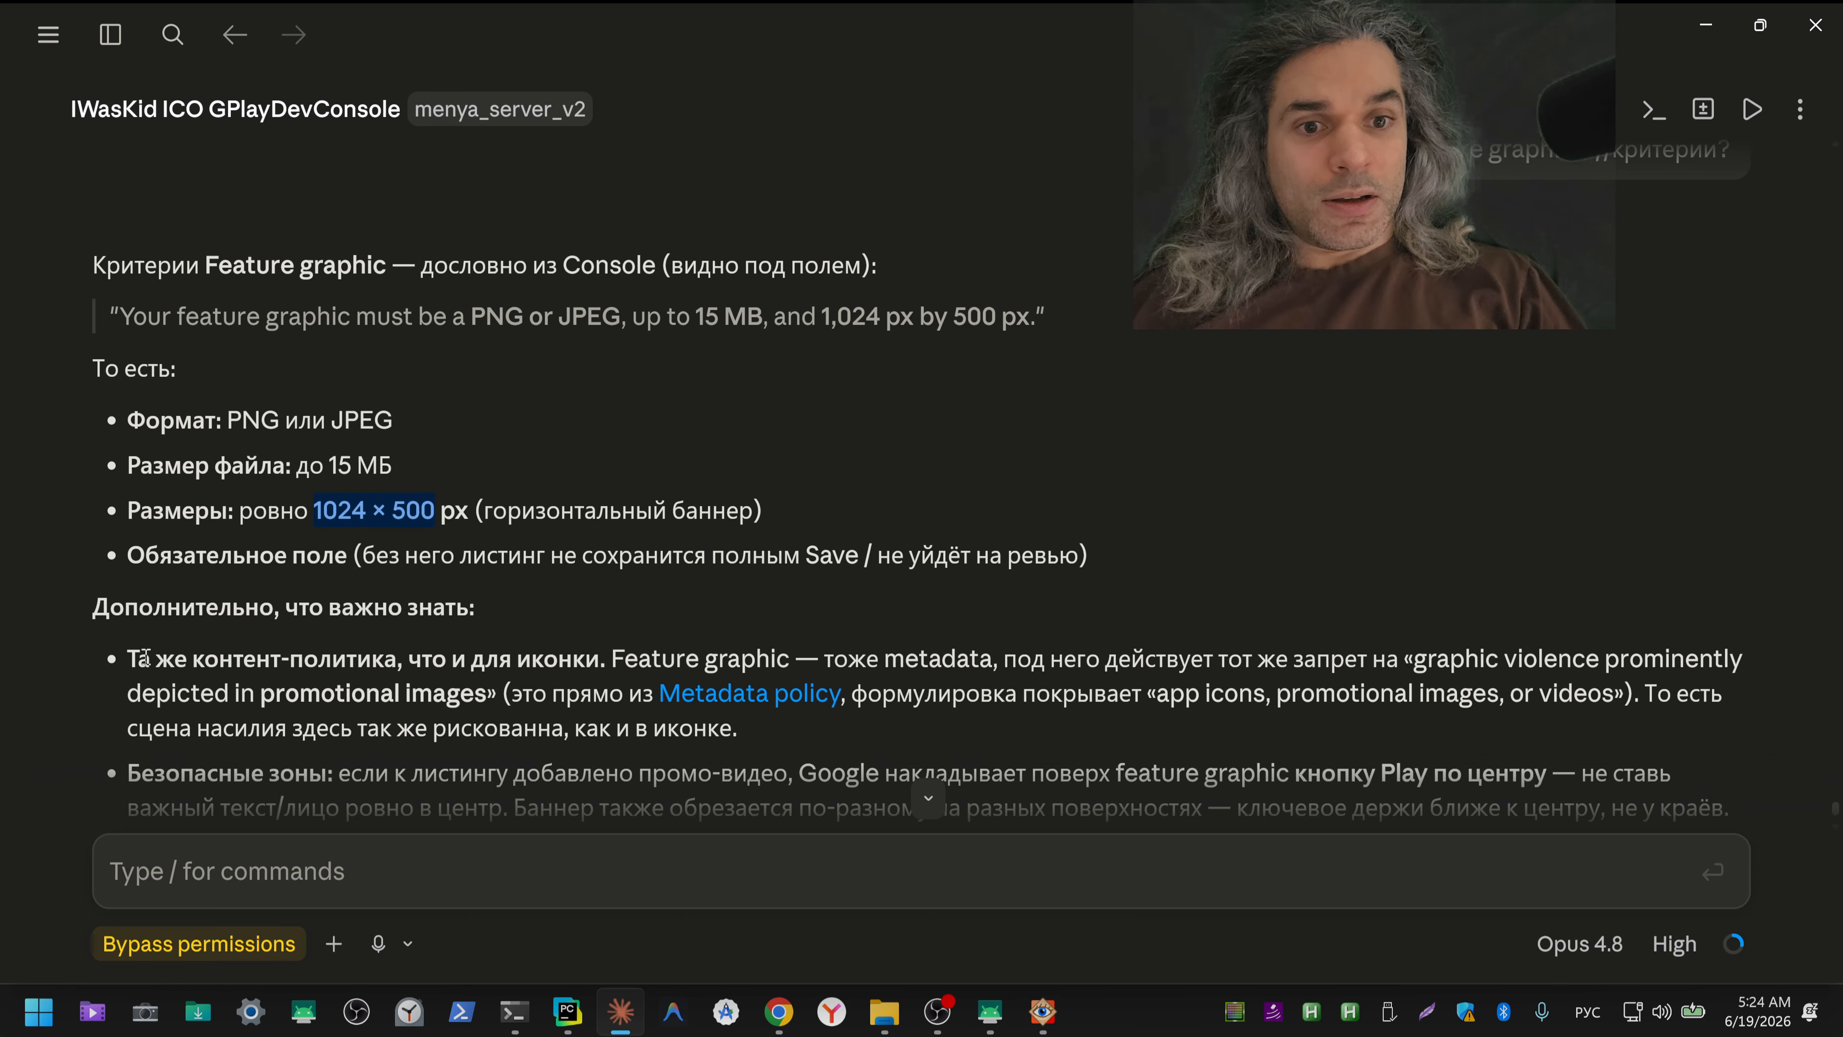
pyautogui.moveTo(134, 658); pyautogui.dragTo(604, 672)
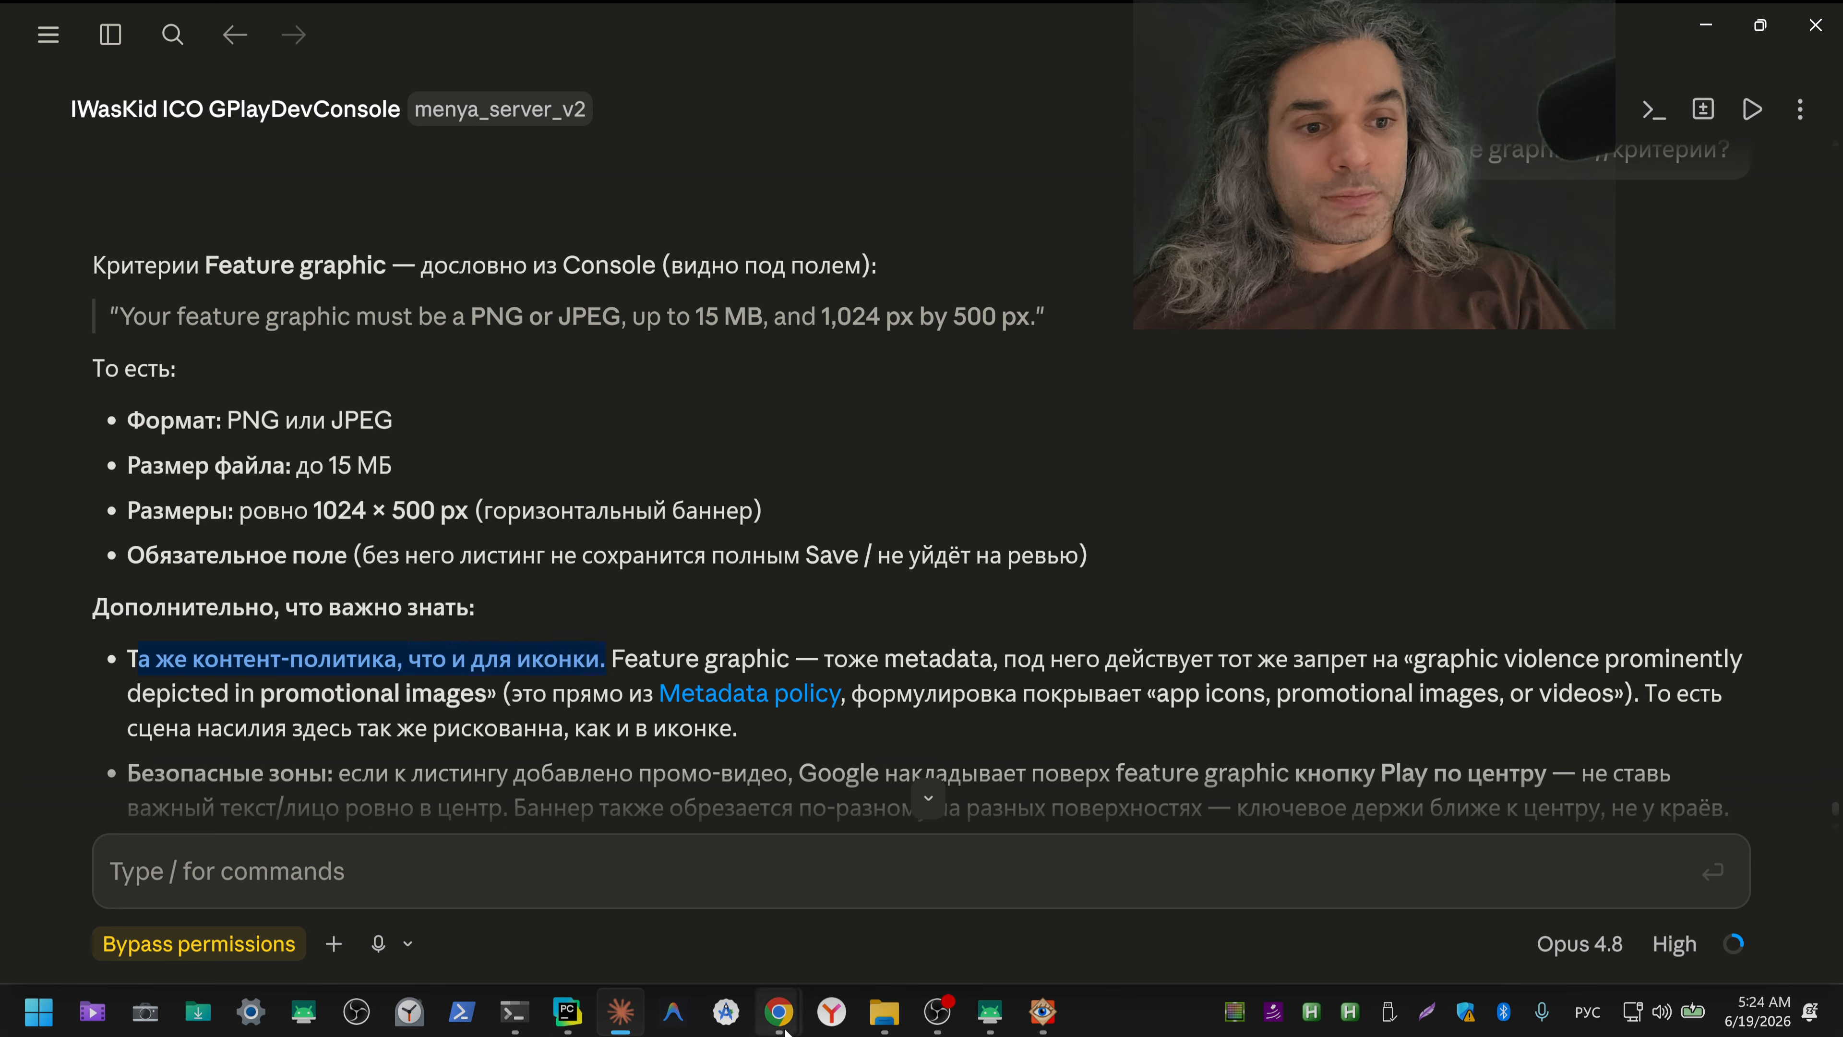
# Step: Copy the dimensions "1024 × 500 px" from Claude's reply and switch to the ChatGPT icon conversation in Chrome
pyautogui.moveTo(783, 1026)
pyautogui.moveTo(313, 510); pyautogui.dragTo(447, 512)
pyautogui.hotkey('ctrl', 'c')
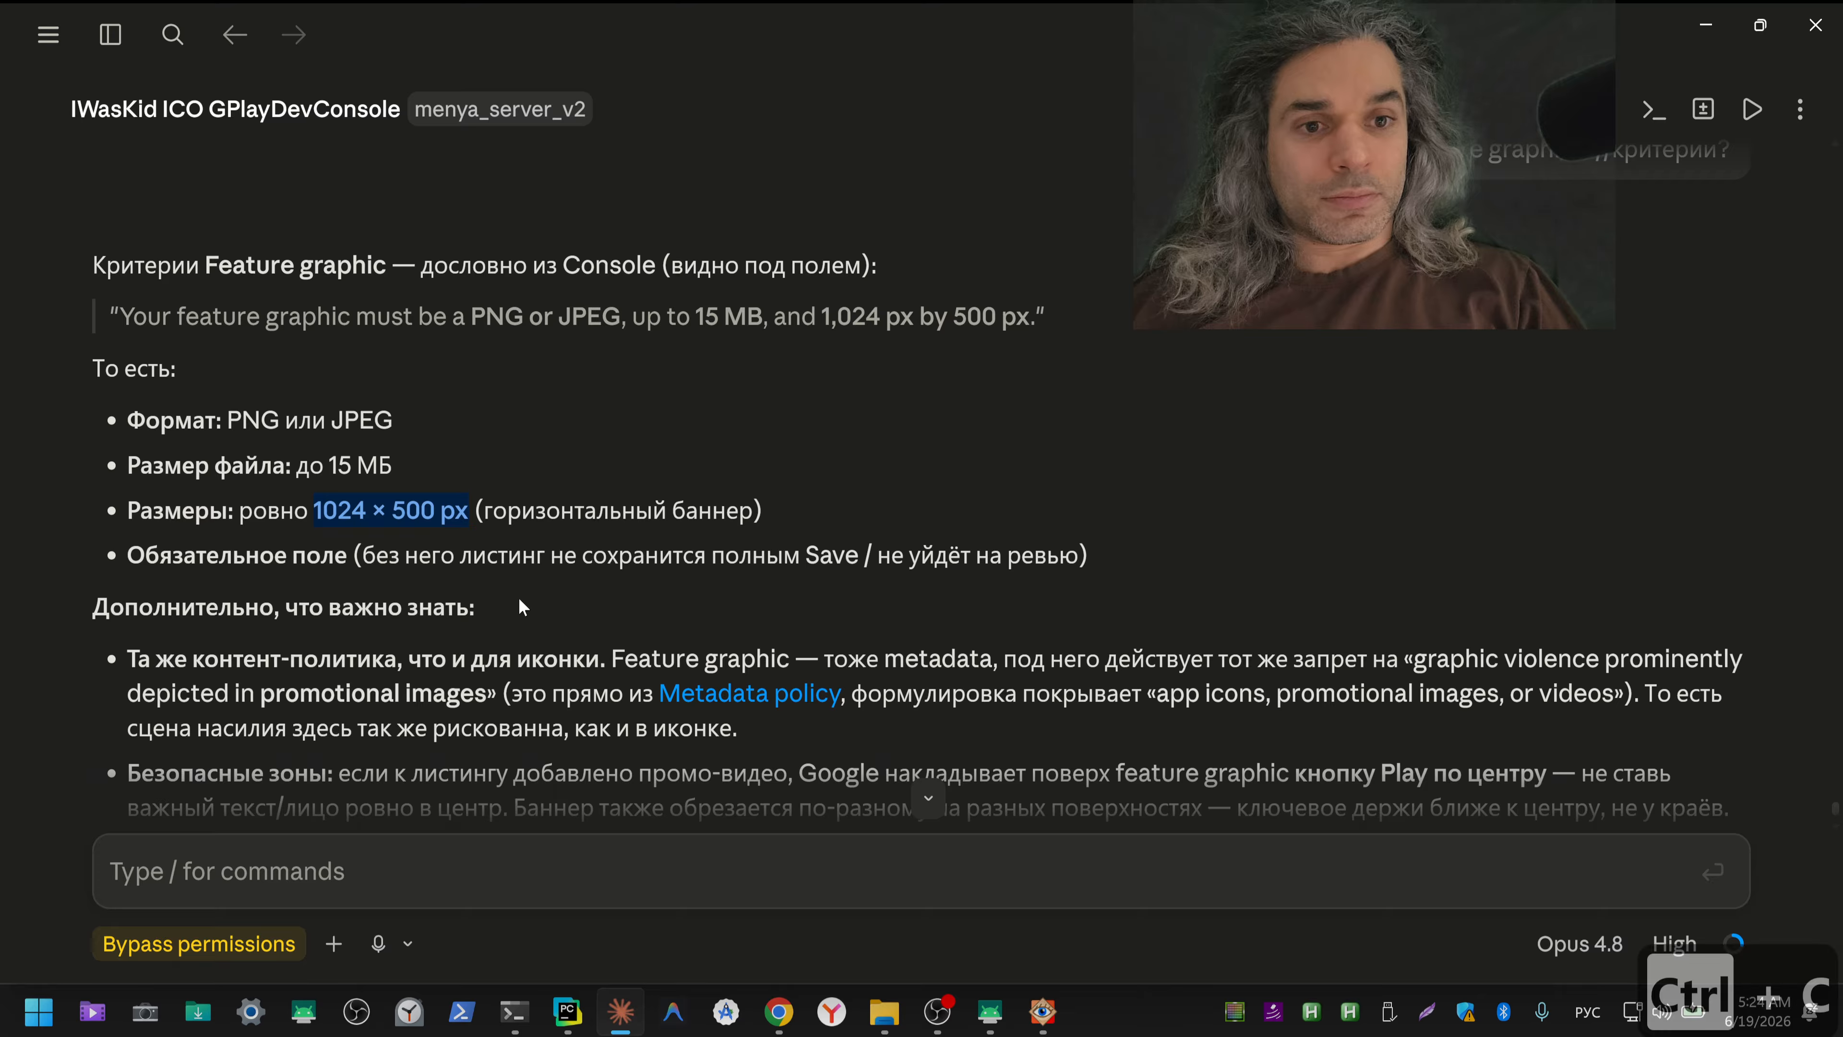
pyautogui.moveTo(798, 1026)
pyautogui.click(606, 887)
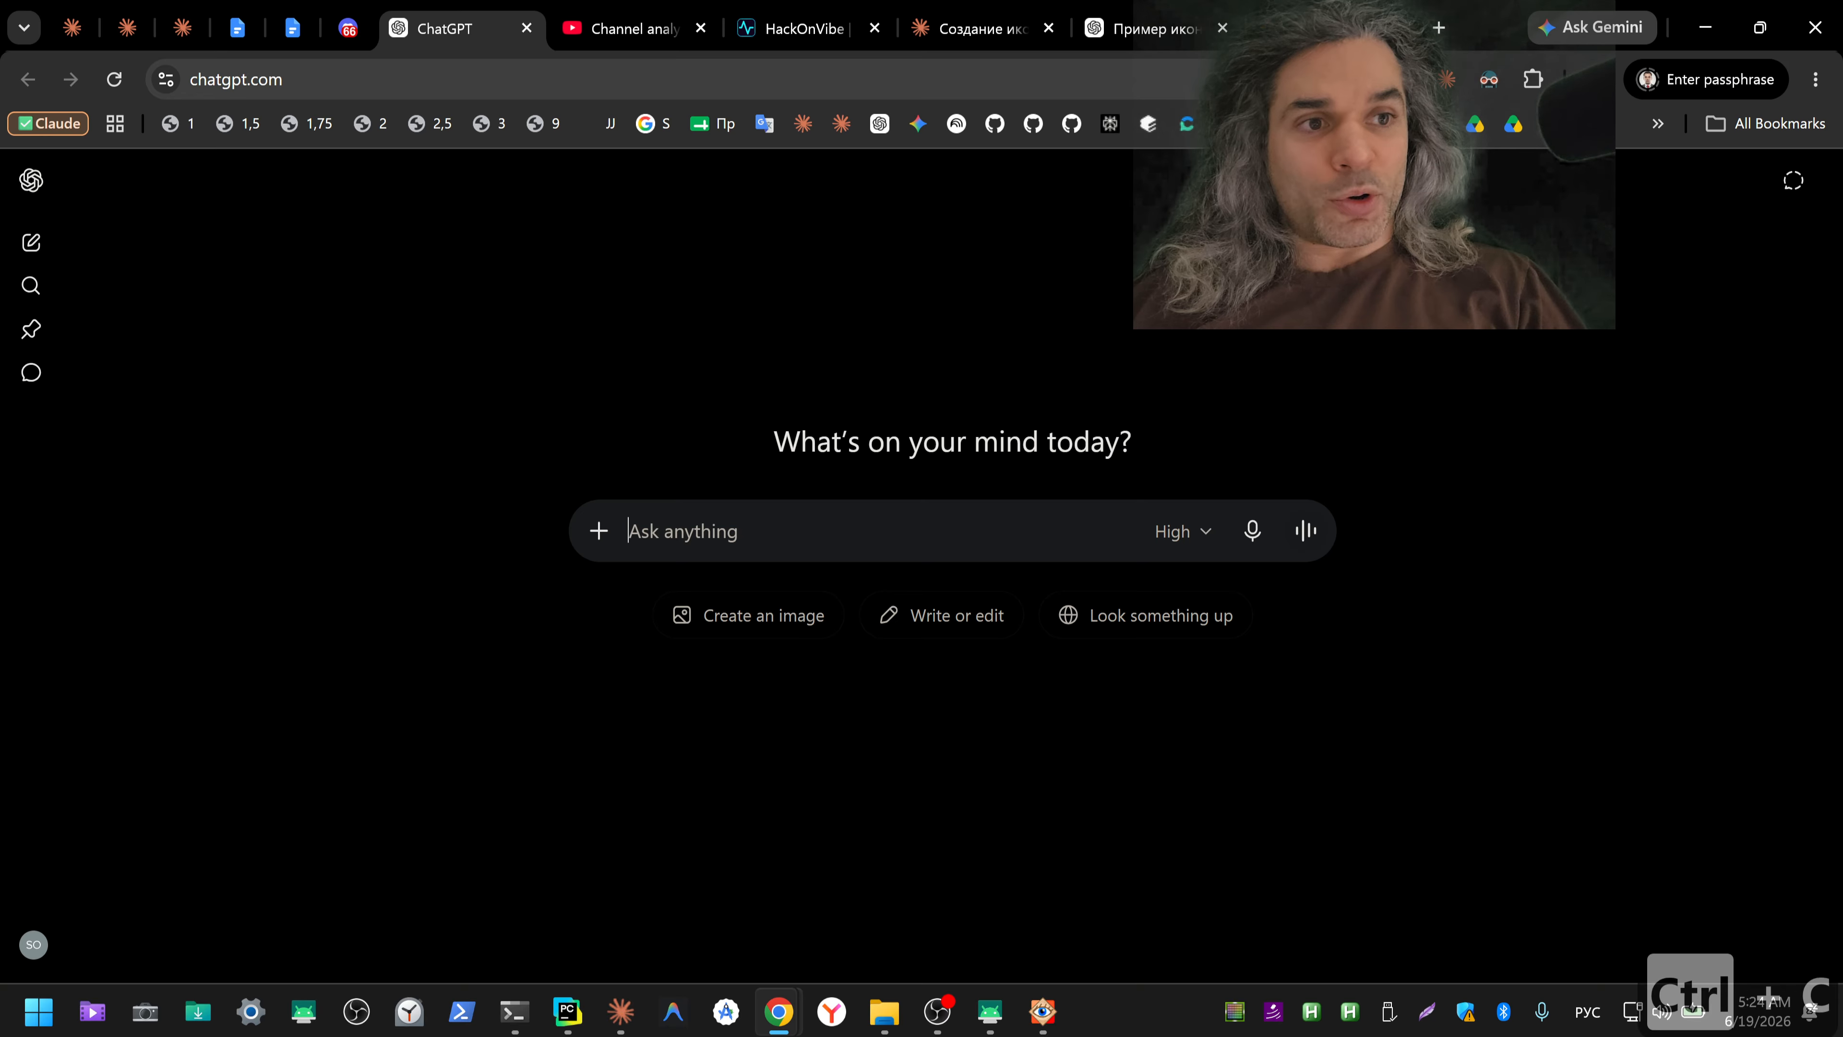
pyautogui.click(1108, 31)
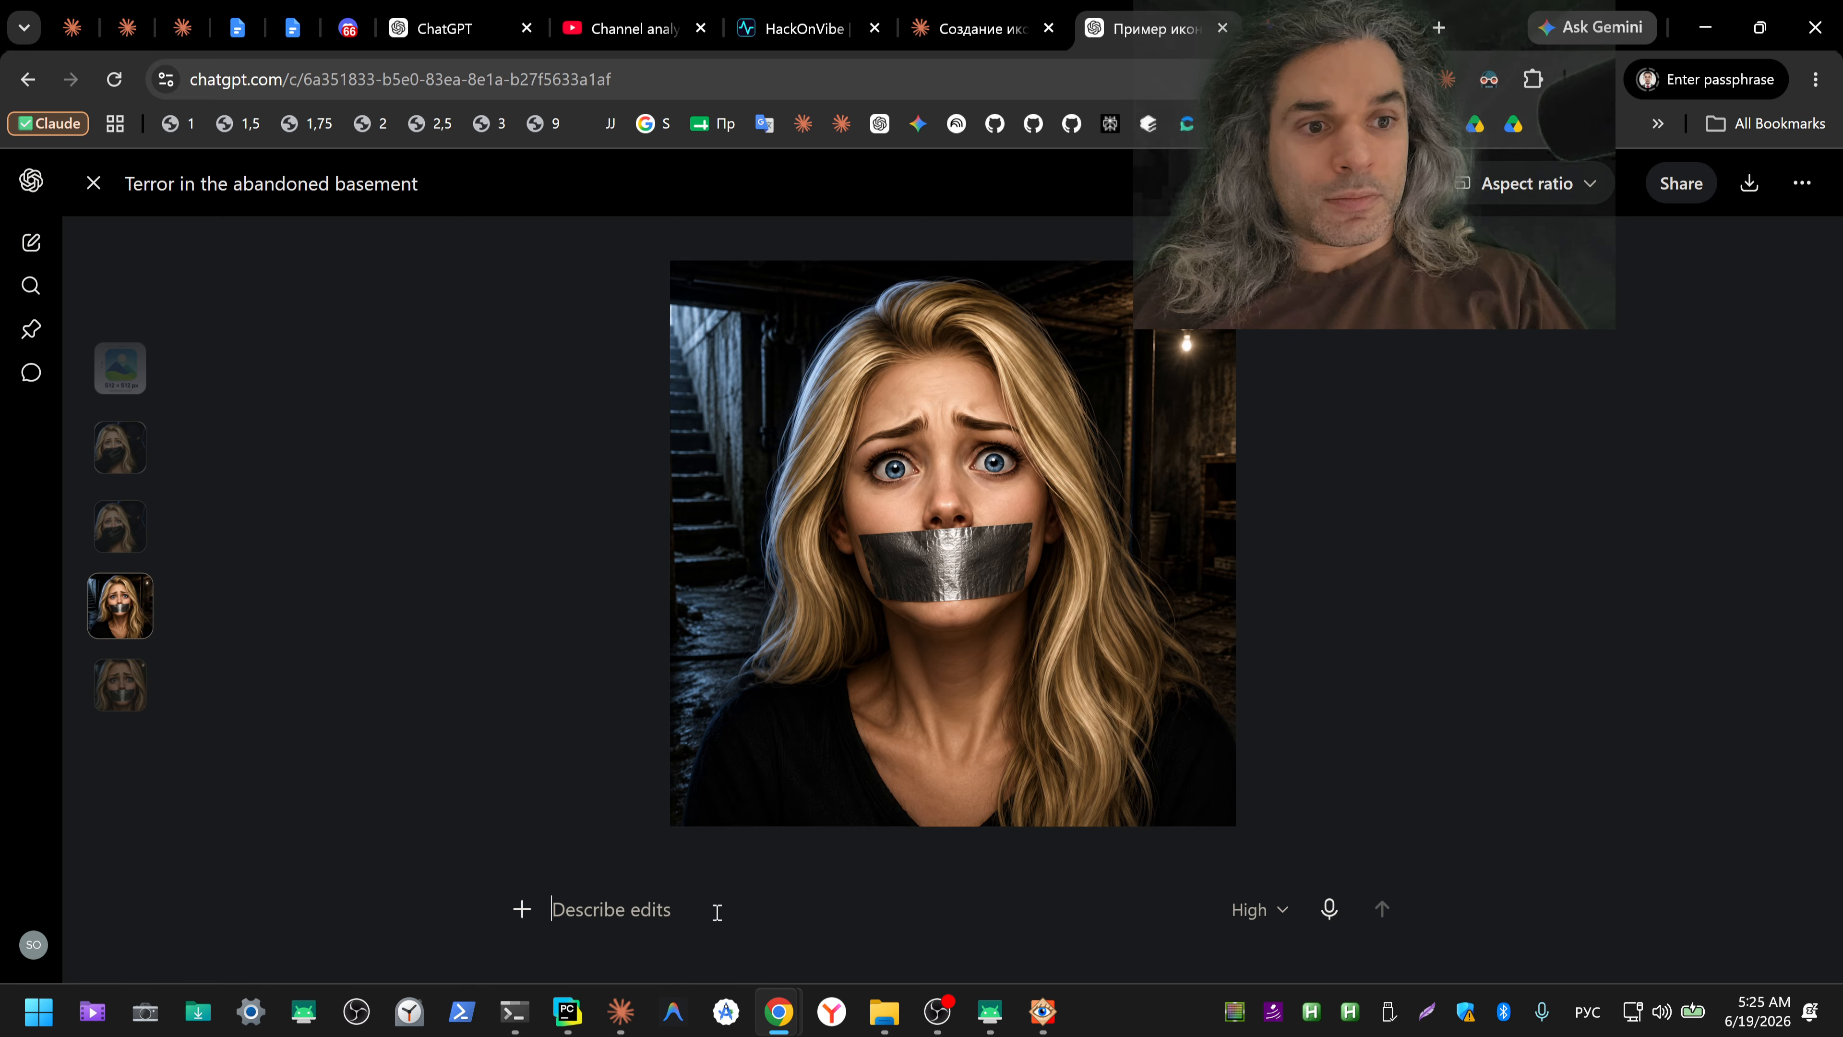
pyautogui.hotkey('ctrl', 'shift', '2')
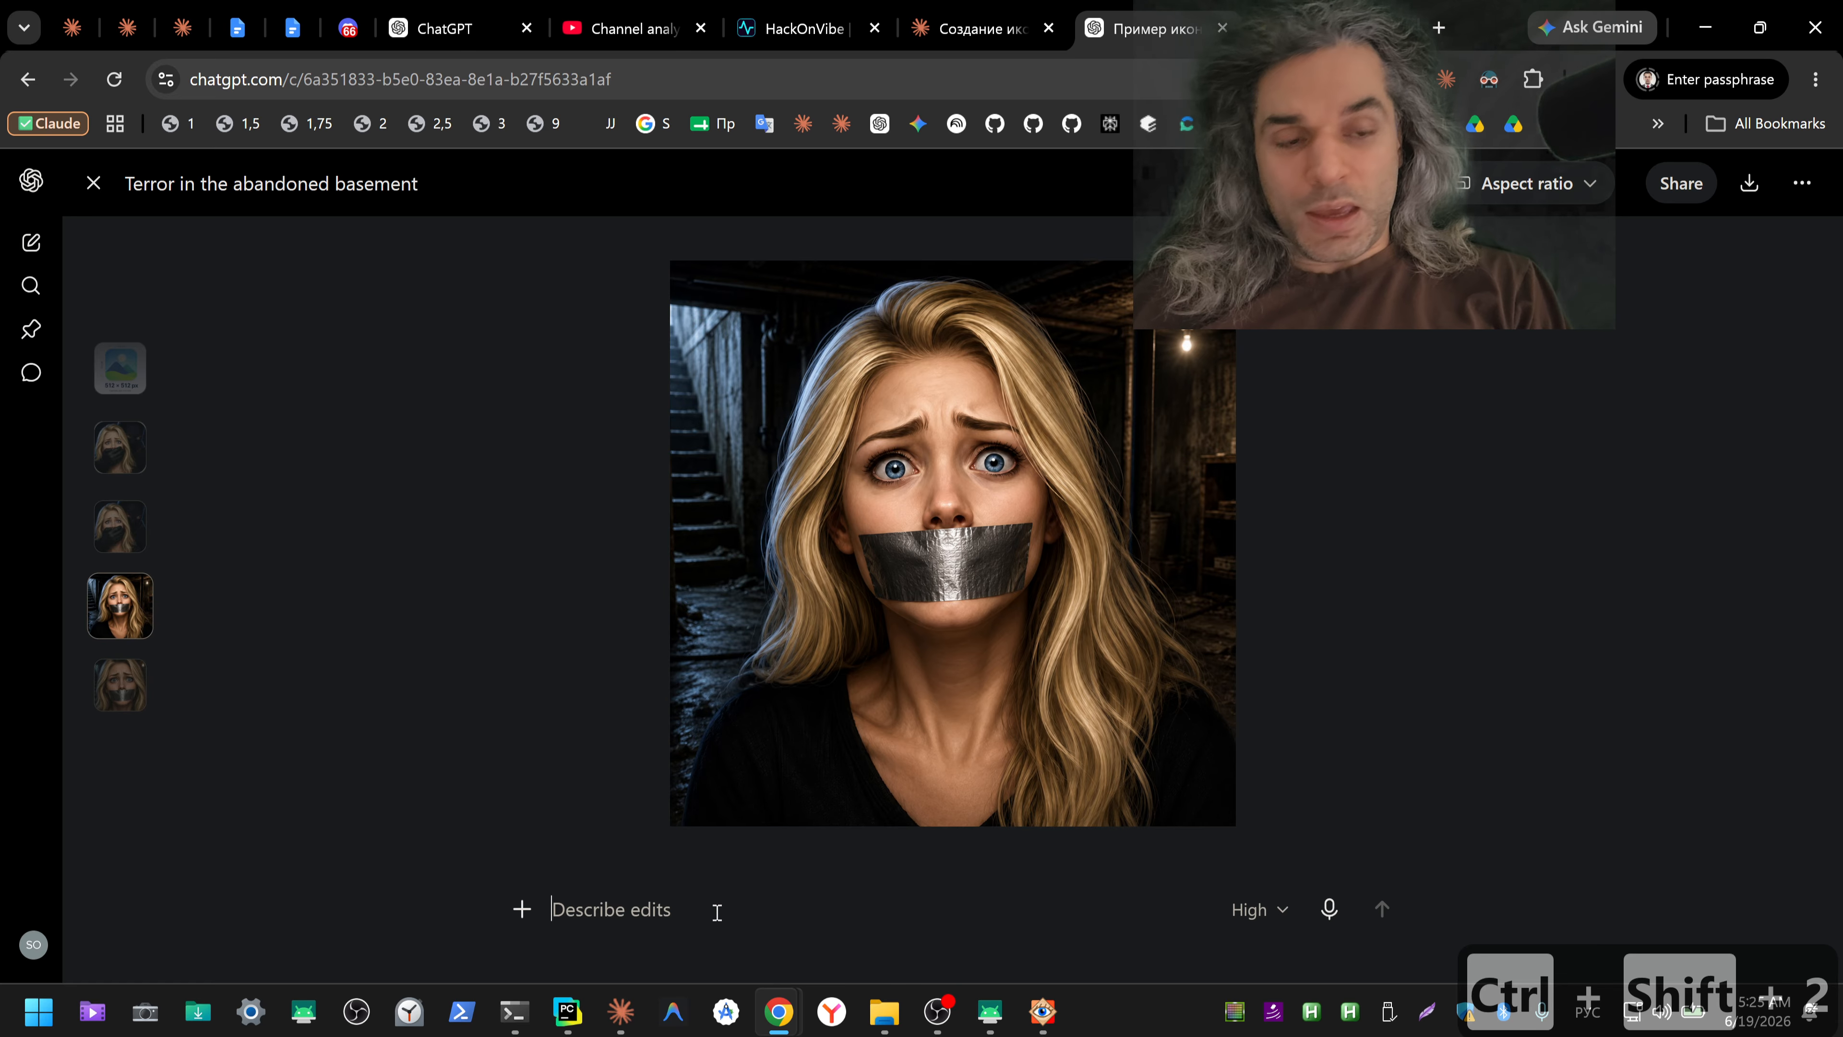
pyautogui.write('и сдела')
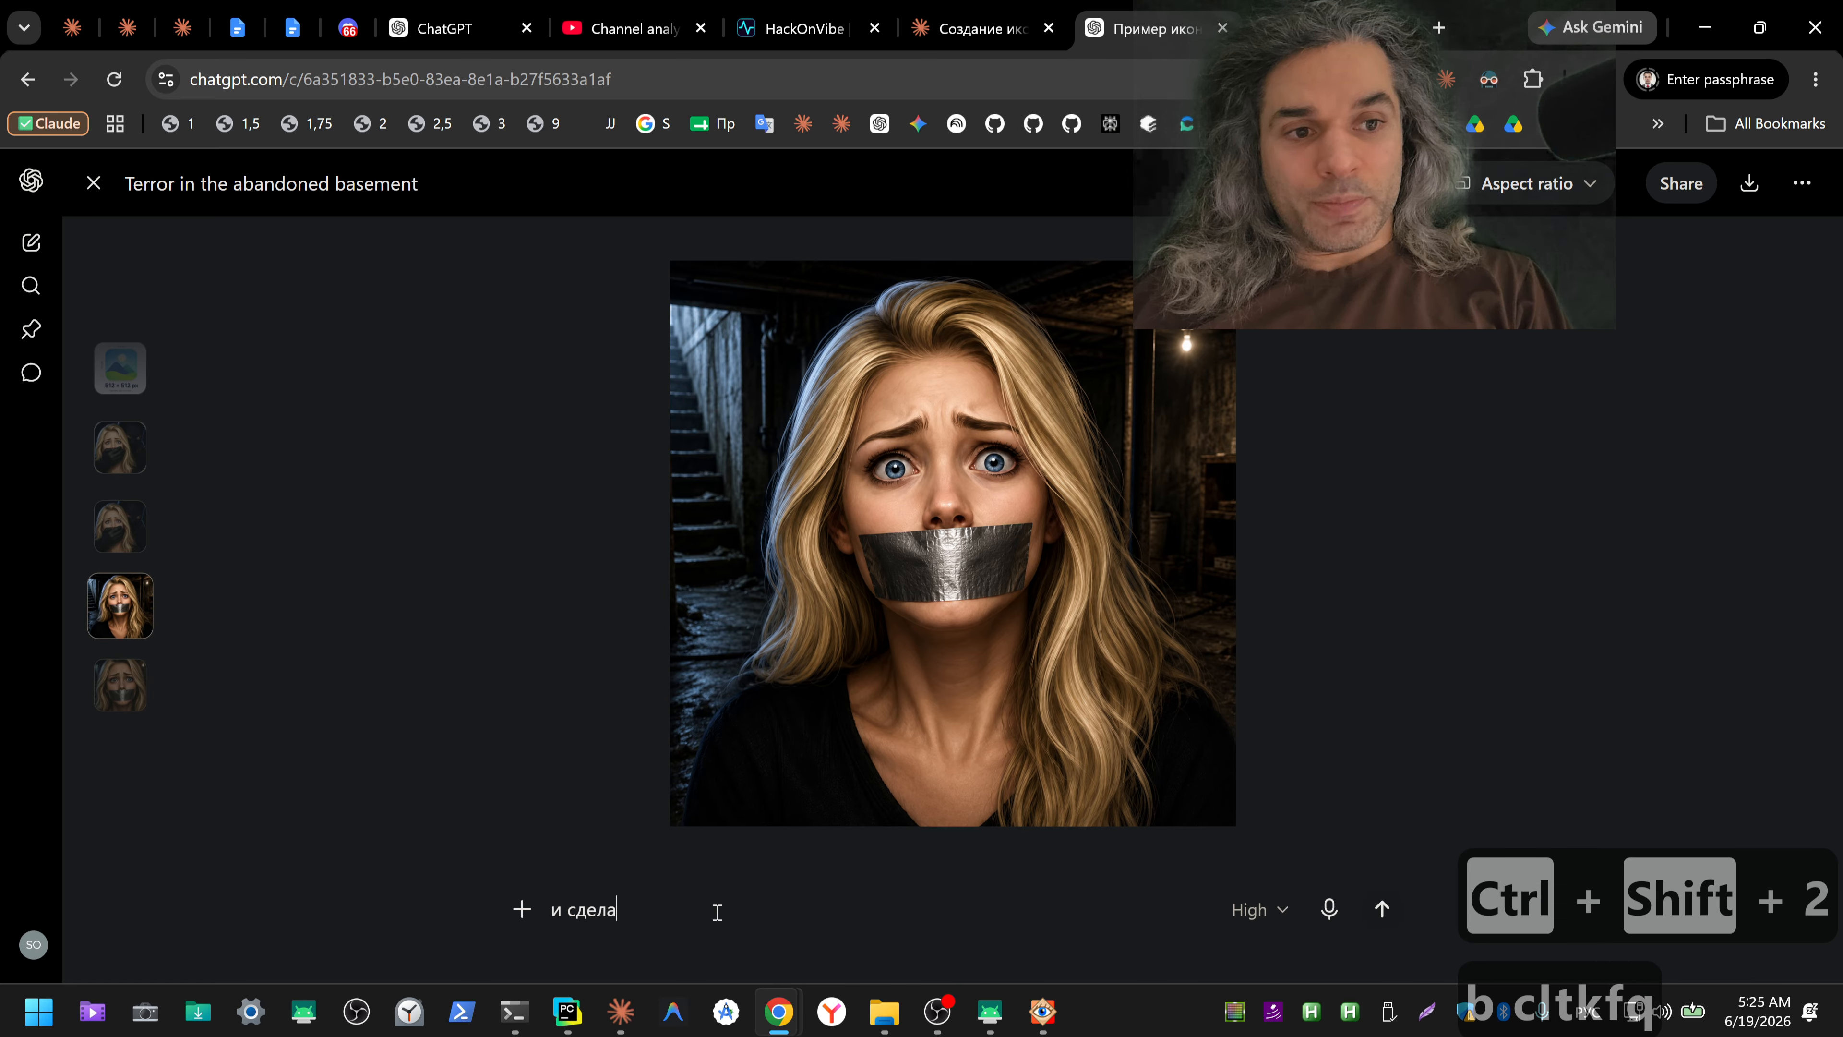
pyautogui.write('й пожалуйста без')
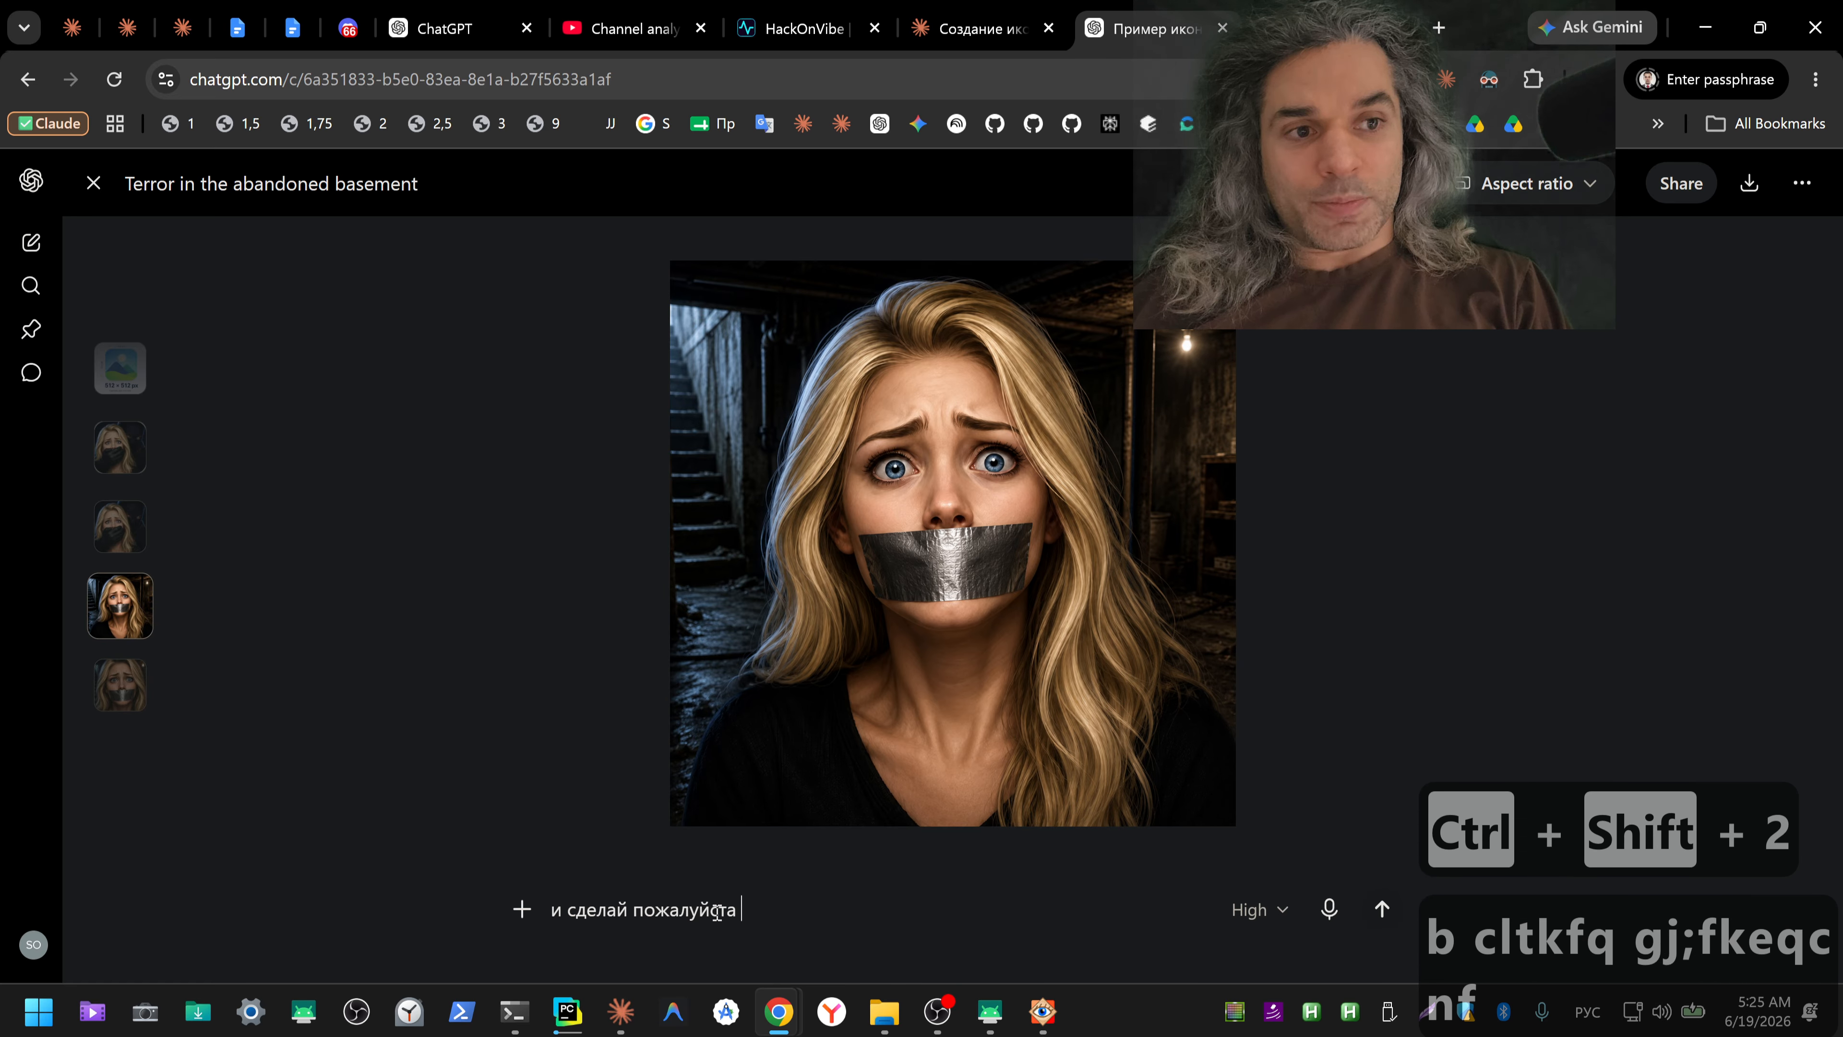
pyautogui.press('BackSpace')
pyautogui.press('BackSpace')
pyautogui.press('BackSpace')
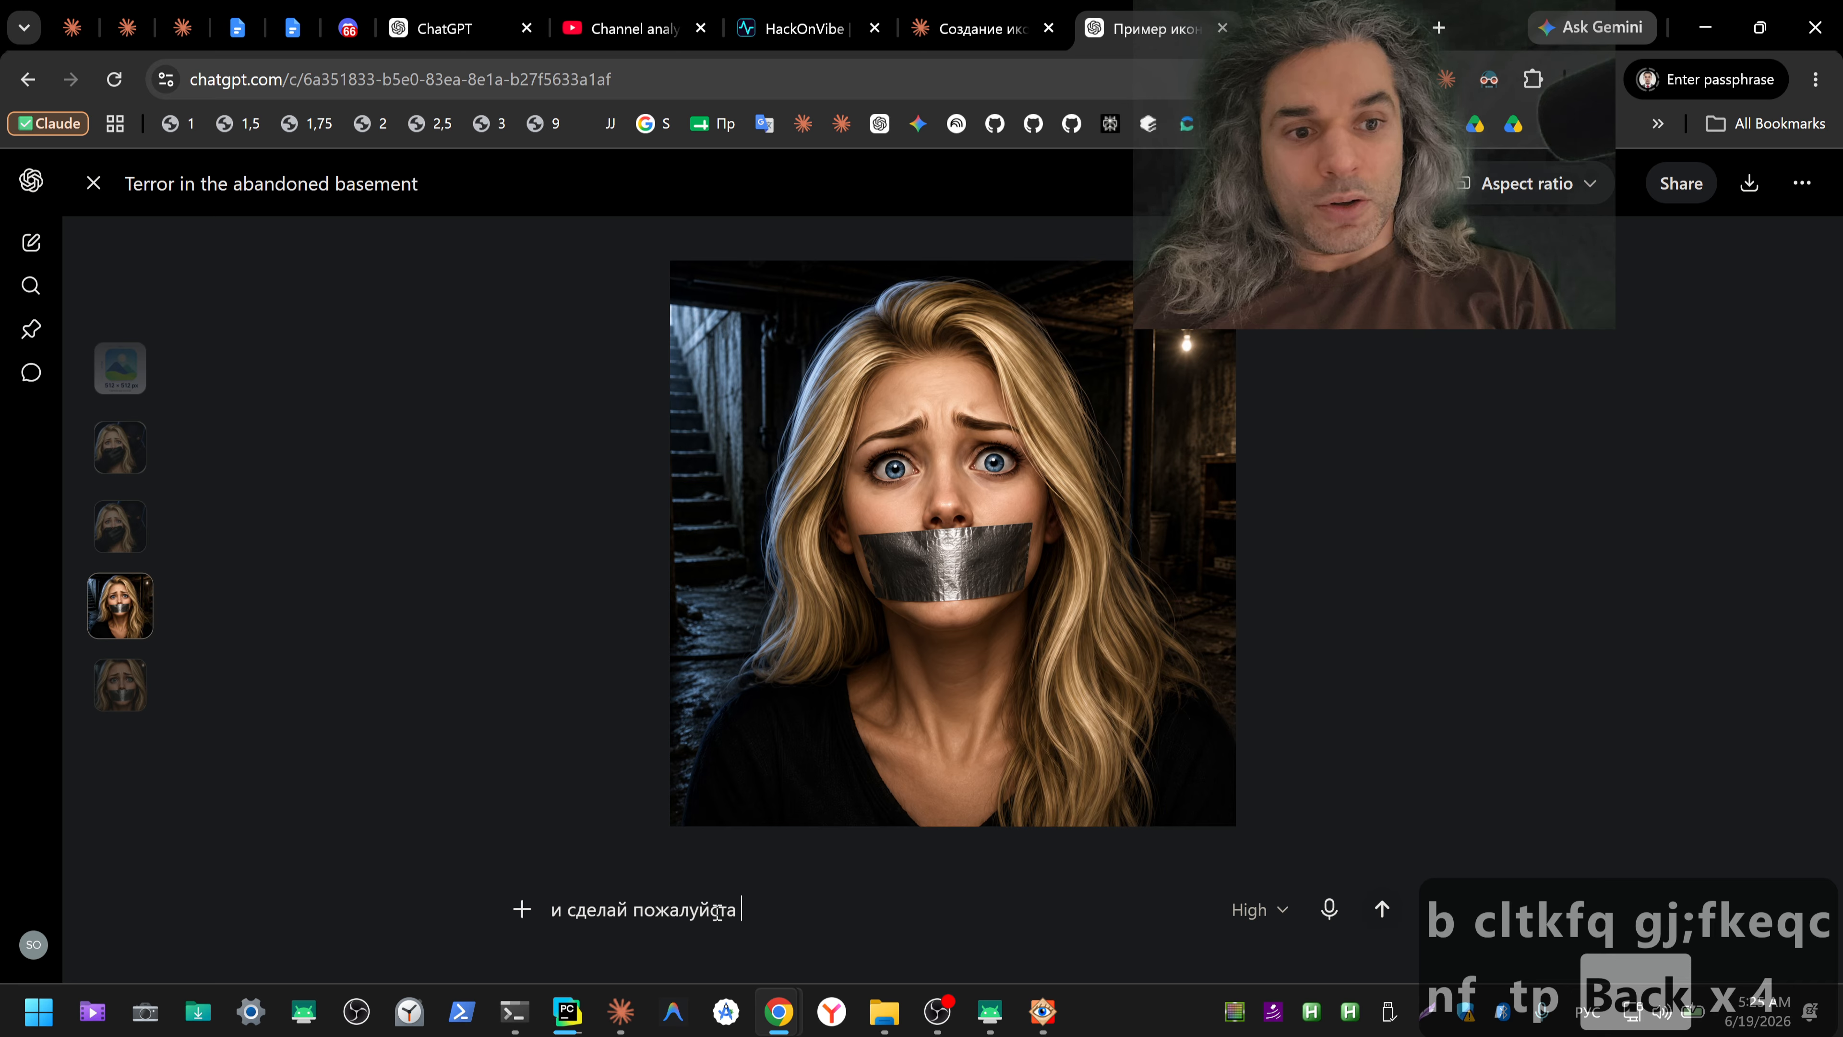
pyautogui.write('фото кото')
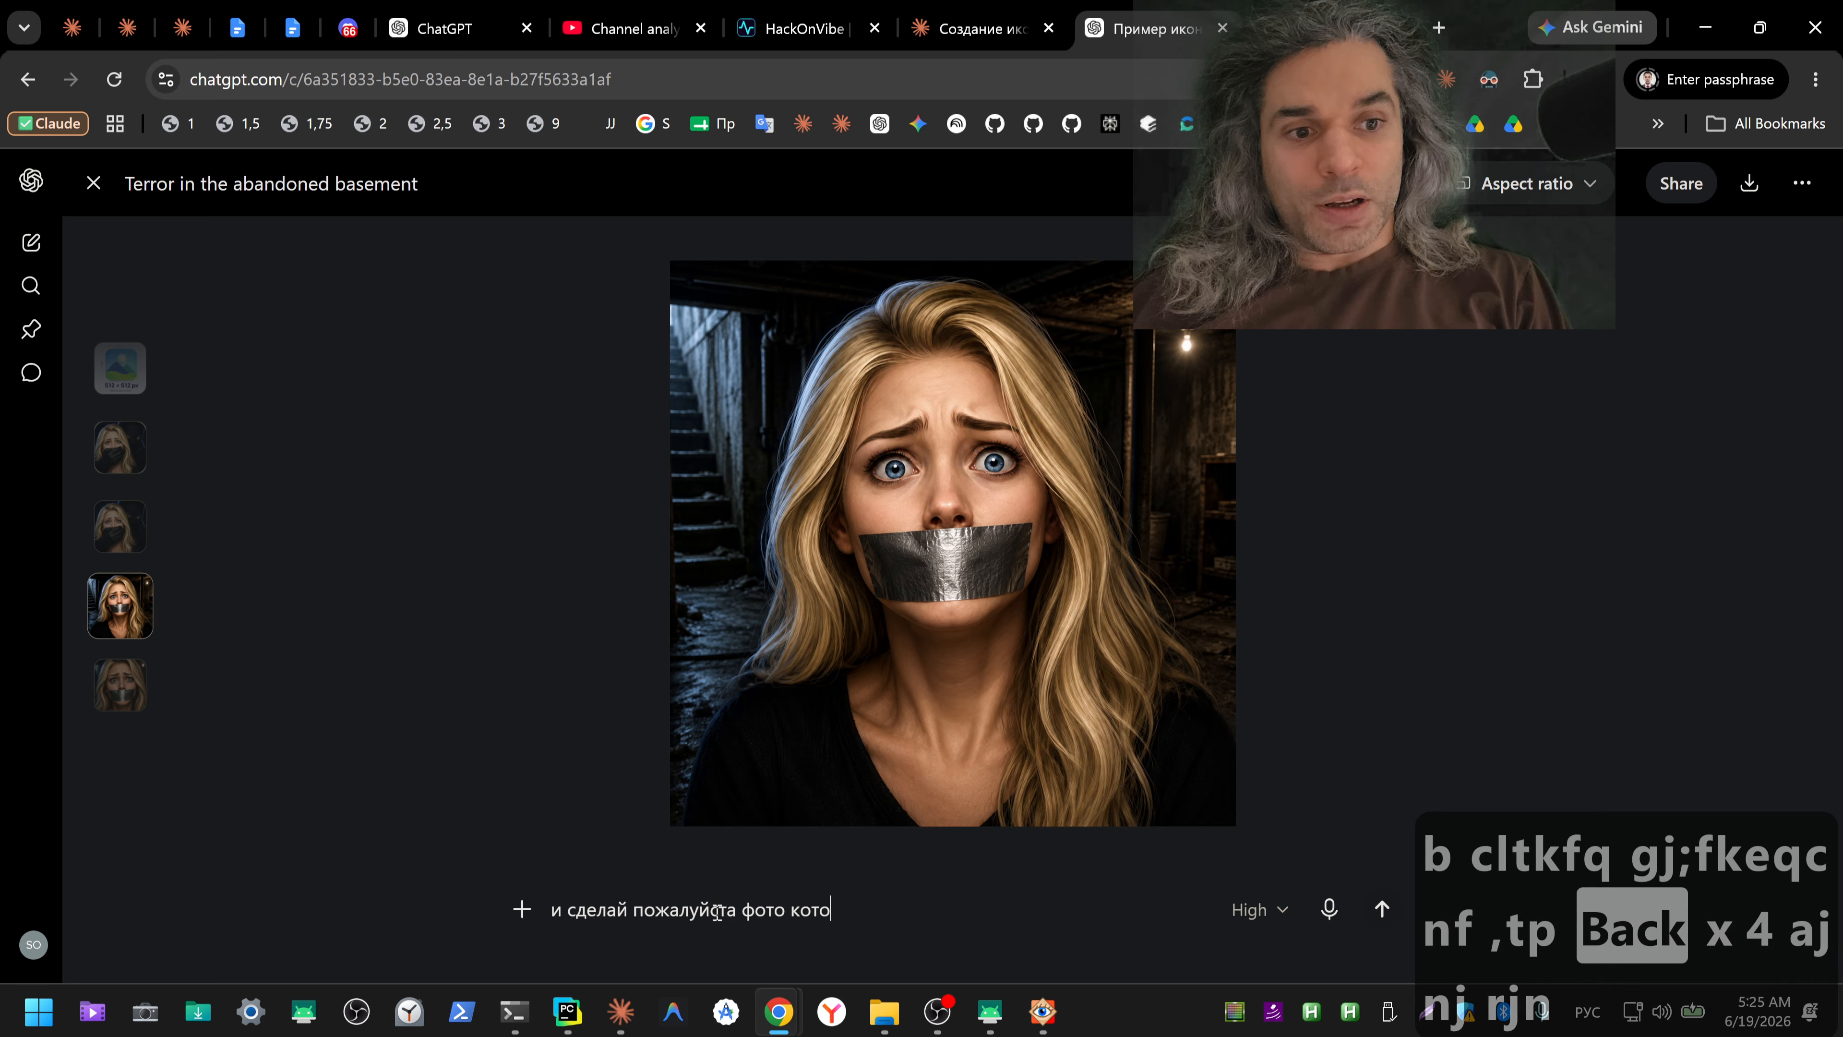
pyautogui.write('рое')
pyautogui.press('BackSpace')
pyautogui.write('ое ')
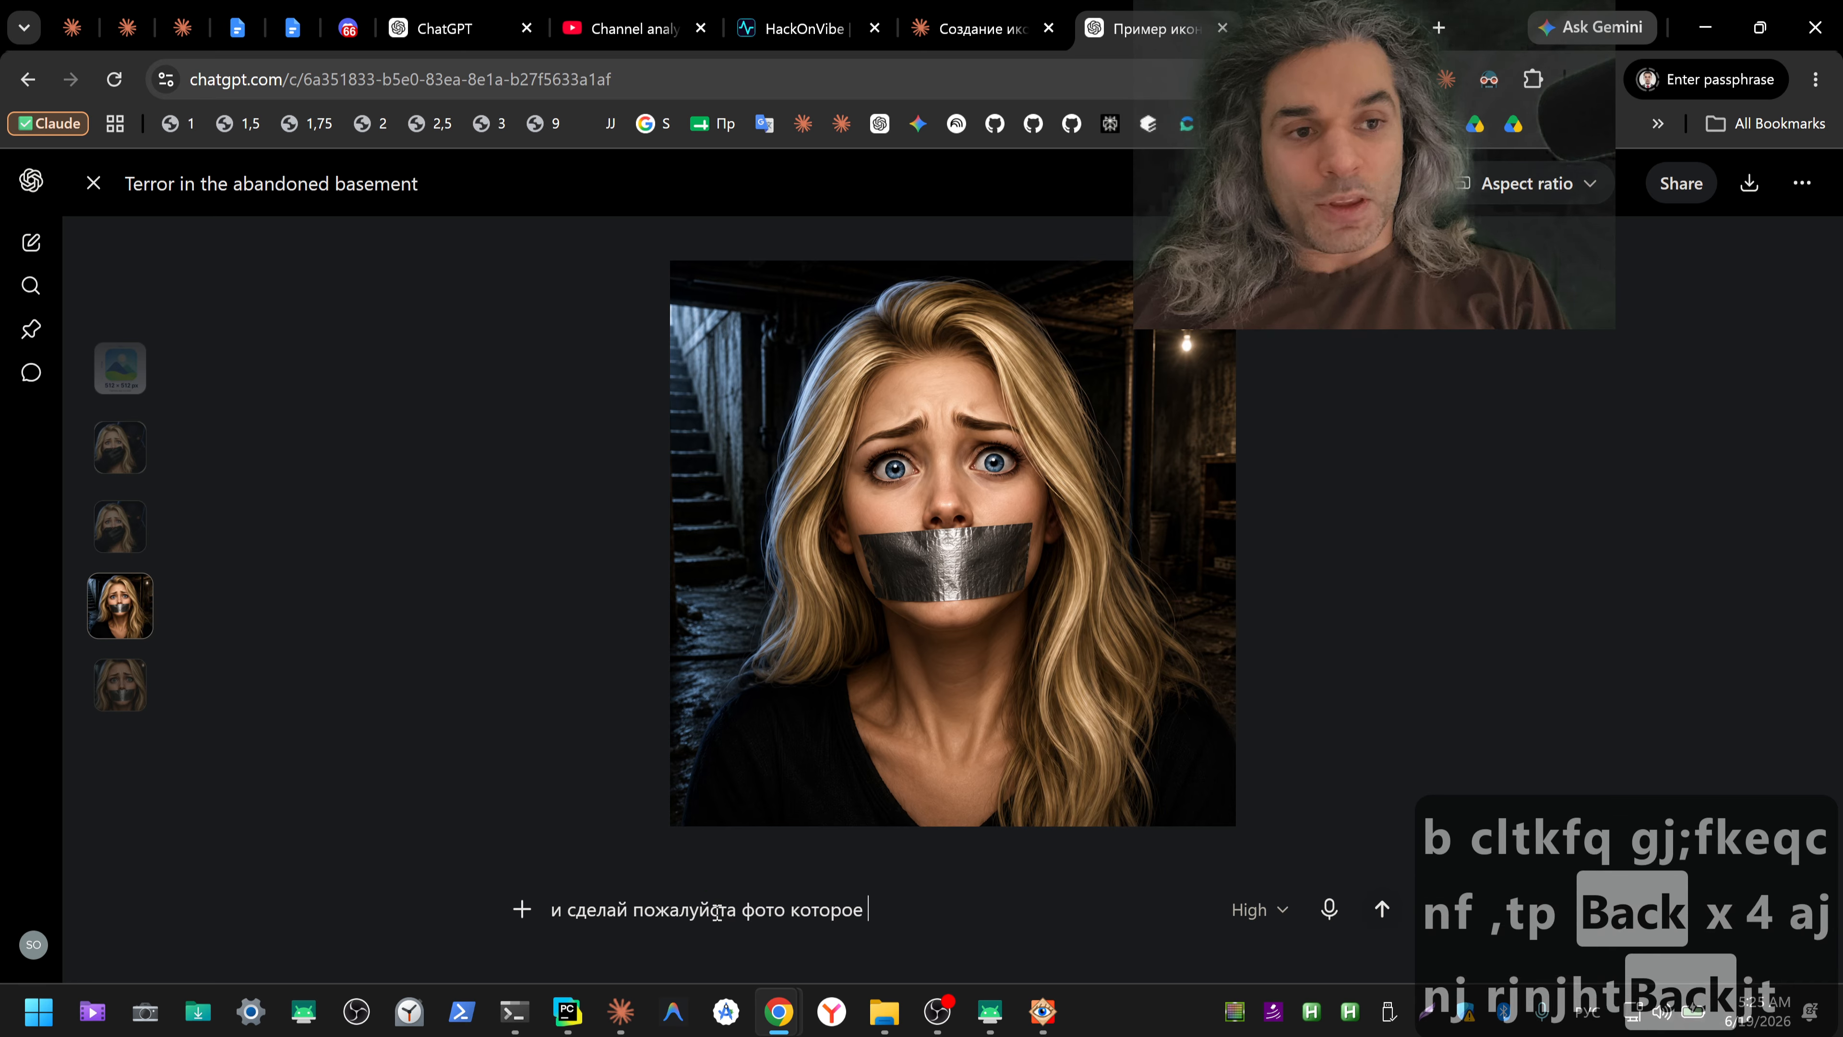
pyautogui.write('де')
pyautogui.write('в')
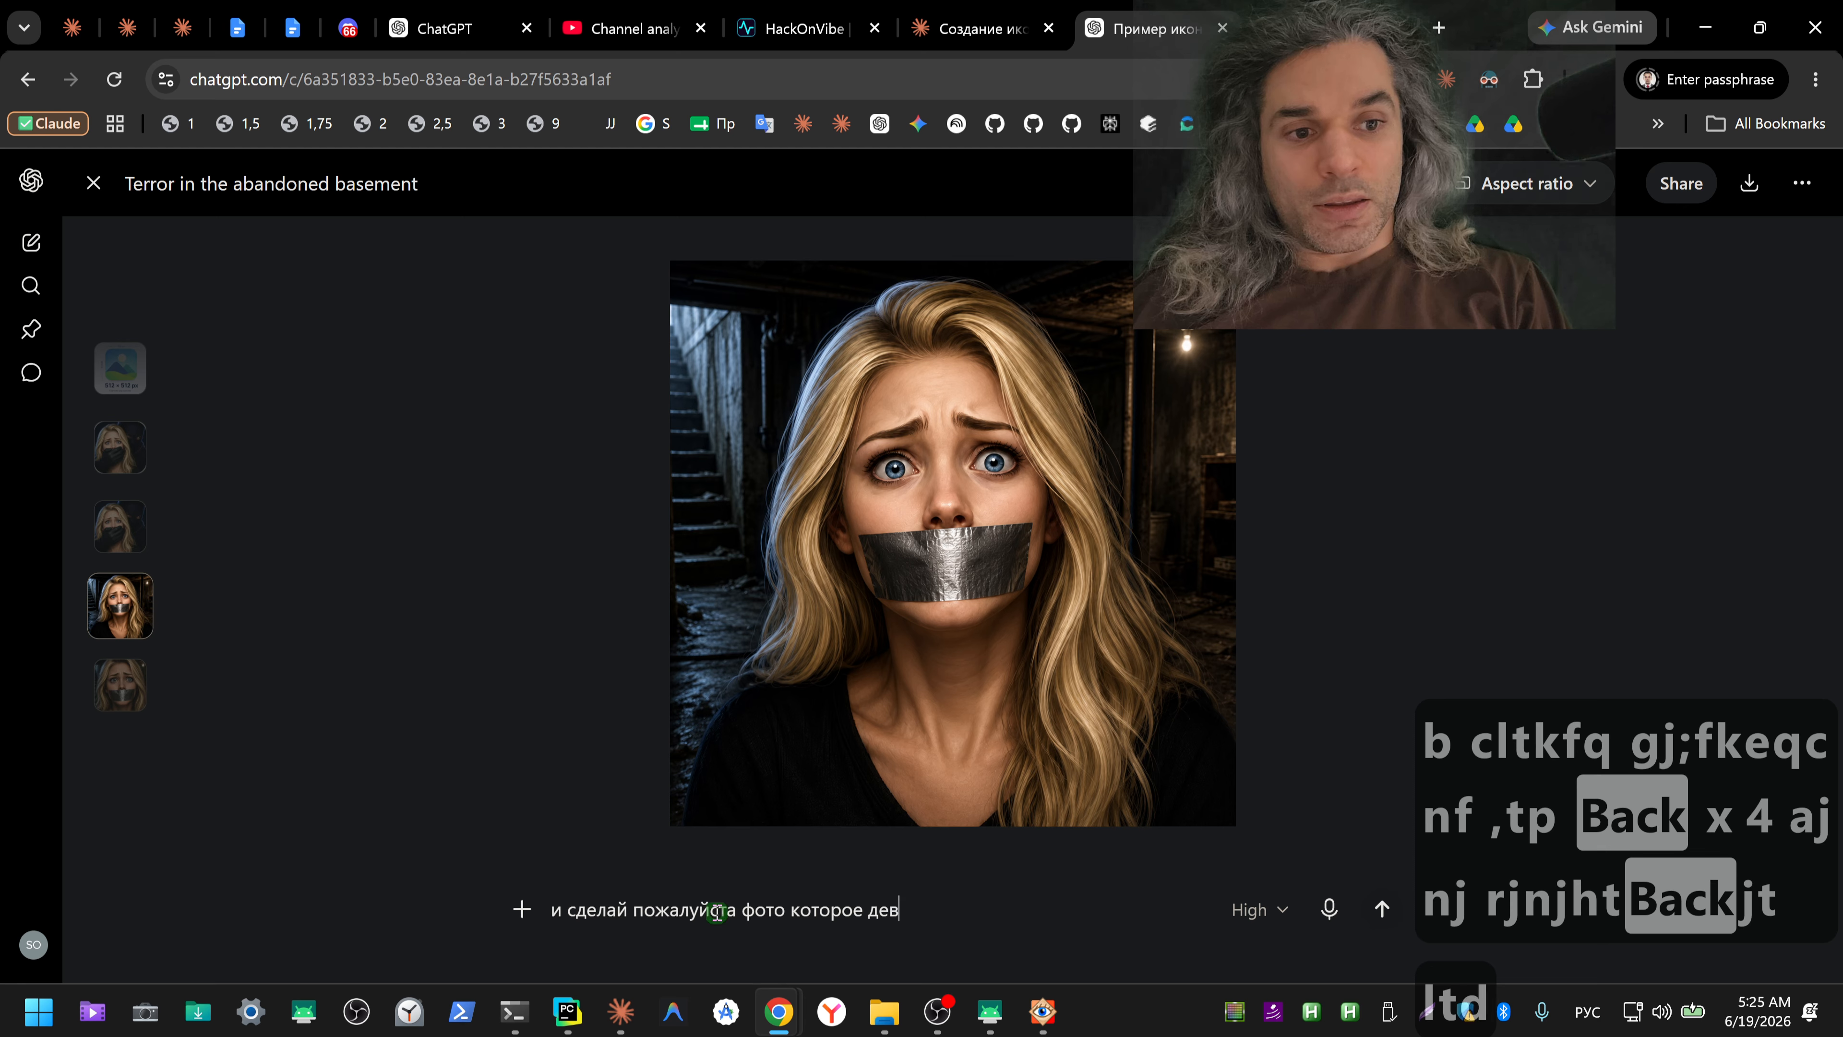
pyautogui.write('ушка одна в подвале')
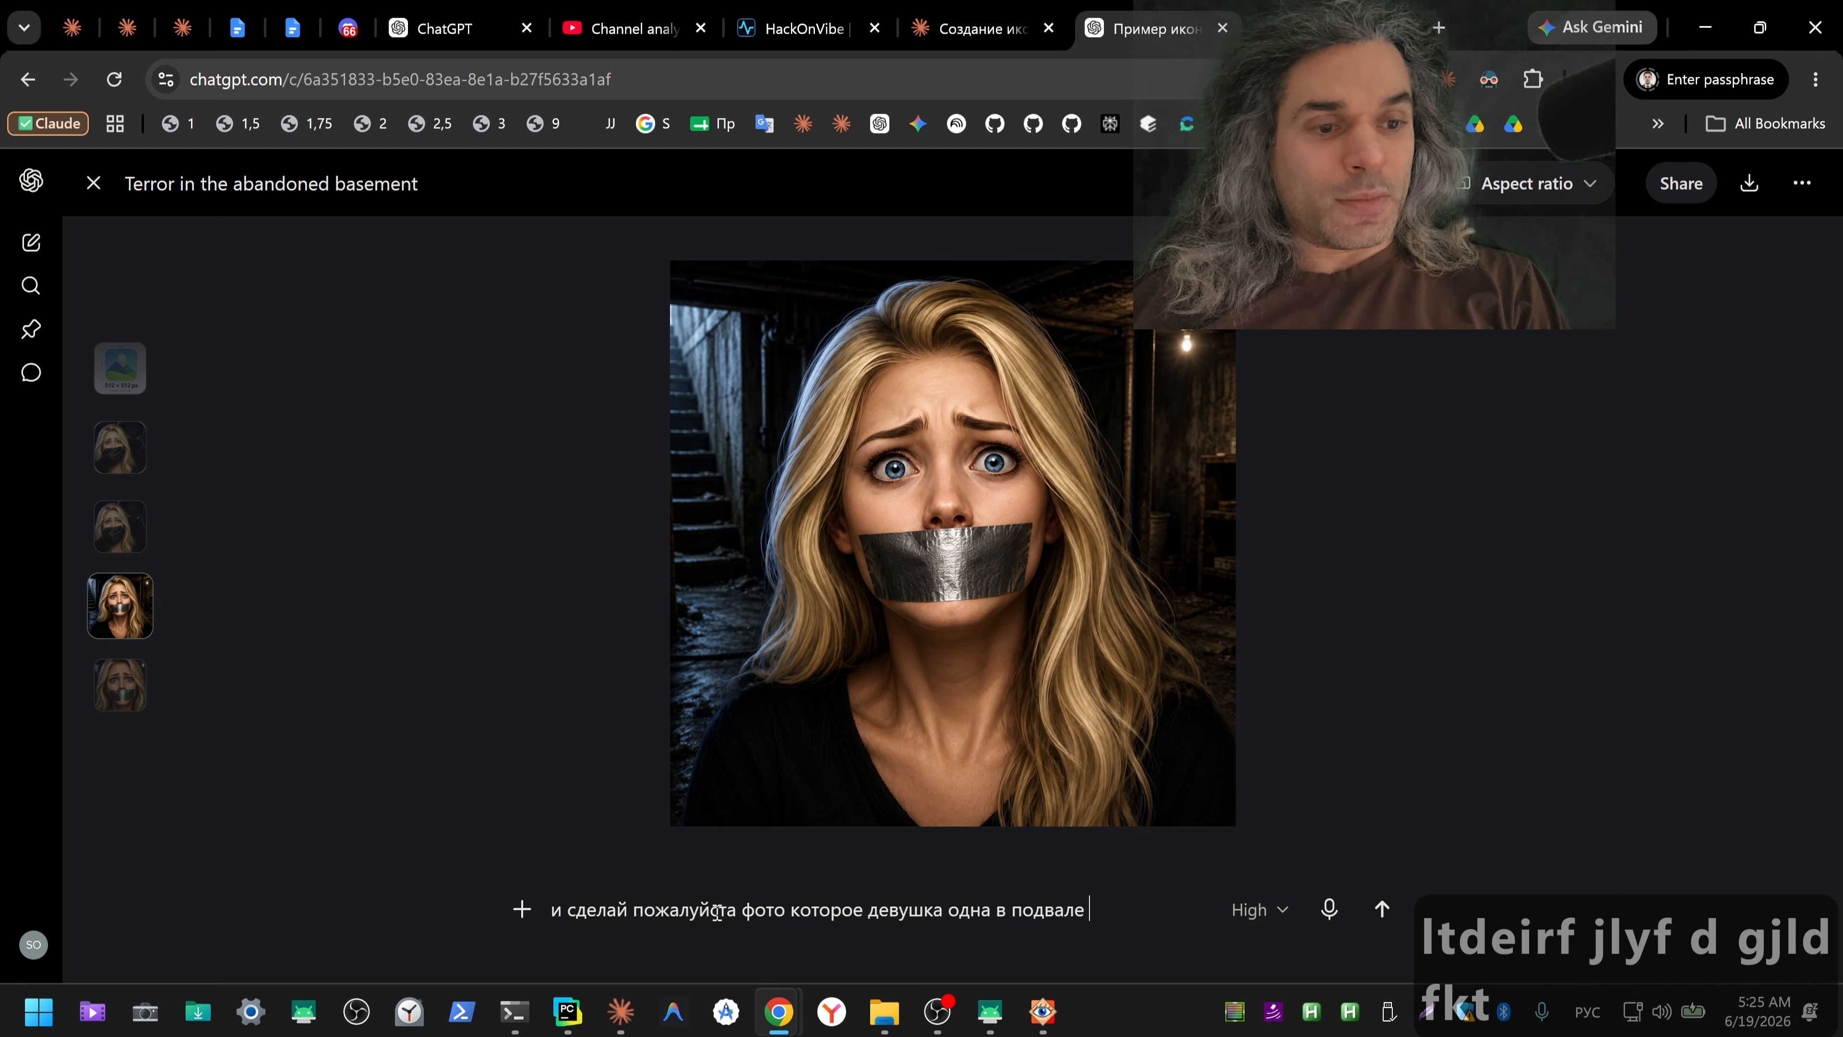
pyautogui.write(' ие')
pyautogui.press('BackSpace')
pyautogui.press('BackSpace')
pyautogui.write('без')
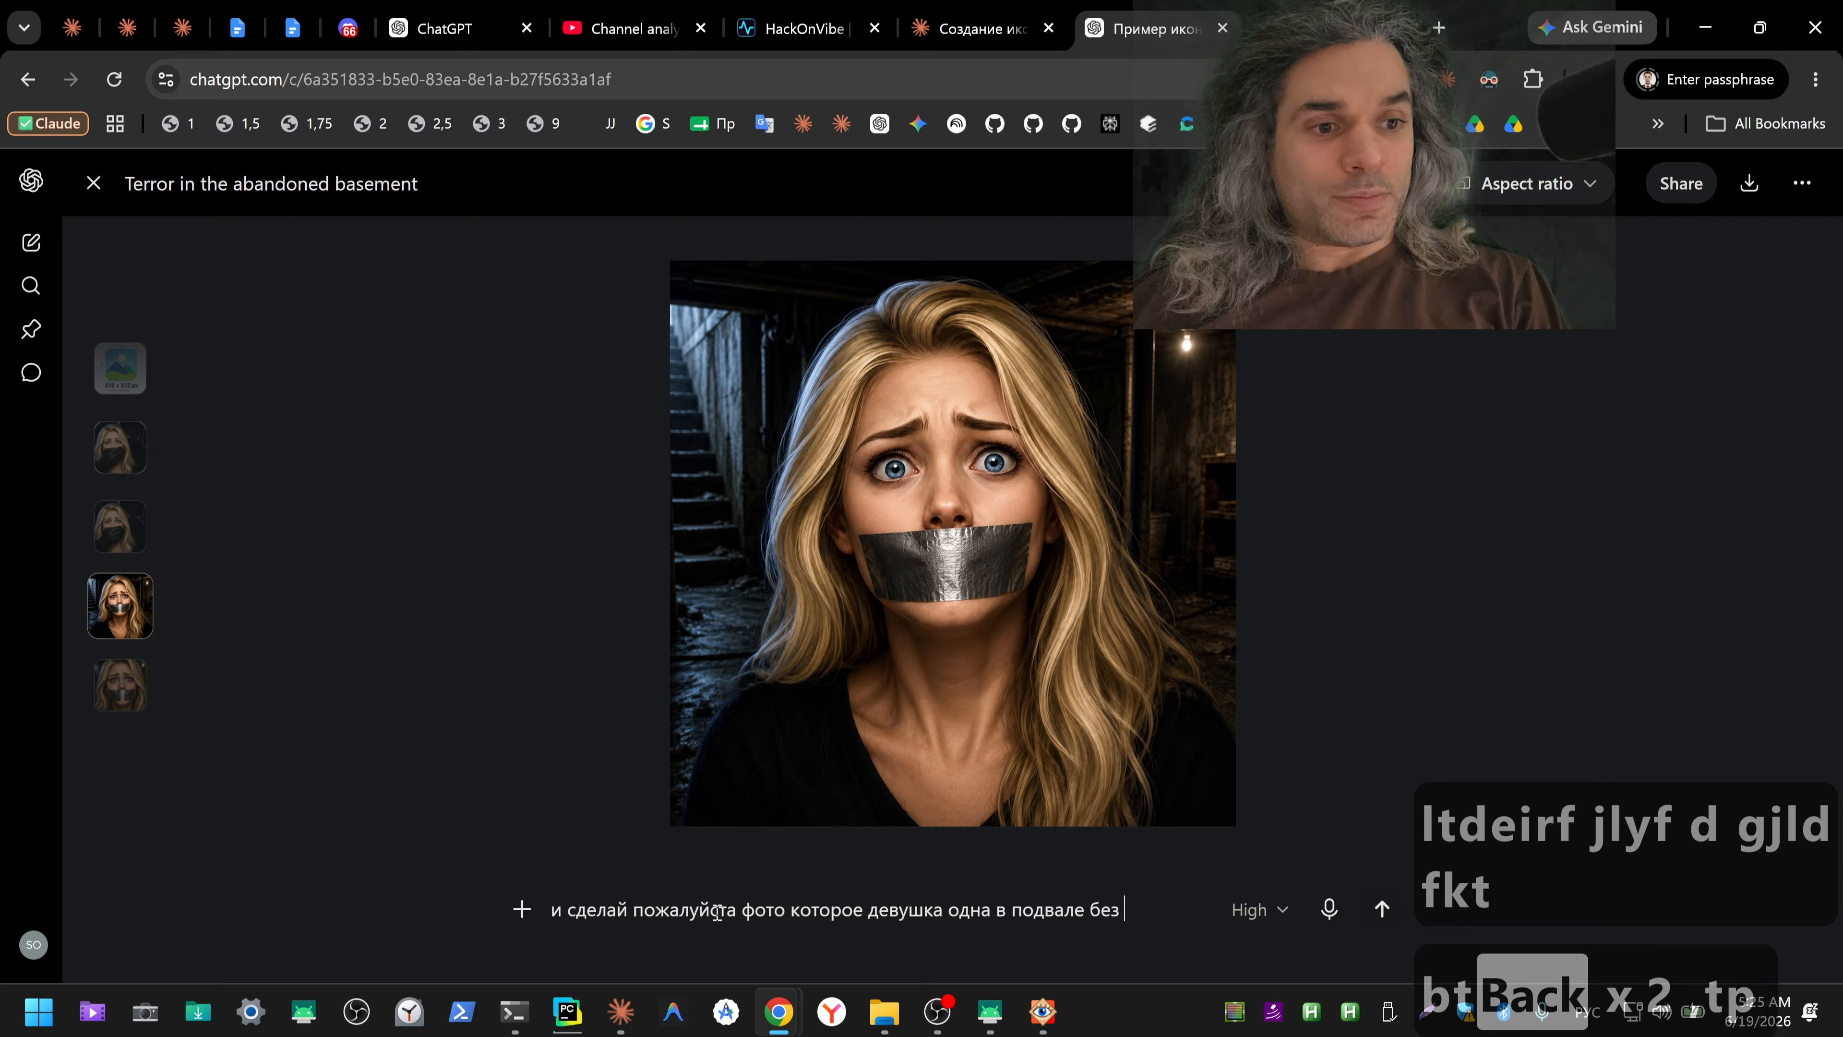
pyautogui.write(' прибле')
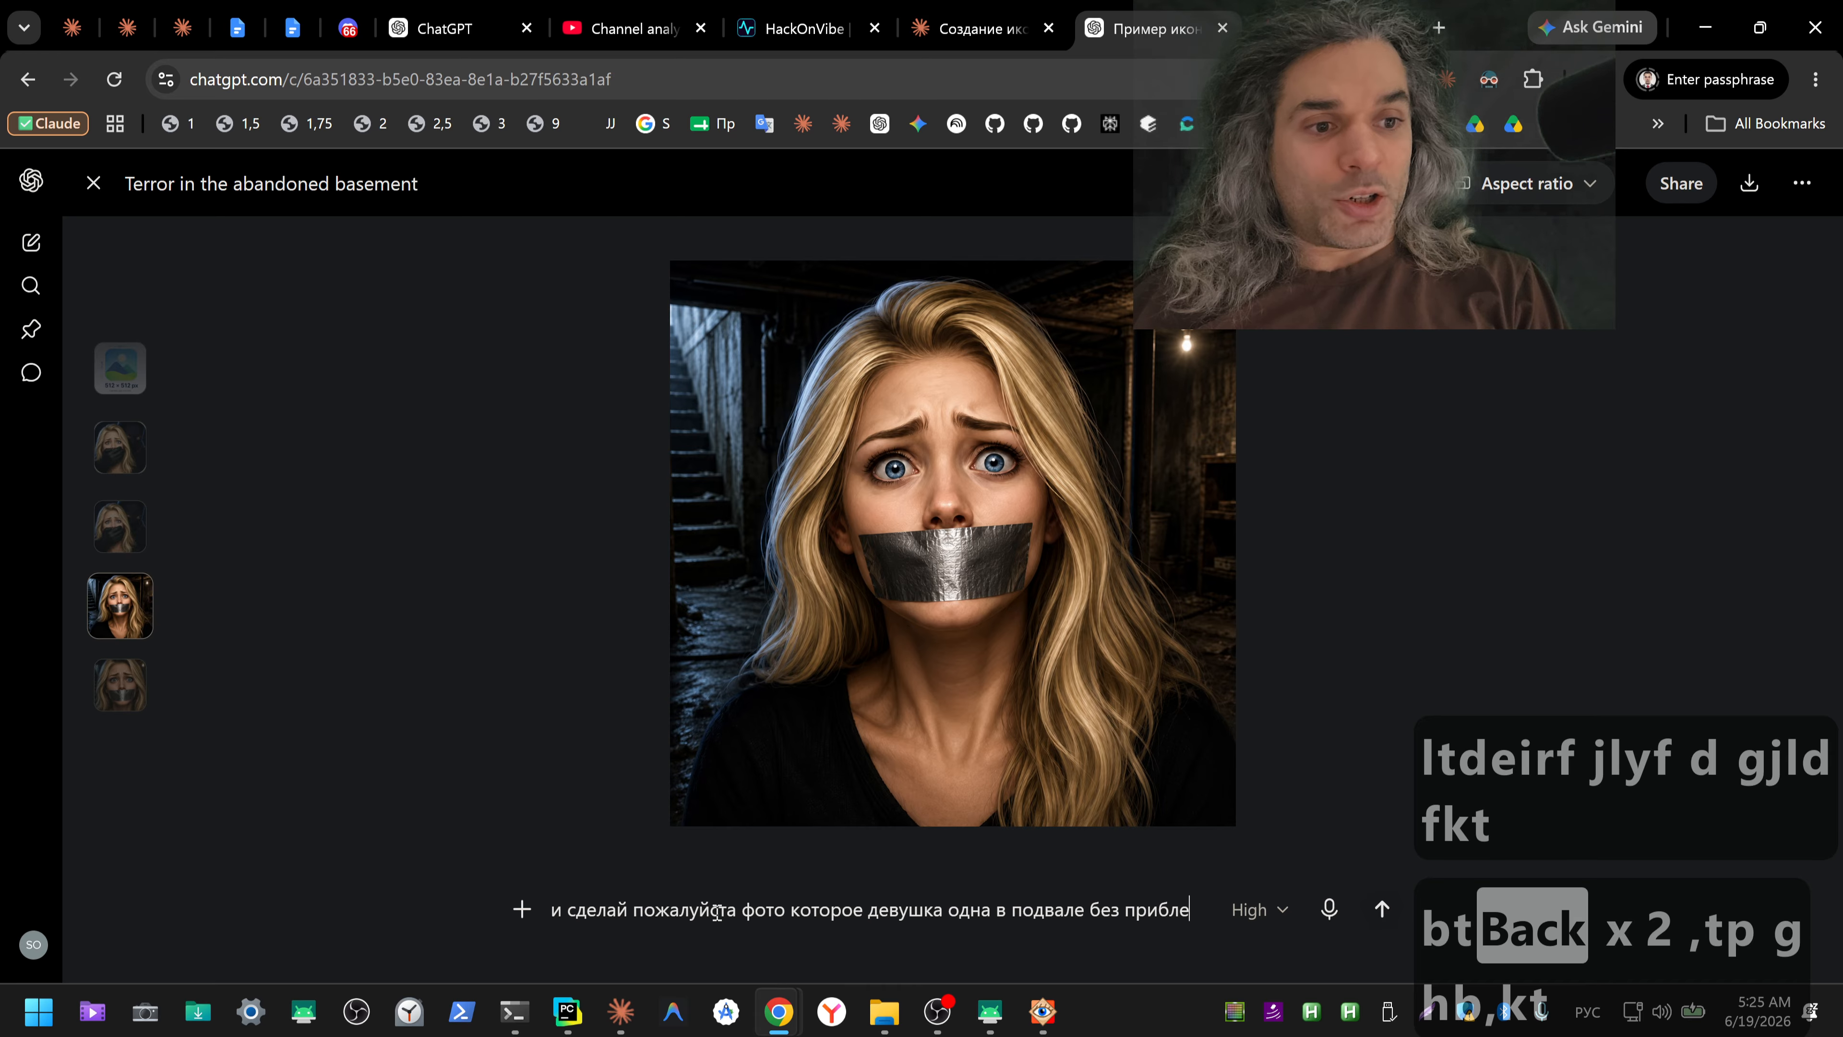
pyautogui.press('BackSpace')
pyautogui.press('BackSpace')
pyautogui.write('лежение')
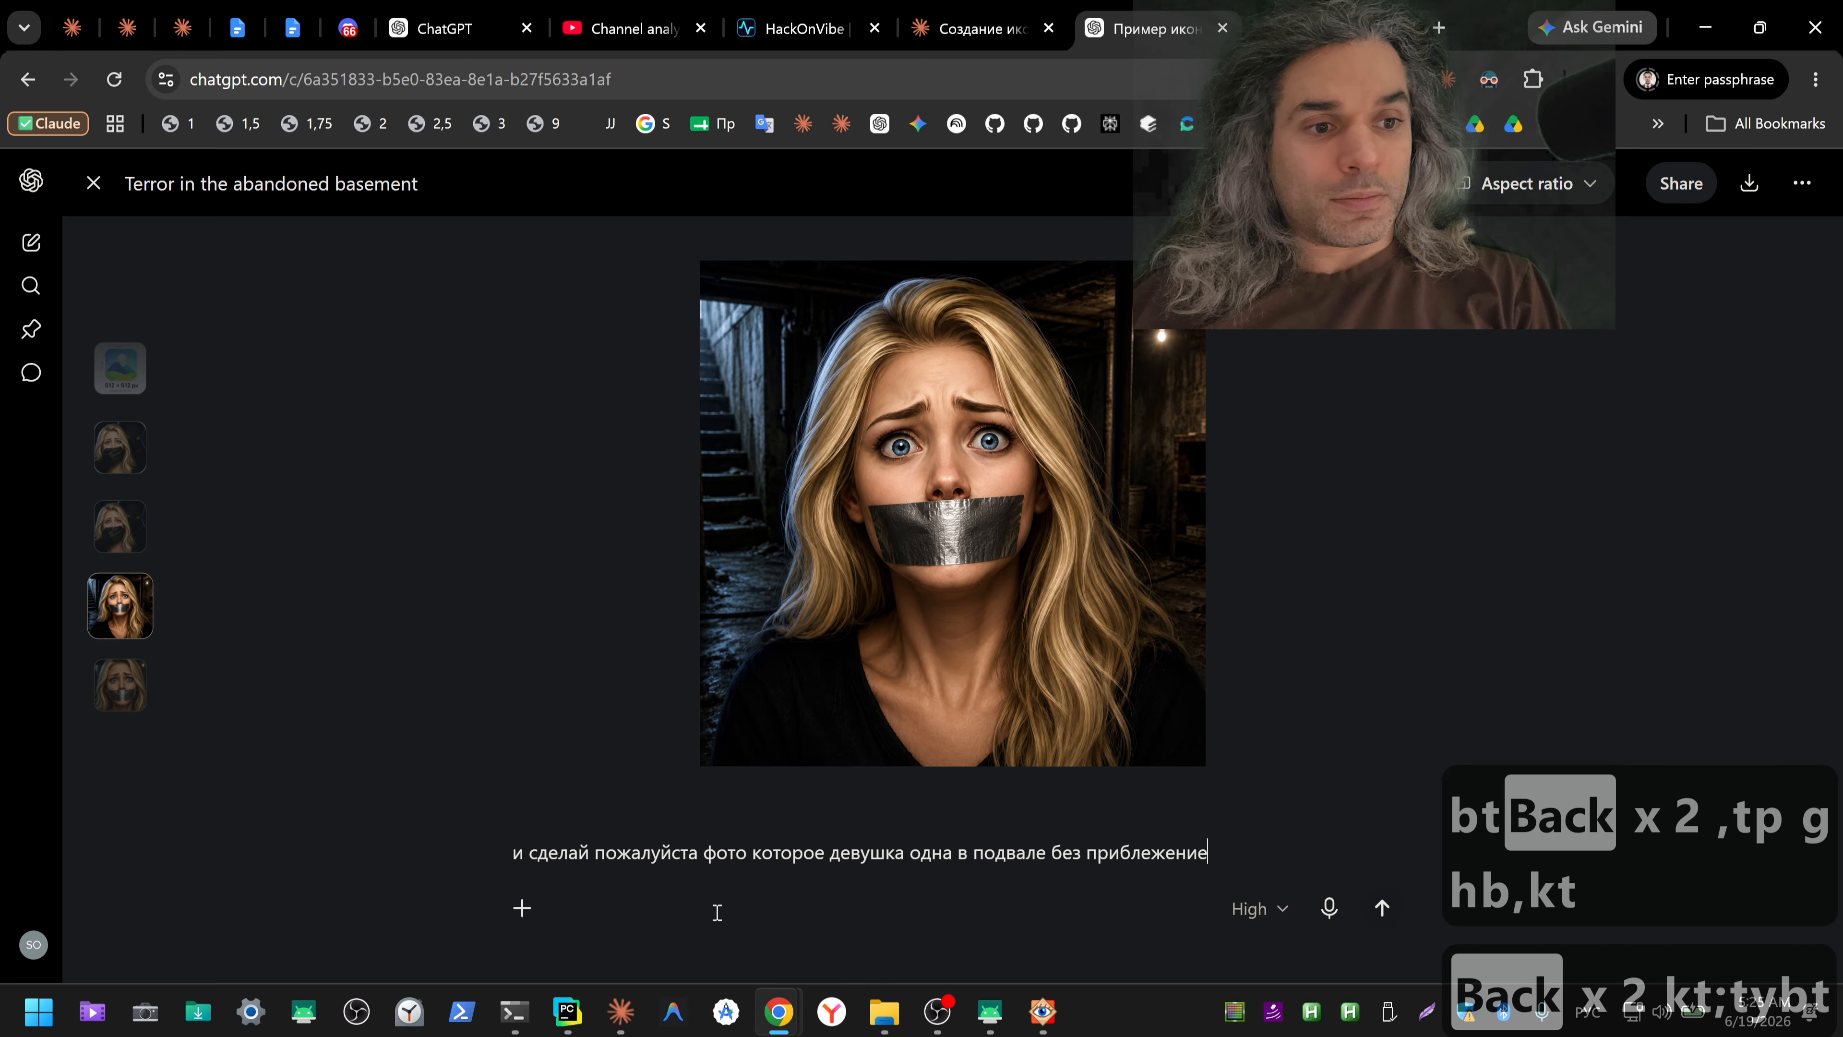
pyautogui.press('BackSpace')
pyautogui.write('я и чтобы ')
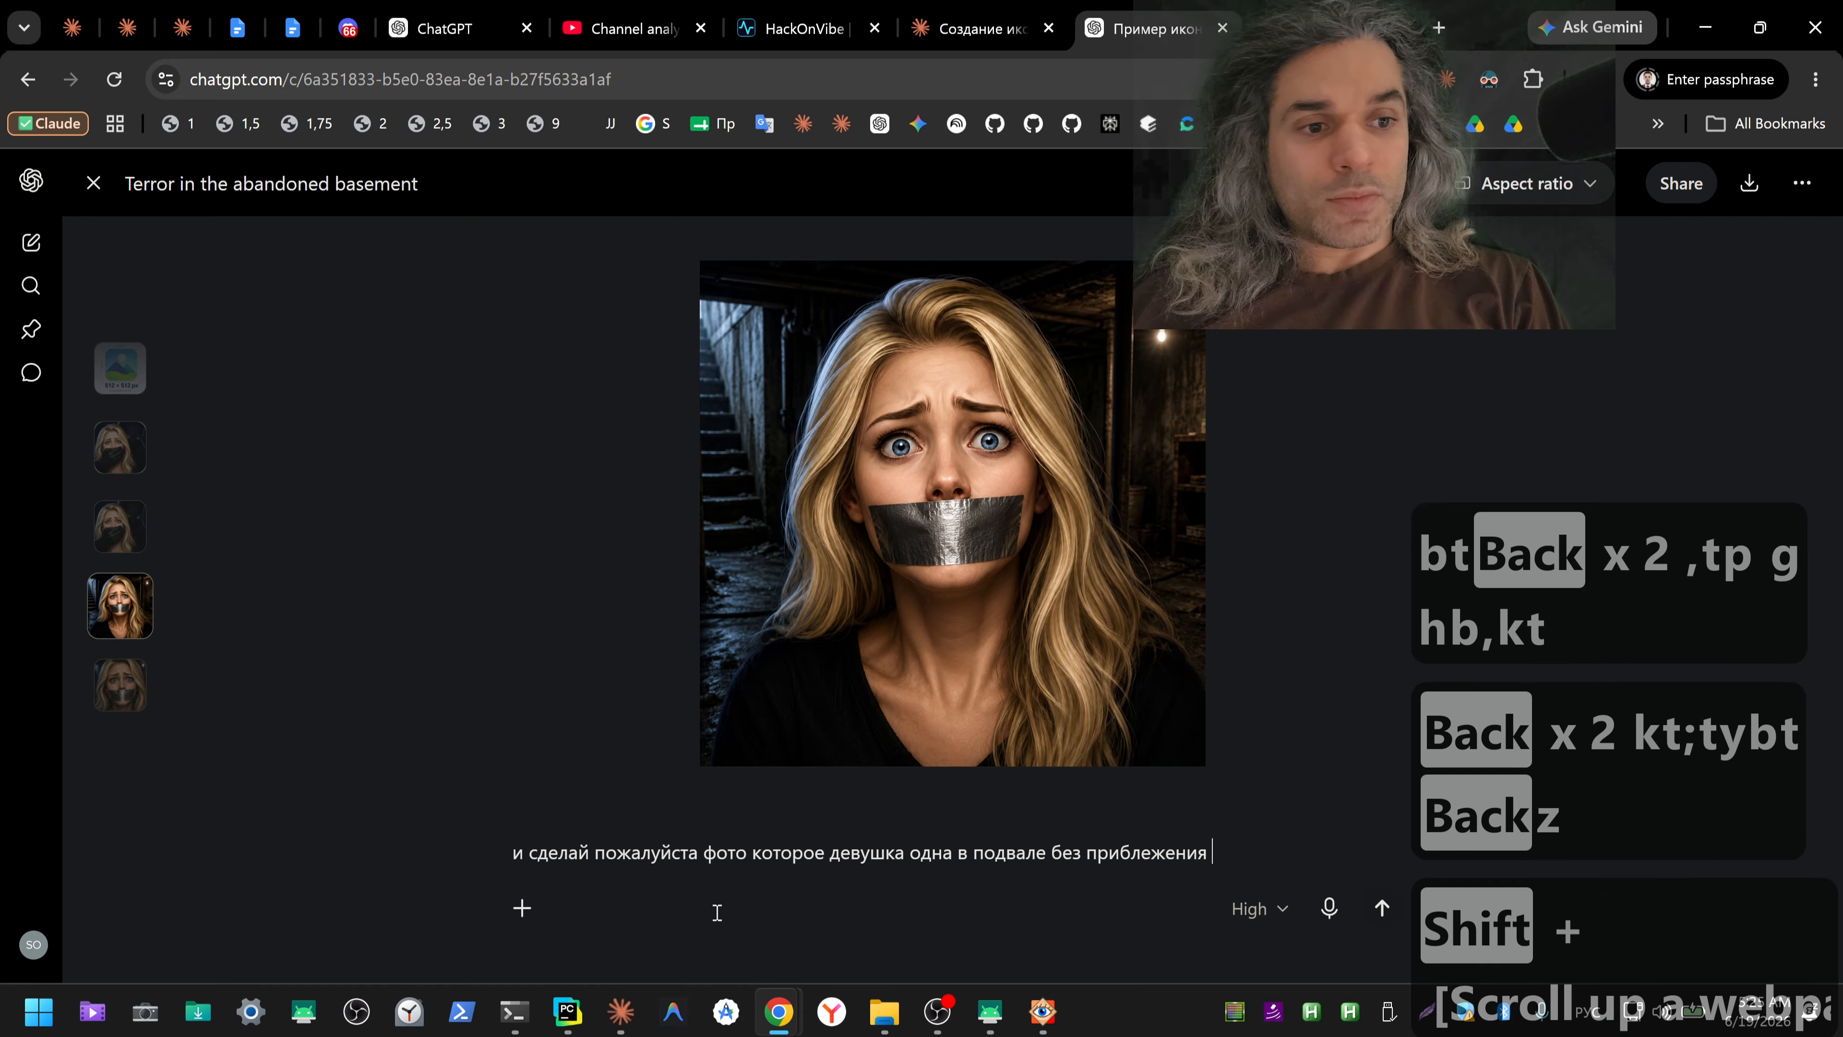
pyautogui.write('соо')
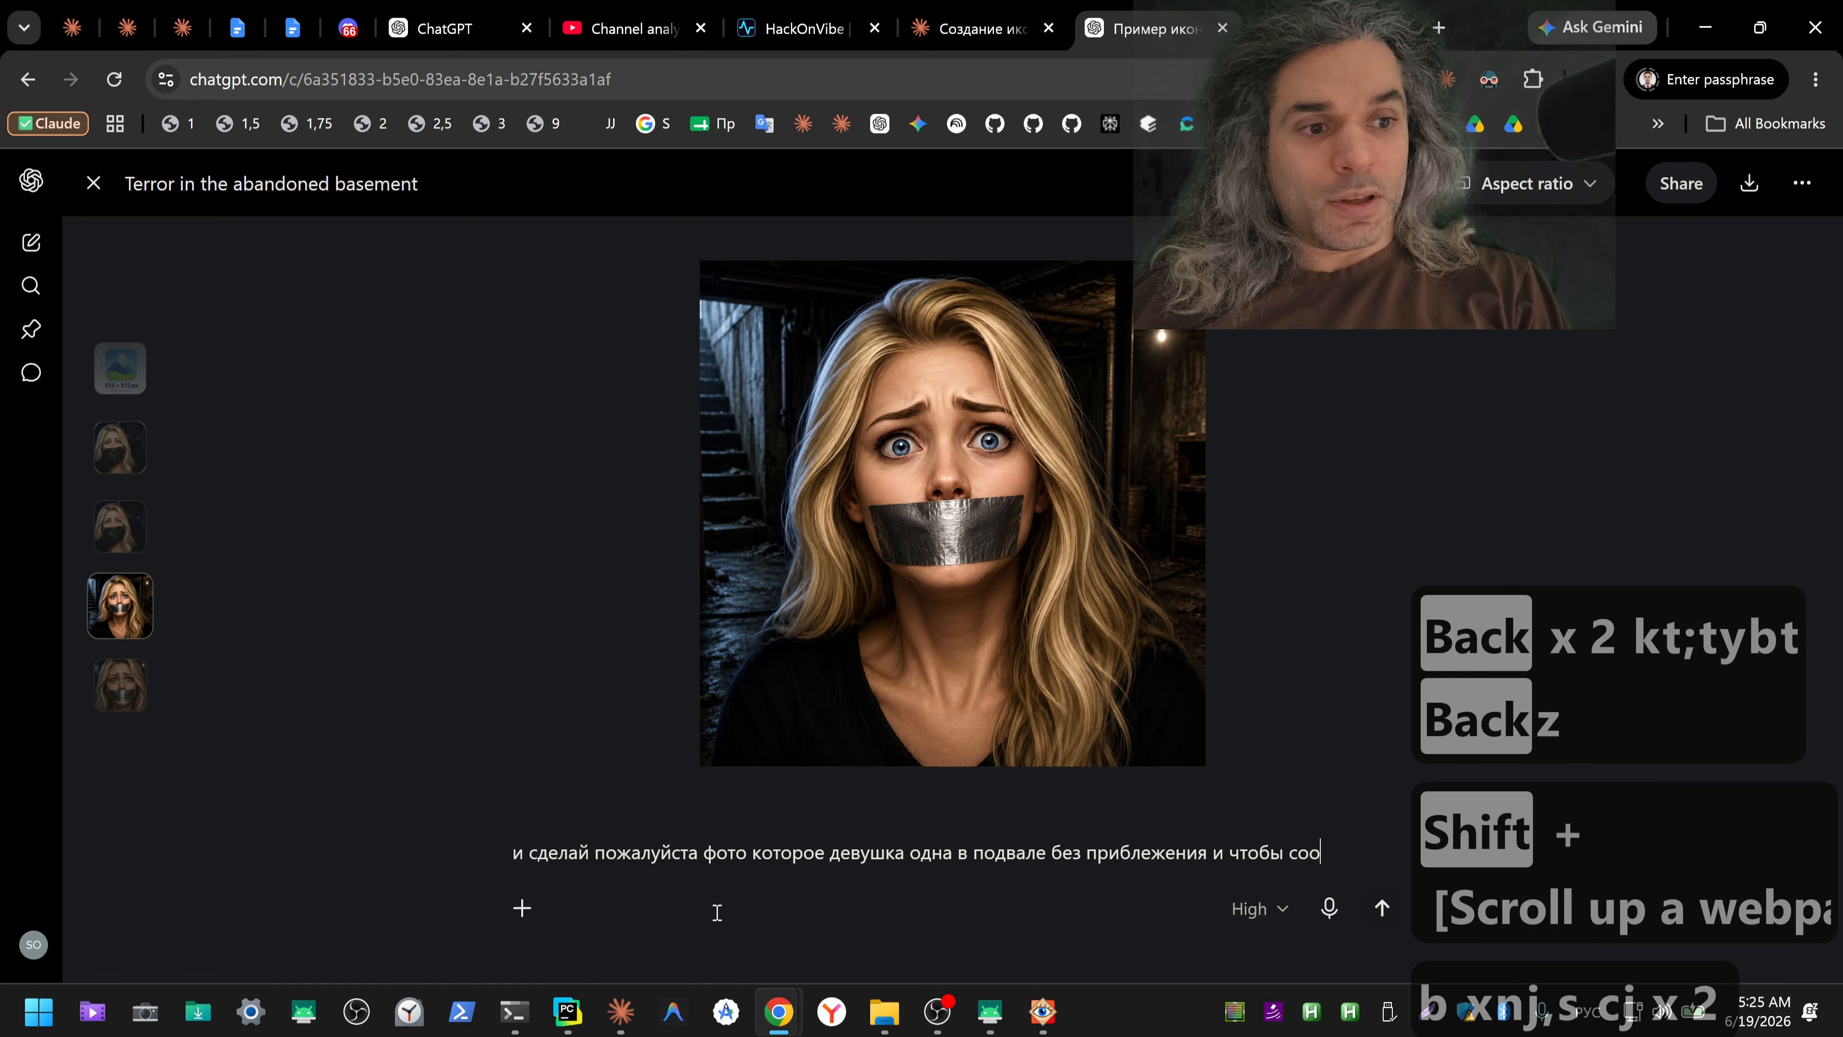
pyautogui.write('твено')
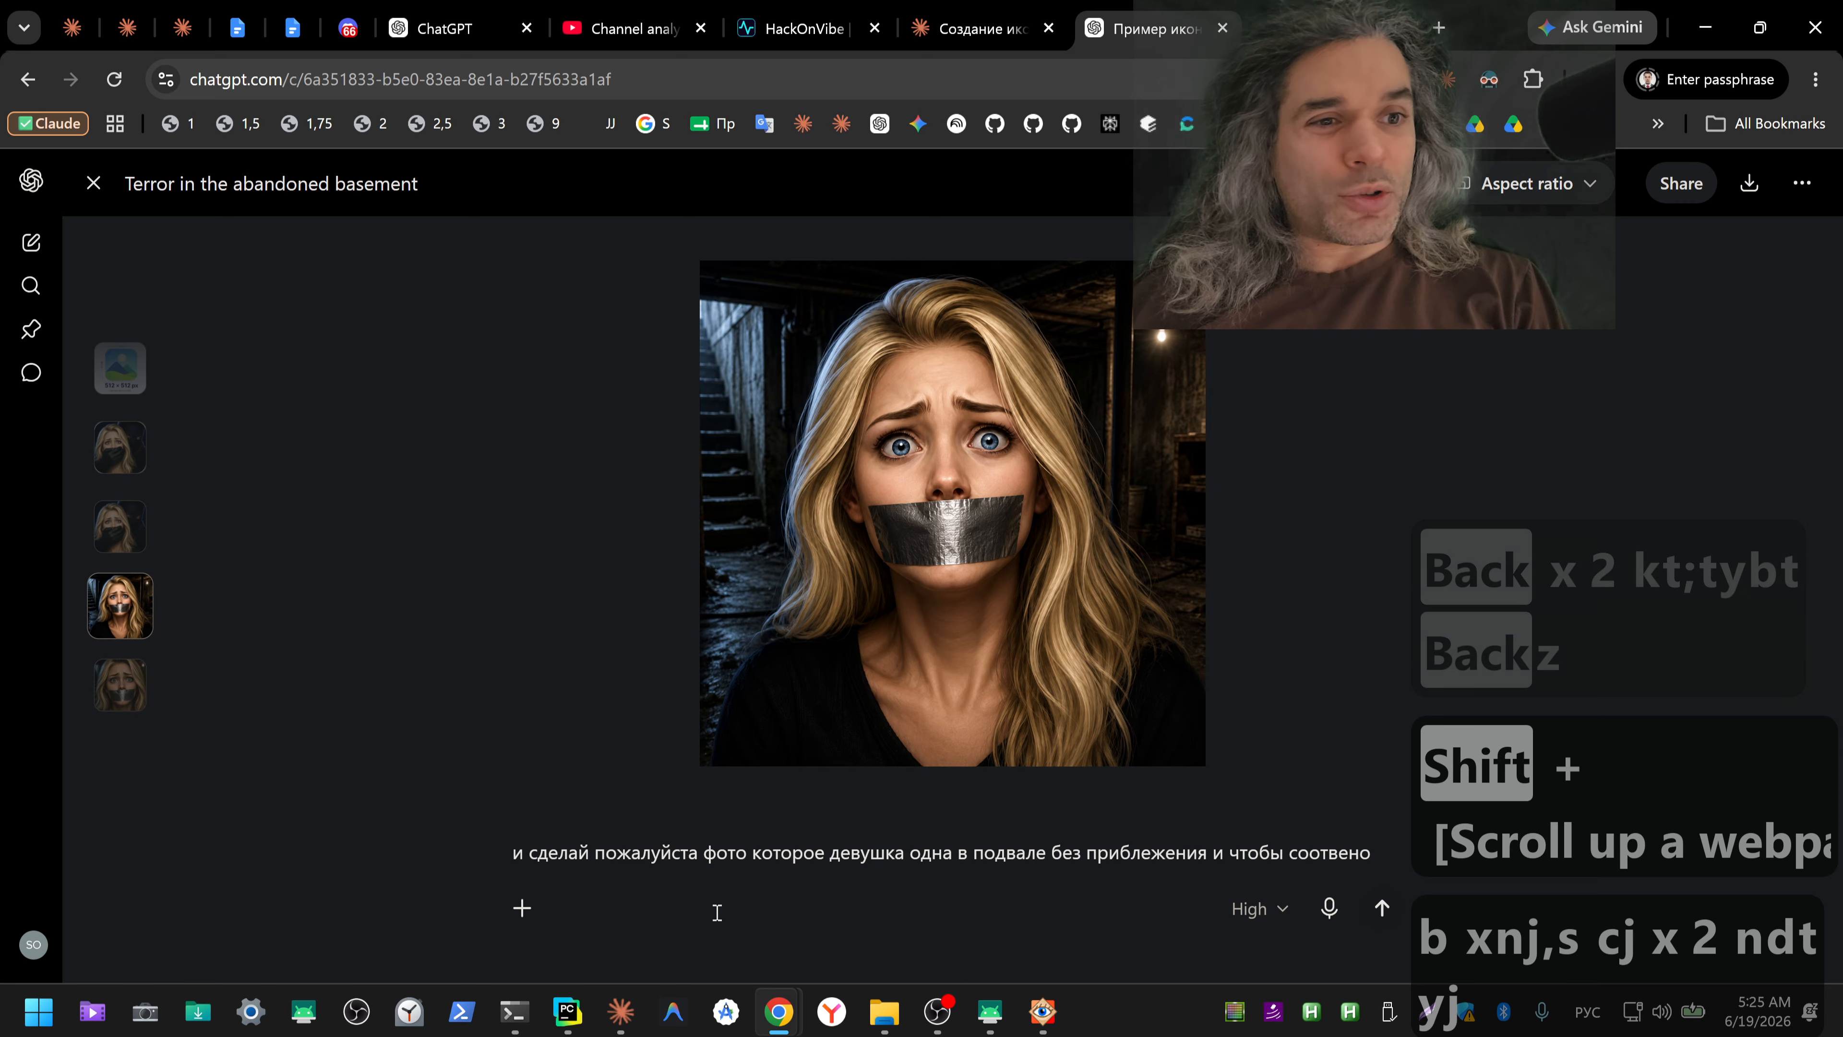
pyautogui.press('Escape')
pyautogui.press('Escape')
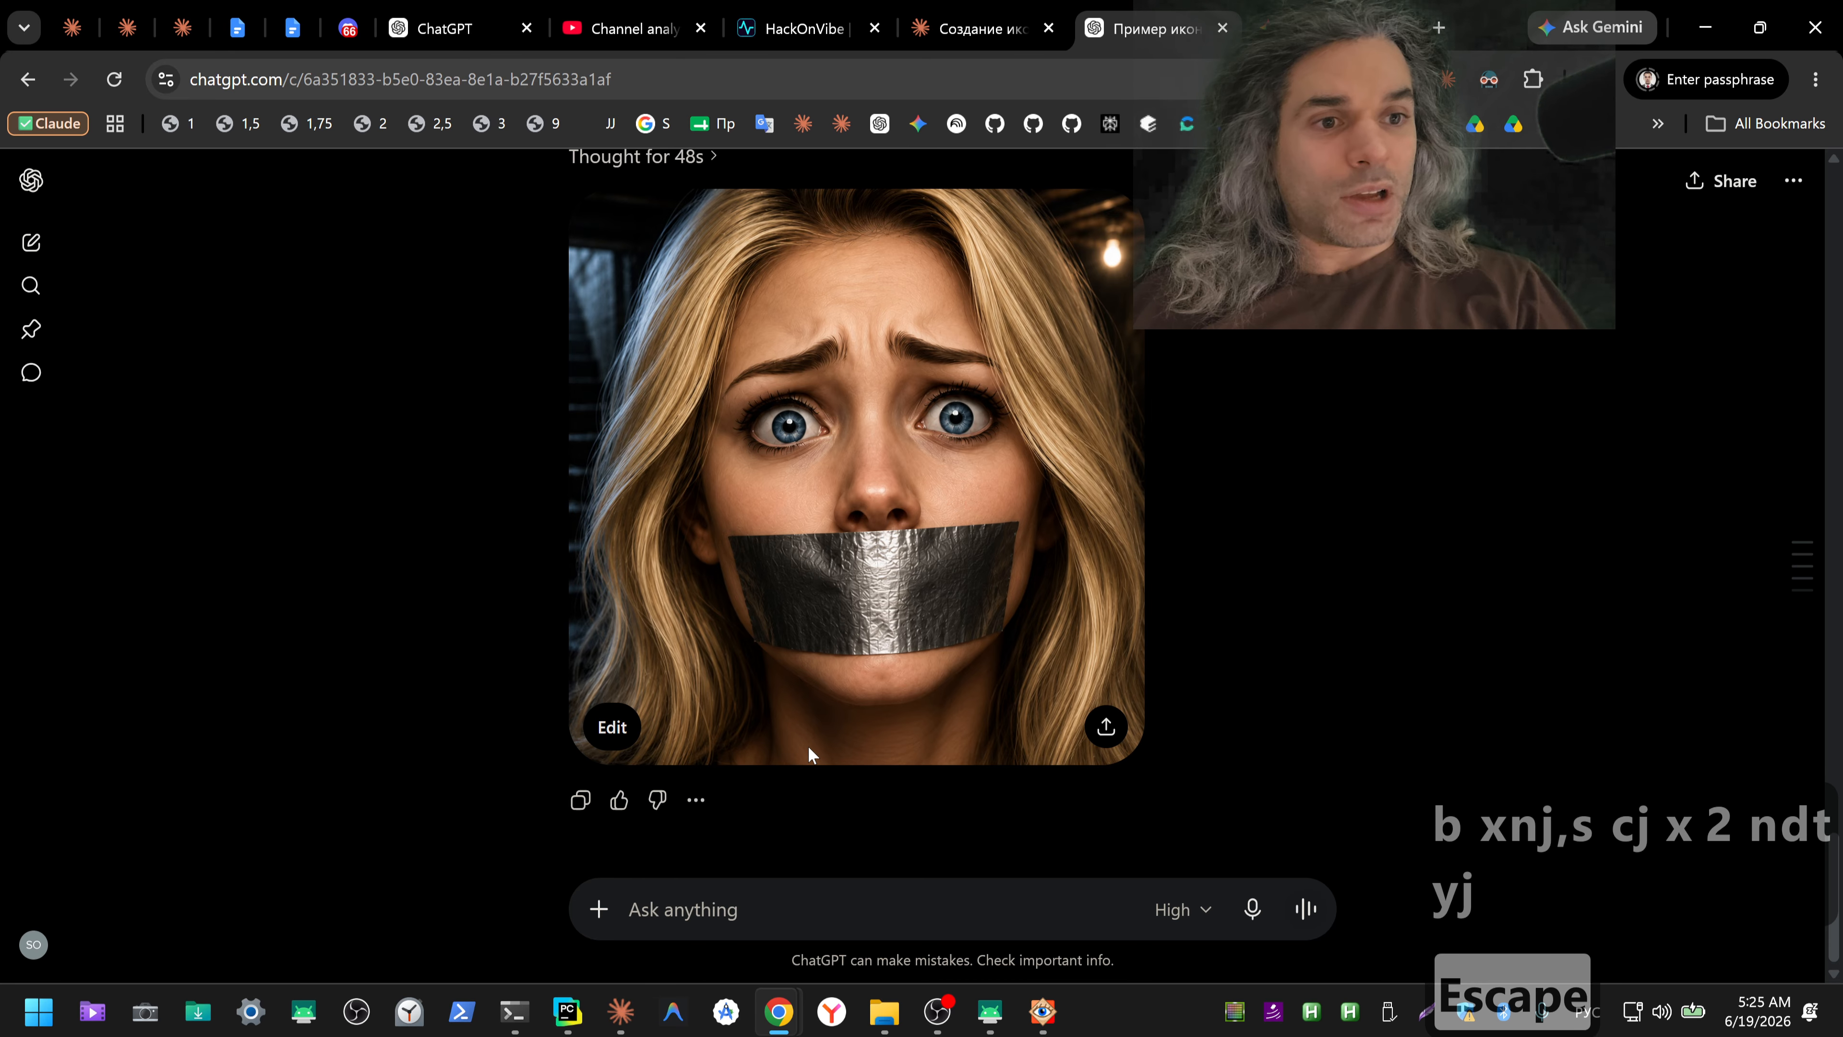
# Step: Review the earlier close-up request in the ChatGPT conversation, and view ico_solo_512.png full screen in FastStone Image Viewer
pyautogui.scroll(4, 1253, 500)
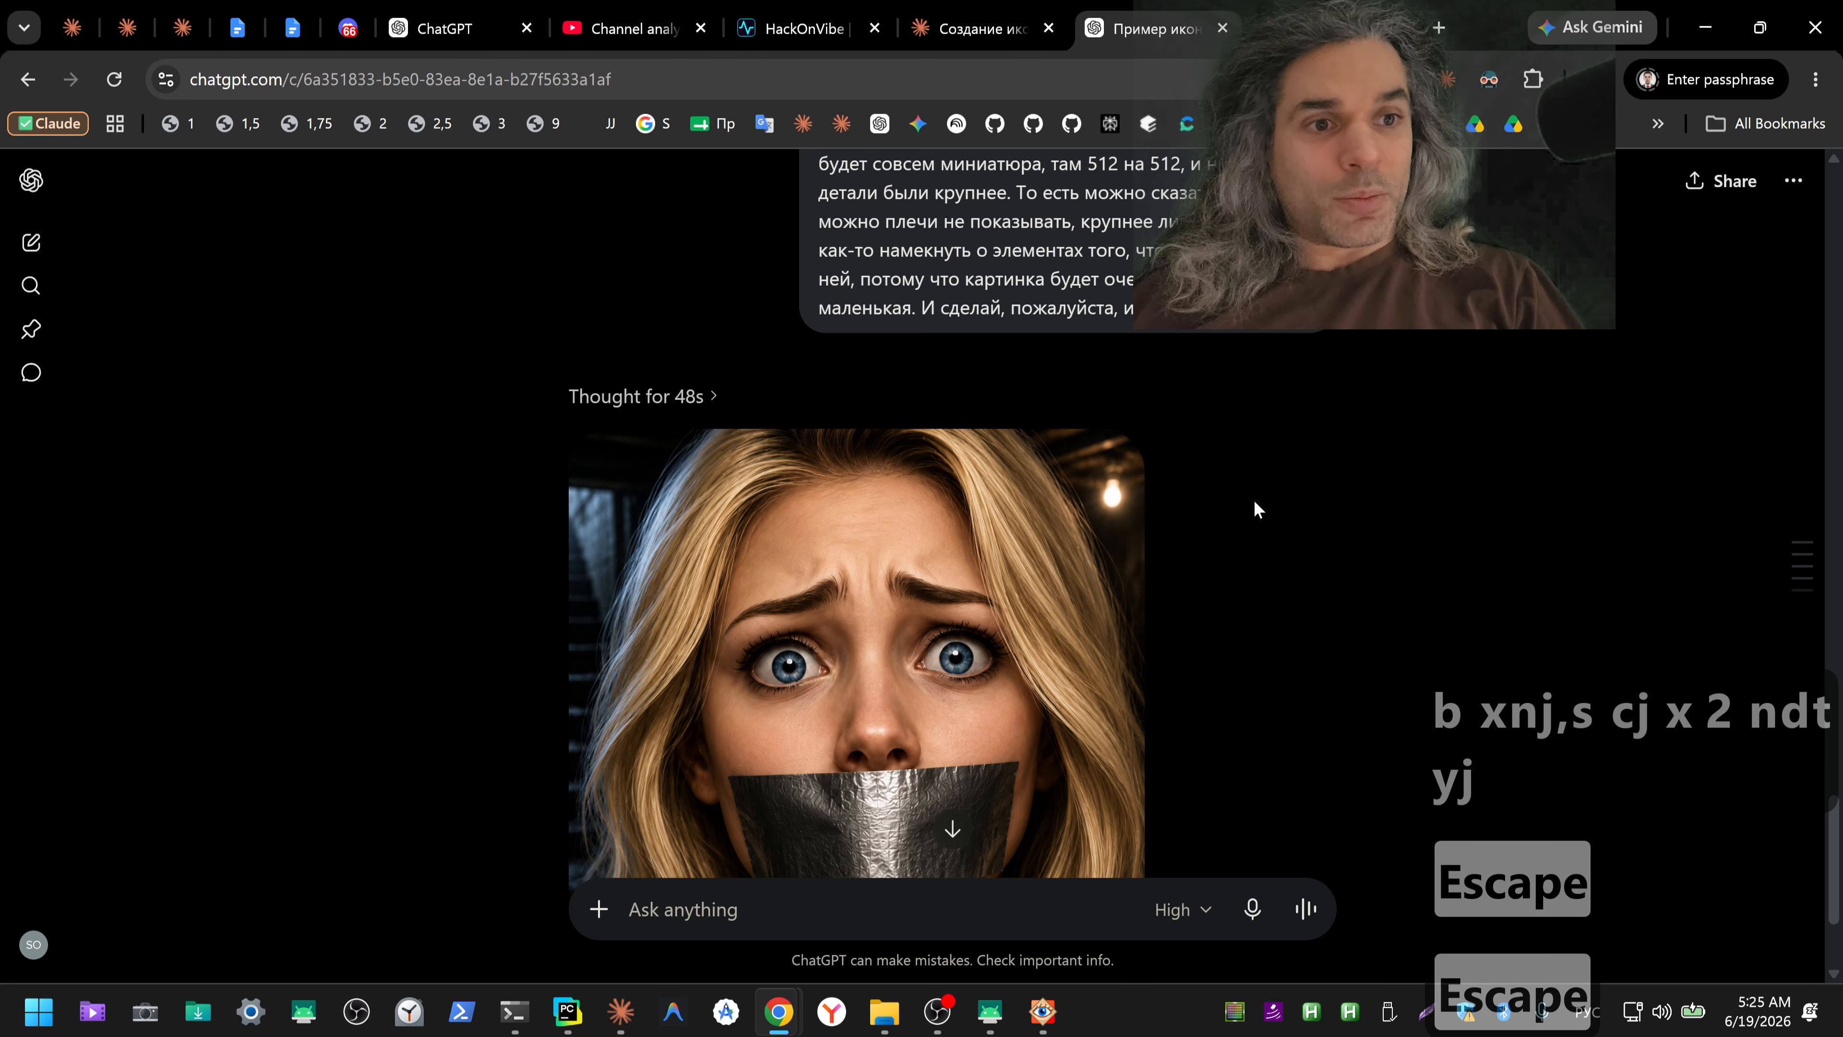
pyautogui.hotkey('alt', 'Tab')
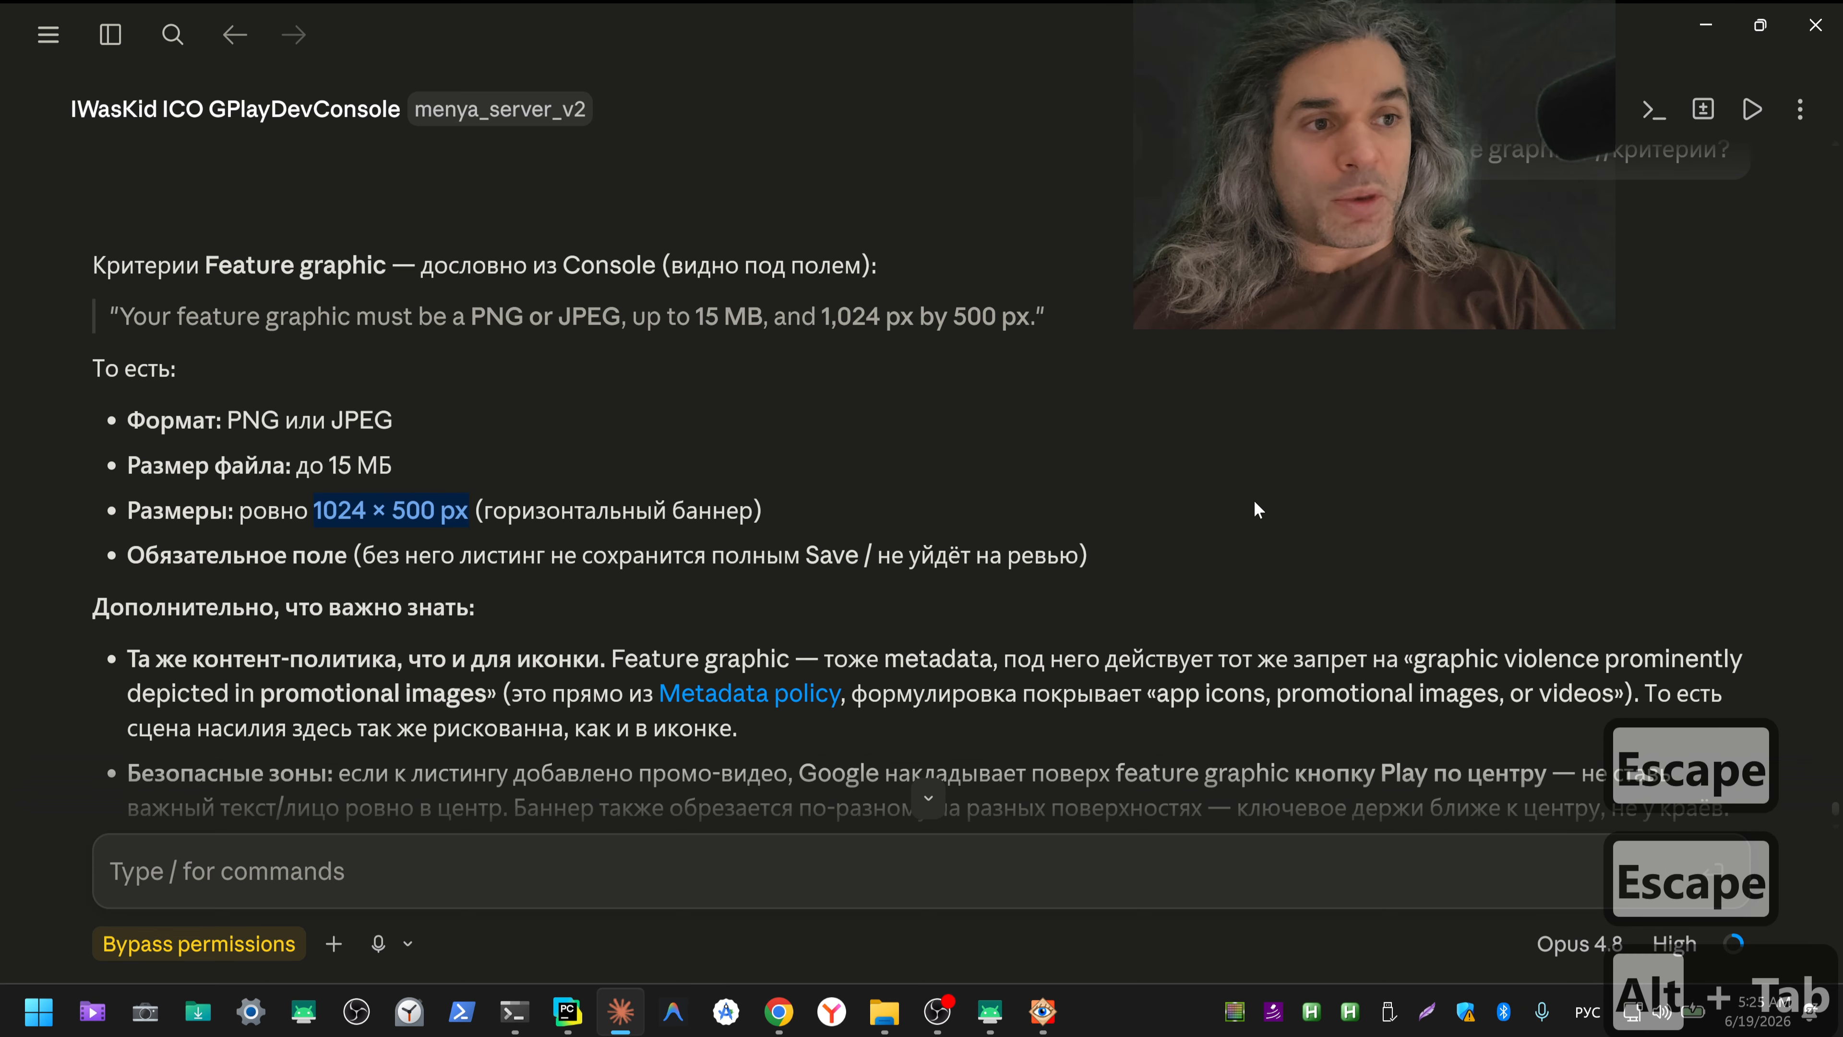
pyautogui.hotkey('alt', 'Tab')
pyautogui.scroll(5, 1356, 581)
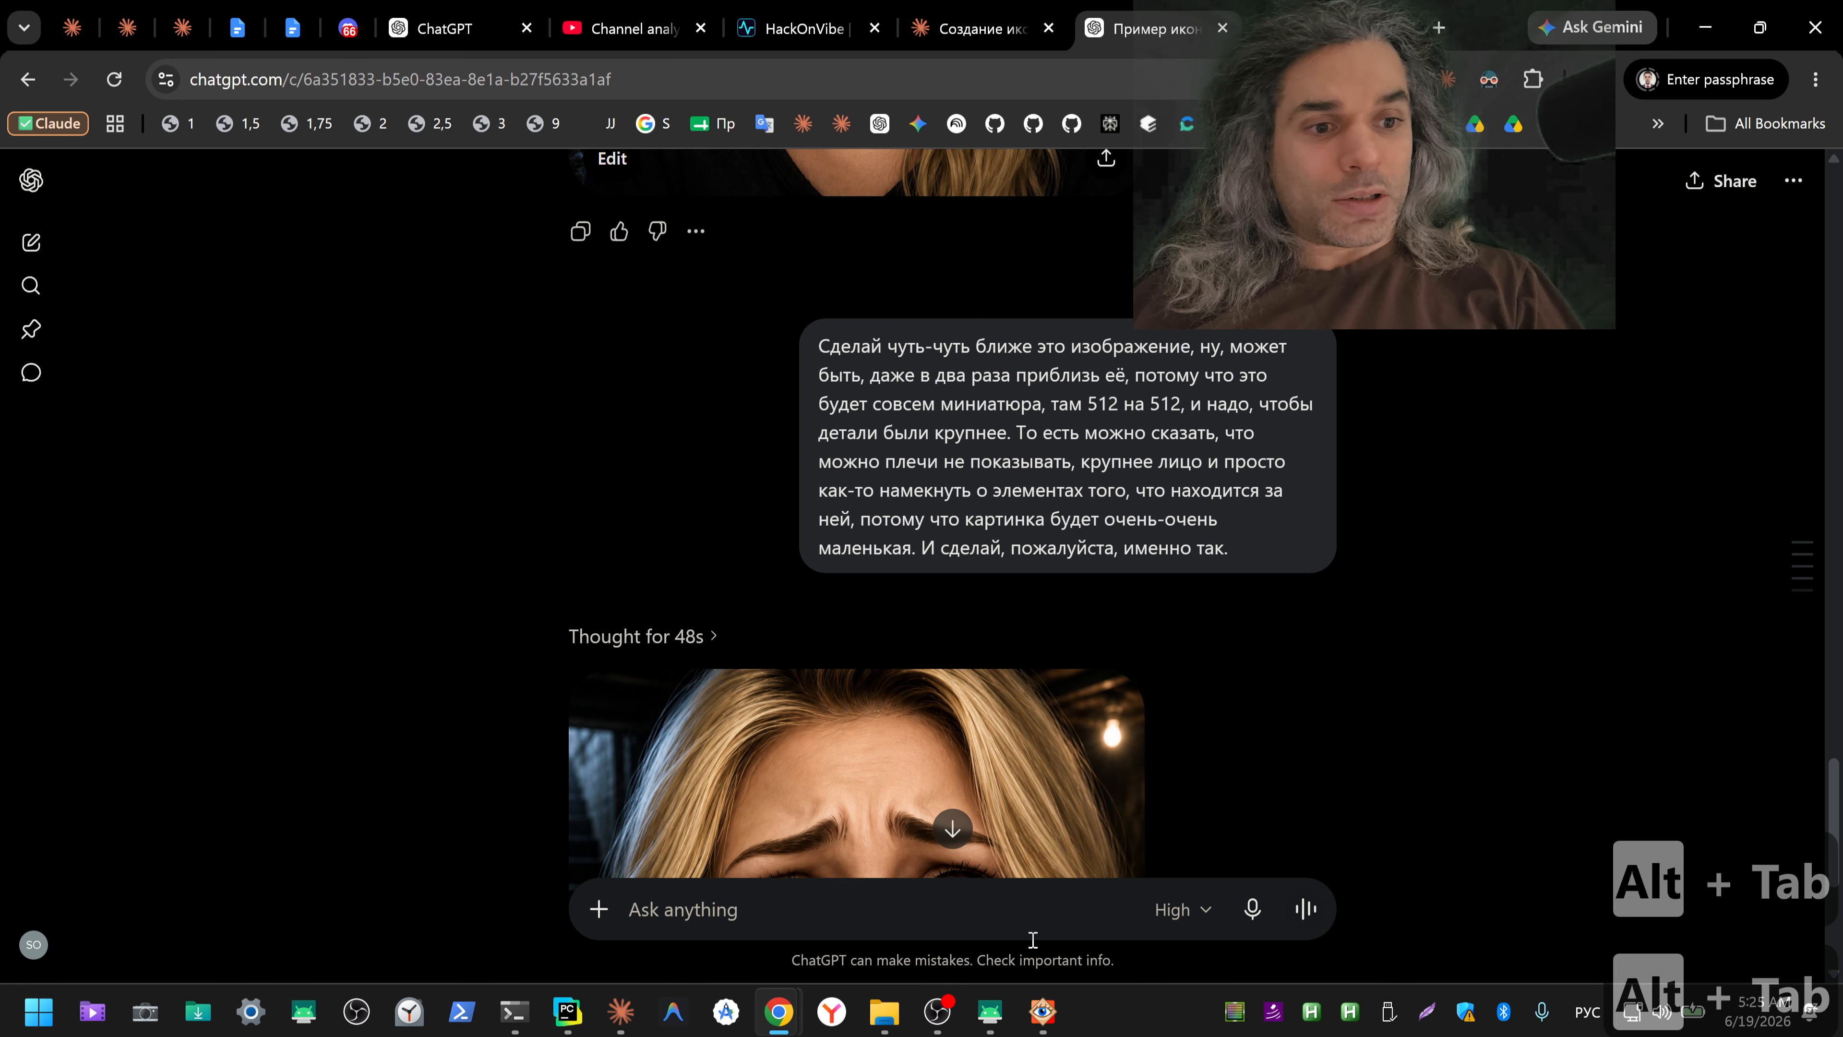
pyautogui.hotkey('alt', 'Tab')
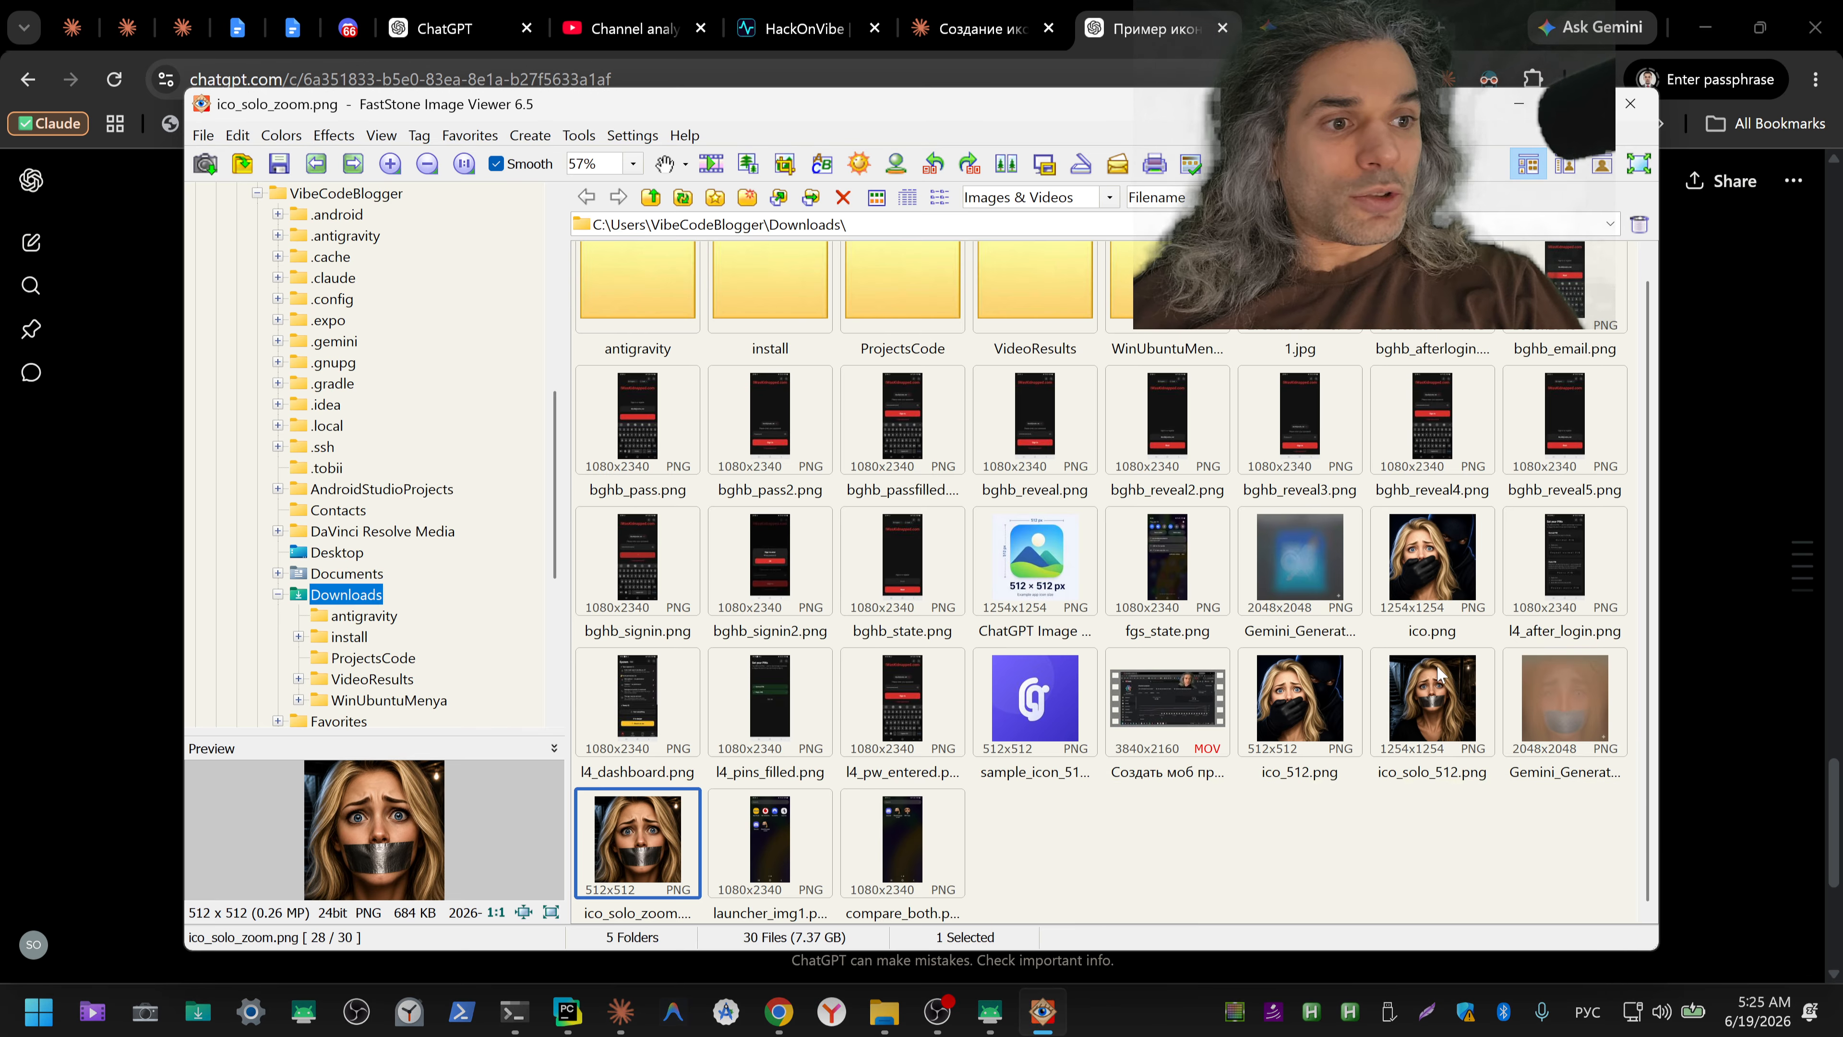
pyautogui.doubleClick(1453, 685)
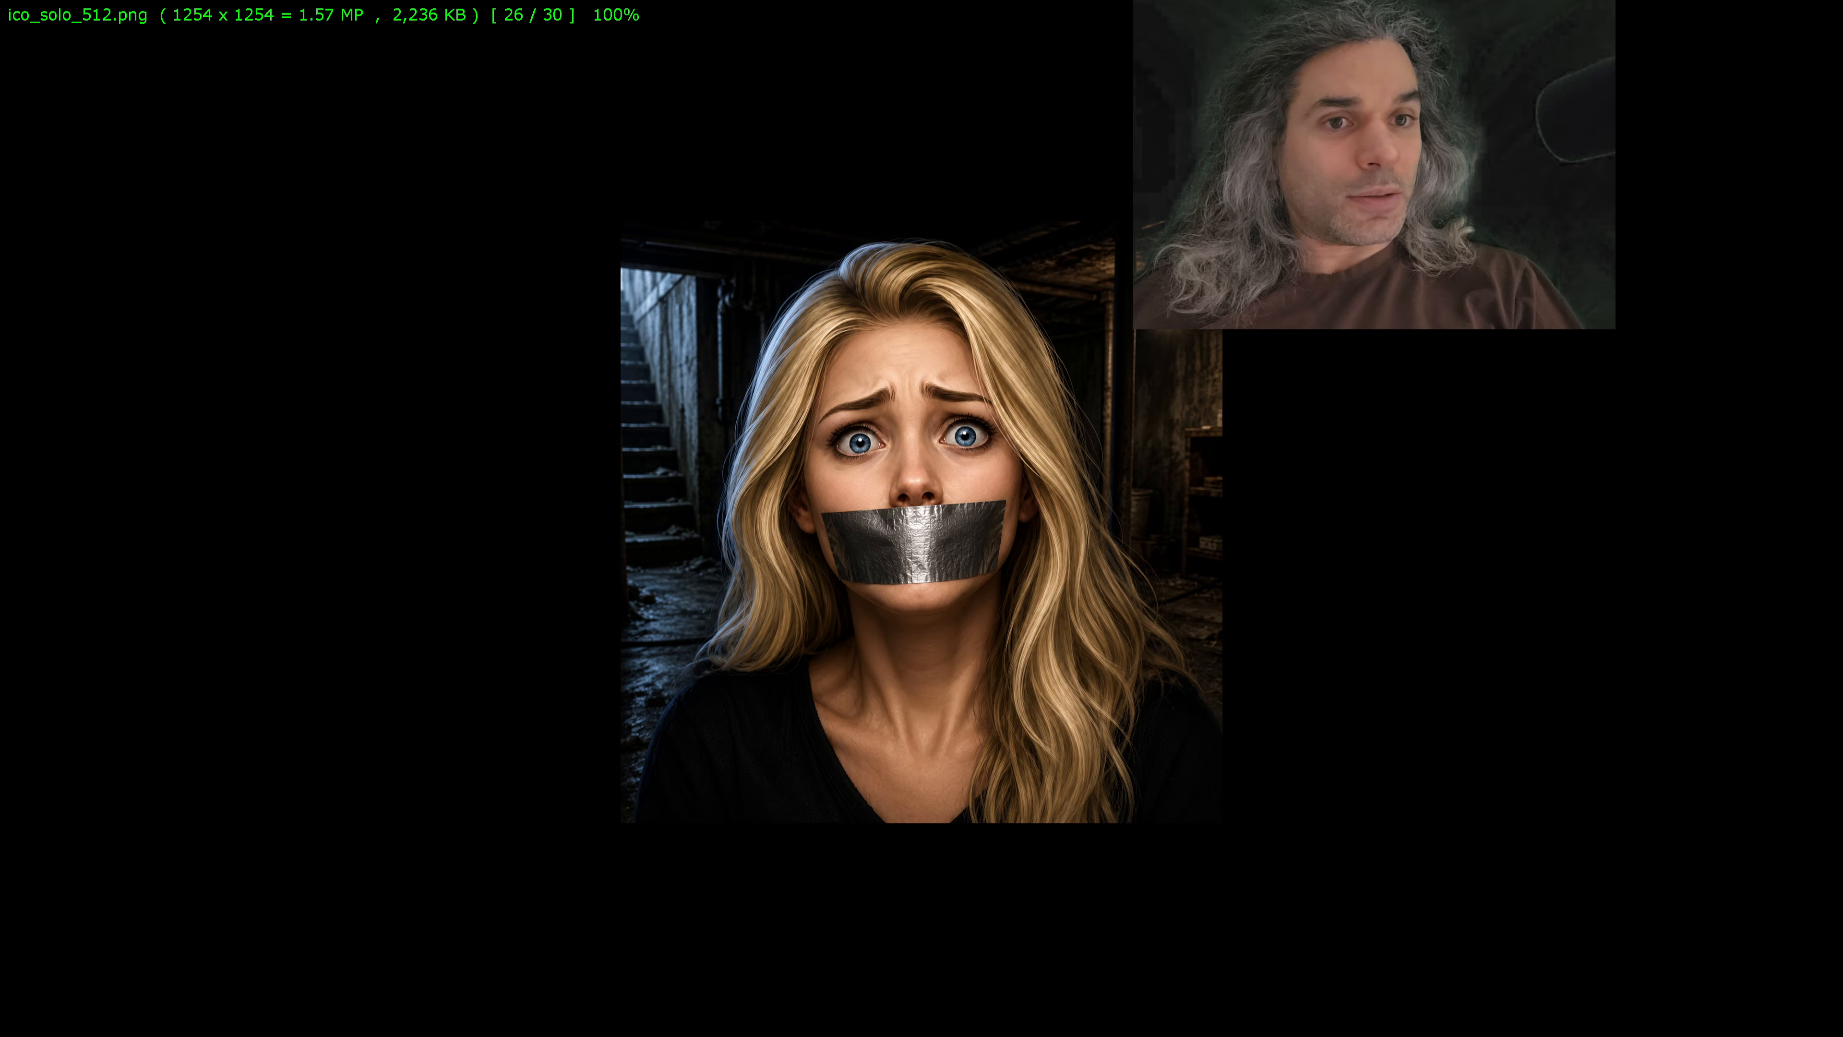
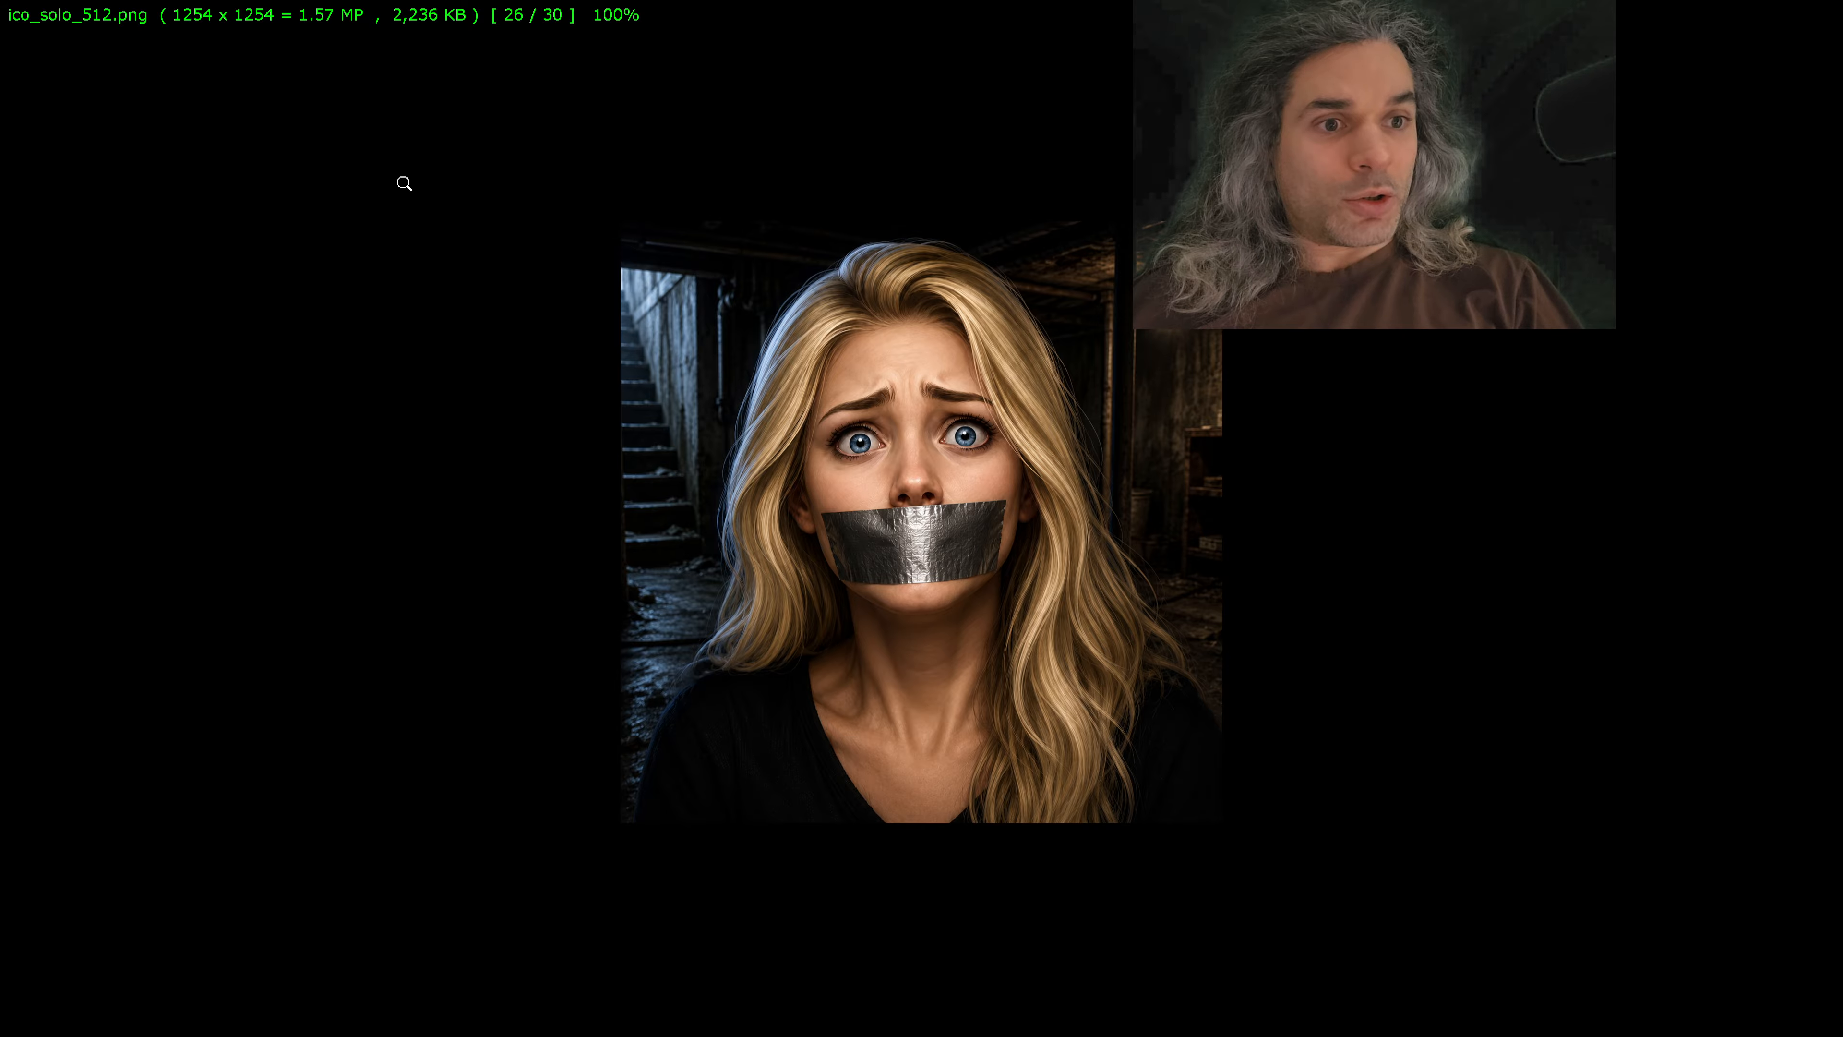
# Step: Select the width value 1024 in Claude's feature graphic criteria and return to ico_solo_512.png in FastStone Image Viewer
pyautogui.hotkey('alt', 'Tab')
pyautogui.hotkey('alt', 'Tab')
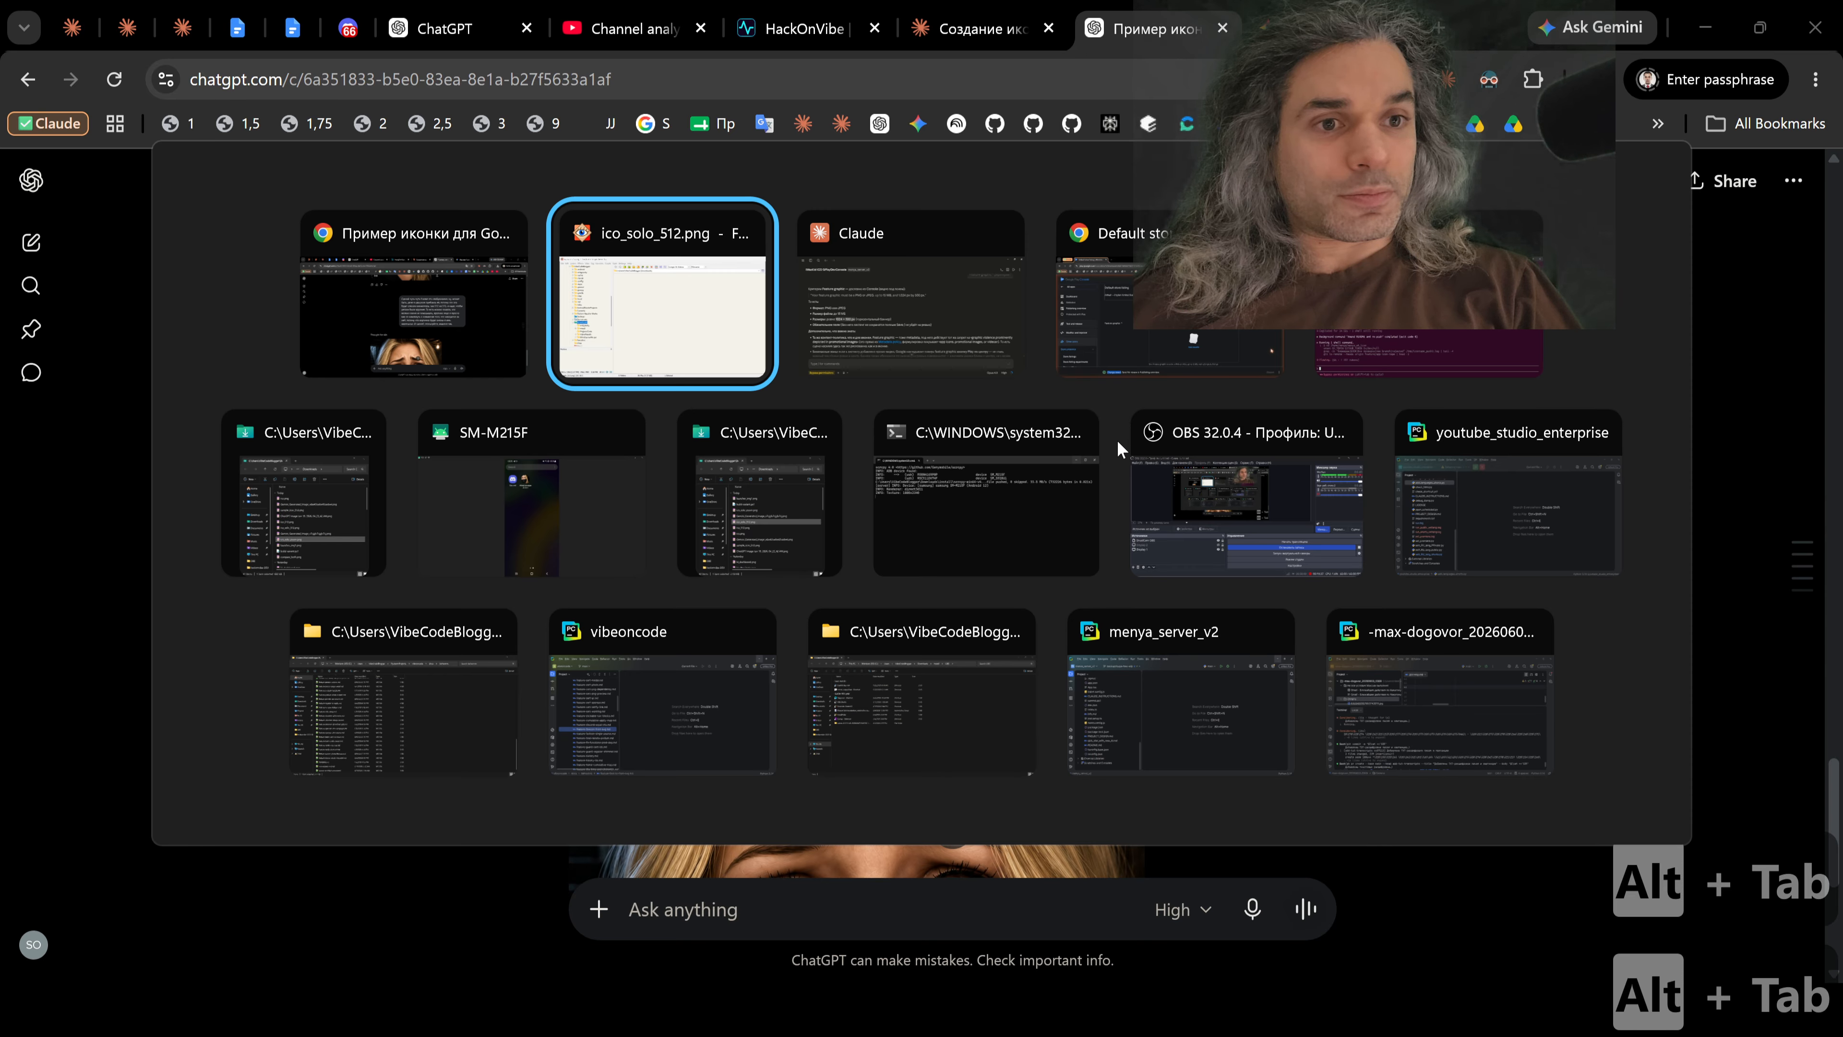
pyautogui.hotkey('alt', 'Tab')
pyautogui.click(340, 509)
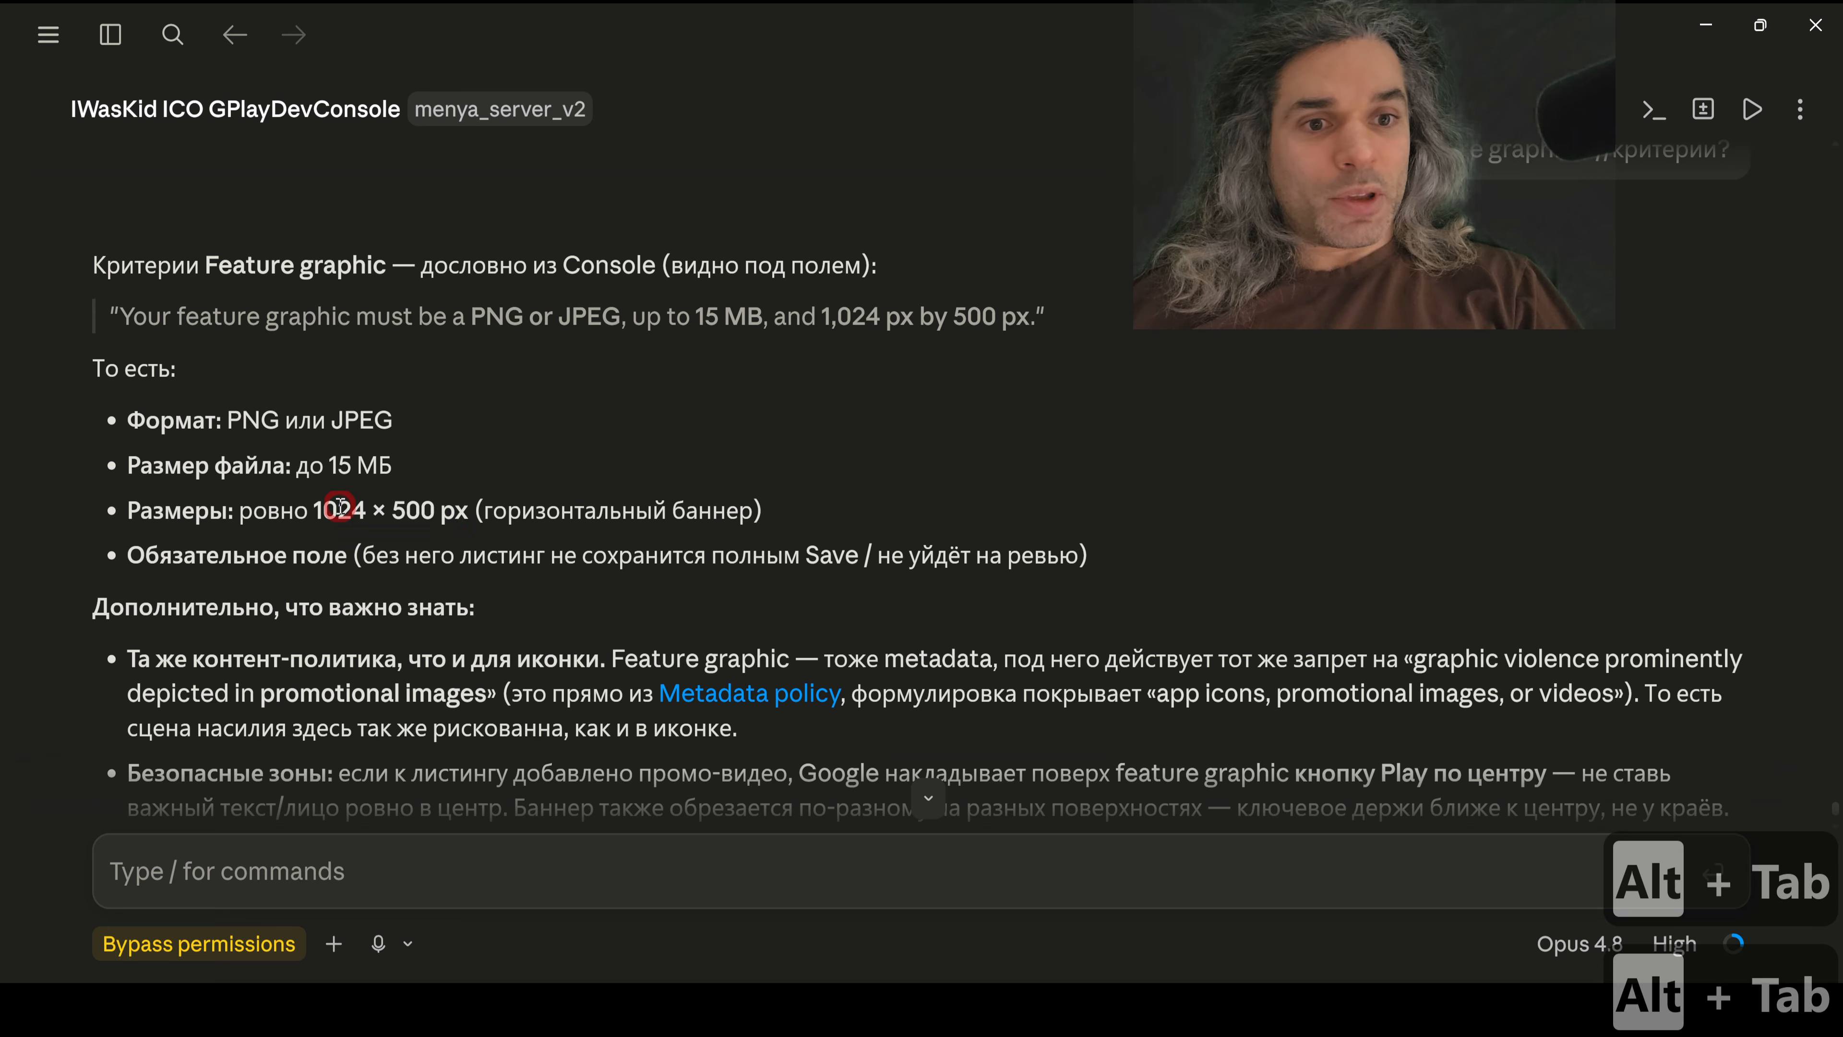
pyautogui.moveTo(315, 513); pyautogui.dragTo(338, 510)
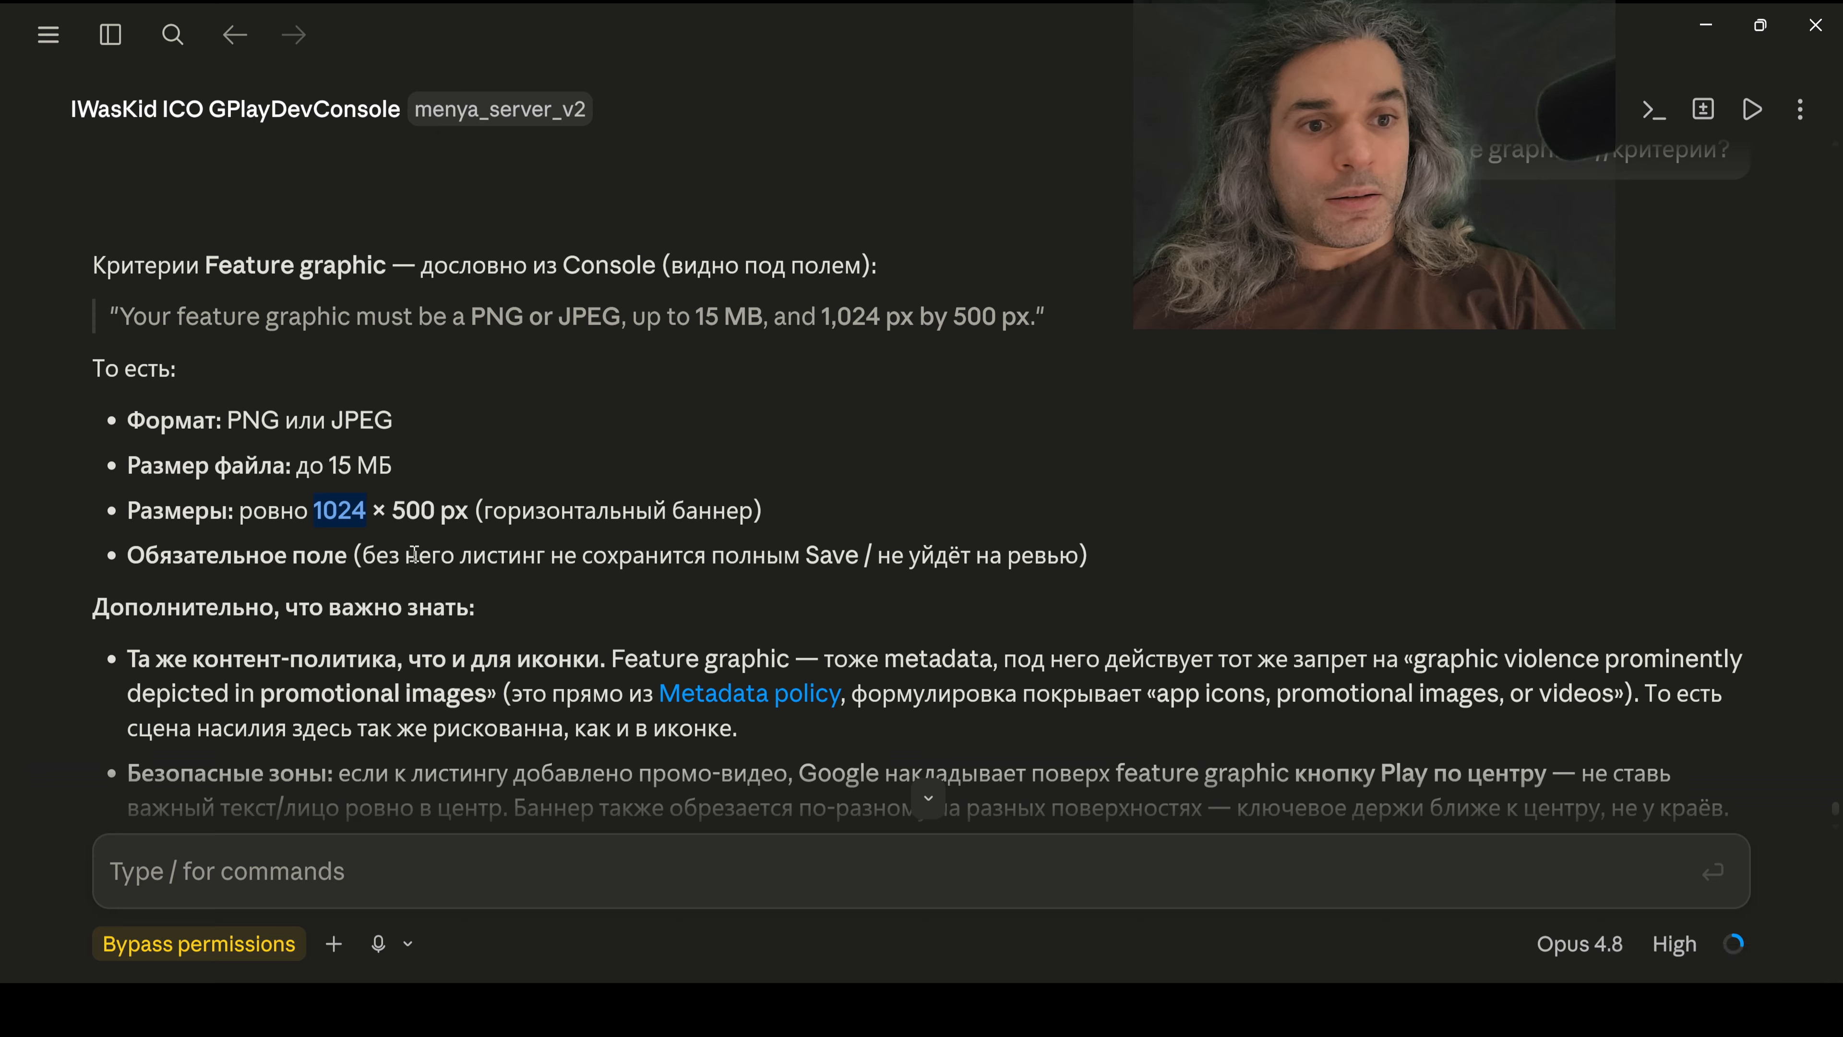
pyautogui.hotkey('alt', 'Tab')
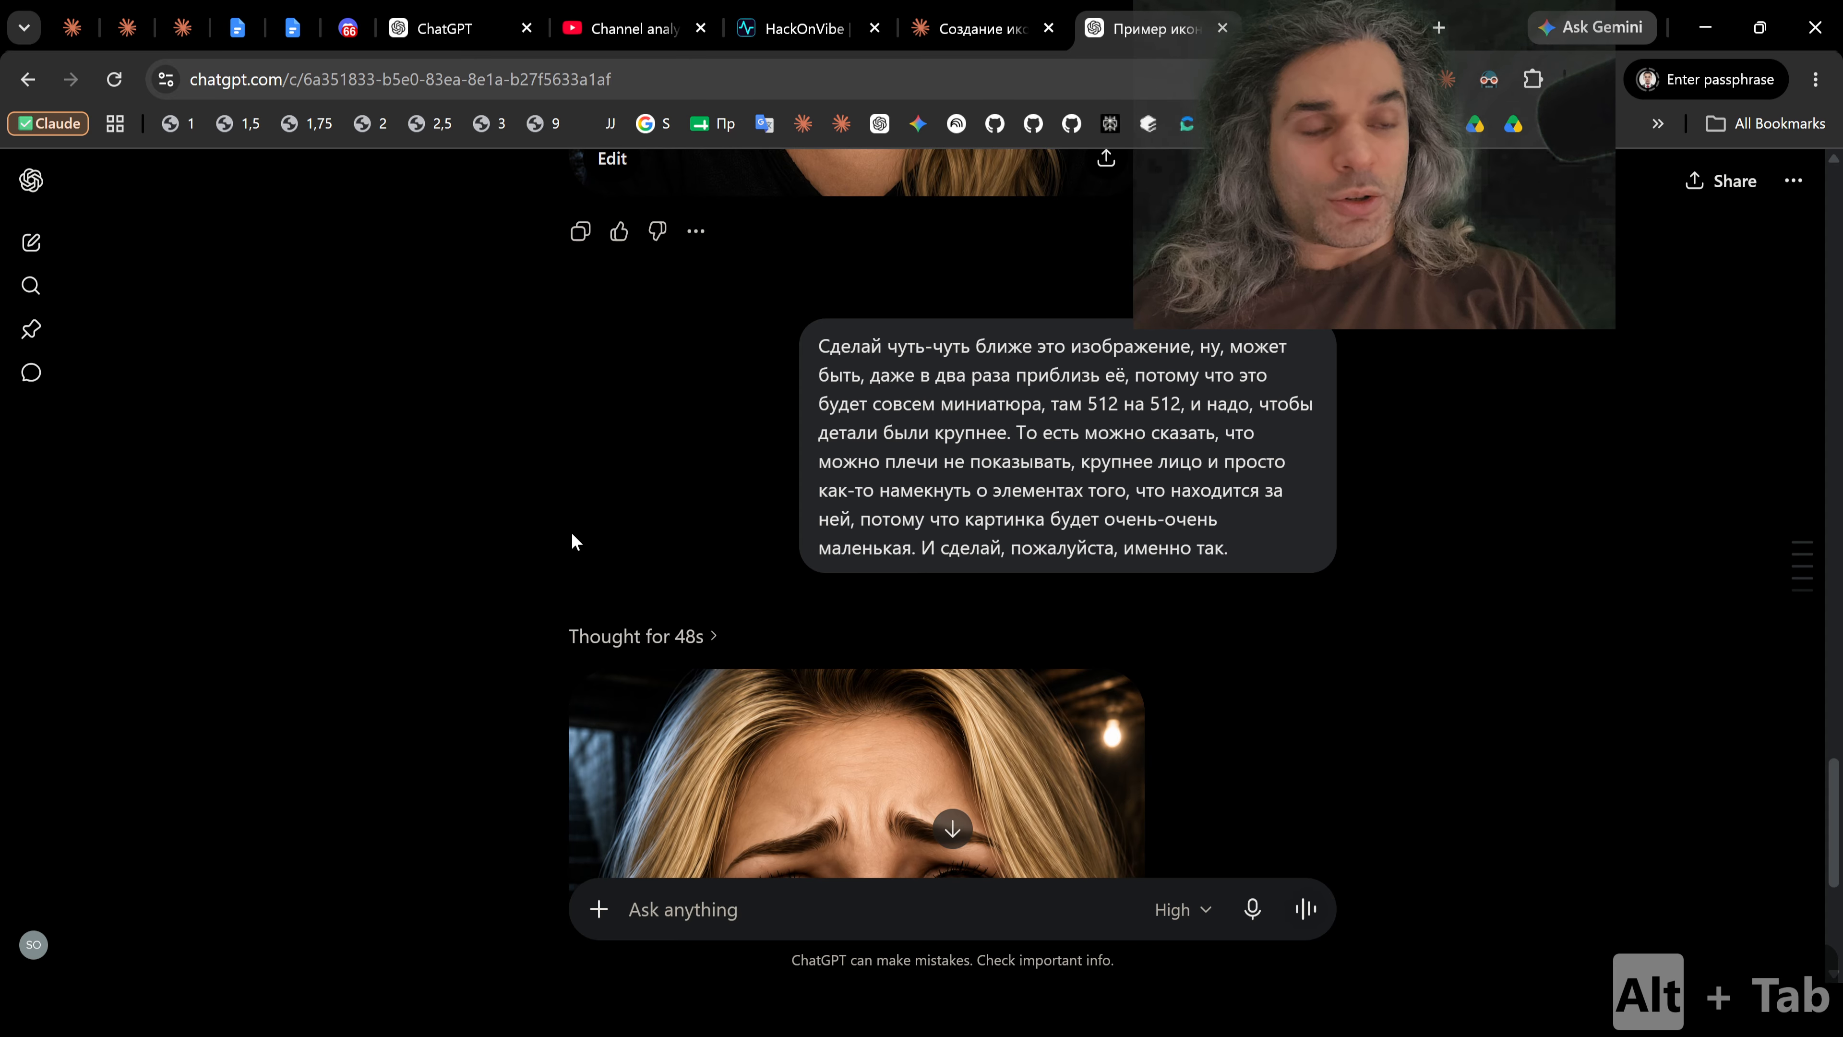
pyautogui.hotkey('alt', 'Tab')
pyautogui.press('Tab')
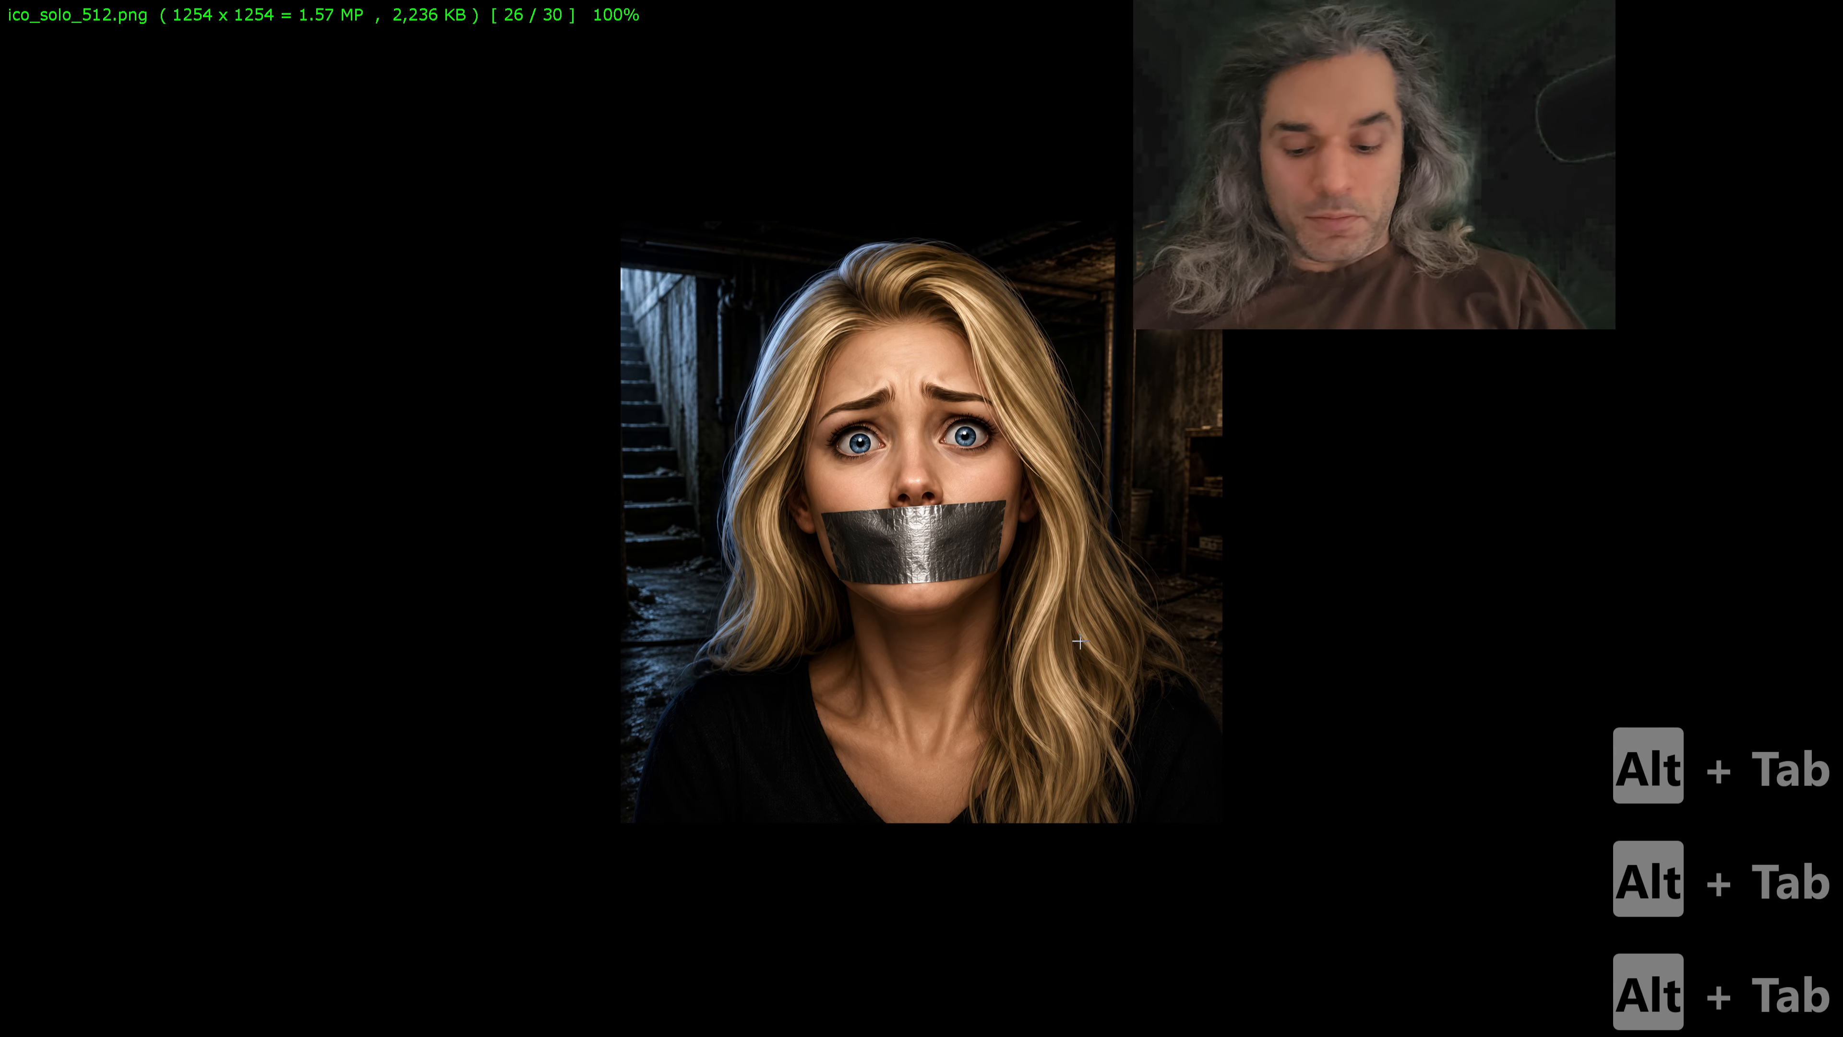
# Step: Start resizing ico_solo_512.png and set its width to 1024 pixels using the value copied from Claude's reply
pyautogui.hotkey('ctrl', 'r')
pyautogui.hotkey('ctrl', 'v')
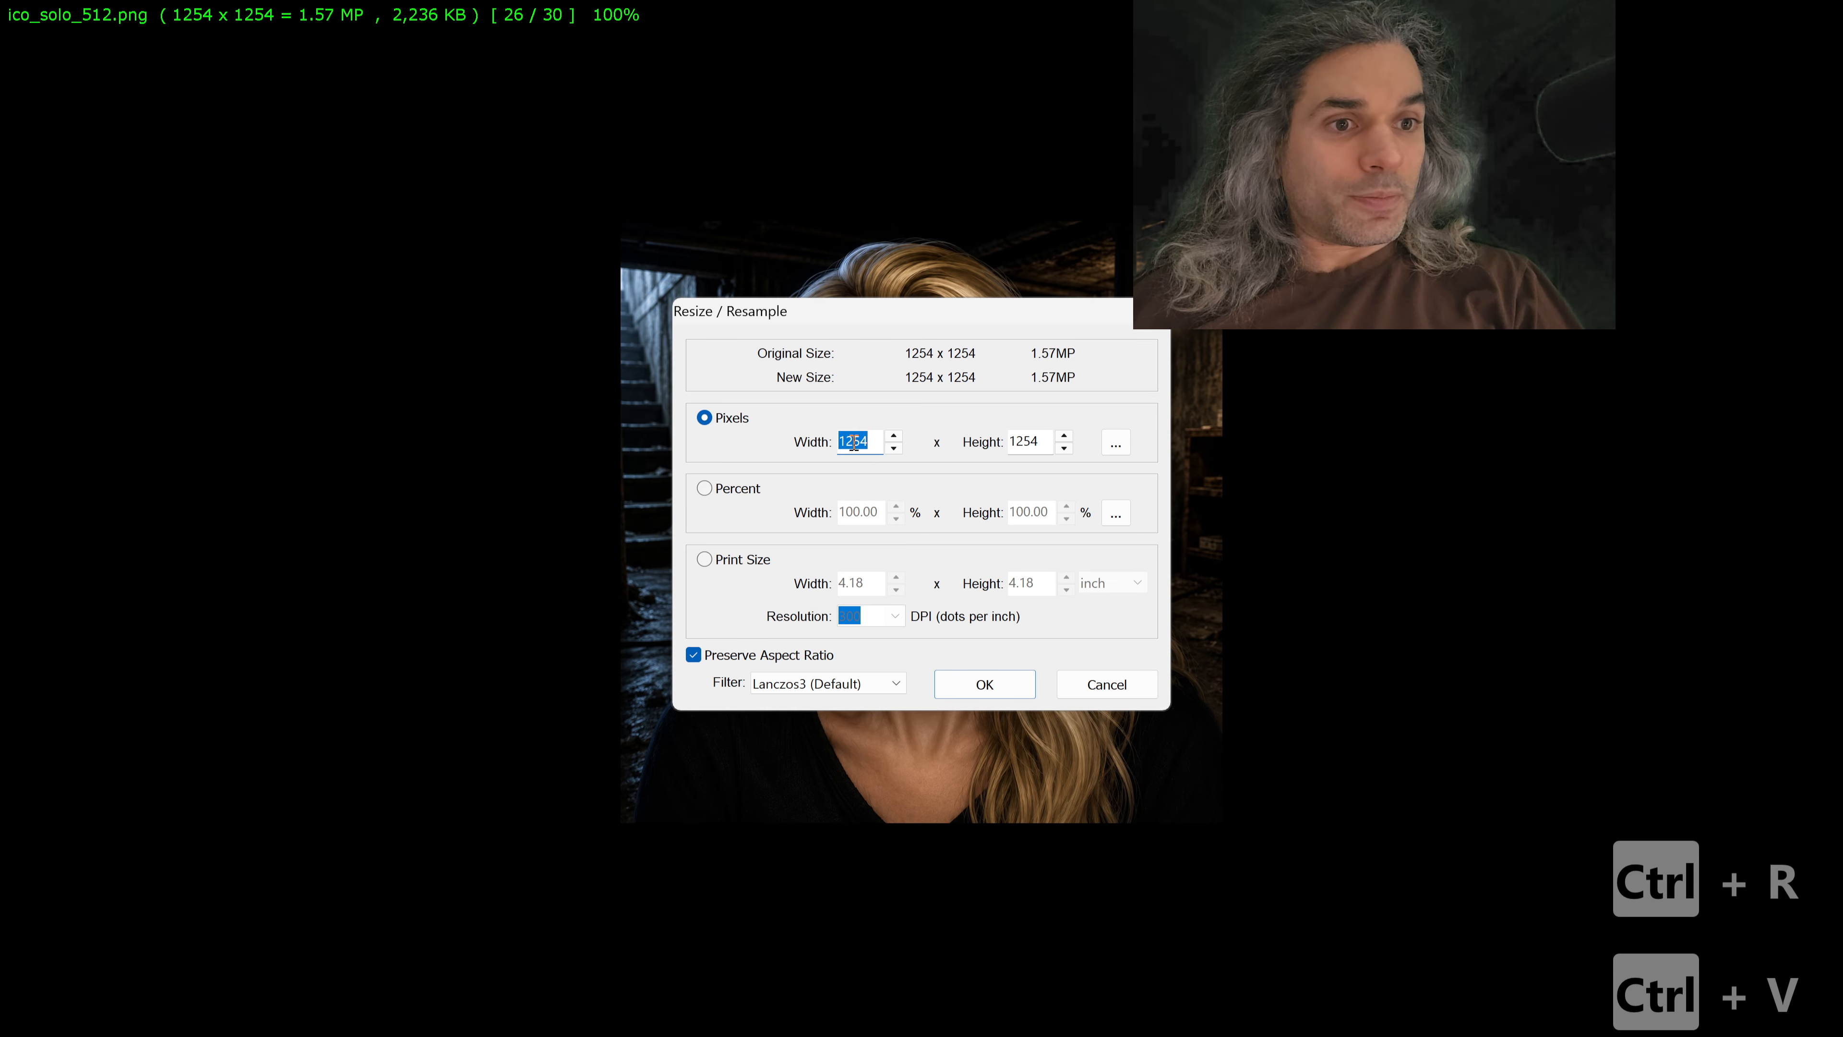
pyautogui.hotkey('alt', 'Tab')
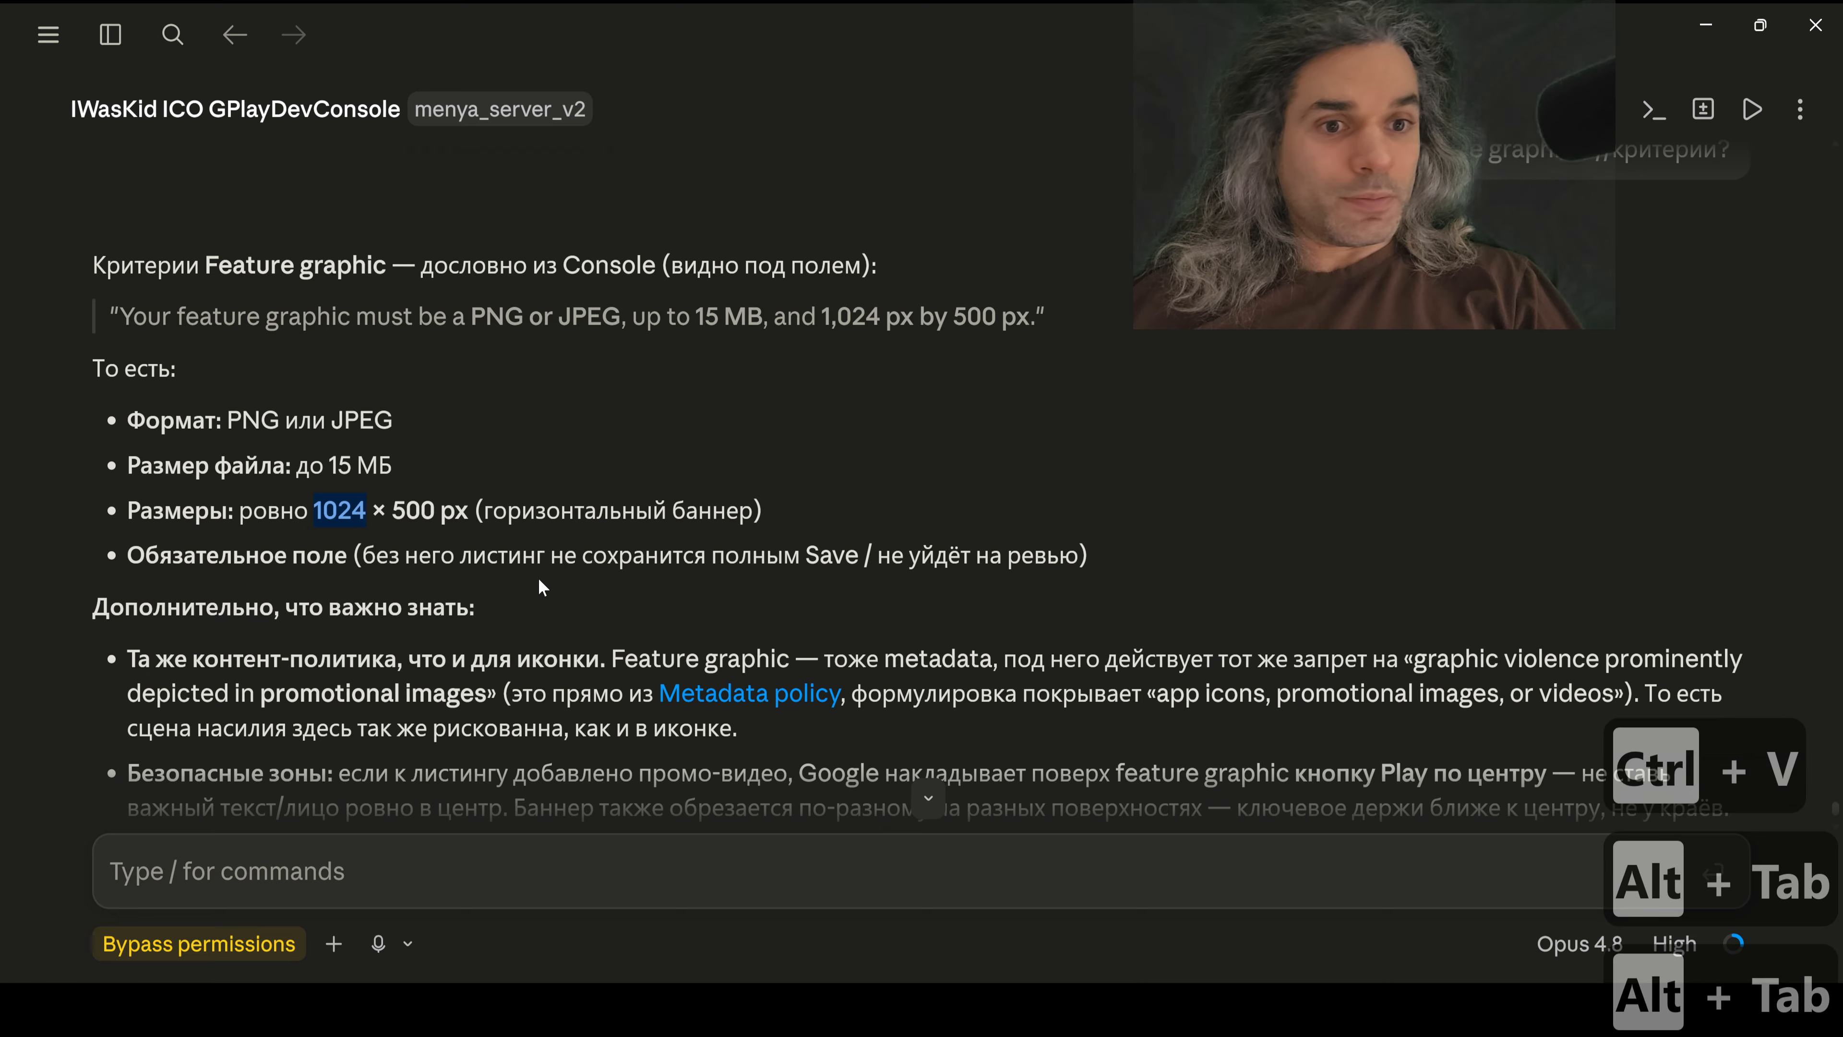
pyautogui.hotkey('ctrl', 'c')
pyautogui.hotkey('alt', 'Tab')
pyautogui.hotkey('ctrl', 'v')
pyautogui.click(825, 612)
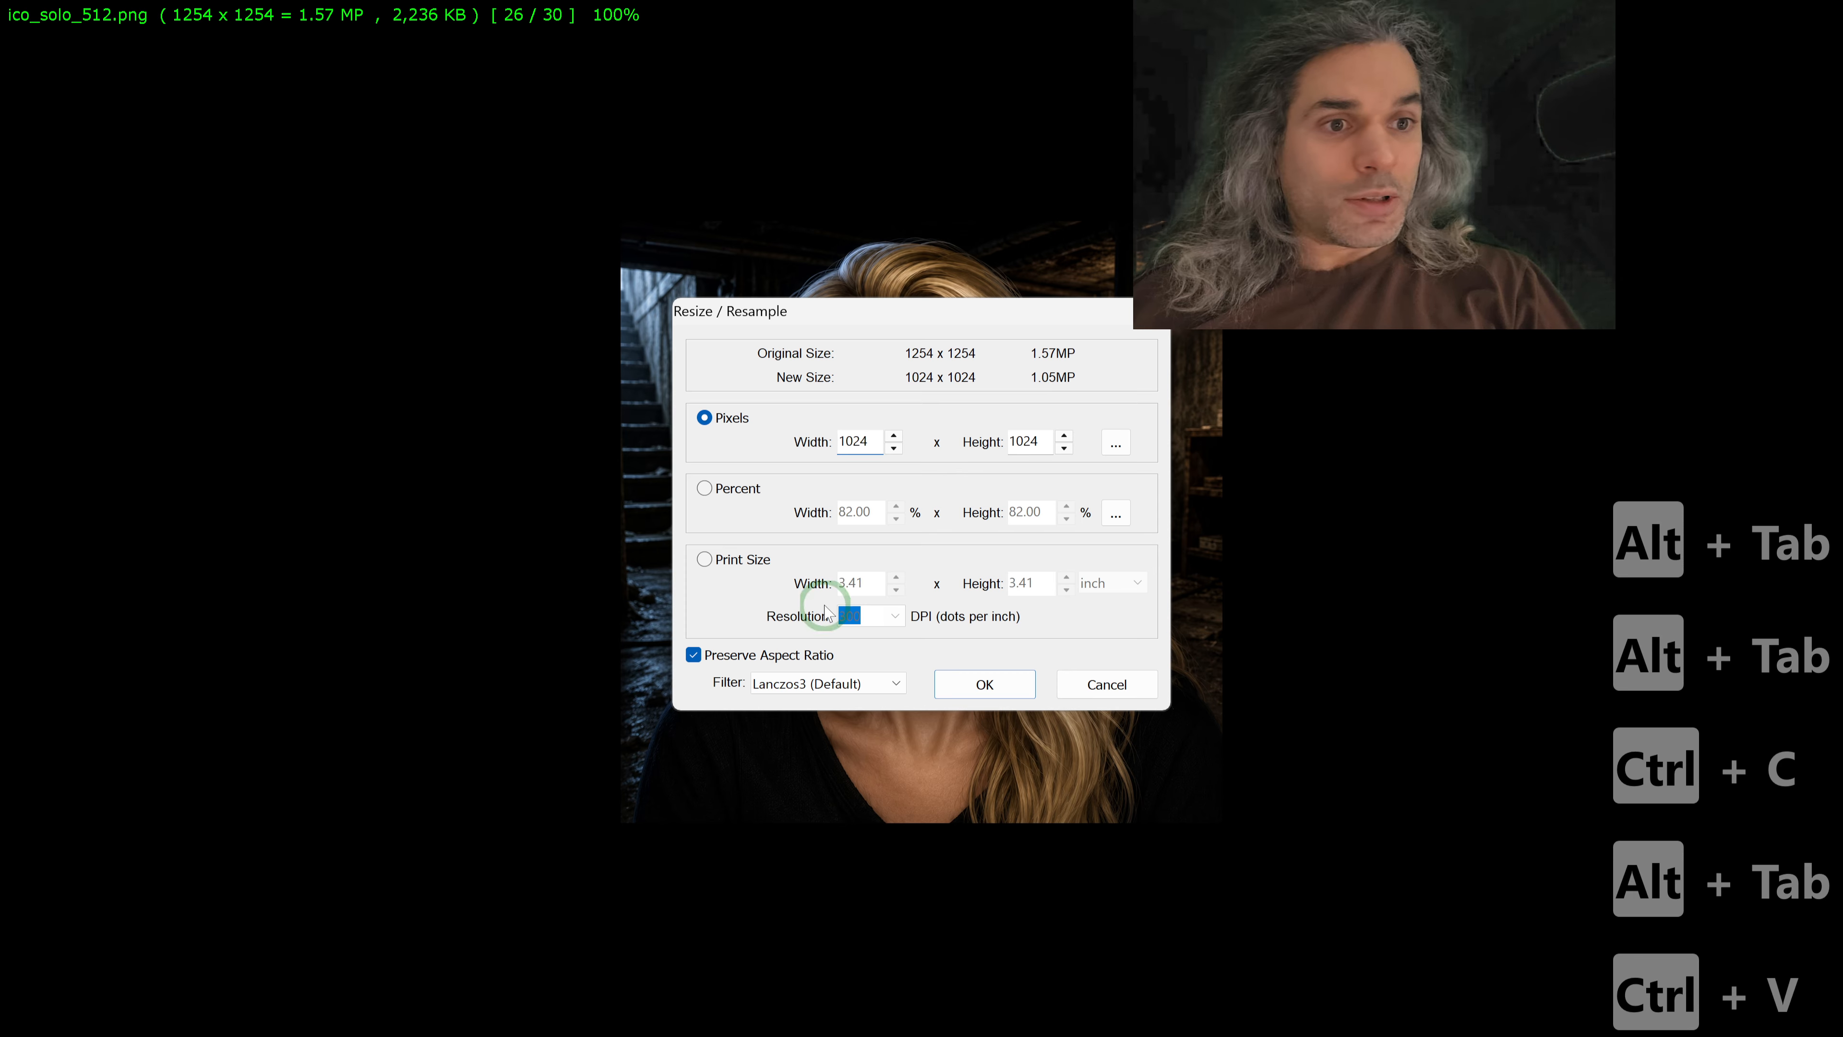
# Step: Copy the height value 500 from Claude's reply and set the resize height to 500 pixels
pyautogui.hotkey('alt', 'Tab')
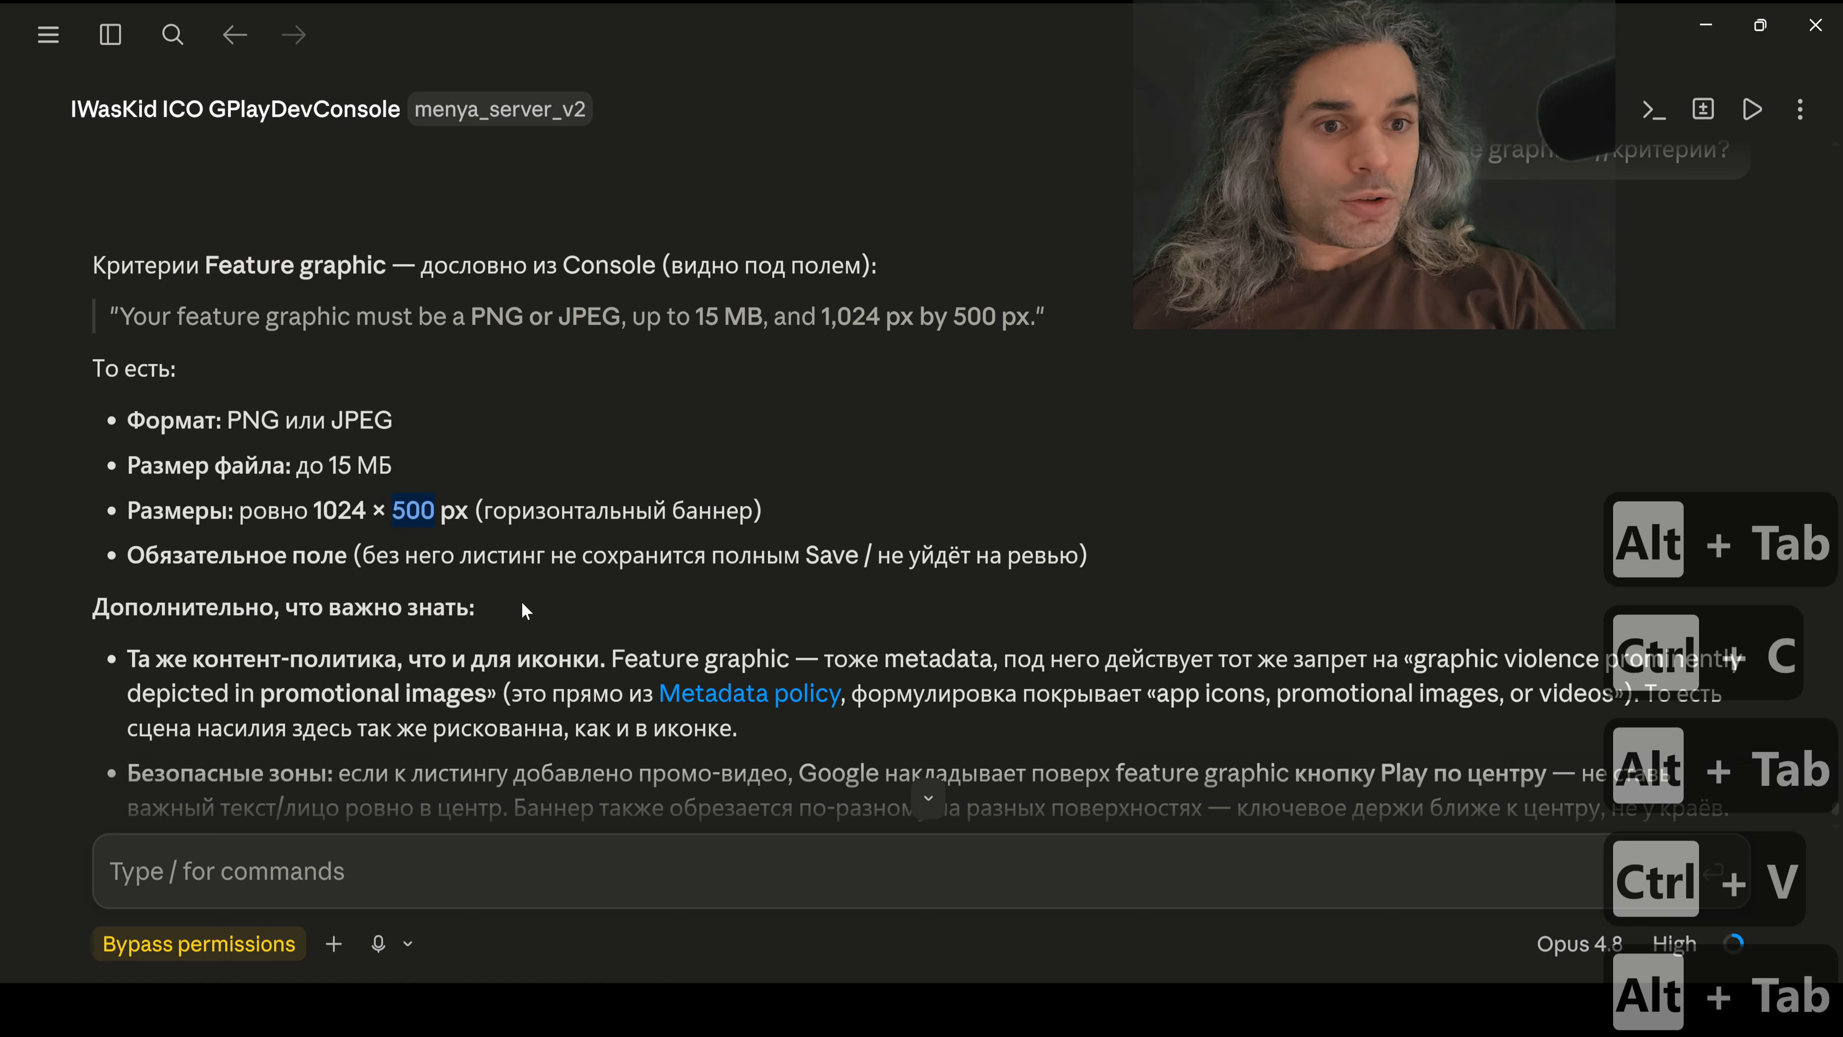
pyautogui.hotkey('ctrl', 'c')
pyautogui.hotkey('alt', 'Tab')
pyautogui.doubleClick(1022, 441)
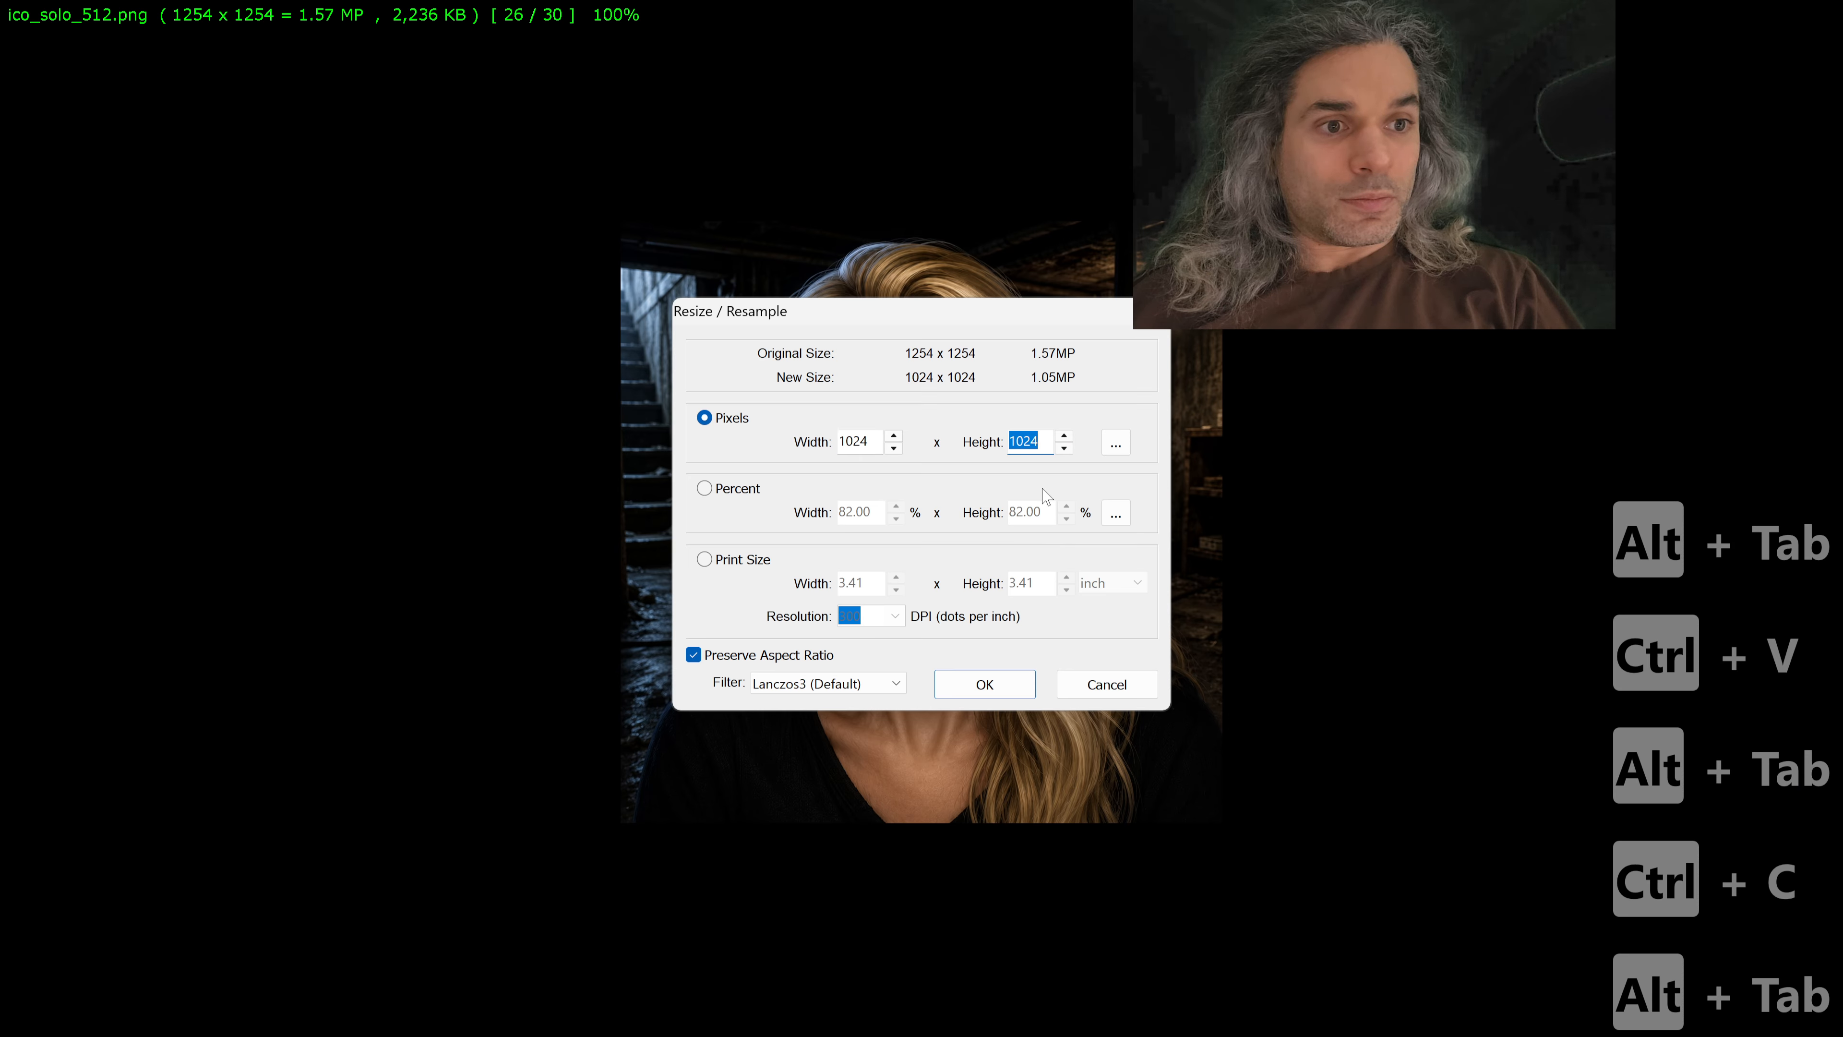
pyautogui.hotkey('ctrl', 'v')
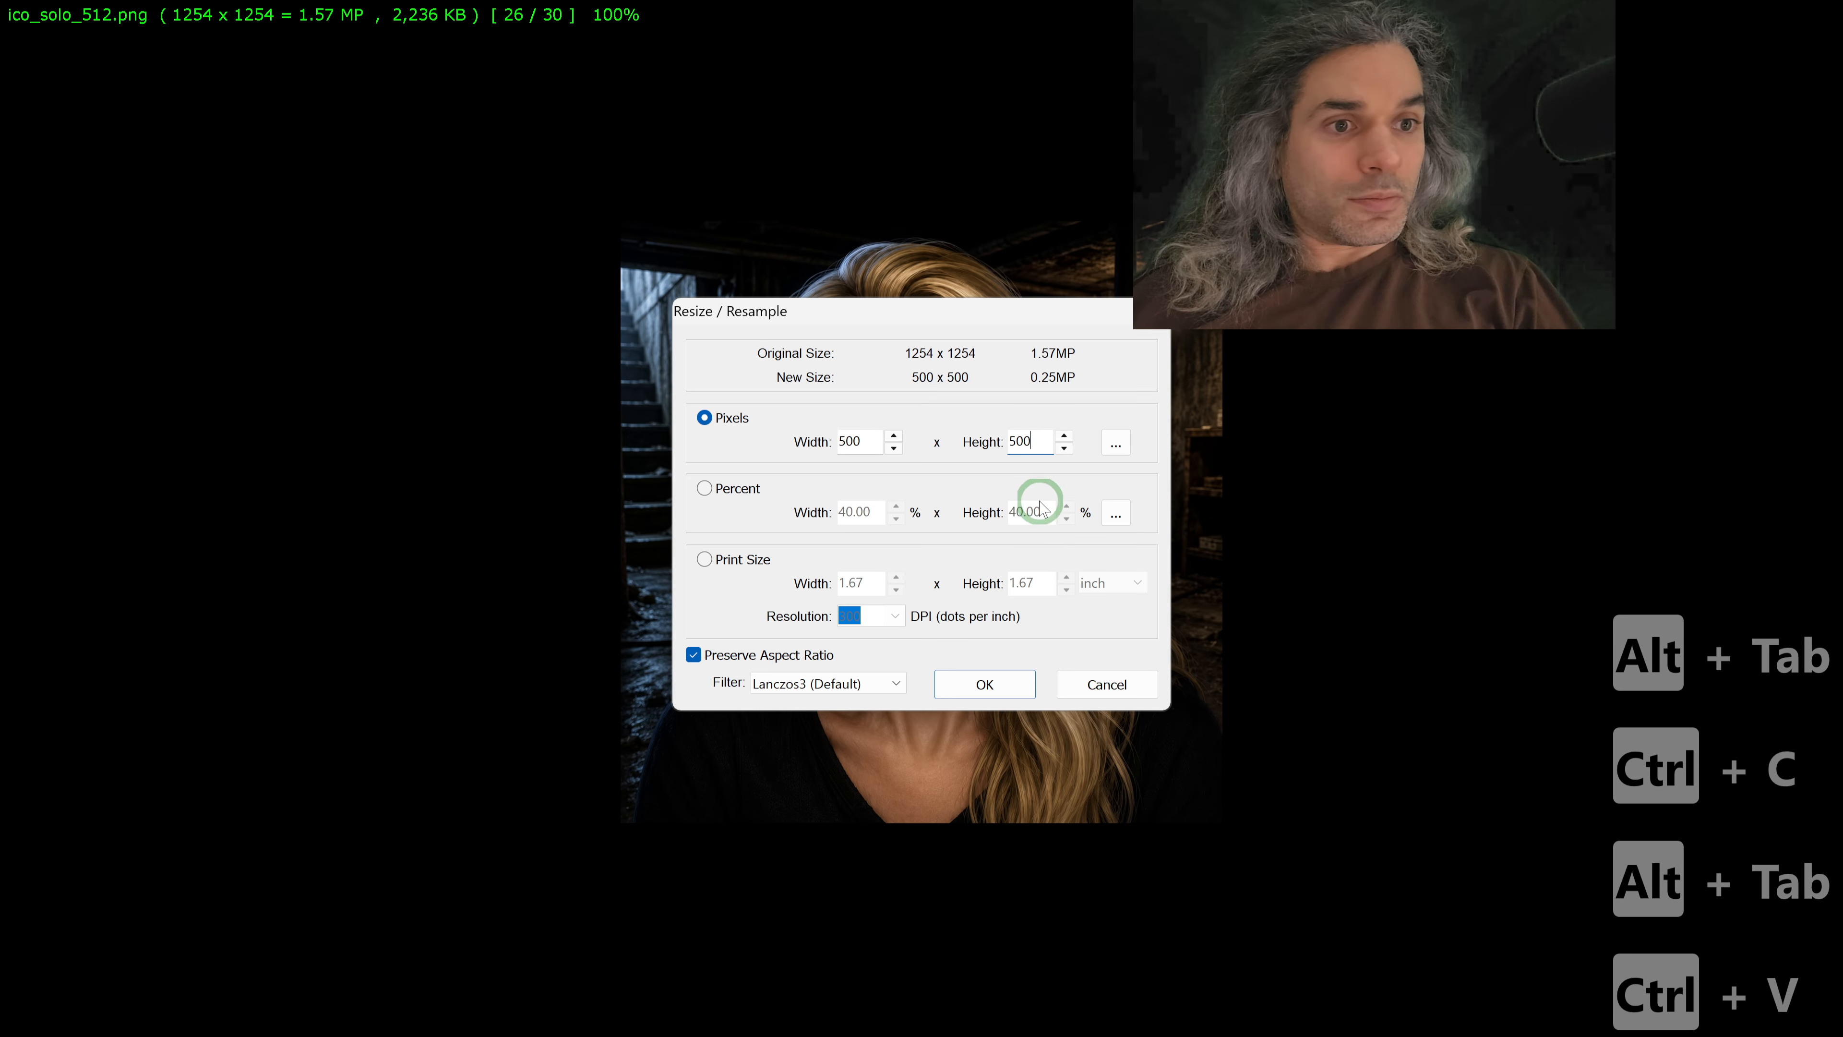
# Step: Try resizing the image with aspect ratio preservation off and the width set to 1024 pixels copied from Claude's reply, and undo the resize
pyautogui.click(770, 655)
pyautogui.hotkey('alt', 'Tab')
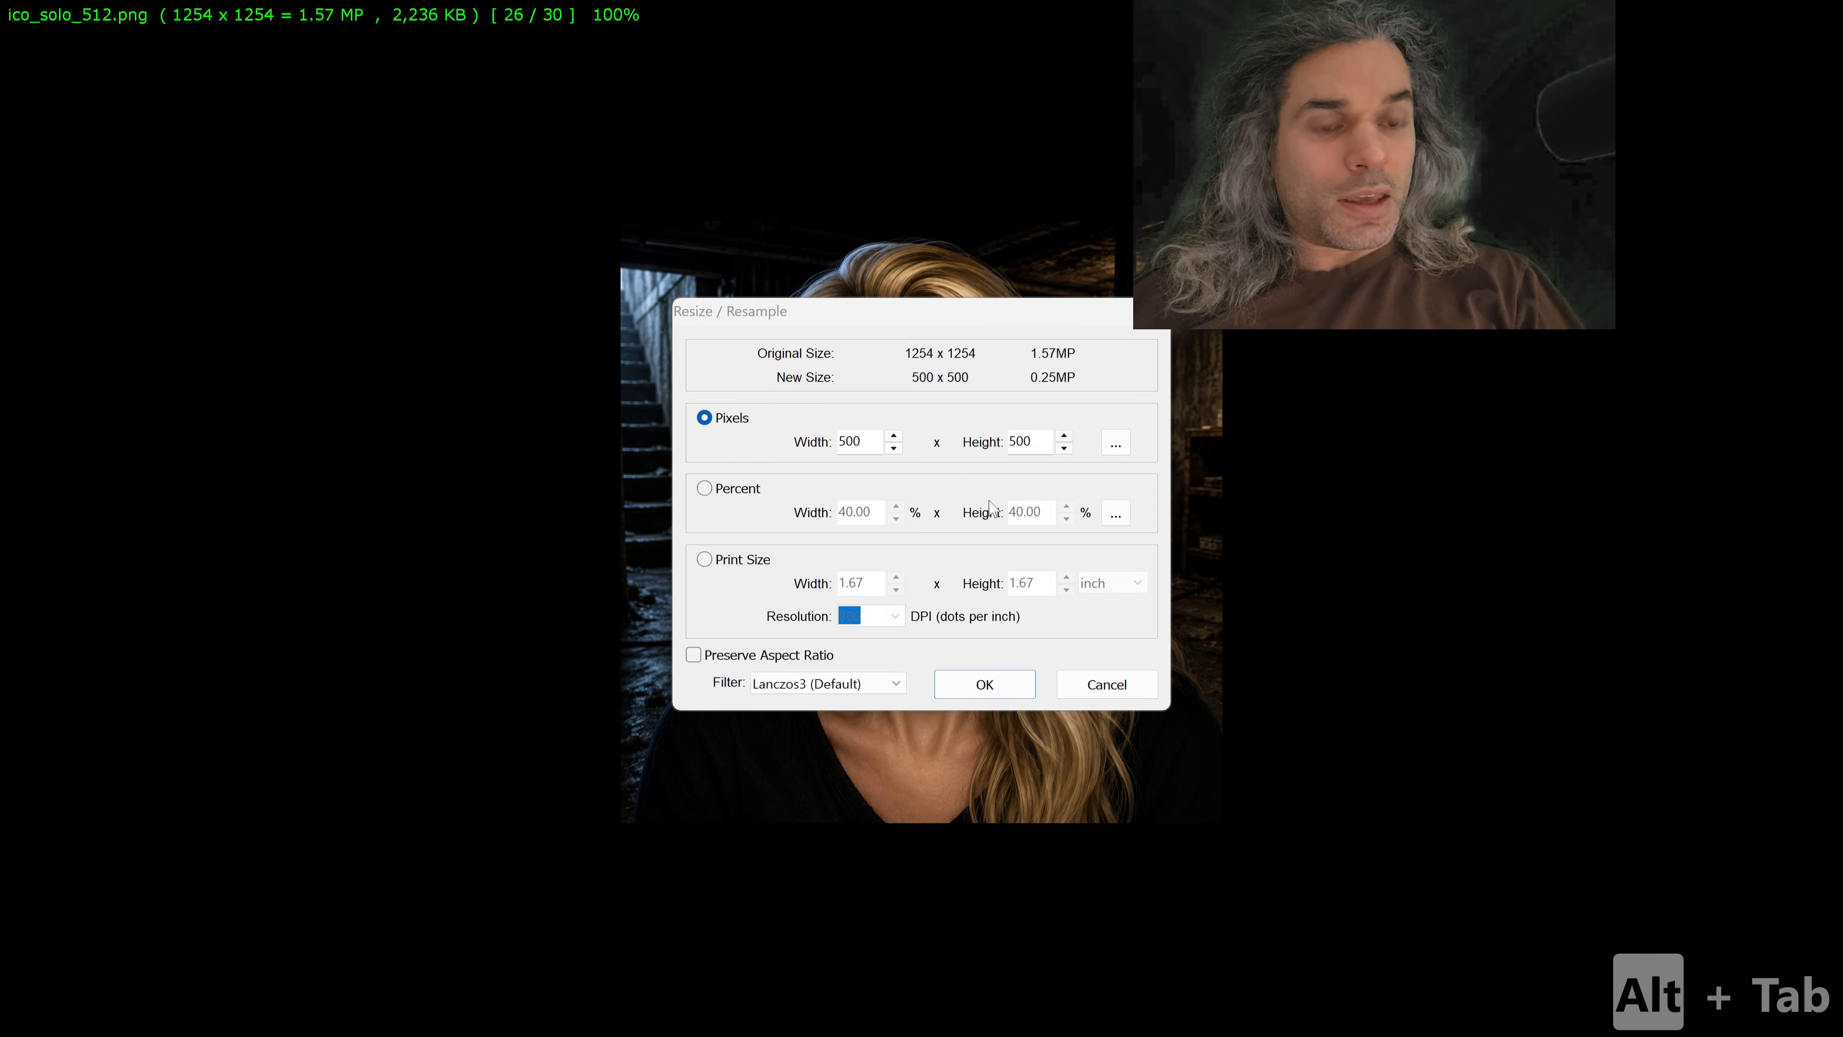
pyautogui.doubleClick(347, 519)
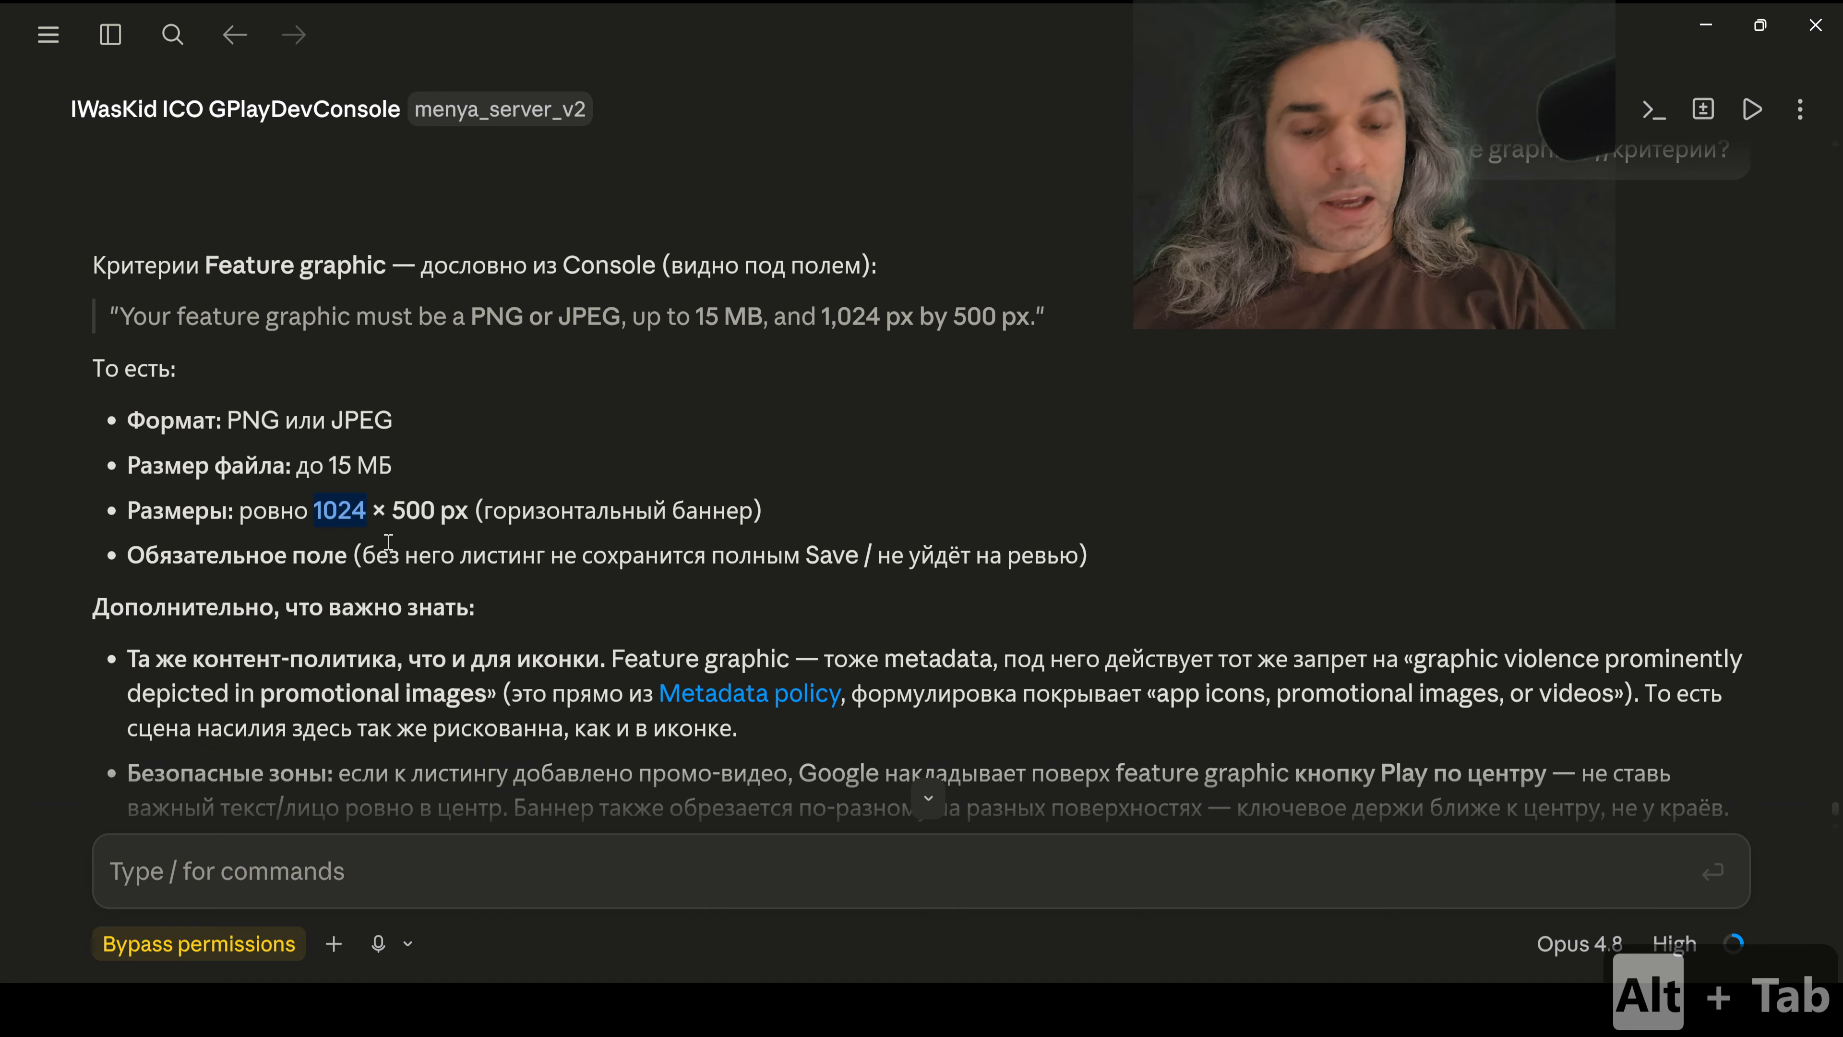
pyautogui.hotkey('ctrl', 'c')
pyautogui.hotkey('alt', 'Tab')
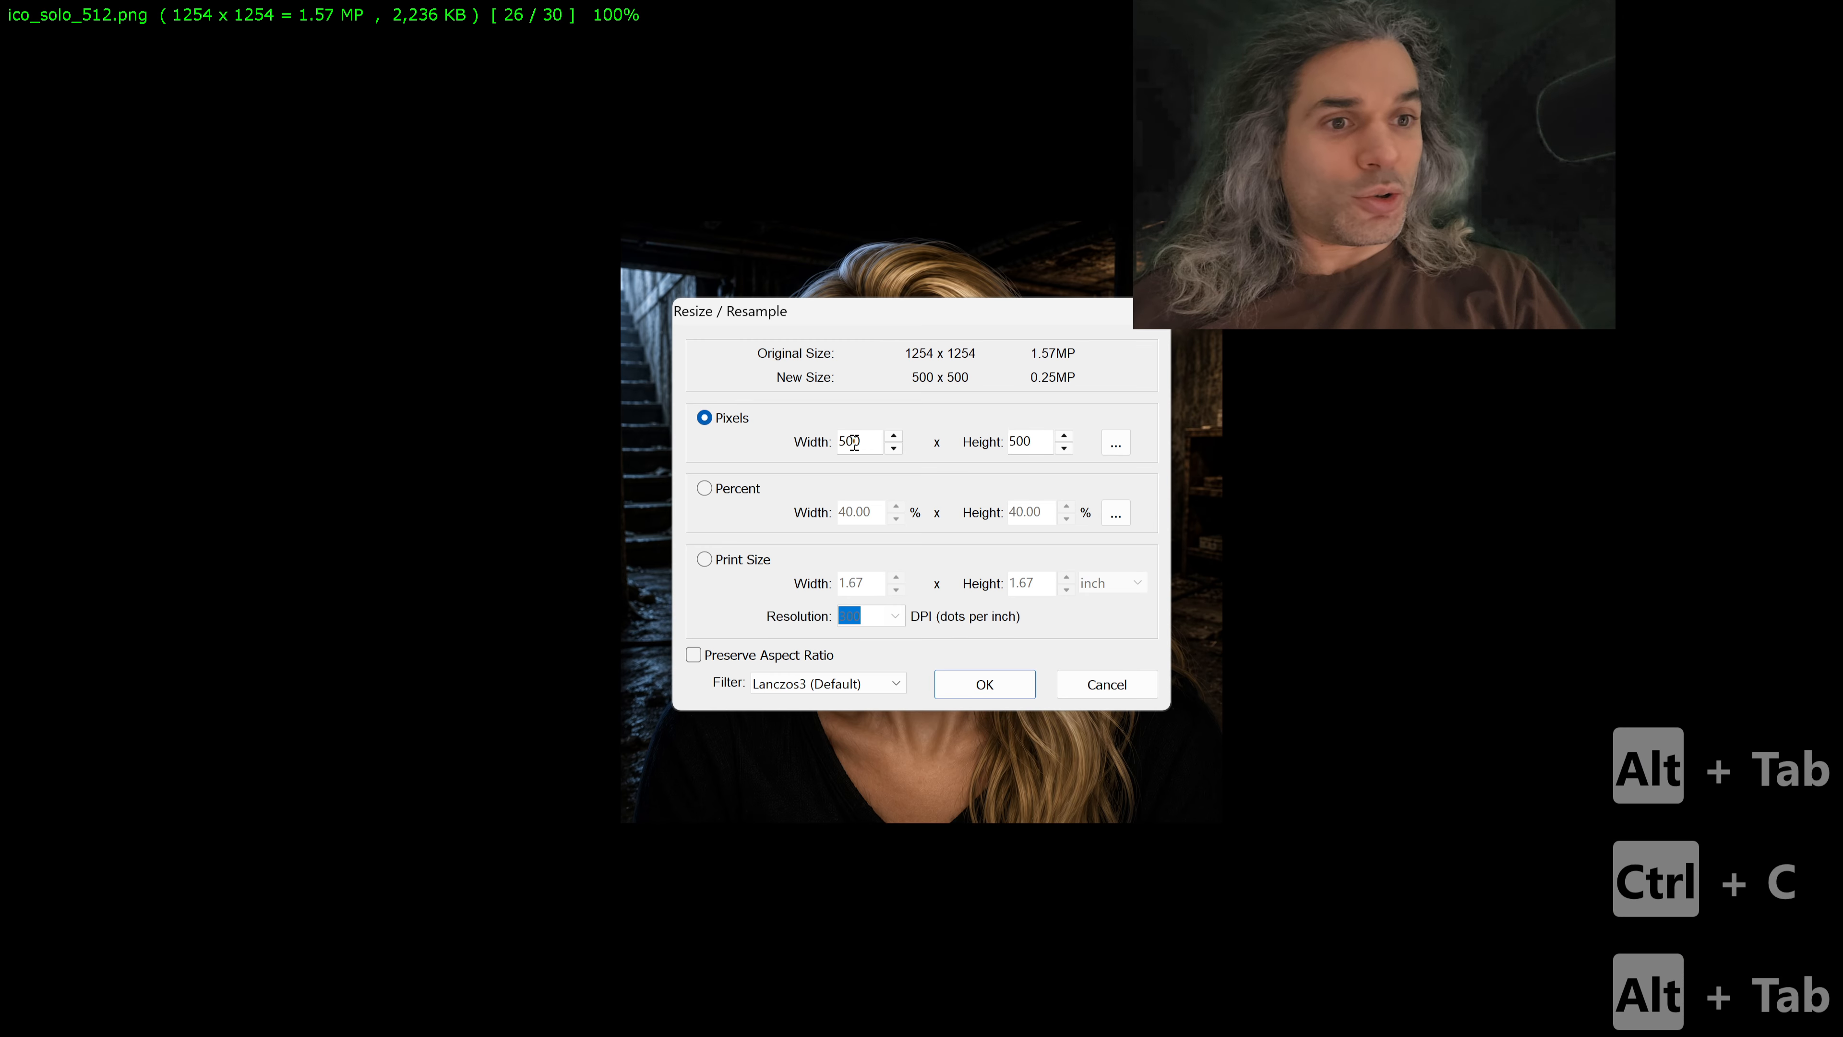
pyautogui.doubleClick(854, 443)
pyautogui.hotkey('ctrl', 'v')
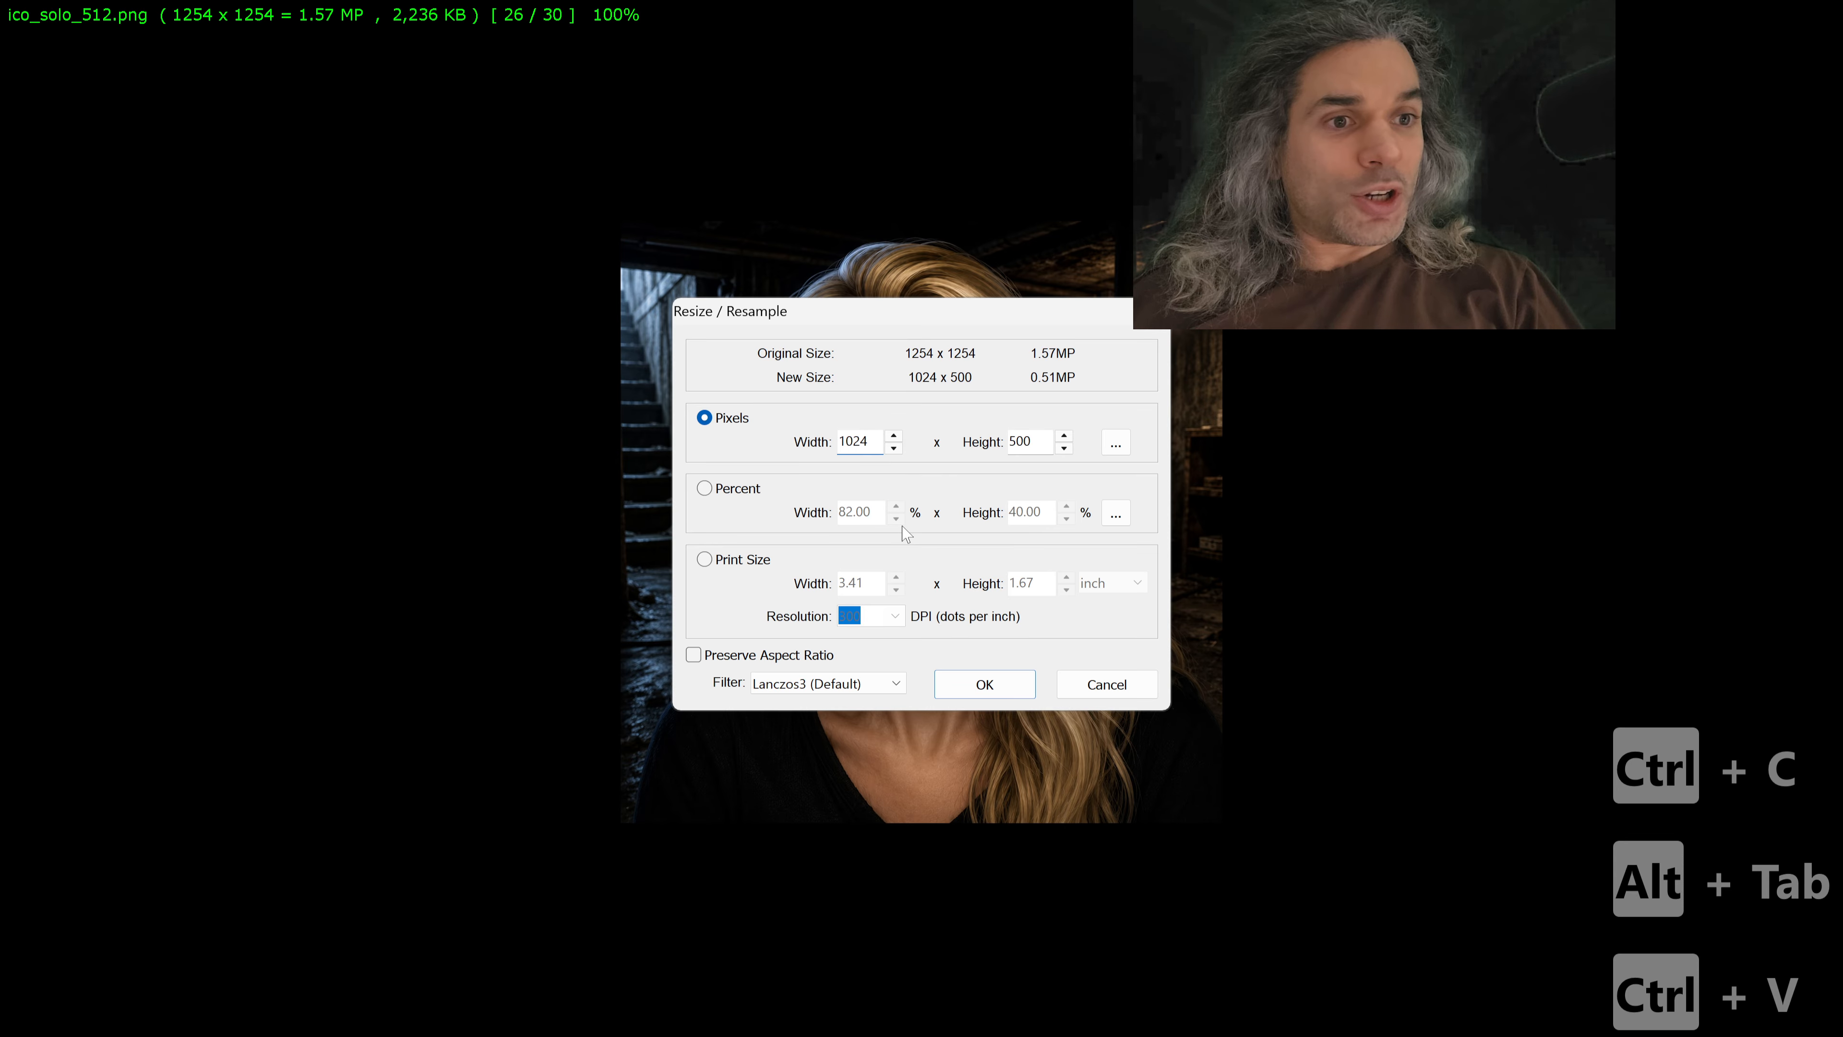
pyautogui.click(1007, 687)
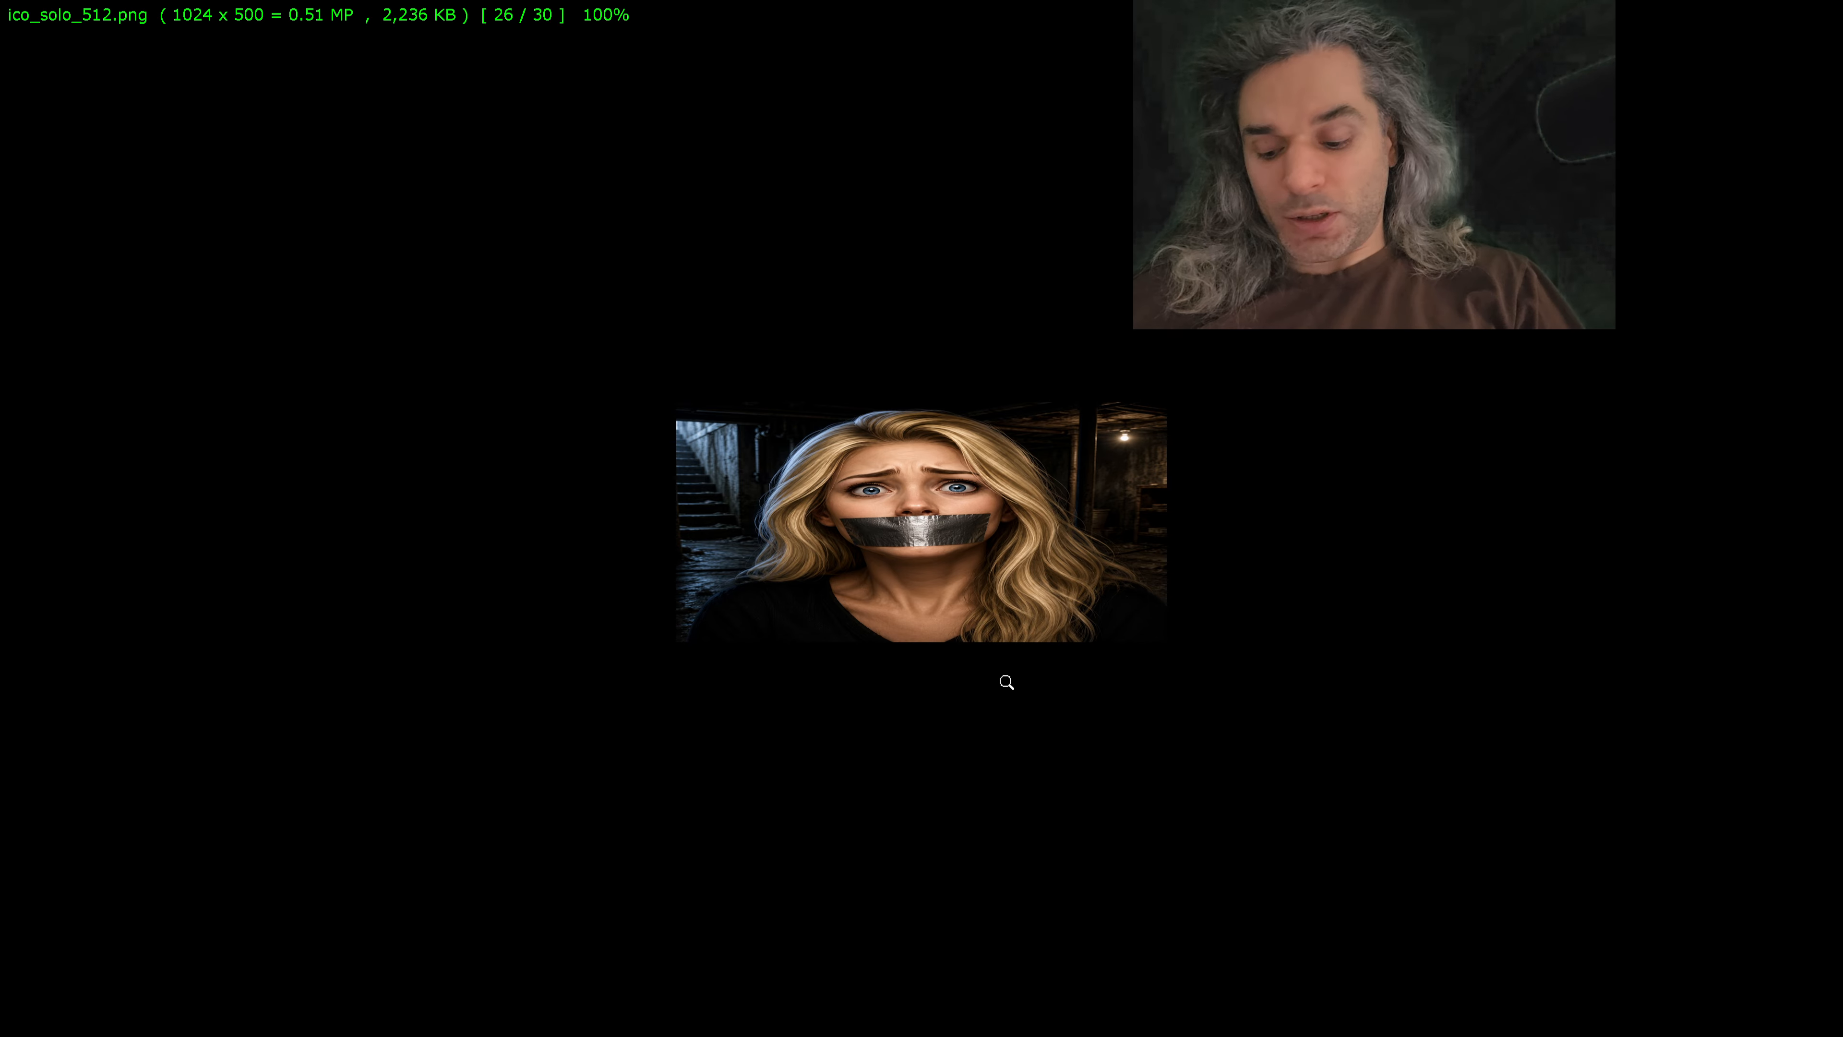
pyautogui.hotkey('ctrl', 'z')
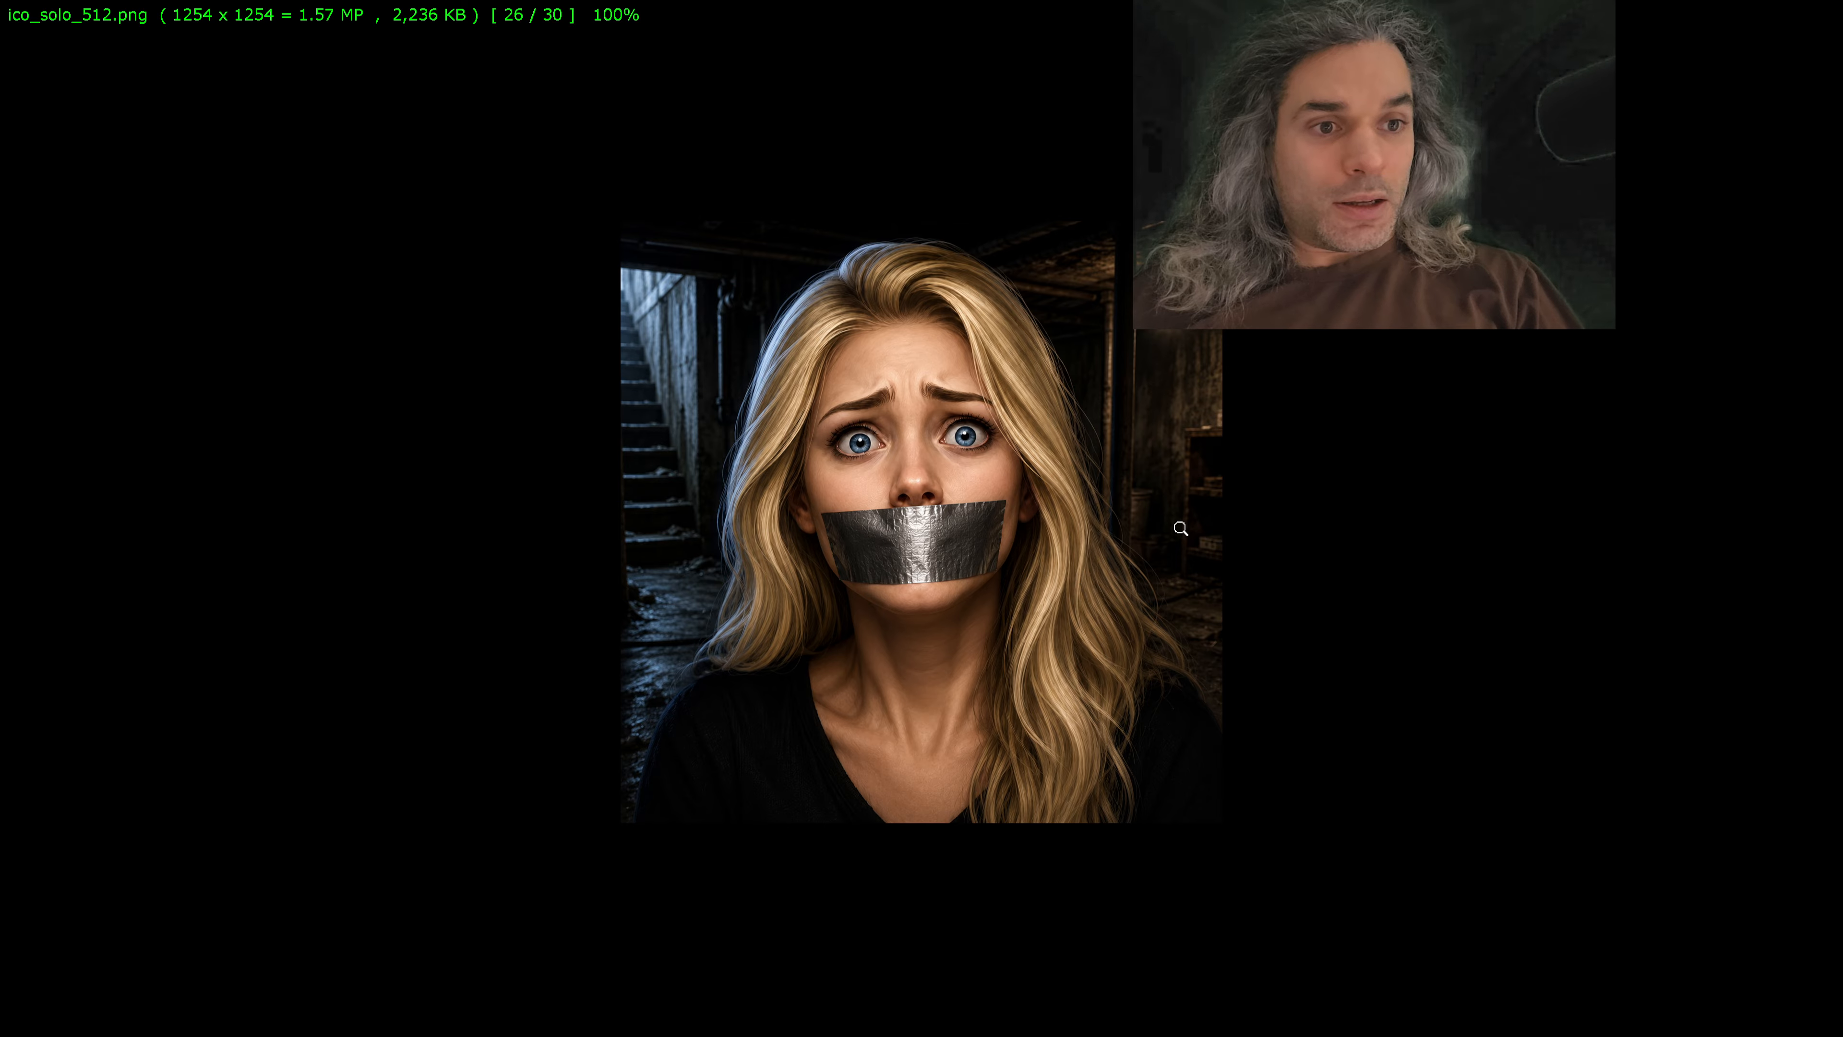
# Step: Start cropping ico_solo_512.png and try to set the crop area to 1024 × 500 pixels with the 1:1 ratio
pyautogui.press('x')
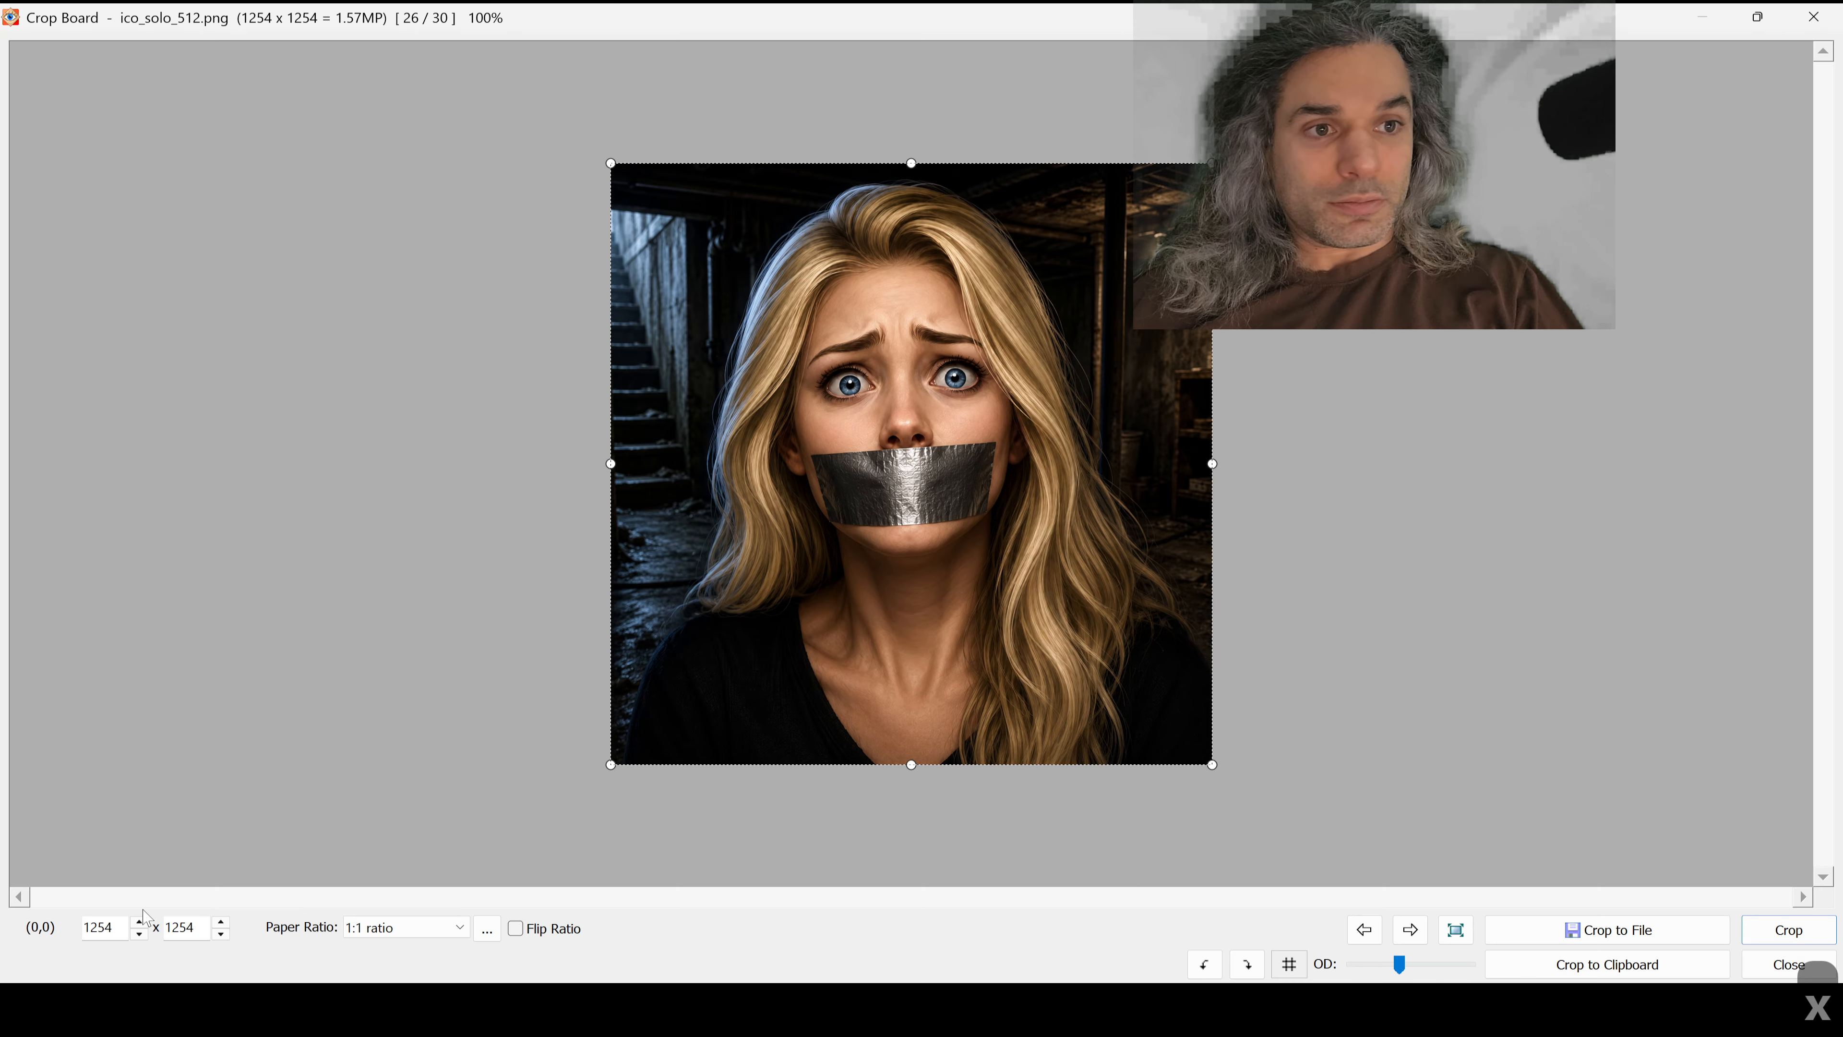
pyautogui.click(117, 926)
pyautogui.hotkey('ctrl', 'a')
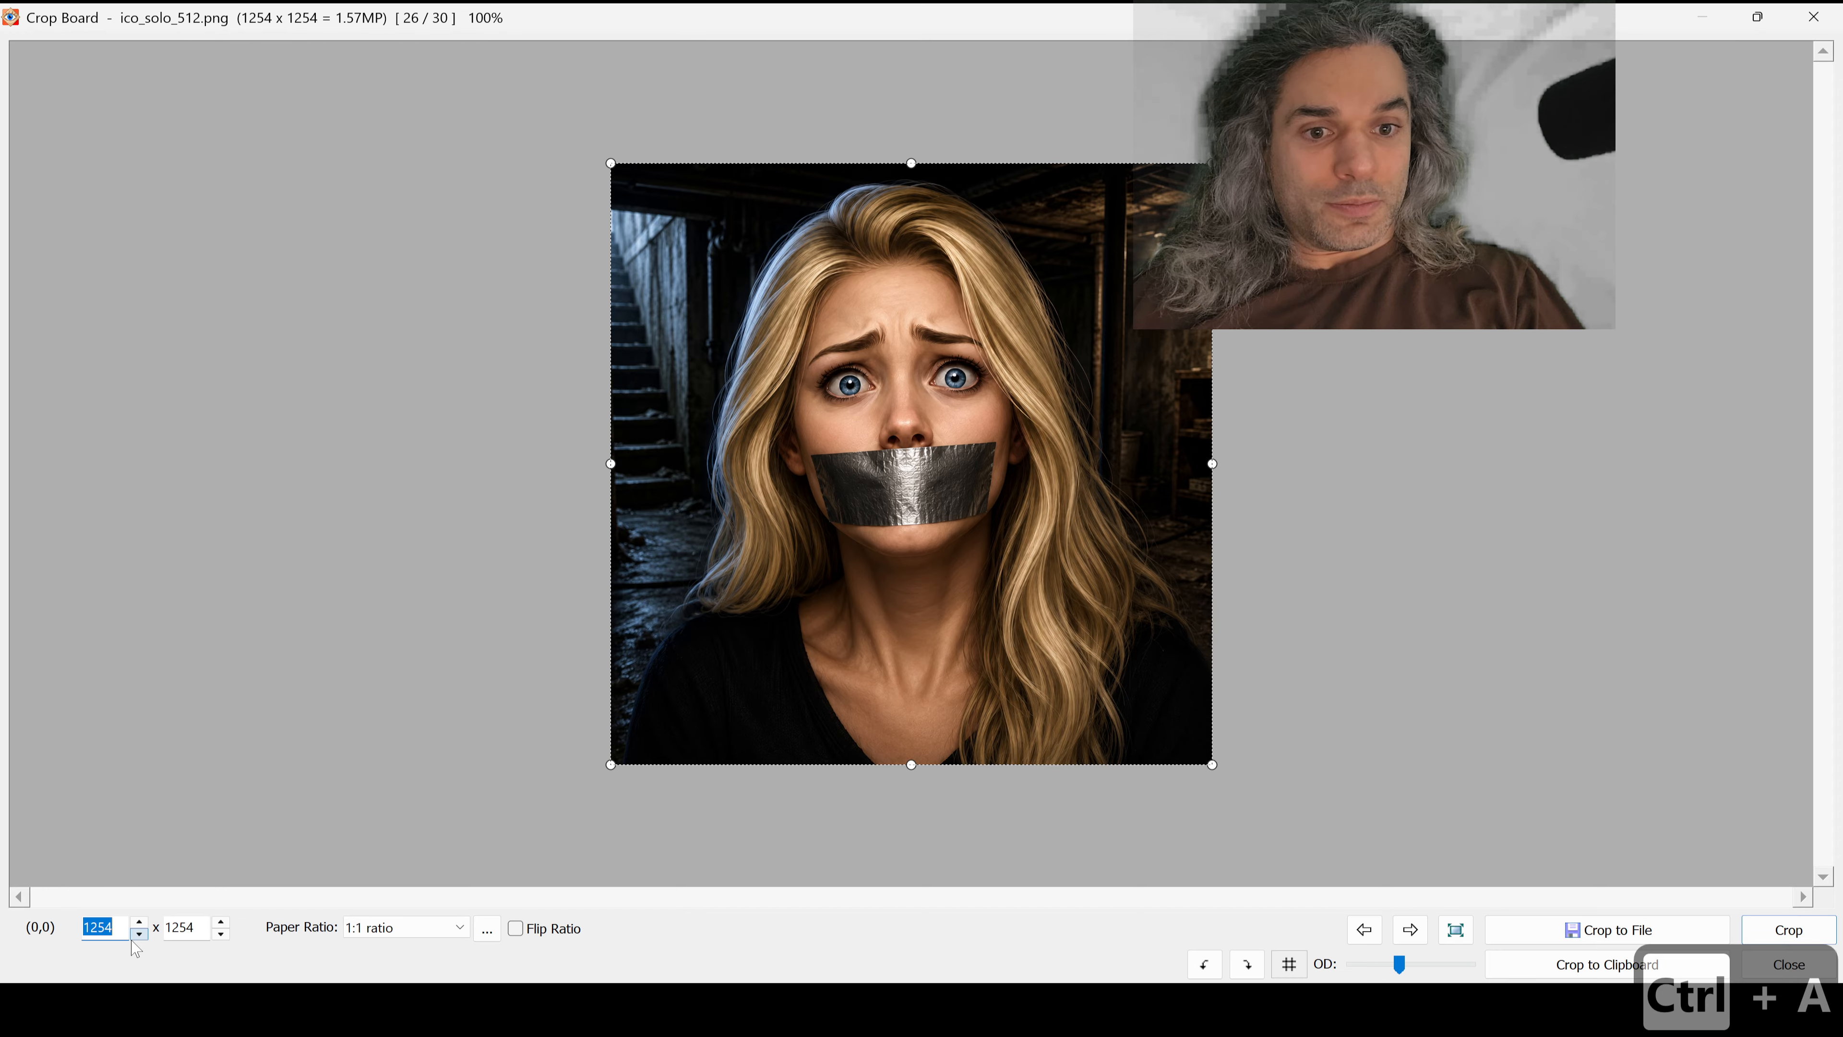
pyautogui.hotkey('ctrl', 'v')
pyautogui.click(182, 927)
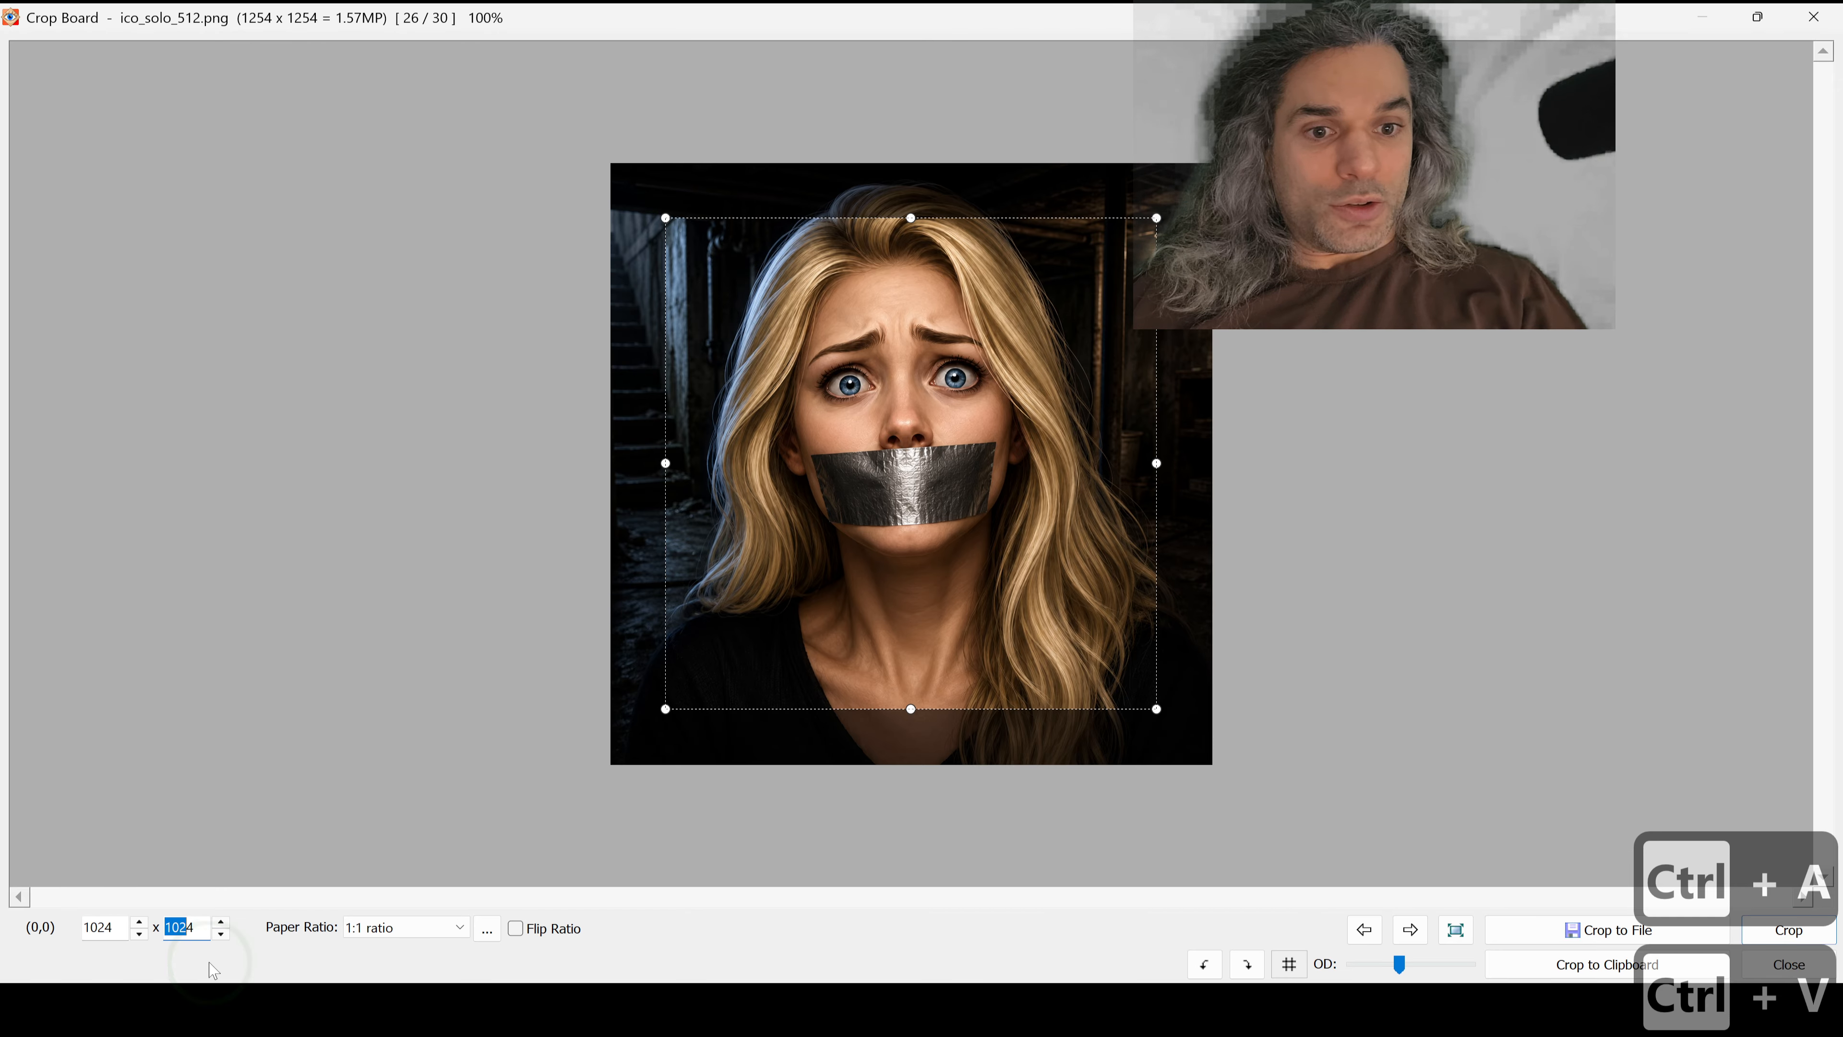
pyautogui.hotkey('ctrl', 'a')
pyautogui.write('500')
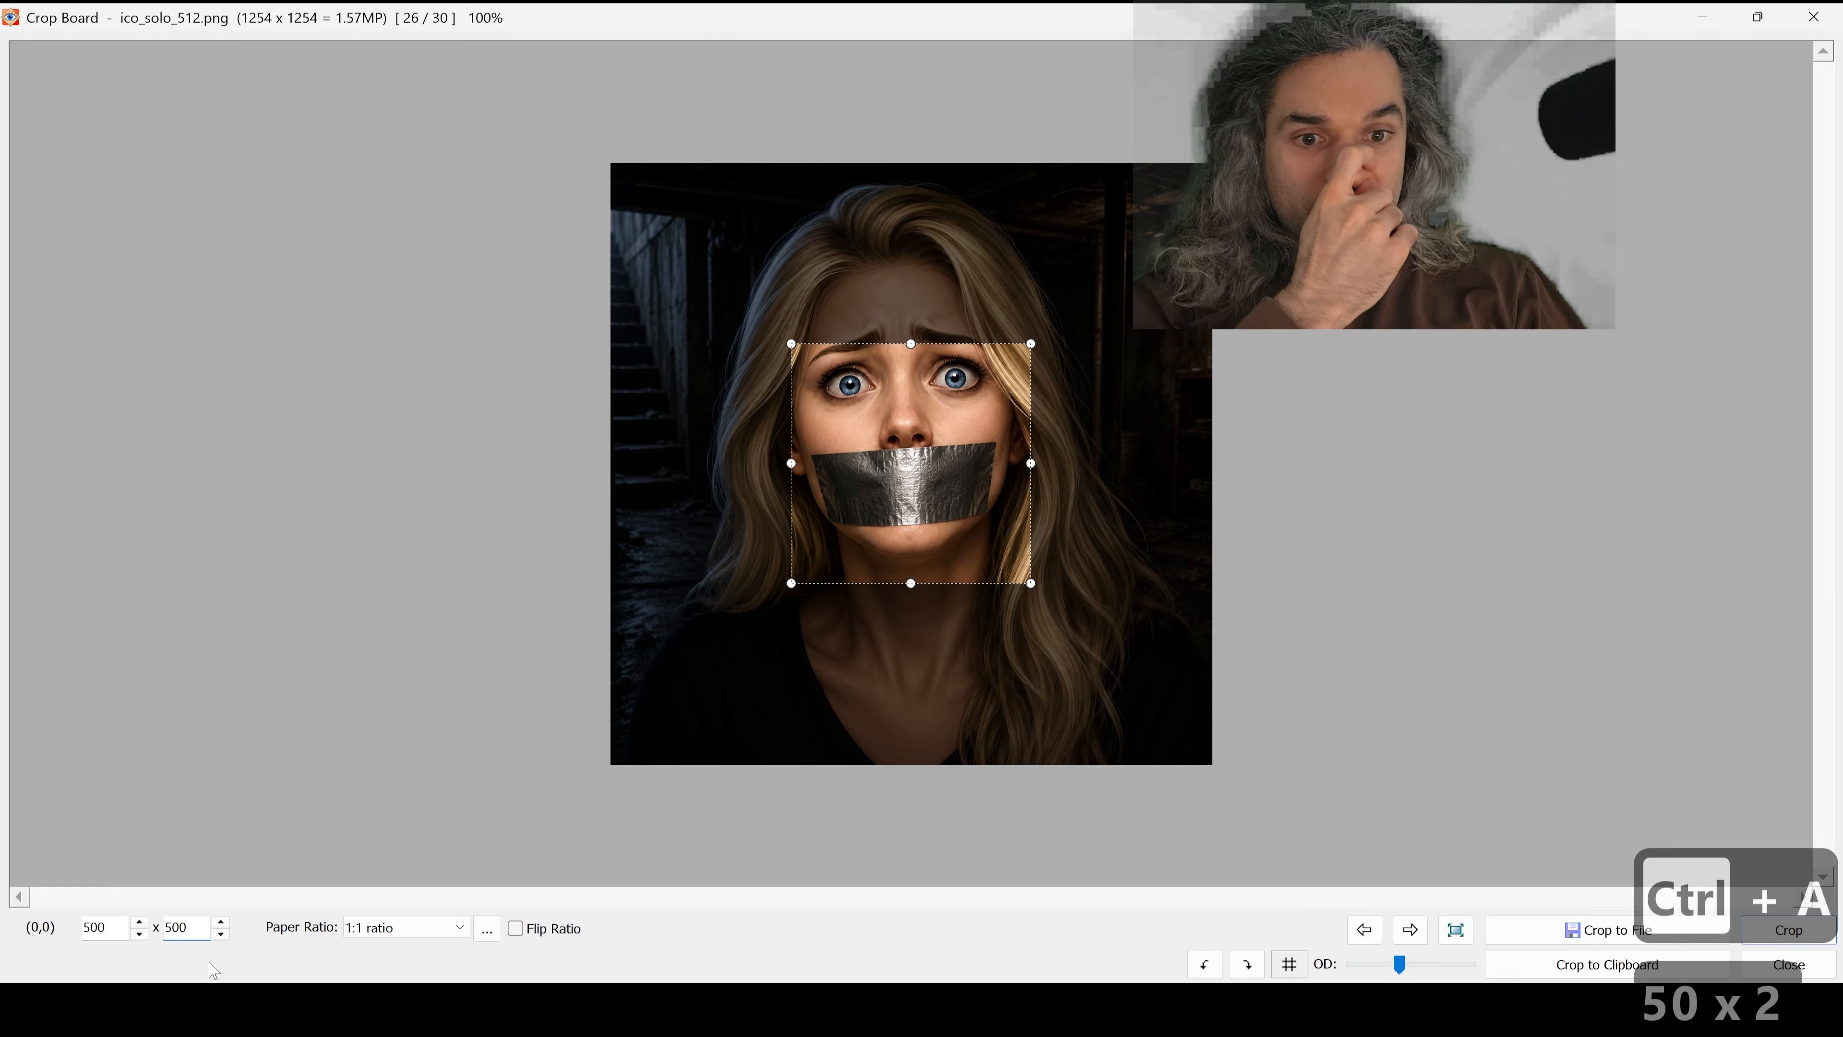
# Step: Change the crop's paper ratio to Free hand and set the crop width to 1024 pixels
pyautogui.click(440, 941)
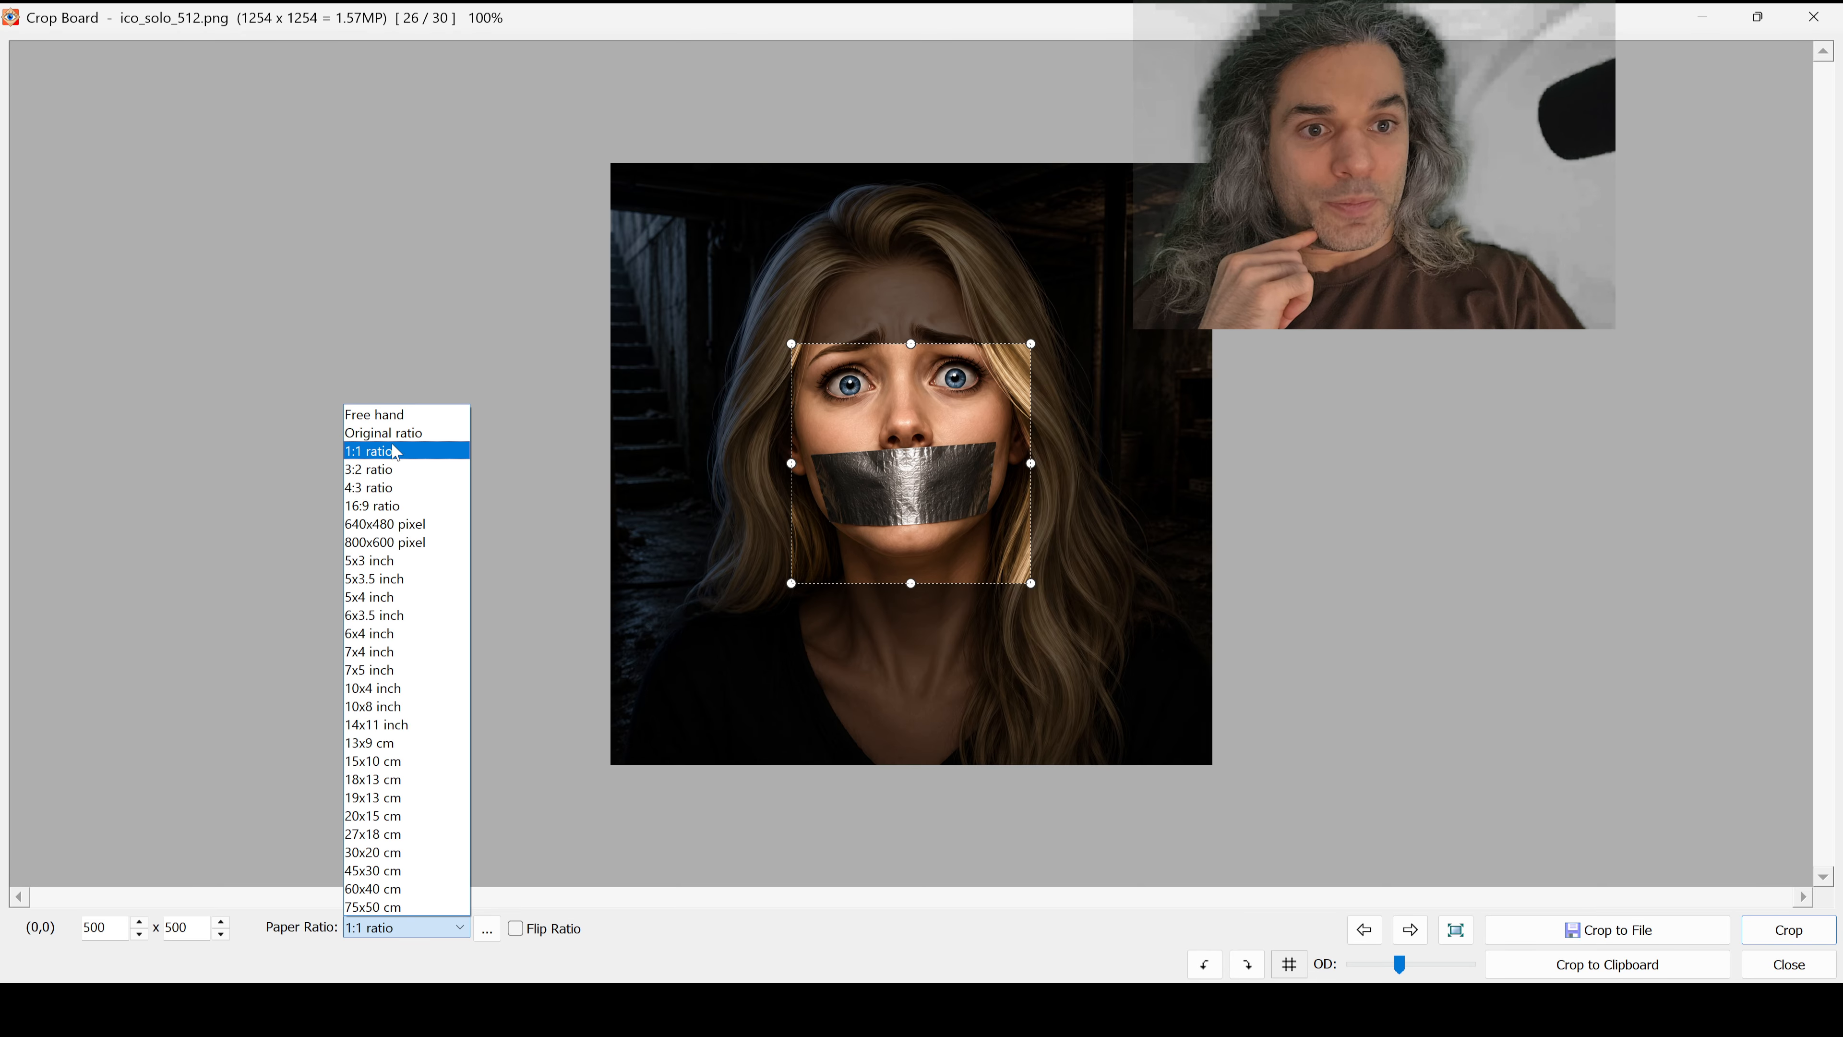
pyautogui.click(398, 414)
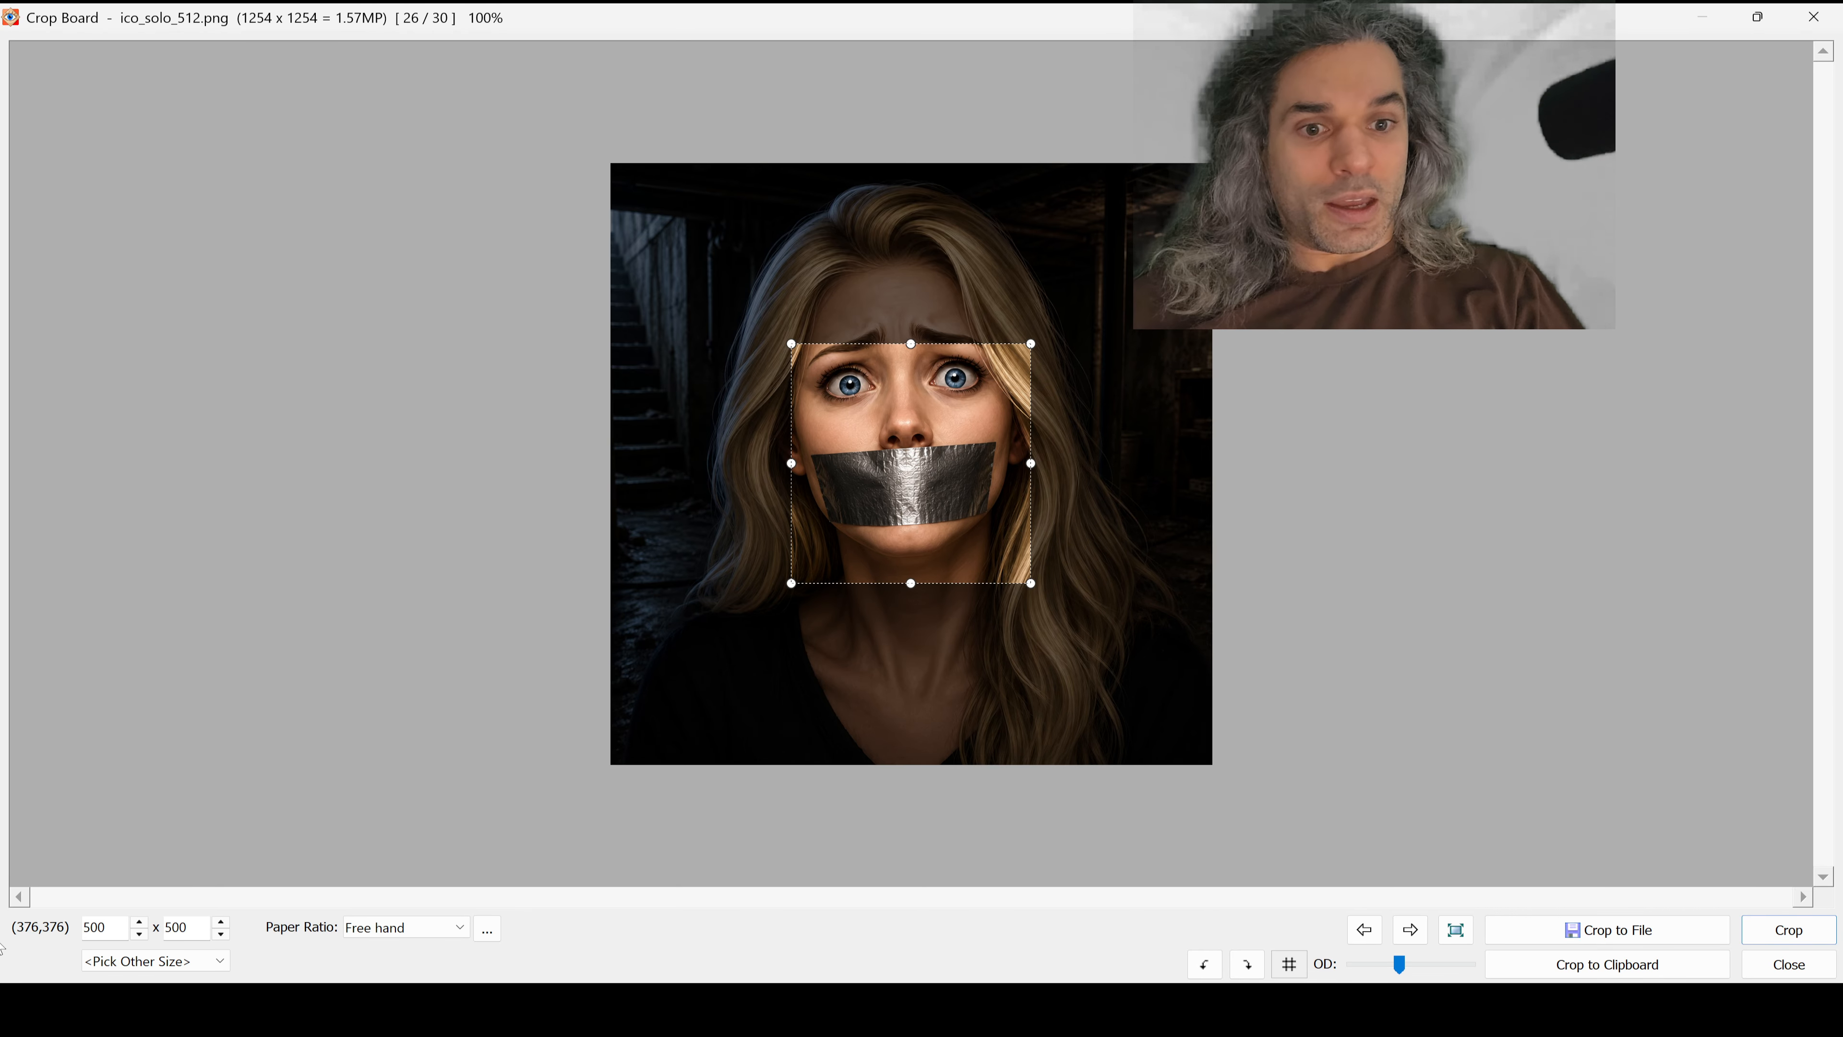
pyautogui.doubleClick(101, 927)
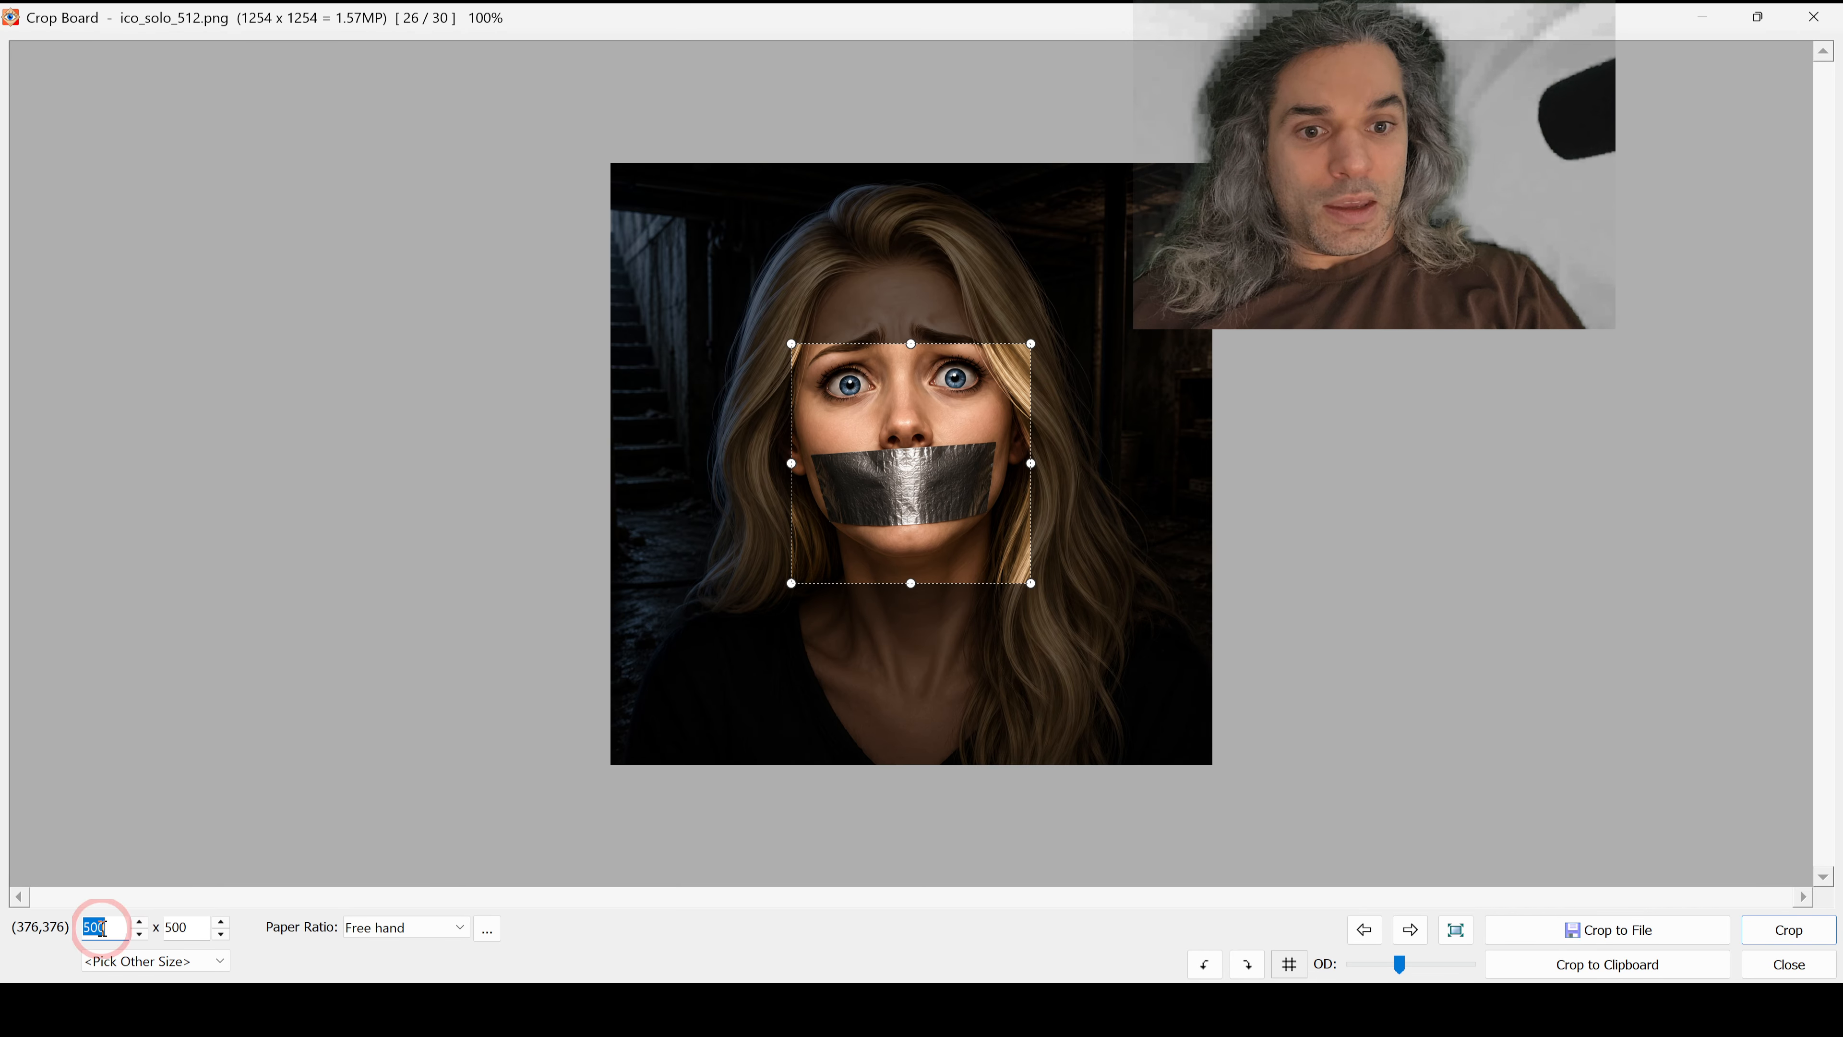
pyautogui.hotkey('ctrl', 'v')
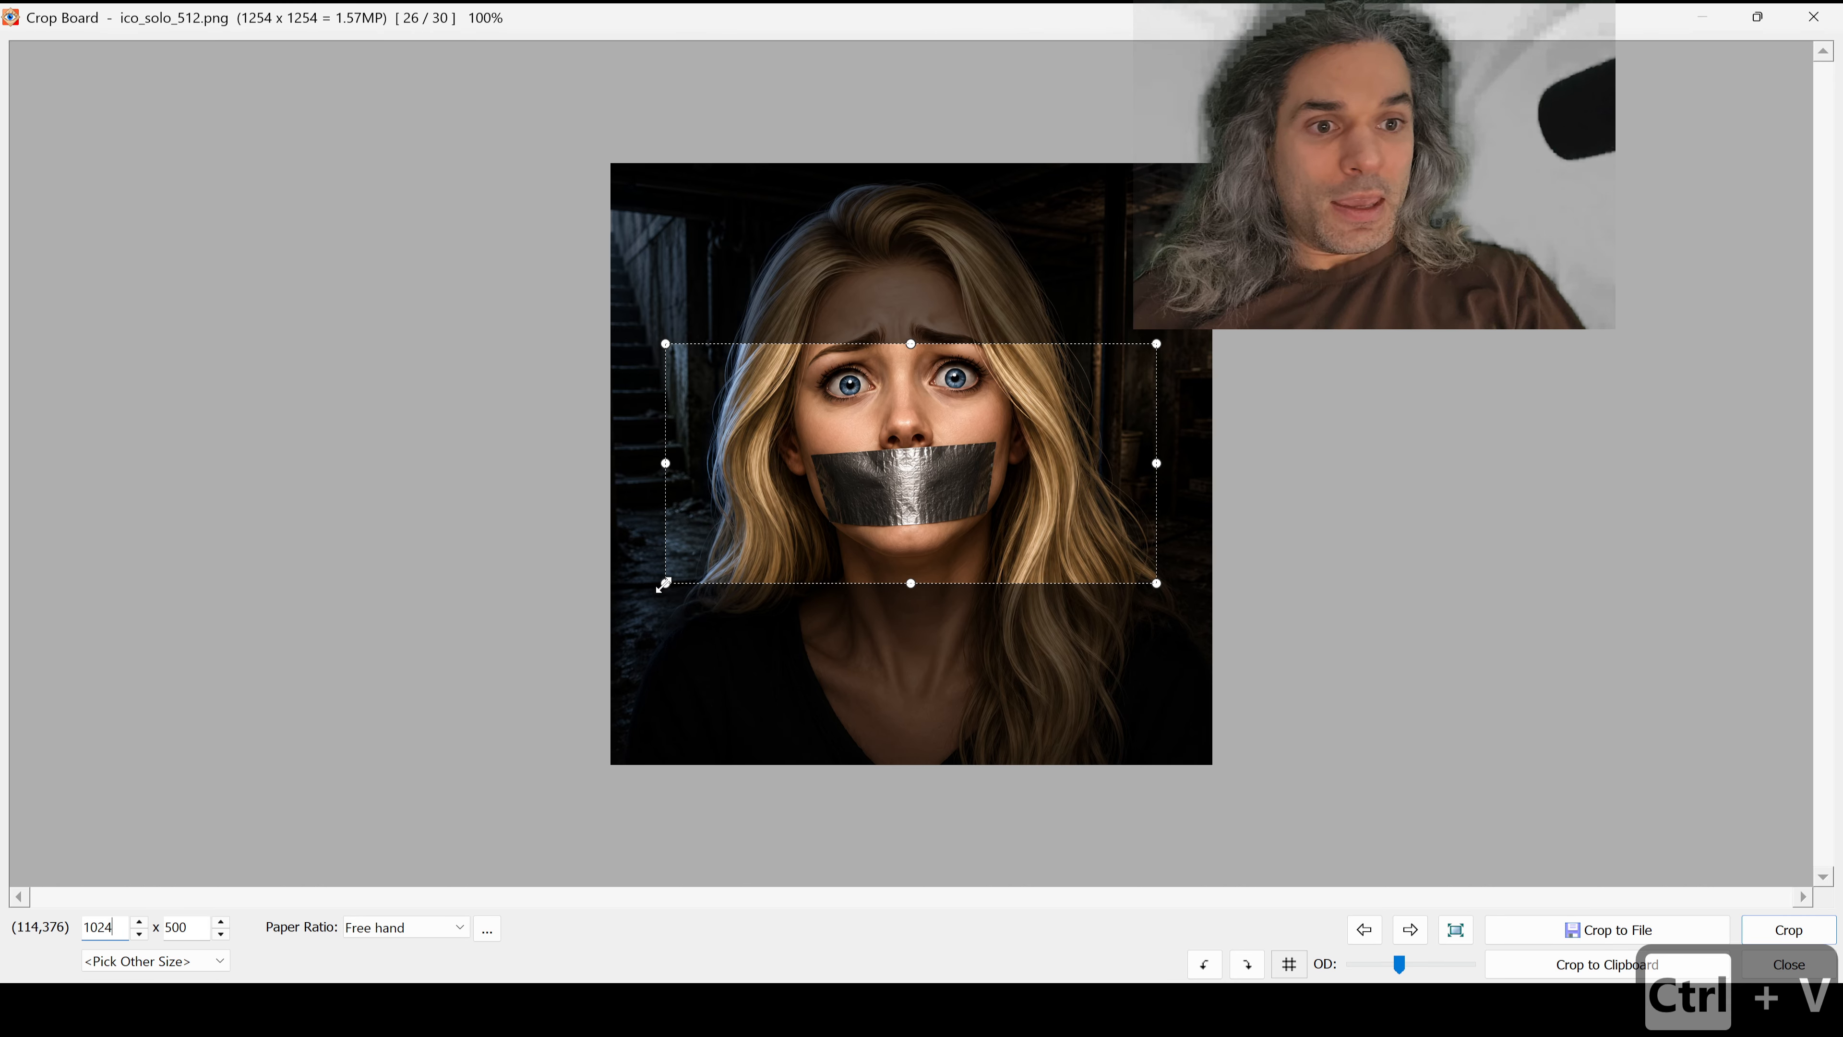
# Step: Try enlarging the crop area to about 1254 × 737 pixels across the full image width, and clear the selection
pyautogui.moveTo(663, 585); pyautogui.dragTo(609, 613)
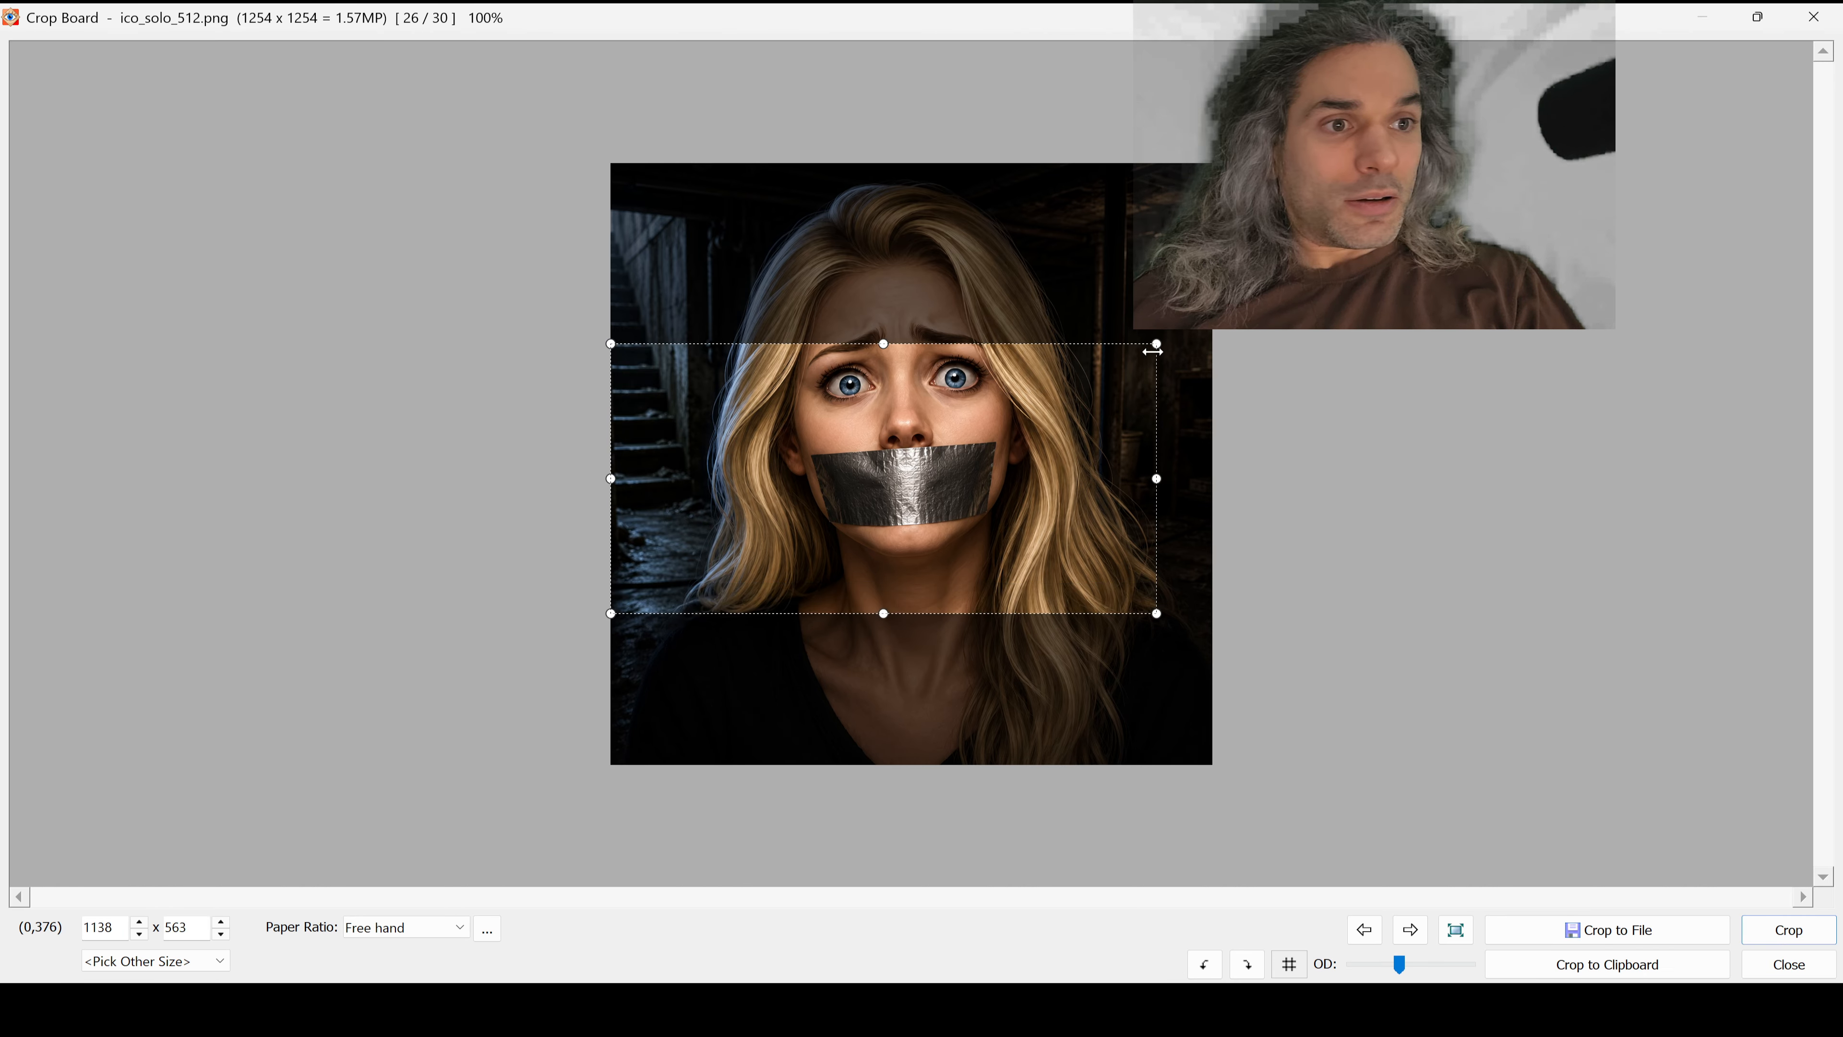
pyautogui.moveTo(1152, 350); pyautogui.dragTo(1212, 259)
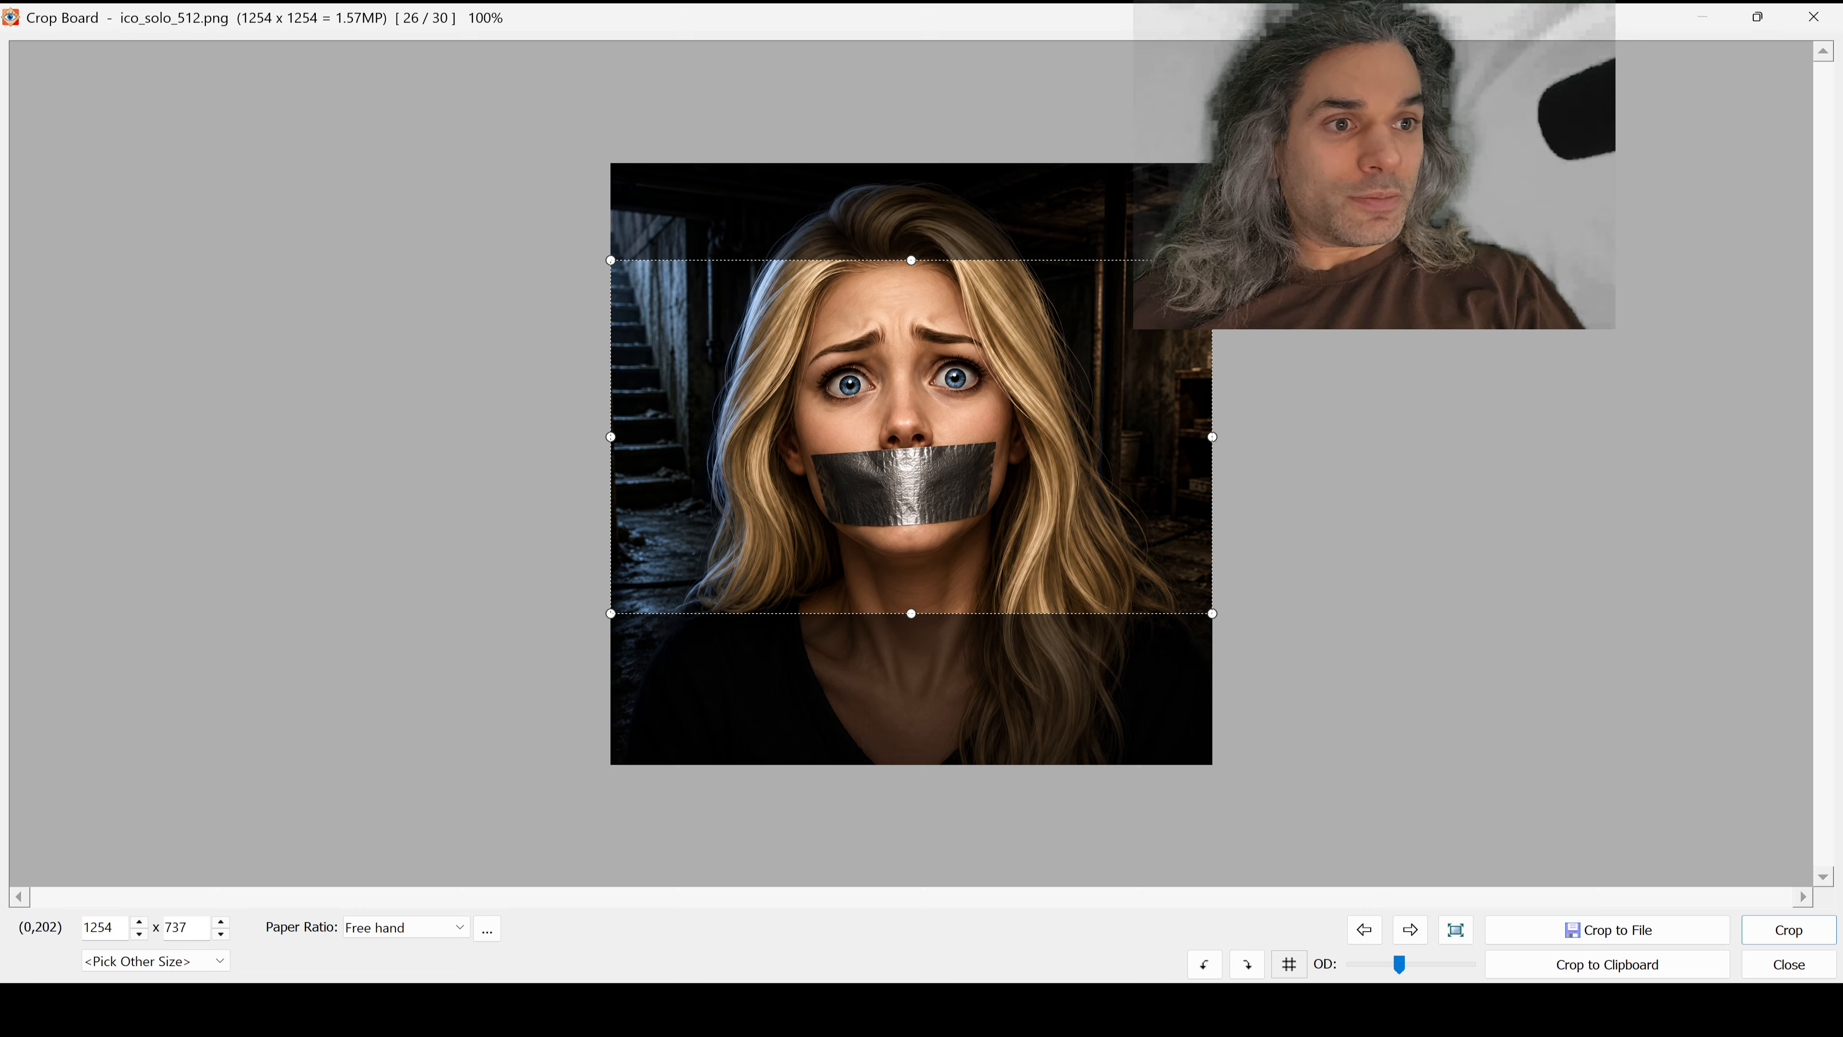
pyautogui.hotkey('ctrl', 'z')
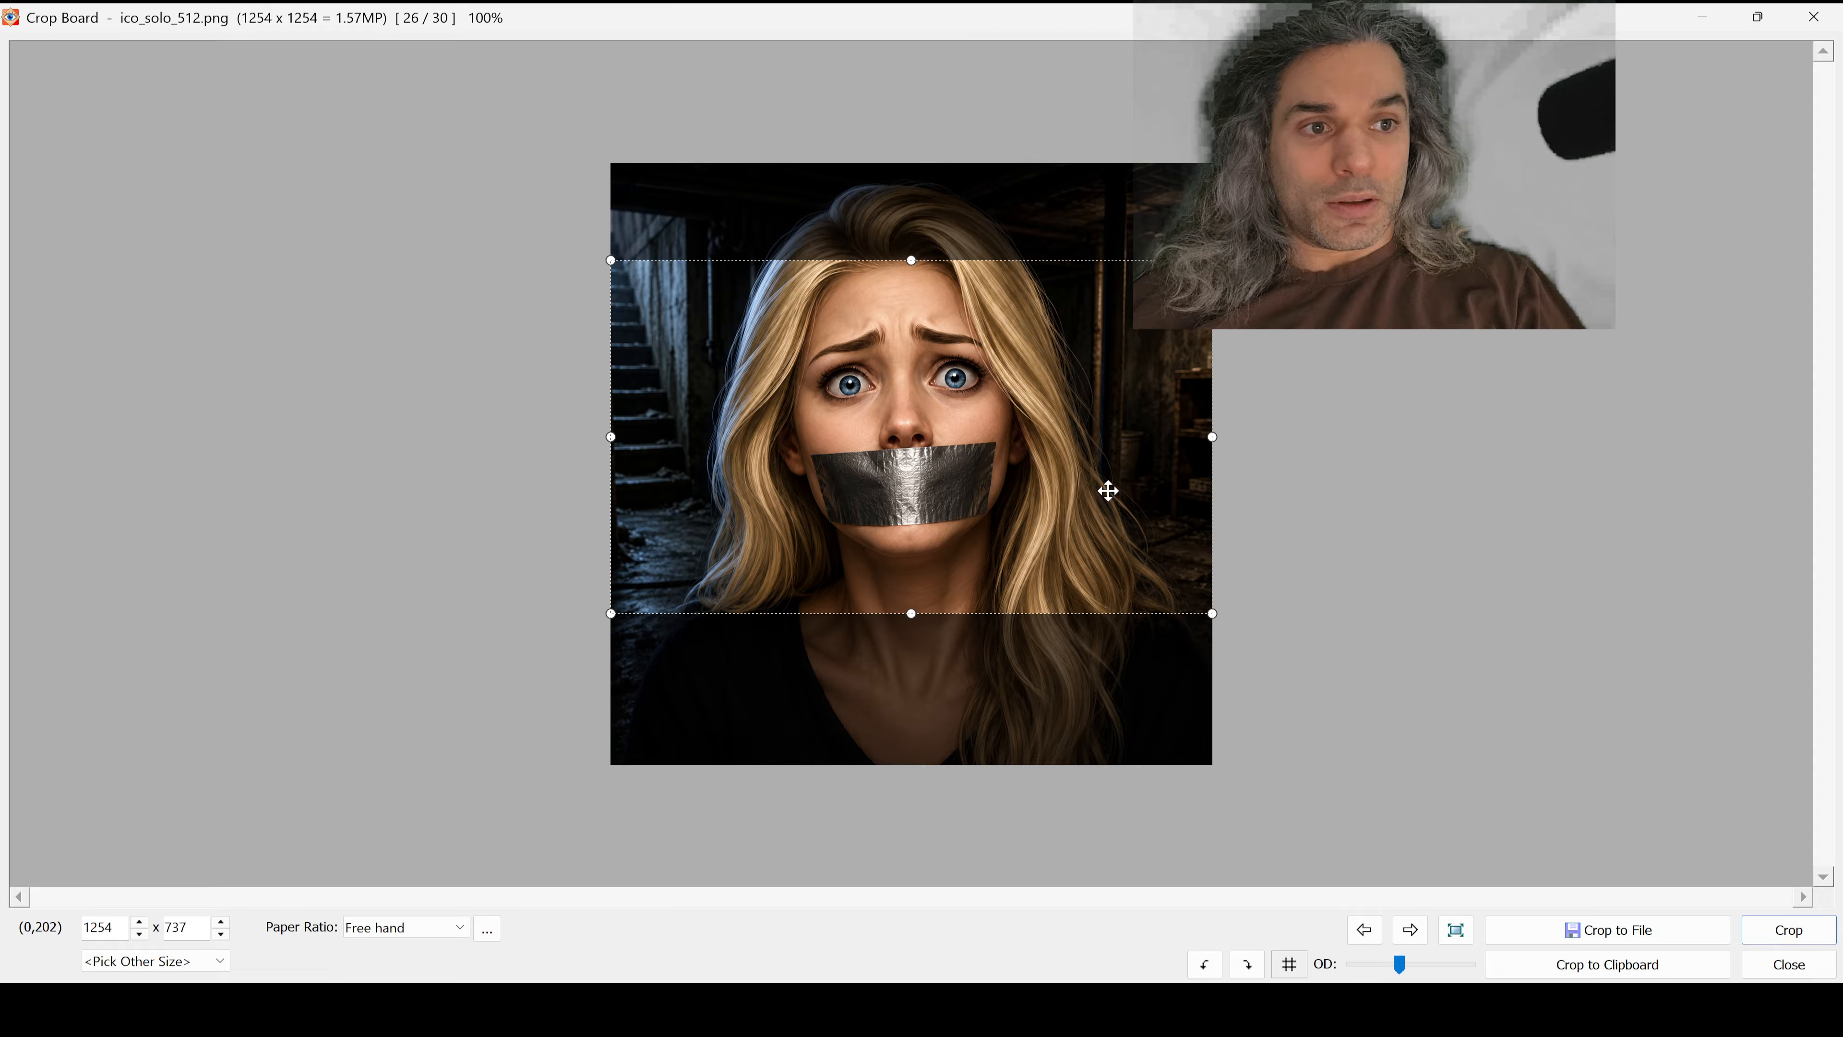
pyautogui.click(1307, 507)
pyautogui.hotkey('ctrl', 'z')
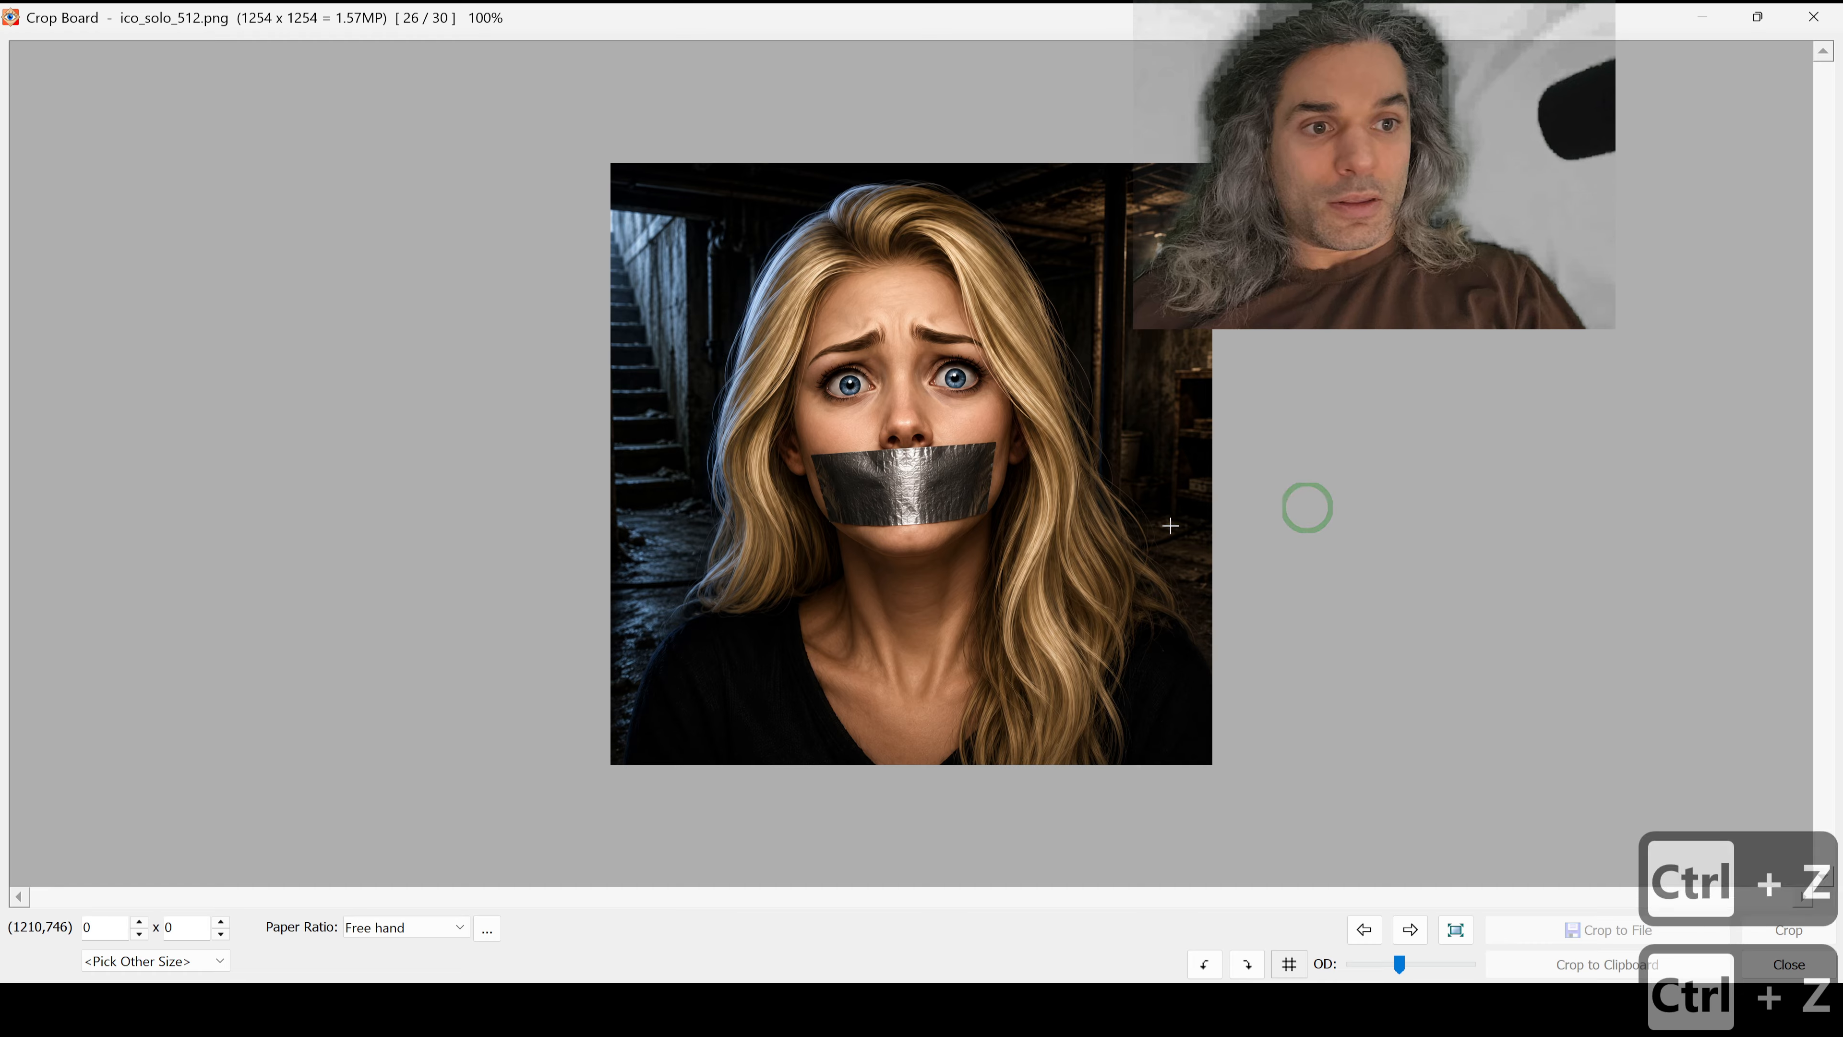
# Step: Try a centred crop area of 1024 × 500 pixels, and leave the Crop Board without cropping
pyautogui.doubleClick(111, 928)
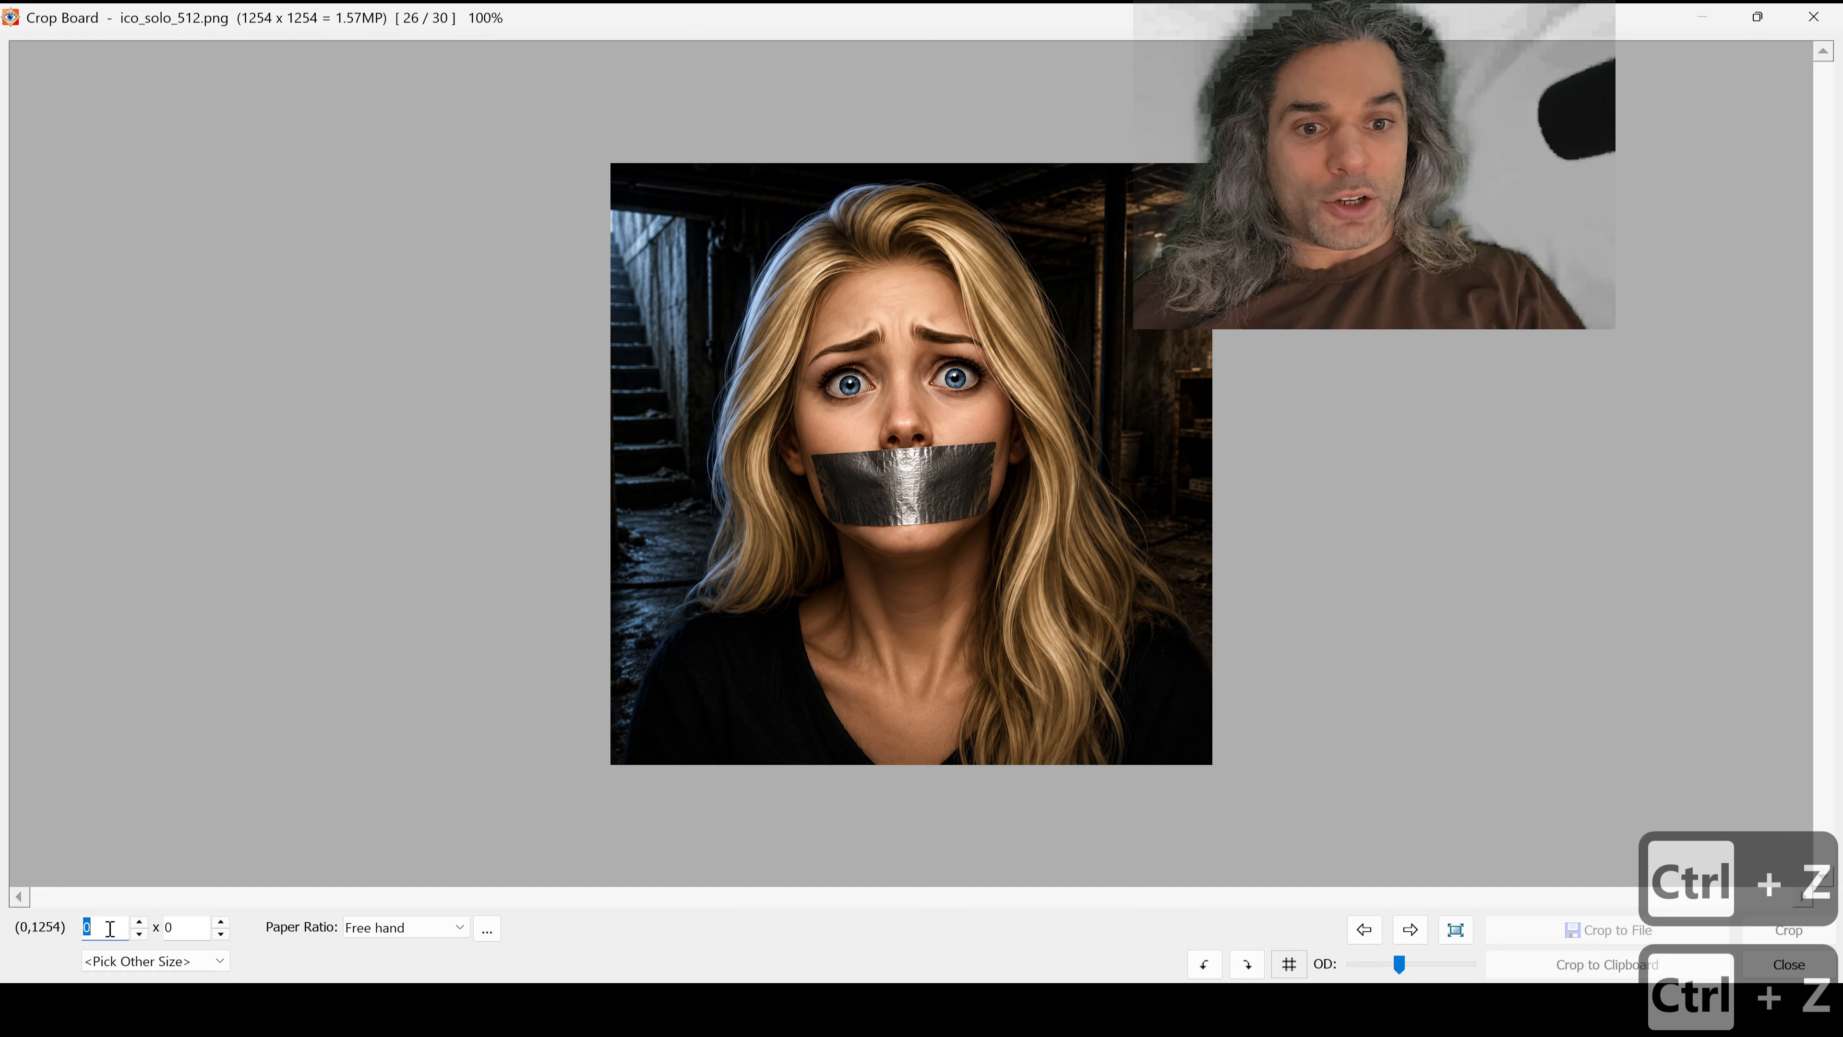
pyautogui.hotkey('ctrl', 'v')
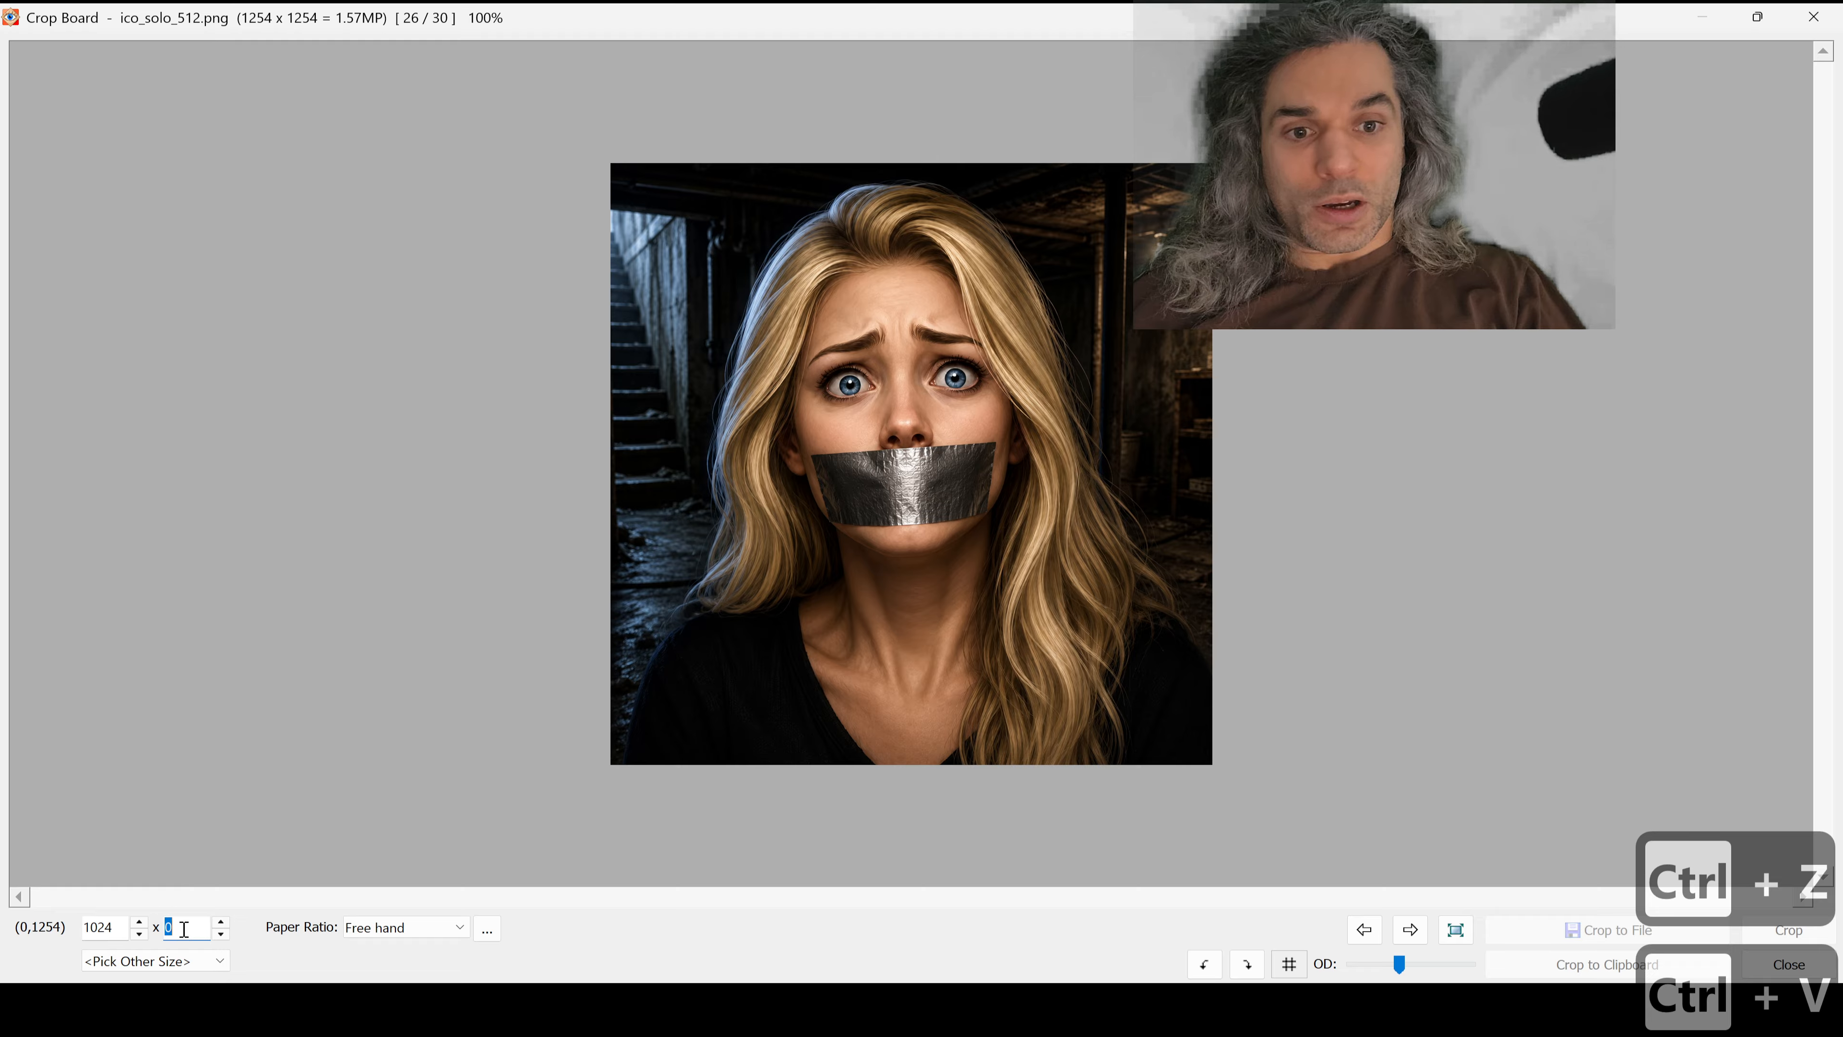
pyautogui.write('50')
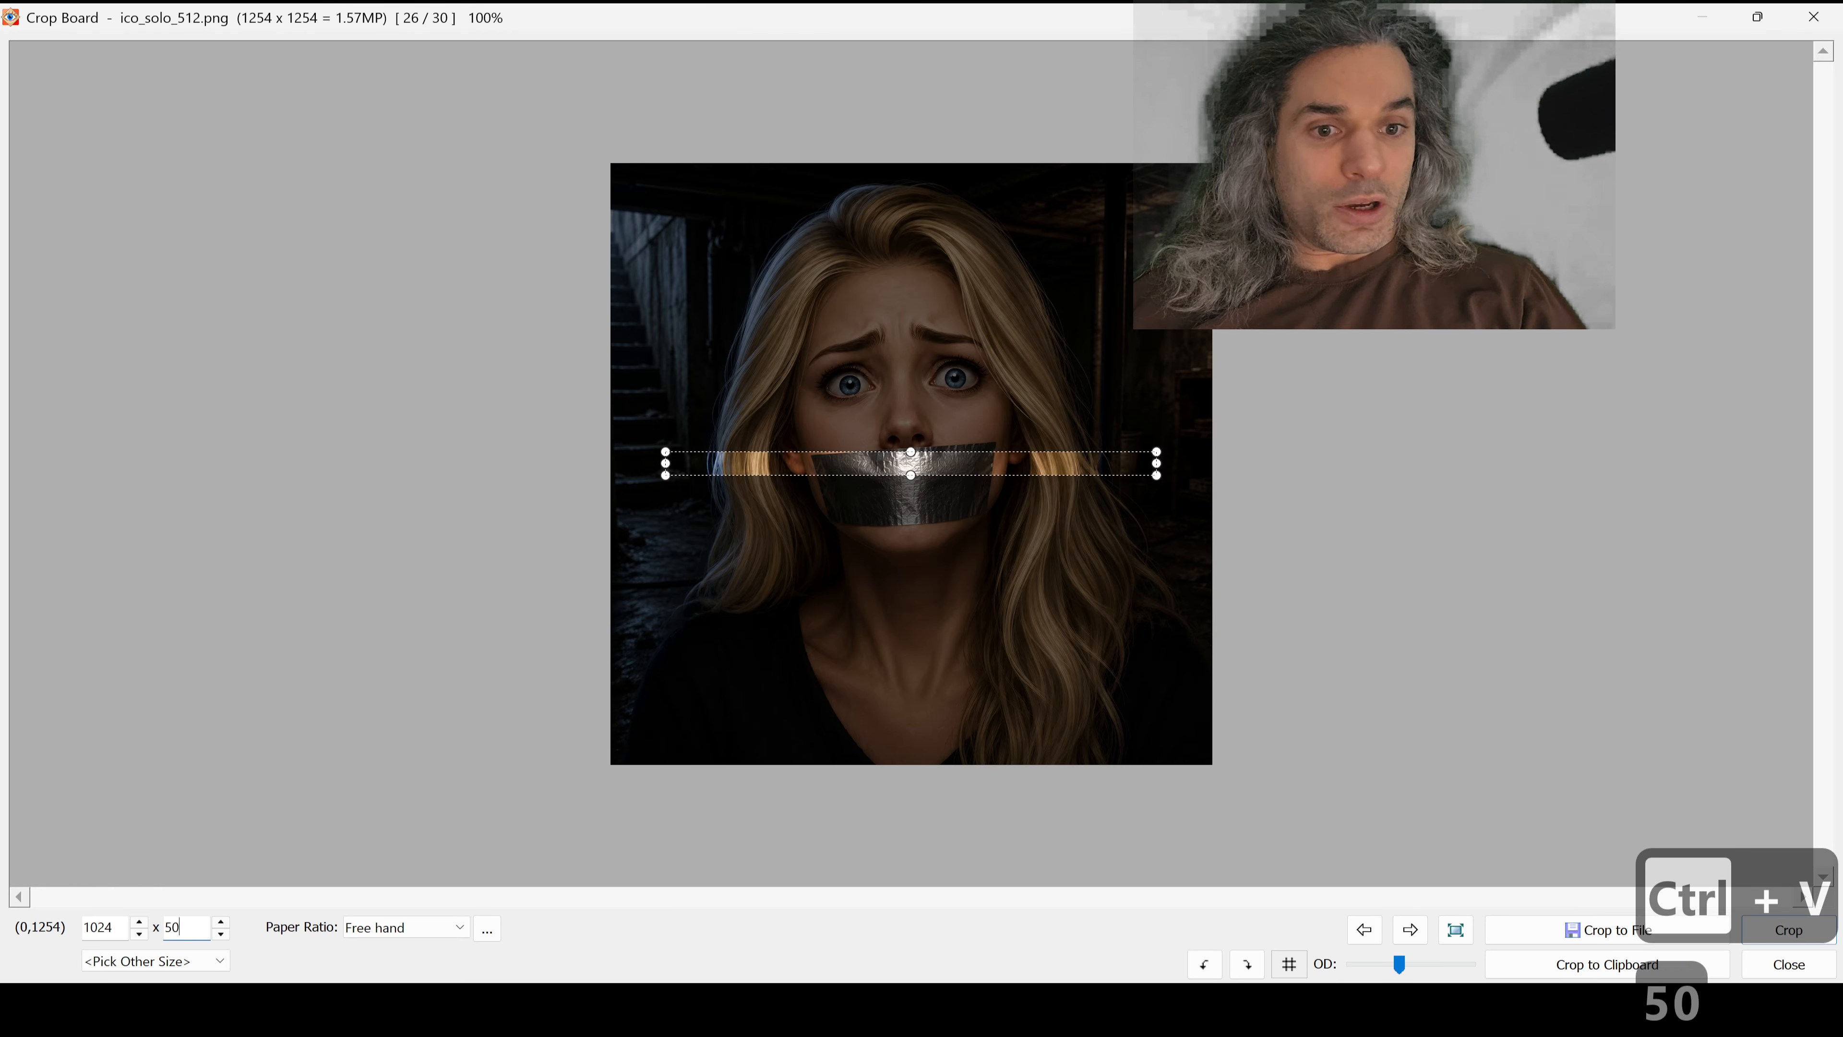
pyautogui.write('0')
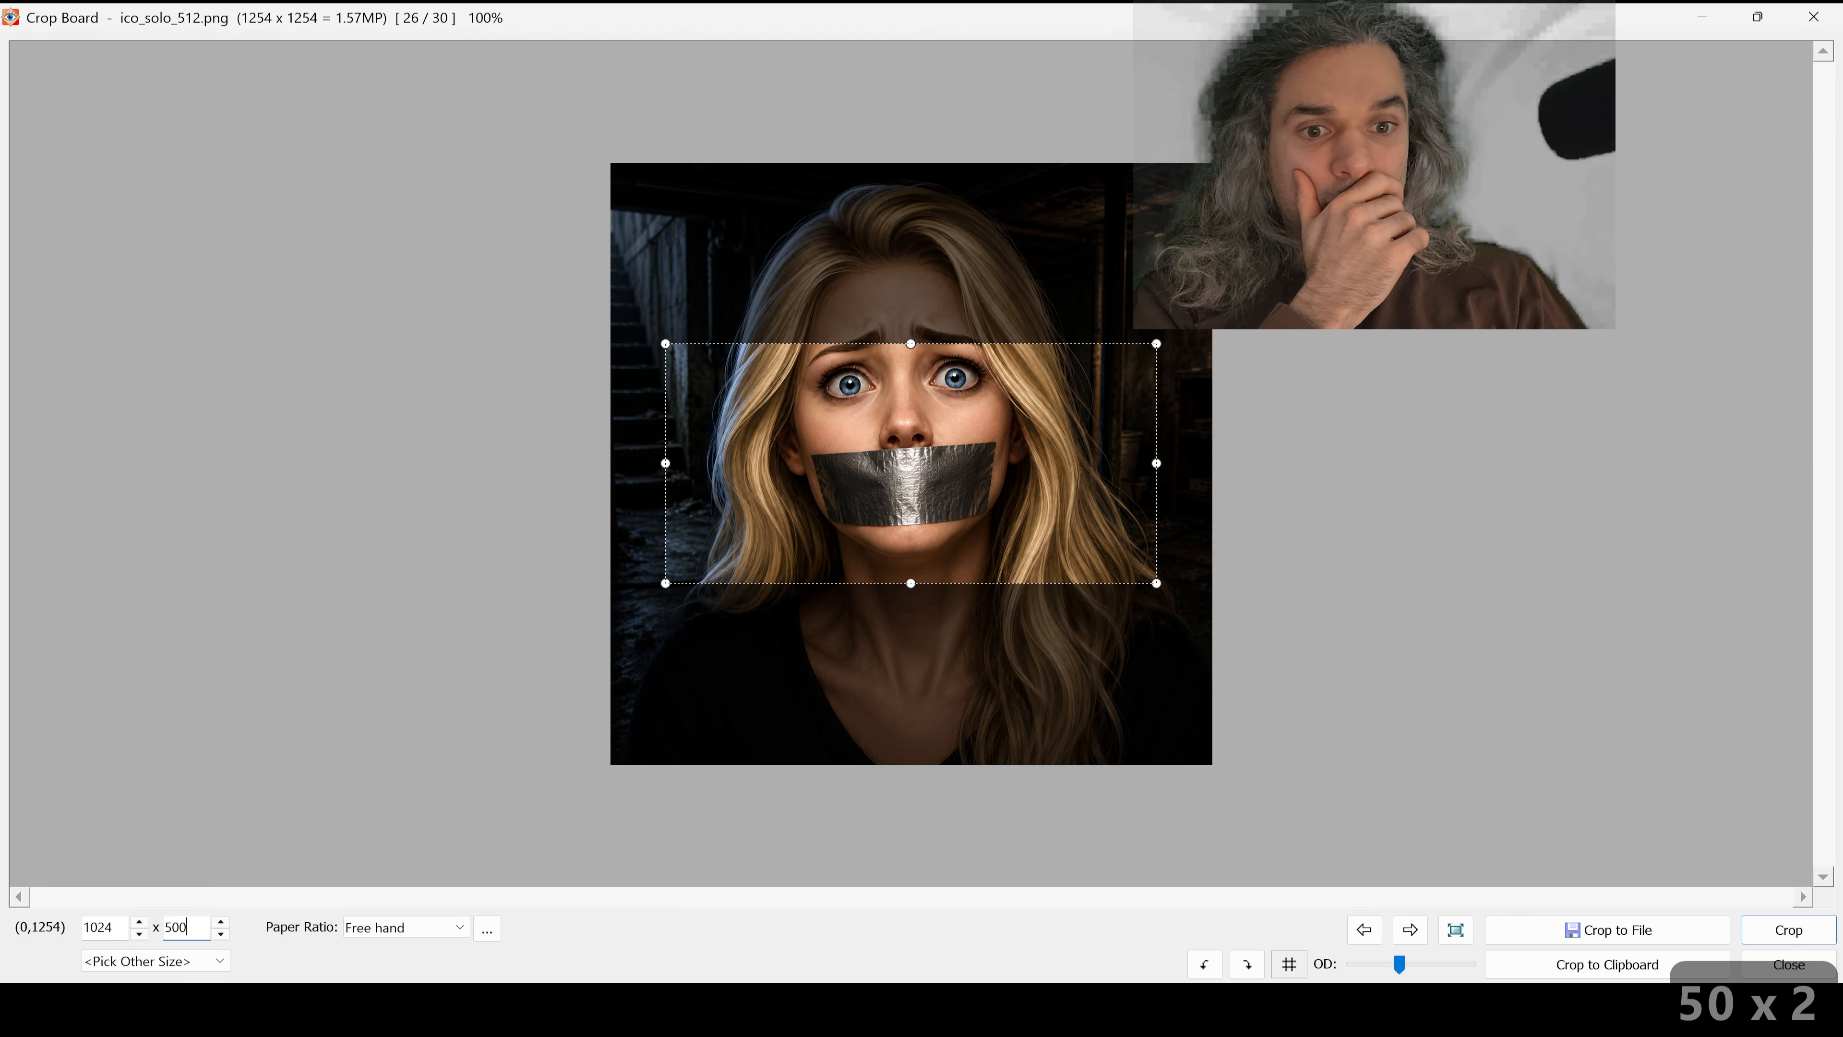
pyautogui.press('Escape')
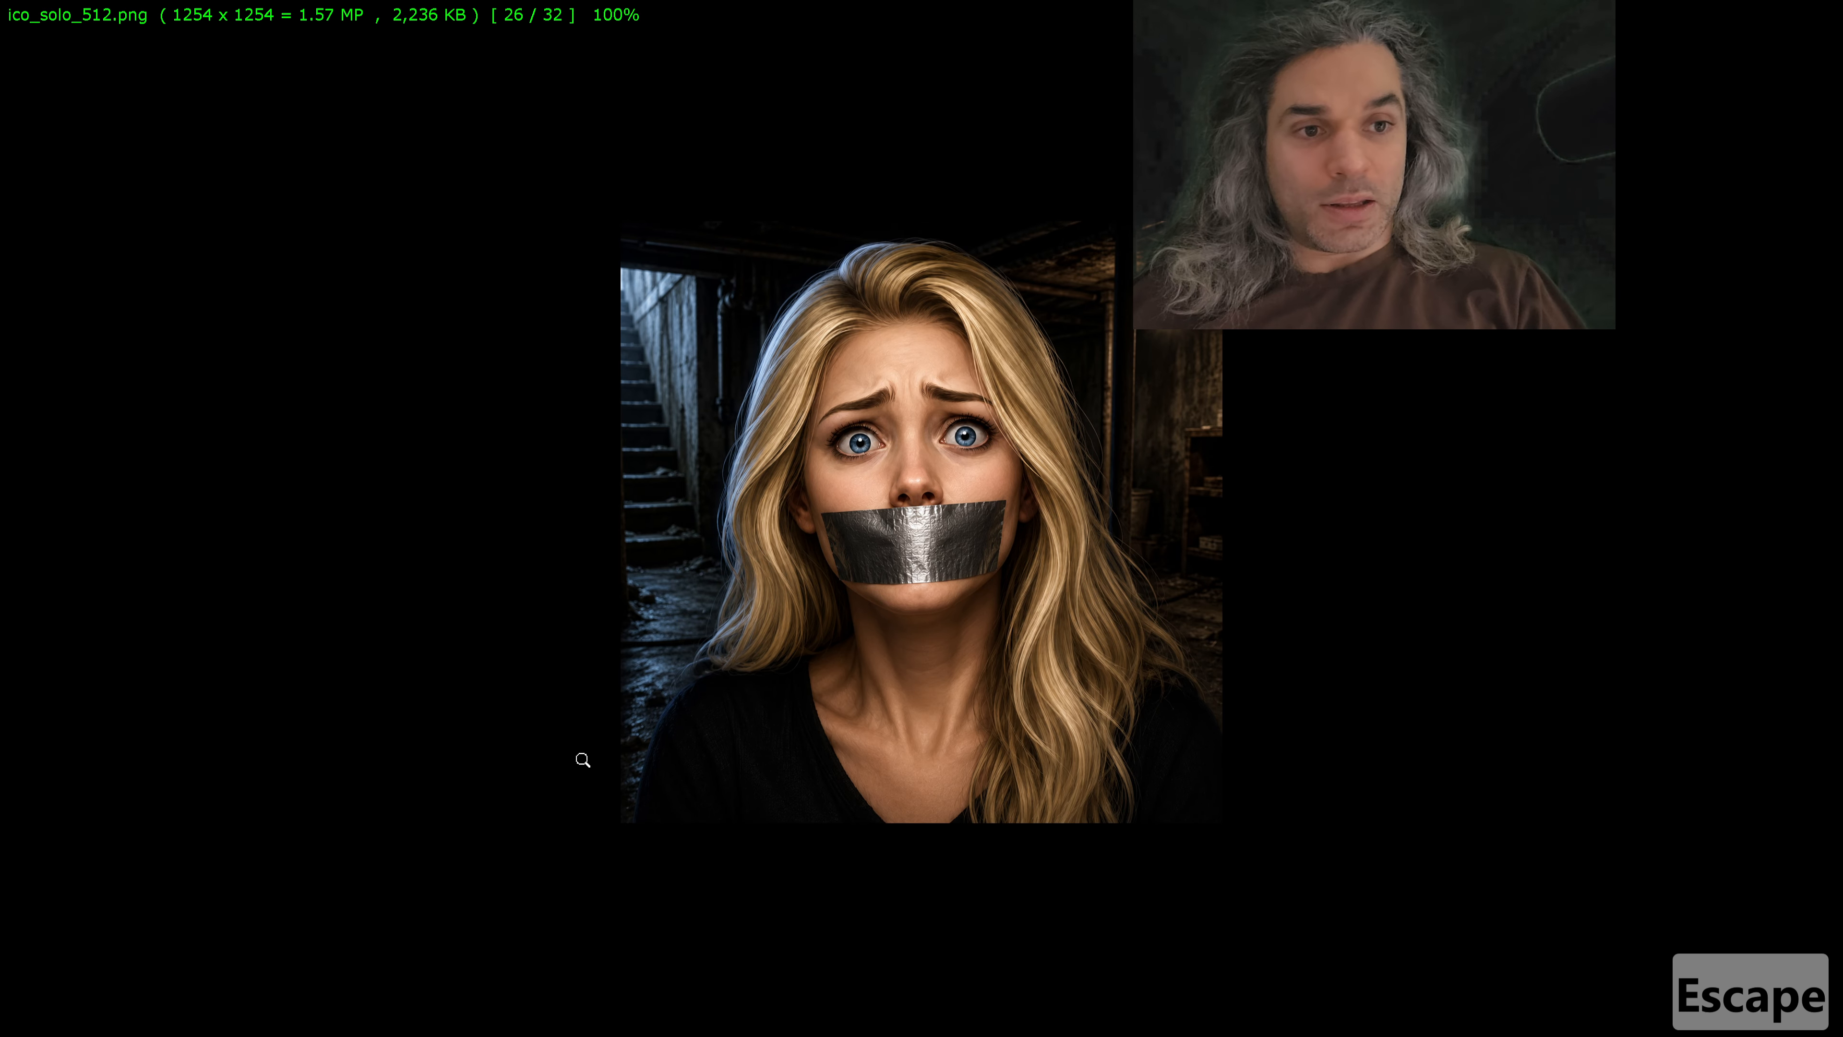
# Step: Resize ico_solo_512.png to 1024 × 1024 pixels
pyautogui.hotkey('ctrl', 'r')
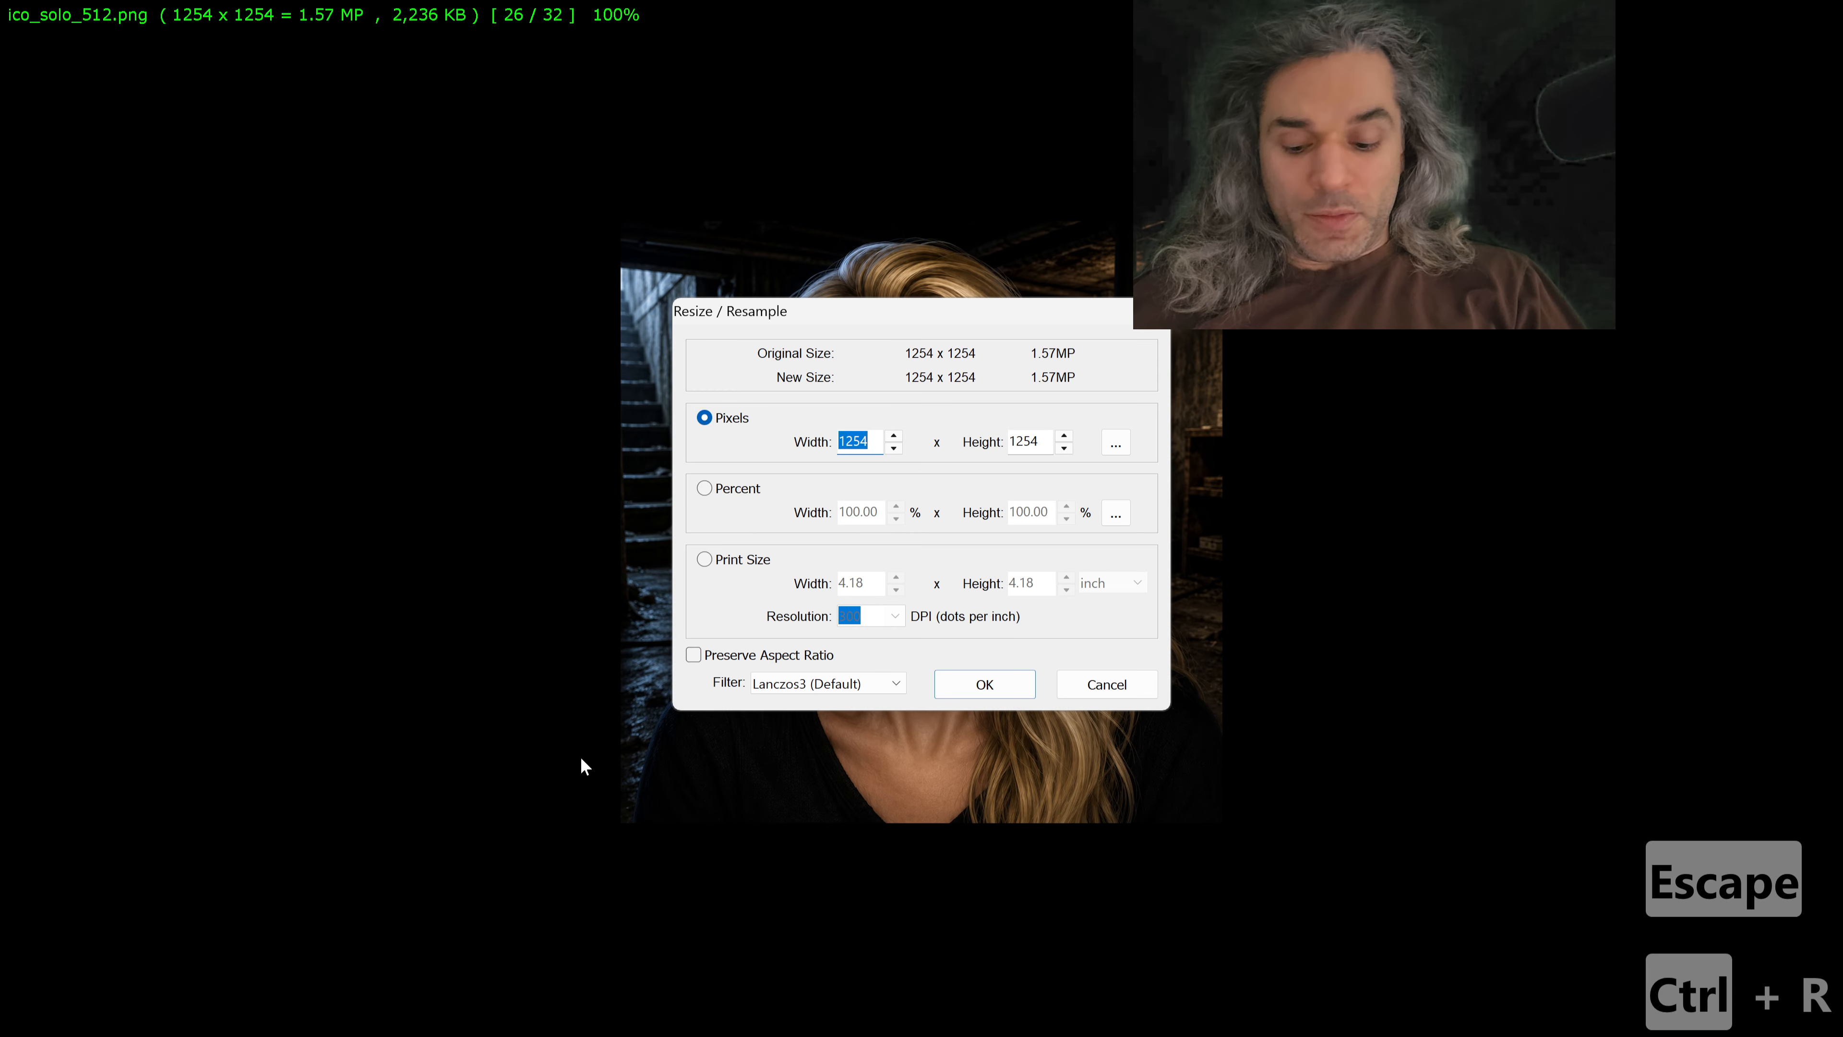
pyautogui.hotkey('ctrl', 'v')
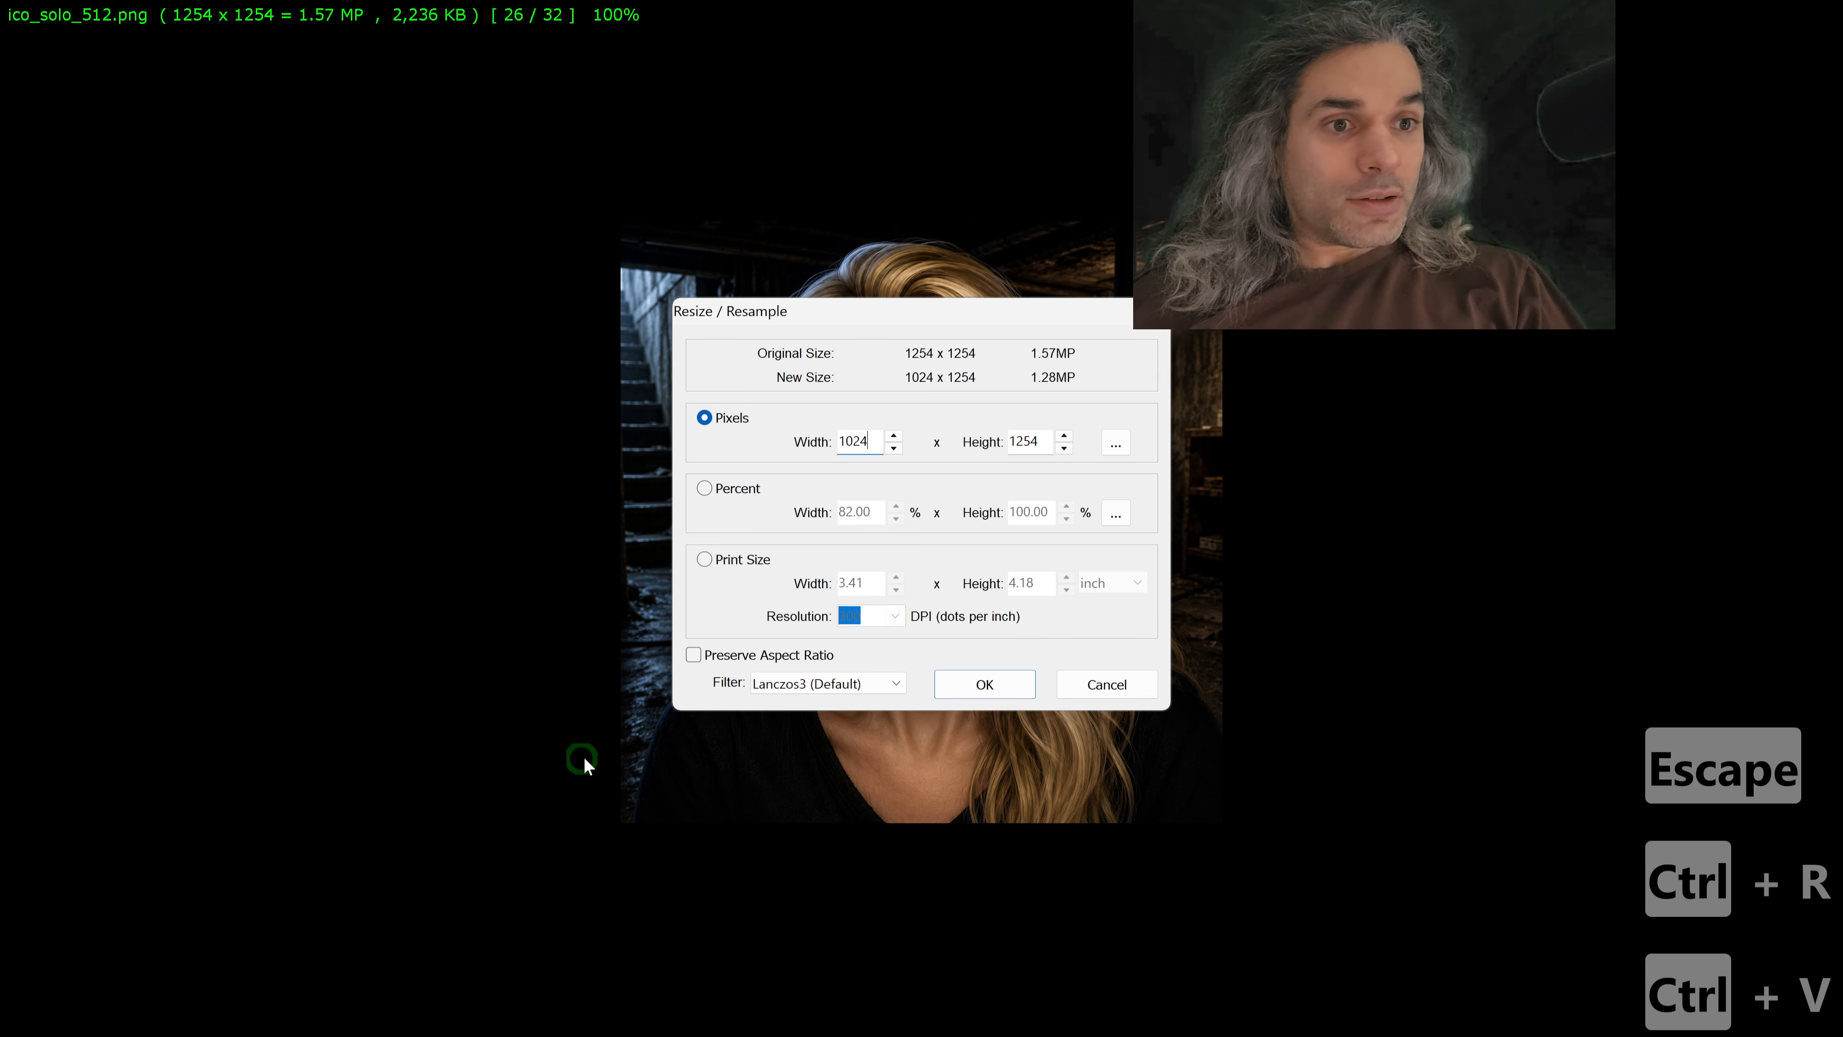
pyautogui.click(1026, 434)
pyautogui.hotkey('ctrl', 'a')
pyautogui.hotkey('ctrl', 'v')
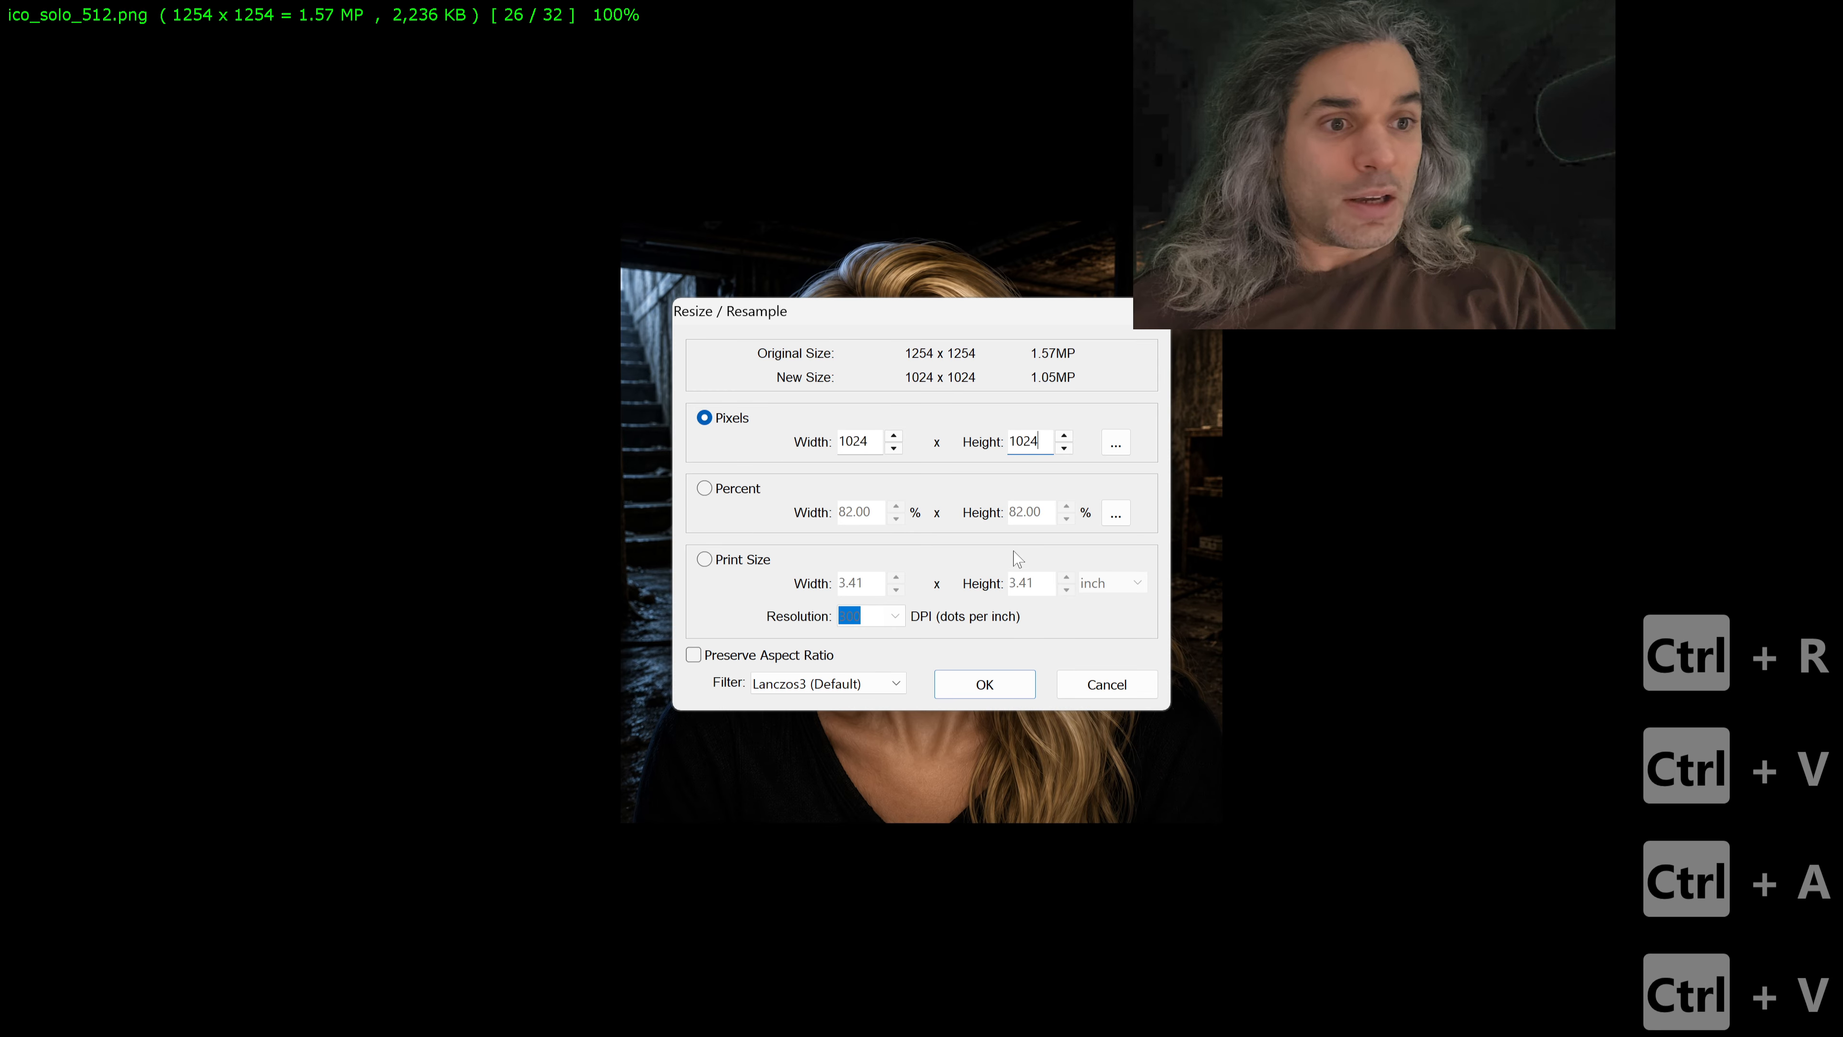
pyautogui.click(1003, 691)
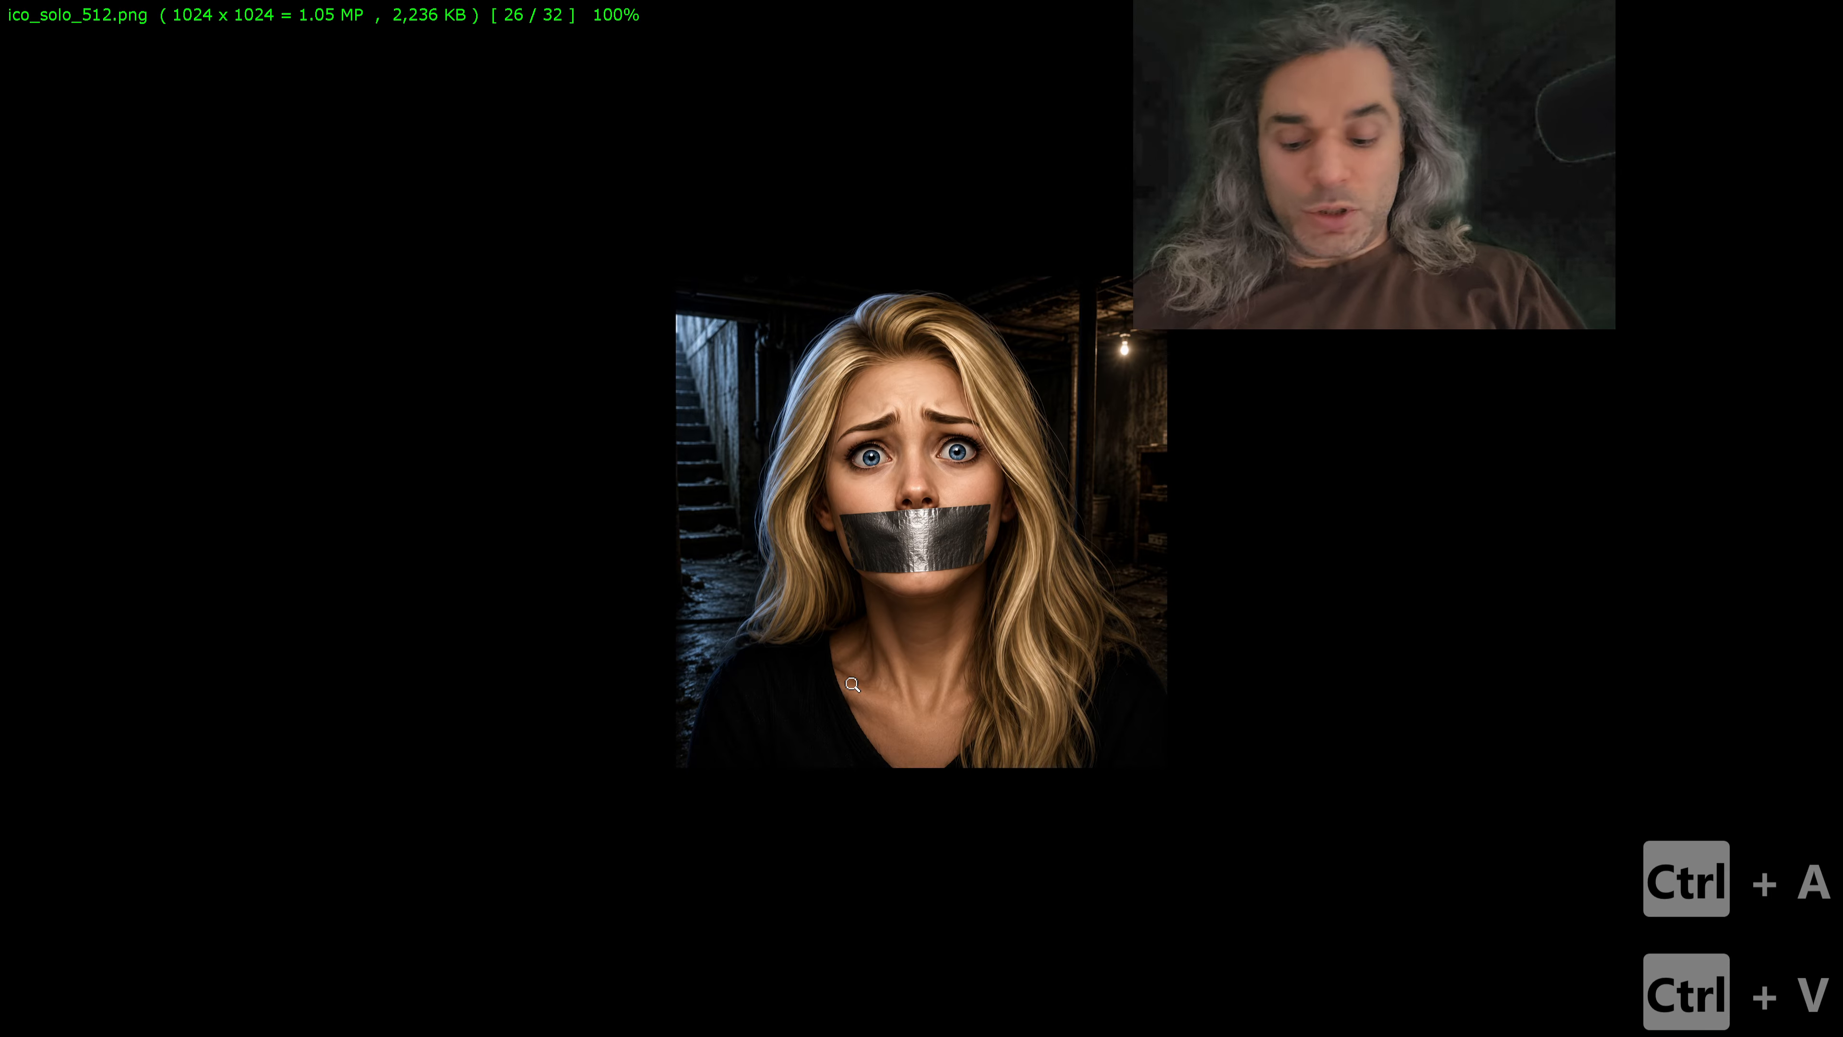
# Step: Open the resized image in the Crop Board and set a free-hand crop area of 1024 × 500 pixels
pyautogui.press('x')
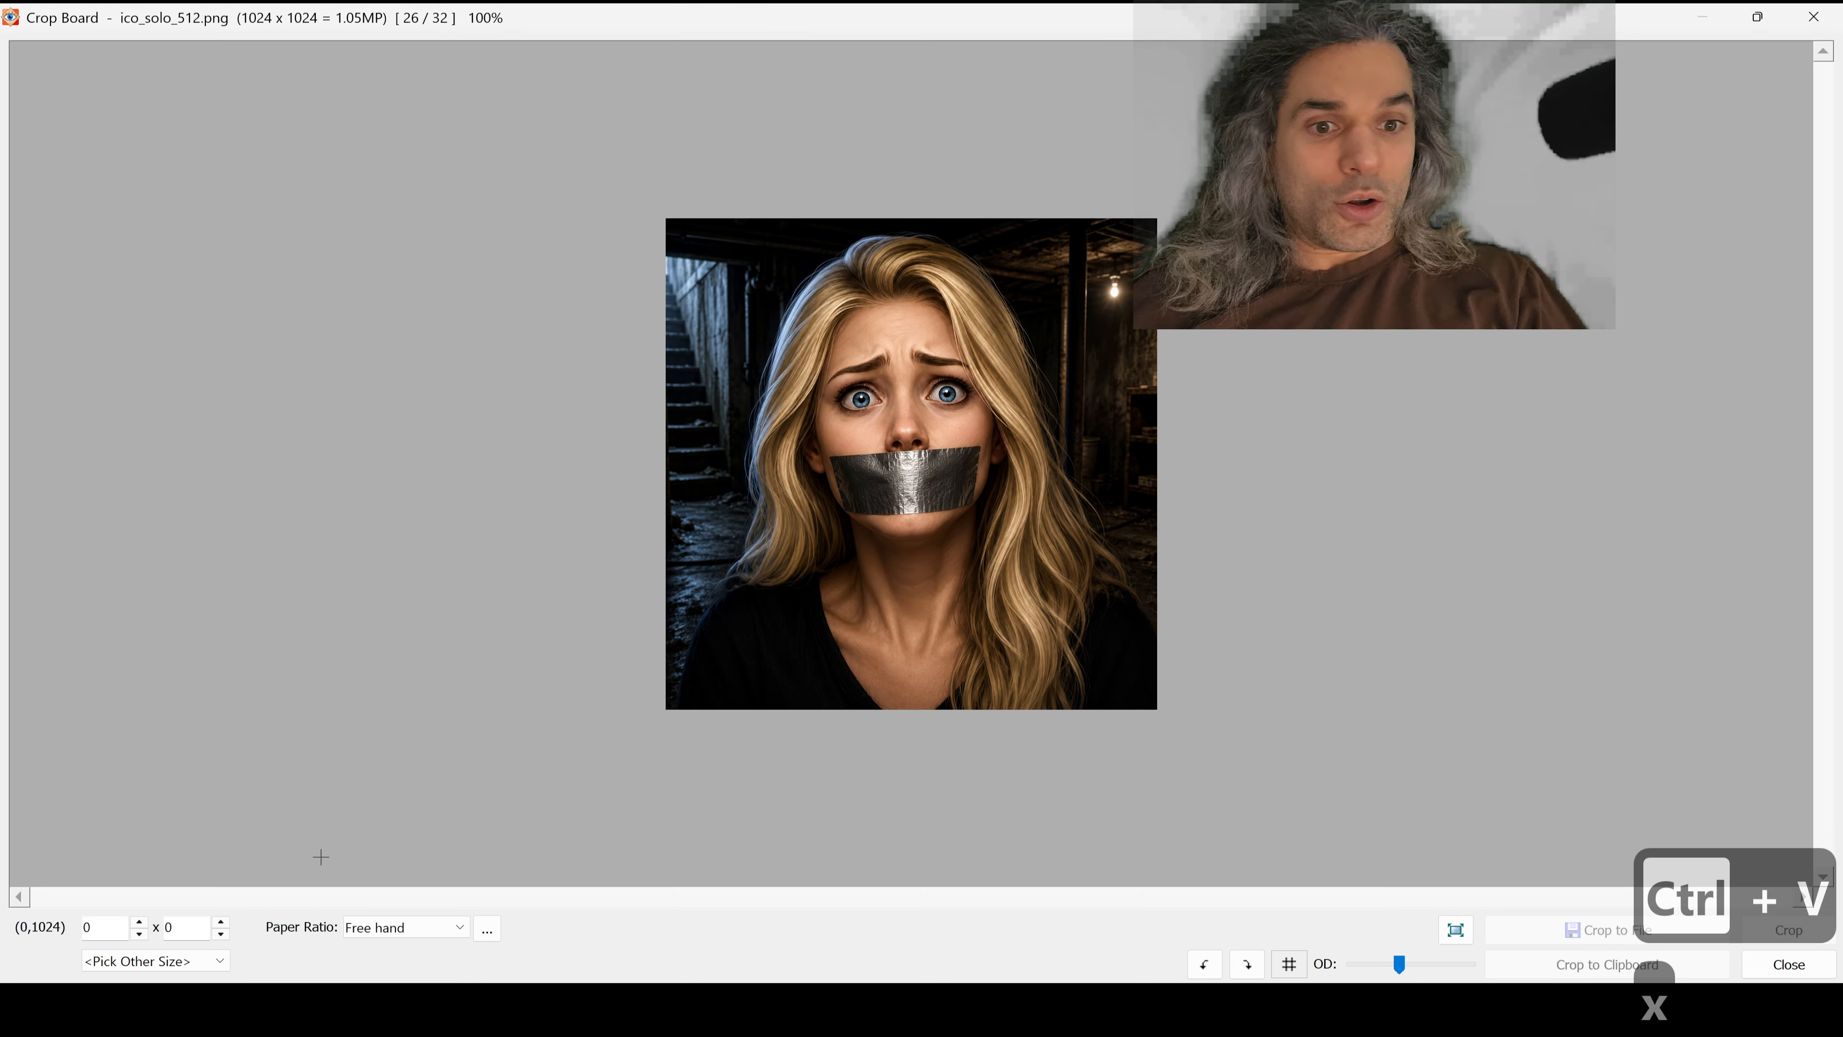
pyautogui.doubleClick(99, 928)
pyautogui.write('1024')
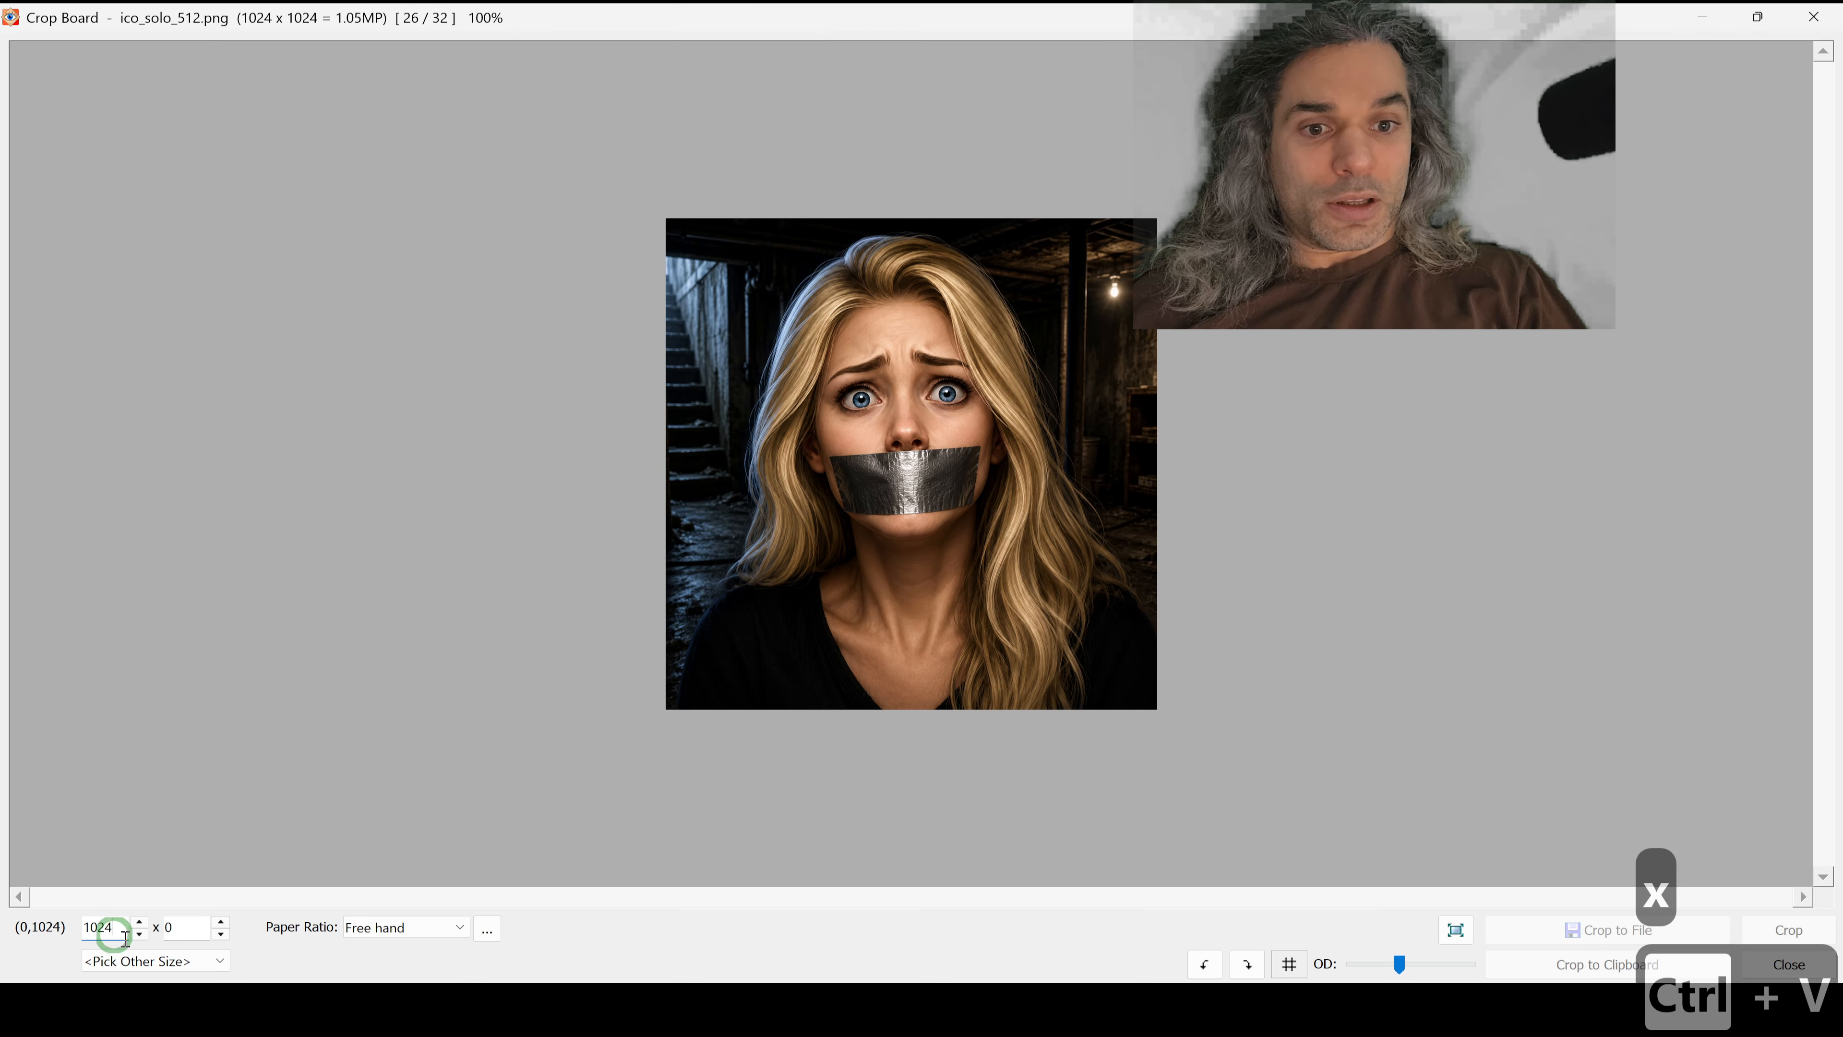
pyautogui.doubleClick(176, 930)
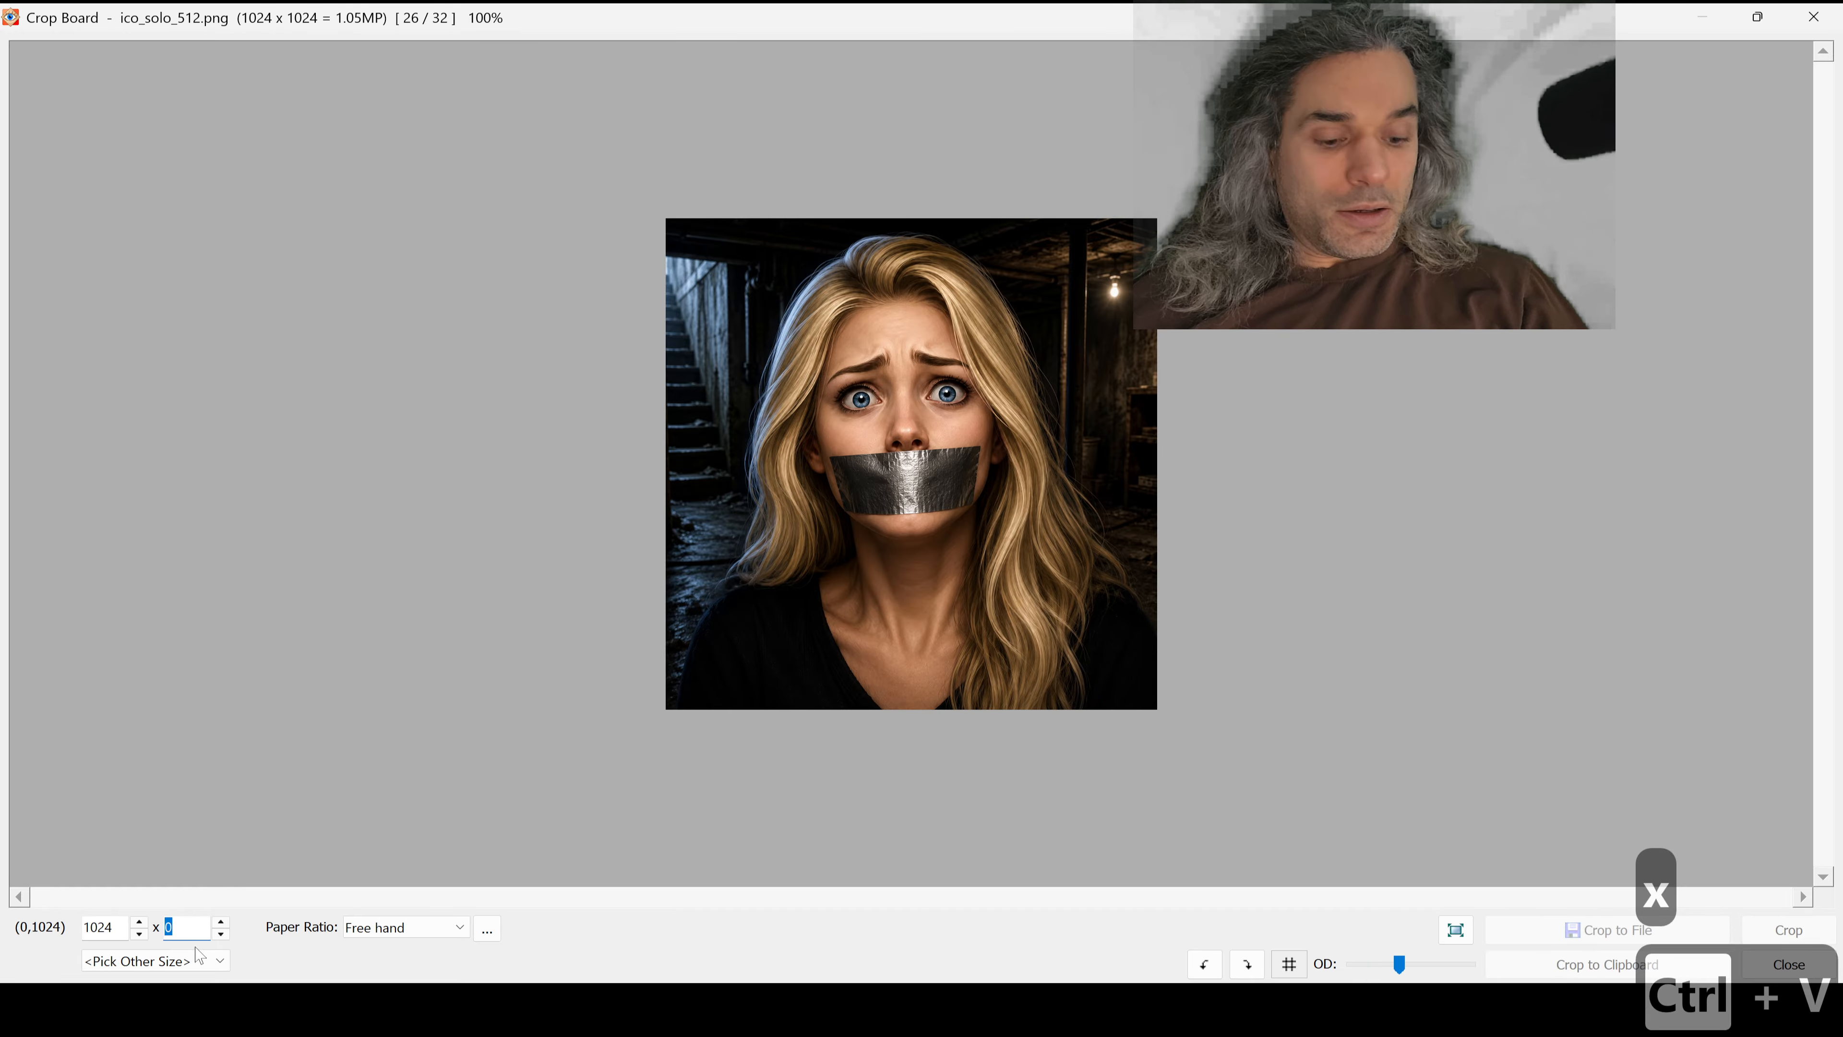
pyautogui.write('500')
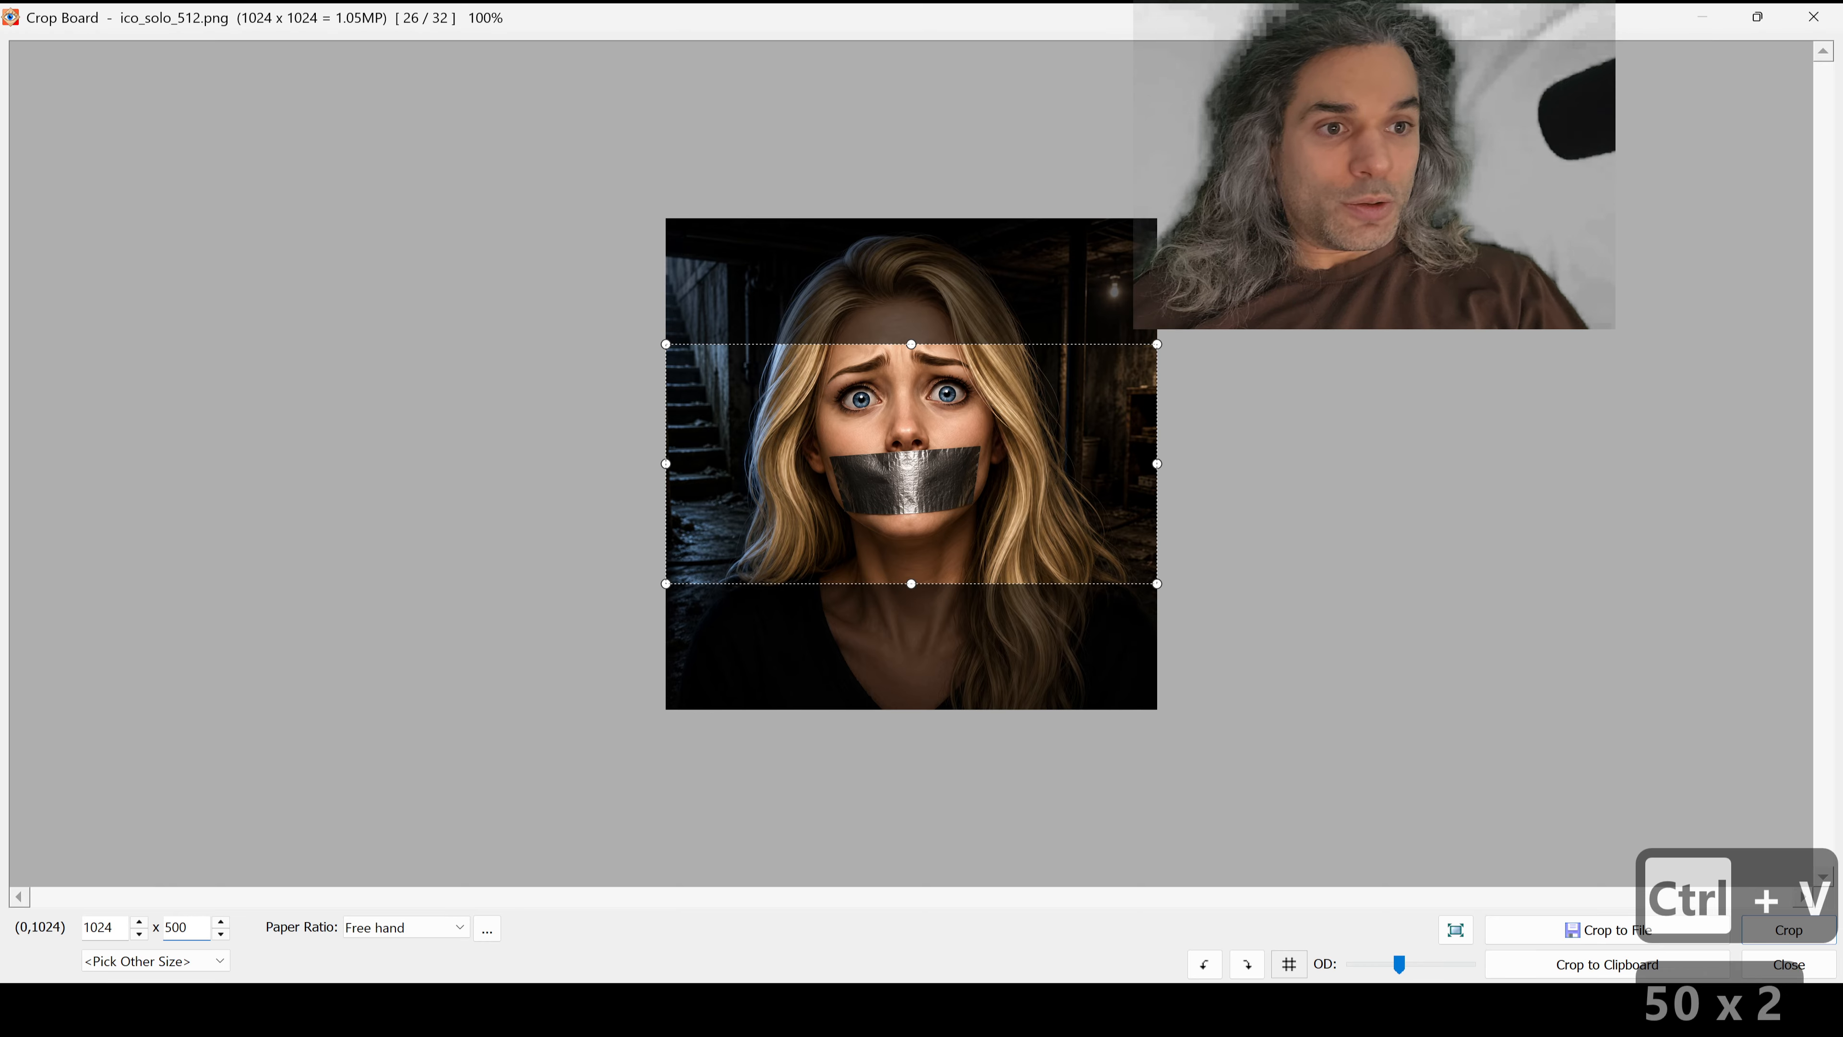
# Step: Move the crop area up over the woman's face, starting about 98 pixels below the image's upper edge, and crop the image
pyautogui.moveTo(942, 476)
pyautogui.mouseDown()
pyautogui.moveTo(946, 370)
pyautogui.moveTo(961, 370)
pyautogui.mouseUp()
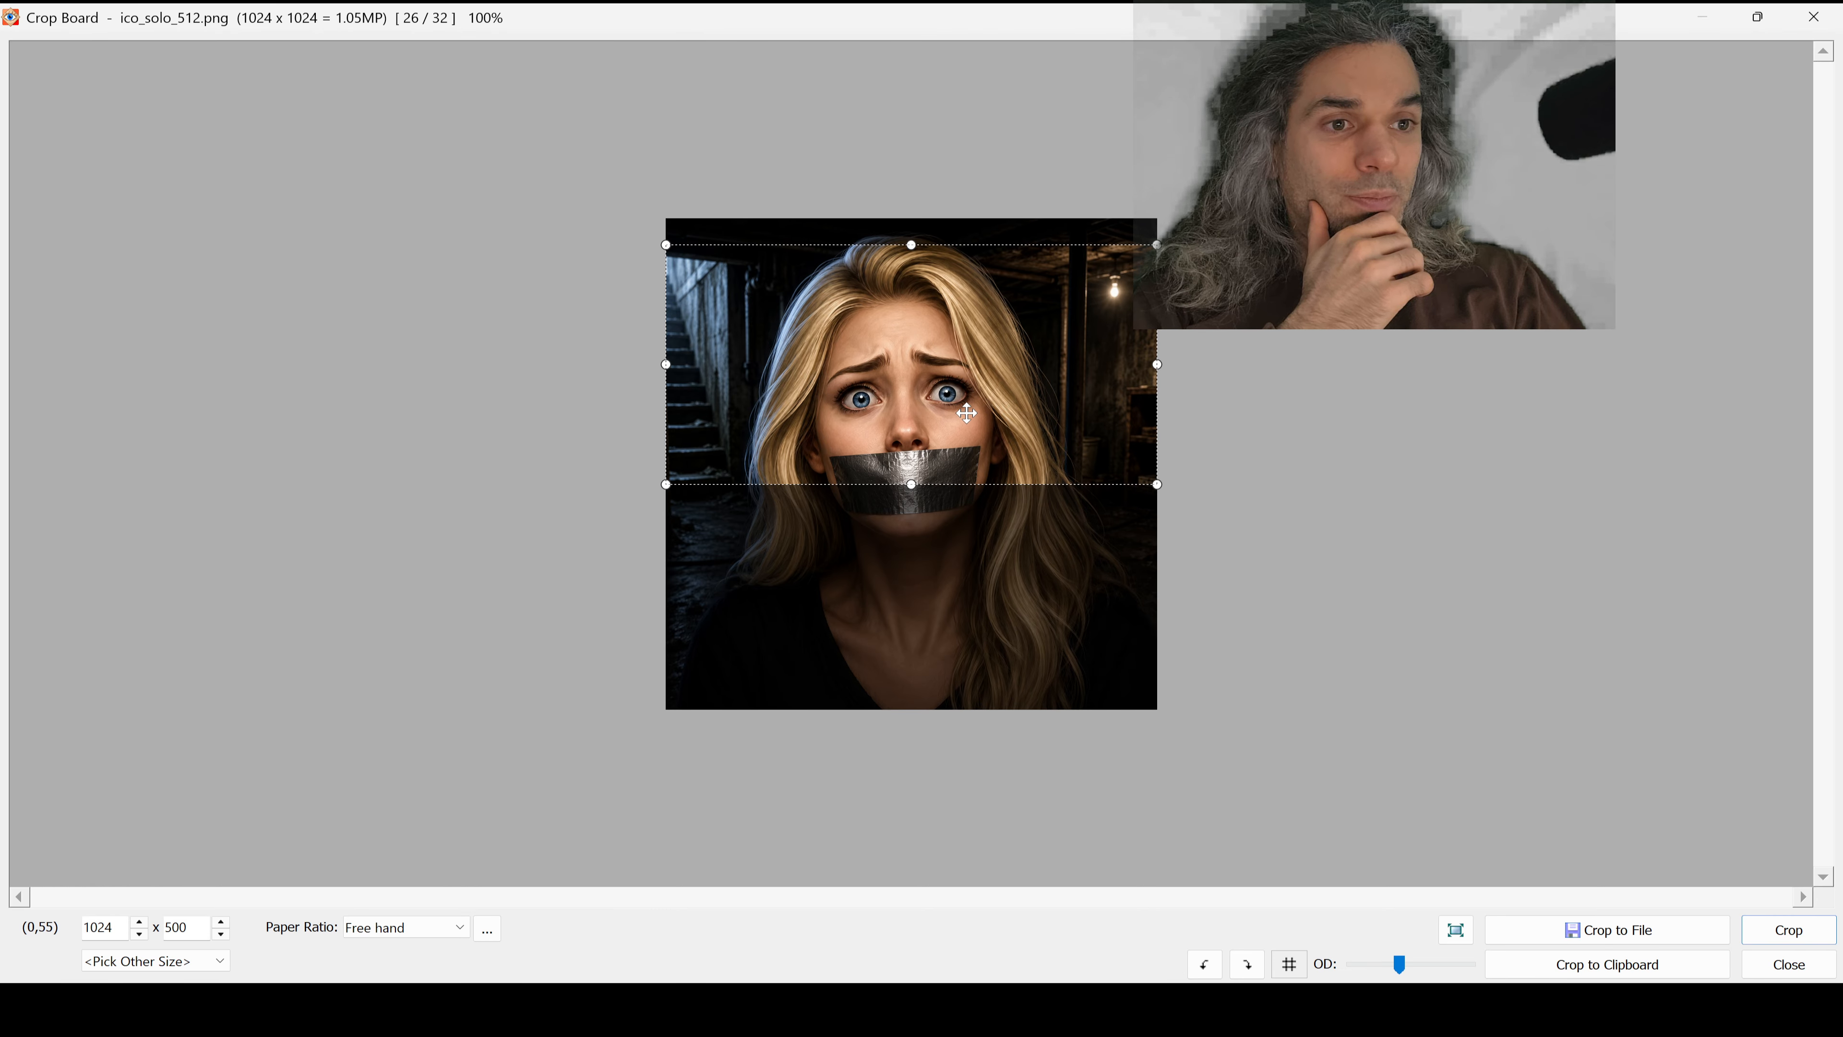
pyautogui.moveTo(967, 412); pyautogui.dragTo(968, 421)
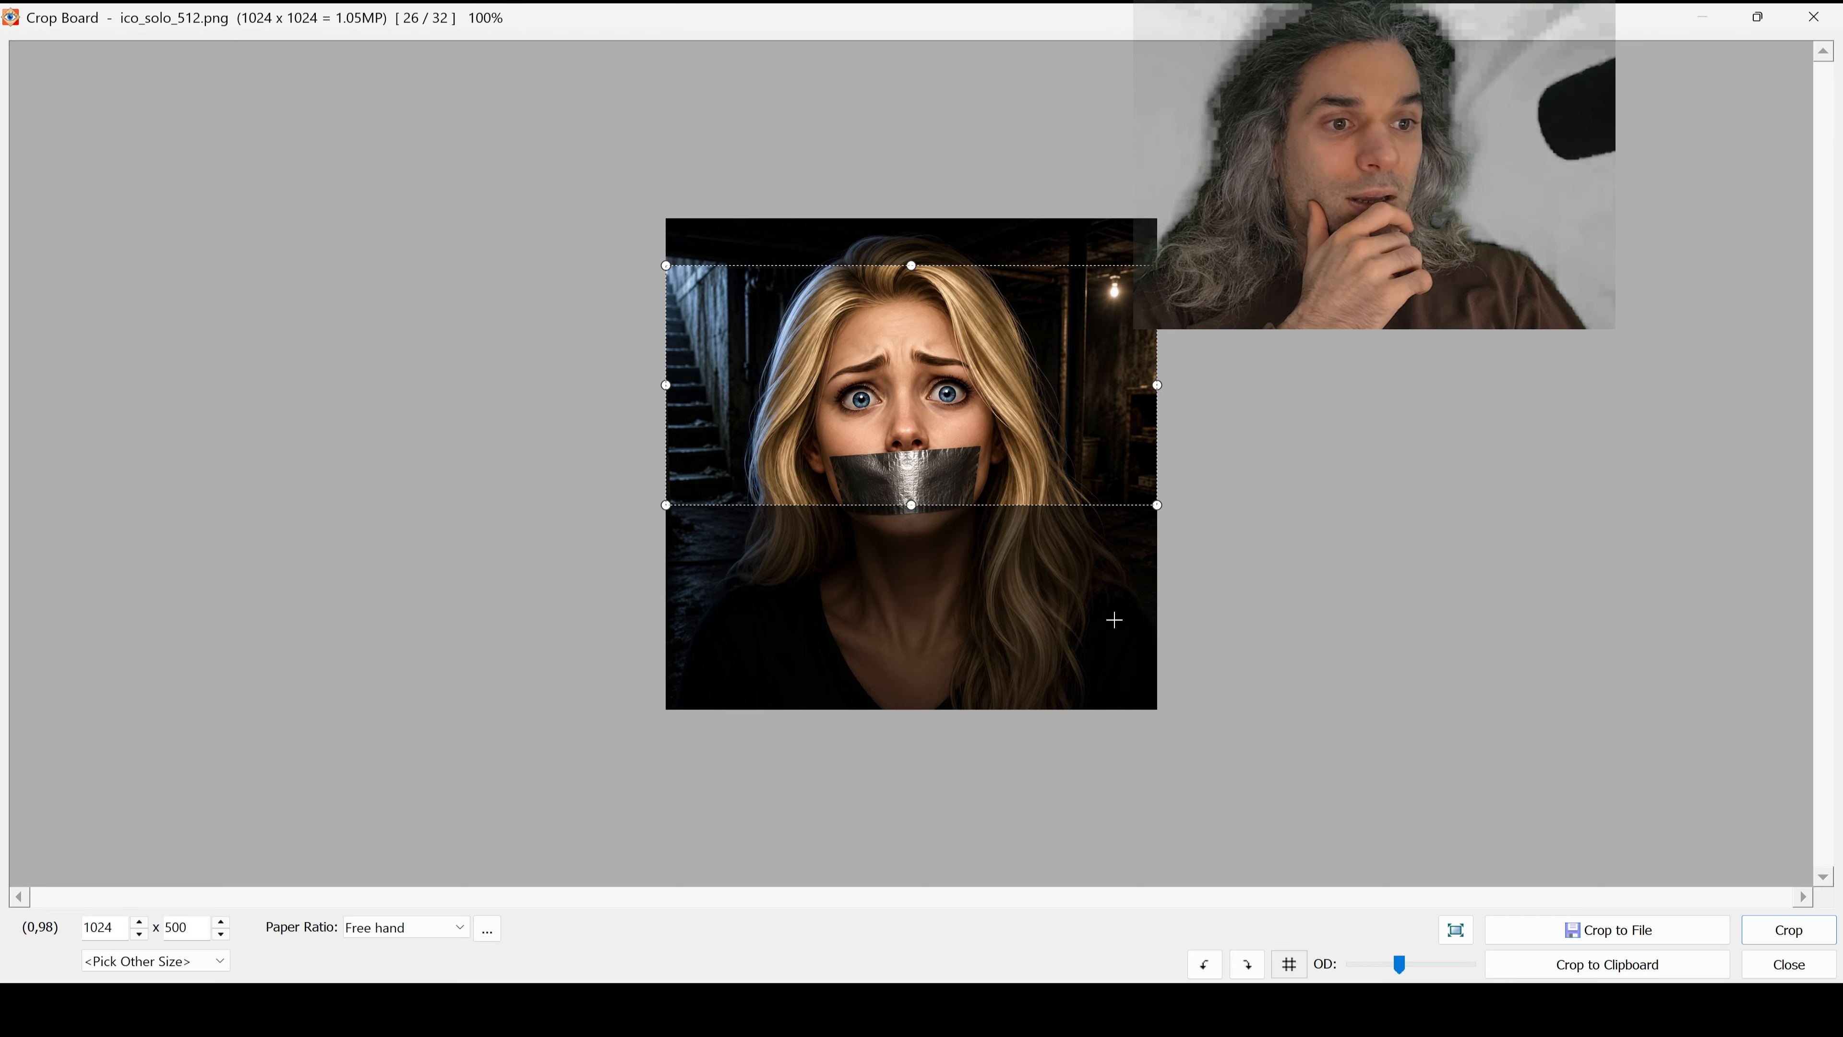
pyautogui.click(1788, 932)
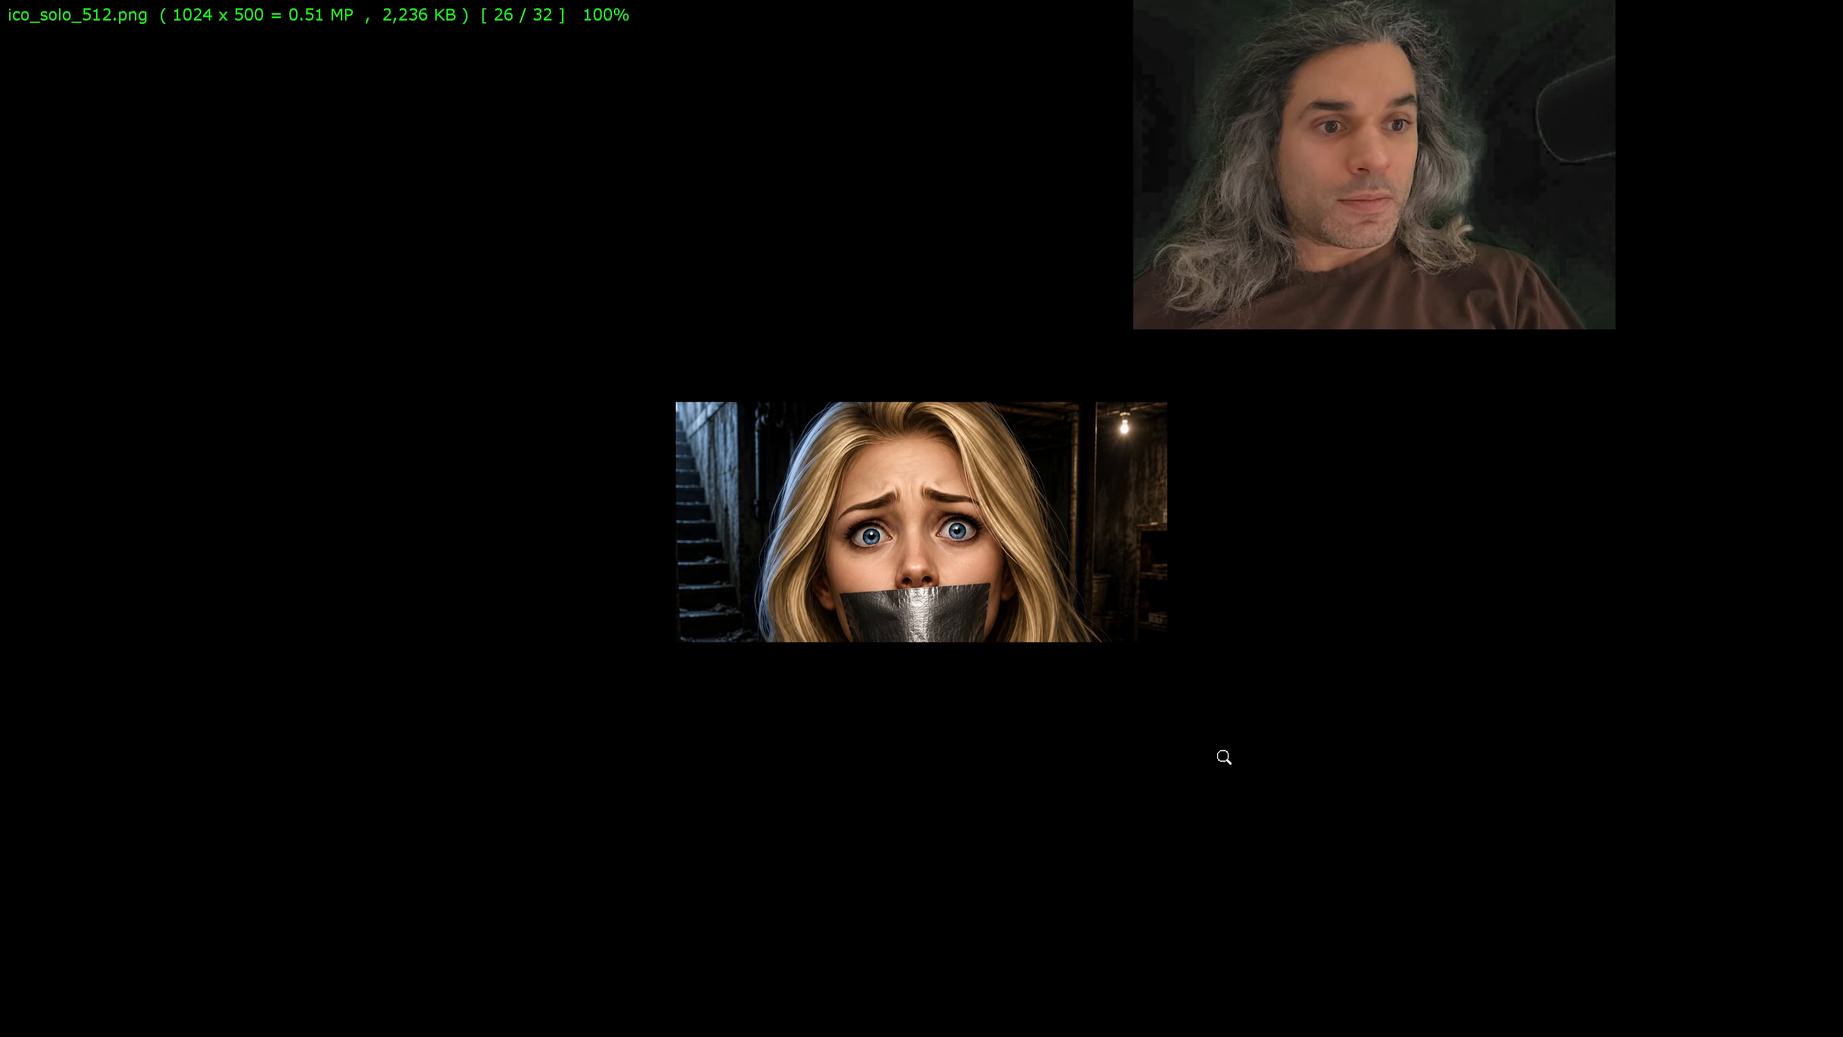
# Step: Leave the full-screen view, choose to save the changes, and select the "solo_512" part of the proposed file name
pyautogui.press('Escape')
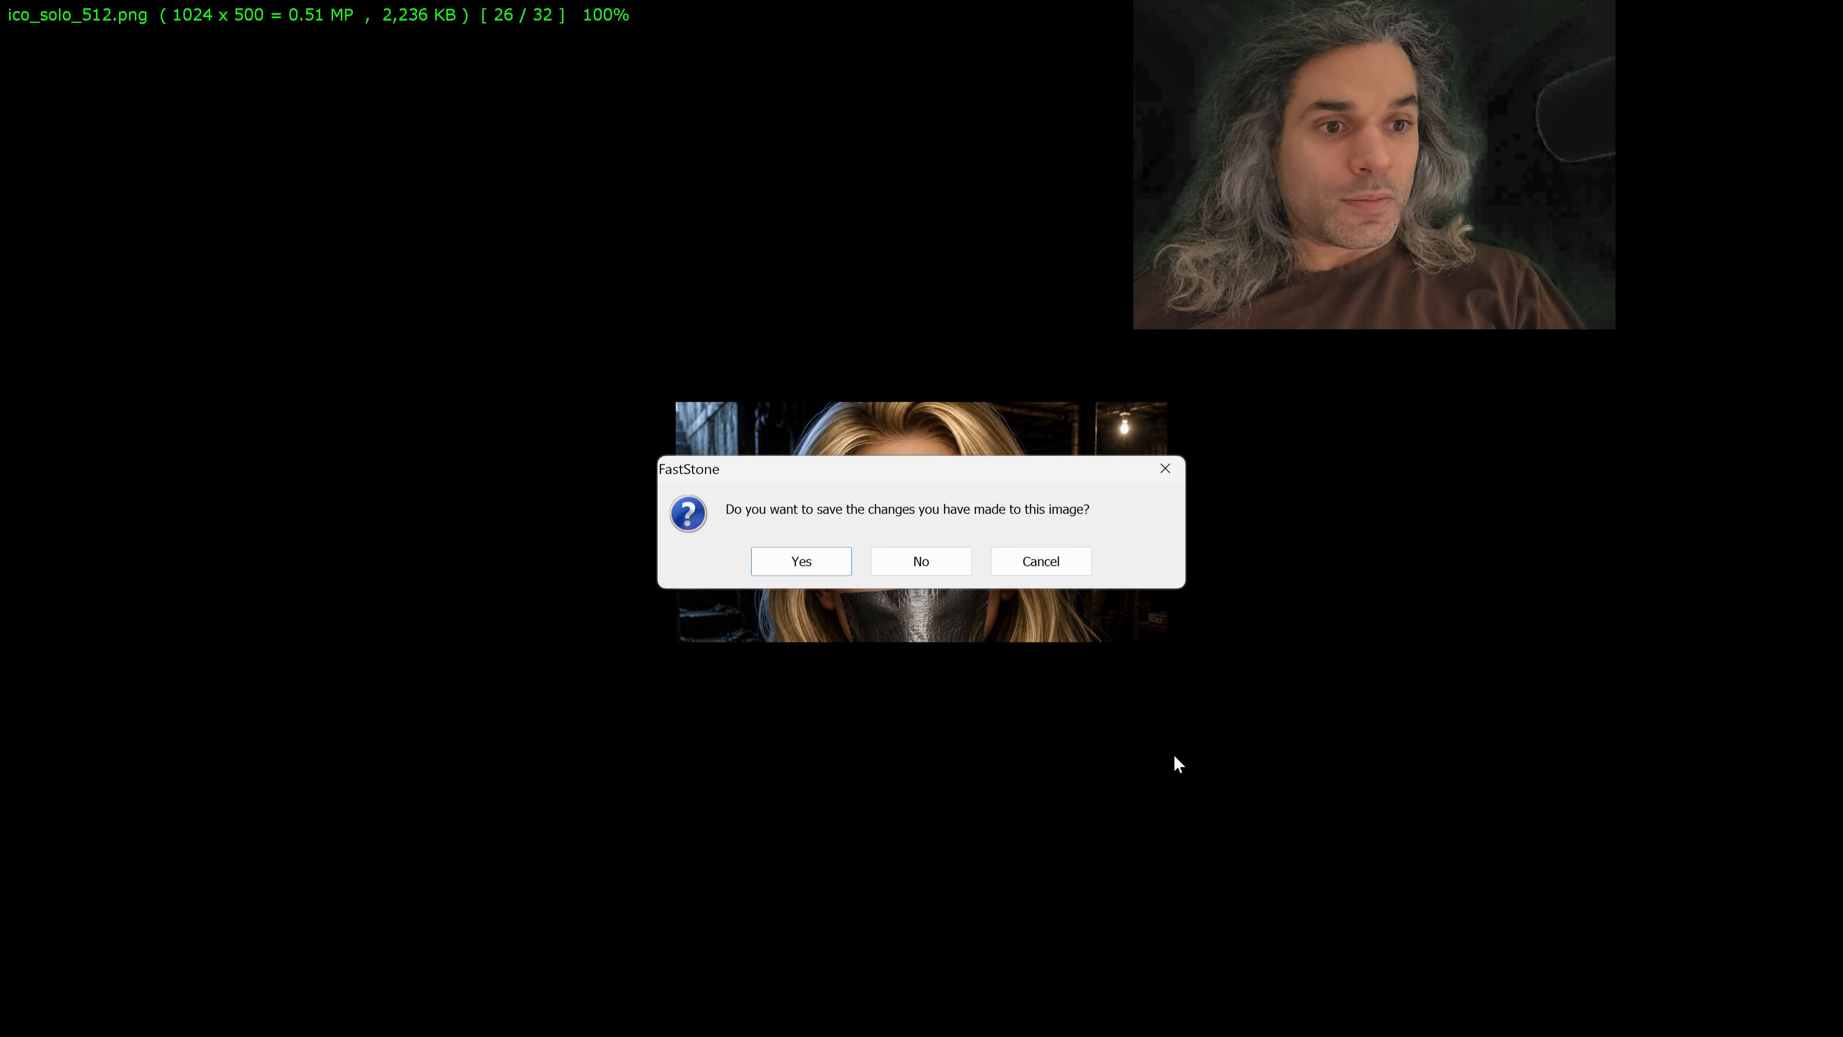
pyautogui.click(801, 561)
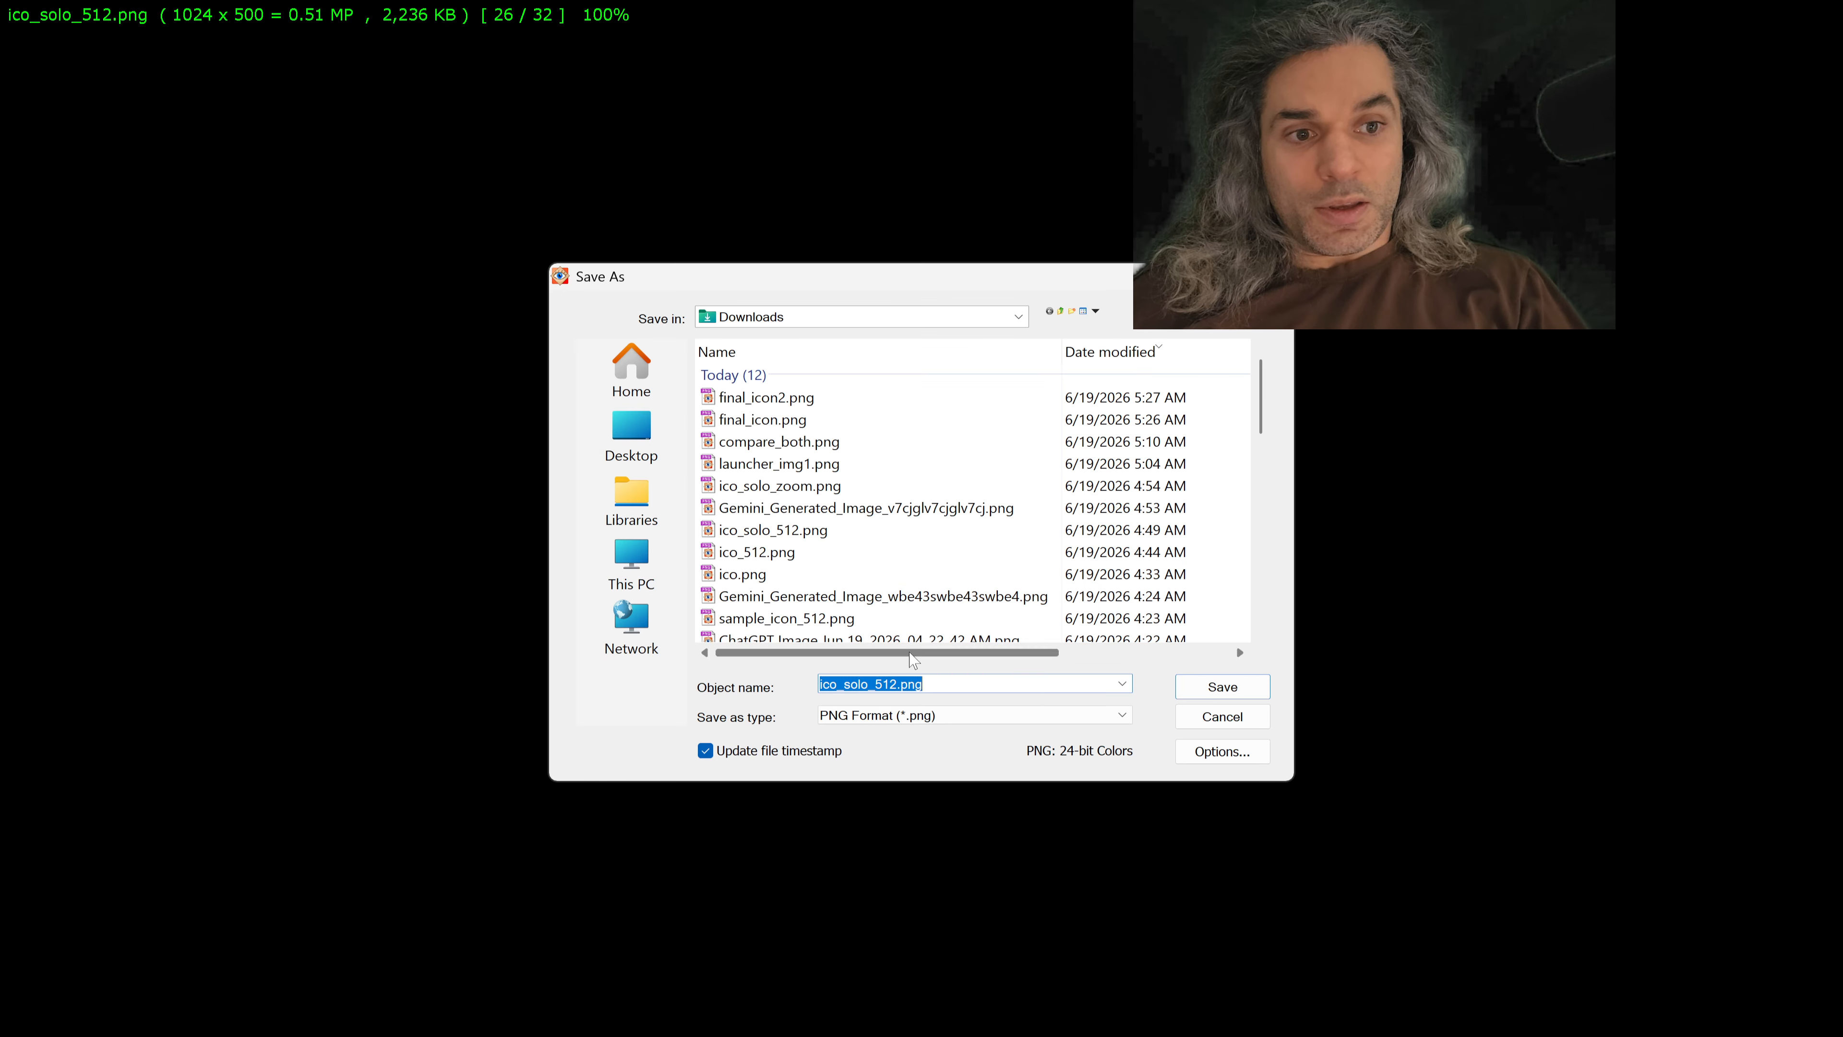
pyautogui.press('Left')
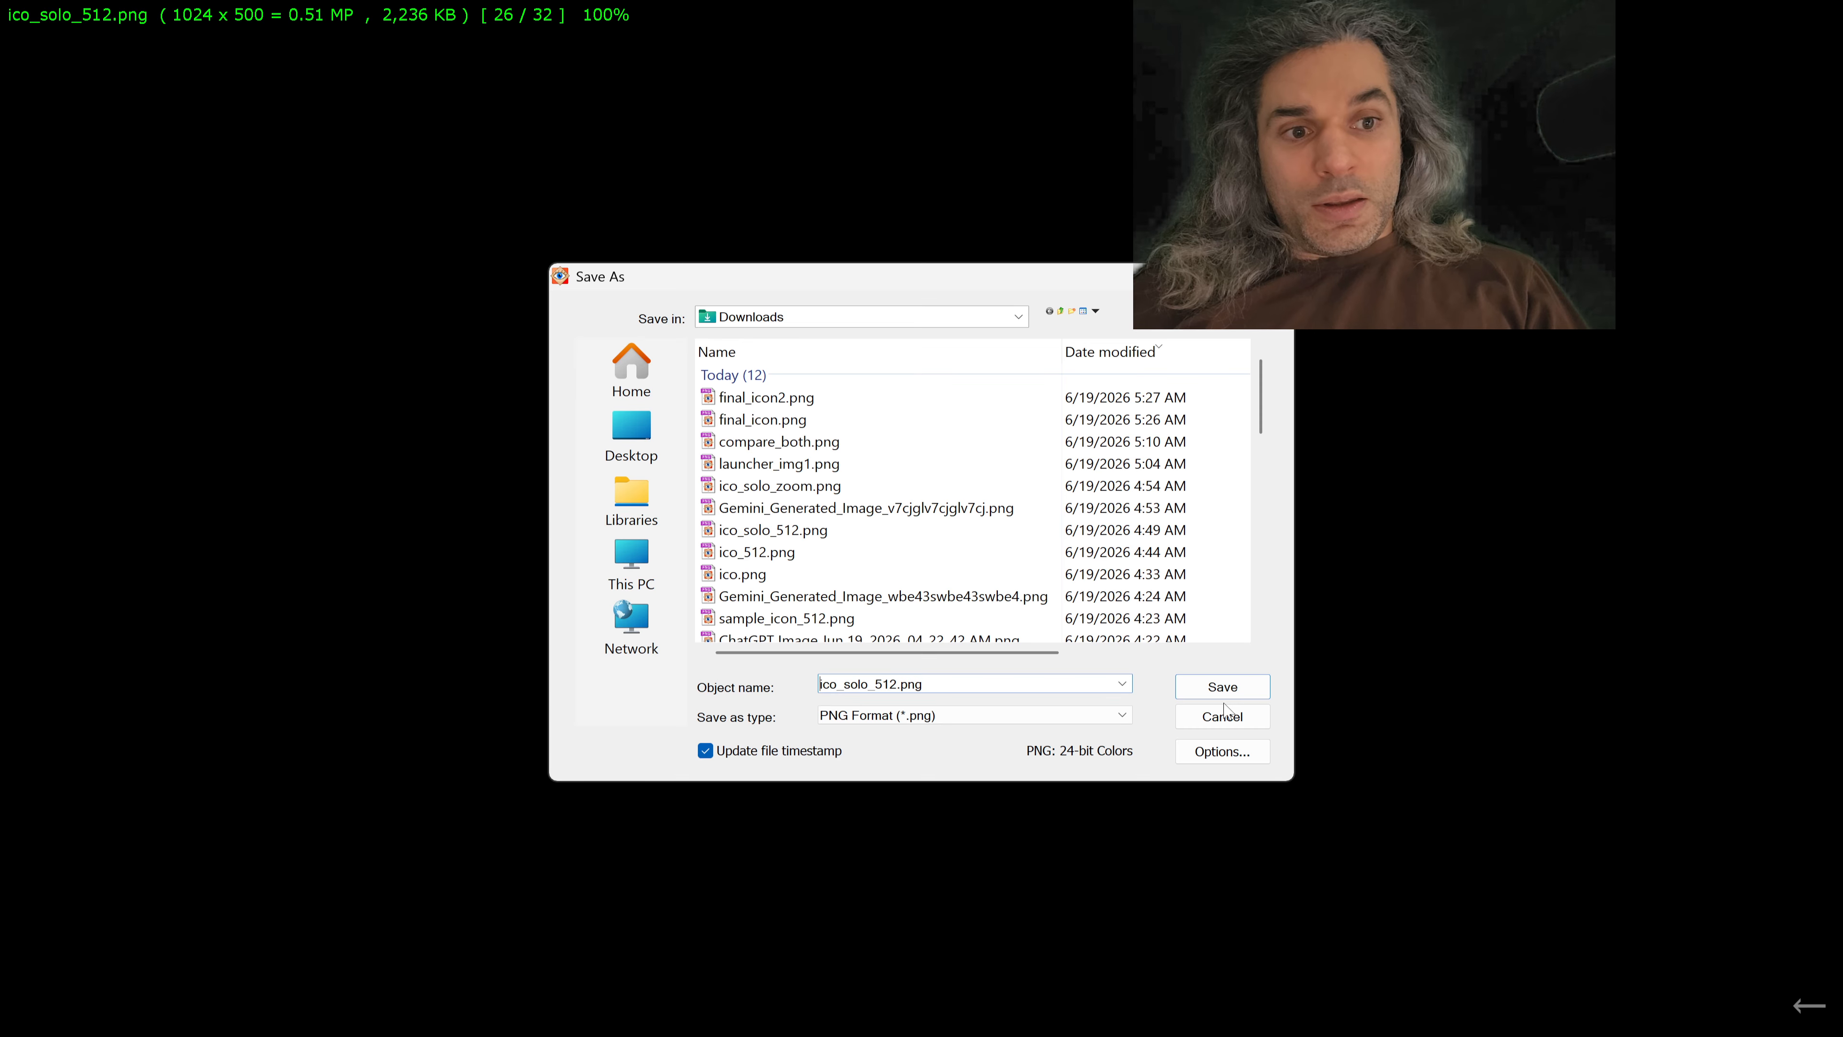
pyautogui.press('Right')
pyautogui.press('Right')
pyautogui.press('Right')
pyautogui.press('Right')
pyautogui.press('Right')
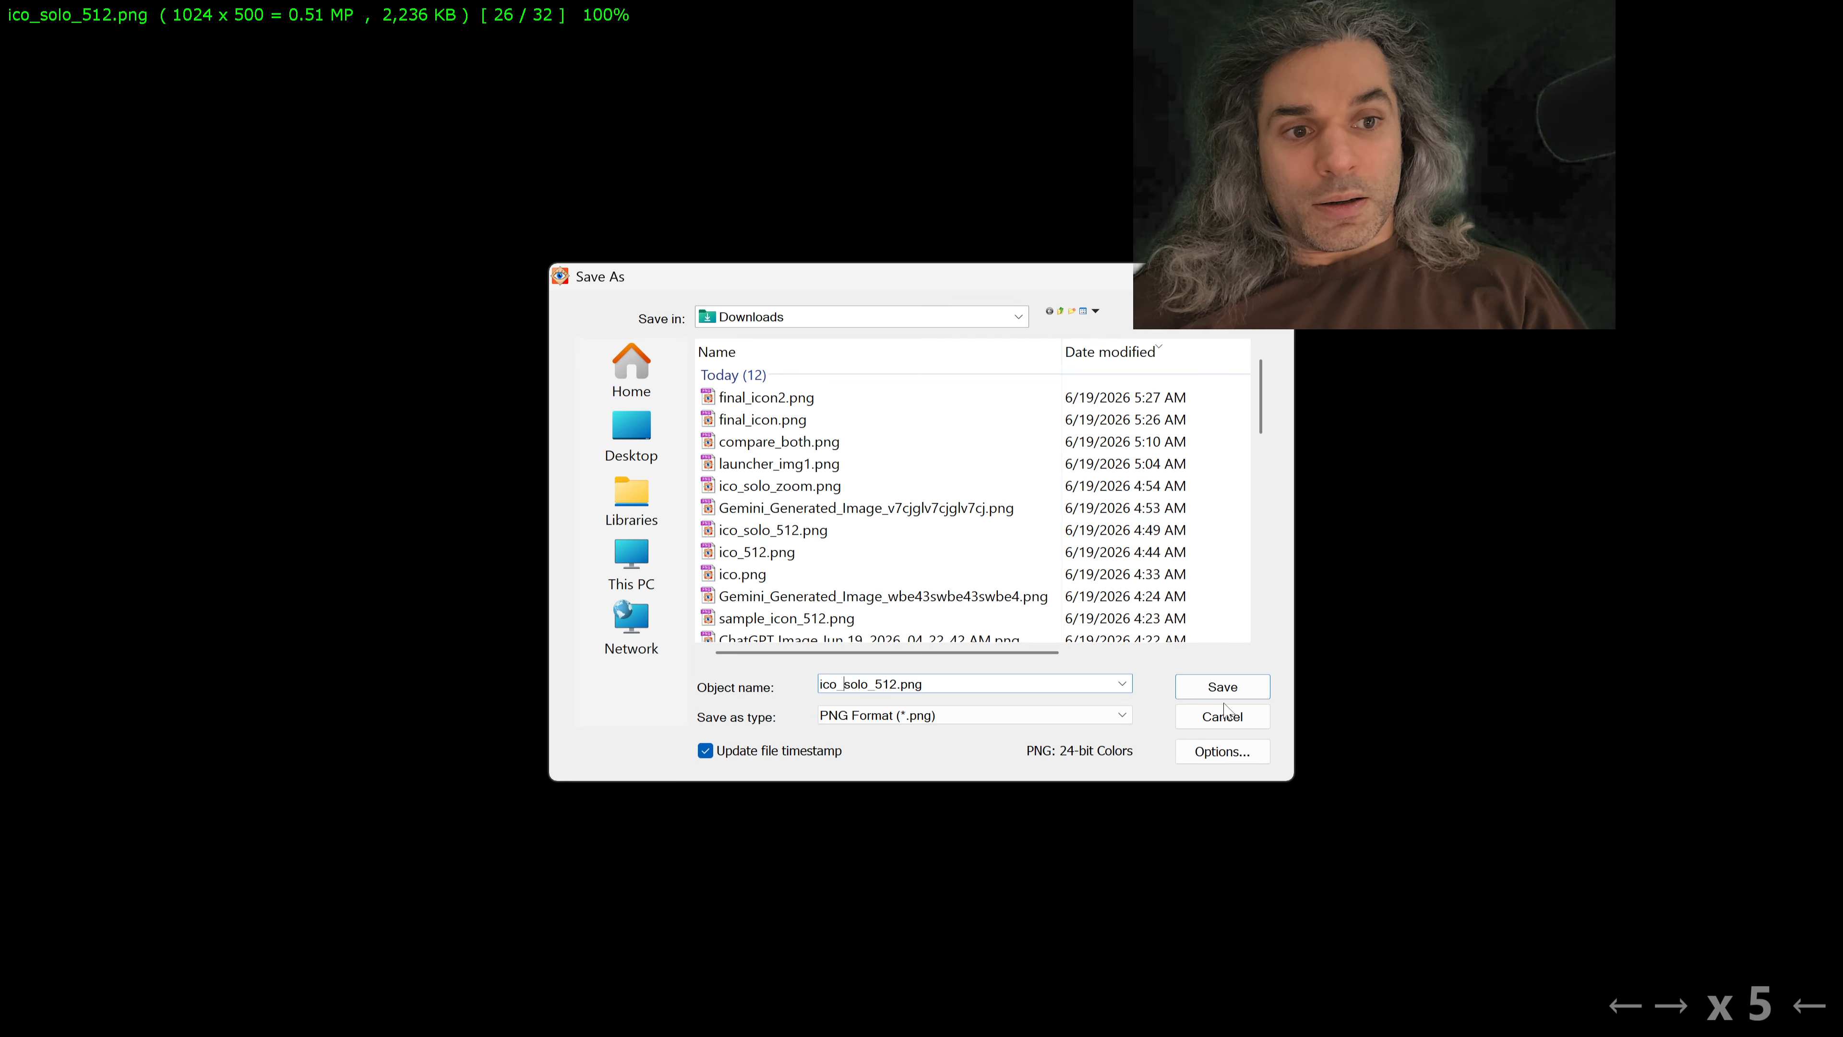
pyautogui.press('Left')
pyautogui.hotkey('shift', 'Right')
pyautogui.hotkey('shift', 'Right')
pyautogui.hotkey('shift', 'Right')
pyautogui.hotkey('shift', 'Right')
pyautogui.hotkey('shift', 'Right')
pyautogui.hotkey('shift', 'Right')
pyautogui.hotkey('shift', 'Right')
pyautogui.hotkey('shift', 'Right')
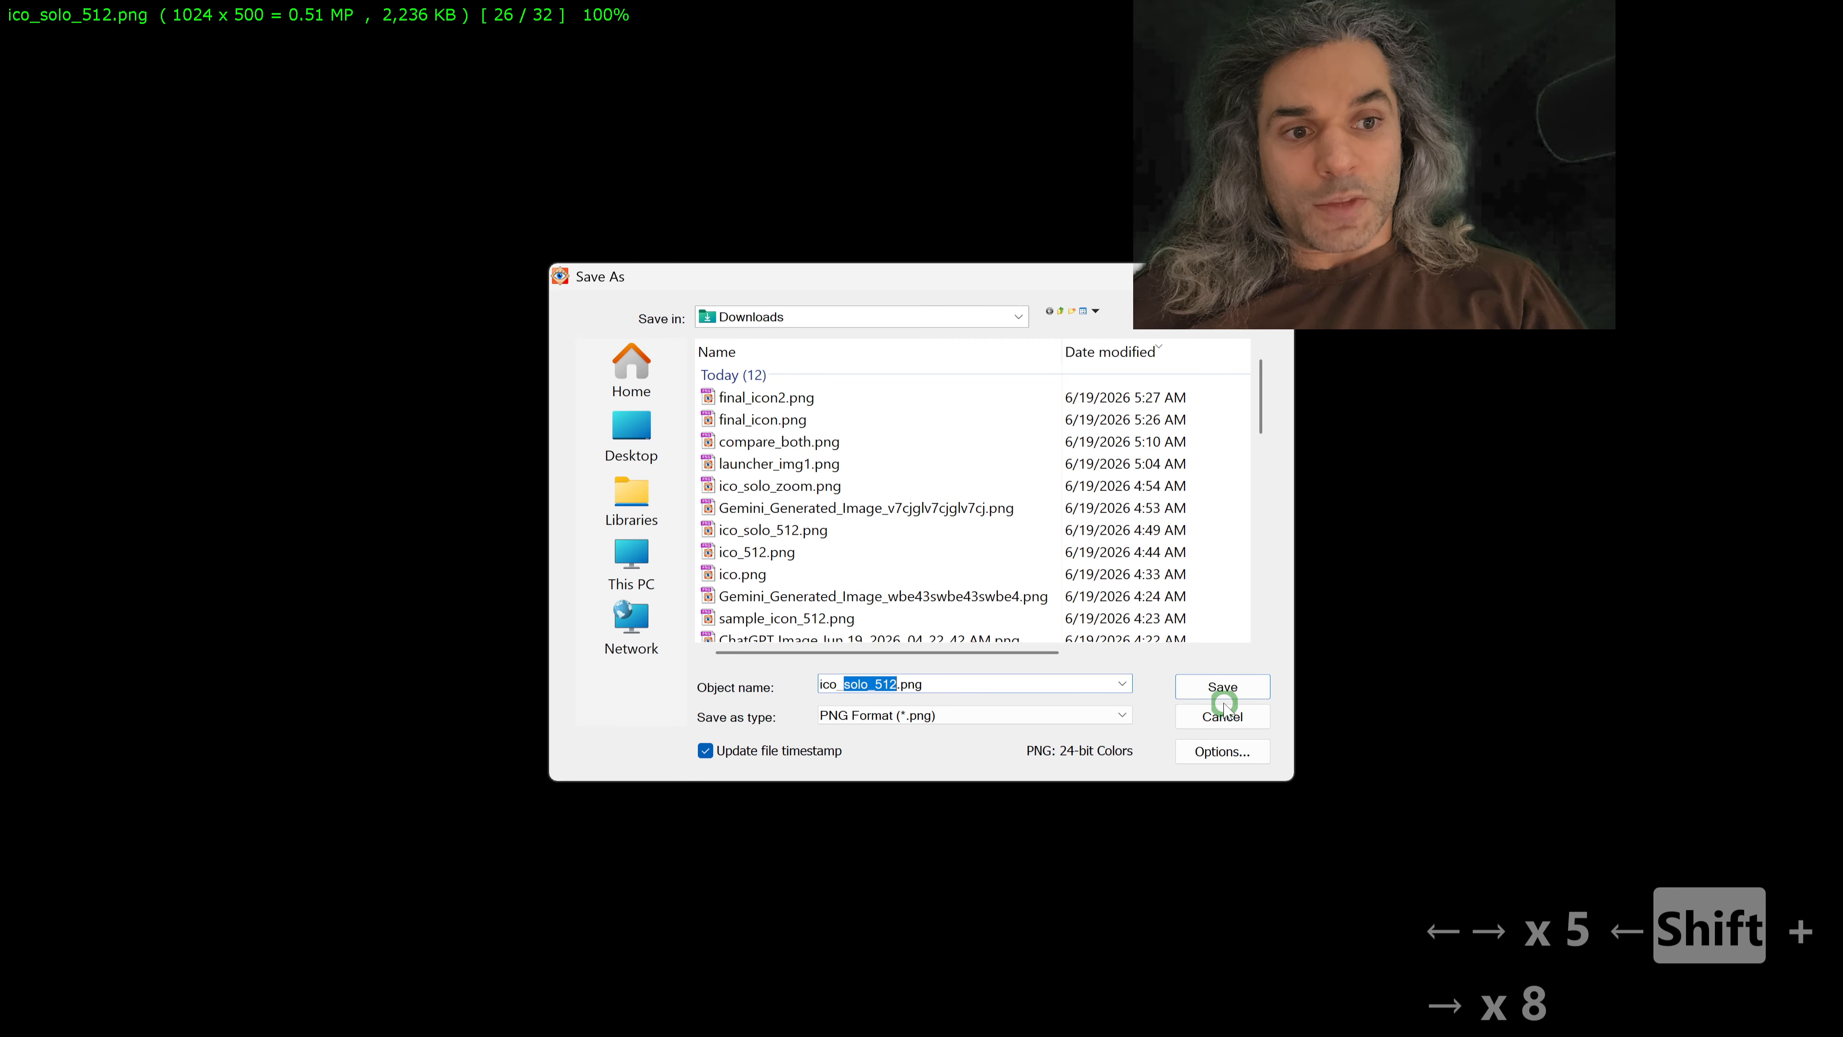
# Step: Switch to the Google Play Console store listing and copy the "Feature graphic" label
pyautogui.hotkey('alt', 'Tab')
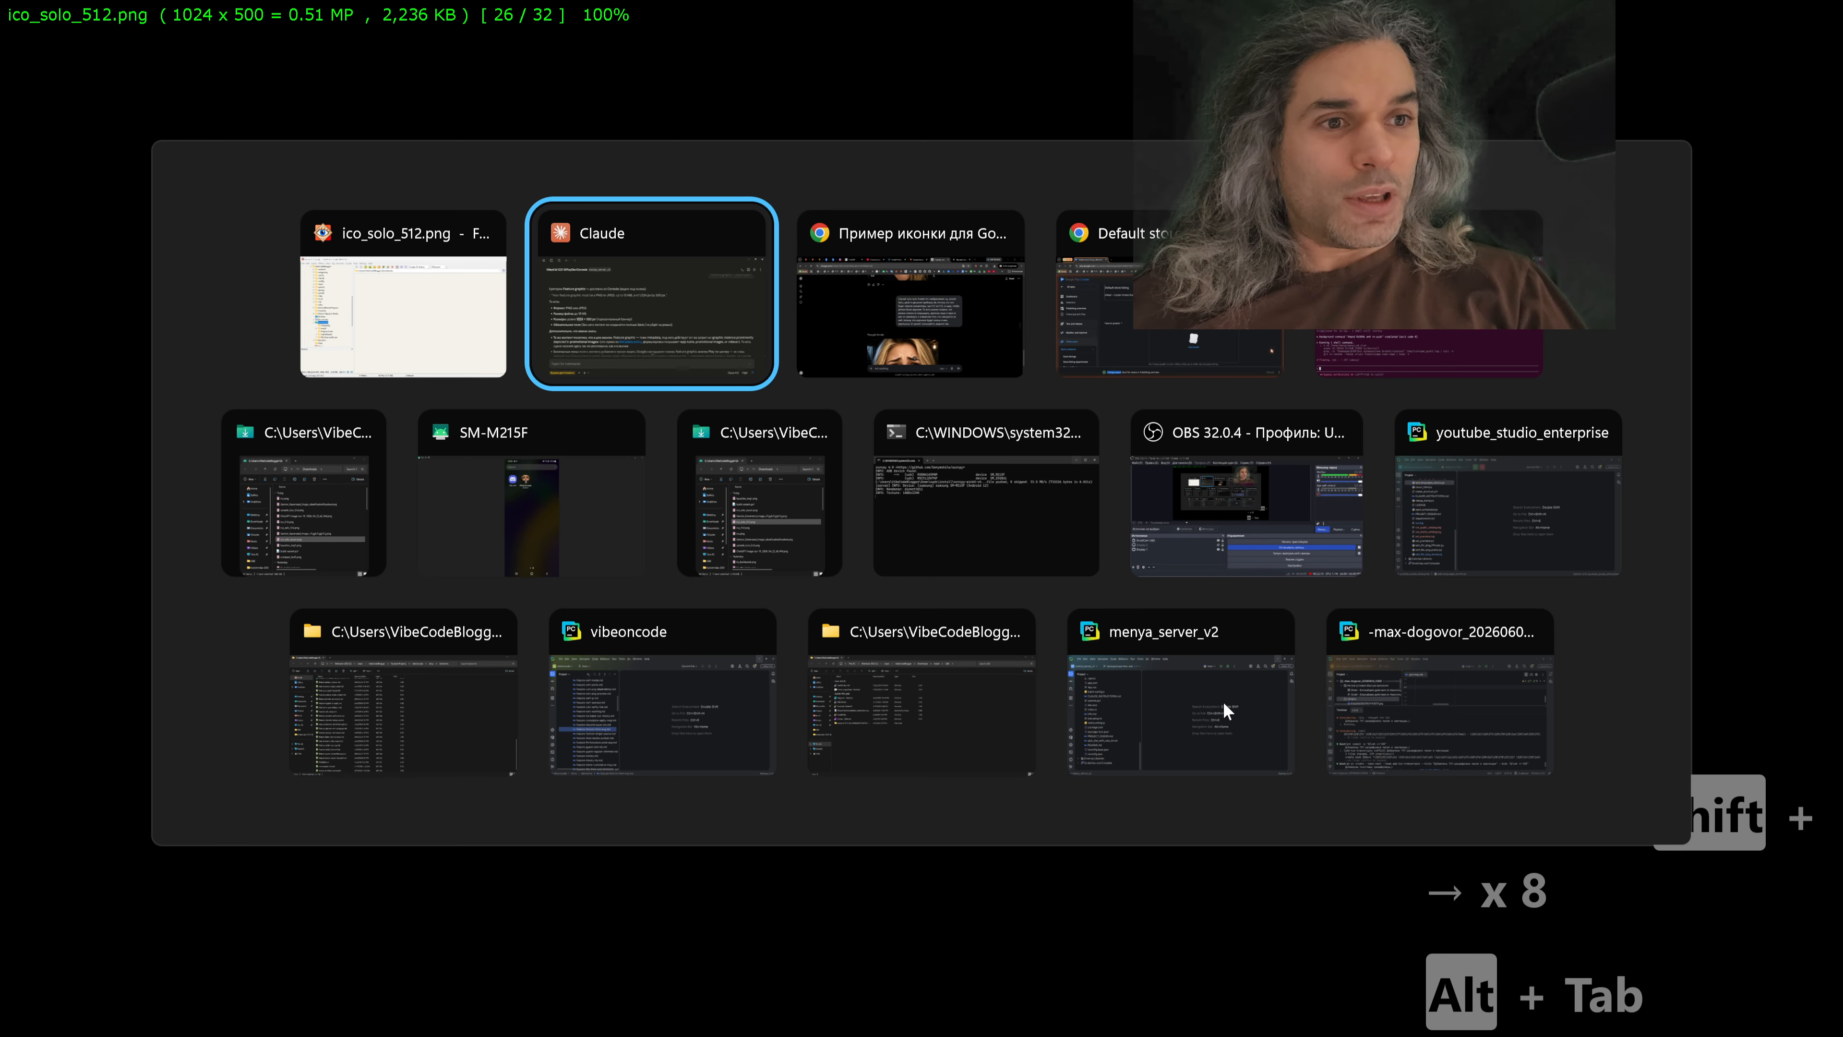
pyautogui.hotkey('alt', 'Tab')
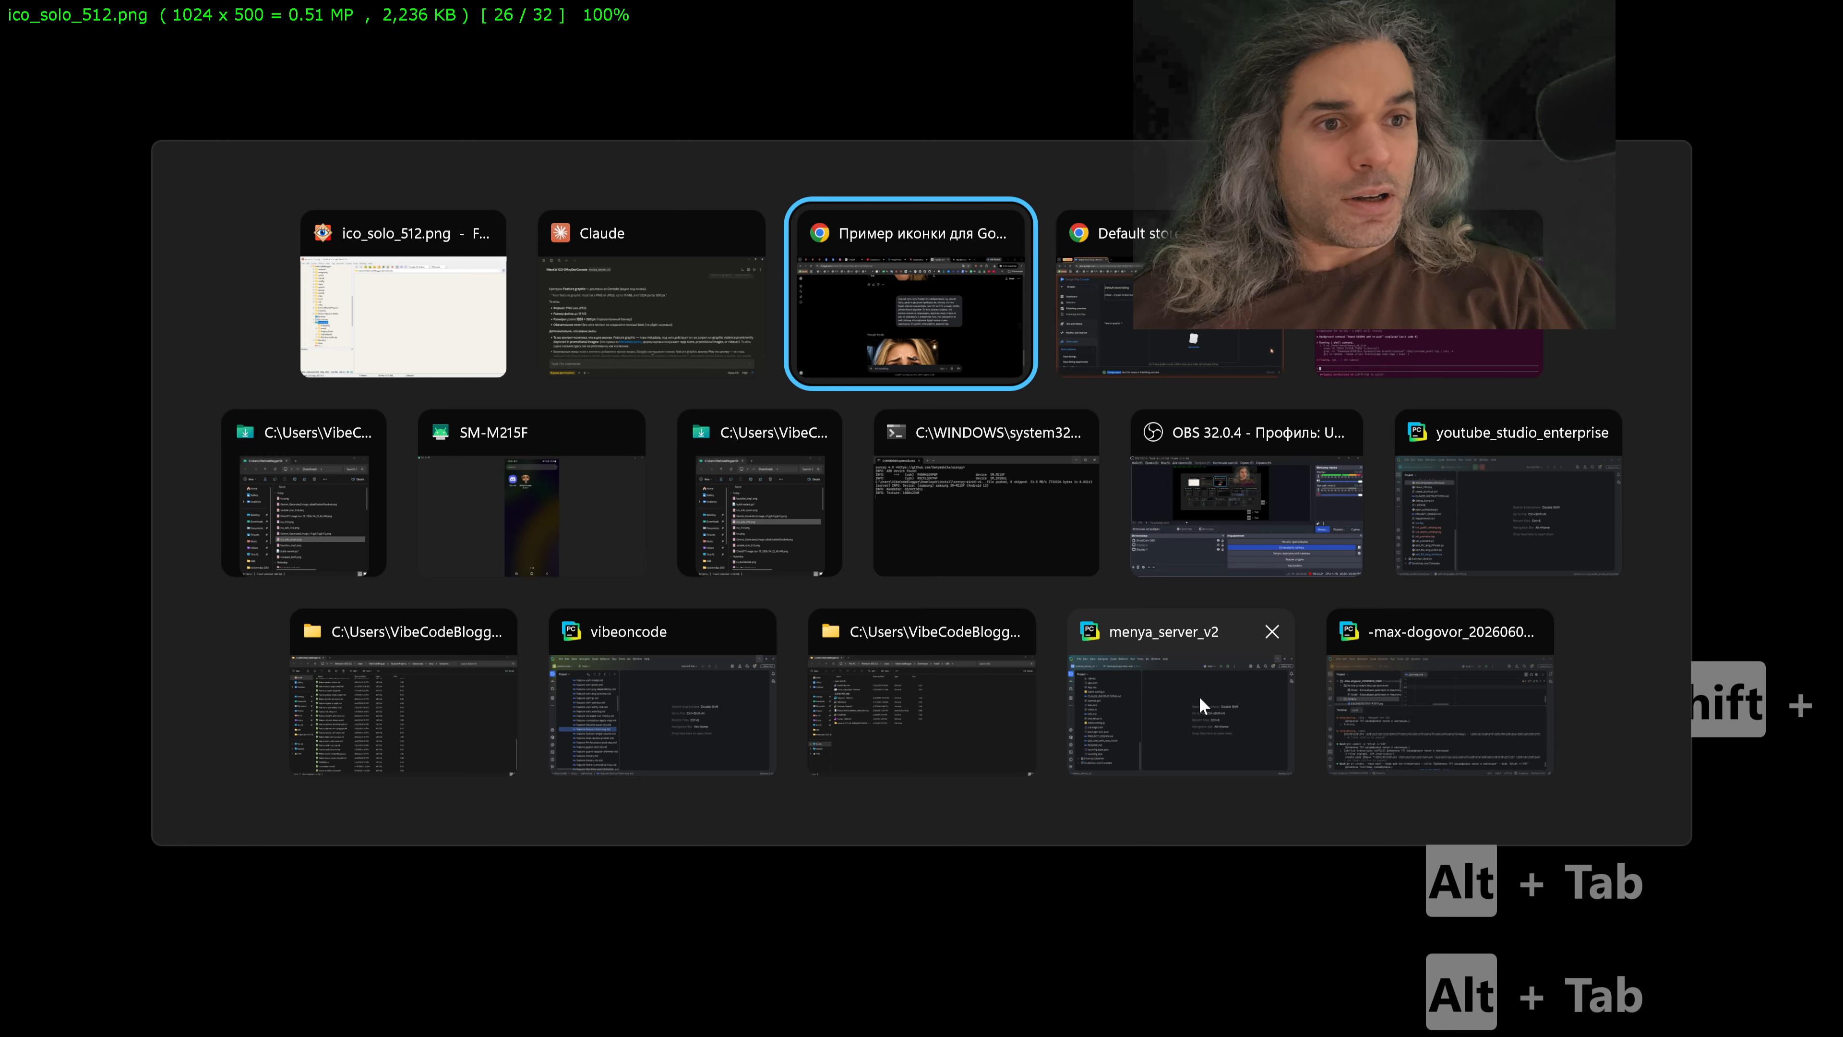
pyautogui.hotkey('alt', 'Tab')
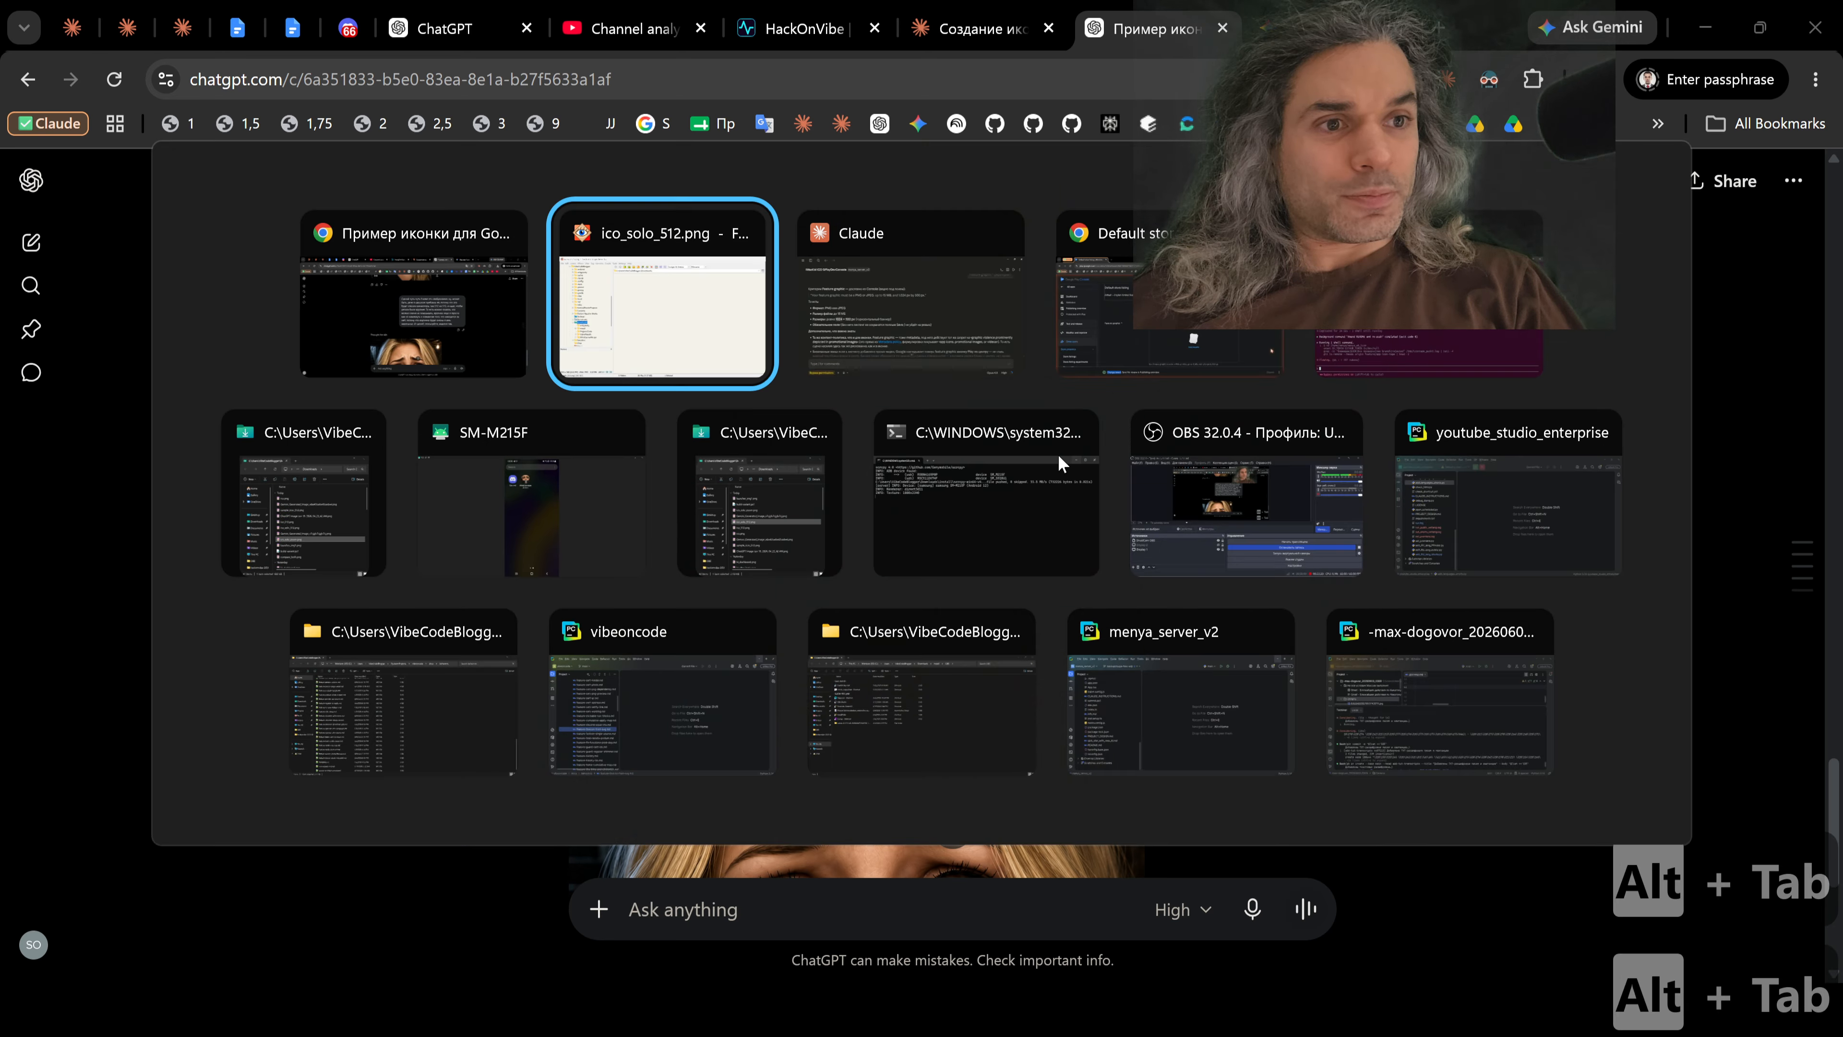
pyautogui.hotkey('alt', 'Tab')
pyautogui.hotkey('alt', 'Tab')
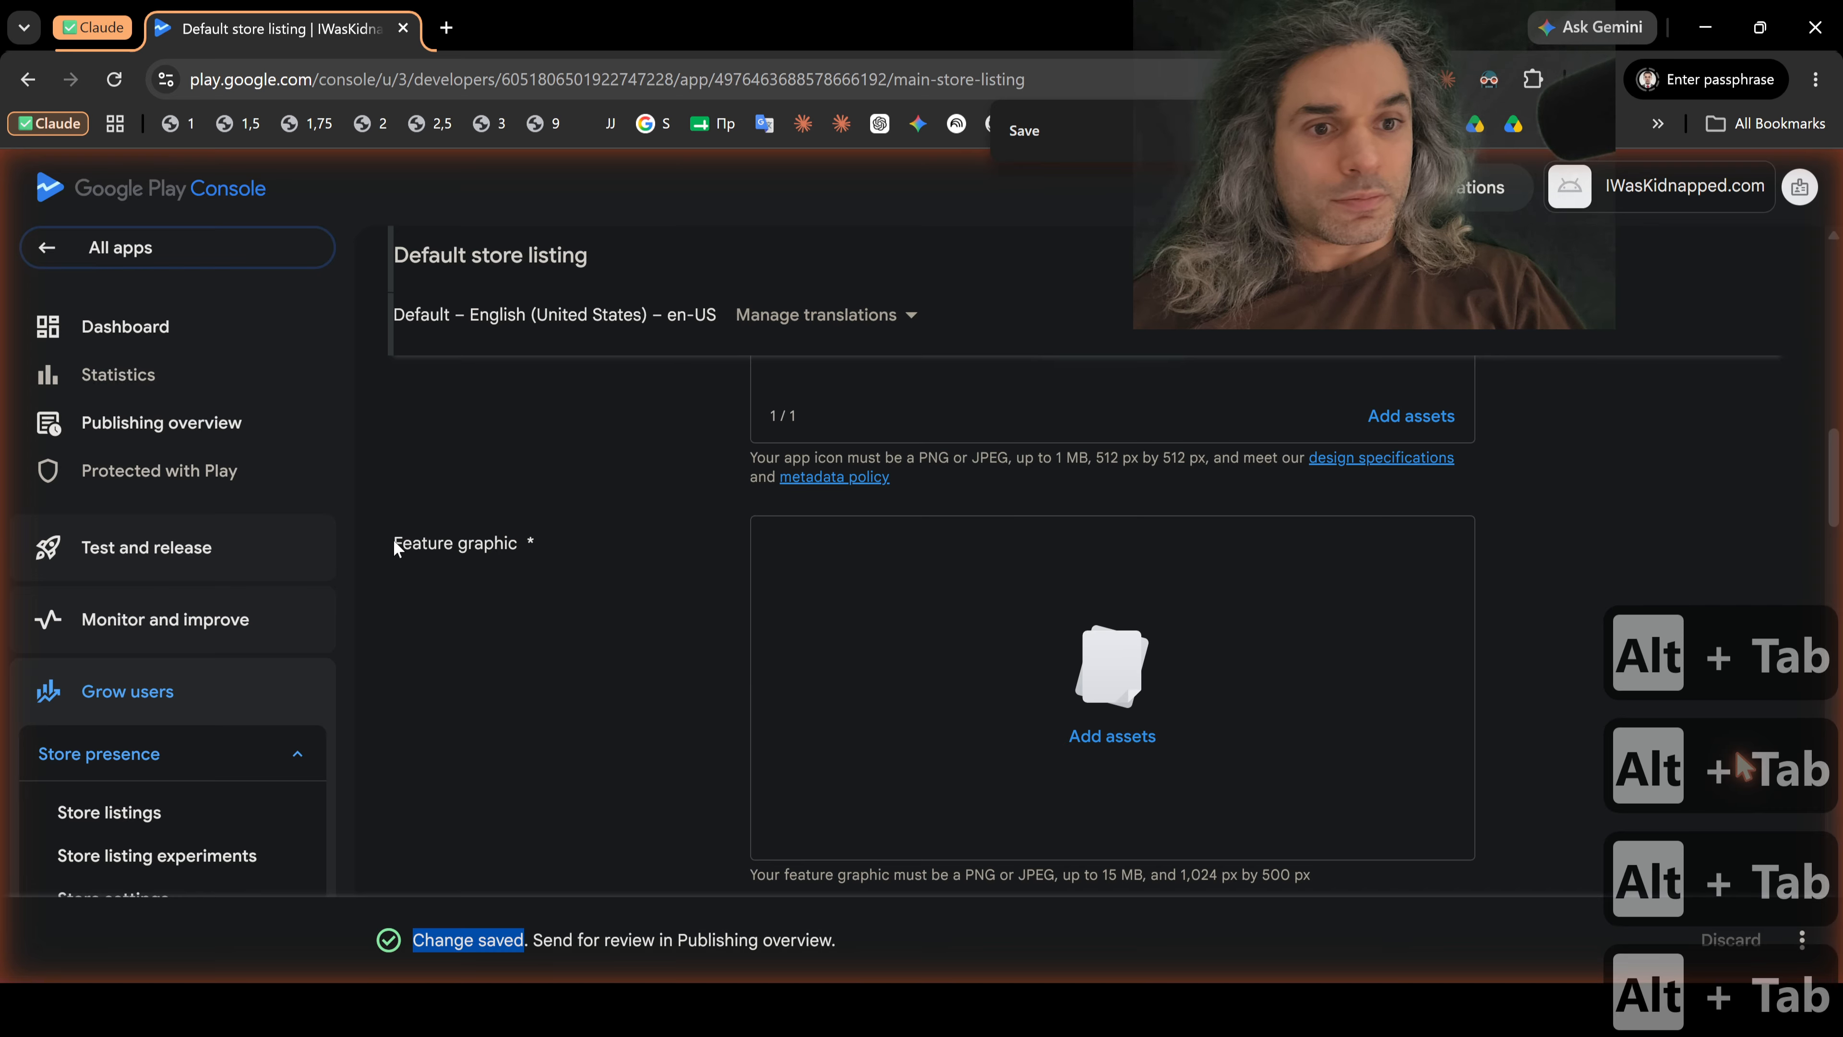
pyautogui.moveTo(393, 542); pyautogui.dragTo(511, 546)
pyautogui.hotkey('ctrl', 'c')
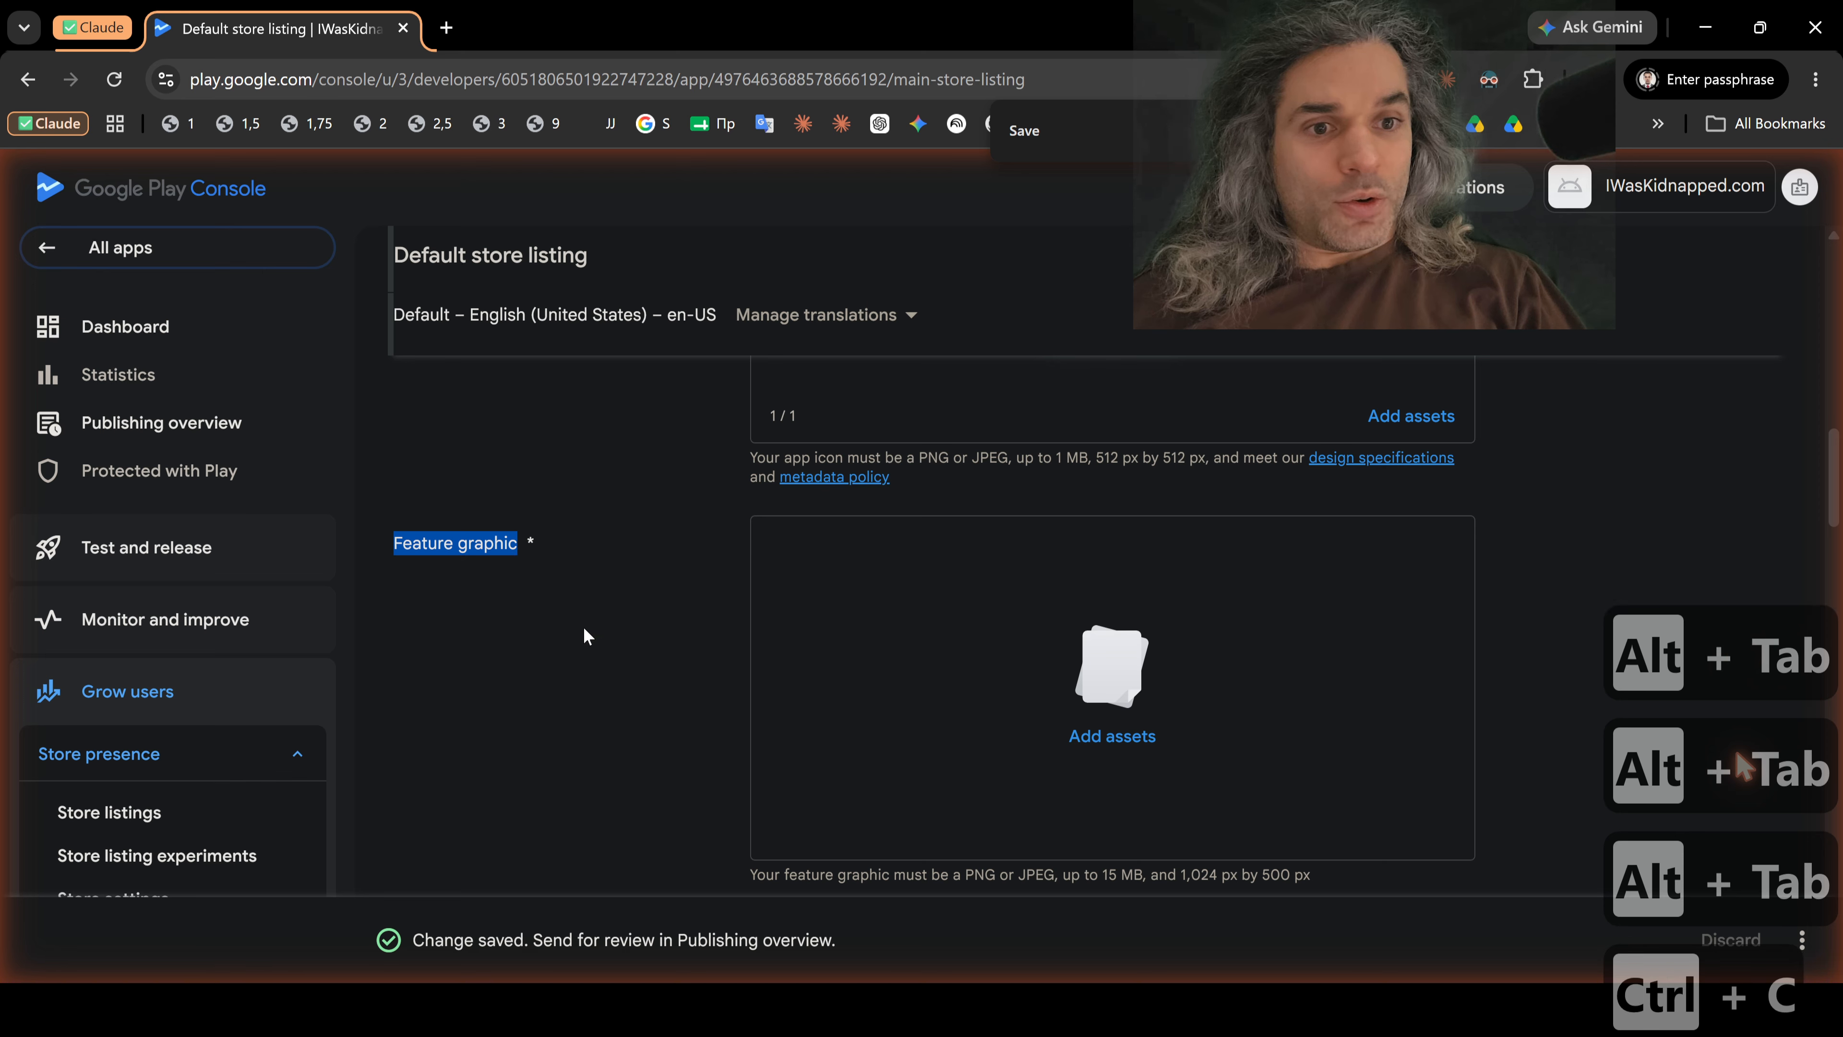
# Step: Return to FastStone's Save As dialog and paste the copied label as the file name
pyautogui.hotkey('alt', 'Tab')
pyautogui.hotkey('alt', 'Tab')
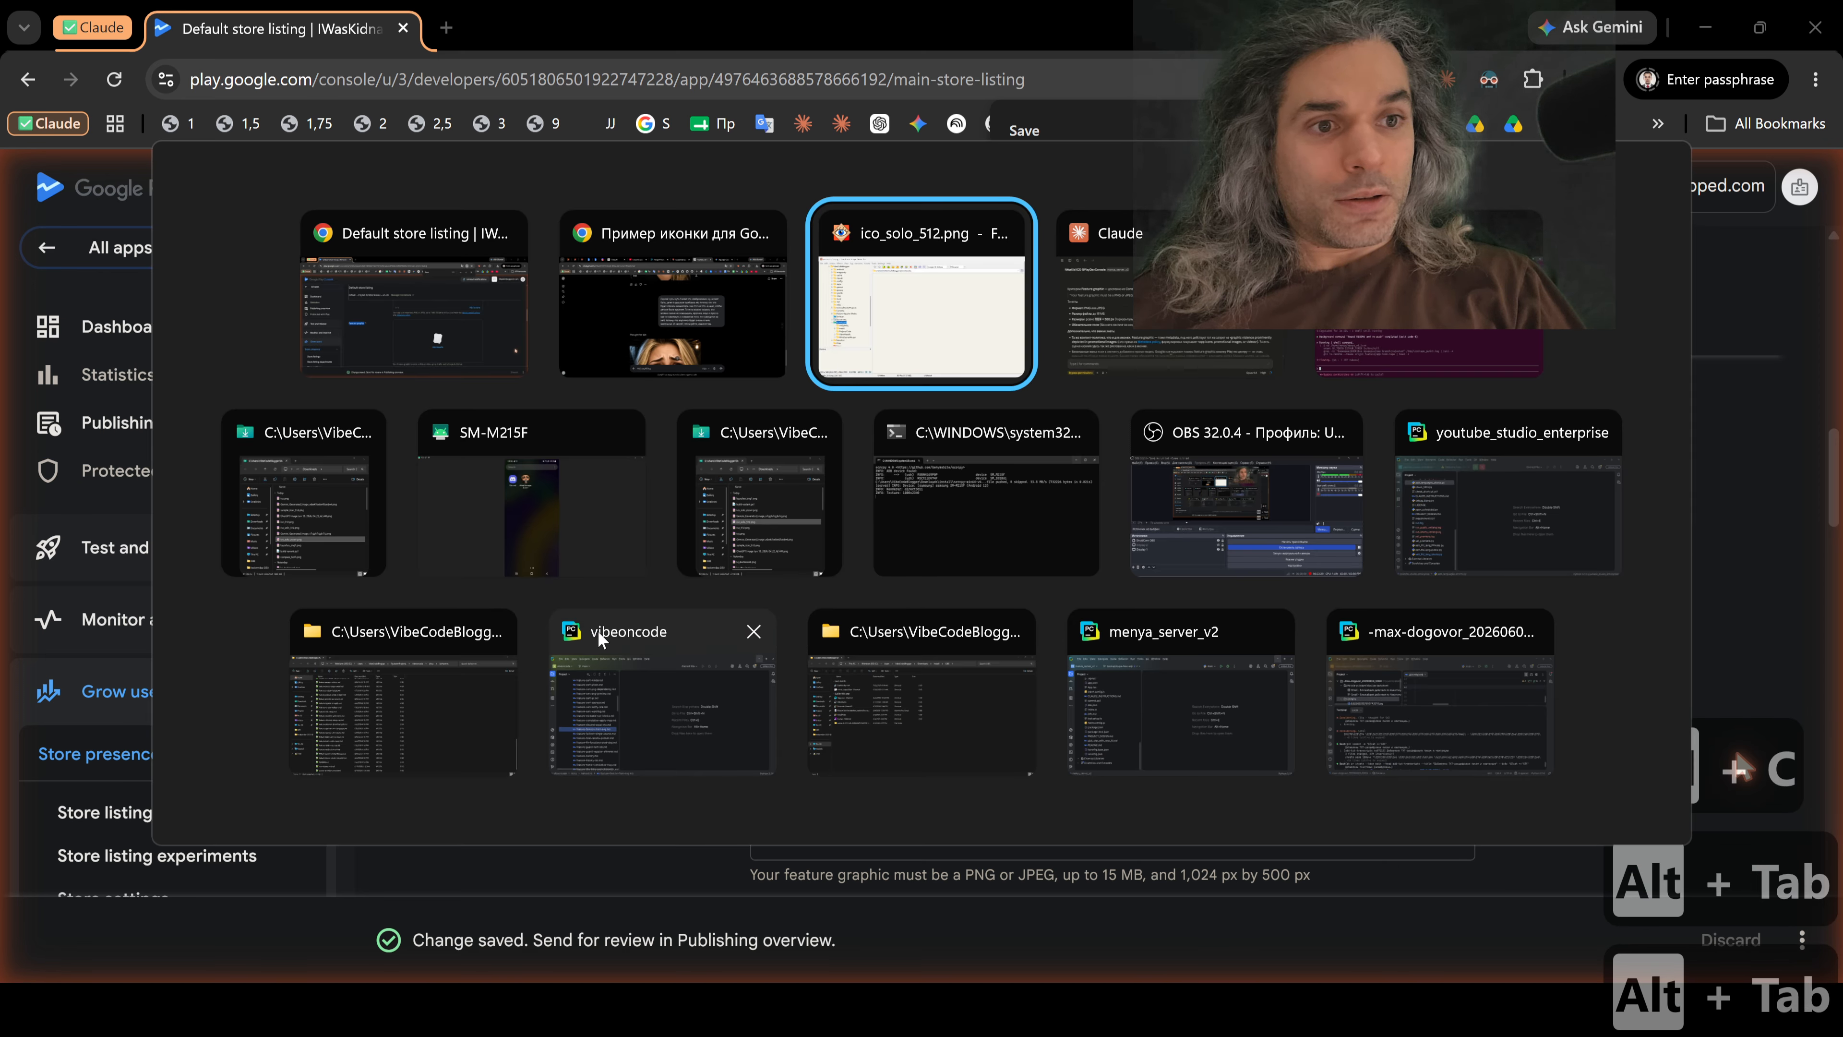
pyautogui.hotkey('ctrl', 'v')
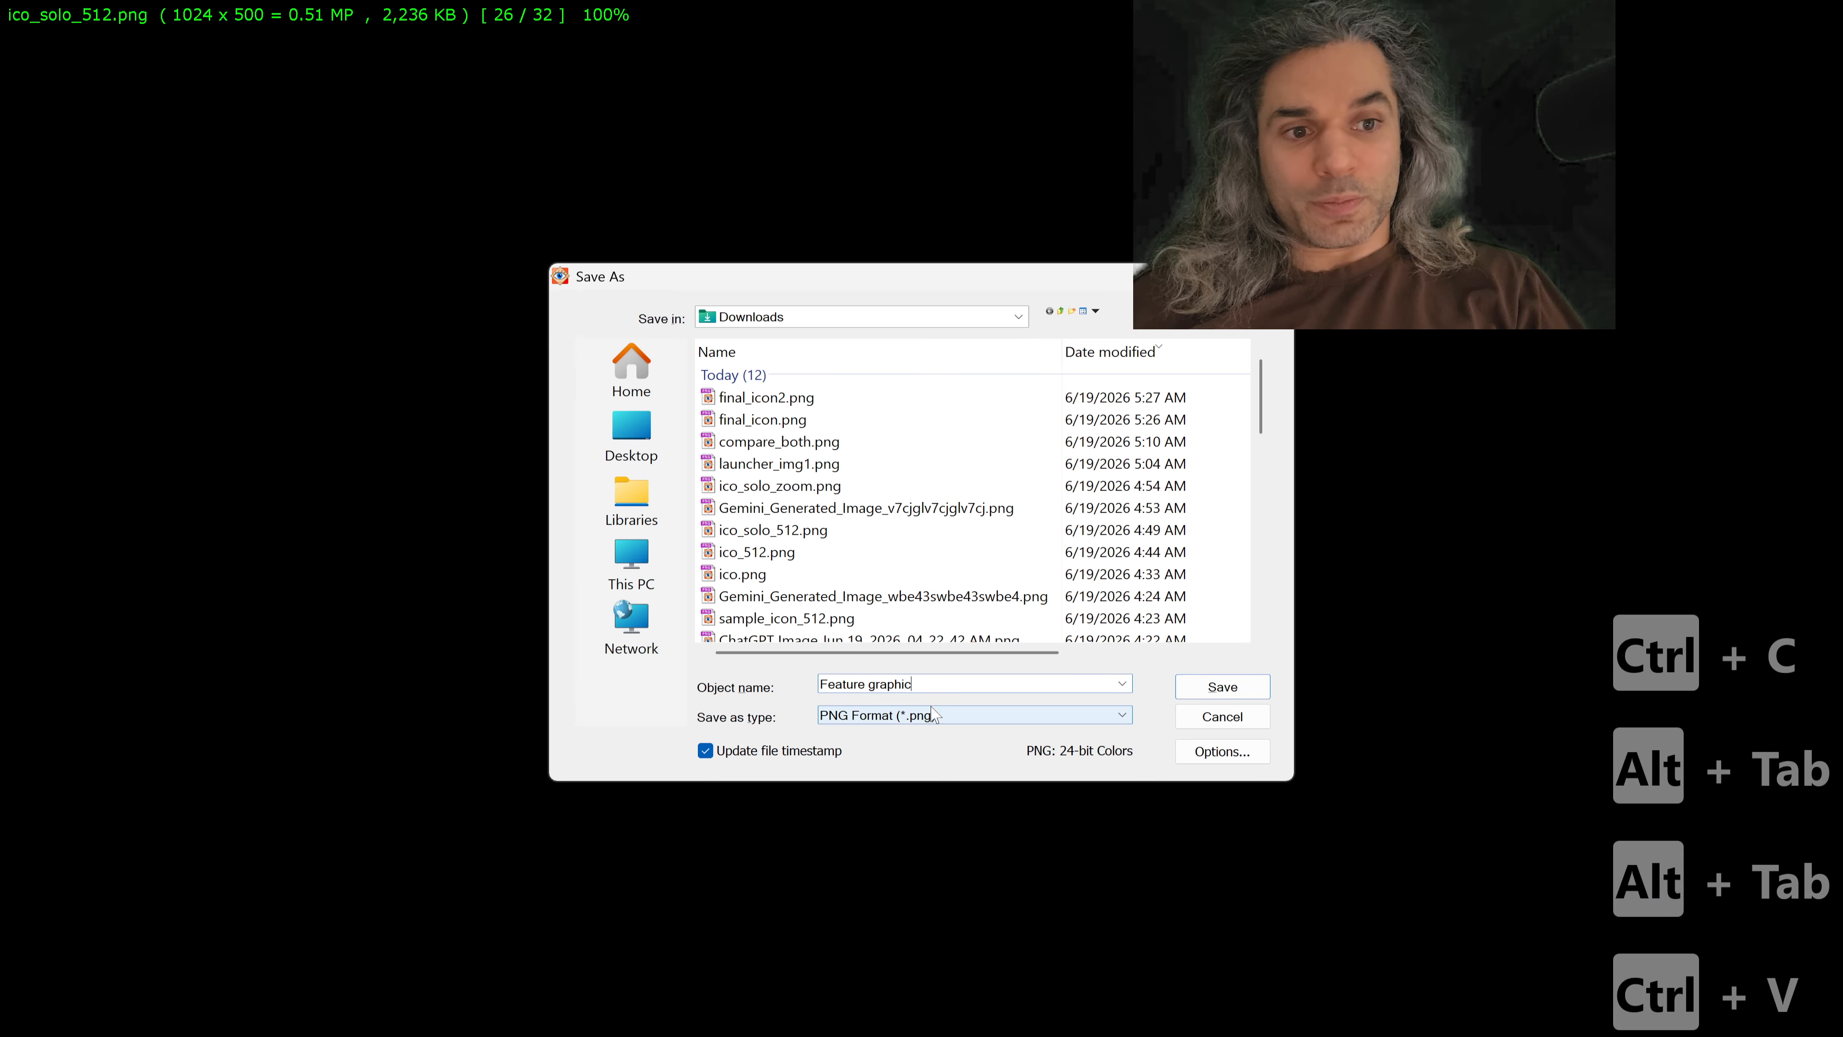
# Step: Change the file name to feature_graphic with an underscore and lowercase f, save it as PNG in Downloads, and return to the thumbnail browser
pyautogui.press('Left')
pyautogui.press('Left')
pyautogui.press('Left')
pyautogui.press('Left')
pyautogui.press('Left')
pyautogui.press('Left')
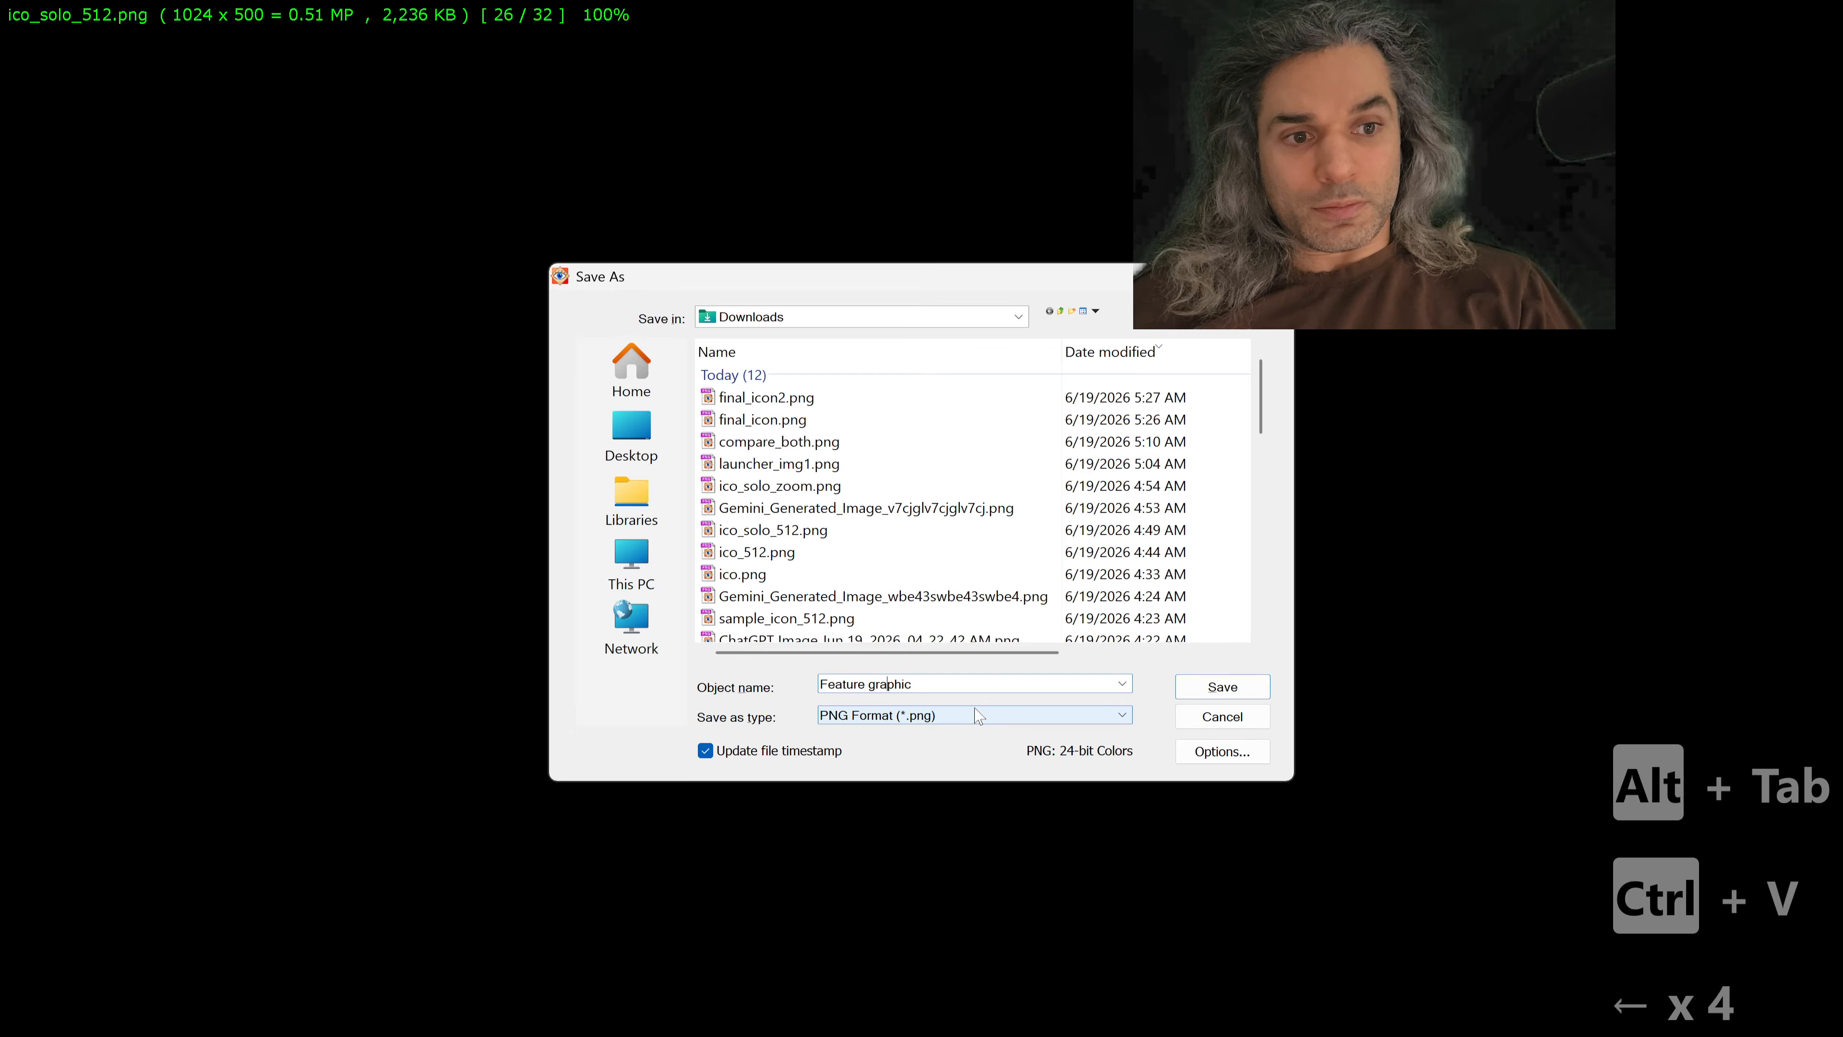
pyautogui.press('Left')
pyautogui.hotkey('shift', 'Left')
pyautogui.write('_')
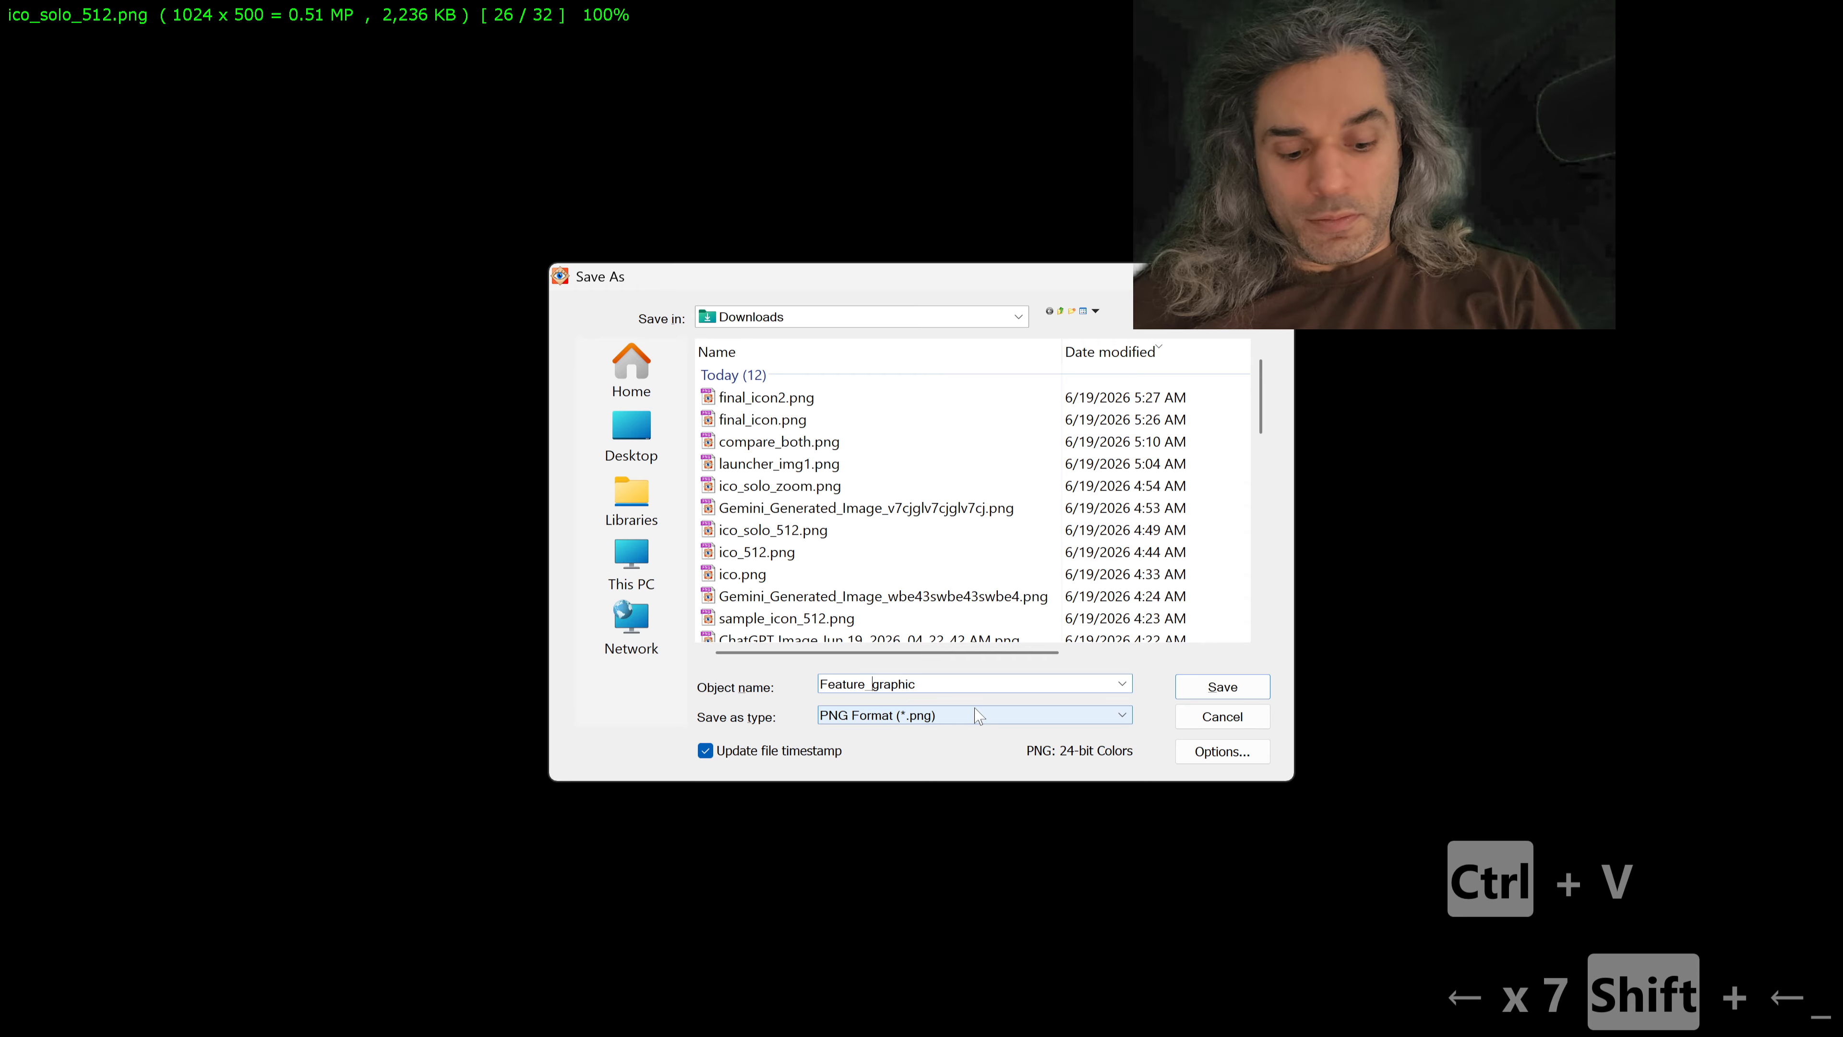
pyautogui.press('Home')
pyautogui.press('Delete')
pyautogui.hotkey('ctrl', 'shift', '3')
pyautogui.write('f')
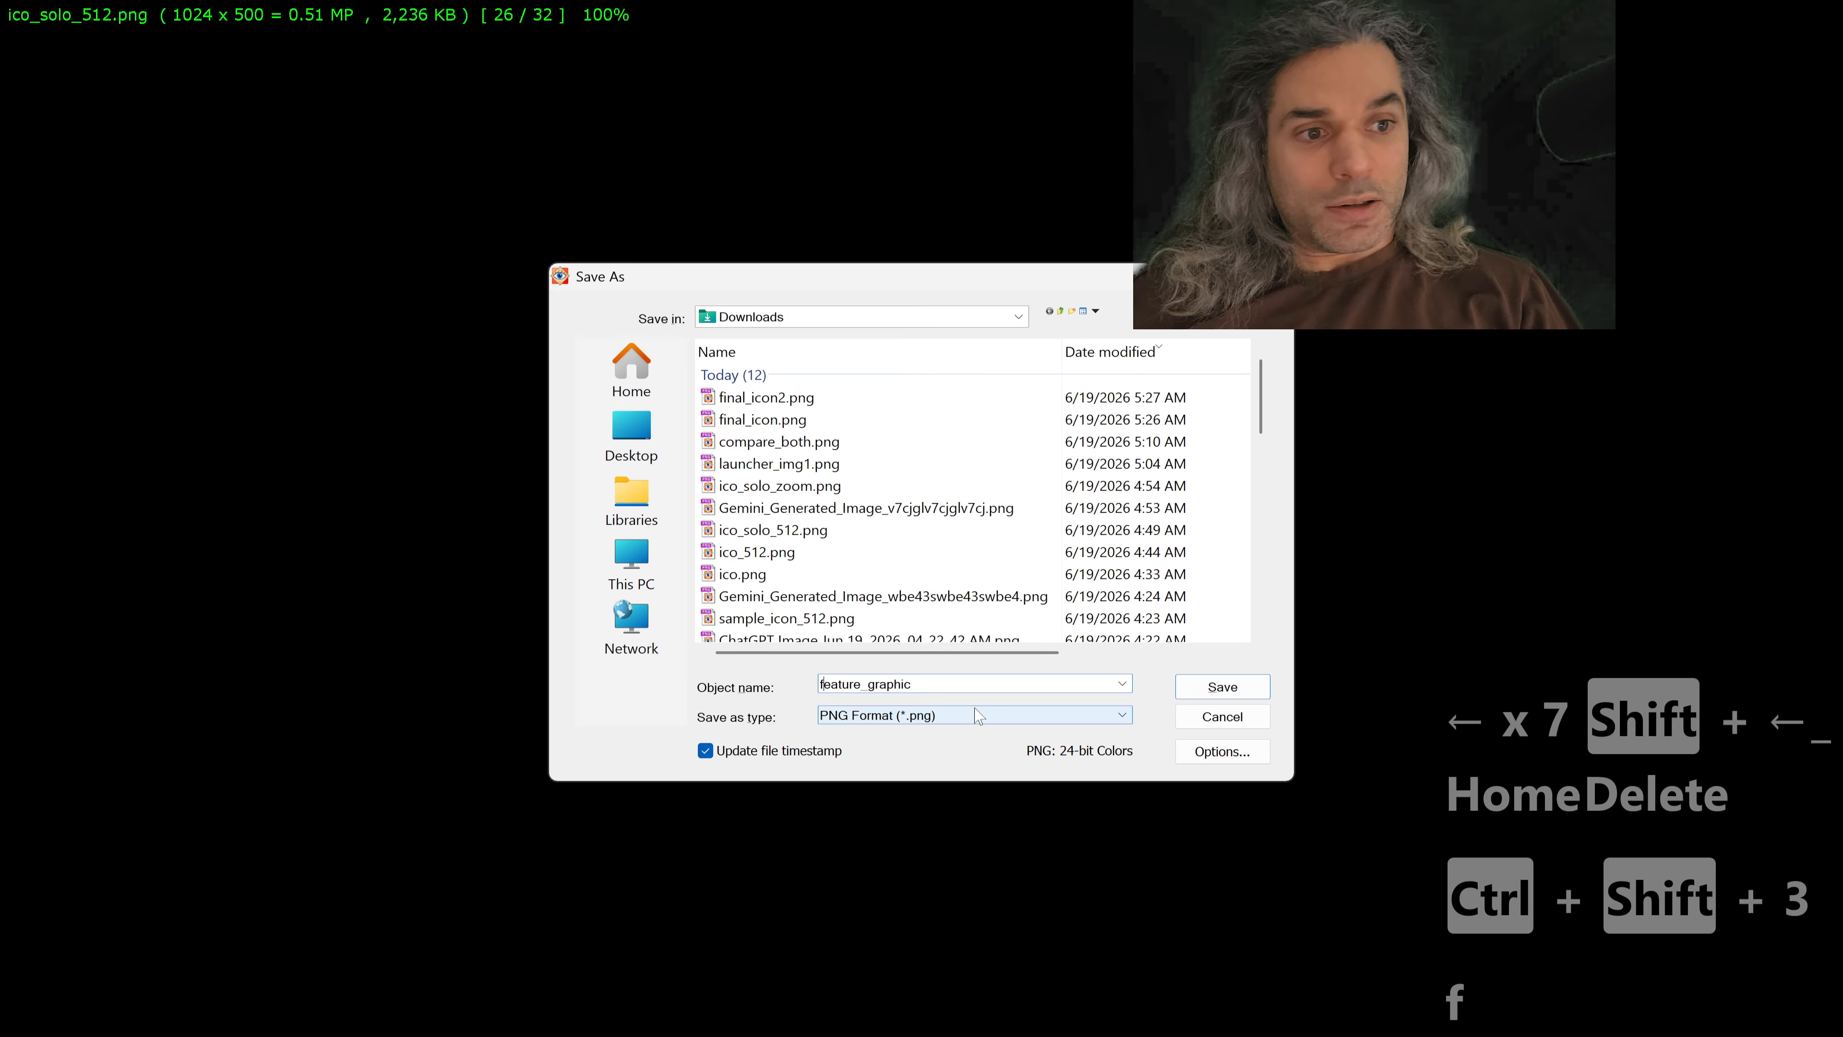
pyautogui.press('Return')
pyautogui.press('Escape')
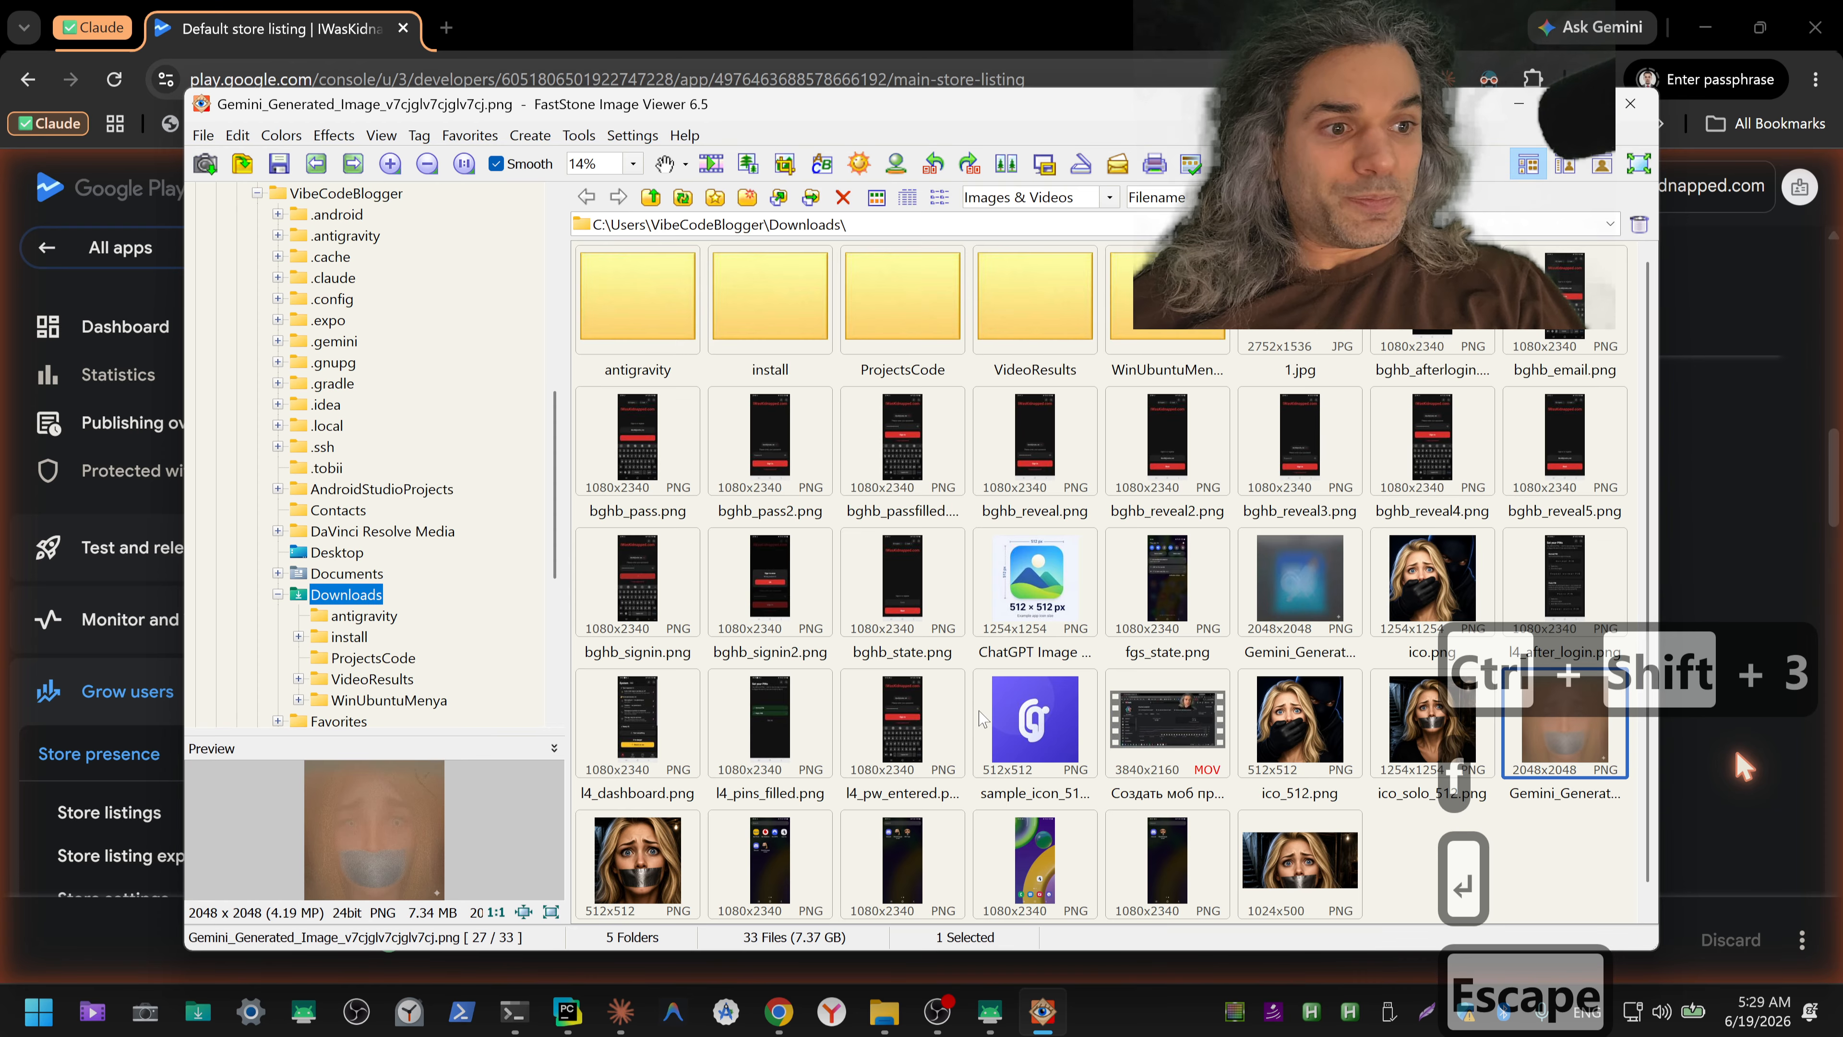
# Step: Preview ico_512.png, ico_solo_512.png and the new feature_graphic.png in the Downloads folder
pyautogui.click(1325, 735)
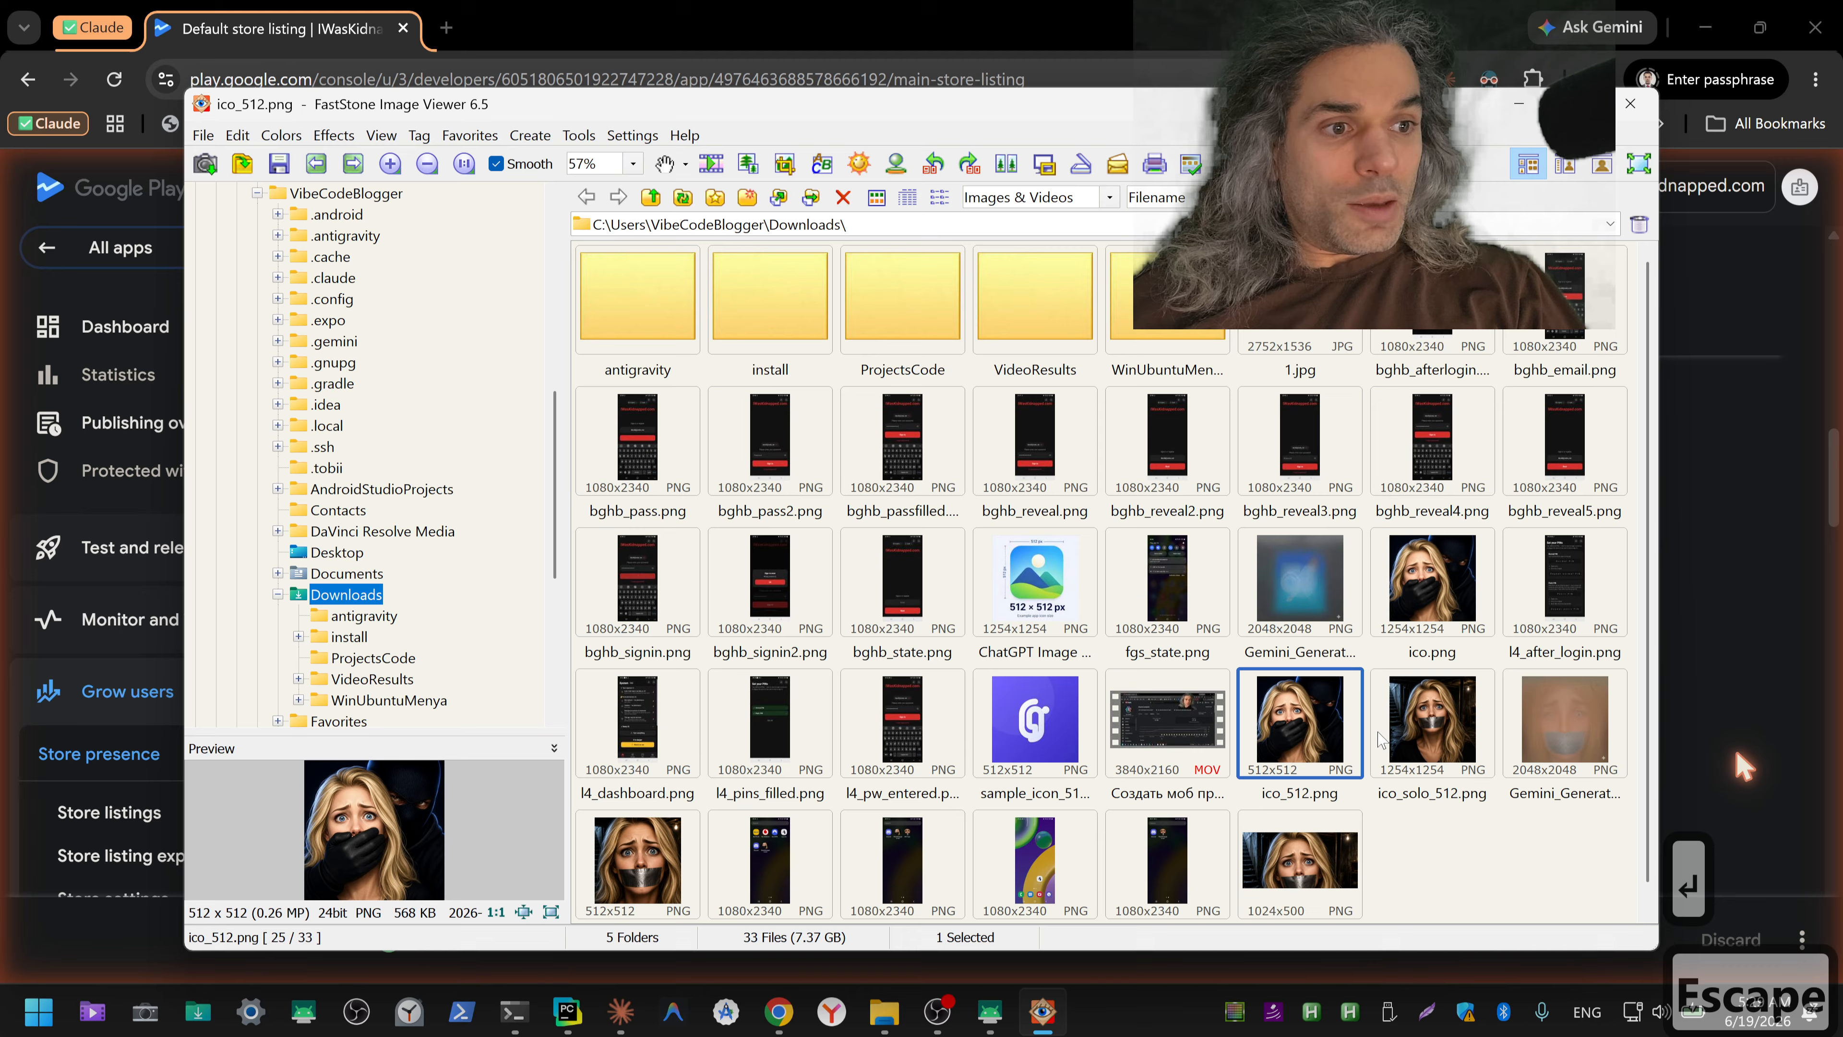
pyautogui.click(1425, 749)
pyautogui.scroll(-1, 1411, 774)
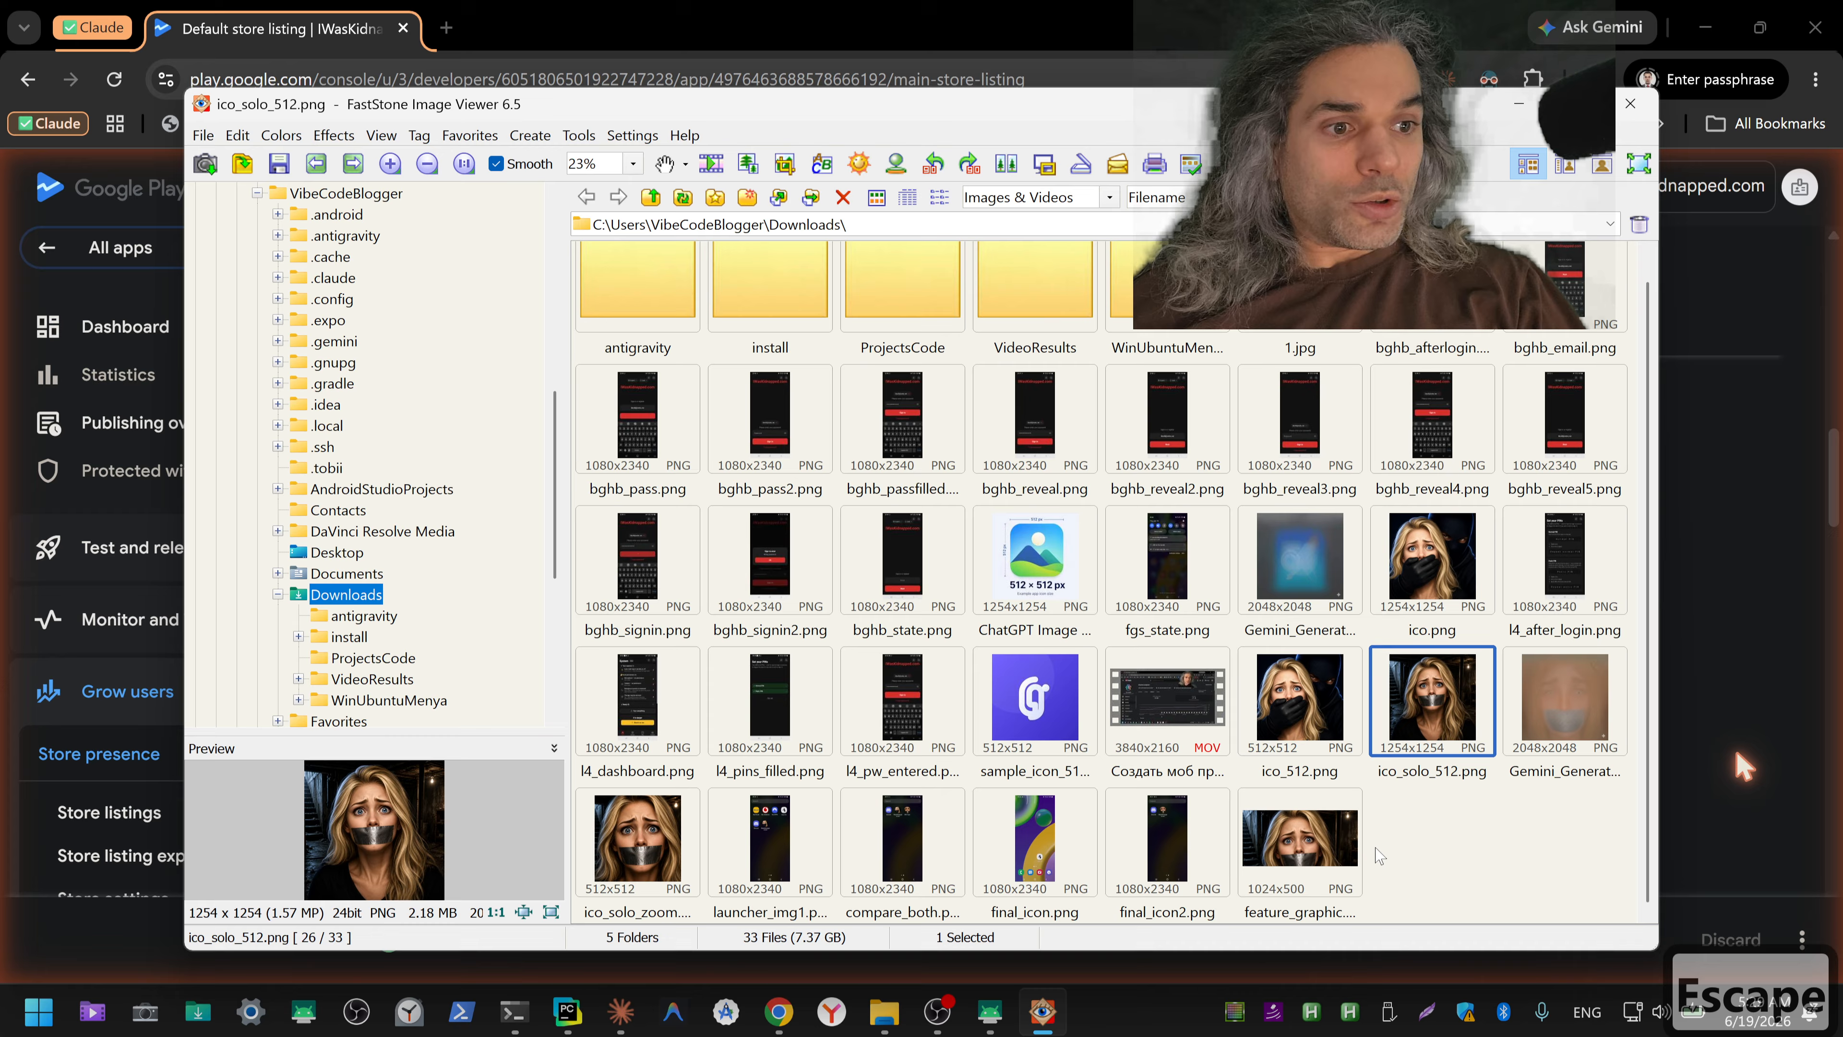
pyautogui.click(1327, 871)
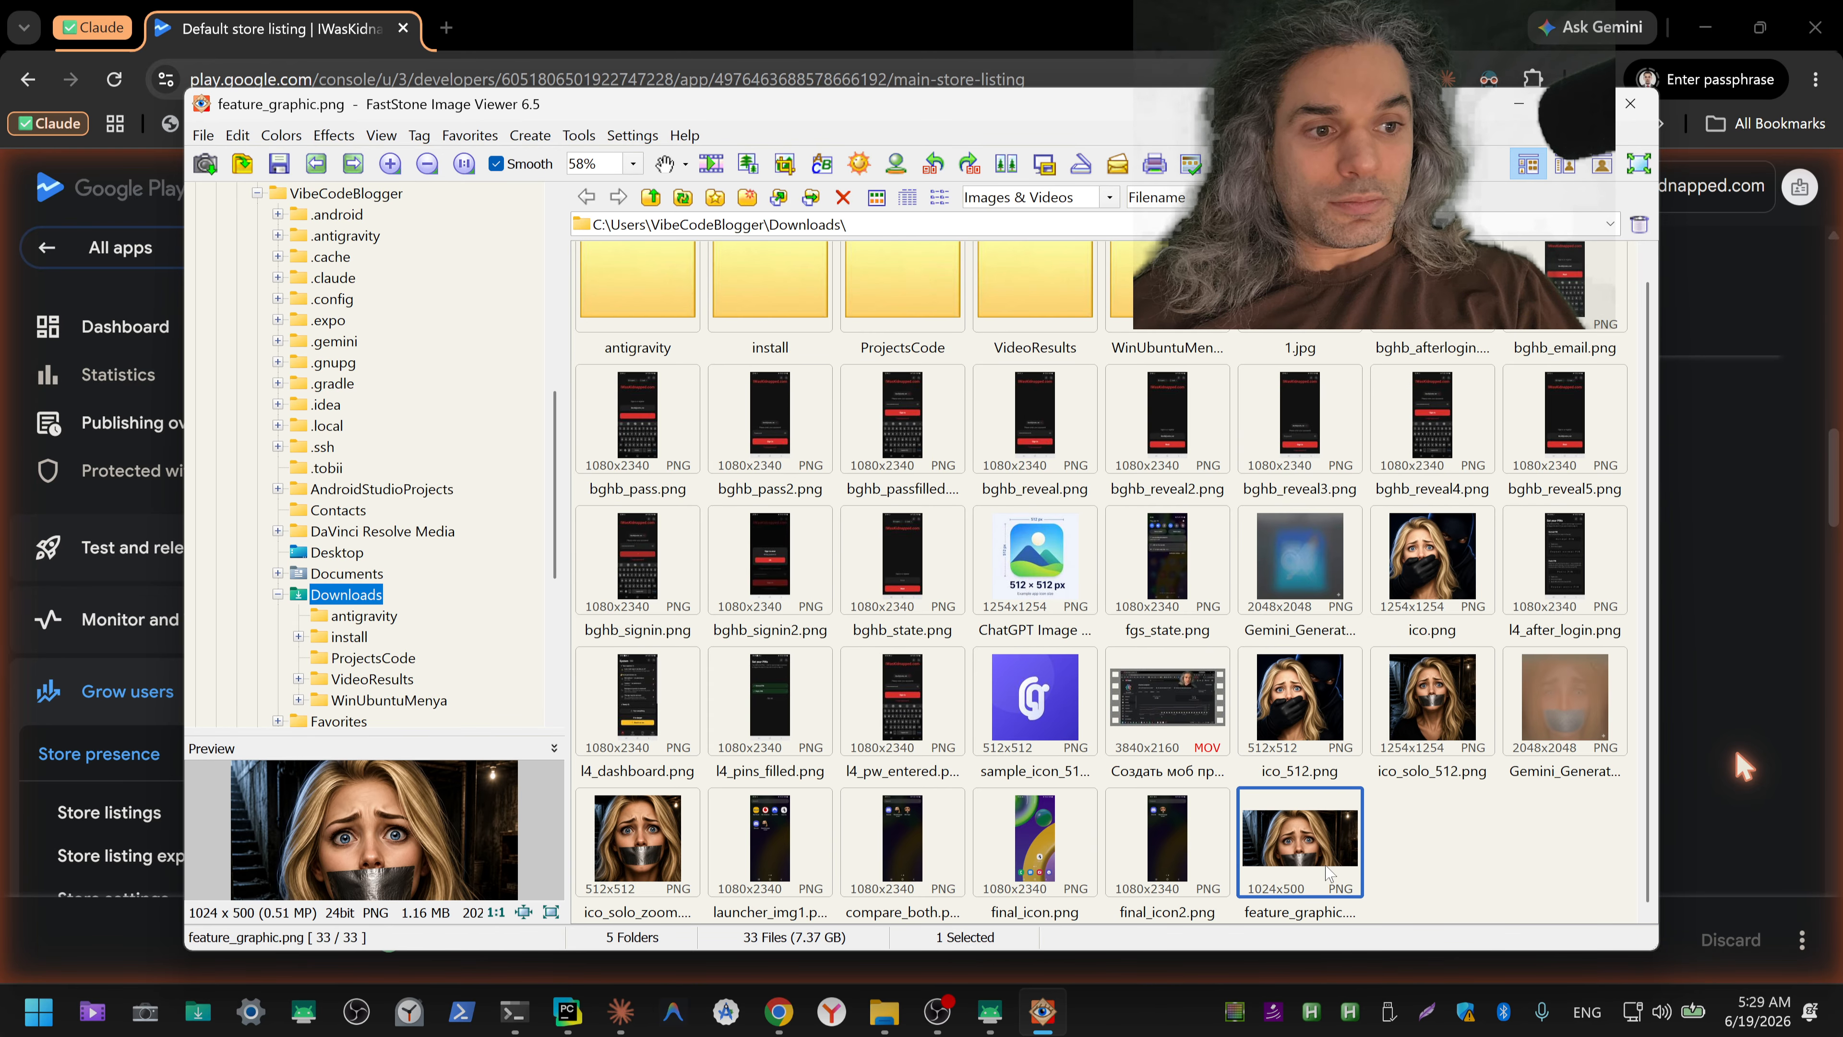
# Step: Switch to the Google Play Console, upload feature_graphic.png to the asset library, and add it as the listing's feature graphic
pyautogui.hotkey('alt', 'Tab')
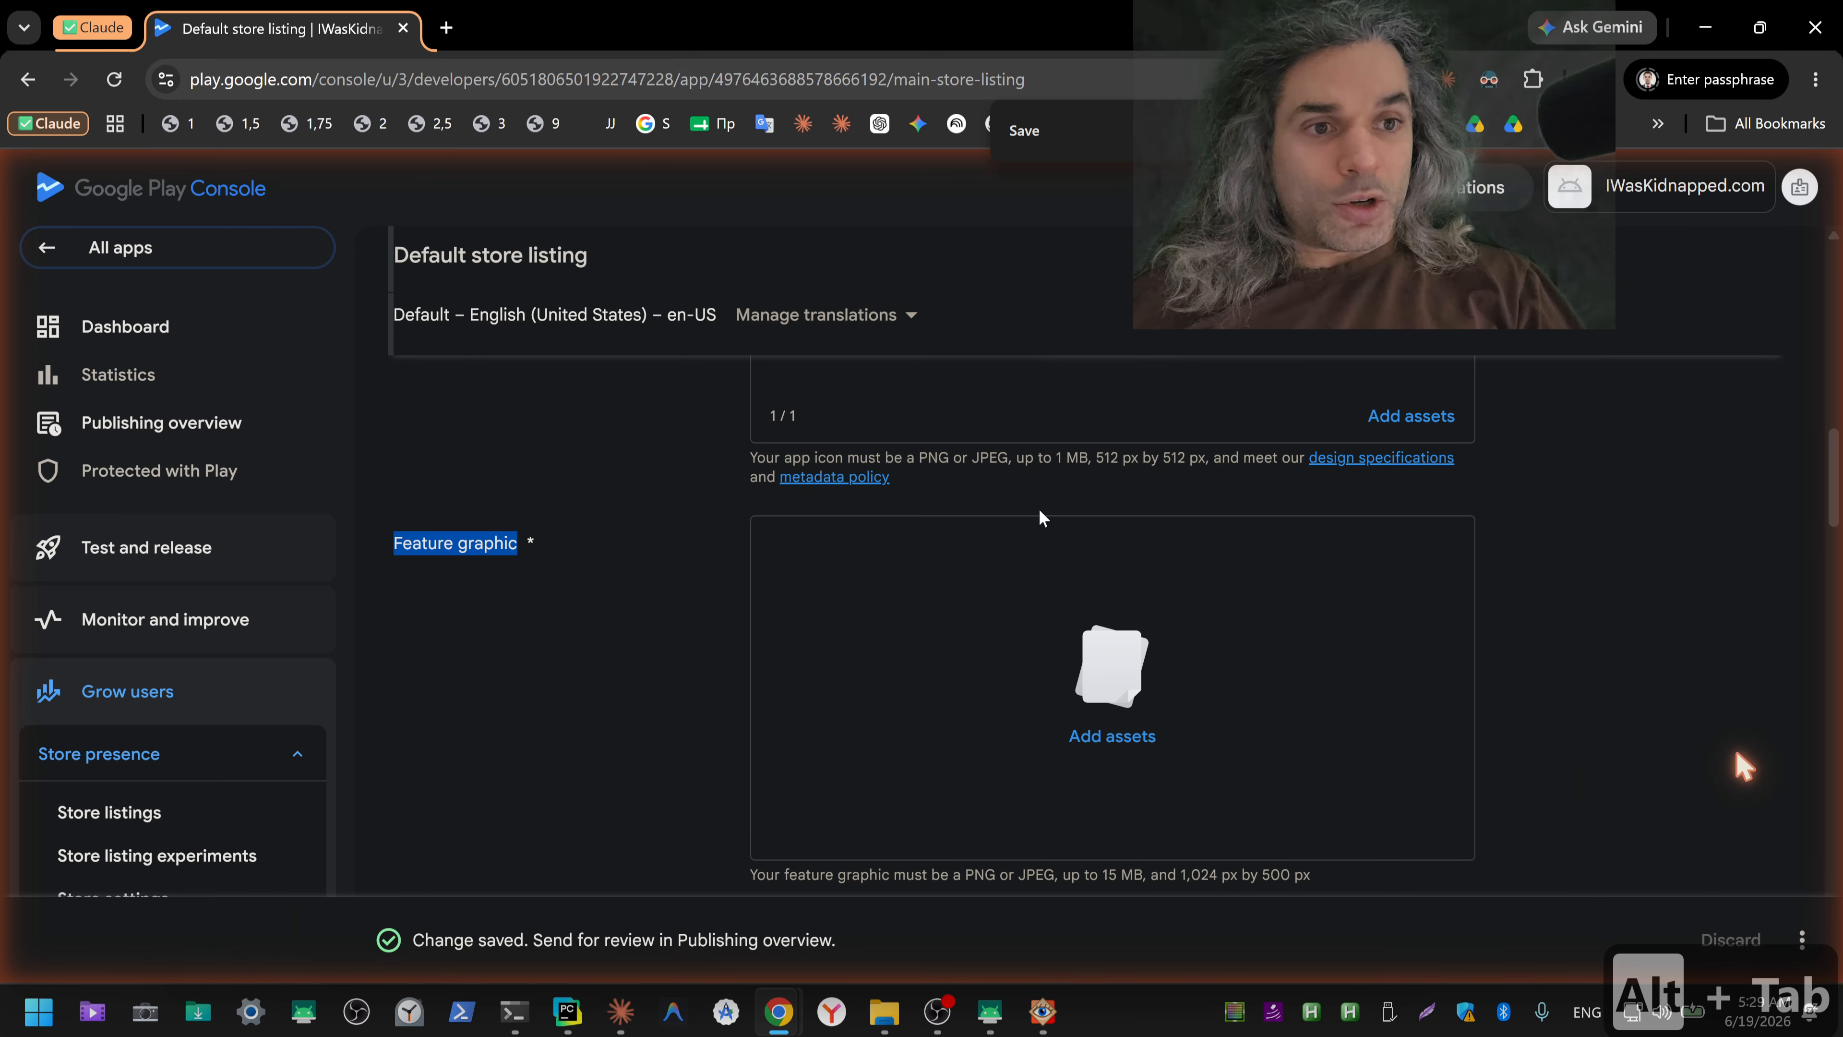
pyautogui.click(1132, 731)
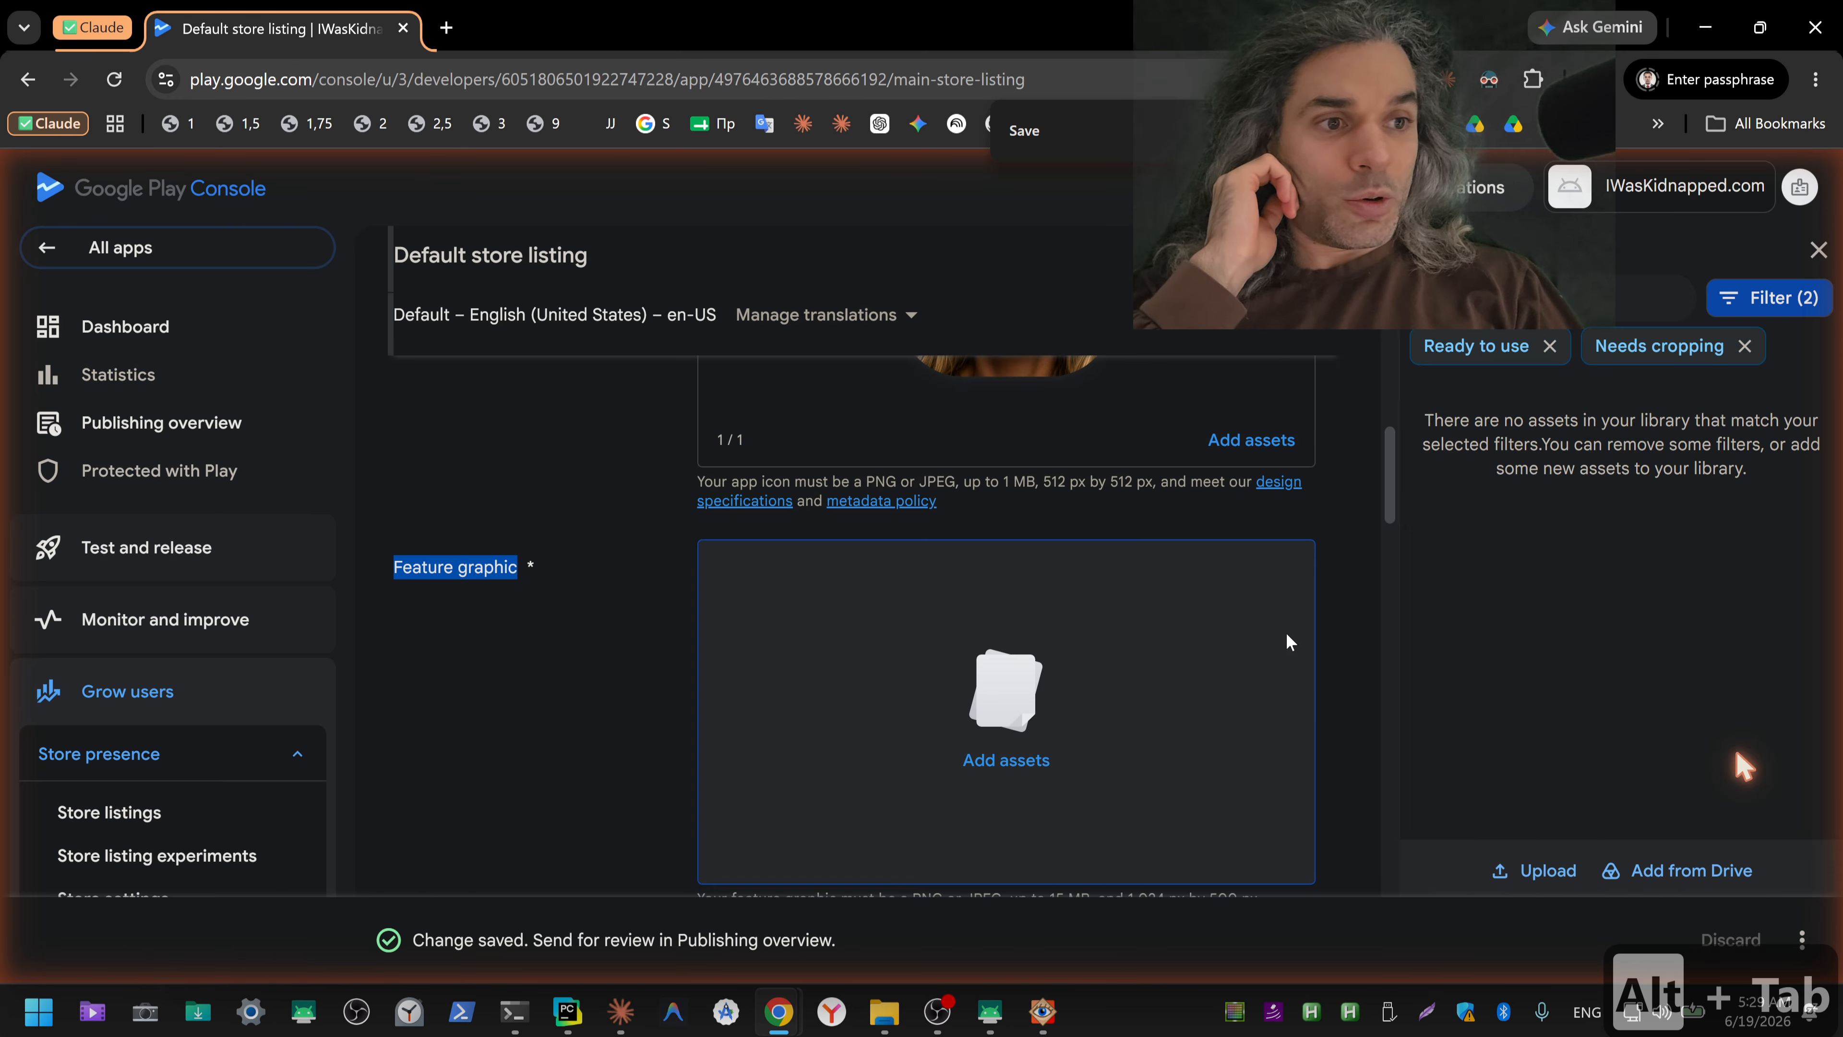
pyautogui.click(1532, 866)
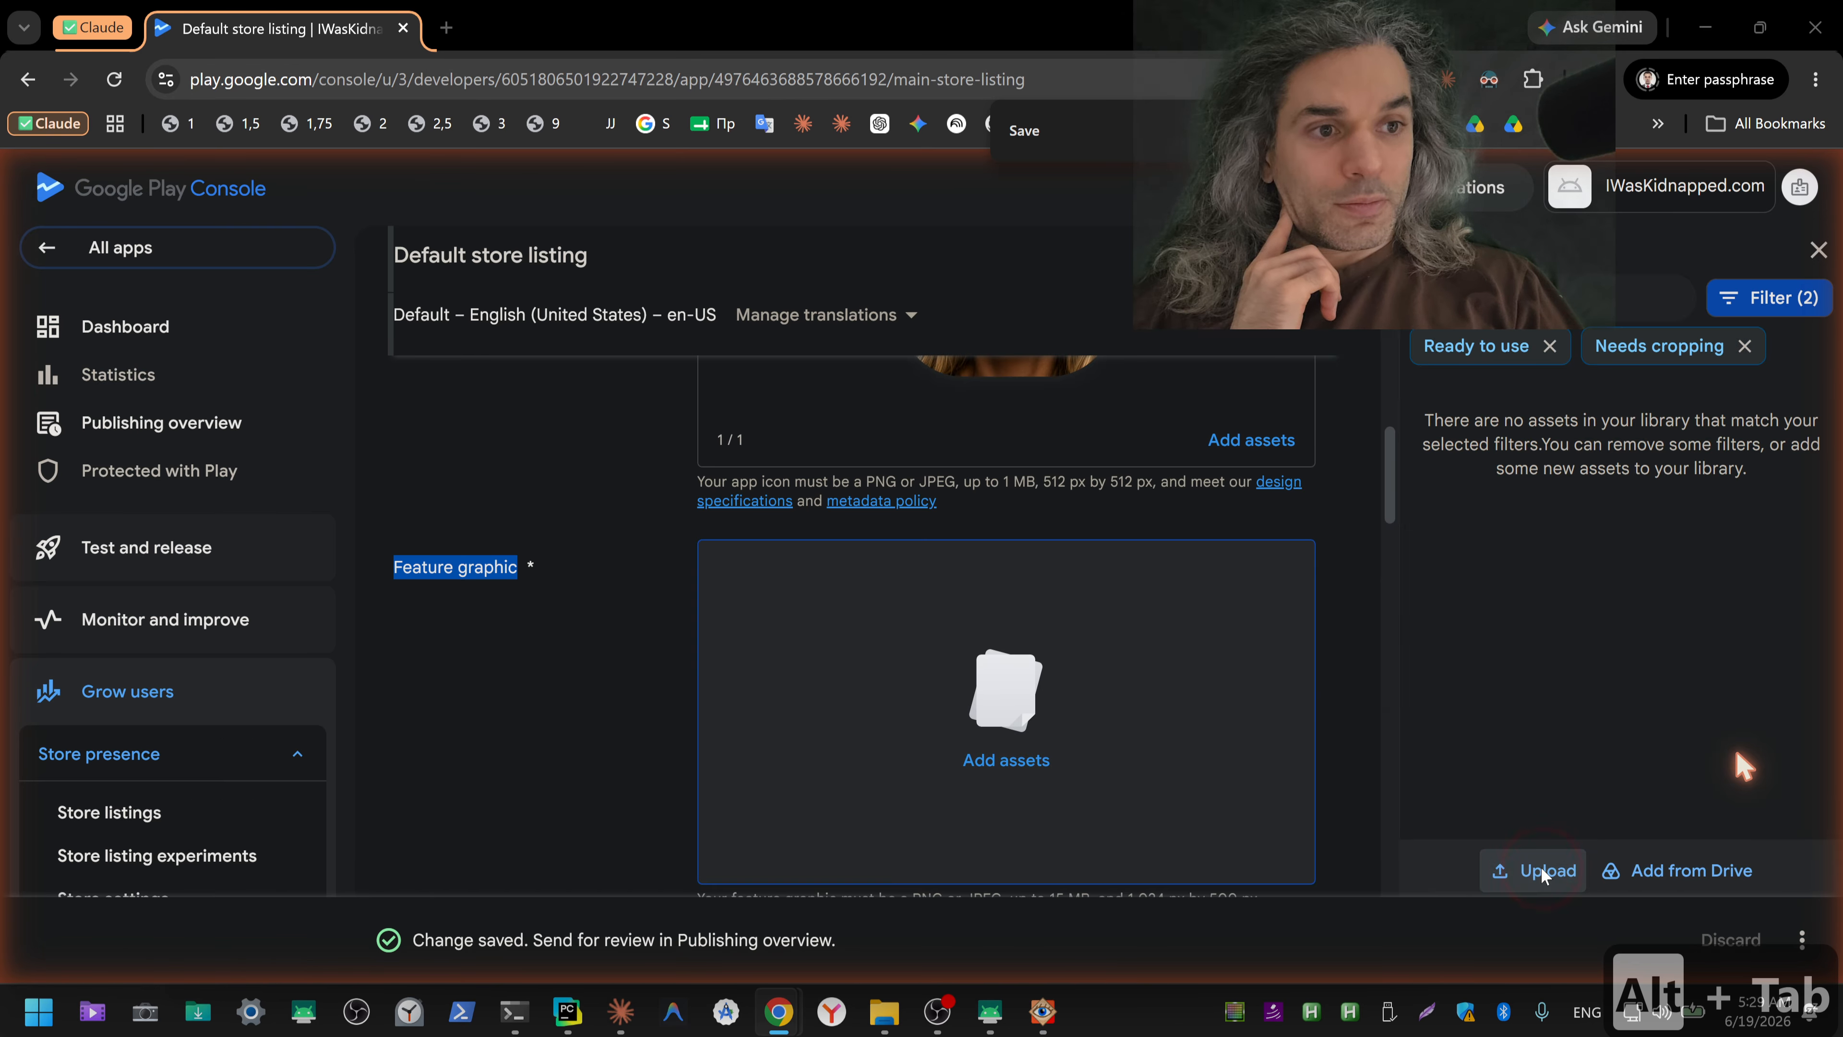
pyautogui.doubleClick(399, 284)
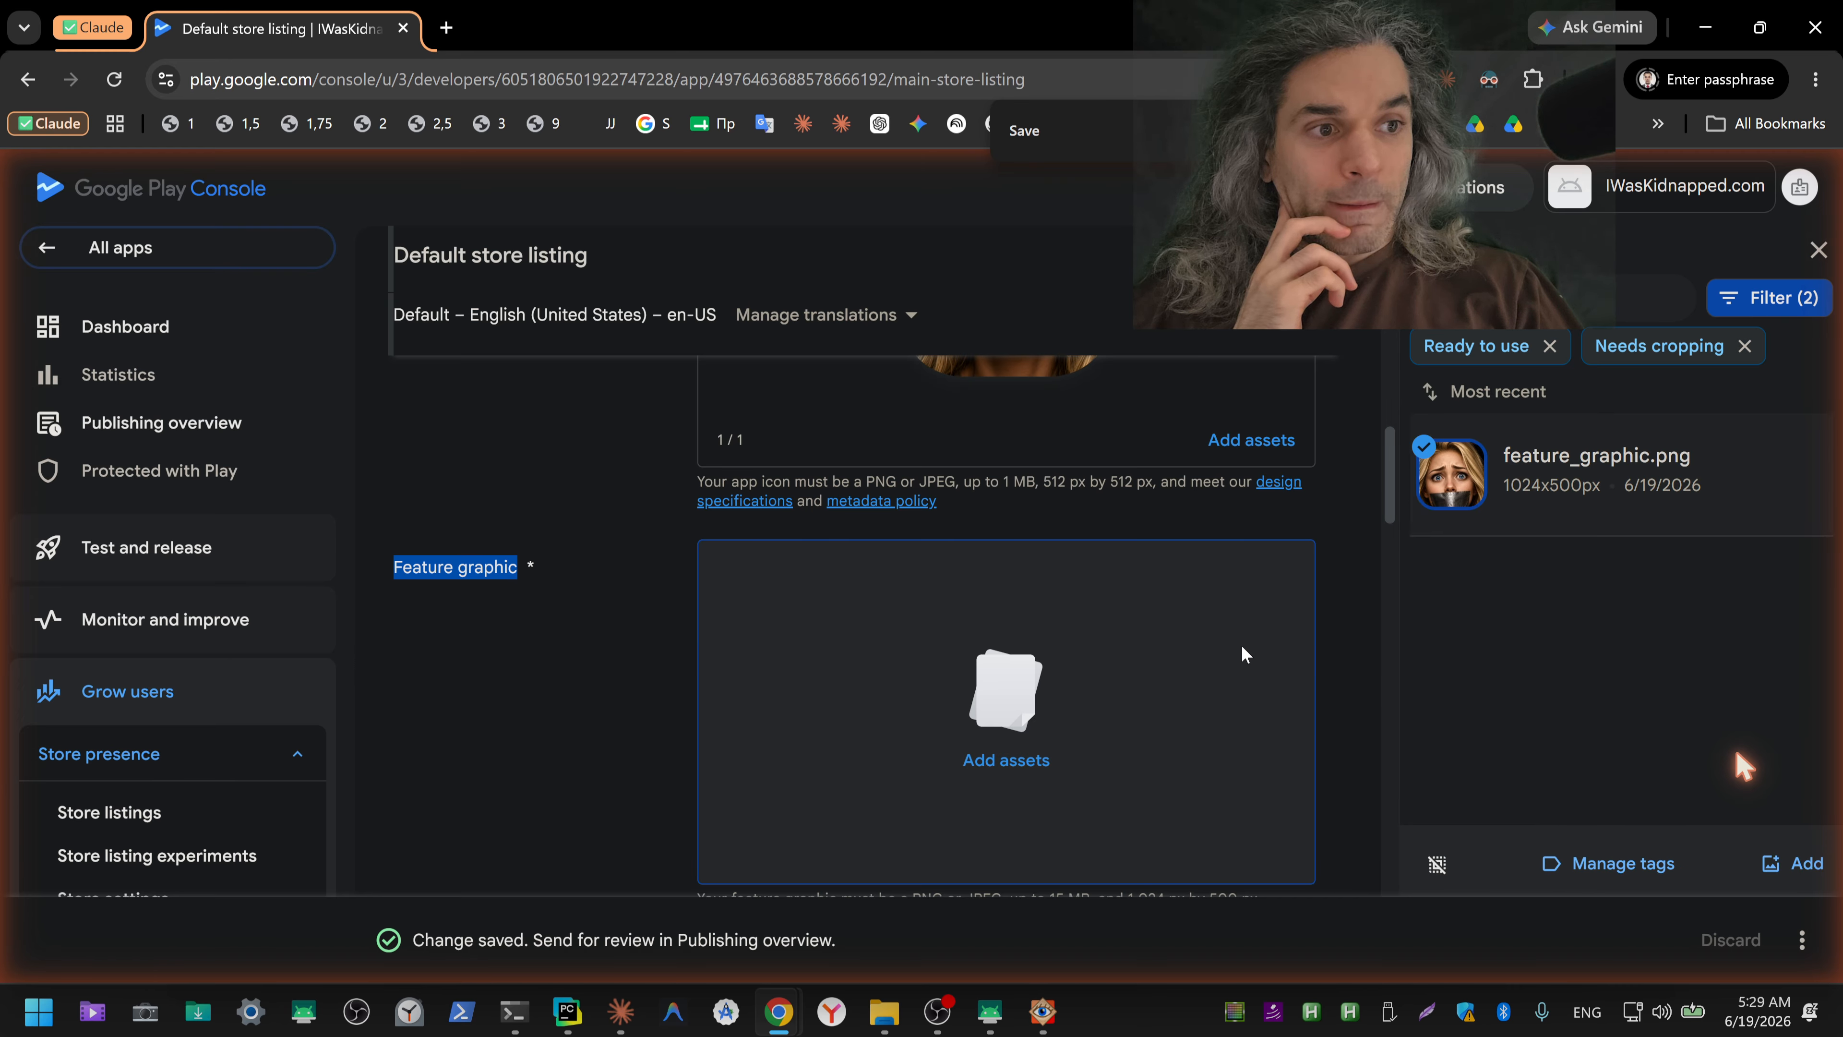
pyautogui.click(1805, 873)
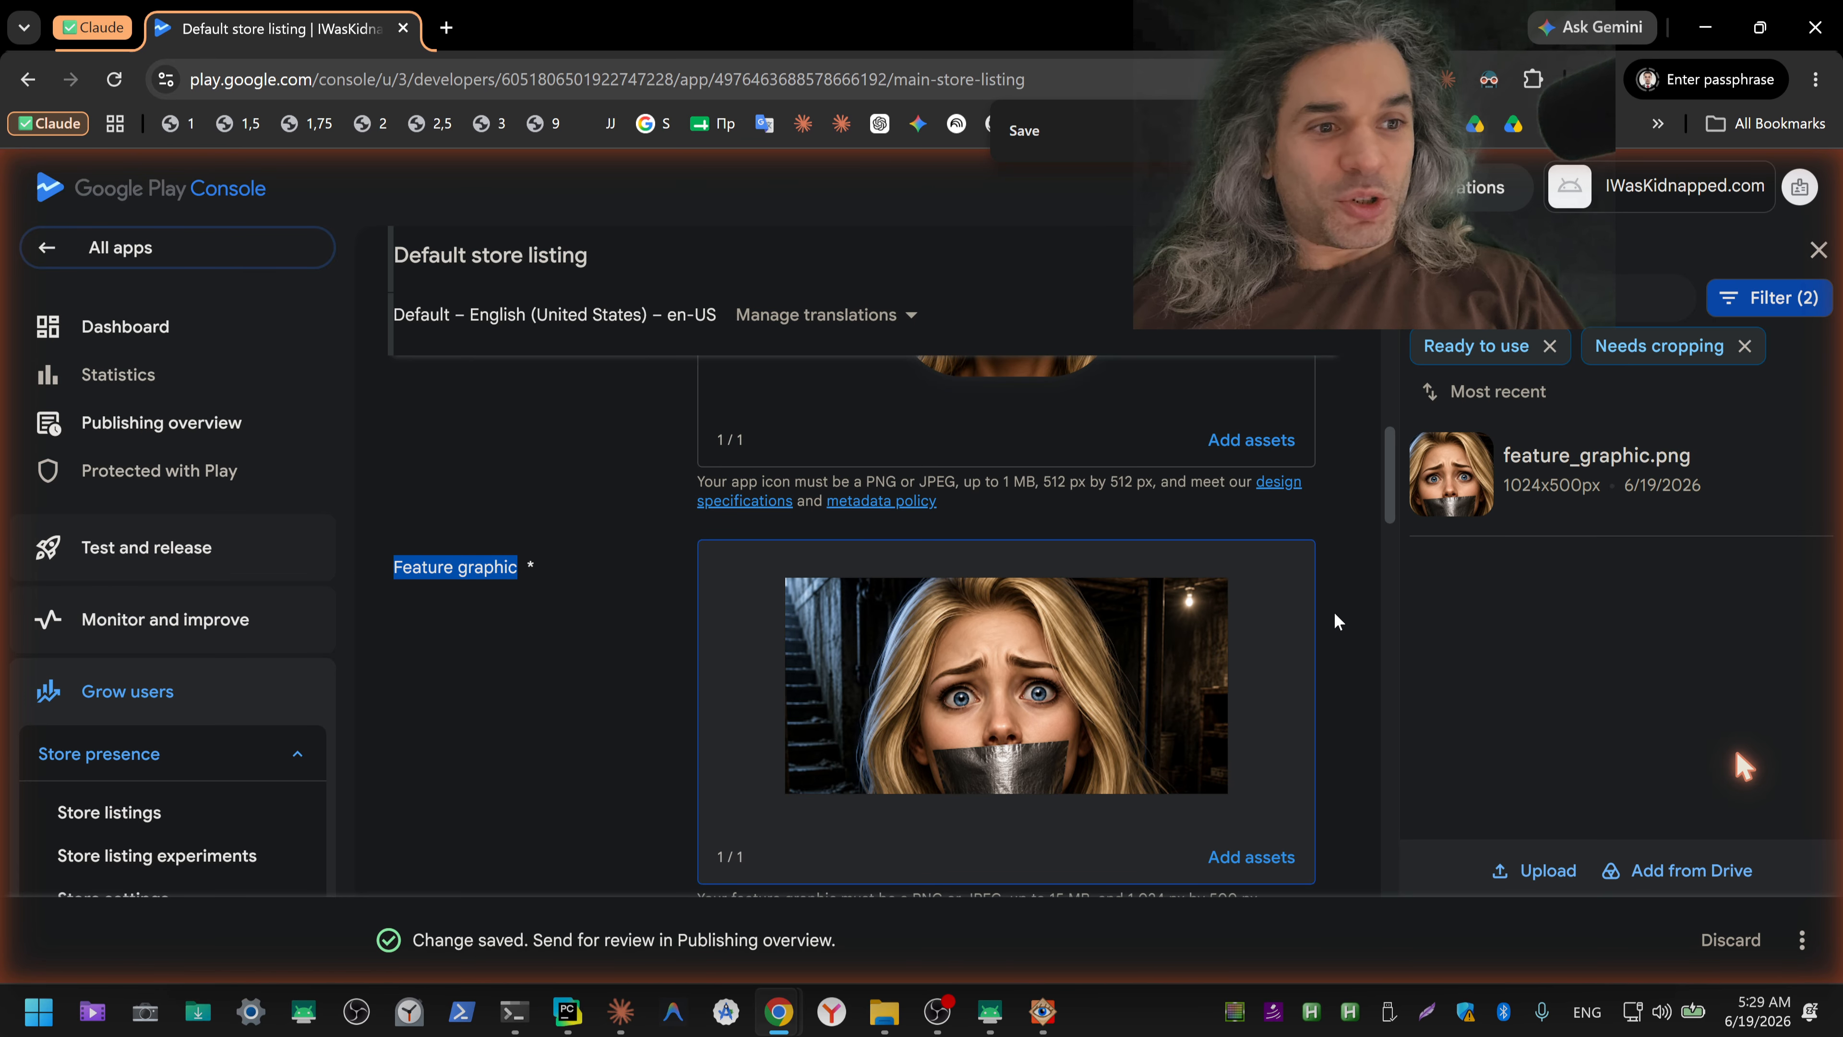
# Step: Try to save the default store listing with the new feature graphic
pyautogui.scroll(-2, 1335, 613)
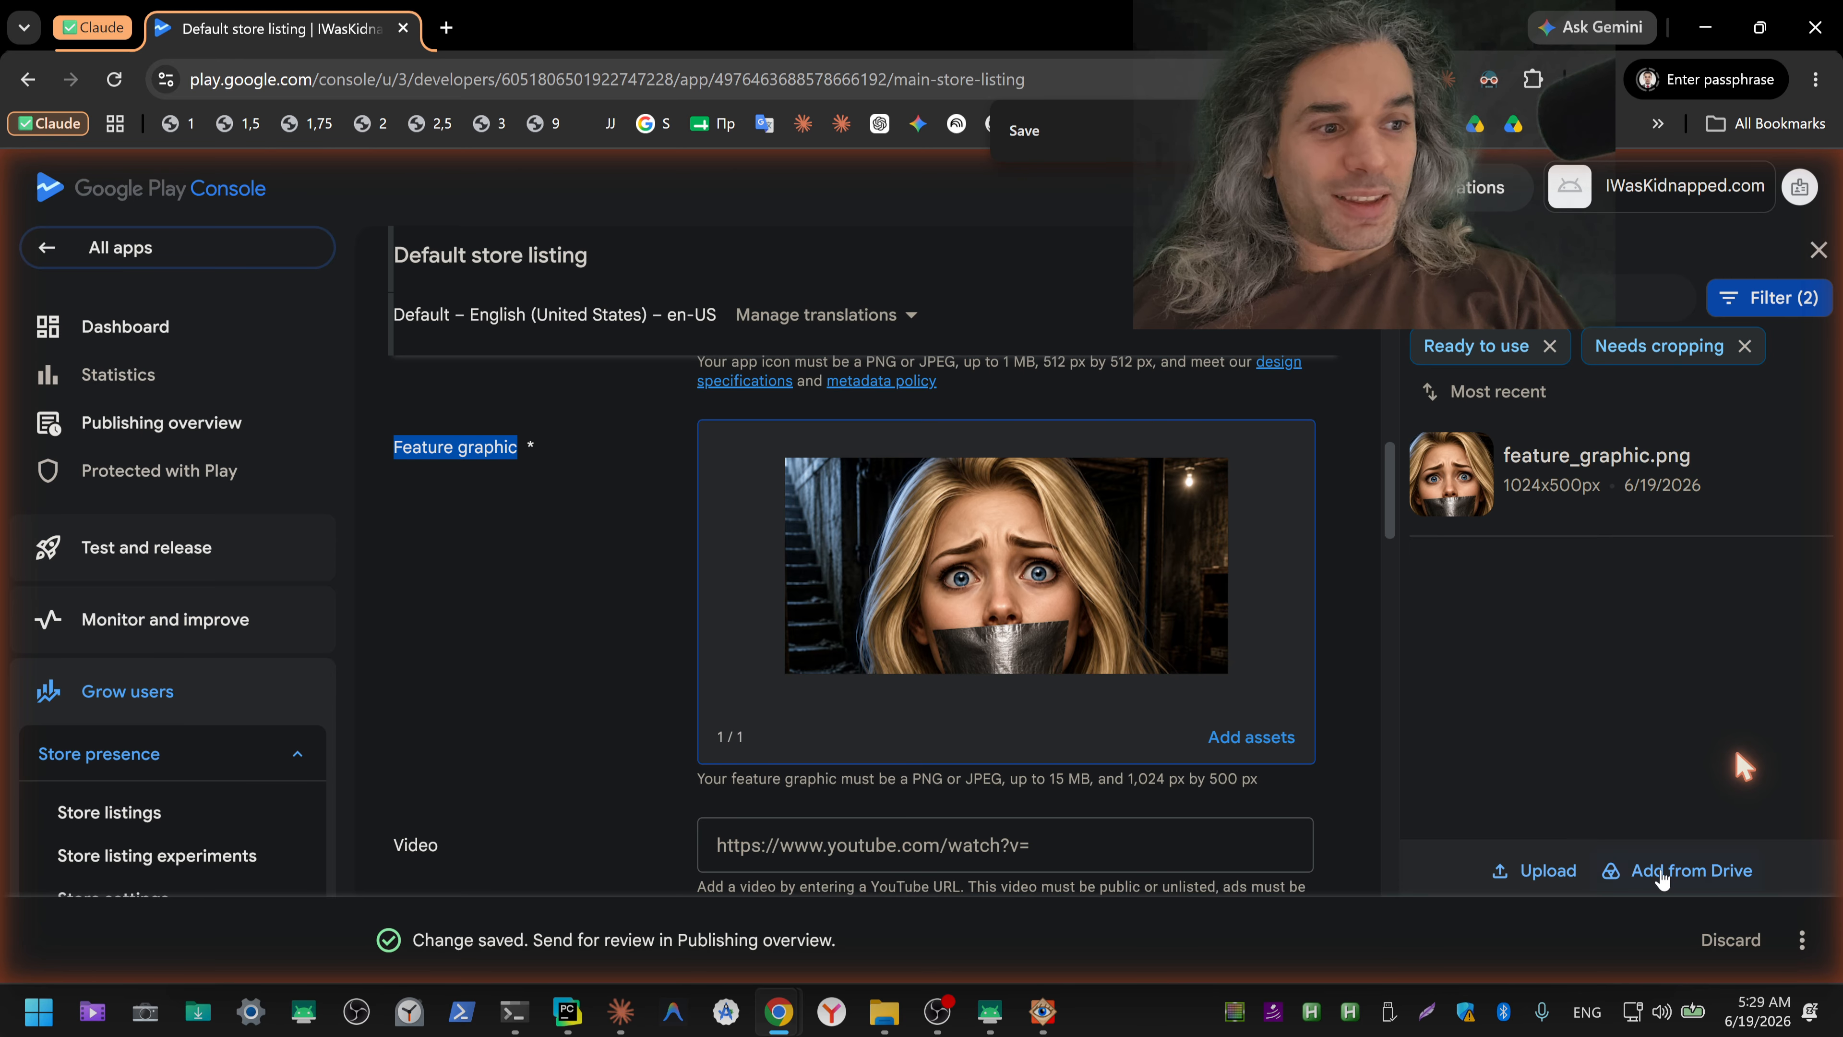
pyautogui.click(1801, 939)
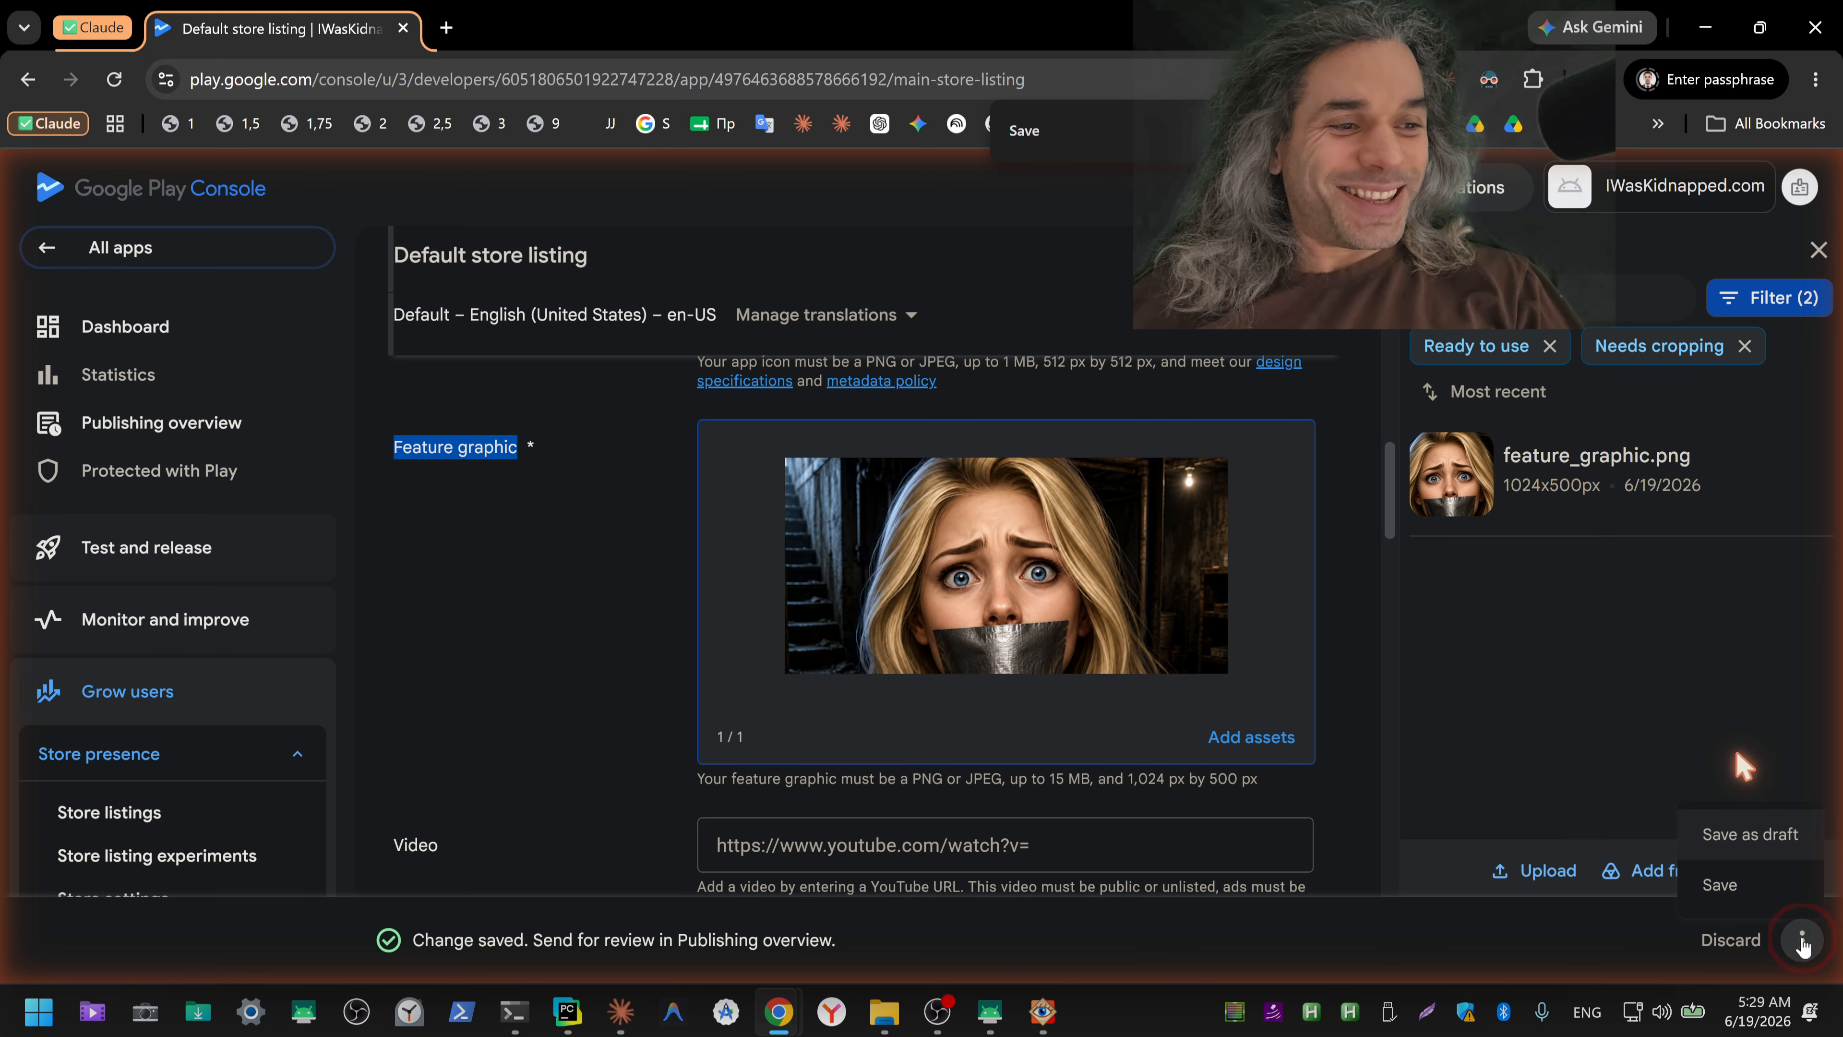
pyautogui.click(1763, 887)
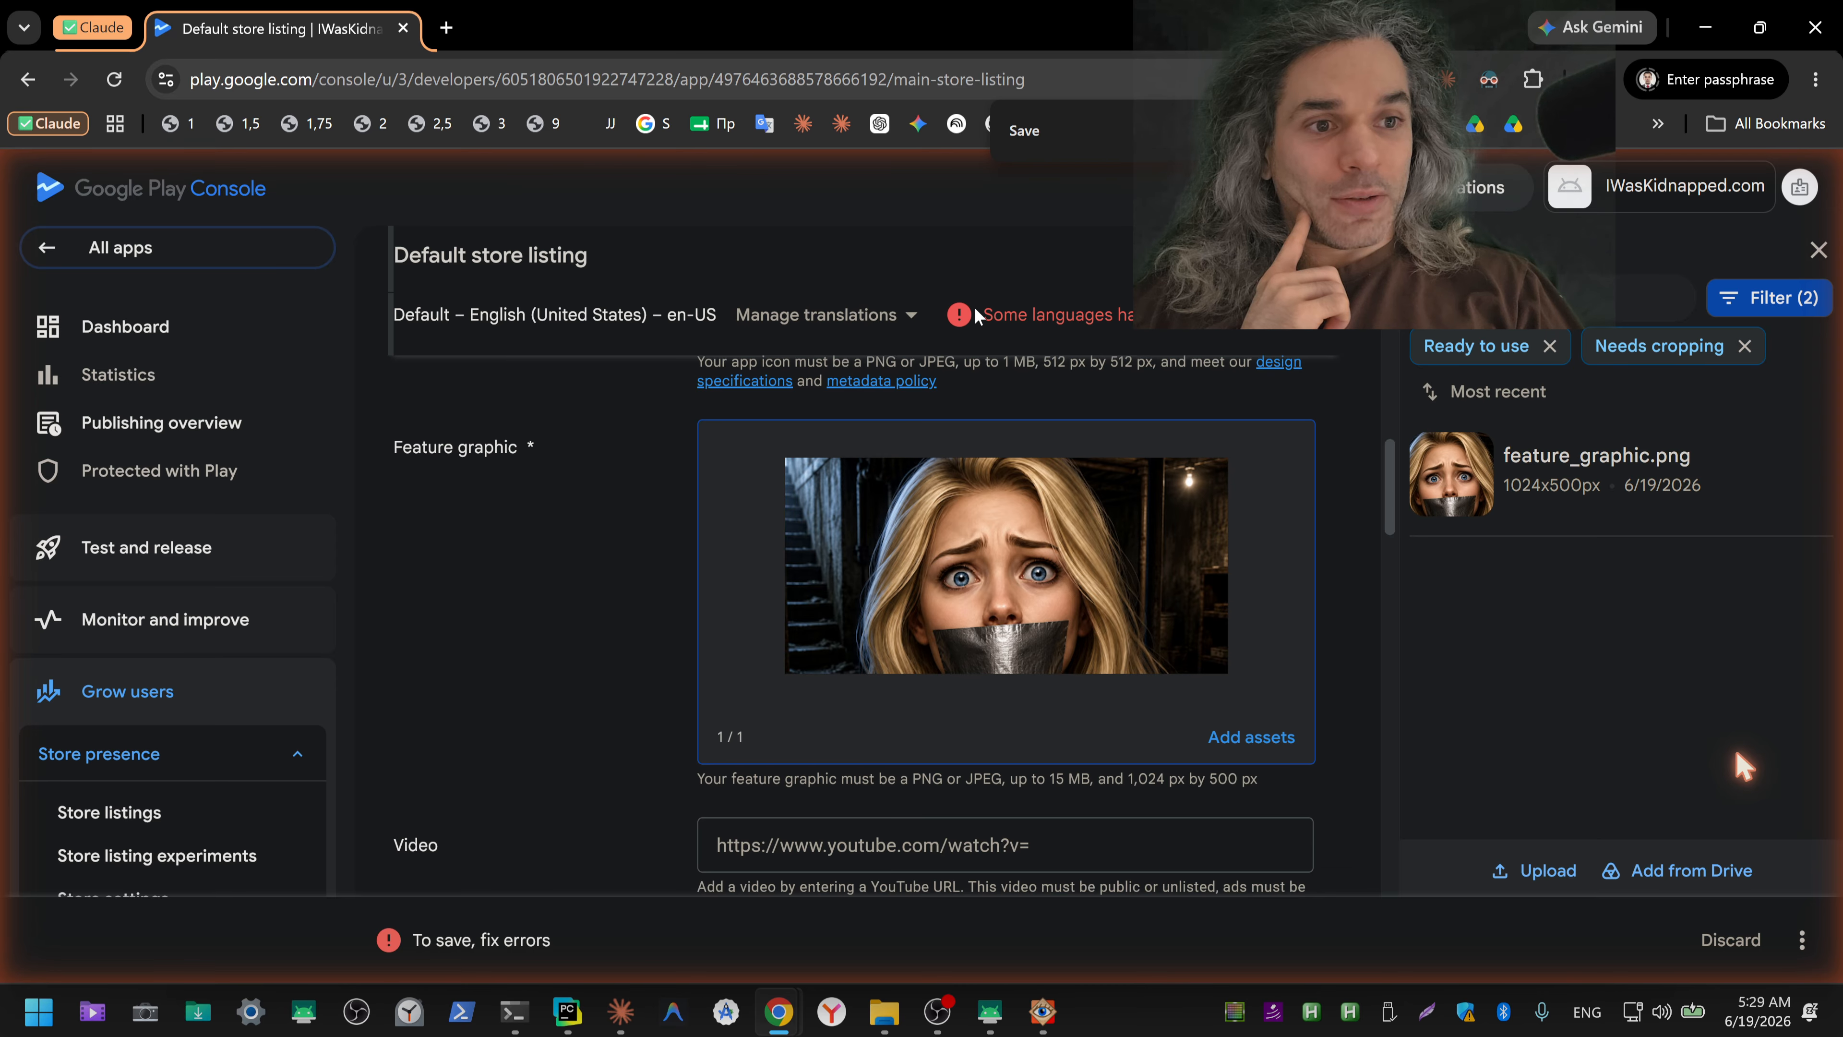
# Step: Copy the language error text and examine the phone, tablet, Chromebook and Android XR sections for missing required assets
pyautogui.moveTo(981, 315); pyautogui.dragTo(1213, 328)
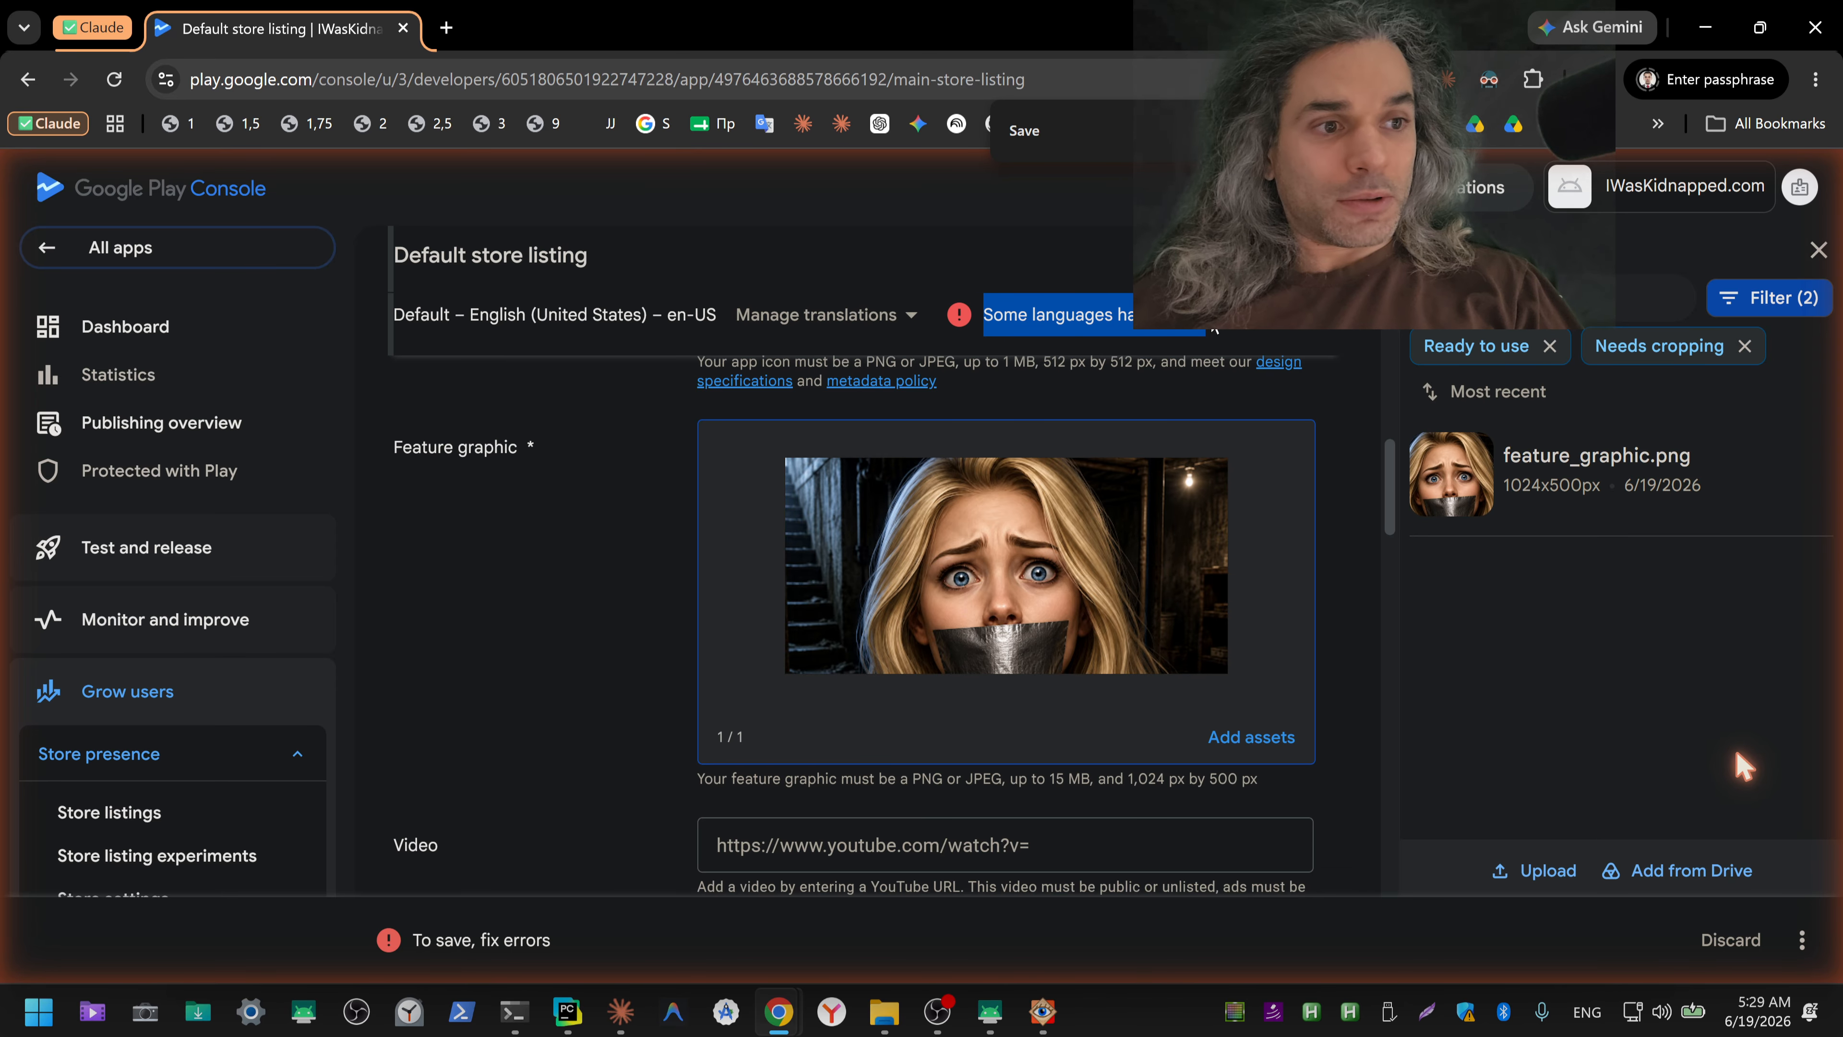
pyautogui.hotkey('ctrl', 'c')
pyautogui.scroll(-6, 1356, 609)
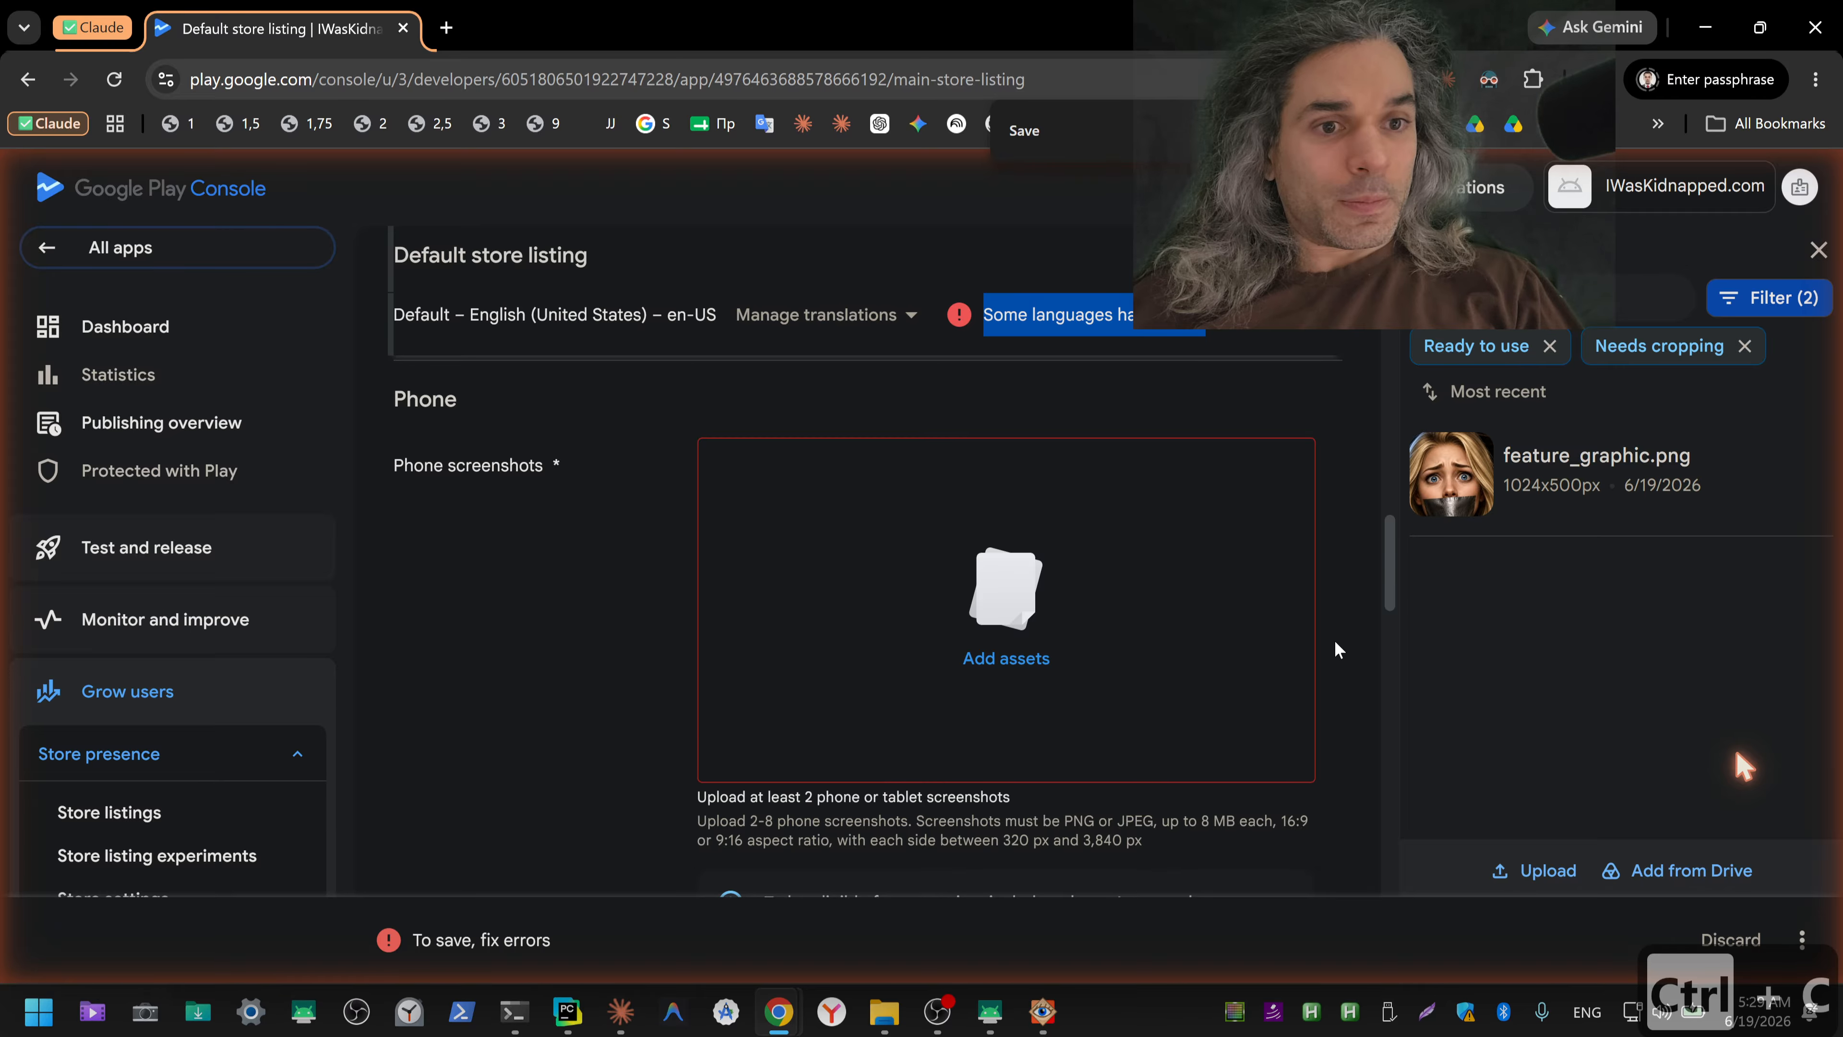
pyautogui.scroll(-2, 1335, 640)
pyautogui.scroll(-6, 1335, 639)
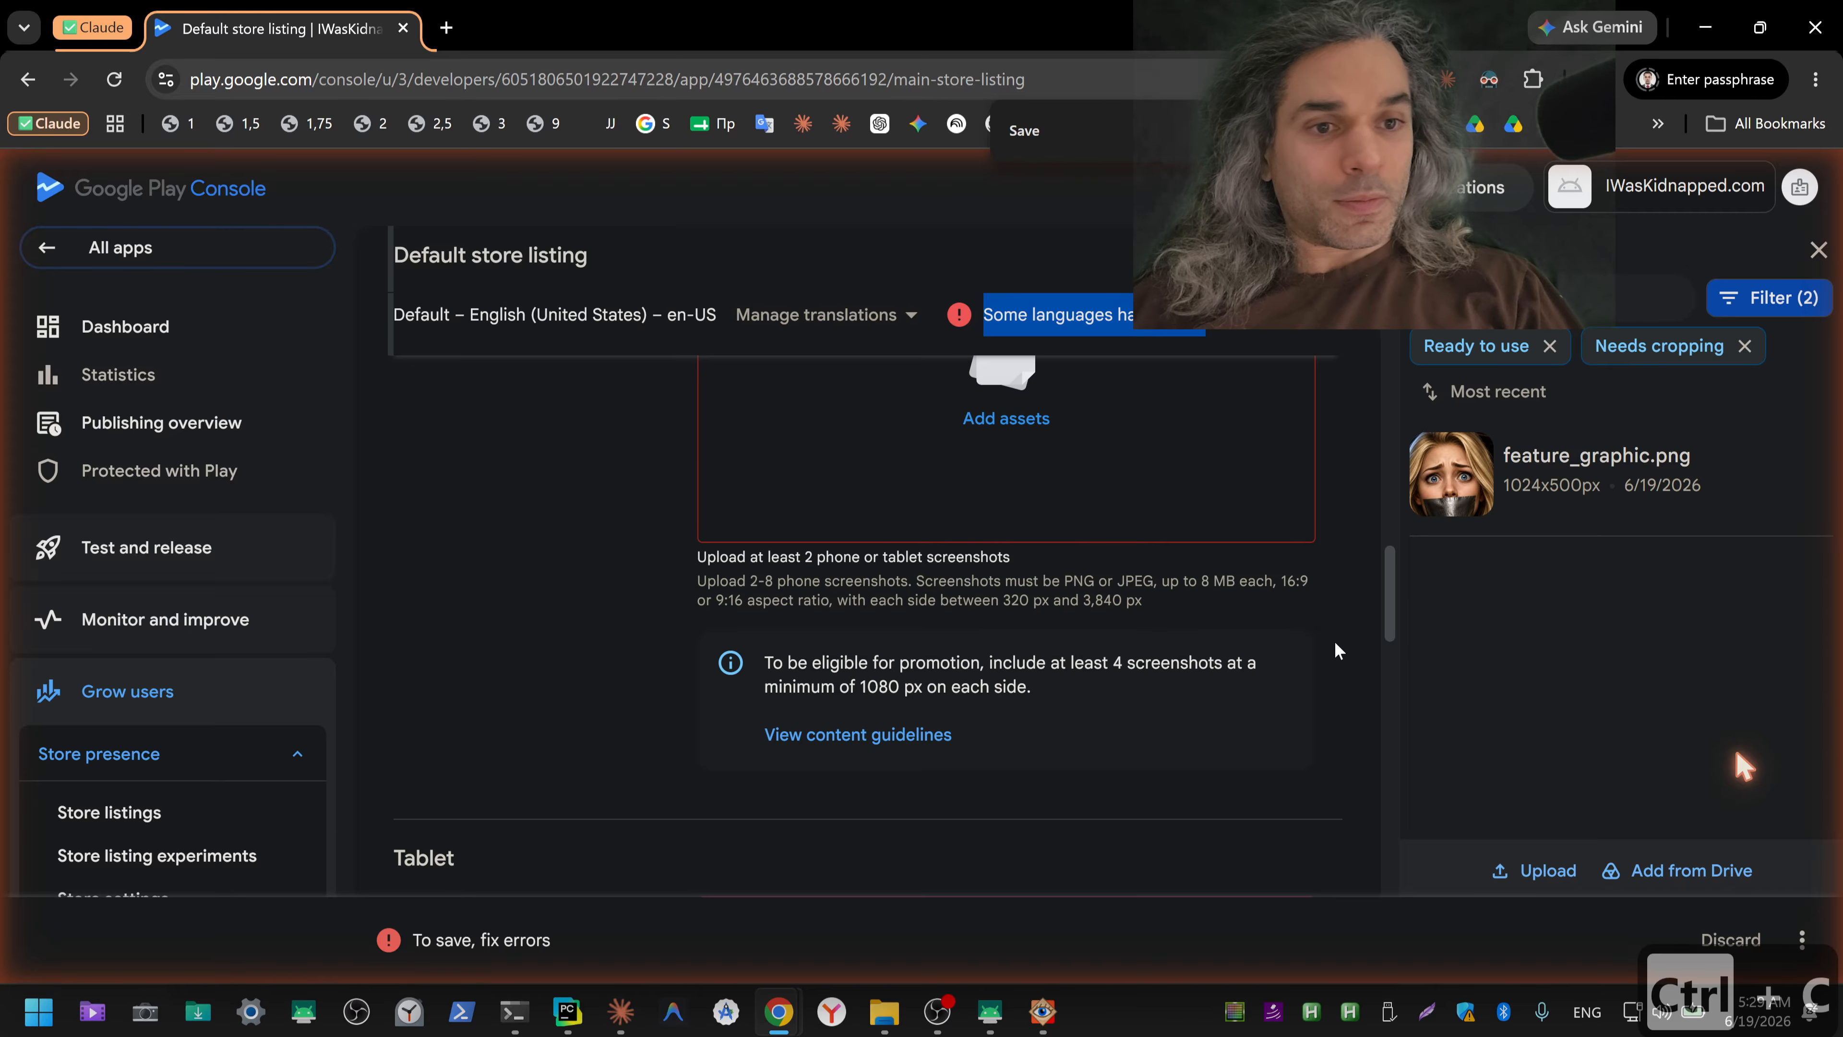
pyautogui.scroll(-7, 1335, 641)
pyautogui.scroll(-8, 1335, 643)
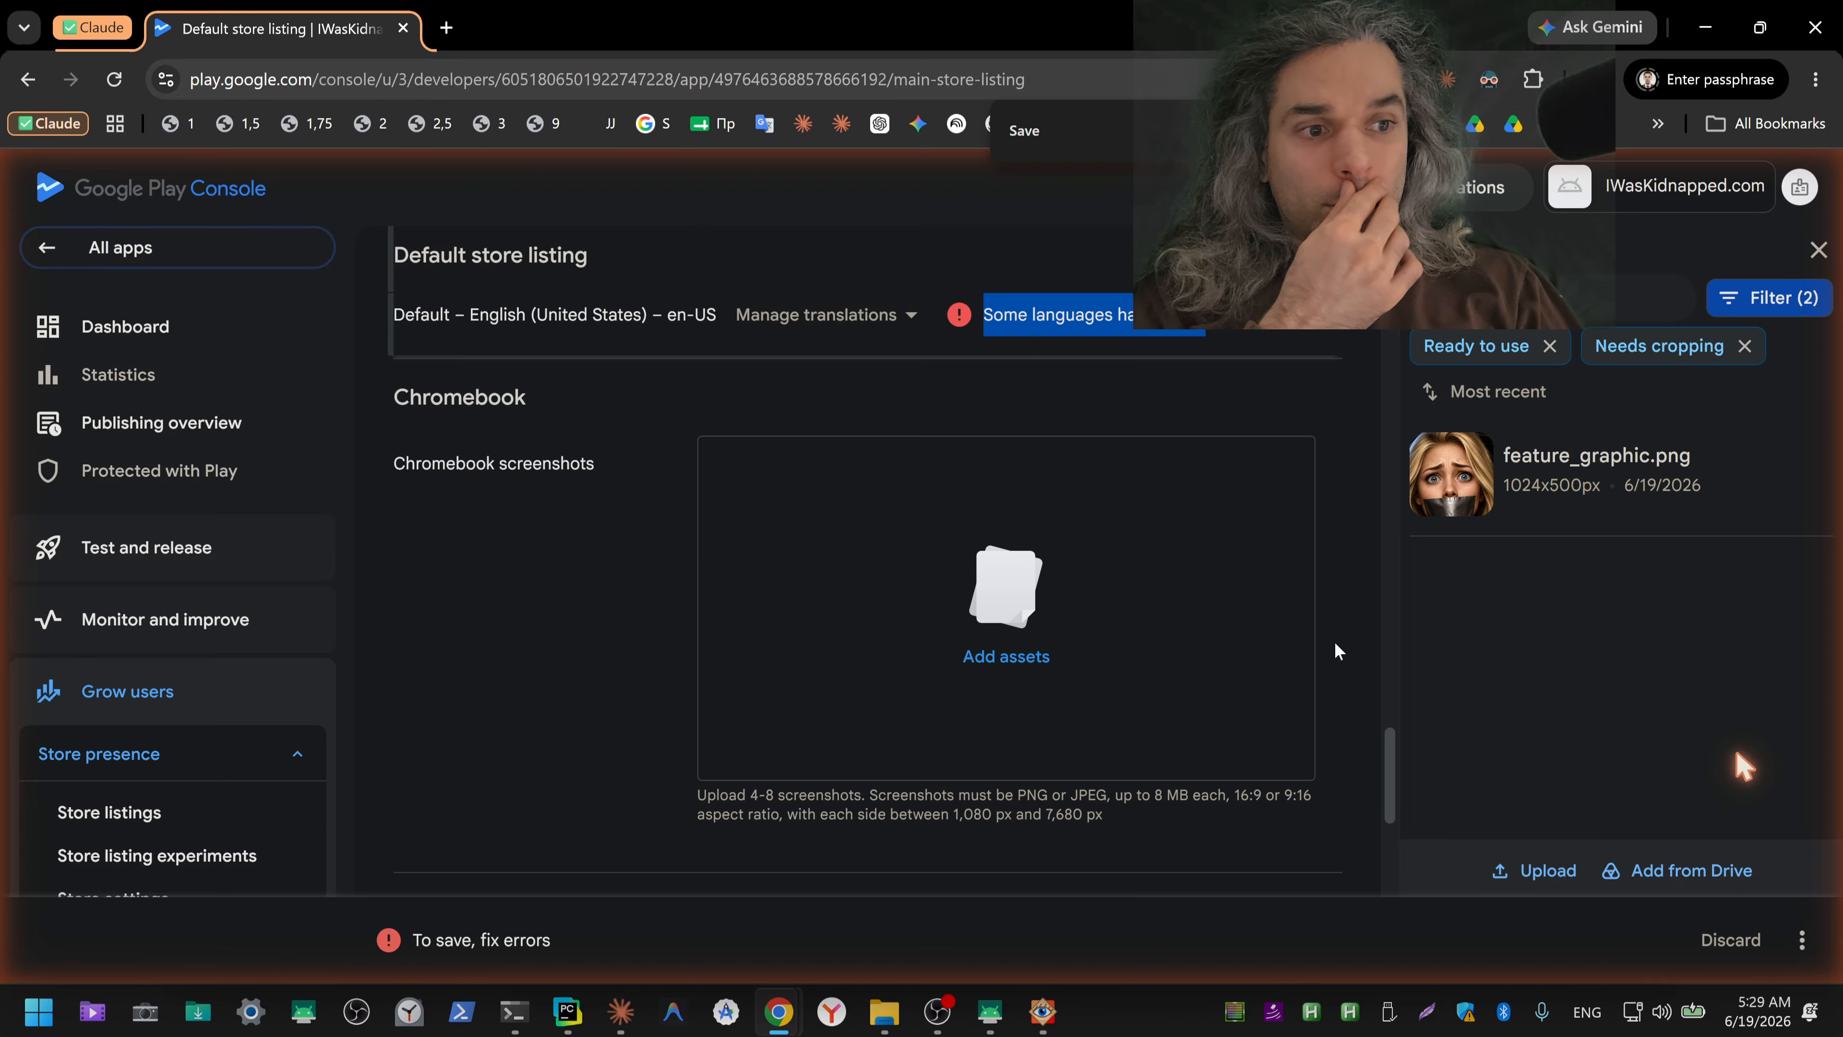
pyautogui.scroll(-8, 1335, 650)
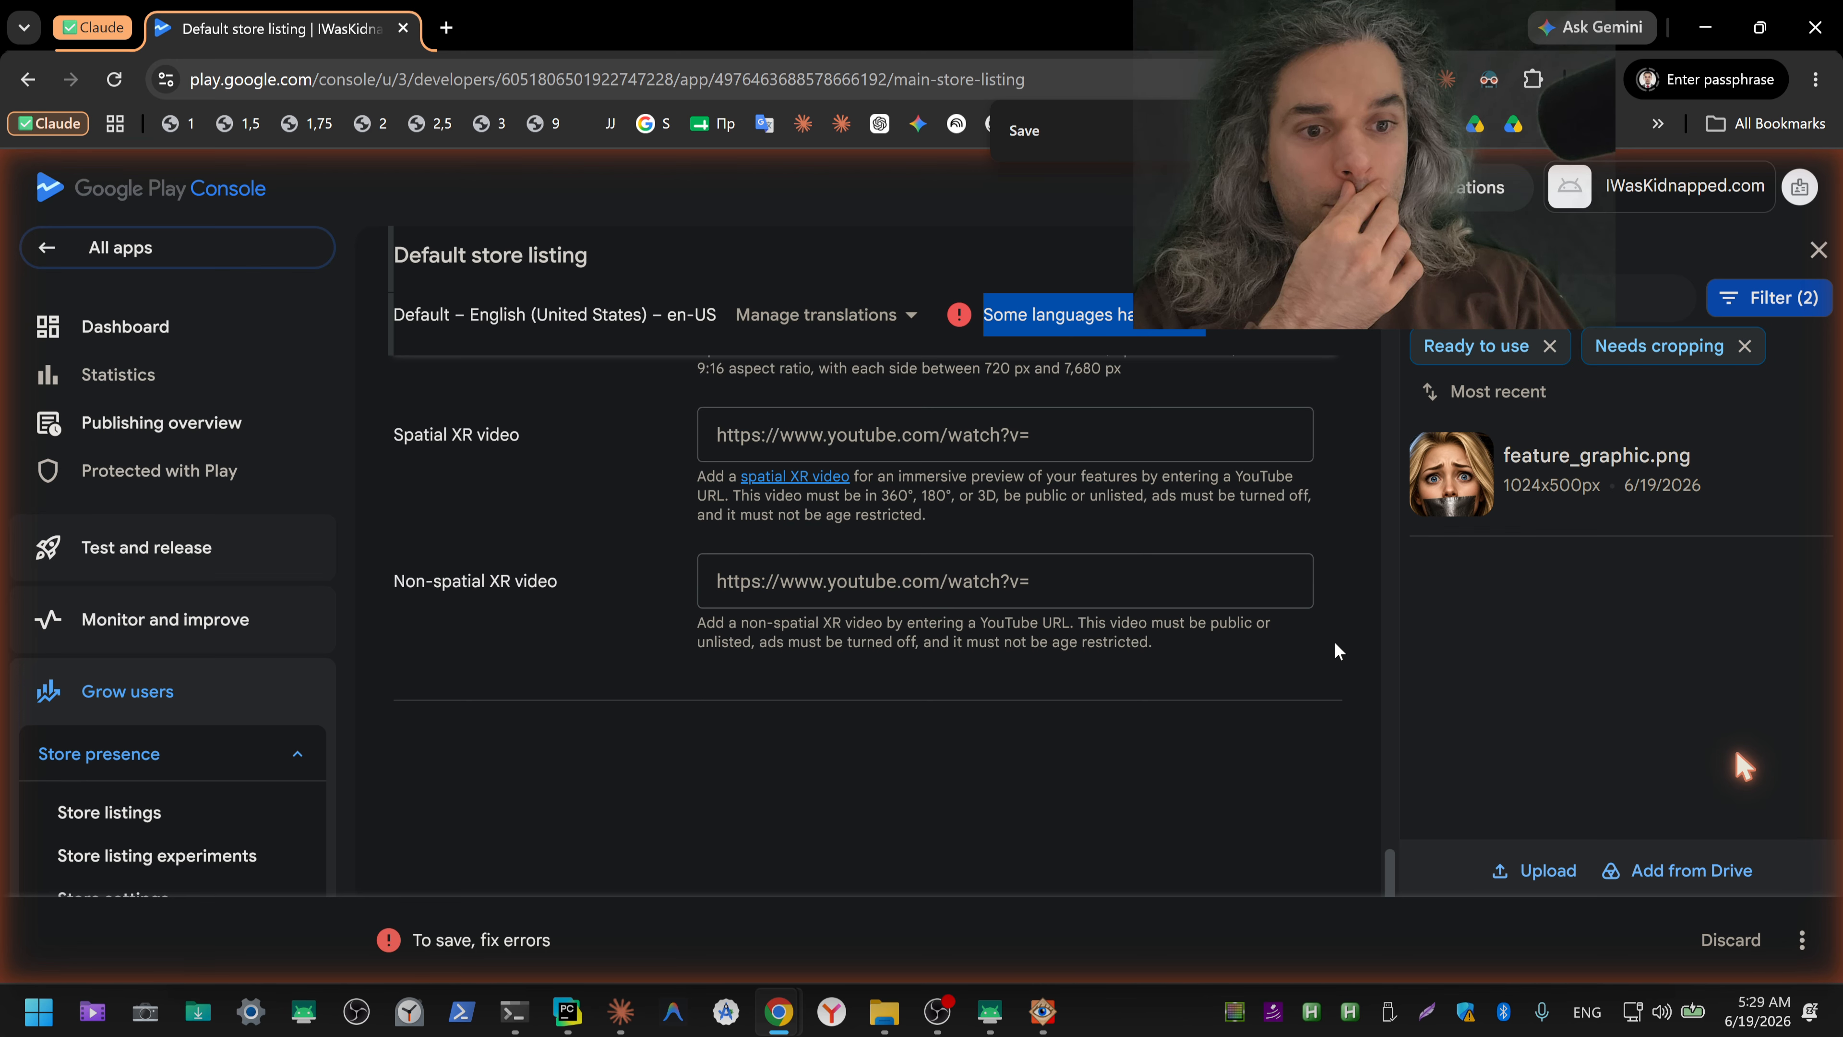
# Step: Save the default store listing as a draft
pyautogui.click(1801, 939)
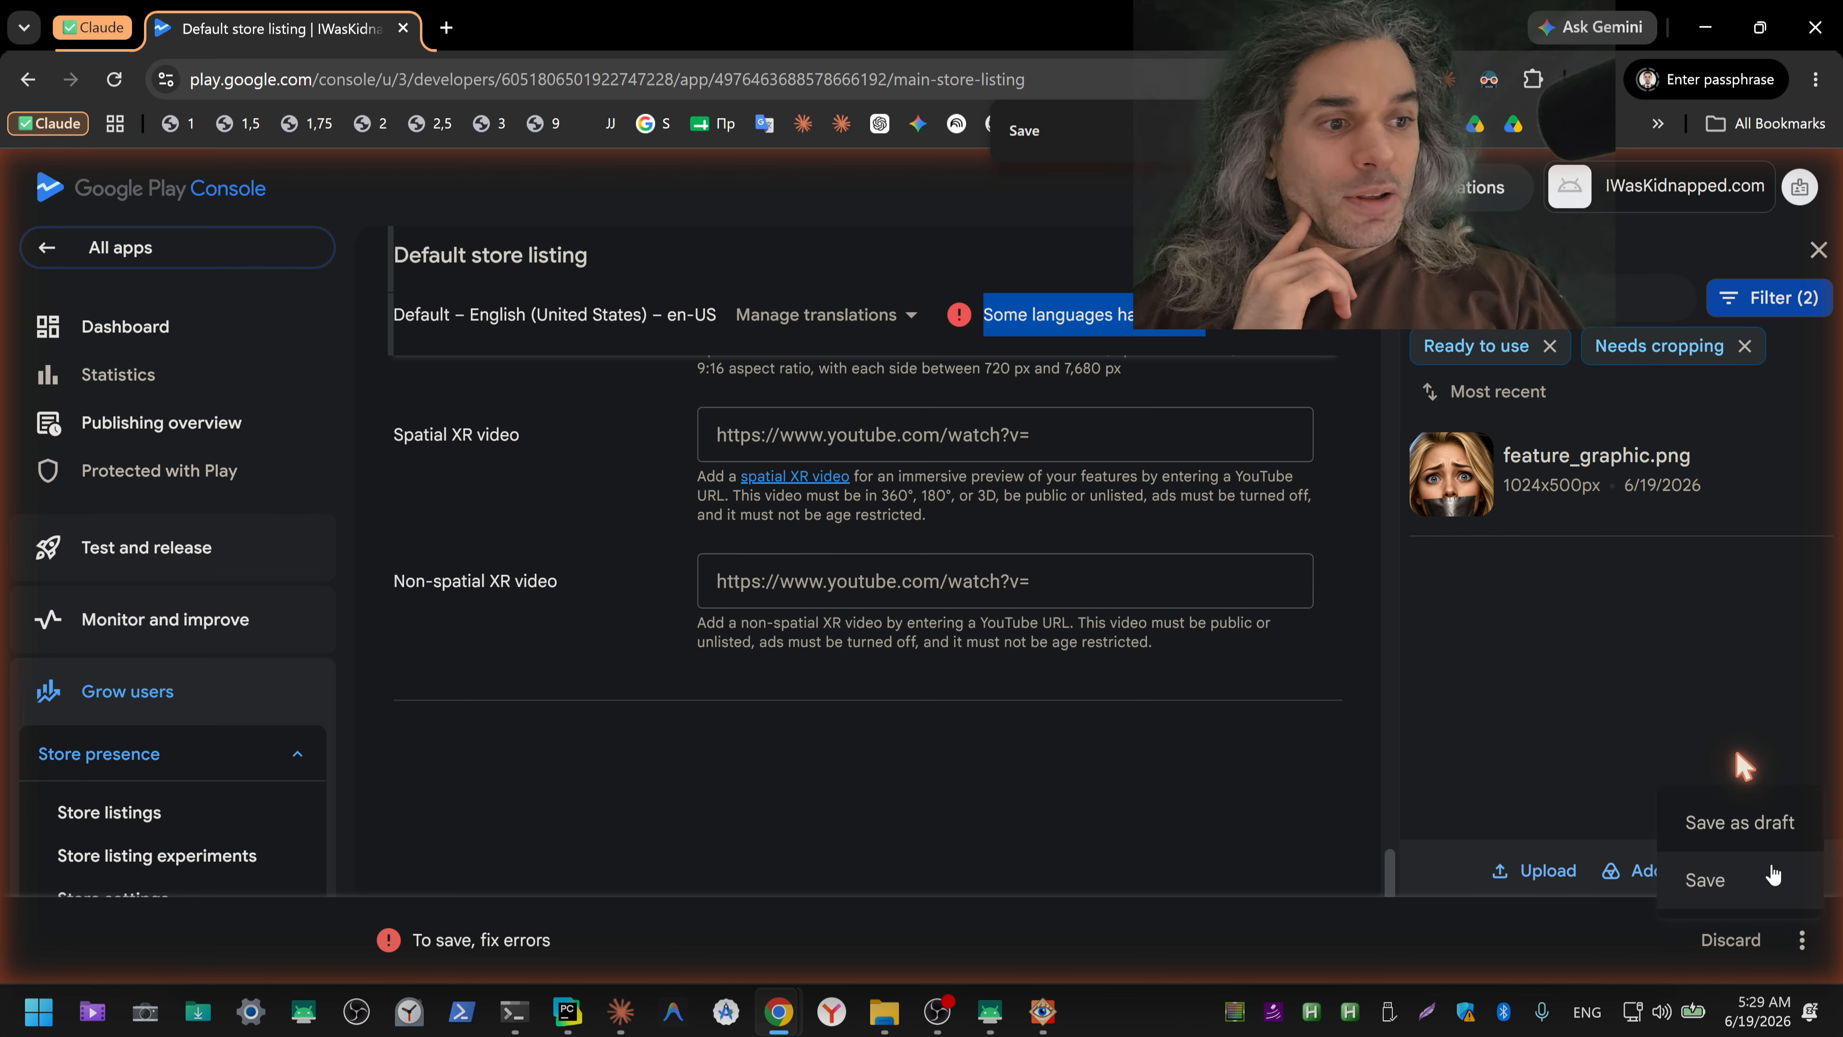
pyautogui.click(1739, 834)
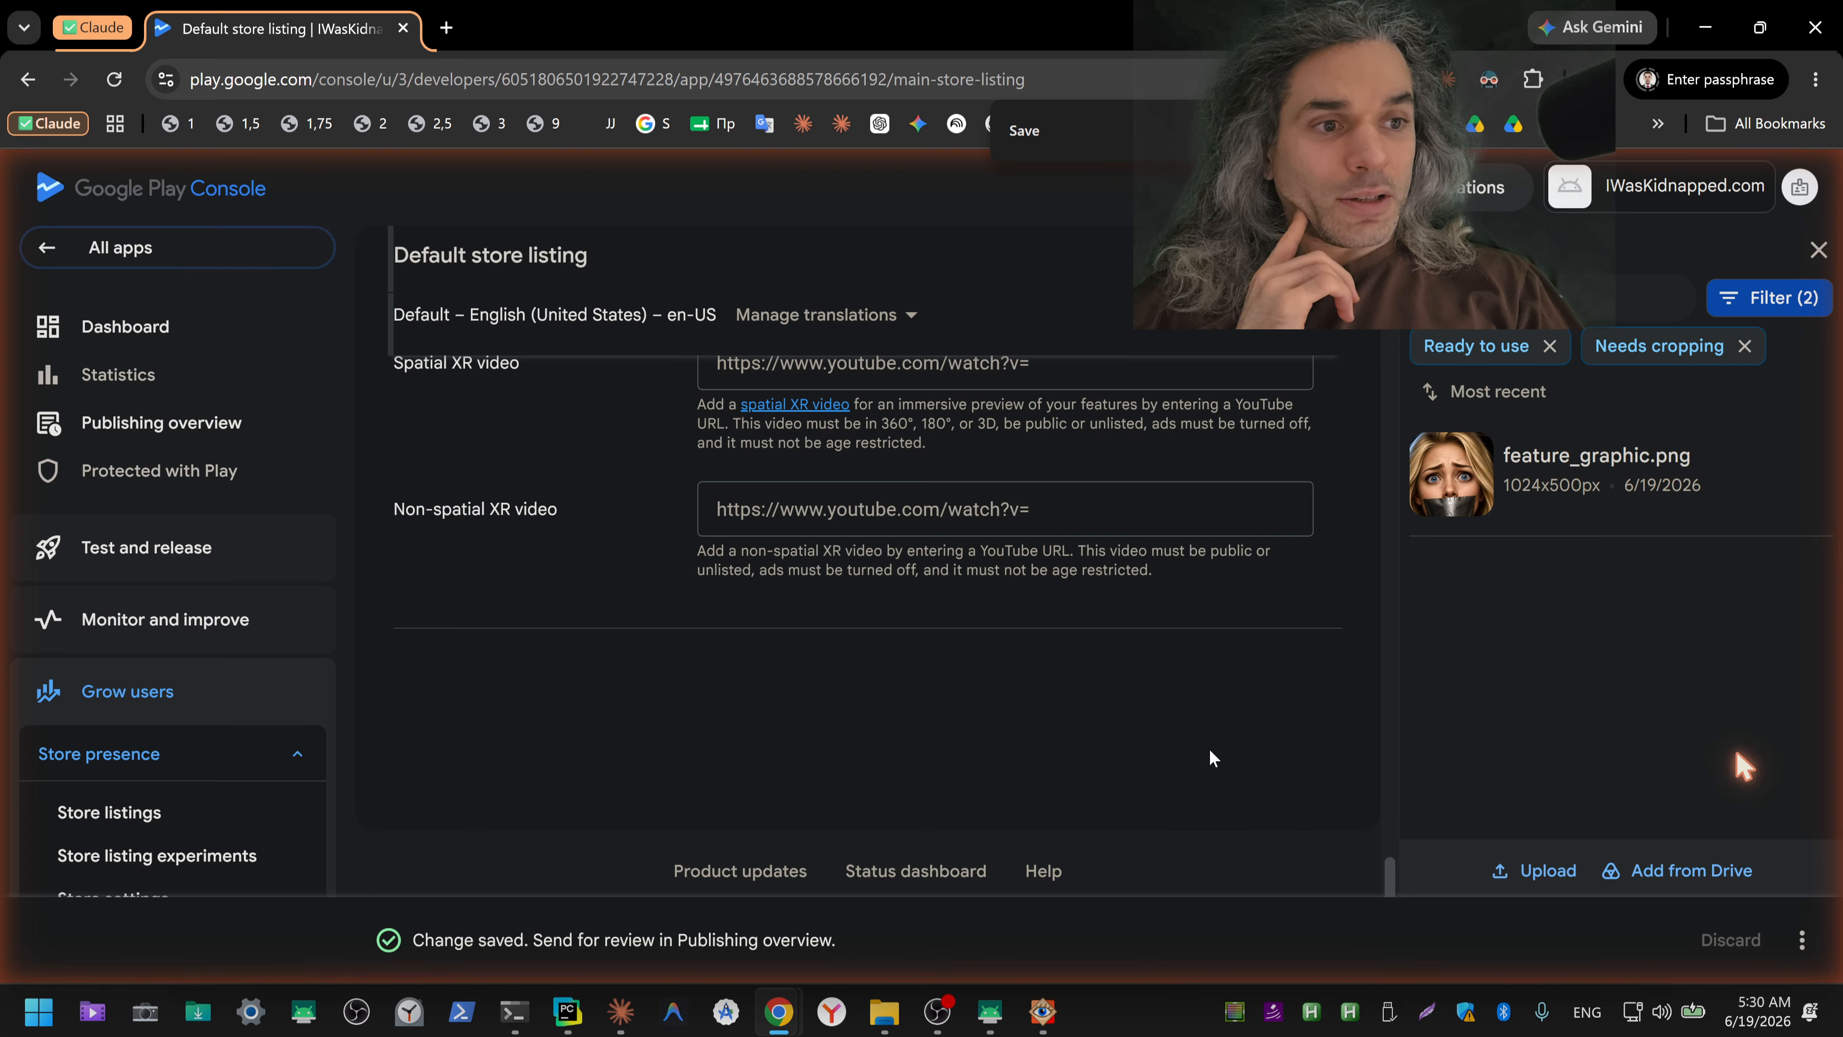
# Step: Review the saved listing from the Android XR section back up to the app name, short description and full description
pyautogui.scroll(8, 1329, 781)
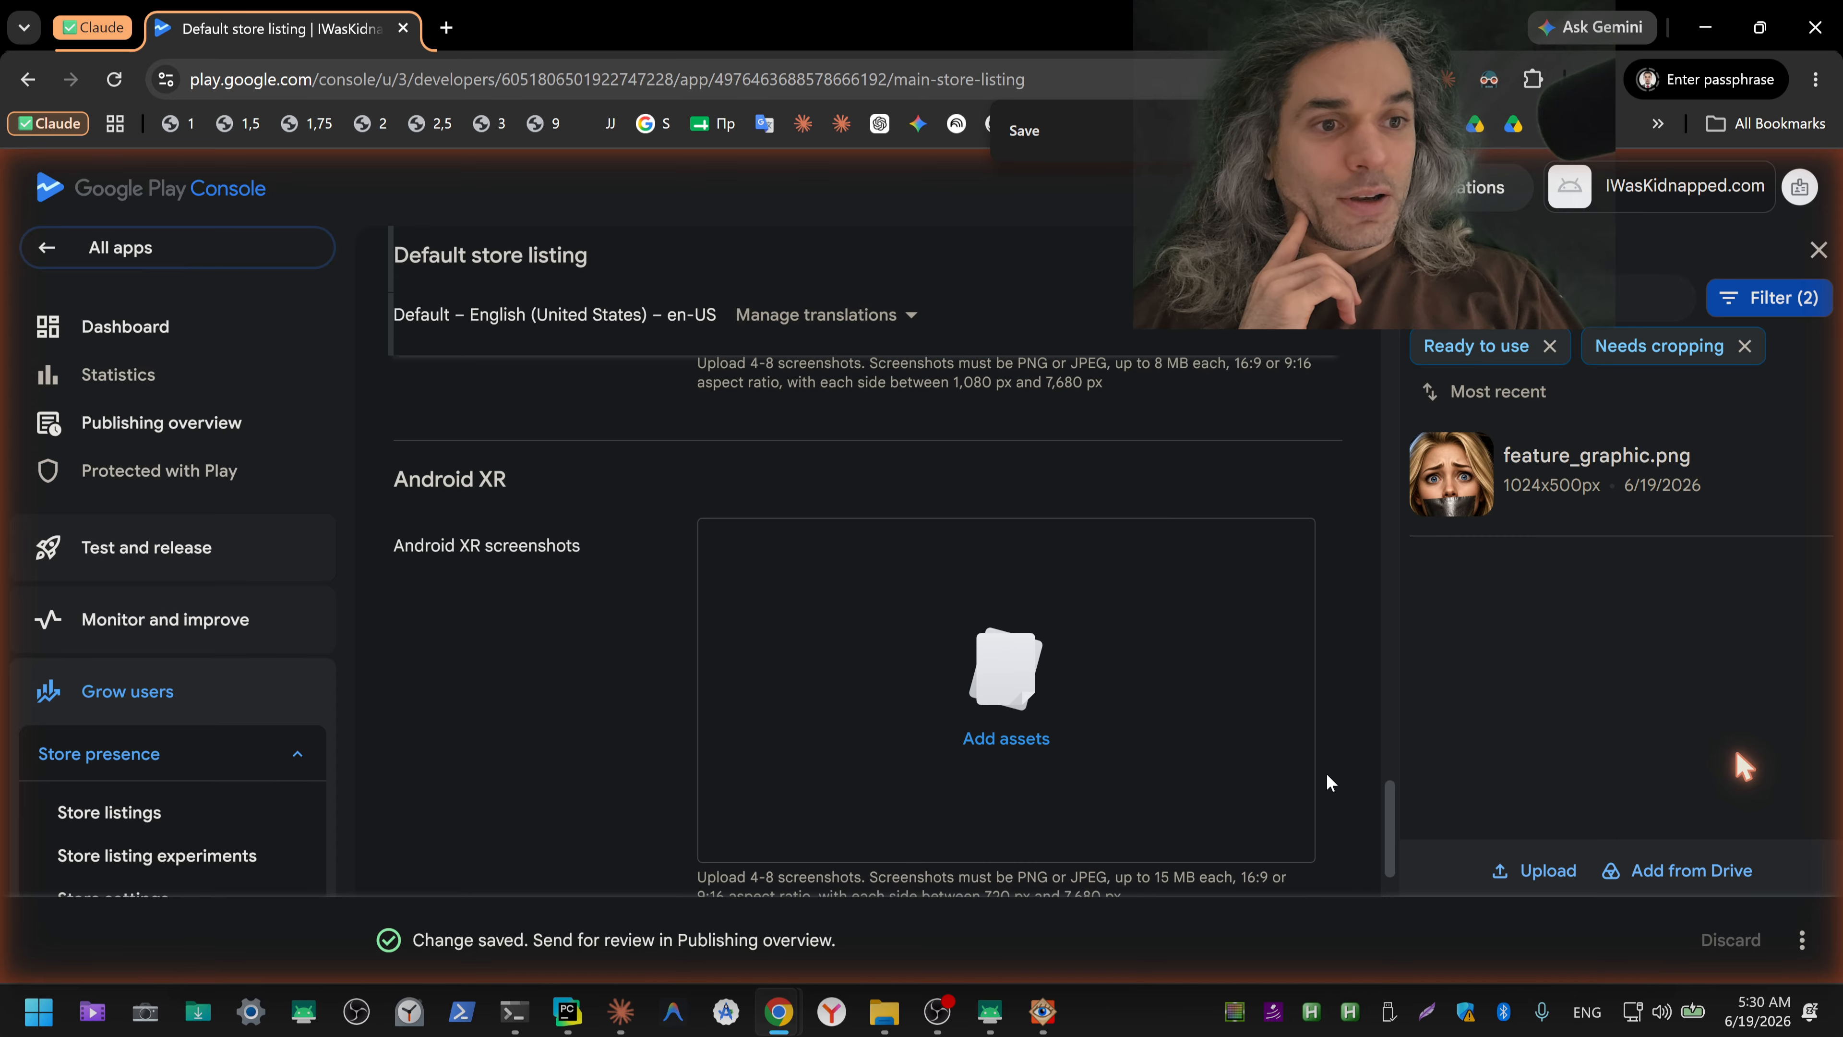
pyautogui.scroll(8, 1329, 753)
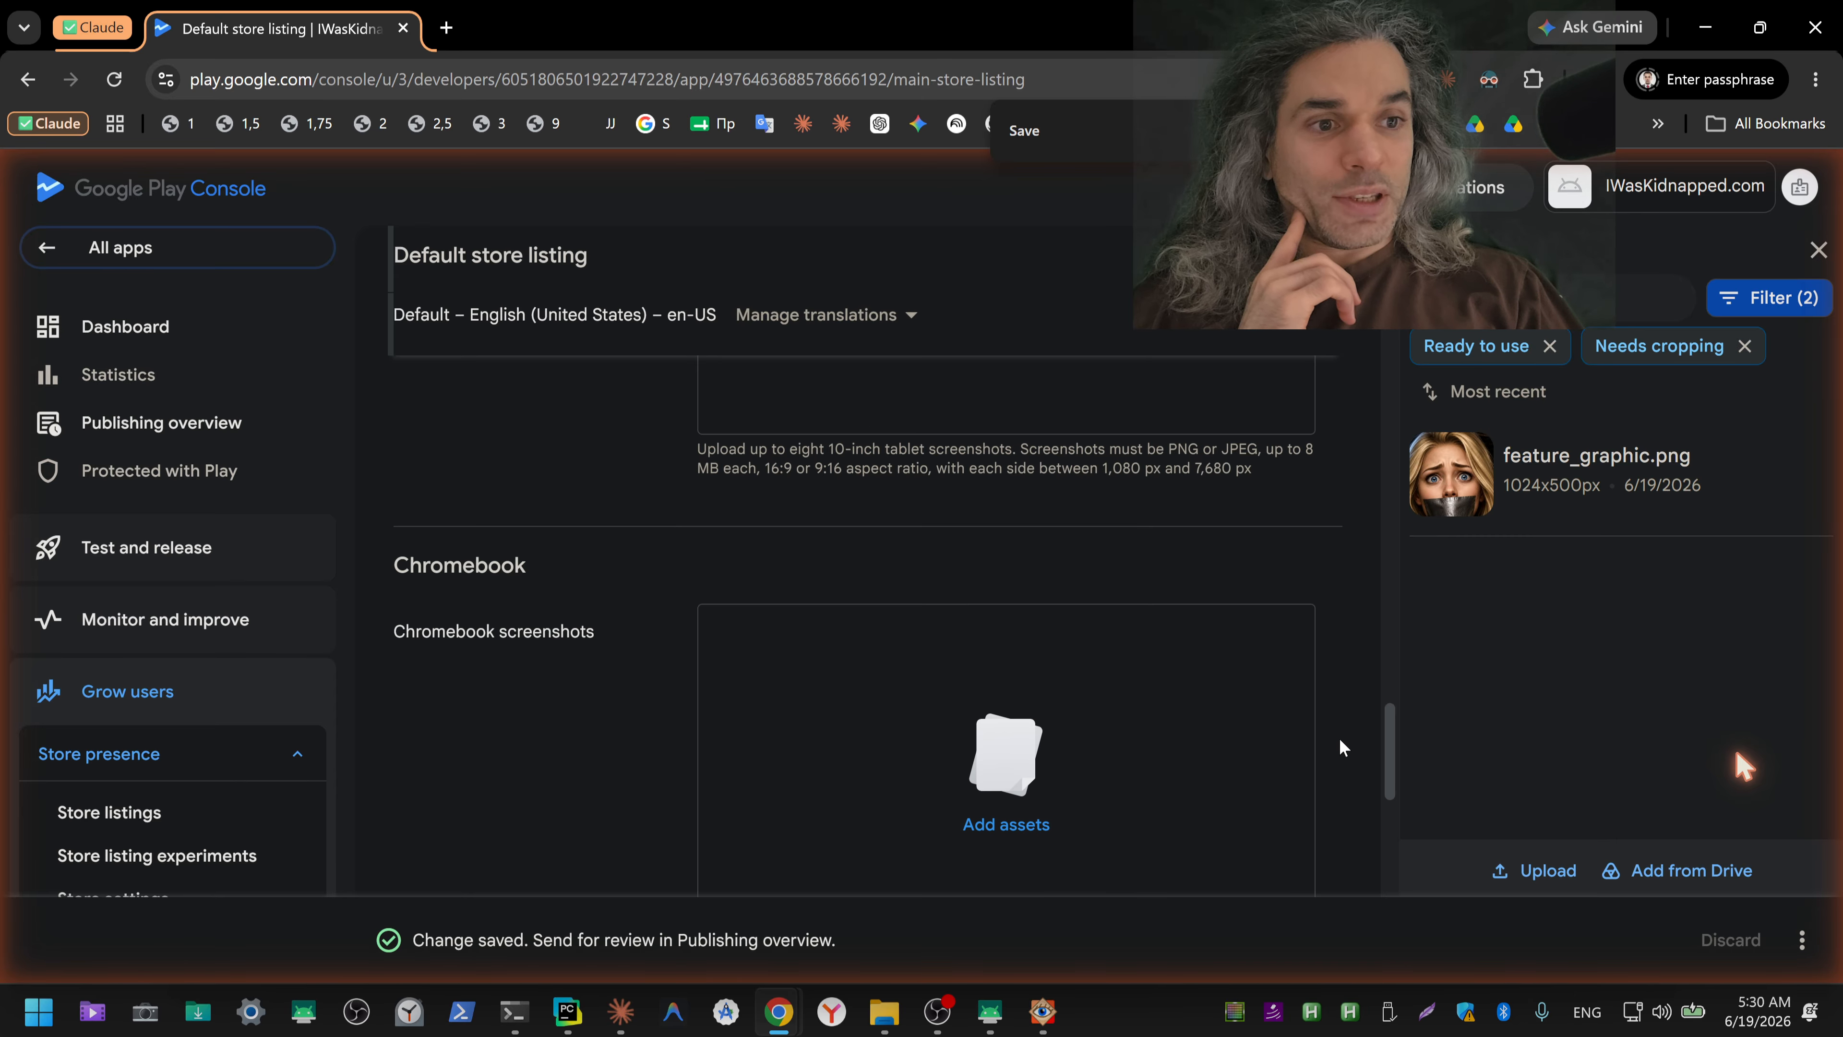
pyautogui.scroll(10, 1347, 739)
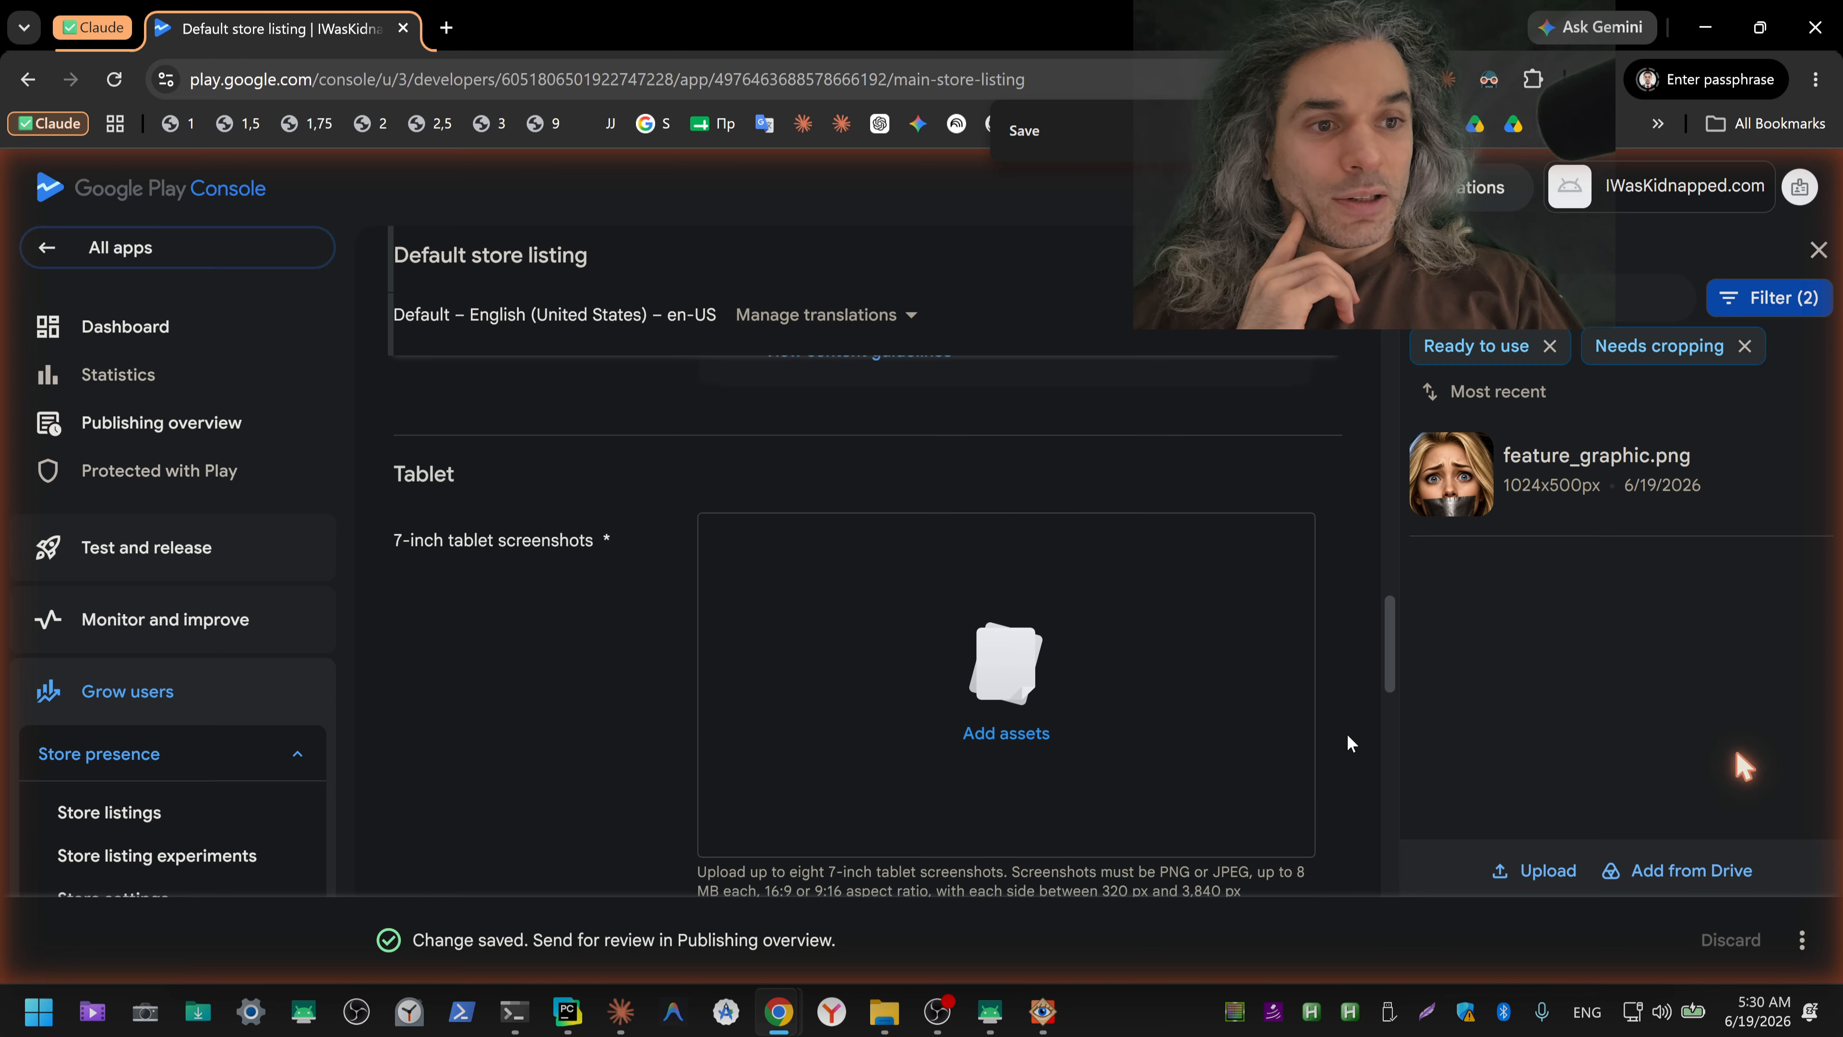
pyautogui.scroll(8, 1347, 738)
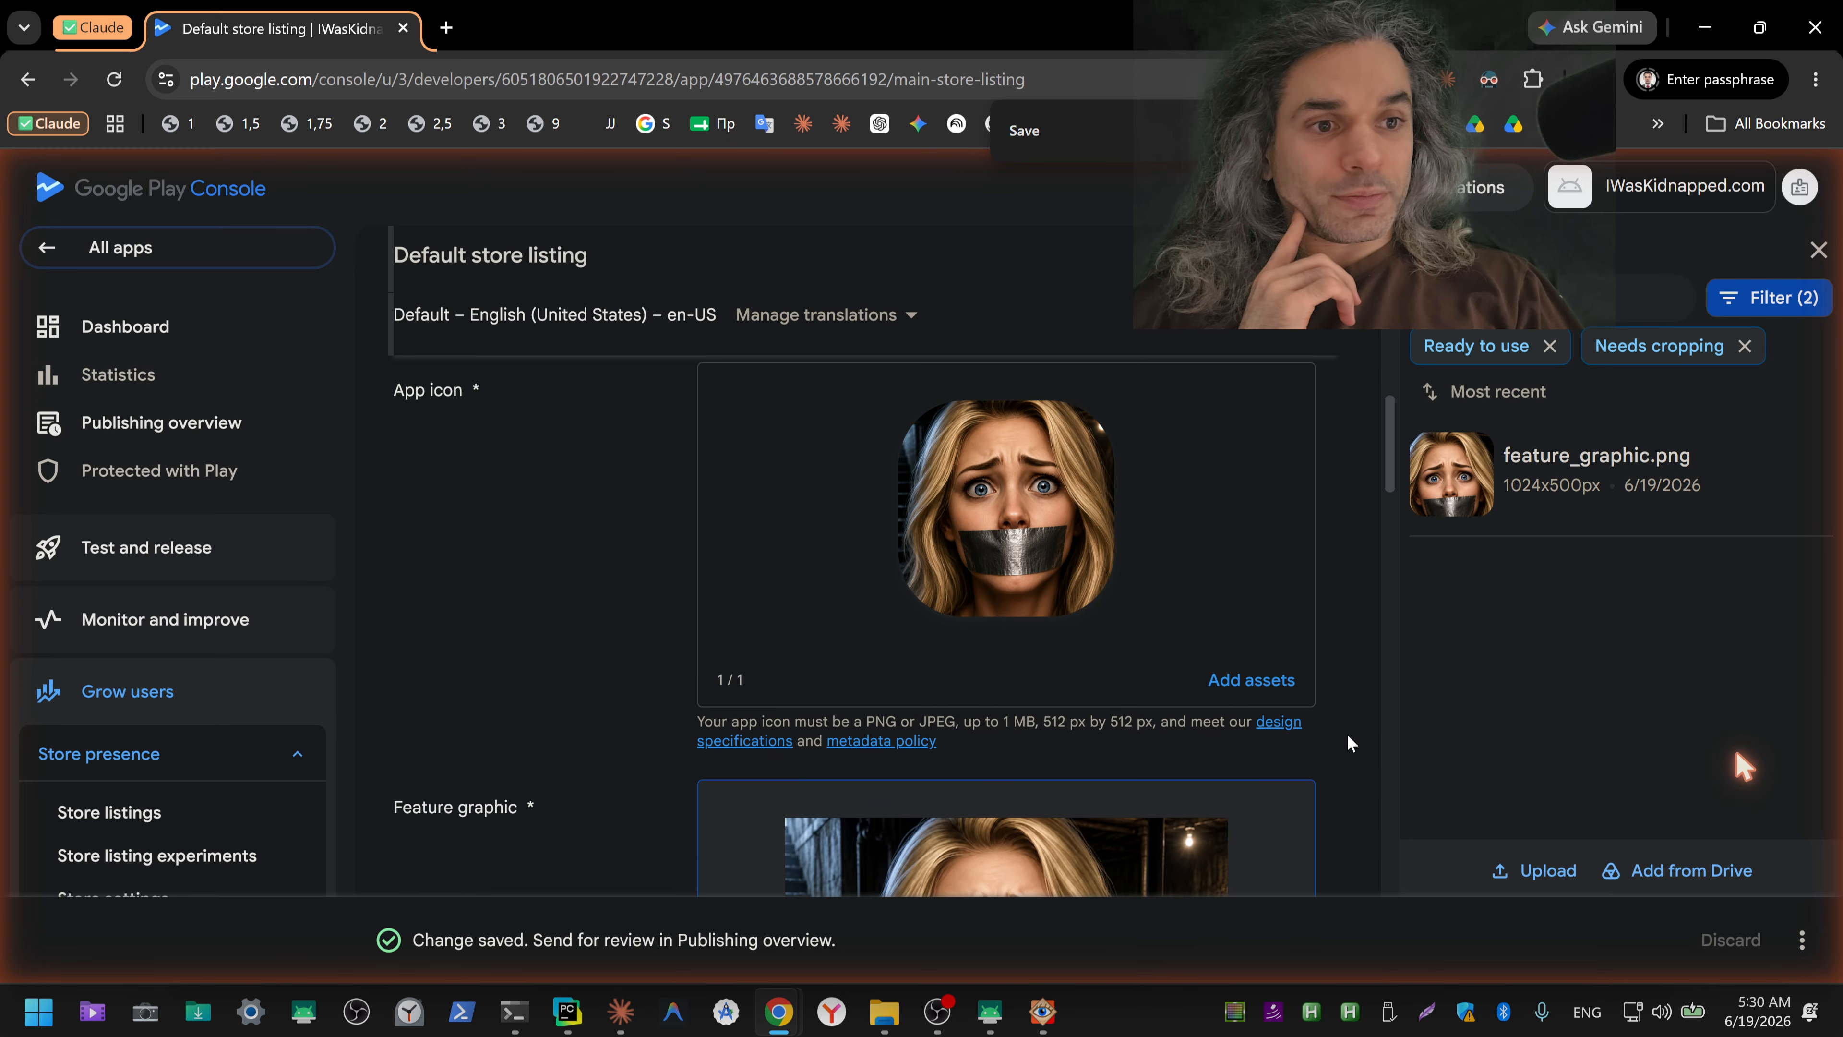
pyautogui.scroll(5, 1347, 738)
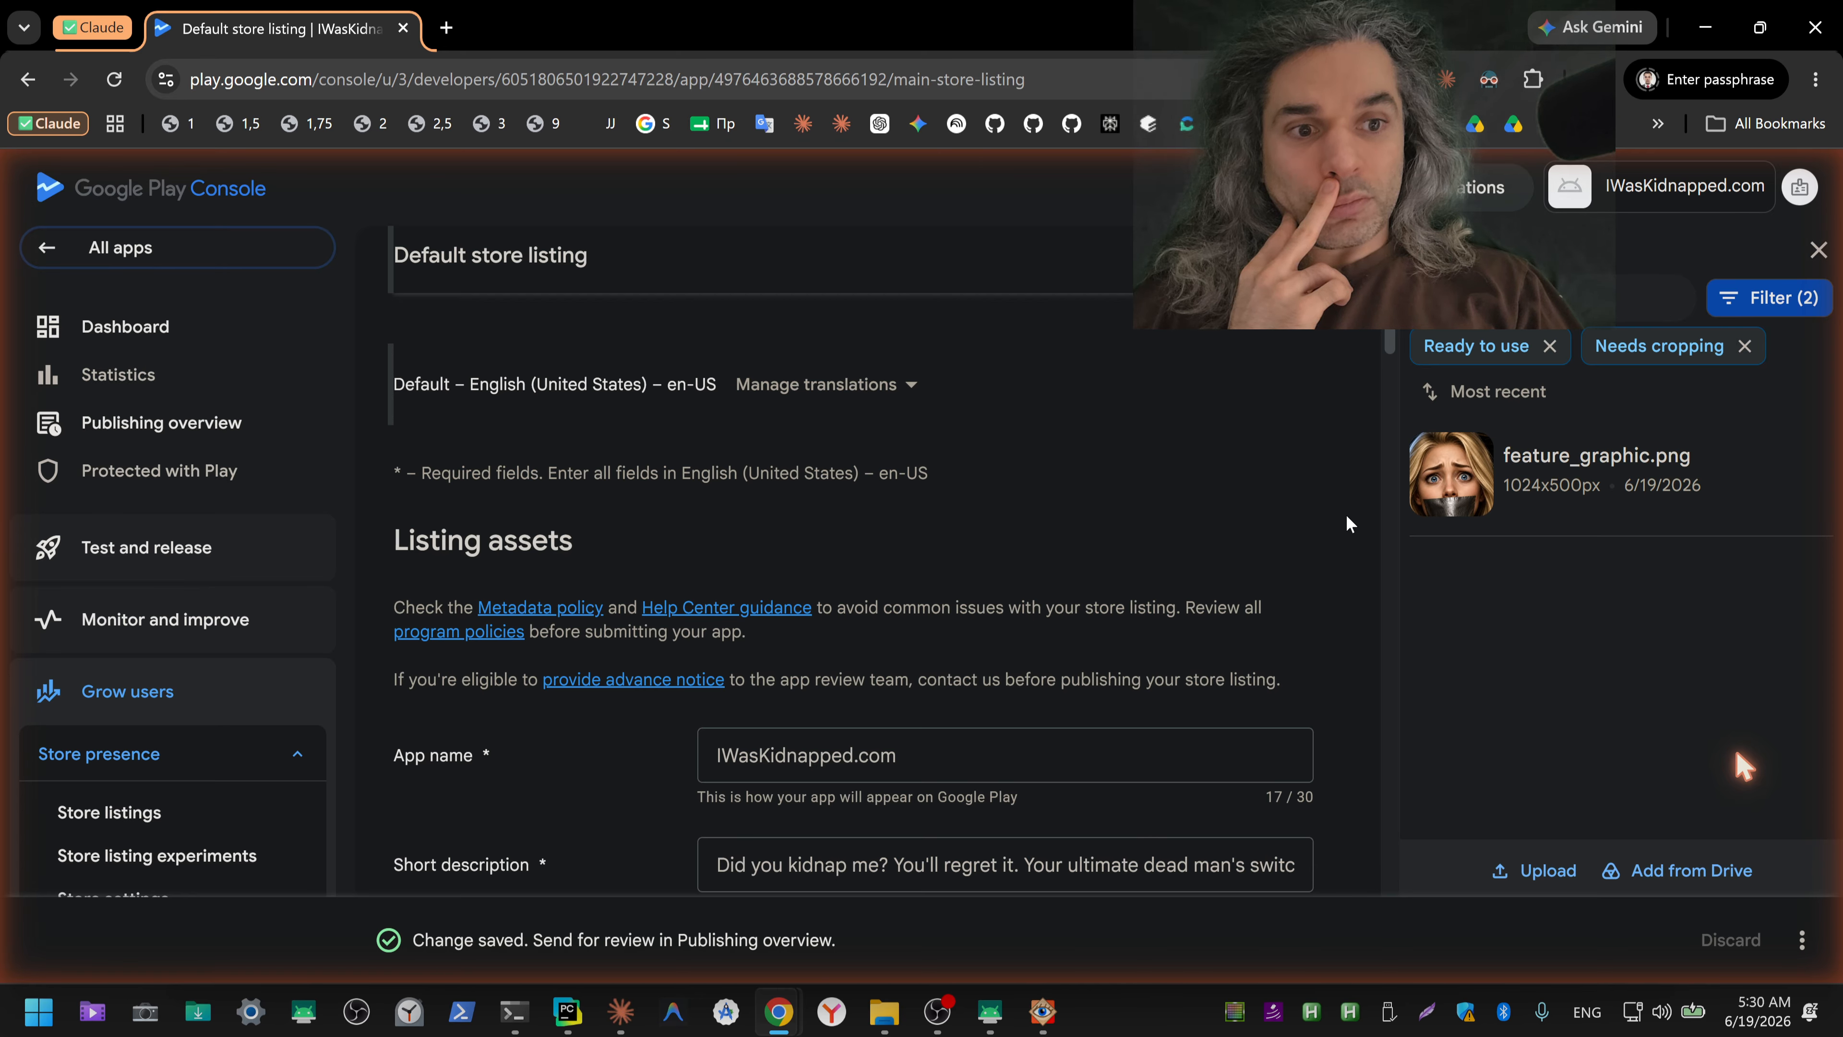
pyautogui.scroll(-2, 1346, 516)
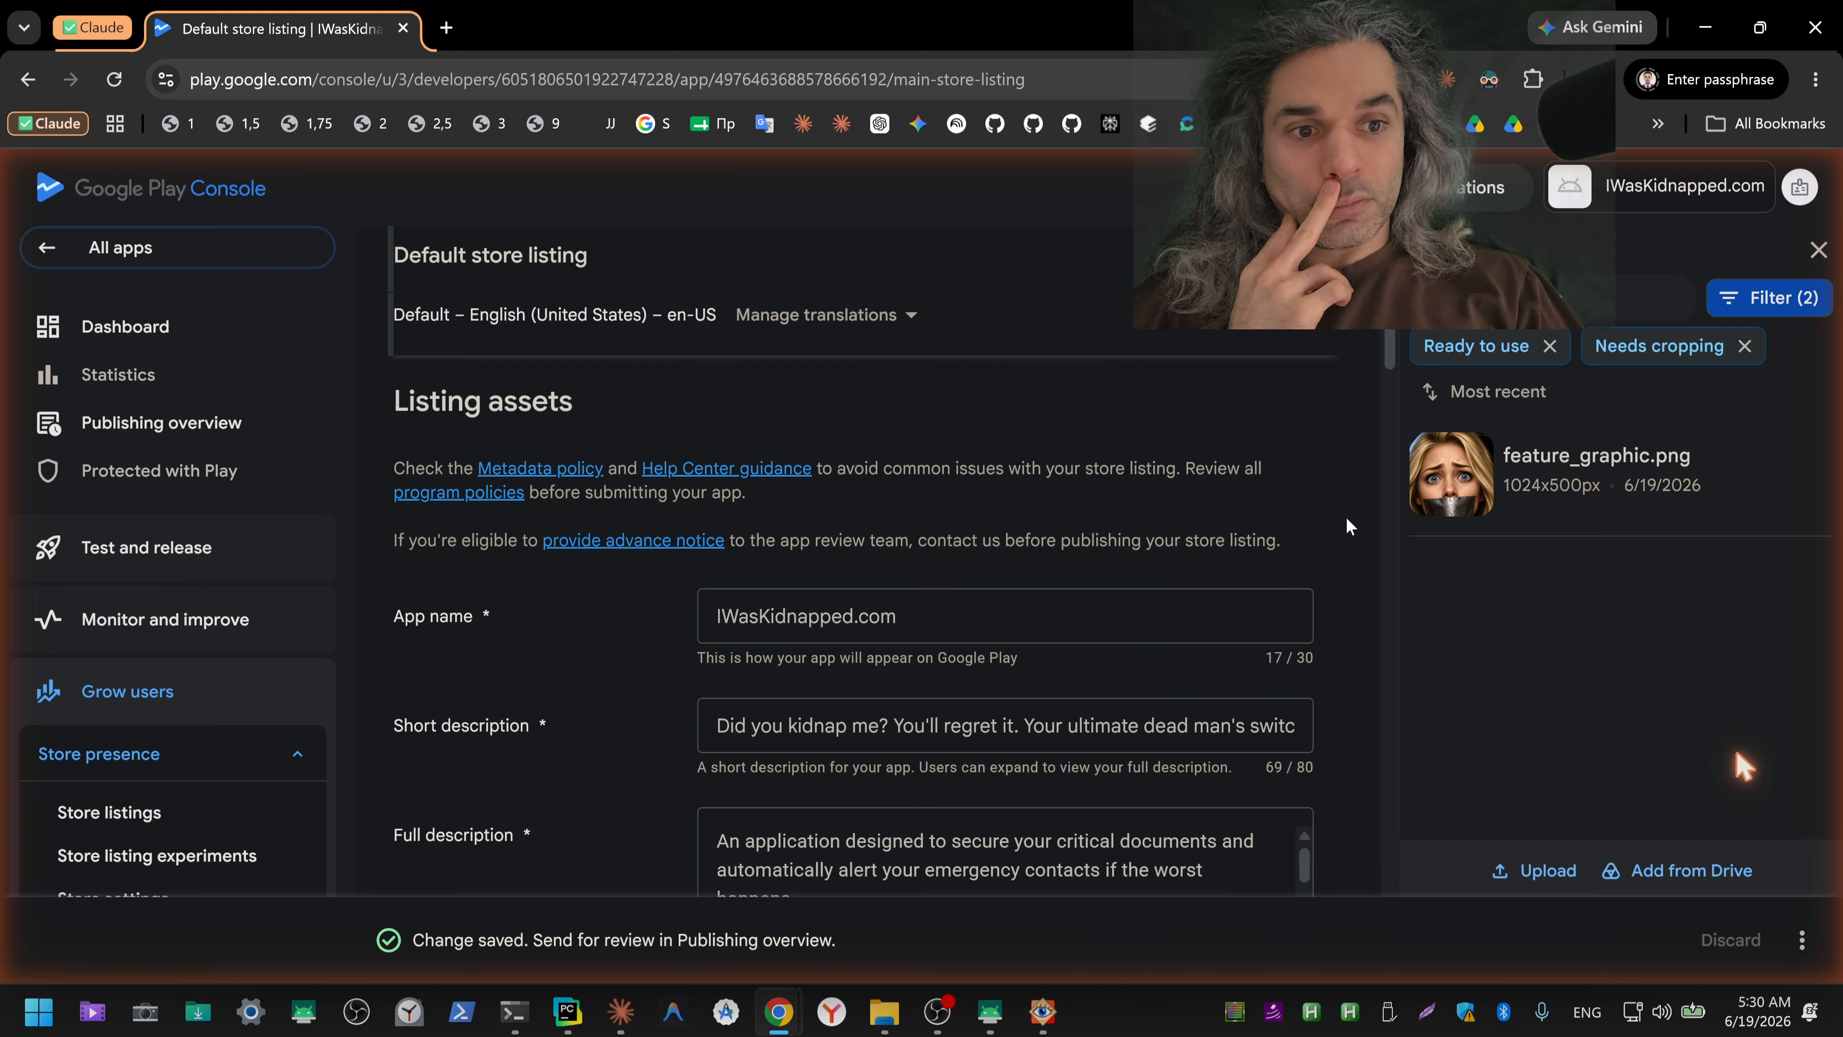
pyautogui.scroll(-2, 1346, 524)
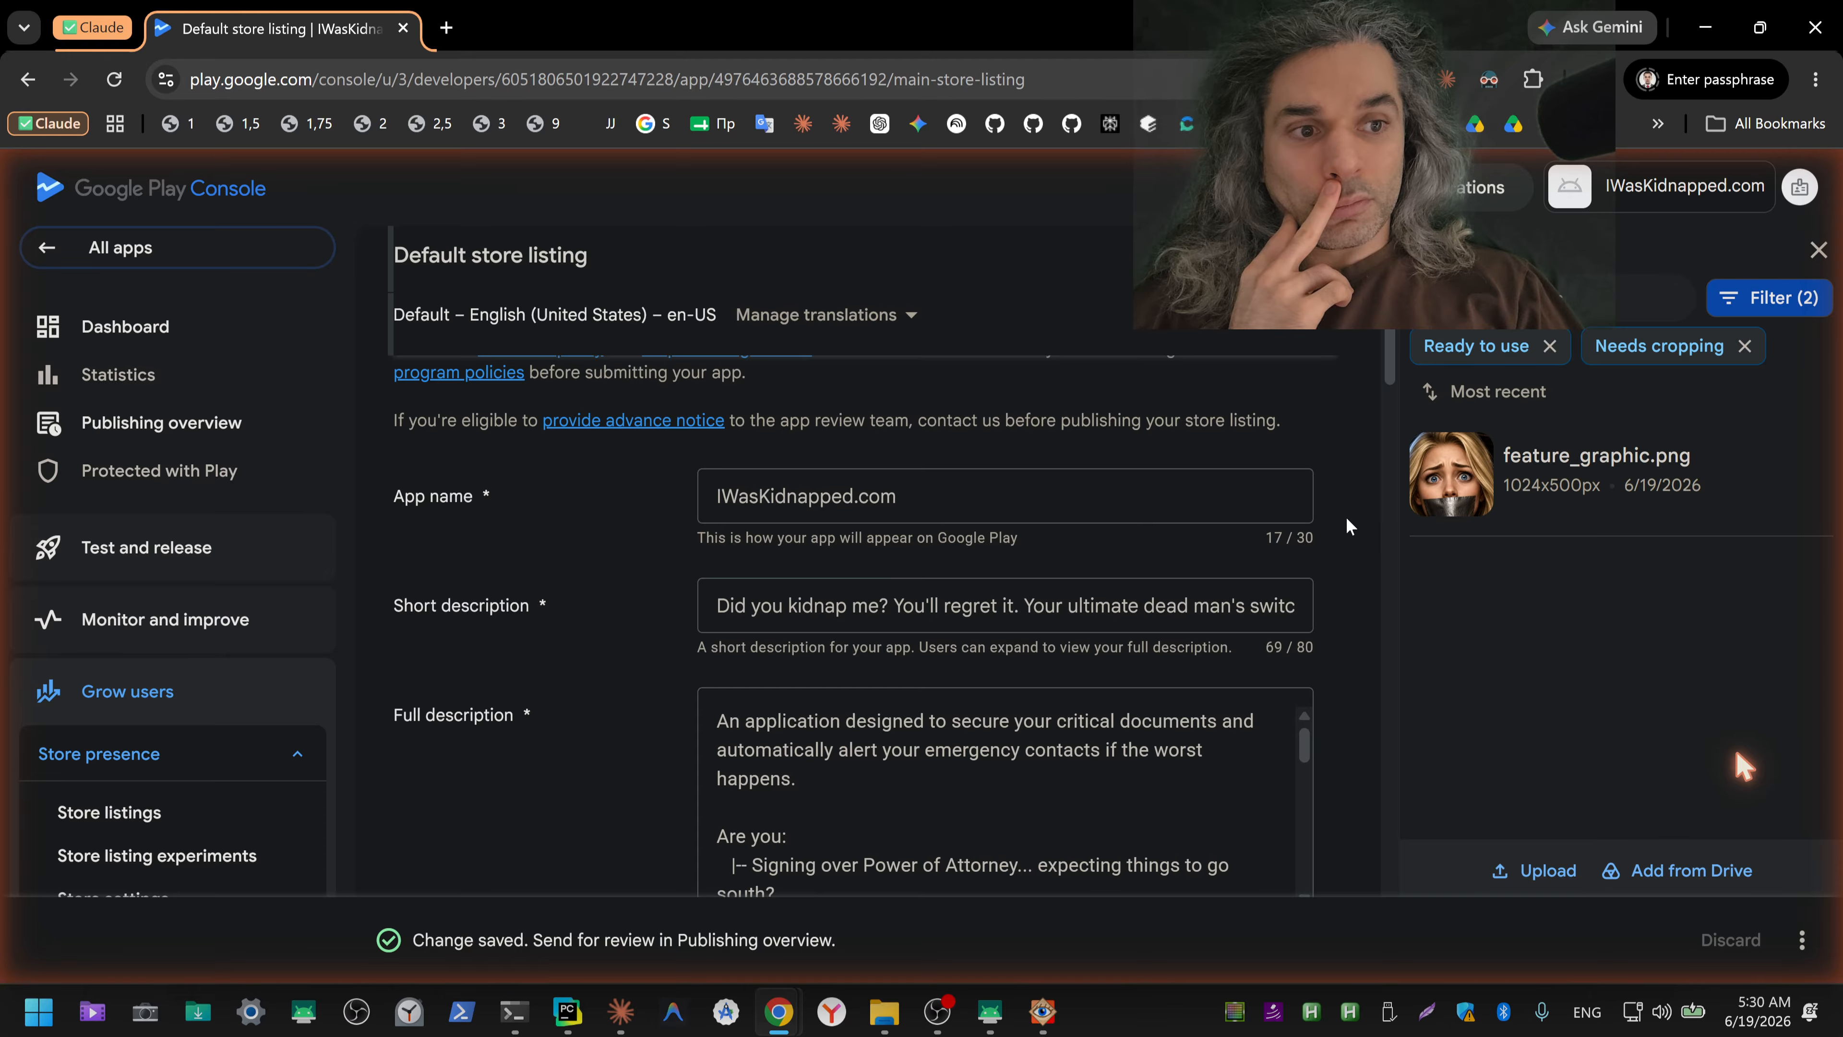
pyautogui.scroll(-2, 1346, 524)
pyautogui.scroll(-4, 1345, 519)
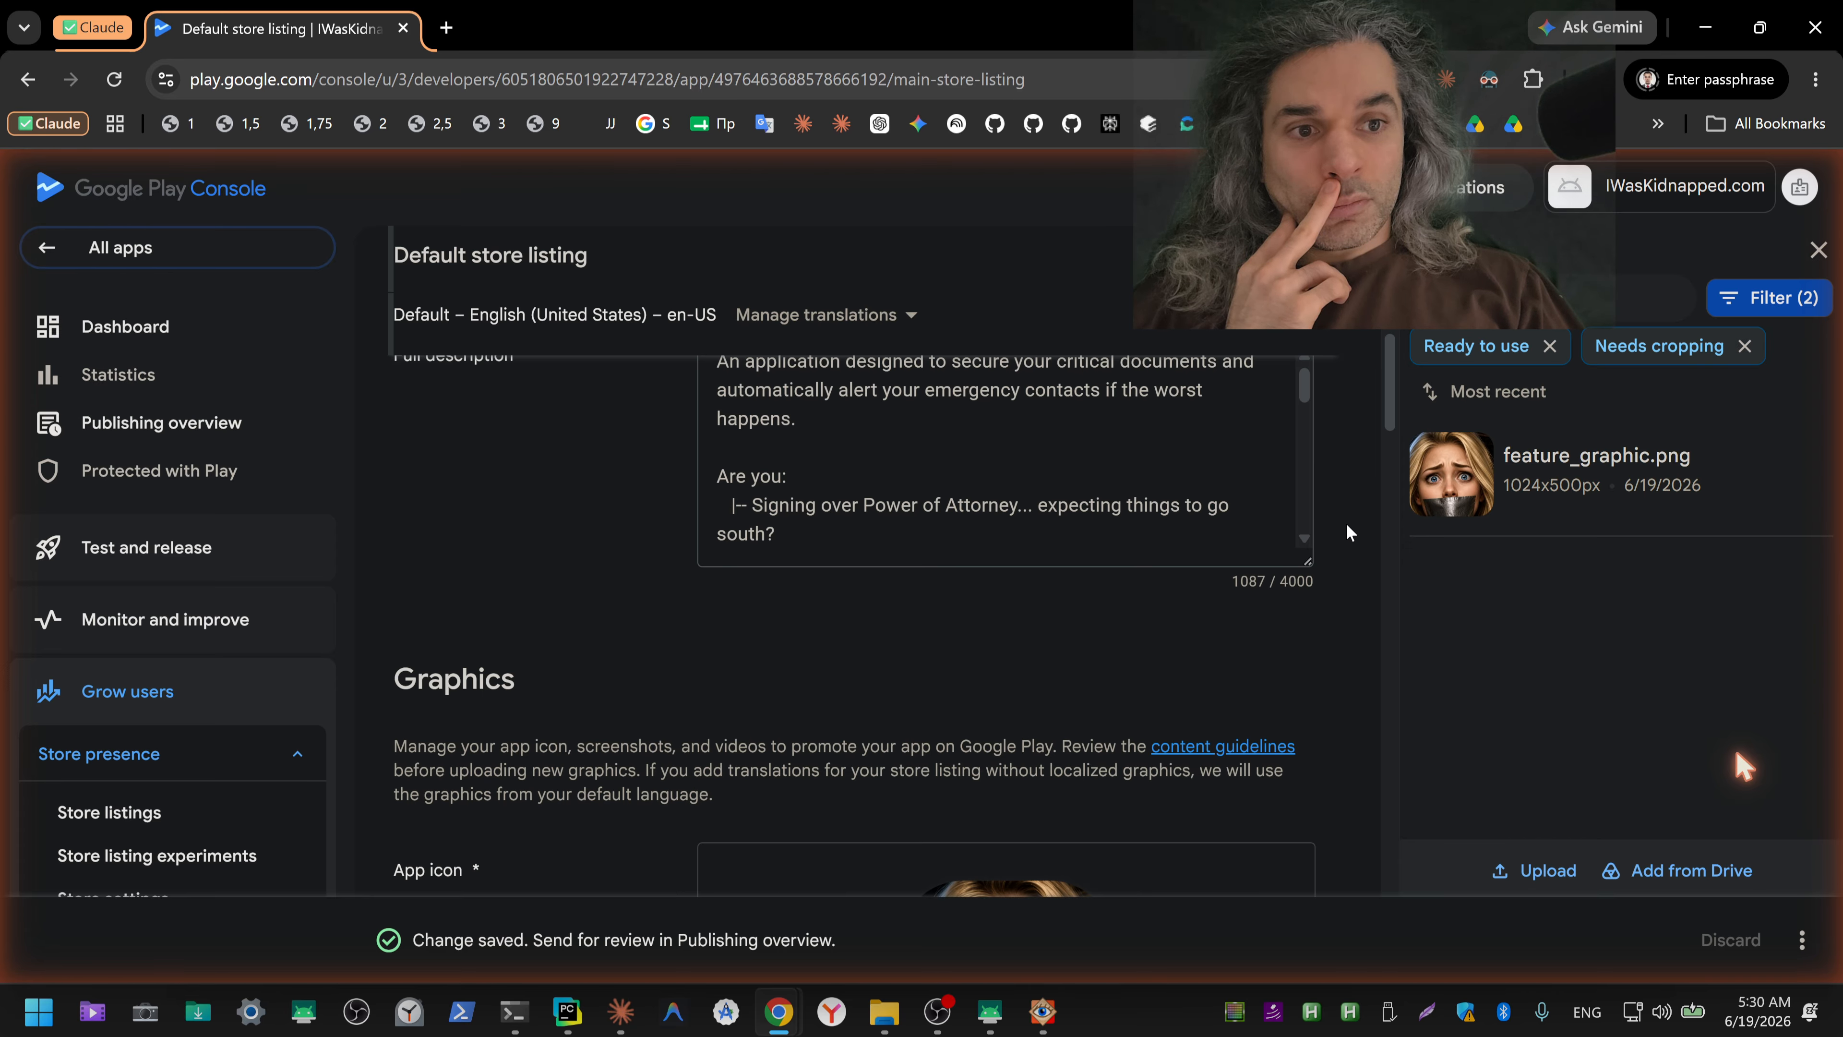
pyautogui.scroll(-4, 1345, 524)
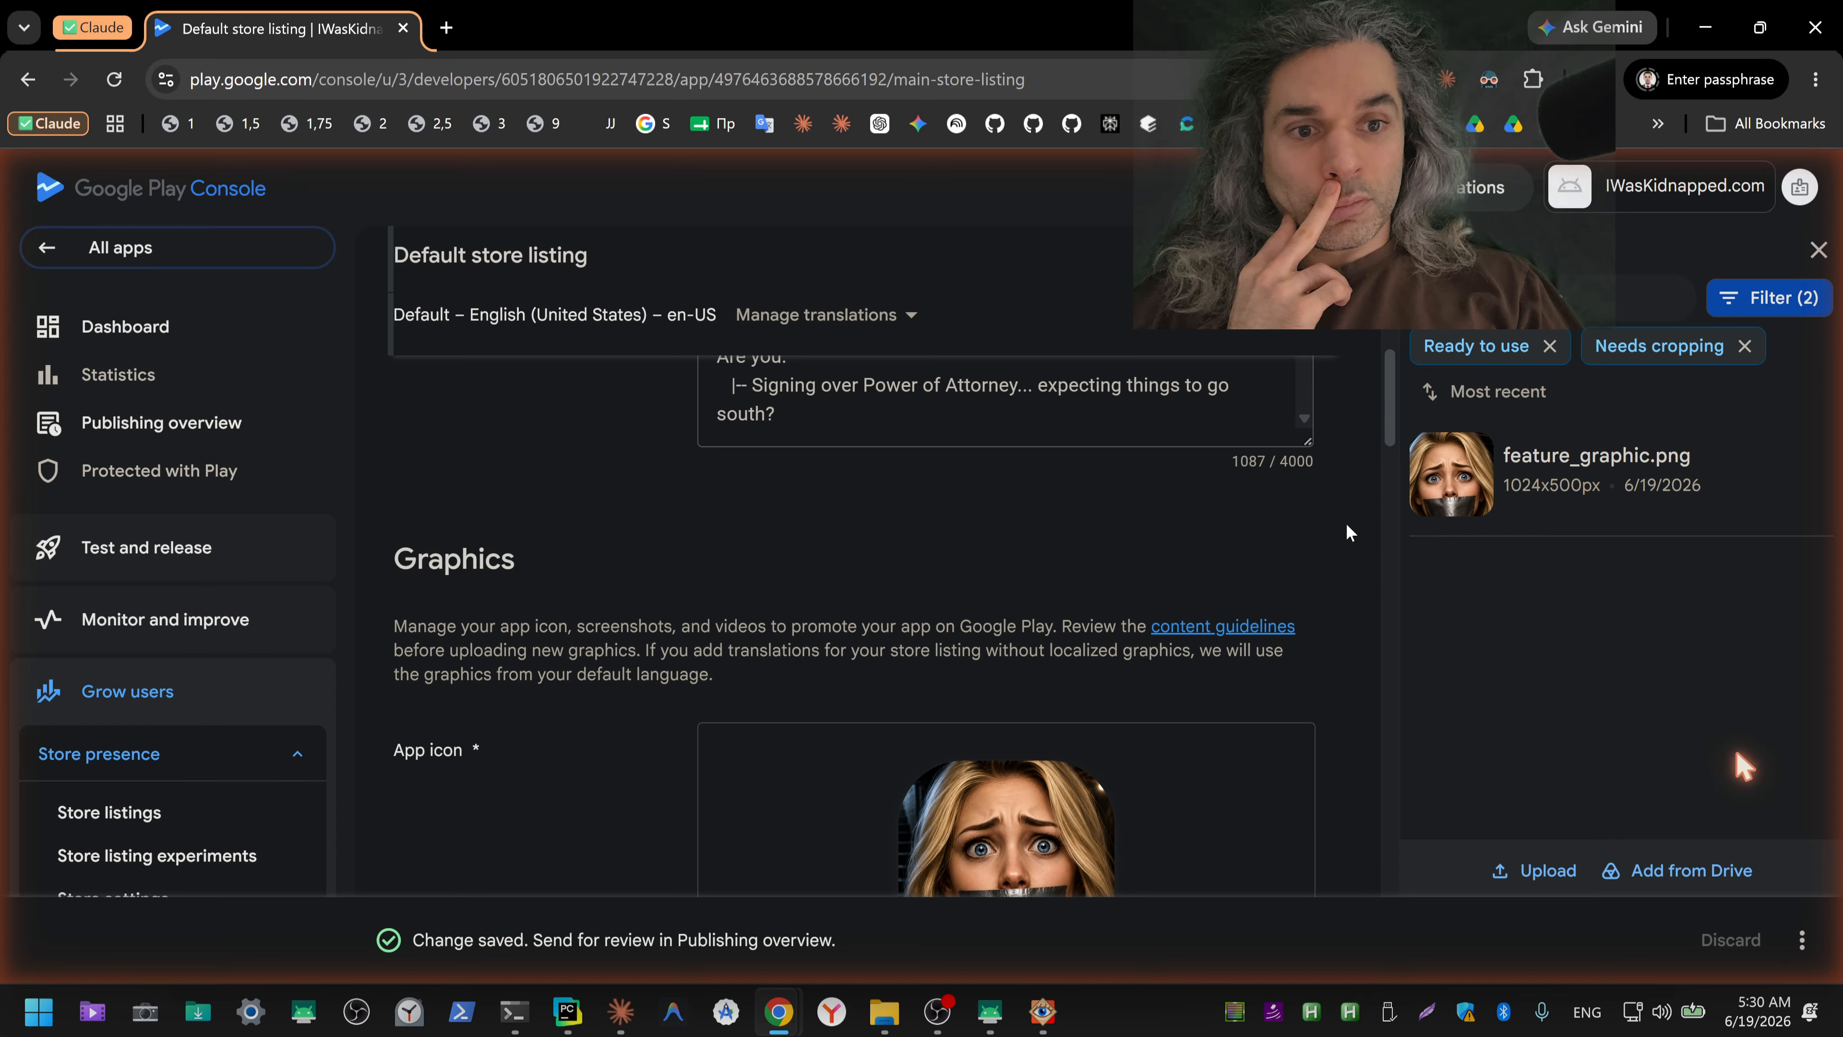
# Step: Compare the listing's app icon with its feature graphic and check the video and phone screenshot fields
pyautogui.scroll(-2, 1347, 525)
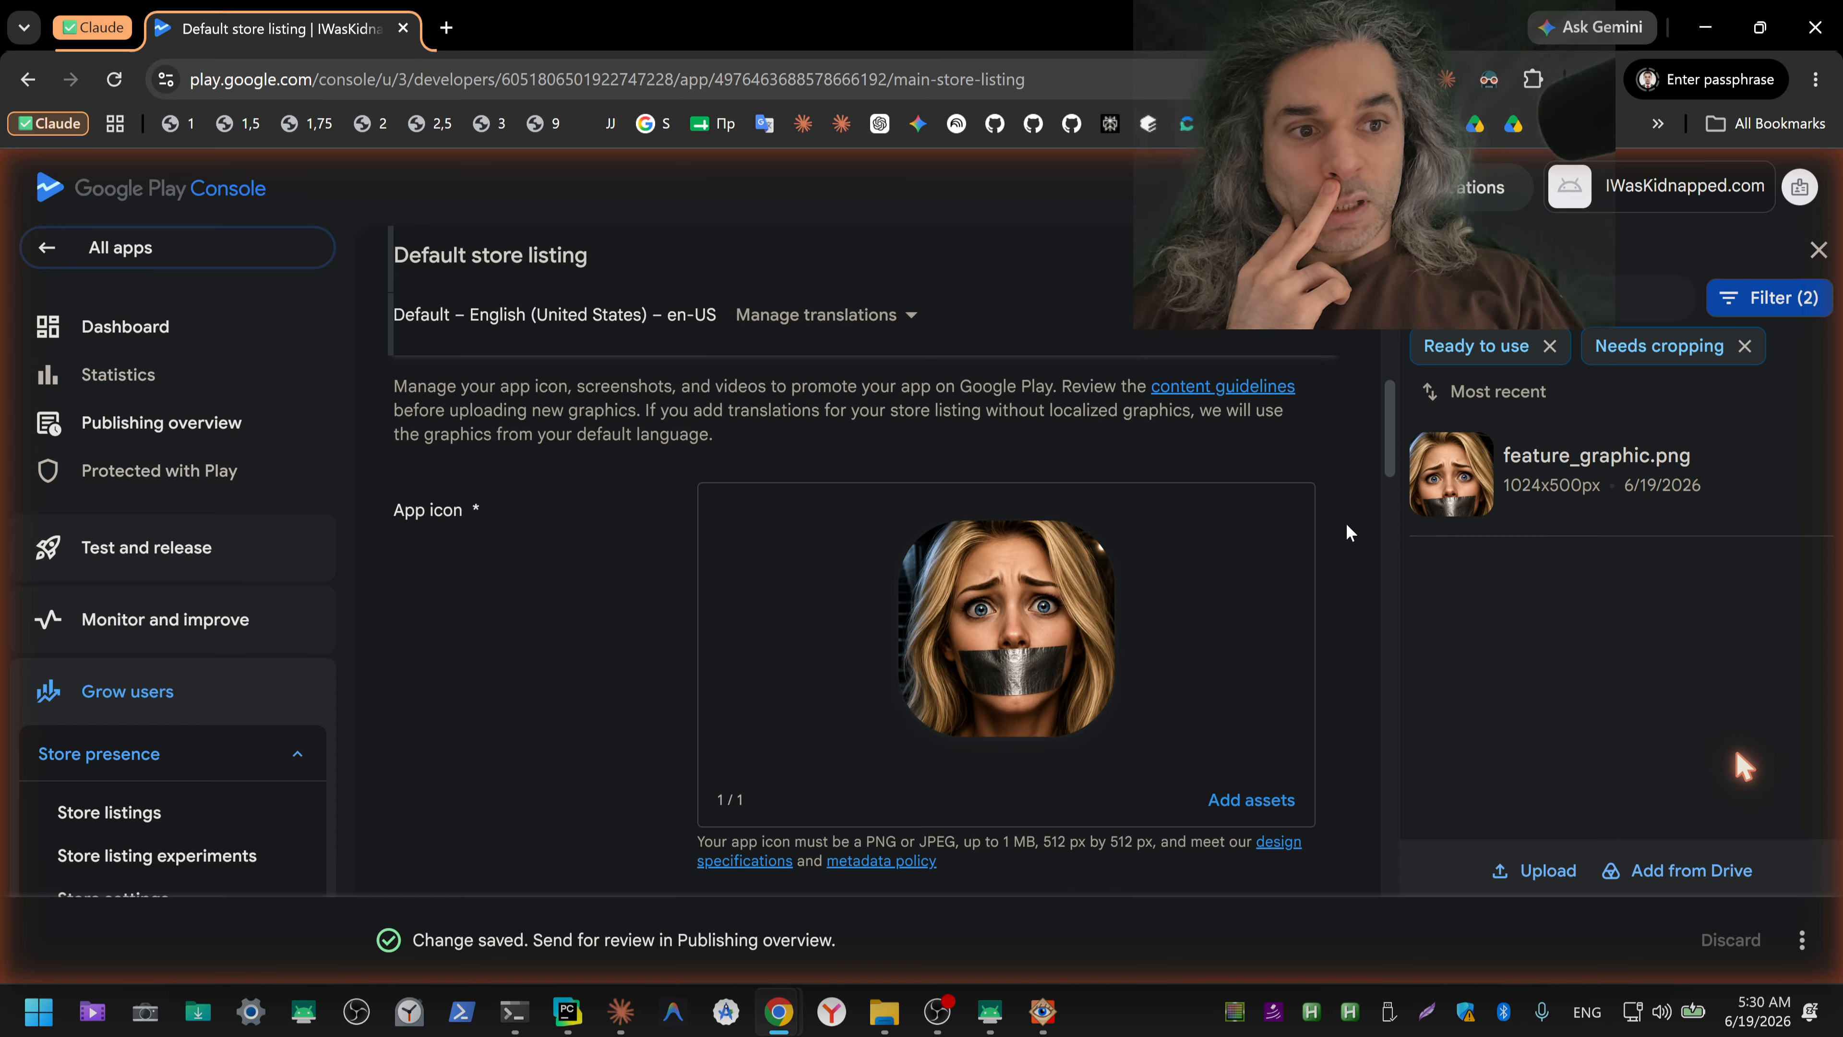
pyautogui.moveTo(1089, 653)
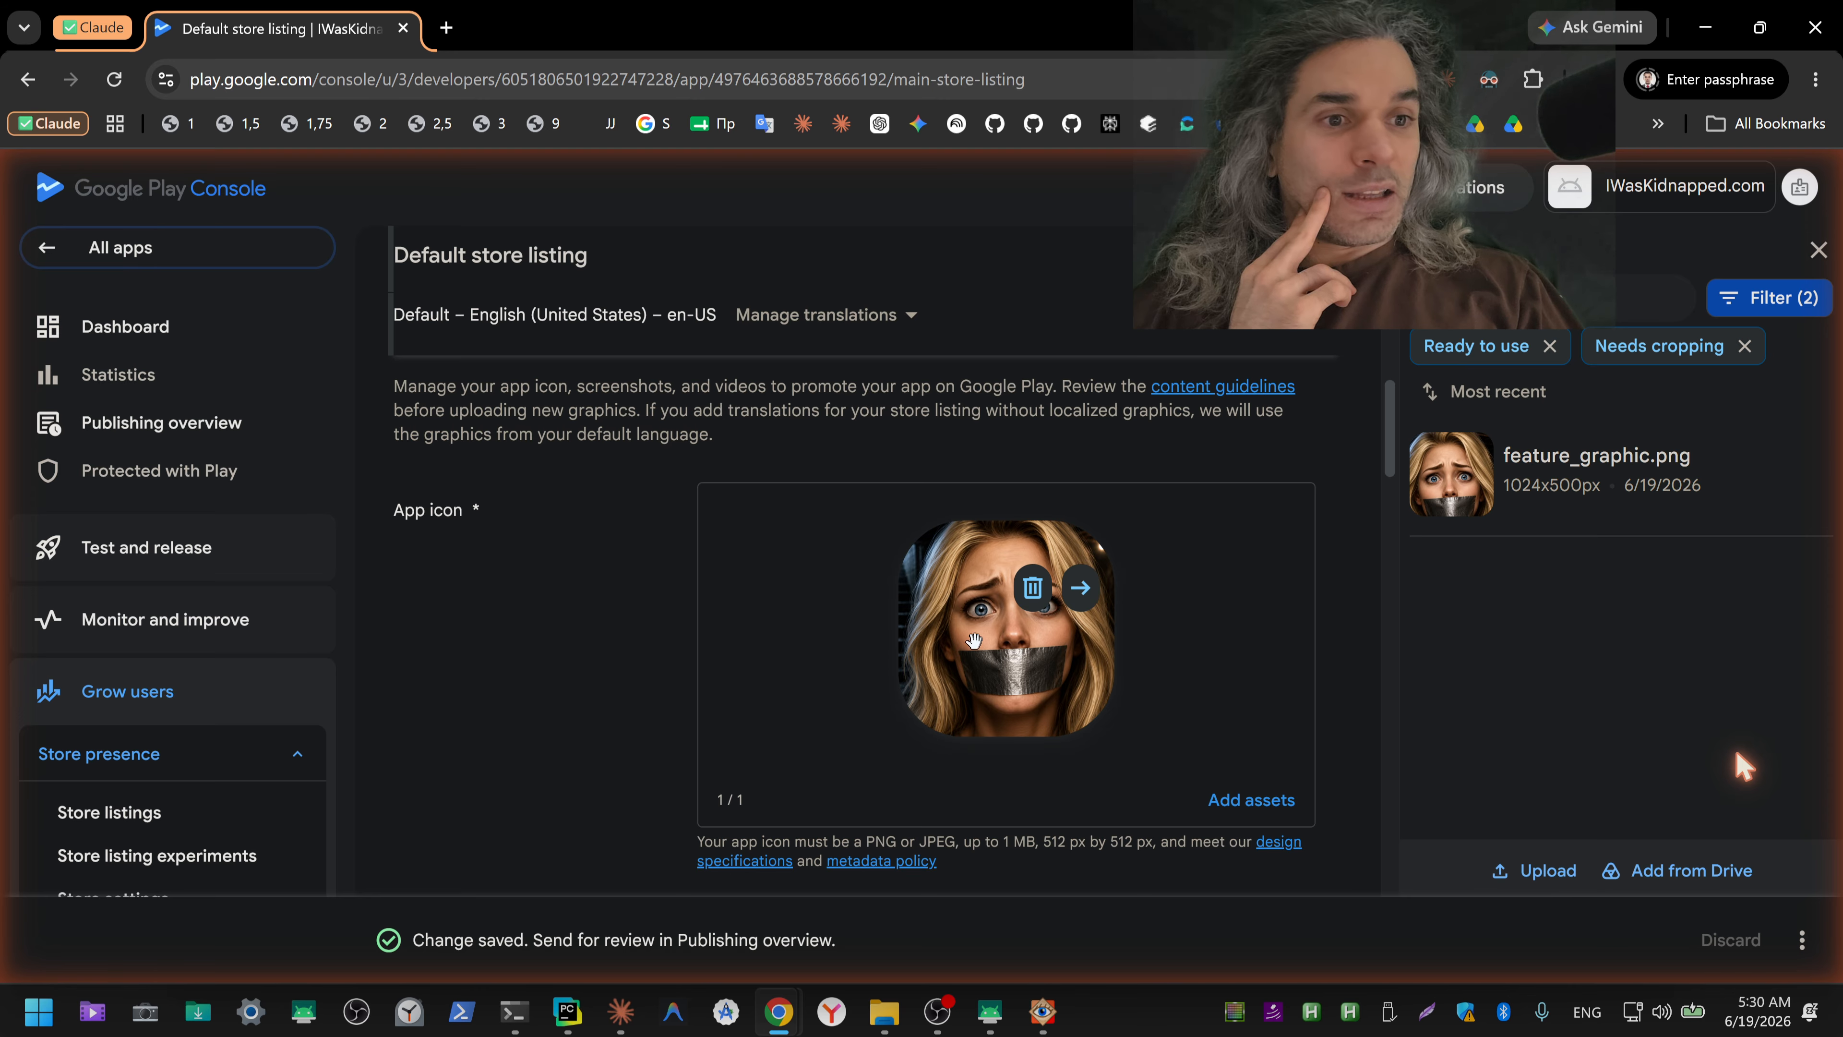
pyautogui.scroll(-8, 1361, 651)
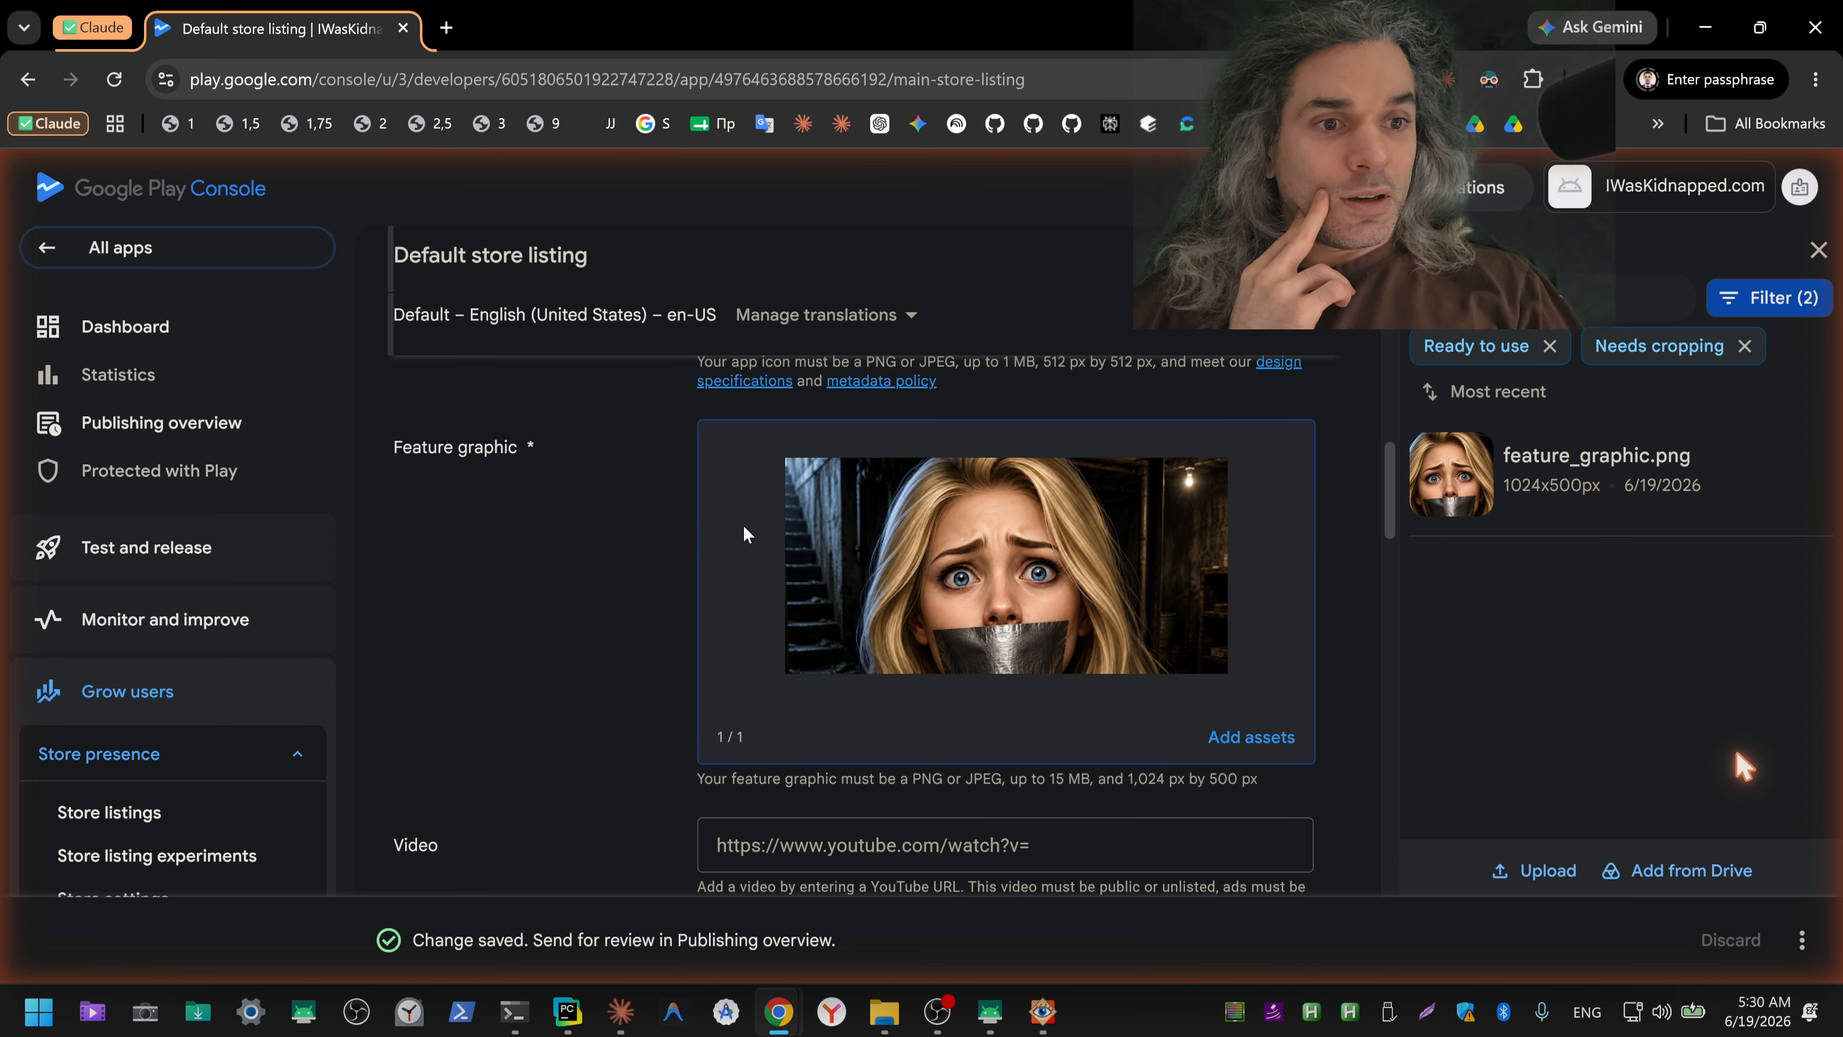
pyautogui.scroll(8, 1299, 661)
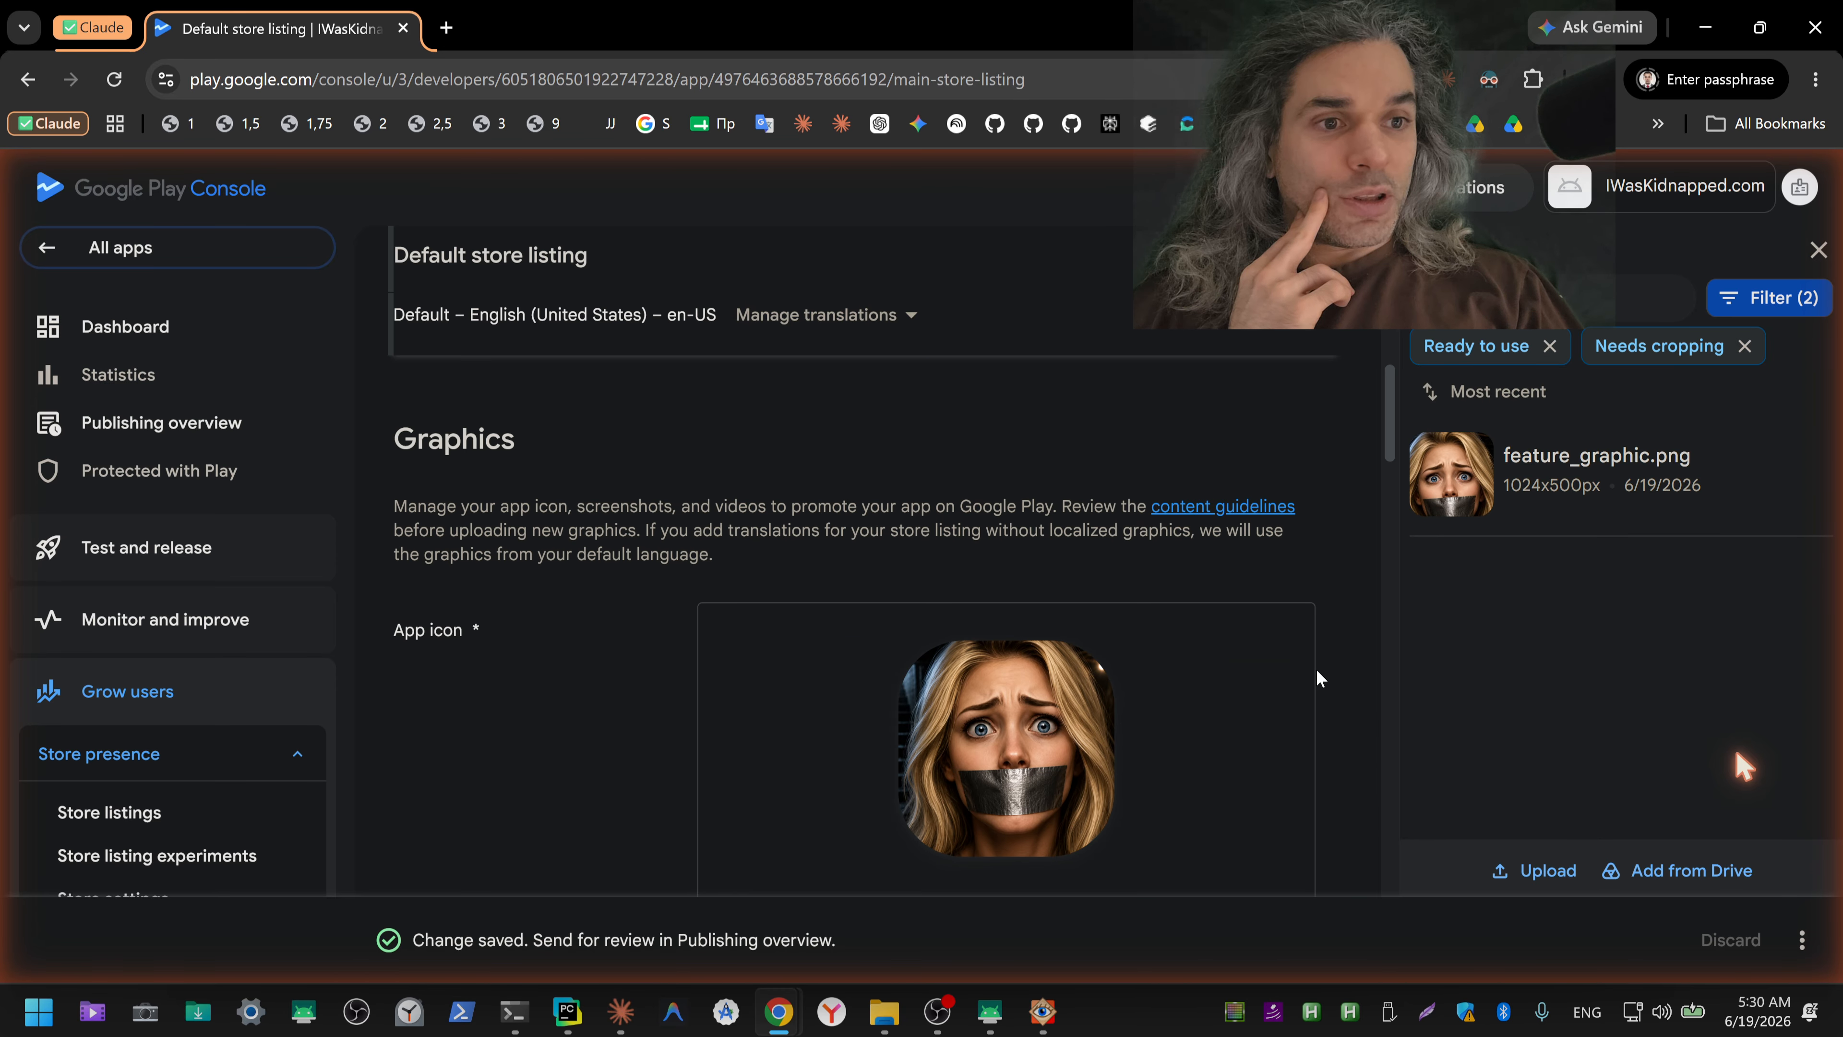
pyautogui.scroll(-8, 1317, 671)
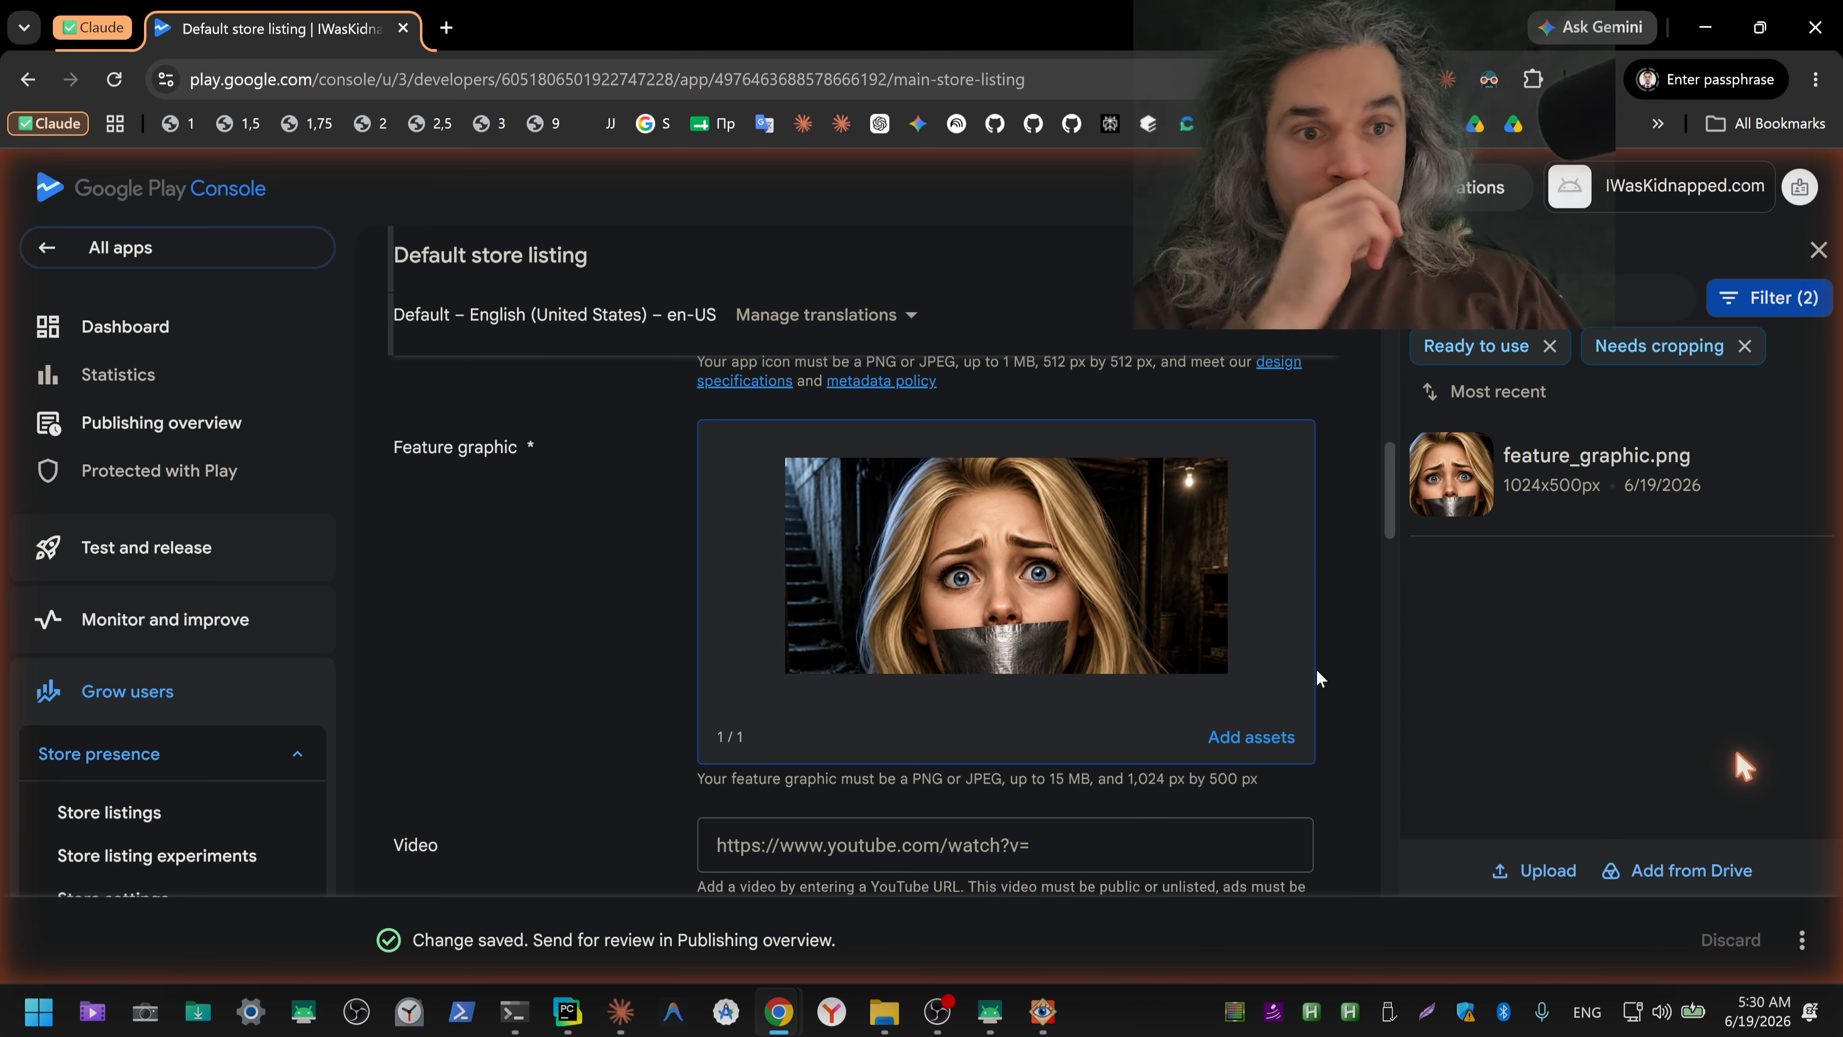
pyautogui.scroll(-6, 1317, 674)
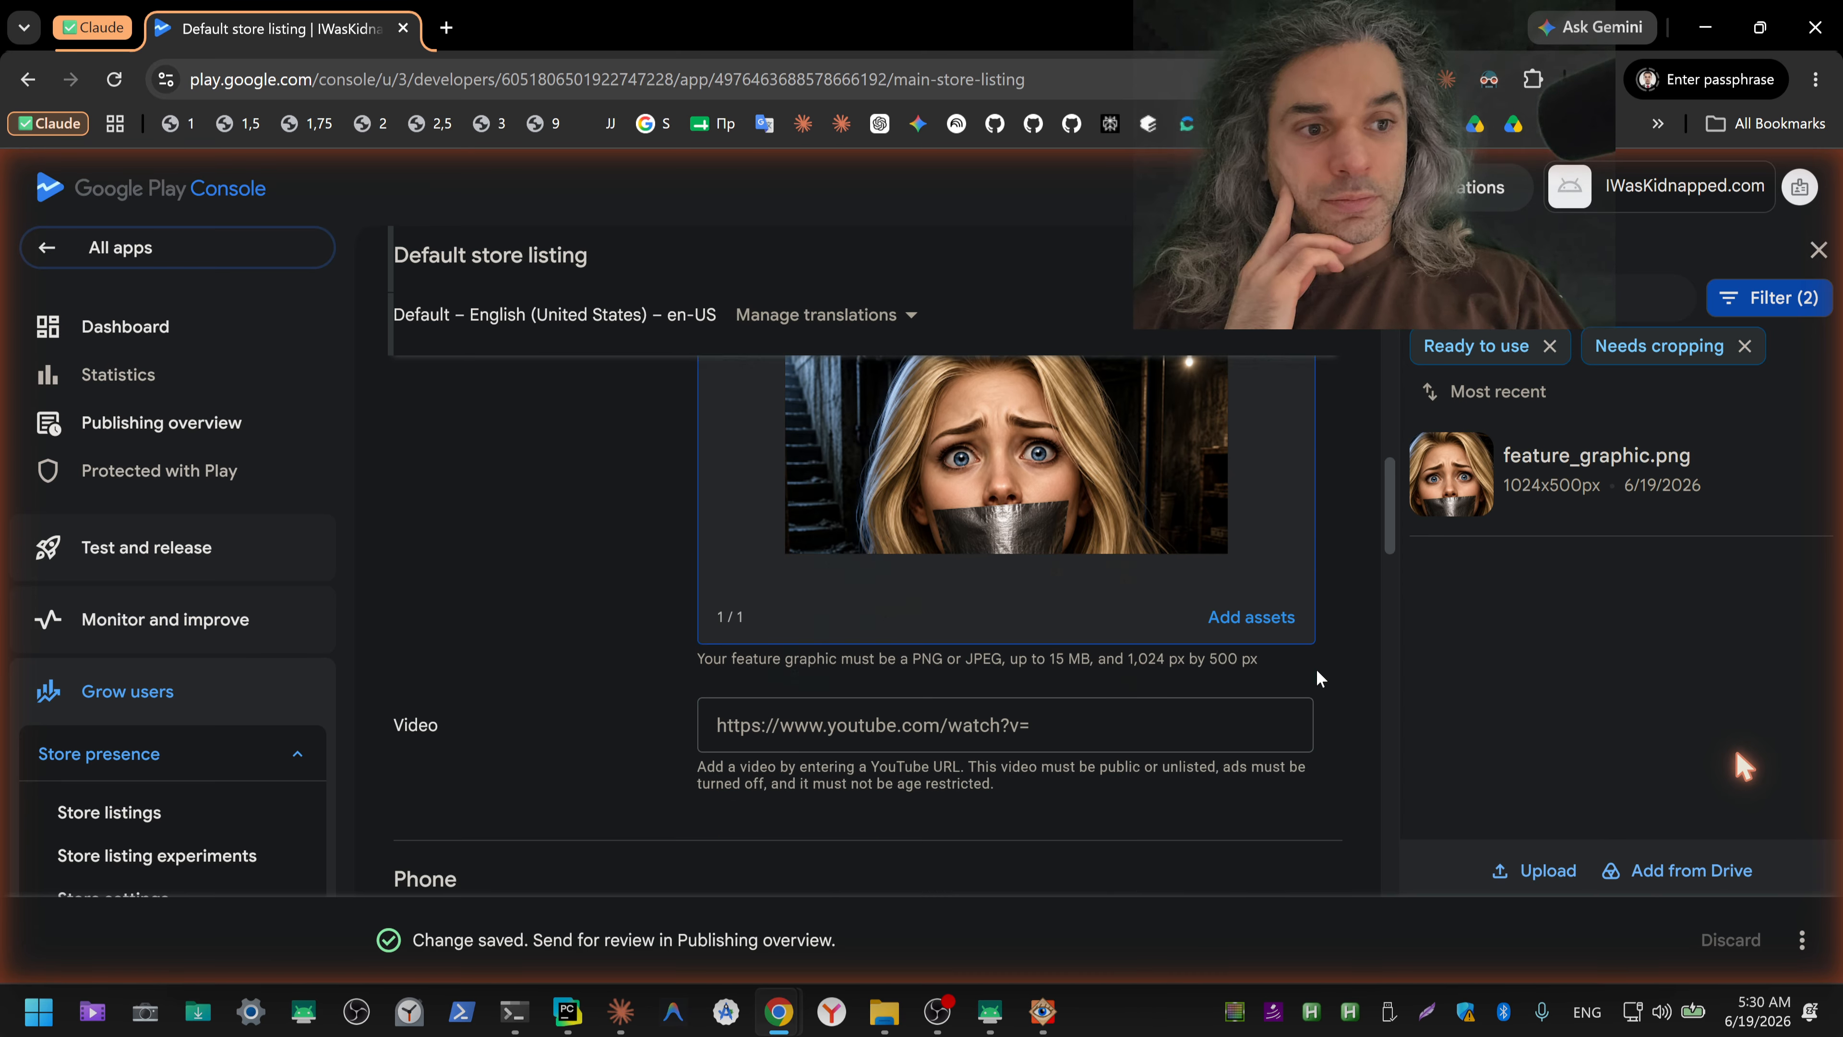
pyautogui.scroll(-2, 1317, 671)
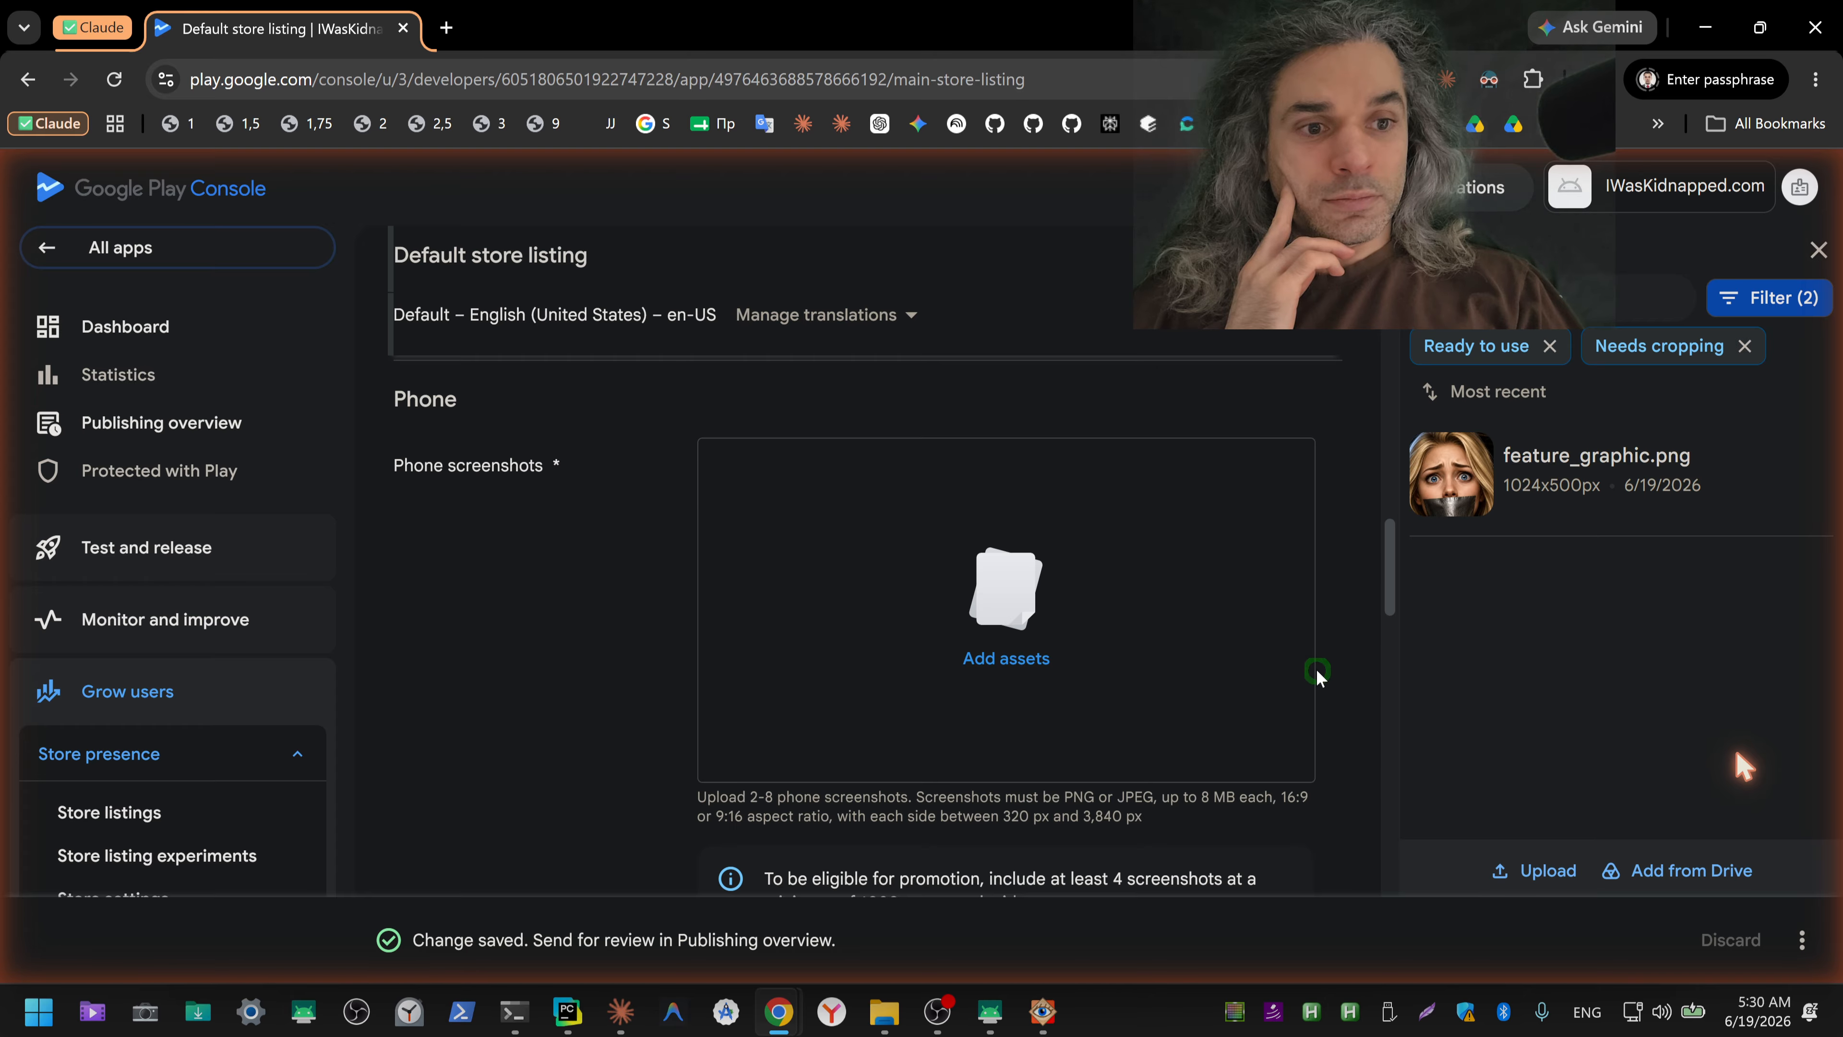
pyautogui.scroll(4, 1317, 671)
pyautogui.scroll(5, 1316, 669)
# Step: Switch to the ChatGPT icon conversation and view the close-up tape image and the abandoned basement image enlarged
pyautogui.hotkey('alt', 'Tab')
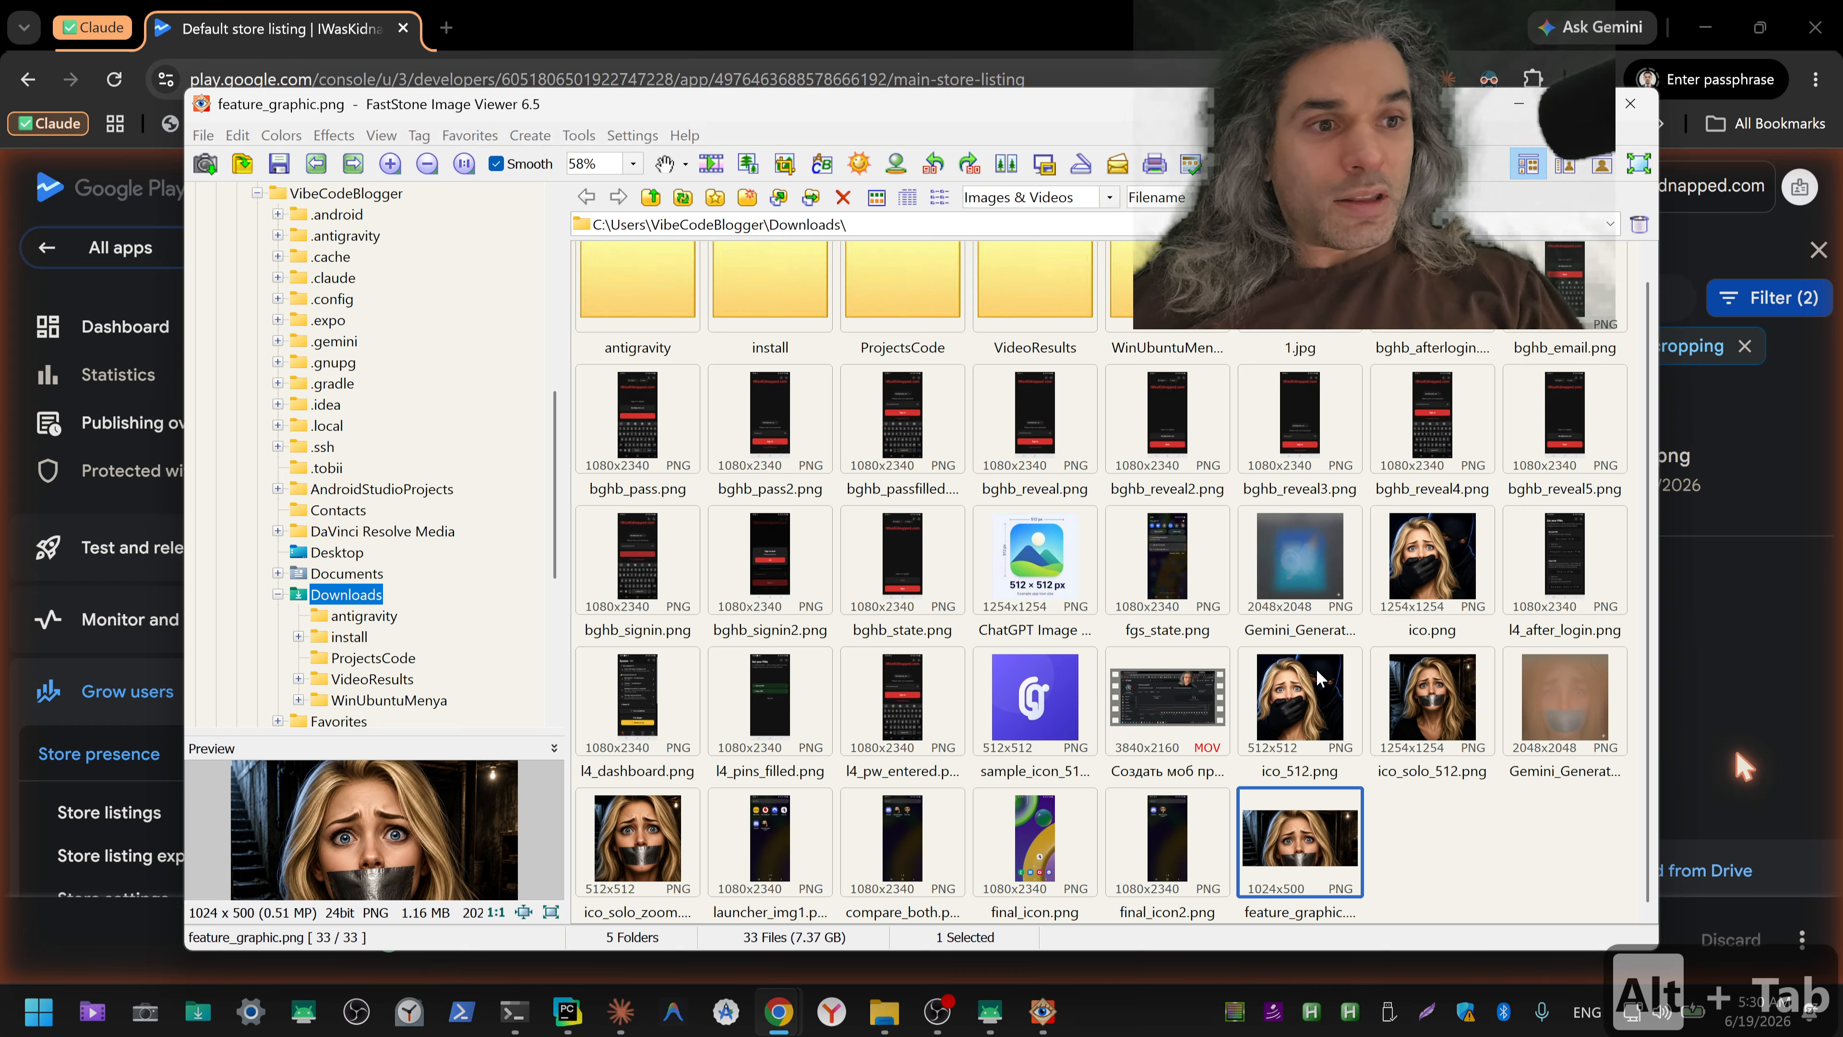
pyautogui.hotkey('alt', 'Tab')
pyautogui.hotkey('alt', 'Tab')
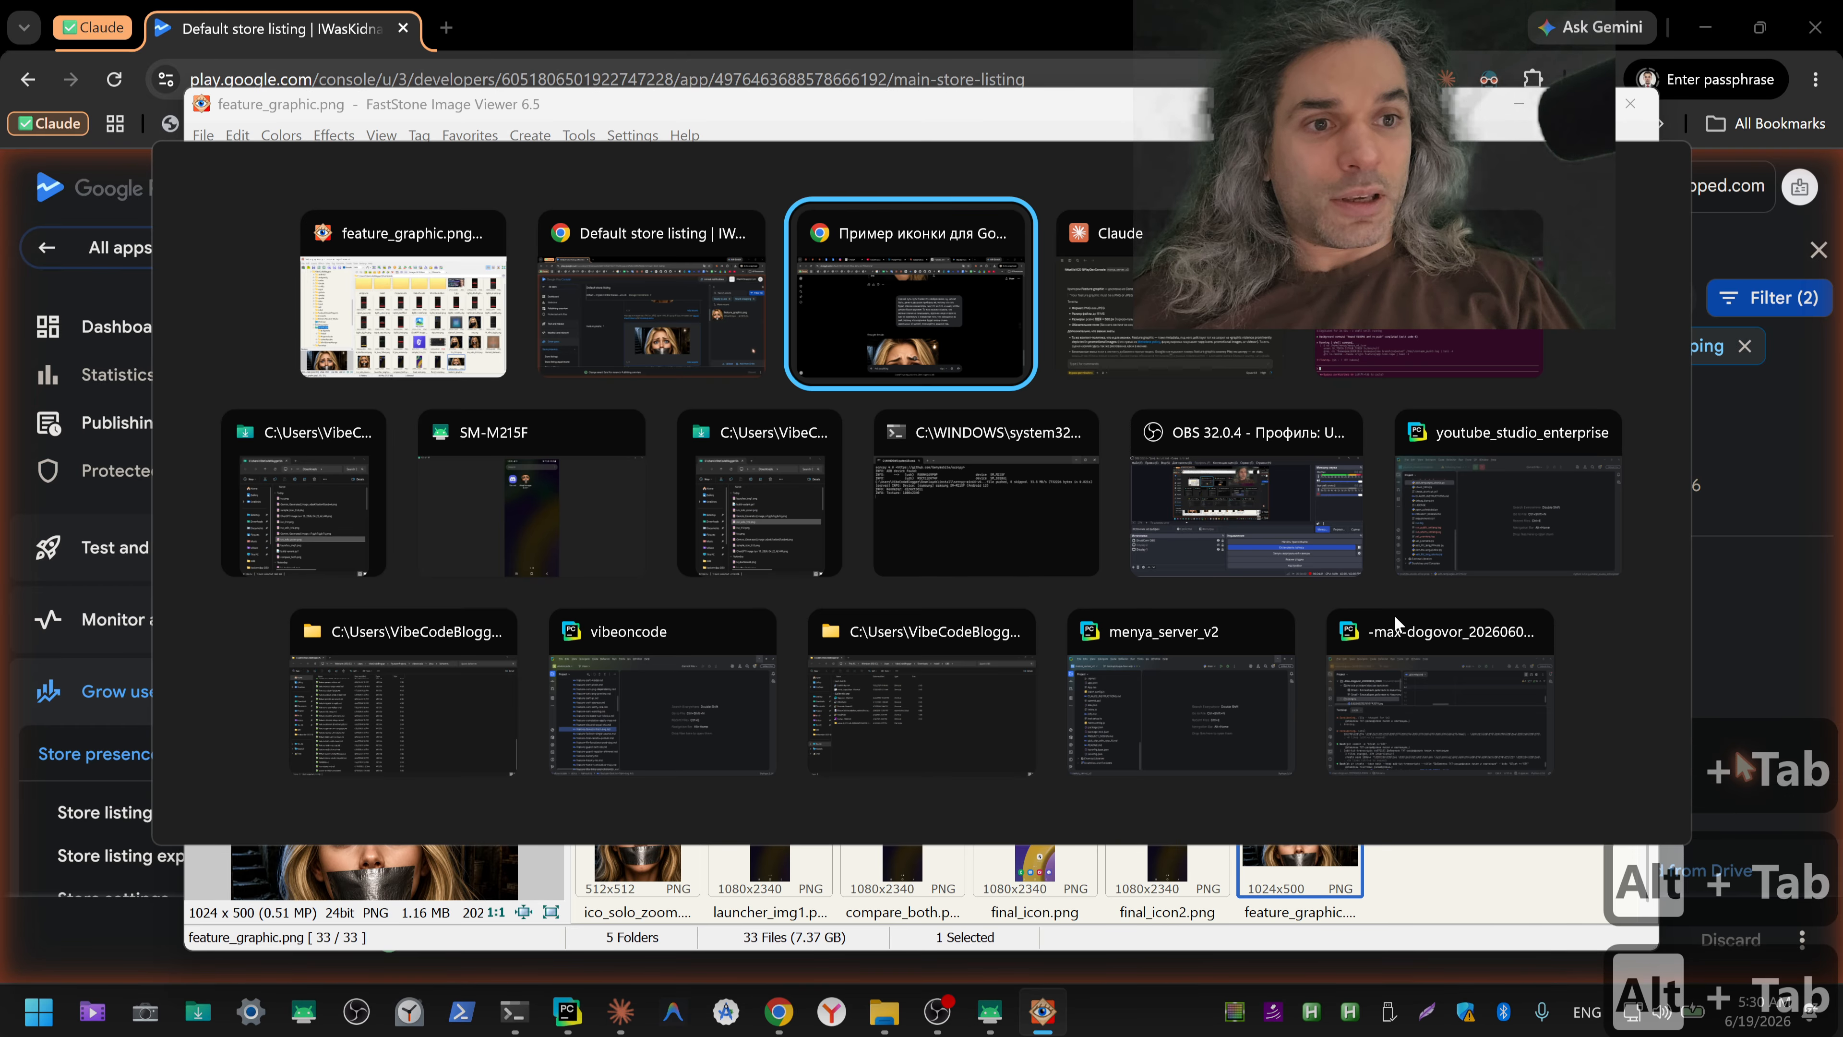
pyautogui.scroll(-5, 1374, 694)
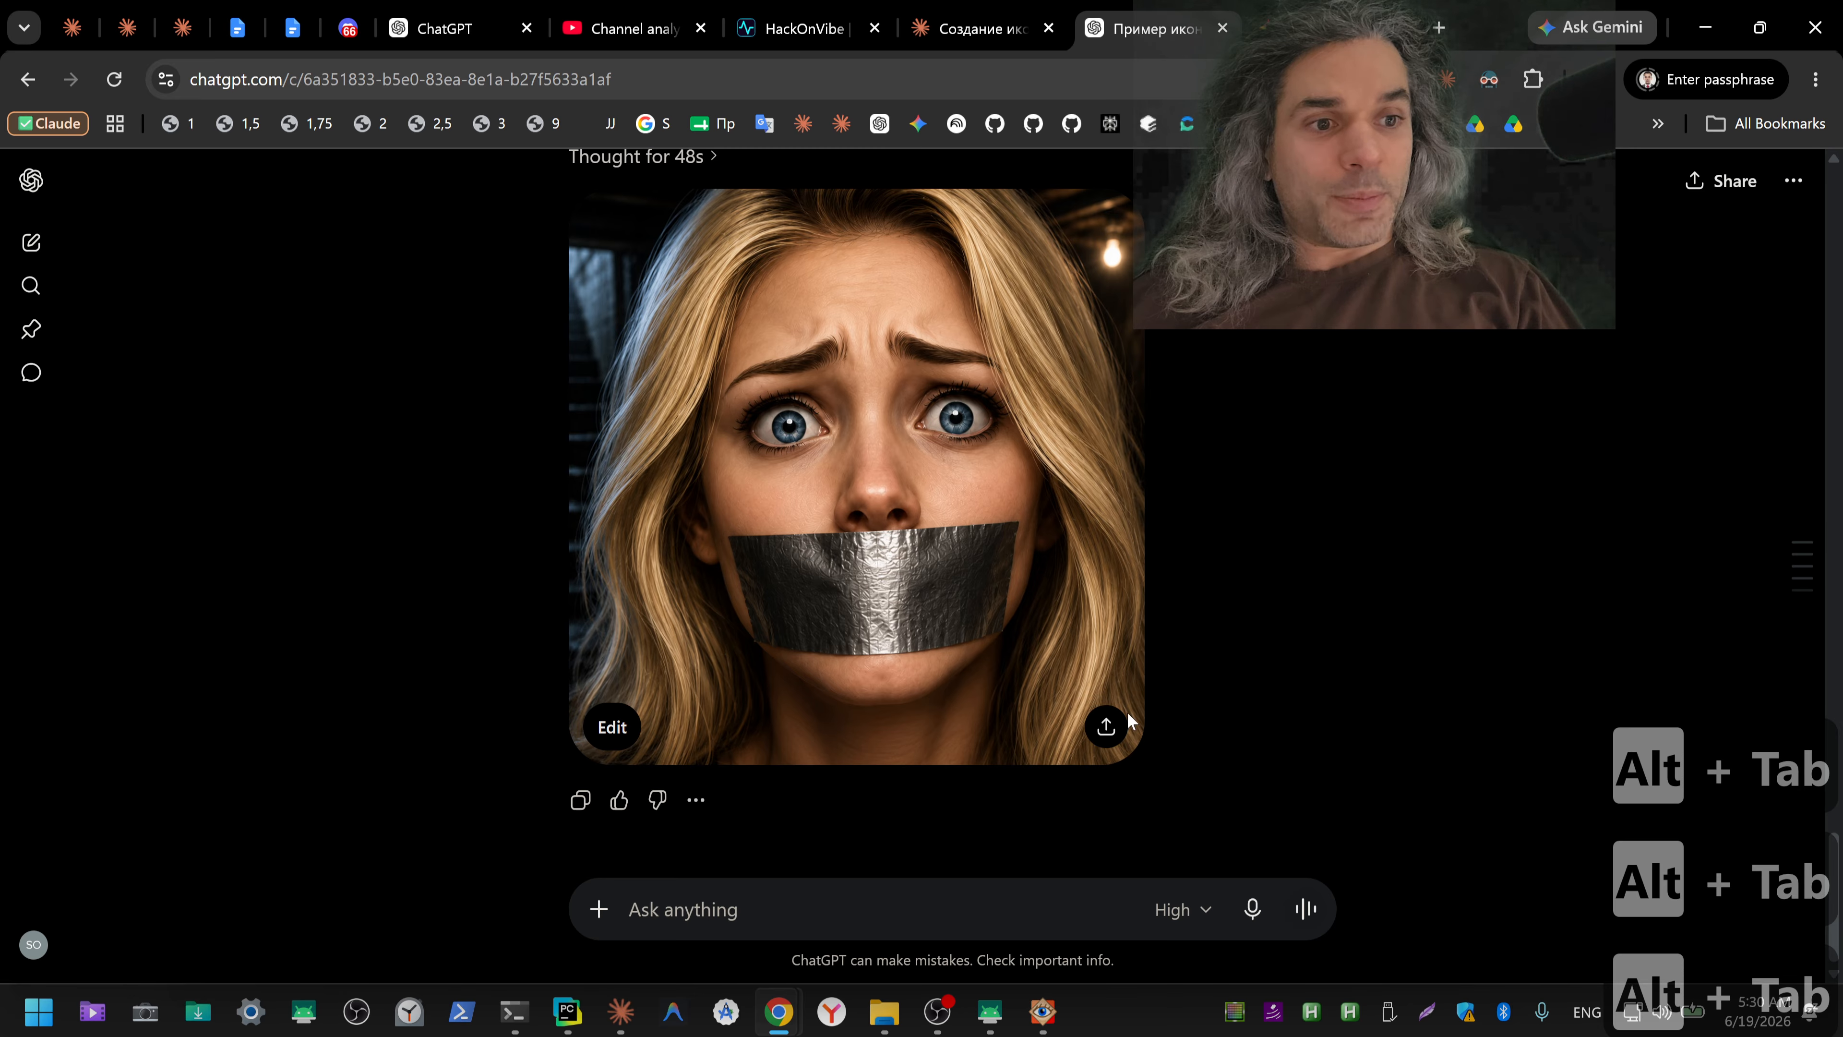
pyautogui.click(952, 386)
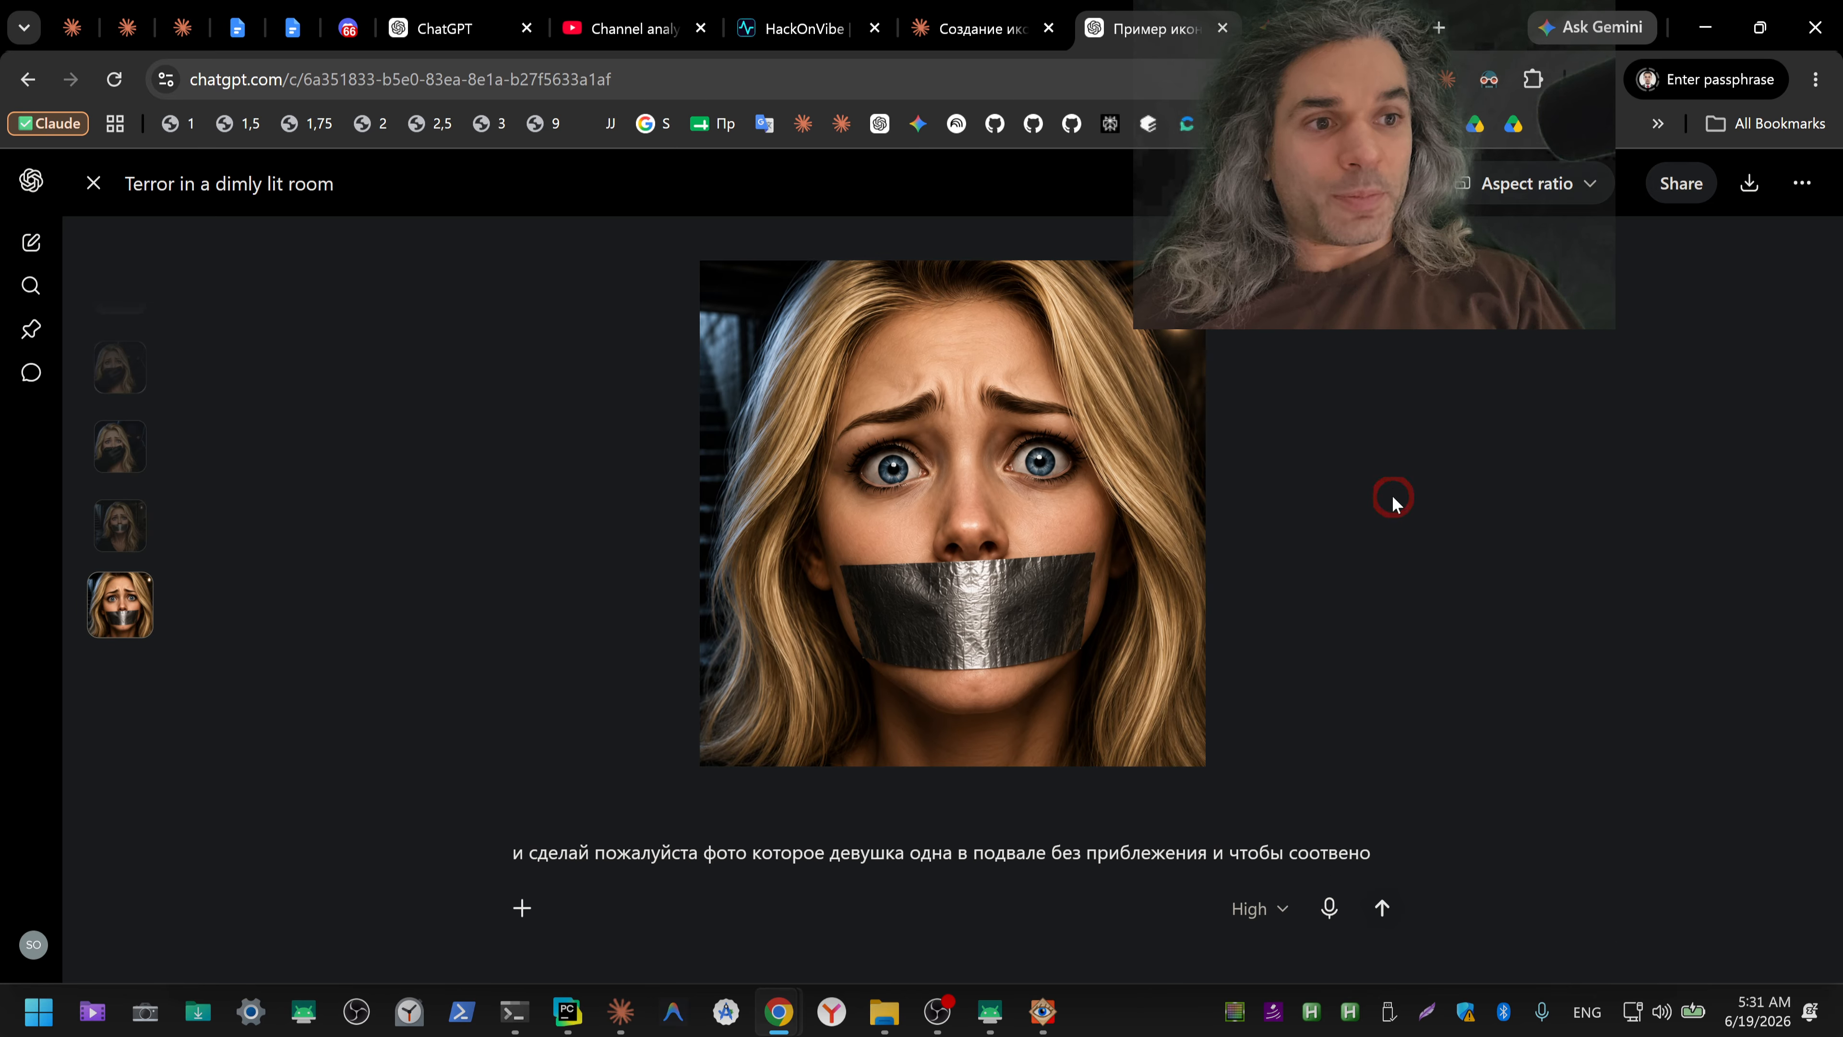
pyautogui.press('Escape')
pyautogui.scroll(10, 1371, 549)
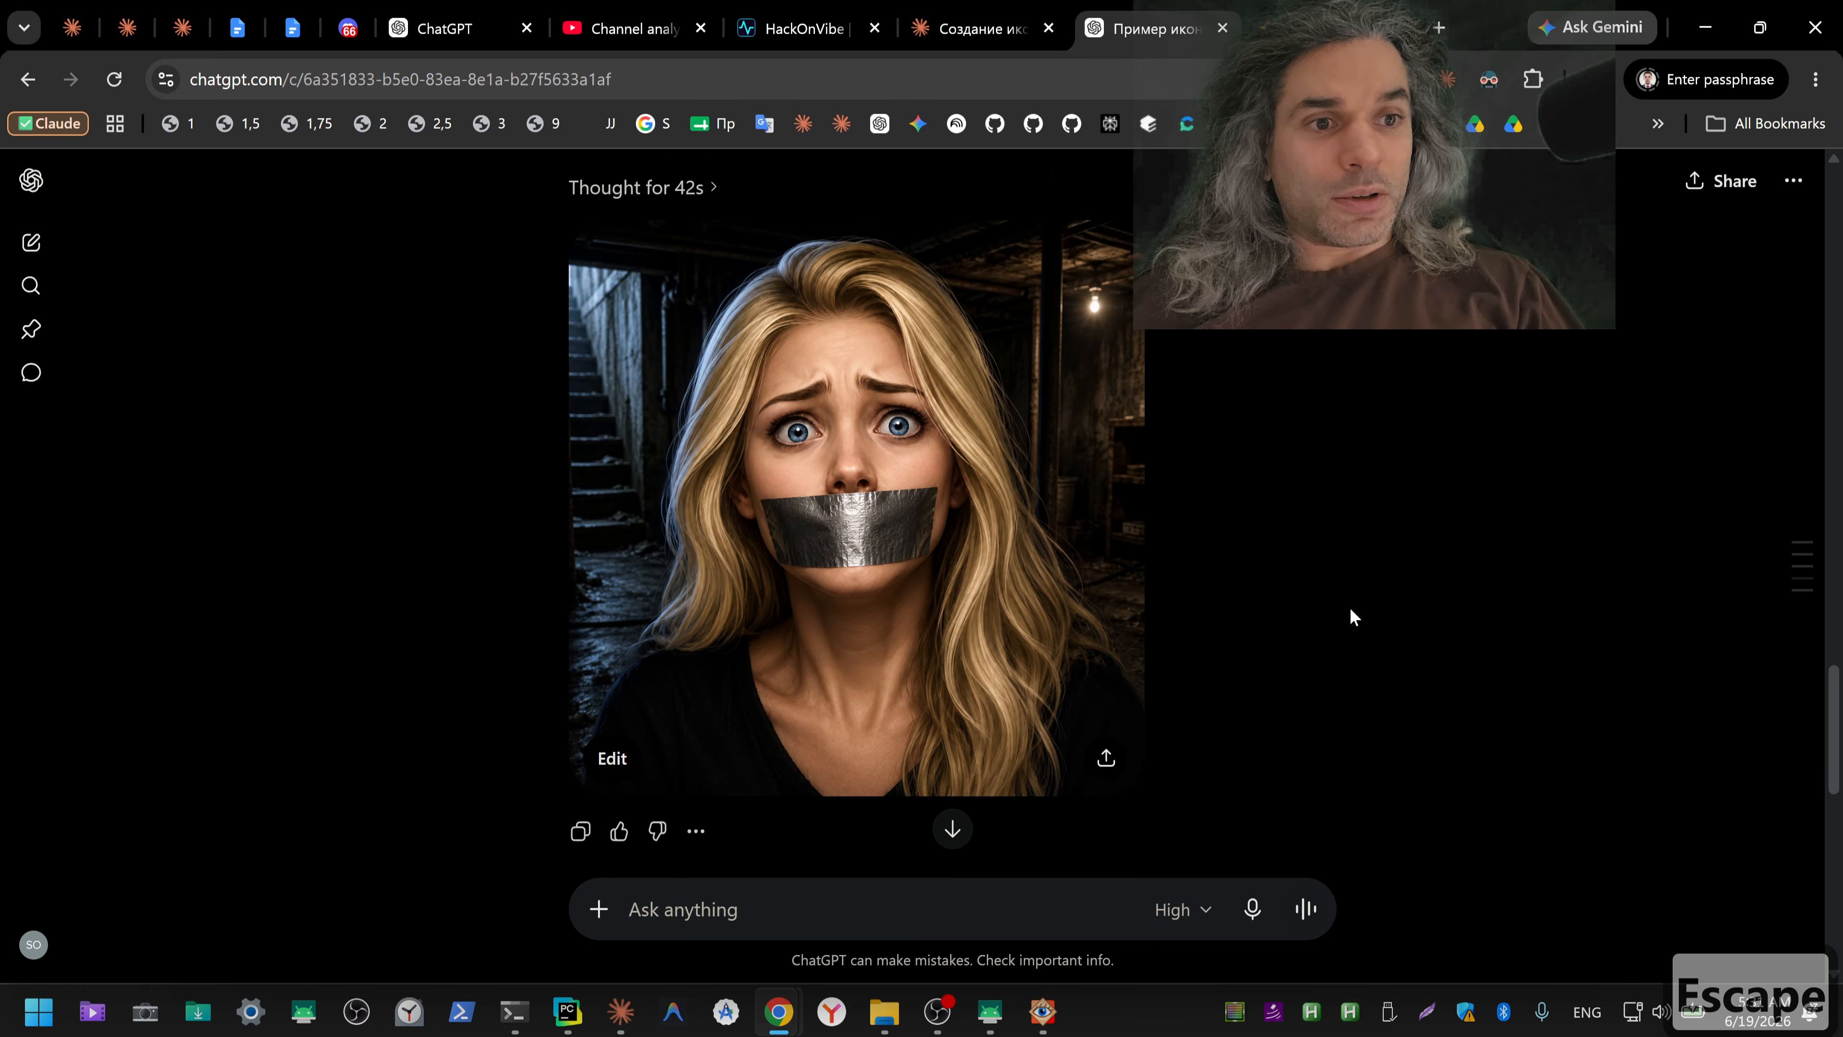
pyautogui.click(1052, 570)
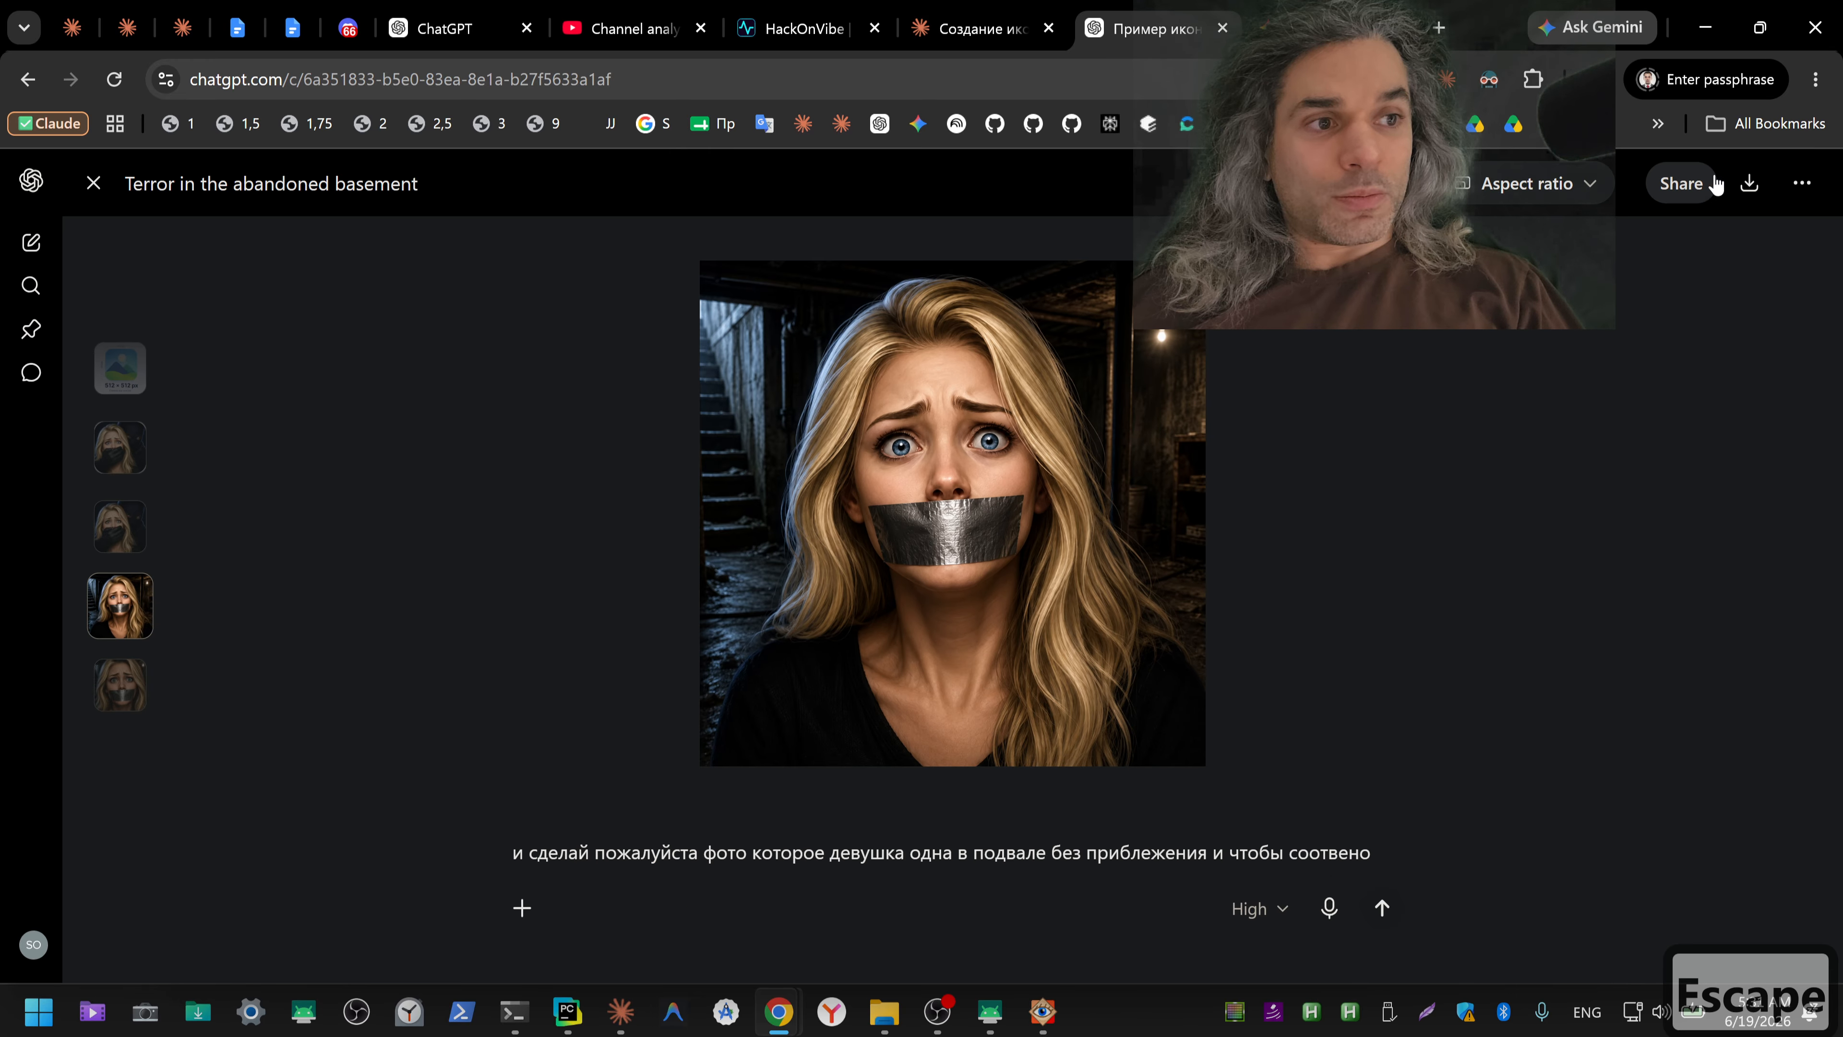
pyautogui.press('Escape')
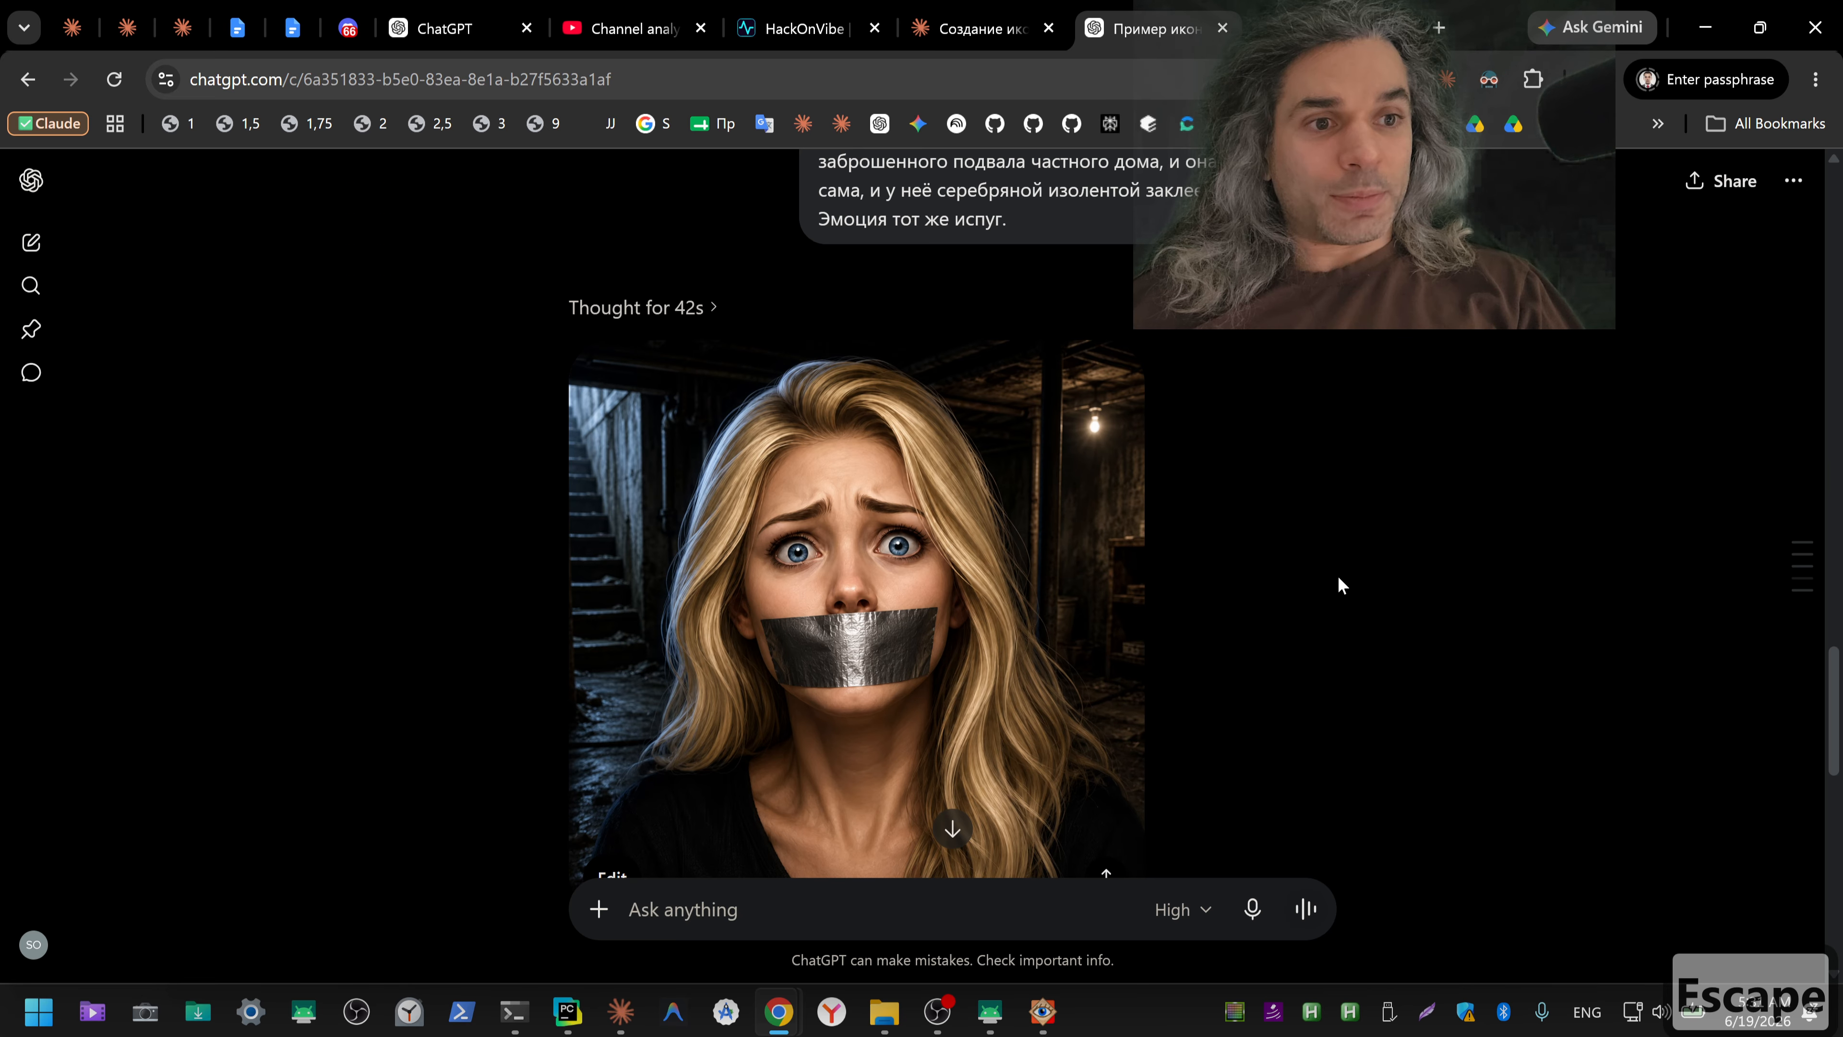
# Step: Open the generated image of the masked captor covering the woman's mouth in ChatGPT and download it
pyautogui.scroll(-10, 1337, 580)
pyautogui.scroll(2, 1279, 638)
pyautogui.scroll(2, 1304, 631)
pyautogui.click(1010, 616)
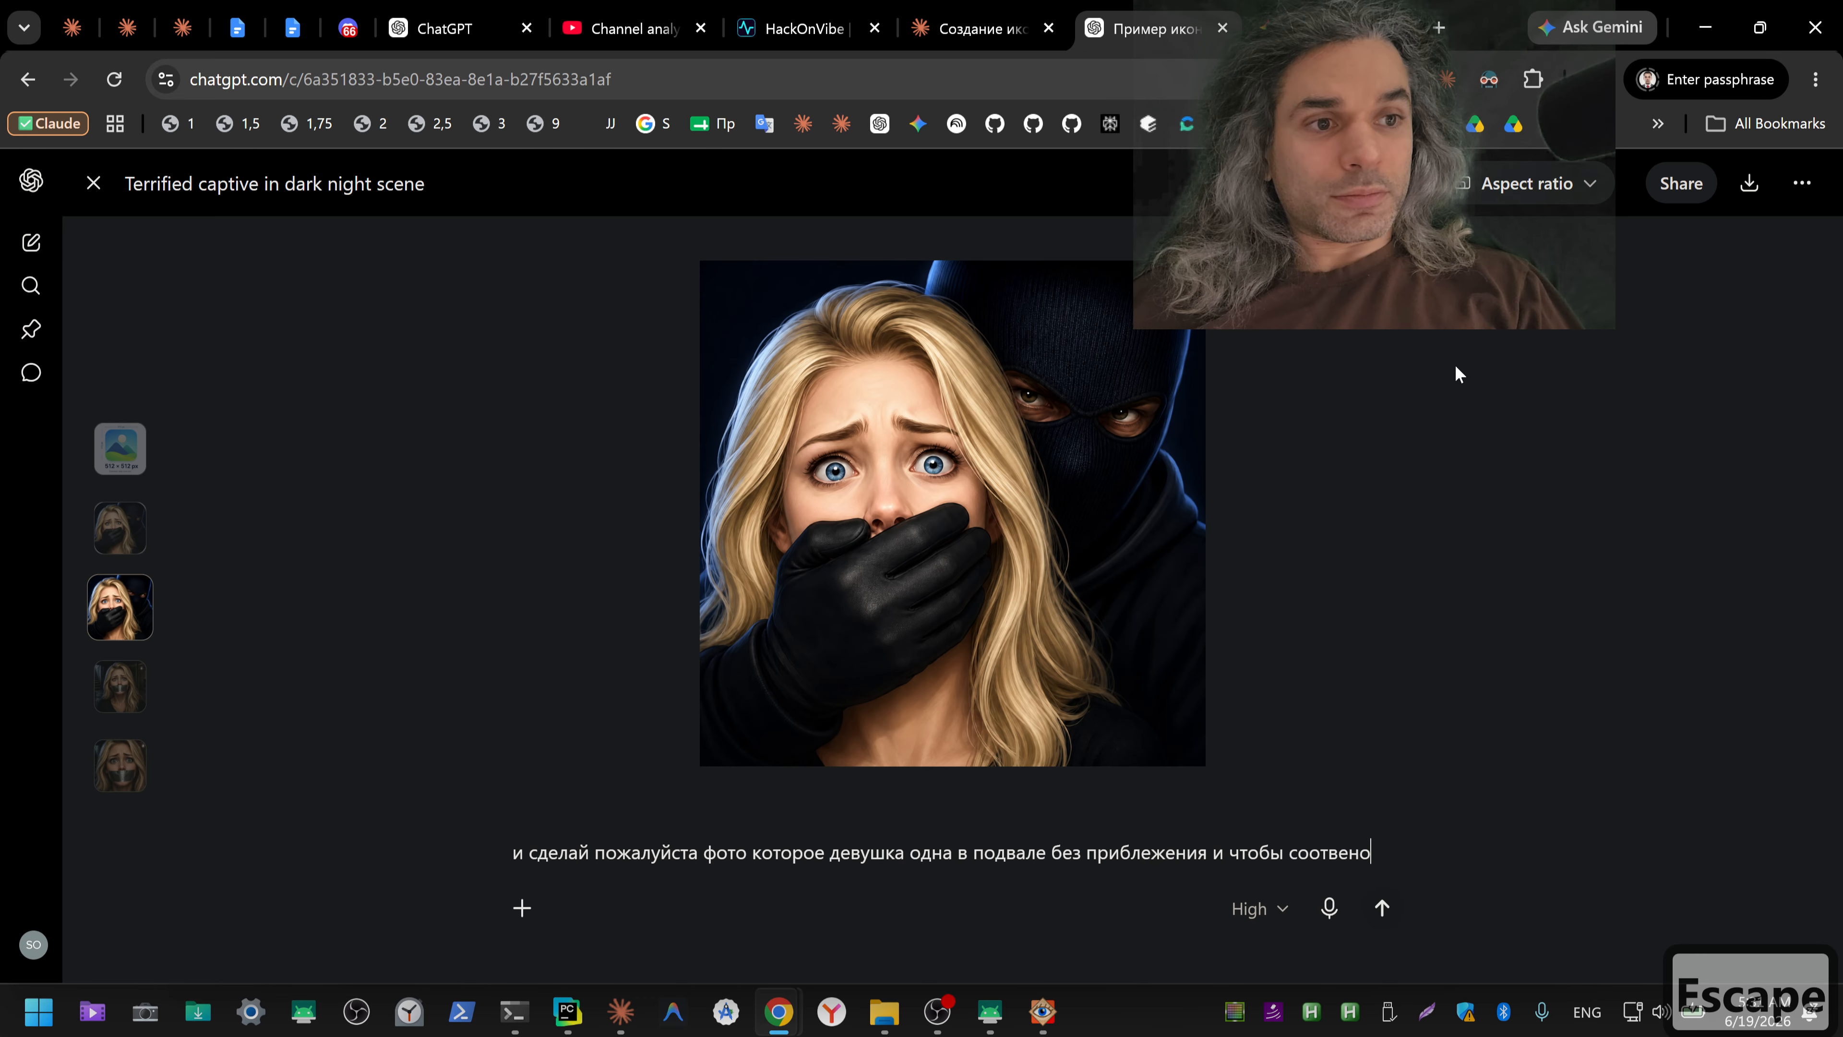
pyautogui.click(1751, 187)
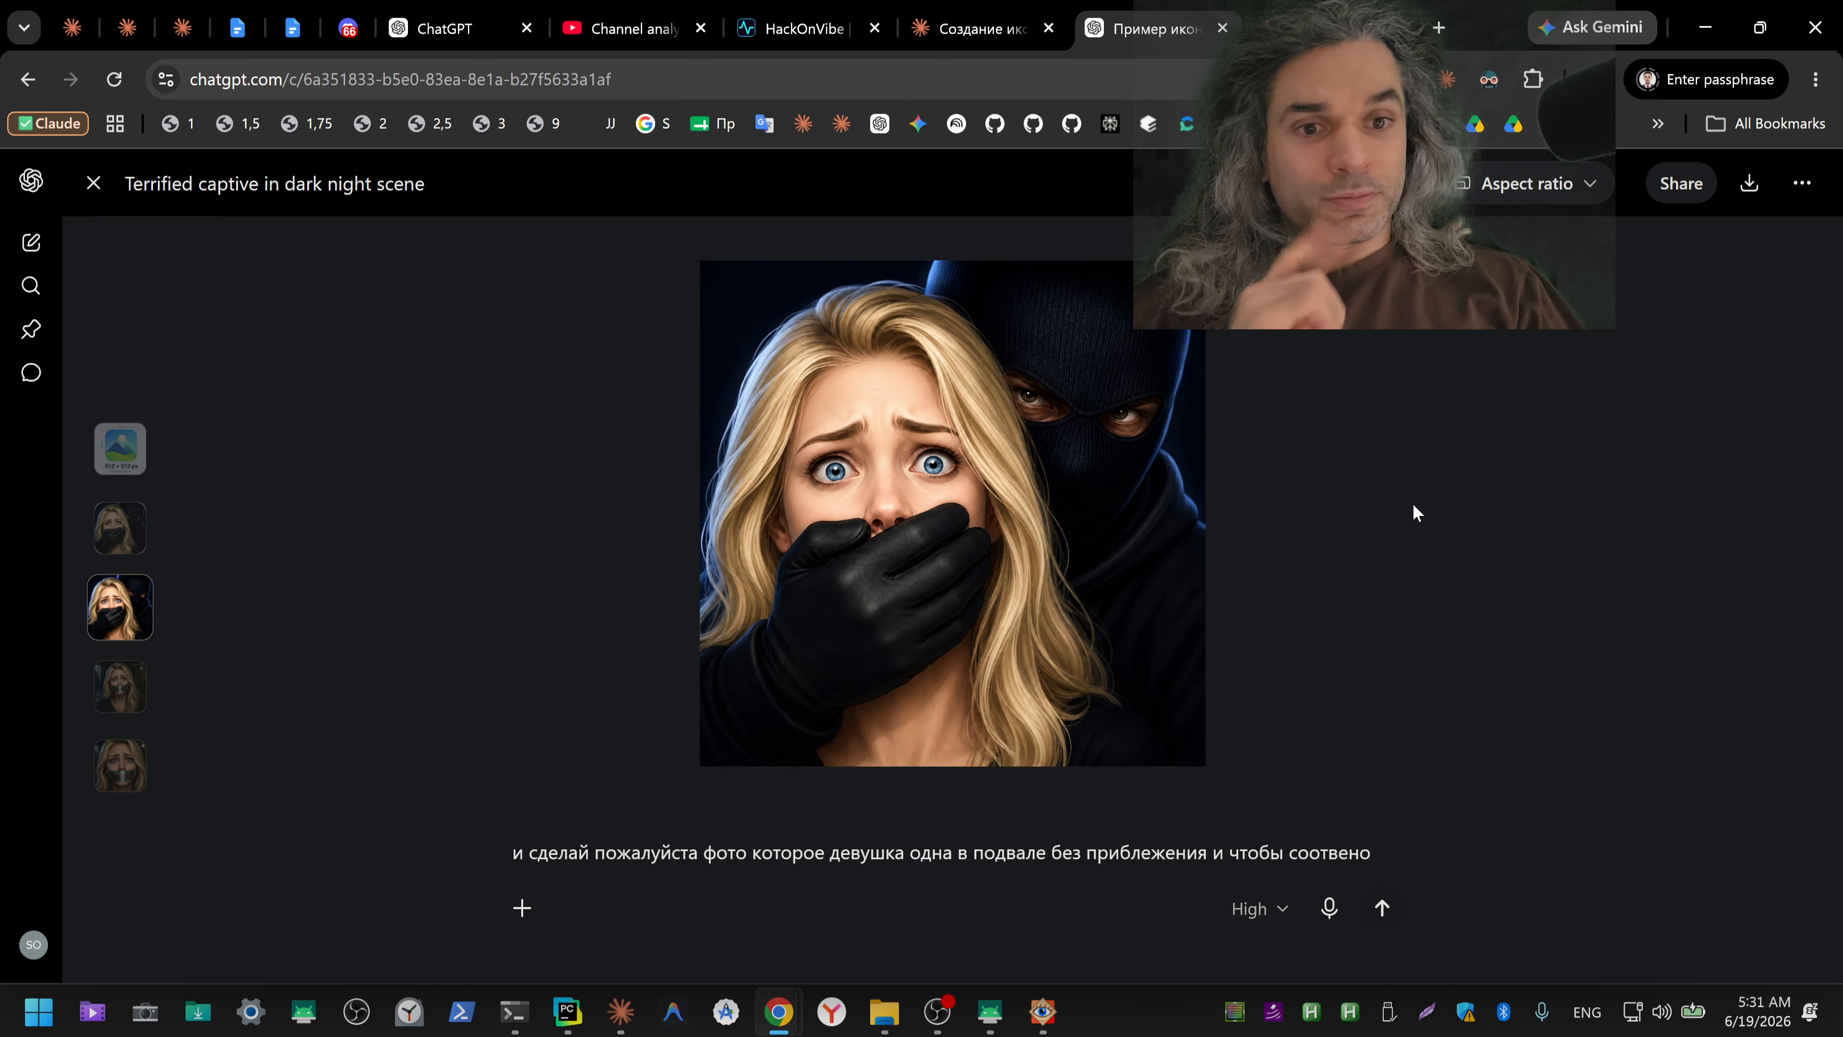
# Step: Close the enlarged masked captor image and return to the latest tape image in the conversation
pyautogui.press('Escape')
pyautogui.scroll(-15, 1416, 514)
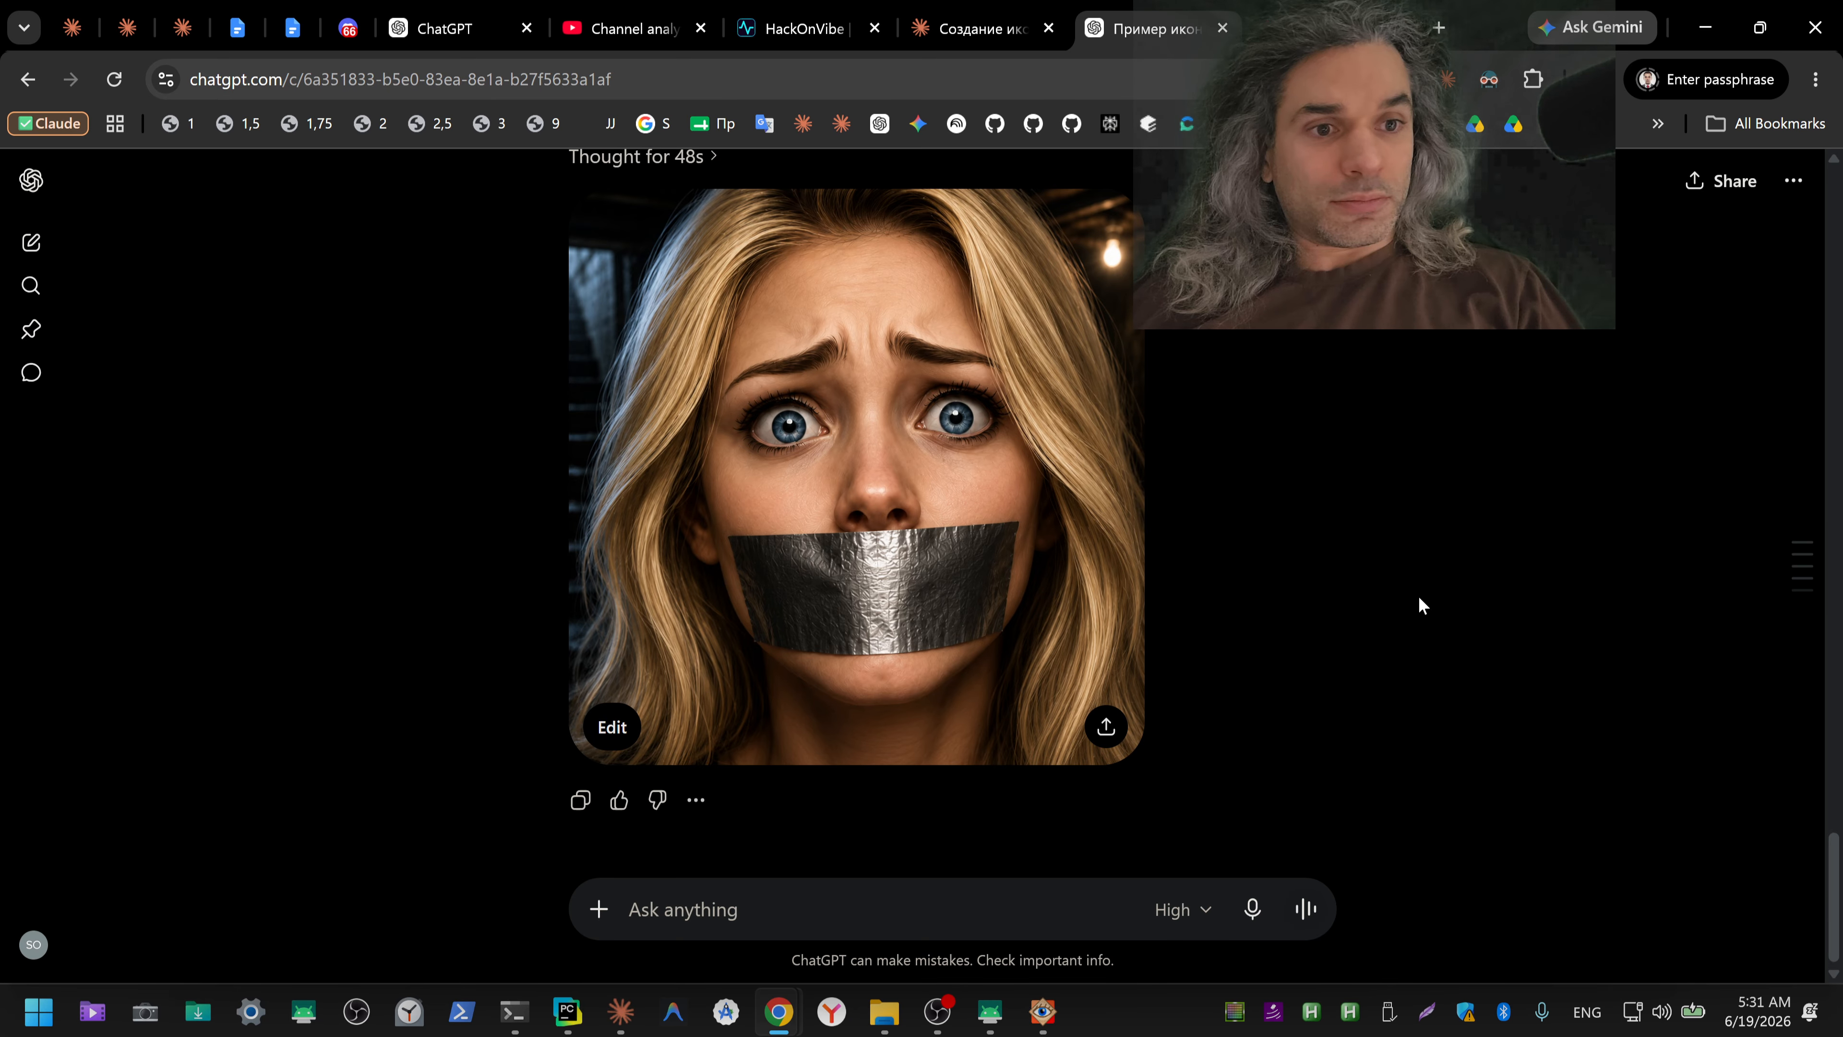
pyautogui.press('Escape')
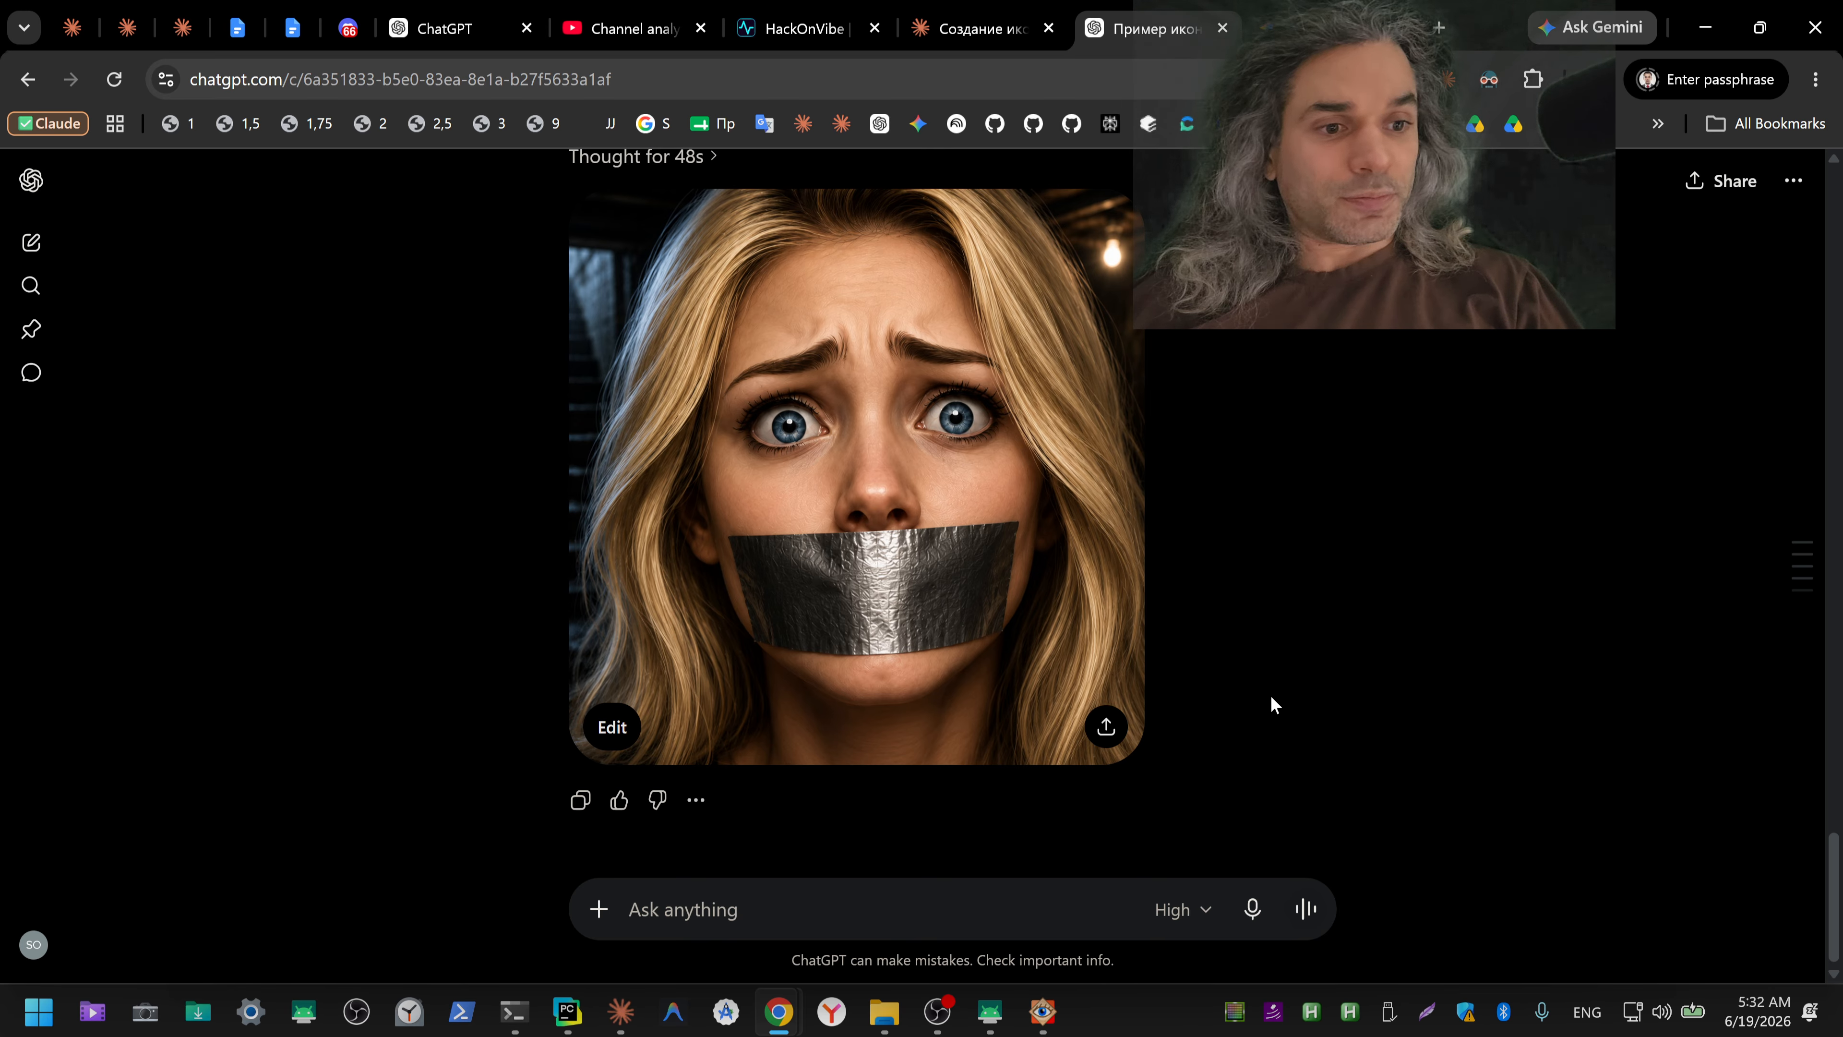
# Step: Switch to the Play Console store listing and examine the app icon, feature graphic, video and phone screenshots fields
pyautogui.moveTo(1049, 1019)
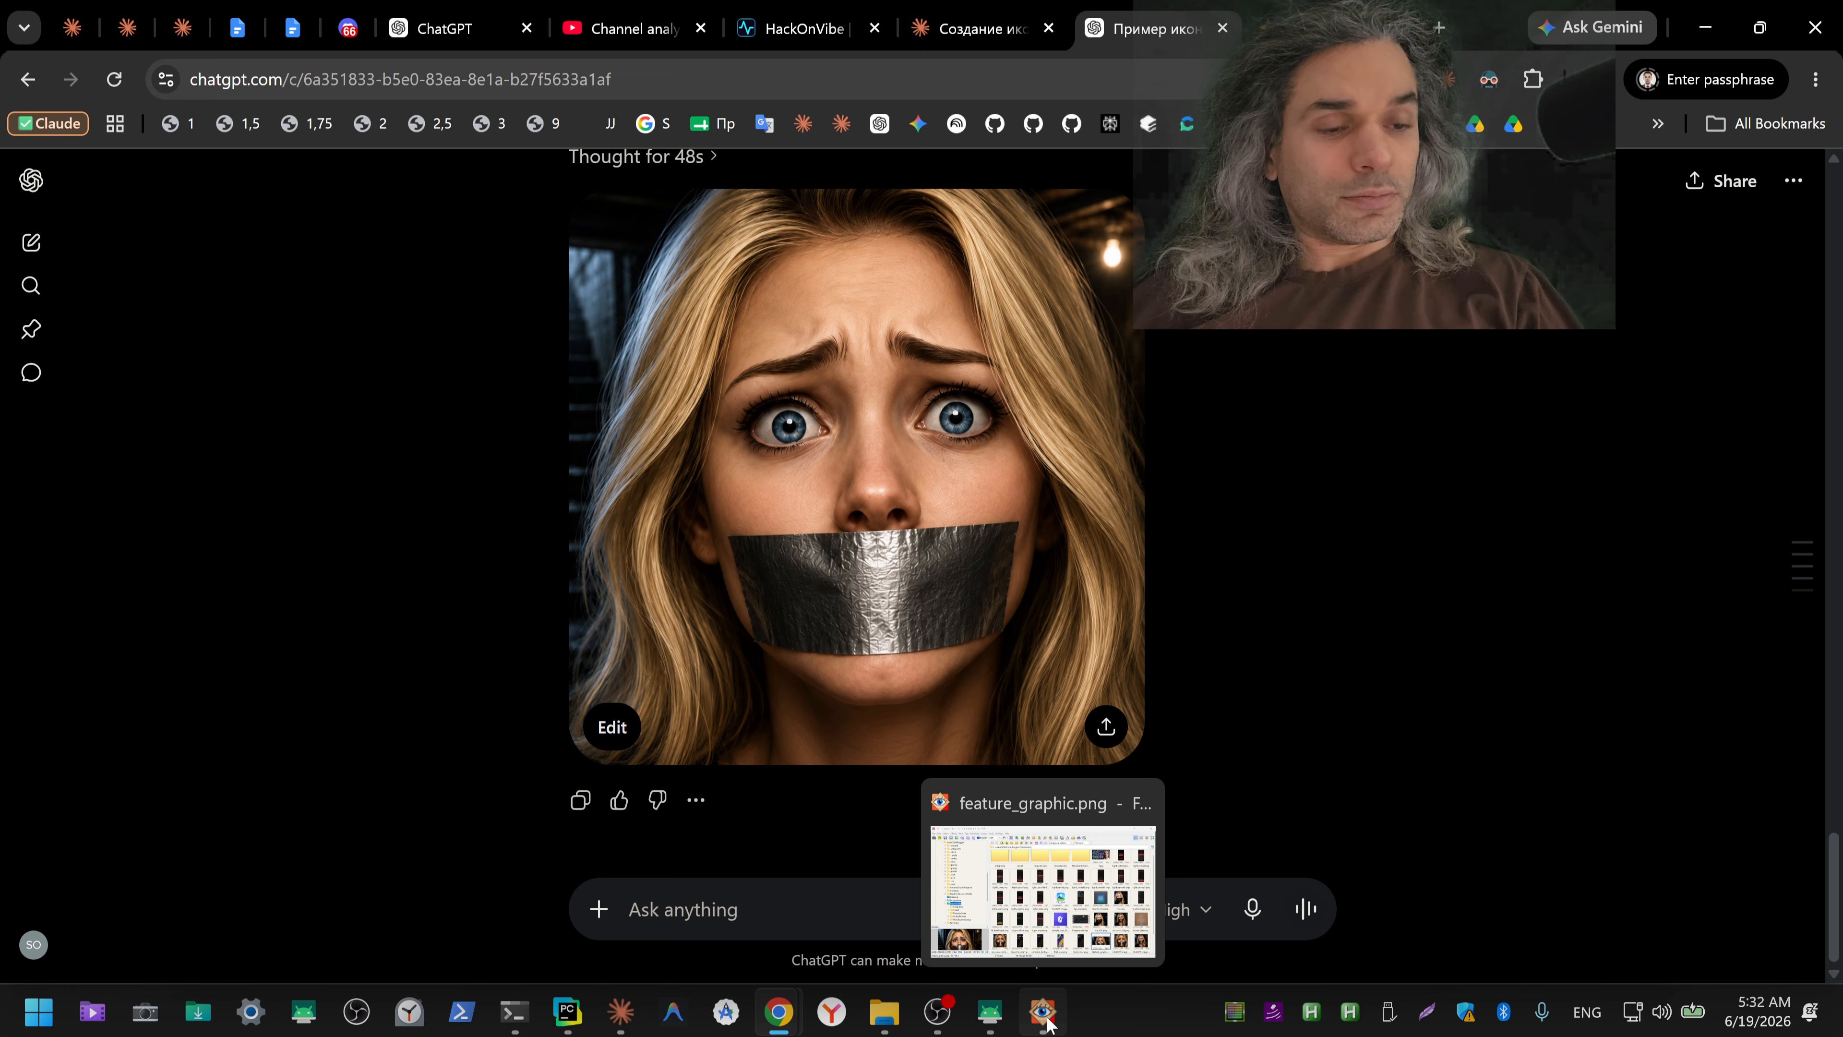
pyautogui.moveTo(991, 1027)
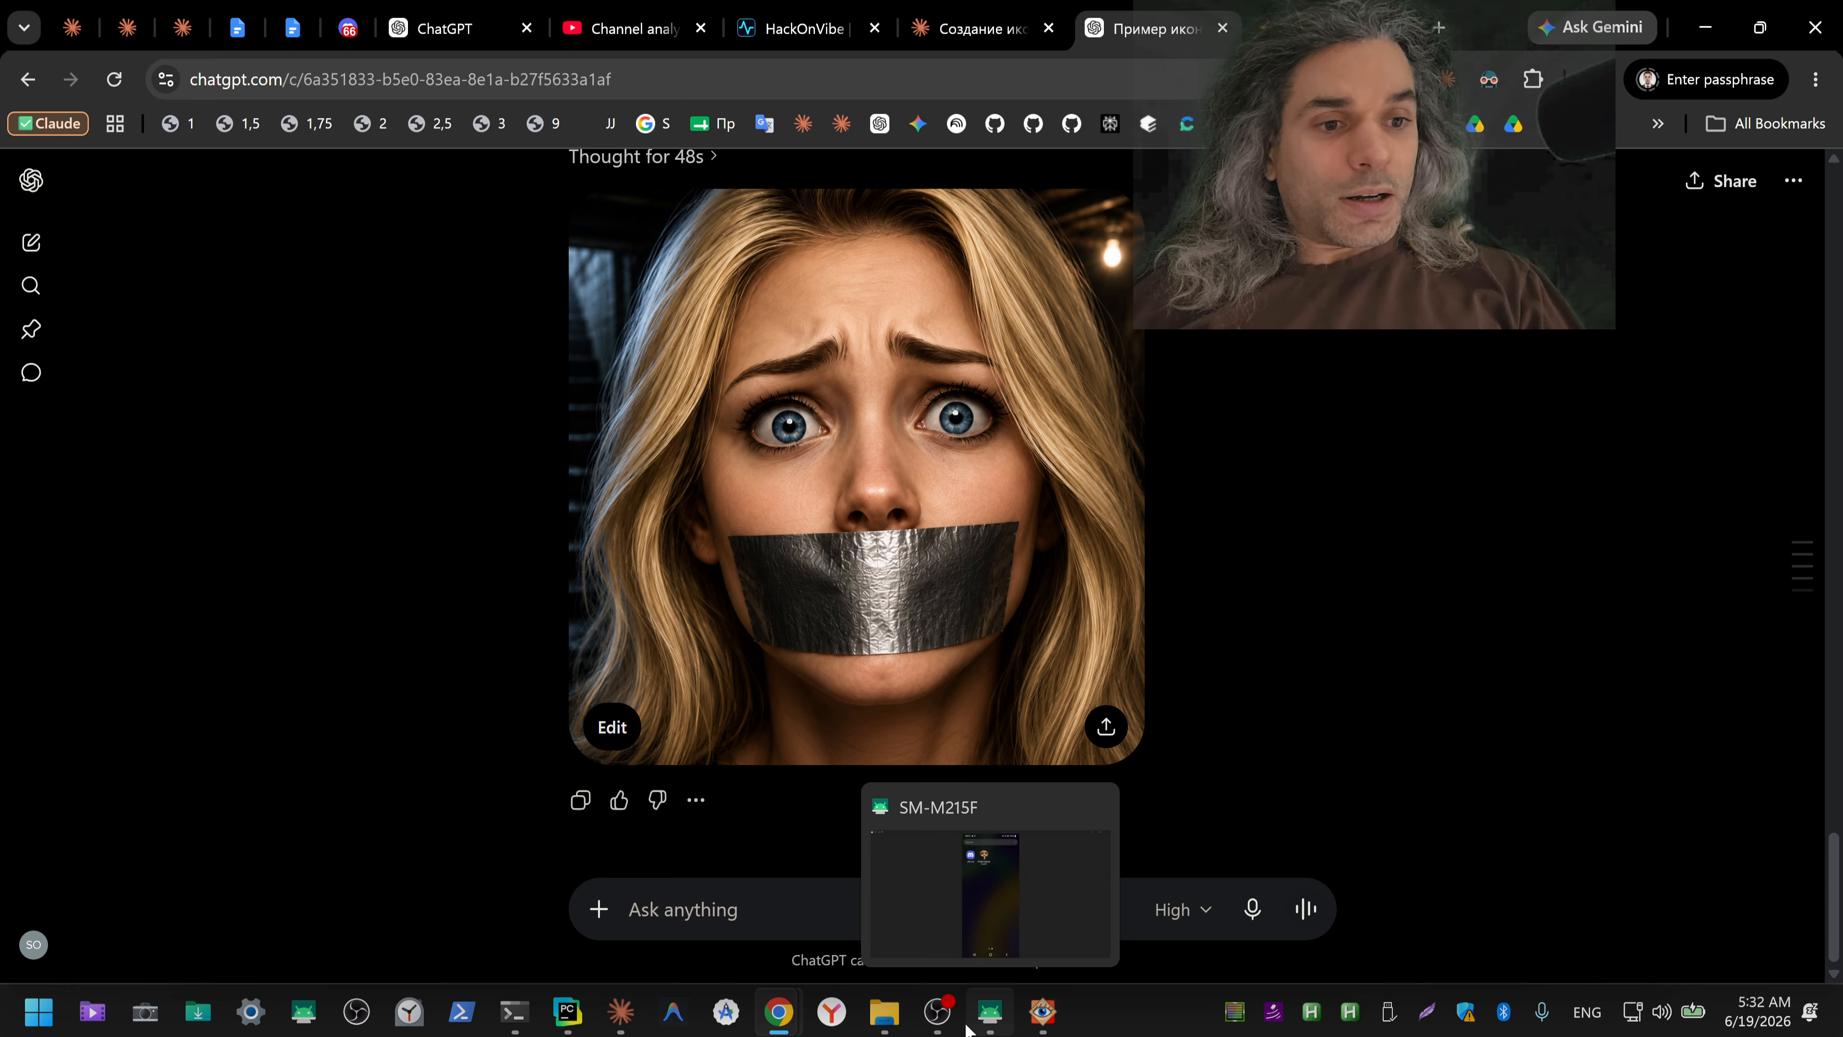
pyautogui.moveTo(776, 1023)
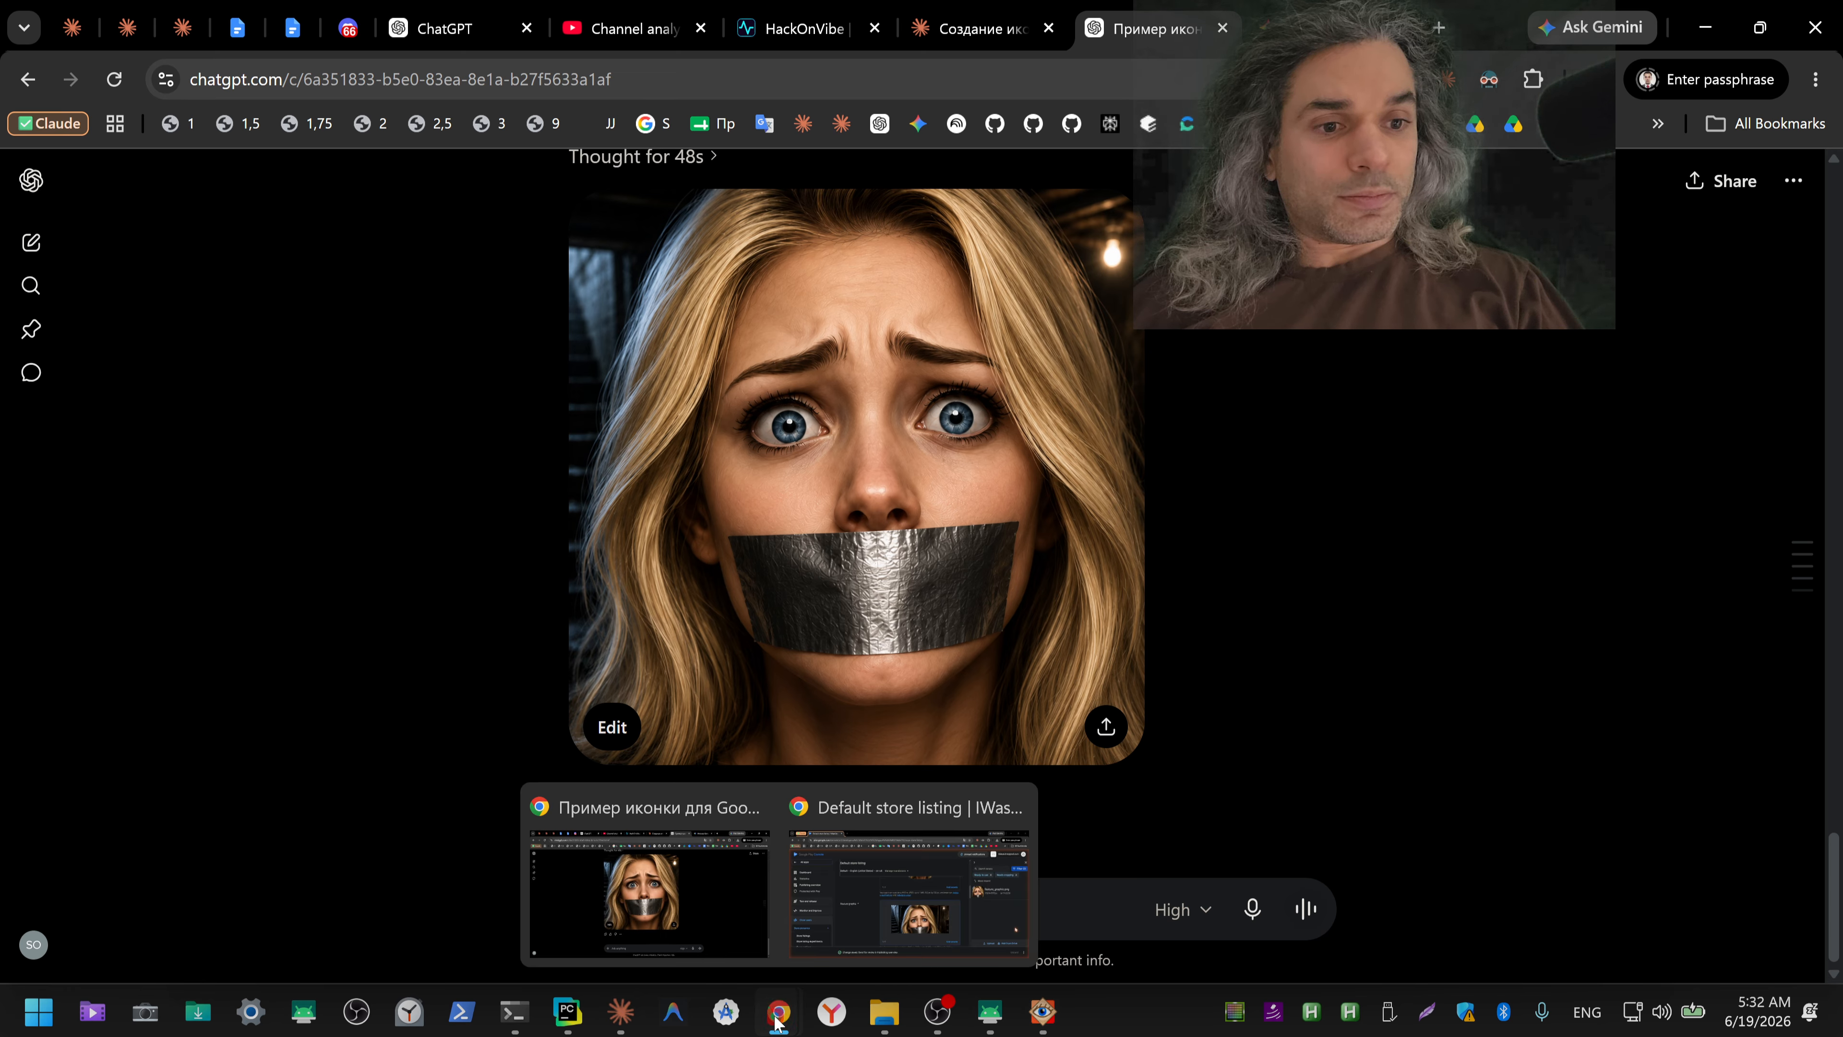
pyautogui.click(823, 942)
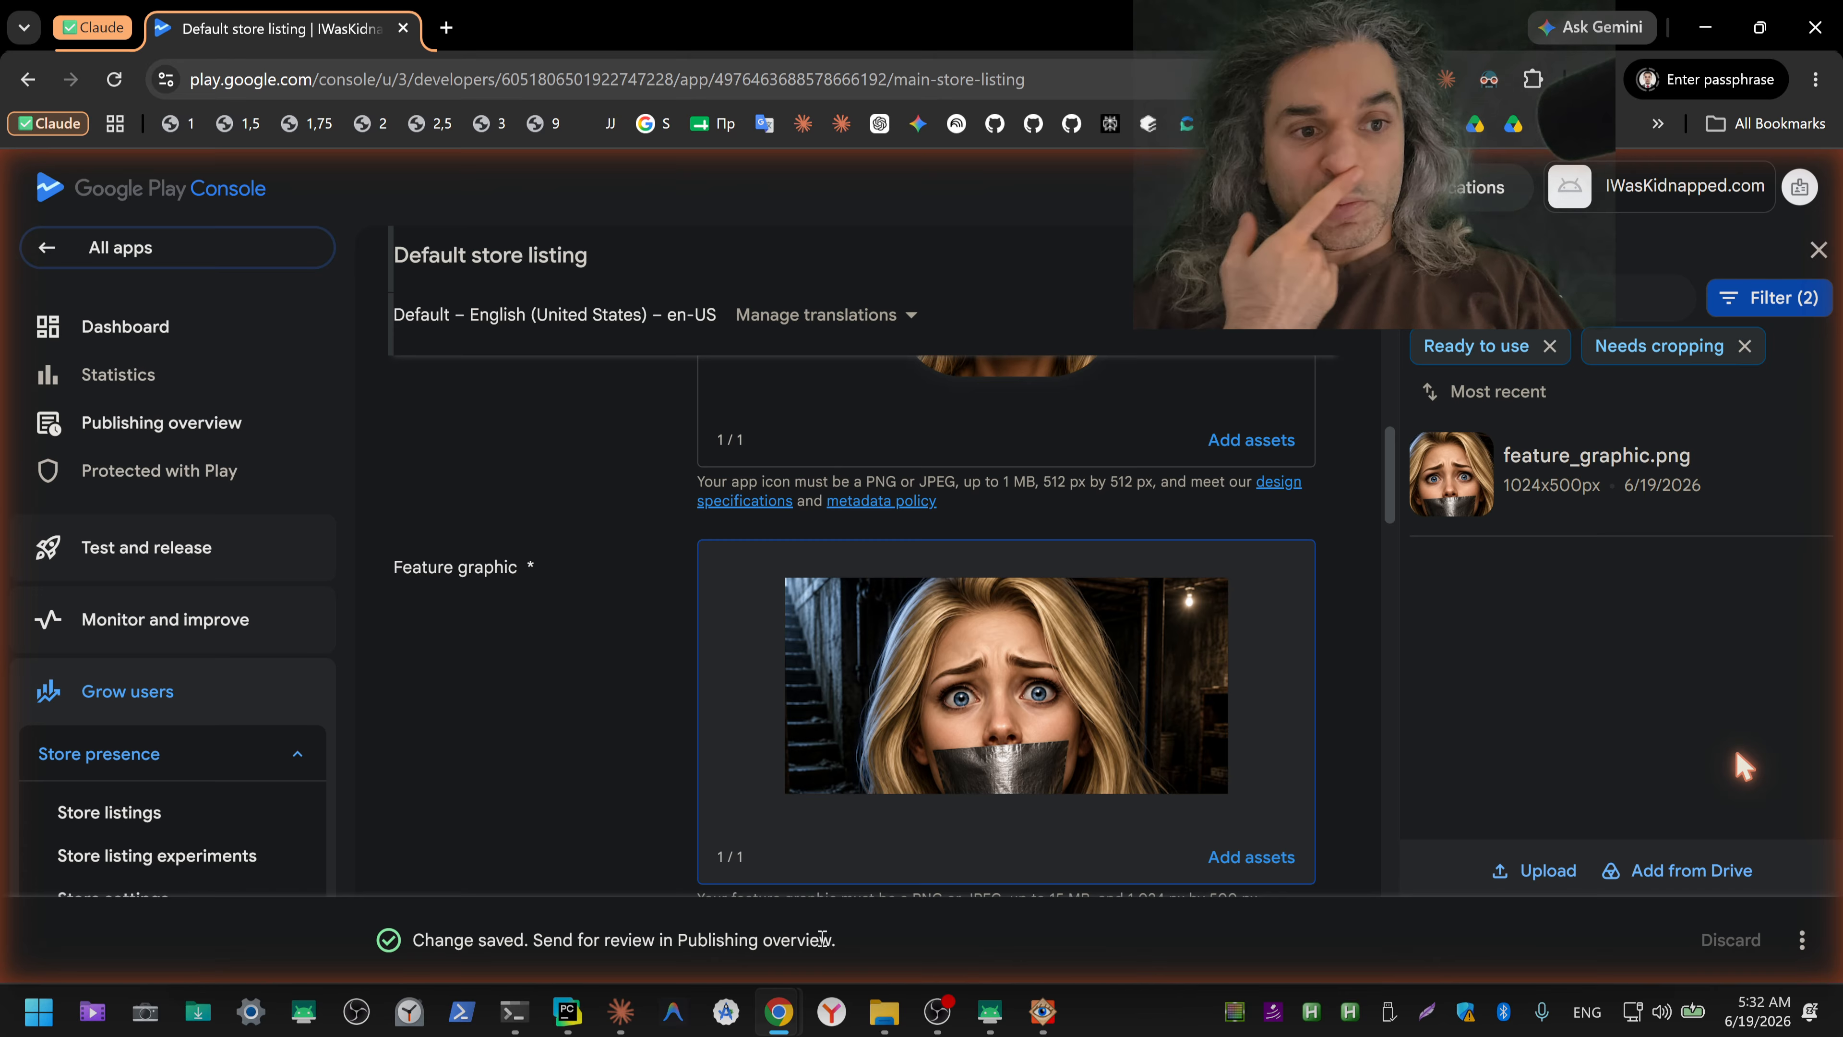
pyautogui.scroll(-4, 1298, 618)
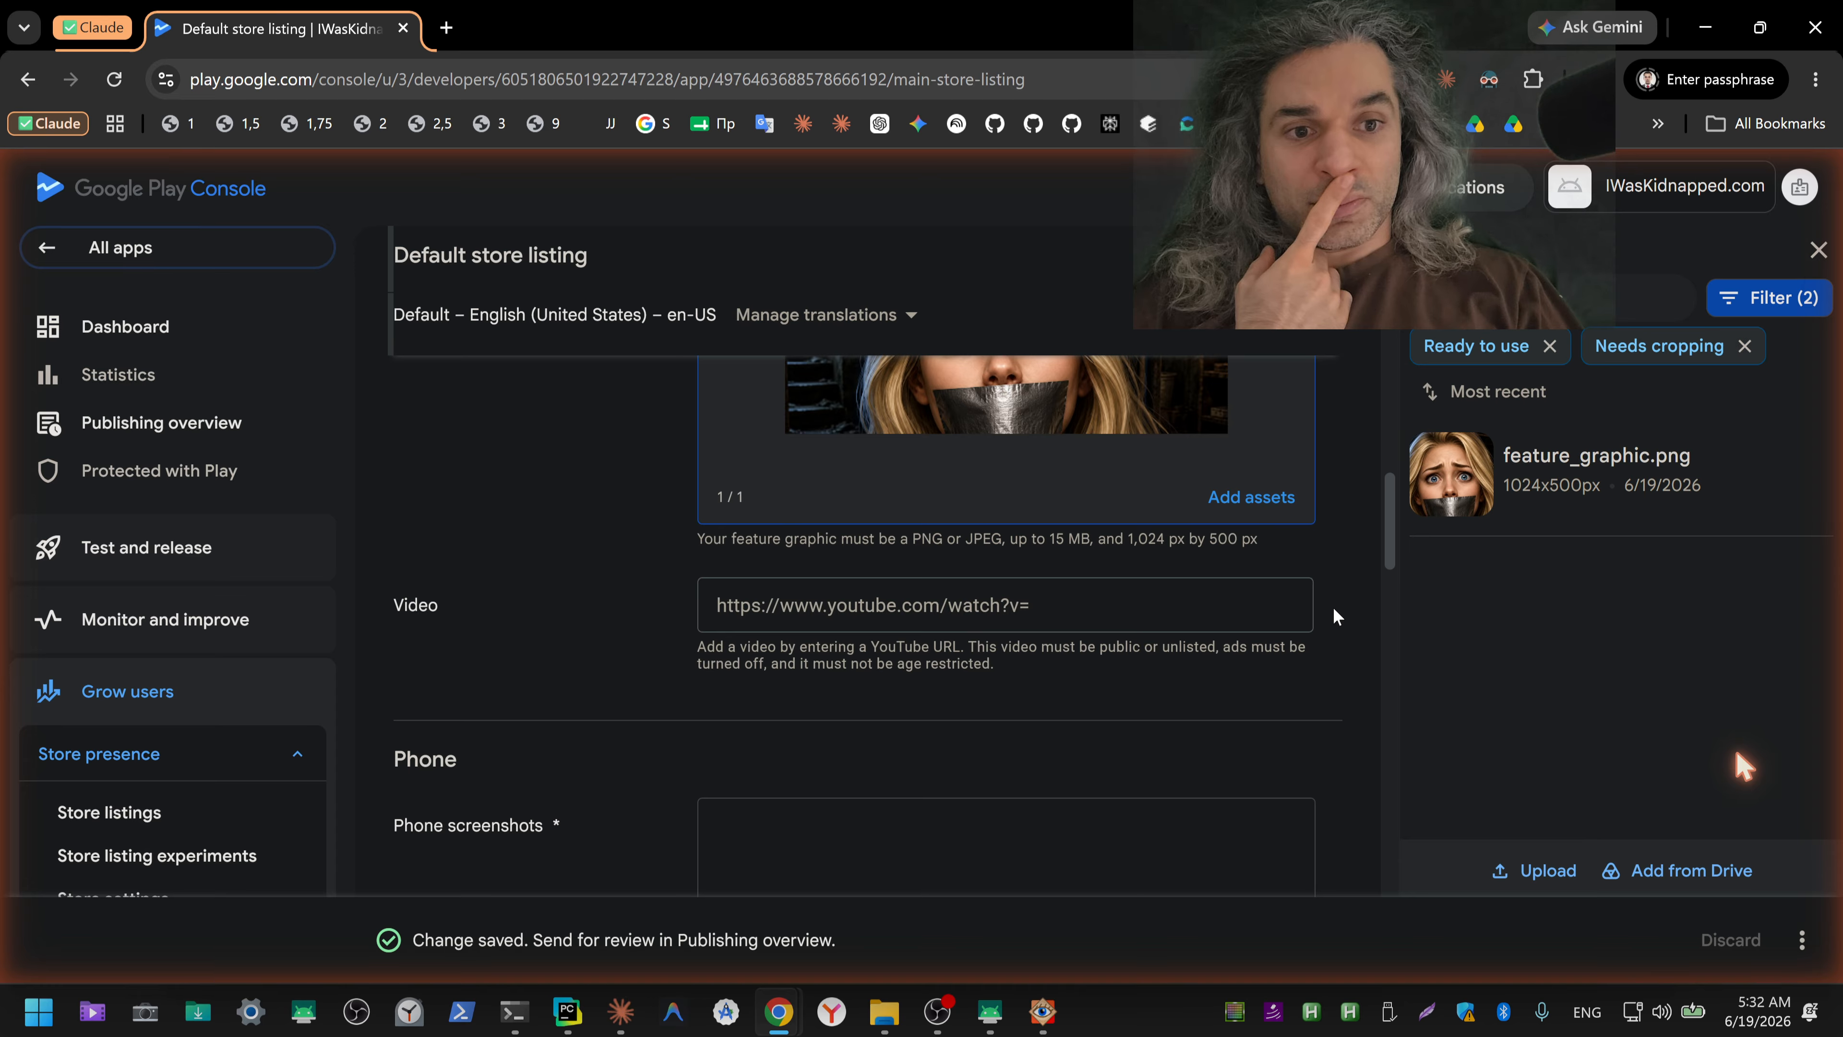
pyautogui.click(1069, 604)
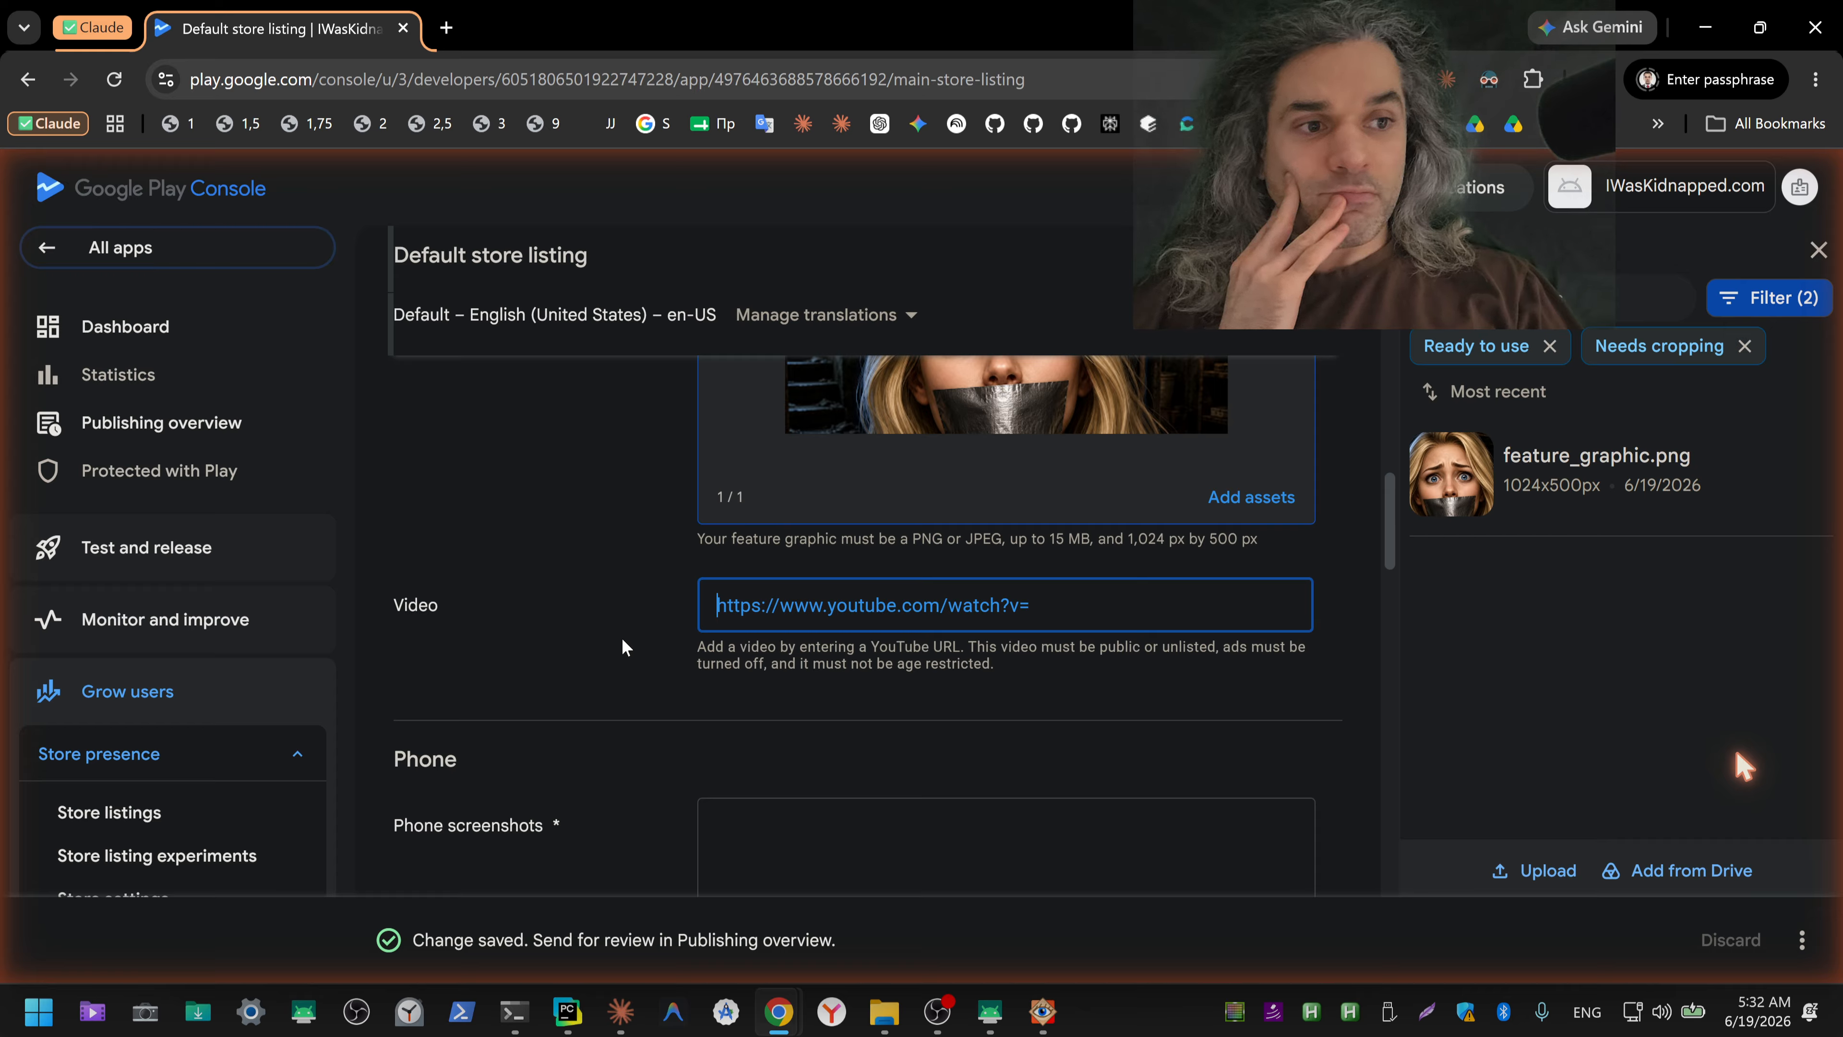
pyautogui.scroll(6, 622, 637)
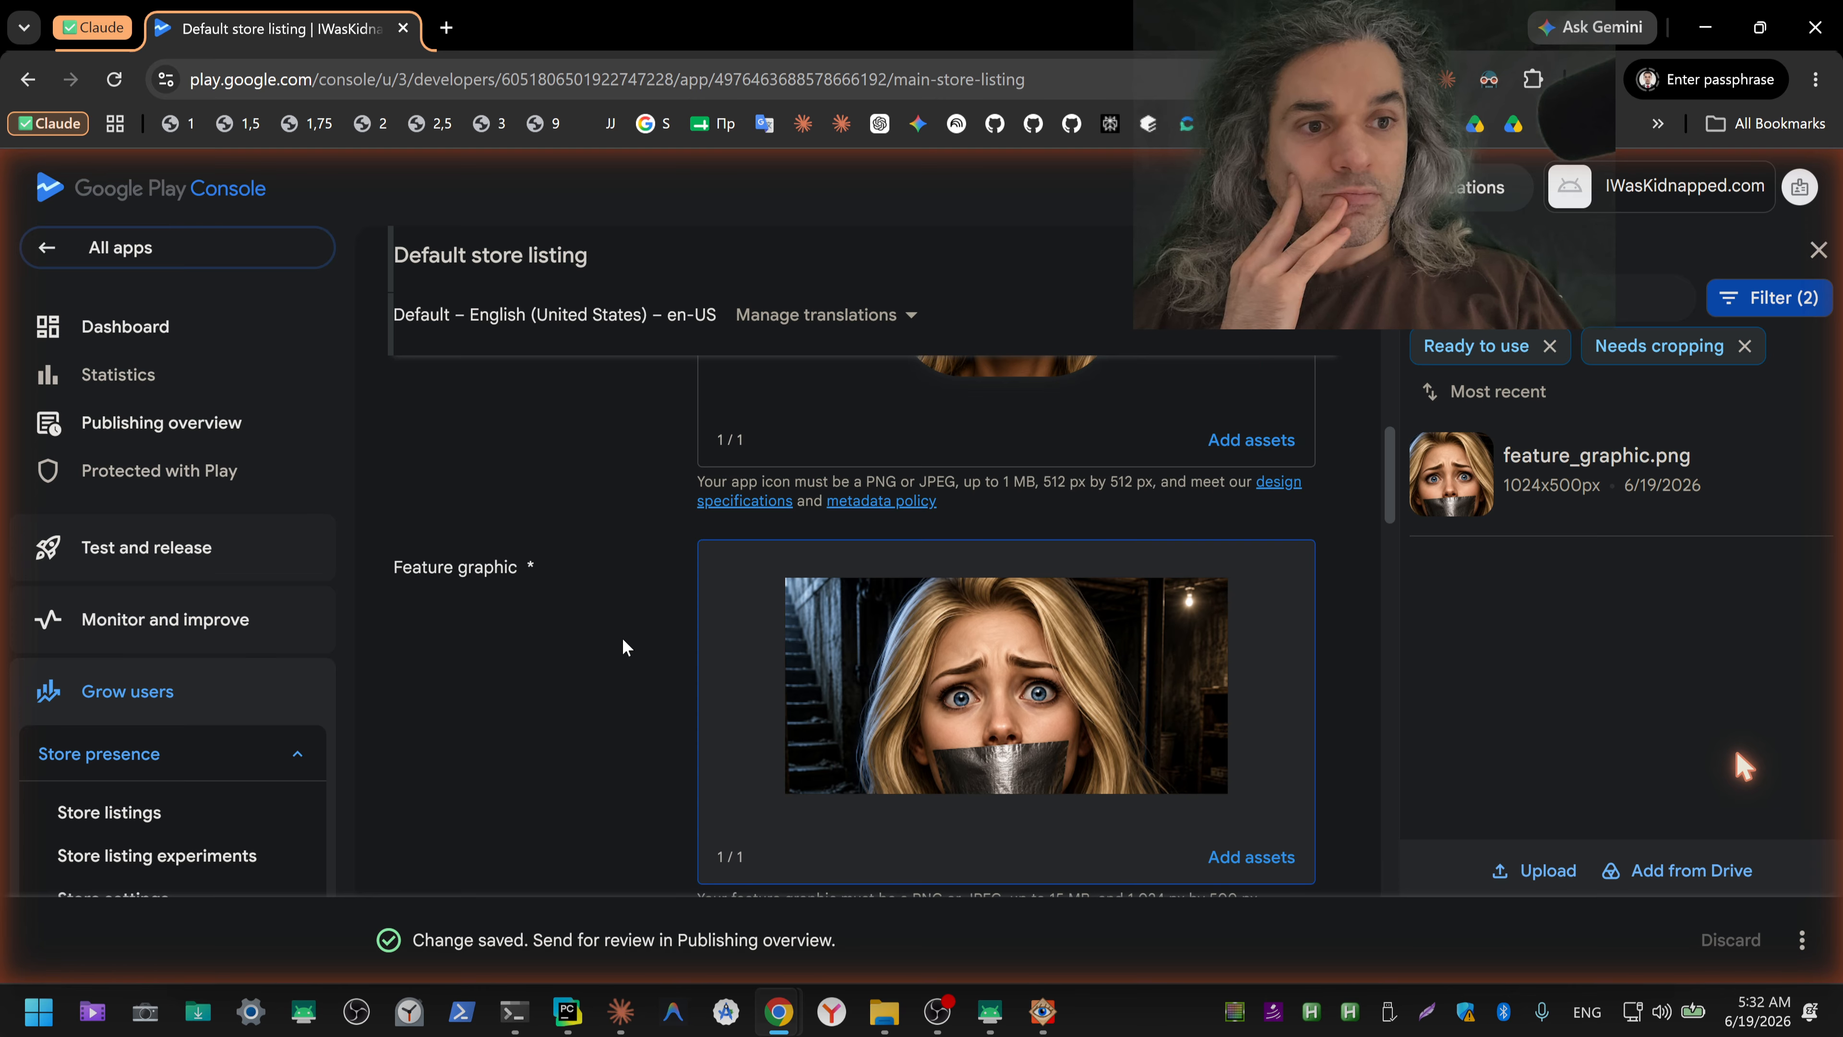
pyautogui.scroll(3, 622, 639)
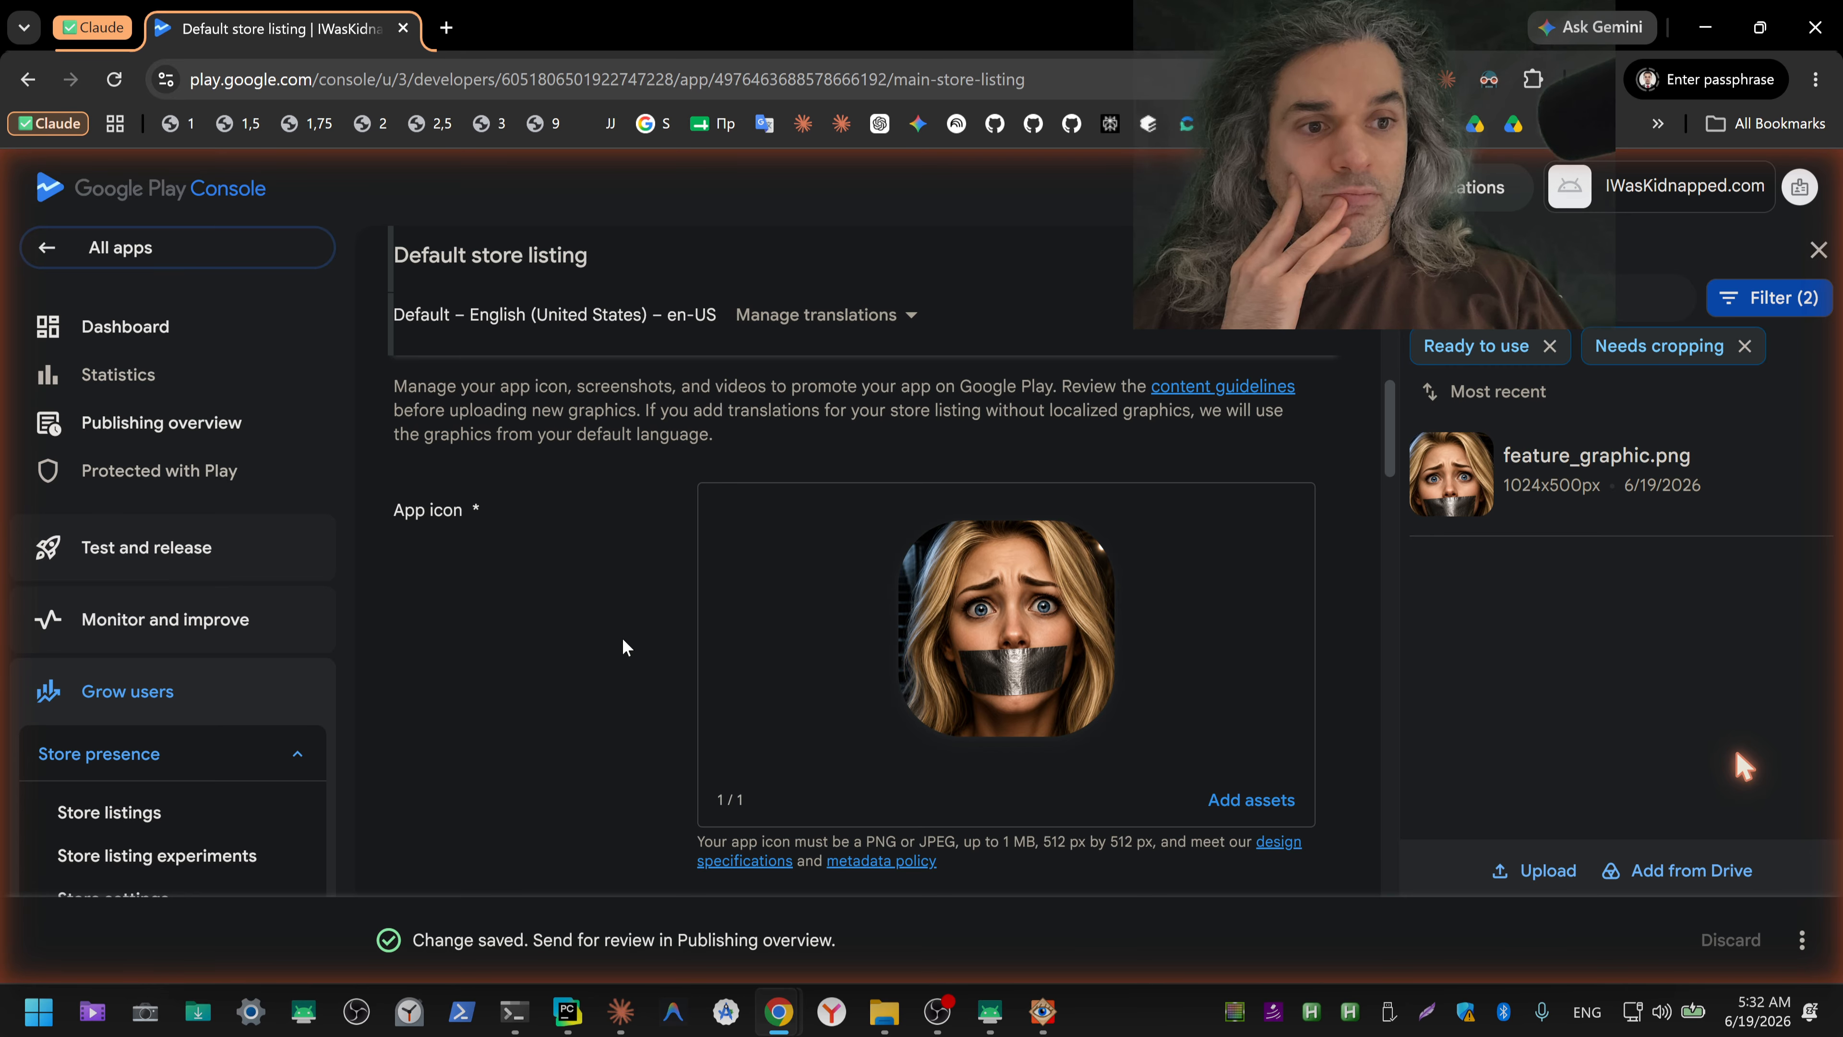
pyautogui.scroll(-3, 623, 639)
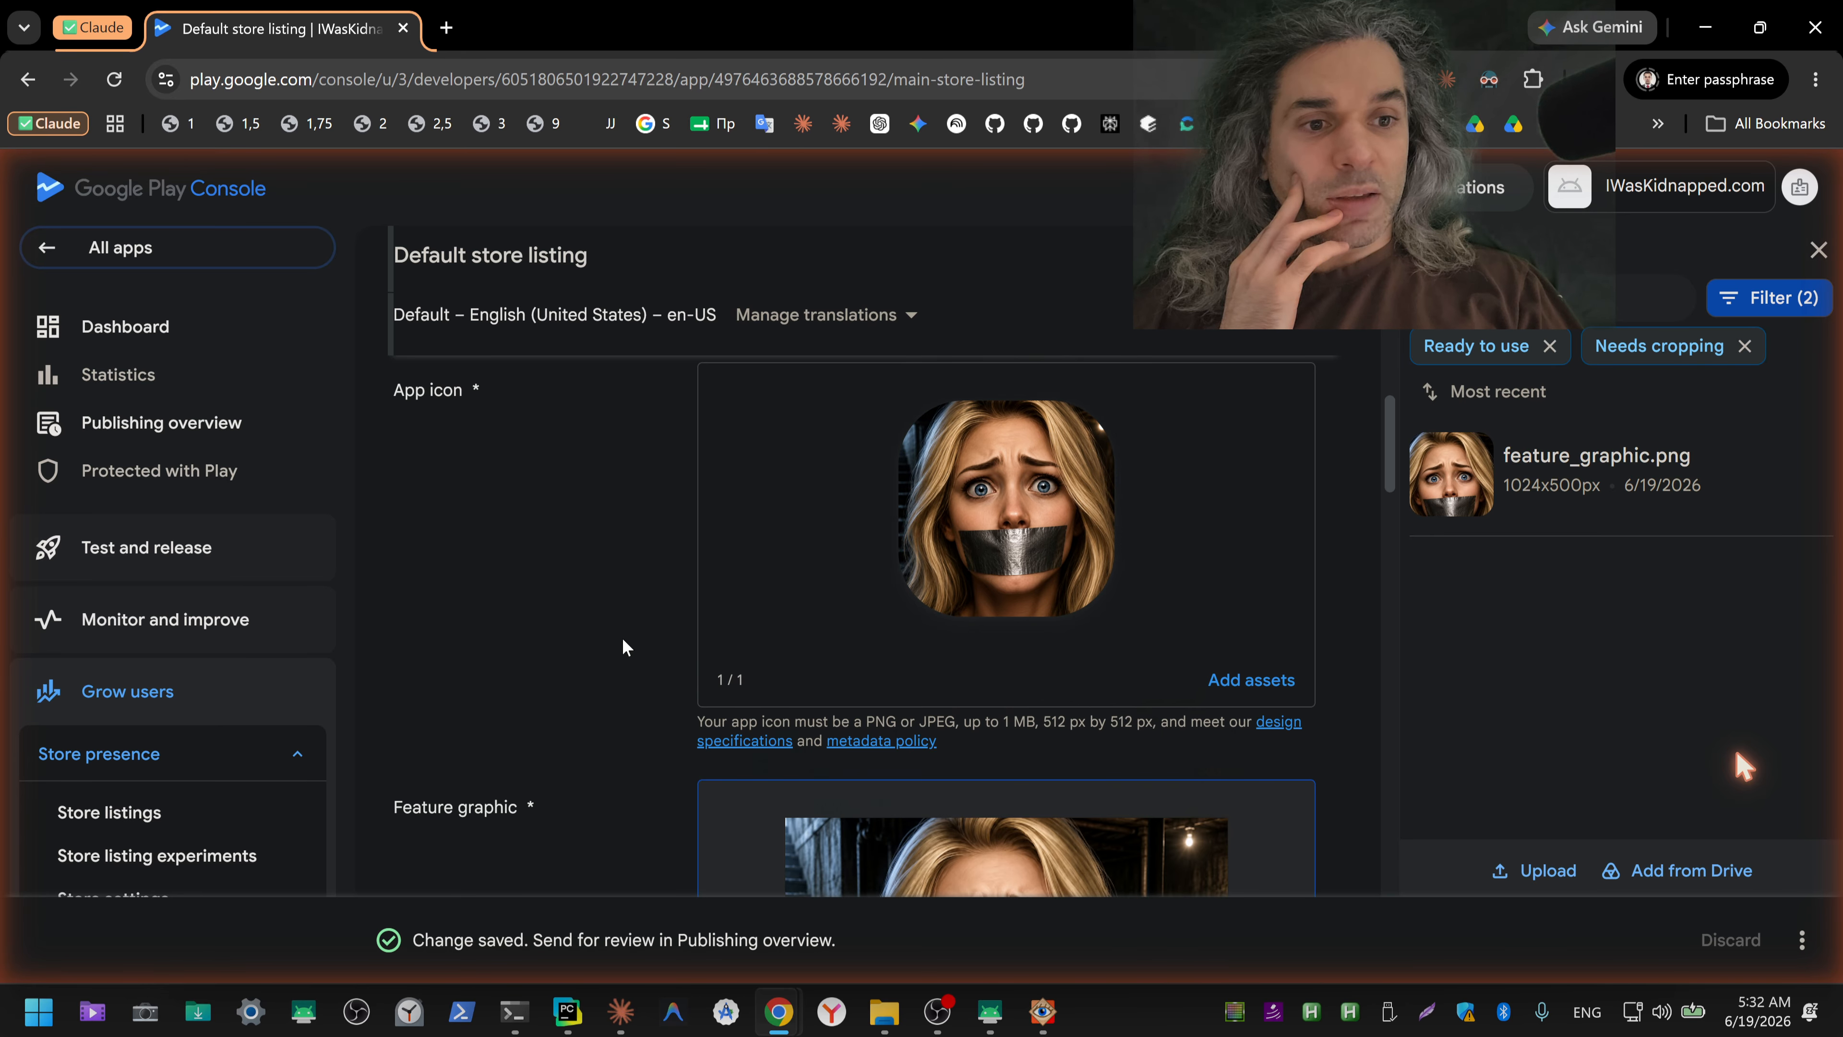
pyautogui.scroll(-2, 622, 637)
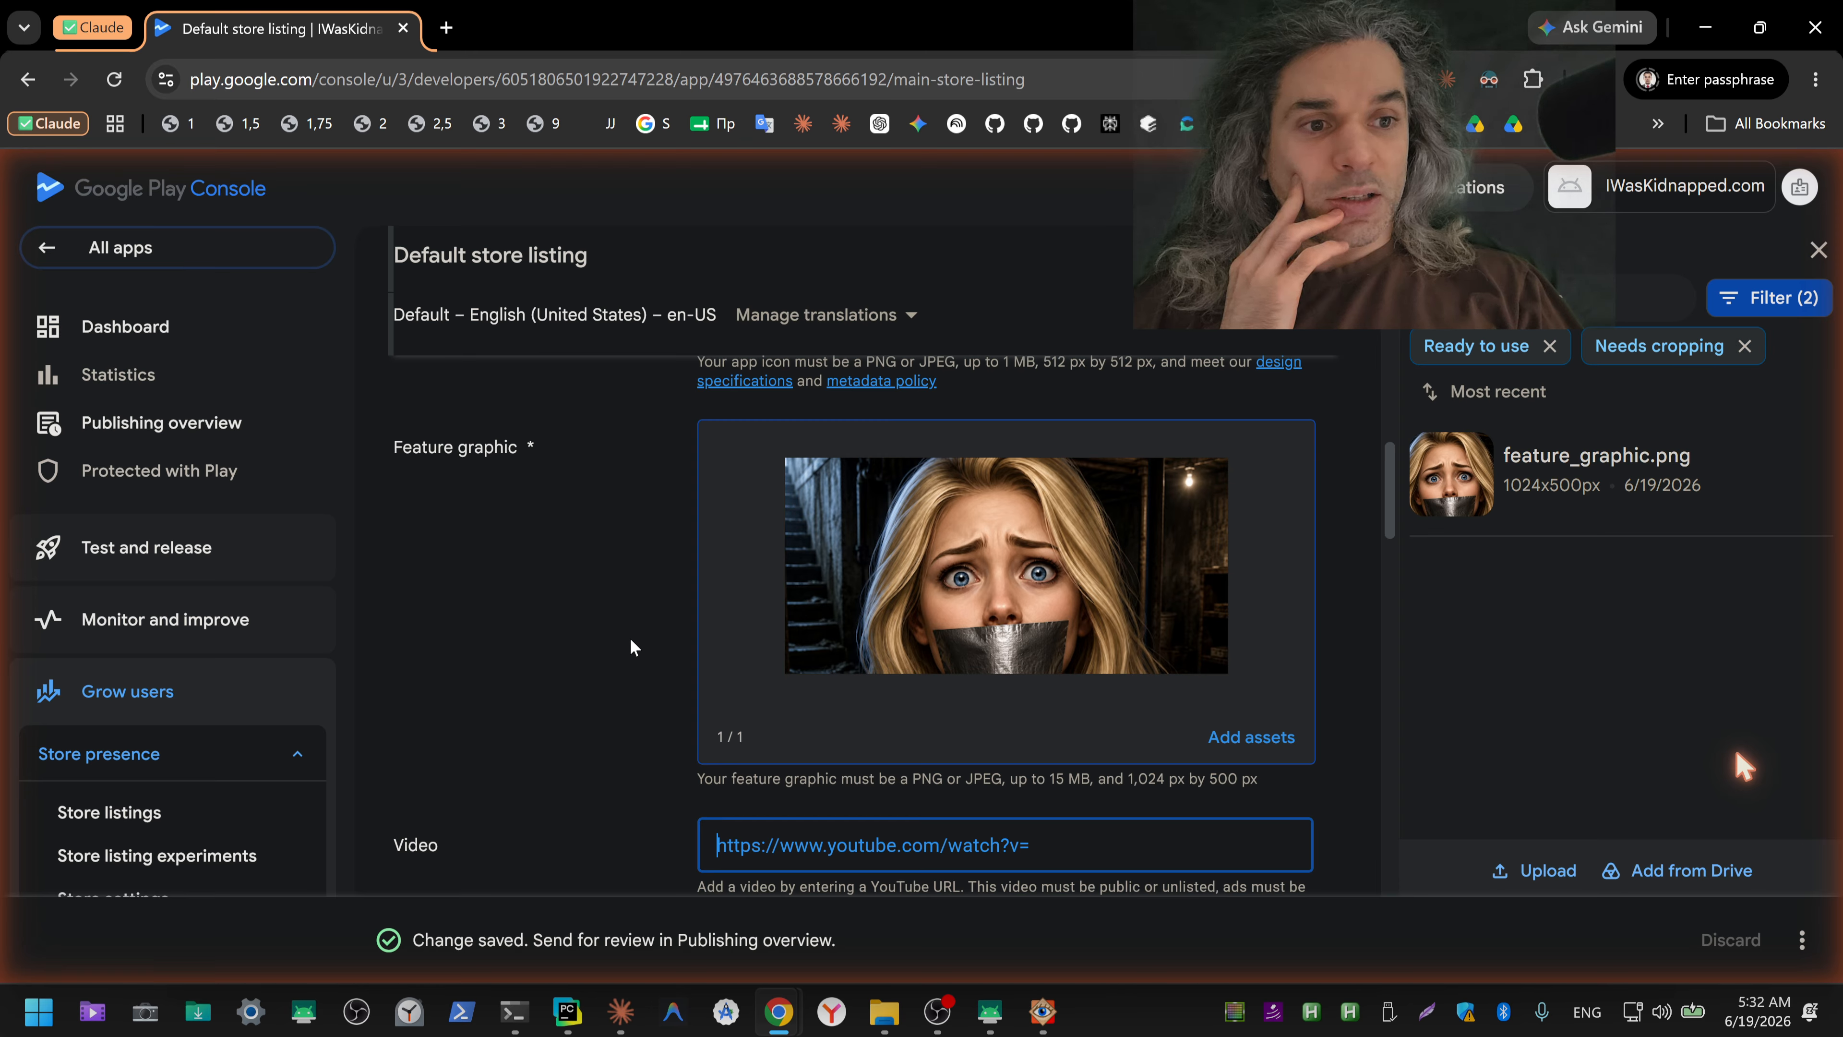
pyautogui.scroll(-5, 635, 643)
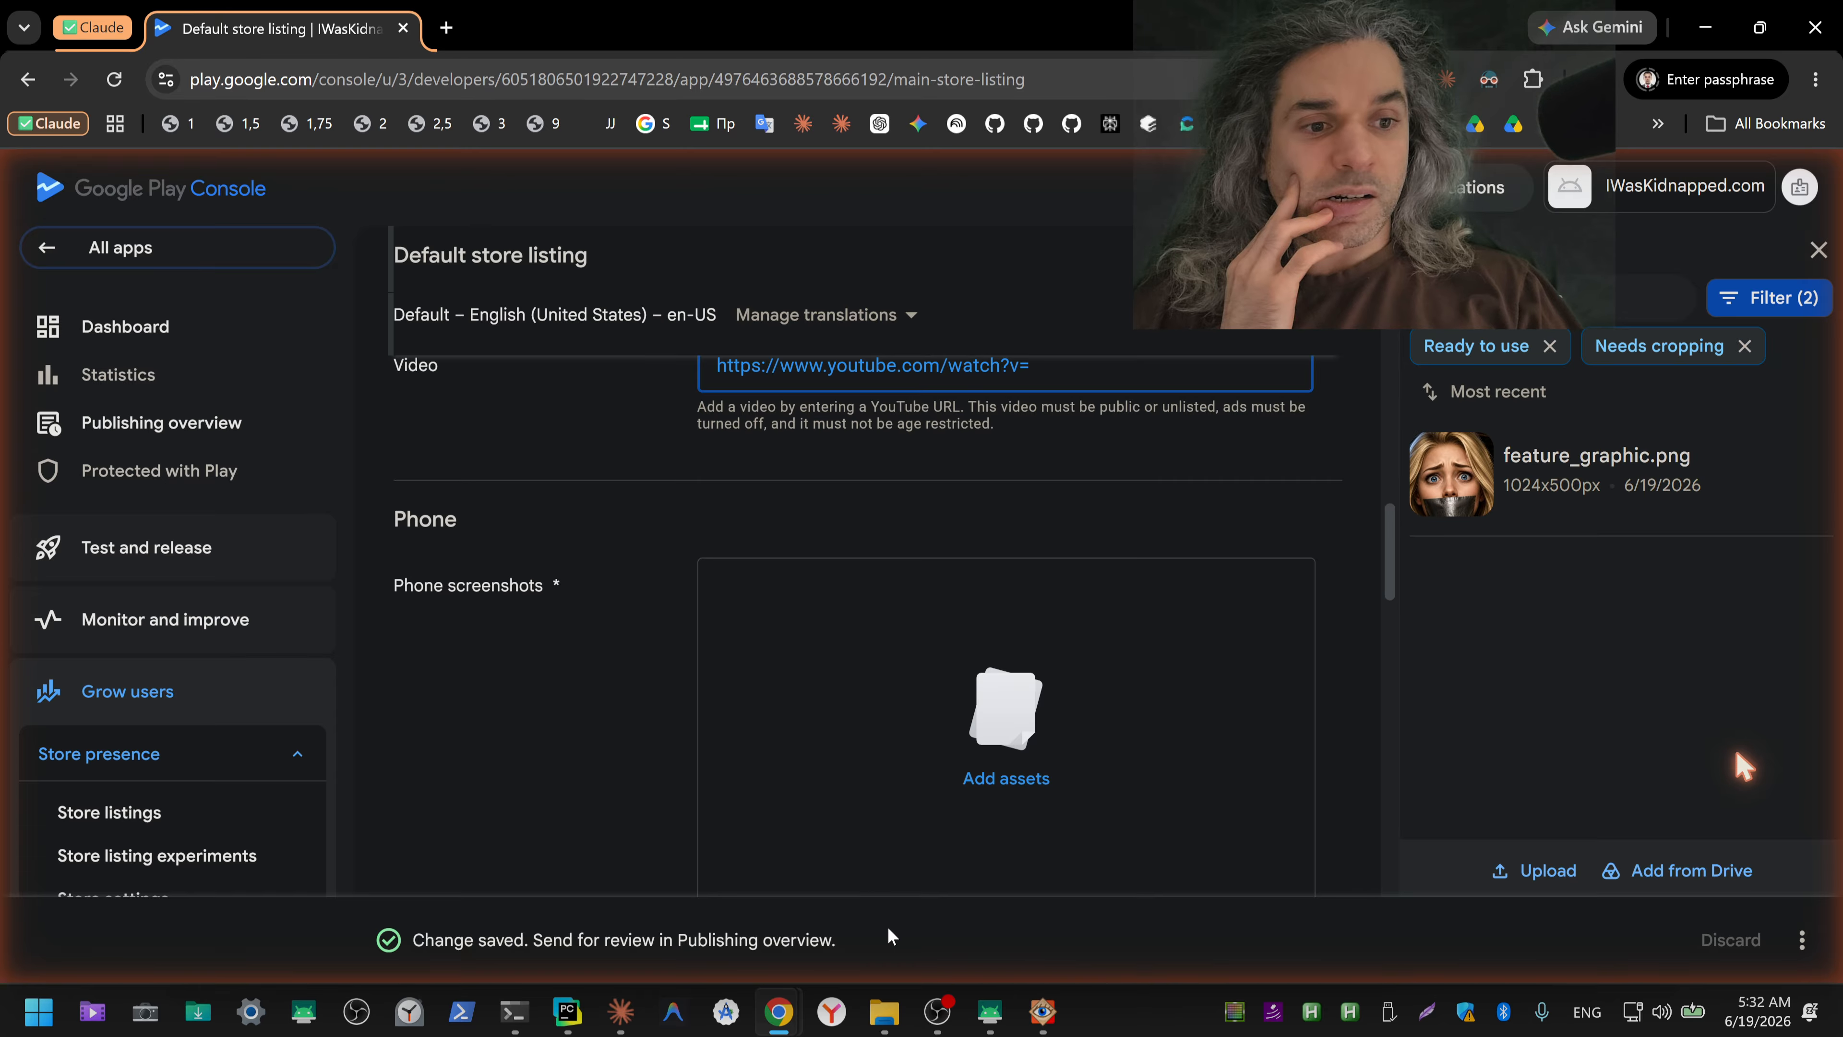
# Step: Switch to the mirrored SM-M215F phone and open the IWasKidnapped.com app
pyautogui.moveTo(998, 1030)
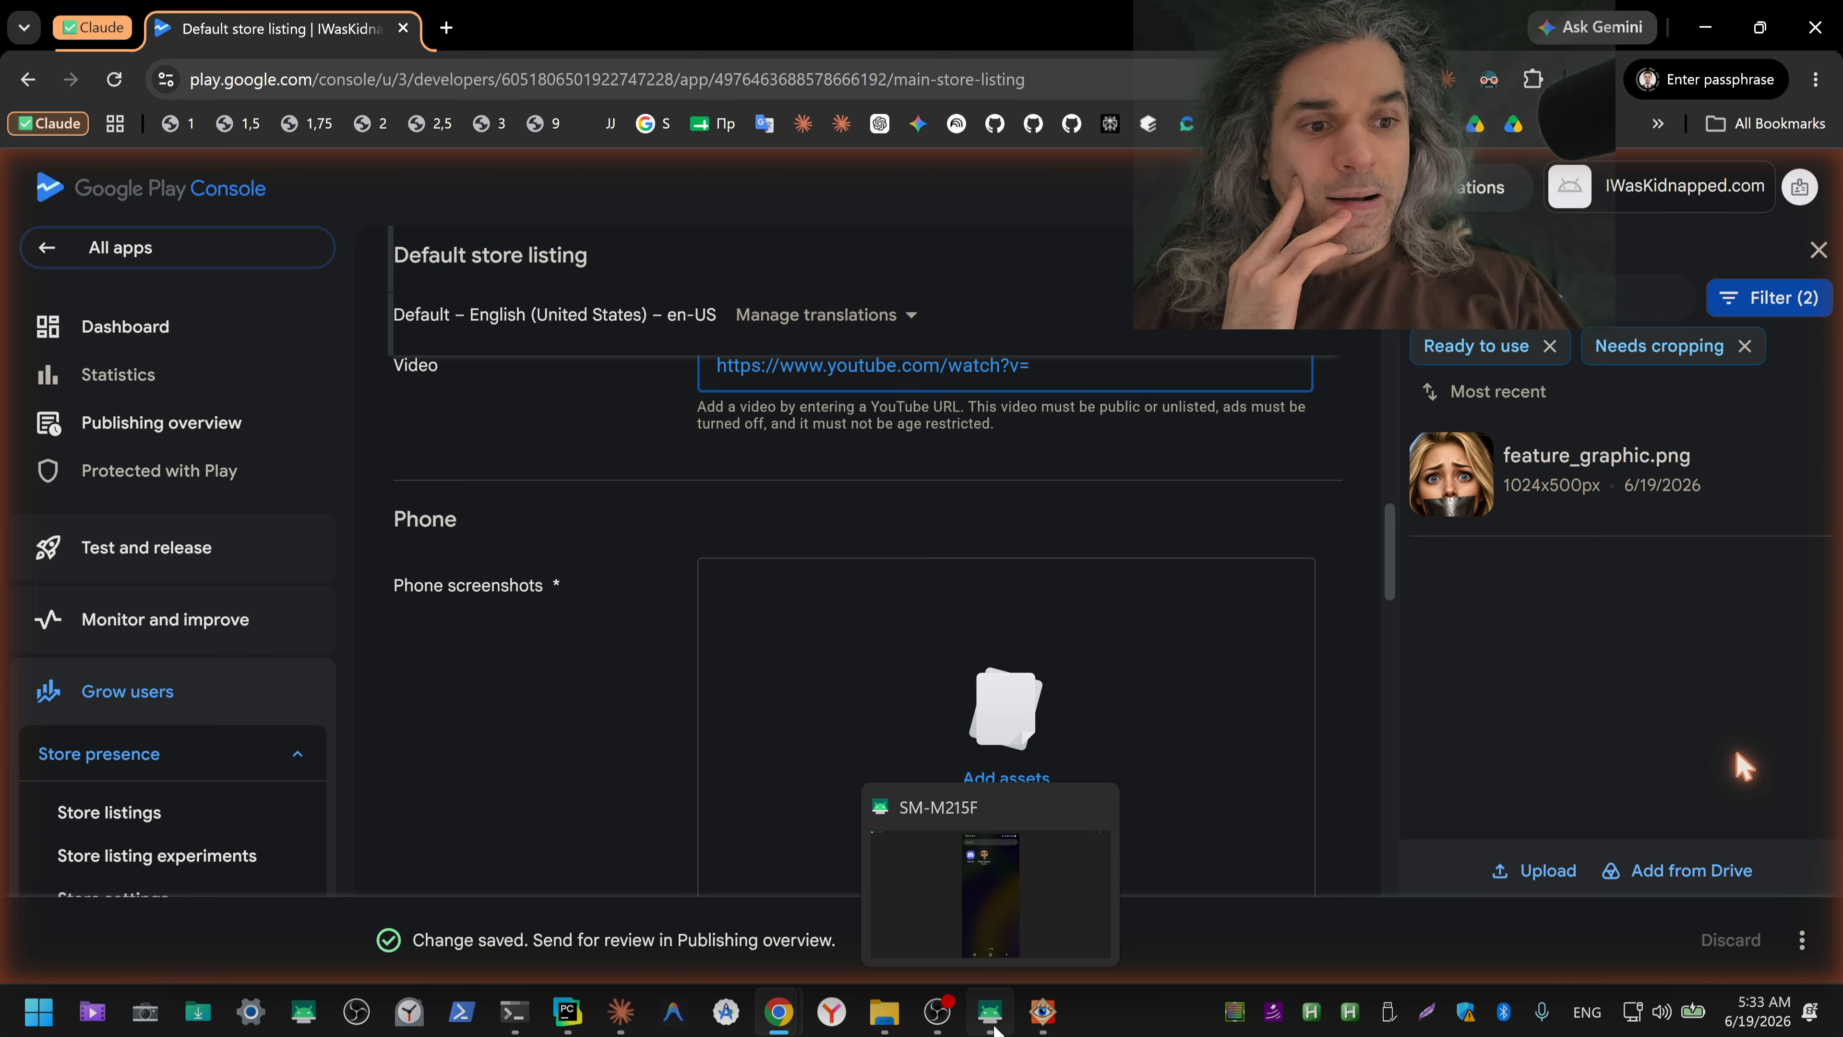
pyautogui.click(995, 1030)
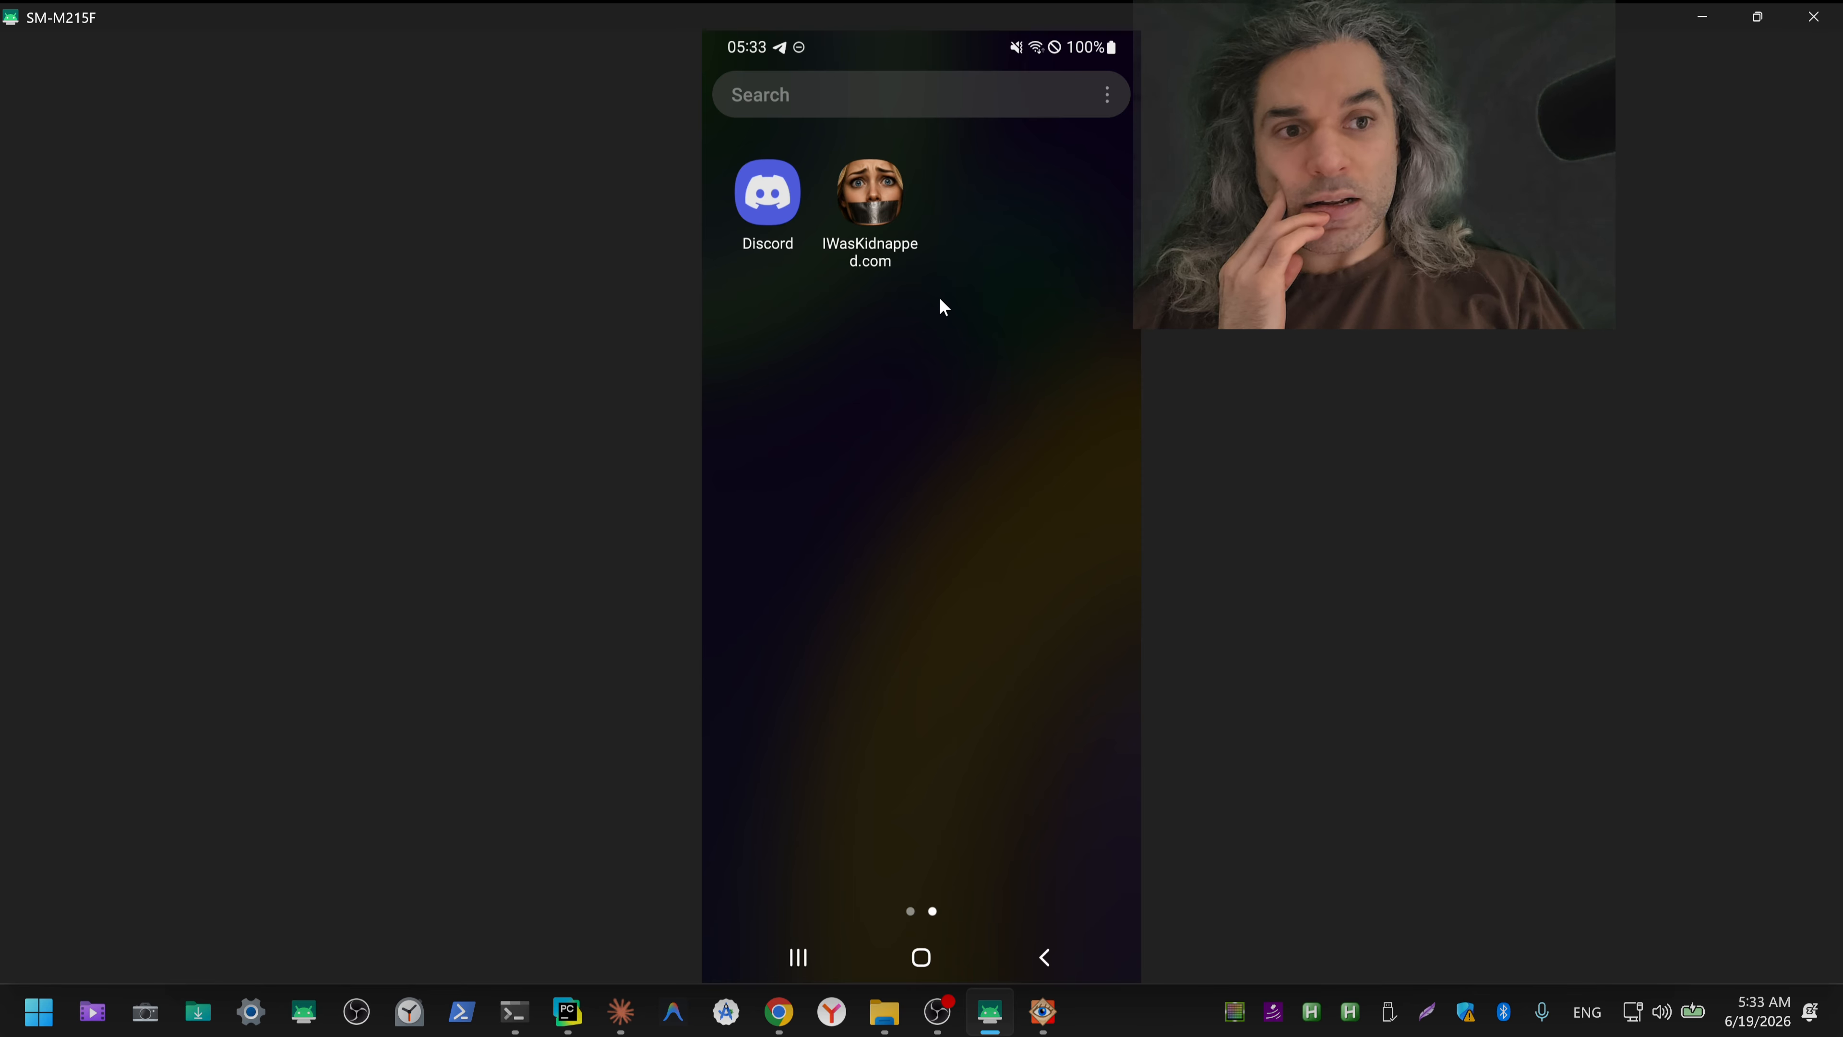
pyautogui.click(882, 207)
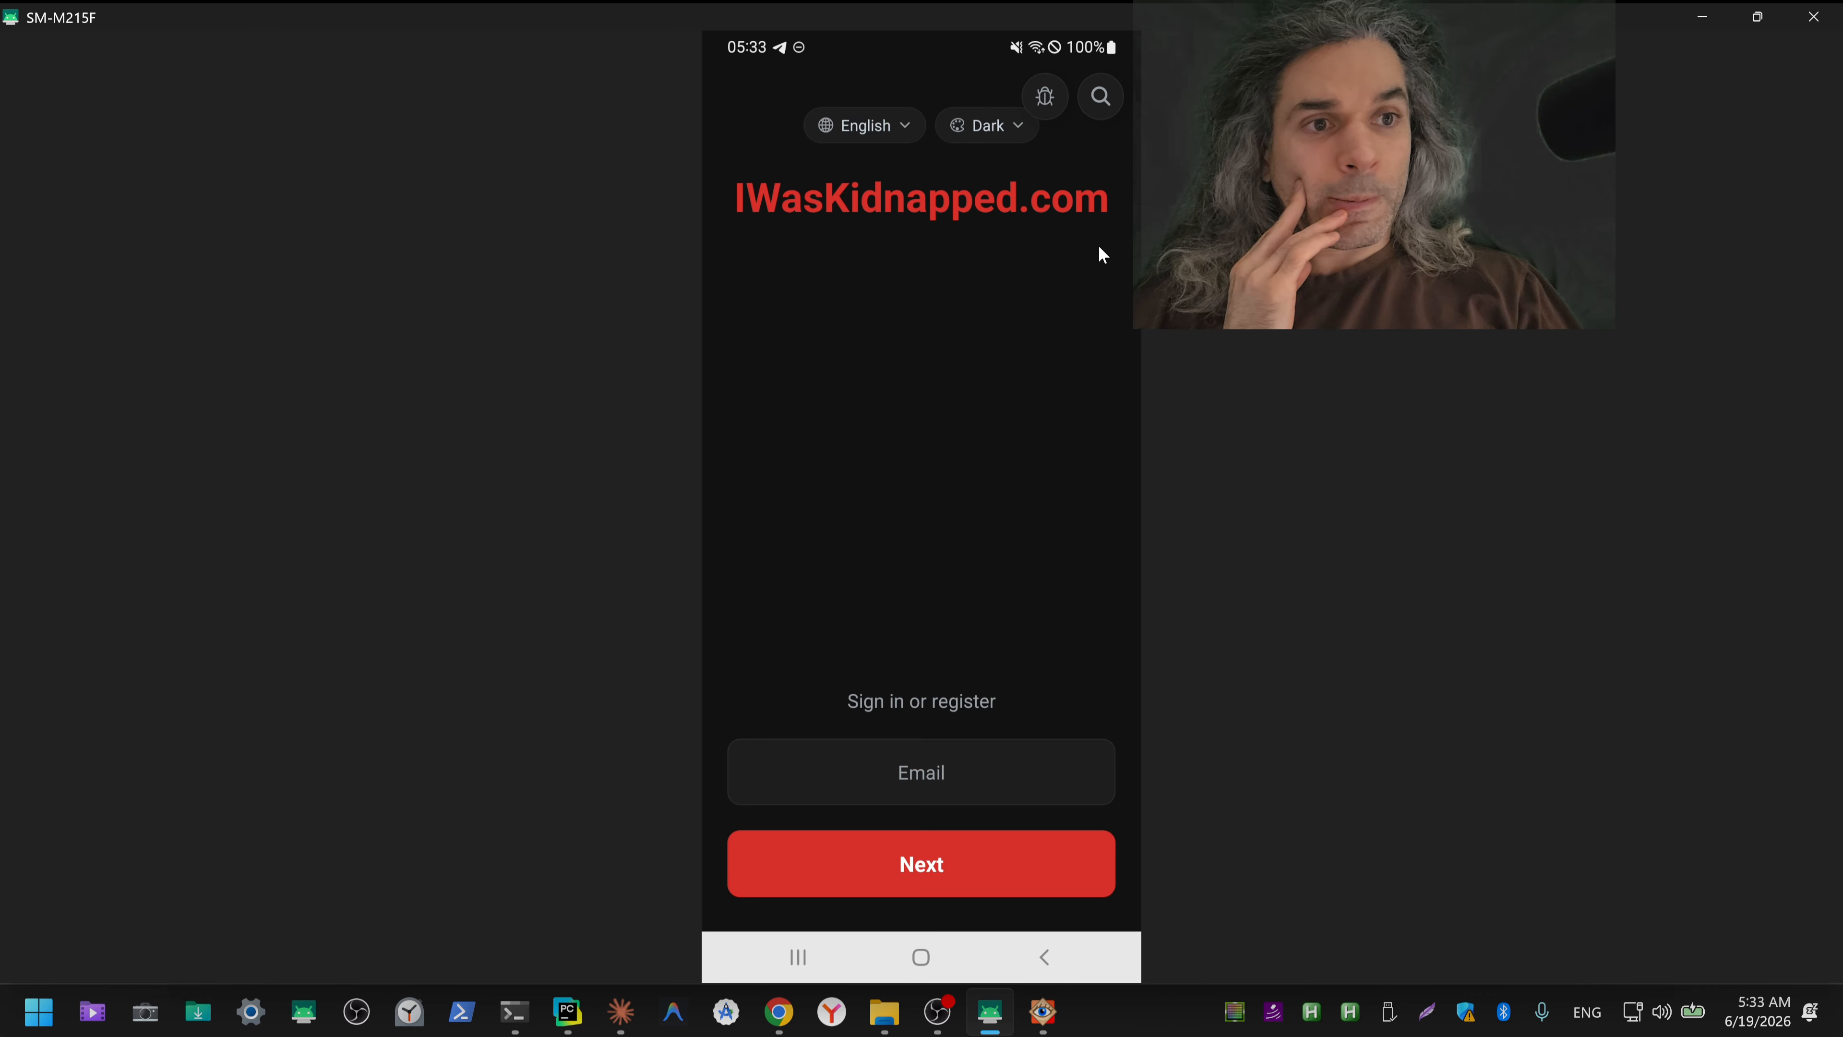
# Step: Try the app's Blue, Brown, No red, Black & white and Cyberpunk themes in turn and return to Dark
pyautogui.click(1013, 132)
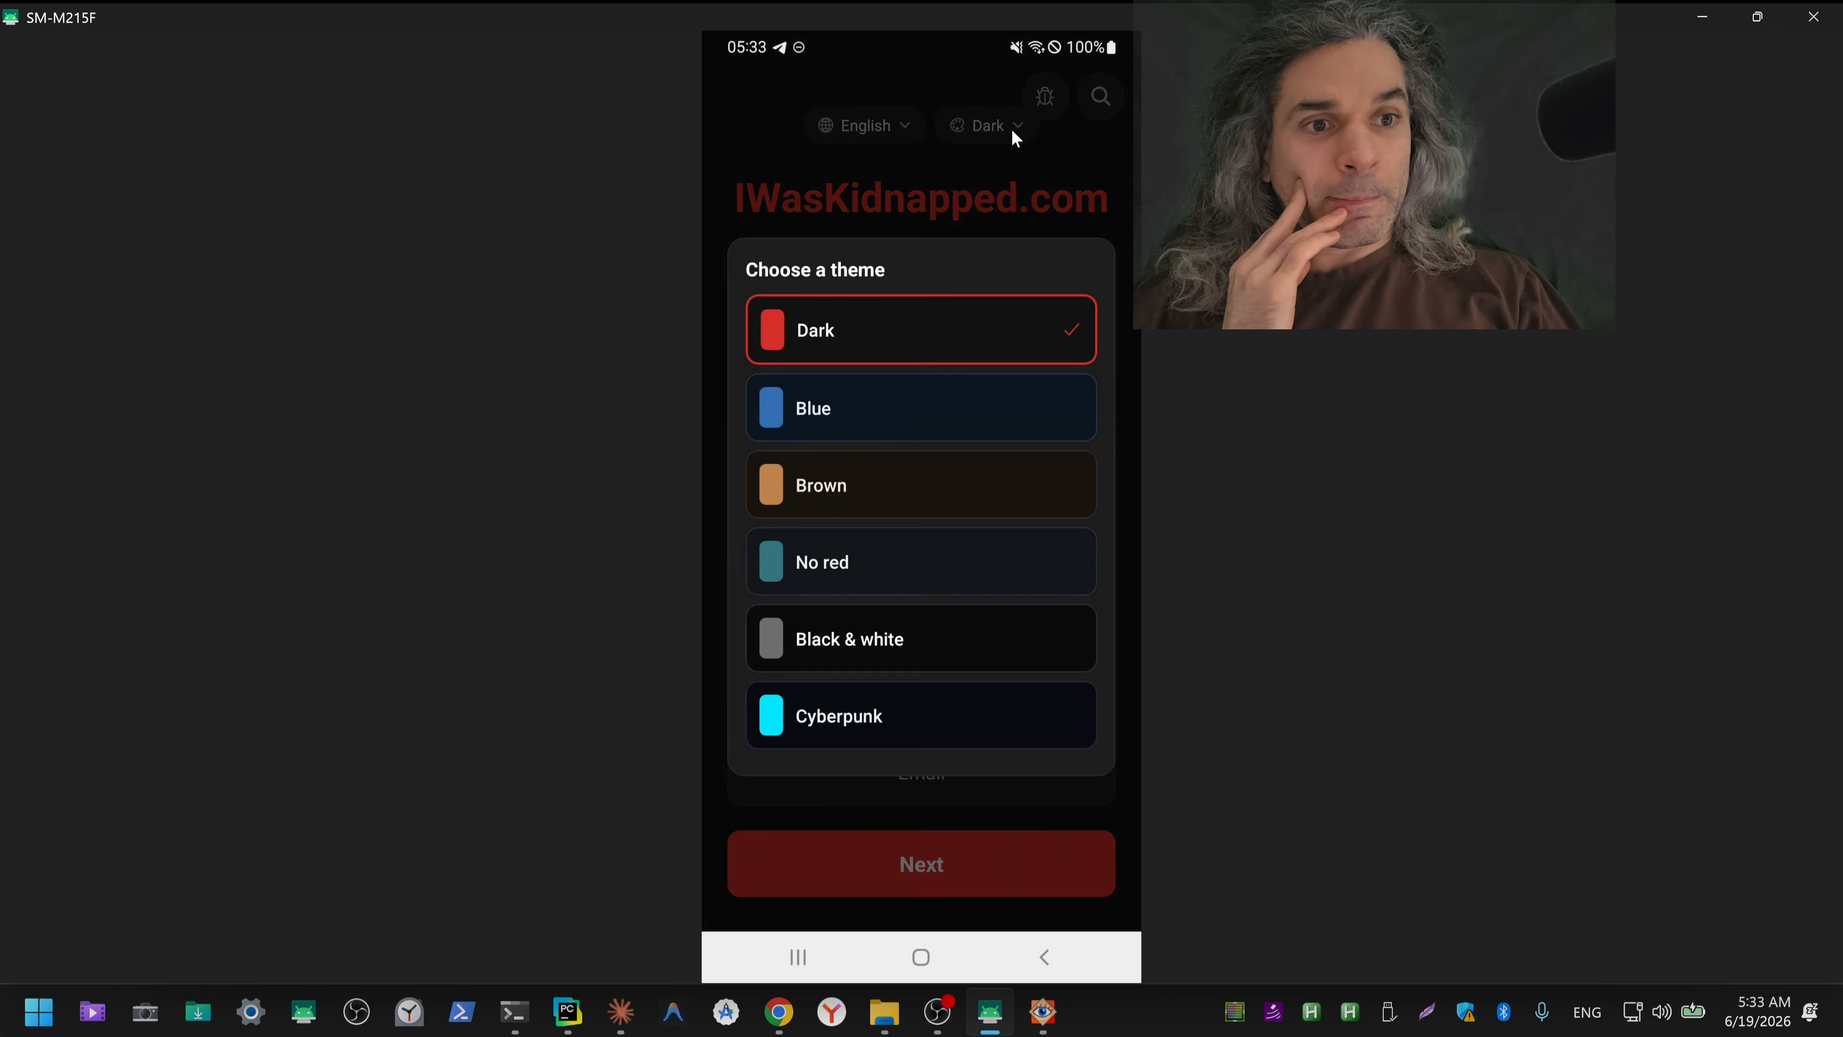
pyautogui.click(907, 401)
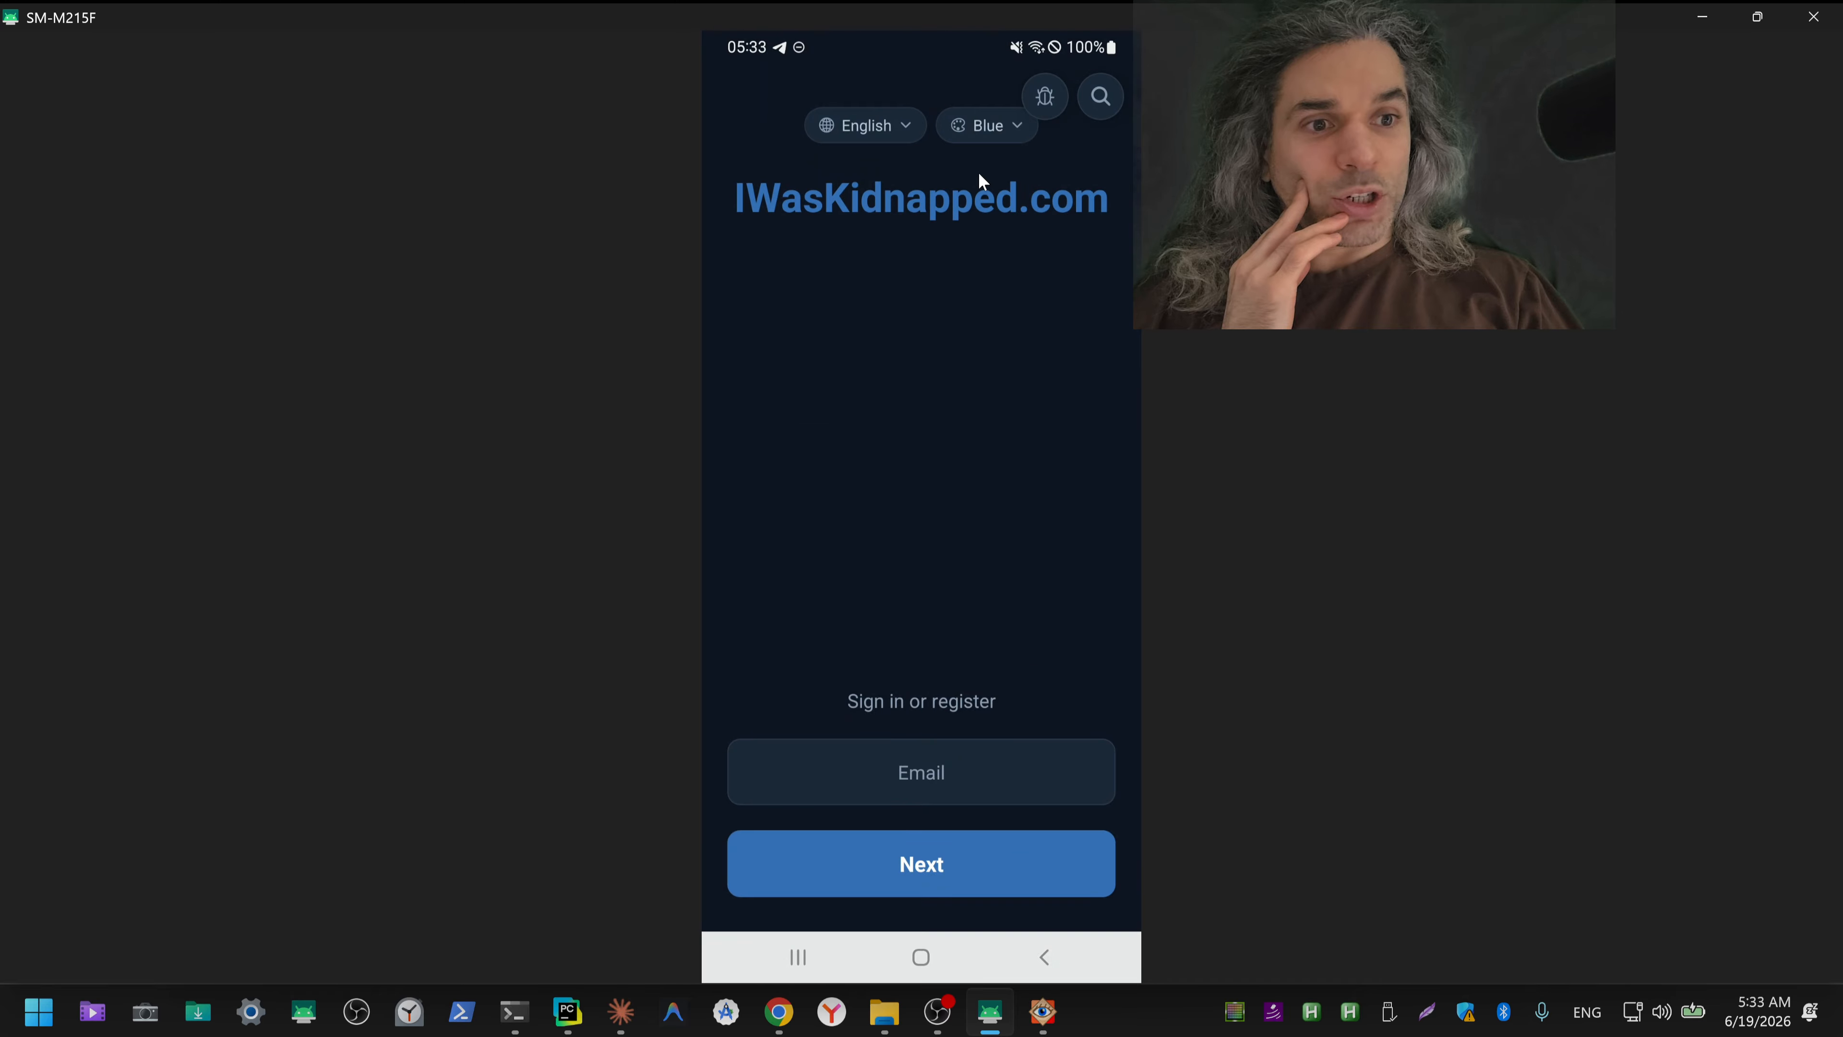
pyautogui.click(1006, 124)
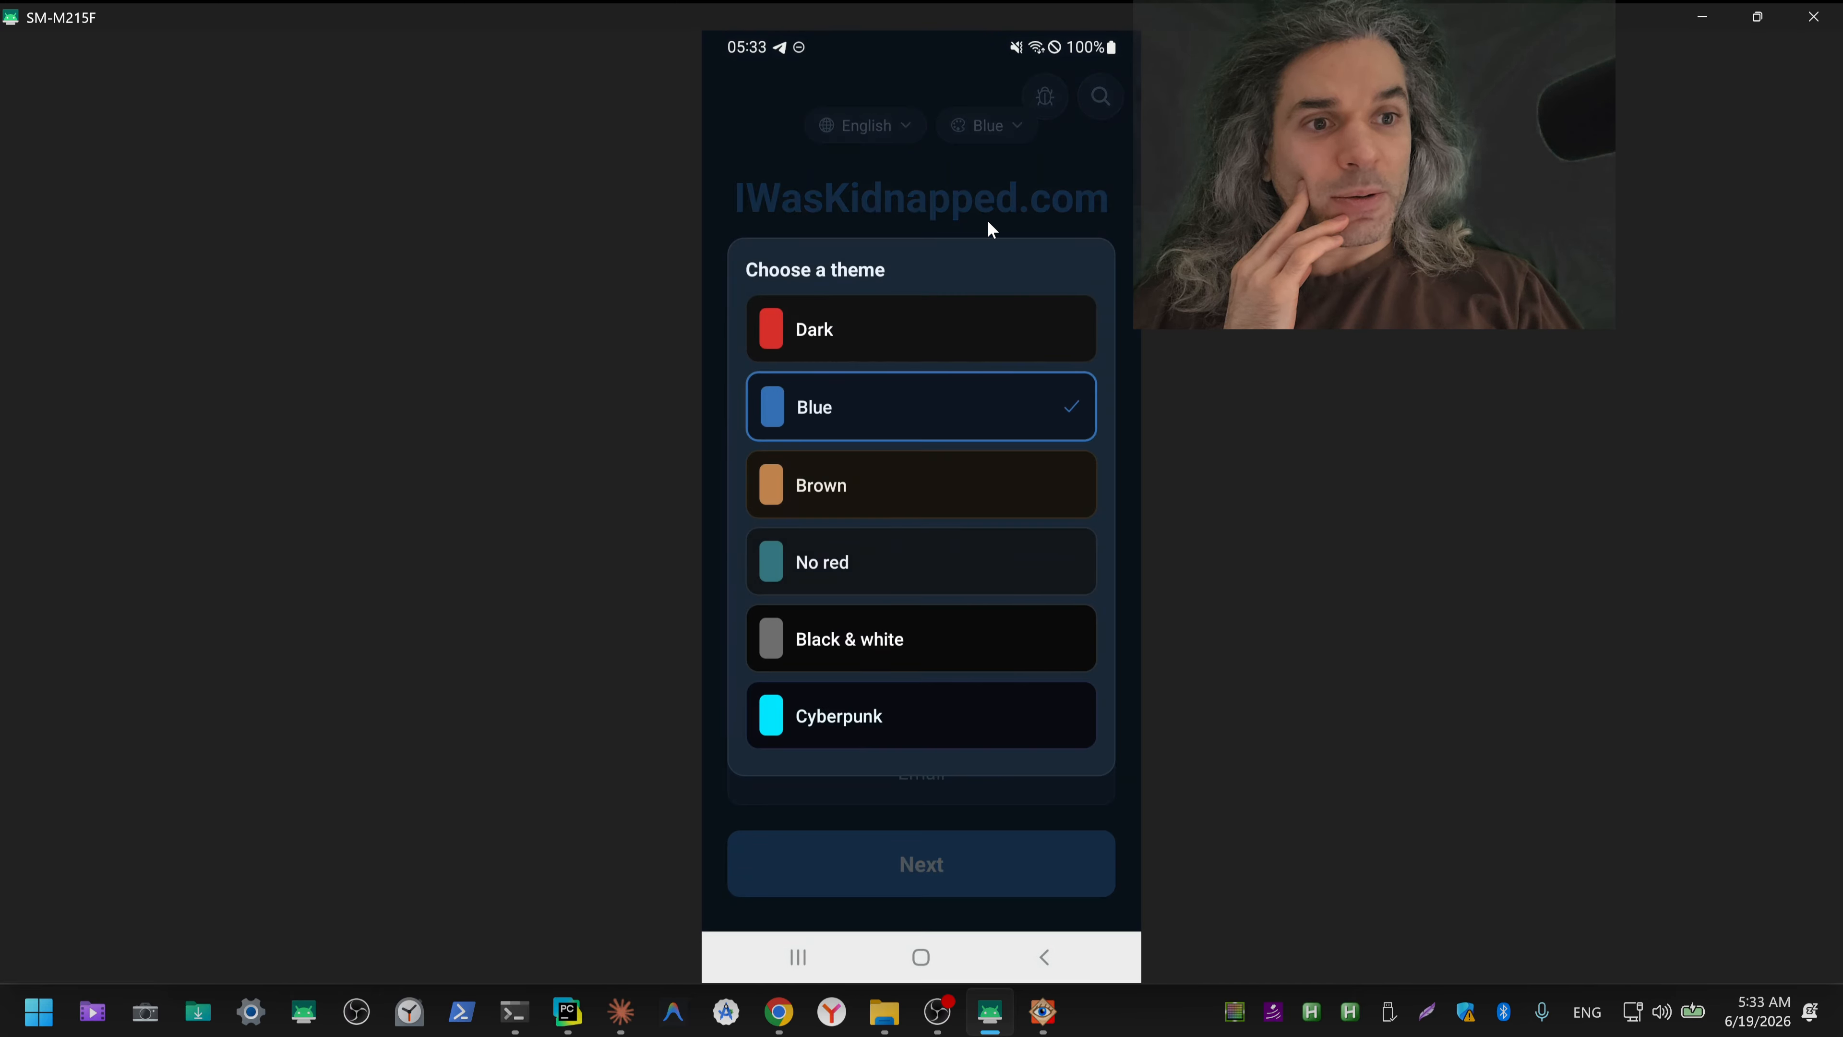
pyautogui.click(886, 491)
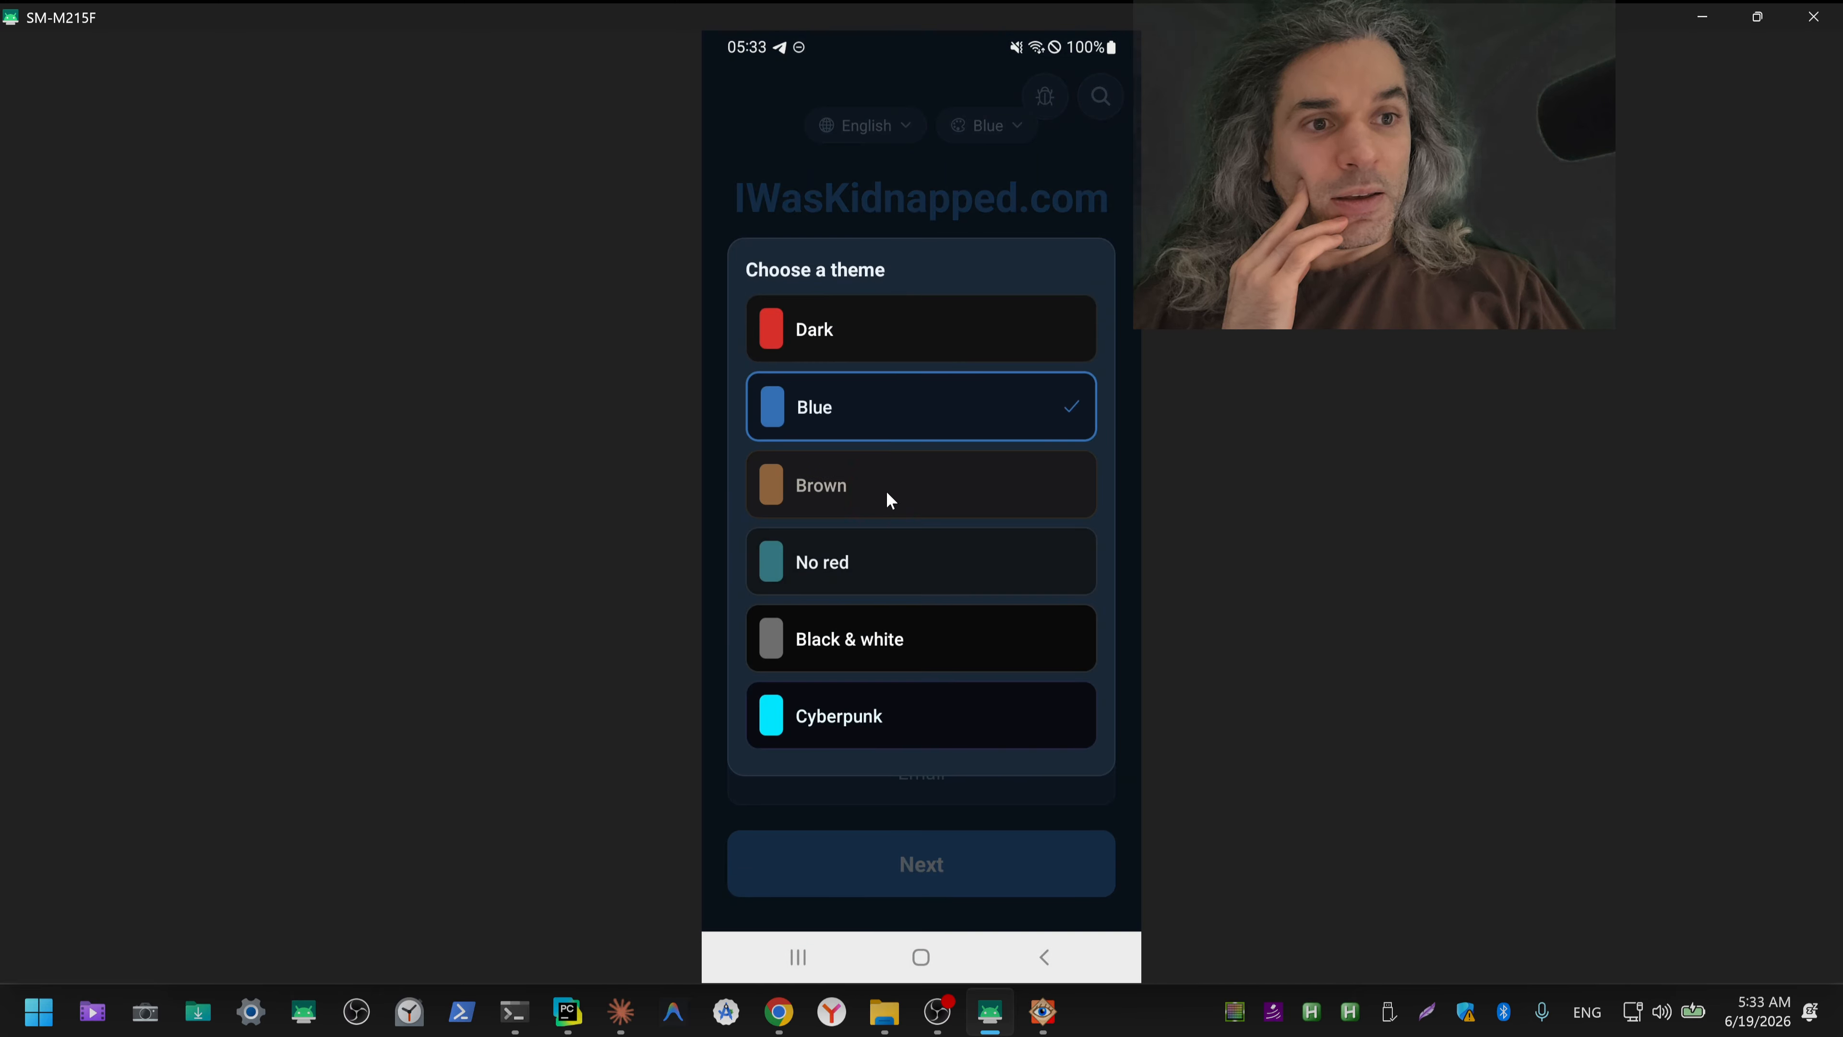
pyautogui.click(1006, 129)
pyautogui.click(885, 571)
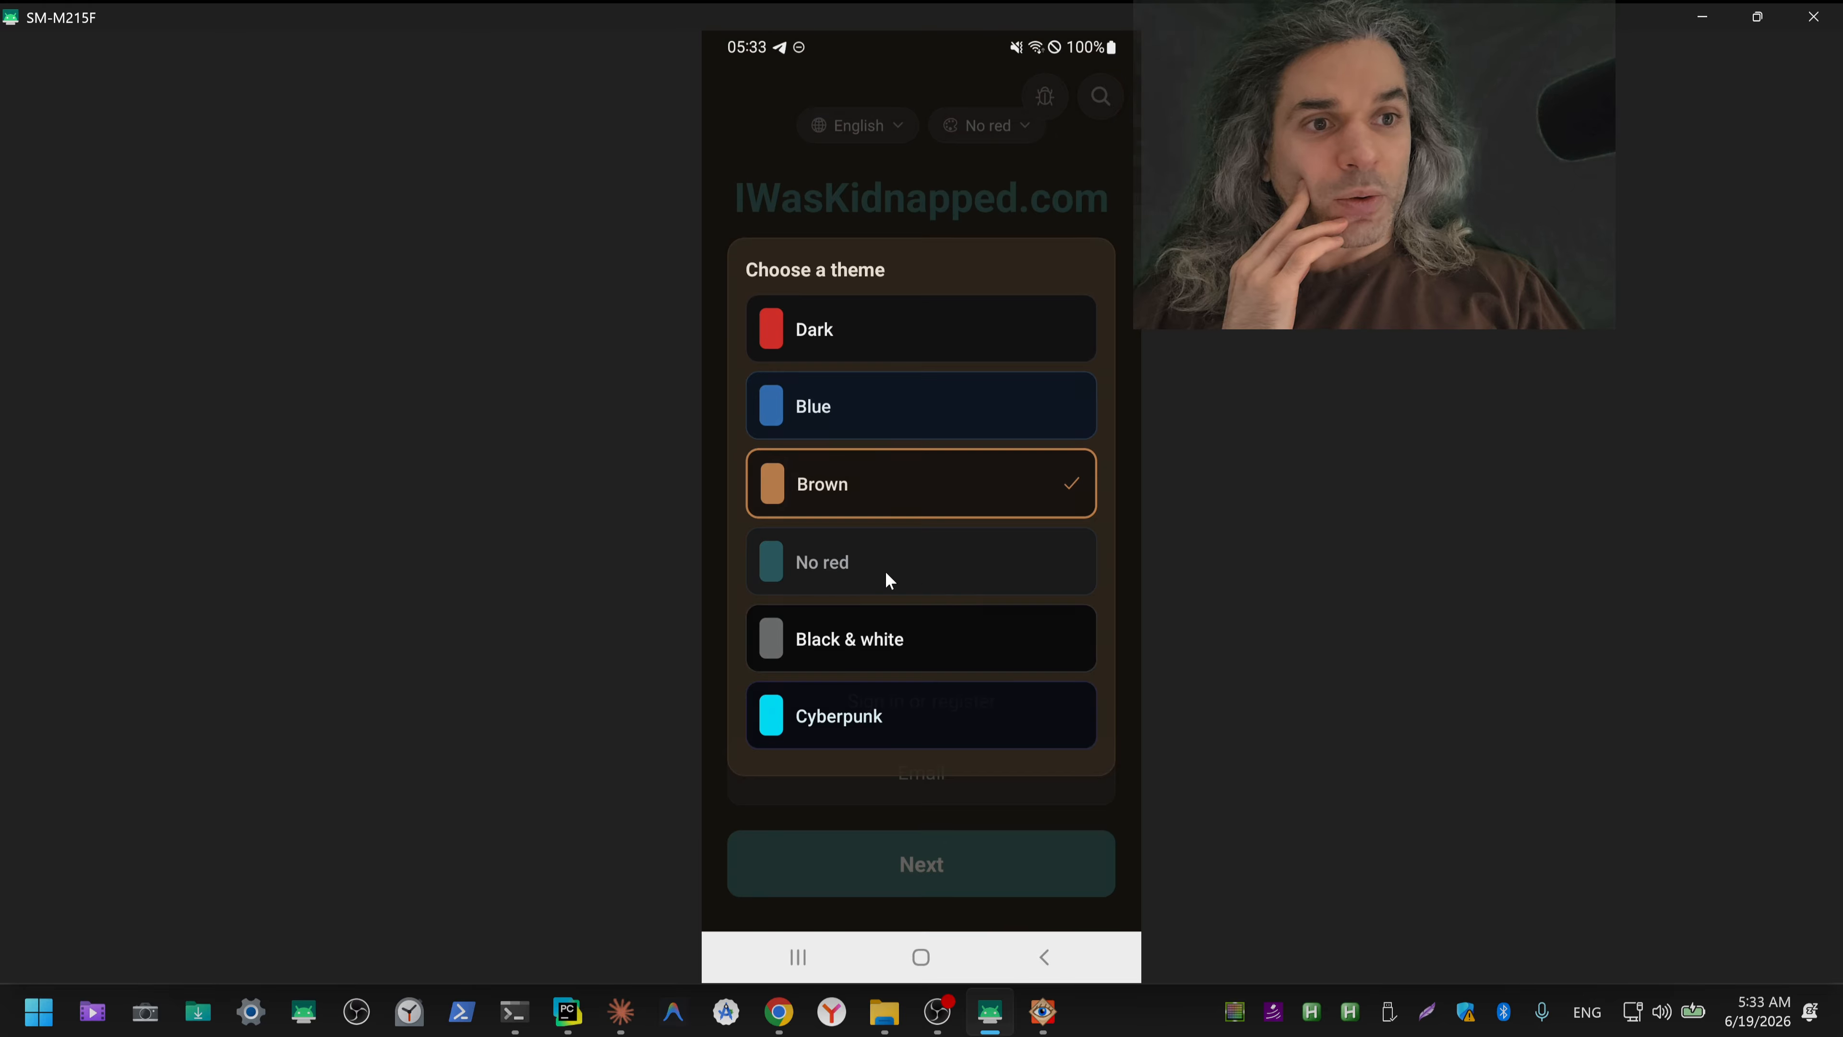
pyautogui.click(998, 132)
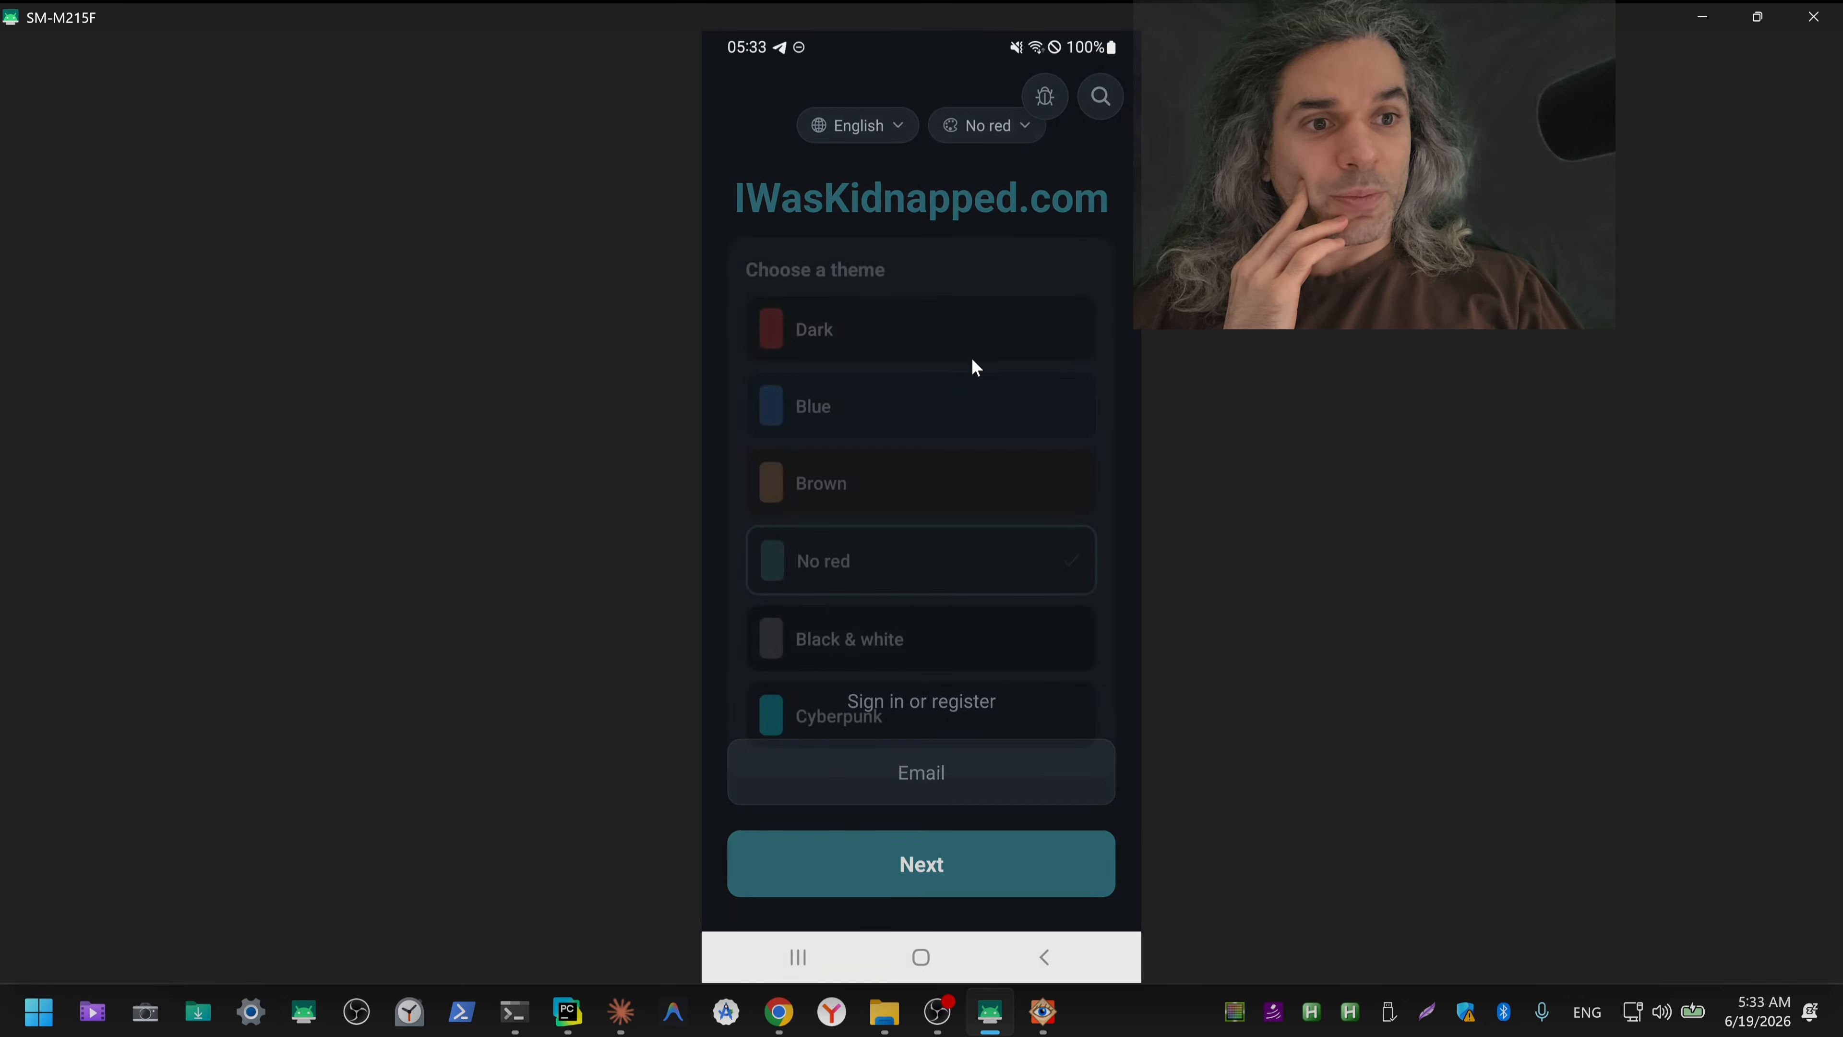
pyautogui.click(859, 649)
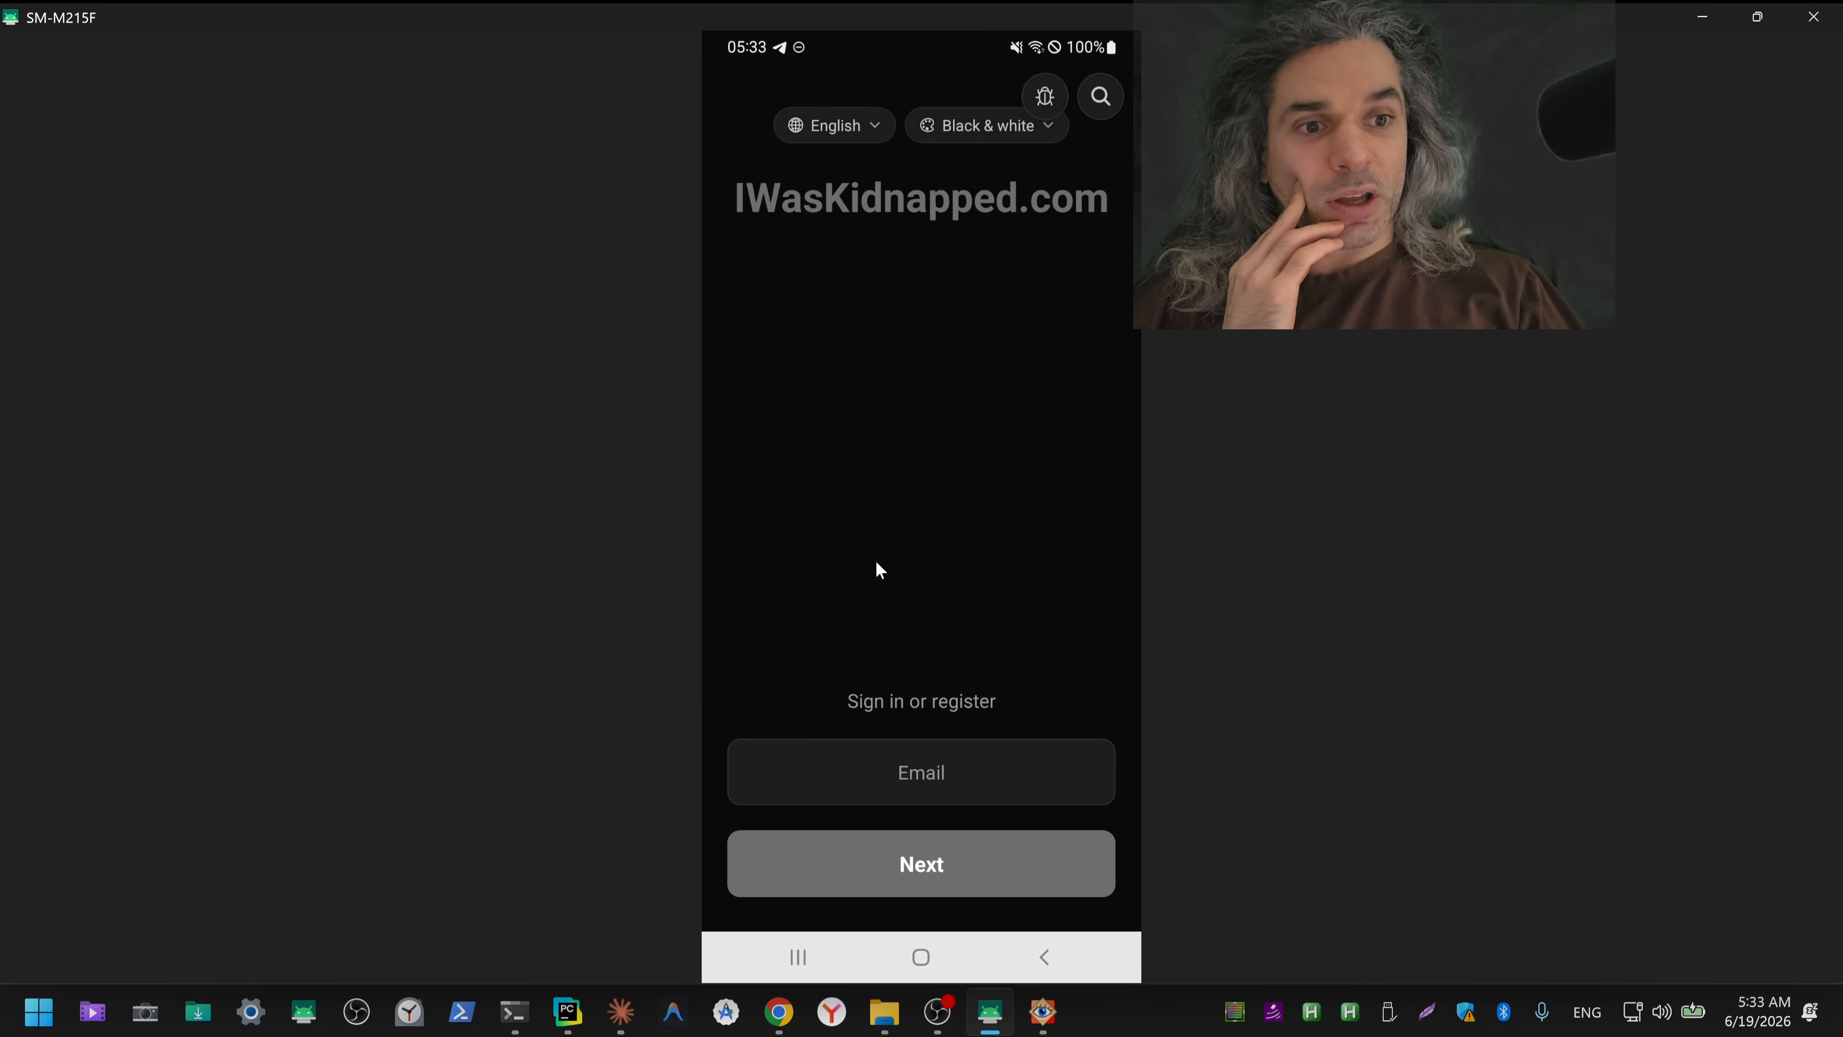
pyautogui.click(972, 126)
pyautogui.click(843, 724)
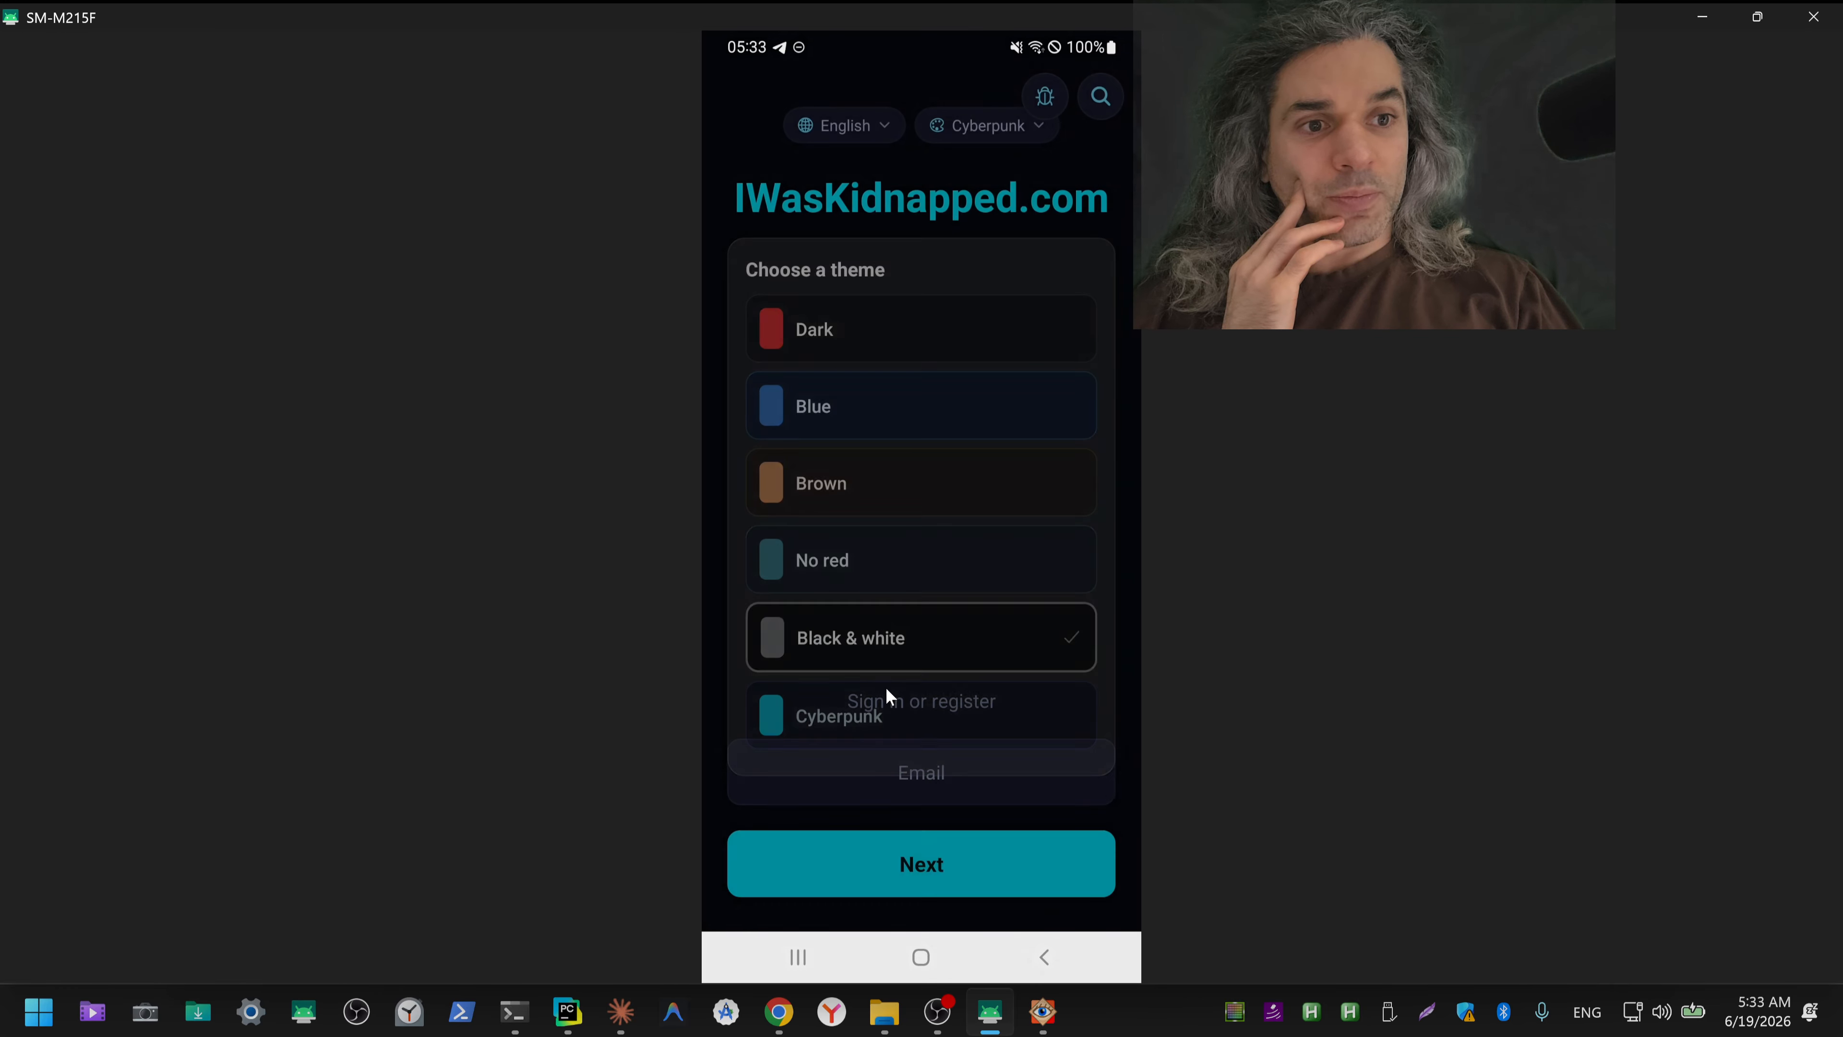
pyautogui.click(997, 127)
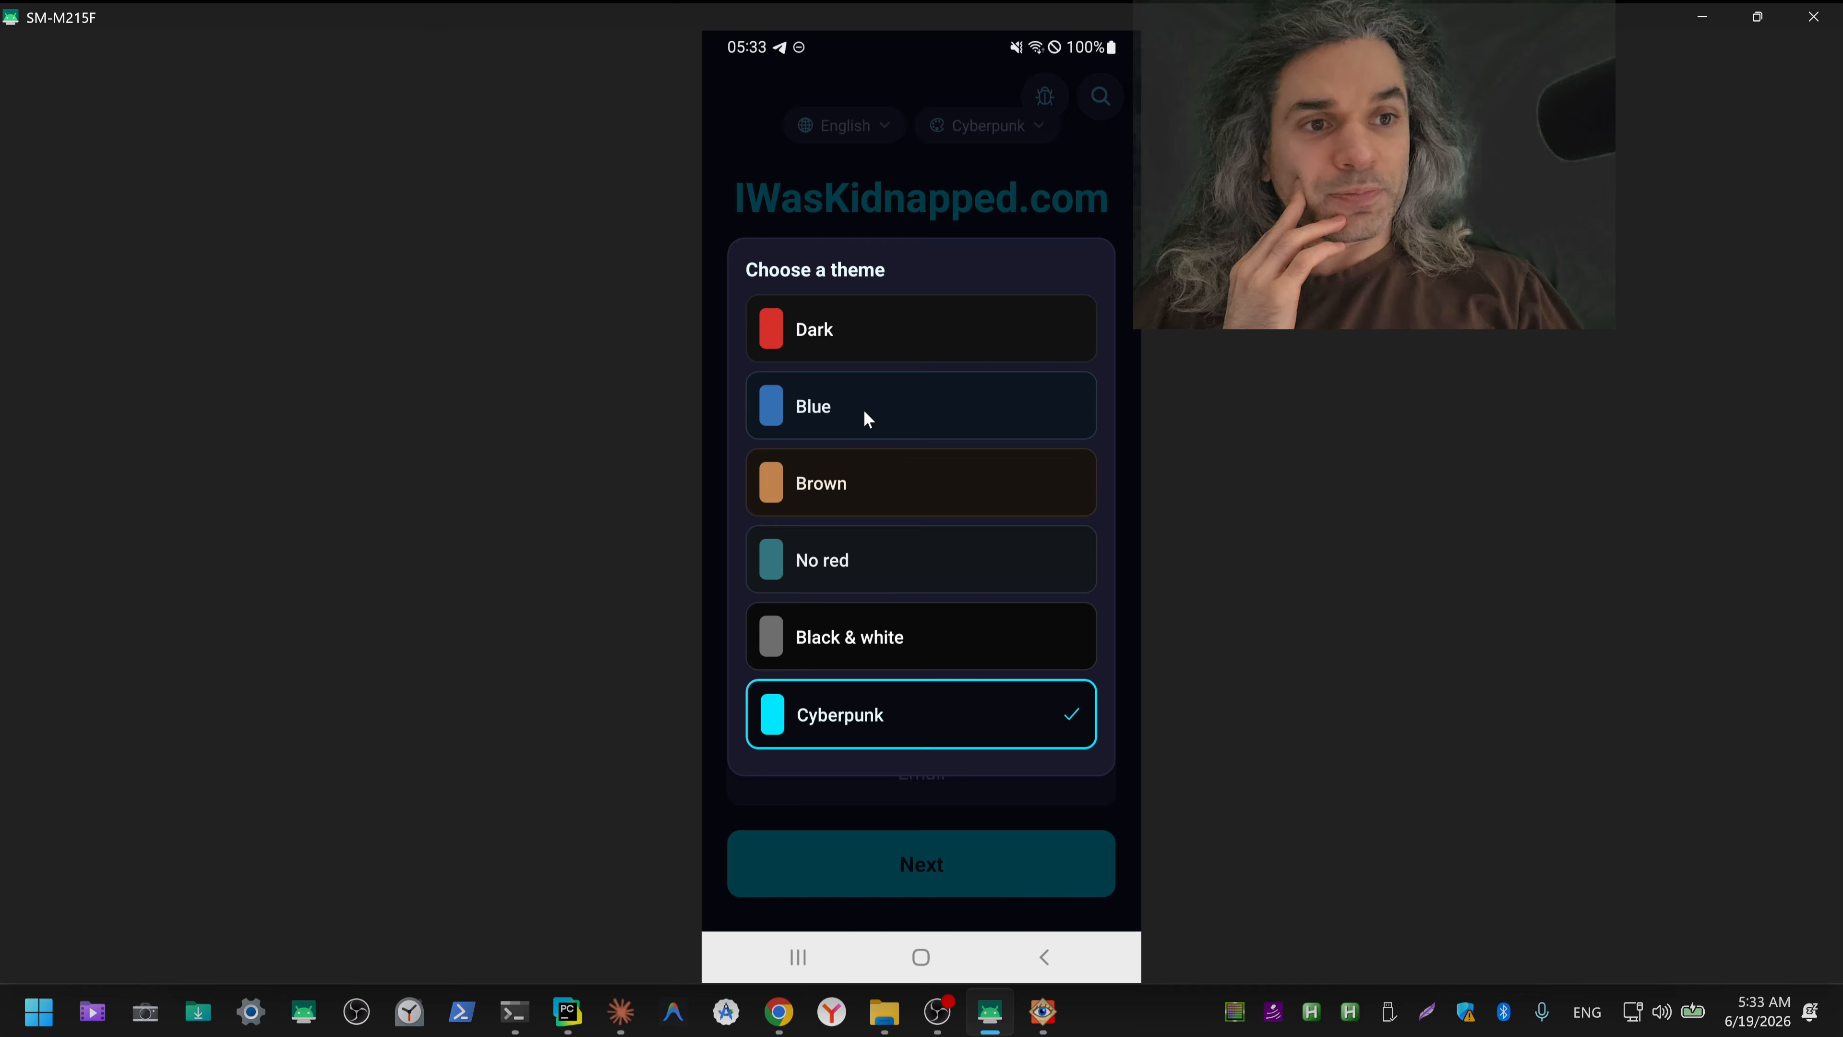
pyautogui.click(860, 340)
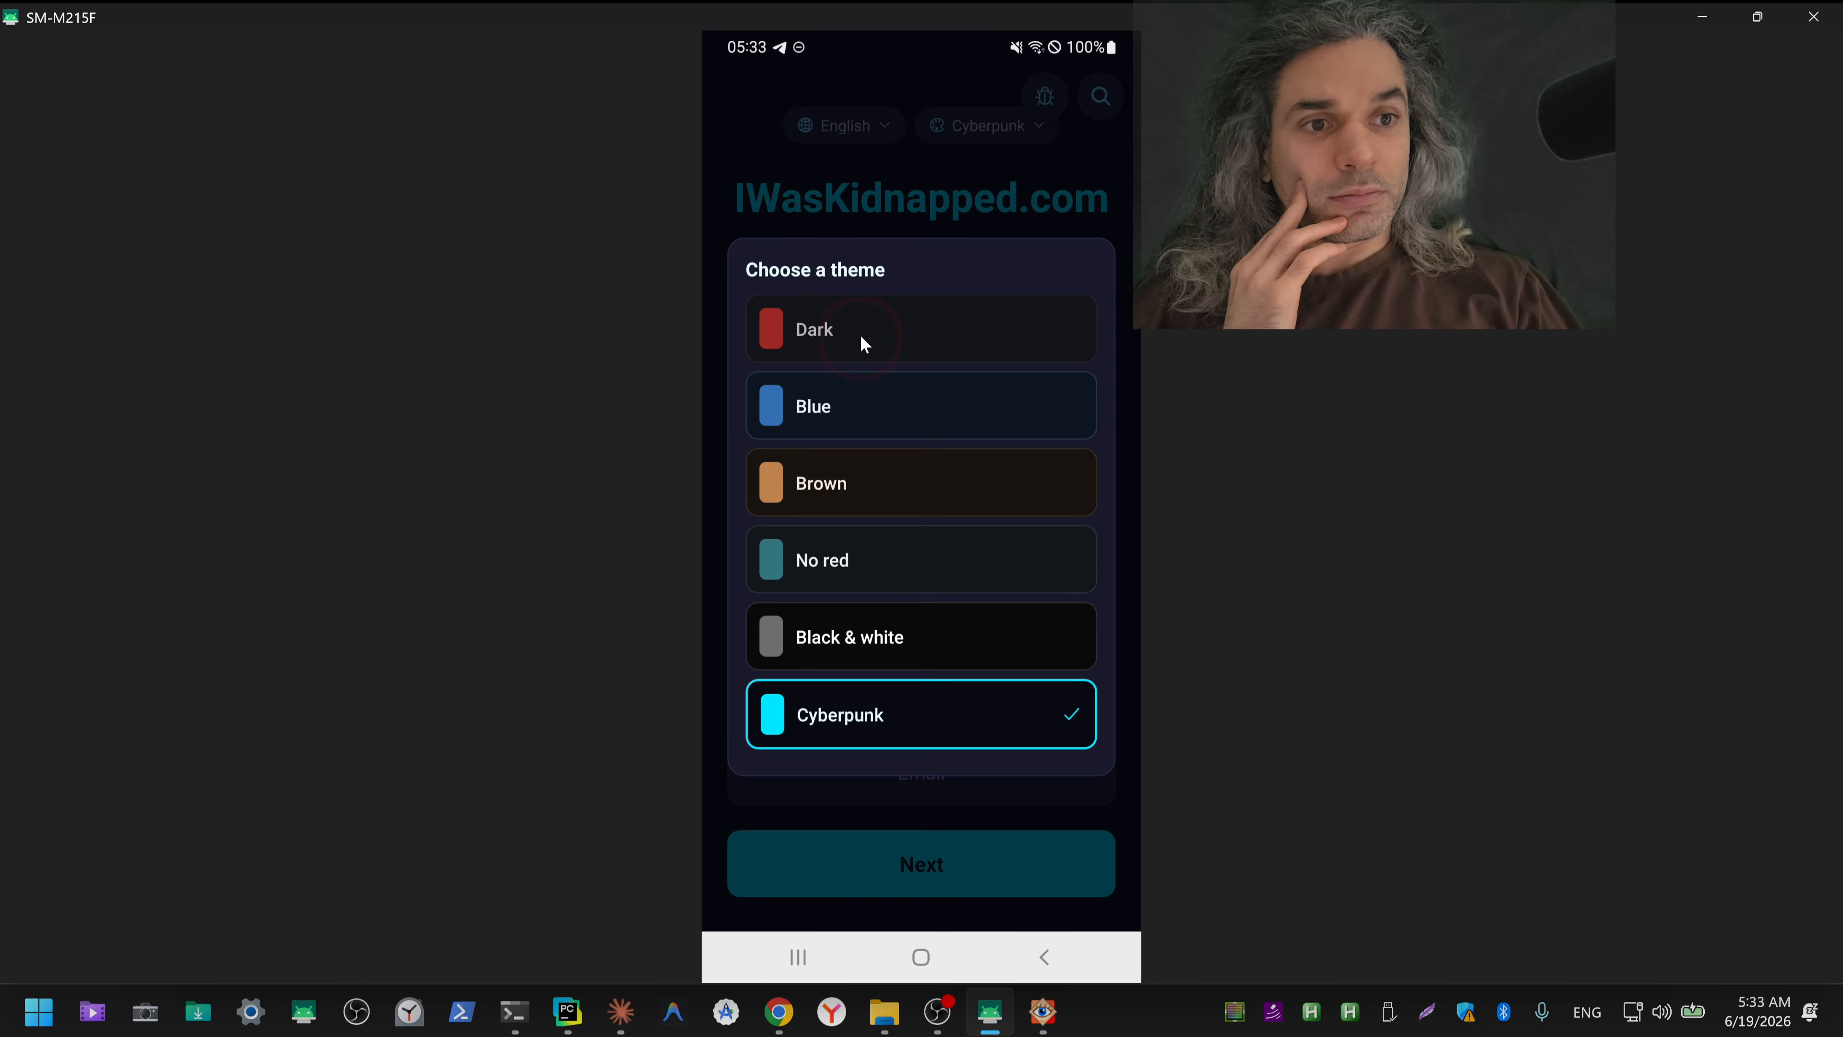
# Step: Set the app's theme to Brown on the sign-in screen
pyautogui.click(1009, 128)
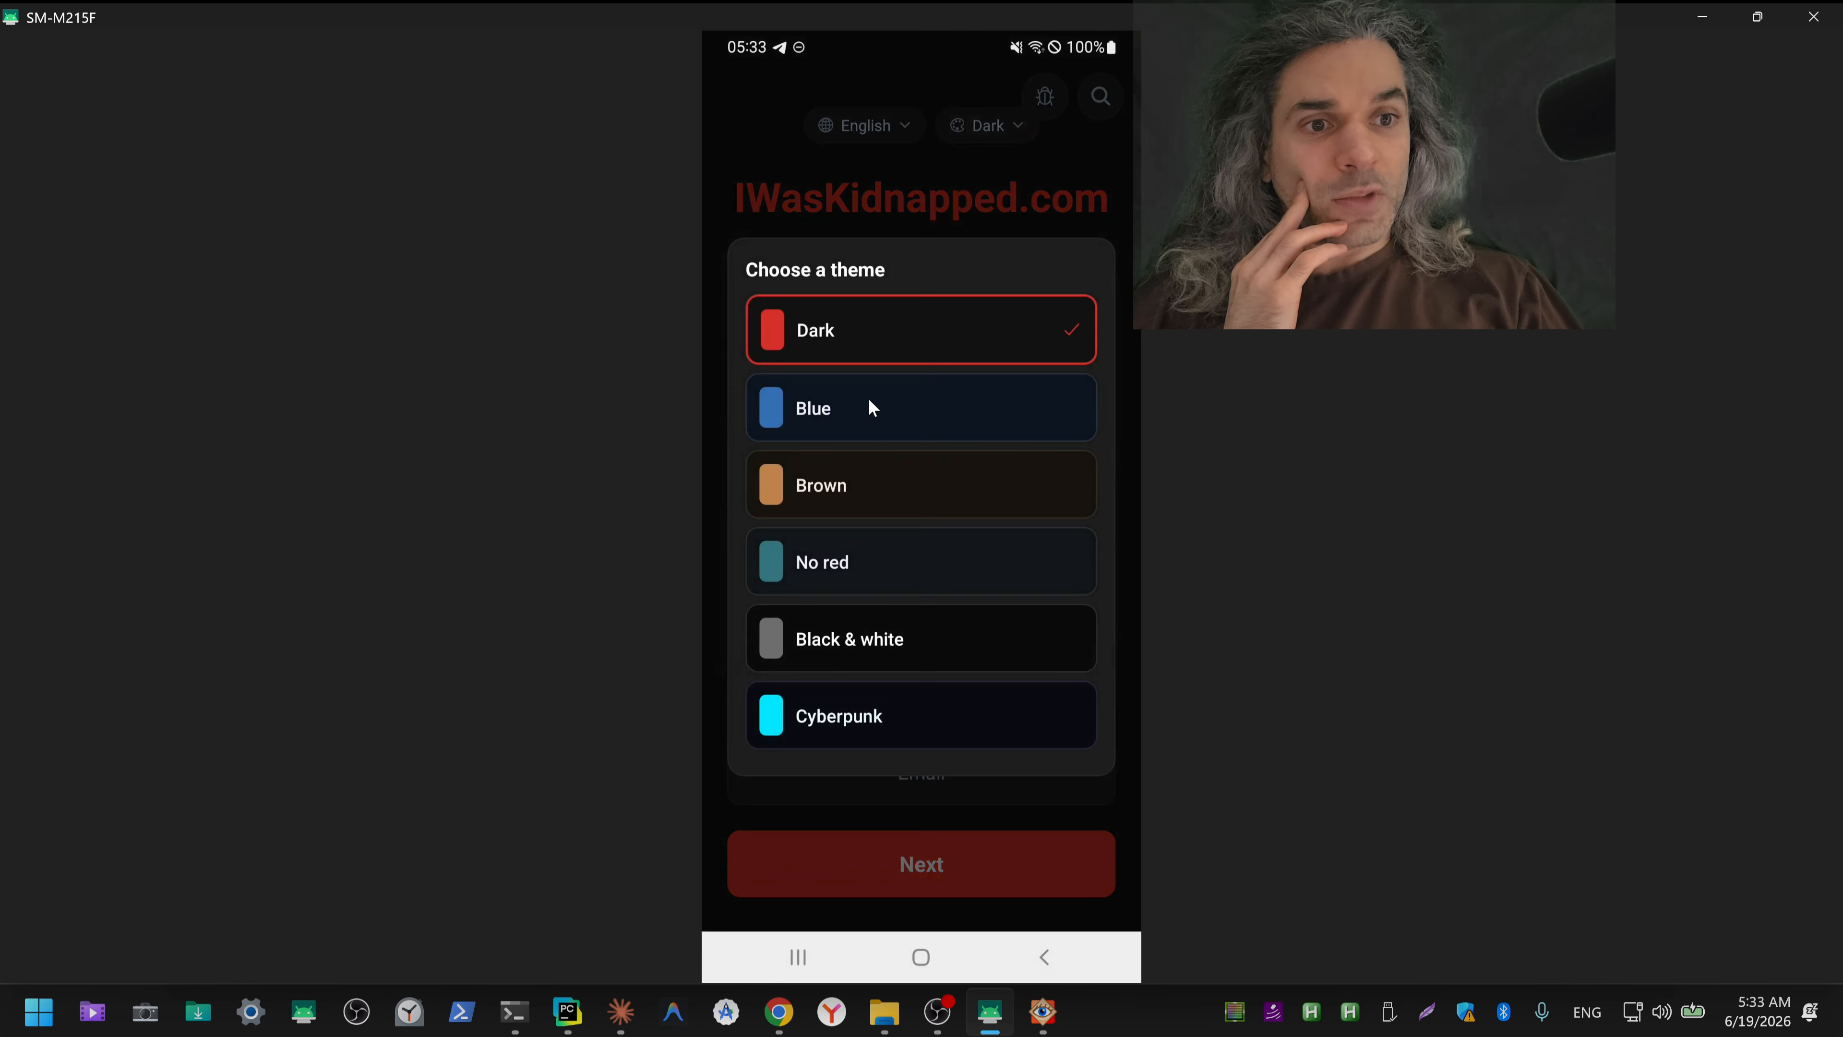
pyautogui.click(849, 497)
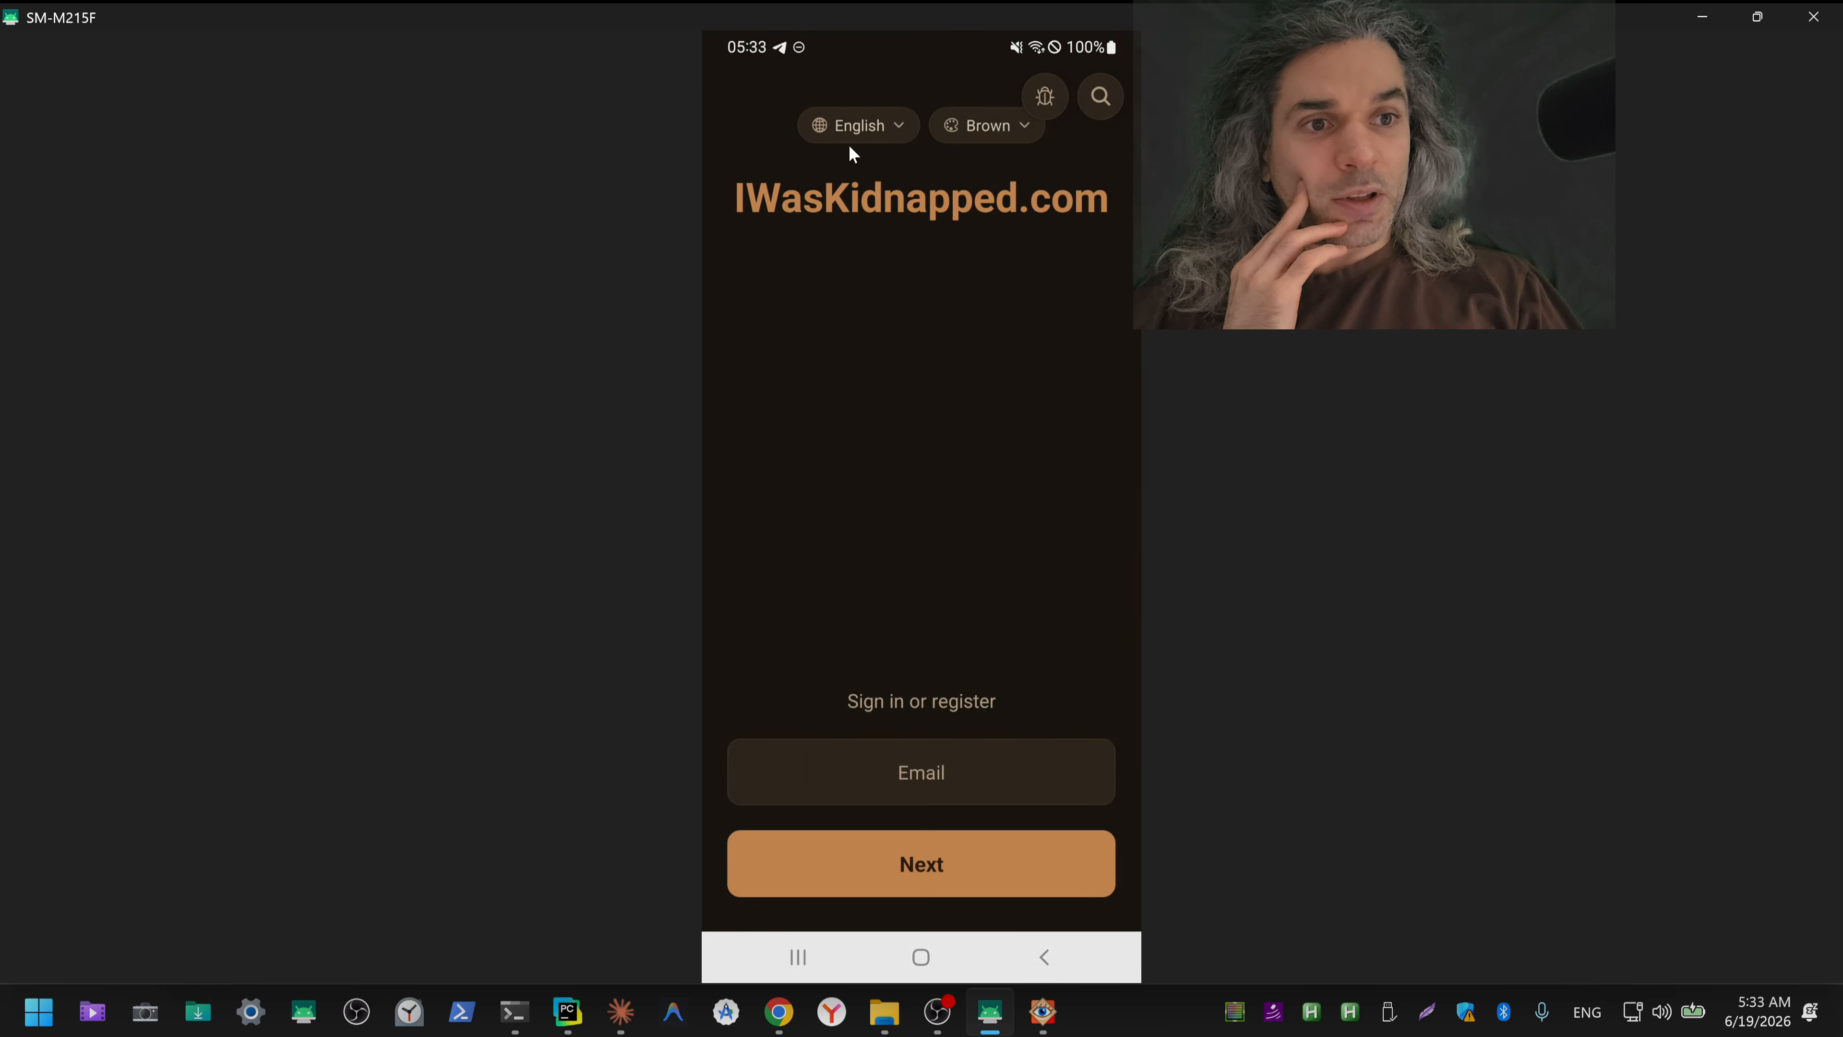
# Step: Open the app's language selection and look through the whole list of available languages, ending back at English
pyautogui.click(879, 129)
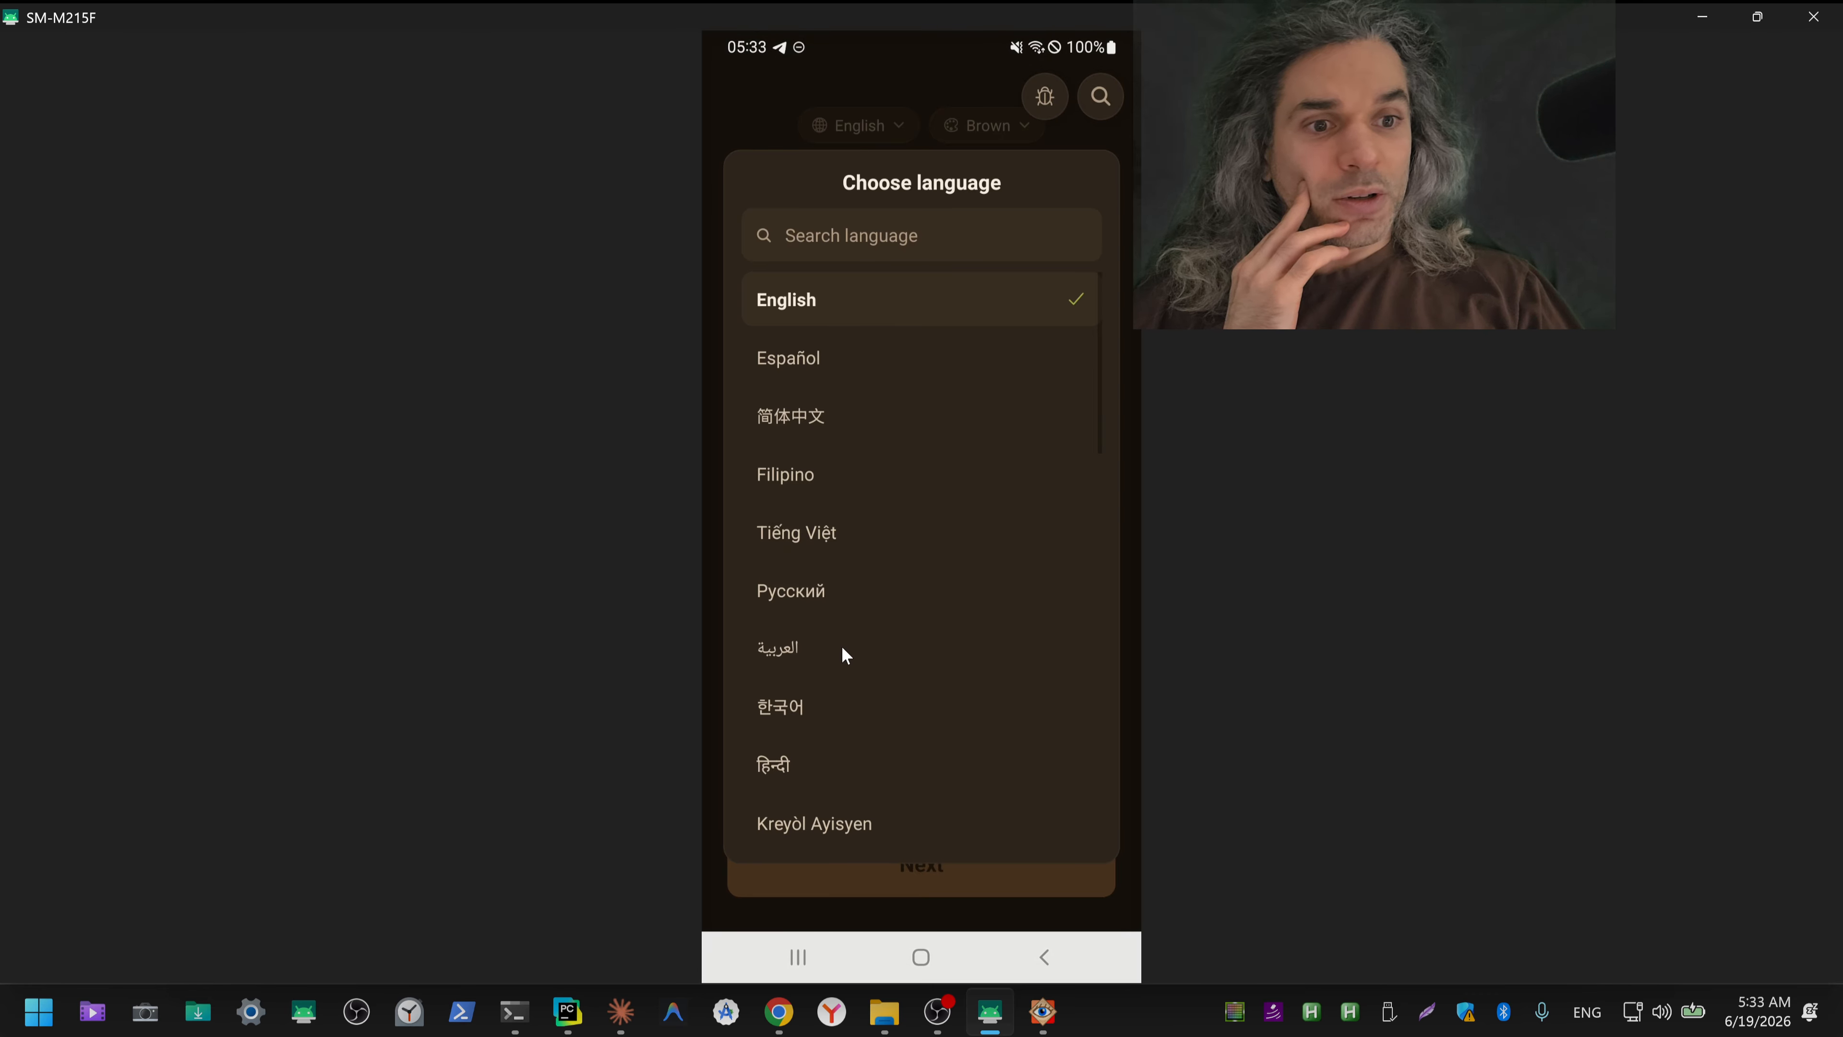
pyautogui.scroll(-15, 937, 571)
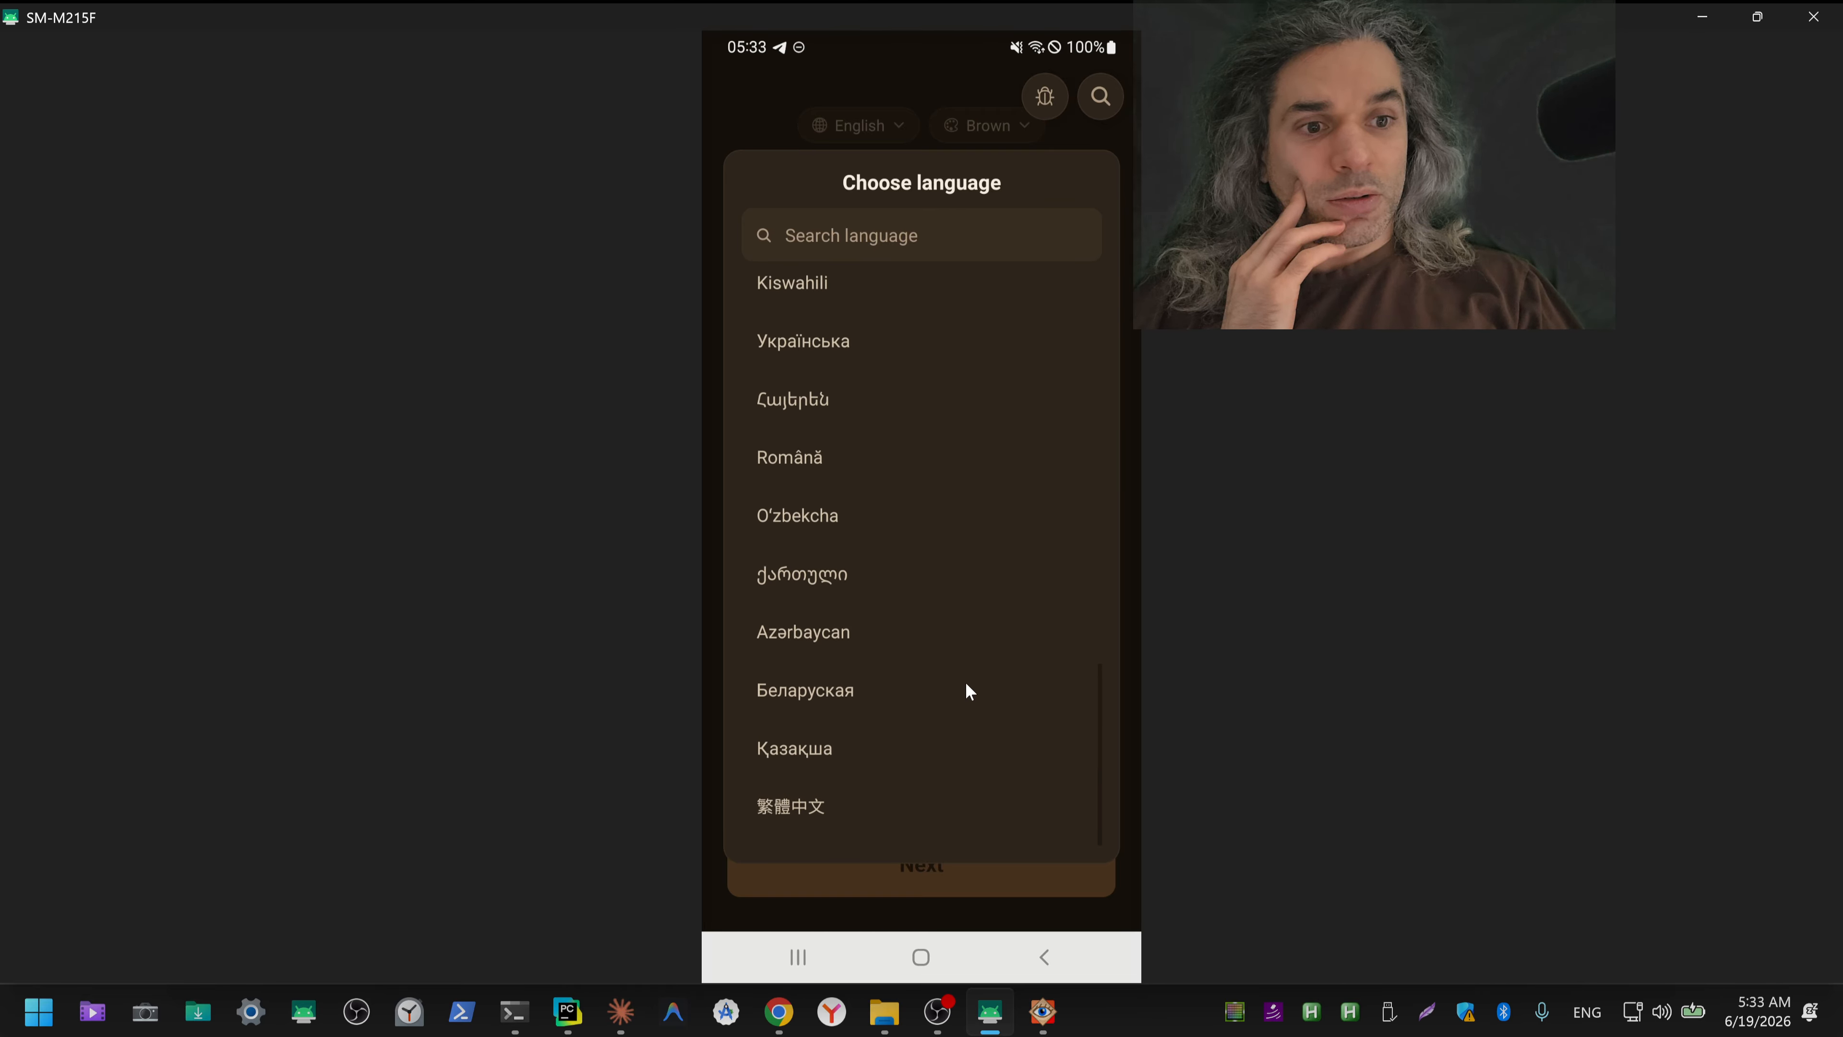
pyautogui.scroll(5, 966, 686)
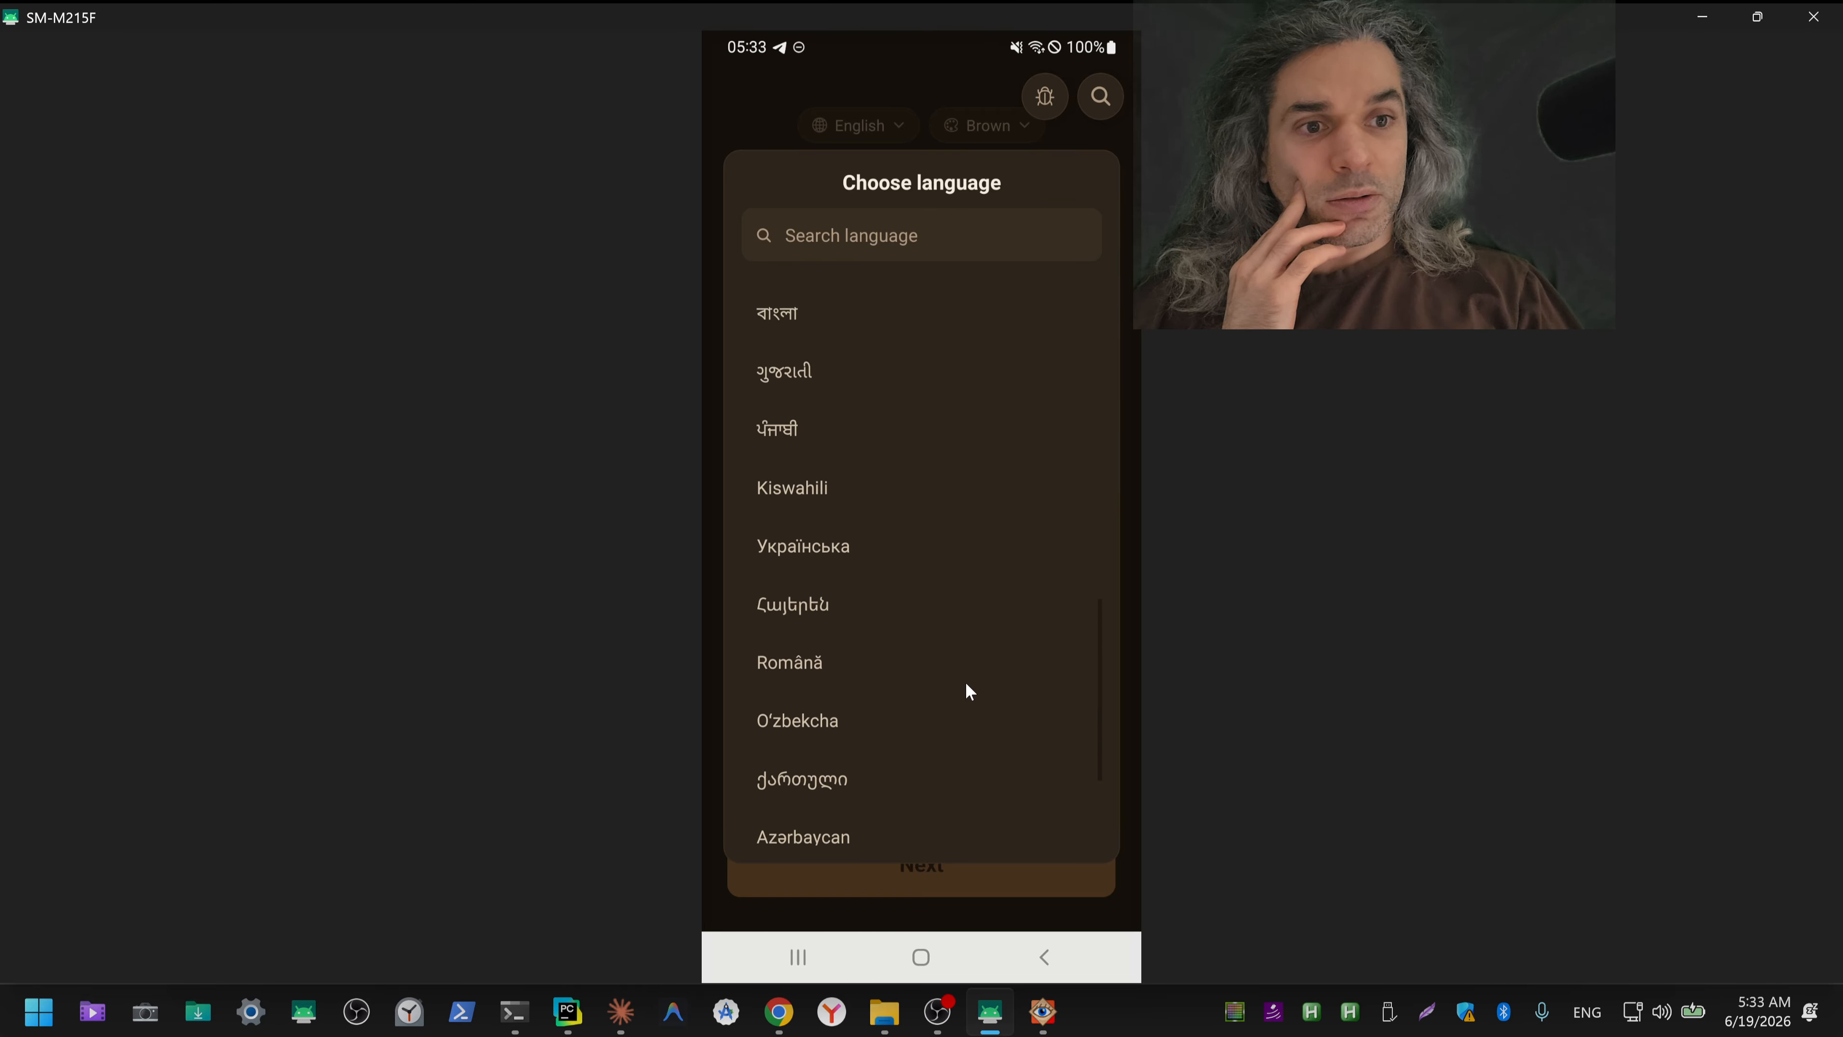
pyautogui.scroll(6, 966, 683)
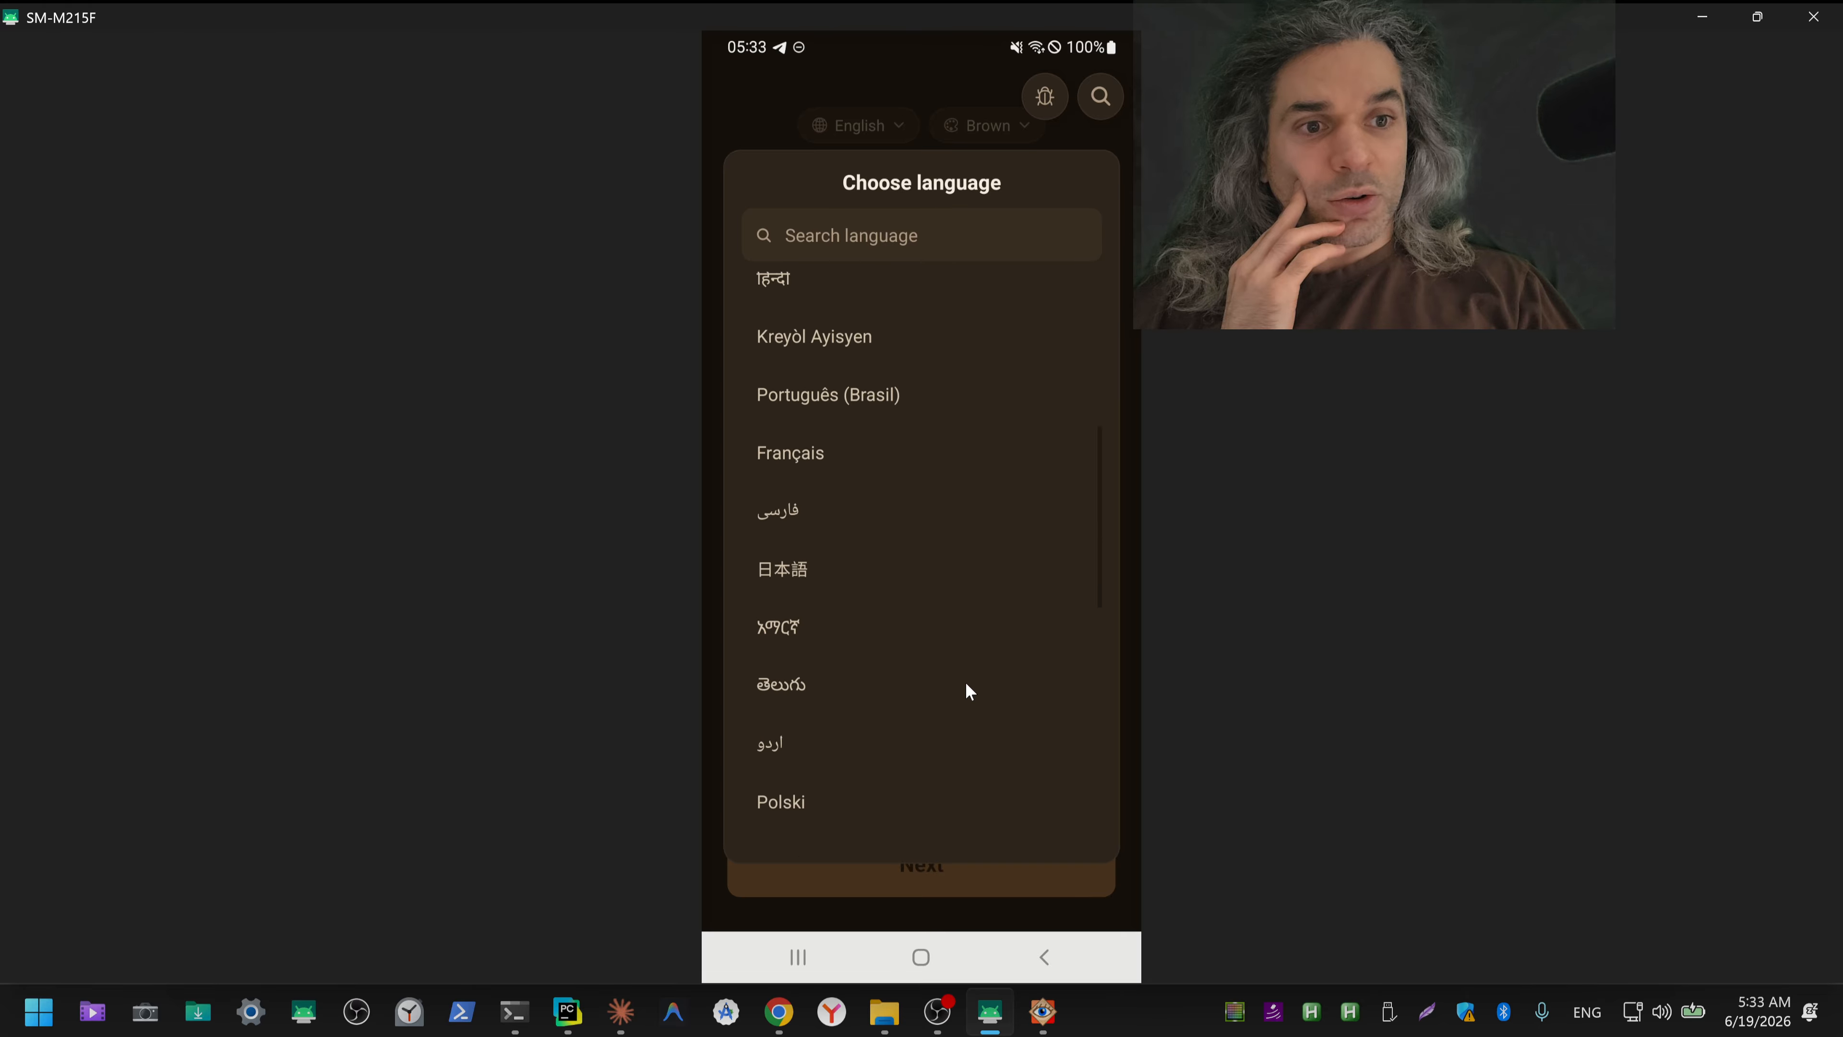
pyautogui.scroll(5, 967, 683)
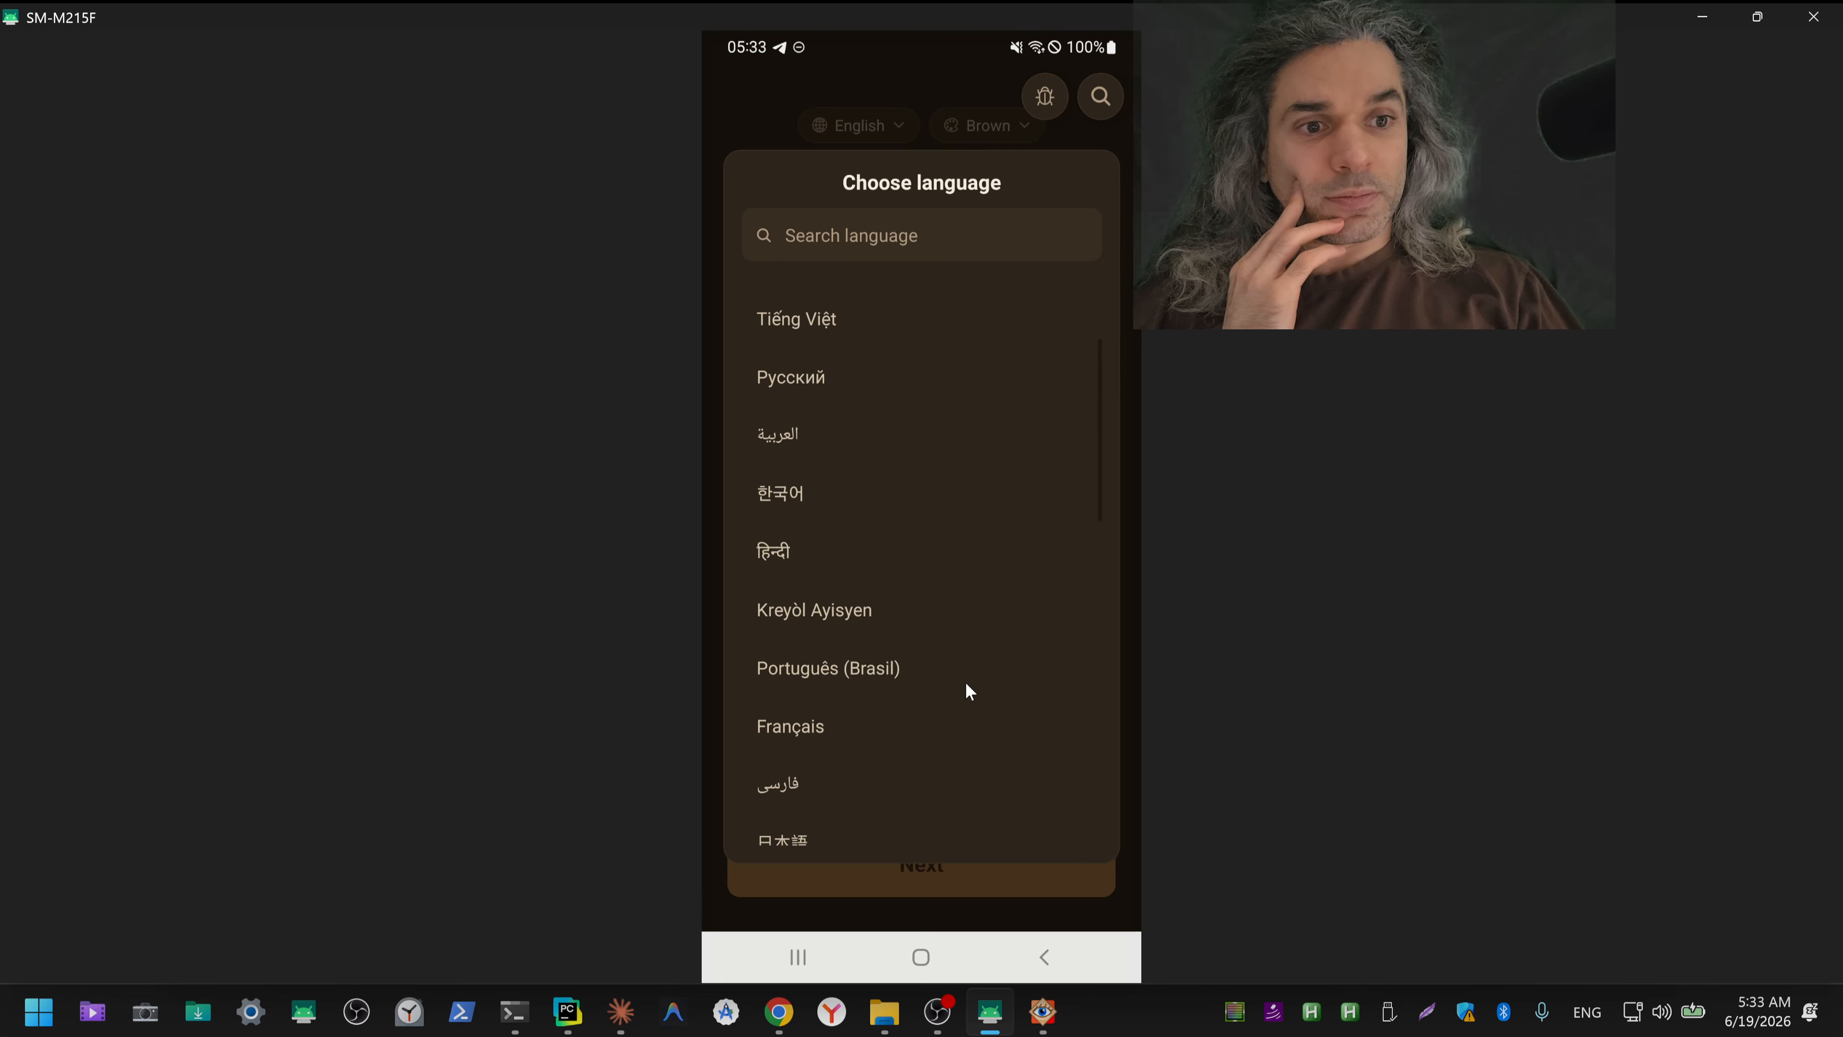
pyautogui.scroll(3, 966, 680)
pyautogui.scroll(1, 964, 670)
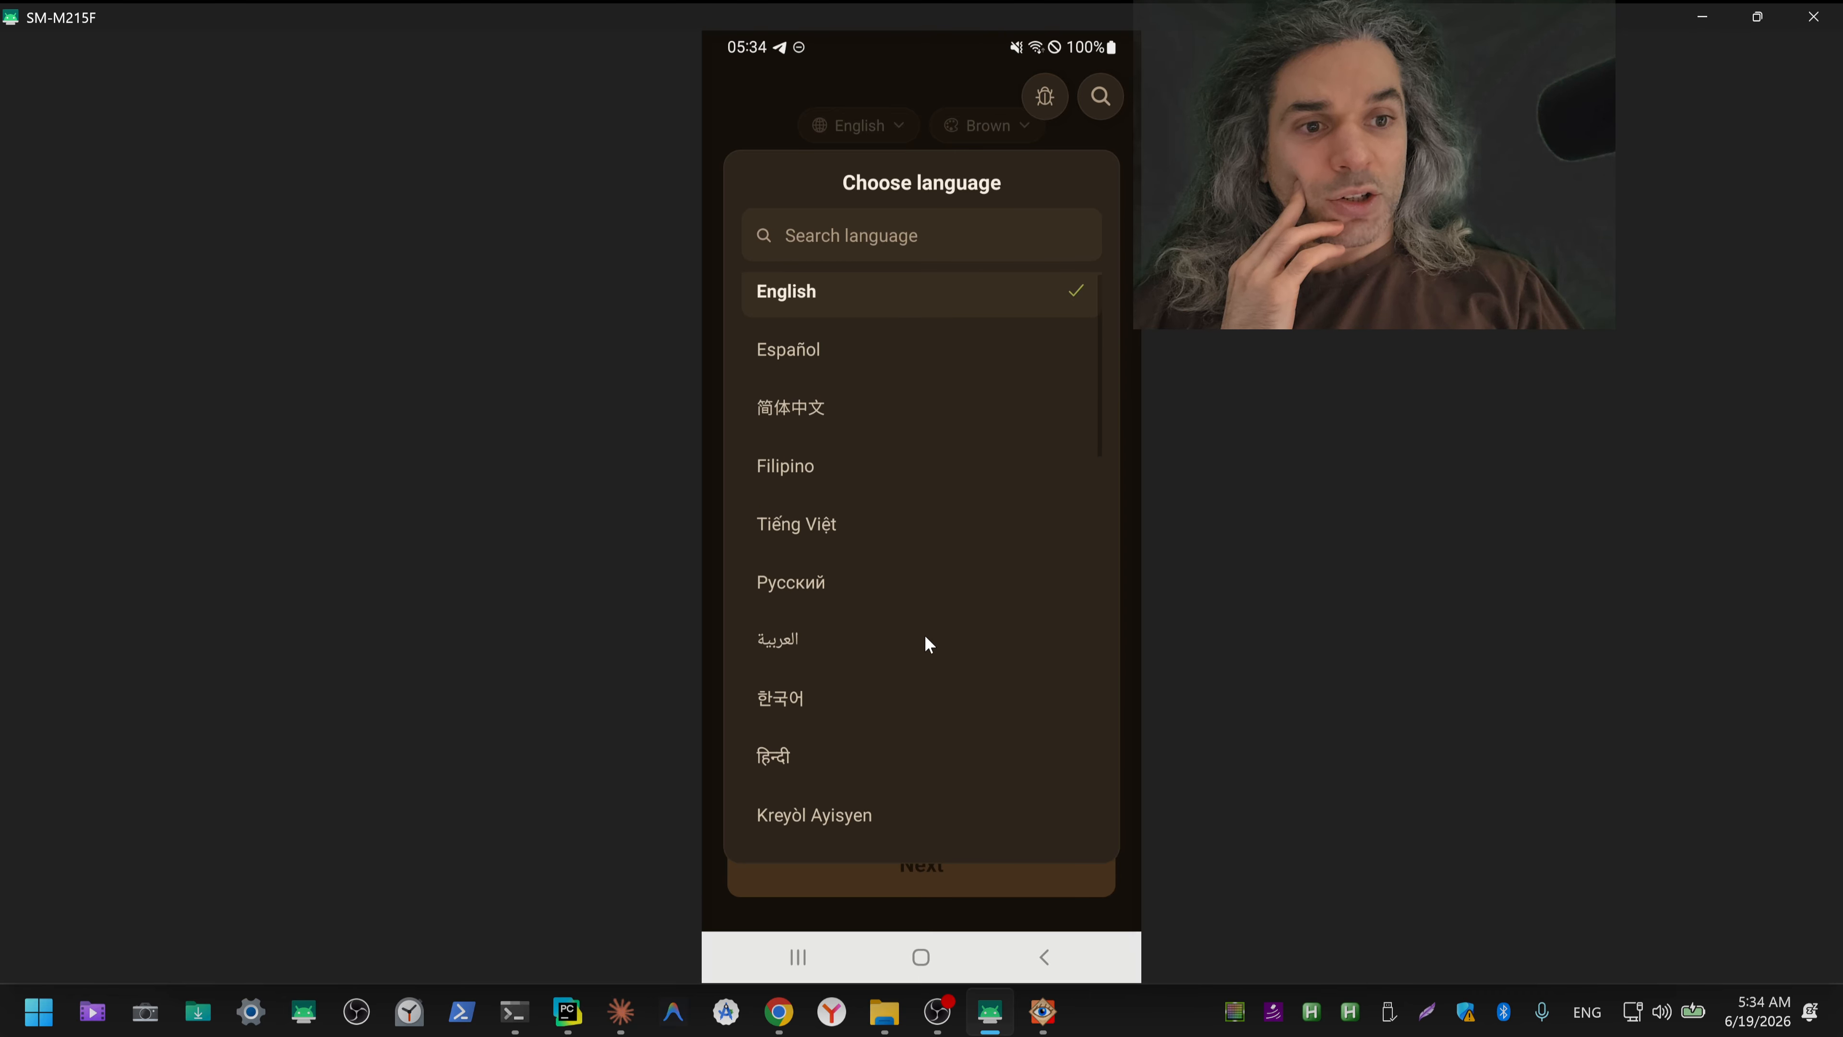
pyautogui.scroll(1, 904, 602)
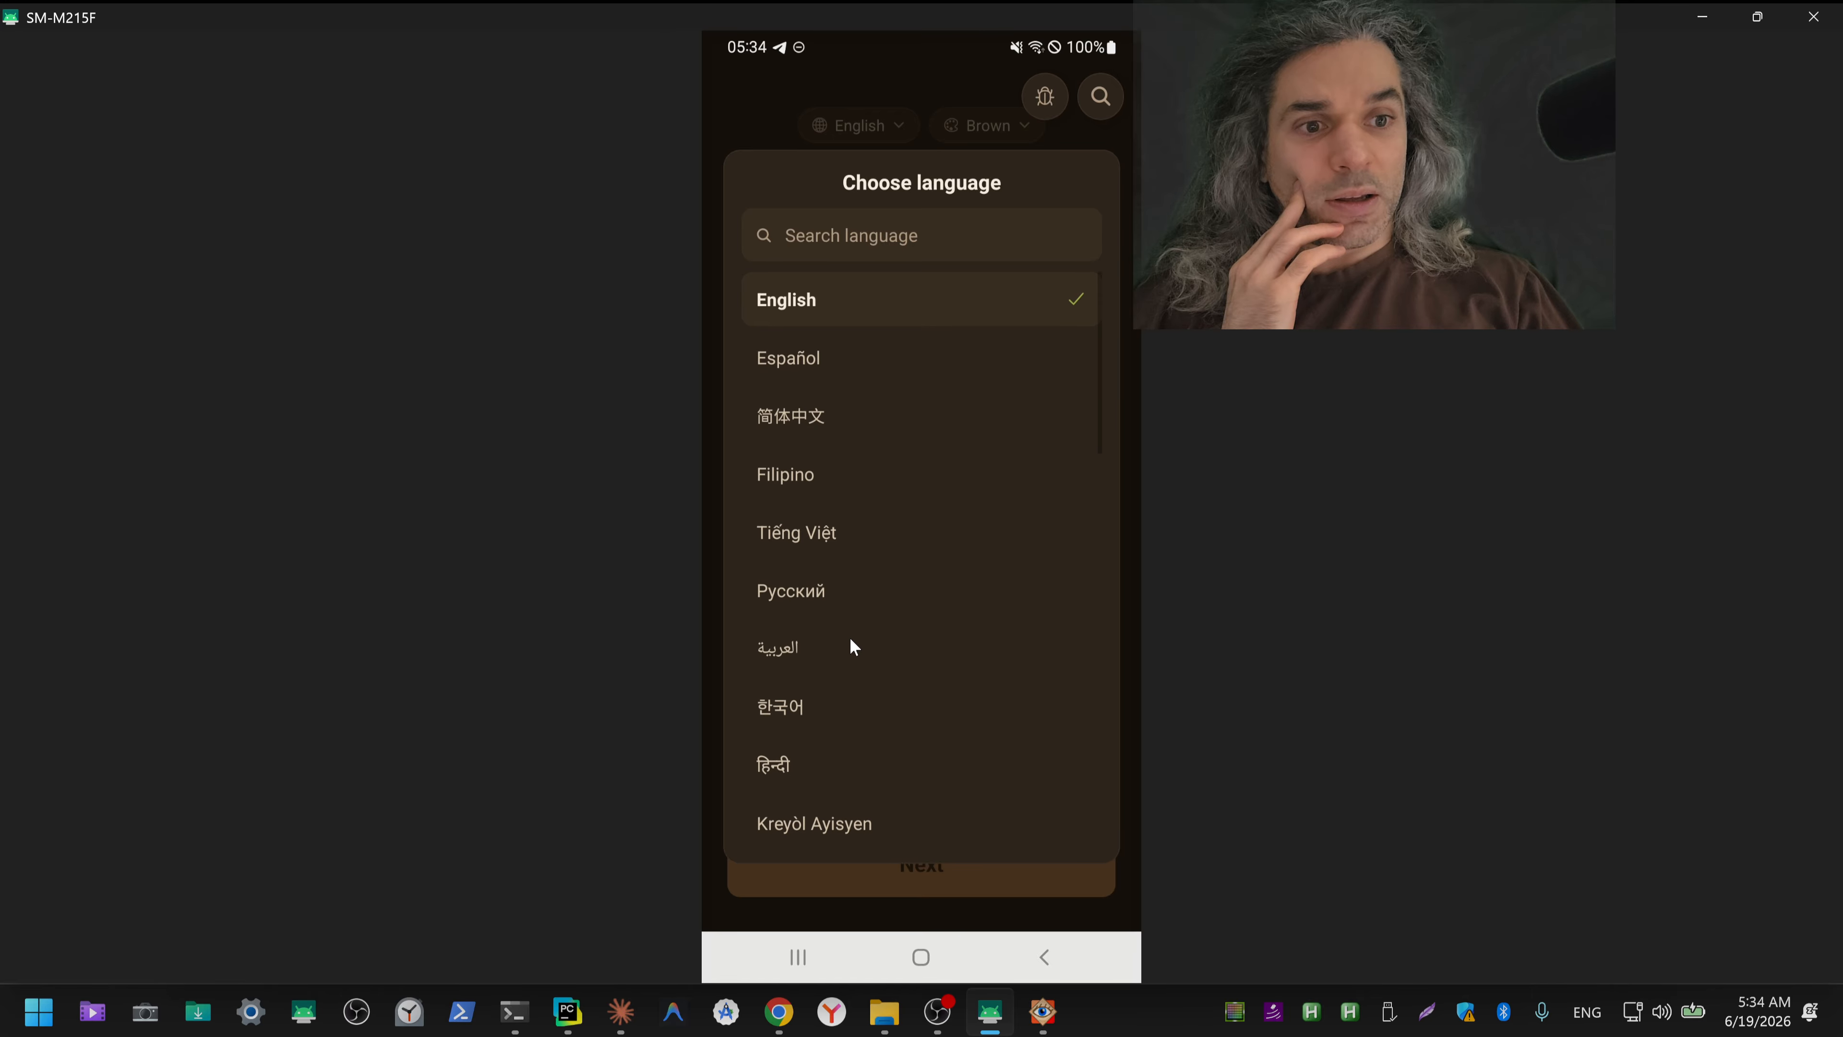
# Step: Set the app's language to Русский and its theme to Dark on the sign-in screen
pyautogui.click(811, 605)
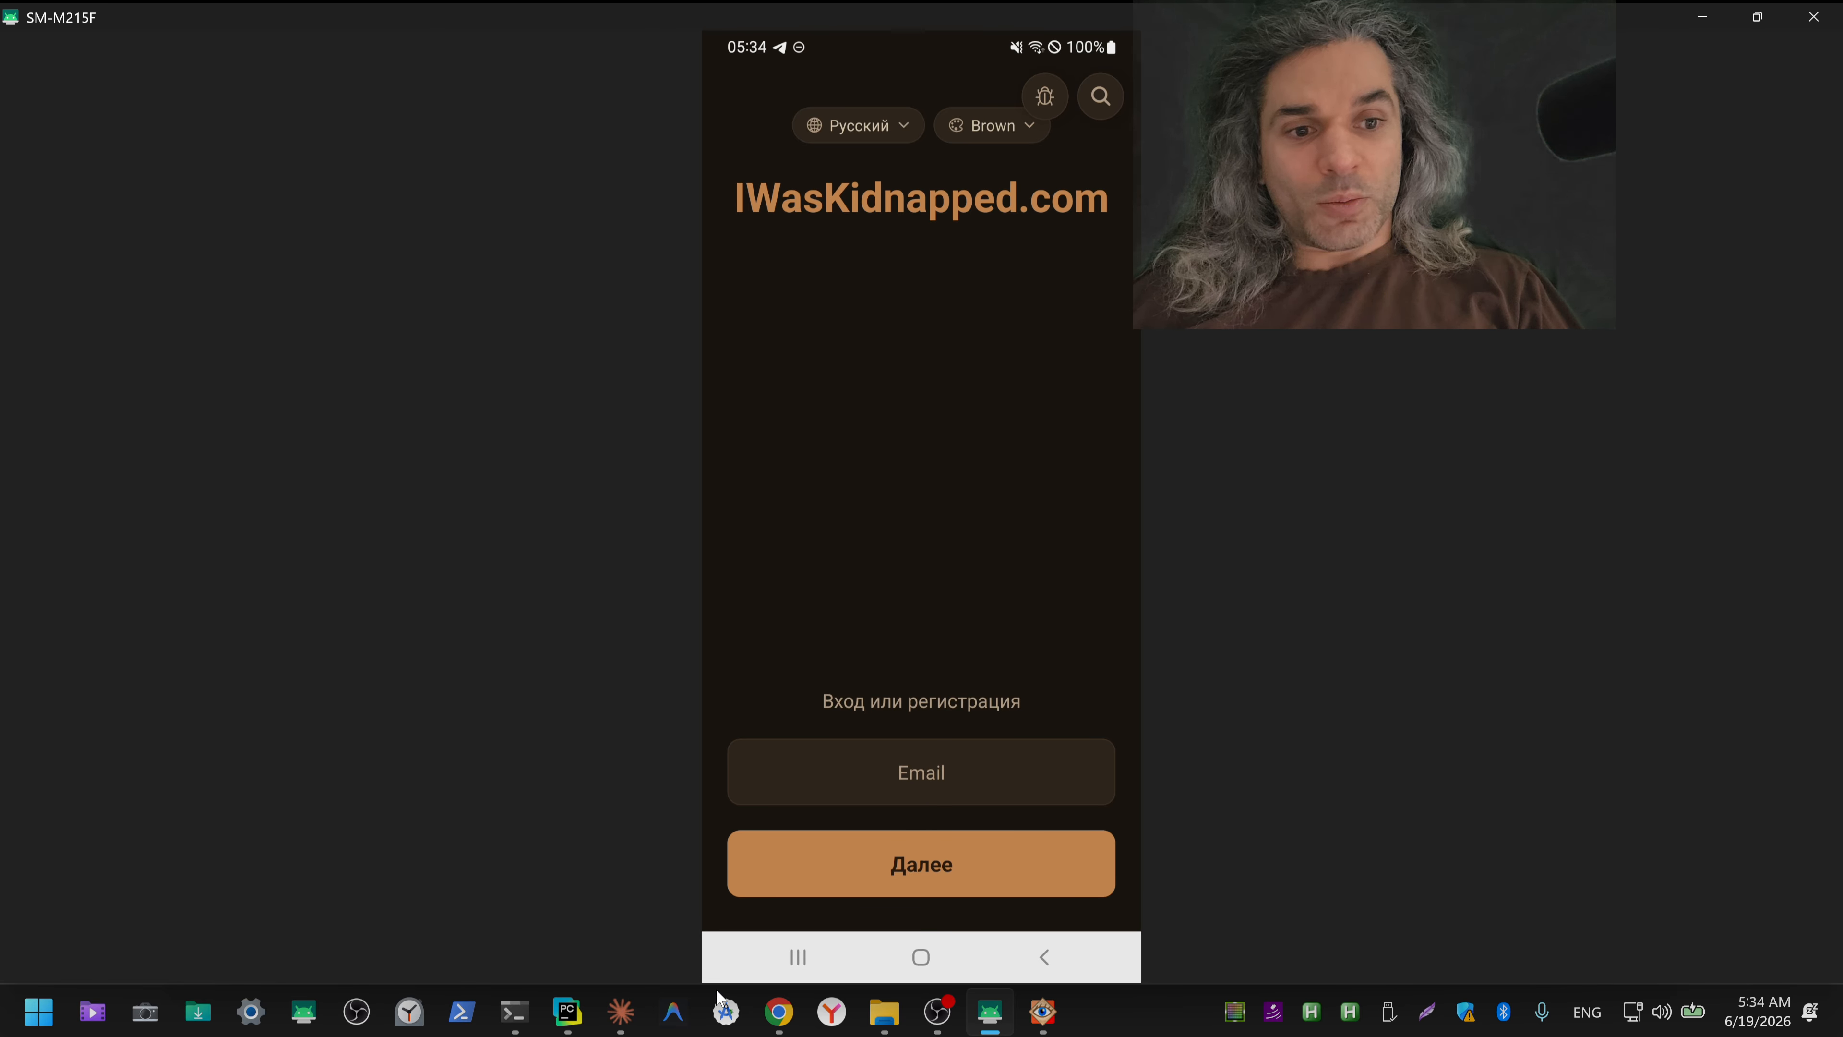
pyautogui.click(776, 1020)
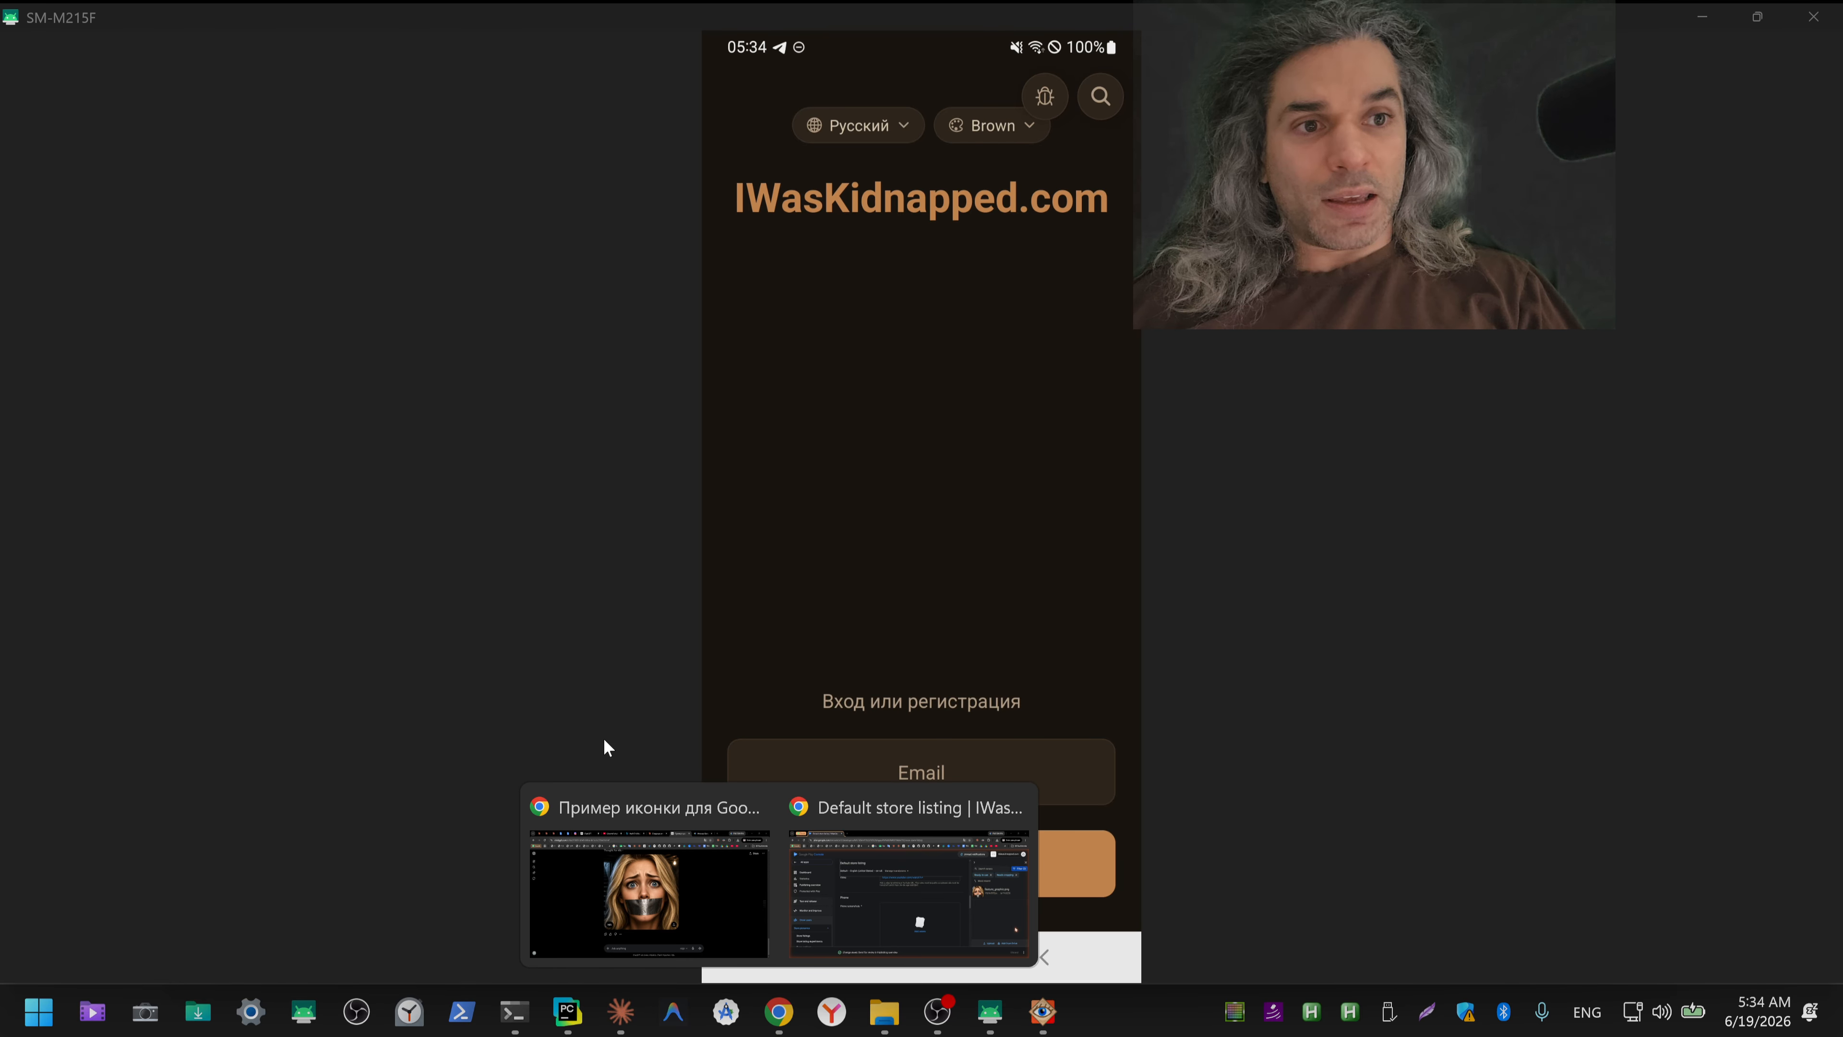
pyautogui.click(543, 660)
pyautogui.click(980, 132)
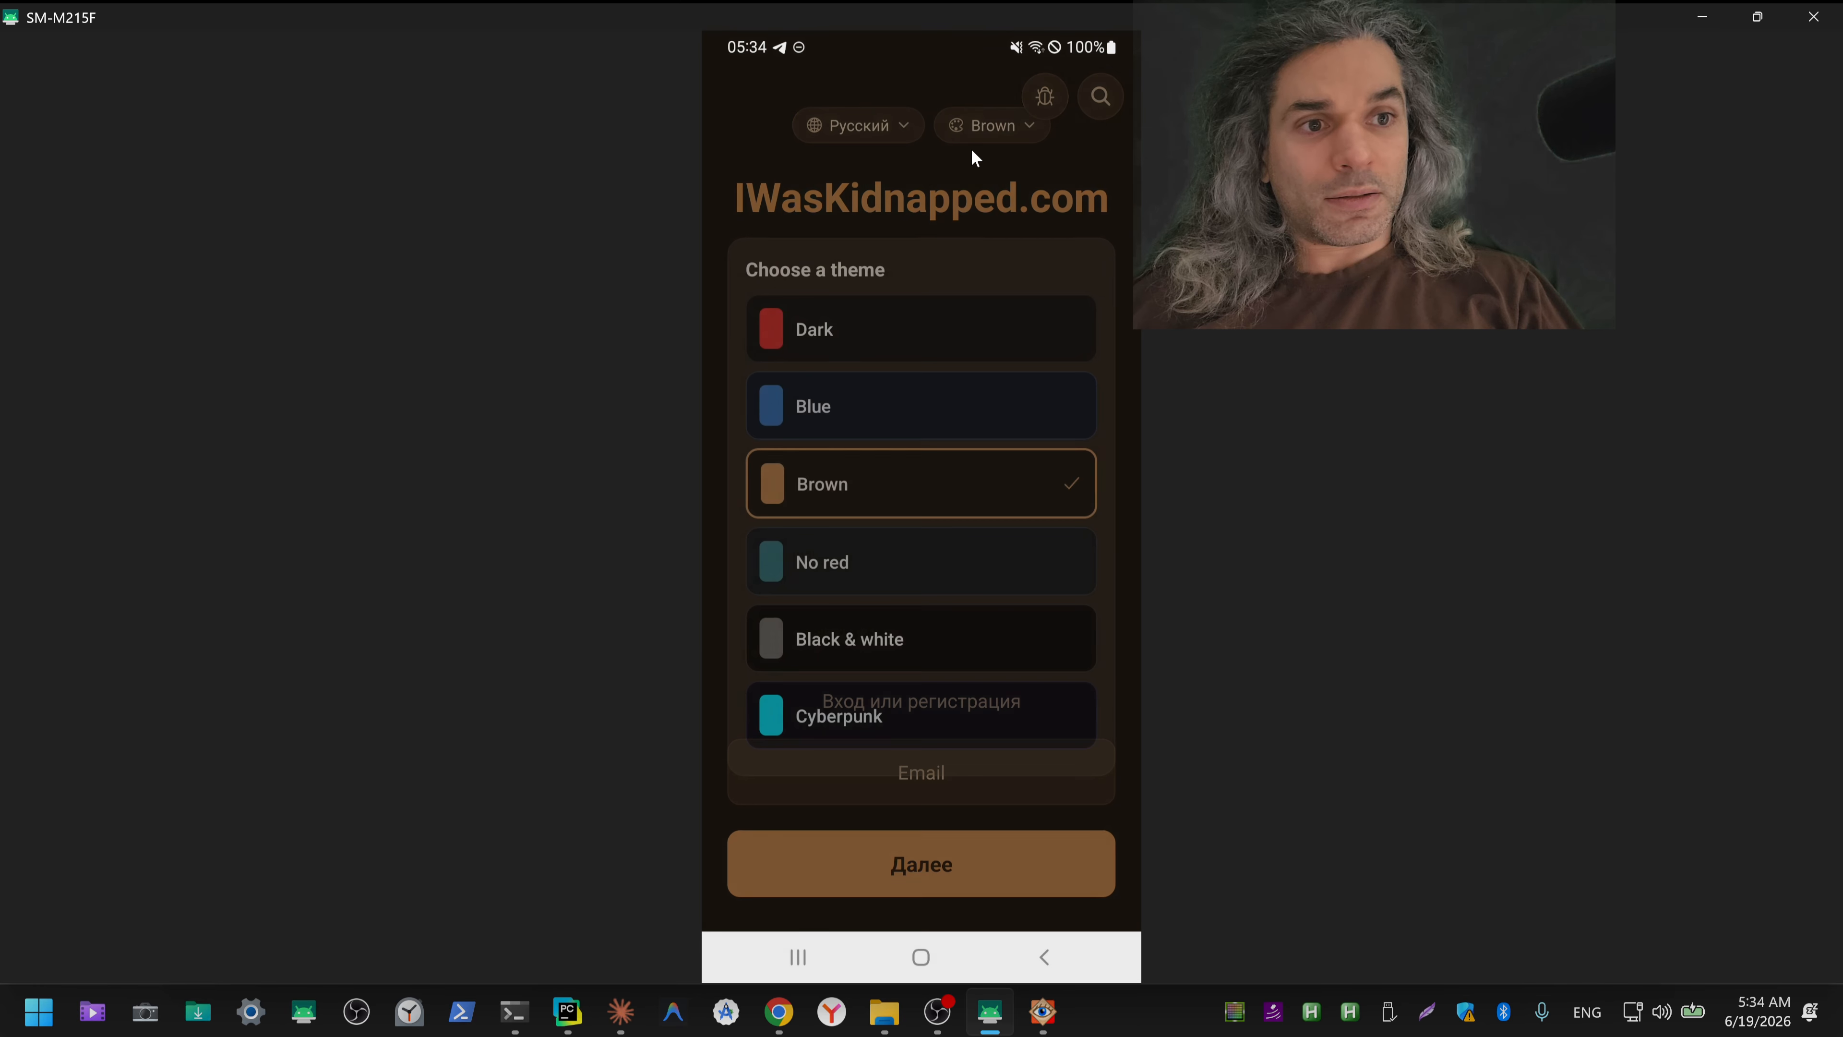
pyautogui.click(898, 321)
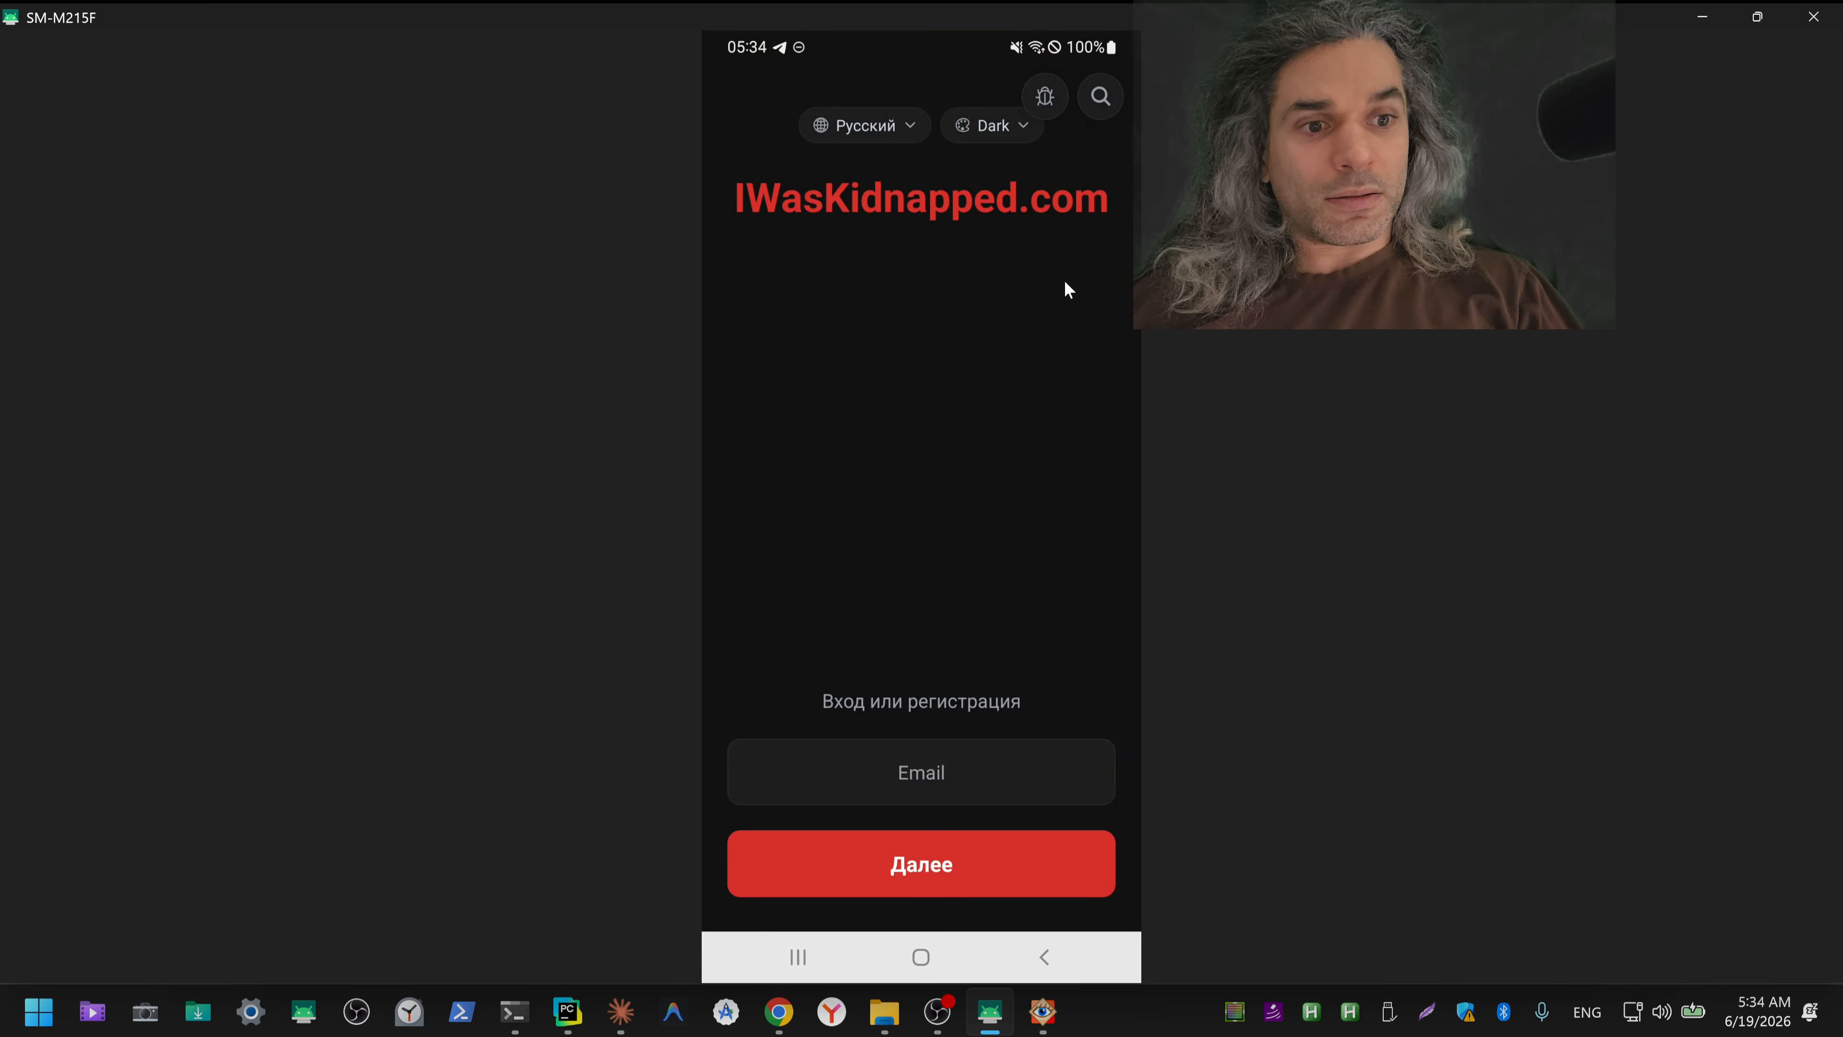
pyautogui.click(1160, 363)
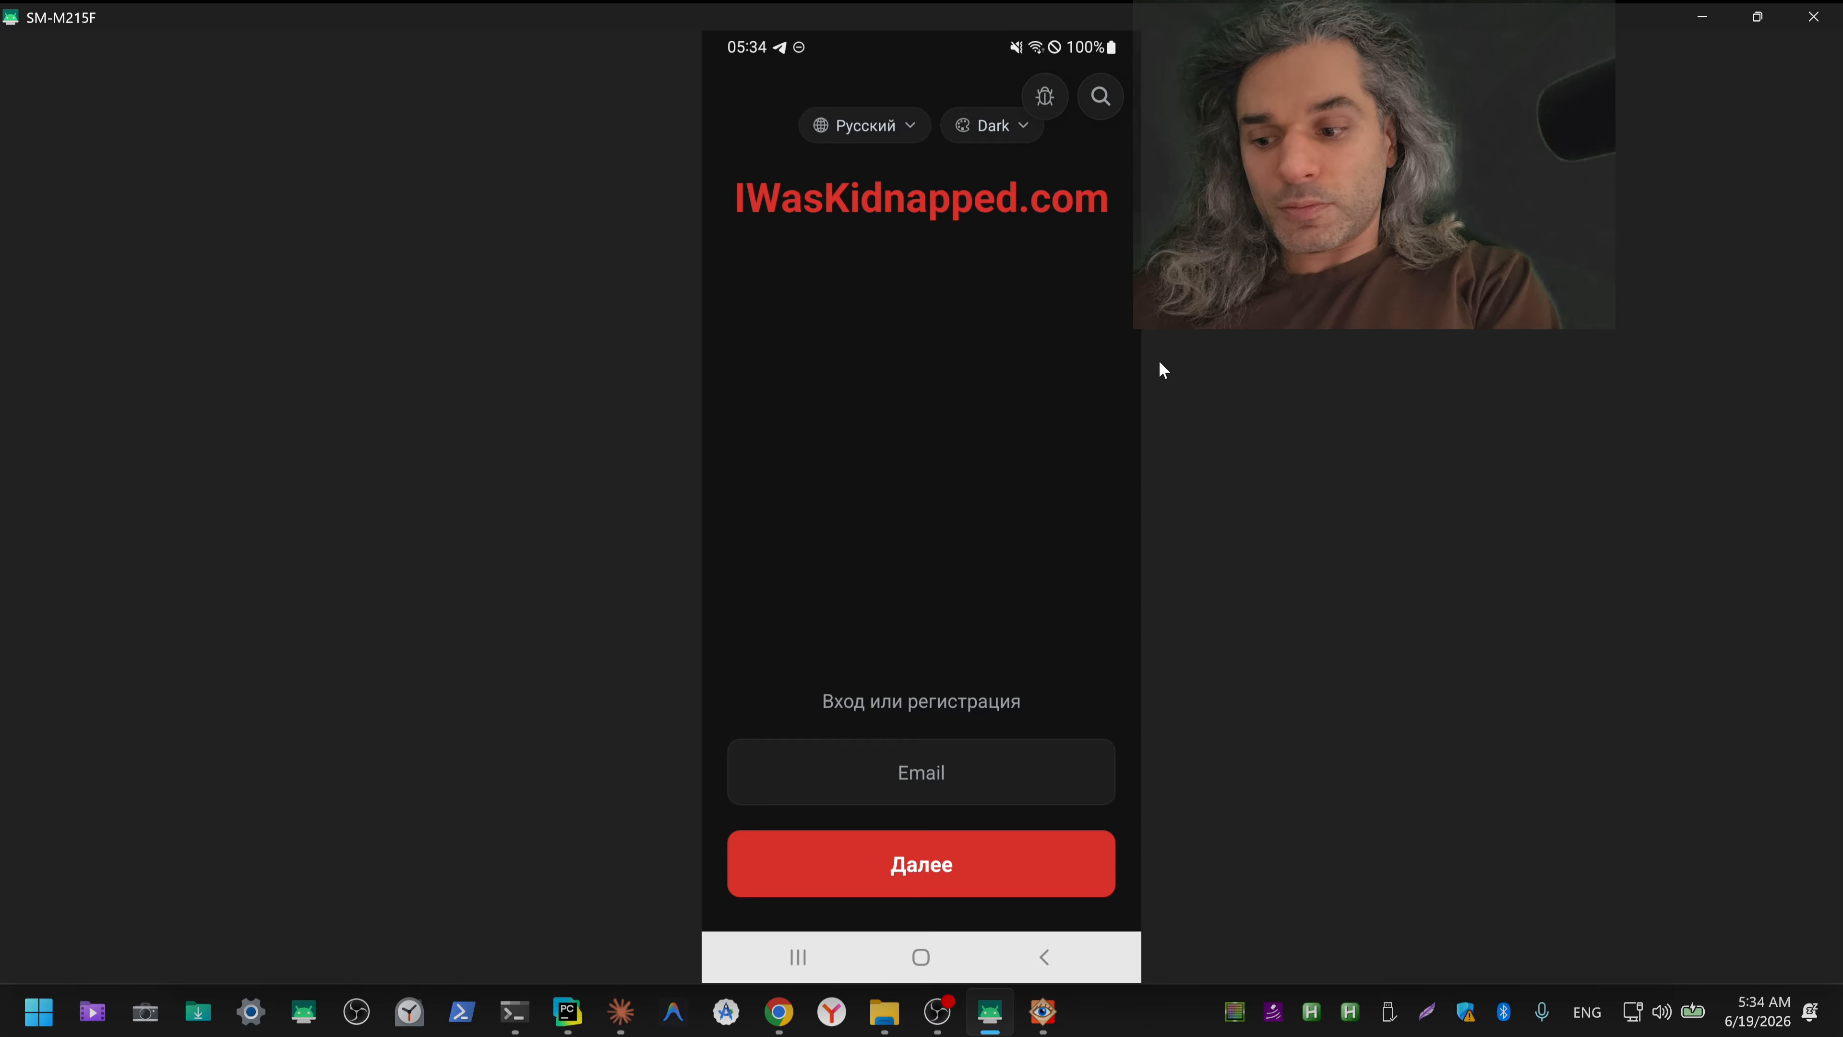
pyautogui.click(1160, 363)
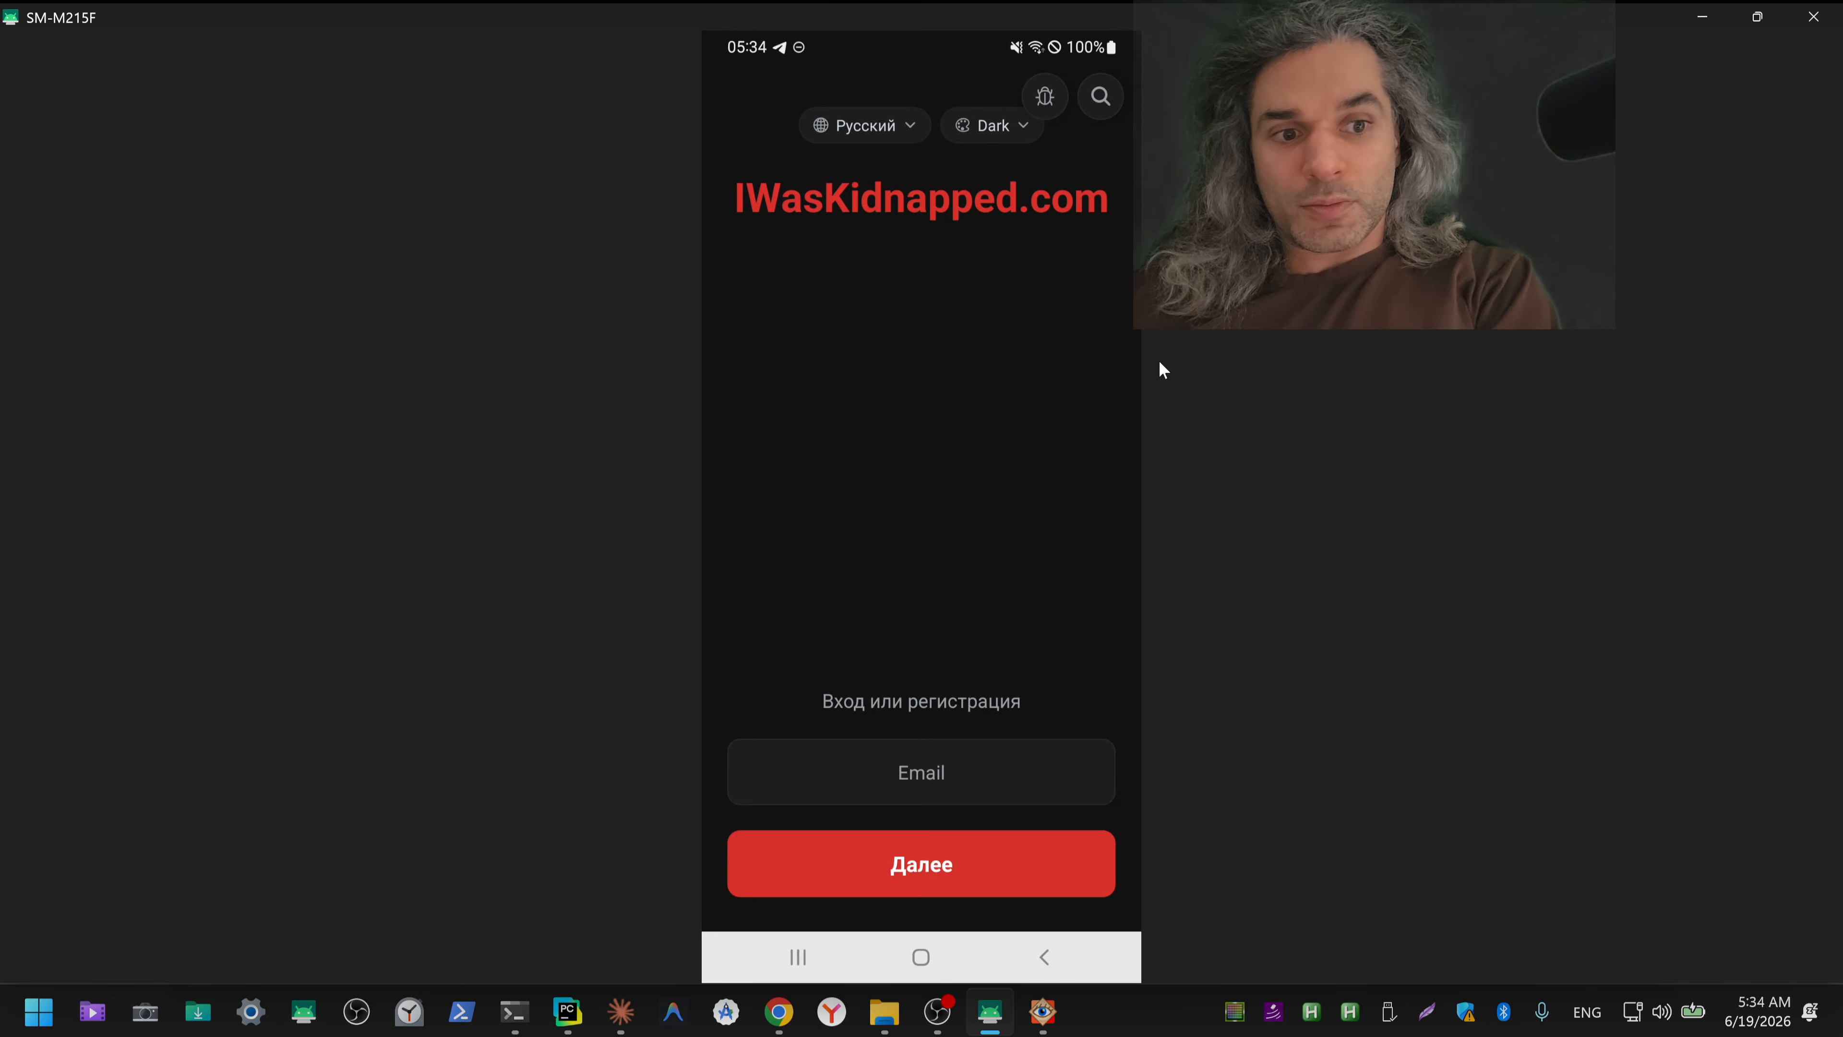
pyautogui.click(1160, 362)
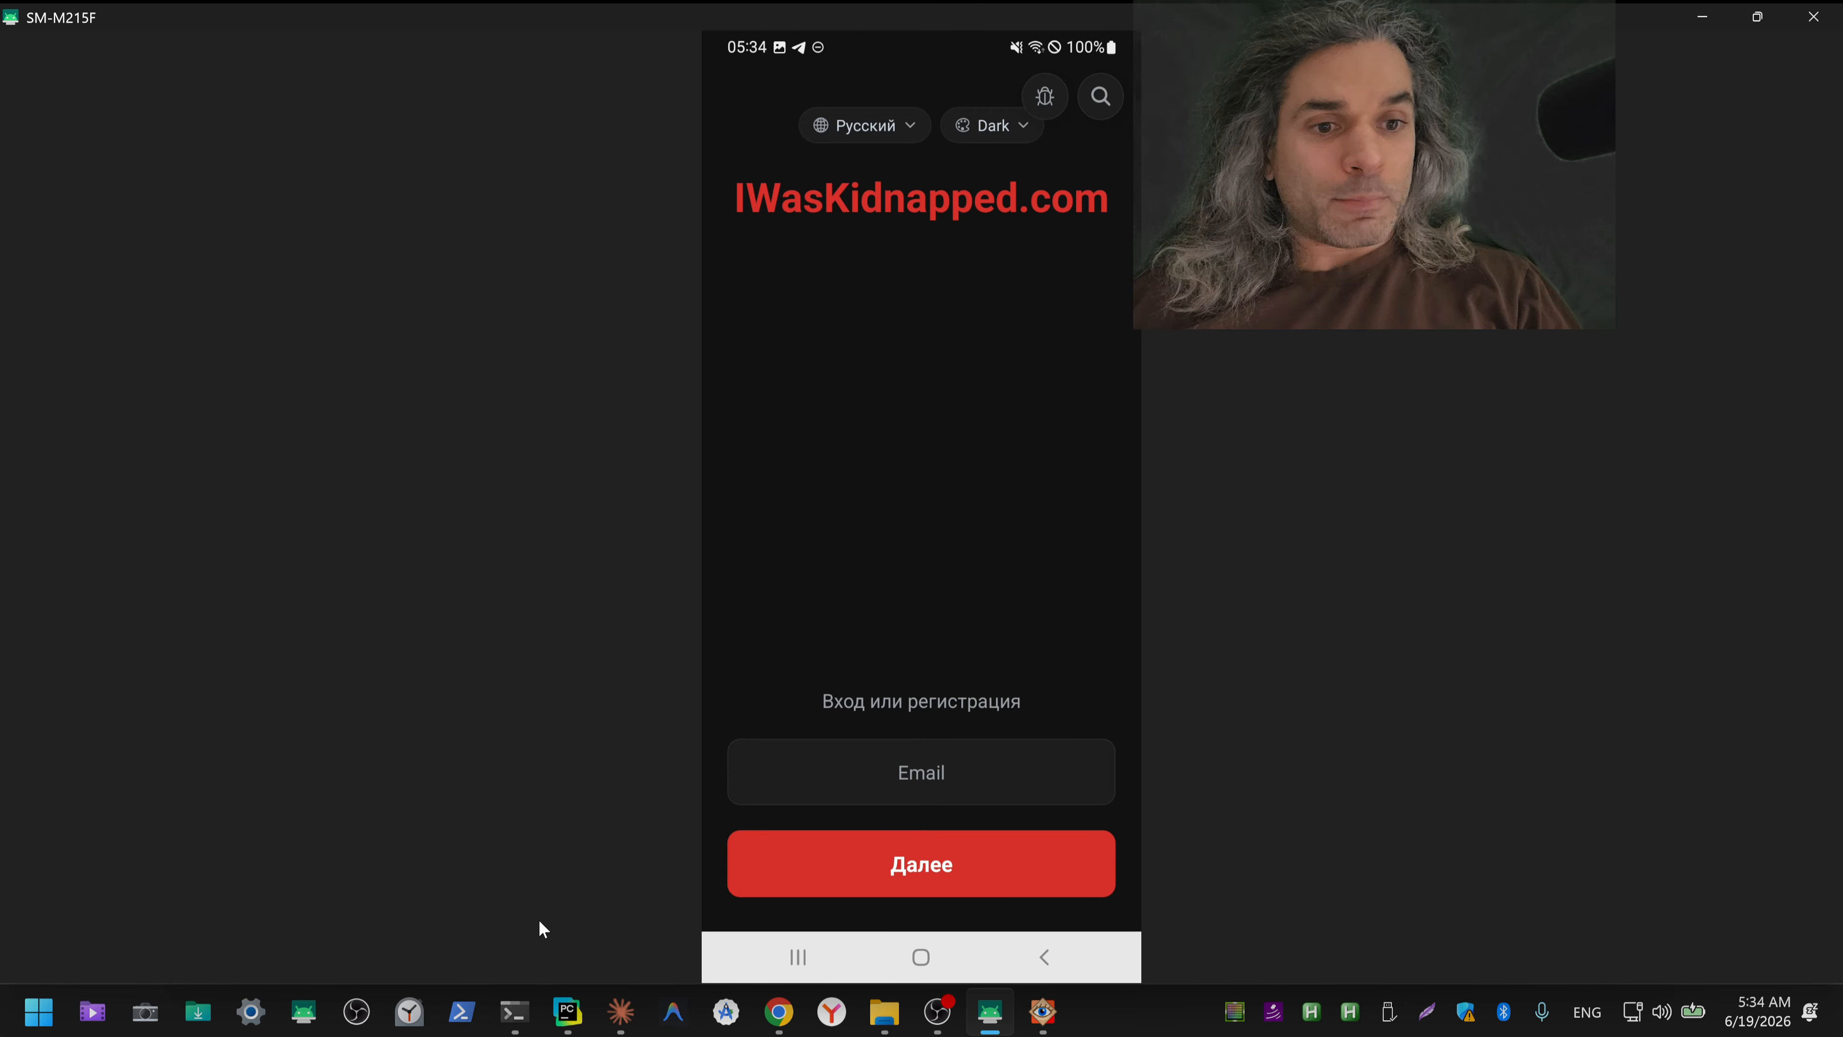
# Step: Switch to the ChatGPT icon conversation in Chrome and rate its generated images as good responses
pyautogui.moveTo(798, 1019)
pyautogui.click(745, 907)
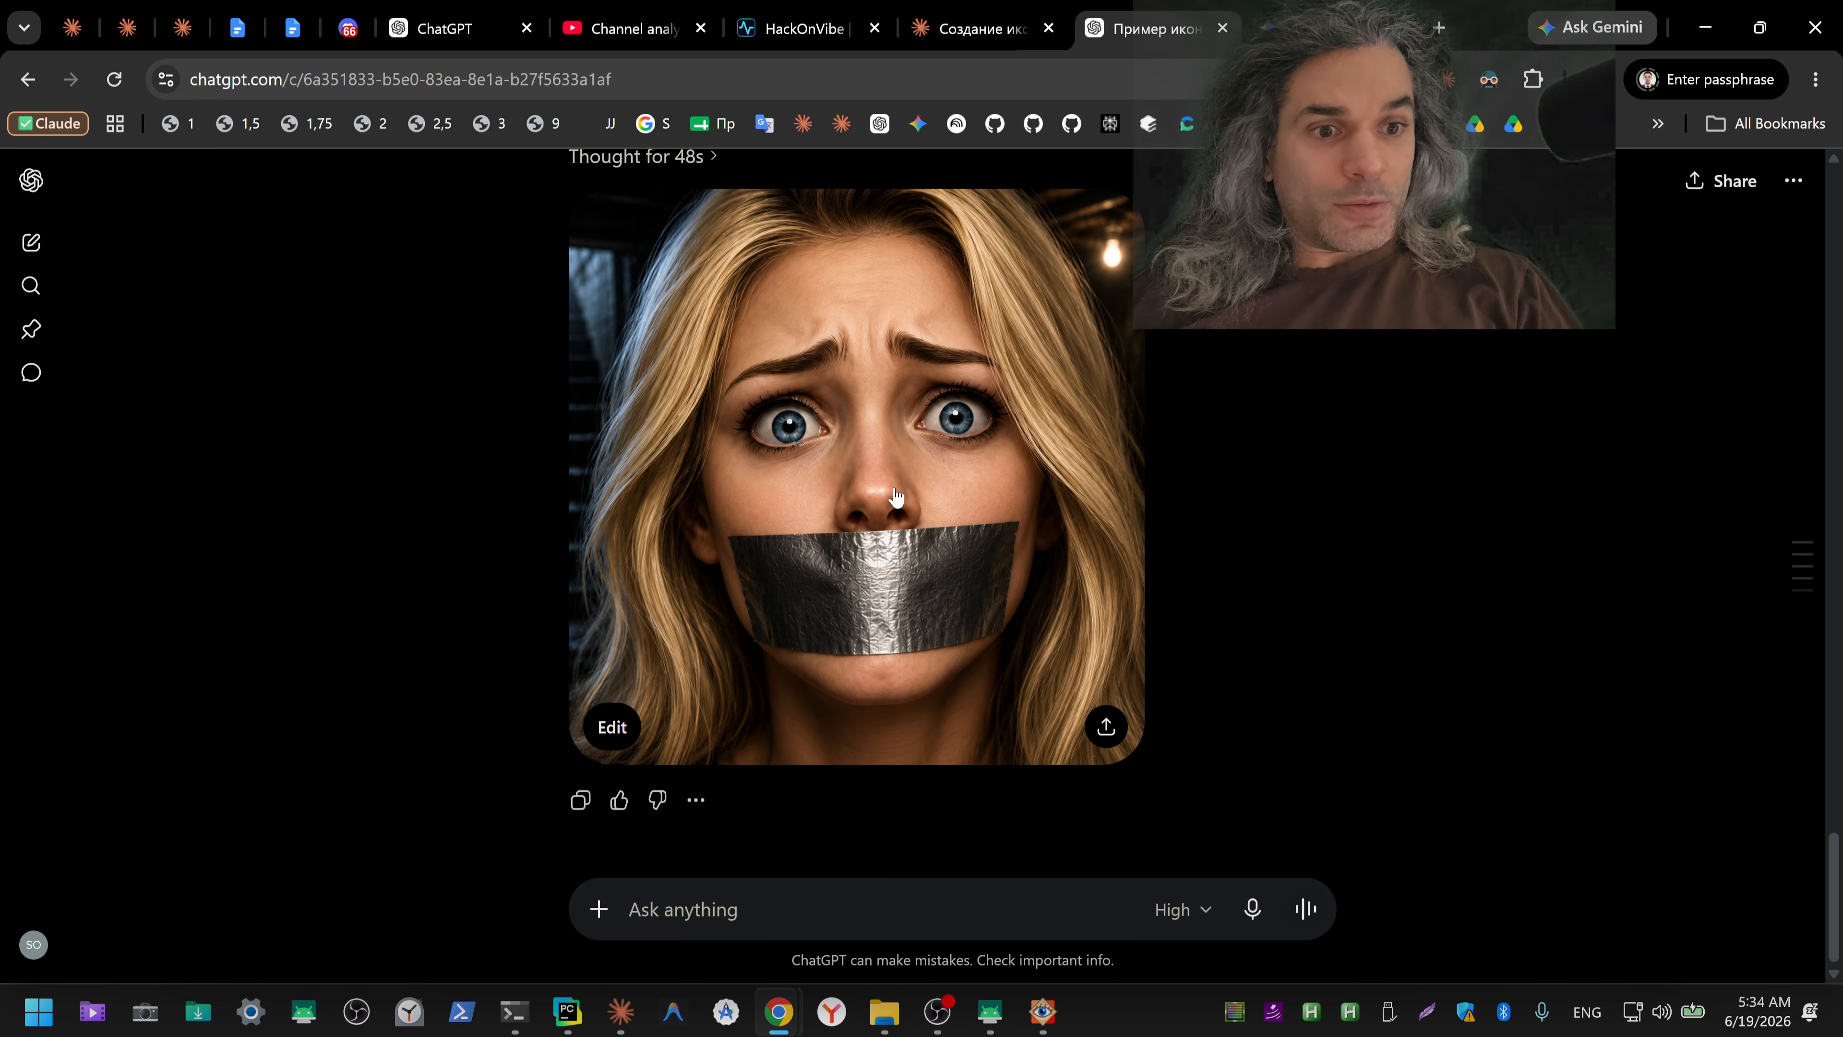
pyautogui.scroll(2, 1276, 649)
pyautogui.scroll(10, 1248, 657)
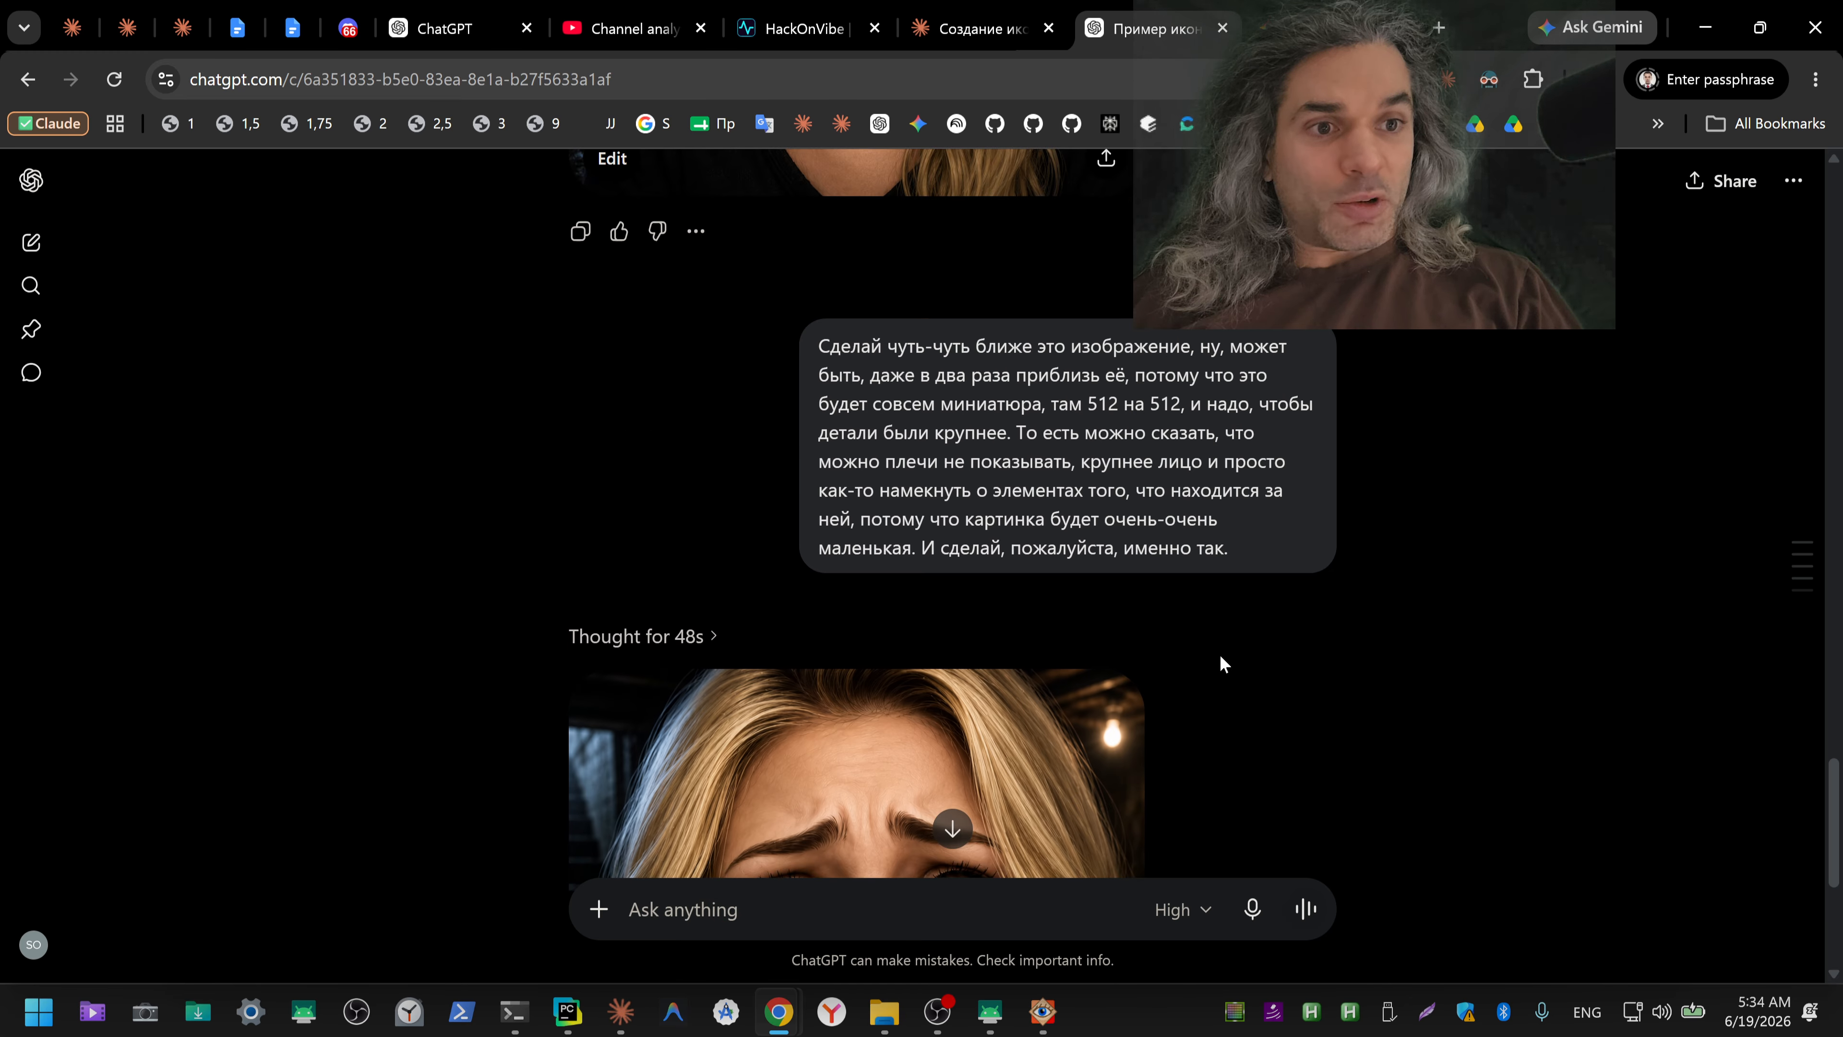
pyautogui.click(619, 710)
pyautogui.scroll(12, 1400, 588)
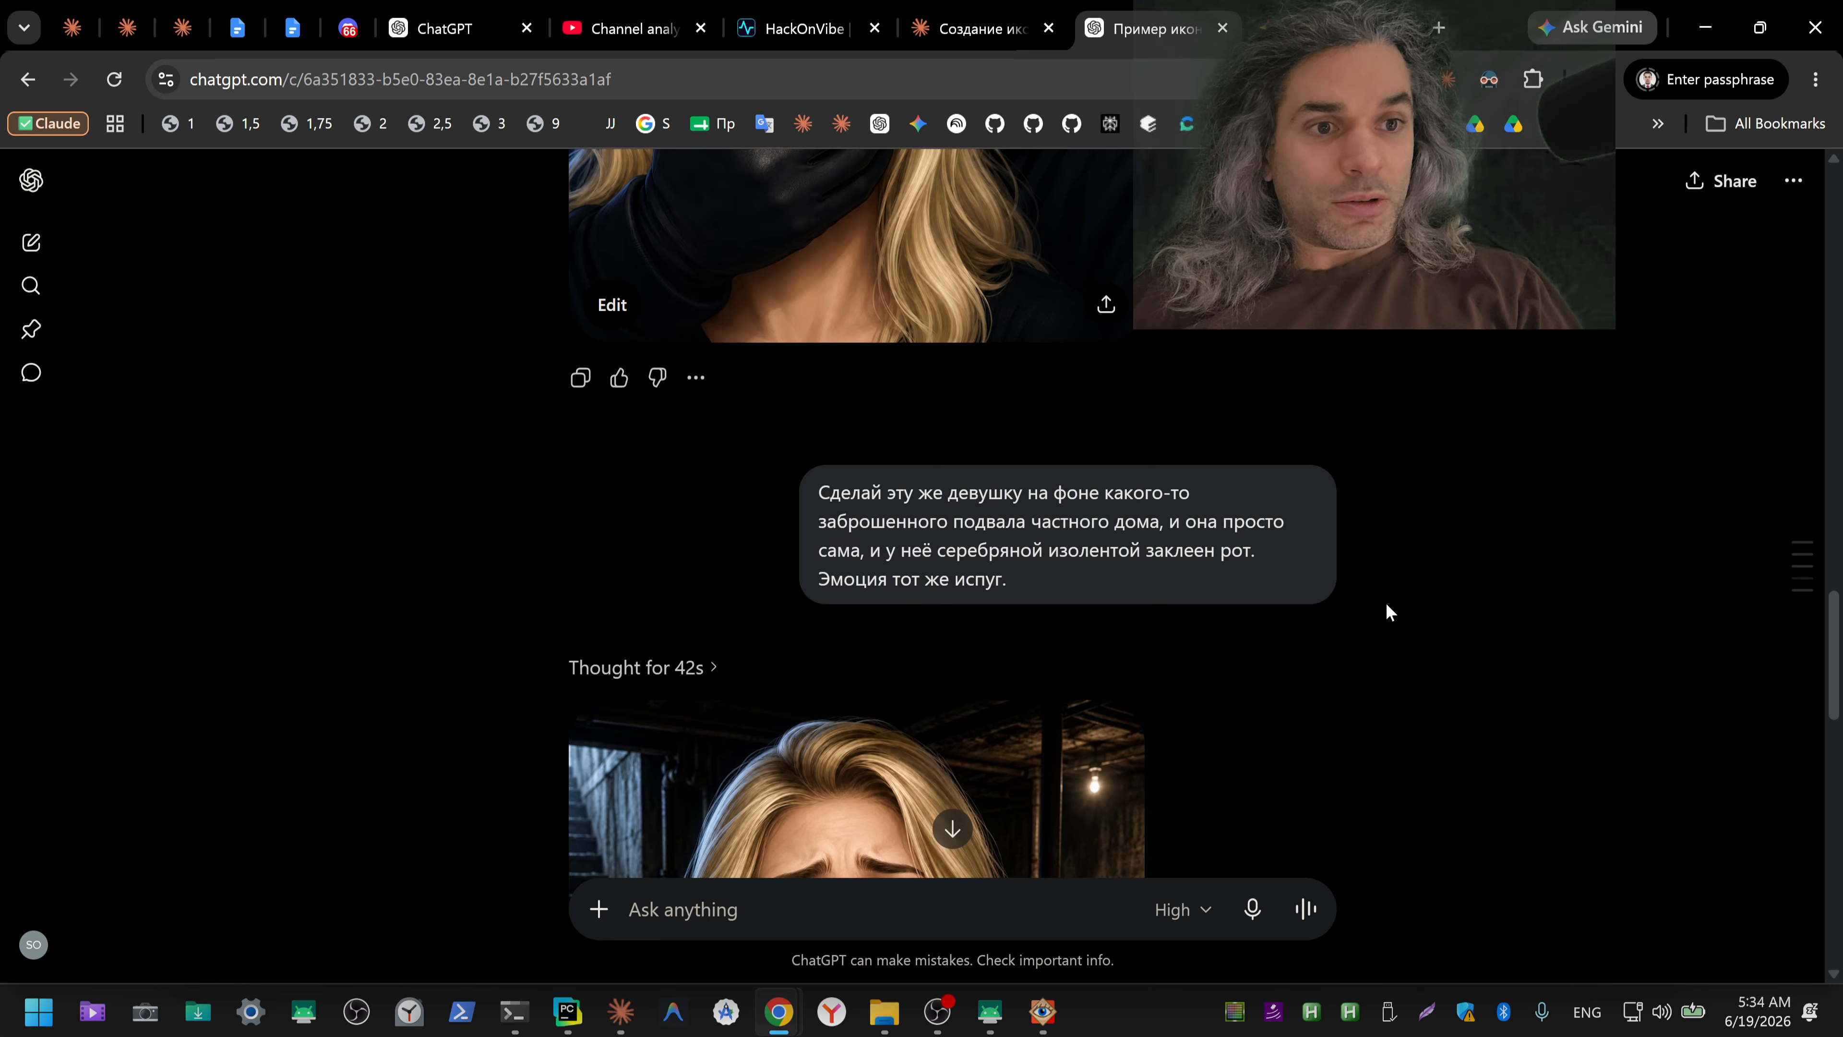
pyautogui.click(619, 617)
pyautogui.scroll(2, 1300, 642)
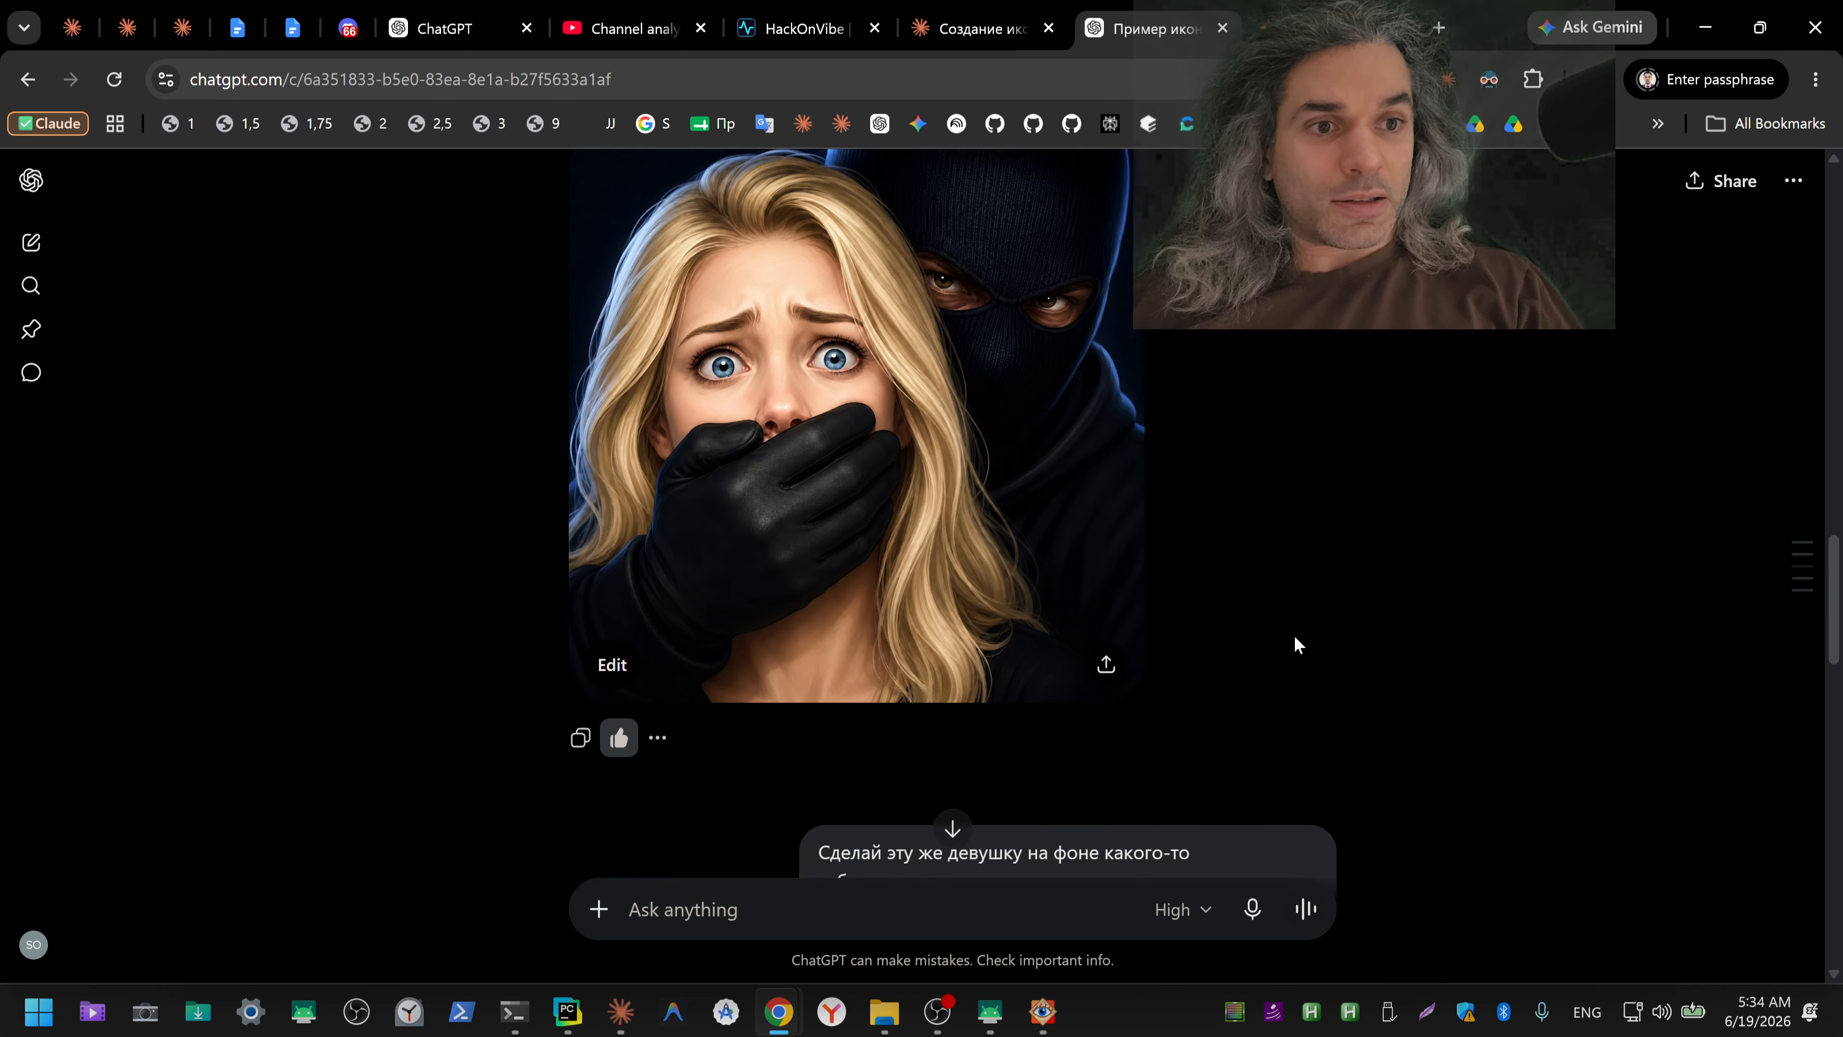
pyautogui.scroll(-10, 1300, 644)
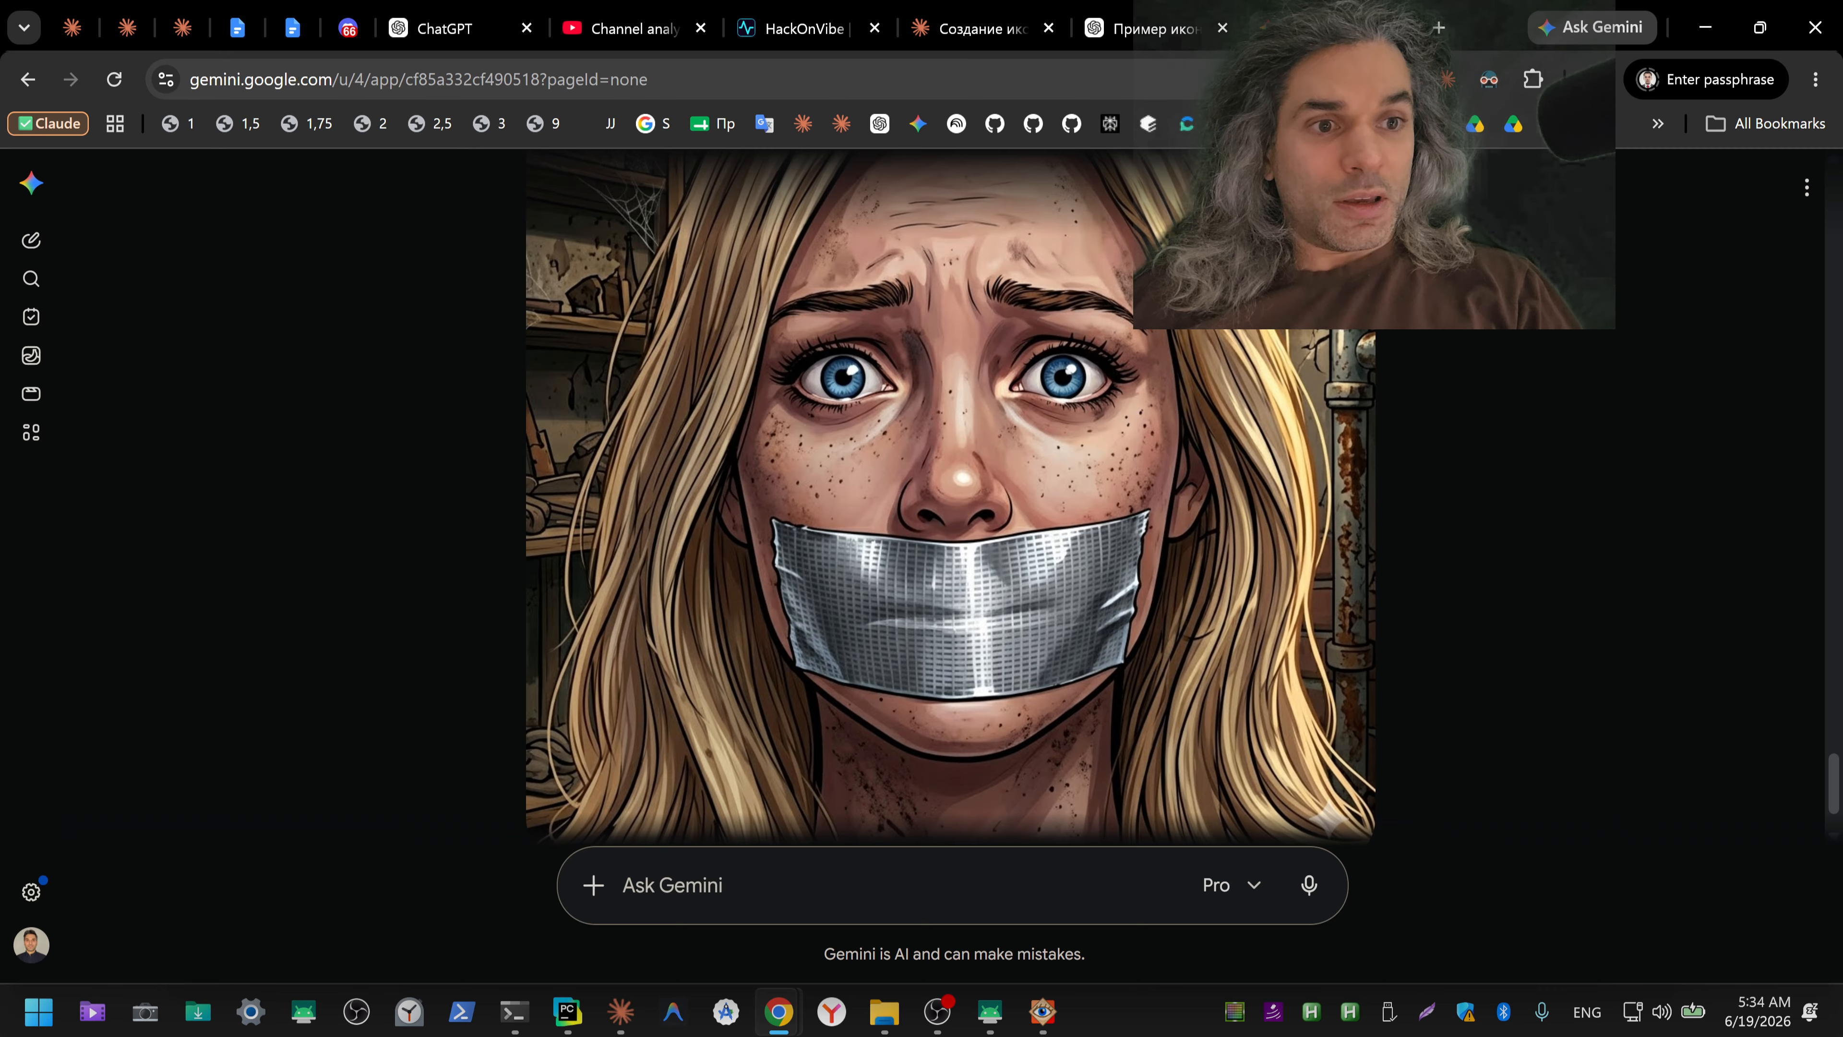
# Step: Look through the icon images generated in the Gemini conversation and compare their variants
pyautogui.scroll(4, 1322, 606)
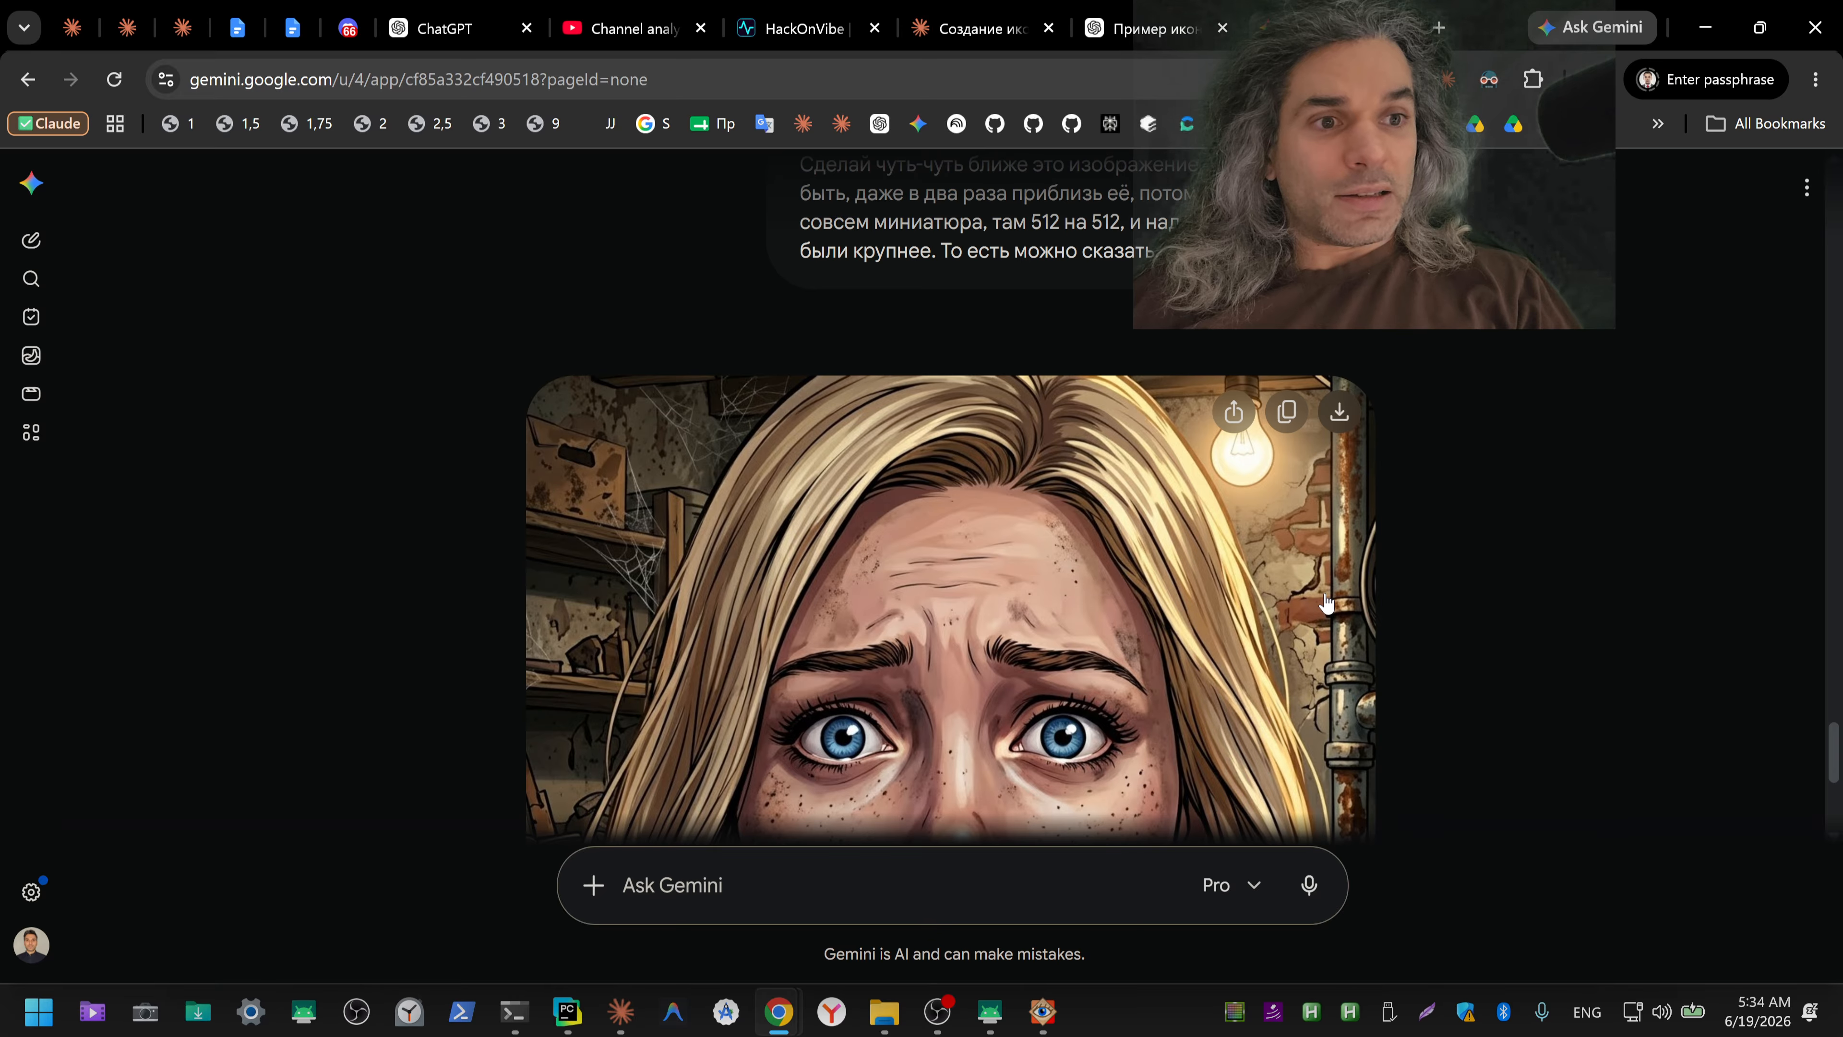
pyautogui.scroll(-6, 1324, 604)
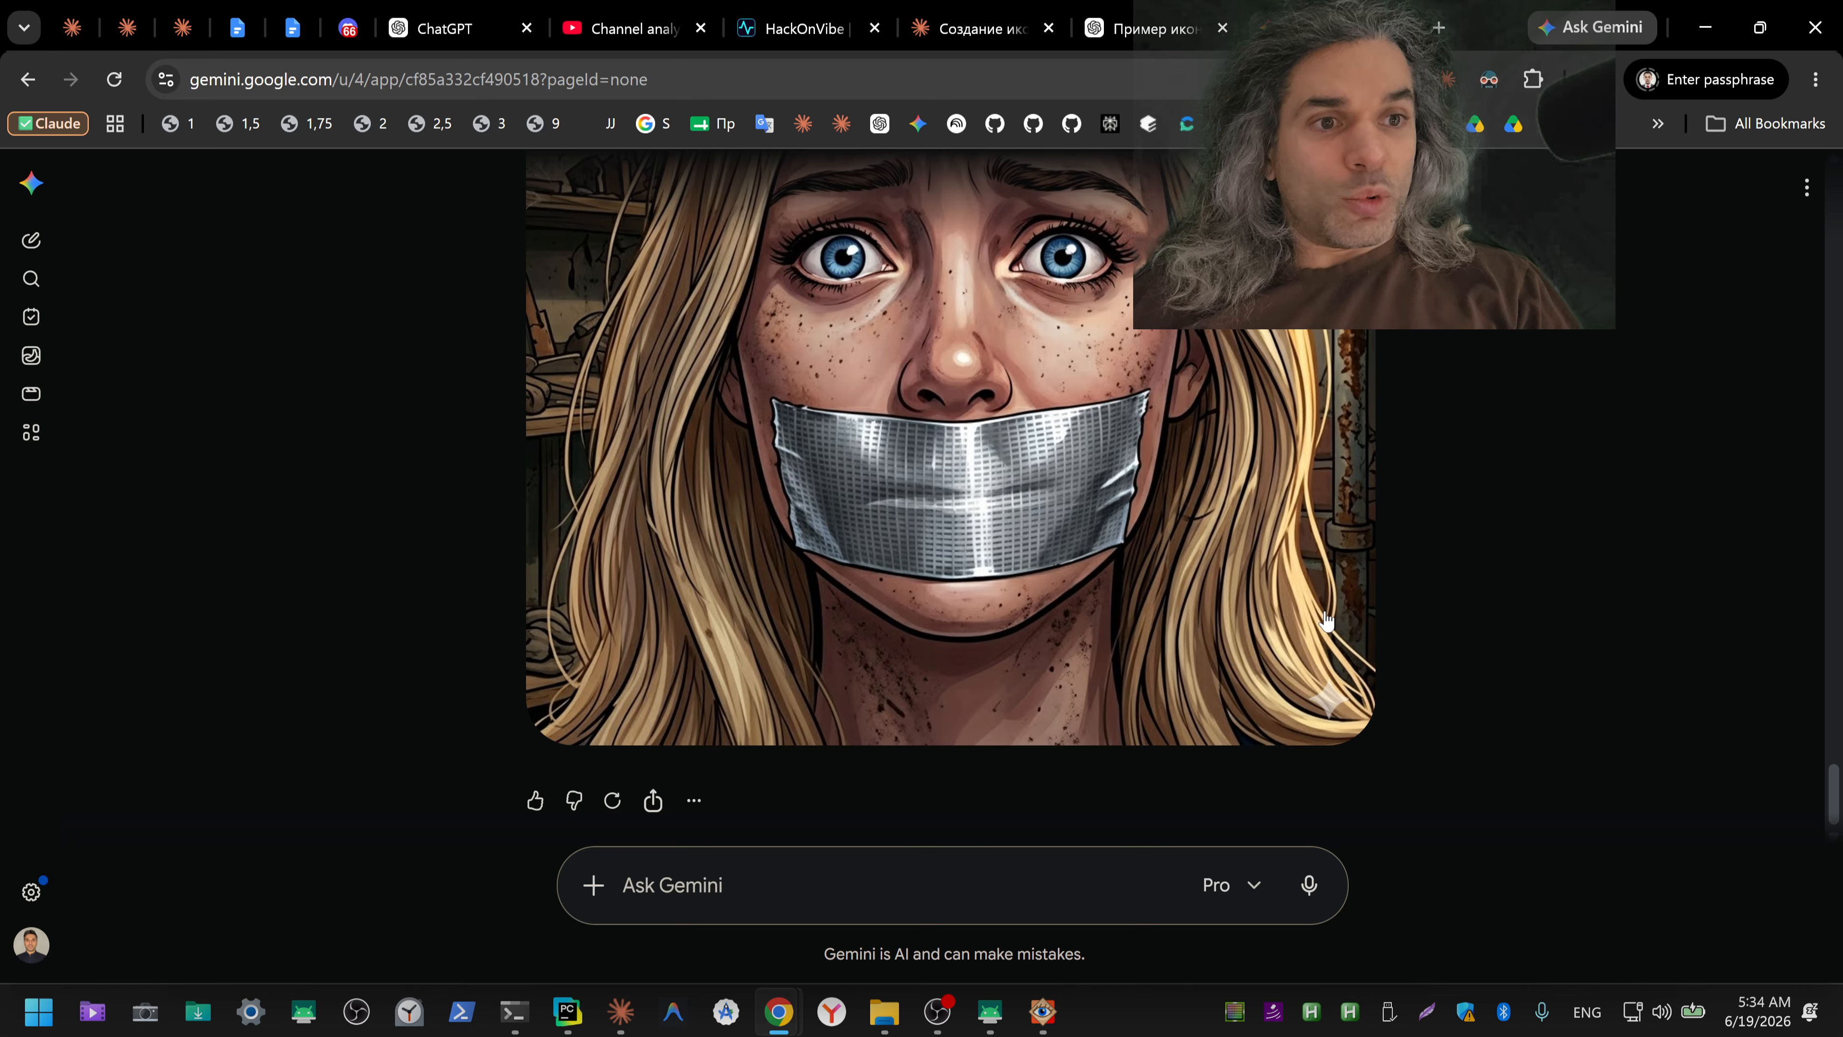
pyautogui.scroll(12, 1325, 621)
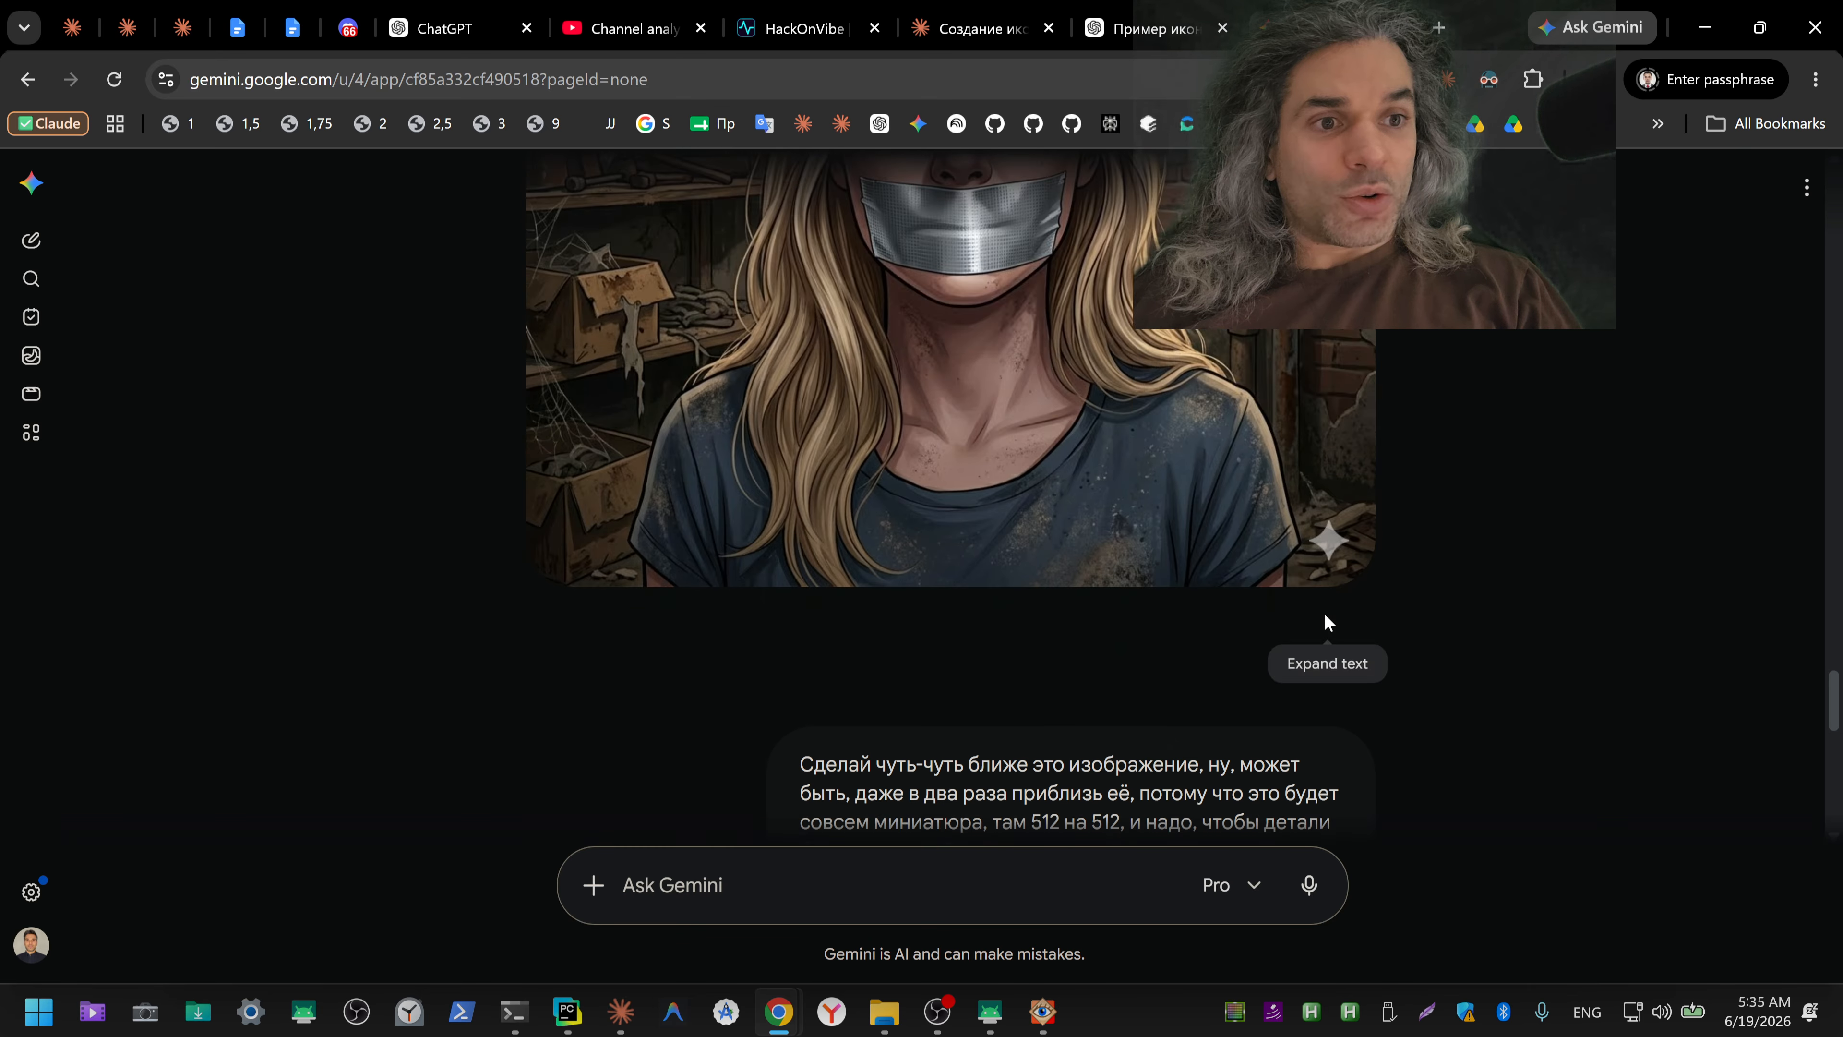
pyautogui.scroll(-14, 1325, 623)
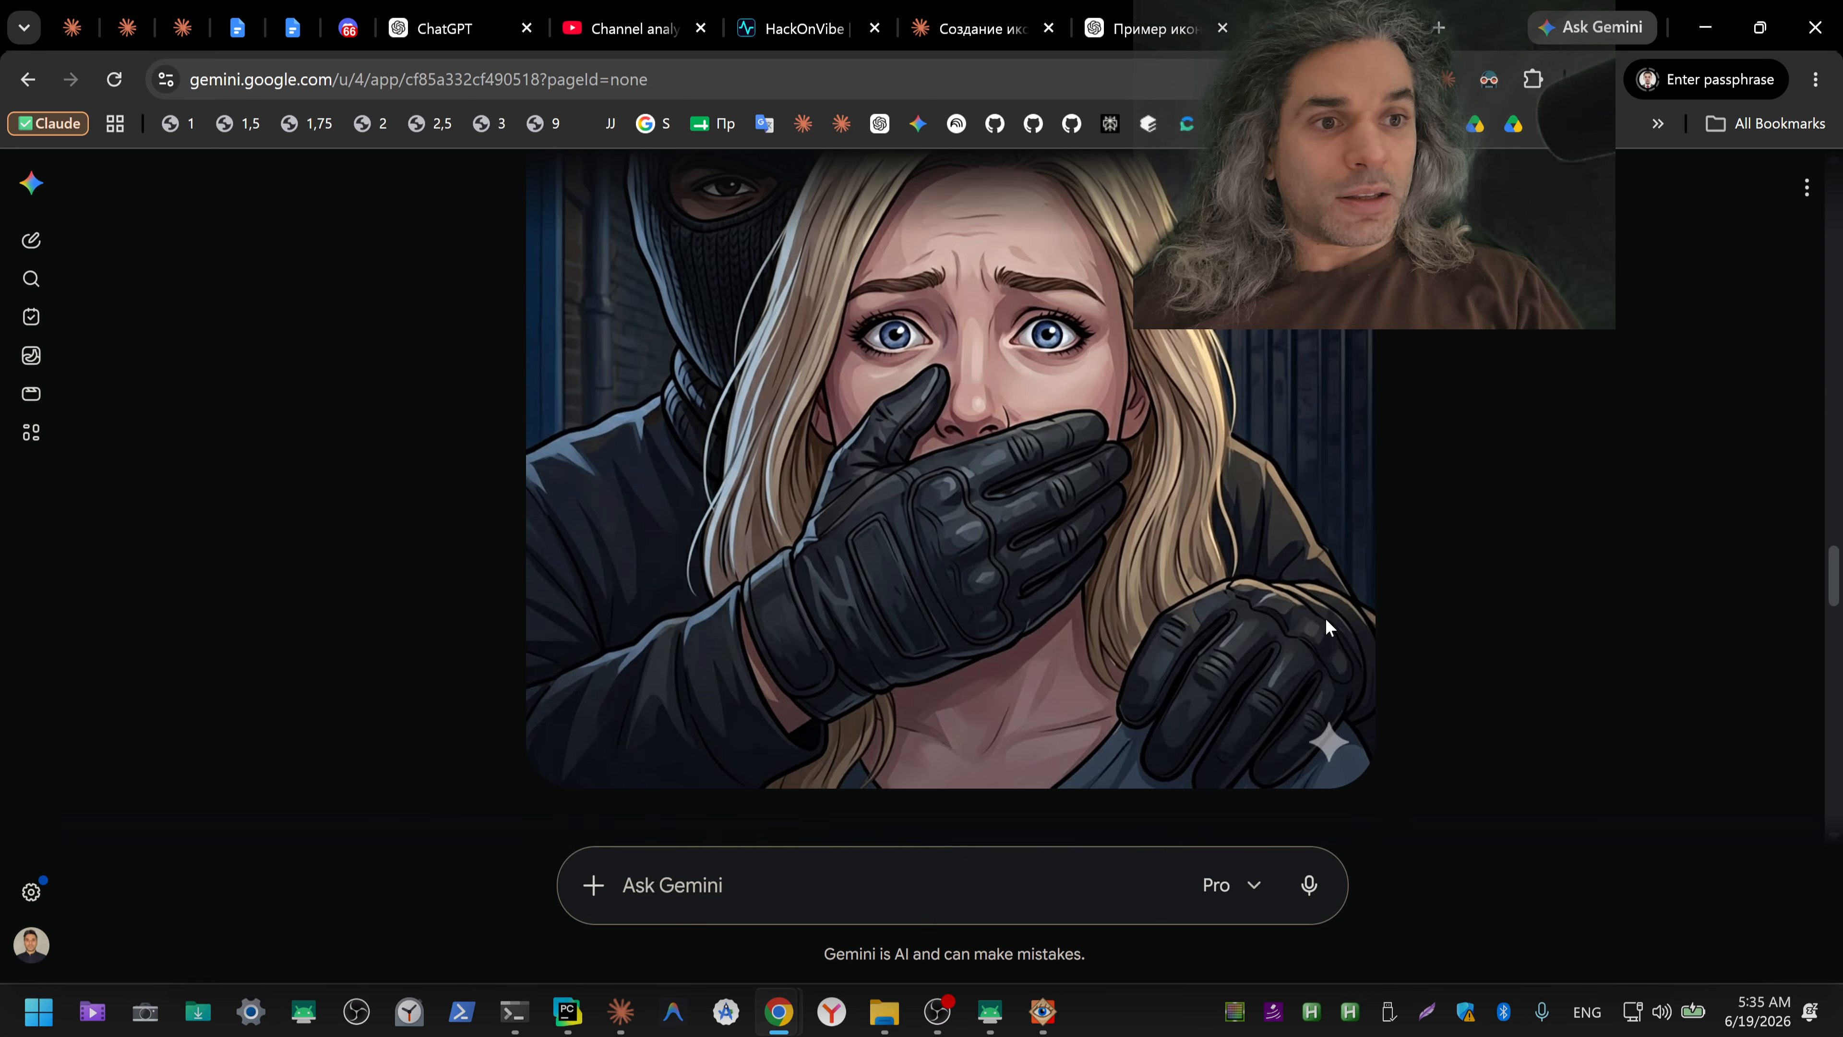
pyautogui.scroll(-8, 1325, 633)
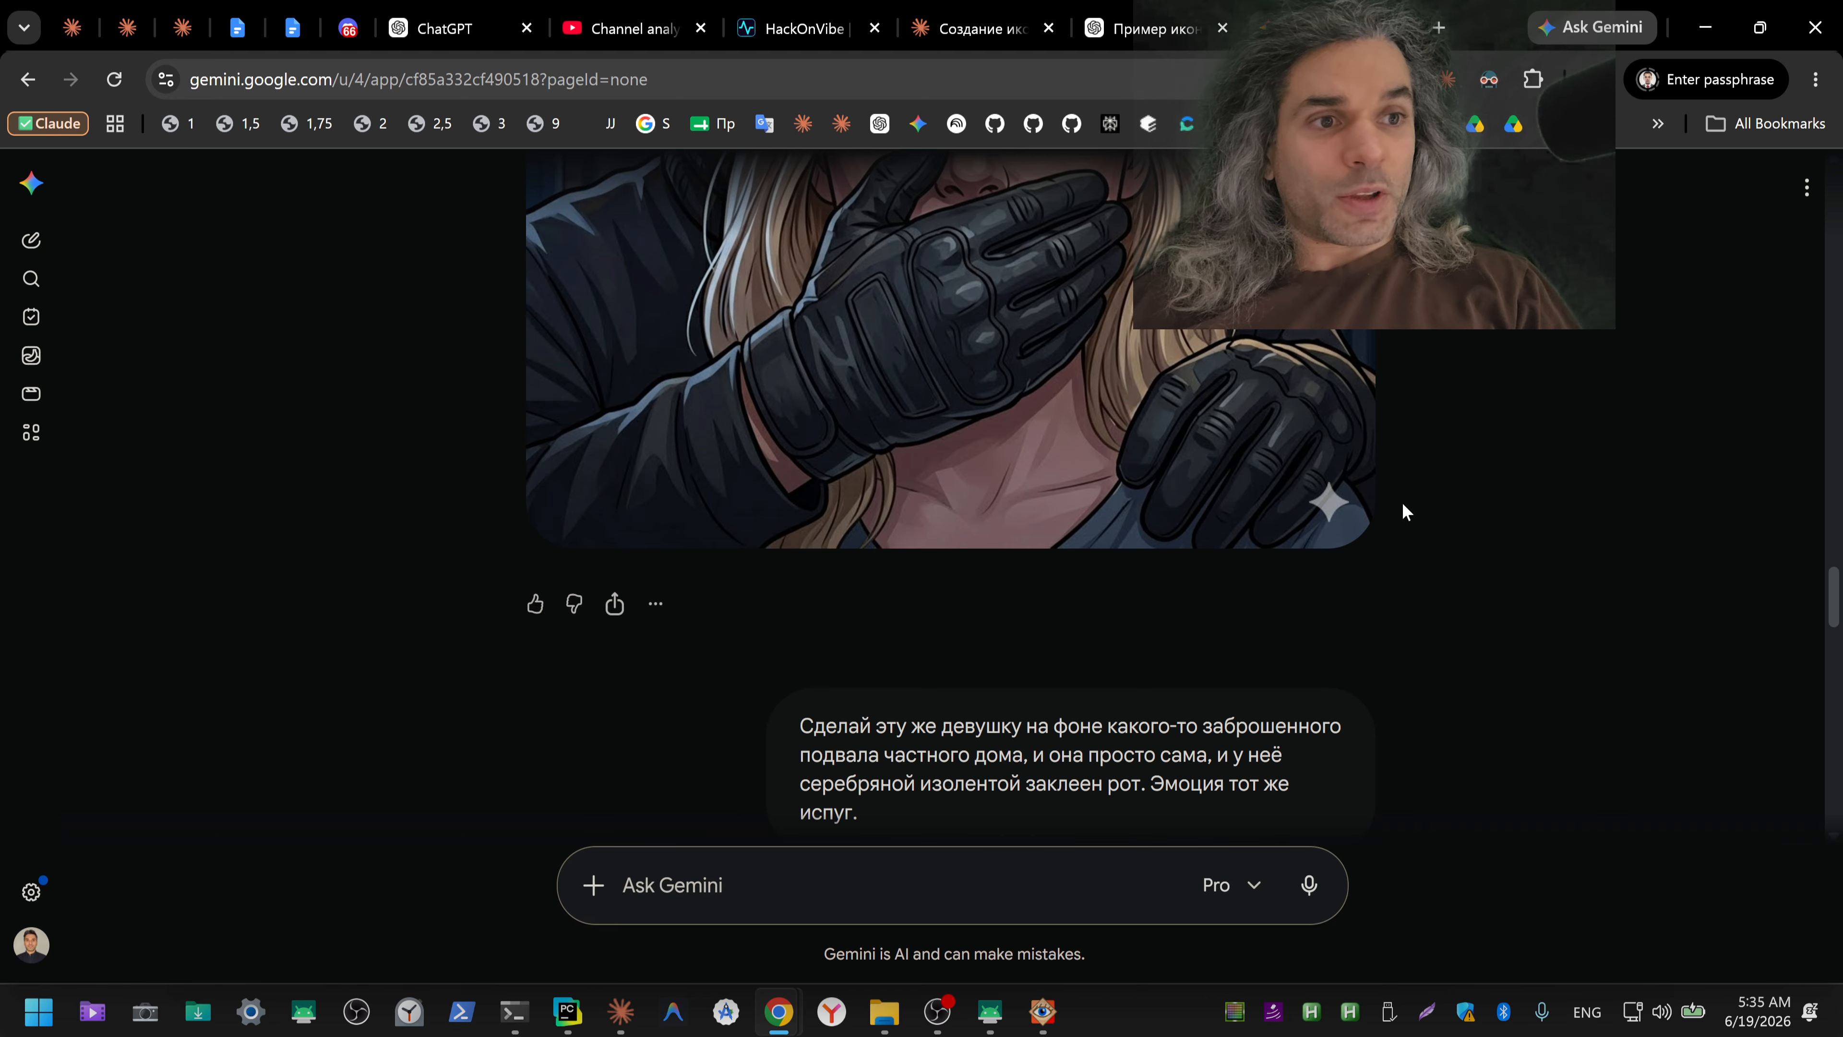
# Step: Close the Gemini and ChatGPT icon conversations and clear the text selection in the Claude chat
pyautogui.click(1397, 27)
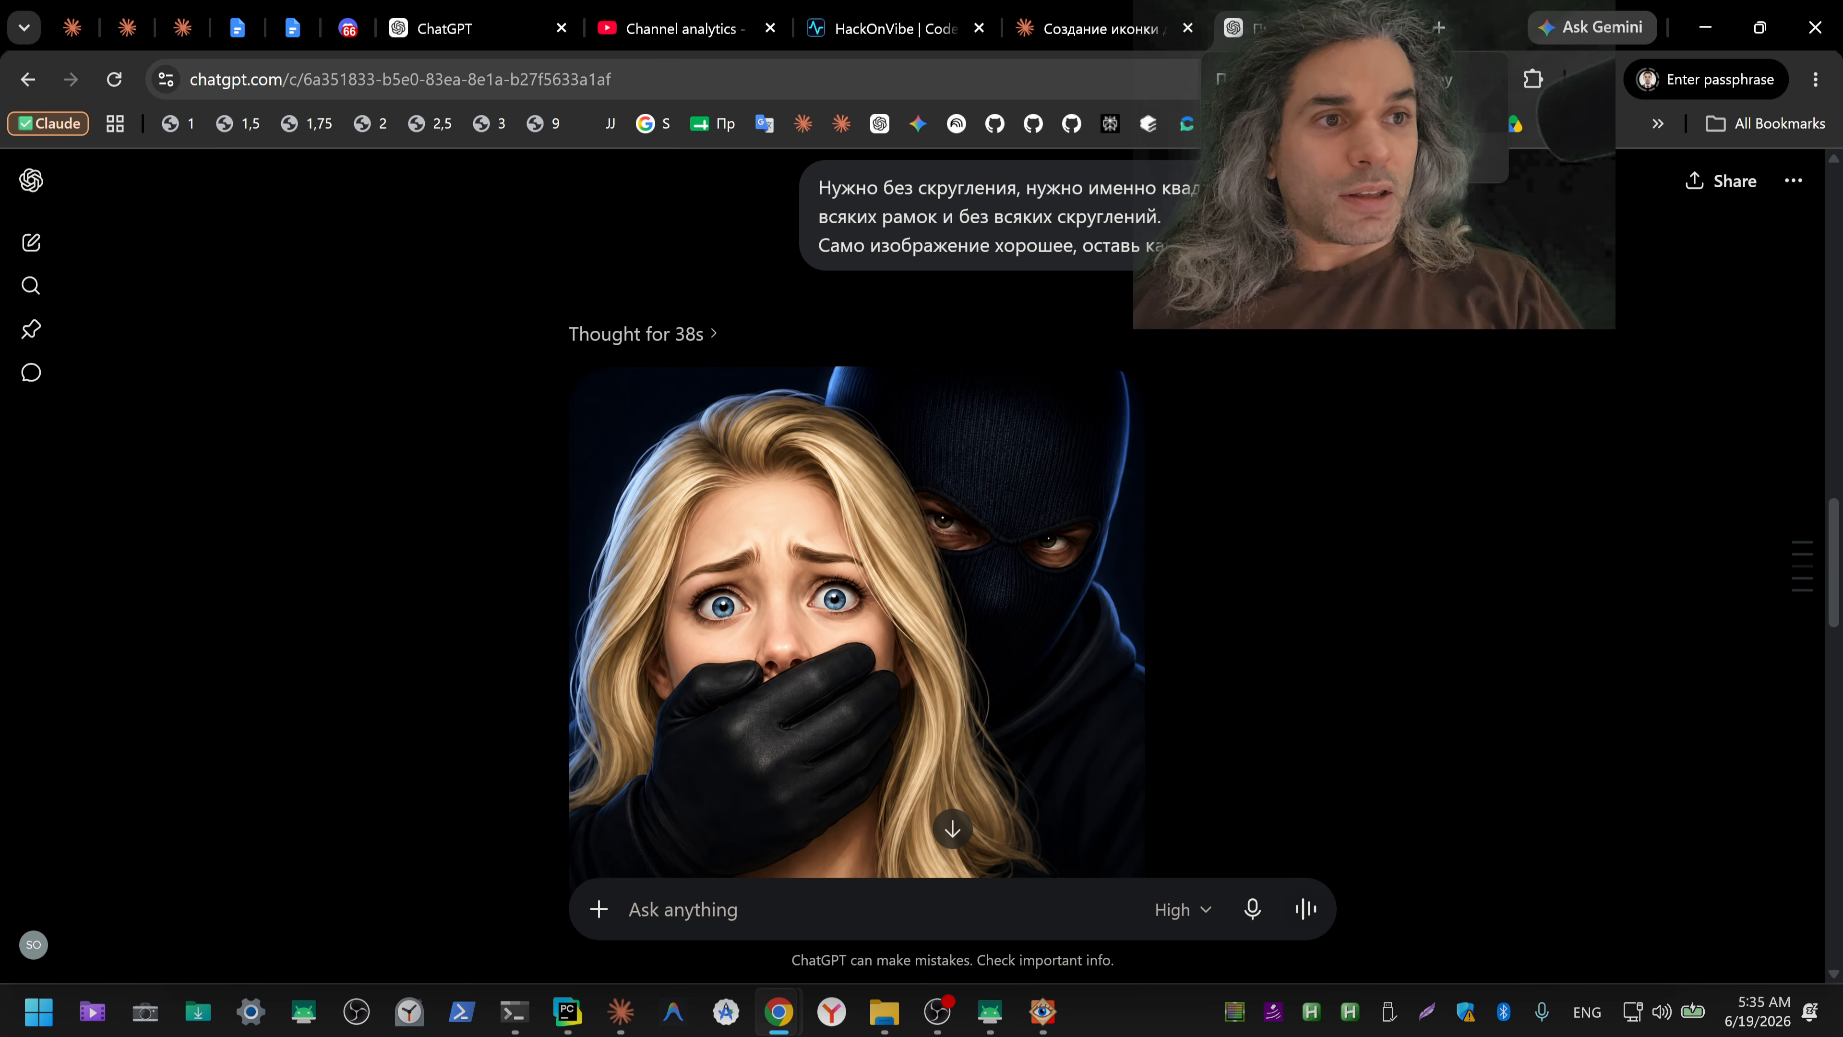
pyautogui.click(1395, 28)
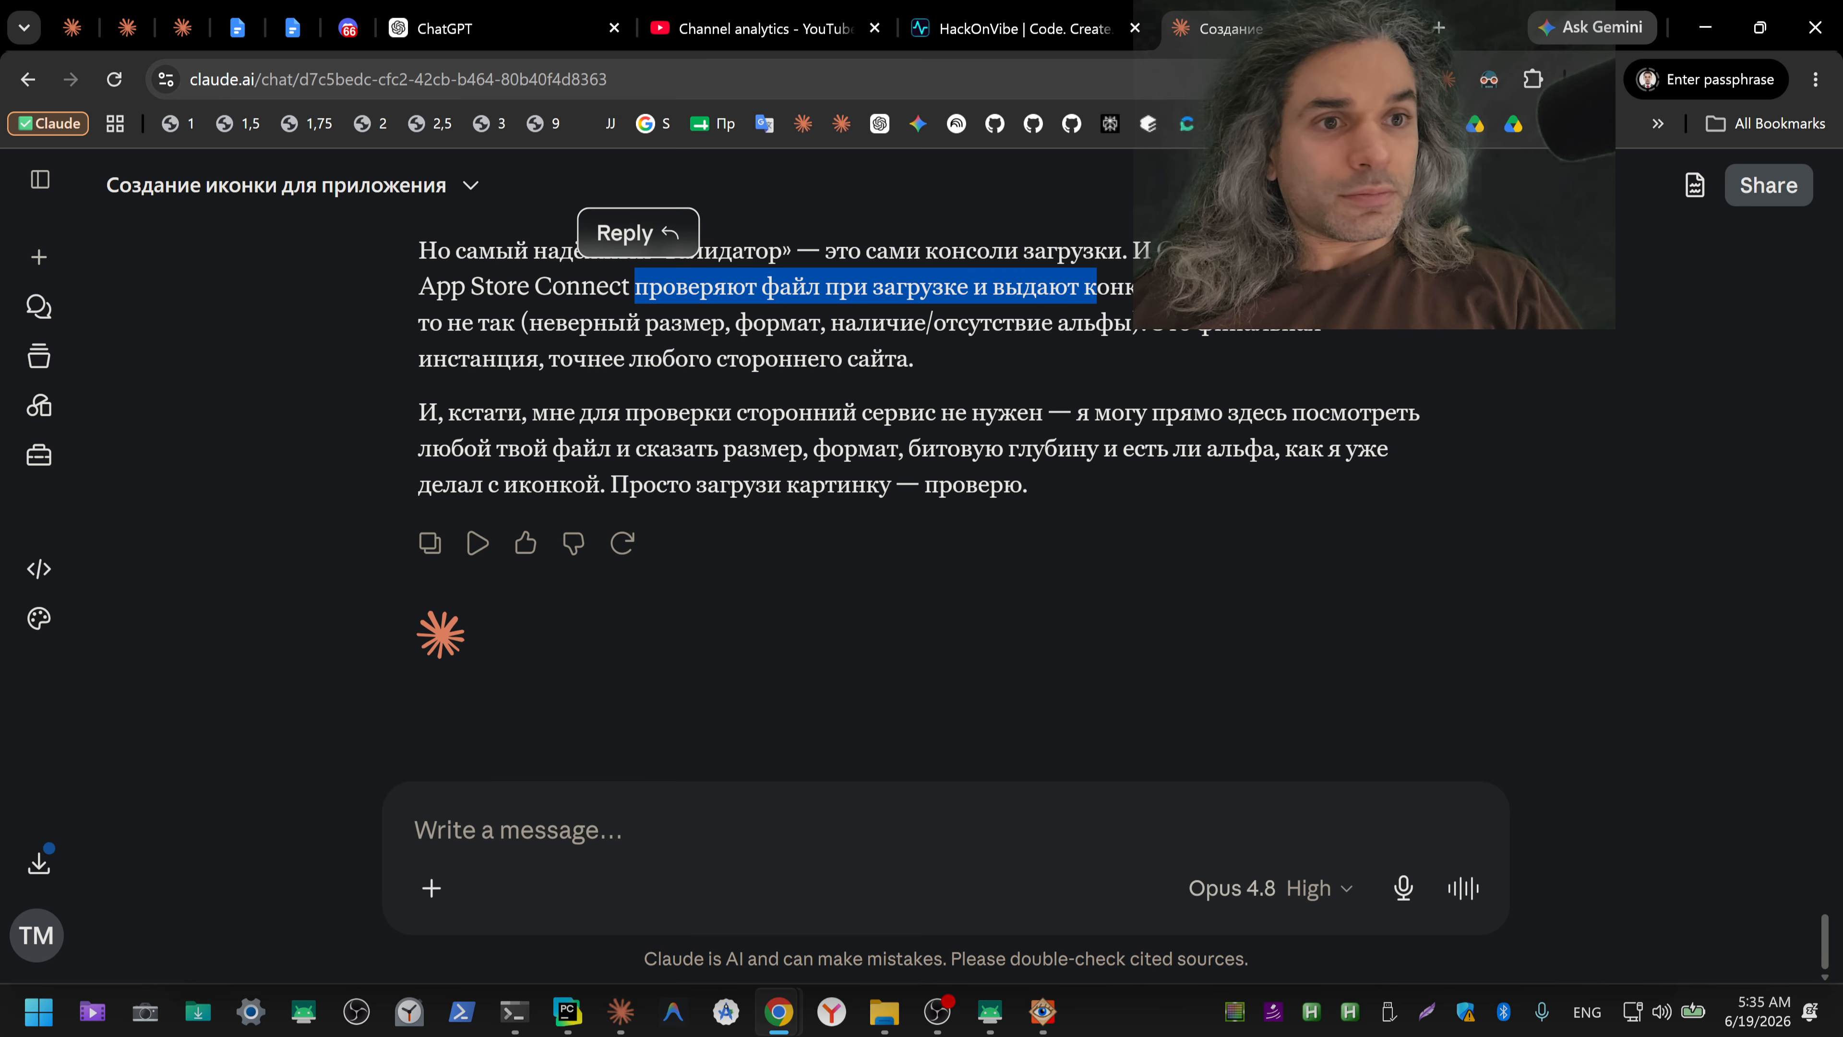
pyautogui.click(1066, 369)
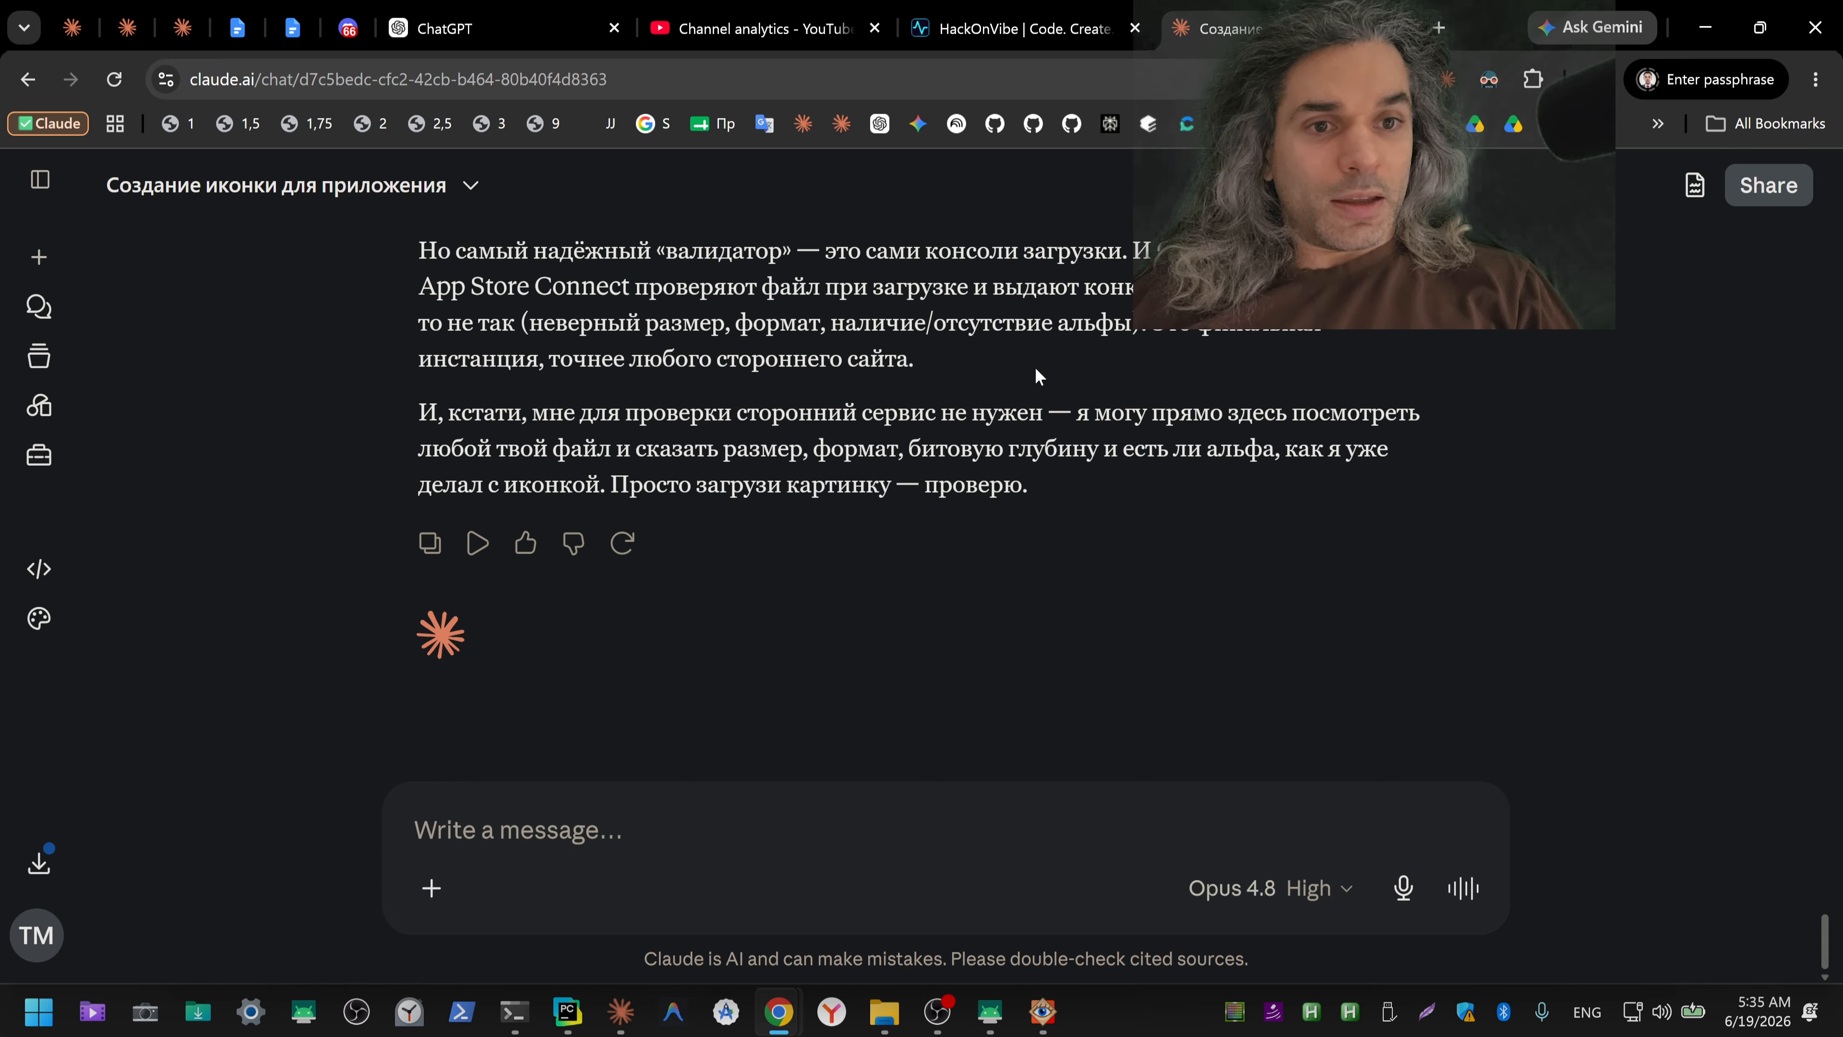
# Step: Find the test account's e-mail in the Google Docs document "Выводы по работе с ИИ" and copy it
pyautogui.click(292, 27)
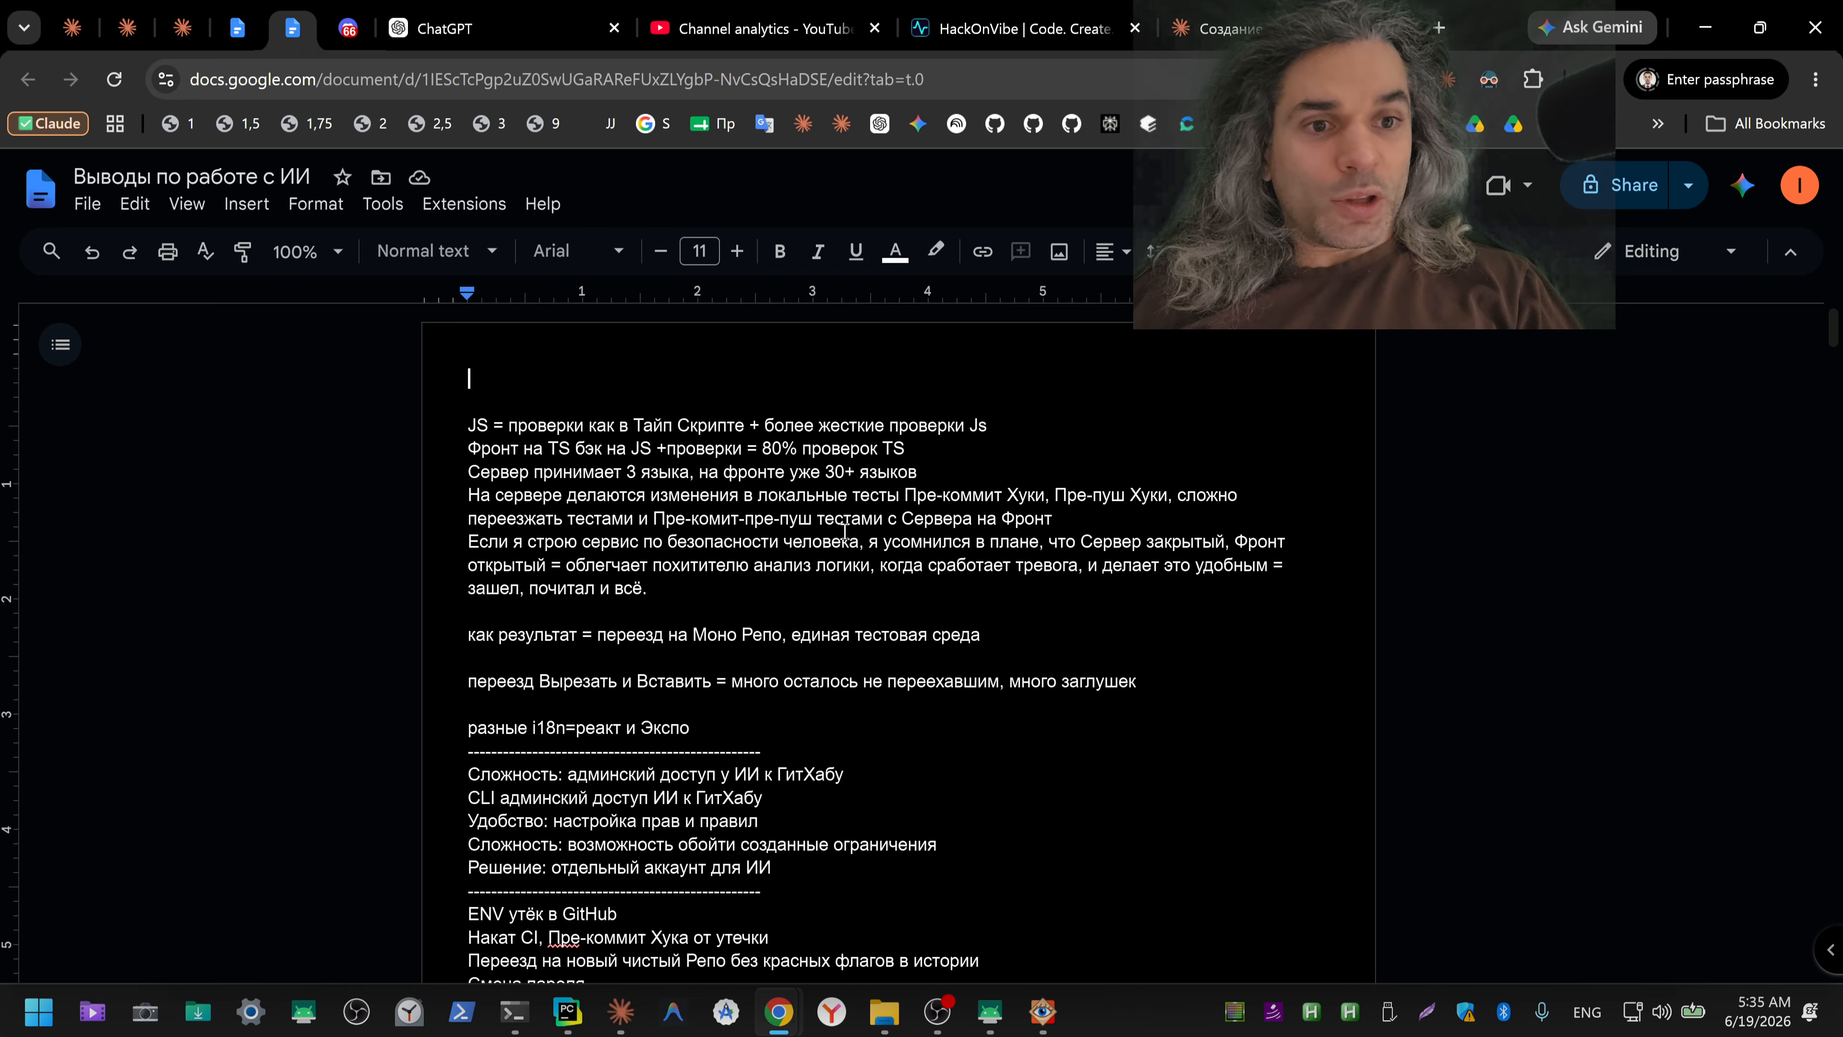
pyautogui.scroll(-20, 903, 646)
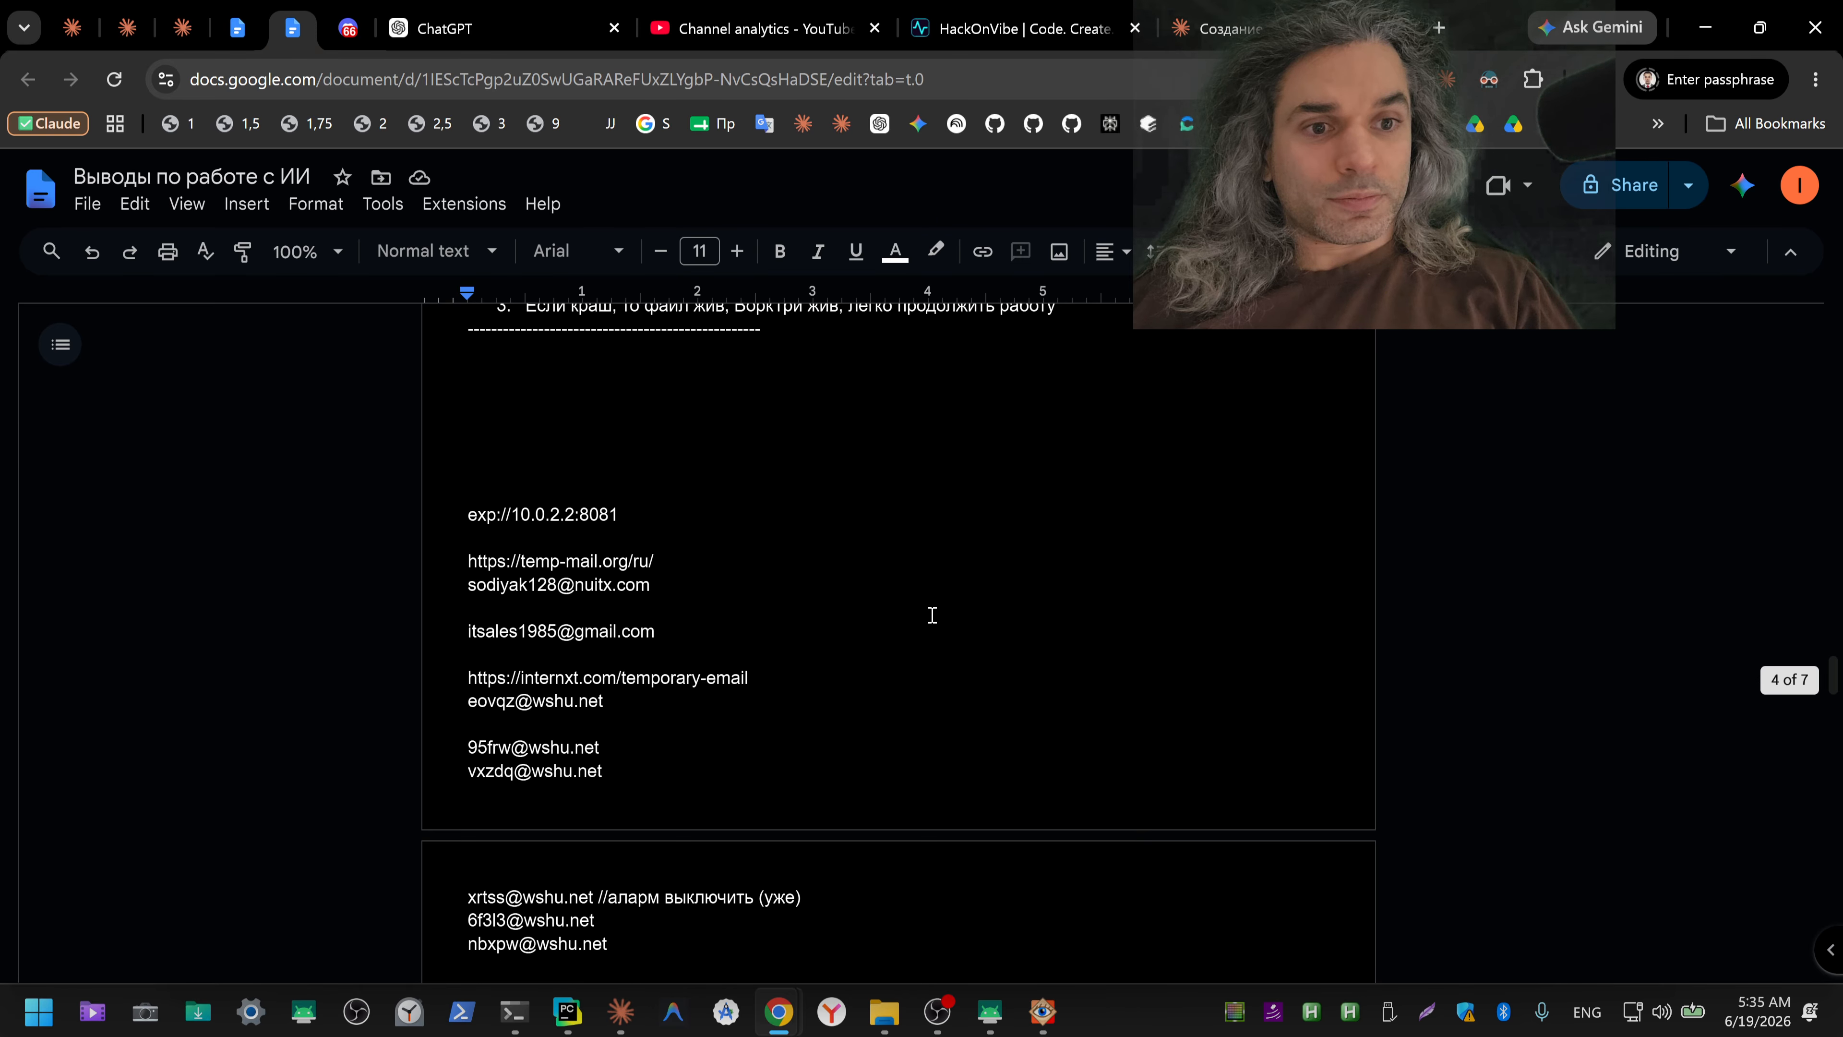
pyautogui.scroll(2, 932, 614)
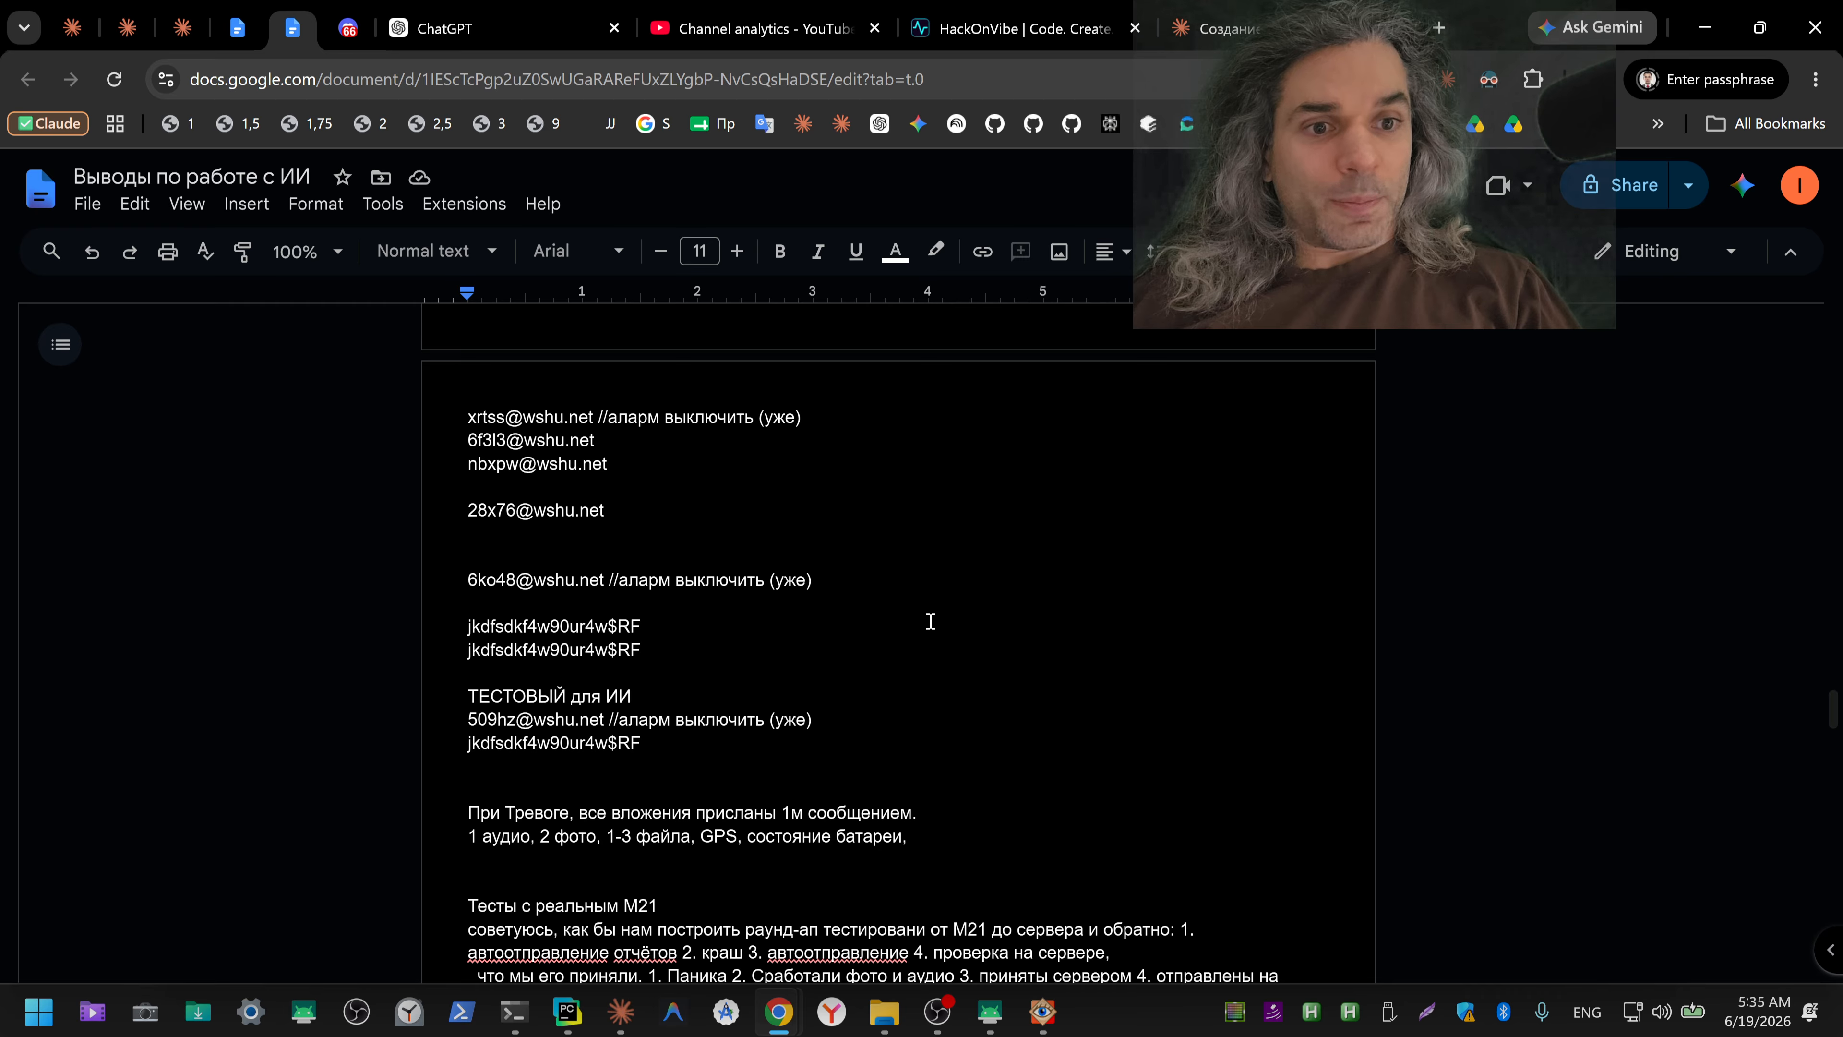
pyautogui.doubleClick(703, 625)
pyautogui.doubleClick(679, 607)
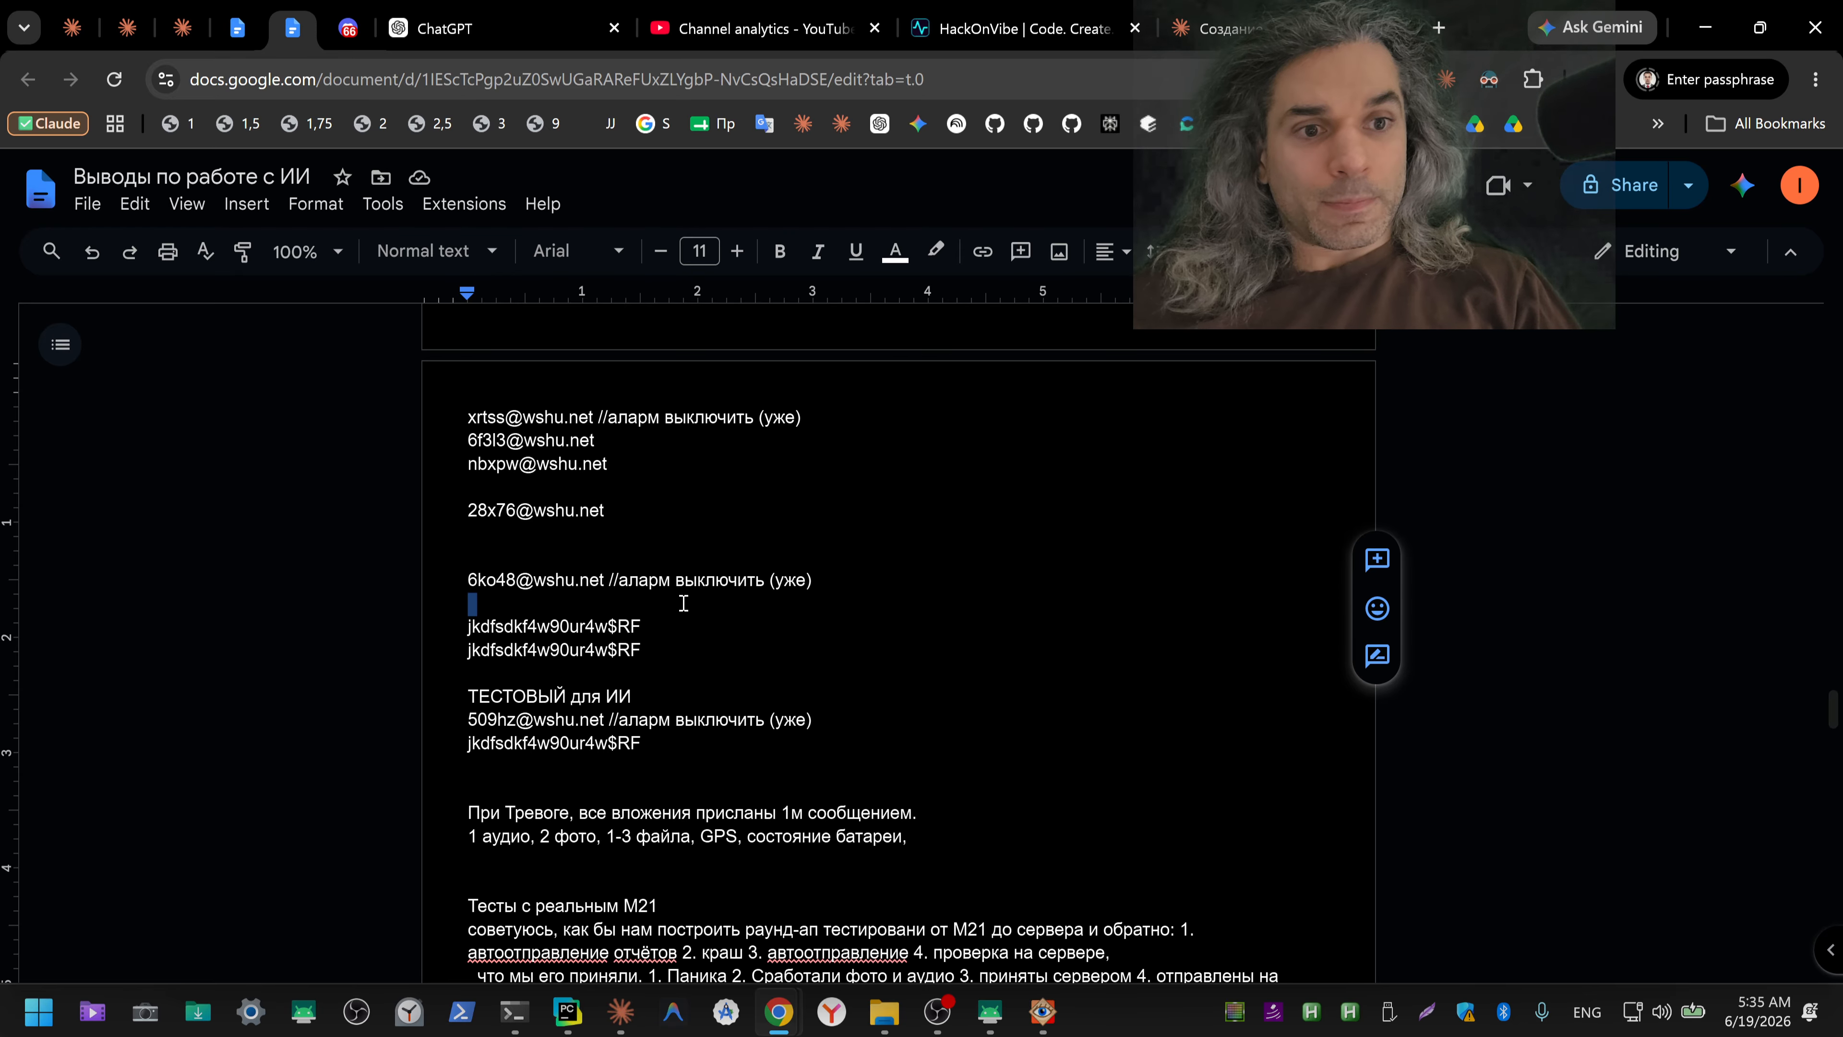
pyautogui.click(605, 579)
pyautogui.hotkey('shift', 'Home')
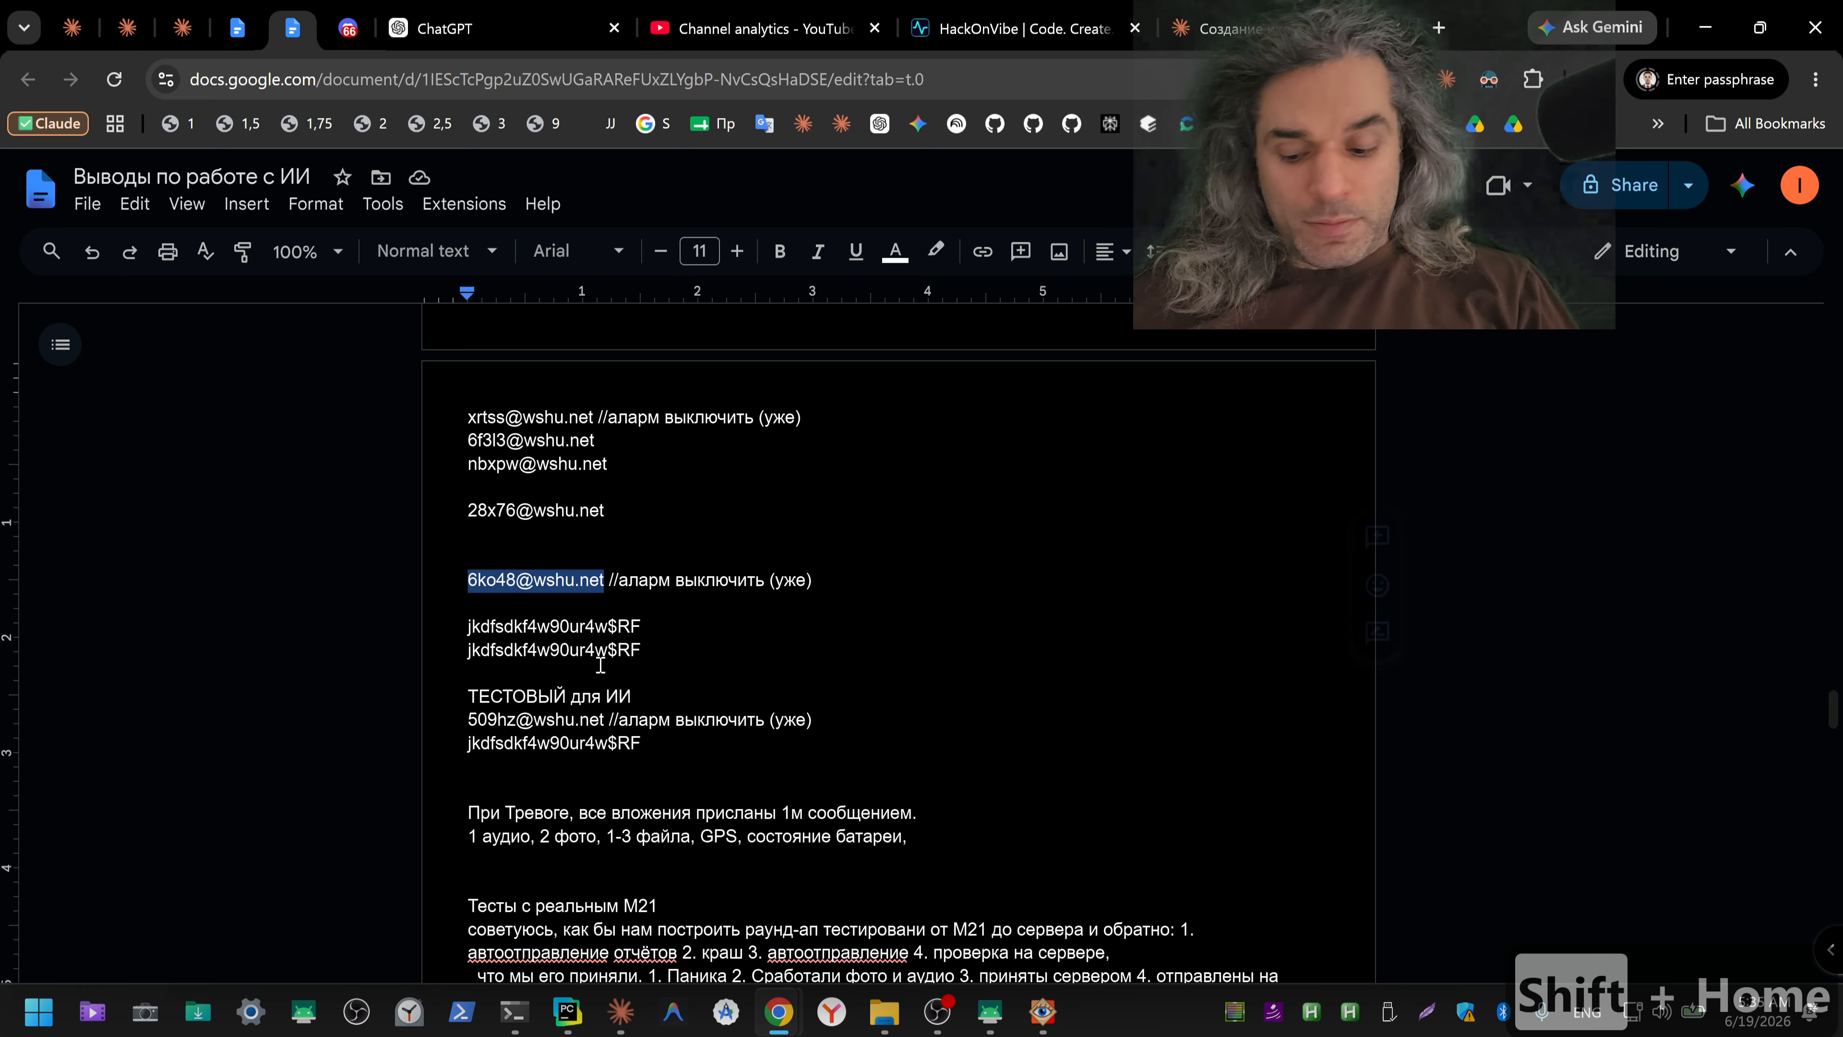
pyautogui.hotkey('ctrl', 'c')
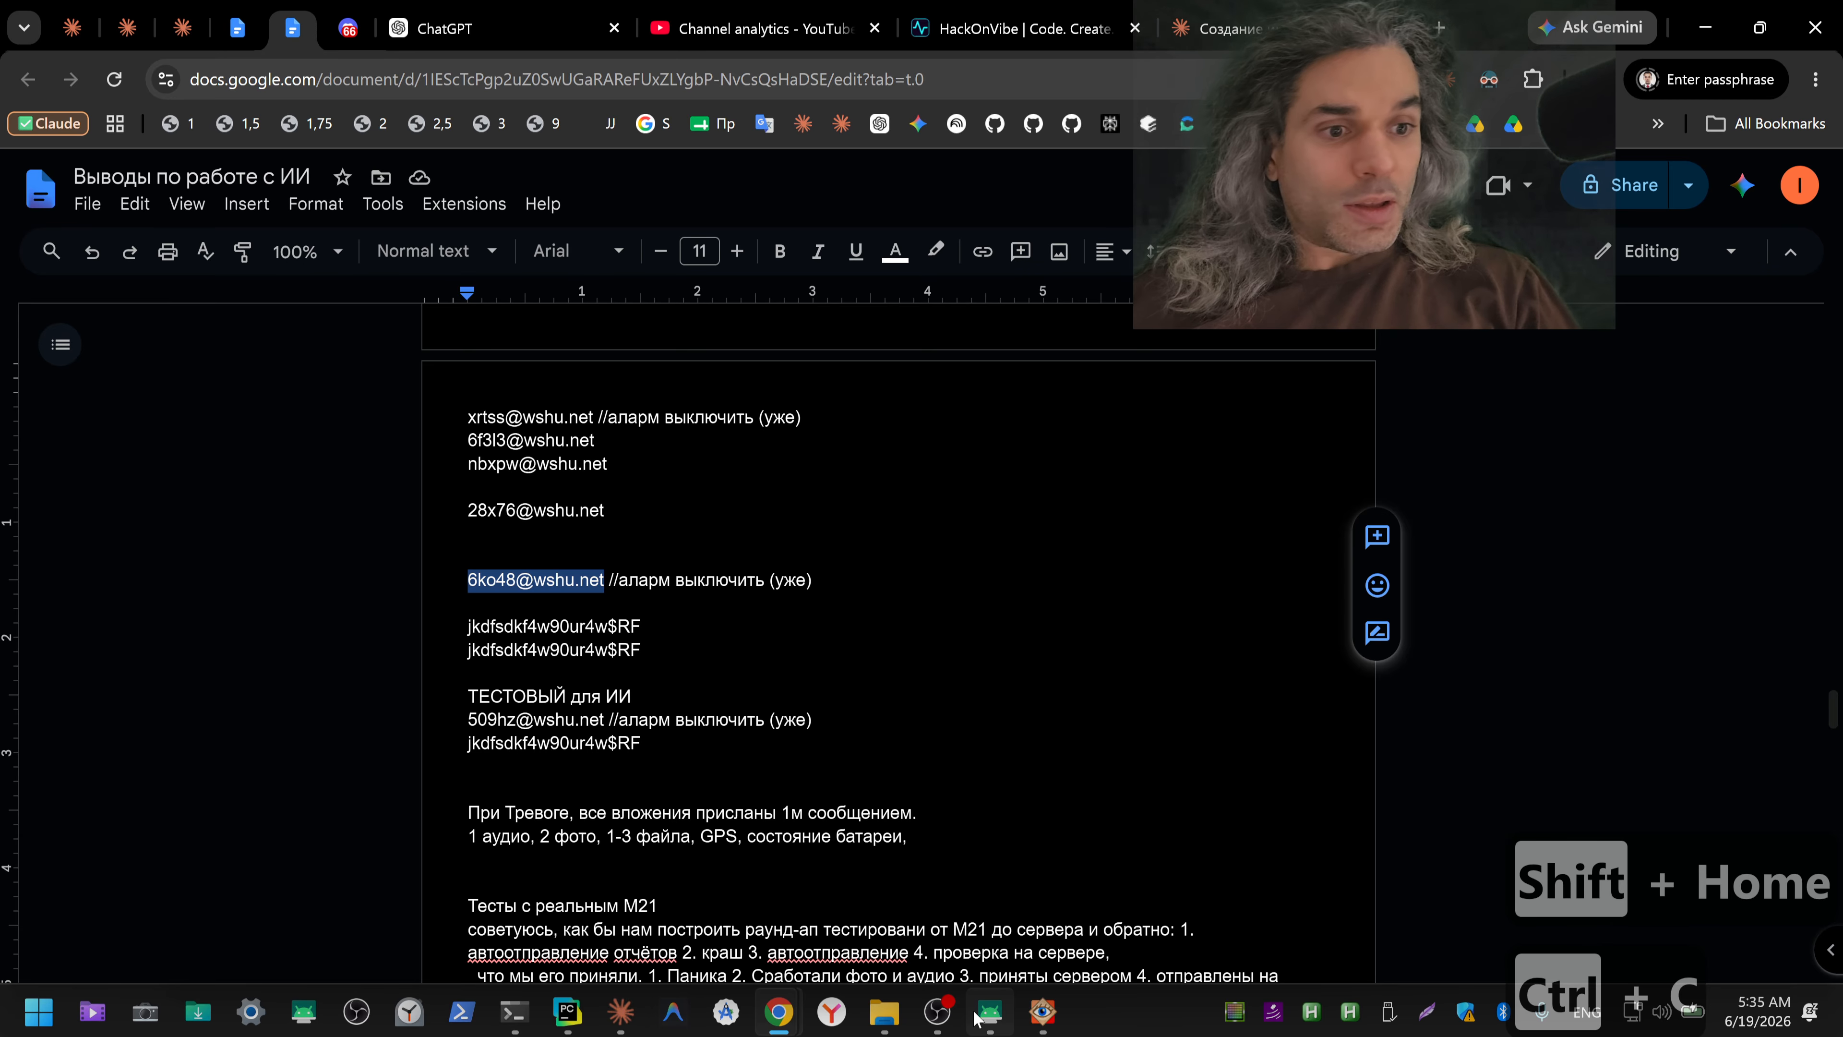
# Step: Switch to the mirrored phone, paste the test account's e-mail into the sign-in form and continue to the password screen
pyautogui.click(989, 1012)
pyautogui.click(952, 769)
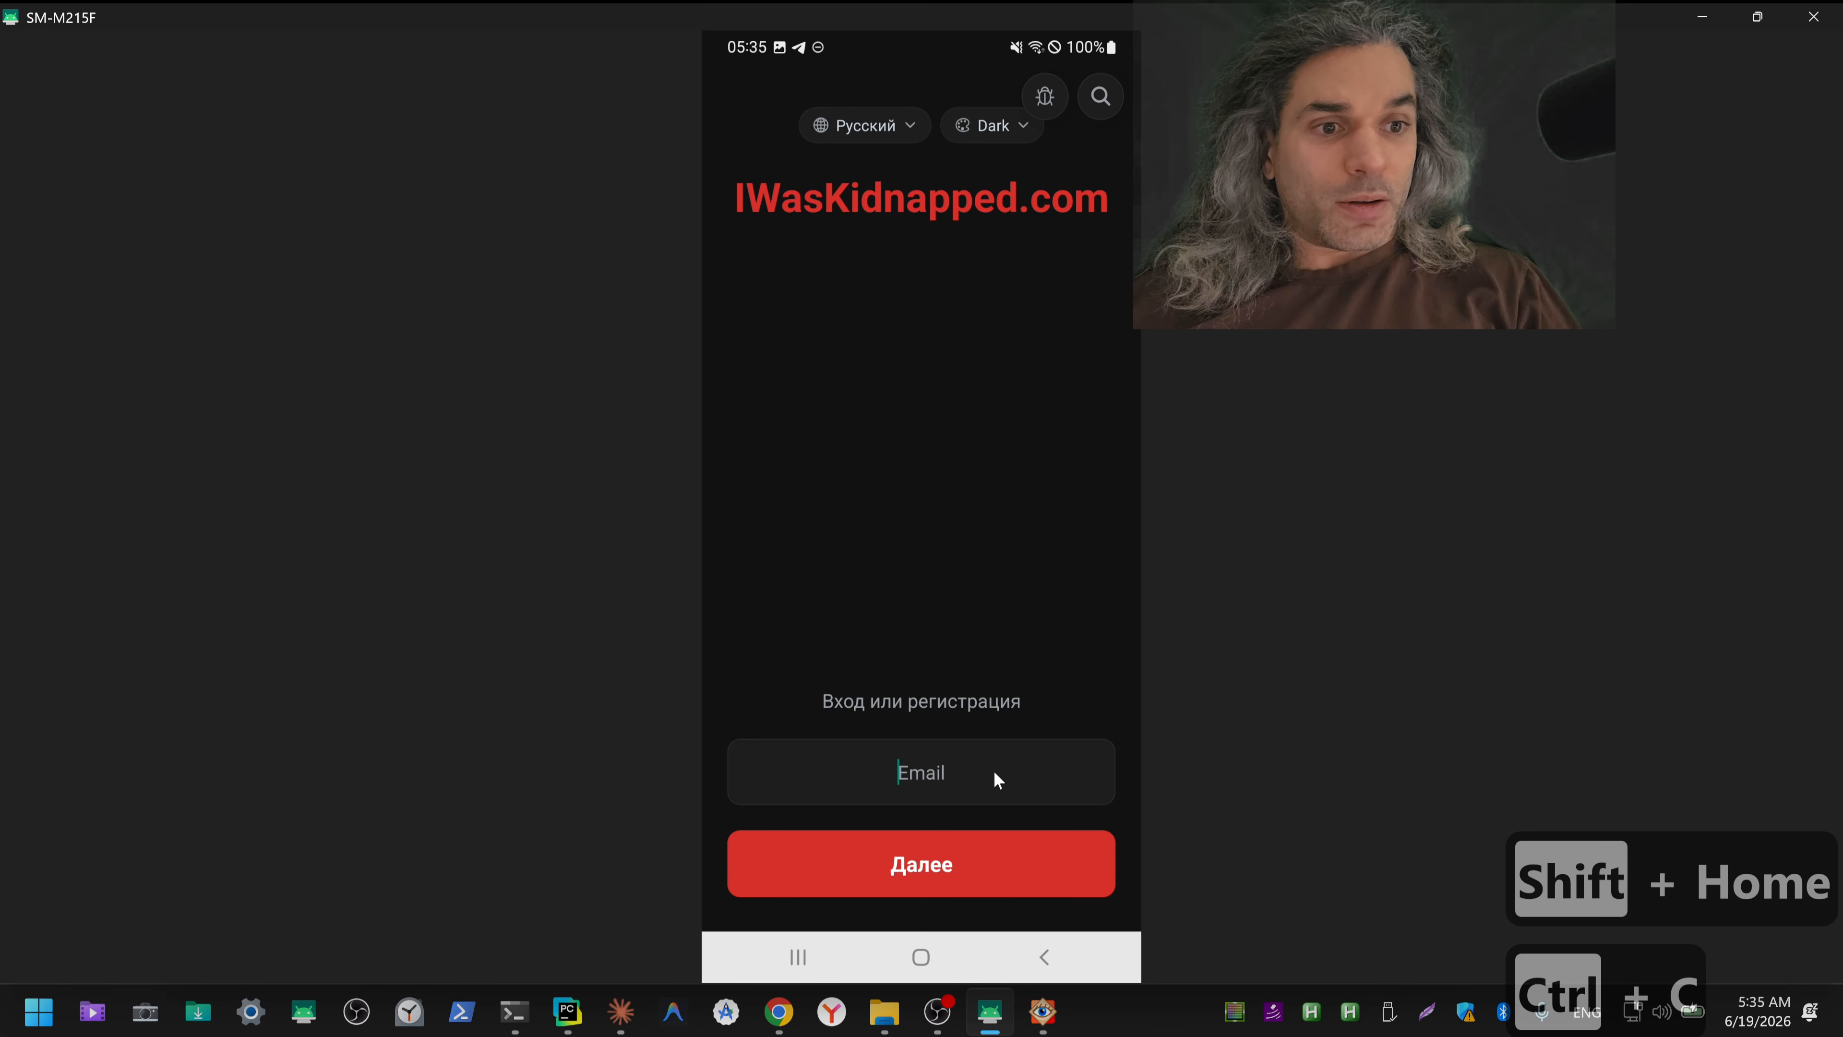
pyautogui.hotkey('ctrl', 'v')
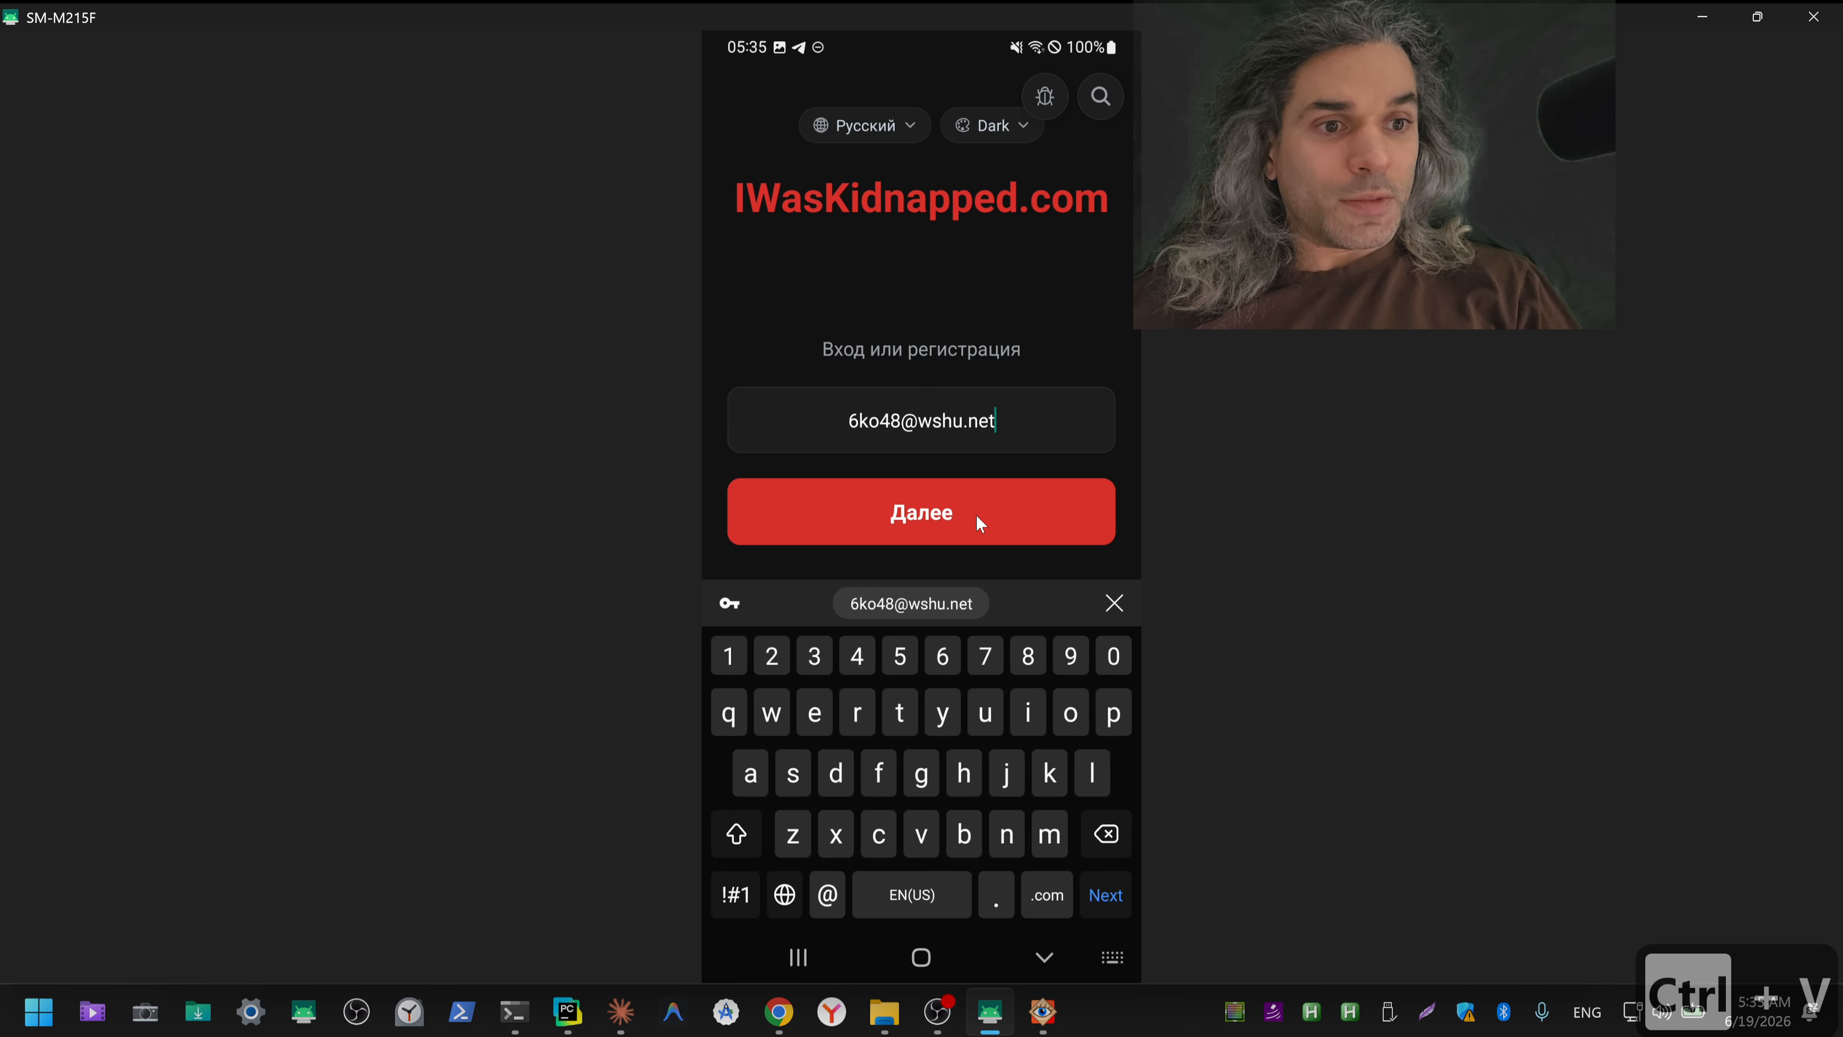
pyautogui.click(976, 521)
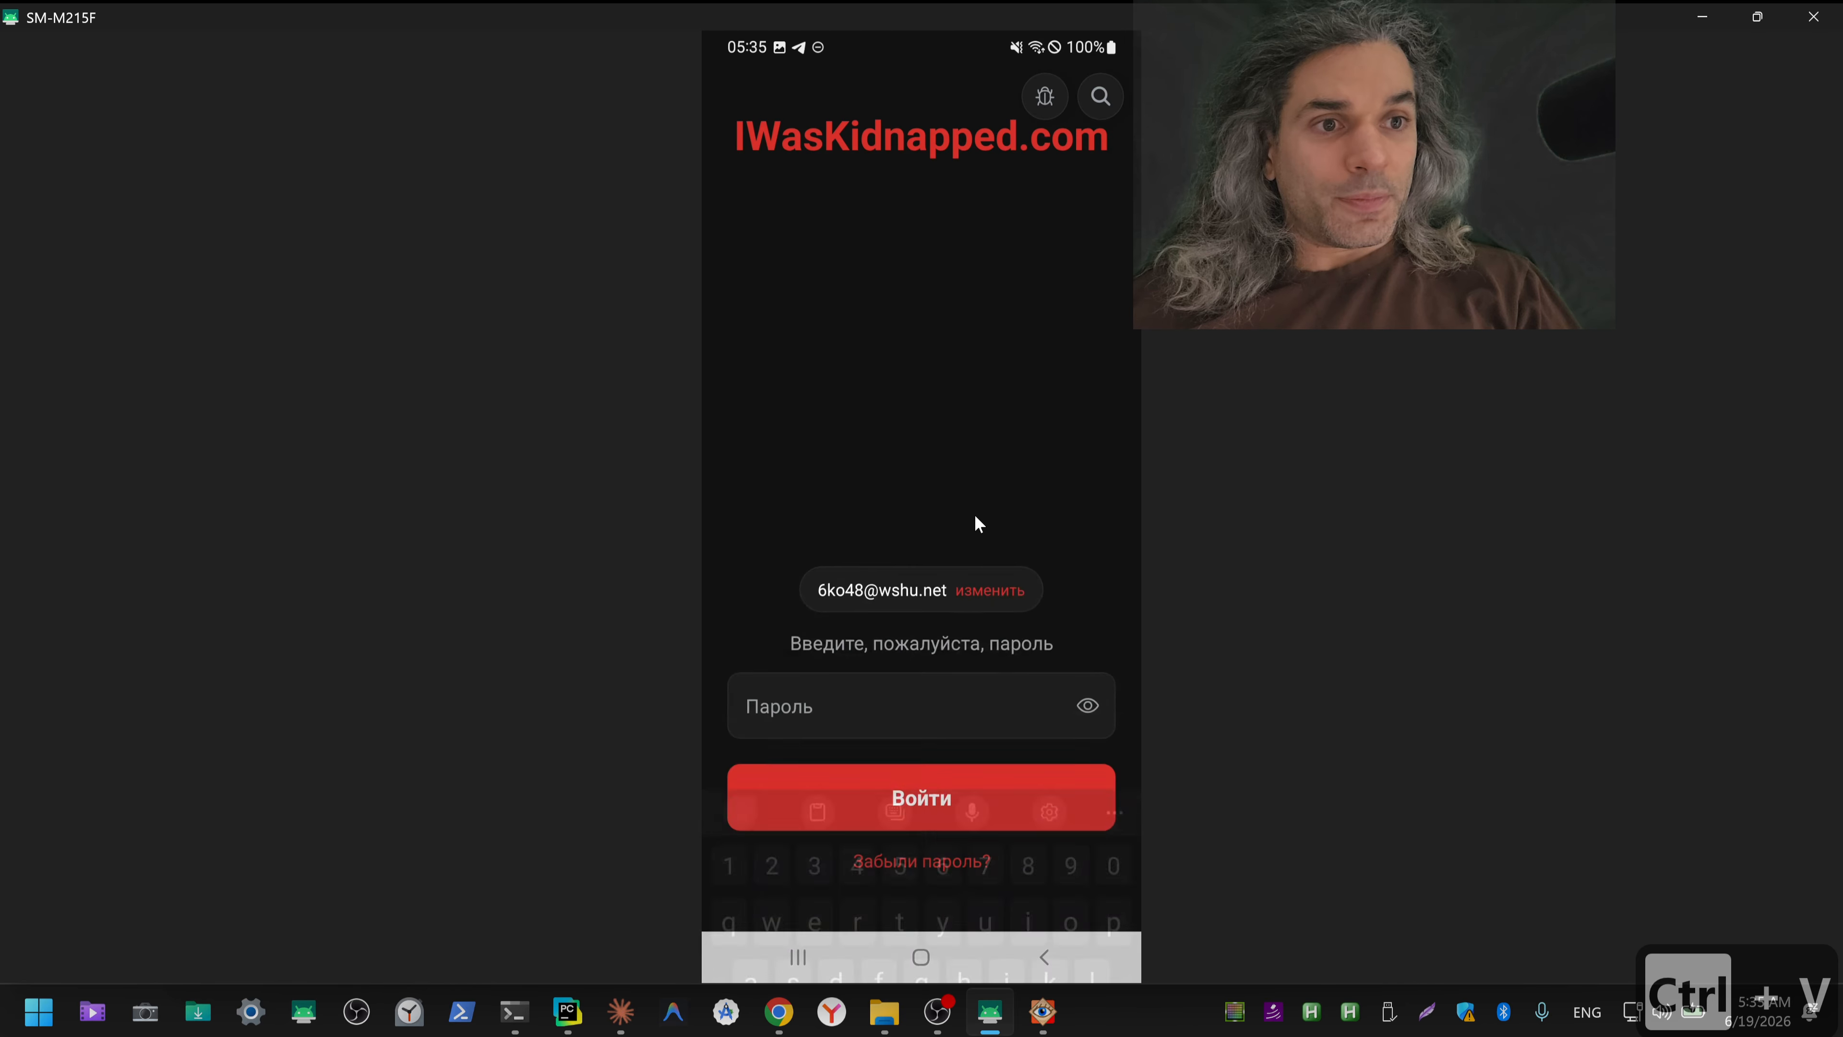
# Step: Select the test account's password in the notes document and return to the mirrored phone
pyautogui.hotkey('alt', 'Tab')
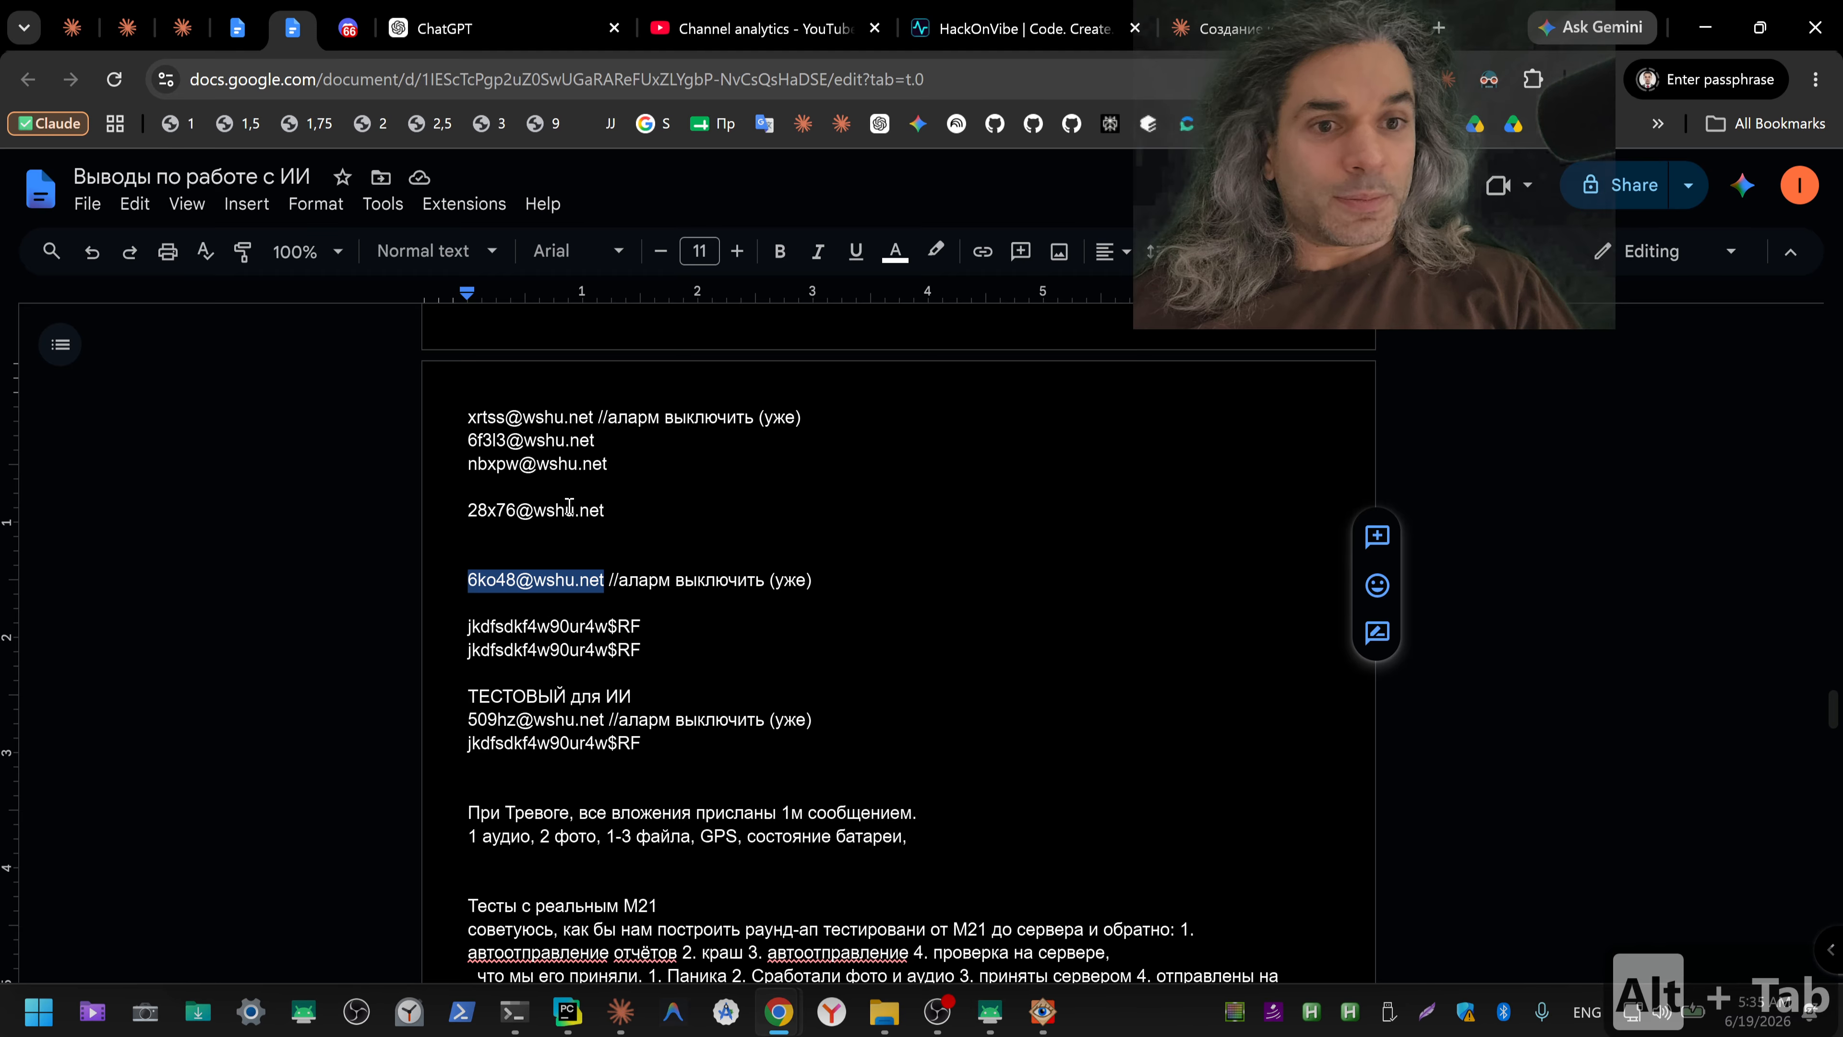
pyautogui.moveTo(466, 624); pyautogui.dragTo(659, 625)
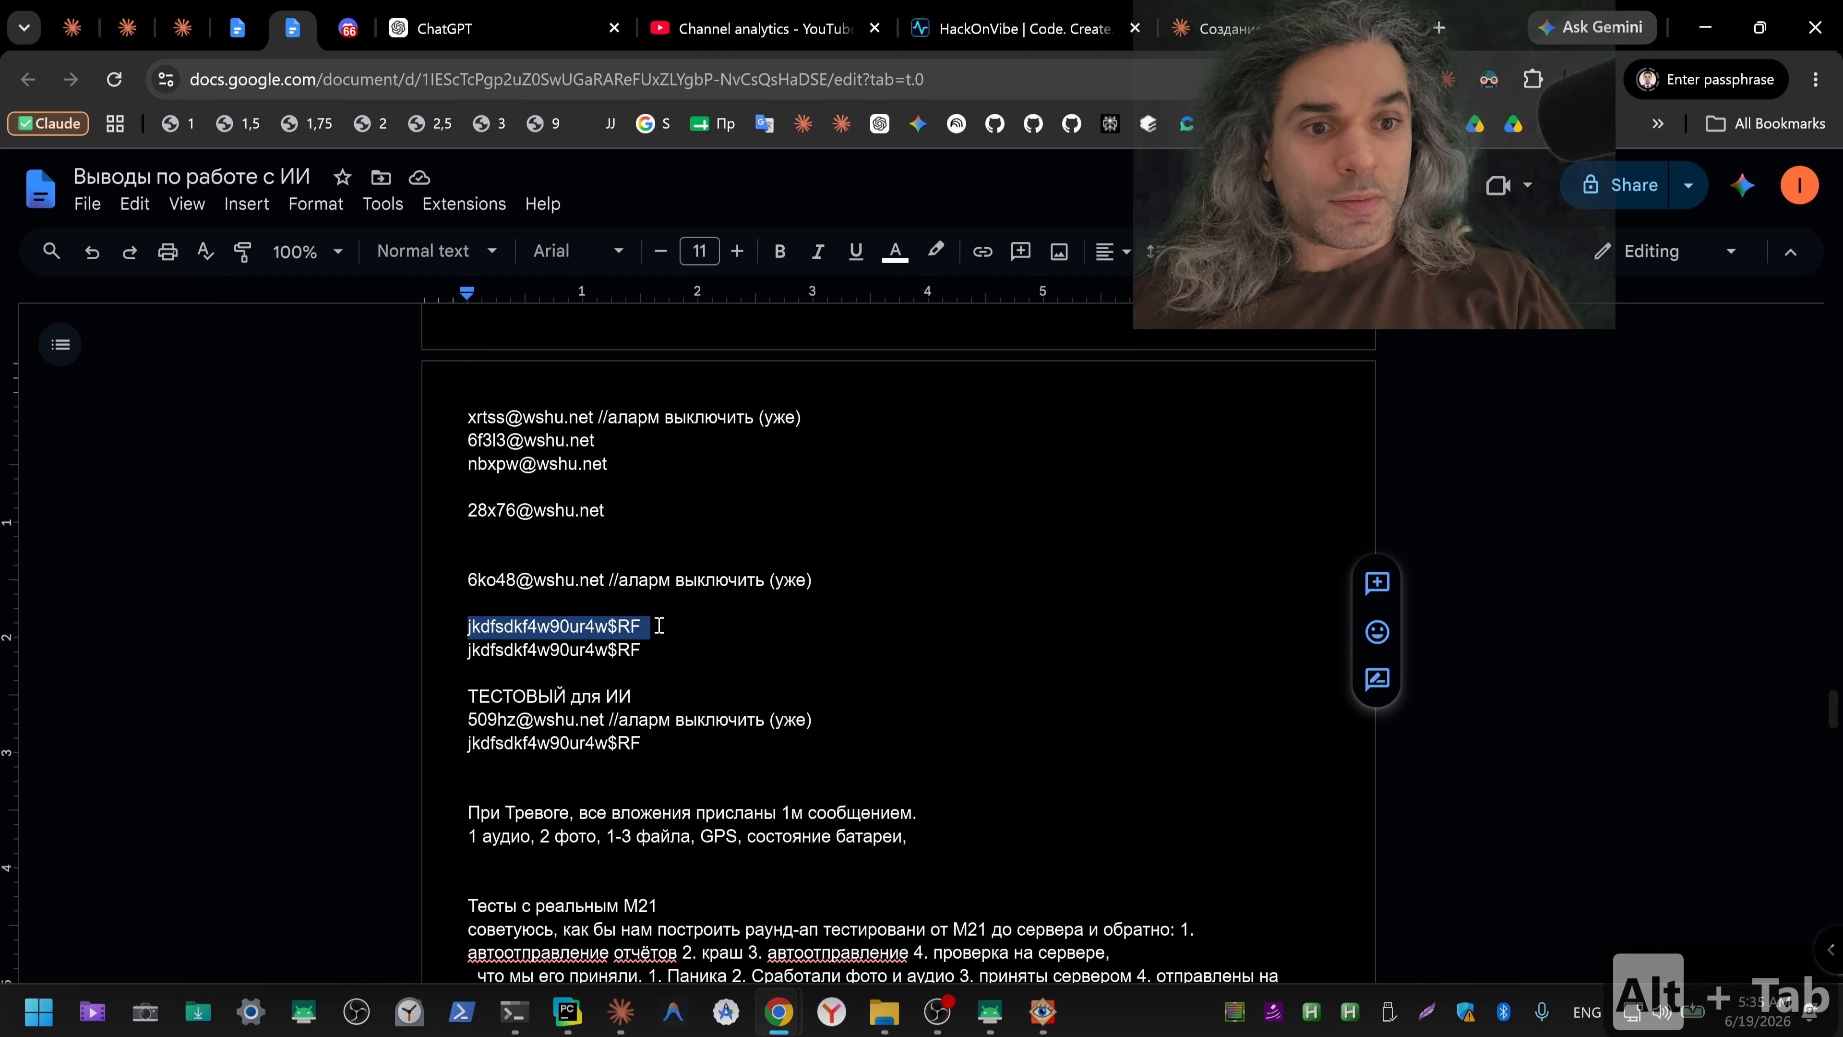
pyautogui.hotkey('alt', 'Tab')
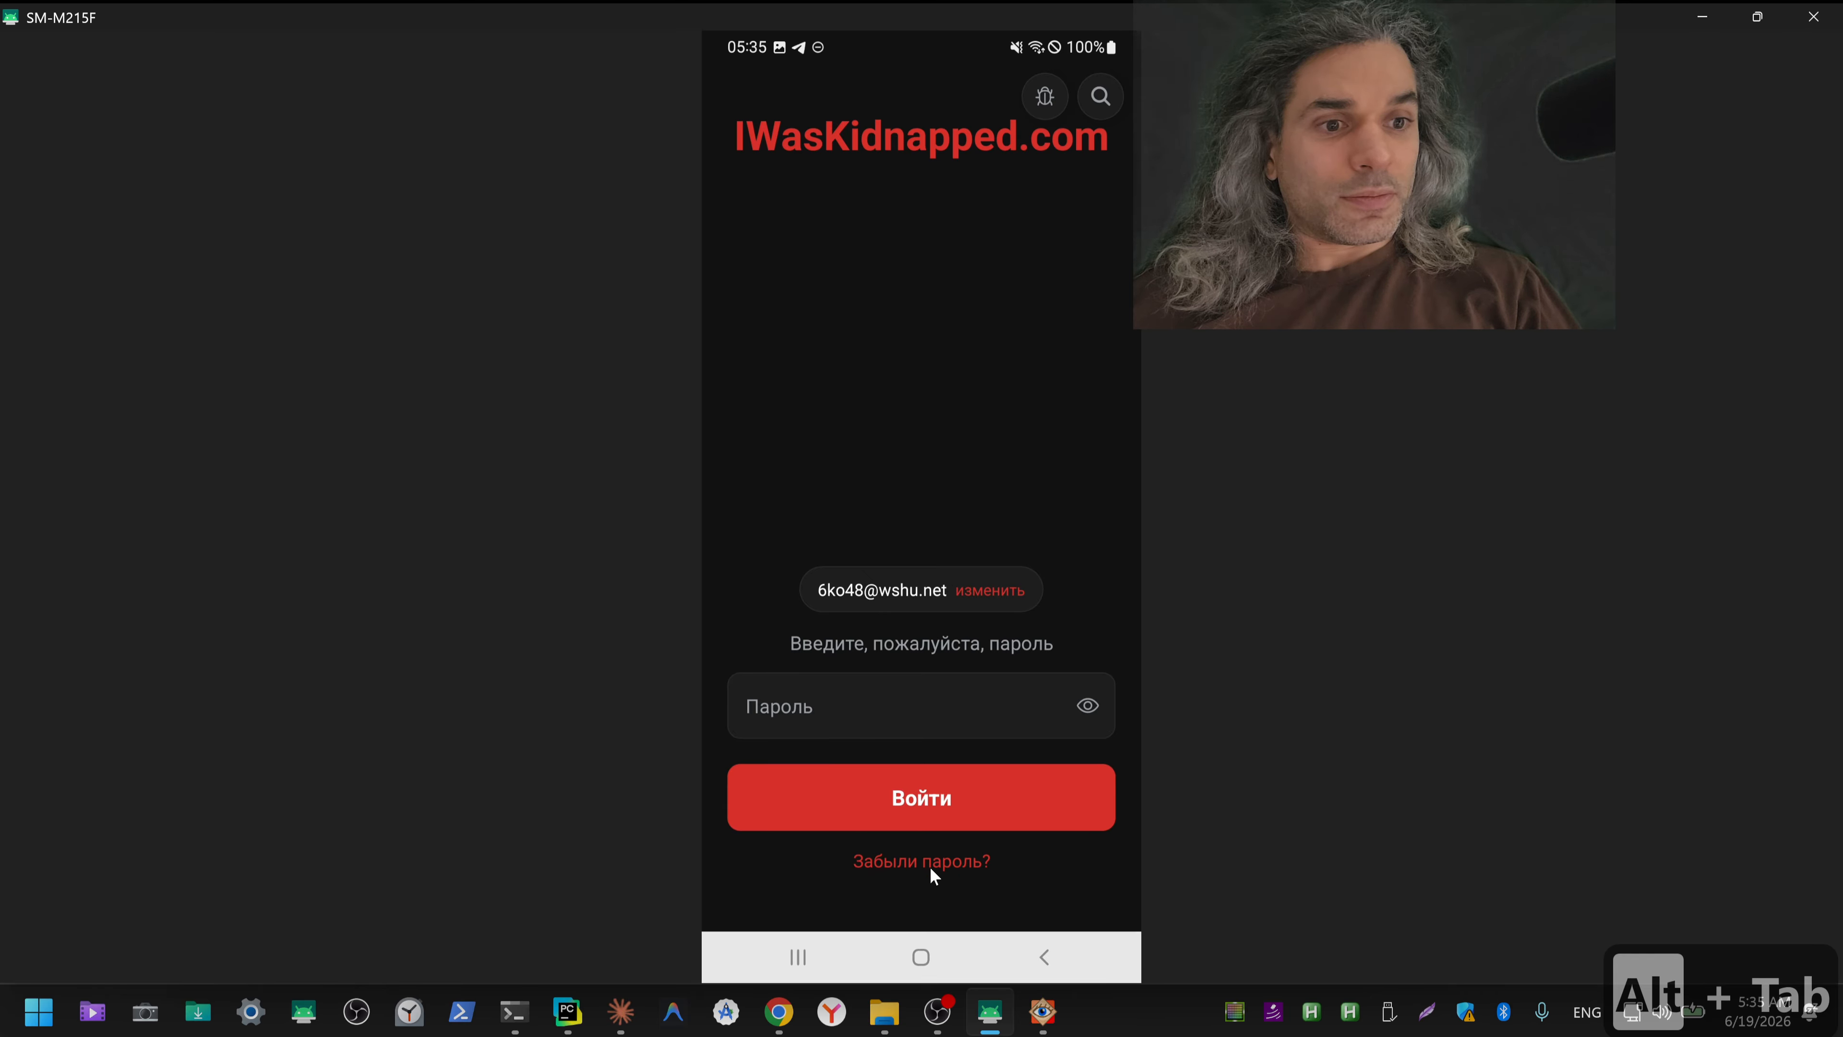
# Step: Go back to the app's e-mail entry screen and set the language to English
pyautogui.click(997, 590)
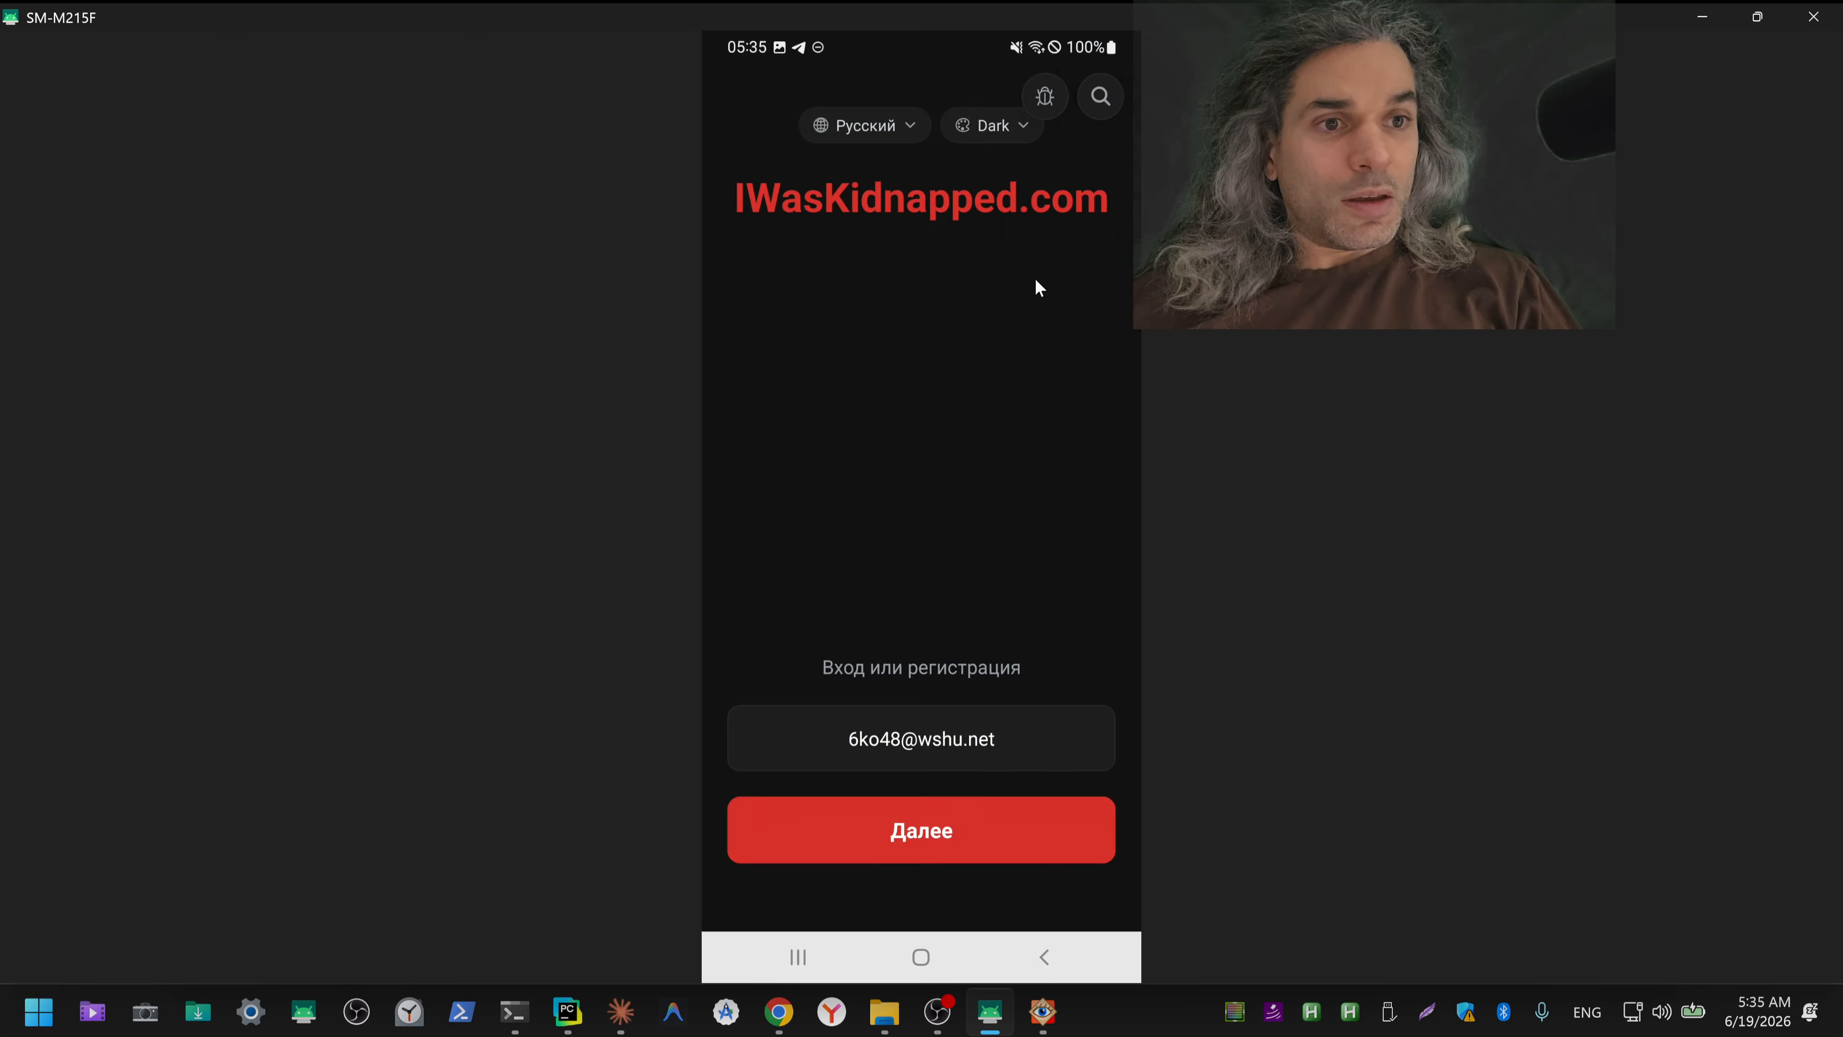
pyautogui.click(907, 138)
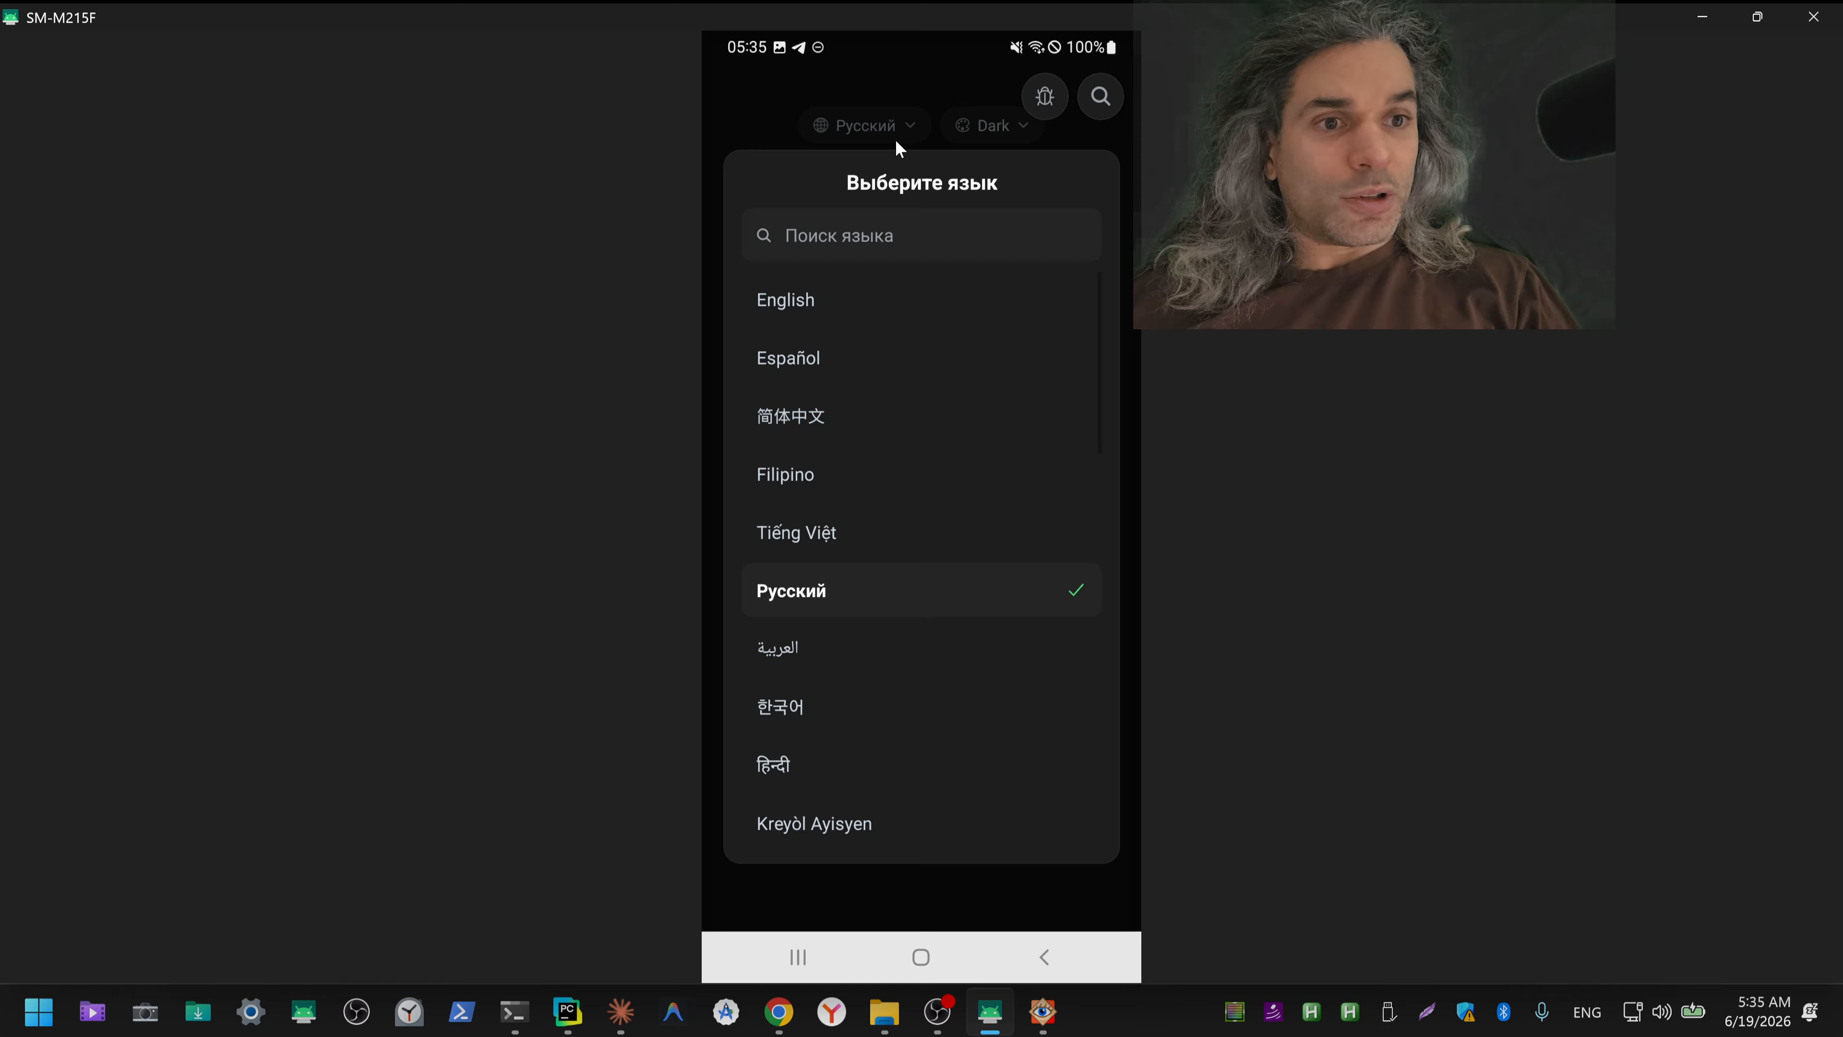
pyautogui.click(805, 302)
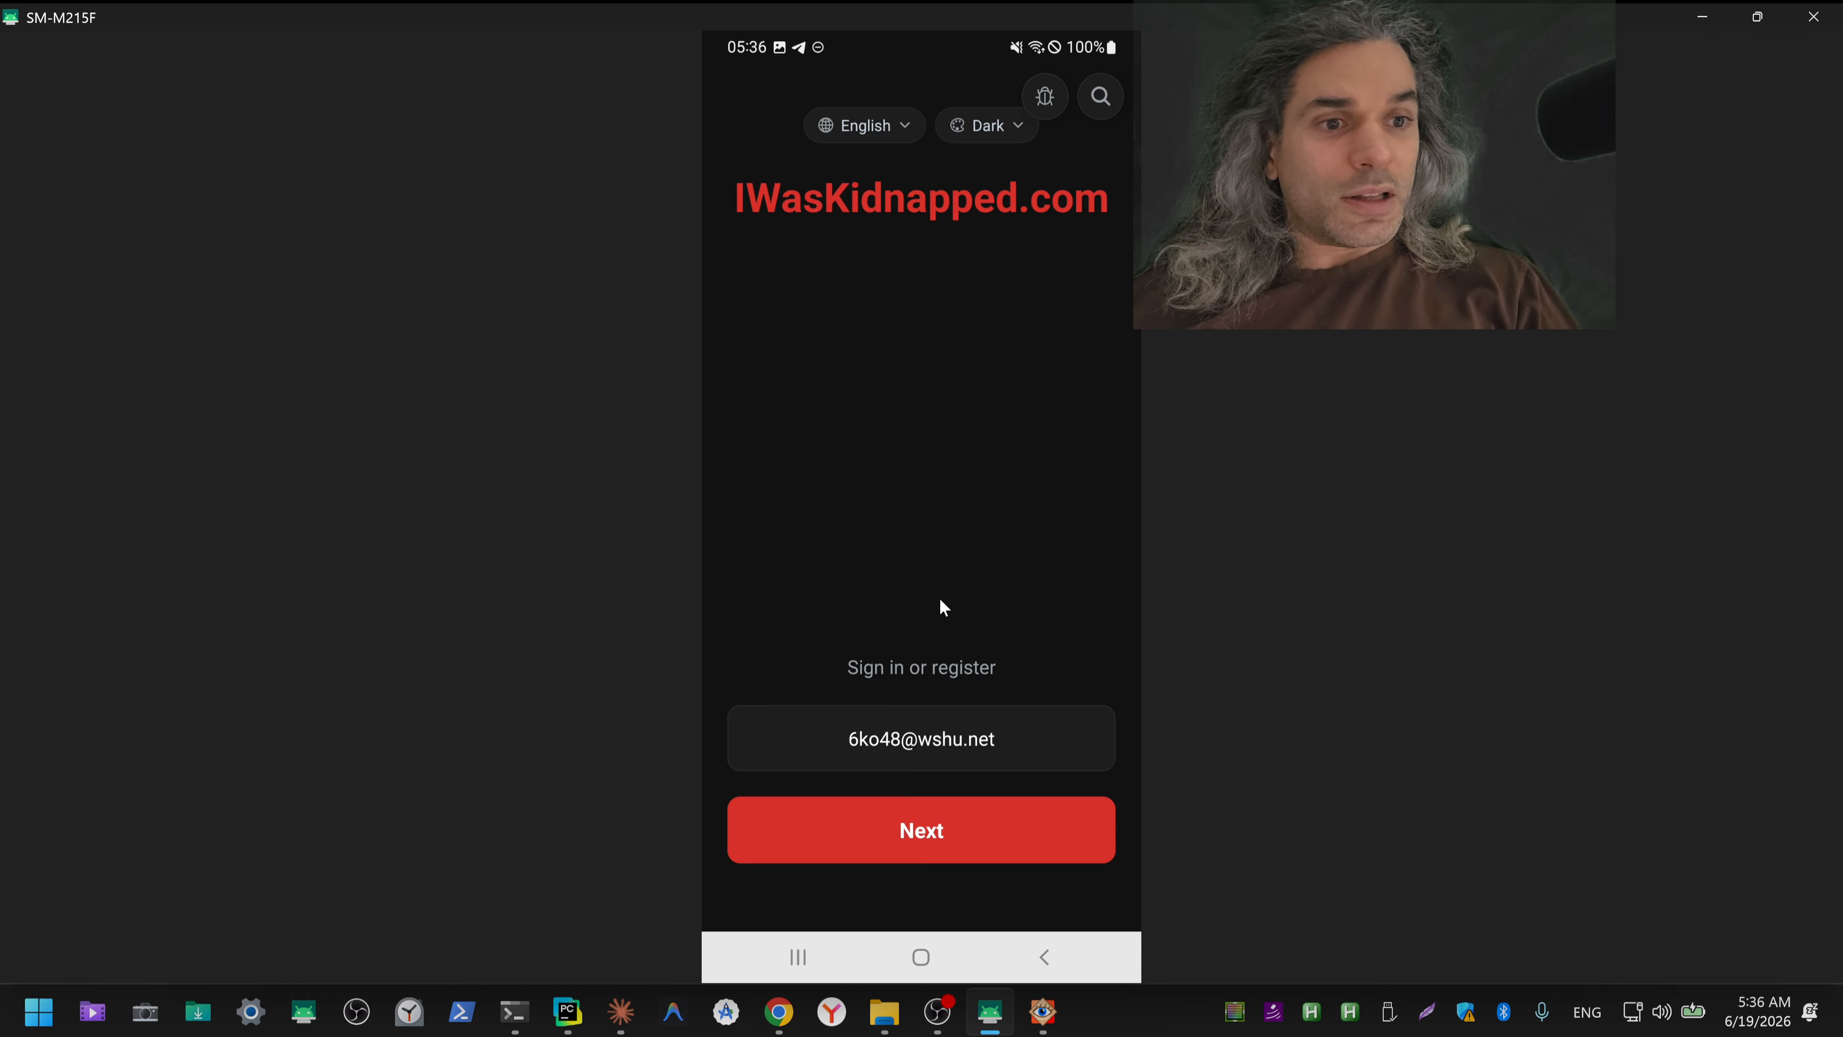
# Step: Continue to the password screen, copy the test account's password from the notes document and paste it into the sign-in form
pyautogui.click(944, 834)
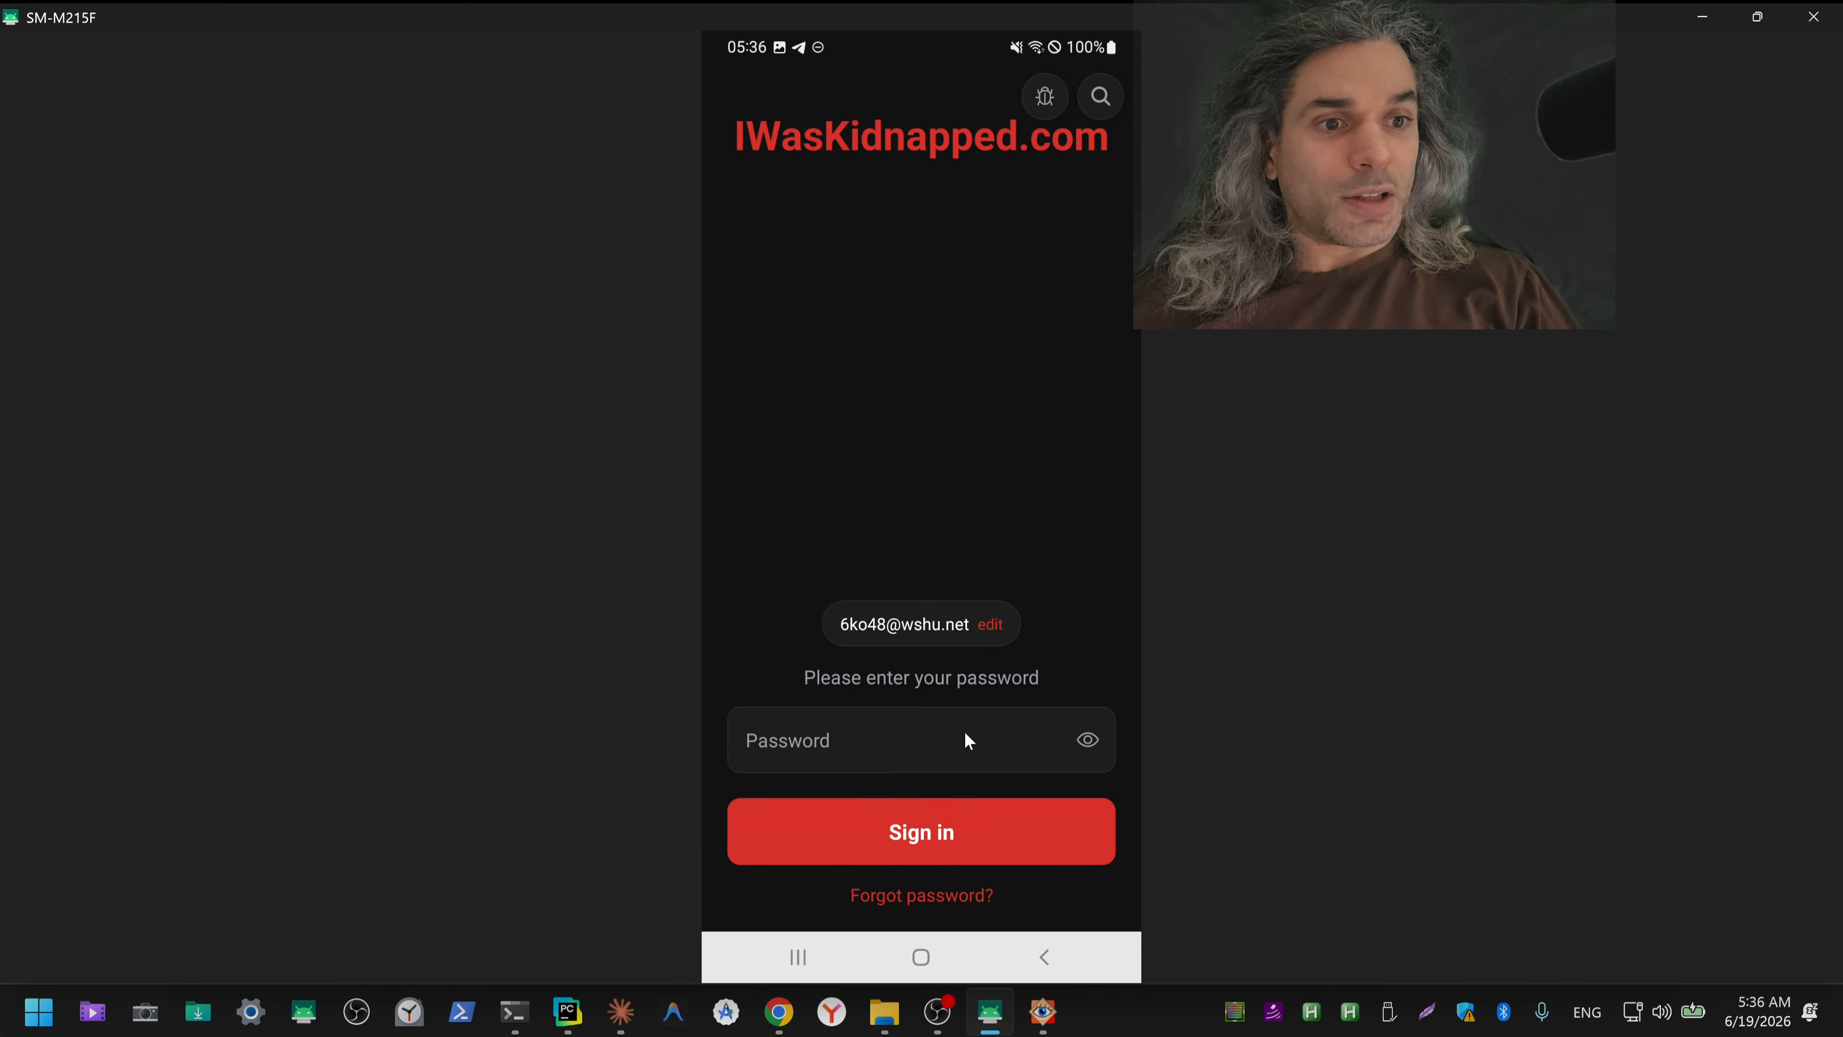
pyautogui.hotkey('alt', 'Tab')
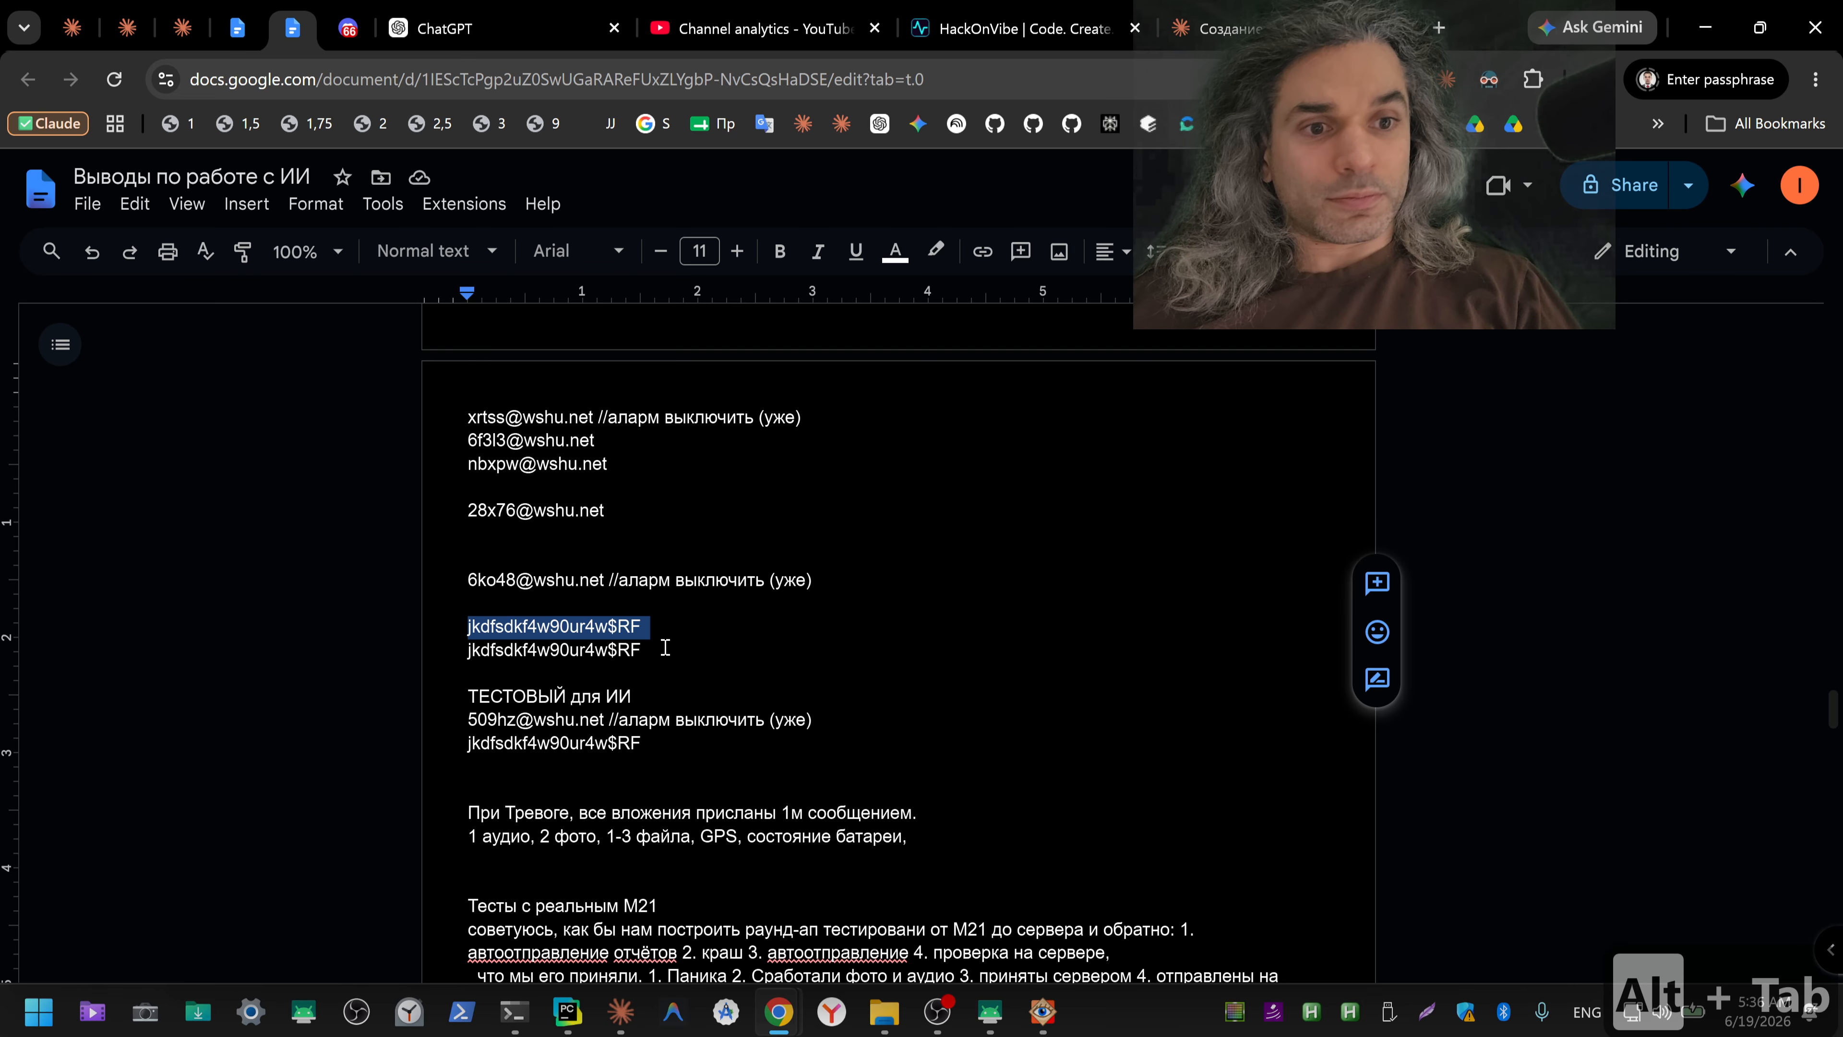
pyautogui.hotkey('ctrl', 'c')
pyautogui.hotkey('alt', 'Tab')
pyautogui.click(905, 718)
pyautogui.hotkey('ctrl', 'v')
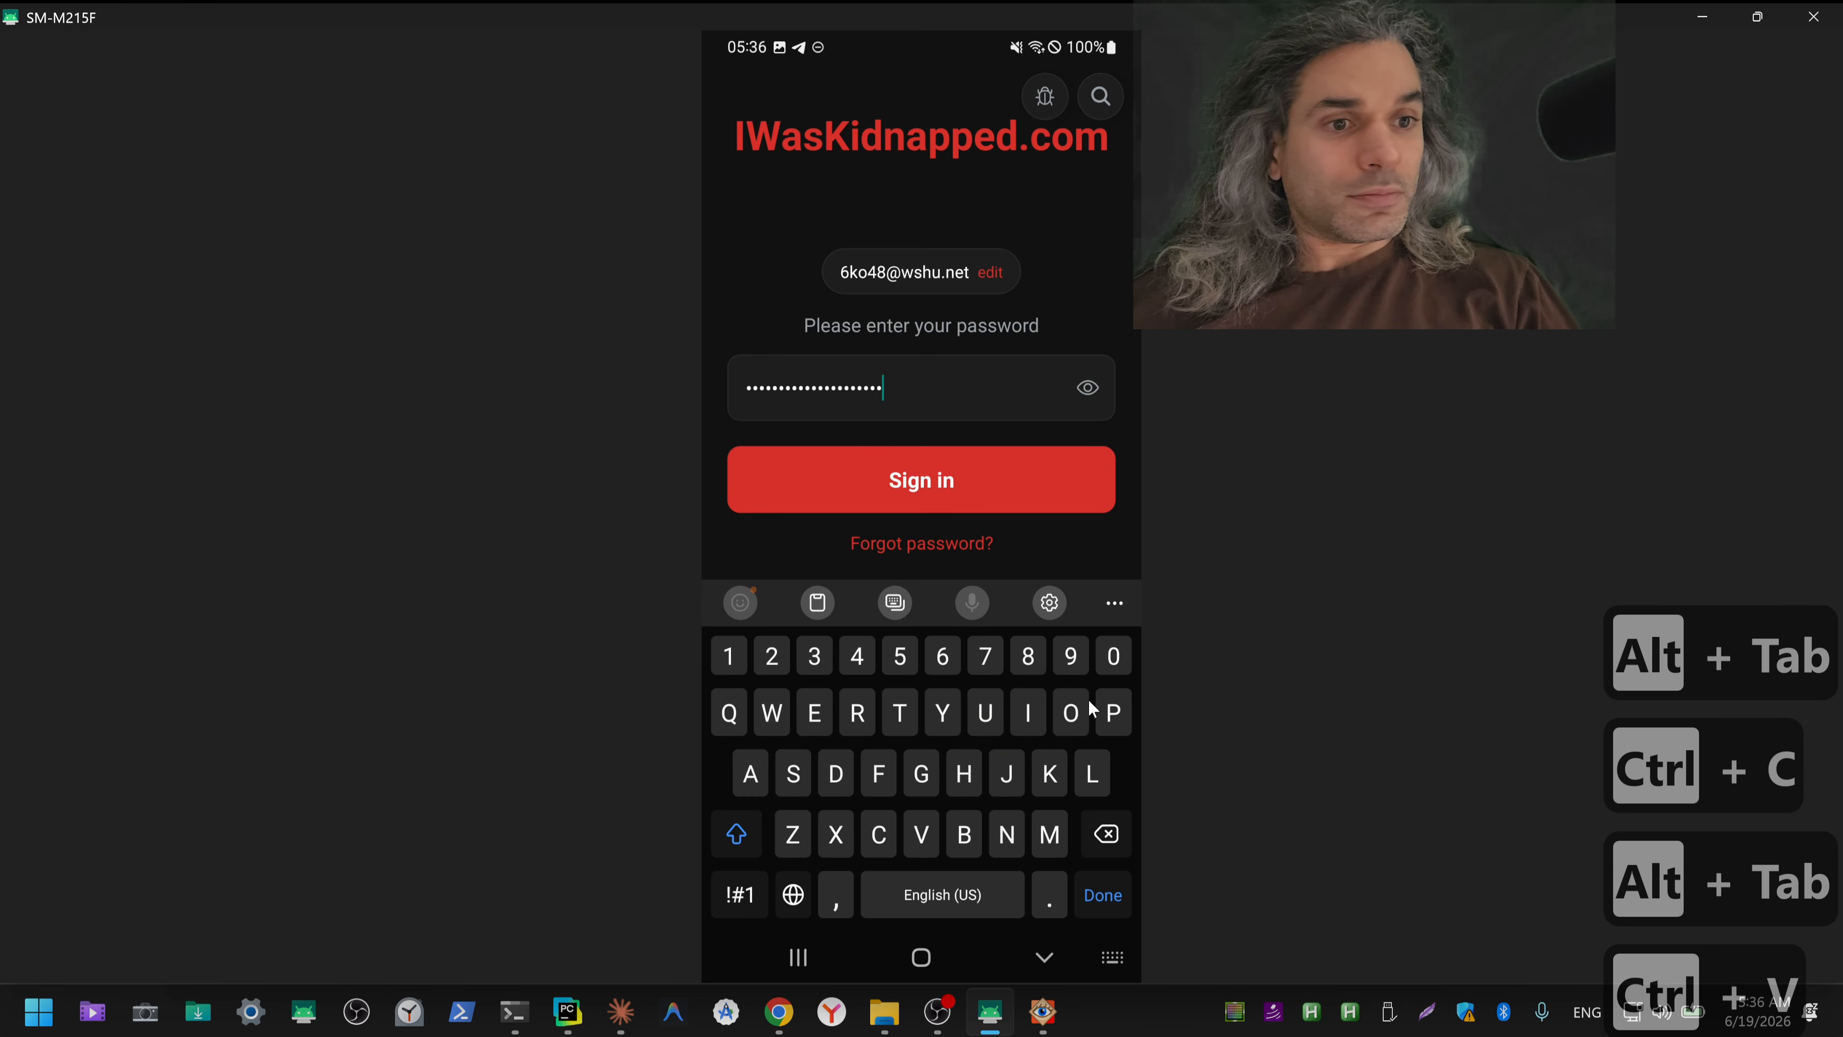
# Step: Reveal the pasted password, delete its trailing character and mask it again
pyautogui.click(1087, 389)
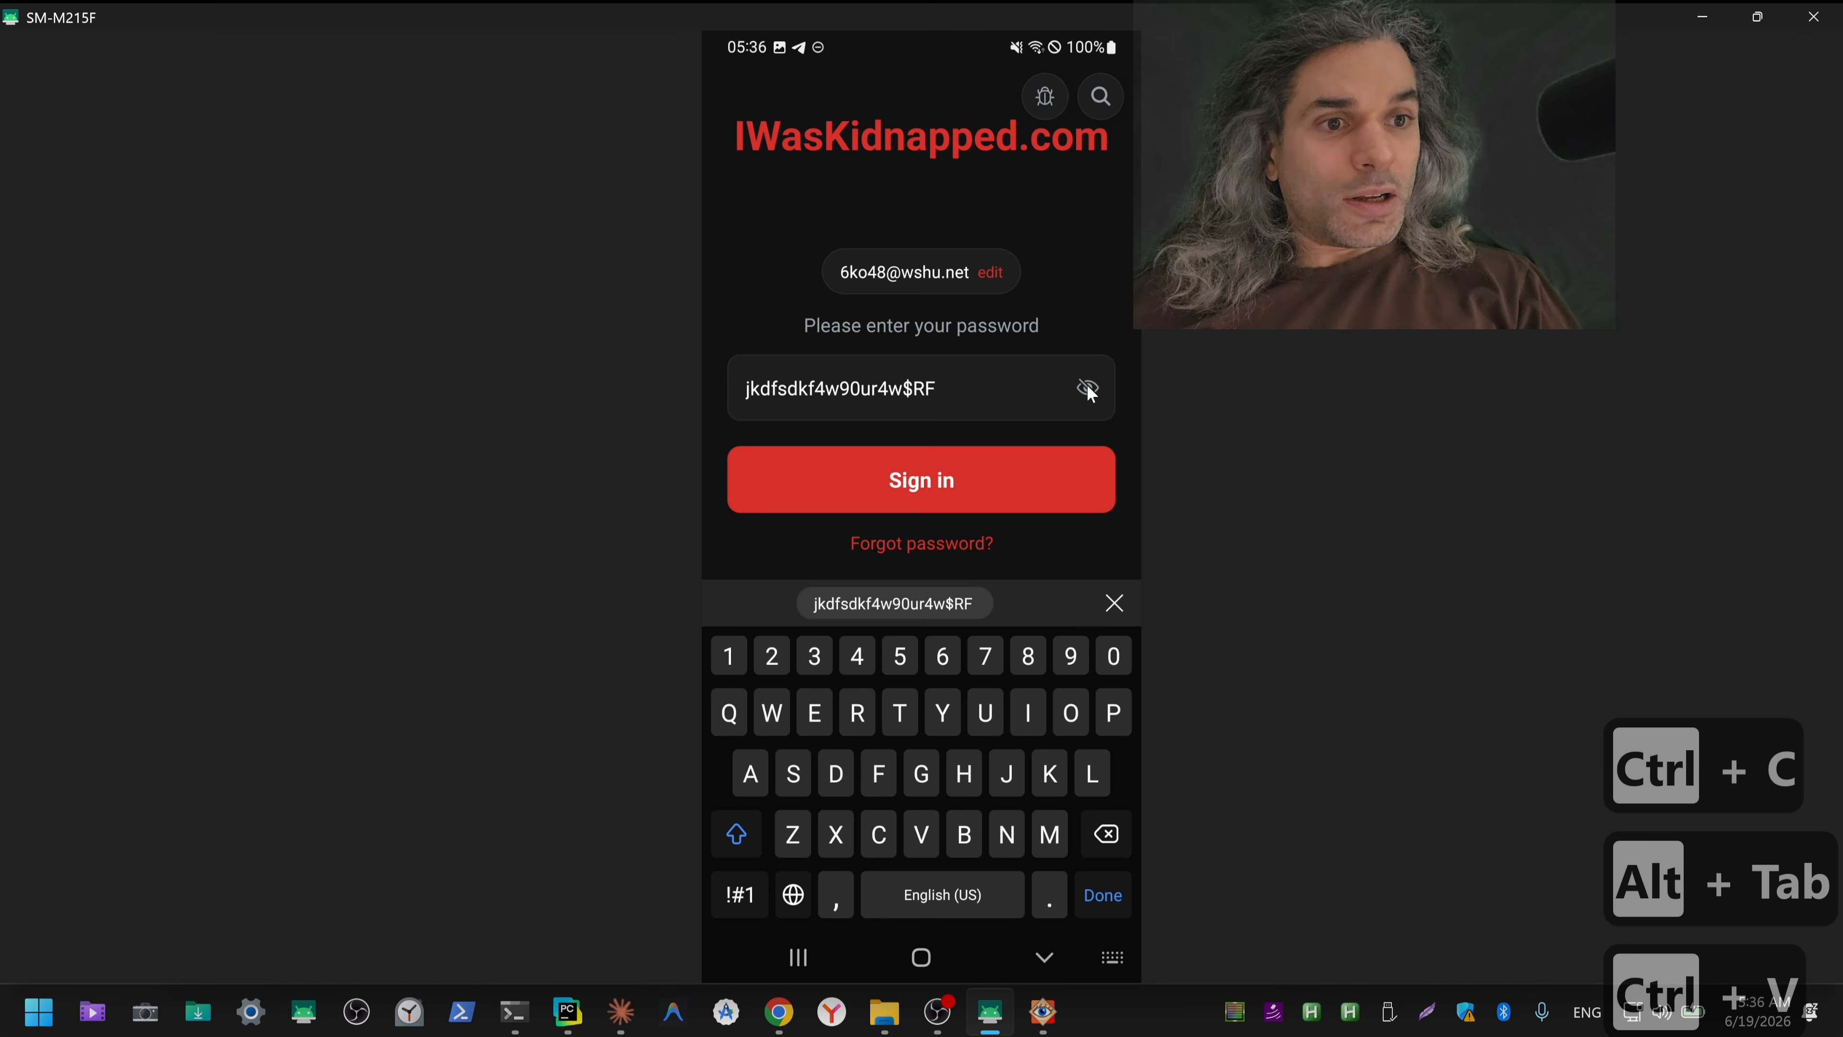
pyautogui.press('BackSpace')
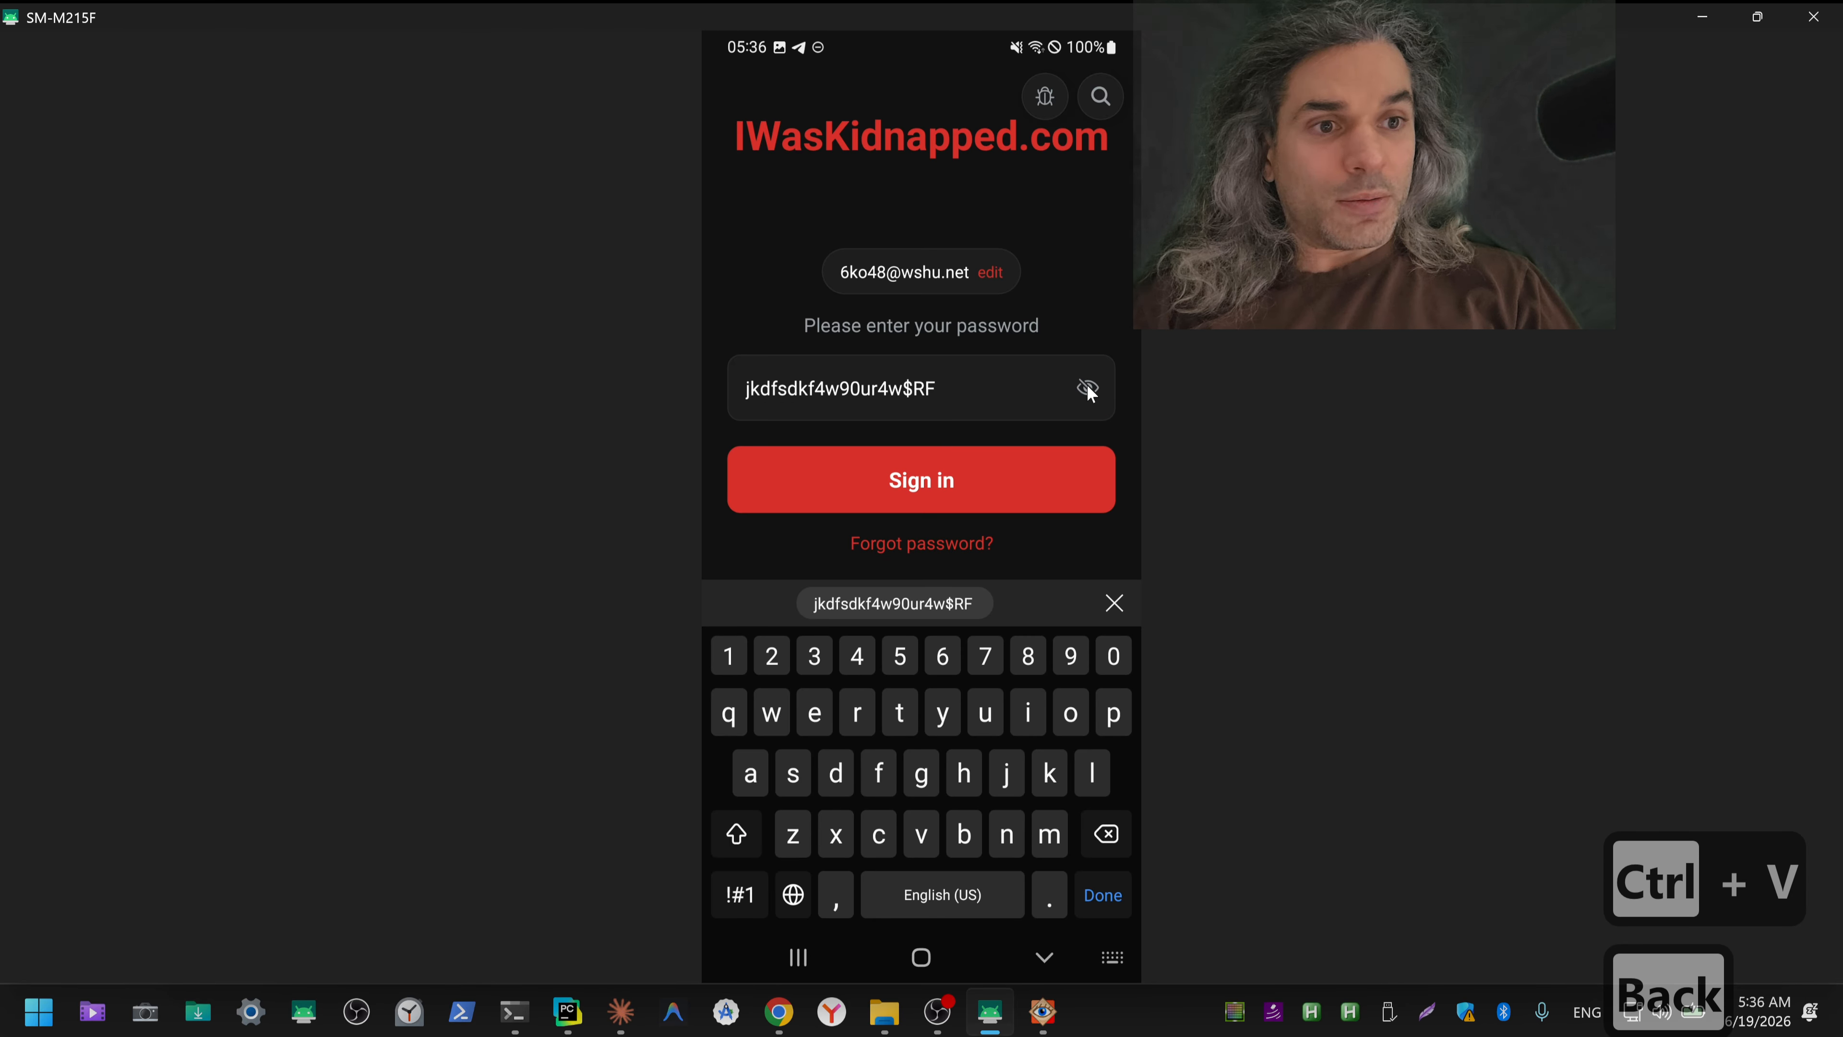
pyautogui.click(1087, 389)
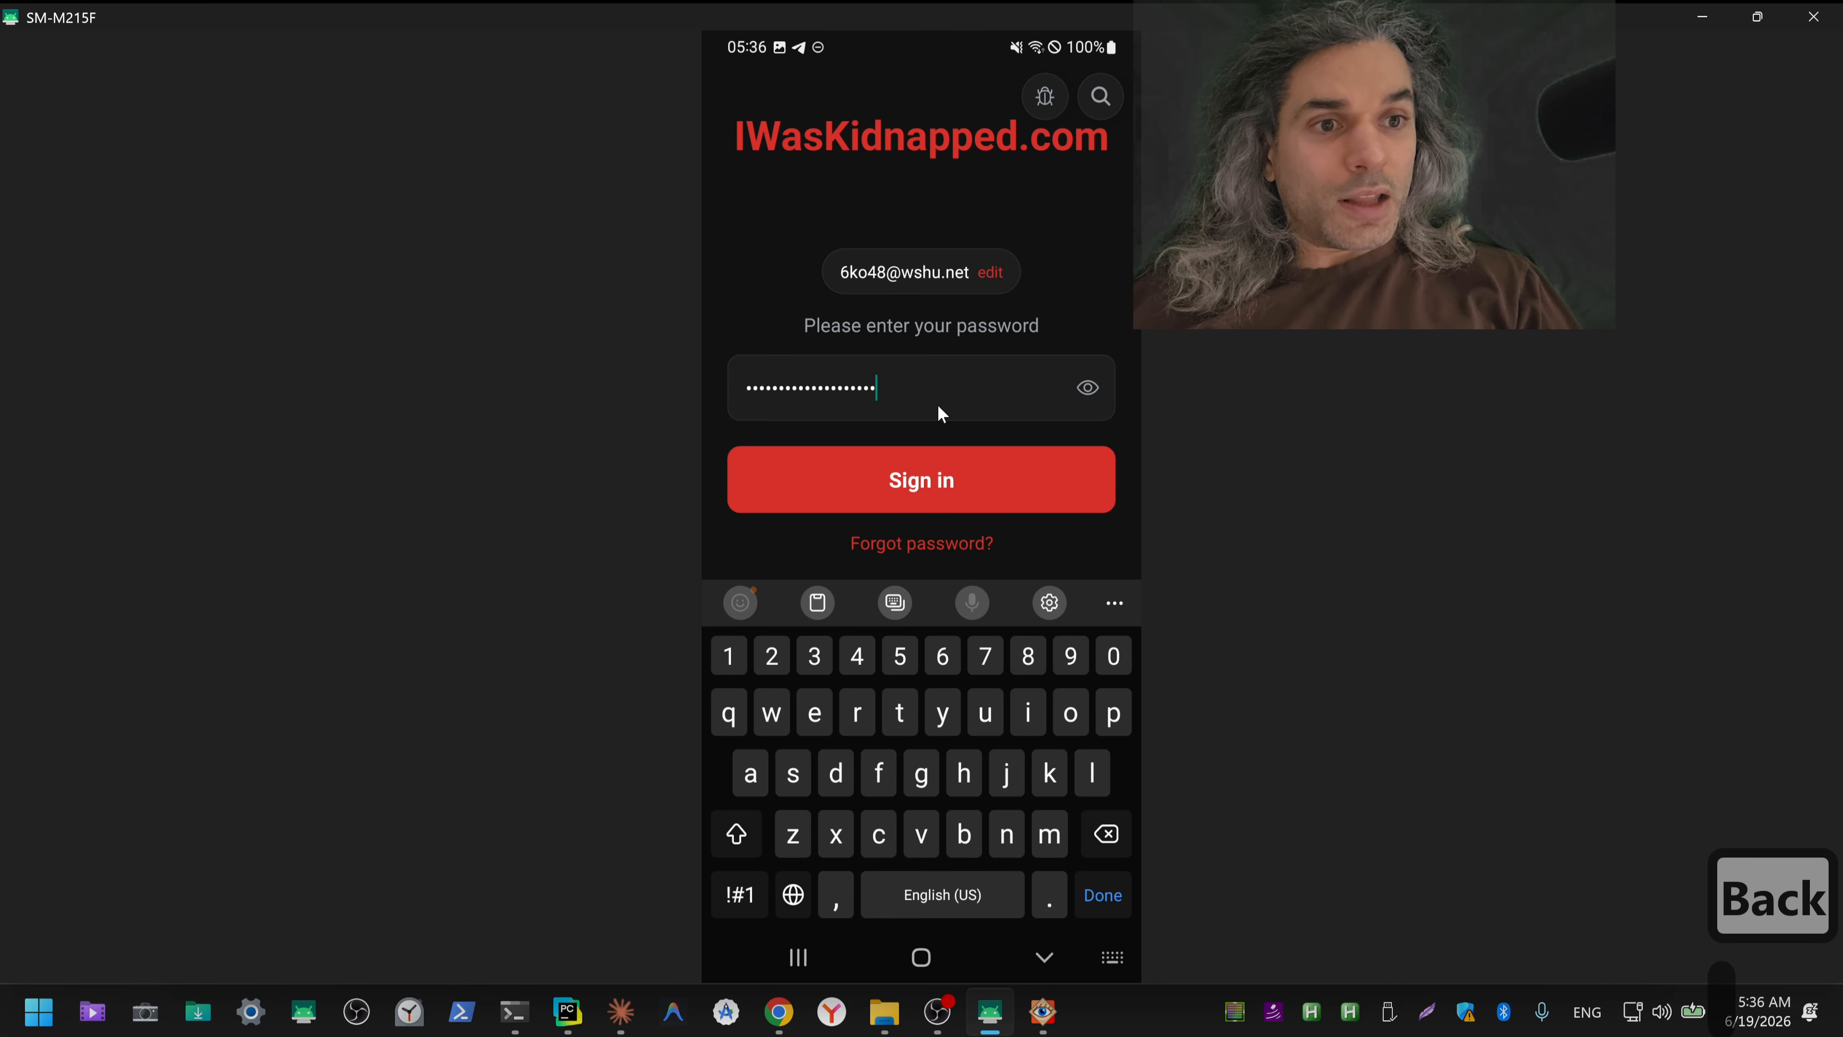
# Step: Clear the password field, paste the test account's password again and try to sign in
pyautogui.moveTo(965, 399); pyautogui.dragTo(709, 393)
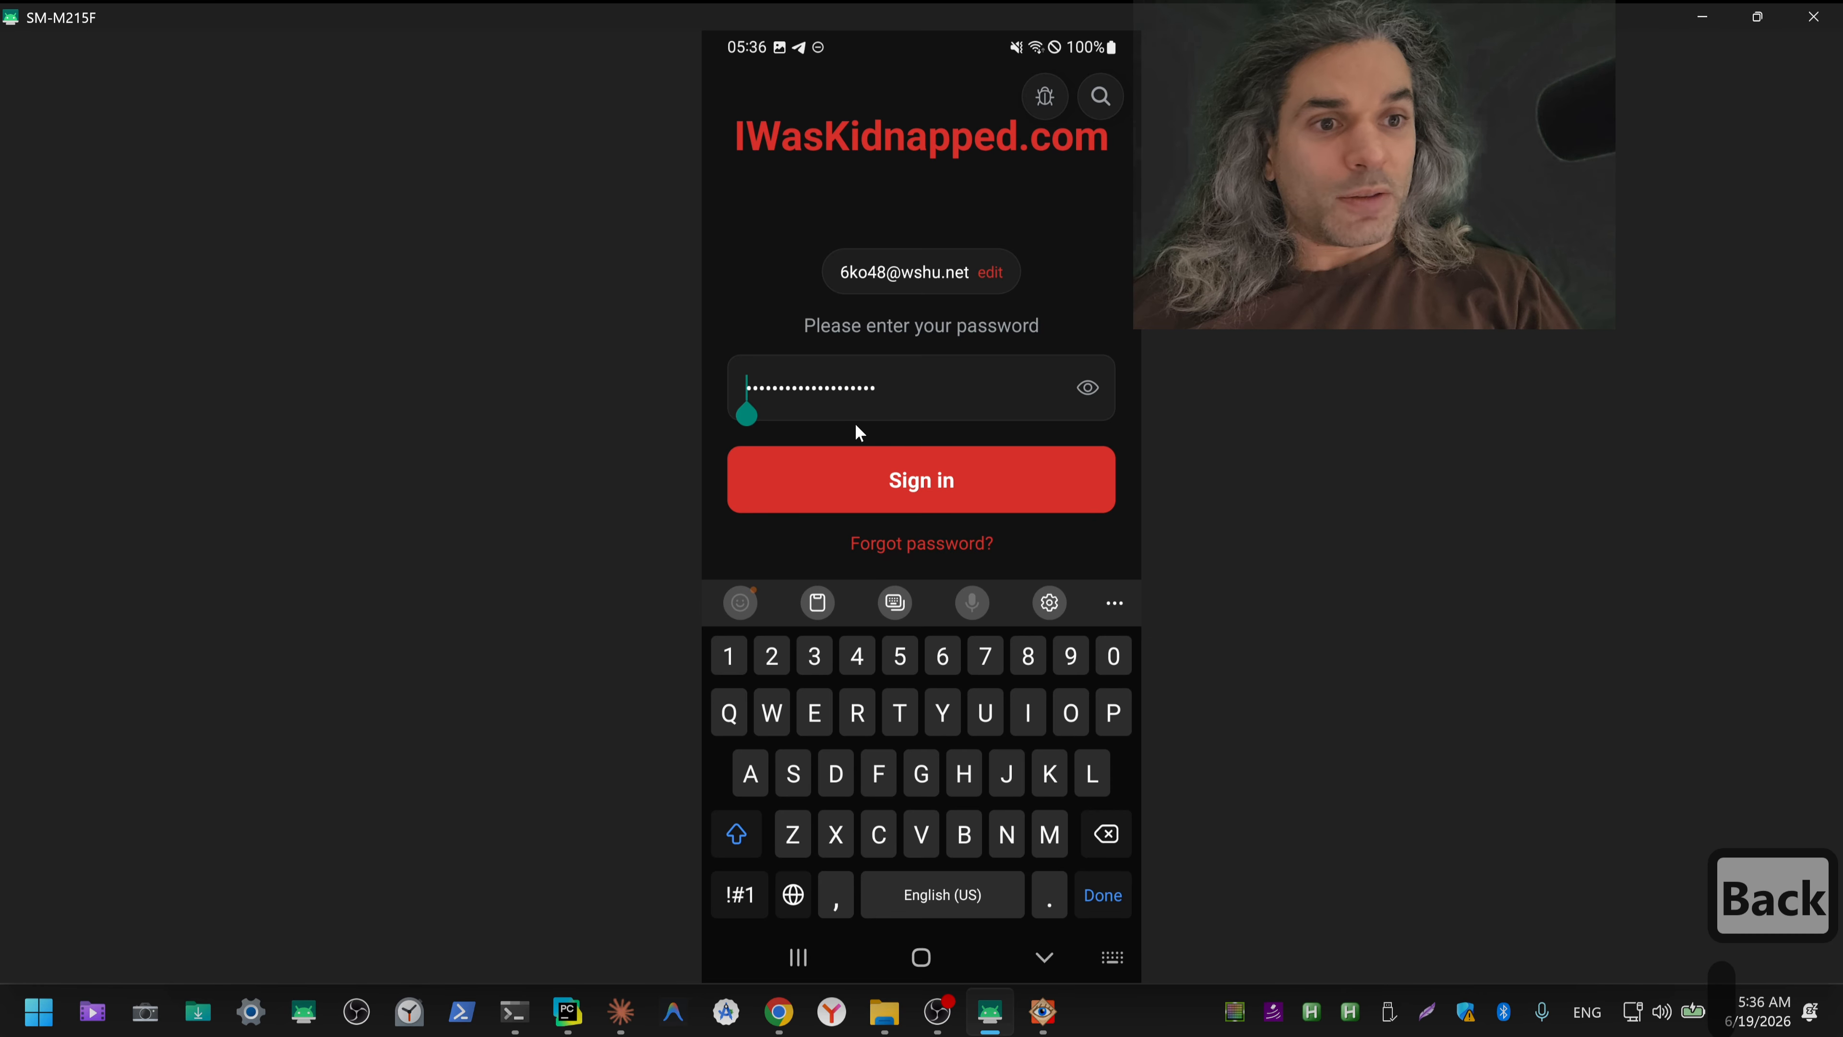
pyautogui.press('Delete')
pyautogui.press('Delete')
pyautogui.press('Delete')
pyautogui.press('Delete')
pyautogui.press('Delete')
pyautogui.press('Delete')
pyautogui.press('Delete')
pyautogui.press('Delete')
pyautogui.press('Delete')
pyautogui.press('Delete')
pyautogui.press('Delete')
pyautogui.press('Delete')
pyautogui.press('Delete')
pyautogui.press('Delete')
pyautogui.press('Delete')
pyautogui.press('Delete')
pyautogui.press('Delete')
pyautogui.press('Delete')
pyautogui.press('Delete')
pyautogui.press('Delete')
pyautogui.press('Delete')
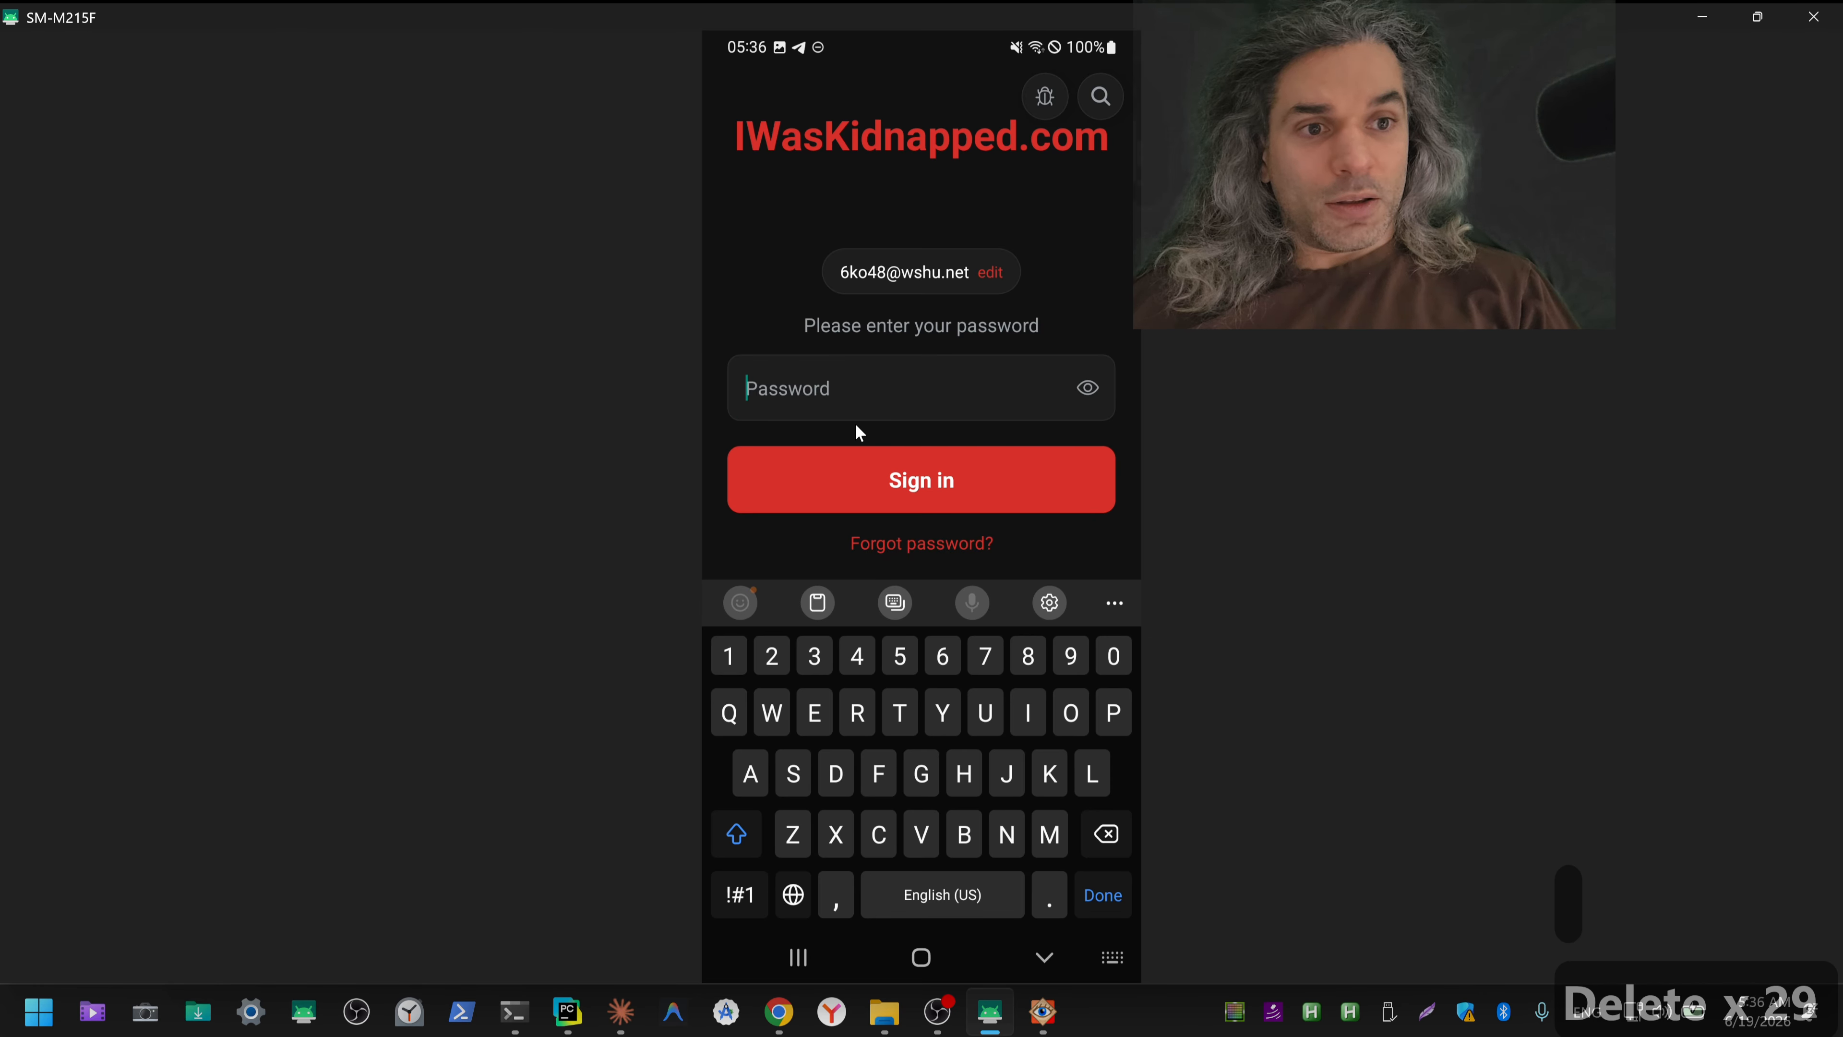
pyautogui.hotkey('ctrl', 'v')
pyautogui.click(884, 475)
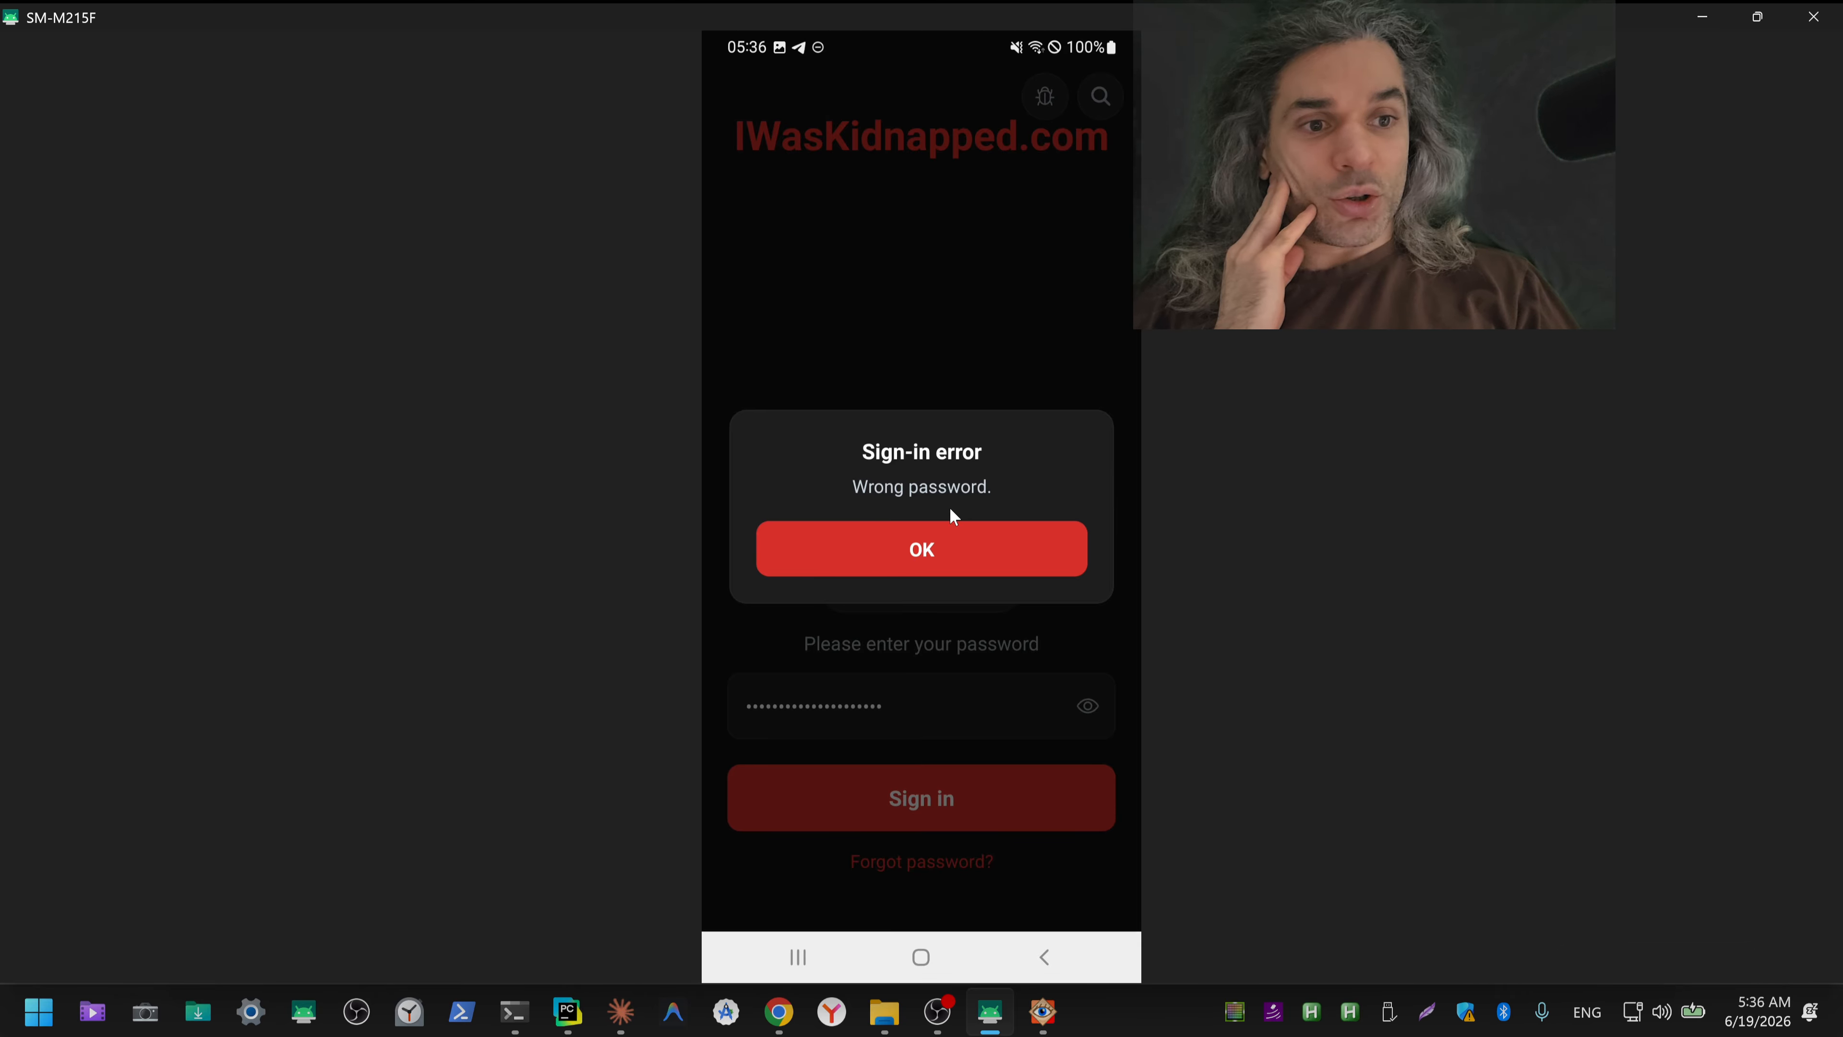
# Step: Dismiss the sign-in error, remove the trailing blank characters from the password and sign in
pyautogui.click(906, 510)
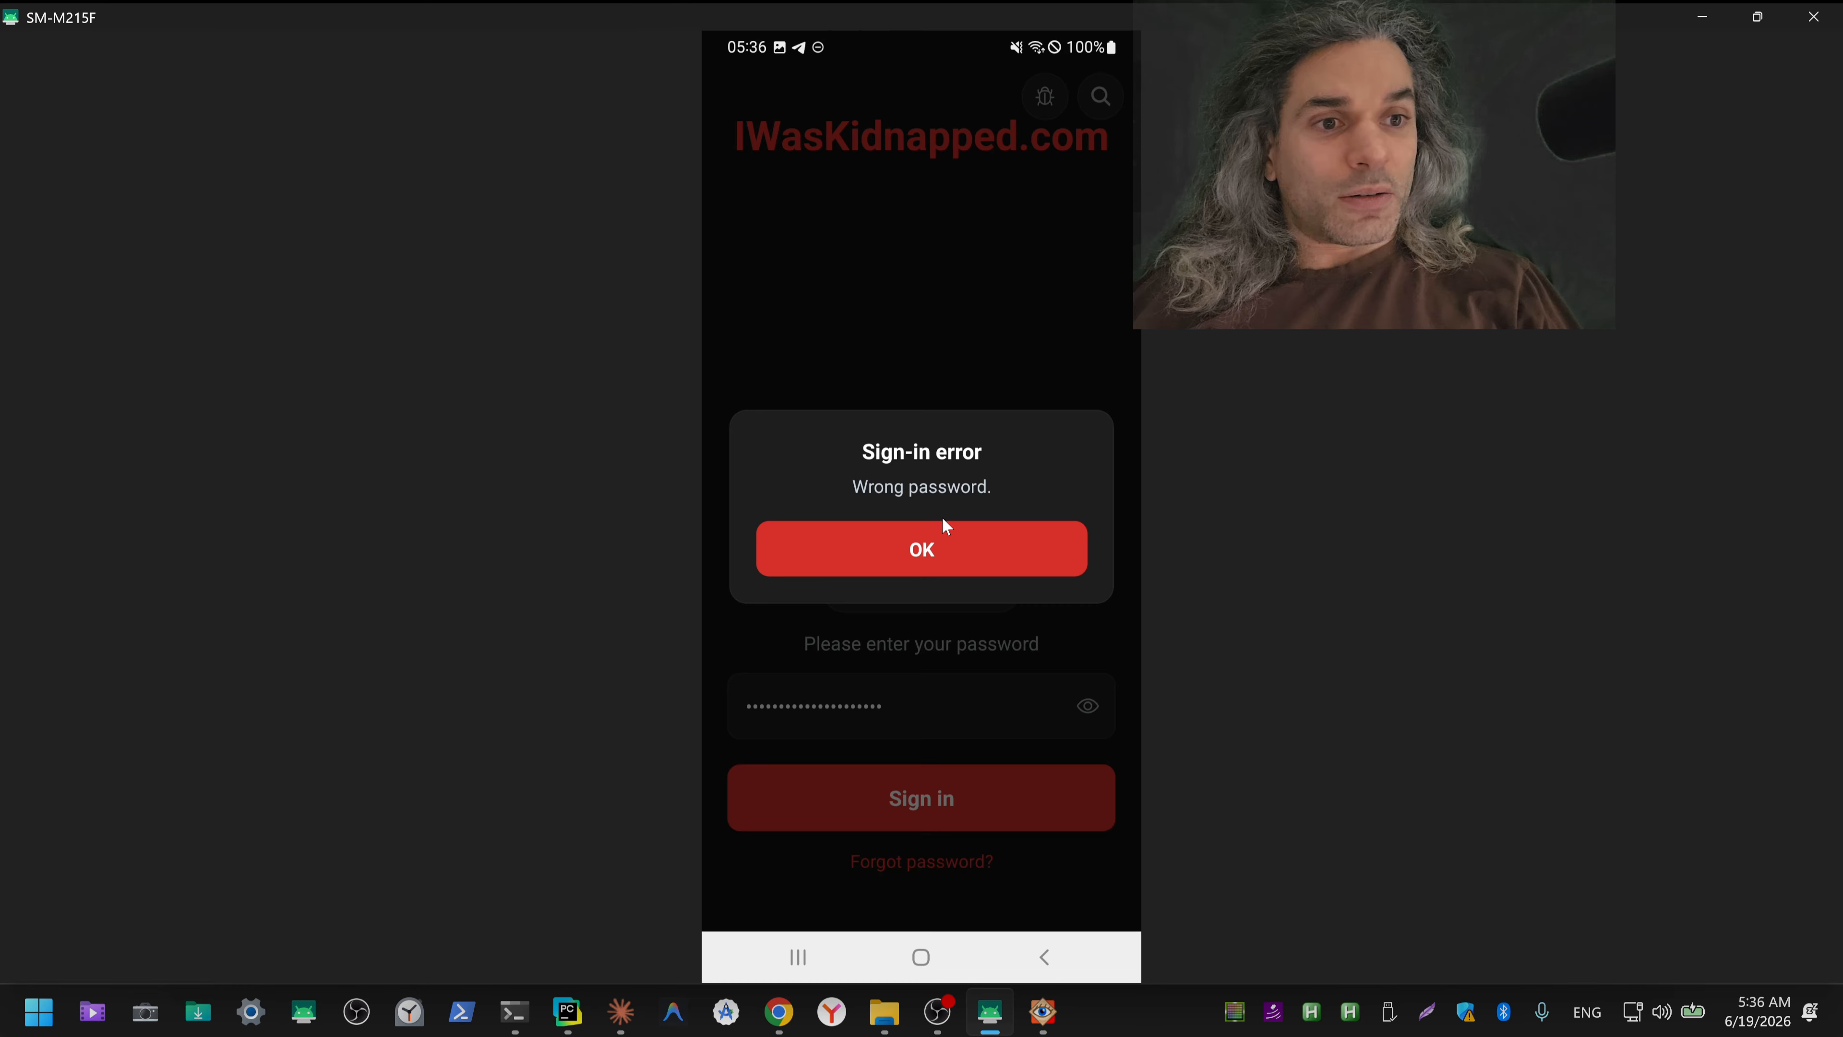
pyautogui.click(892, 545)
pyautogui.click(991, 715)
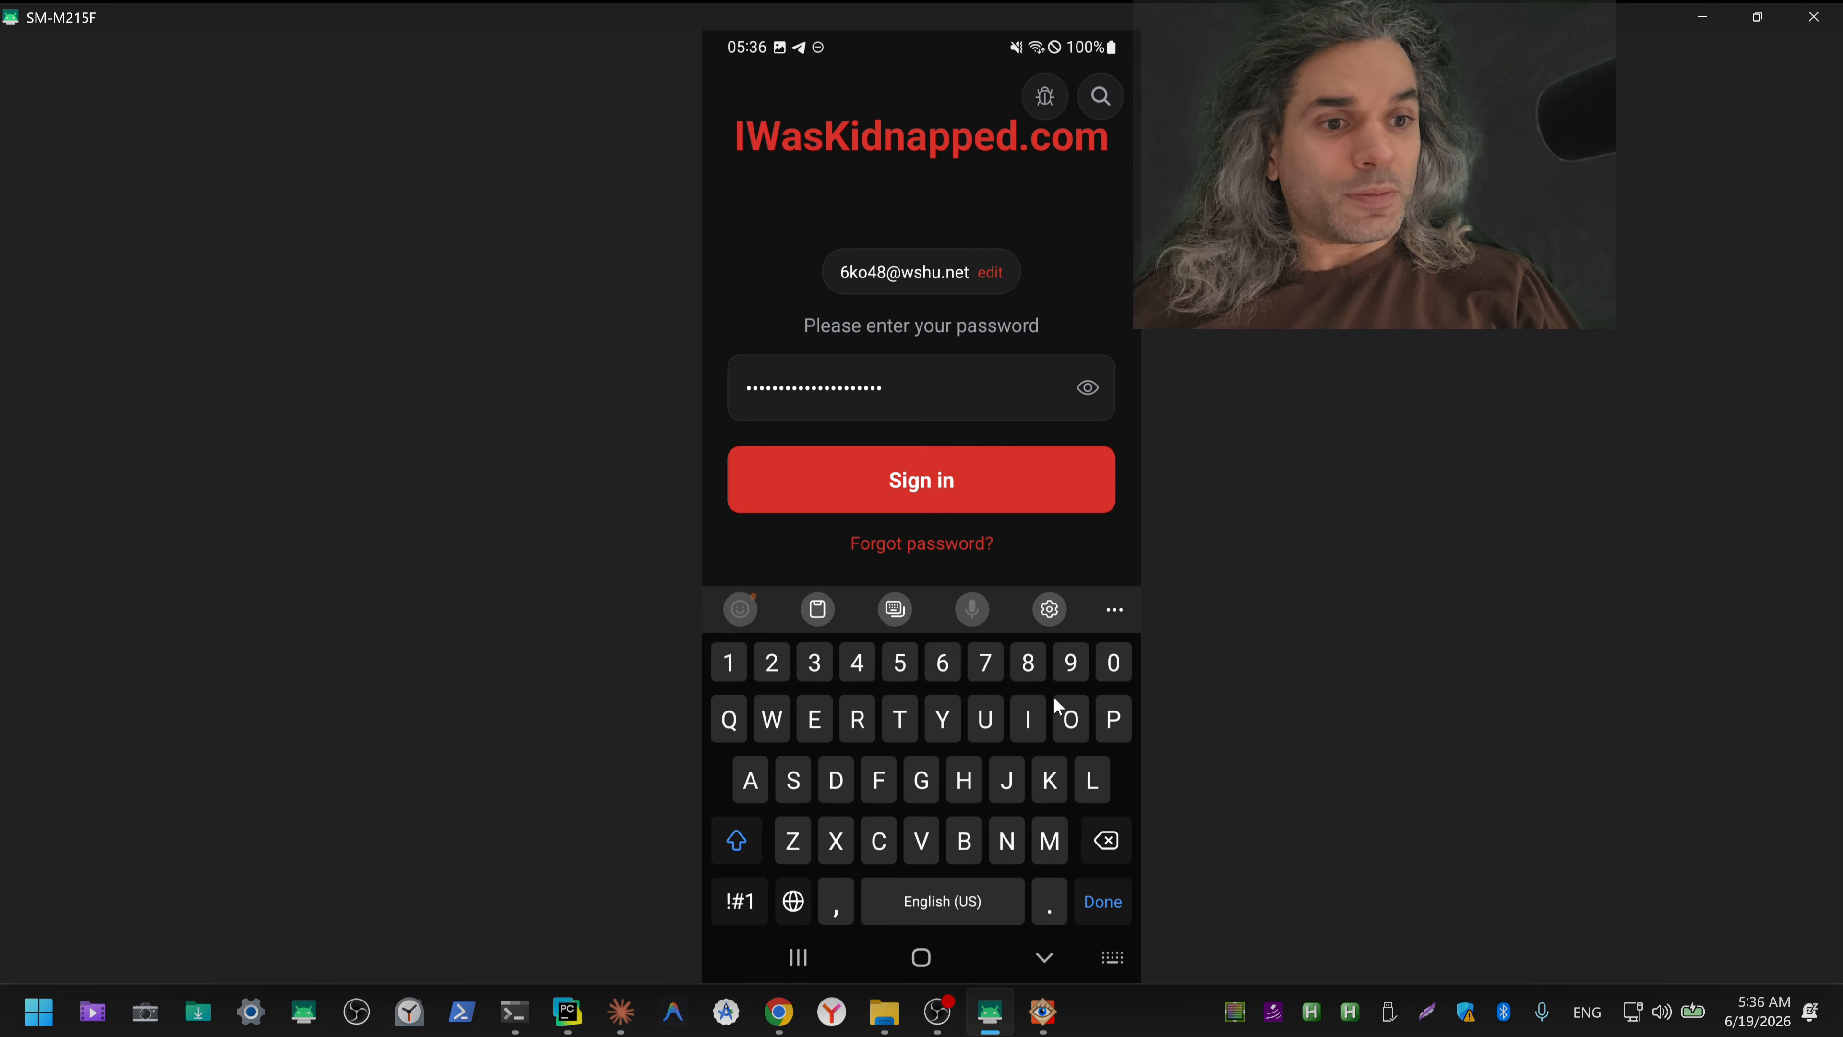
pyautogui.click(1087, 390)
pyautogui.click(1087, 390)
pyautogui.click(1087, 391)
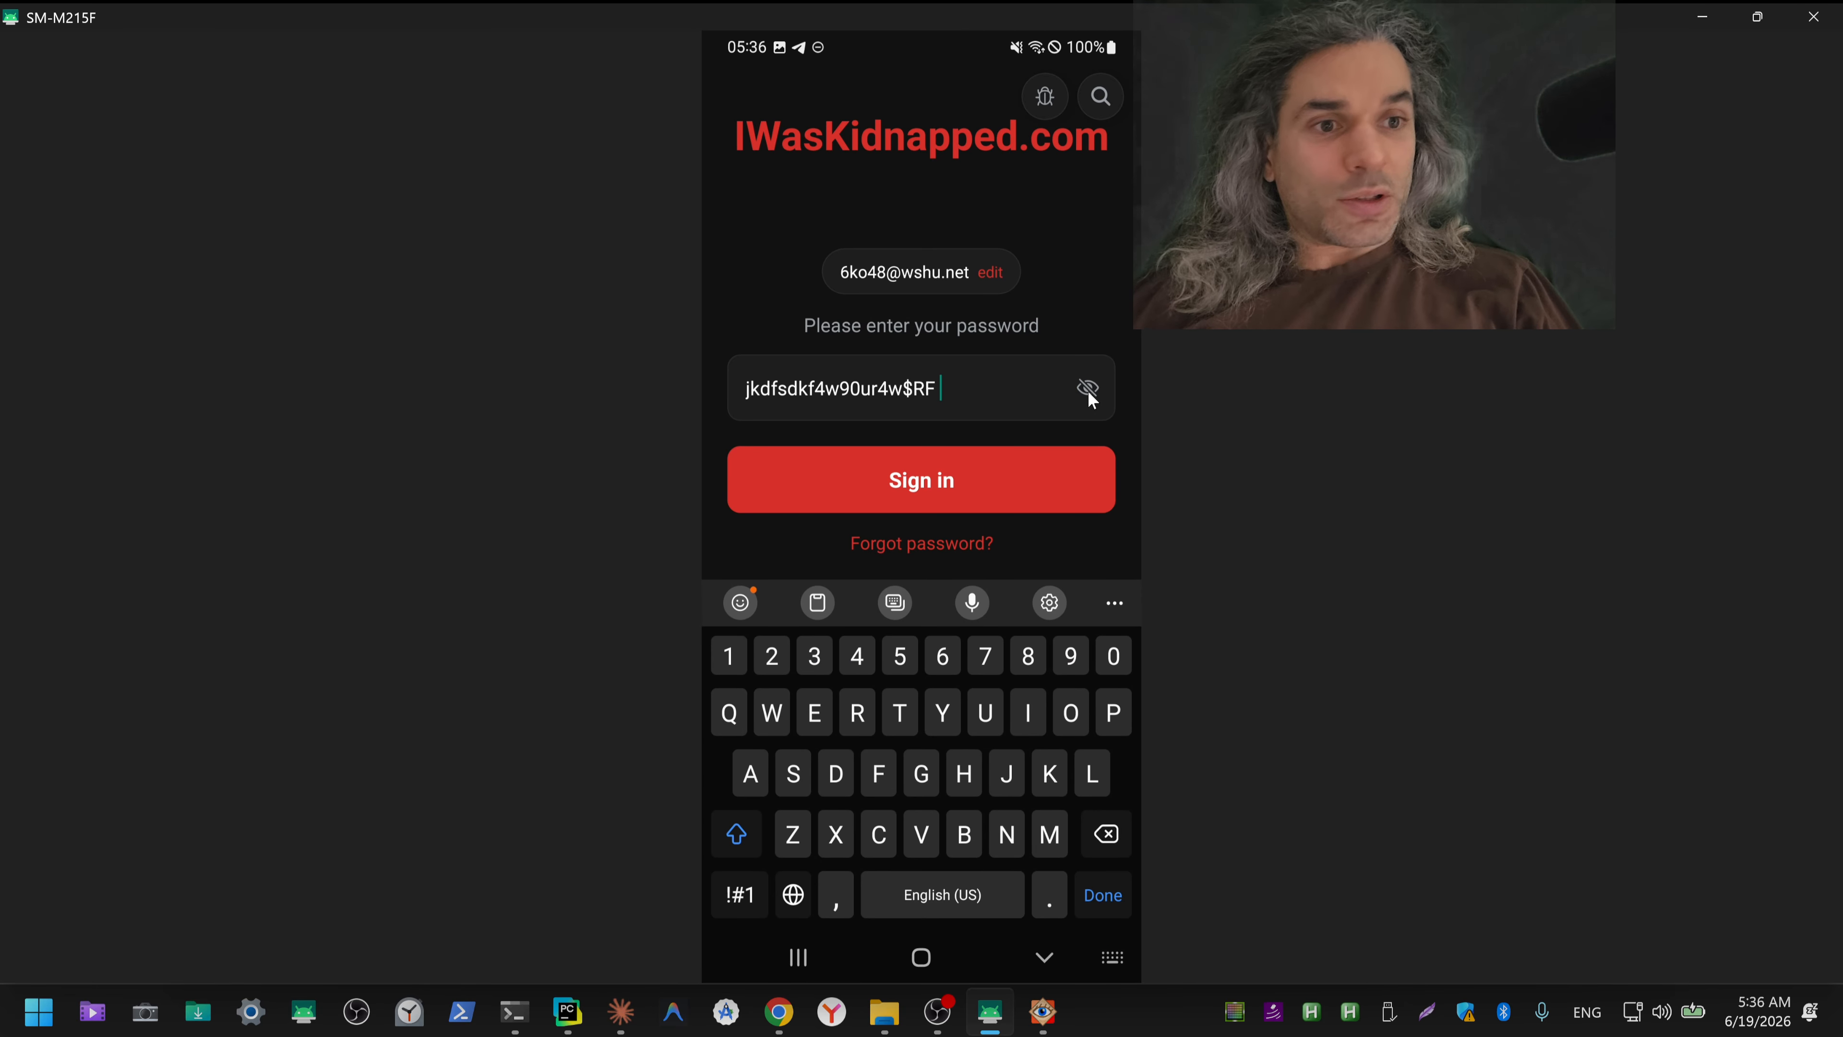
pyautogui.click(1087, 390)
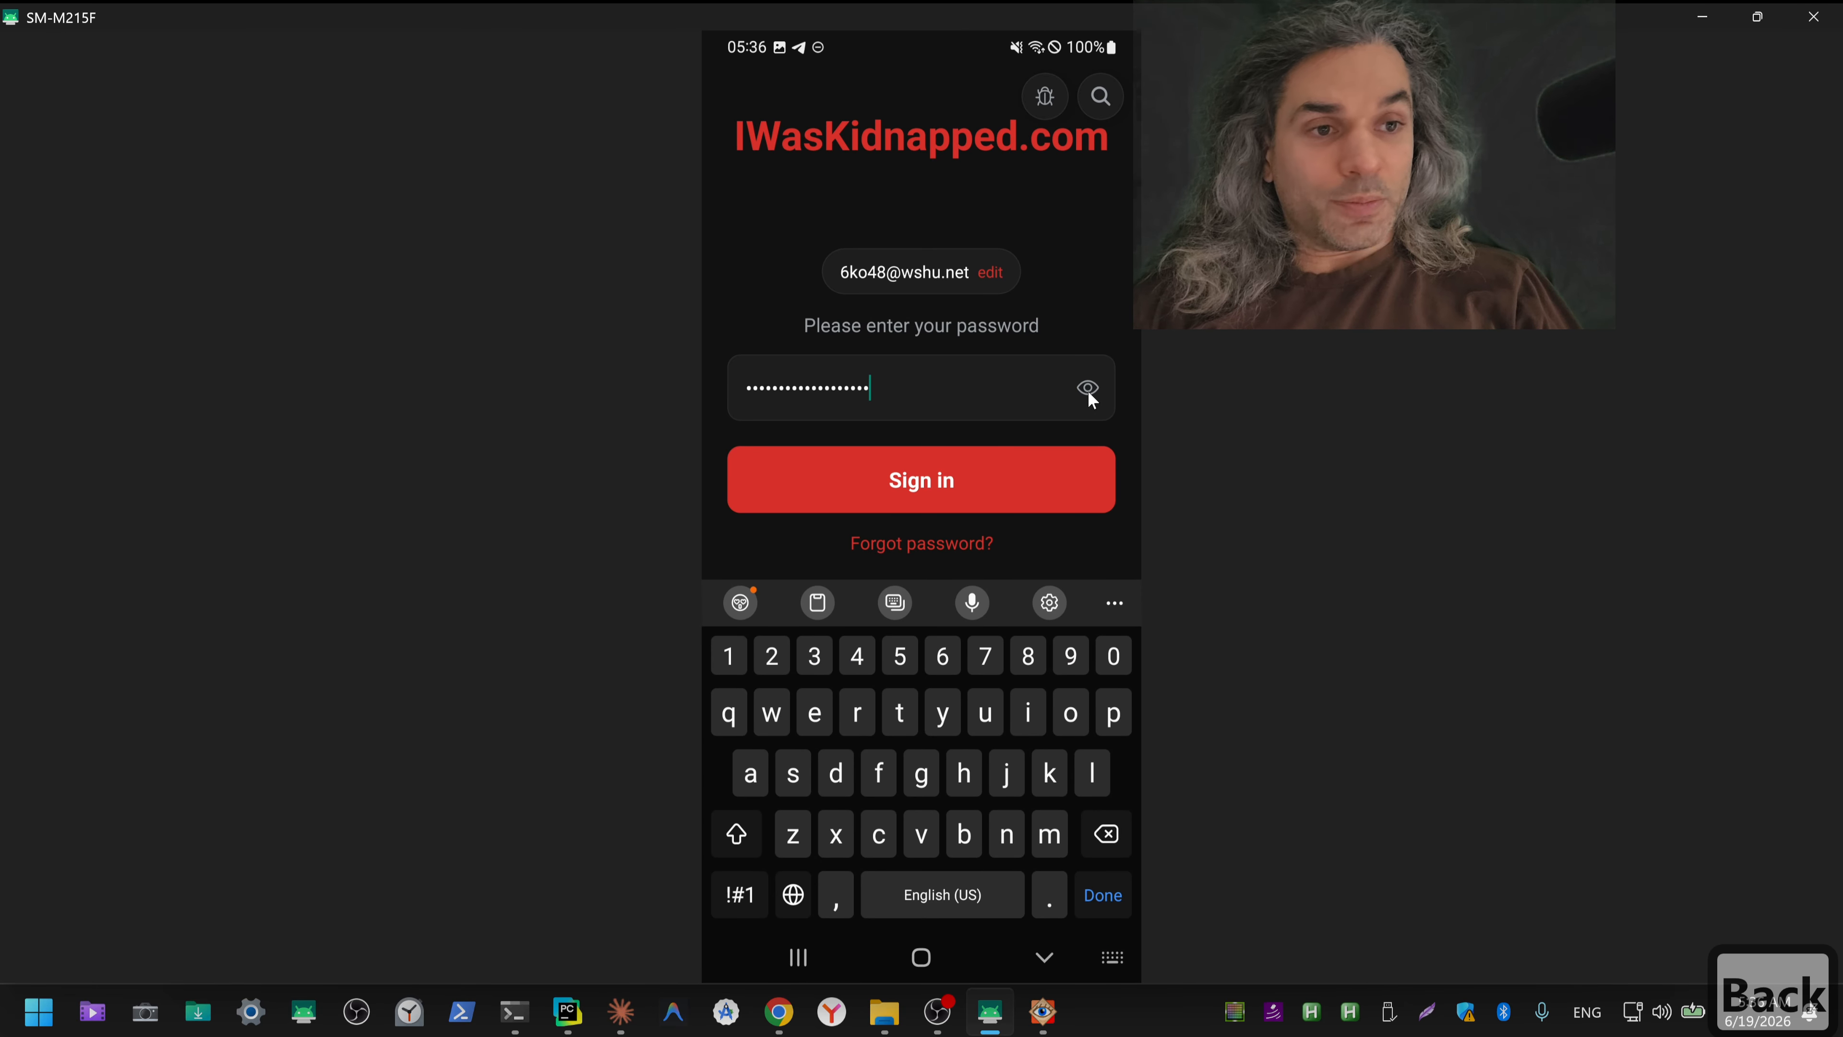
pyautogui.click(980, 468)
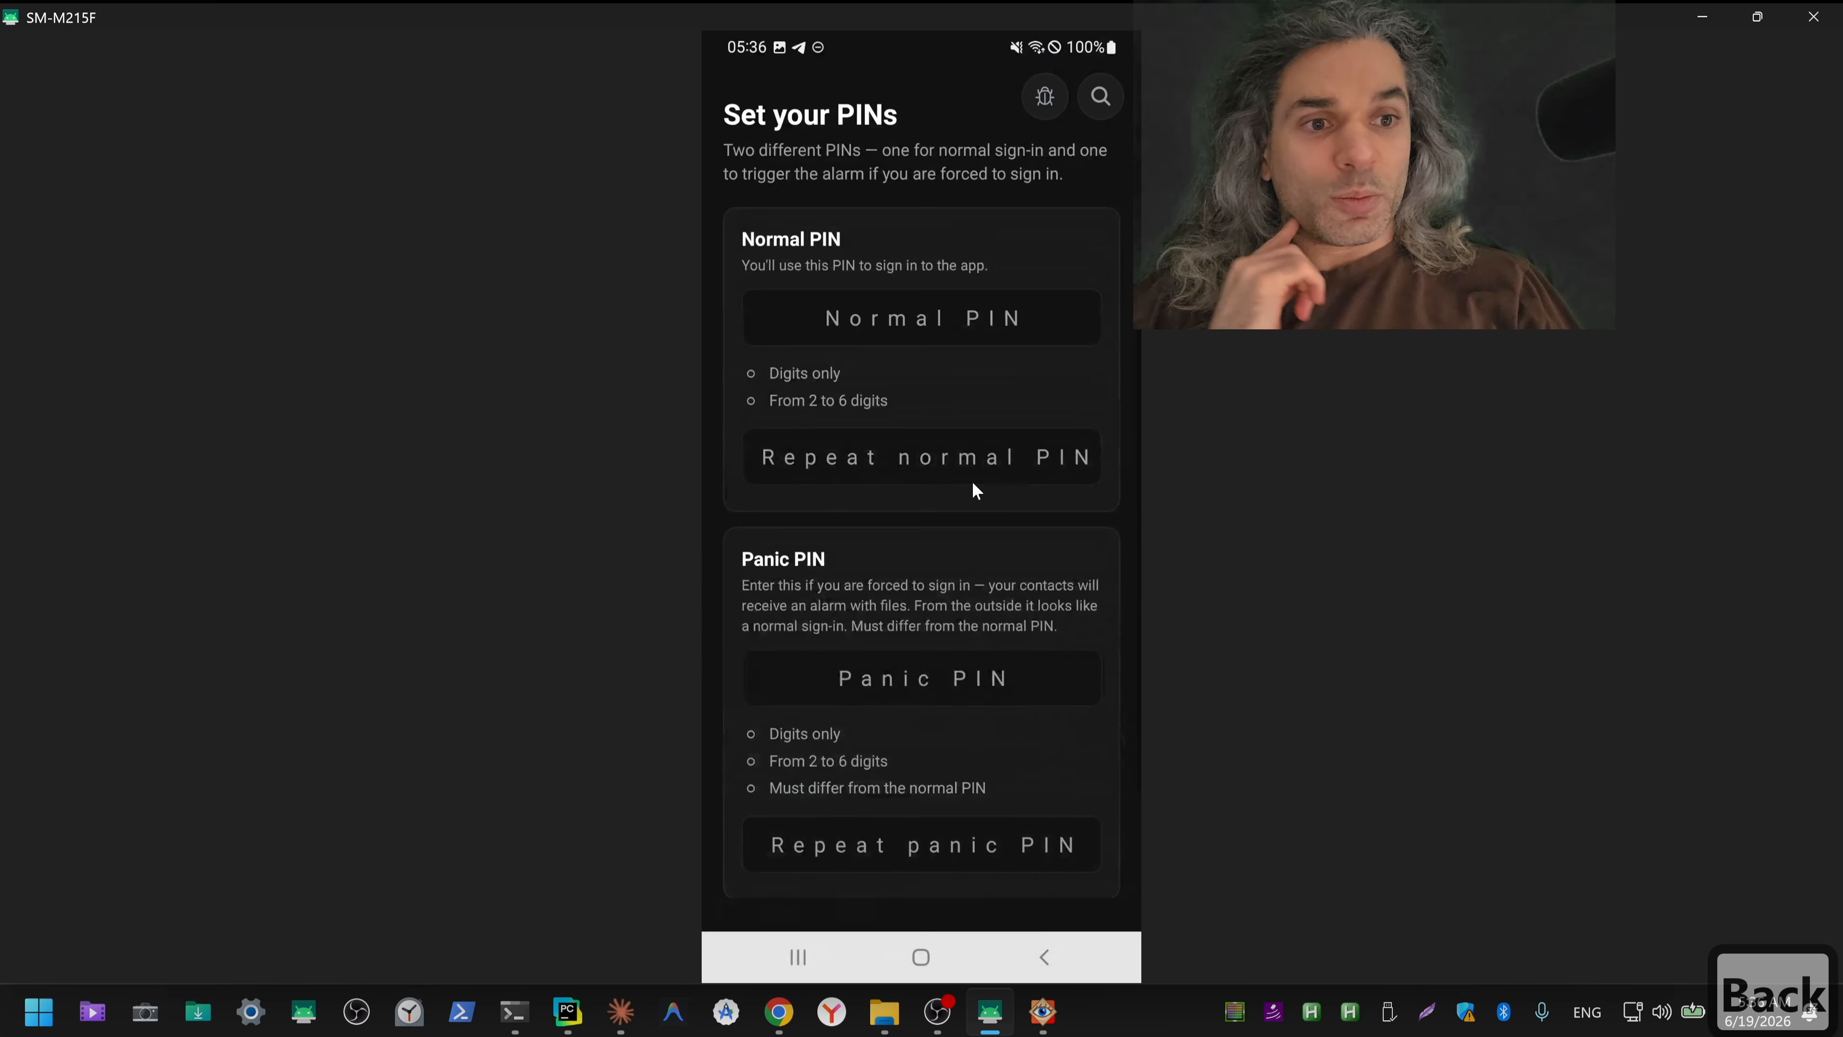
pyautogui.click(953, 337)
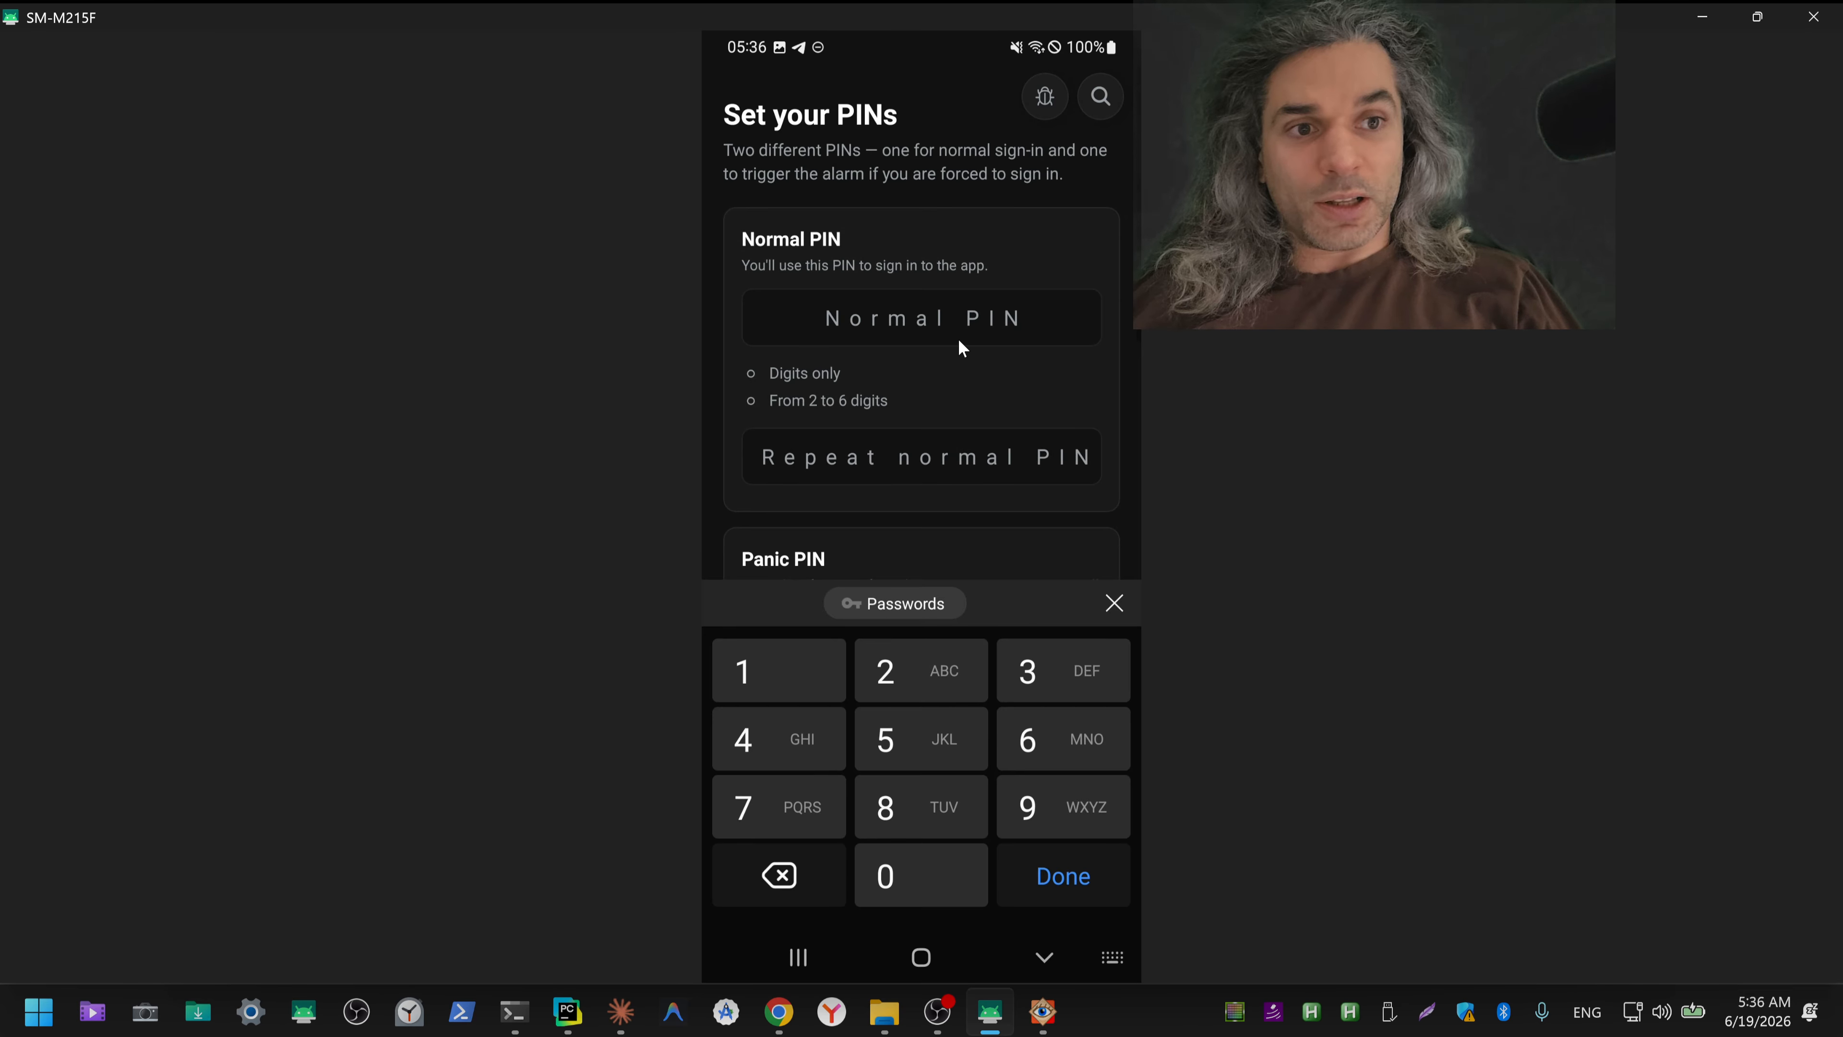
pyautogui.click(1117, 606)
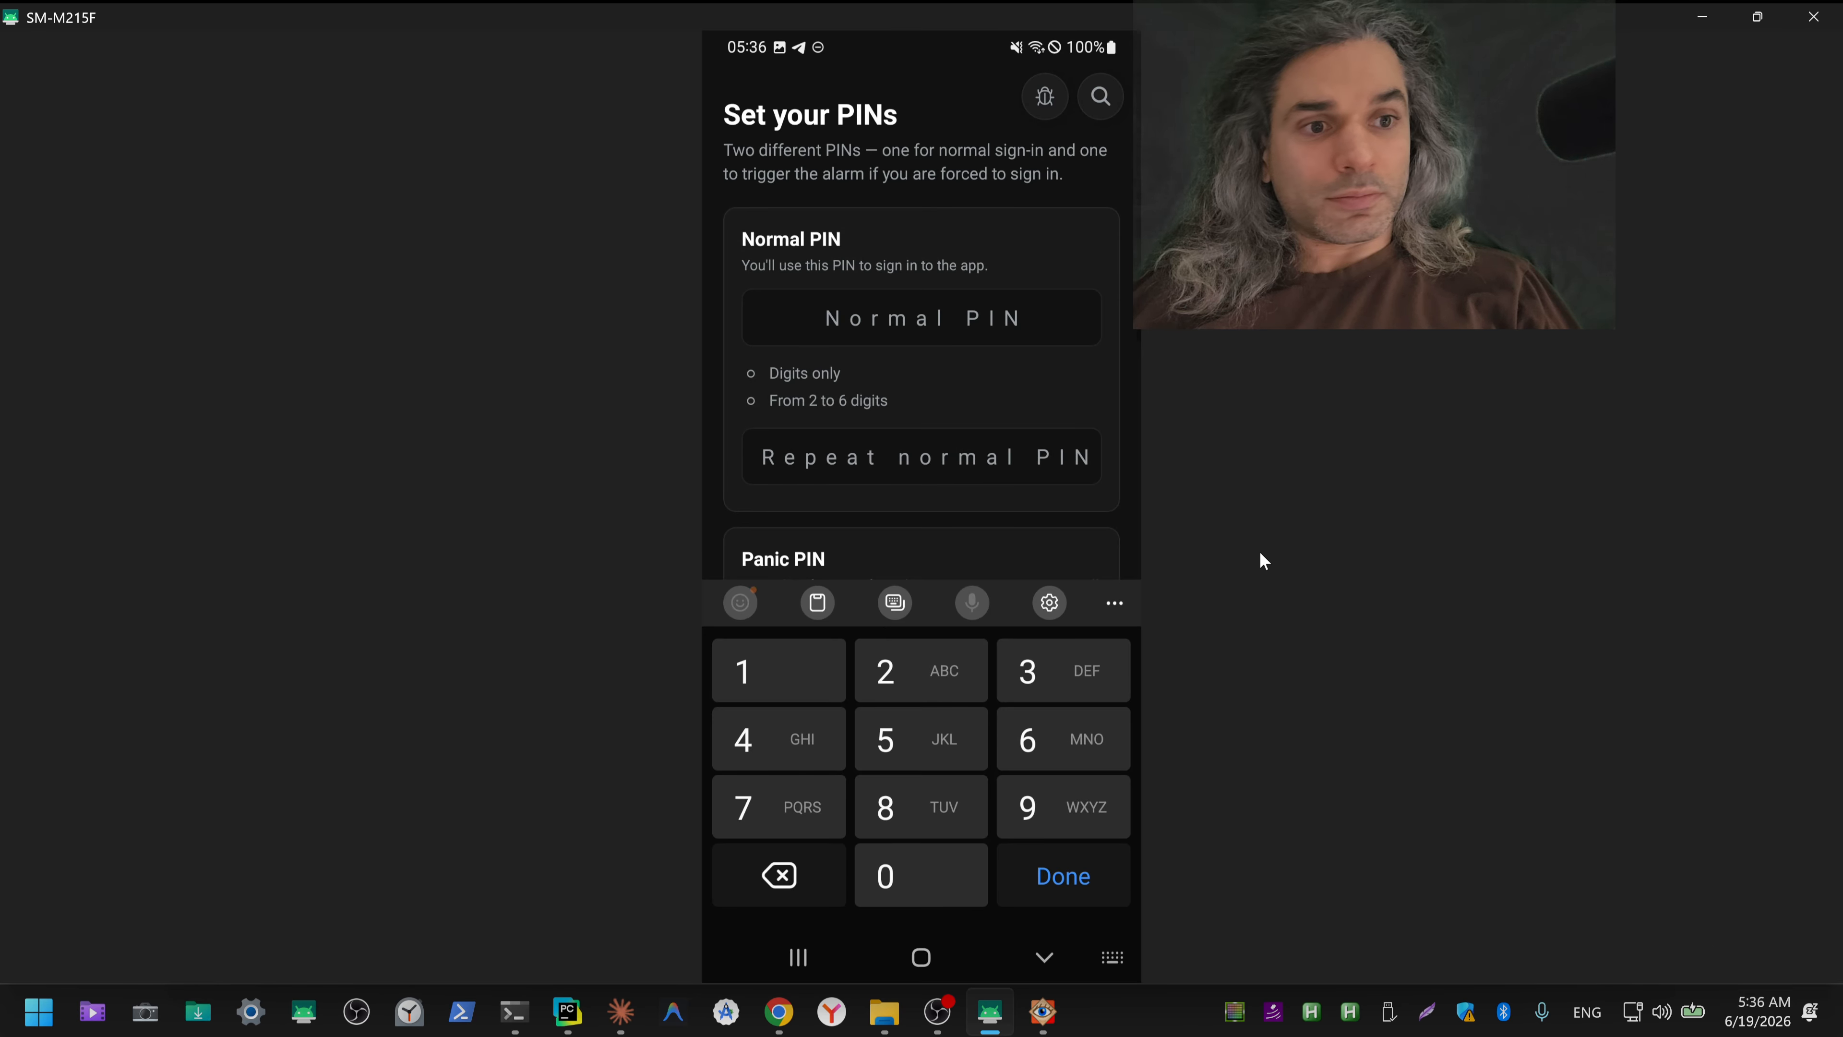
pyautogui.click(1047, 958)
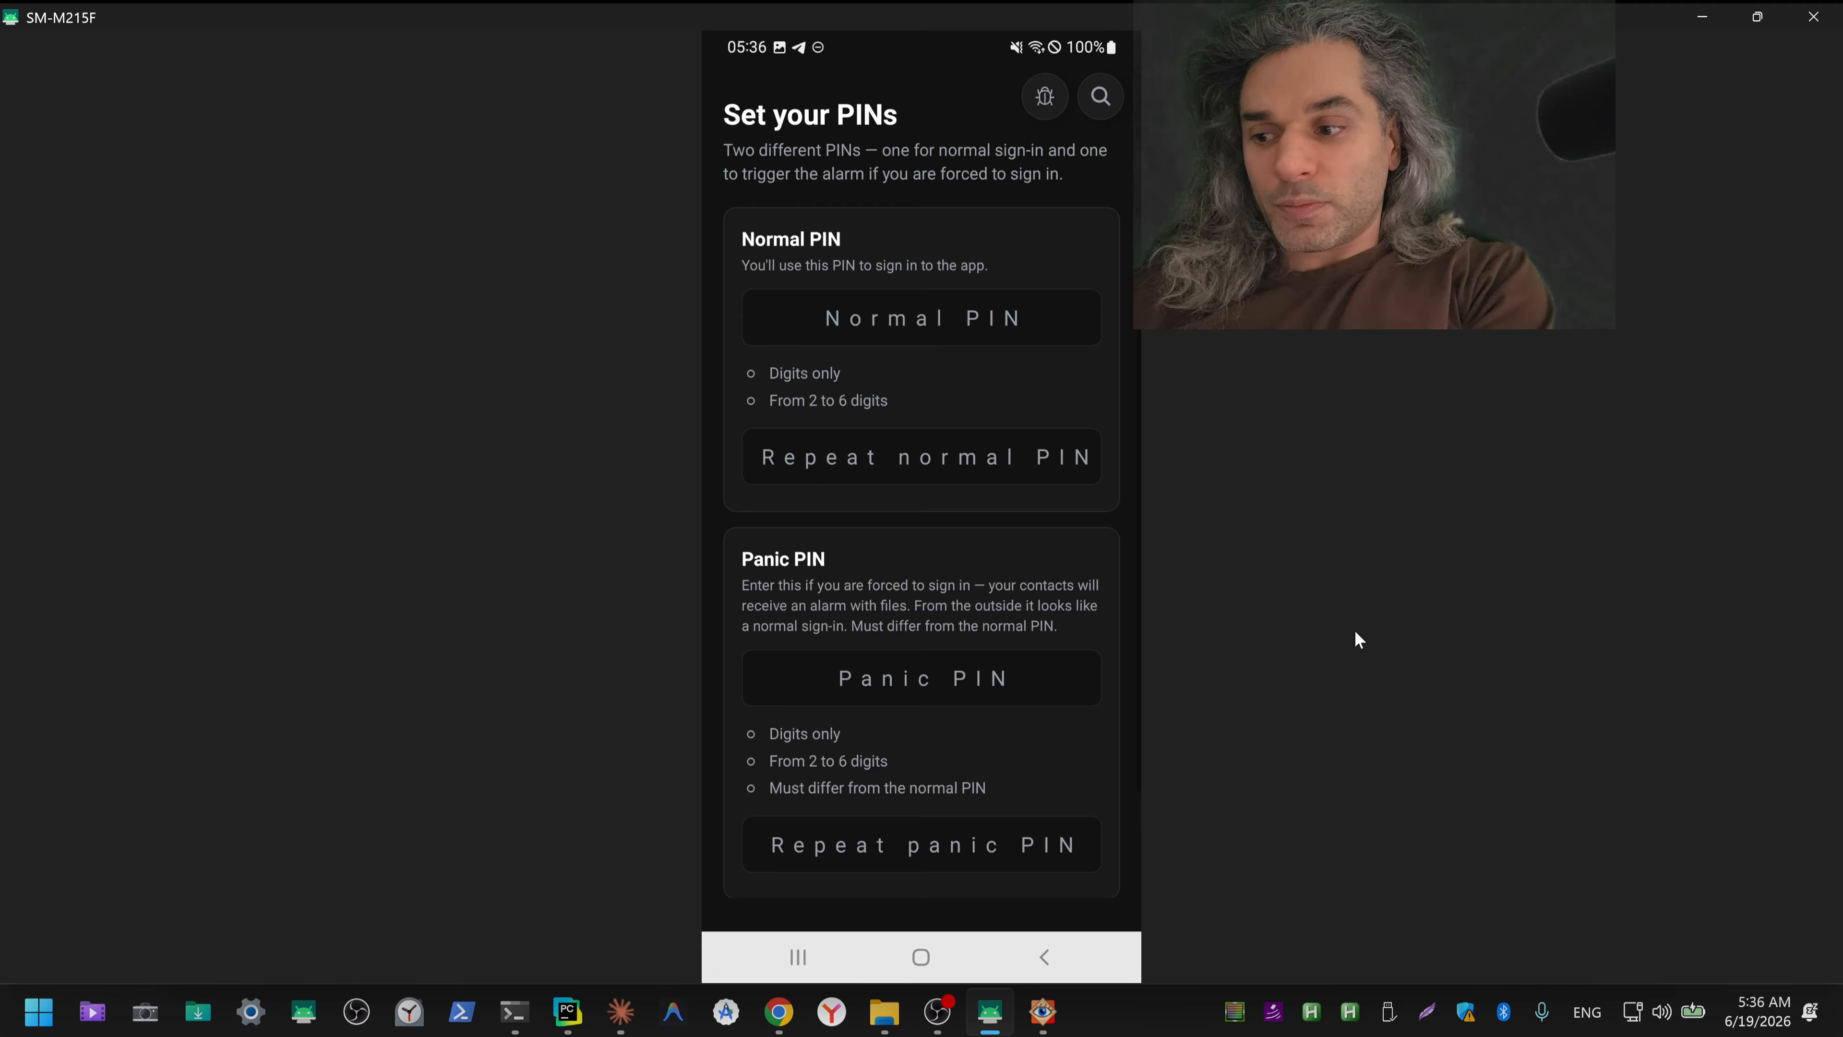
pyautogui.click(1354, 631)
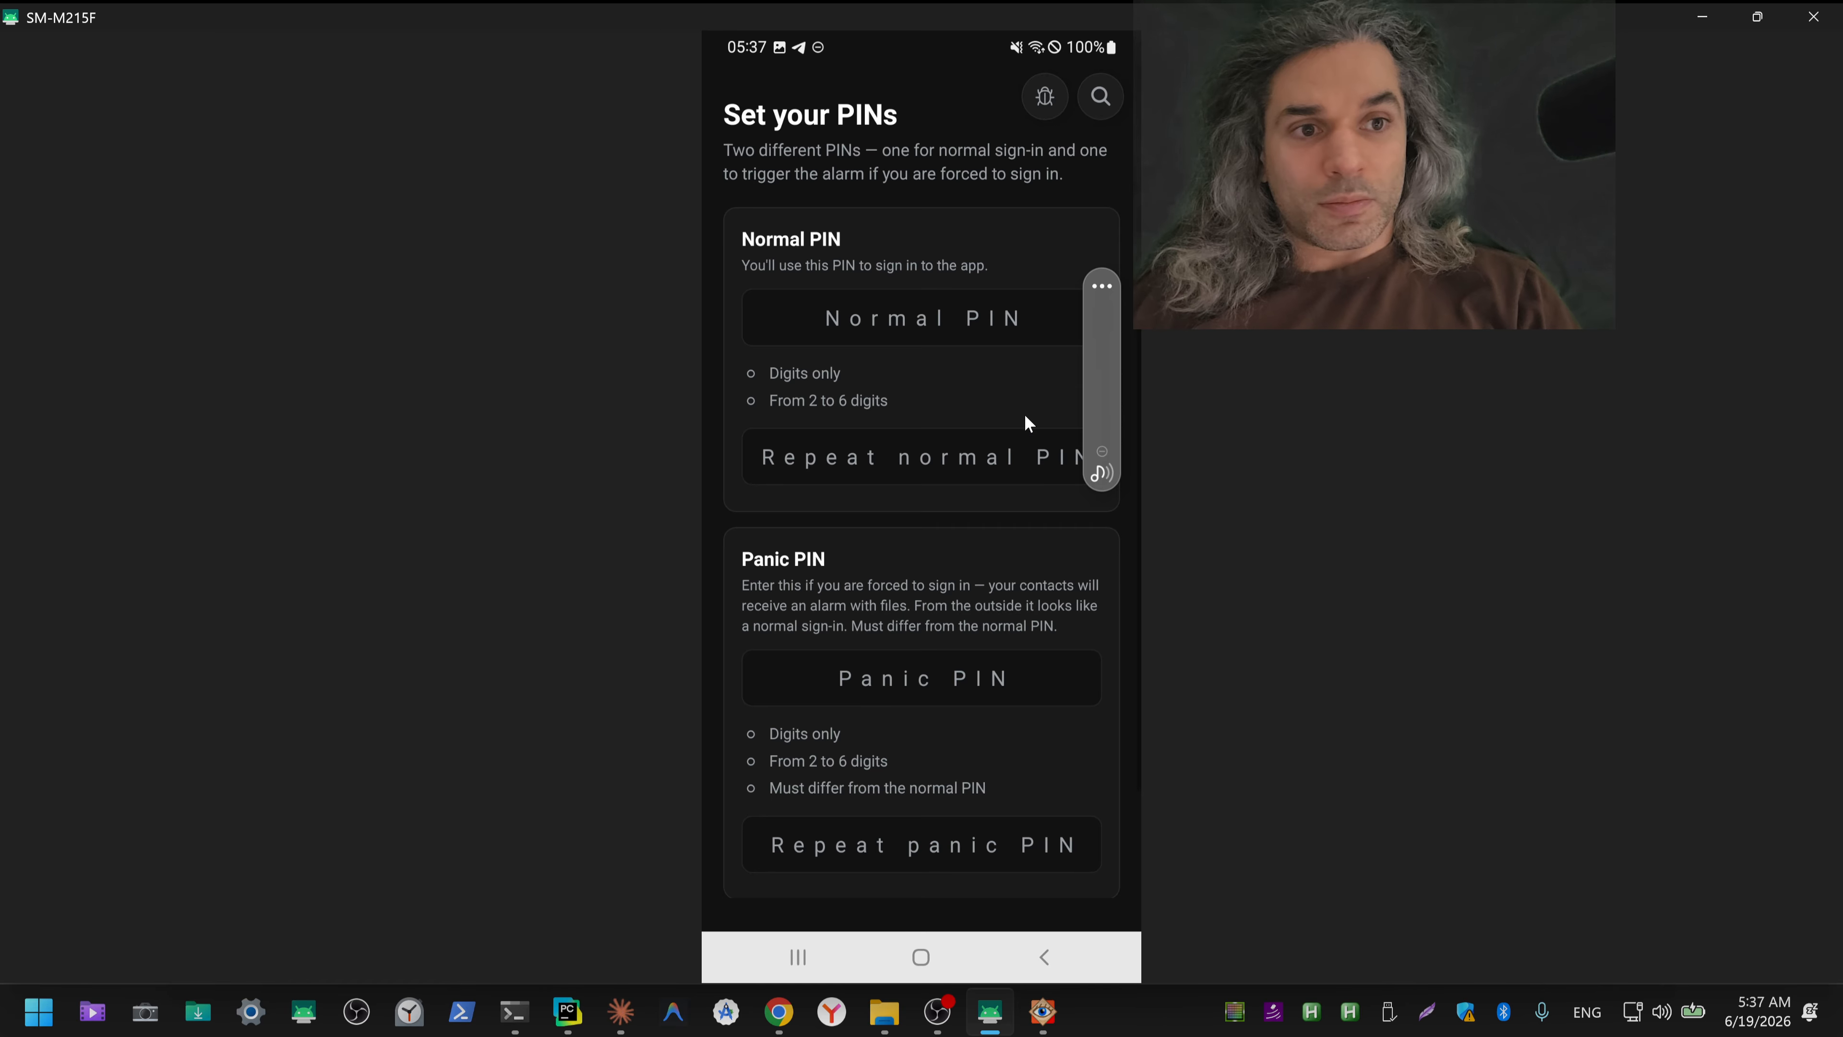
# Step: Enter and repeat the normal PIN and a different panic PIN to complete the PIN setup
pyautogui.click(891, 314)
pyautogui.write('11')
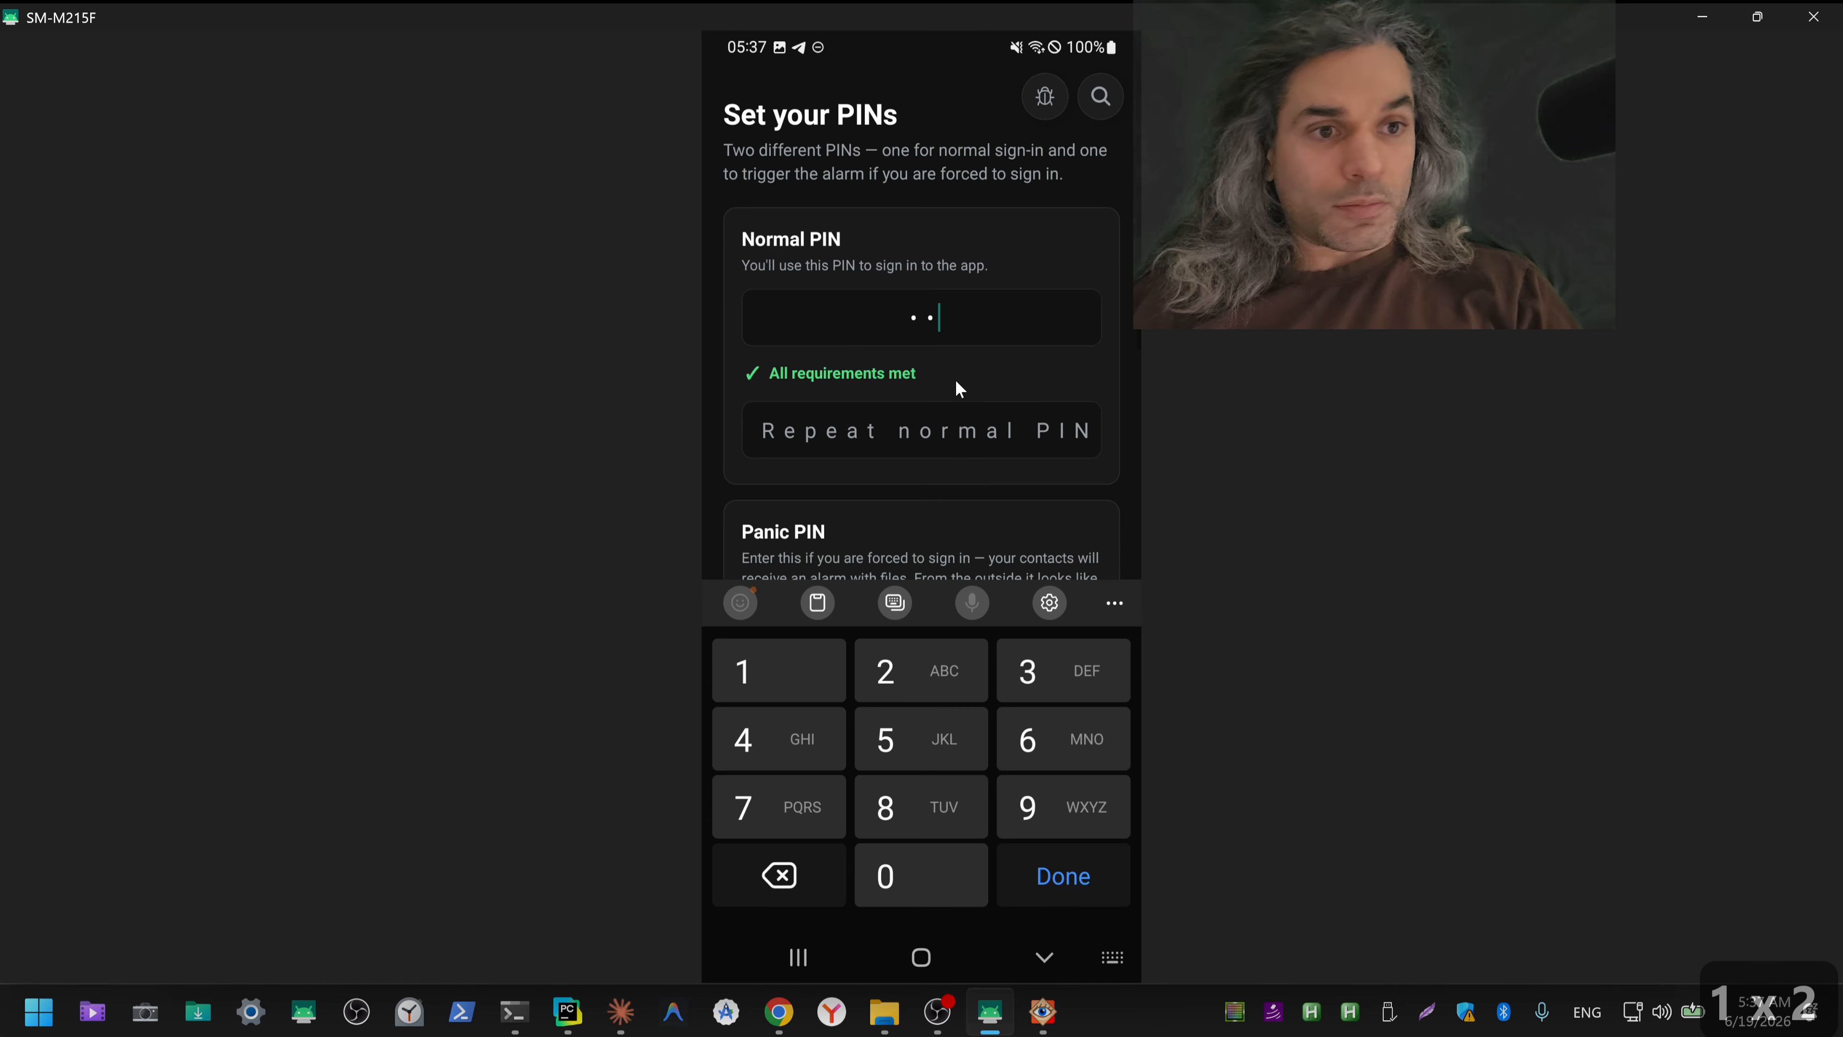
pyautogui.click(953, 430)
pyautogui.write('11')
pyautogui.click(928, 551)
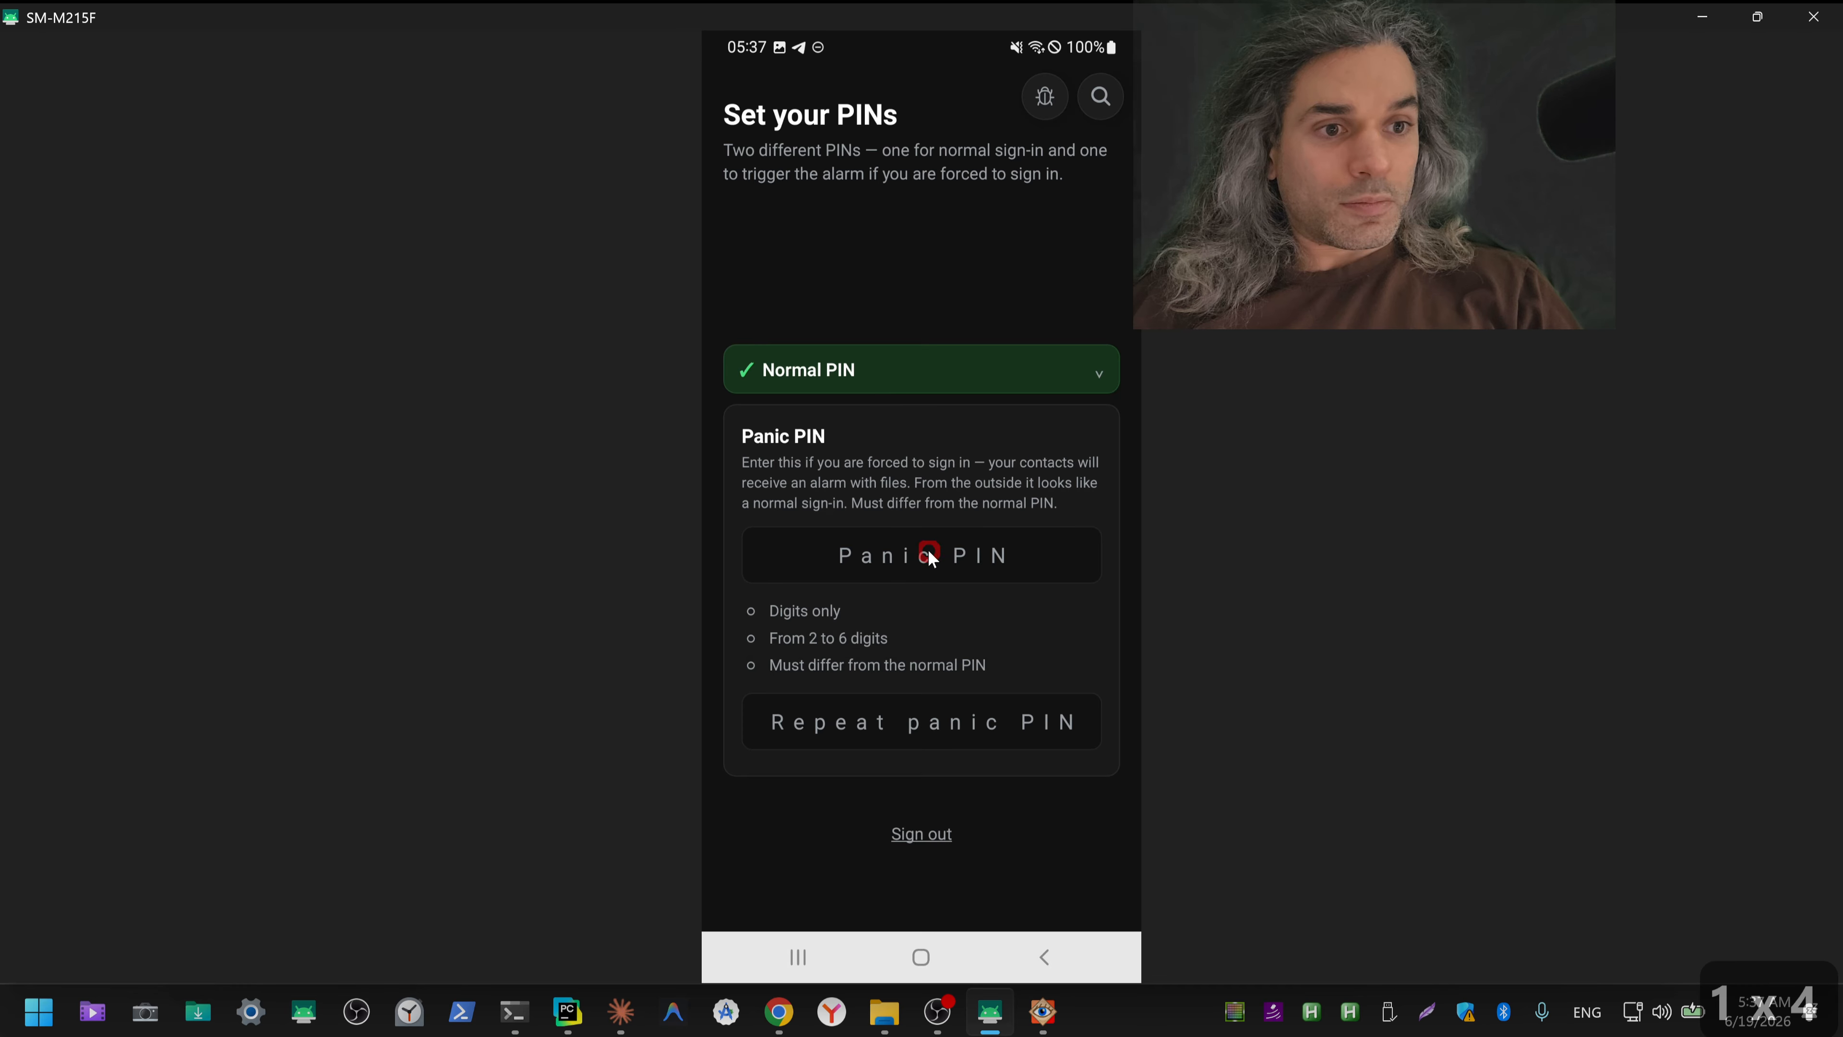
pyautogui.write('22')
pyautogui.click(931, 537)
pyautogui.write('22')
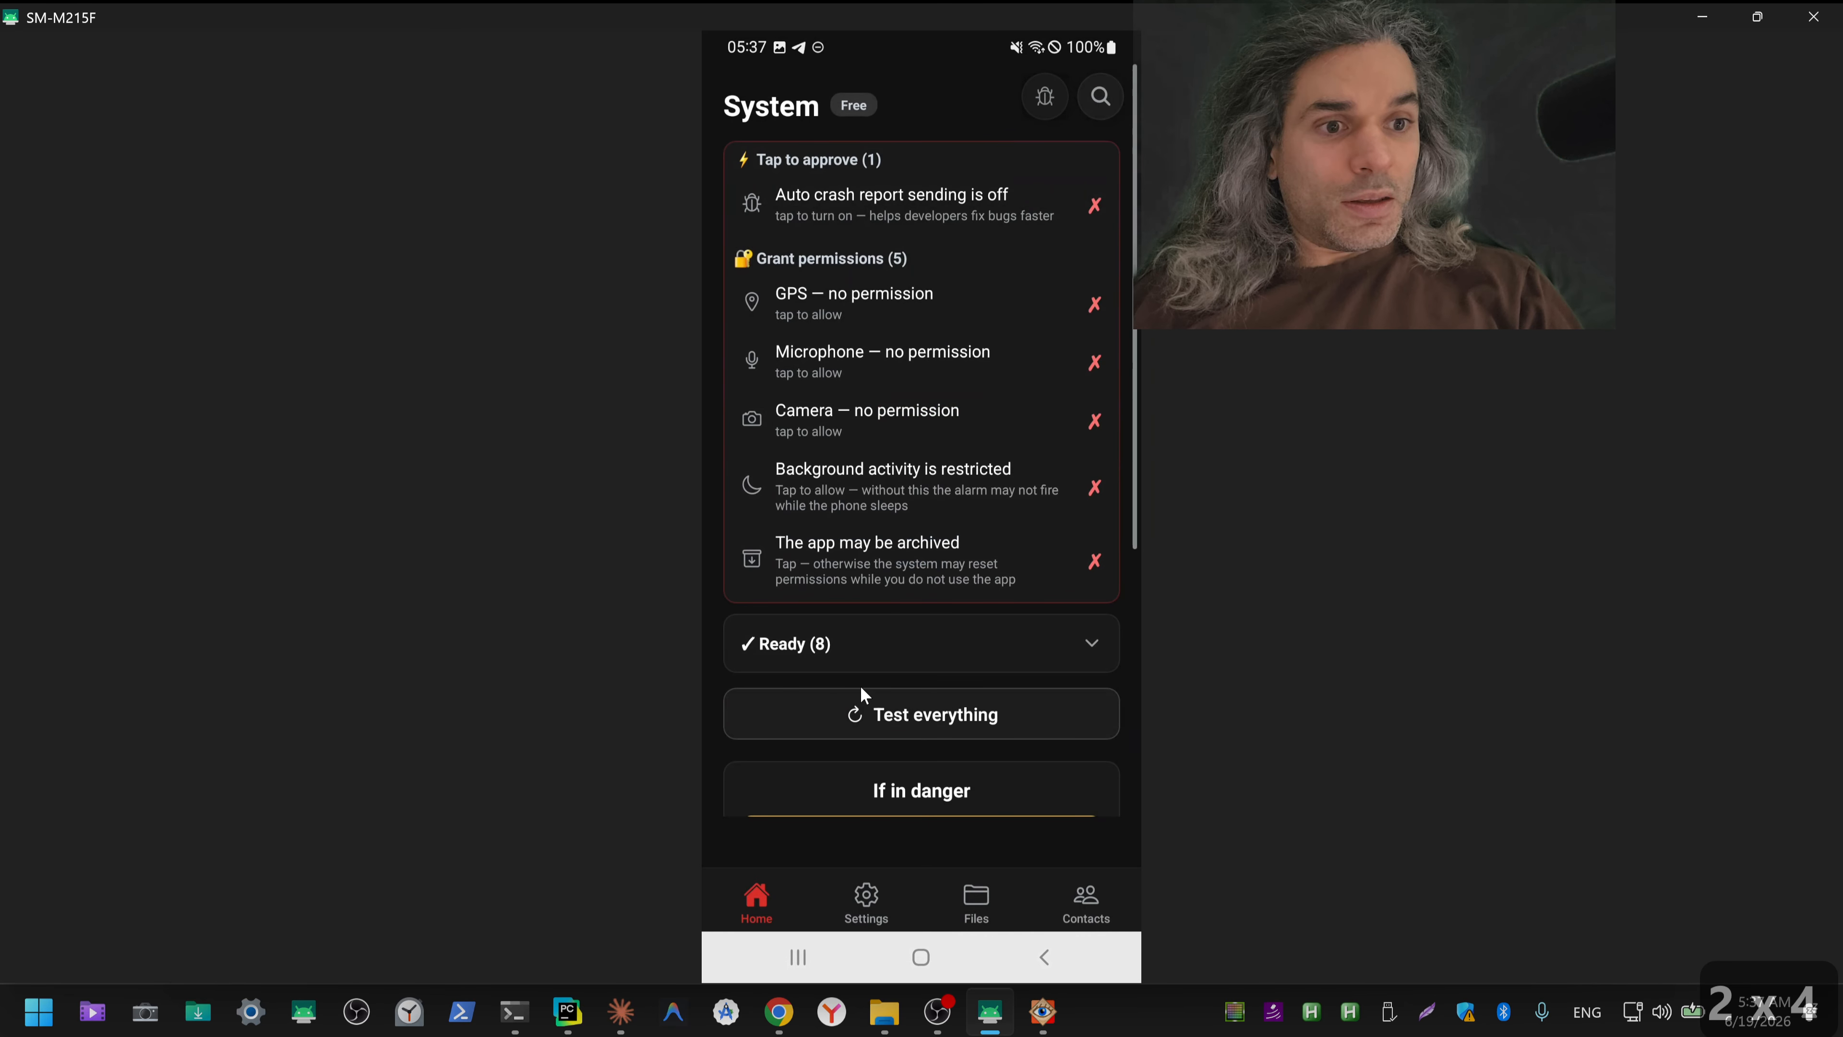
# Step: Run the full system test and turn off GPS history, IP logging consent and battery history in the Ready list
pyautogui.click(999, 715)
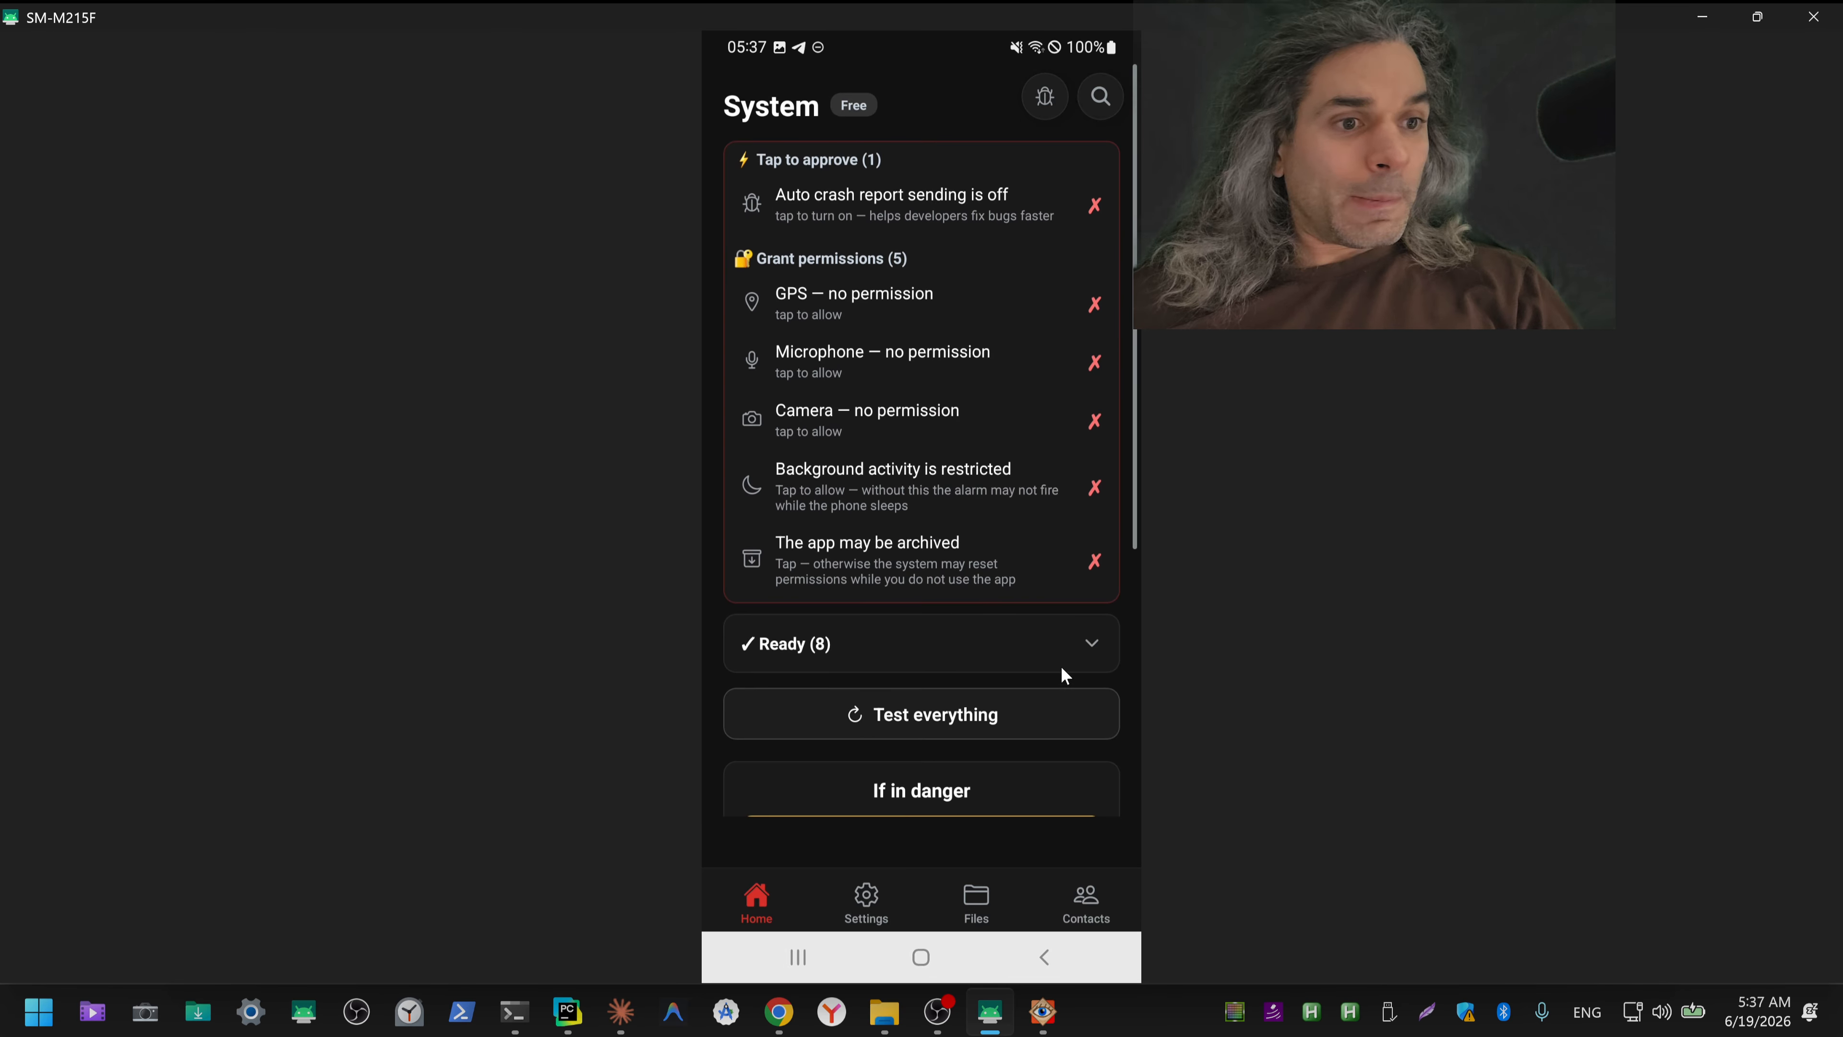
pyautogui.click(1080, 645)
pyautogui.scroll(-2, 1081, 640)
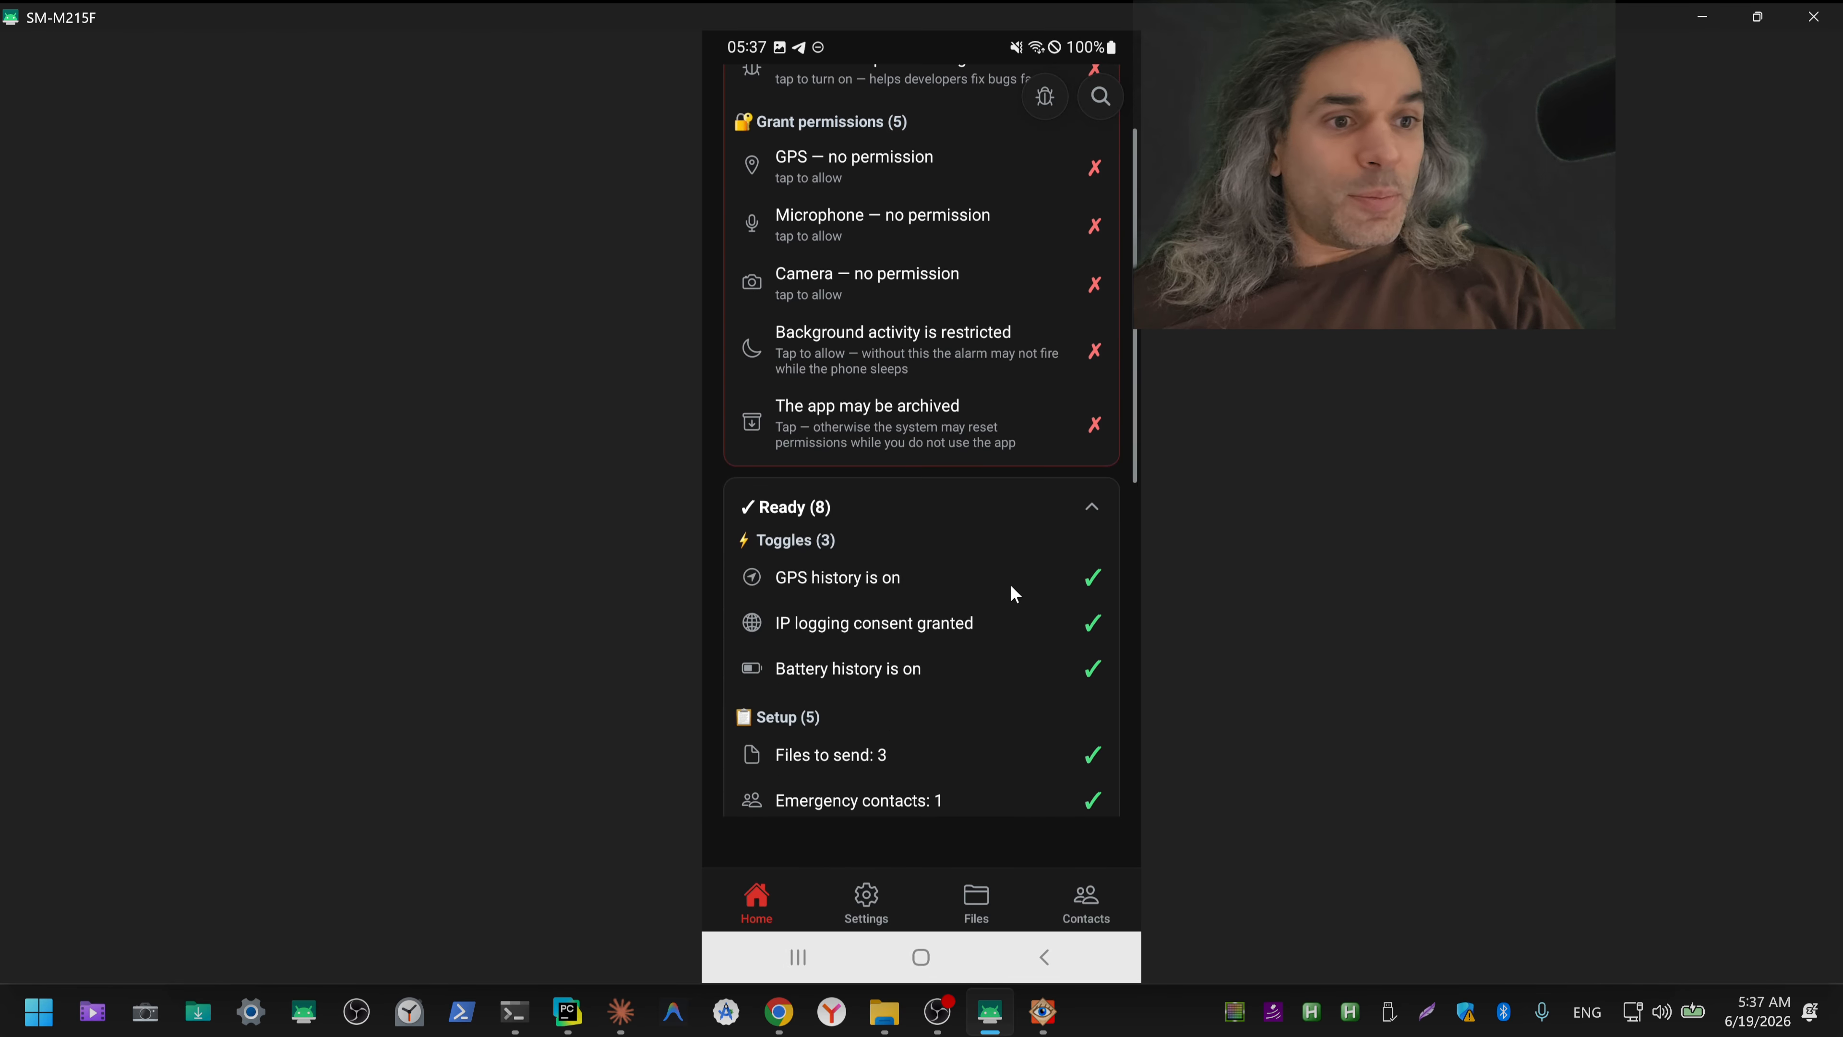
pyautogui.click(1009, 582)
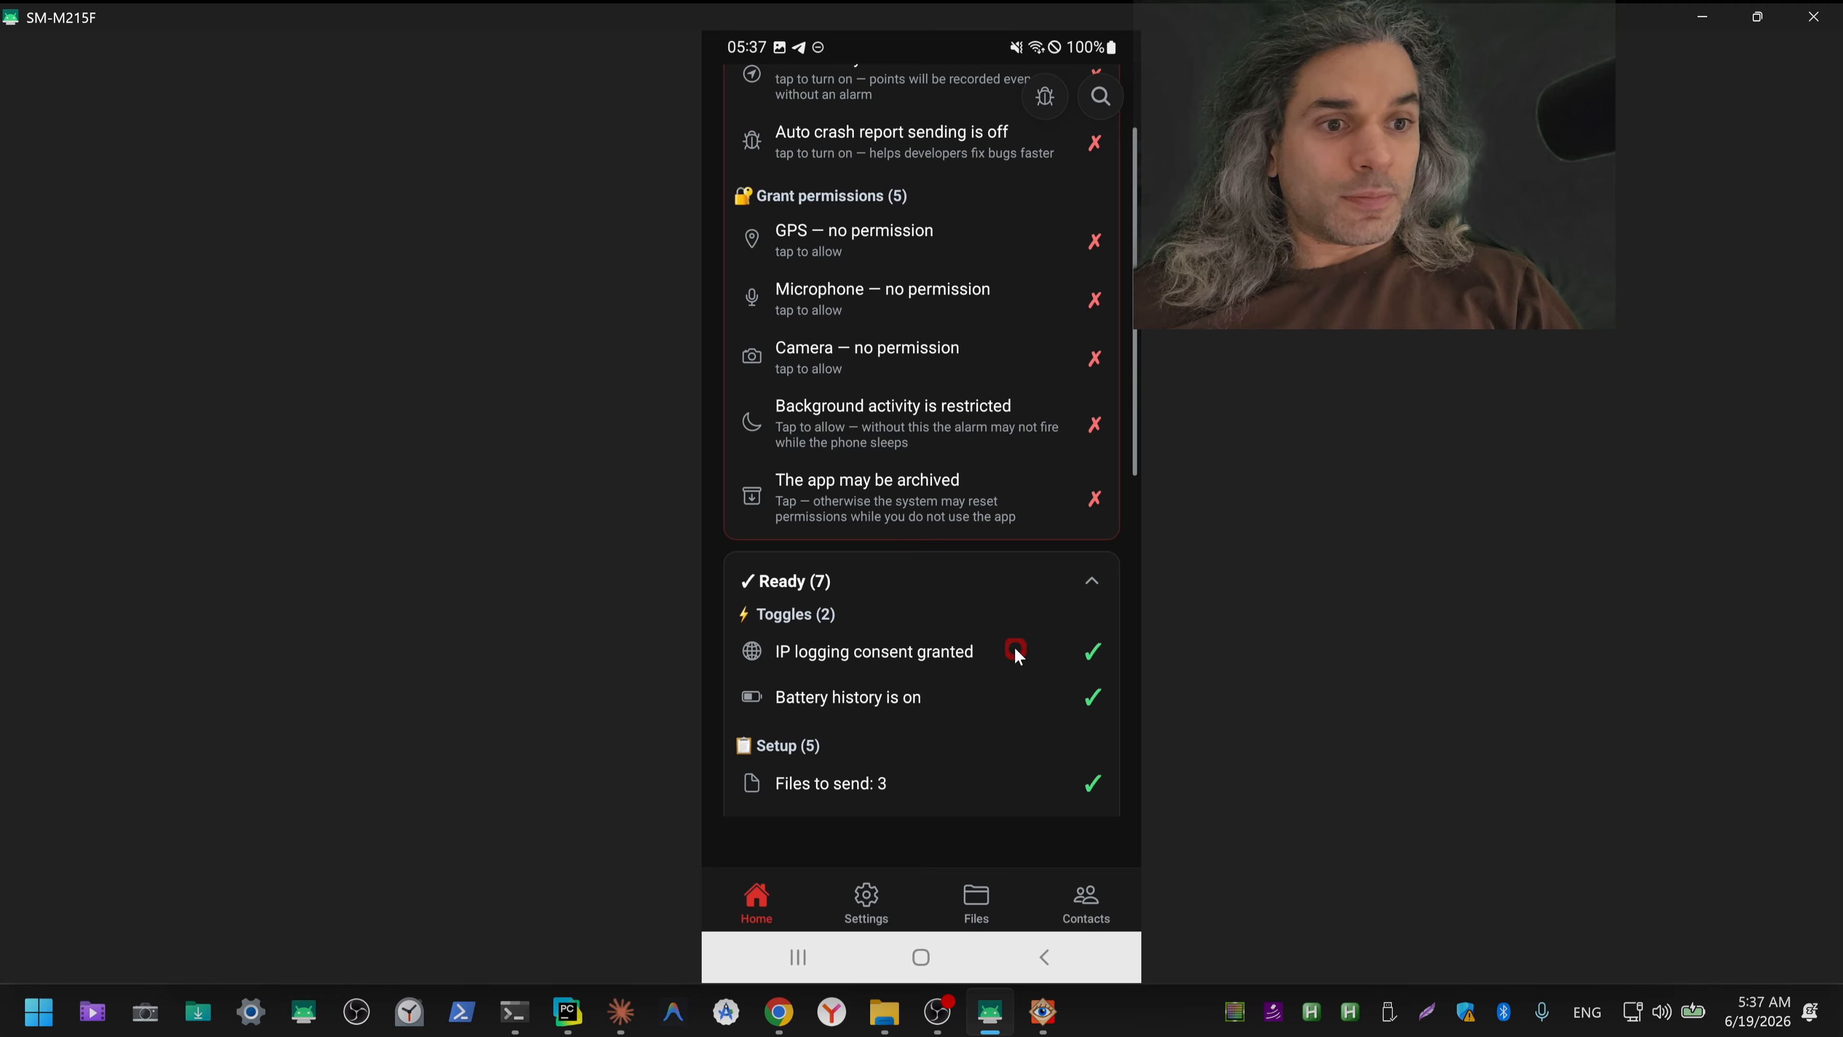
pyautogui.click(1015, 651)
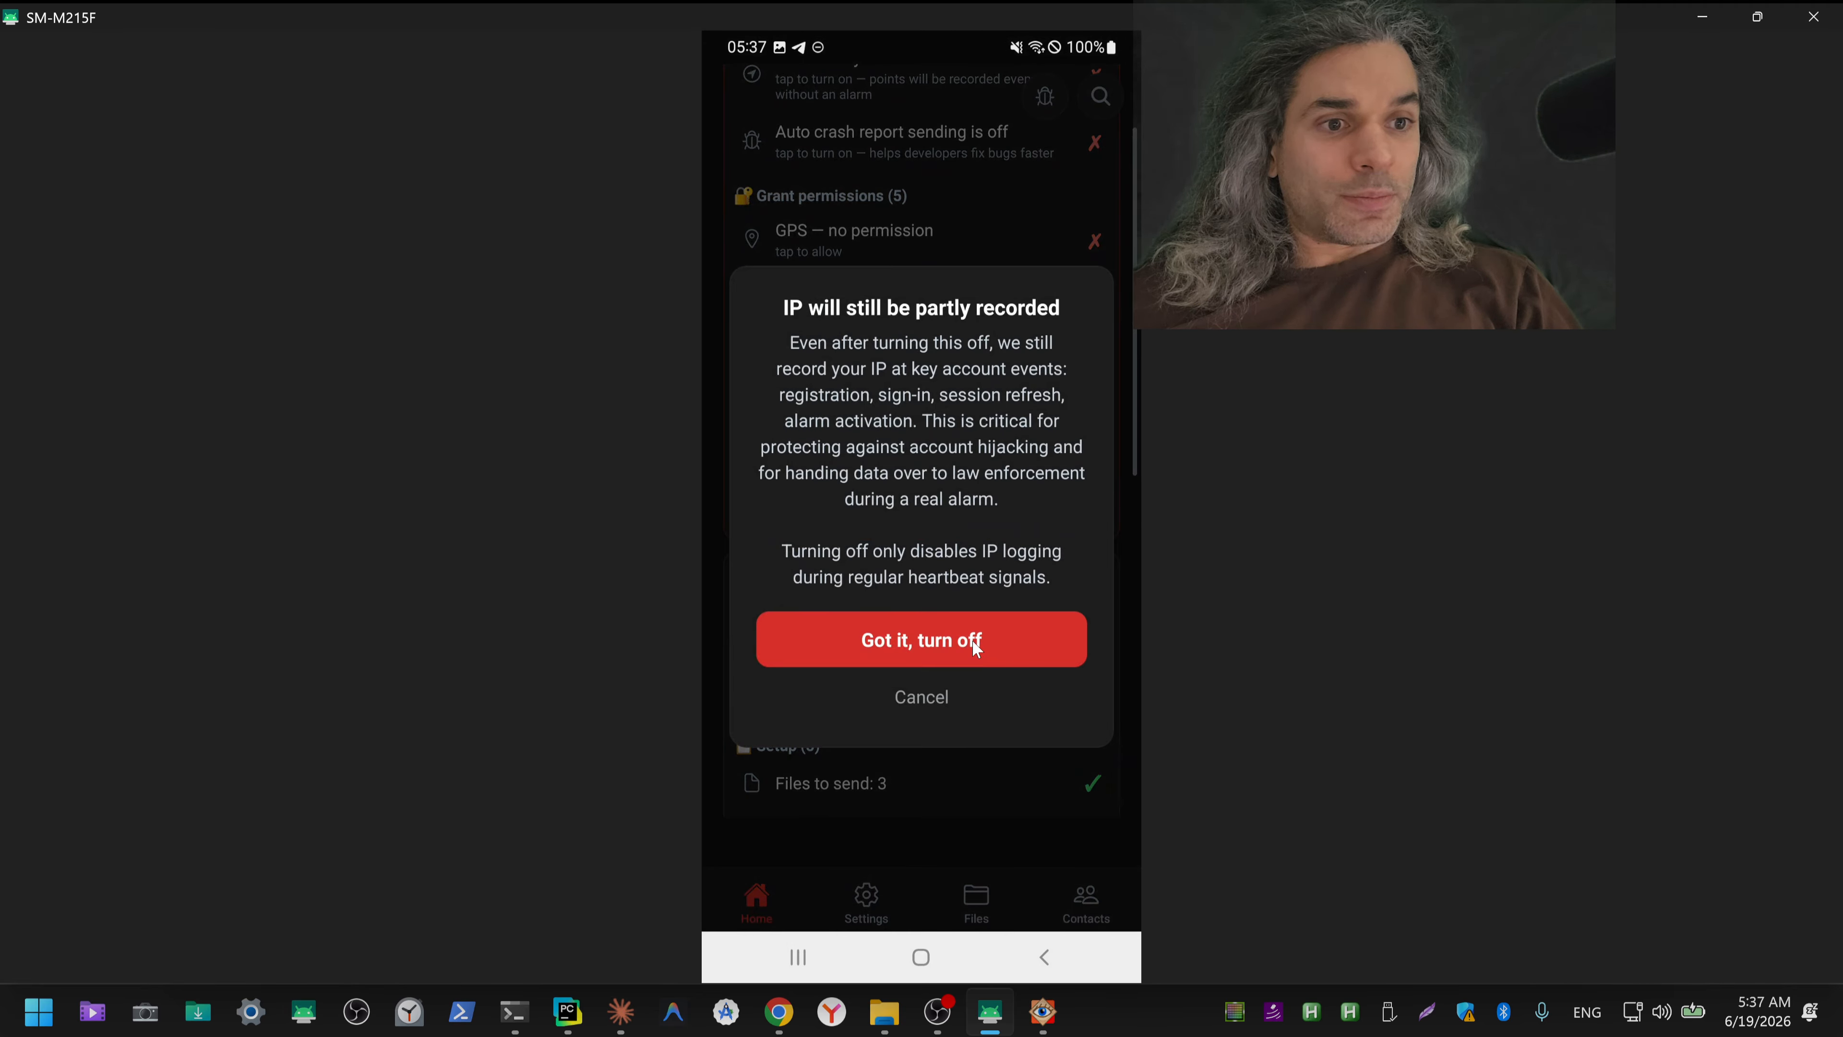
pyautogui.click(977, 644)
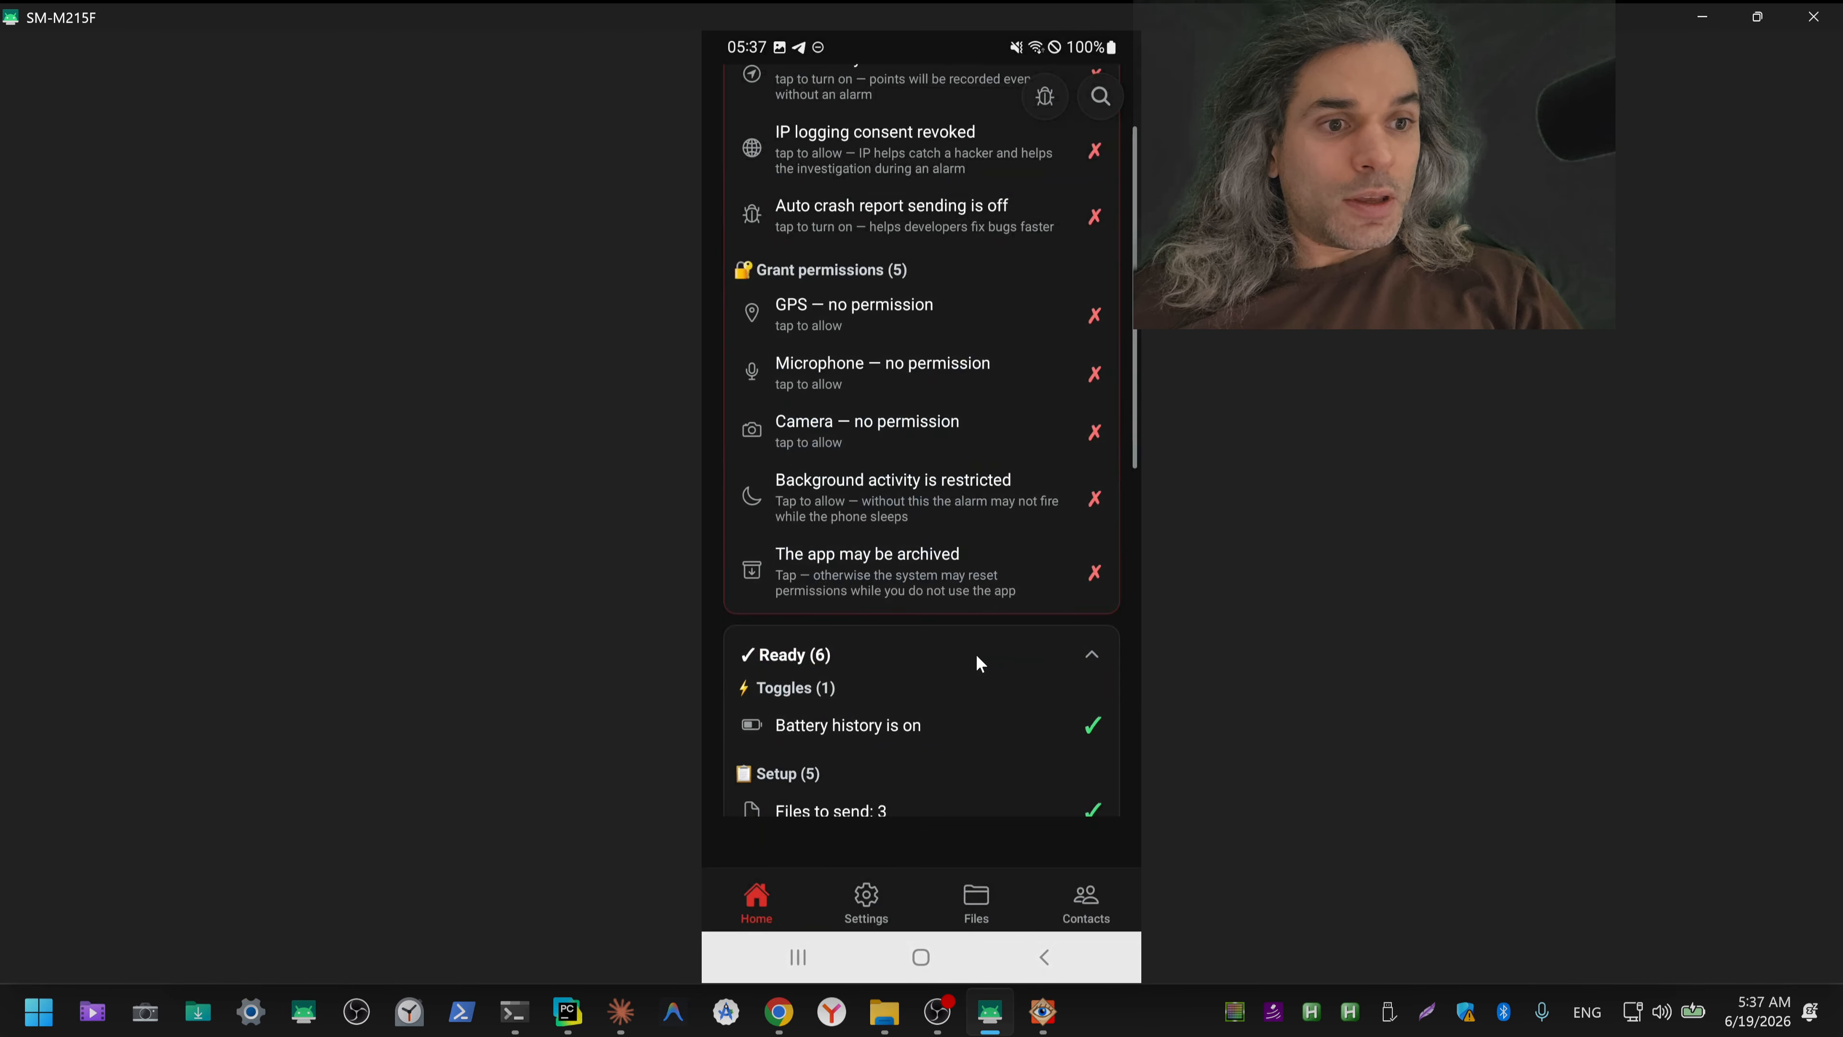
pyautogui.click(877, 729)
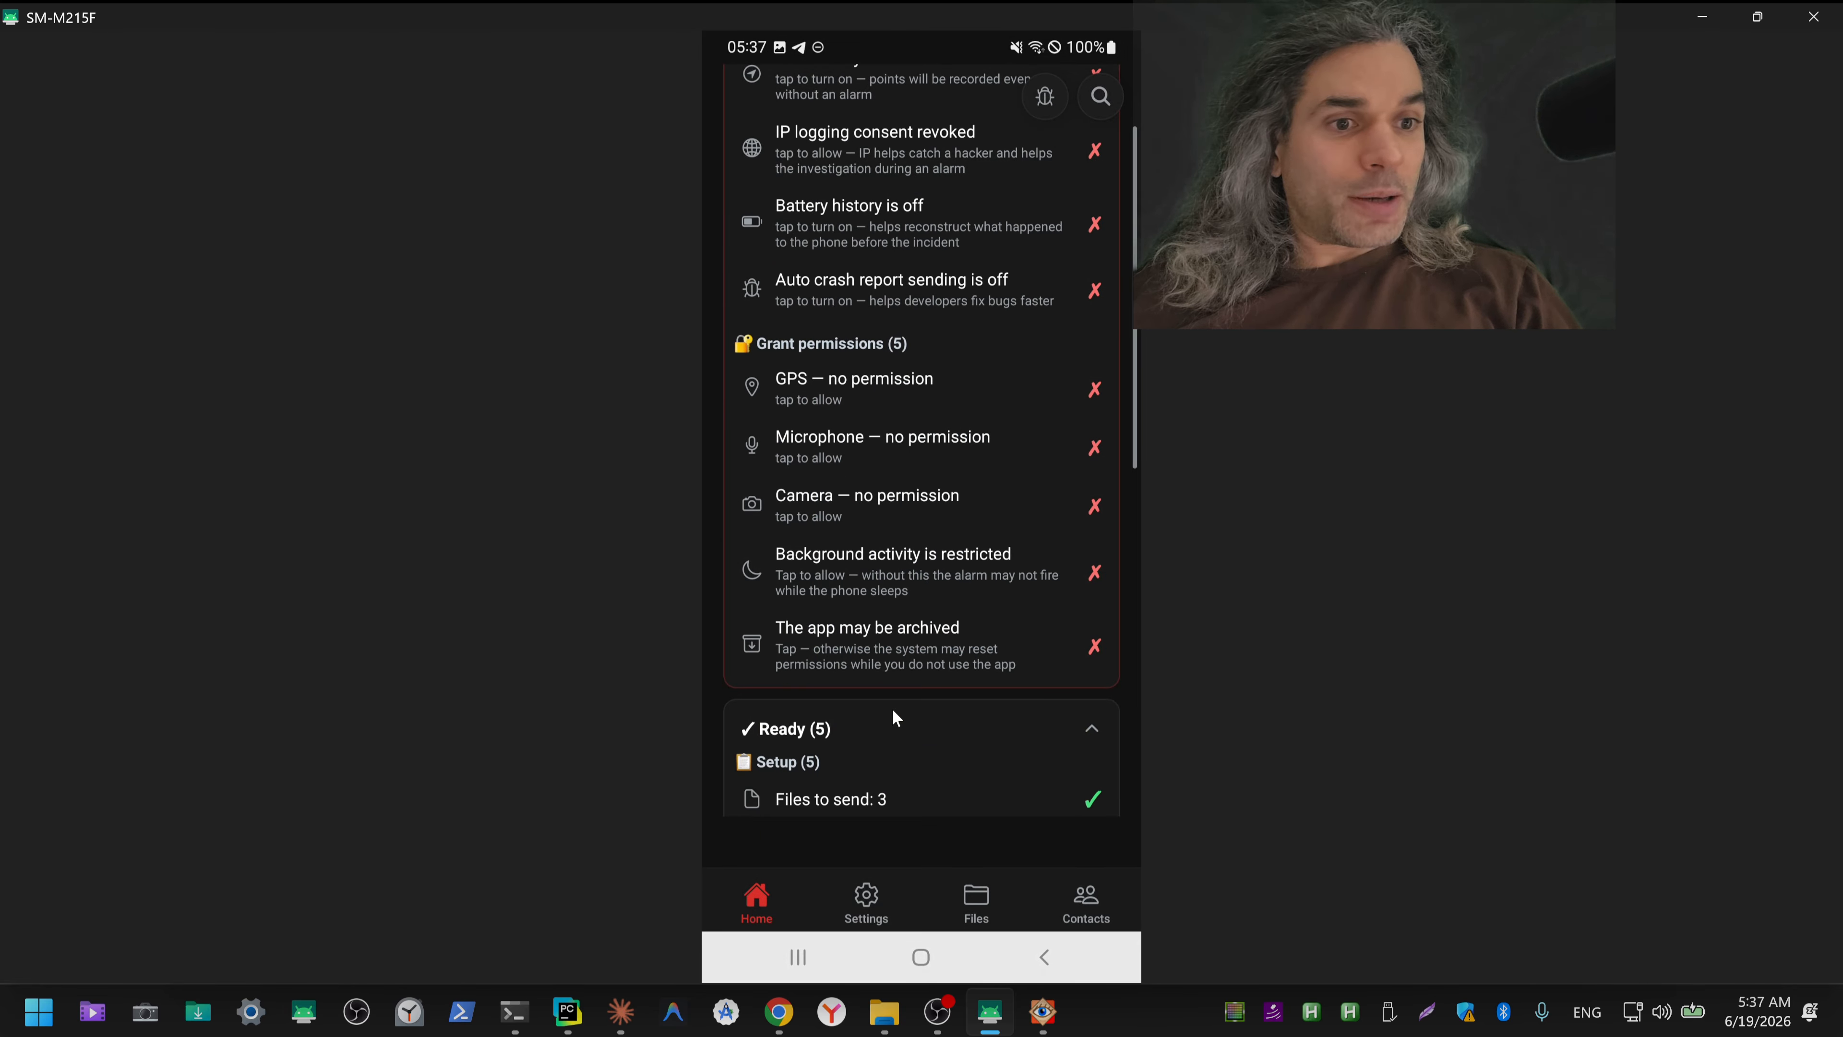
# Step: Examine the files selected for the alarm through the Files to send entry and return to the expanded Ready list on the home screen
pyautogui.click(891, 801)
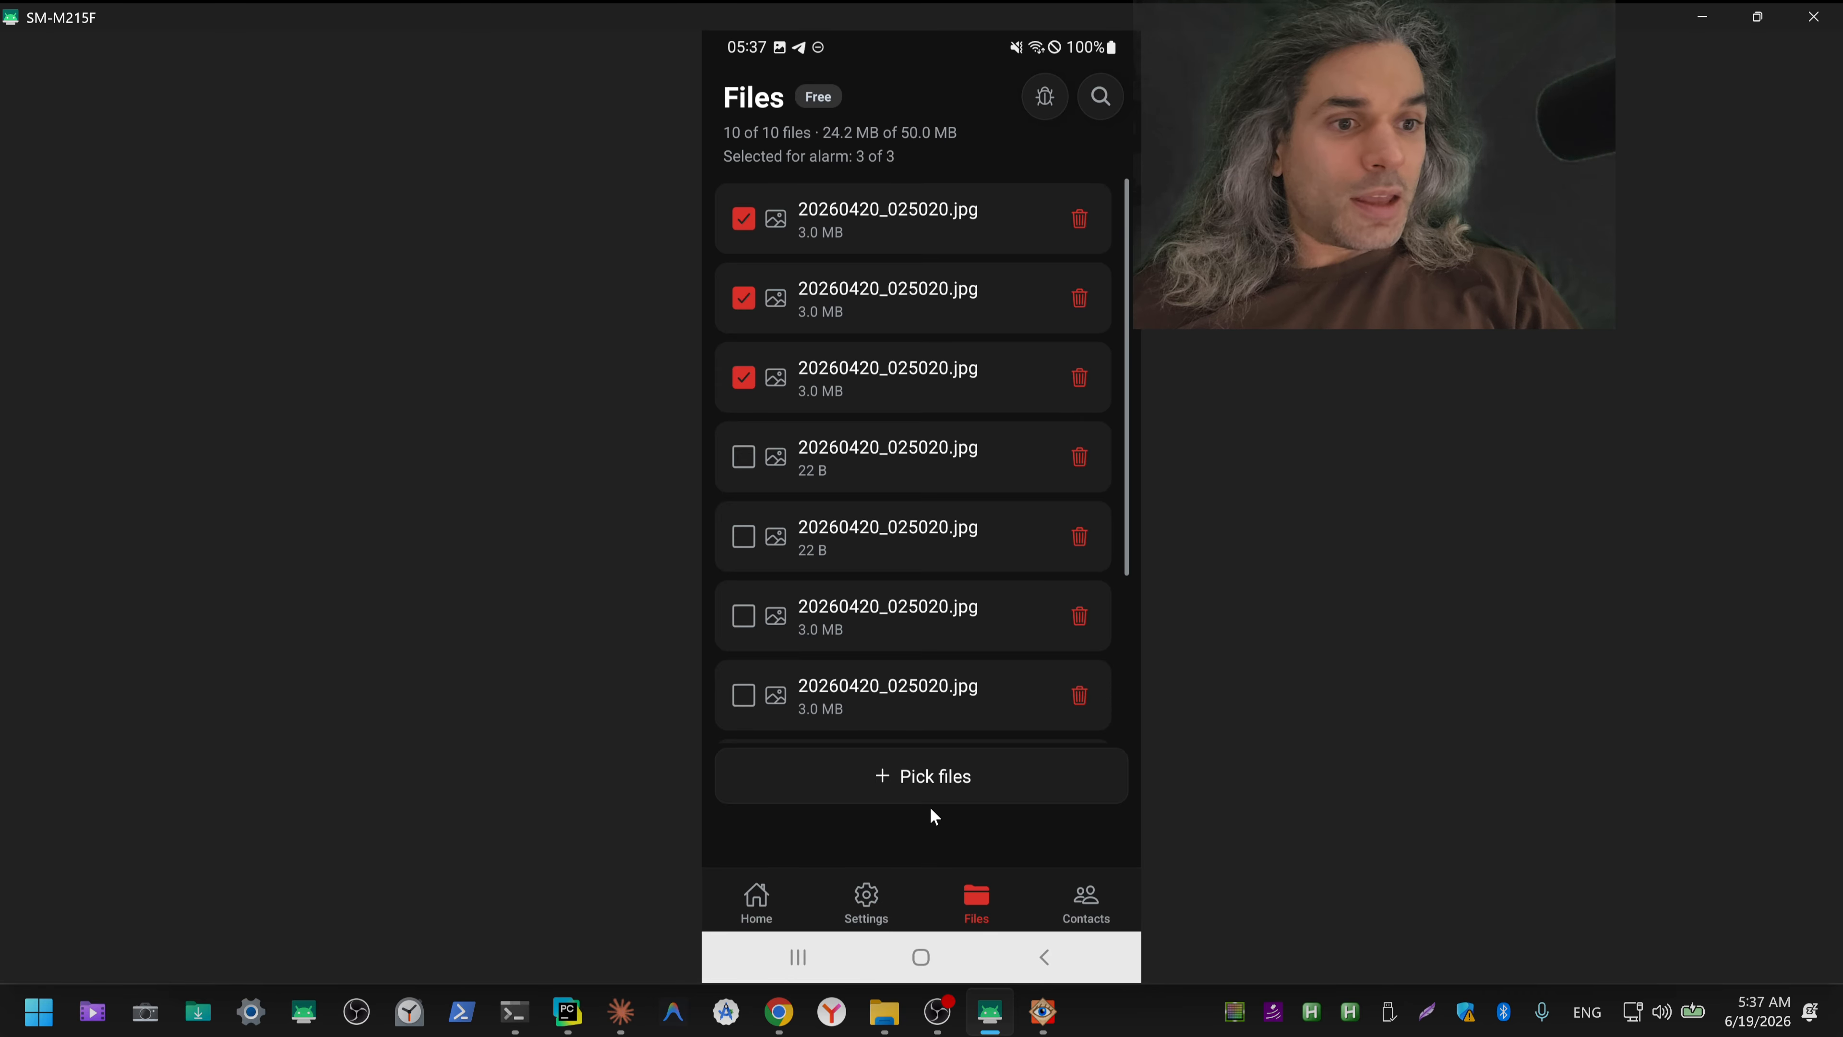
pyautogui.click(866, 902)
pyautogui.click(771, 907)
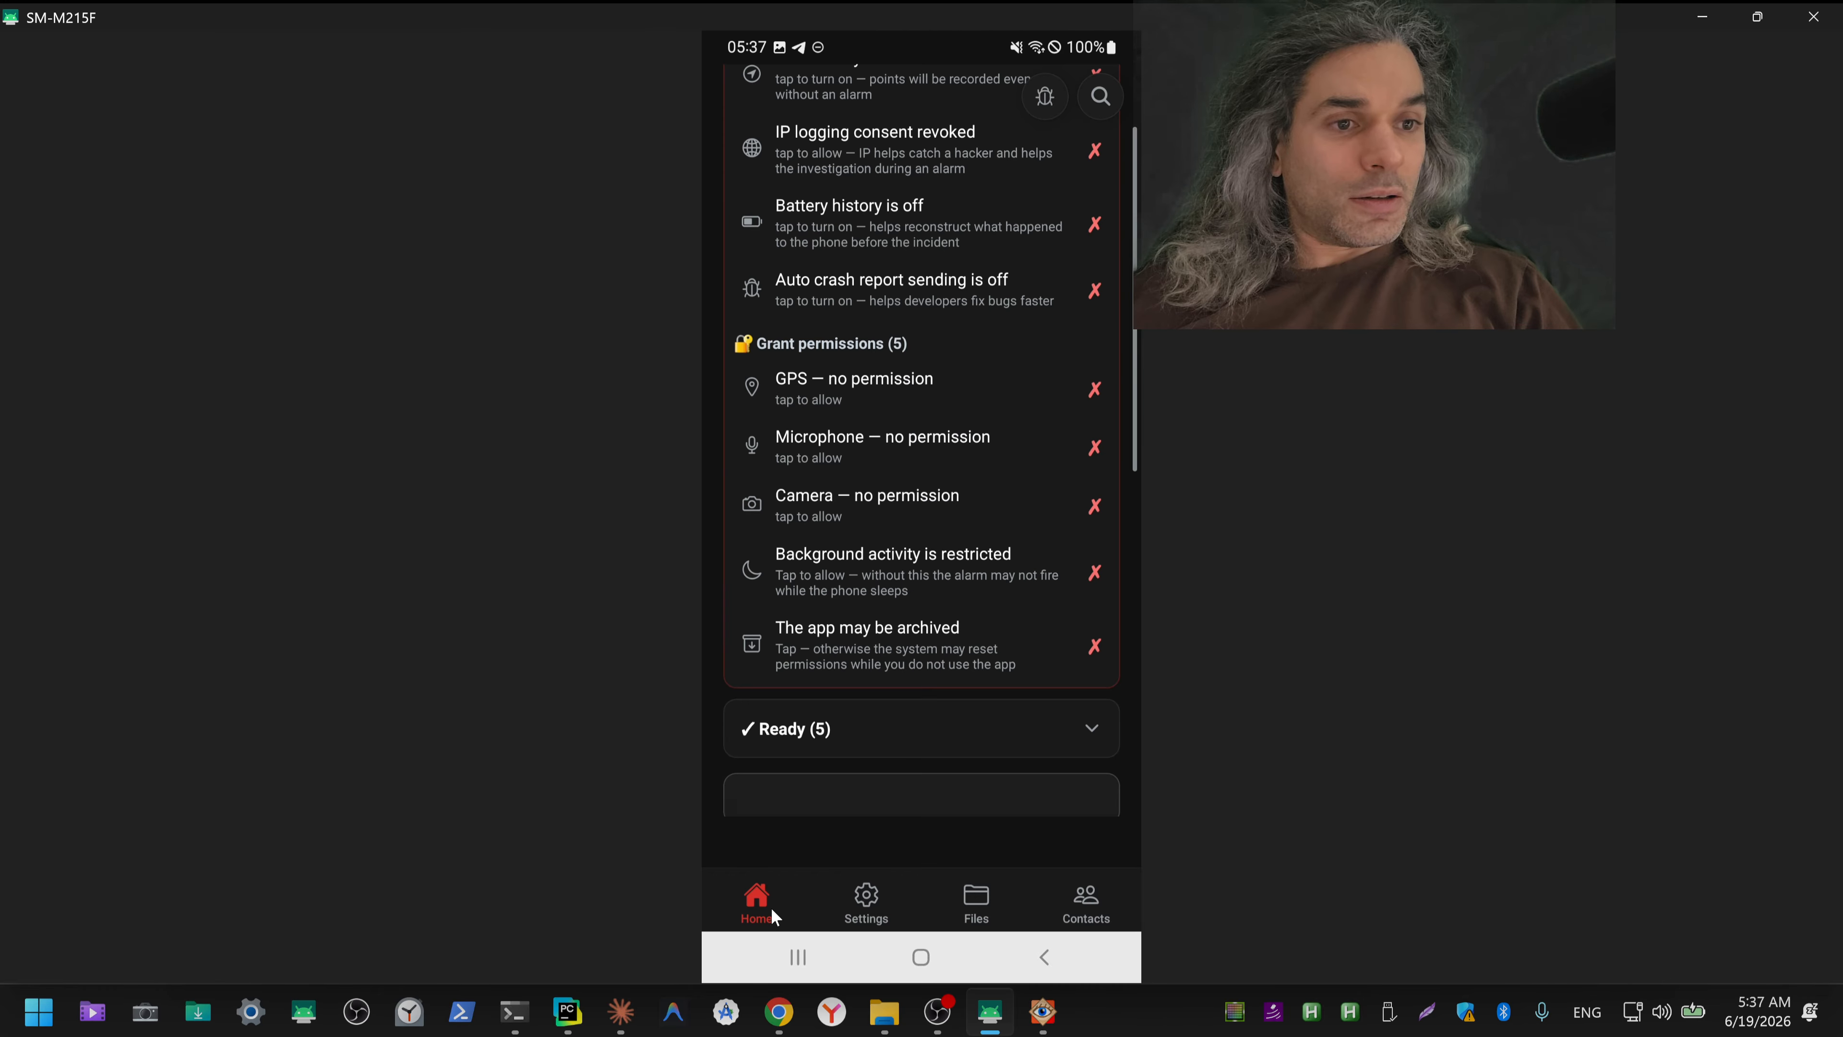
pyautogui.click(1025, 717)
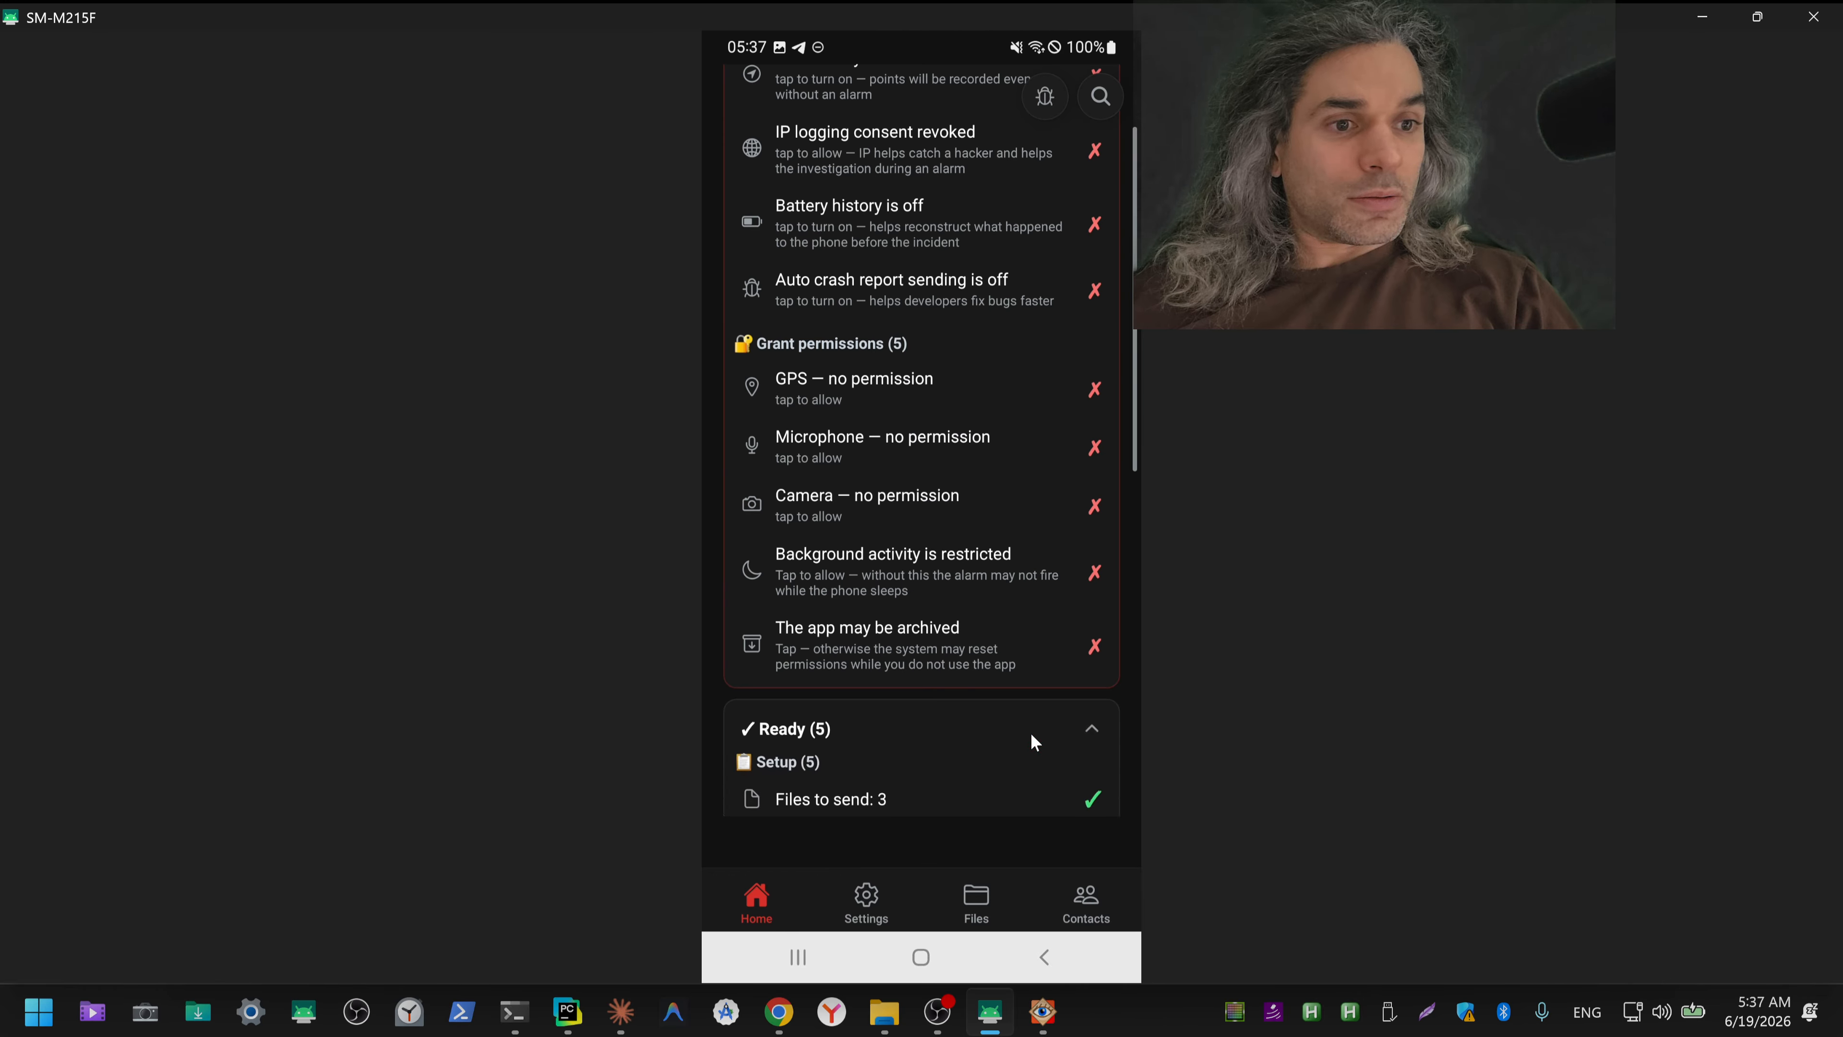
pyautogui.click(1063, 799)
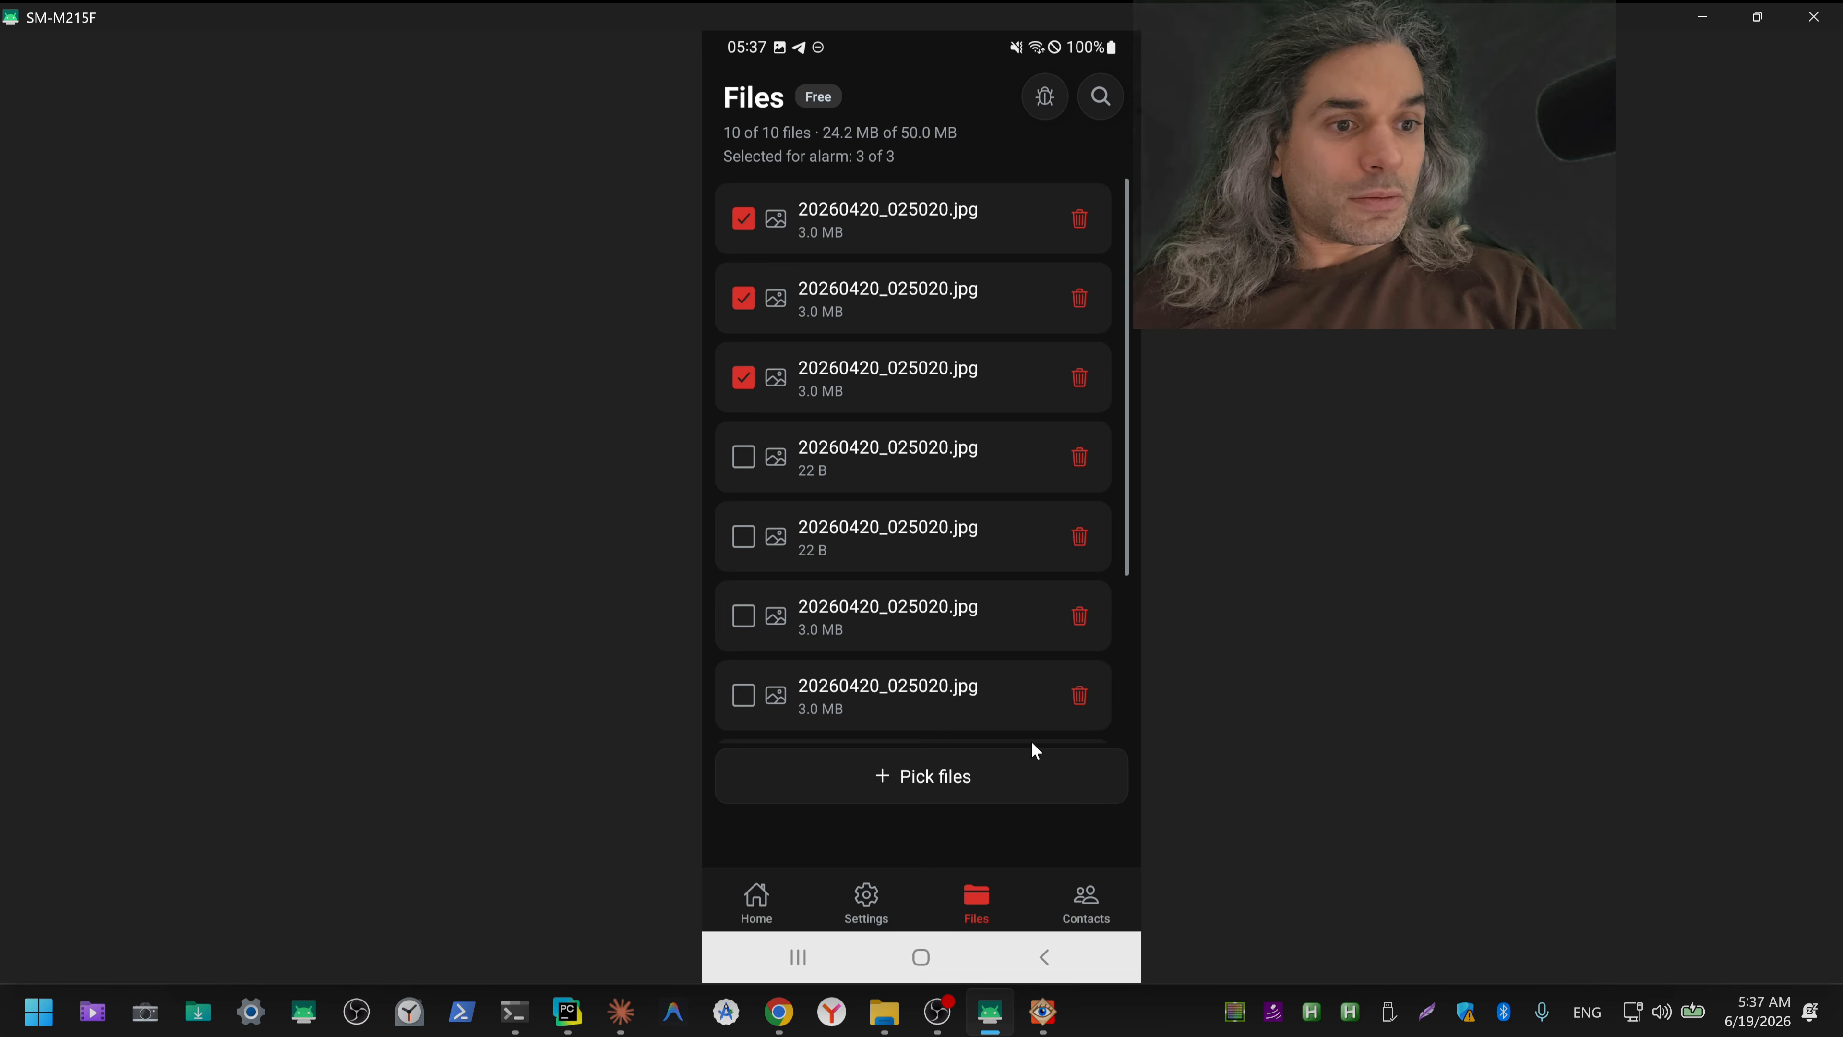
pyautogui.click(784, 890)
pyautogui.click(1086, 727)
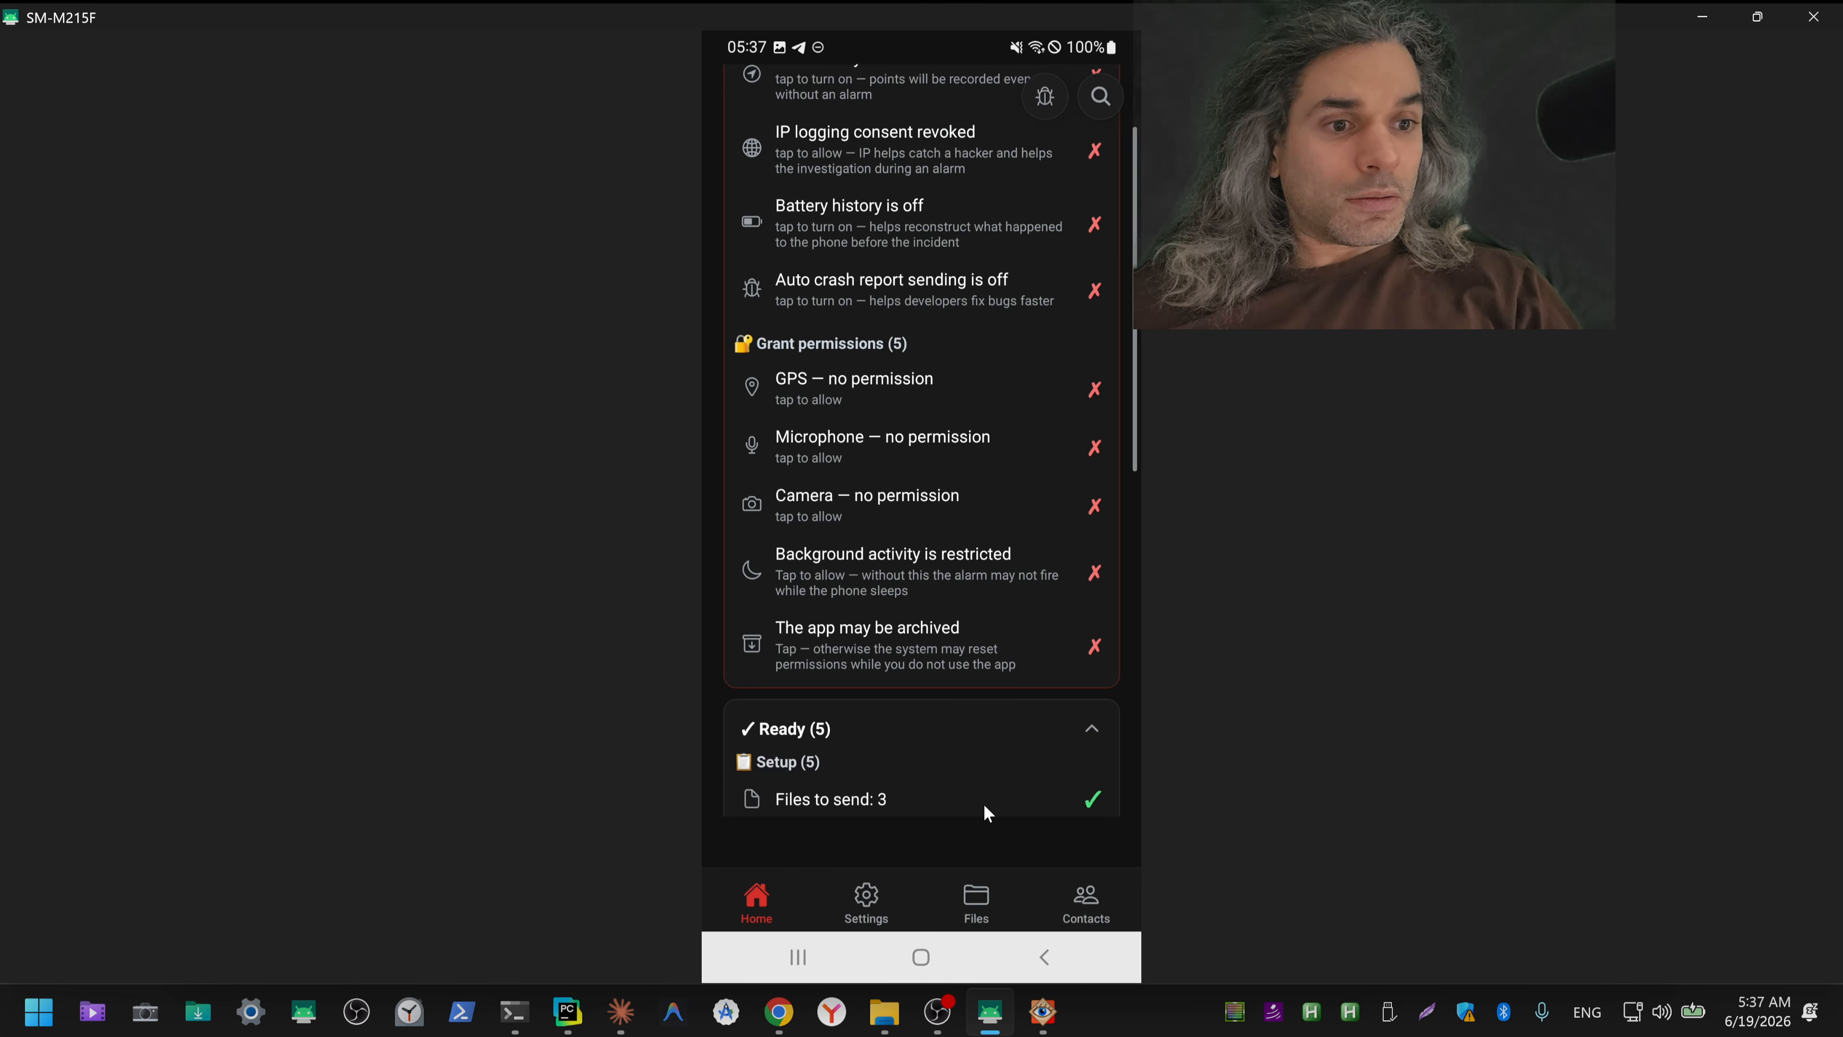
pyautogui.click(935, 811)
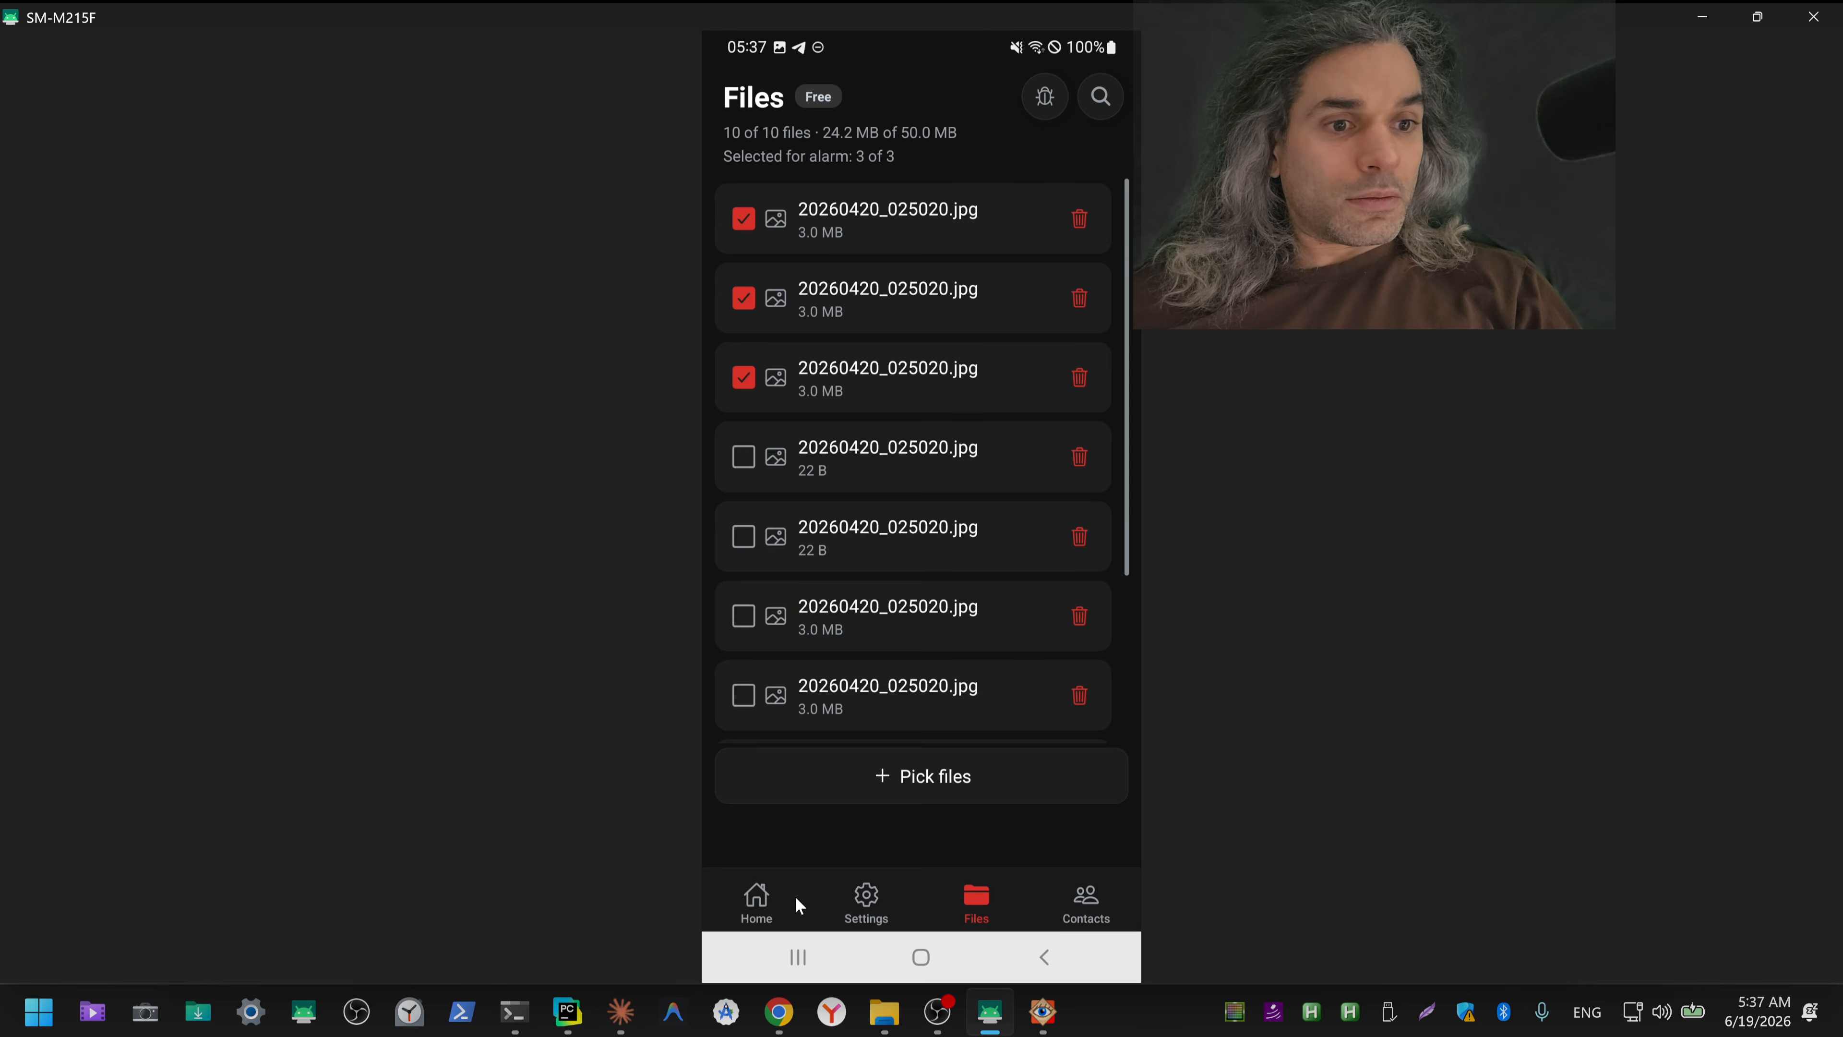
pyautogui.click(756, 899)
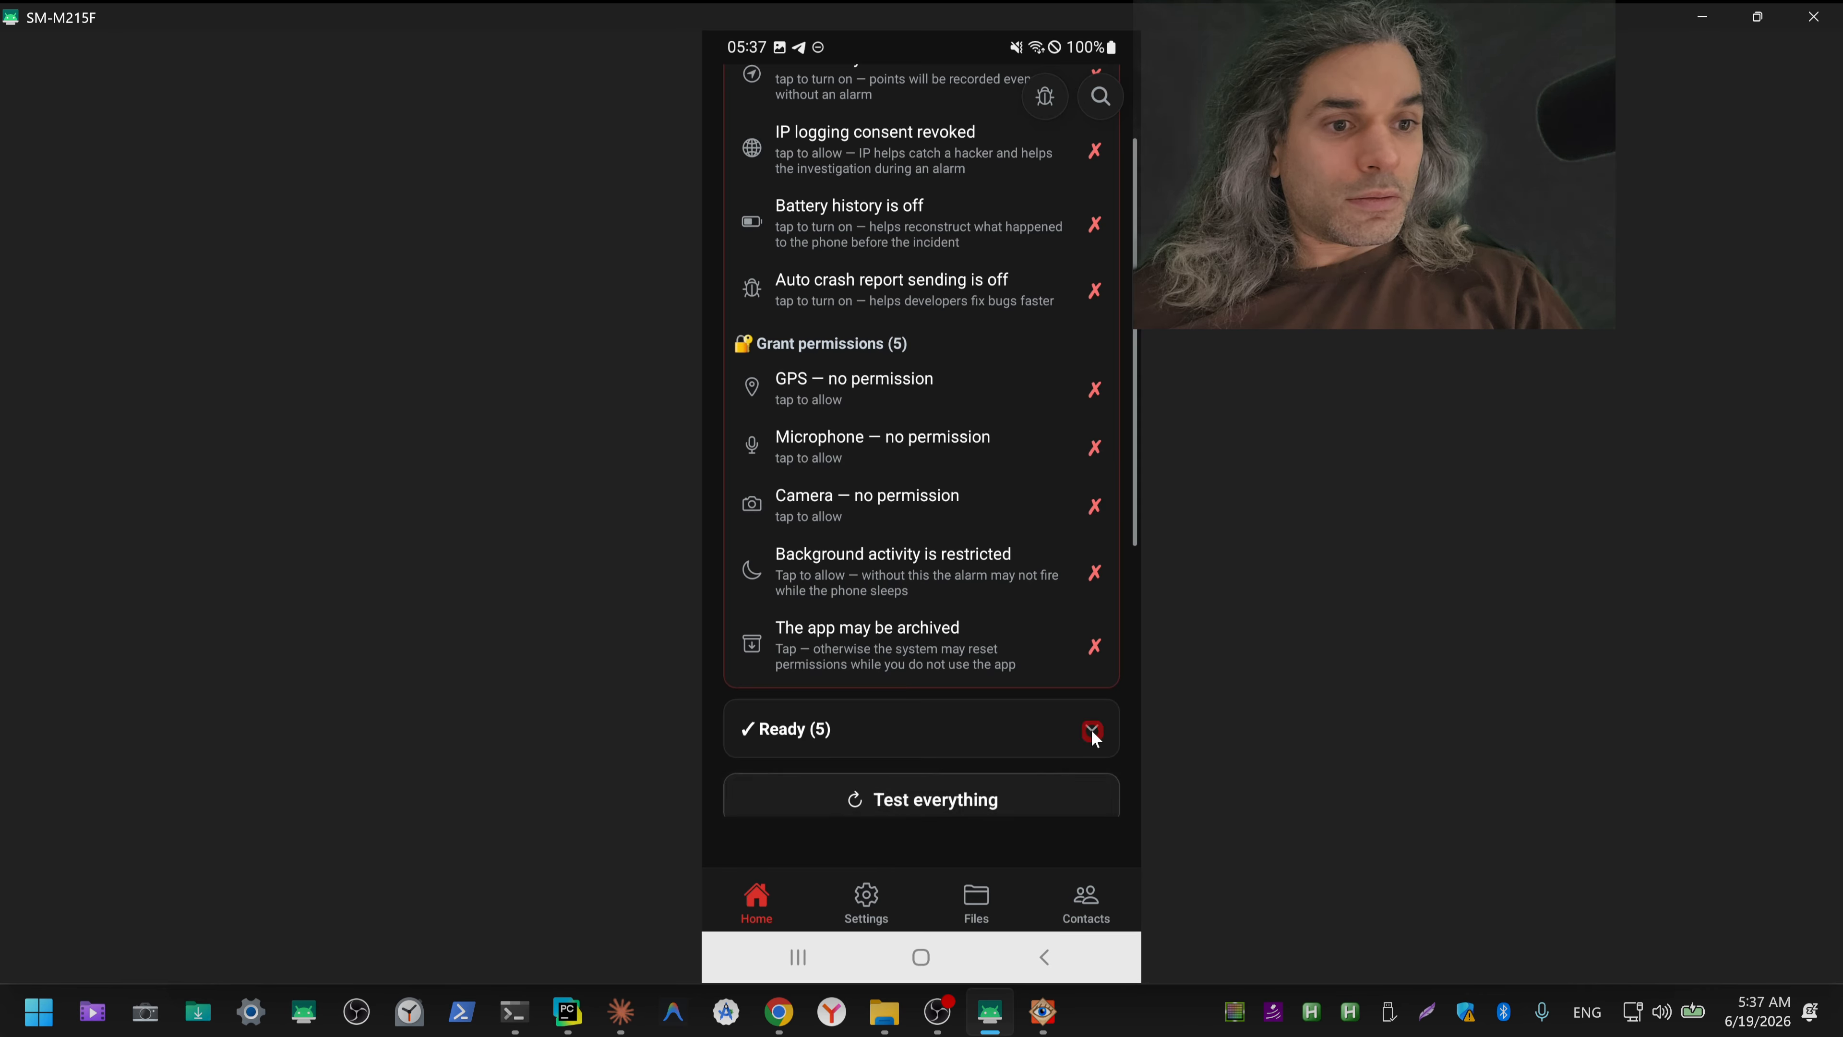
pyautogui.click(1092, 730)
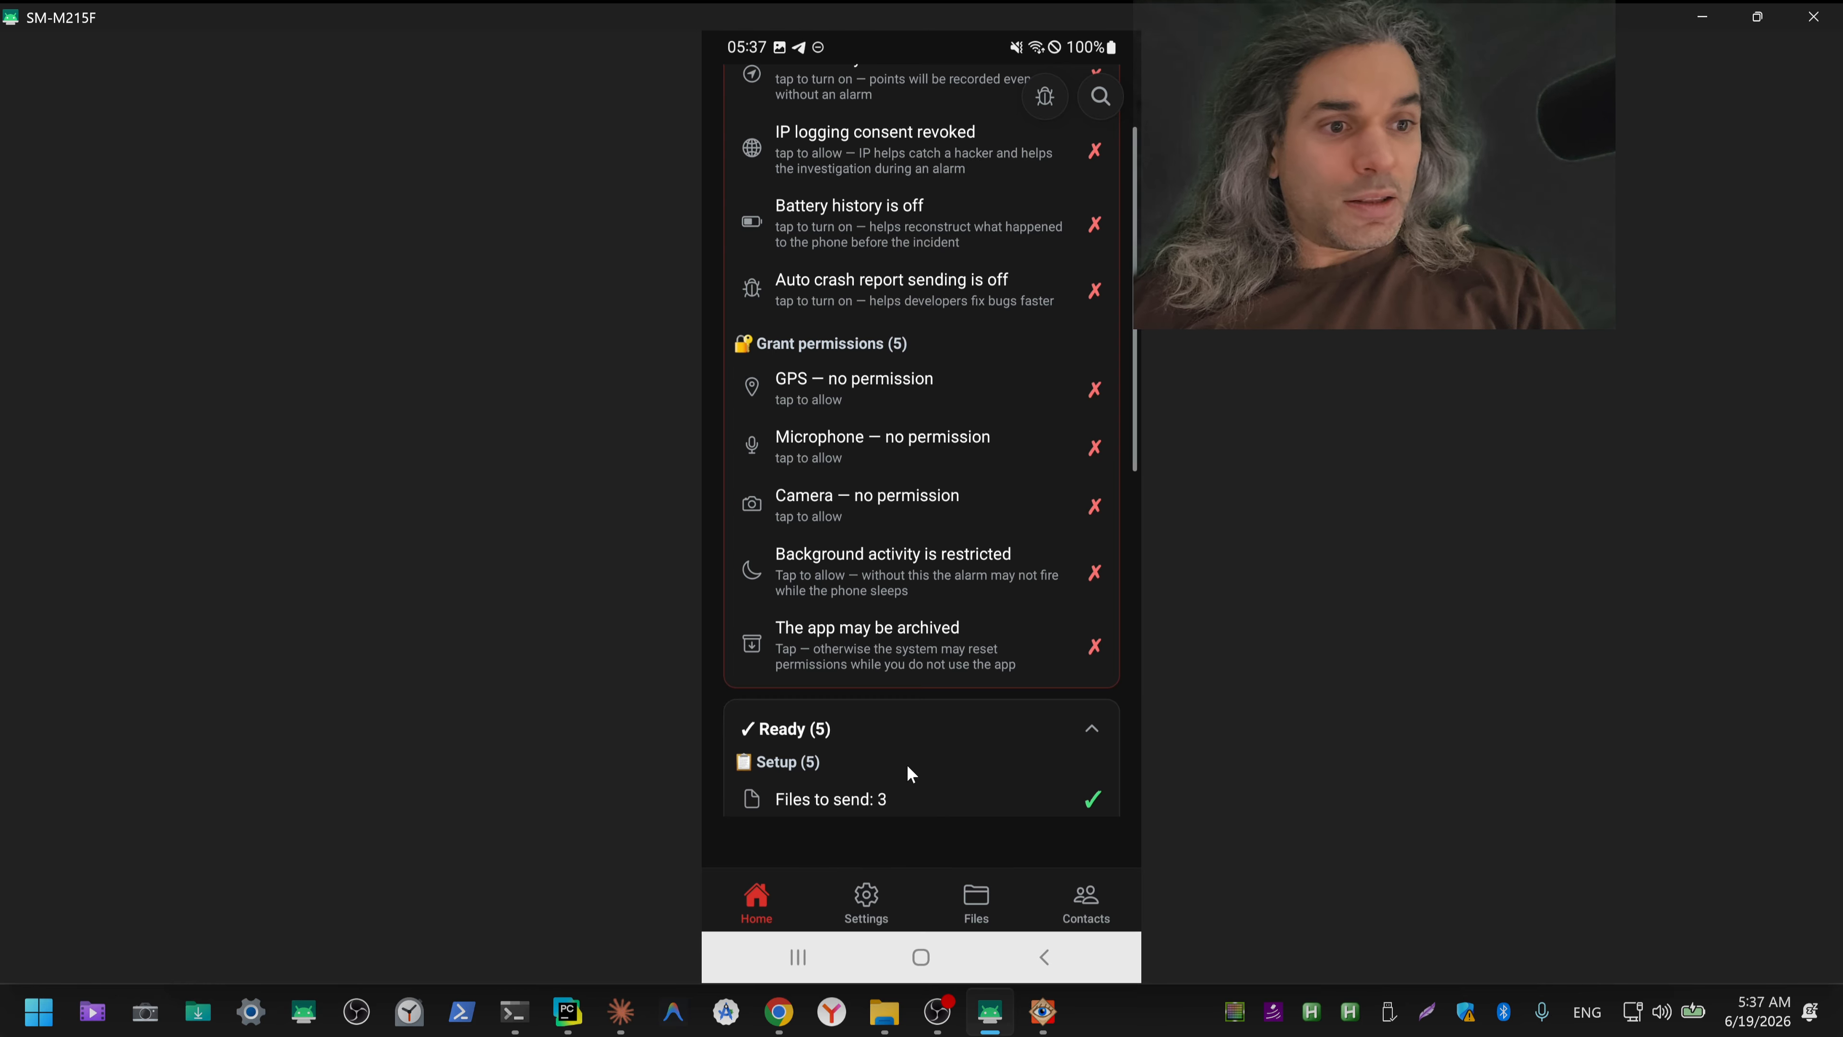
# Step: Review the files selected for the alarm and the Setup entries in the home screen's Ready list
pyautogui.click(858, 800)
pyautogui.click(783, 905)
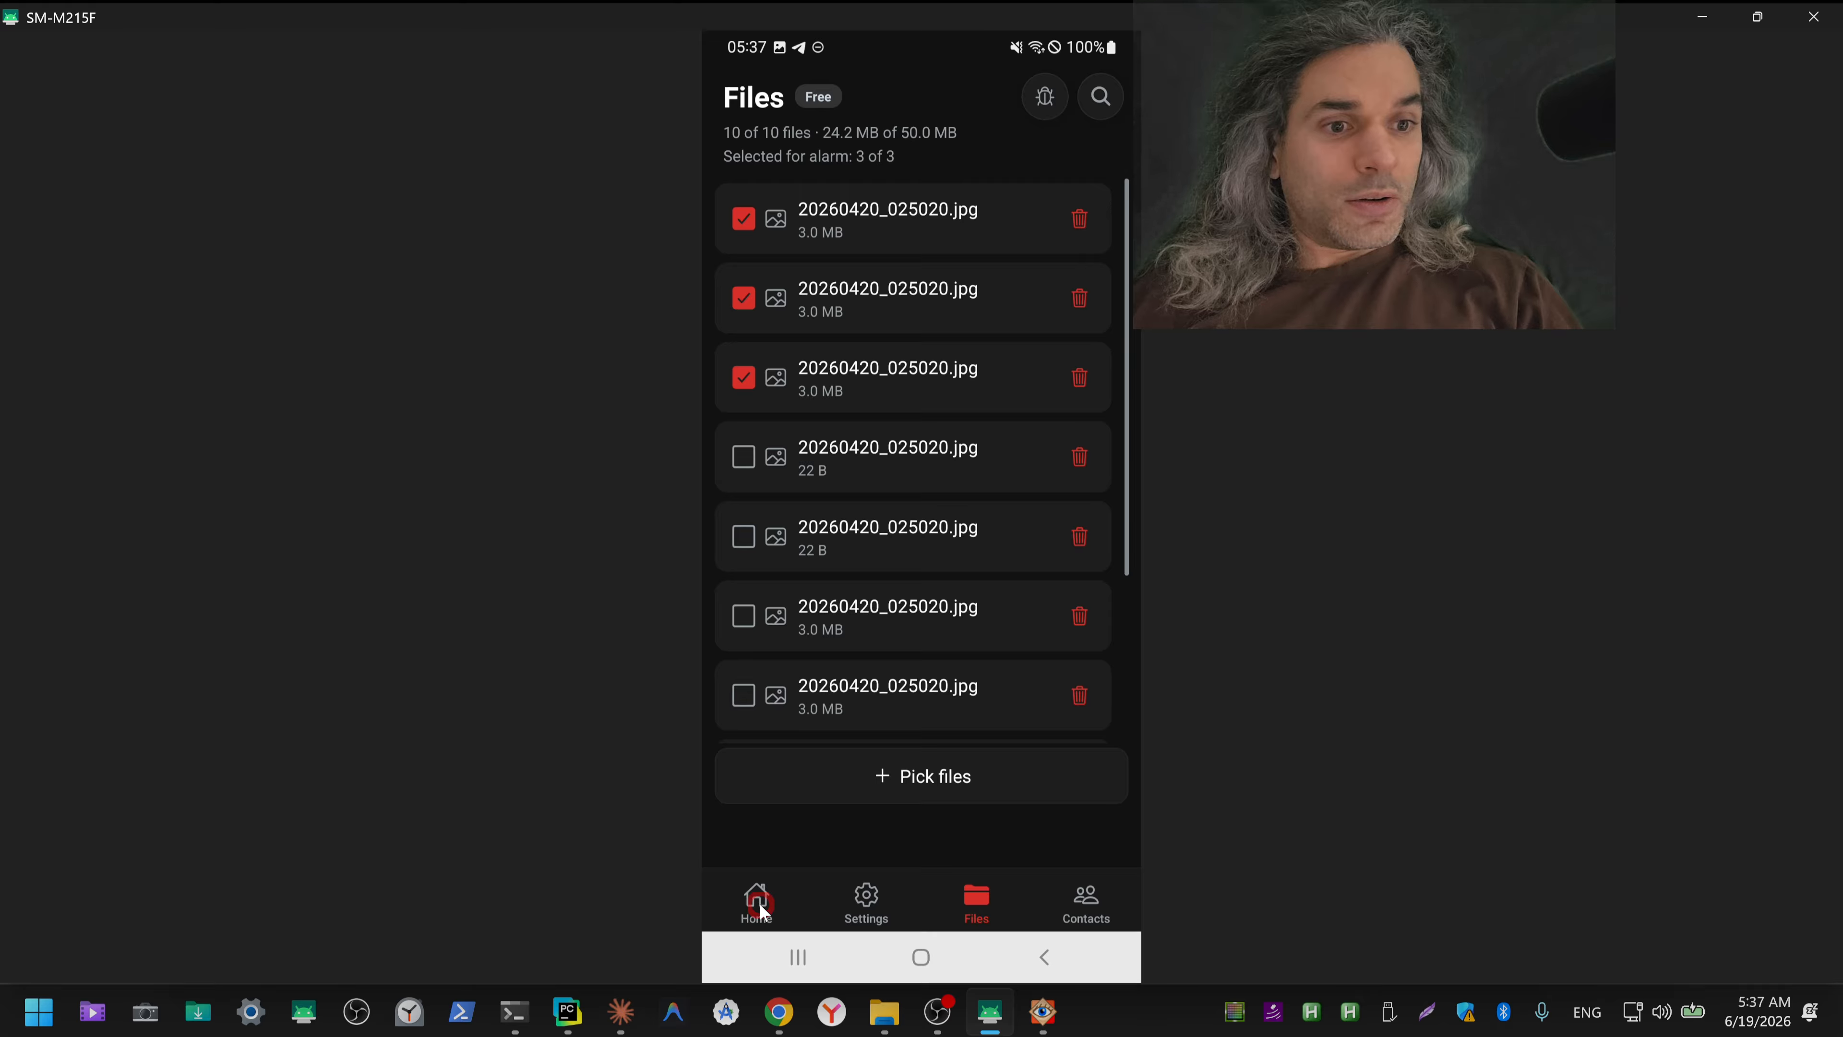
pyautogui.click(1091, 729)
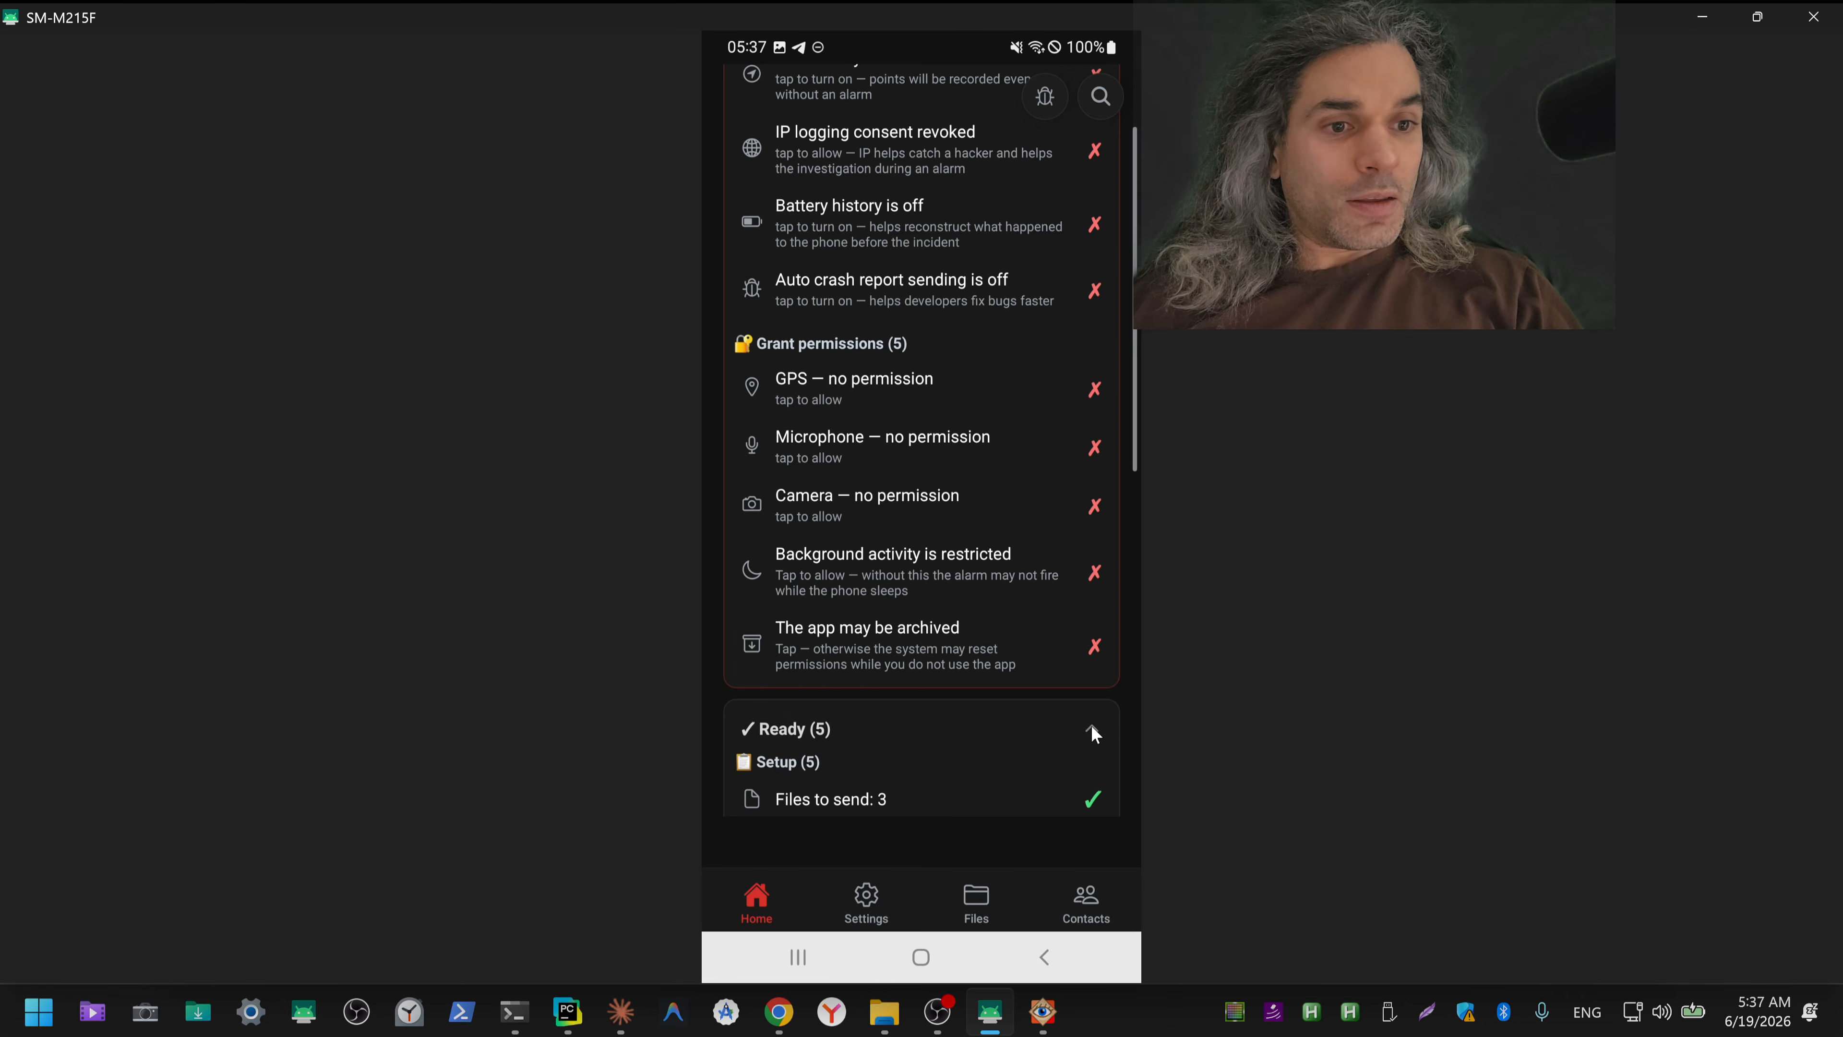
pyautogui.scroll(-1, 955, 735)
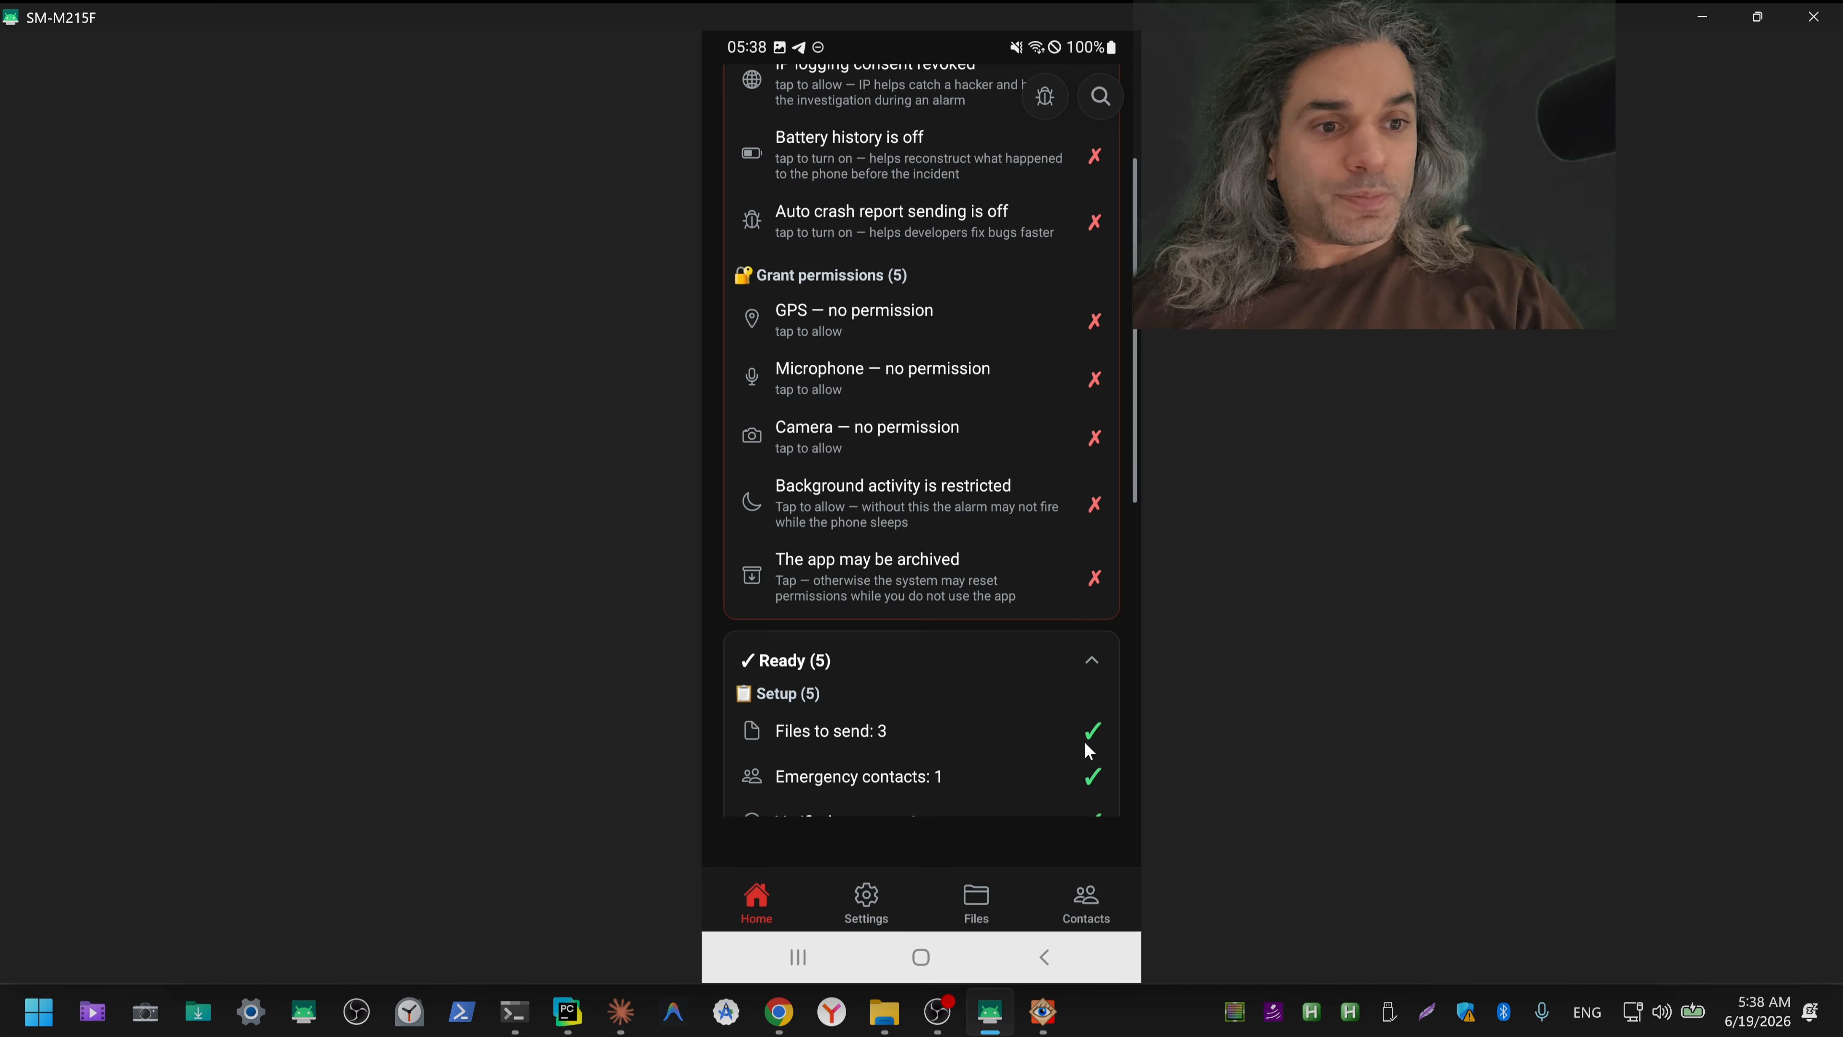
pyautogui.scroll(-2, 943, 729)
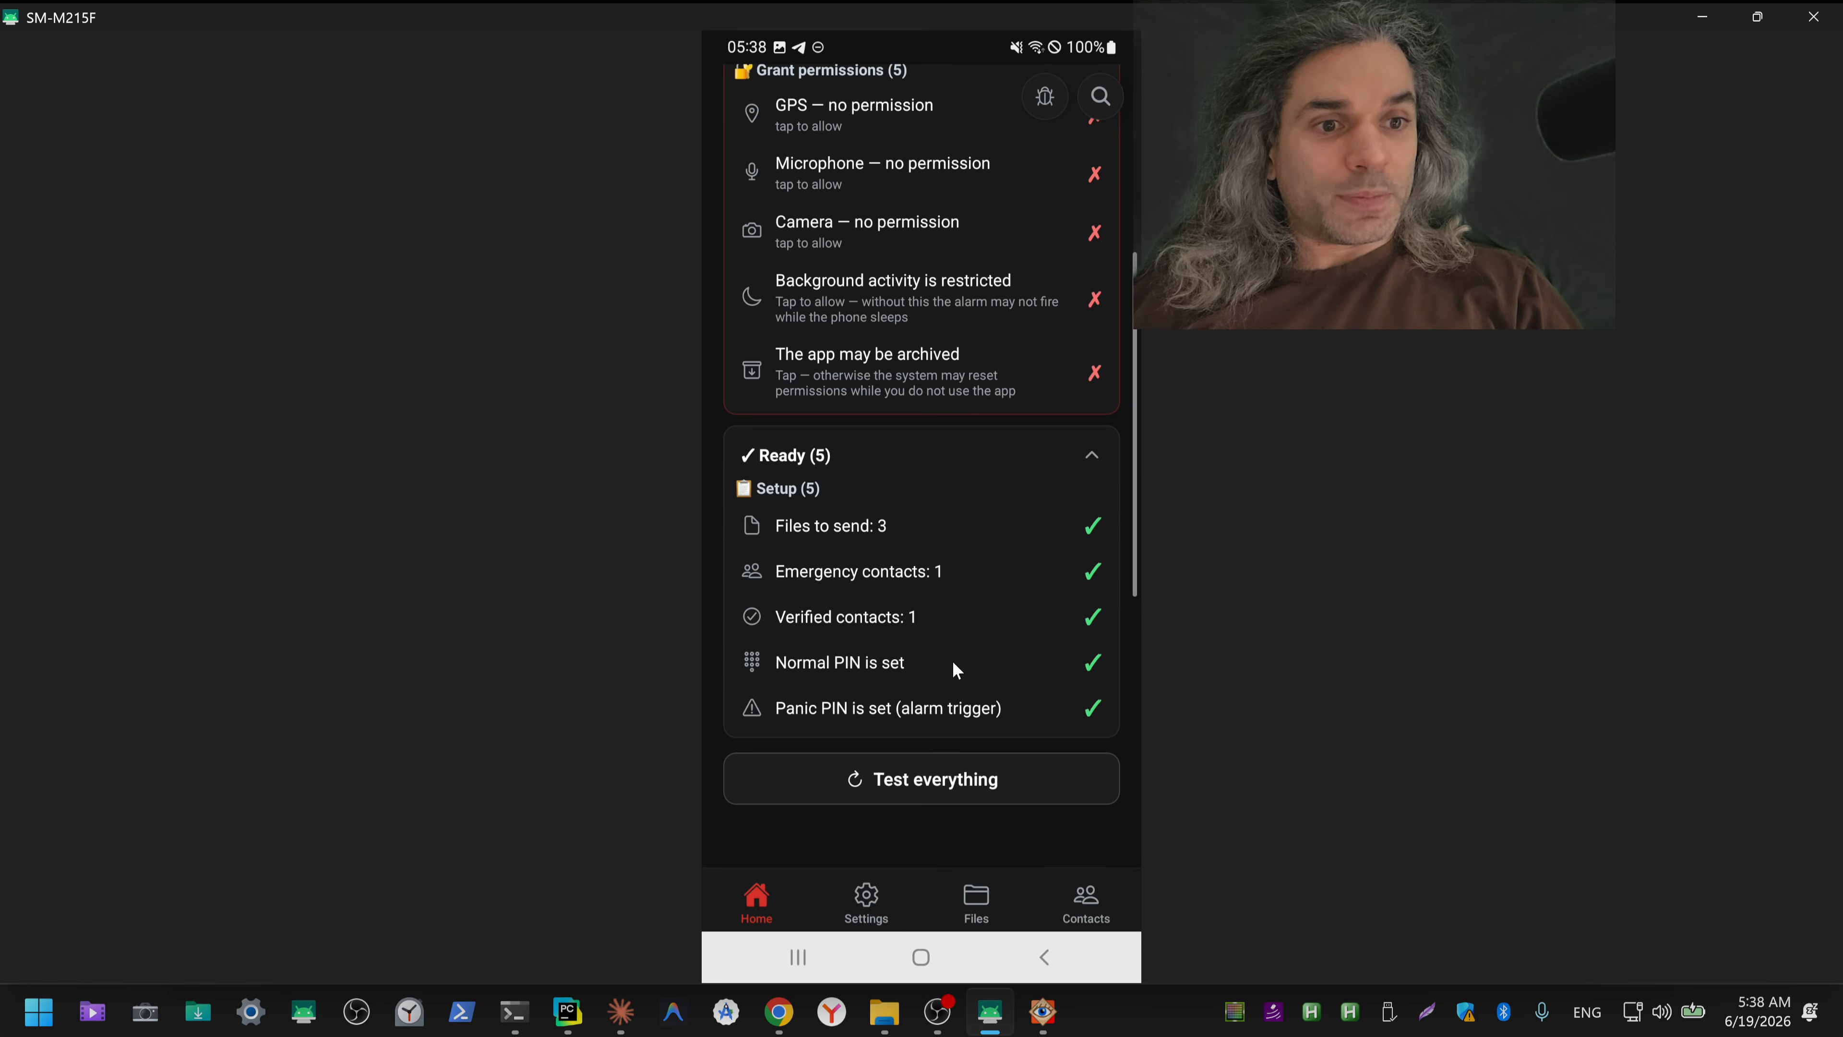
pyautogui.scroll(4, 956, 671)
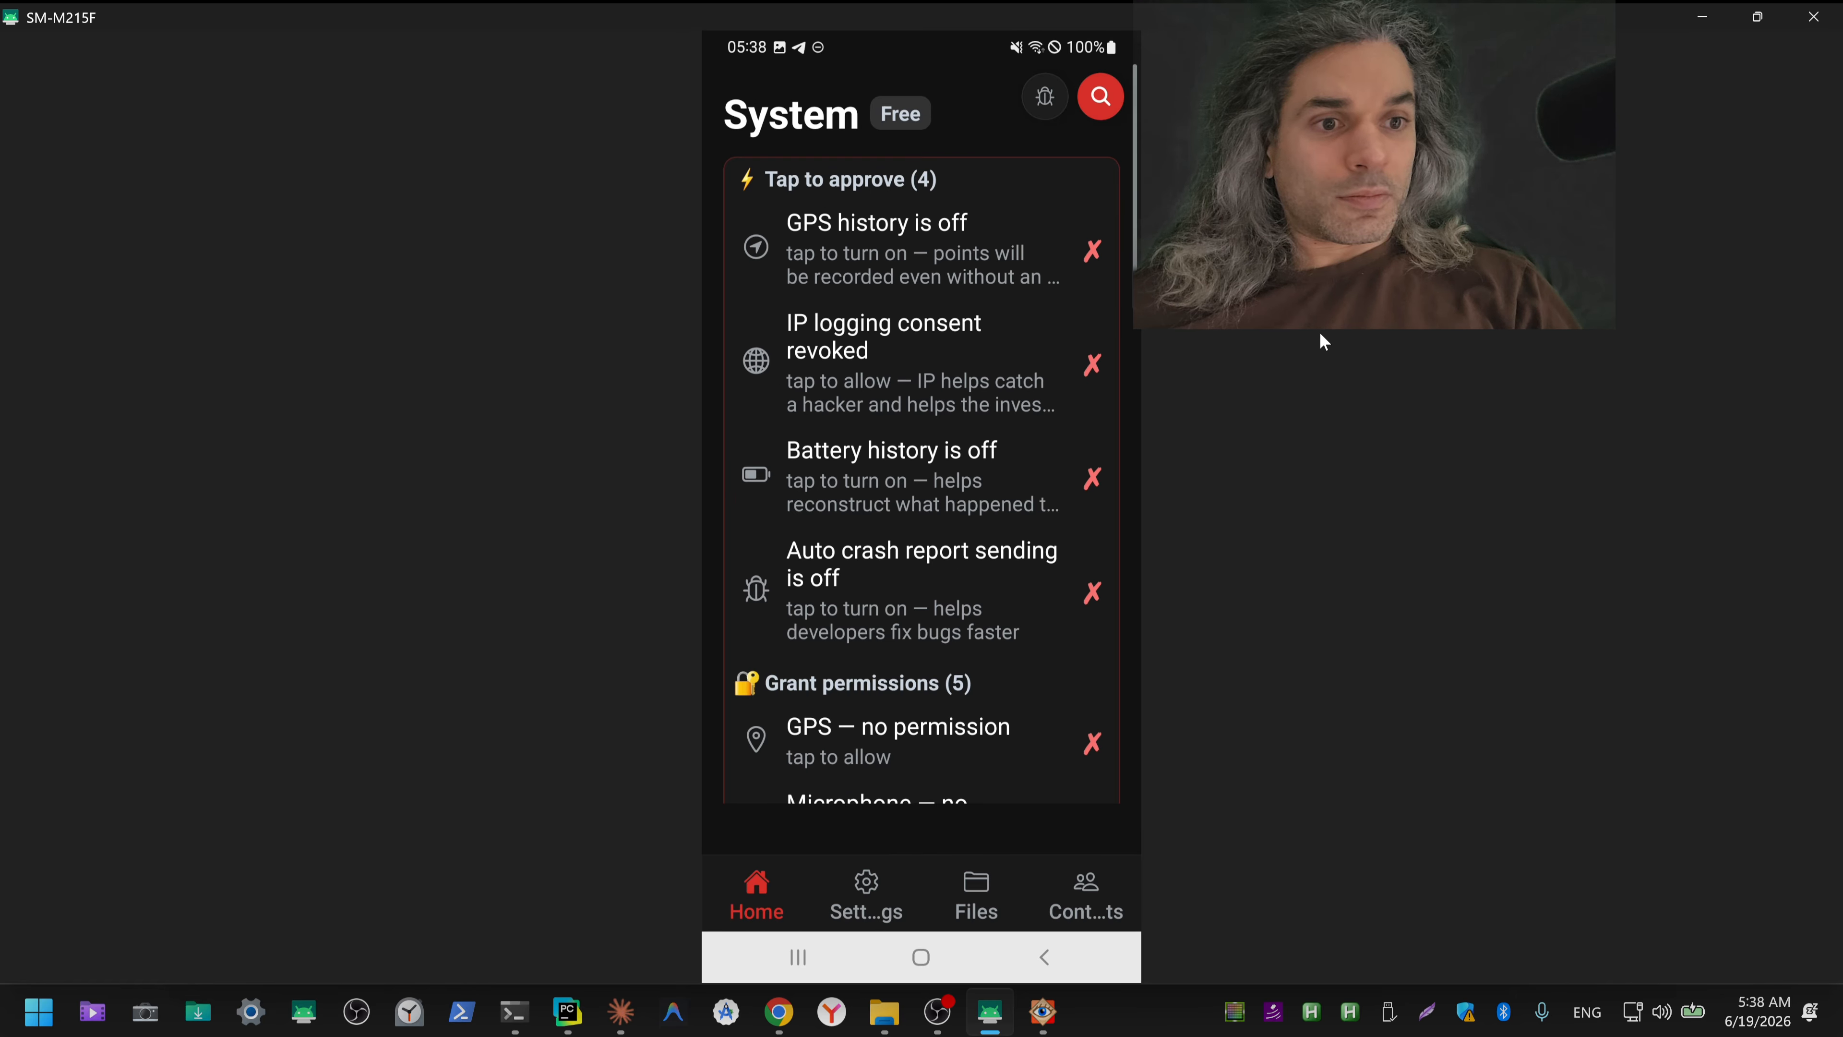
# Step: Switch off the enlarged text and capture a screenshot of the home screen showing the missing permissions and the expanded Ready list
pyautogui.click(1101, 102)
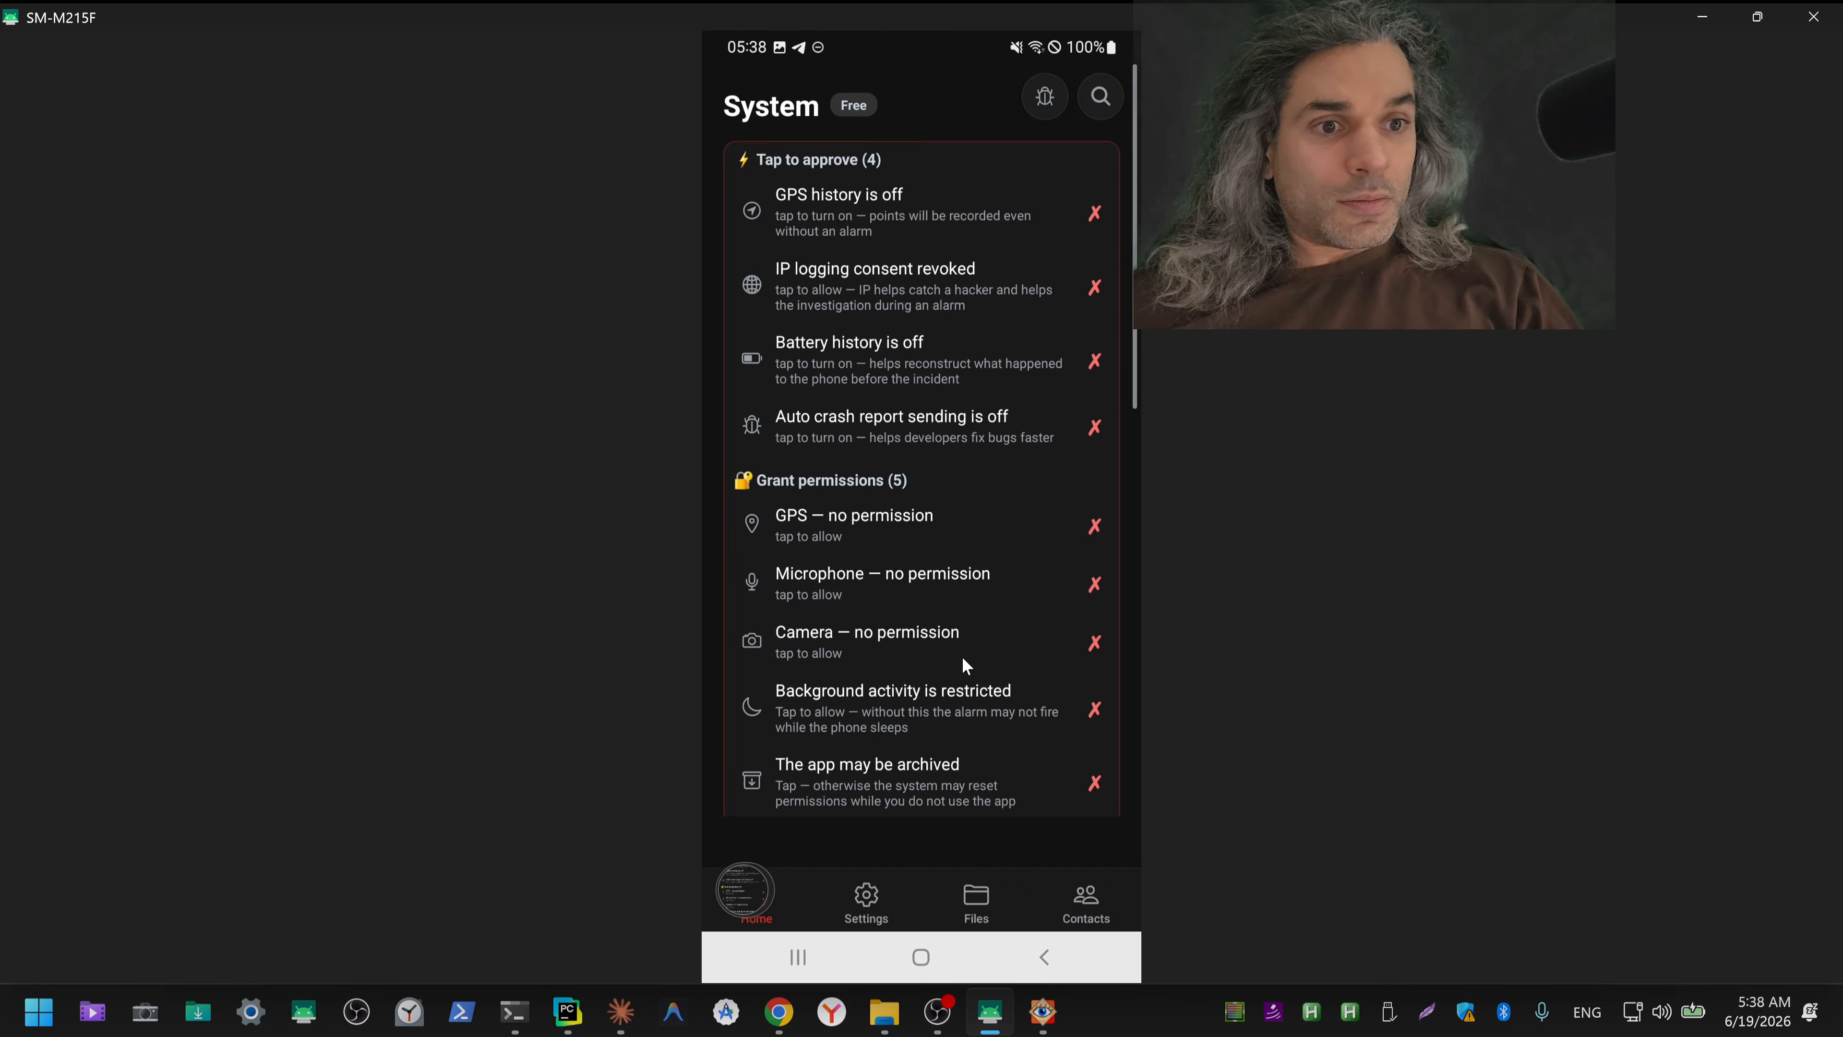
pyautogui.scroll(-8, 940, 524)
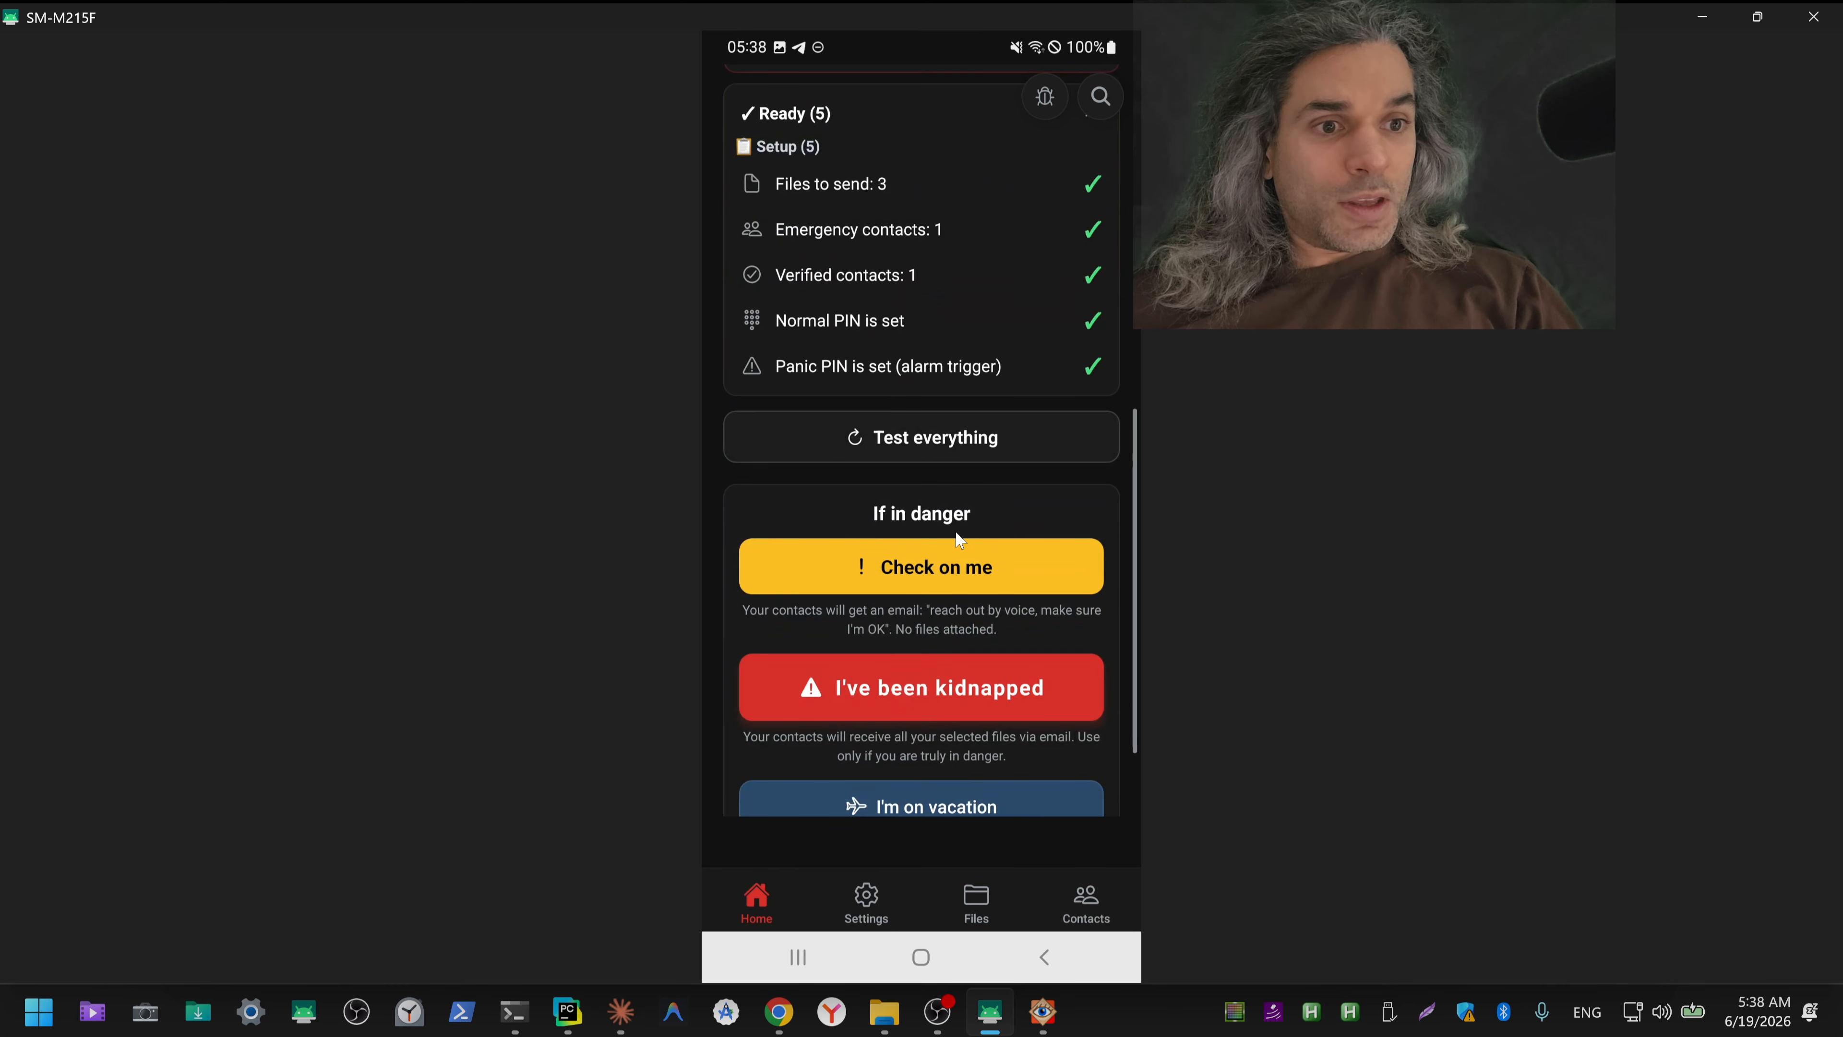
pyautogui.scroll(3, 955, 537)
pyautogui.scroll(3, 949, 547)
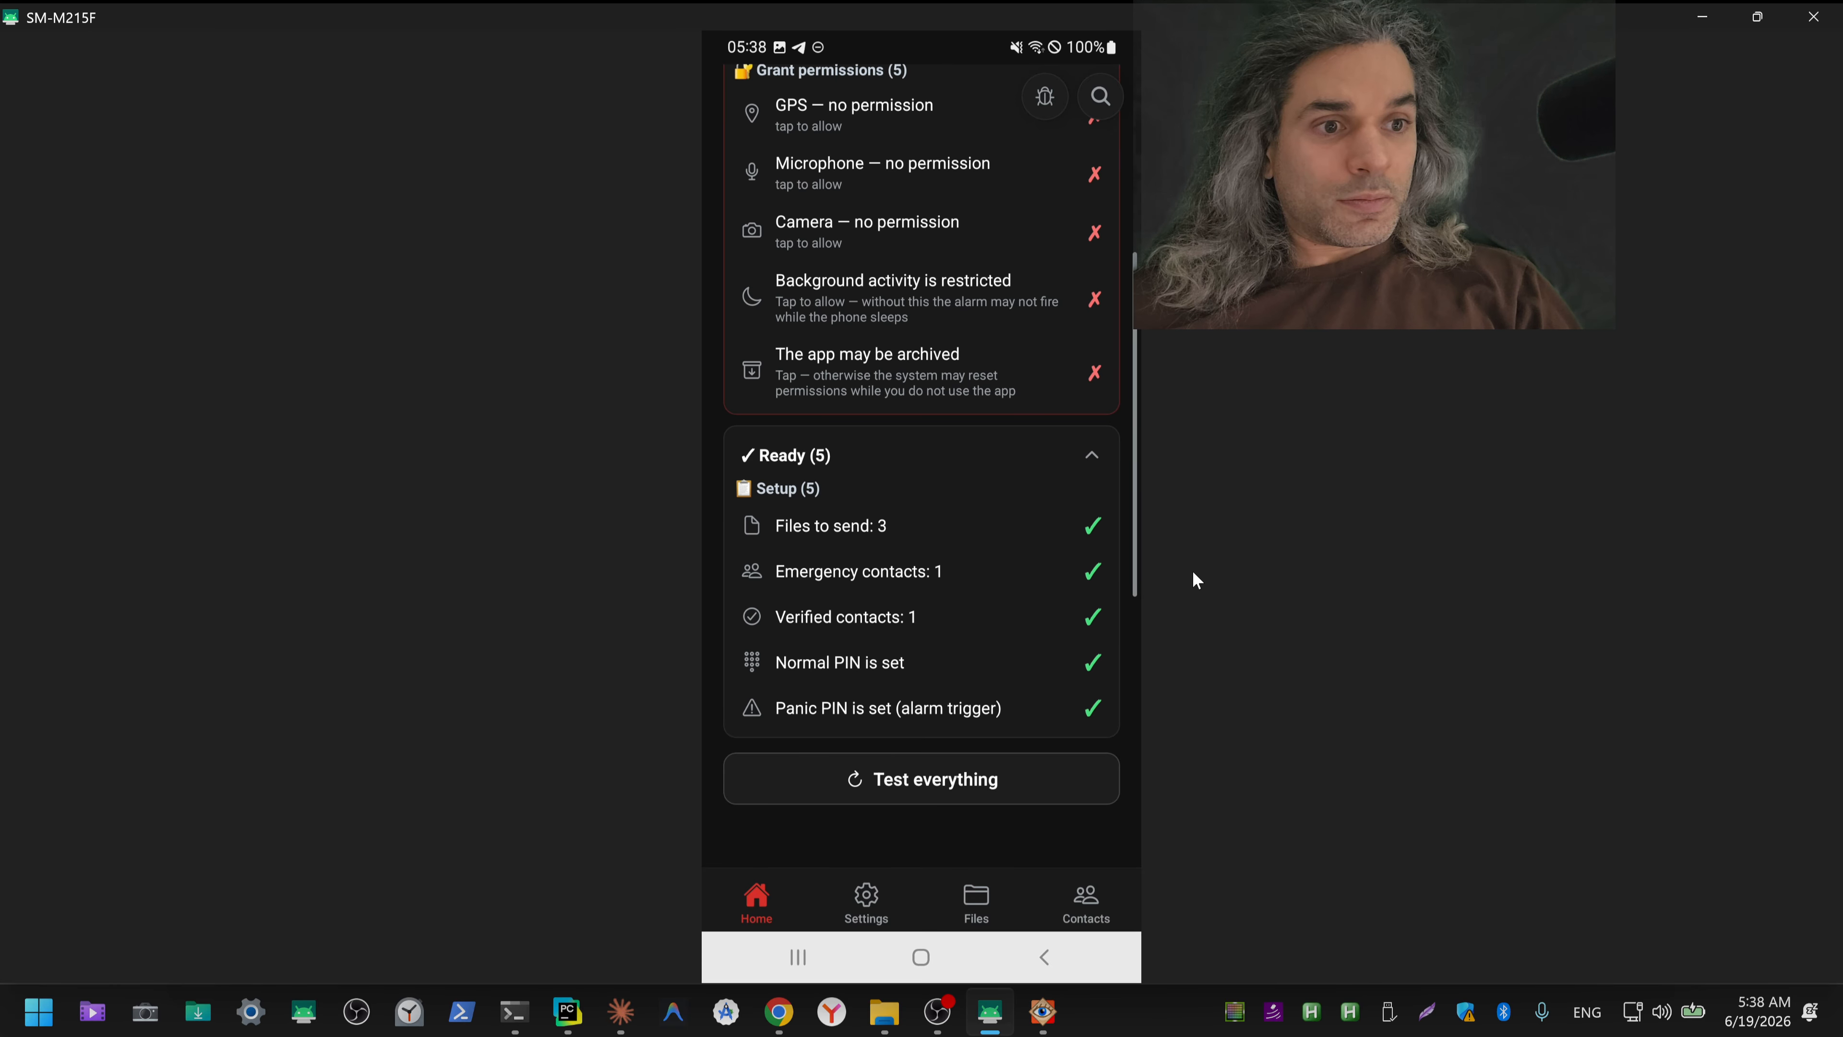
pyautogui.press('Print')
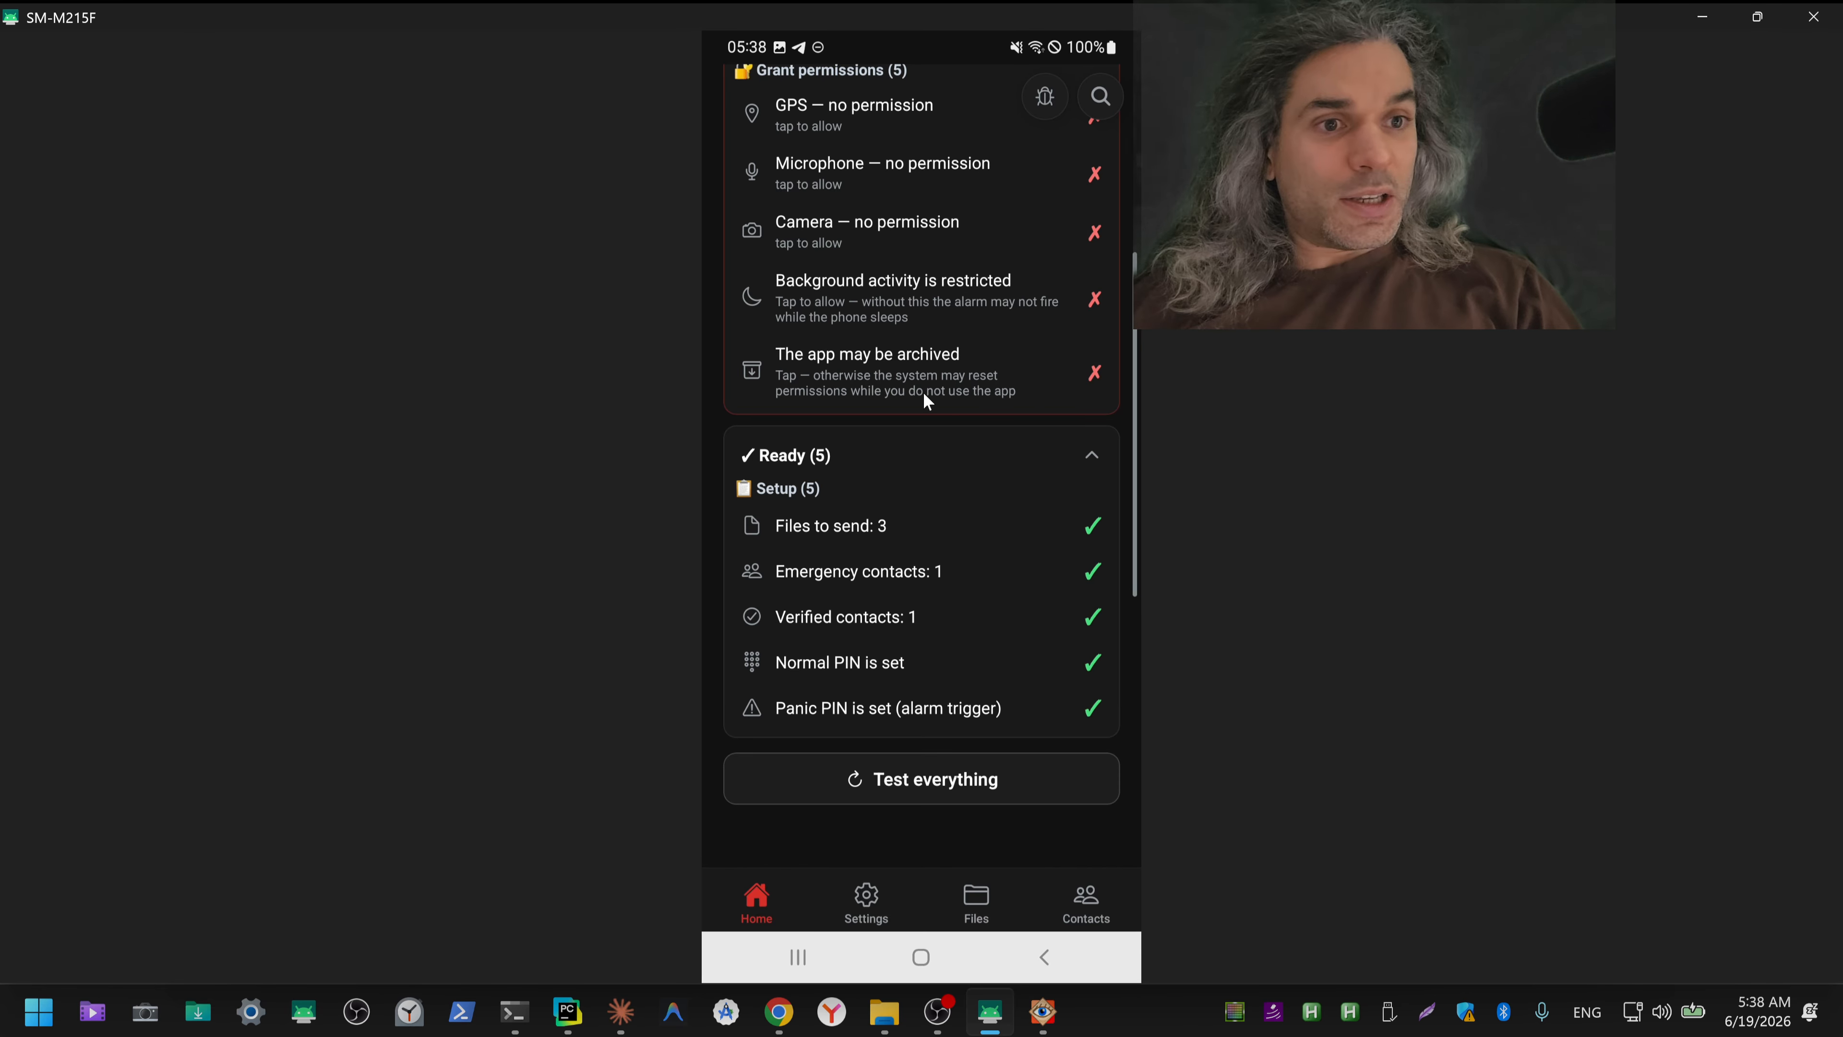
# Step: Turn on GPS history with background location recording, IP logging consent, battery history and automatic crash report sending
pyautogui.scroll(3, 923, 421)
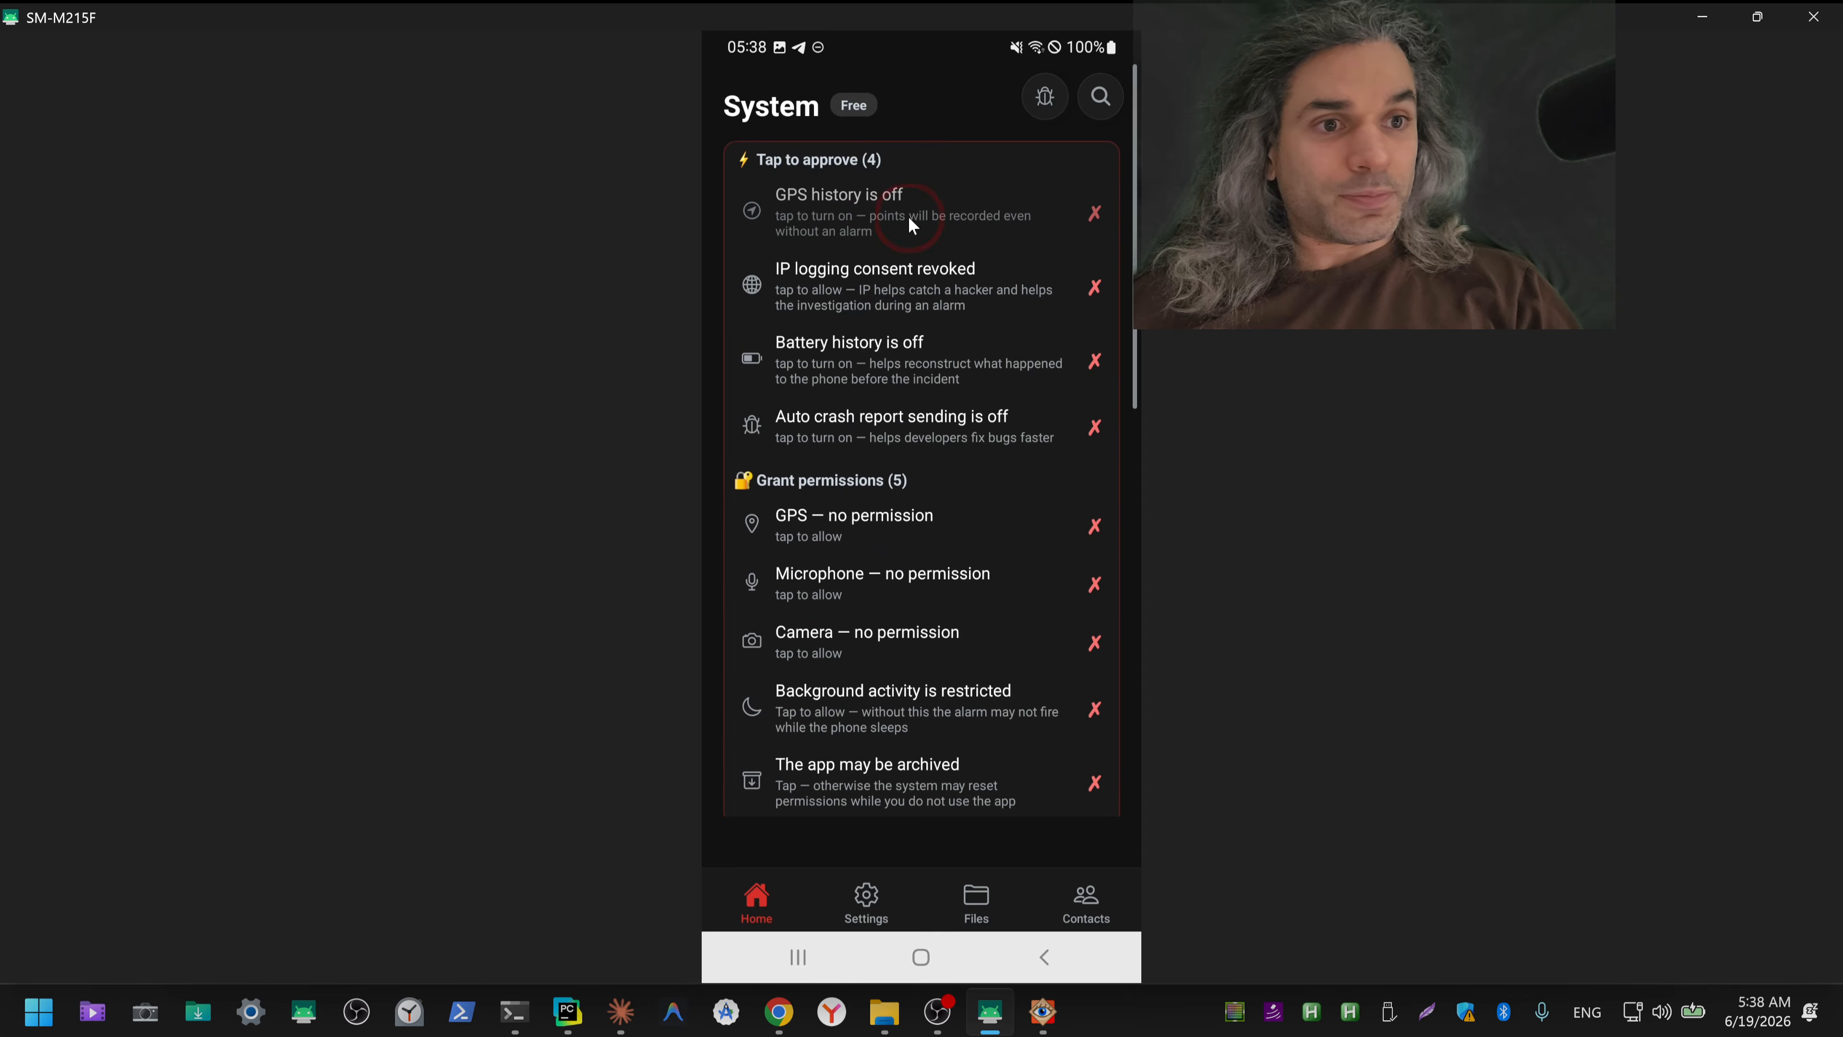
pyautogui.click(909, 217)
pyautogui.click(936, 641)
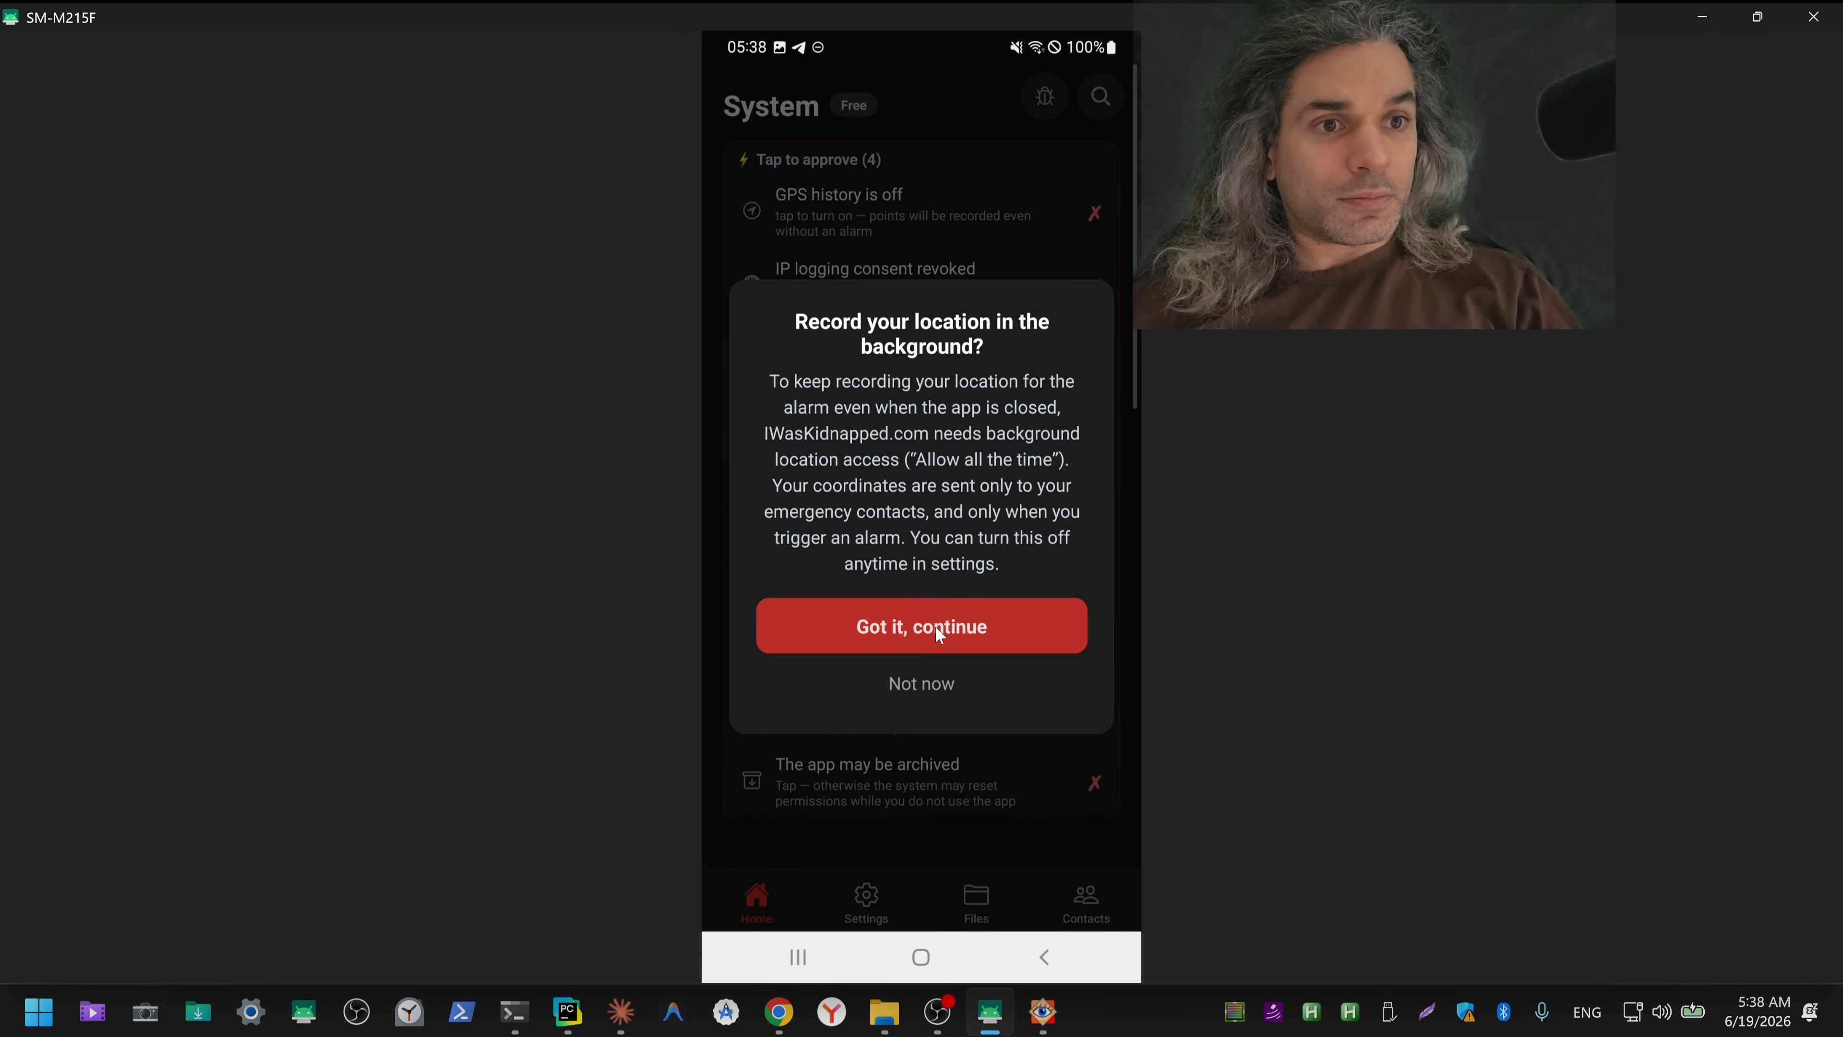
pyautogui.click(940, 200)
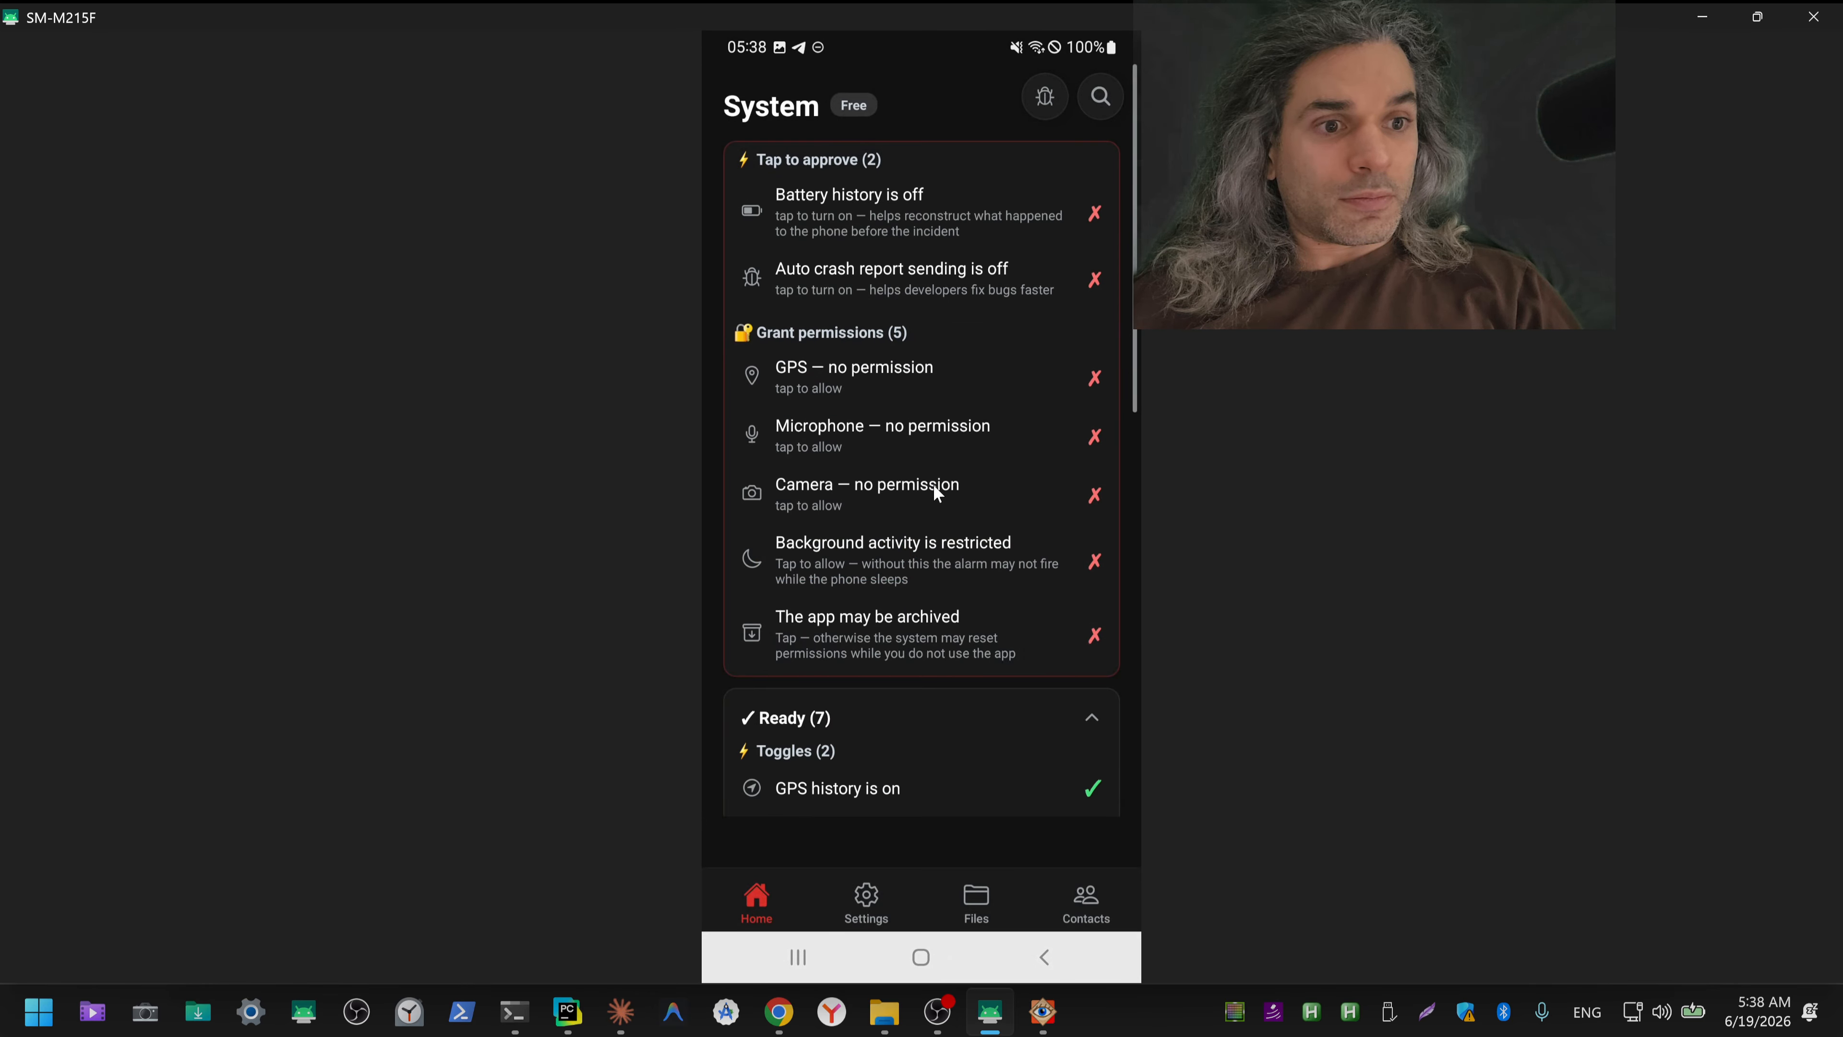
pyautogui.click(921, 220)
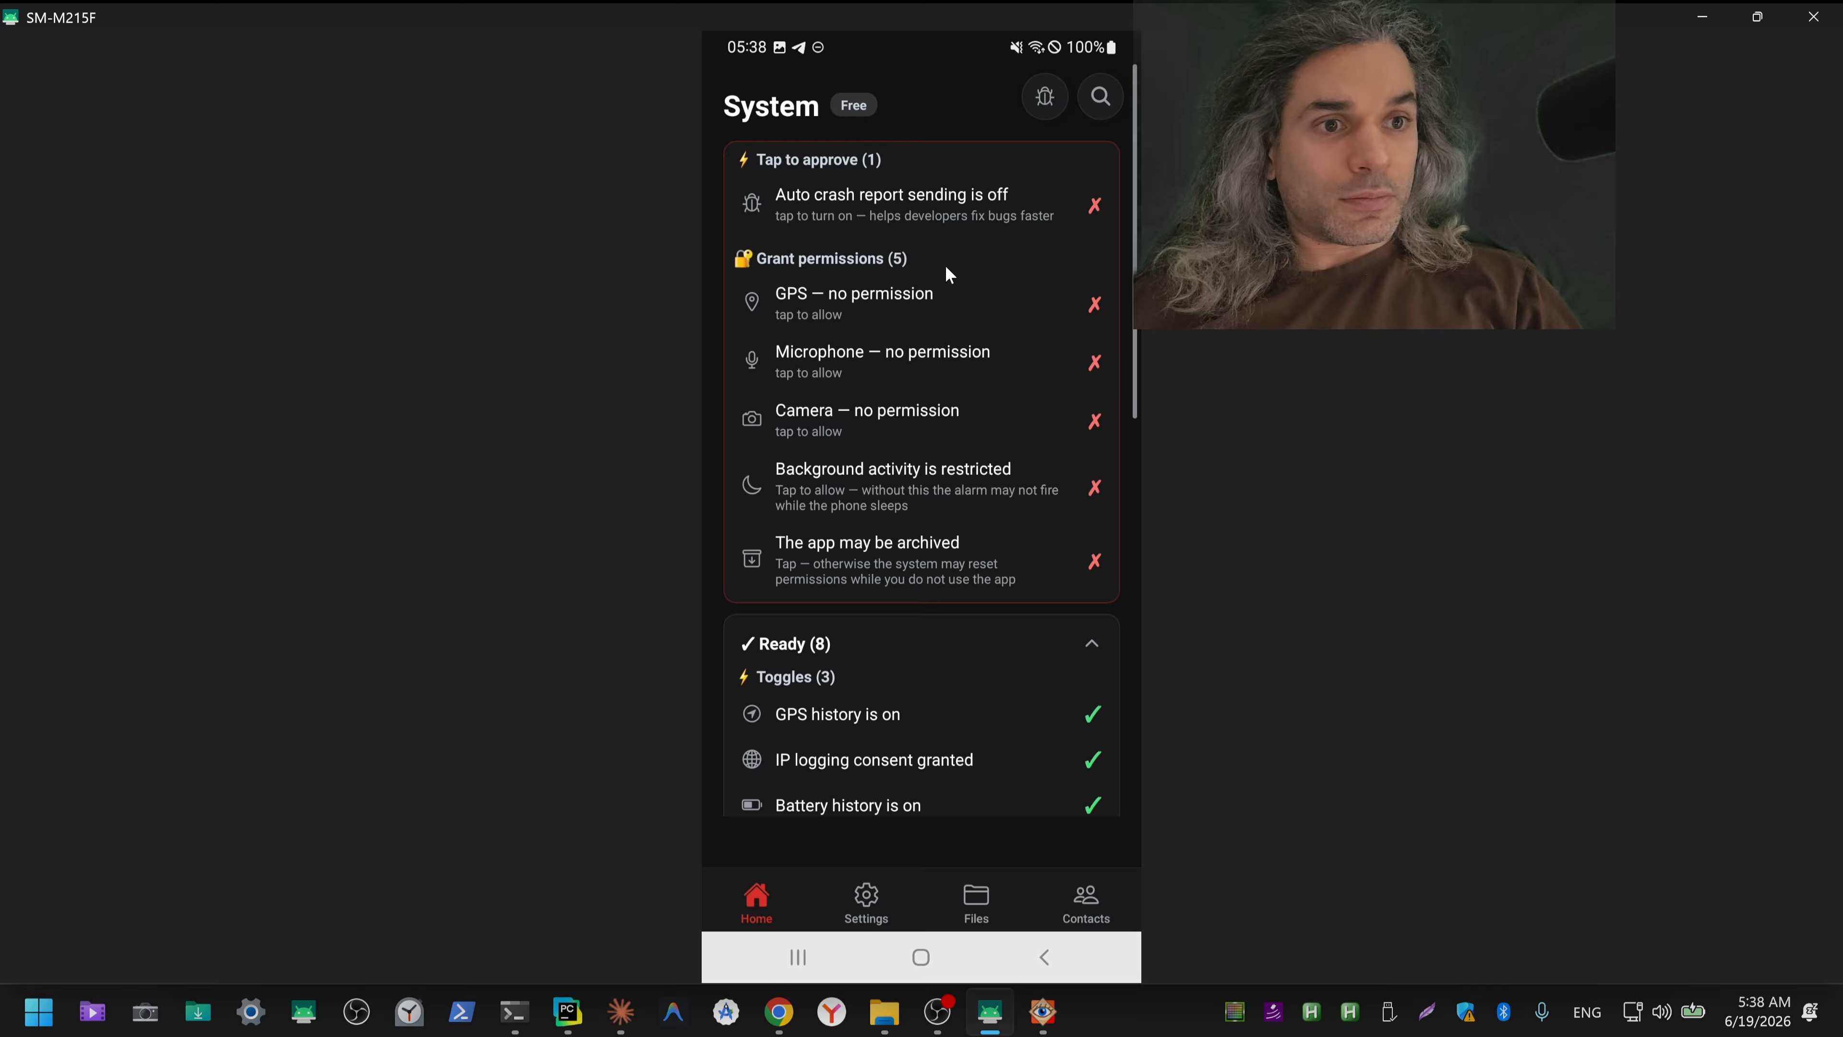
pyautogui.click(915, 212)
# Step: Grant the app precise GPS location access while using the app
pyautogui.click(894, 200)
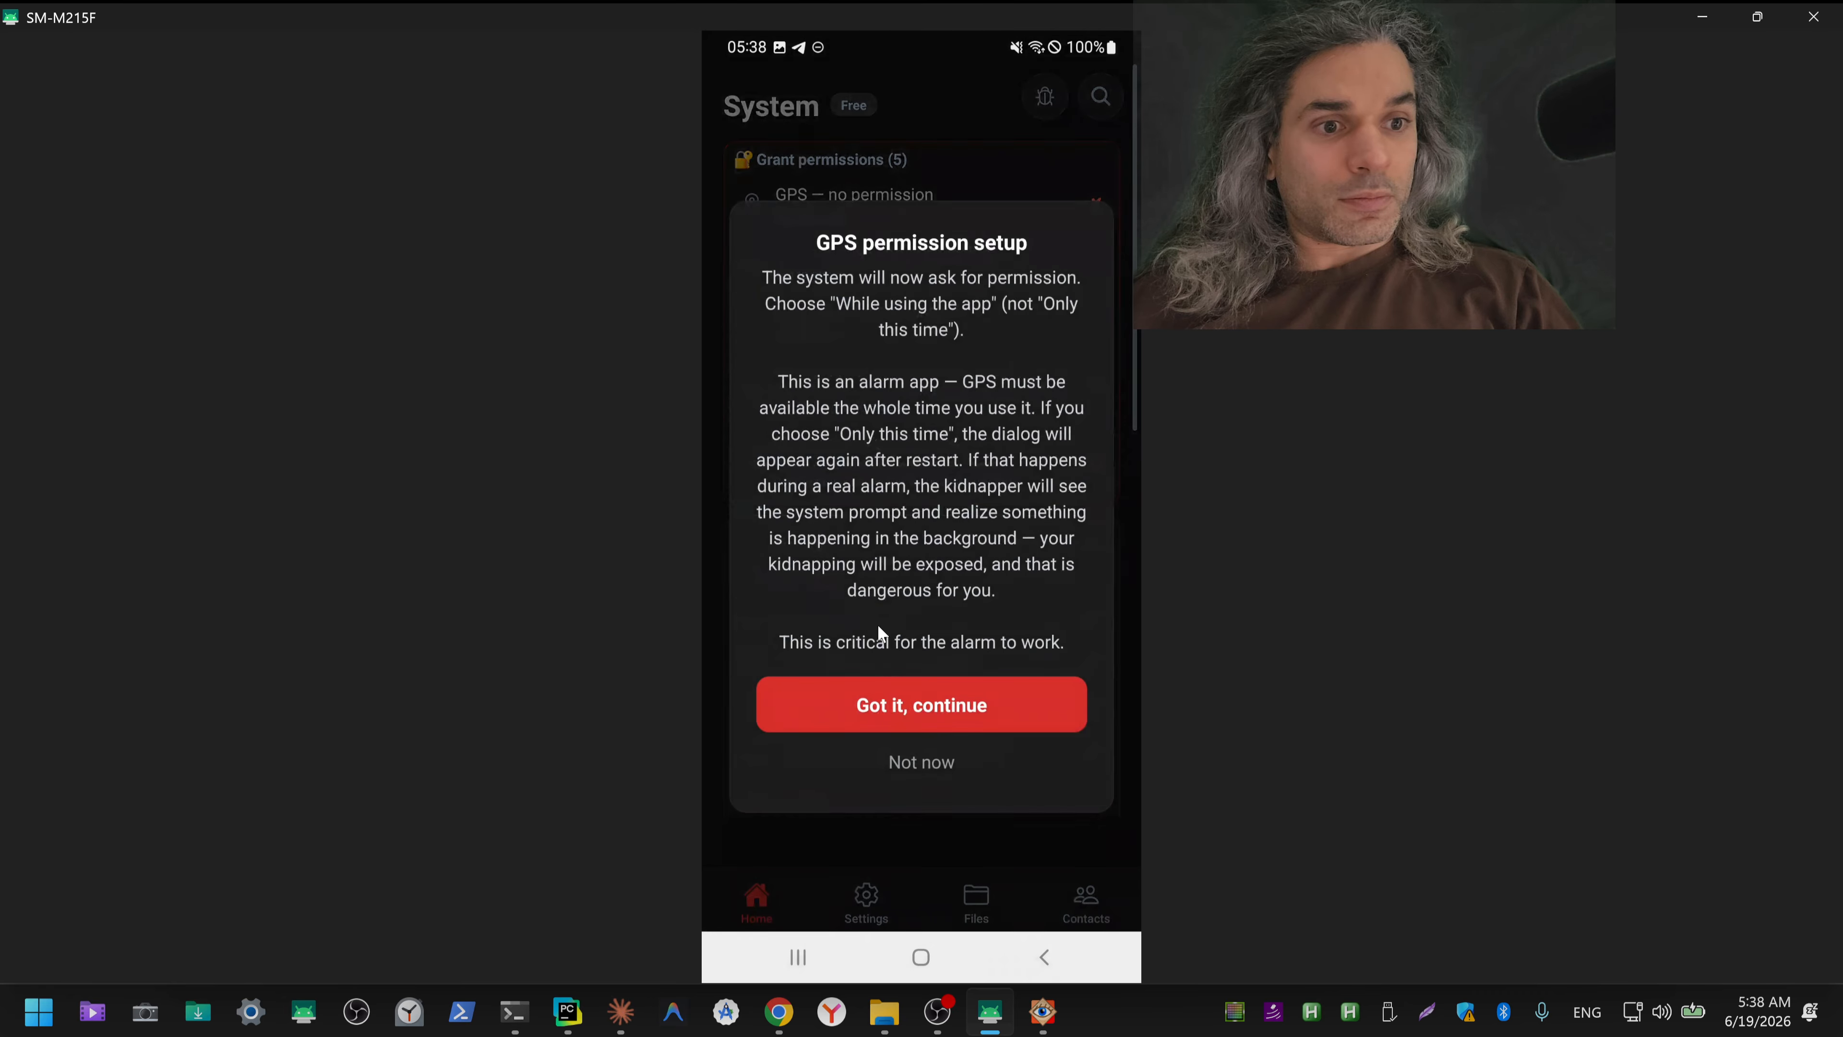
pyautogui.click(963, 690)
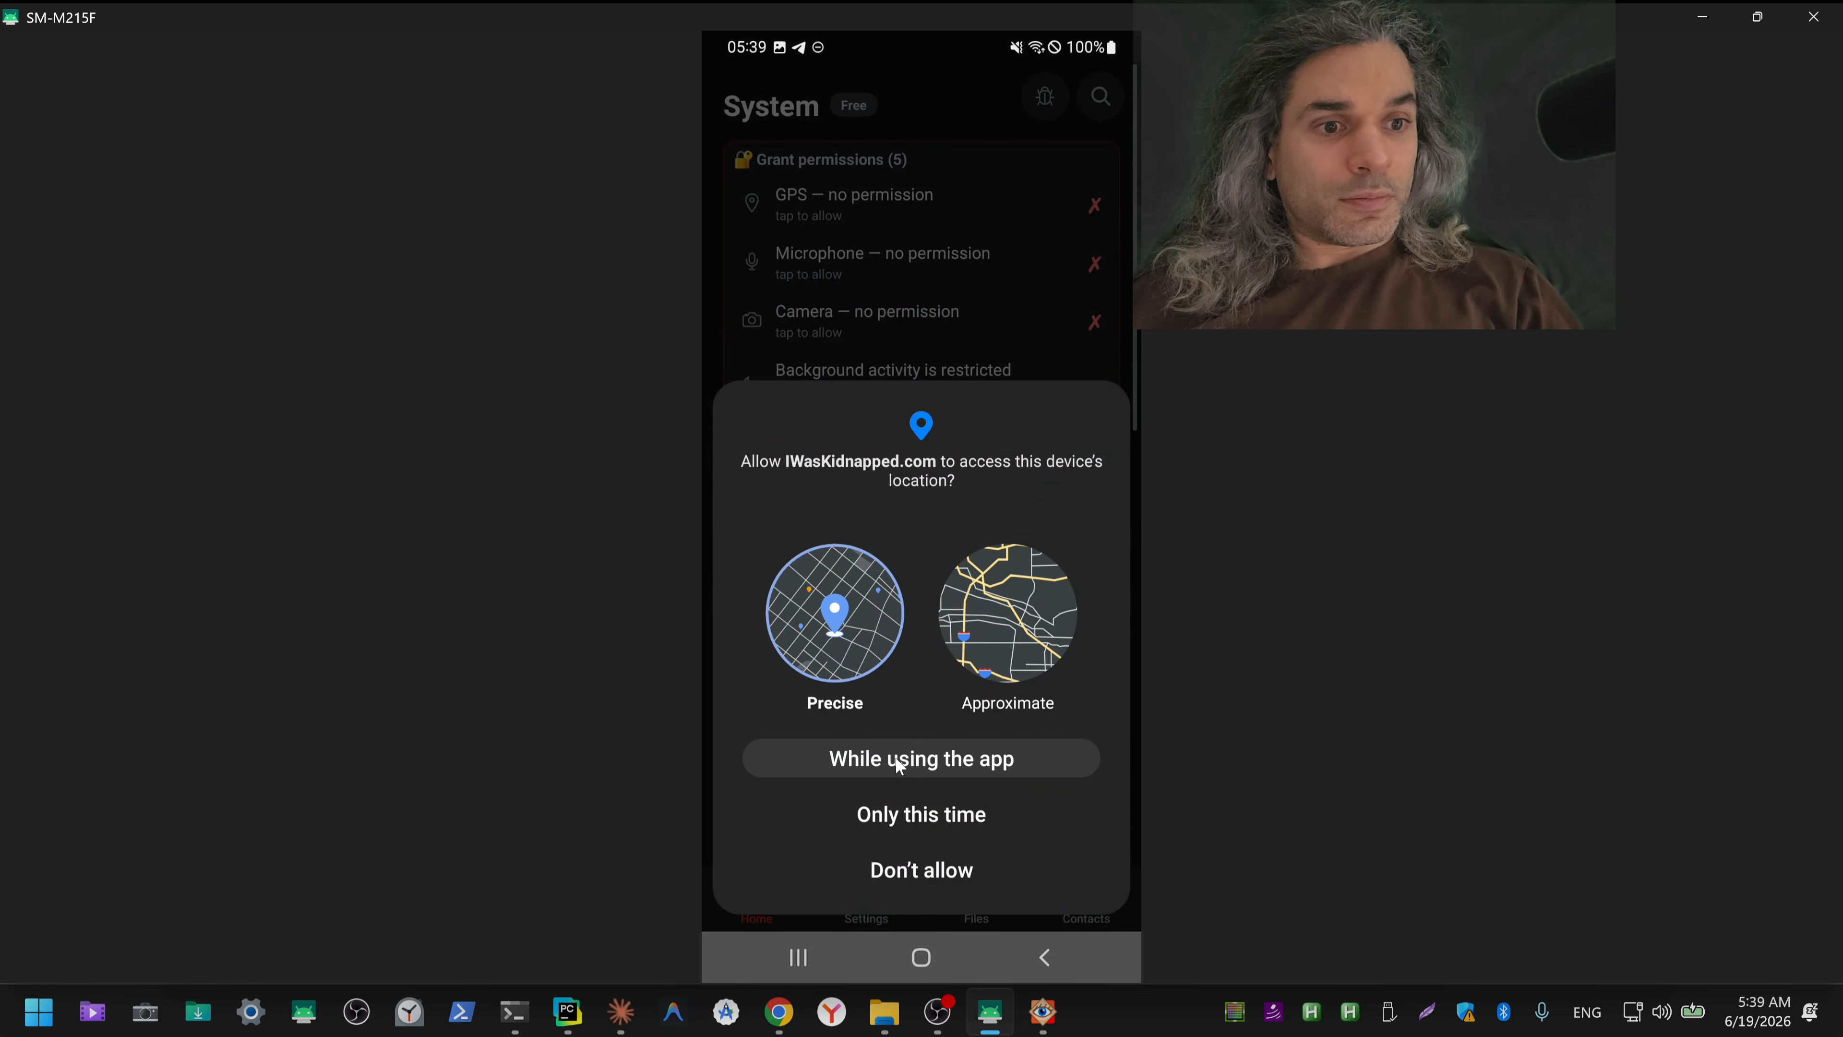
pyautogui.click(897, 759)
# Step: Grant microphone access while using the app, then close and reopen IWasKidnapped.com and enter the PIN to verify the permission
pyautogui.click(907, 211)
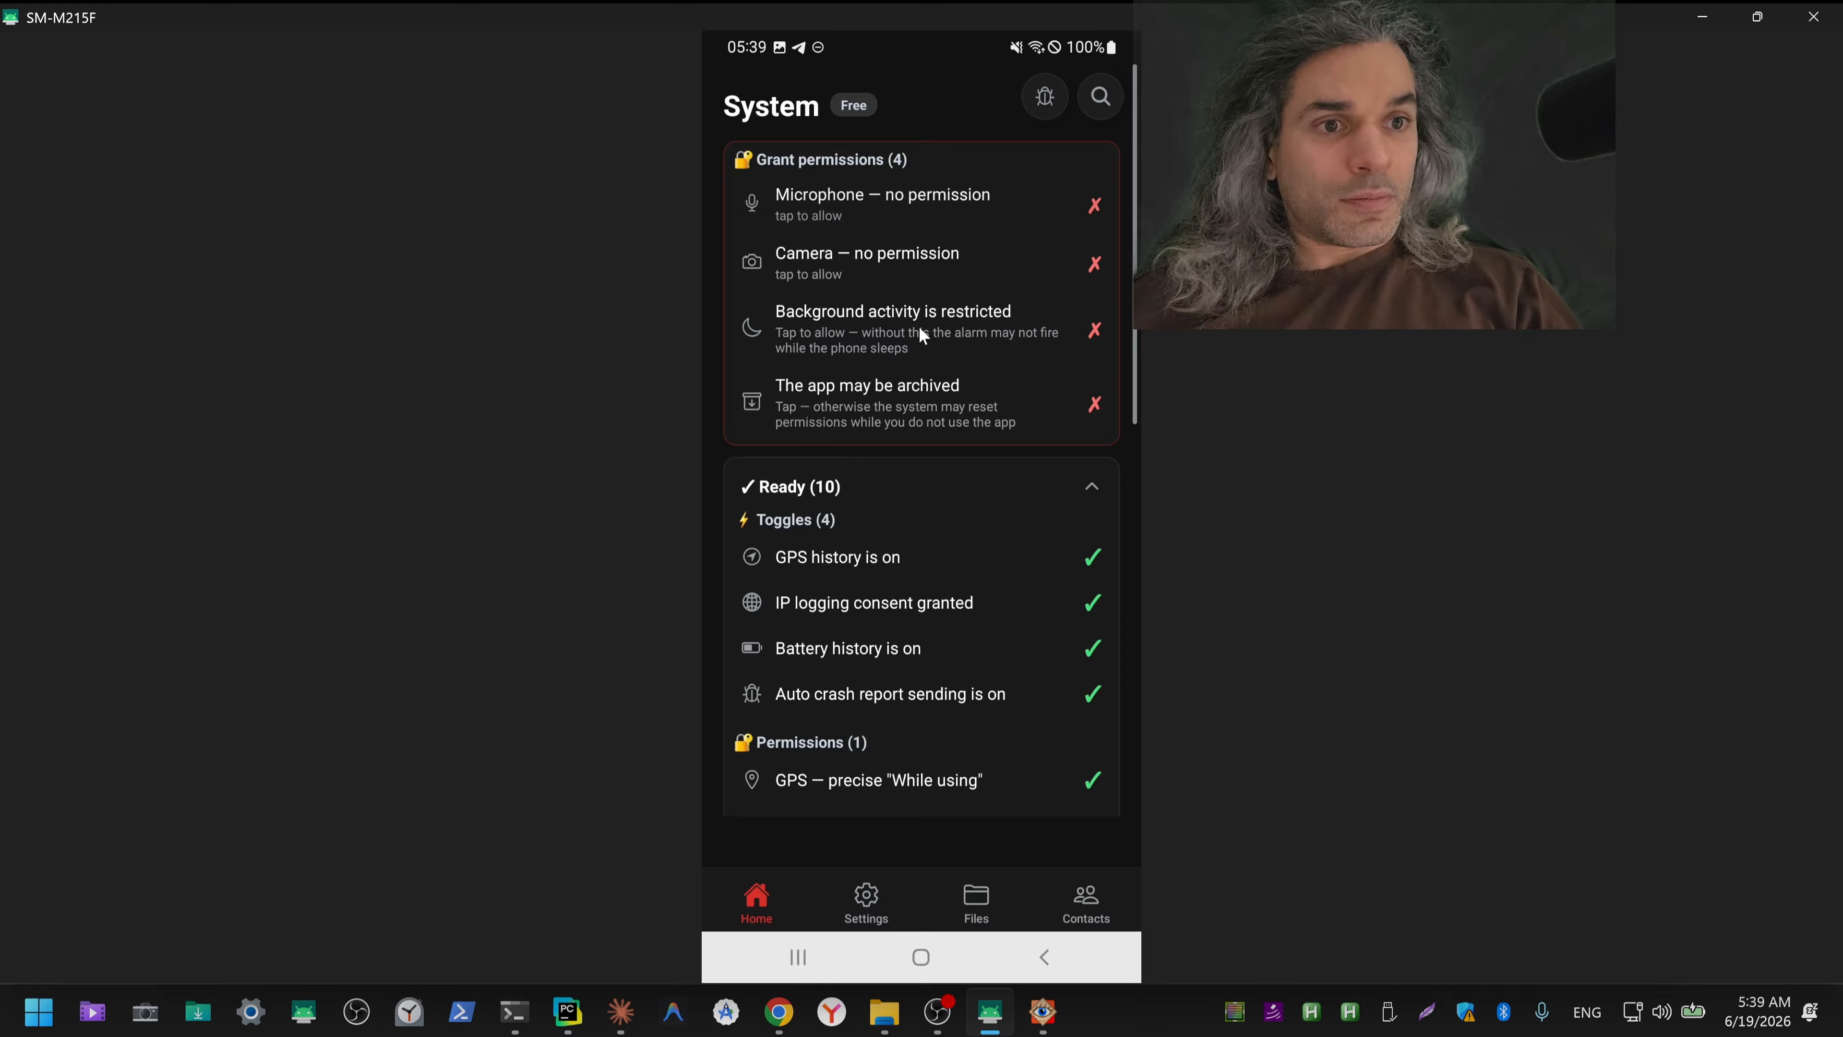
pyautogui.click(932, 717)
pyautogui.click(957, 758)
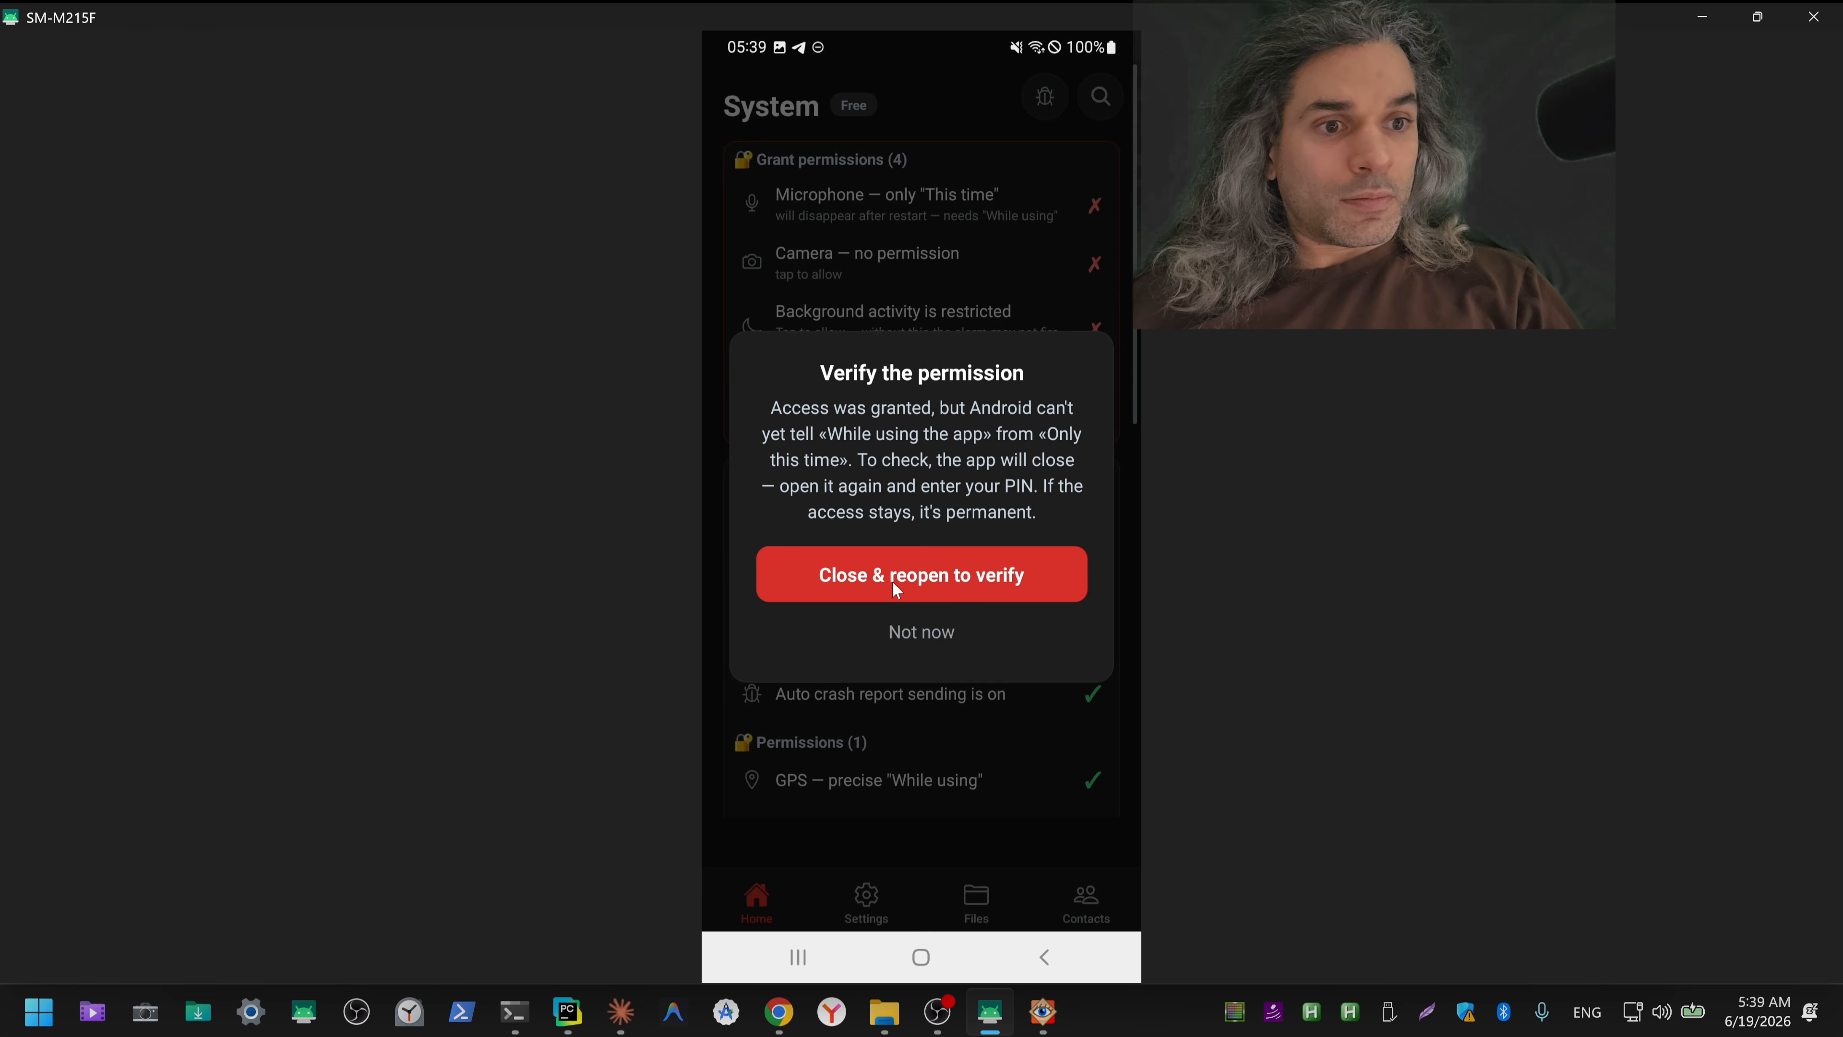
pyautogui.click(893, 580)
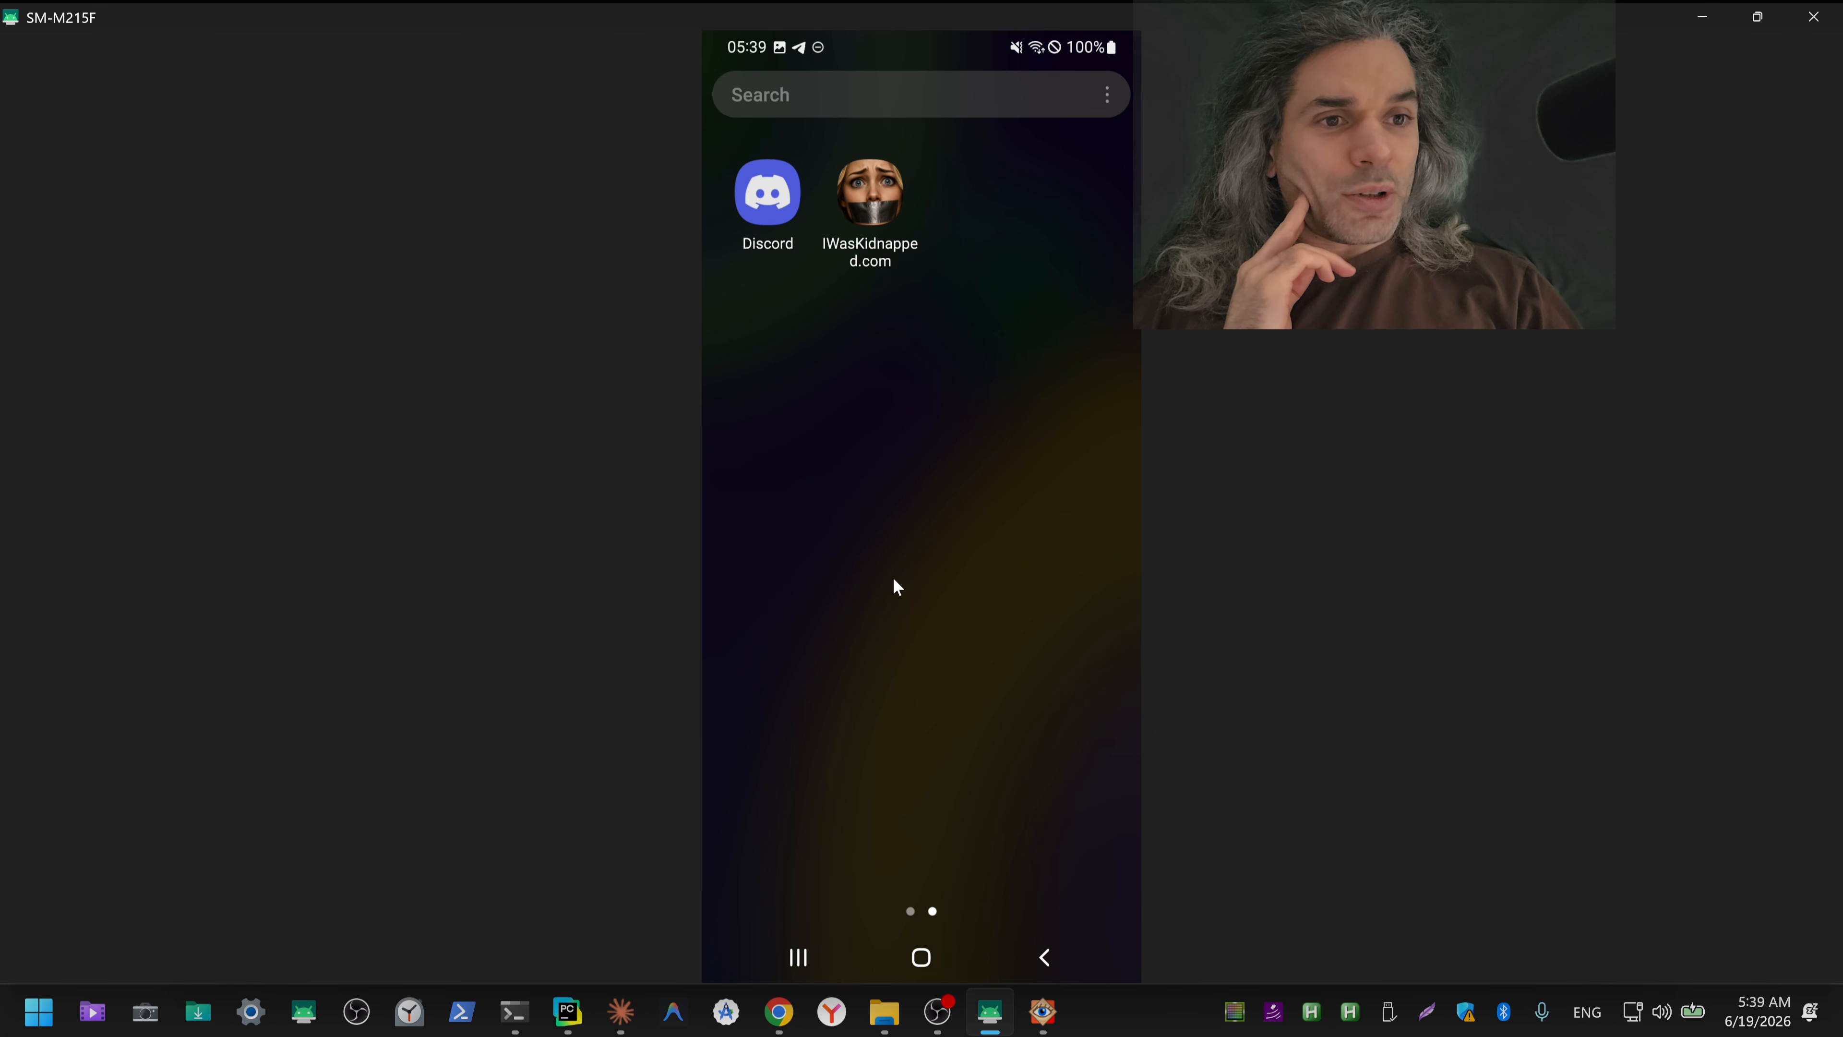
pyautogui.click(886, 251)
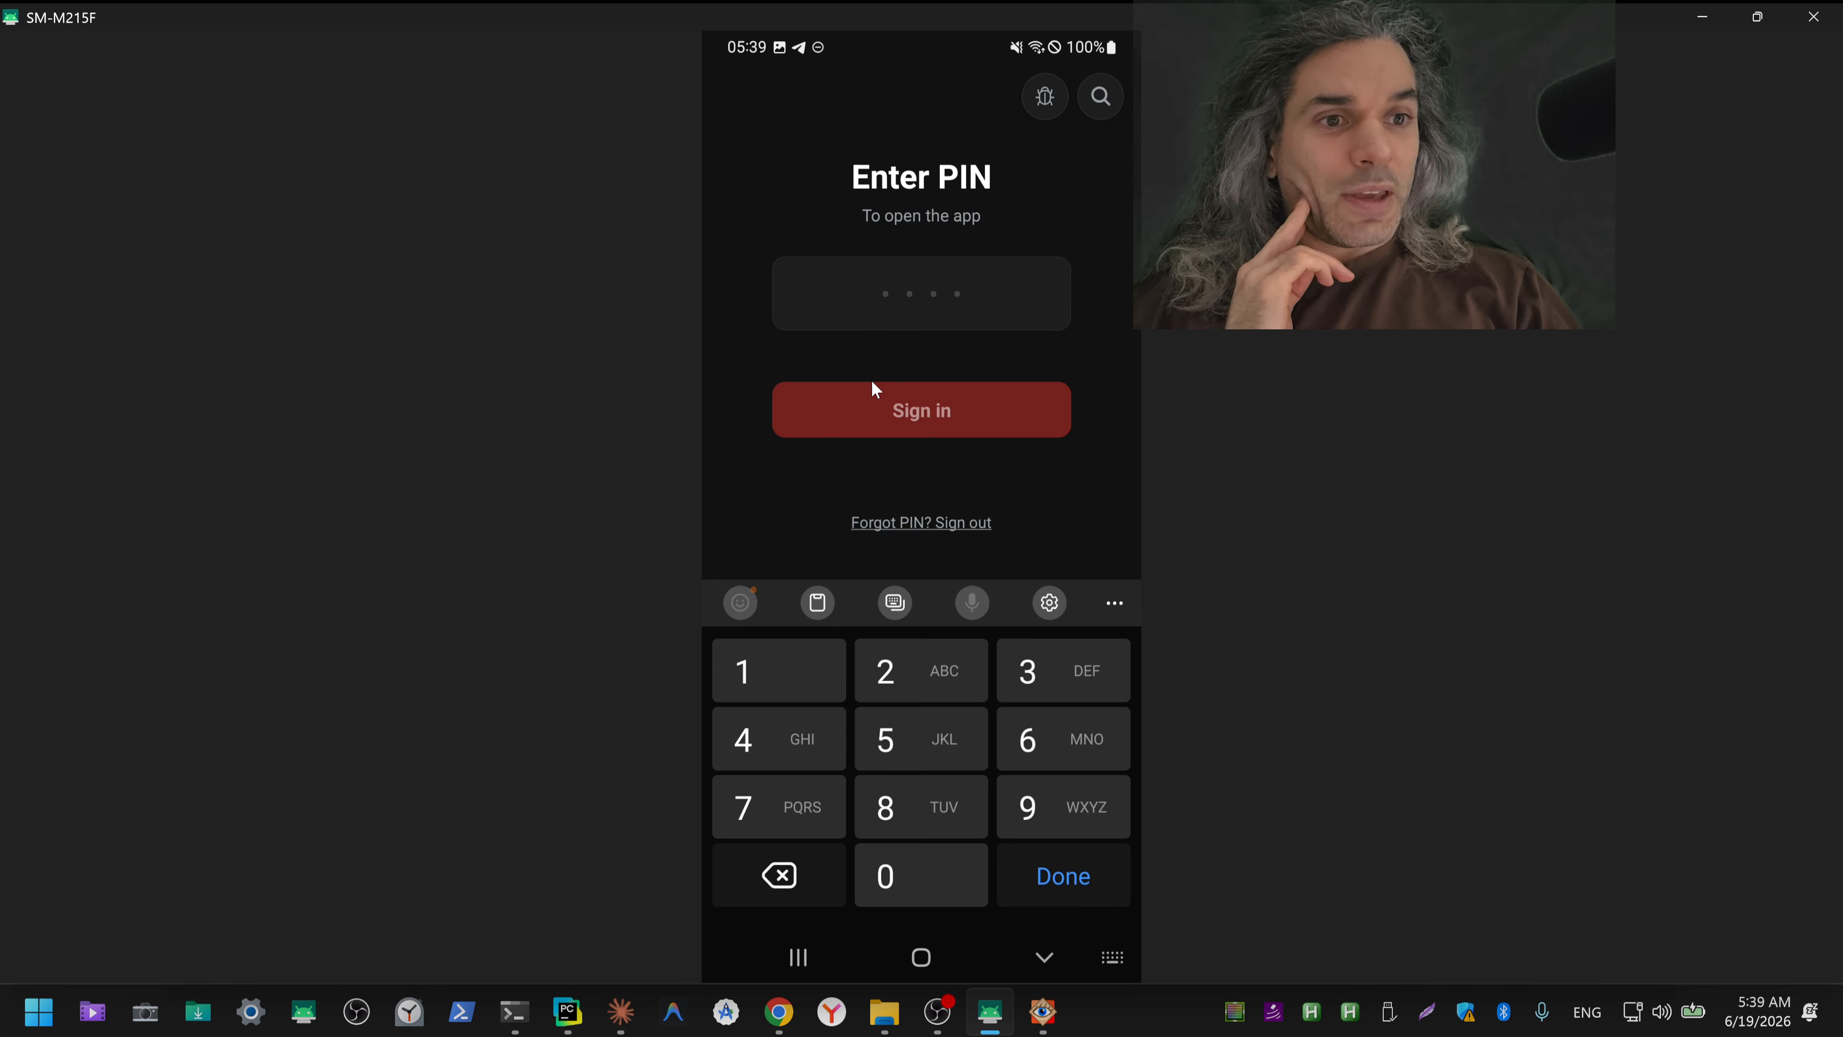
pyautogui.write('11')
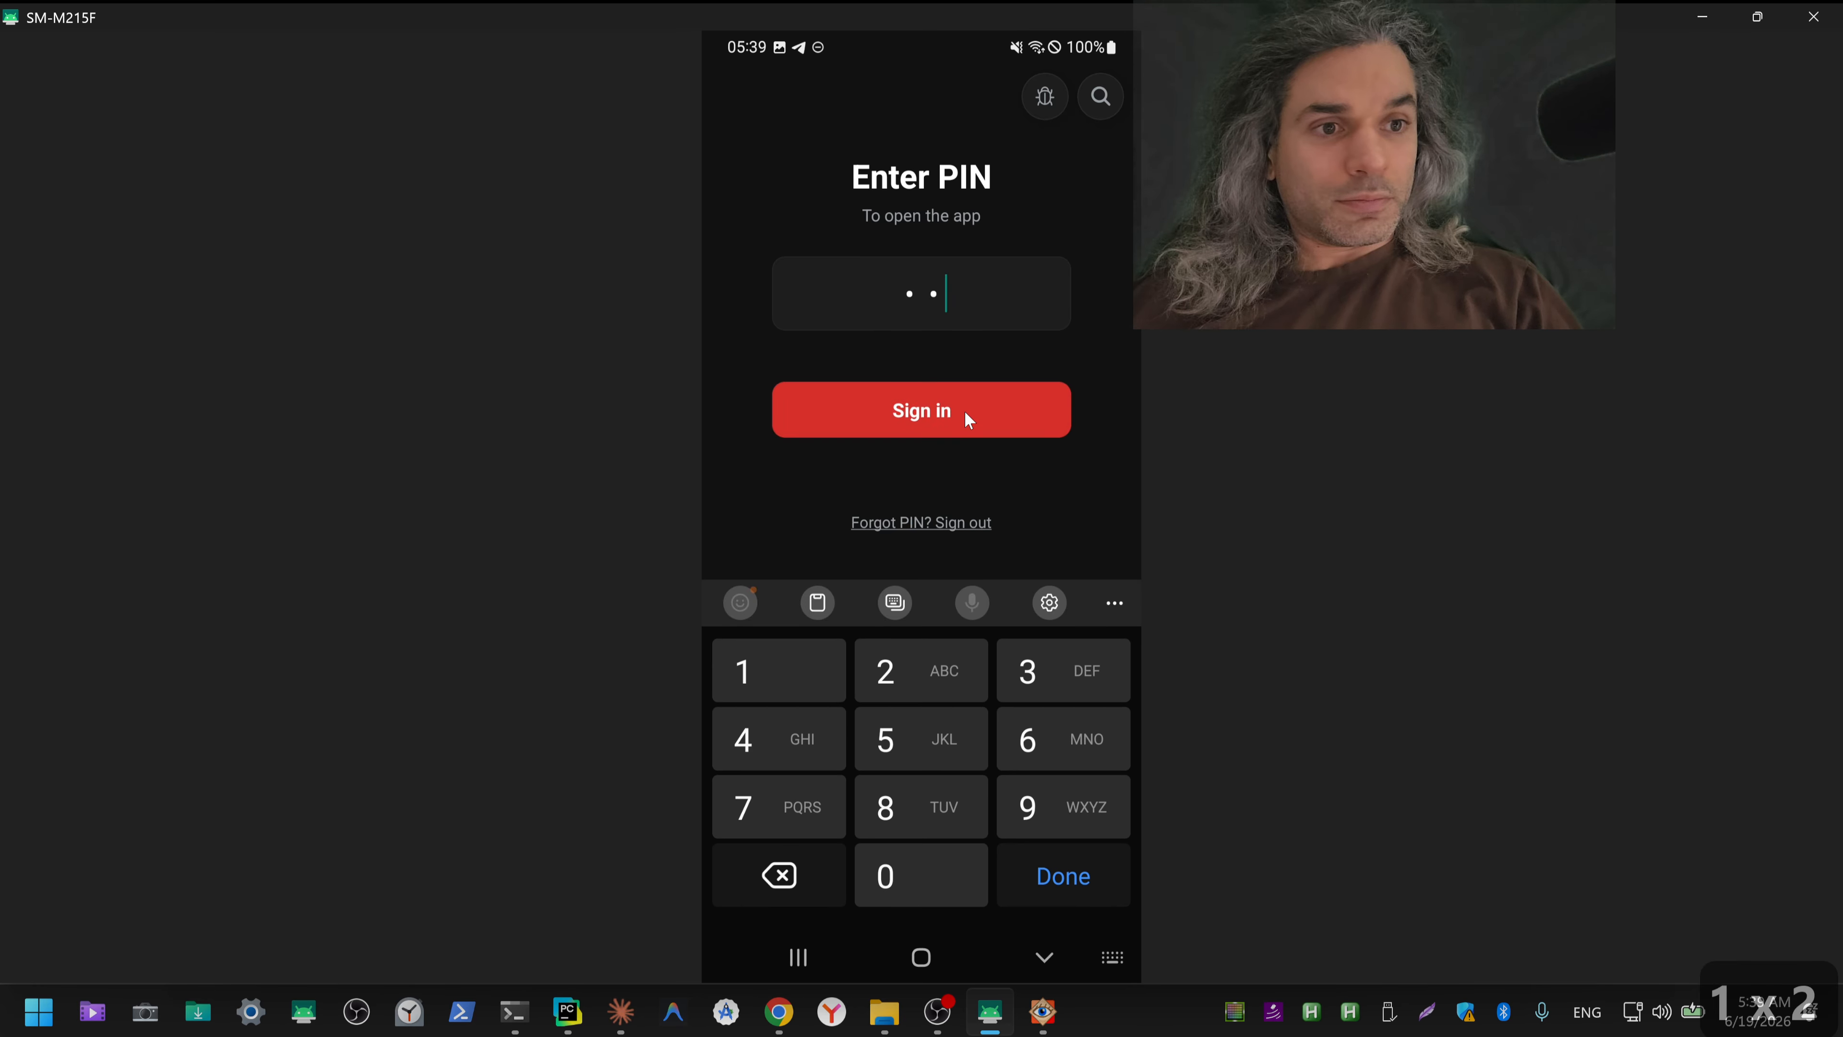
pyautogui.click(965, 412)
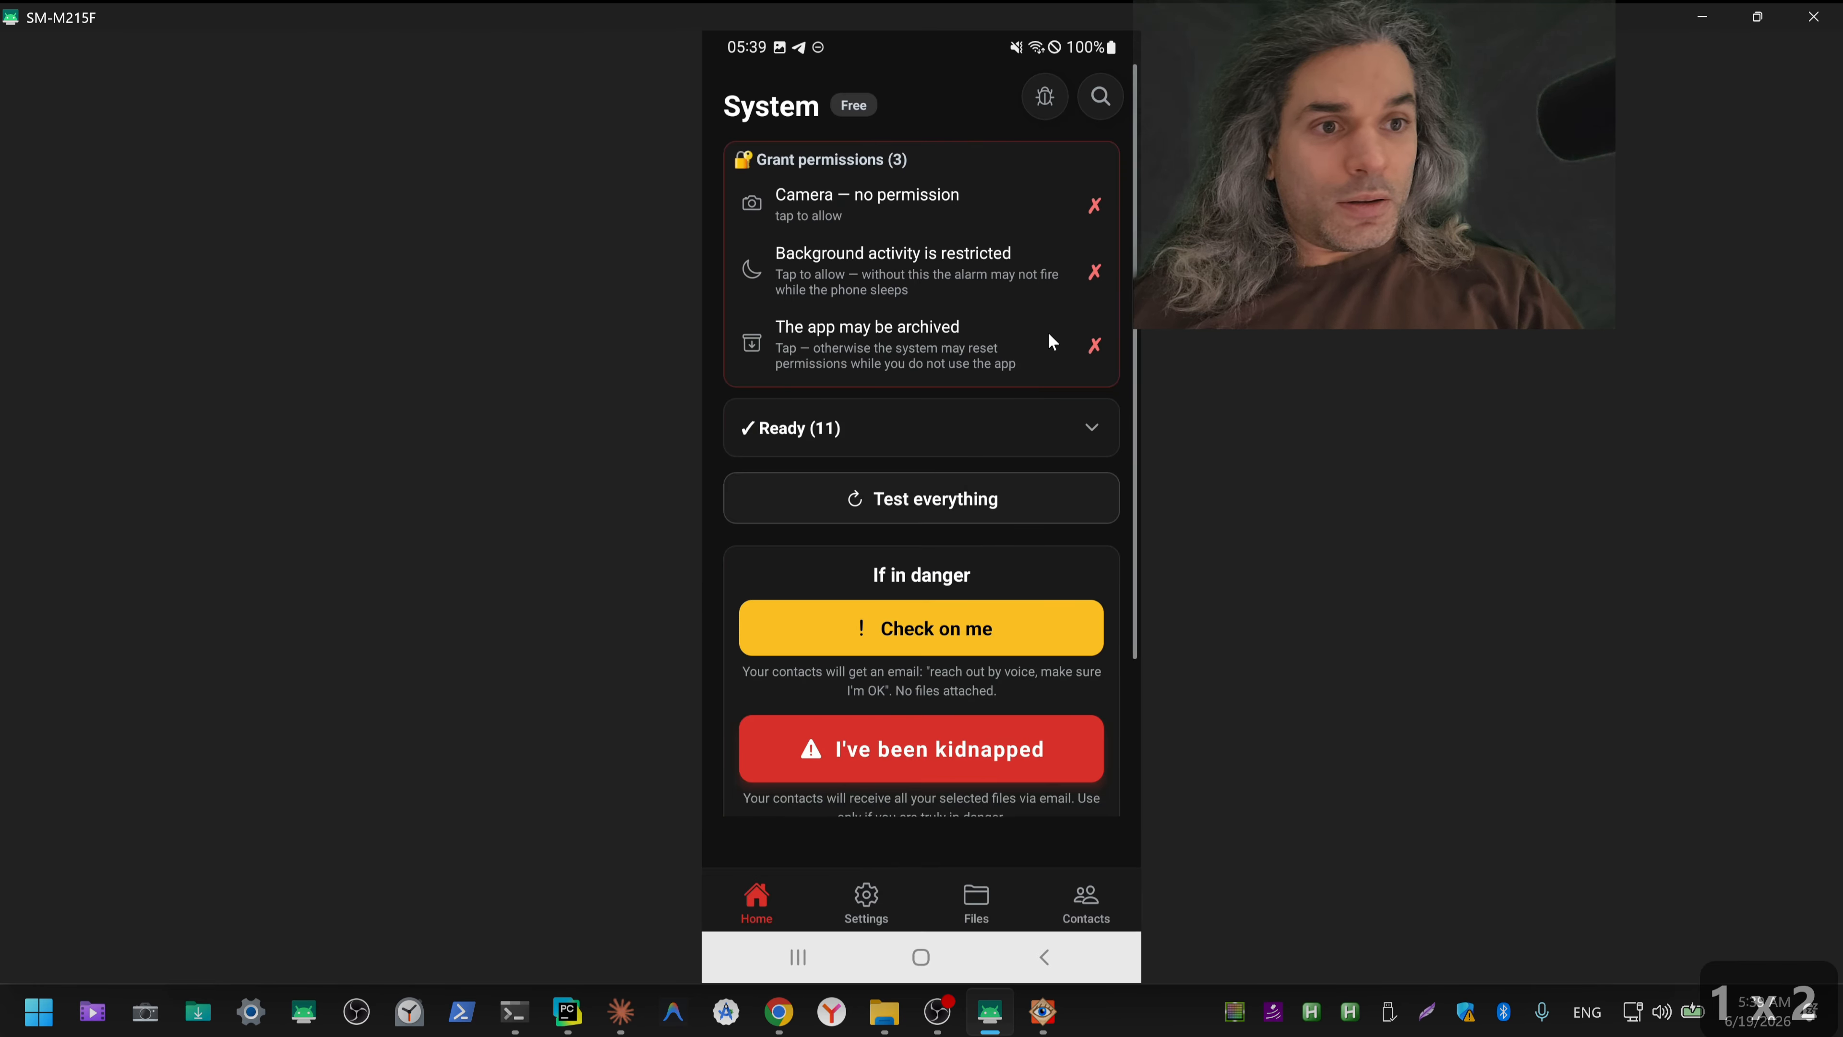
# Step: Grant camera access while using the app, then restart IWasKidnapped.com and sign in with the PIN to verify the permission
pyautogui.click(1022, 211)
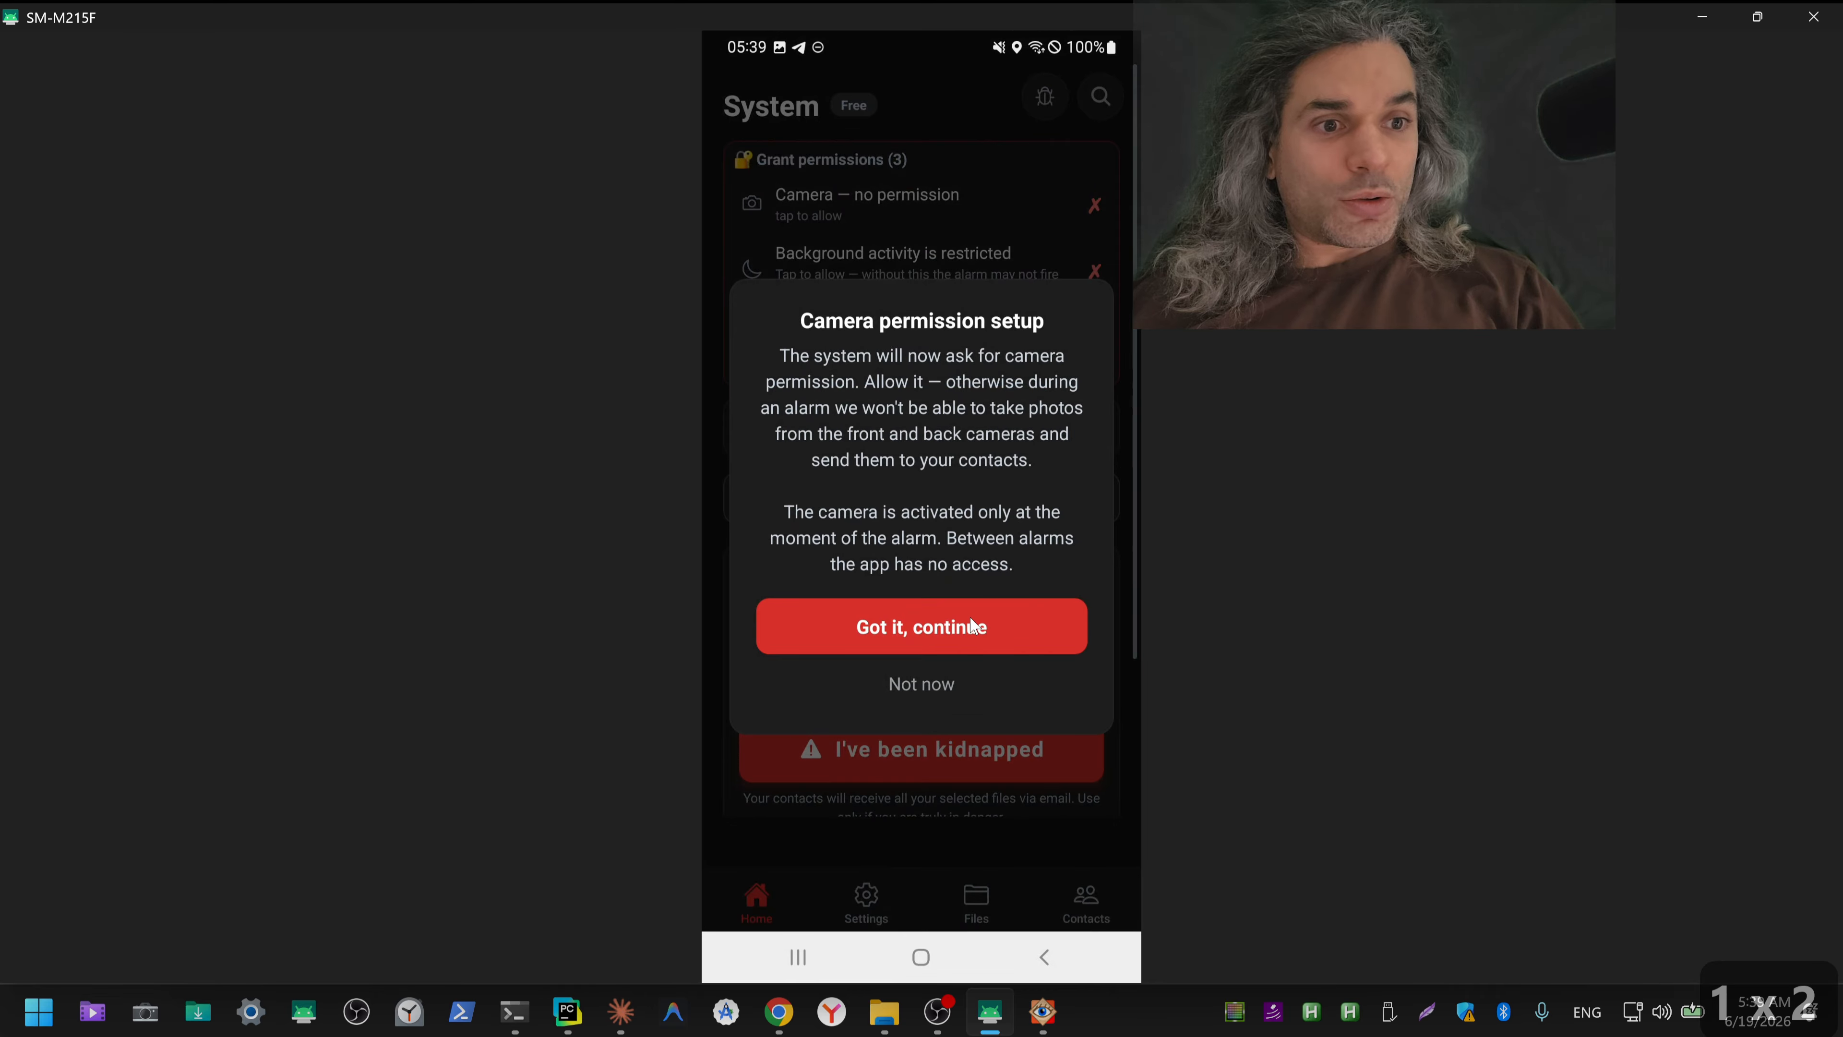
pyautogui.click(973, 625)
pyautogui.click(938, 763)
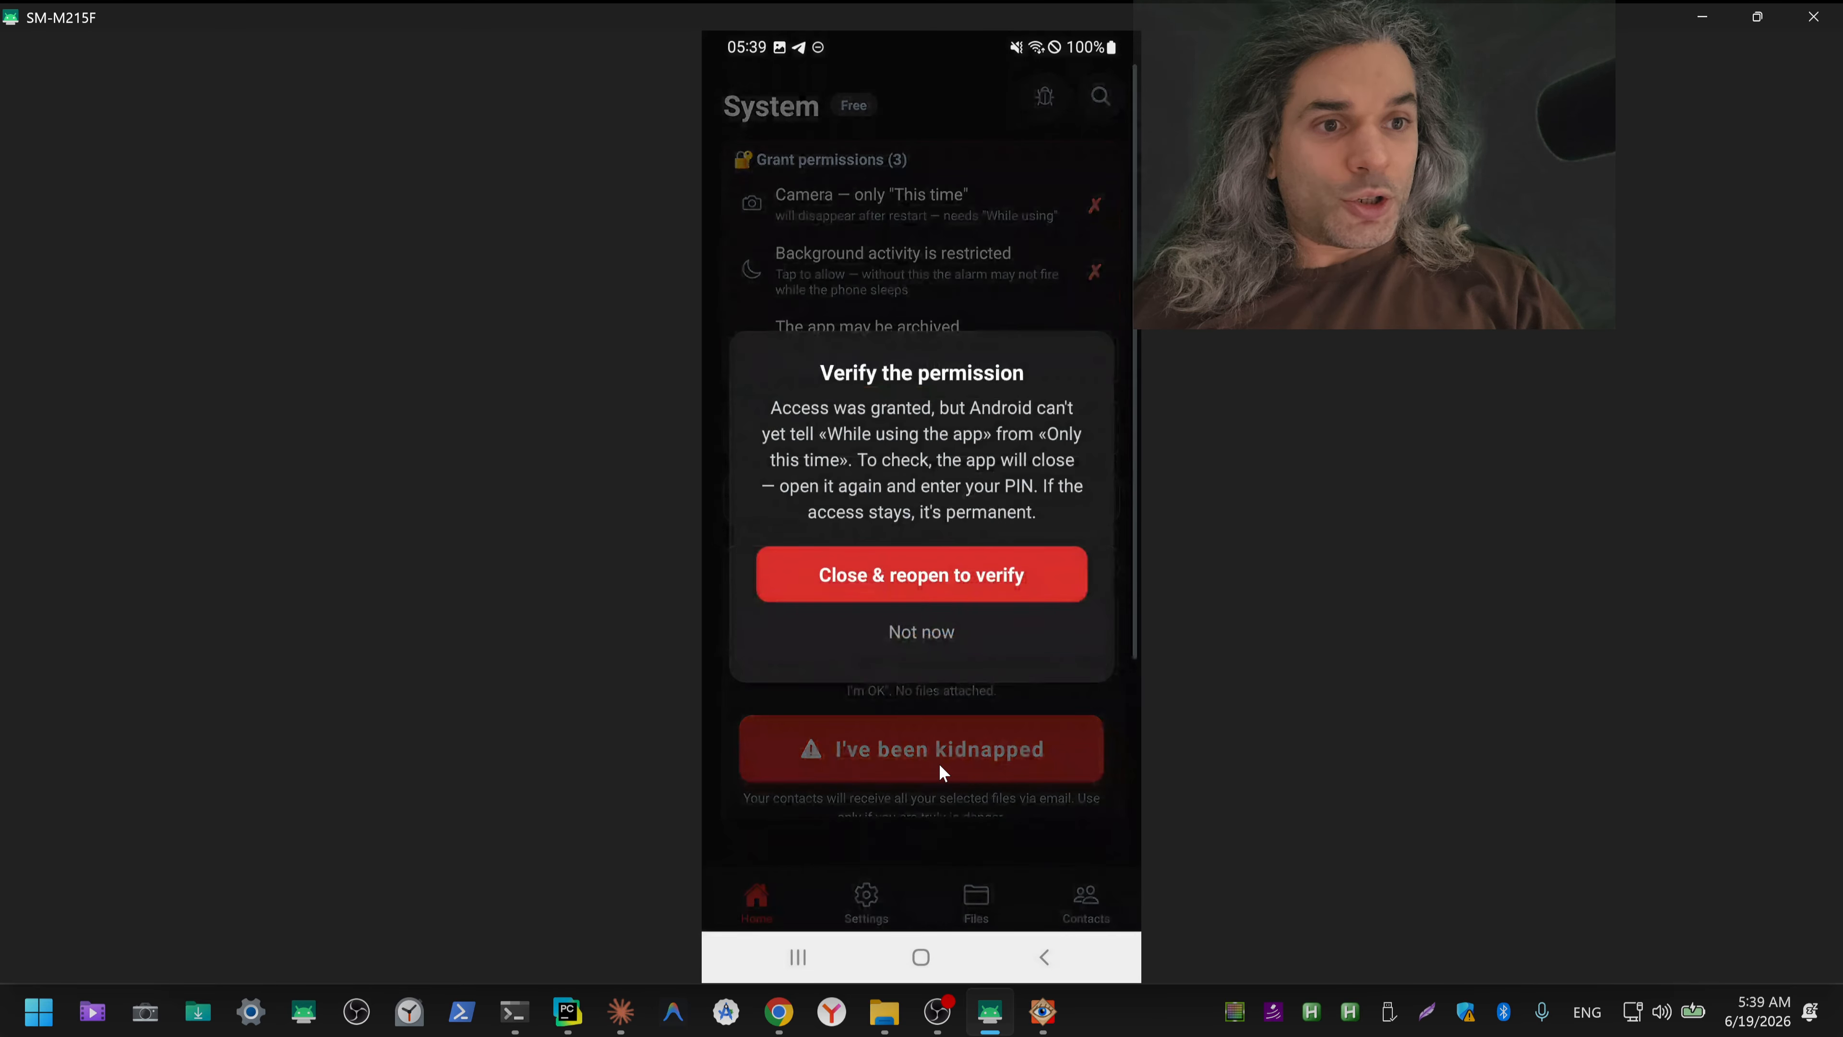
pyautogui.click(977, 581)
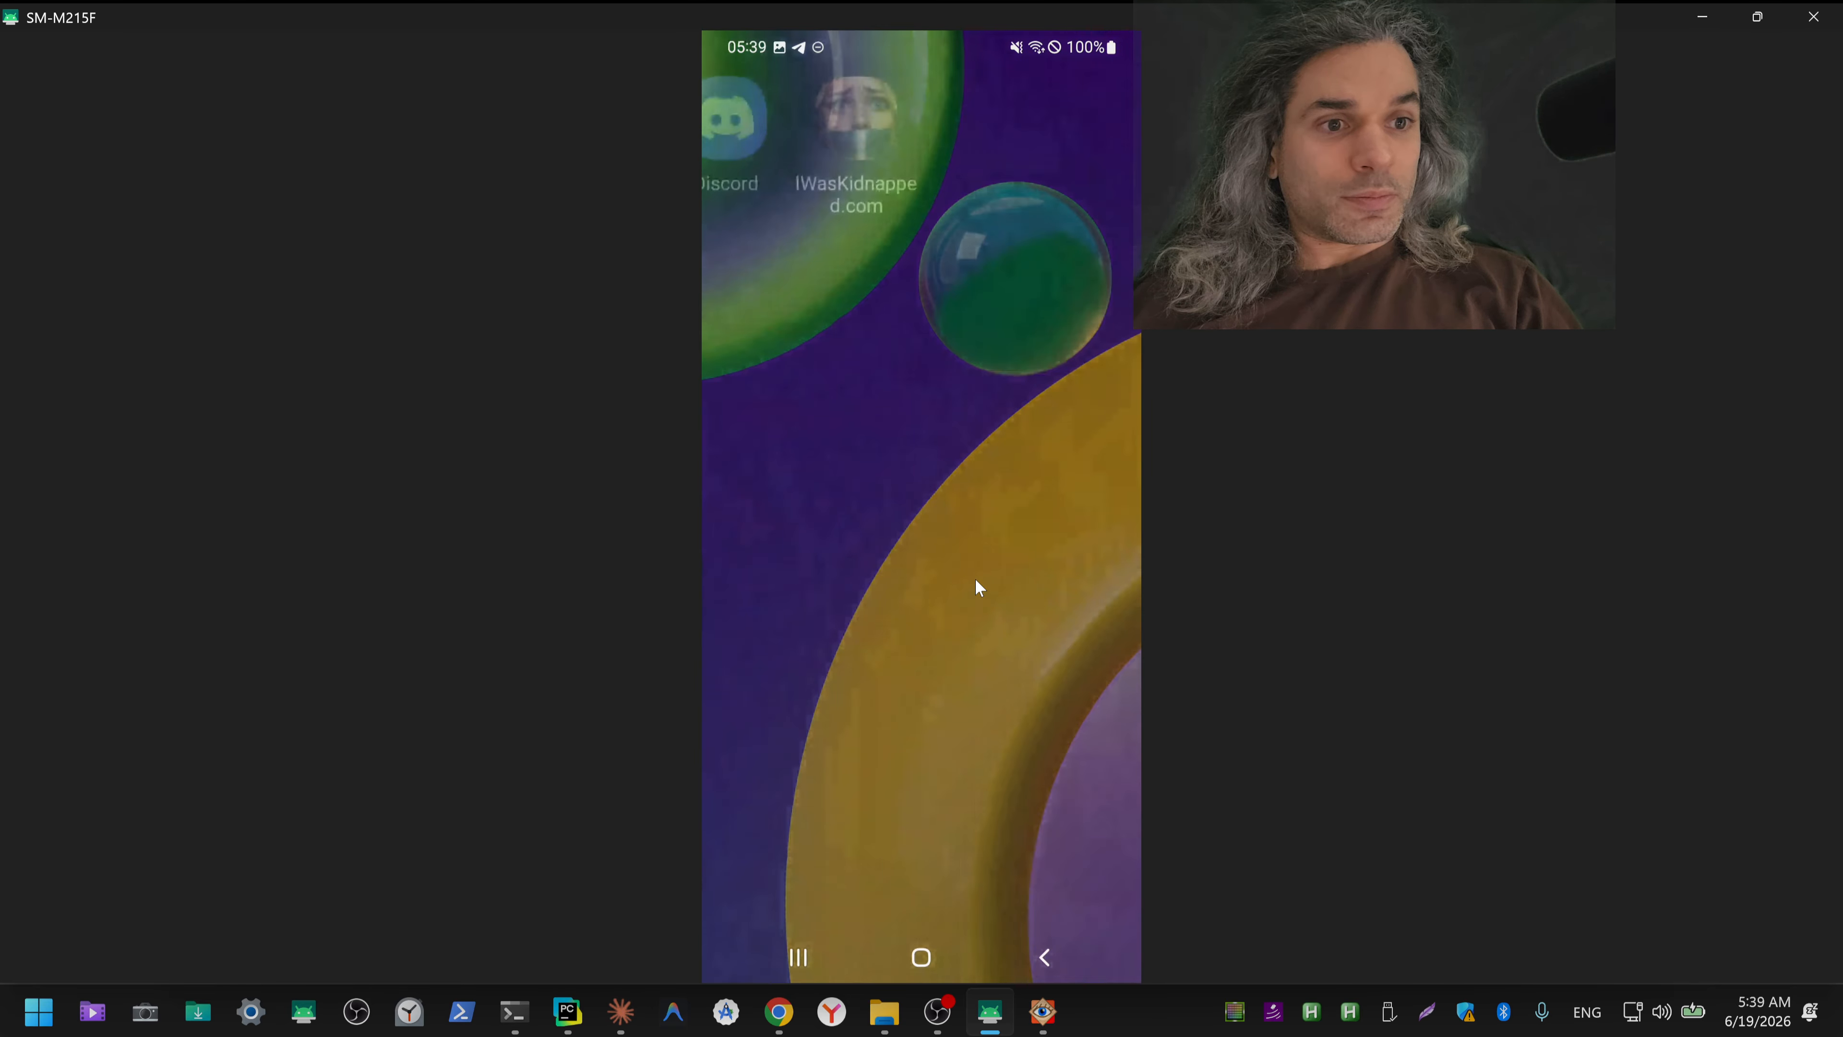
pyautogui.click(874, 209)
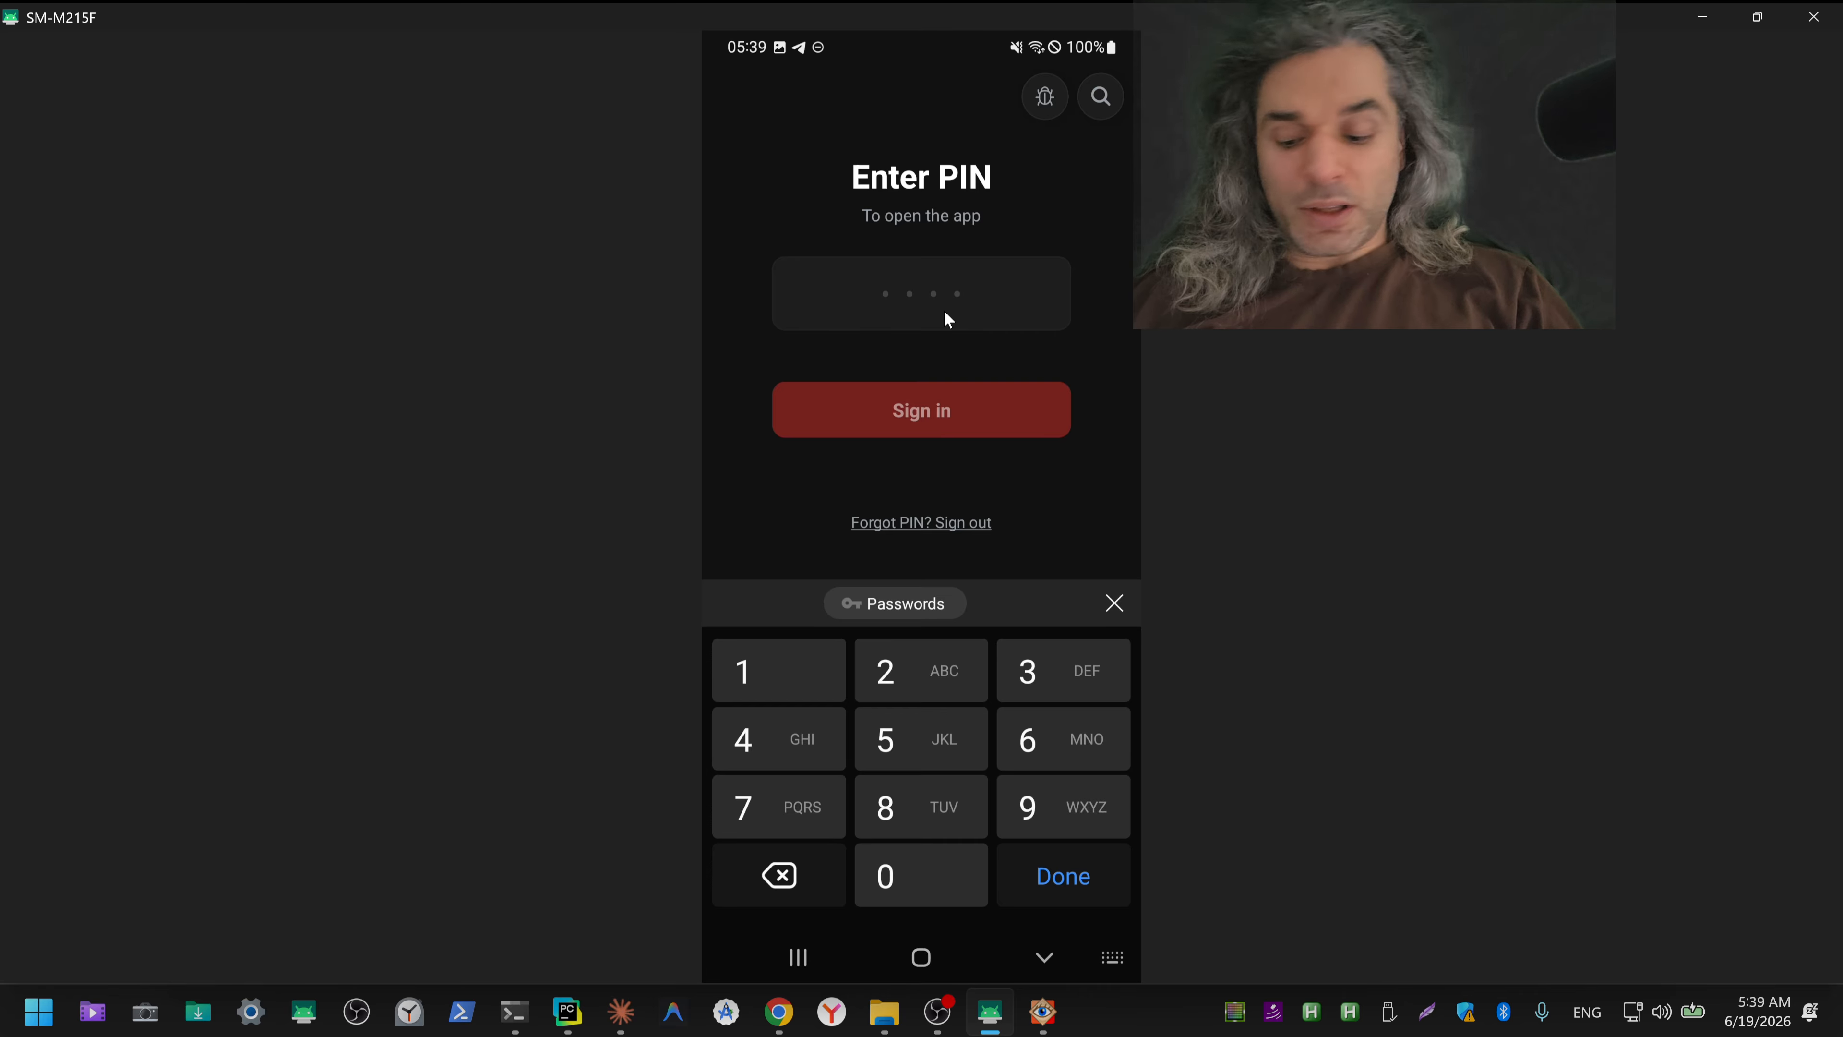
pyautogui.write('11')
pyautogui.click(951, 424)
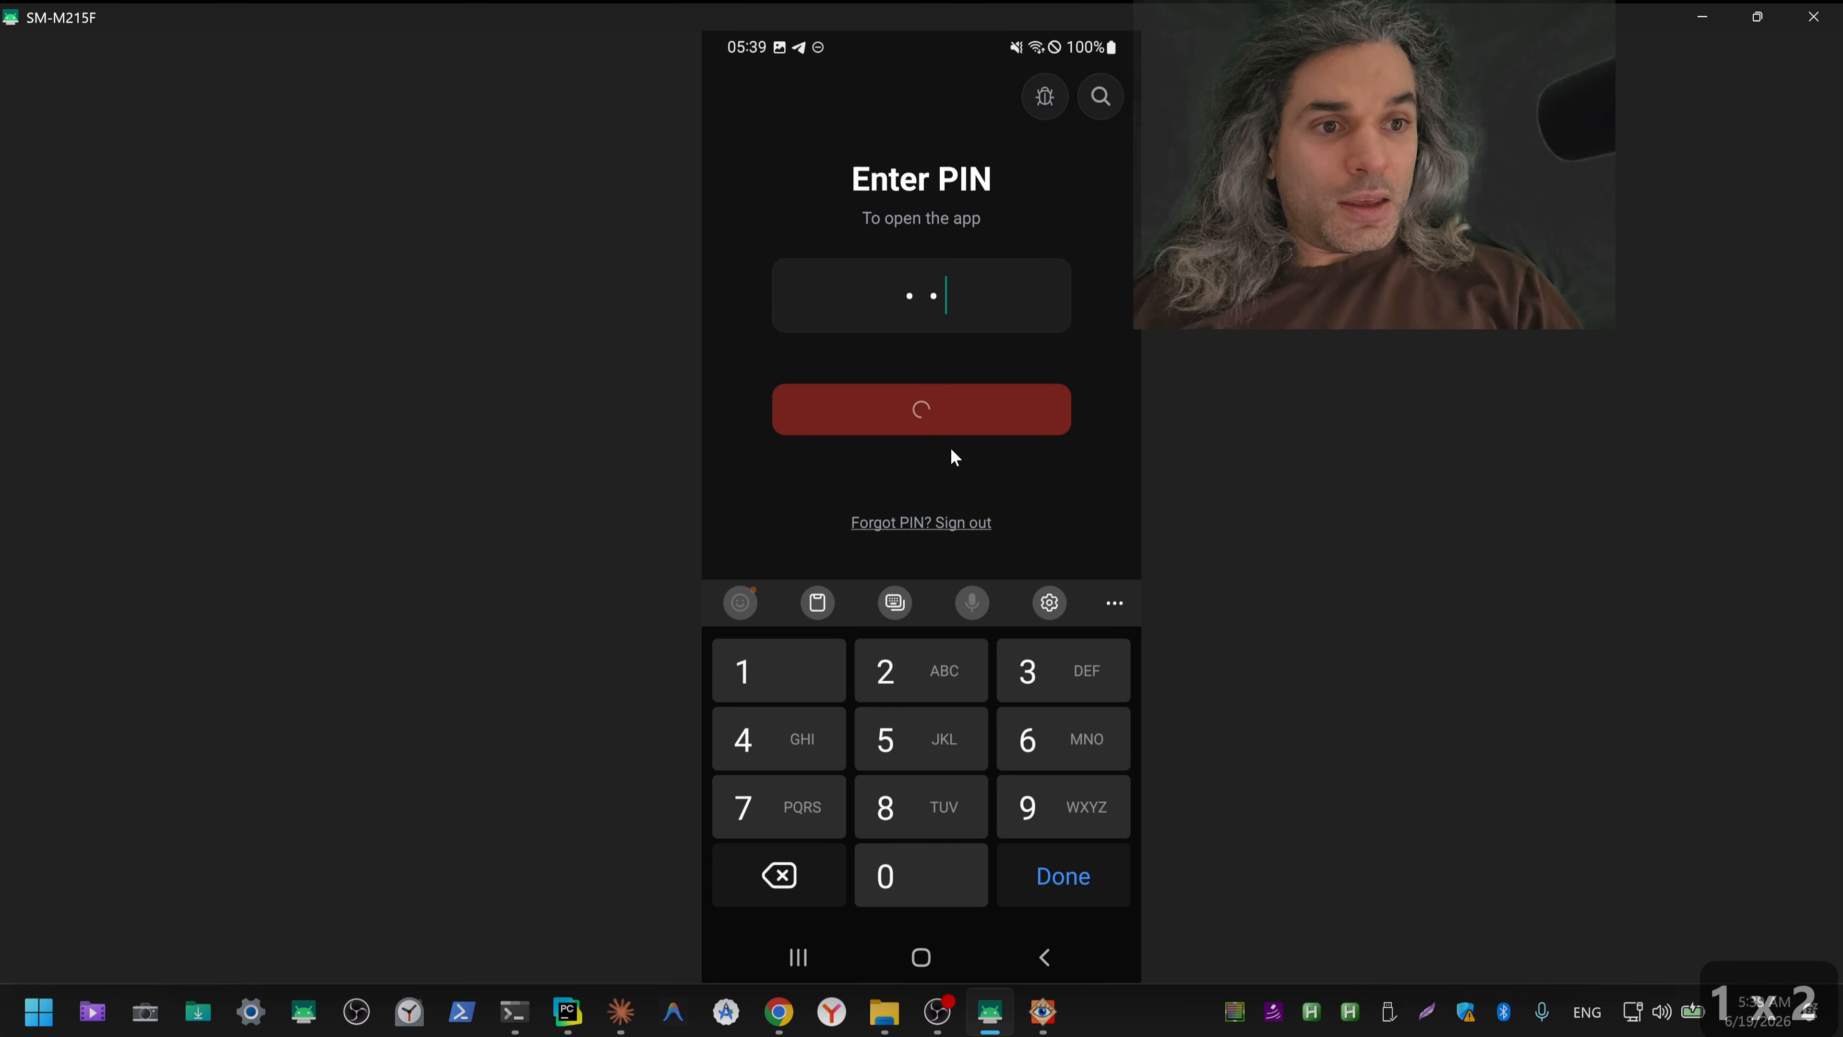
# Step: Open the phone's App info page from the camera permission entry and return to the home screen
pyautogui.click(938, 204)
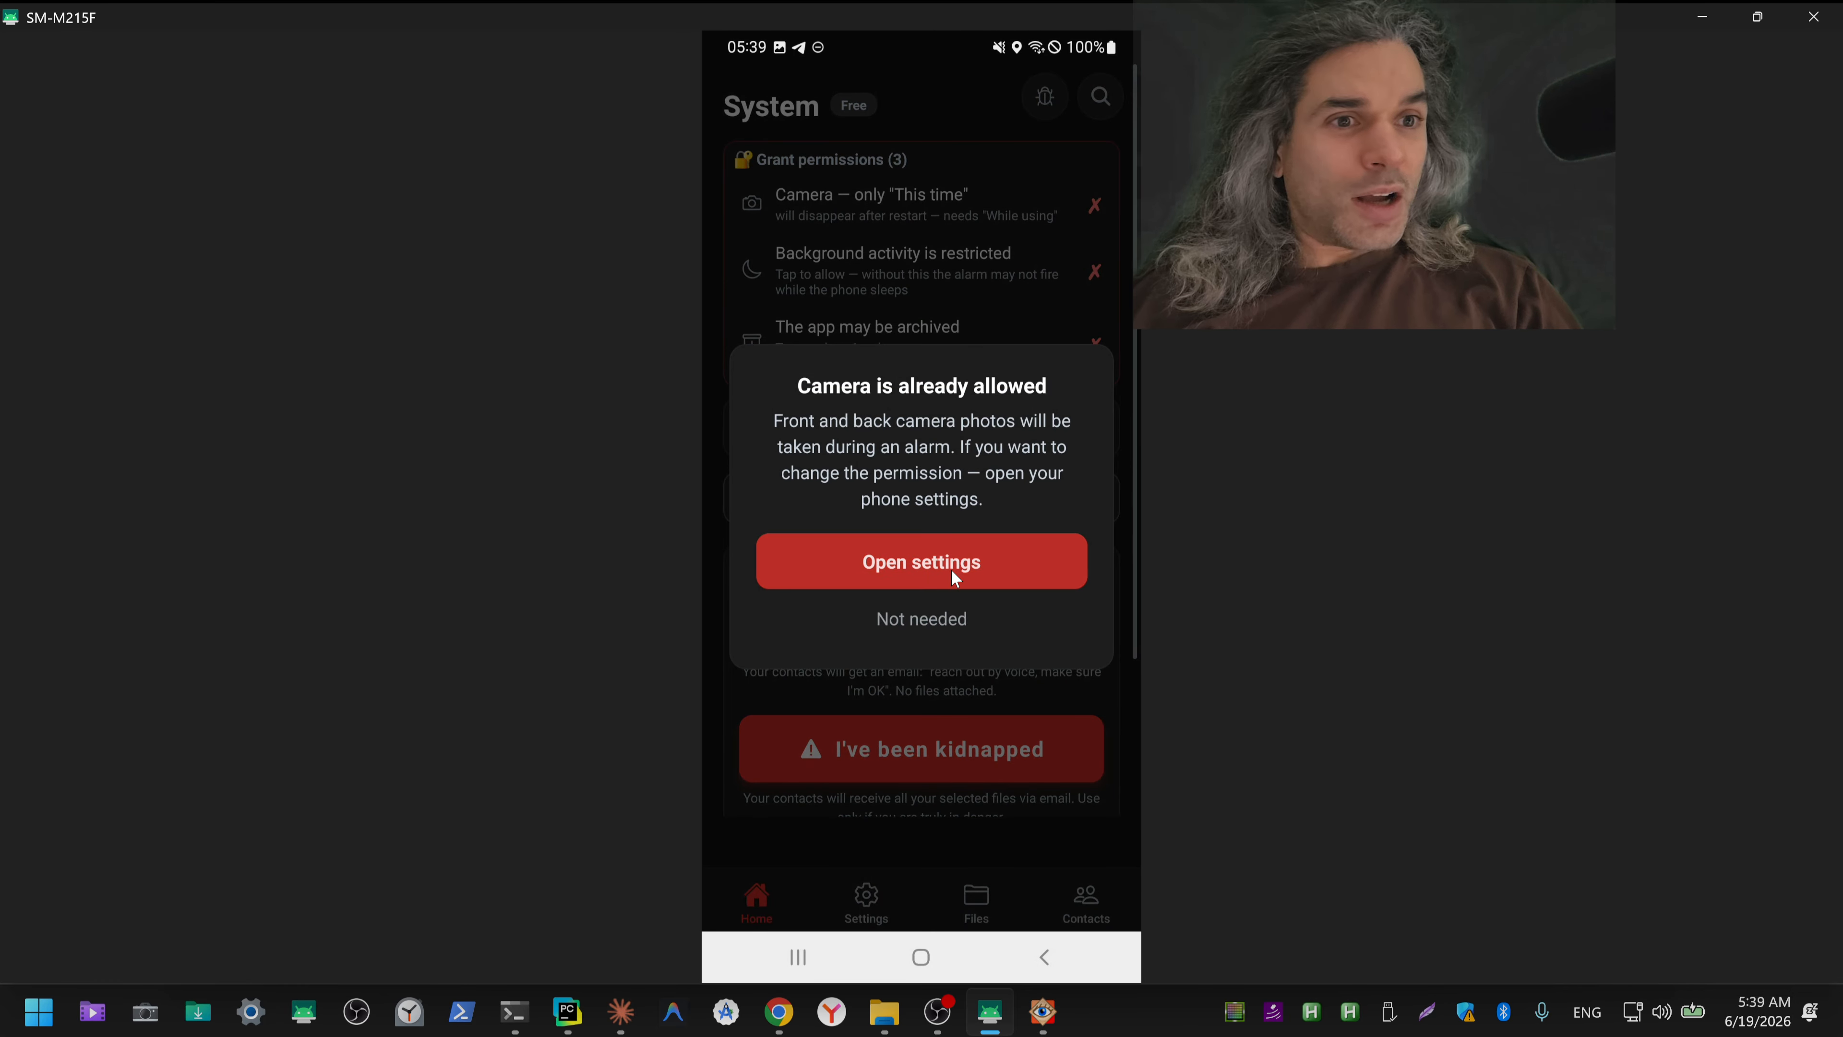
pyautogui.click(950, 569)
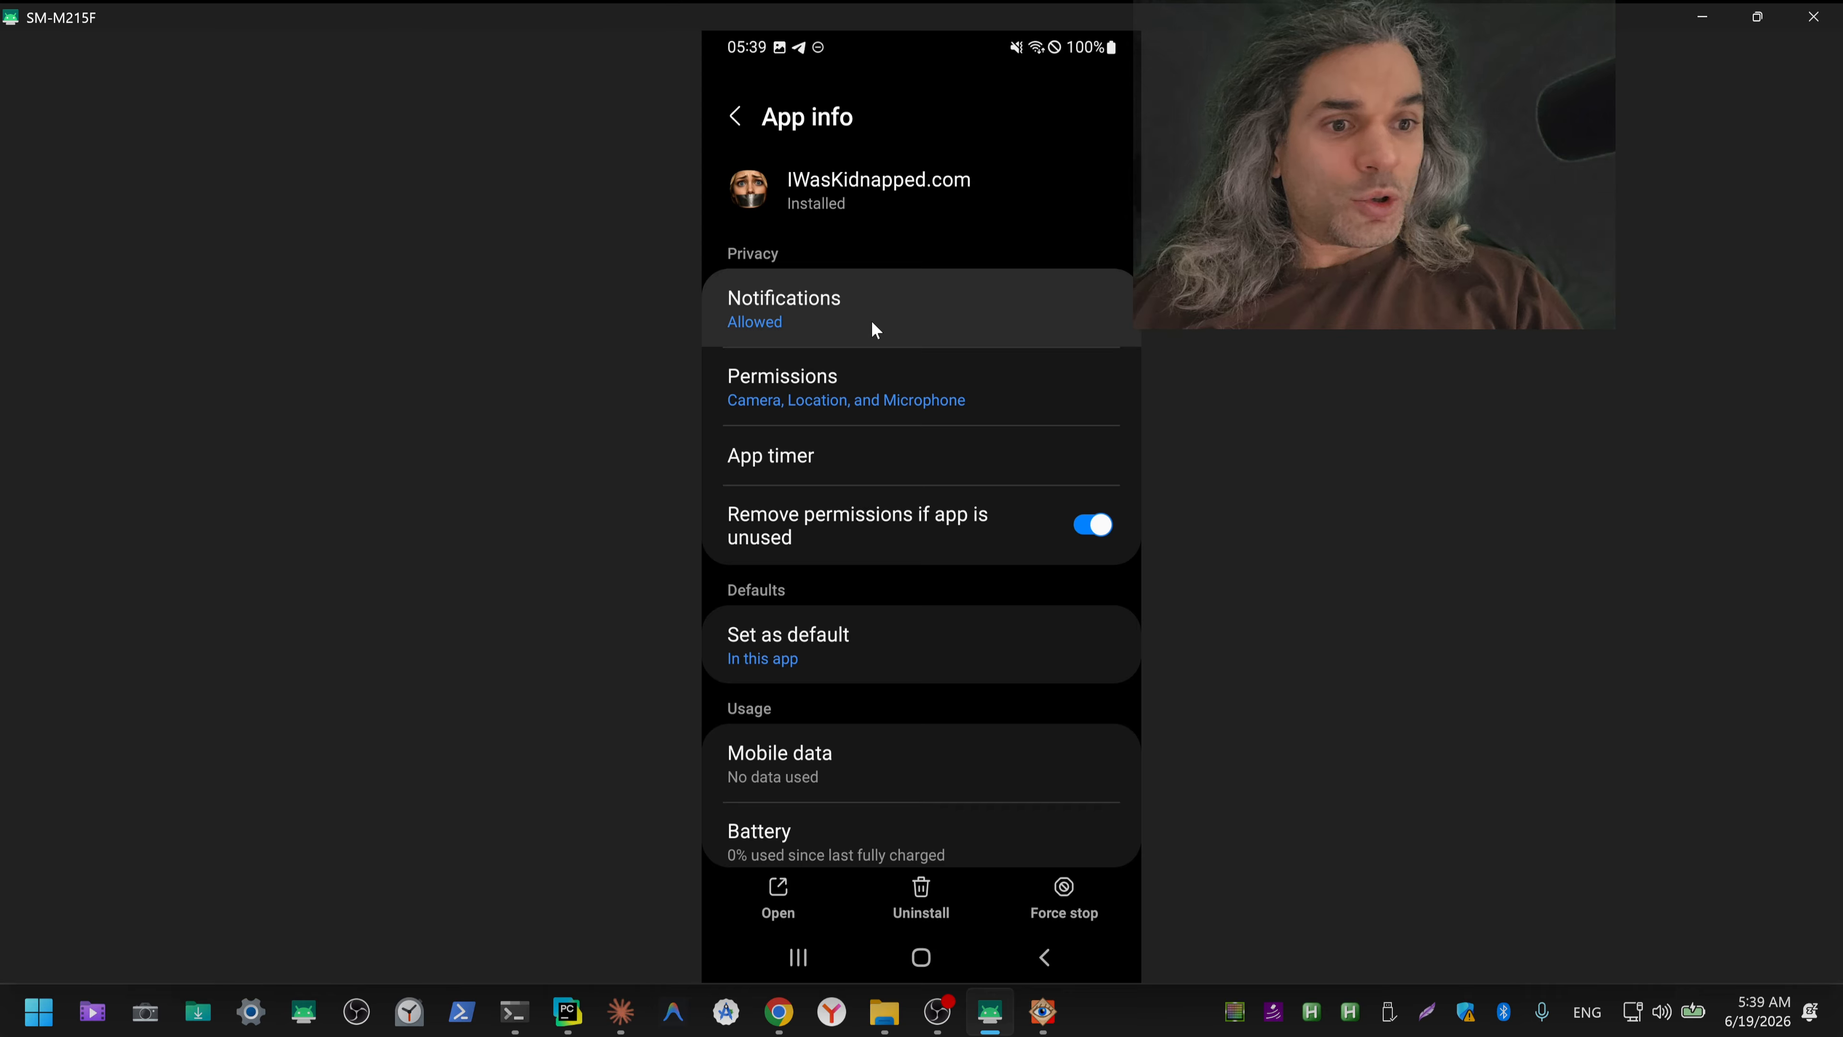
pyautogui.click(739, 118)
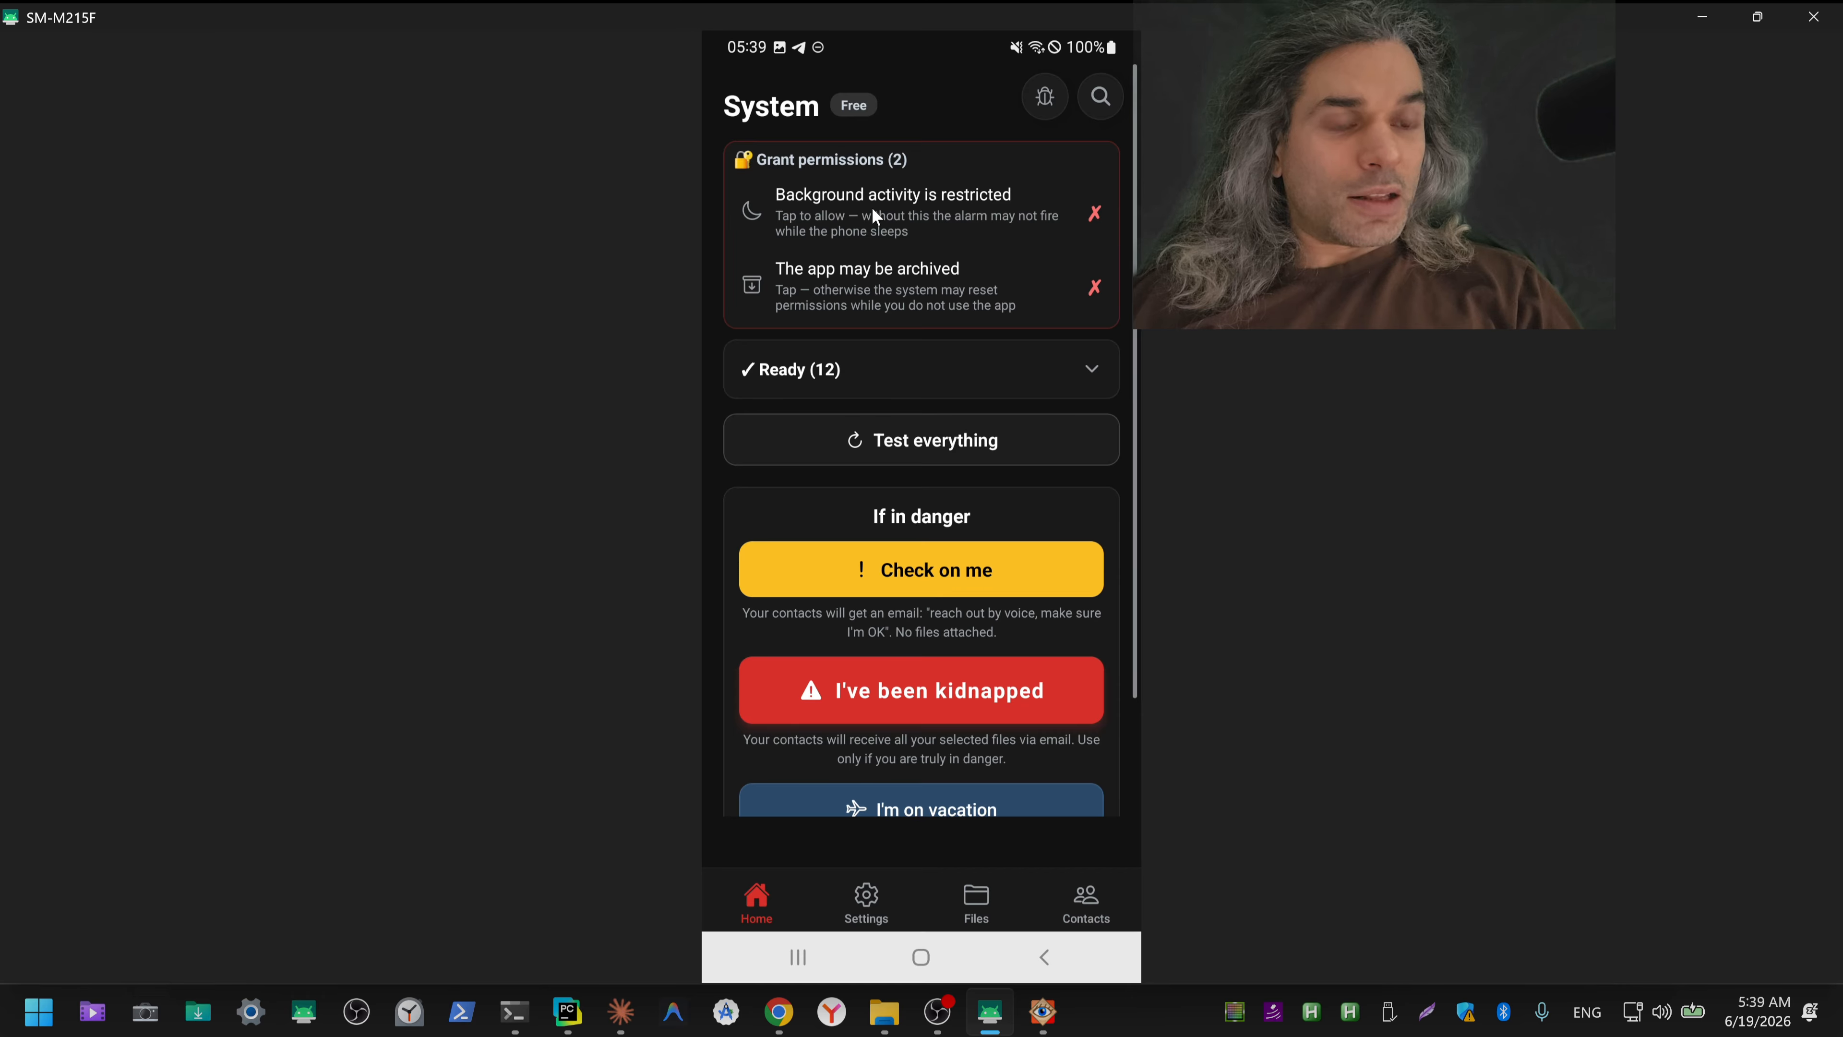
# Step: Allow background activity by exempting the app from battery optimization
pyautogui.click(950, 210)
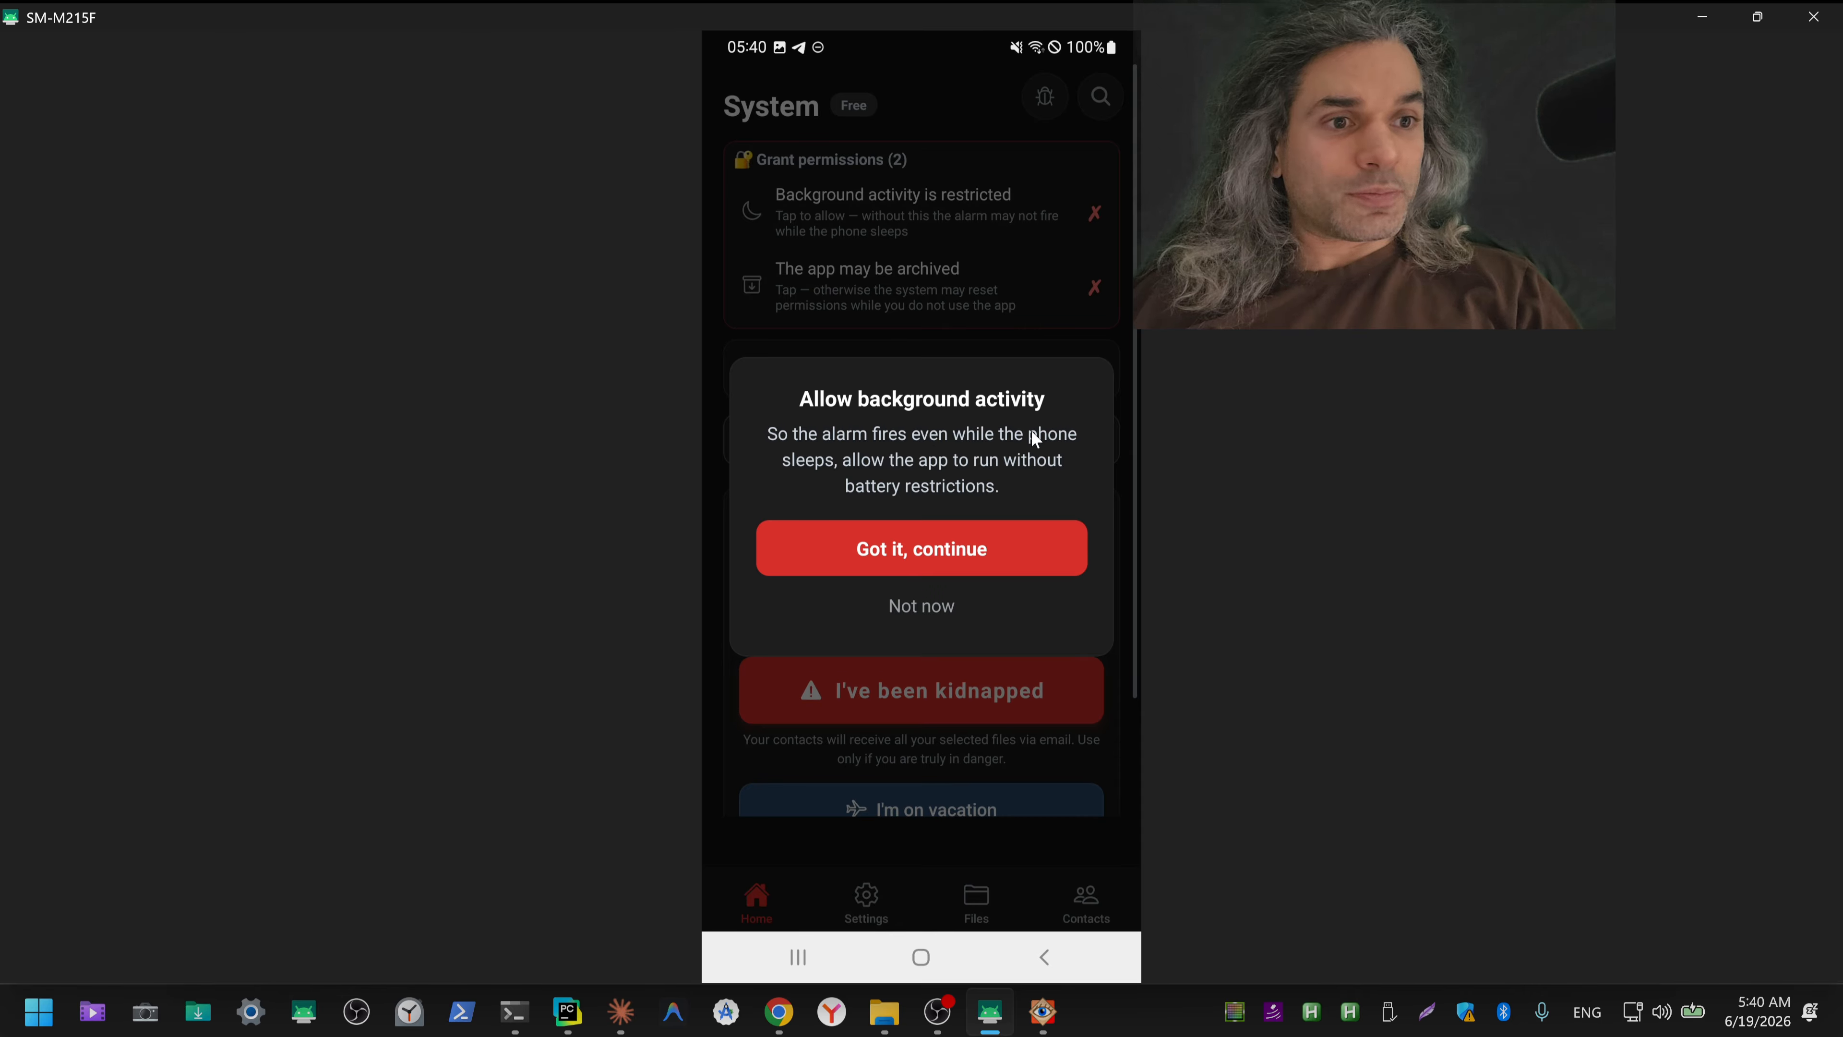
pyautogui.click(958, 561)
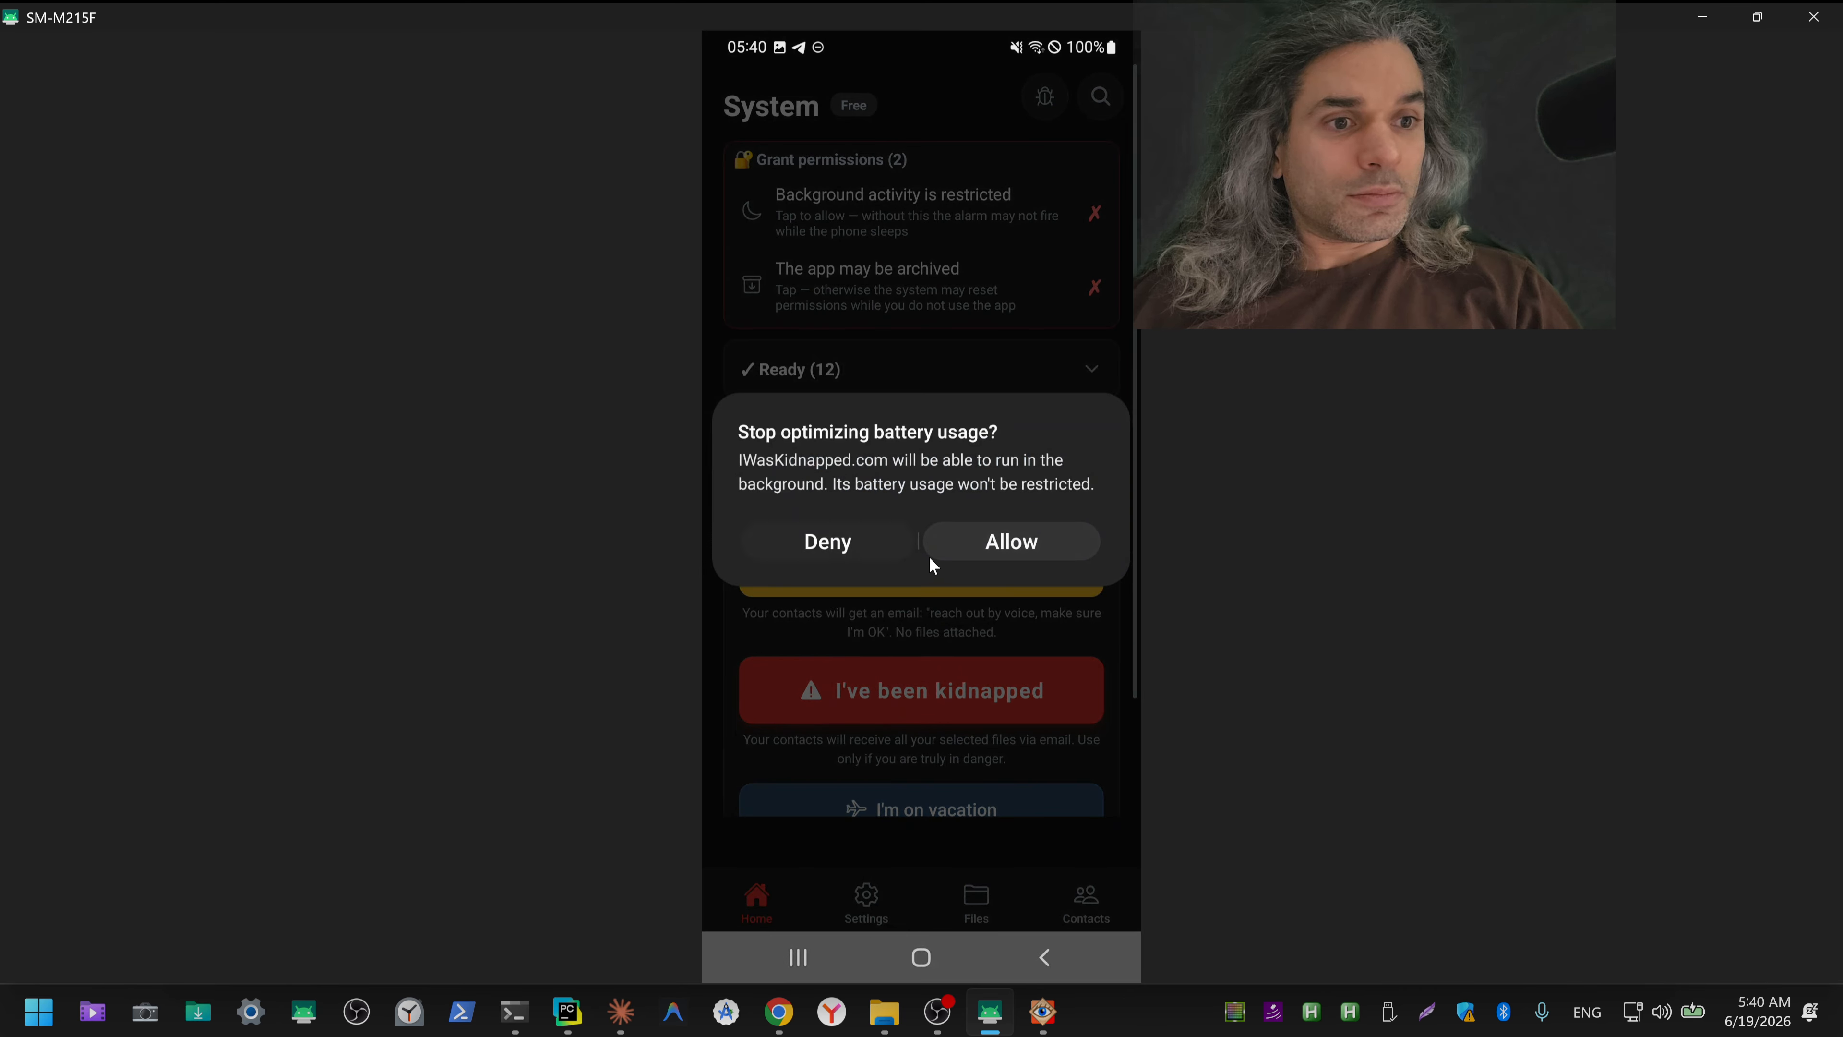
pyautogui.click(1018, 551)
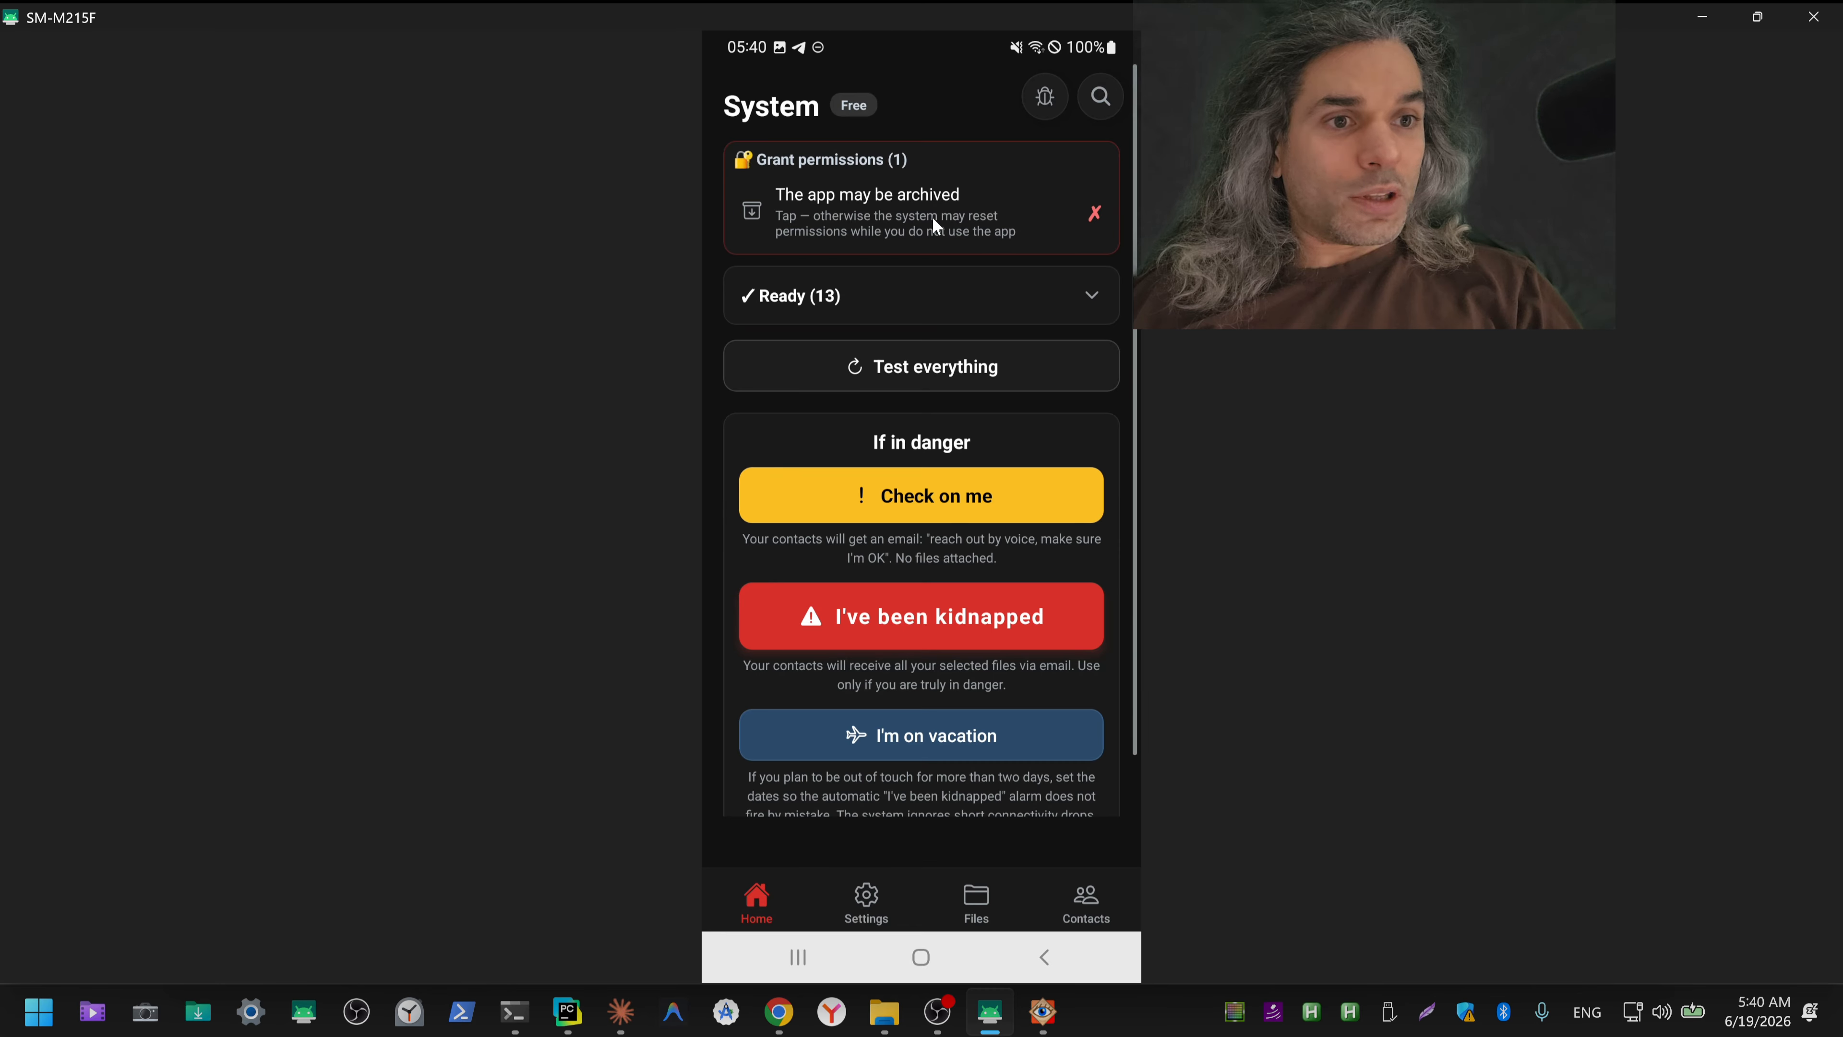
# Step: Turn off "Remove permissions if app is unused" in the phone's App info and return to the home screen
pyautogui.click(990, 220)
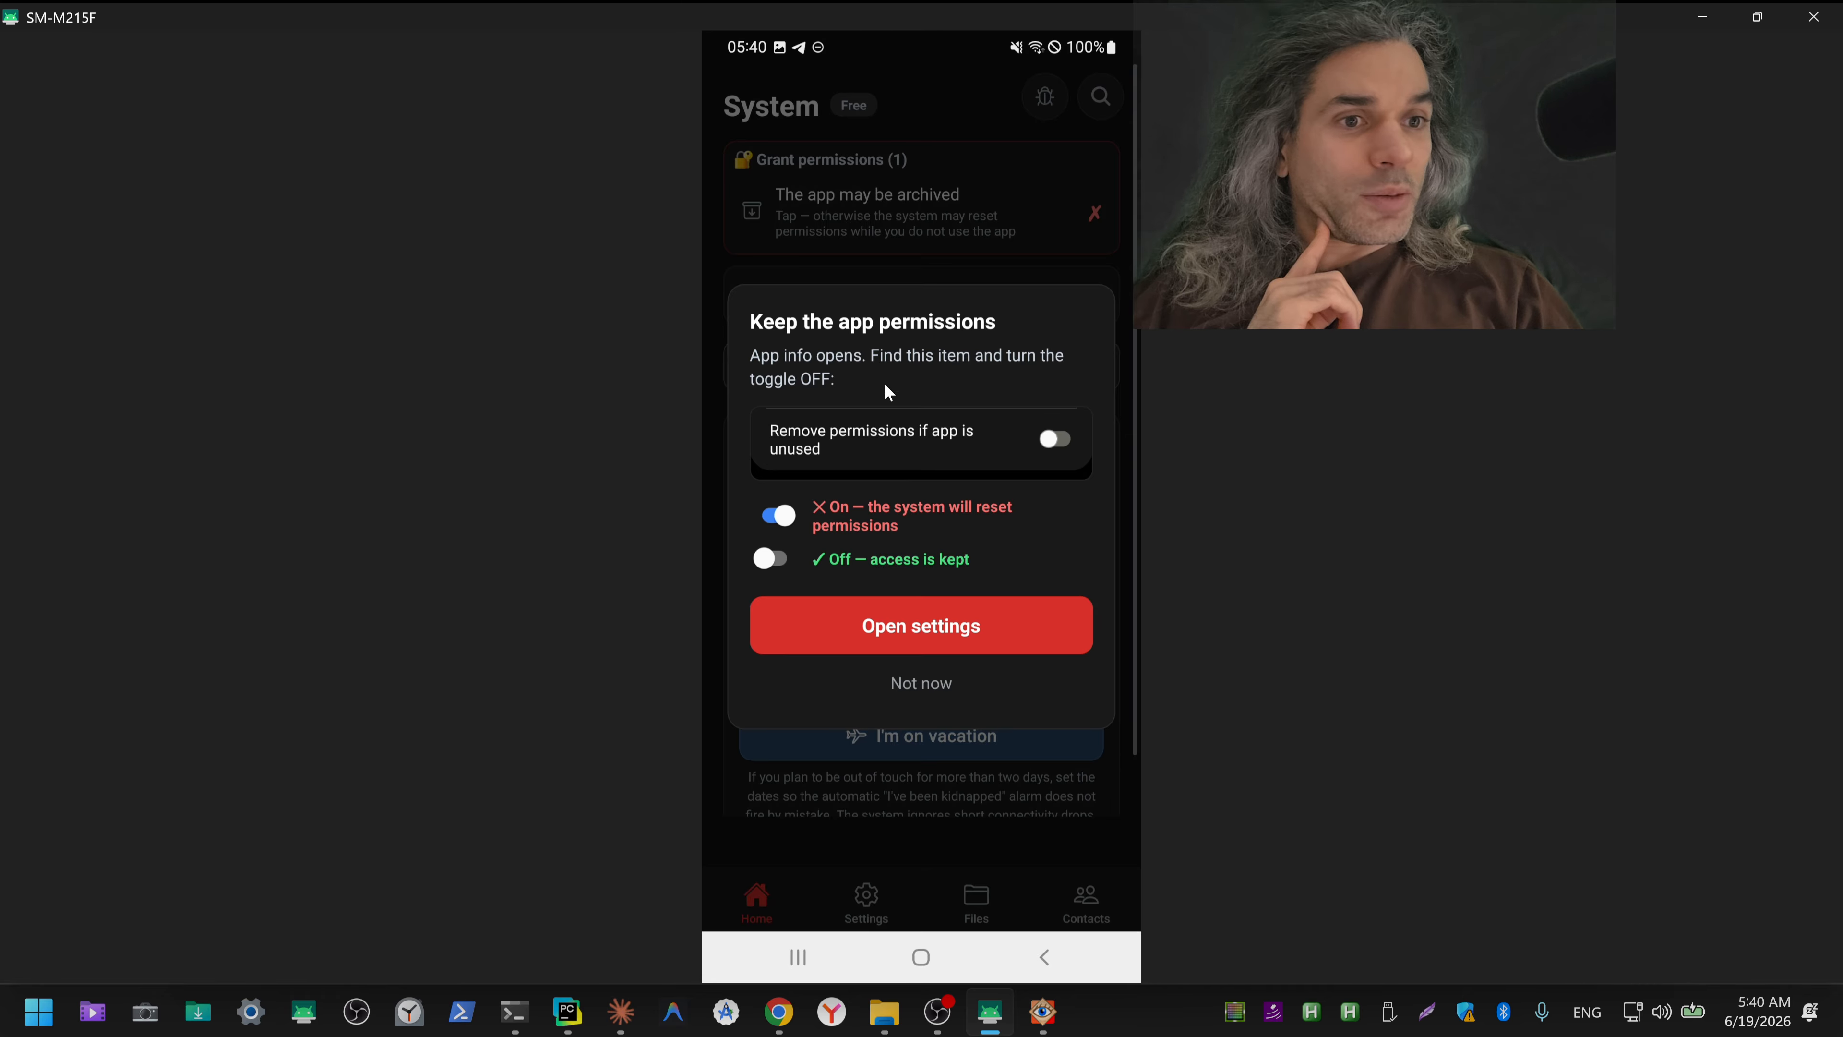
pyautogui.click(819, 633)
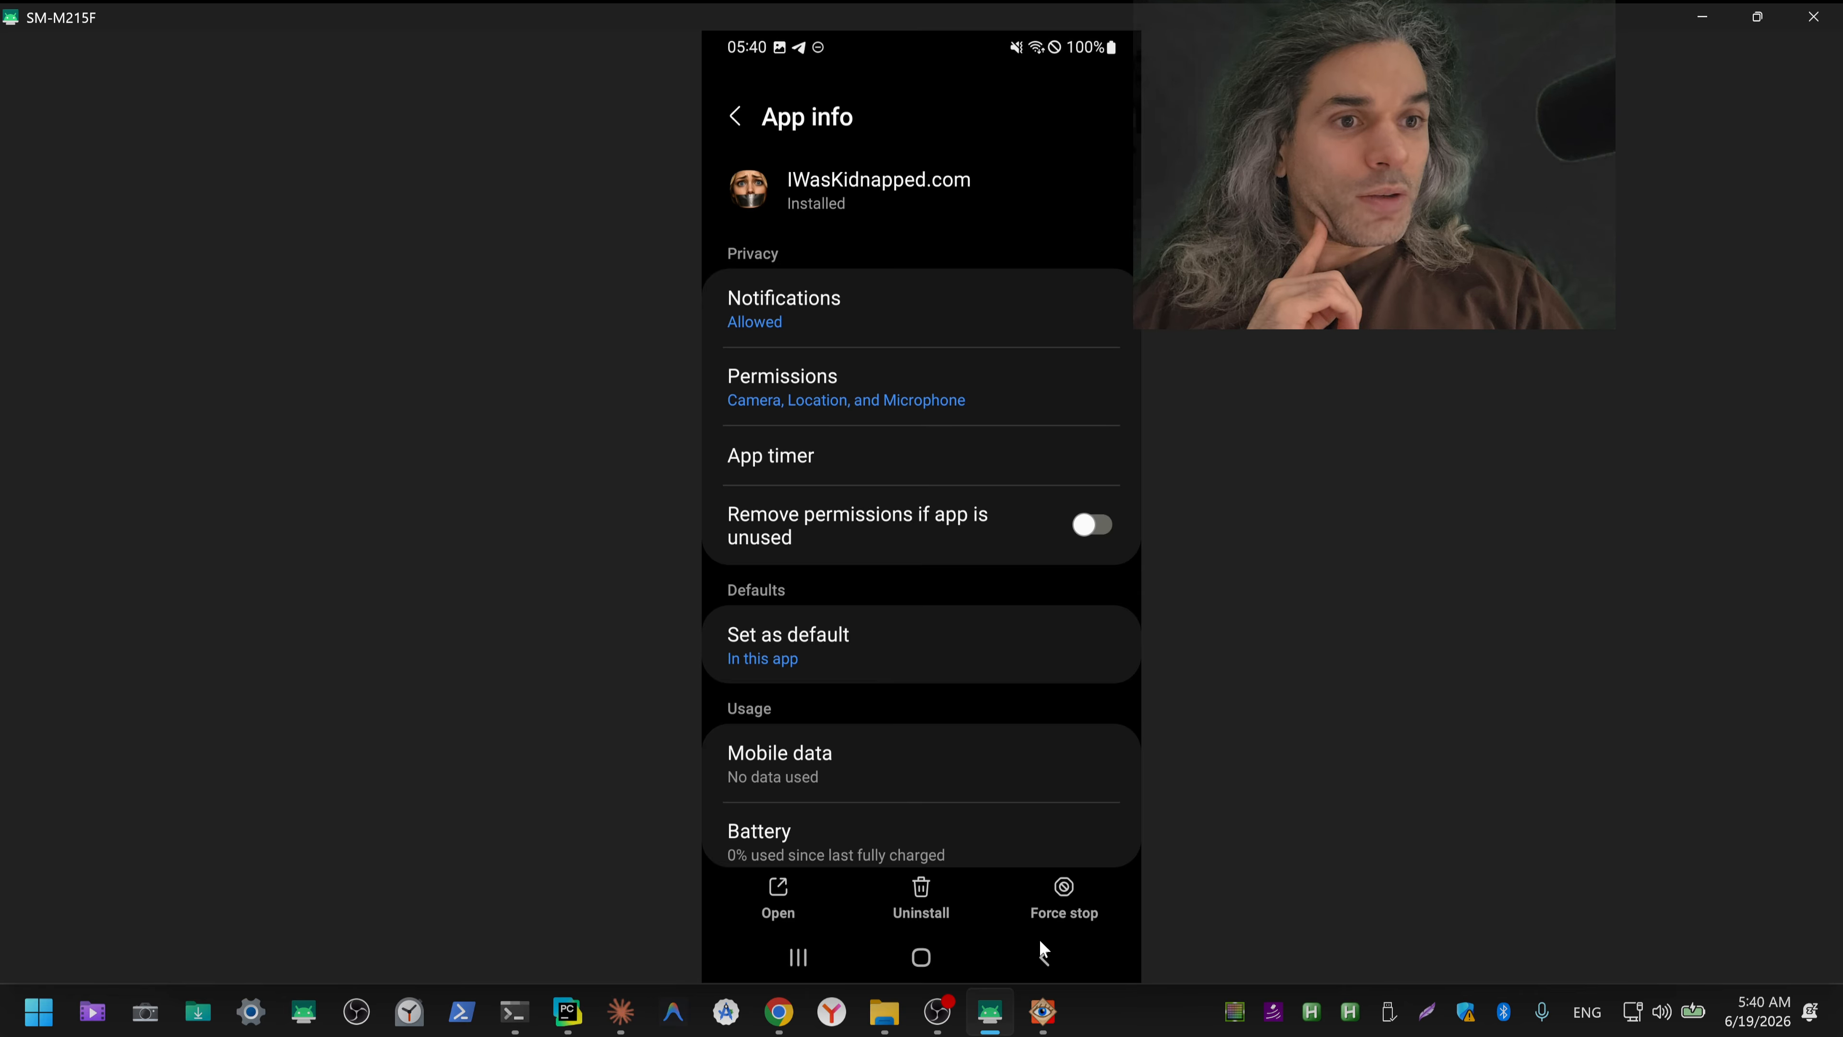
pyautogui.click(734, 118)
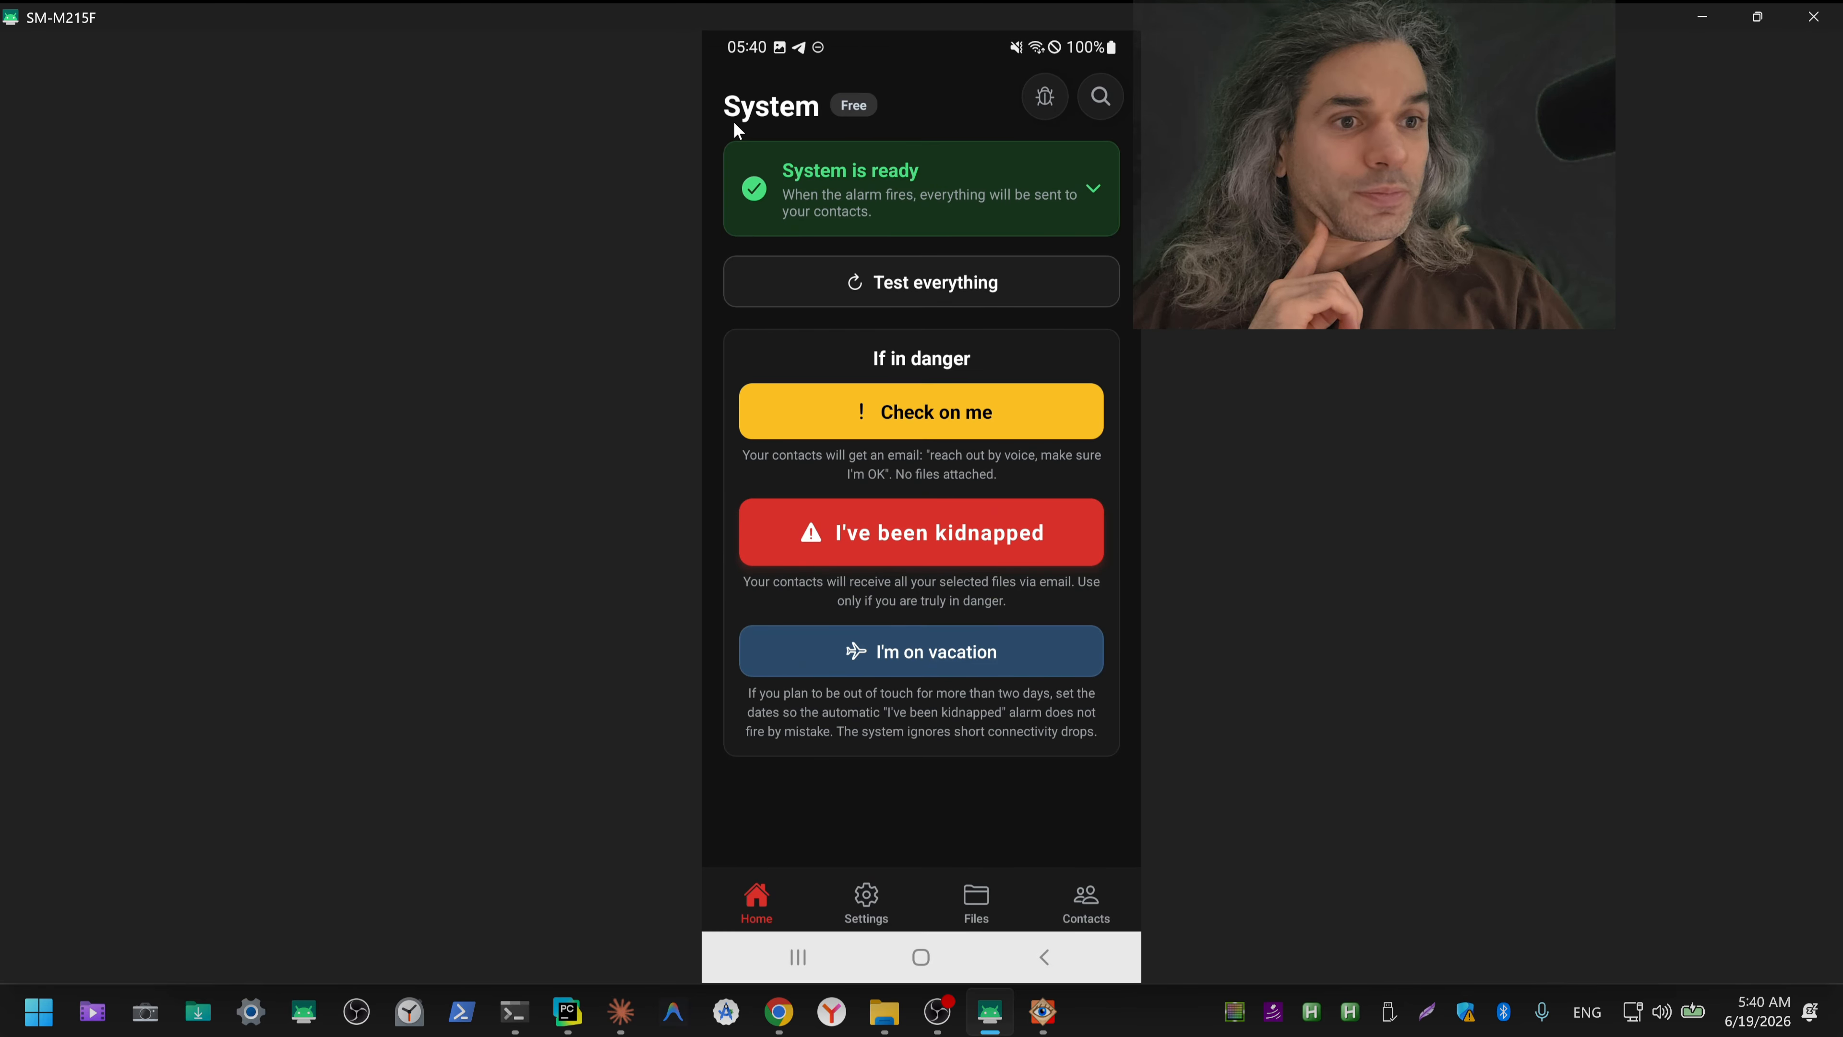
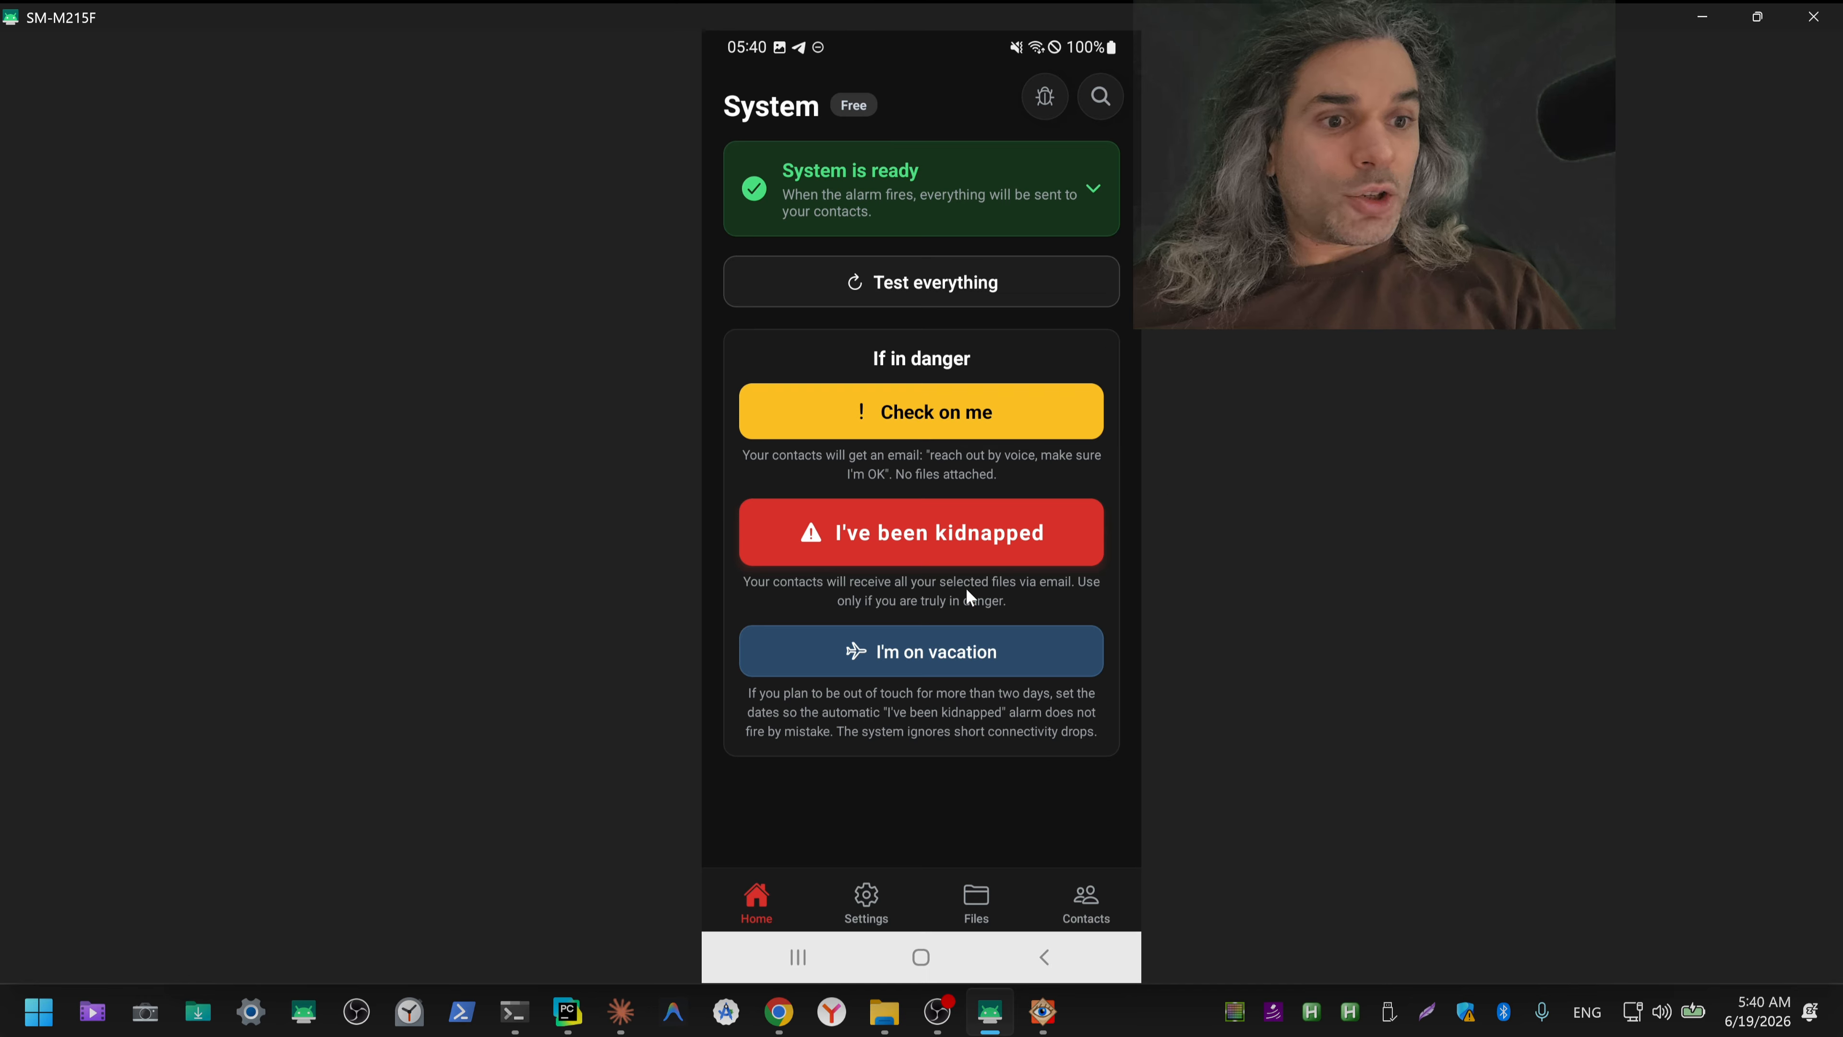
# Step: Look through the phone app's Settings and its Files list
pyautogui.click(865, 897)
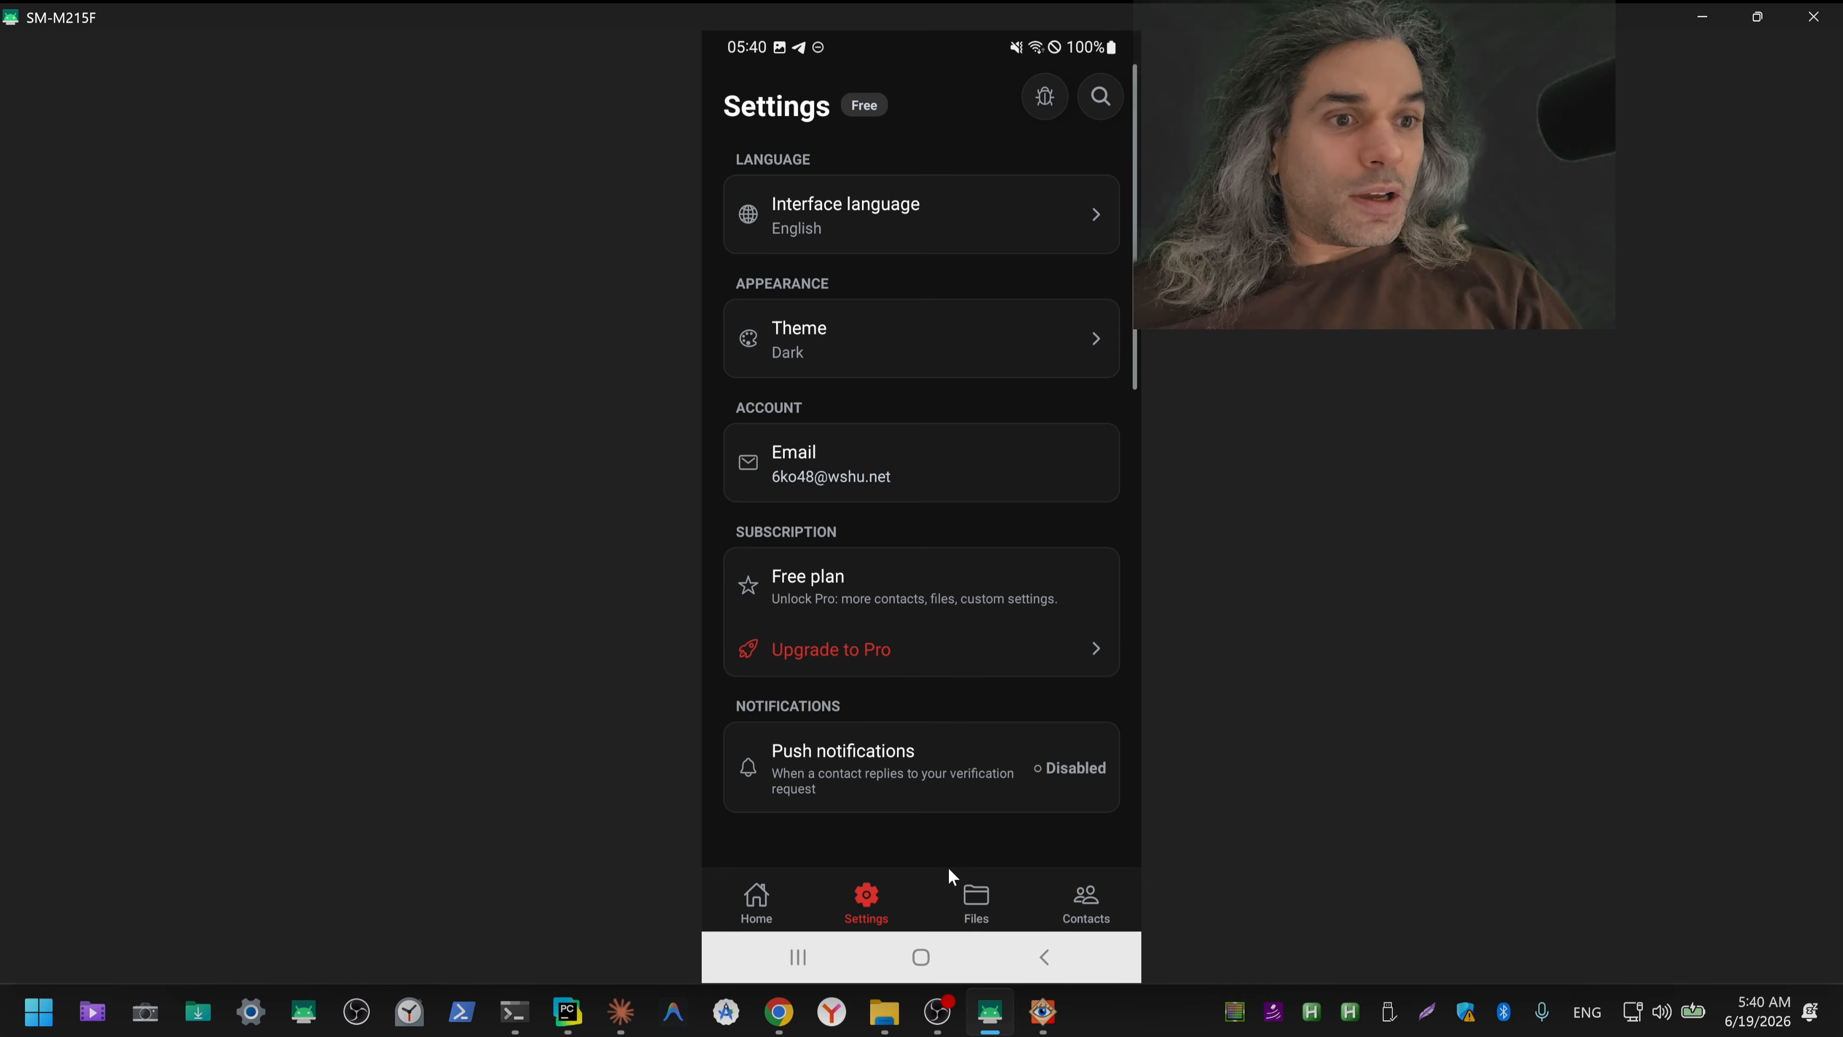
pyautogui.click(976, 899)
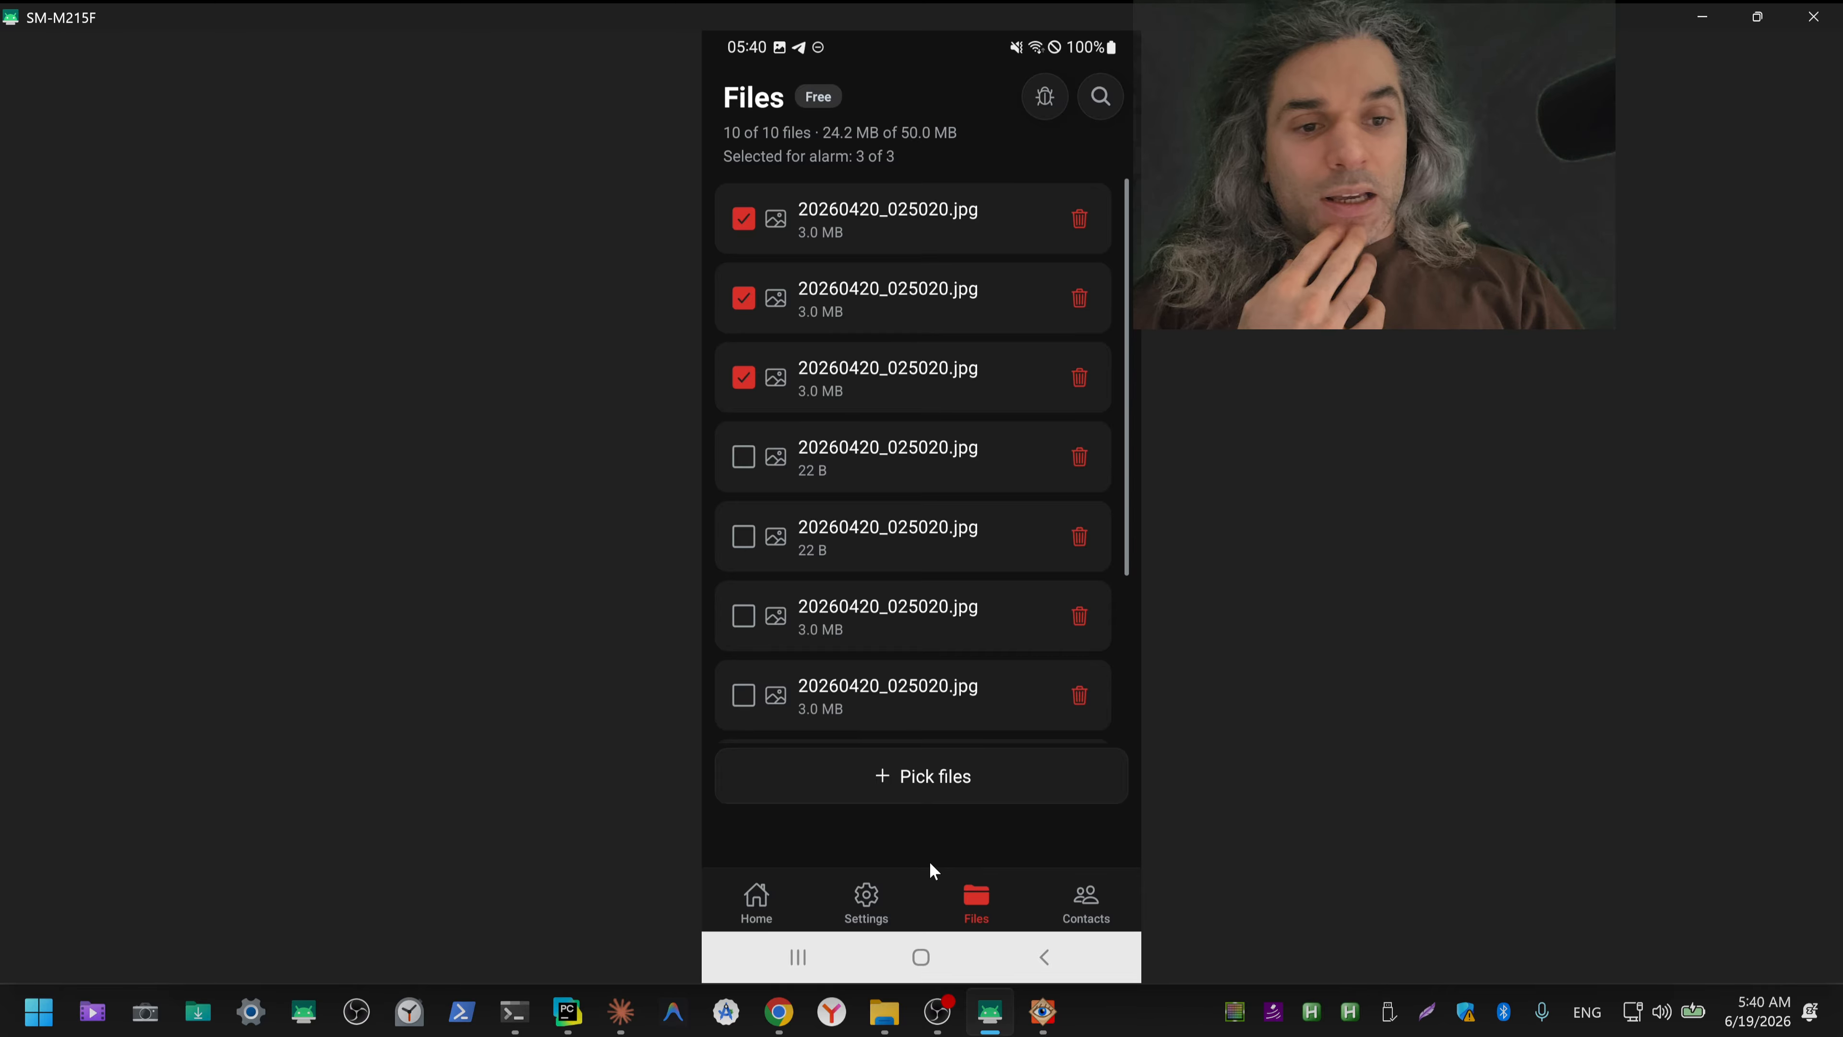
# Step: Switch to File Explorer and open the Downloads folder
pyautogui.moveTo(892, 1021)
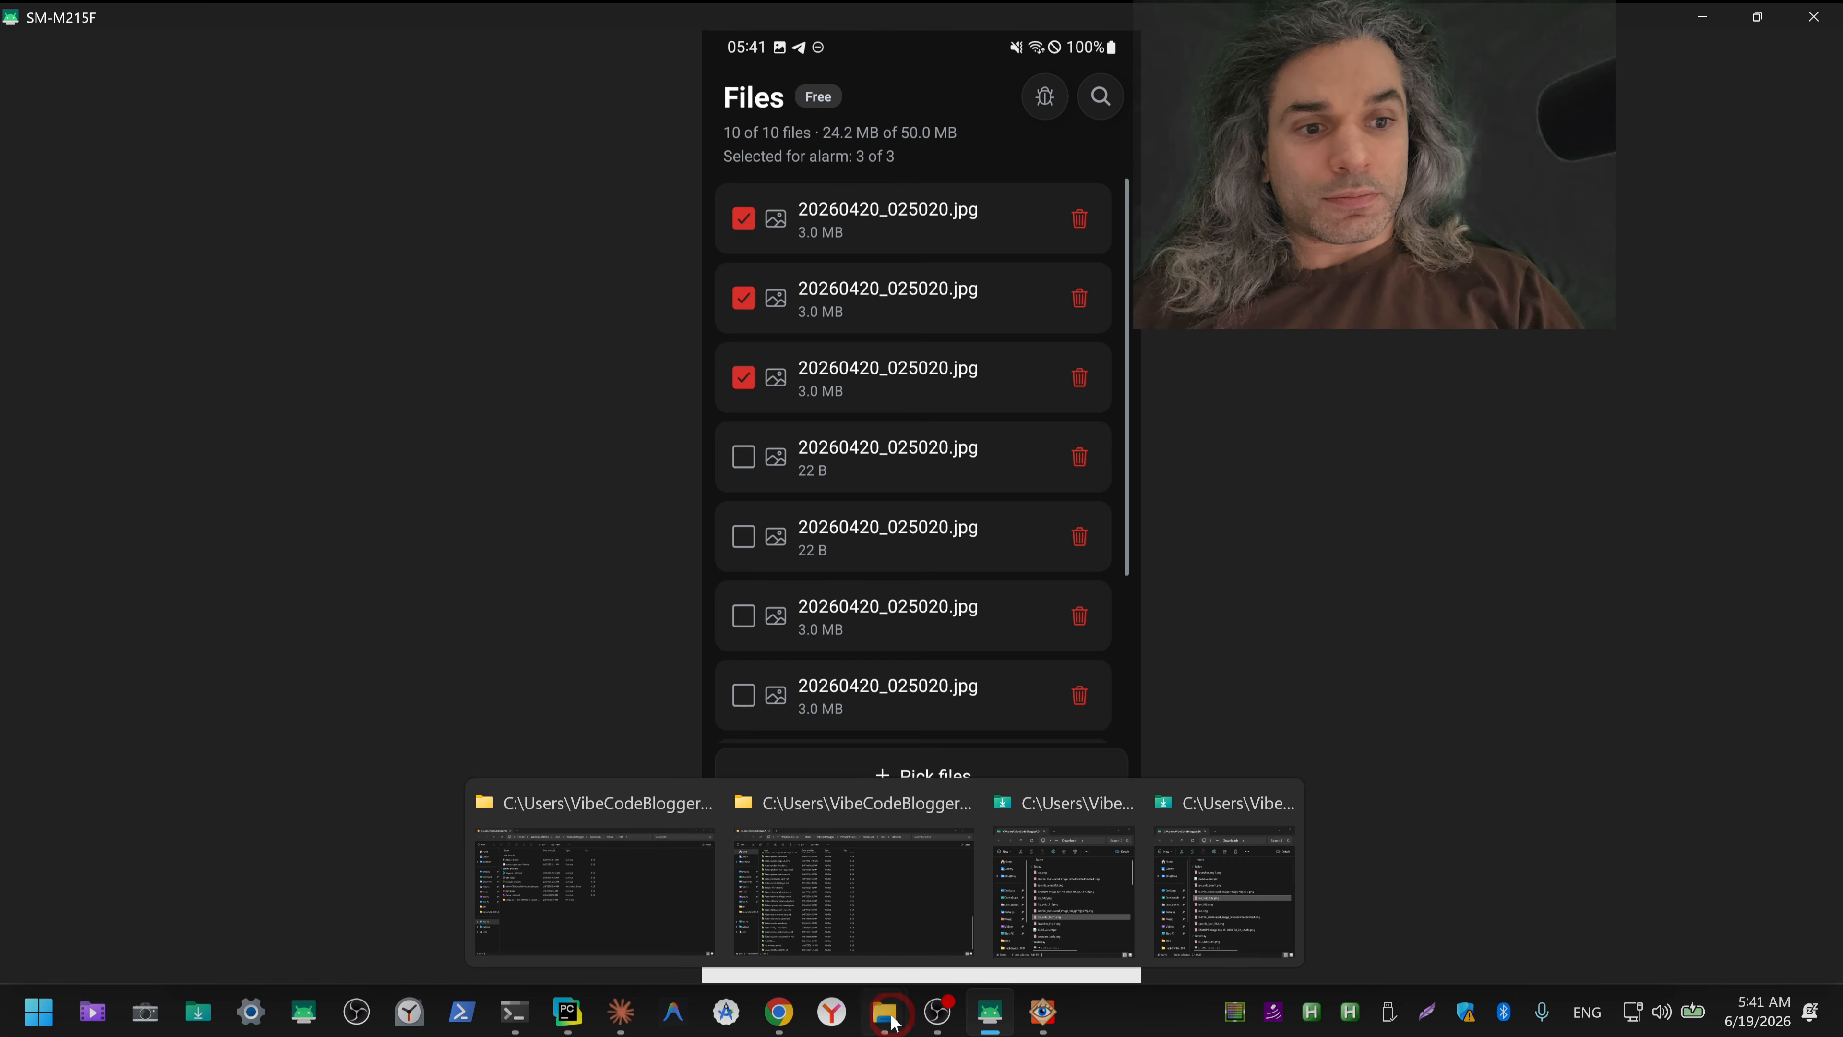
pyautogui.click(892, 1021)
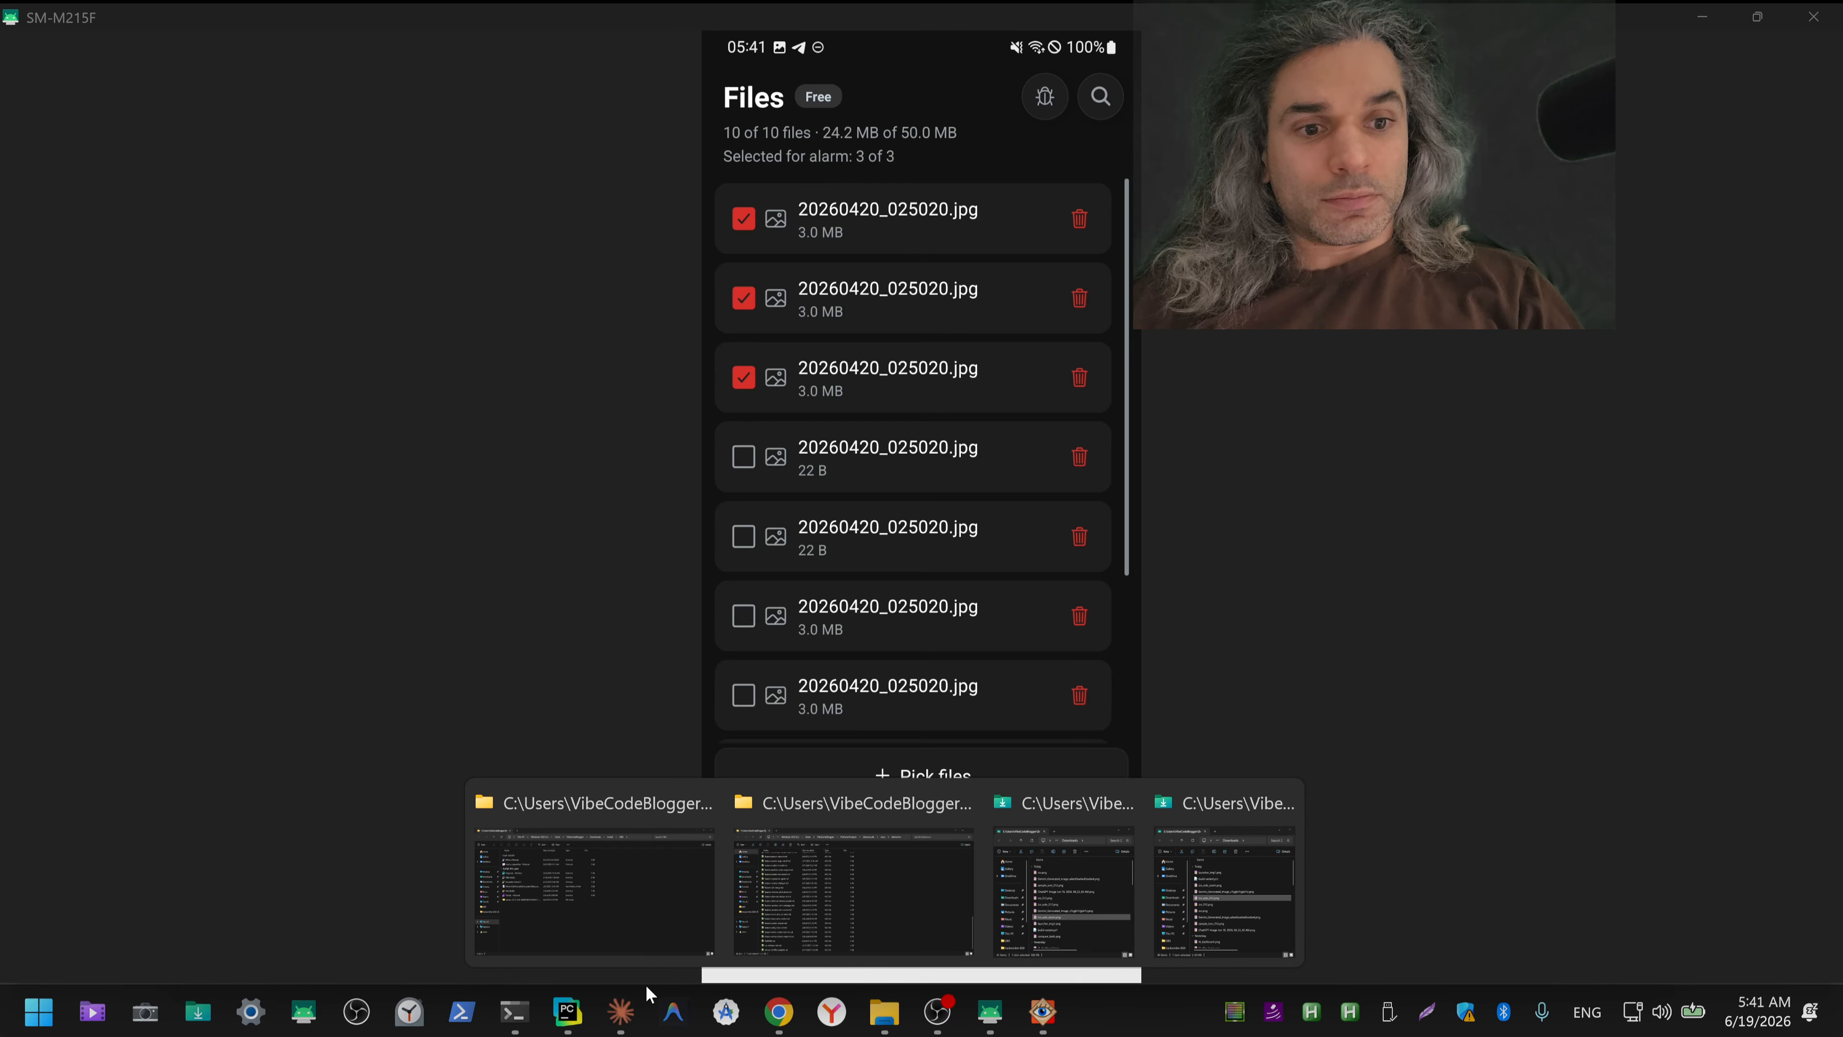
pyautogui.click(666, 875)
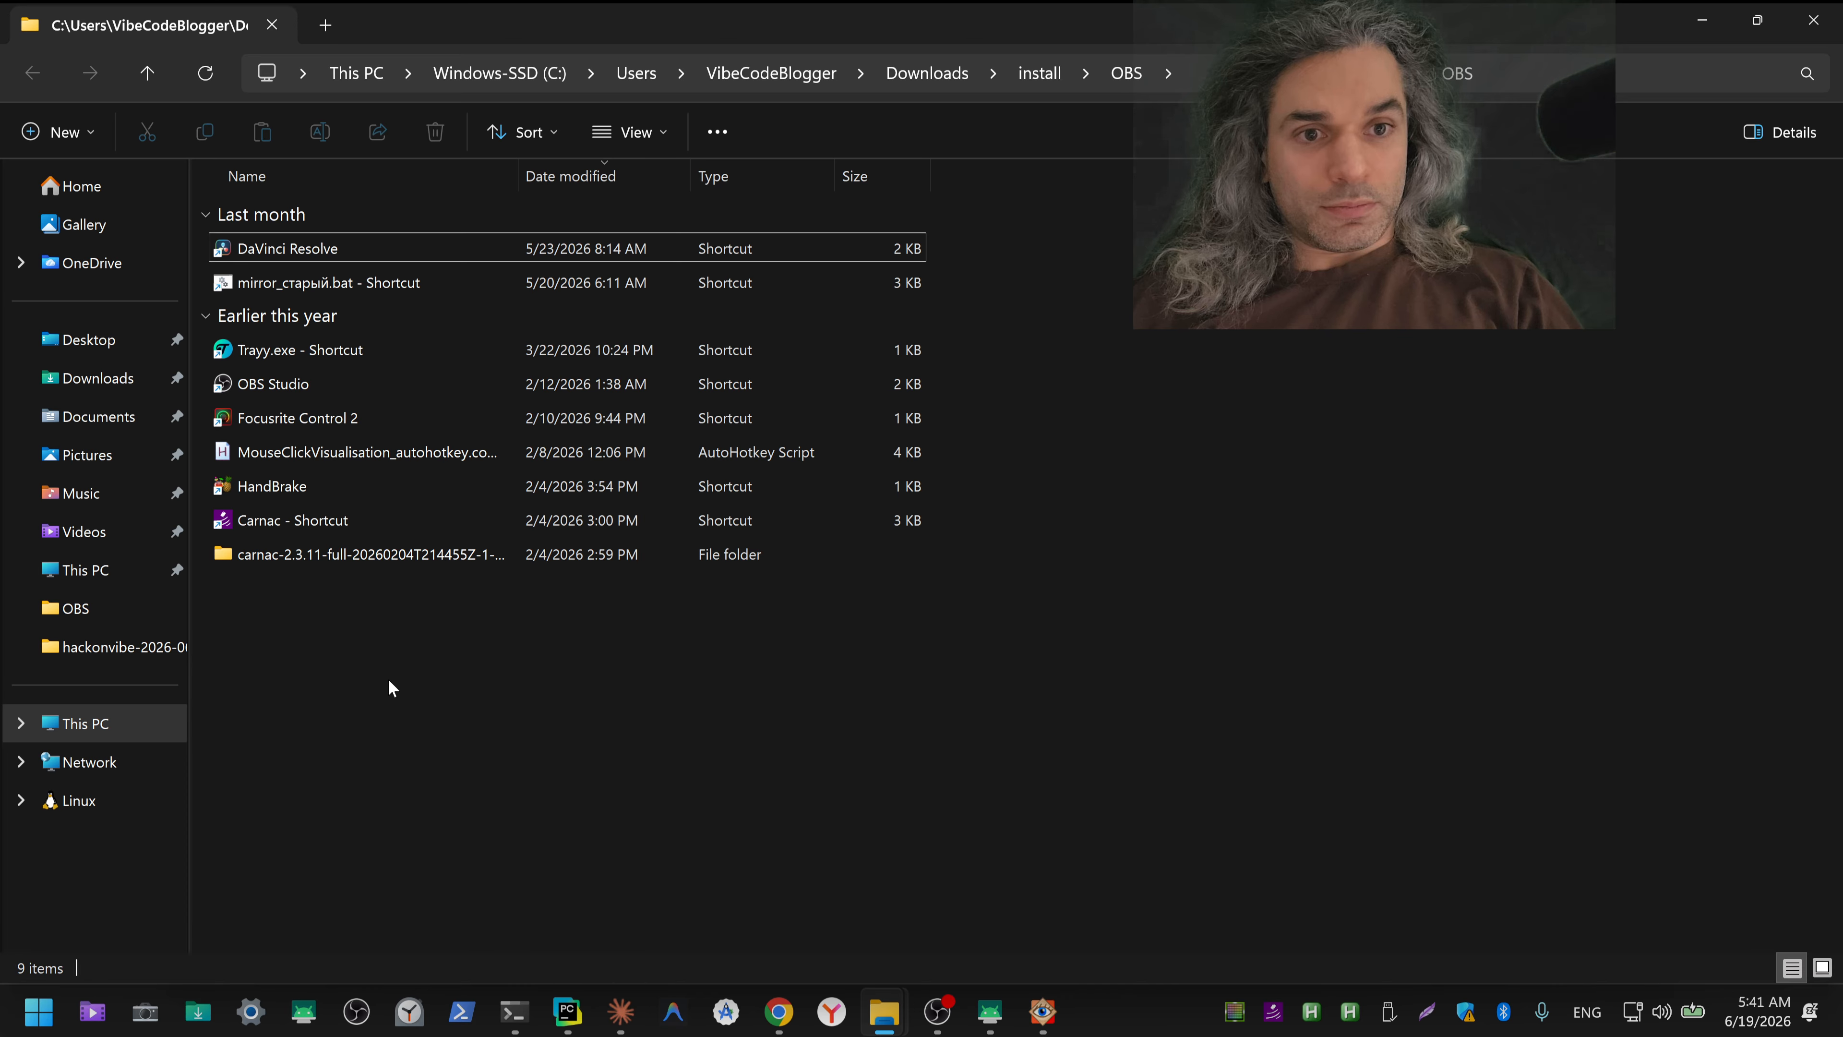
pyautogui.click(98, 378)
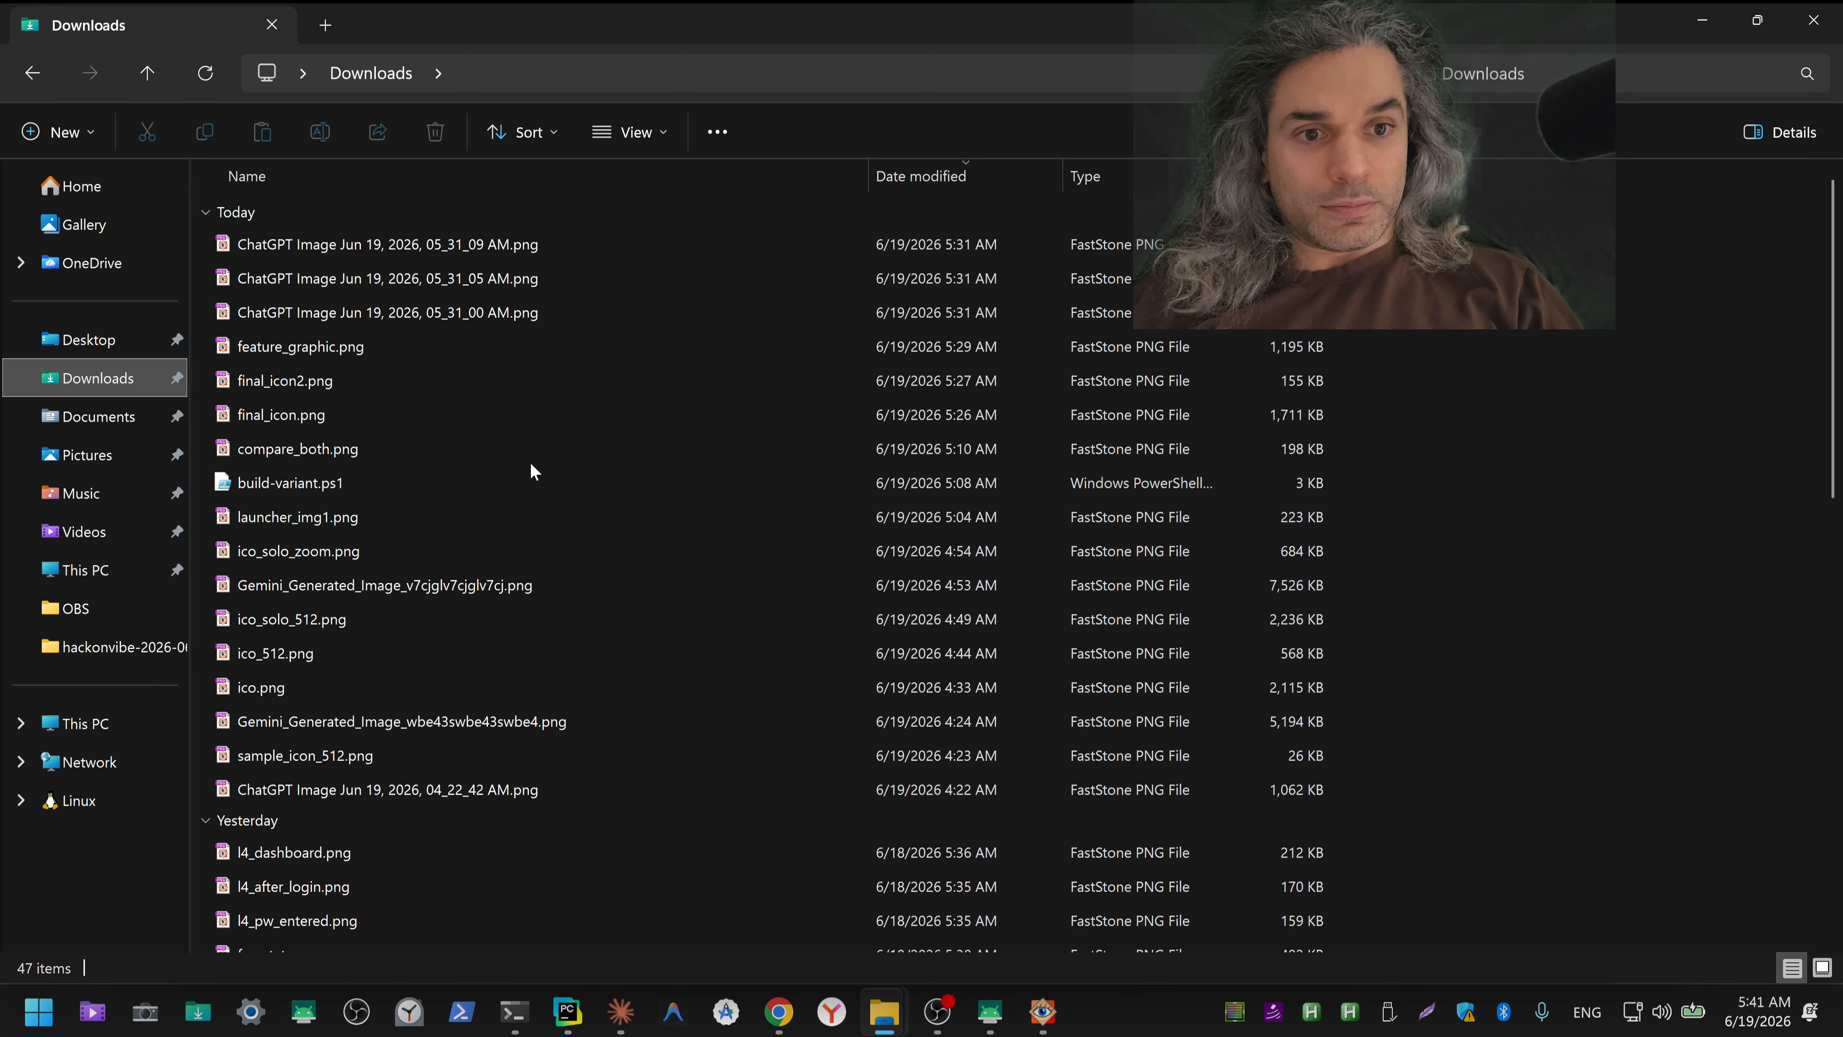
# Step: Create a new text document in Downloads and name it POA.pdf, replacing the txt extension
pyautogui.rightClick(532, 469)
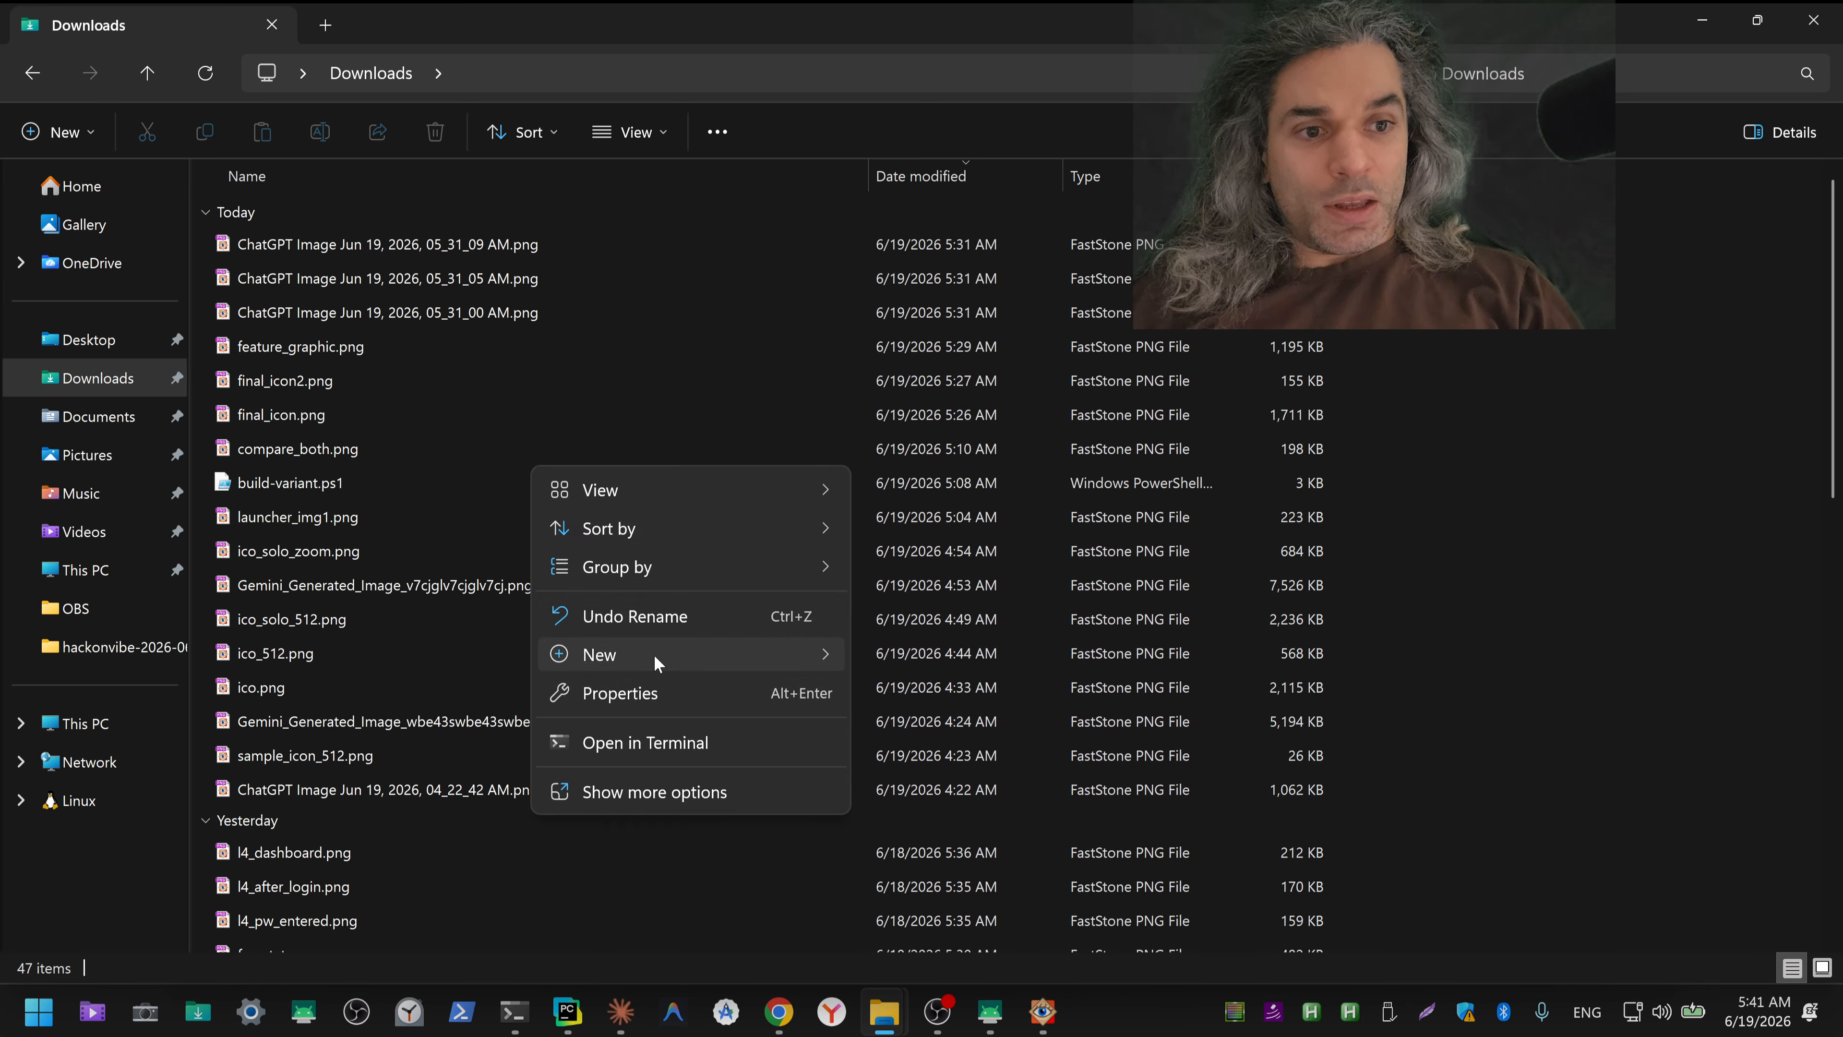
pyautogui.moveTo(653, 653)
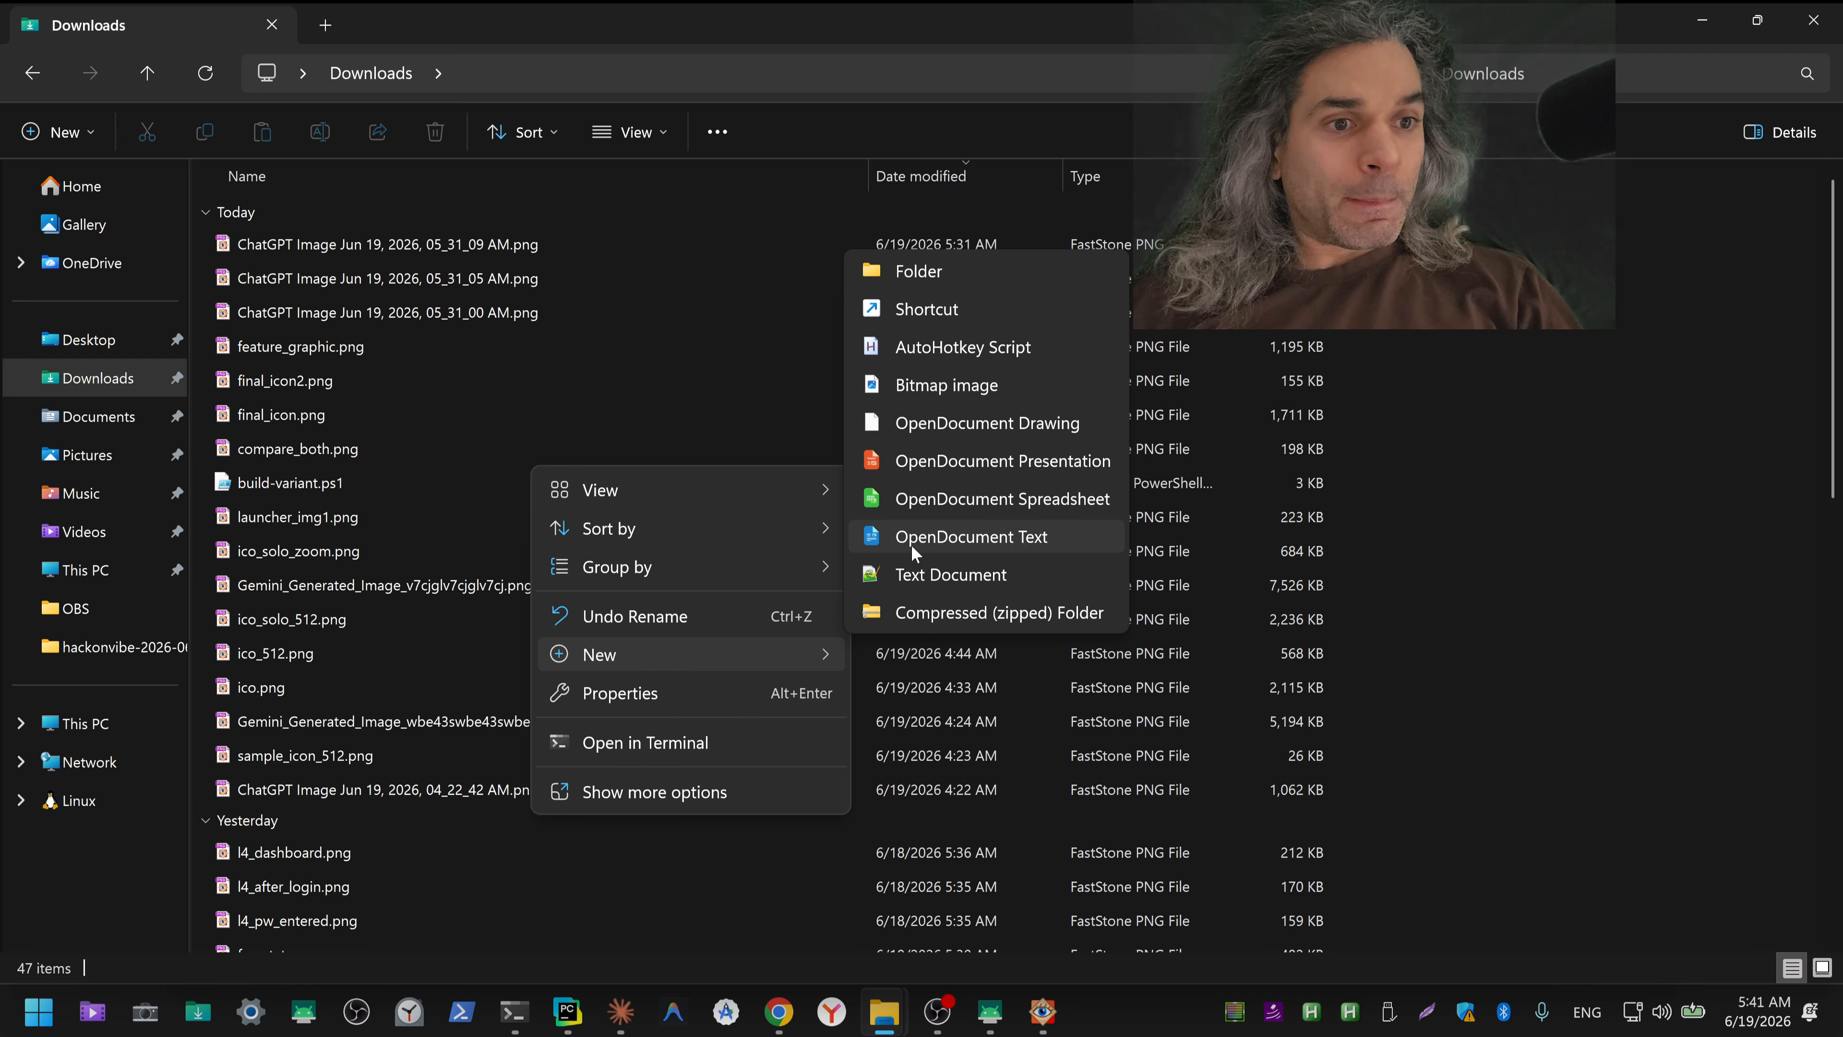
pyautogui.click(921, 573)
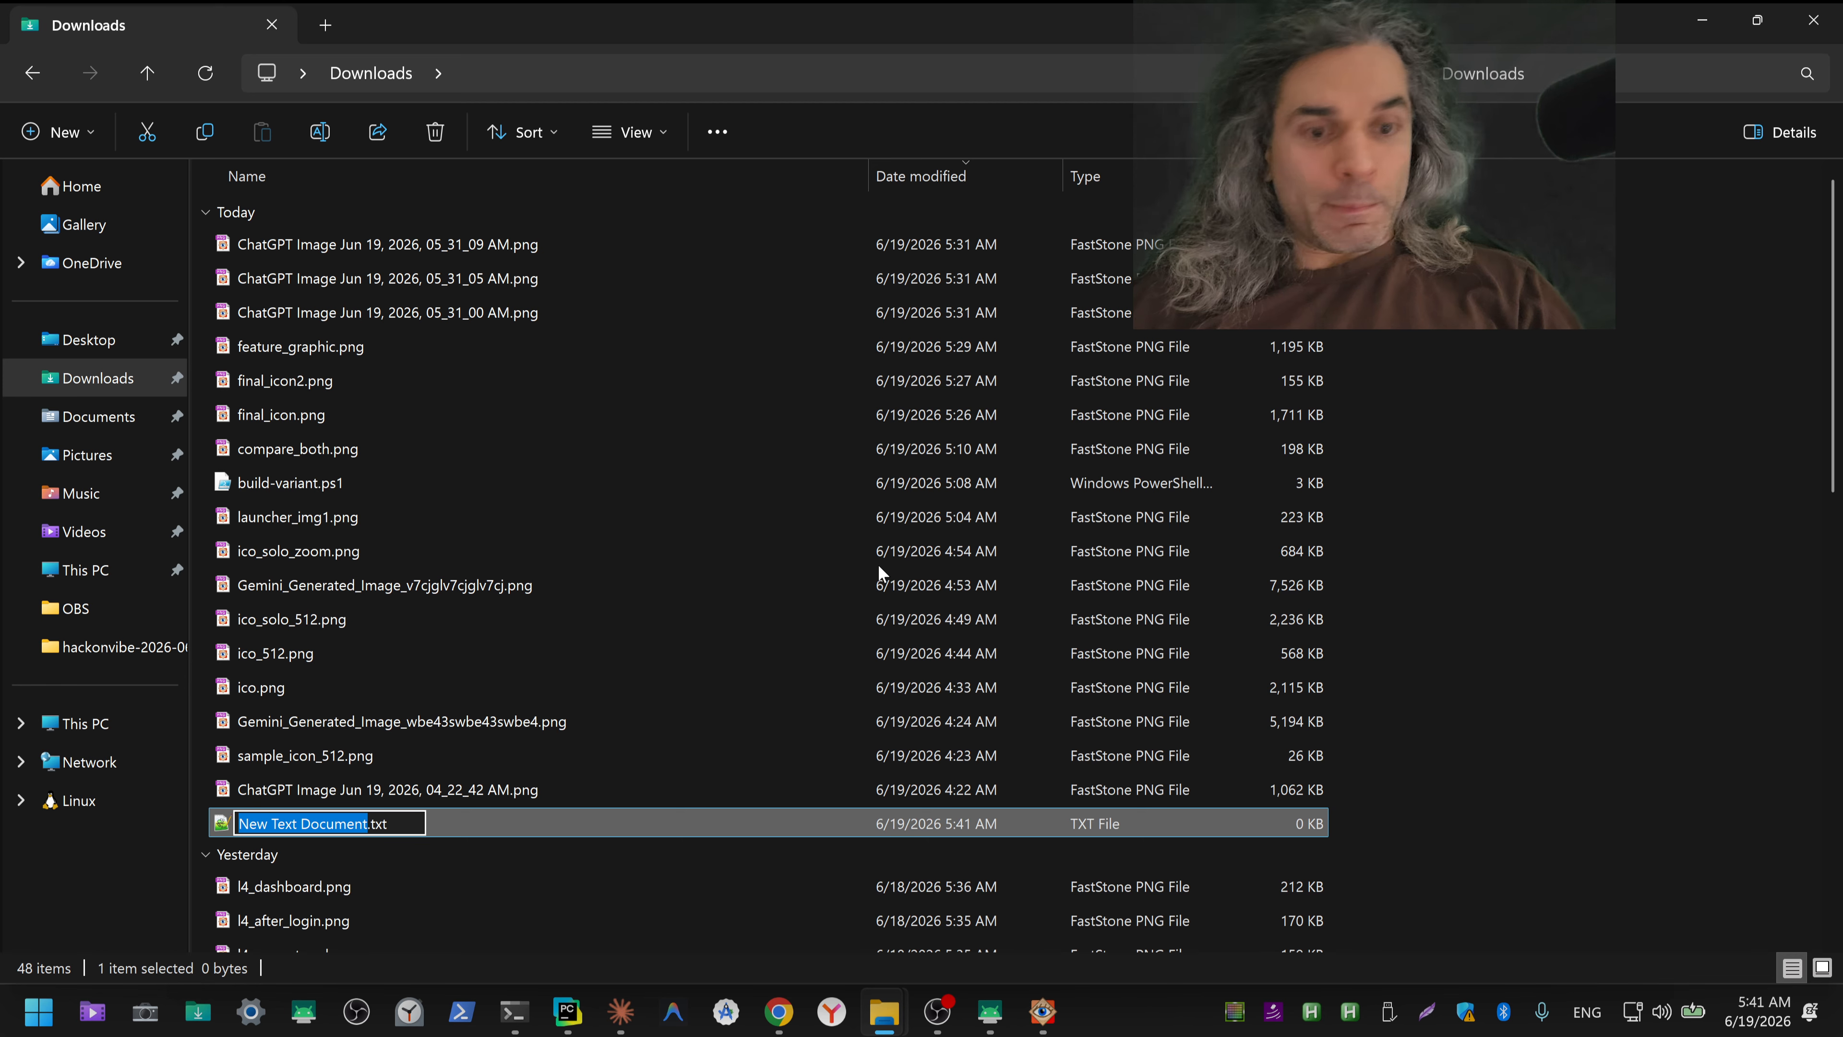
pyautogui.hotkey('ctrl', 'shift', '3')
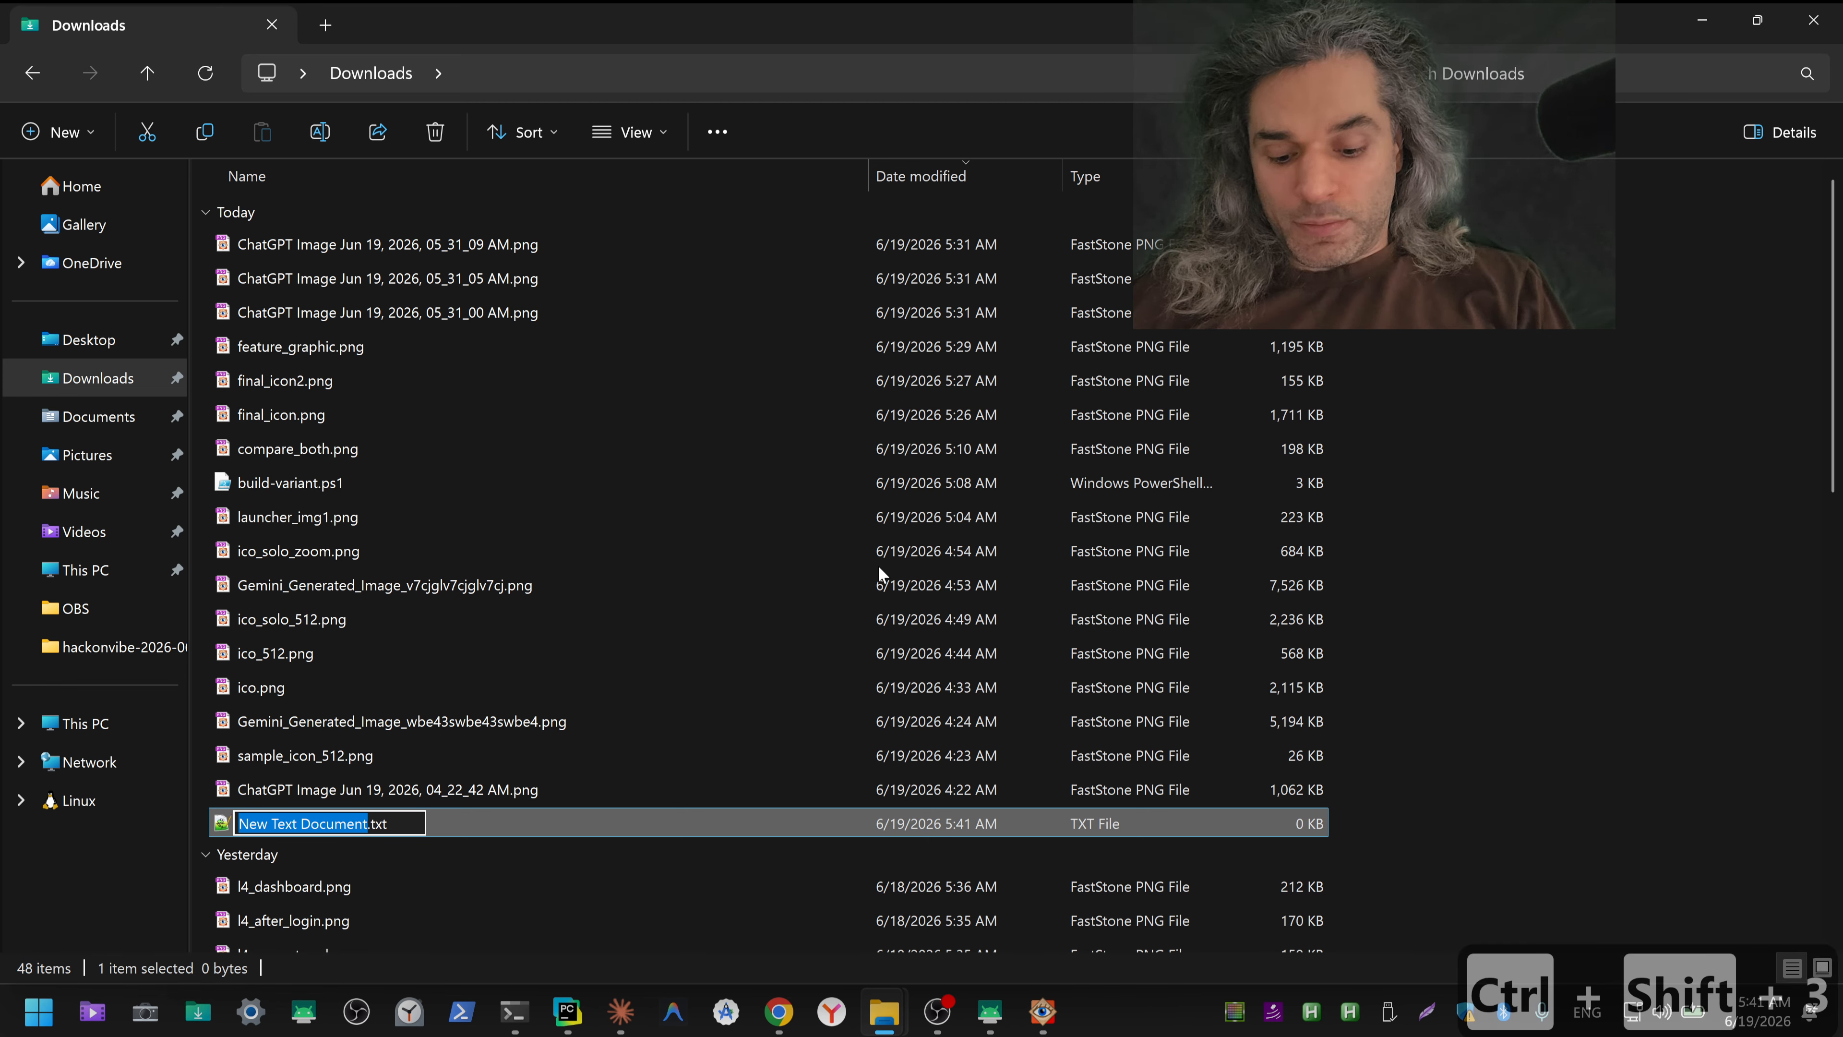
pyautogui.write('POA')
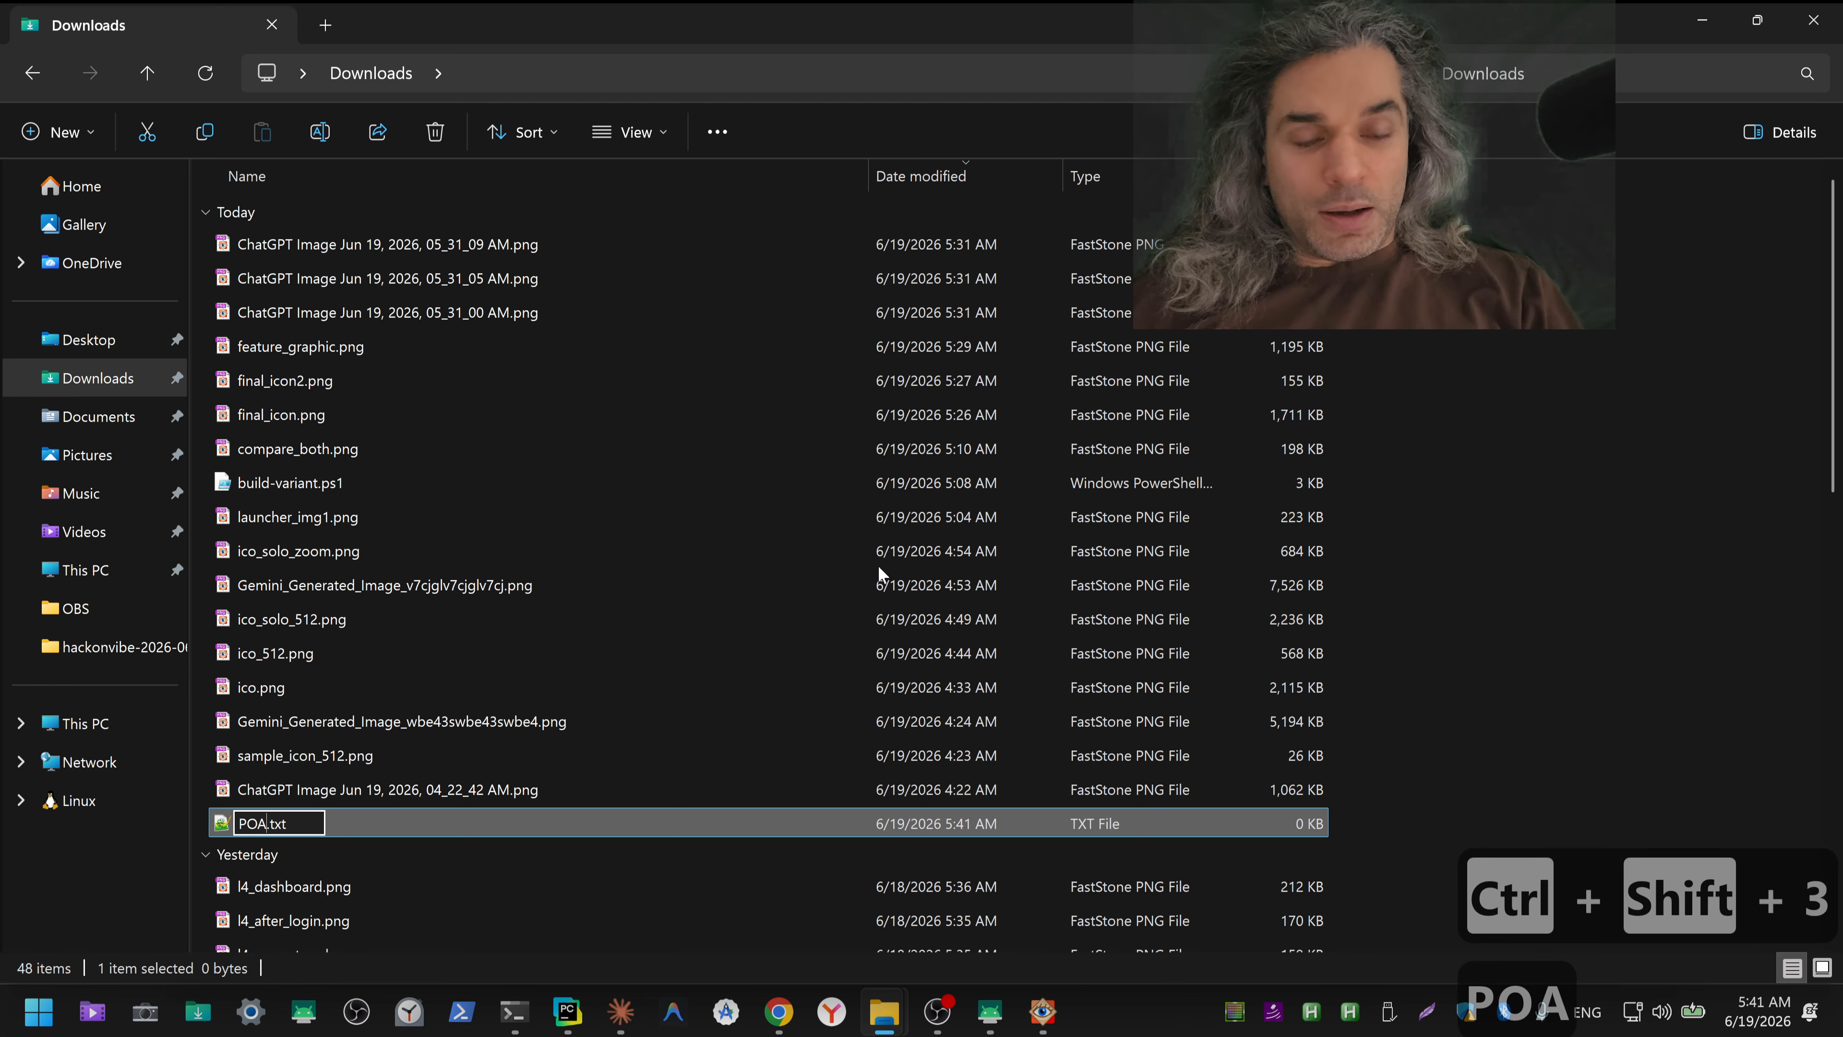
pyautogui.press('Right')
pyautogui.hotkey('shift', 'Right')
pyautogui.hotkey('shift', 'Right')
pyautogui.hotkey('shift', 'Right')
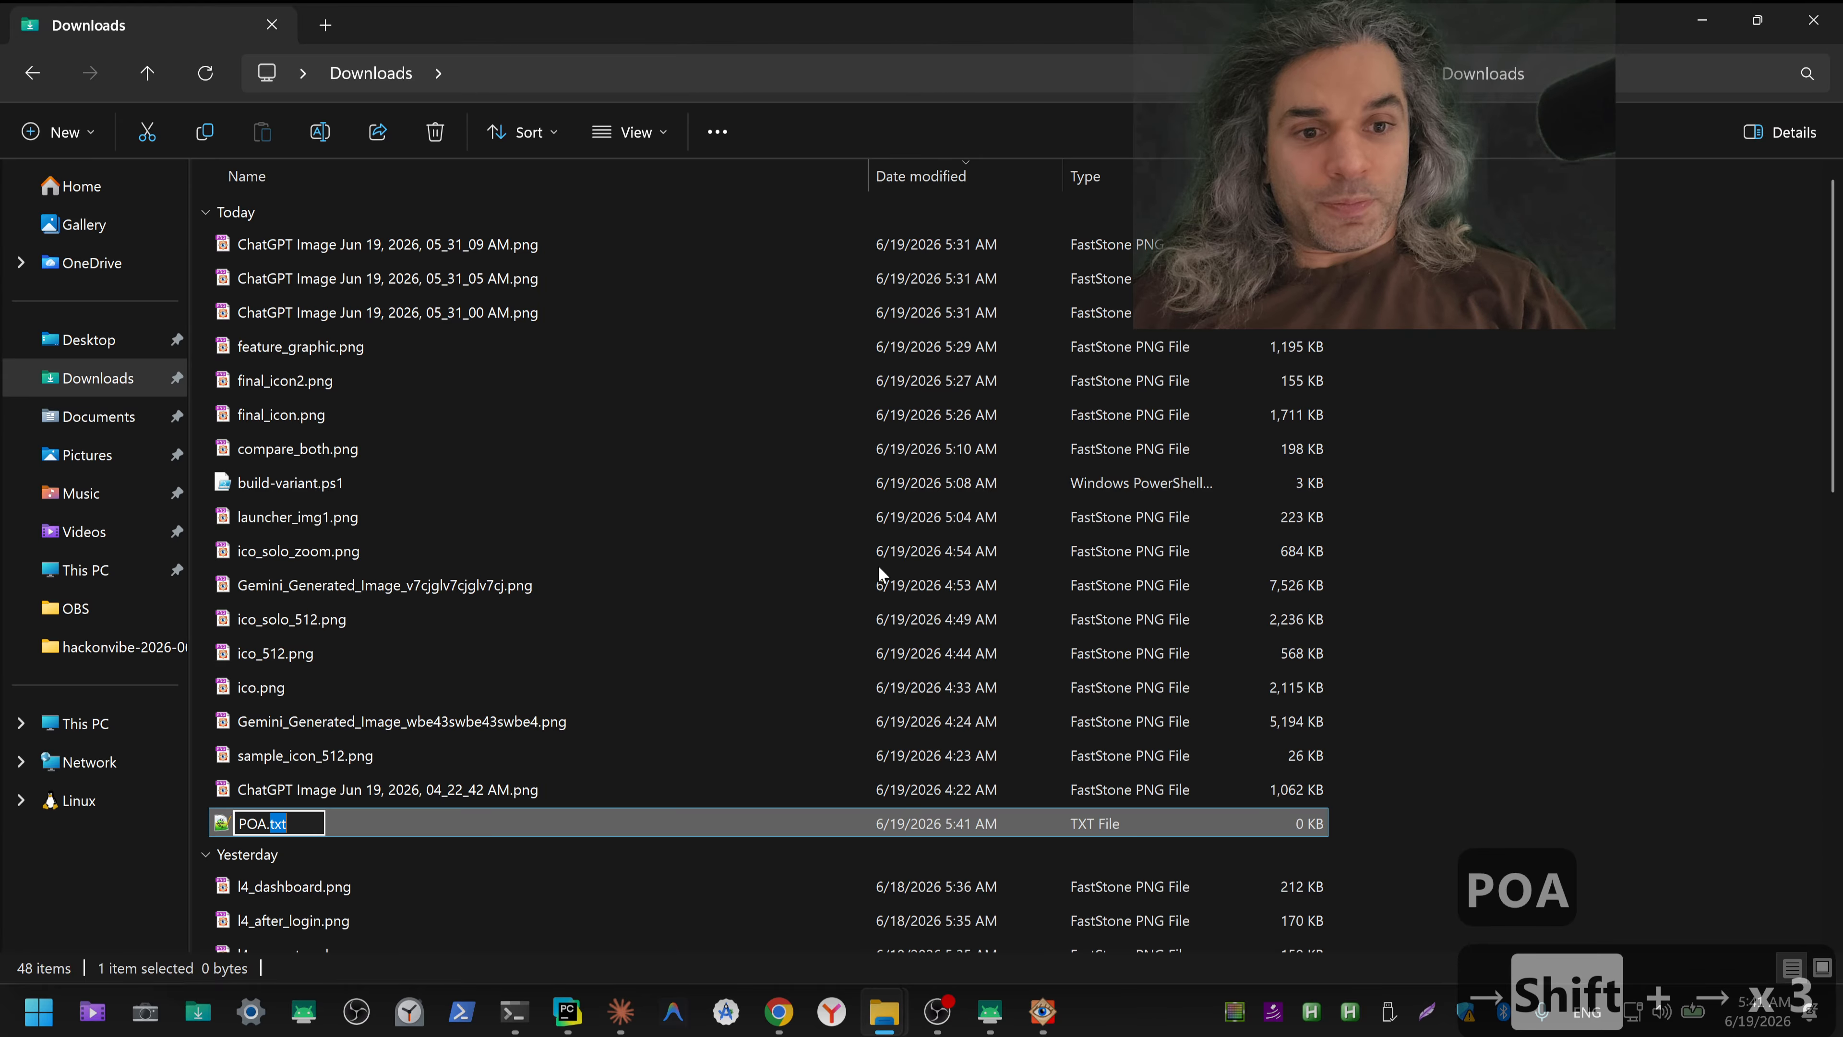
pyautogui.write('pdf')
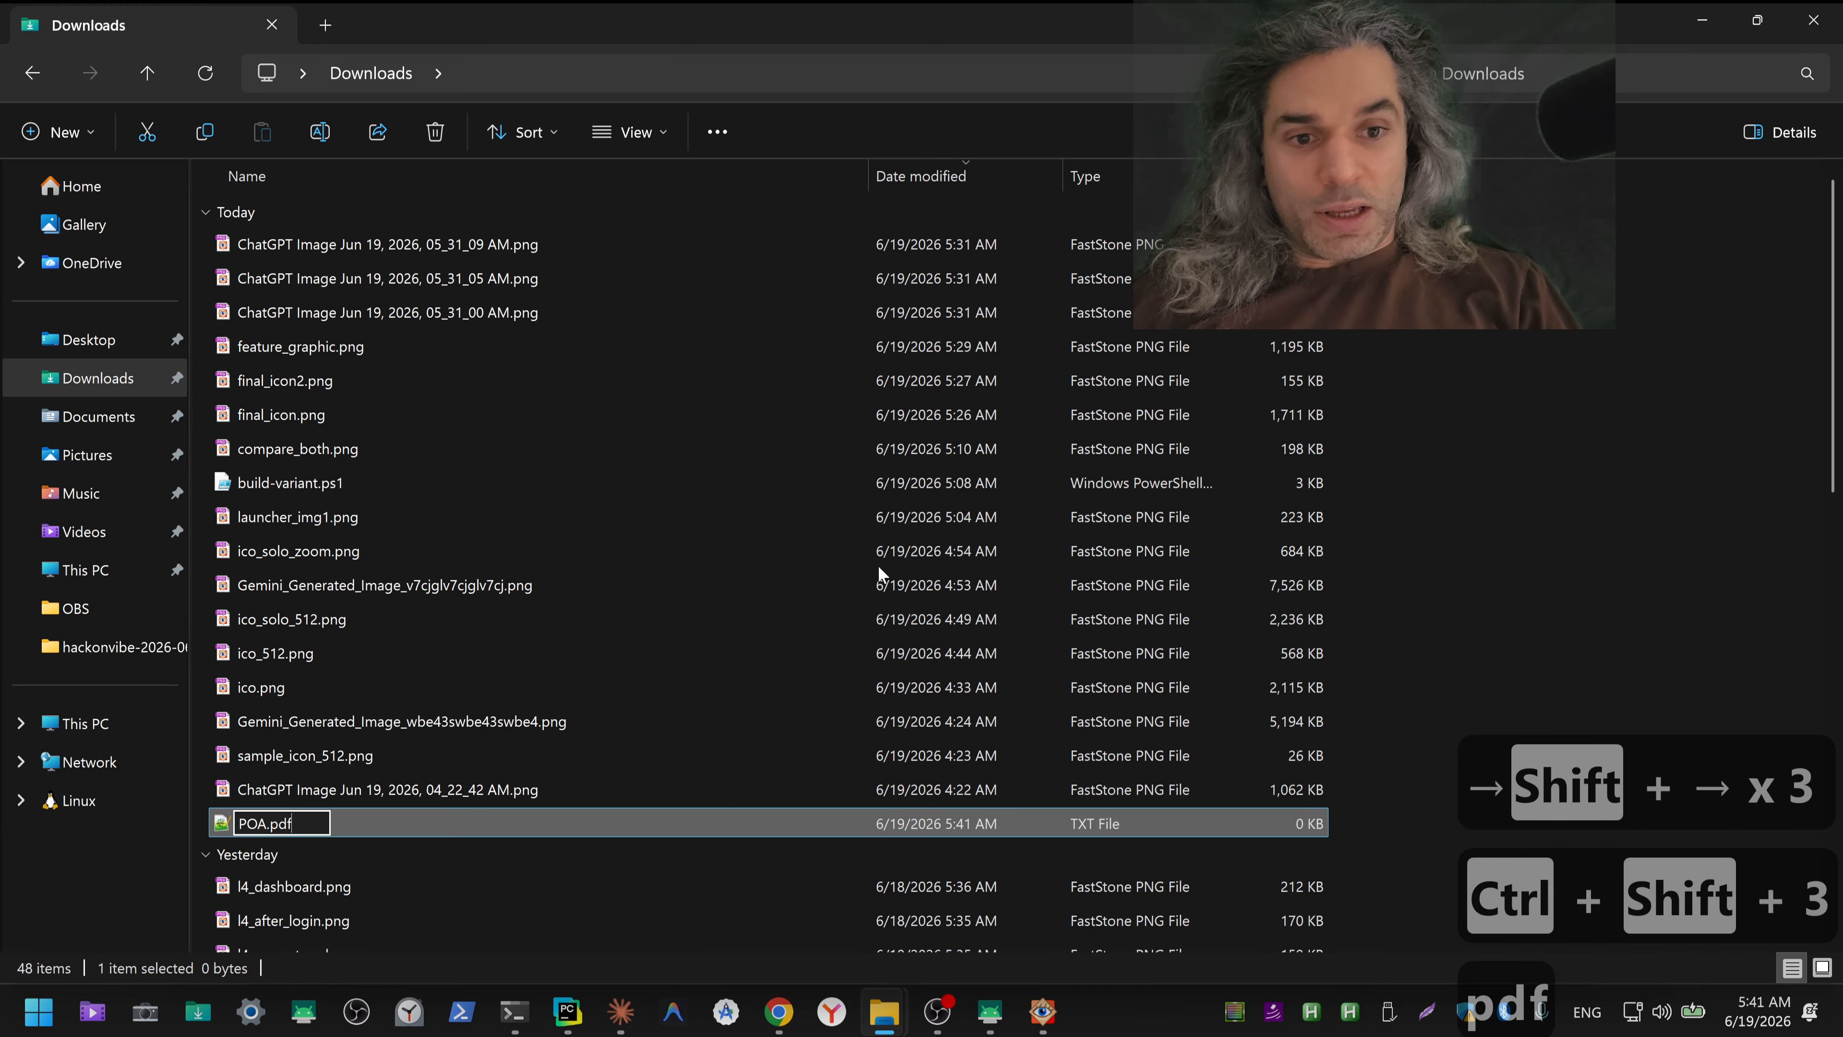
pyautogui.press('Return')
pyautogui.press('Return')
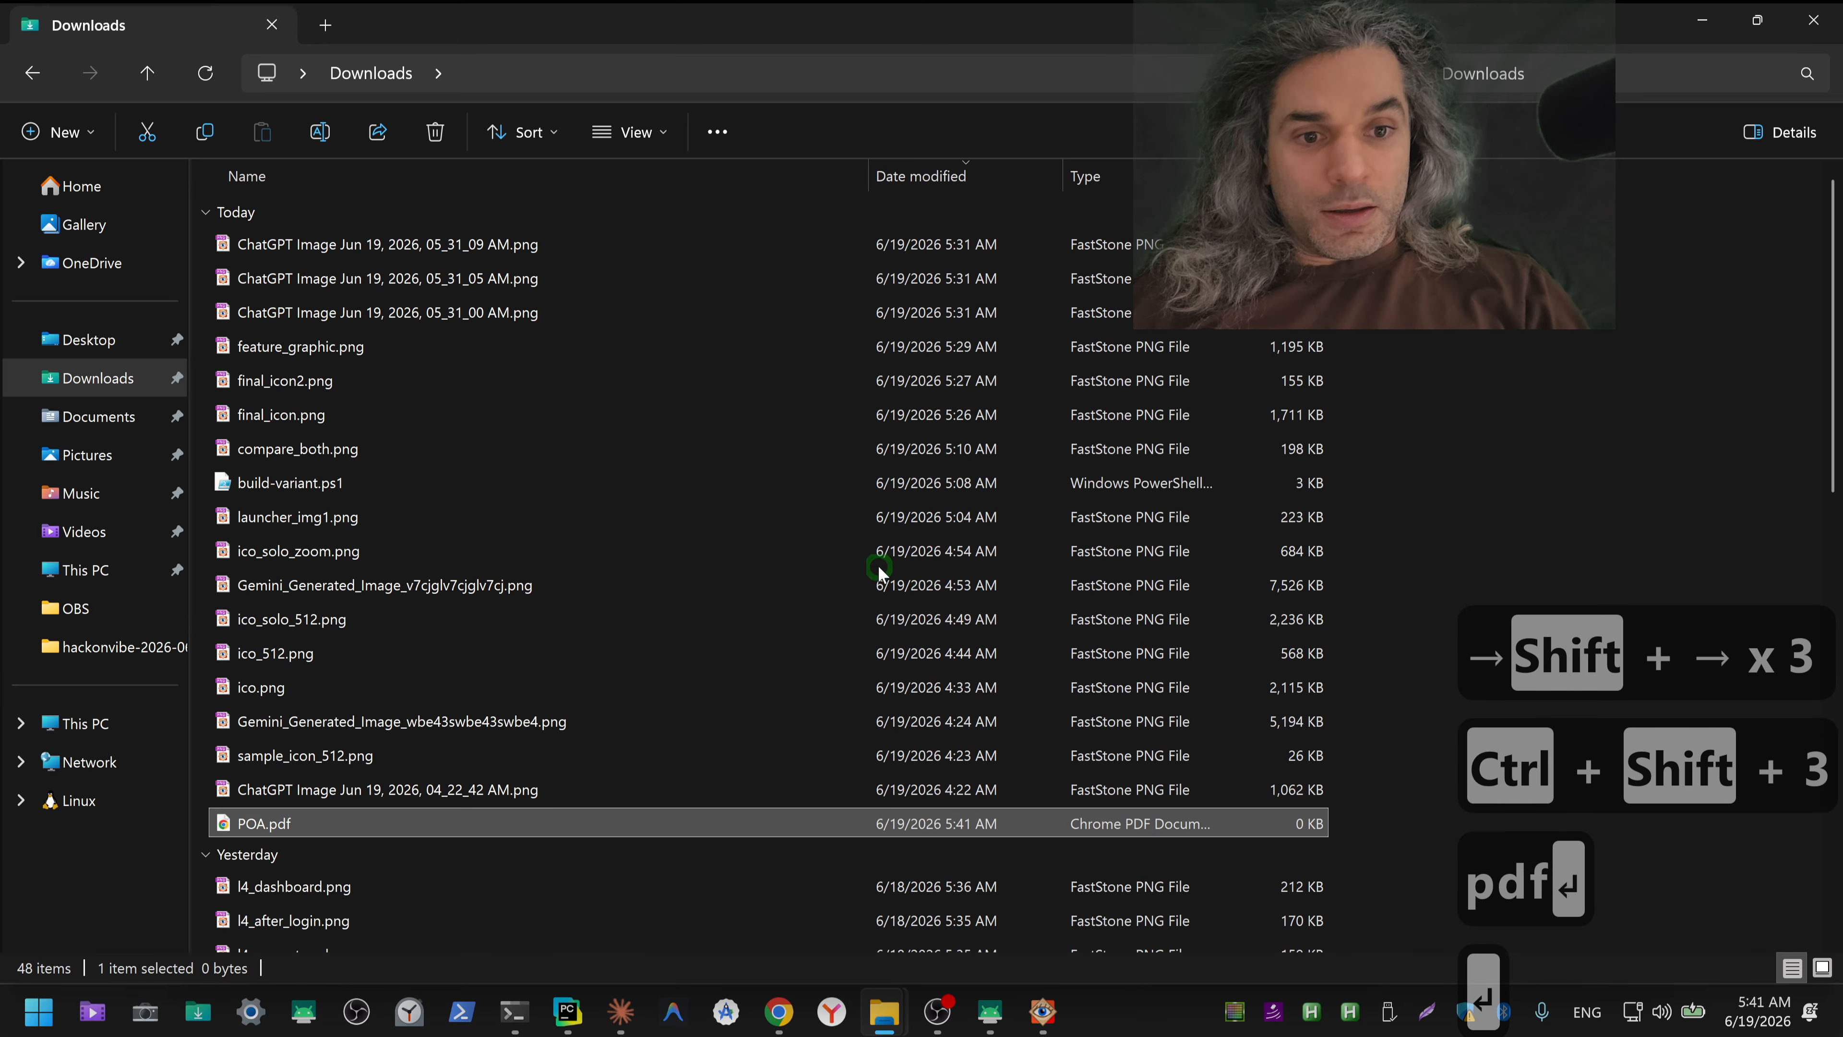
# Step: Switch to Chrome, open Google Translate in a new tab and set the direction from Russian to English
pyautogui.hotkey('alt', 'Tab')
pyautogui.hotkey('alt', 'Tab')
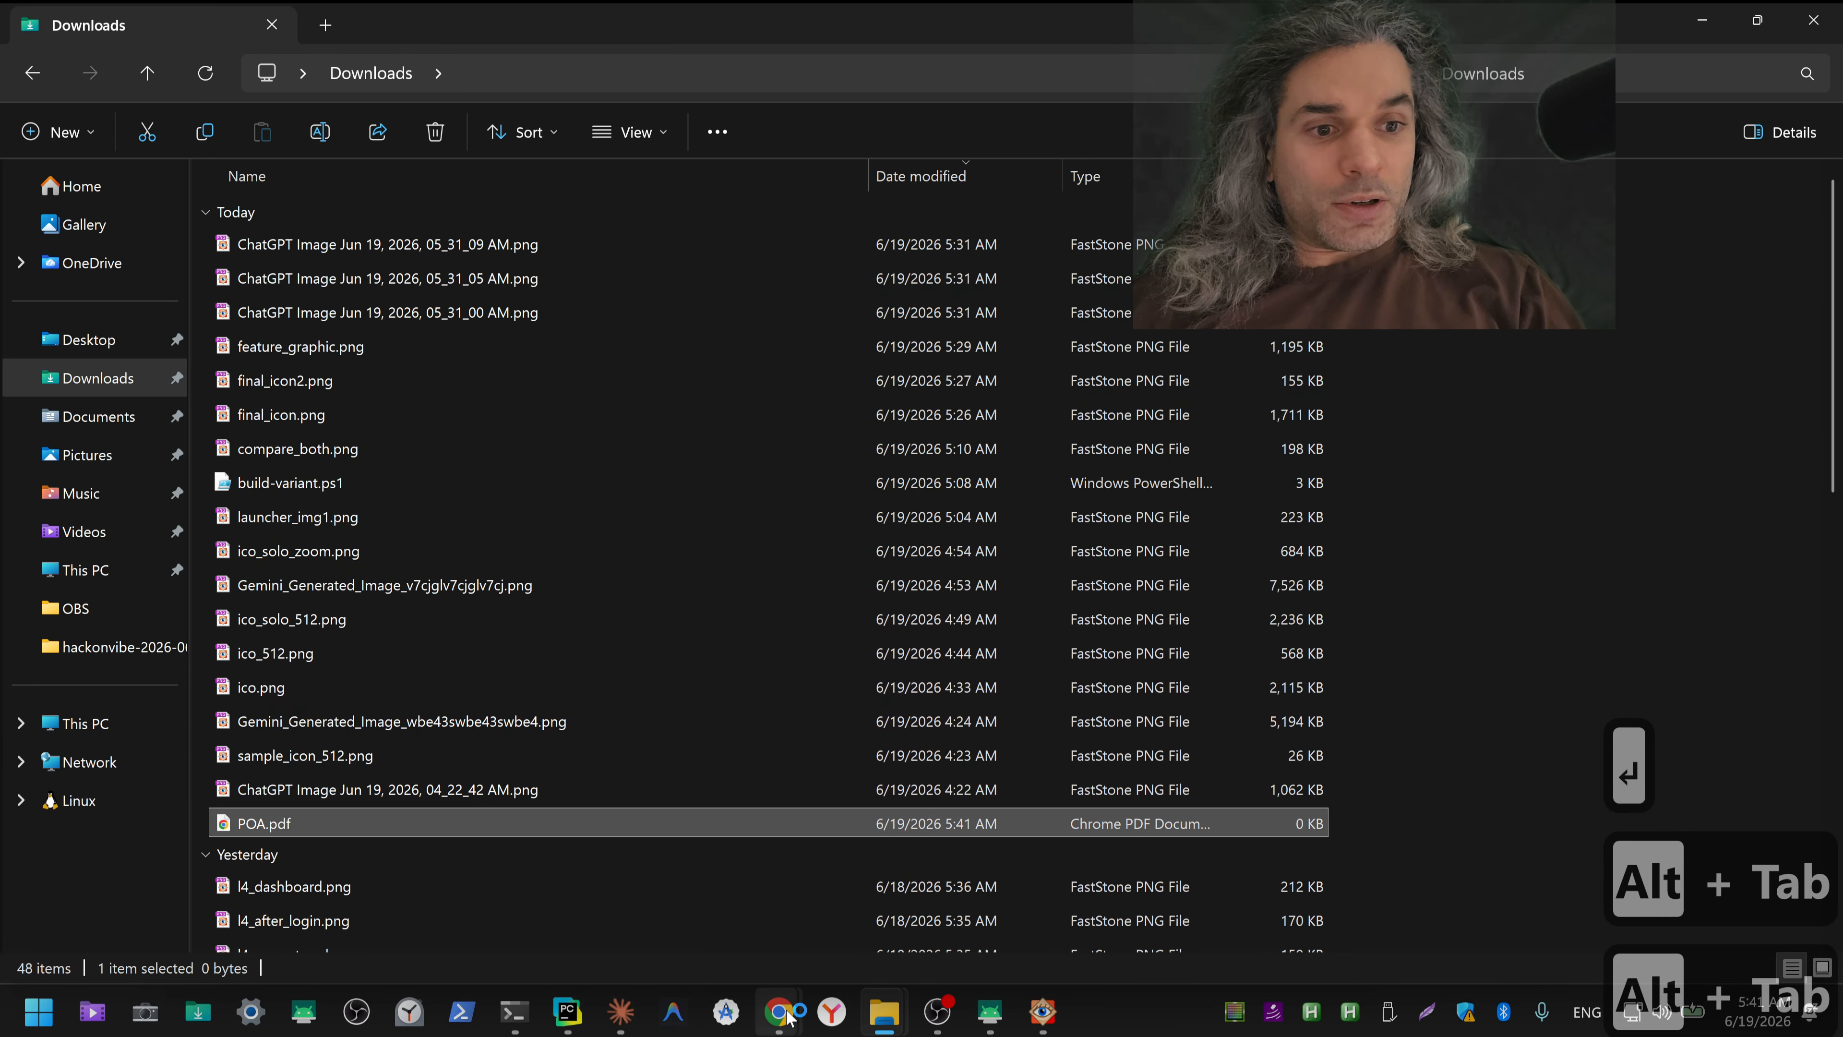
pyautogui.moveTo(778, 1012)
pyautogui.click(700, 937)
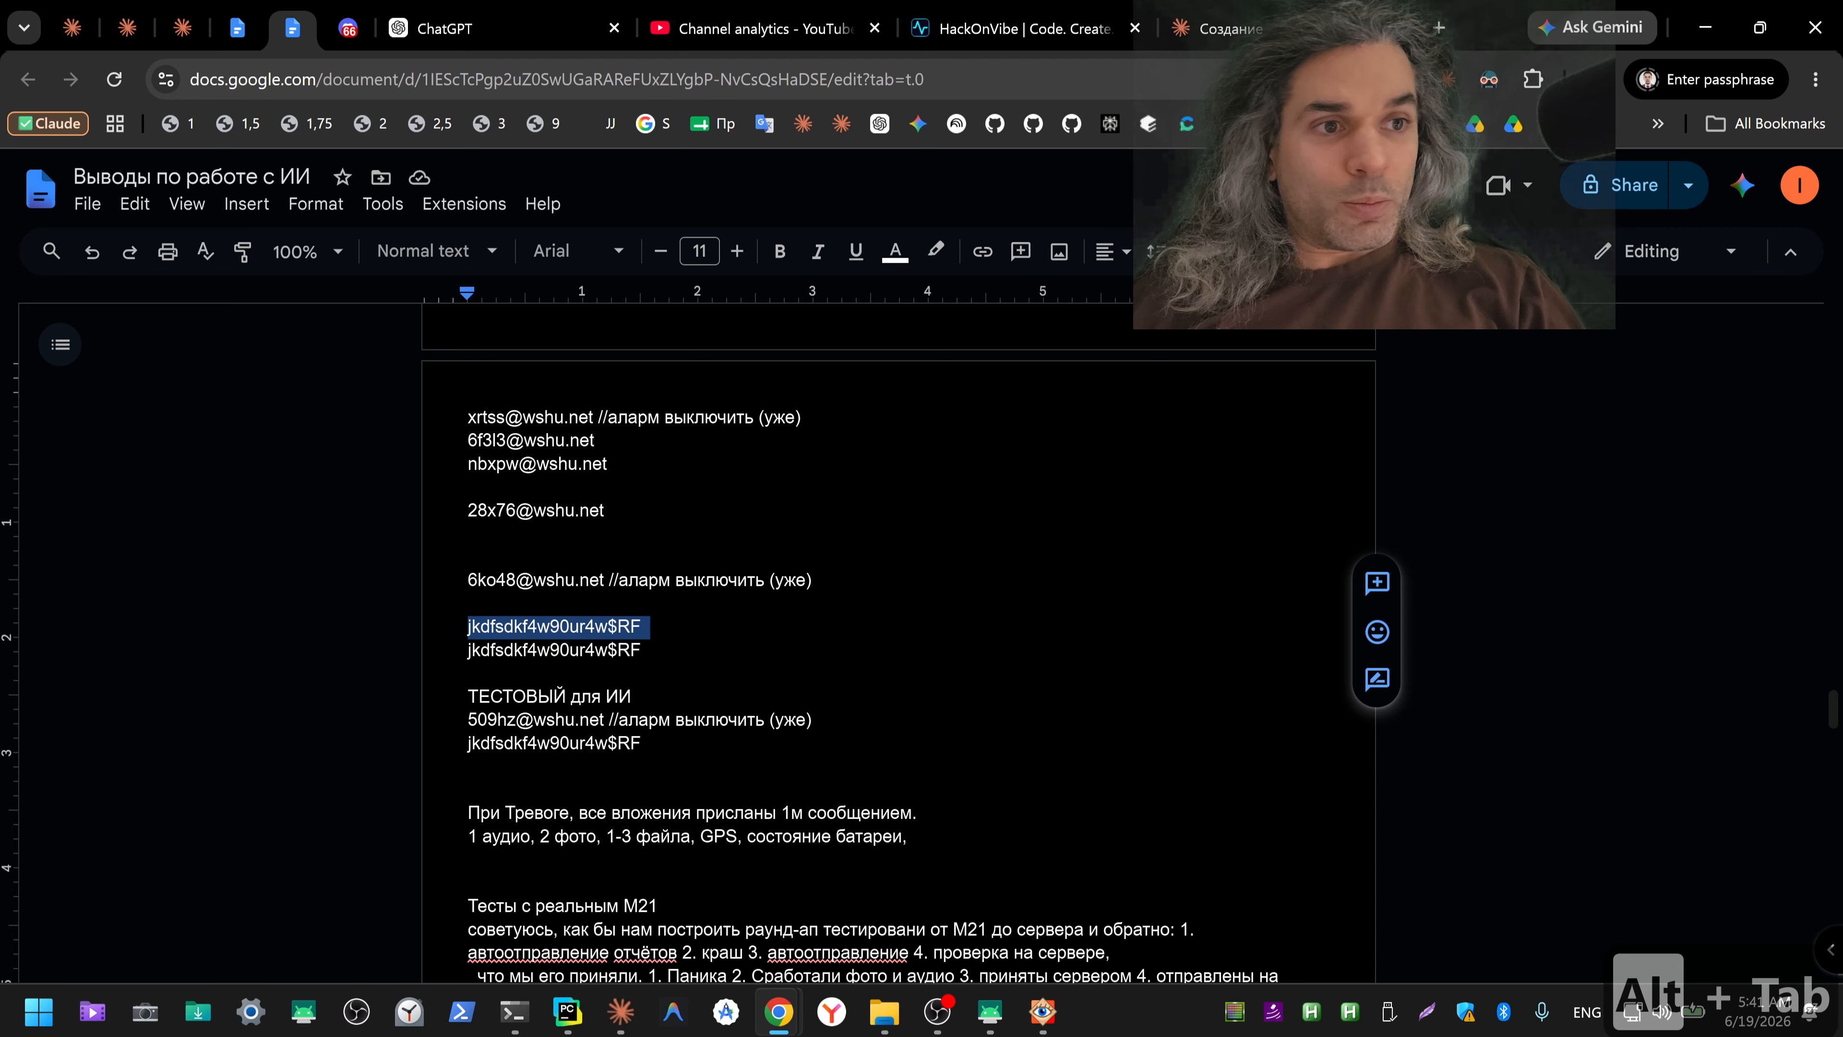
pyautogui.middleClick(775, 130)
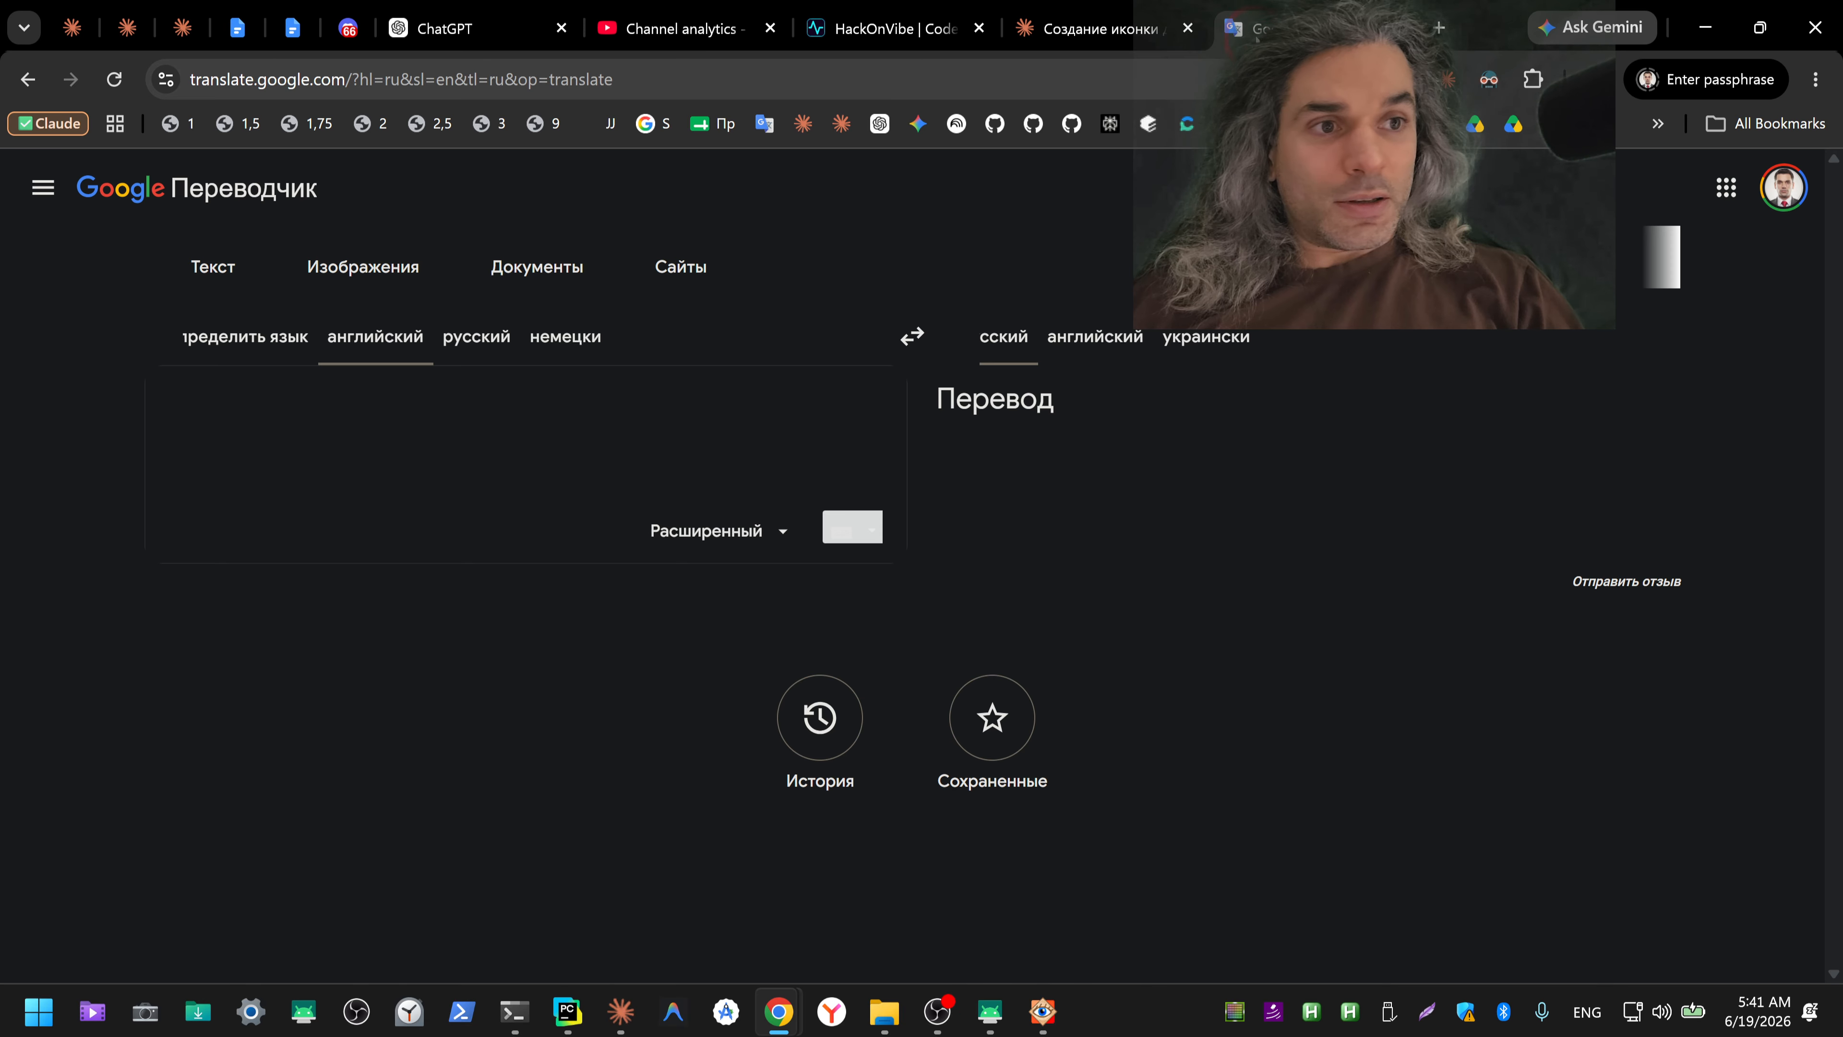
pyautogui.click(1244, 27)
pyautogui.click(912, 335)
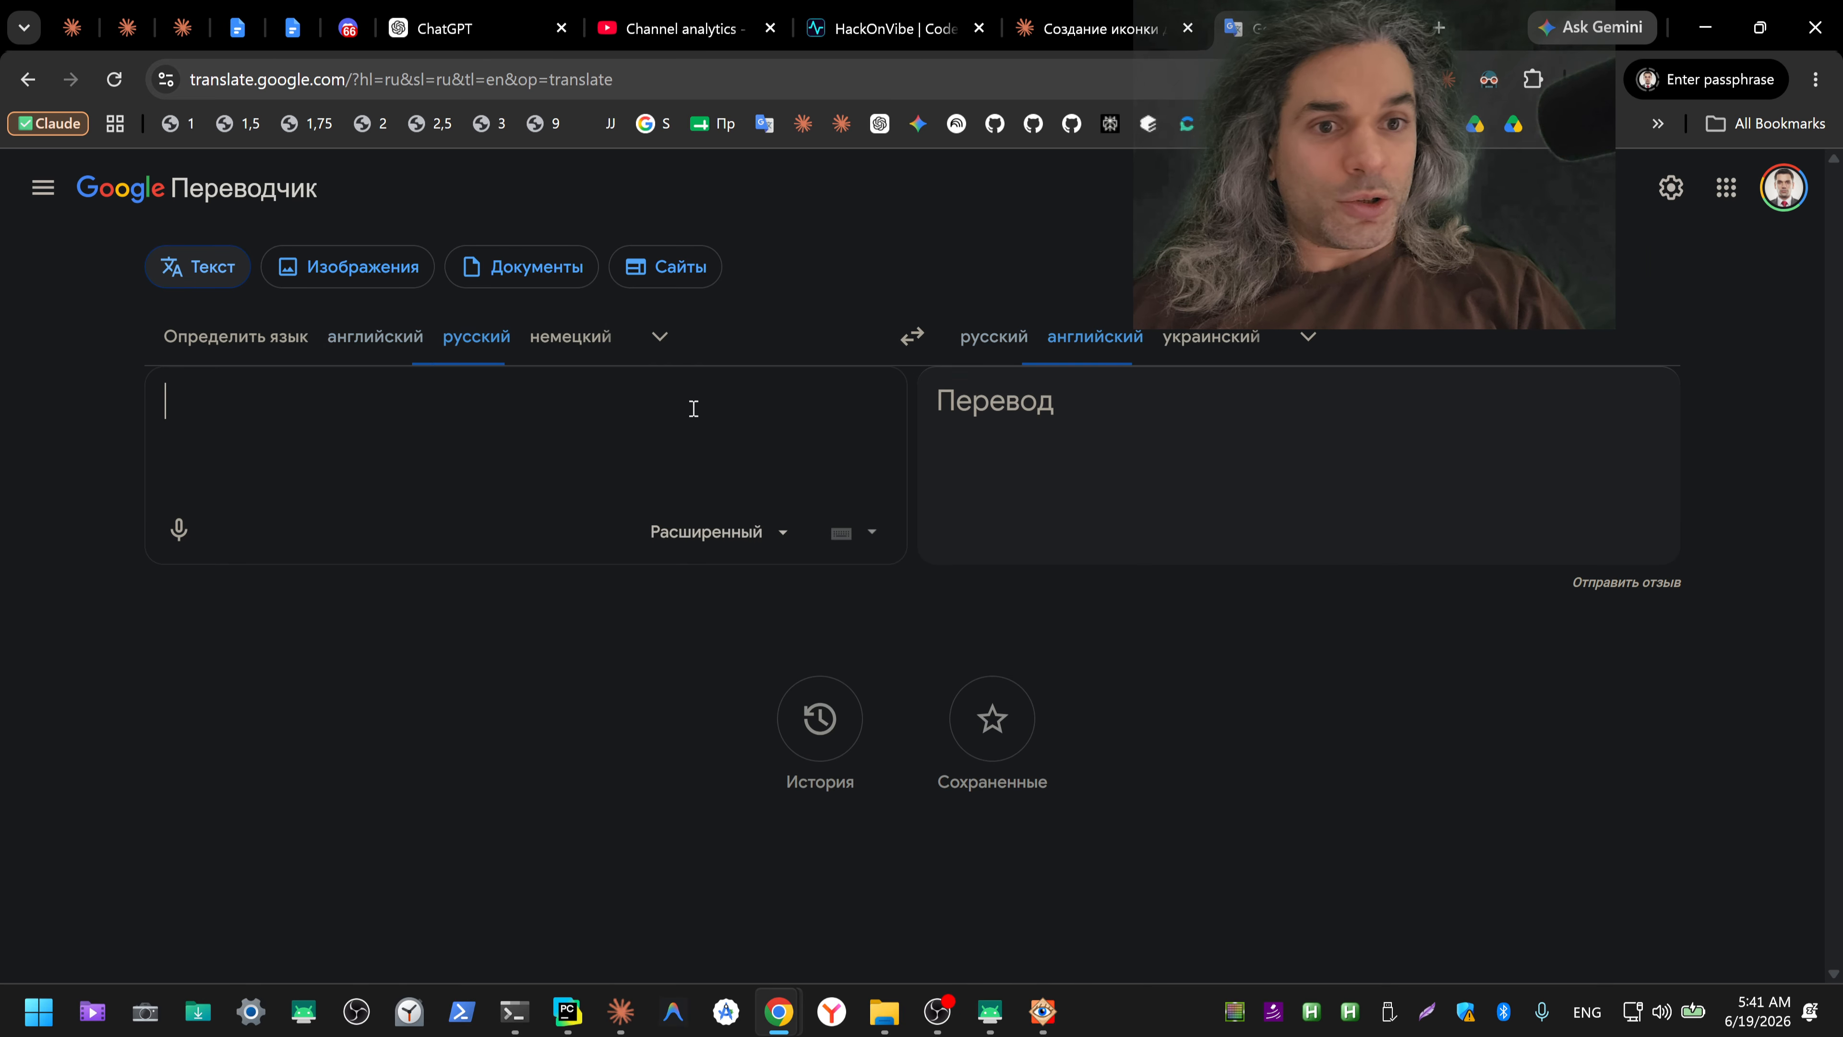
# Step: Translate "доверенность" and copy its English translation
pyautogui.hotkey('ctrl', 'shift', '2')
pyautogui.write('доверенность')
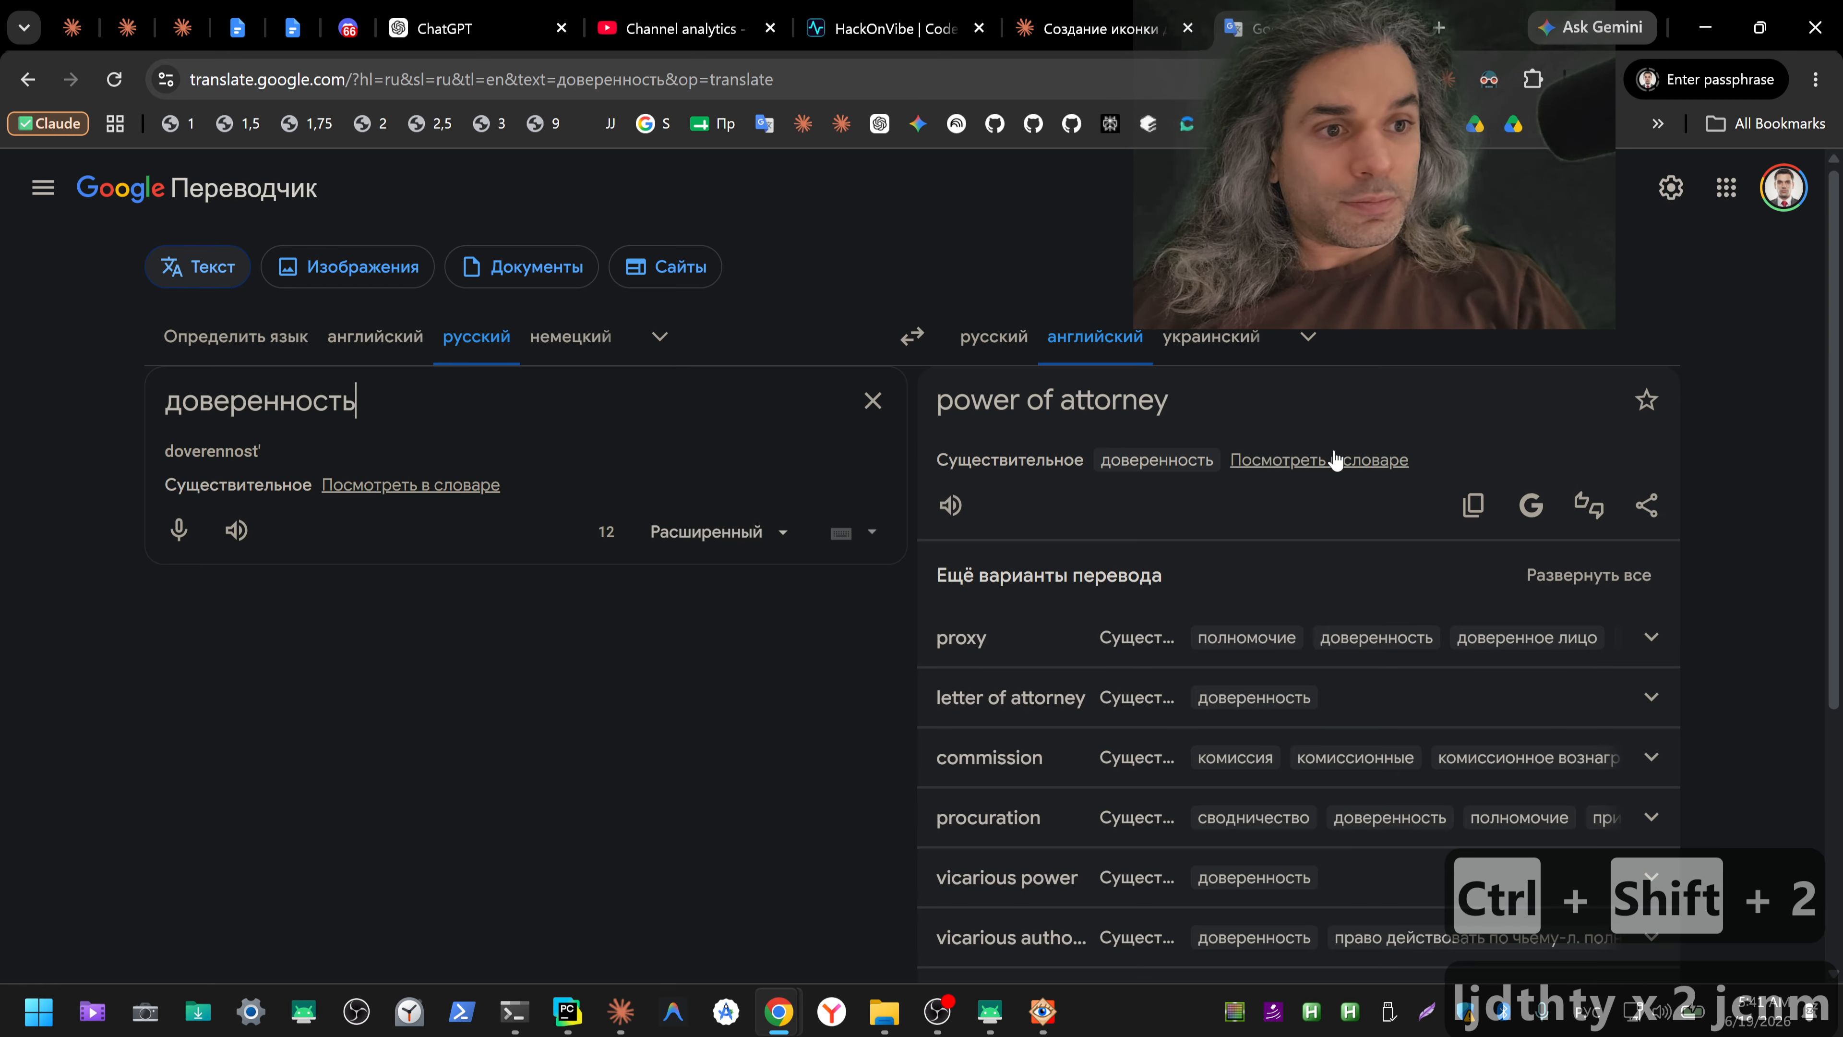
pyautogui.click(1473, 511)
# Step: Return to File Explorer and rename POA.pdf as "power of attorney.pdf" using the copied translation
pyautogui.hotkey('alt', 'Tab')
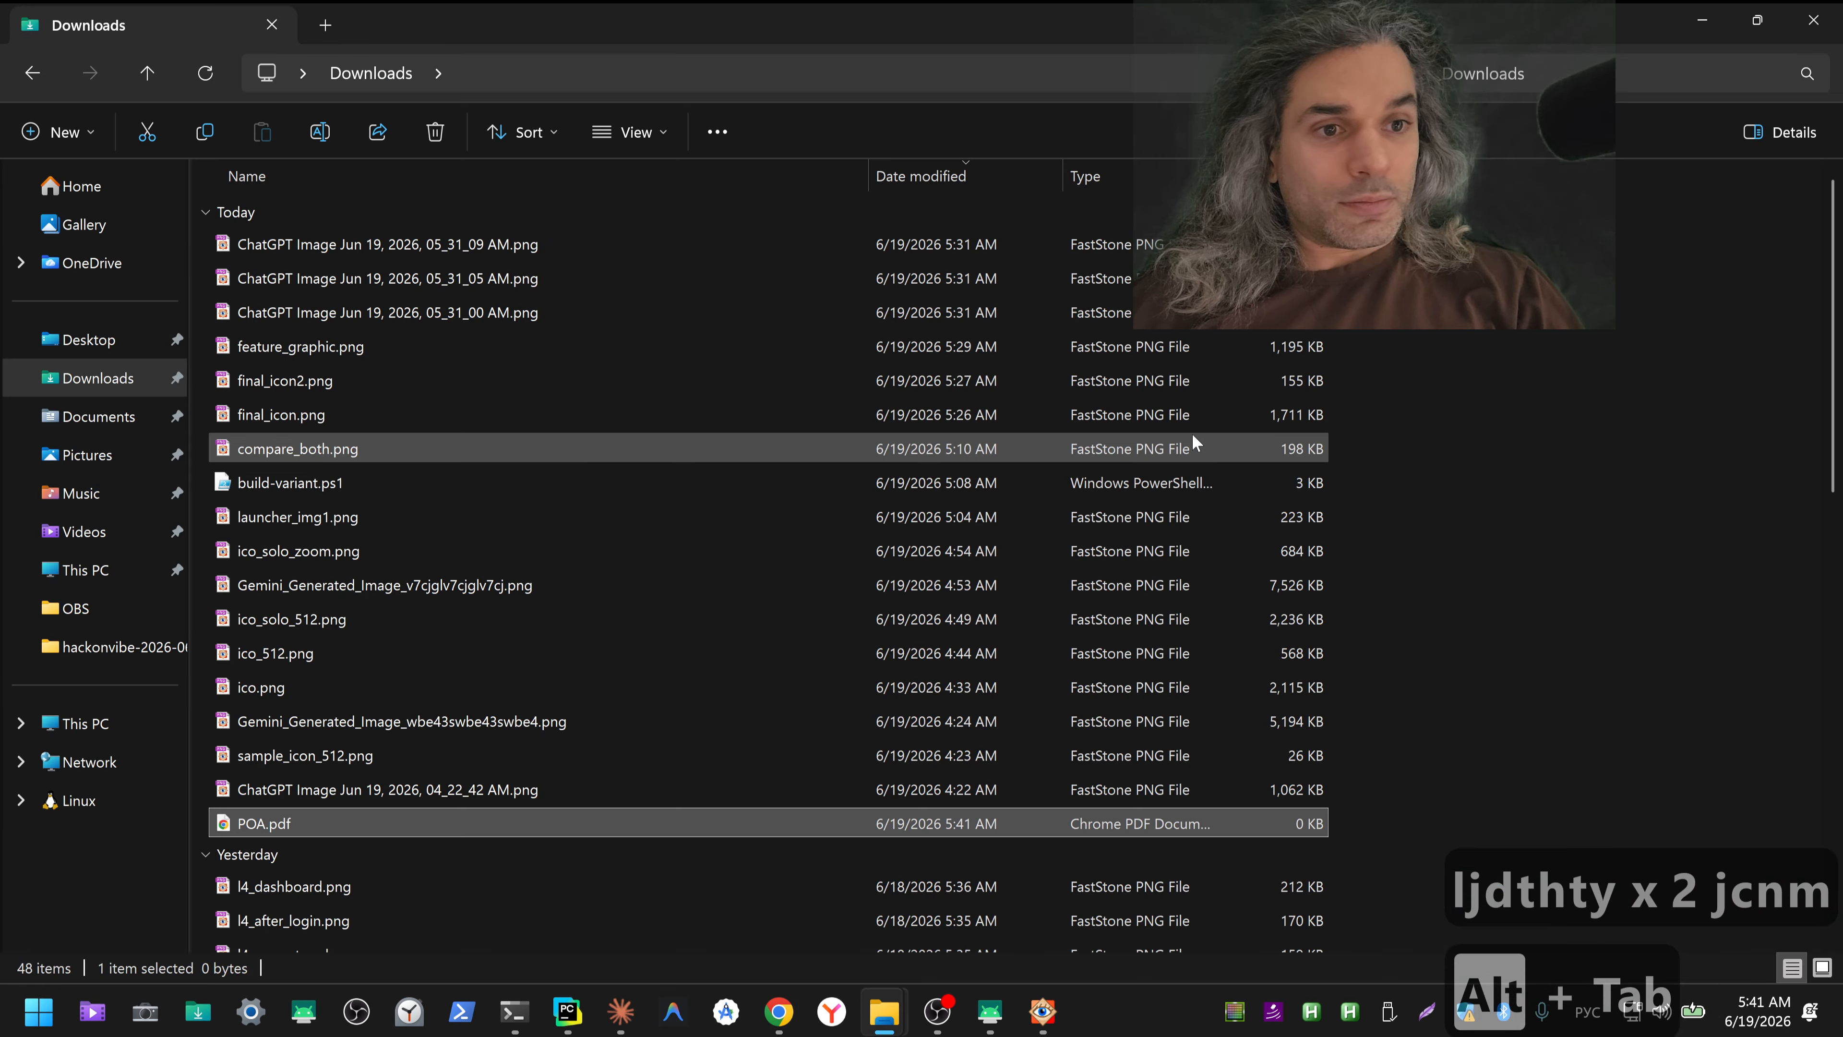
pyautogui.press('F2')
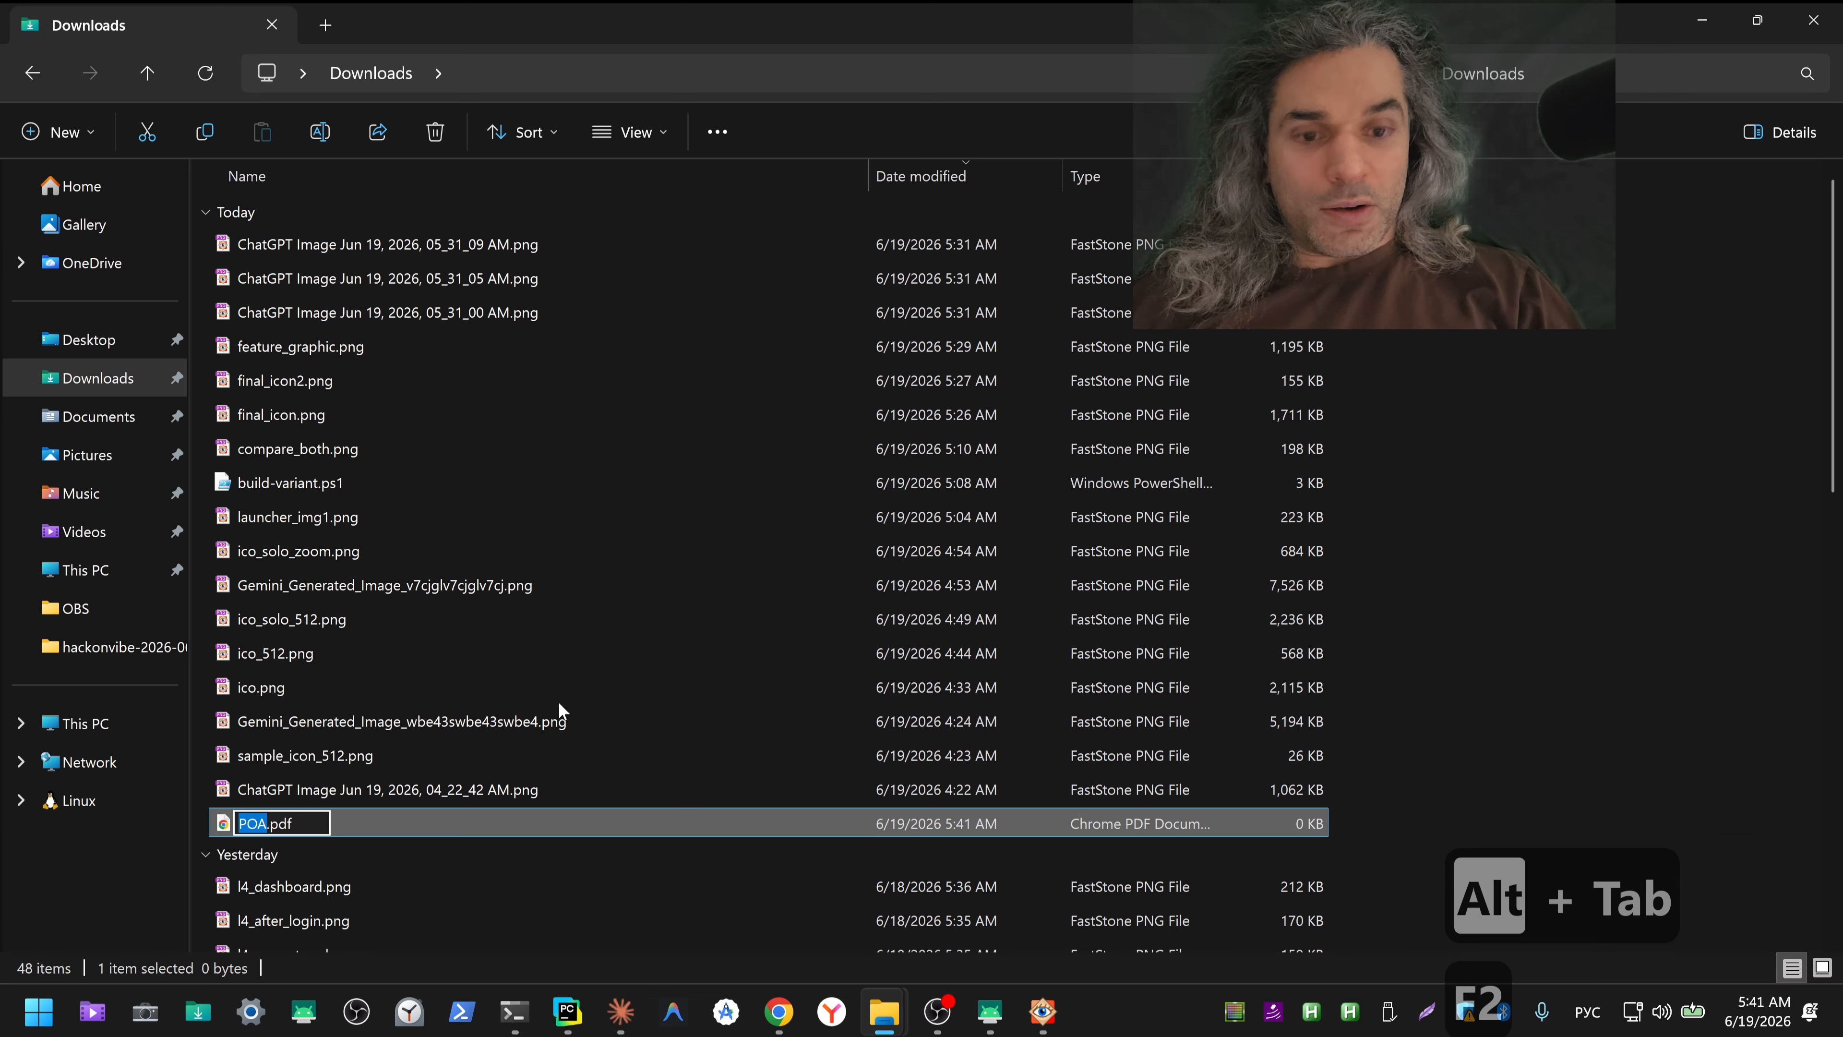
pyautogui.hotkey('ctrl', 'v')
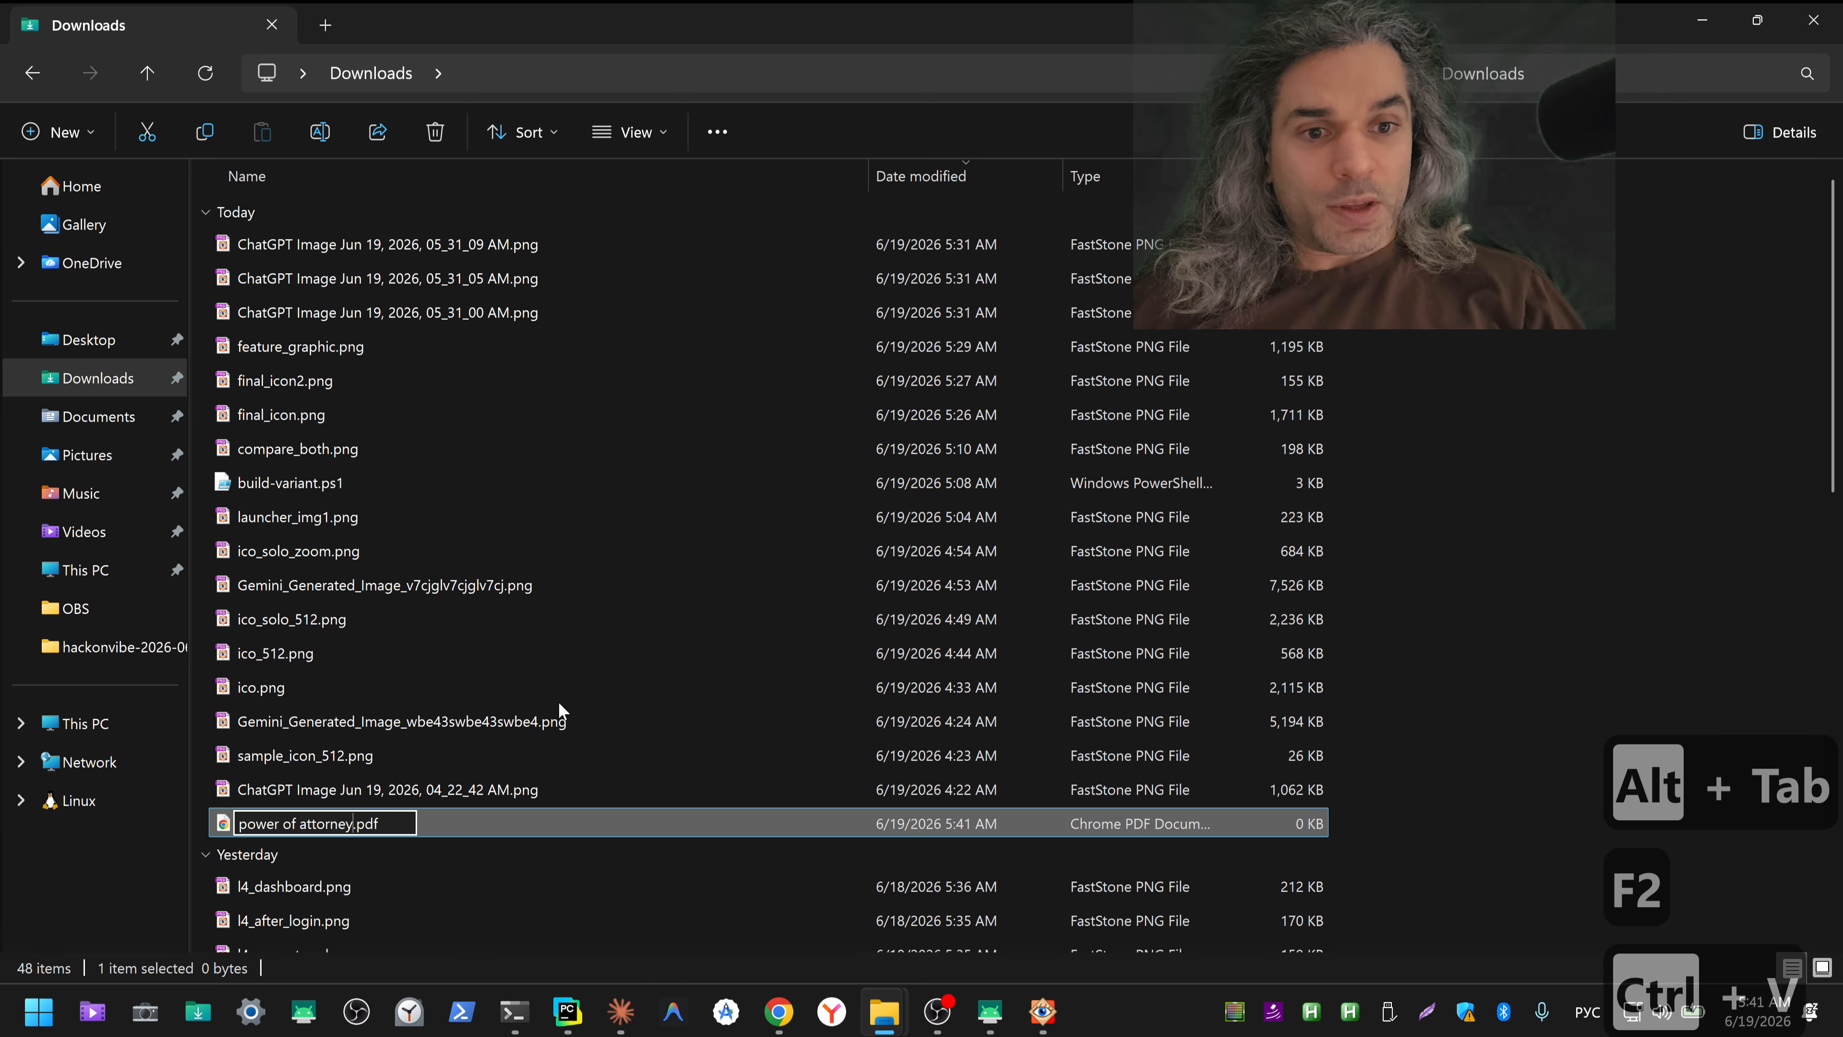
pyautogui.press('Return')
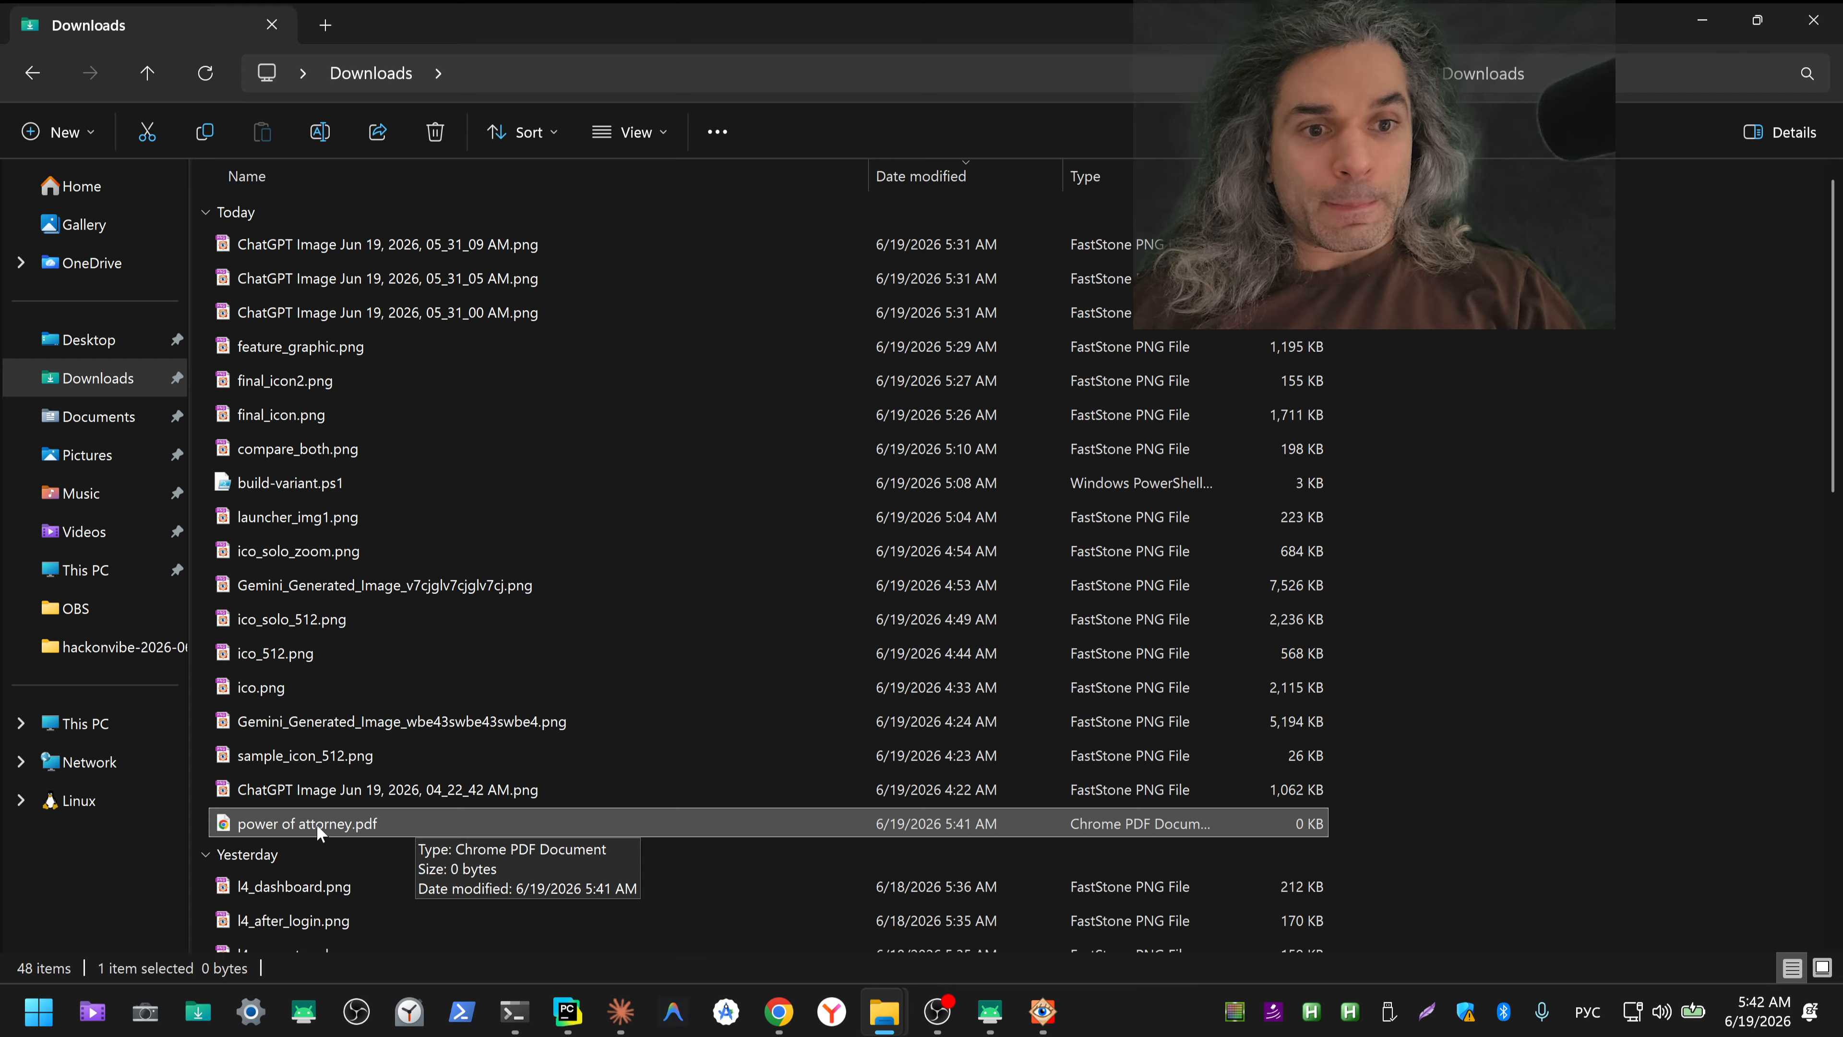
# Step: Create another text document in Downloads named info.txt
pyautogui.rightClick(468, 537)
pyautogui.moveTo(550, 728)
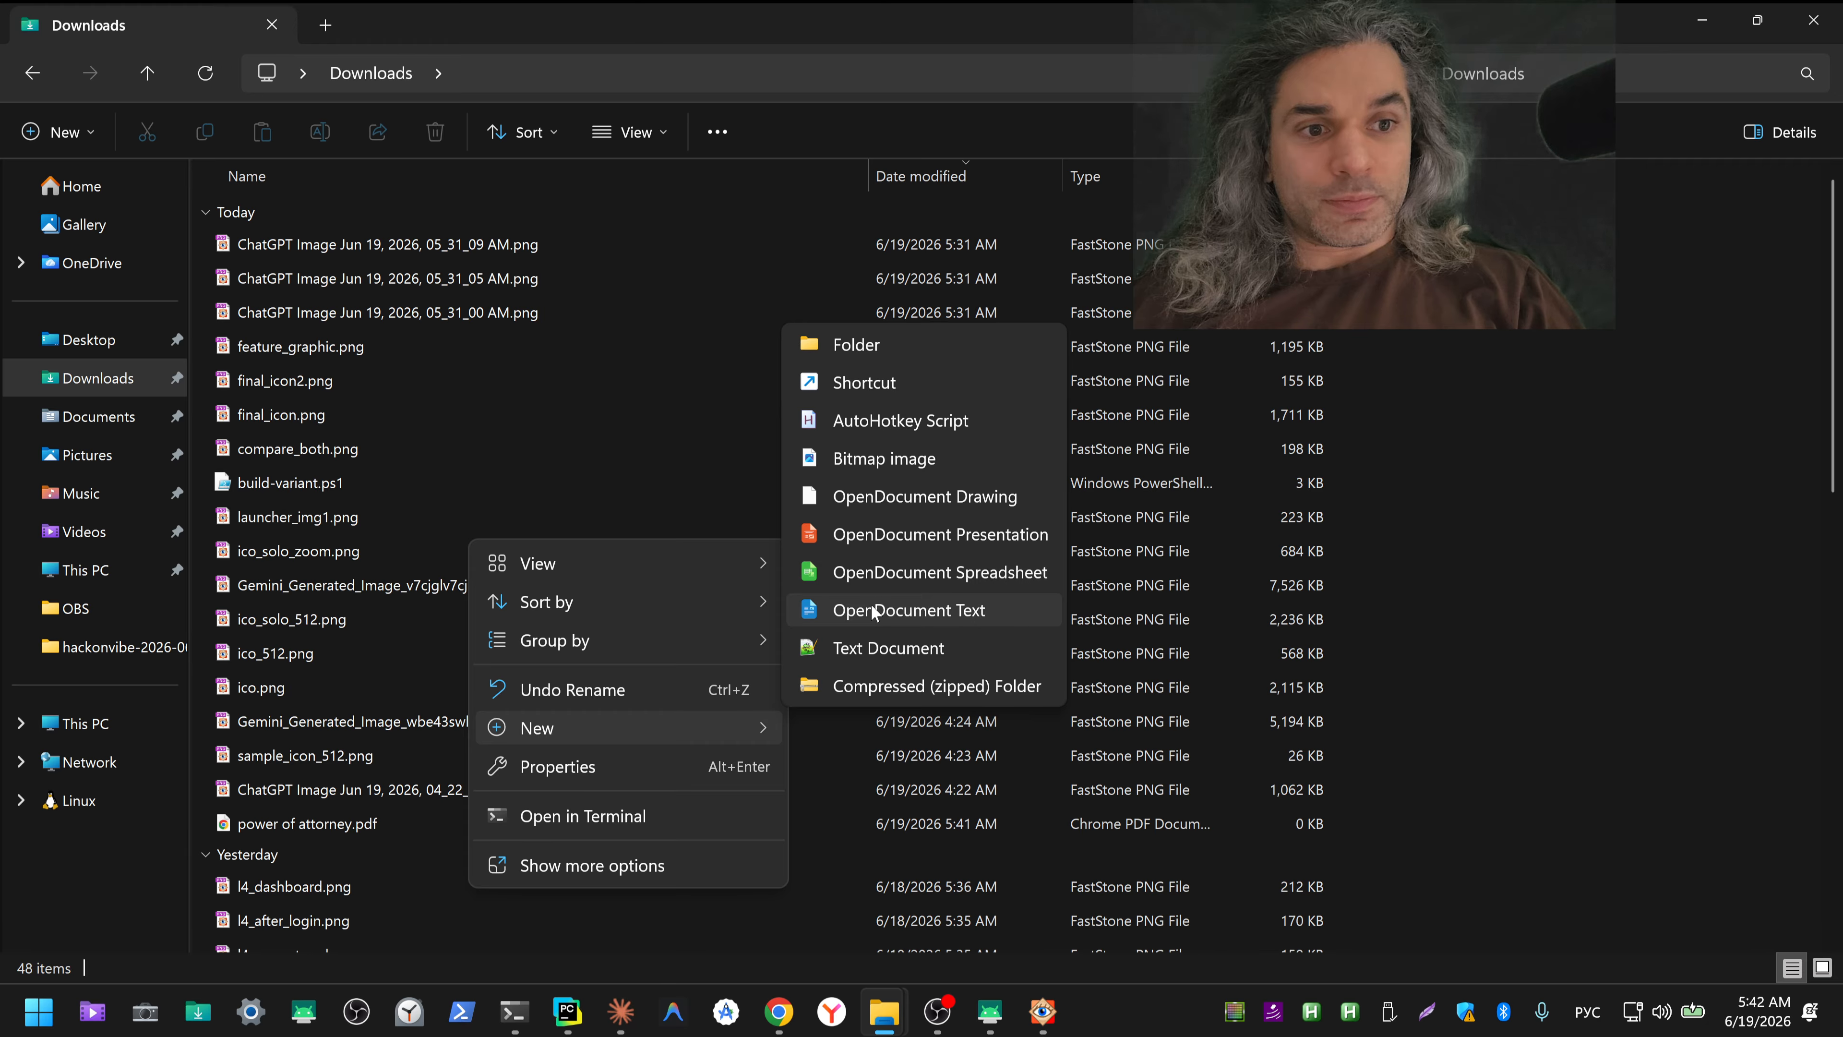
pyautogui.click(861, 646)
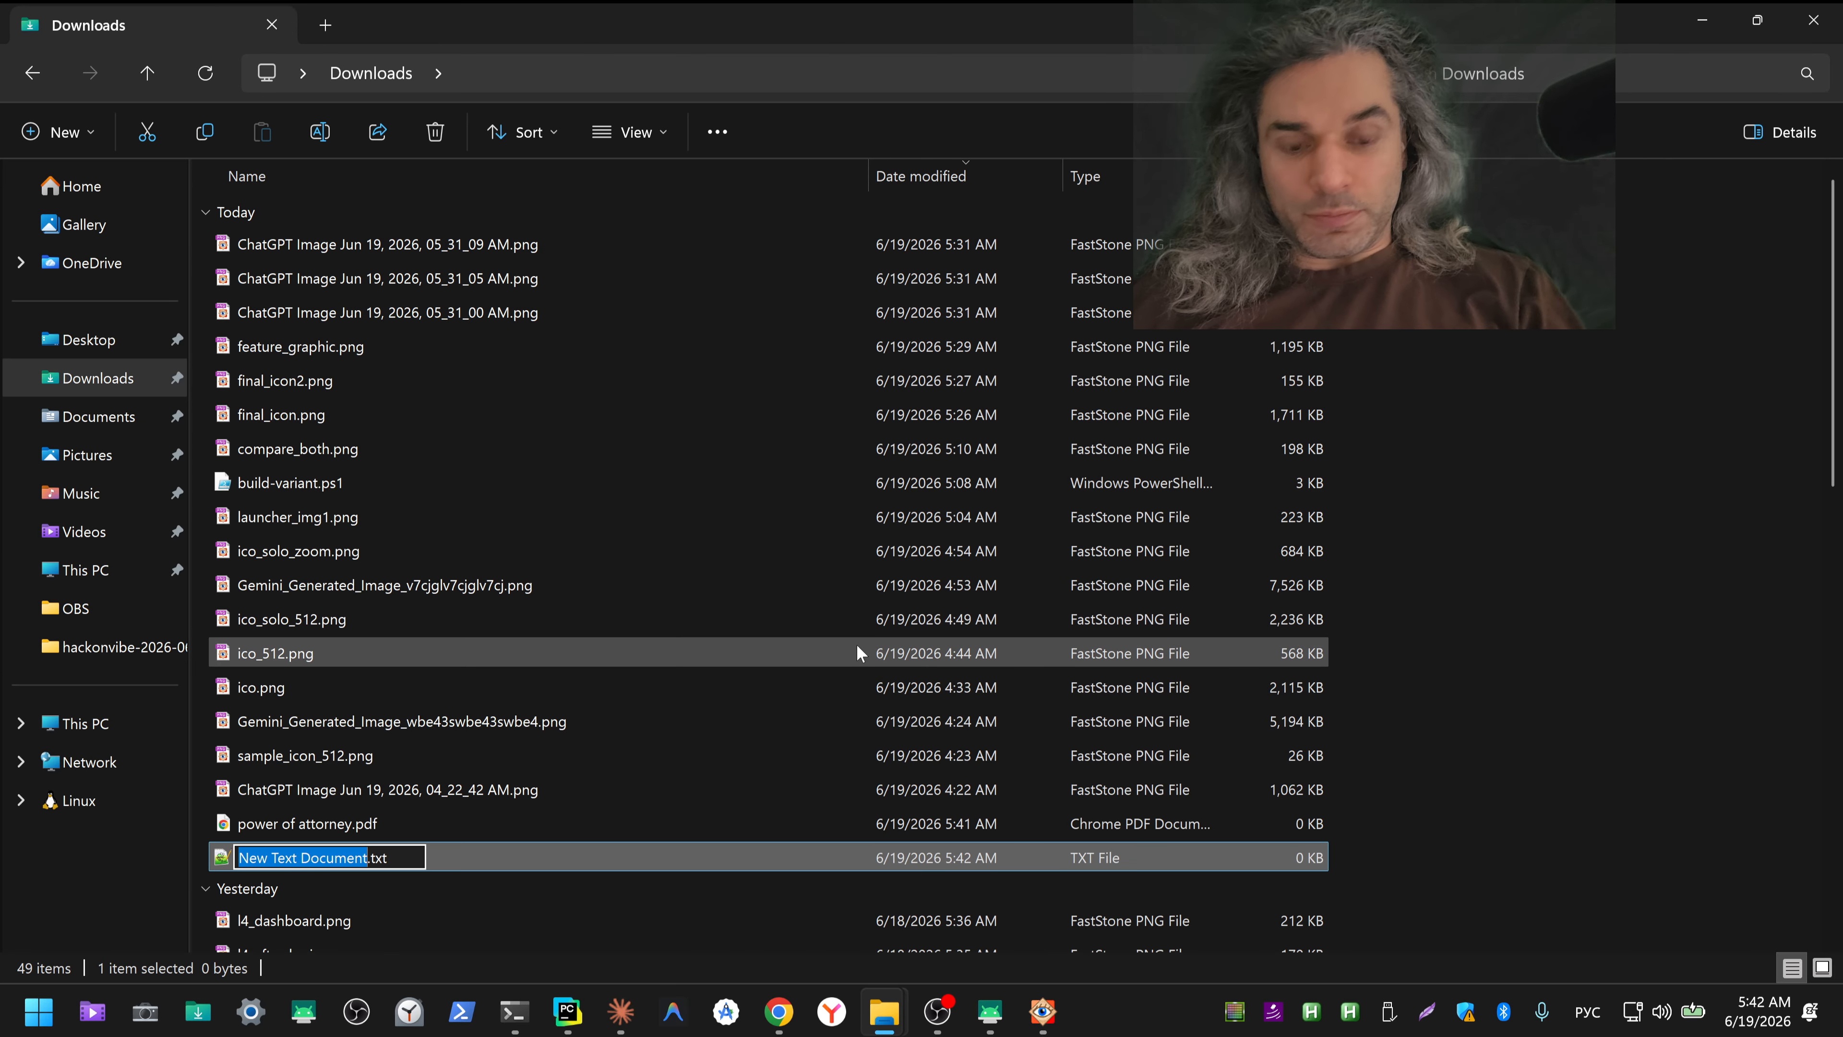
pyautogui.hotkey('ctrl', 'shift', '3')
pyautogui.write('info')
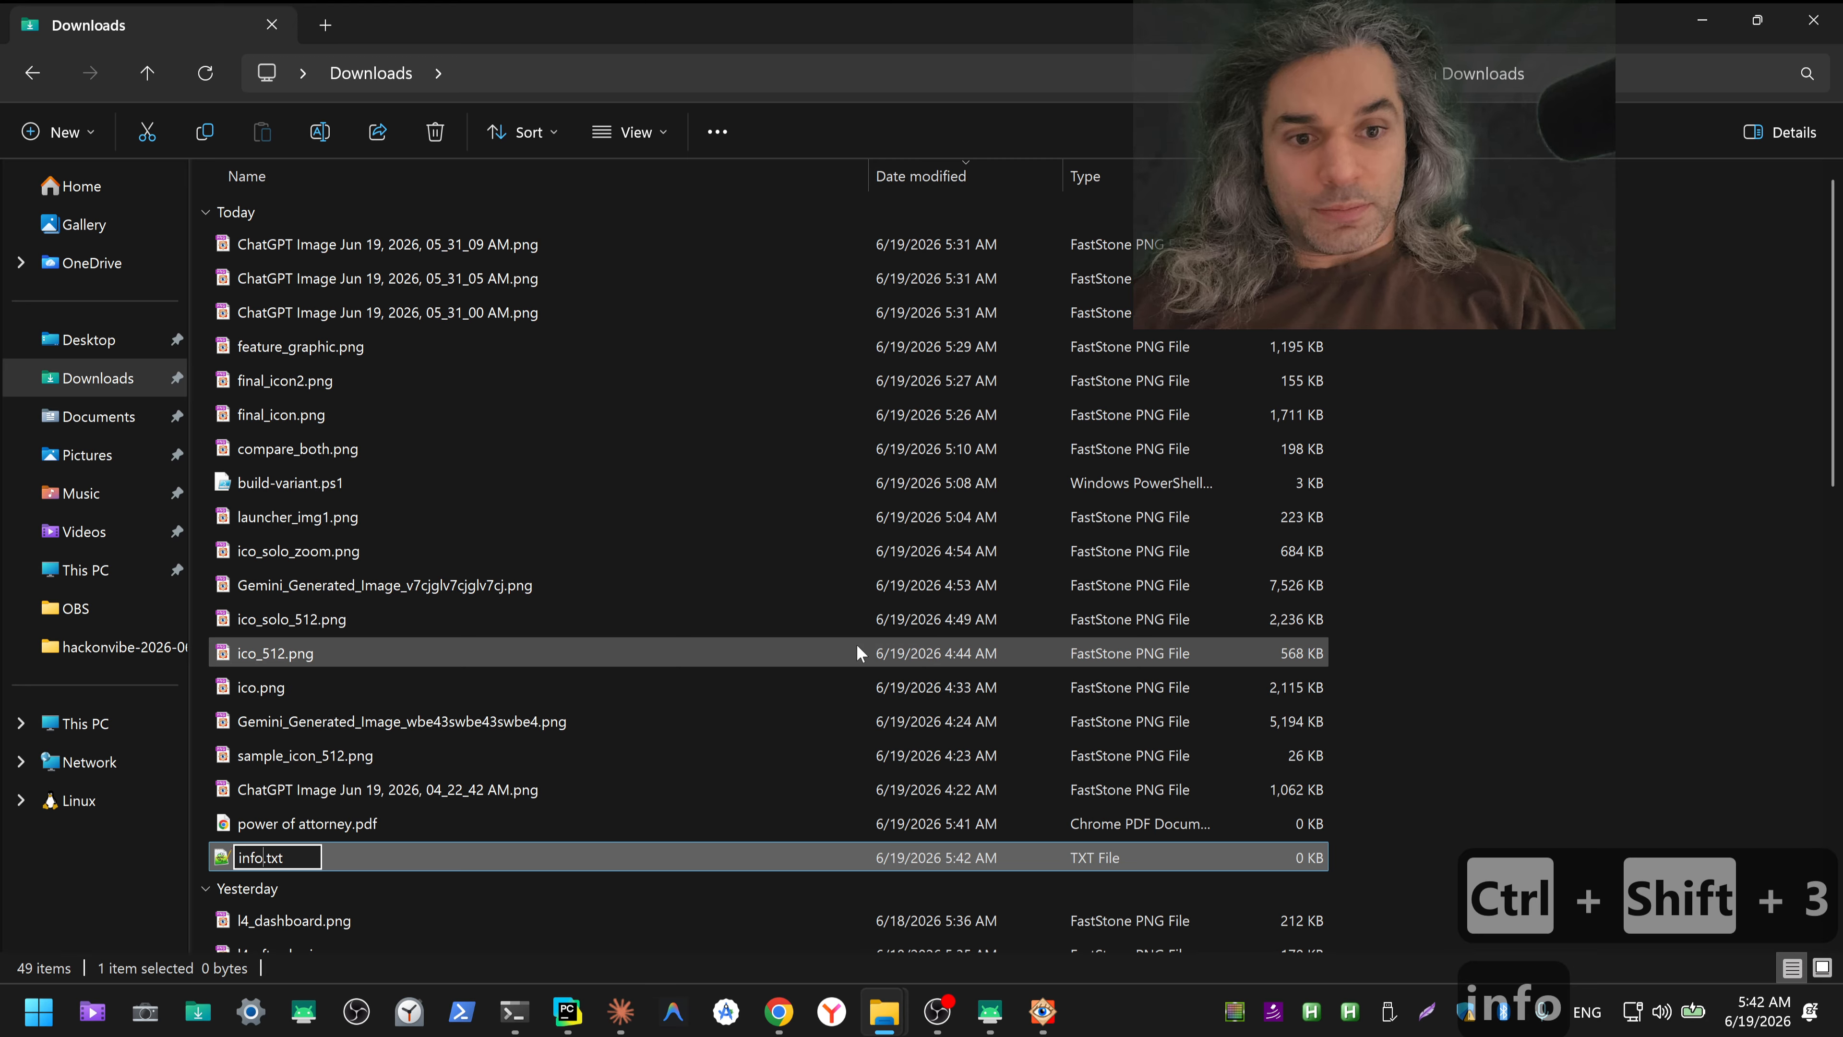
pyautogui.press('Return')
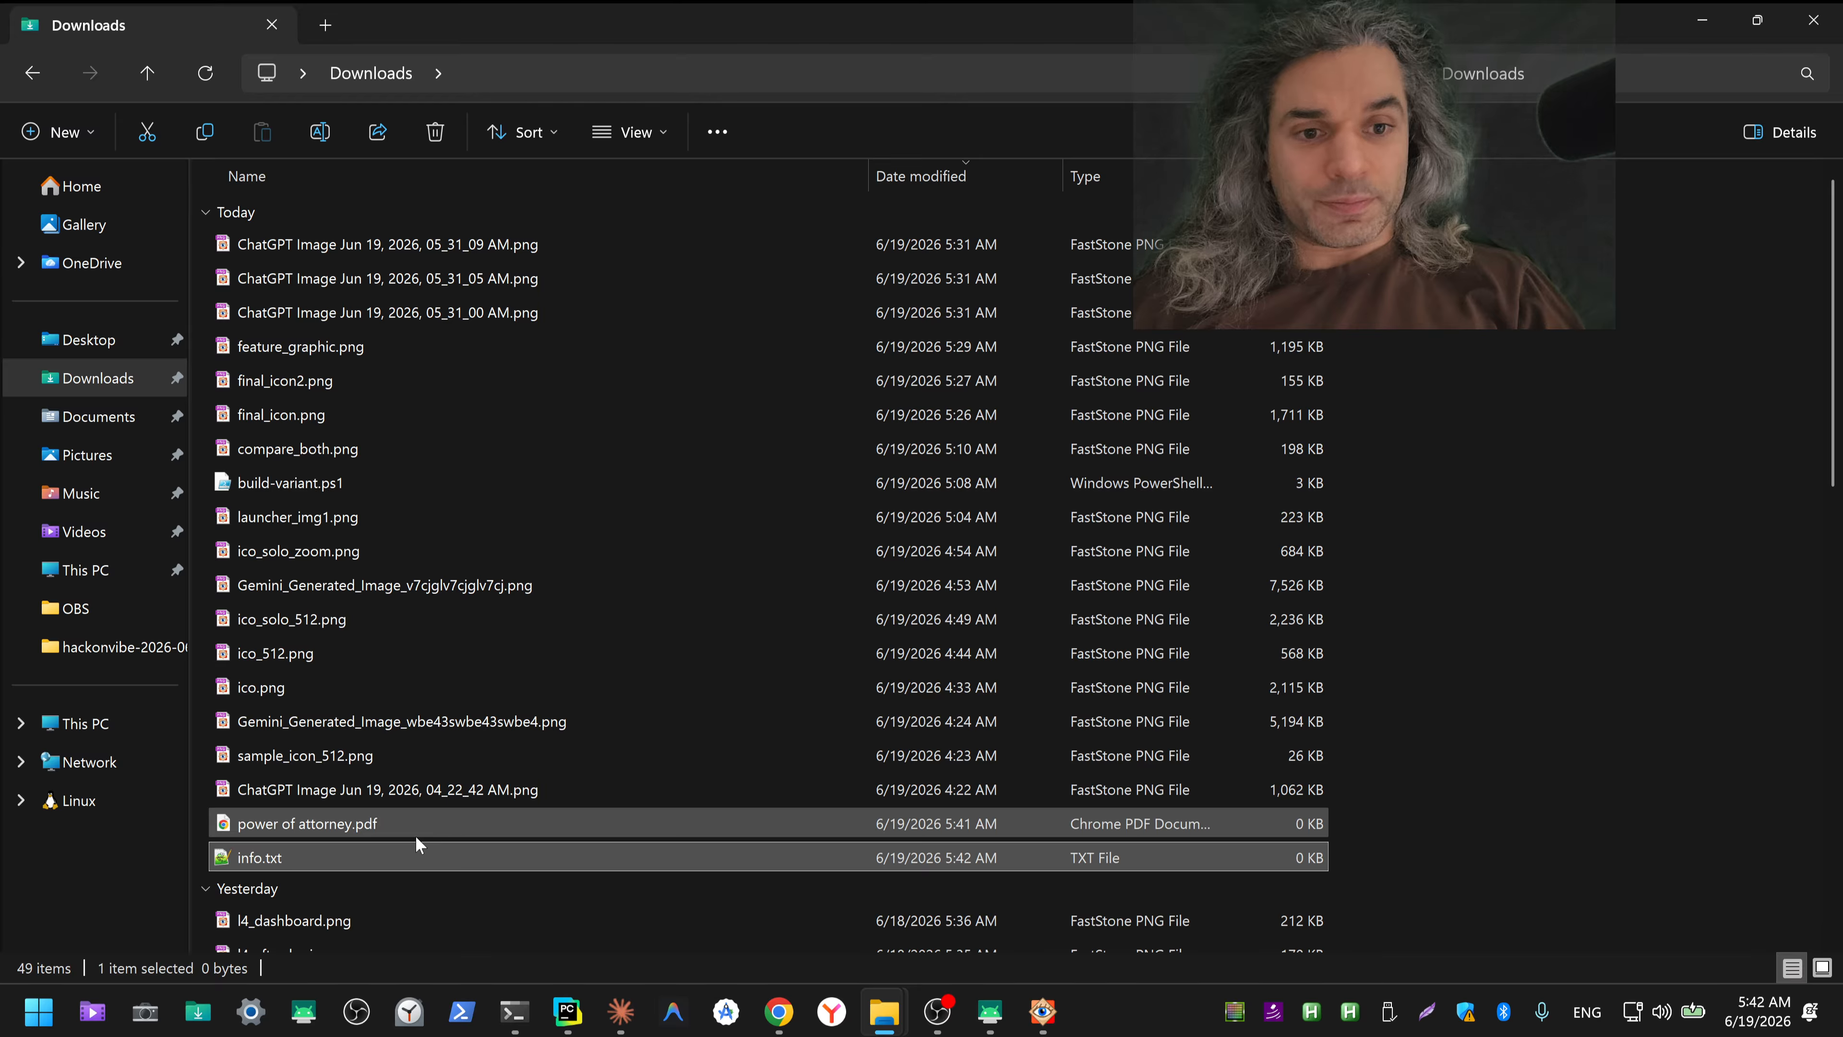
# Step: Switch to Chrome, detach the Google Translate tab into its own window and open Telegram on the web
pyautogui.moveTo(778, 1011)
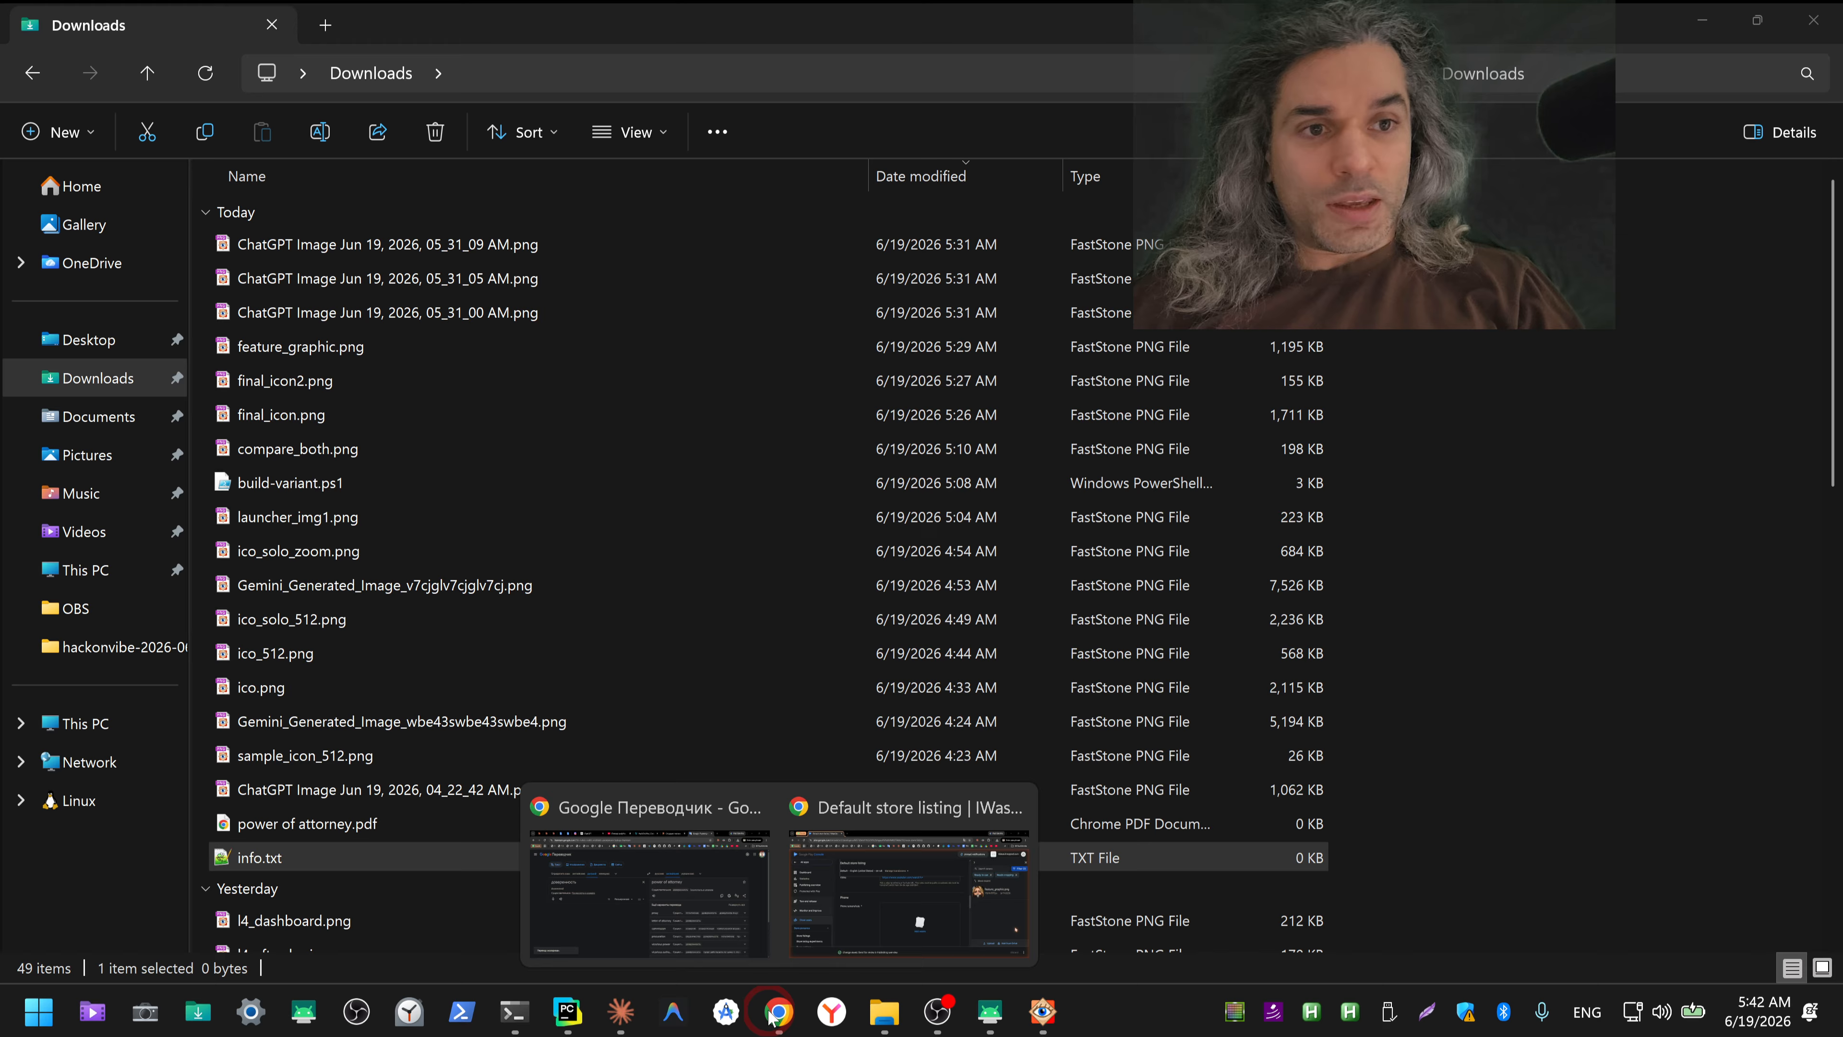
pyautogui.click(645, 879)
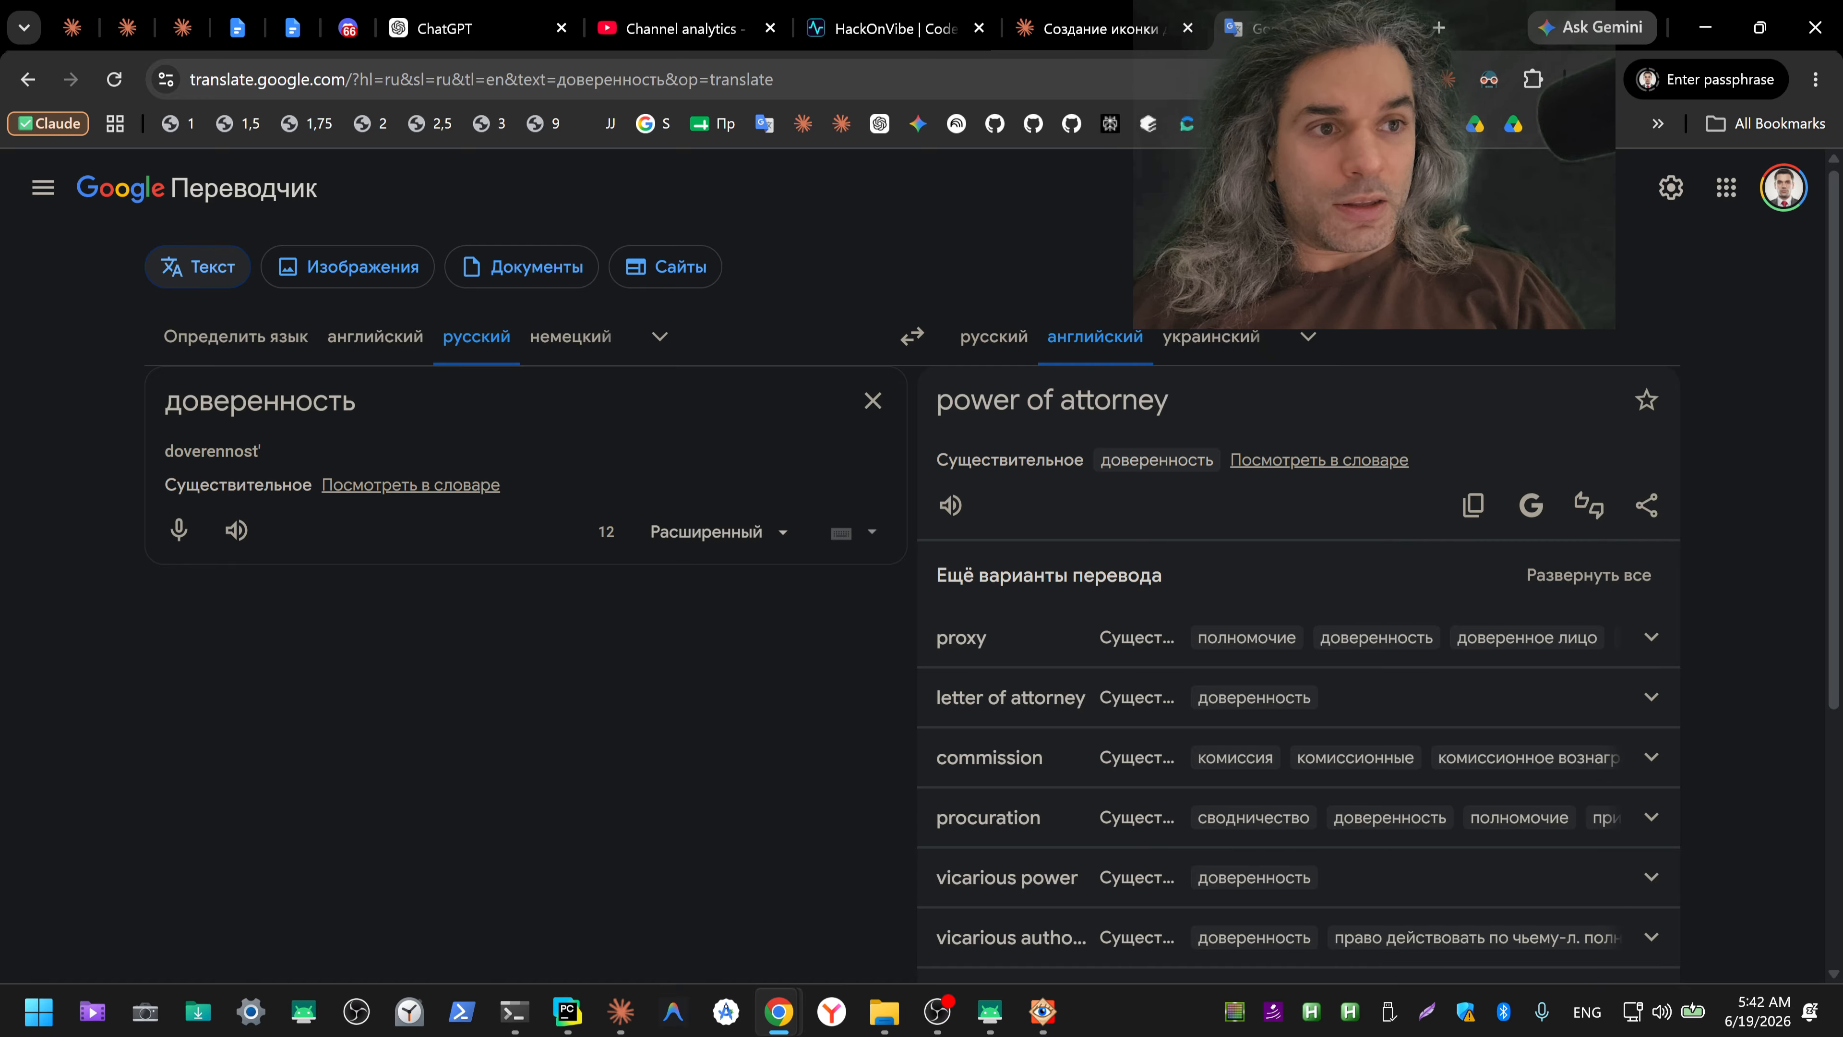
pyautogui.moveTo(1299, 27); pyautogui.dragTo(1266, 1)
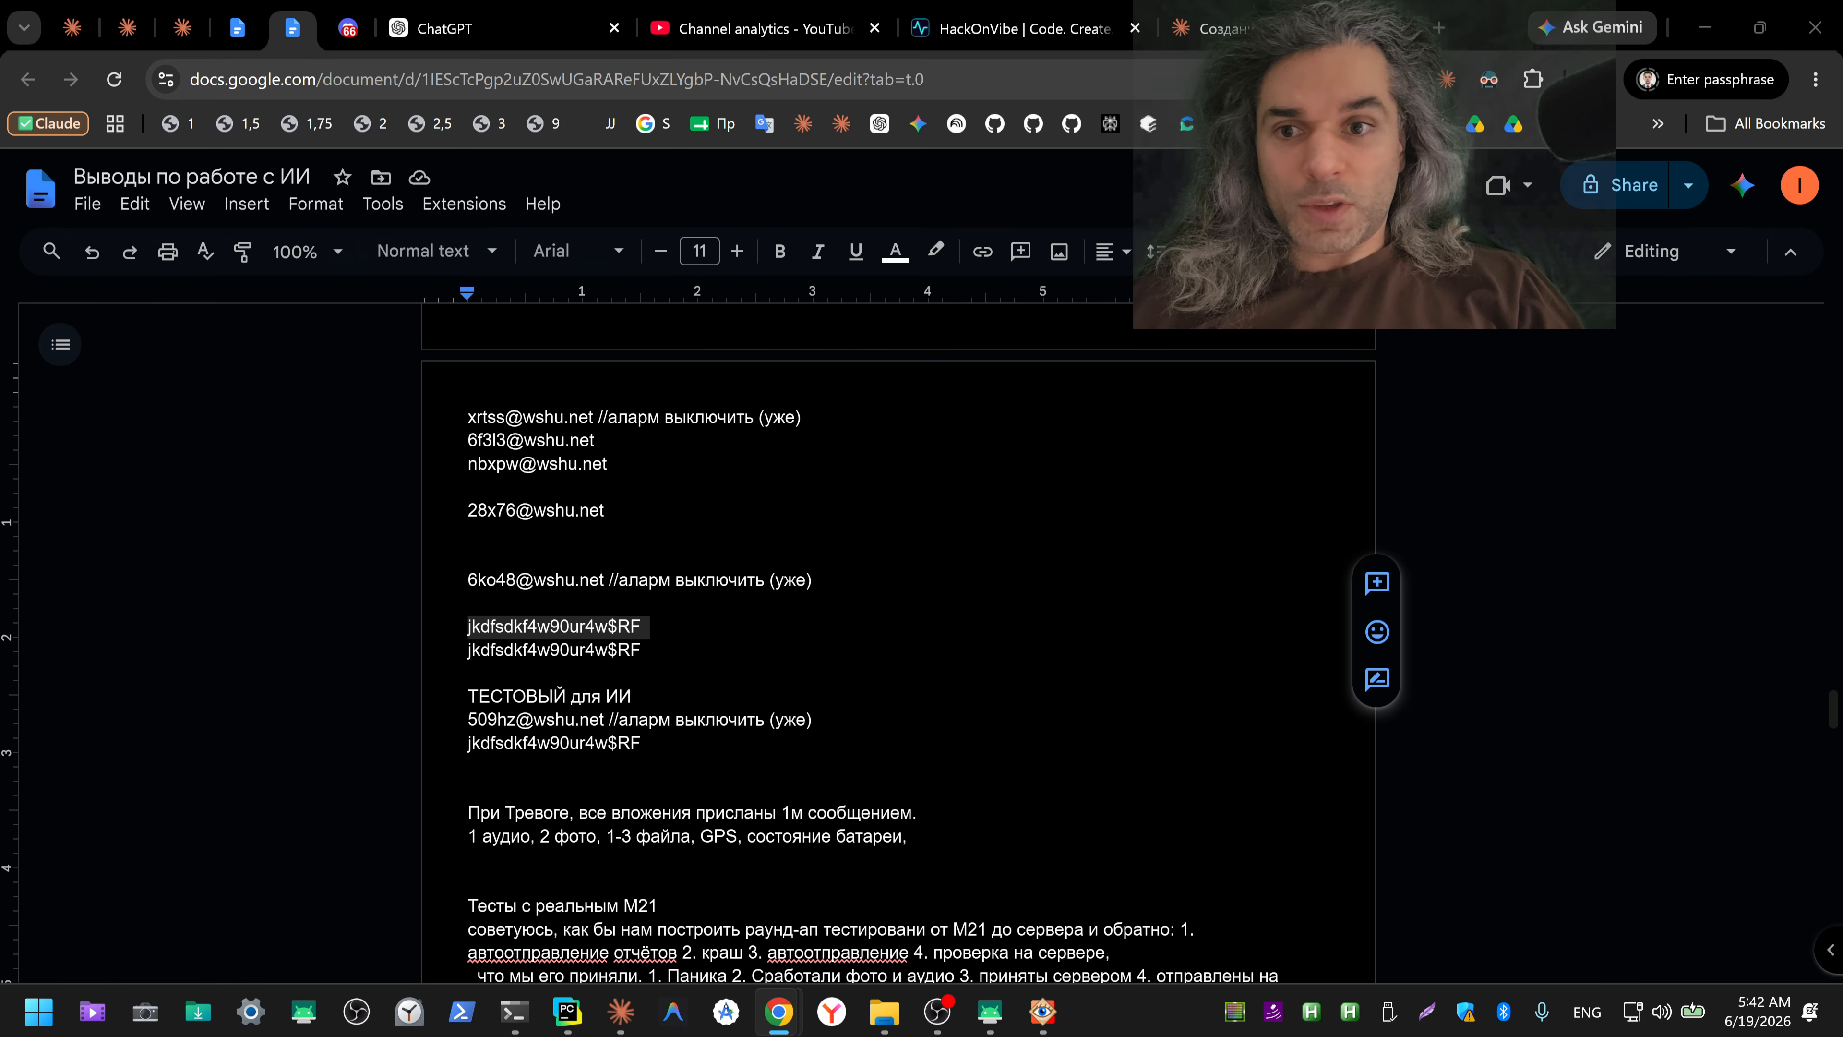
pyautogui.hotkey('ctrl', 'shift', '3')
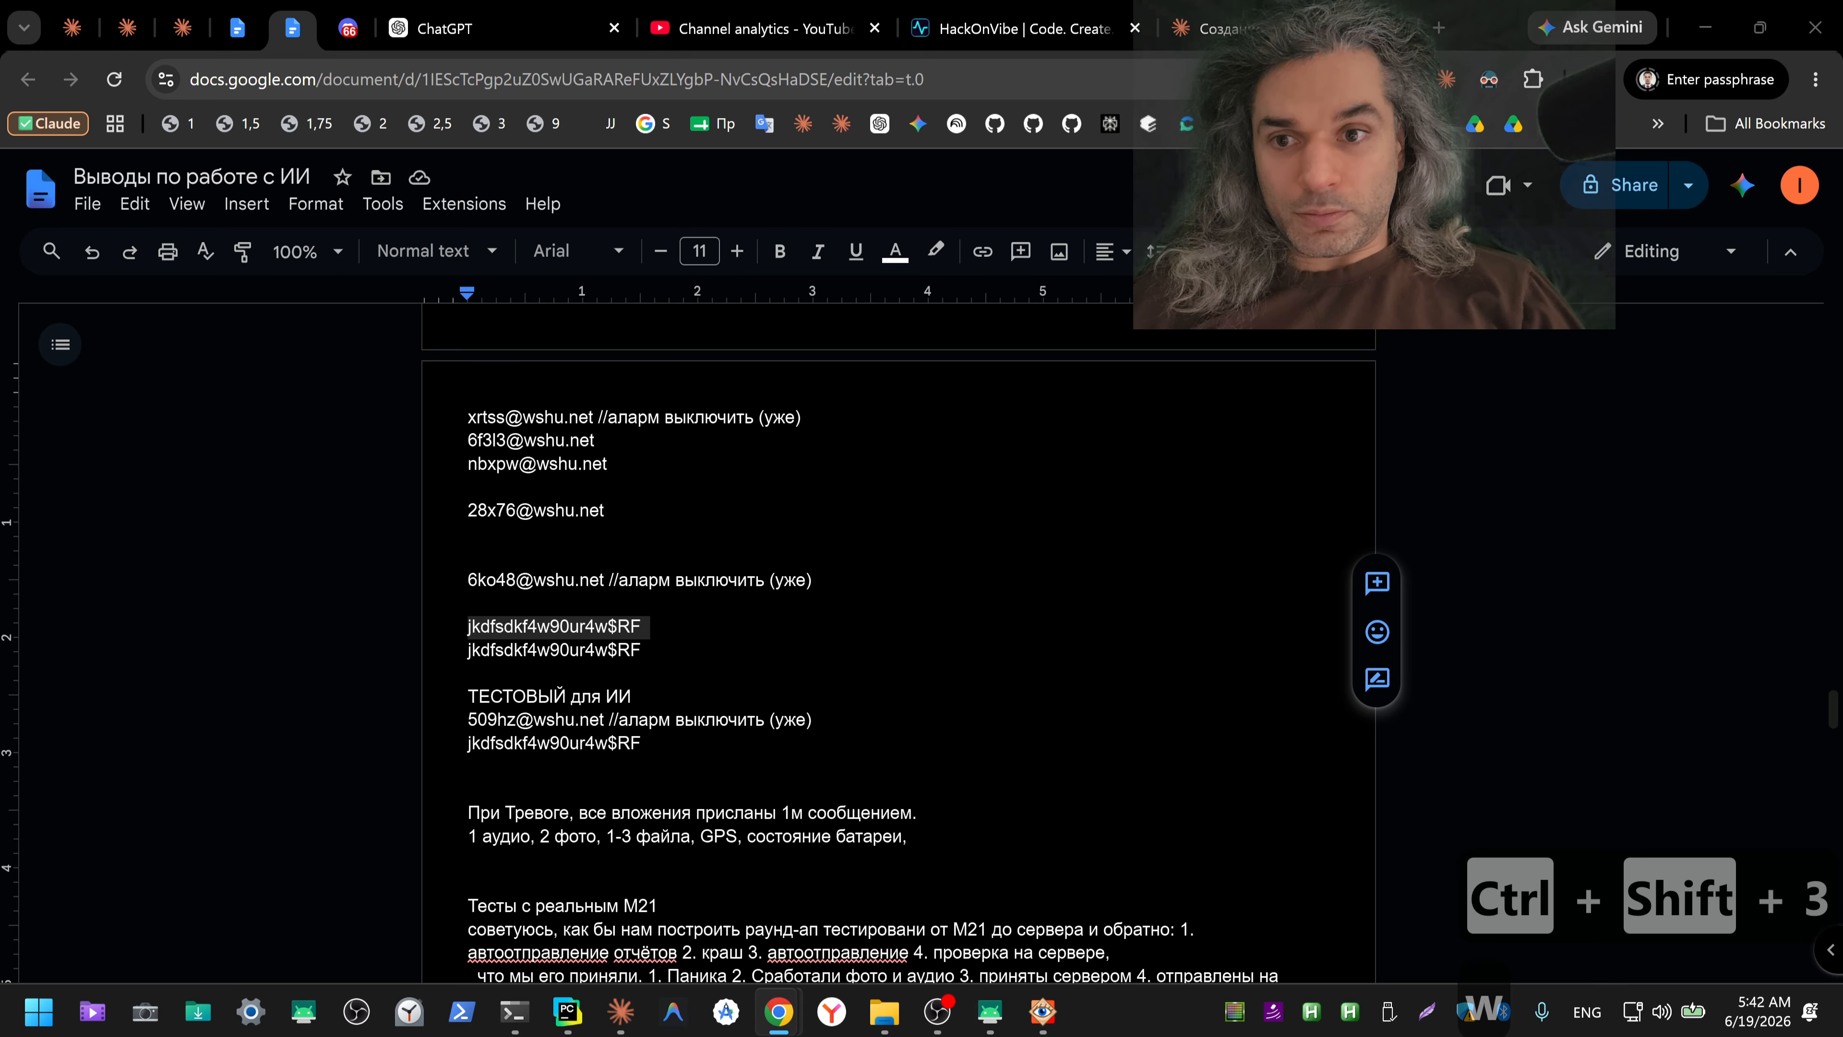
pyautogui.press('w')
pyautogui.press('Return')
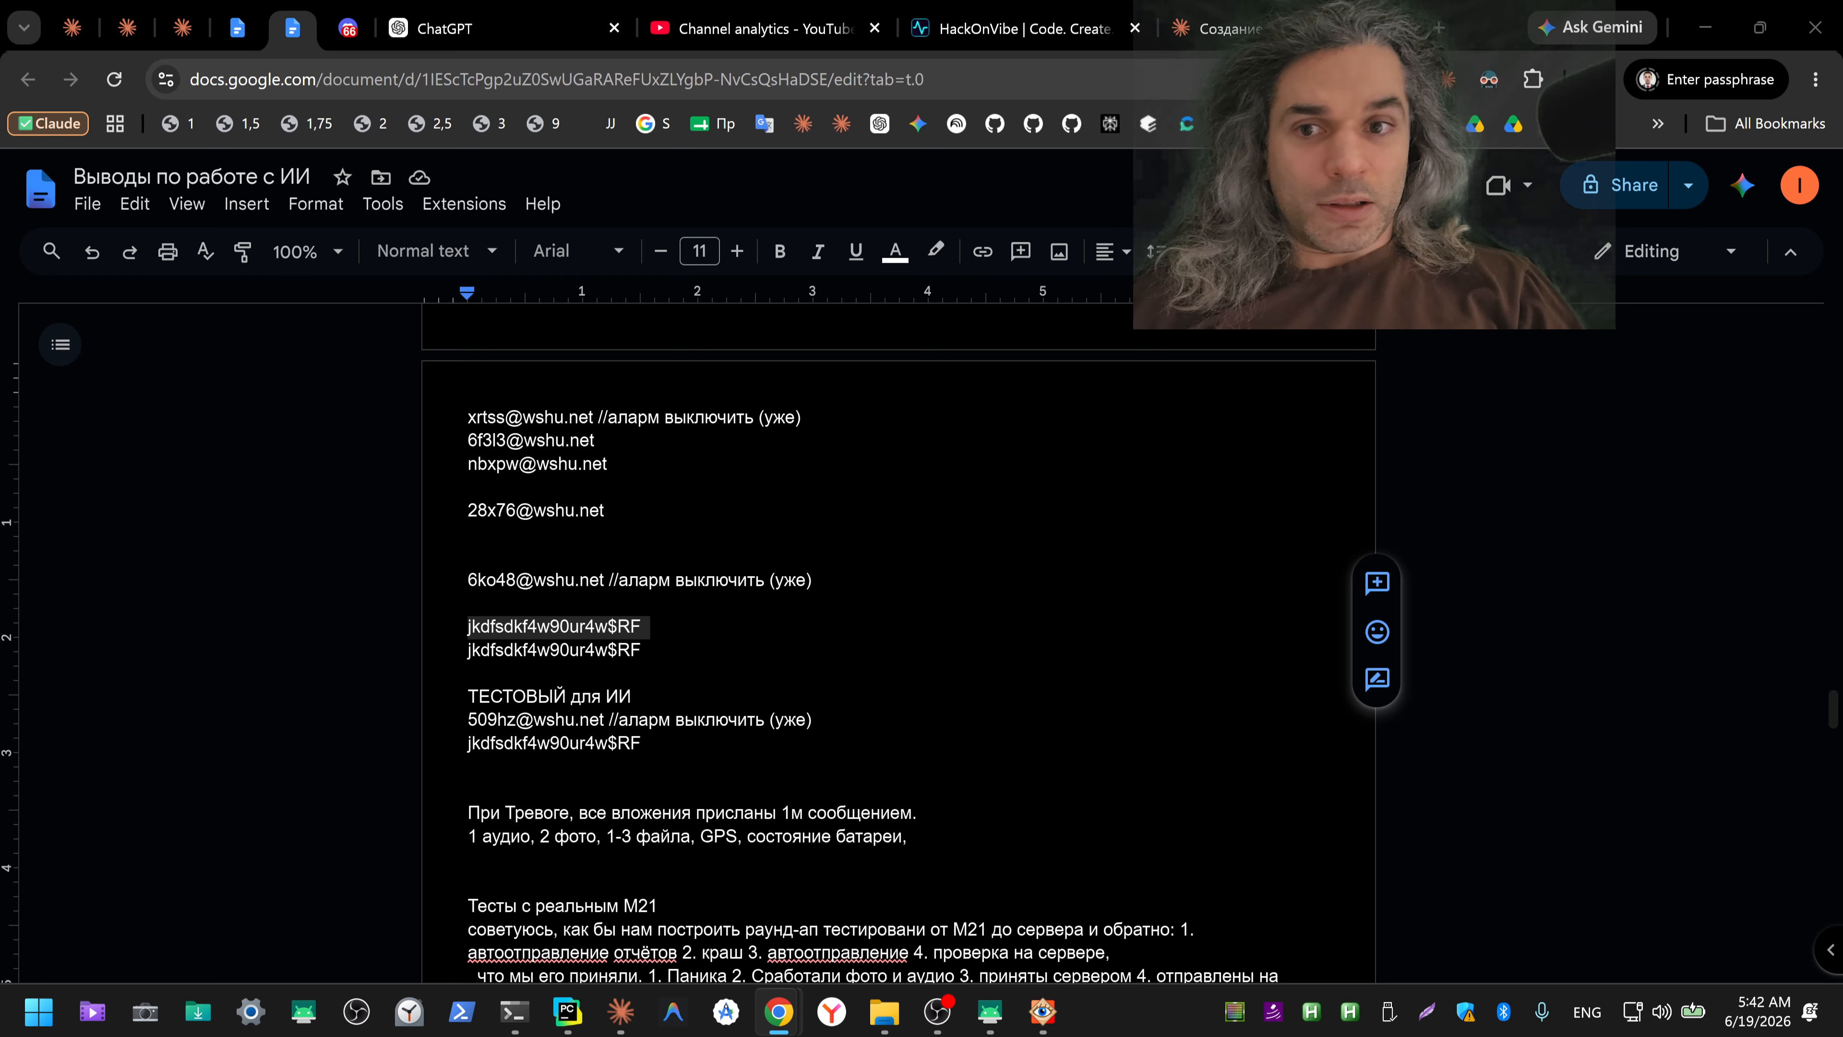
# Step: Switch back to File Explorer and copy both power of attorney.pdf and info.txt in Downloads
pyautogui.hotkey('alt', 'Tab')
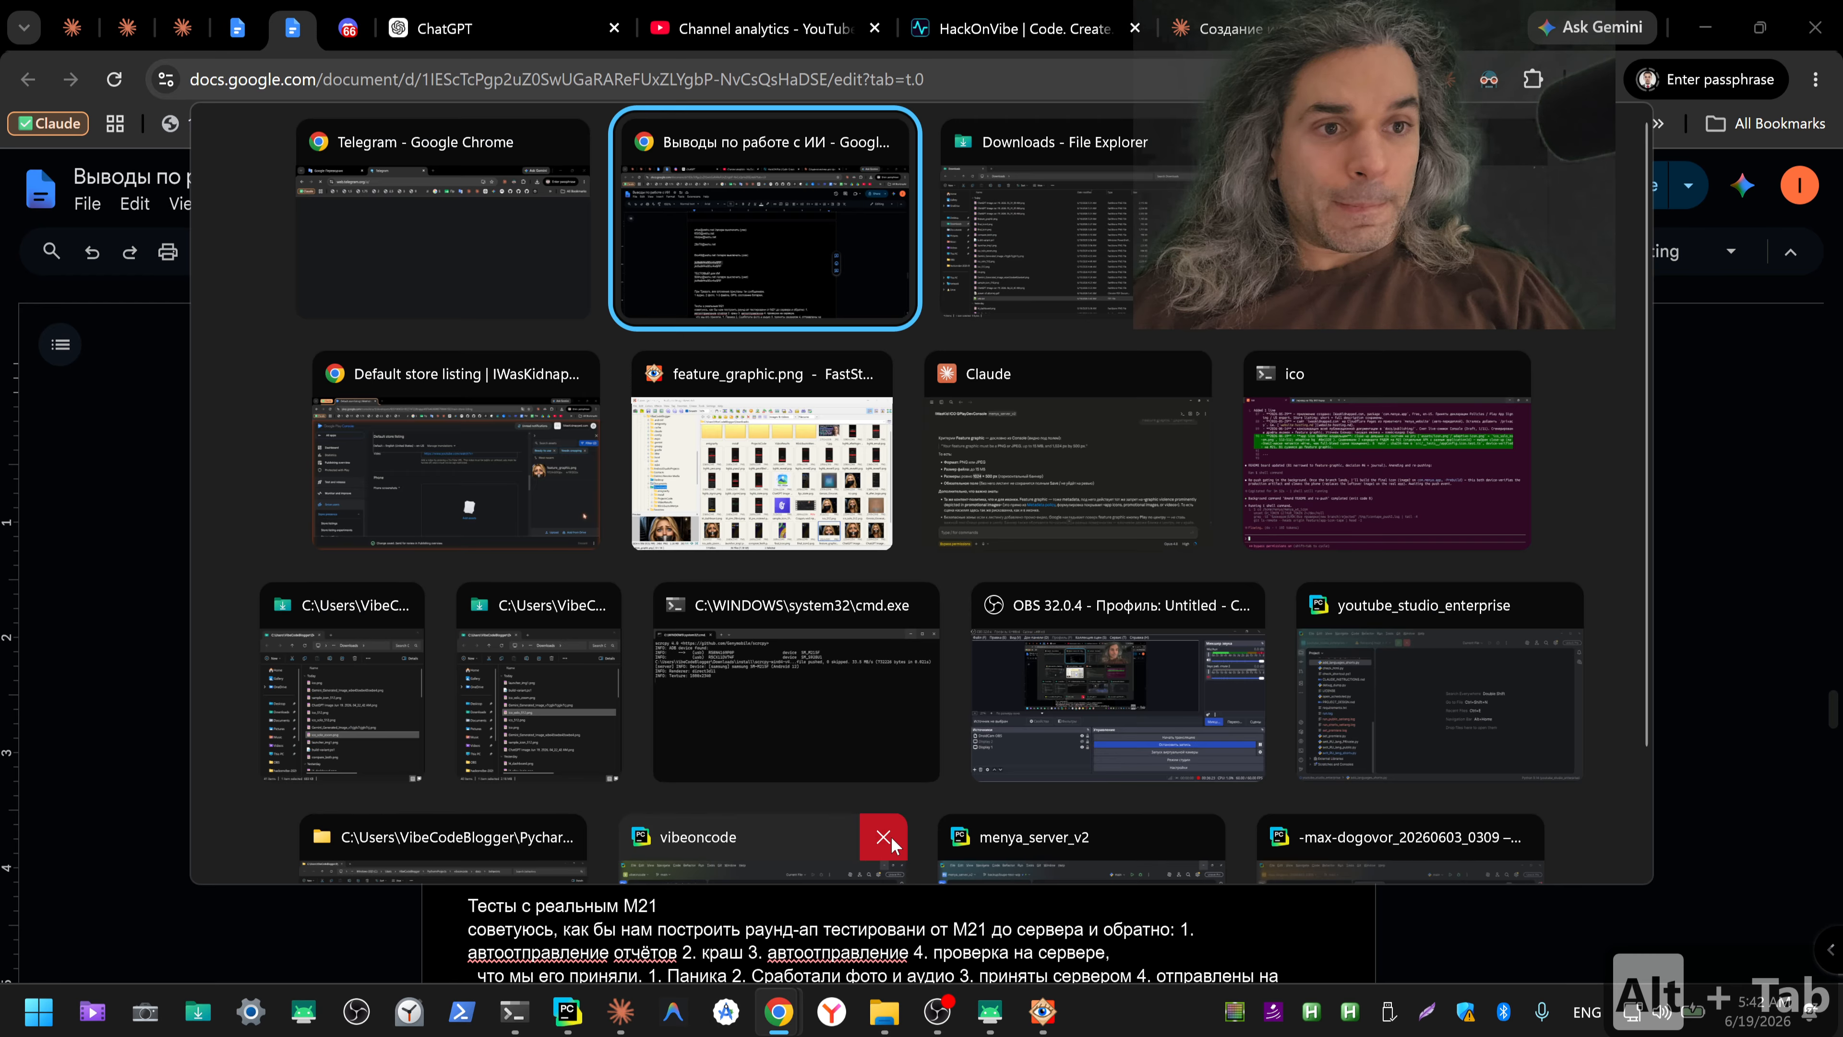
pyautogui.hotkey('alt', 'Tab')
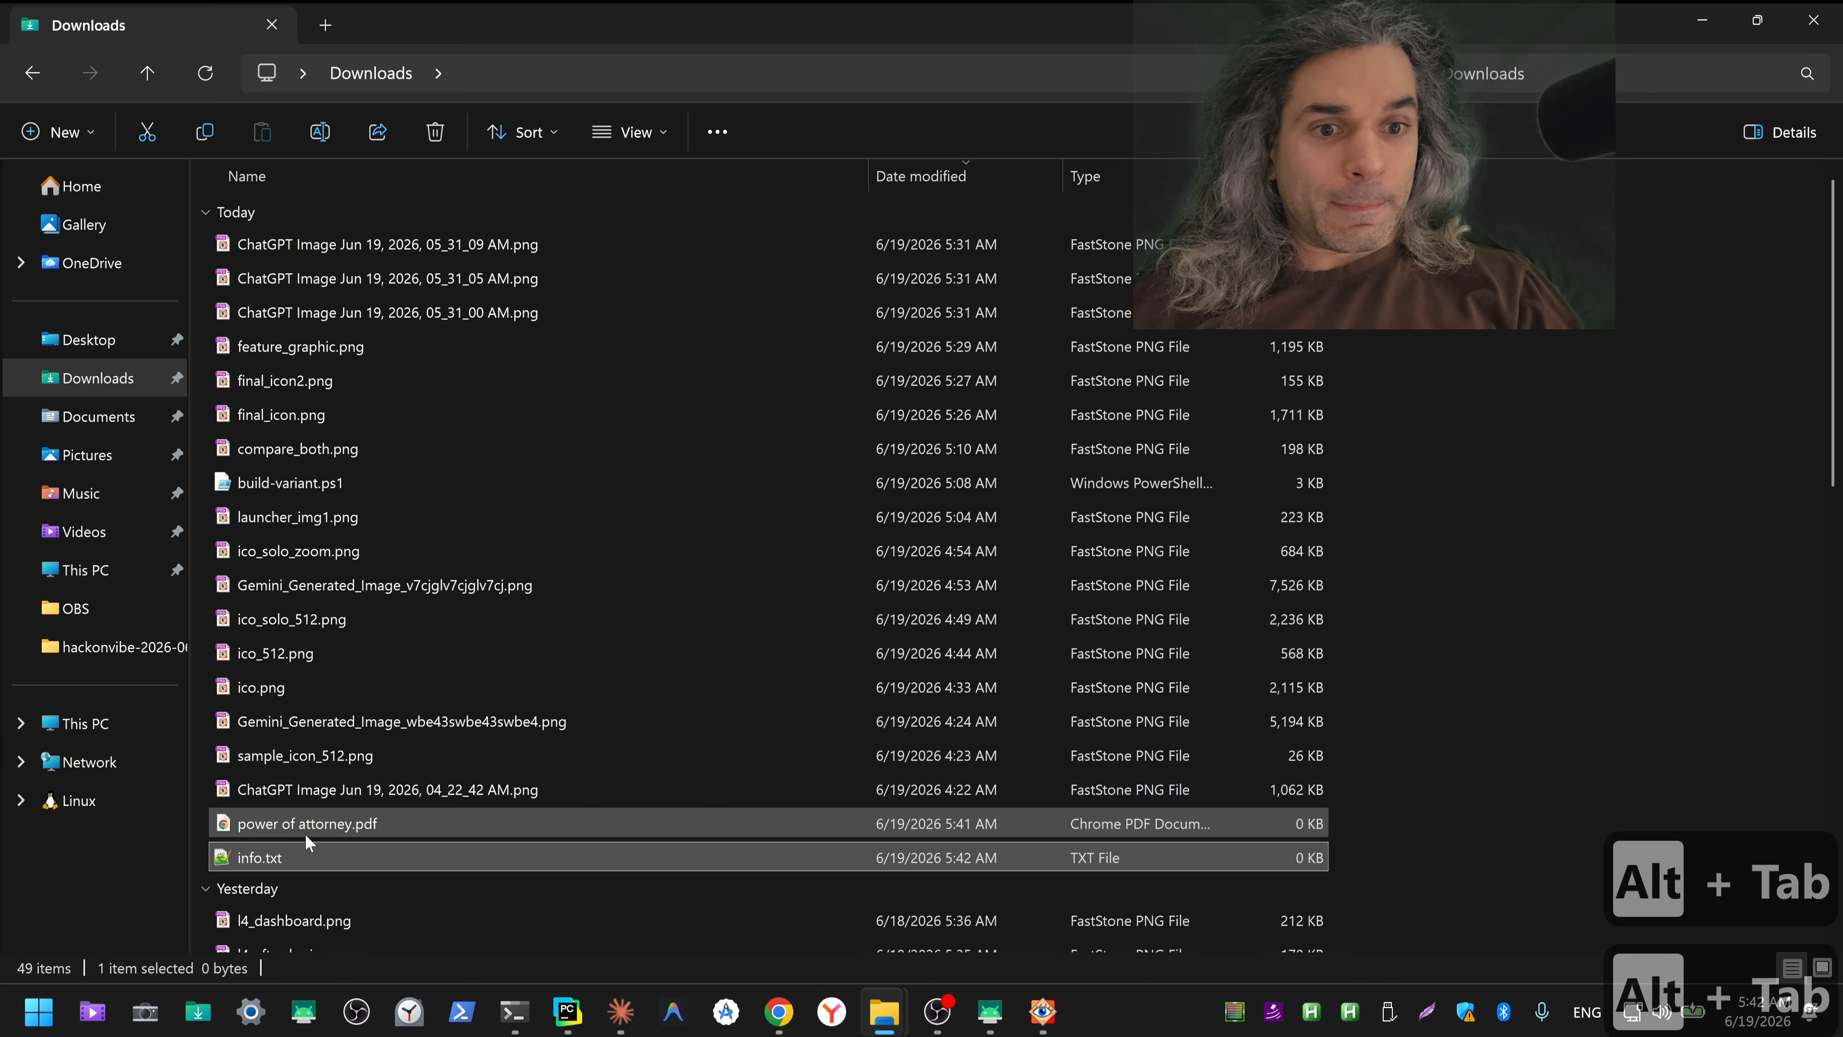
pyautogui.click(294, 825)
pyautogui.keyDown('shift'); pyautogui.click(283, 856); pyautogui.keyUp('shift')
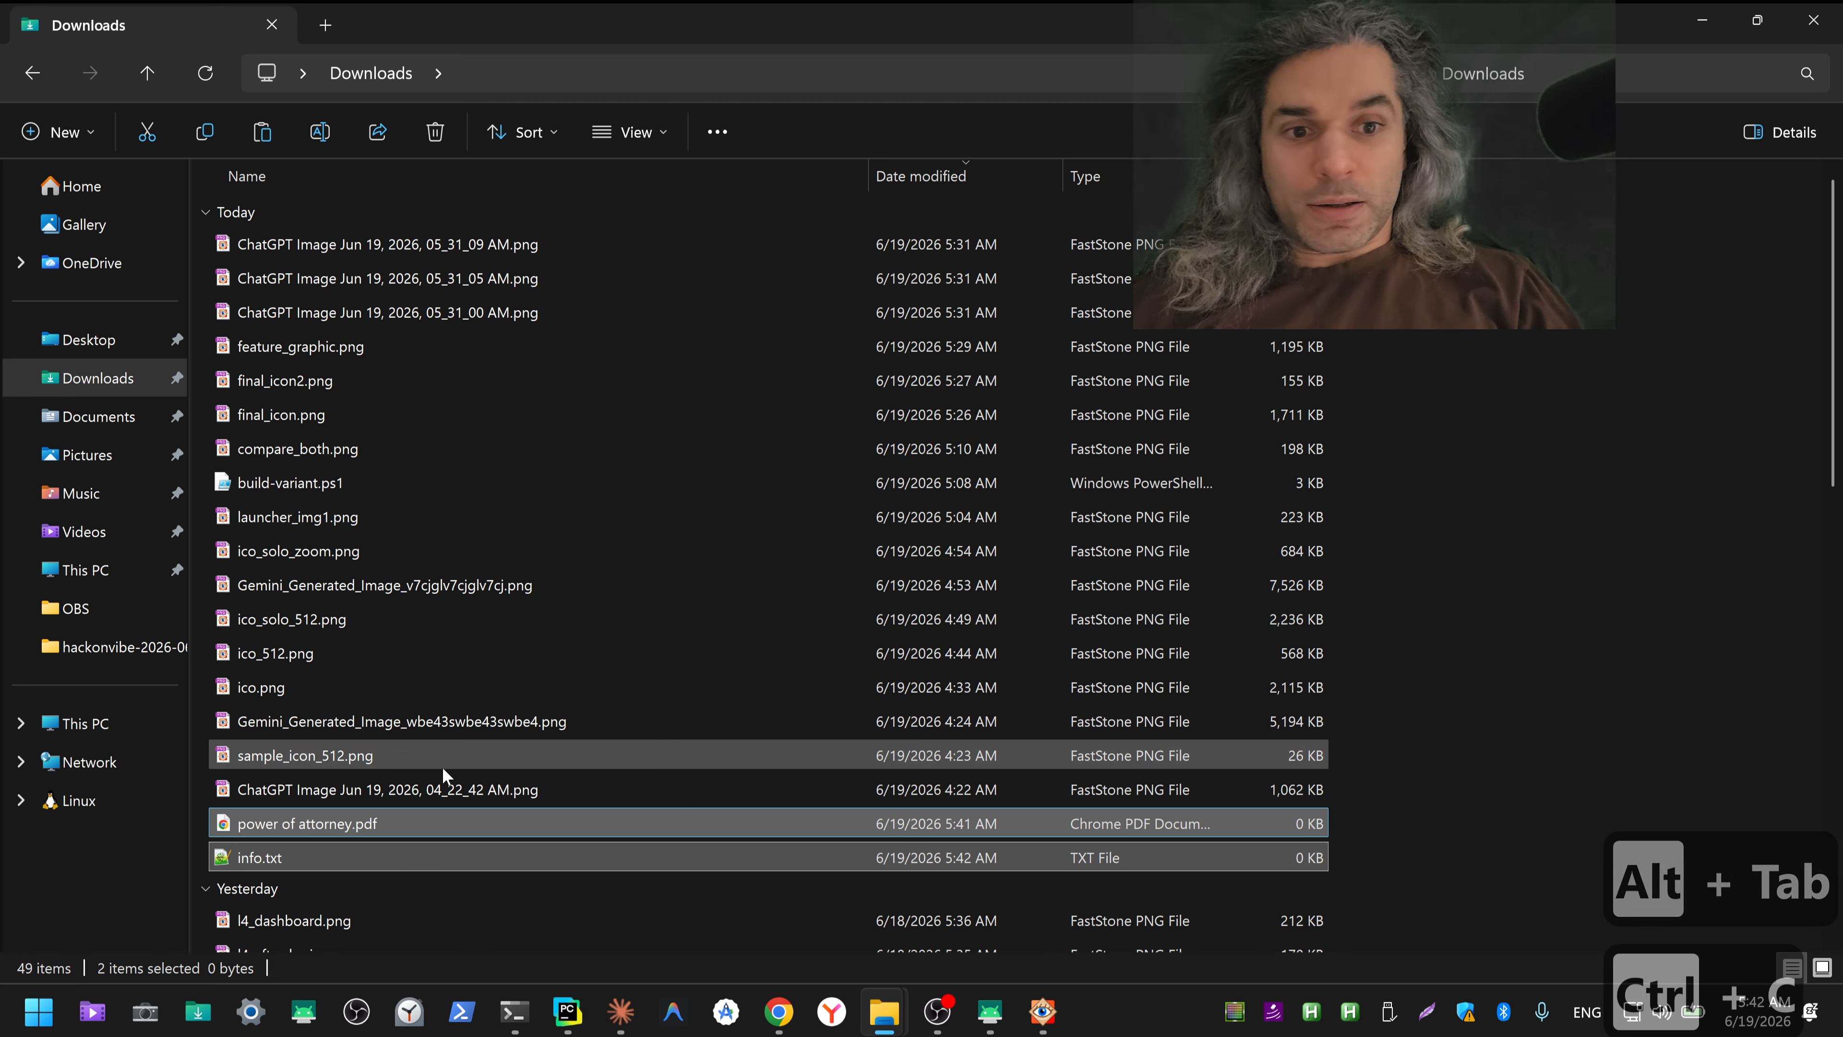
# Step: Preview Gemini_Generated_Image_wbe43swbe43swbe4.png from Downloads and close the image viewer
pyautogui.hotkey('ctrl', 'c')
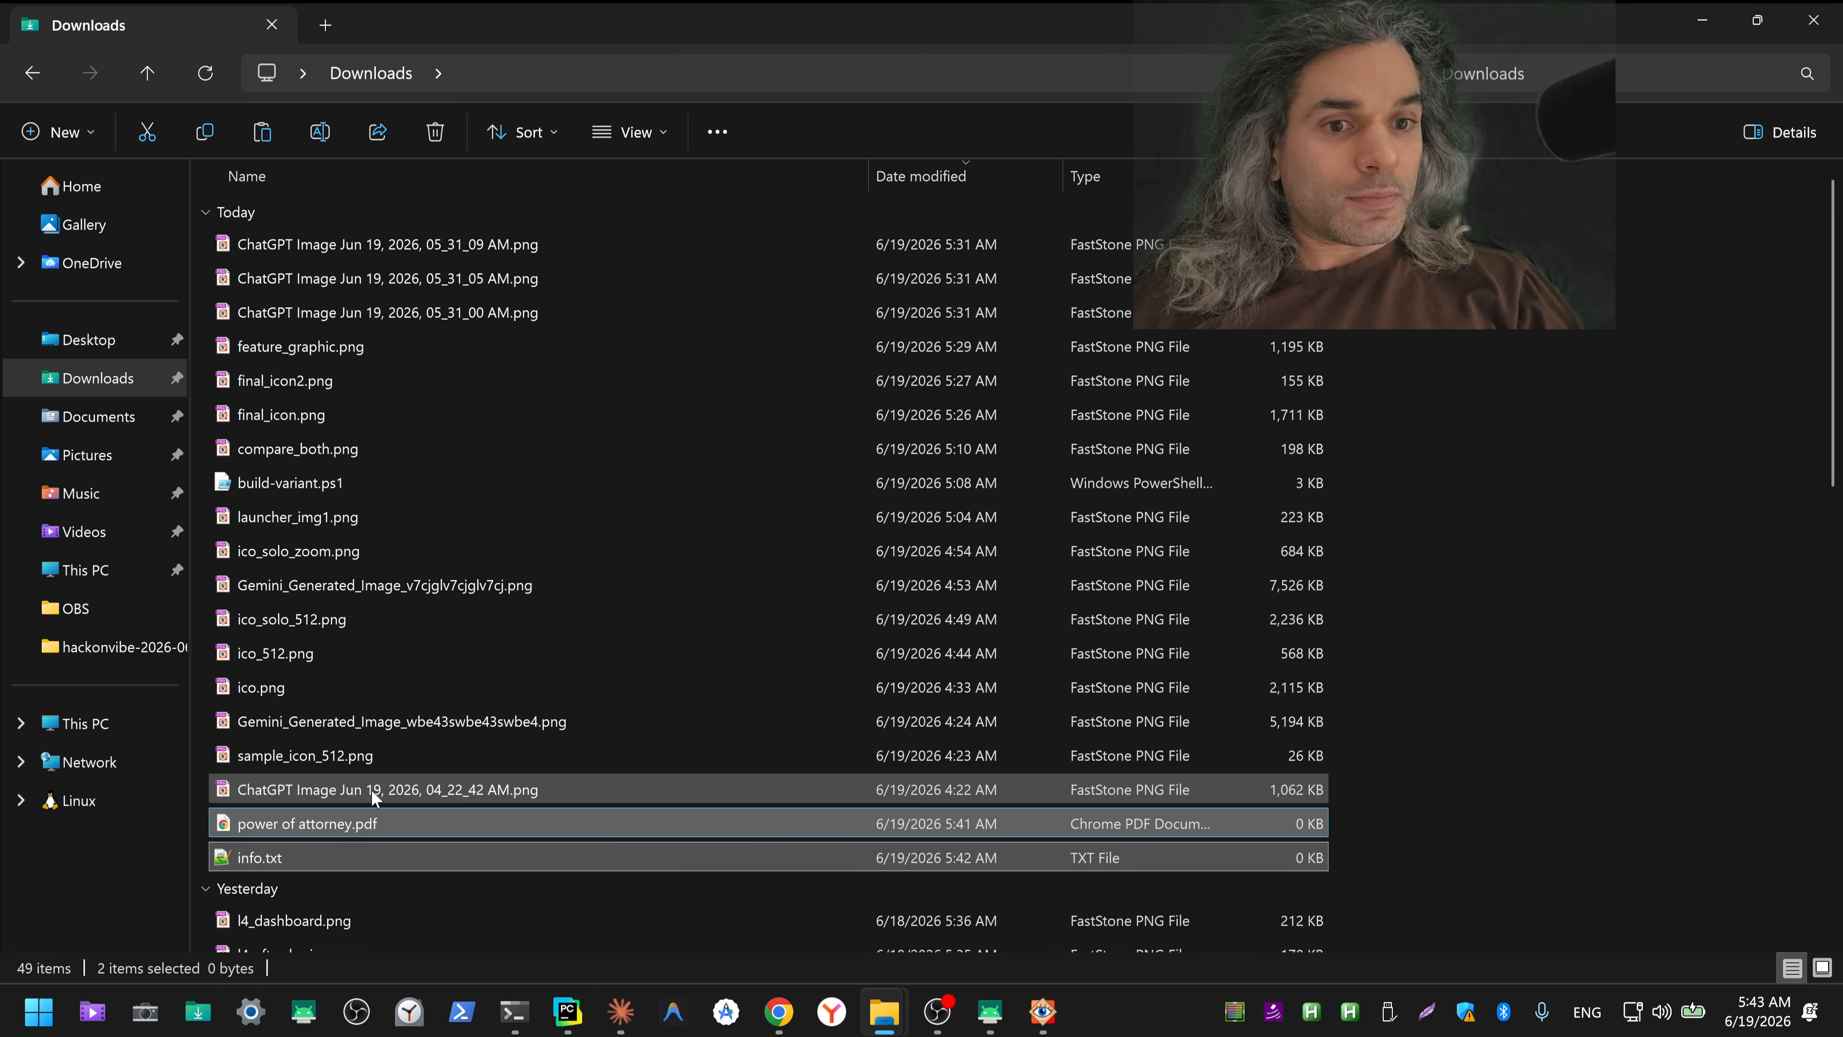
pyautogui.doubleClick(360, 728)
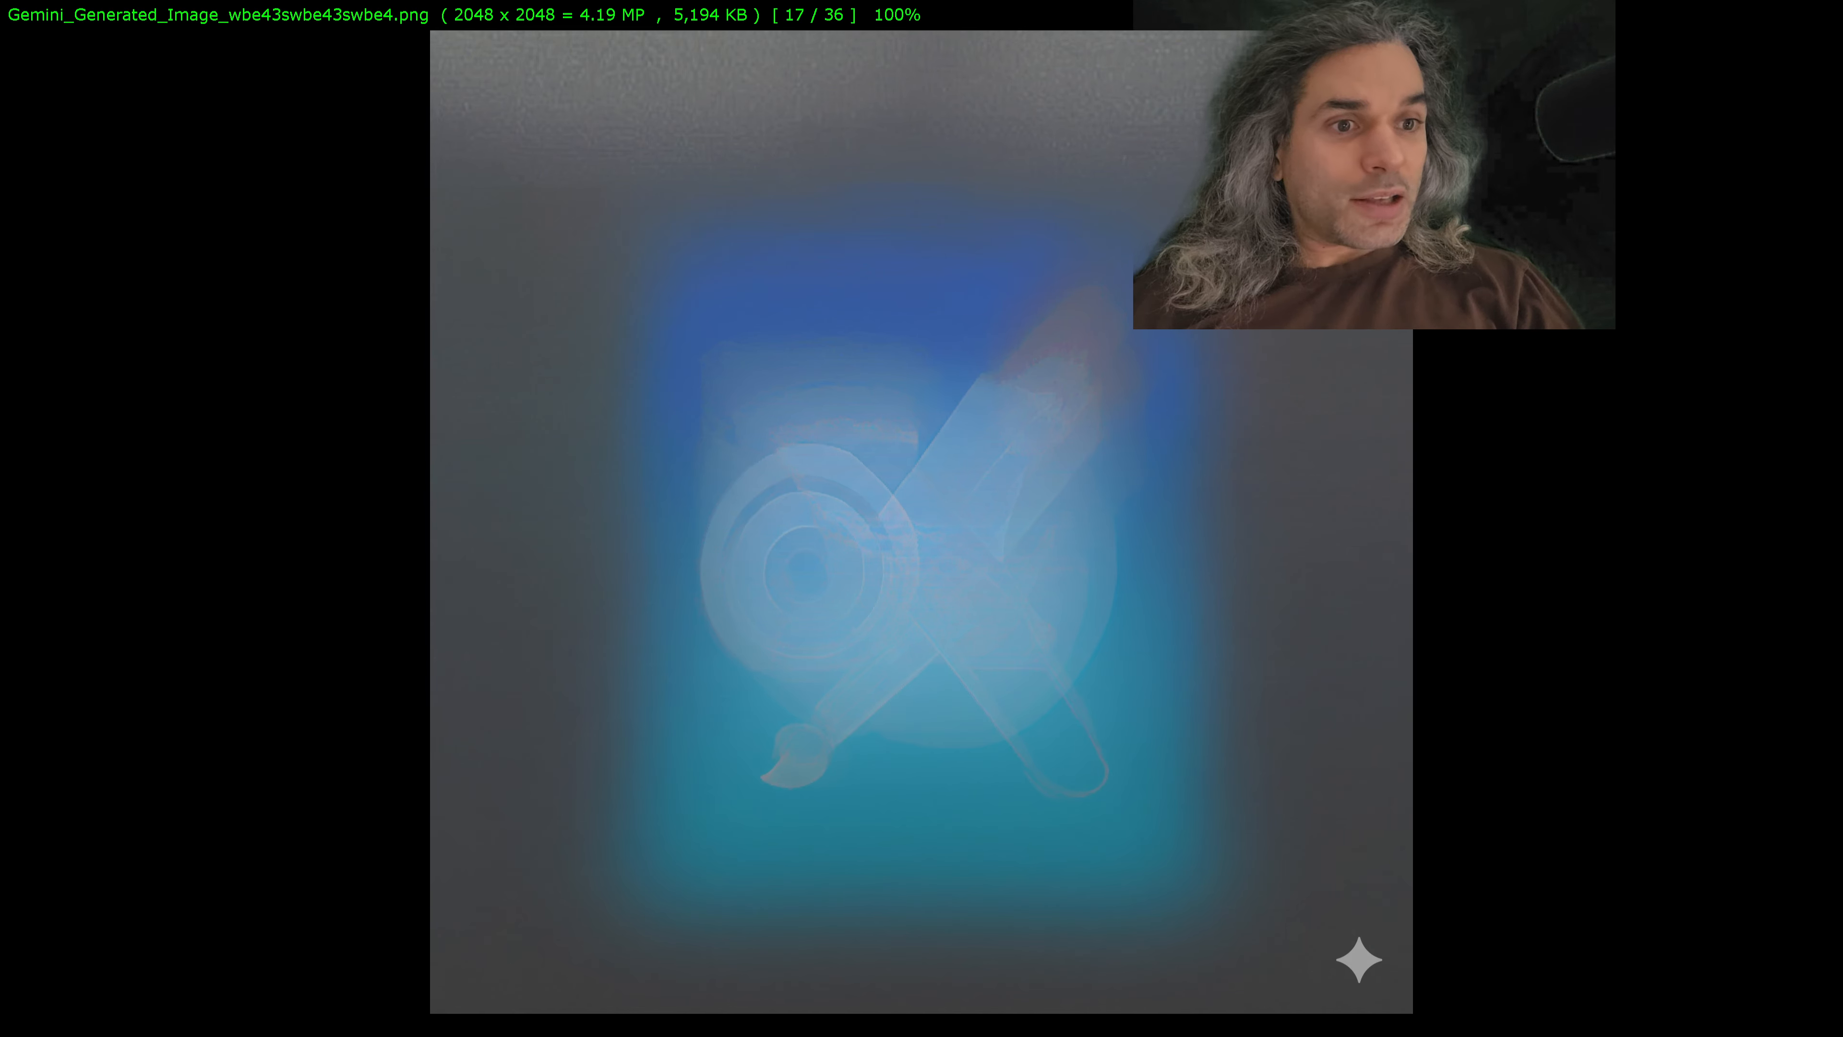
pyautogui.press('Escape')
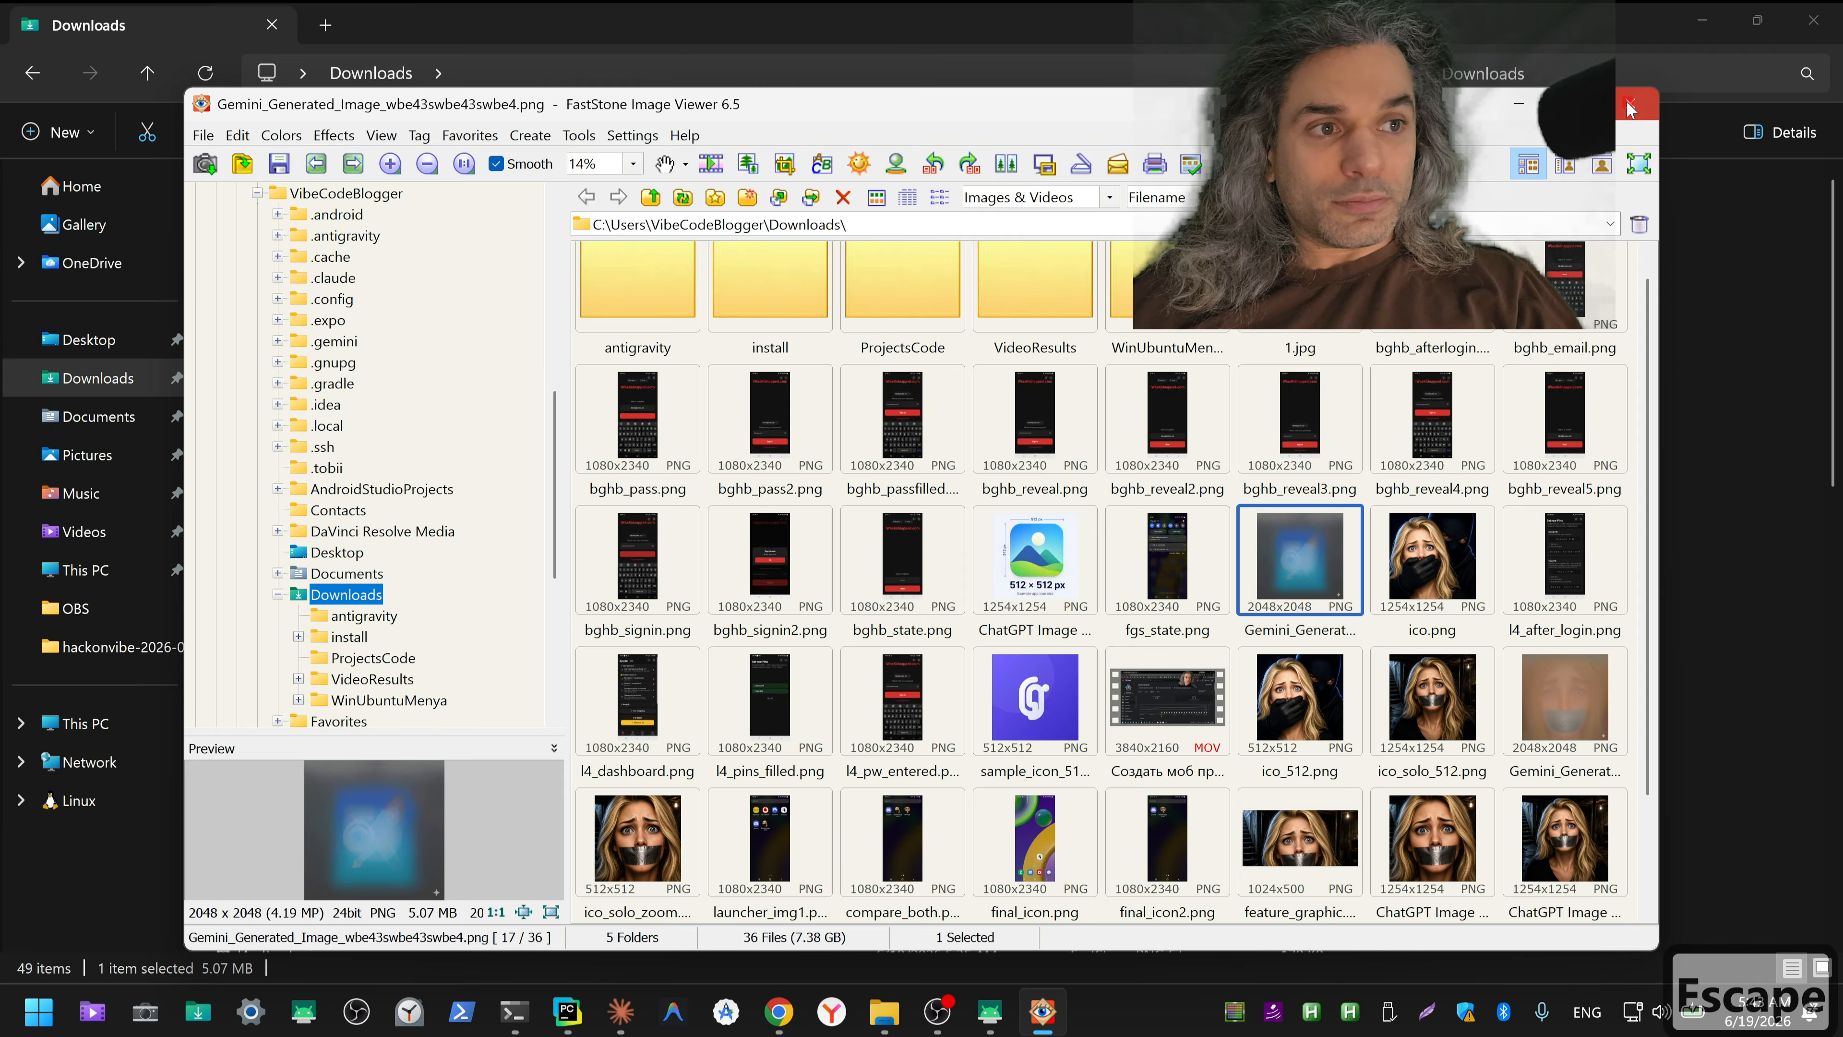
pyautogui.press('Escape')
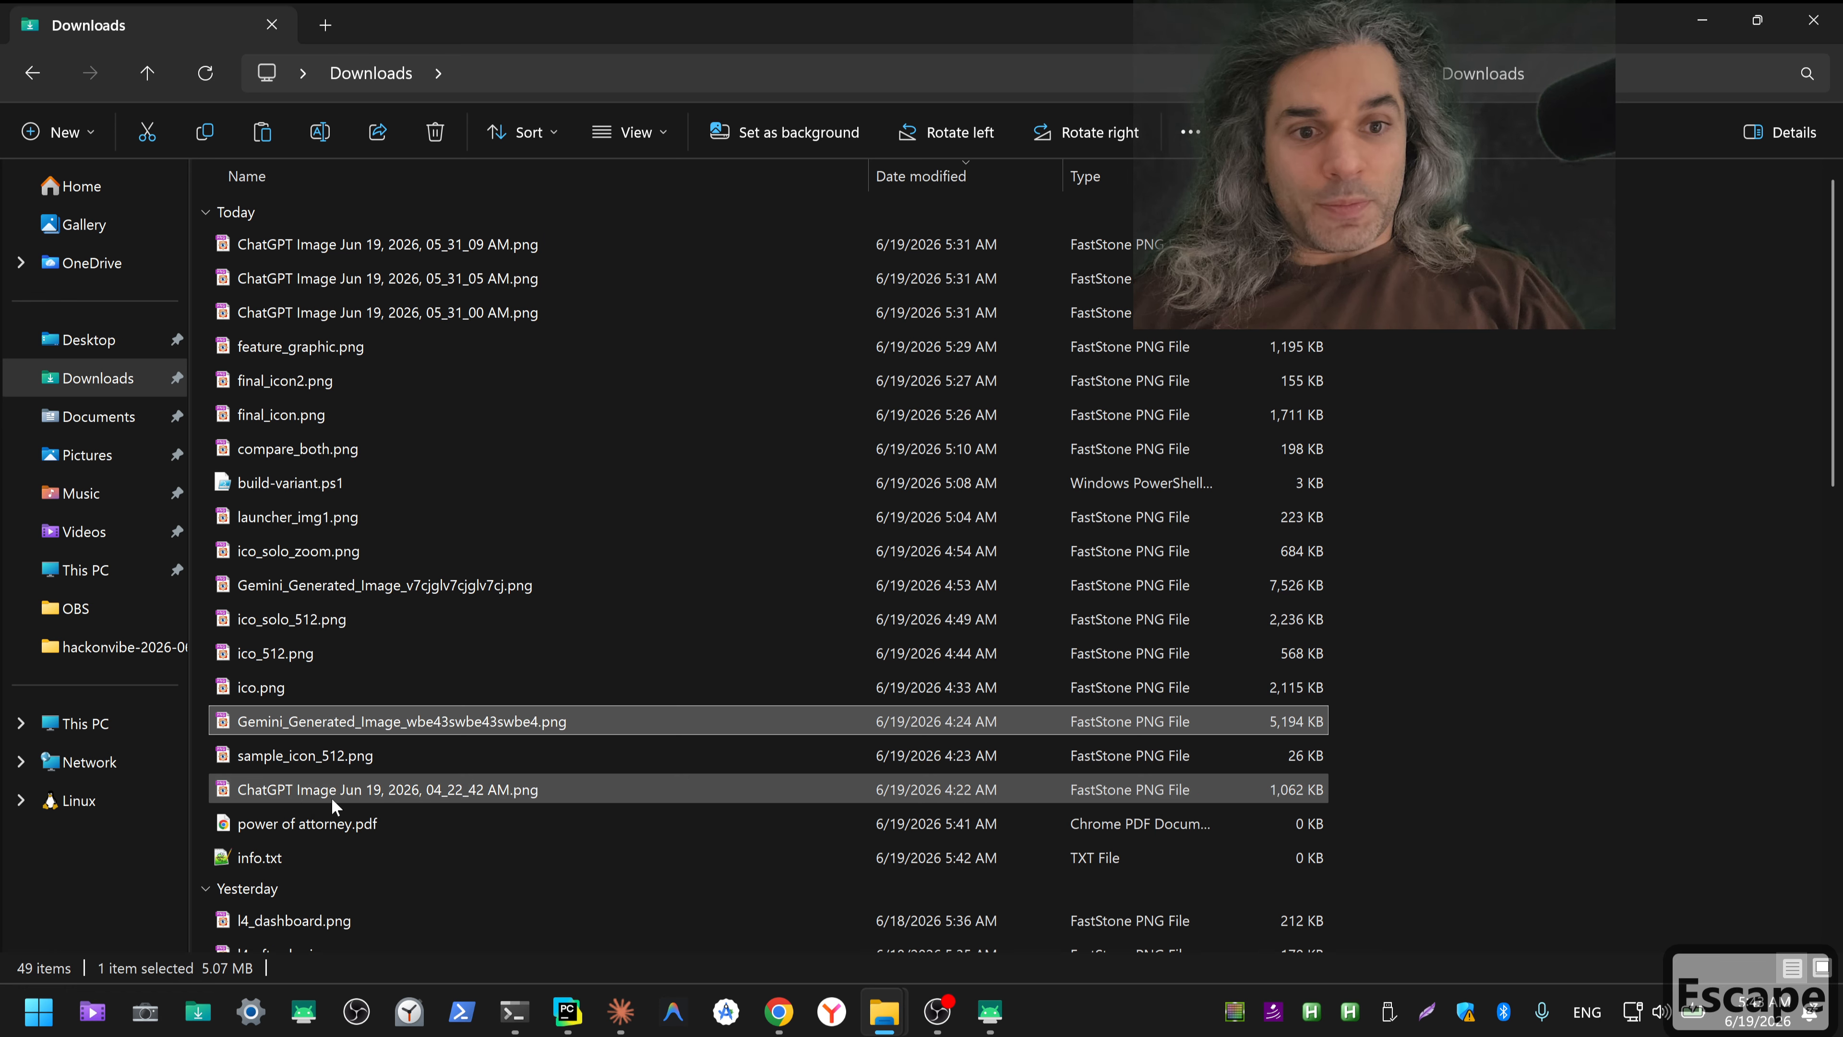
# Step: Copy the full name of the empty power of attorney.pdf, extension included, and permanently delete that file
pyautogui.click(306, 825)
pyautogui.press('F2')
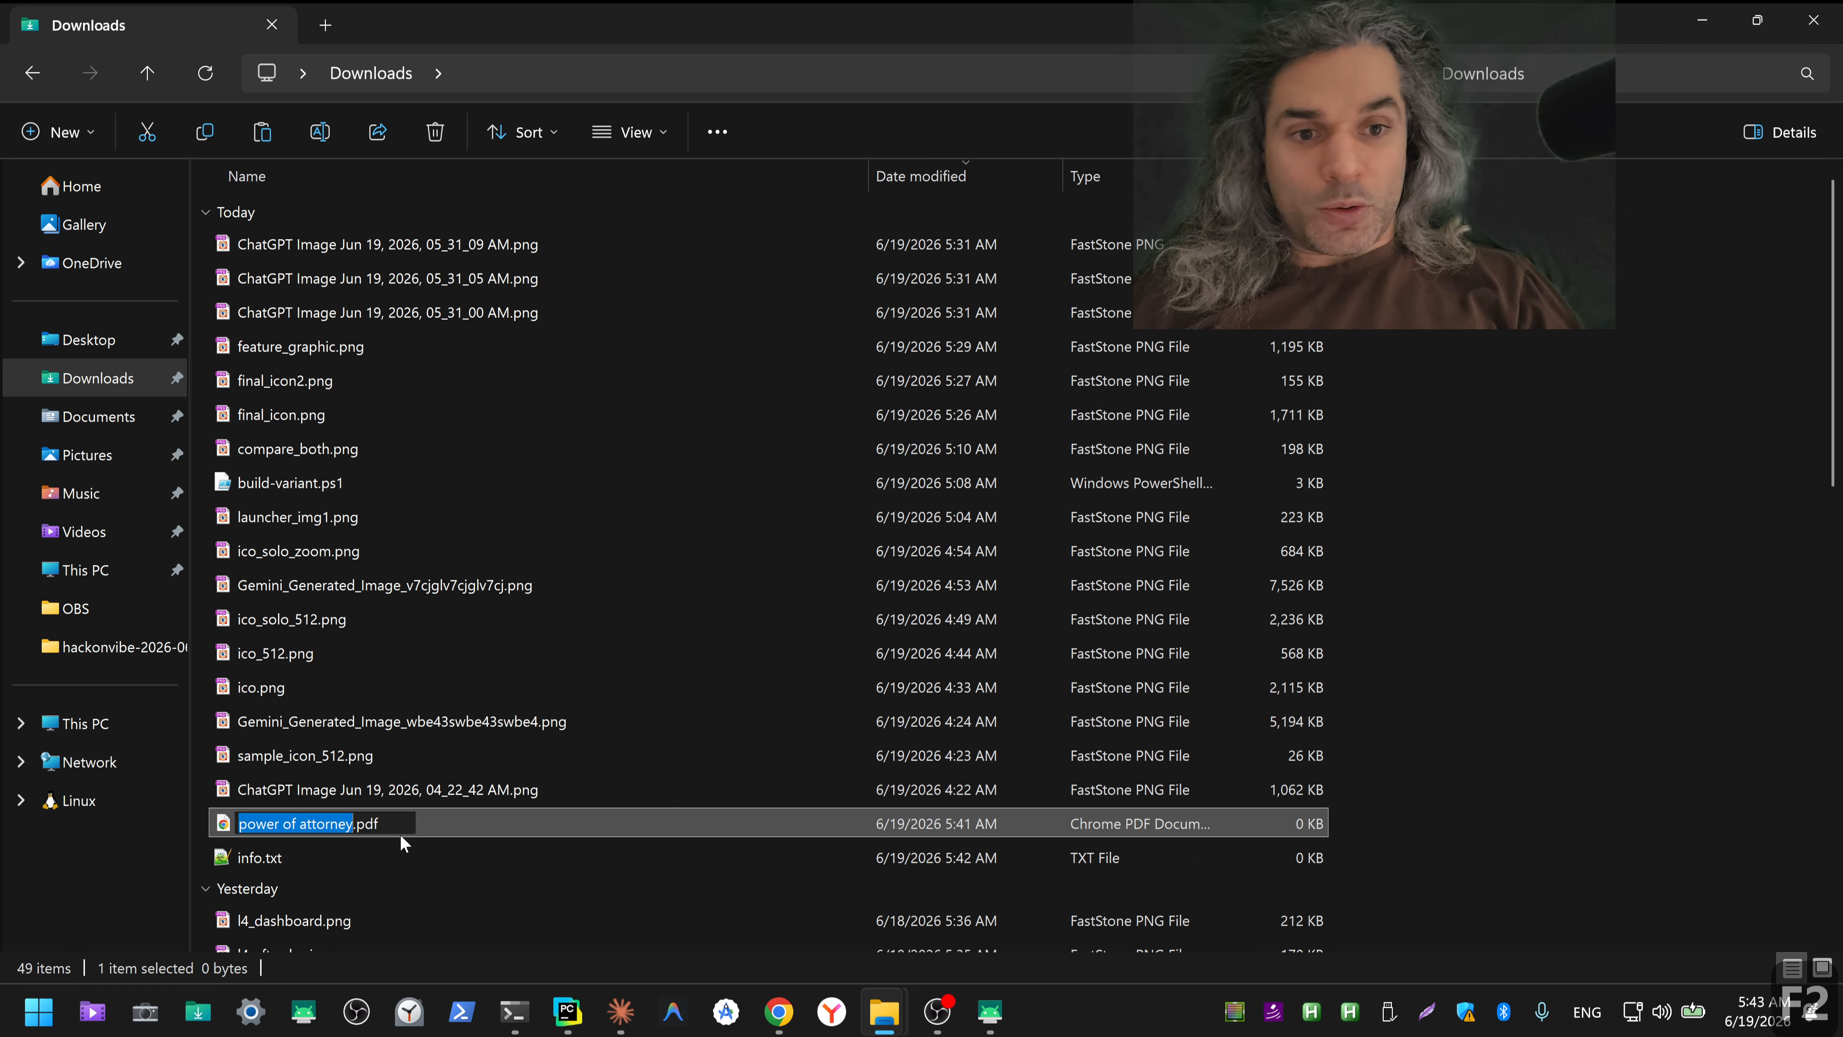
pyautogui.hotkey('ctrl', 'a')
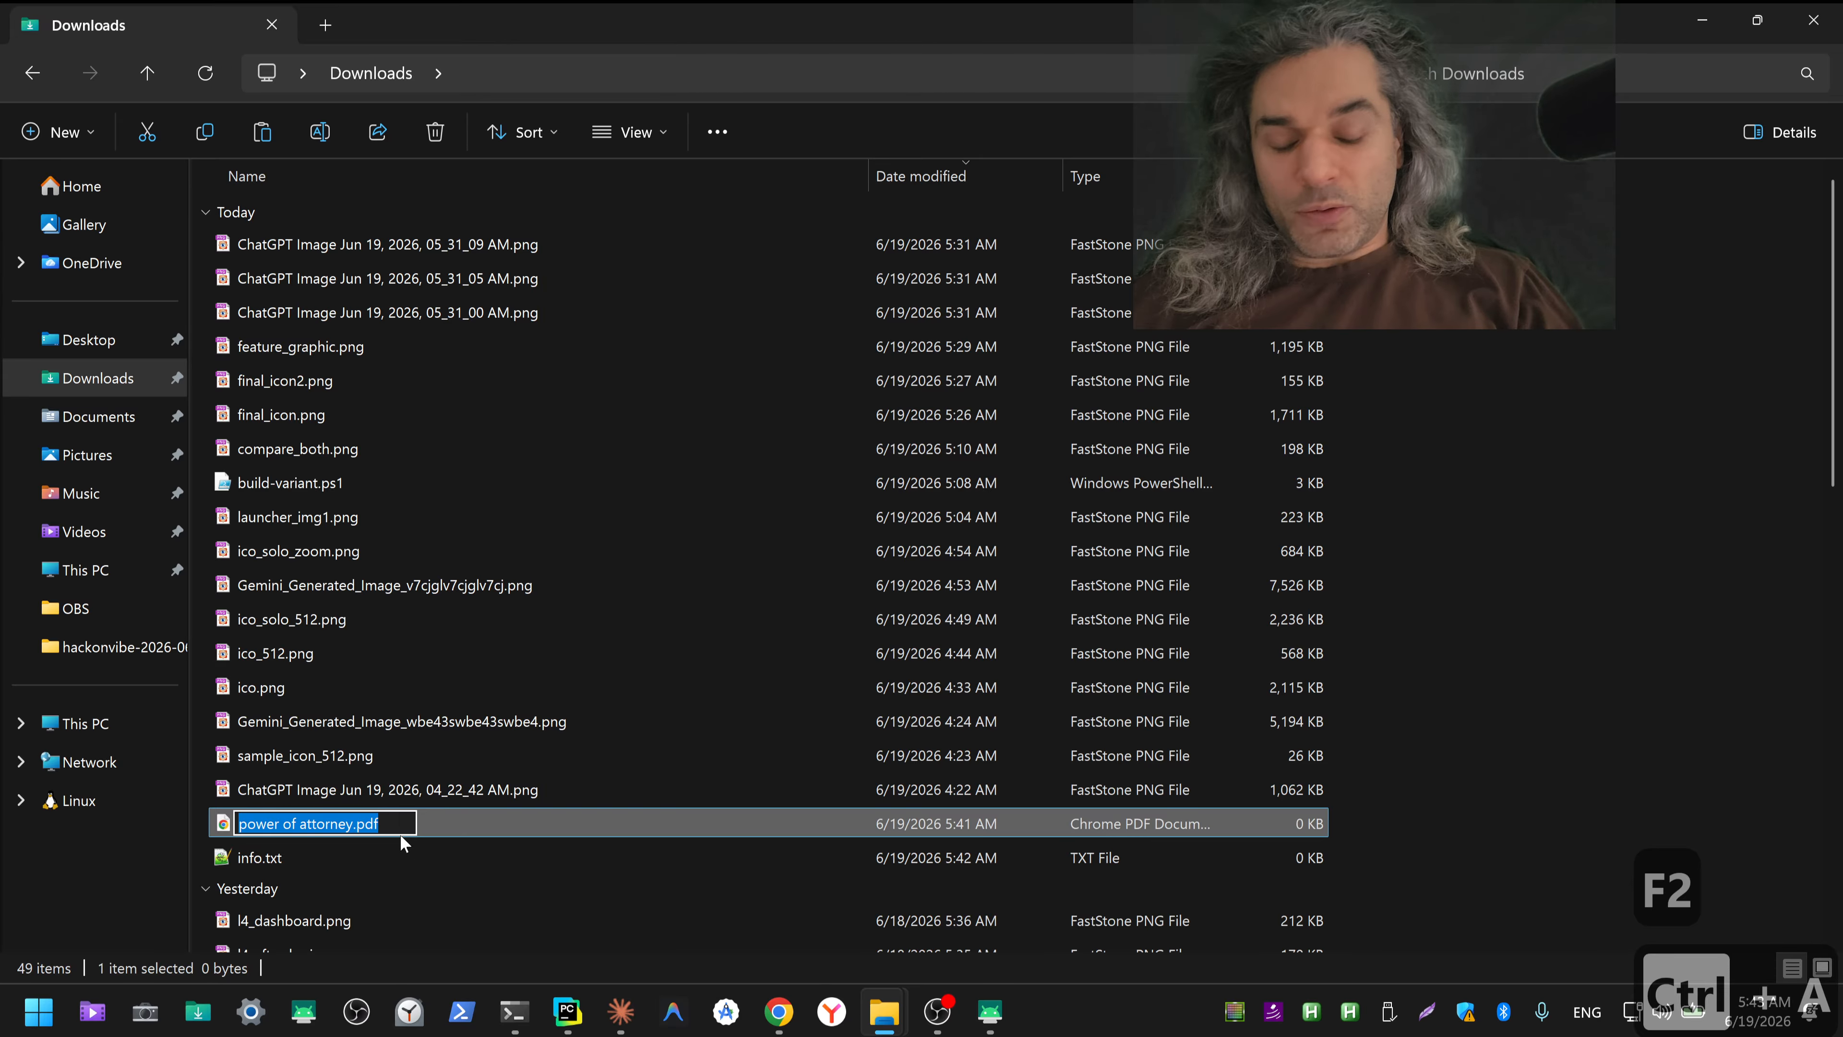
pyautogui.hotkey('ctrl', 'c')
pyautogui.click(373, 857)
pyautogui.click(315, 824)
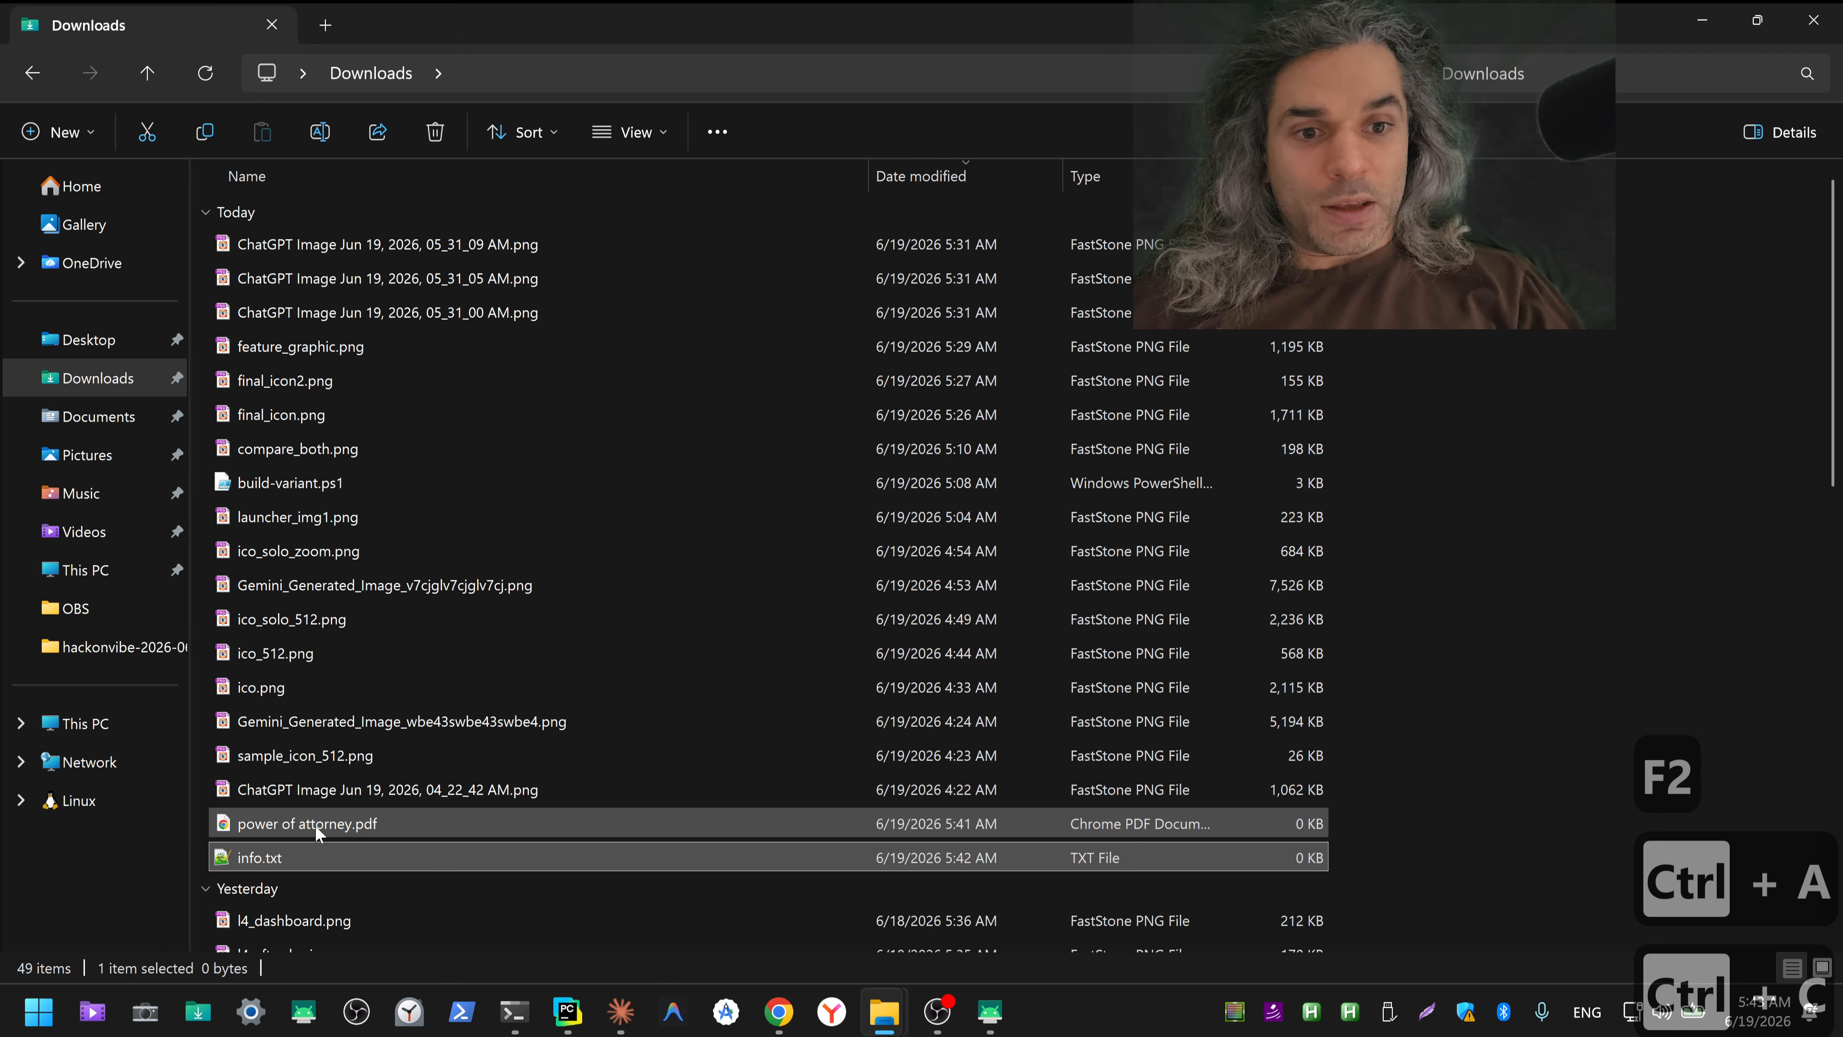
pyautogui.press('Delete')
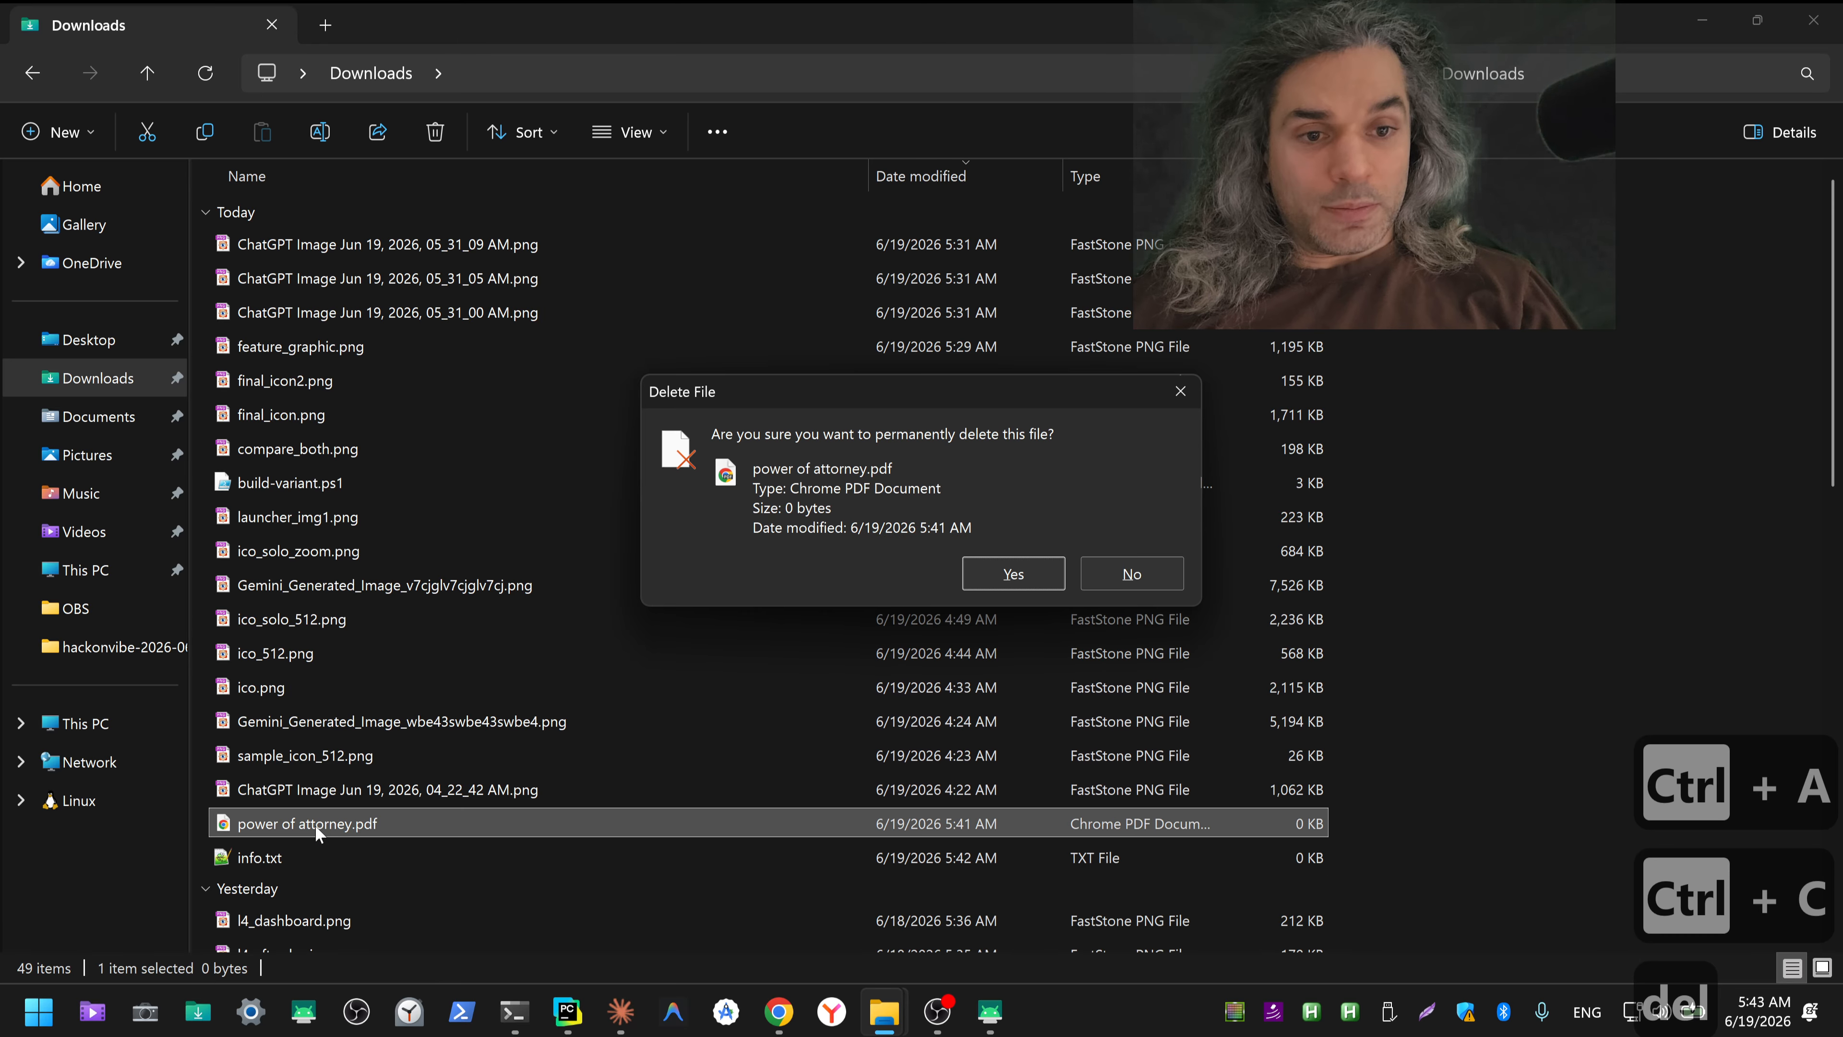
pyautogui.press('Return')
# Step: Rename Gemini_Generated_Image_wbe43swbe43swbe4.png as "power of attorney.pdf" with the copied name, accepting the extension change
pyautogui.click(333, 731)
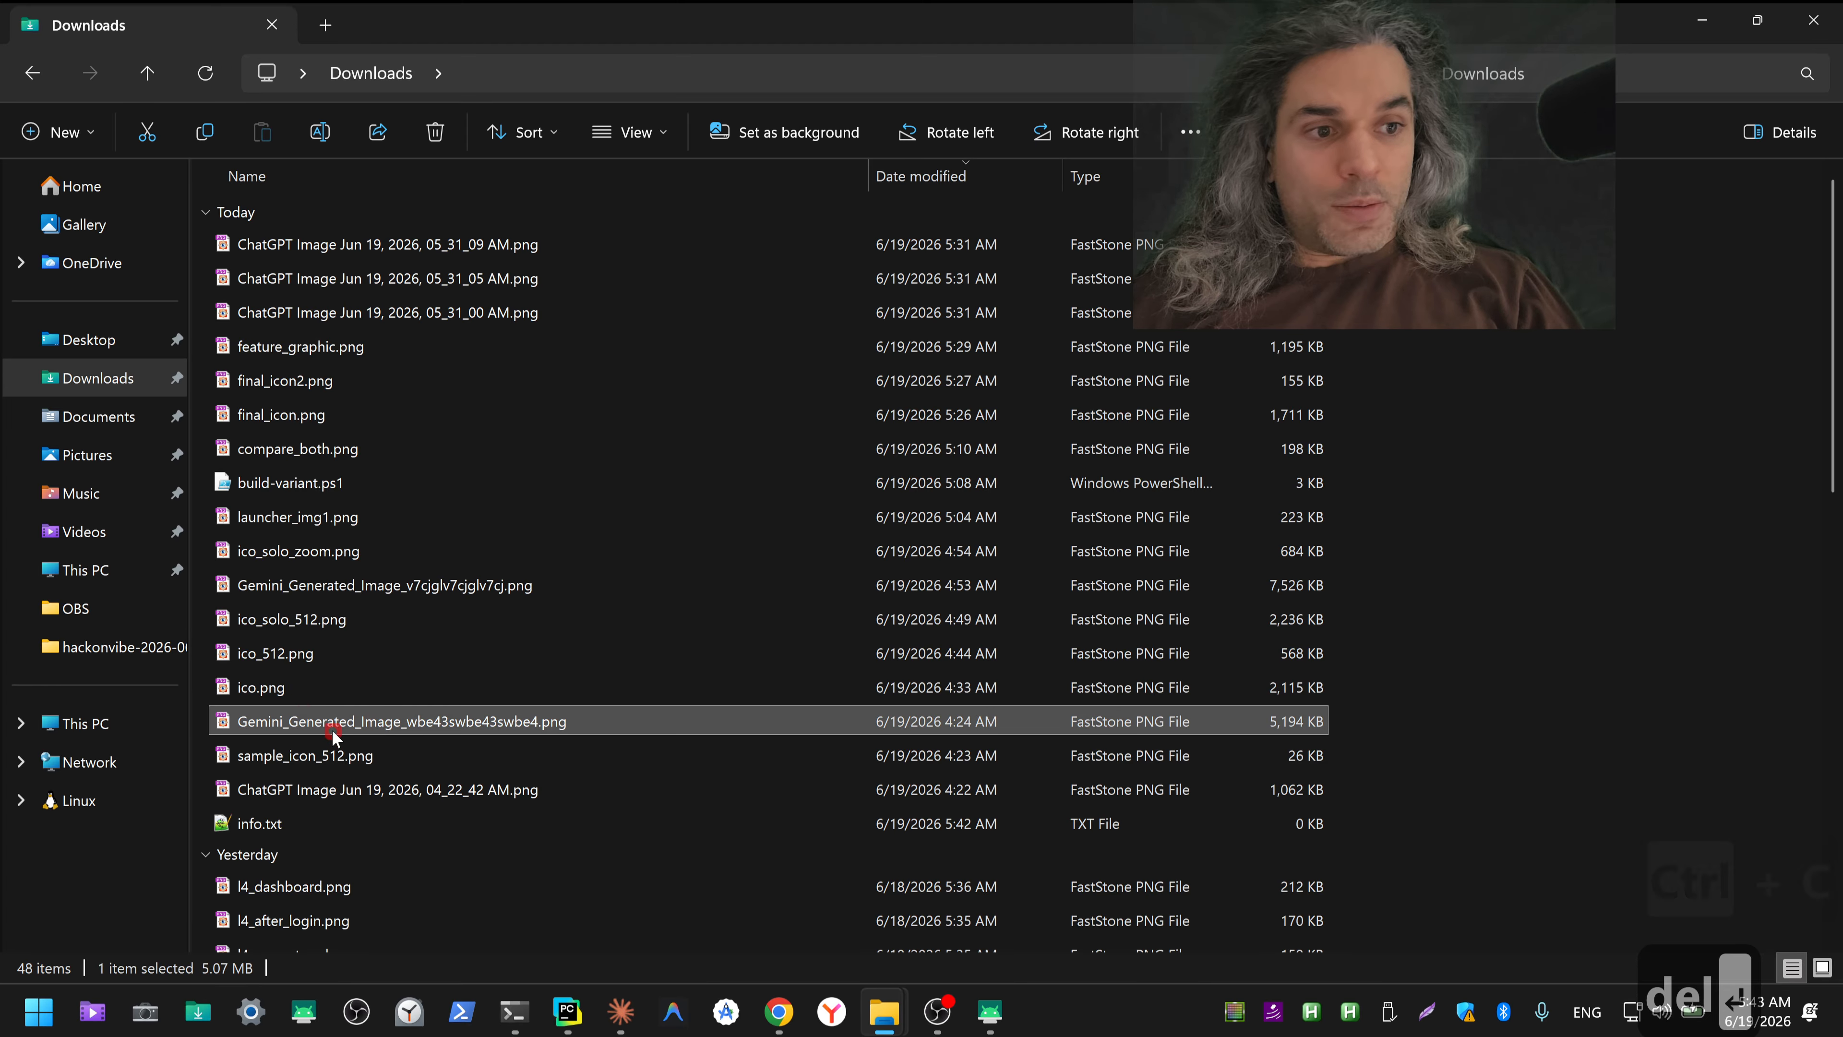
pyautogui.press('F2')
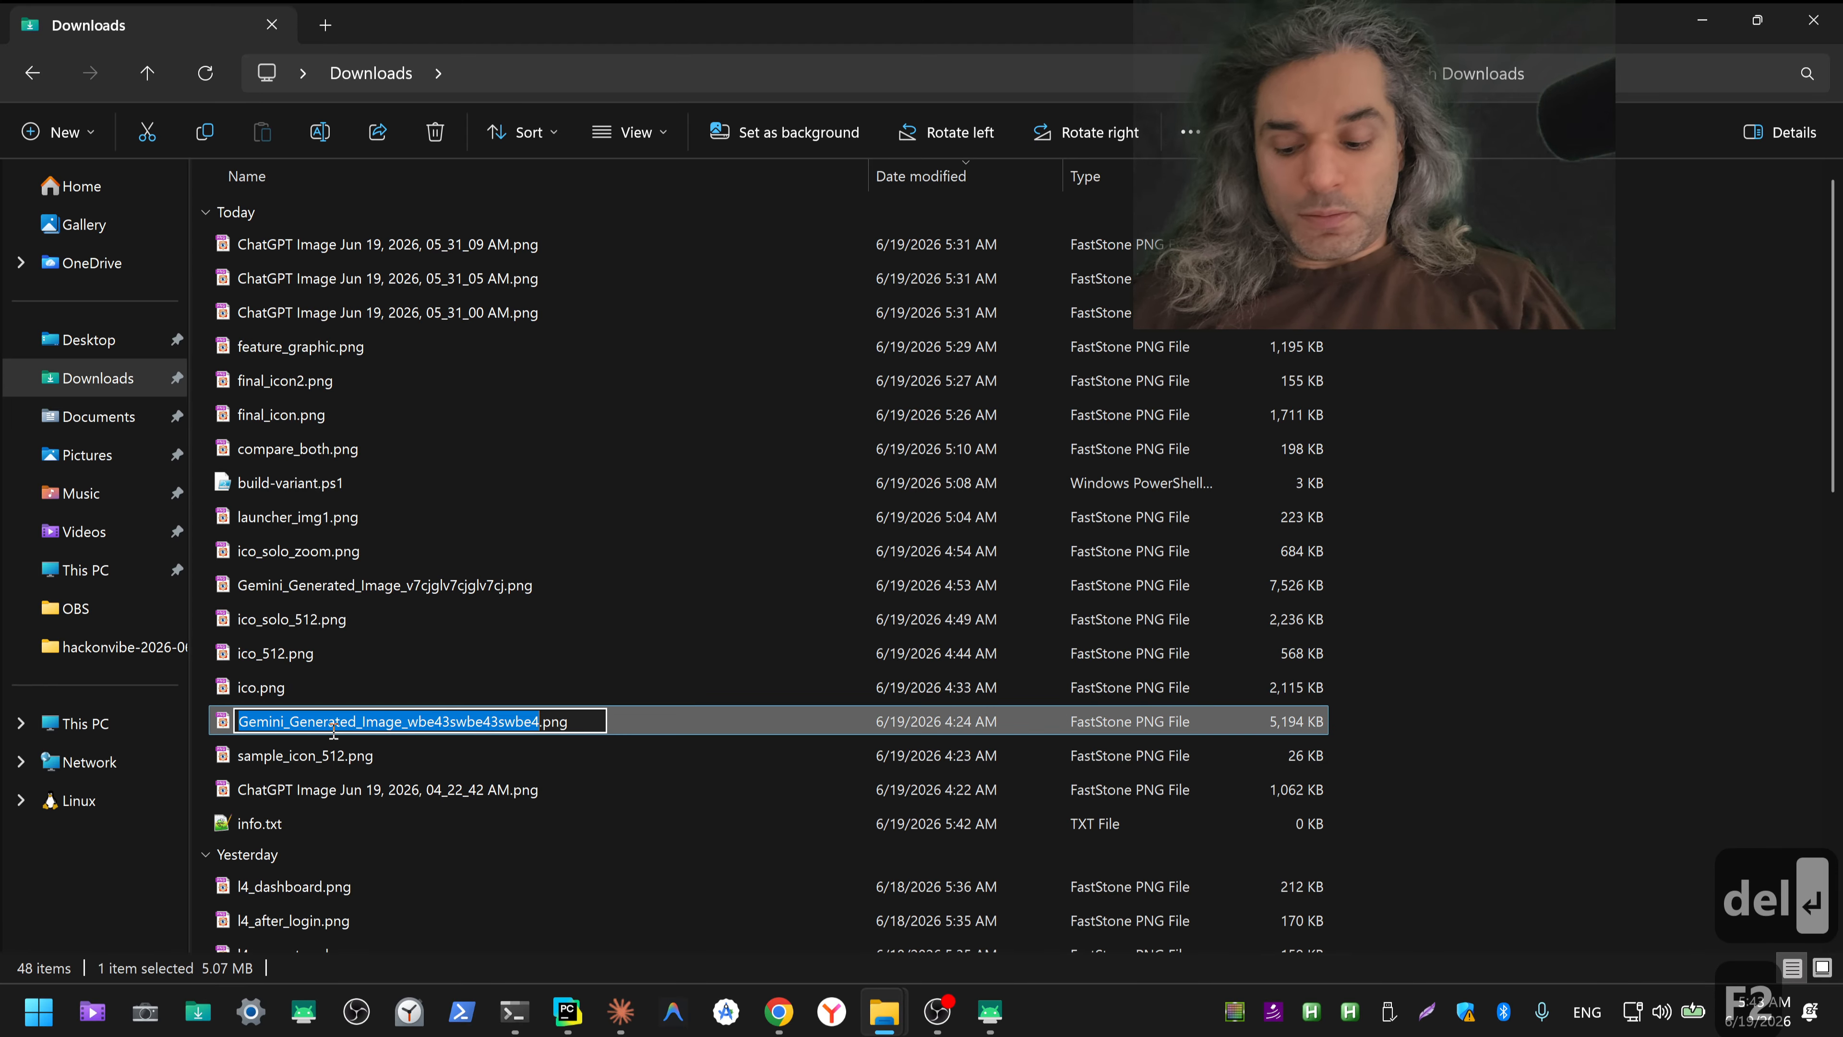
pyautogui.hotkey('ctrl', 'a')
pyautogui.hotkey('ctrl', 'v')
pyautogui.press('Return')
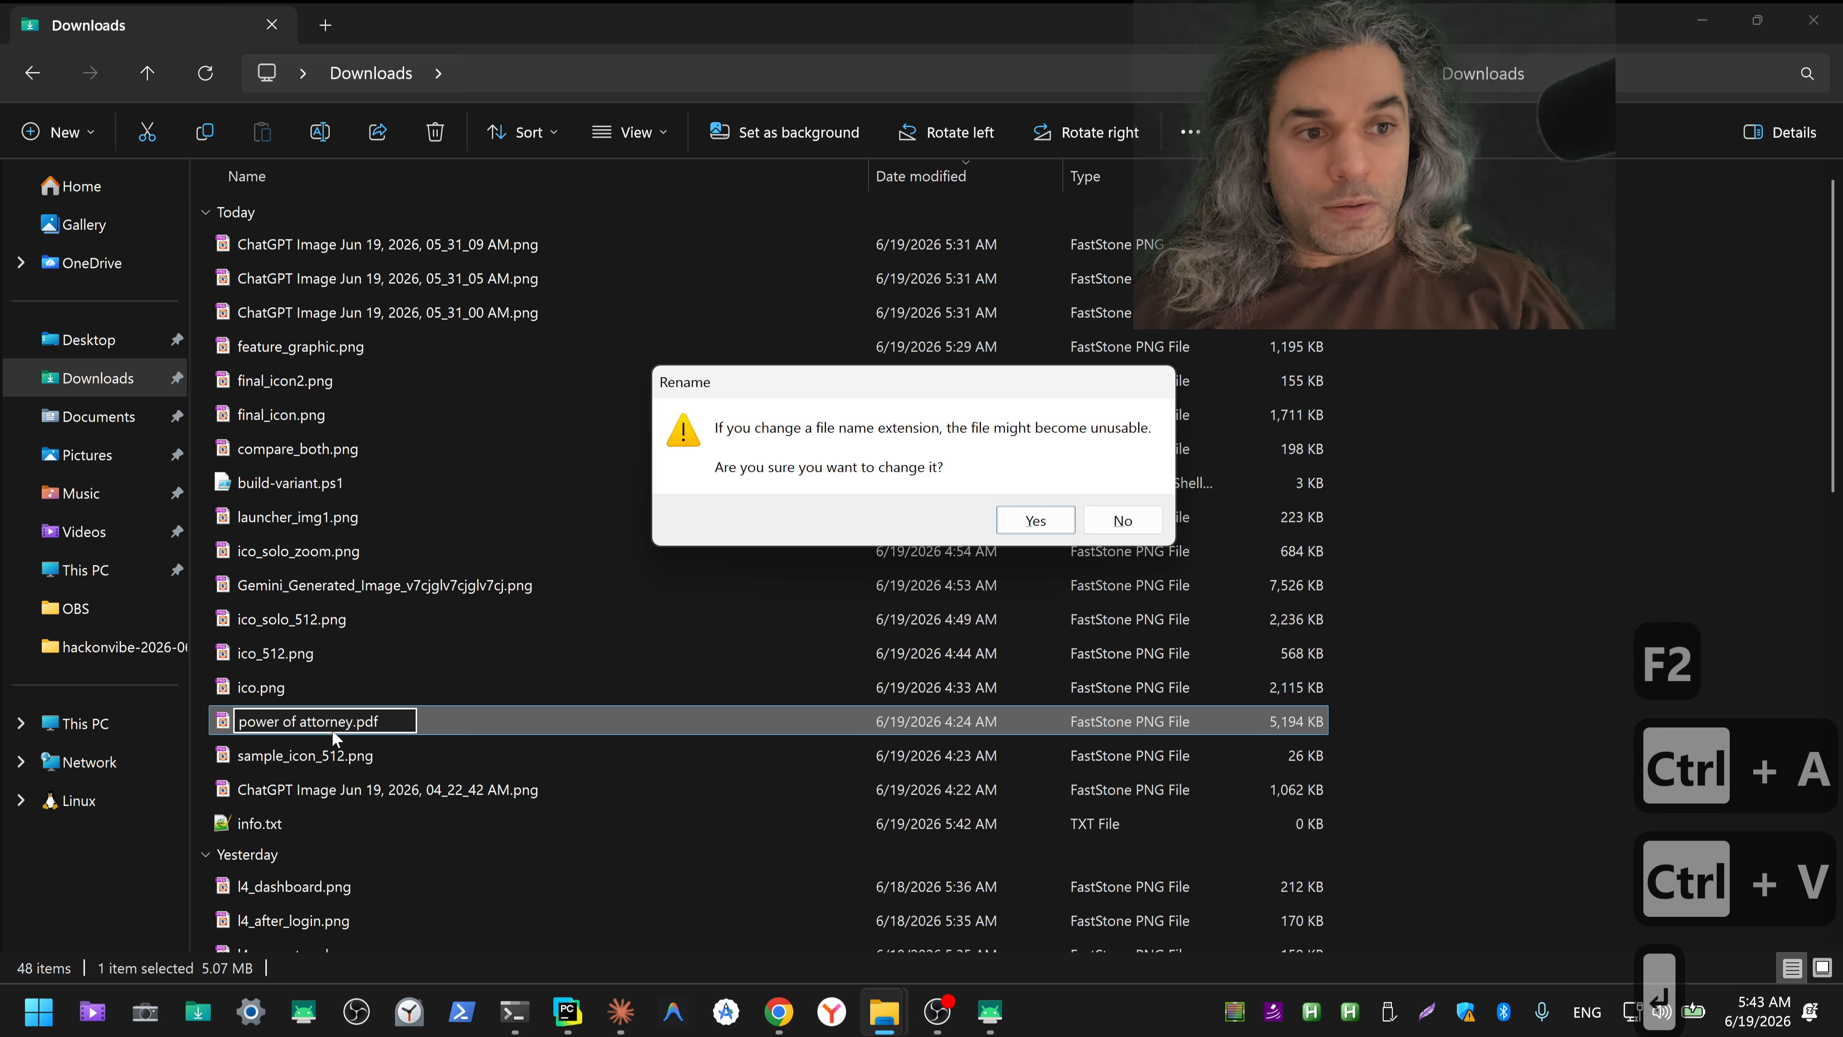
pyautogui.press('Return')
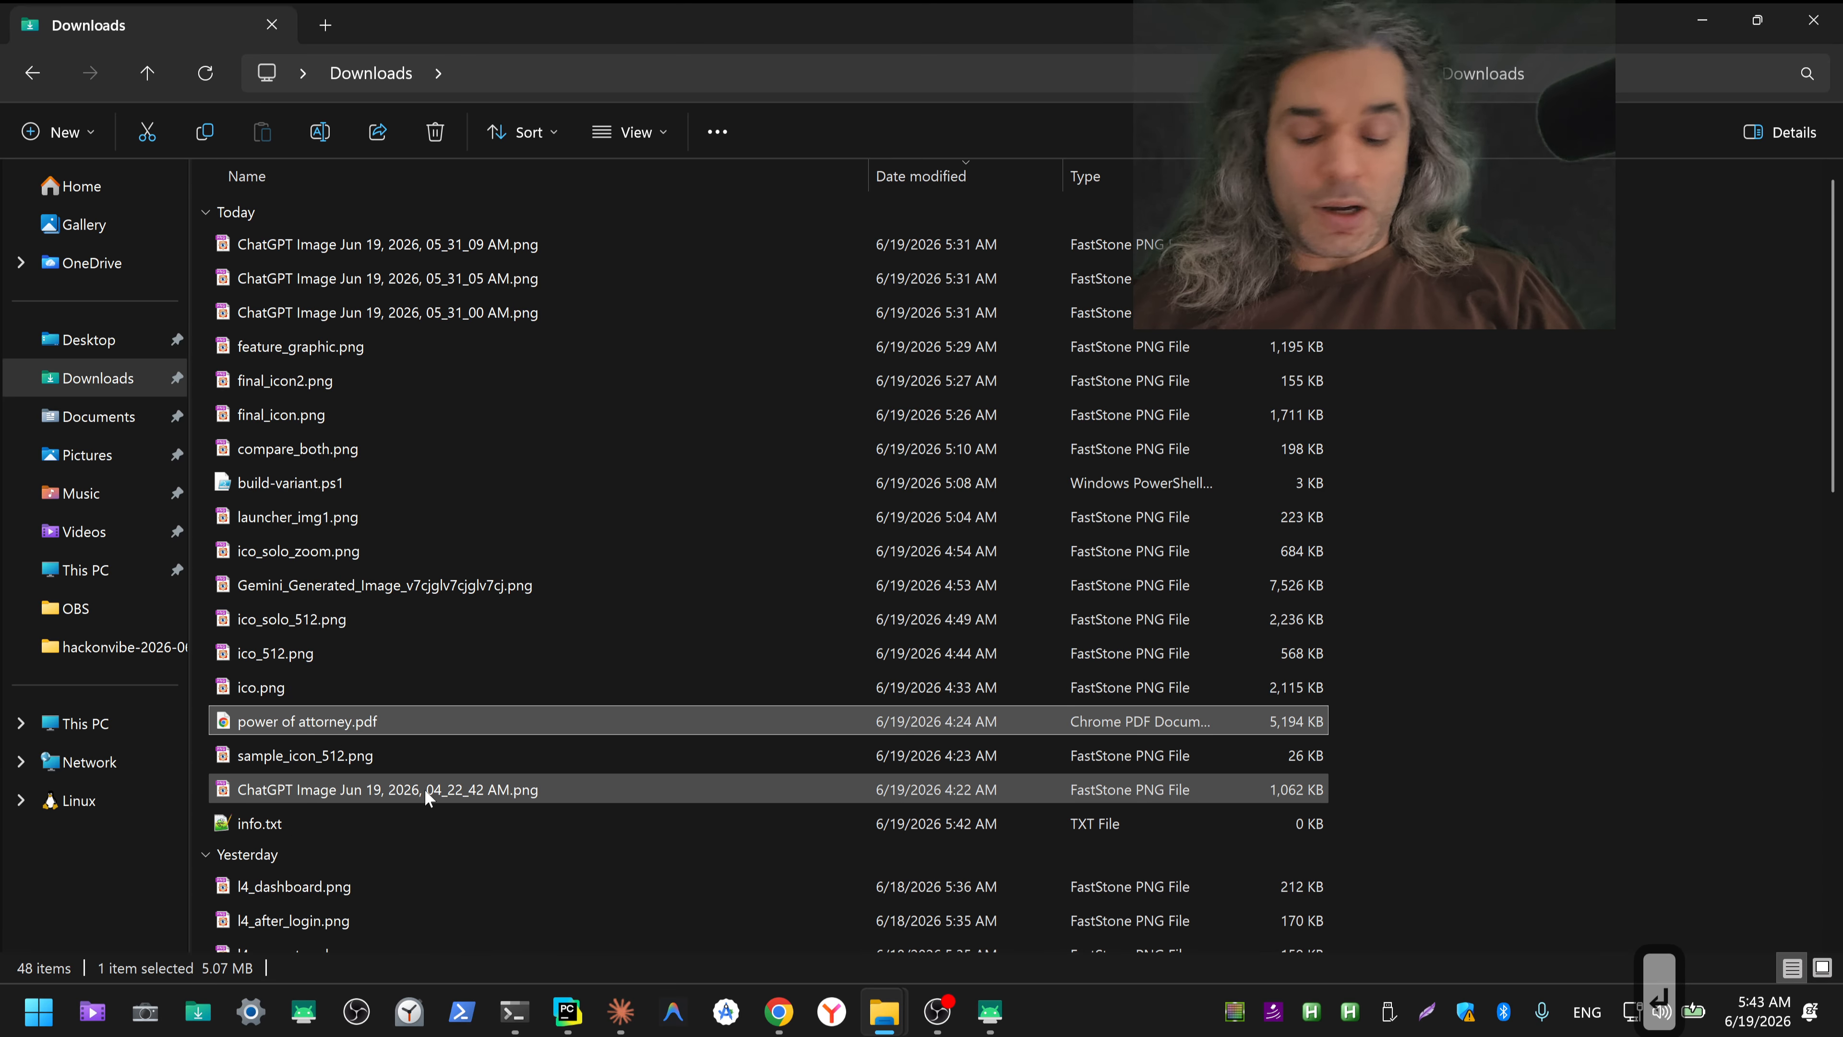
# Step: Copy the renamed power of attorney.pdf, switch to Telegram, search the chats for "sav" and send the file there
pyautogui.hotkey('ctrl', 'c')
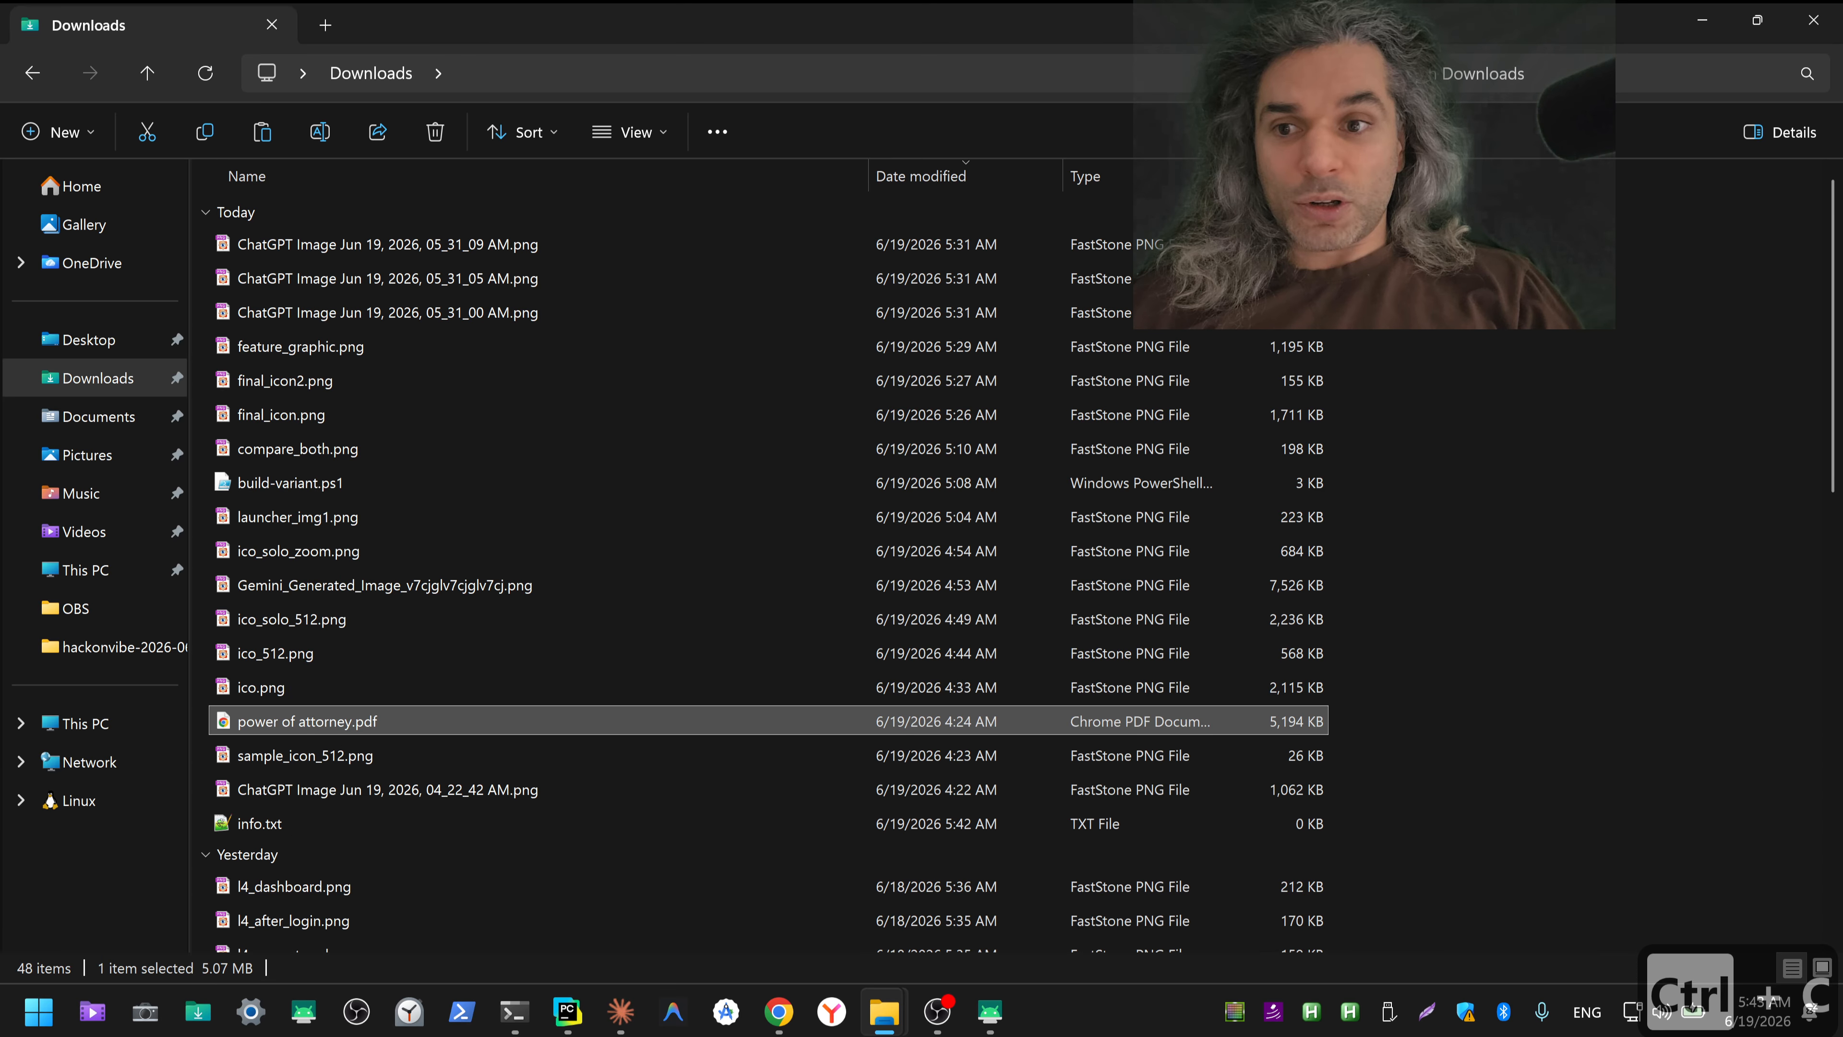
pyautogui.hotkey('alt', 'Tab')
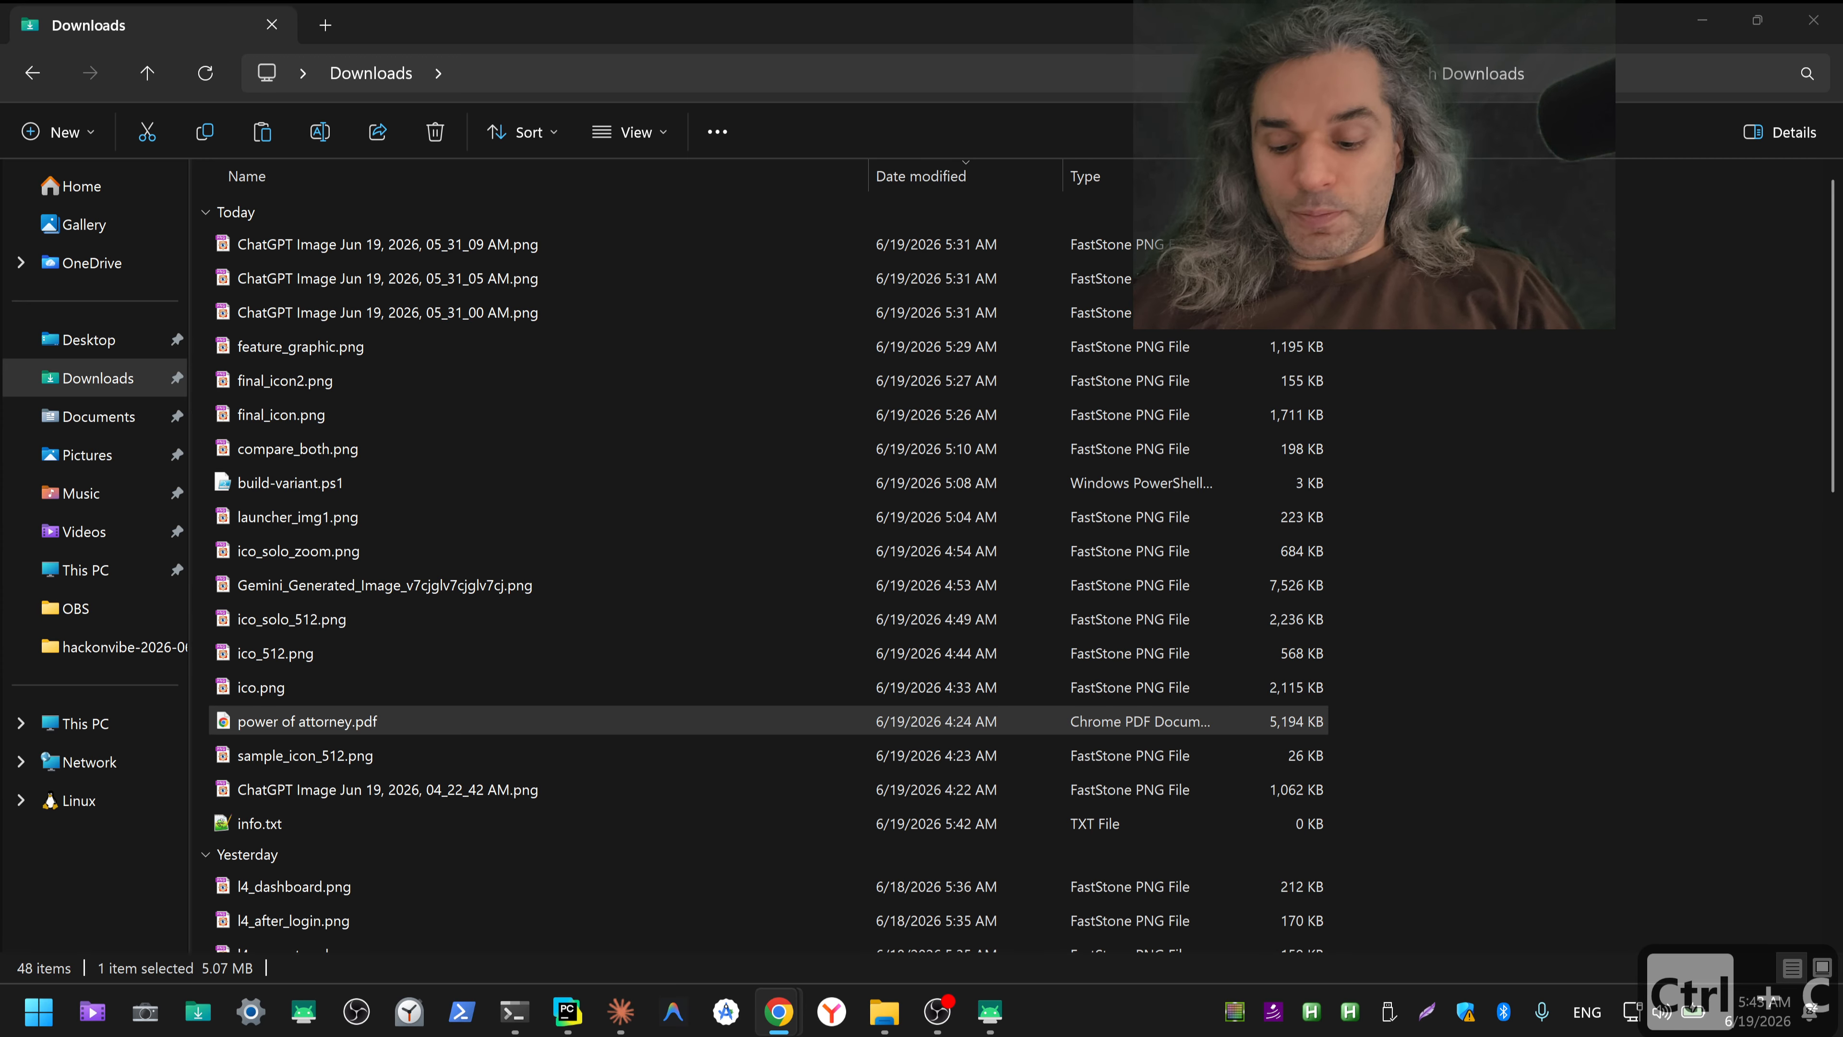
pyautogui.hotkey('ctrl', 'shift', '3')
pyautogui.write('sav')
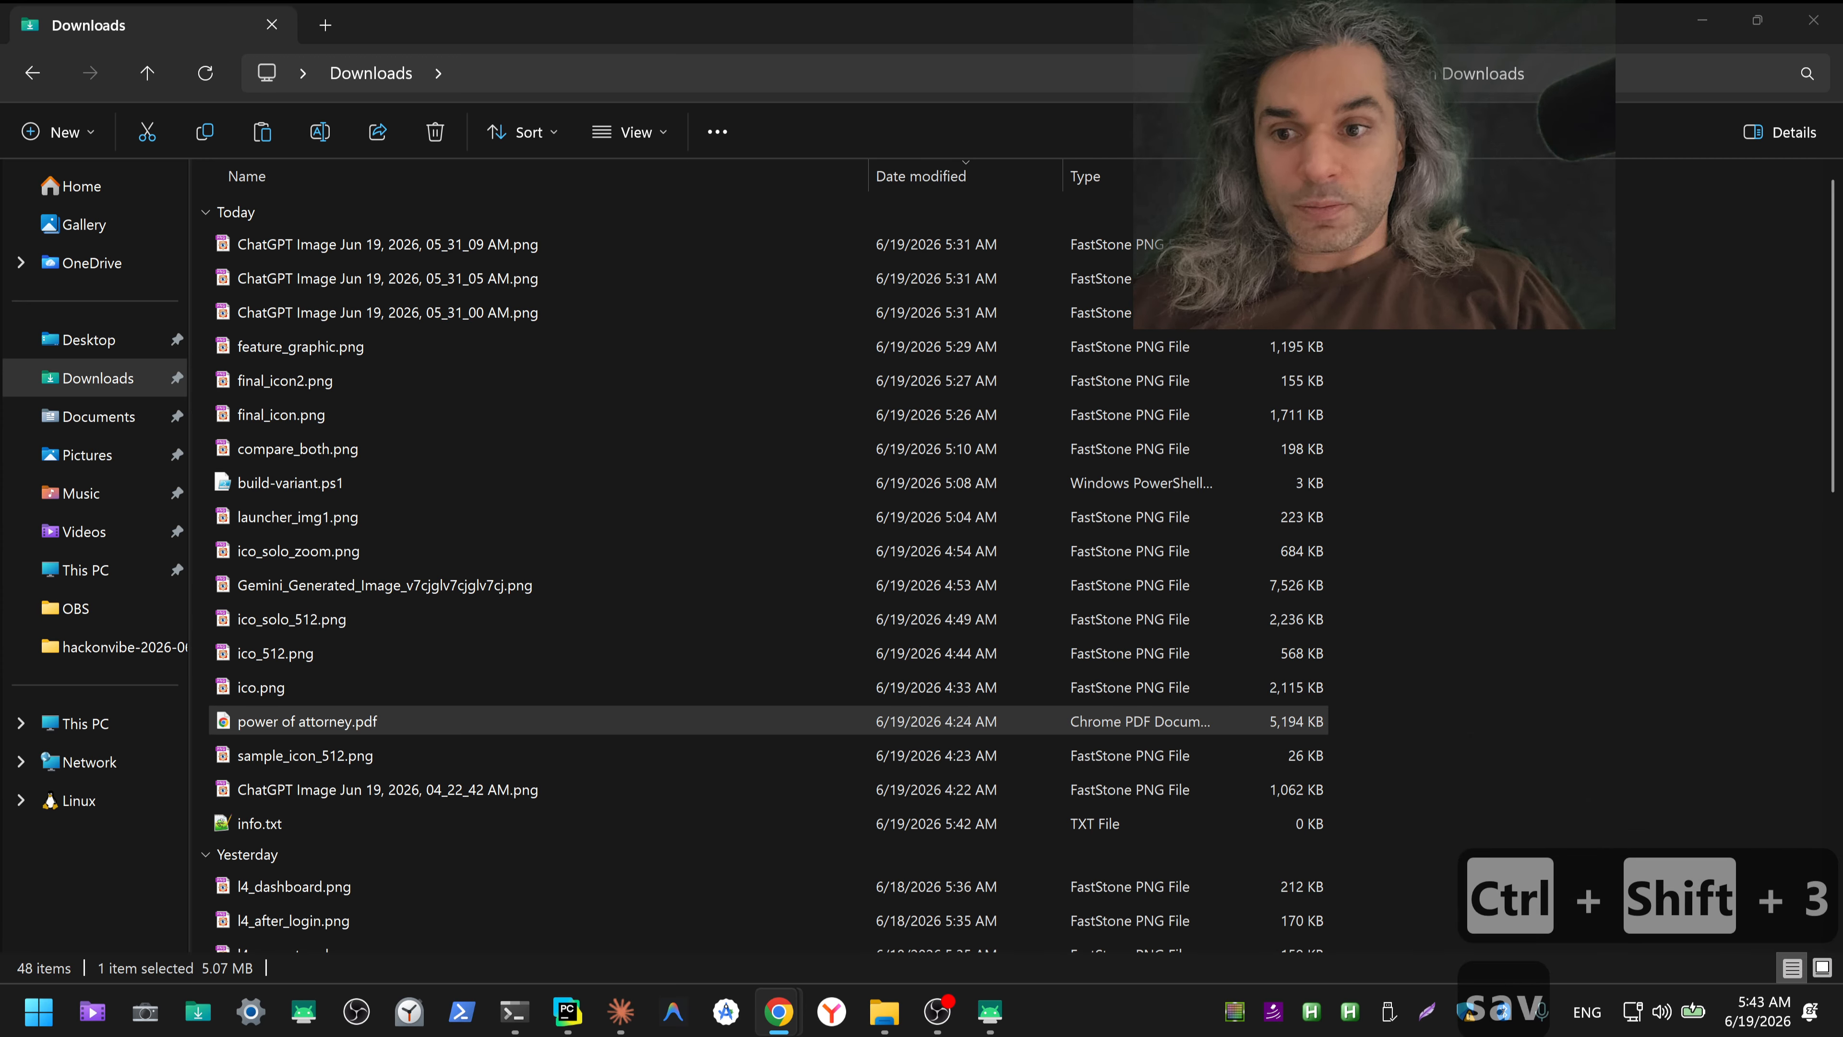
pyautogui.hotkey('ctrl', 'v')
pyautogui.hotkey('ctrl', 'Return')
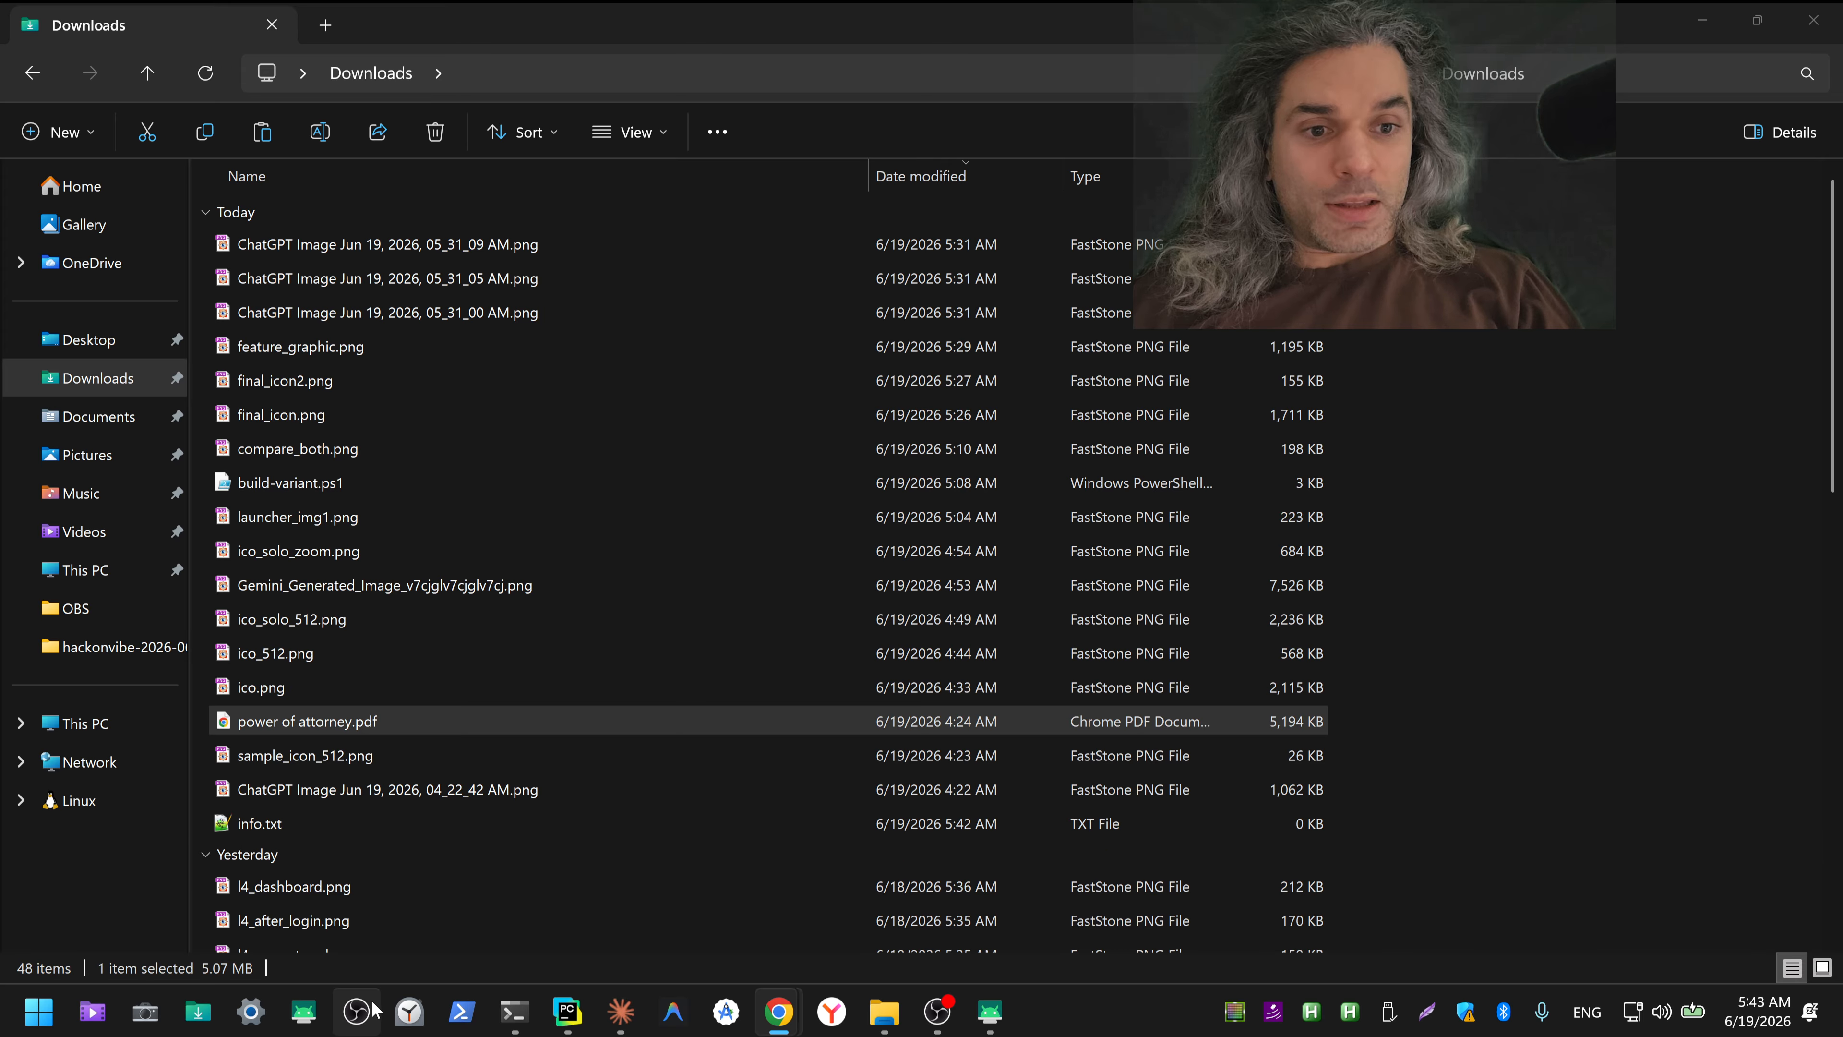
# Step: Switch to the main Chrome window and open iwaskidnapped.com in a new tab
pyautogui.moveTo(775, 1019)
pyautogui.click(519, 893)
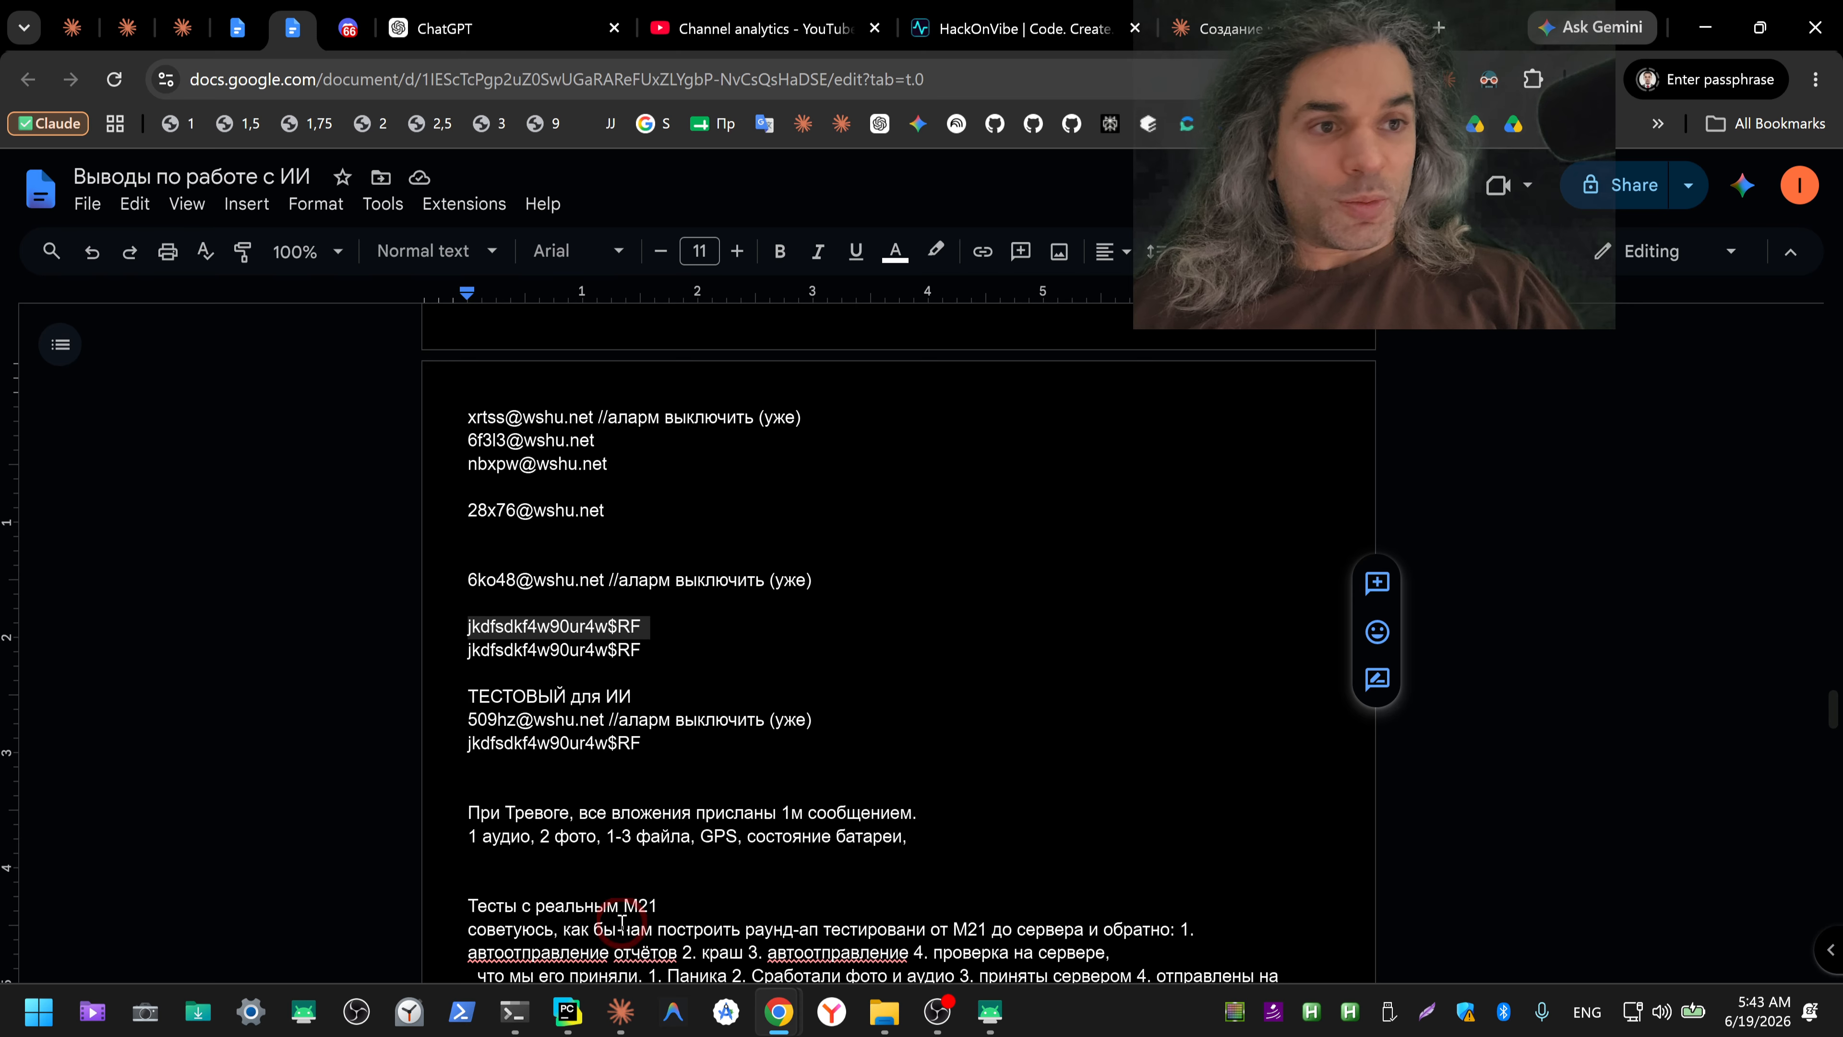
pyautogui.click(1439, 27)
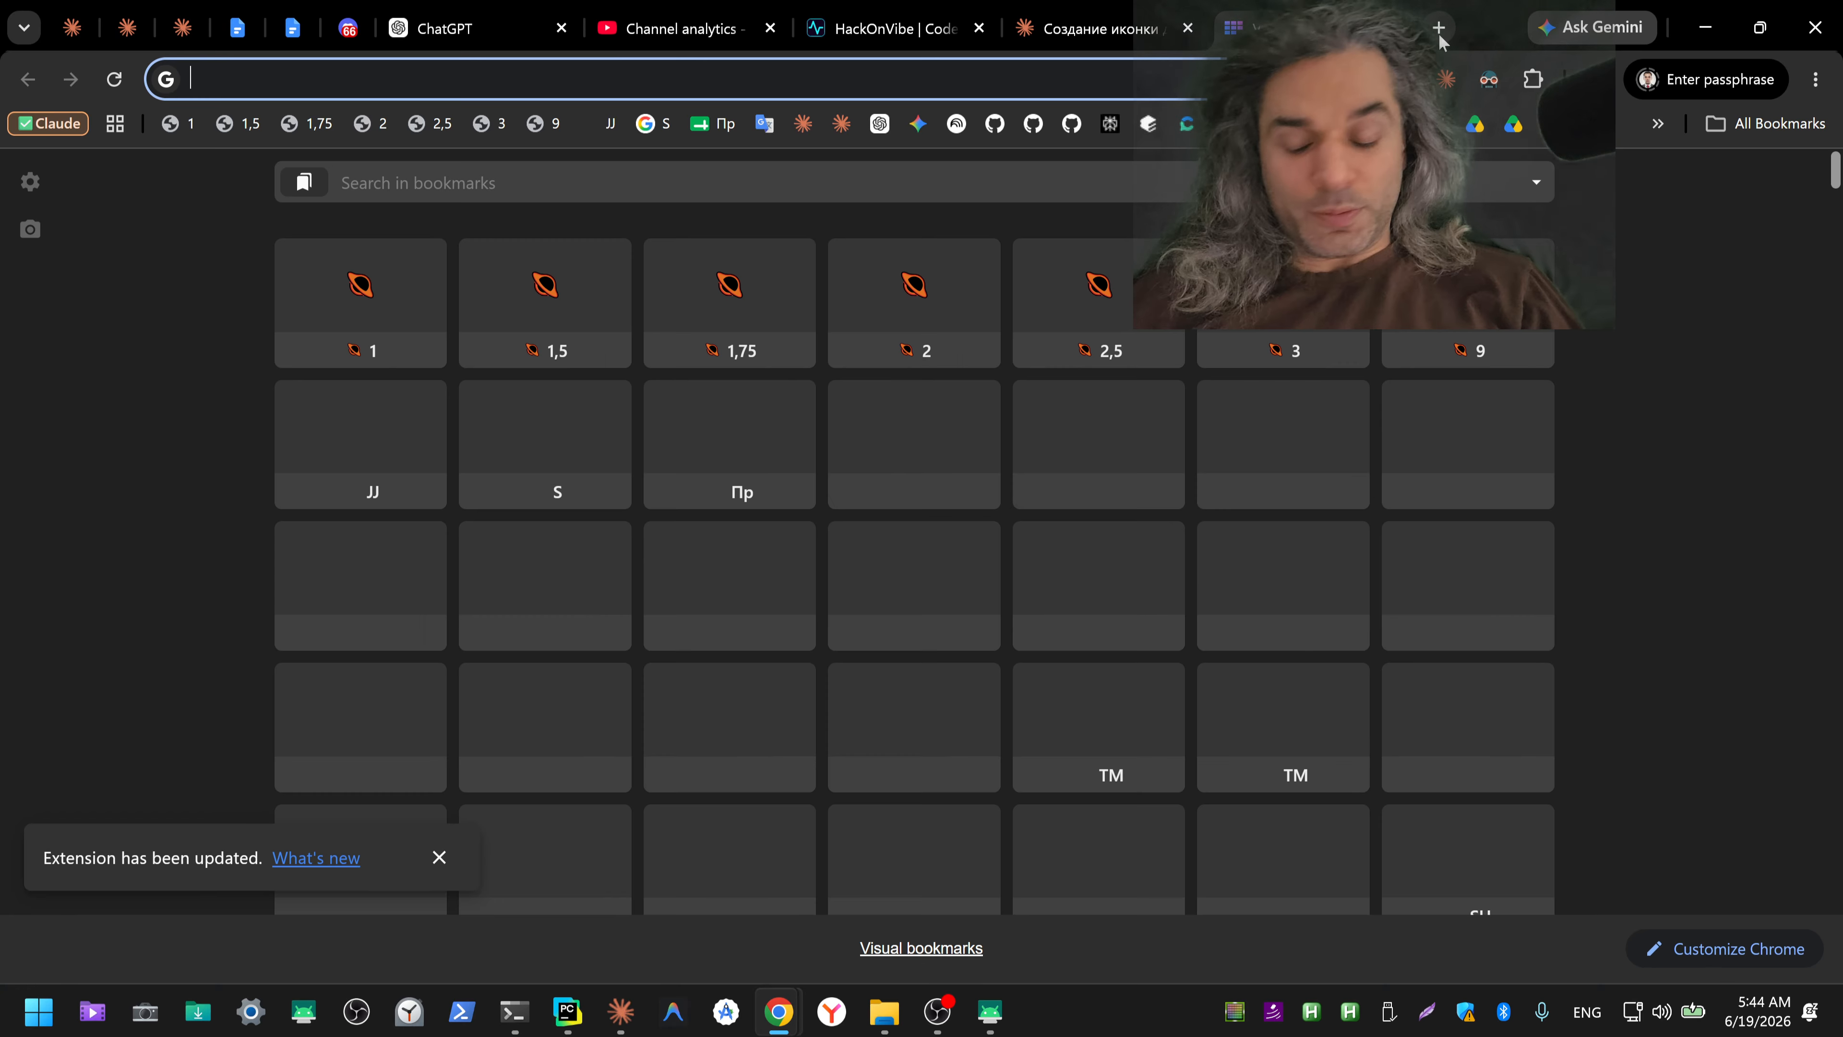
pyautogui.hotkey('ctrl', 'shift', '3')
pyautogui.write('i')
pyautogui.press('Return')
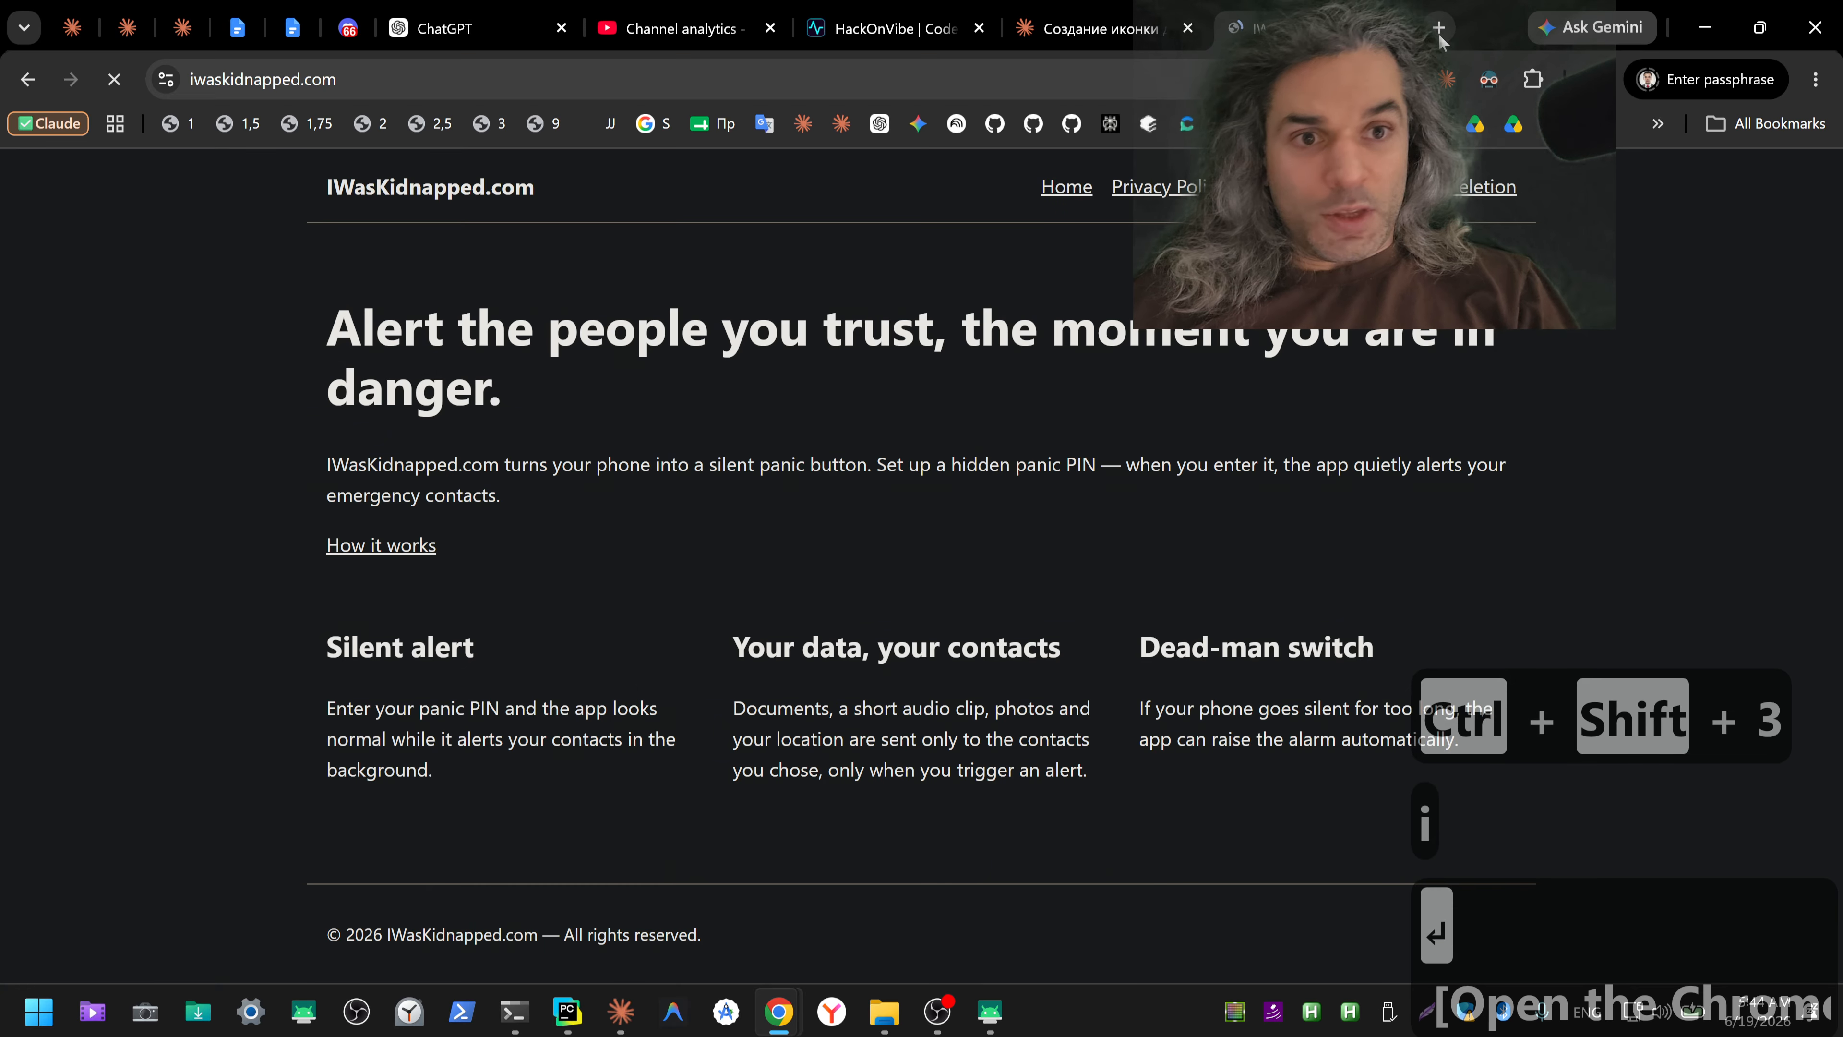
# Step: Open the site's Privacy Policy page and copy its entire text
pyautogui.hotkey('ctrl', 'a')
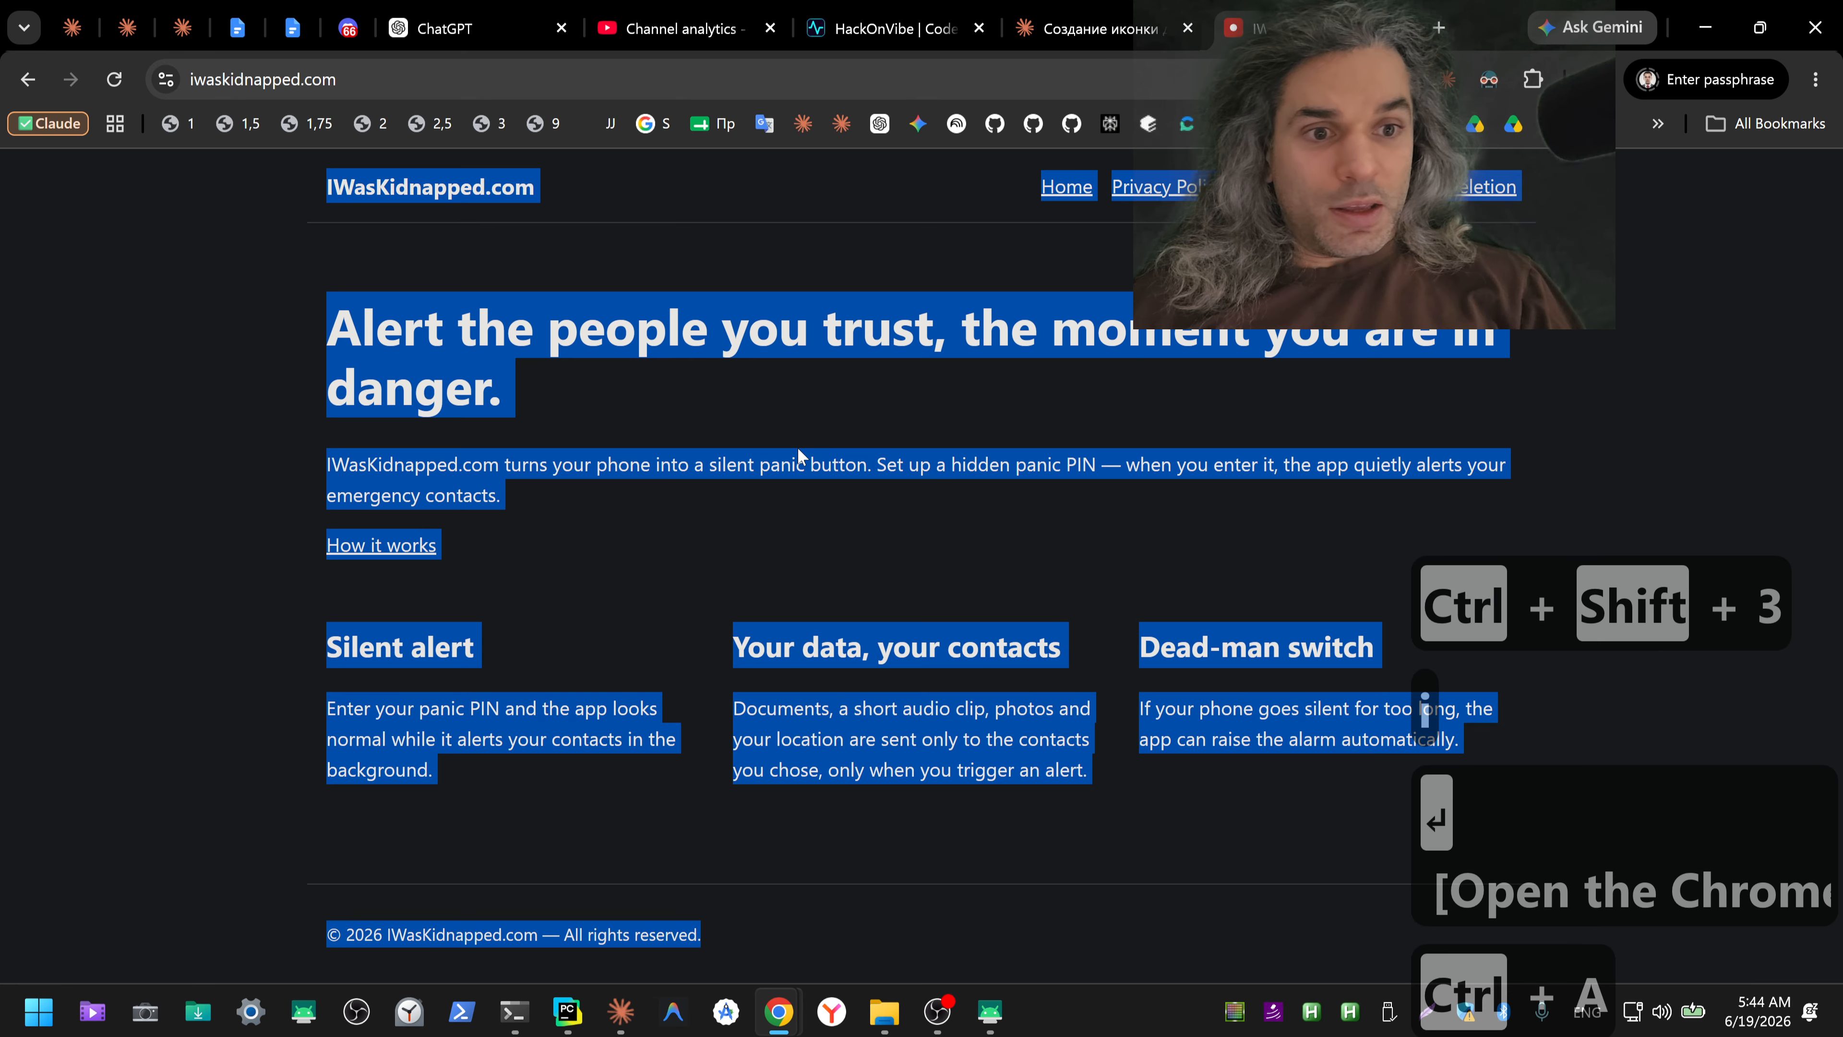
pyautogui.click(1183, 193)
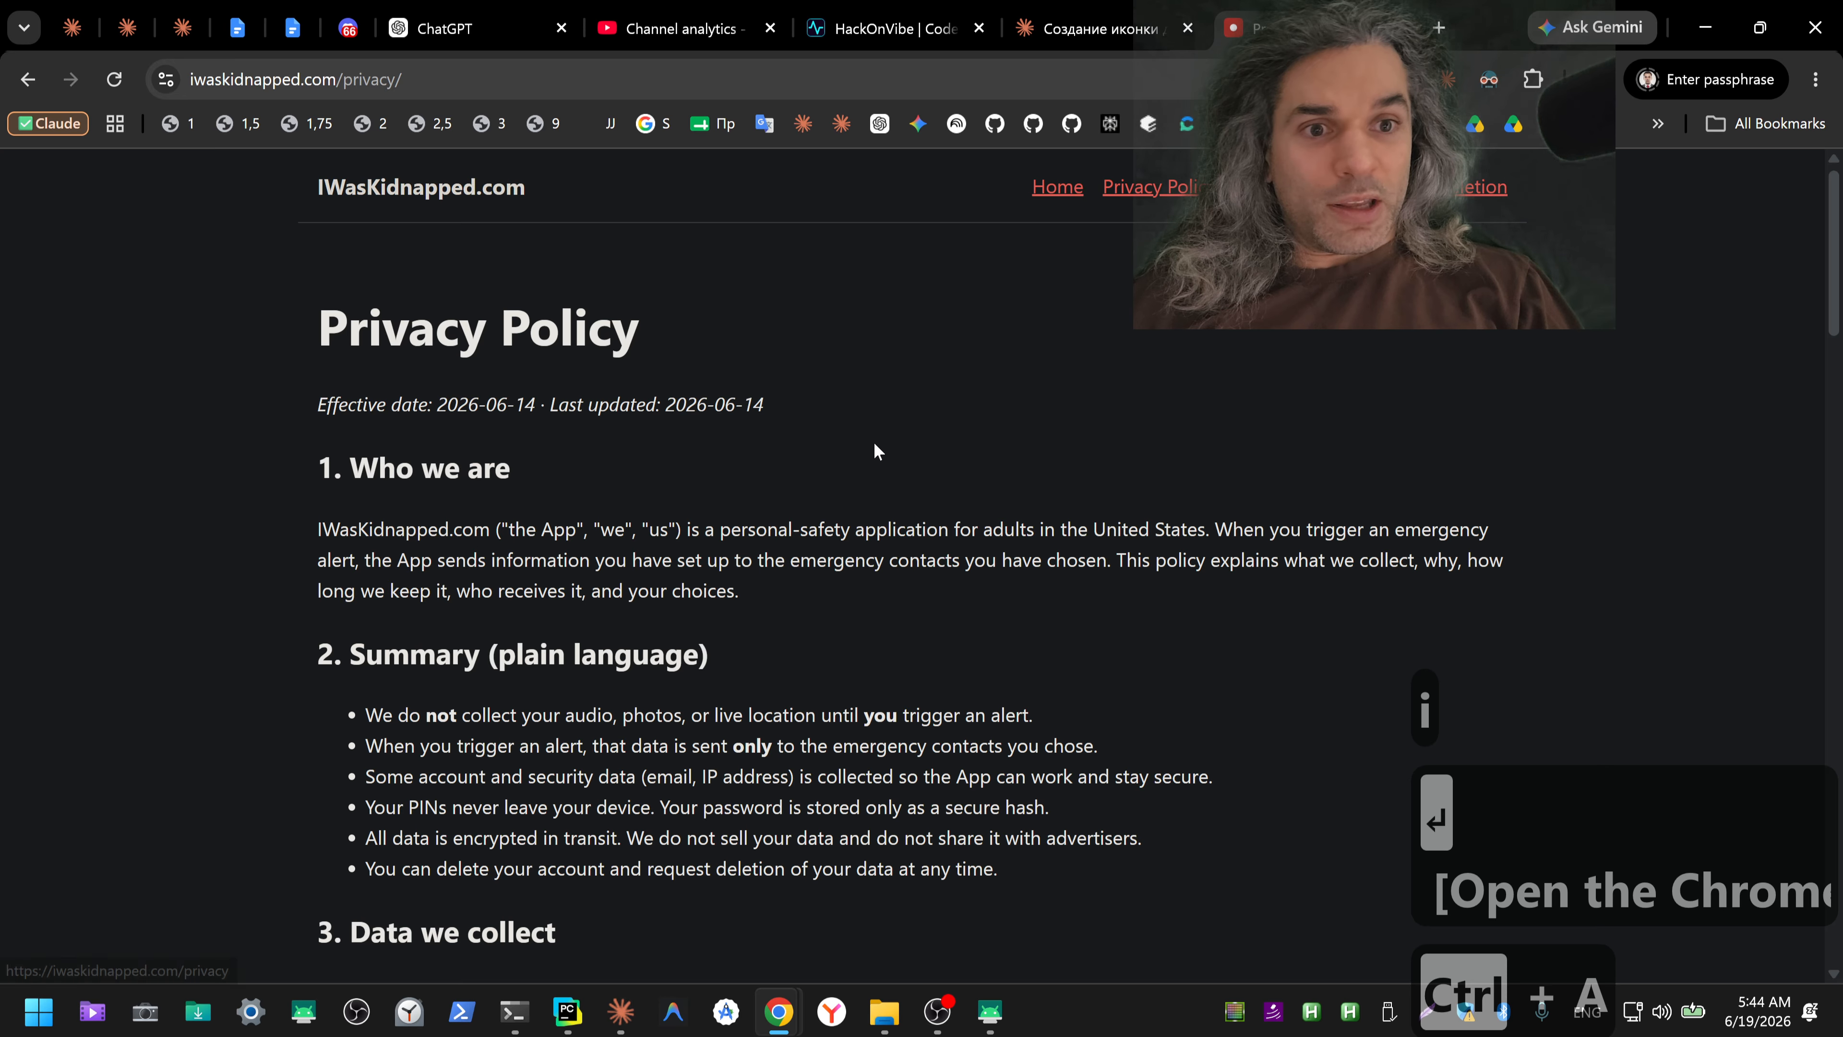
pyautogui.hotkey('ctrl', 'a')
pyautogui.hotkey('ctrl', 'c')
# Step: Return to File Explorer, fill info.txt with the copied privacy policy text, then save and close it
pyautogui.hotkey('alt', 'Tab')
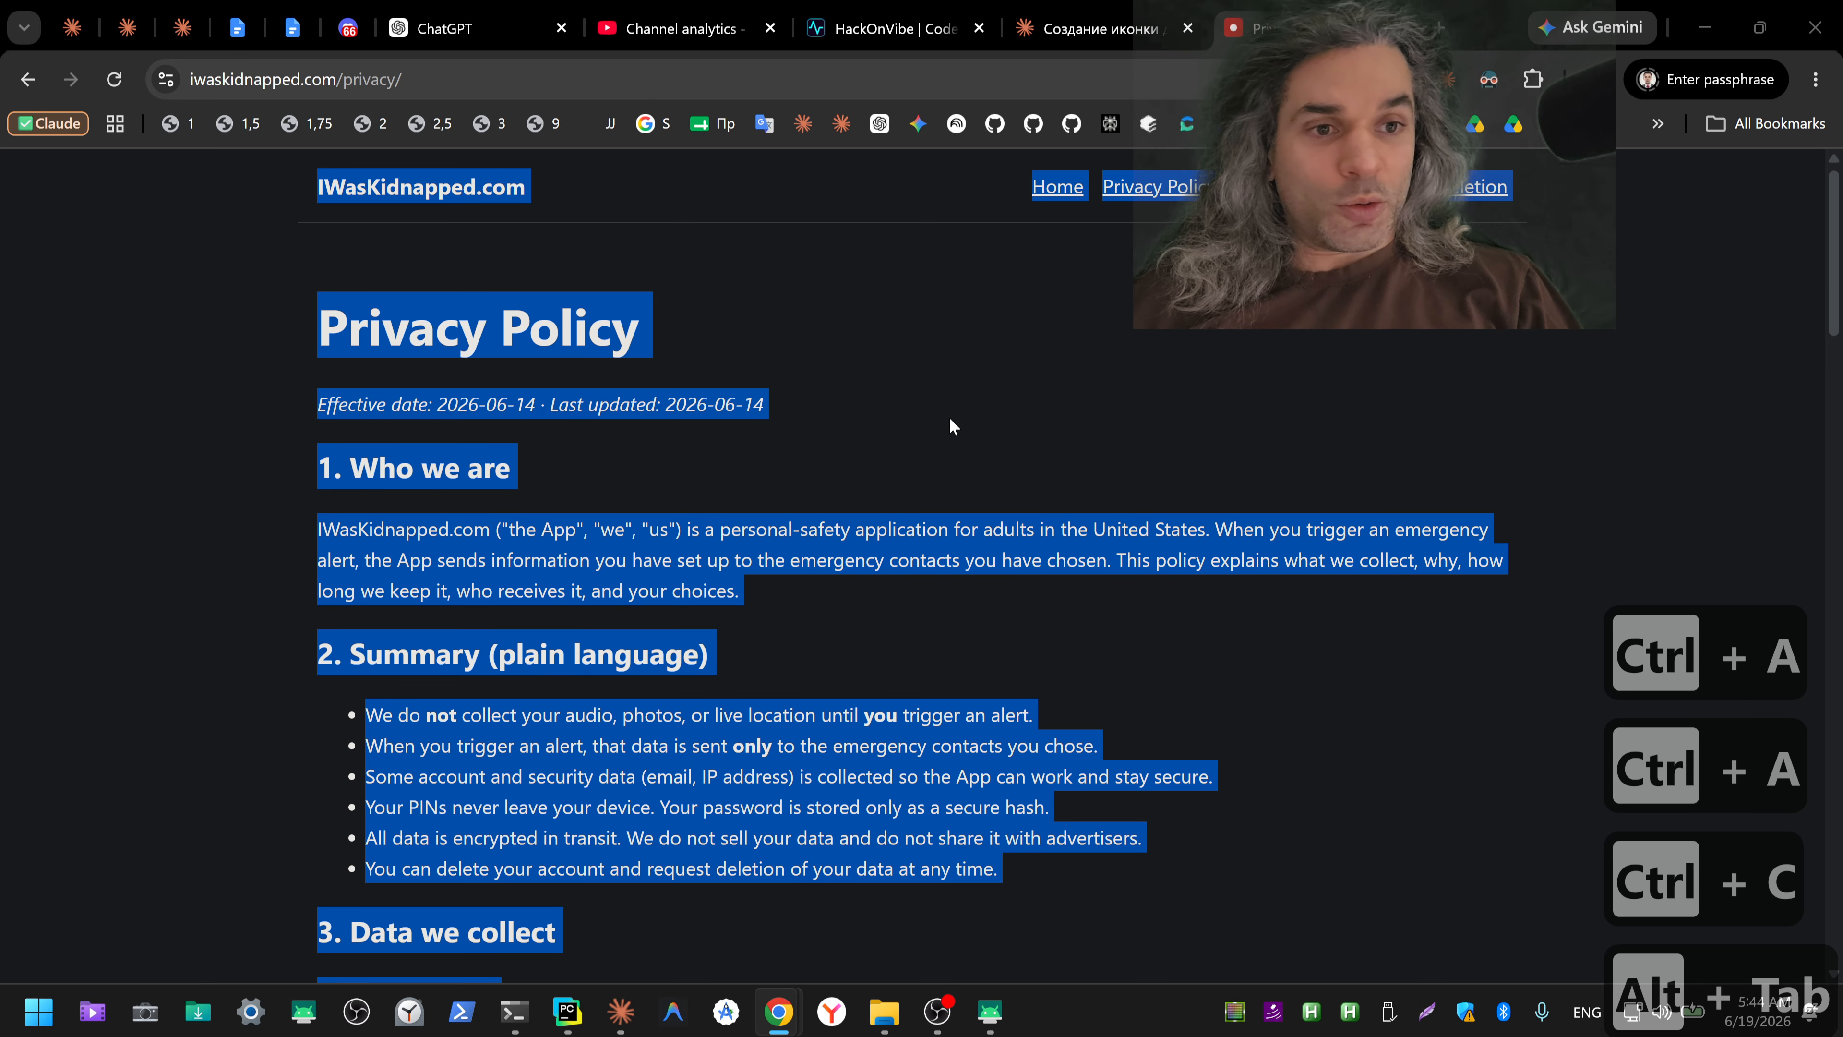
pyautogui.hotkey('alt', 'Tab')
pyautogui.hotkey('alt', 'Tab')
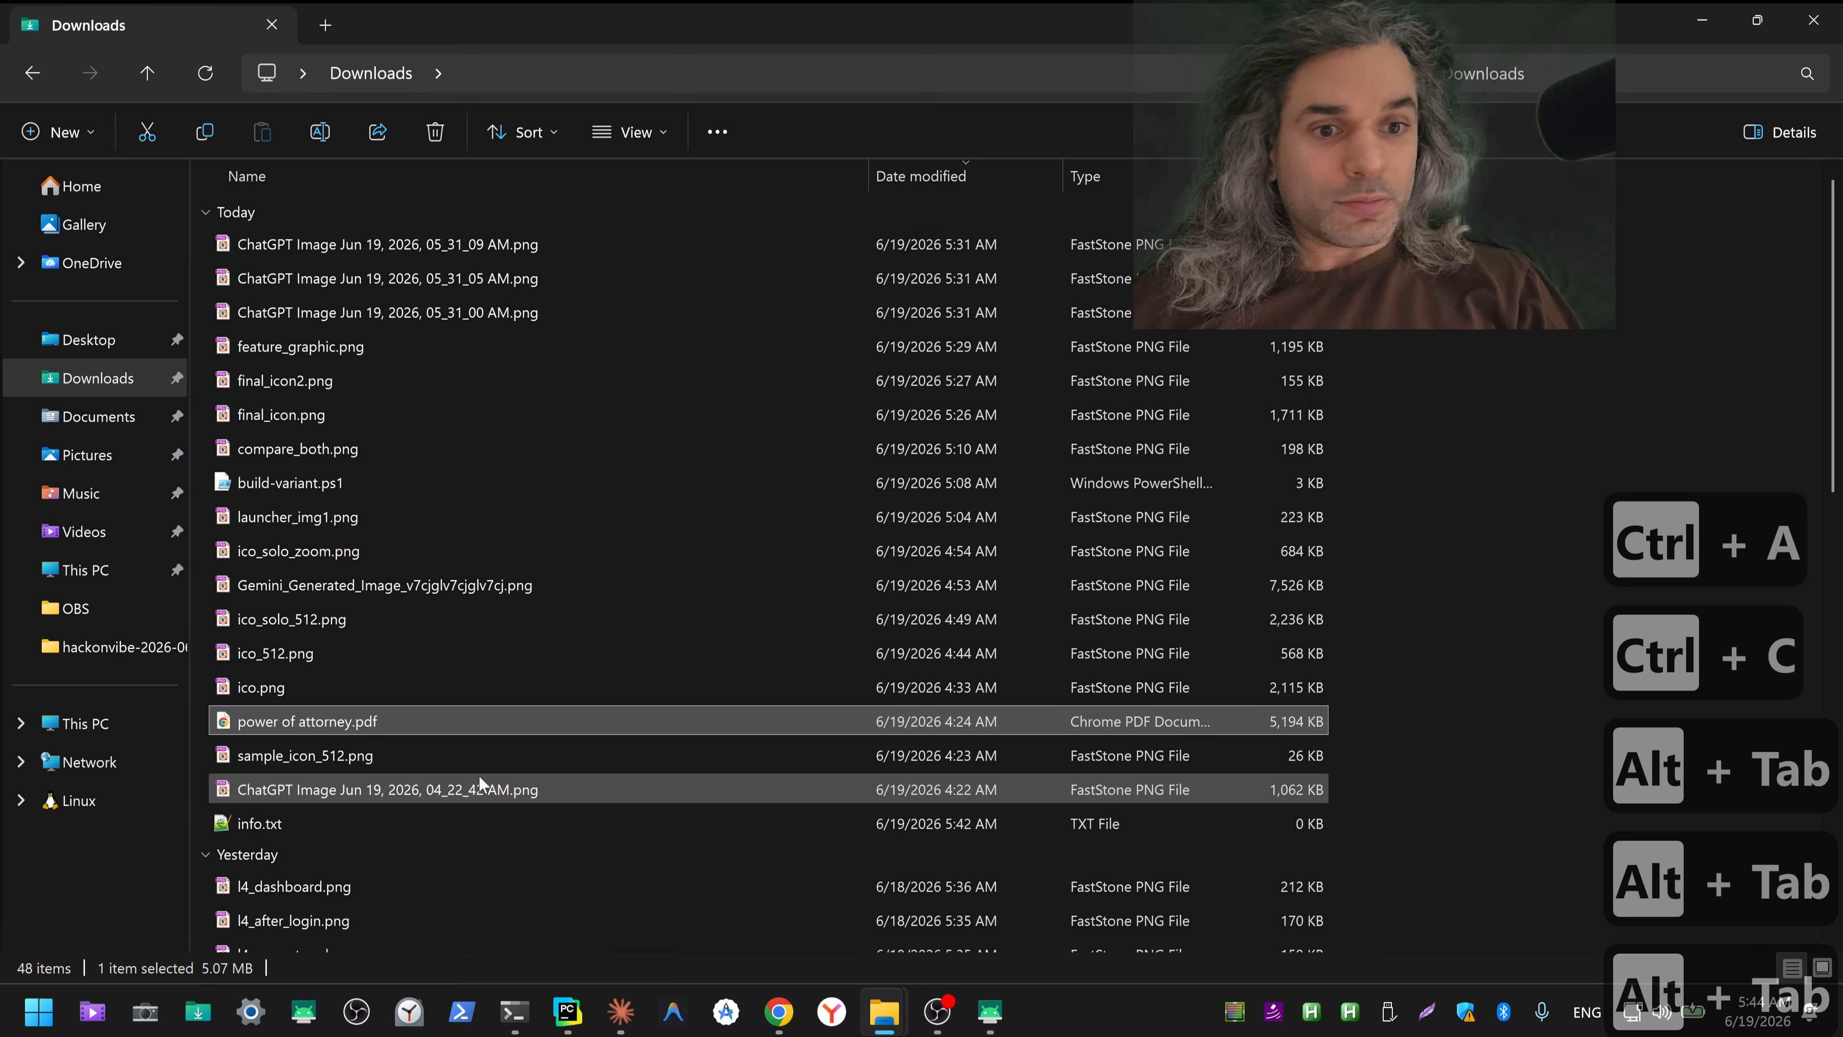
pyautogui.doubleClick(272, 826)
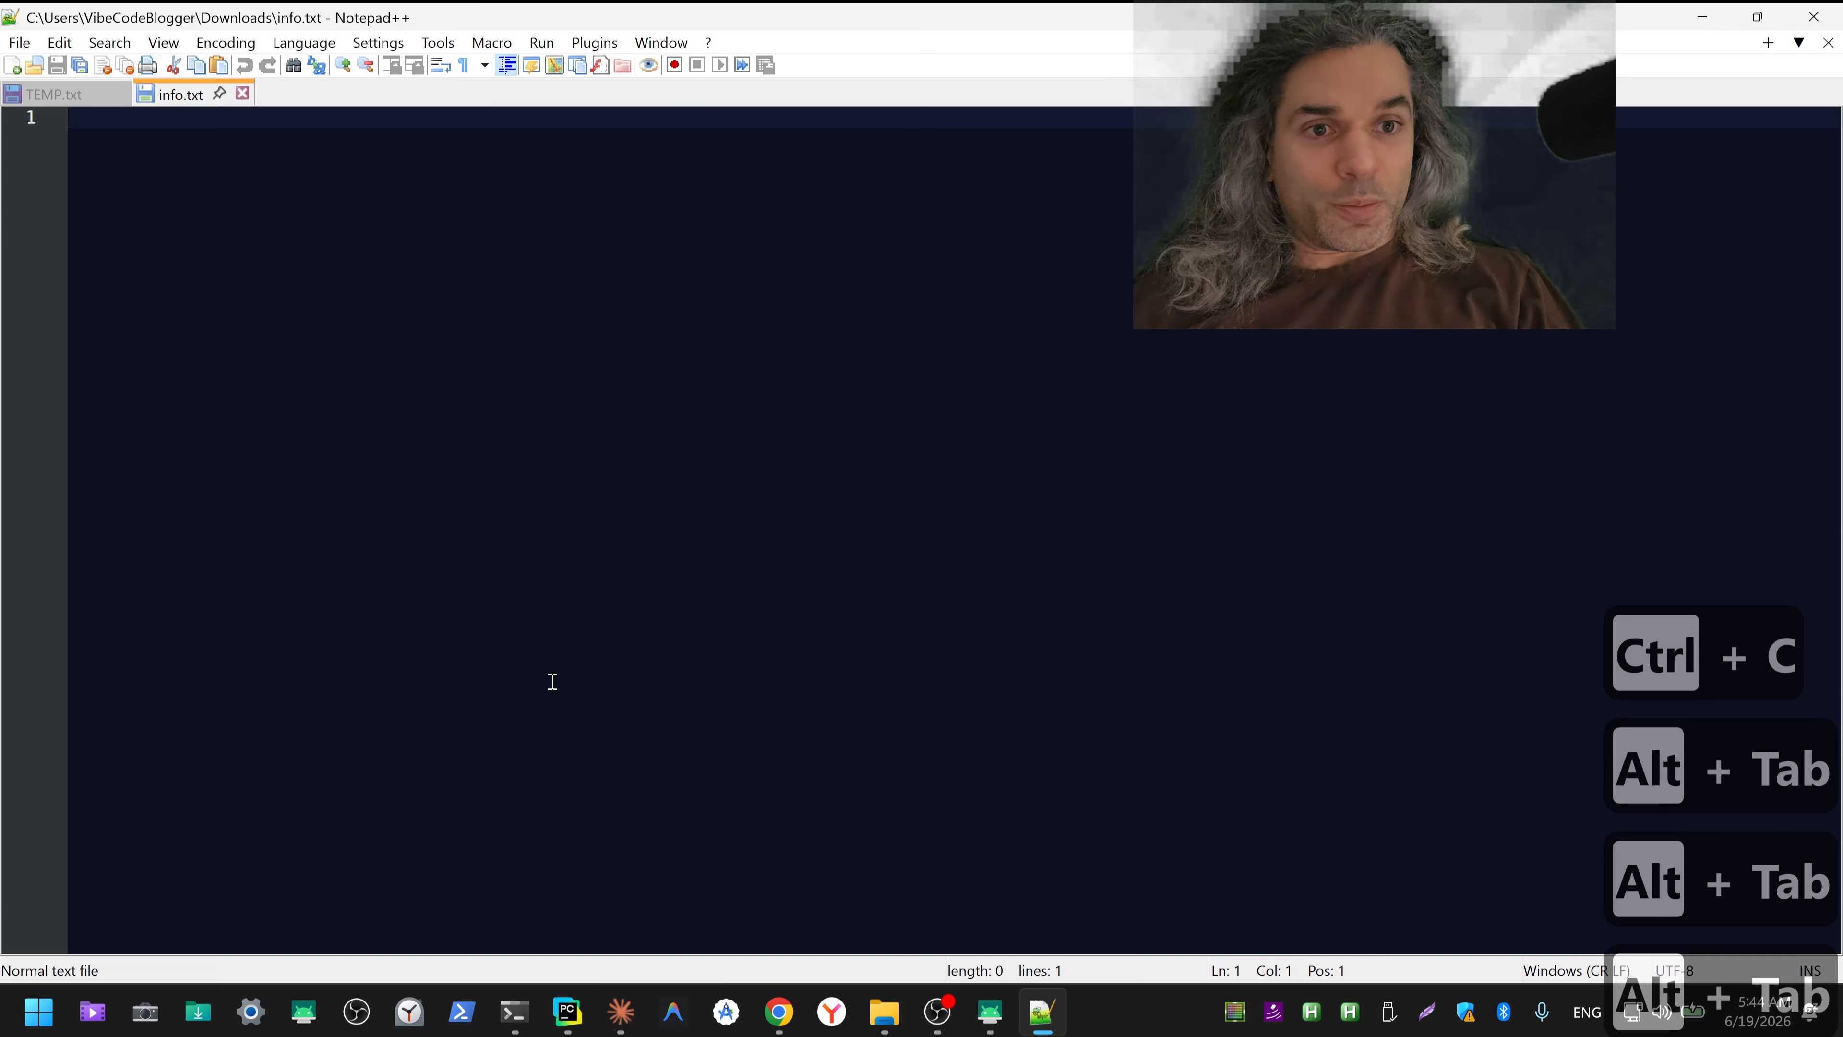
pyautogui.hotkey('ctrl', 'v')
pyautogui.hotkey('ctrl', 's')
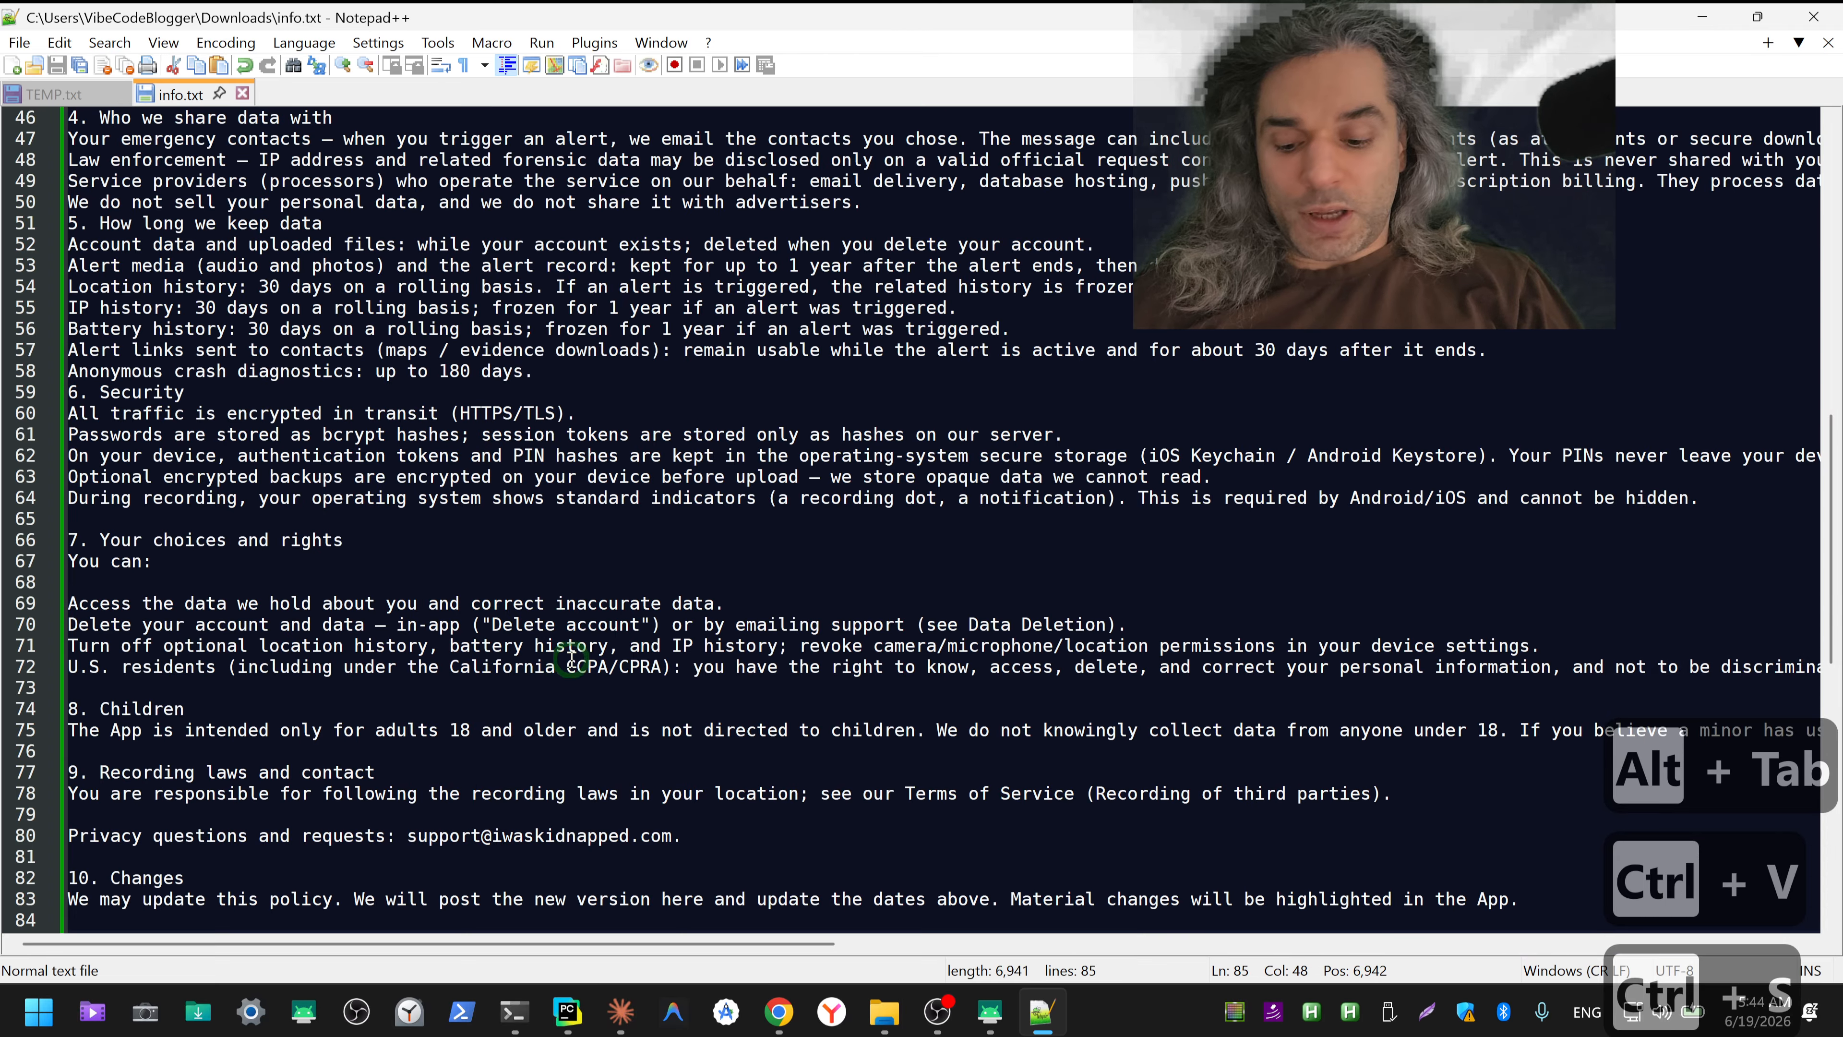
pyautogui.hotkey('alt', 'F4')
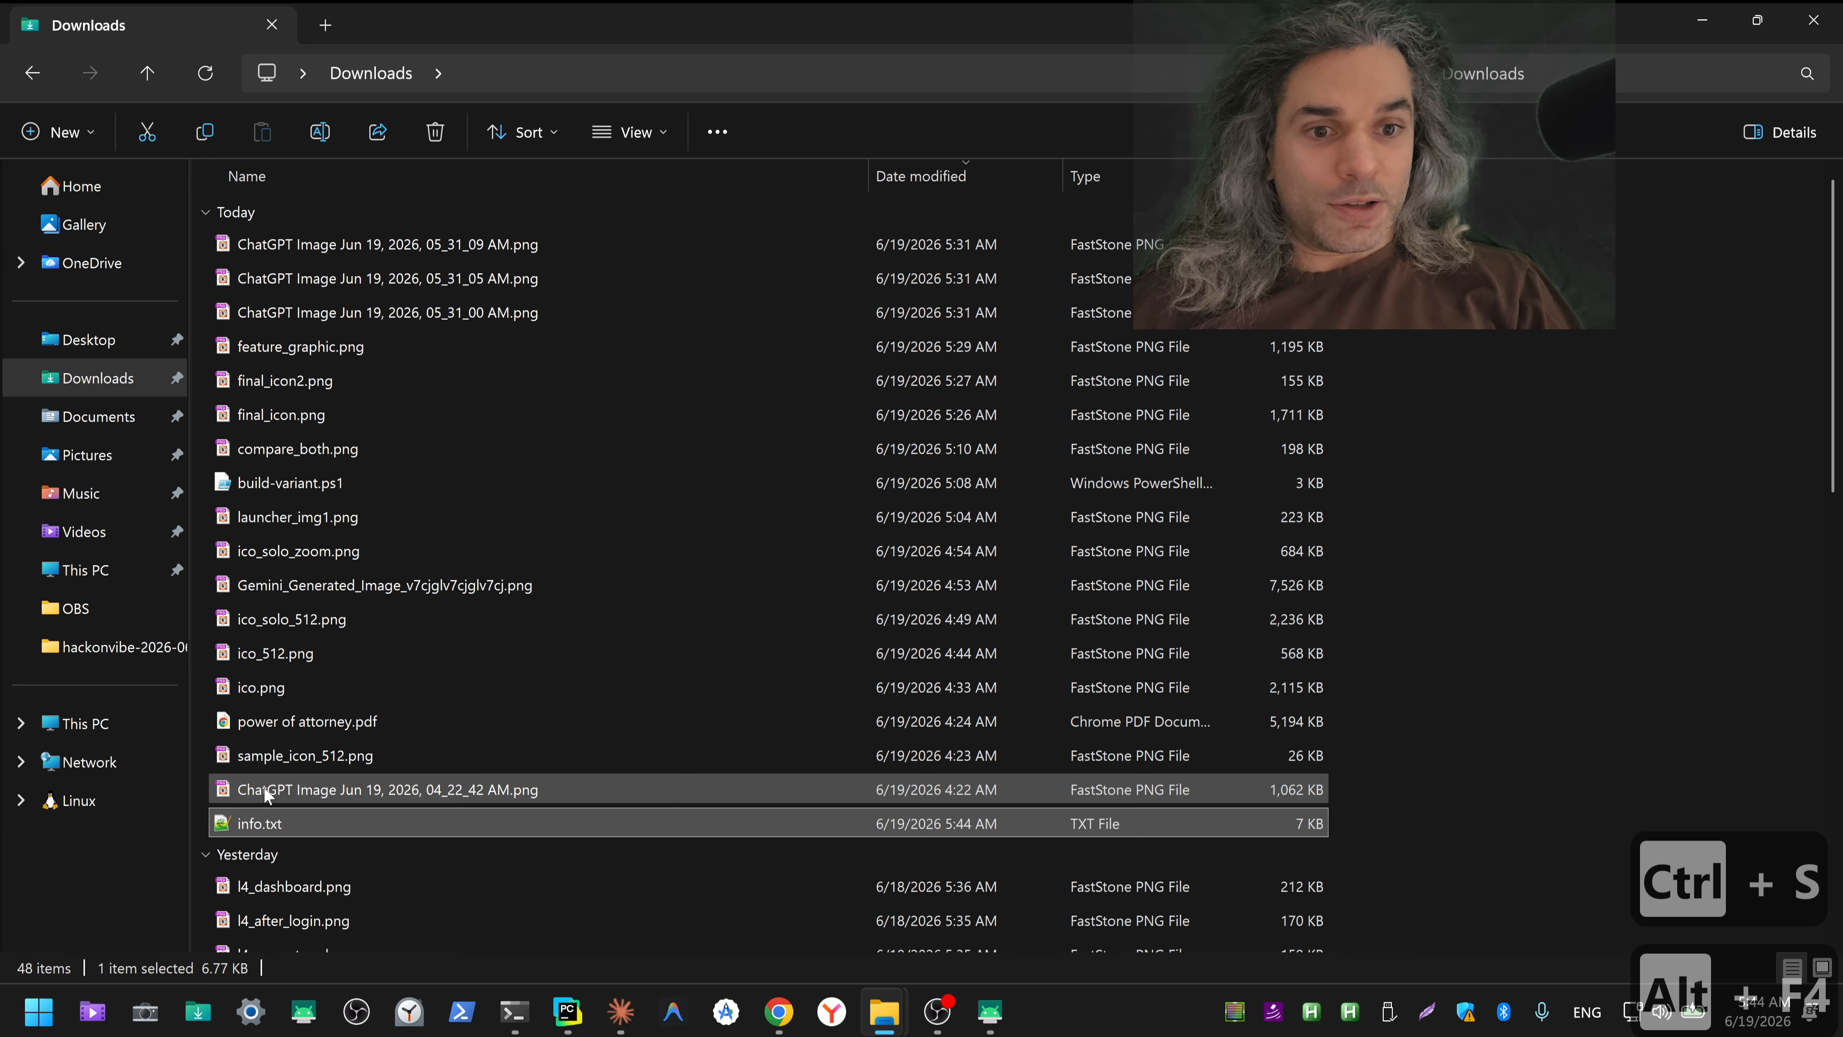
# Step: Copy the filled info.txt from Downloads and send it in the Telegram chat
pyautogui.click(263, 798)
pyautogui.click(286, 821)
pyautogui.hotkey('ctrl', 'c')
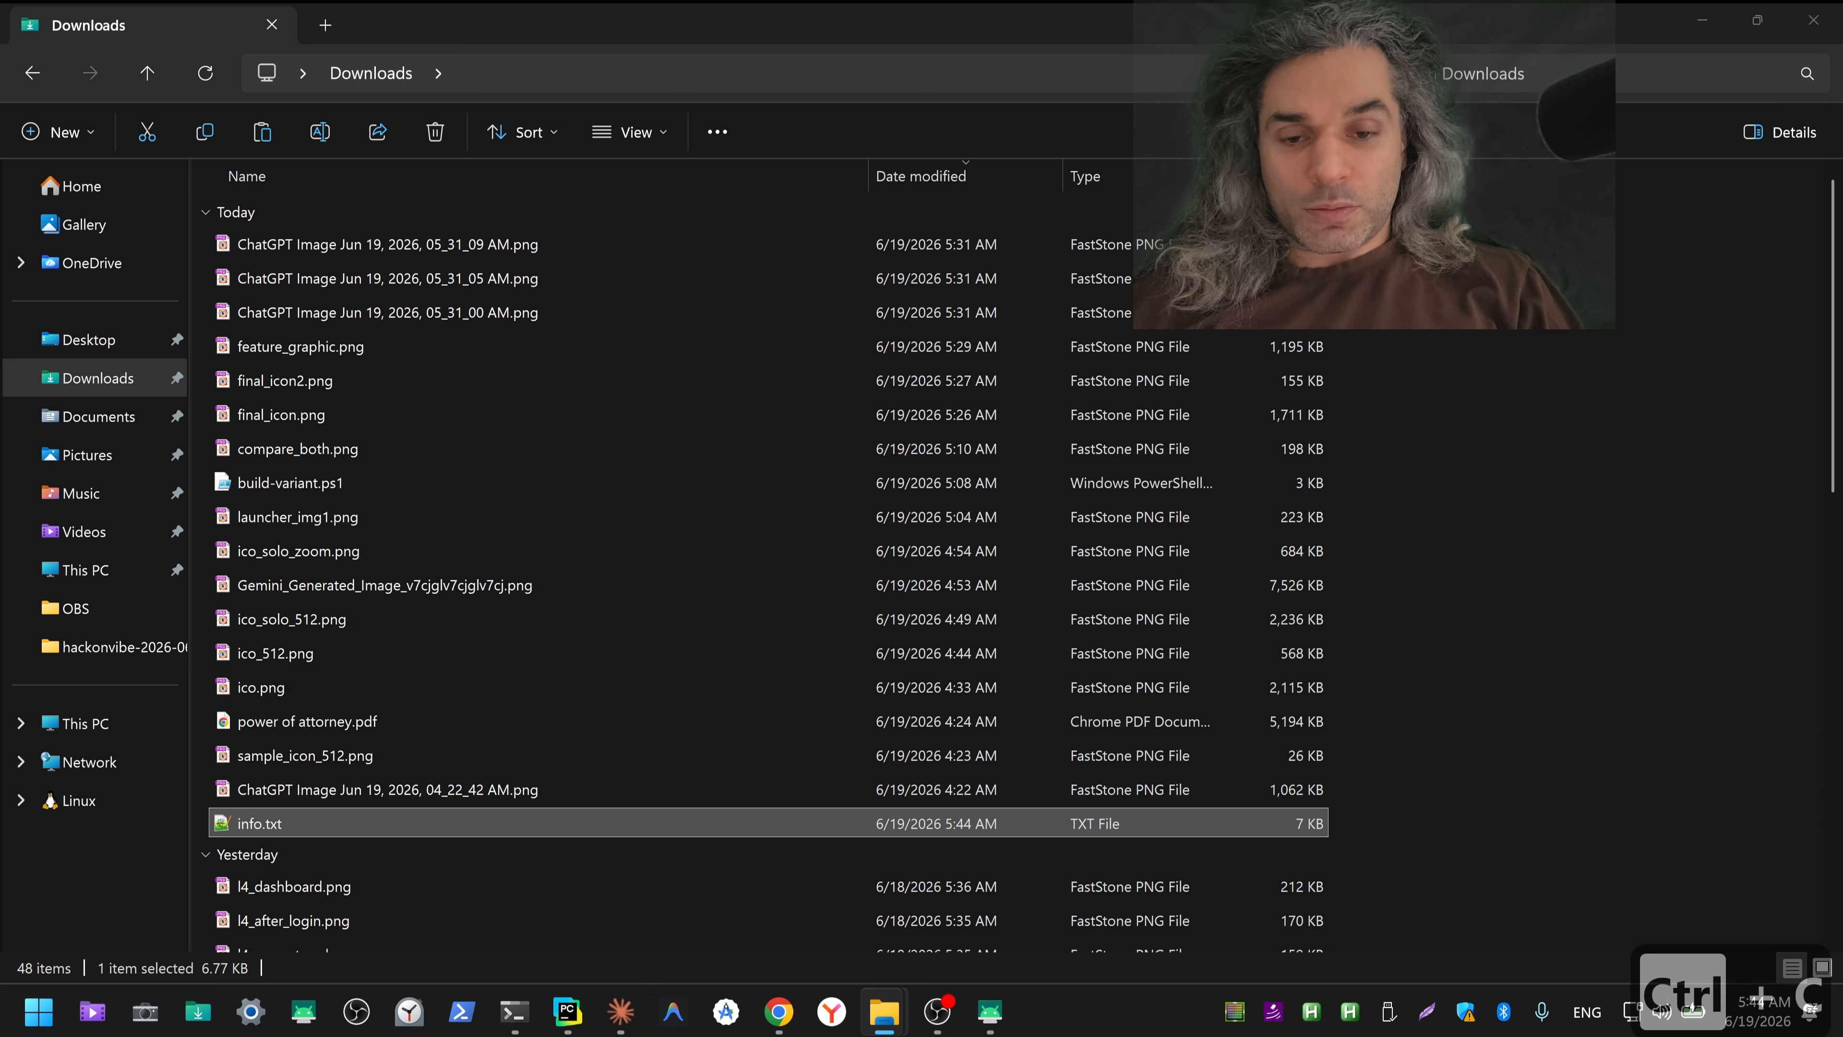
pyautogui.hotkey('ctrl', 'v')
pyautogui.hotkey('ctrl', 'Return')
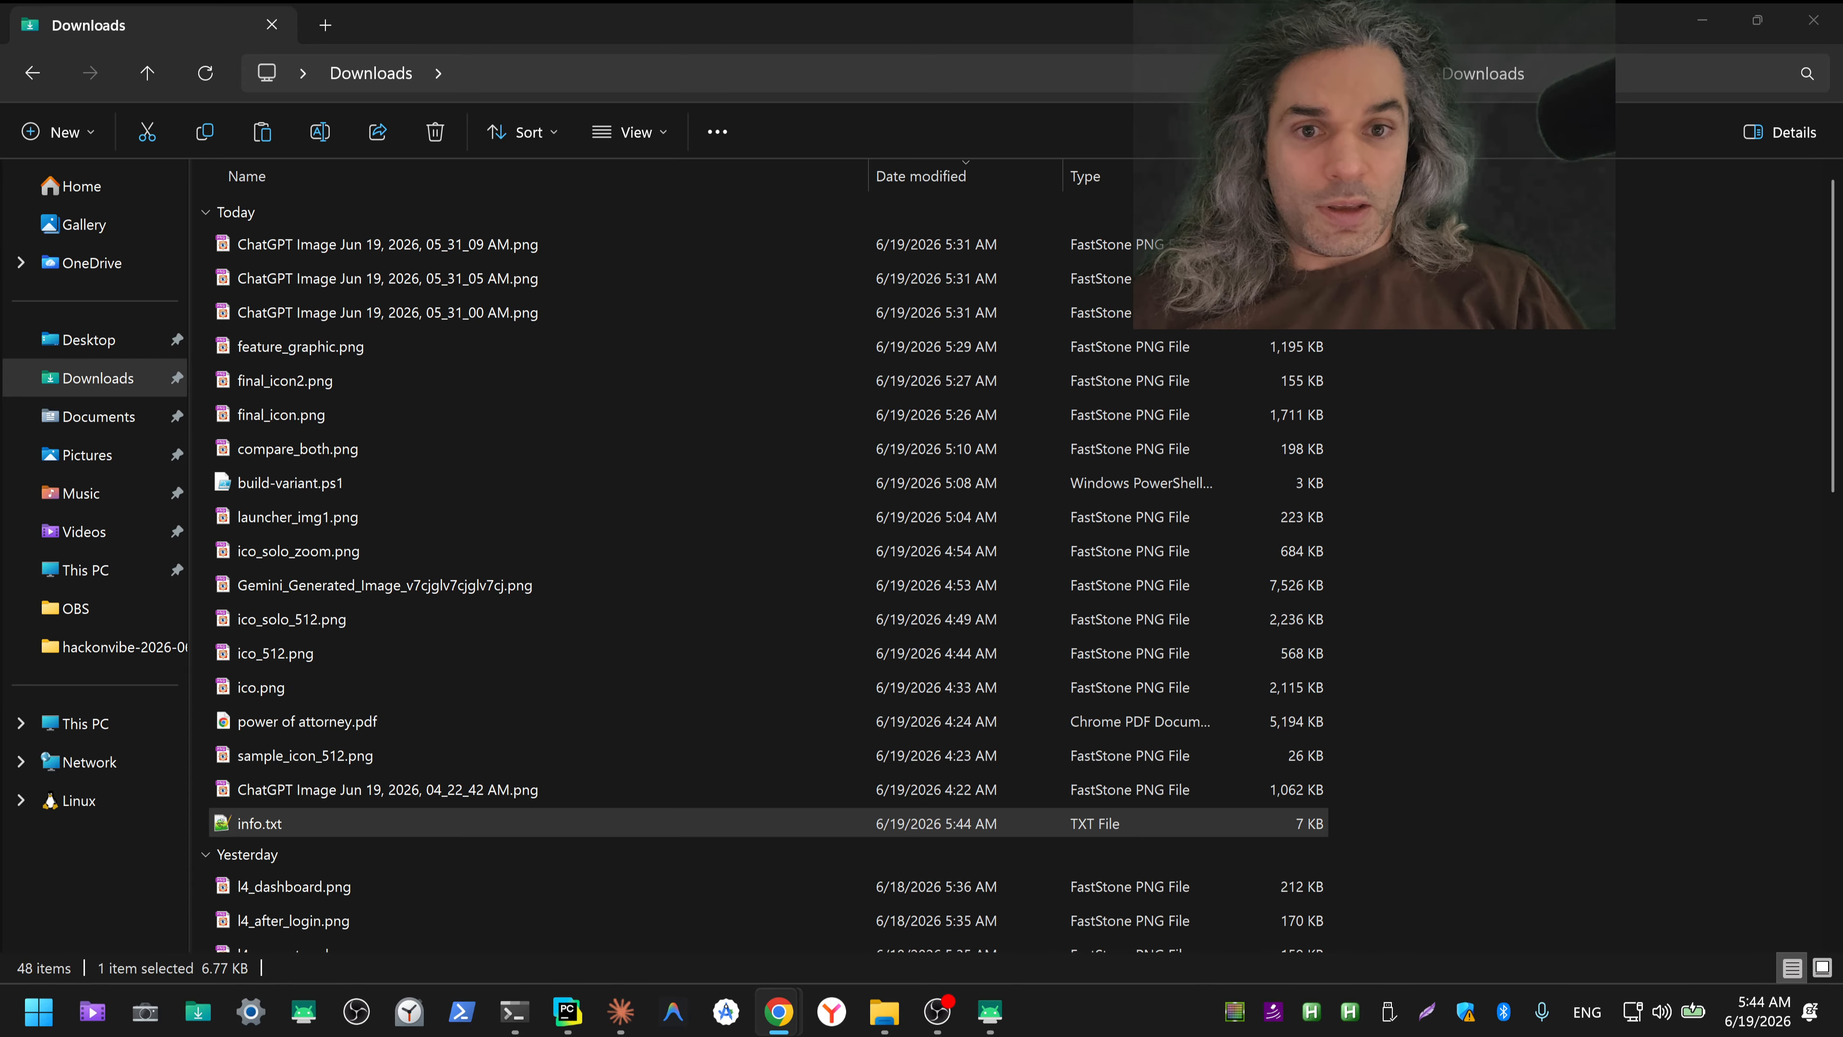
# Step: Switch back to File Explorer and minimize it, then minimize the mirrored phone window as well
pyautogui.hotkey('alt', 'Tab')
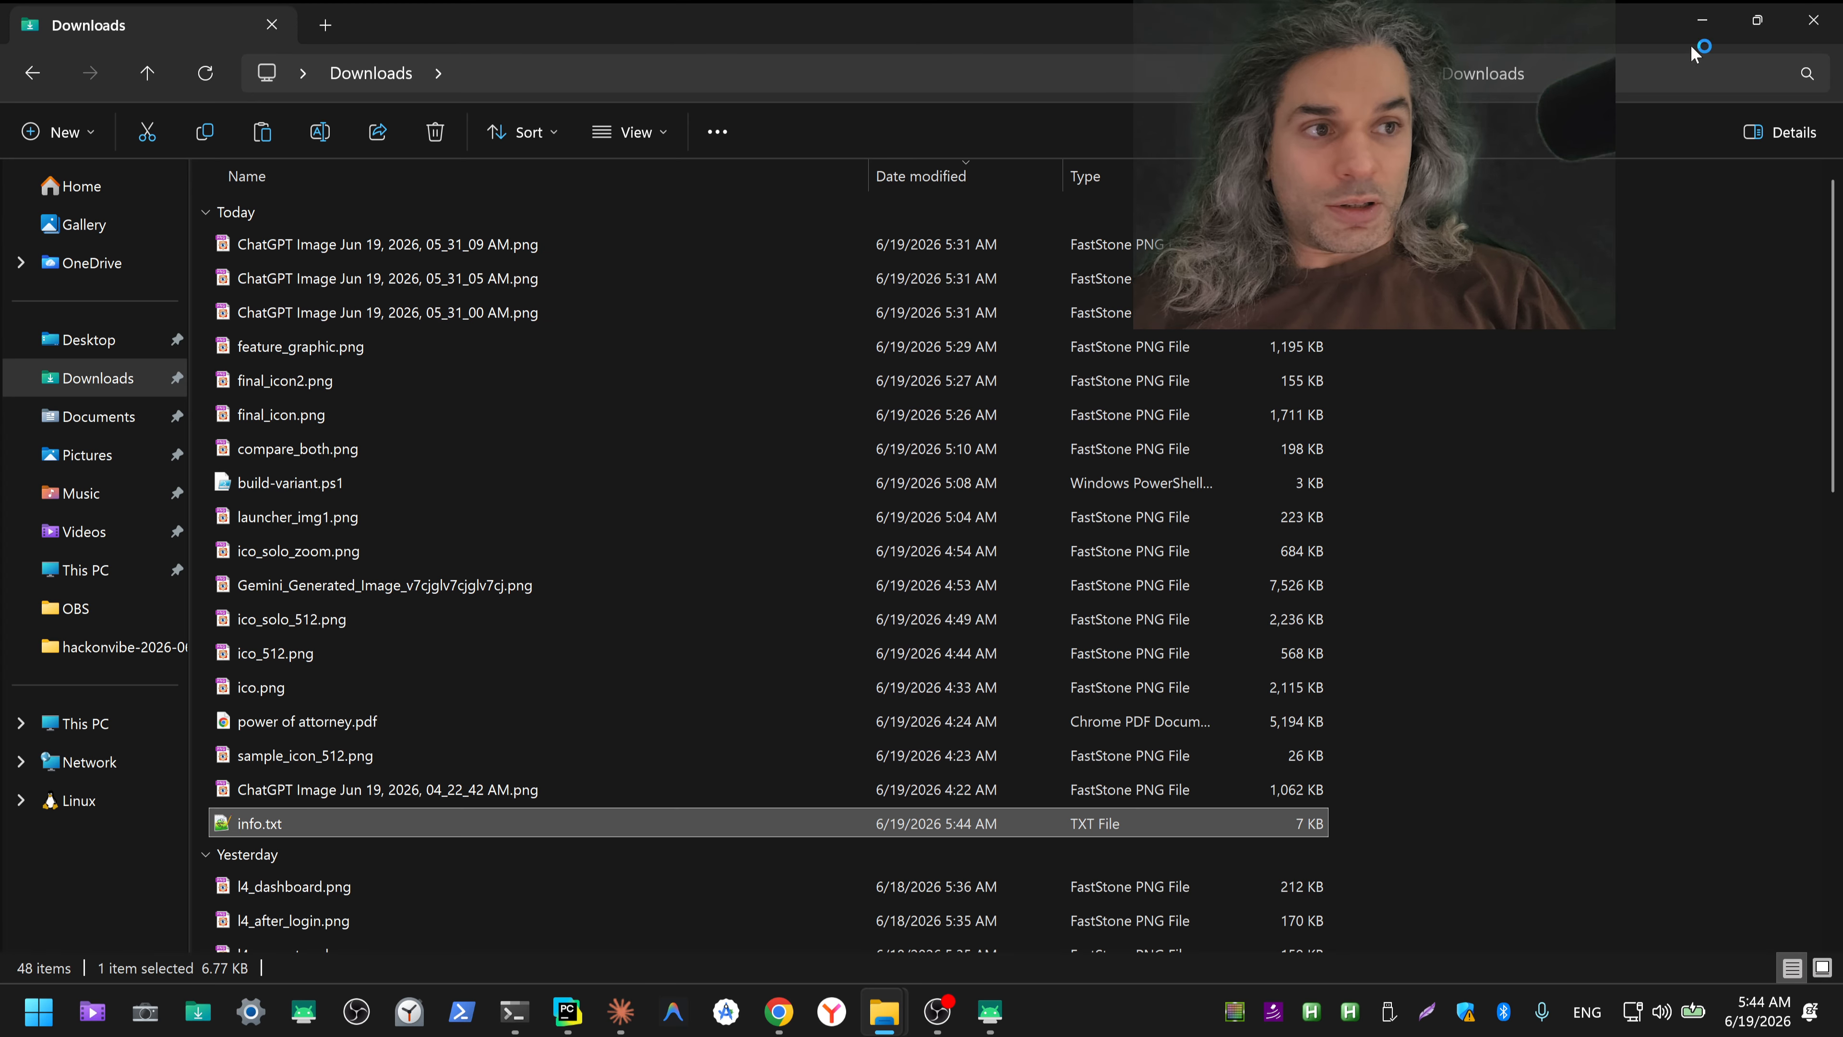
pyautogui.click(1700, 21)
pyautogui.click(1698, 29)
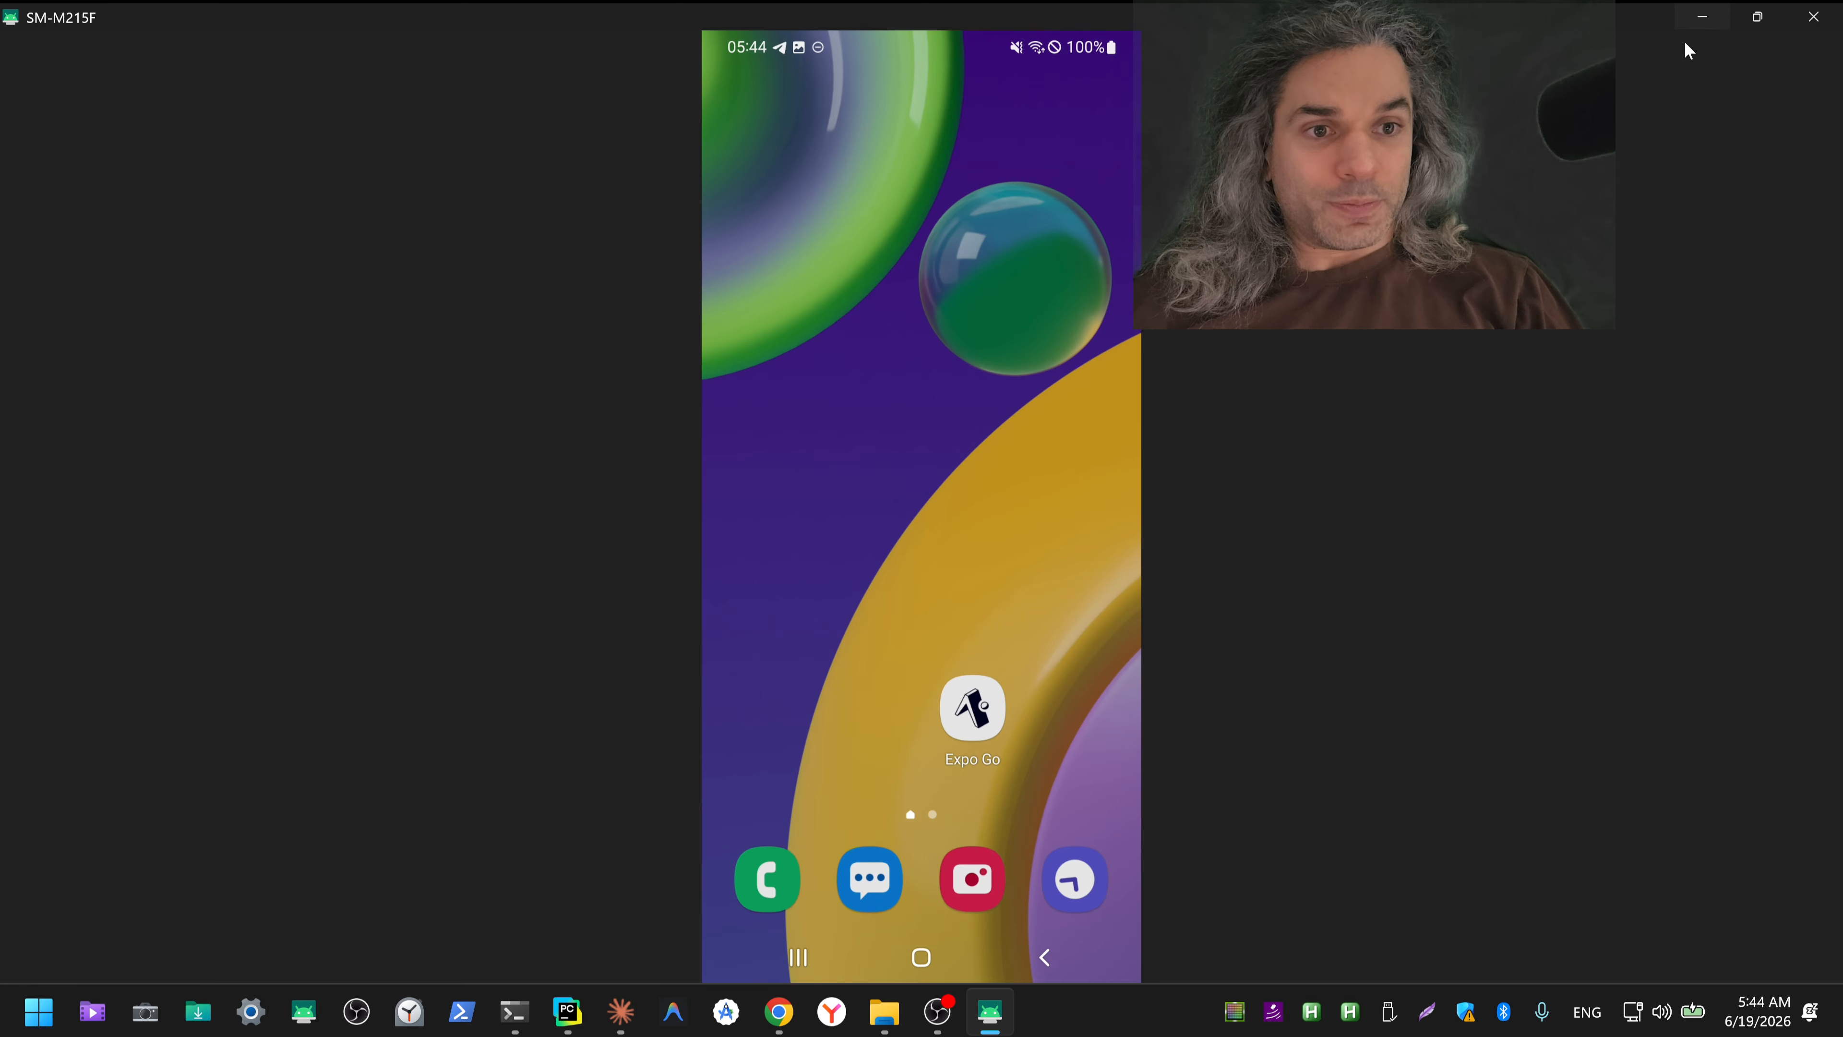
pyautogui.click(1701, 22)
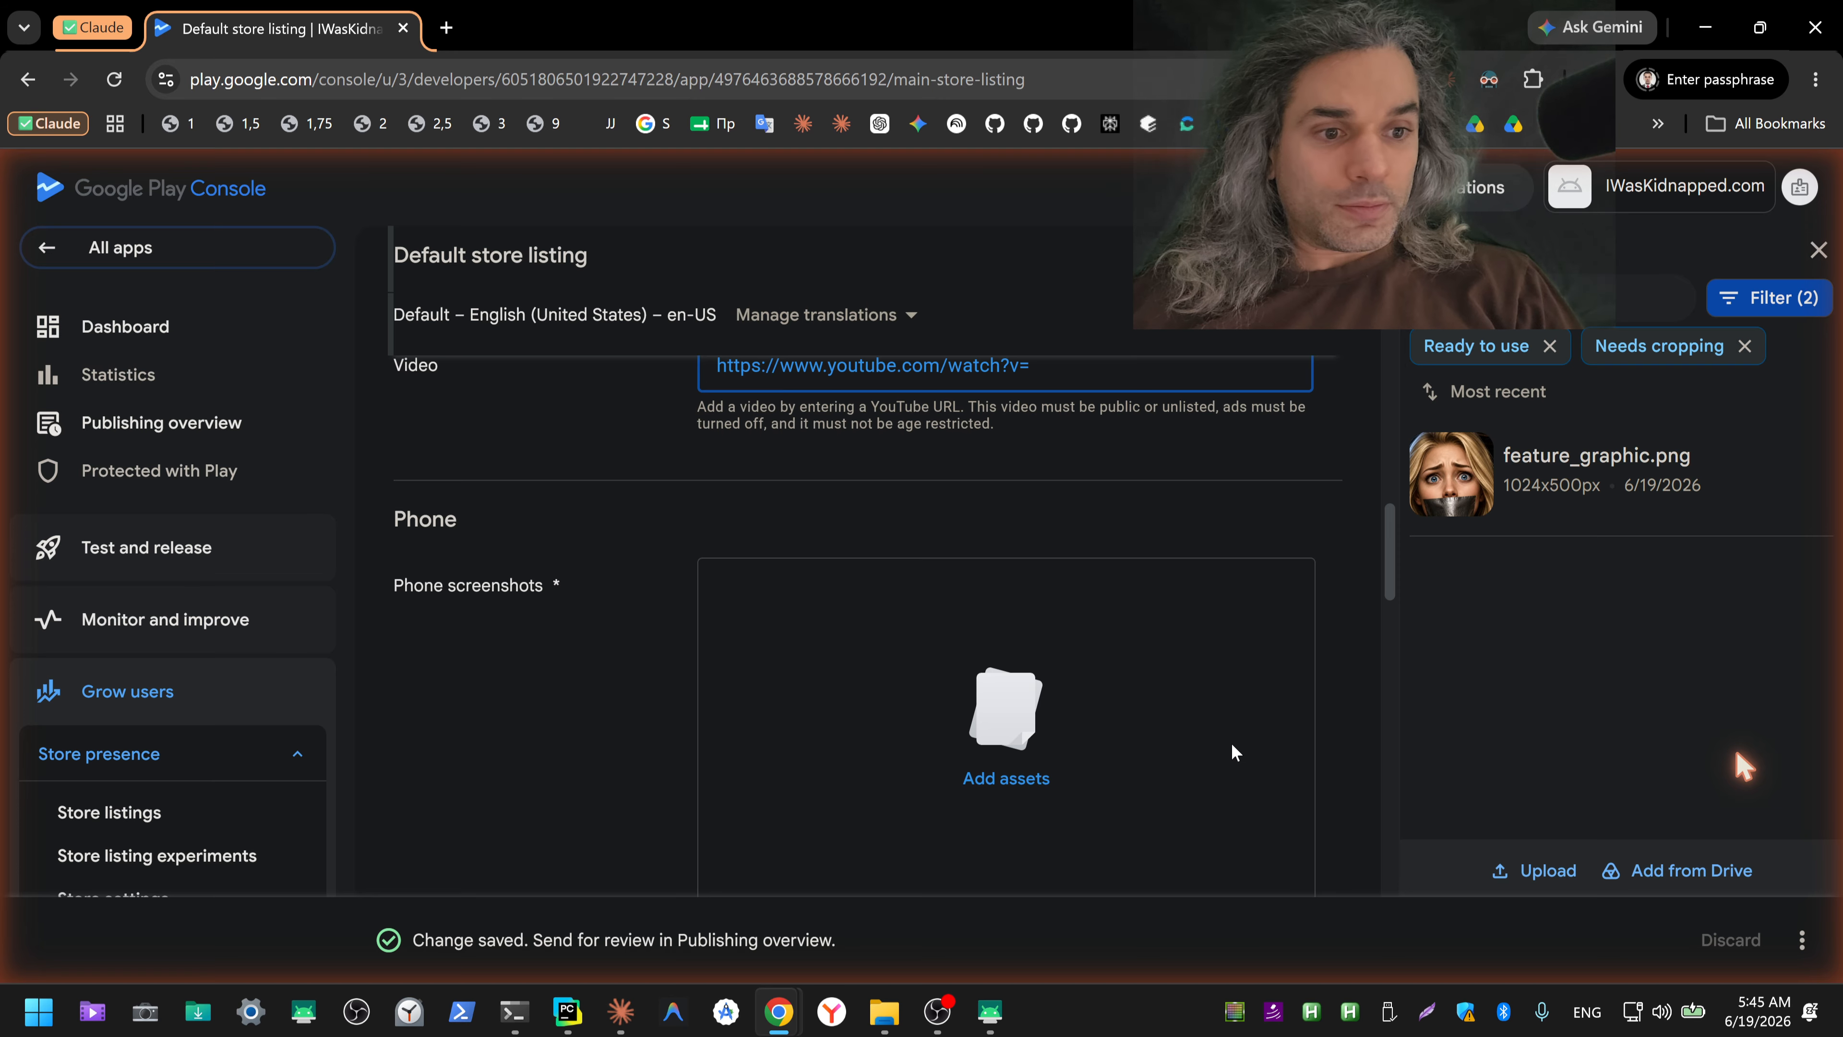
# Step: Switch to the mirrored phone and sign in to the app with the PIN
pyautogui.hotkey('alt', 'Tab')
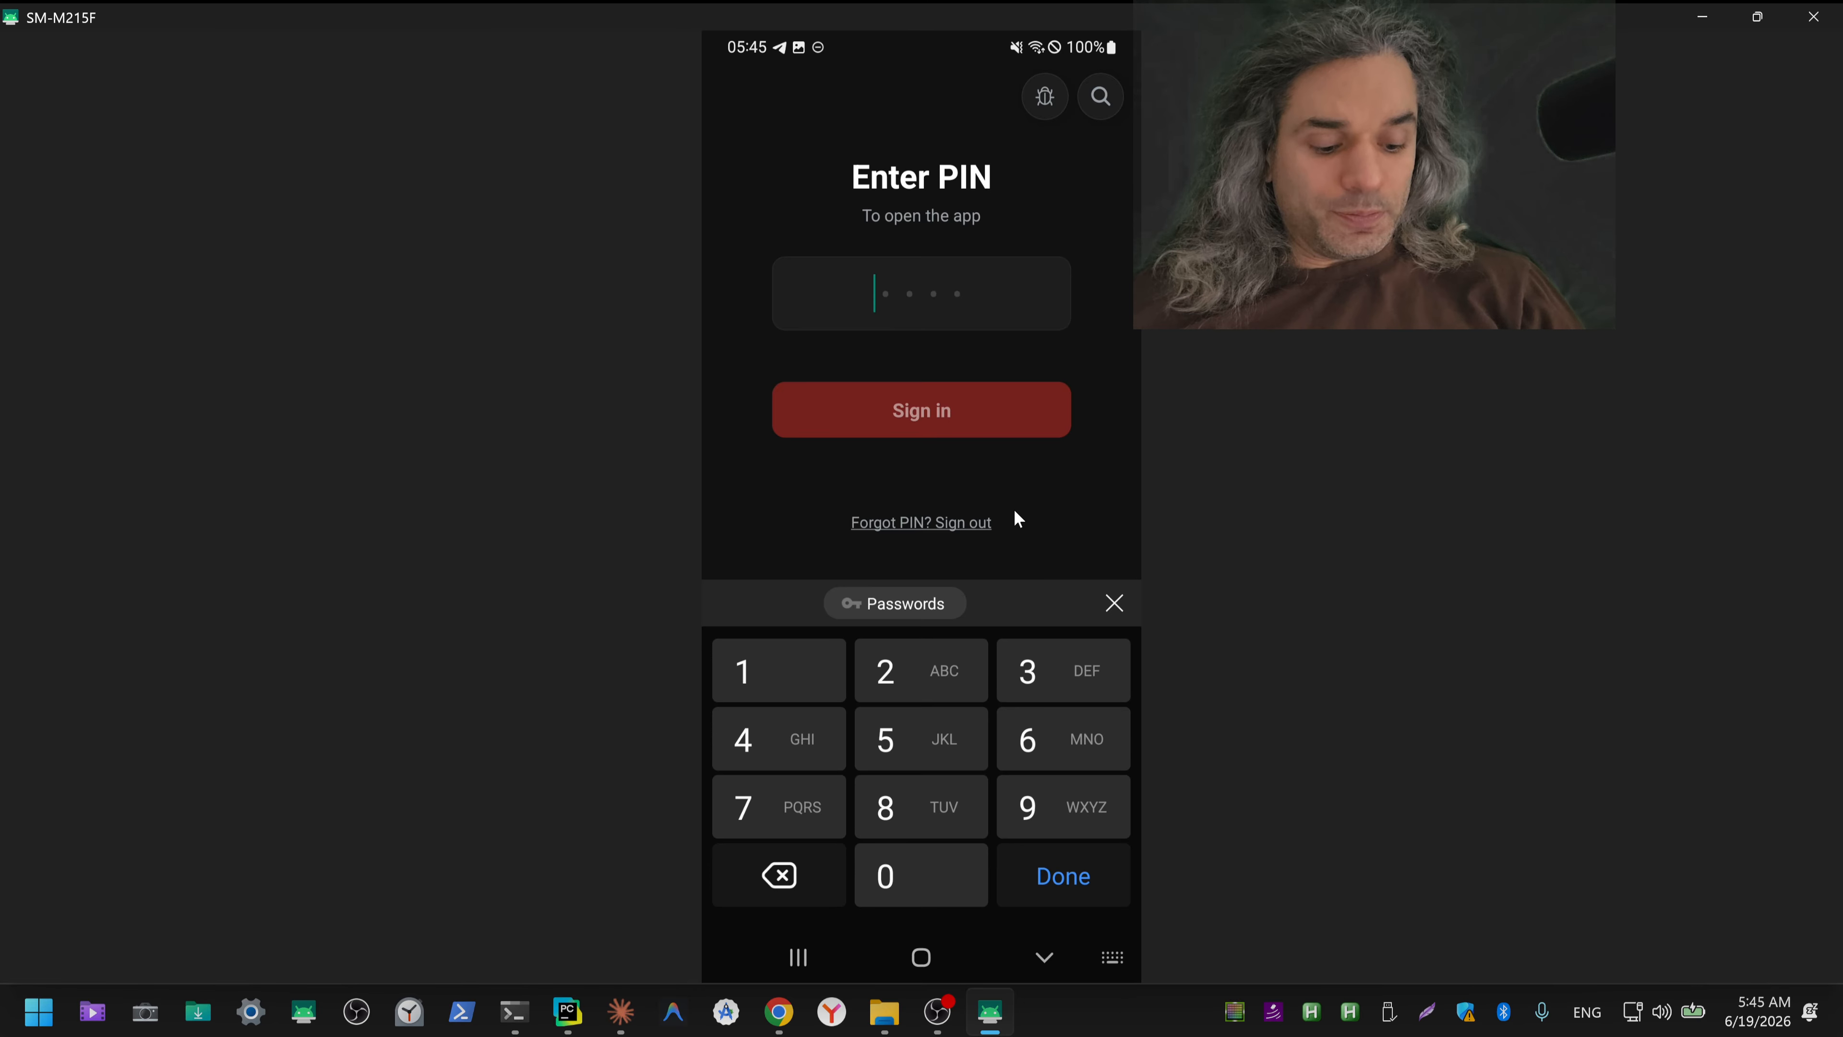
pyautogui.write('11')
pyautogui.press('Return')
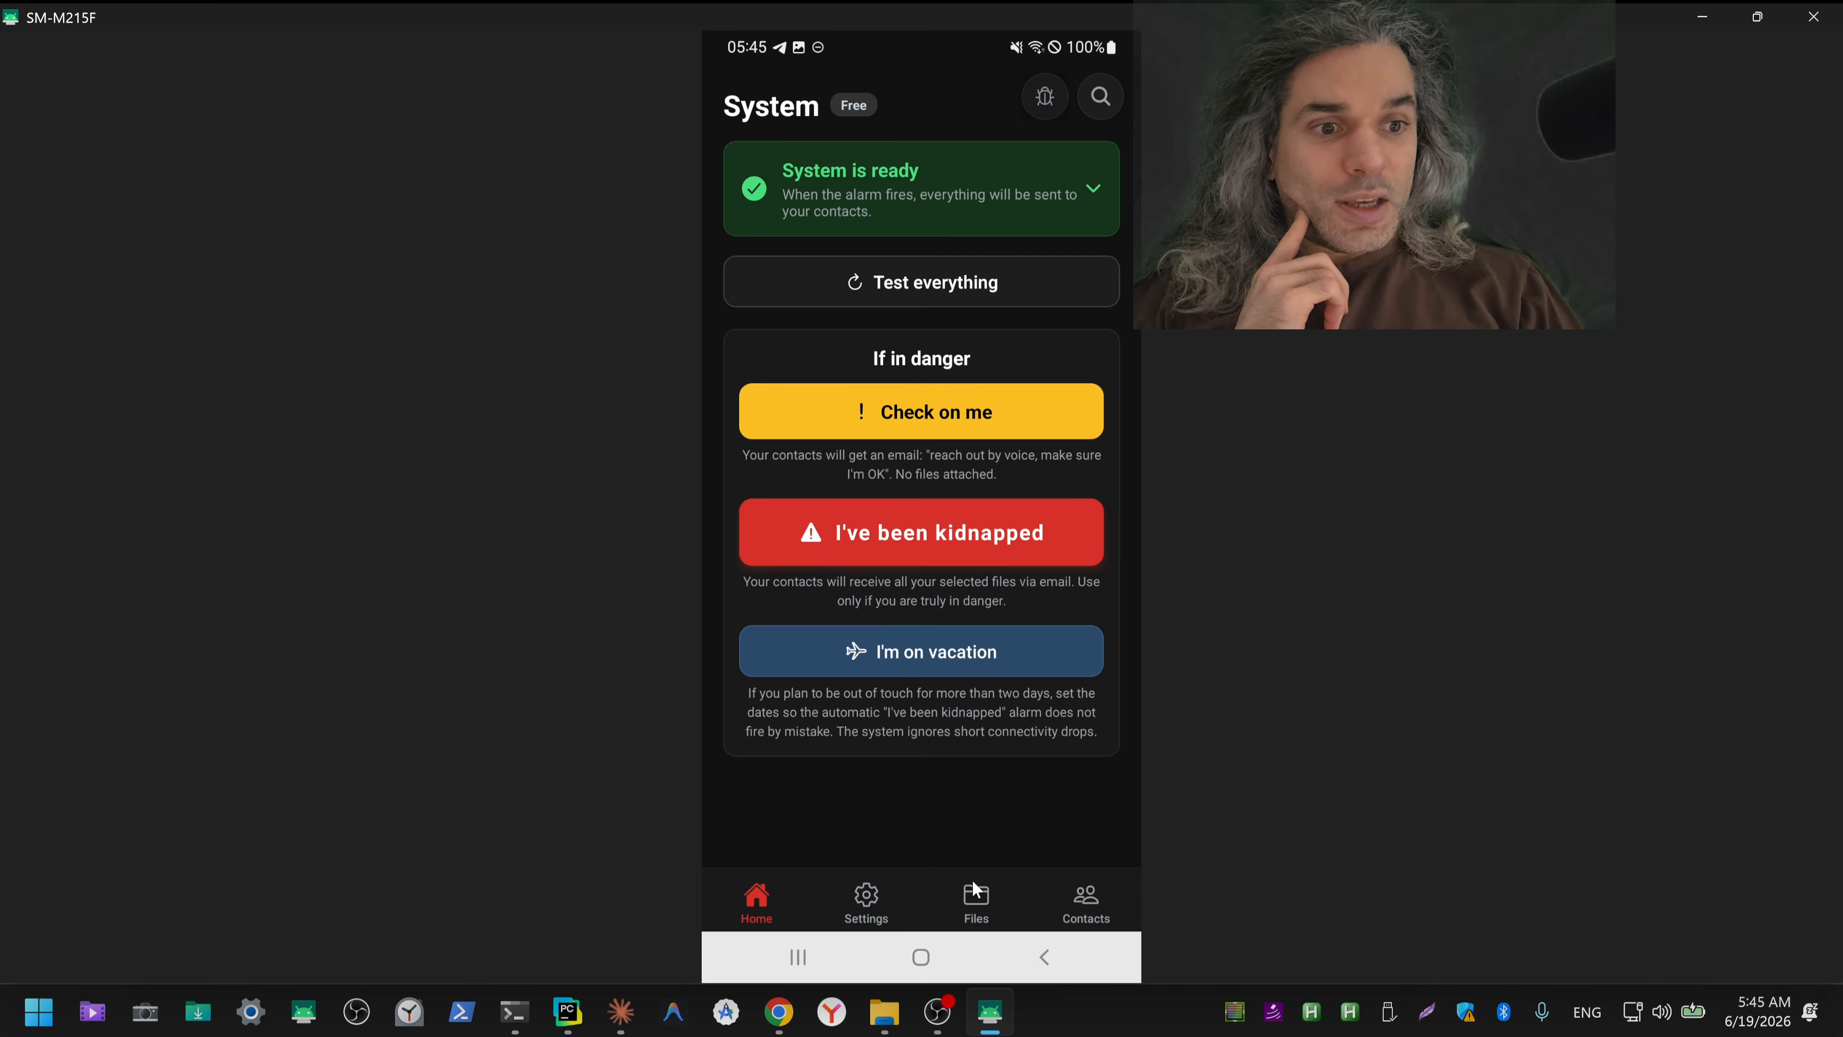
# Step: Open the phone app's Files list and delete the second 20260420_025020.jpg entry
pyautogui.click(970, 895)
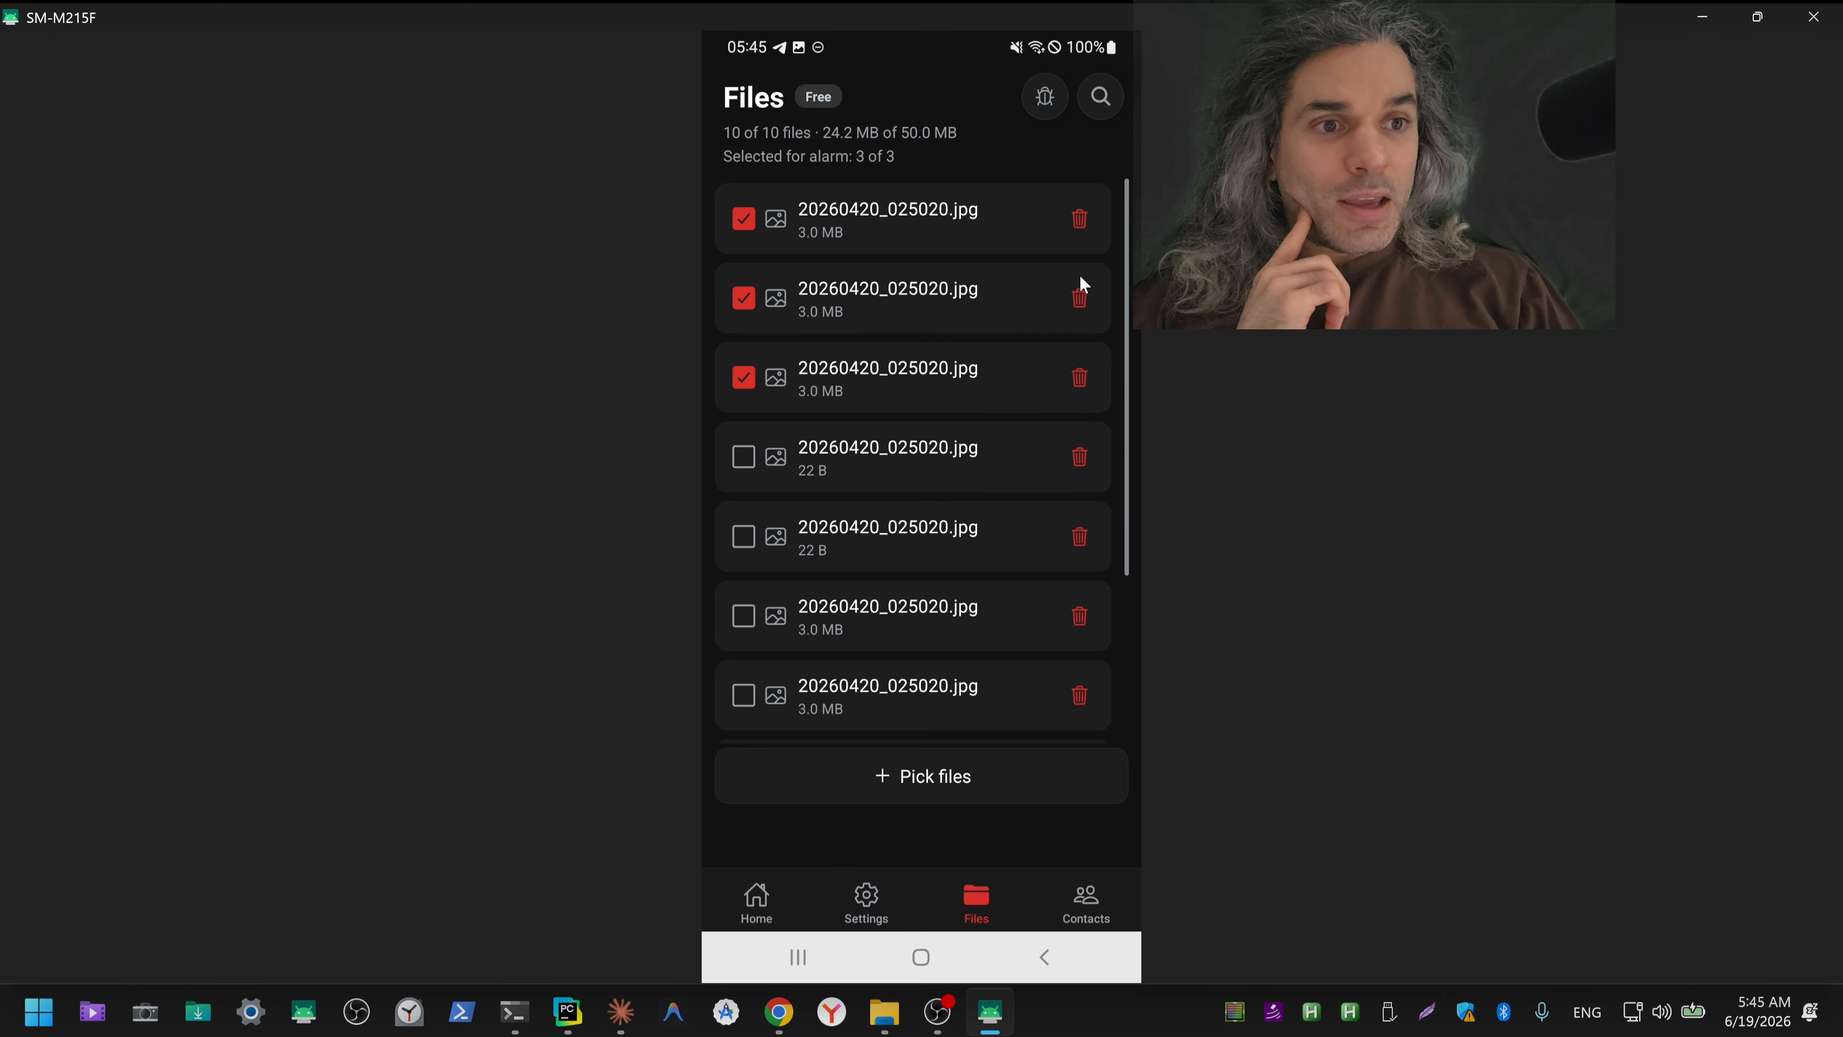
pyautogui.click(1084, 300)
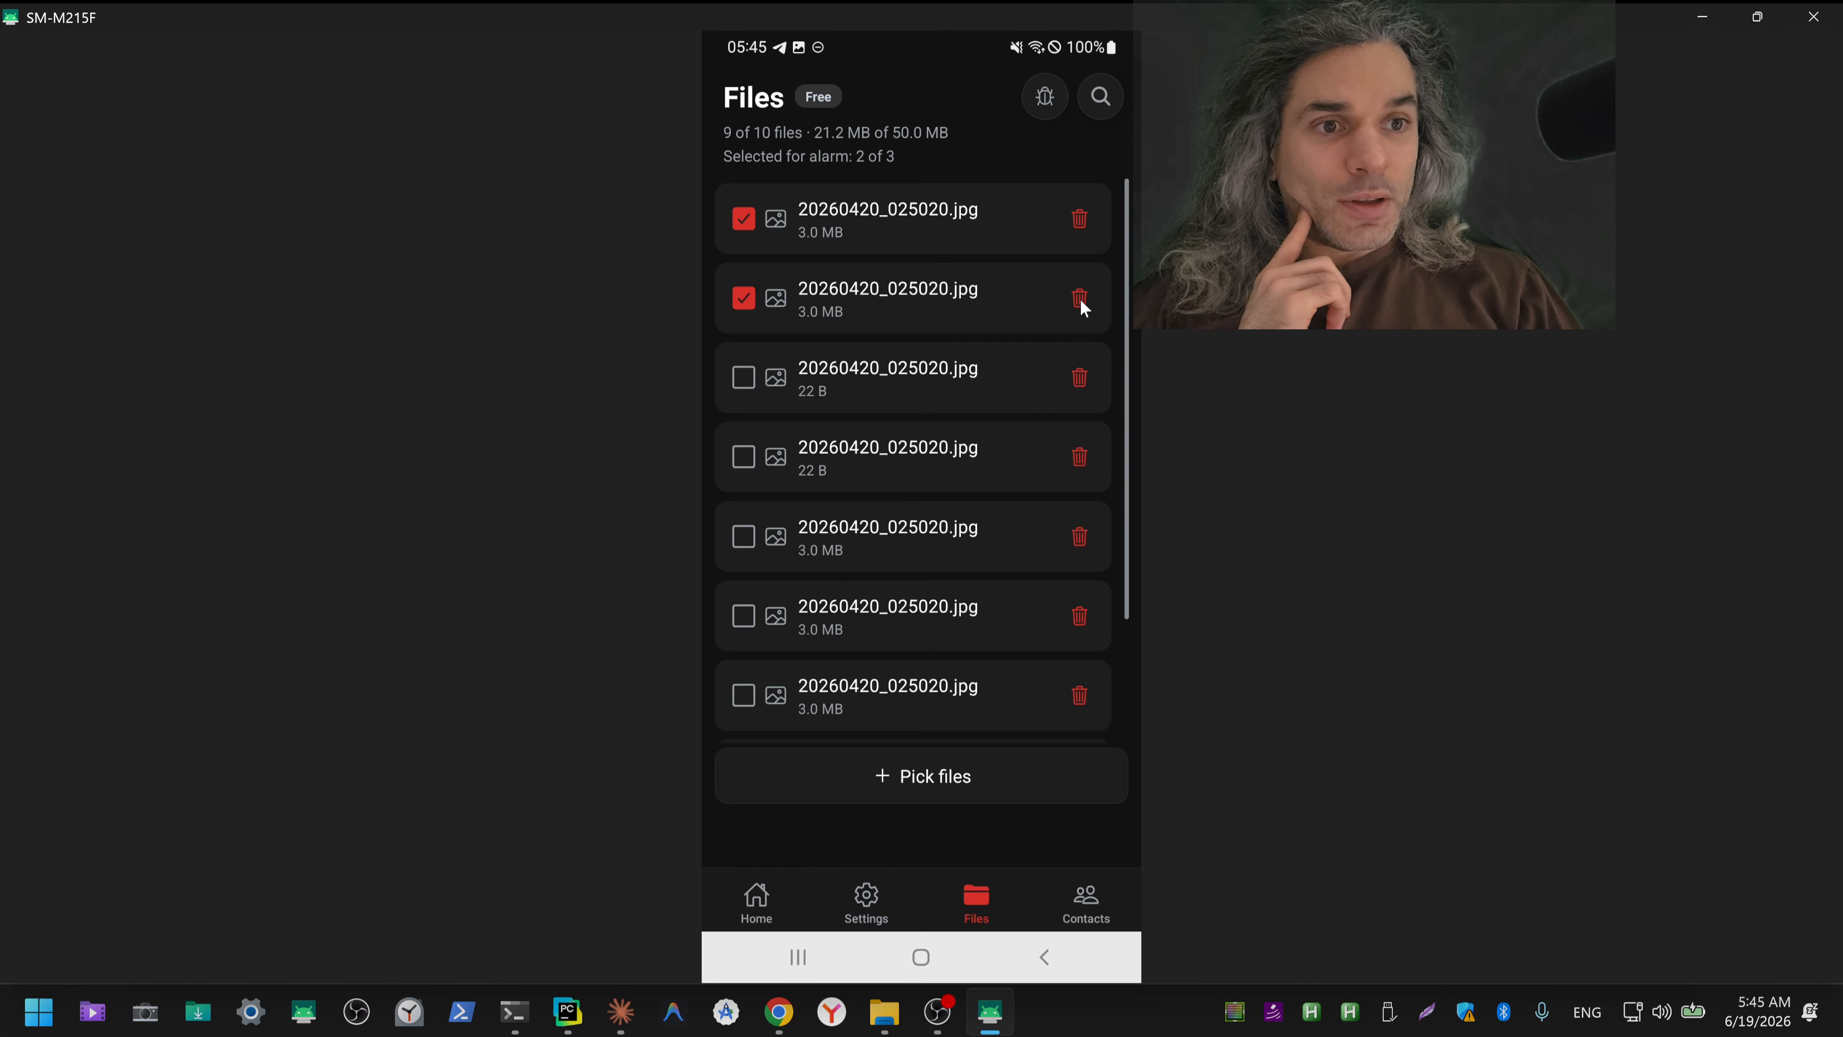
# Step: Delete every remaining 20260420_025020.jpg entry below the first one in the Files list
pyautogui.click(1082, 303)
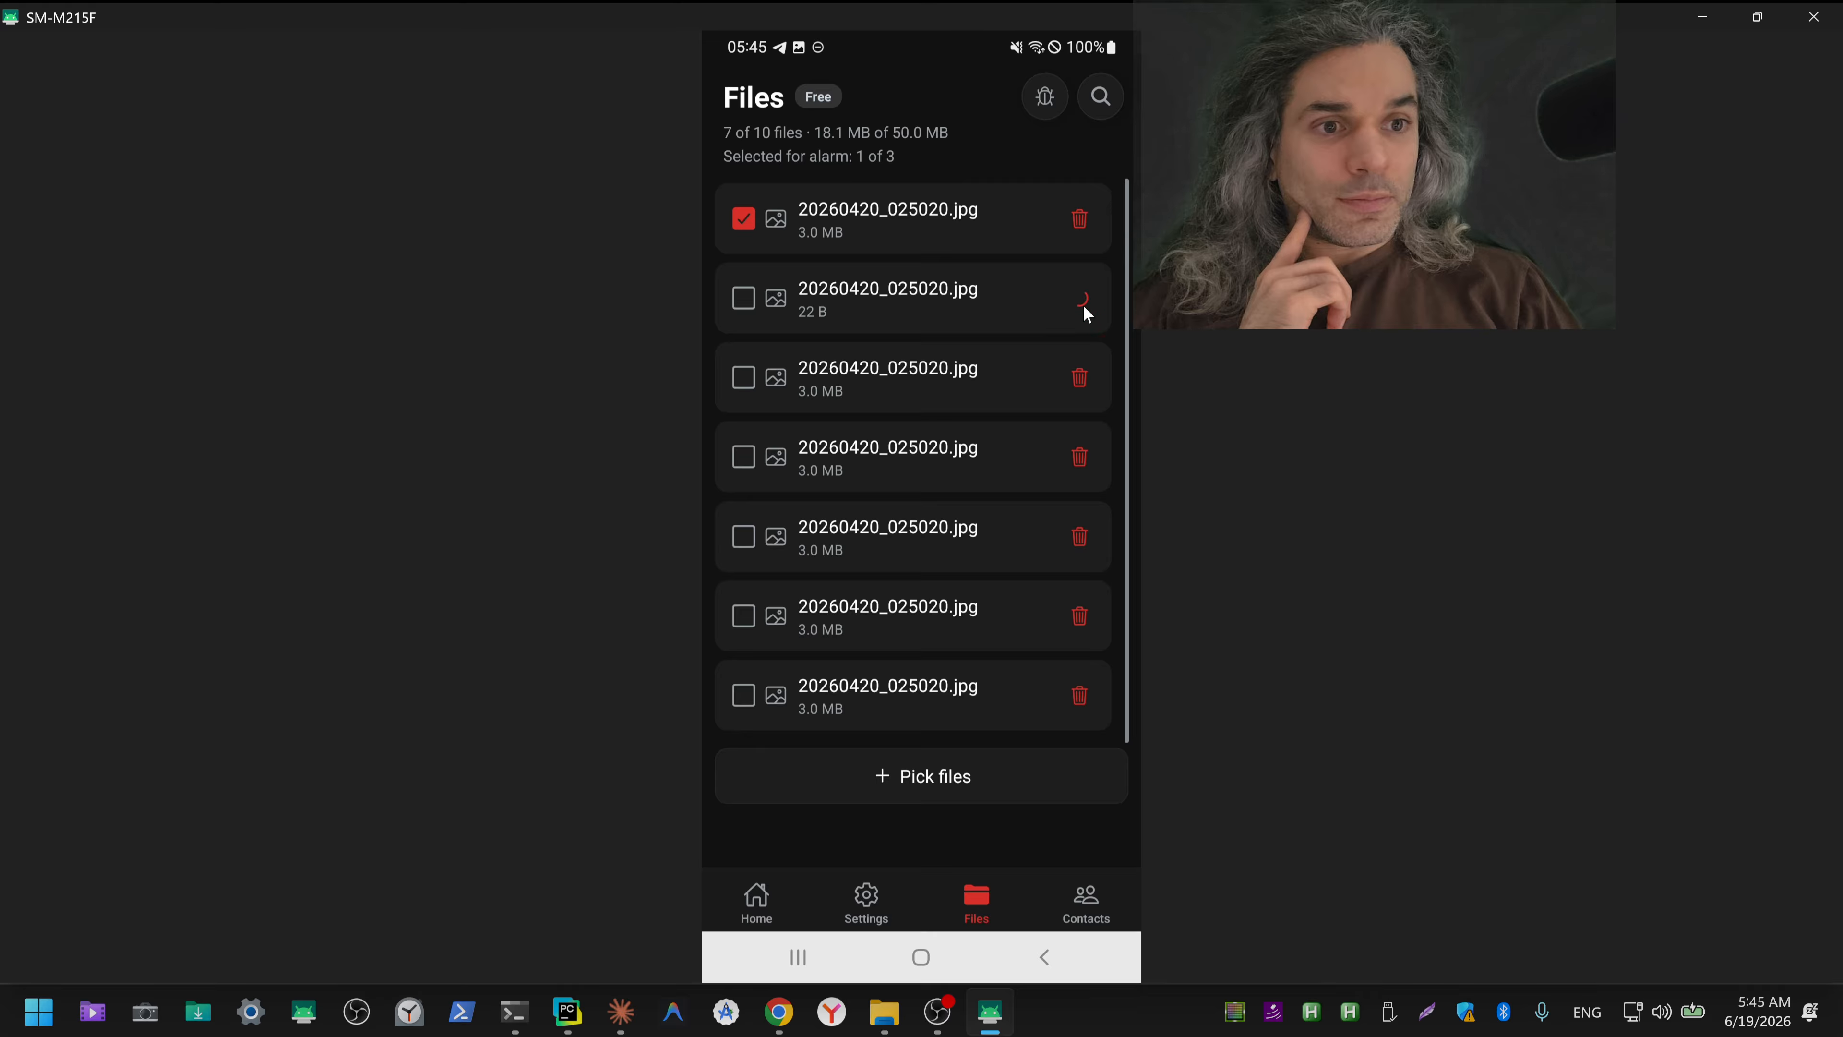
pyautogui.click(1084, 305)
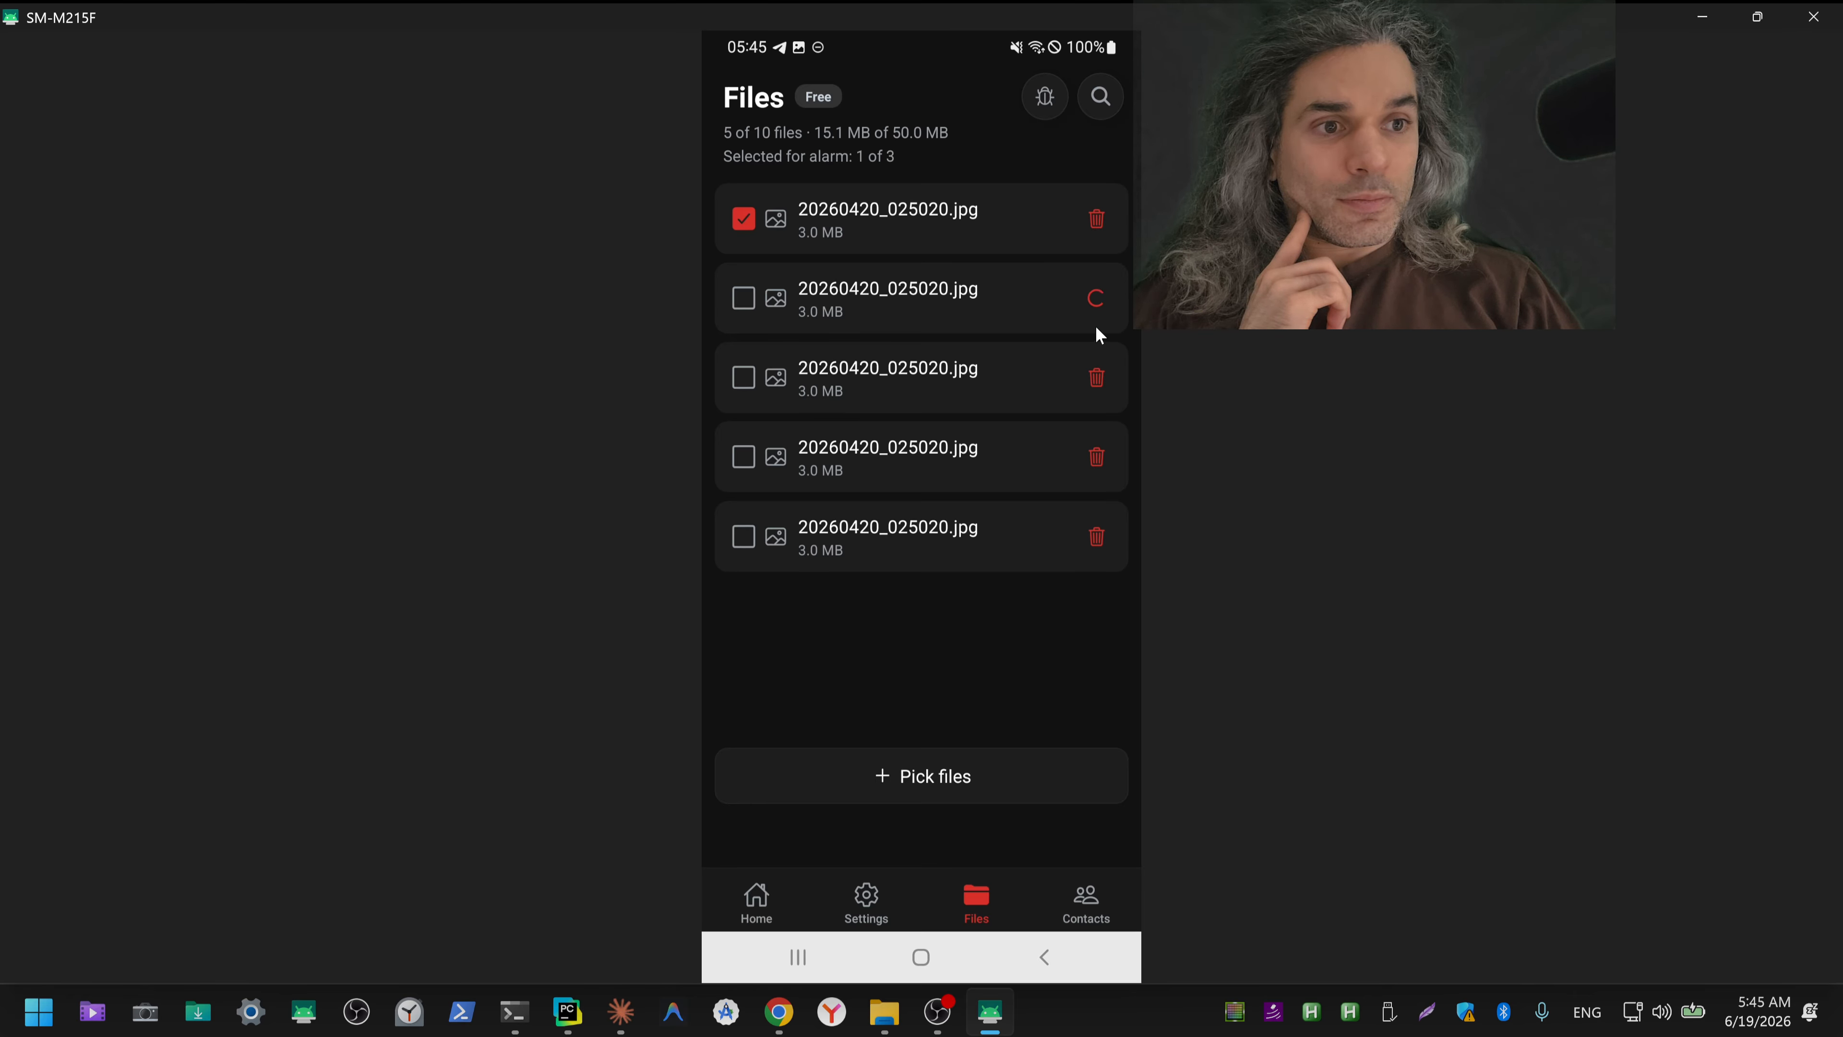
pyautogui.click(1097, 307)
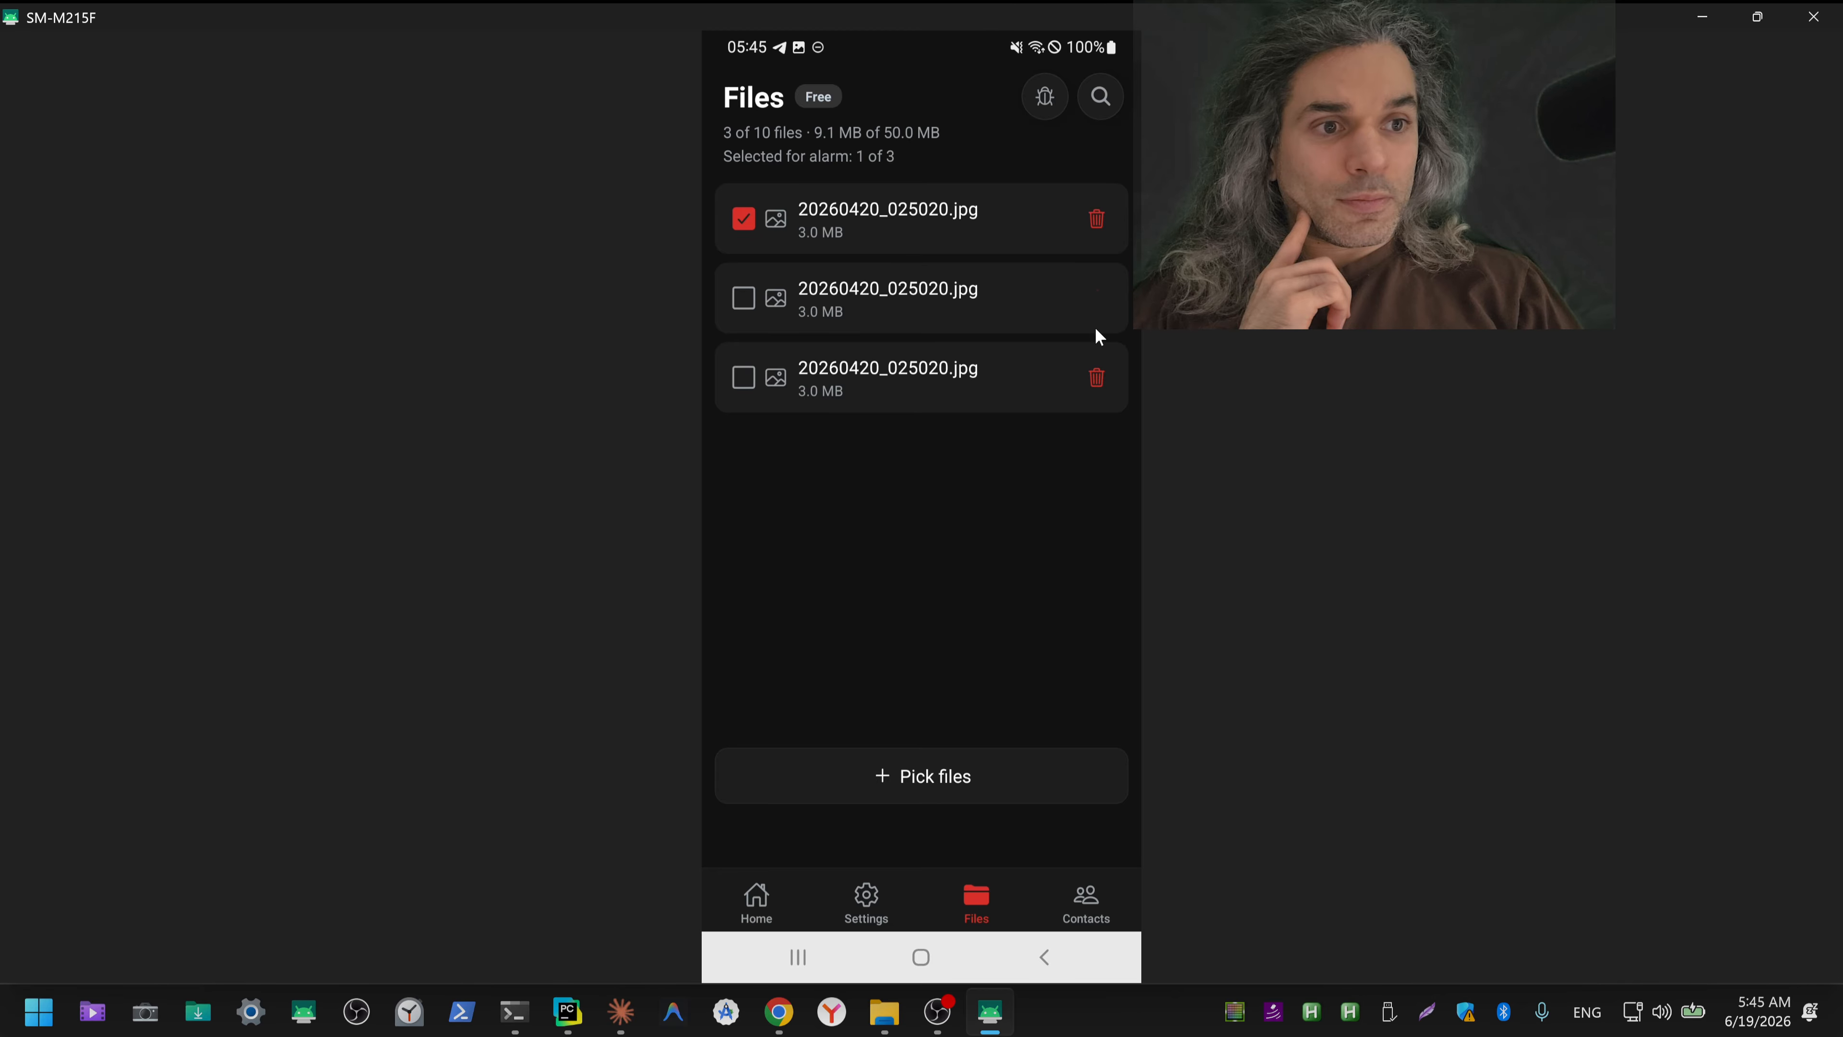
pyautogui.click(1097, 305)
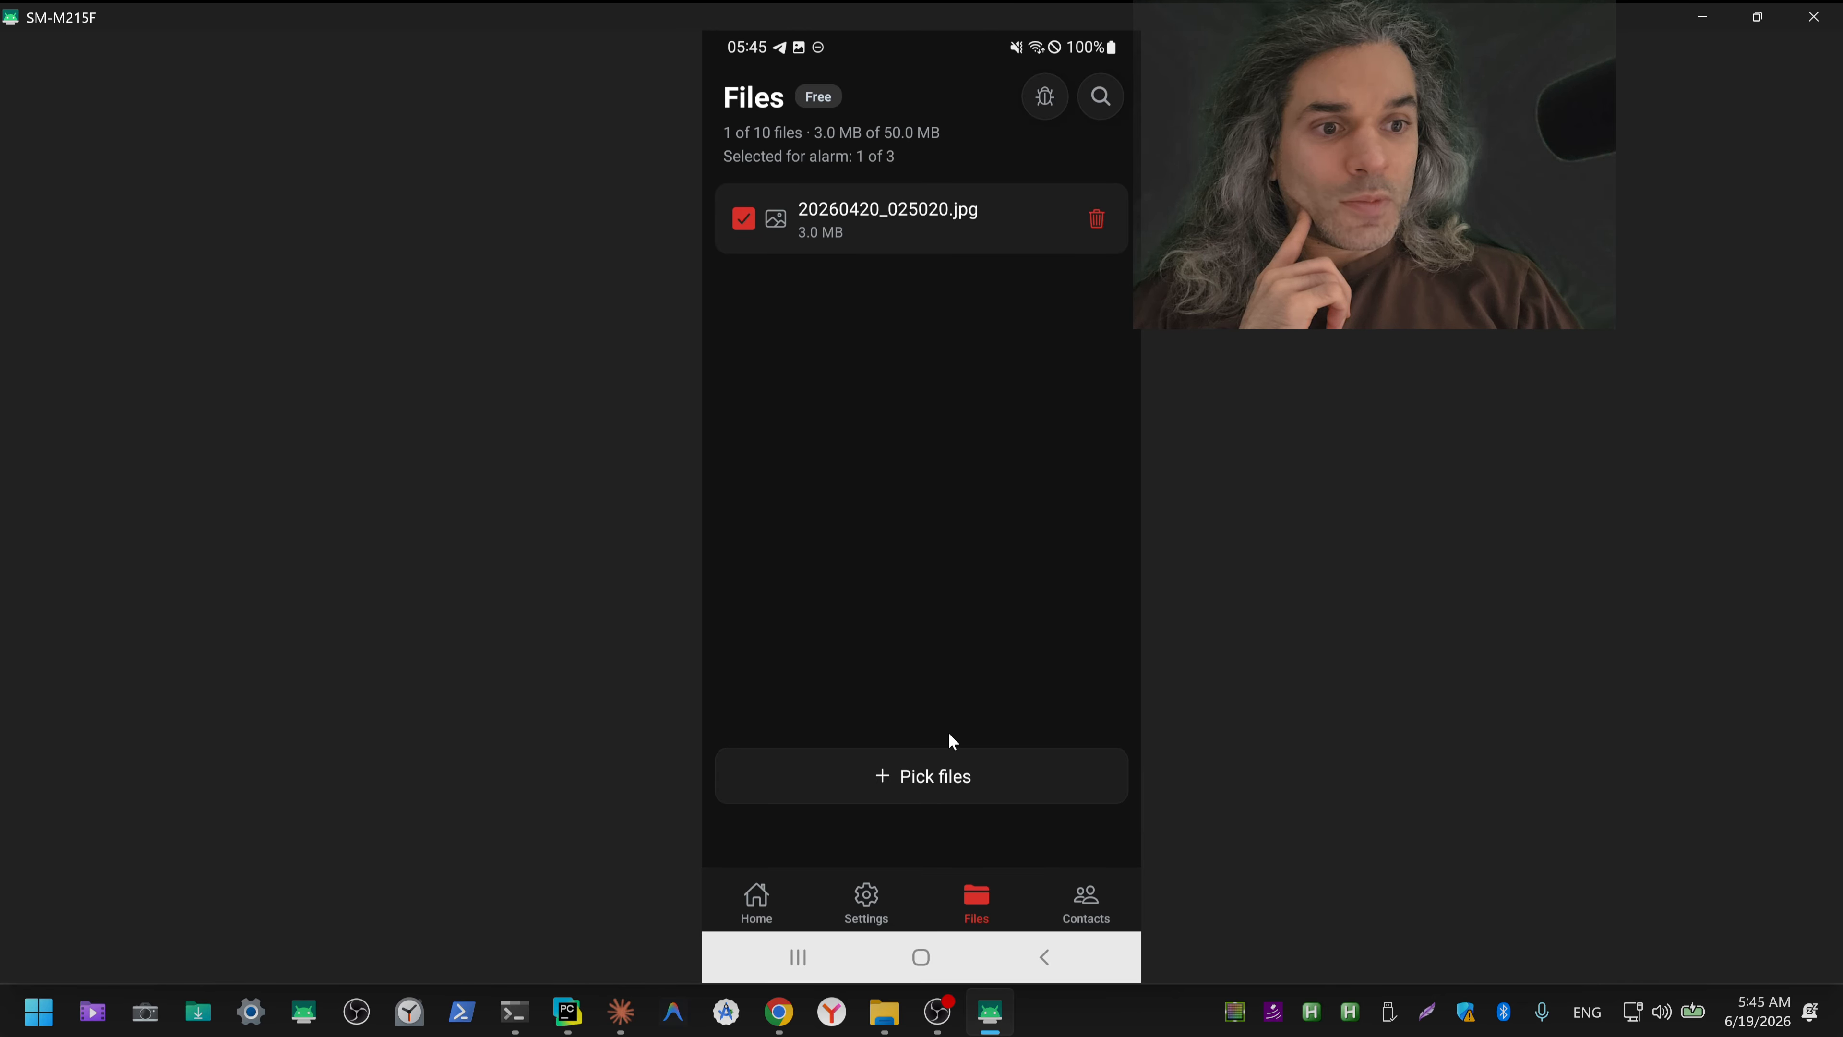
# Step: Pick info.txt from the phone's recent files and queue it for upload
pyautogui.click(937, 781)
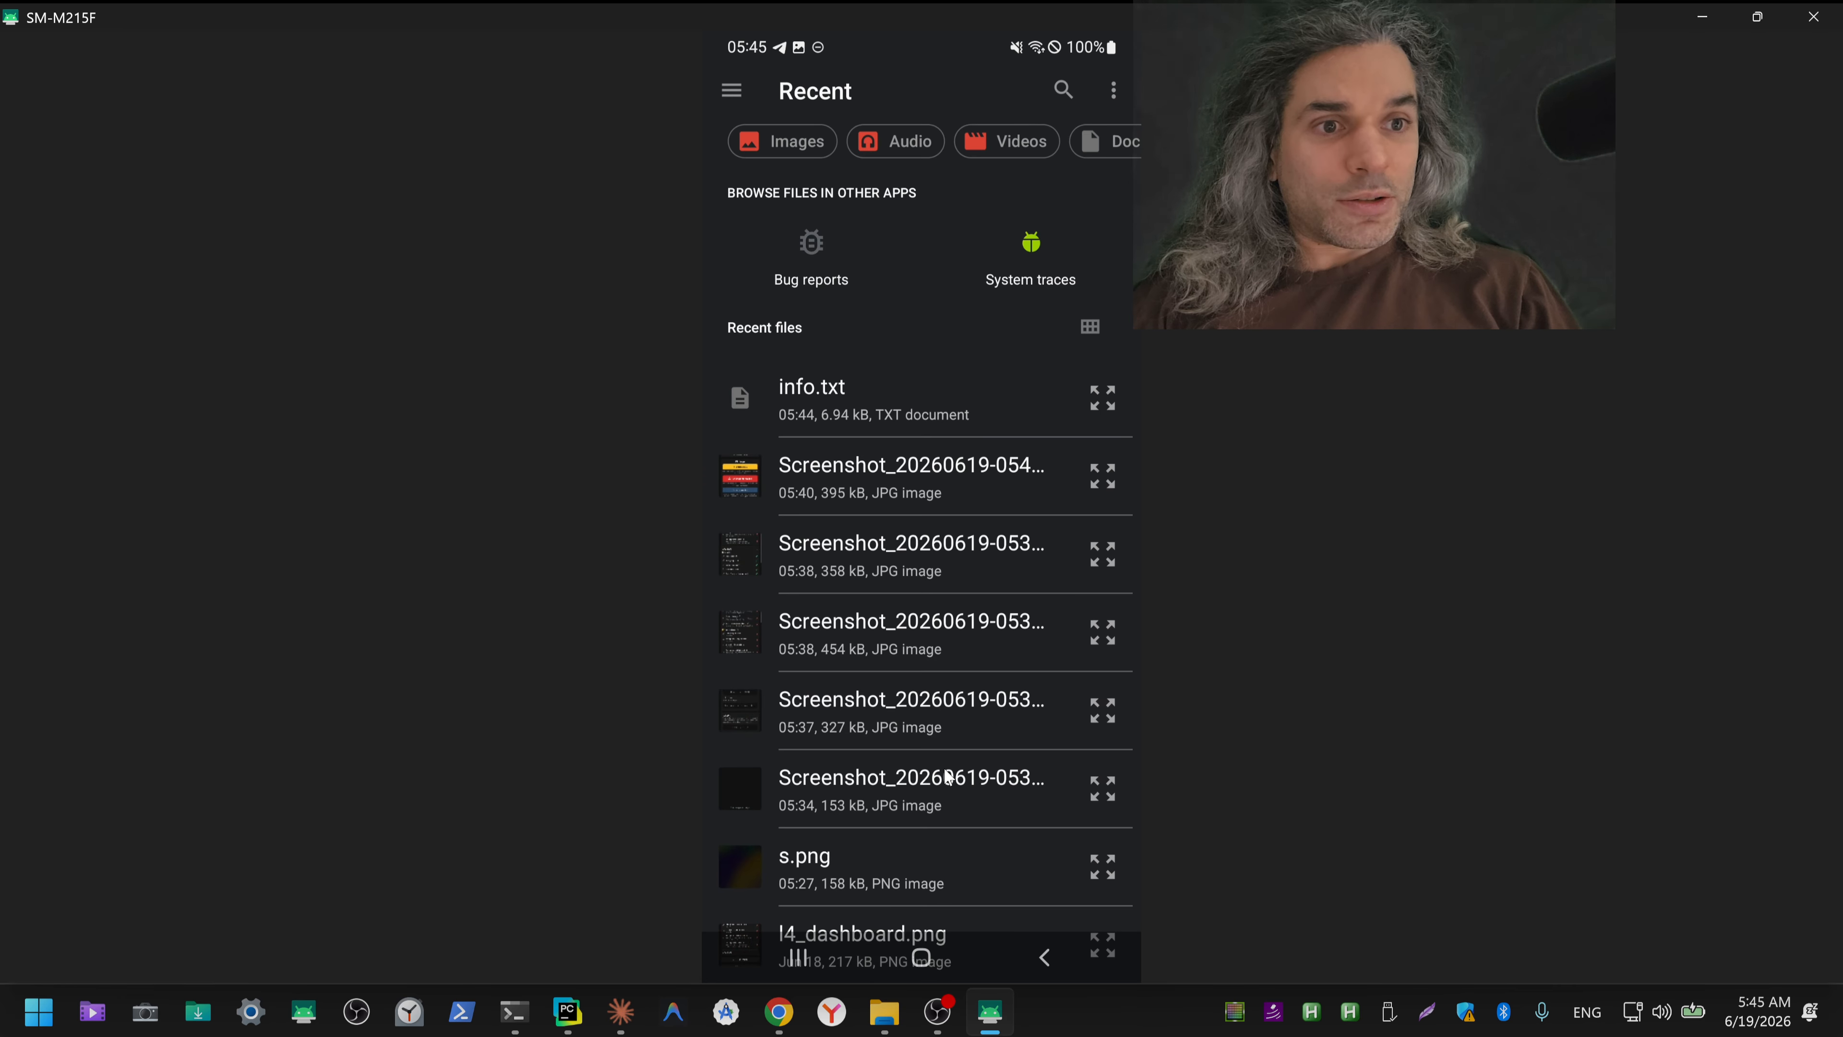
pyautogui.click(966, 402)
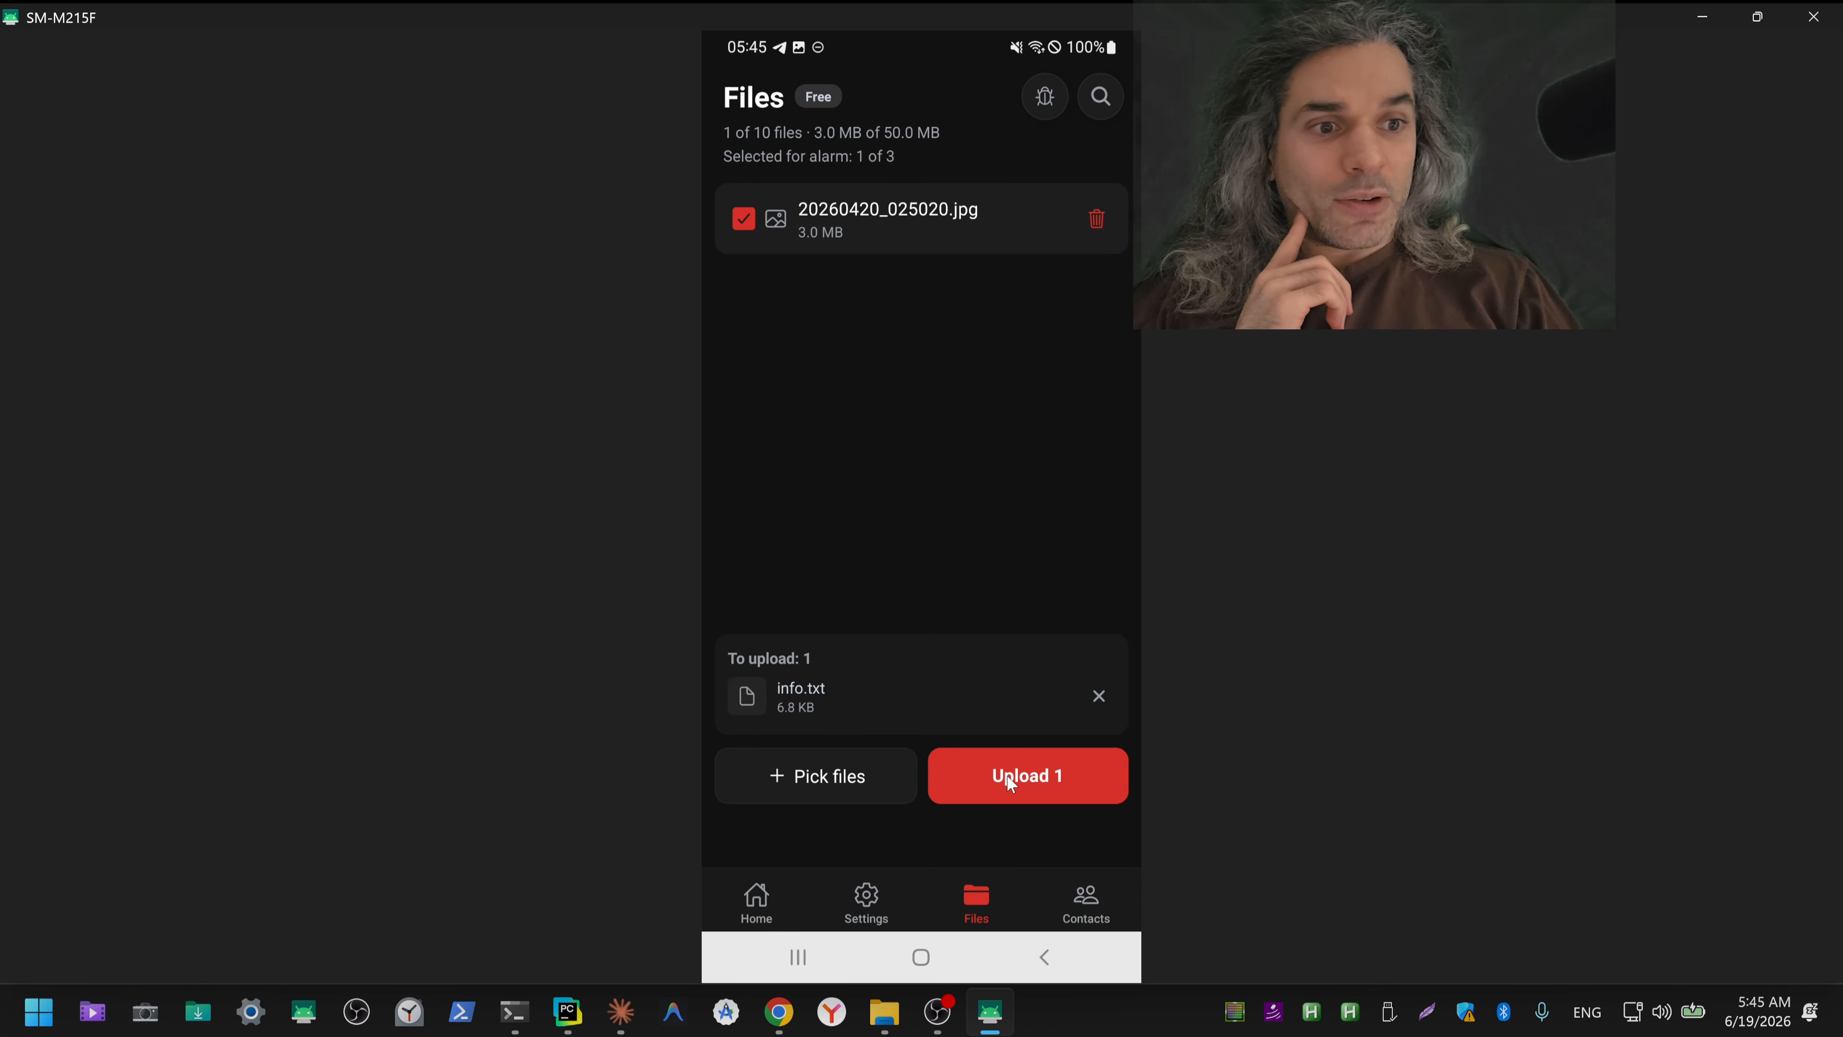
# Step: Reopen the file picker and look through the recent files for power of attorney.pdf
pyautogui.click(872, 782)
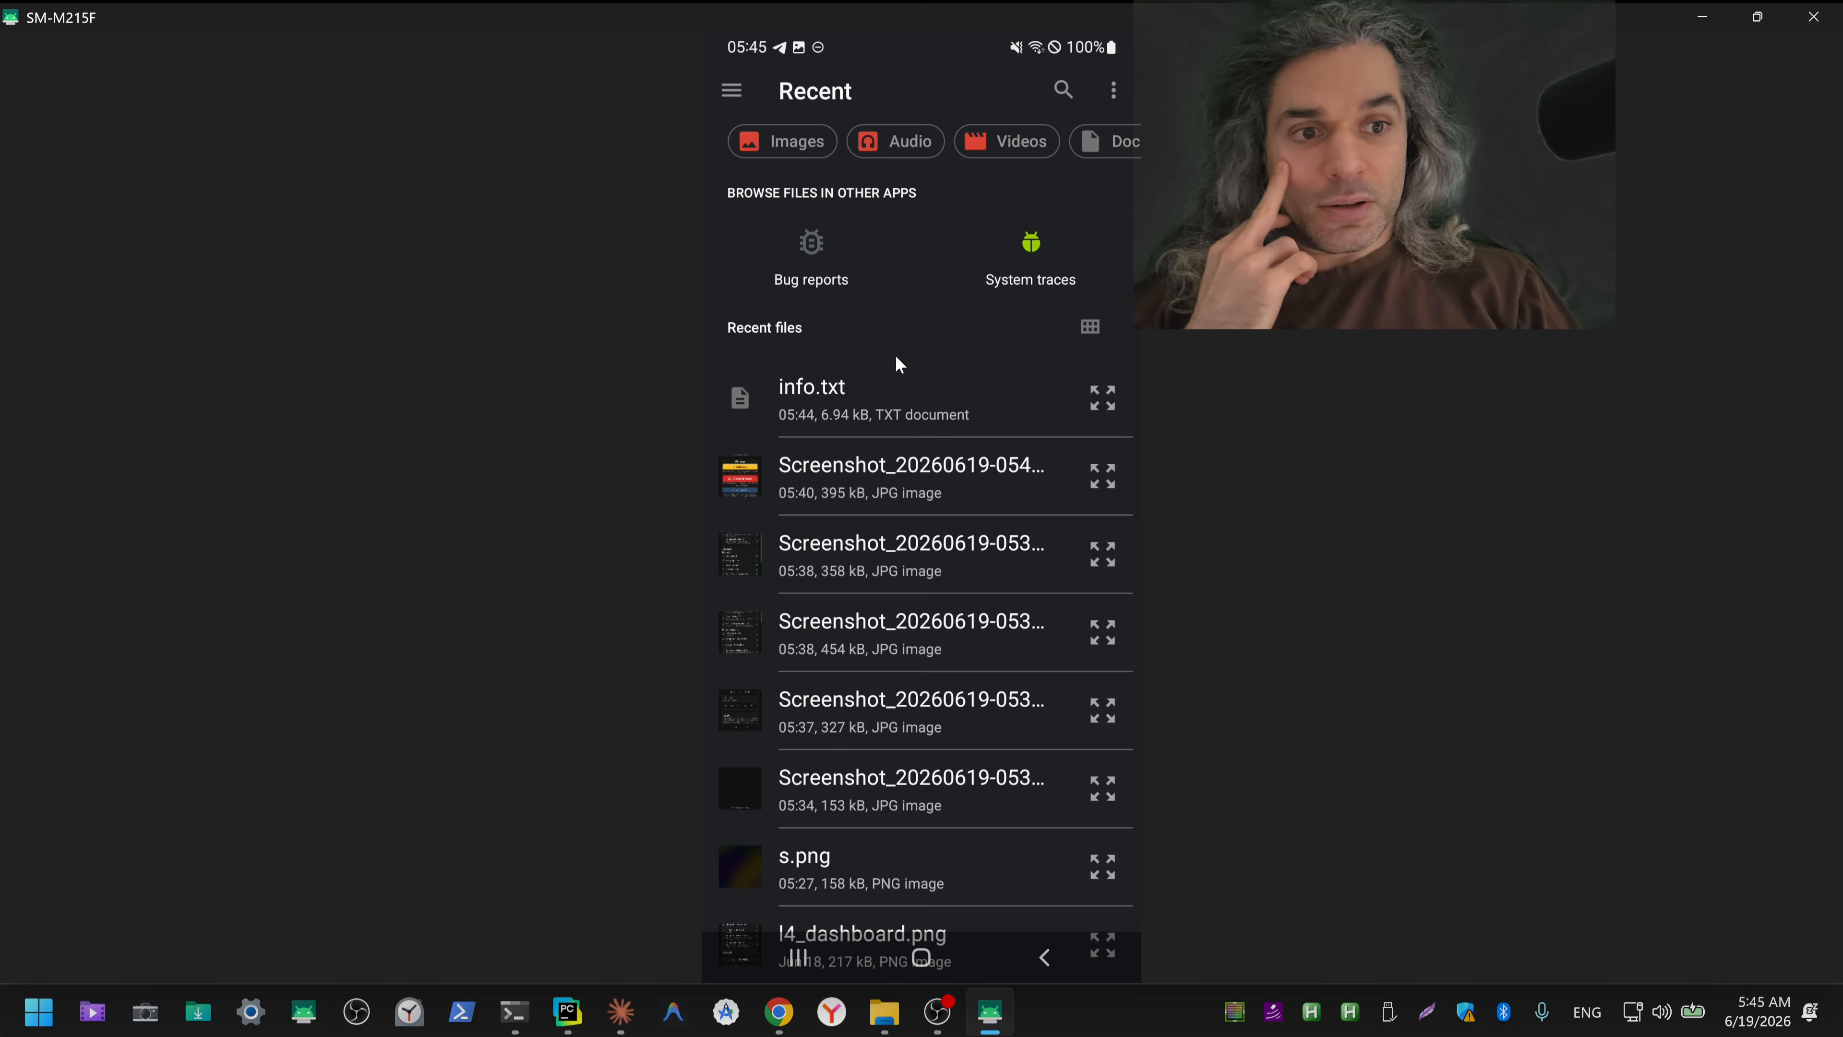
pyautogui.scroll(-1, 897, 370)
pyautogui.scroll(-1, 901, 435)
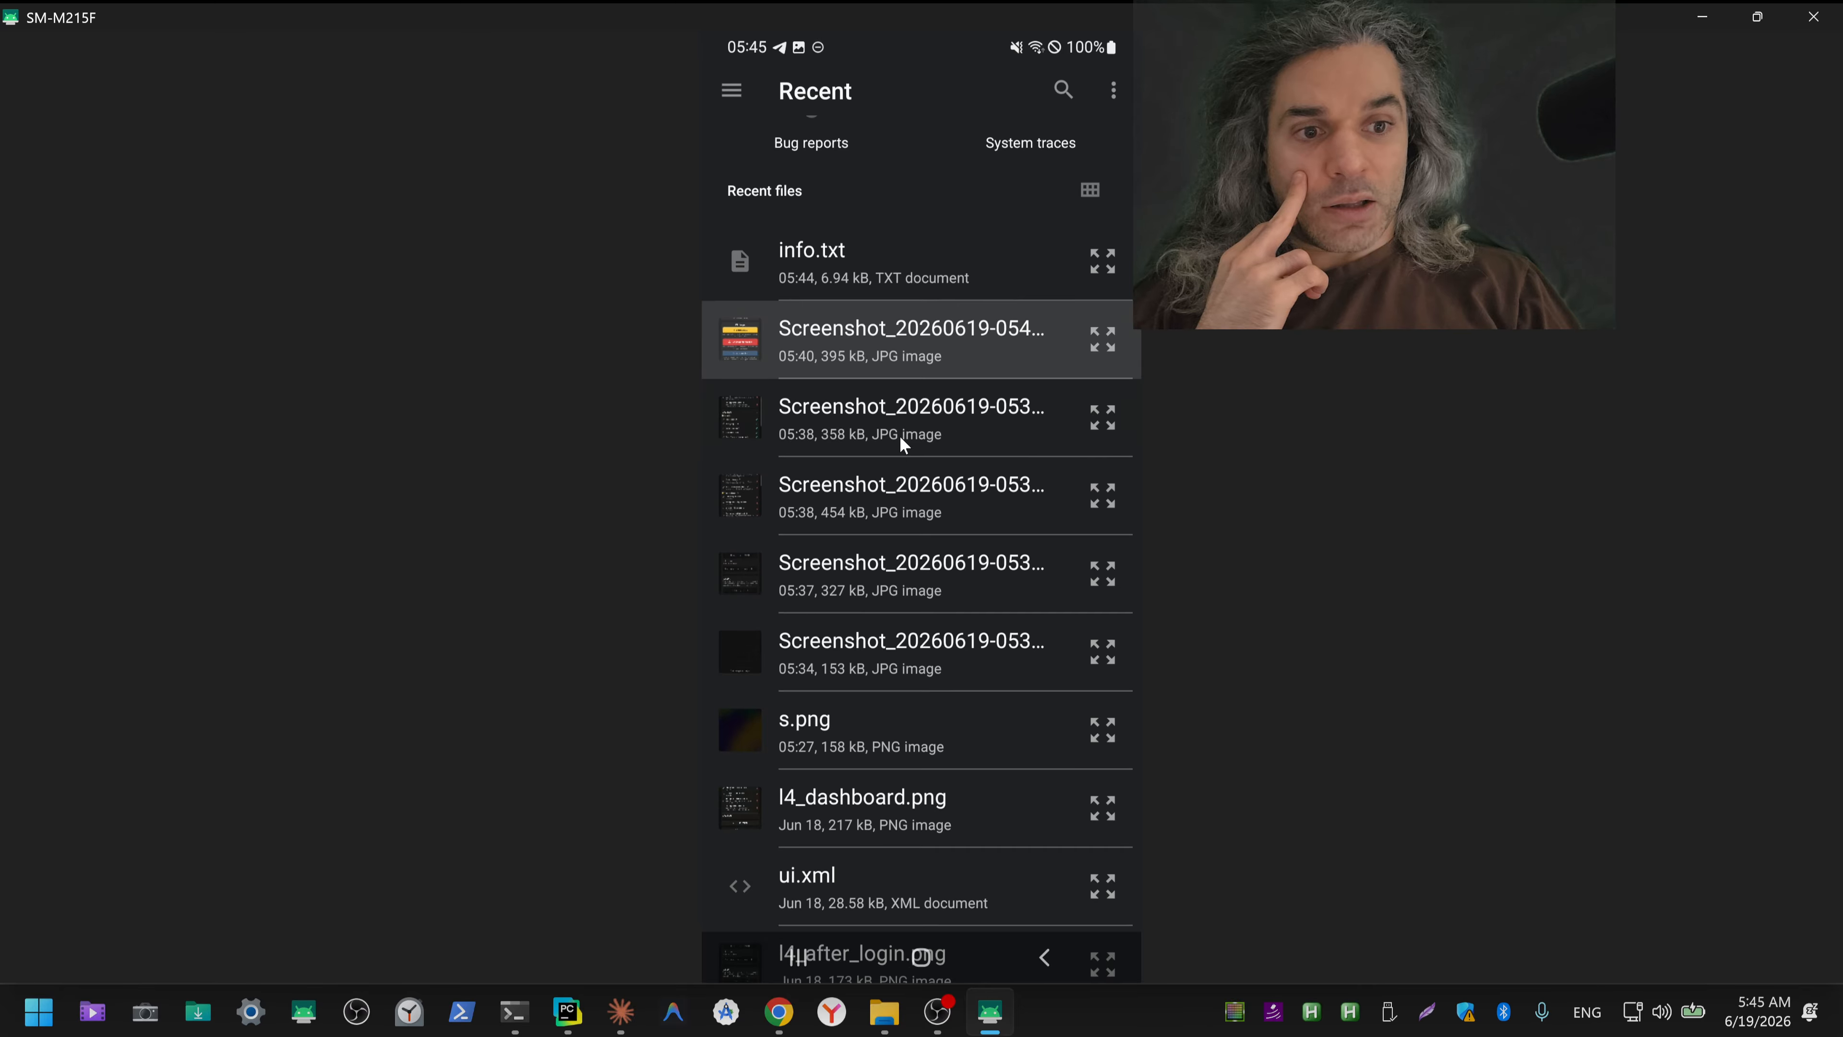
pyautogui.scroll(-1, 901, 436)
pyautogui.scroll(-5, 900, 437)
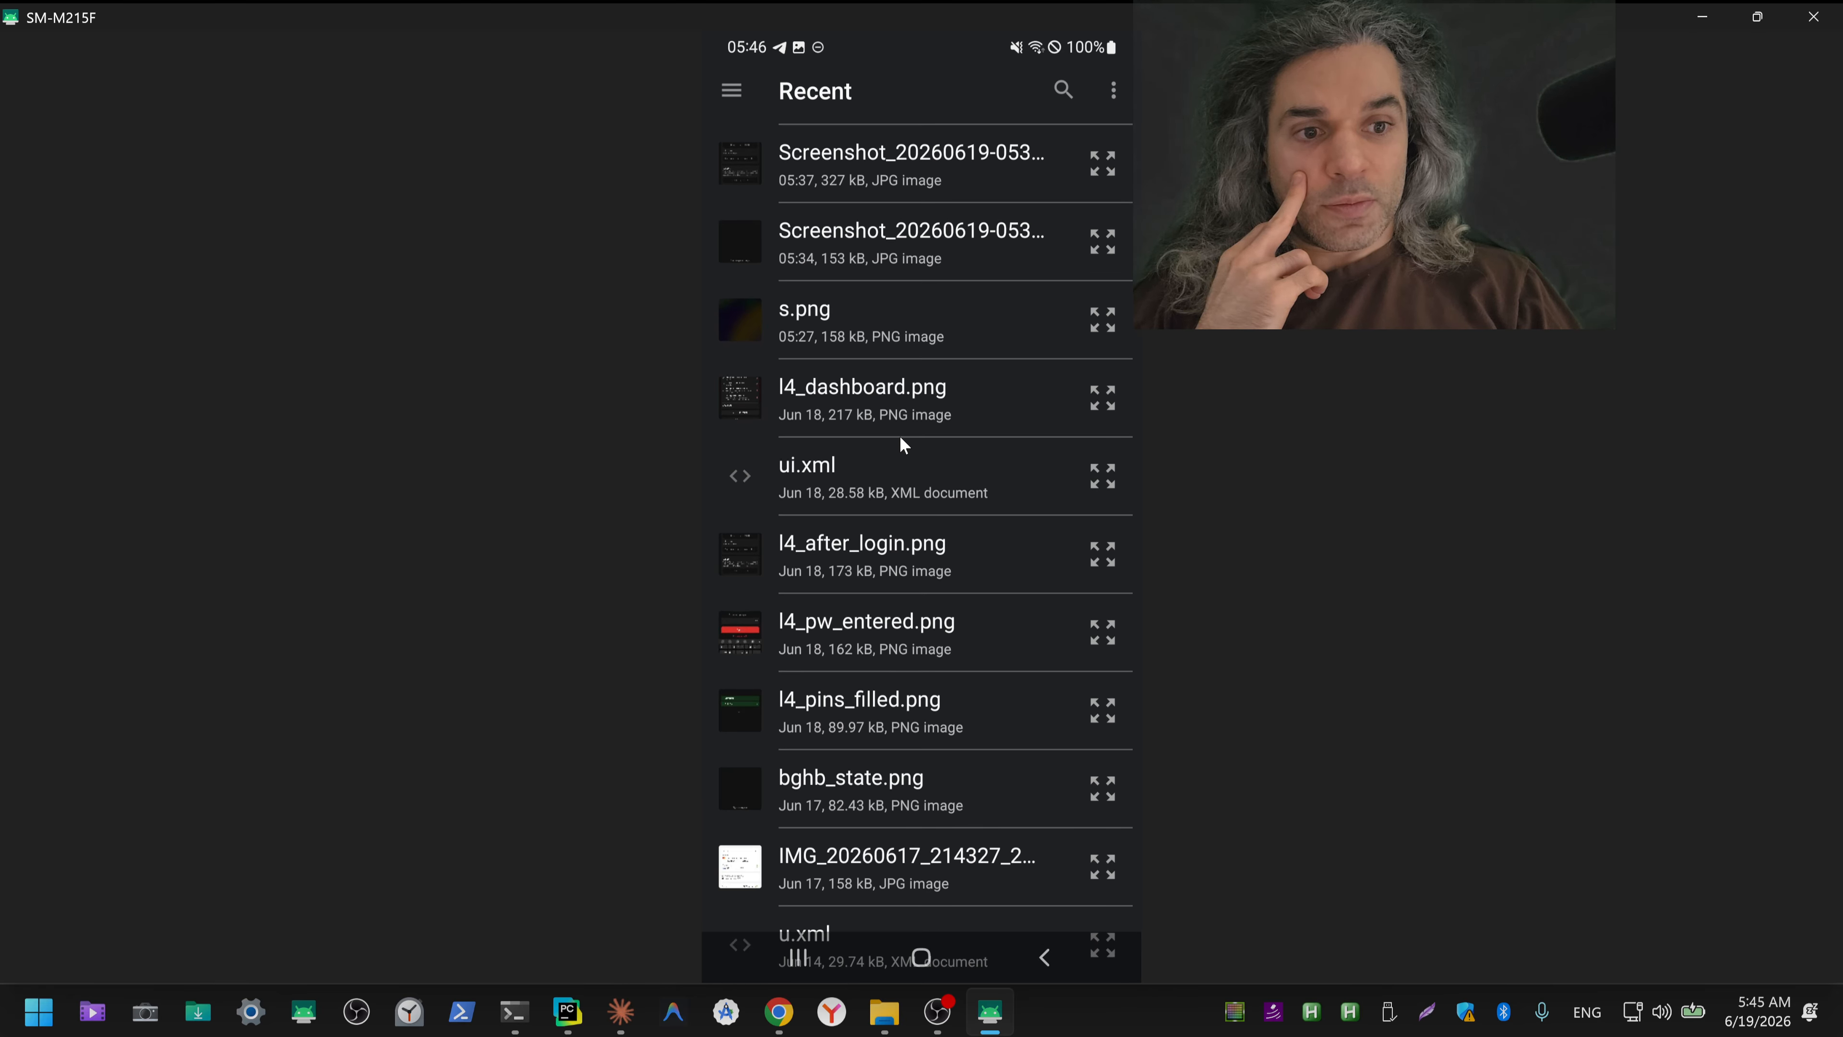
pyautogui.scroll(-1, 903, 445)
pyautogui.scroll(-1, 900, 437)
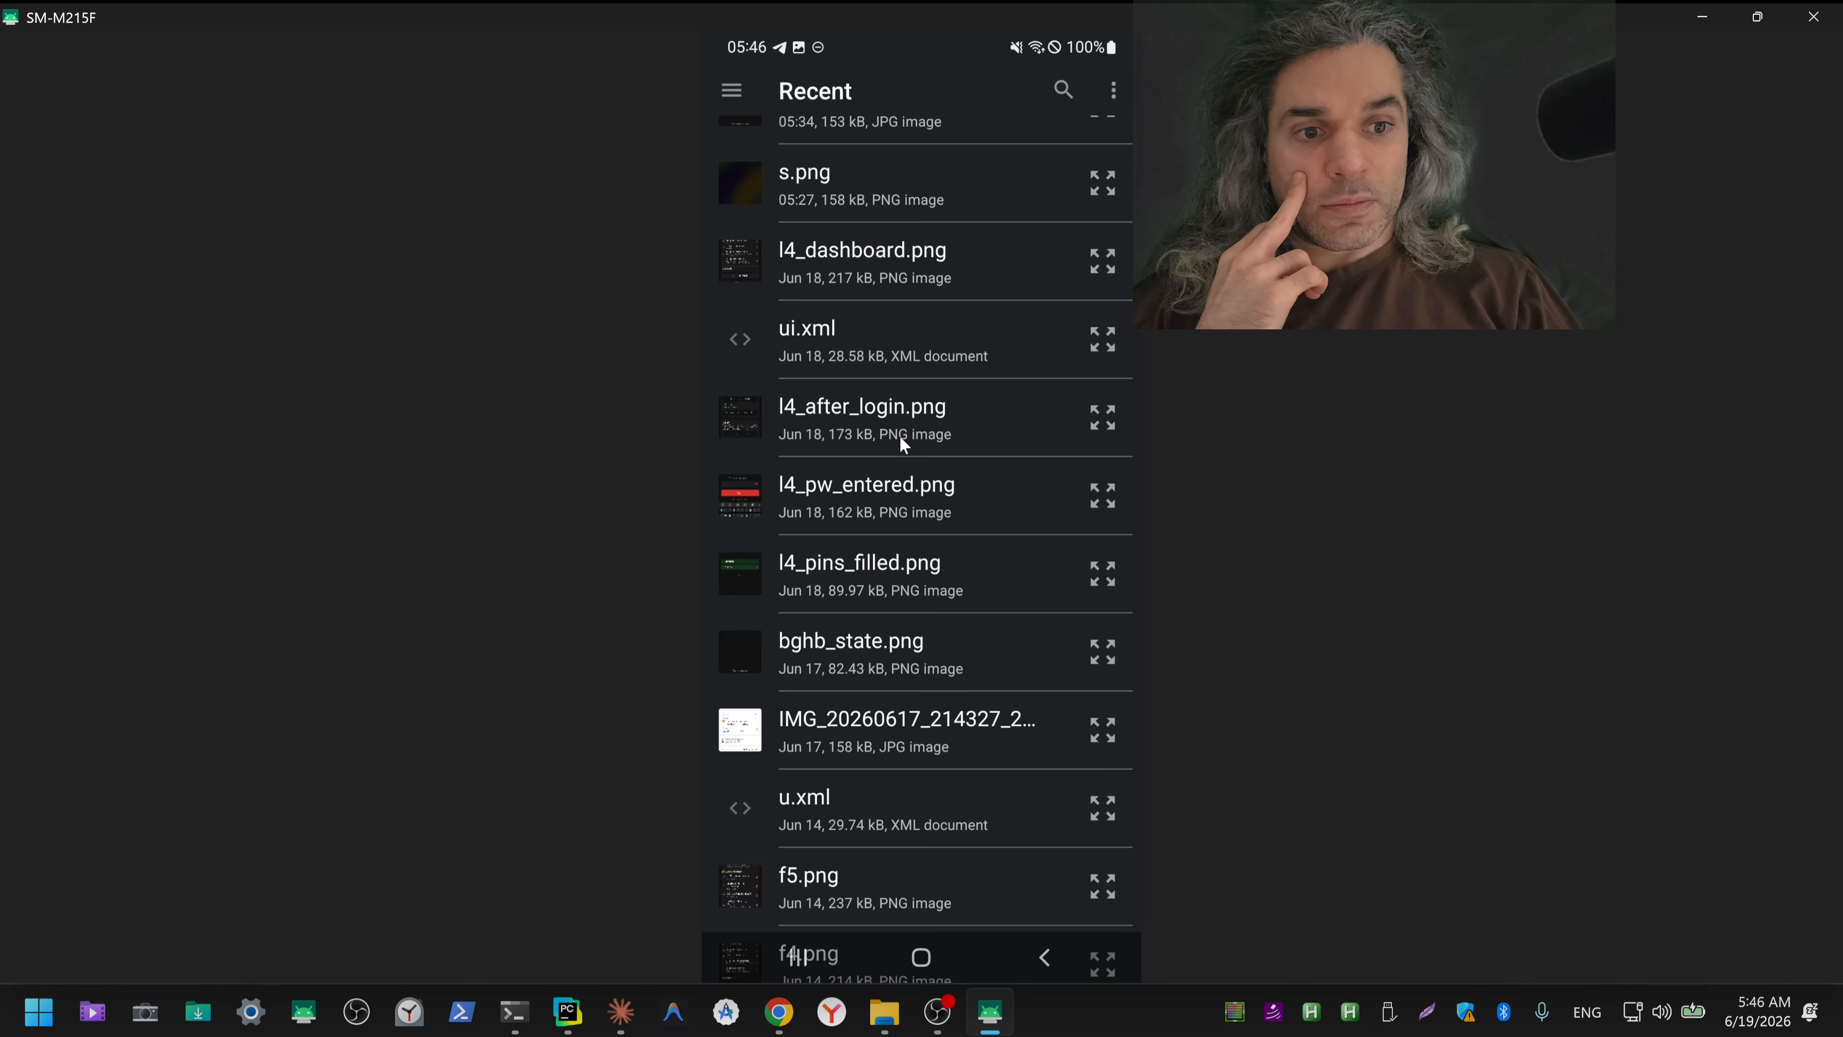
pyautogui.scroll(10, 900, 436)
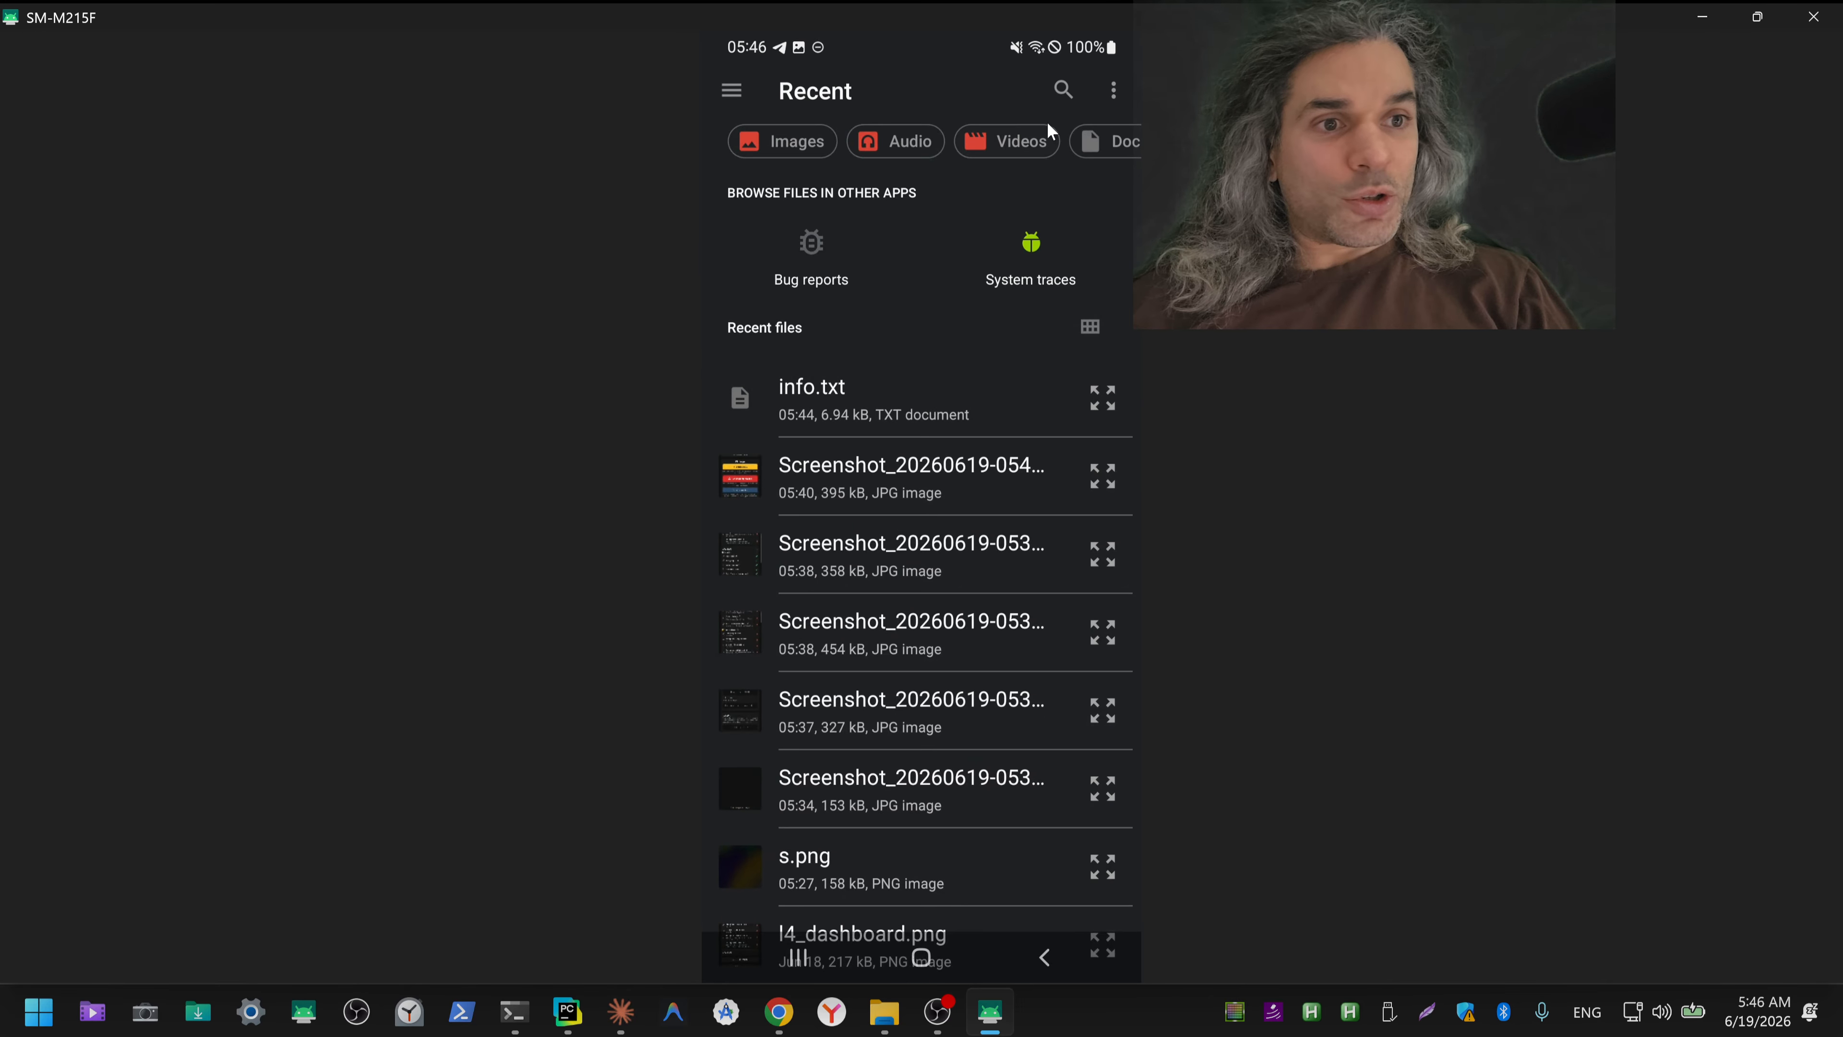
# Step: Search the phone's files for "pdf" and for "pover", and minimize the mirrored phone window
pyautogui.click(1063, 89)
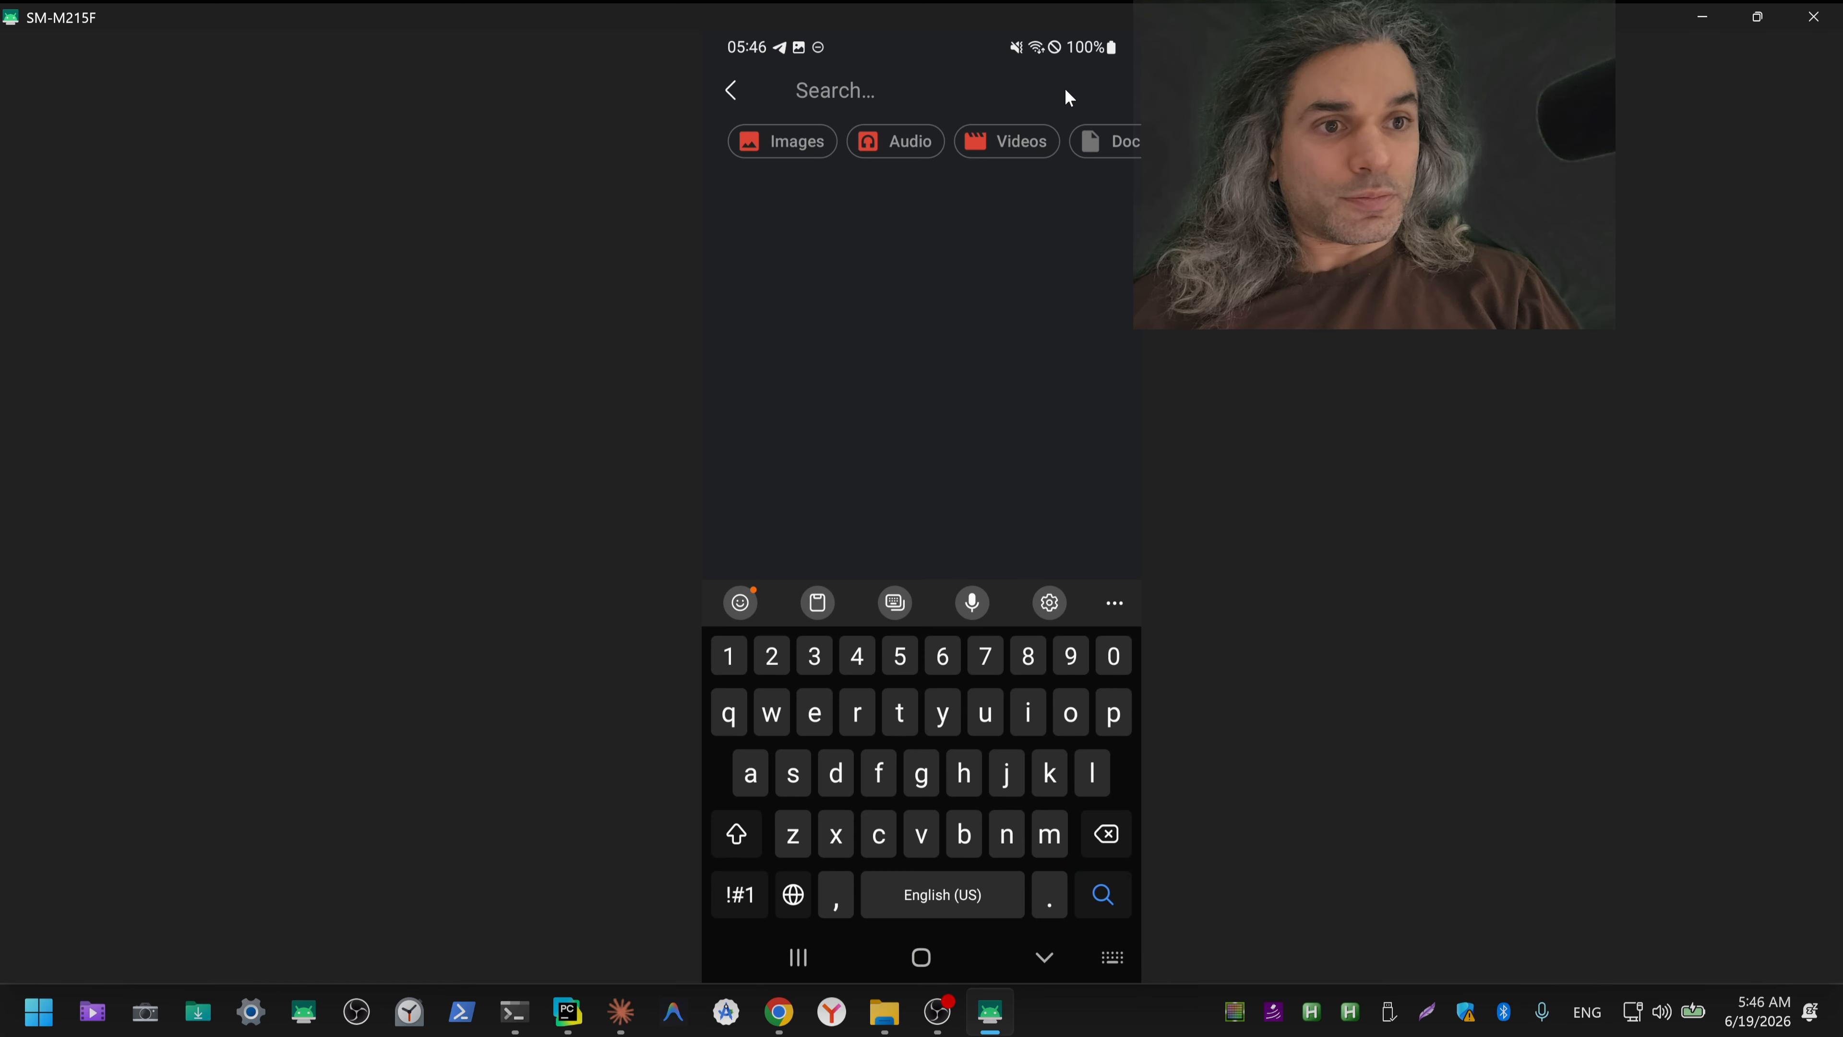
pyautogui.hotkey('ctrl', 'shift', '3')
pyautogui.write('pdf')
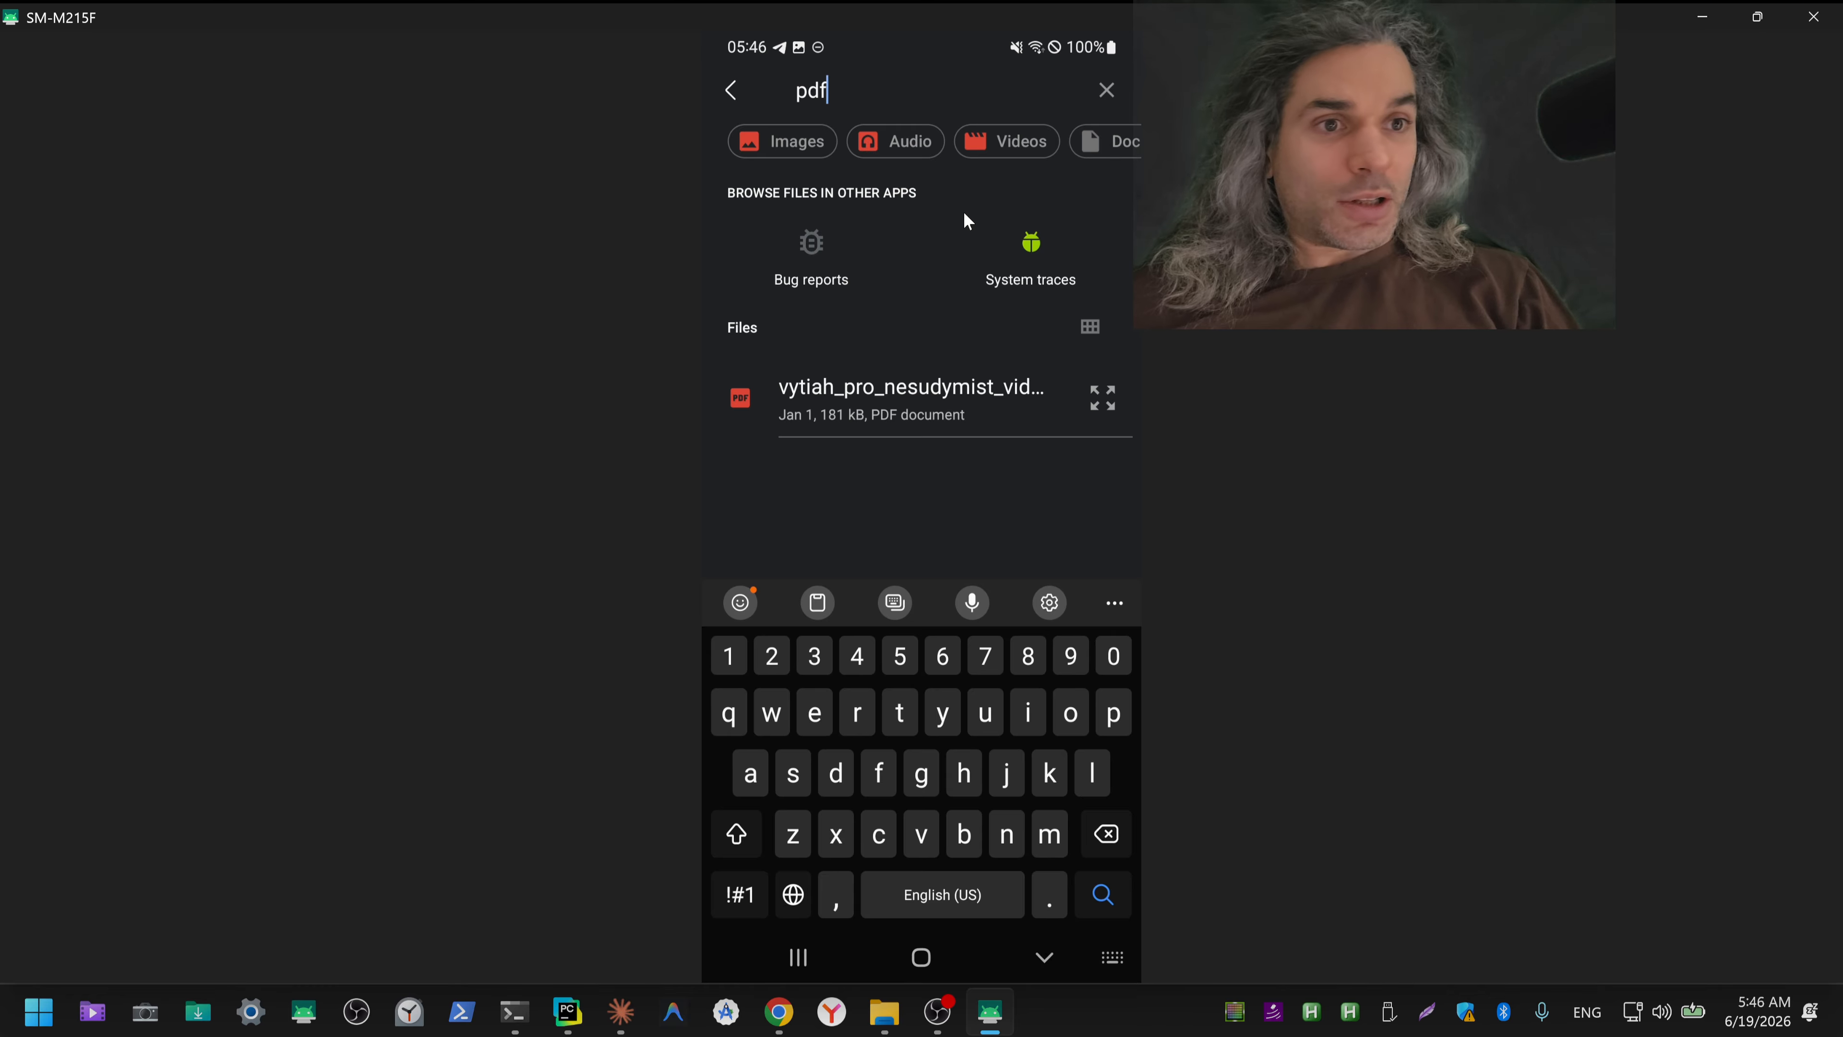
pyautogui.press('BackSpace')
pyautogui.press('BackSpace')
pyautogui.press('BackSpace')
pyautogui.press('BackSpace')
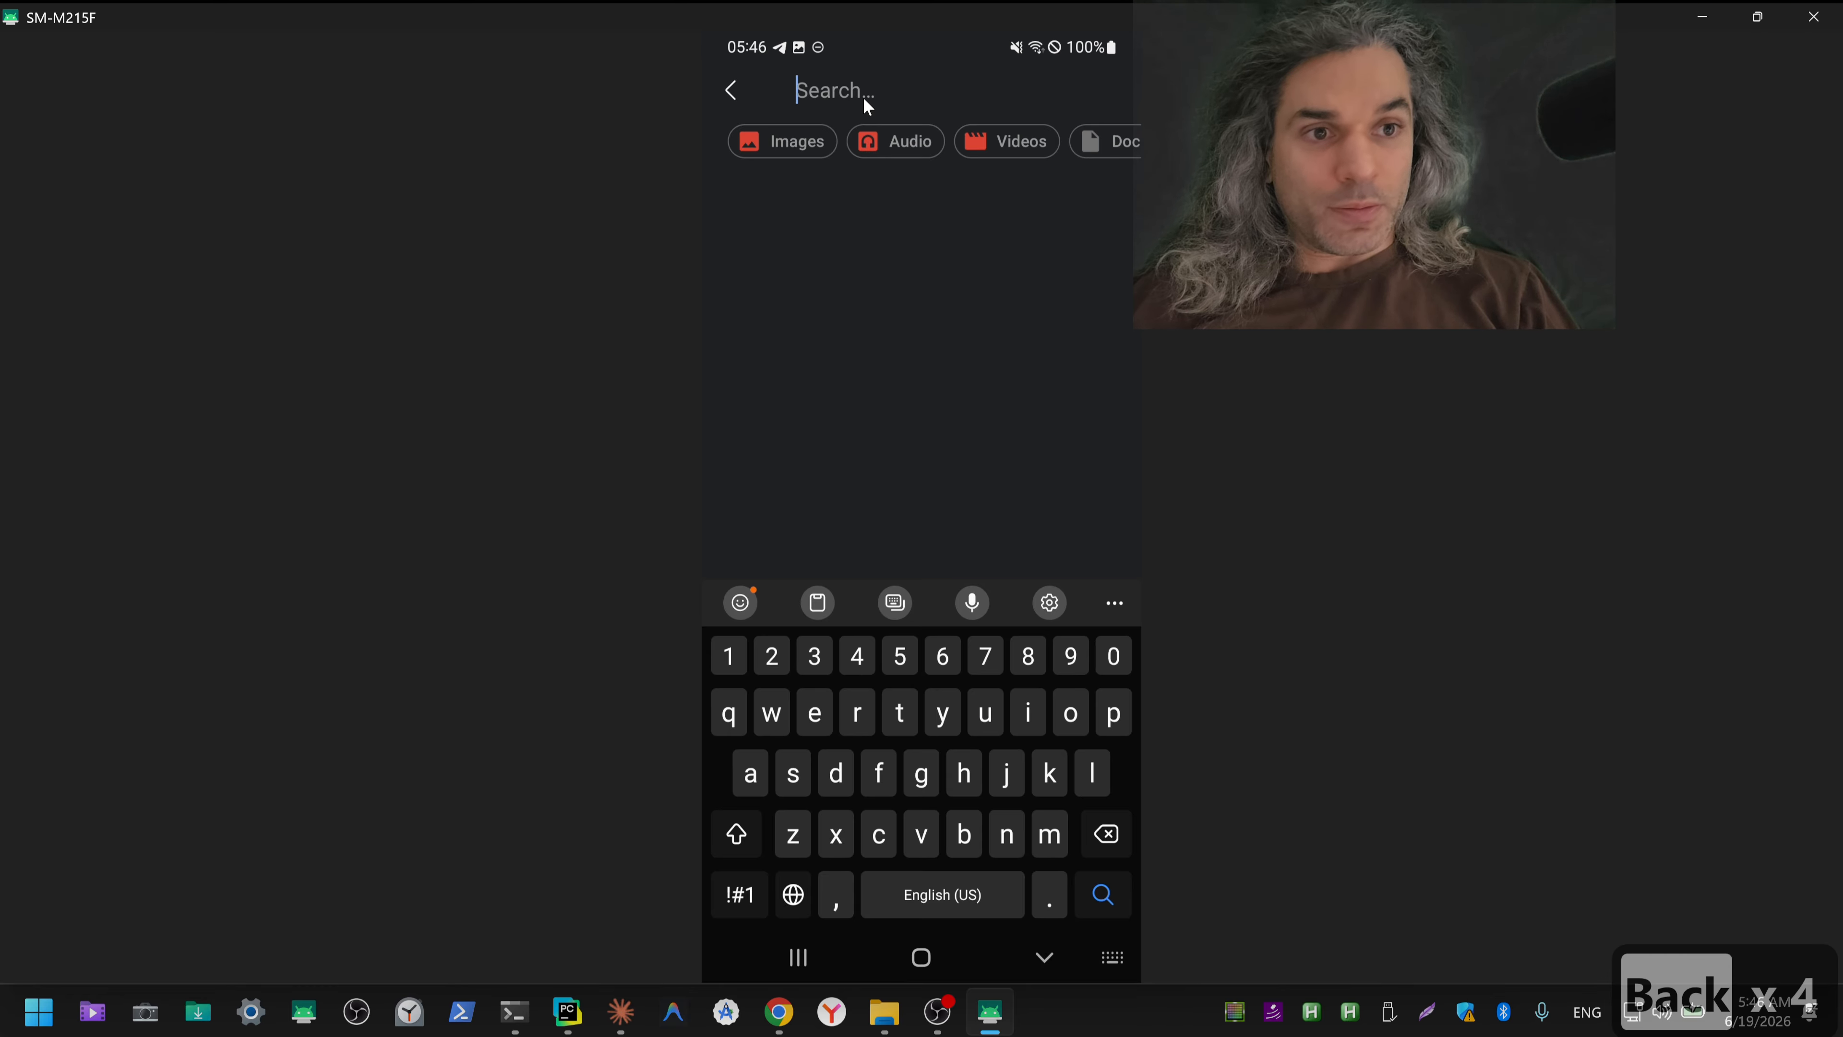
pyautogui.write('pover')
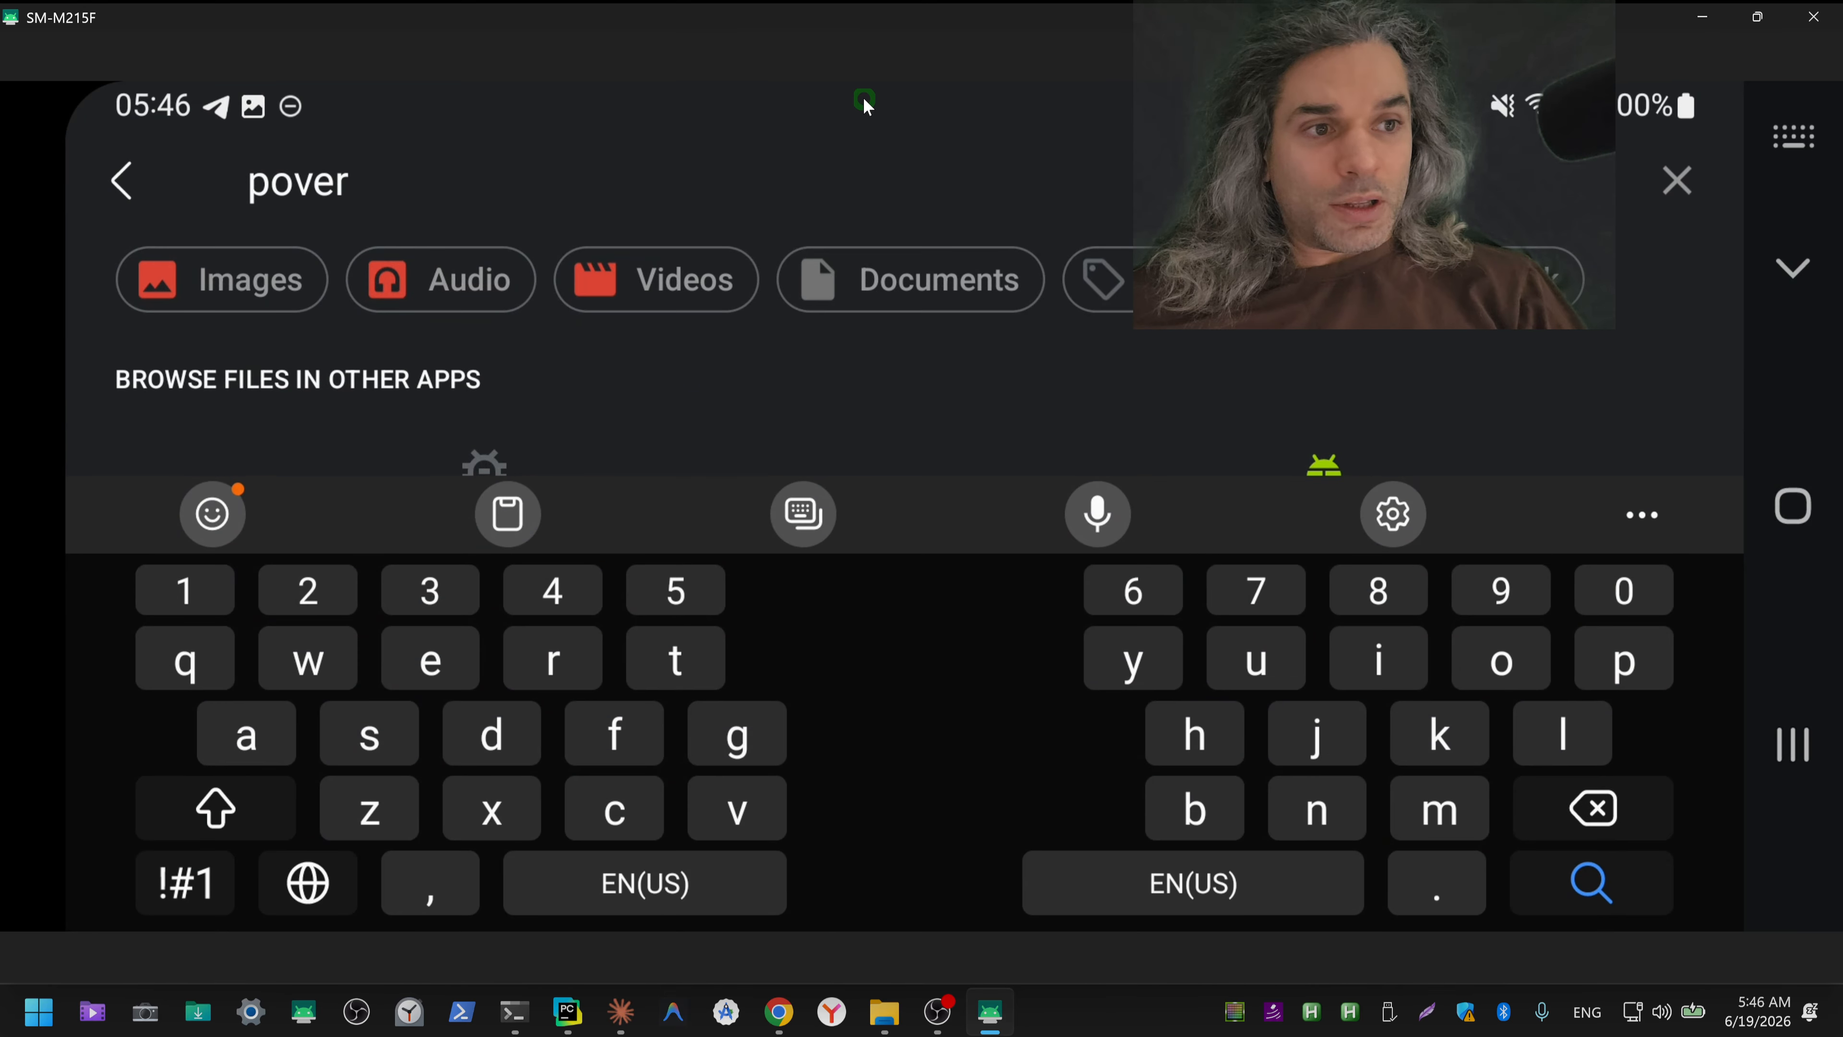
pyautogui.click(1702, 17)
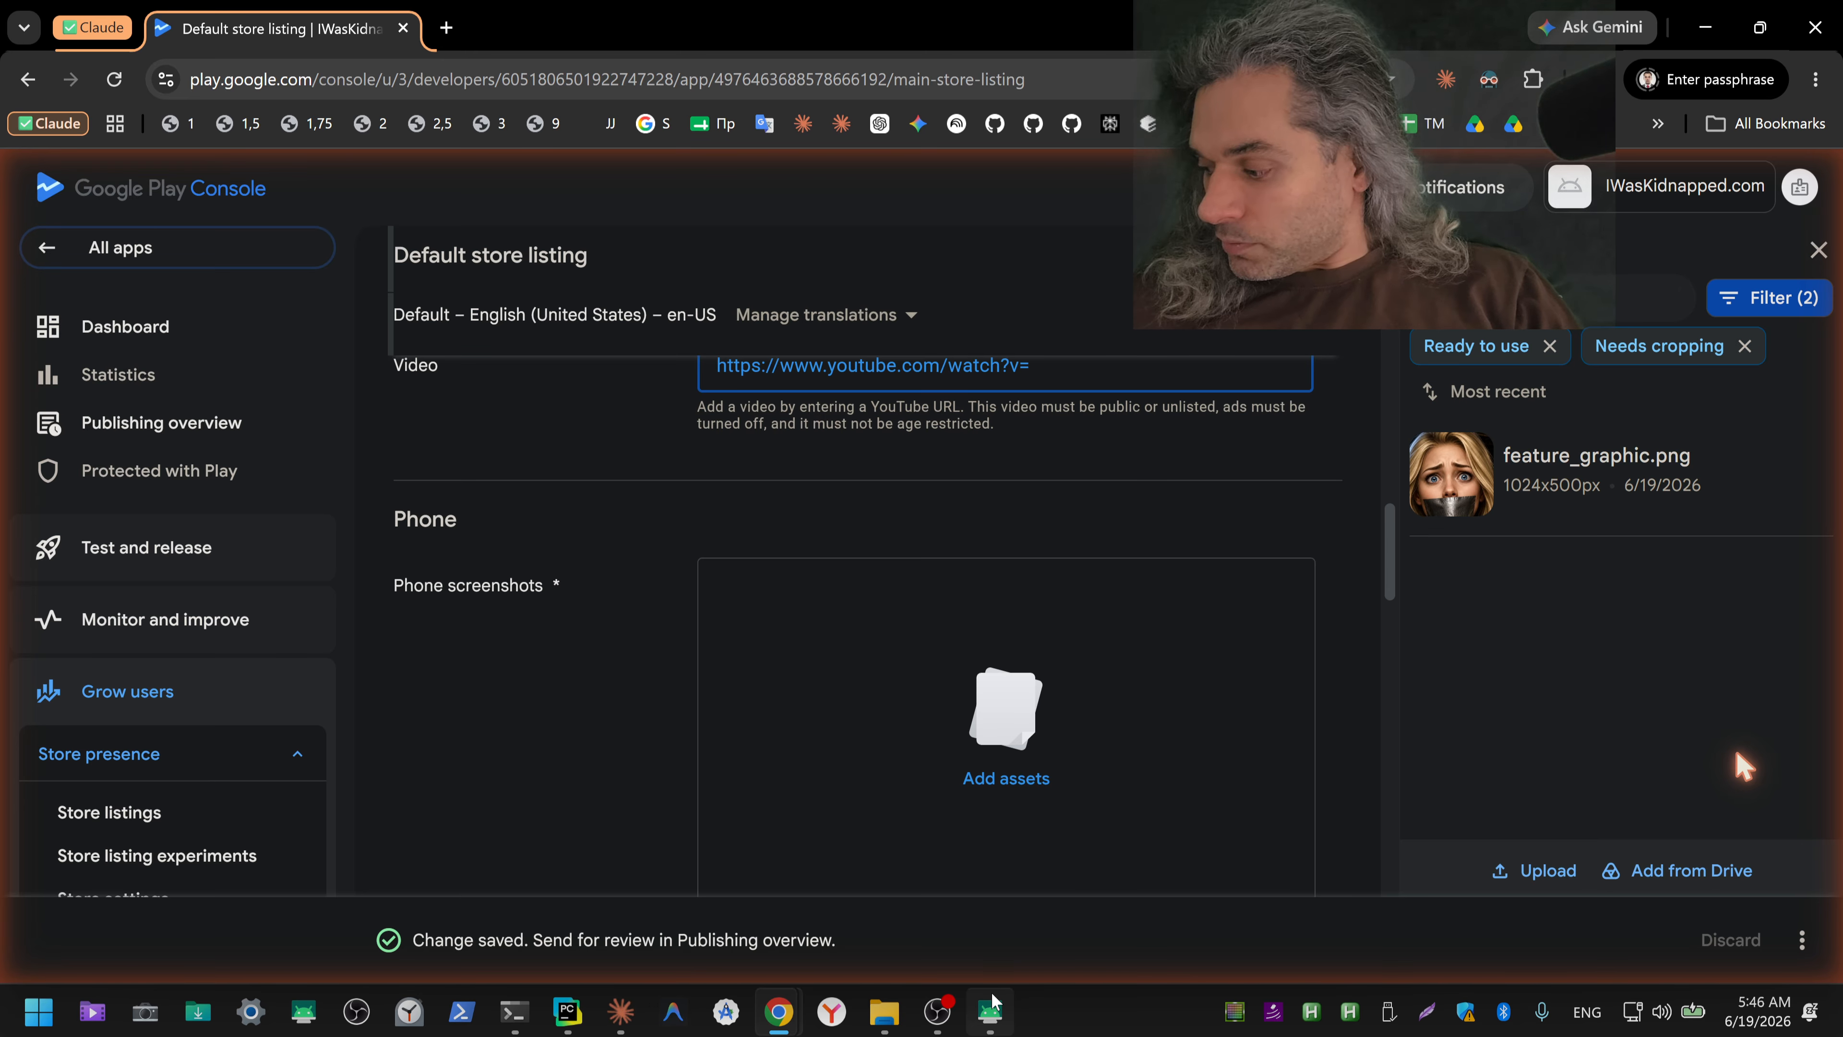
# Step: Switch back to the mirrored phone, add power of attorney.pdf to the upload queue and upload both queued files
pyautogui.moveTo(992, 1003)
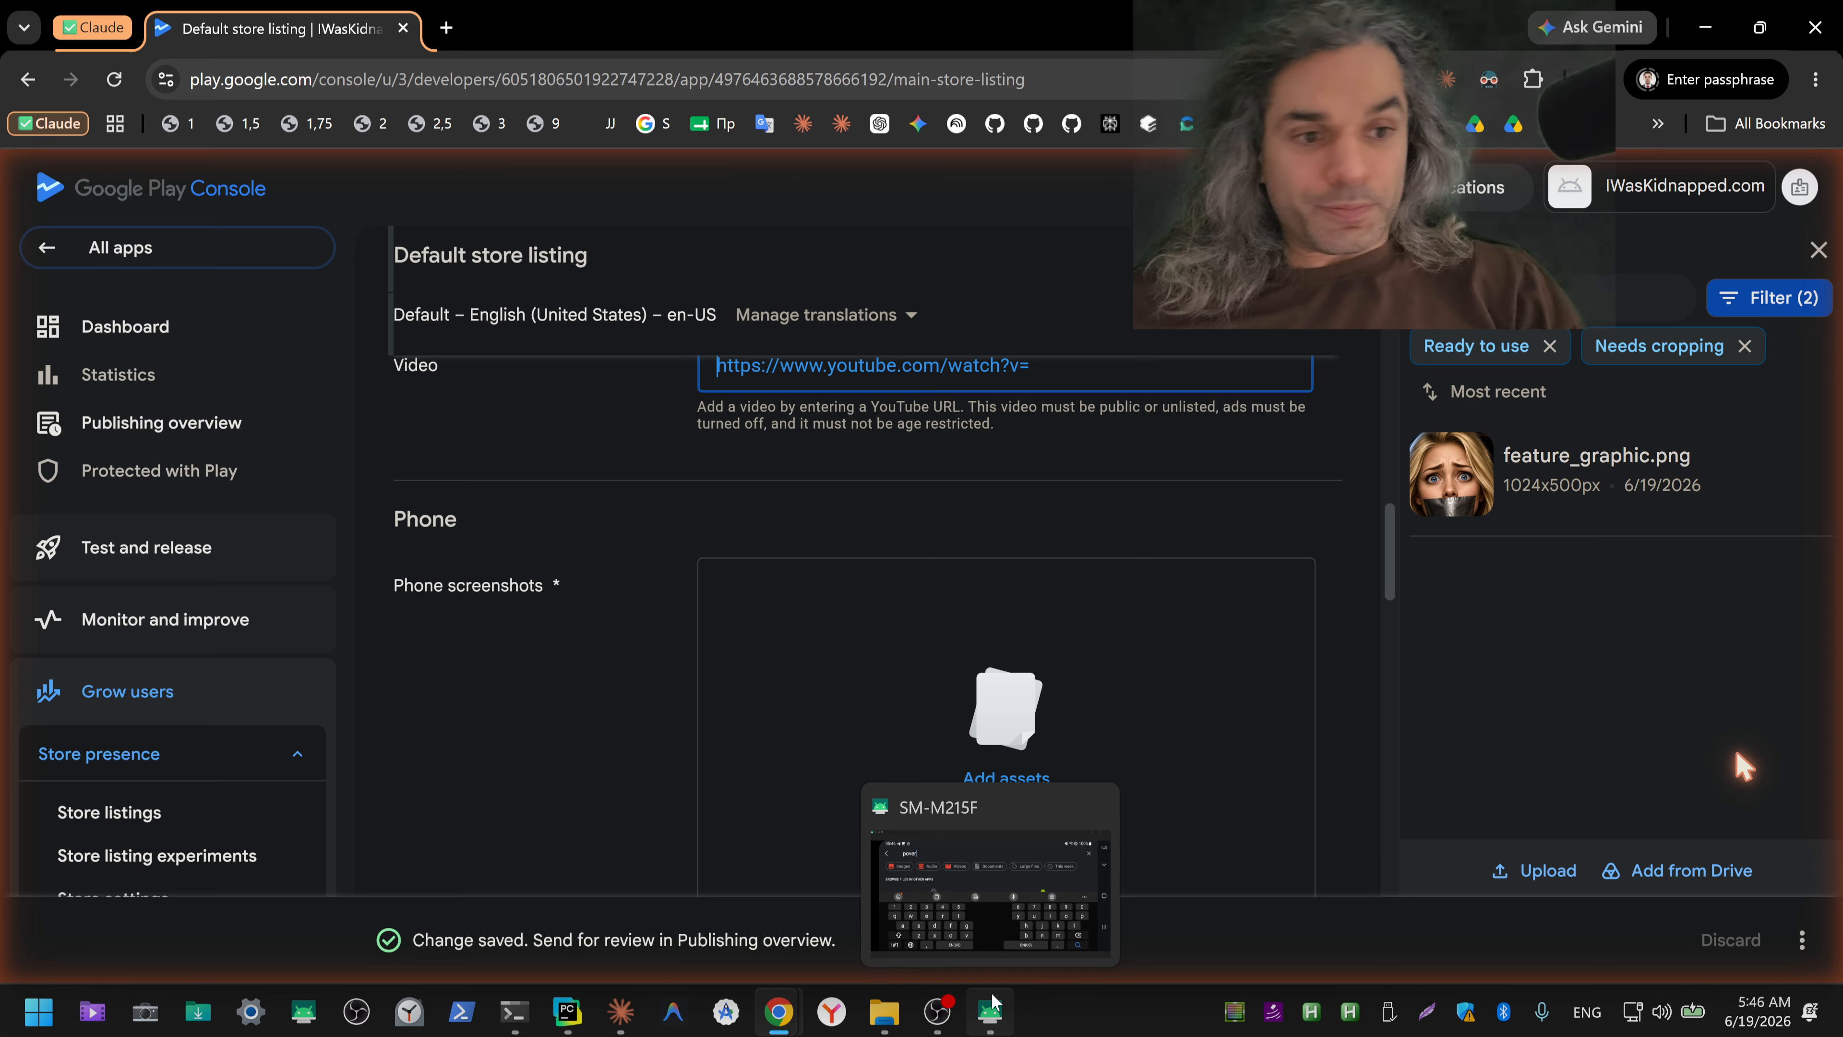
pyautogui.click(988, 1015)
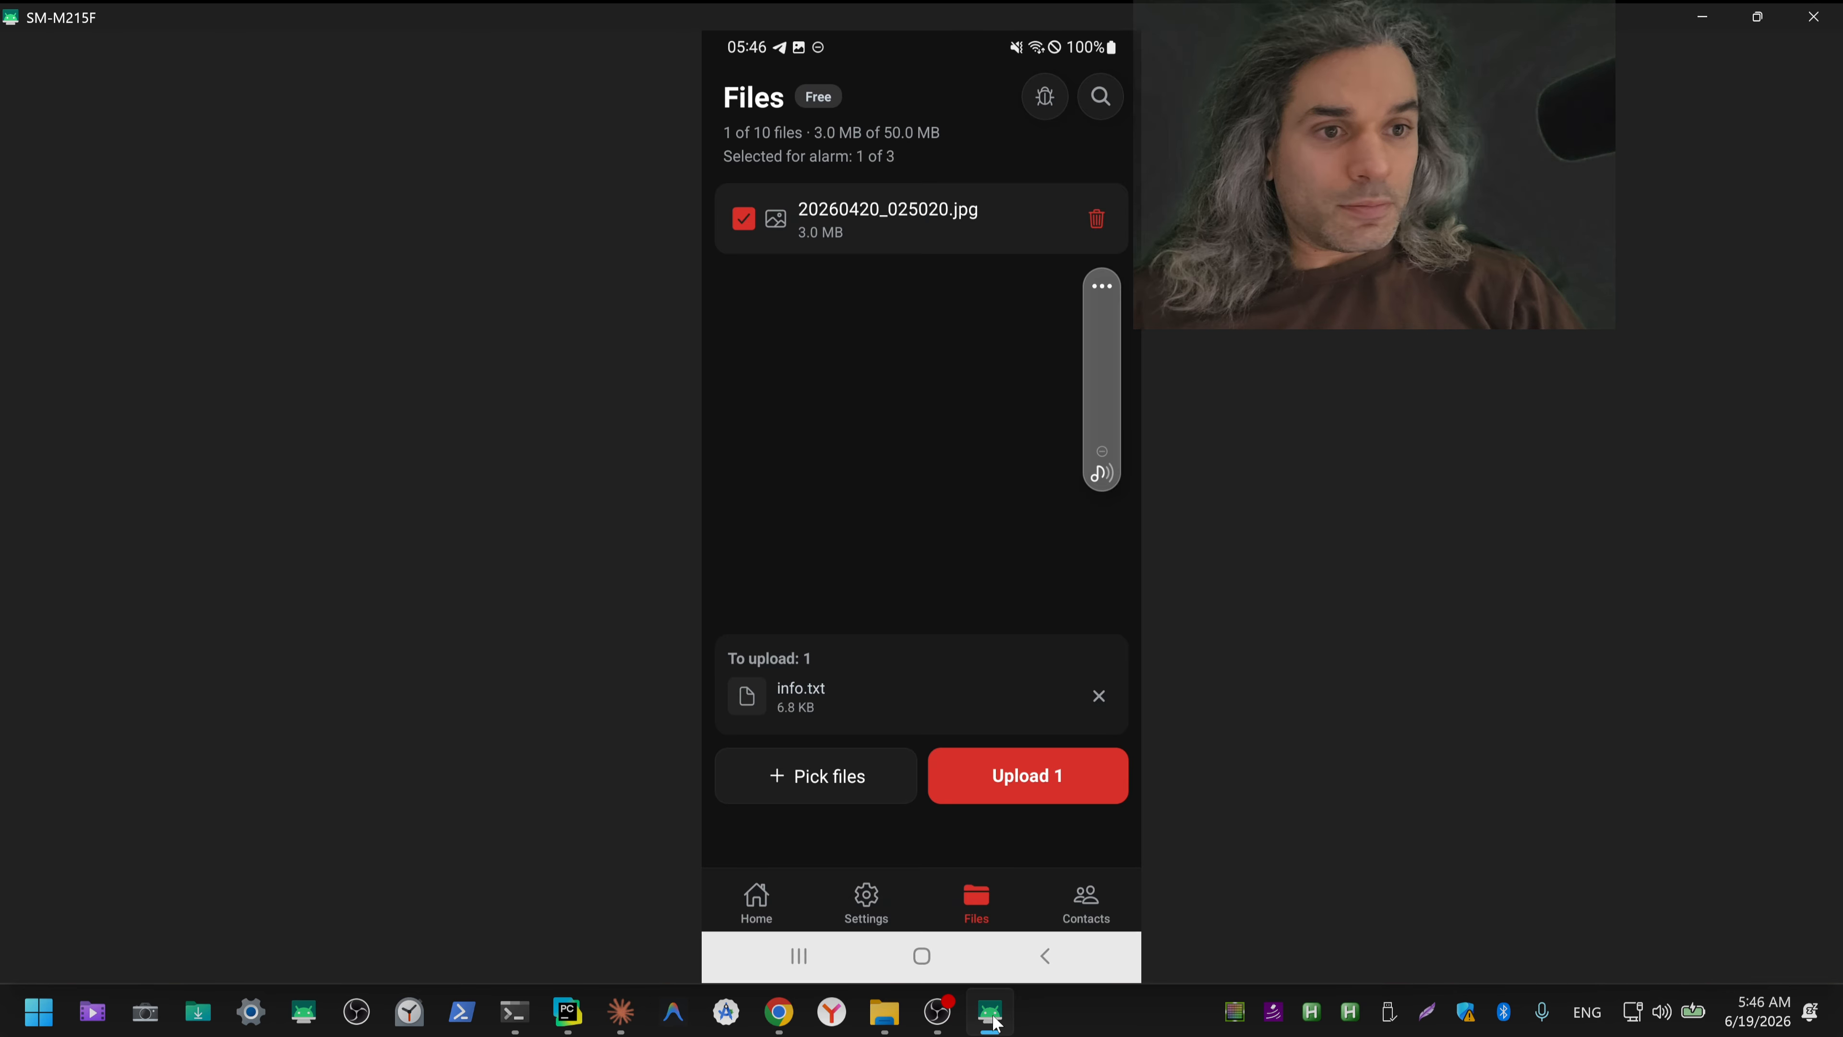
pyautogui.click(865, 785)
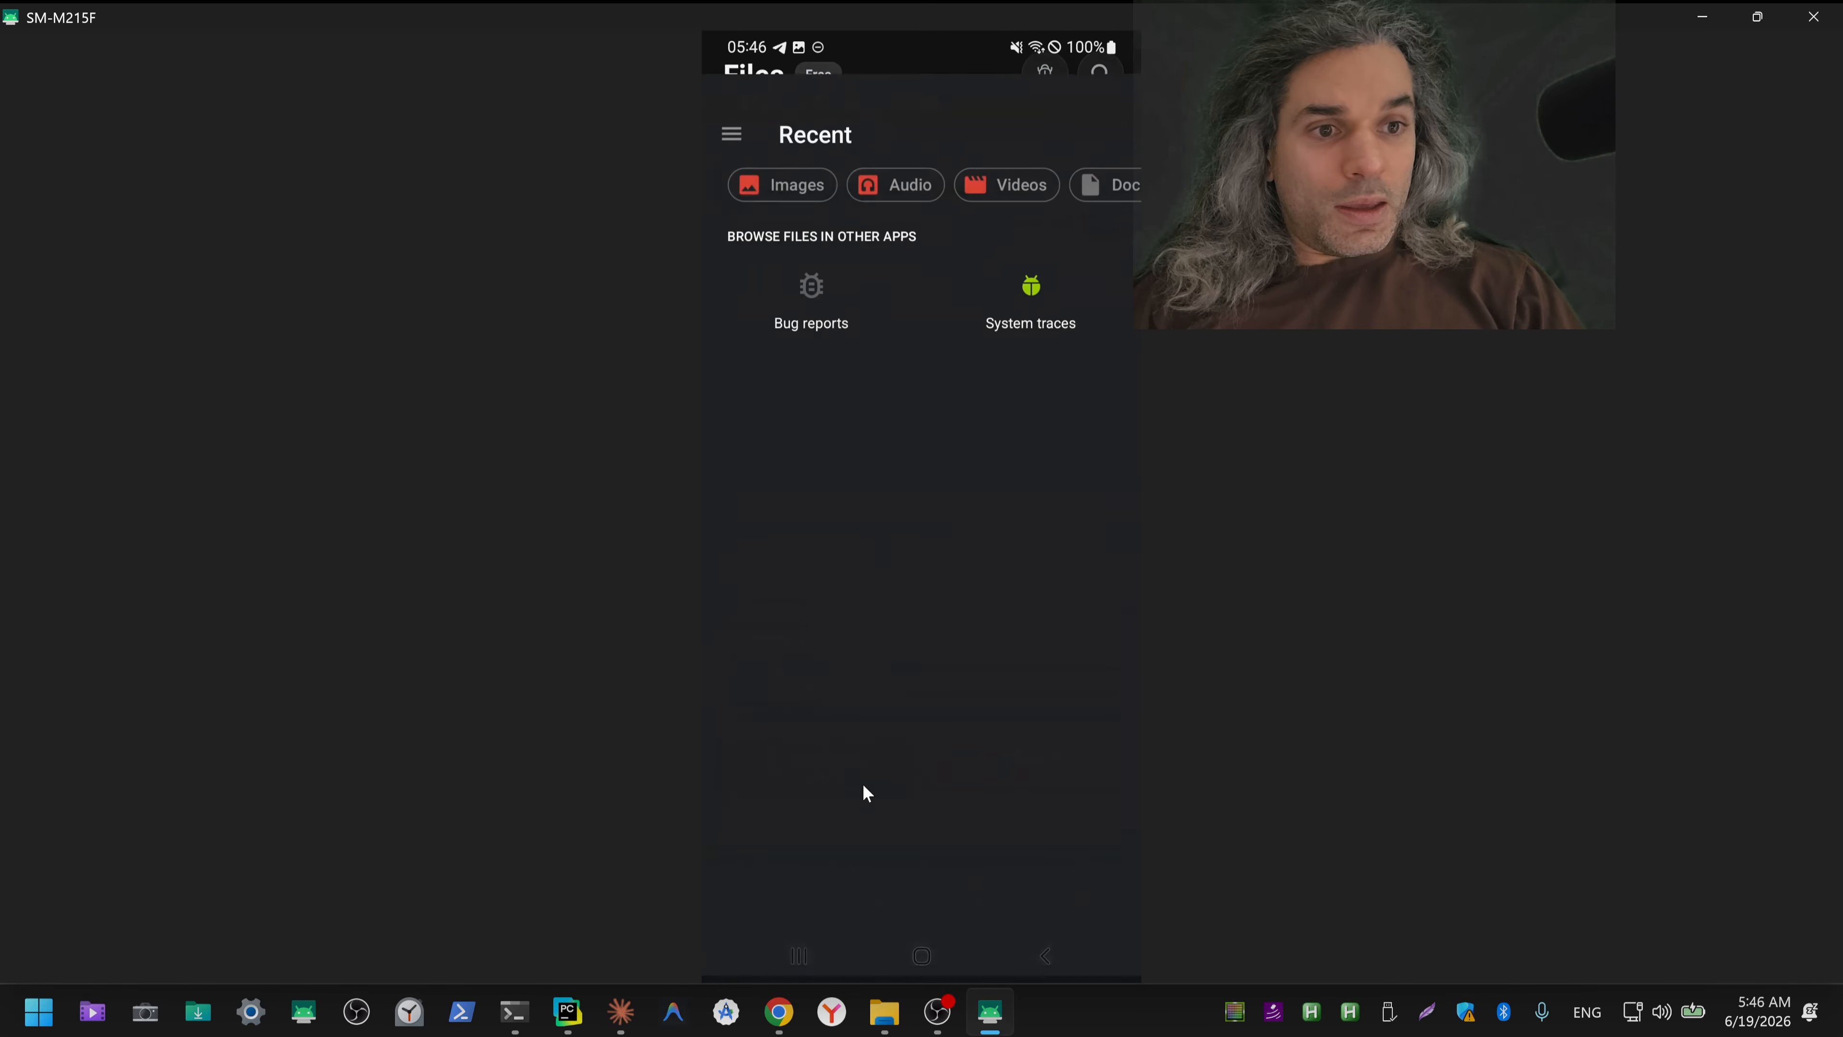
pyautogui.click(900, 411)
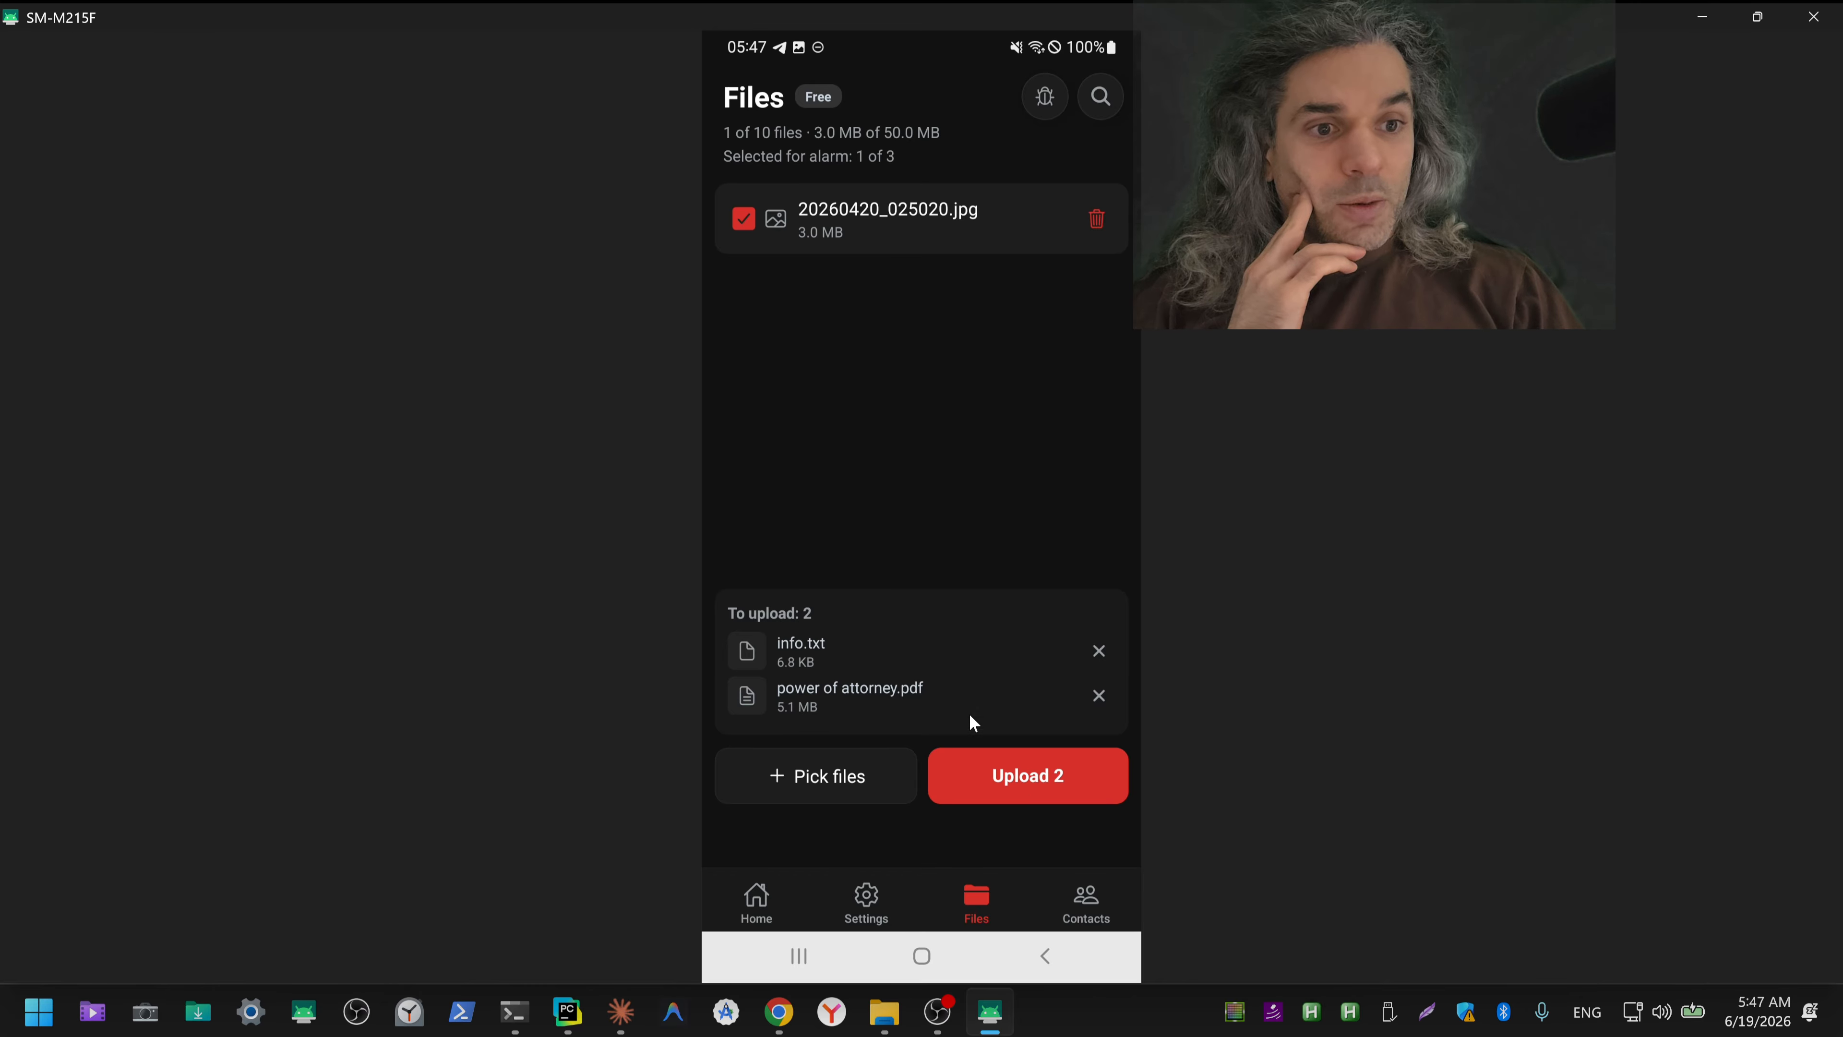
pyautogui.click(1012, 787)
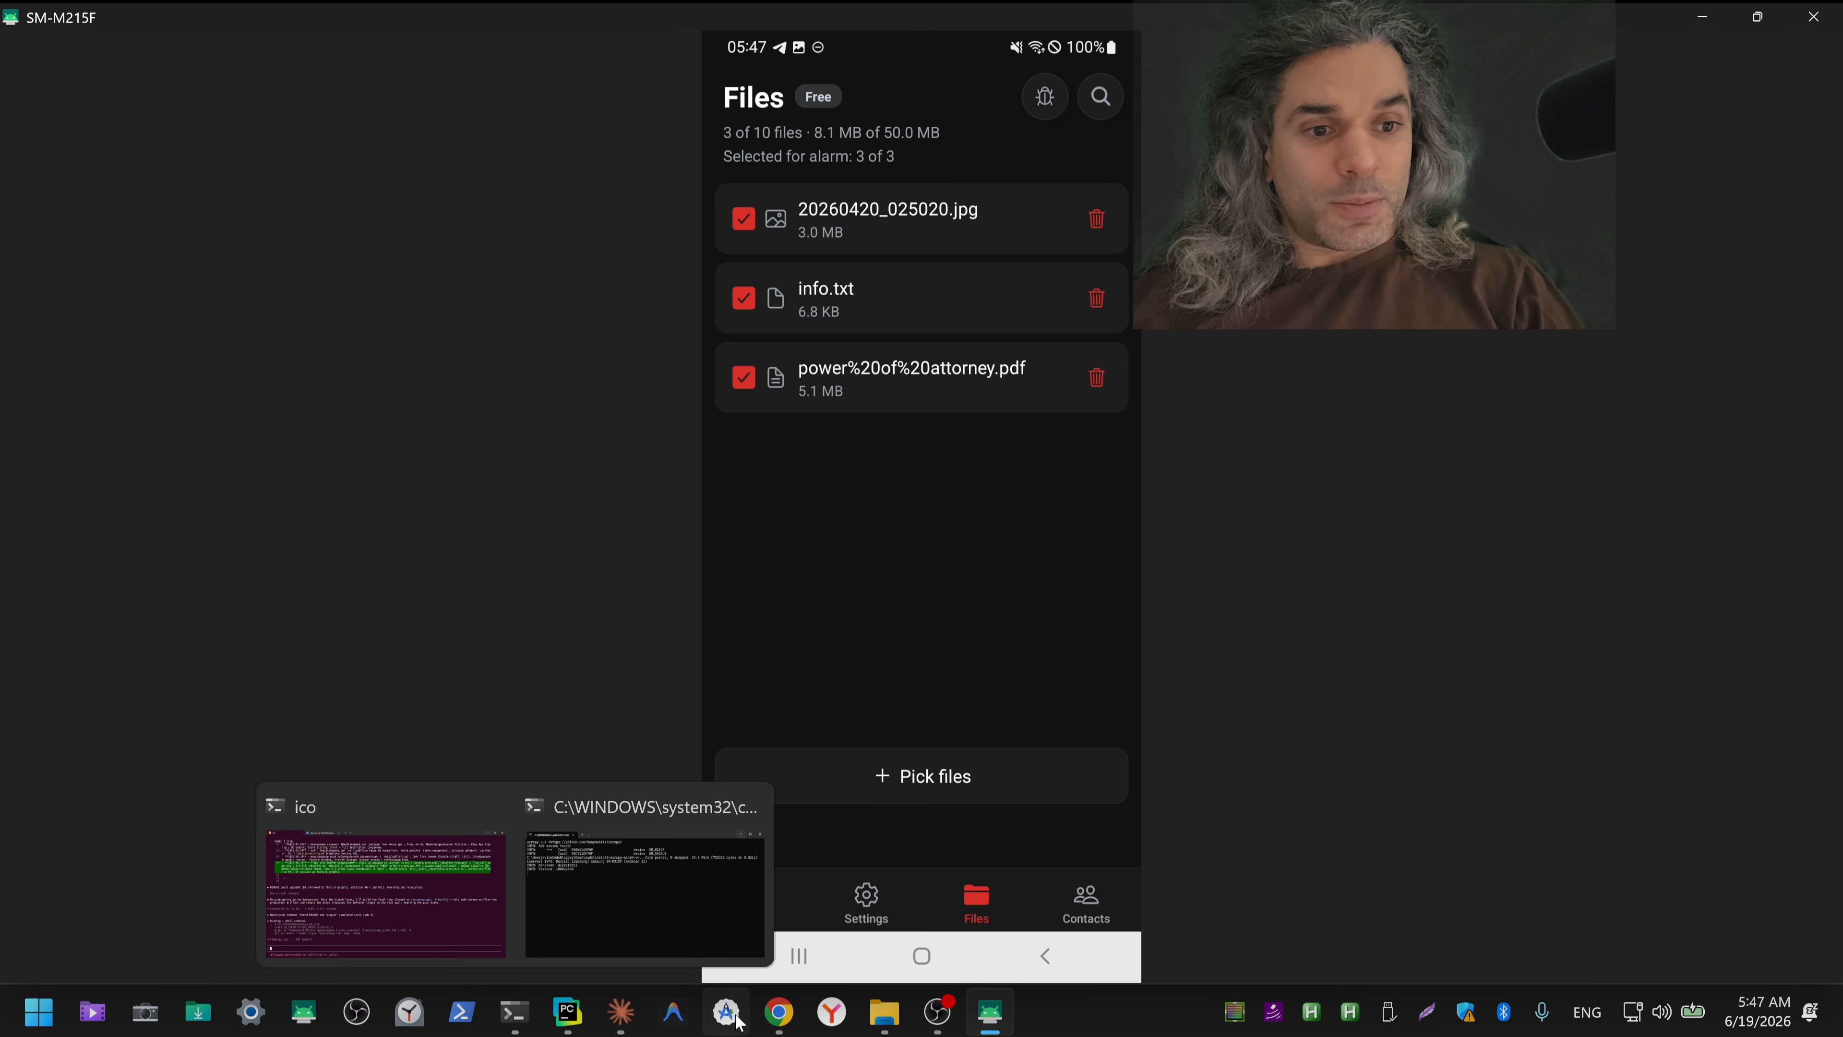
# Step: Switch to Chrome and open the Google Docs document "Выводы по работе с ИИ" at its end
pyautogui.moveTo(775, 1023)
pyautogui.click(588, 944)
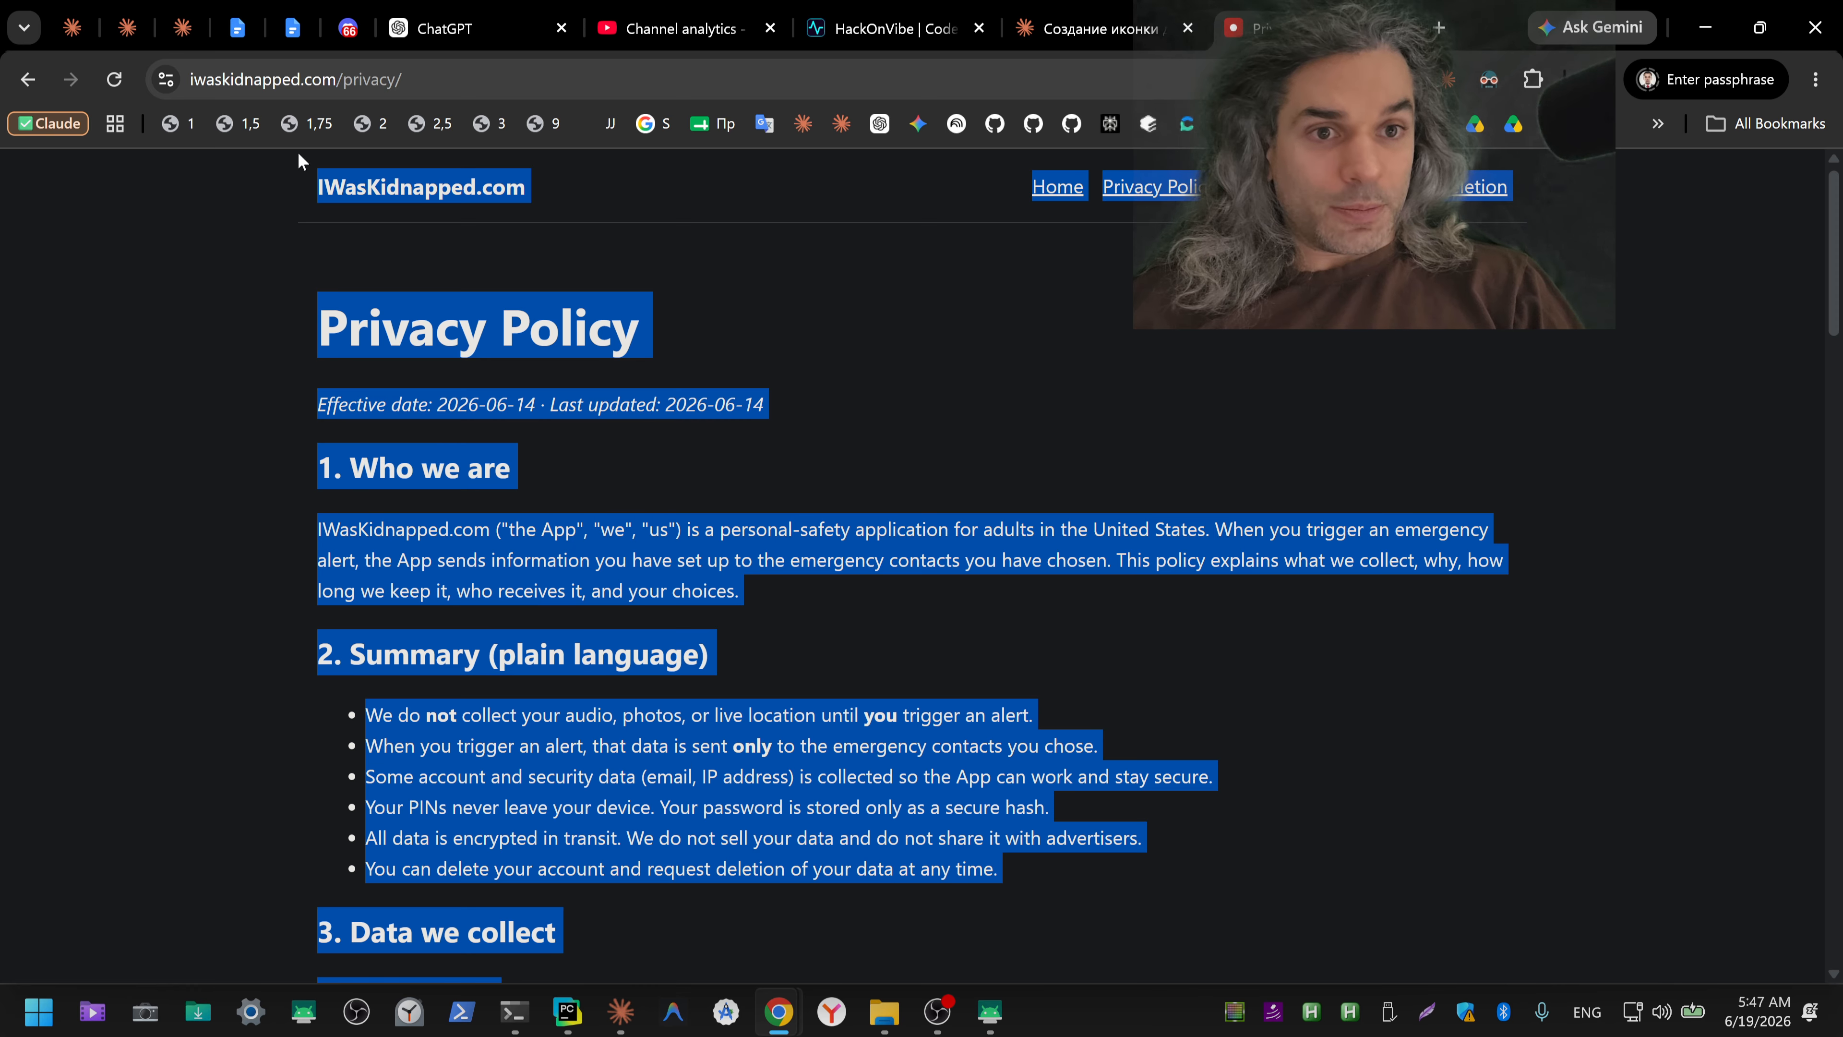
pyautogui.click(249, 38)
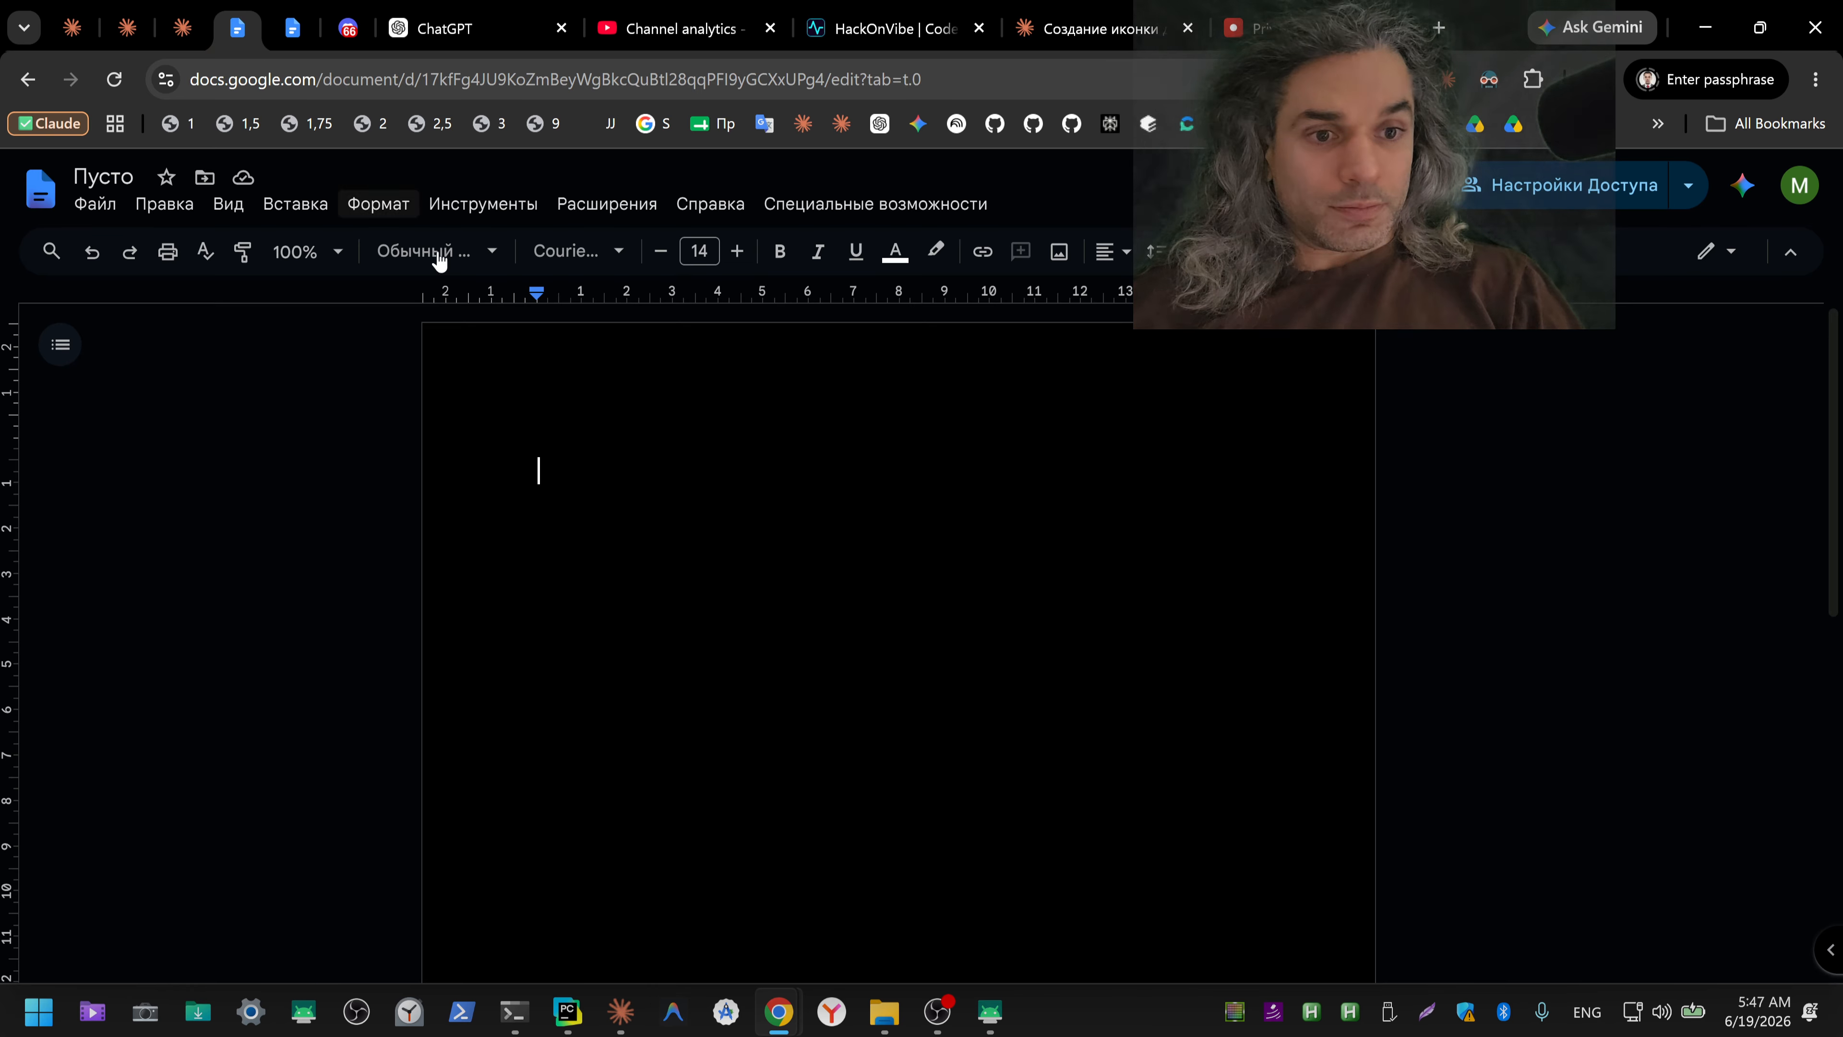
pyautogui.click(294, 32)
pyautogui.click(853, 628)
pyautogui.hotkey('ctrl', 'End')
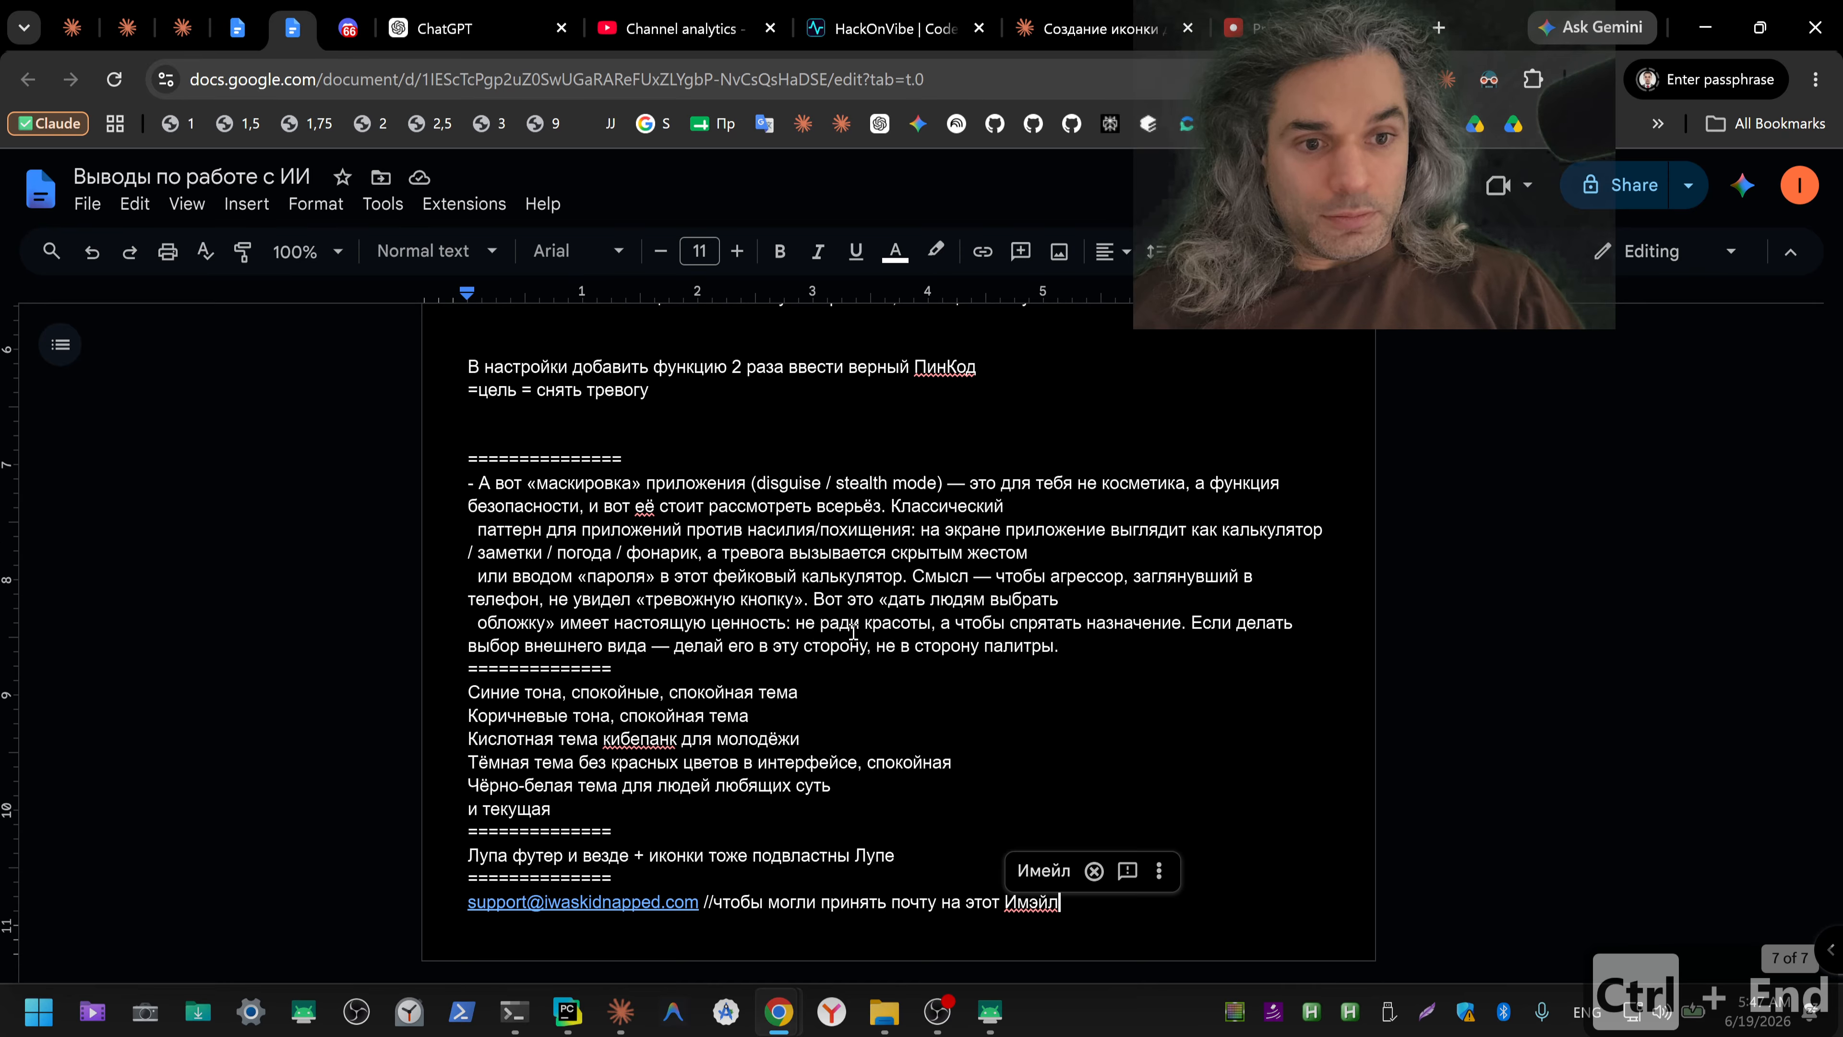
# Step: Append a separator line of equals signs at the document's end, copied from the existing one, followed by a new line
pyautogui.press('Return')
pyautogui.write('====')
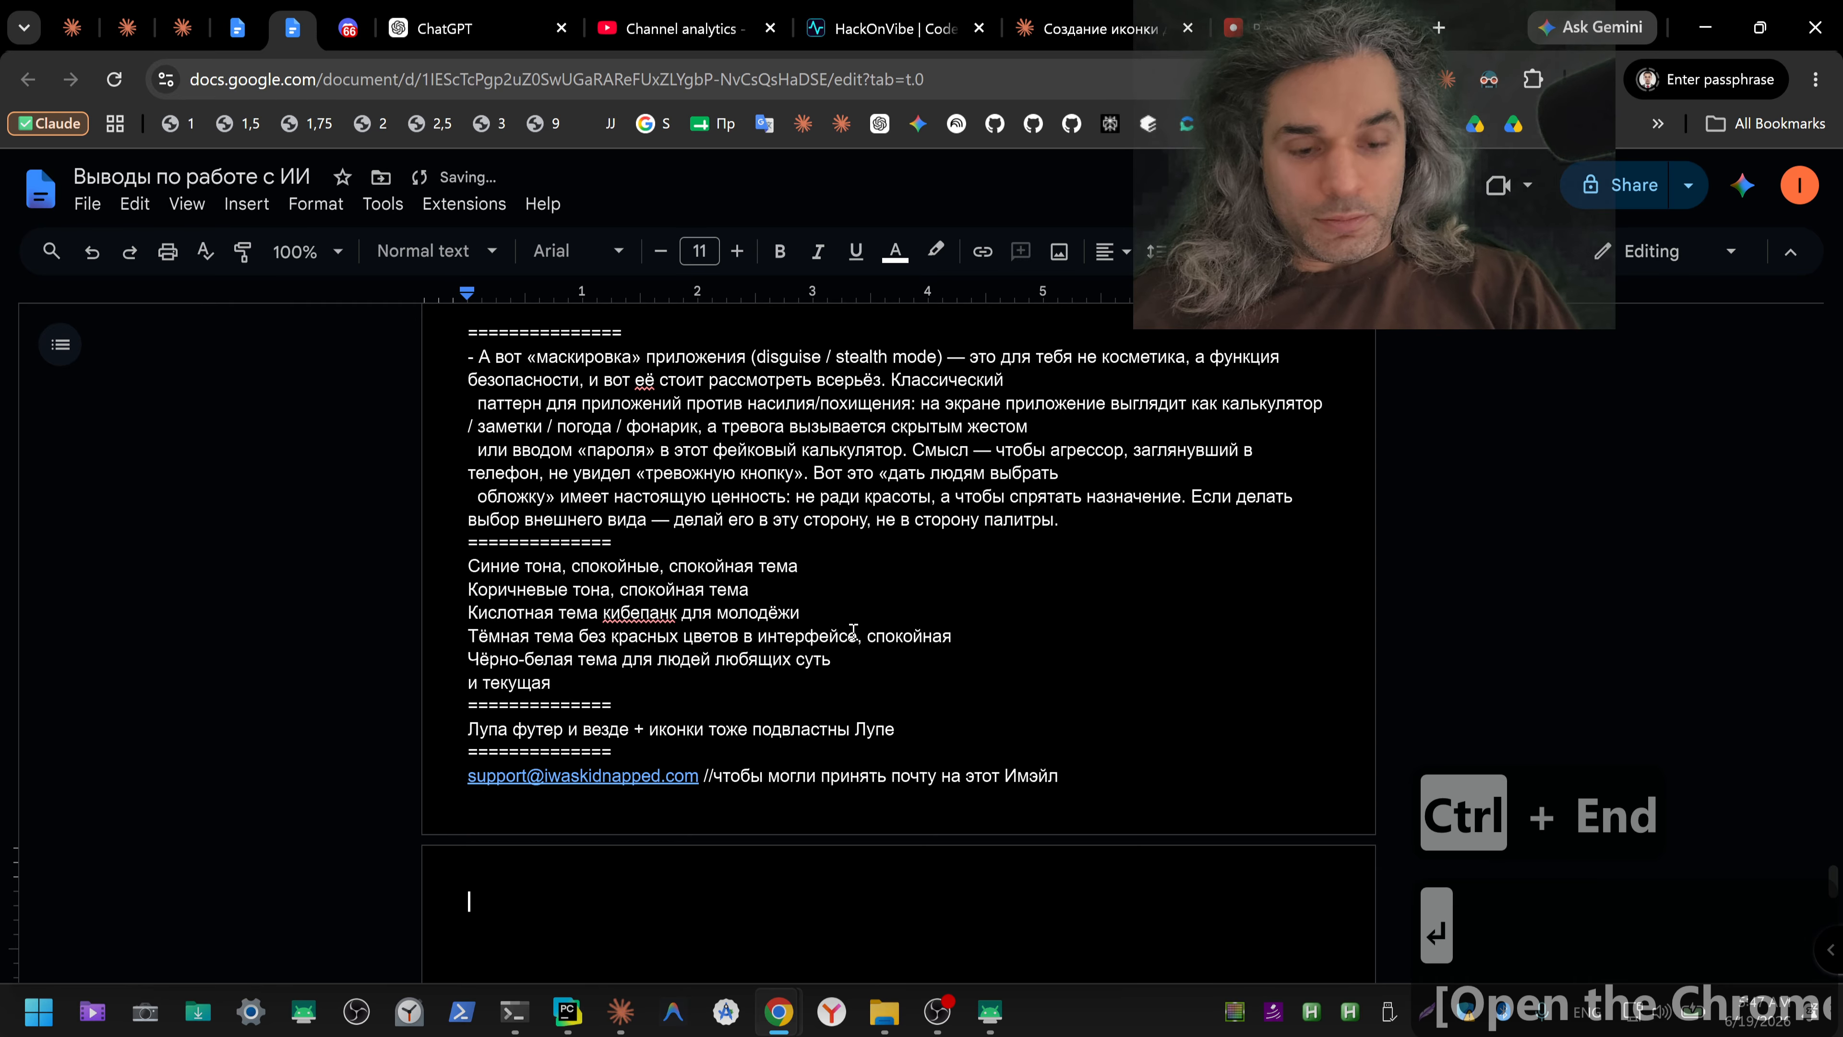
pyautogui.write('=')
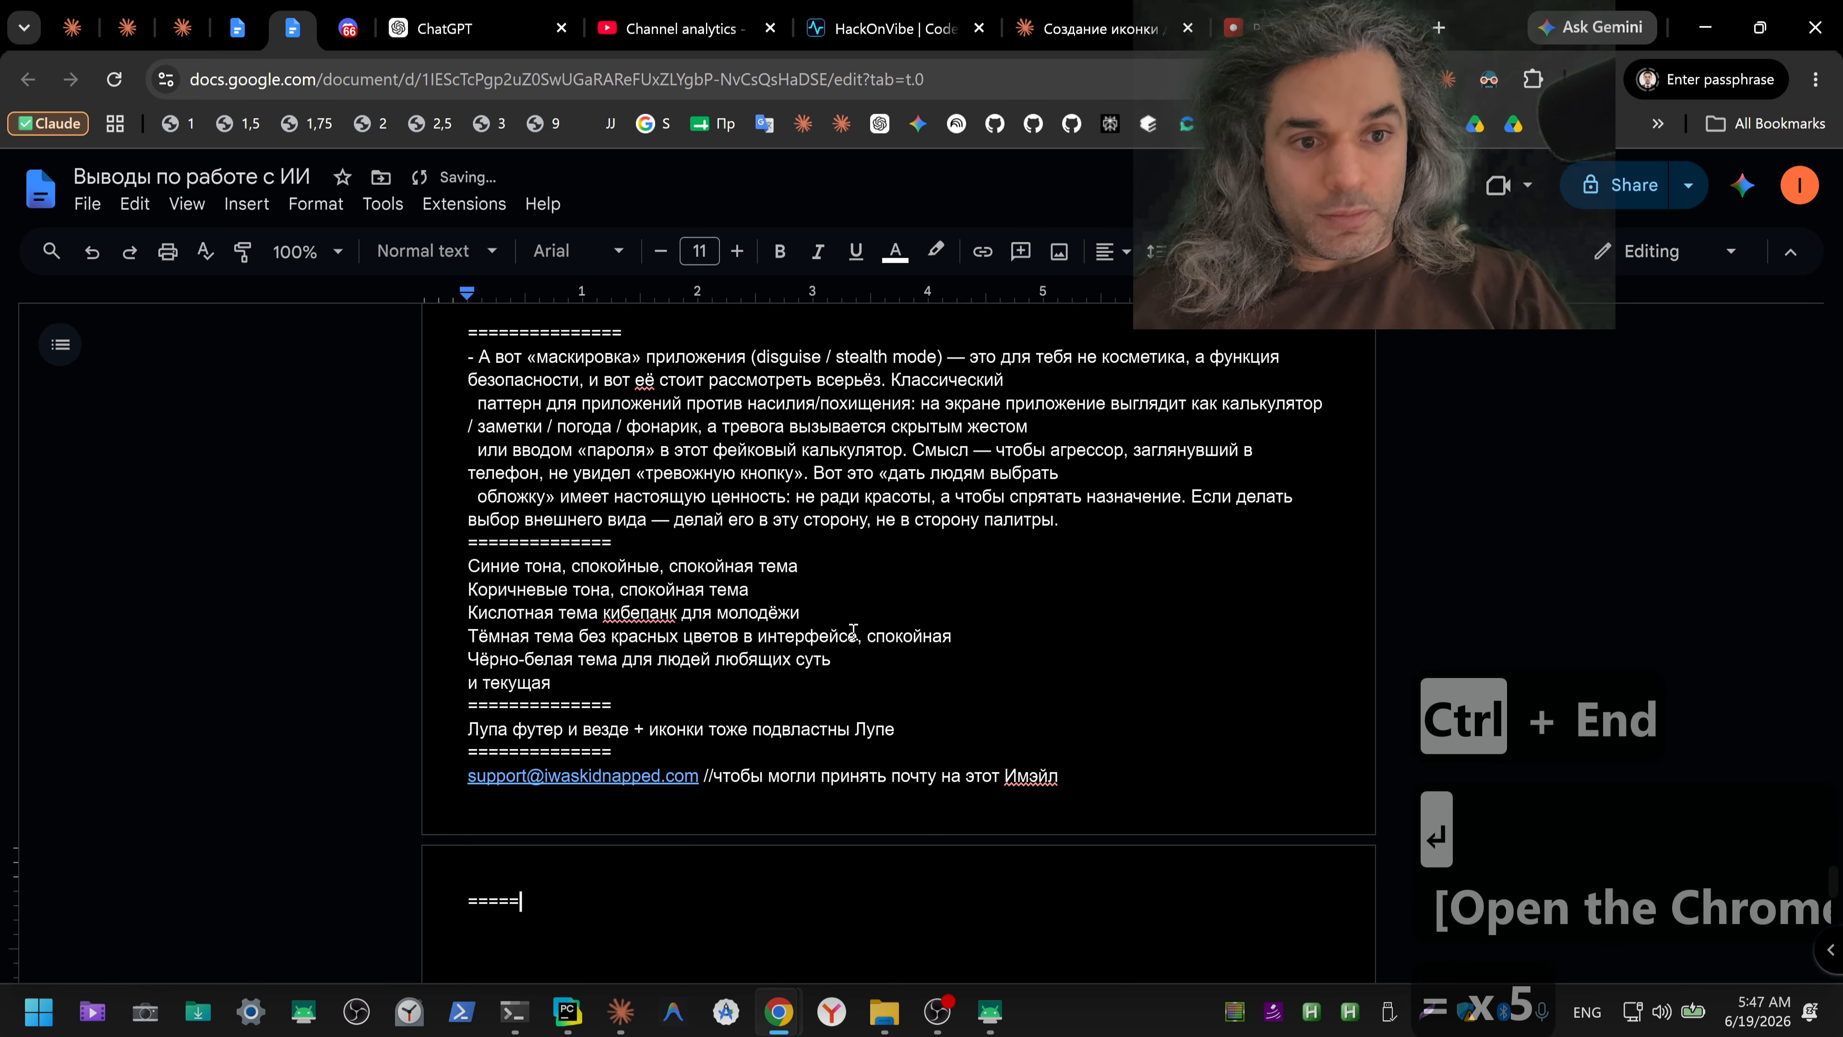
pyautogui.doubleClick(540, 749)
pyautogui.hotkey('ctrl', 'c')
pyautogui.doubleClick(483, 900)
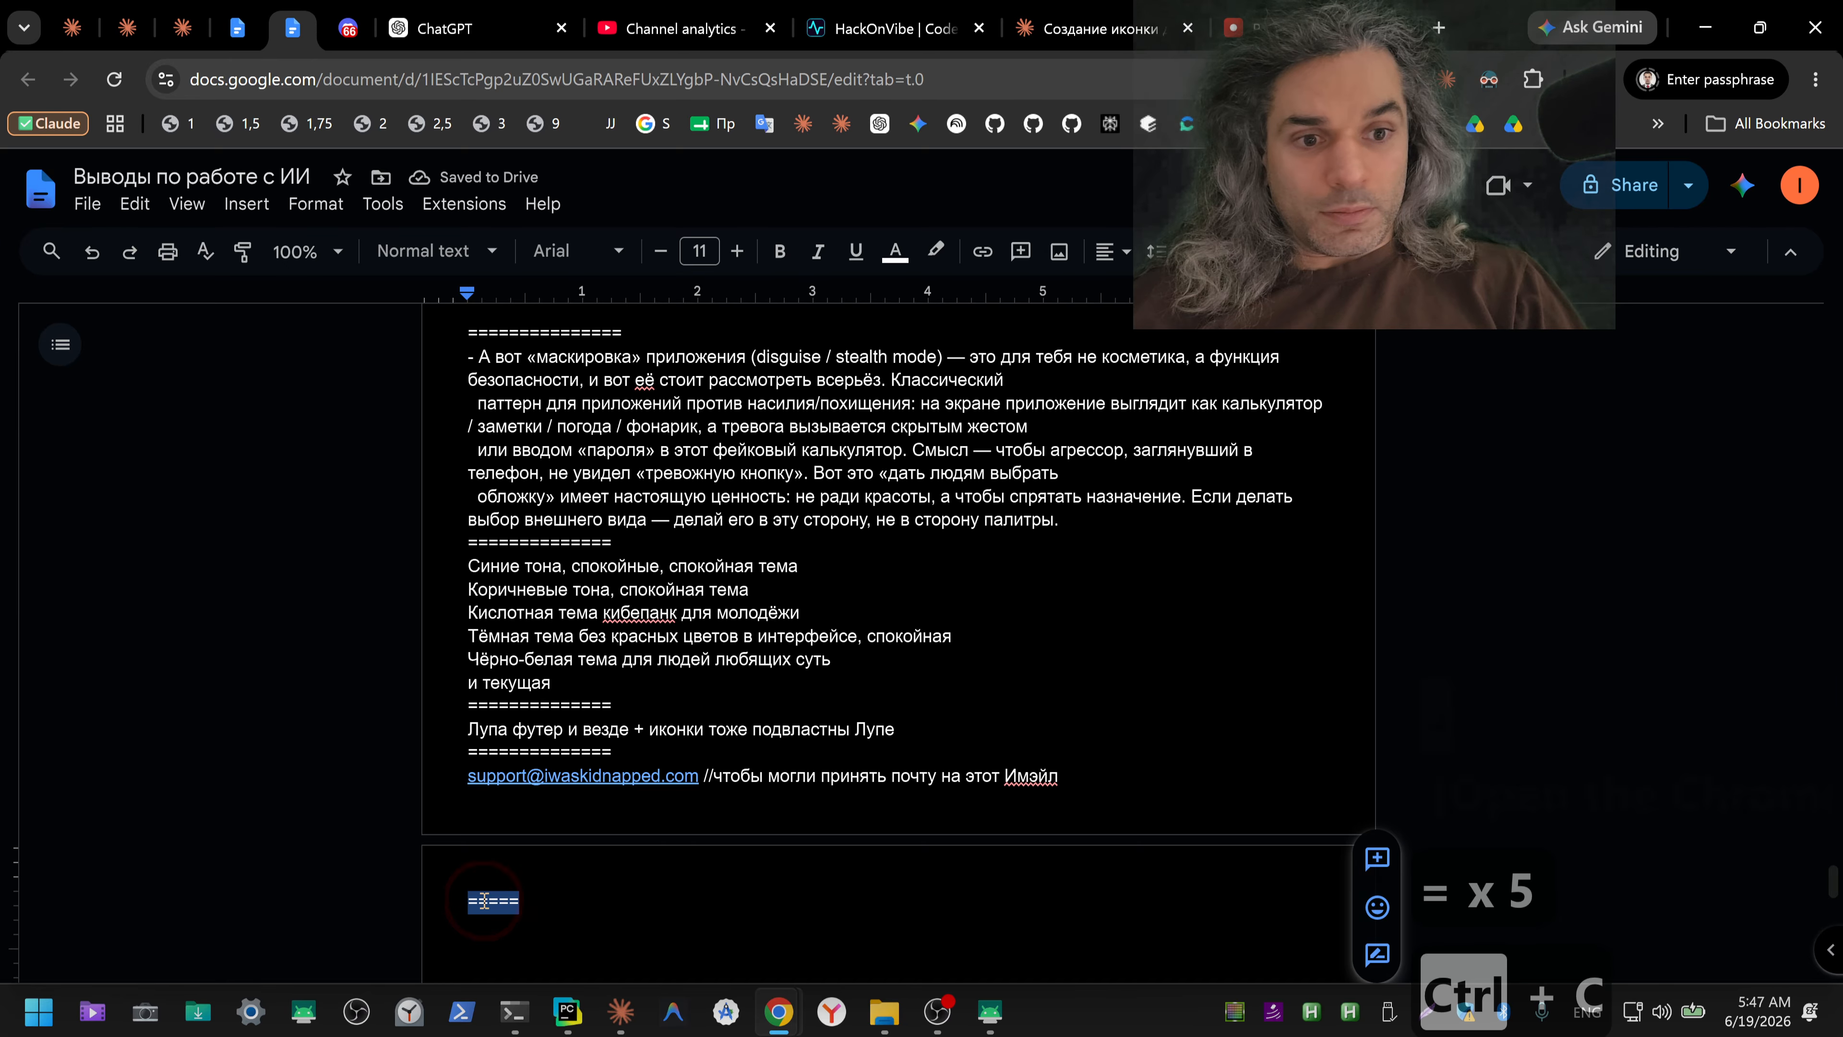
pyautogui.hotkey('ctrl', 'v')
pyautogui.press('Return')
# Step: Dictate a Russian note in ChatGPT about showing a message that explains slow phone file uploads to the server, and cut the transcribed text
pyautogui.click(434, 33)
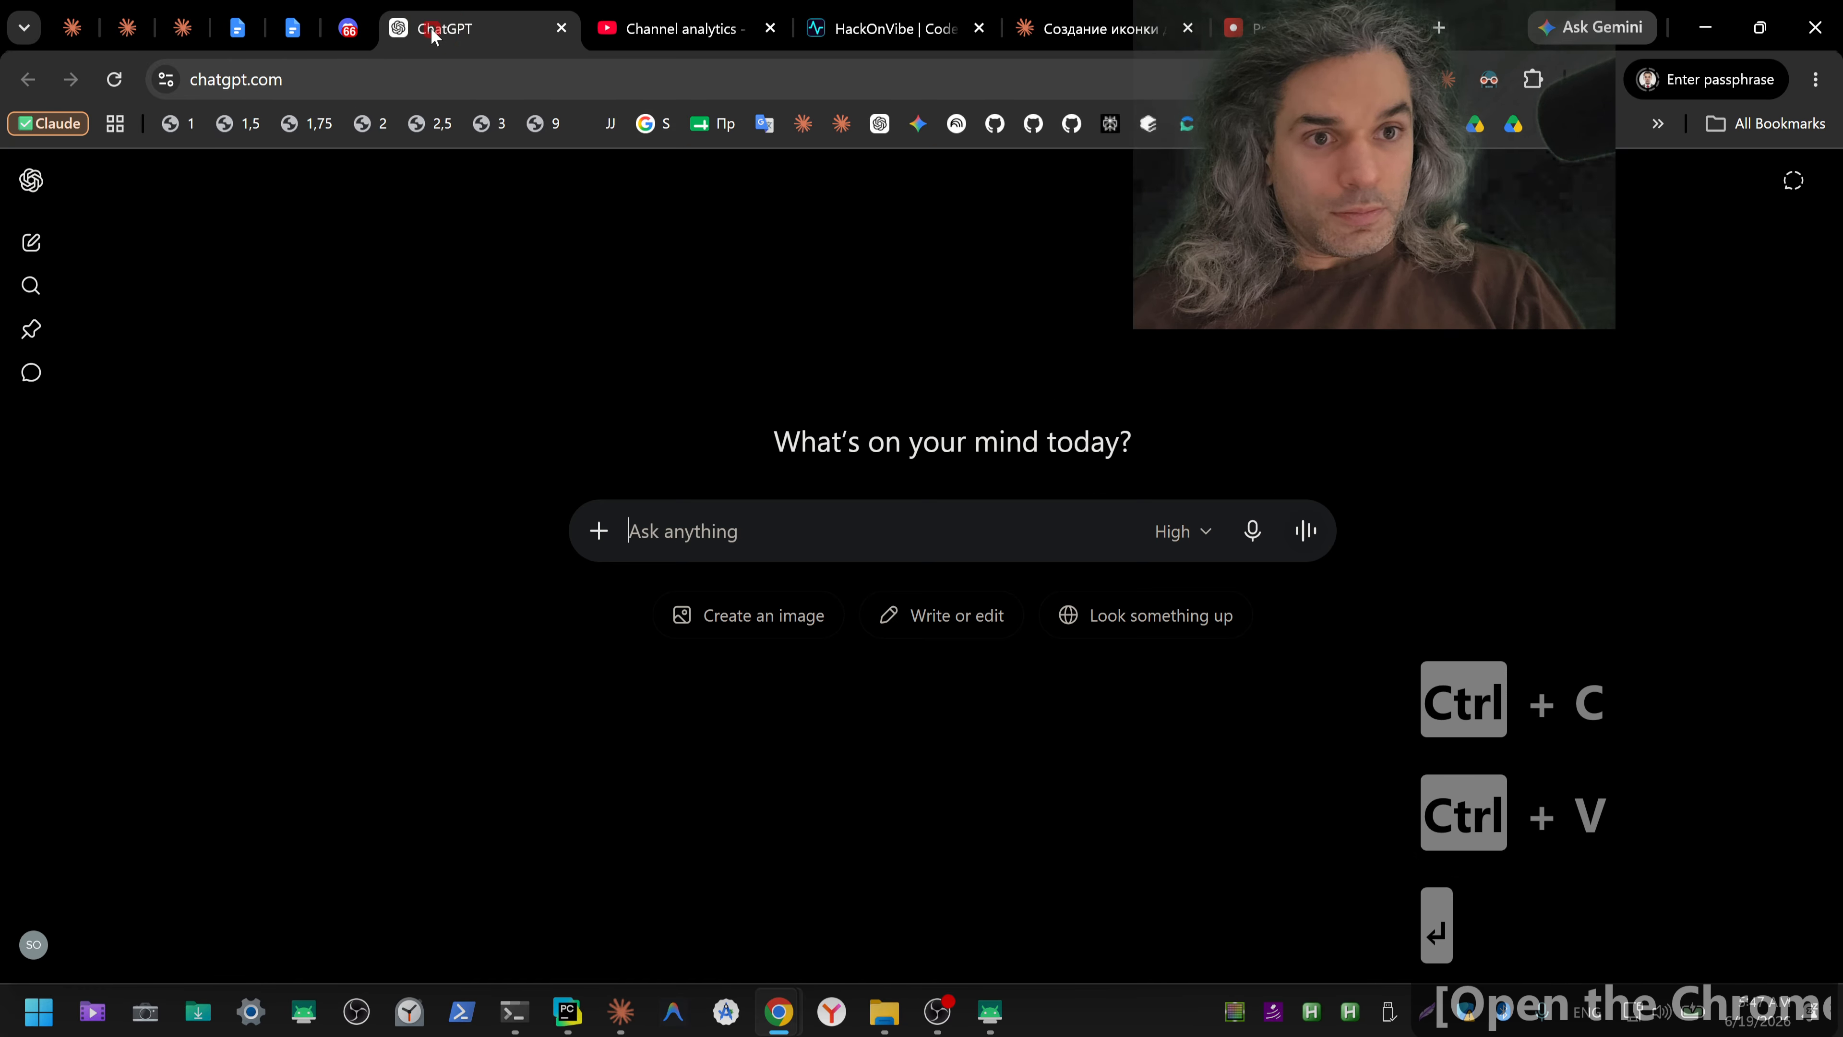
pyautogui.click(1252, 530)
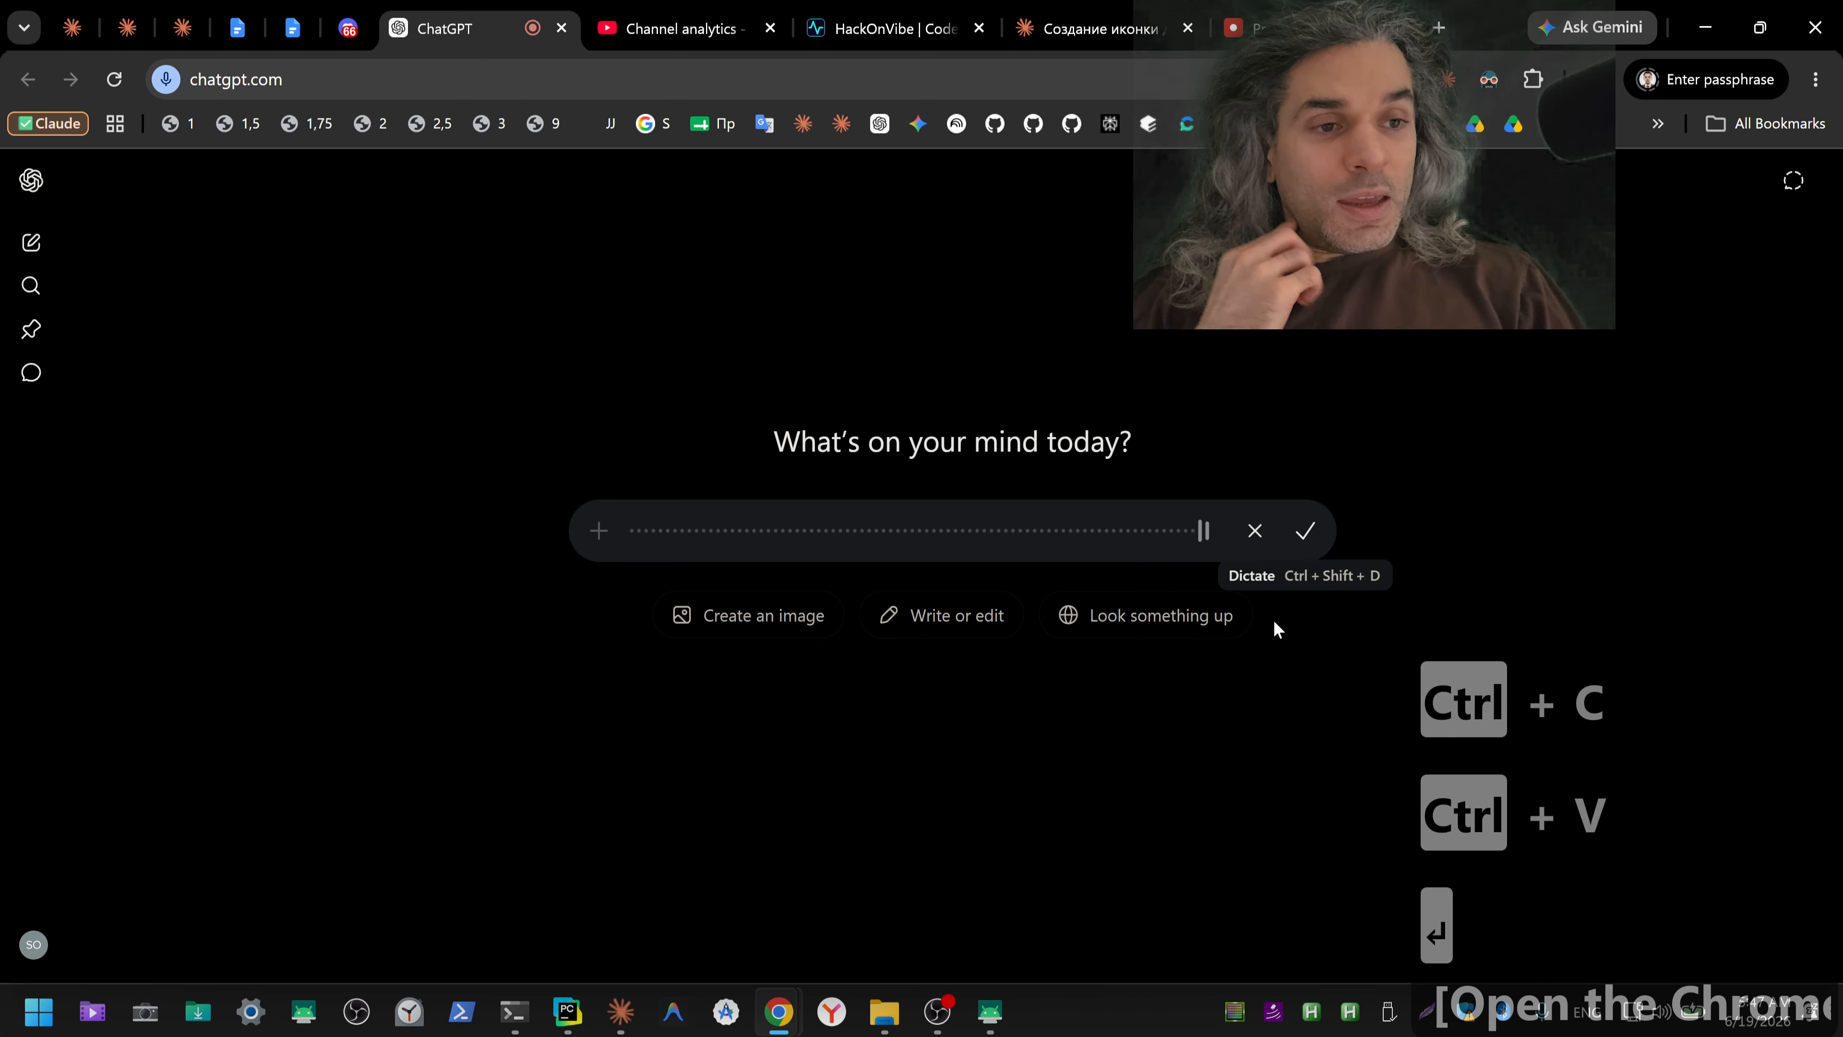
pyautogui.click(1240, 681)
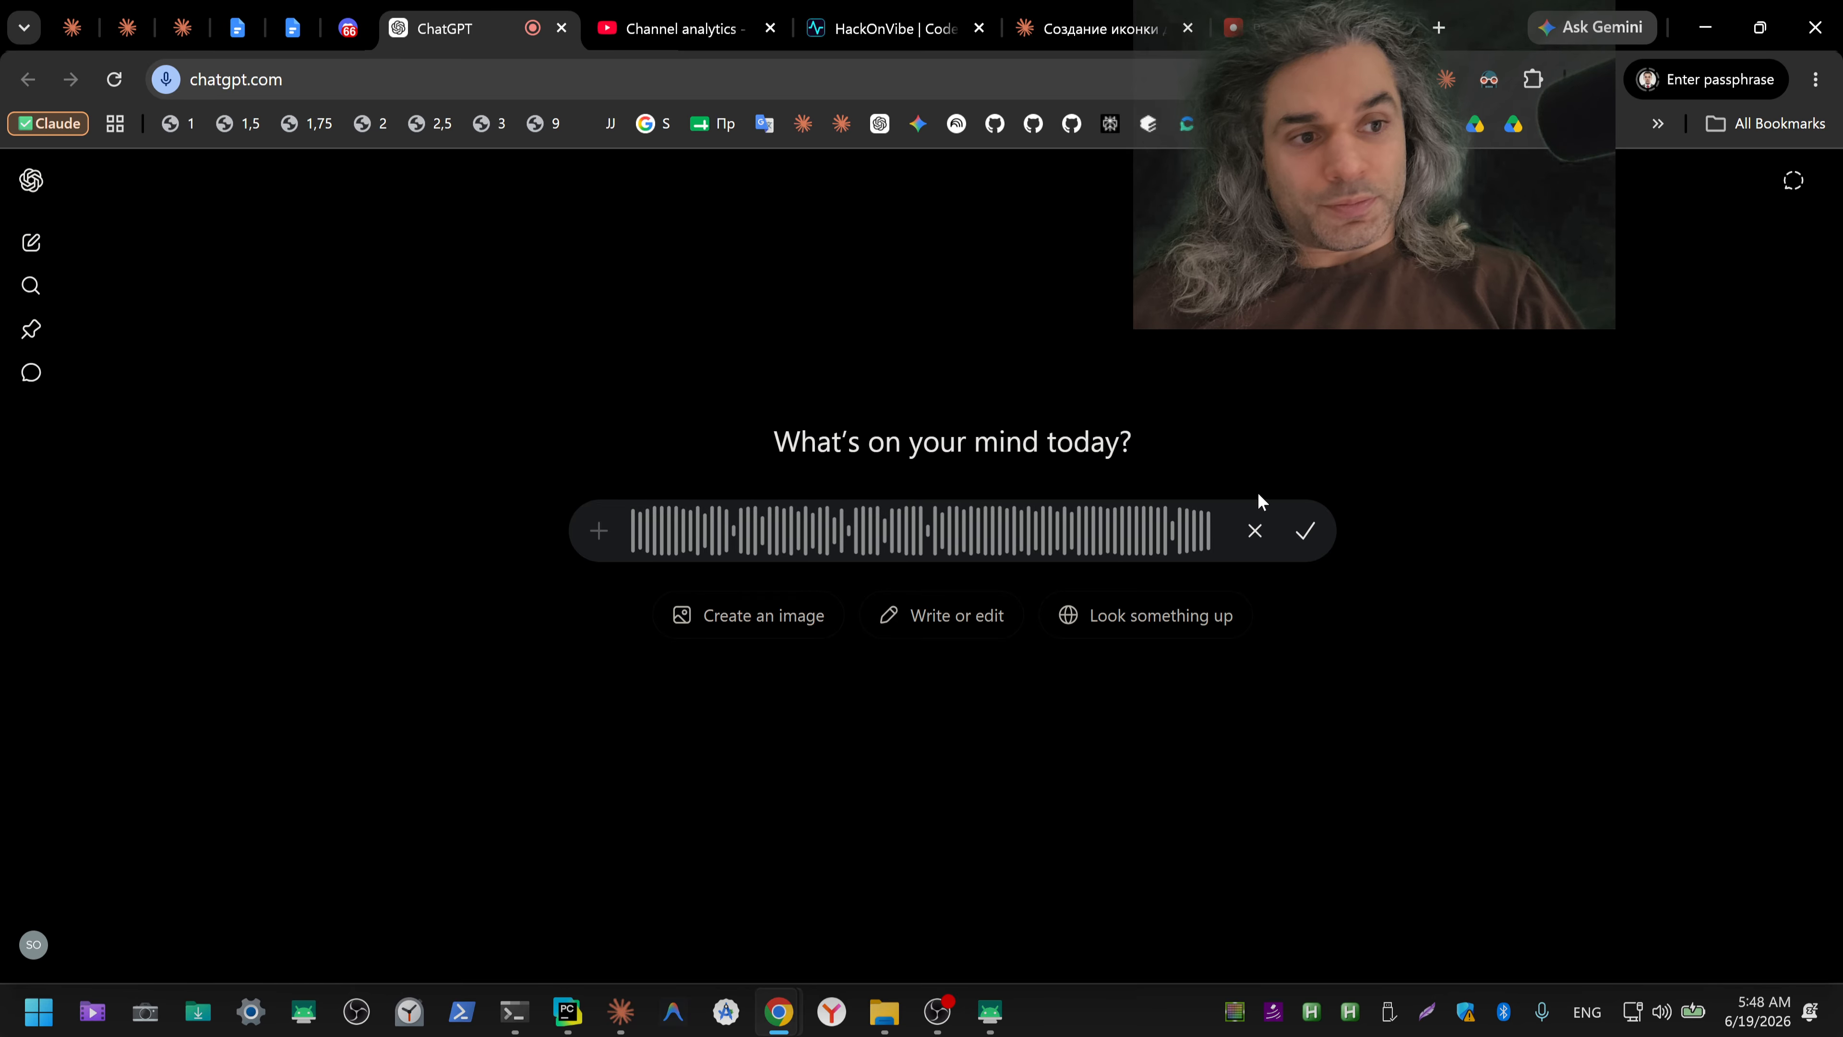
pyautogui.click(1303, 533)
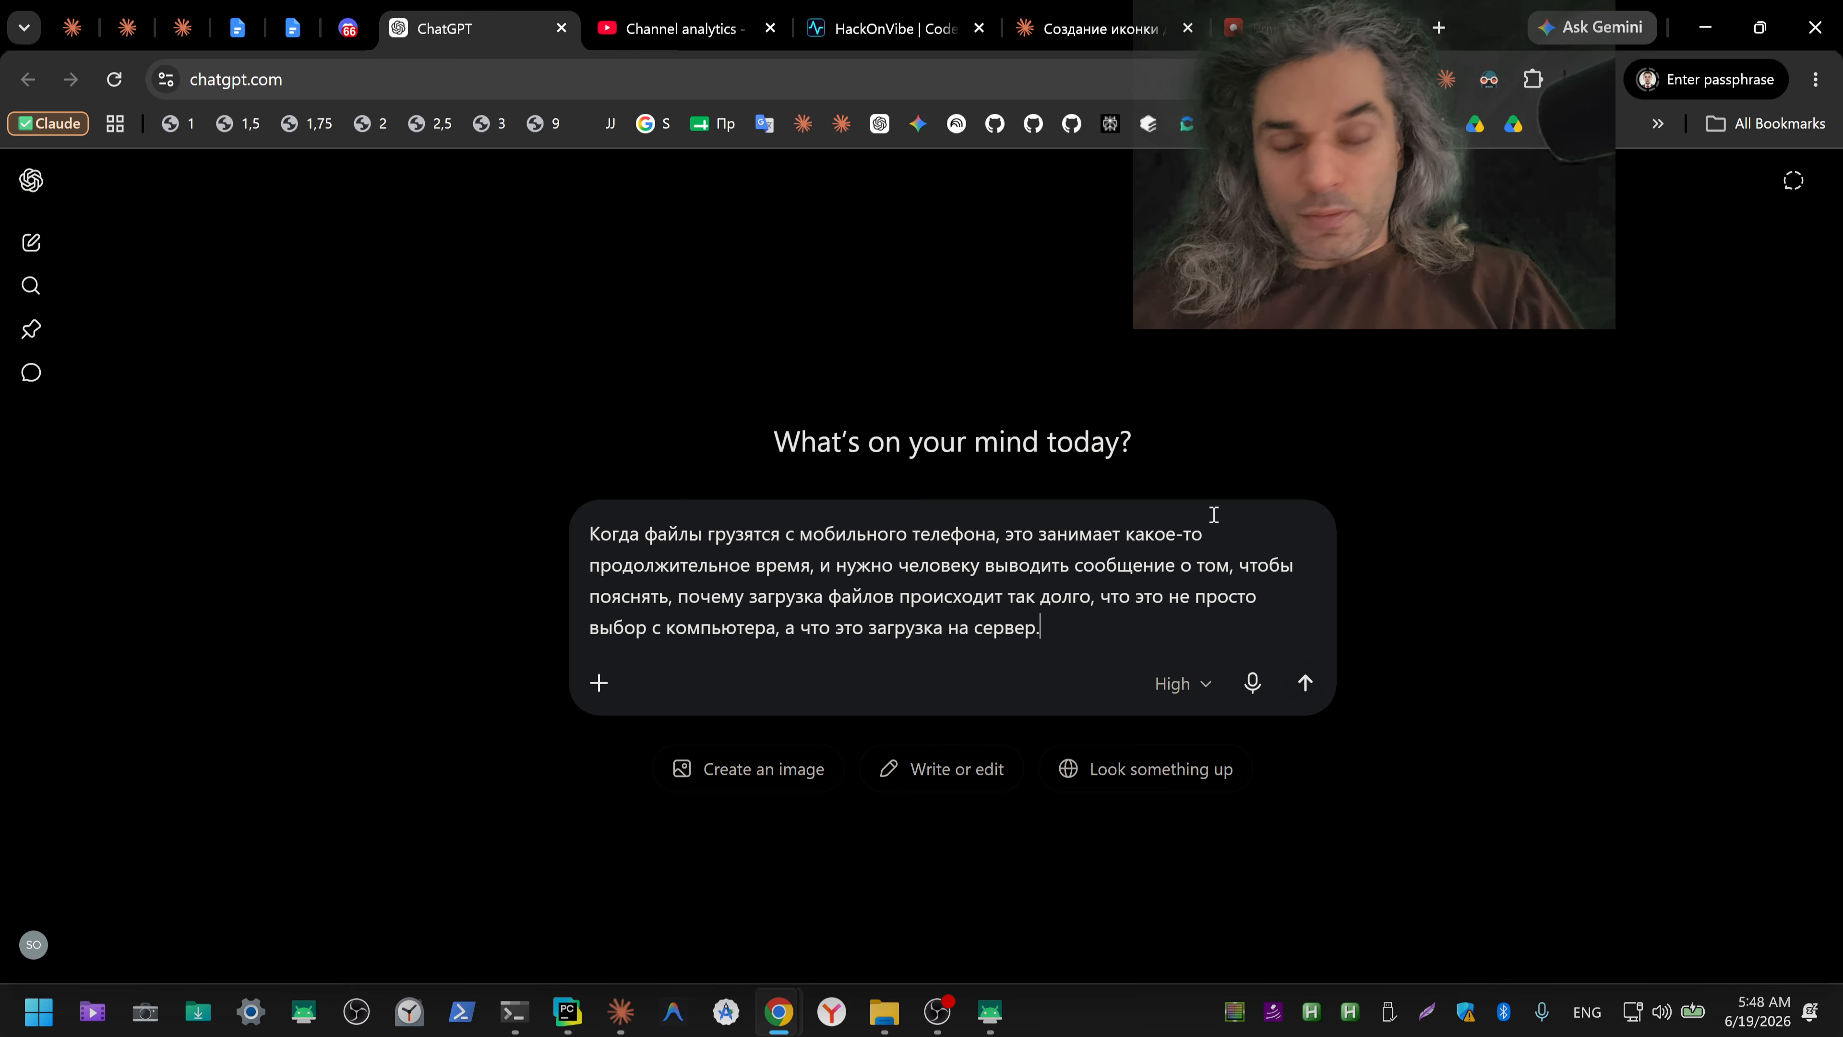
pyautogui.hotkey('ctrl', 'a')
pyautogui.hotkey('ctrl', 'x')
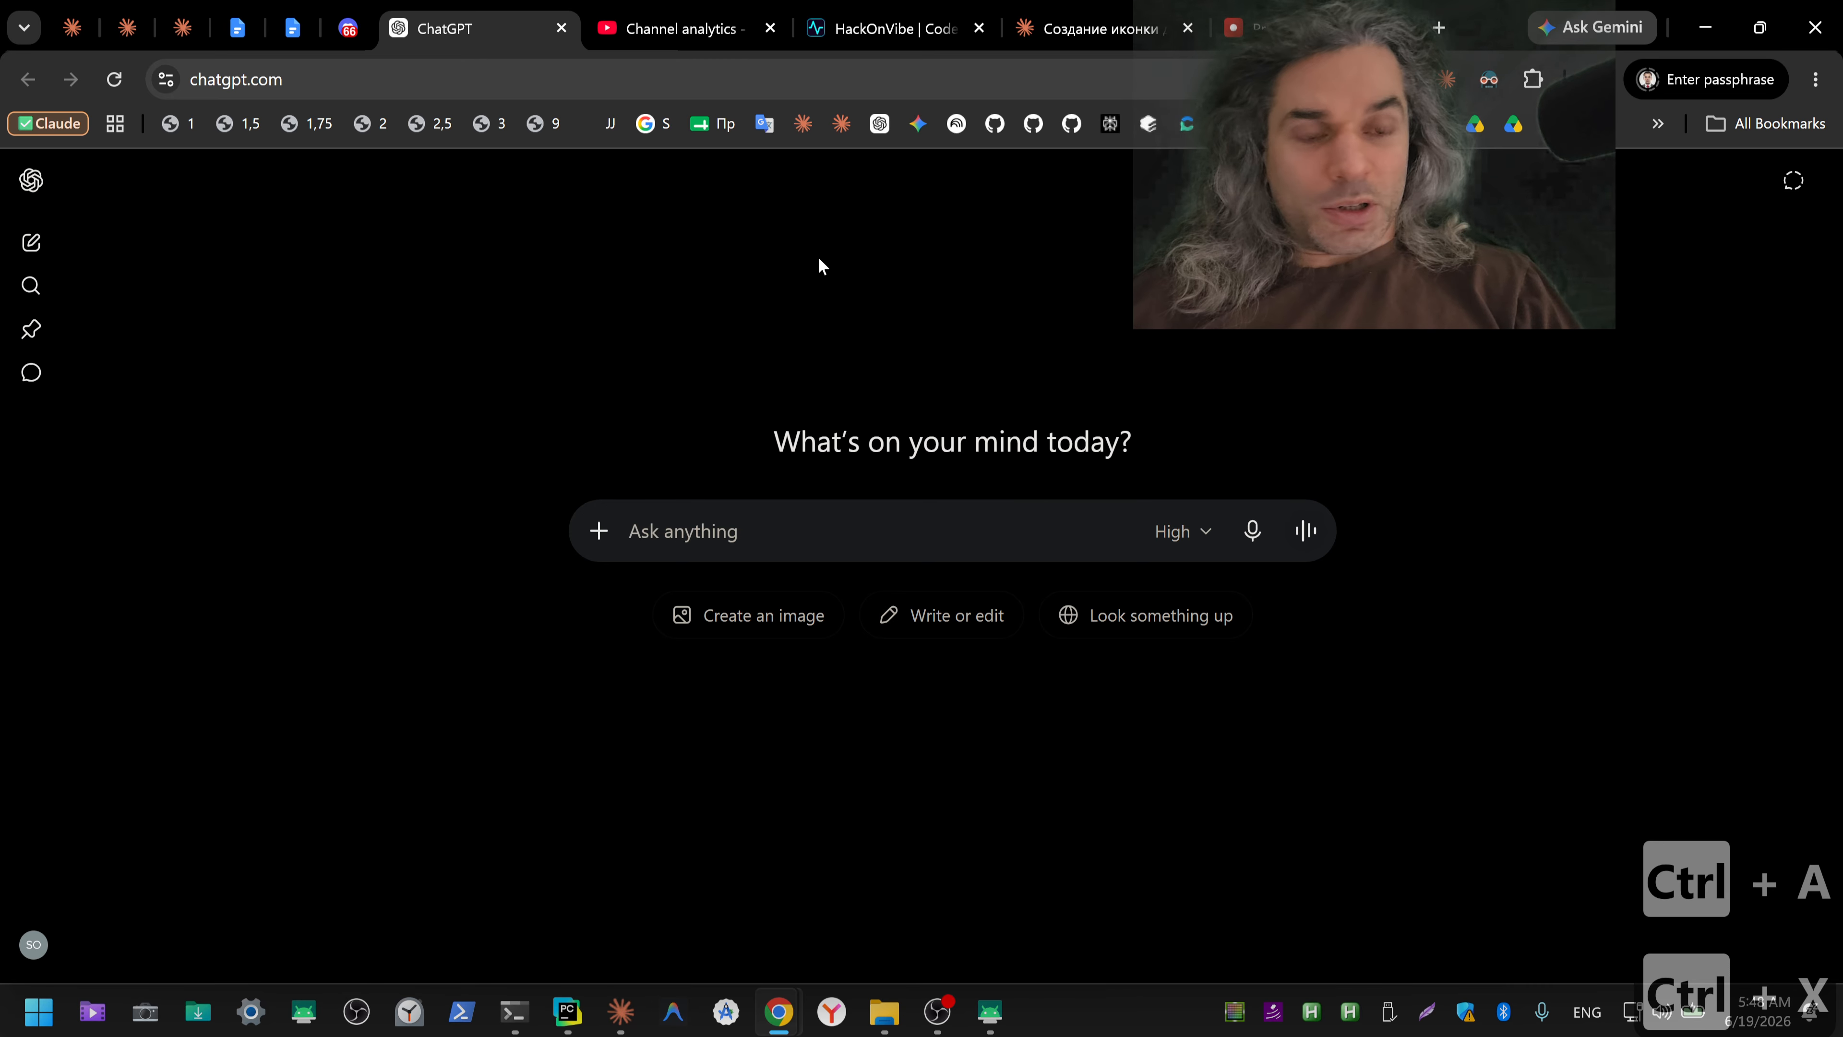
# Step: Return to the "Выводы по работе с ИИ" document and paste the dictated note below the last separator
pyautogui.hotkey('alt', 'Tab')
pyautogui.hotkey('alt', 'Tab')
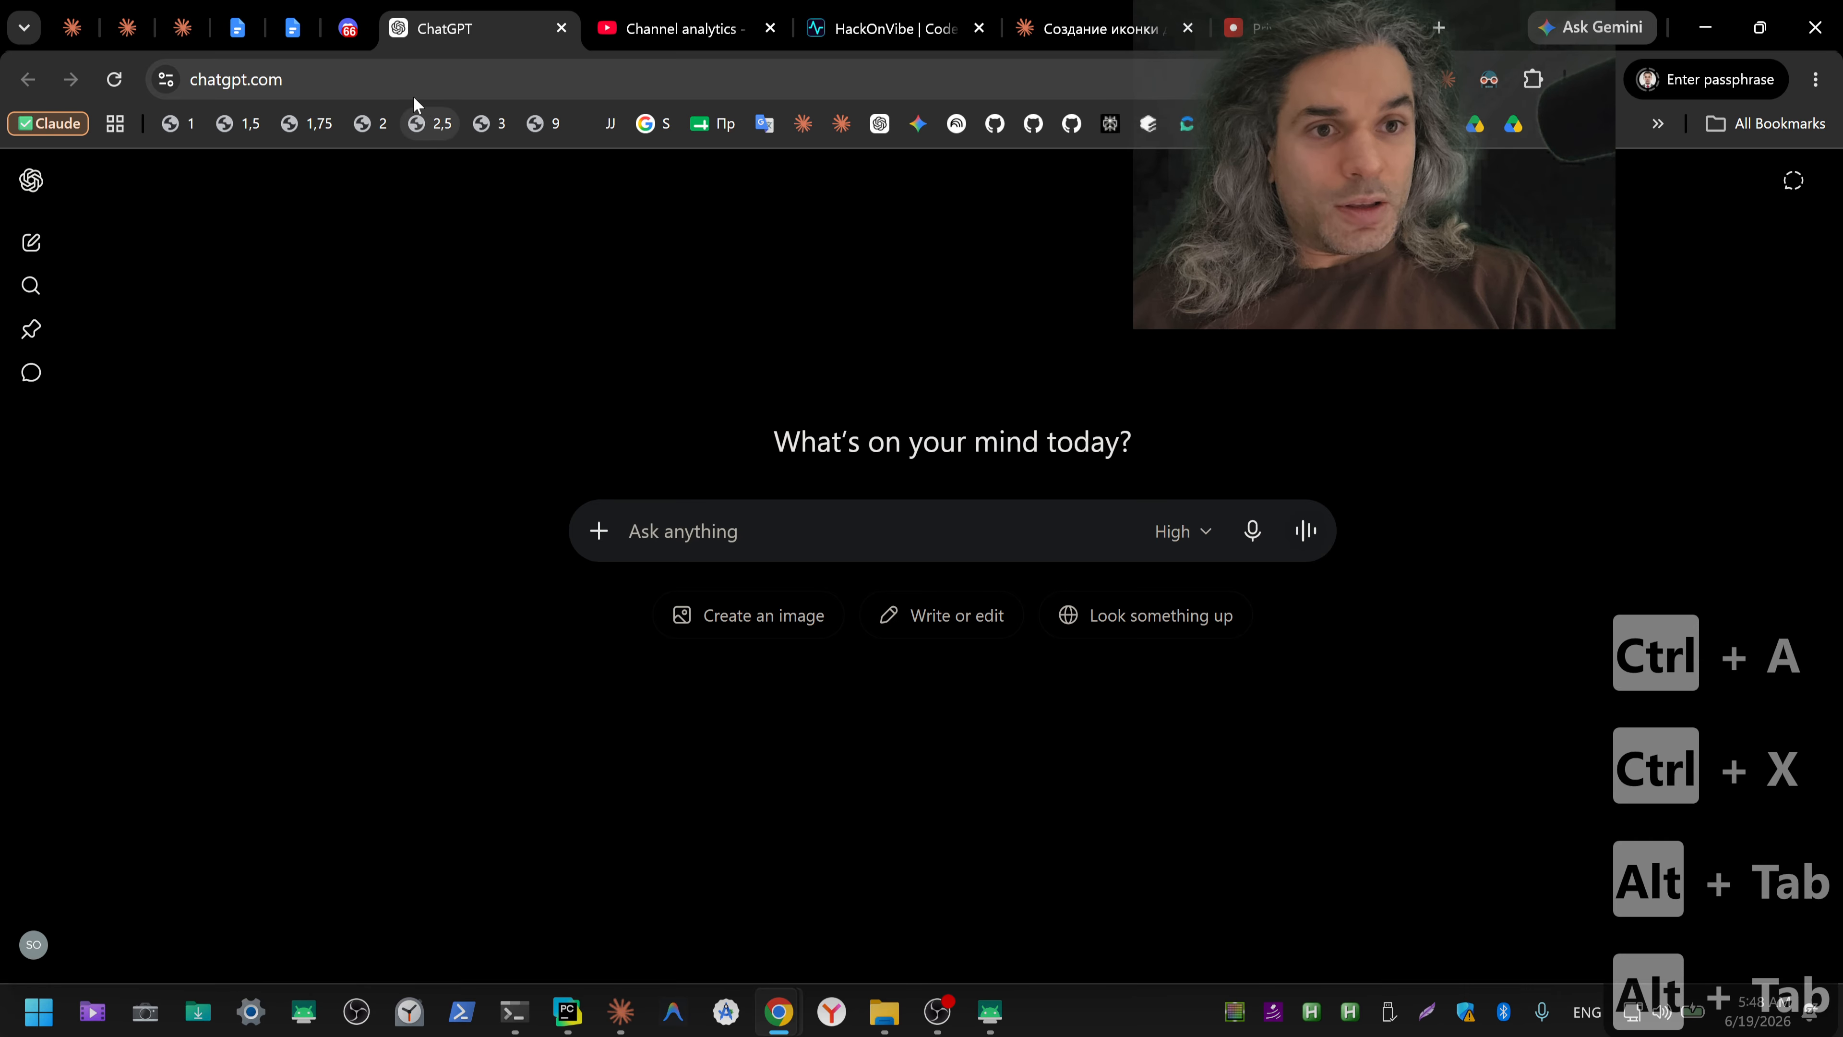
pyautogui.click(292, 27)
pyautogui.hotkey('ctrl', 'v')
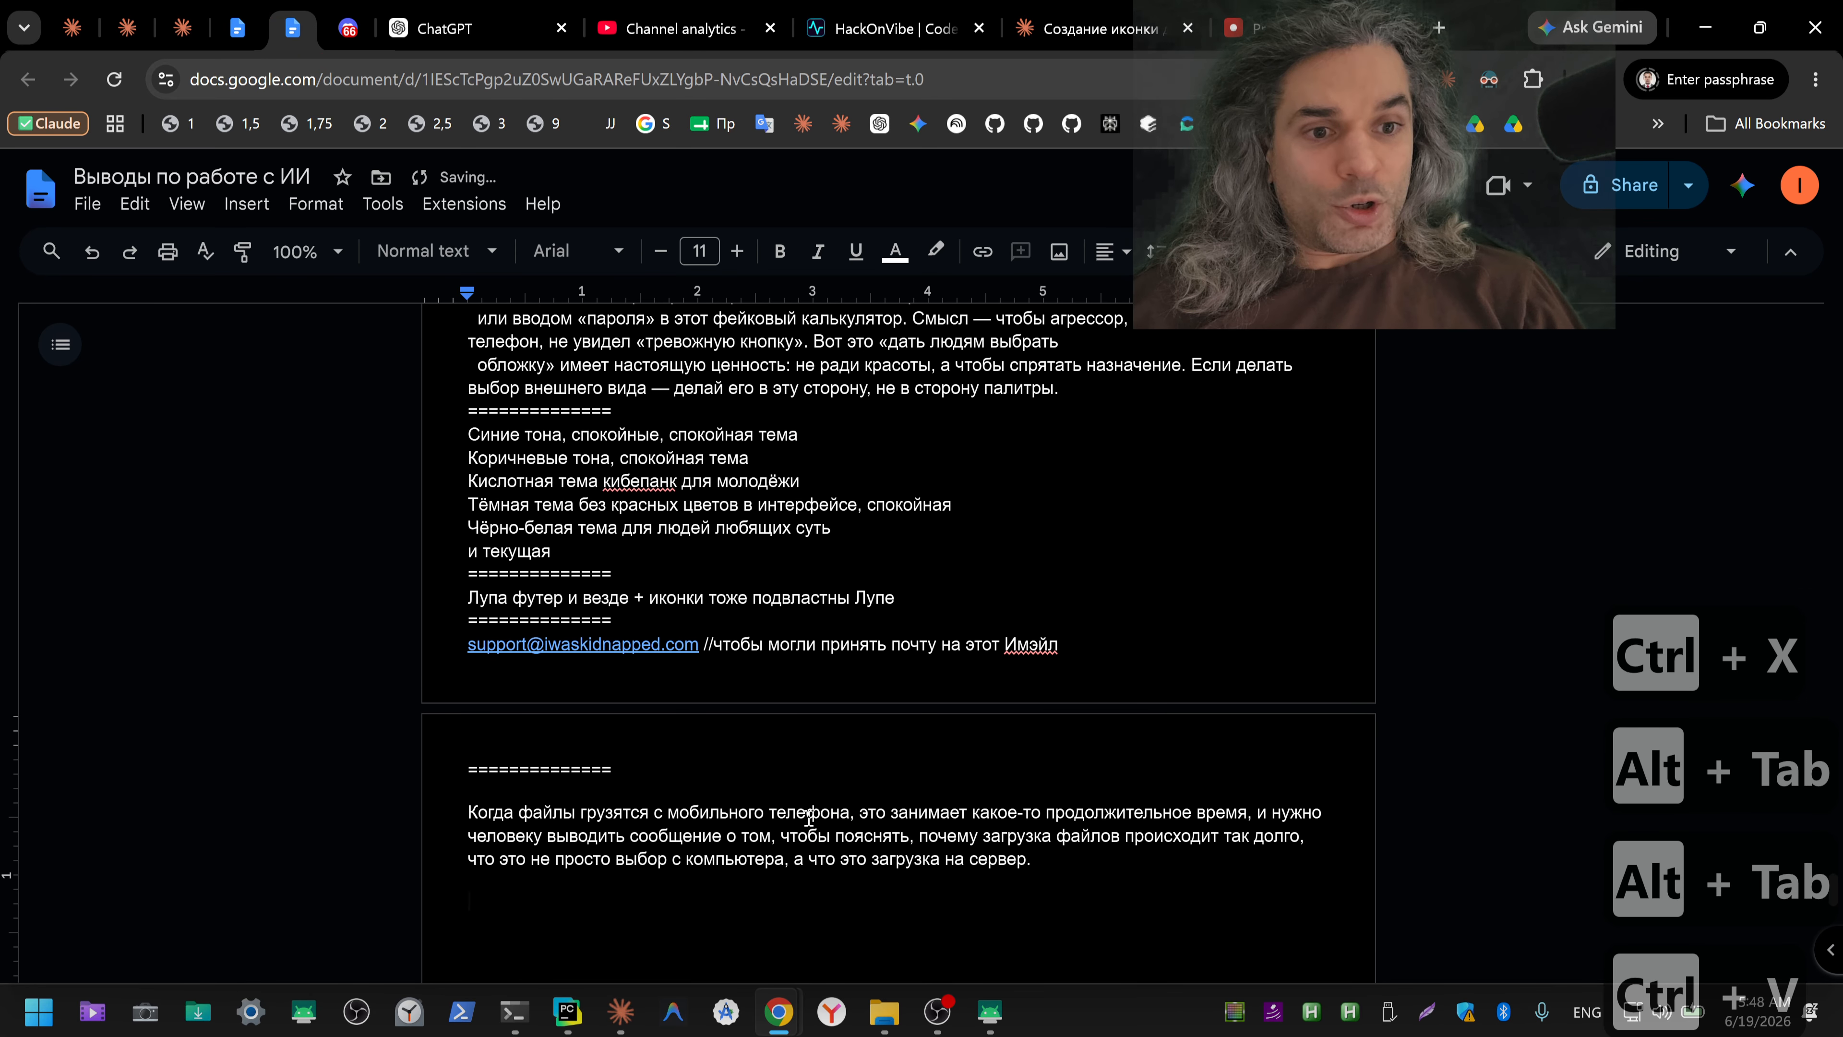
# Step: Copy the equals-sign separator below the dictated upload note in the document and add a blank line after it
pyautogui.doubleClick(511, 769)
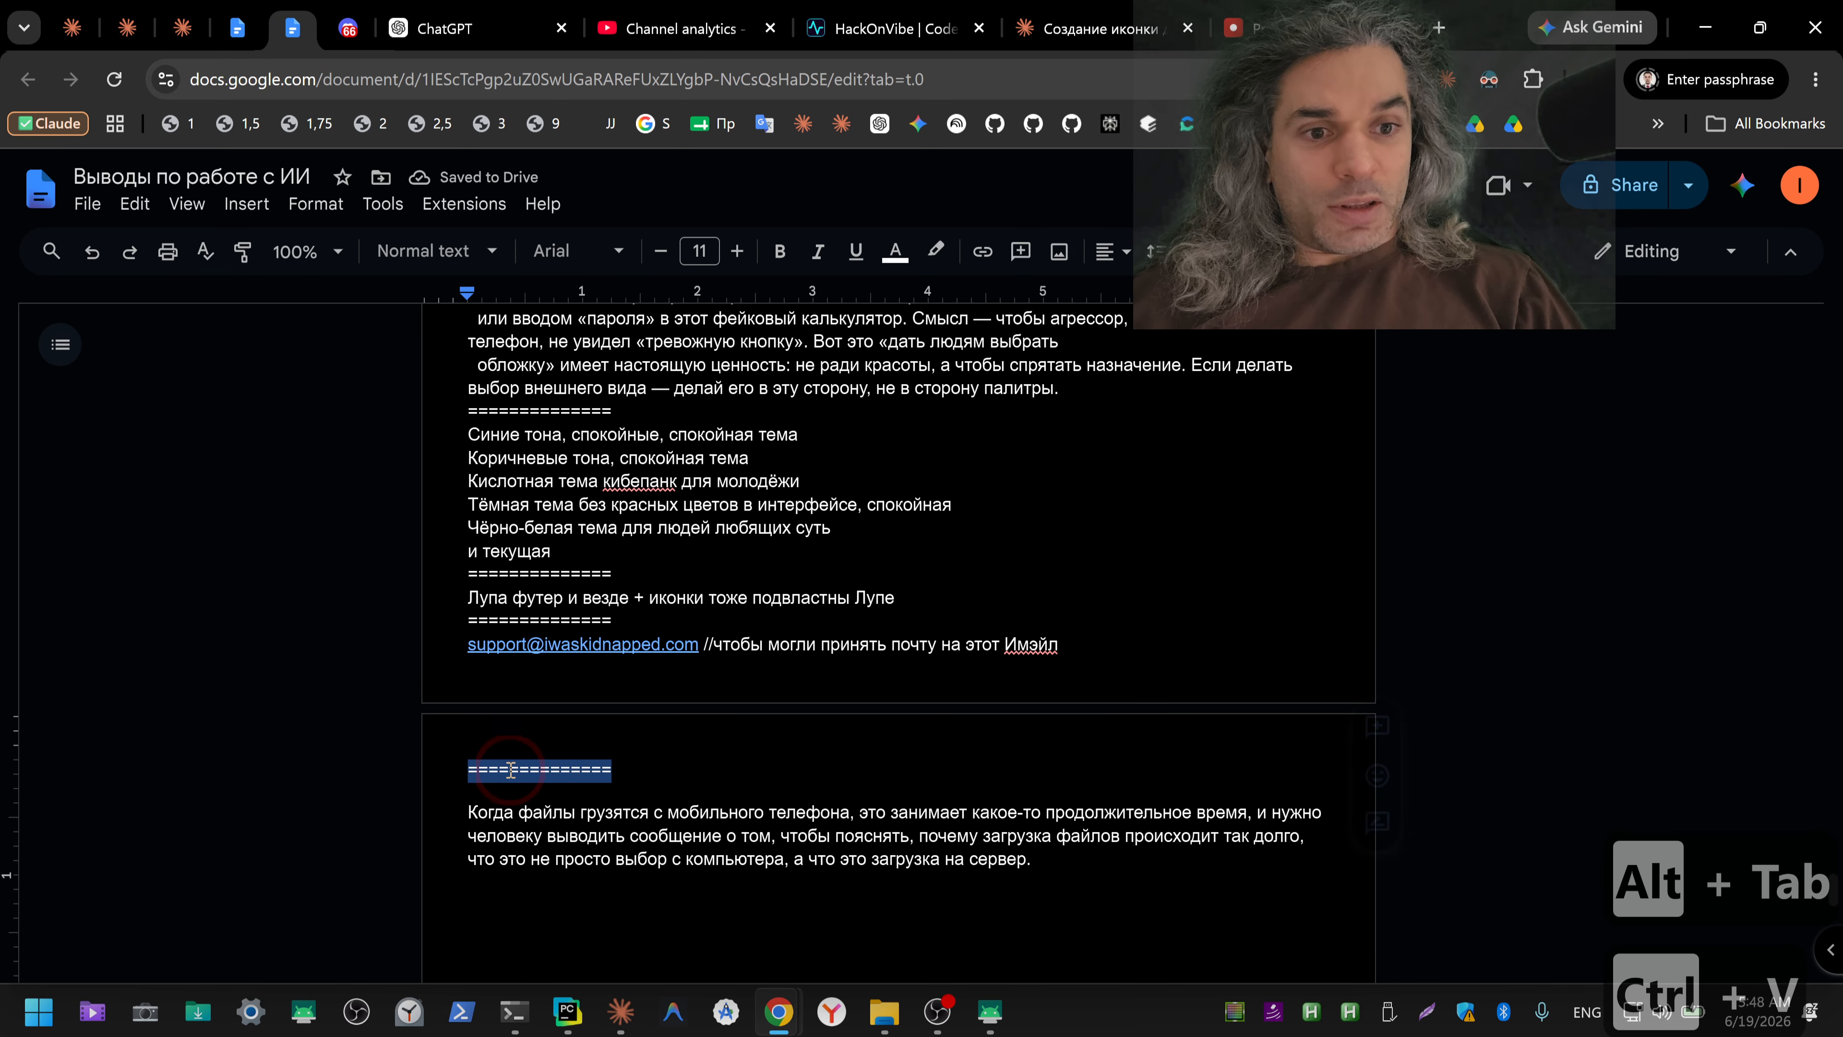
pyautogui.hotkey('ctrl', 'c')
pyautogui.click(569, 906)
pyautogui.hotkey('ctrl', 'v')
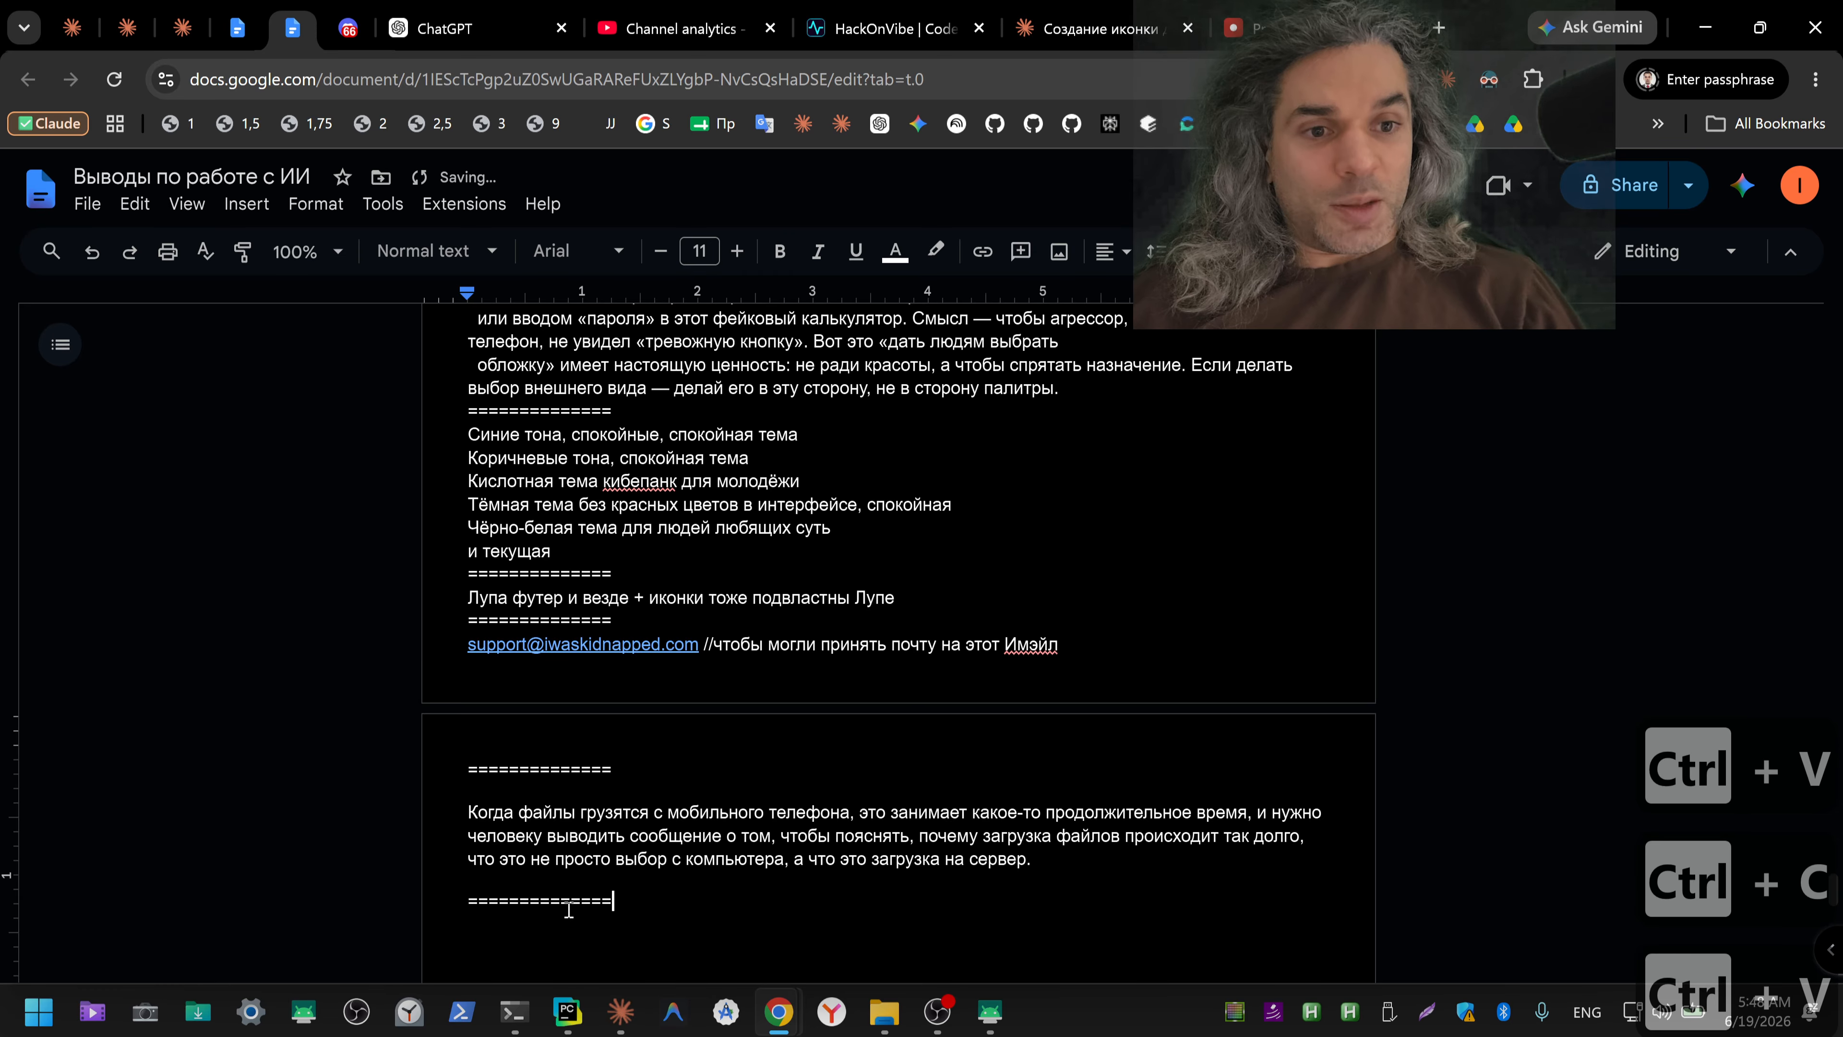
pyautogui.press('Return')
pyautogui.press('Return')
# Step: Switch to the mirrored phone window, view the Contacts screen, and return to the Files list
pyautogui.hotkey('alt', 'Tab')
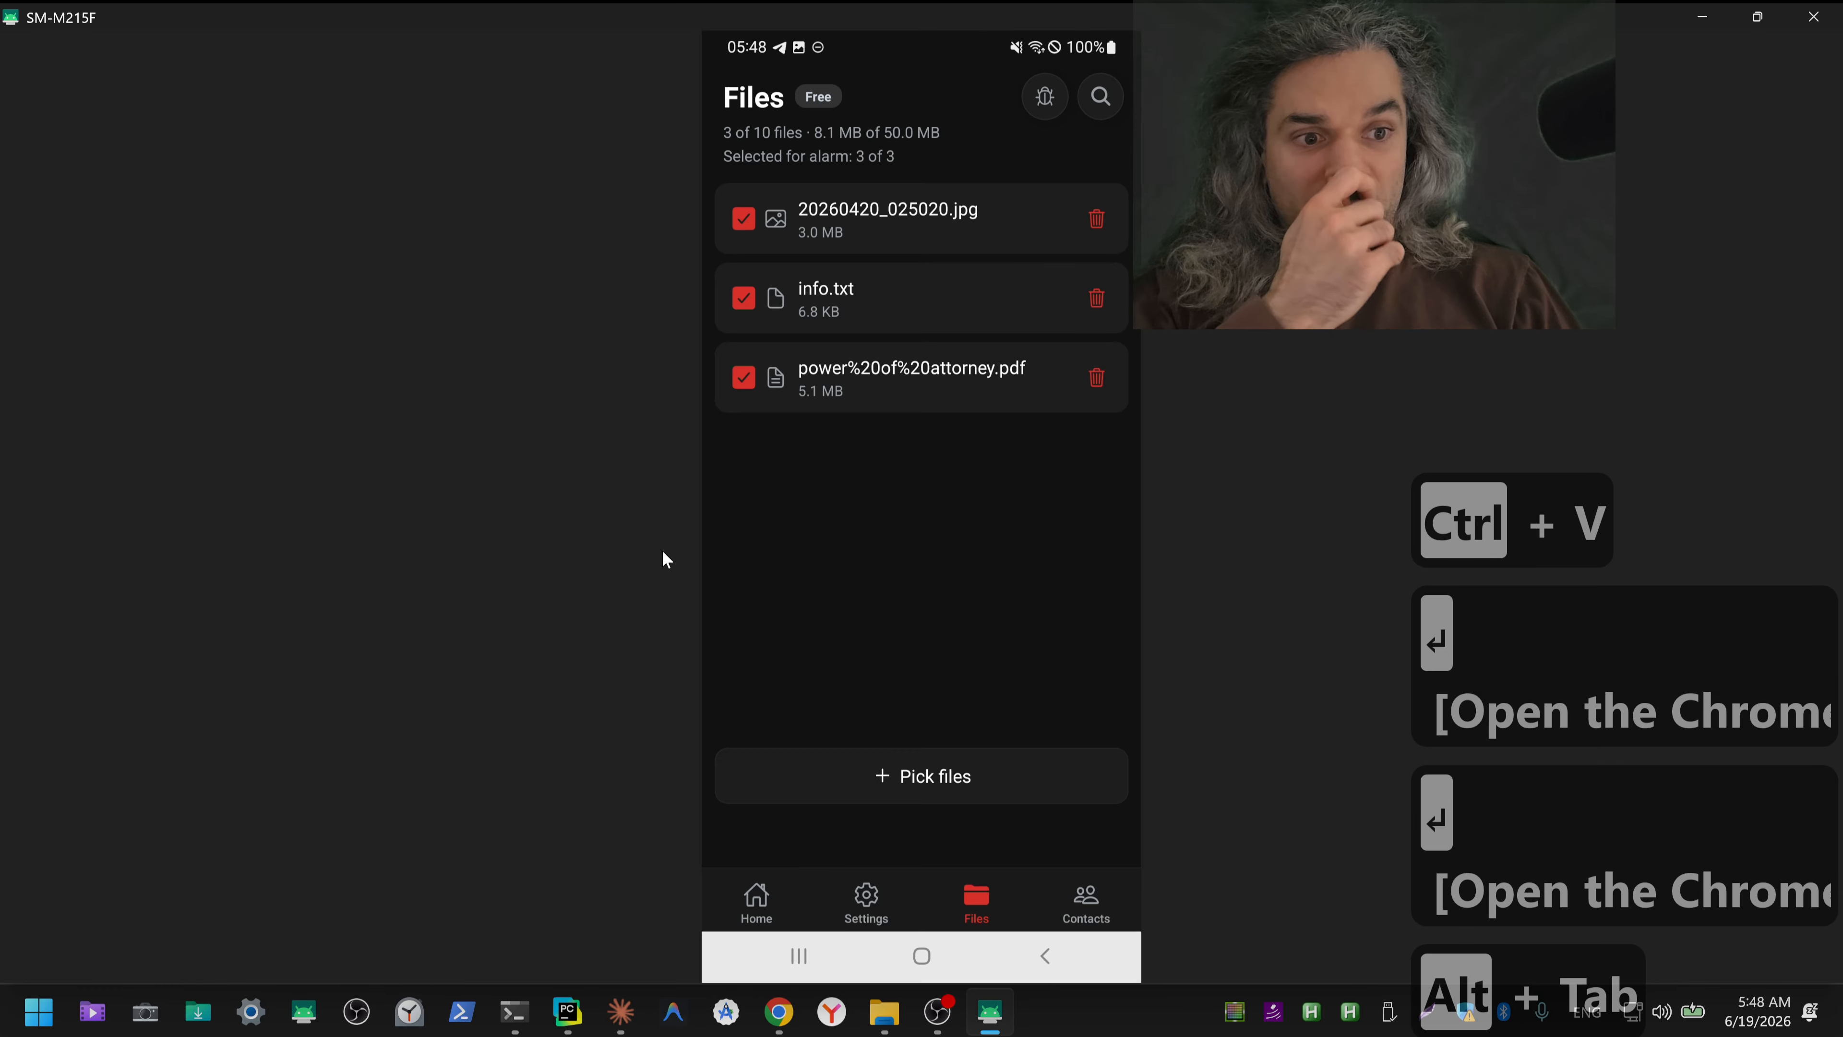
pyautogui.click(1085, 900)
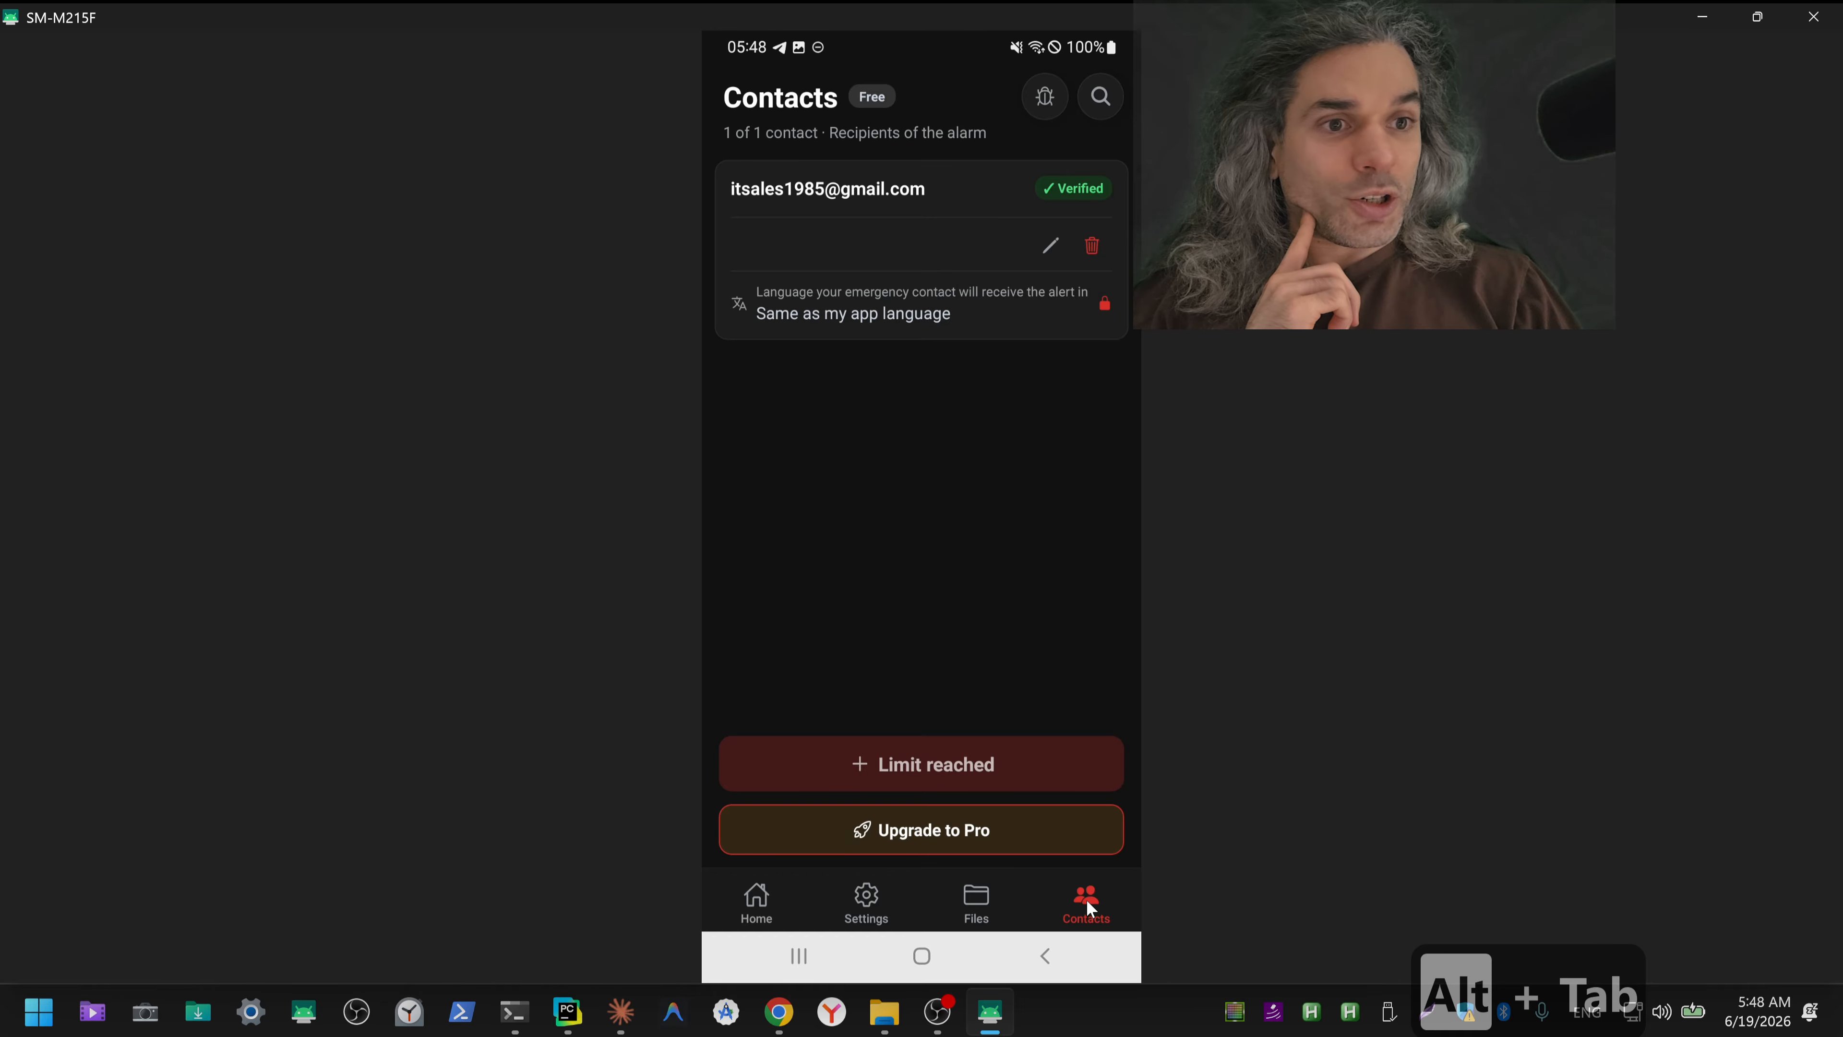
pyautogui.click(979, 907)
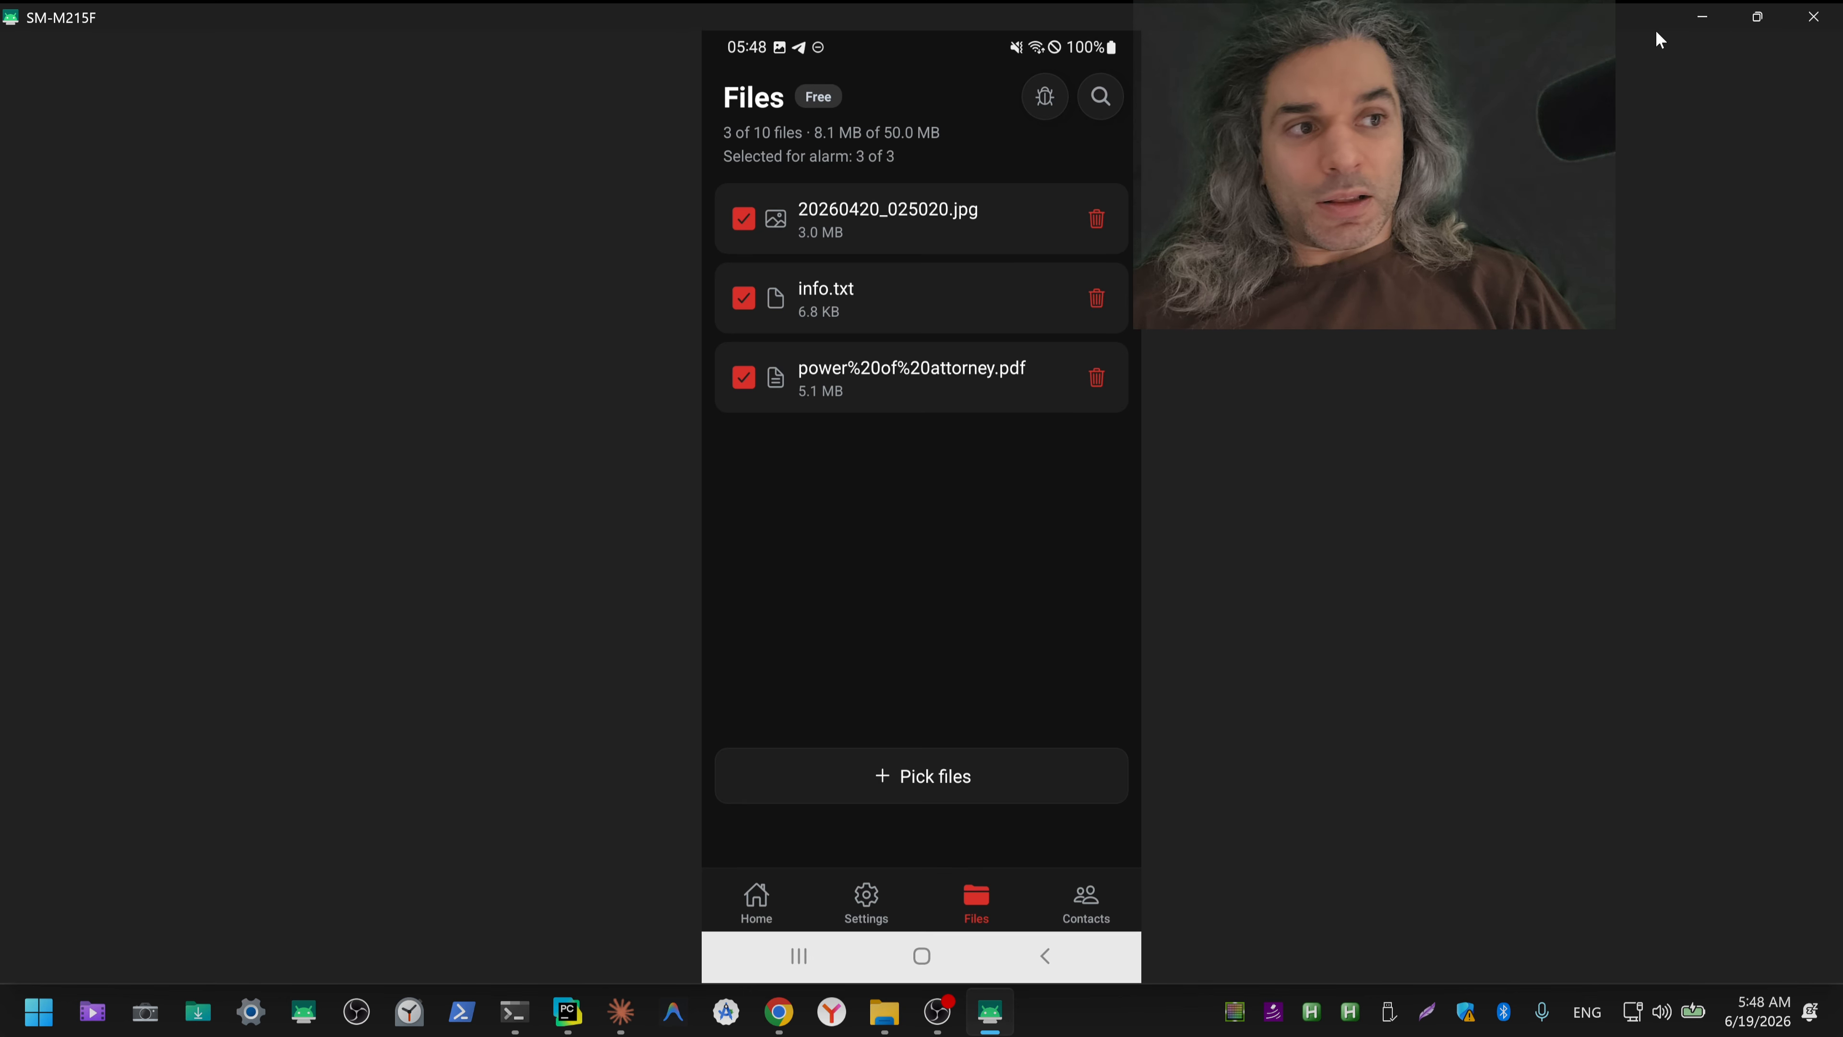
pyautogui.click(1703, 16)
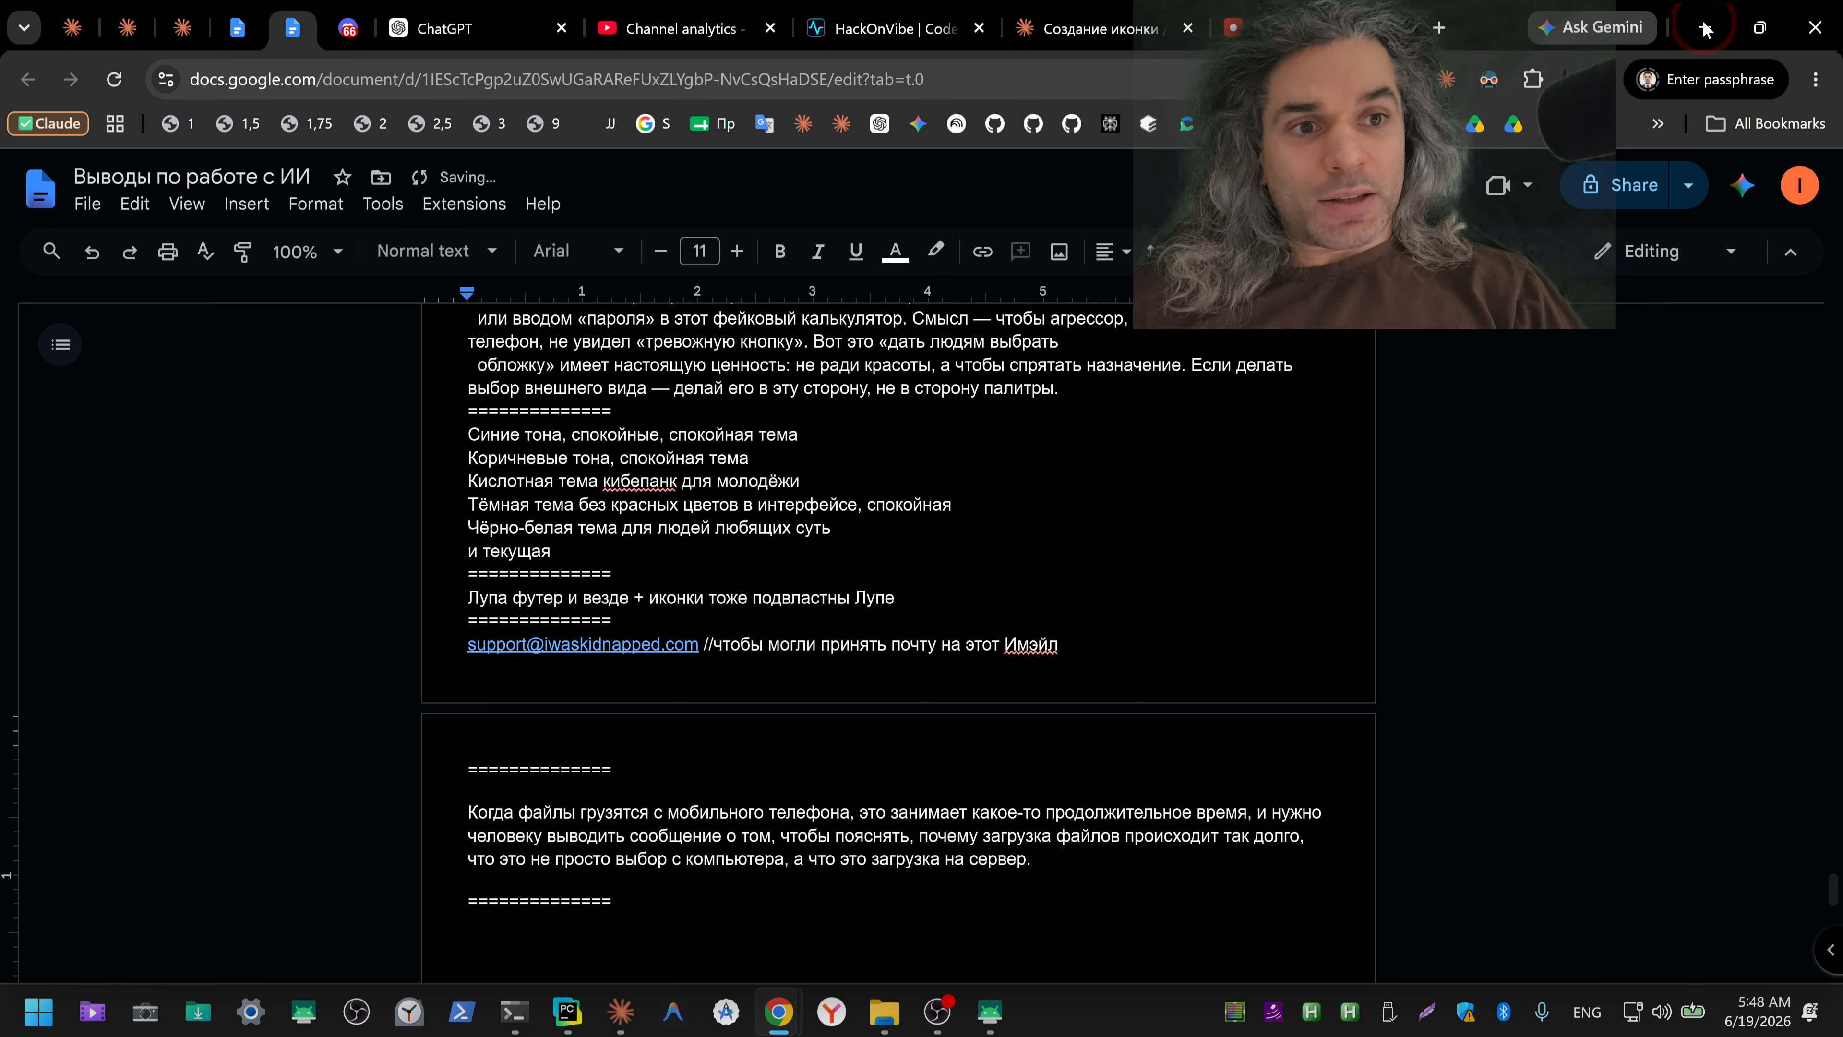
pyautogui.click(1616, 152)
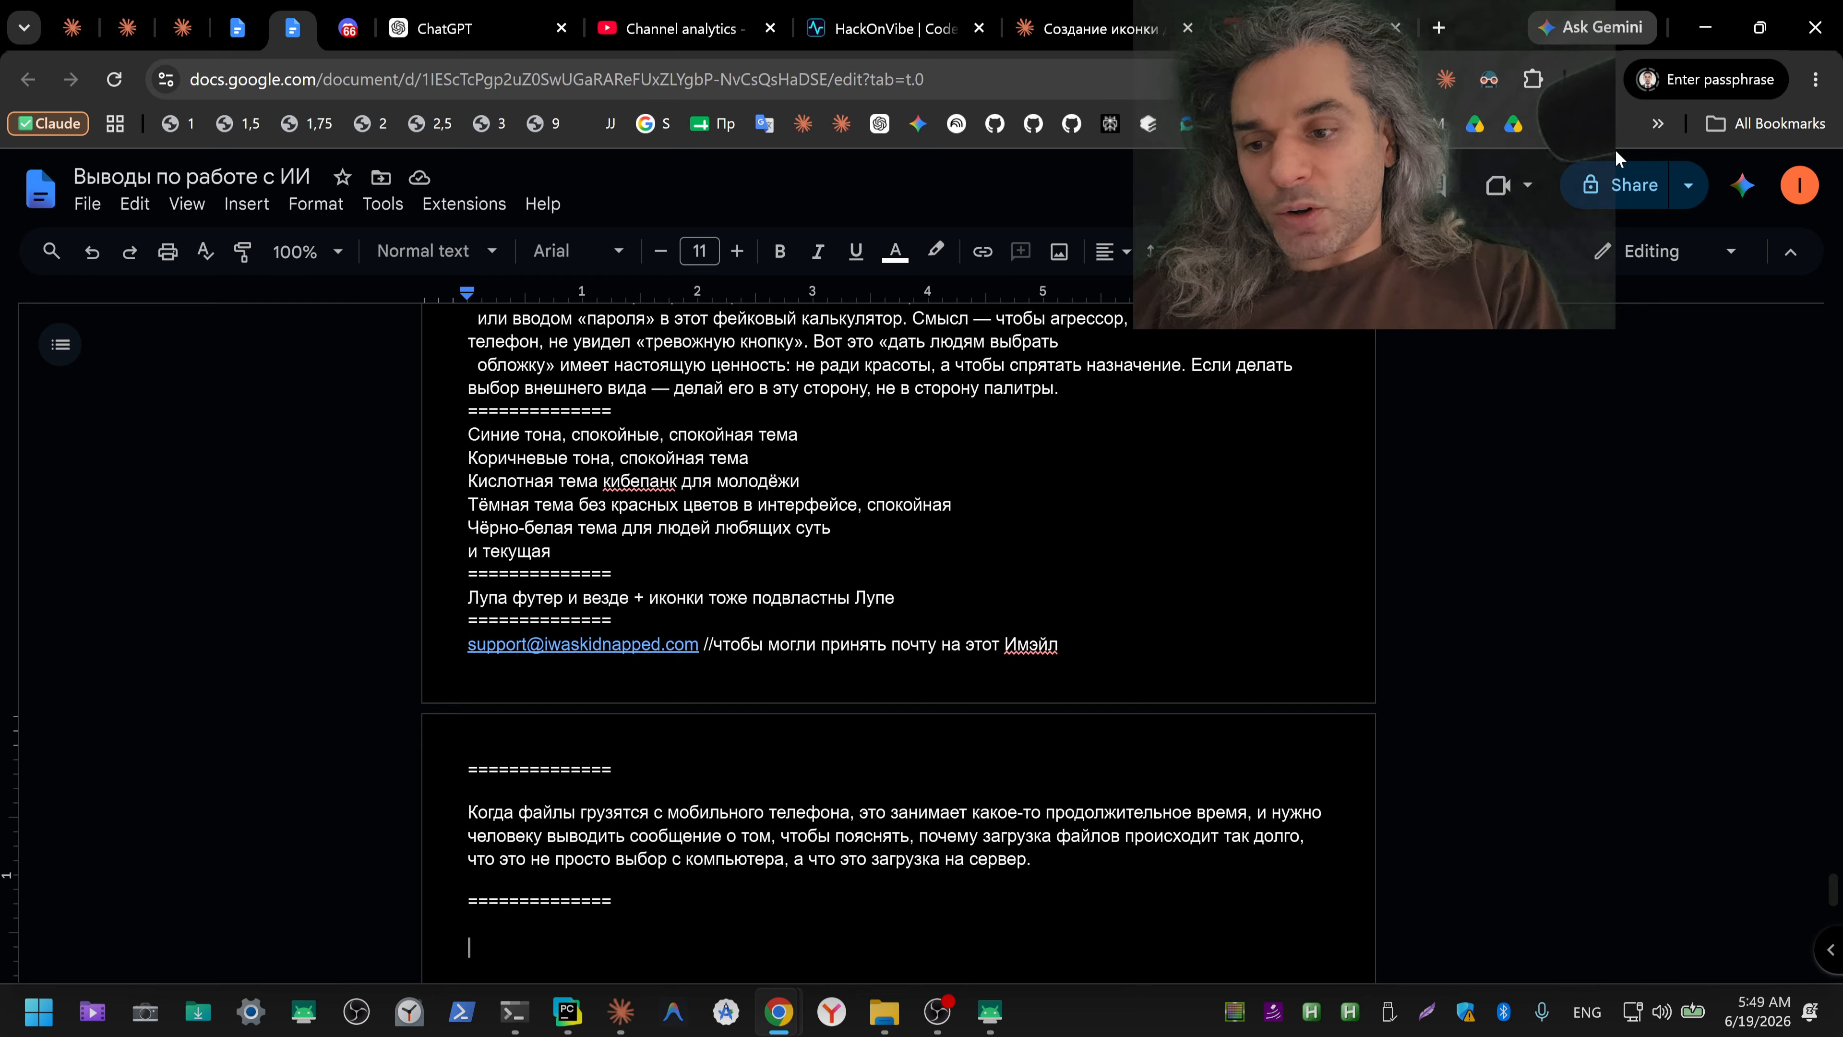
pyautogui.click(1616, 151)
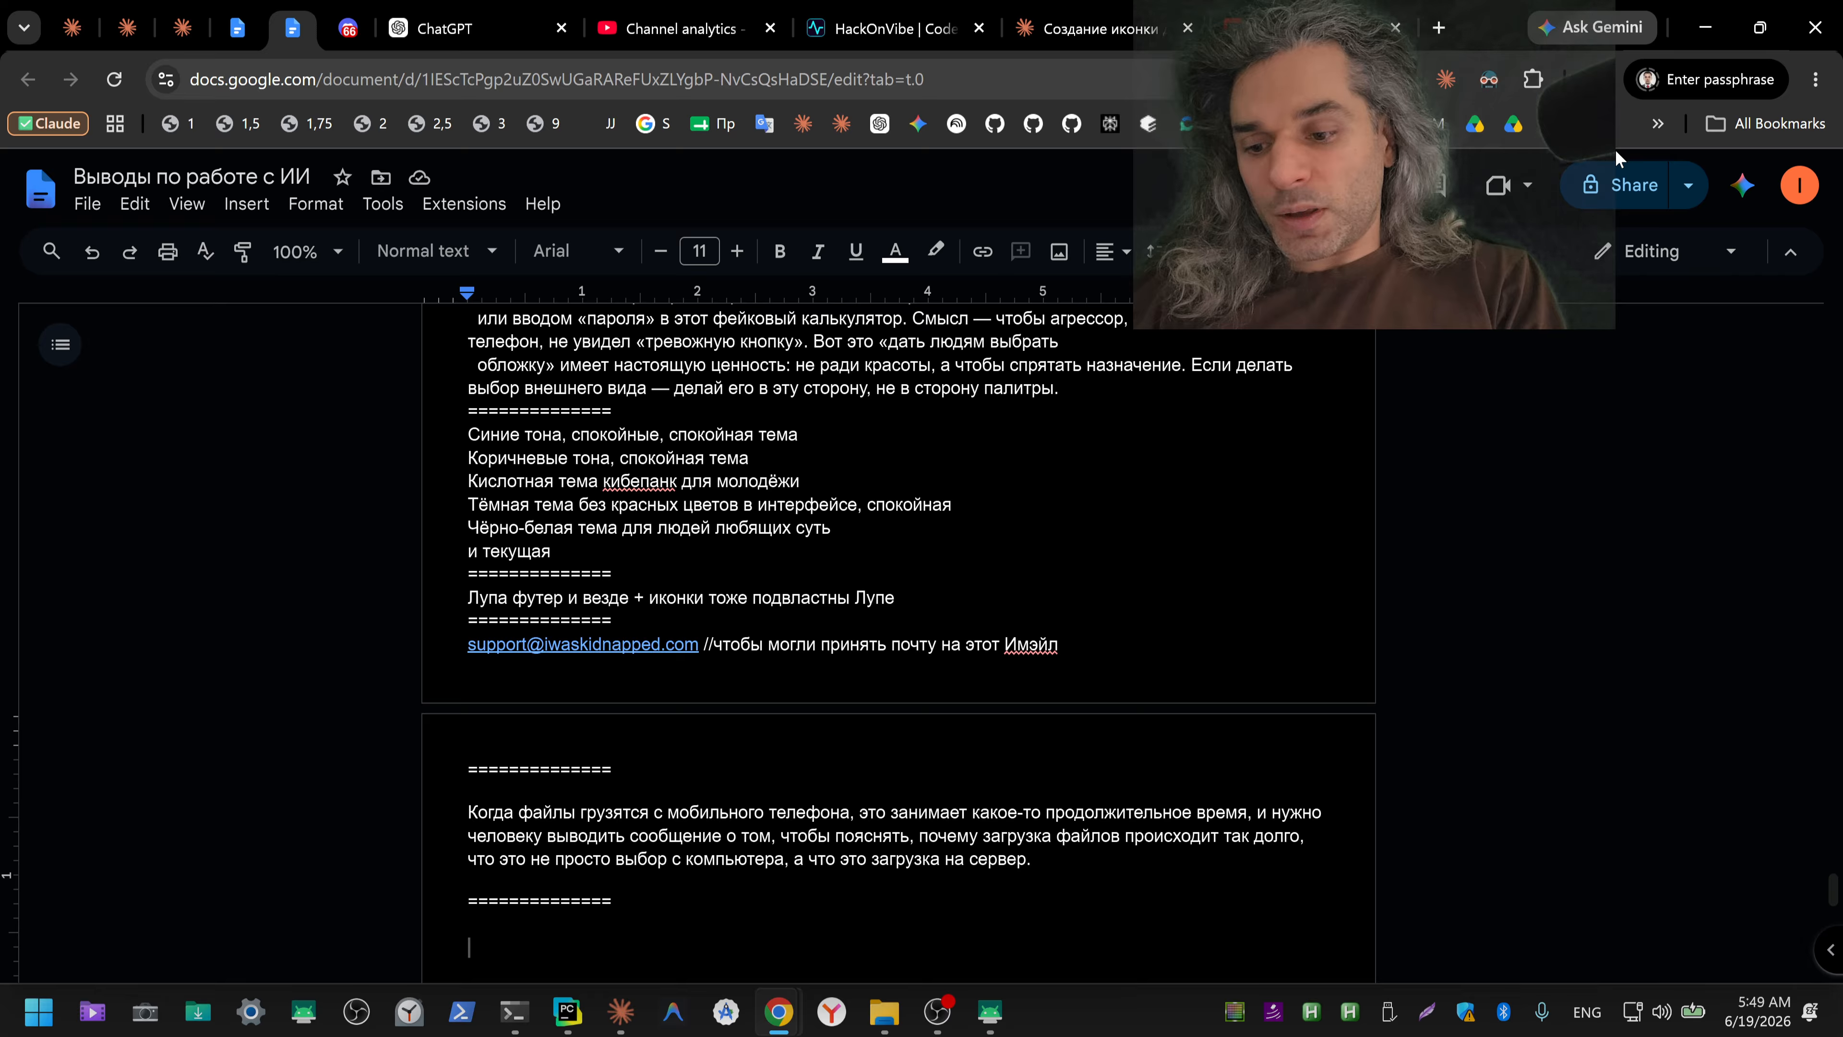
pyautogui.click(1616, 151)
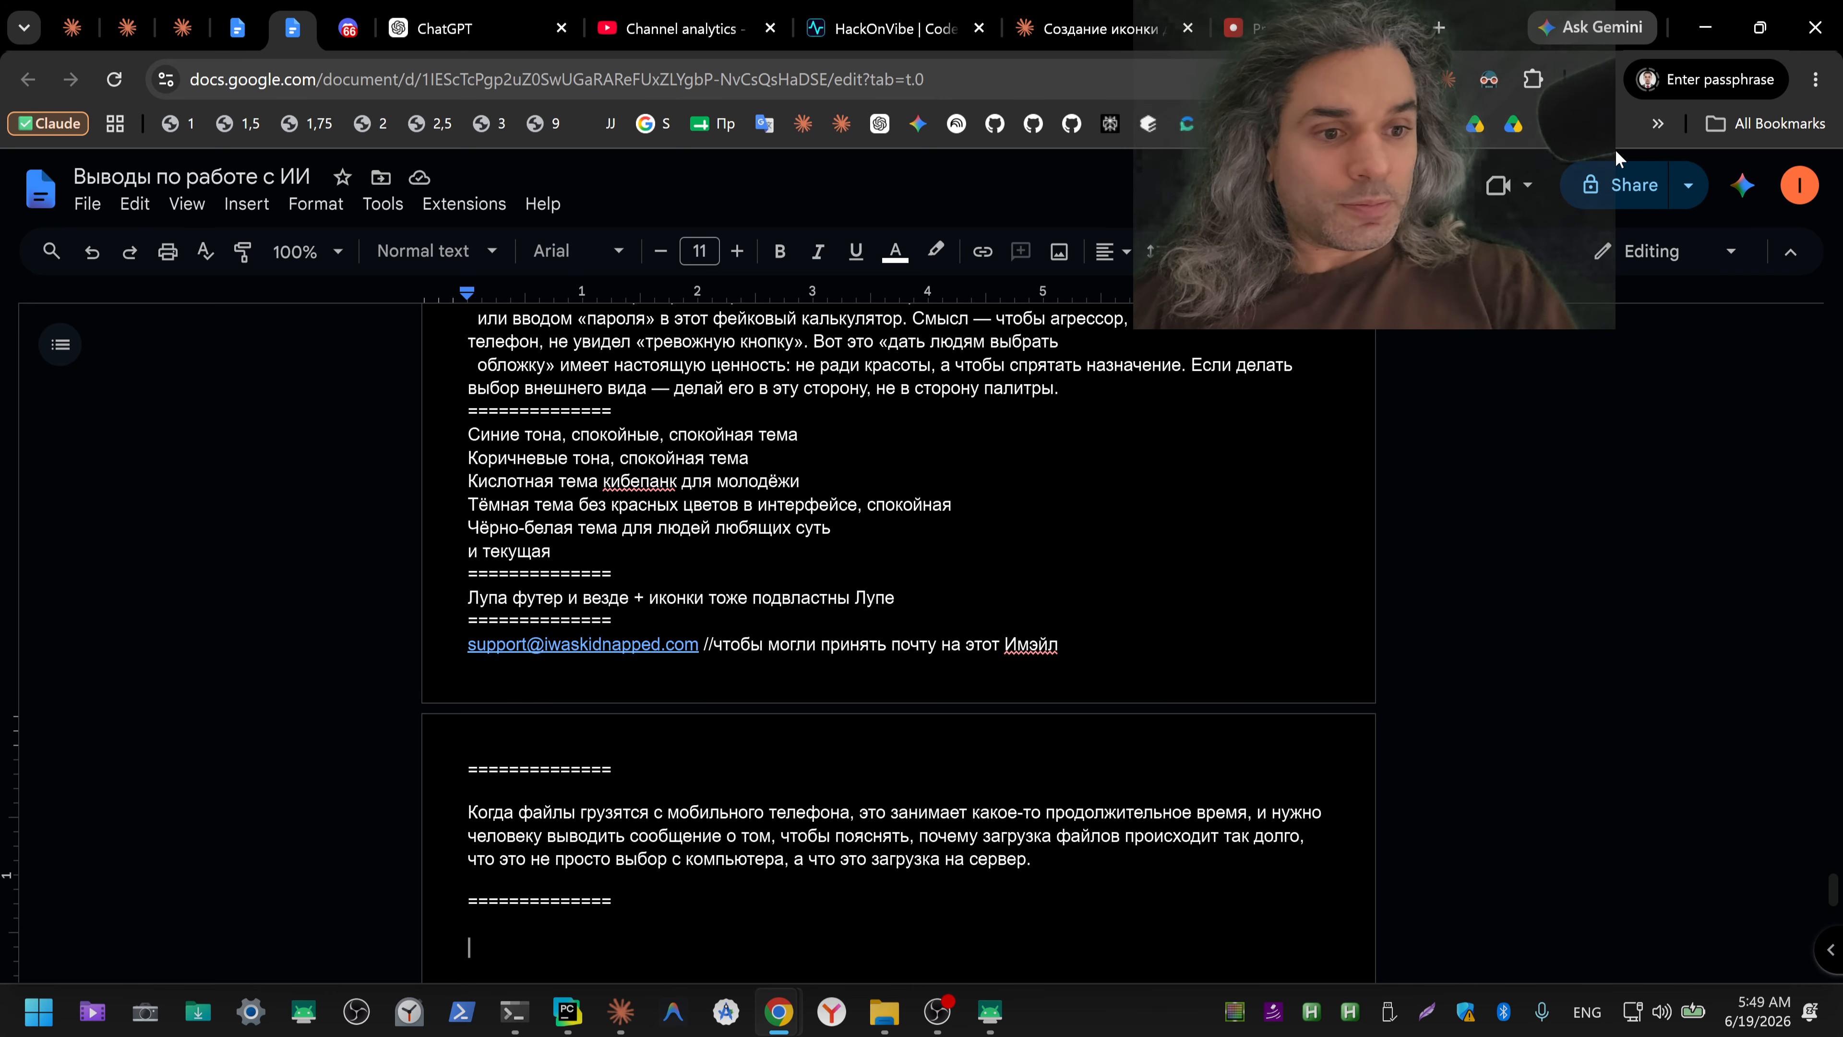
# Step: Switch to the mirrored phone and rename the PDF in Downloads to power_of_attorney.pdf, using underscores in place of the spaces
pyautogui.click(989, 1012)
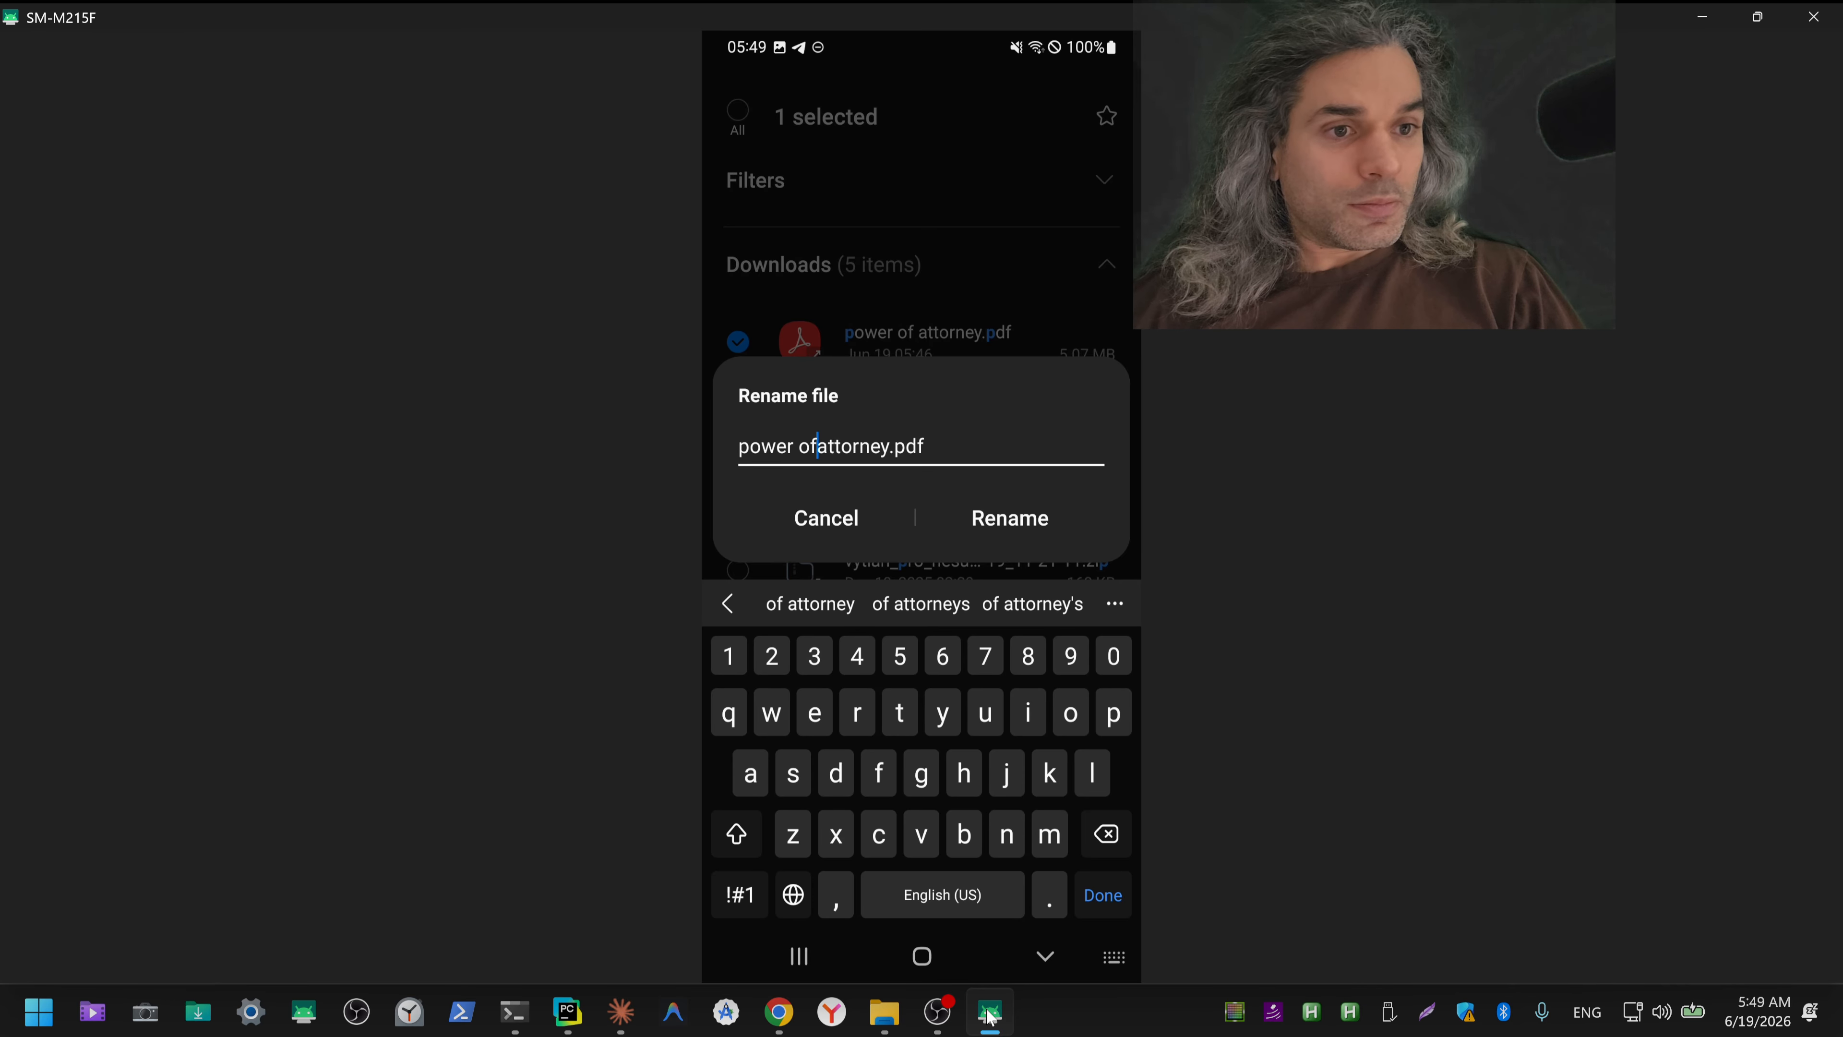
pyautogui.write('_')
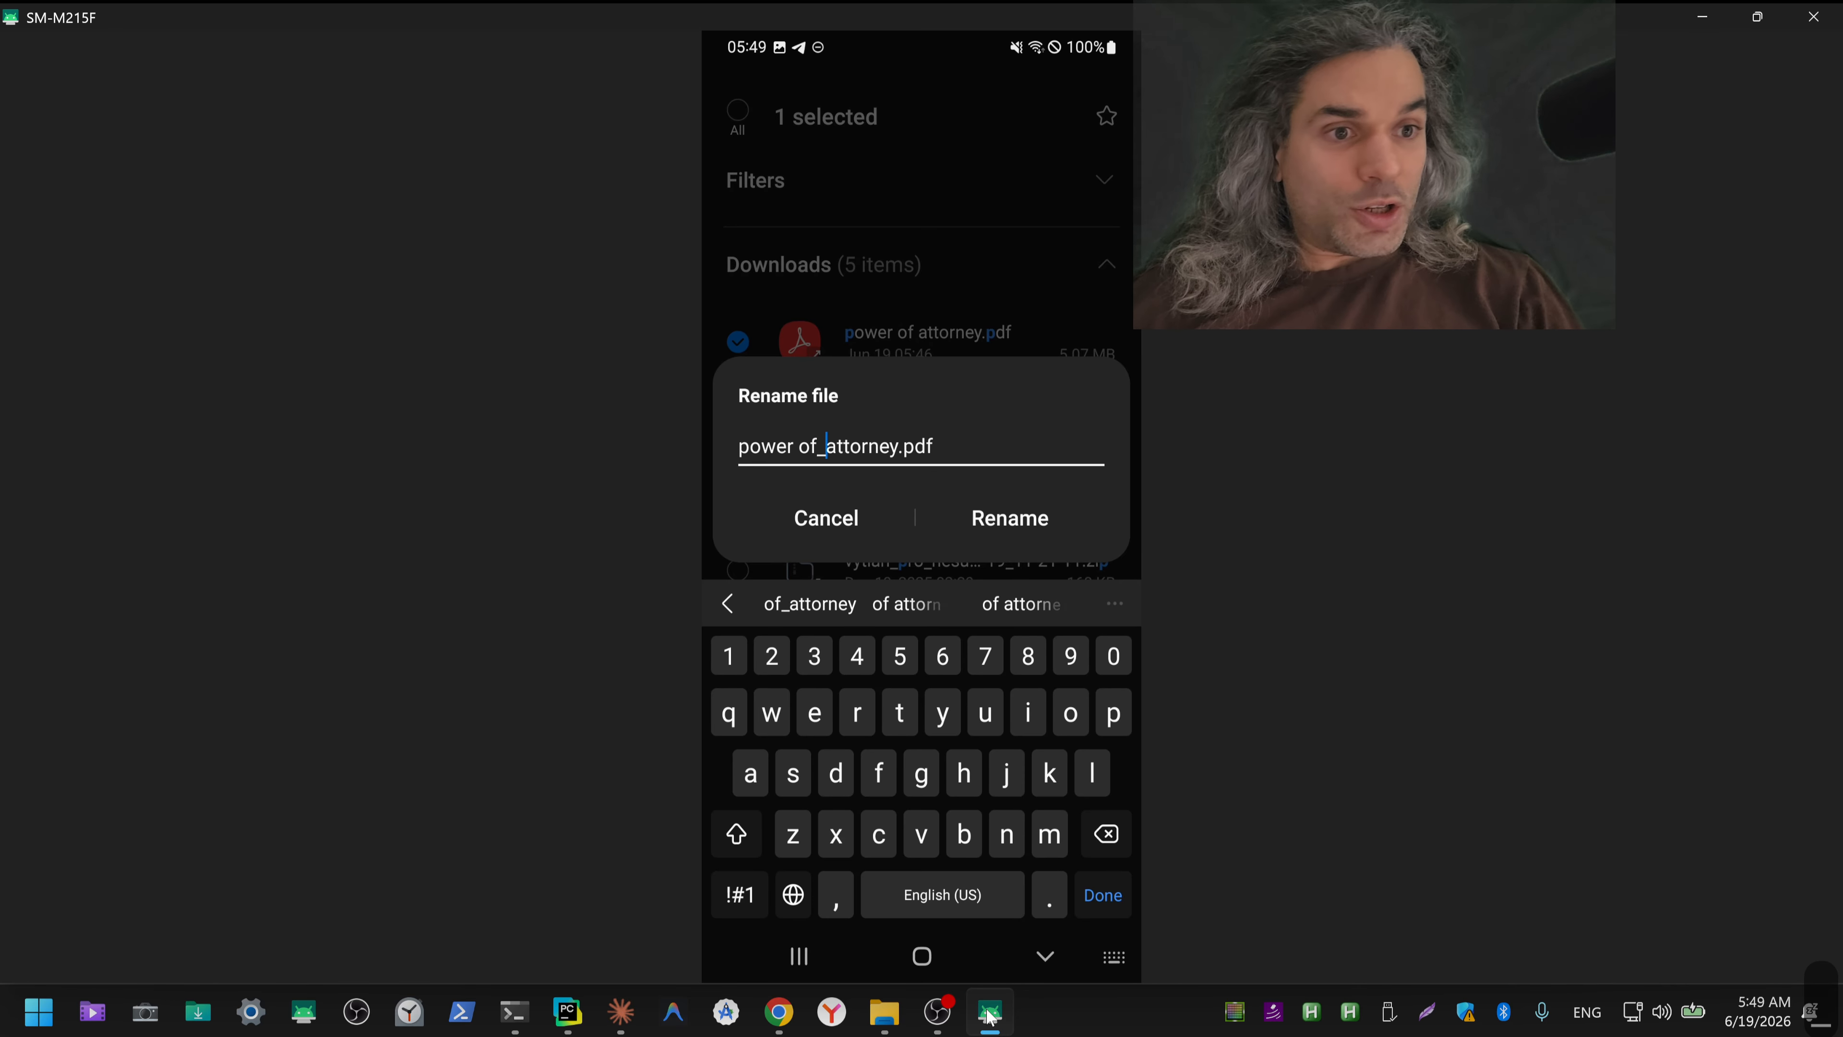
pyautogui.press('Left')
pyautogui.press('Left')
pyautogui.press('Left')
pyautogui.hotkey('shift', 'Left')
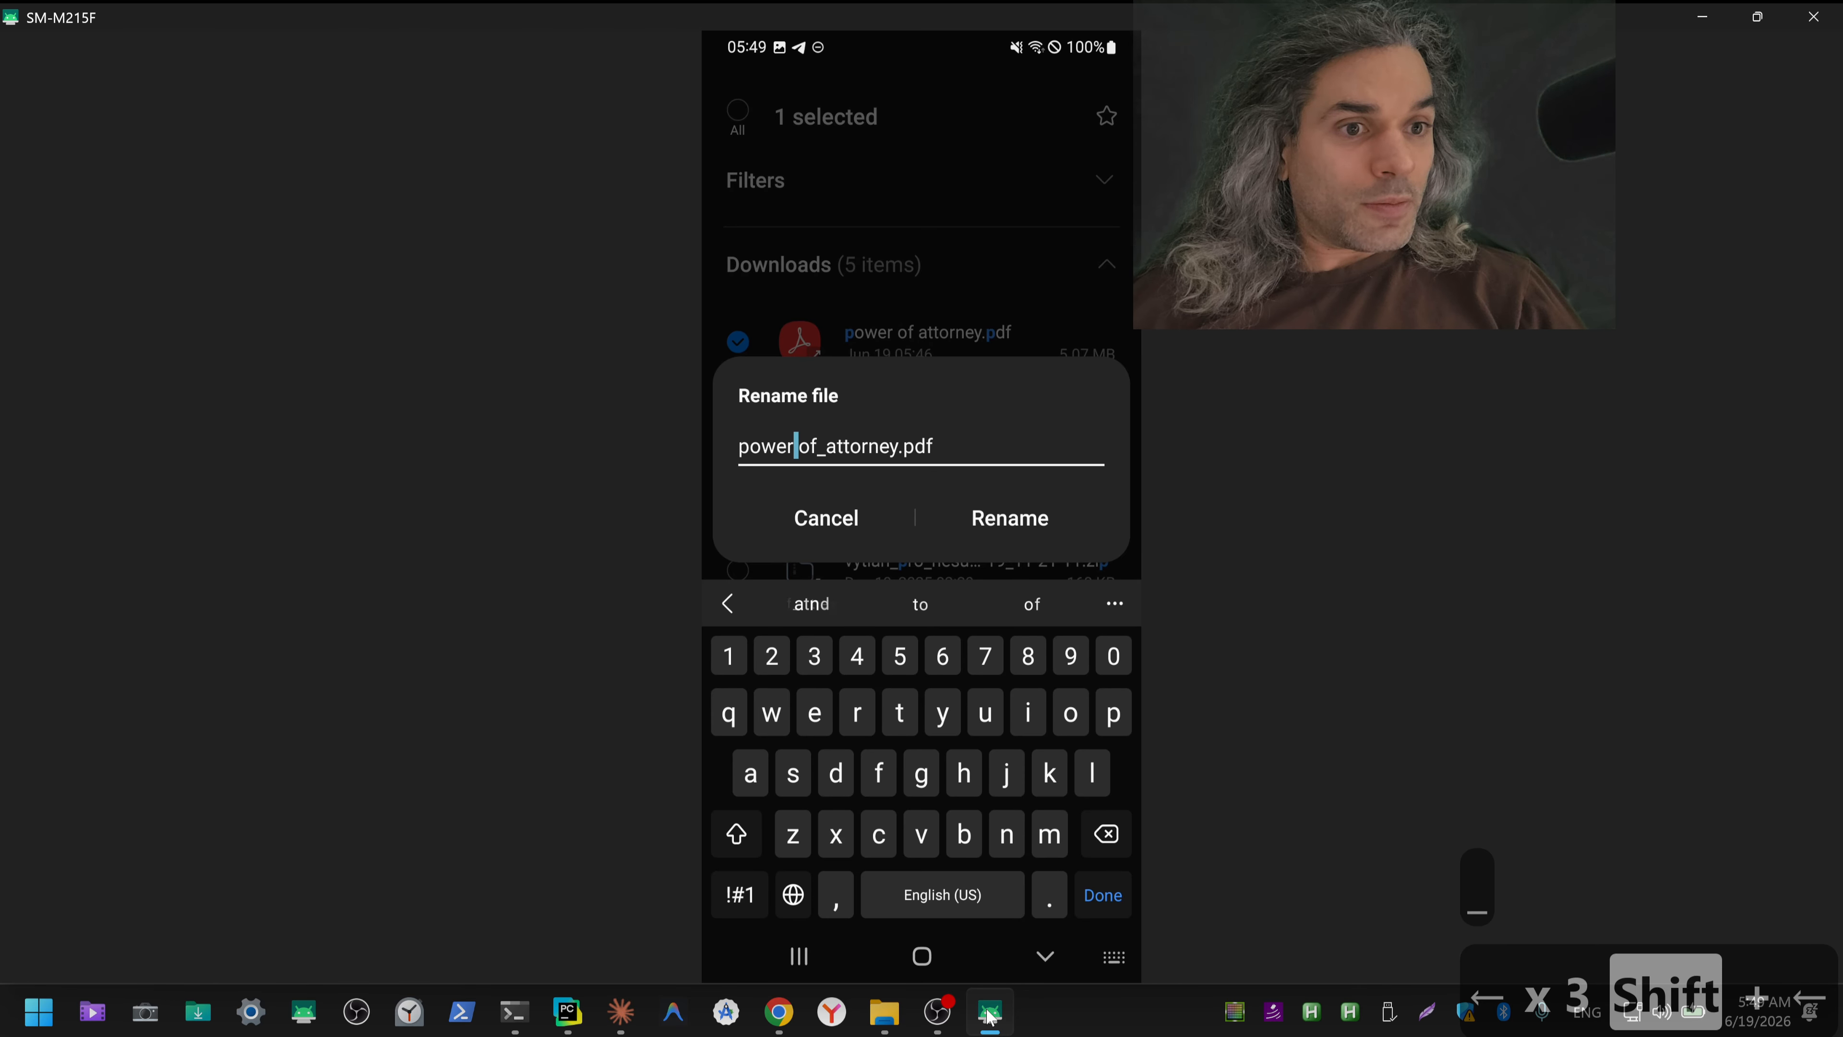
pyautogui.write('_')
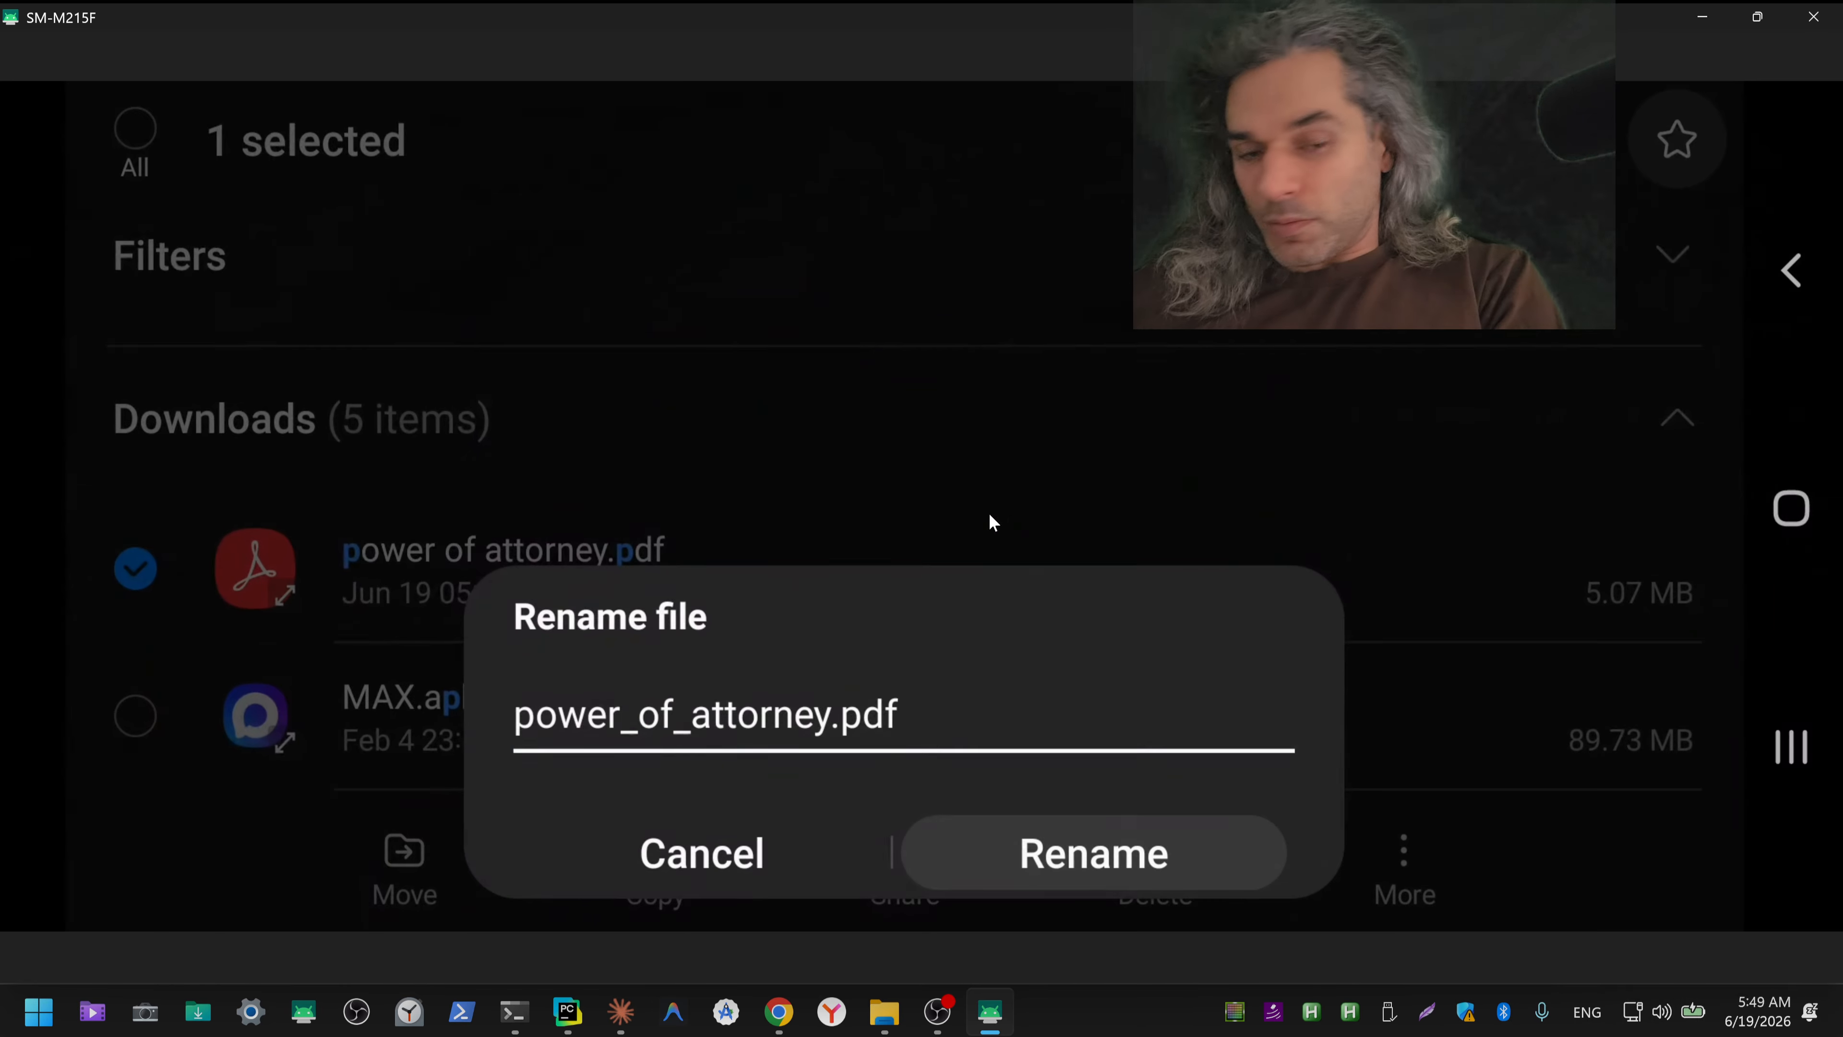
pyautogui.click(989, 515)
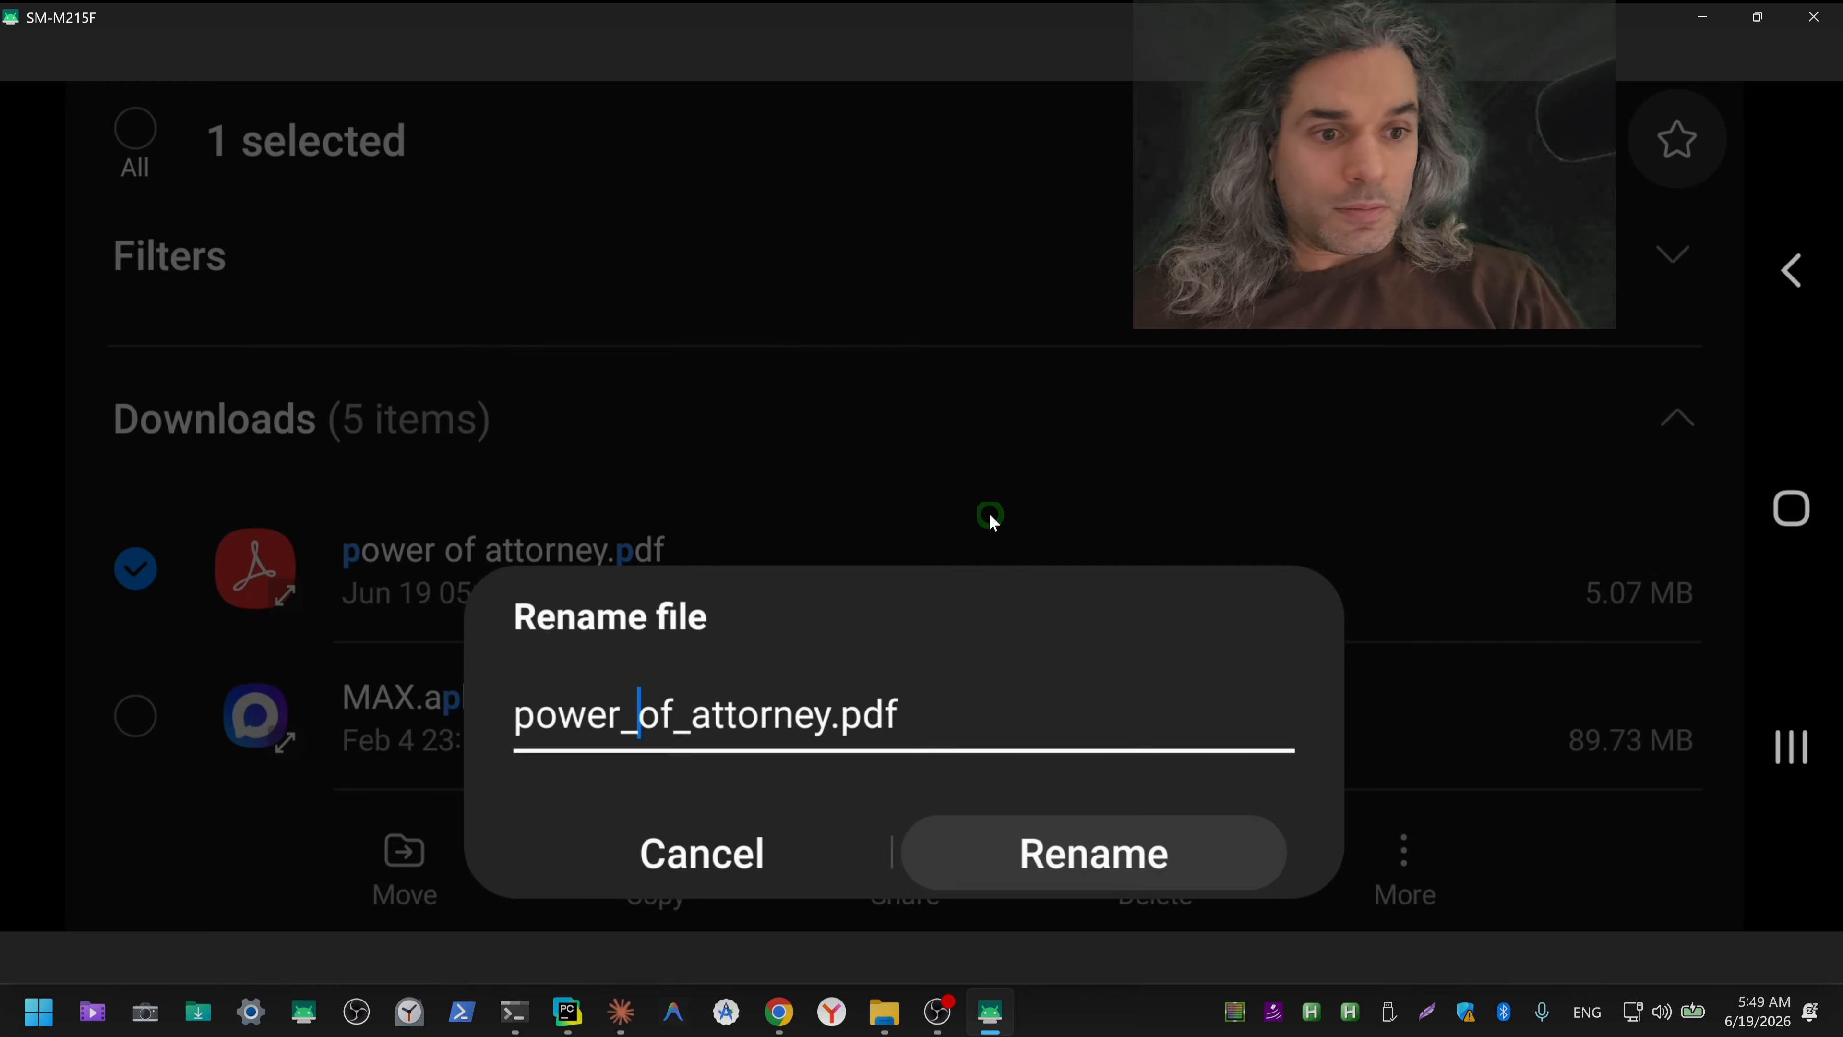
pyautogui.click(1143, 858)
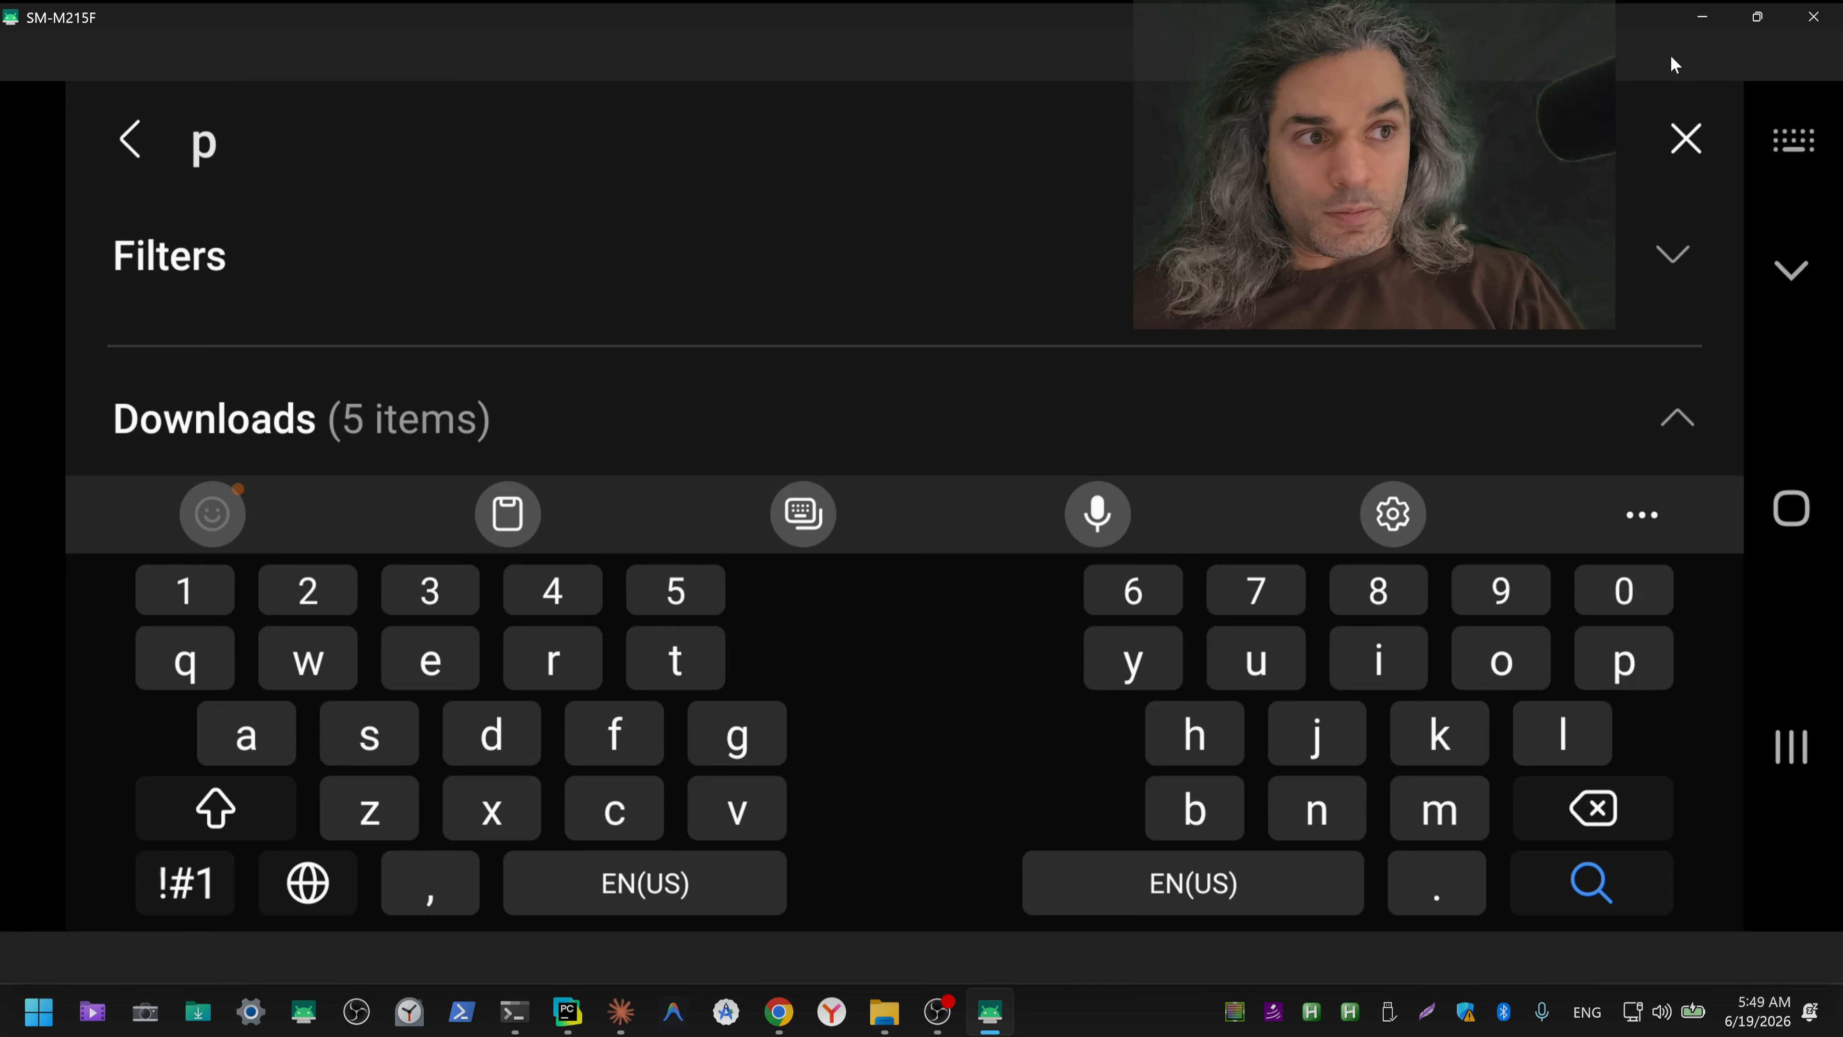
pyautogui.click(1702, 15)
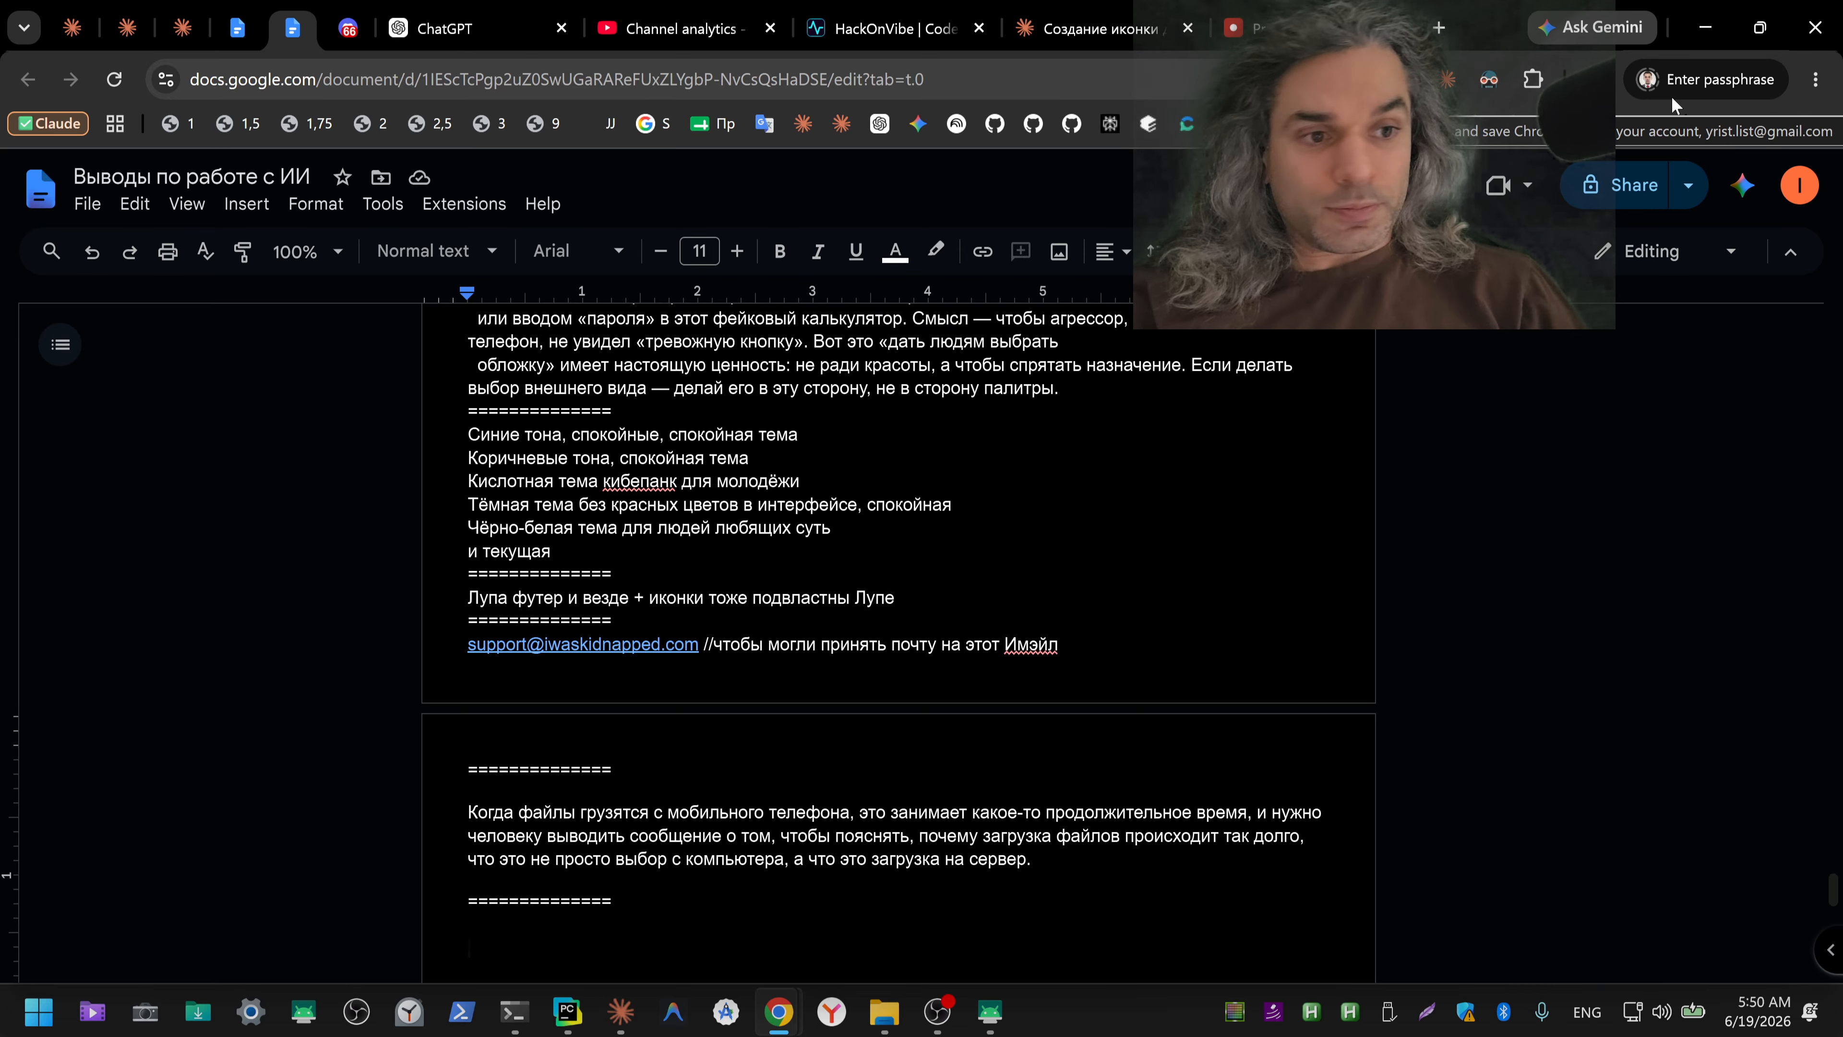
# Step: Bring back the mirrored phone window and sign in to the app by entering the PIN
pyautogui.click(1010, 1013)
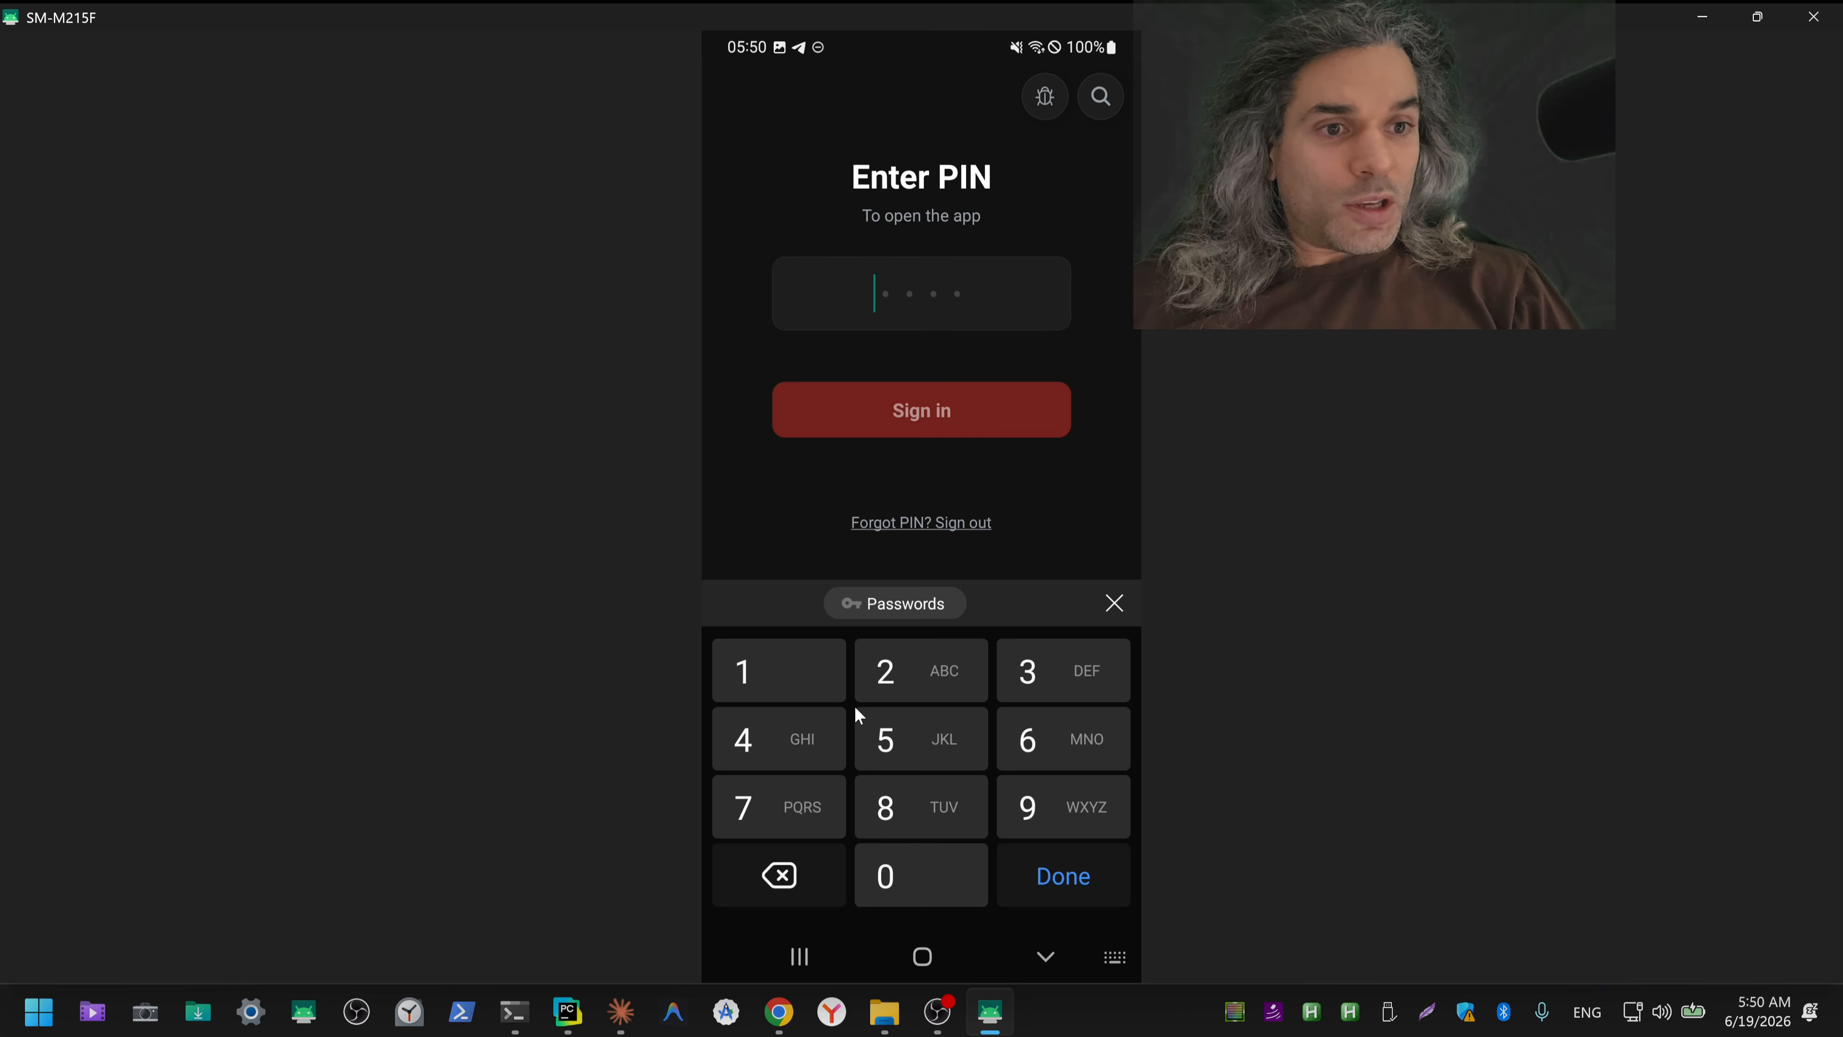
pyautogui.write('11')
pyautogui.press('Return')
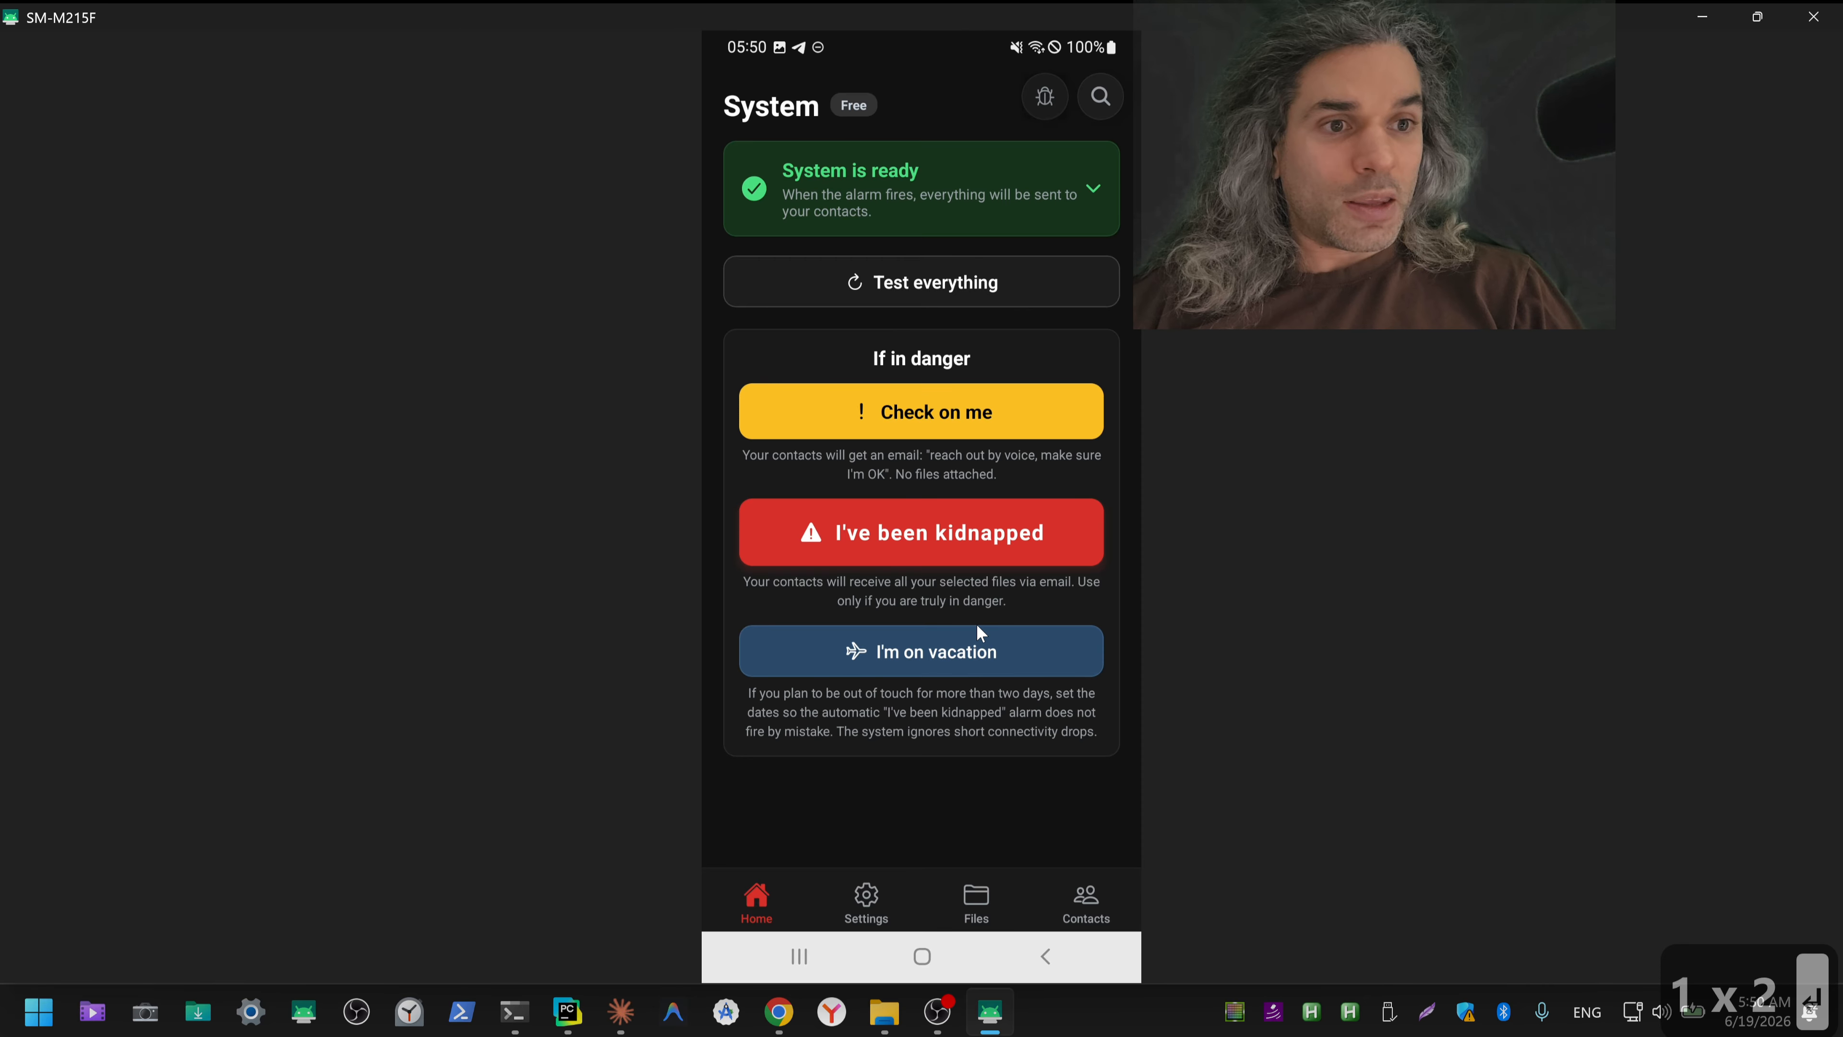
# Step: Add power_of_attorney.pdf to the app's Files list and select it for the alarm in place of power%20of%20attorney.pdf
pyautogui.click(981, 897)
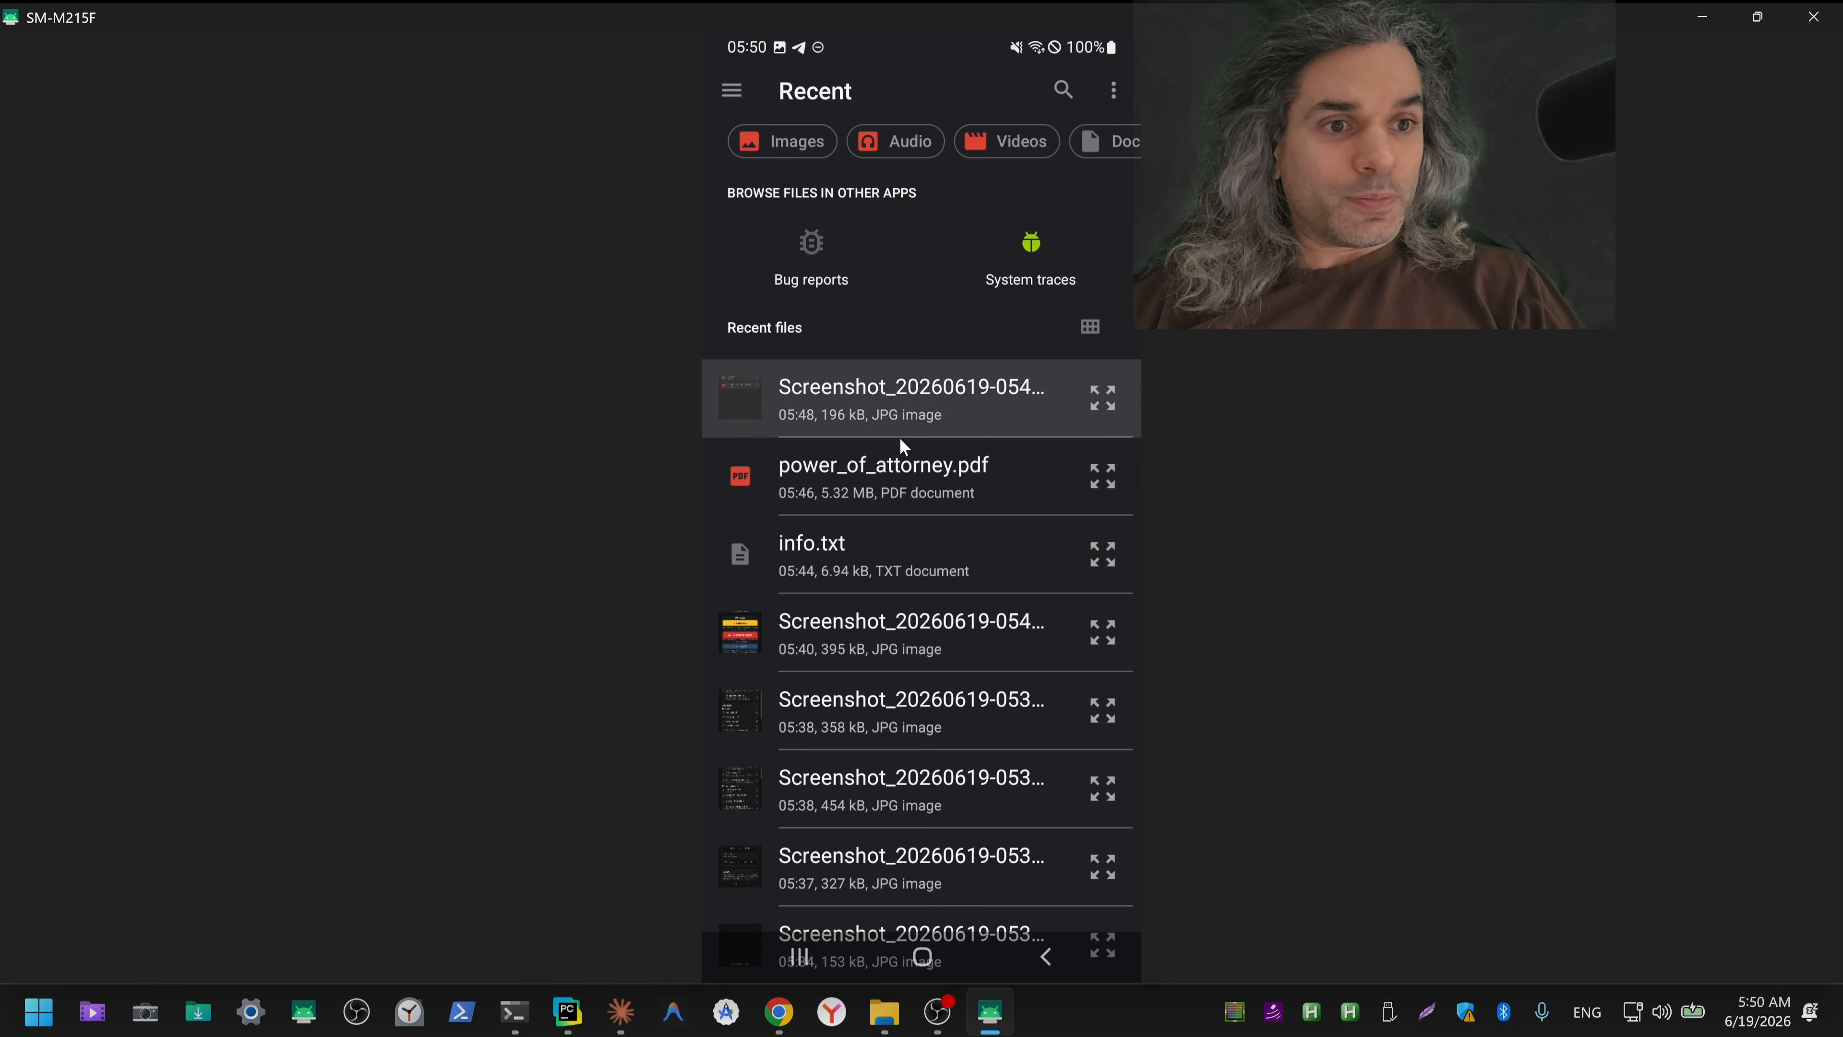
pyautogui.click(872, 479)
pyautogui.click(1027, 781)
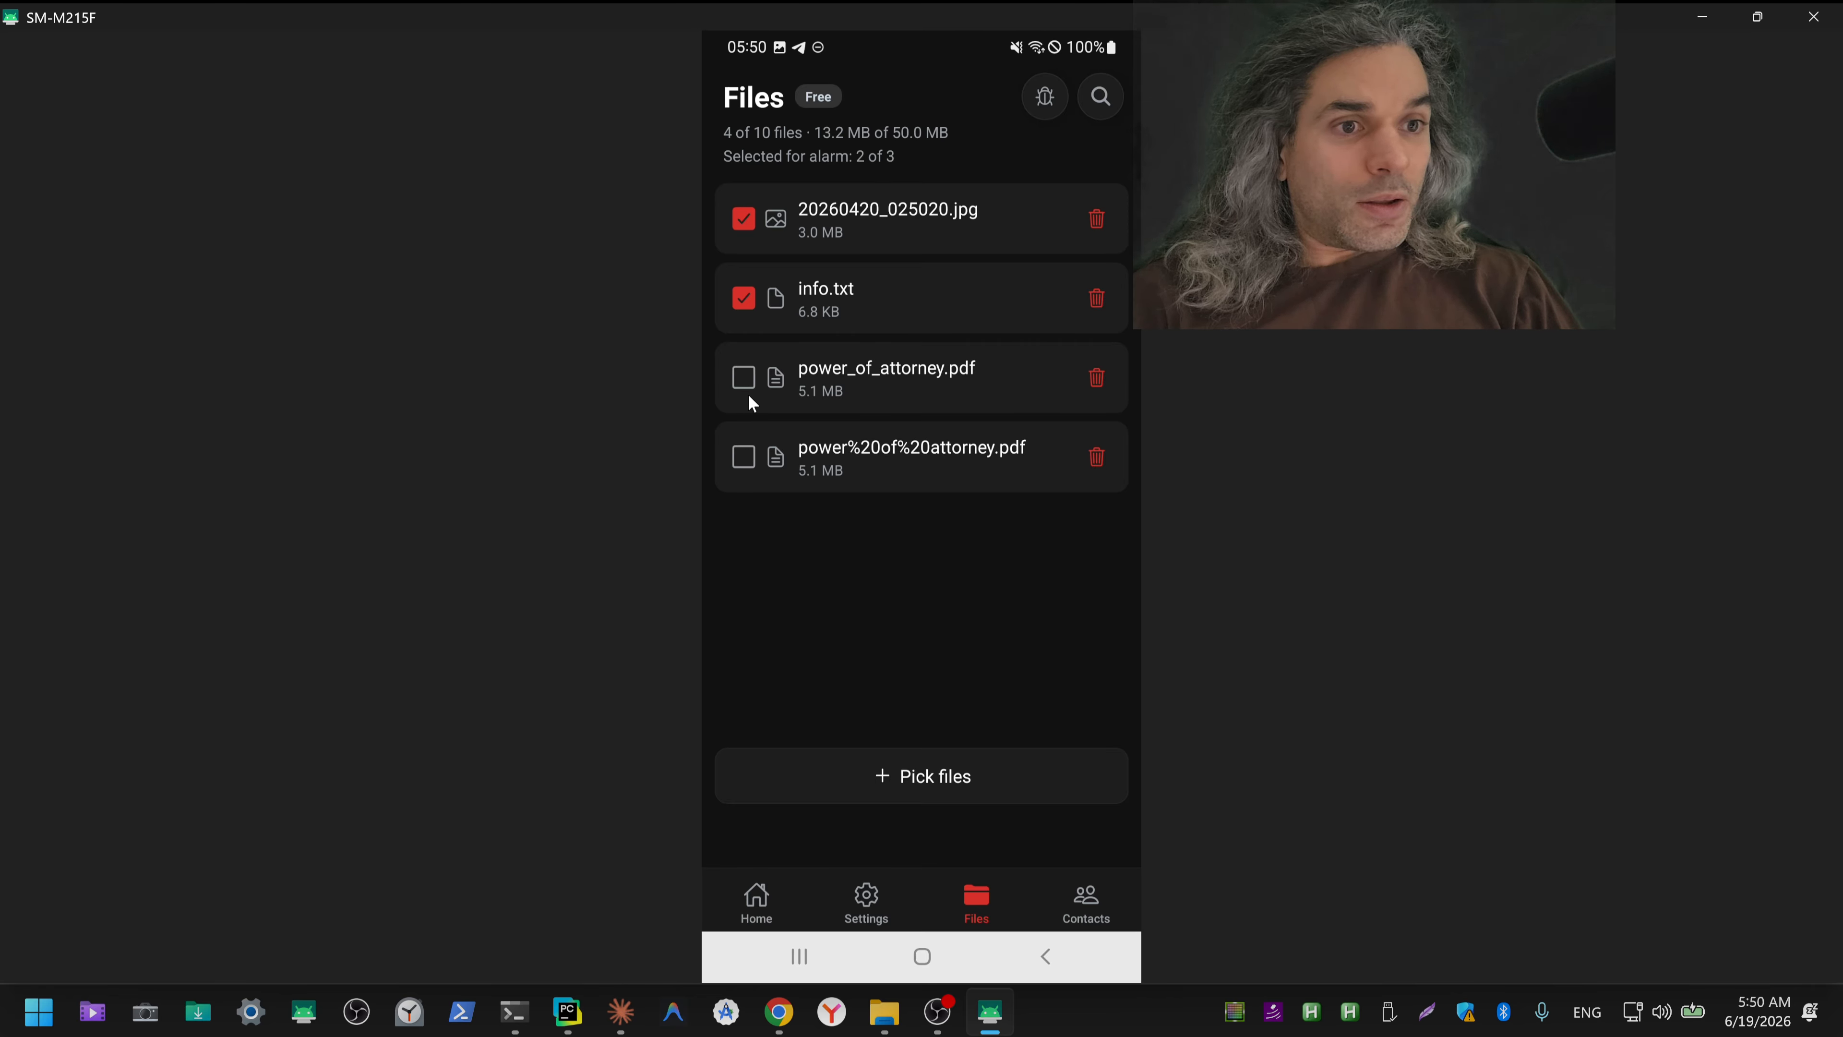
pyautogui.click(745, 392)
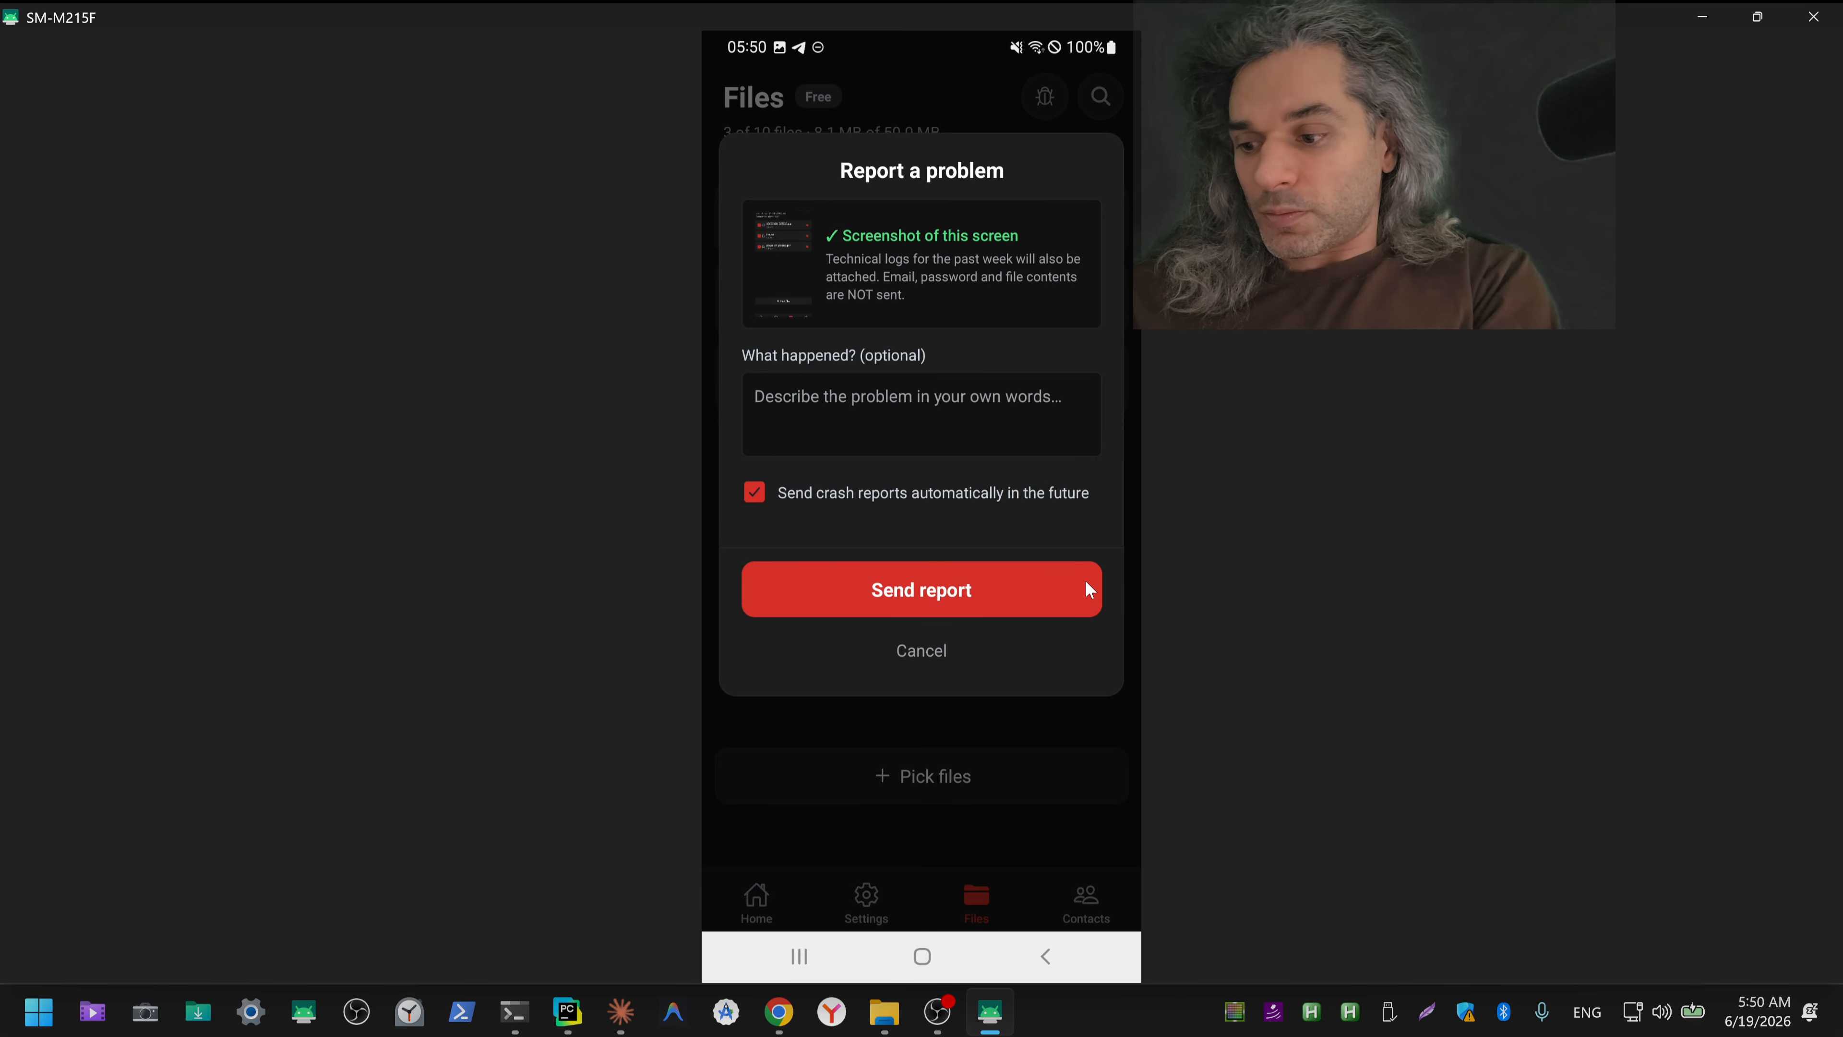
# Step: Leave the problem report form, go through the Files, Contacts and Settings screens, and capture a screenshot of the theme chooser
pyautogui.click(1086, 582)
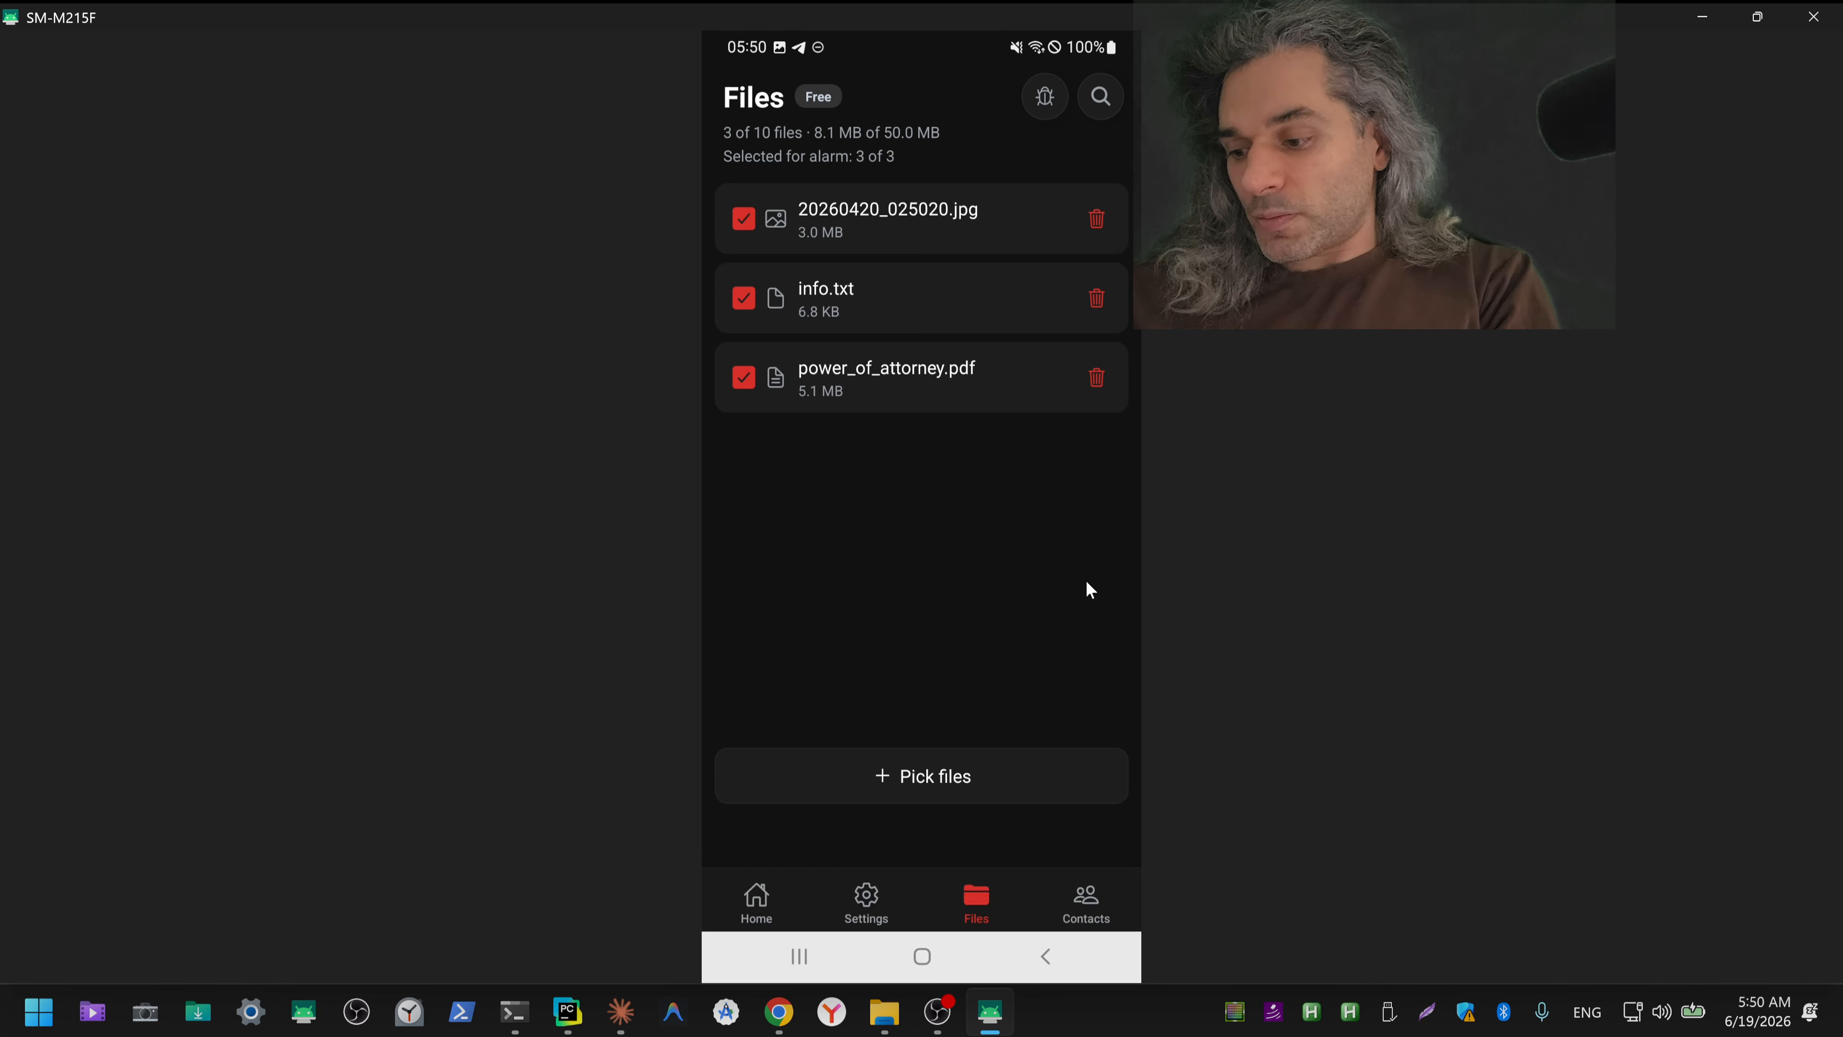
pyautogui.click(1087, 582)
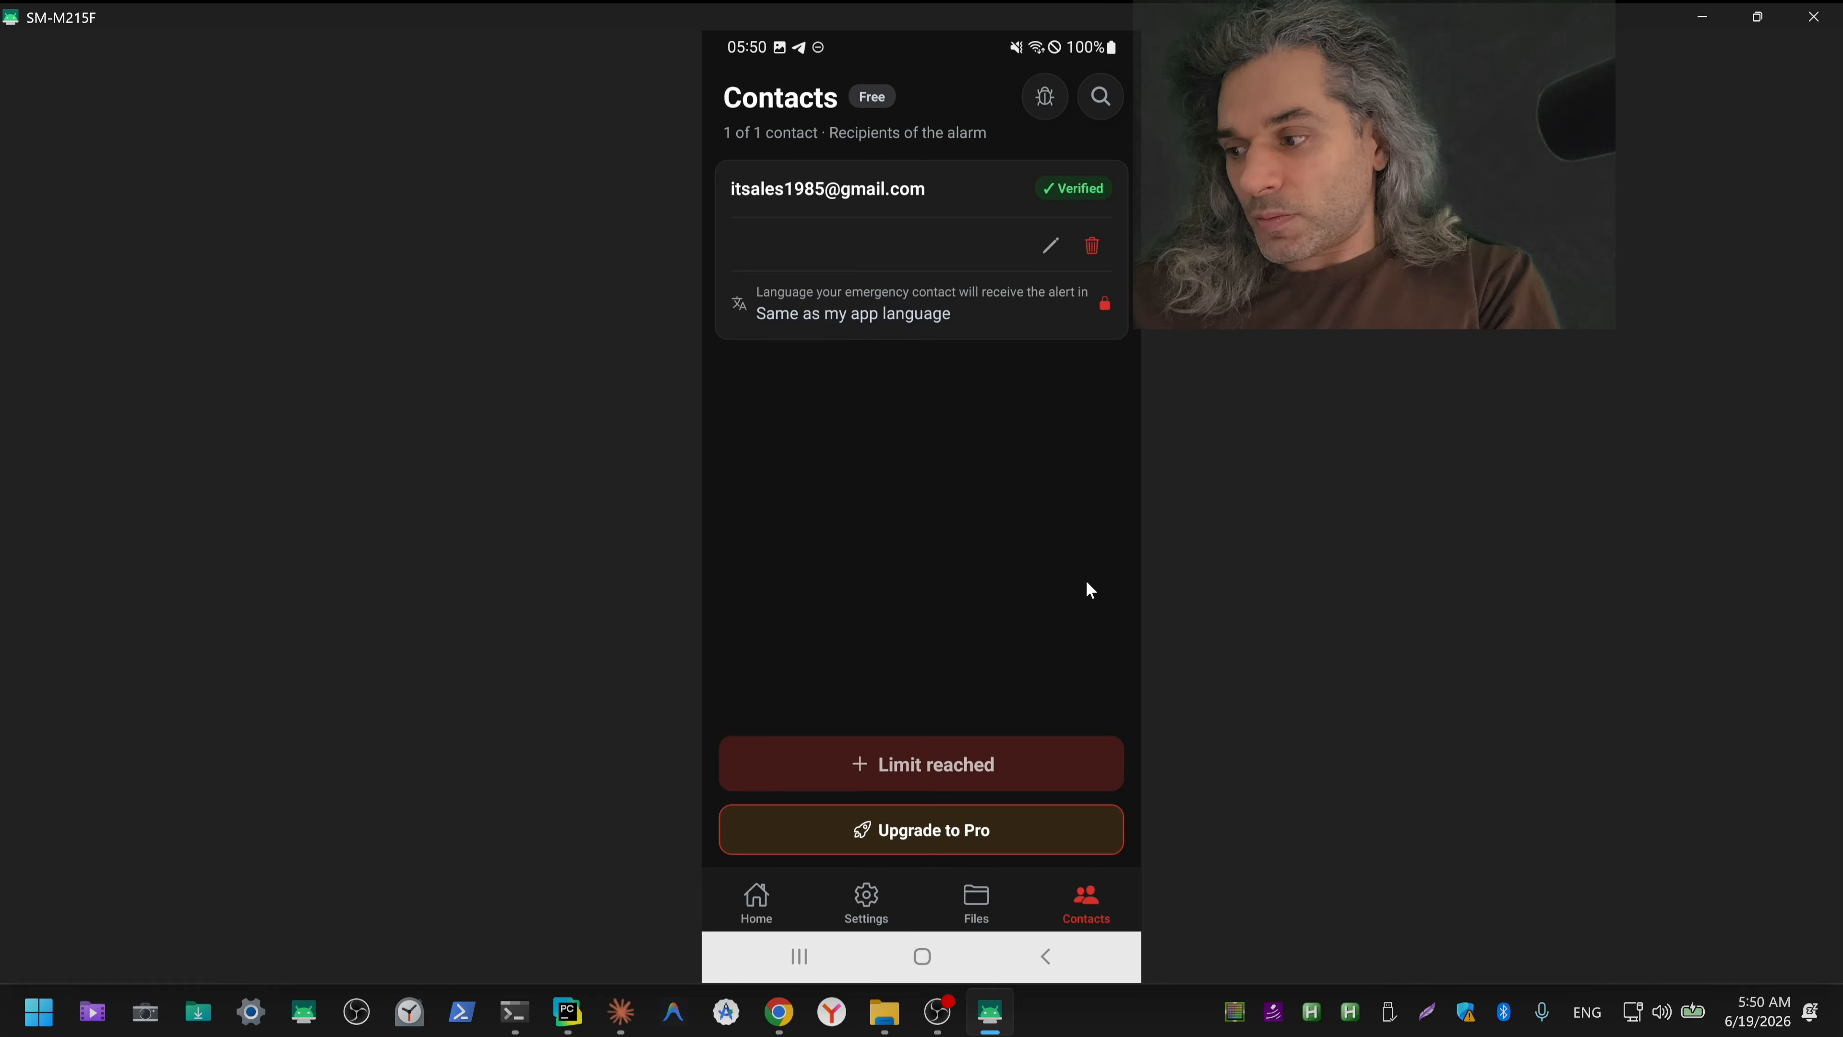
pyautogui.click(1086, 582)
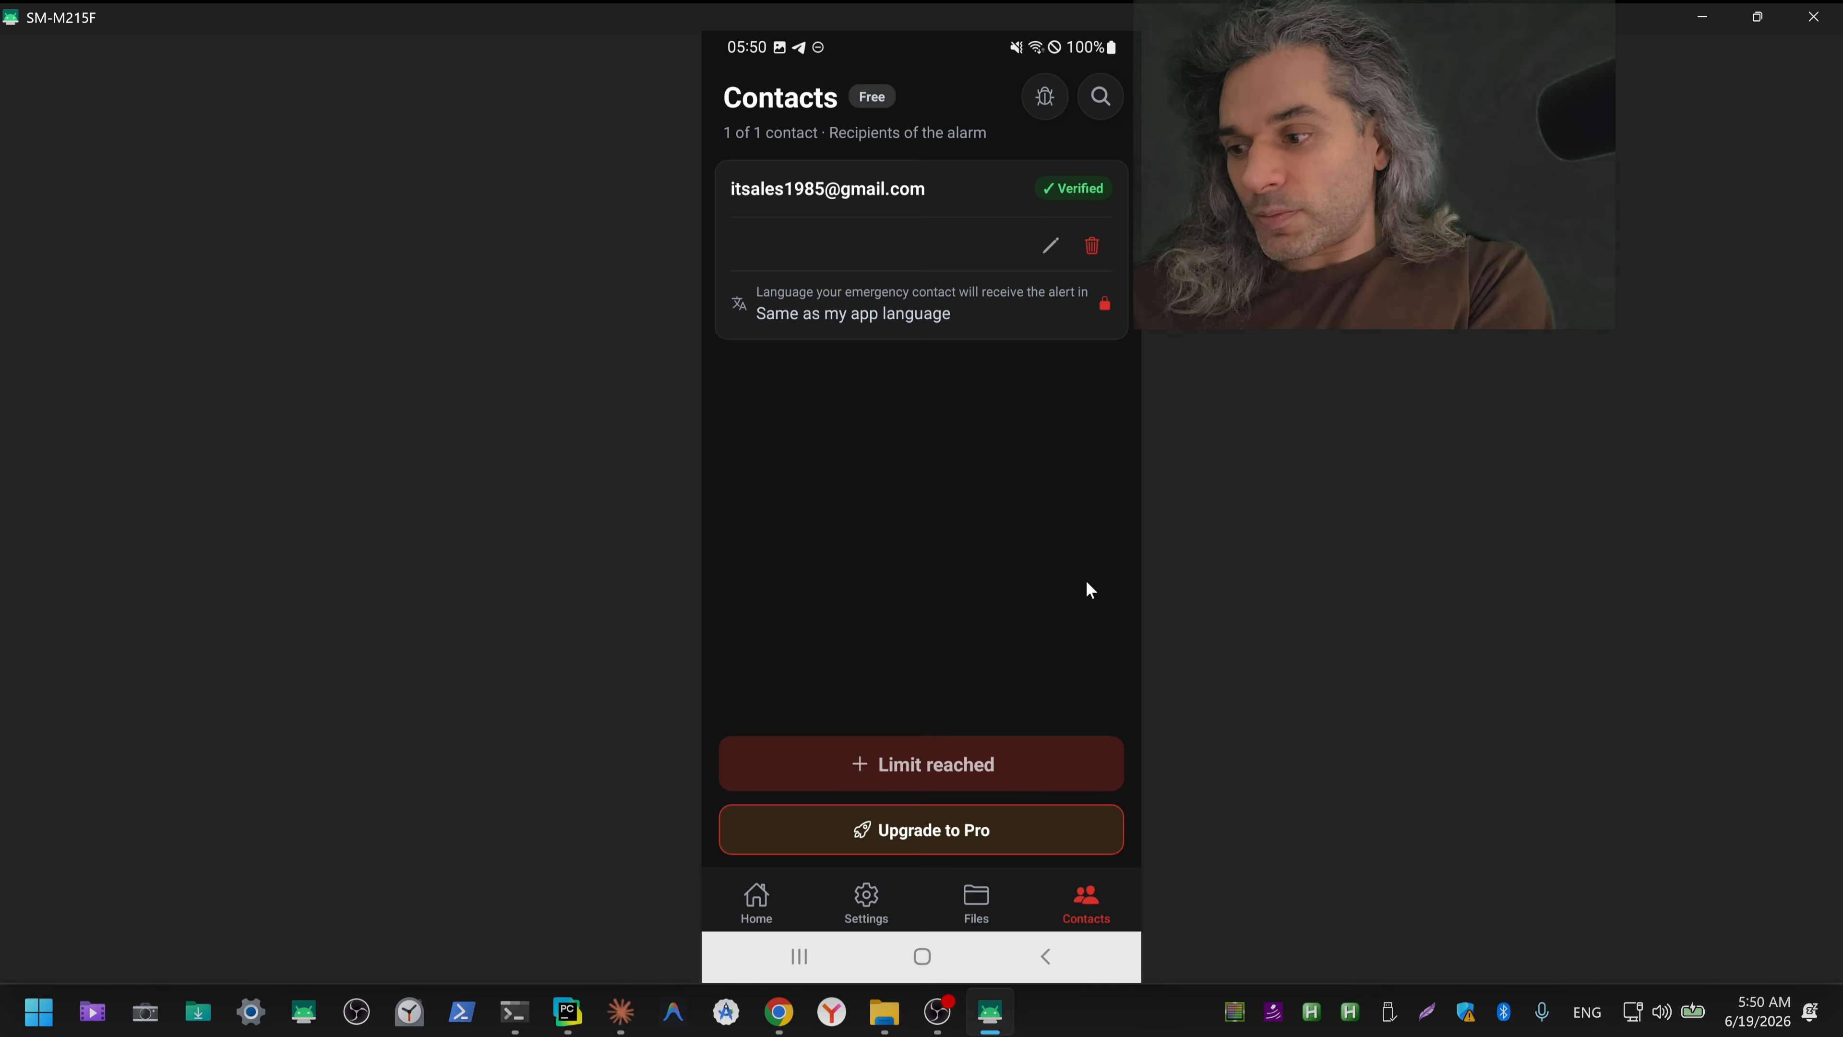
pyautogui.click(1086, 582)
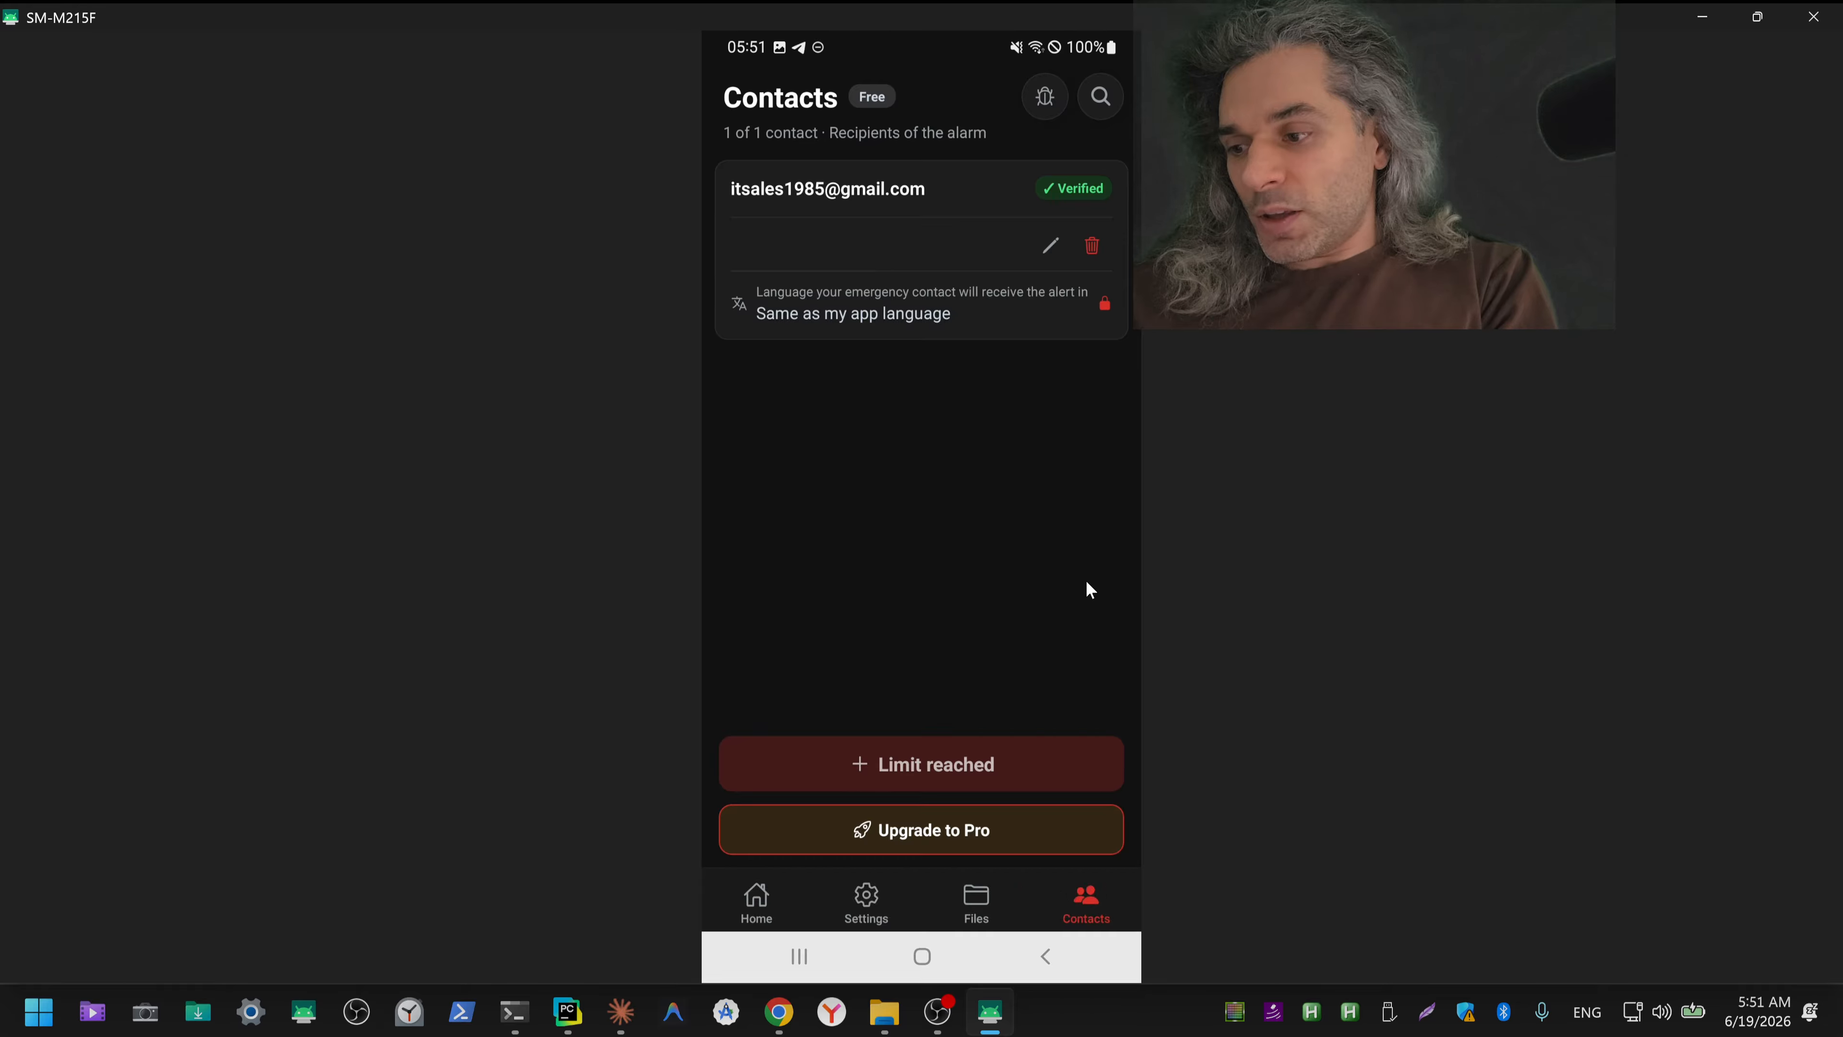
pyautogui.click(1087, 582)
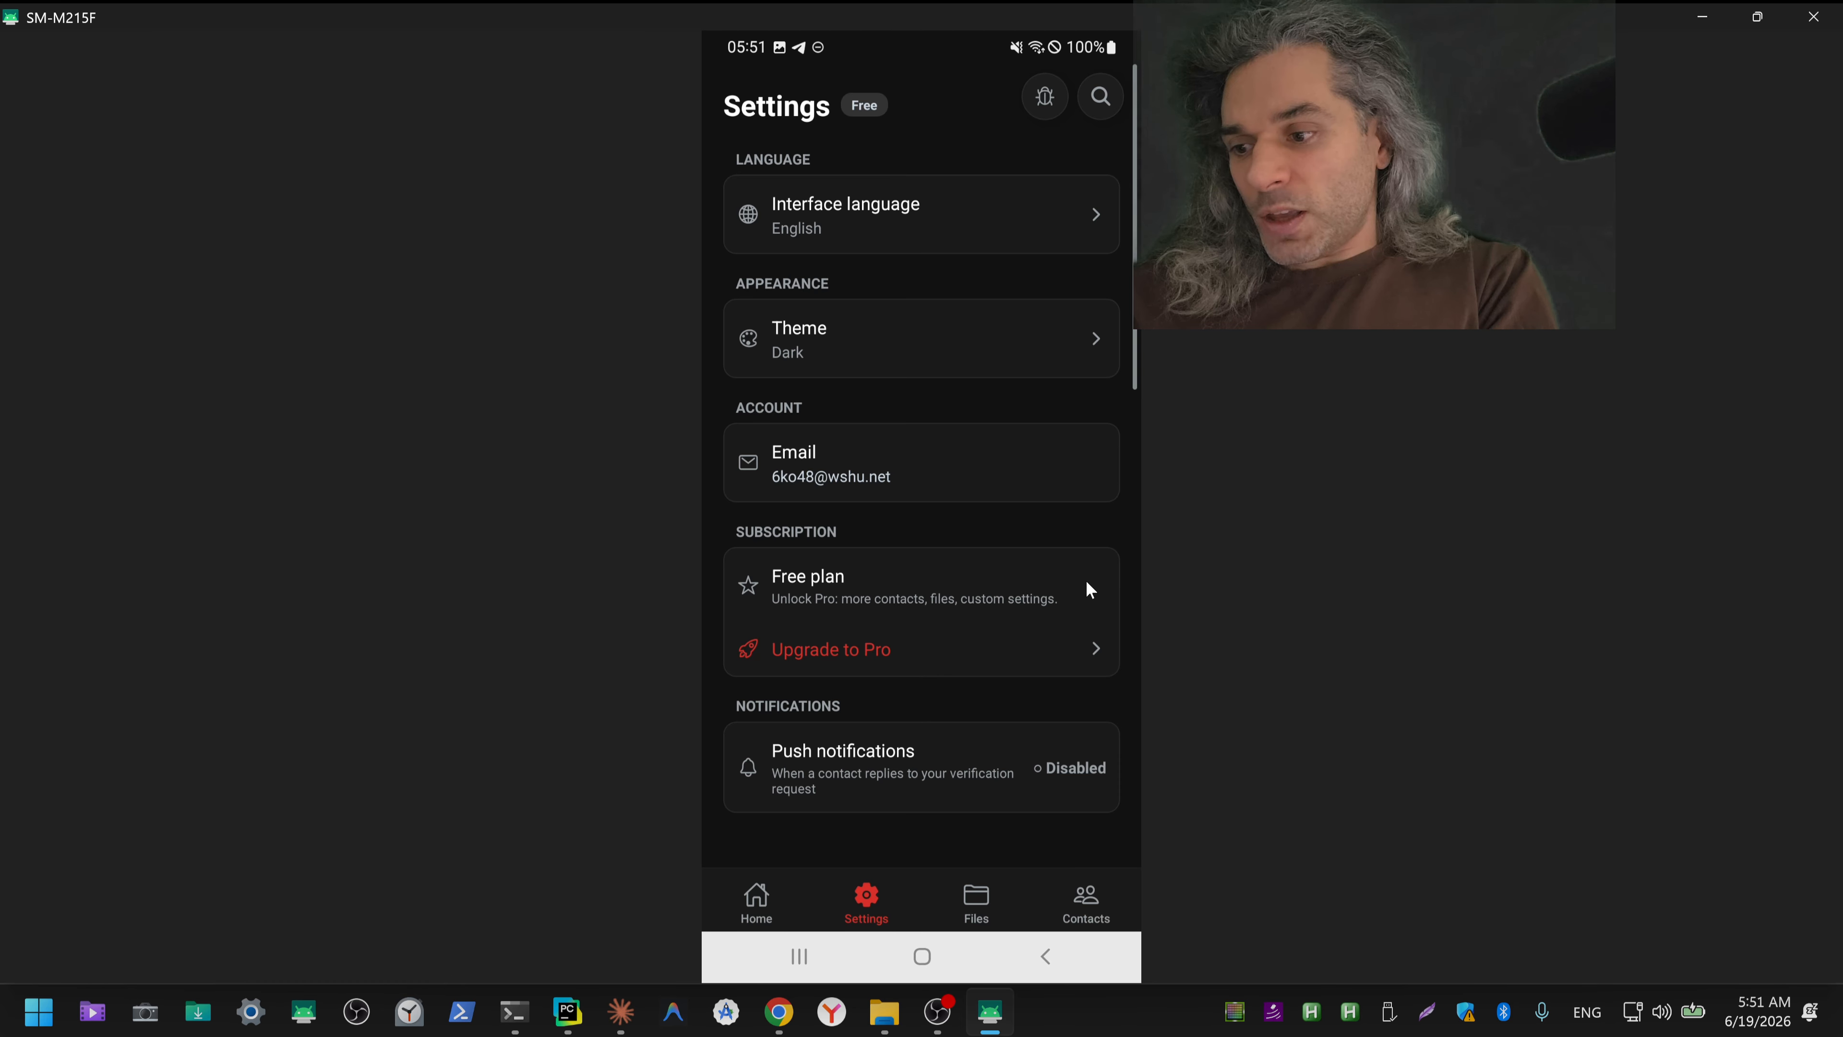
pyautogui.click(1087, 582)
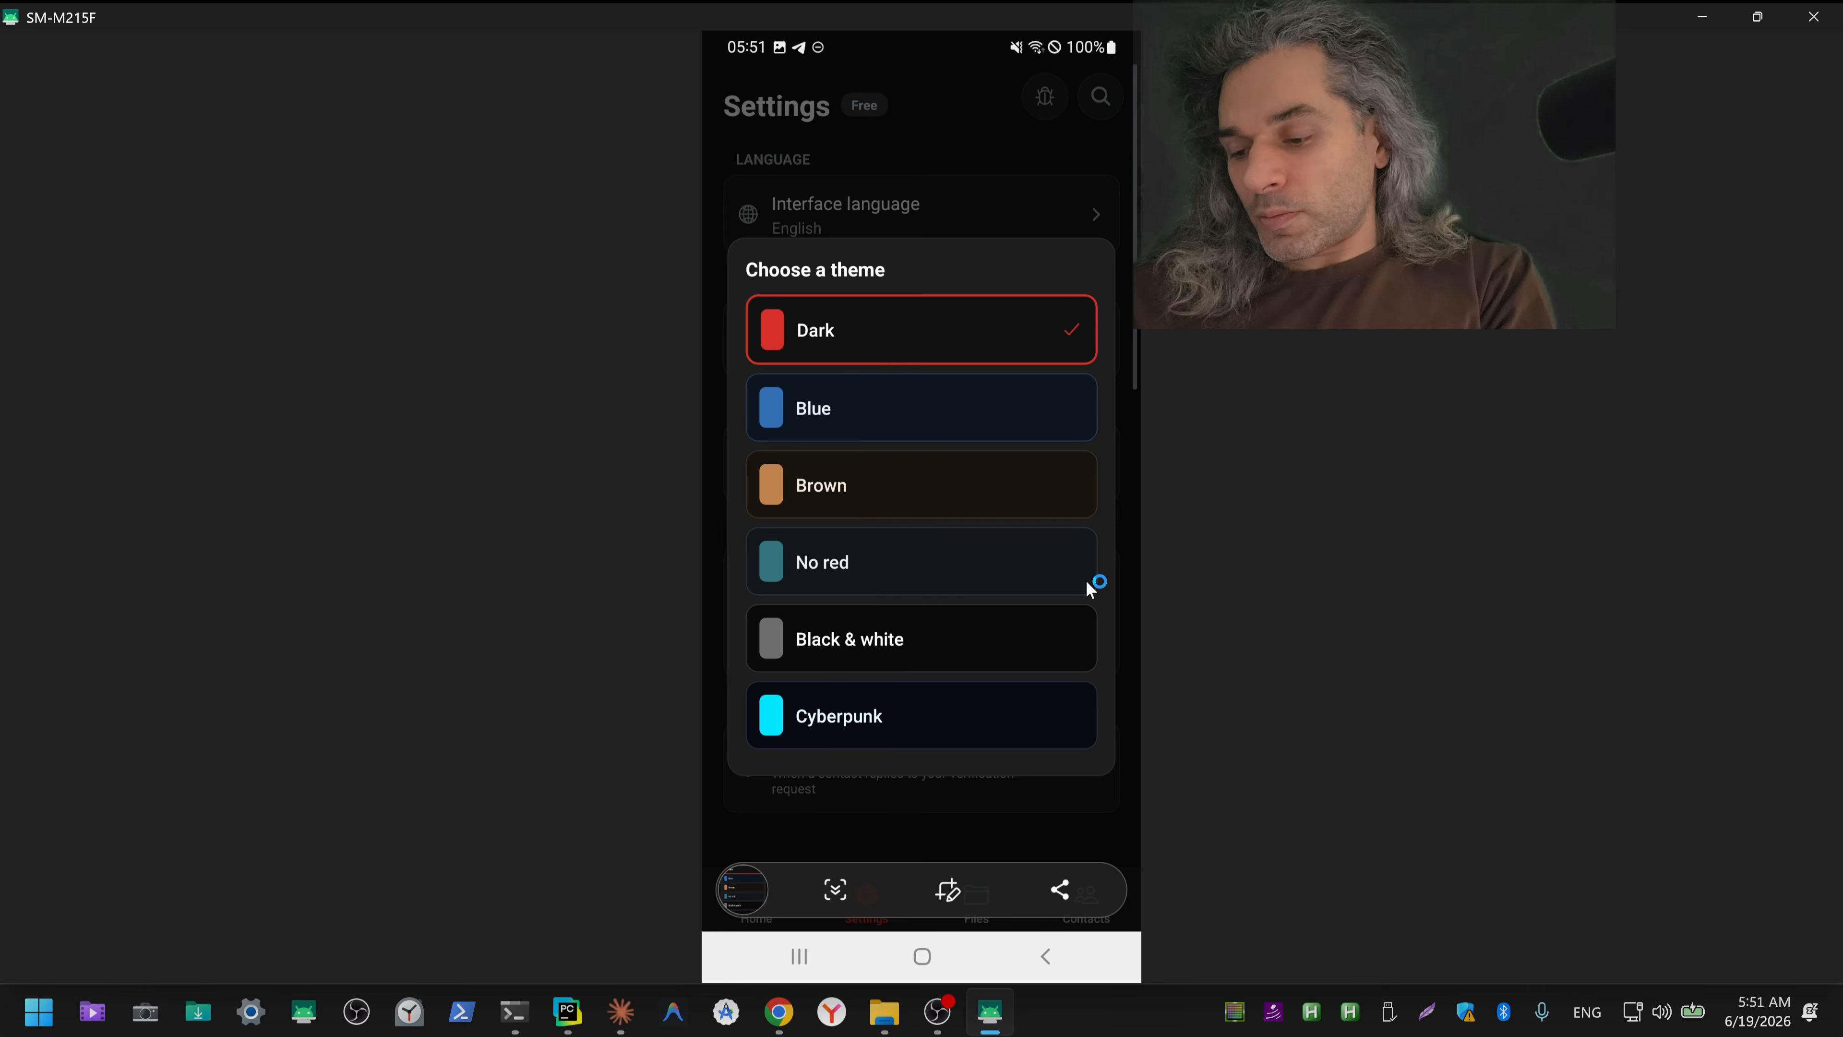
# Step: Close the theme chooser, review the remaining settings down to the account deletion option, and return to the Home screen
pyautogui.rightClick(1086, 581)
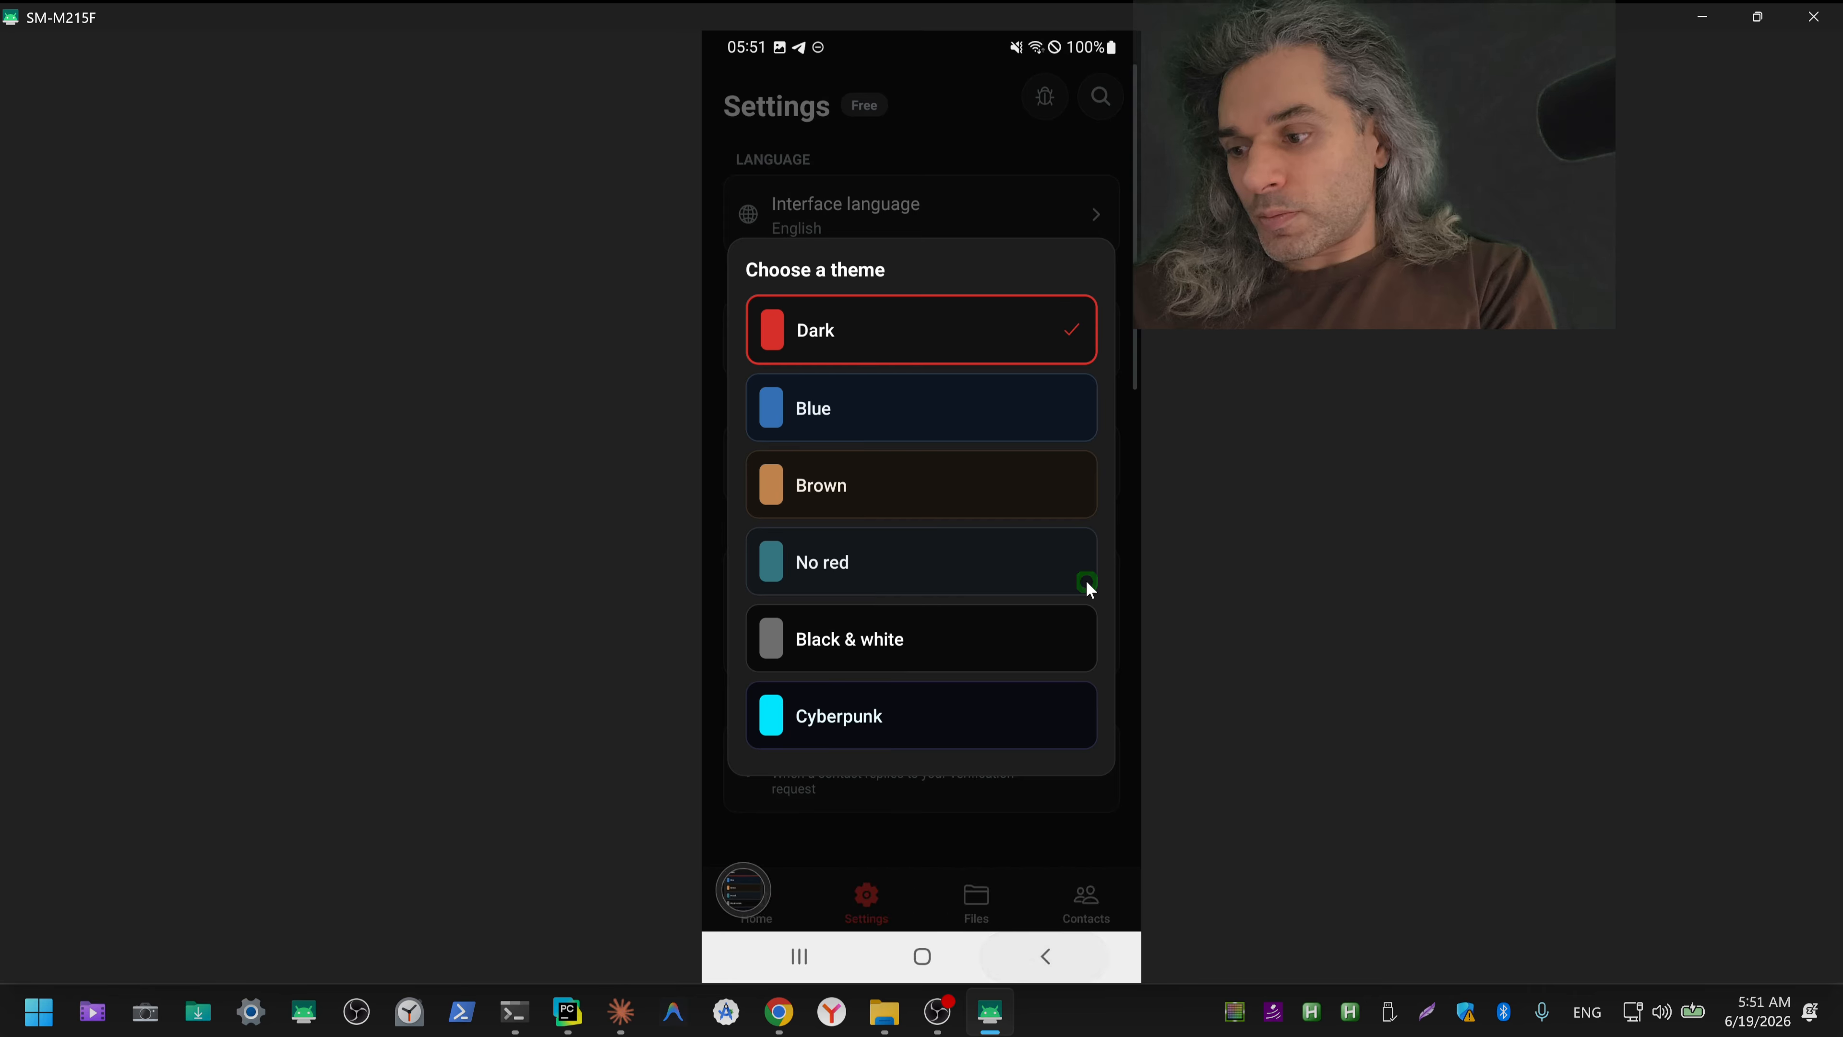
pyautogui.rightClick(1086, 582)
pyautogui.scroll(-10, 1087, 582)
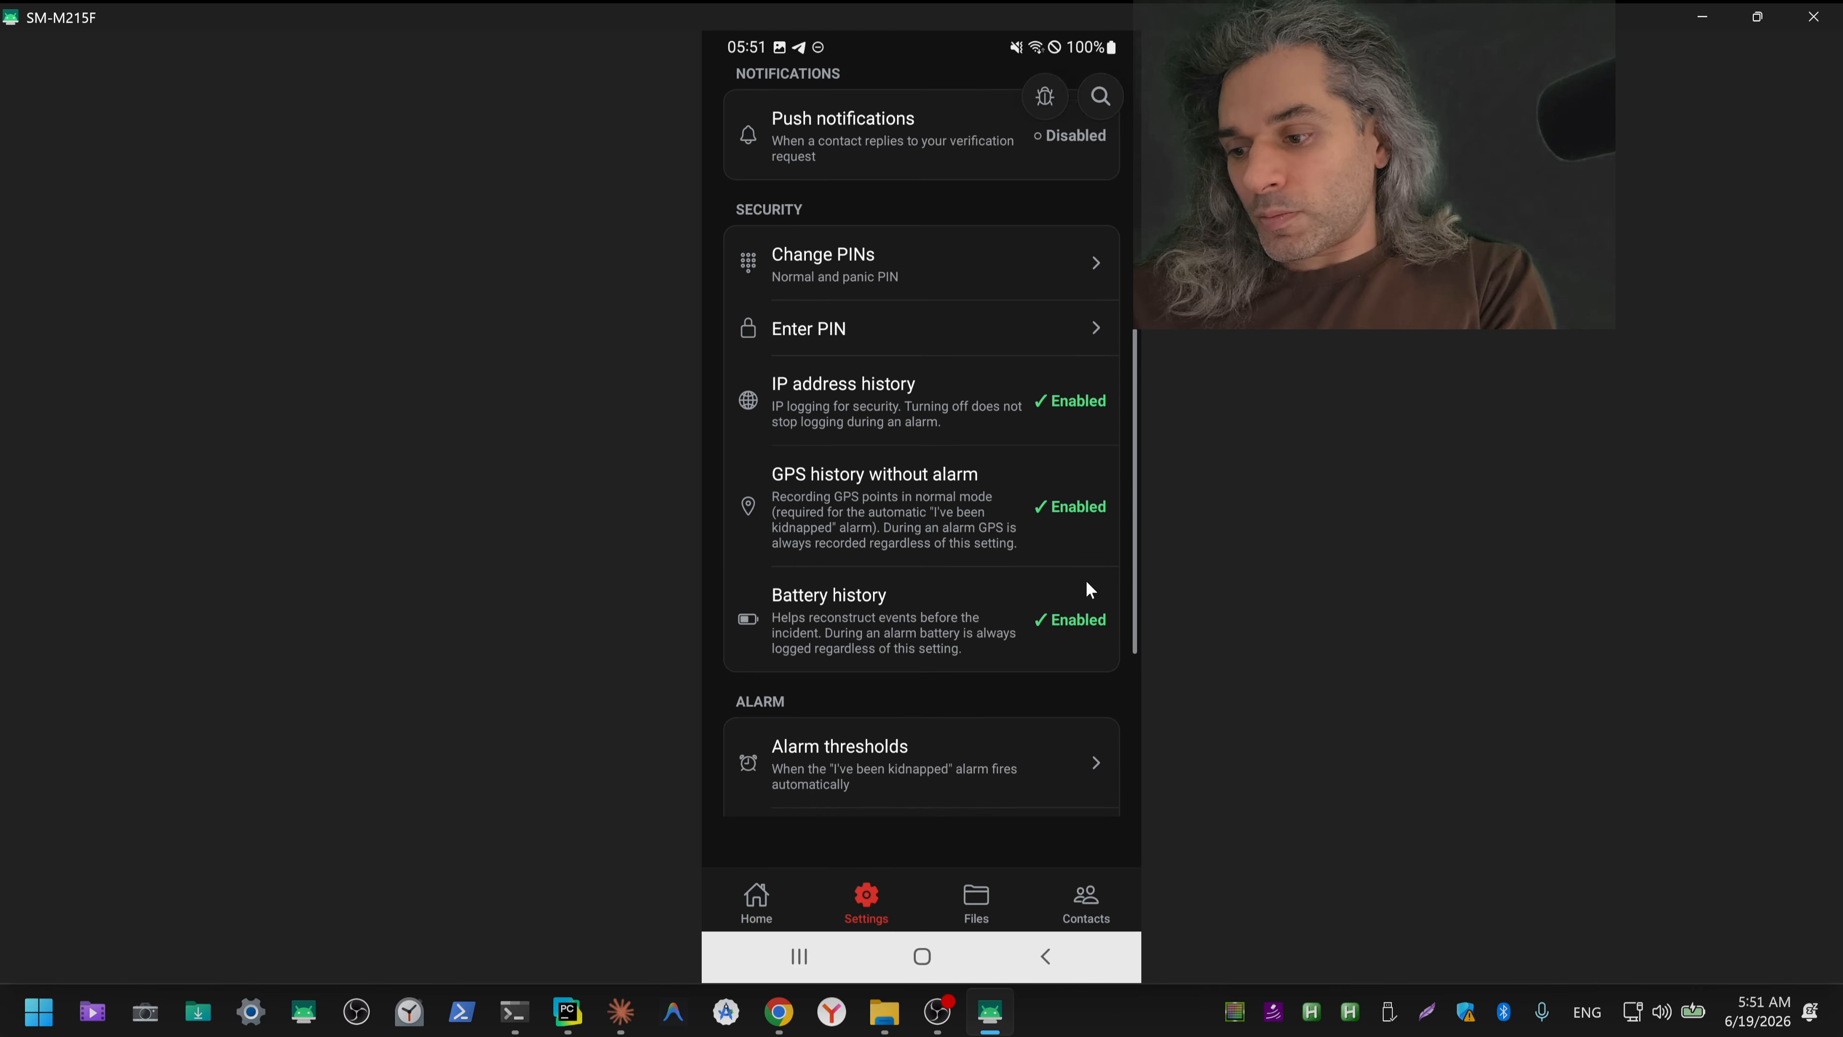
pyautogui.scroll(-3, 1087, 582)
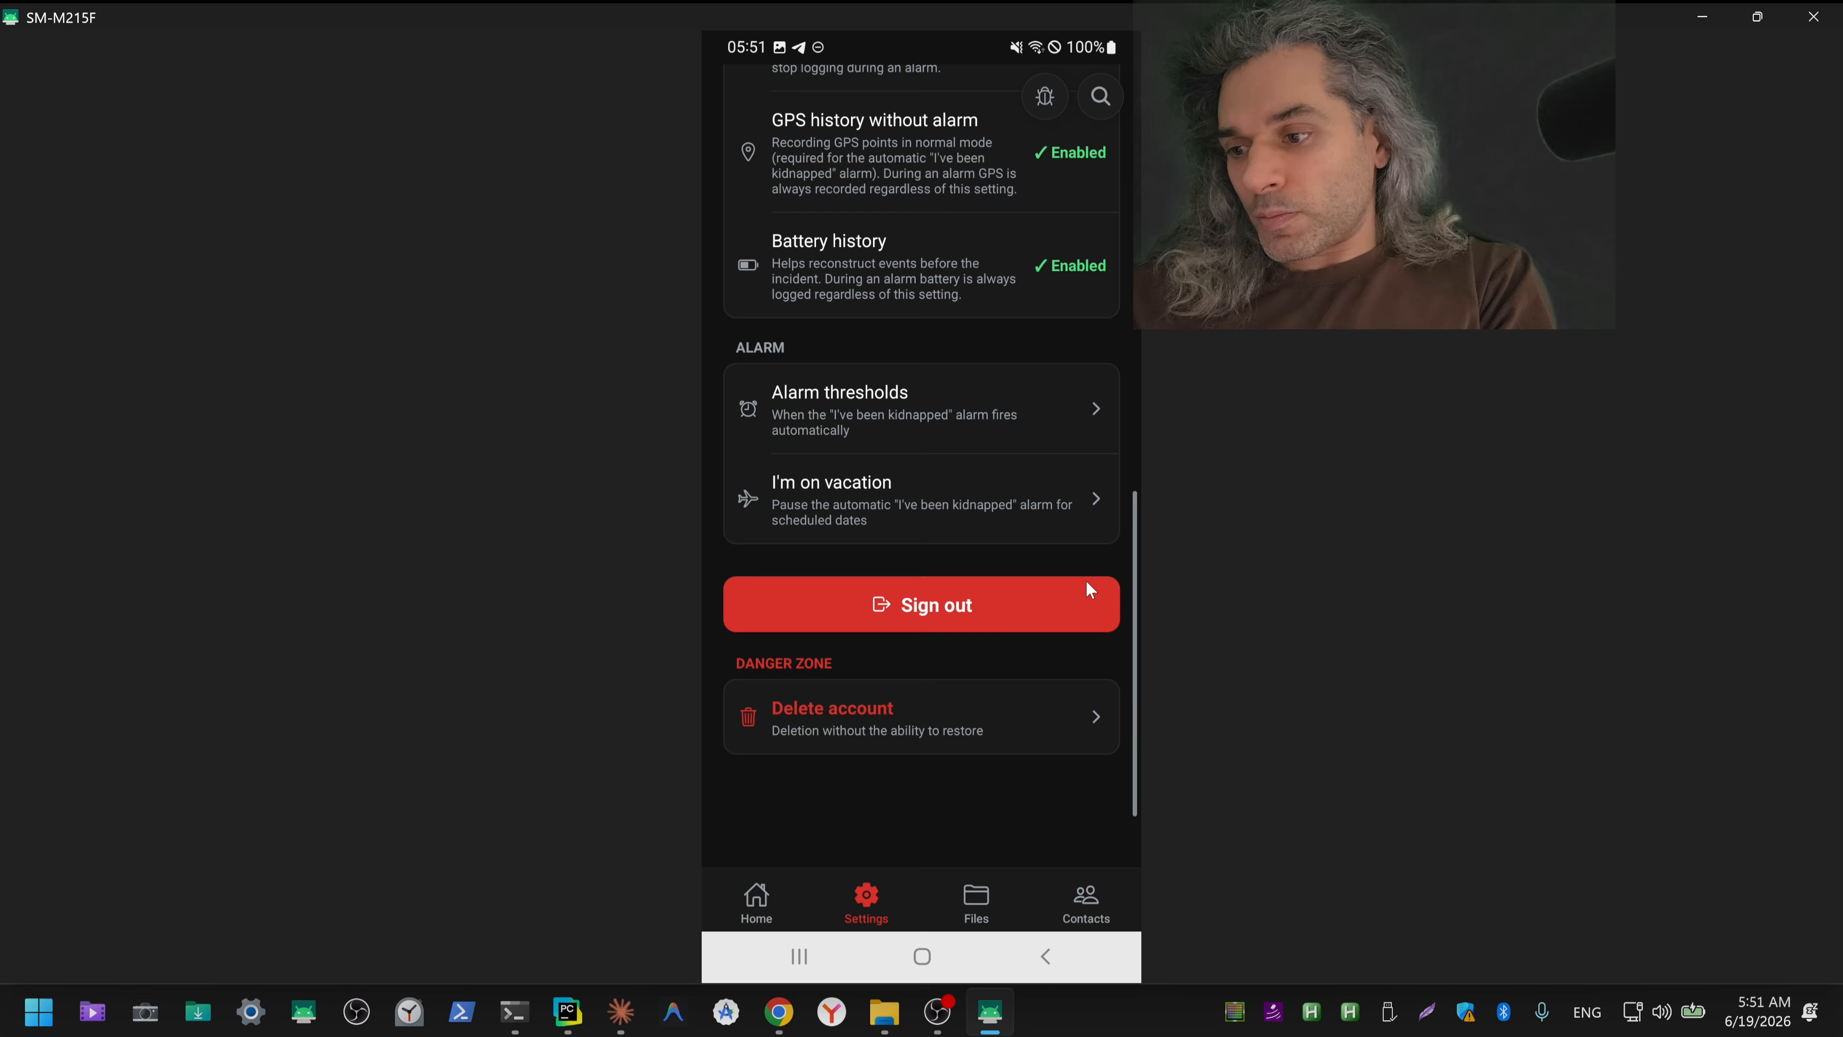
pyautogui.rightClick(1086, 582)
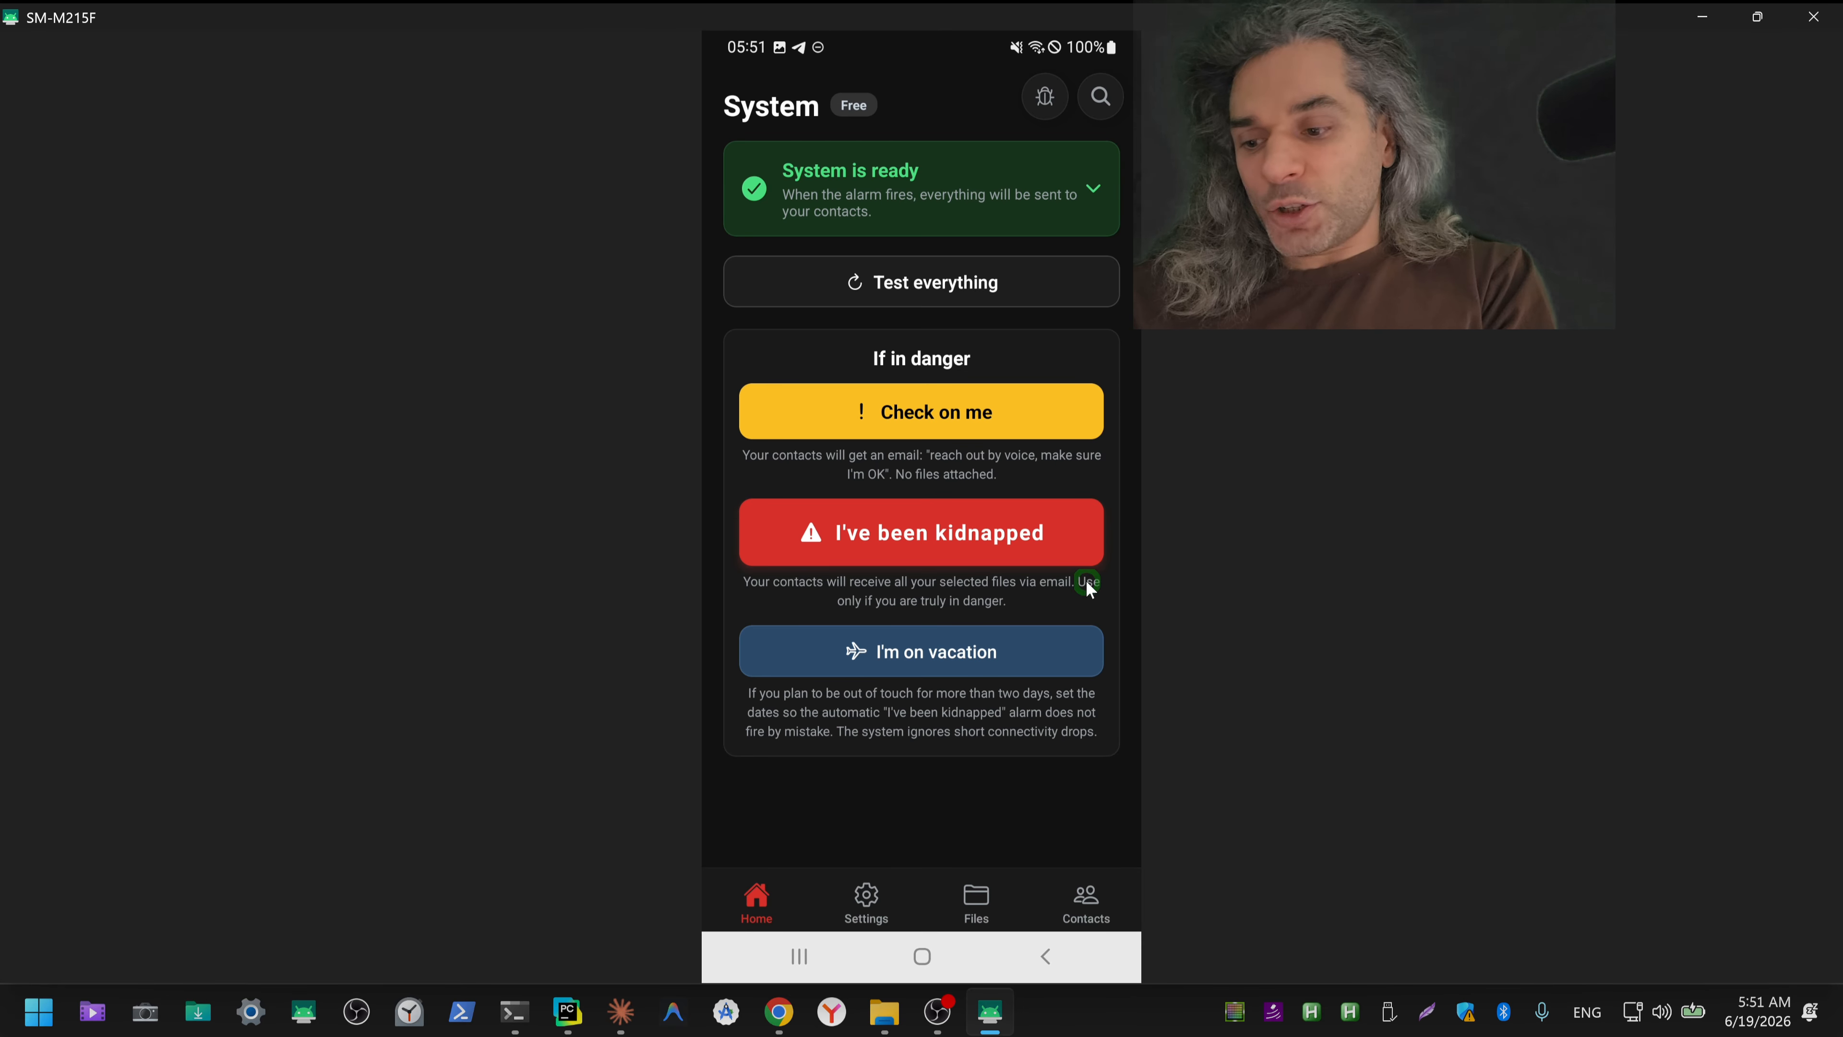
pyautogui.hotkey('alt', 'Down')
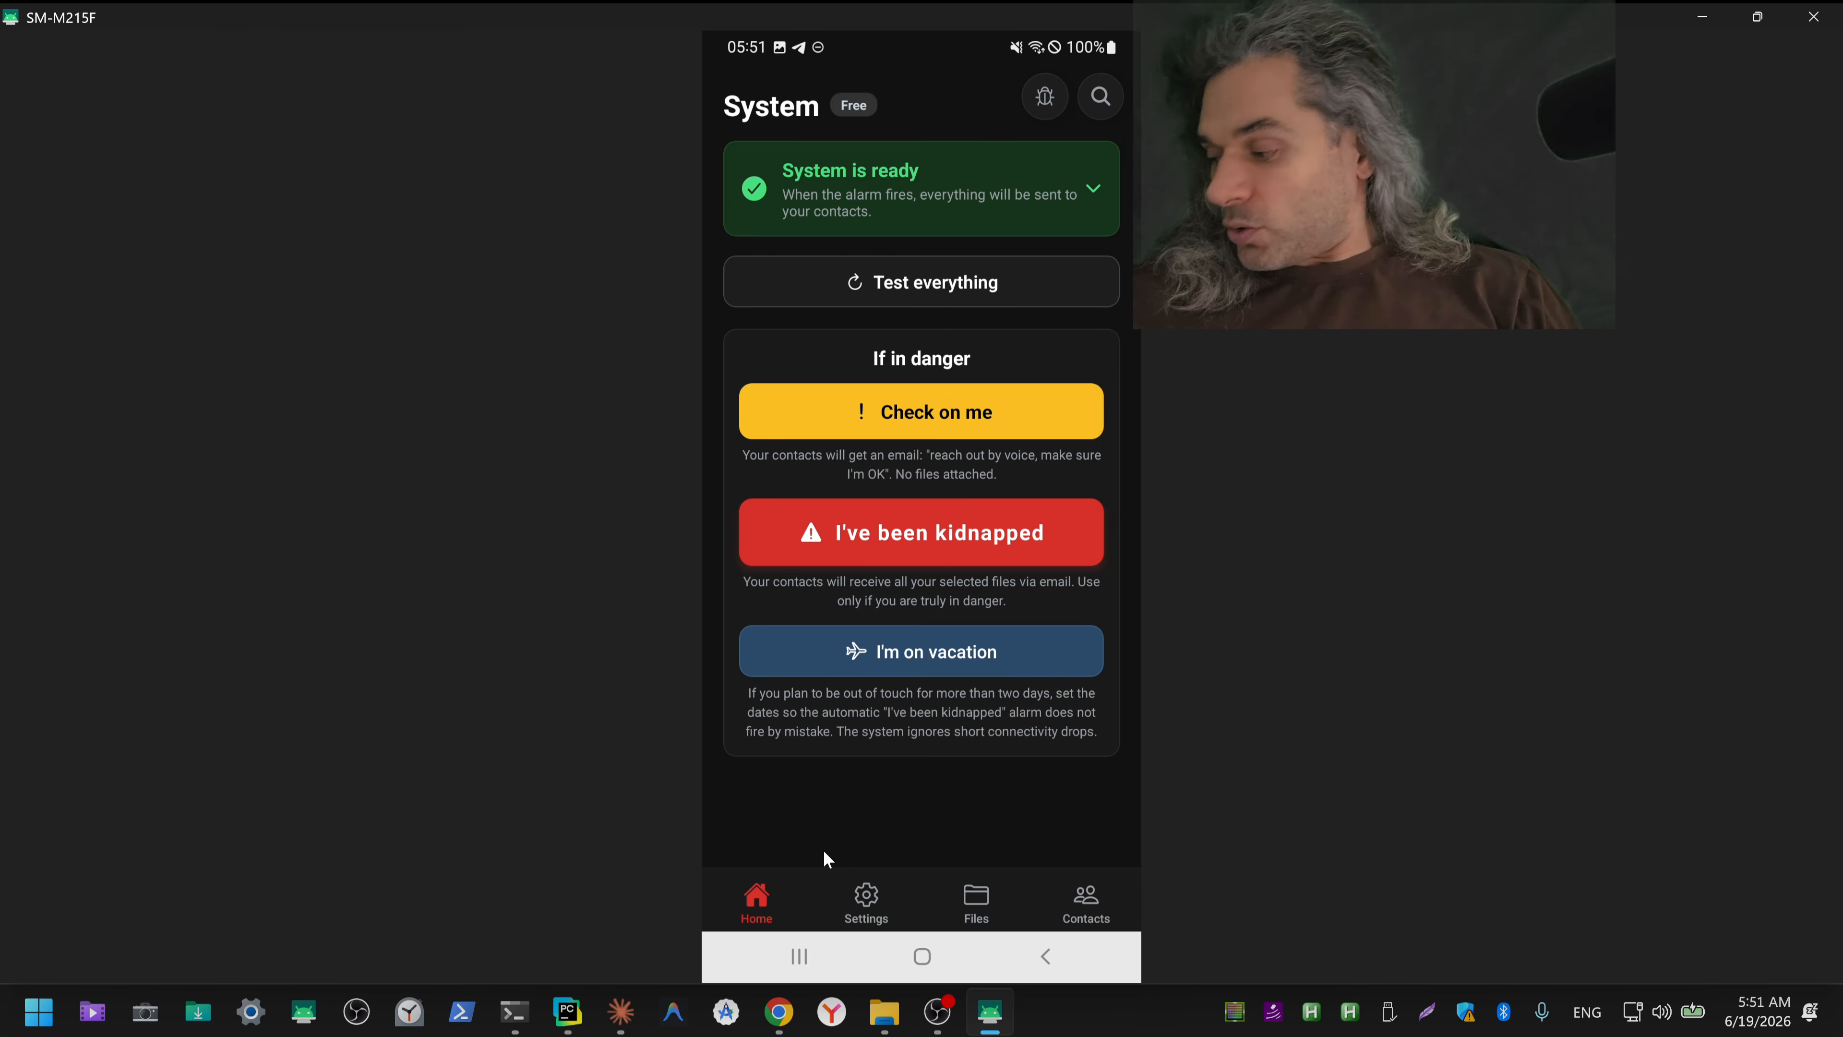
# Step: Leave the mirrored phone, switch to the Claude icon chat in Chrome, and show the downloaded screenshots in their folder
pyautogui.click(1686, 30)
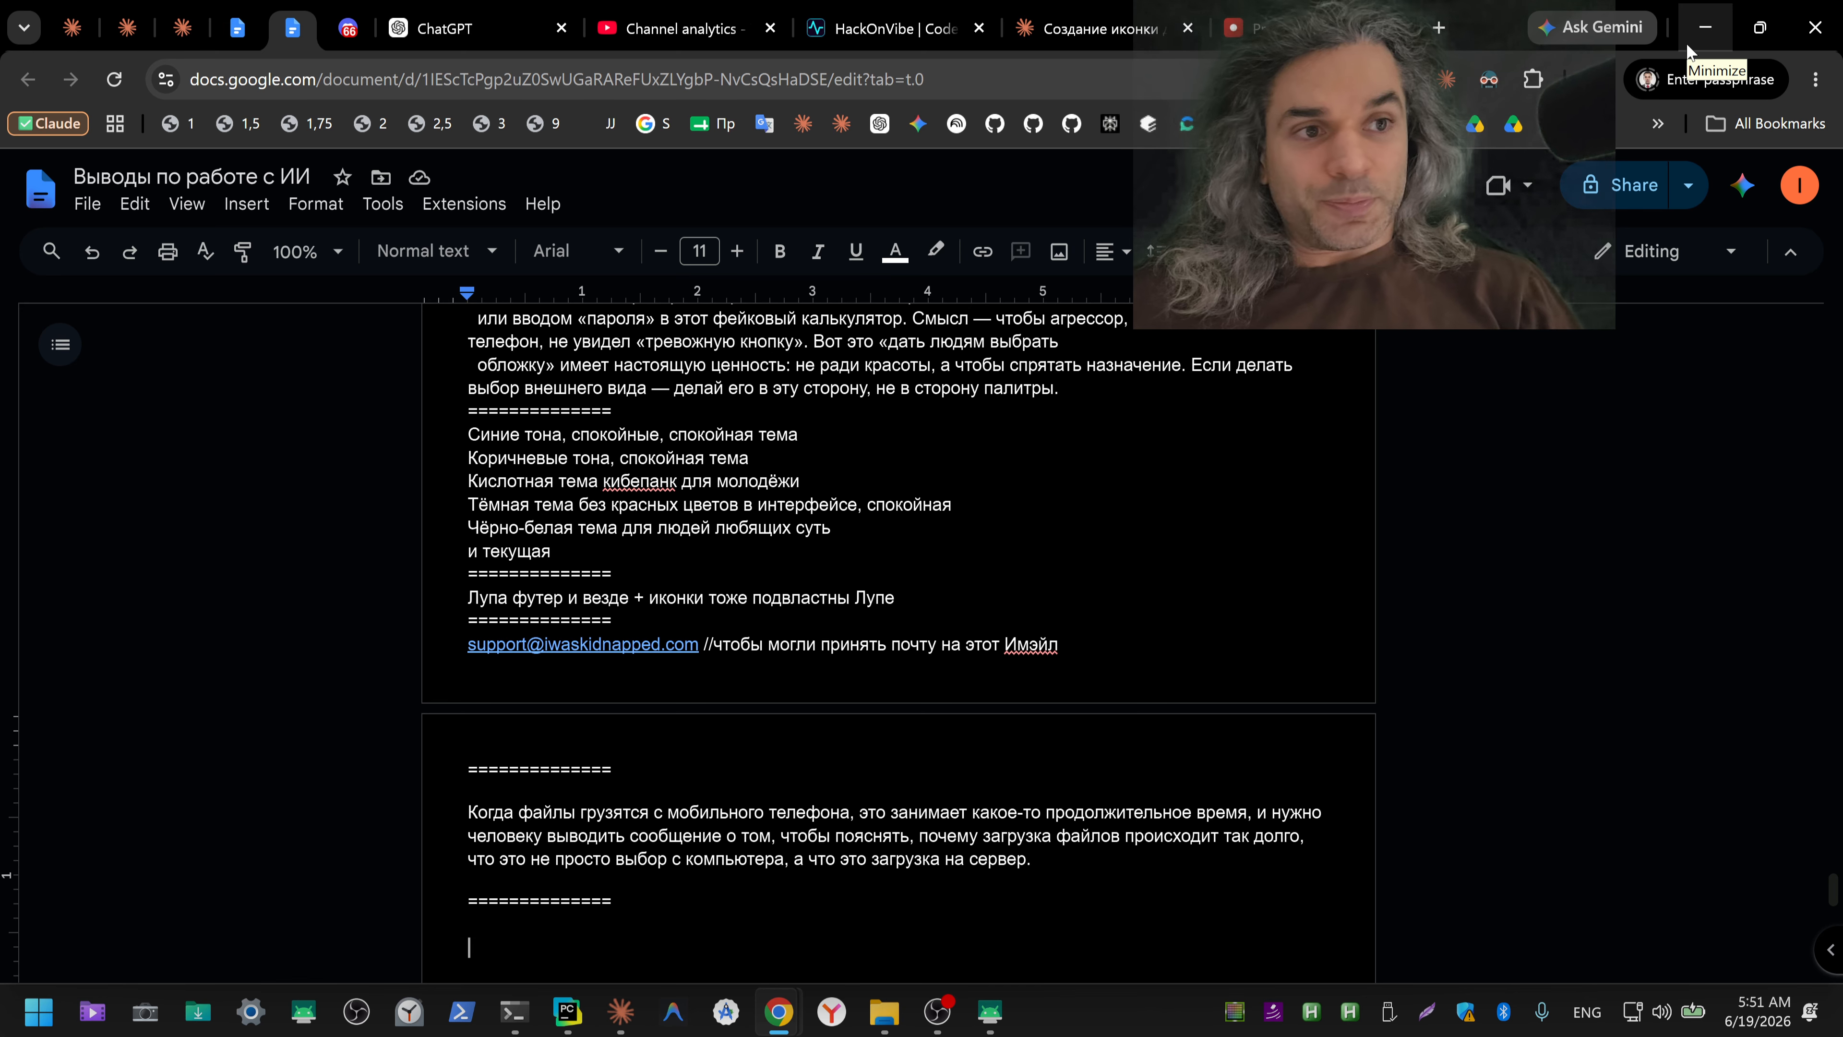
pyautogui.click(1108, 37)
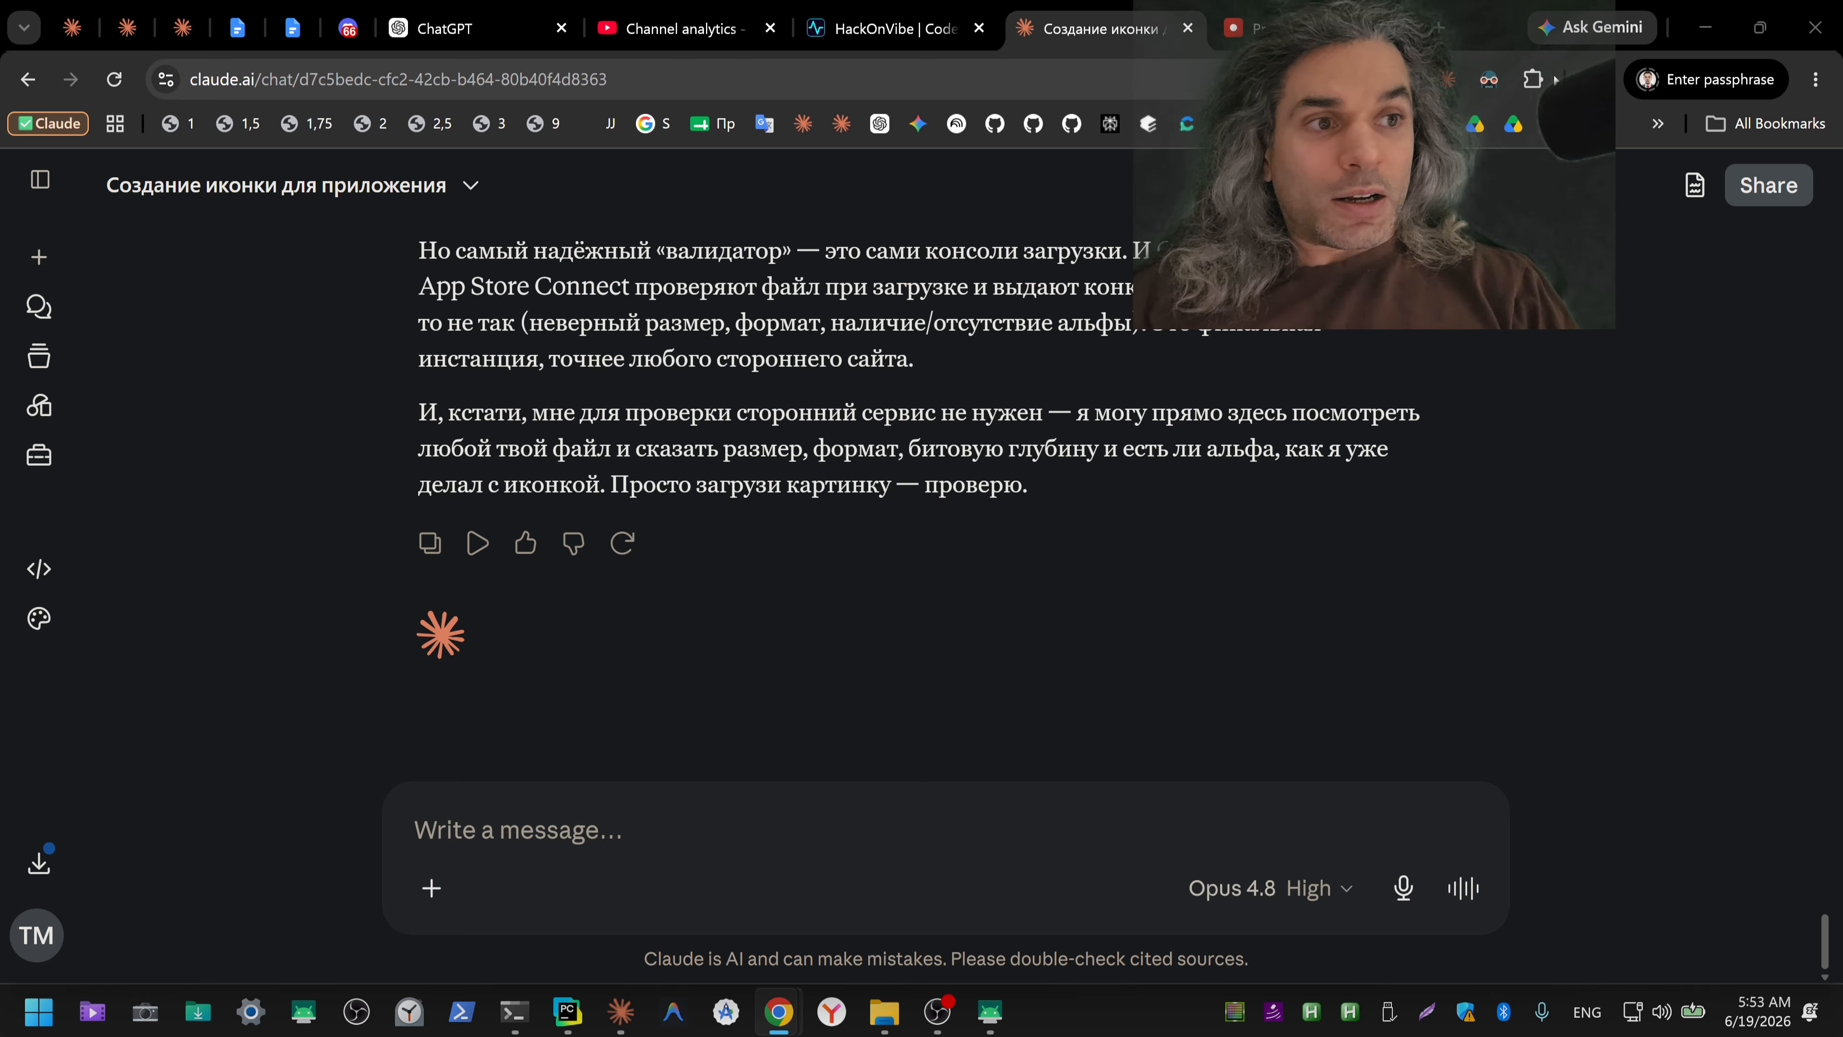
pyautogui.click(1593, 79)
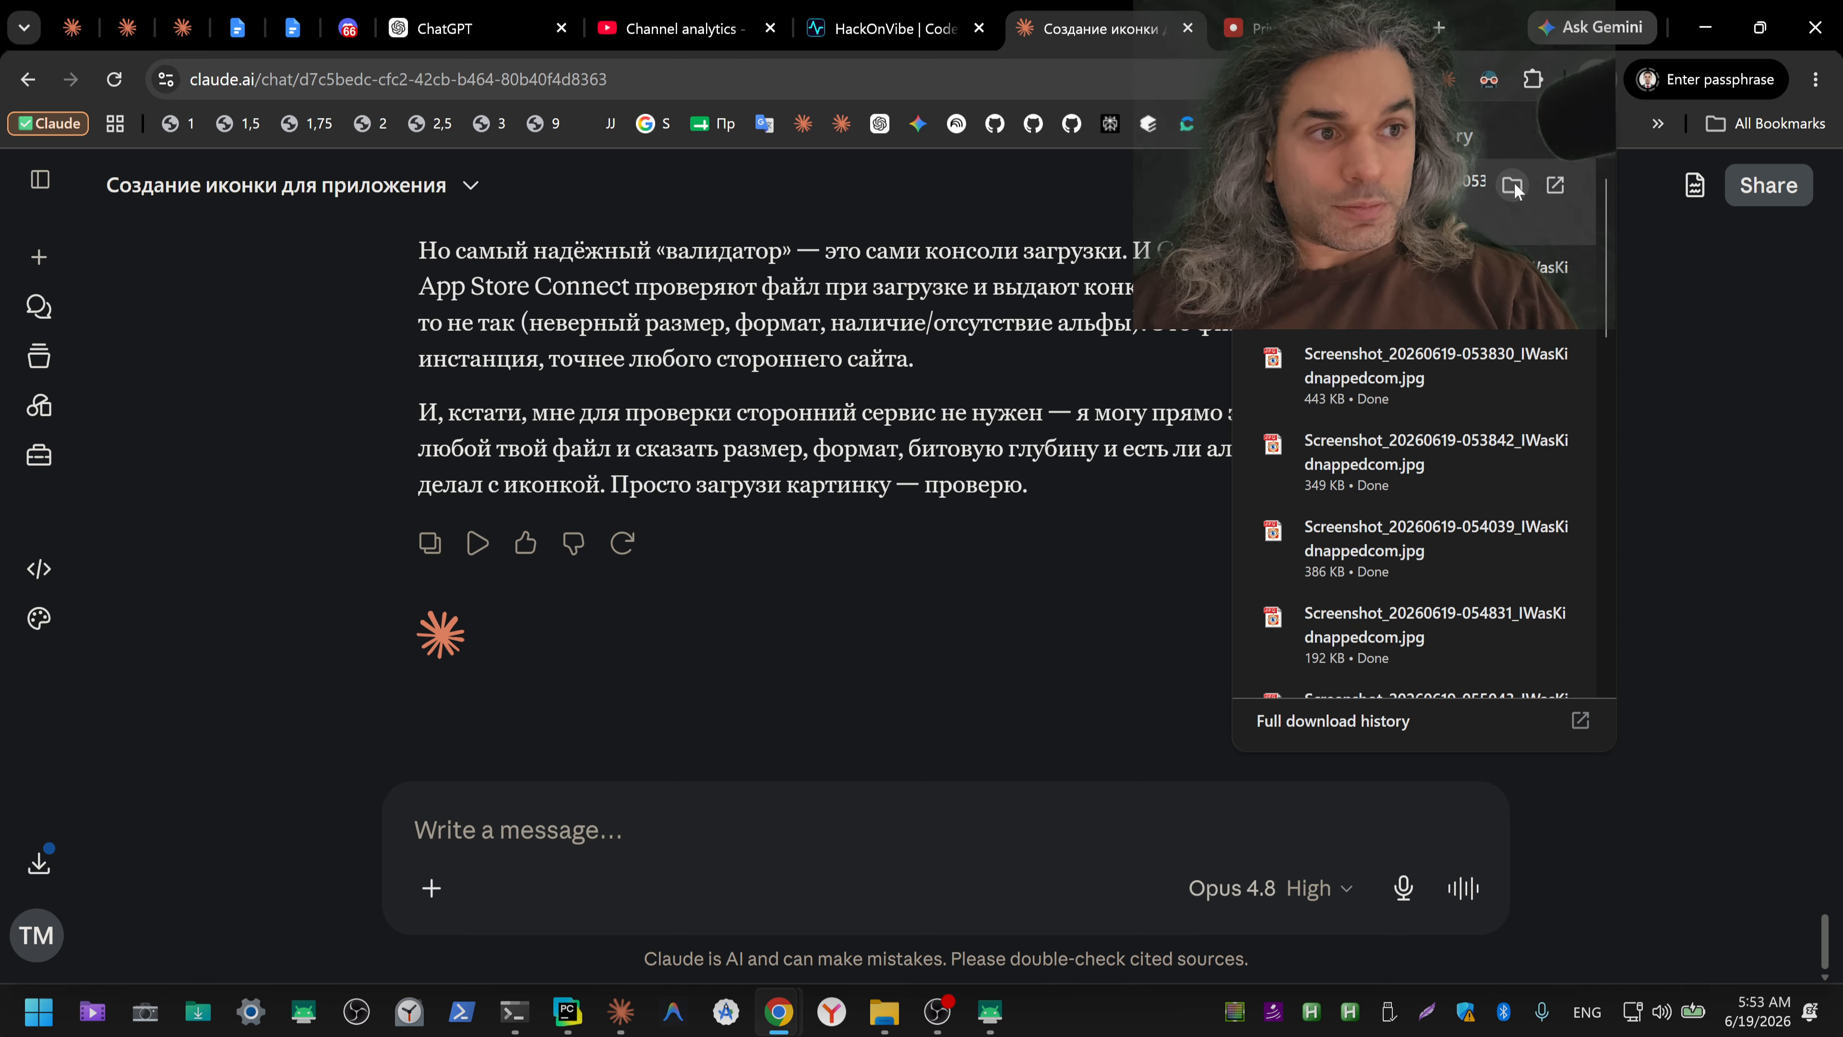
pyautogui.click(1514, 188)
pyautogui.click(1115, 207)
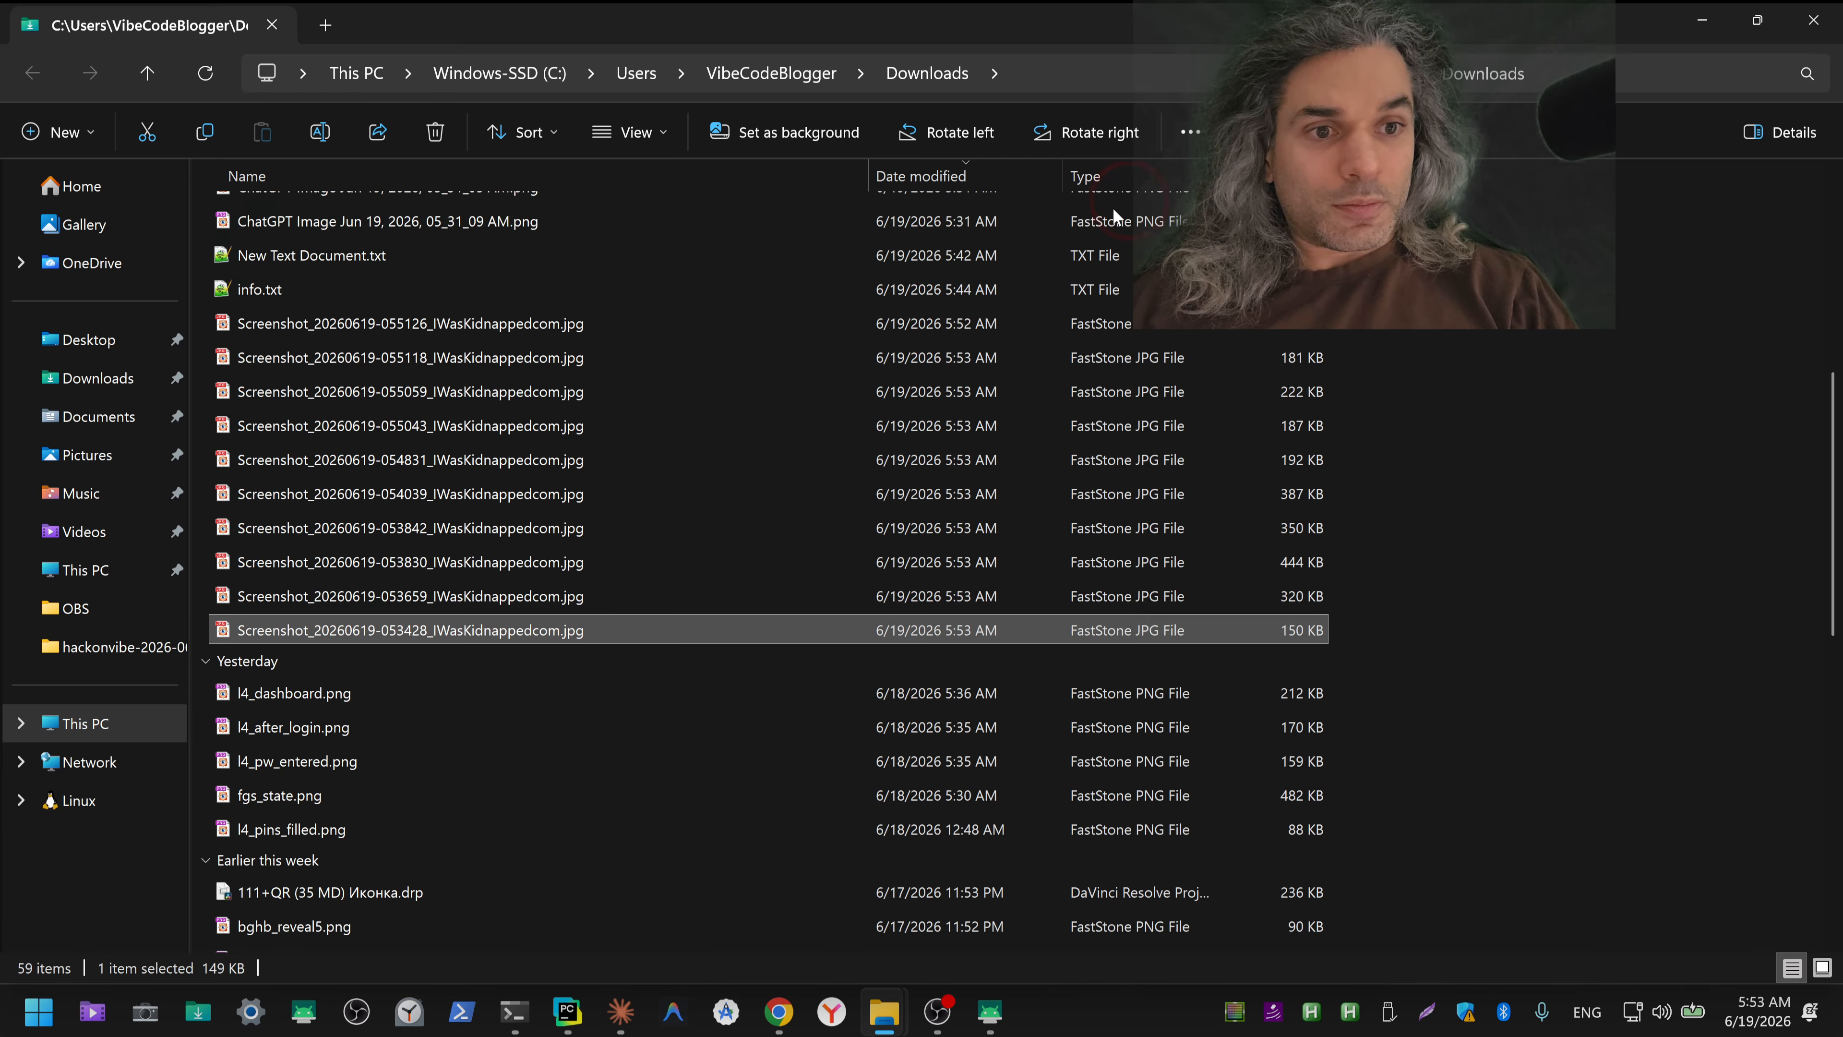
# Step: Create a folder named publish_gplay in Downloads
pyautogui.click(95, 145)
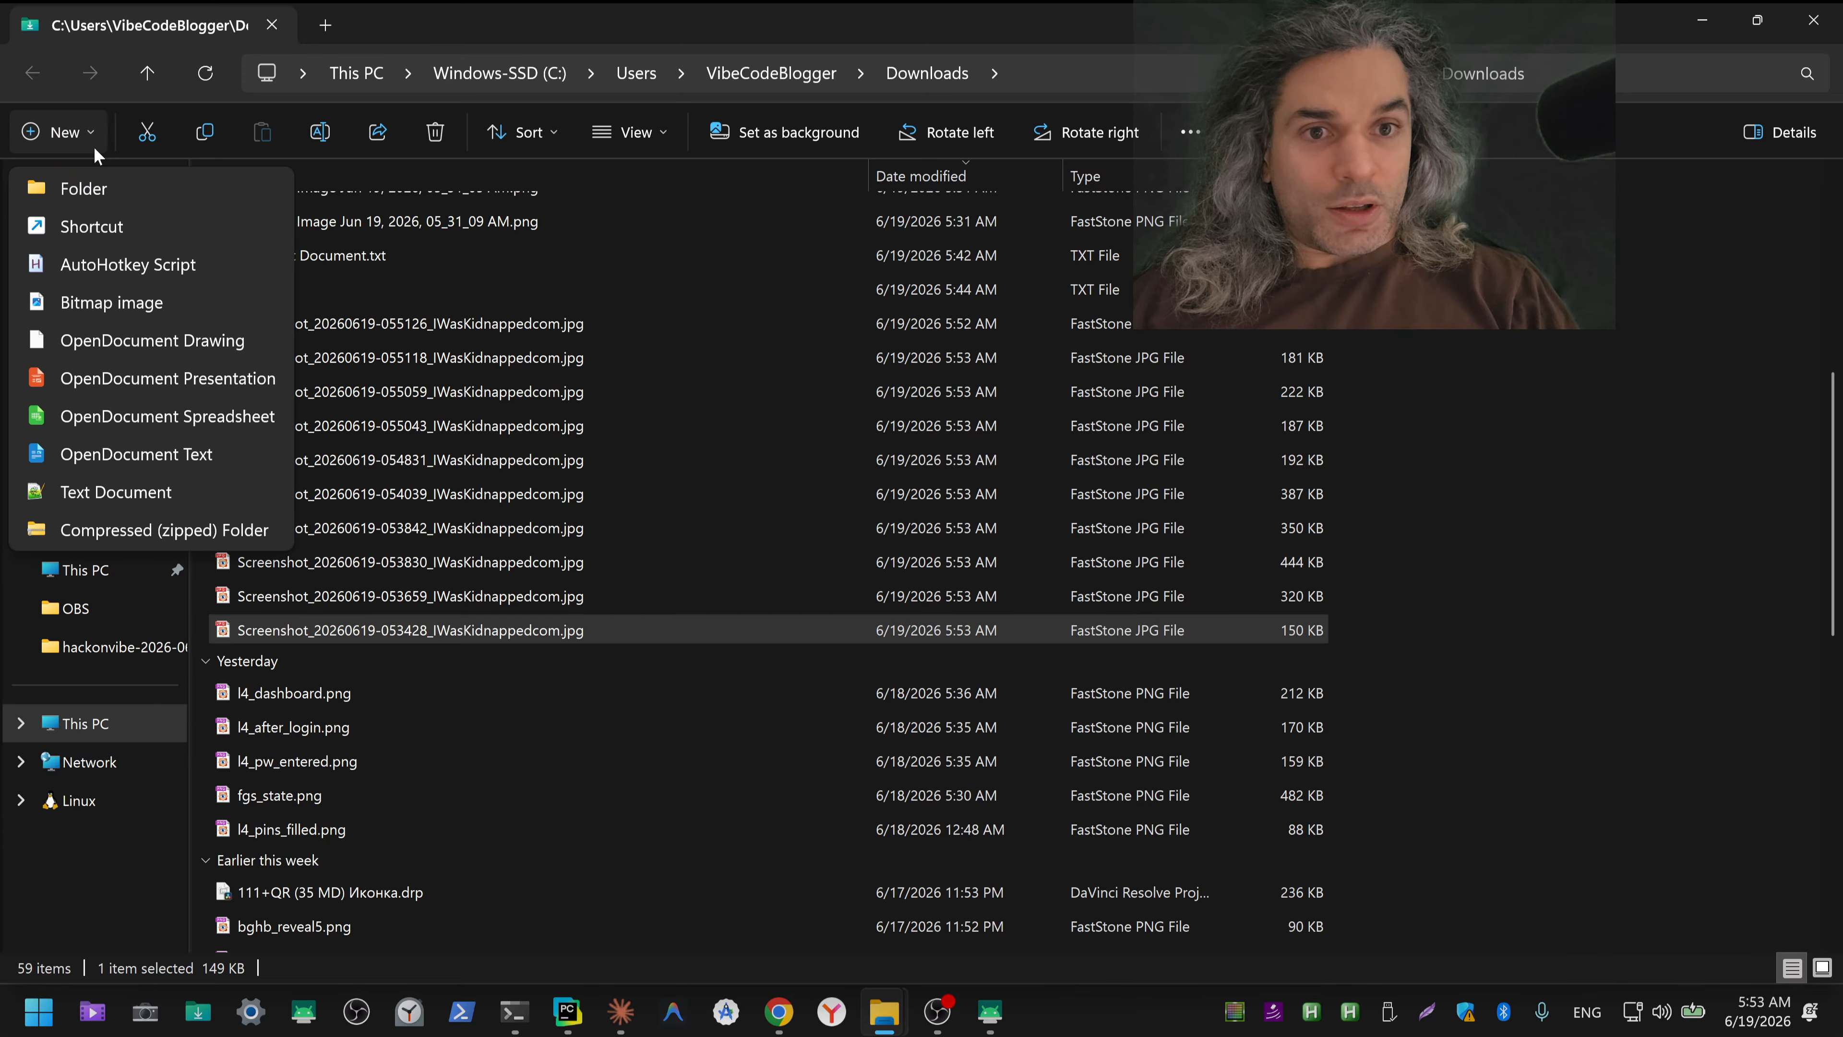
pyautogui.click(84, 188)
pyautogui.hotkey('ctrl', 'shift')
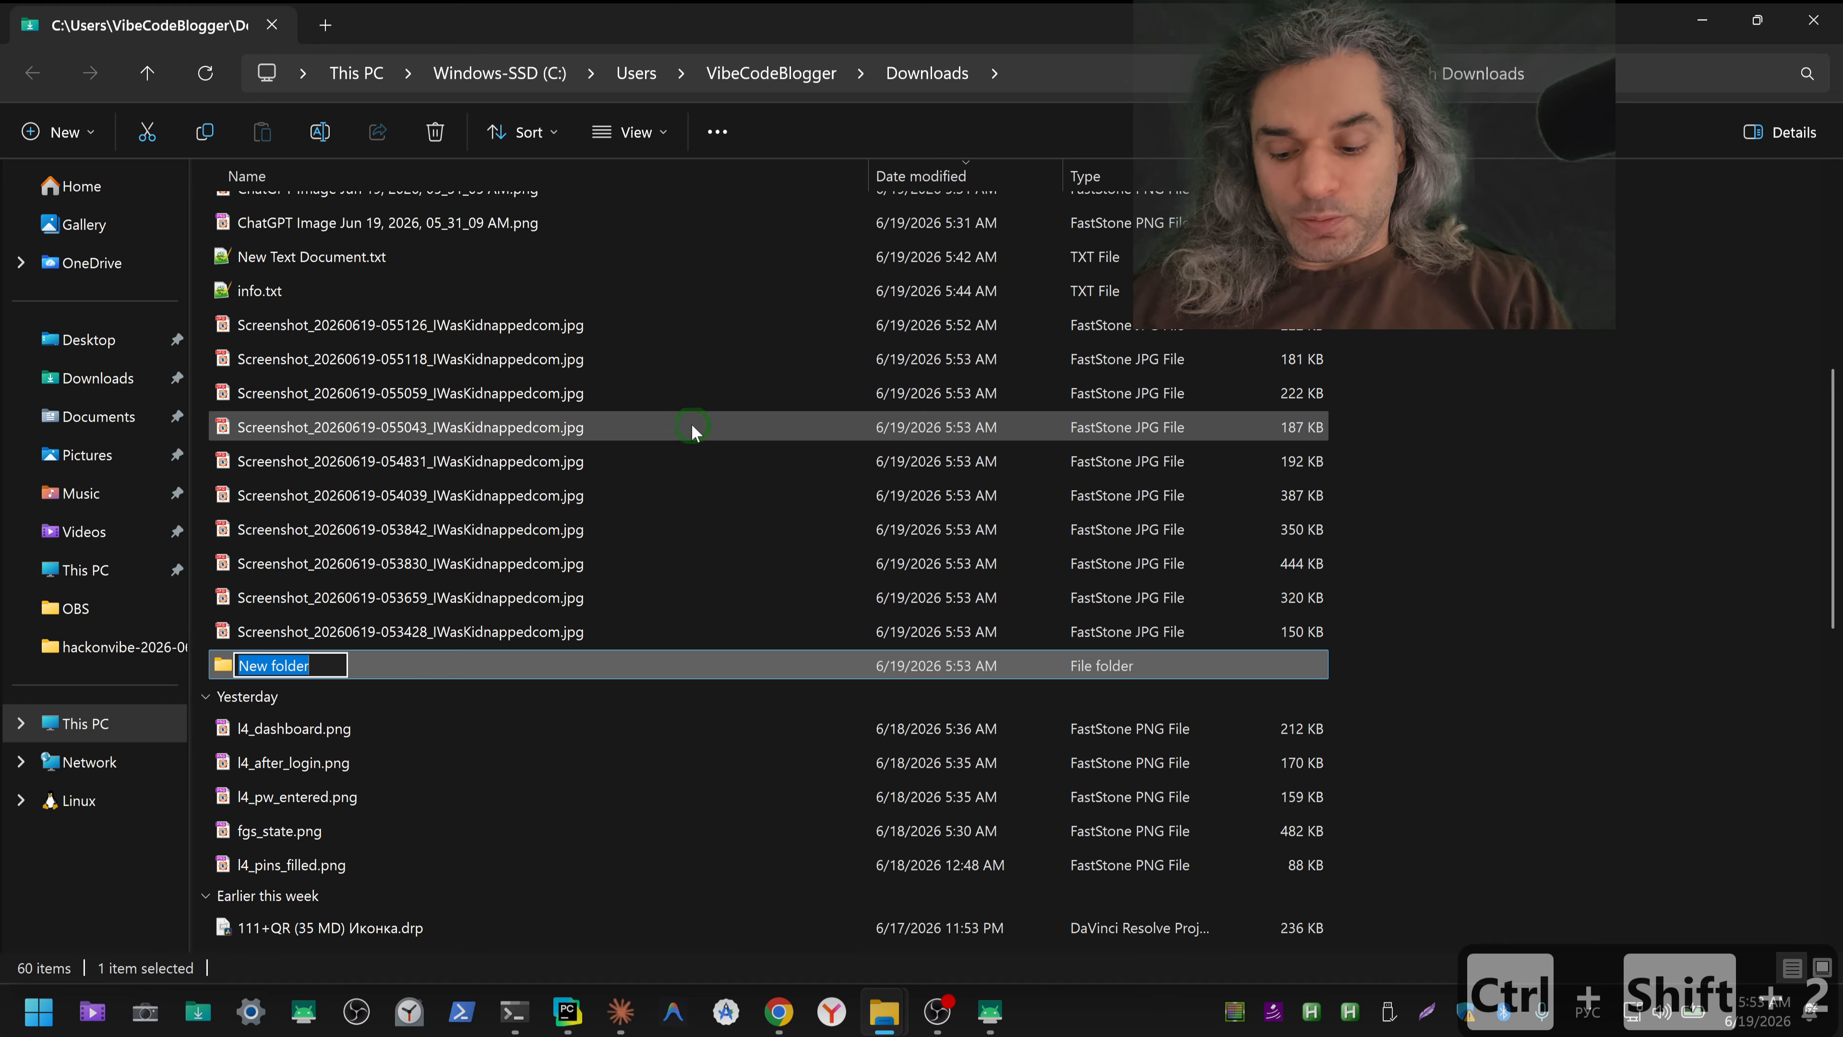
pyautogui.hotkey('ctrl', 'shift', '3')
pyautogui.write('publi')
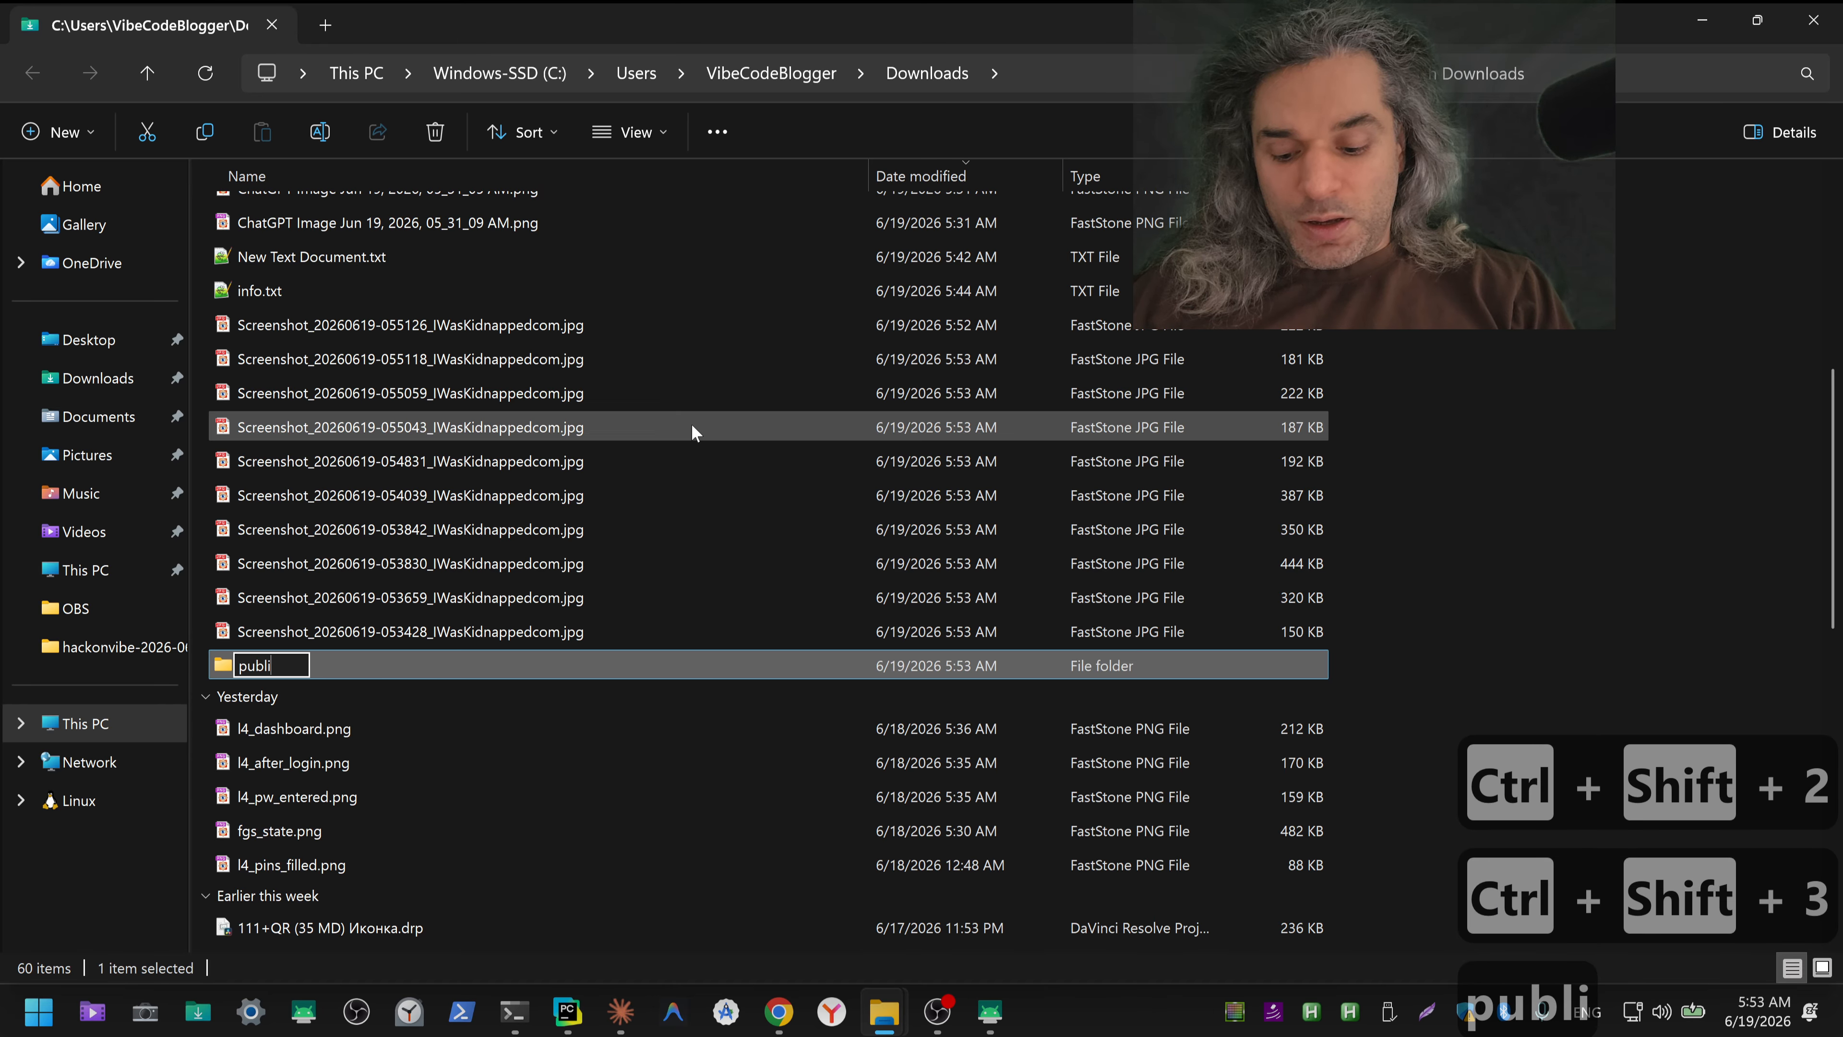
pyautogui.write('sh')
pyautogui.write('_')
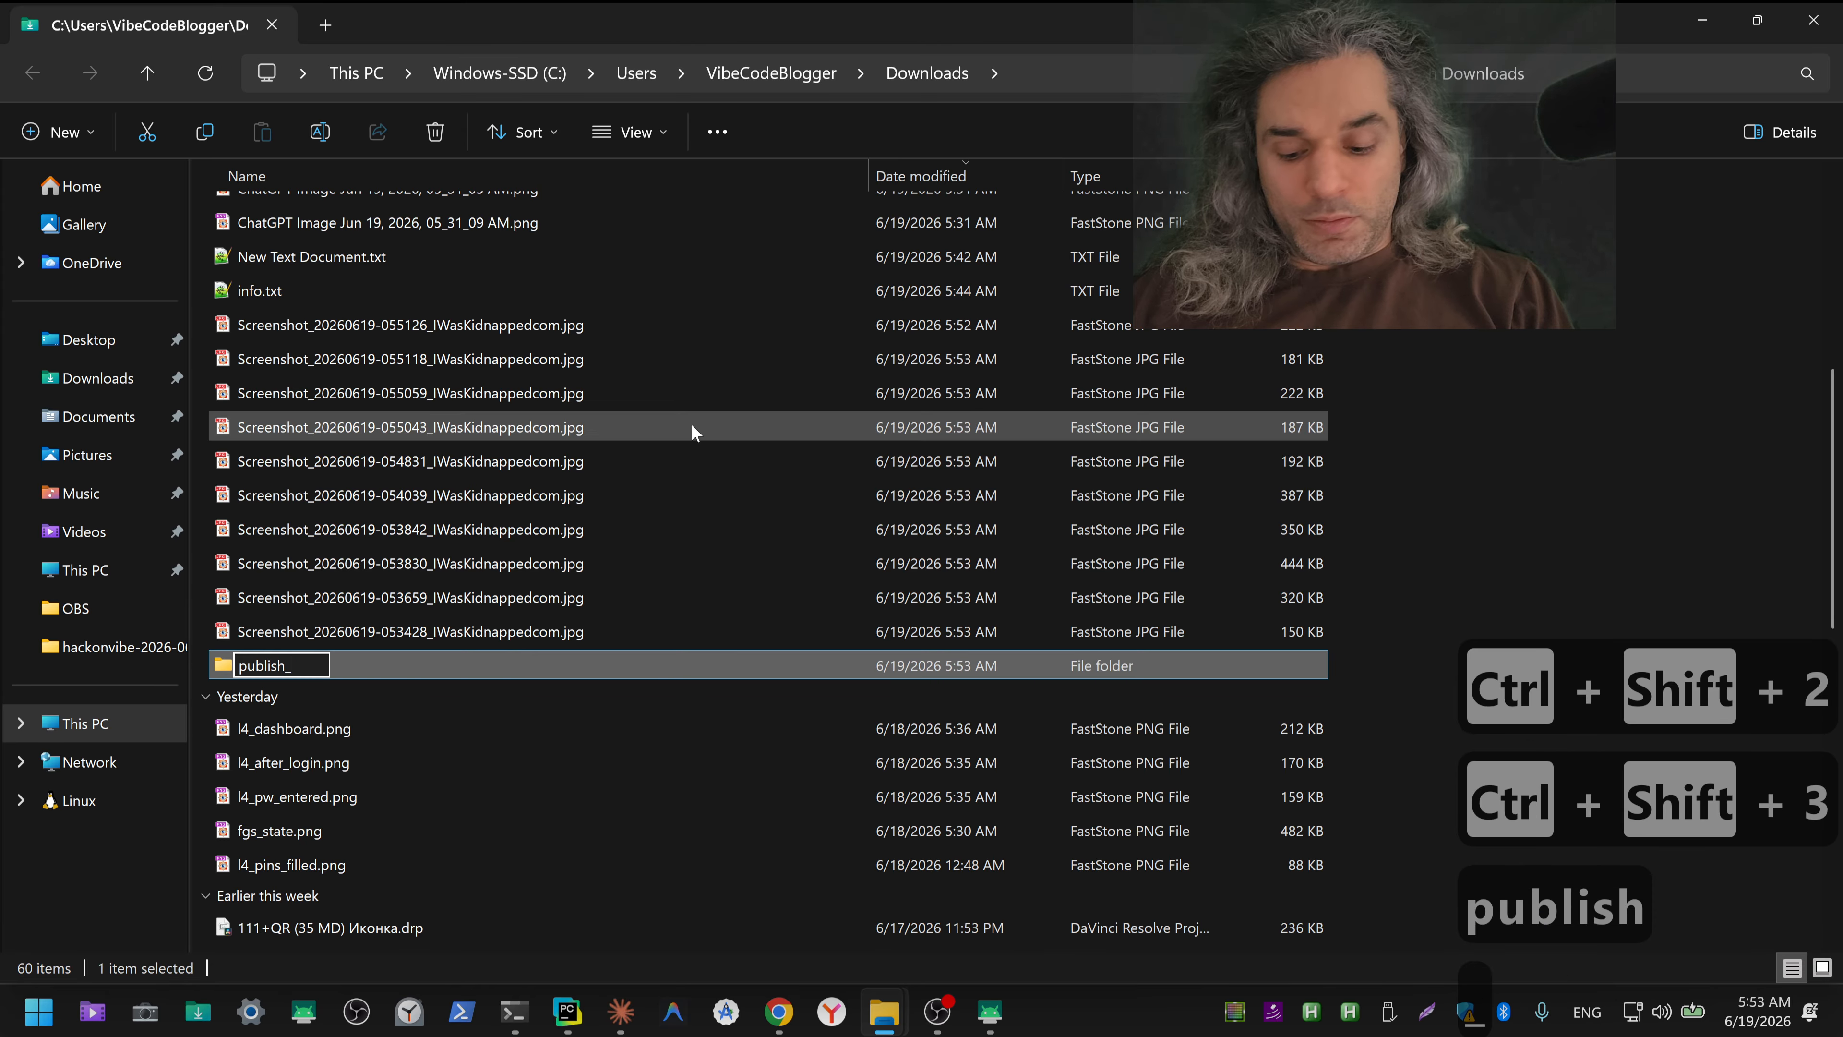
pyautogui.write('gpl')
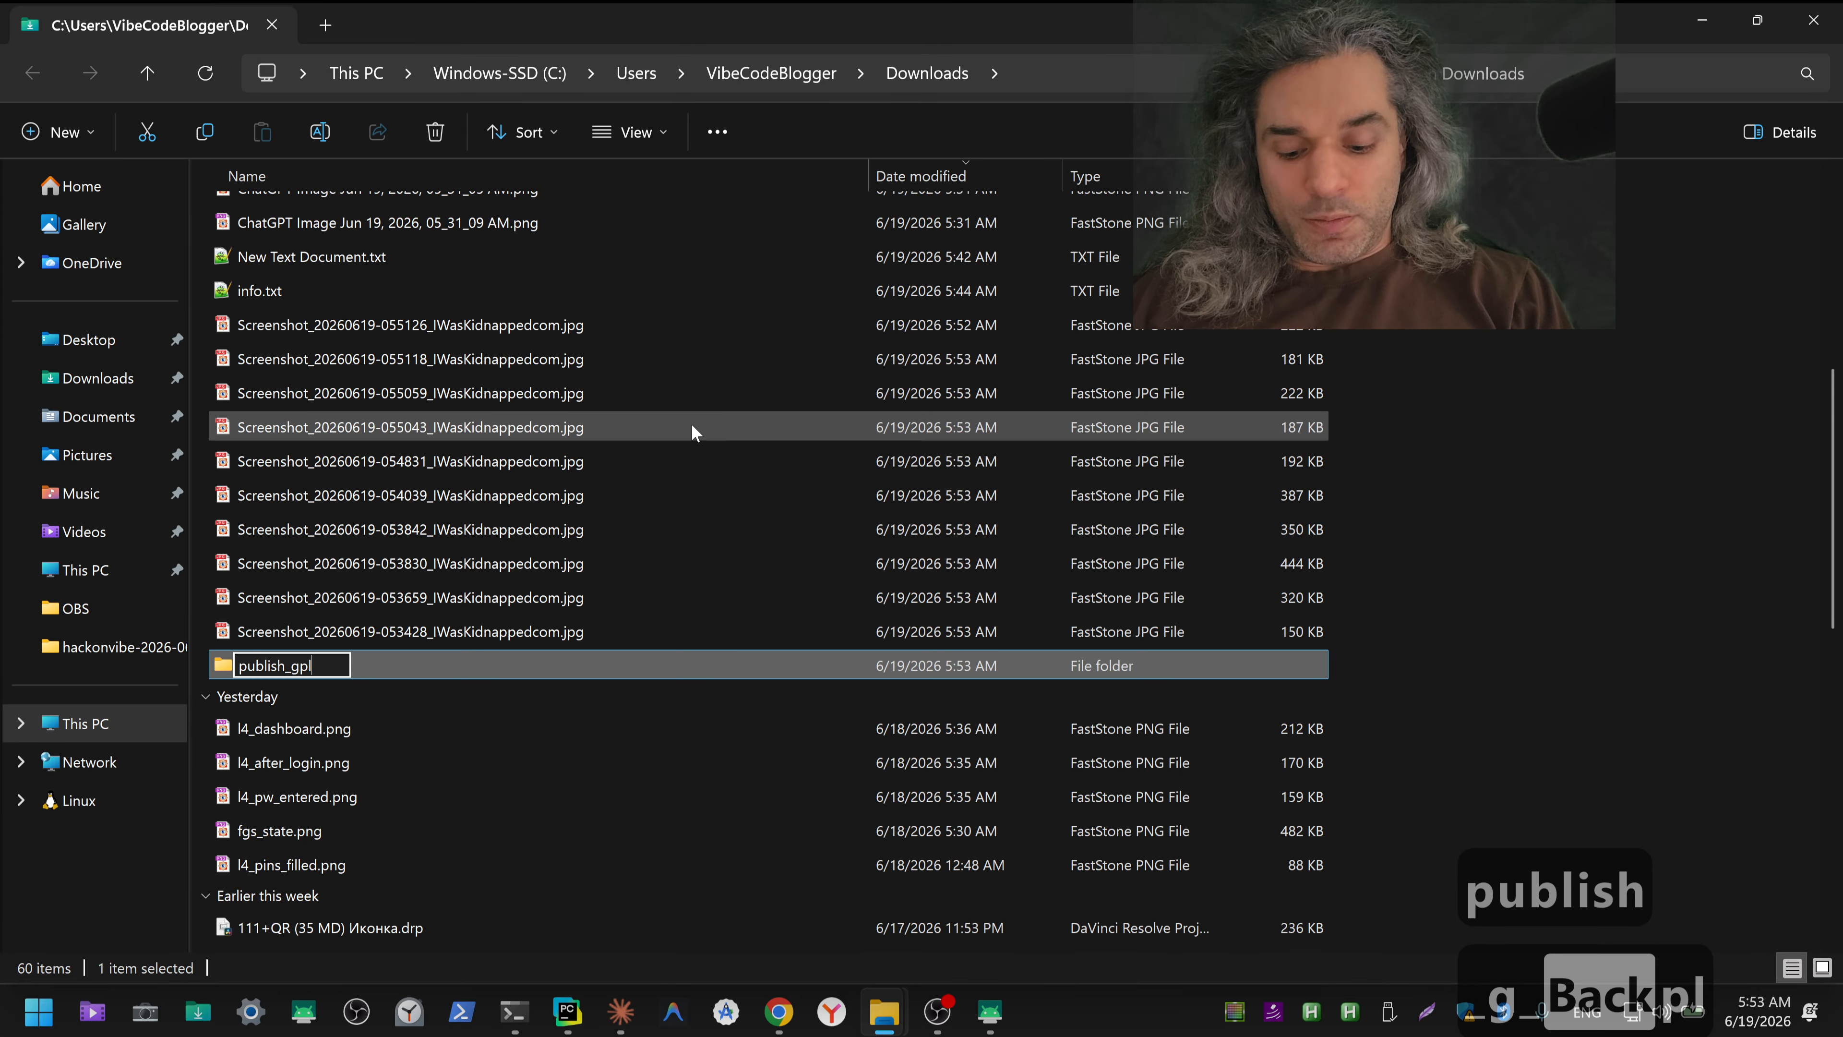
pyautogui.write('ya')
pyautogui.press('BackSpace')
pyautogui.press('BackSpace')
pyautogui.press('BackSpace')
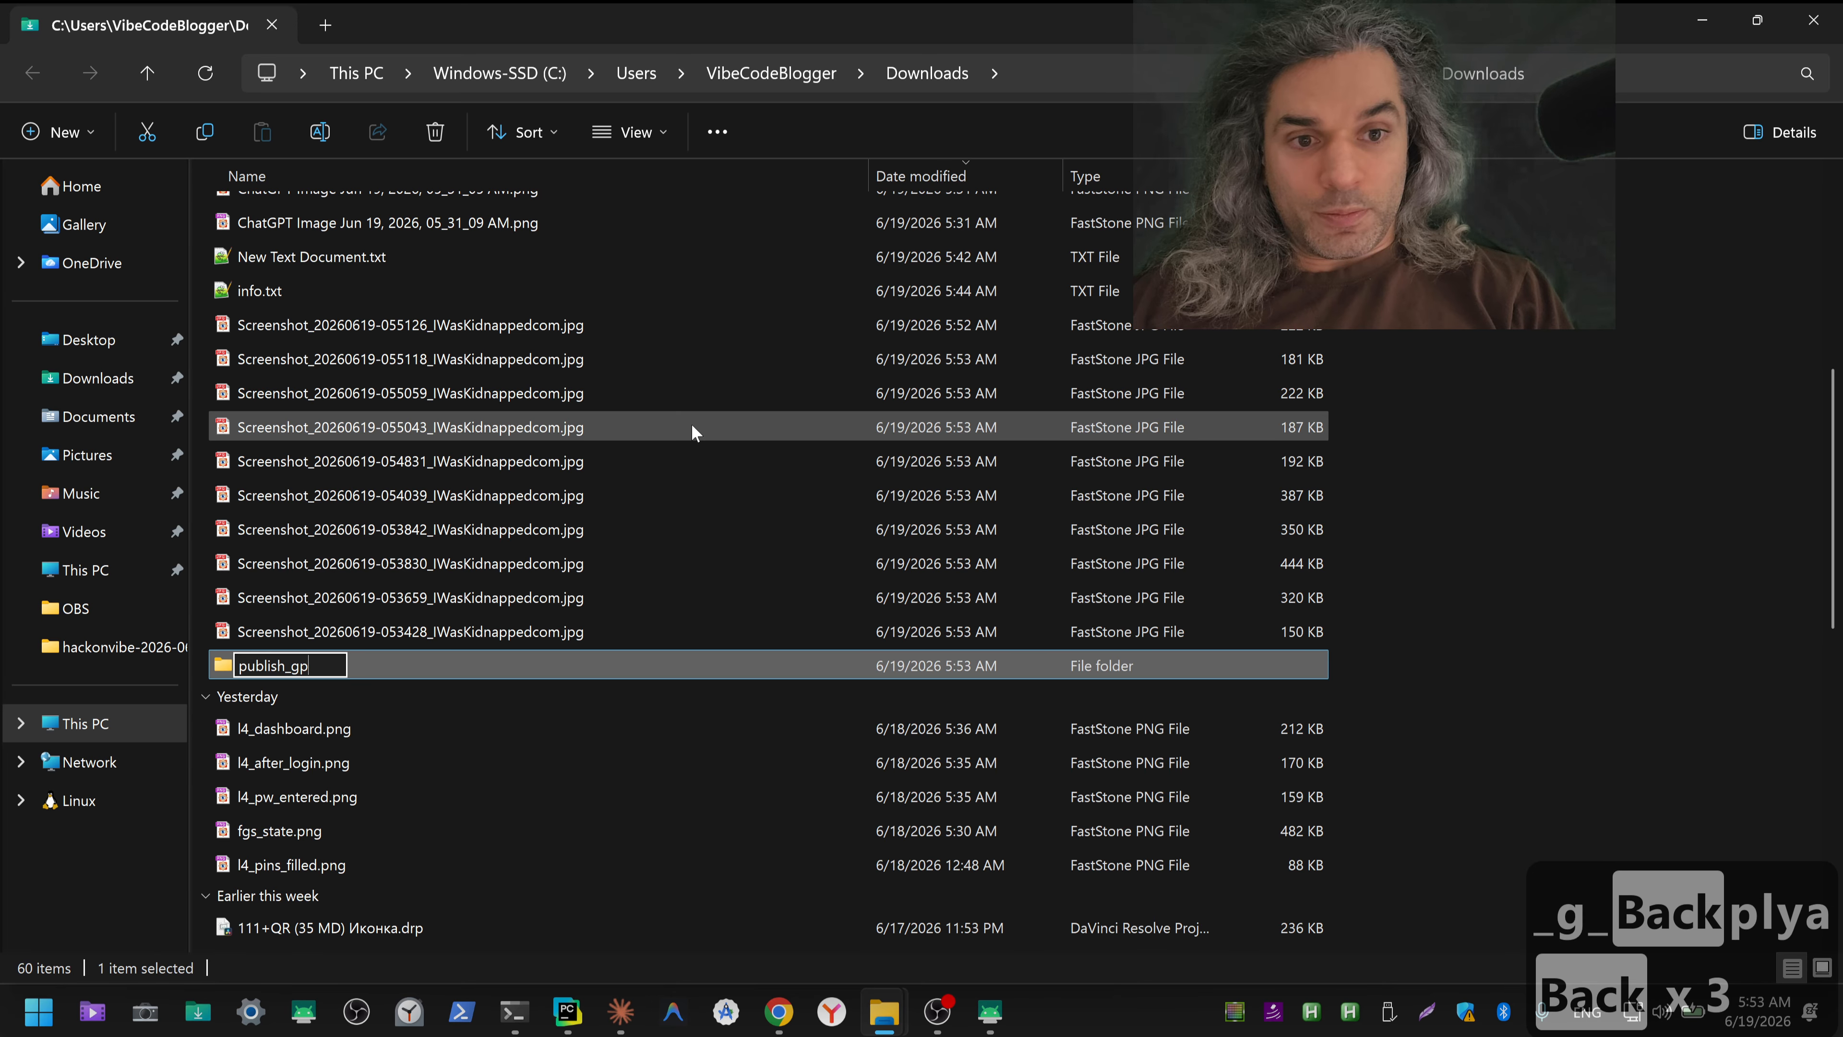
pyautogui.write('lay')
pyautogui.press('Return')
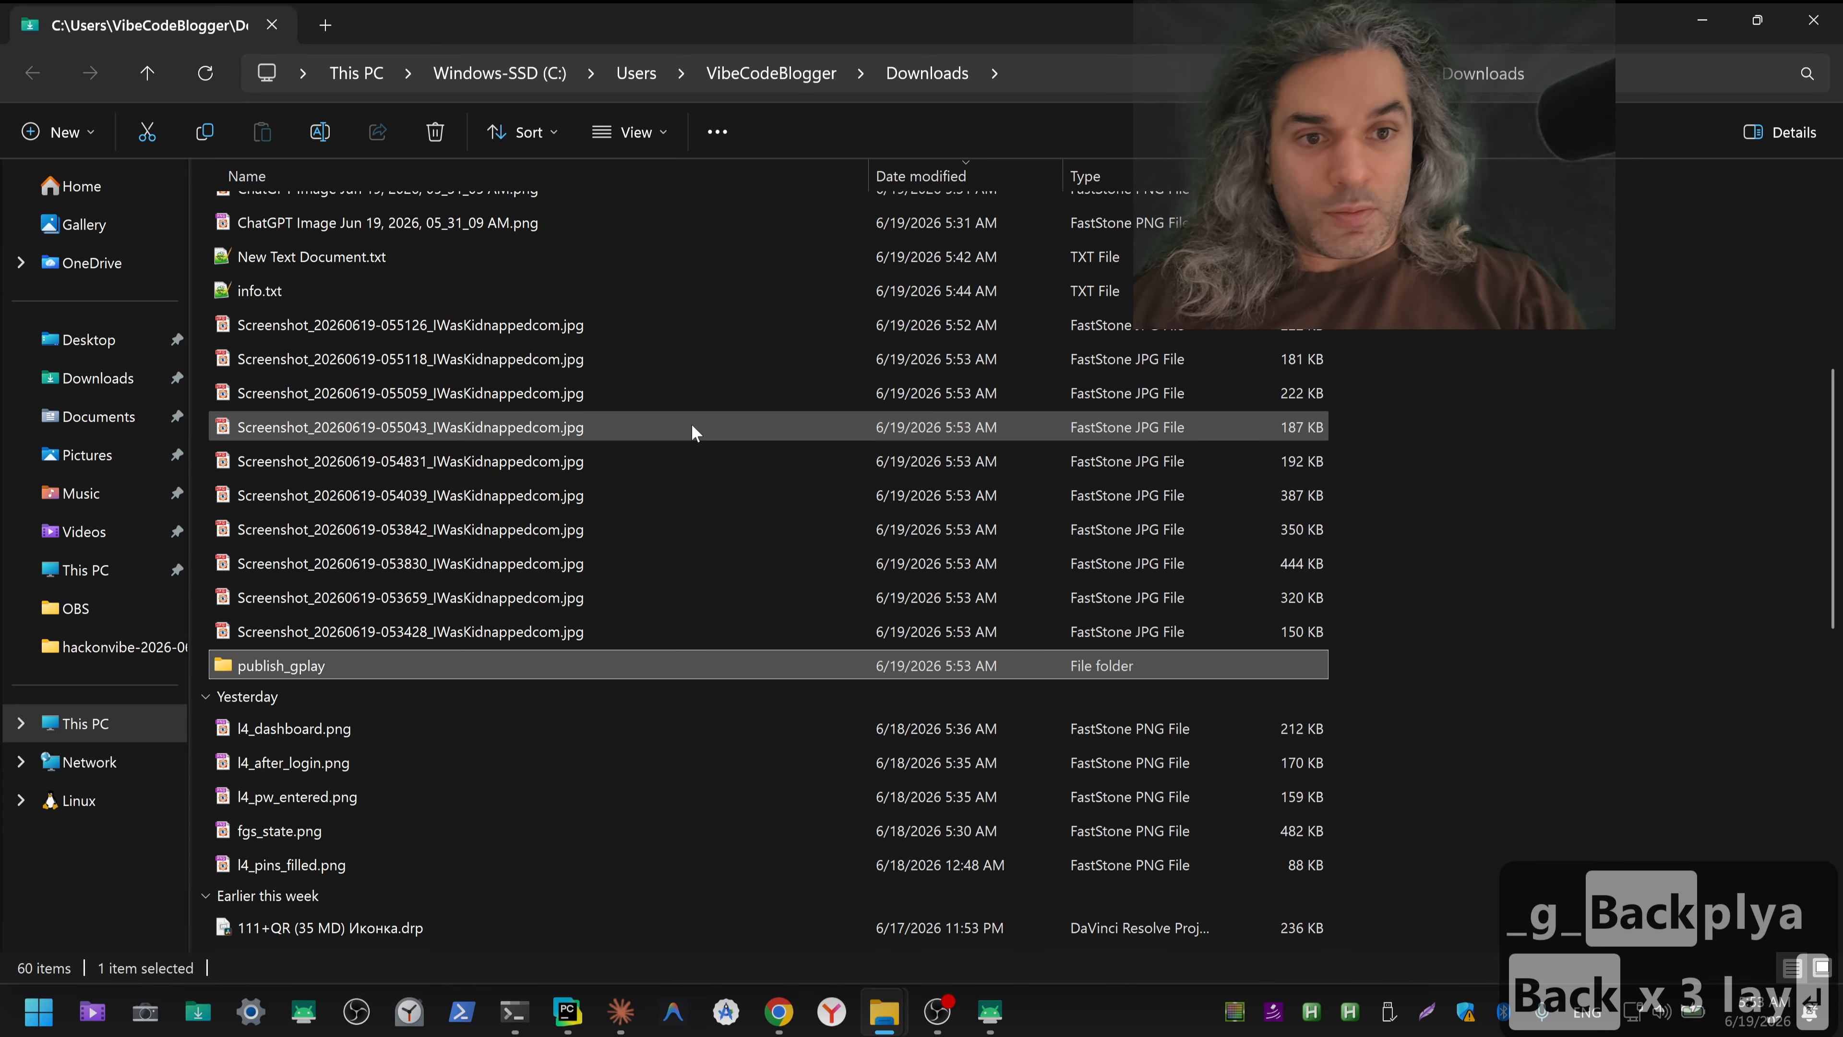
# Step: Move all the Screenshot_20260619 IWasKidnappedcom JPG files from Downloads into publish_gplay, and go back to Downloads
pyautogui.click(419, 326)
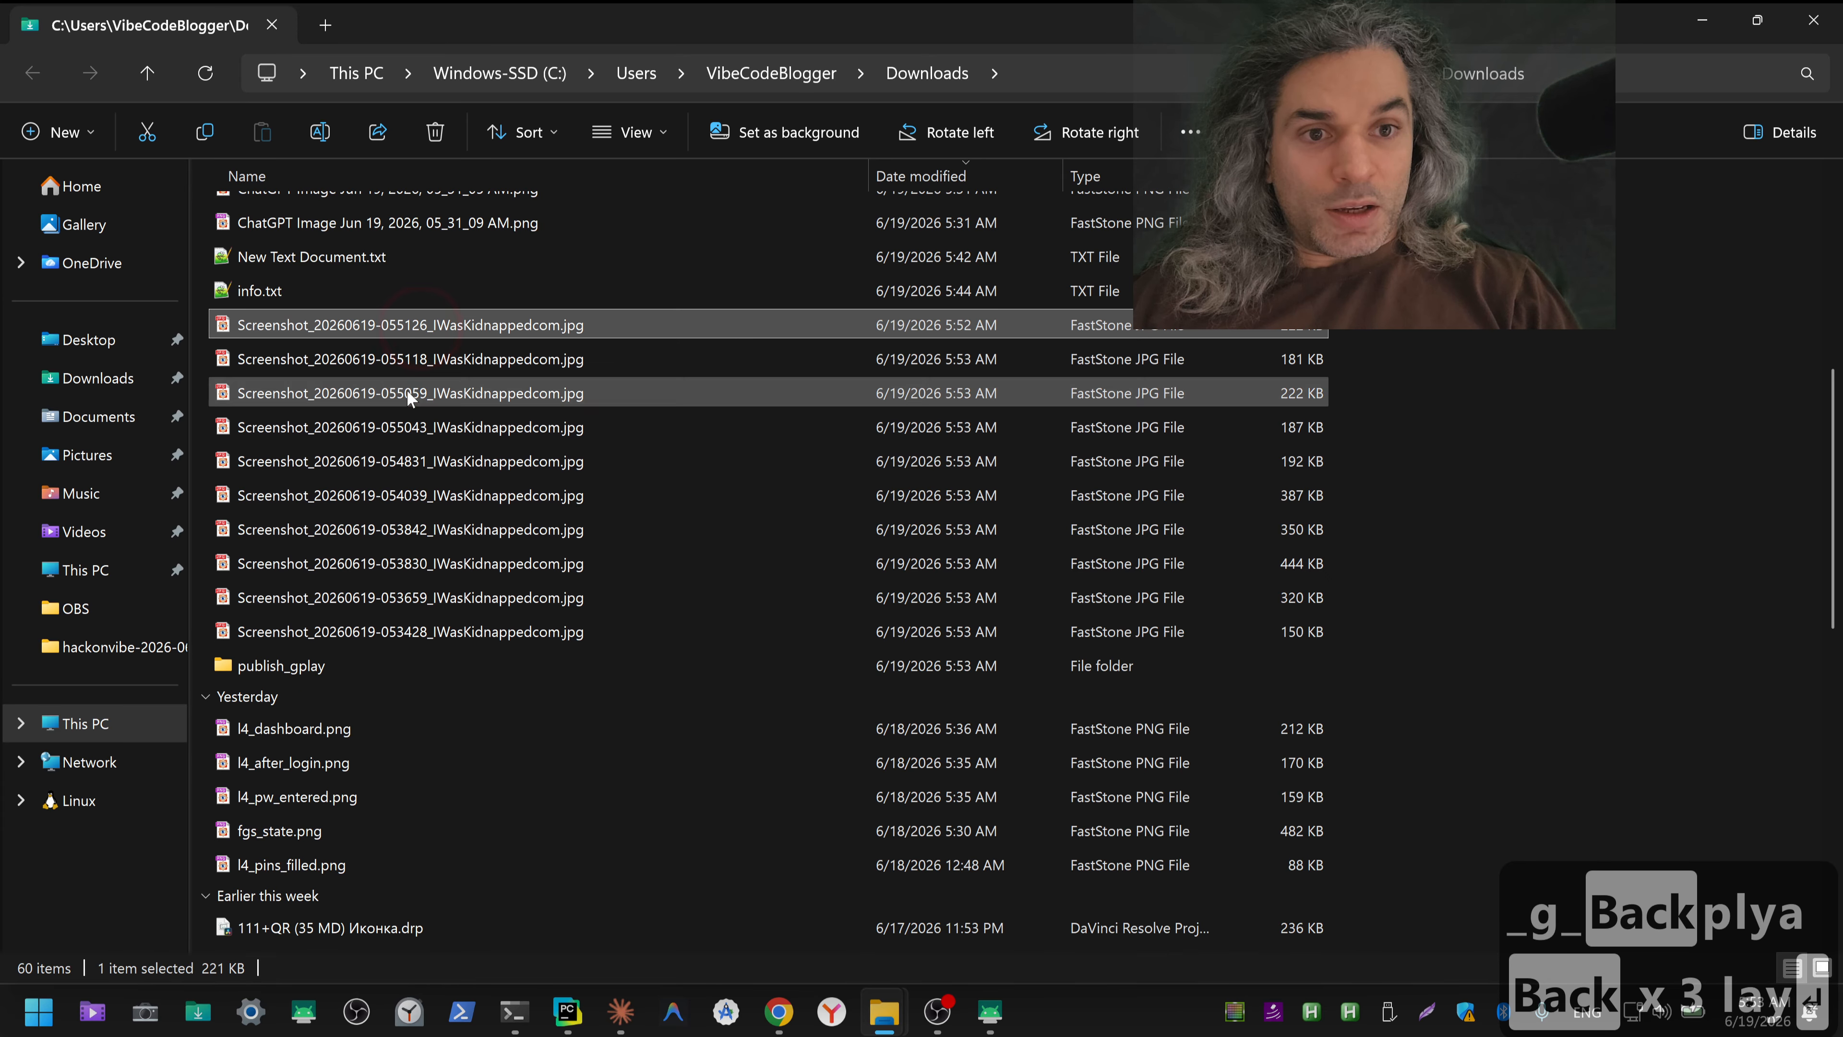
pyautogui.keyDown('shift'); pyautogui.click(353, 629); pyautogui.keyUp('shift')
pyautogui.hotkey('ctrl', 'x')
pyautogui.doubleClick(316, 666)
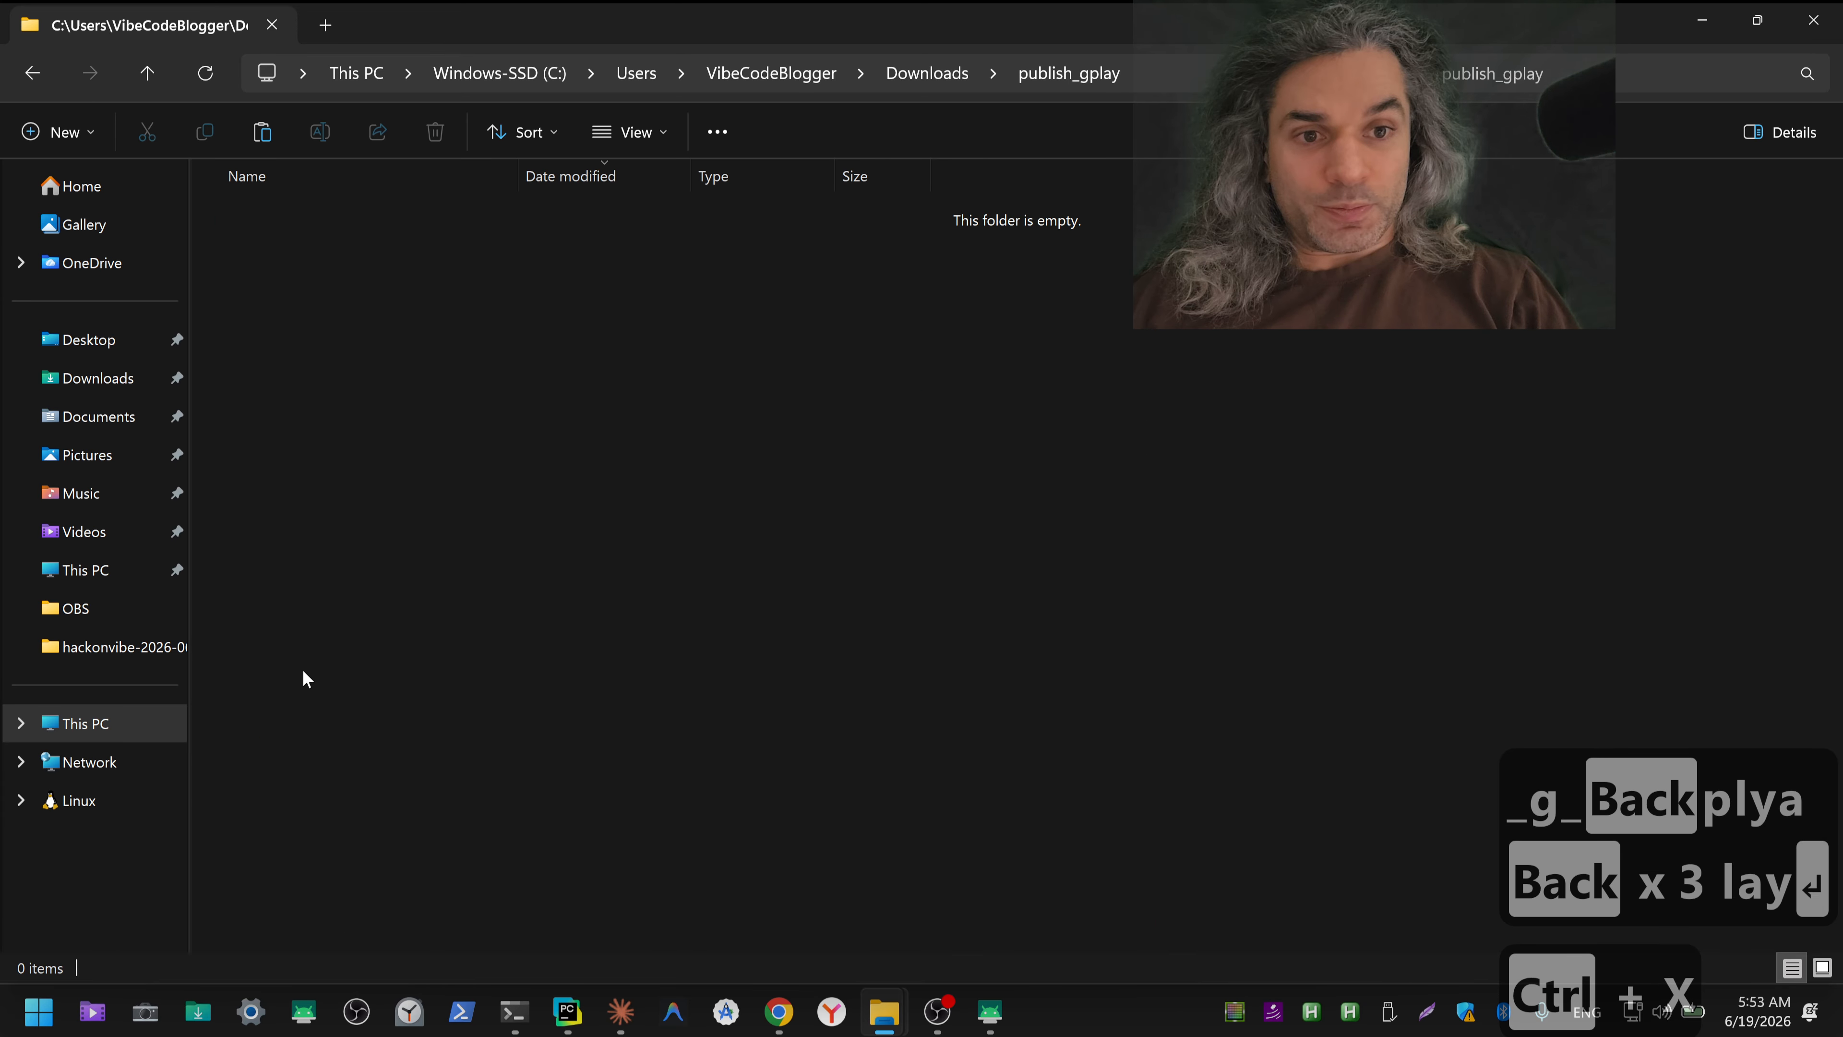
pyautogui.hotkey('ctrl', 'v')
pyautogui.hotkey('alt', 'Left')
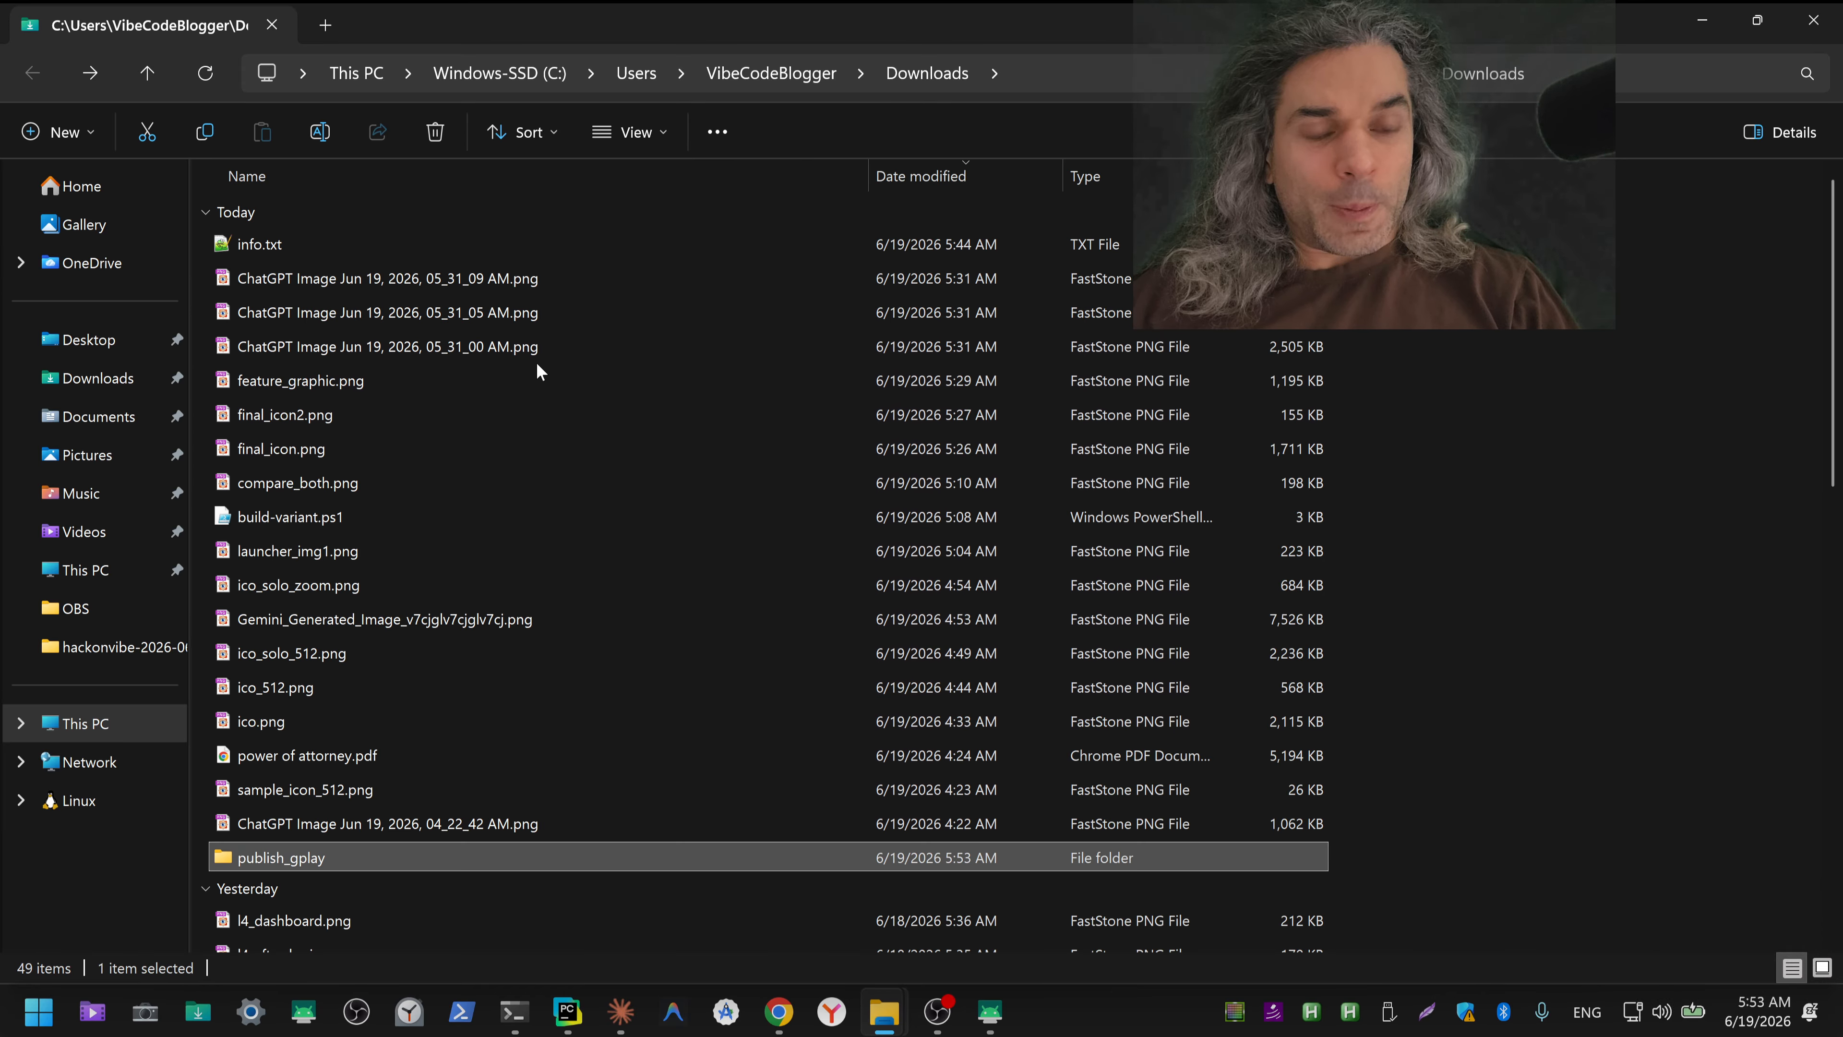
# Step: Create a subfolder named temp inside publish_gplay
pyautogui.doubleClick(280, 857)
pyautogui.rightClick(390, 639)
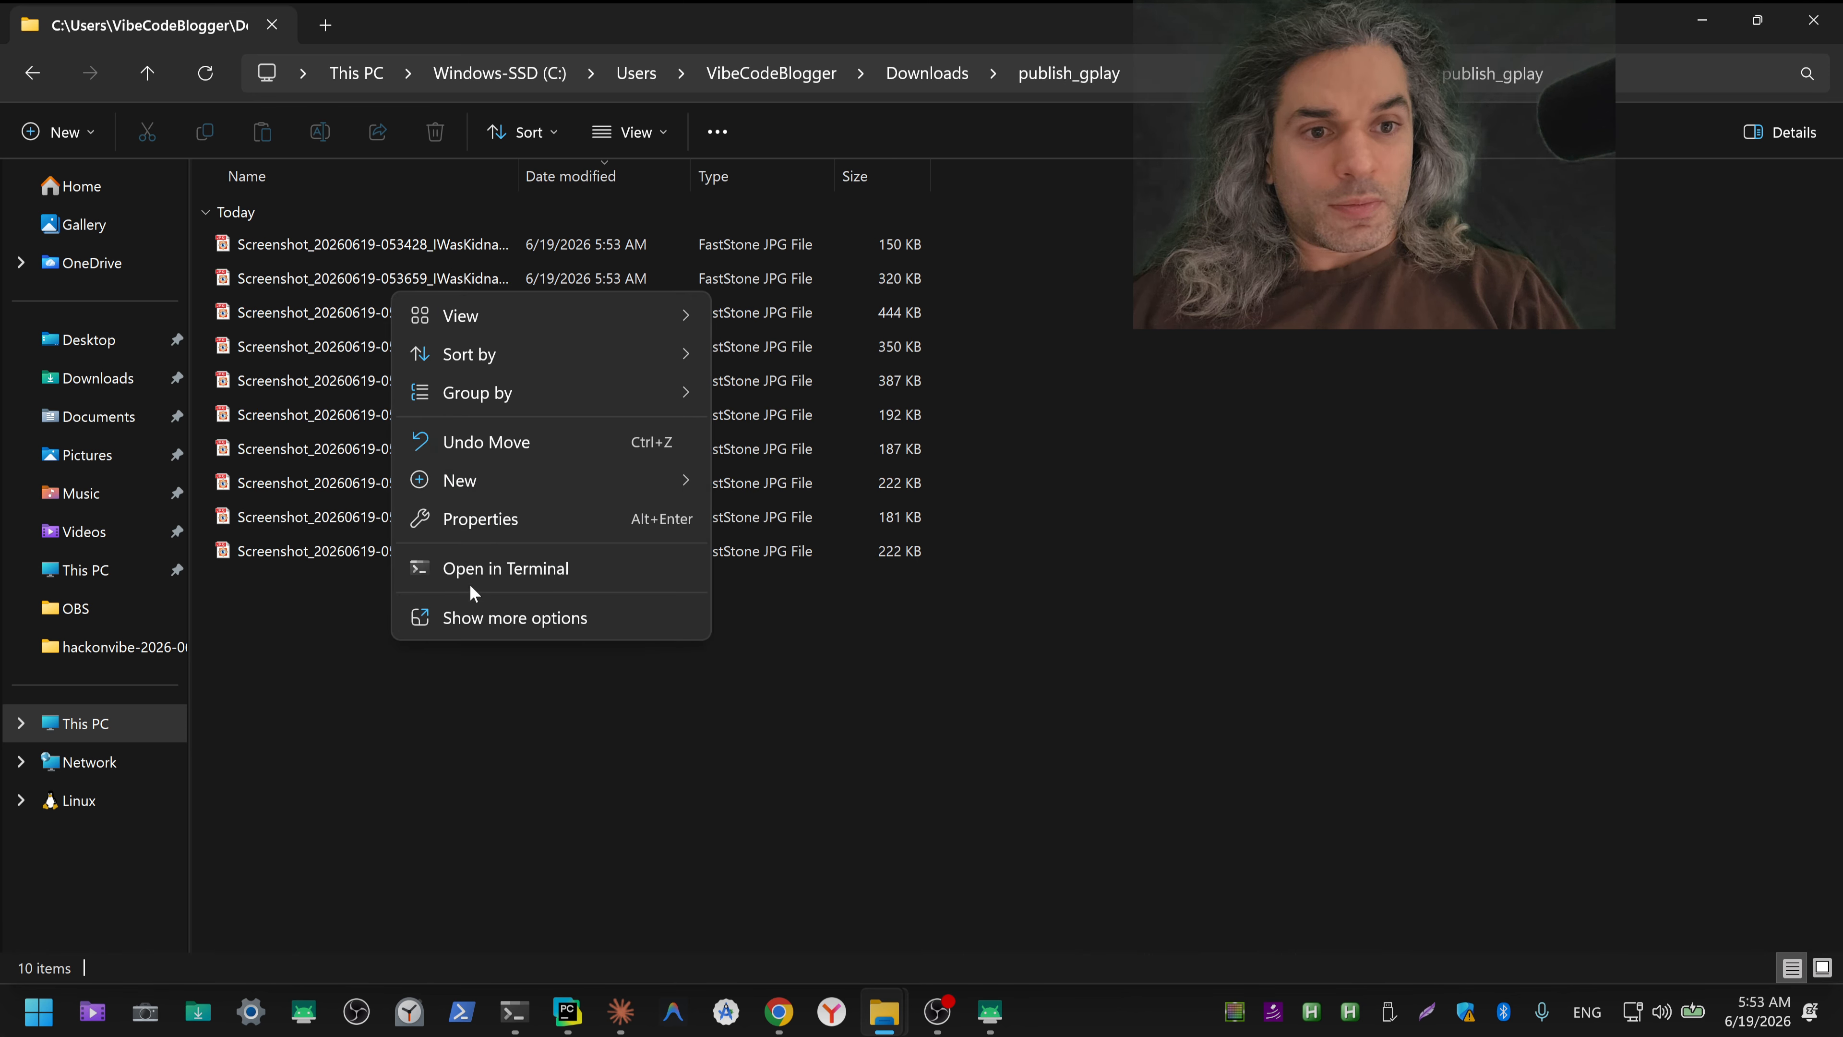
pyautogui.moveTo(497, 487)
pyautogui.click(816, 480)
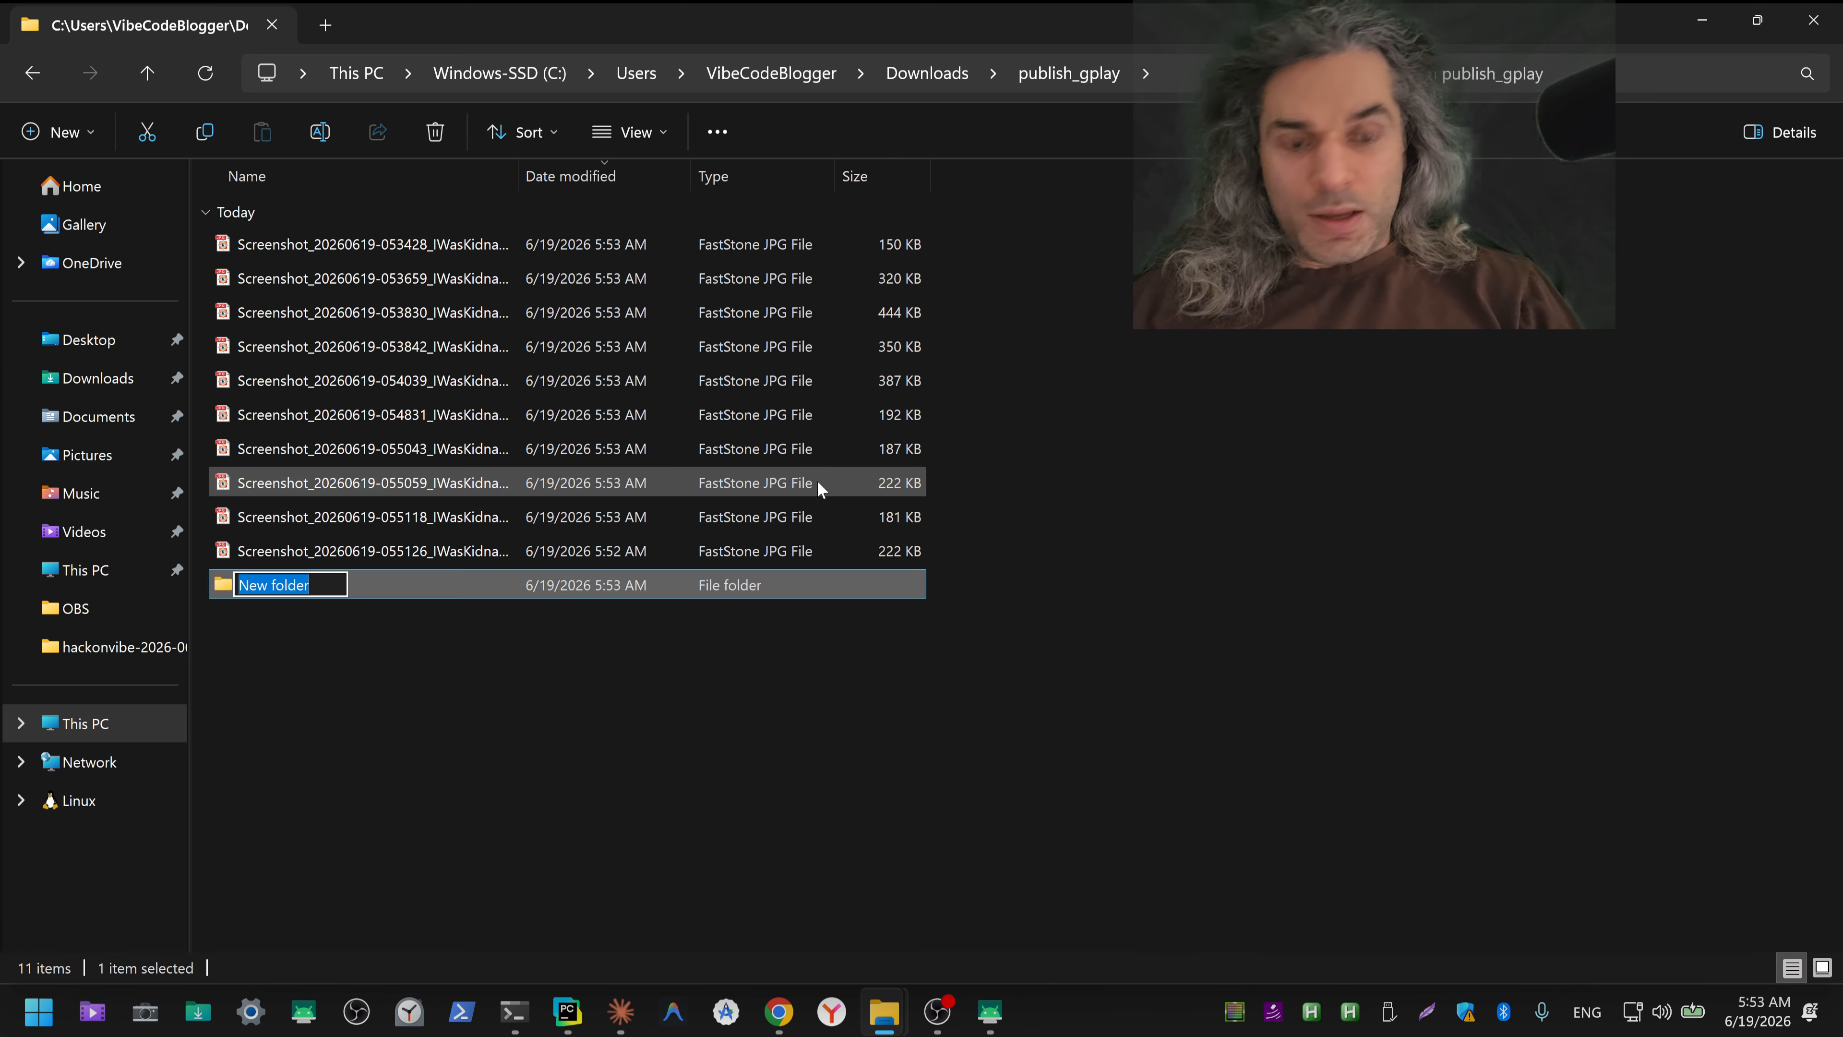
pyautogui.hotkey('ctrl', 'shift', '3')
pyautogui.write('tem')
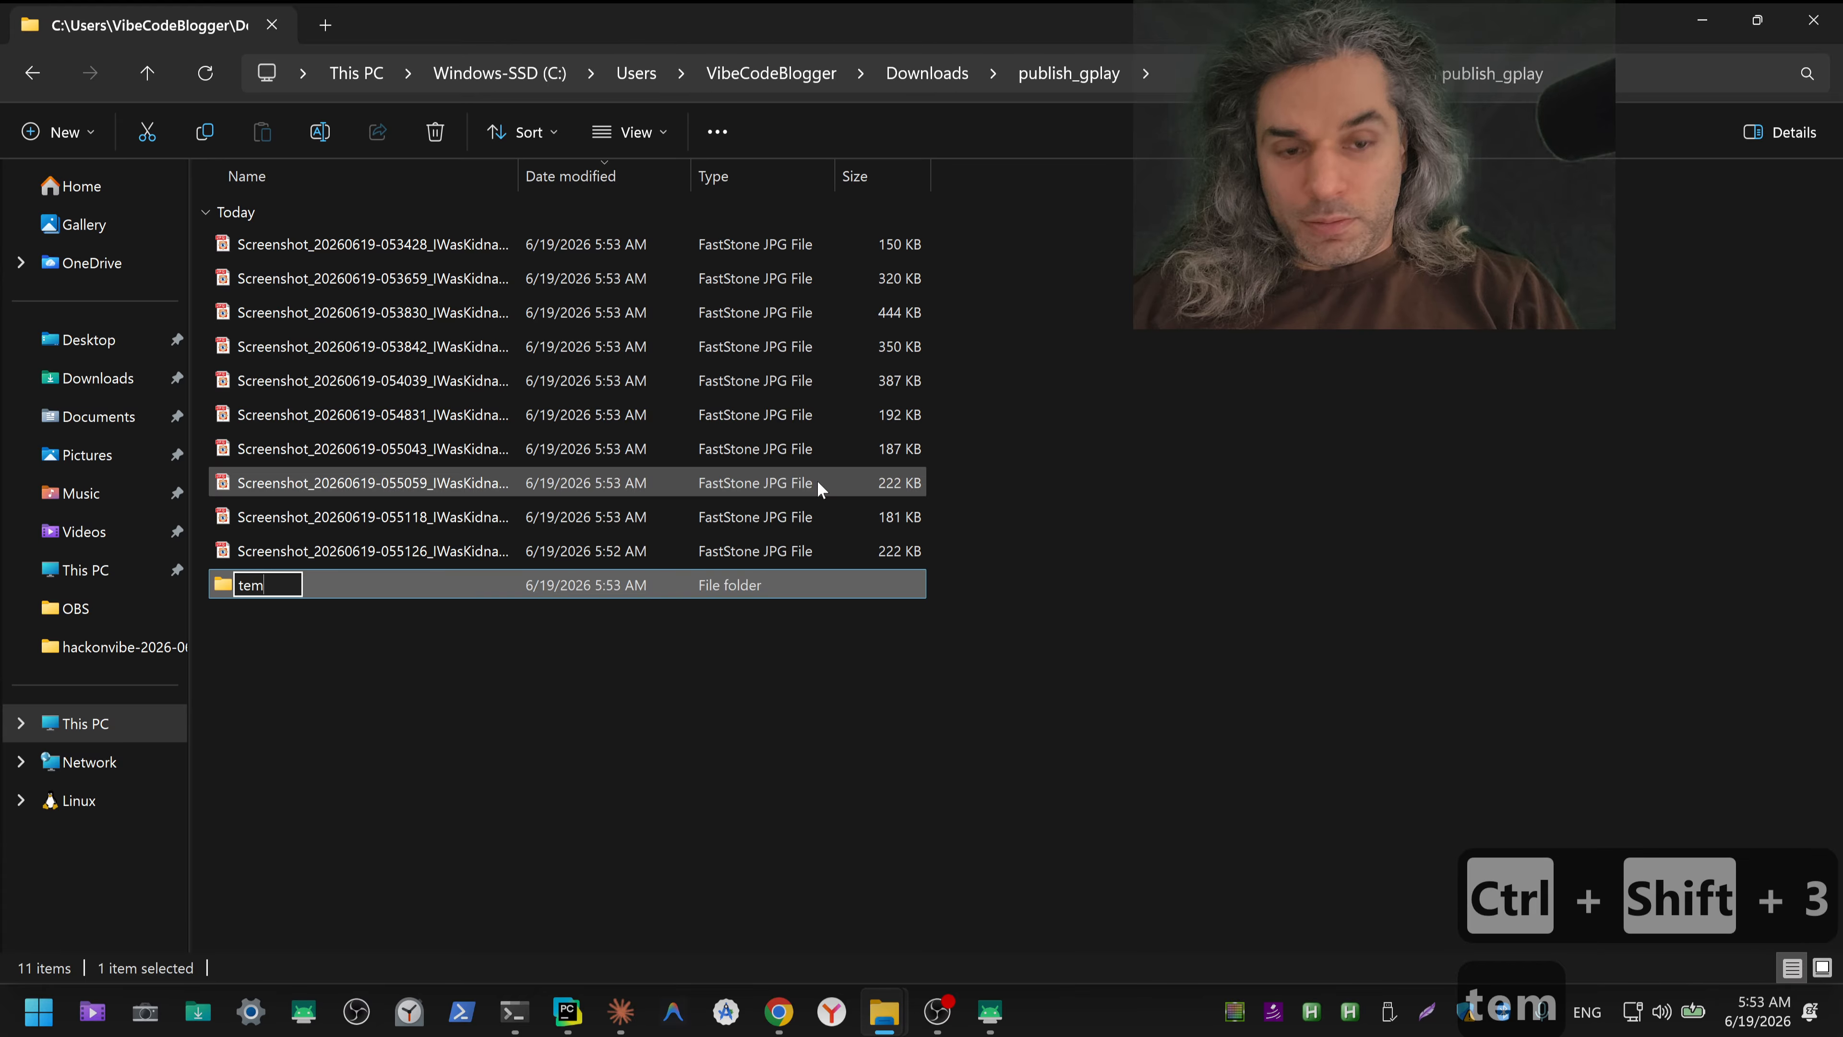
pyautogui.write('p')
pyautogui.press('Return')
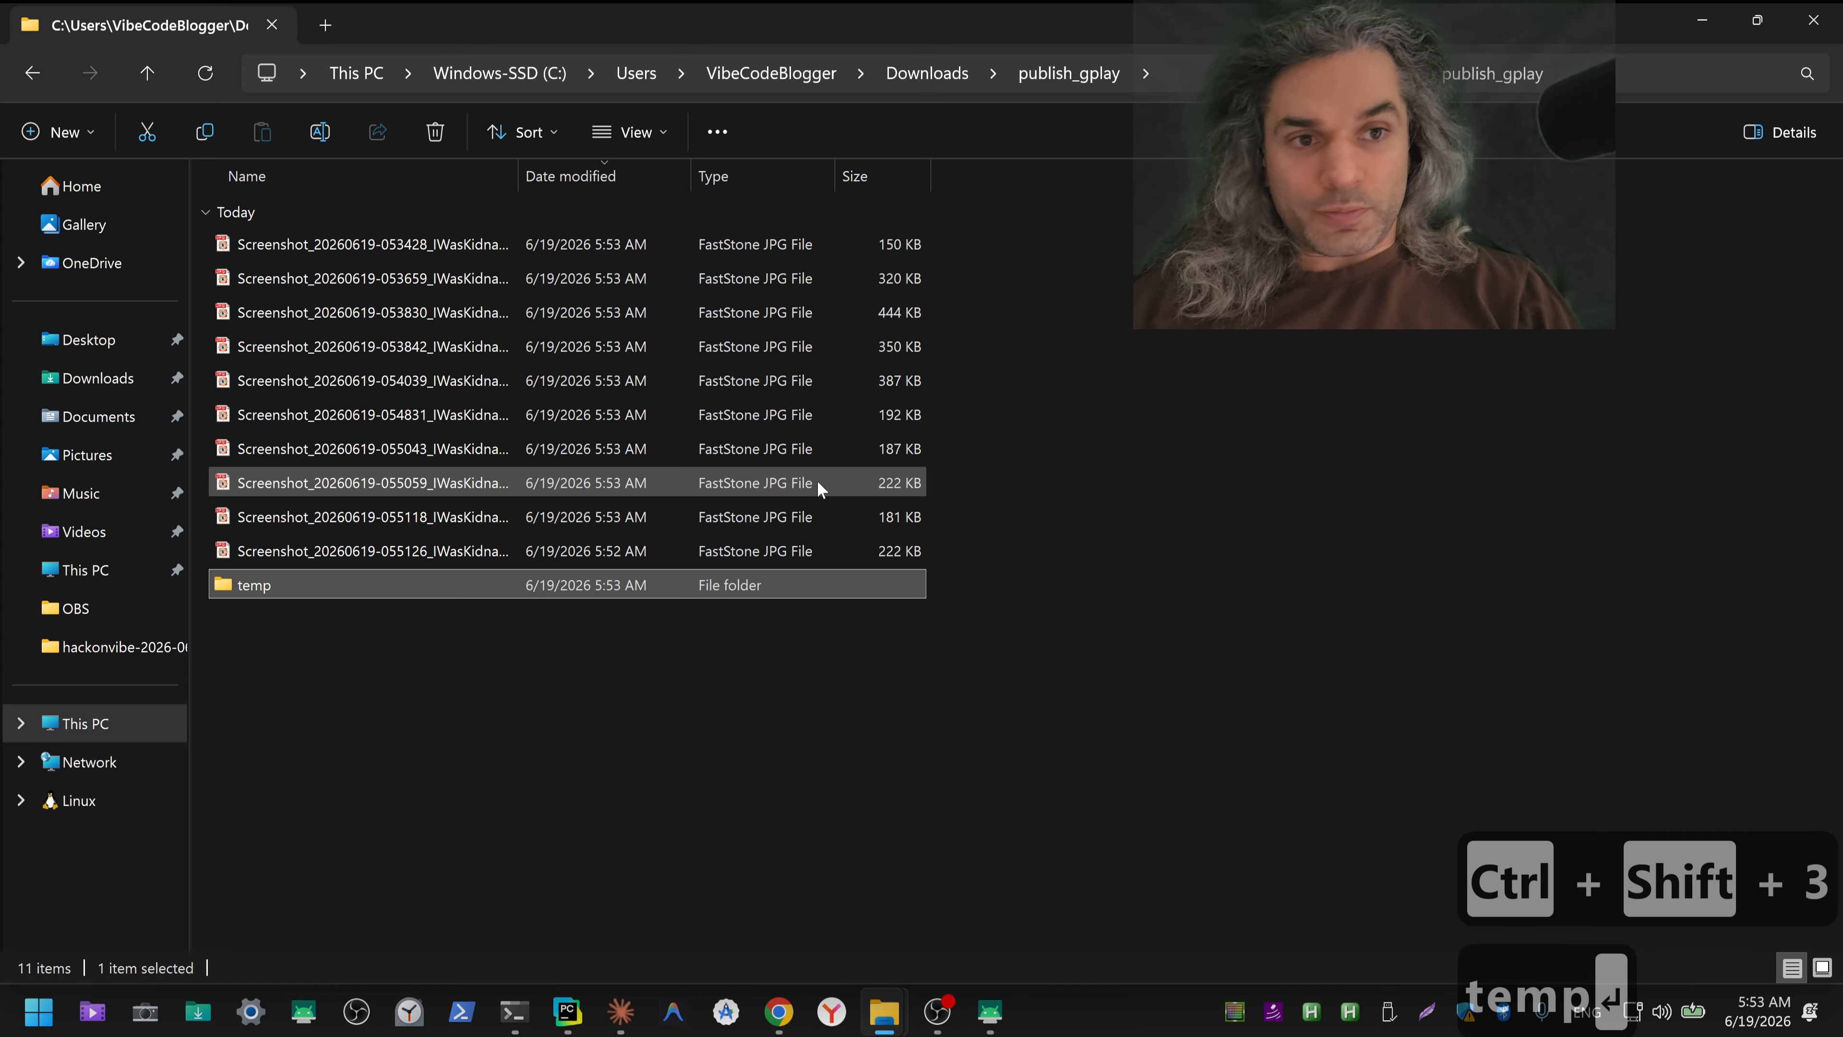
# Step: Return to Downloads and preview the ChatGPT images from Jun 19, 2026 timestamped 05_31
pyautogui.click(928, 74)
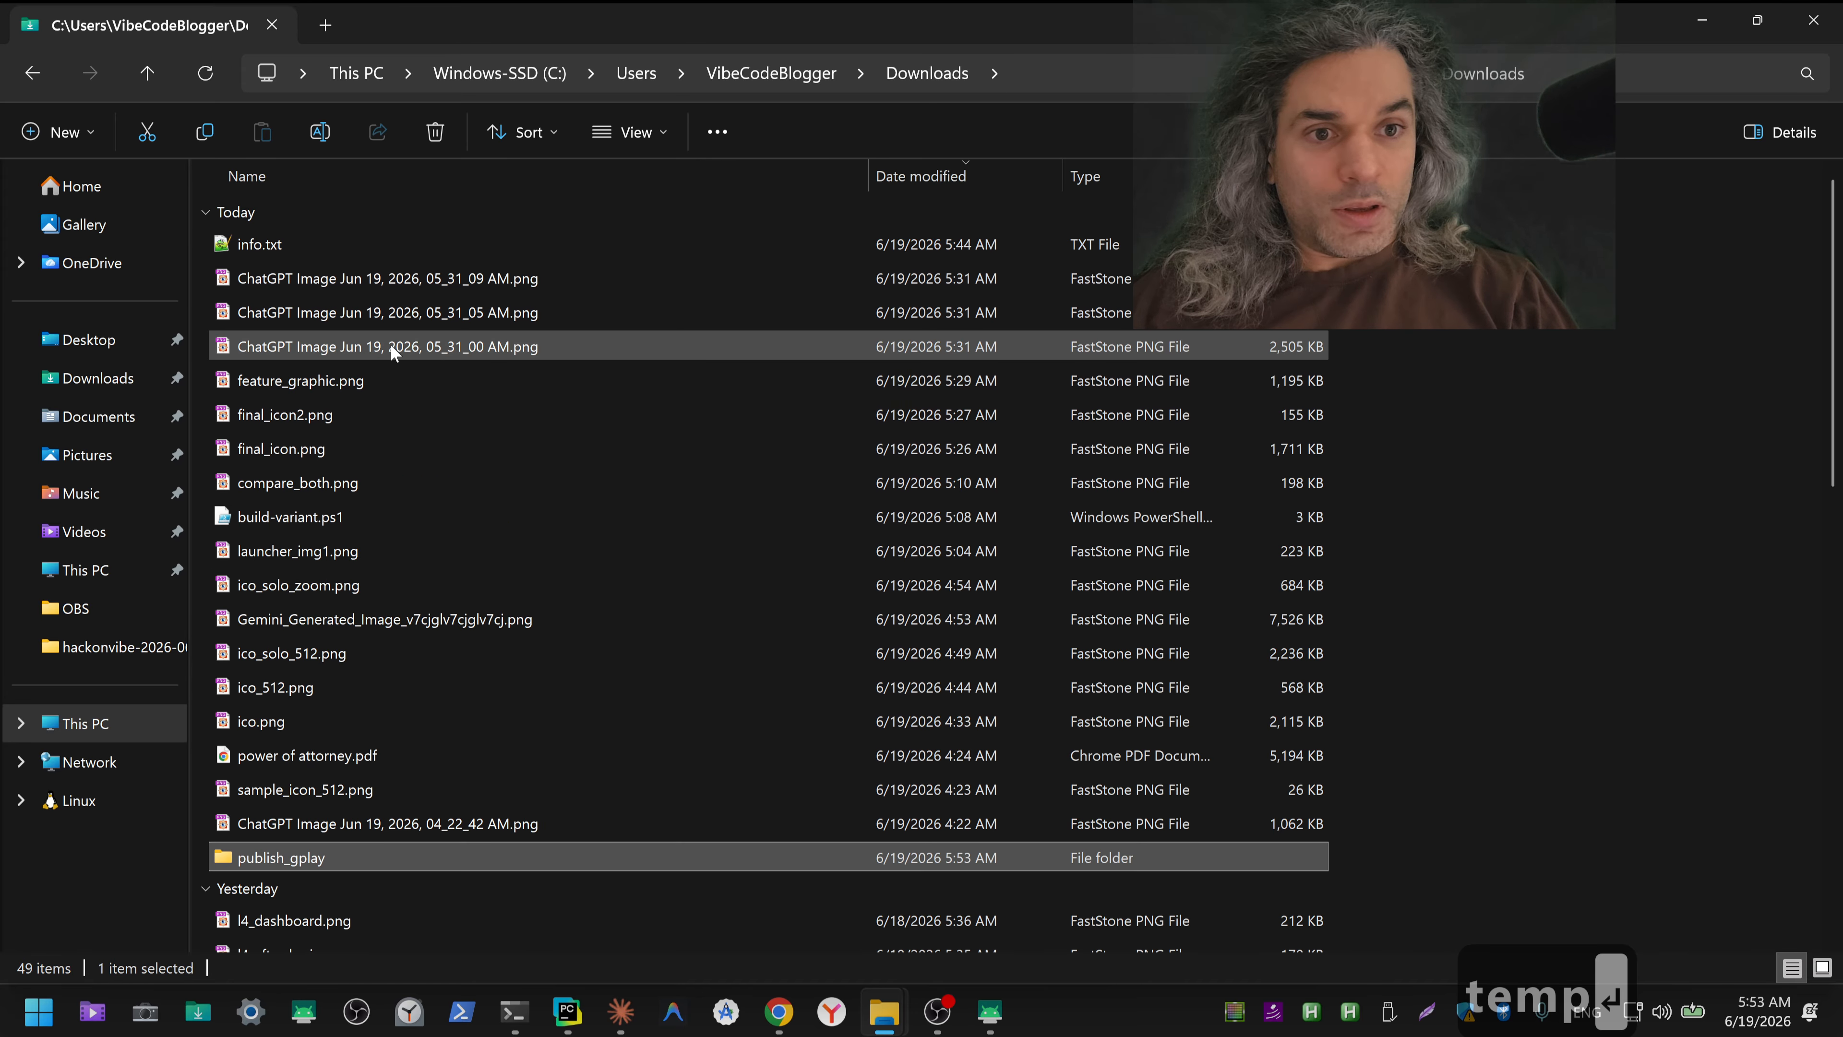
pyautogui.doubleClick(407, 278)
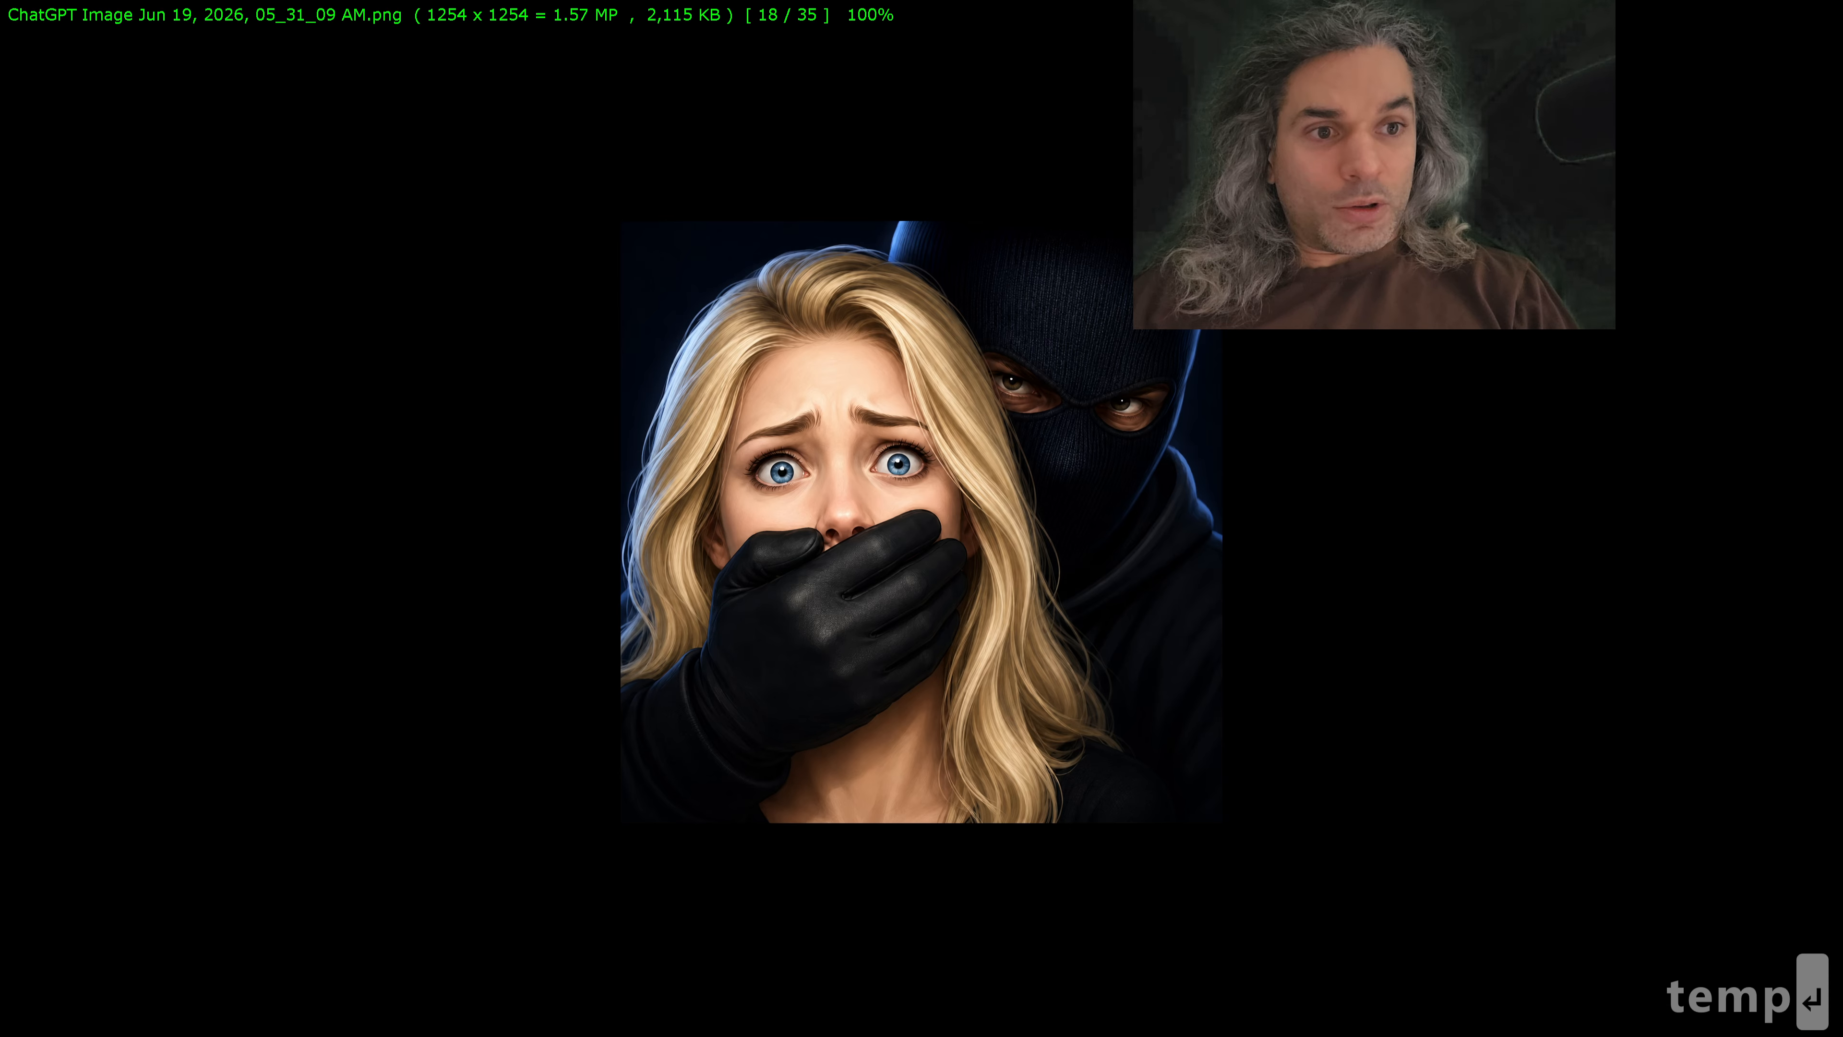
pyautogui.scroll(-1, 474, 418)
pyautogui.press('Escape')
pyautogui.click(392, 312)
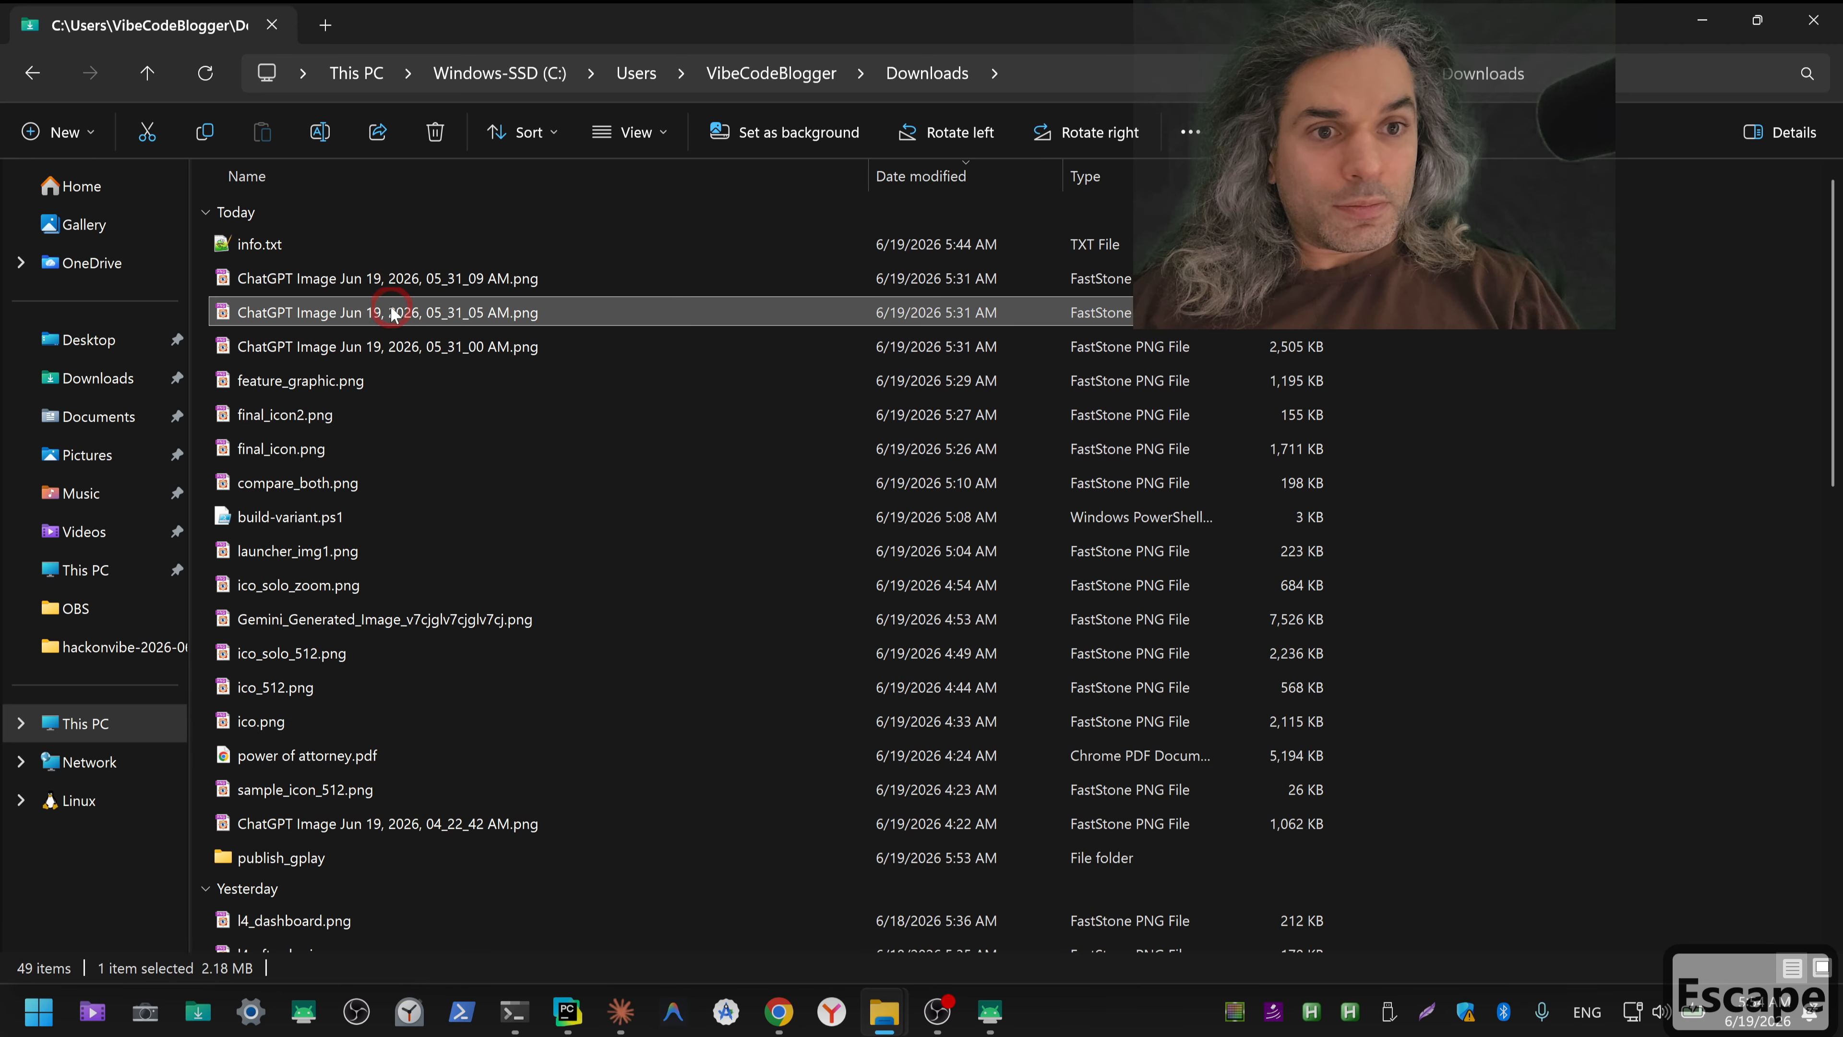
pyautogui.press('Escape')
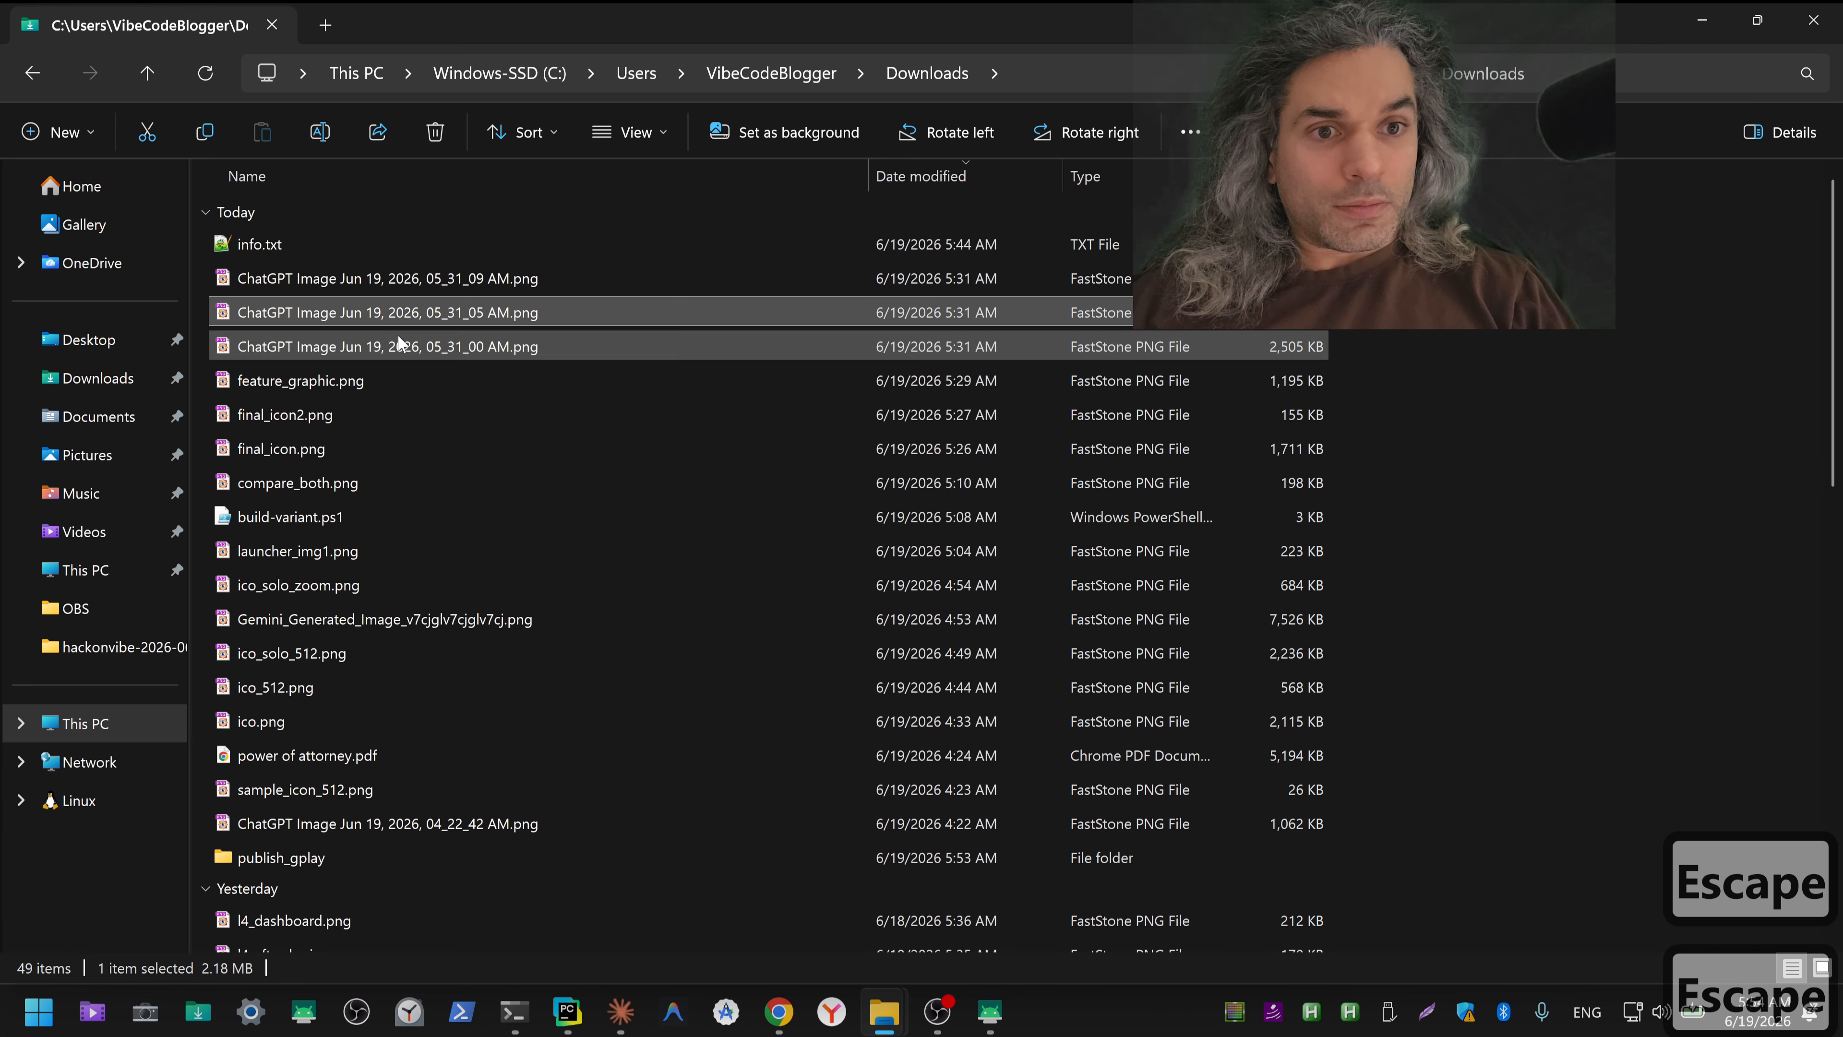
pyautogui.doubleClick(397, 347)
pyautogui.press('Escape')
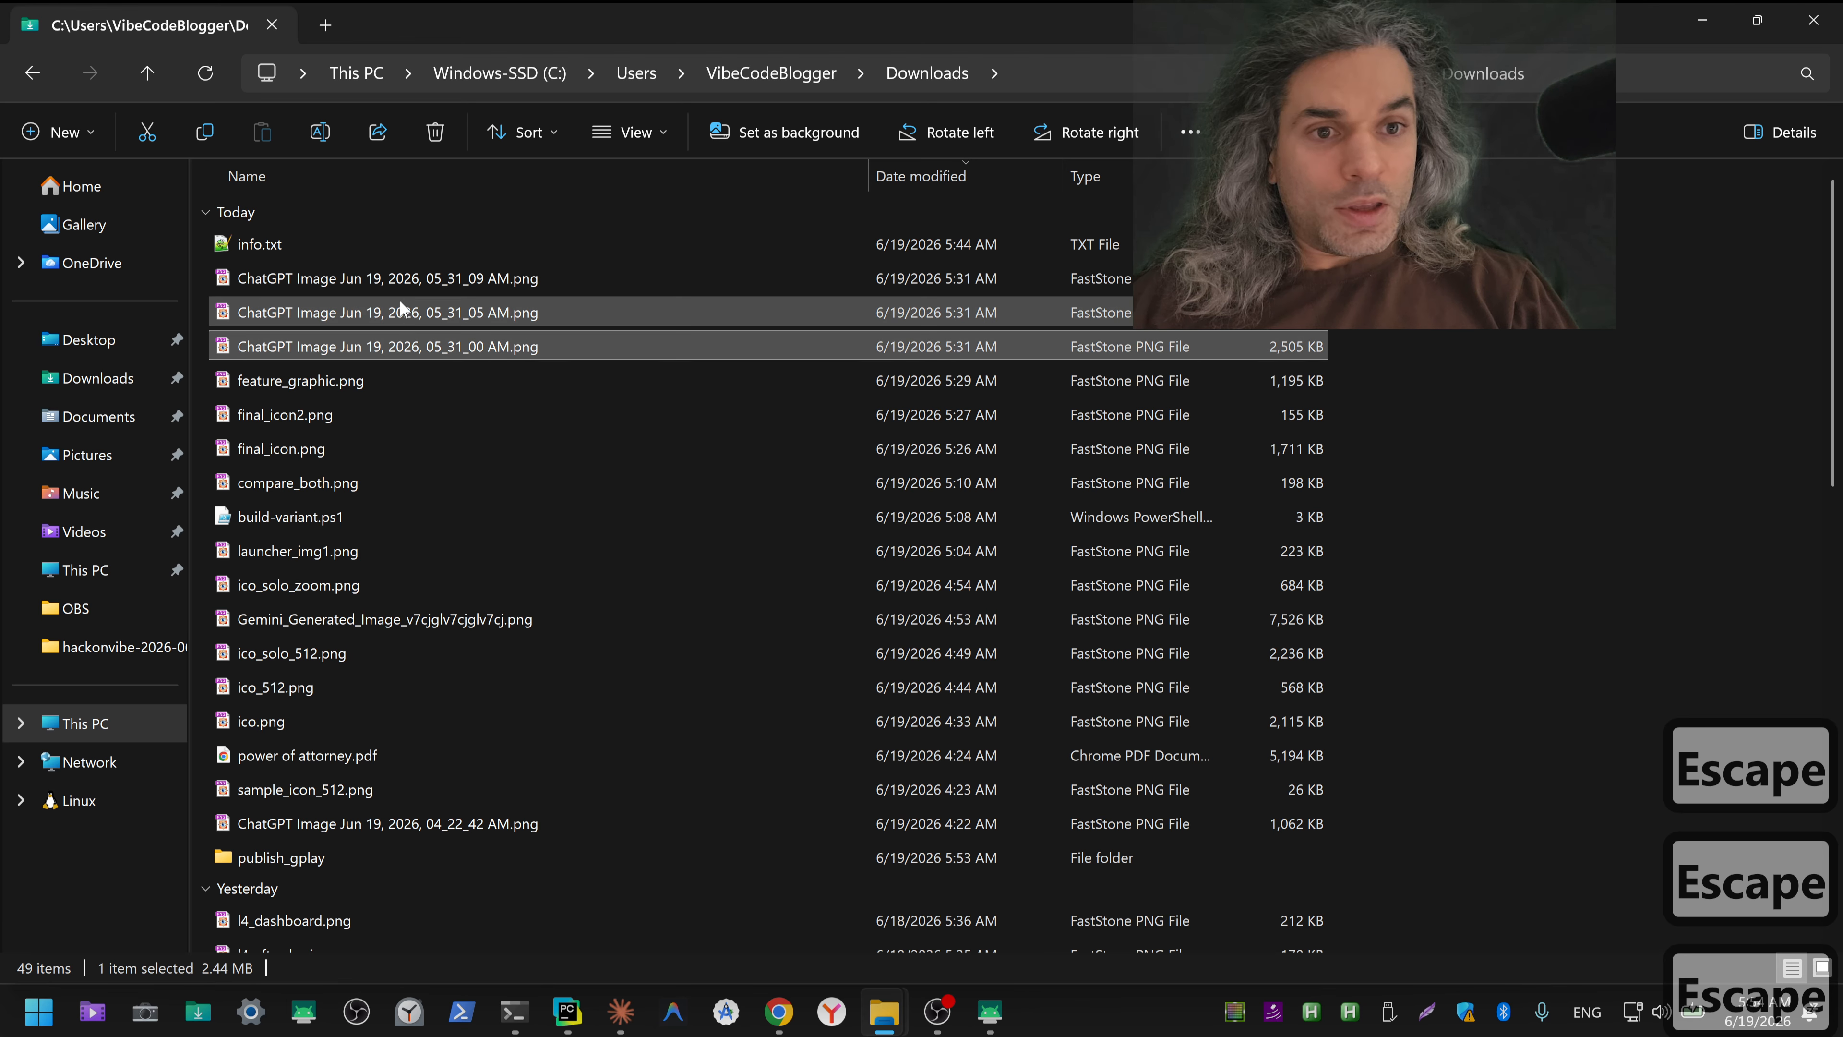
# Step: Move the three 05_31 ChatGPT images into publish_gplay's temp subfolder, and go back up to publish_gplay
pyautogui.keyDown('shift'); pyautogui.click(404, 289); pyautogui.keyUp('shift')
pyautogui.hotkey('ctrl', 'x')
pyautogui.scroll(-2, 377, 471)
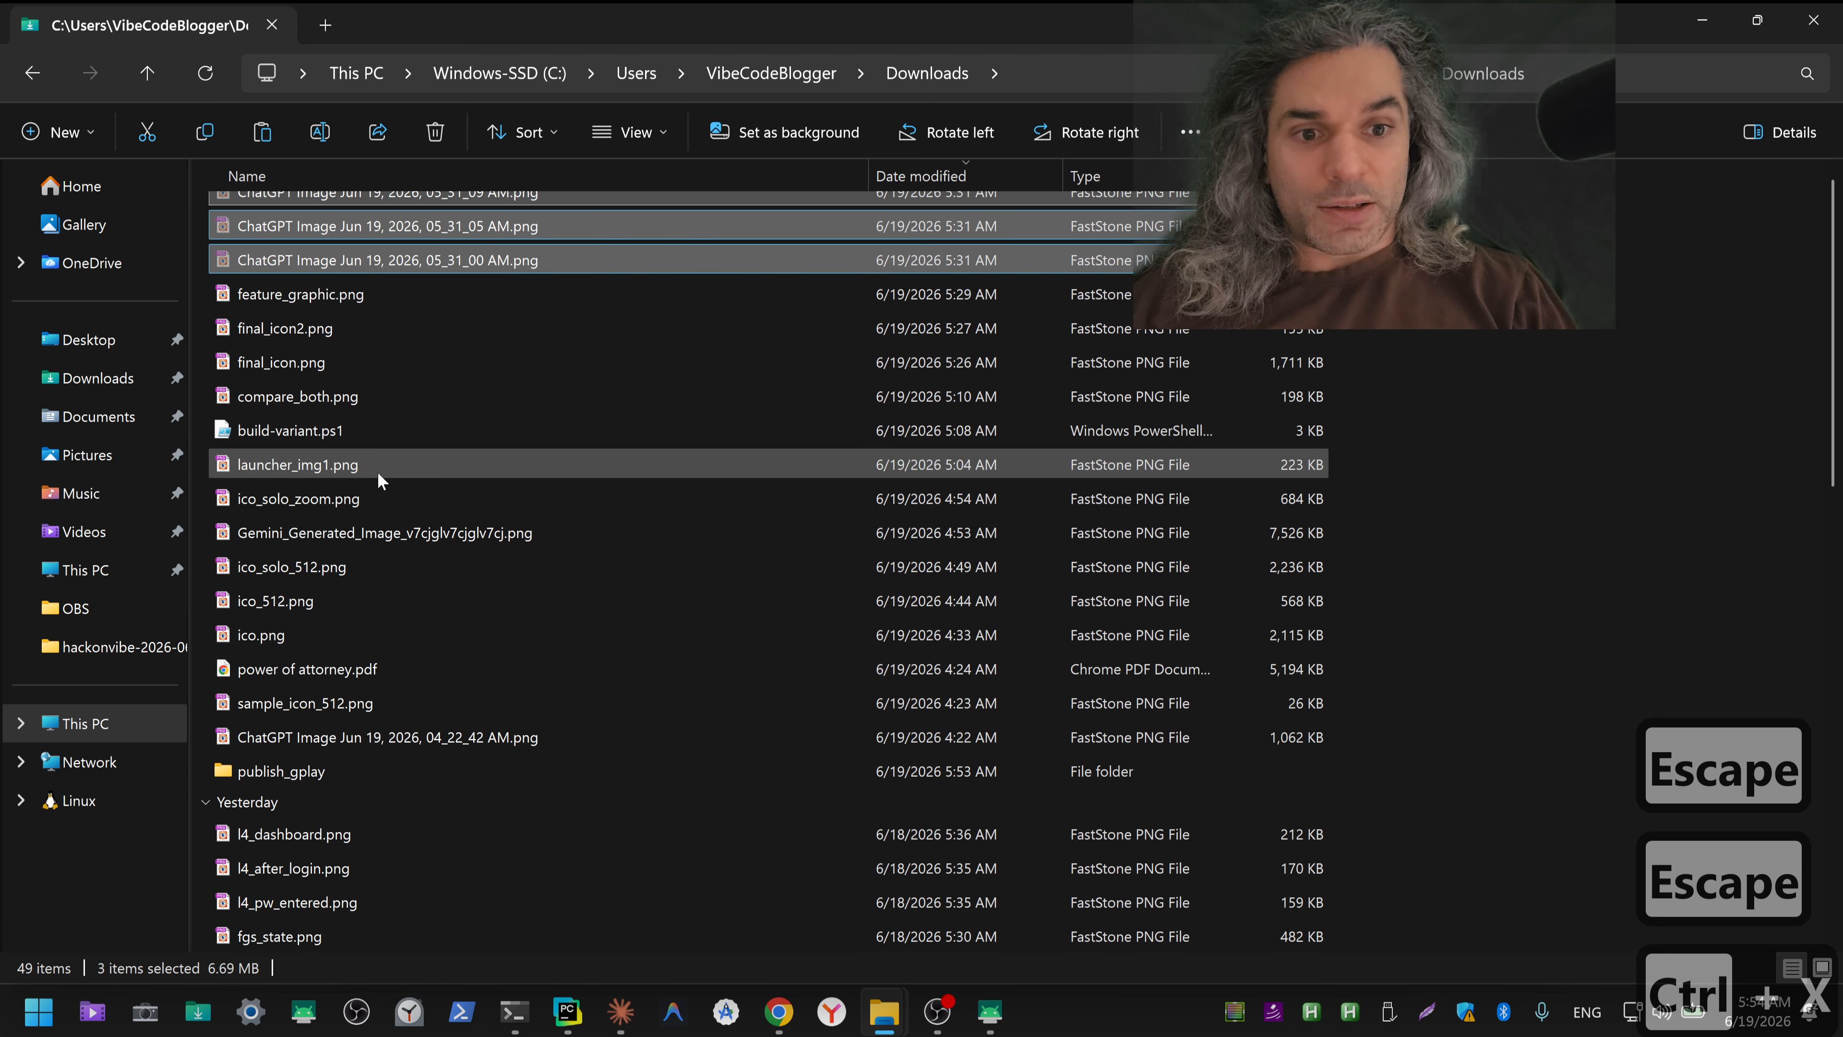
pyautogui.doubleClick(290, 675)
pyautogui.doubleClick(263, 592)
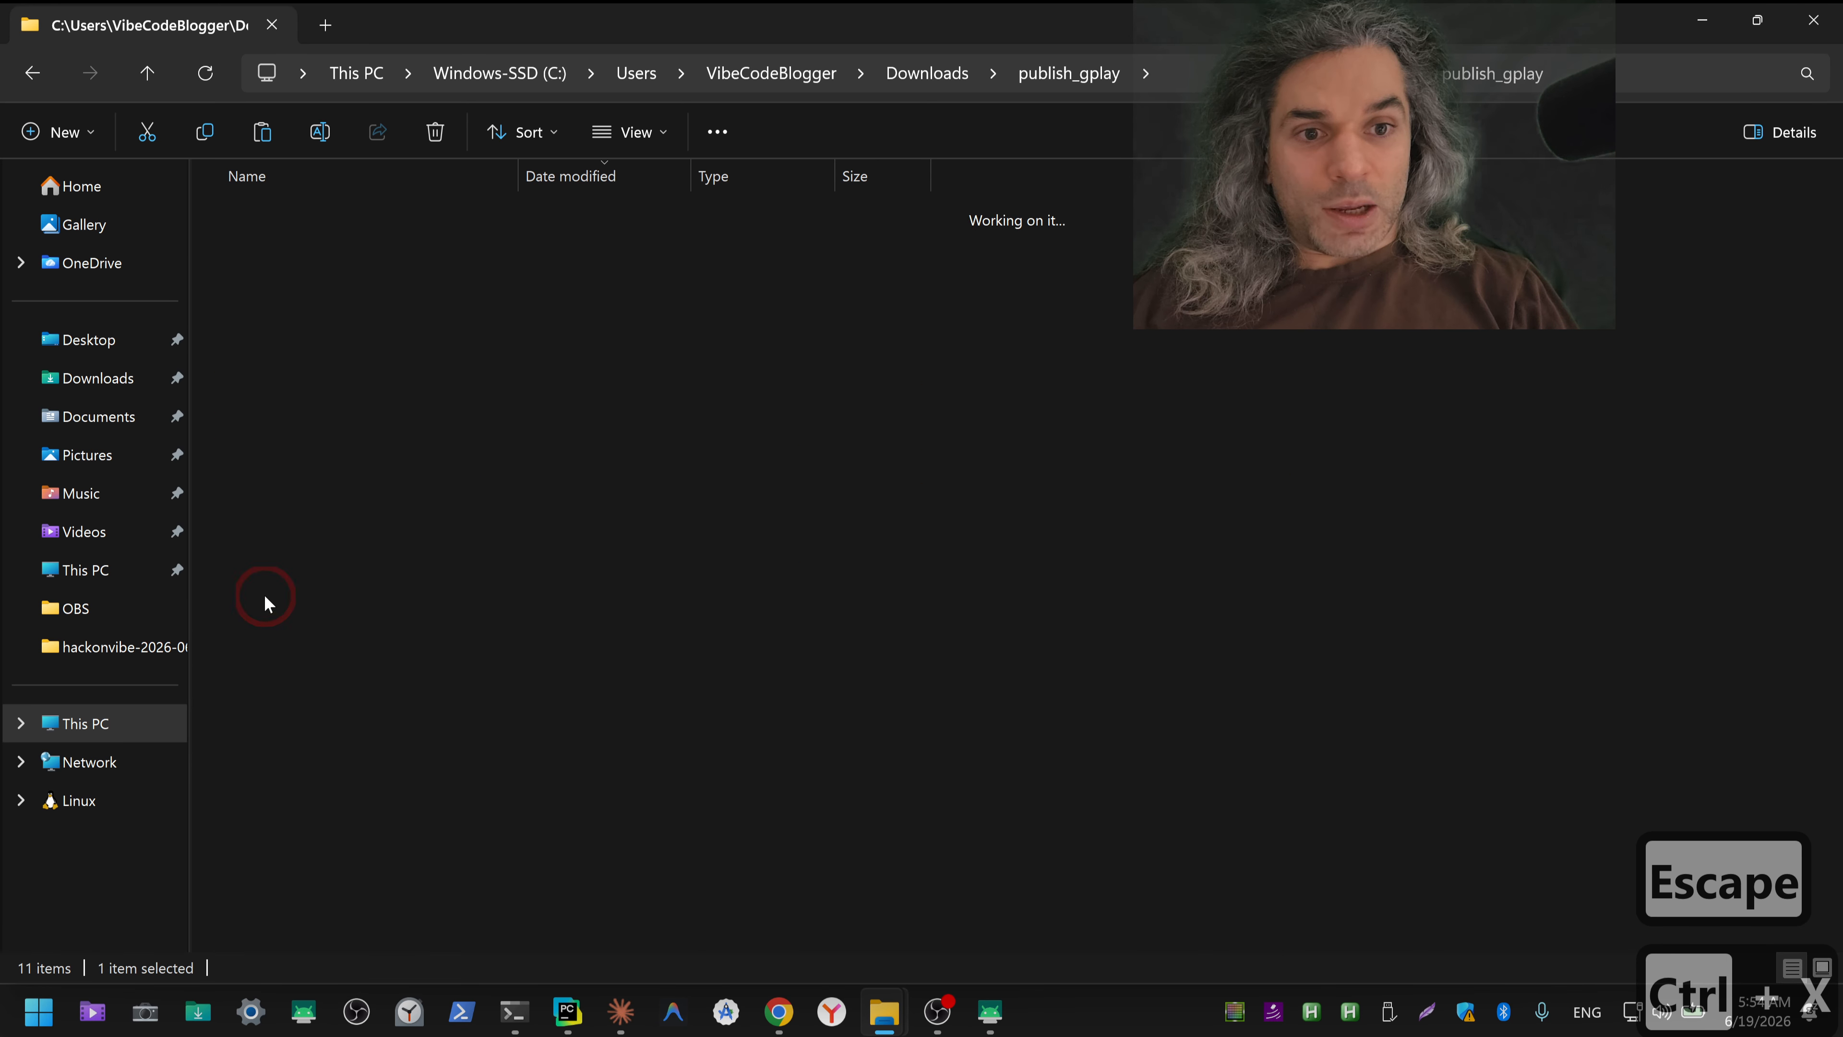
pyautogui.click(1019, 82)
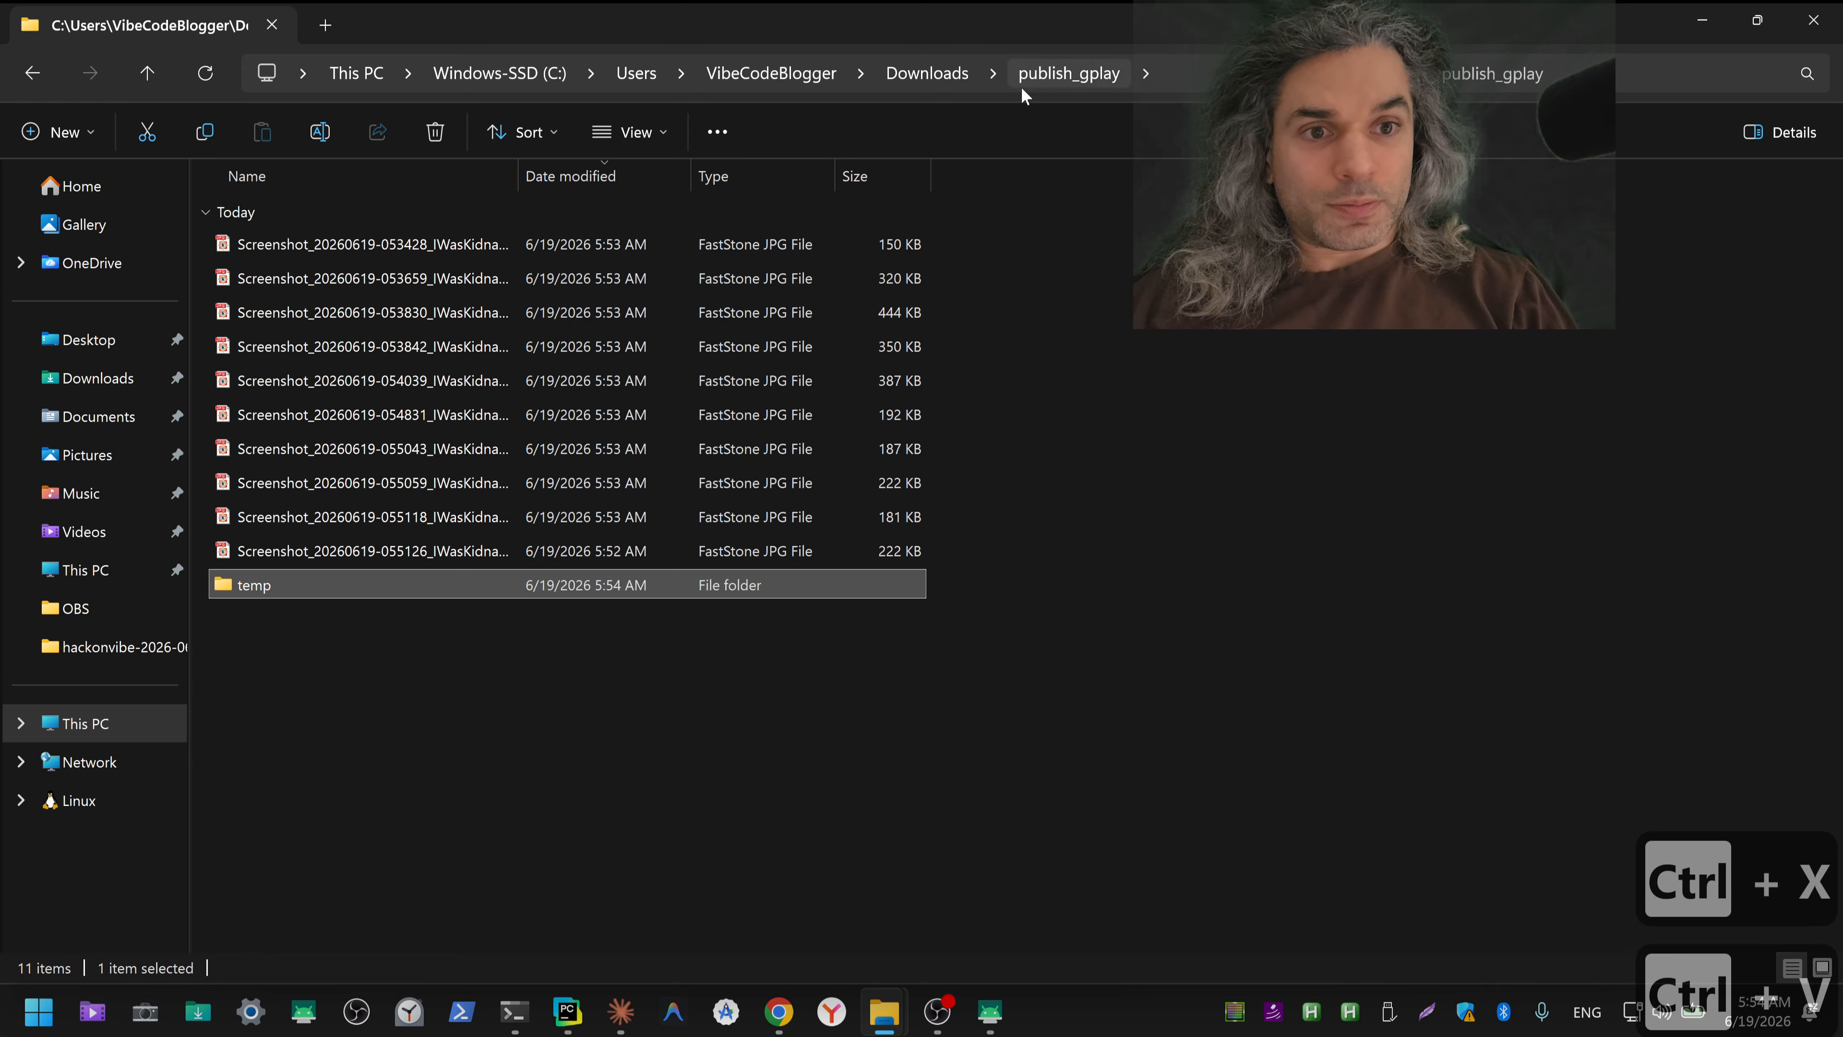
# Step: Create a subfolder named ico inside publish_gplay
pyautogui.rightClick(344, 687)
pyautogui.moveTo(510, 372)
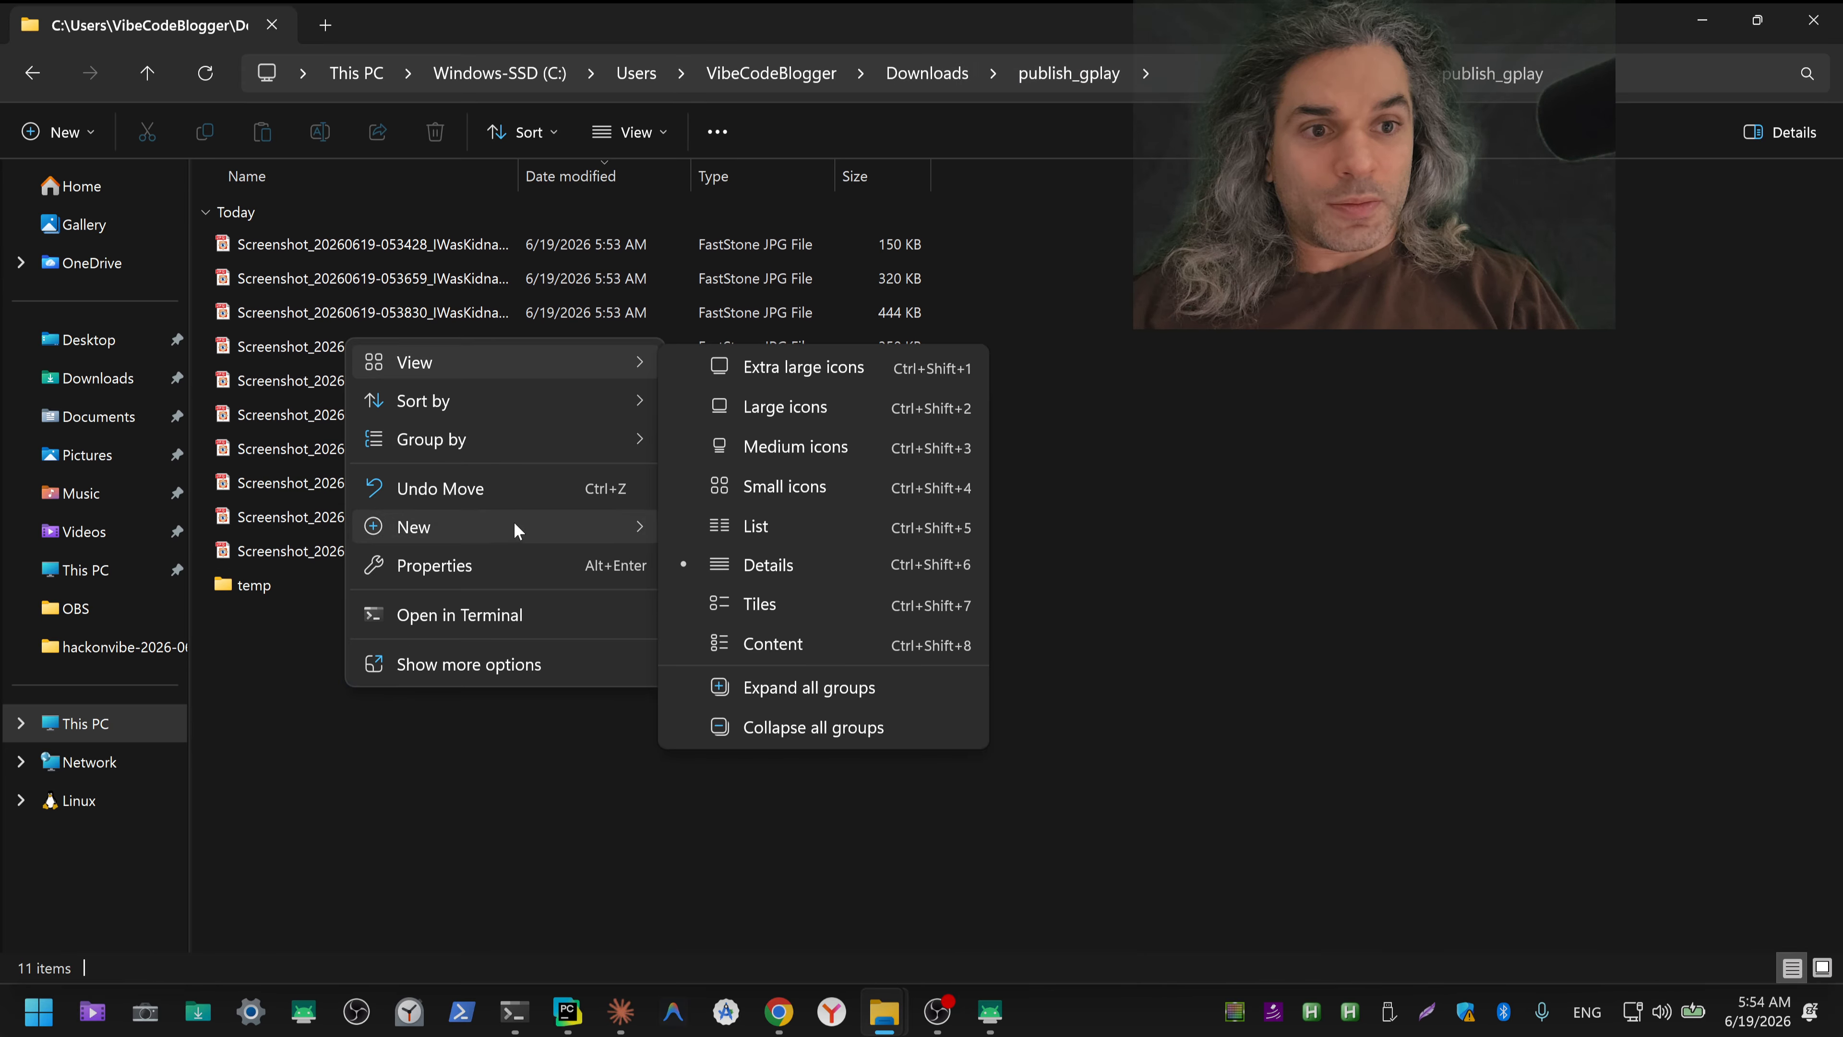
pyautogui.moveTo(513, 521)
pyautogui.click(811, 527)
pyautogui.hotkey('ctrl', 'shift', '3')
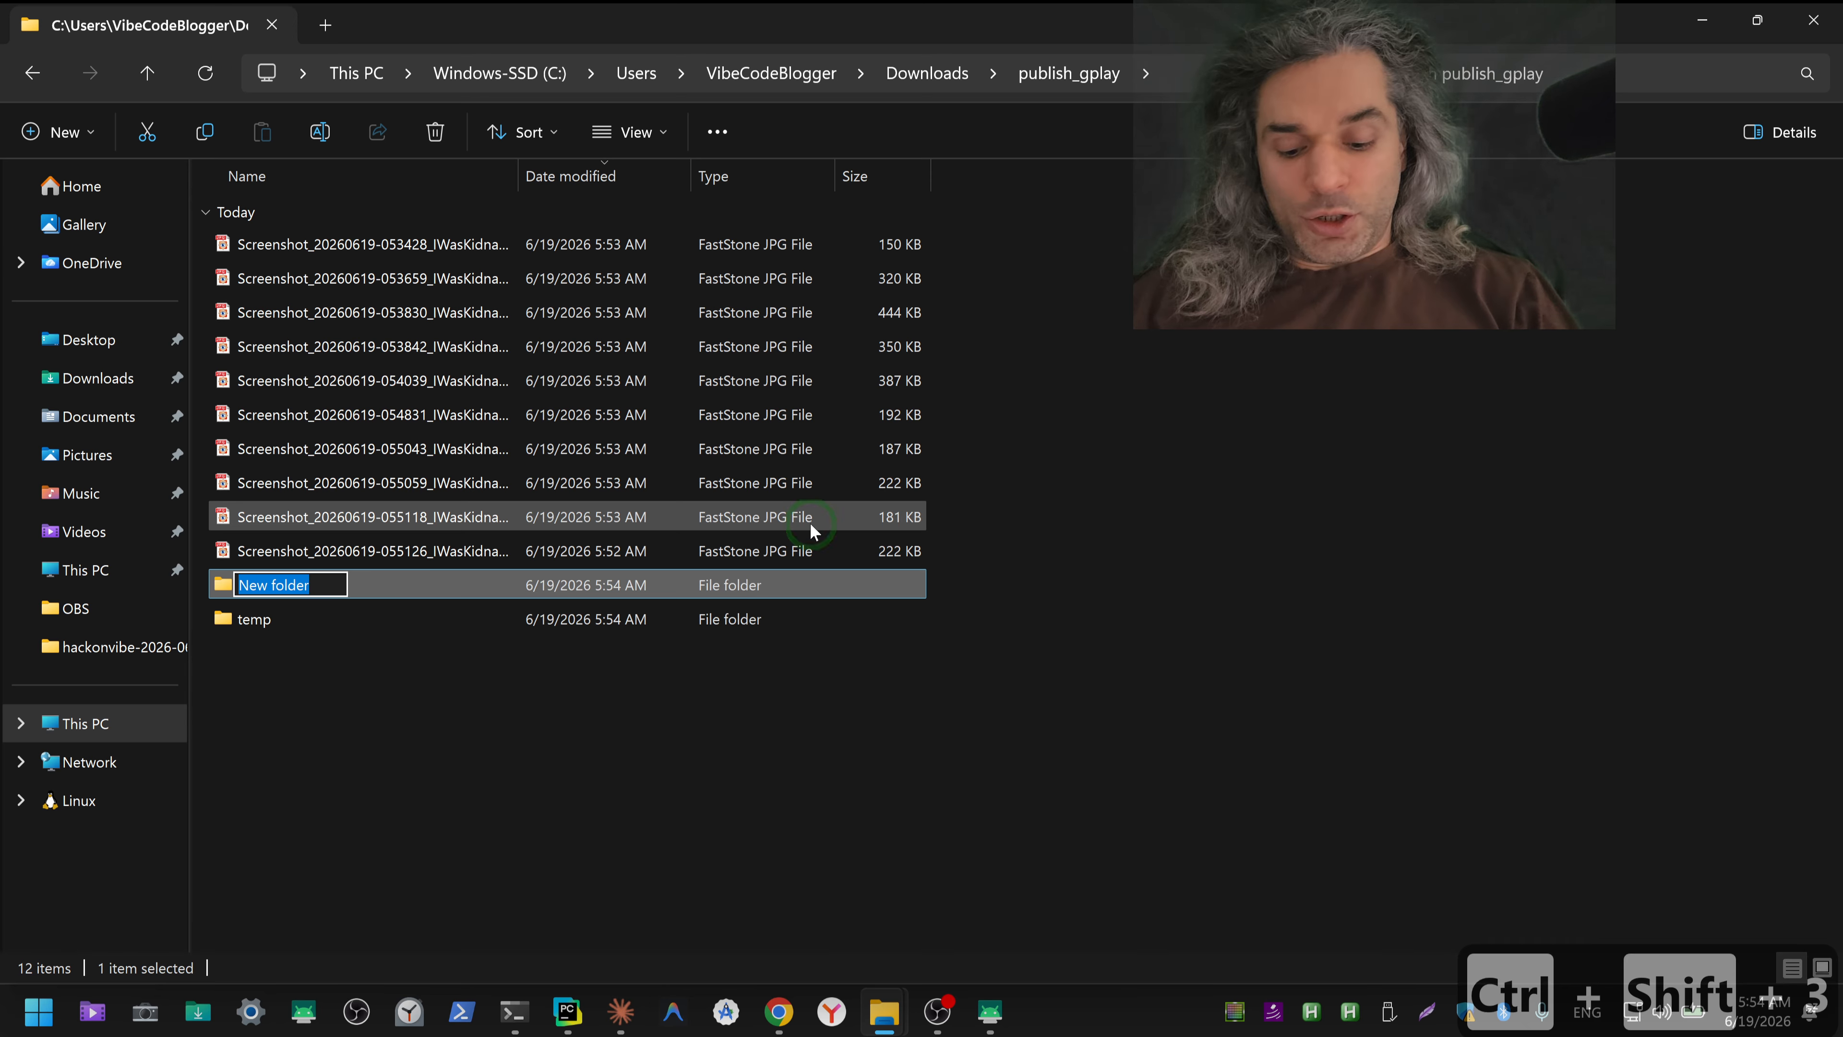
pyautogui.write('ico')
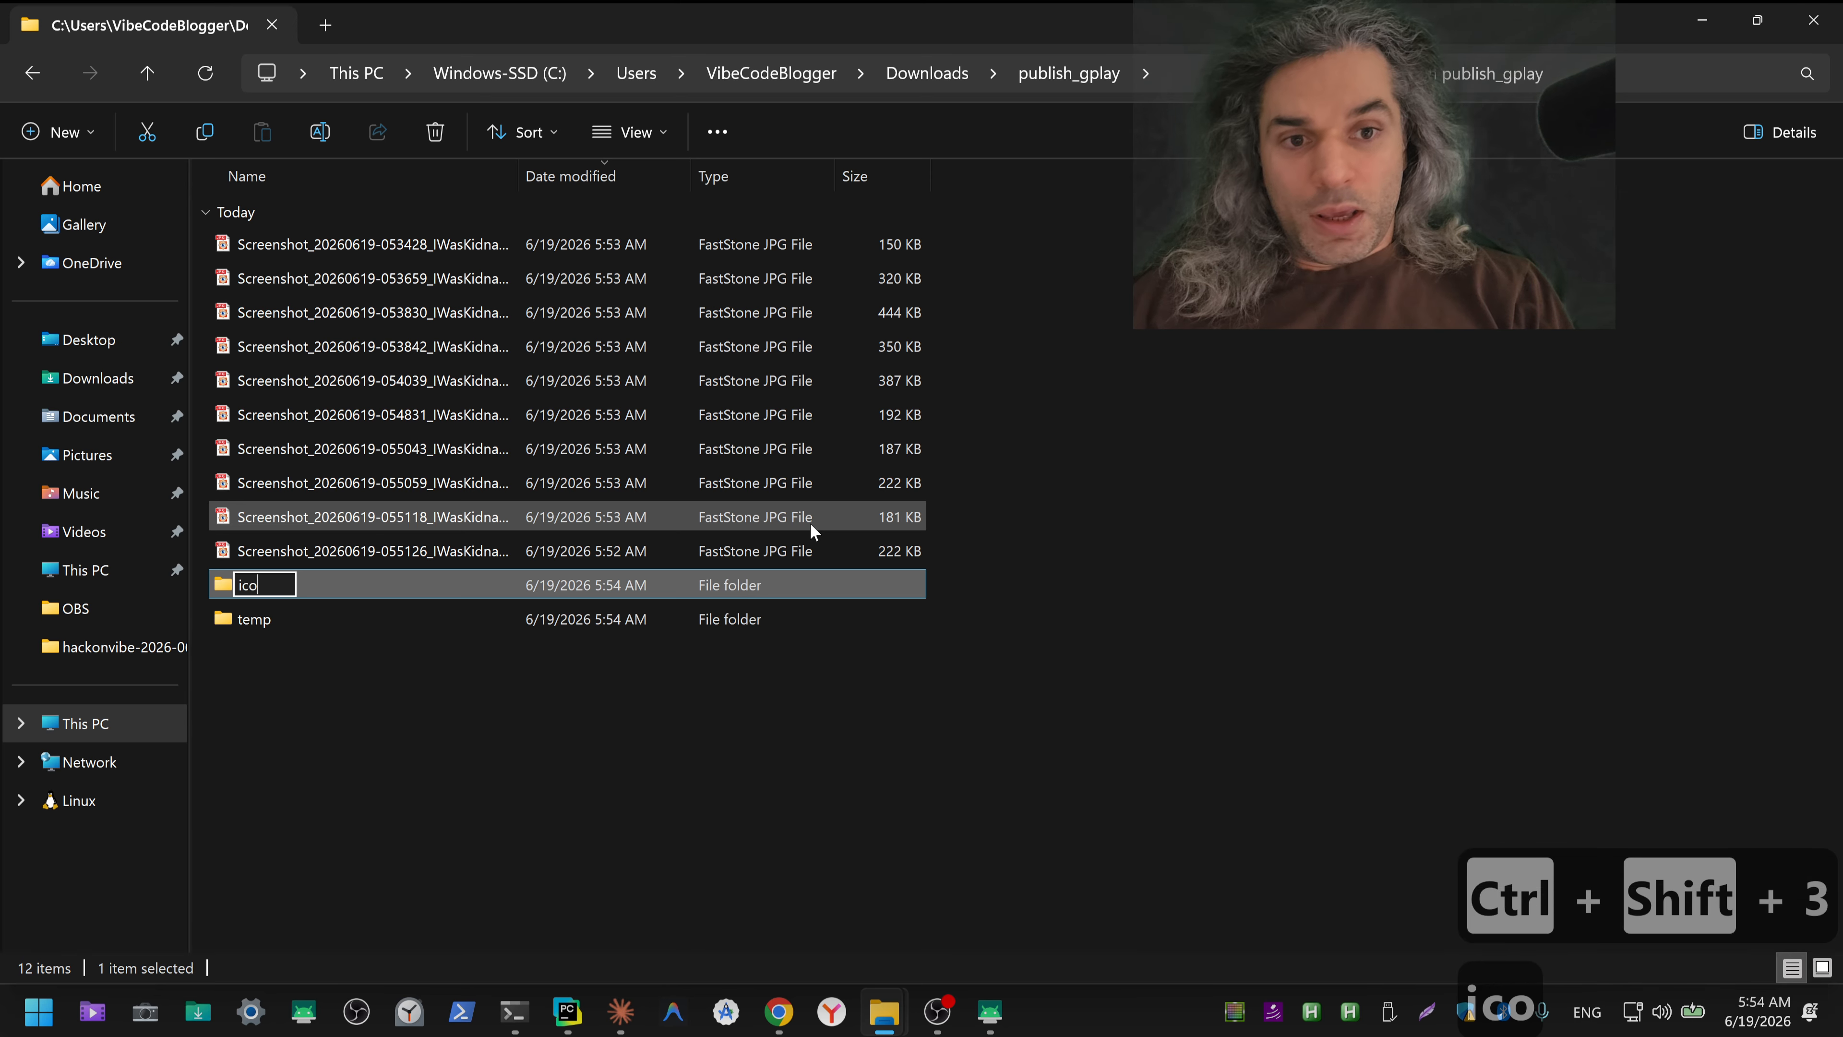
pyautogui.press('Return')
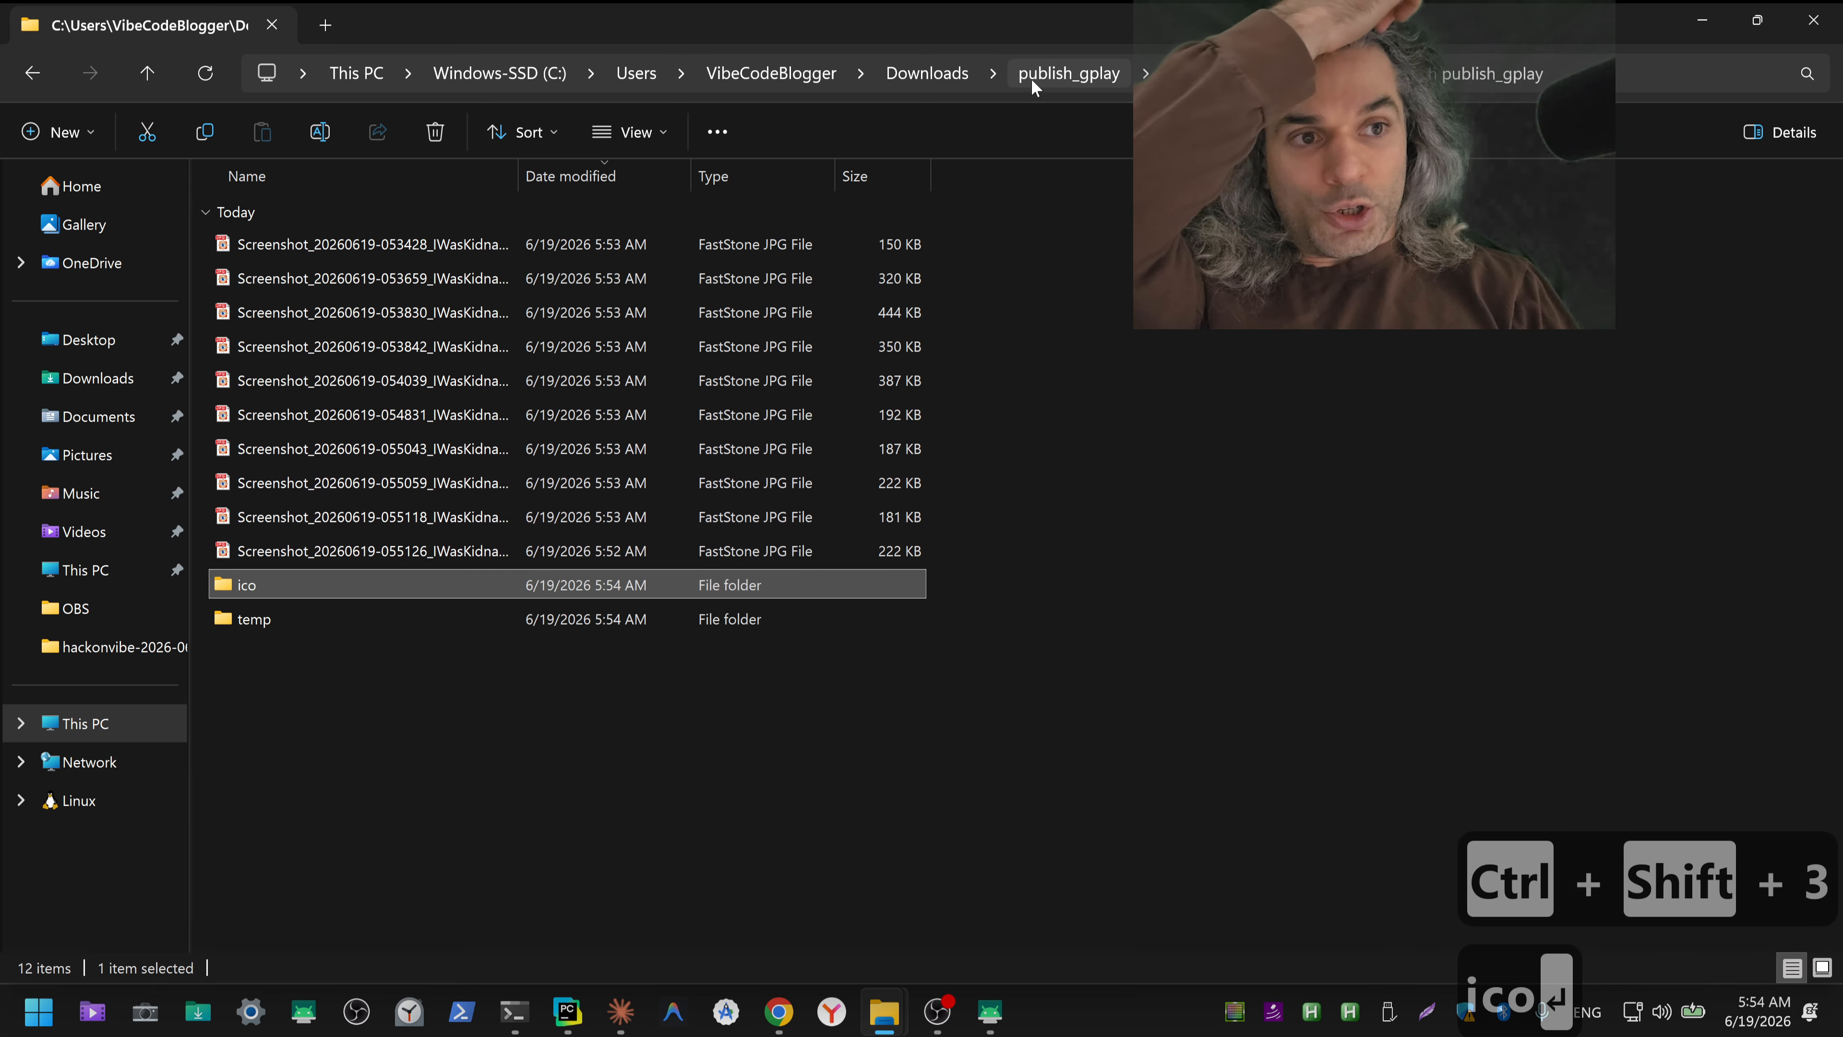
# Step: Return to the Downloads folder and sort its files by name
pyautogui.click(952, 72)
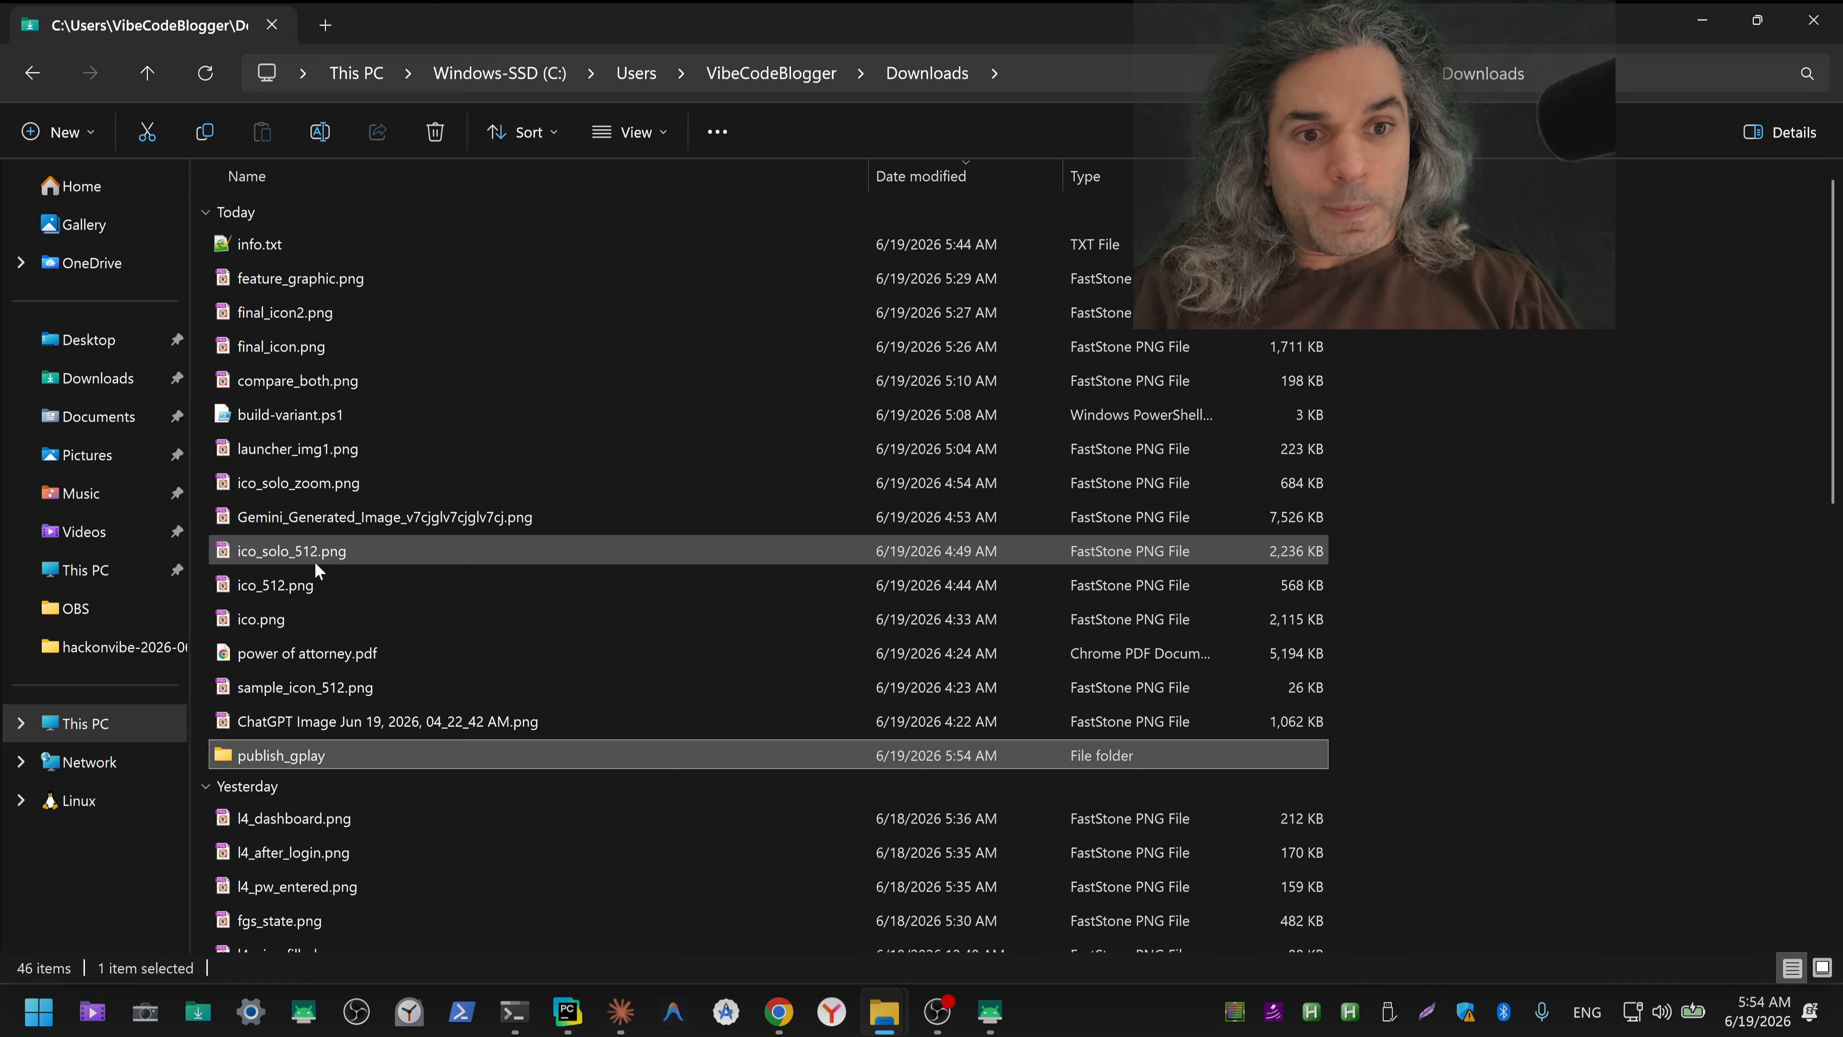
pyautogui.scroll(-1, 323, 707)
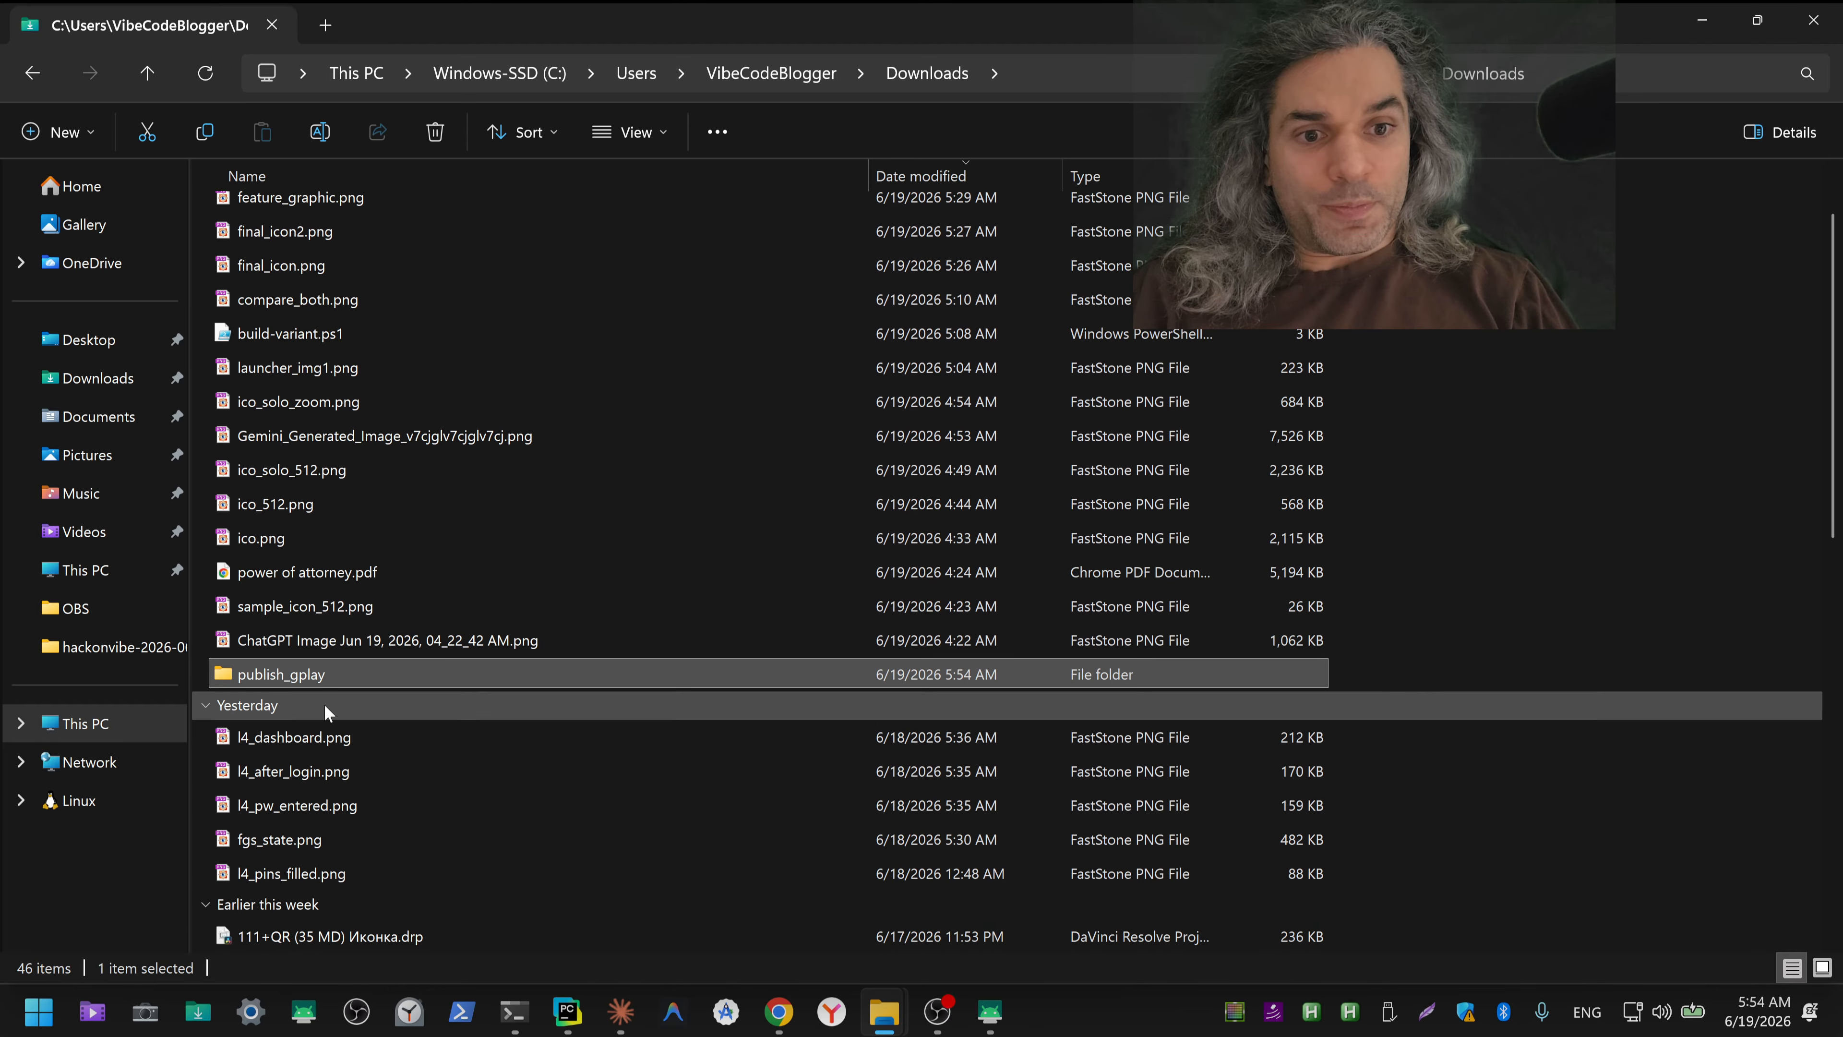
pyautogui.scroll(1, 327, 713)
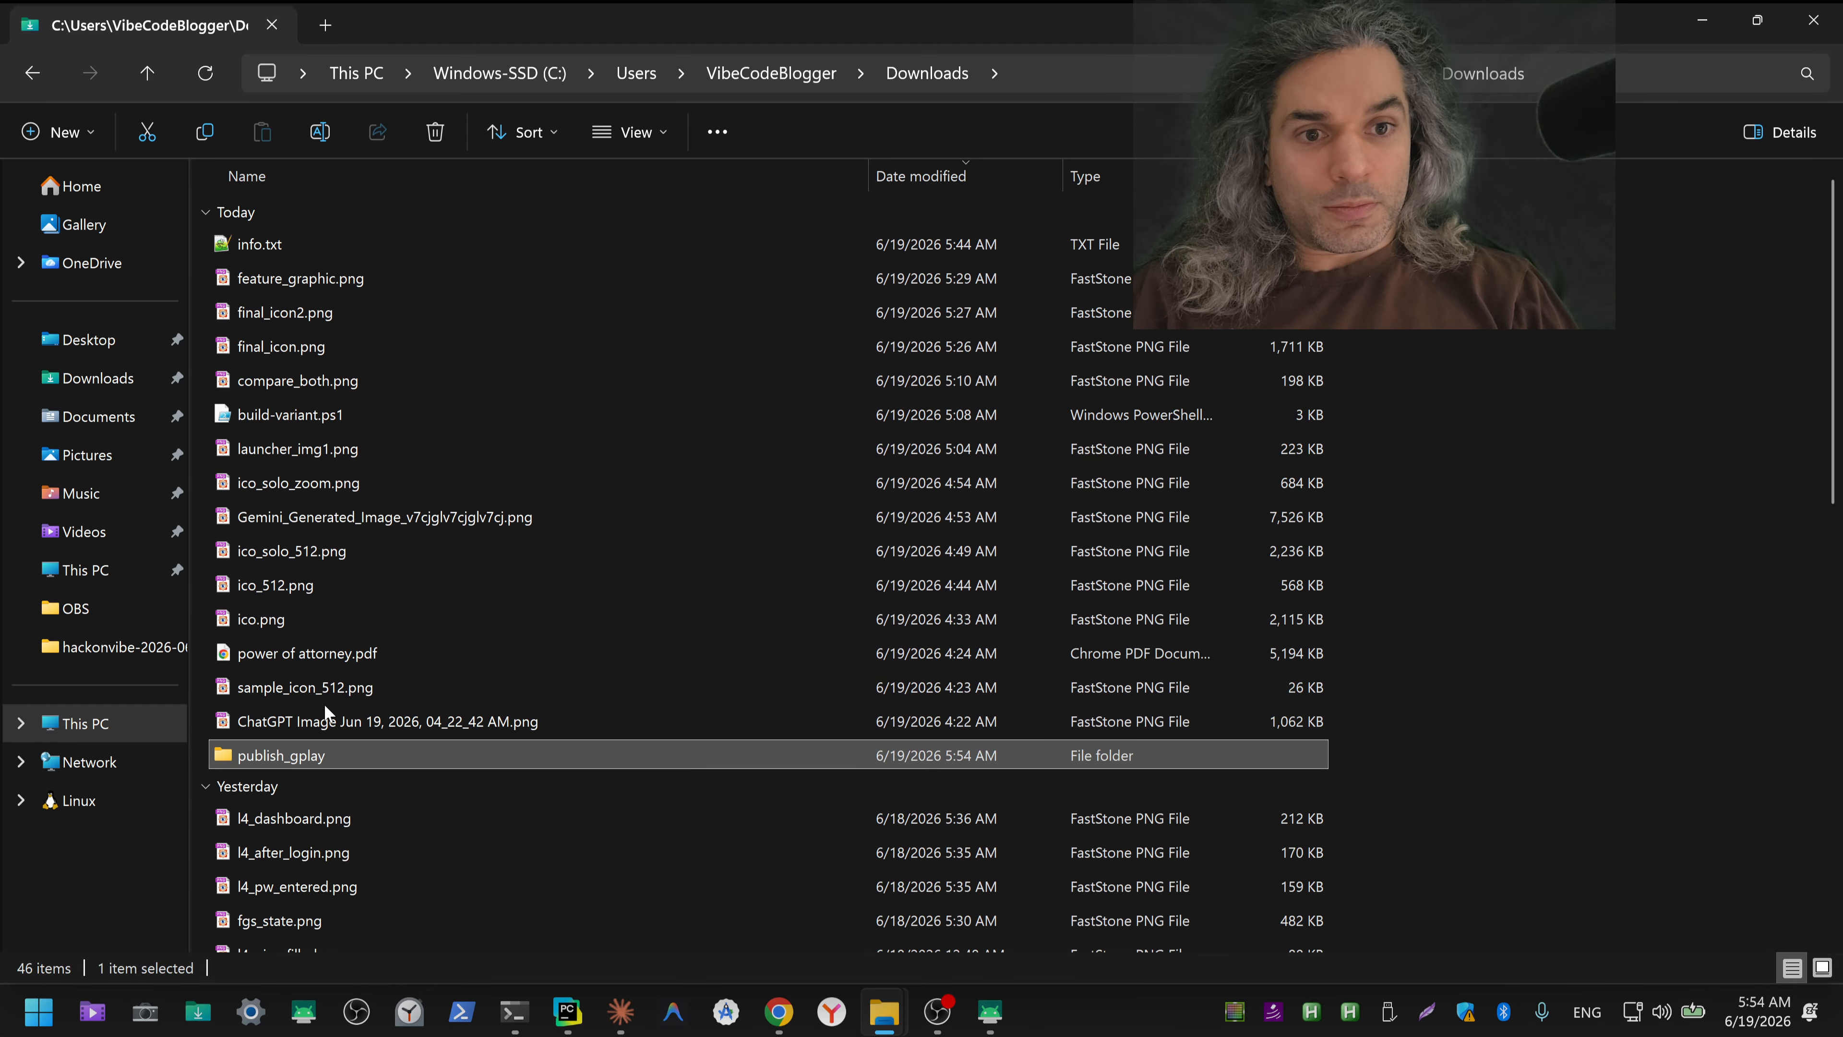
pyautogui.click(315, 552)
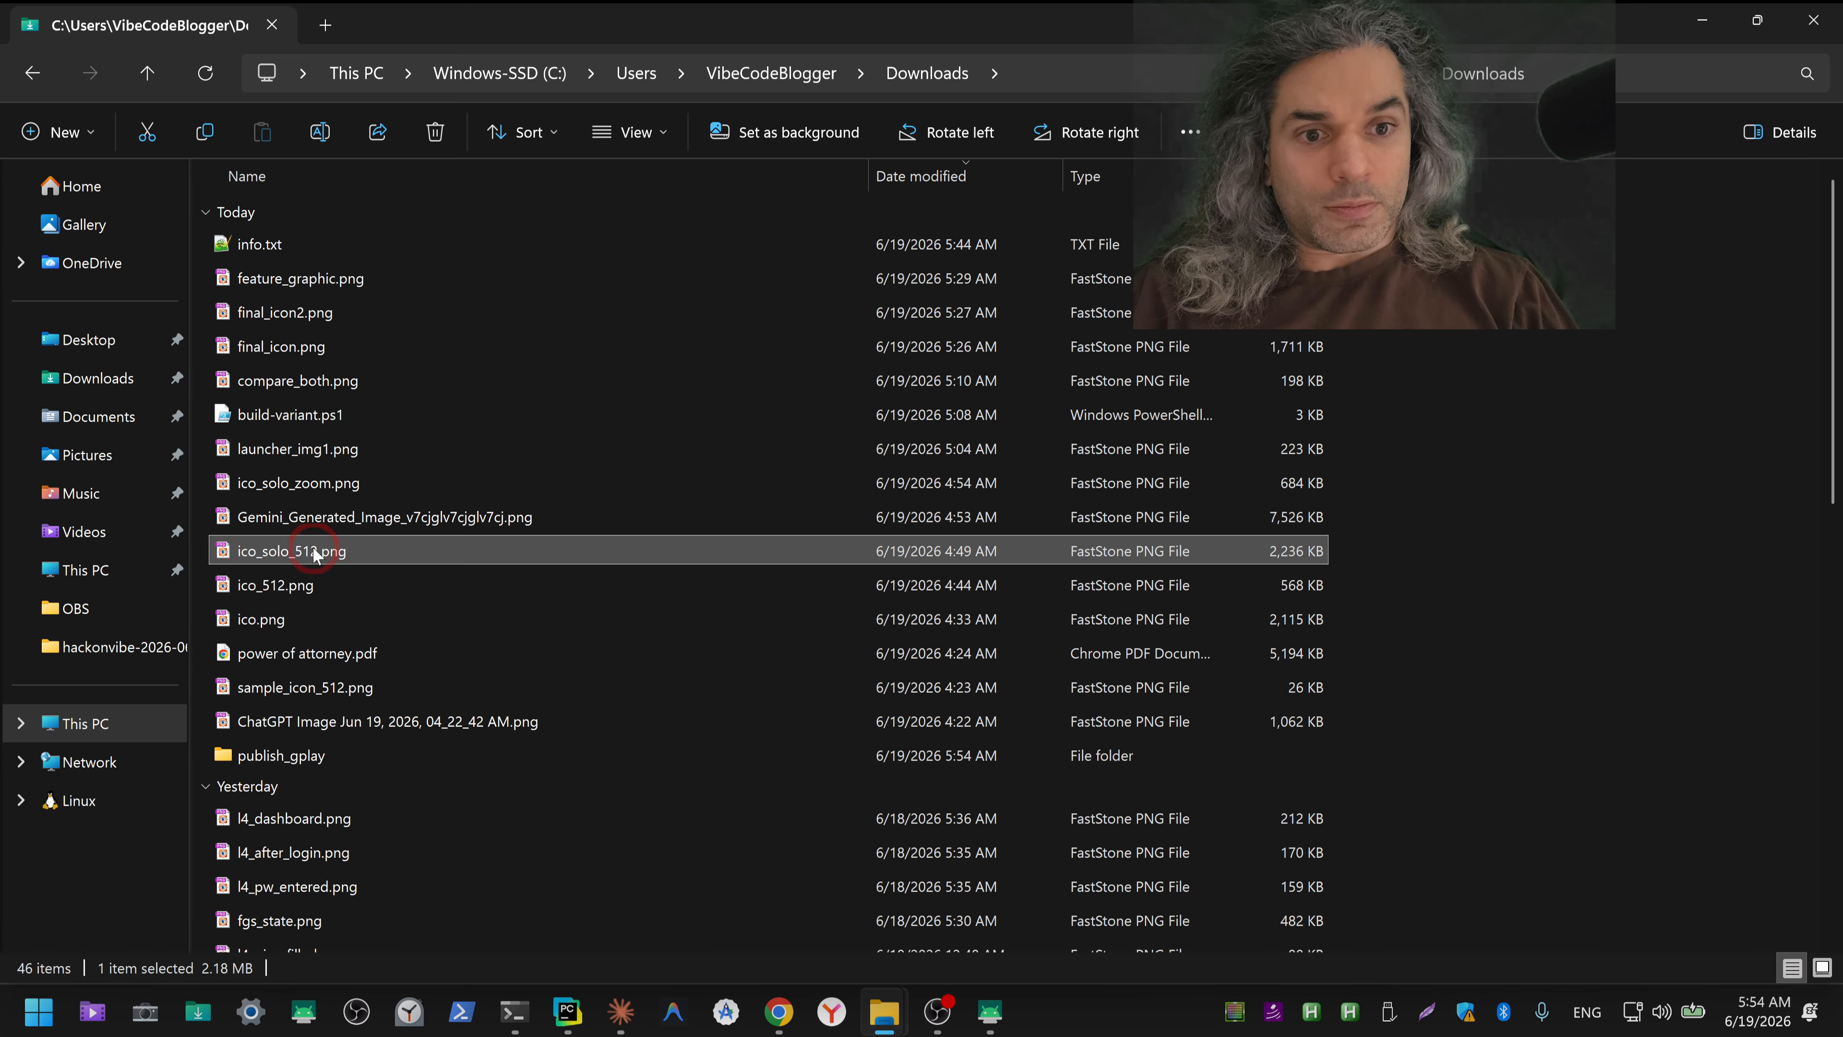
pyautogui.click(302, 585)
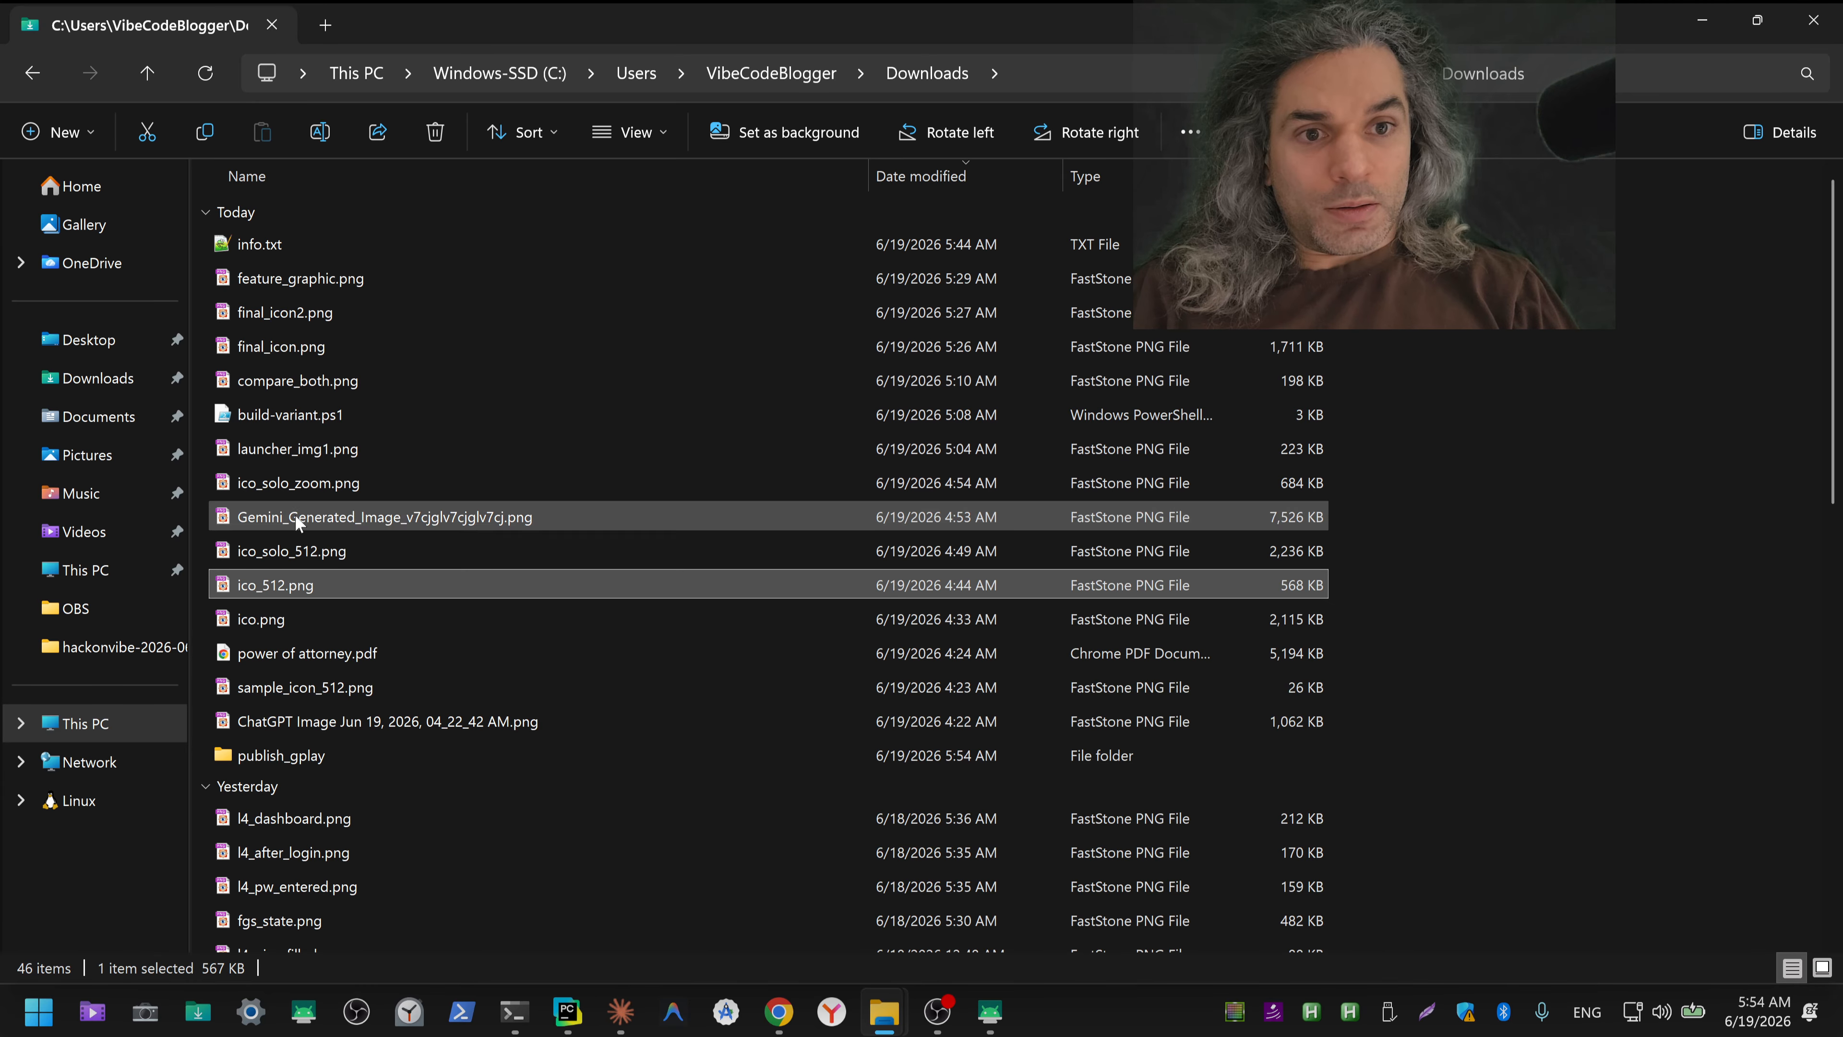
pyautogui.click(247, 175)
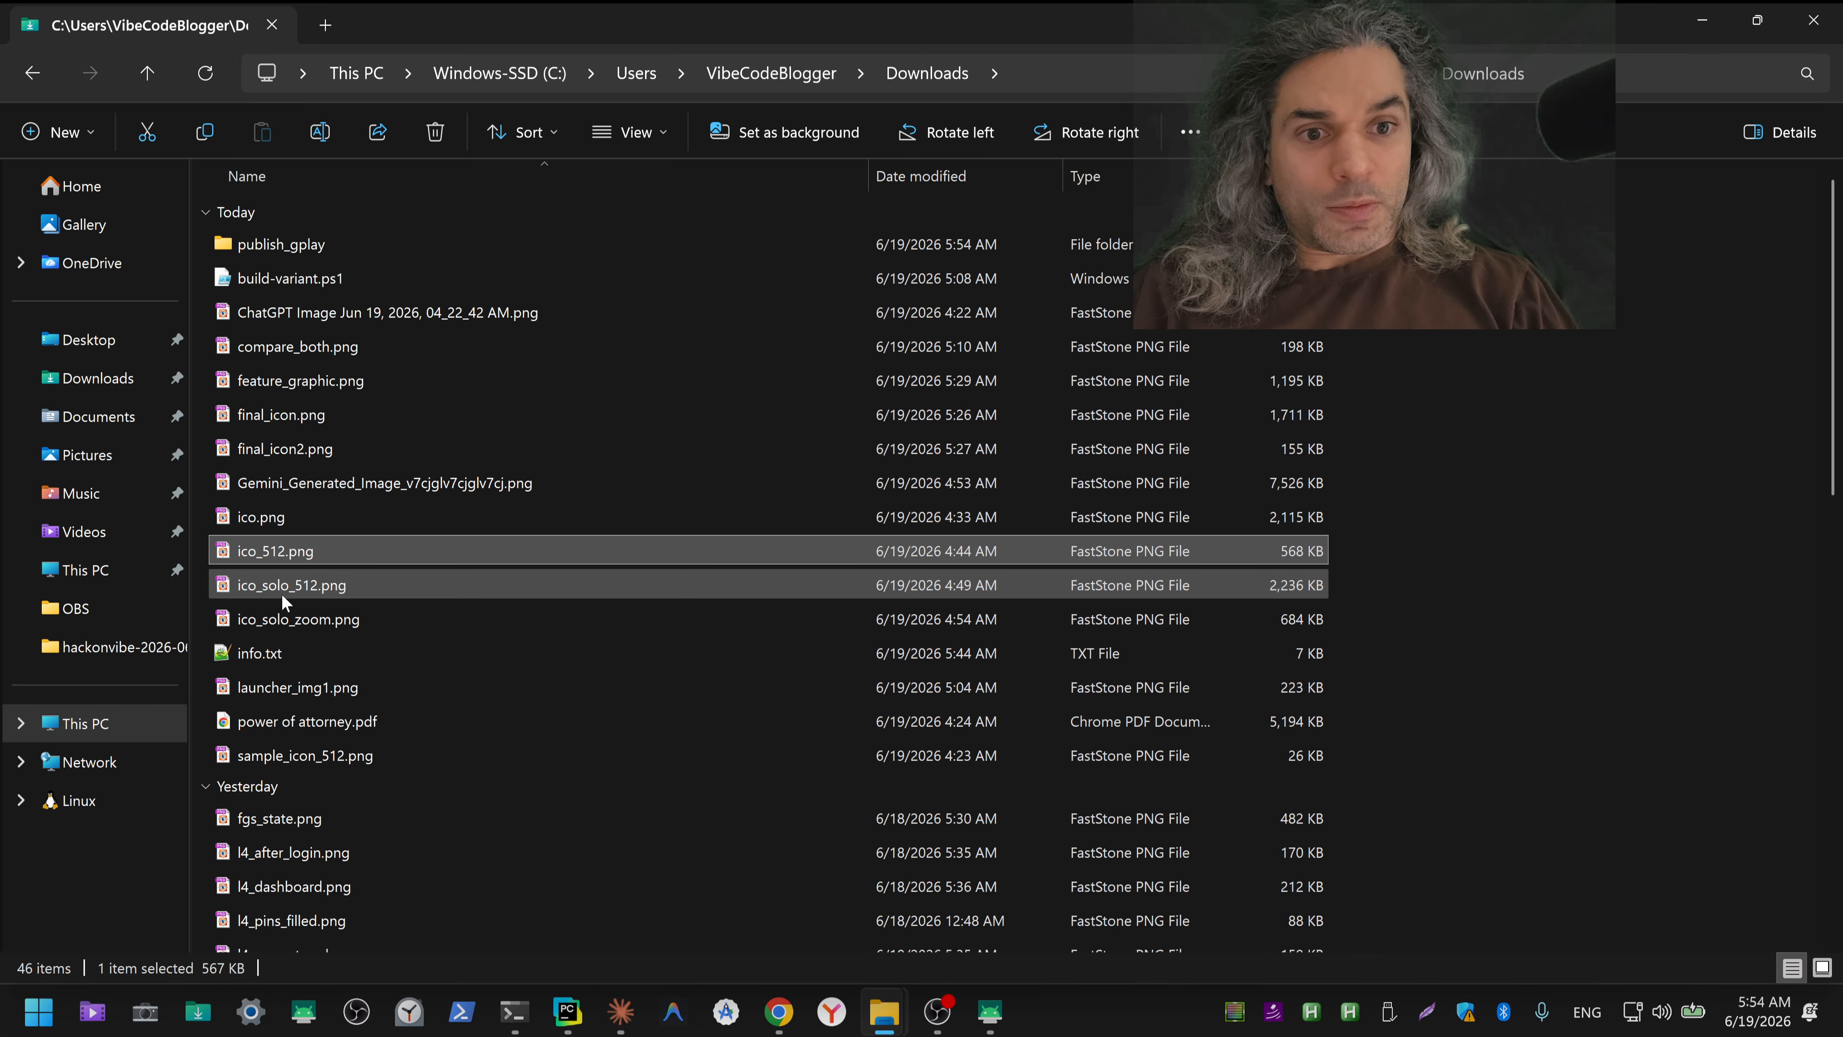
# Step: Move ico_solo_zoom.png from Downloads into the ico subfolder of publish_gplay
pyautogui.click(287, 621)
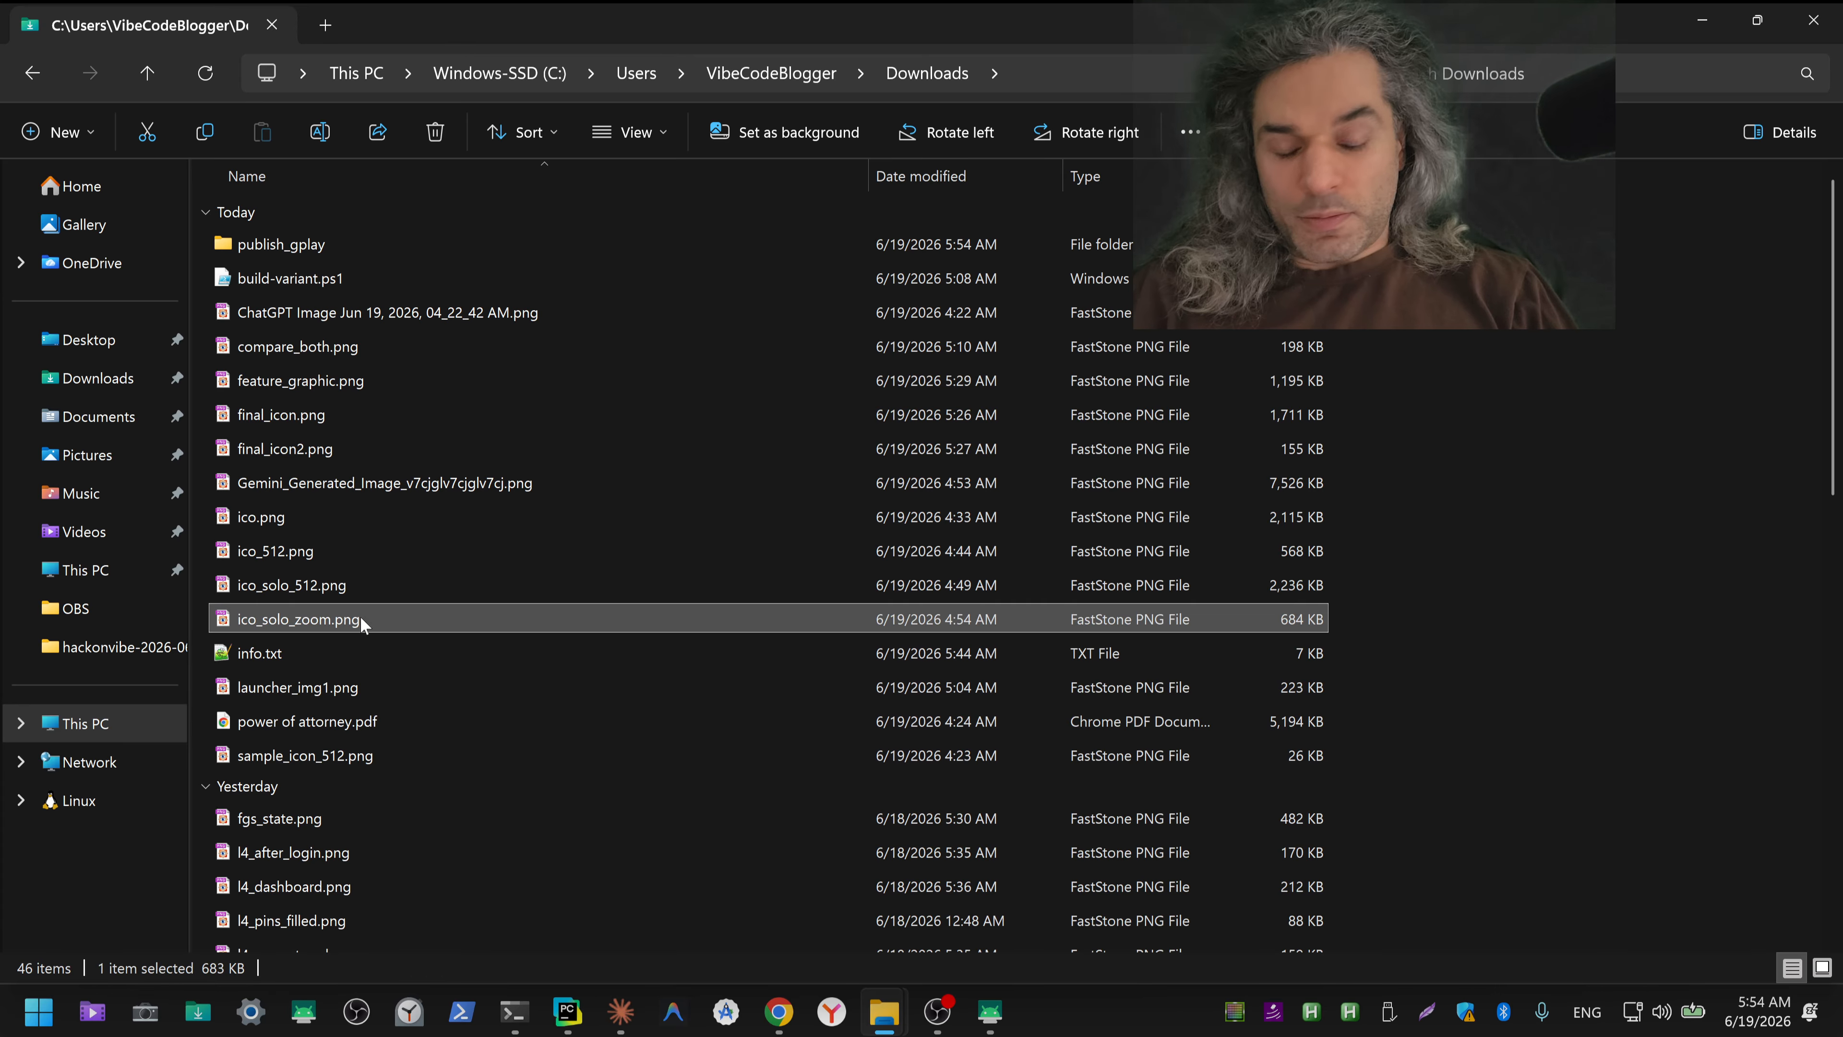
pyautogui.hotkey('ctrl', 'x')
pyautogui.click(282, 242)
pyautogui.doubleClick(280, 244)
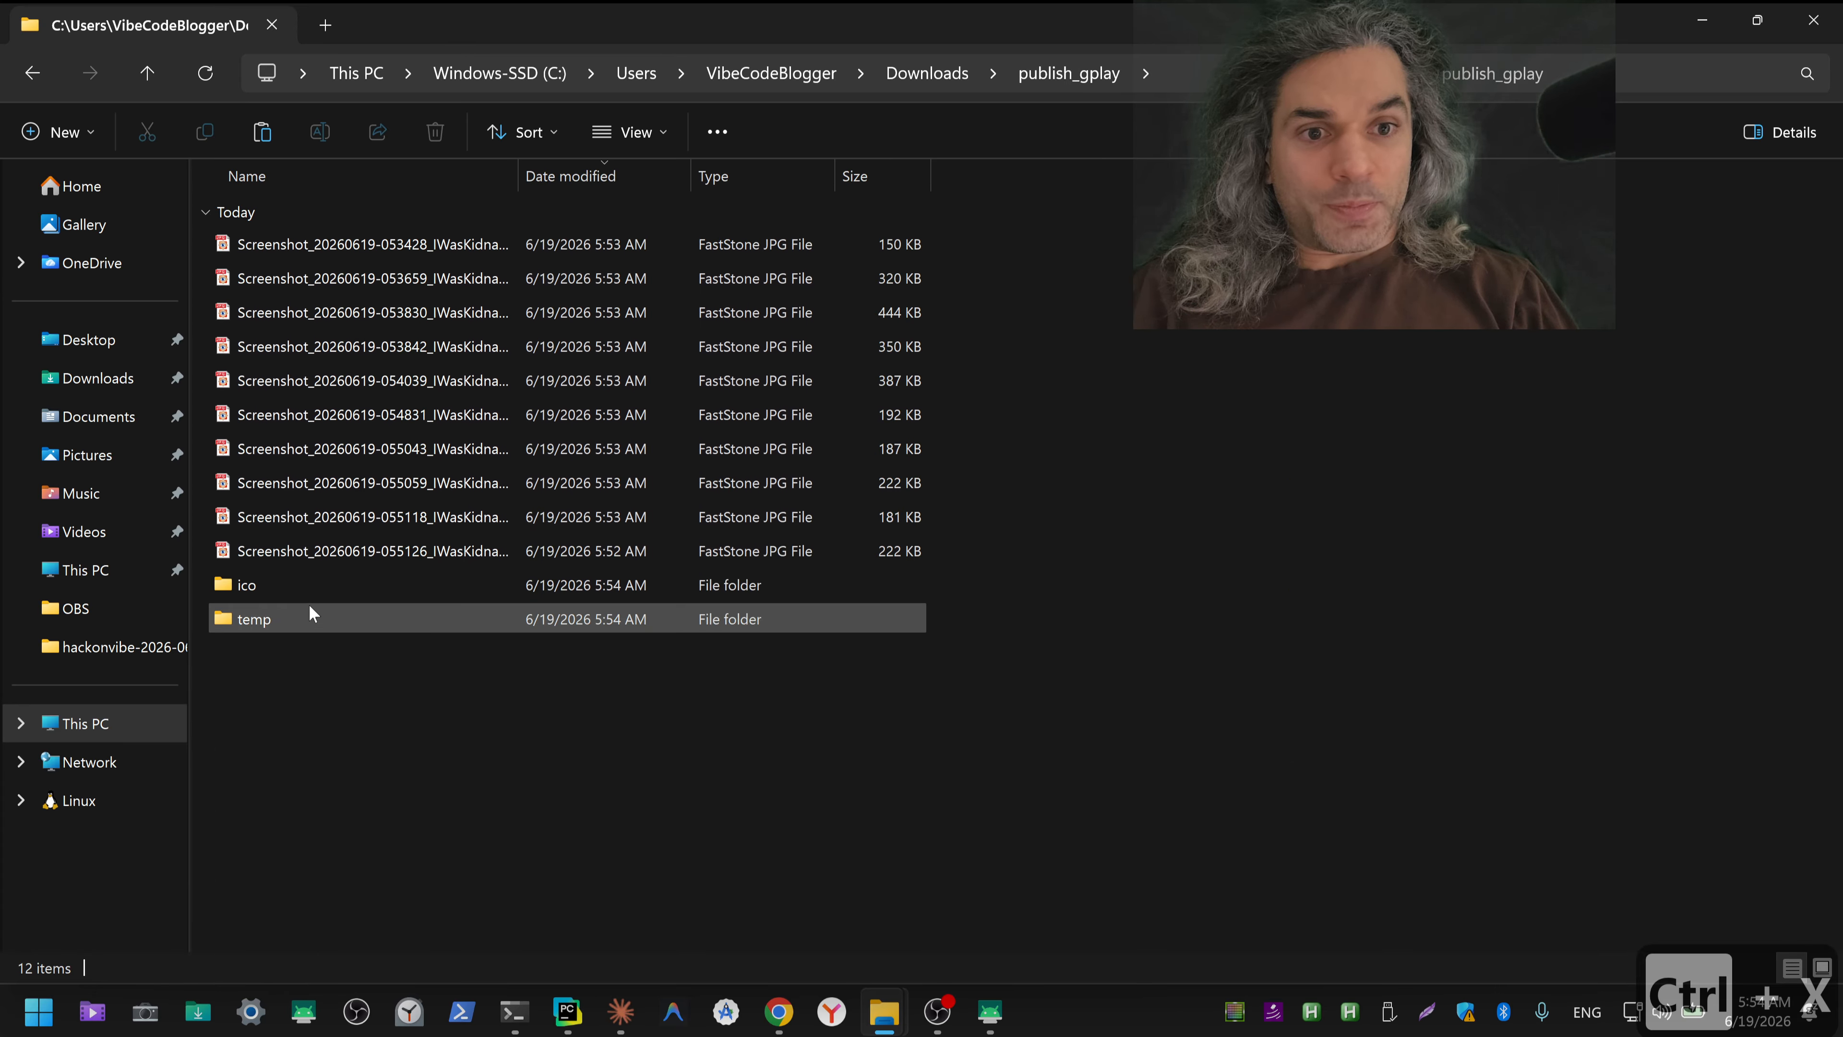
pyautogui.doubleClick(278, 587)
pyautogui.hotkey('ctrl', 'v')
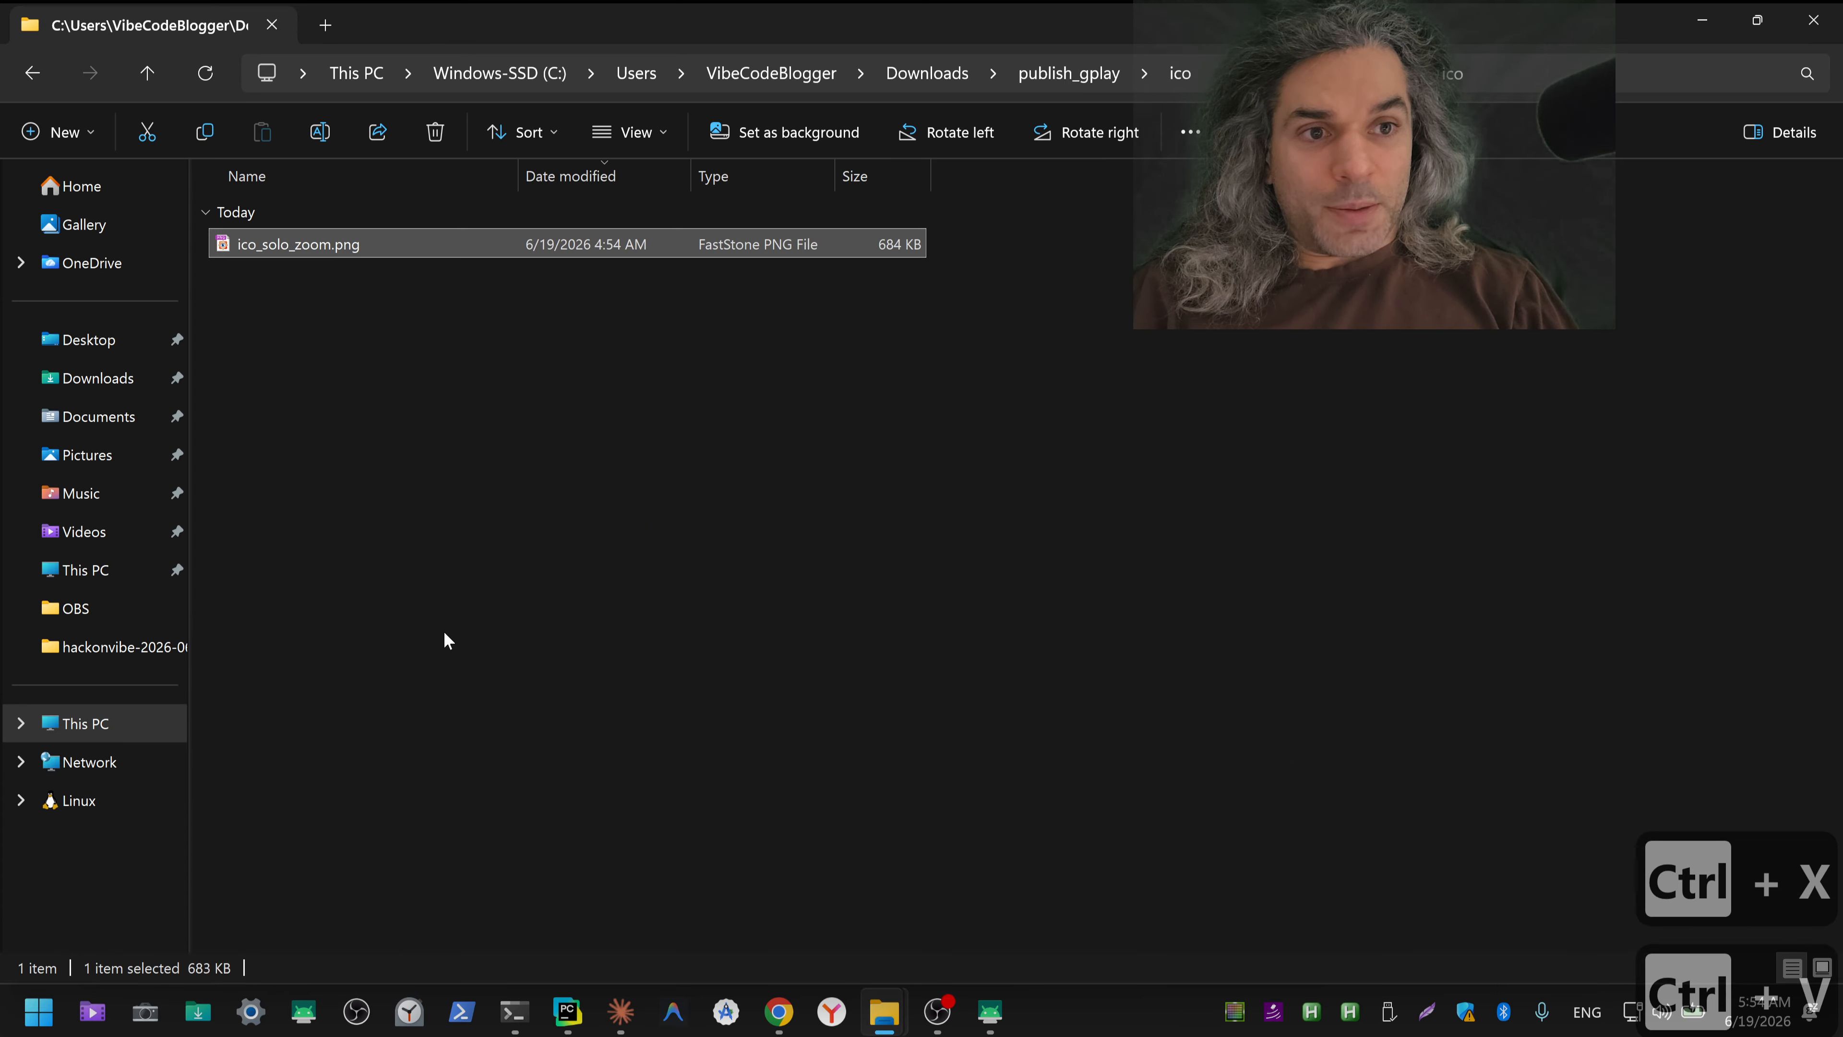
pyautogui.hotkey('alt', 'Tab')
pyautogui.hotkey('alt', 'Tab')
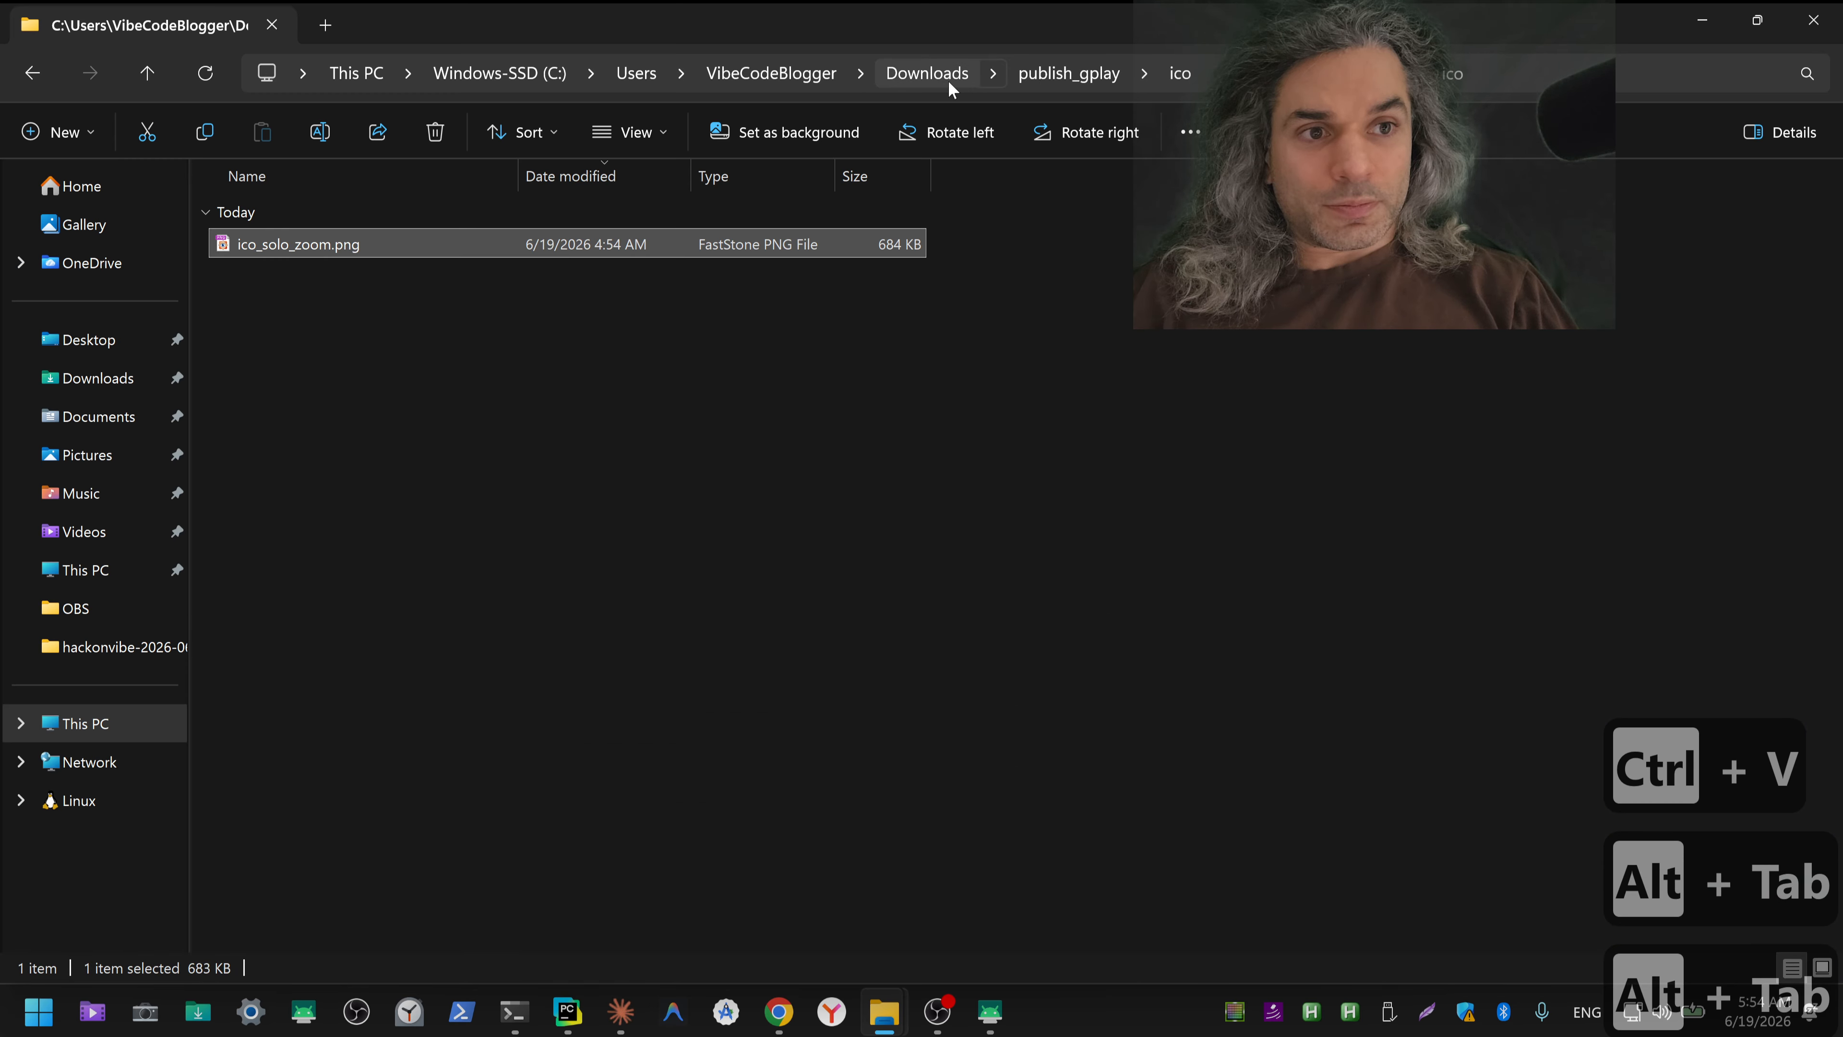
# Step: Go back to Downloads and move feature_graphic.png into publish_gplay's ico subfolder
pyautogui.click(947, 80)
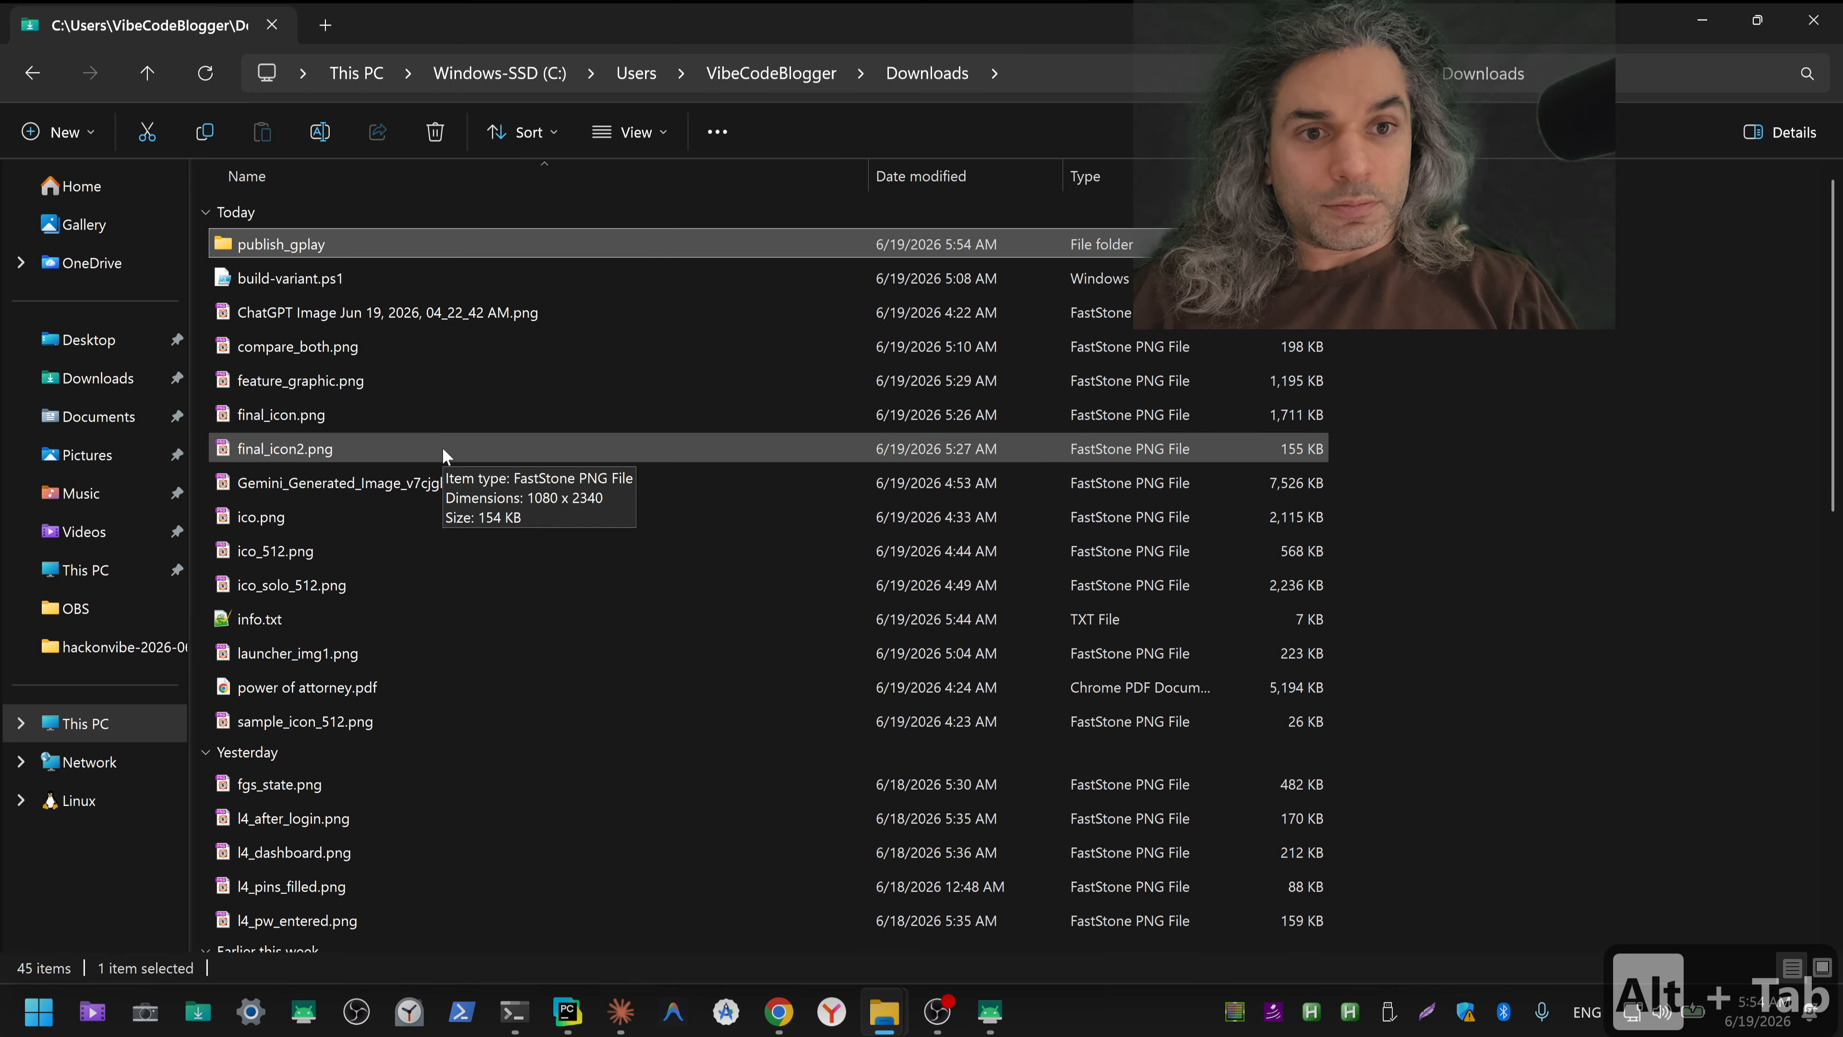
pyautogui.click(417, 383)
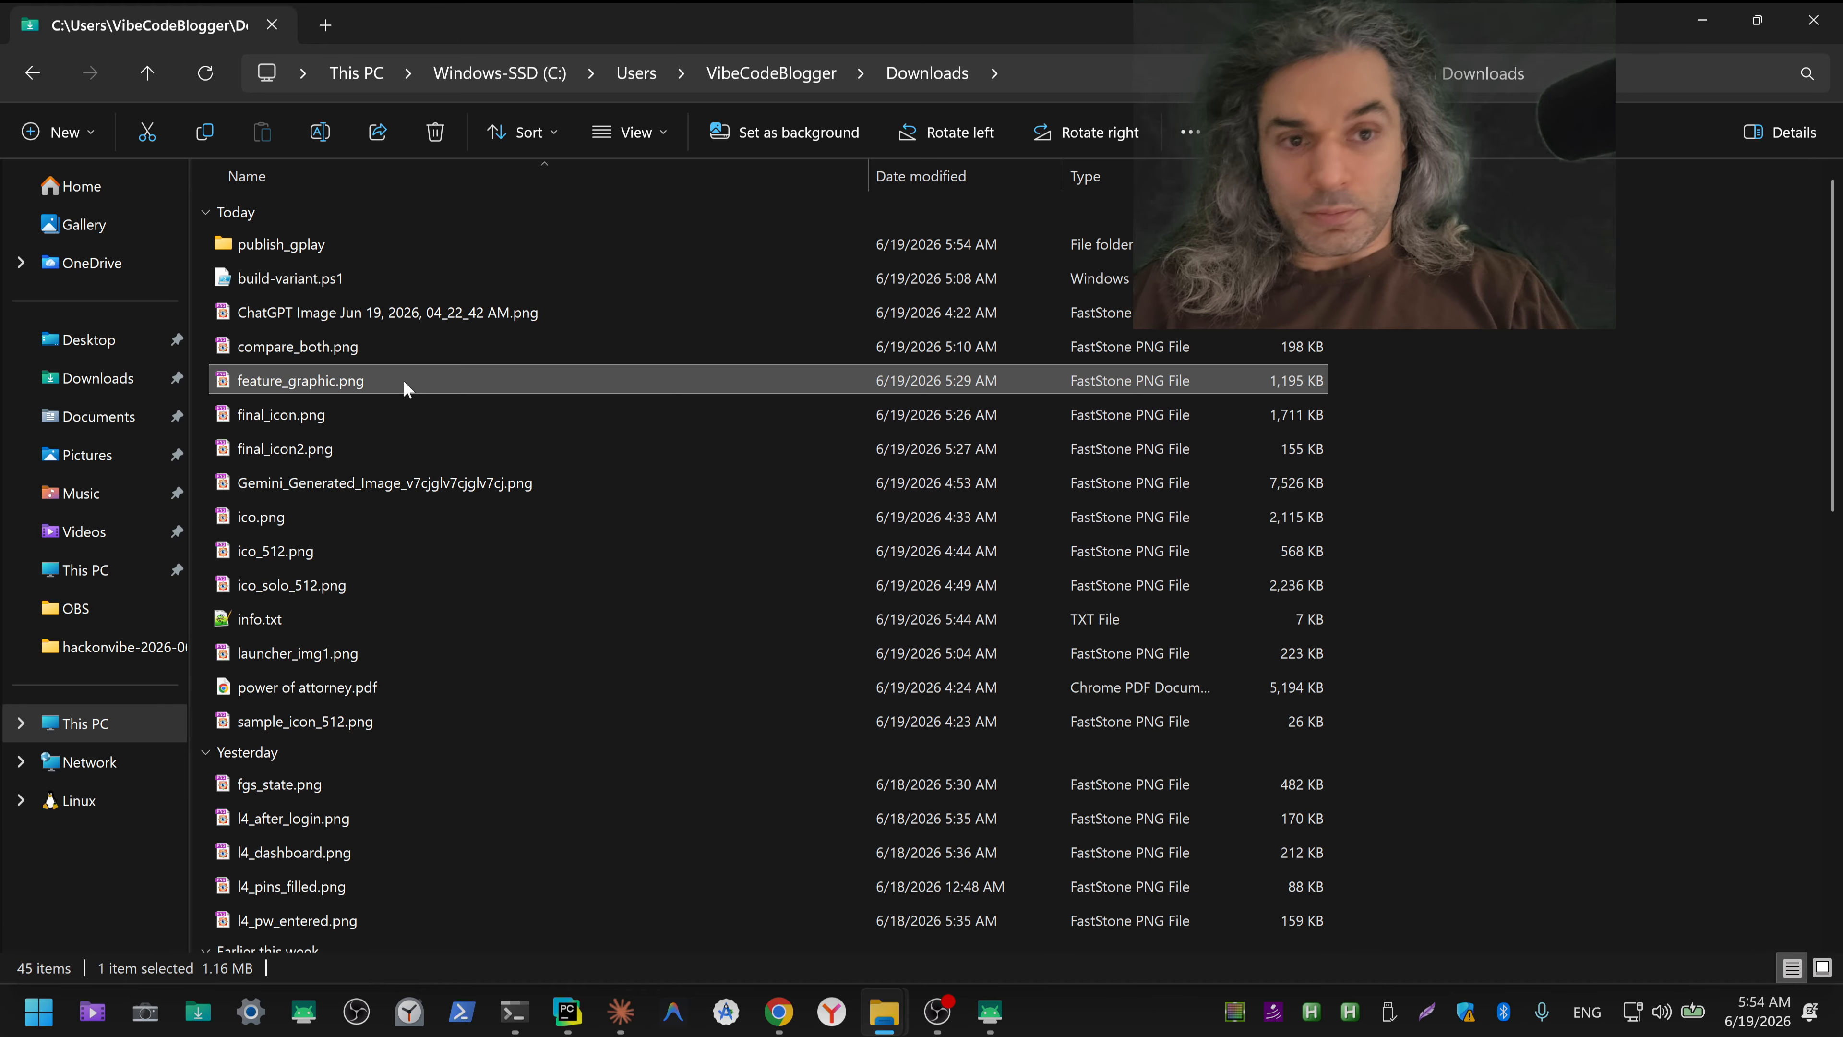
pyautogui.hotkey('ctrl', 'x')
pyautogui.doubleClick(295, 243)
pyautogui.doubleClick(282, 580)
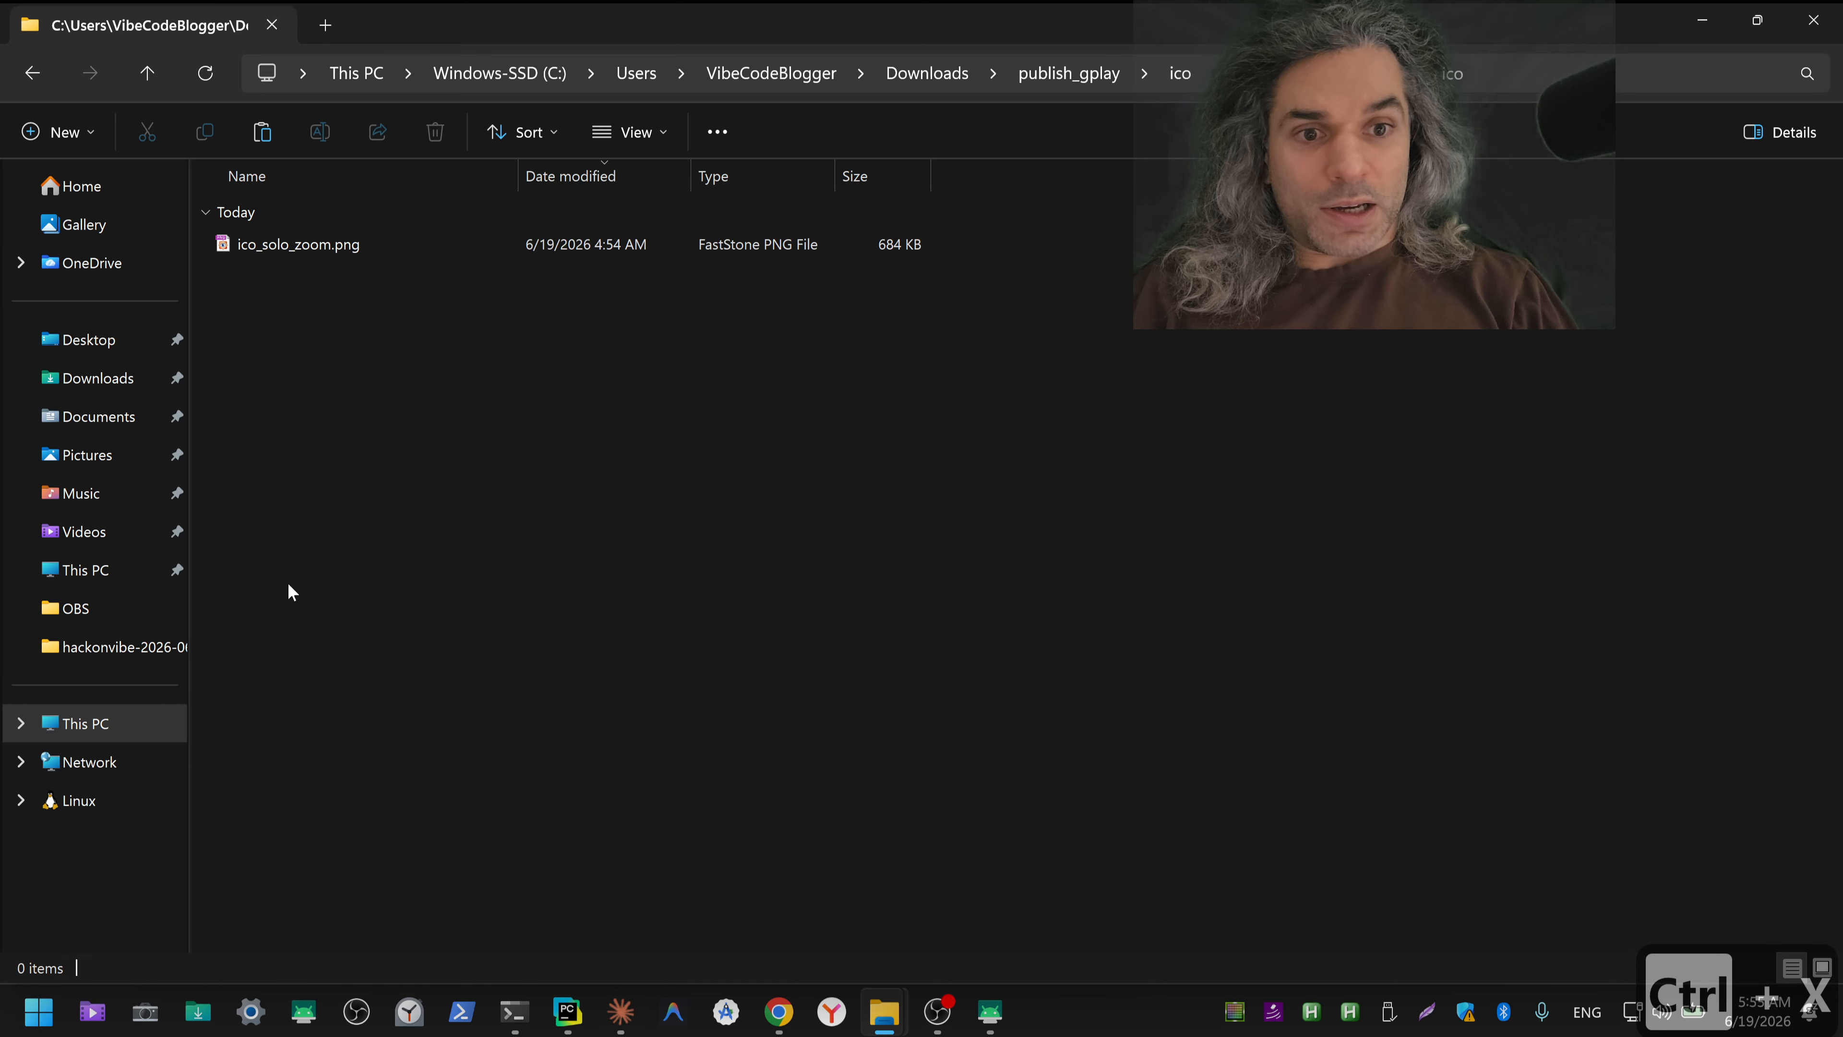
pyautogui.hotkey('ctrl', 'v')
# Step: Preview ico_solo_zoom.png and feature_graphic.png in the ico subfolder, comparing the two images
pyautogui.doubleClick(310, 247)
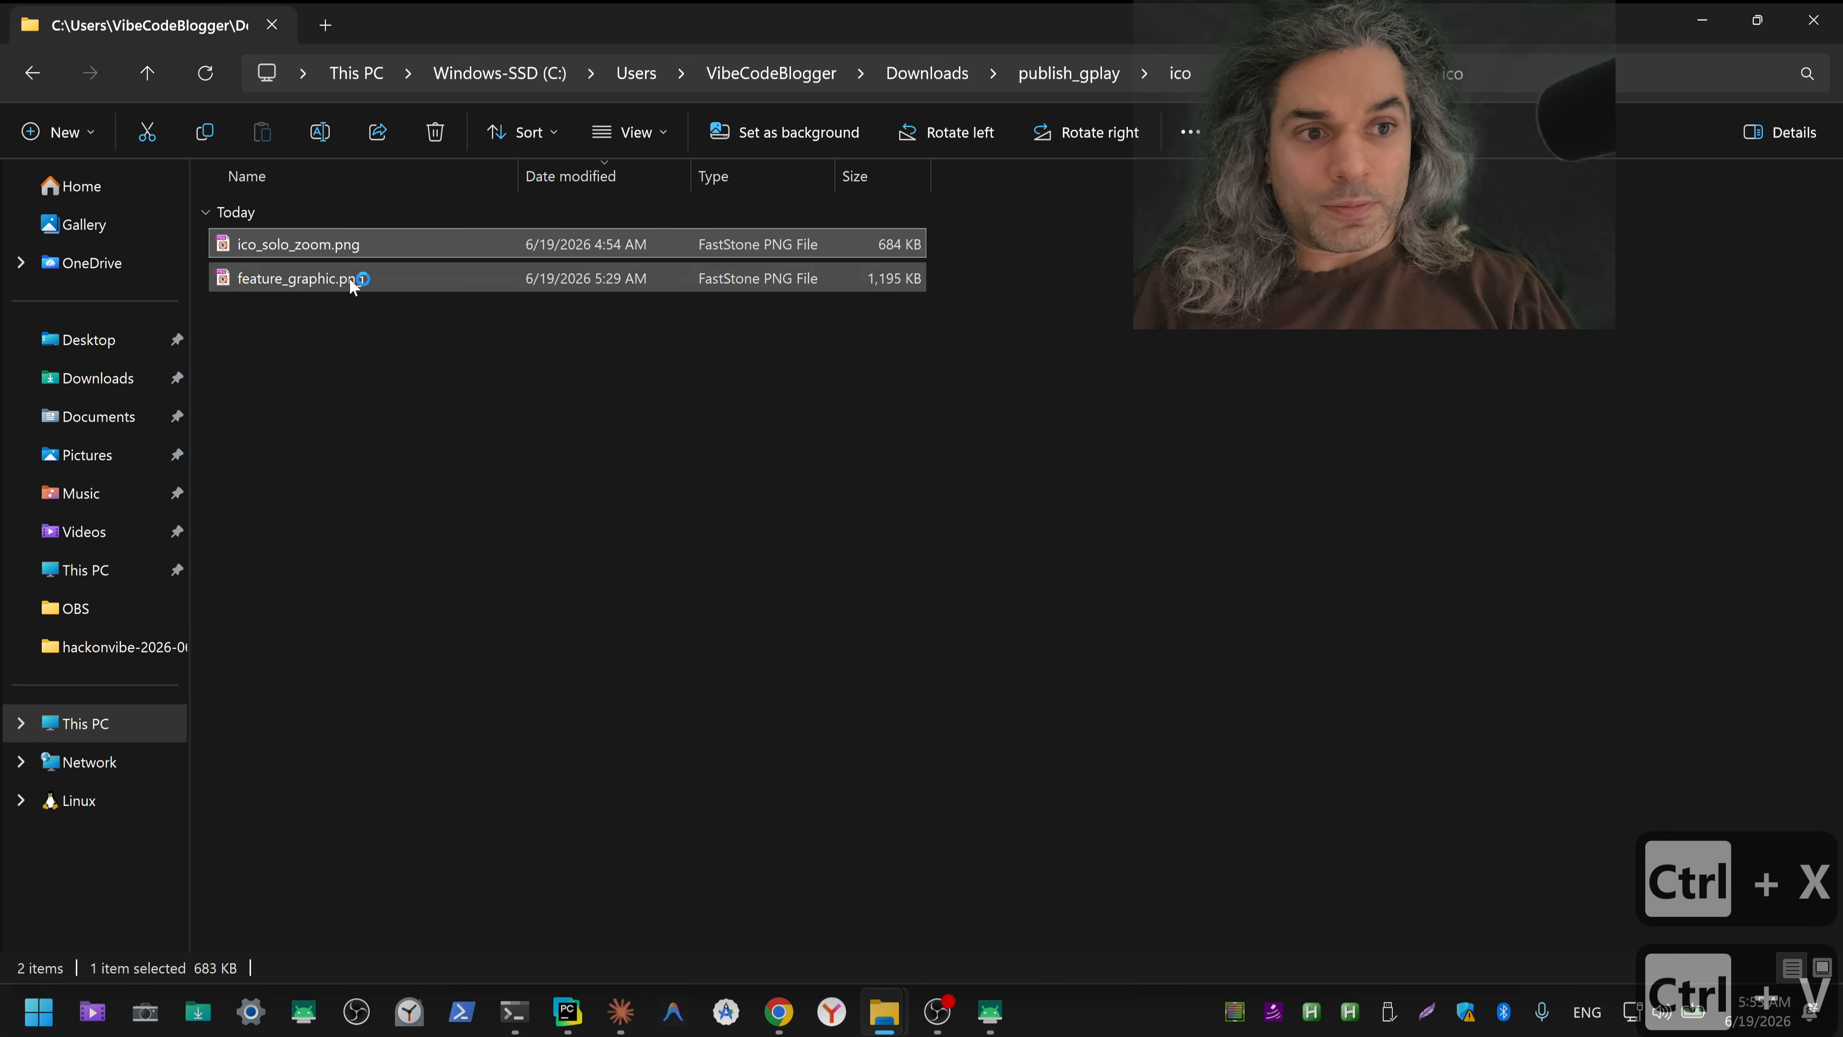
pyautogui.press('Left')
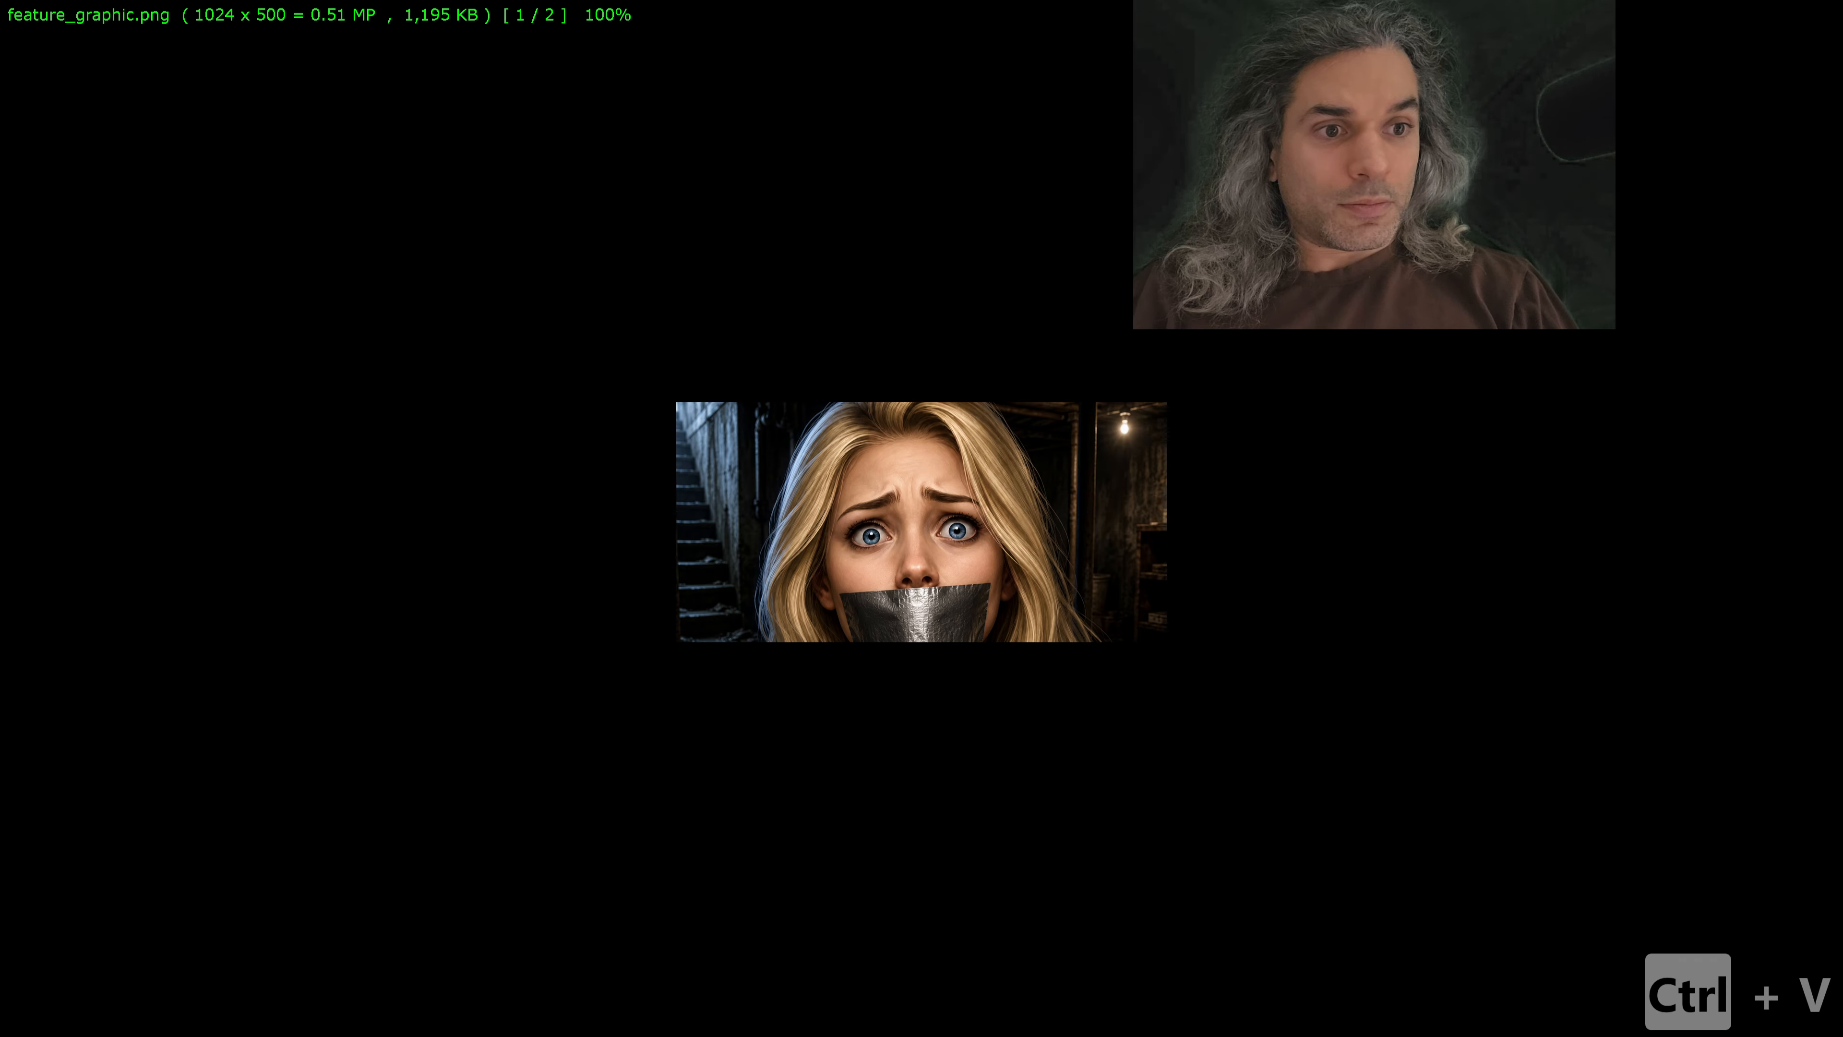
pyautogui.press('Right')
pyautogui.press('Left')
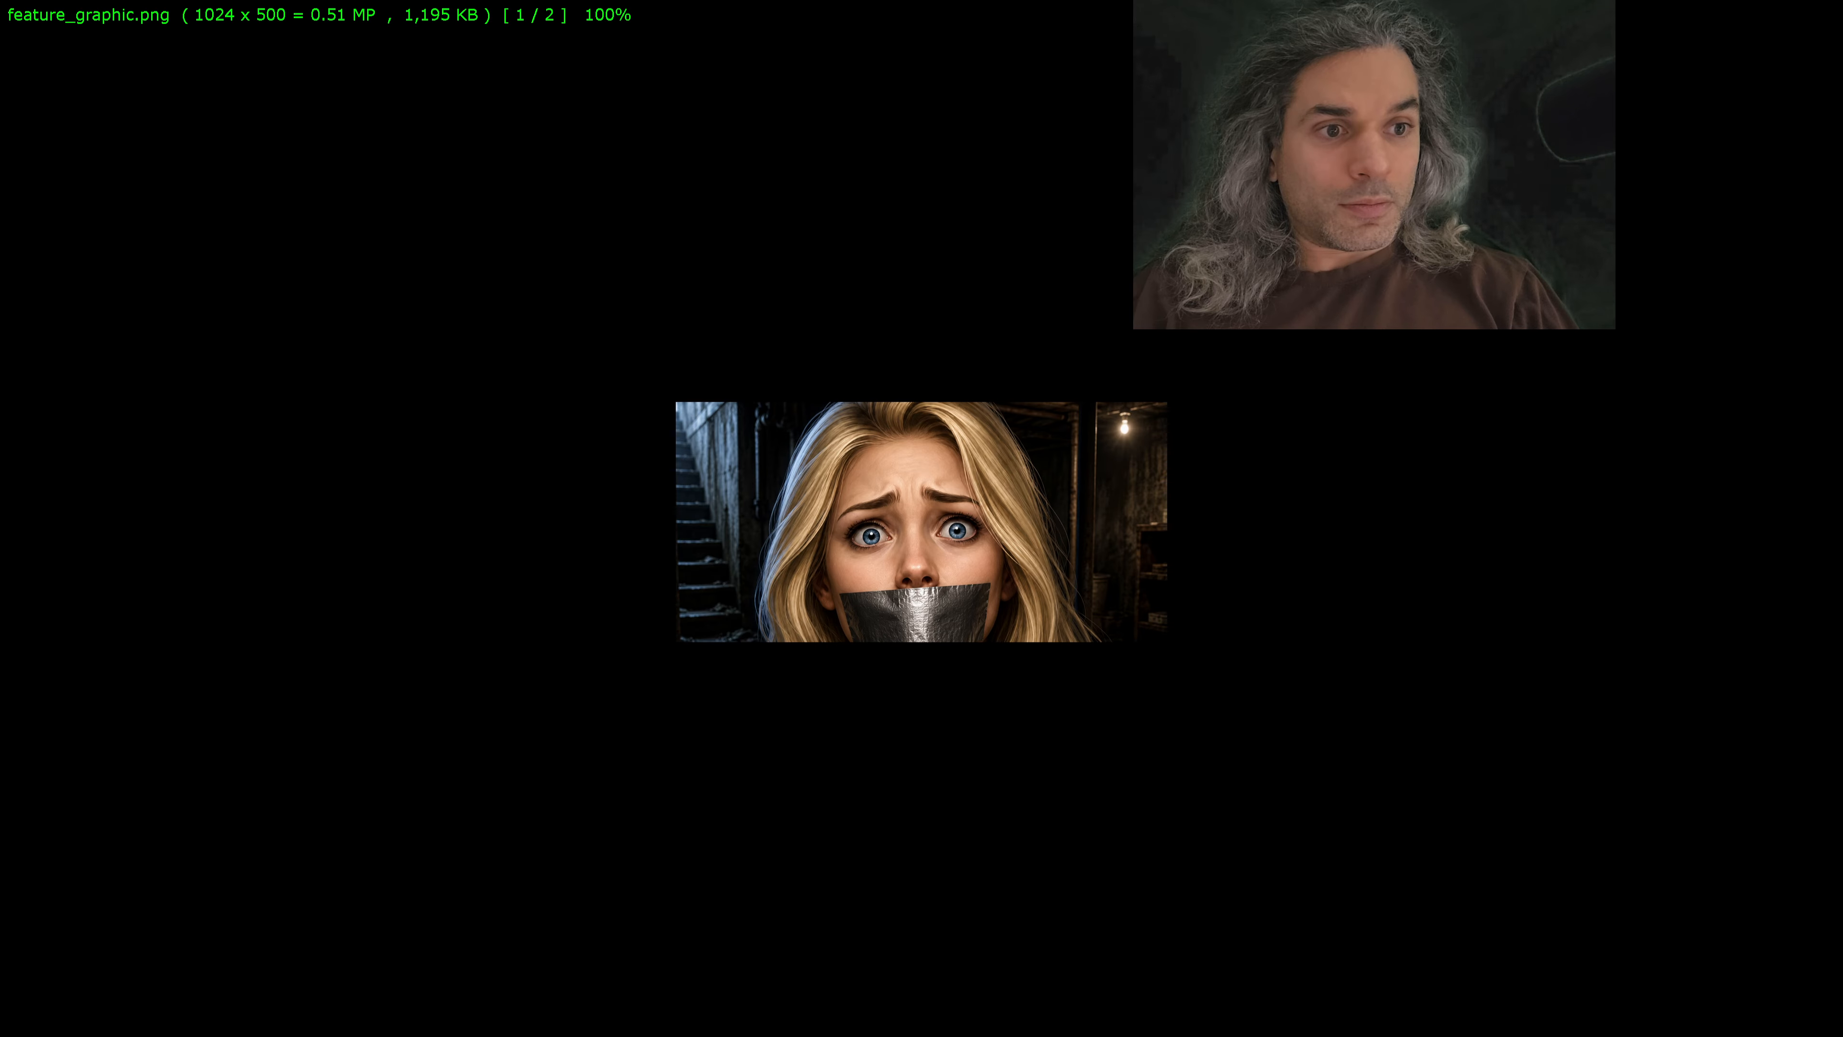
pyautogui.press('Right')
pyautogui.press('Left')
pyautogui.press('Escape')
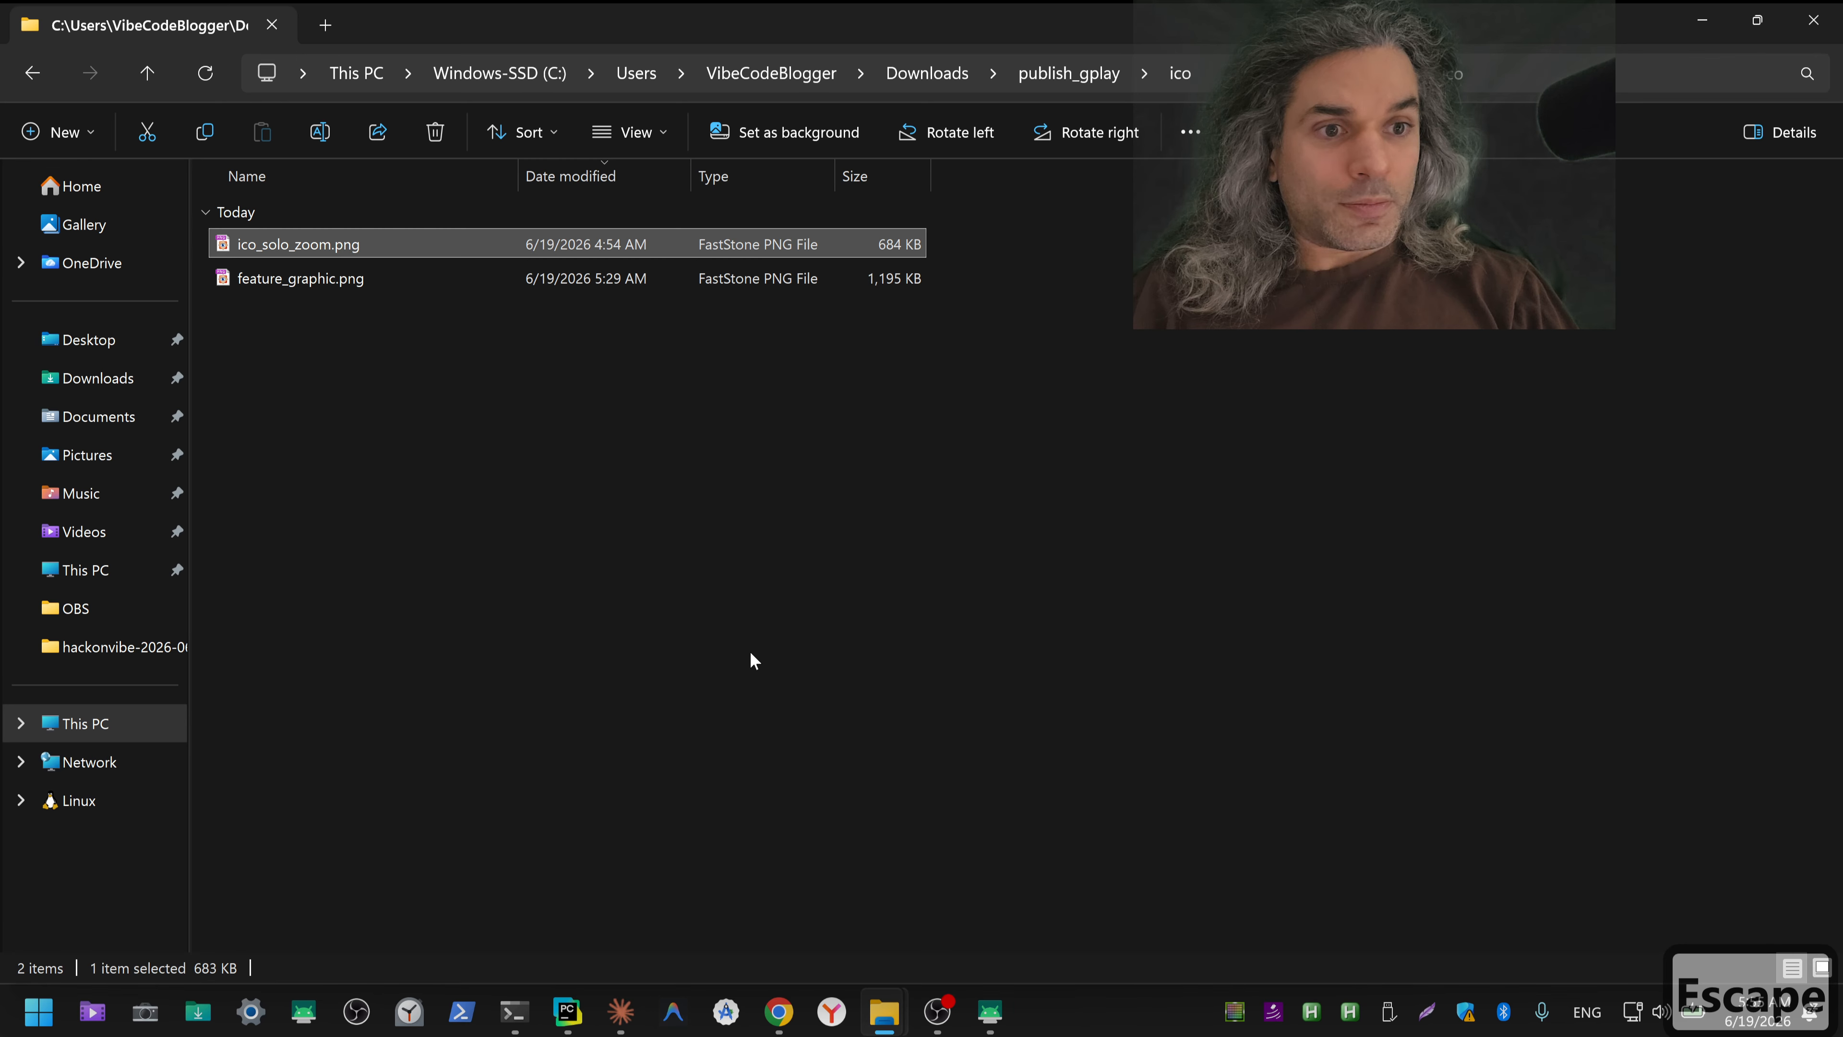
# Step: Return to Downloads and preview the 04_22_42 ChatGPT image, compare_both.png, final_icon.png and final_icon2.png
pyautogui.click(1052, 73)
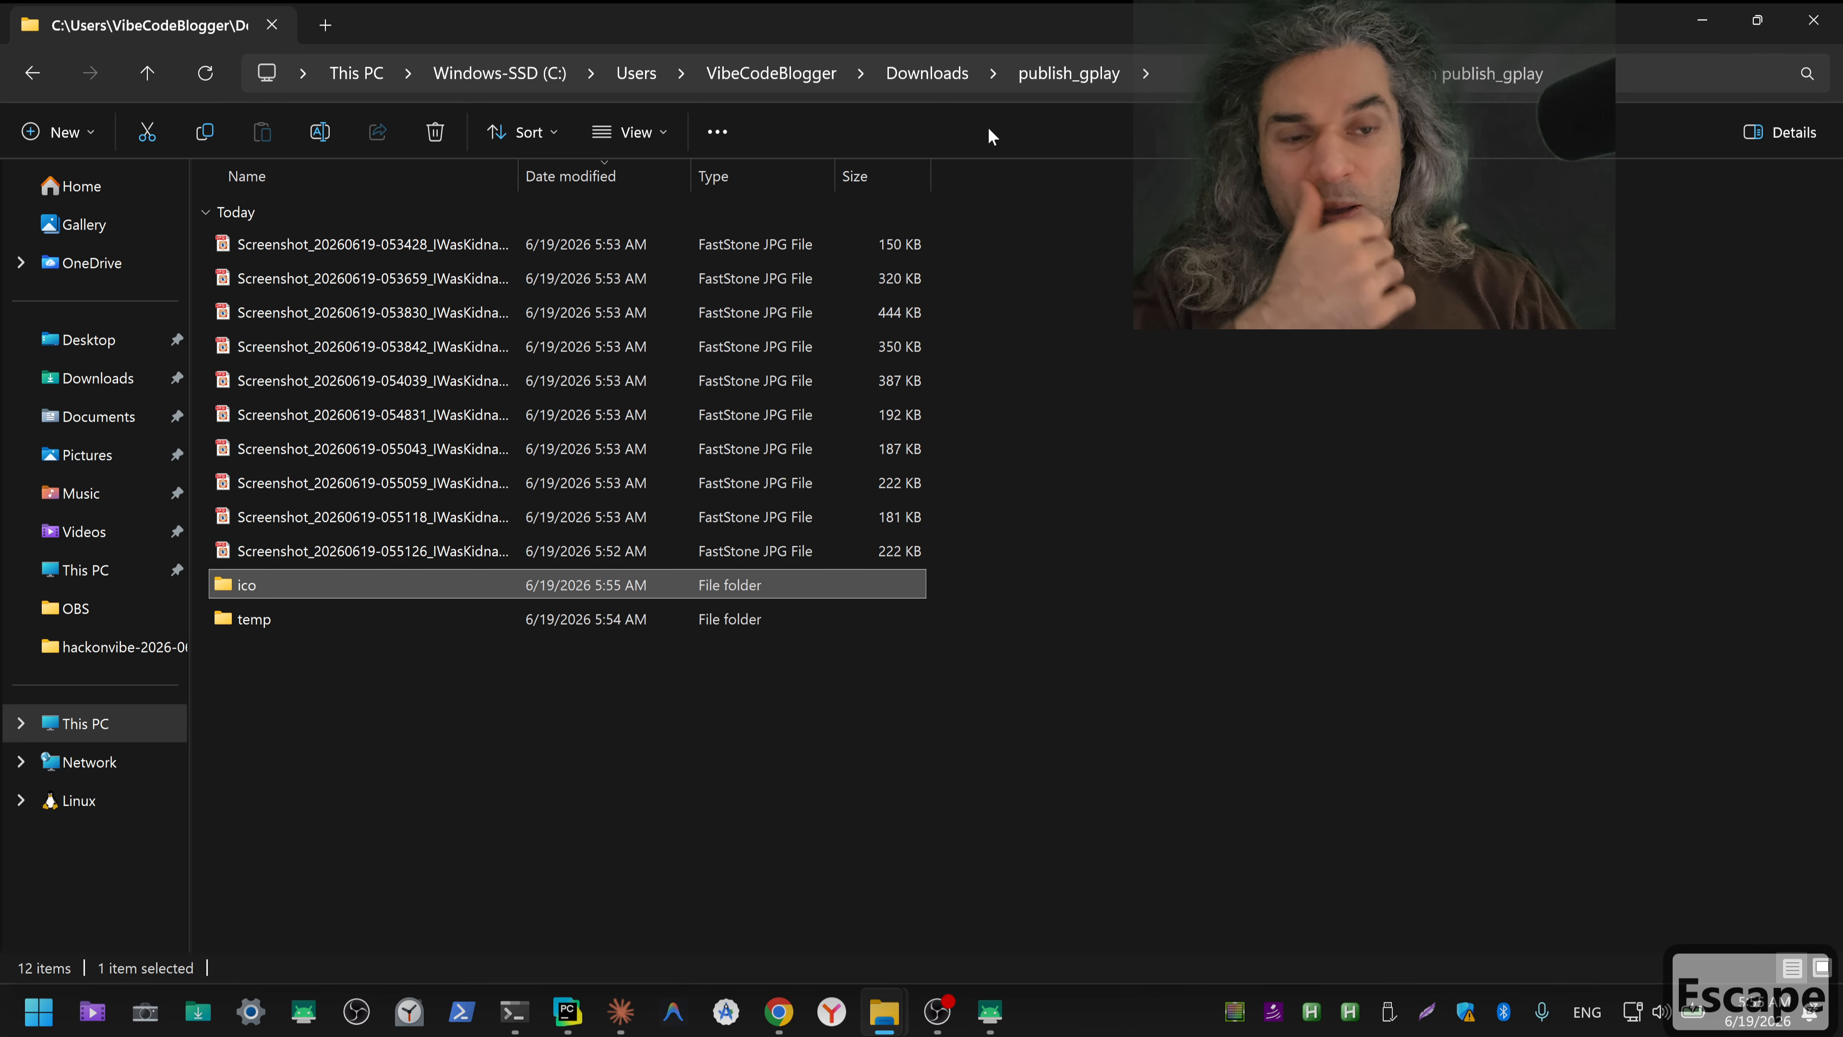
pyautogui.click(934, 78)
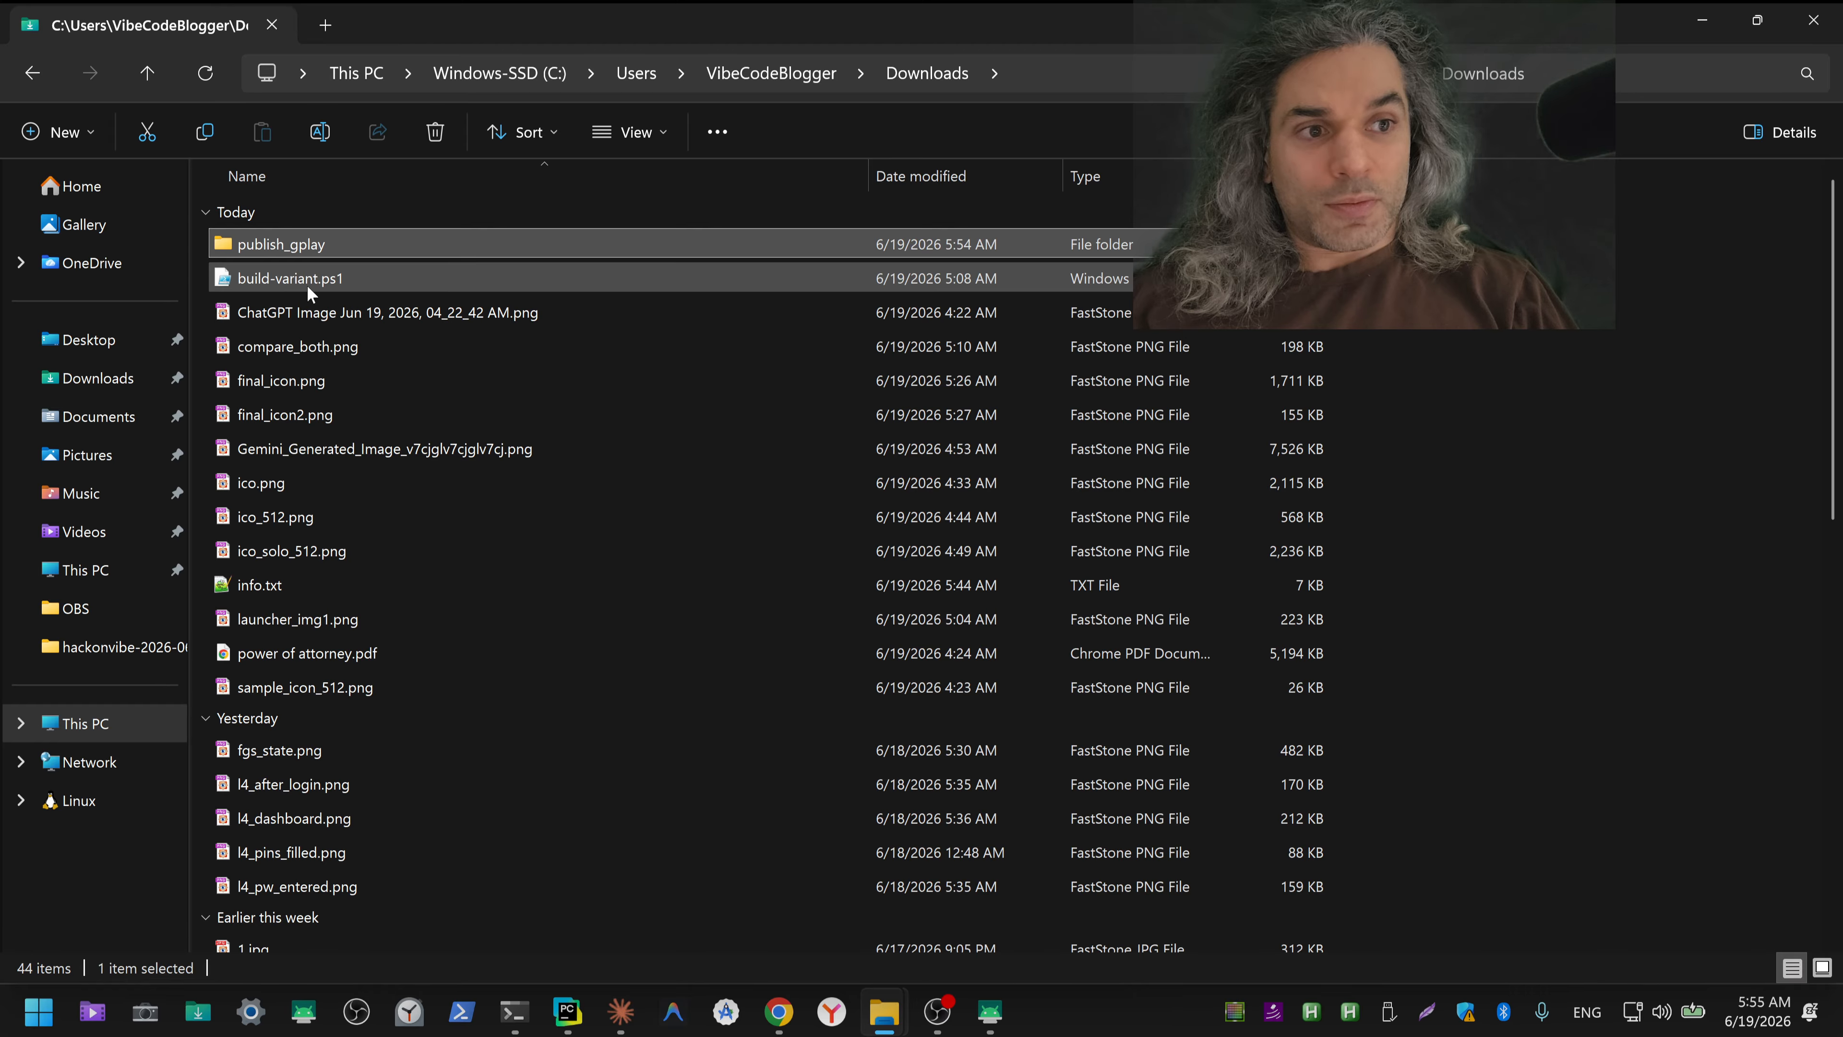
pyautogui.doubleClick(294, 316)
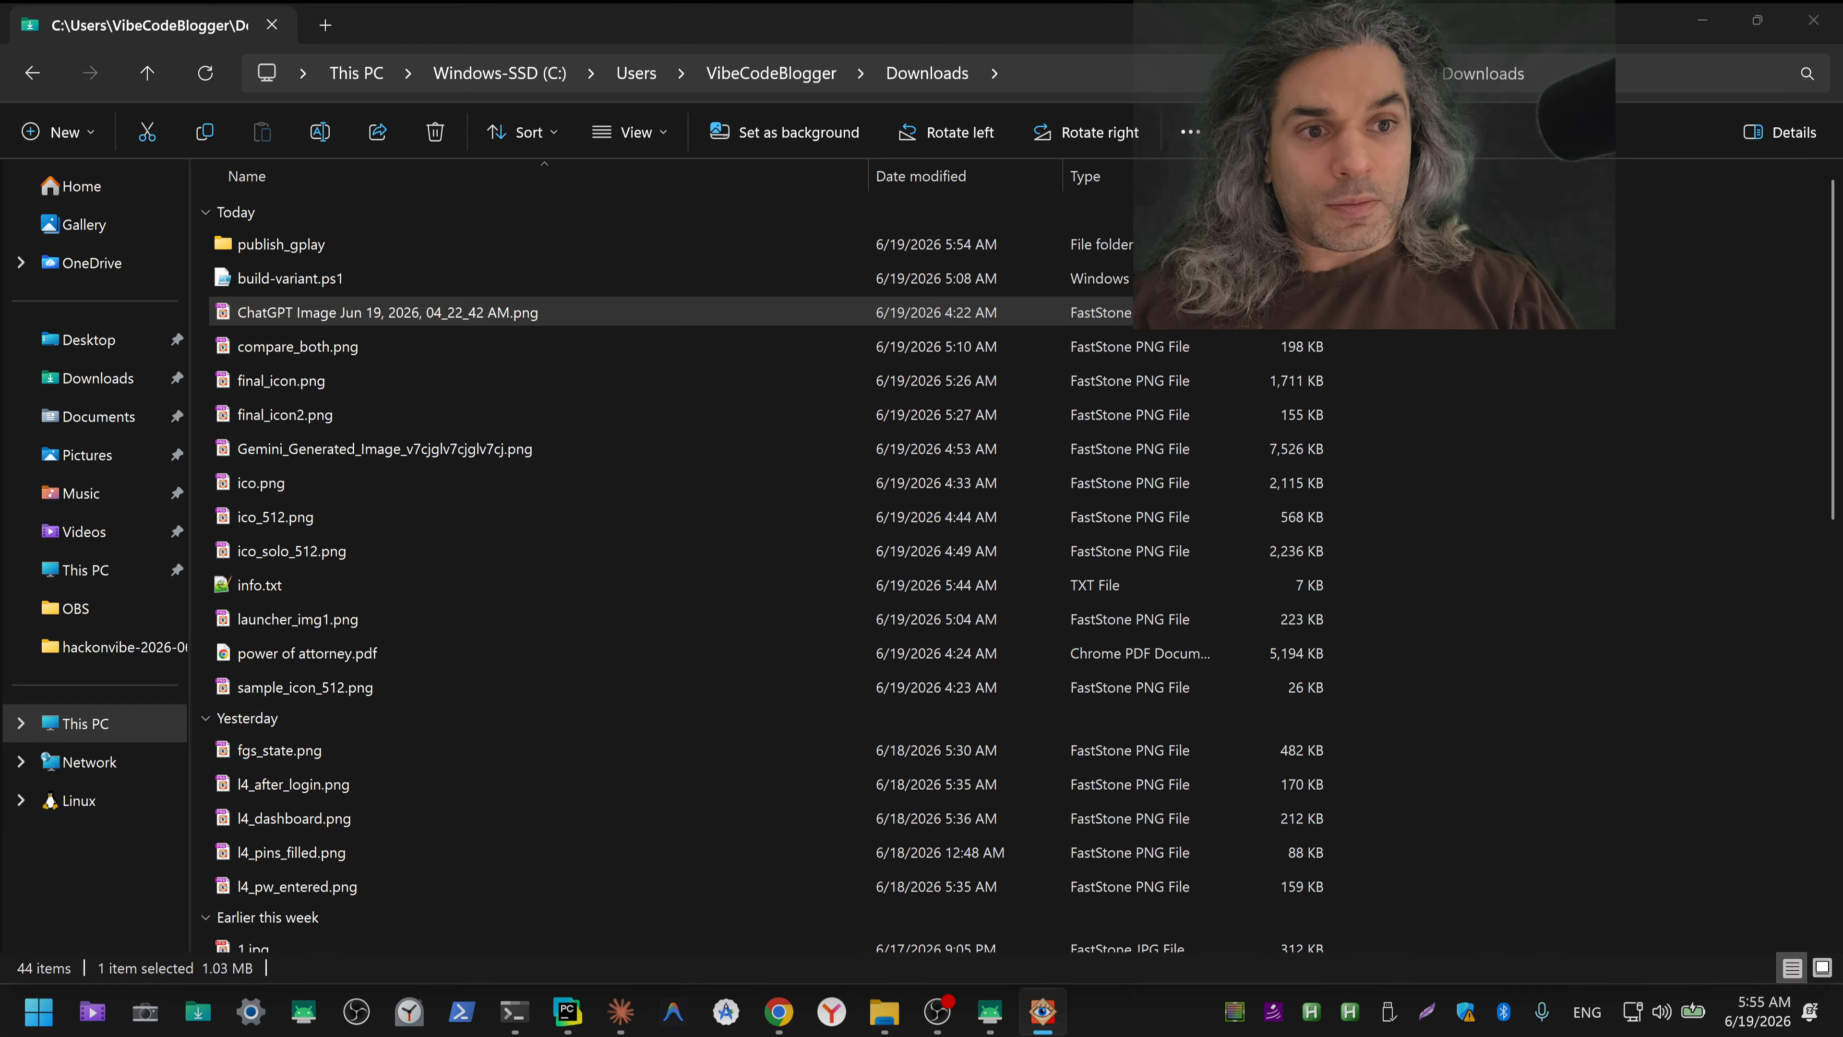
pyautogui.press('Escape')
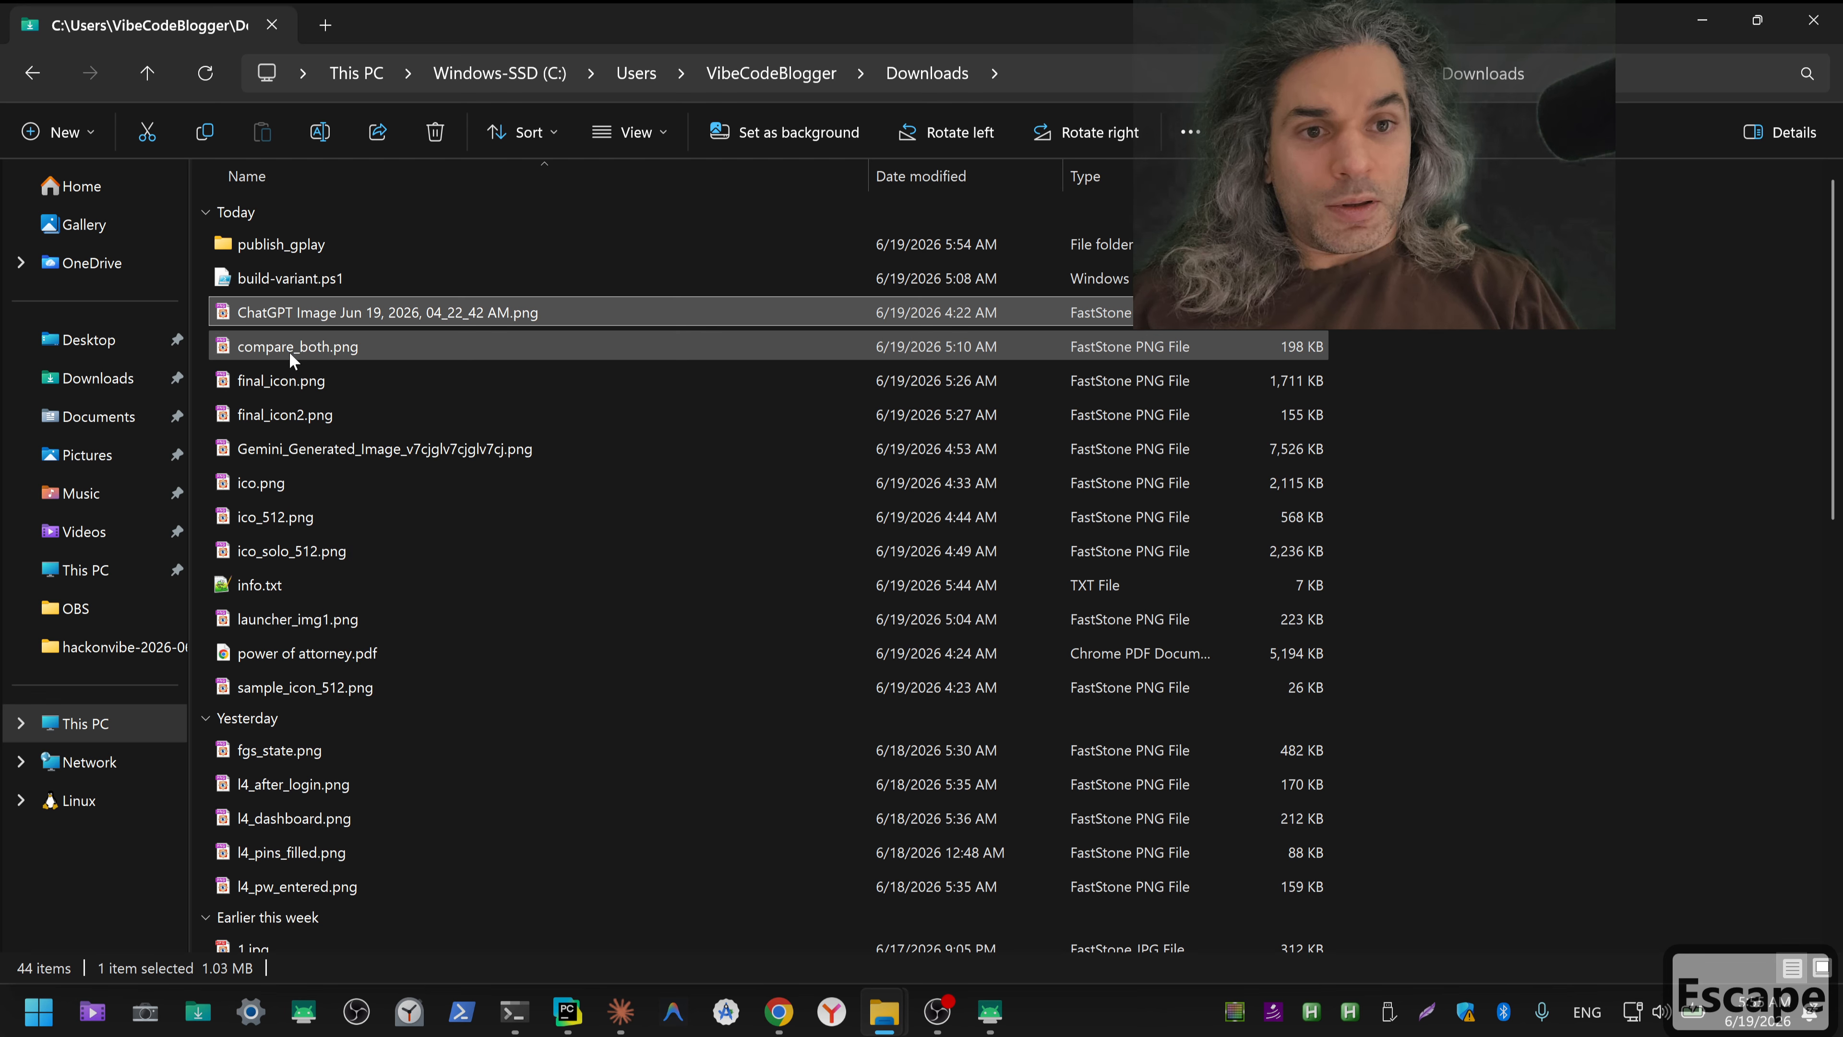
pyautogui.doubleClick(289, 351)
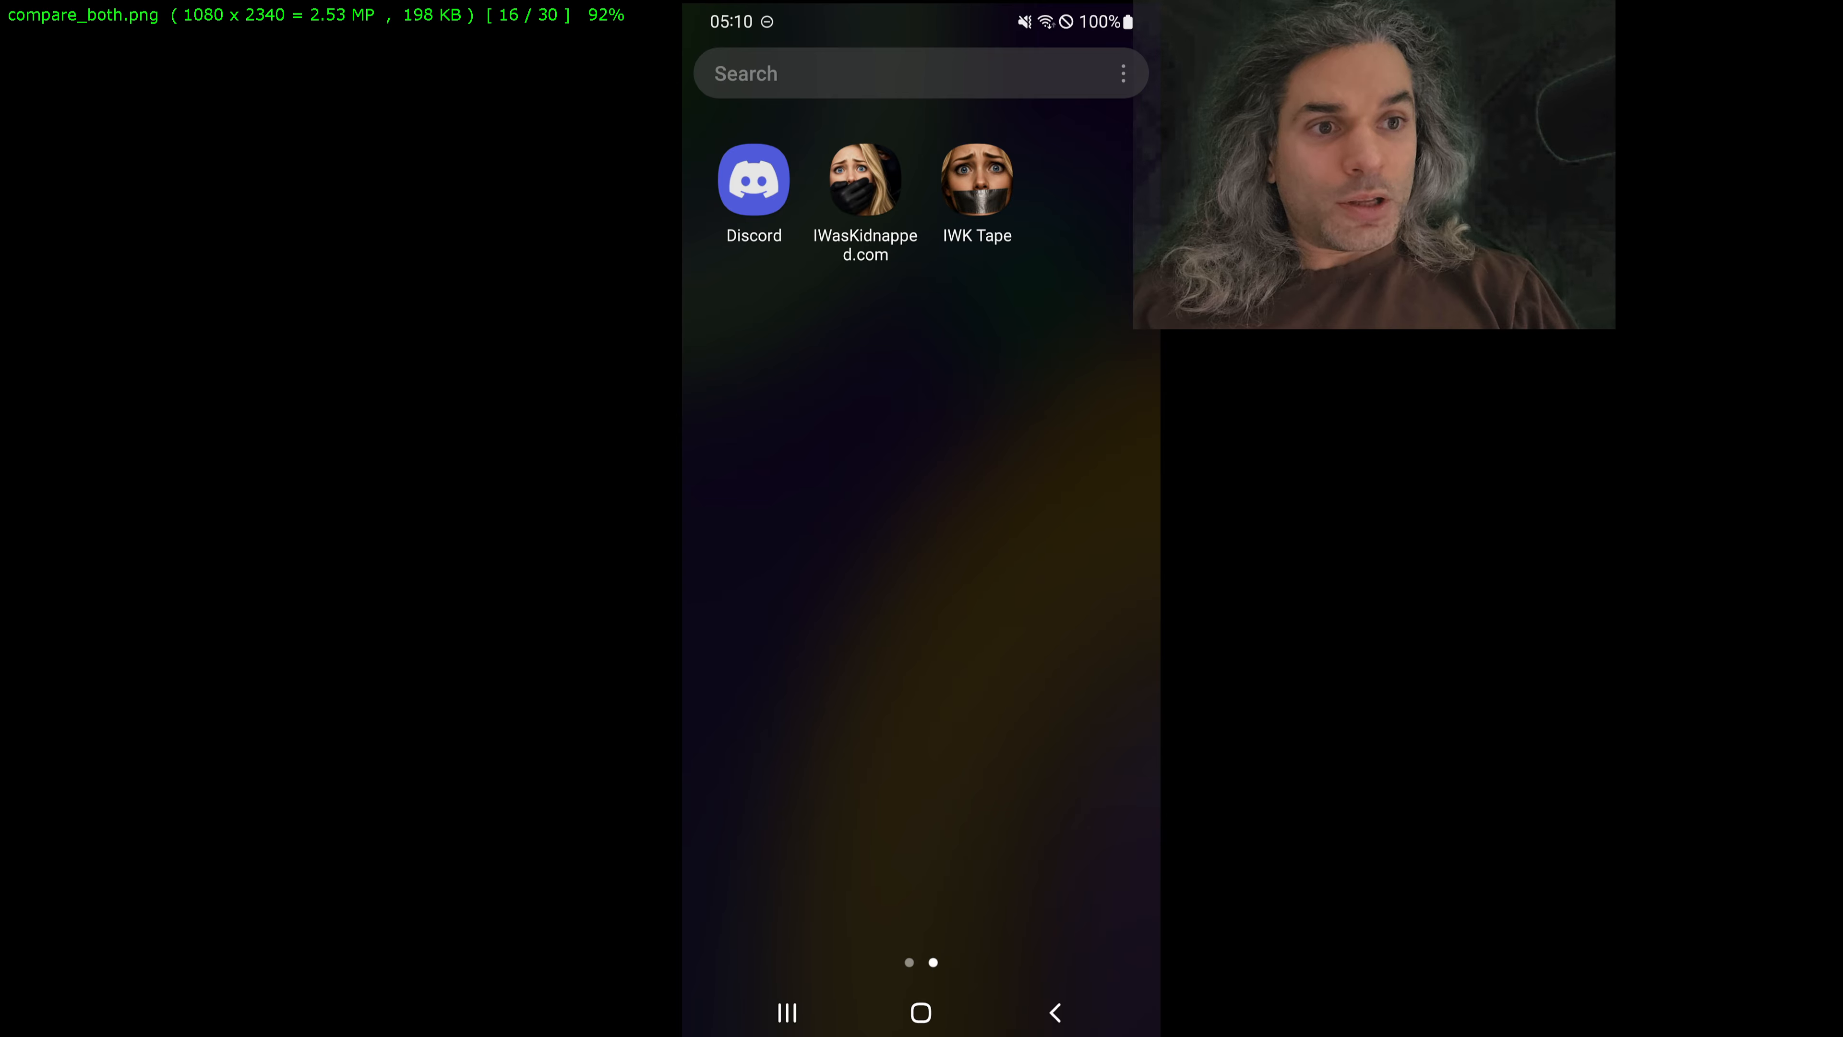
pyautogui.press('Escape')
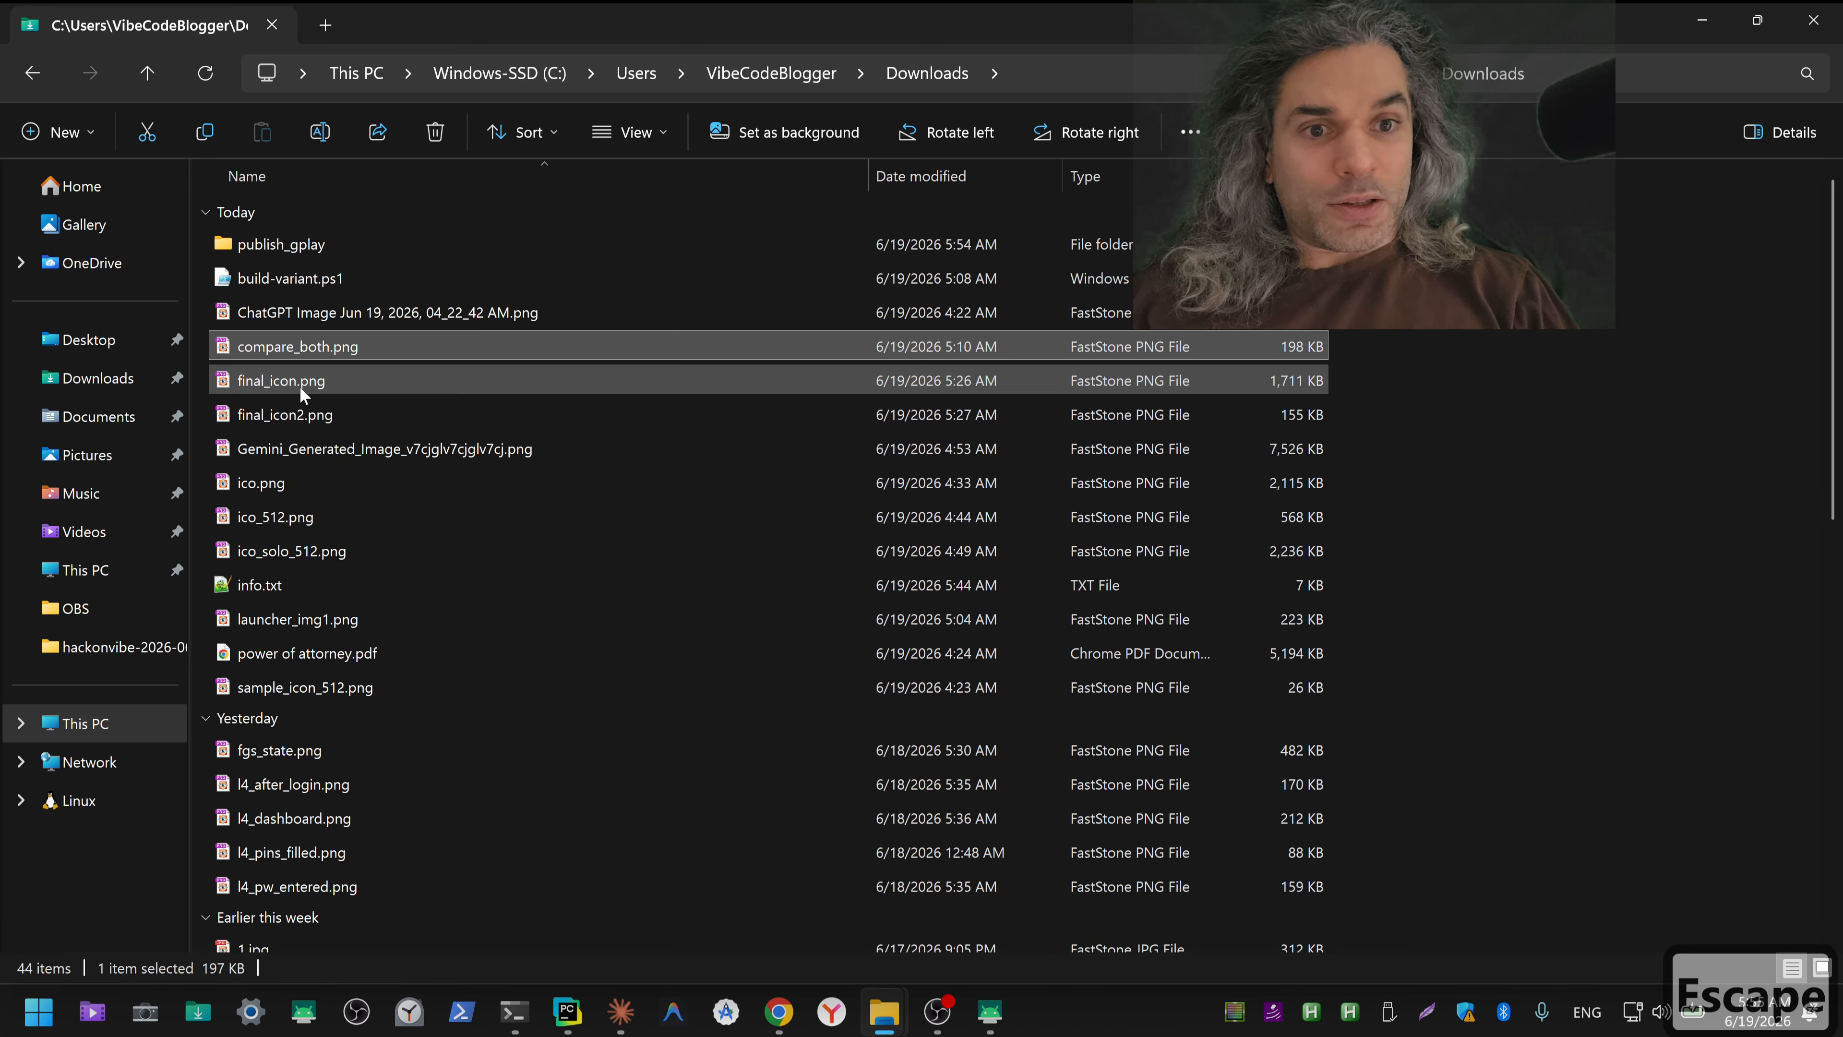
pyautogui.click(299, 386)
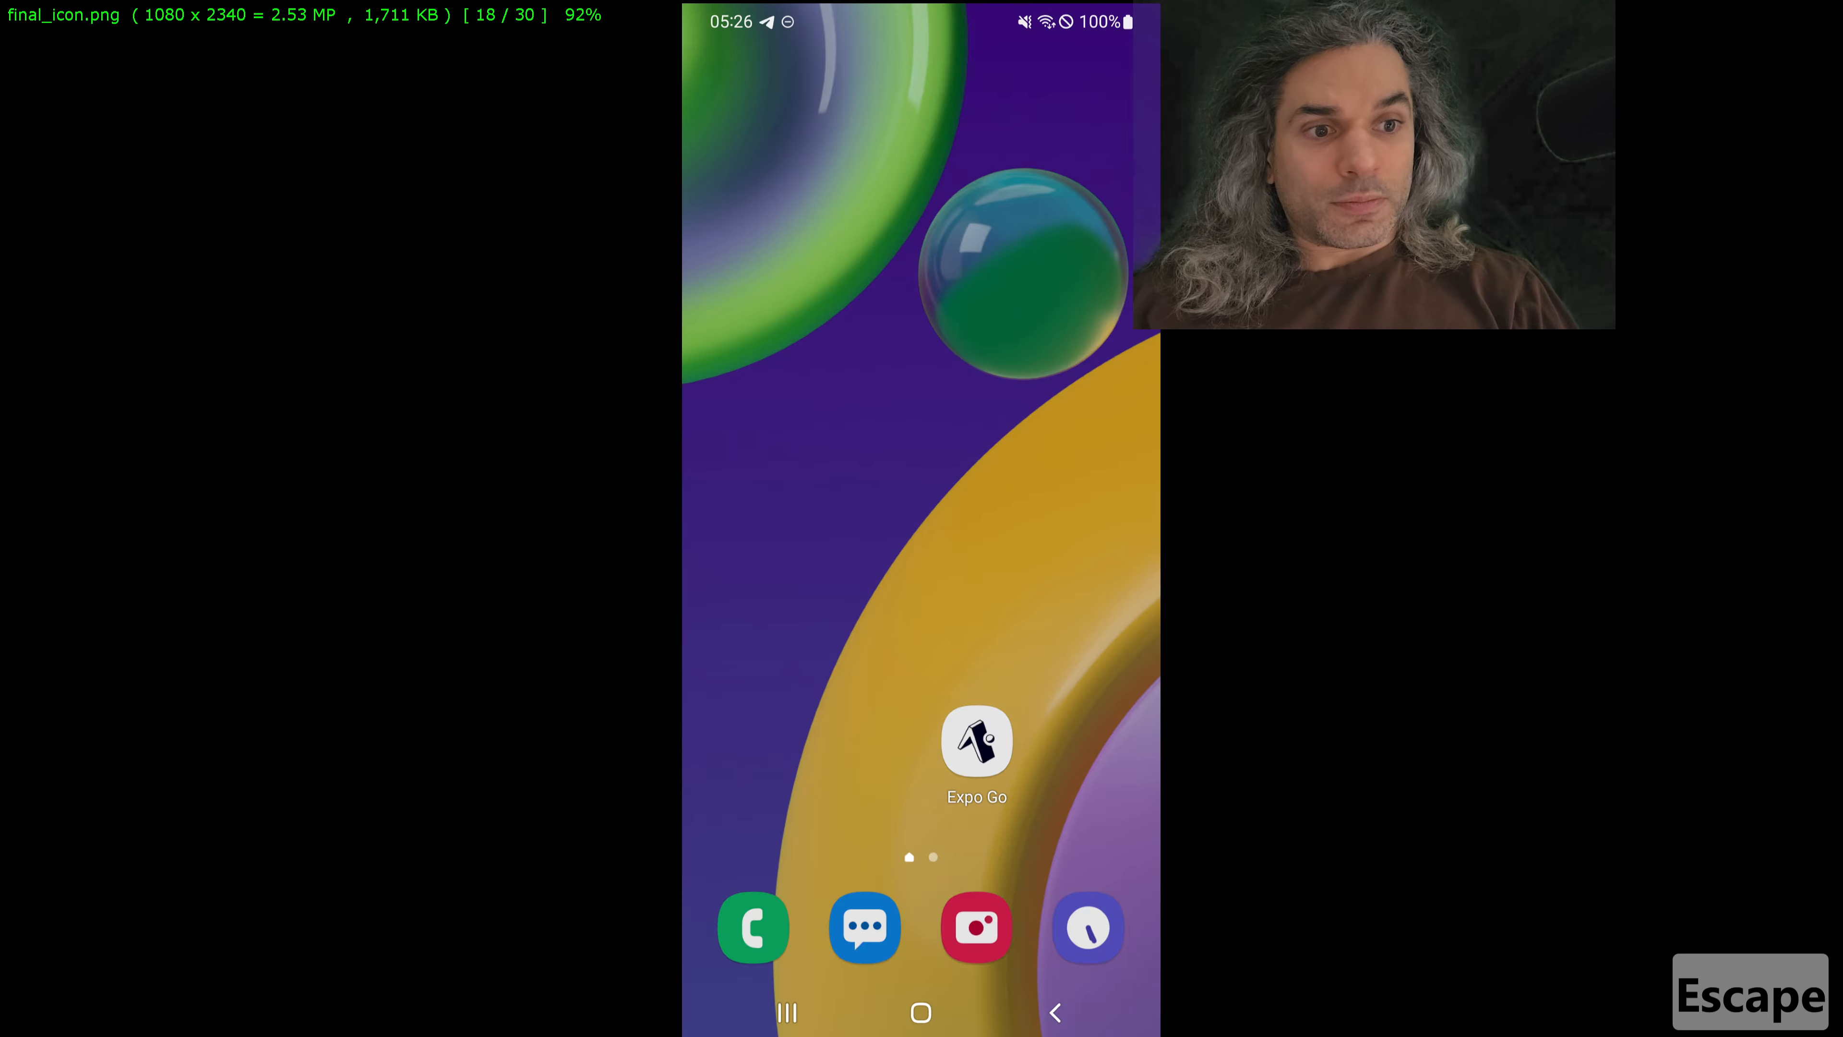
pyautogui.press('Escape')
pyautogui.doubleClick(299, 409)
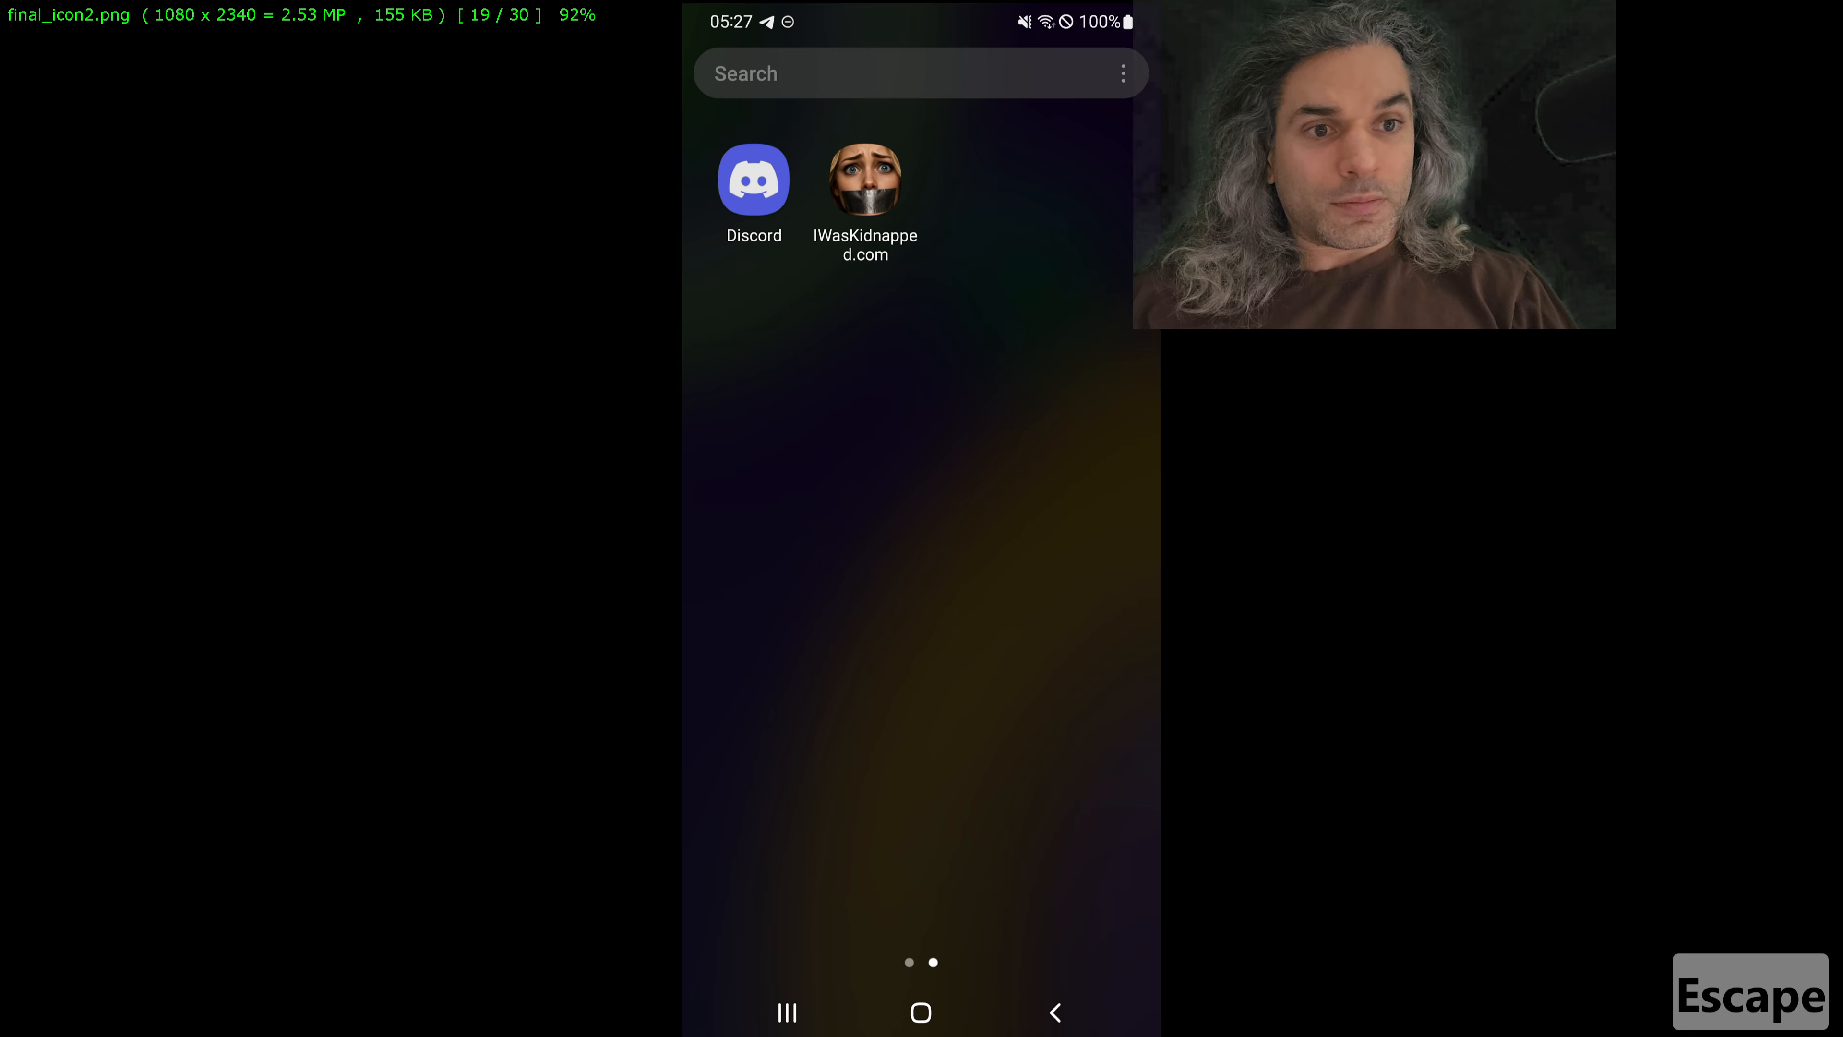
pyautogui.press('Escape')
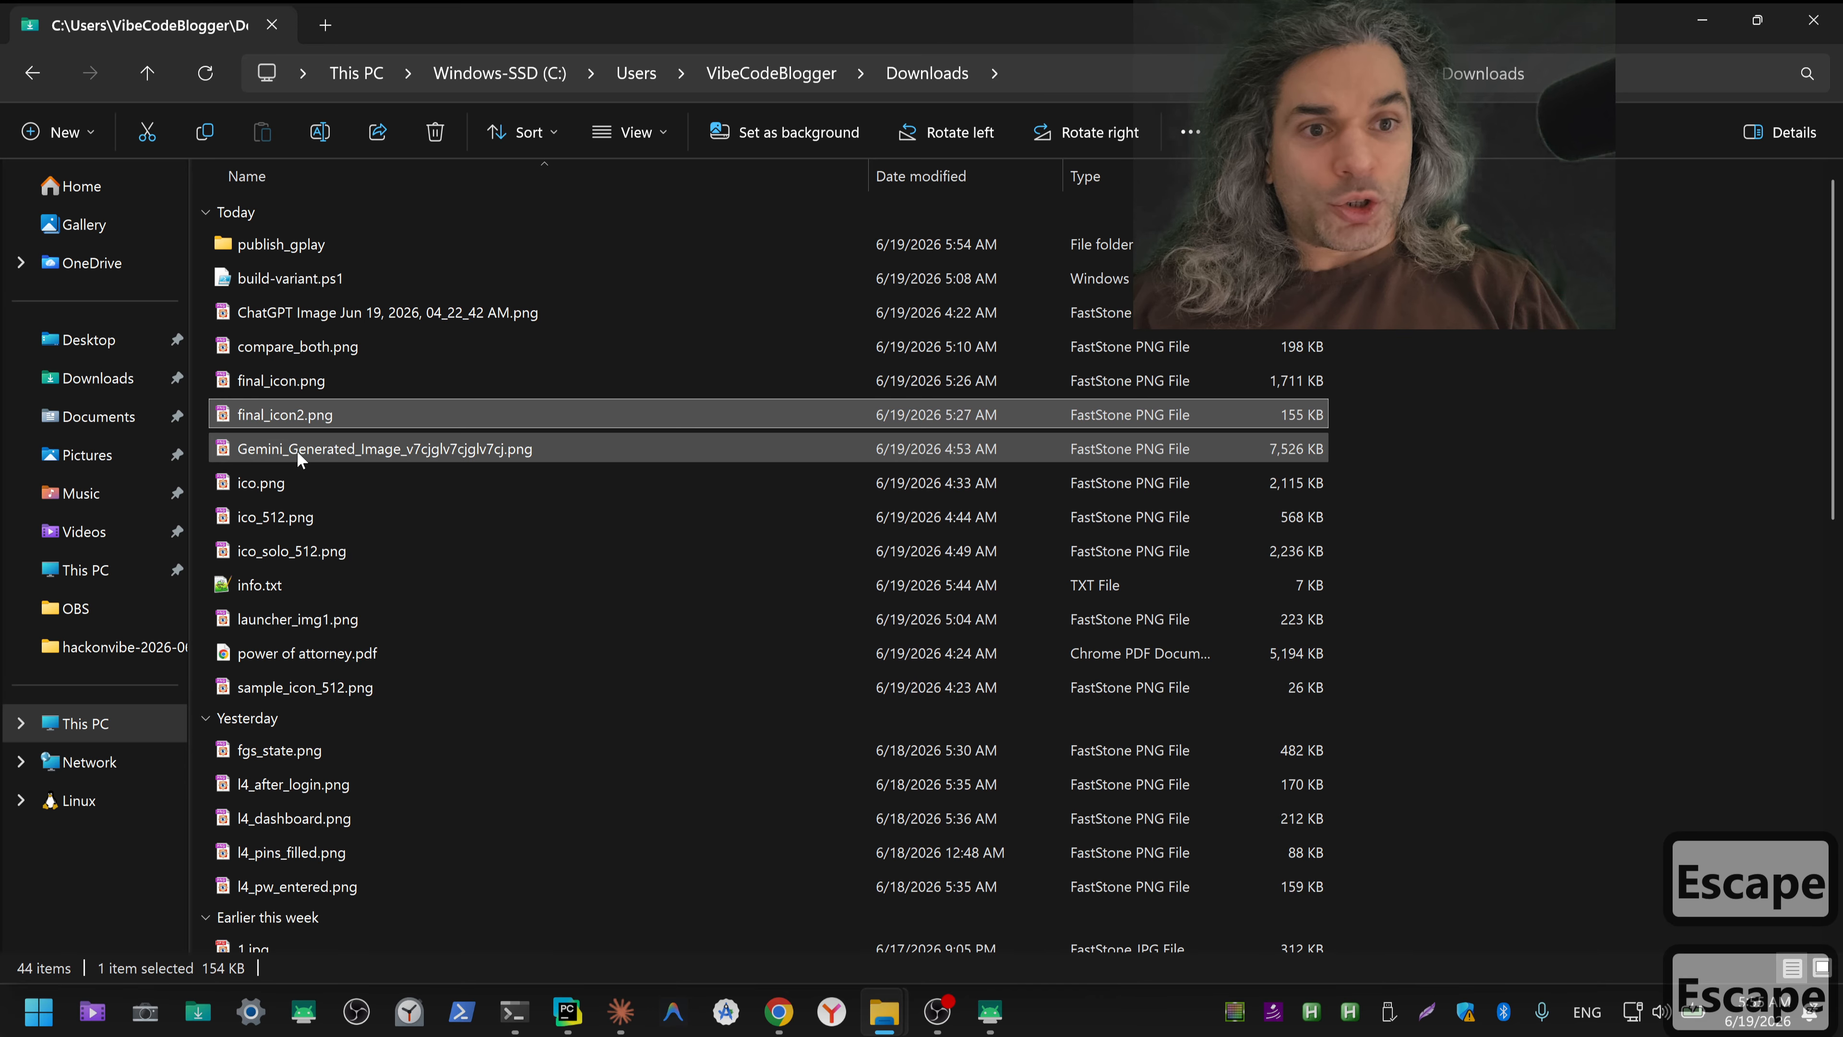
# Step: Preview the Gemini-generated image, ico.png, ico_512.png and ico_solo_512.png in Downloads
pyautogui.doubleClick(297, 451)
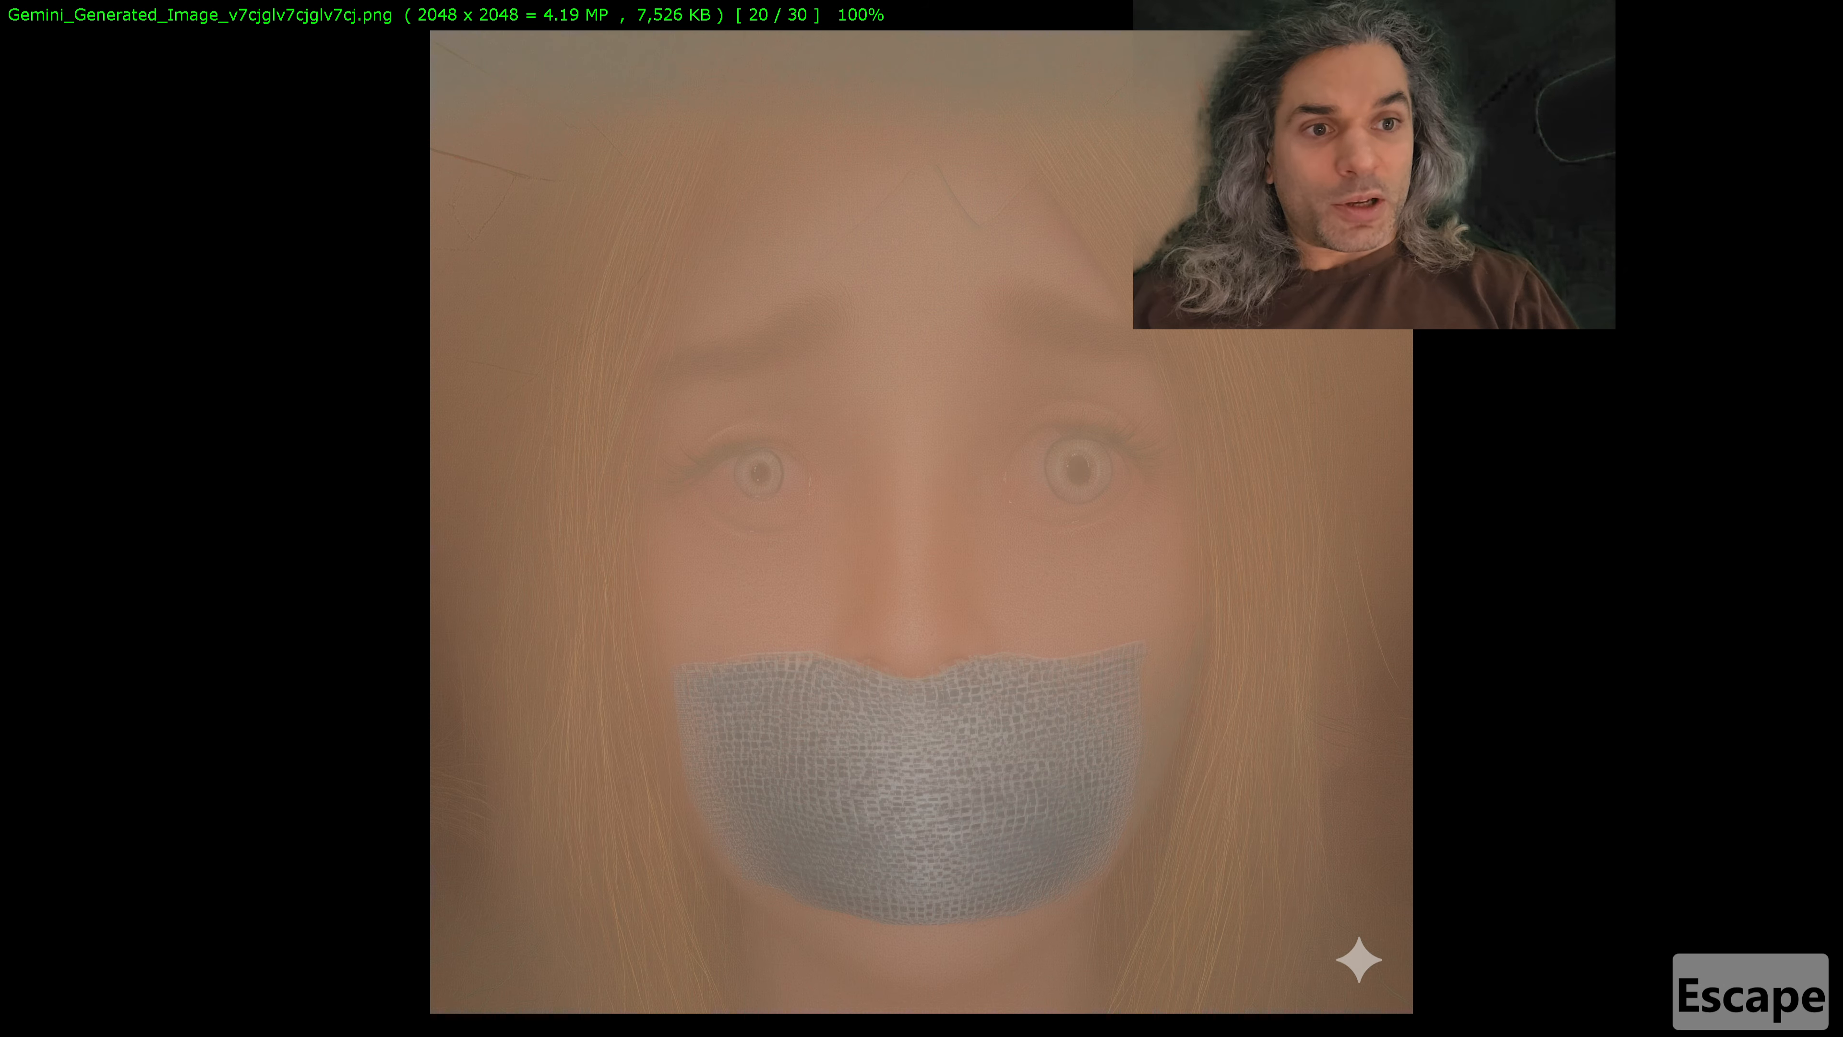
pyautogui.press('Escape')
pyautogui.doubleClick(291, 480)
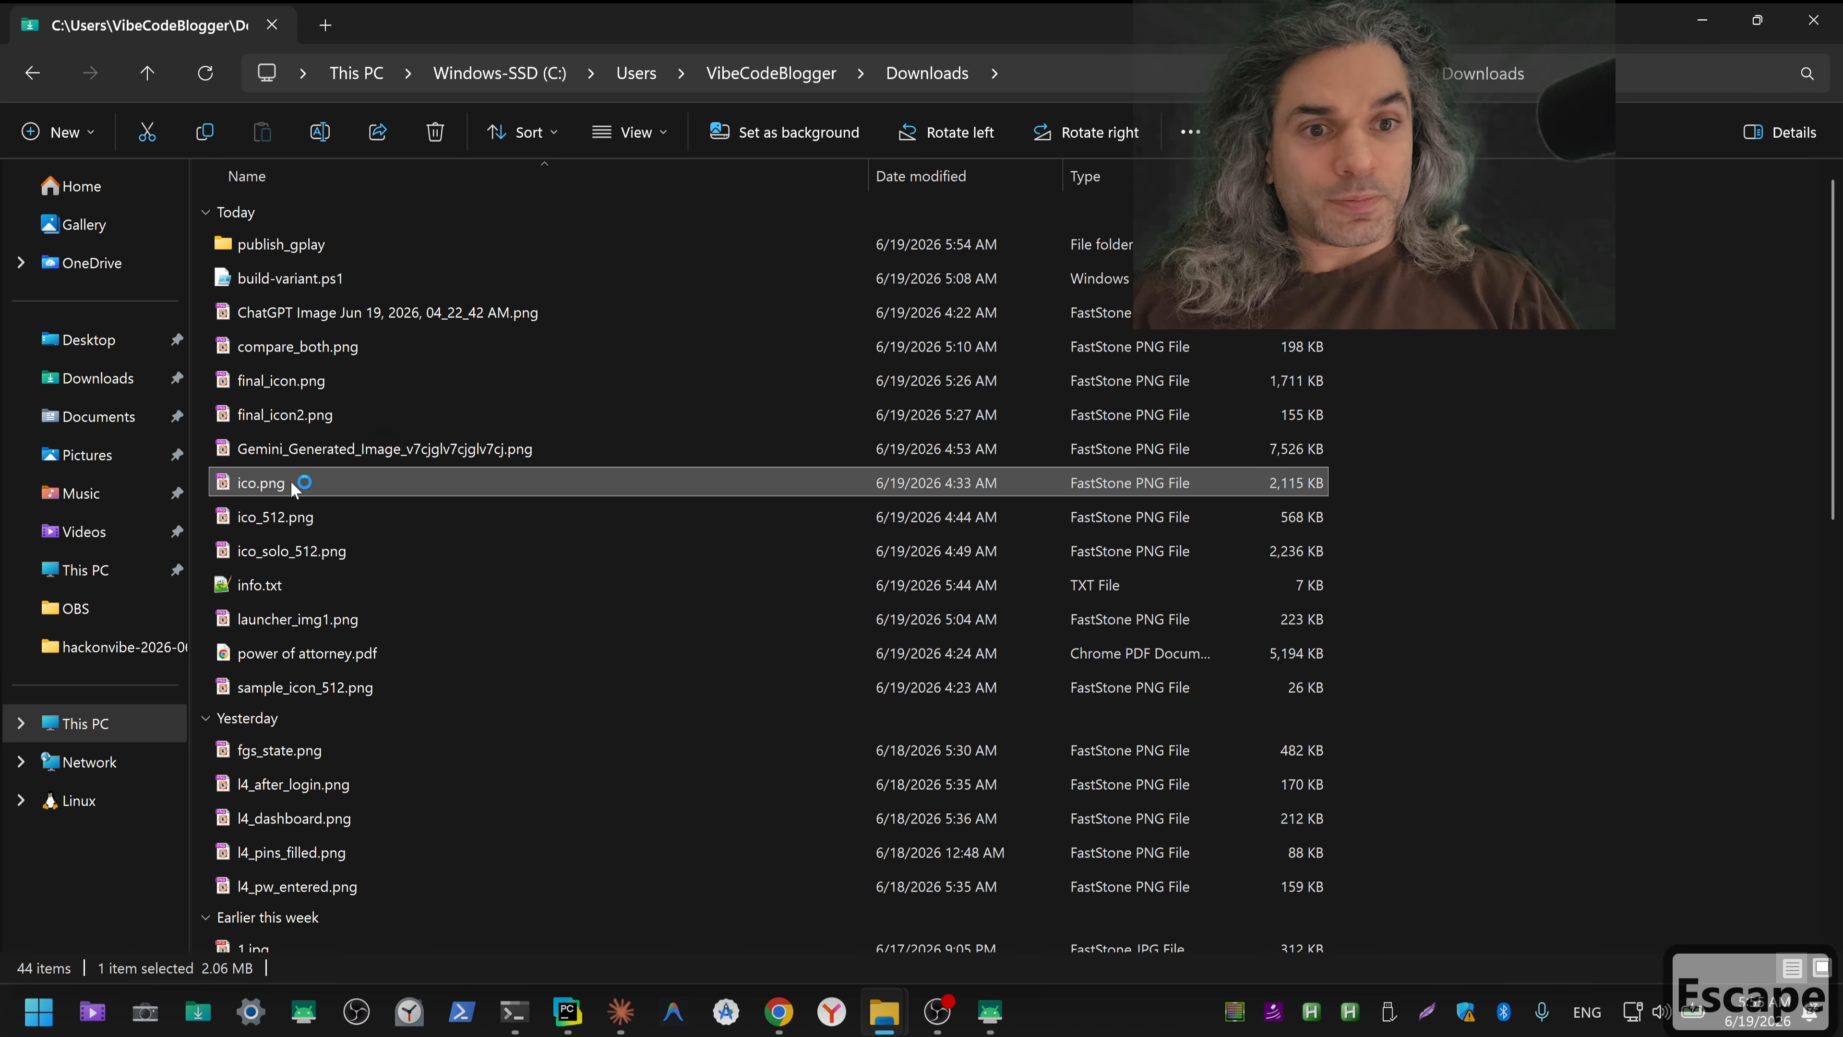
pyautogui.press('Escape')
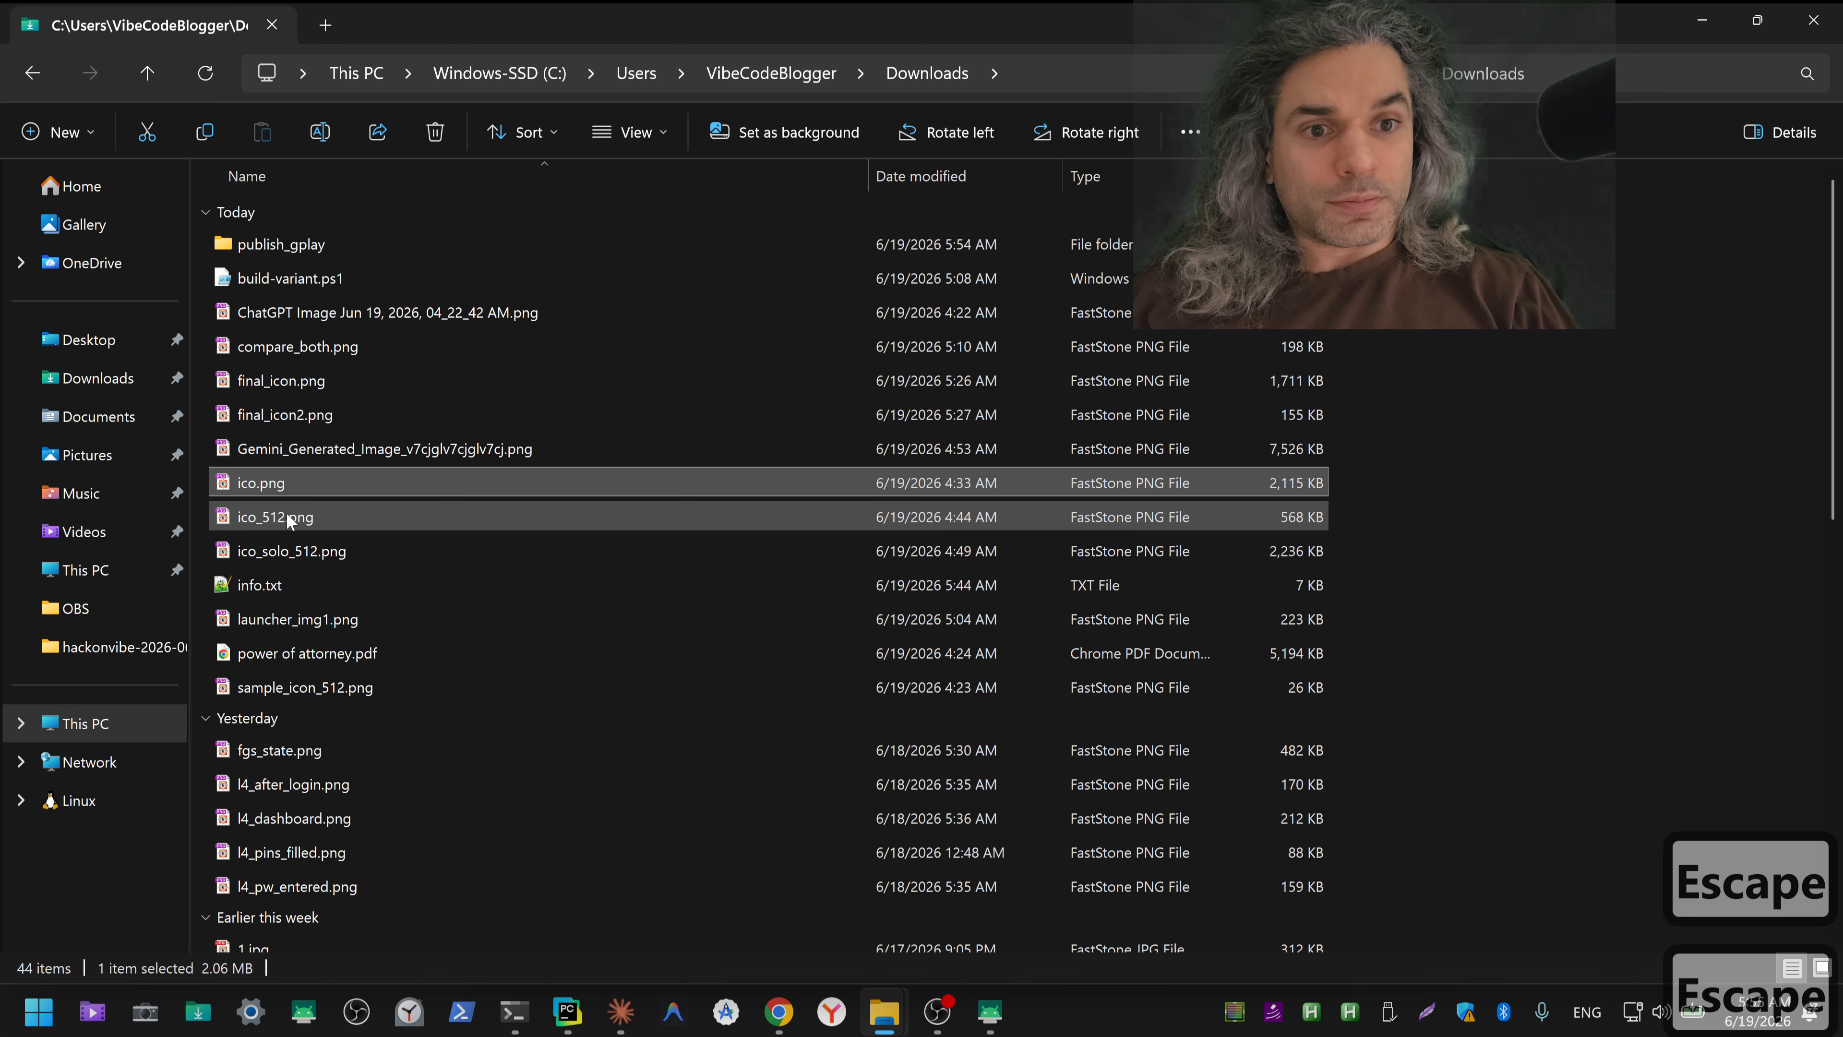
pyautogui.doubleClick(288, 517)
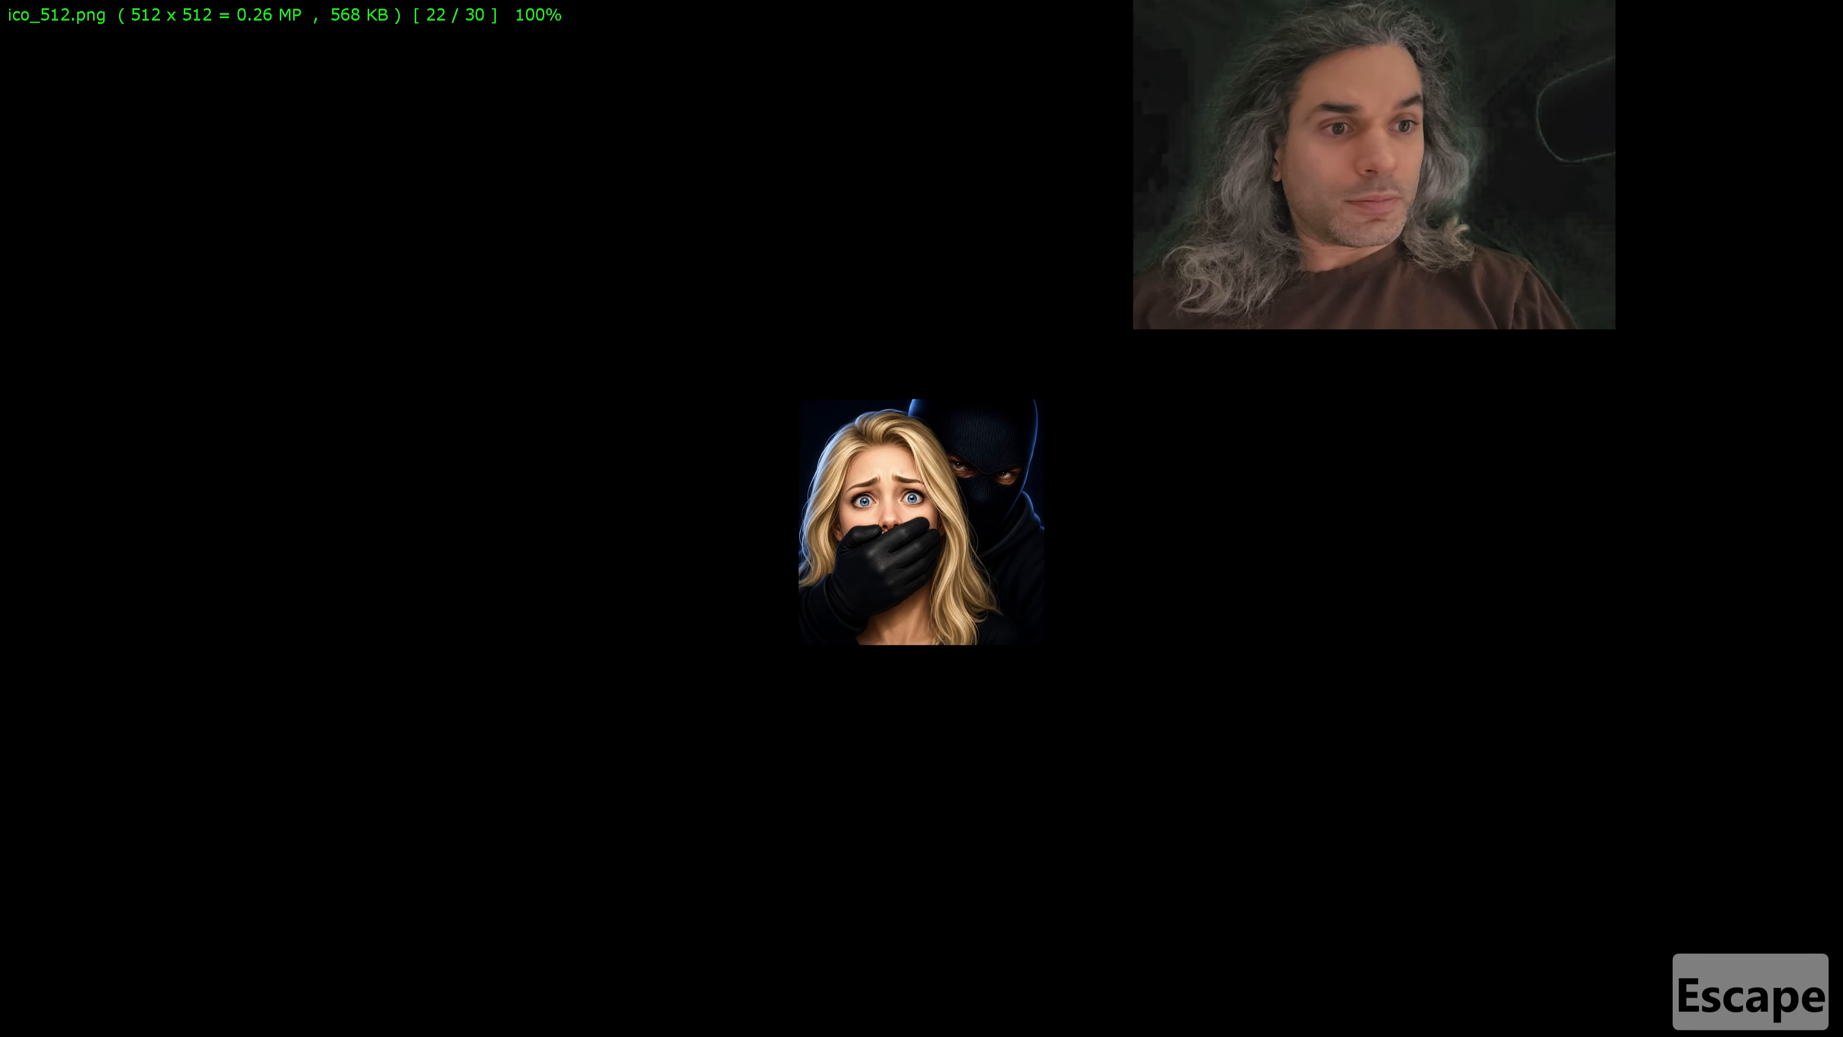
pyautogui.press('Escape')
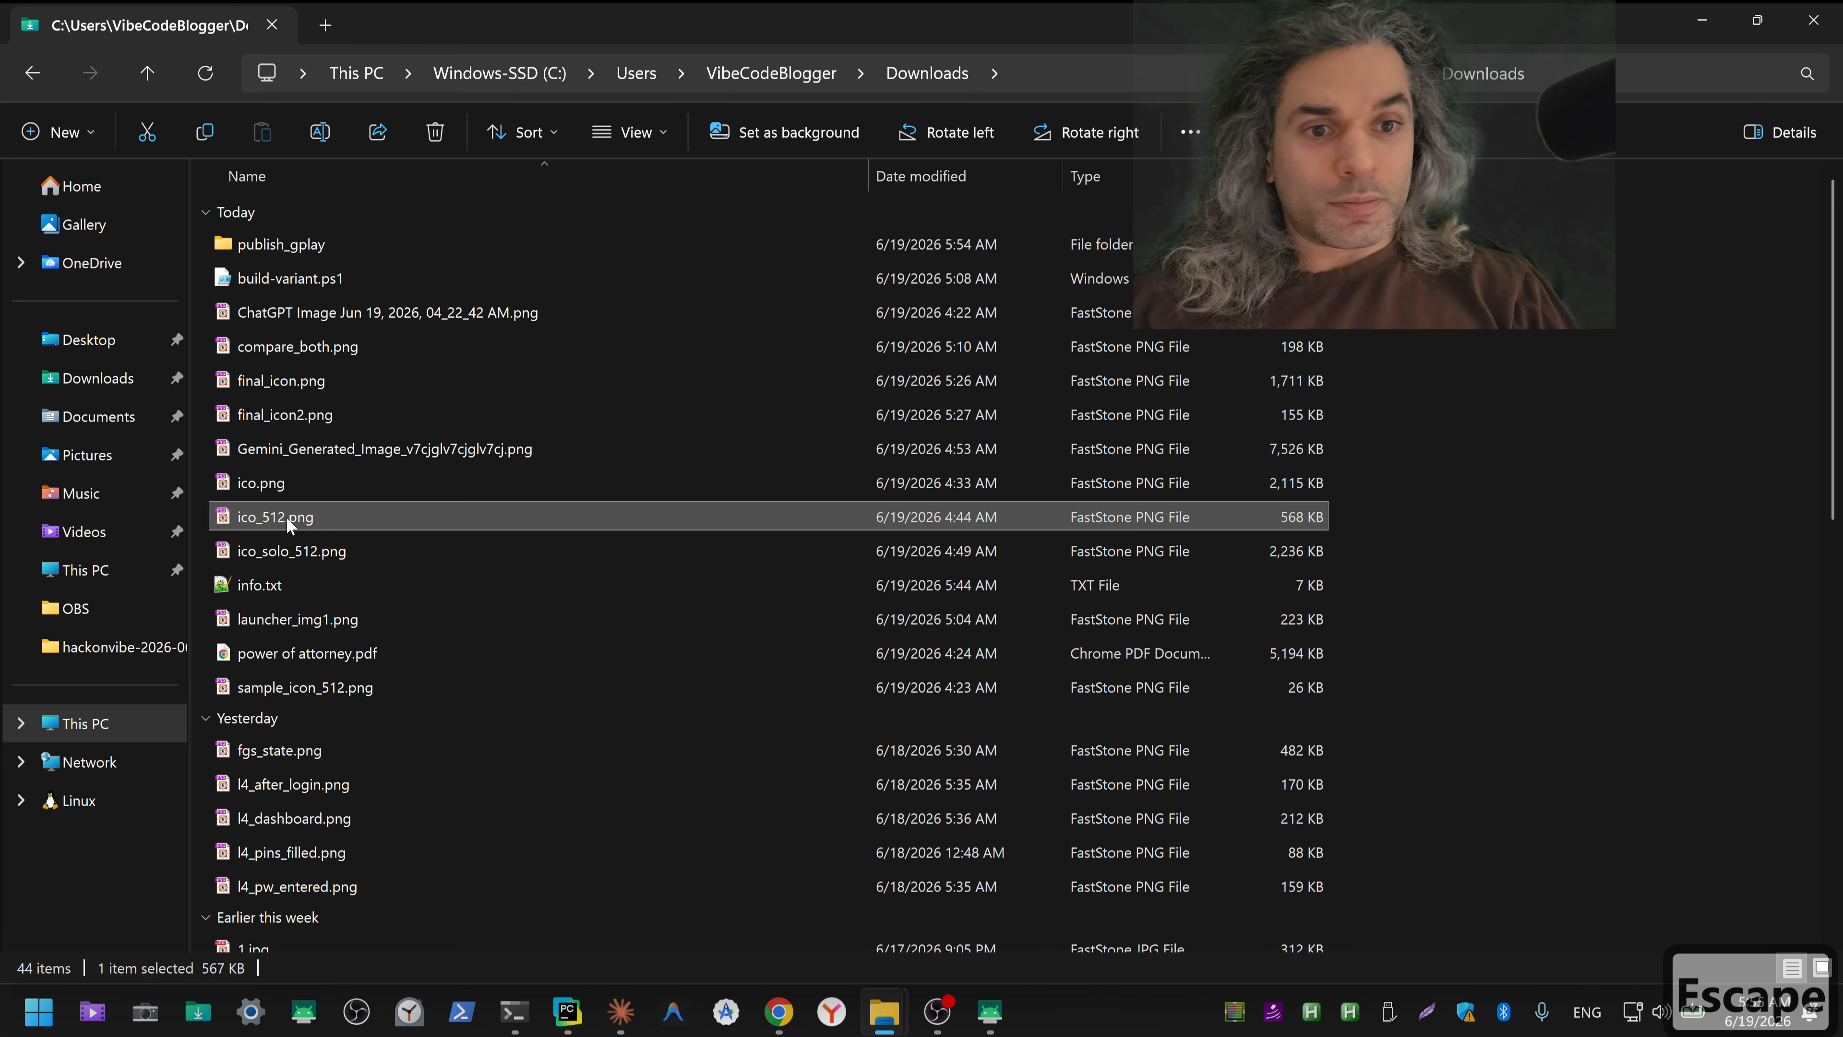
pyautogui.click(284, 549)
pyautogui.doubleClick(284, 549)
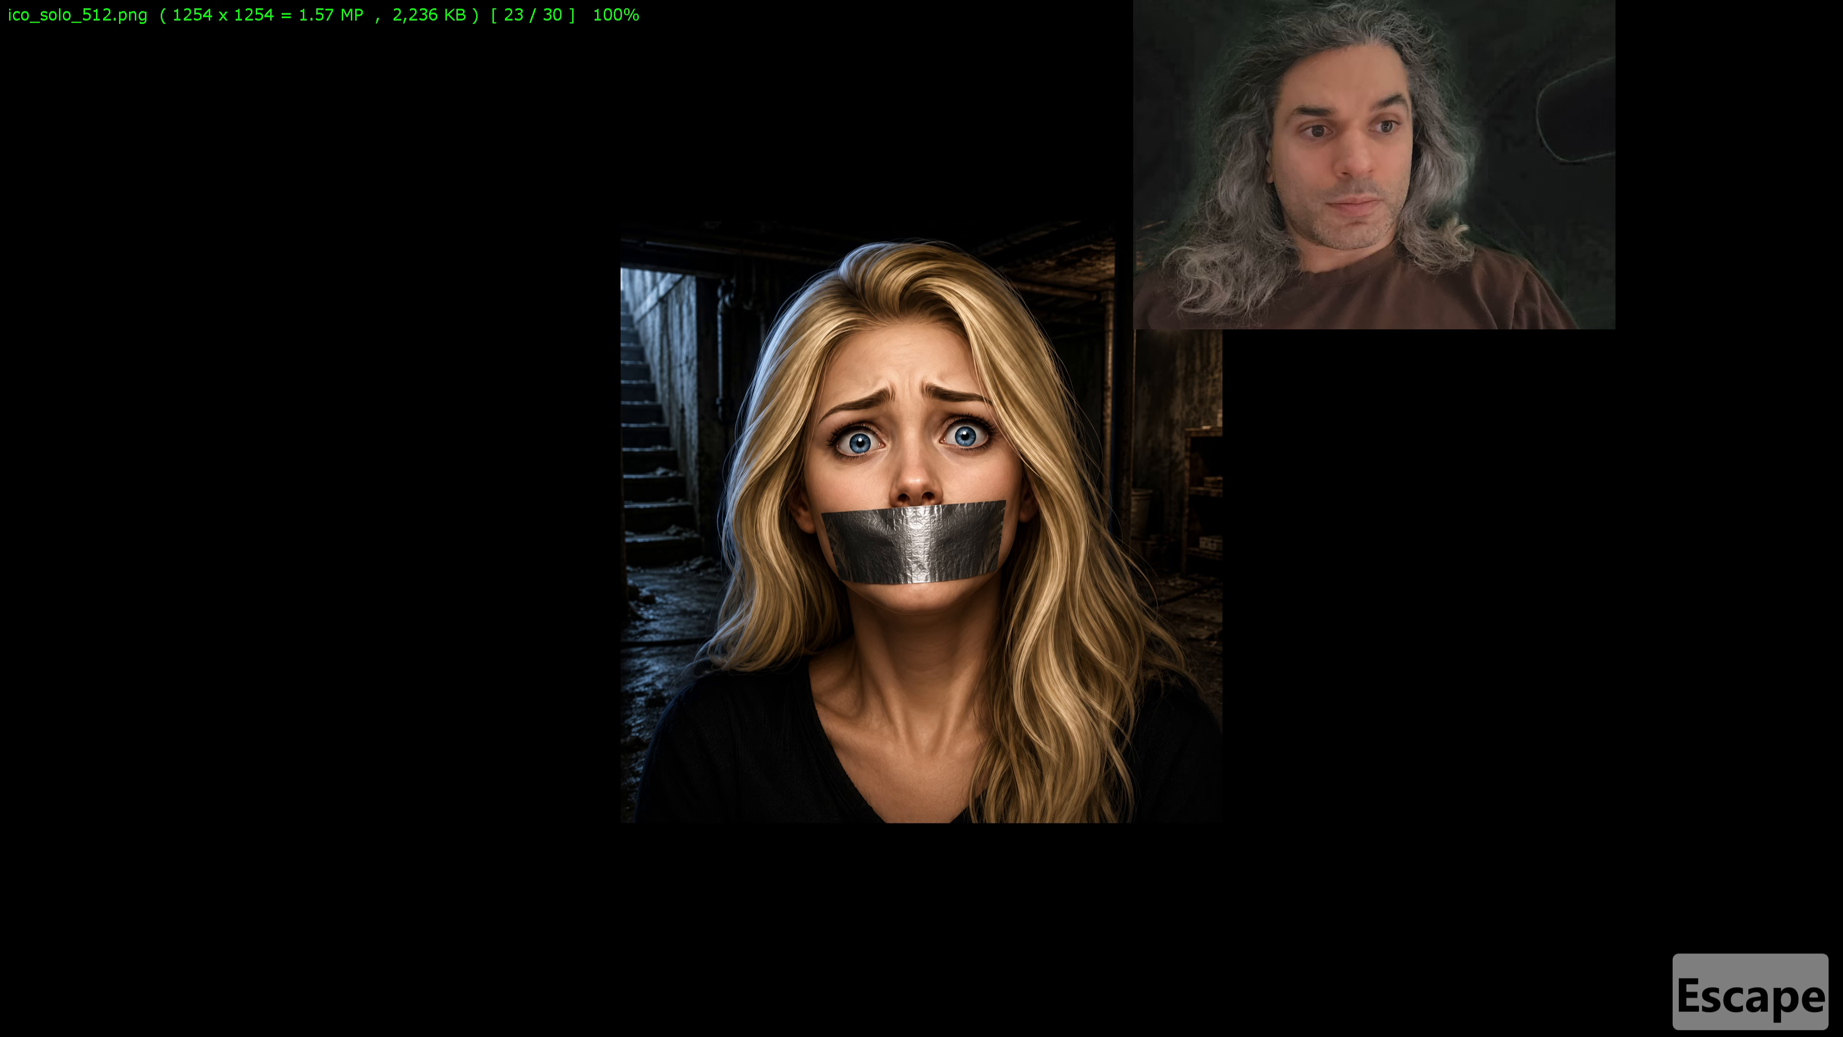
pyautogui.press('Escape')
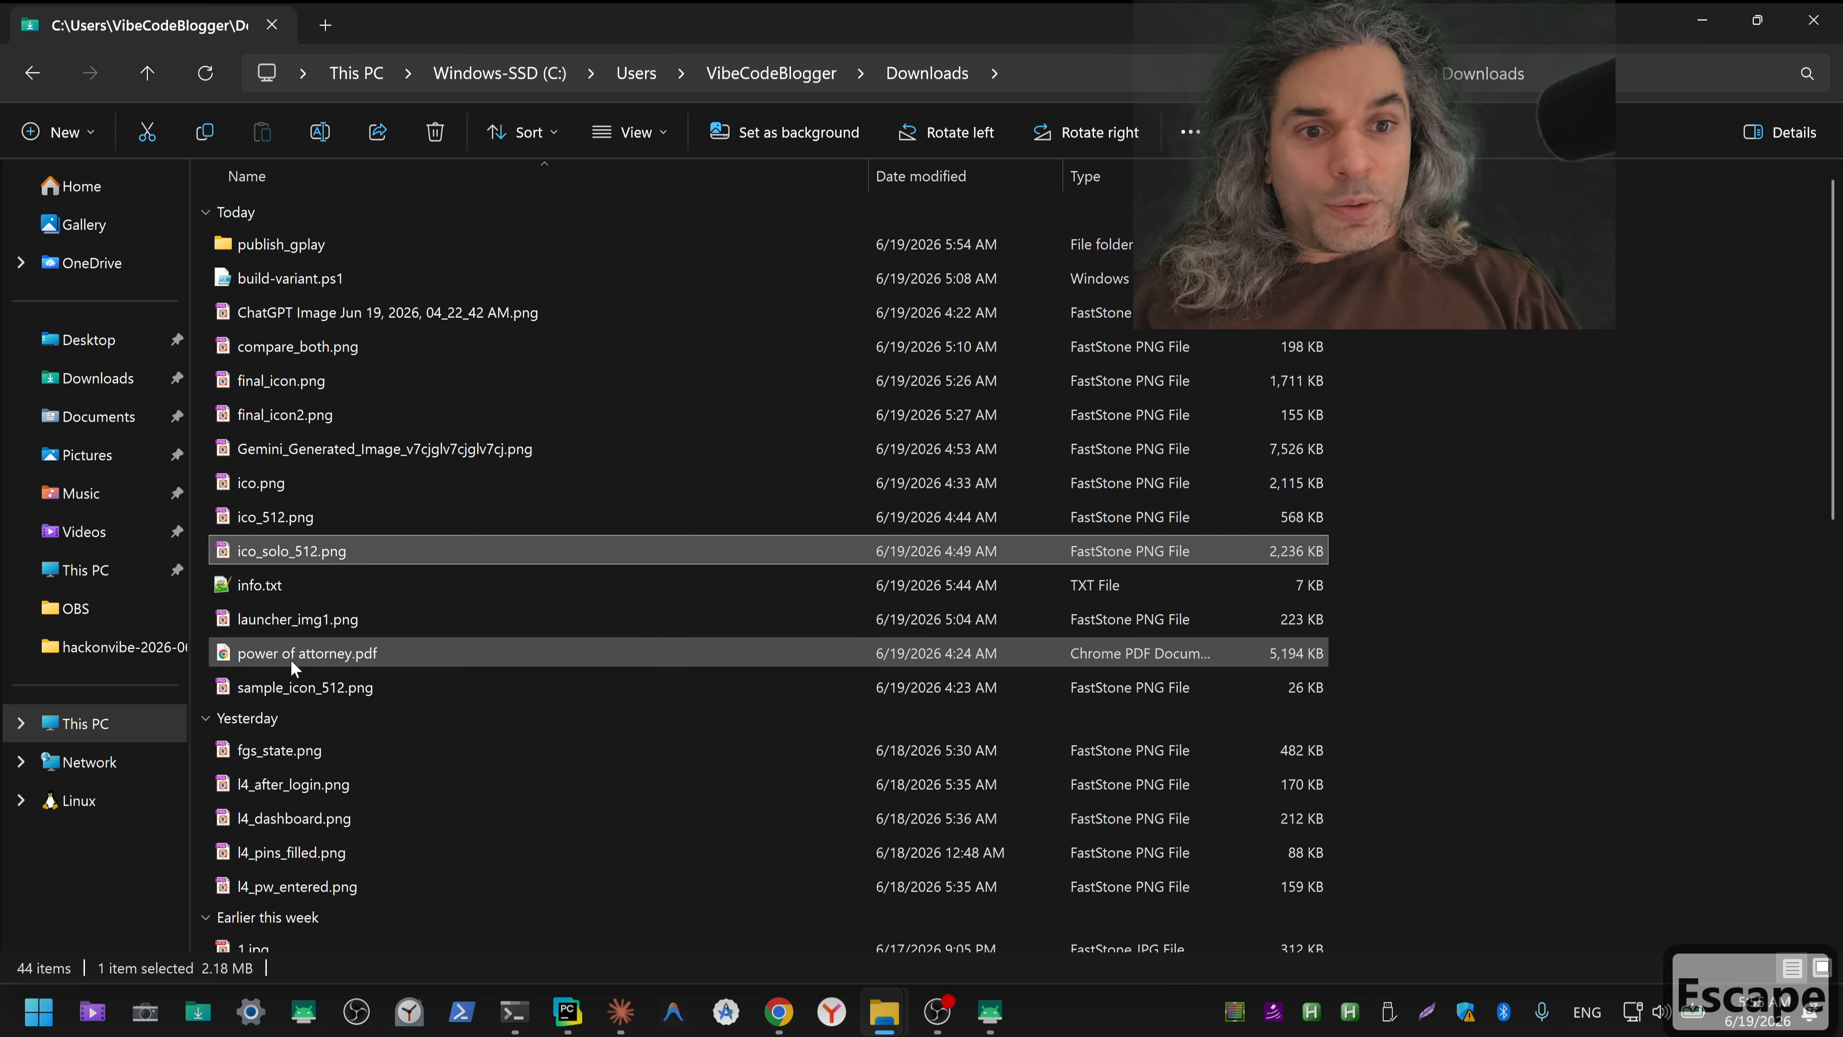
pyautogui.click(282, 693)
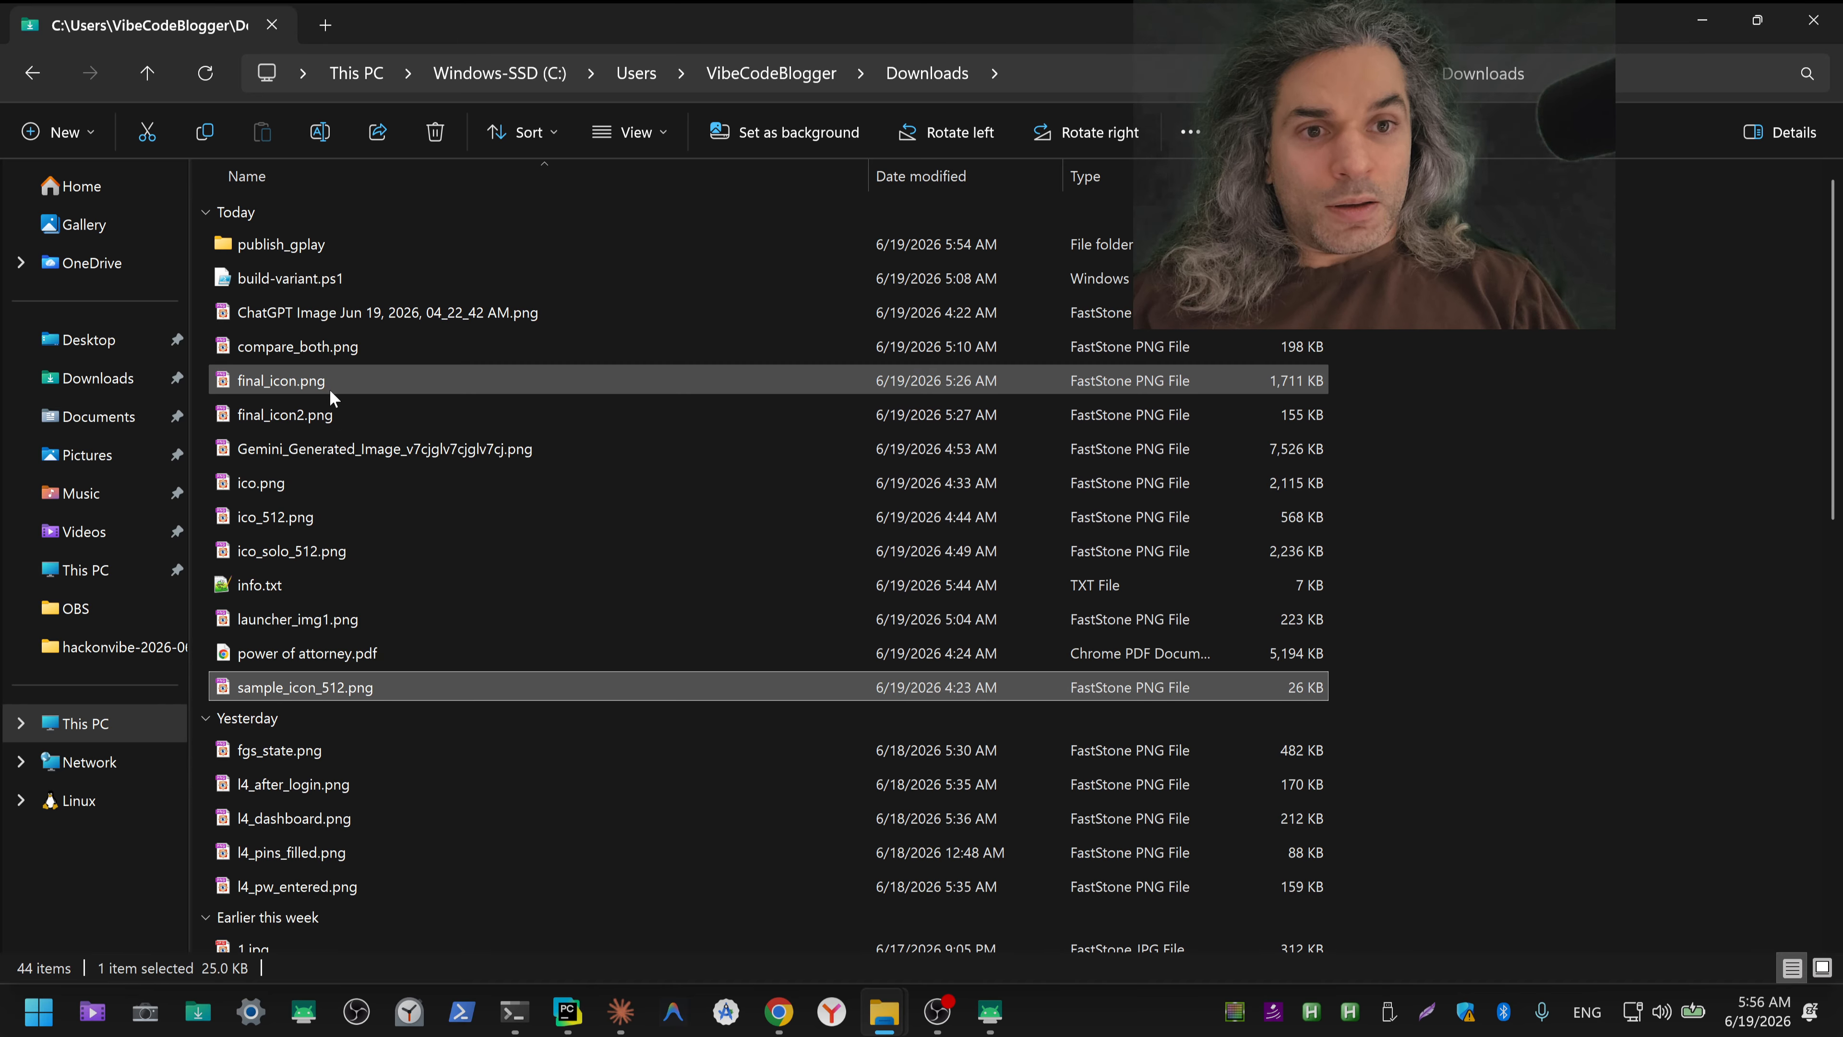
pyautogui.click(282, 654)
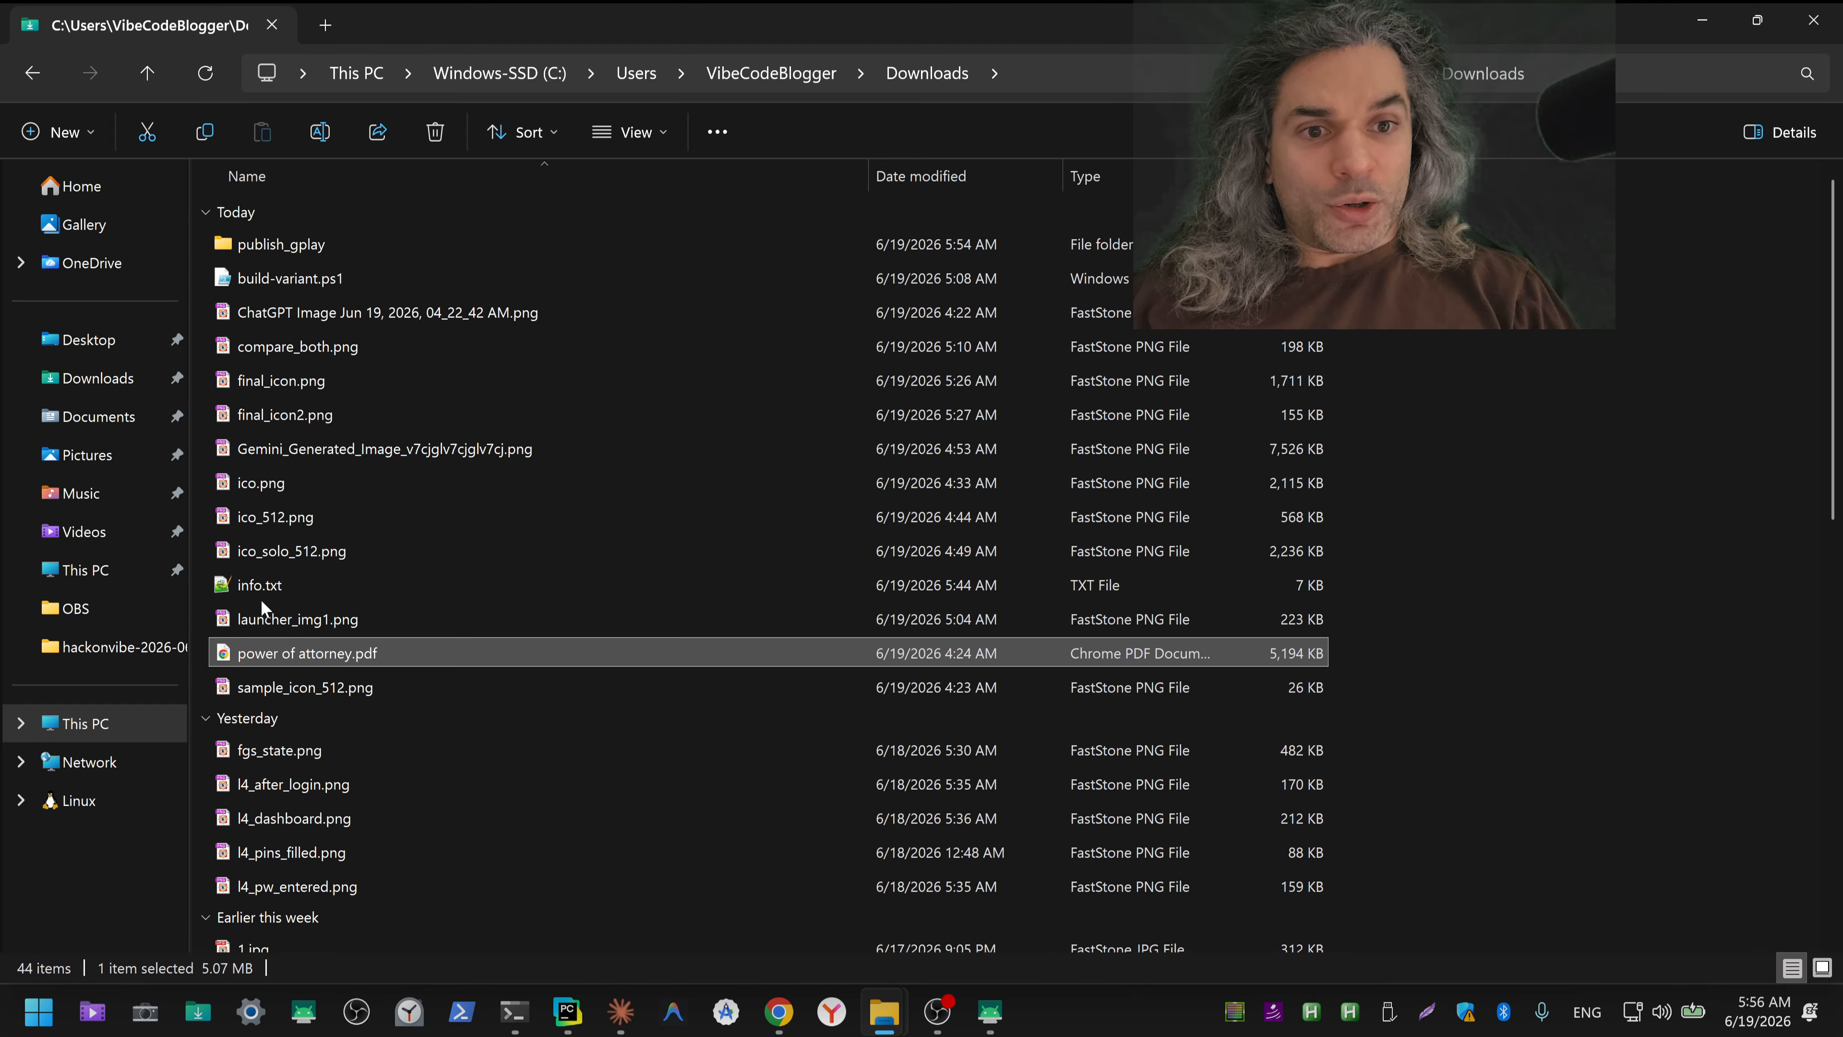
# Step: Move info.txt and power of attorney.pdf from Downloads into a new test_files folder inside publish_gplay
pyautogui.keyDown('ctrl'); pyautogui.click(281, 591); pyautogui.keyUp('ctrl')
pyautogui.hotkey('ctrl', 'x')
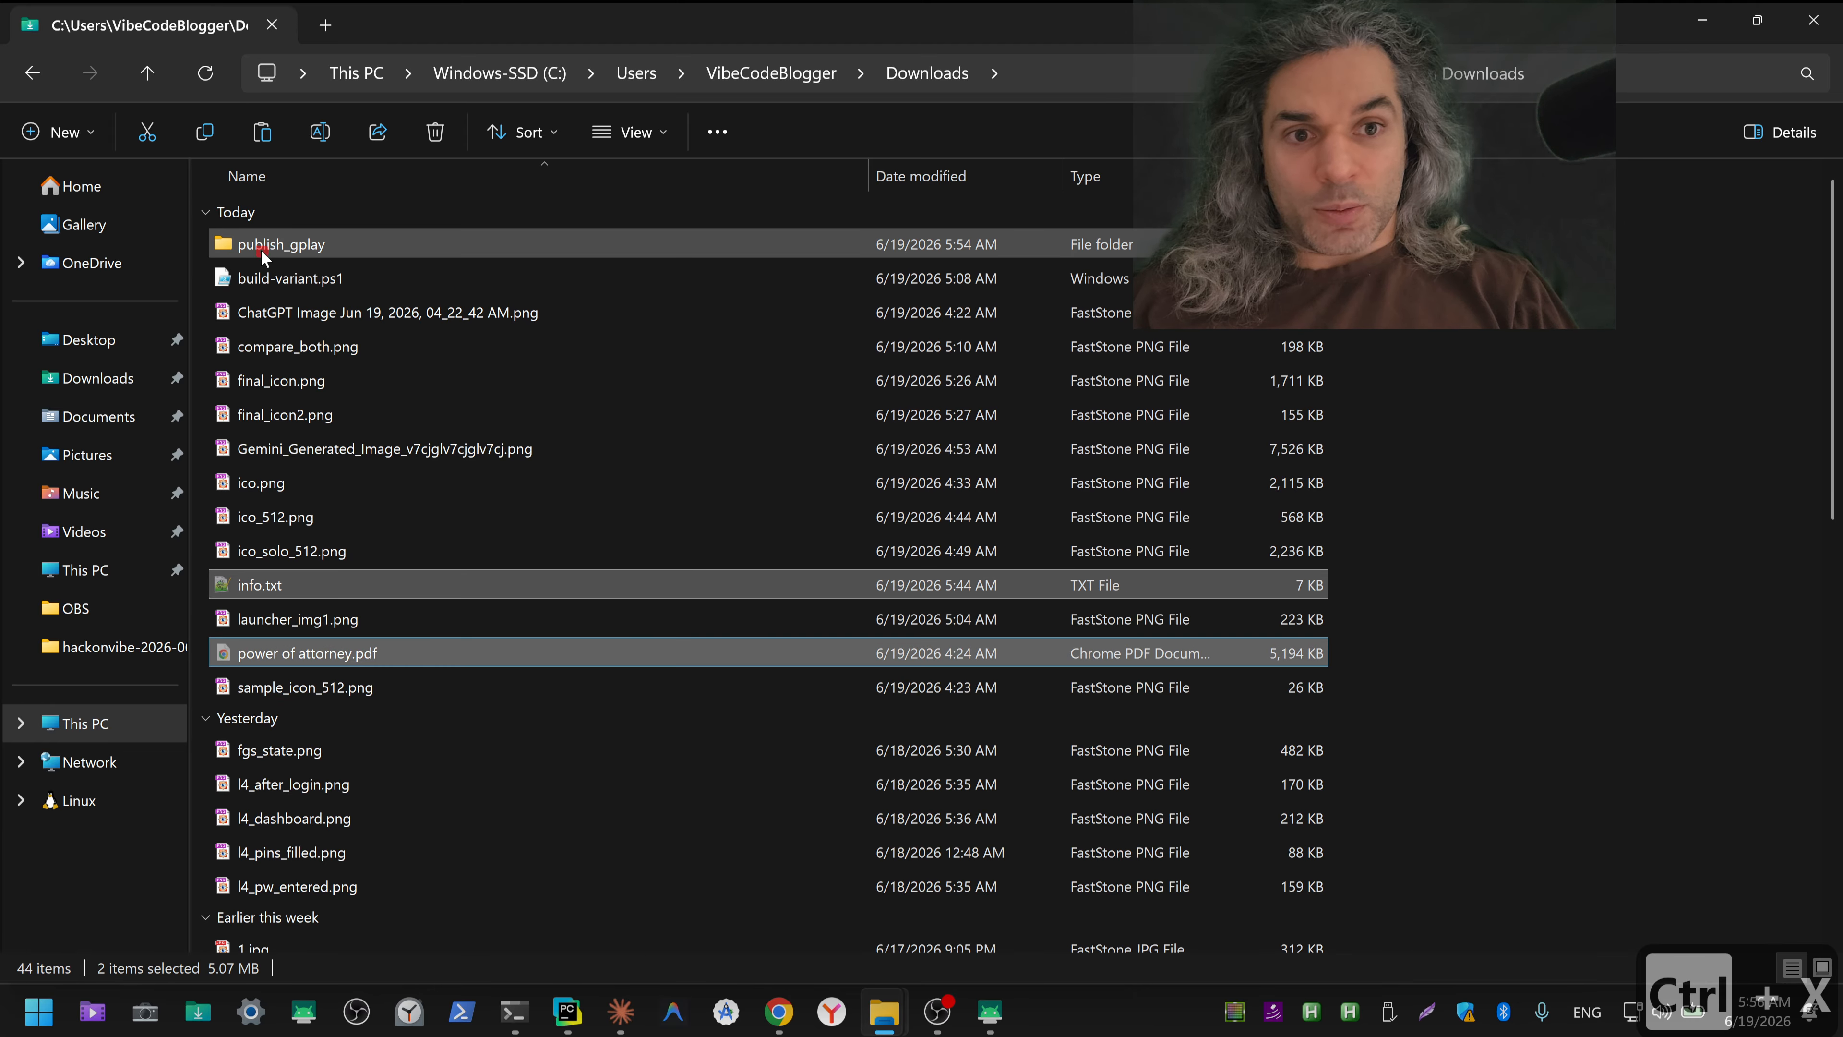
pyautogui.doubleClick(262, 256)
pyautogui.rightClick(310, 725)
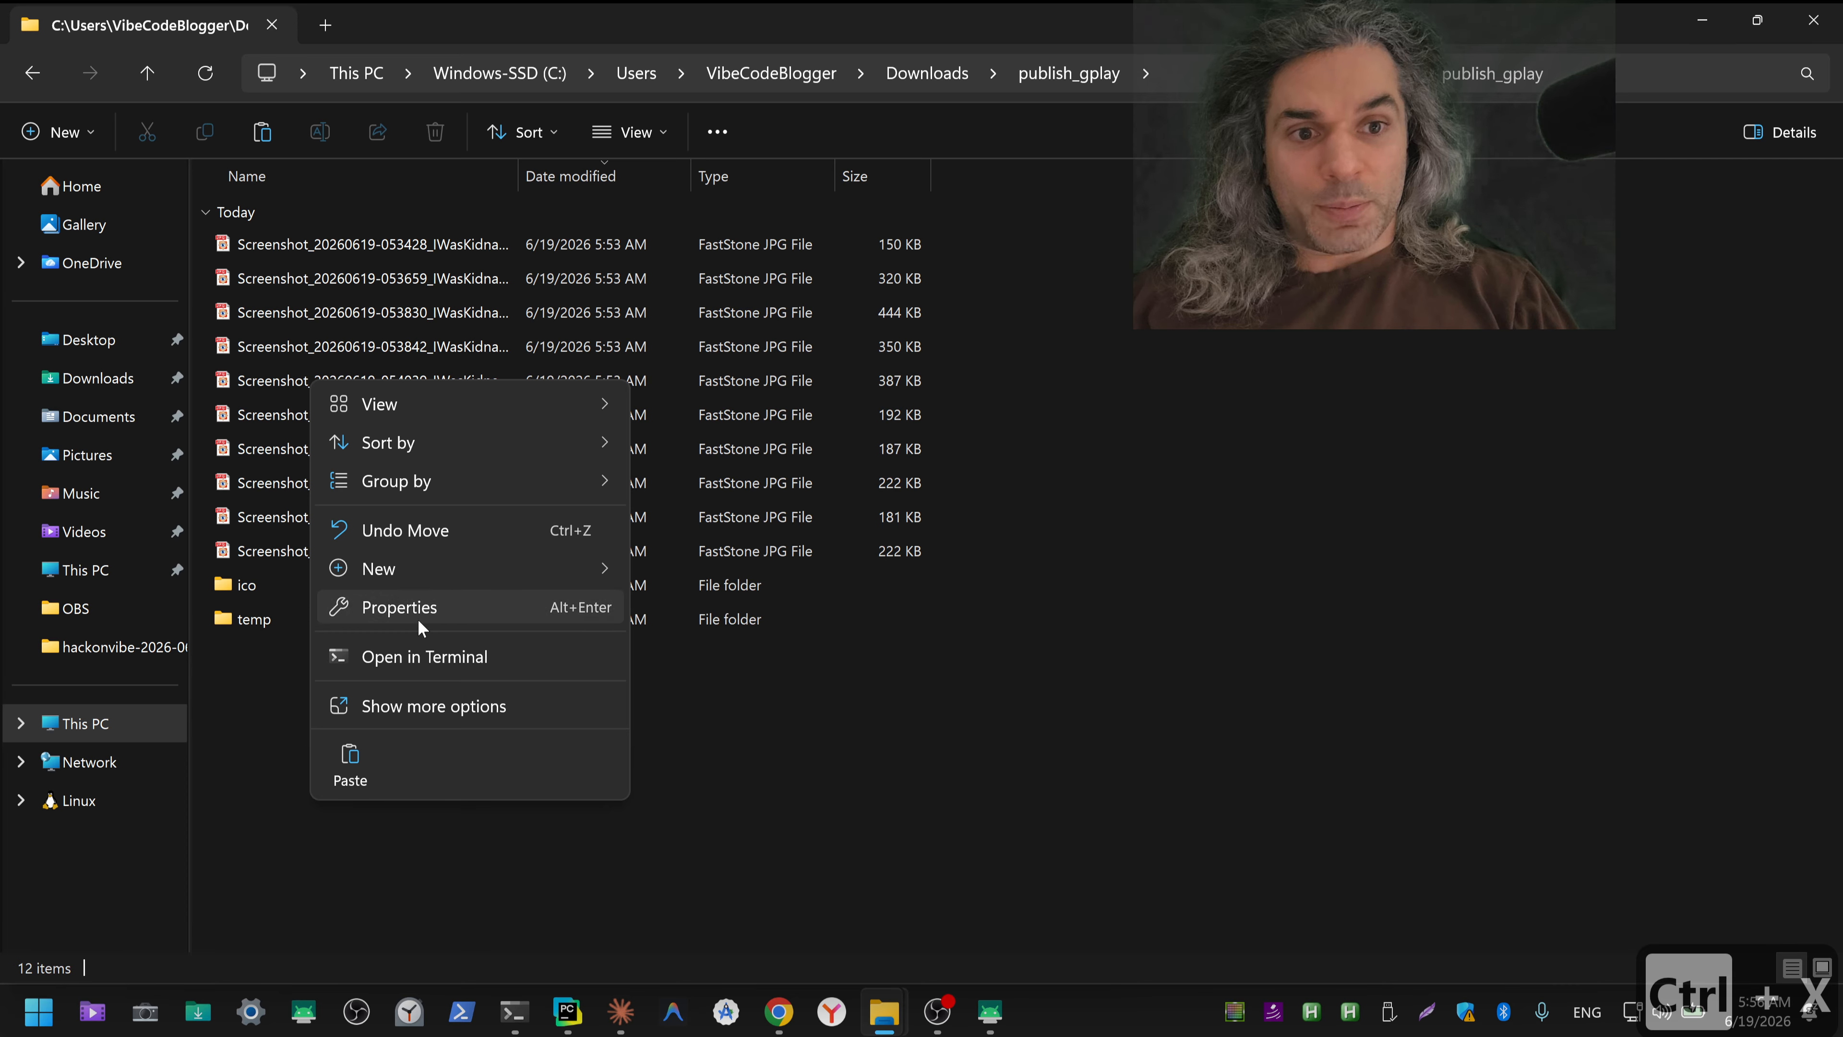
pyautogui.moveTo(449, 569)
pyautogui.click(658, 573)
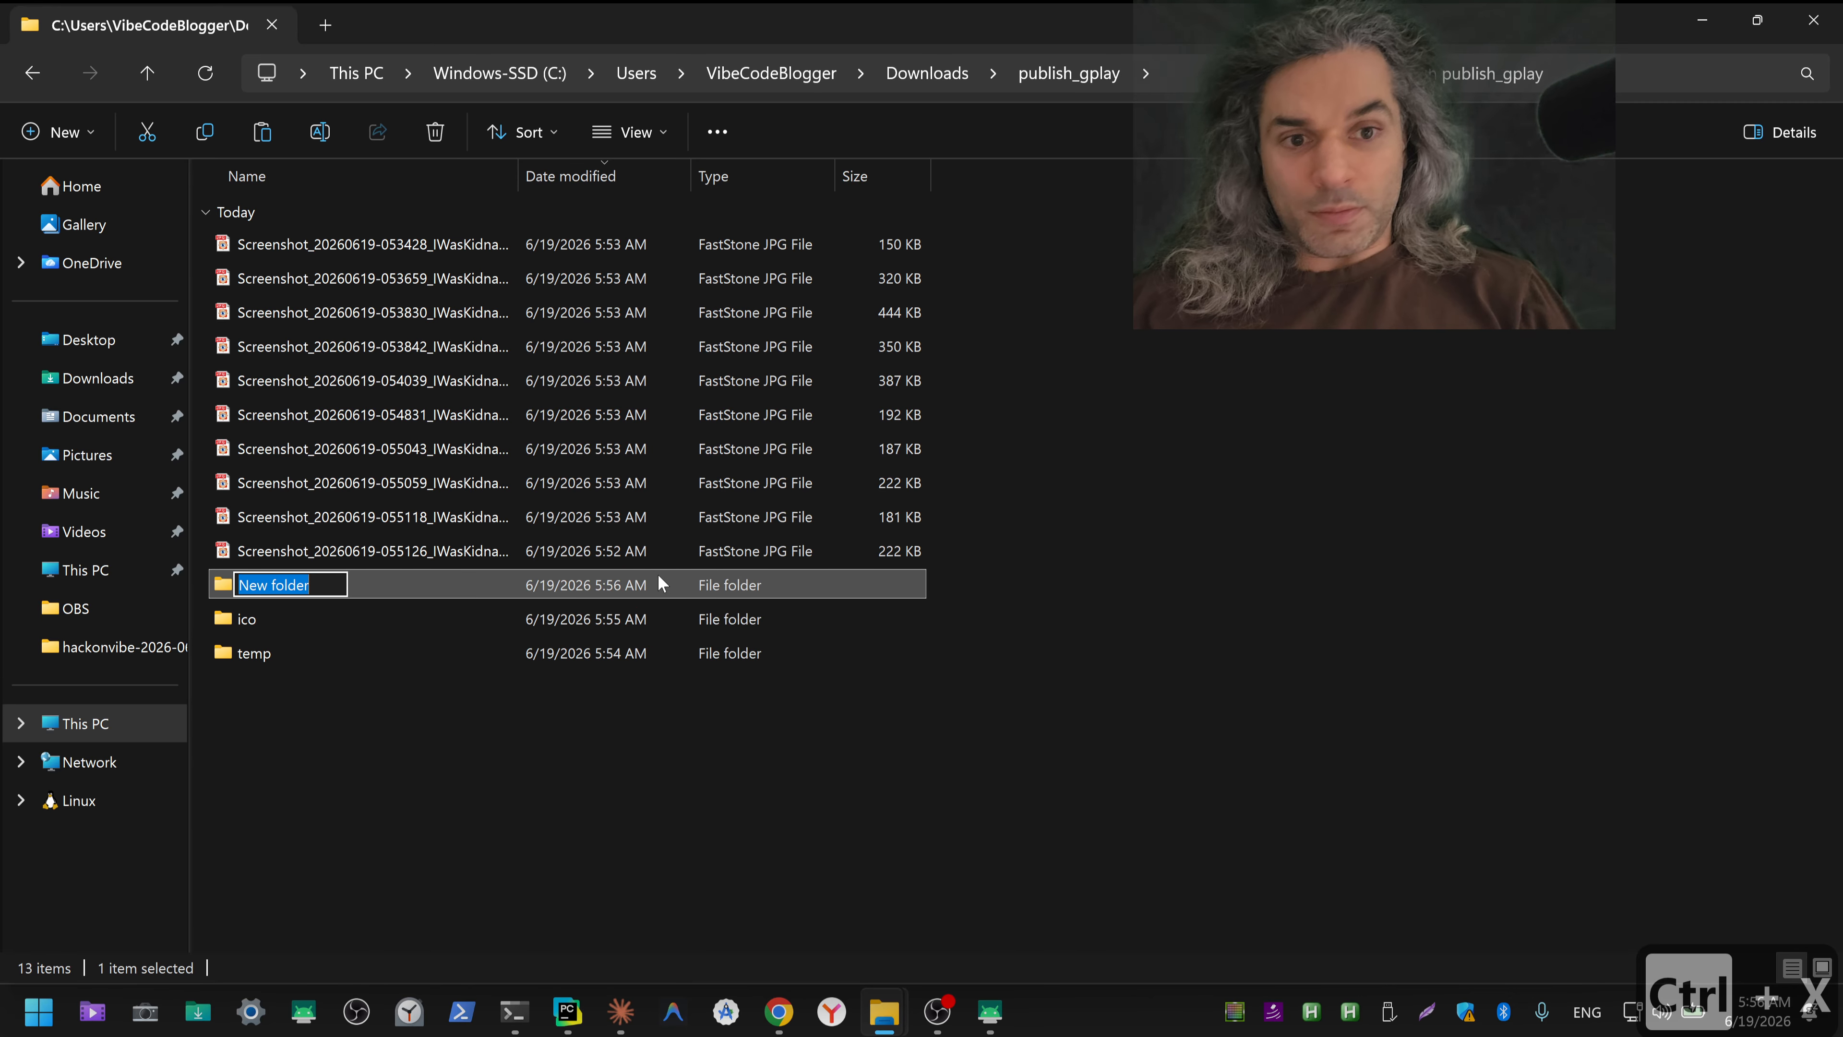
pyautogui.hotkey('ctrl', 'shift', '3')
pyautogui.write('test_')
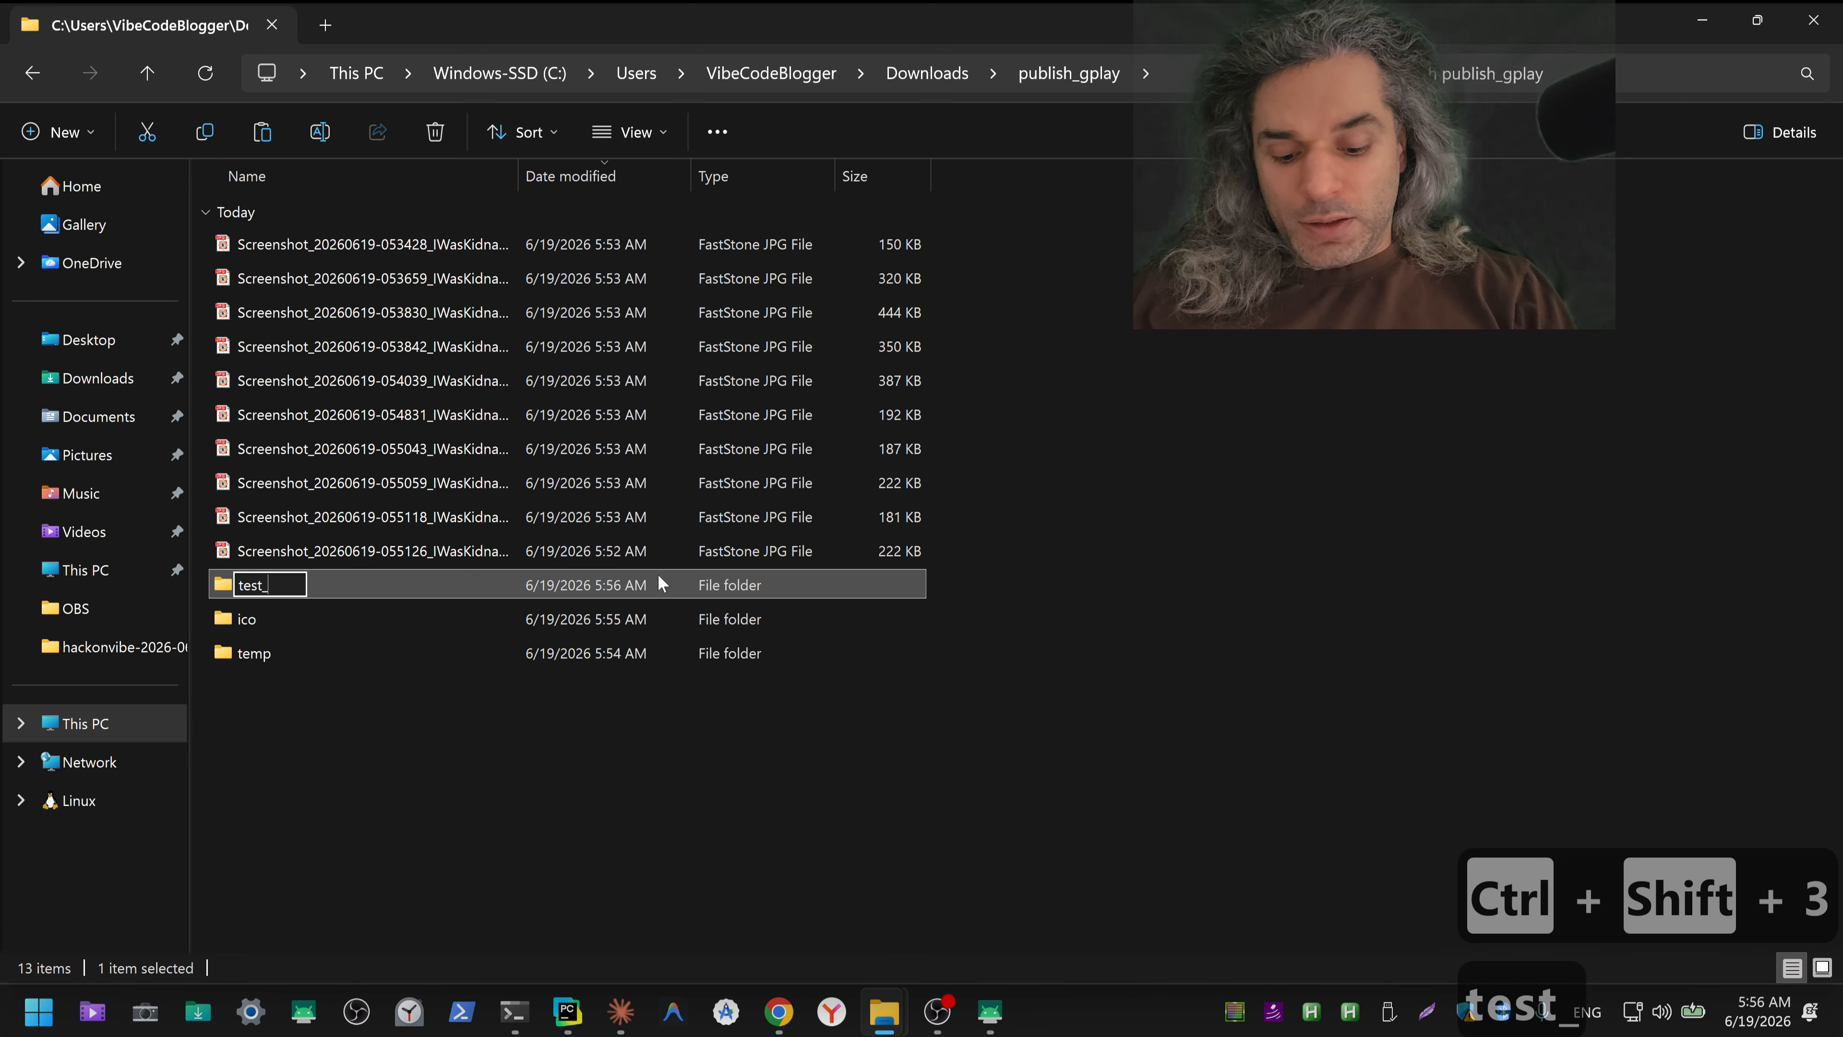
pyautogui.write('files')
pyautogui.press('Return')
pyautogui.press('Return')
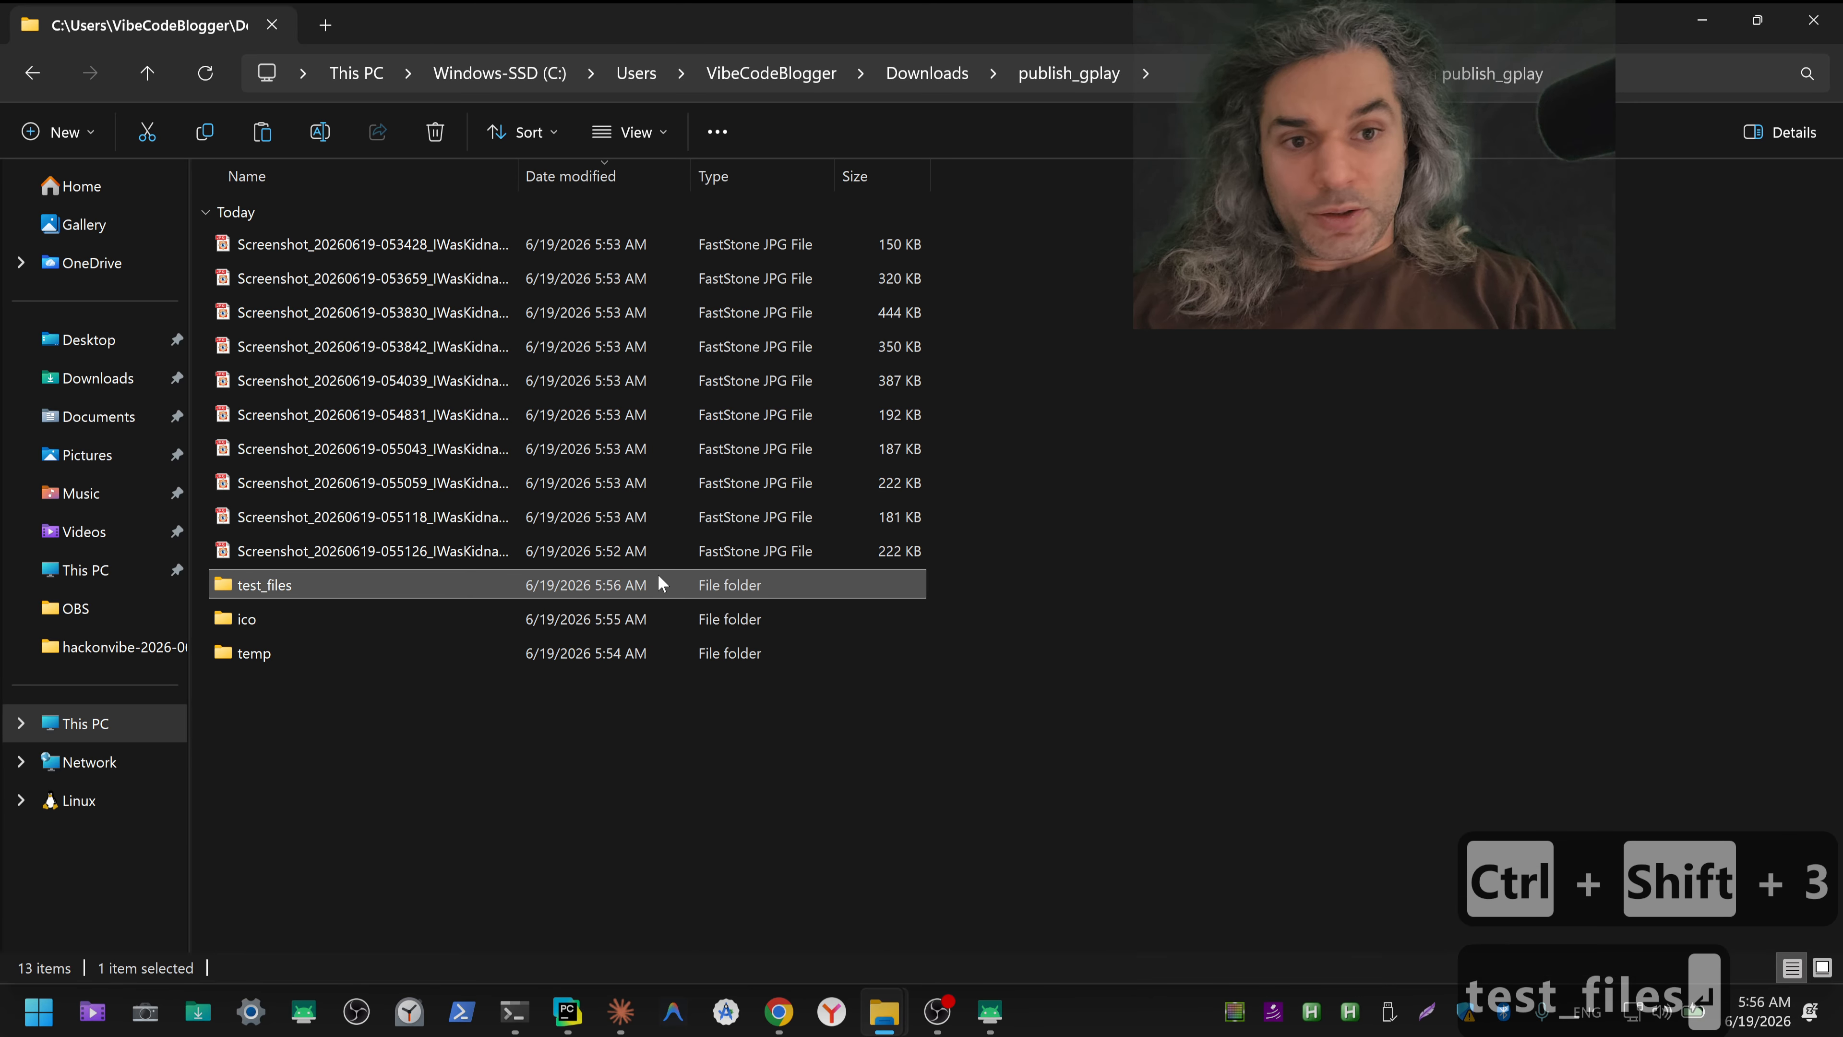
pyautogui.hotkey('ctrl', 'v')
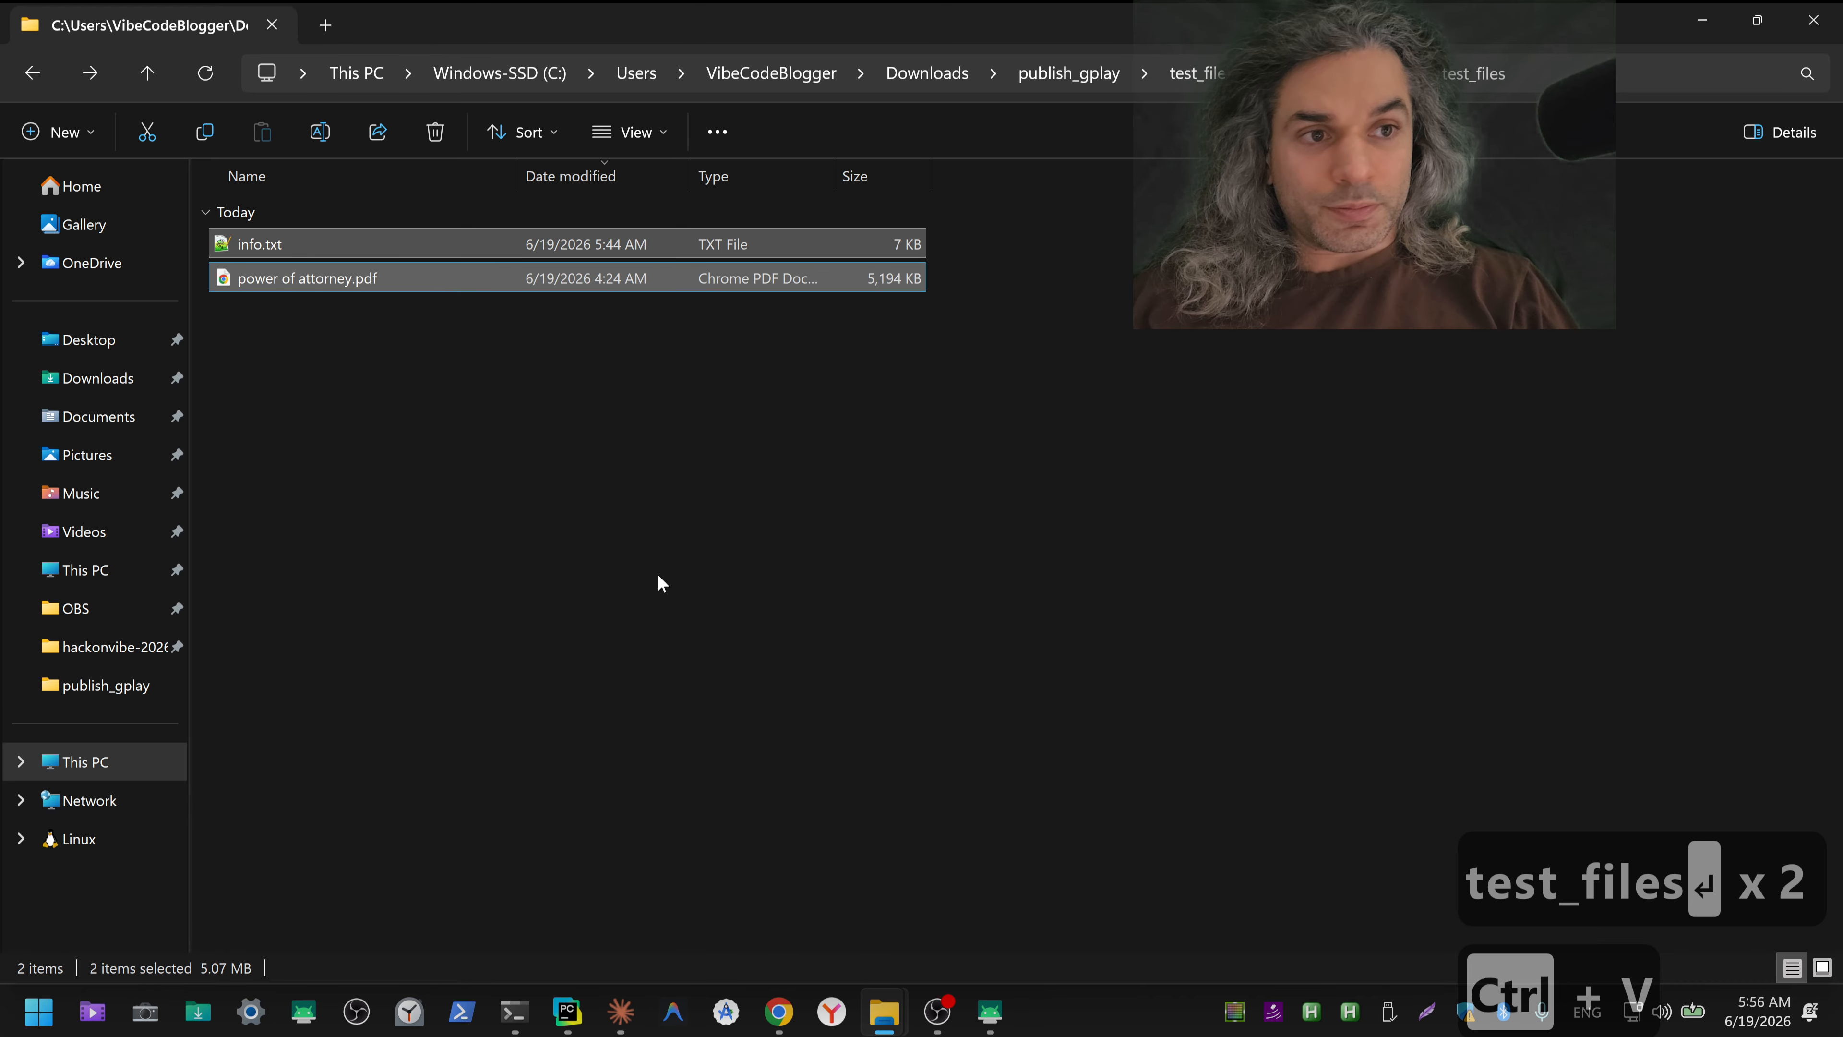
# Step: Return to Downloads and delete today's leftover files from build-variant.ps1 through sample_icon_512.png, keeping the publish_gplay folder
pyautogui.hotkey('alt', 'Left')
pyautogui.click(1048, 84)
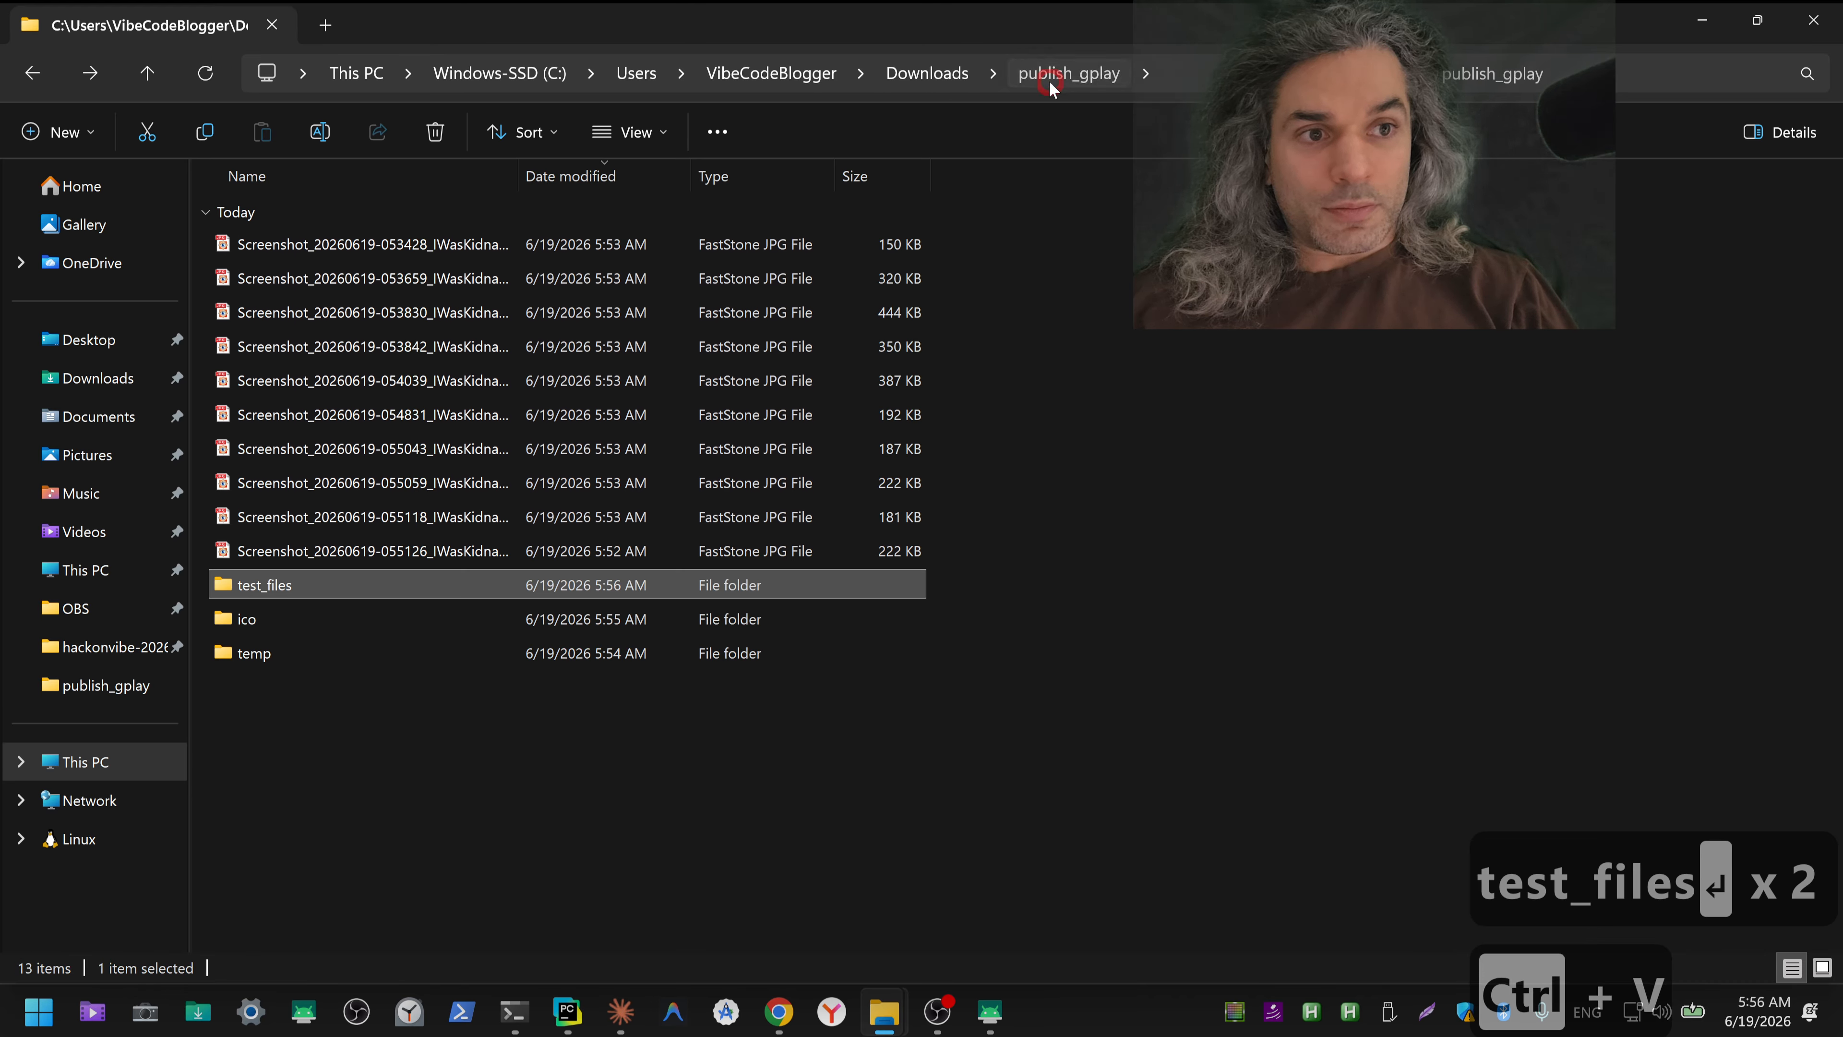
pyautogui.click(943, 76)
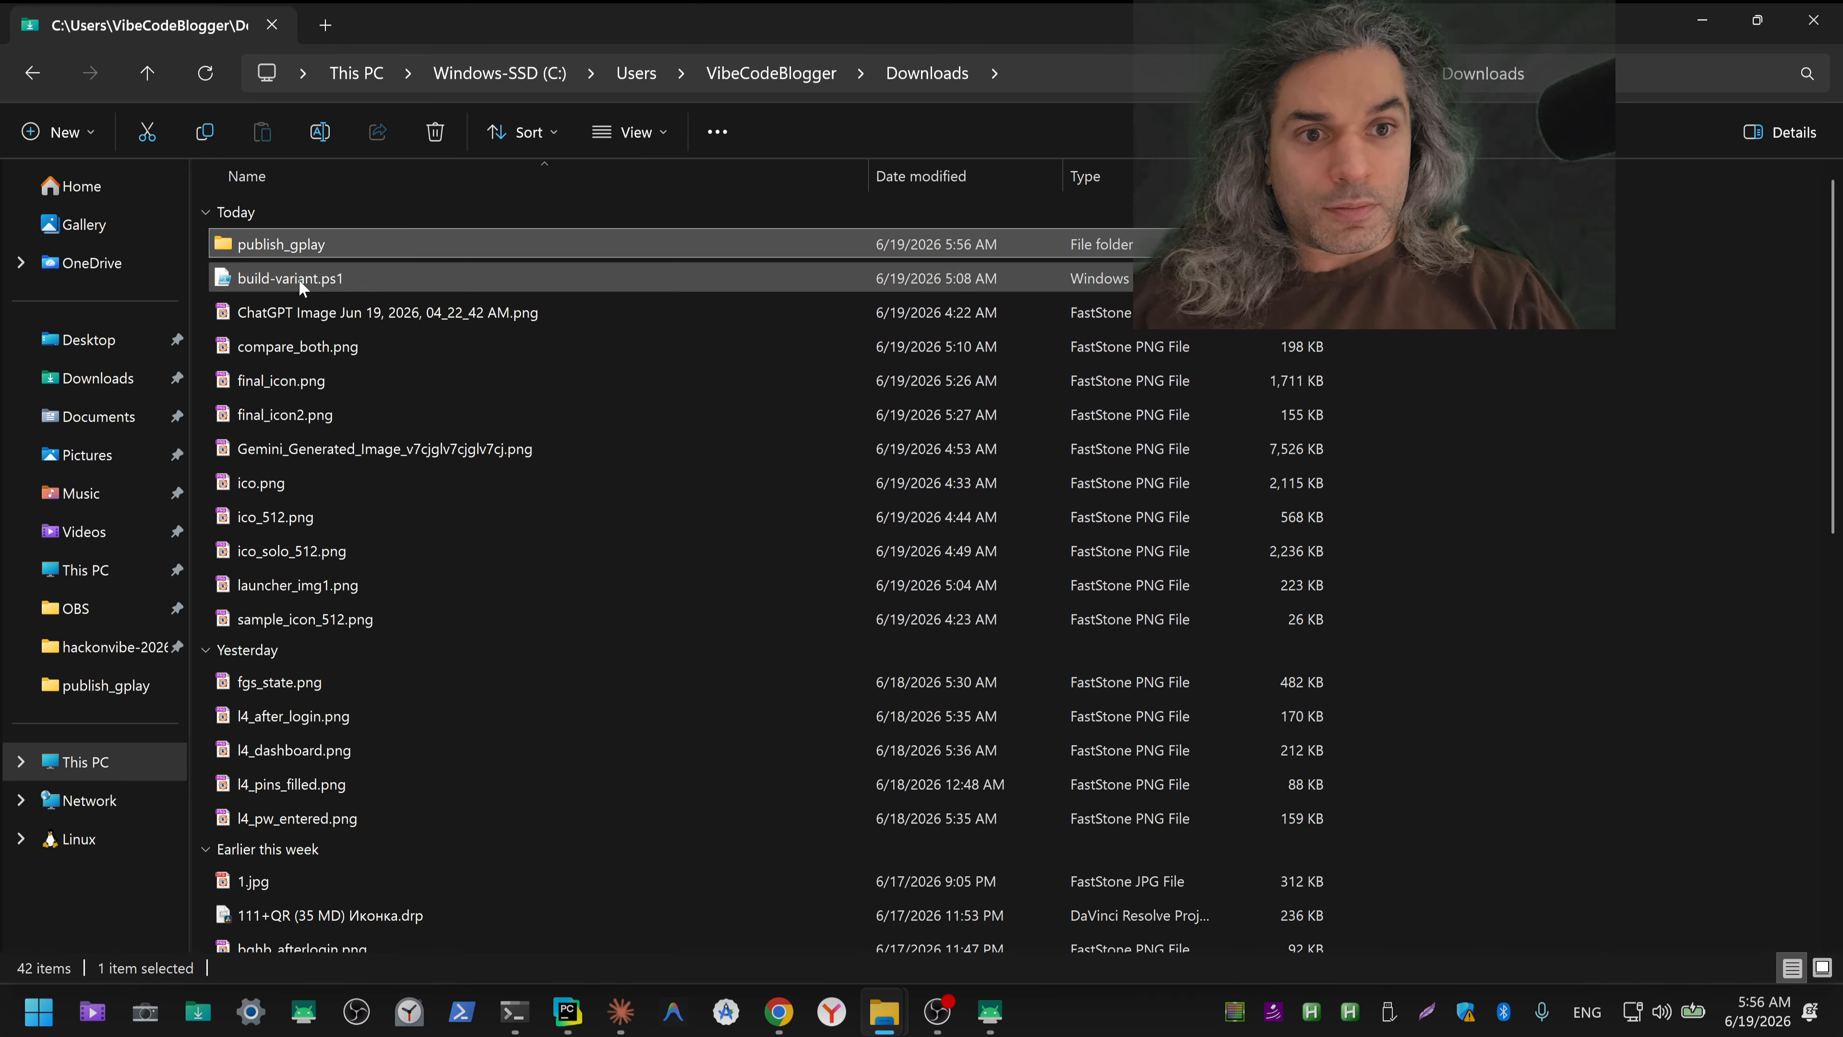
pyautogui.click(298, 279)
pyautogui.keyDown('shift'); pyautogui.click(290, 618); pyautogui.keyUp('shift')
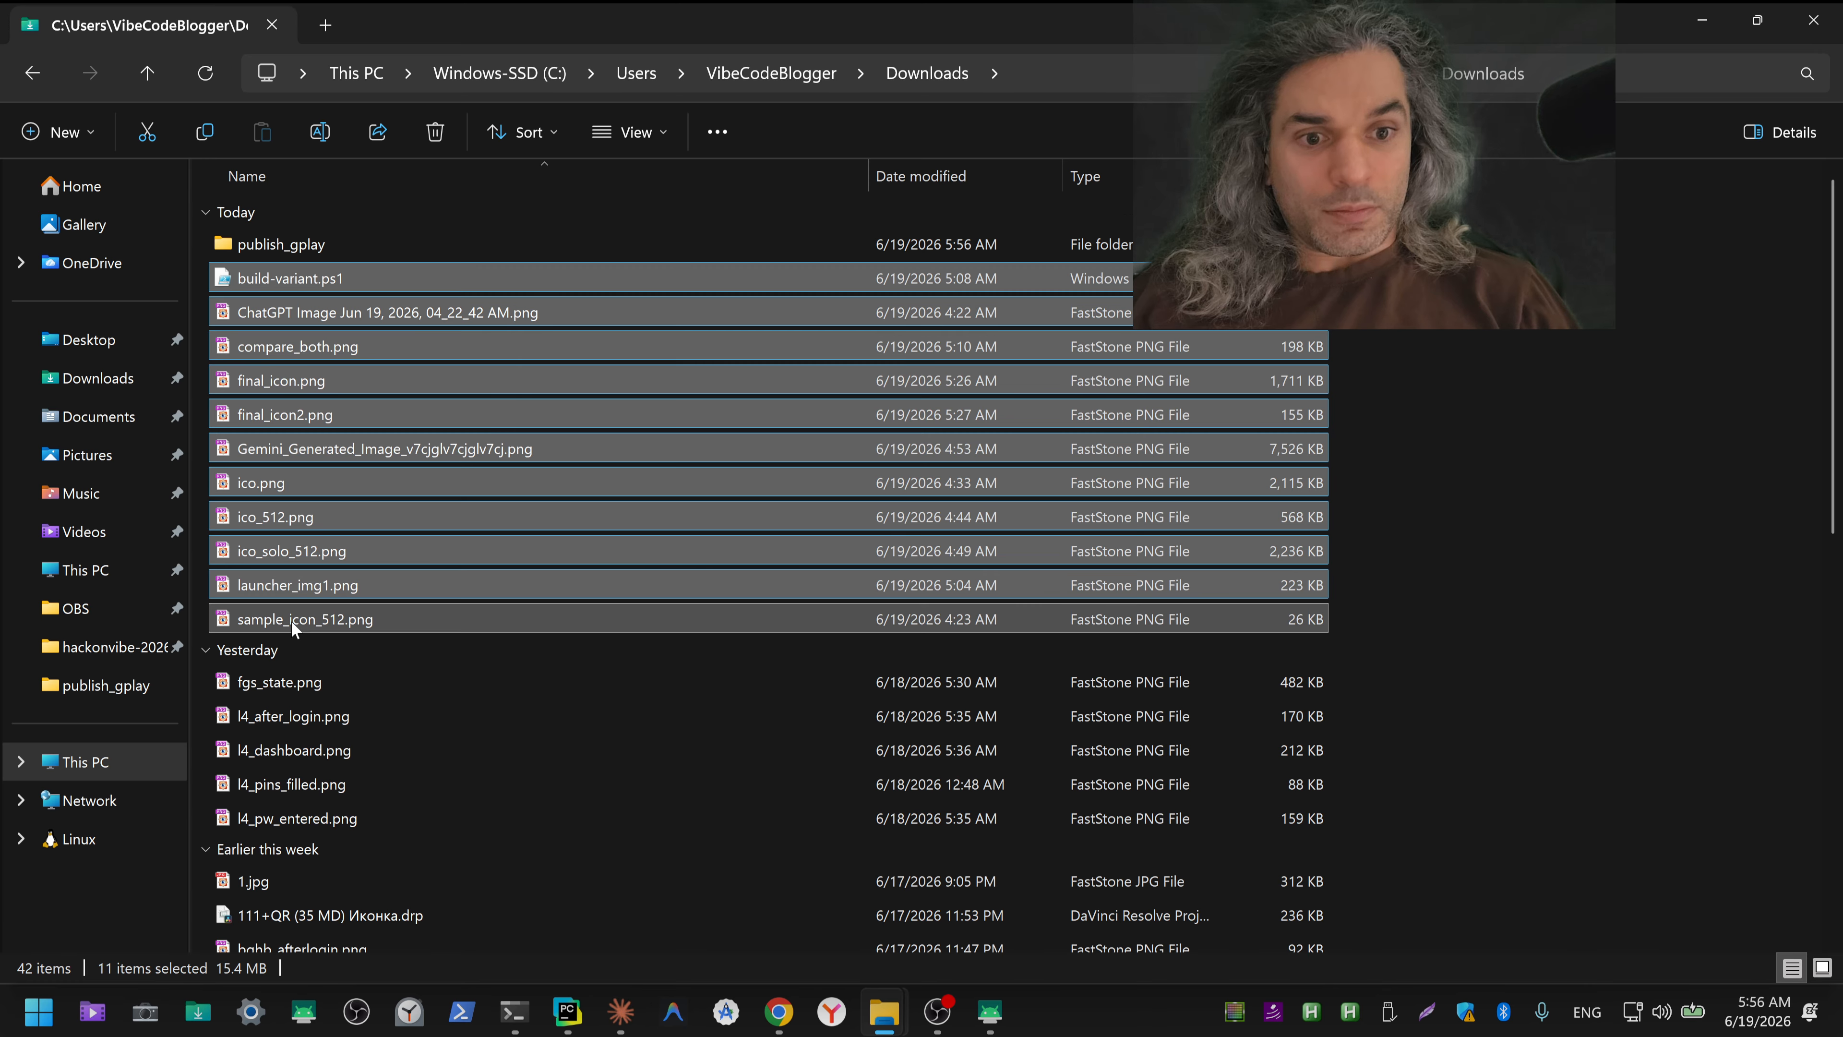
pyautogui.press('Delete')
pyautogui.press('Return')
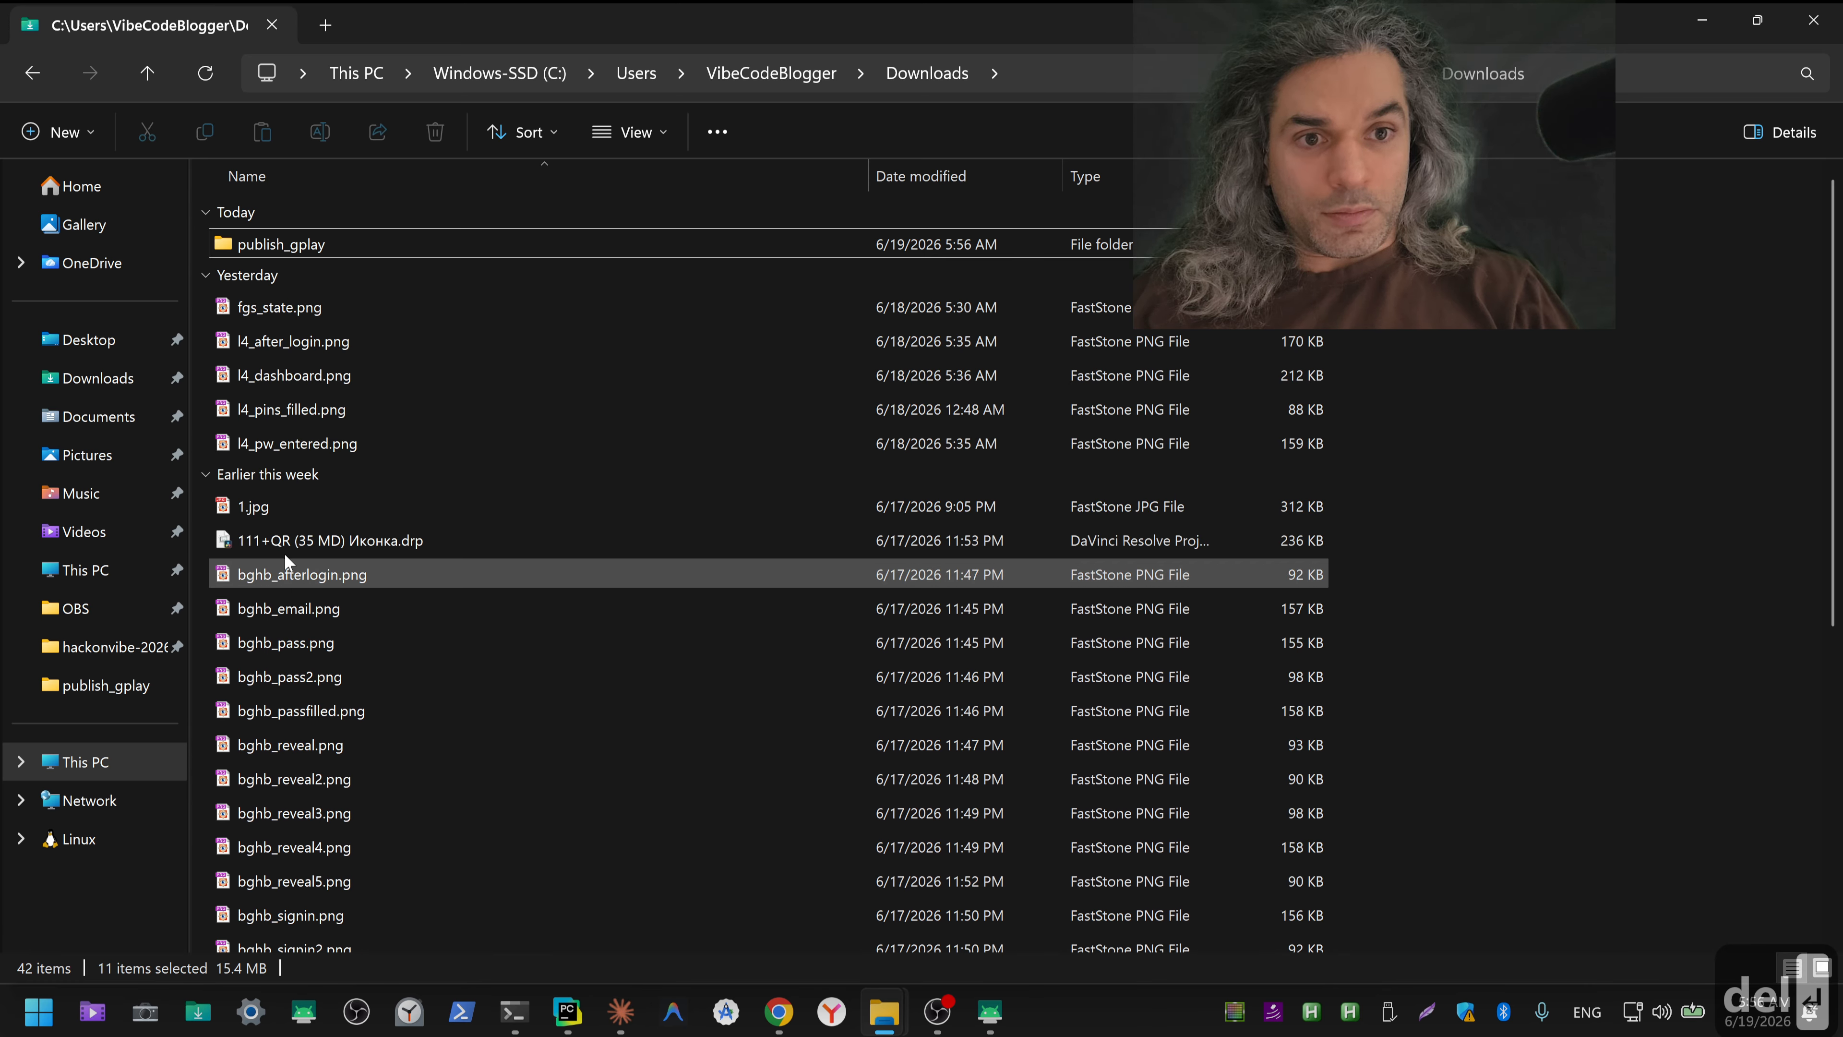
# Step: Delete yesterday's five images in Downloads, from fgs_state.png through l4_pw_entered.png
pyautogui.click(286, 312)
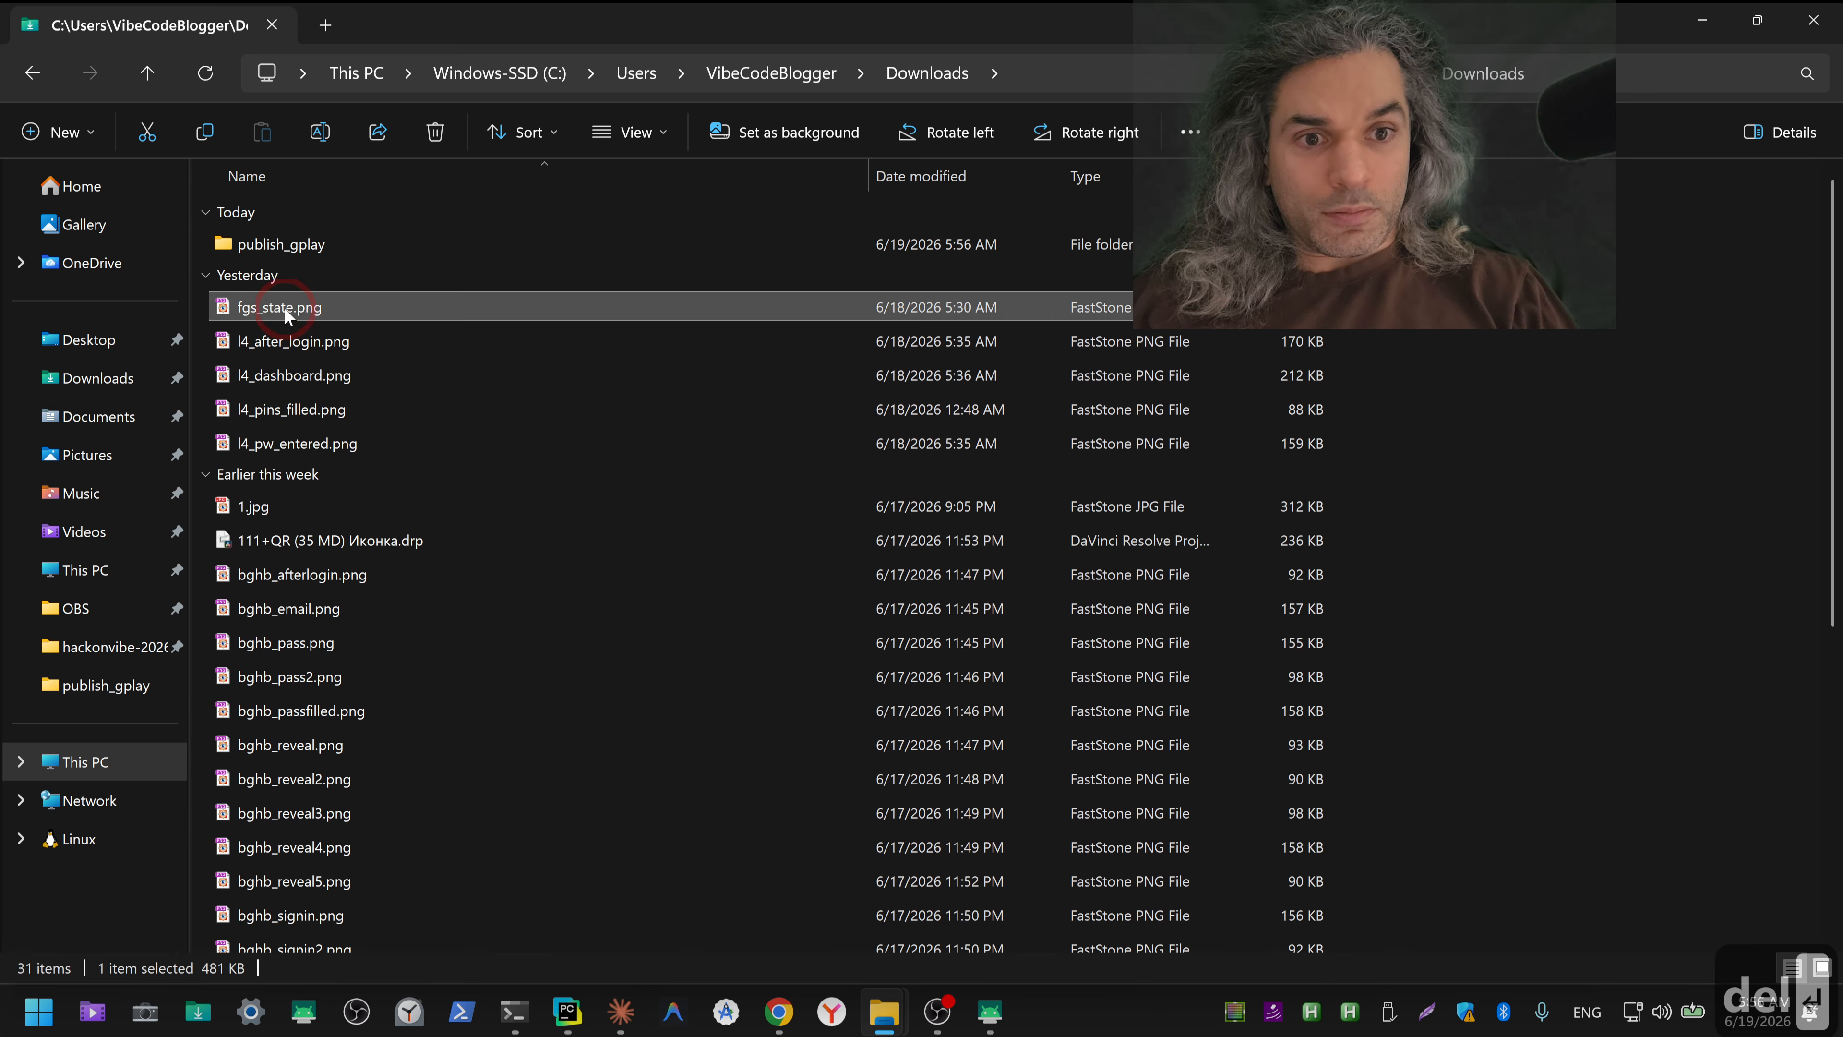
pyautogui.keyDown('shift'); pyautogui.click(291, 442); pyautogui.keyUp('shift')
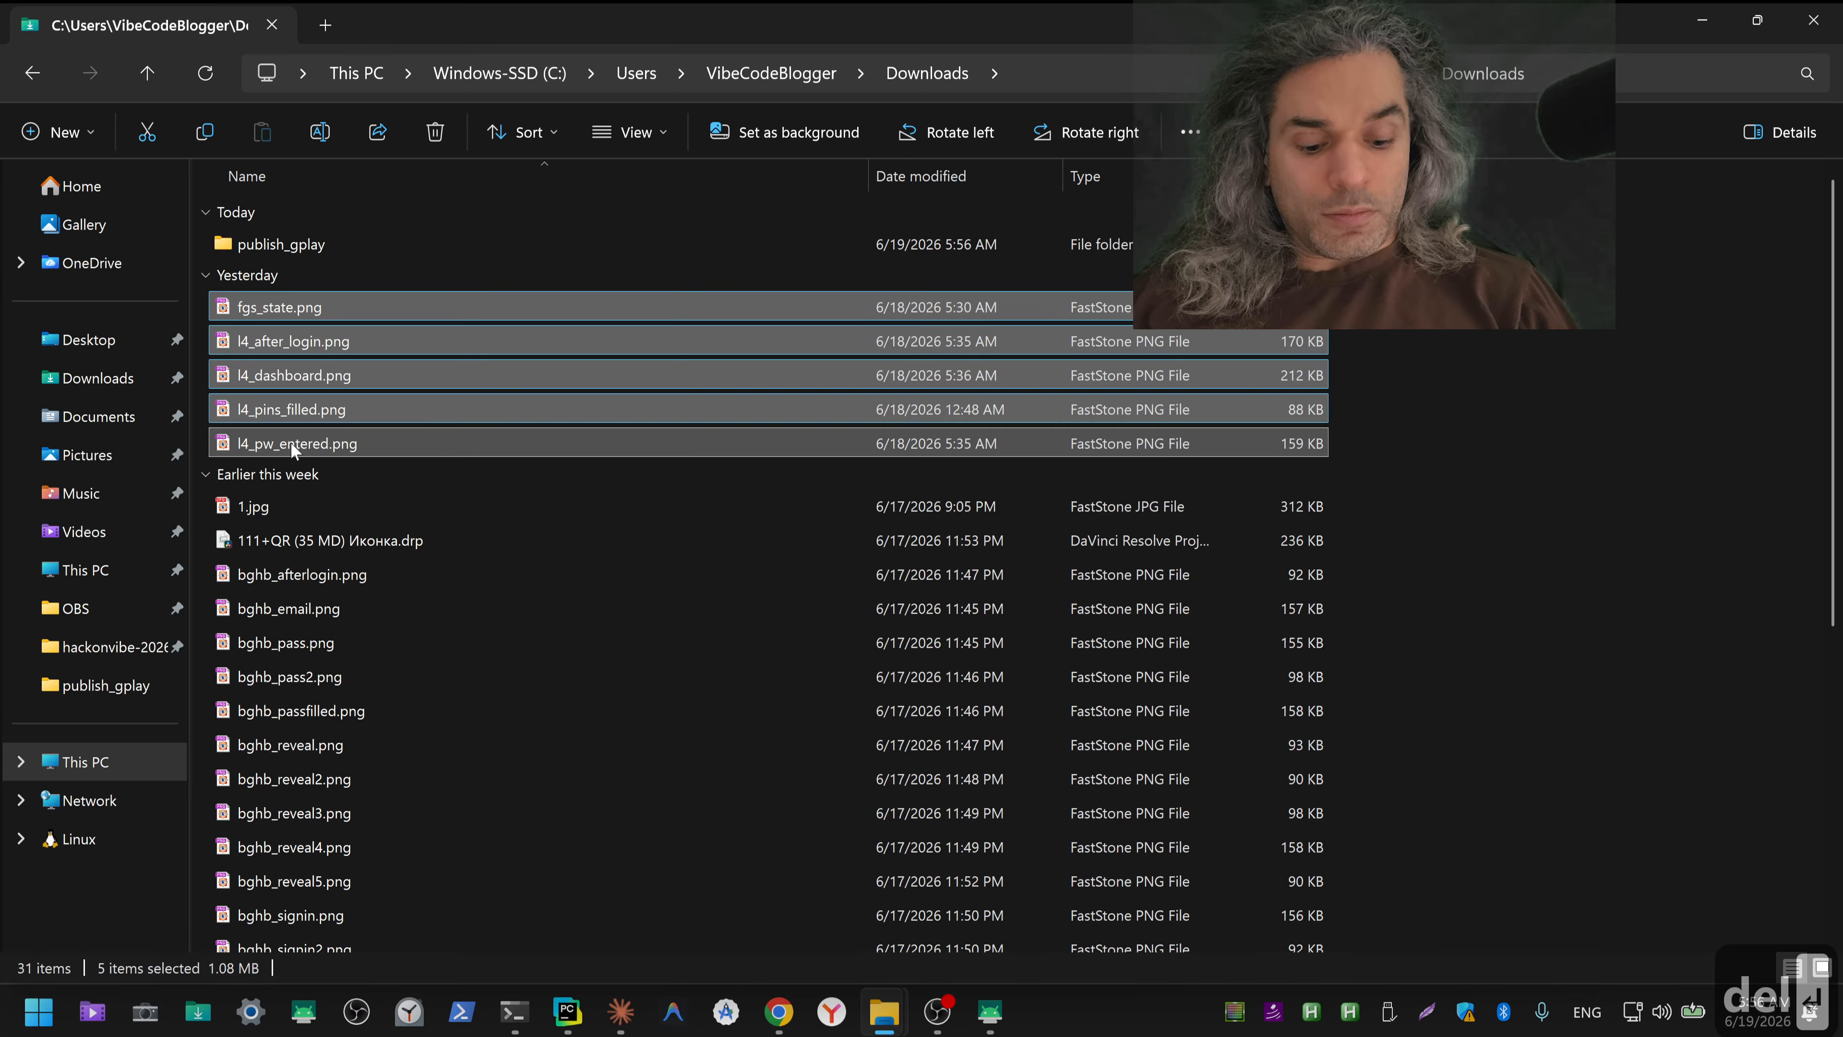
pyautogui.press('Delete')
pyautogui.press('Return')
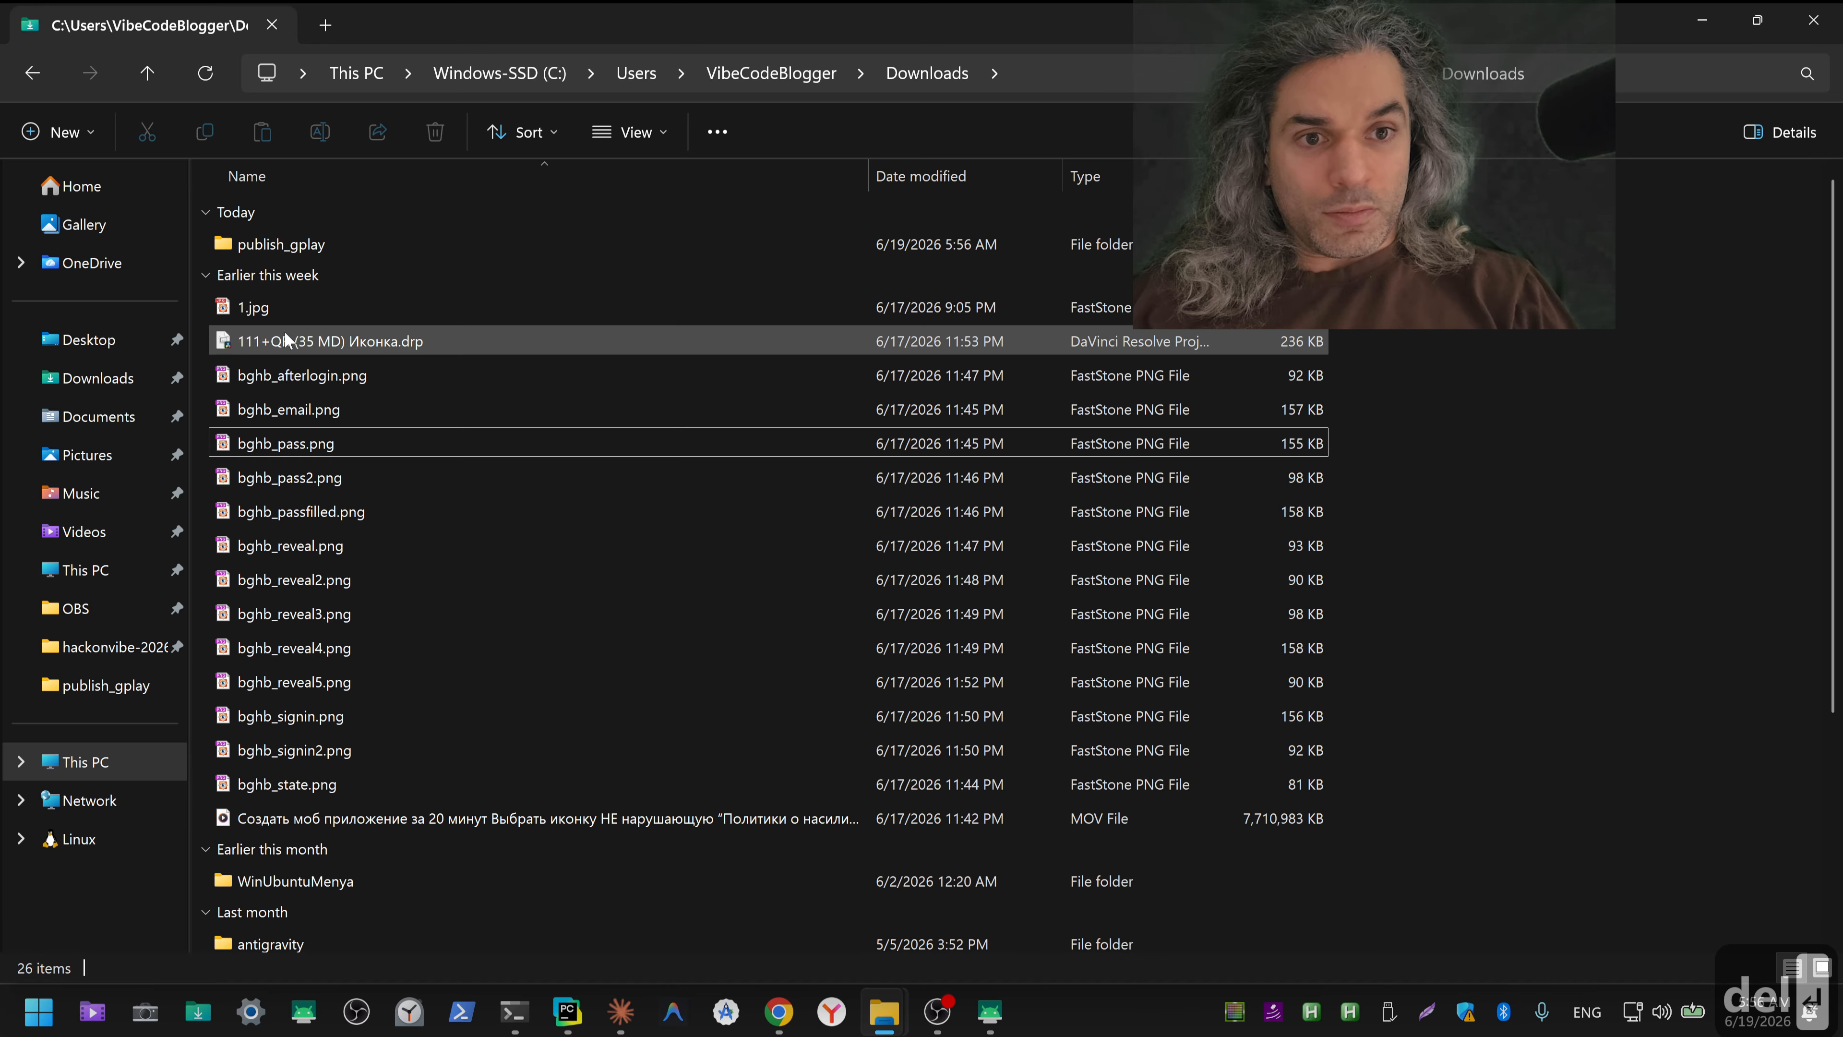
# Step: Delete the bghb_ images from bghb_afterlogin.png through bghb_state.png, together with the large MOV video below them
pyautogui.click(280, 375)
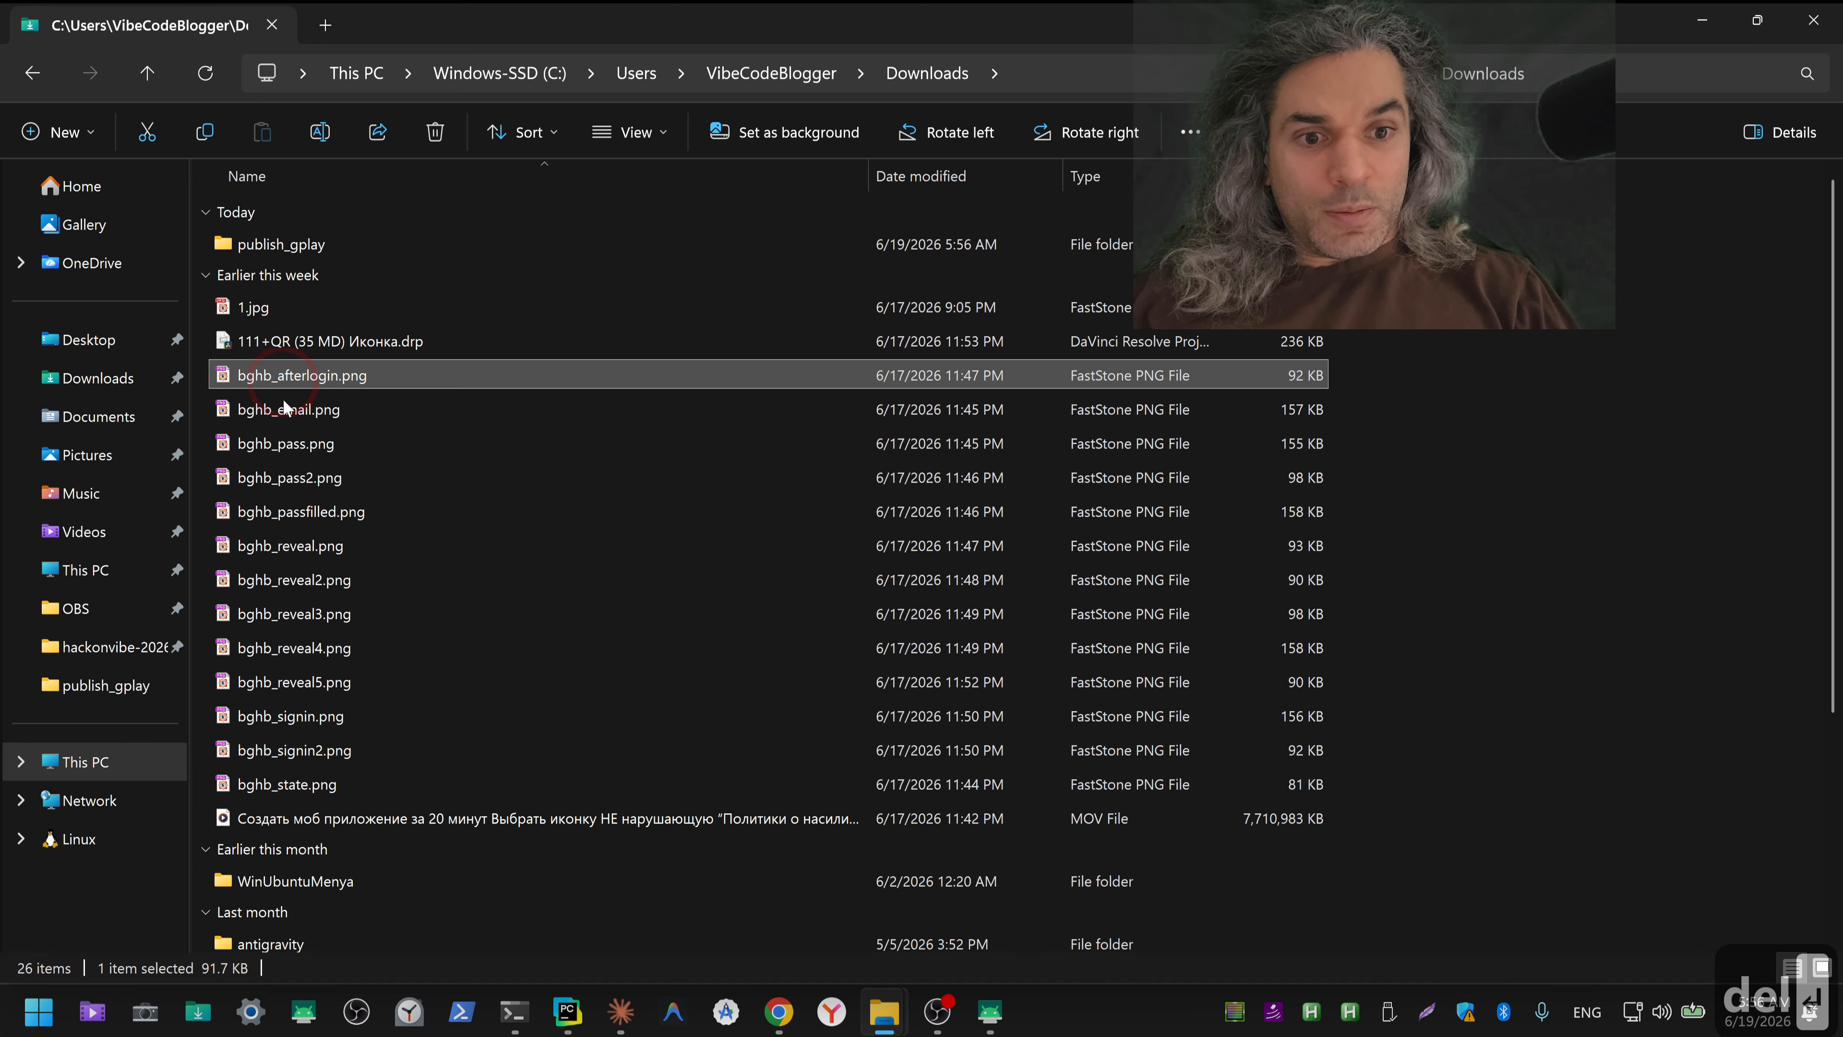
pyautogui.keyDown('shift'); pyautogui.click(285, 815); pyautogui.keyUp('shift')
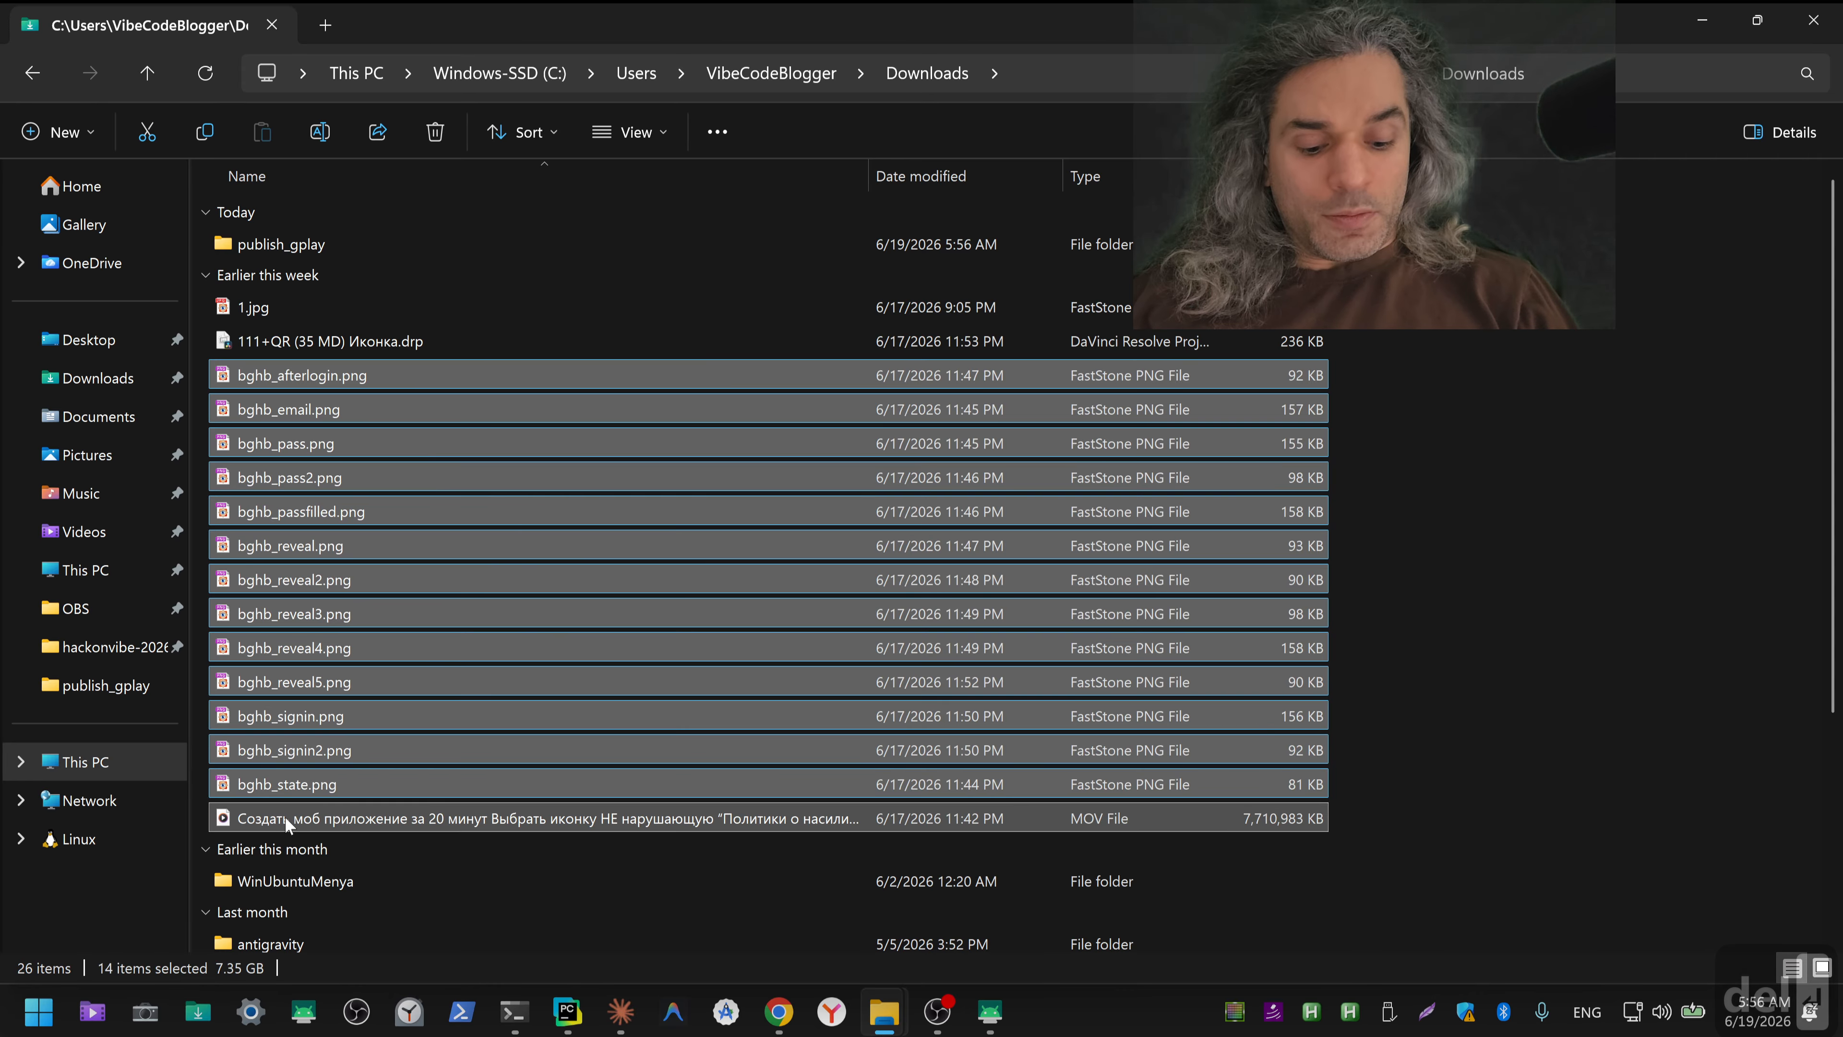
pyautogui.press('Delete')
pyautogui.press('Return')
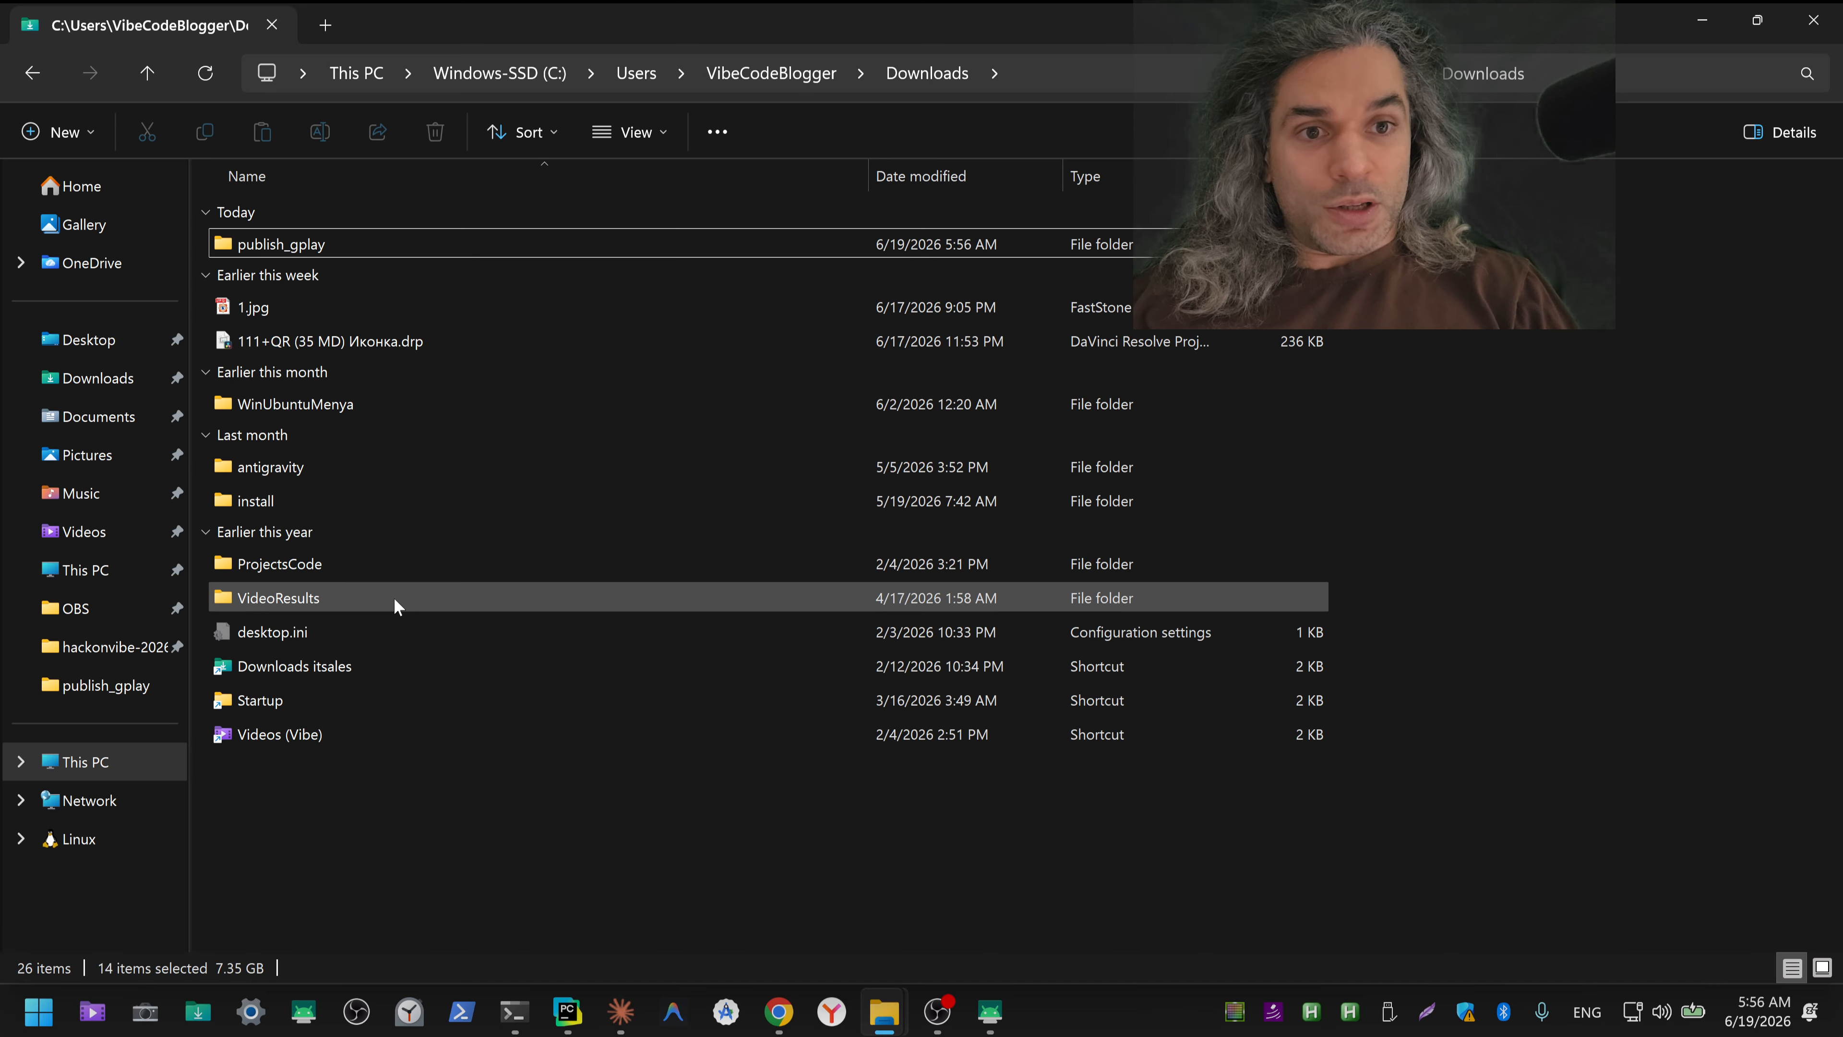
# Step: Open publish_gplay, widen the Name column to fit the full file names, and preview the first four app screenshots
pyautogui.doubleClick(304, 245)
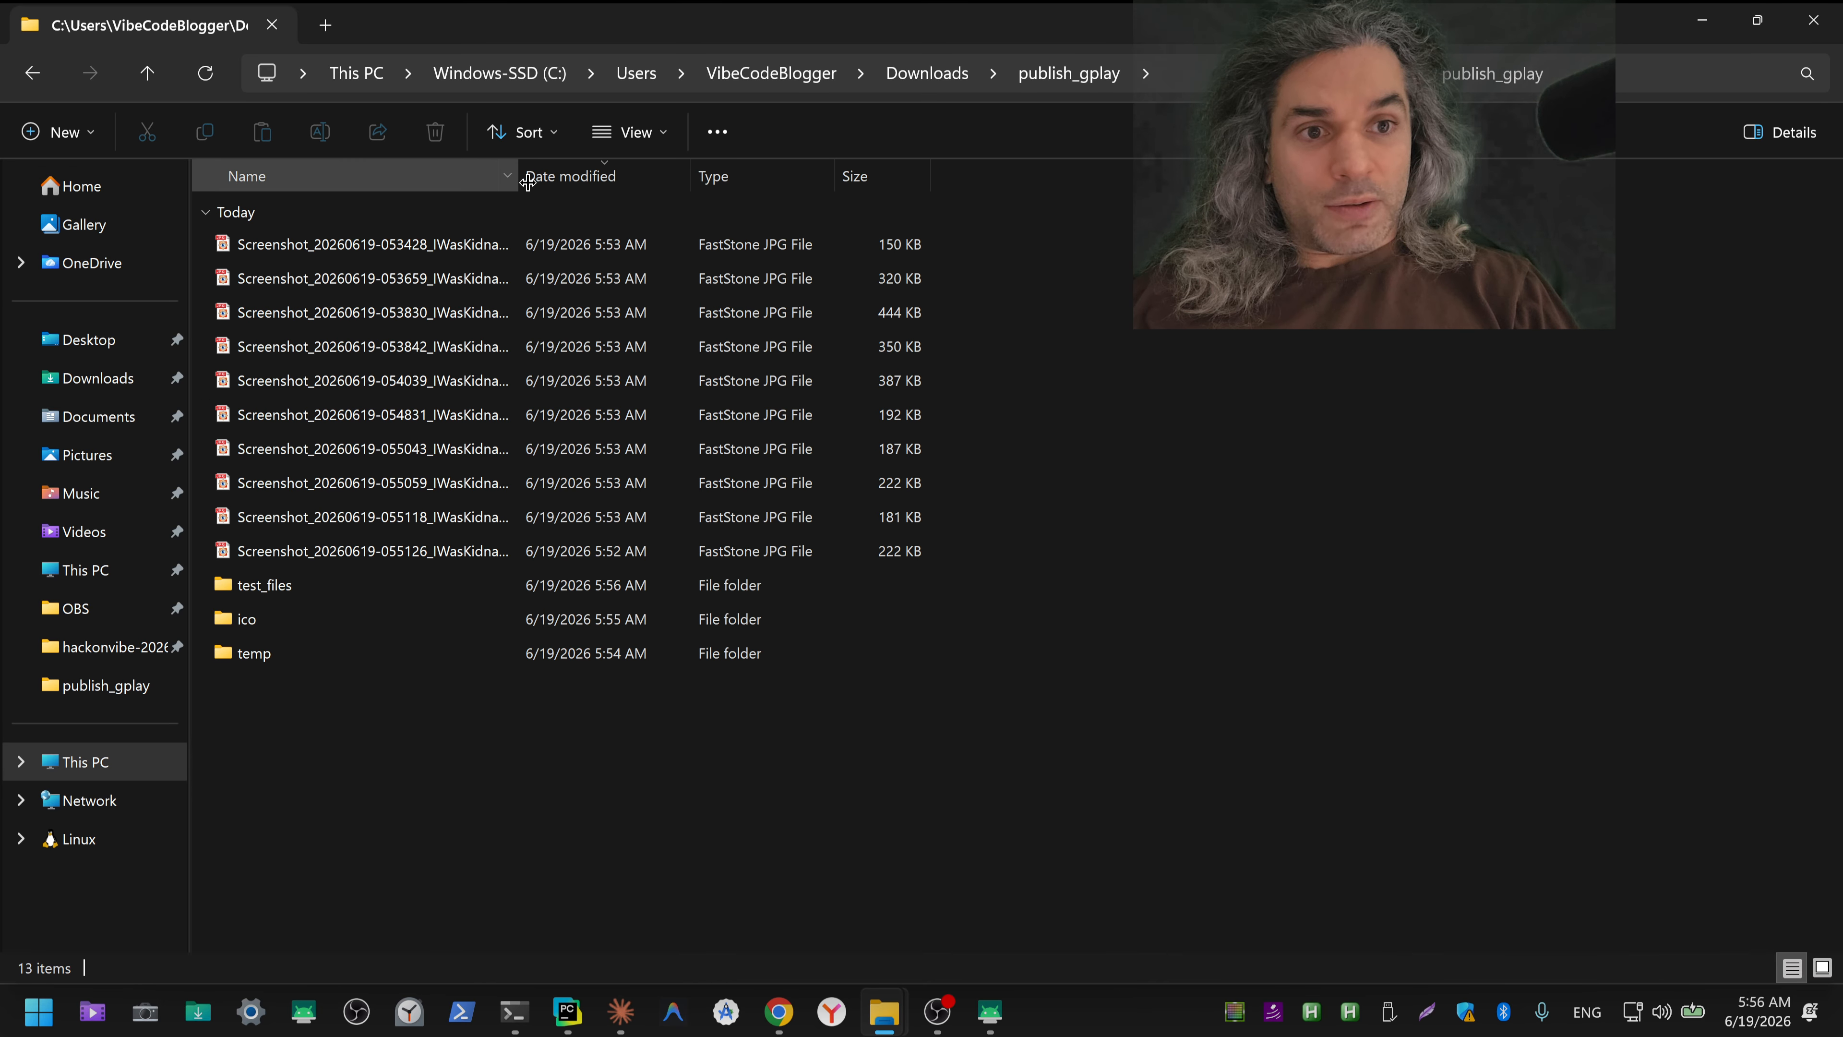
pyautogui.moveTo(518, 175); pyautogui.dragTo(671, 186)
pyautogui.doubleClick(506, 243)
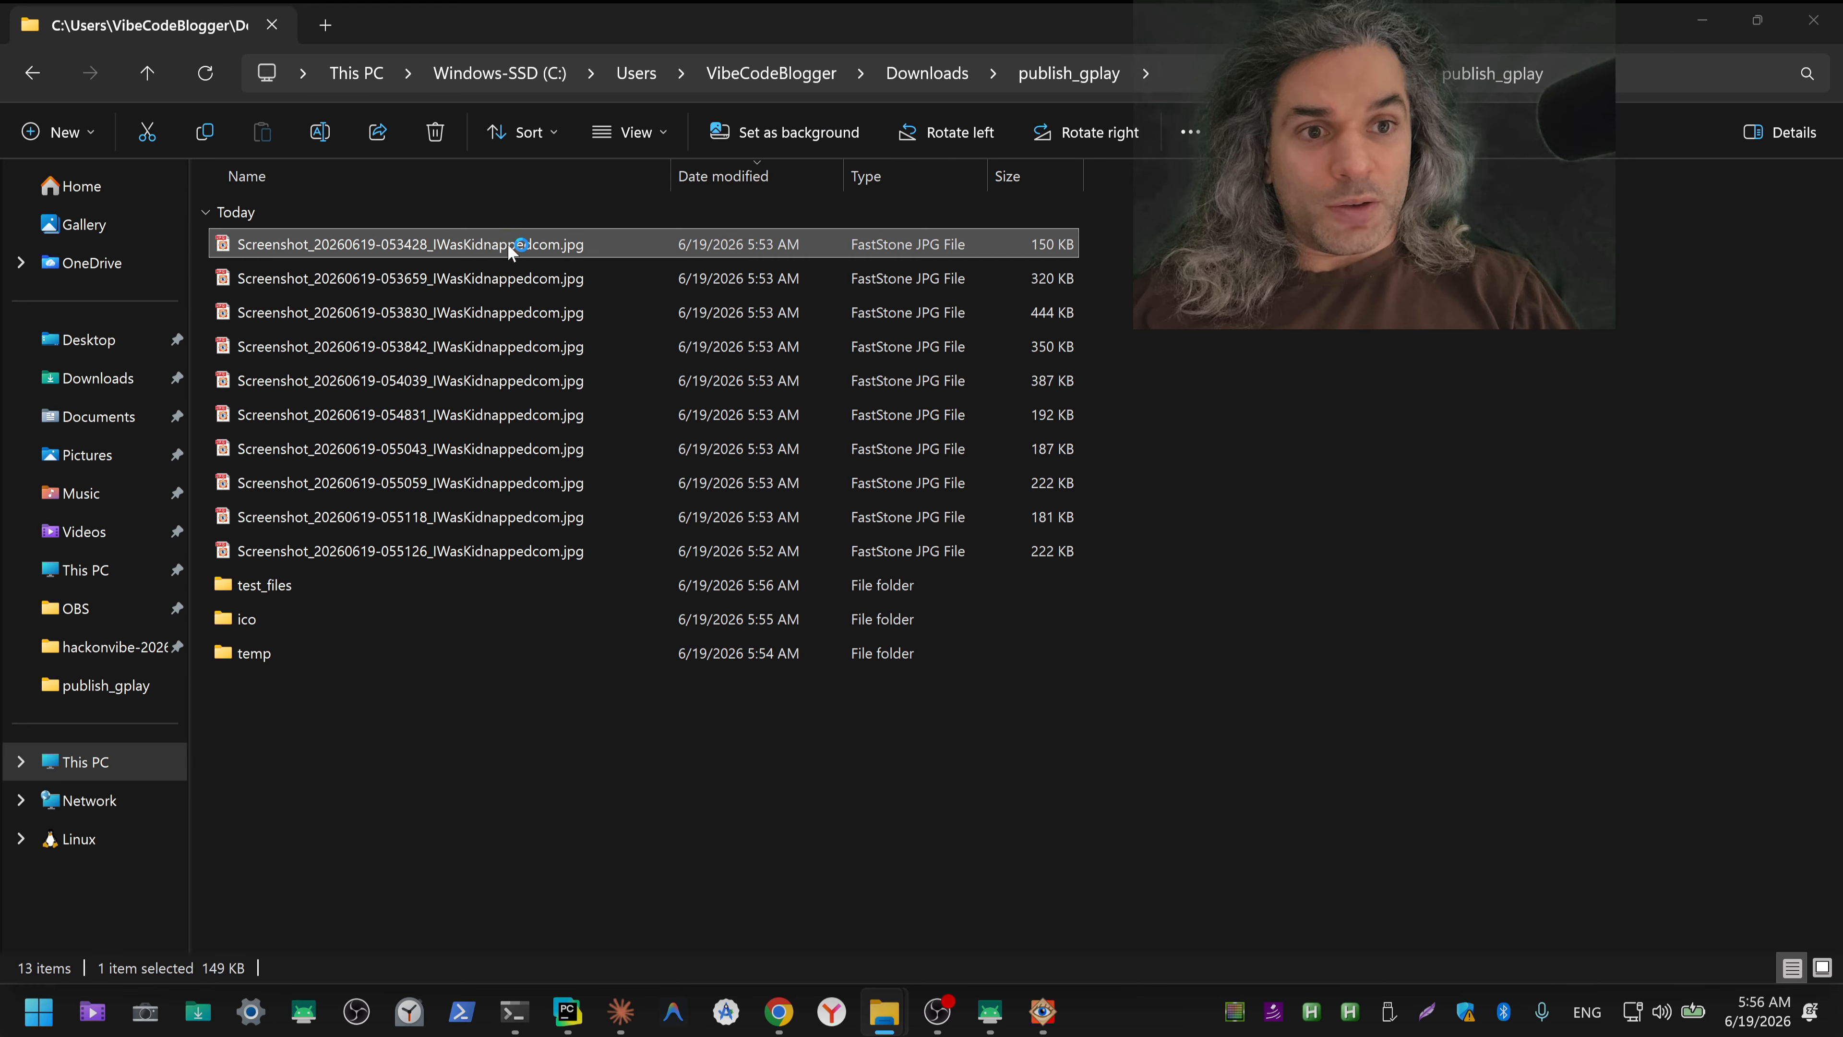
pyautogui.scroll(-1, 846, 238)
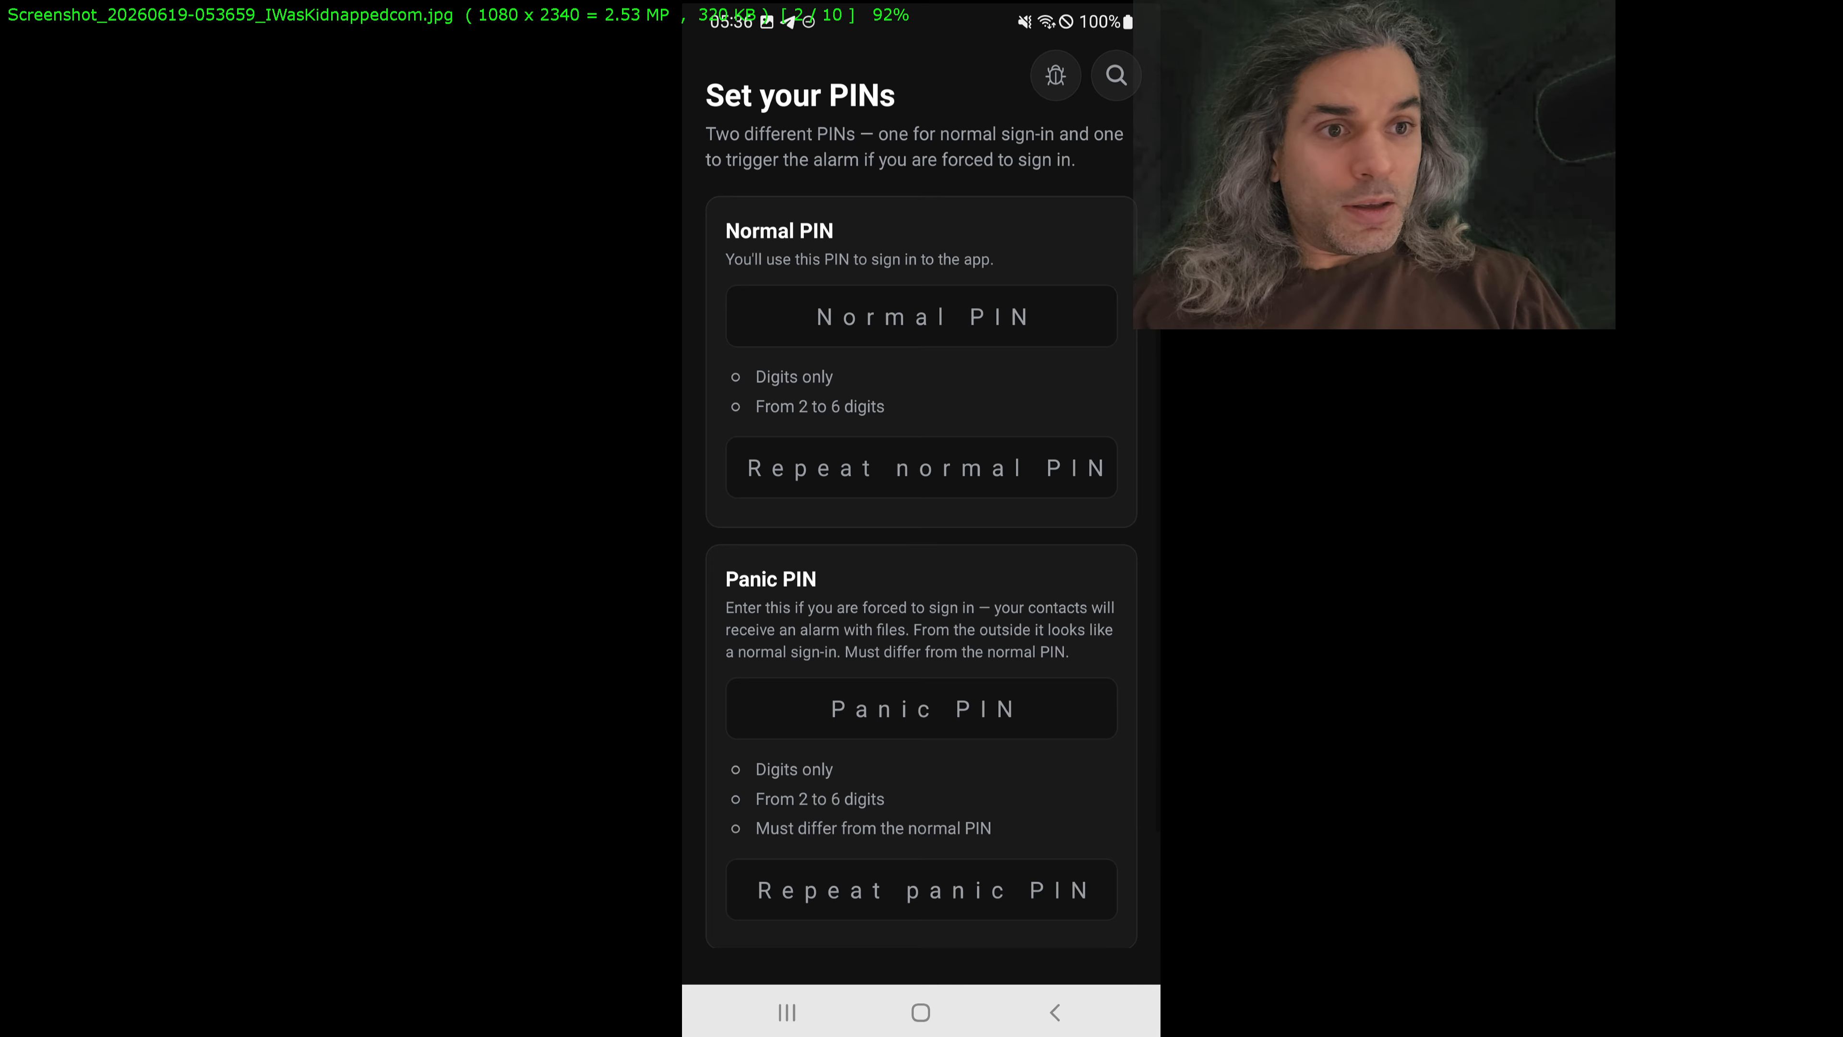
pyautogui.scroll(1, 846, 237)
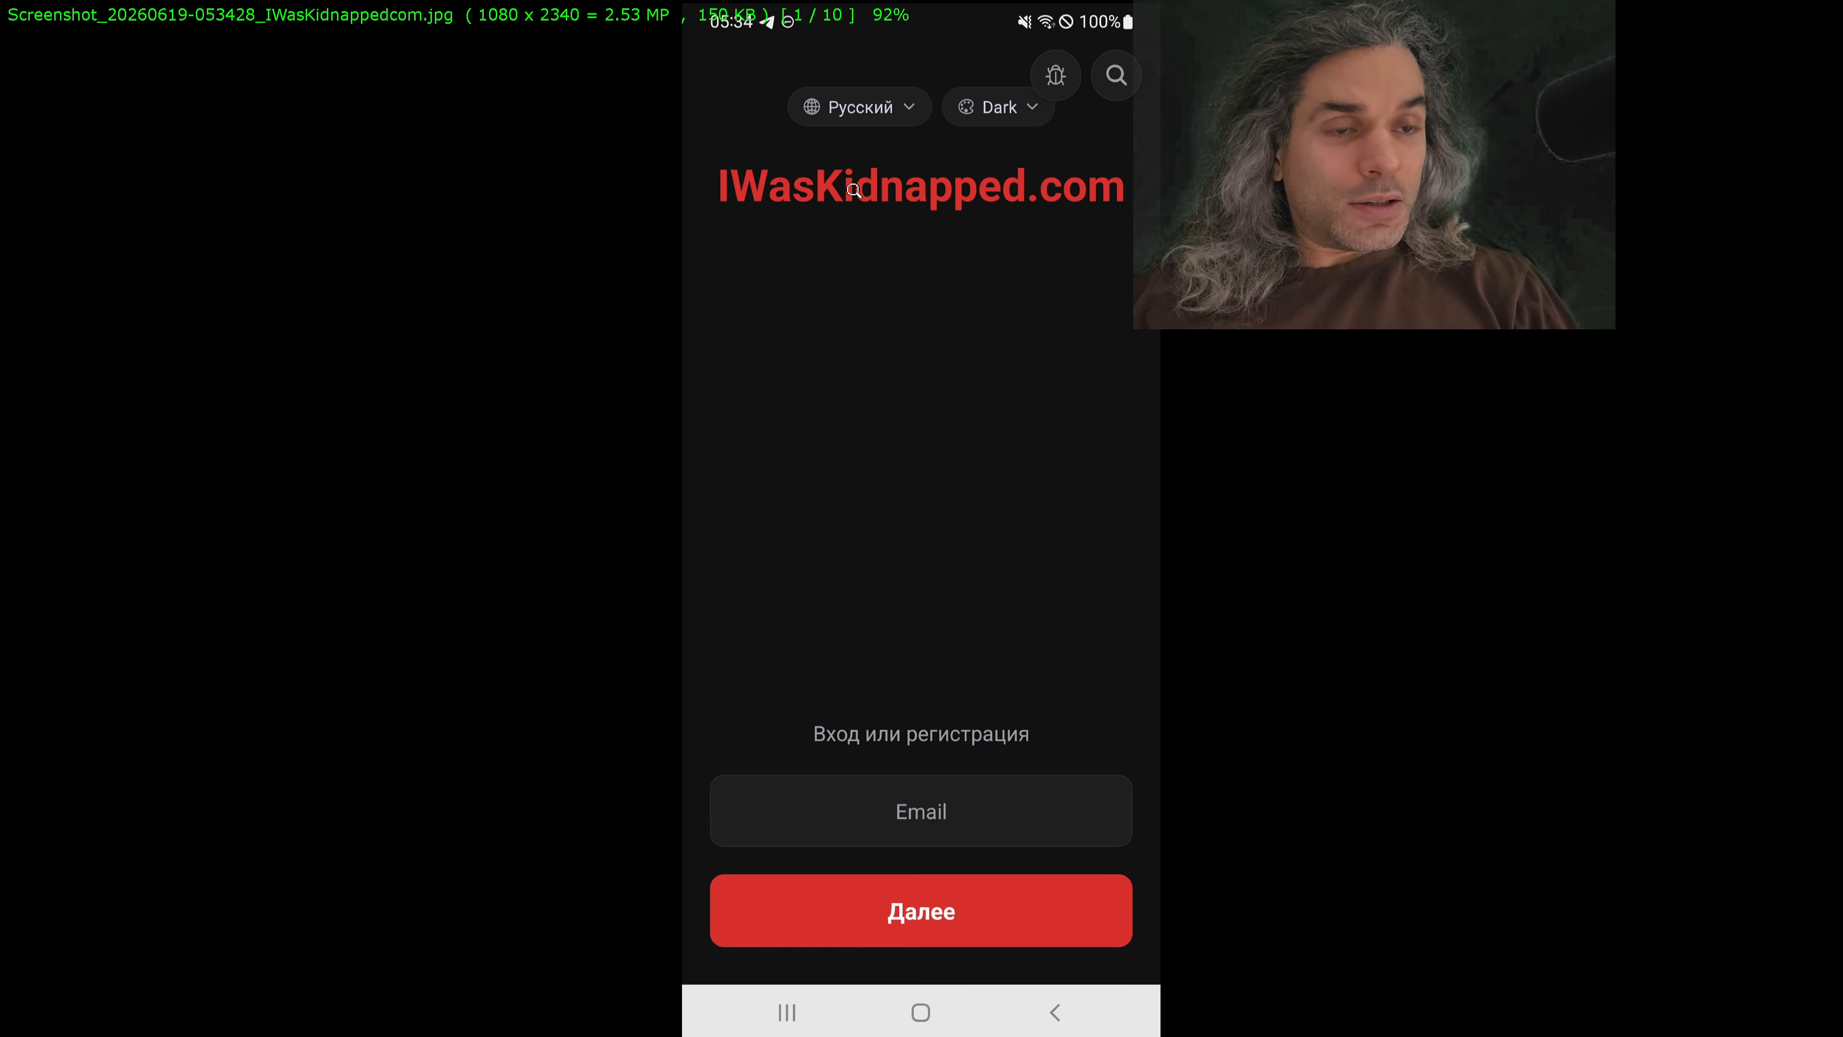
pyautogui.scroll(-3, 874, 313)
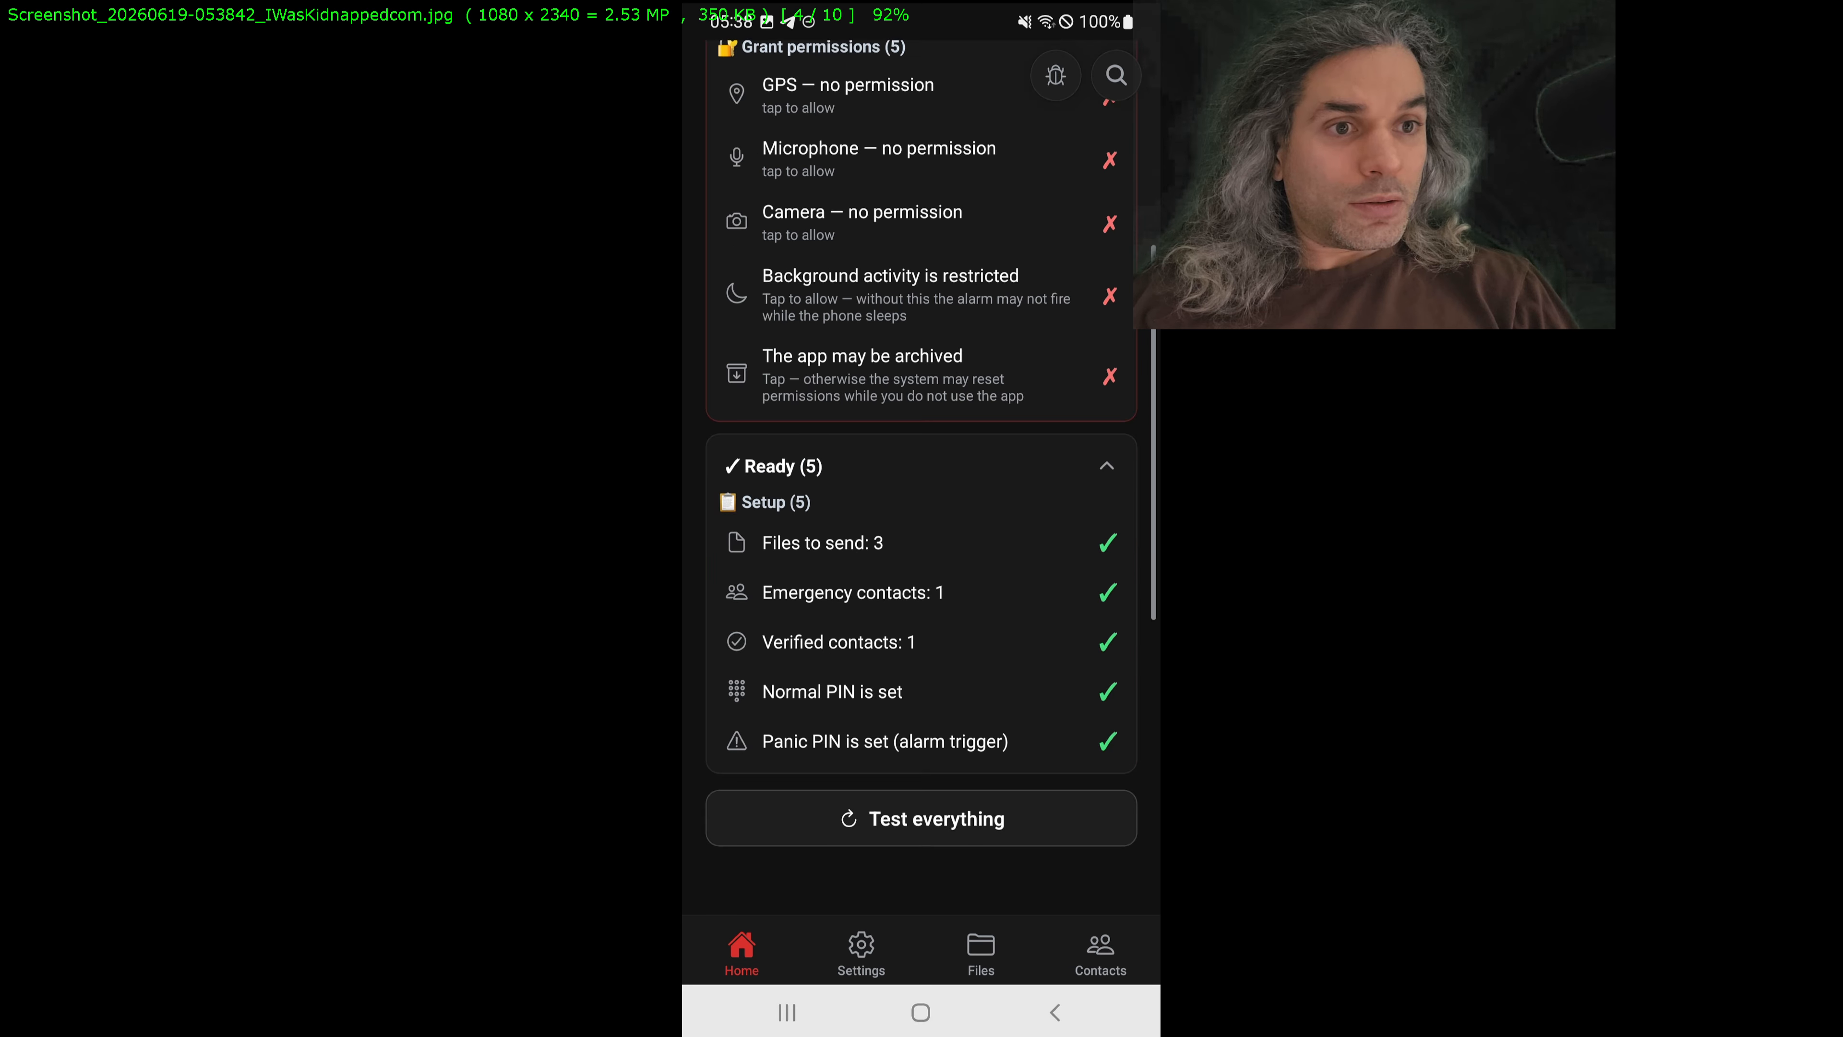
pyautogui.scroll(2, 875, 313)
pyautogui.scroll(1, 875, 314)
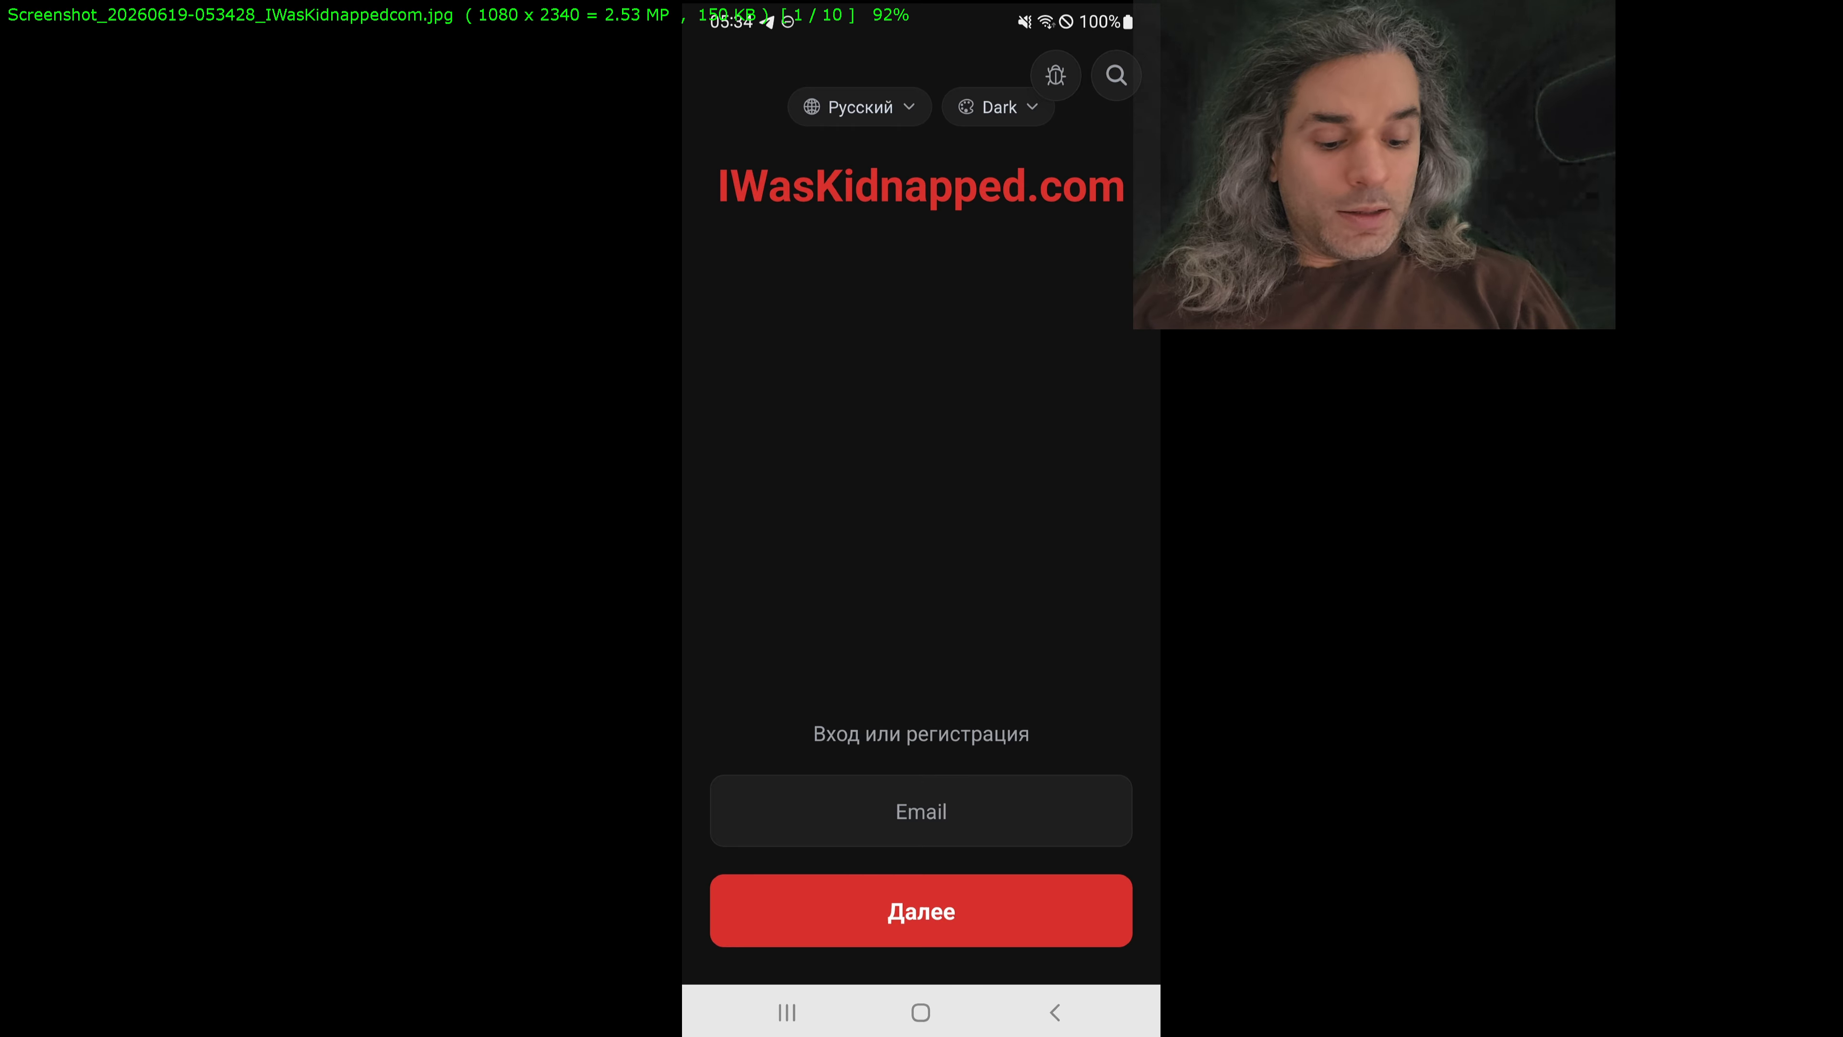
pyautogui.press('Delete')
pyautogui.press('Return')
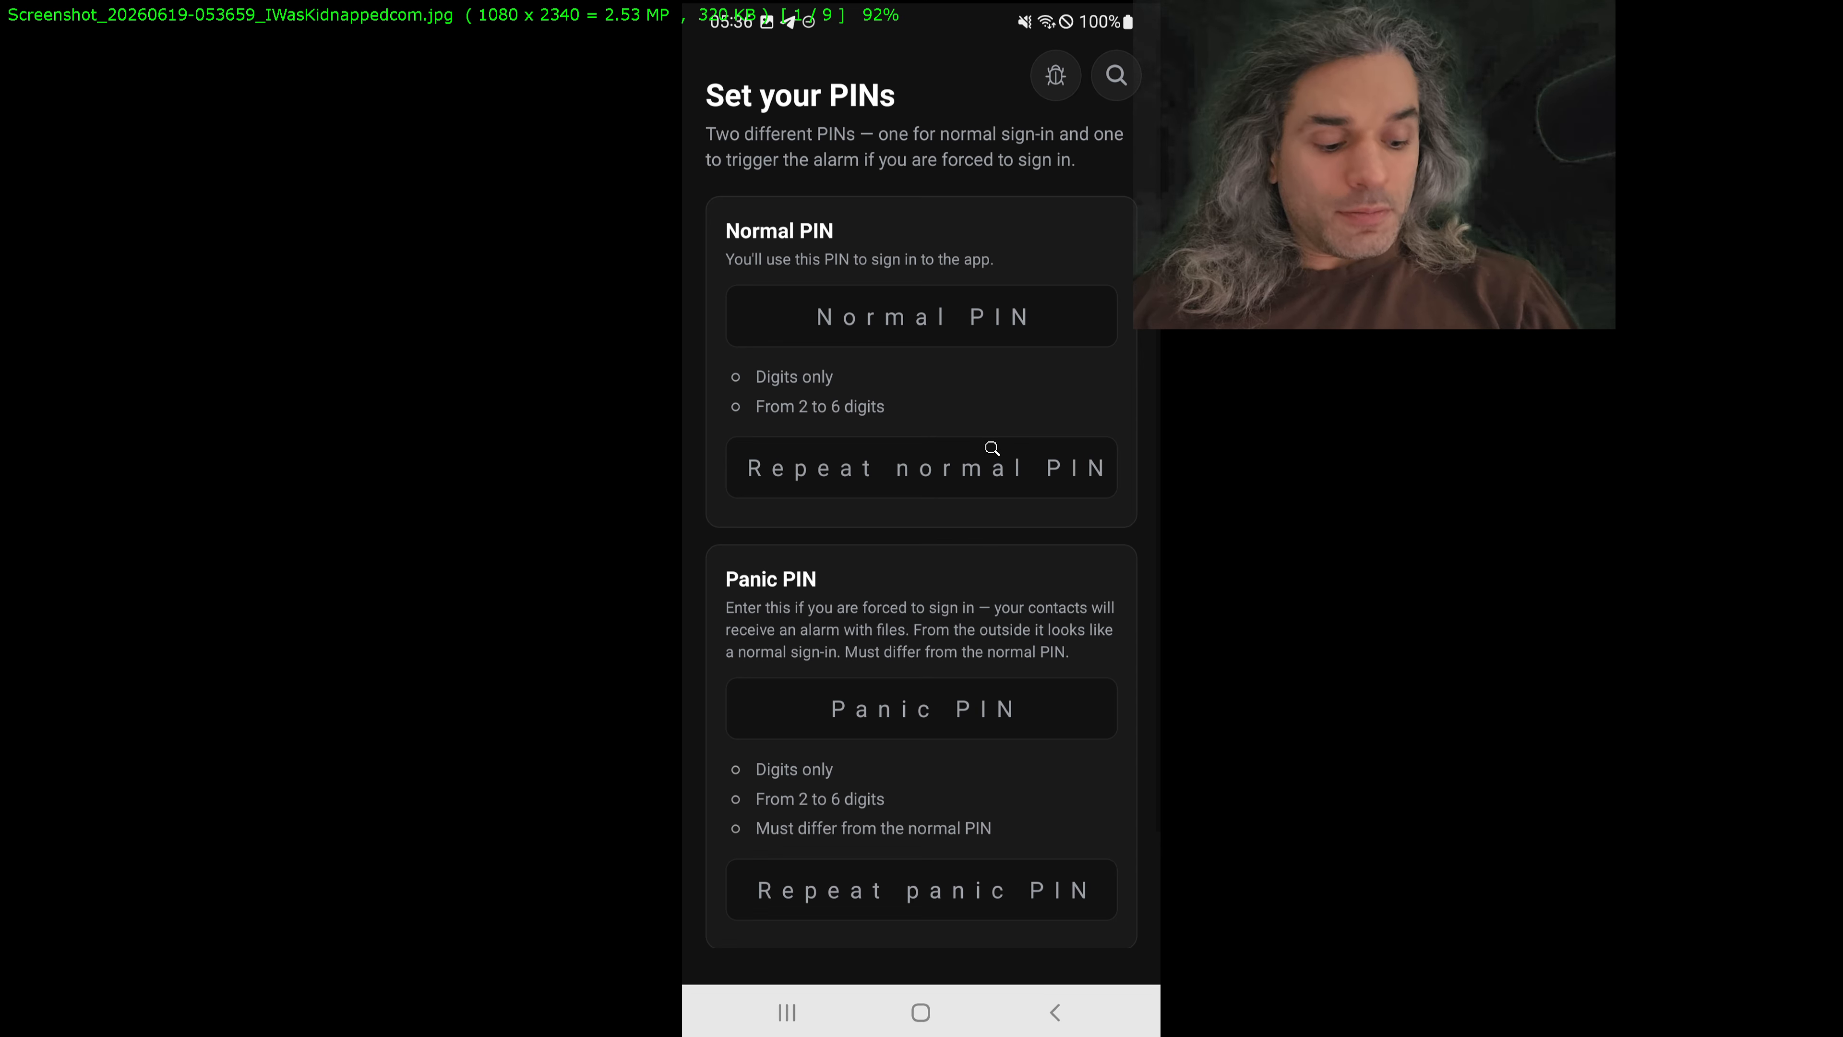
pyautogui.press('Escape')
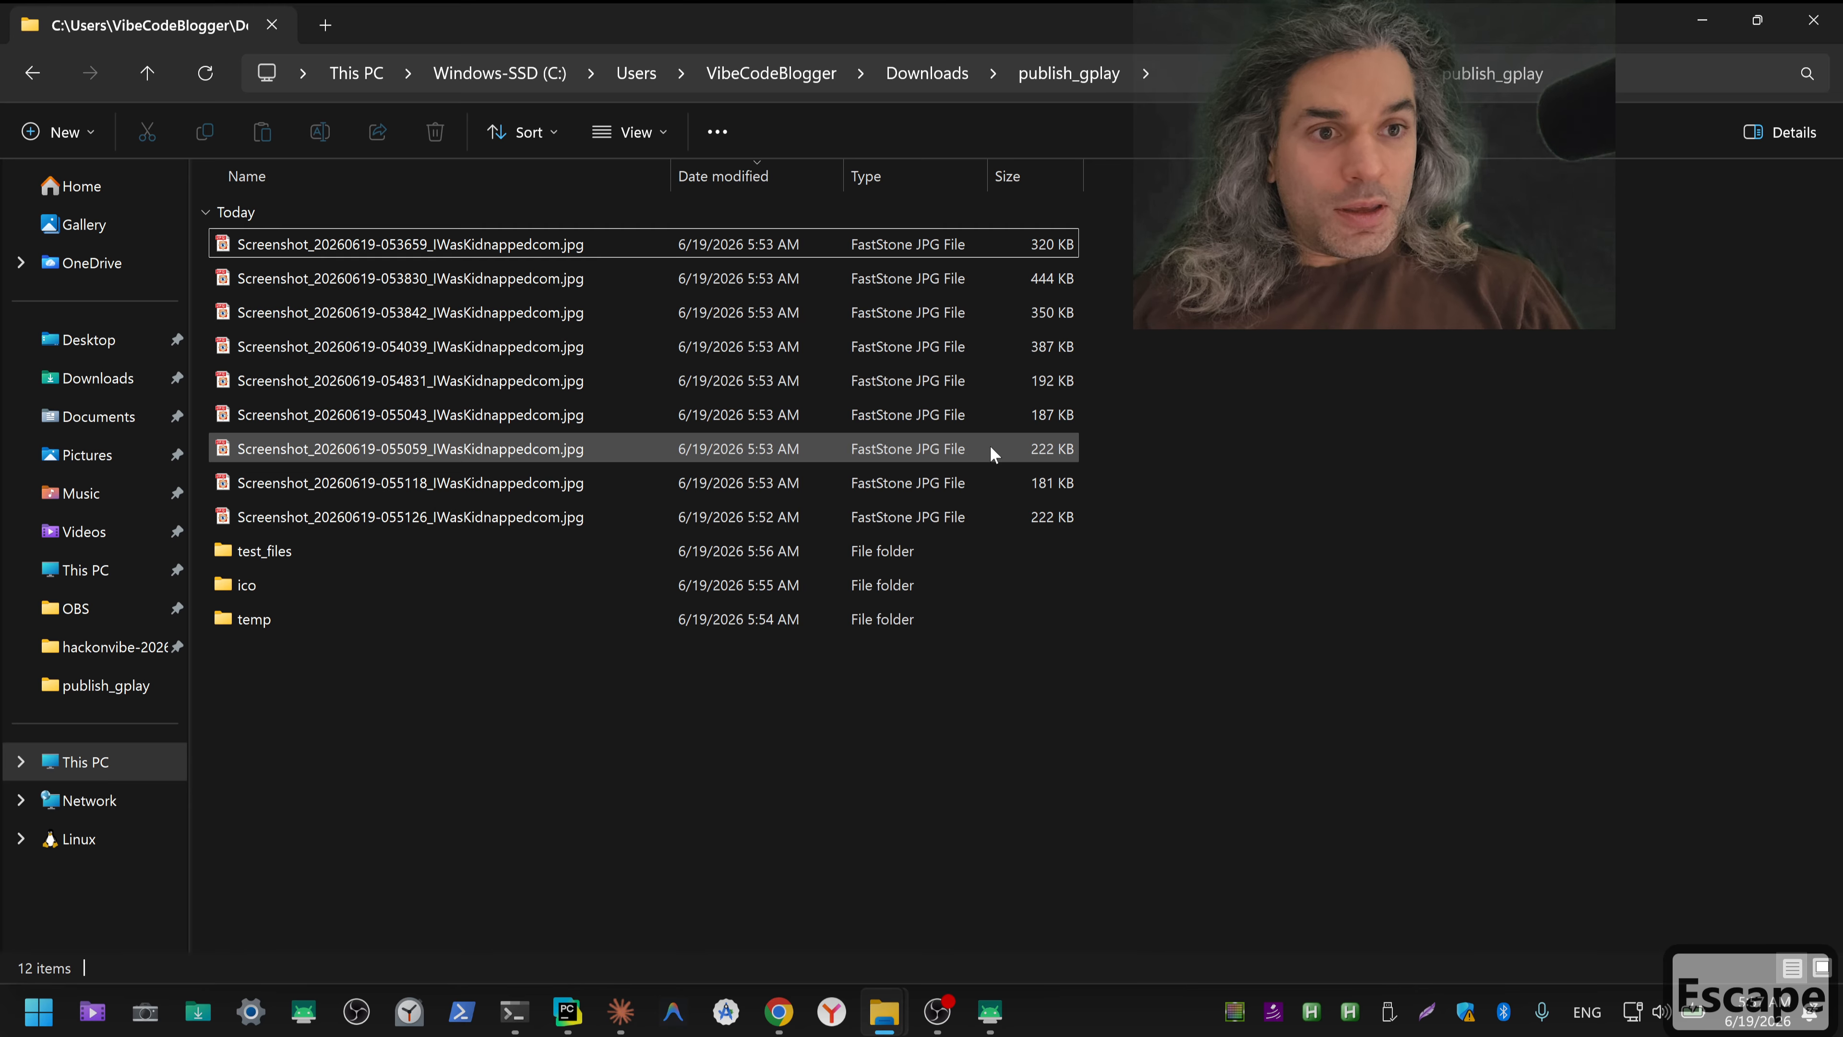
pyautogui.doubleClick(466, 248)
pyautogui.press('Escape')
pyautogui.click(465, 249)
pyautogui.rightClick(465, 246)
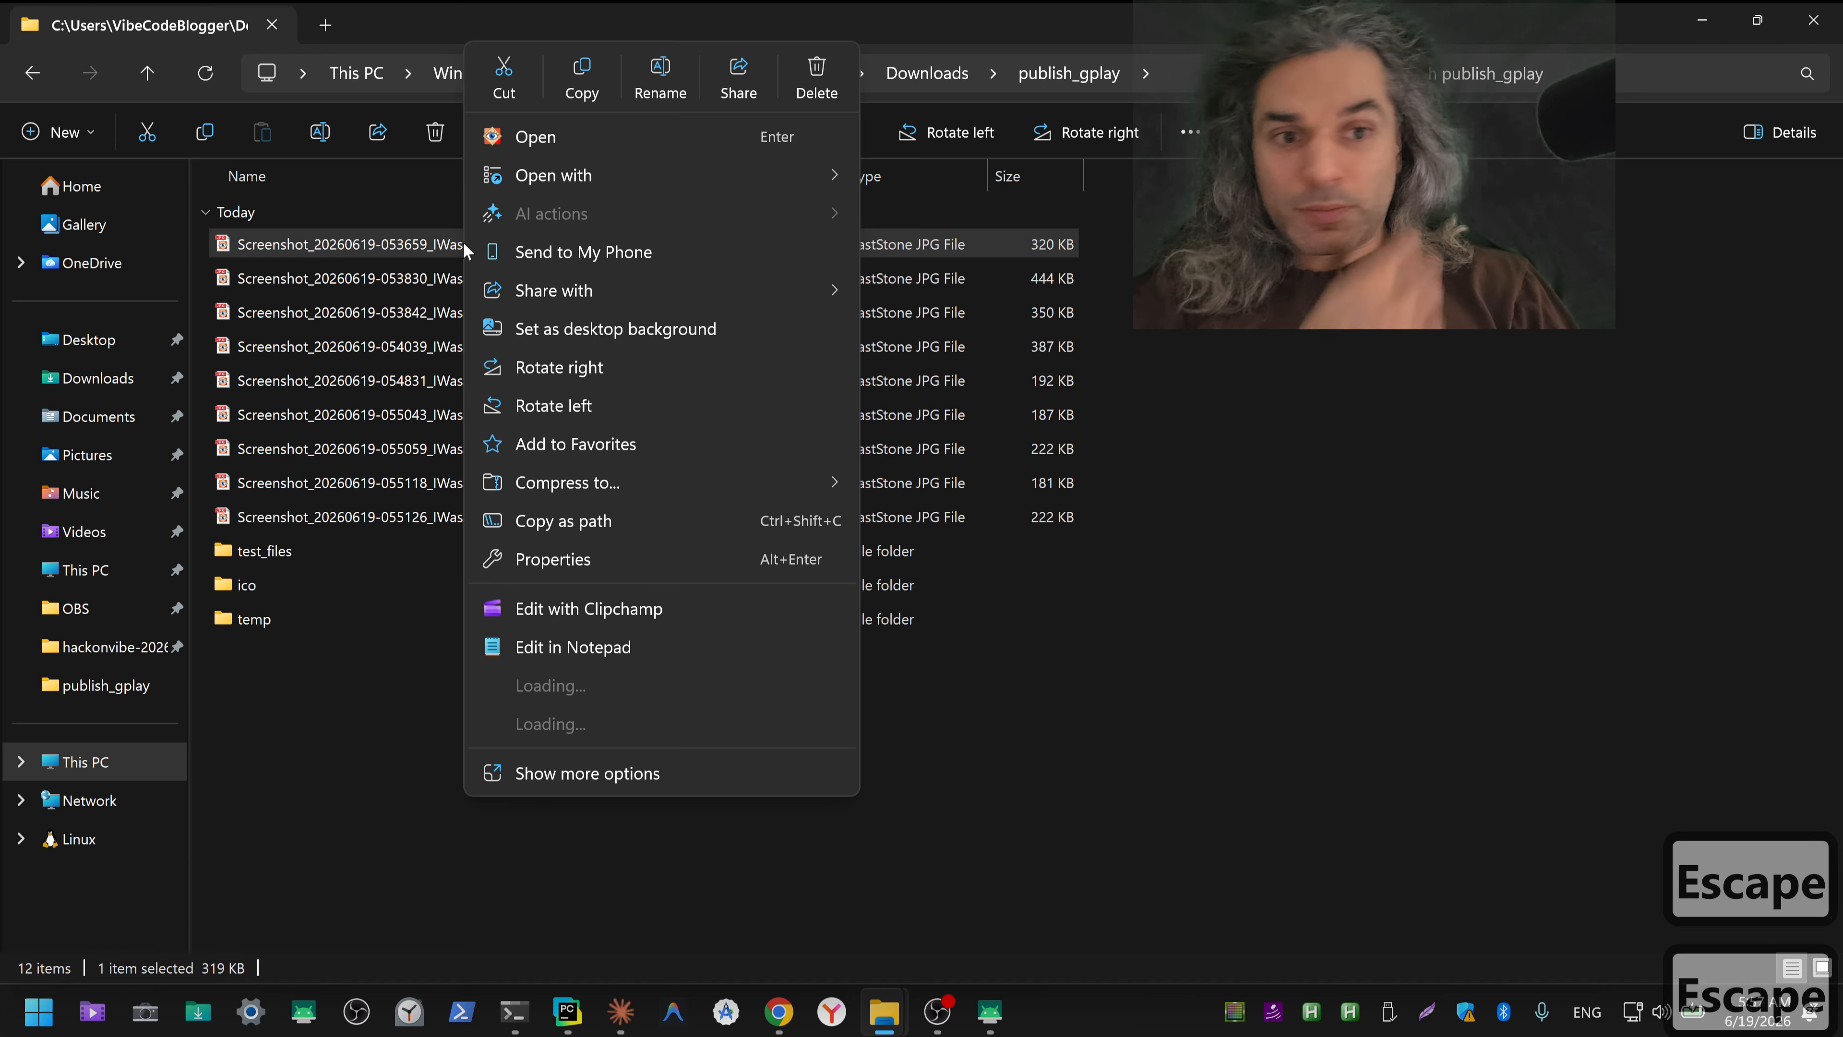
pyautogui.moveTo(640, 200)
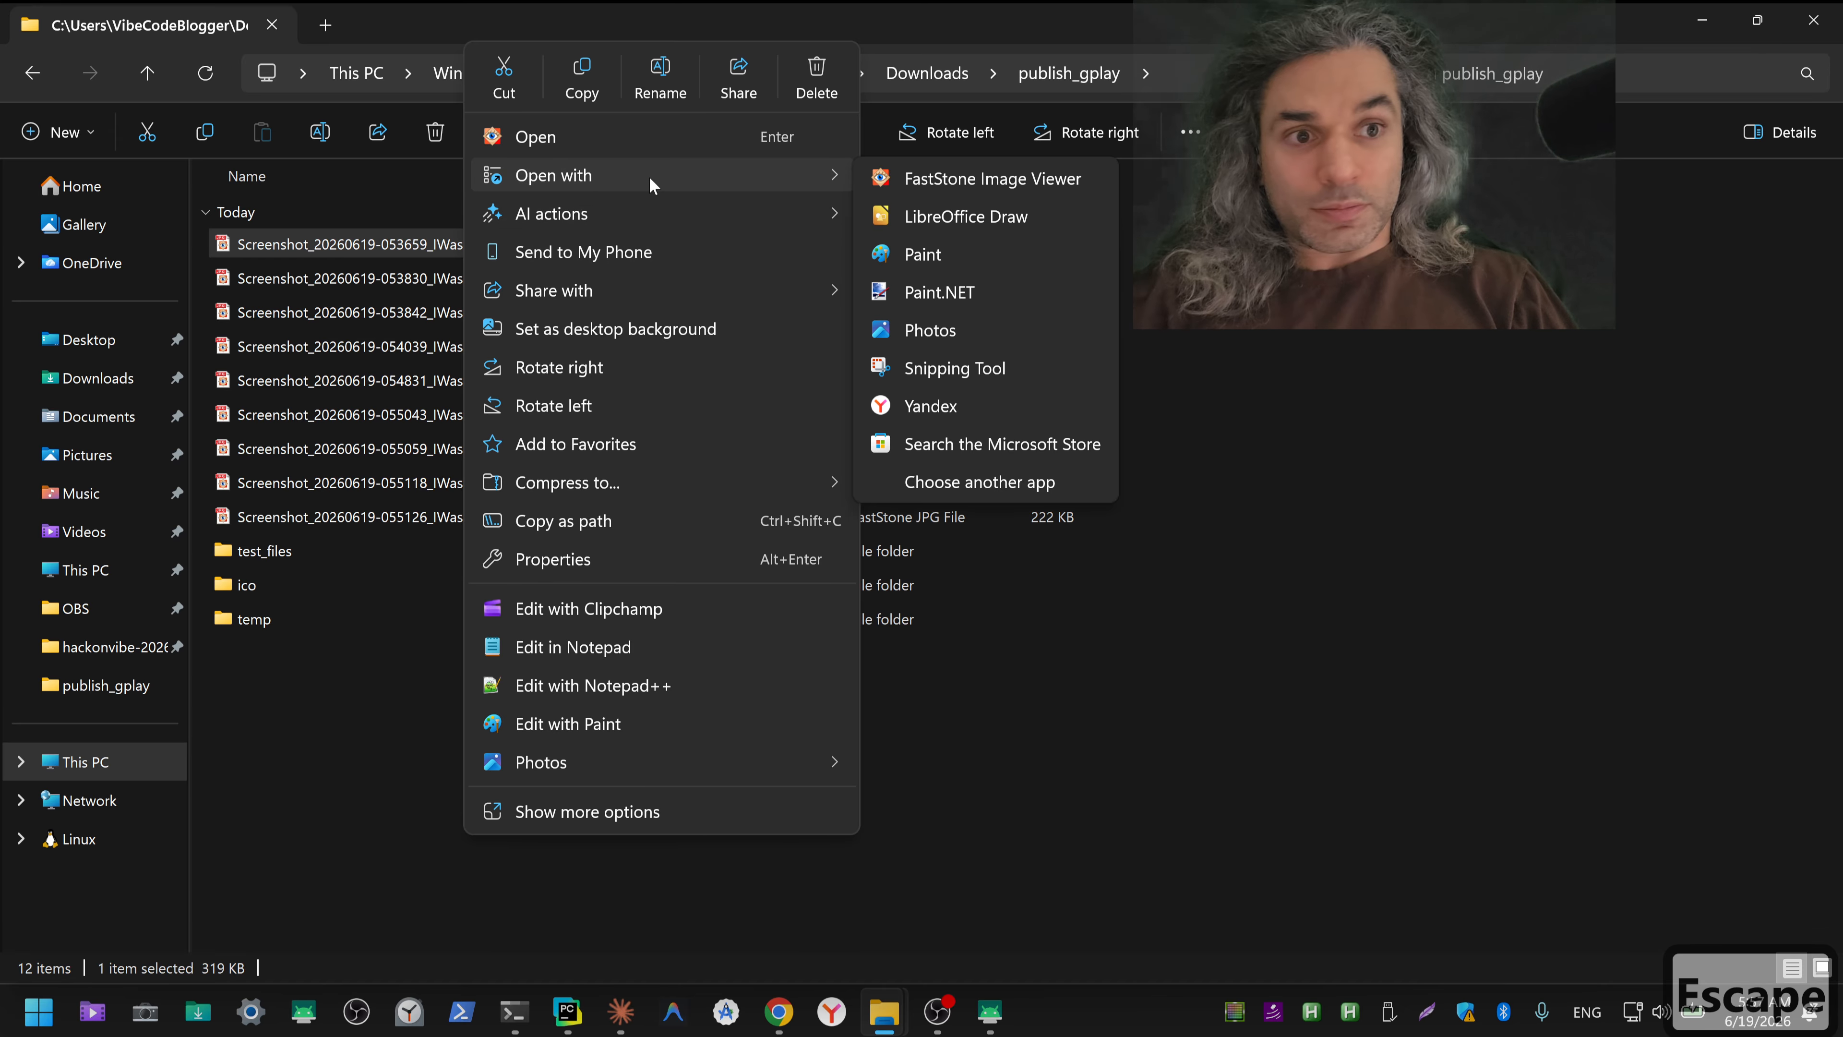
pyautogui.click(970, 293)
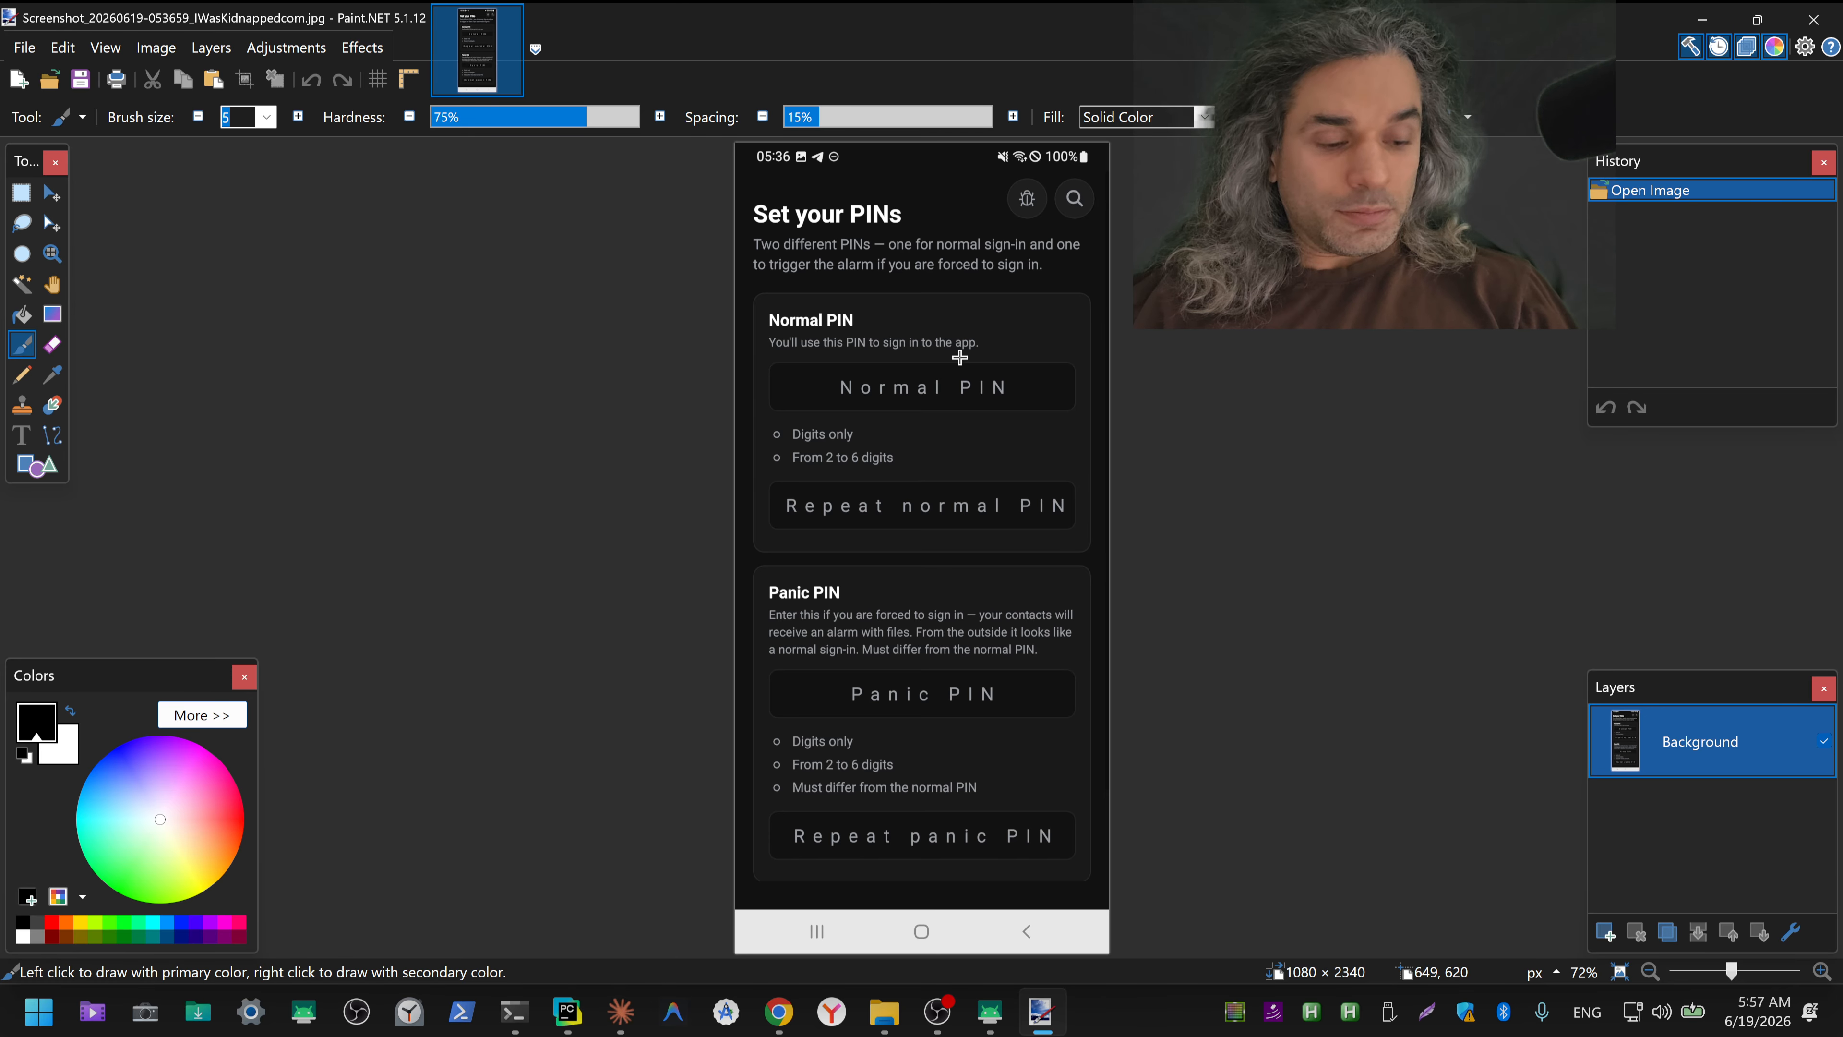
# Step: Erase the notification icons beside the clock and the mute and connection icons near the battery in the screenshot's status bar
pyautogui.hotkey('ctrl', '+')
pyautogui.hotkey('ctrl', '+')
pyautogui.hotkey('ctrl', '+')
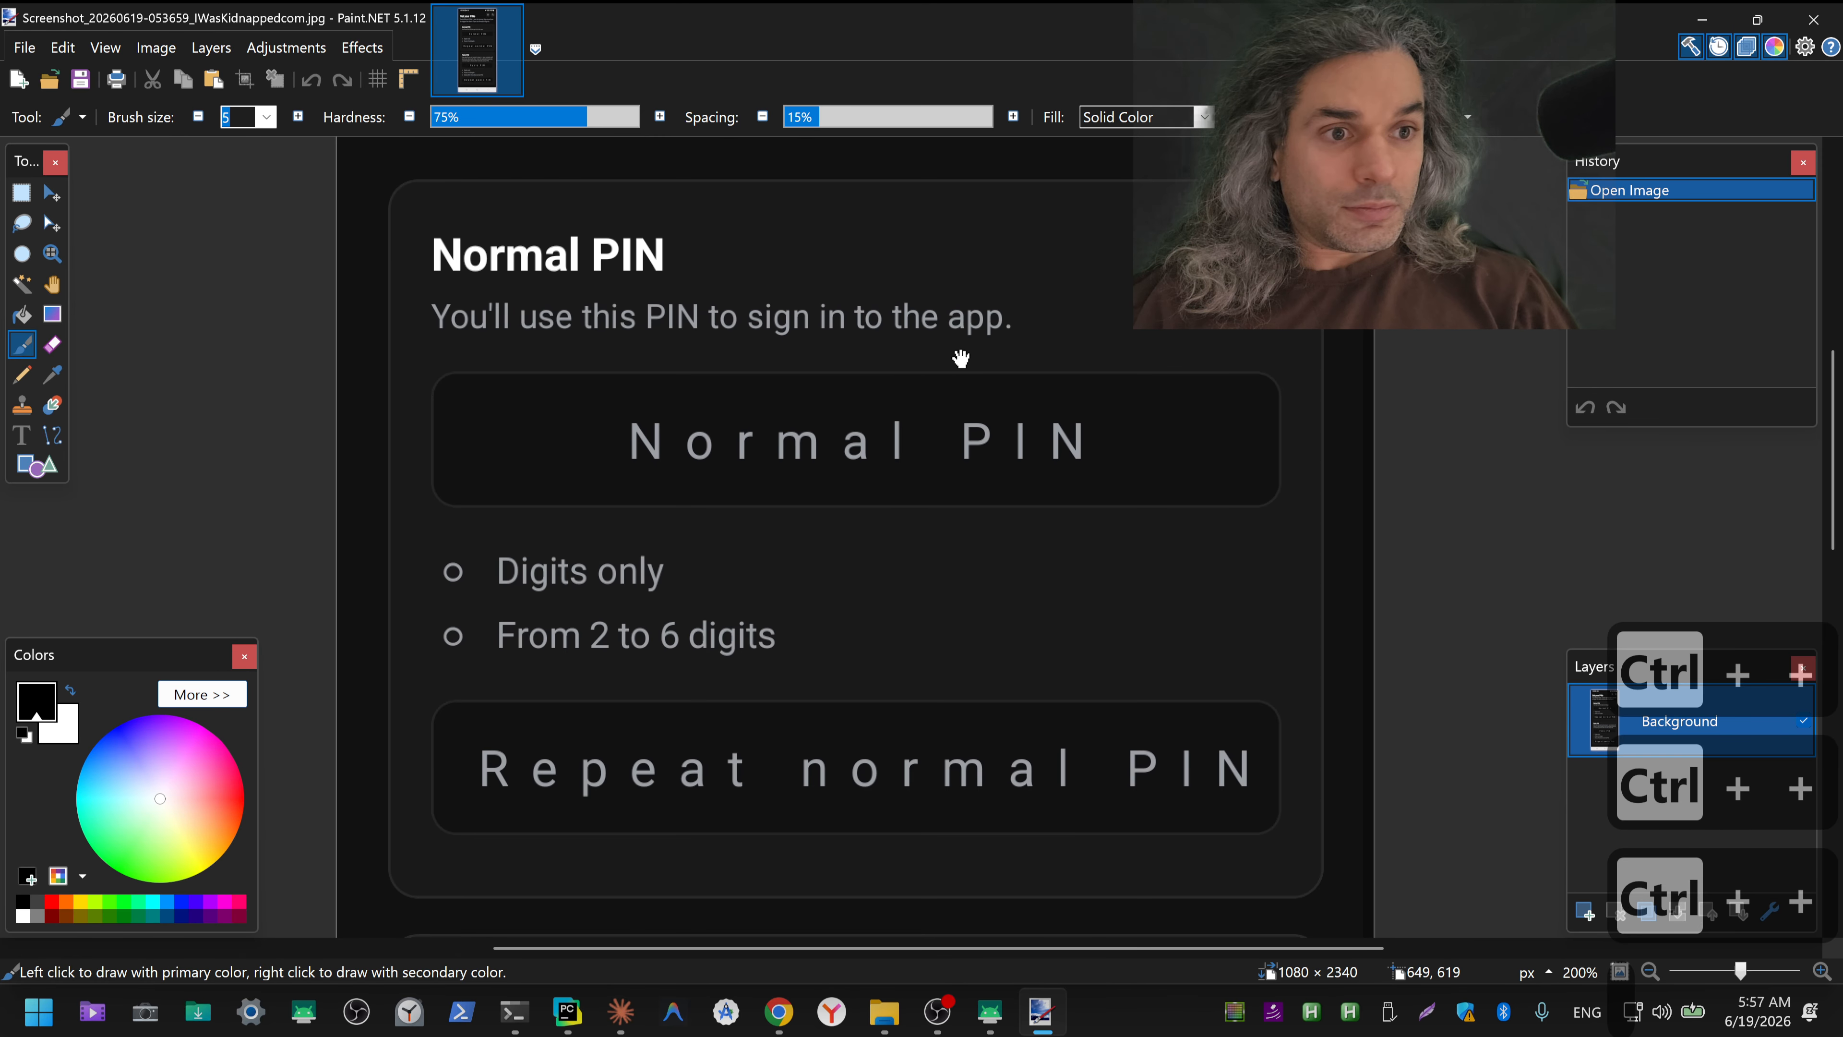
pyautogui.moveTo(959, 357); pyautogui.dragTo(980, 858)
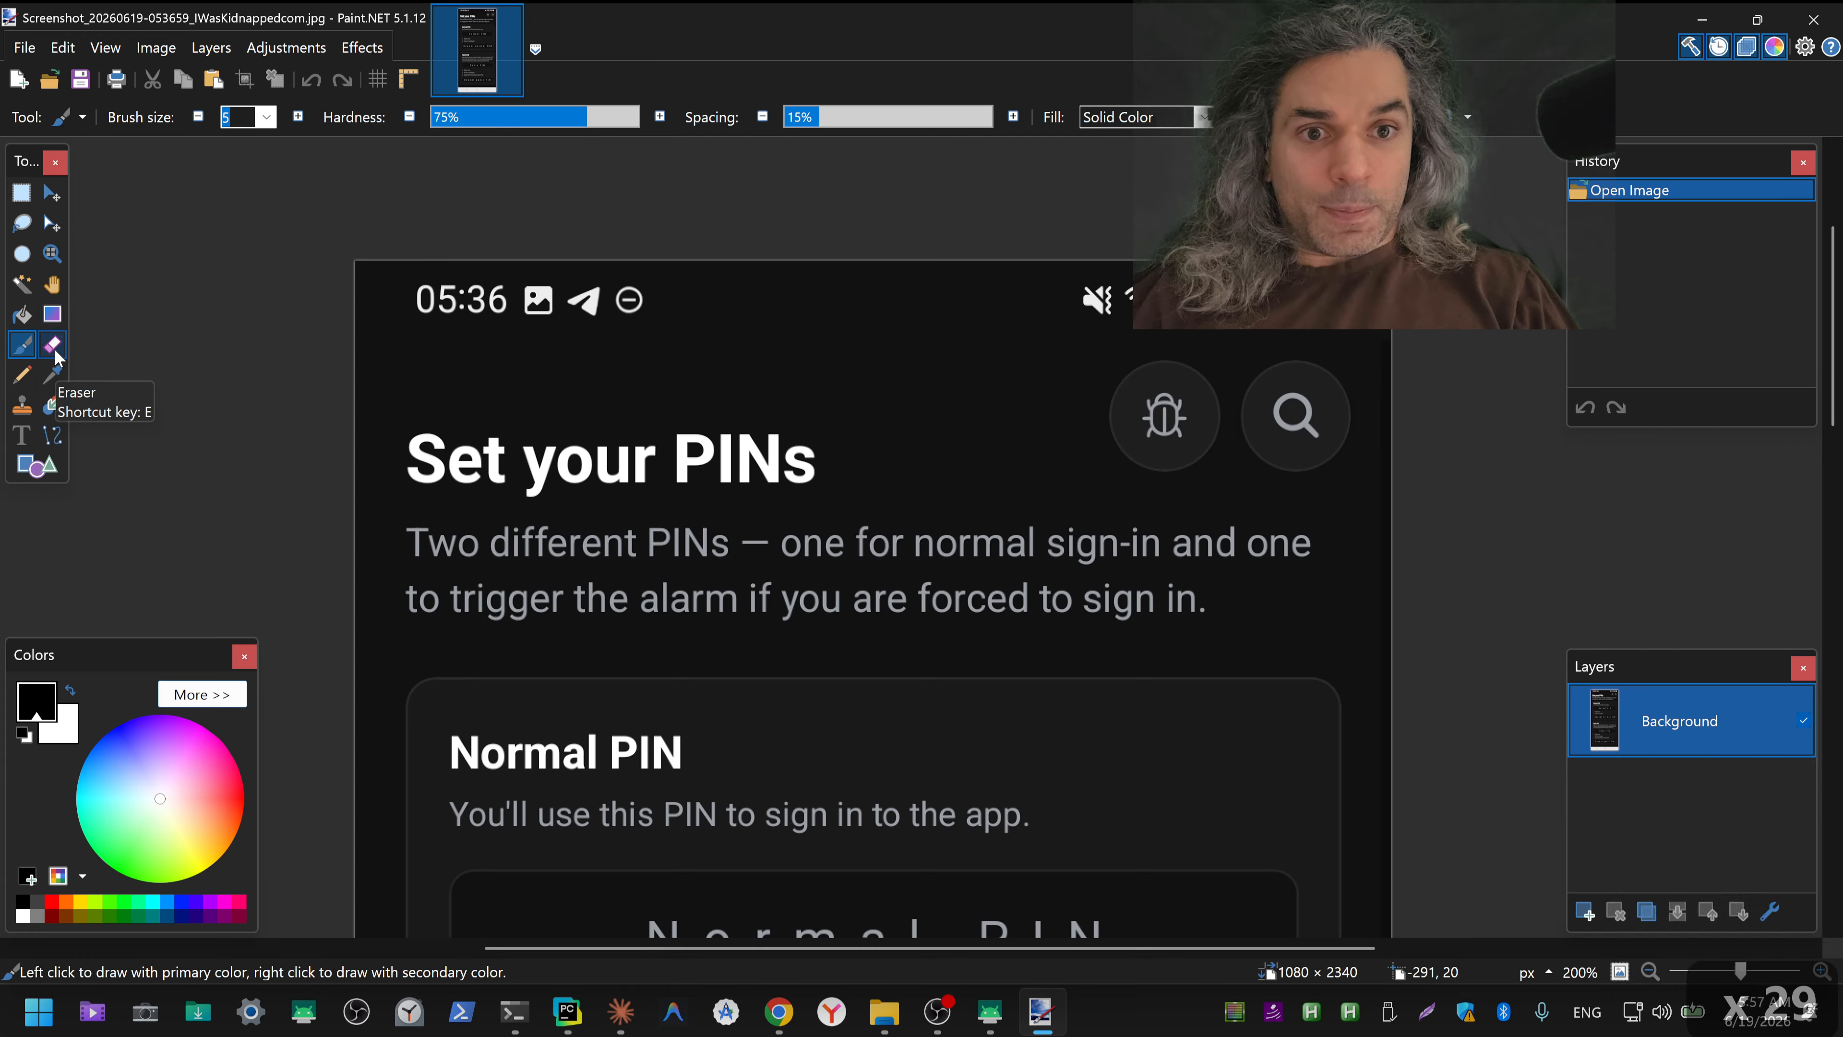
pyautogui.click(21, 192)
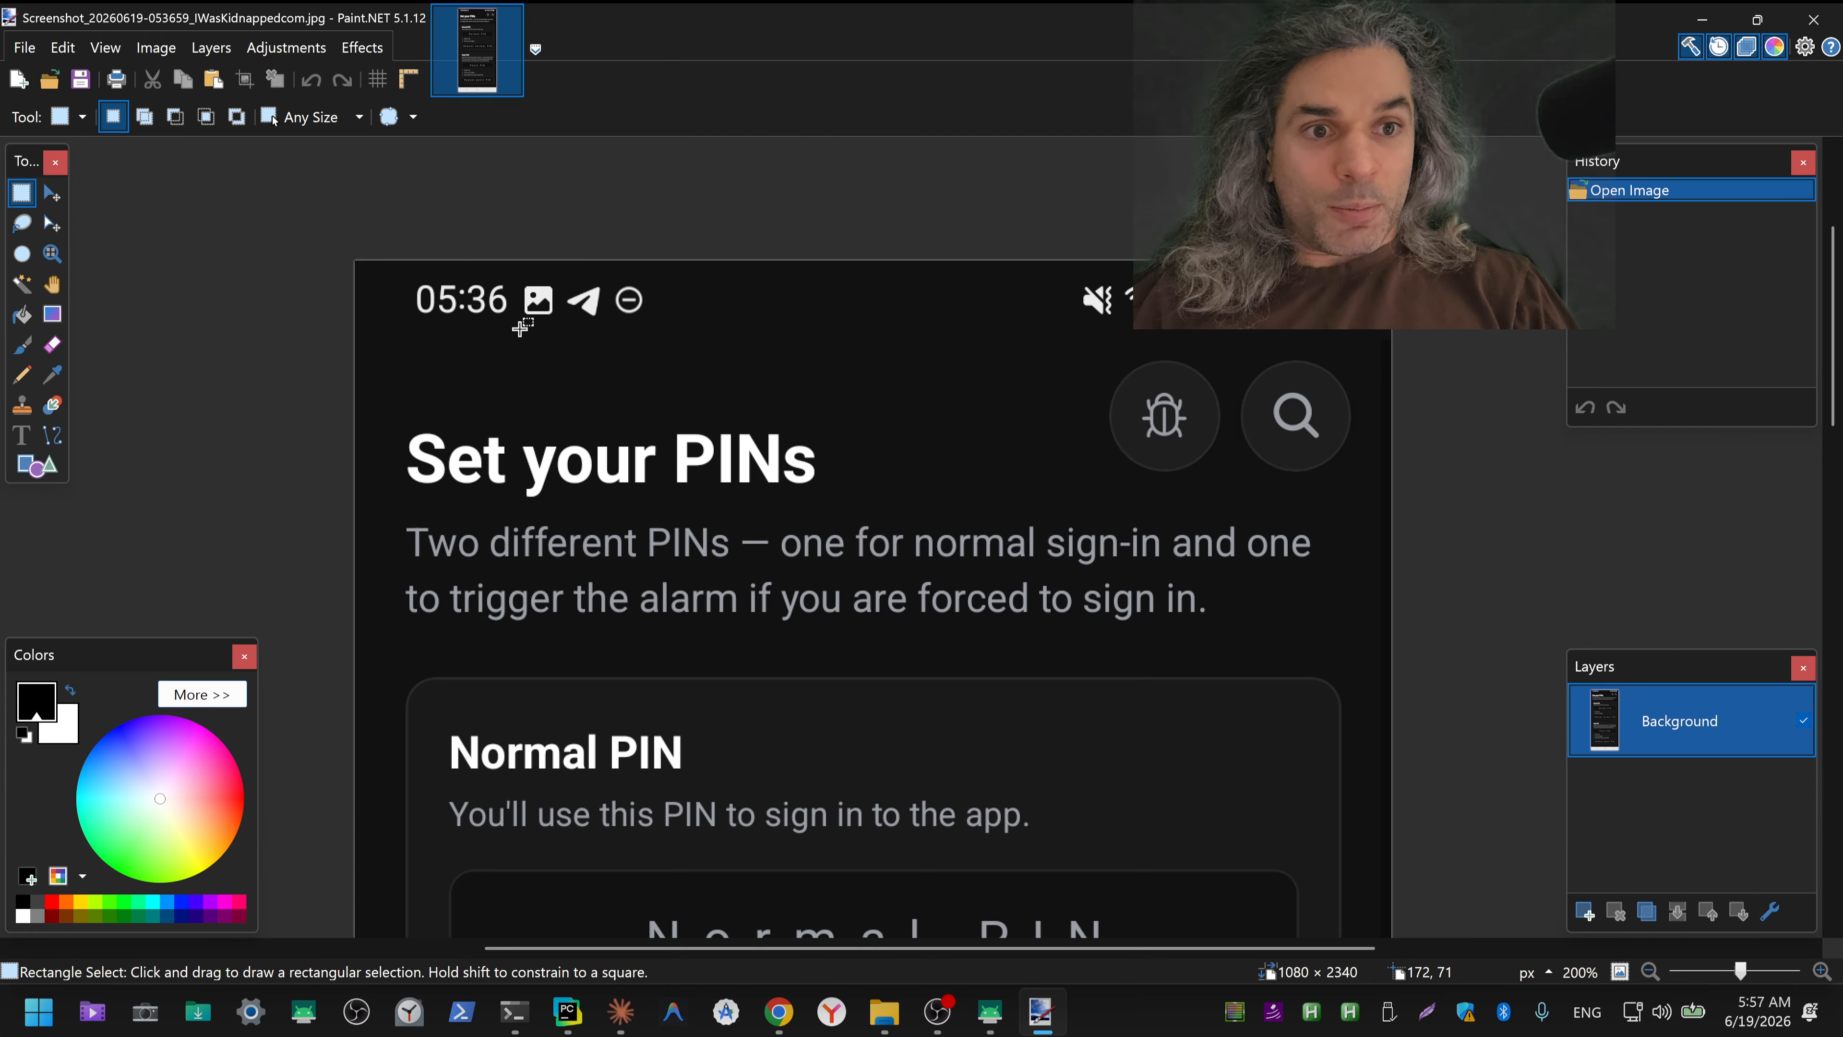
pyautogui.moveTo(519, 330); pyautogui.dragTo(655, 278)
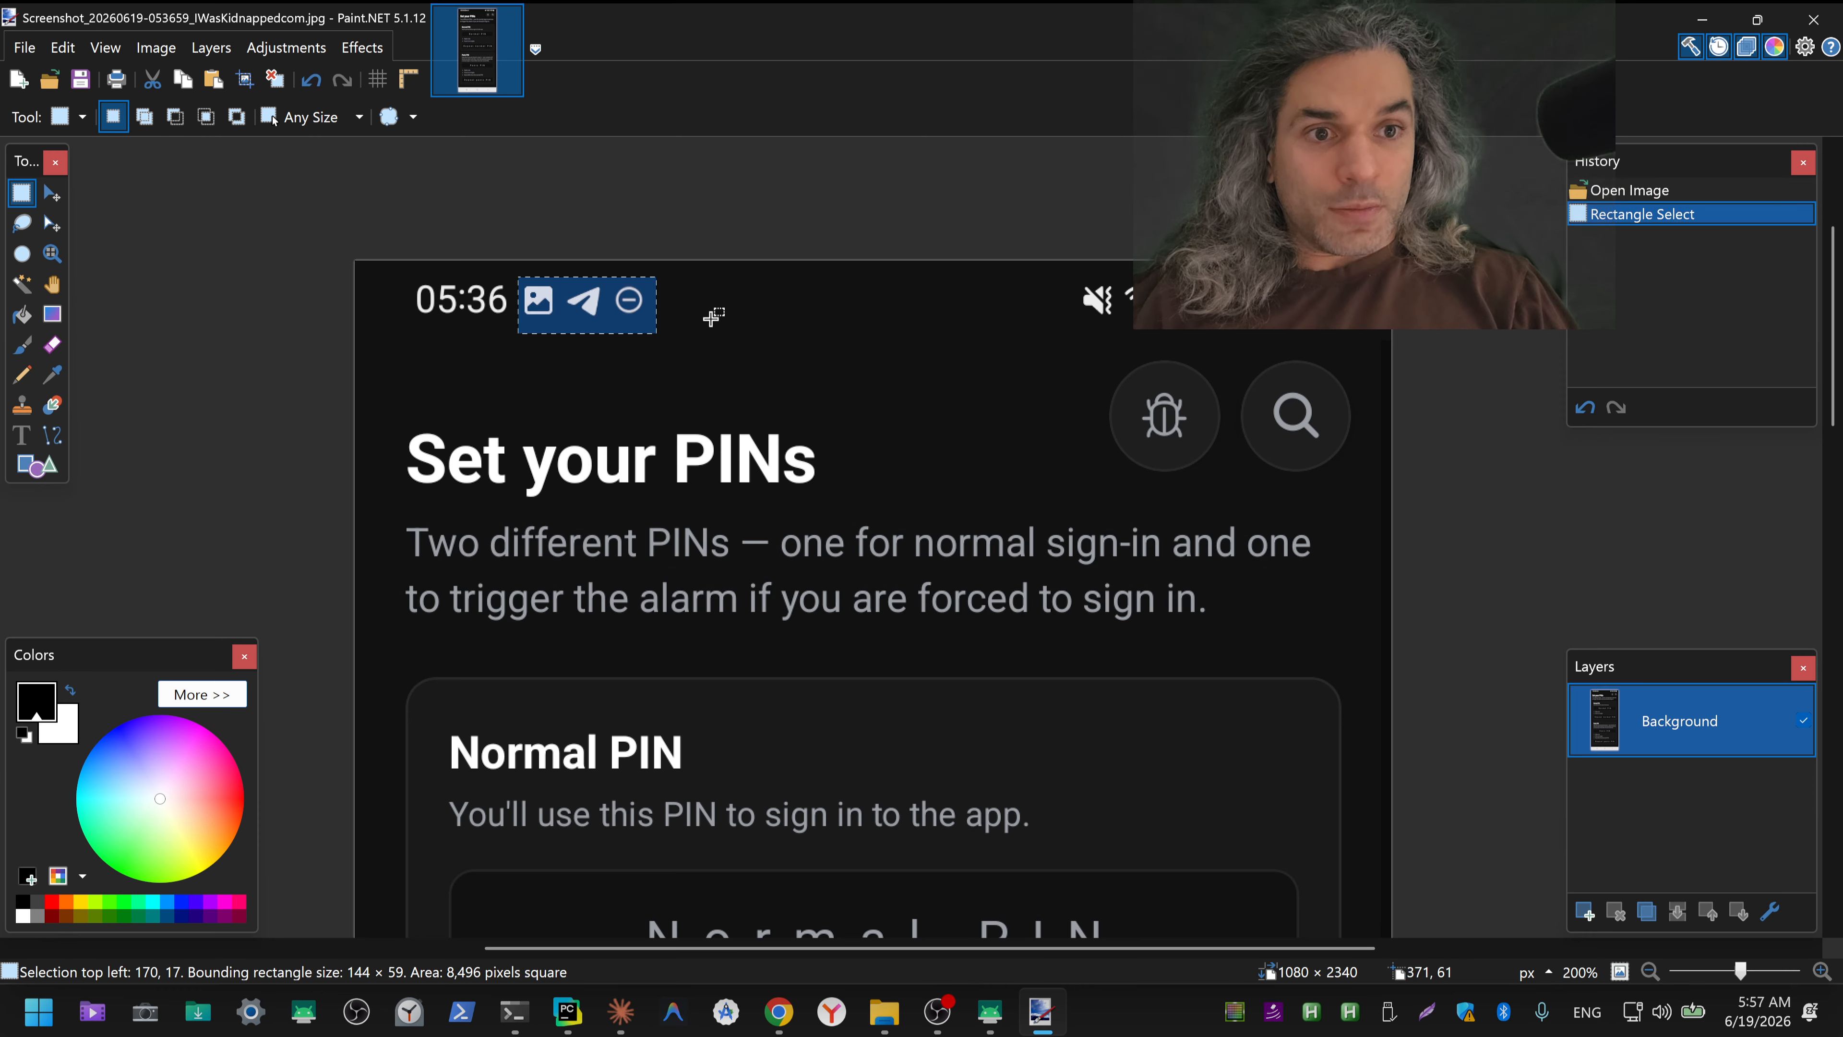
pyautogui.press('Delete')
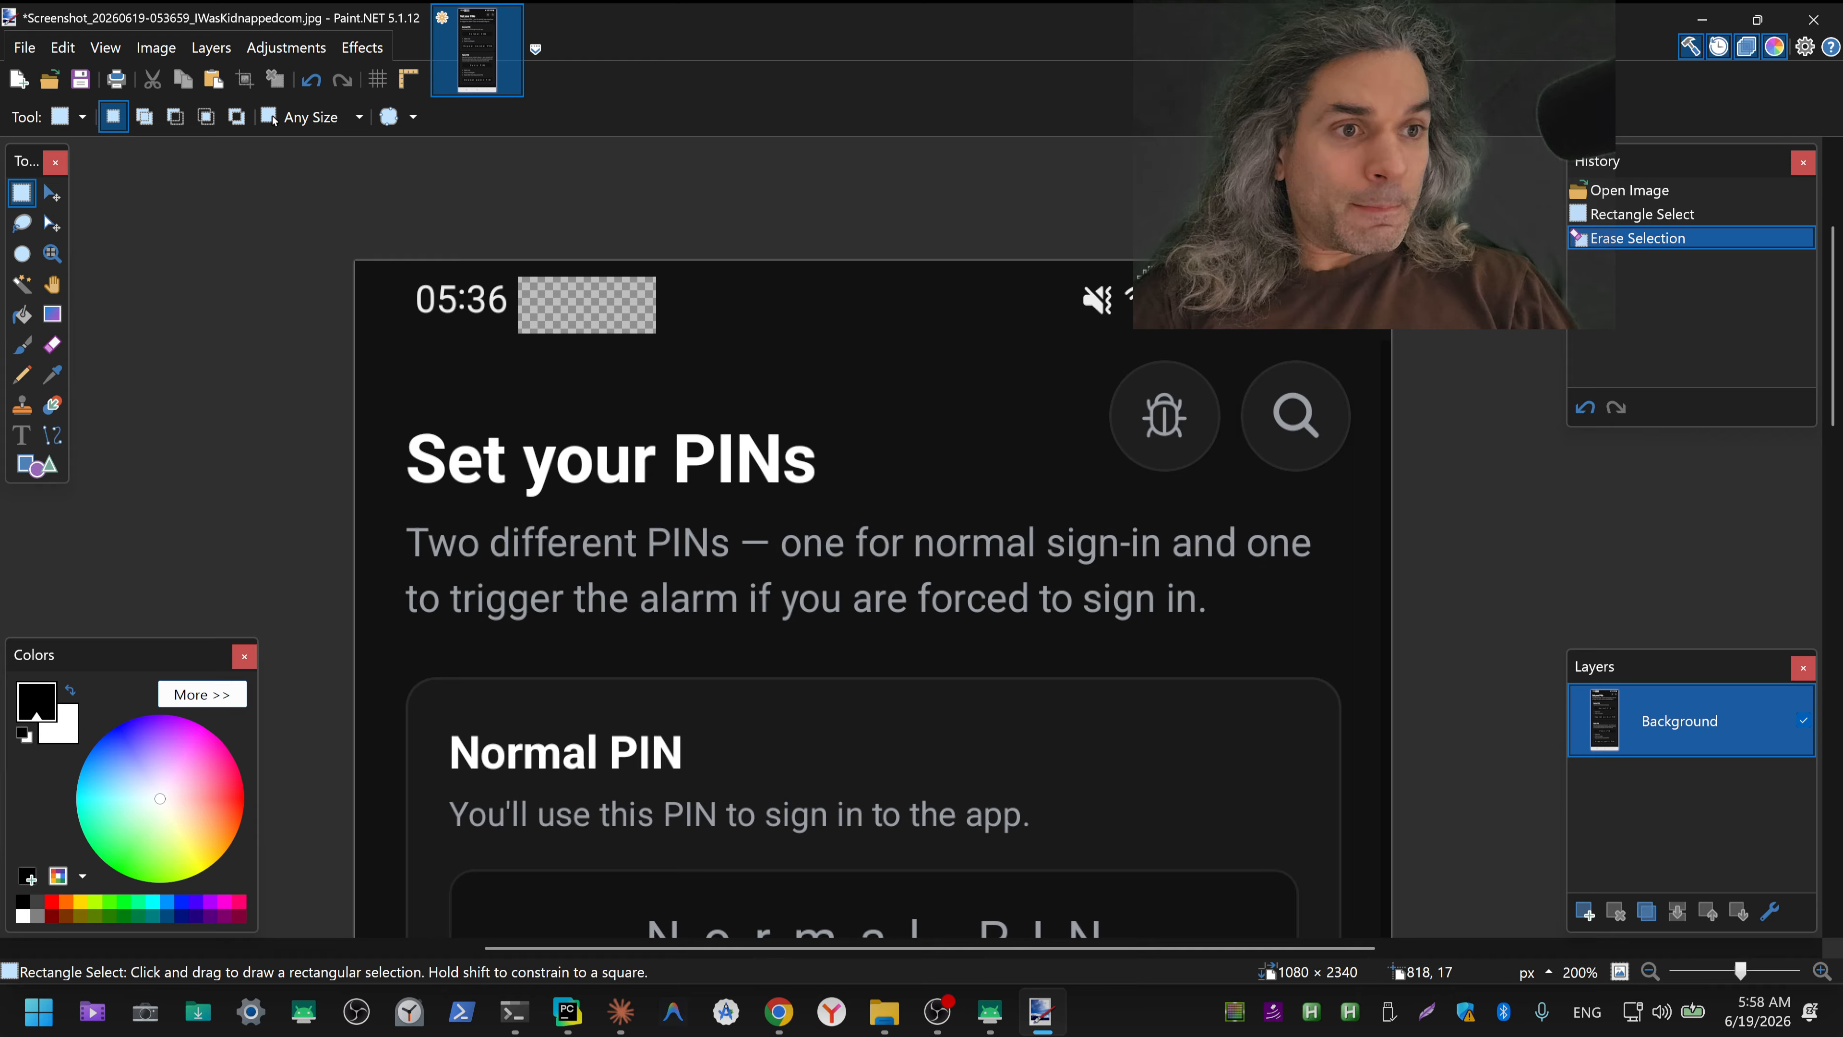
pyautogui.moveTo(1070, 276); pyautogui.dragTo(1207, 330)
pyautogui.press('Delete')
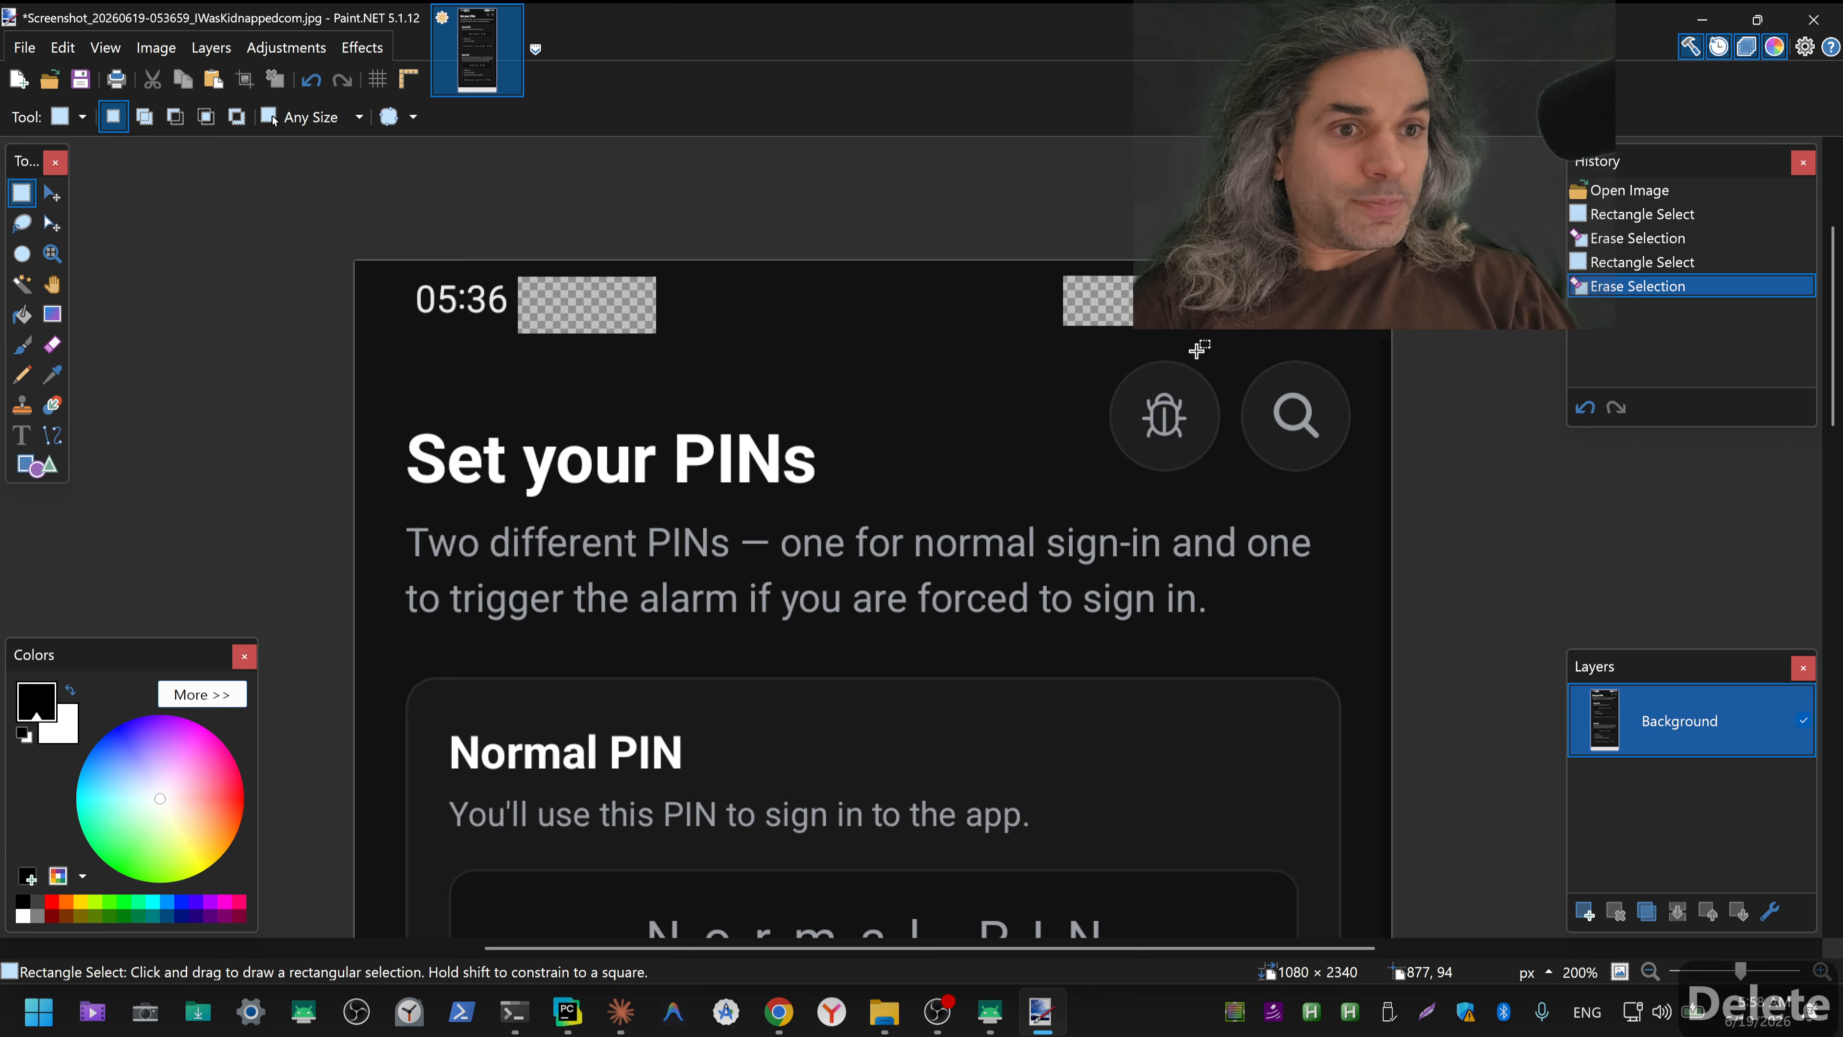
# Step: Sample the dark status bar background colour and fill both erased areas with it using the Paint Bucket
pyautogui.click(57, 374)
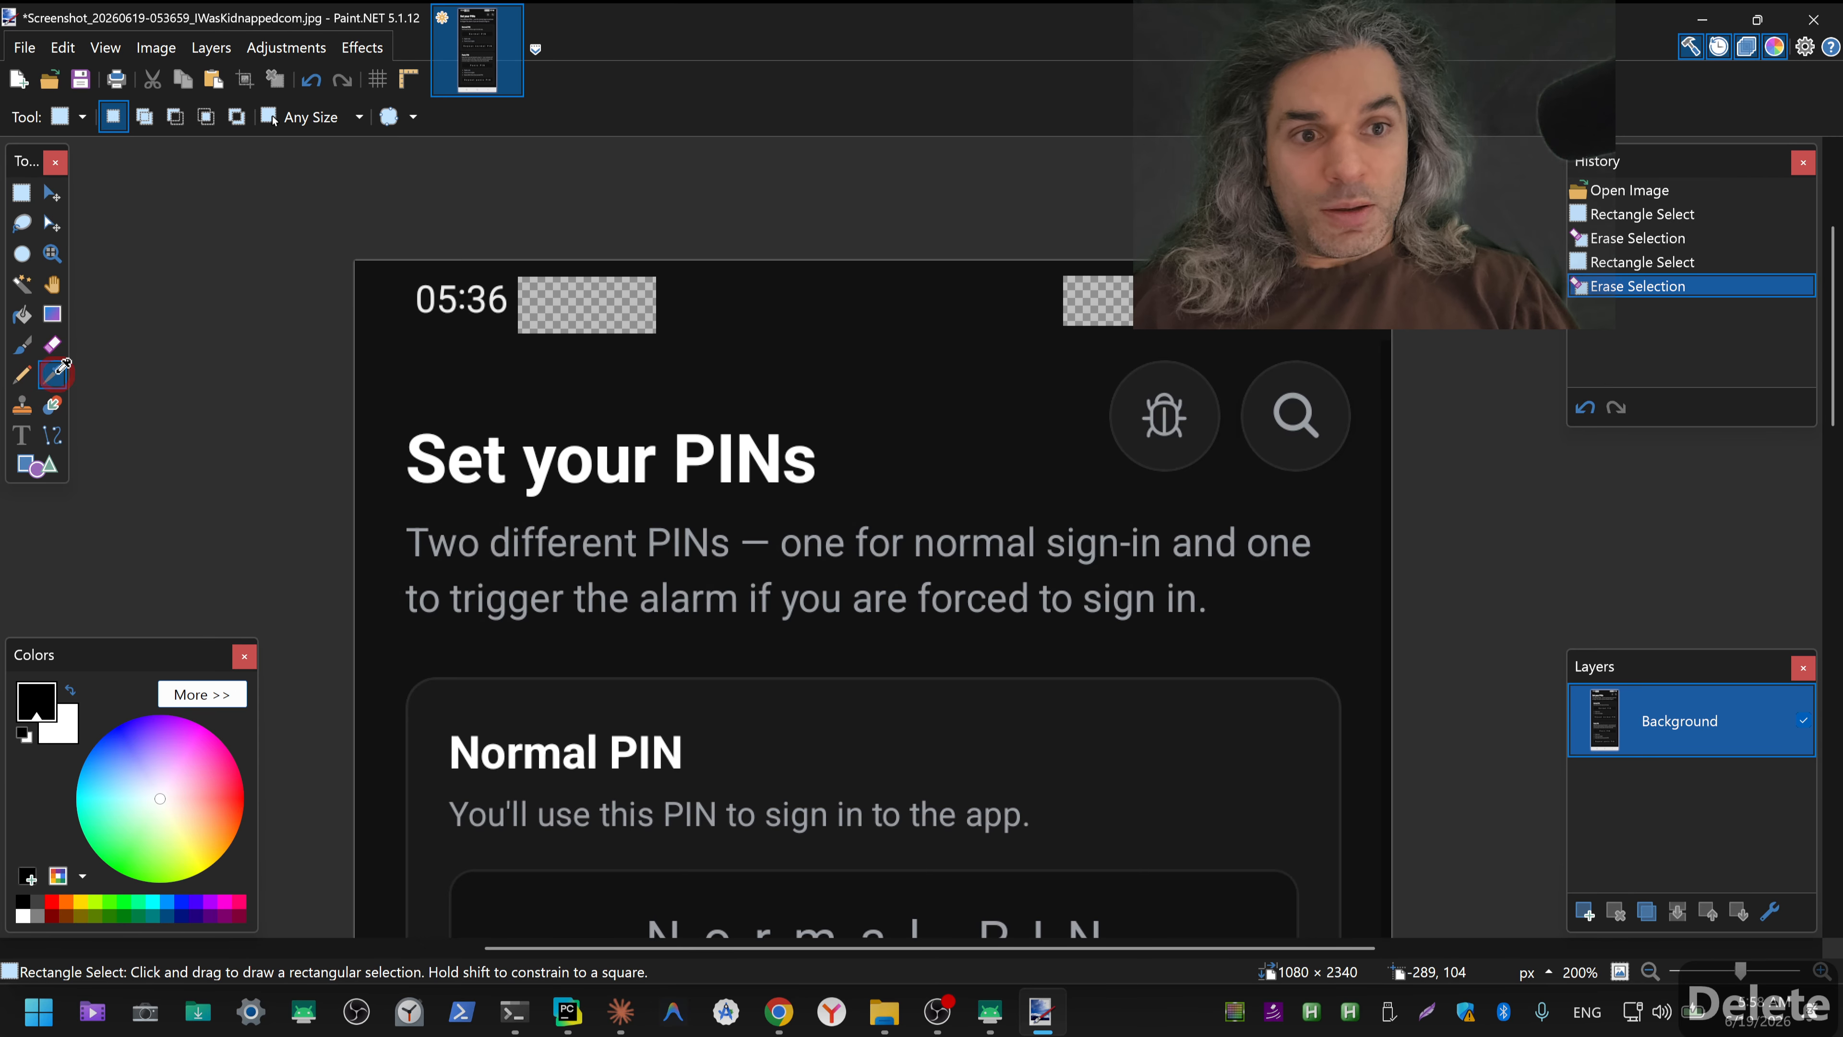
pyautogui.click(22, 313)
pyautogui.click(588, 316)
pyautogui.click(1095, 304)
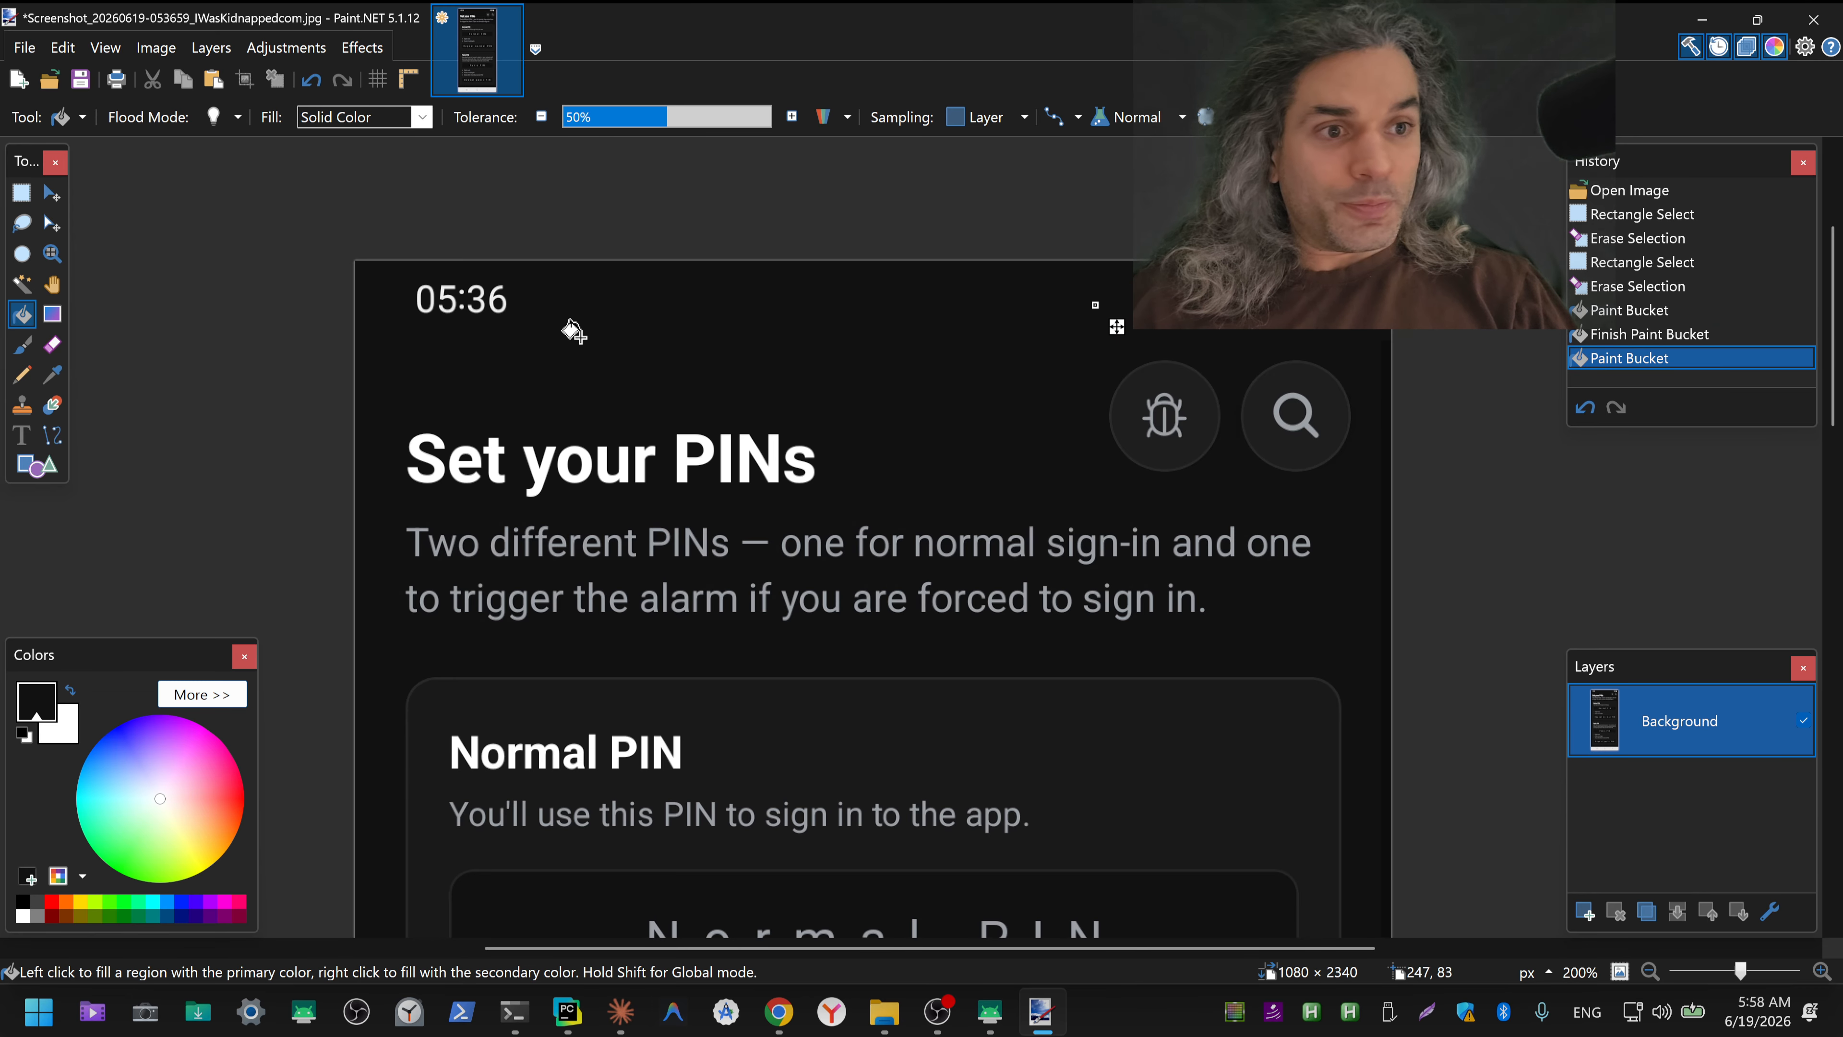
# Step: Save the edited 053659 screenshot as a JPEG over the original and close Paint.NET
pyautogui.click(80, 79)
pyautogui.click(1102, 683)
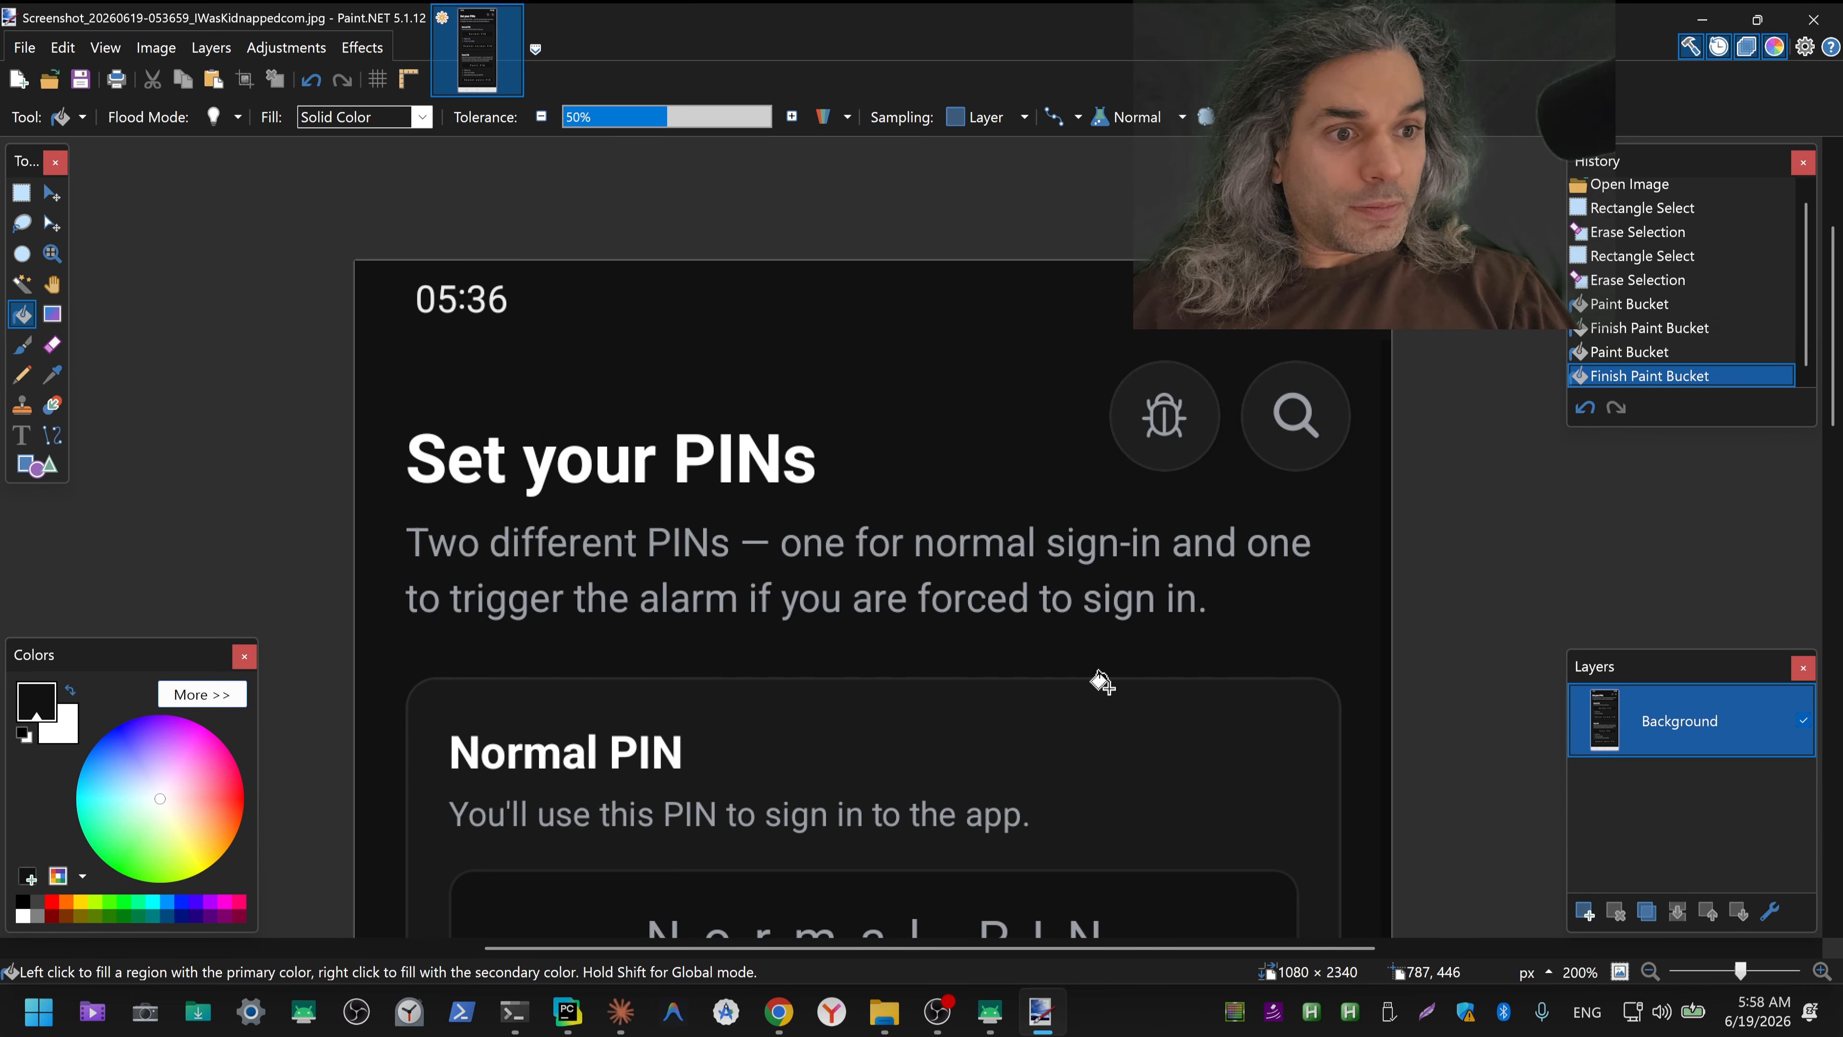
pyautogui.click(1796, 18)
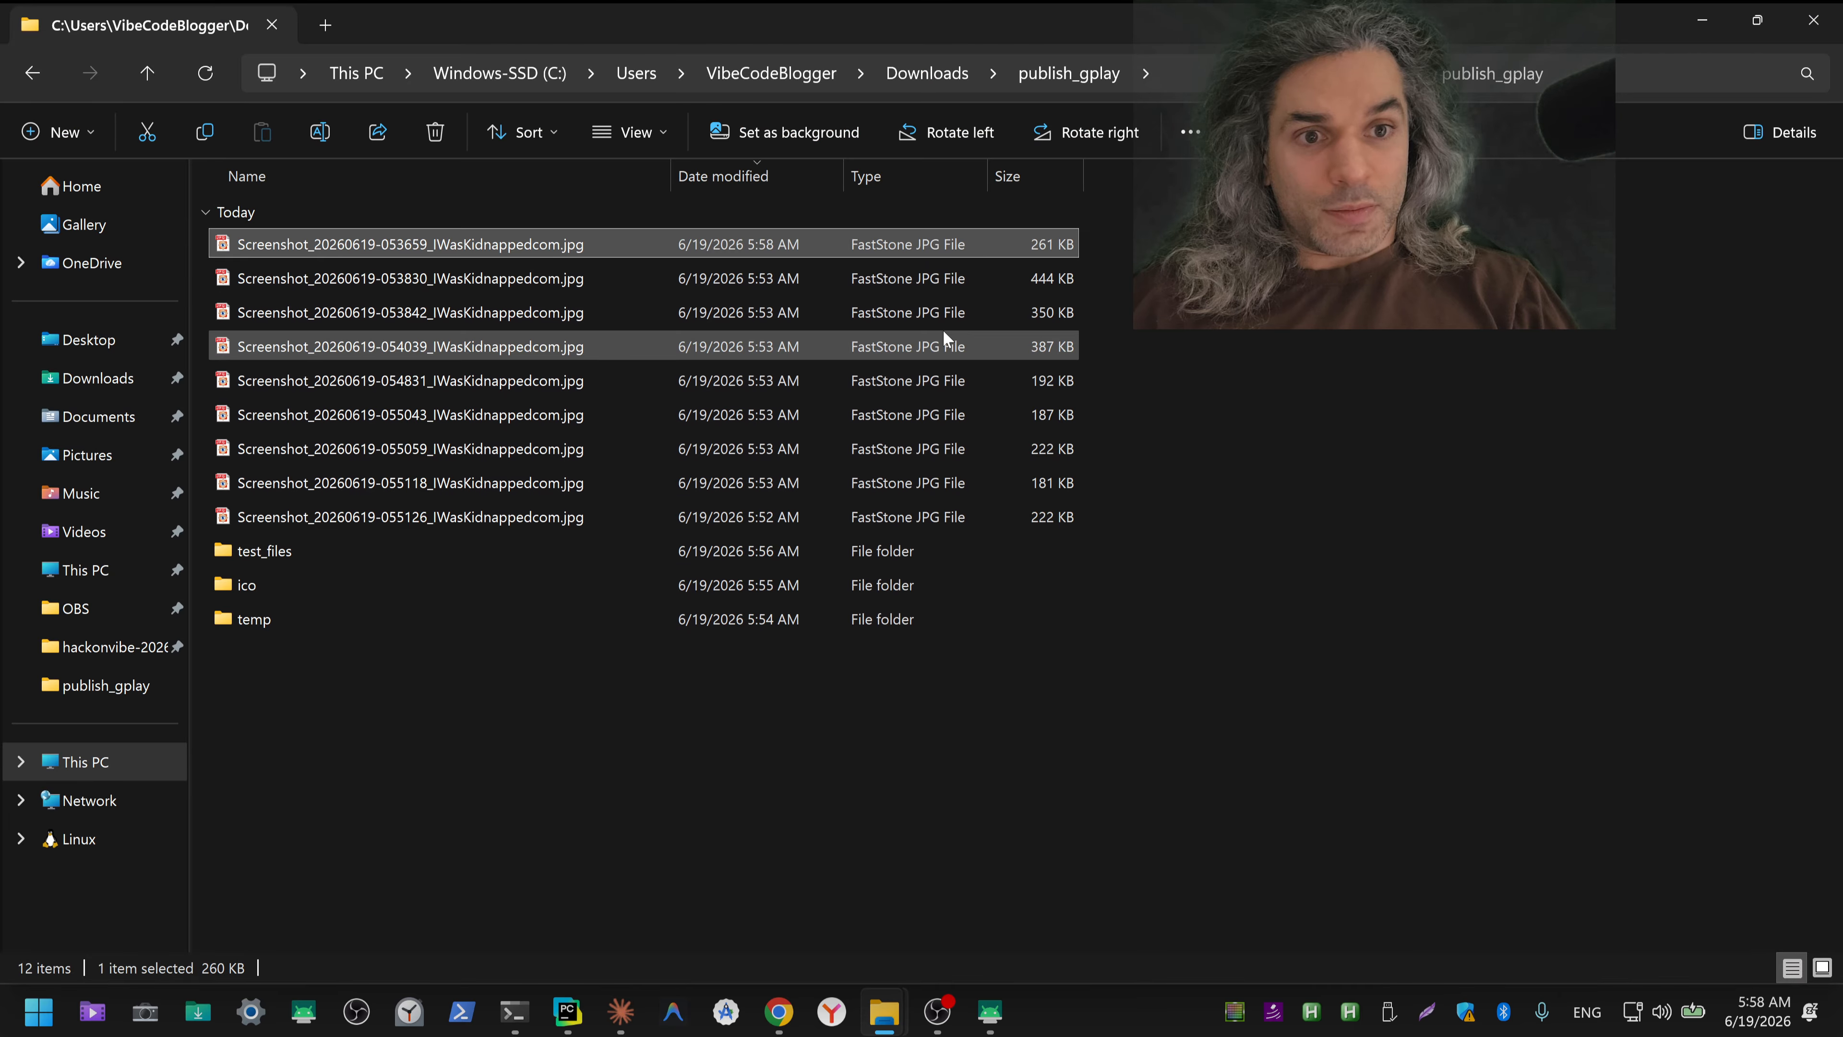
pyautogui.doubleClick(524, 282)
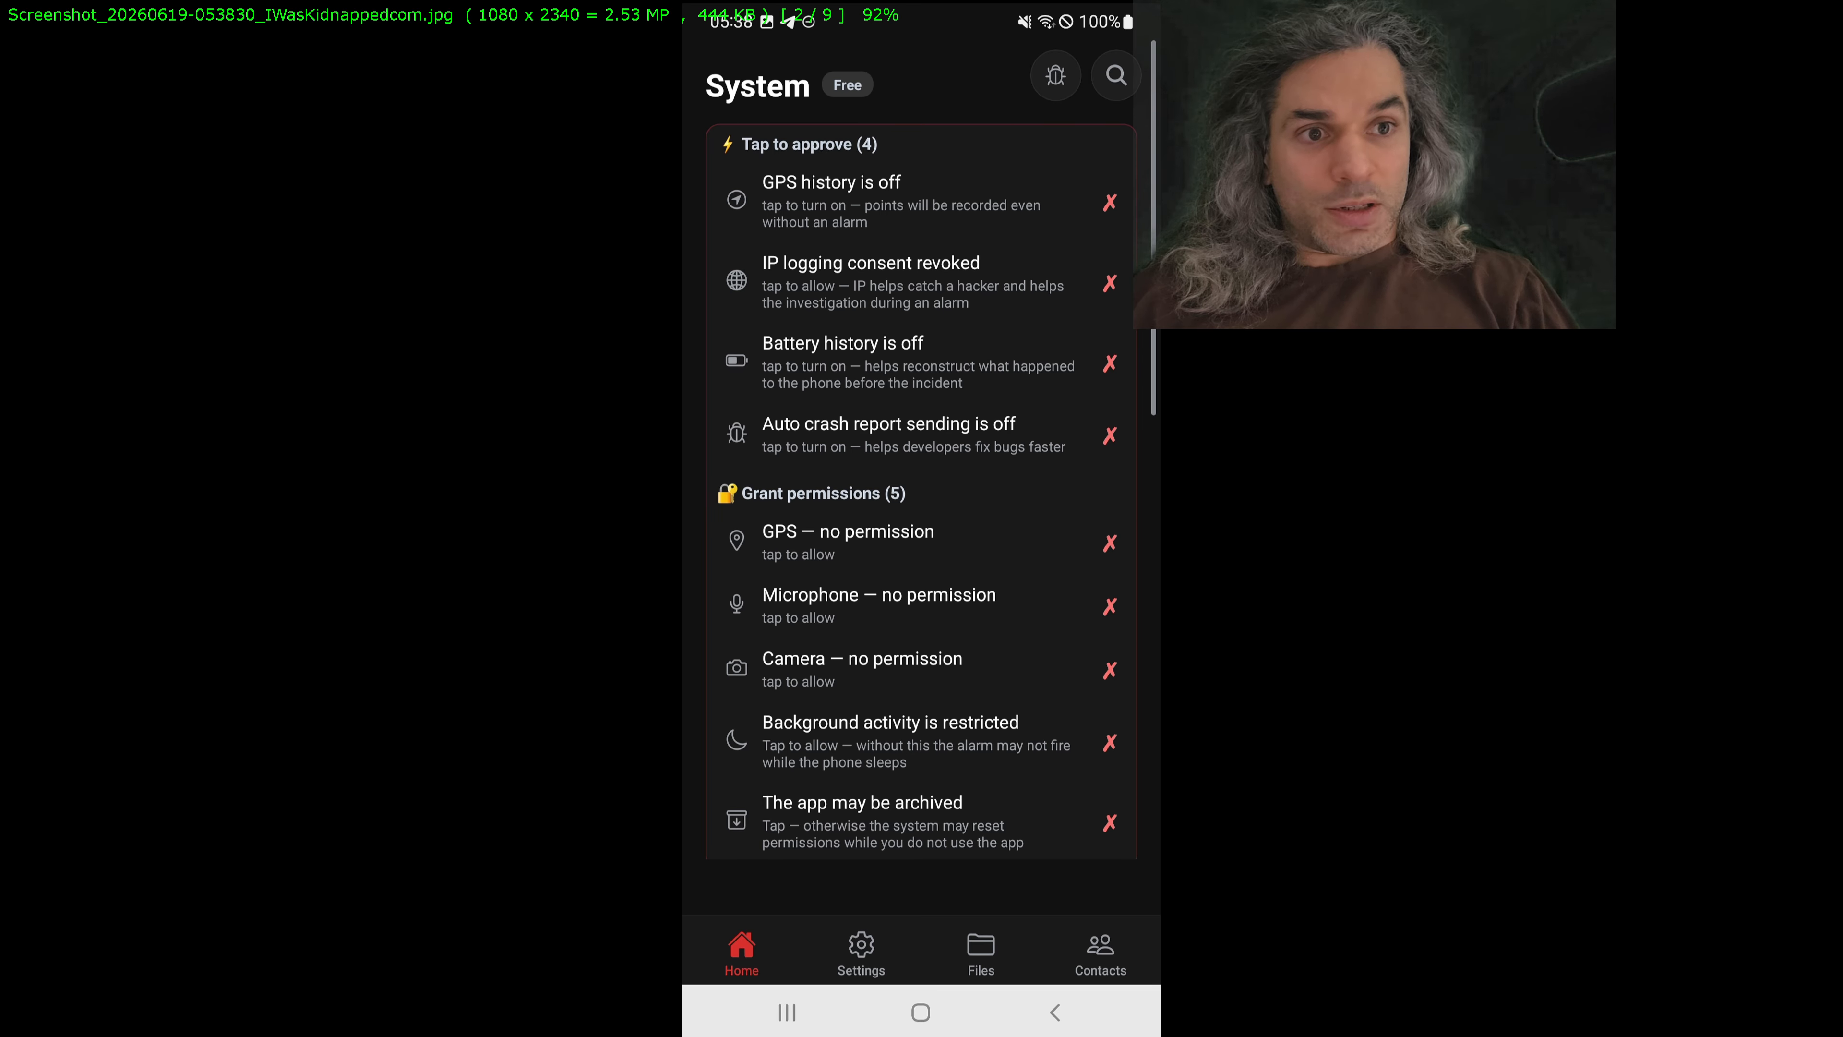
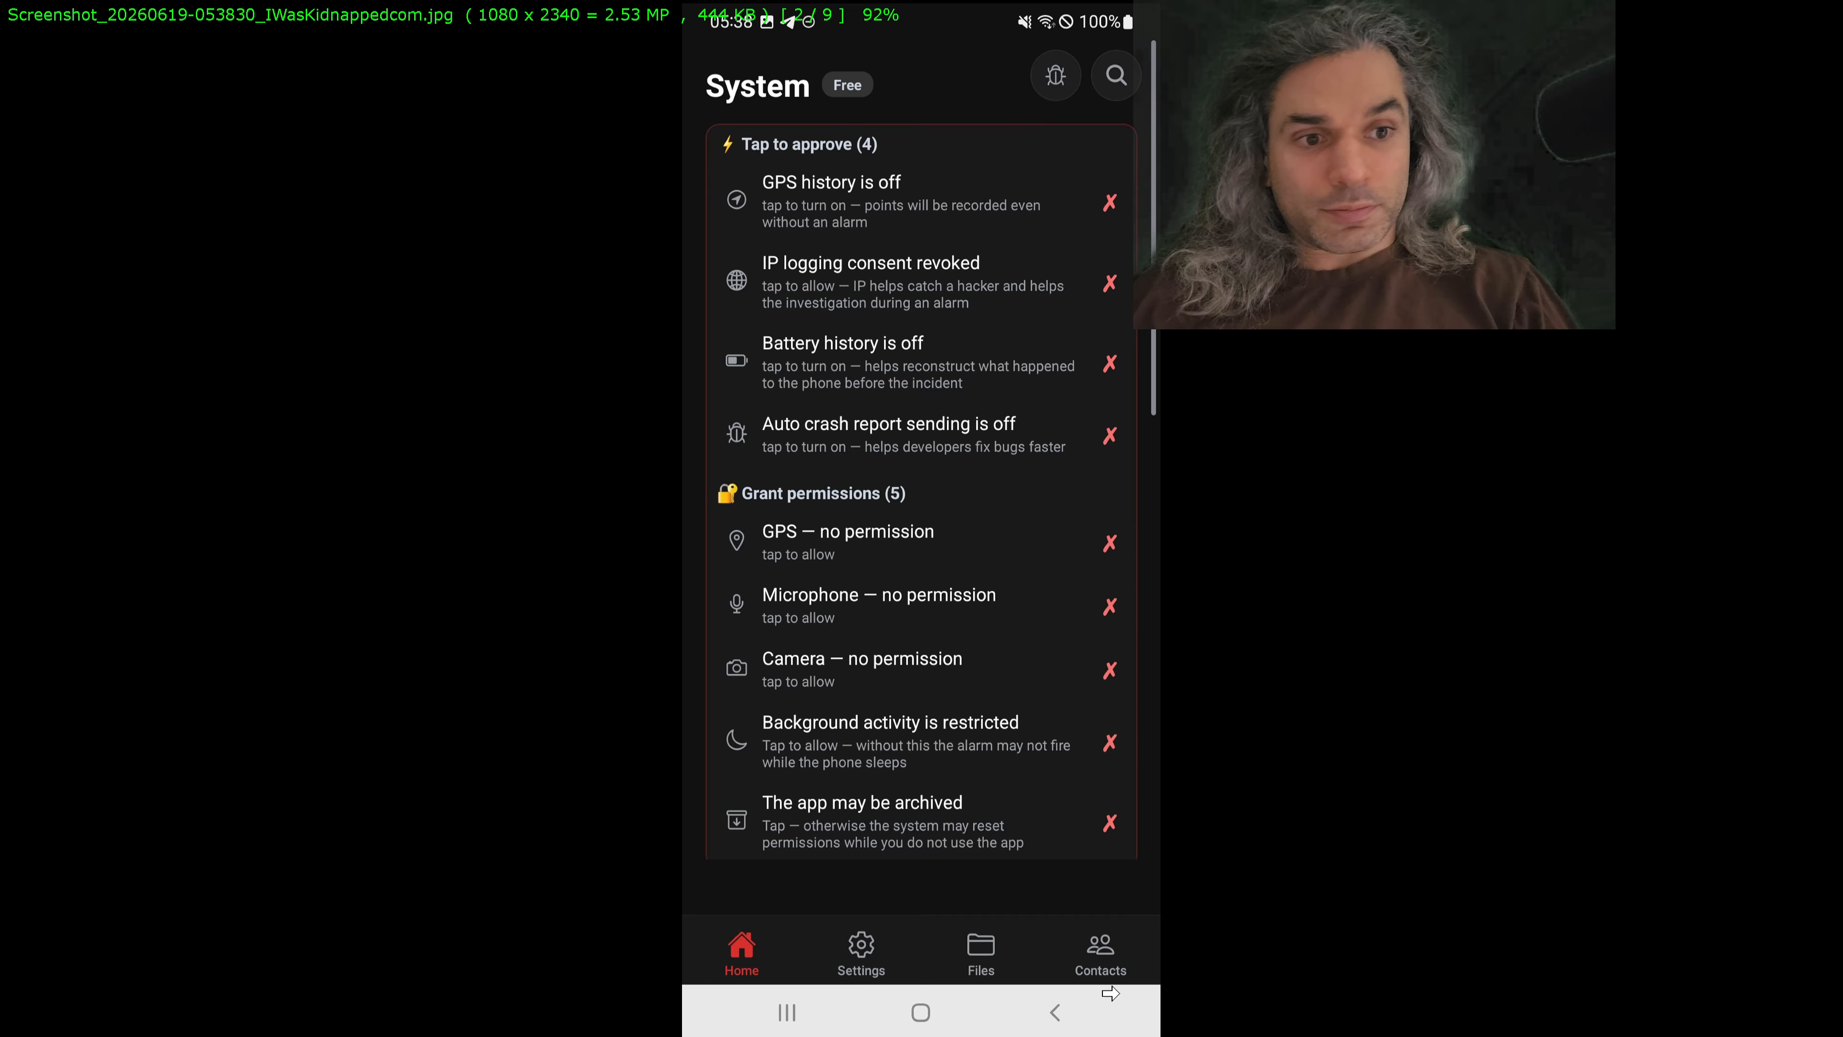
pyautogui.hotkey('shift', 'c')
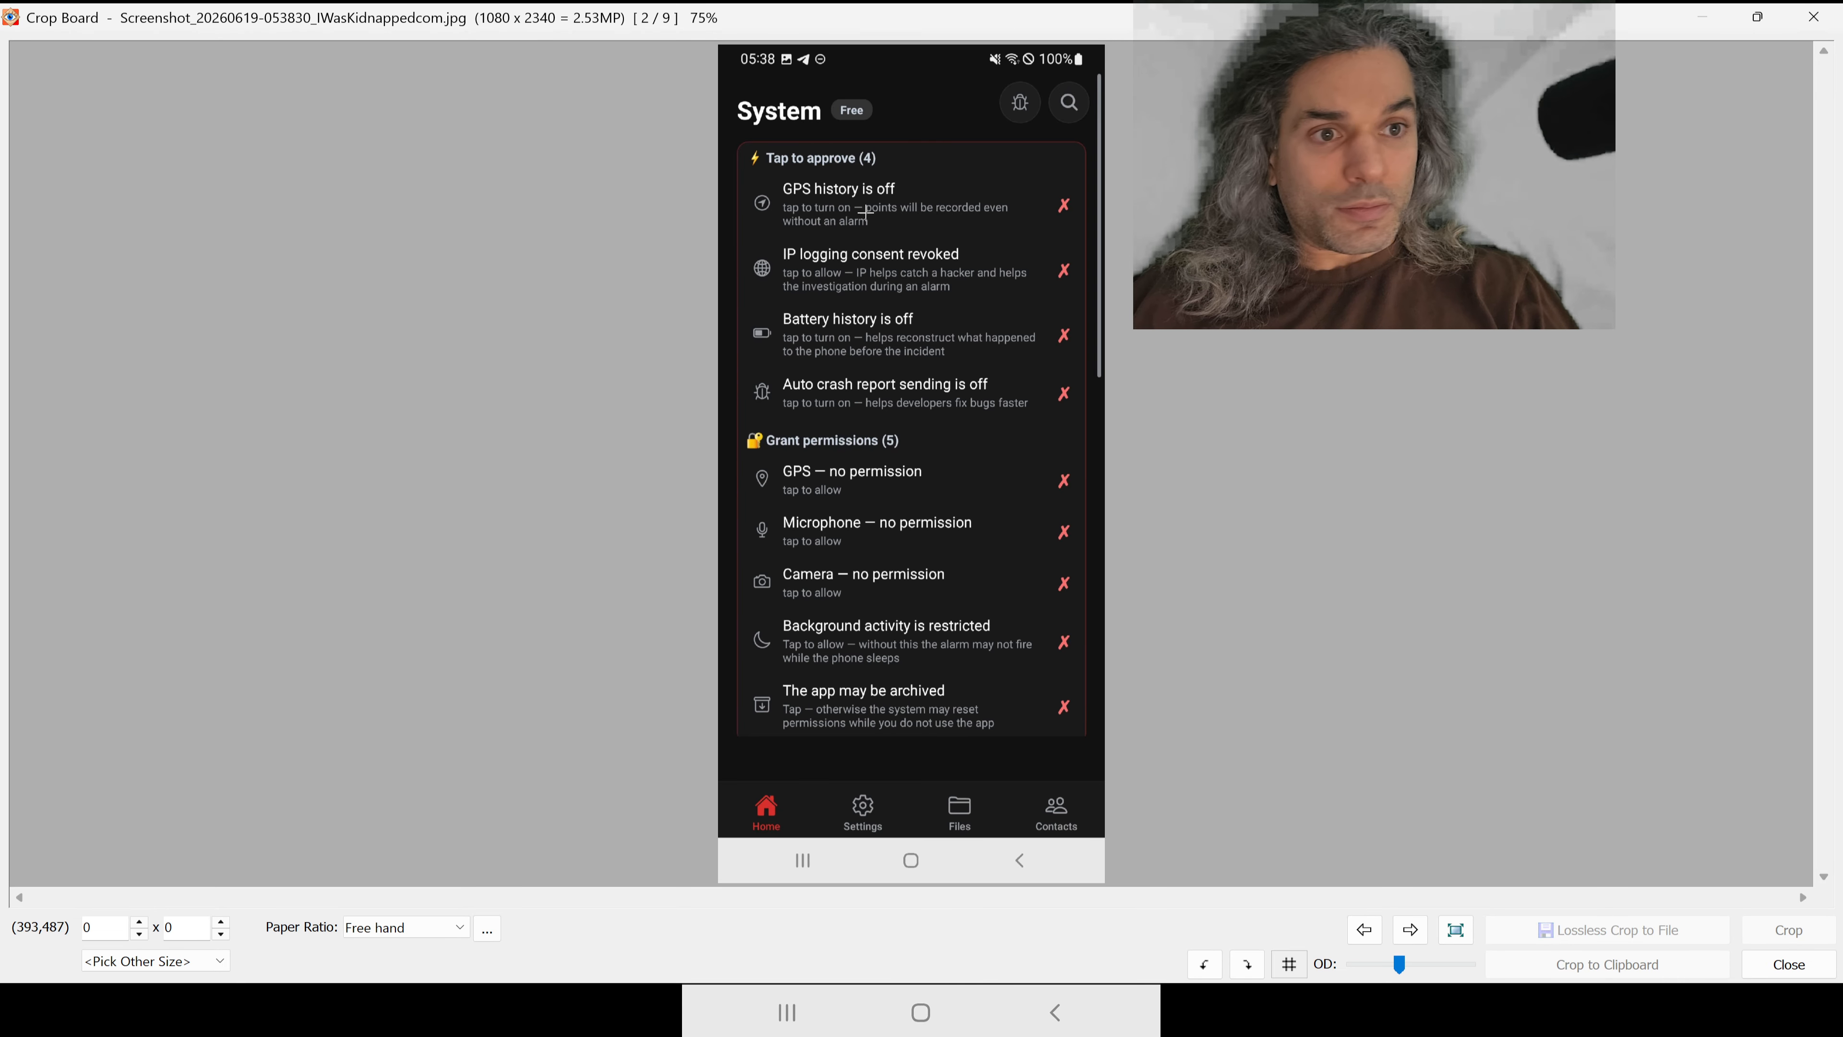
pyautogui.moveTo(890, 186); pyautogui.dragTo(689, 563)
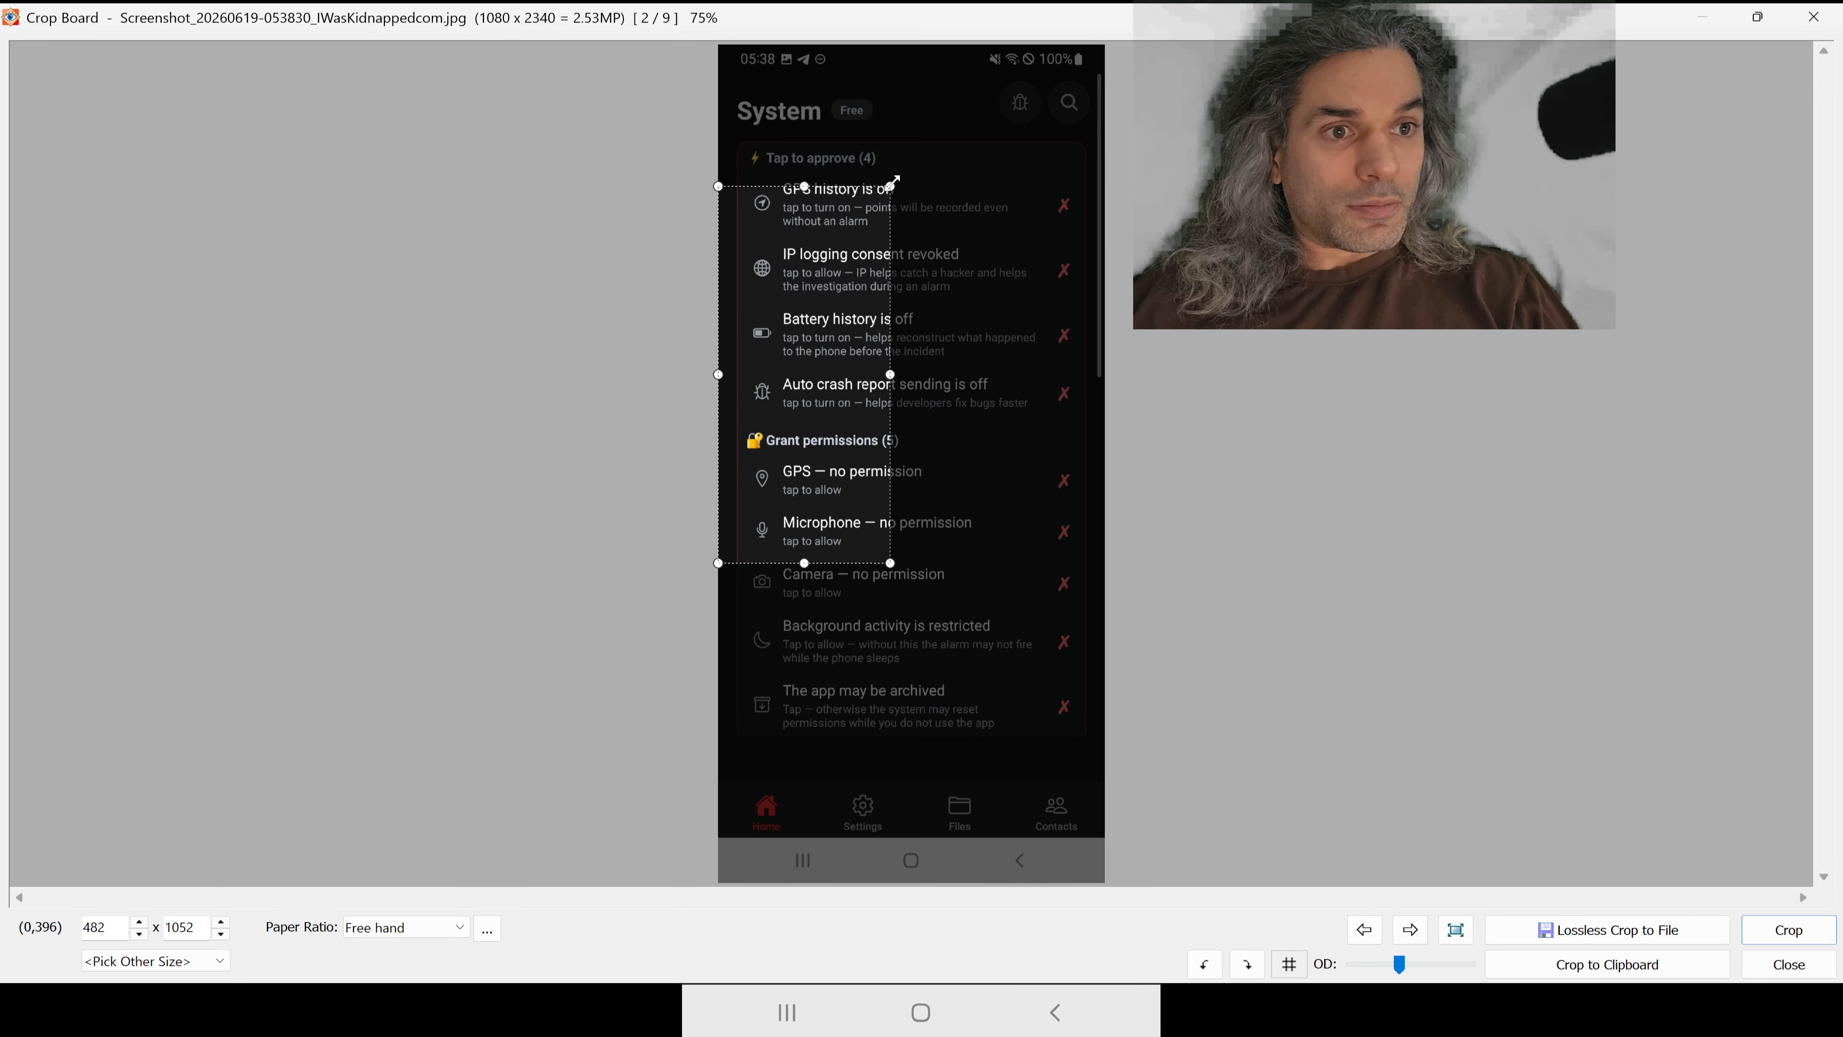
pyautogui.moveTo(893, 185); pyautogui.dragTo(1110, 42)
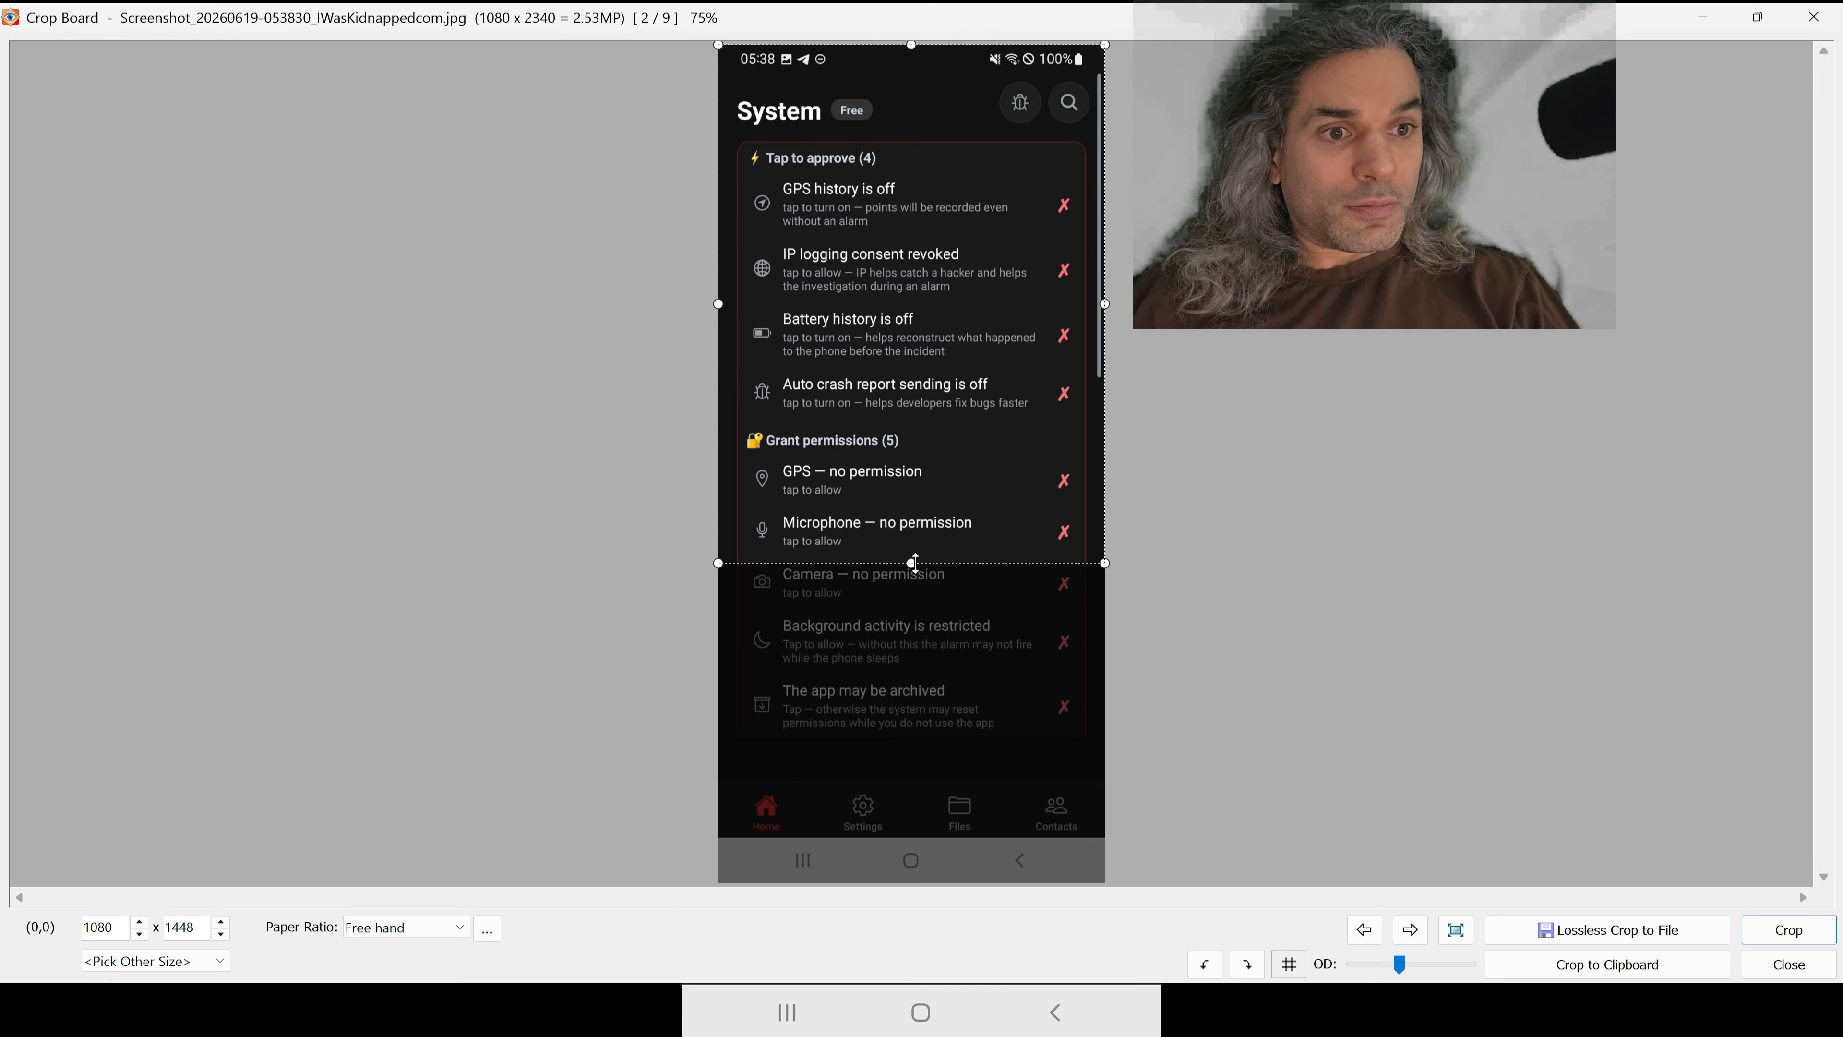
pyautogui.moveTo(914, 562); pyautogui.dragTo(915, 837)
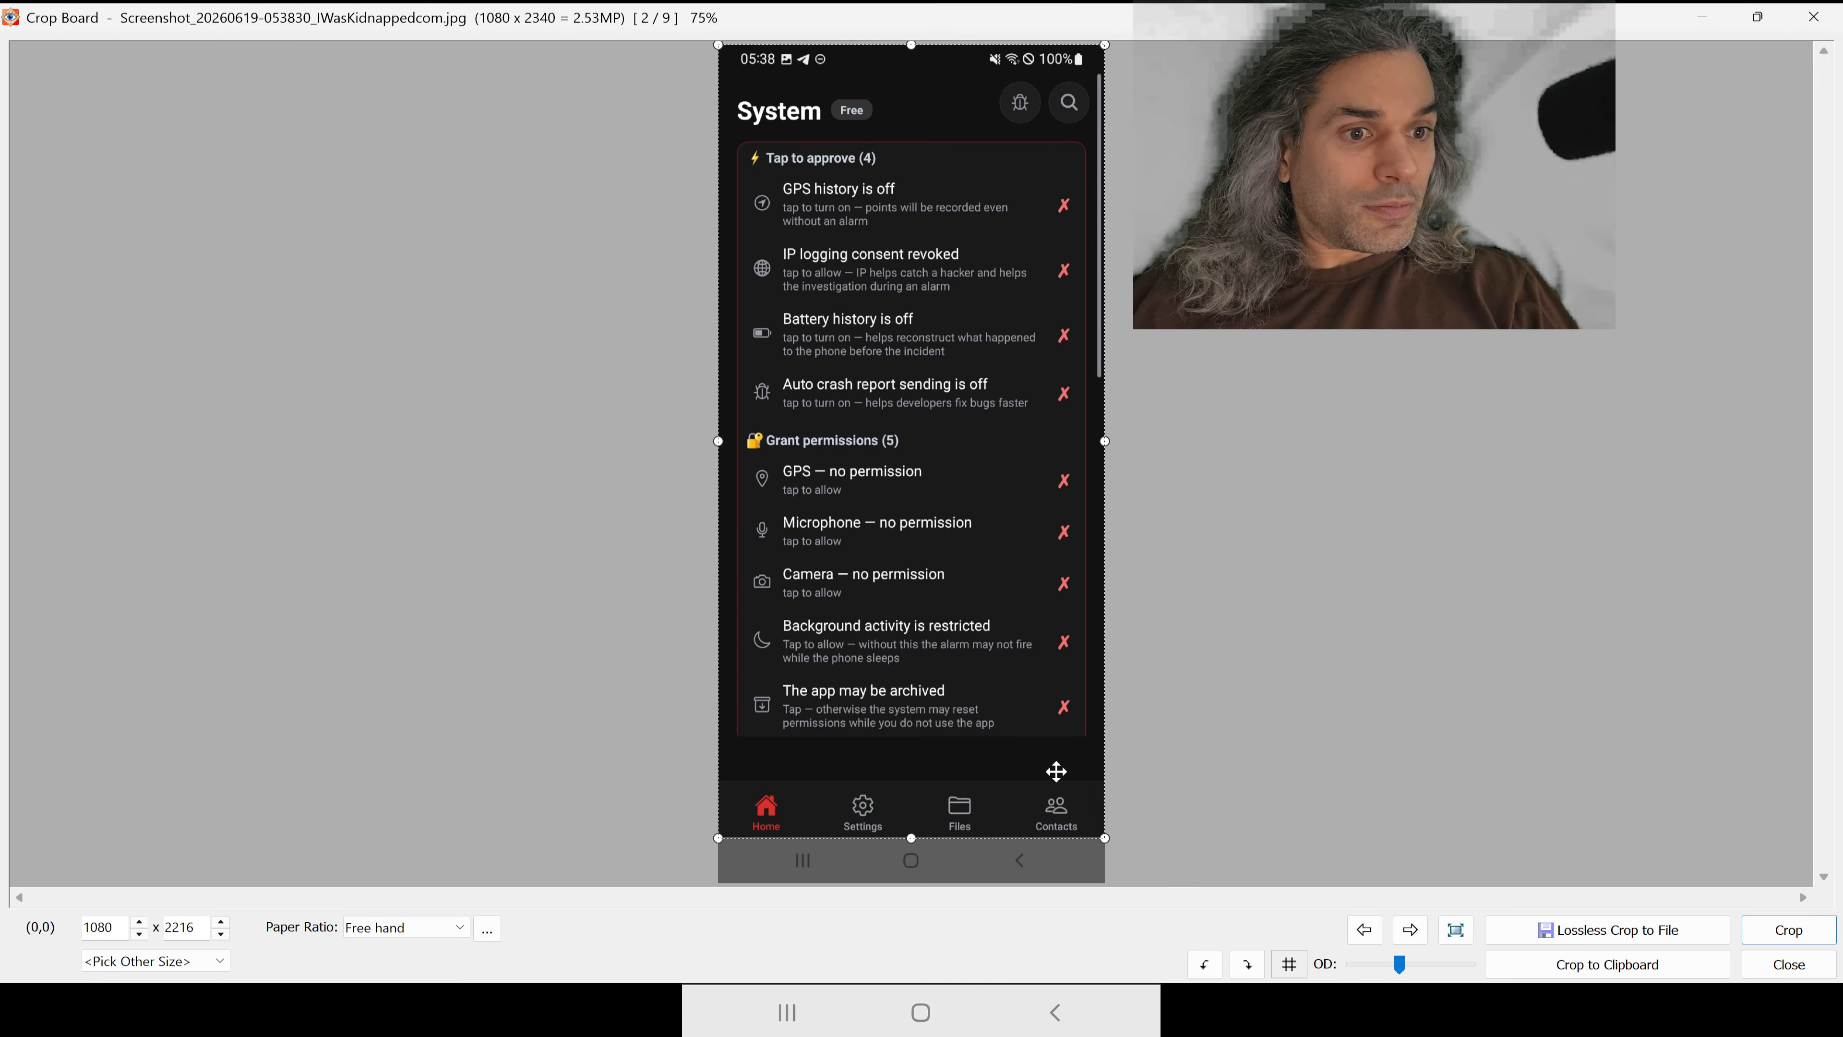
pyautogui.click(1755, 936)
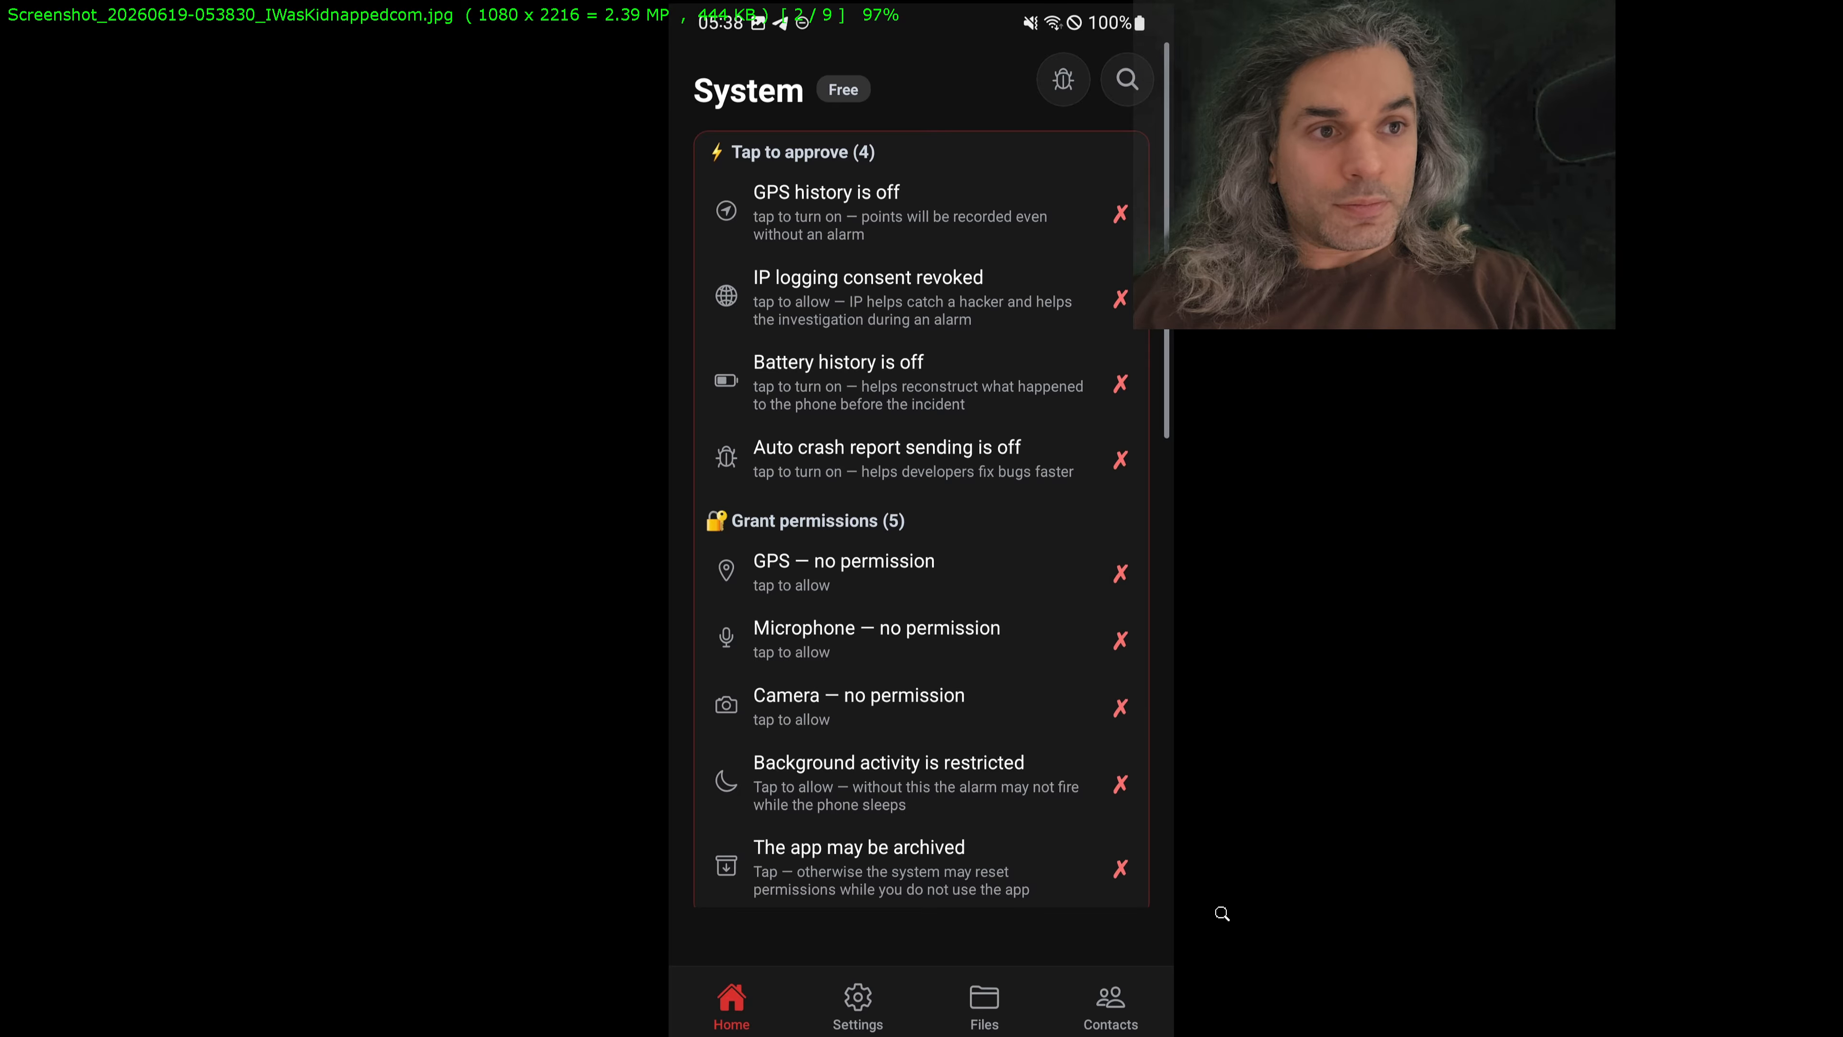
# Step: Save the cropped 053830 screenshot as a JPEG in publish_gplay, replacing the original file
pyautogui.press('Right')
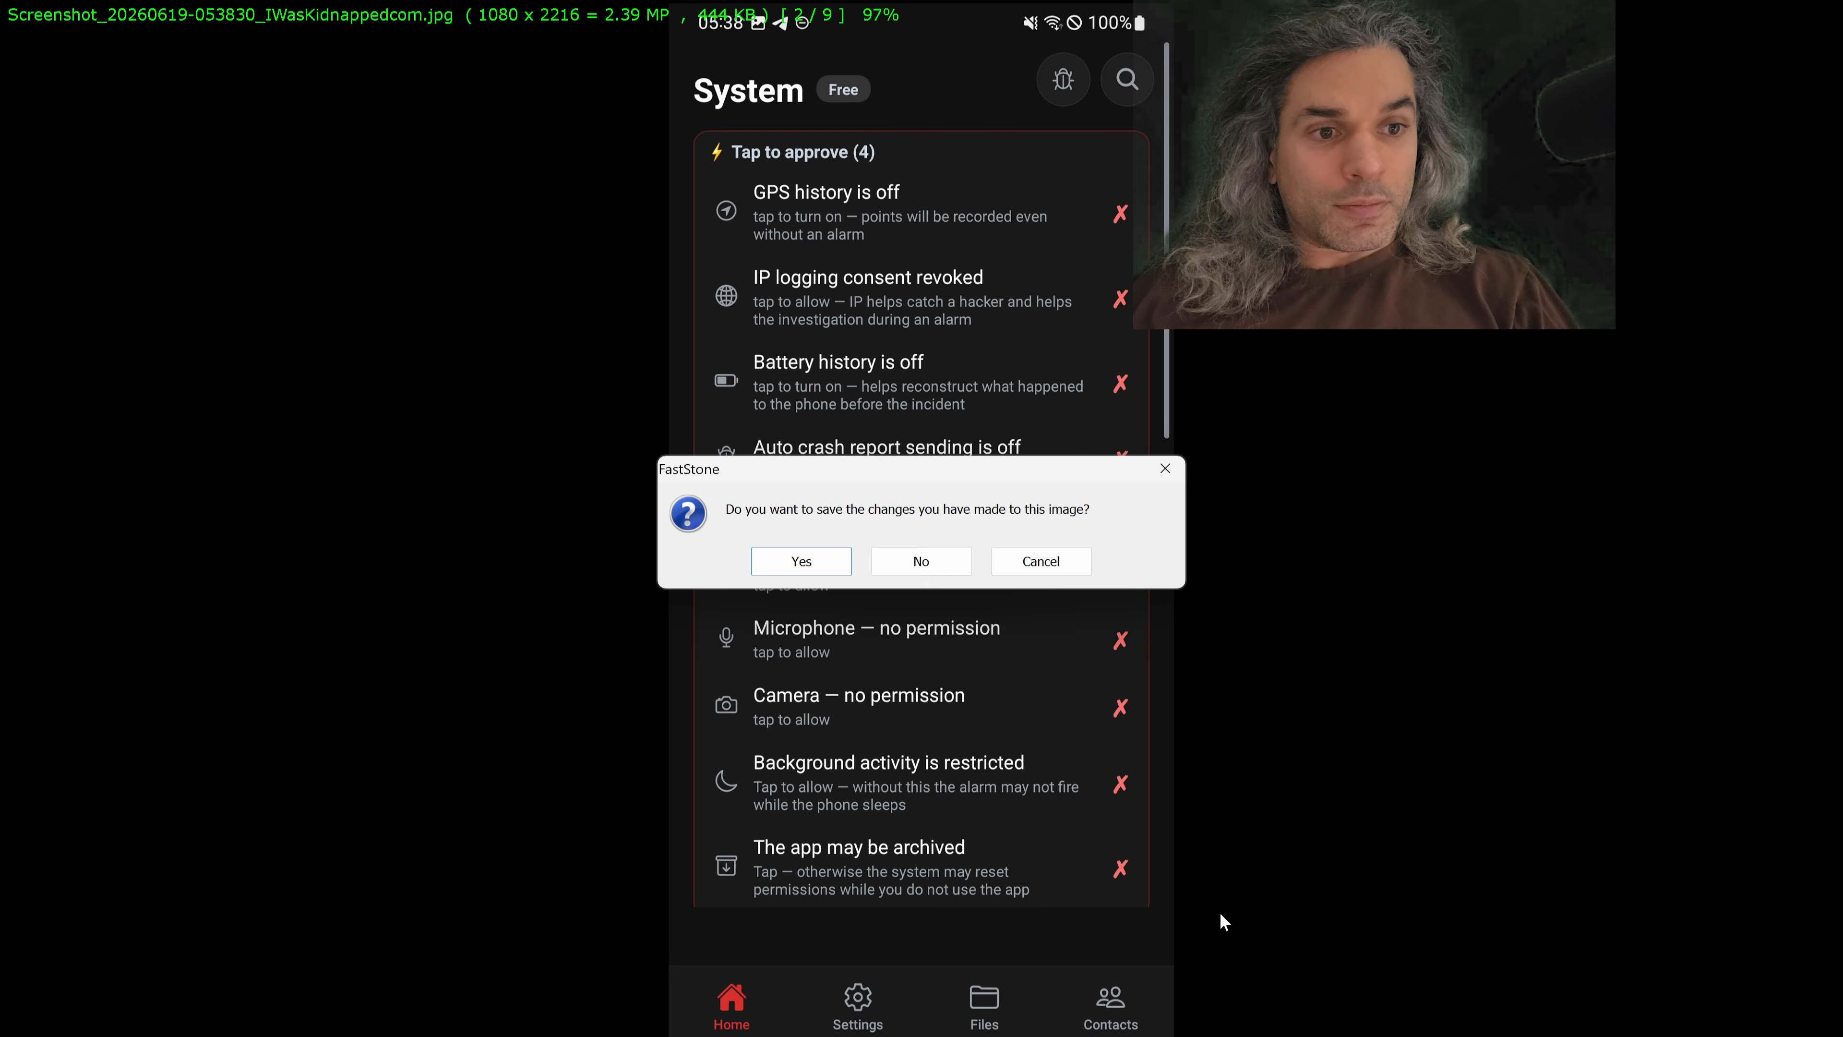
pyautogui.click(819, 563)
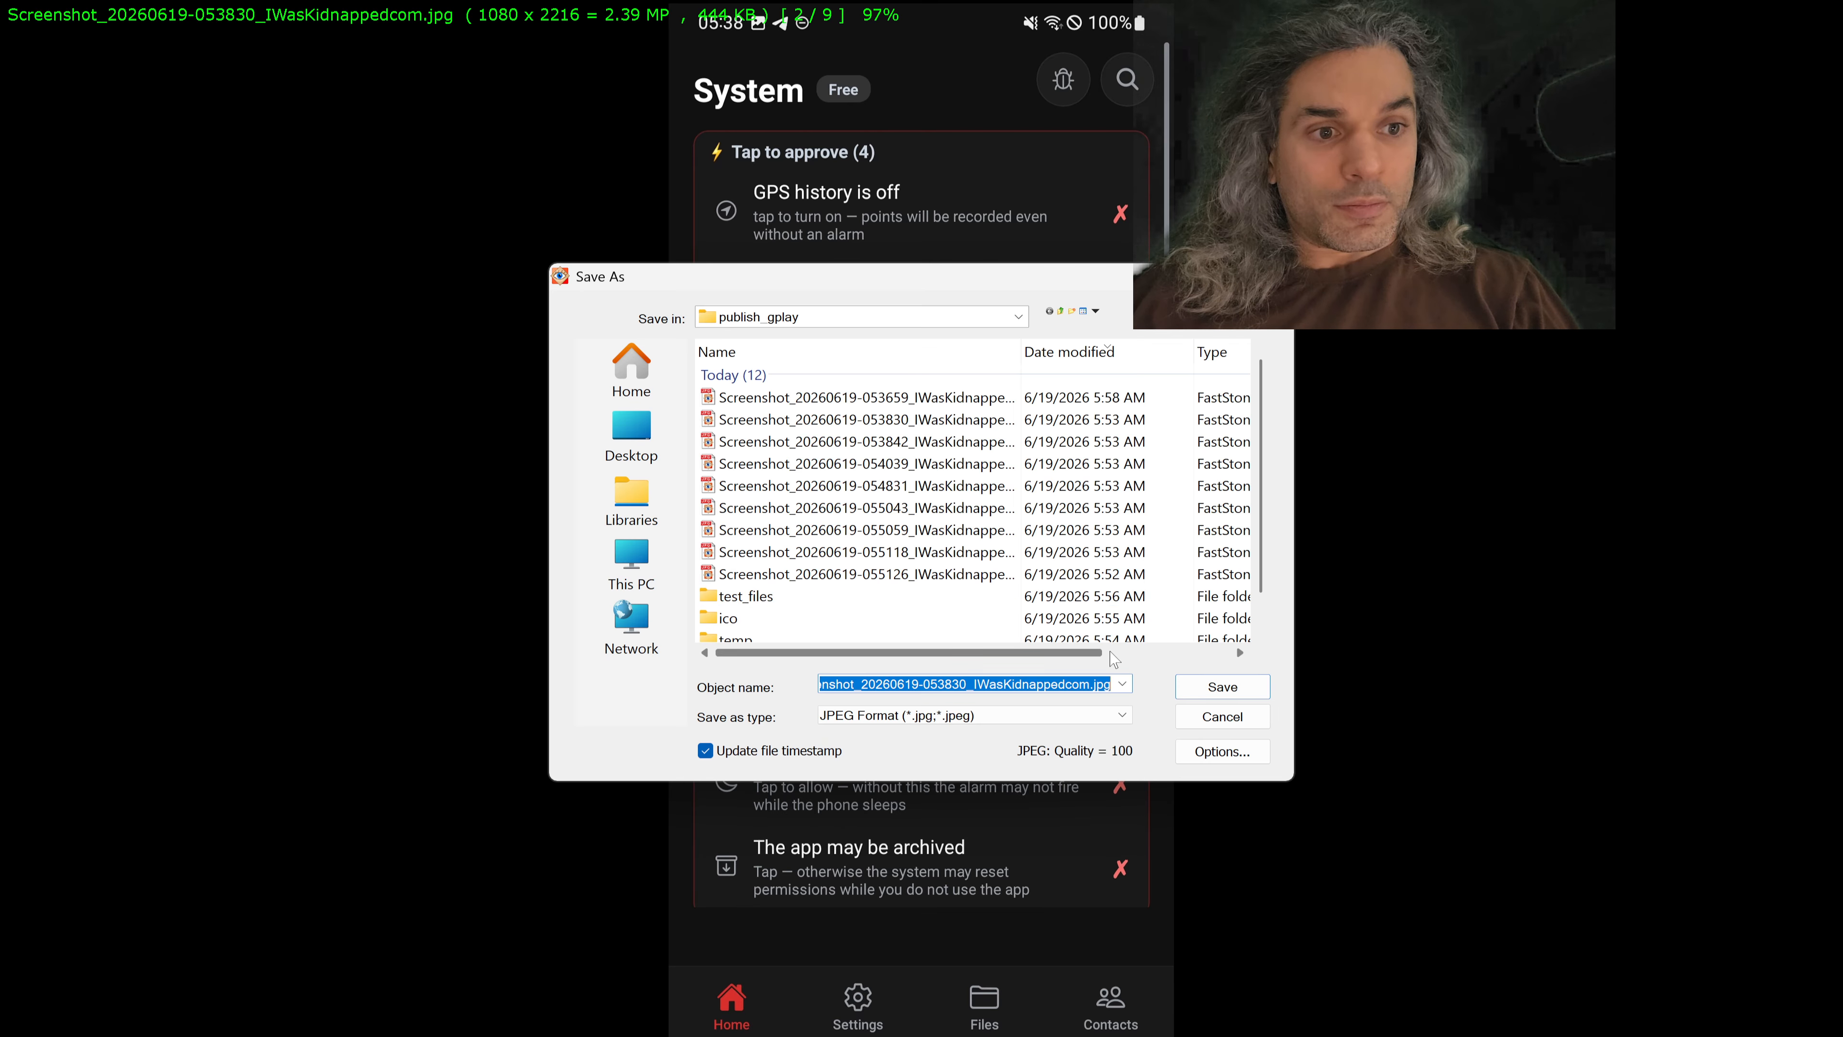
pyautogui.click(1219, 688)
pyautogui.click(1057, 516)
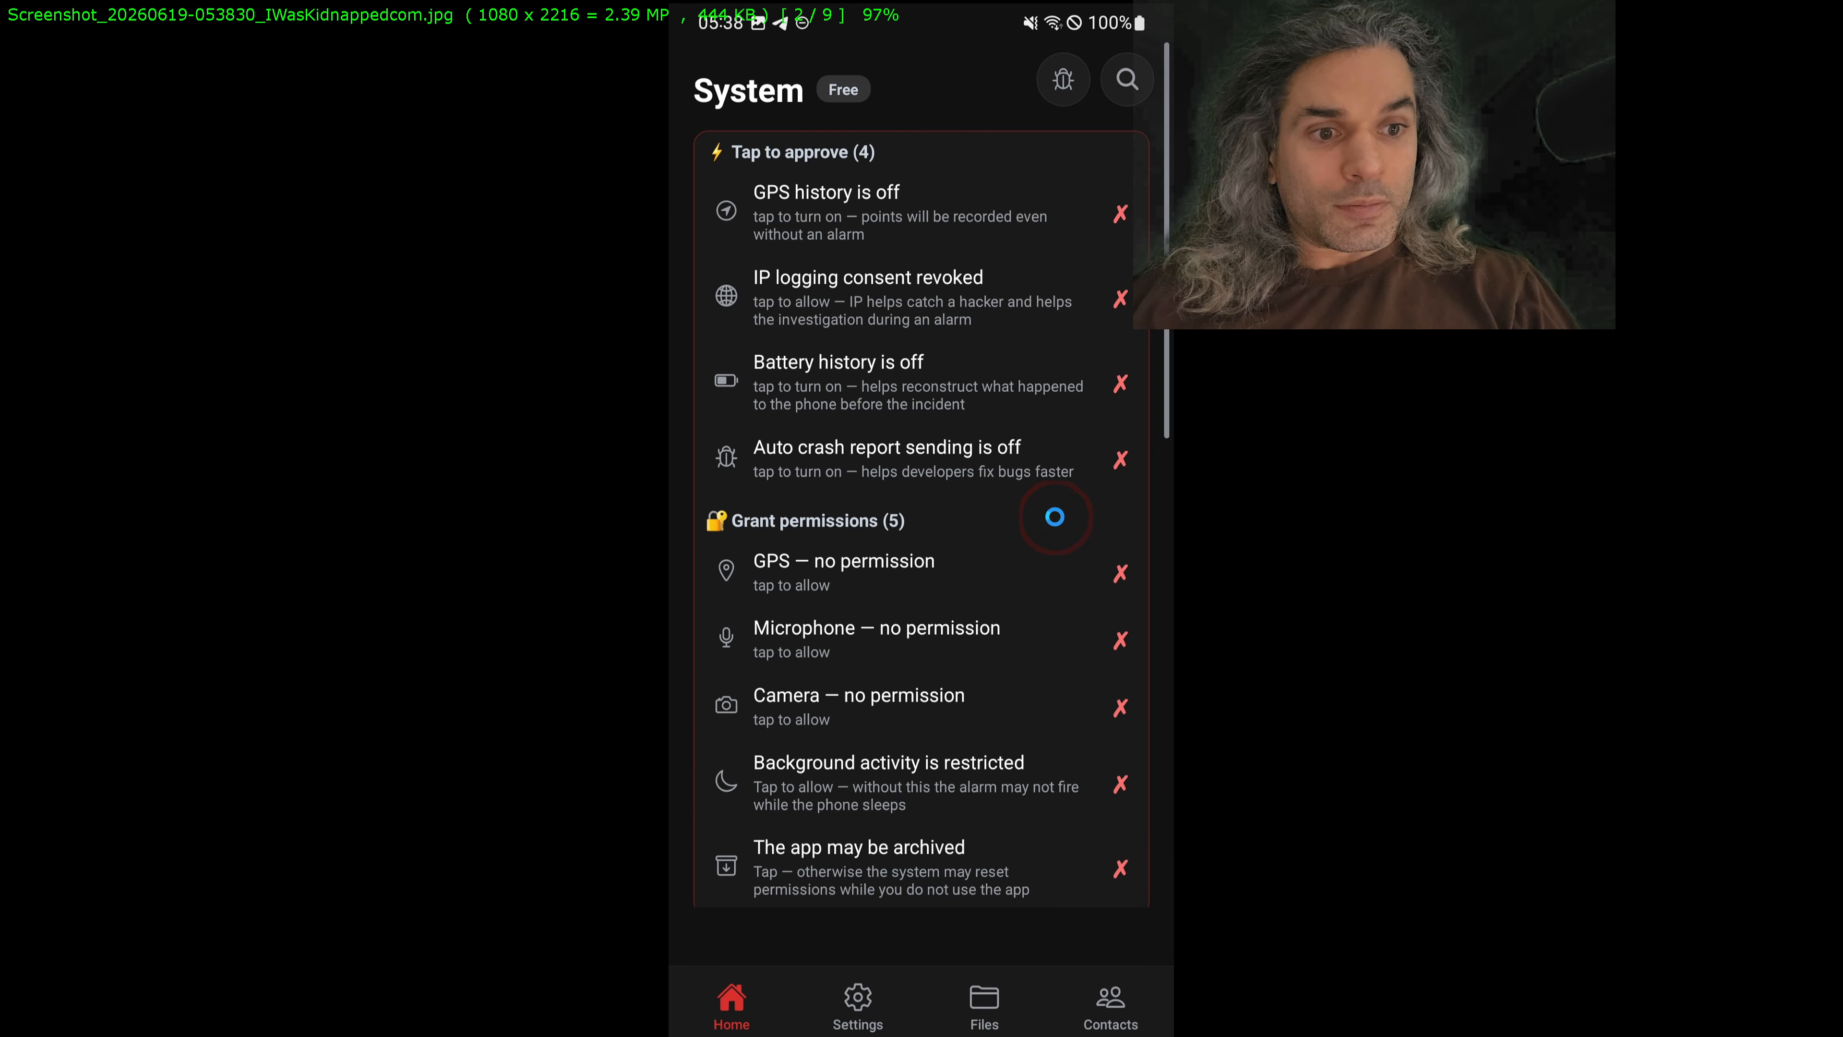
# Step: Open the 053842 screenshot for cropping and frame an area of about 1080 x 2225 from its upper edge
pyautogui.press('Right')
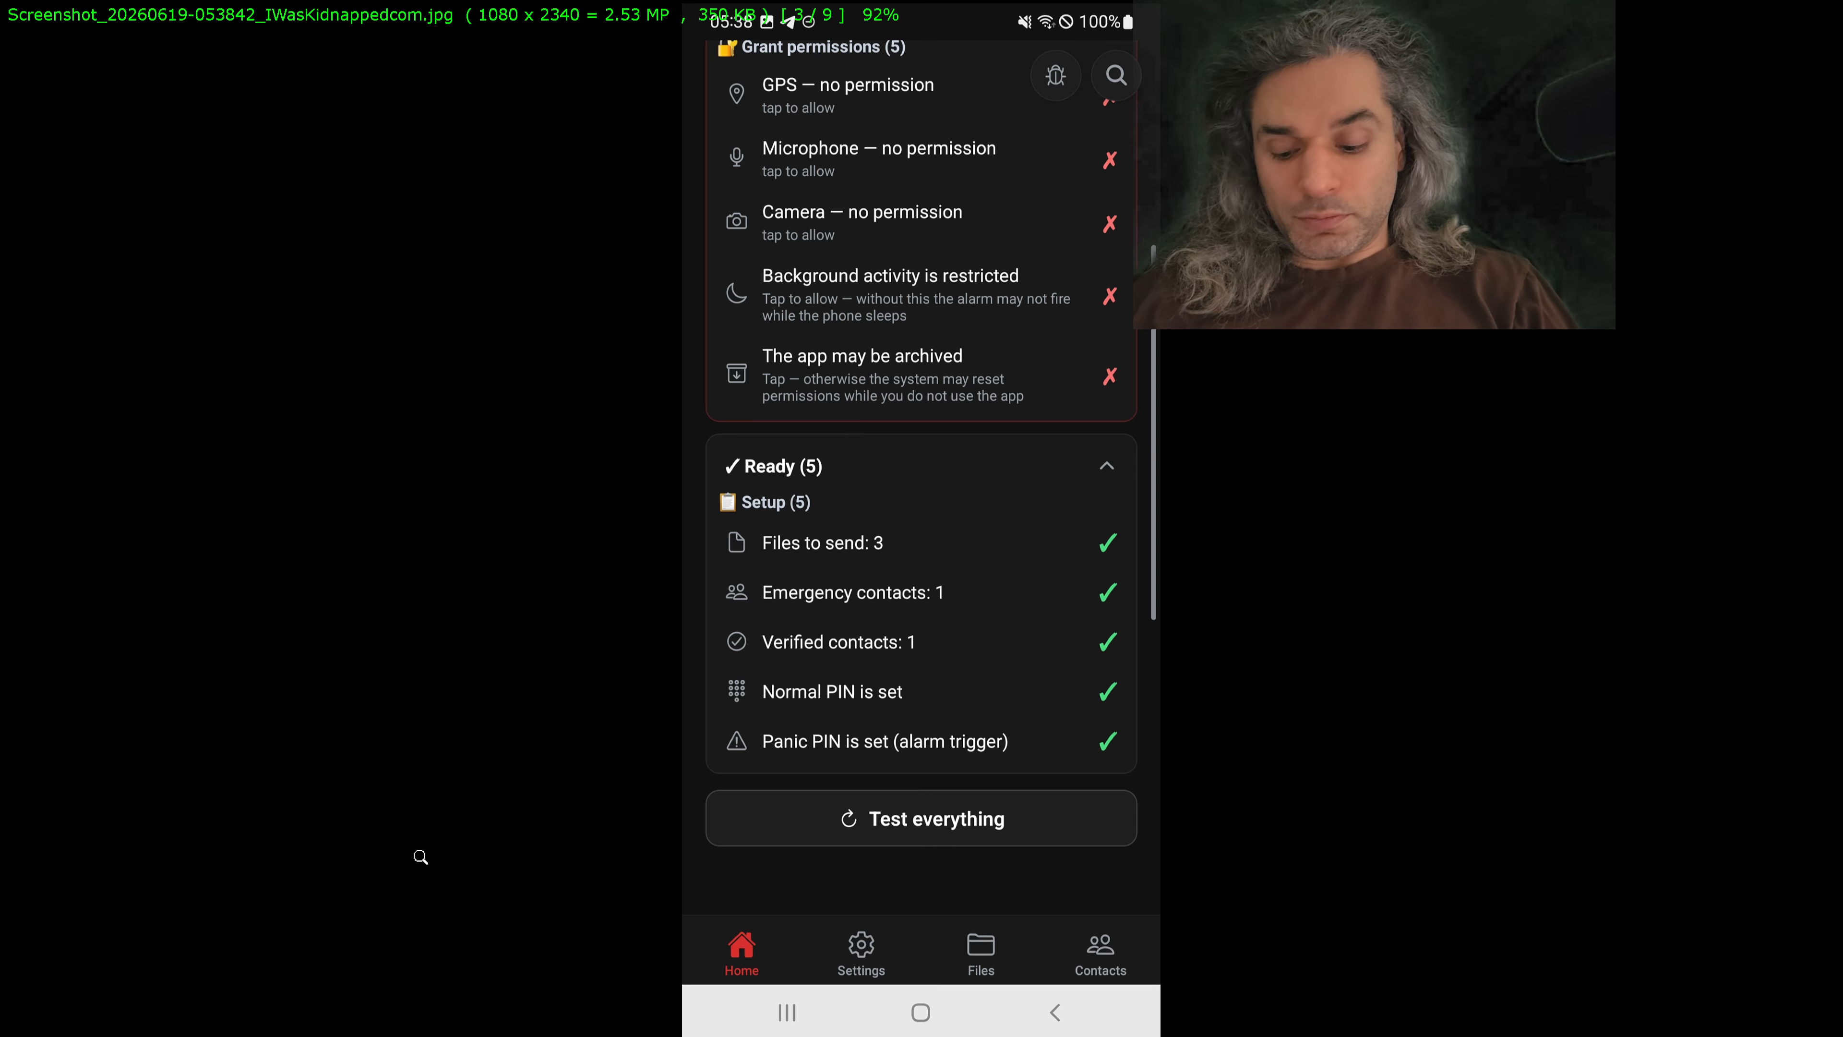
pyautogui.press('x')
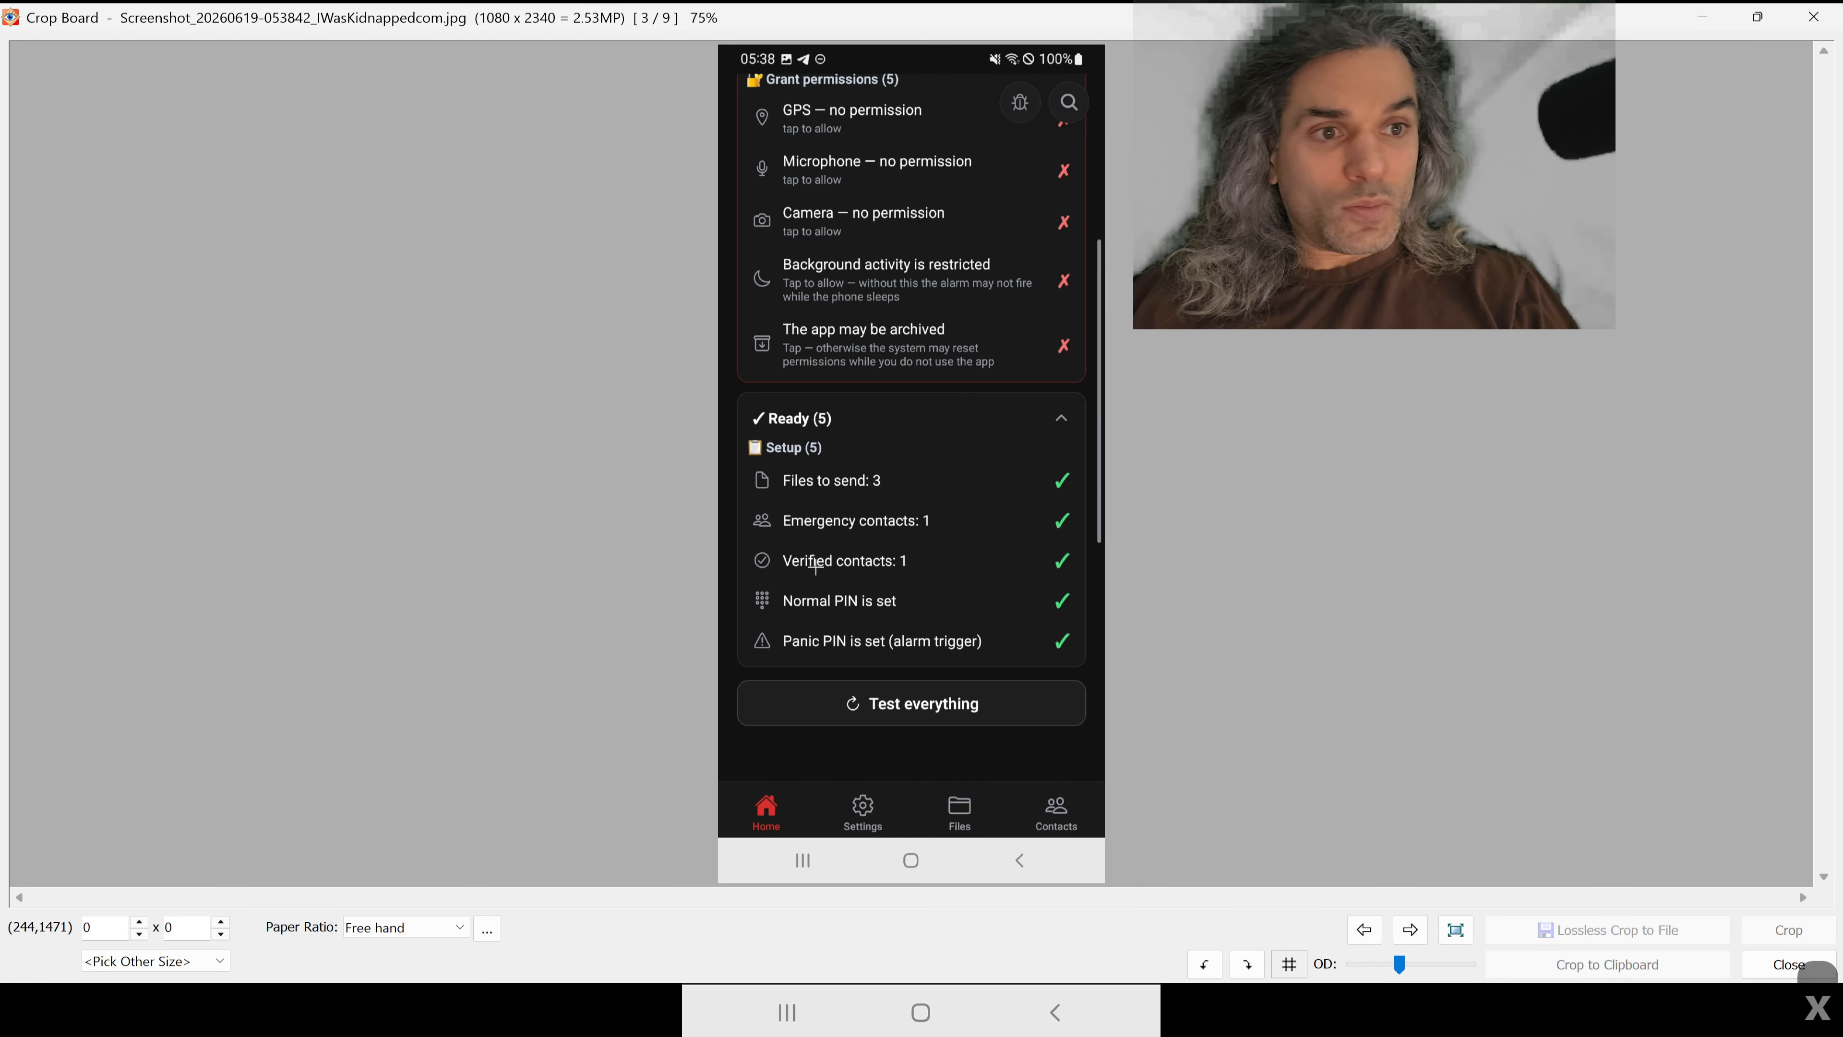
pyautogui.moveTo(822, 495); pyautogui.dragTo(1104, 45)
pyautogui.moveTo(822, 496); pyautogui.dragTo(614, 841)
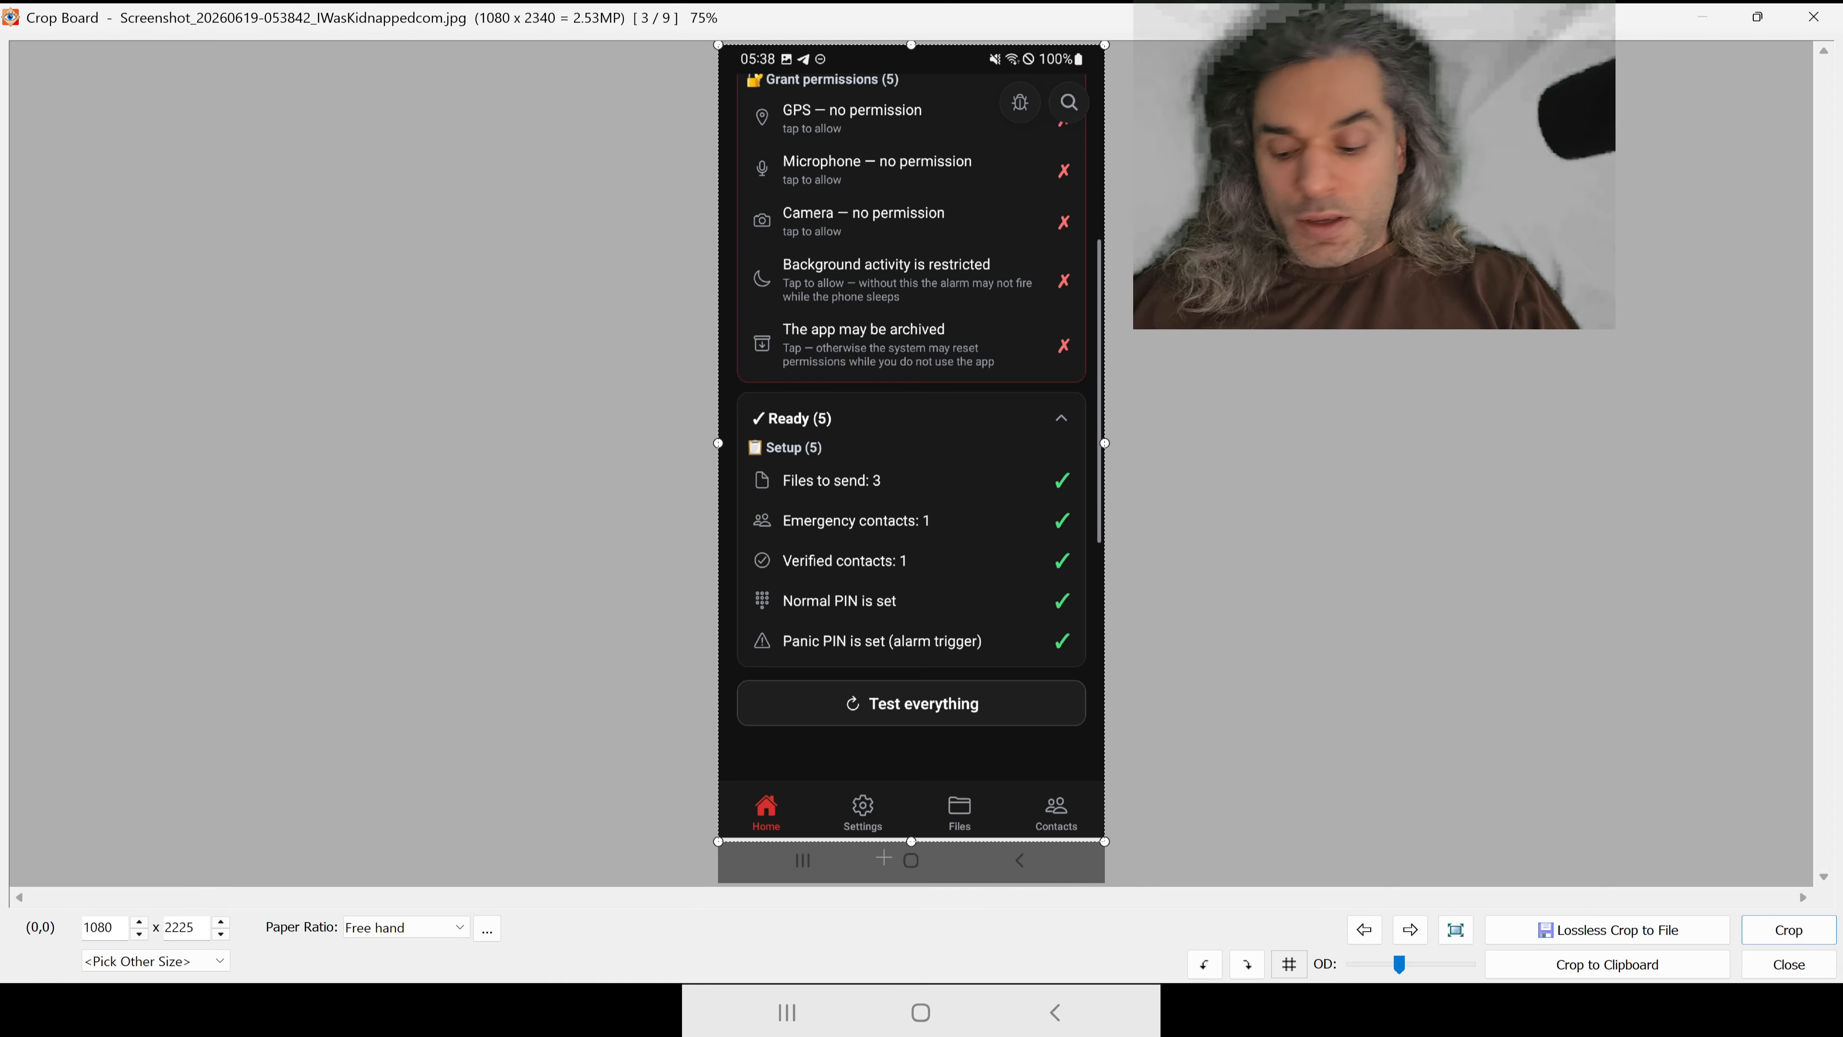
# Step: Tighten the crop's lower edge to the app's tab bar at 1080 x 2214 and crop the 053842 screenshot
pyautogui.hotkey('ctrl', '+')
pyautogui.hotkey('ctrl', '+')
pyautogui.hotkey('ctrl', '+')
pyautogui.hotkey('ctrl', '+')
pyautogui.hotkey('ctrl', '+')
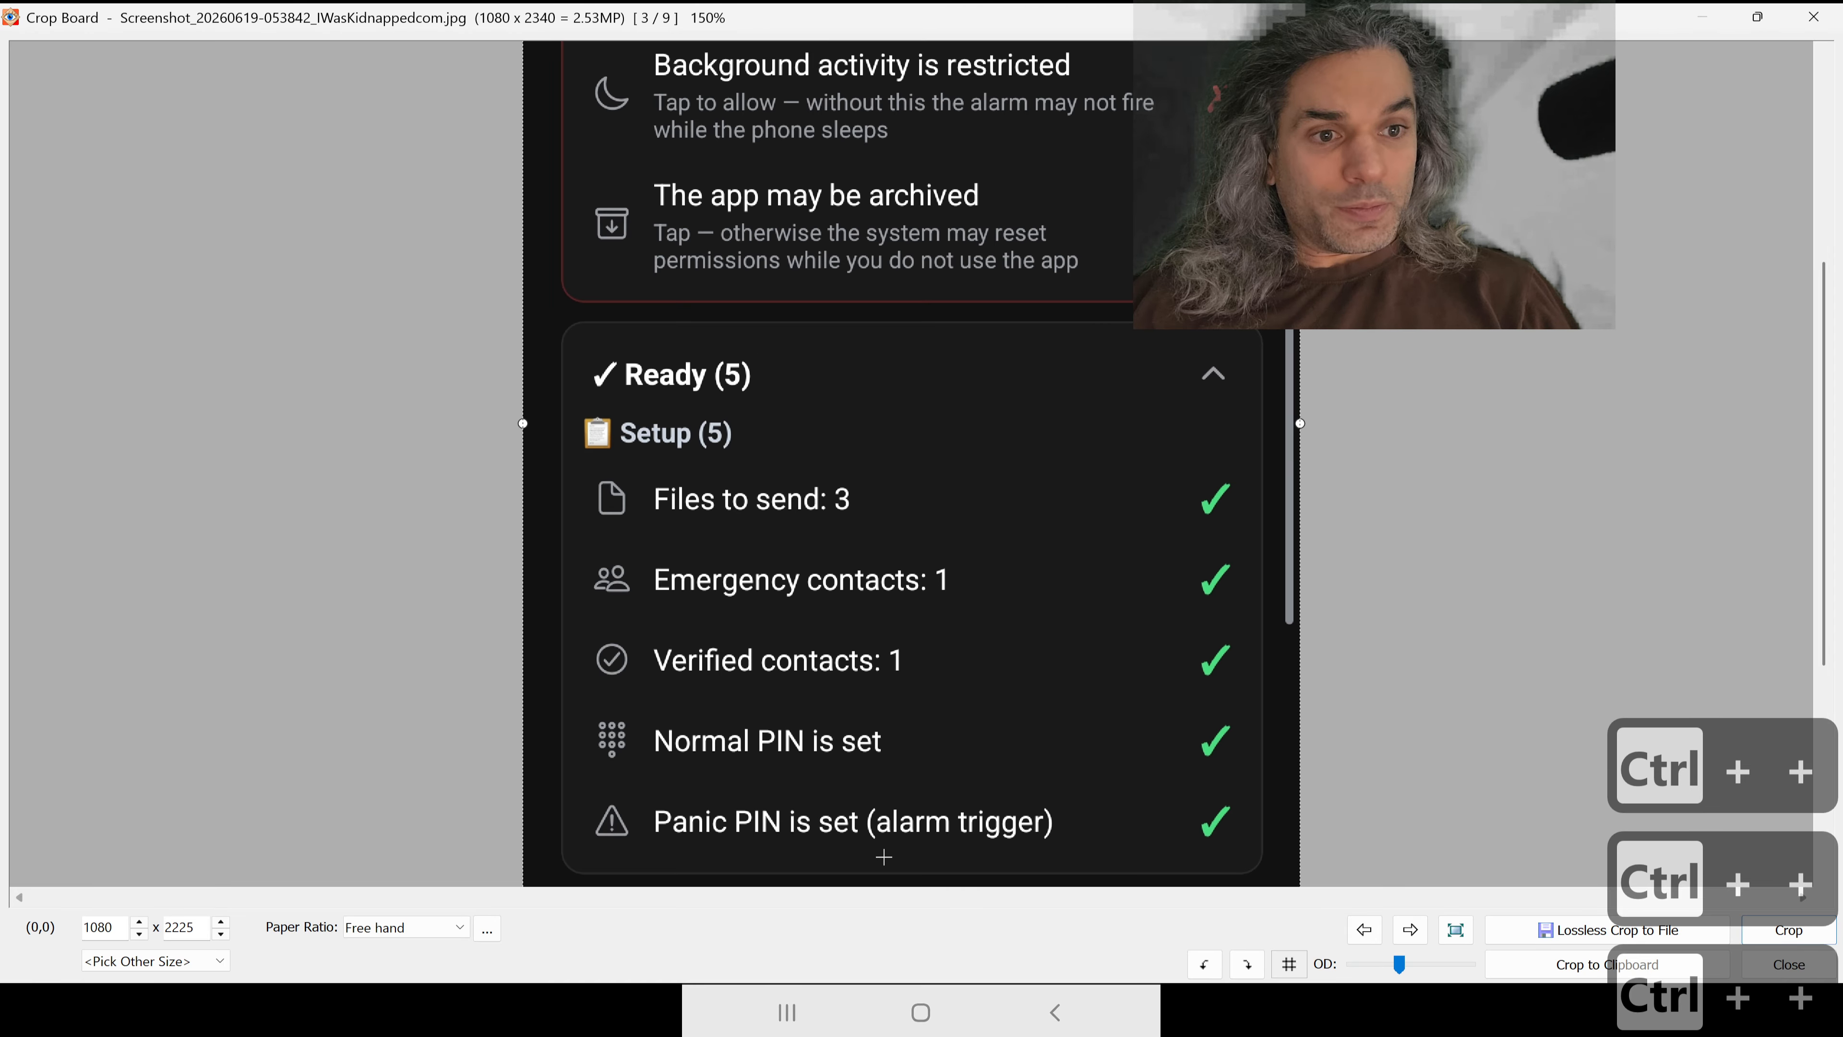
pyautogui.hotkey('ctrl', '+')
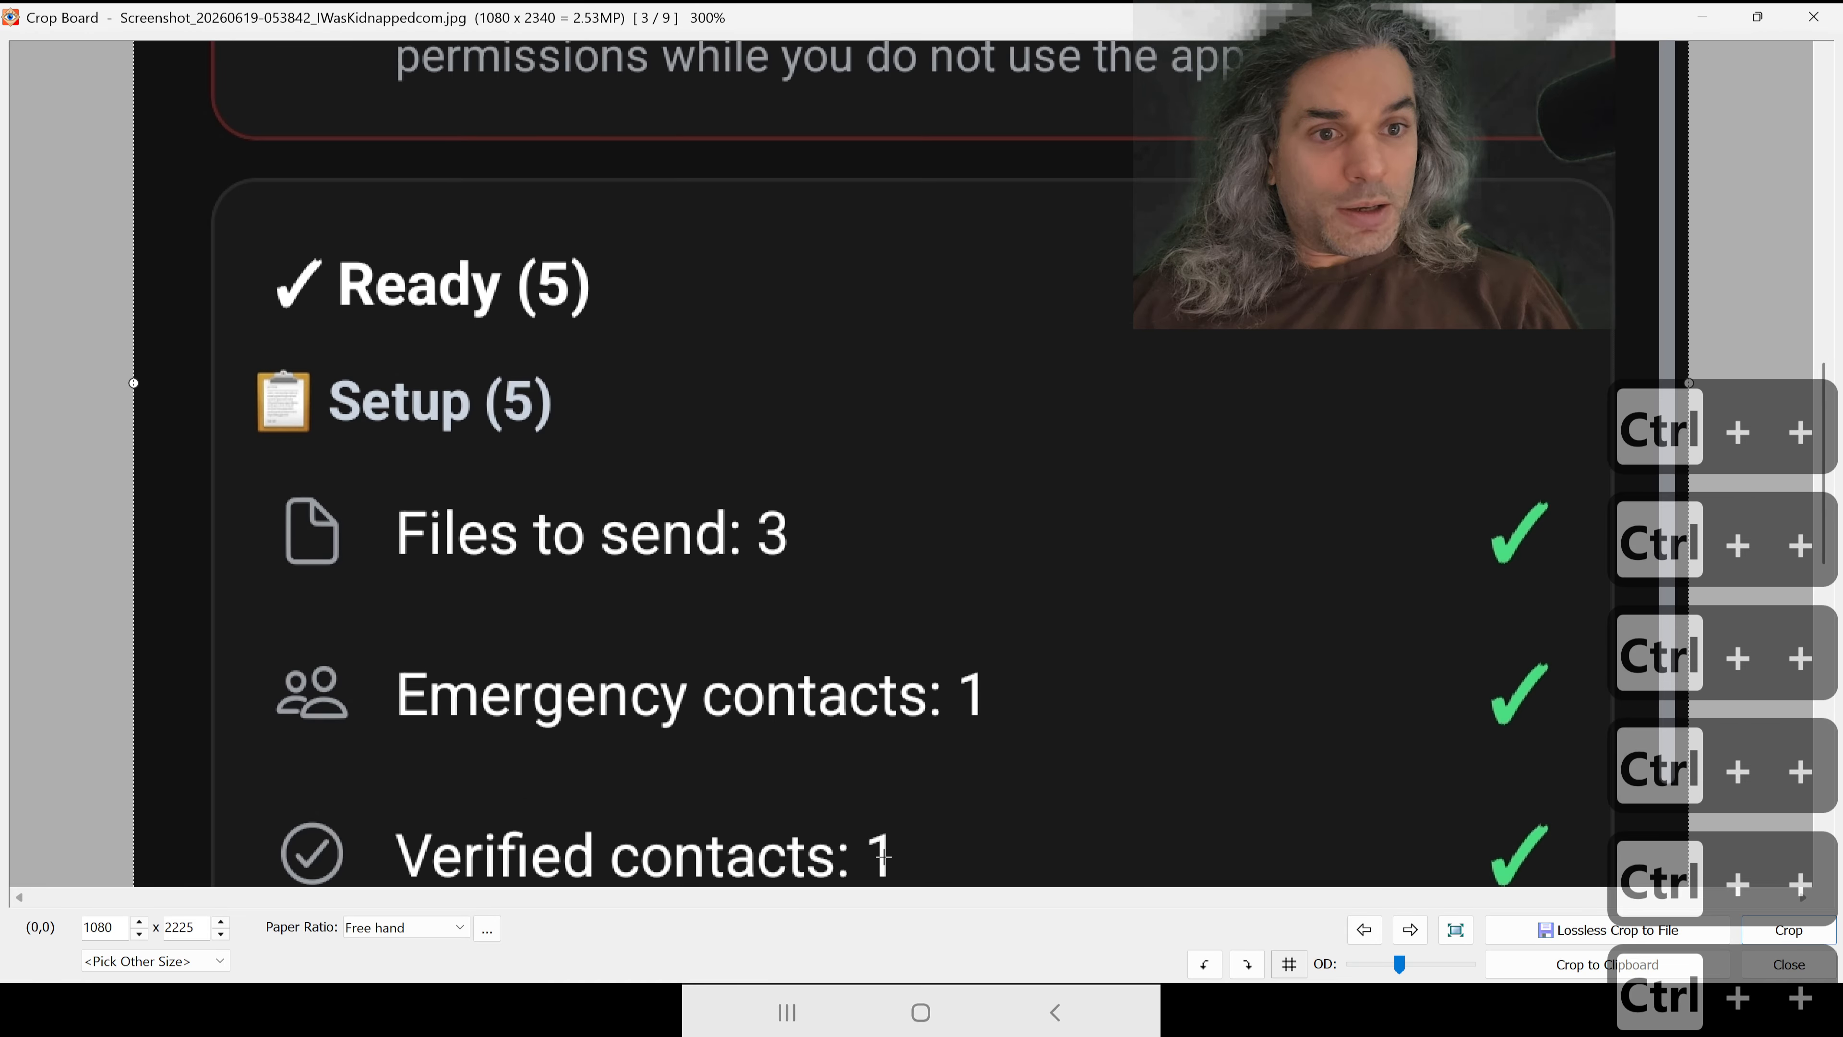
pyautogui.moveTo(1825, 427); pyautogui.dragTo(1826, 837)
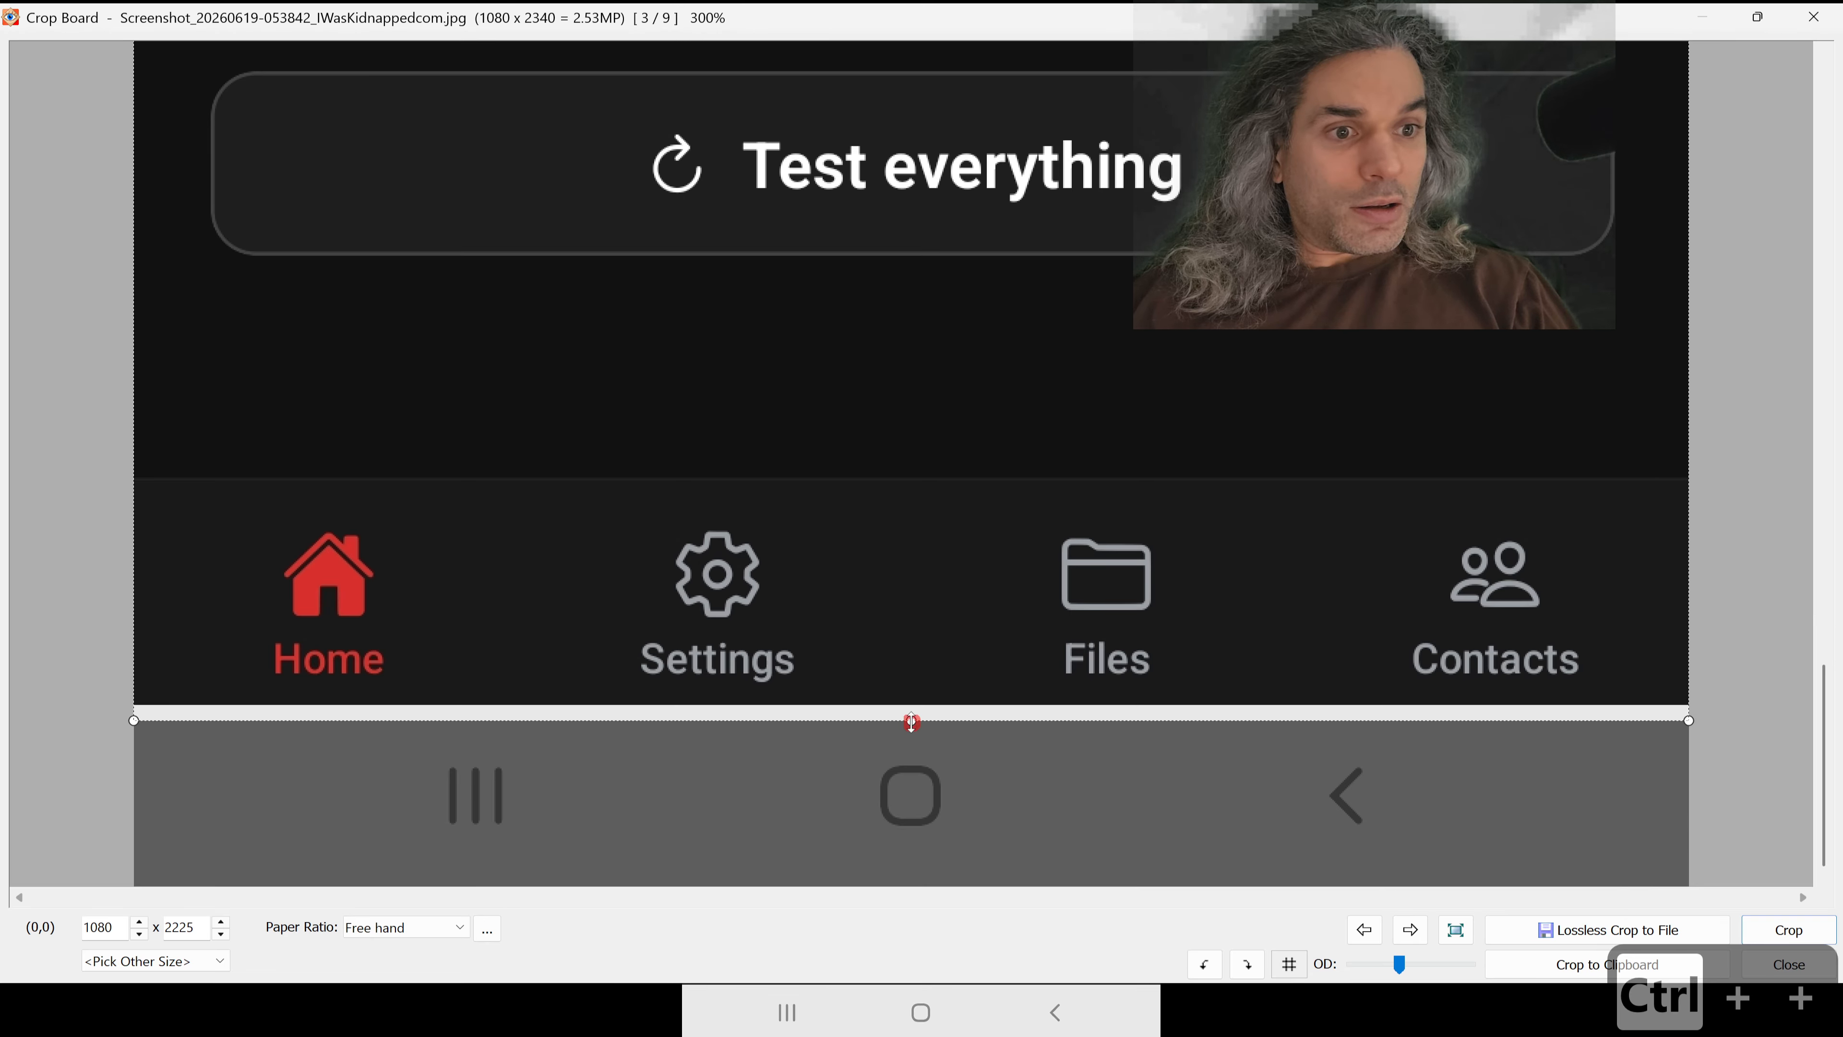
pyautogui.moveTo(911, 722); pyautogui.dragTo(911, 705)
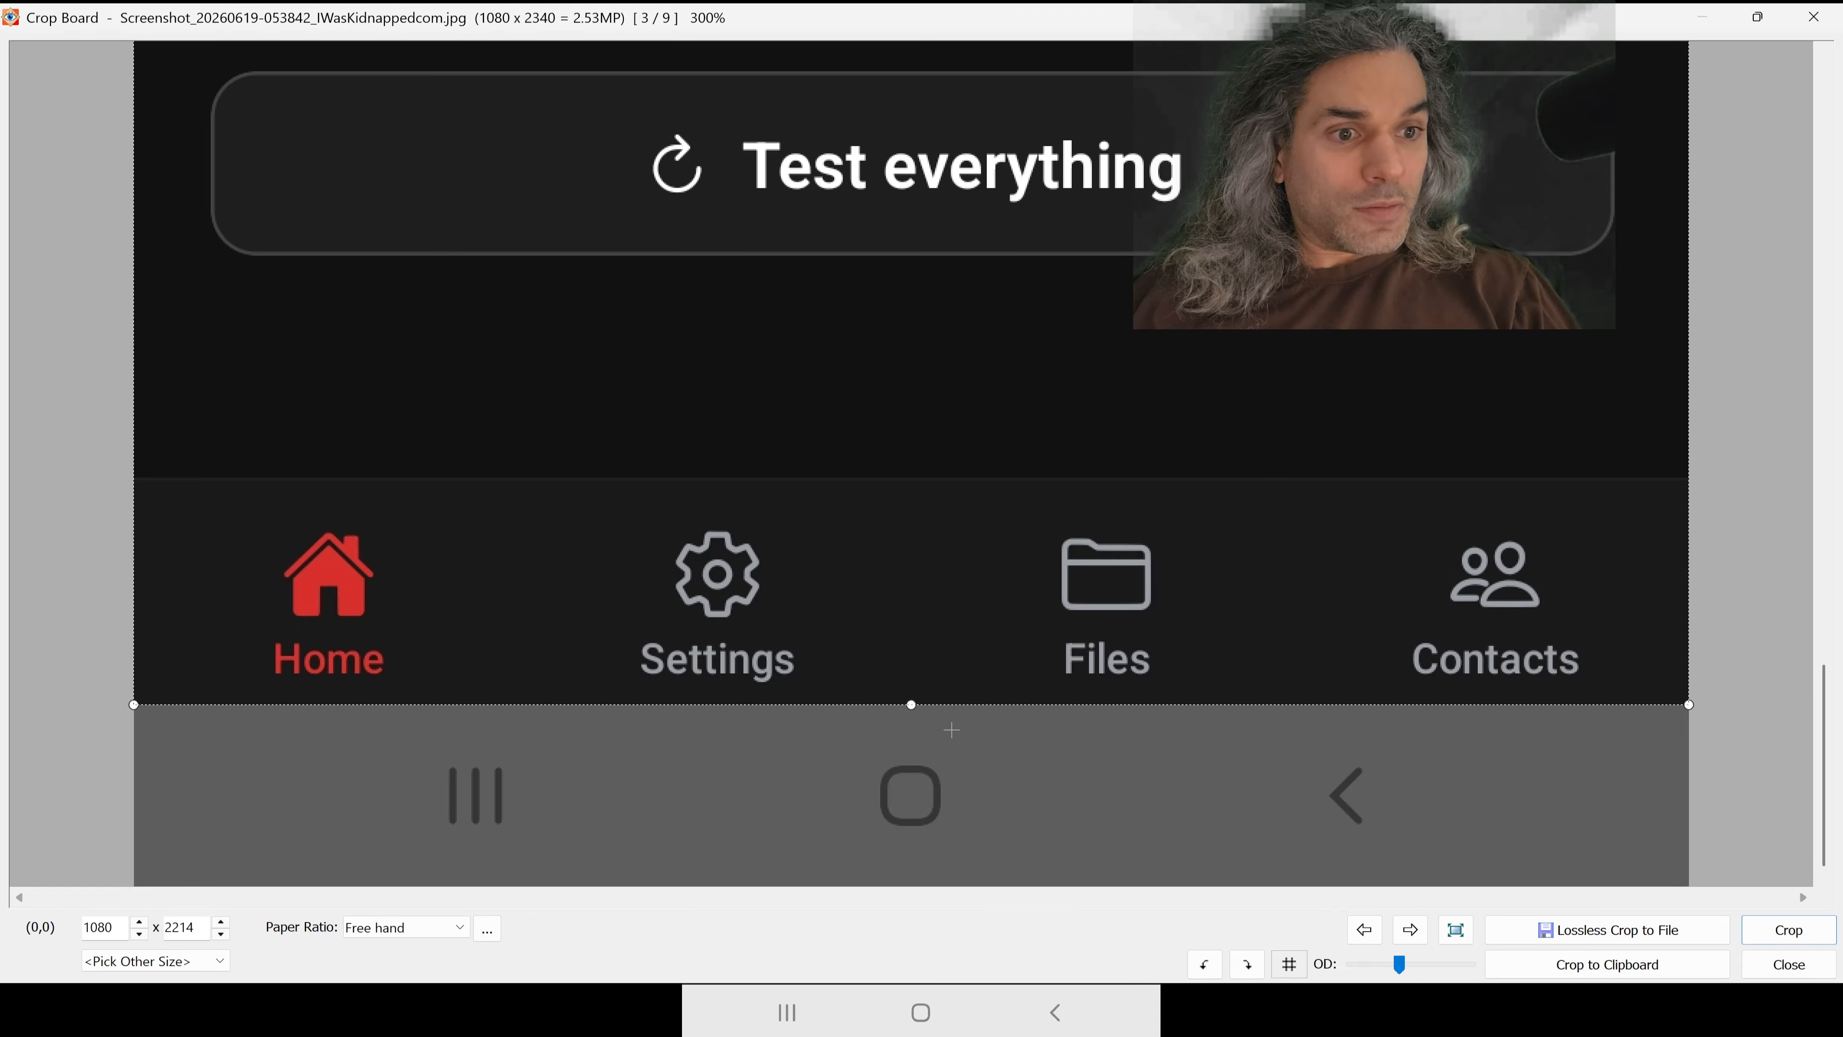
pyautogui.click(1781, 929)
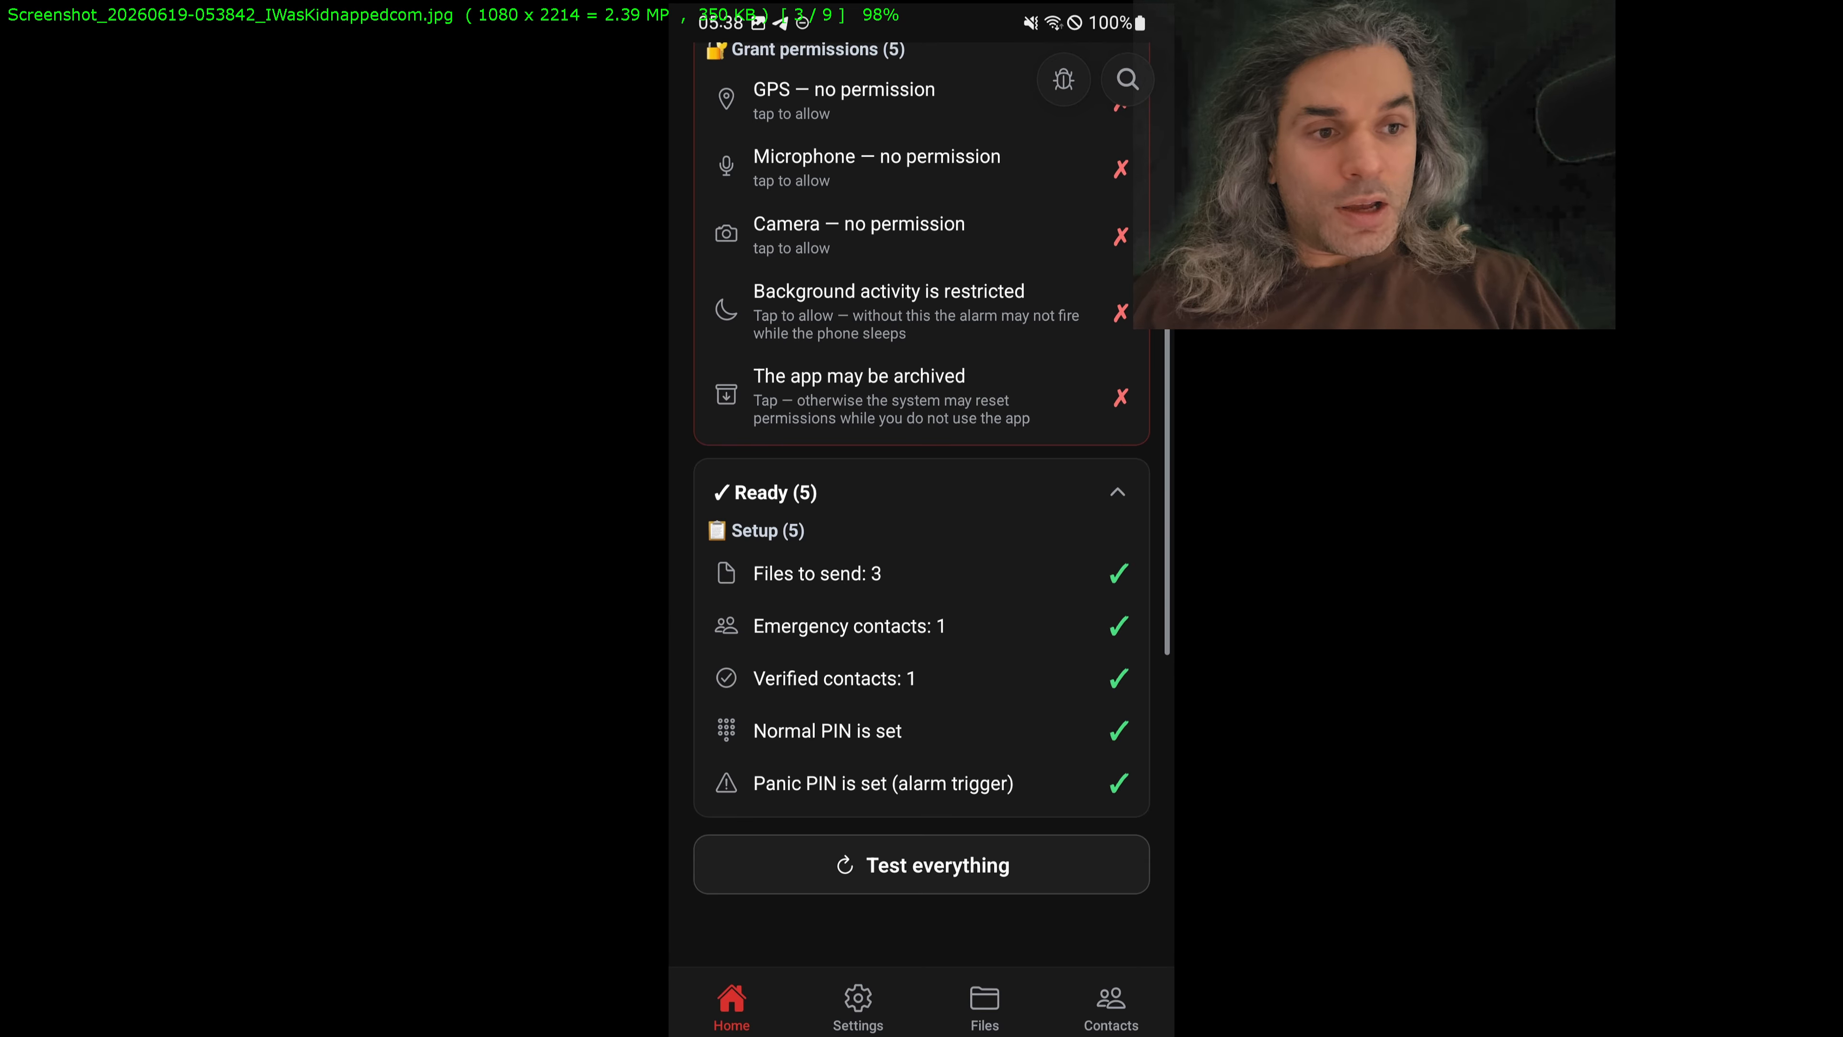
# Step: Save the cropped 053842 screenshot as a JPEG over its original in publish_gplay
pyautogui.press('Escape')
pyautogui.click(824, 566)
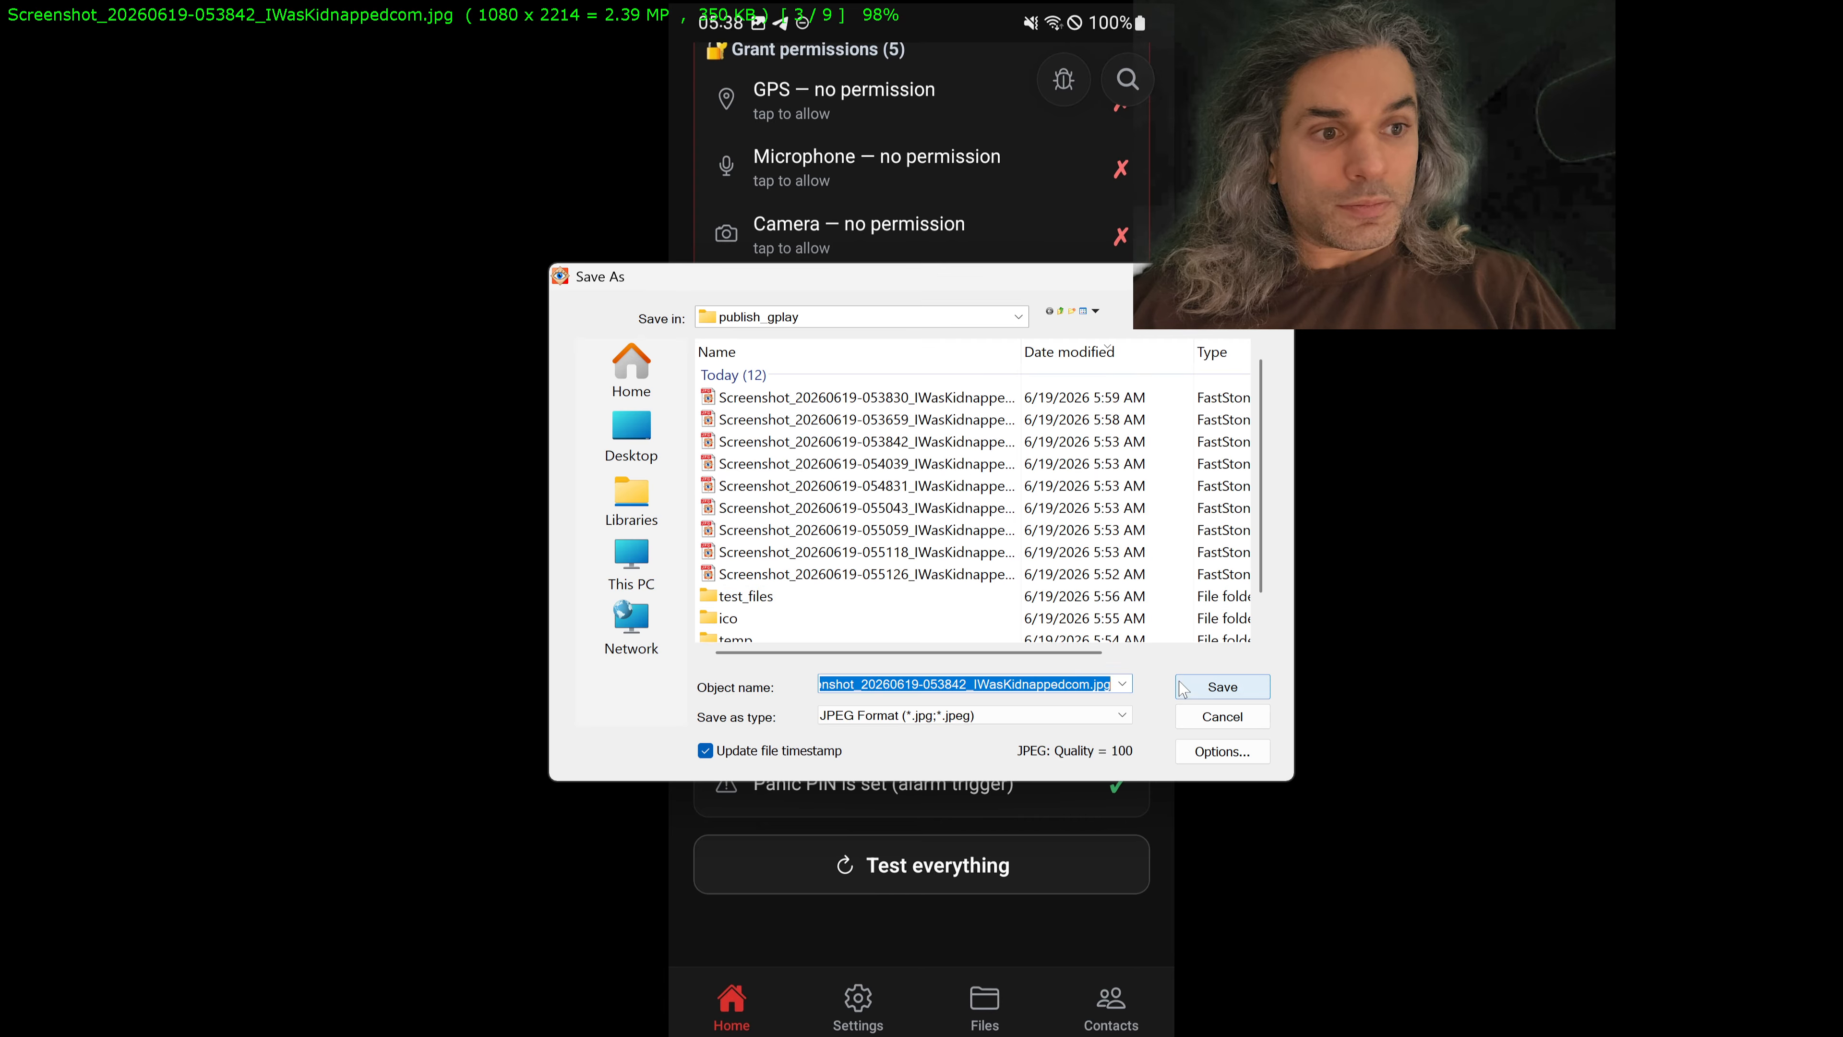
pyautogui.click(1203, 690)
pyautogui.click(1038, 522)
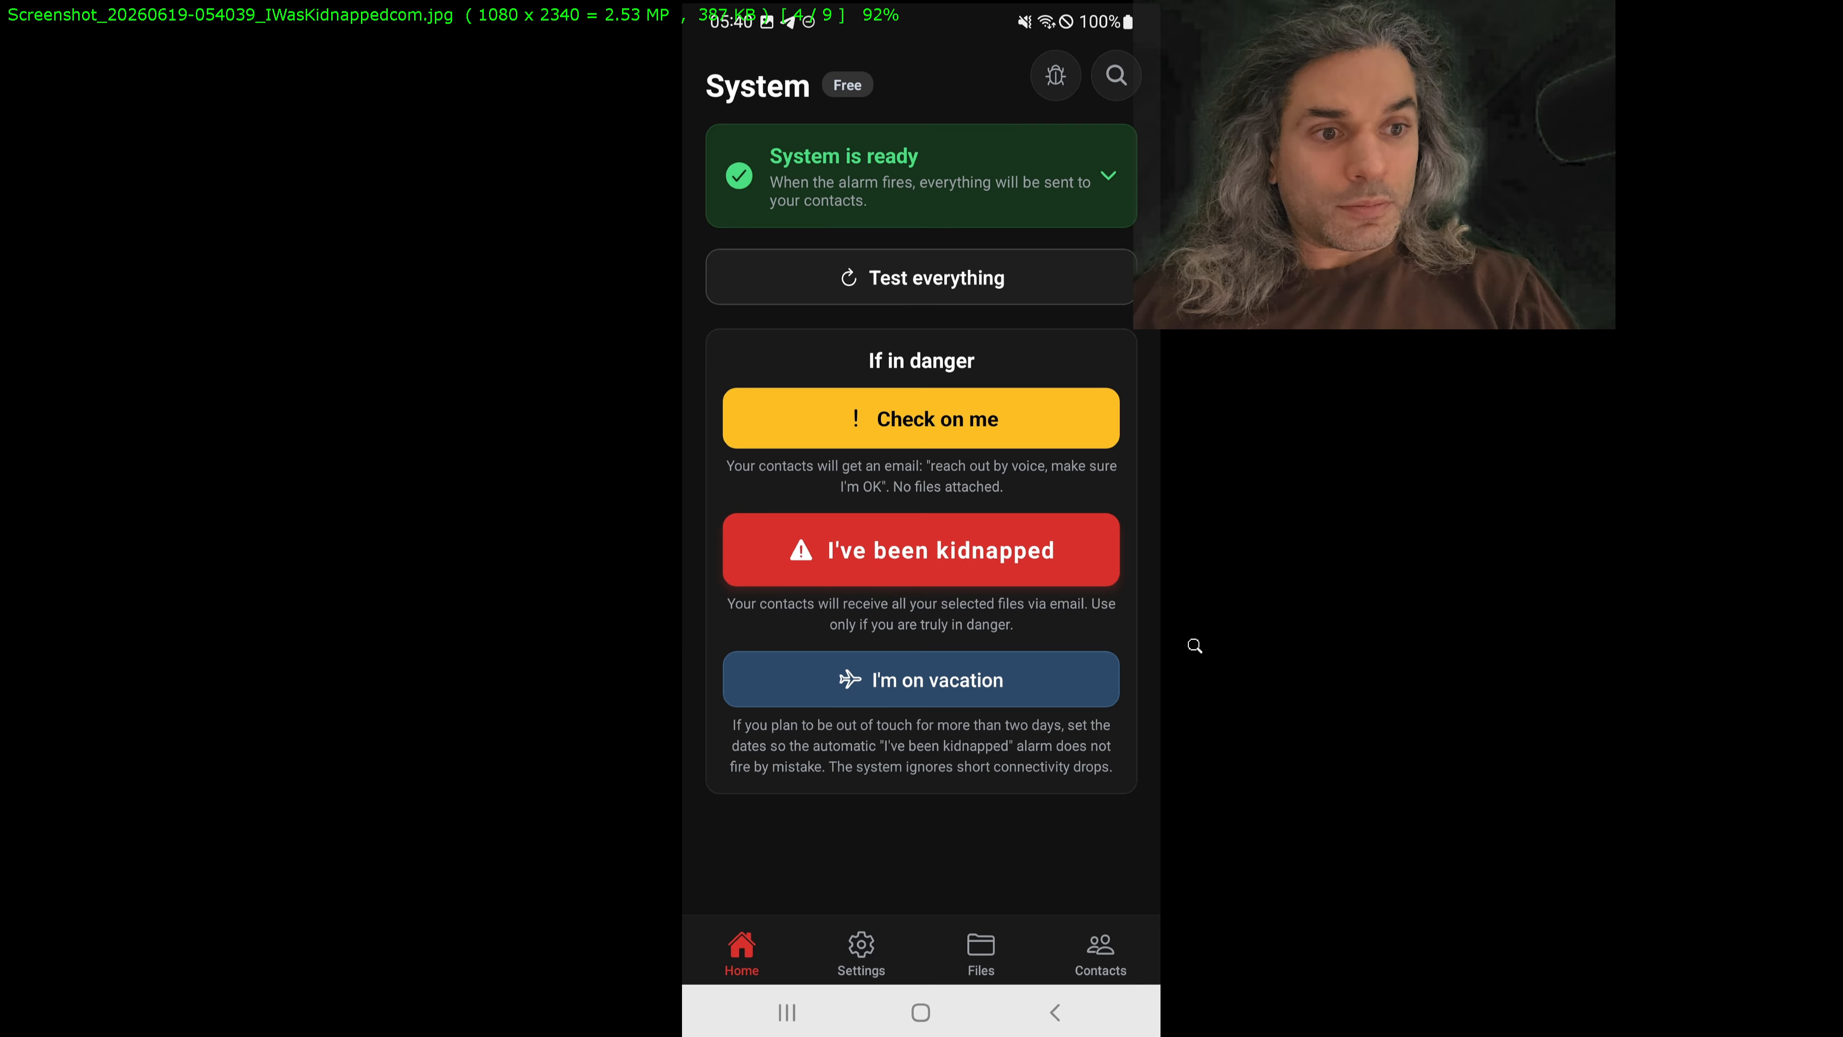
# Step: Return to the 053830 screenshot and frame its full 1080 x 2216 area for another crop
pyautogui.scroll(2, 1191, 642)
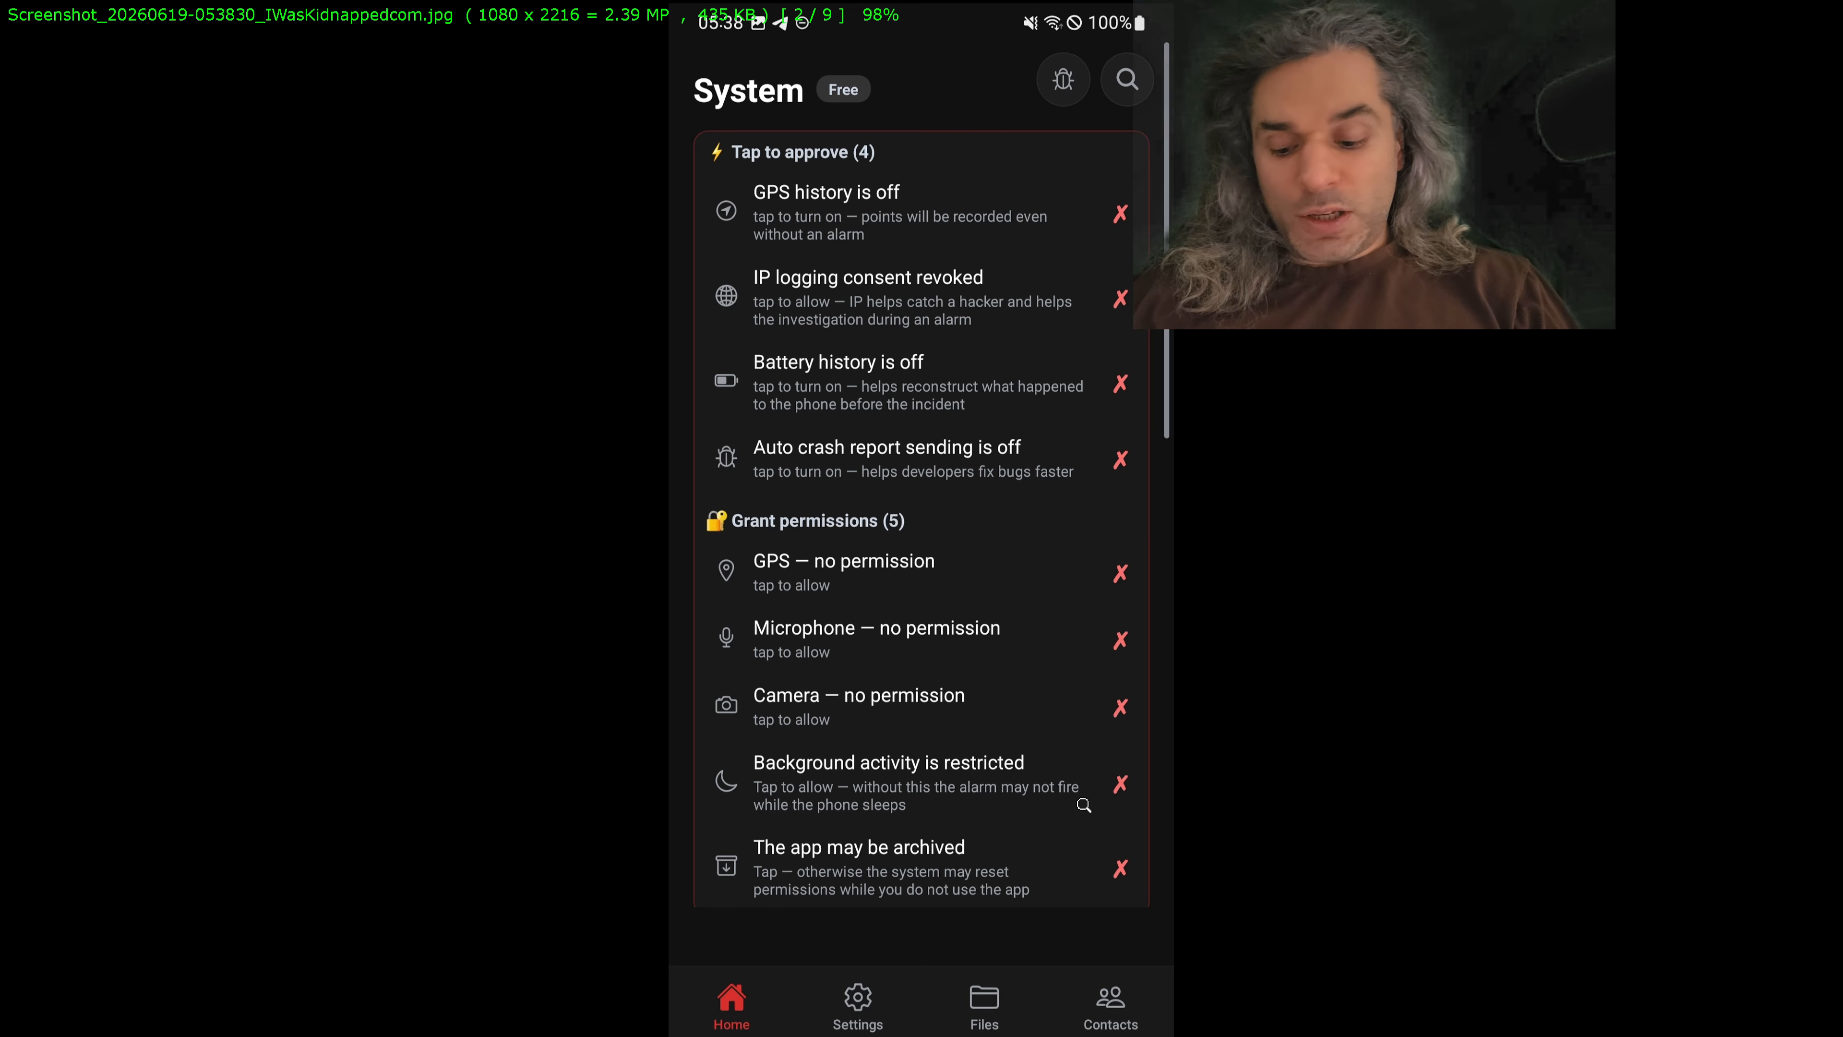
pyautogui.press('x')
pyautogui.moveTo(863, 517); pyautogui.dragTo(1209, 45)
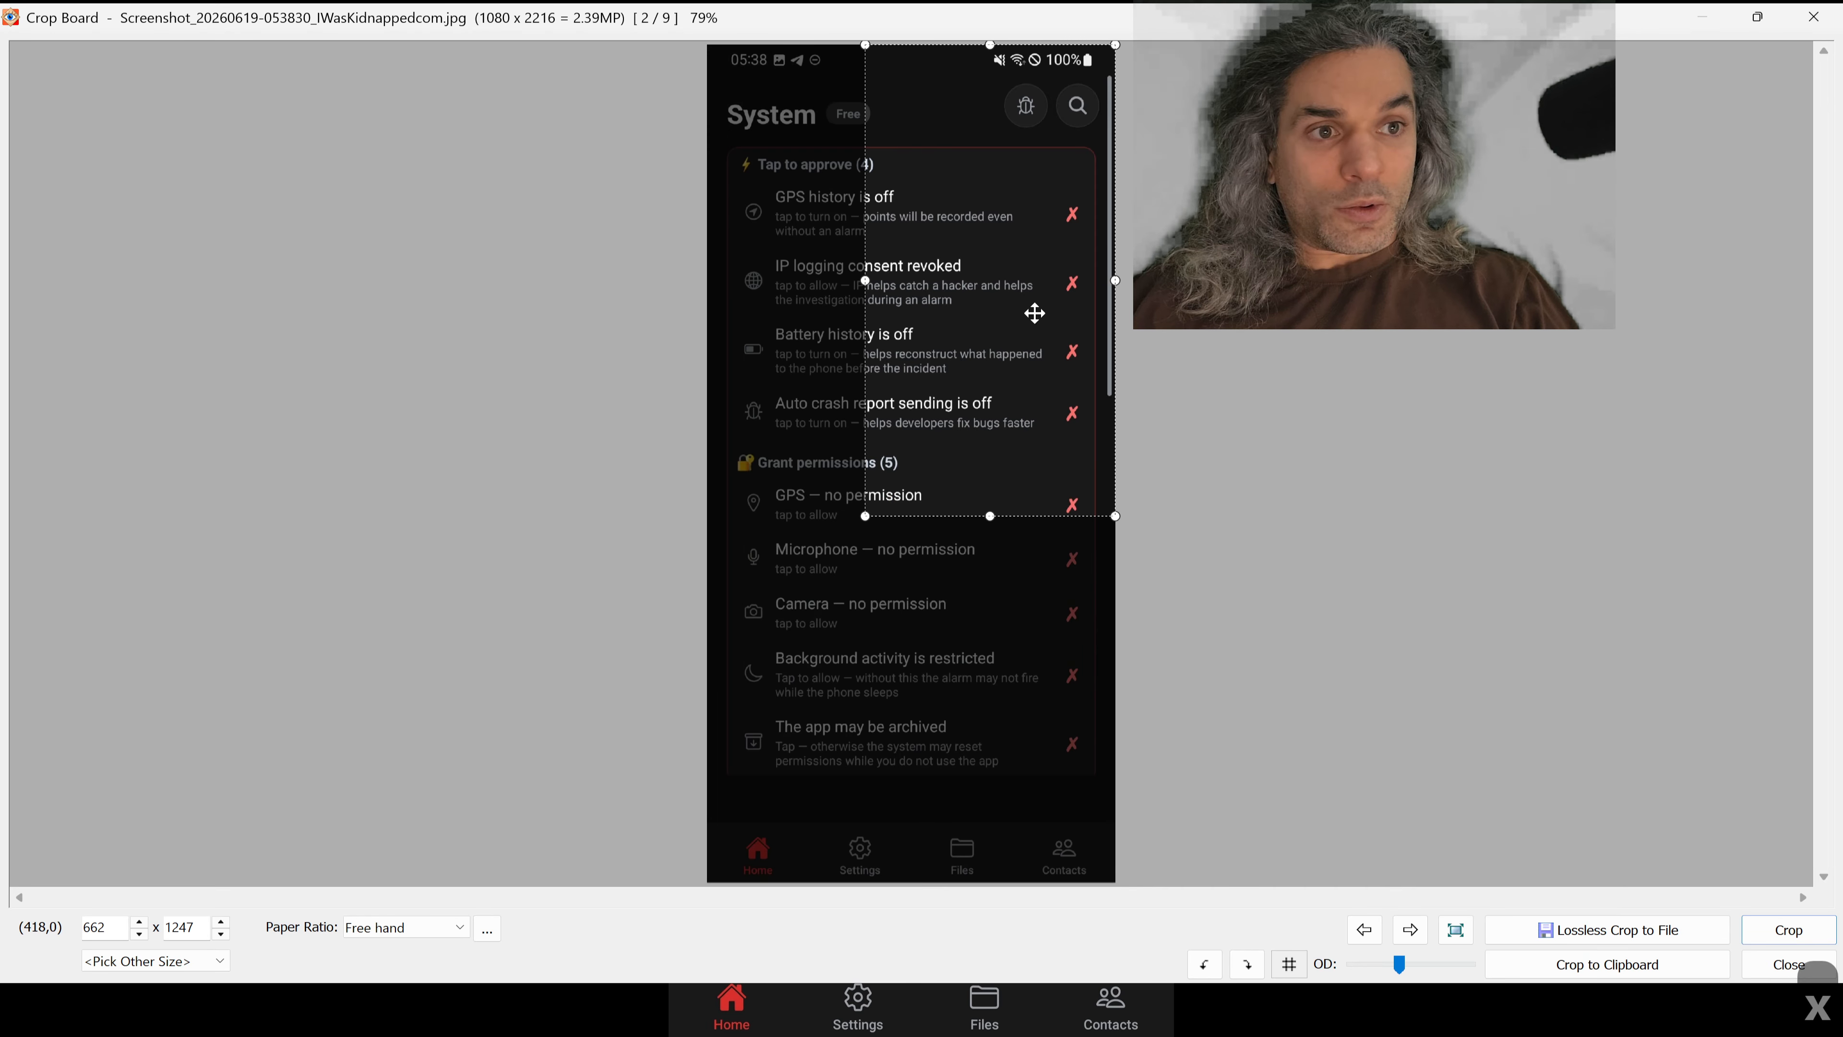
pyautogui.moveTo(864, 517); pyautogui.dragTo(558, 960)
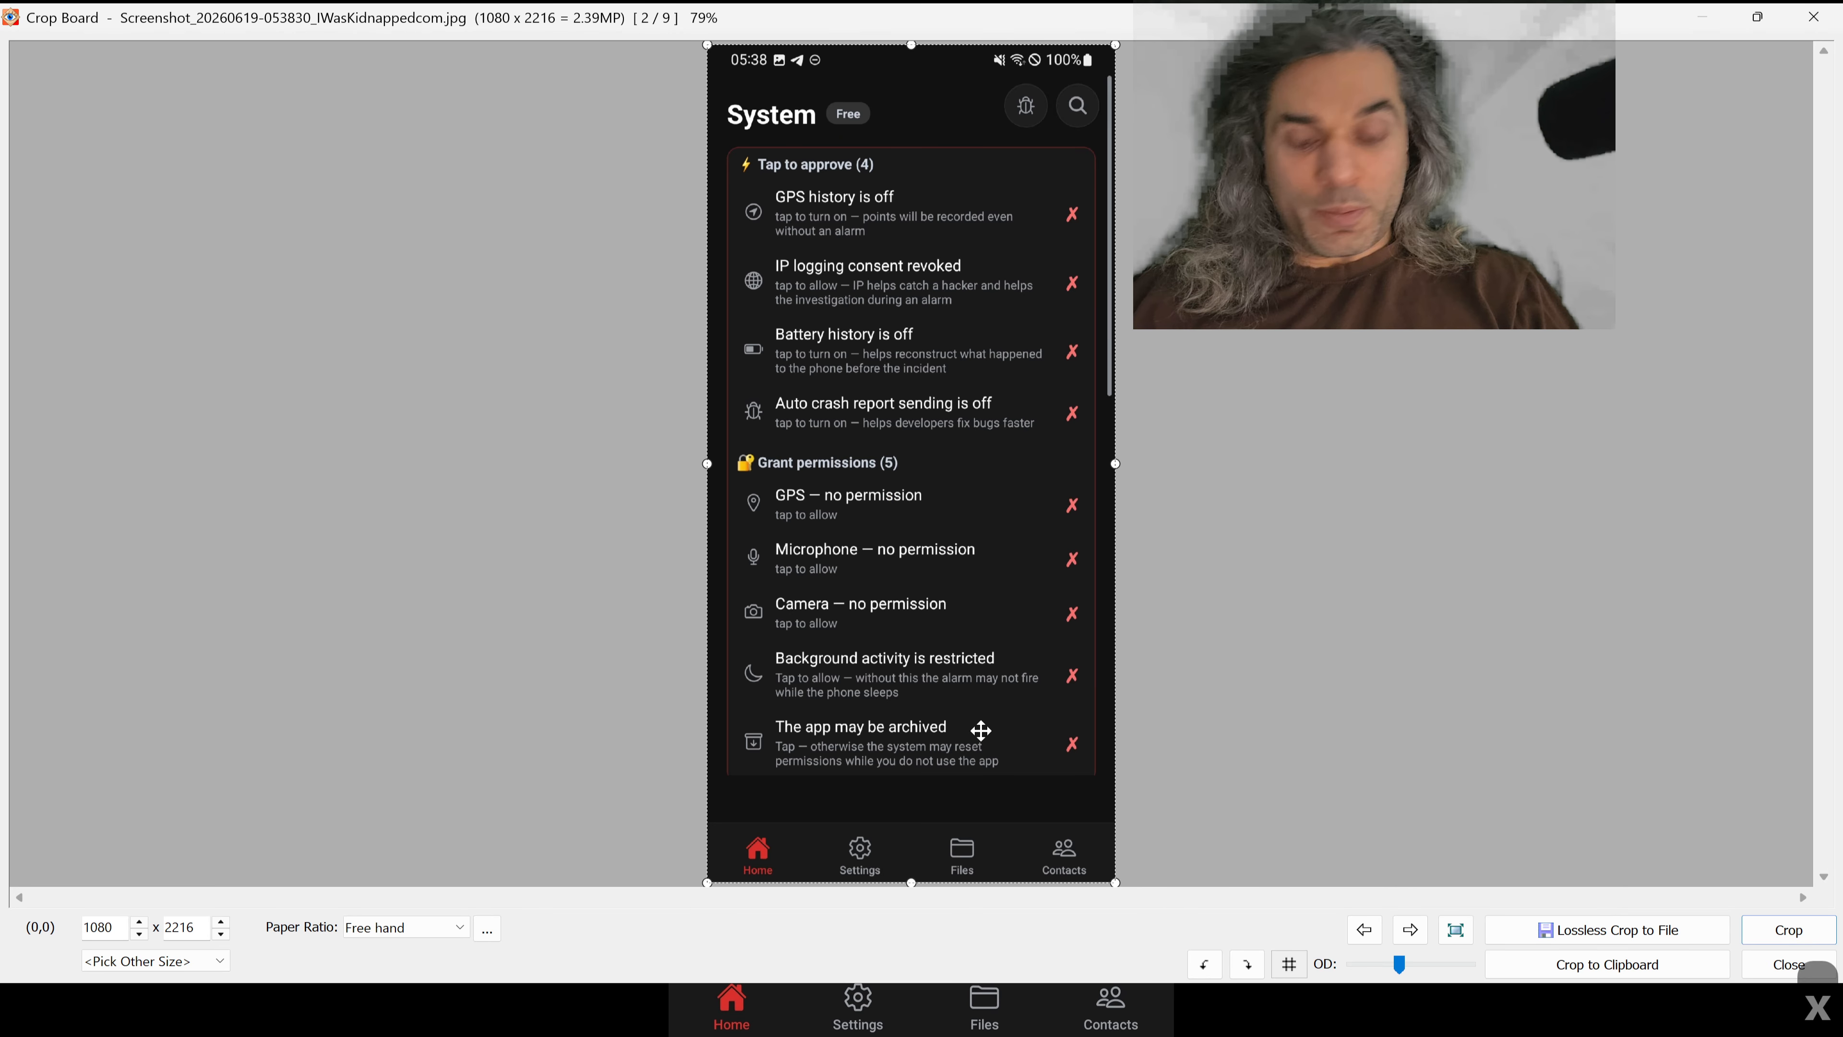
# Step: Trim the remaining strip below the app's tab bar by cropping the 053830 screenshot to 1080 x 2213
pyautogui.hotkey('ctrl', '+')
pyautogui.hotkey('ctrl', '+')
pyautogui.hotkey('ctrl', '+')
pyautogui.hotkey('ctrl', '+')
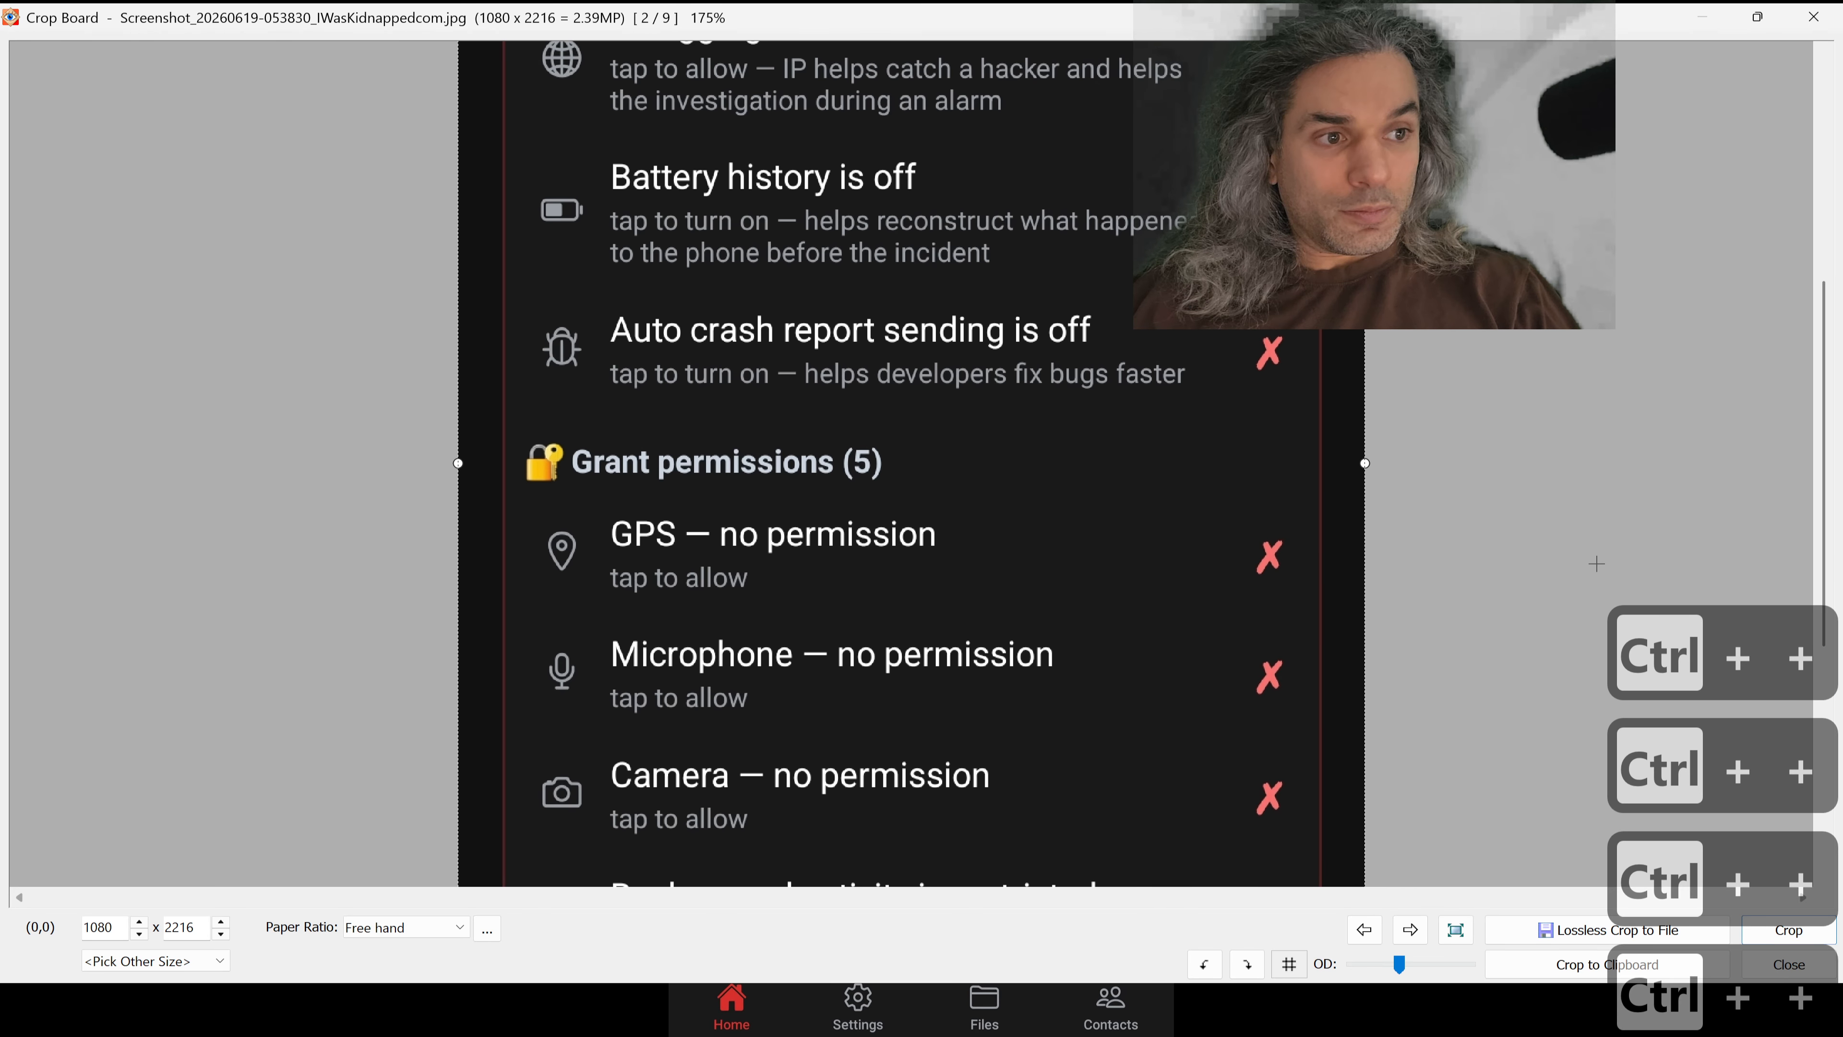
pyautogui.scroll(-5, 1597, 565)
pyautogui.scroll(5, 1263, 524)
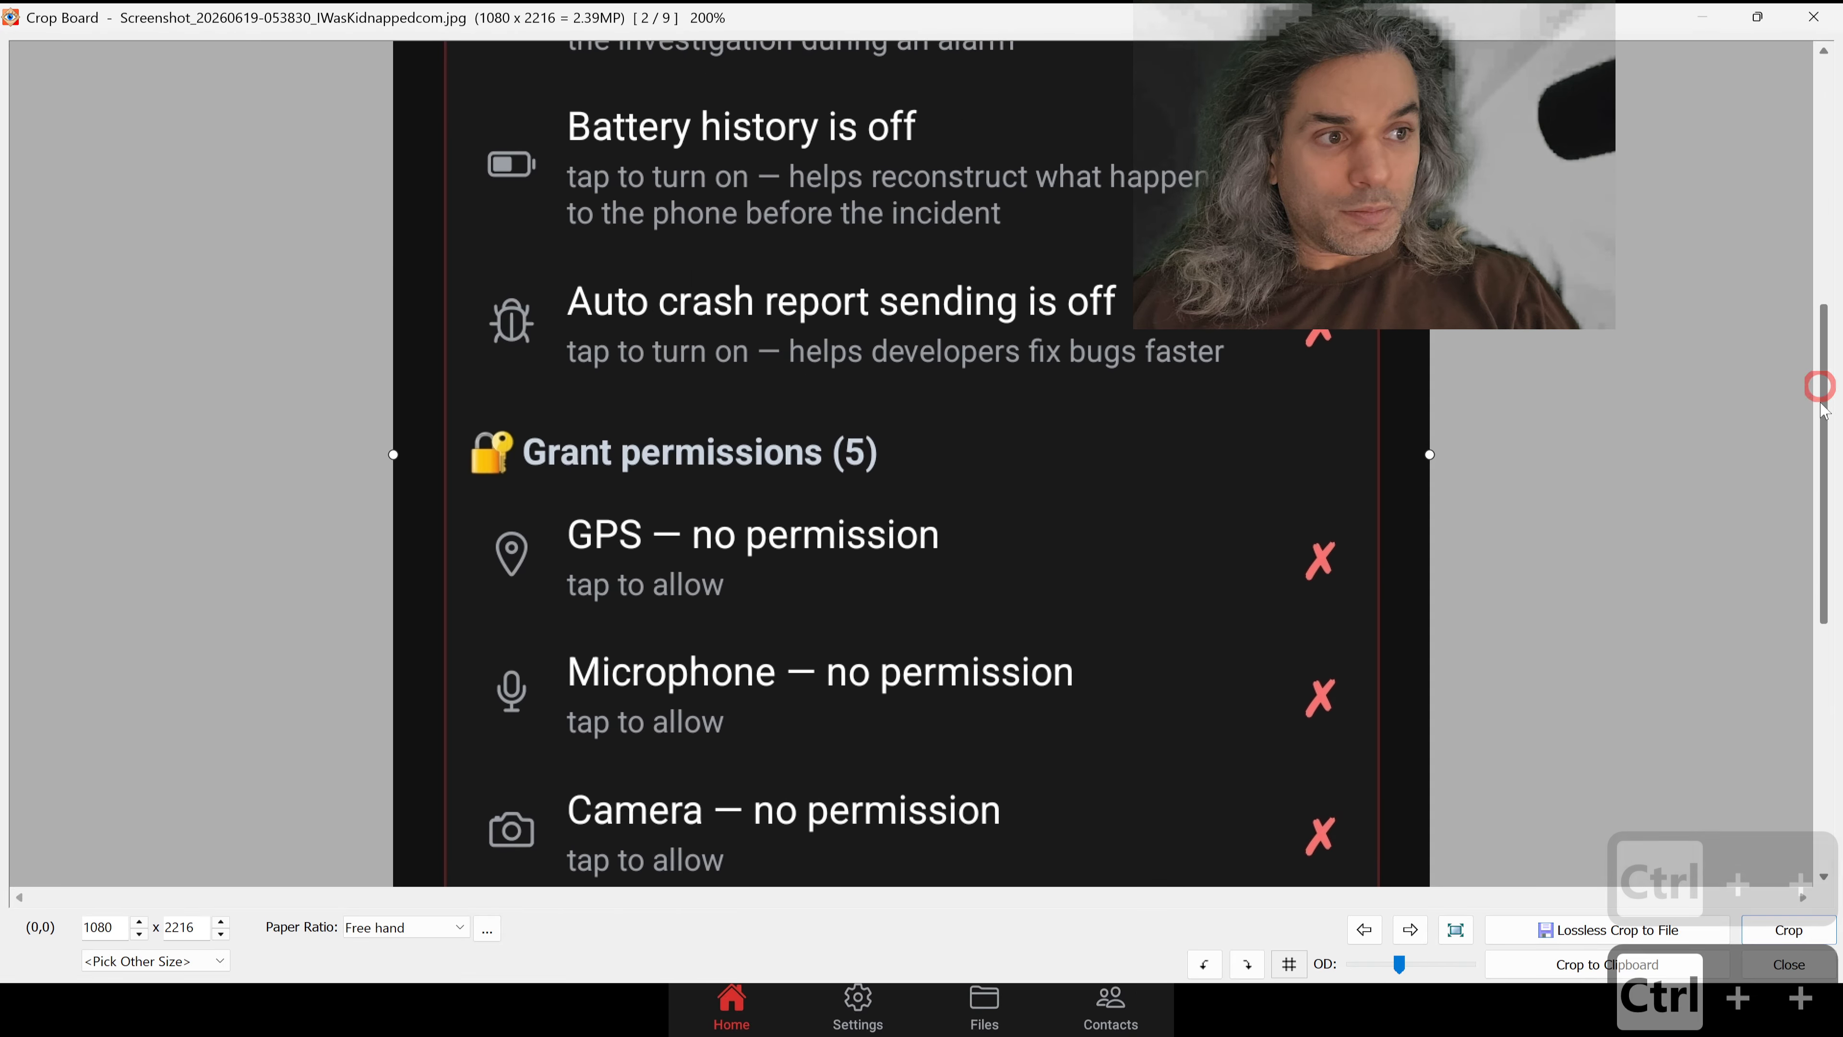
pyautogui.scroll(-5, 1819, 386)
pyautogui.scroll(2, 1519, 664)
pyautogui.scroll(-3, 1520, 664)
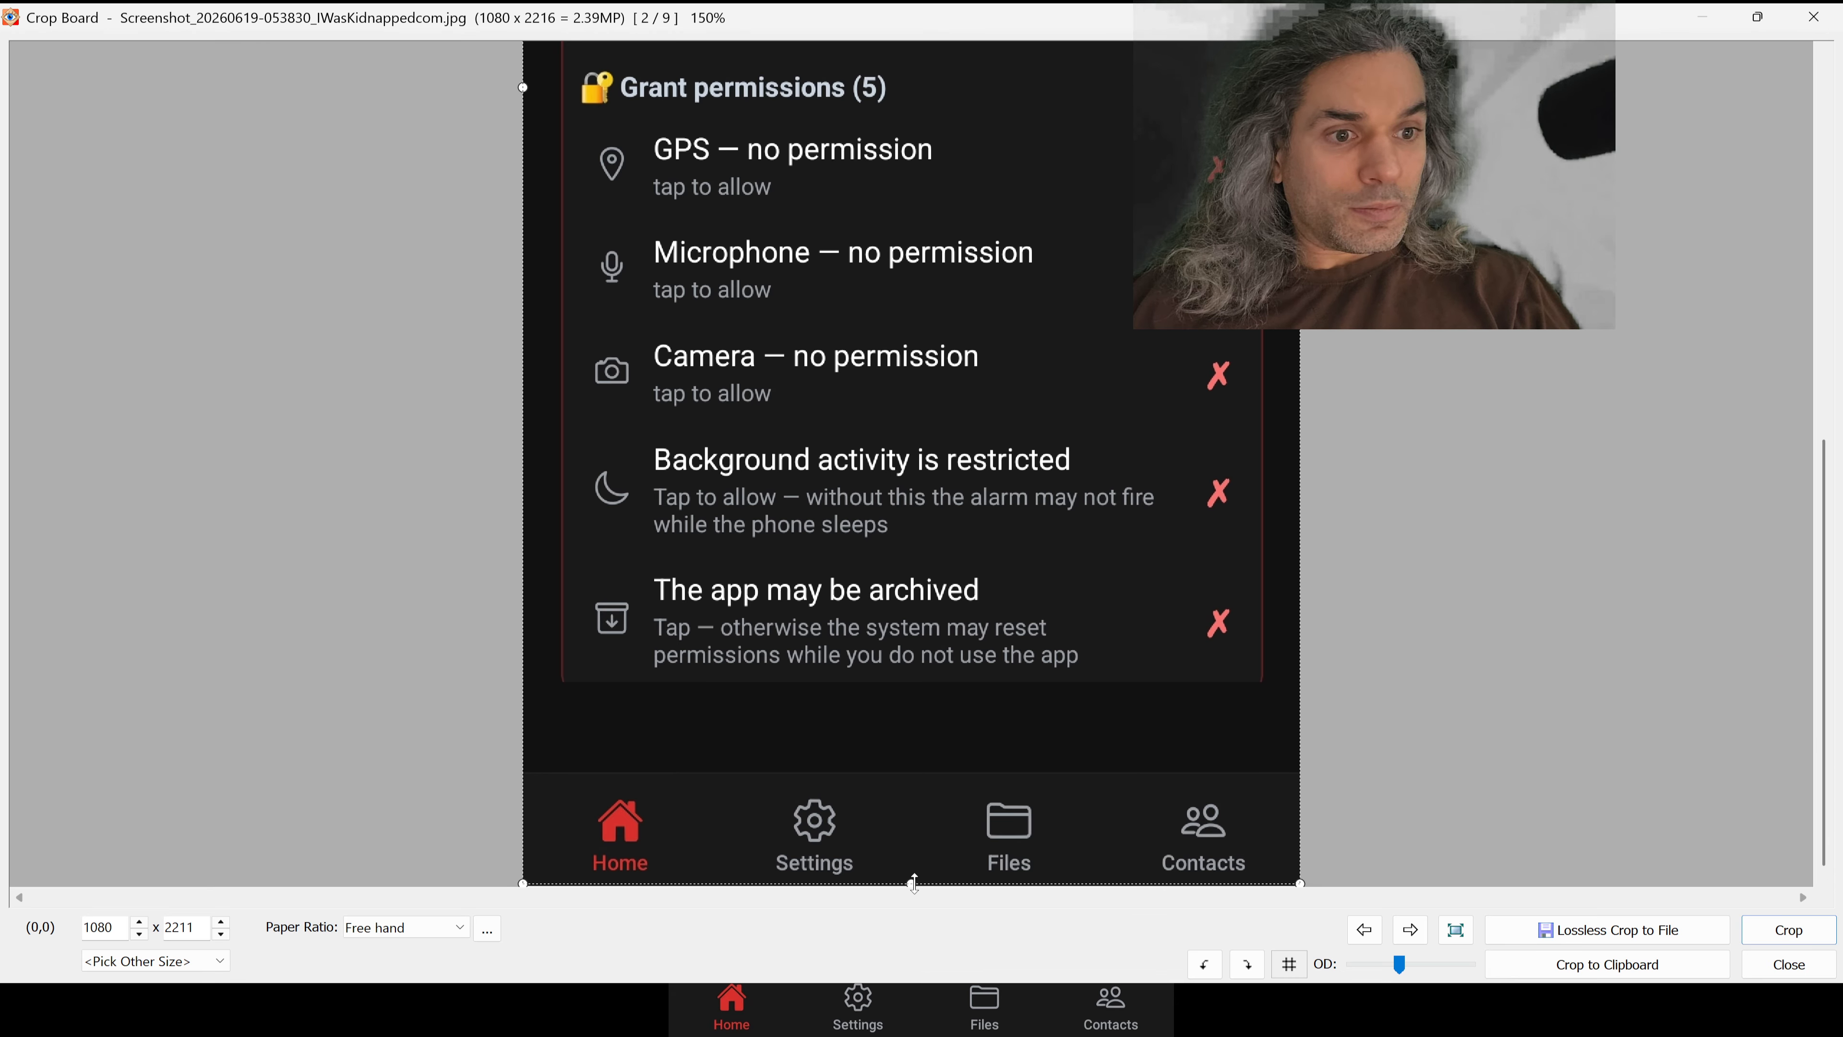
pyautogui.moveTo(914, 882); pyautogui.dragTo(914, 883)
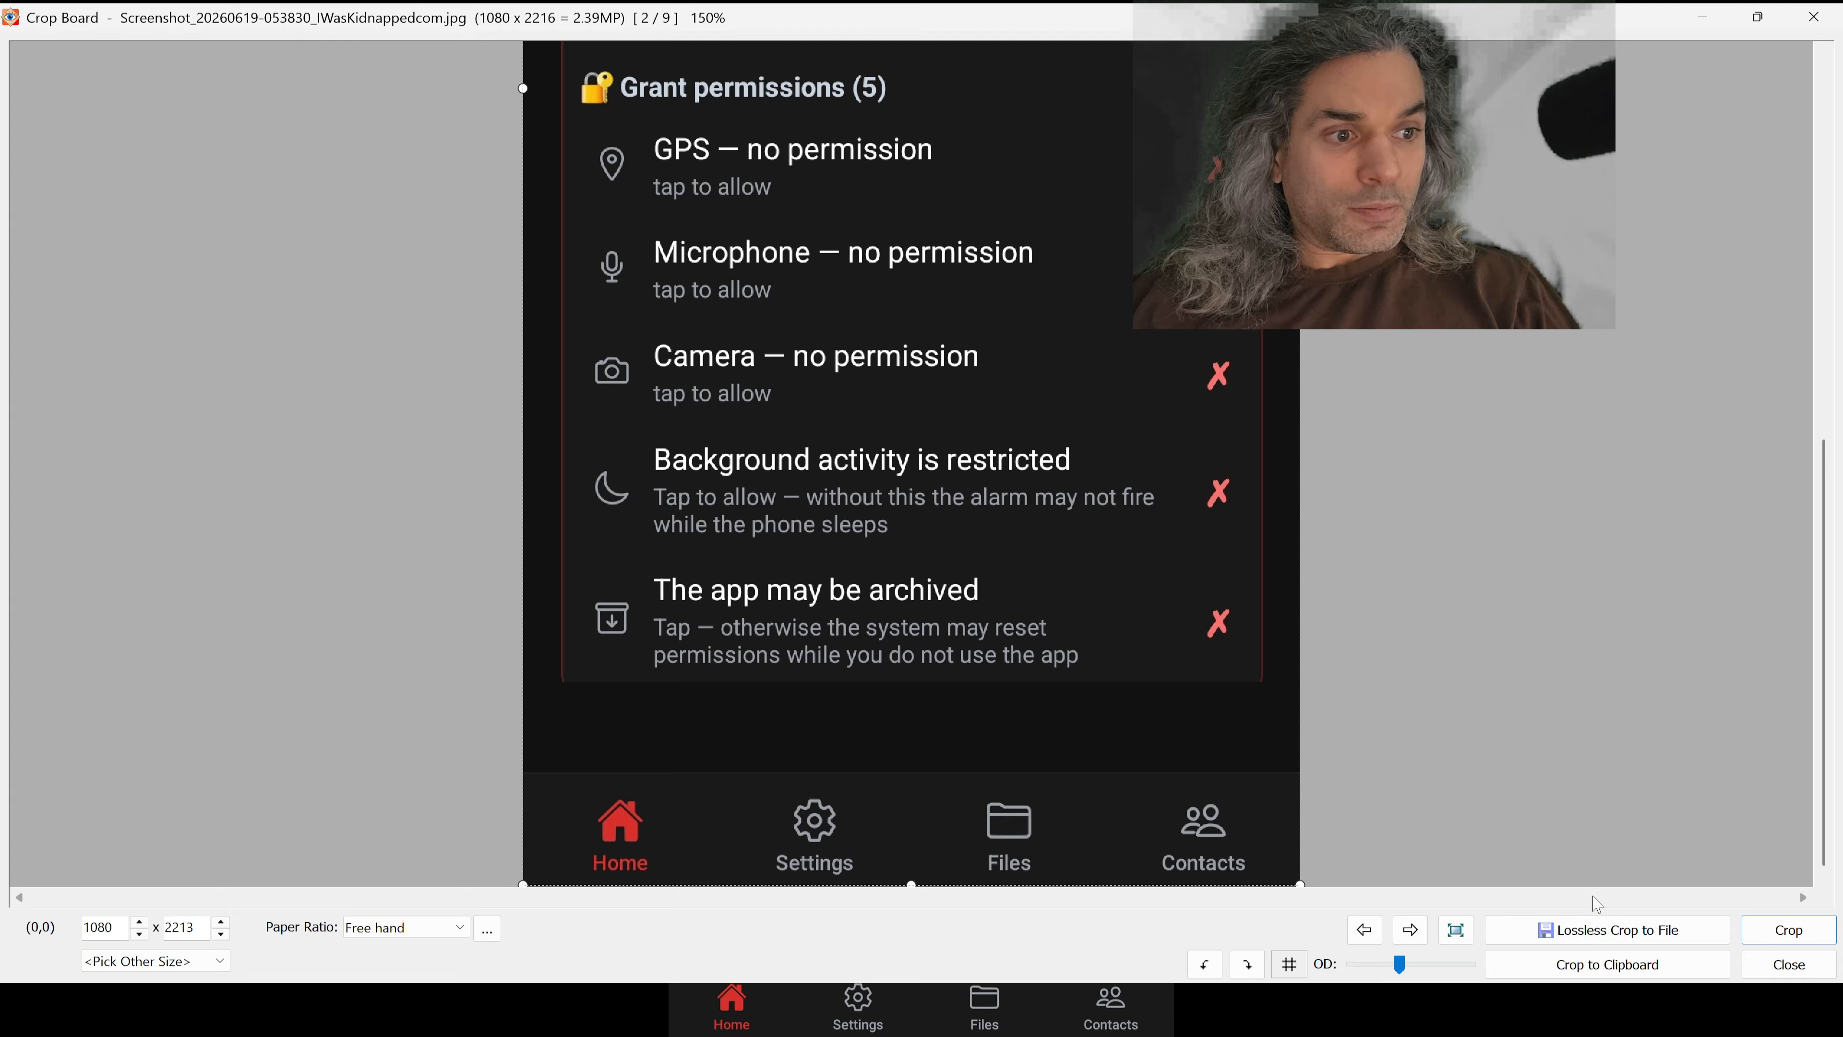
pyautogui.click(1789, 930)
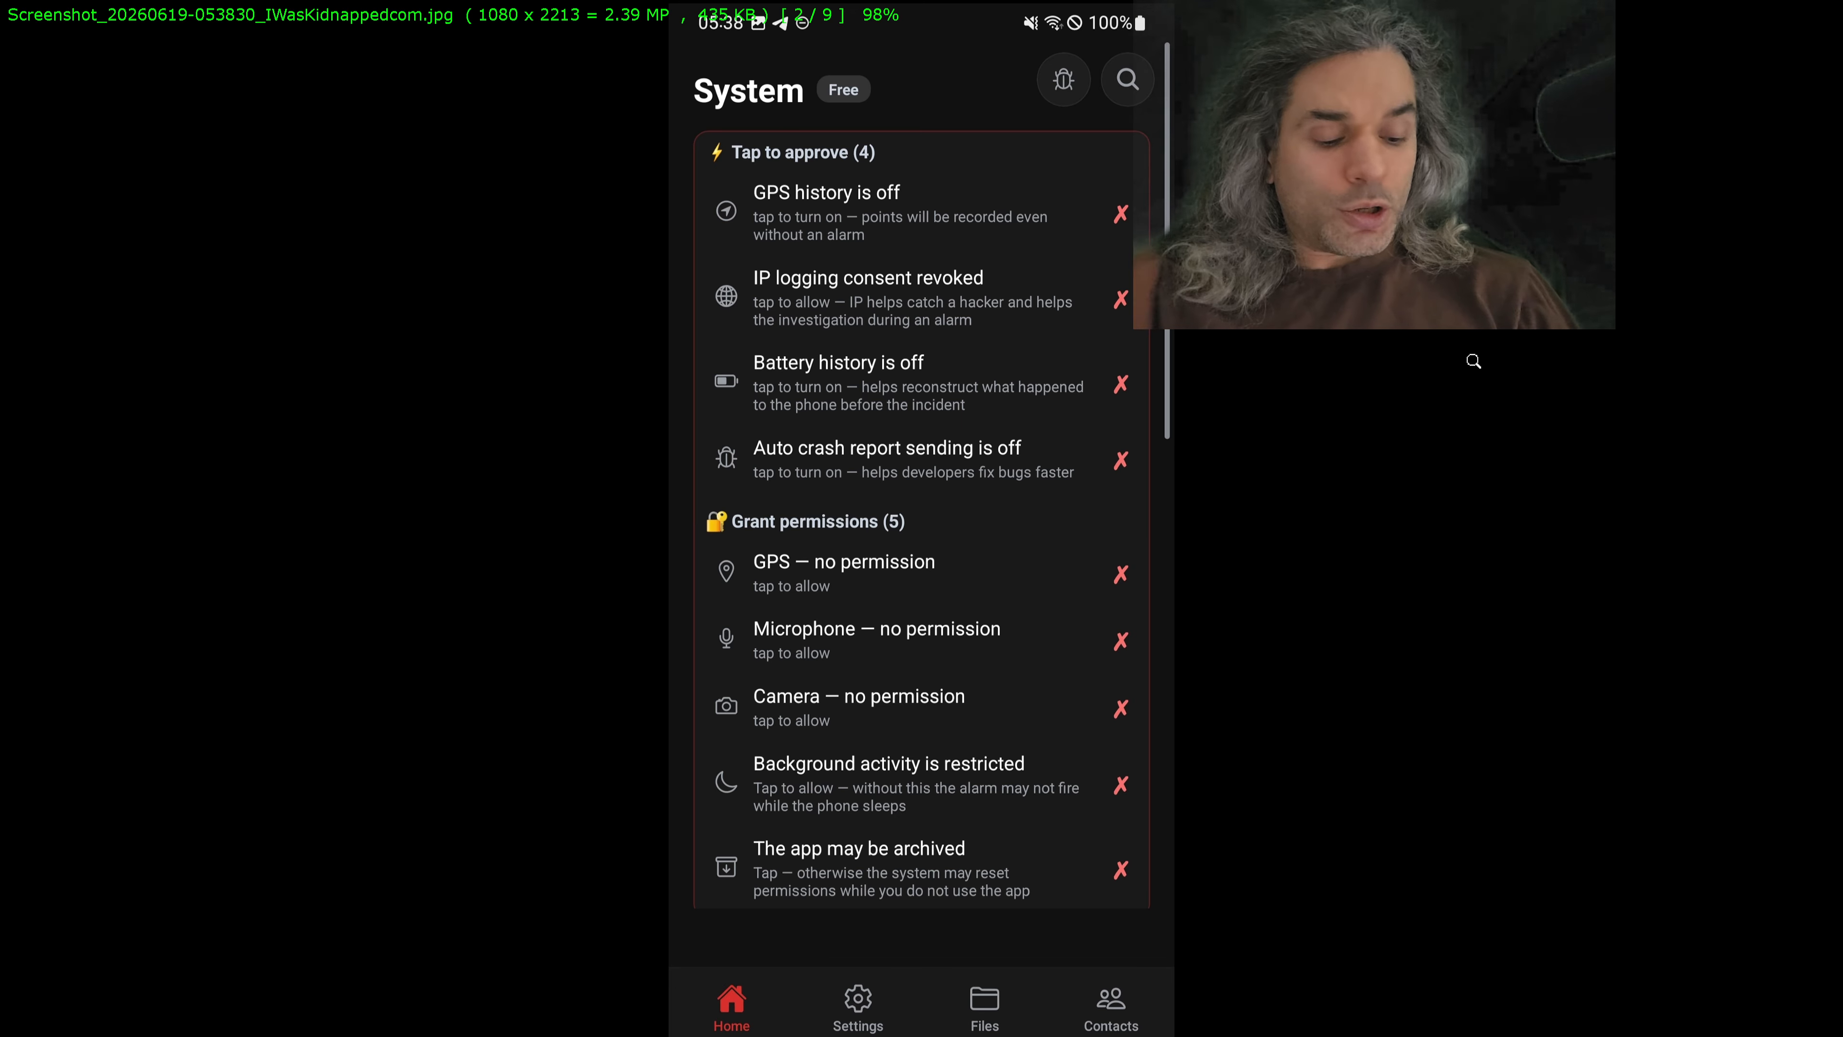
# Step: Save the re-cropped 053830 screenshot in publish_gplay, replacing the existing JPEG
pyautogui.press('Right')
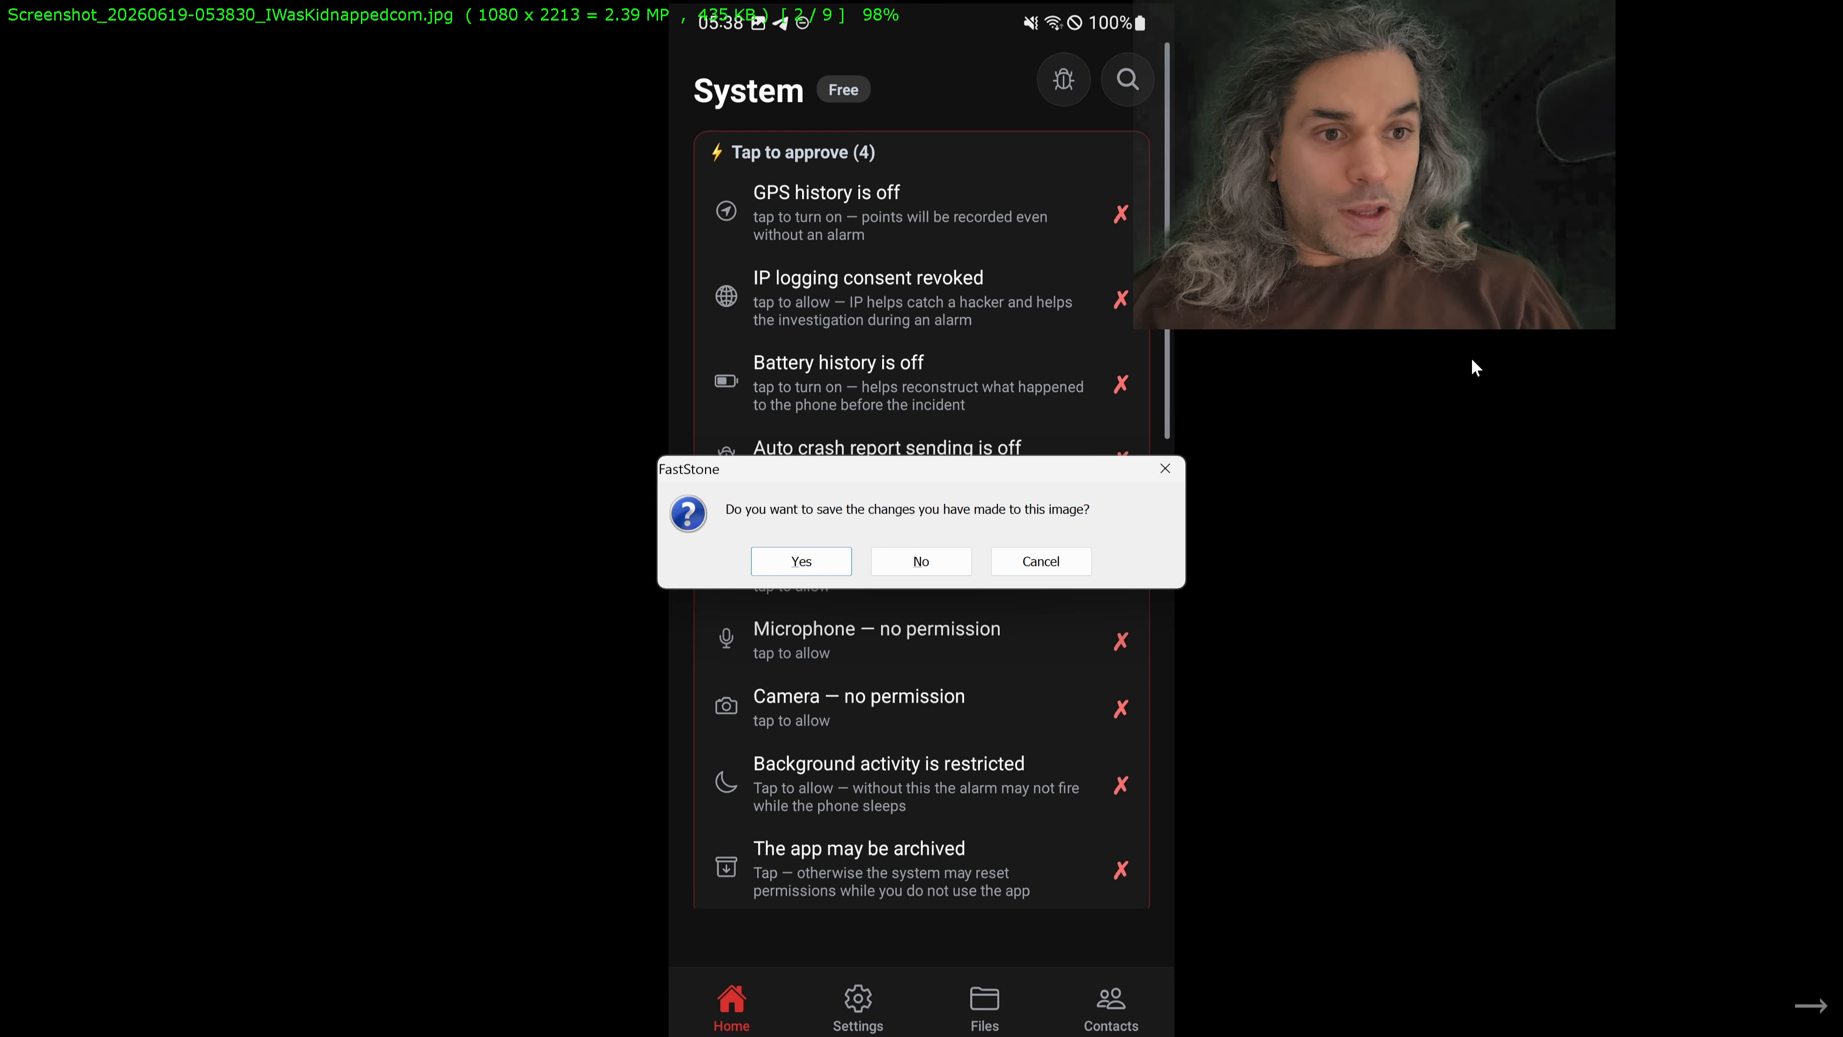
pyautogui.press('Return')
pyautogui.press('Return')
pyautogui.press('Return')
pyautogui.press('Return')
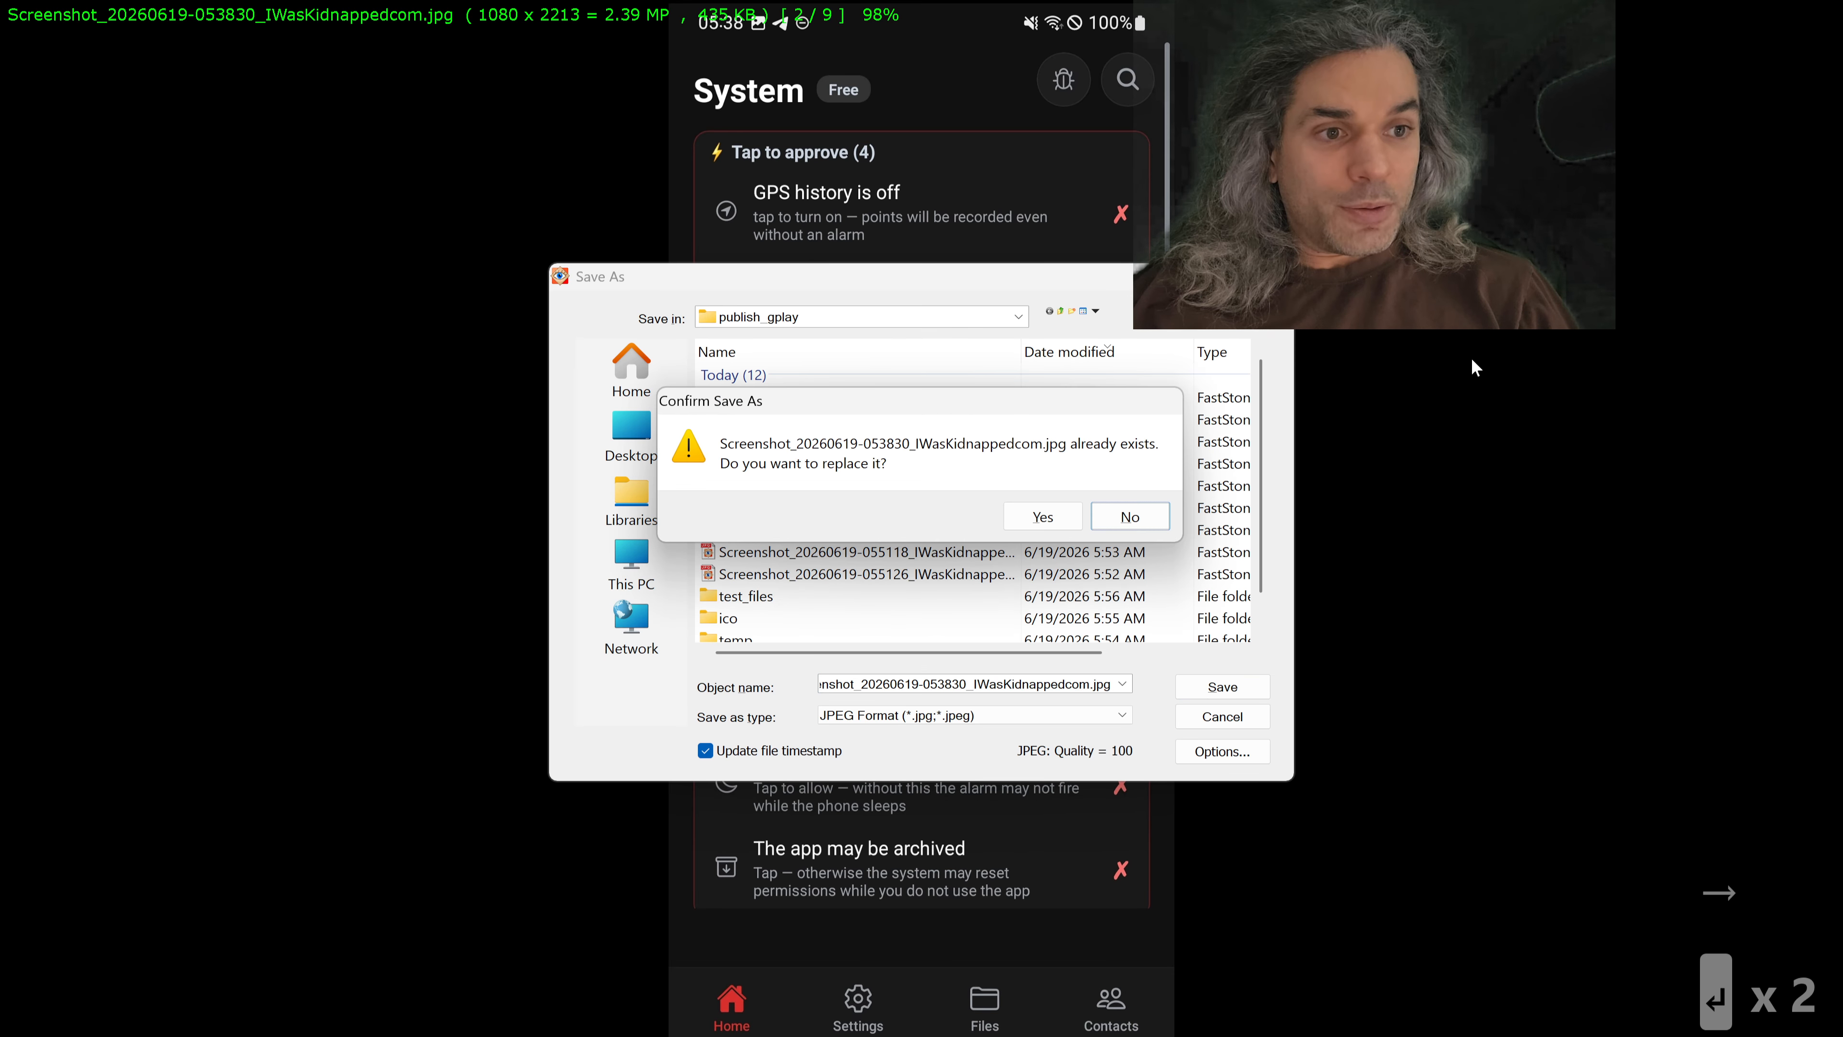
pyautogui.press('Return')
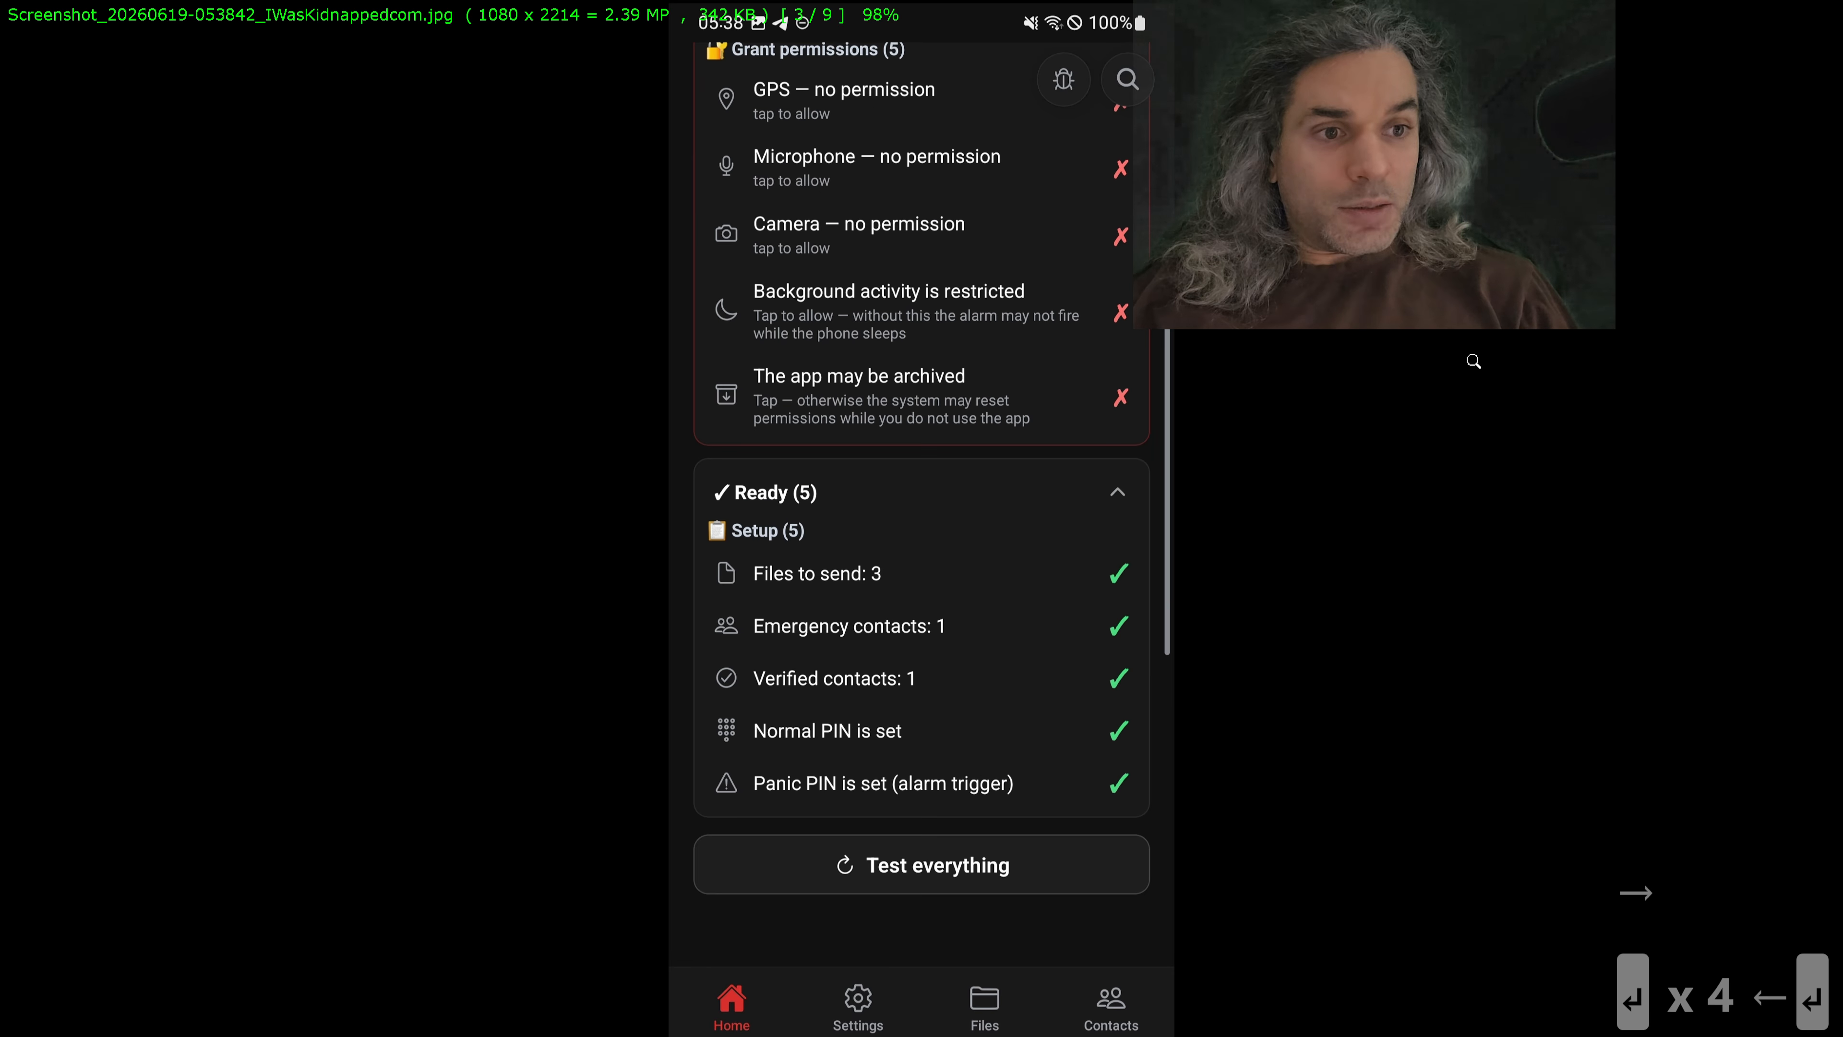
# Step: Crop the 054039 System screenshot to 1080 x 2213, cutting off the phone's navigation bar below the app's tab bar
pyautogui.scroll(-1, 1473, 361)
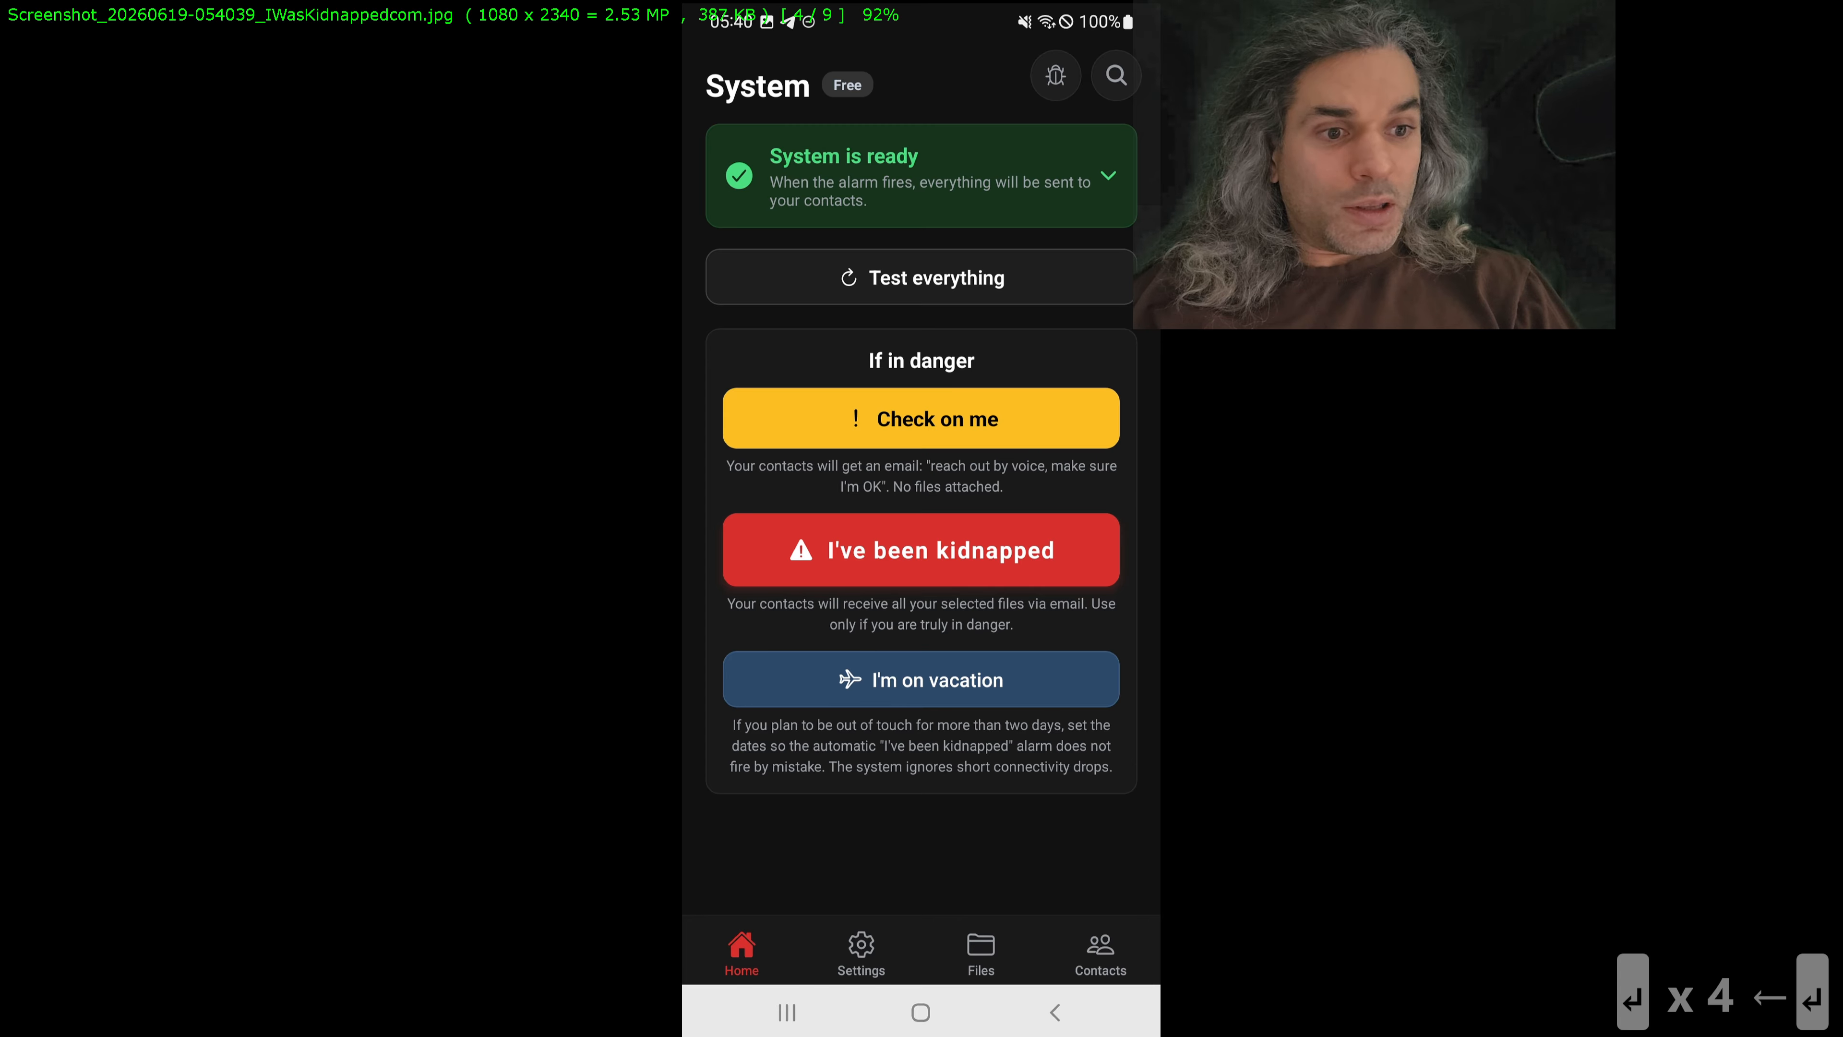
pyautogui.press('x')
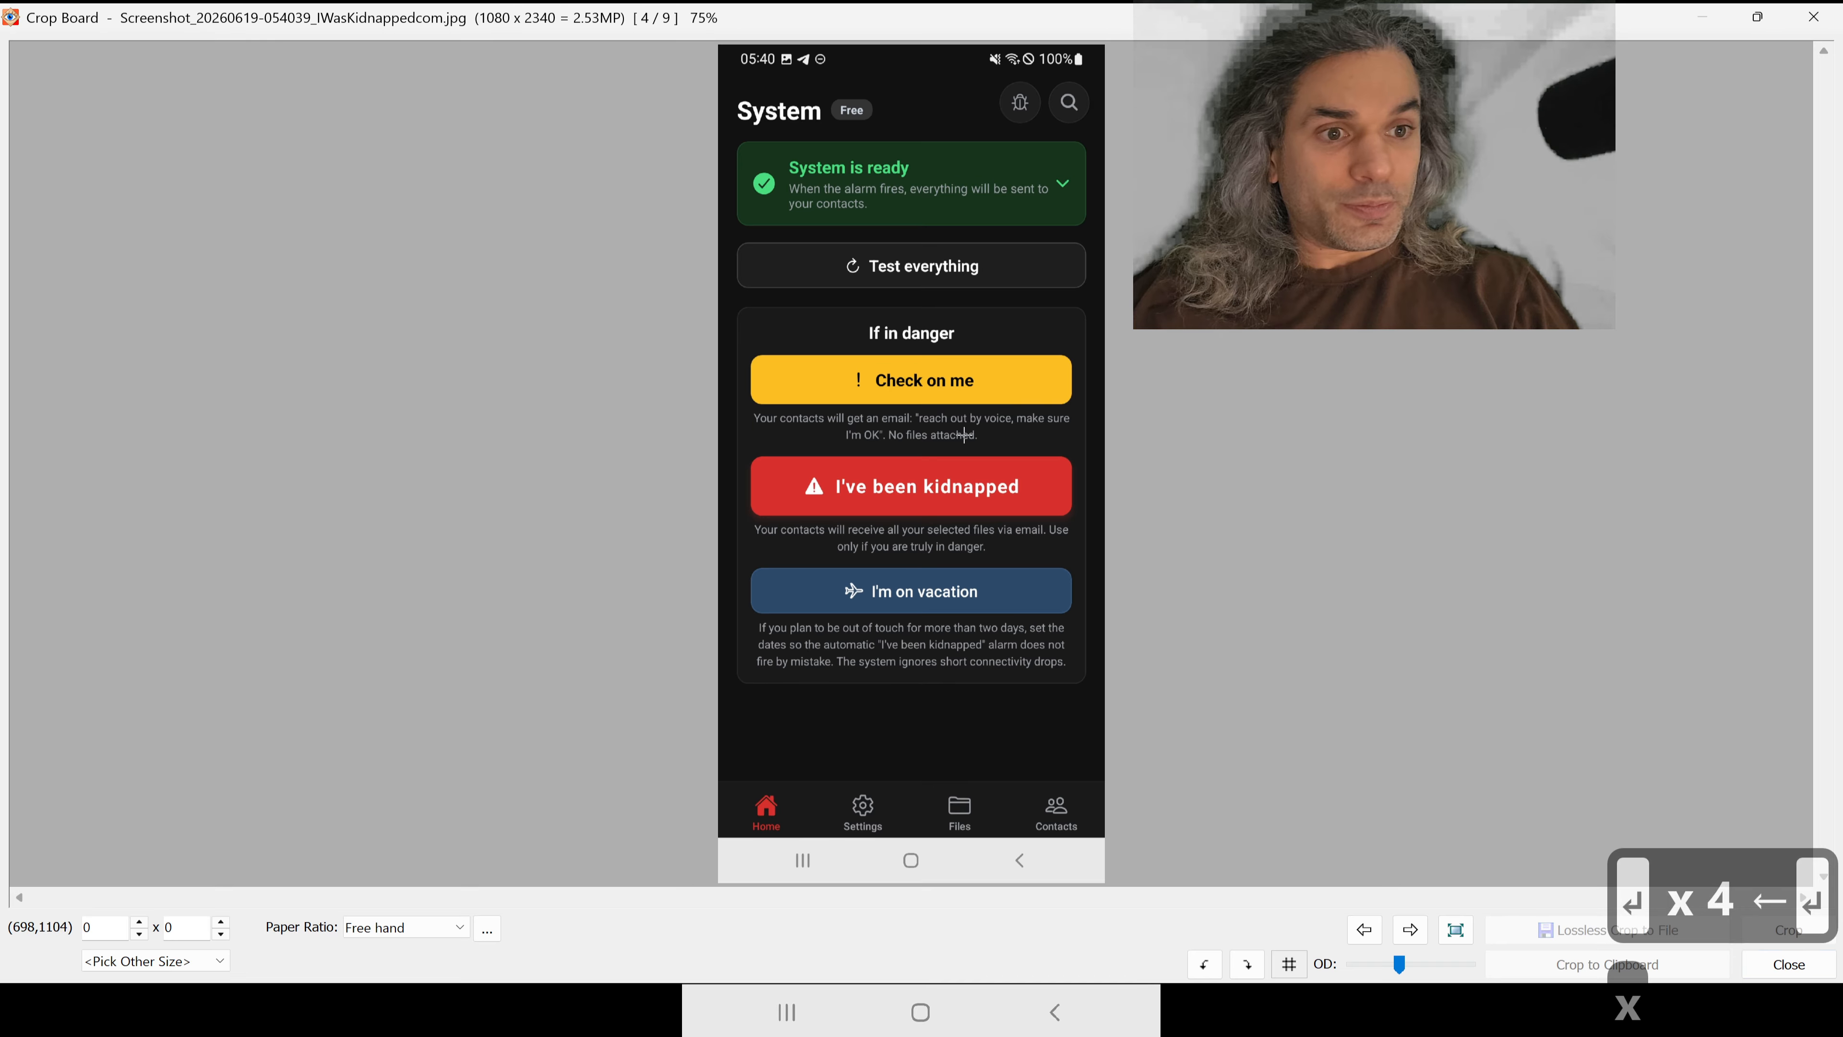
pyautogui.moveTo(827, 461); pyautogui.dragTo(1105, 43)
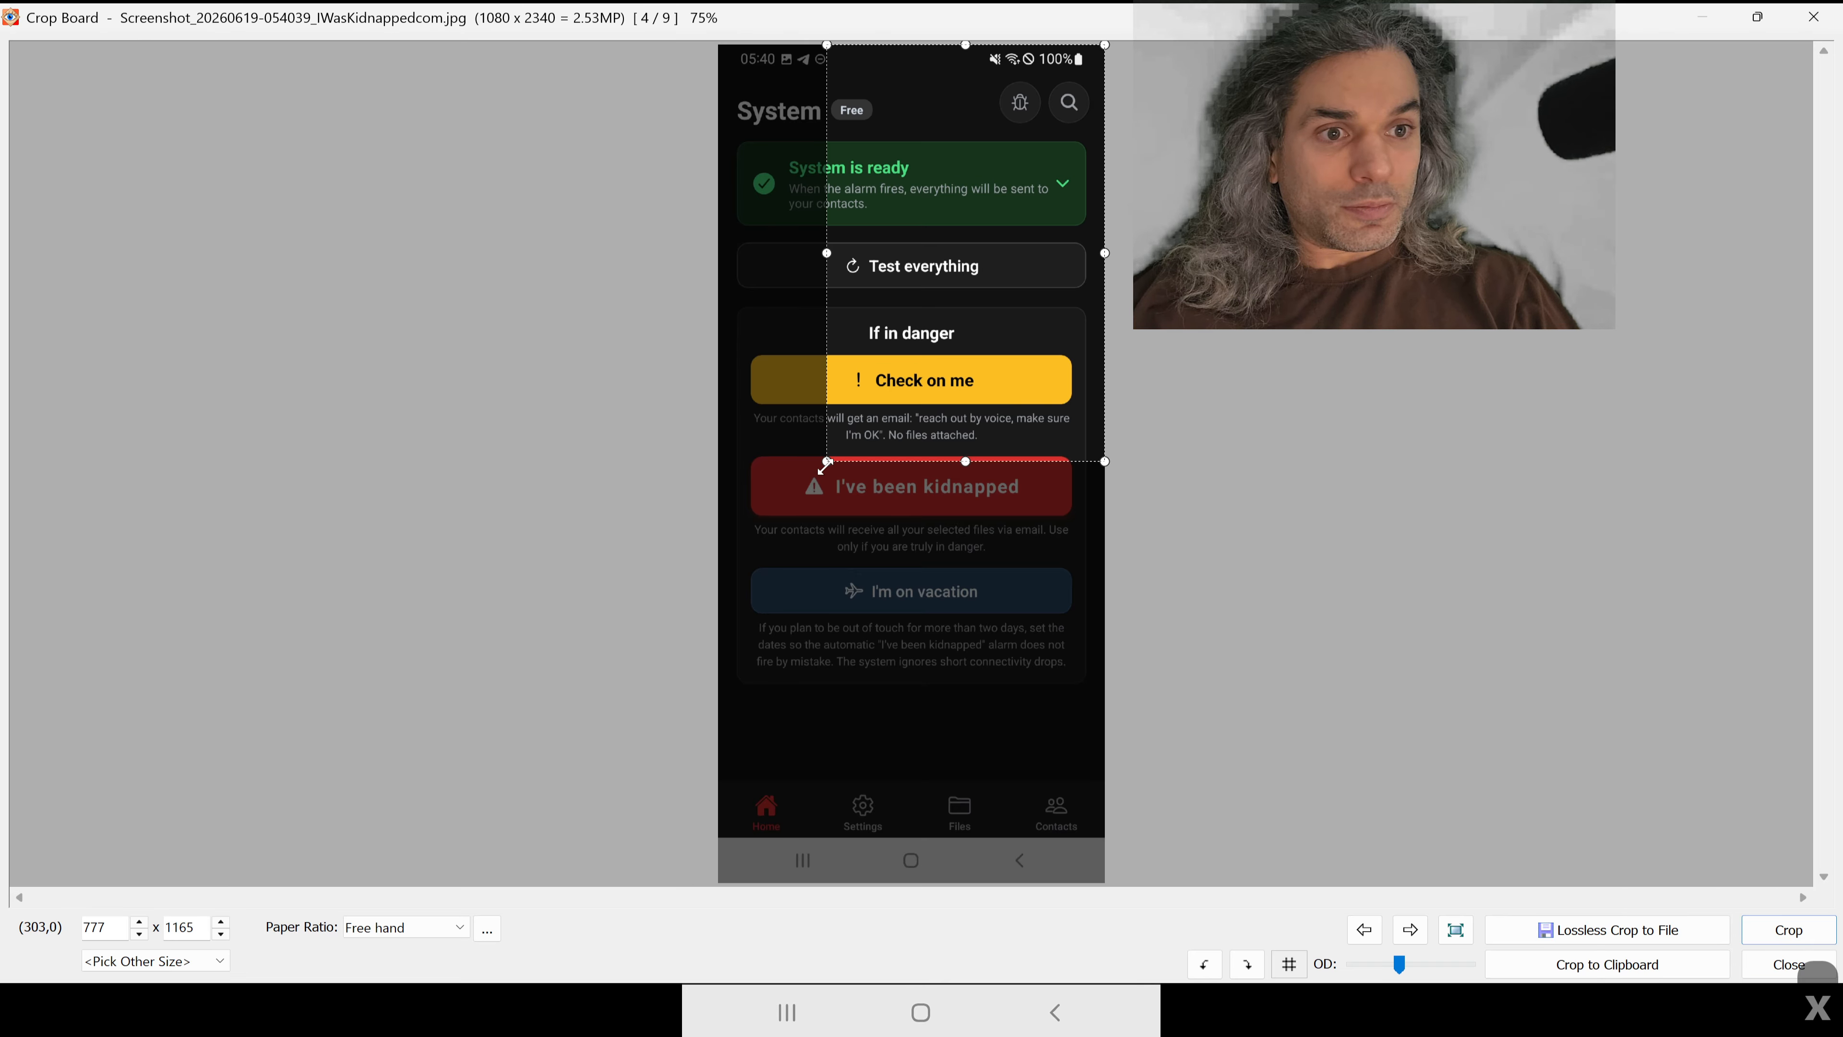
pyautogui.moveTo(826, 461); pyautogui.dragTo(496, 837)
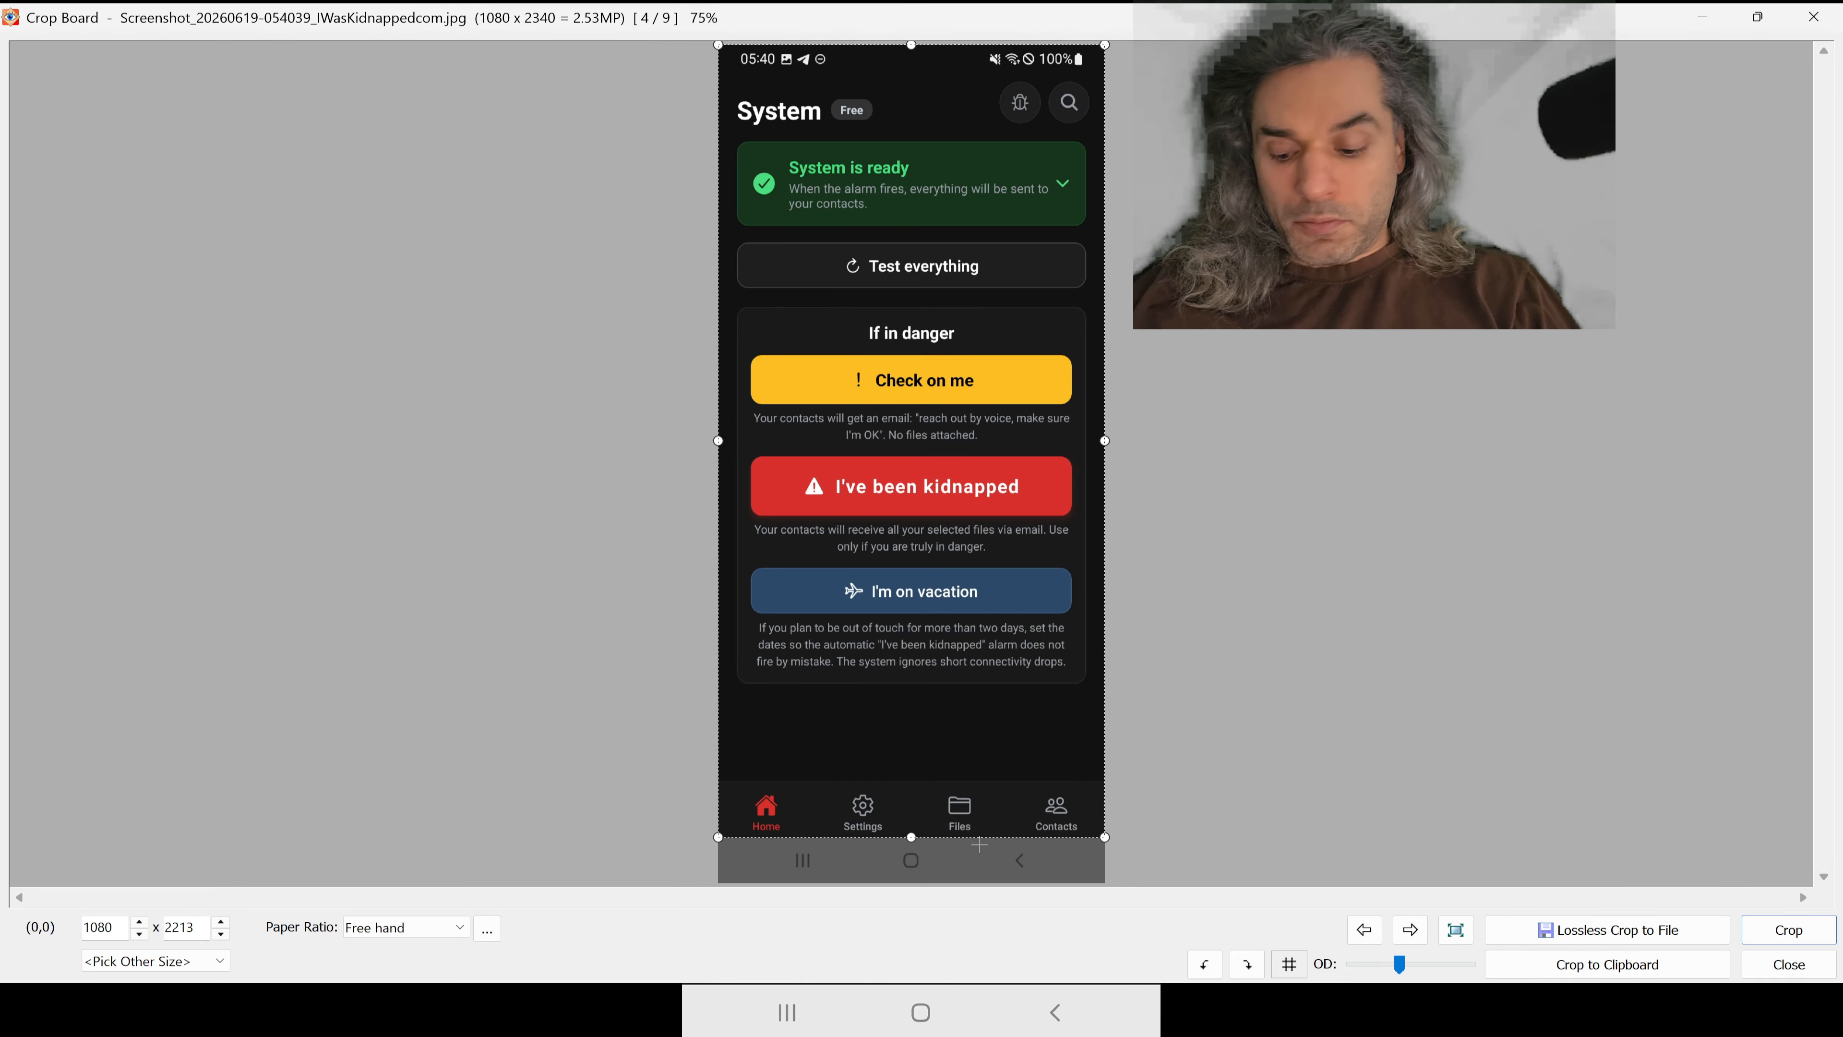
pyautogui.scroll(5, 1010, 775)
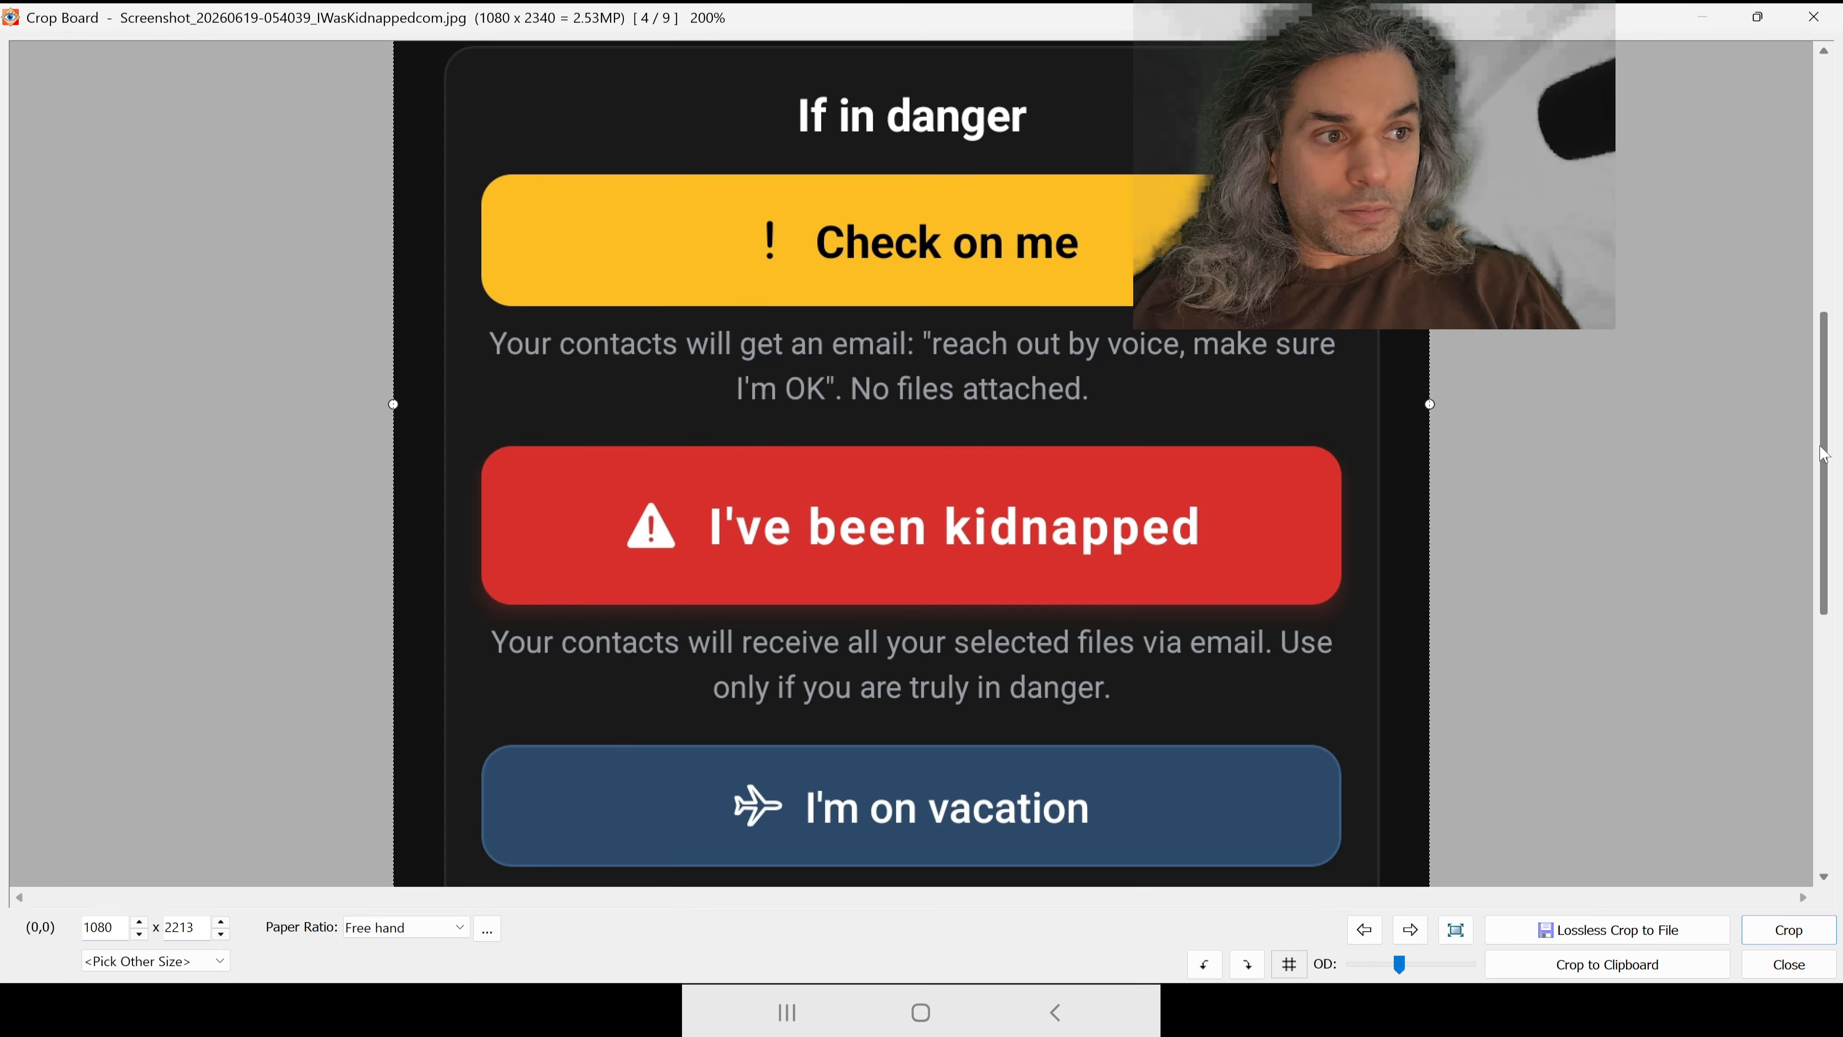
pyautogui.moveTo(1823, 453); pyautogui.dragTo(1807, 823)
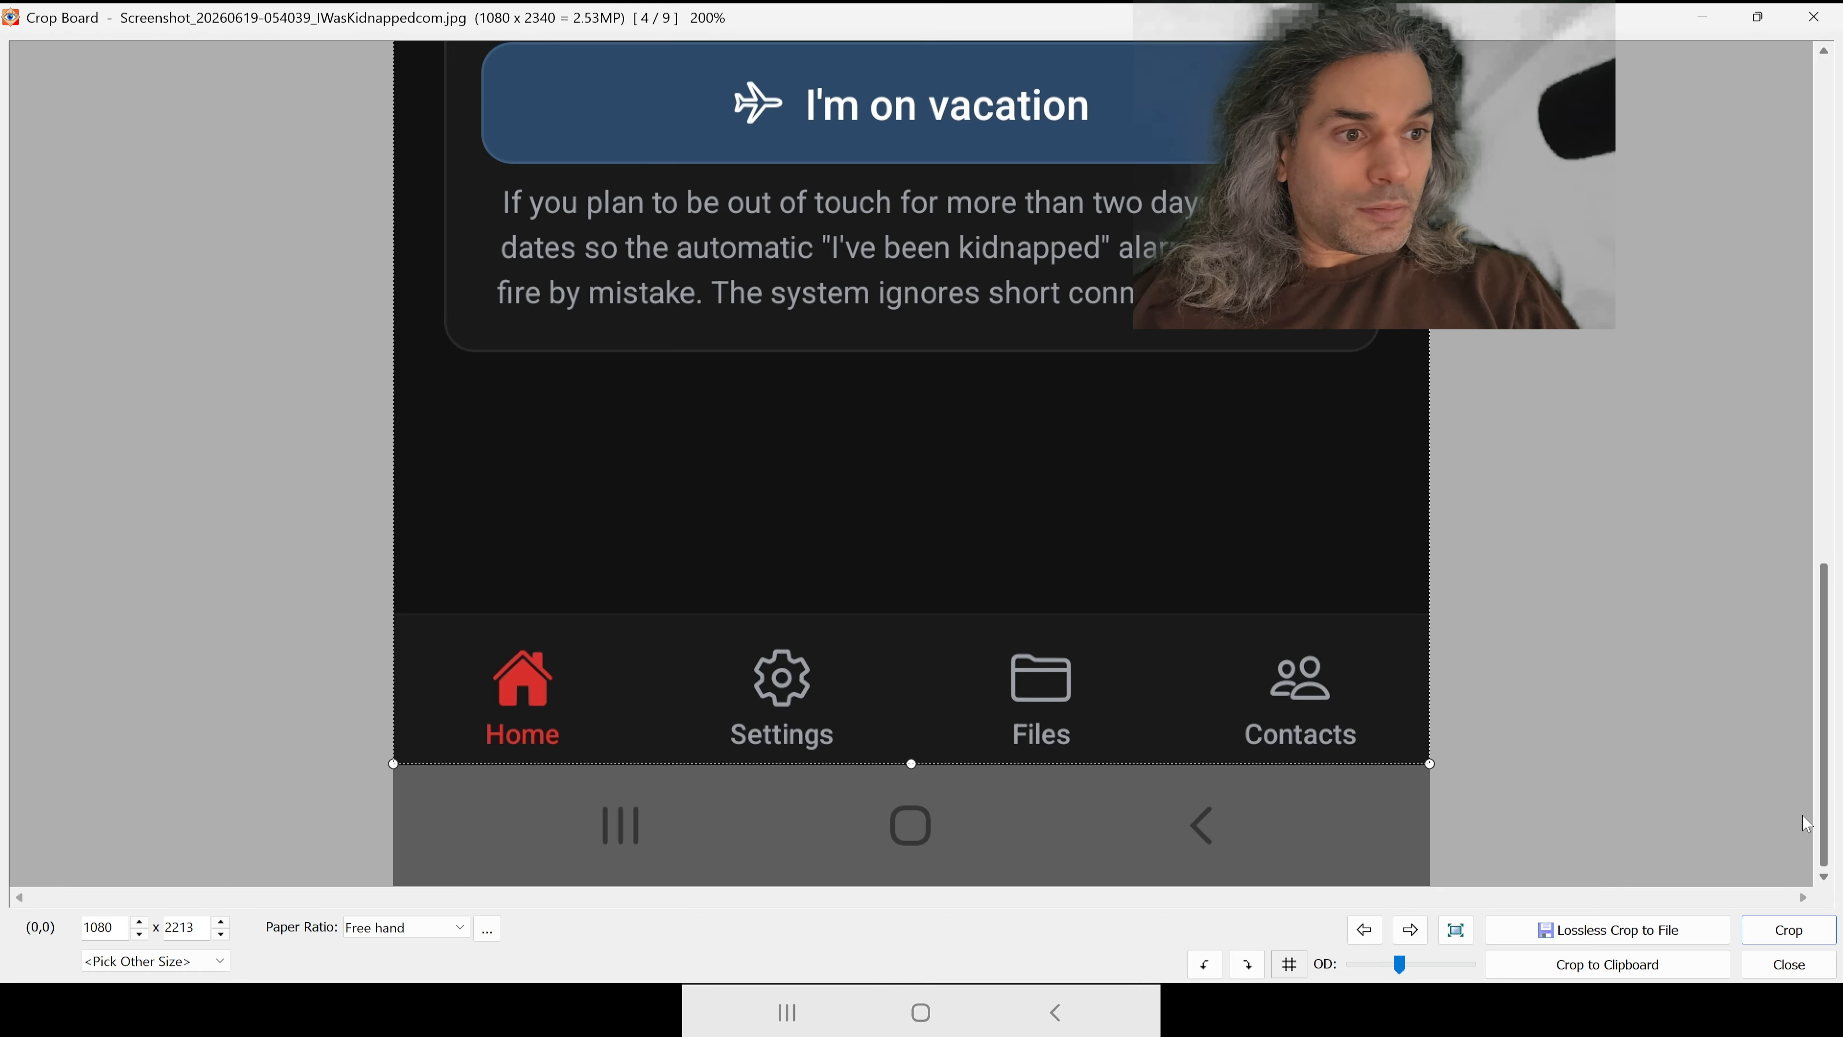
pyautogui.click(1788, 929)
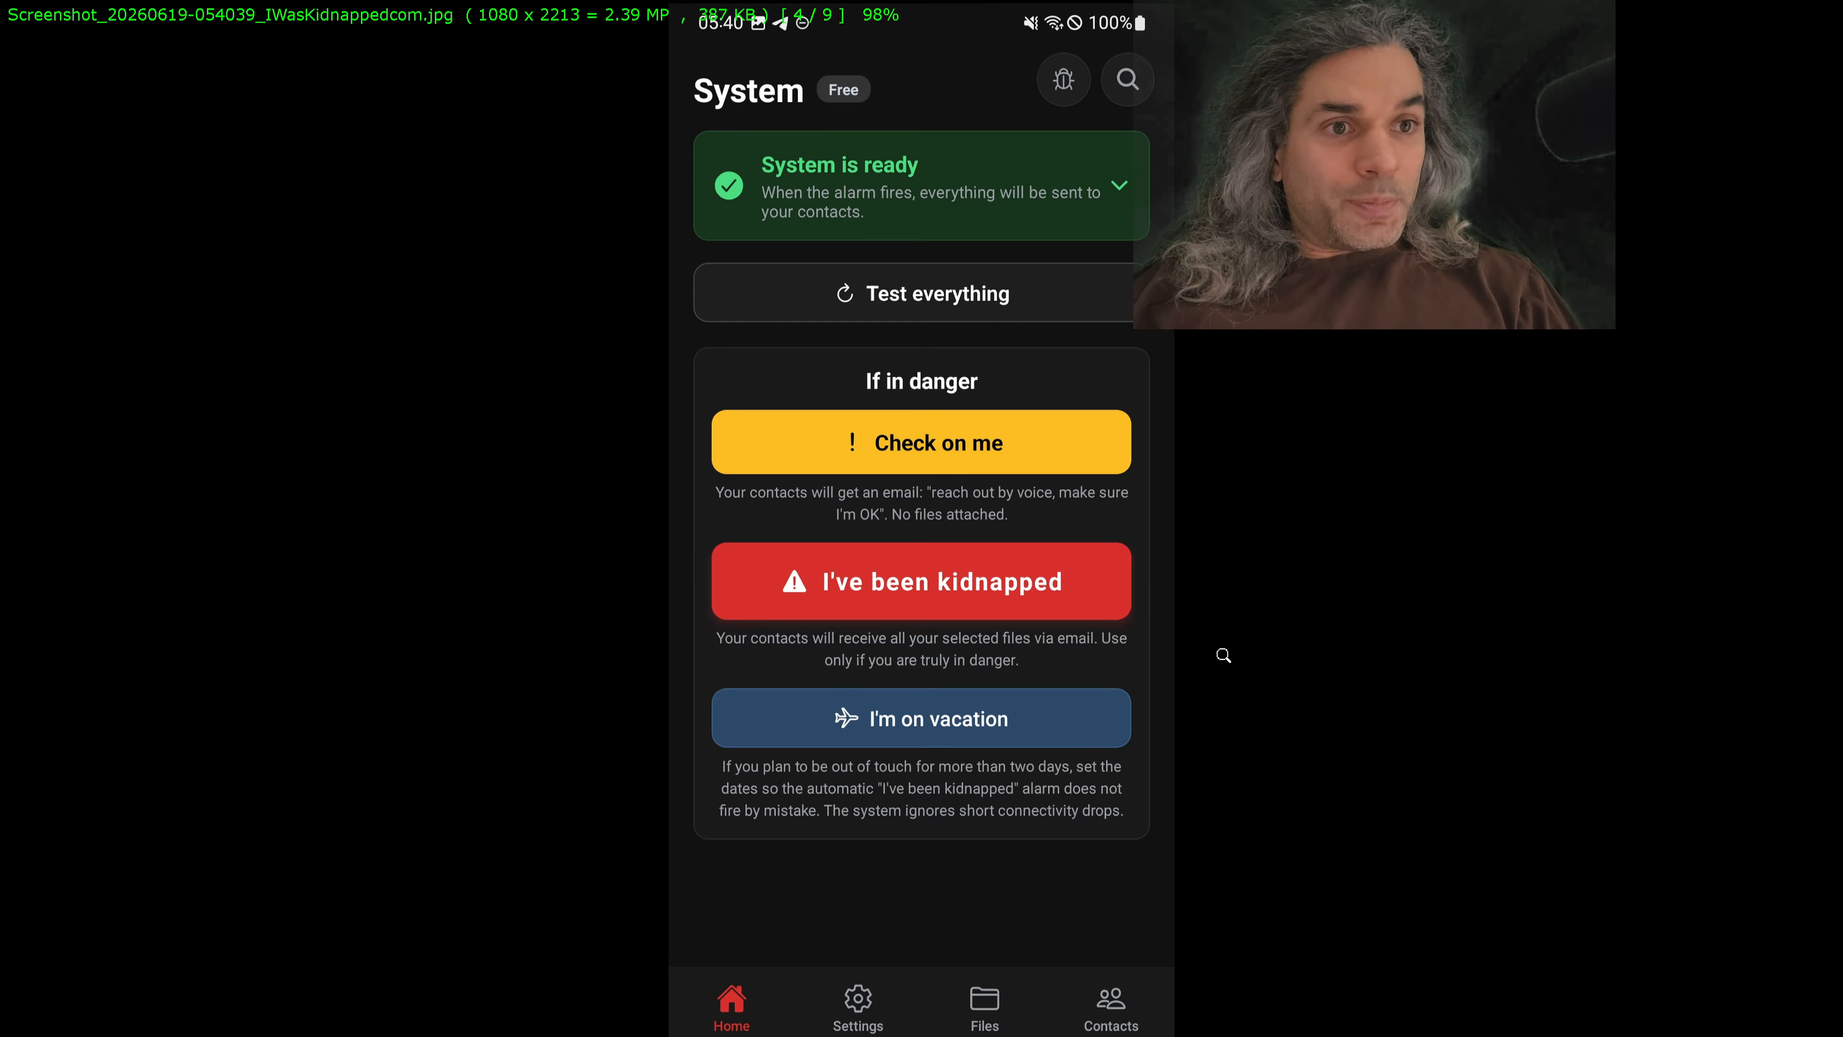
# Step: Save the cropped 054039 screenshot as a JPEG in publish_gplay, replacing the existing file
pyautogui.press('Escape')
pyautogui.click(802, 564)
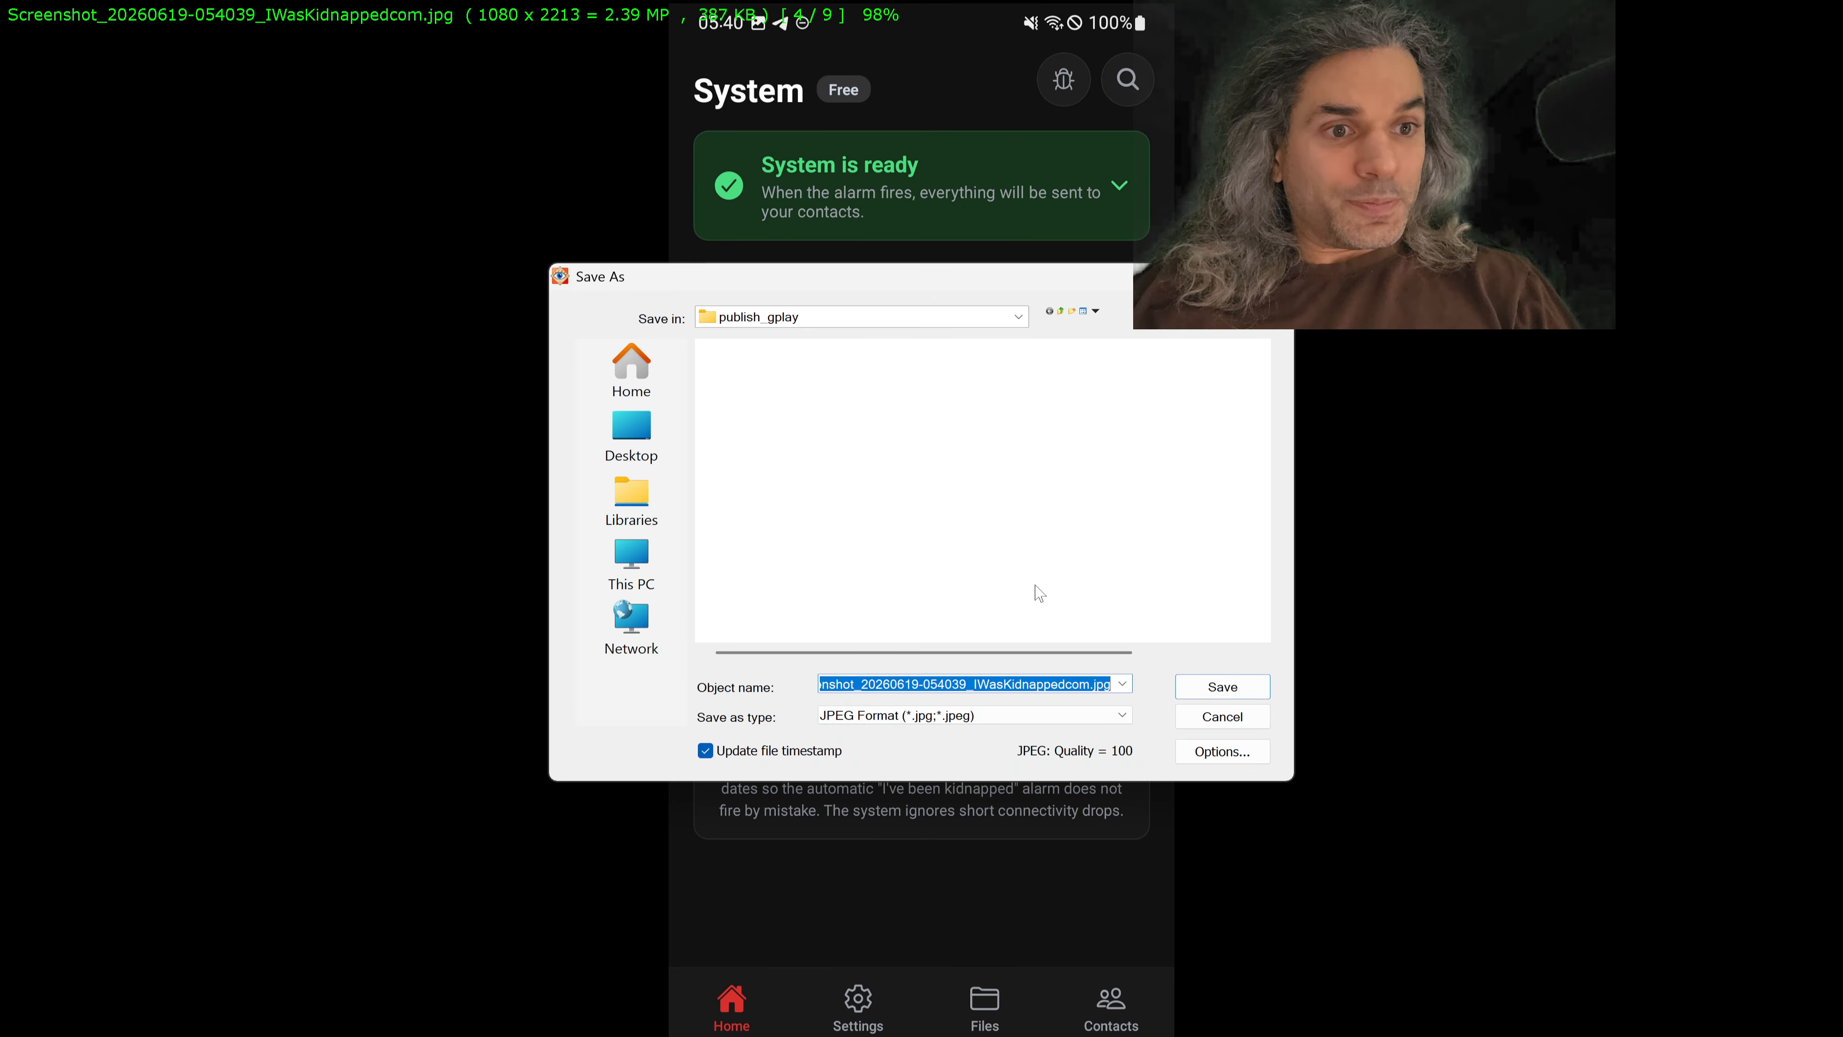
pyautogui.press('Return')
pyautogui.press('Left')
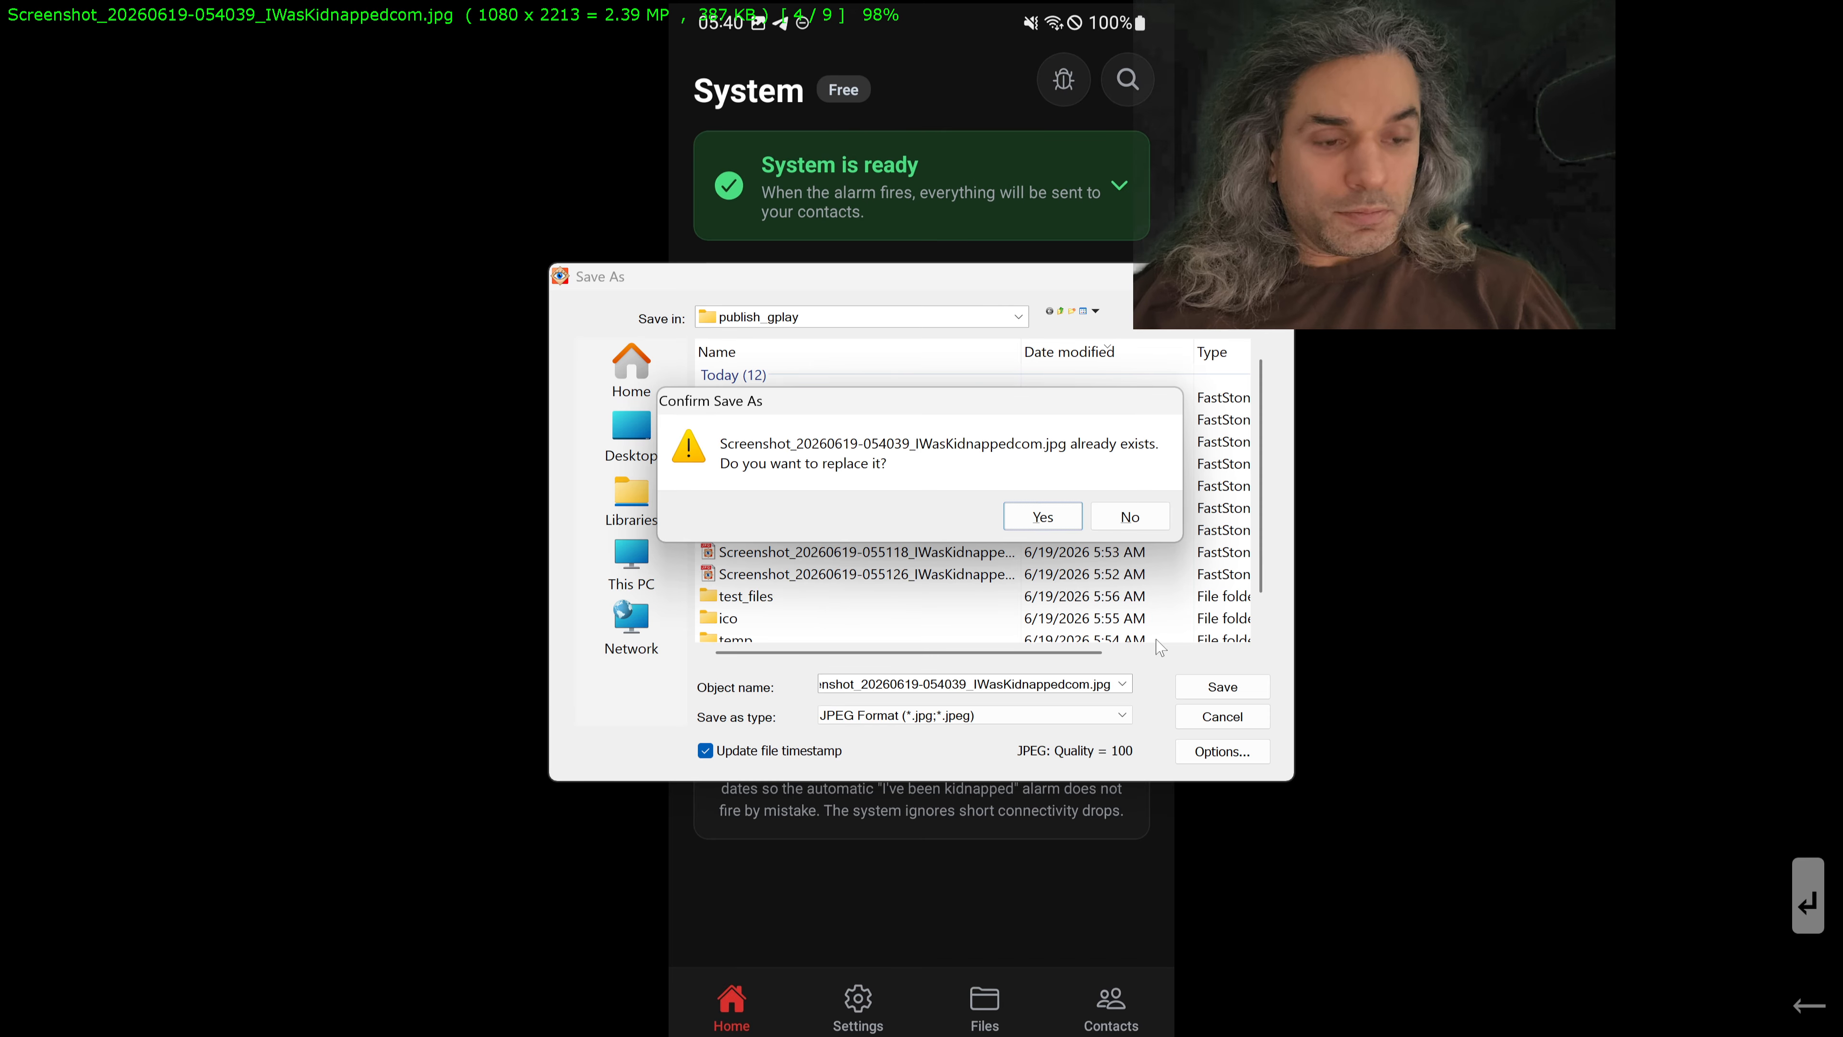
pyautogui.press('Return')
# Step: Crop the 054831 Files screenshot to 1080 x 2214 so it ends exactly at the lower edge of the app's tab bar
pyautogui.press('x')
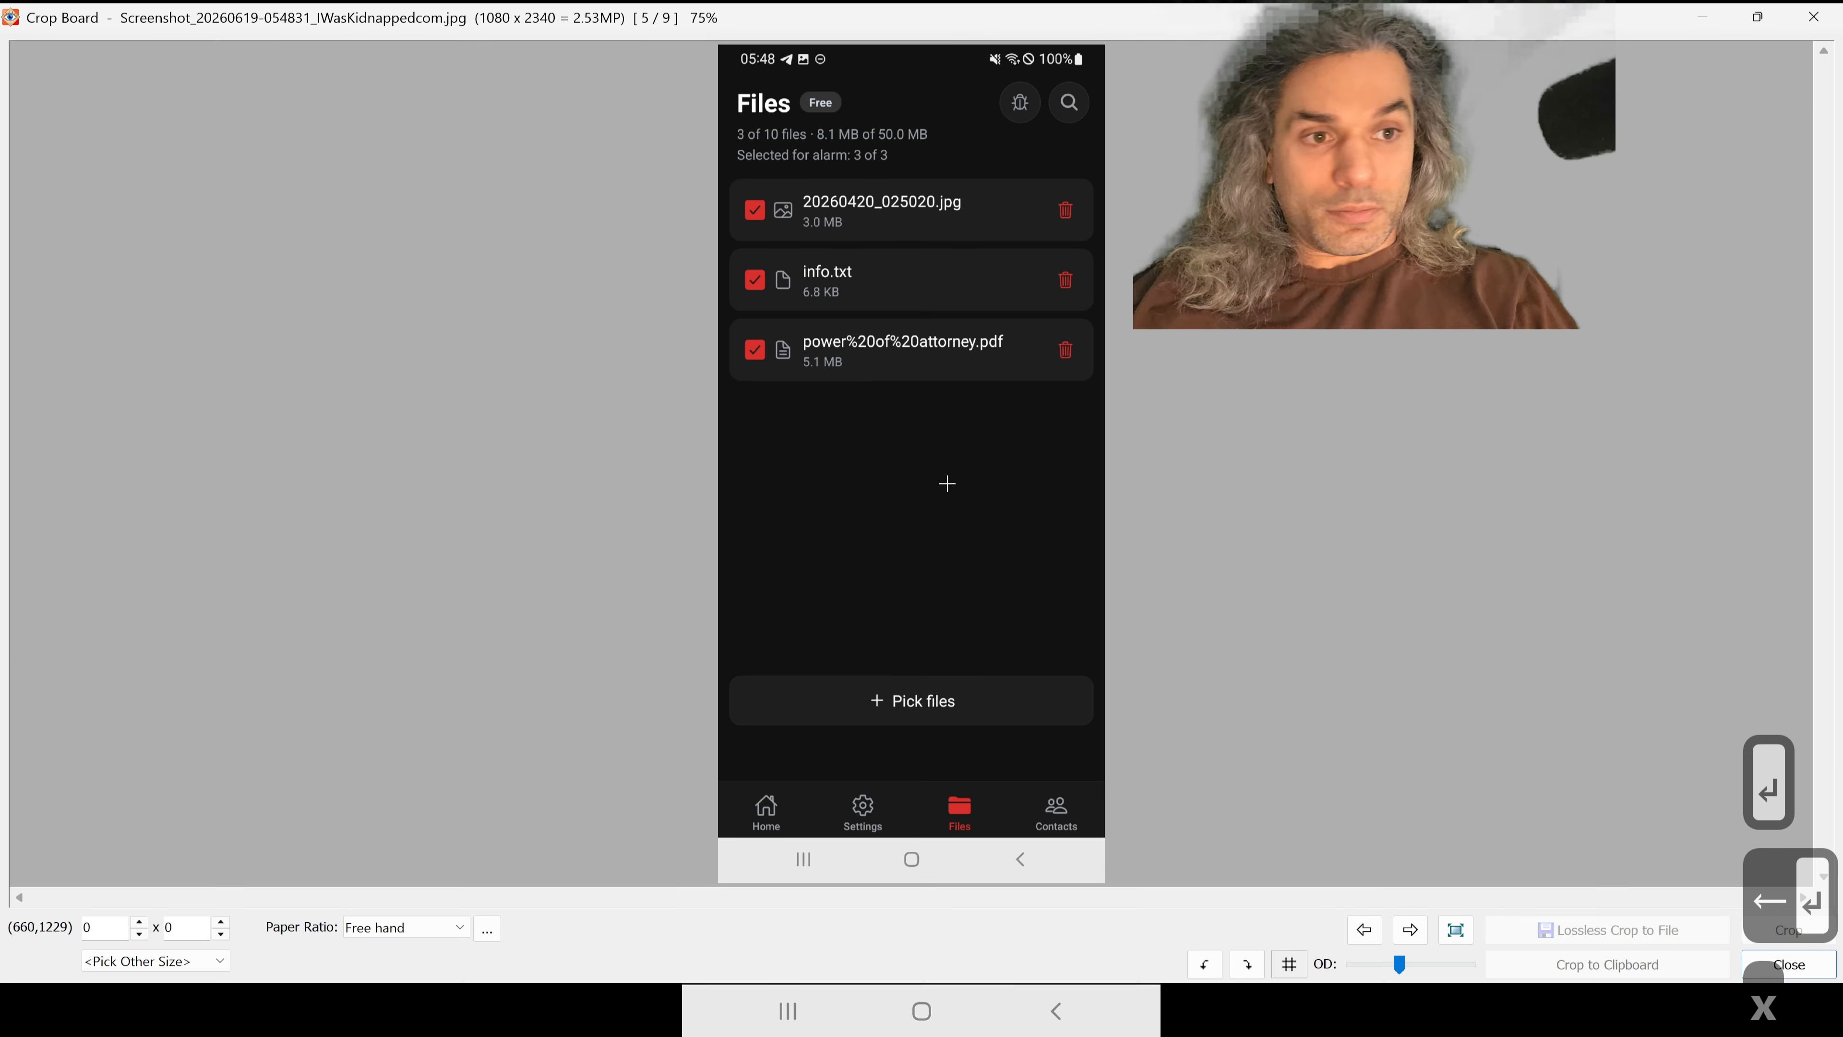
pyautogui.moveTo(916, 484); pyautogui.dragTo(1105, 44)
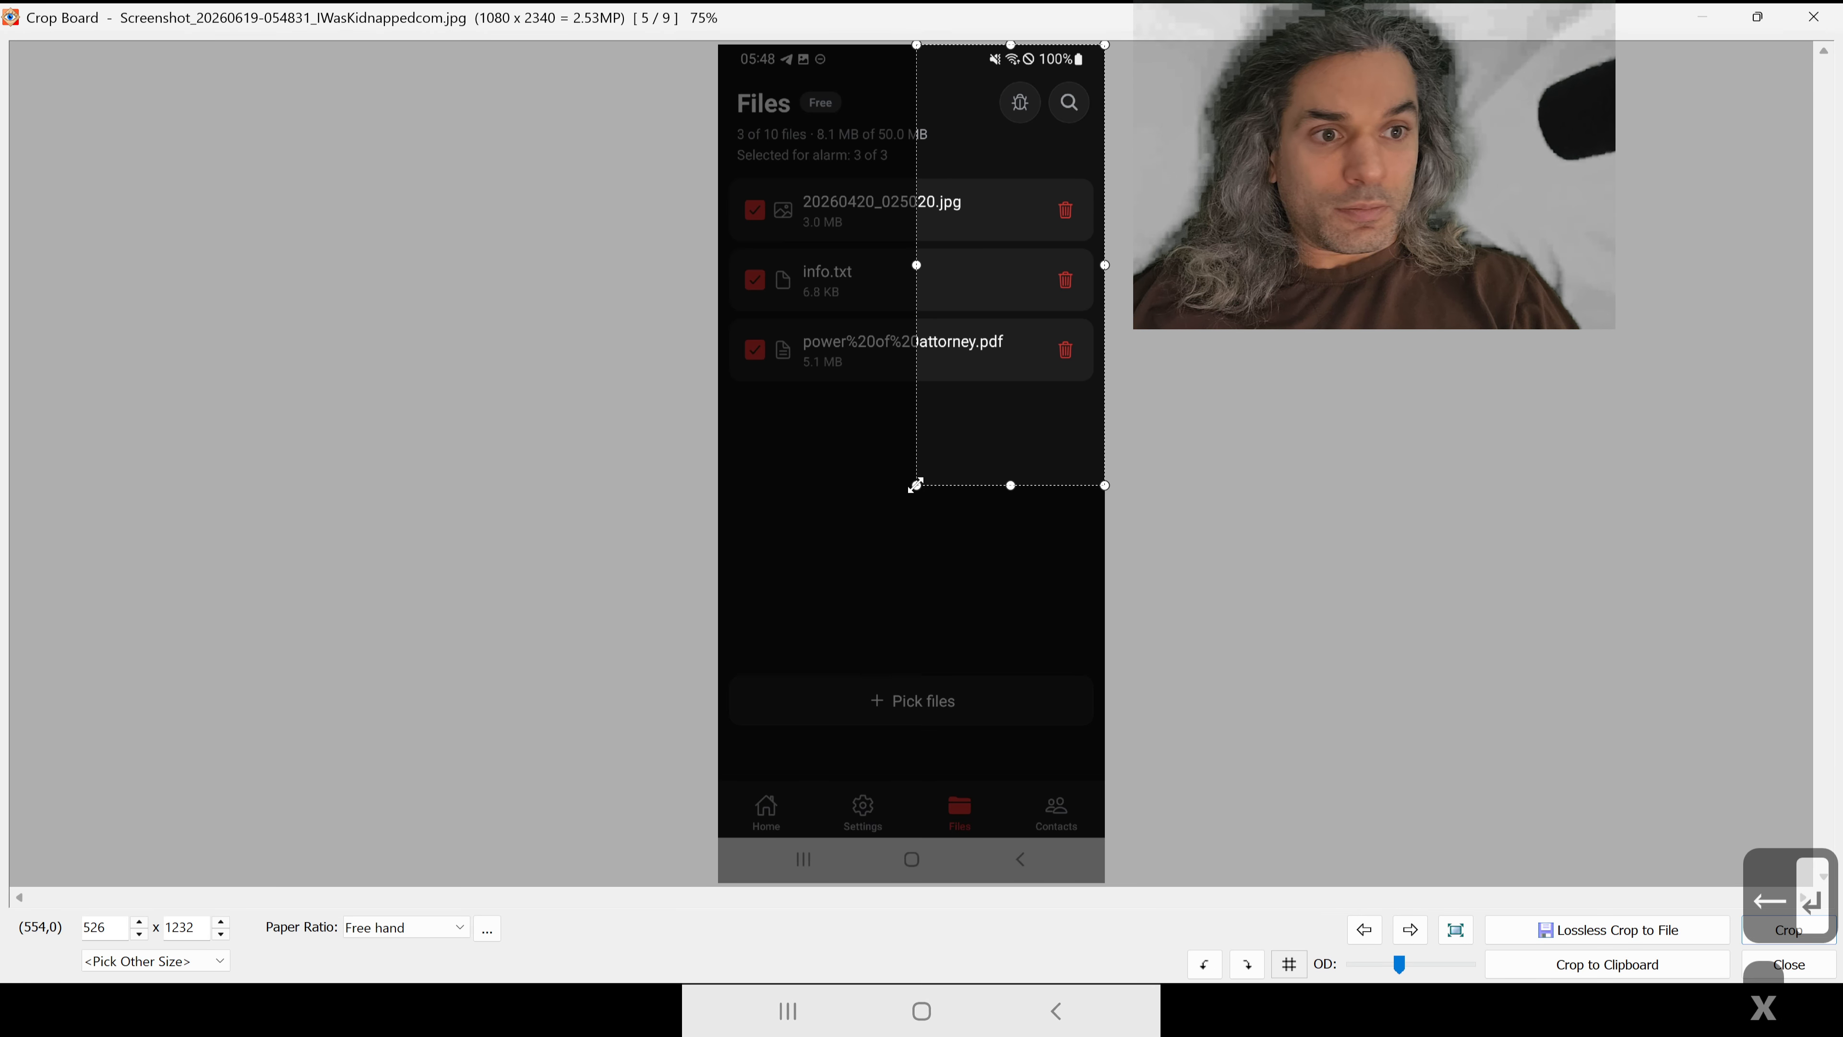
pyautogui.moveTo(915, 485); pyautogui.dragTo(688, 840)
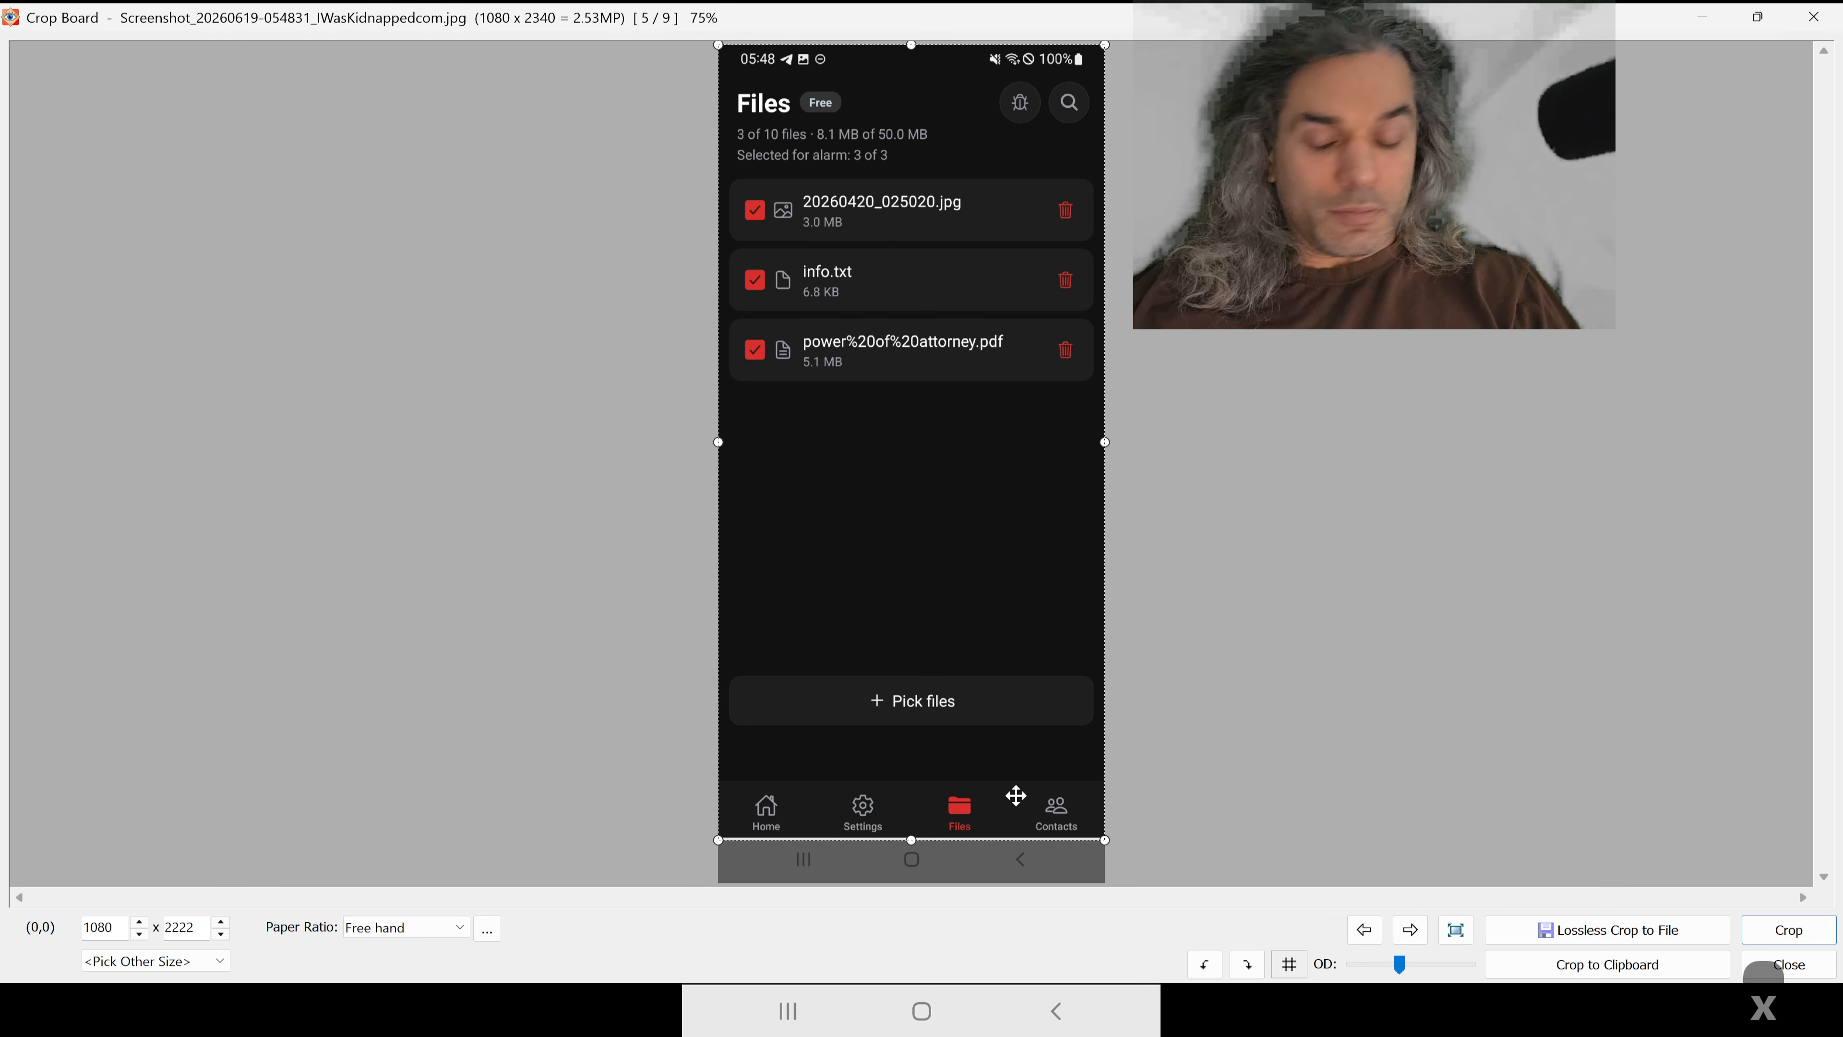
pyautogui.scroll(4, 981, 719)
pyautogui.scroll(5, 981, 719)
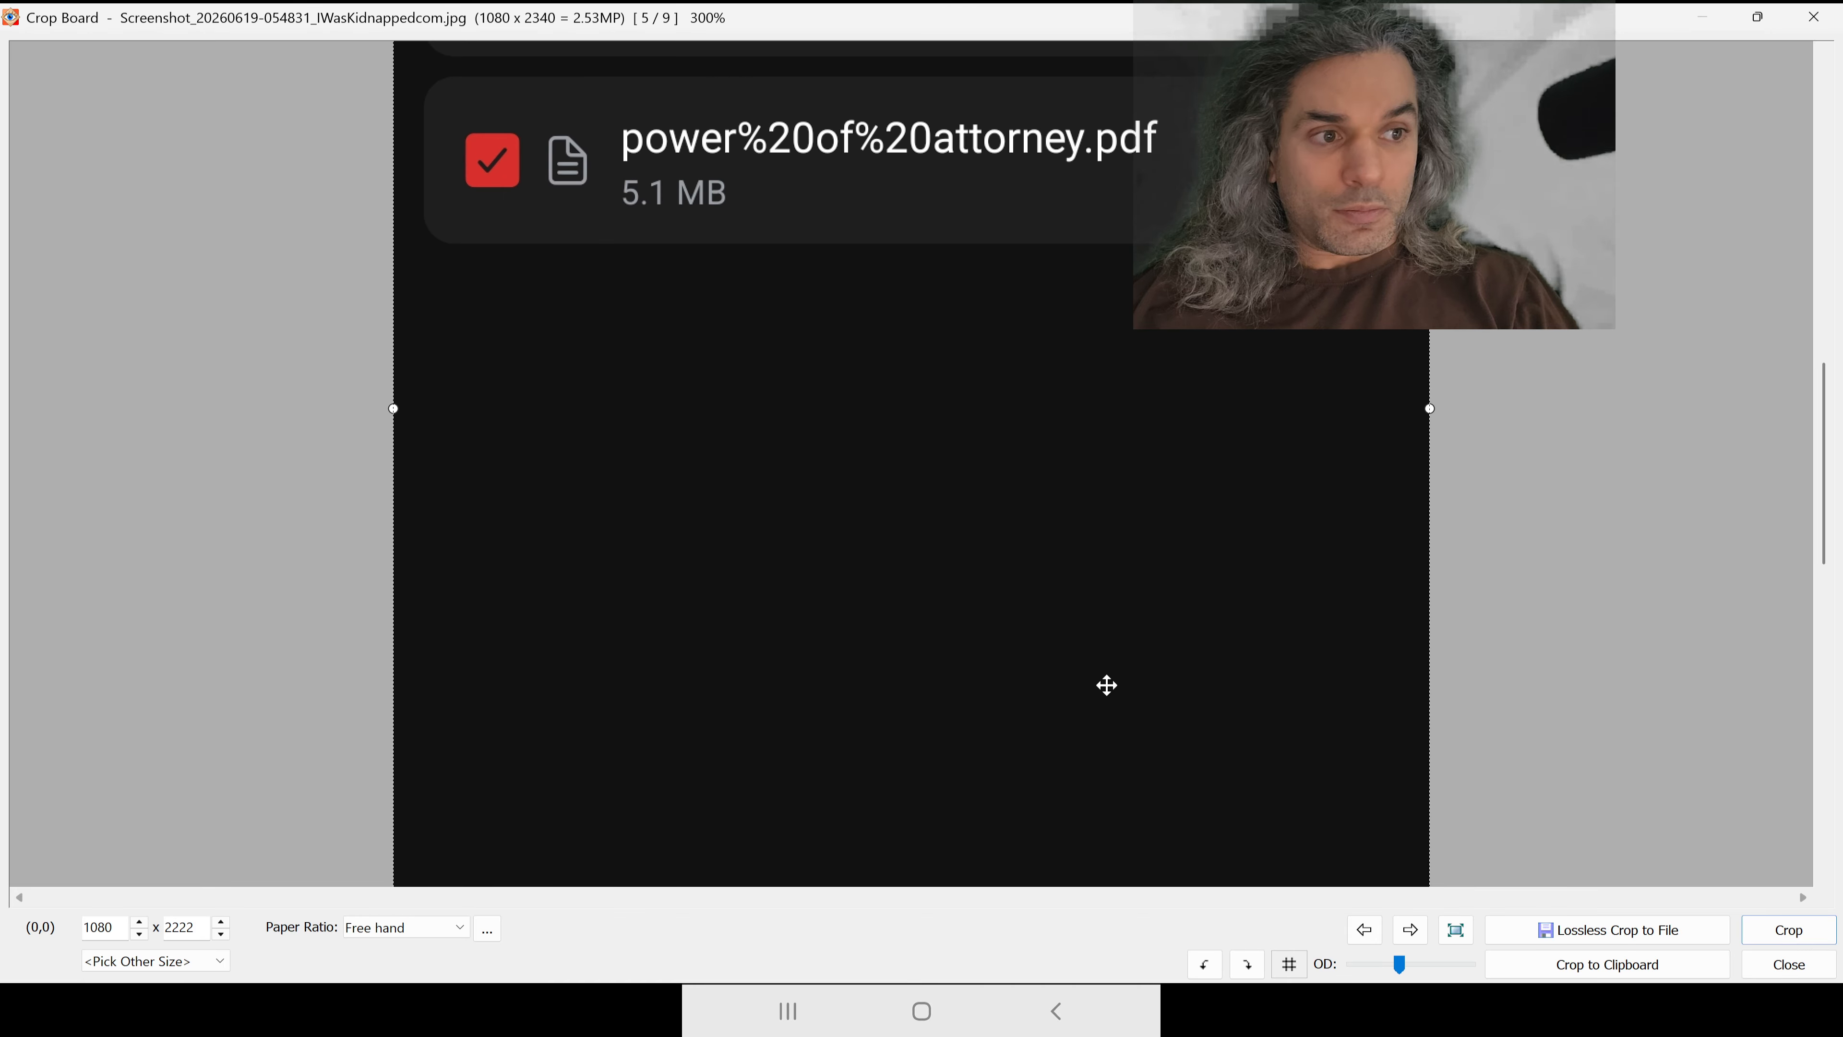
pyautogui.moveTo(1820, 479); pyautogui.dragTo(1810, 835)
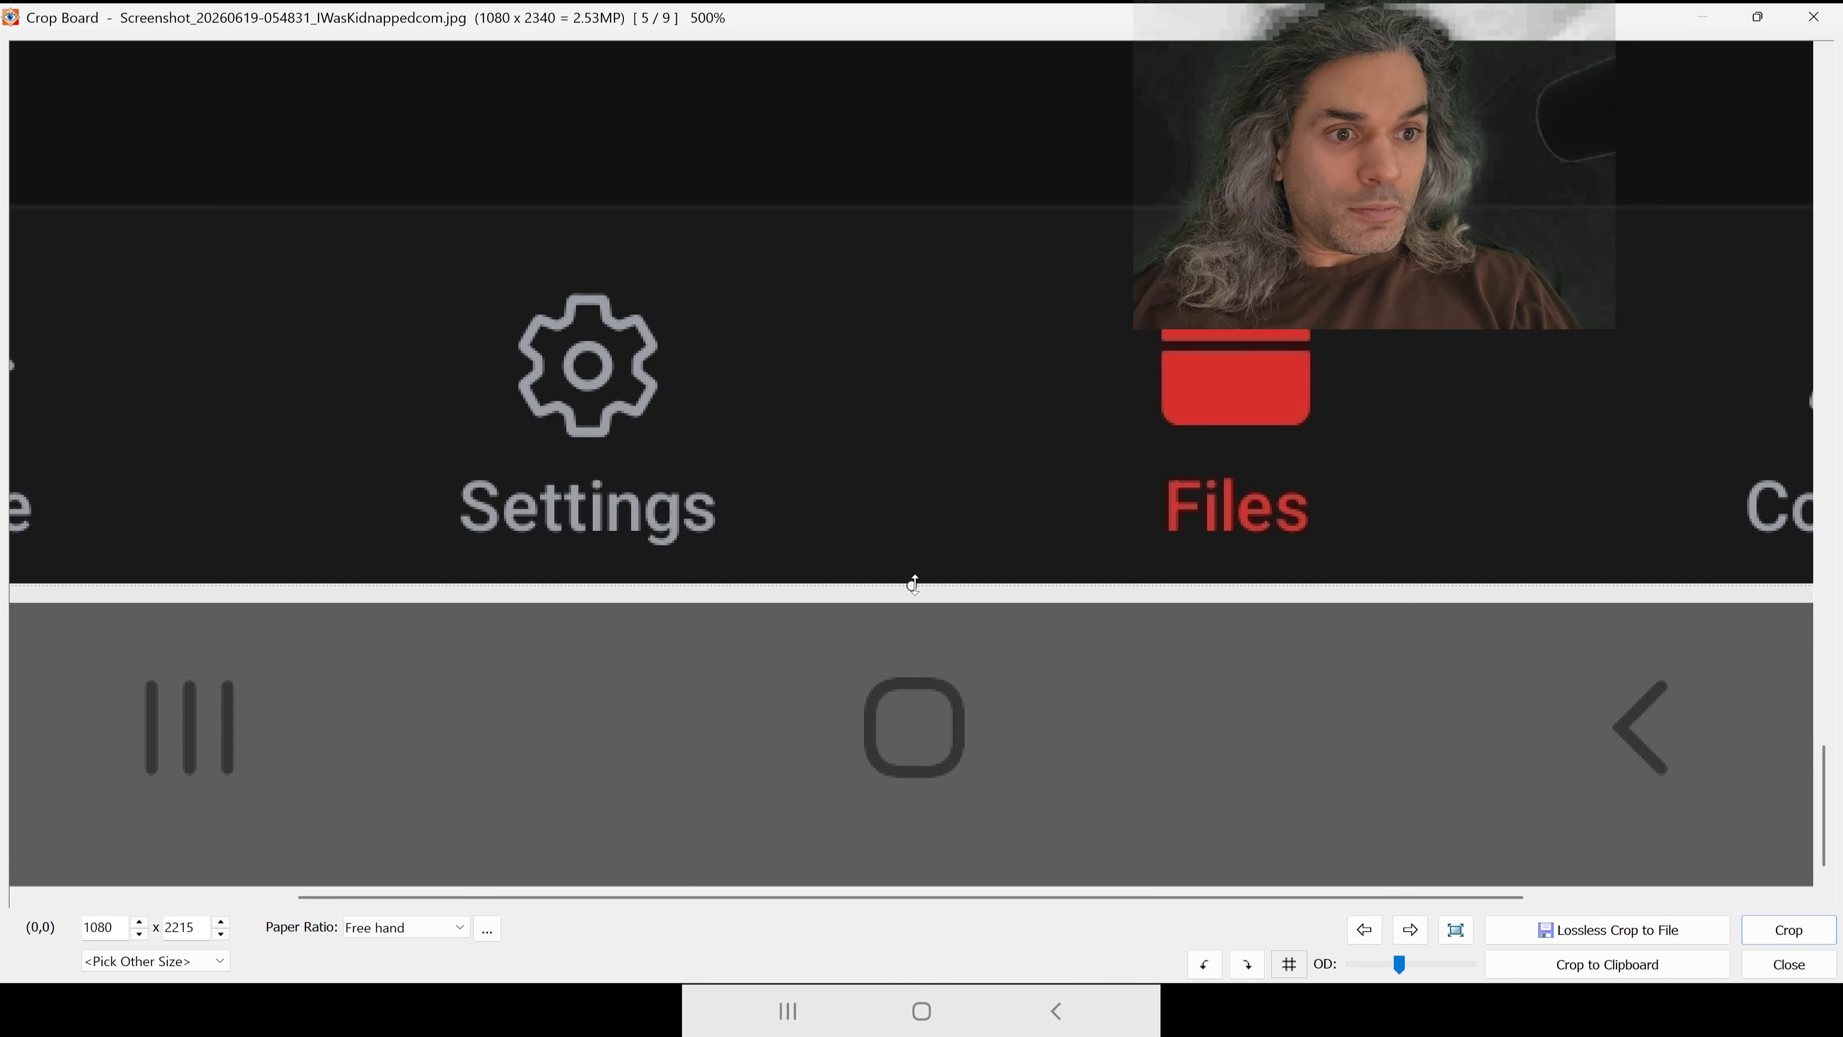
pyautogui.moveTo(915, 602); pyautogui.dragTo(911, 583)
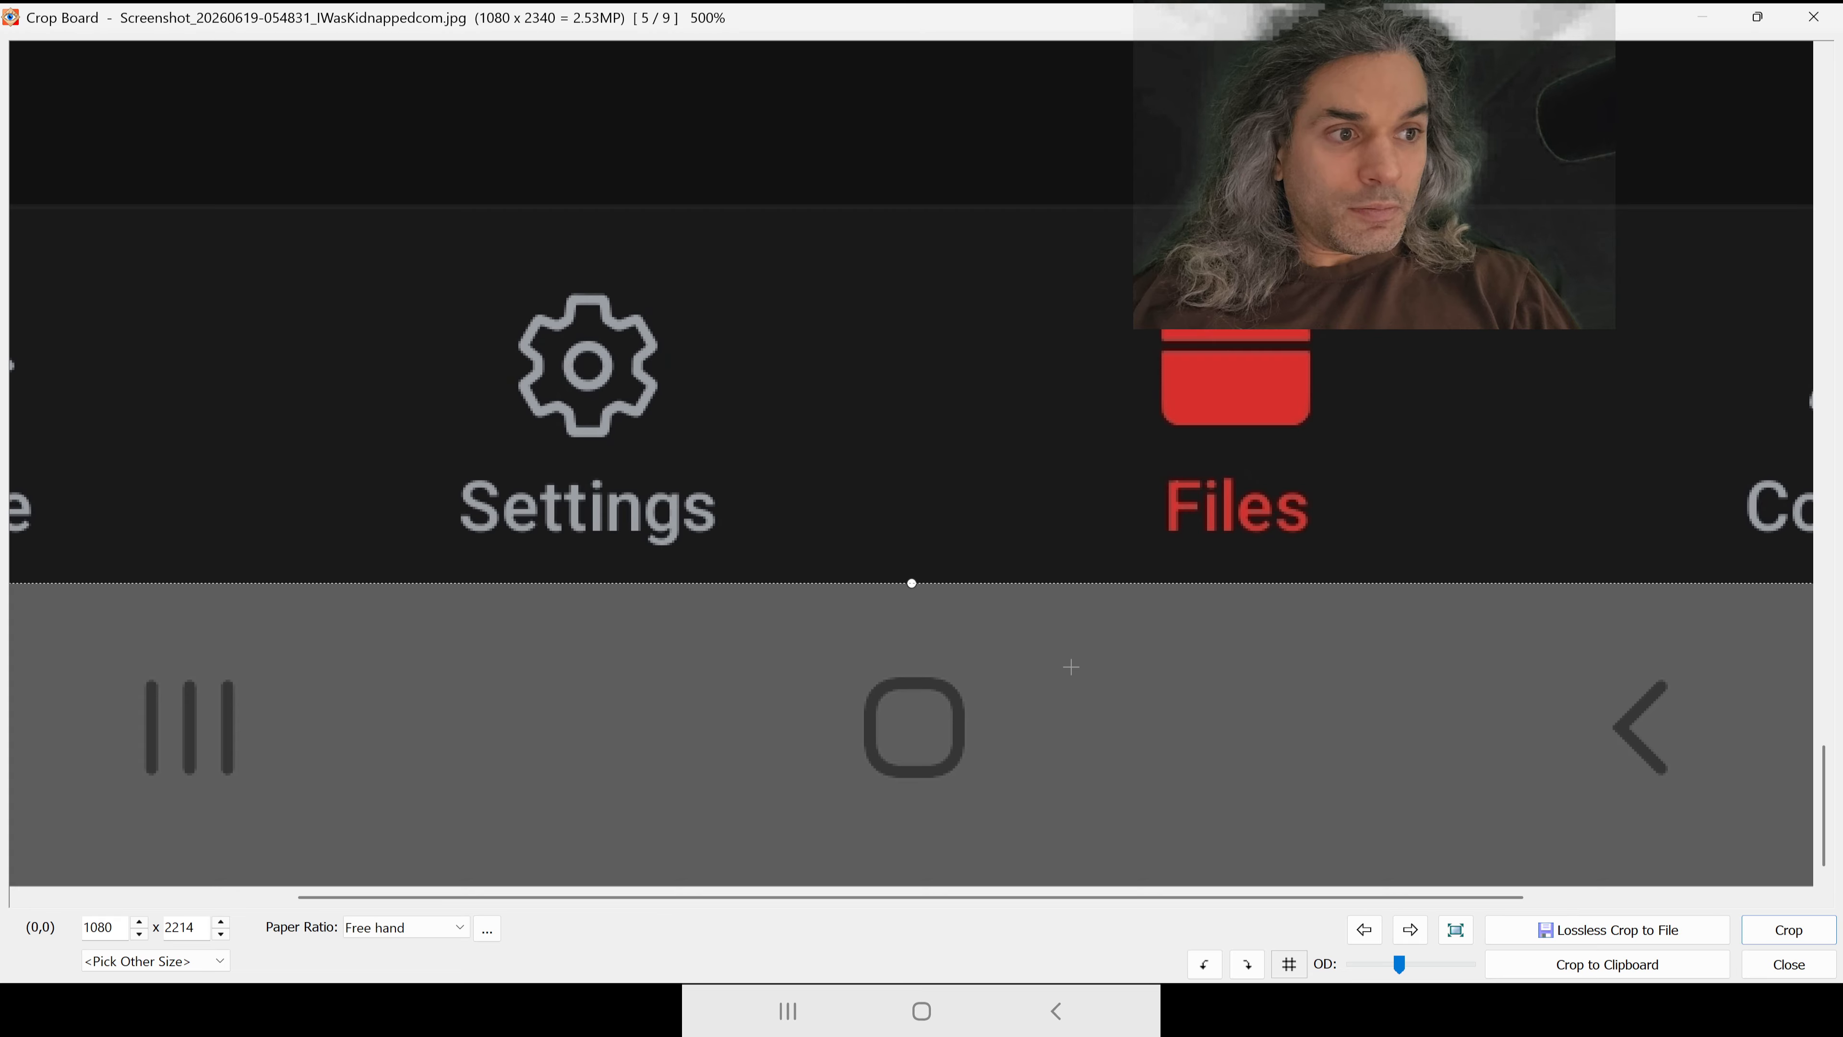
pyautogui.click(1788, 929)
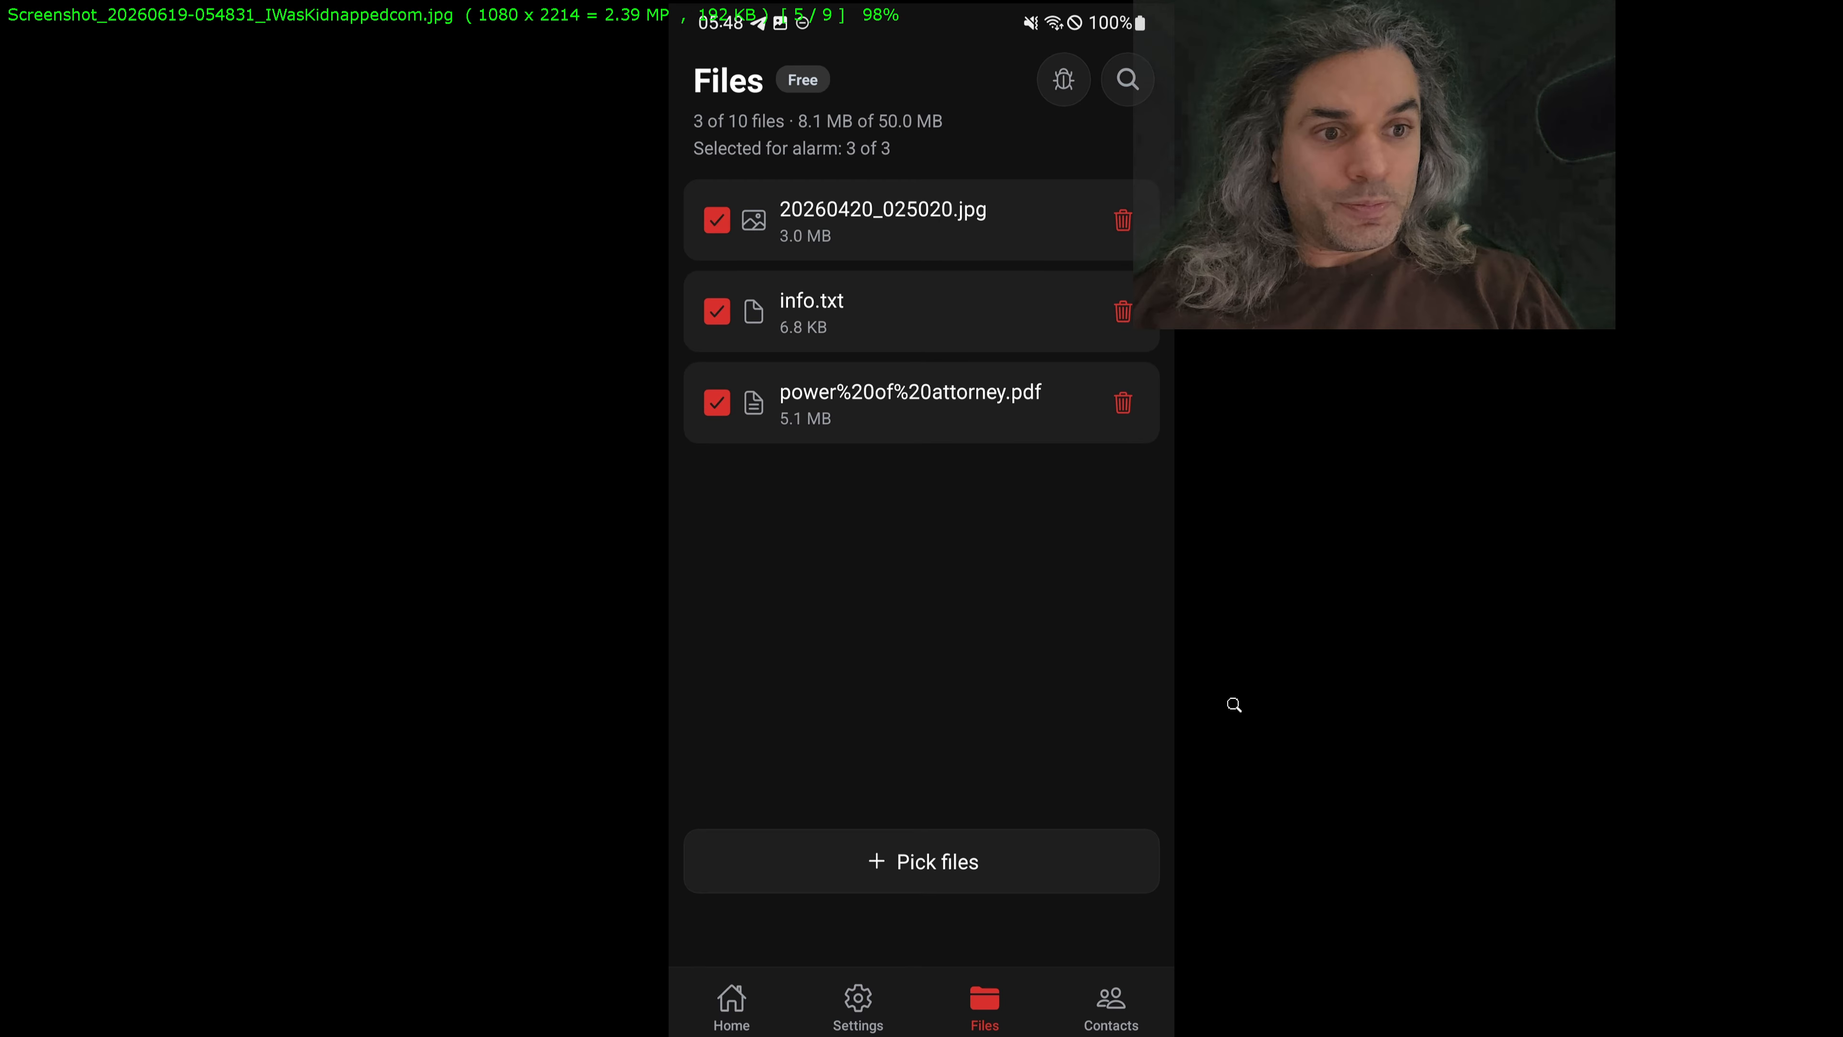
# Step: Save the cropped 054831 screenshot over its original JPEG in publish_gplay
pyautogui.press('Escape')
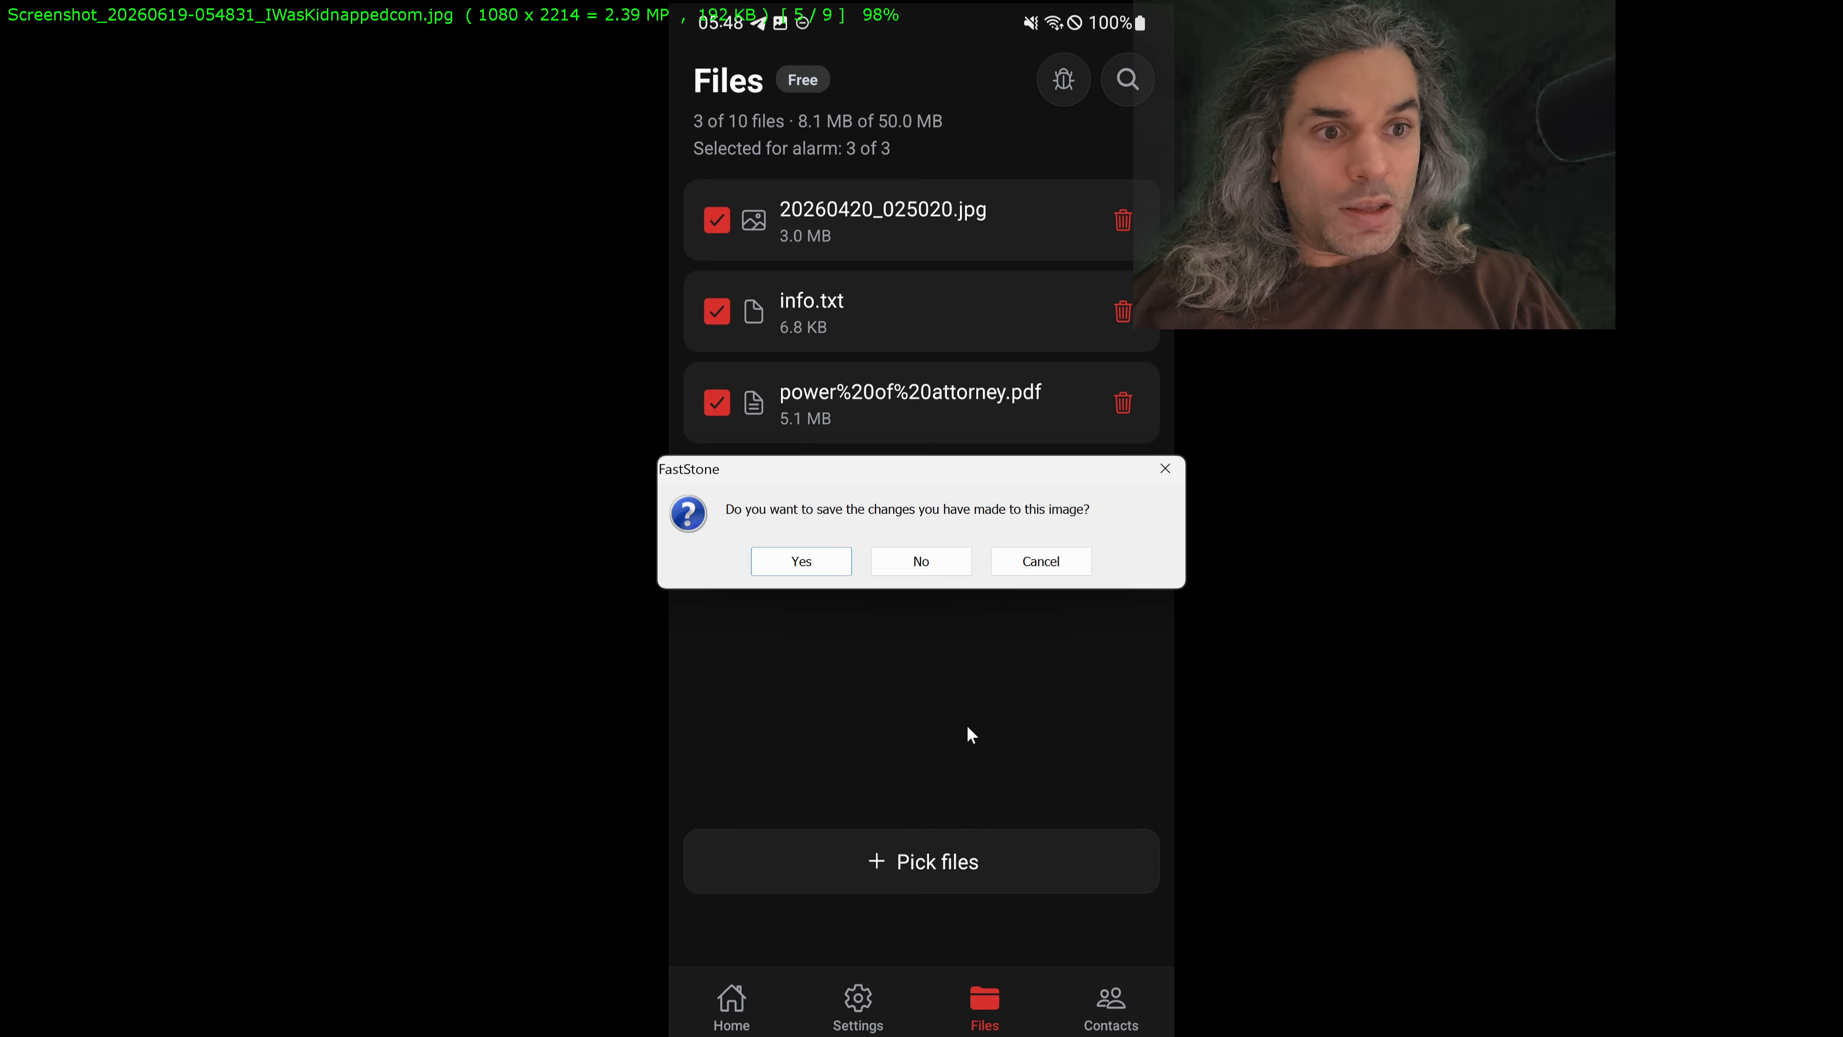
pyautogui.click(801, 567)
pyautogui.click(1224, 686)
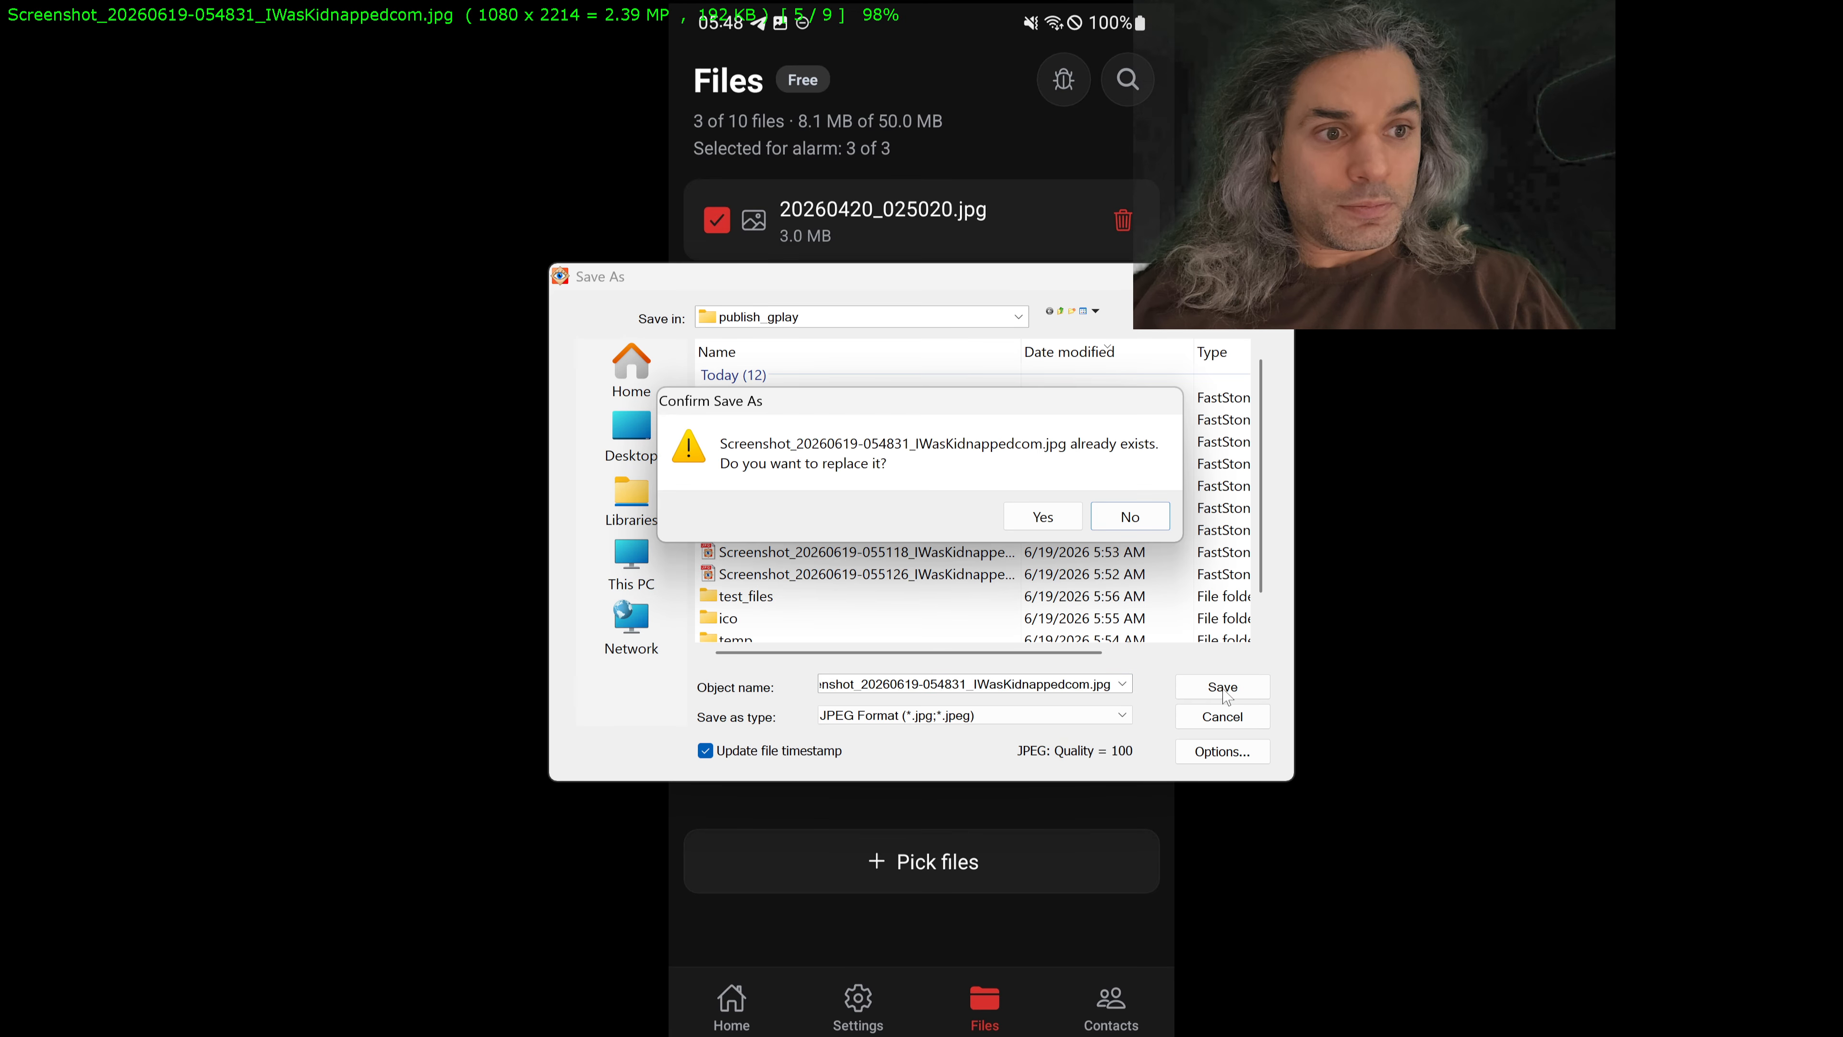
pyautogui.click(1044, 523)
# Step: Crop the 055043 Files screenshot to 1080 x 2214, removing the phone's navigation bar
pyautogui.scroll(-1, 1271, 672)
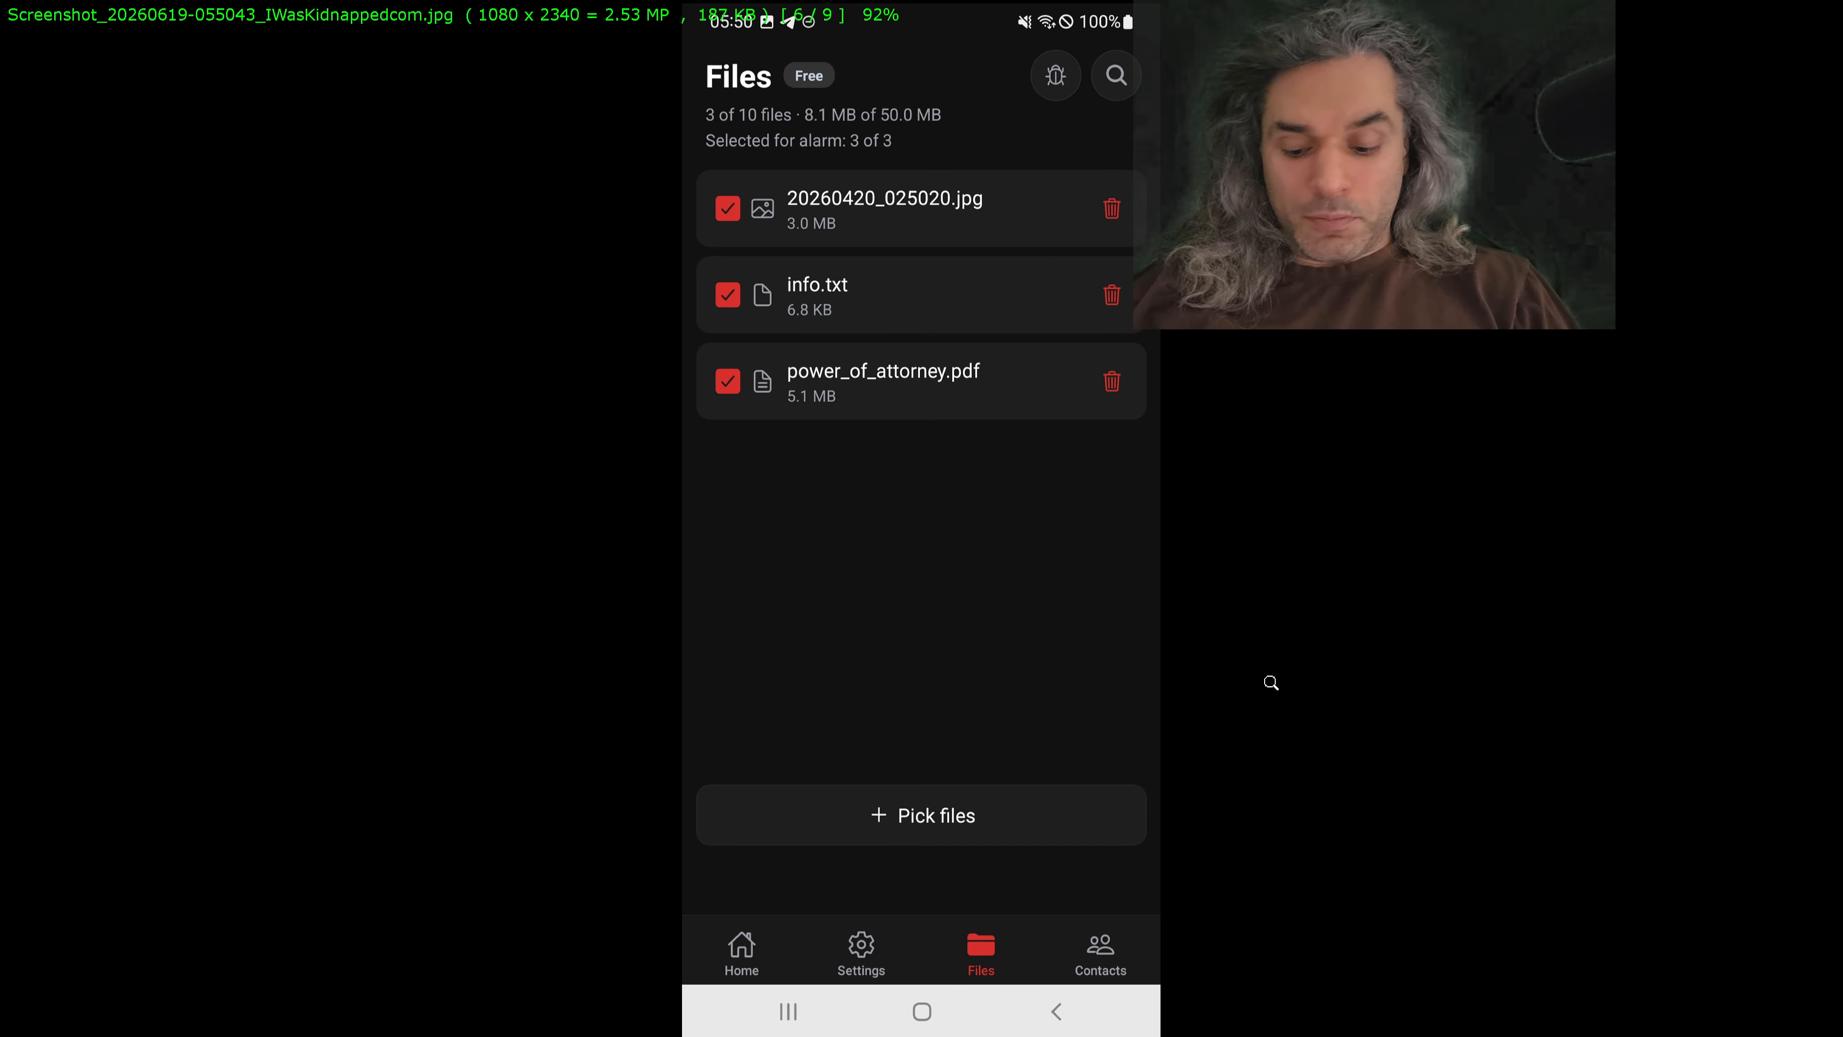
pyautogui.press('x')
pyautogui.moveTo(931, 610); pyautogui.dragTo(1132, 40)
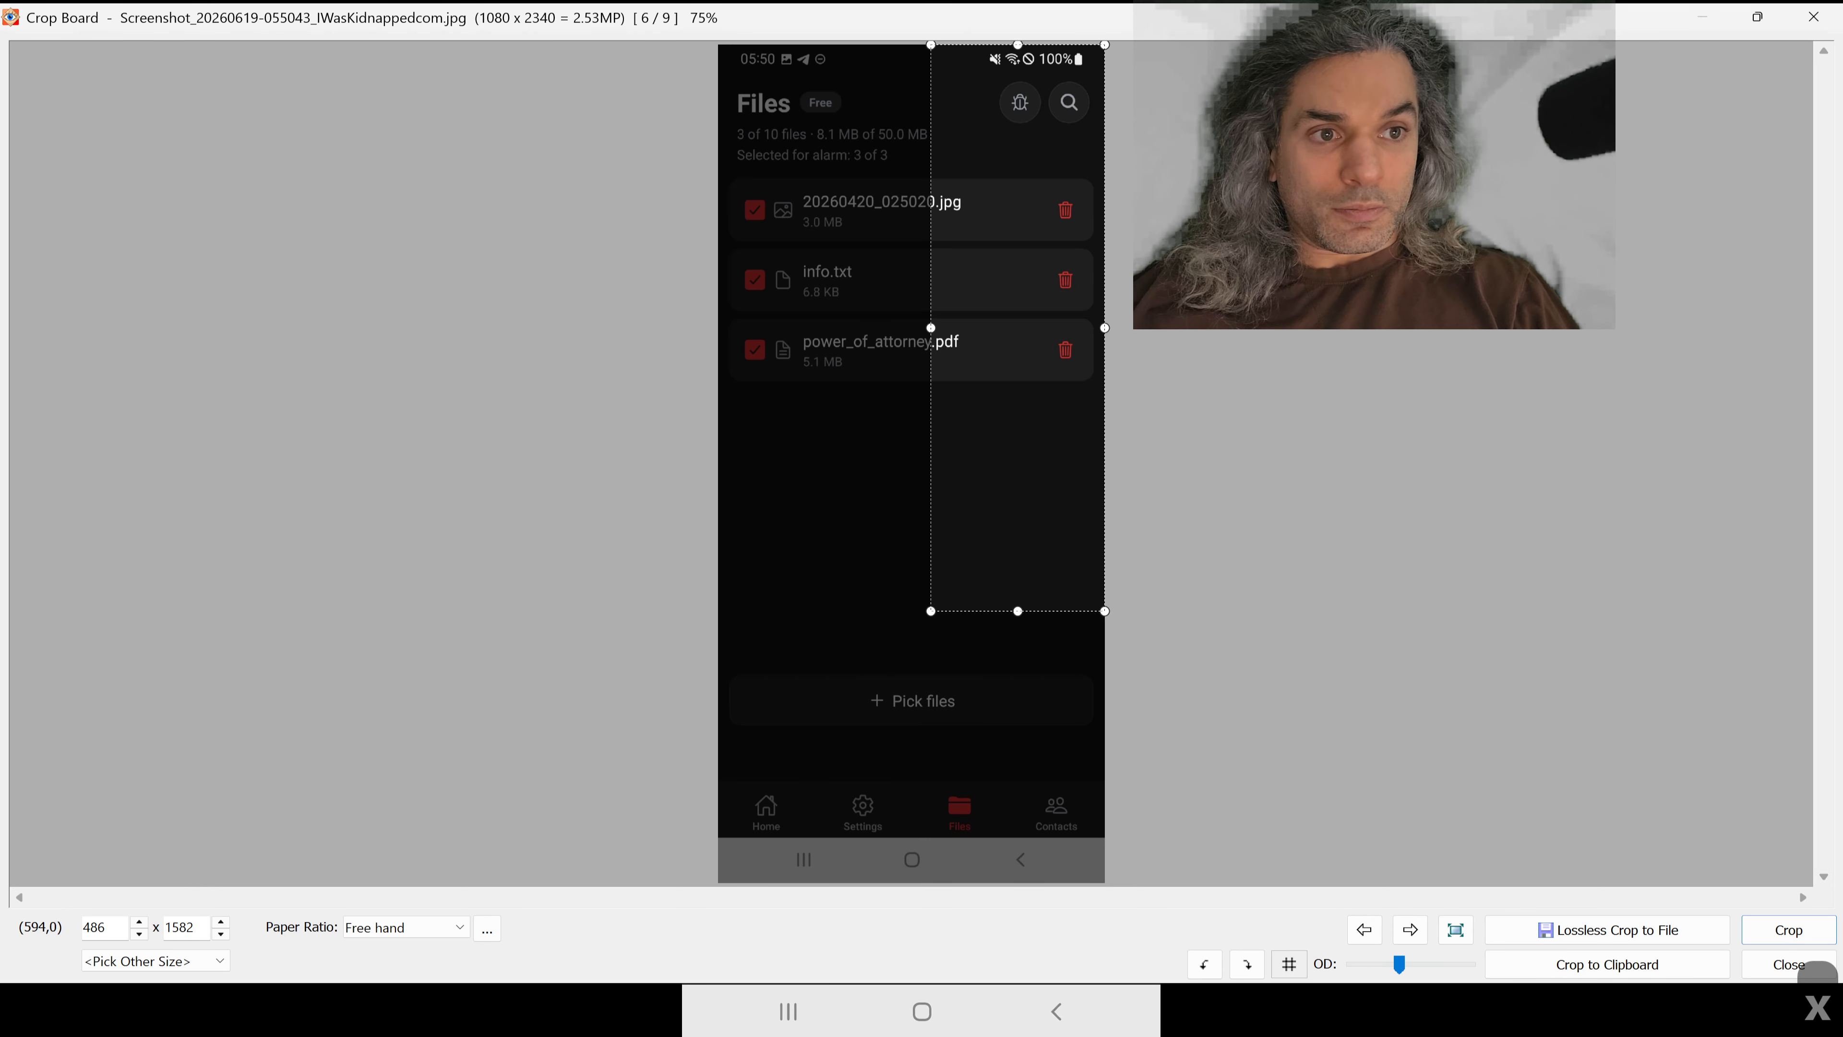
pyautogui.moveTo(931, 610); pyautogui.dragTo(695, 834)
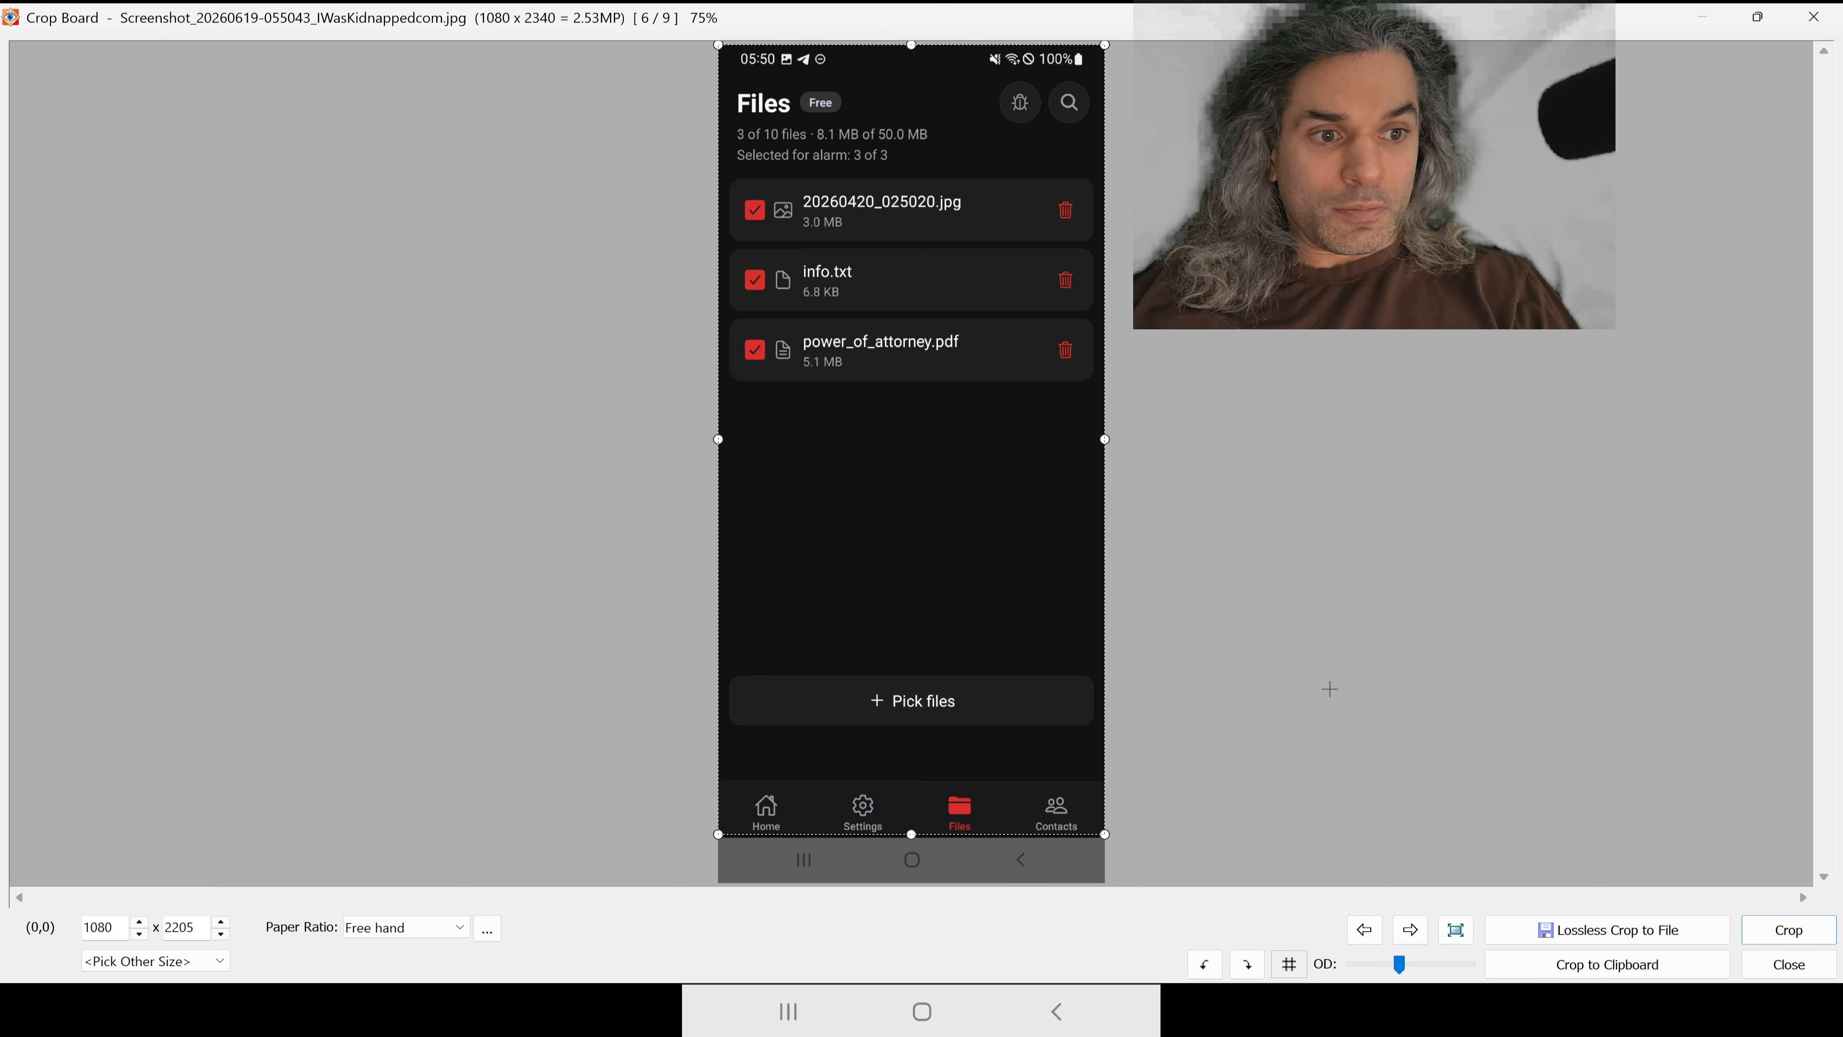
pyautogui.scroll(5, 971, 733)
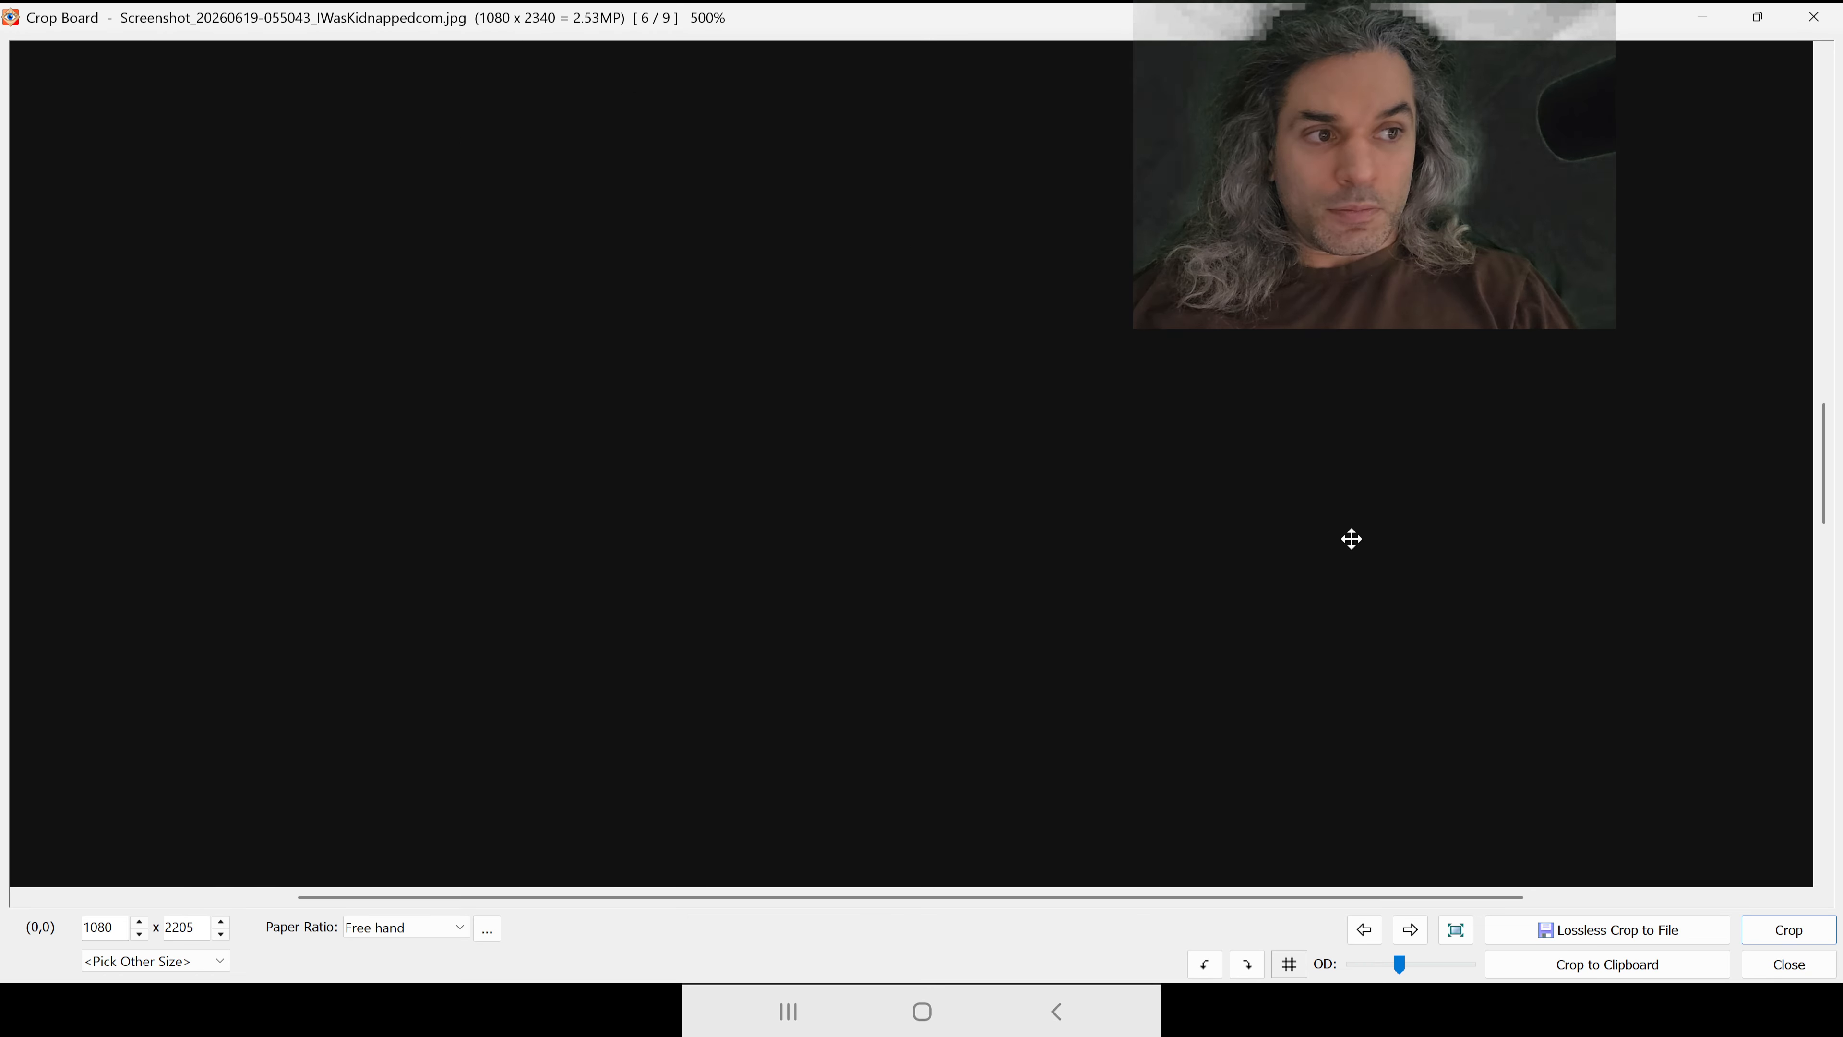
pyautogui.moveTo(1820, 508); pyautogui.dragTo(1774, 848)
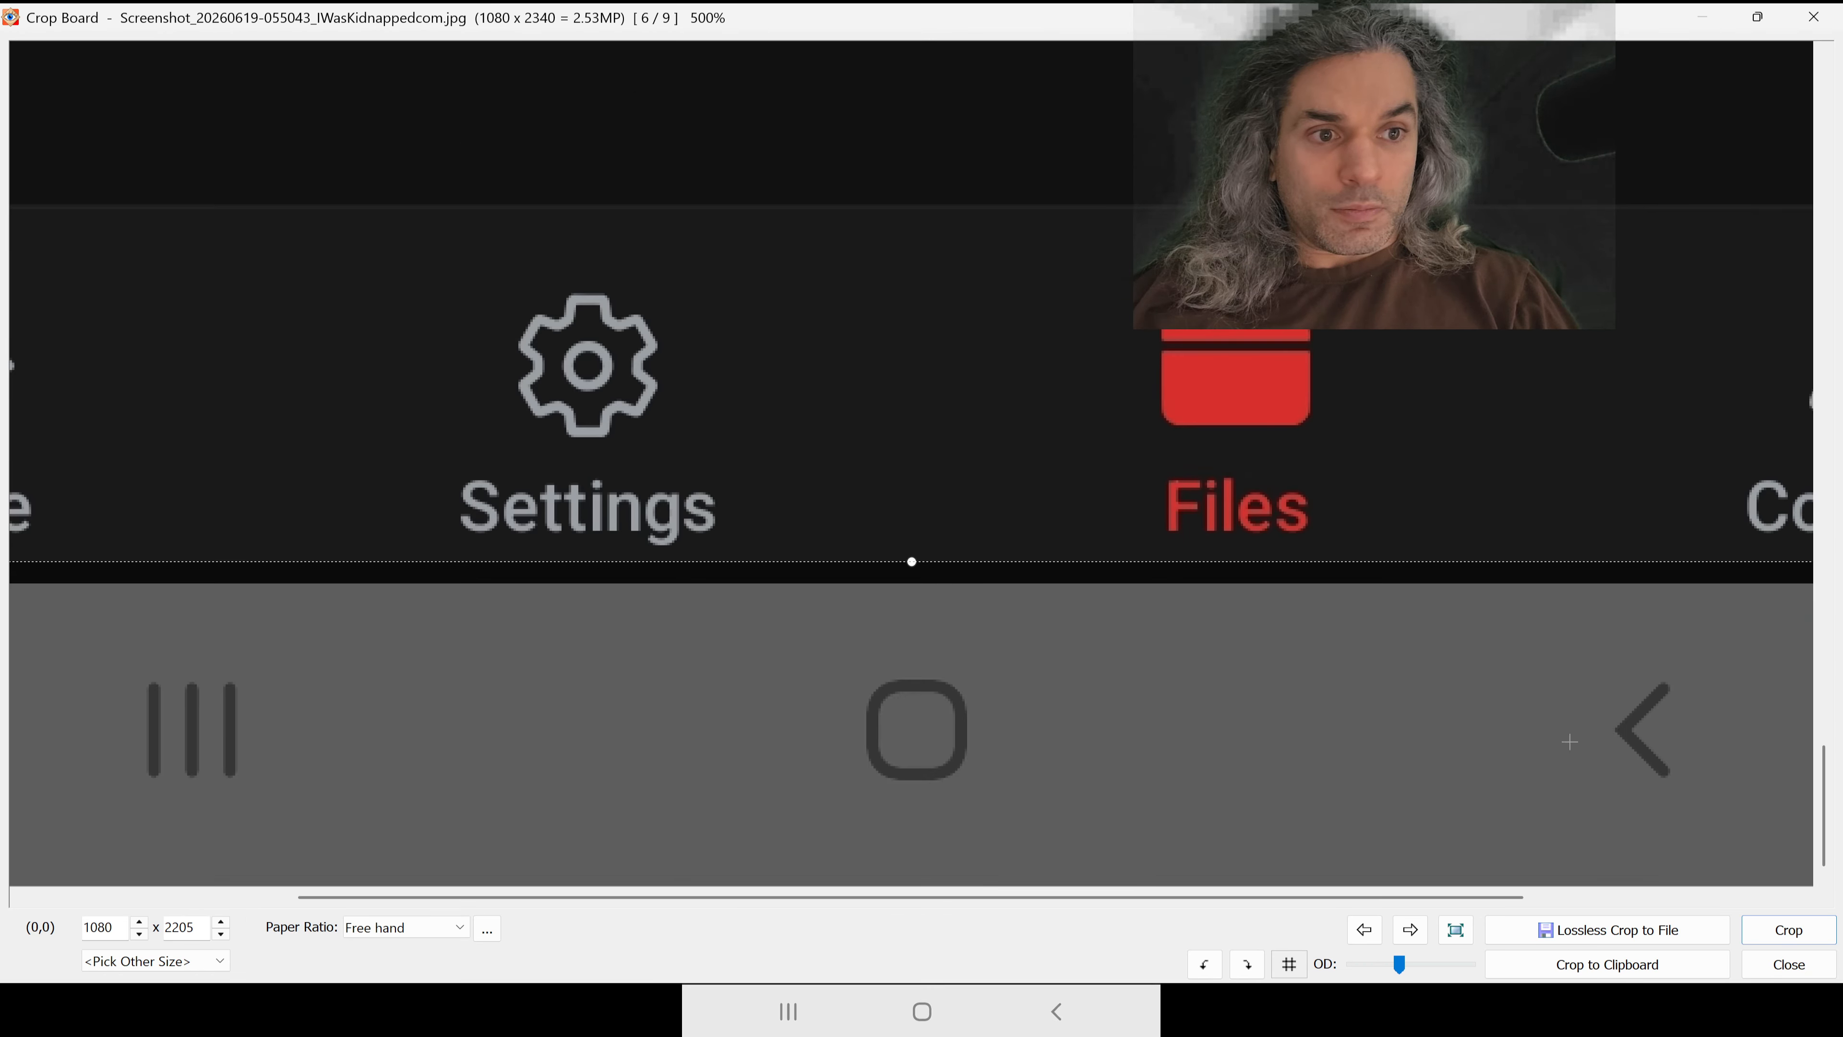
pyautogui.moveTo(911, 560); pyautogui.dragTo(910, 582)
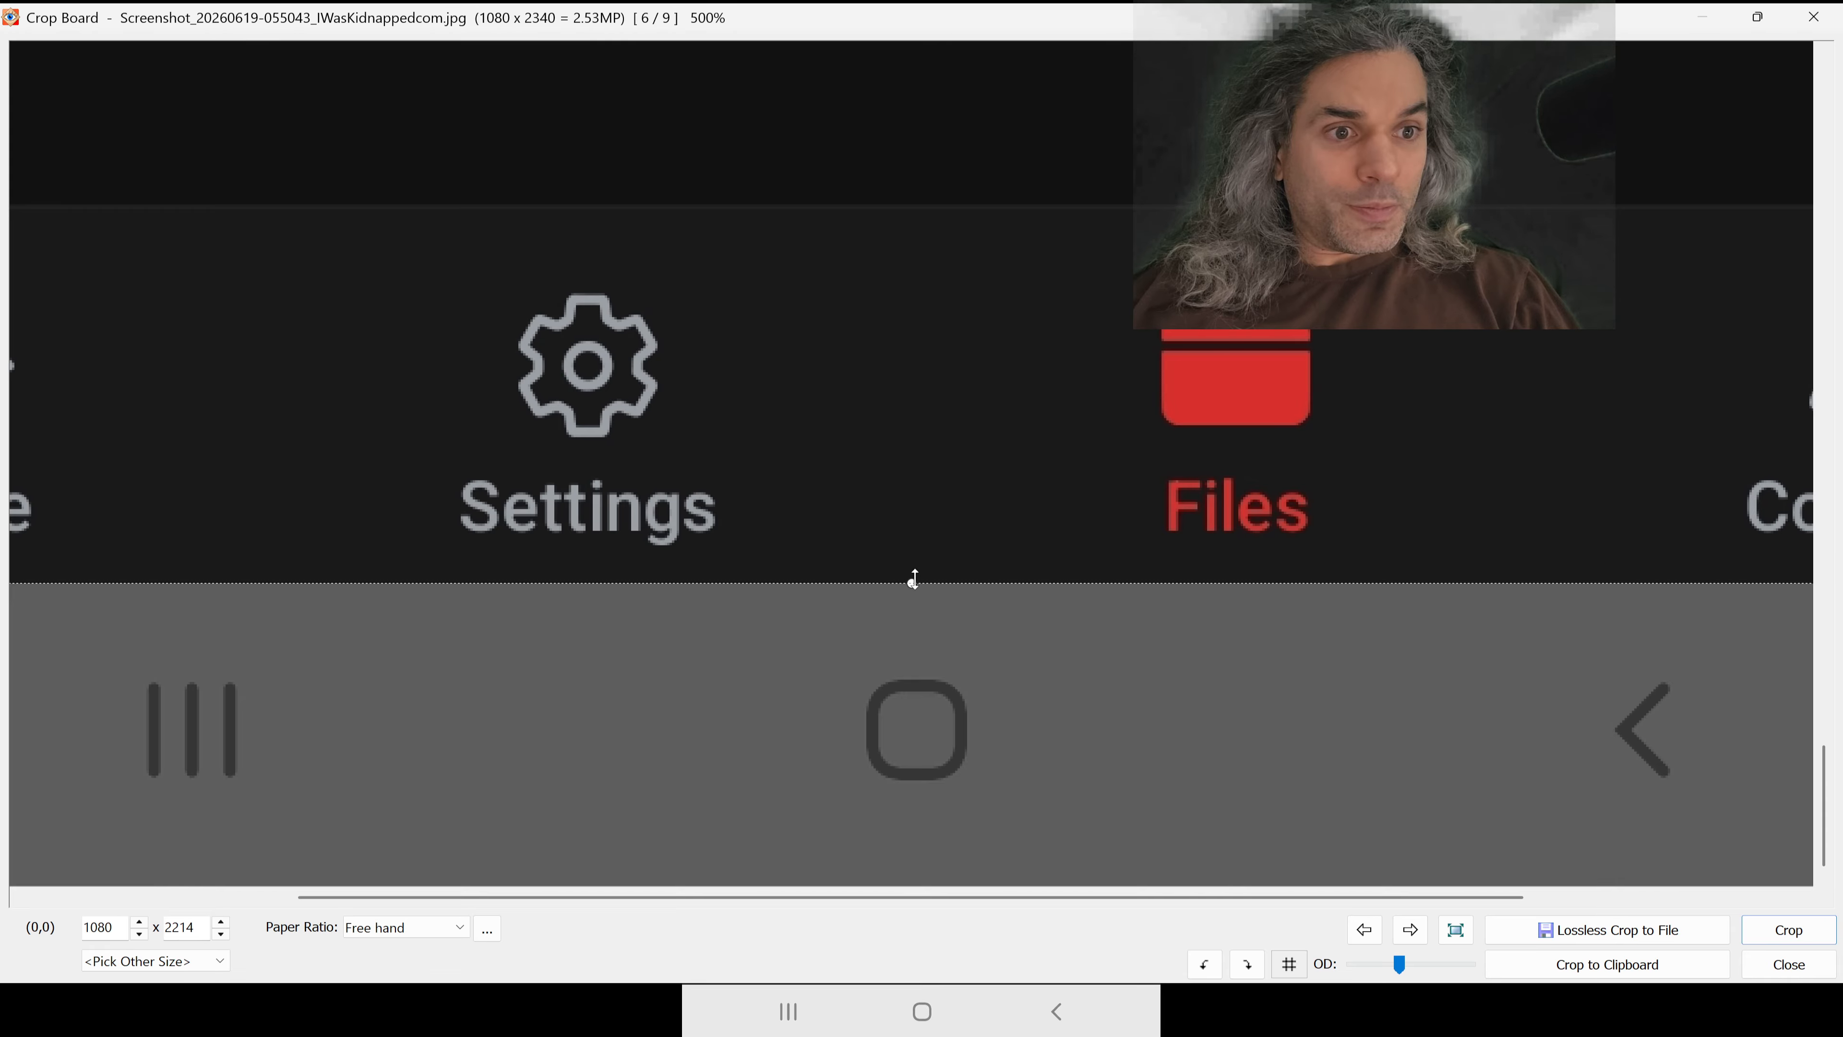
pyautogui.press('Return')
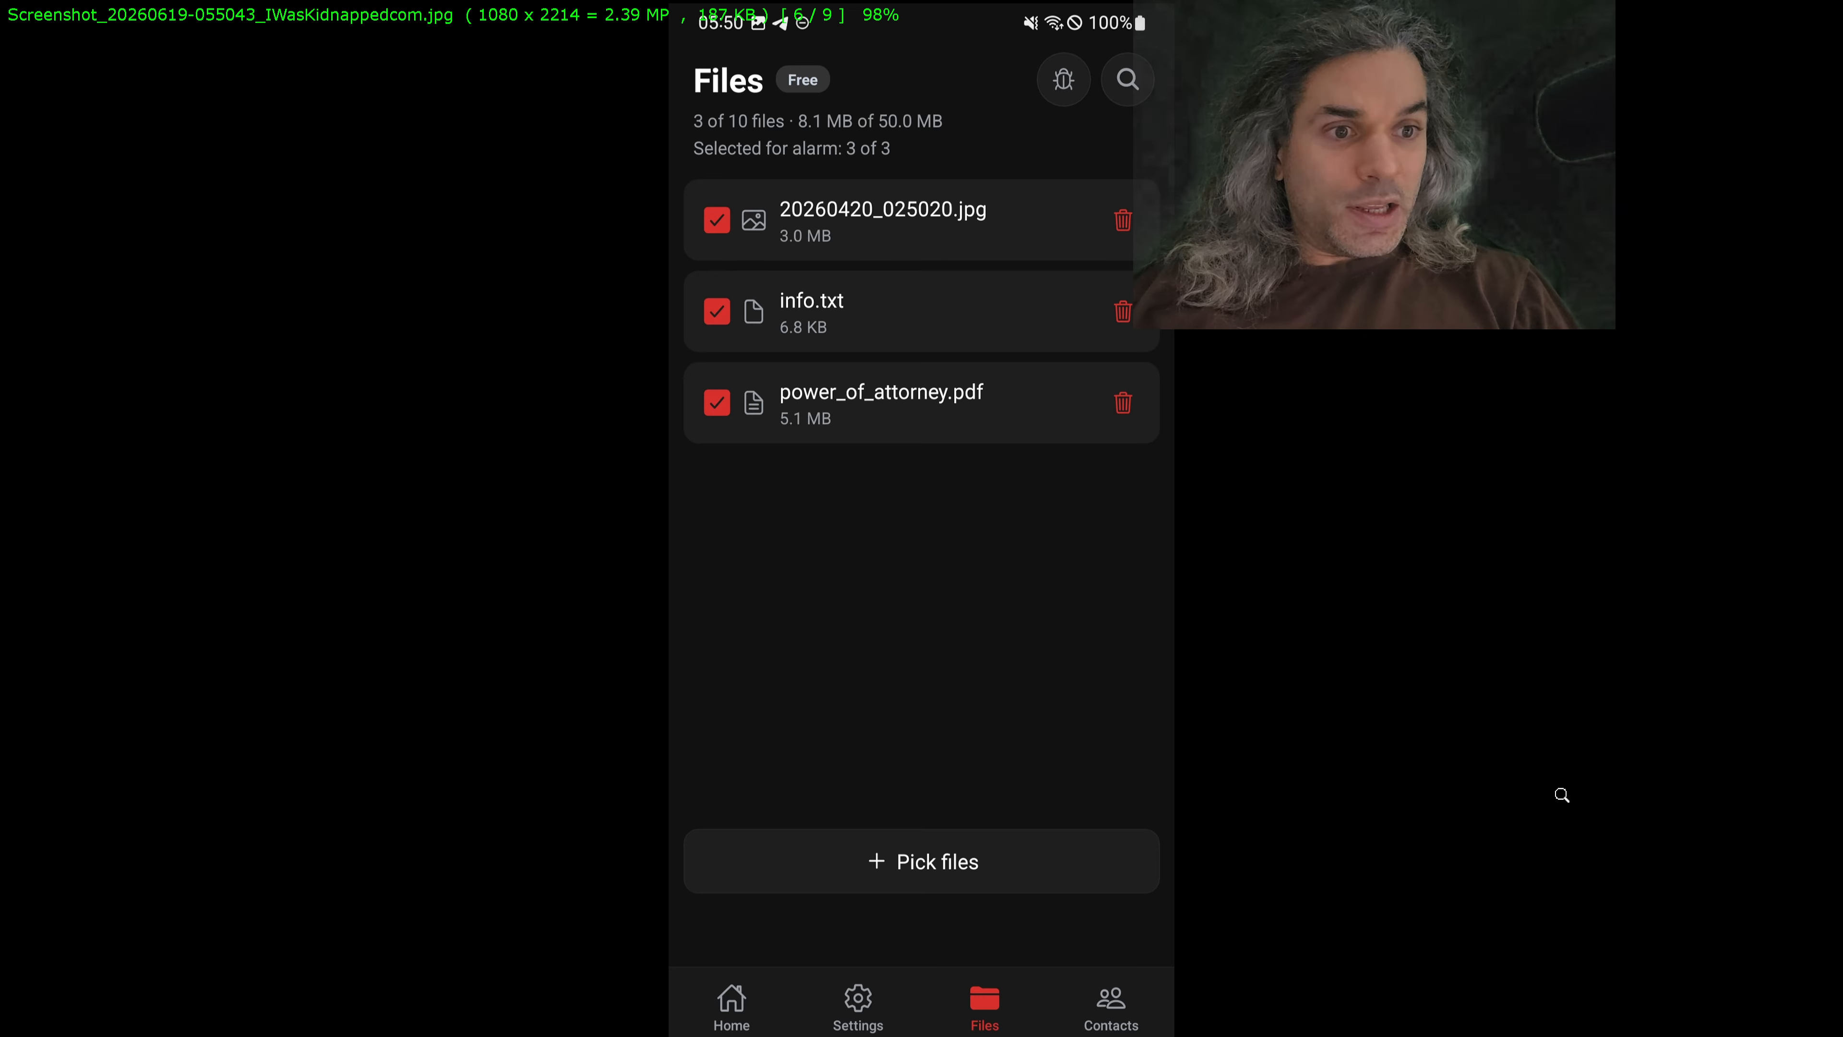
# Step: Save the cropped 055043 screenshot as a JPEG in publish_gplay, overwriting the original
pyautogui.scroll(-1, 1159, 659)
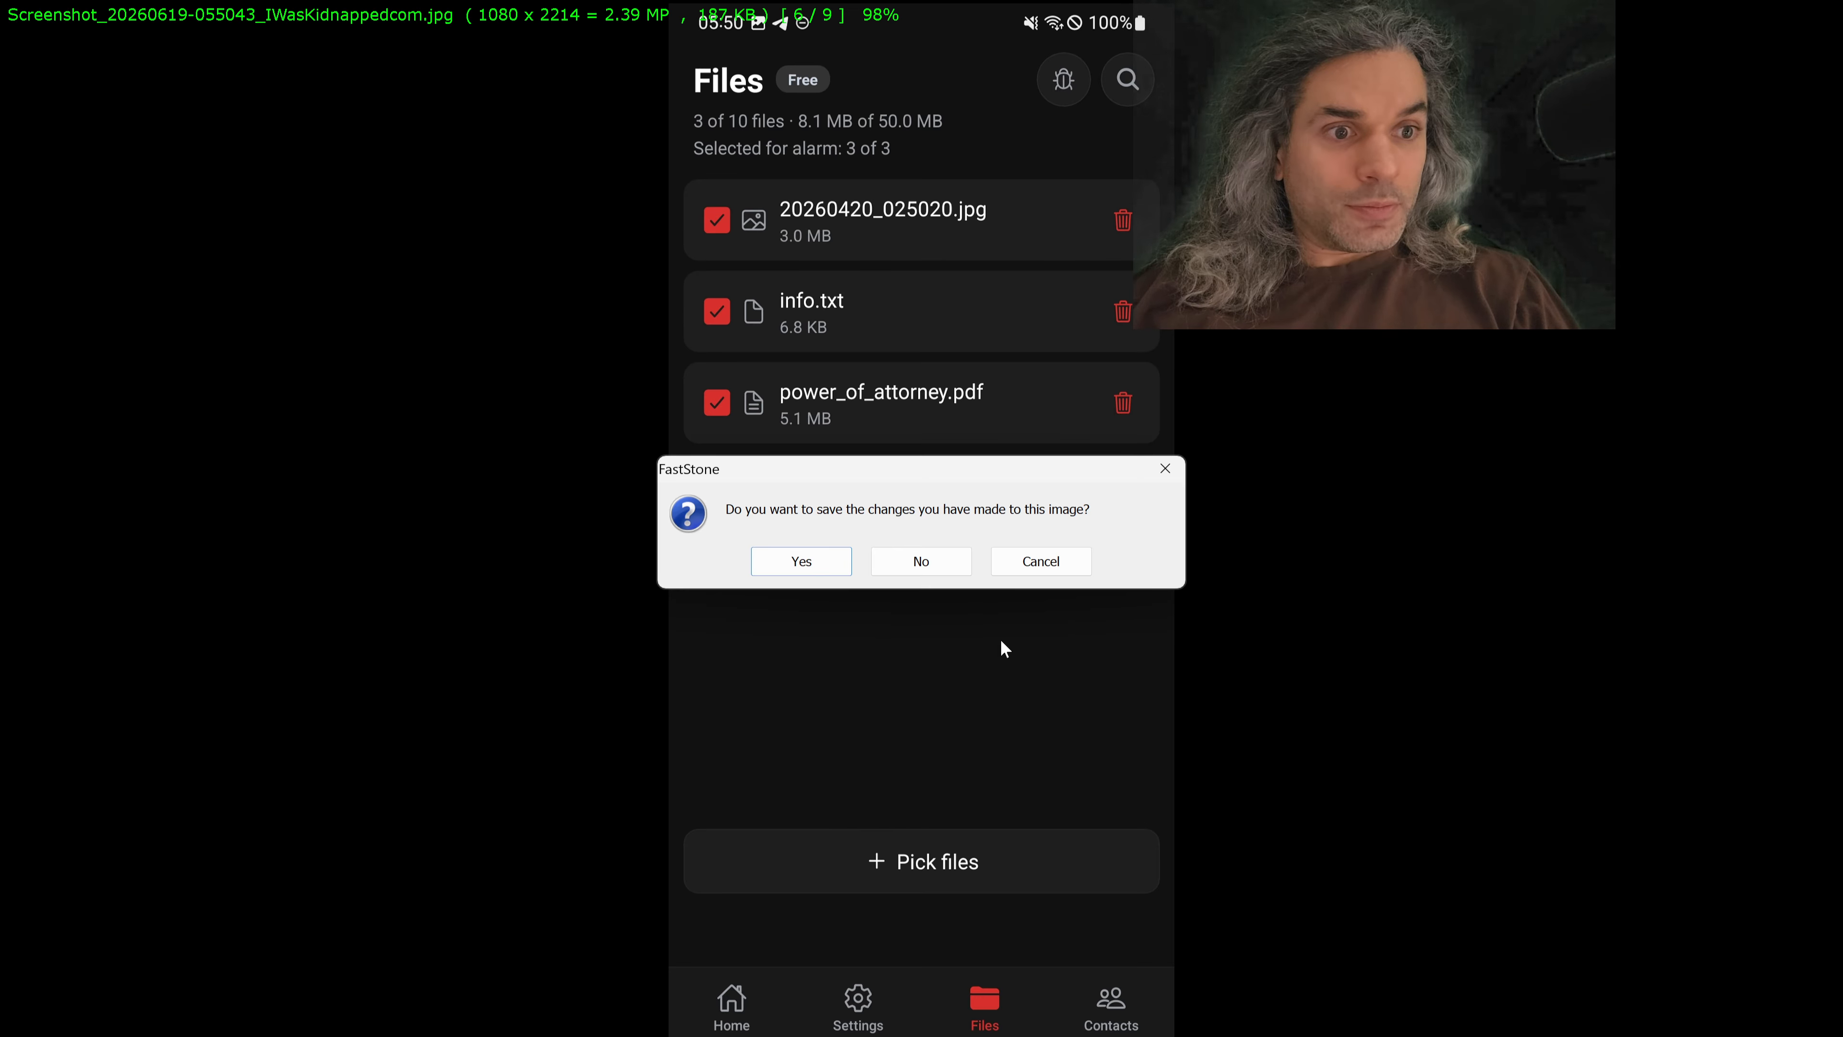
pyautogui.click(808, 571)
pyautogui.click(1263, 690)
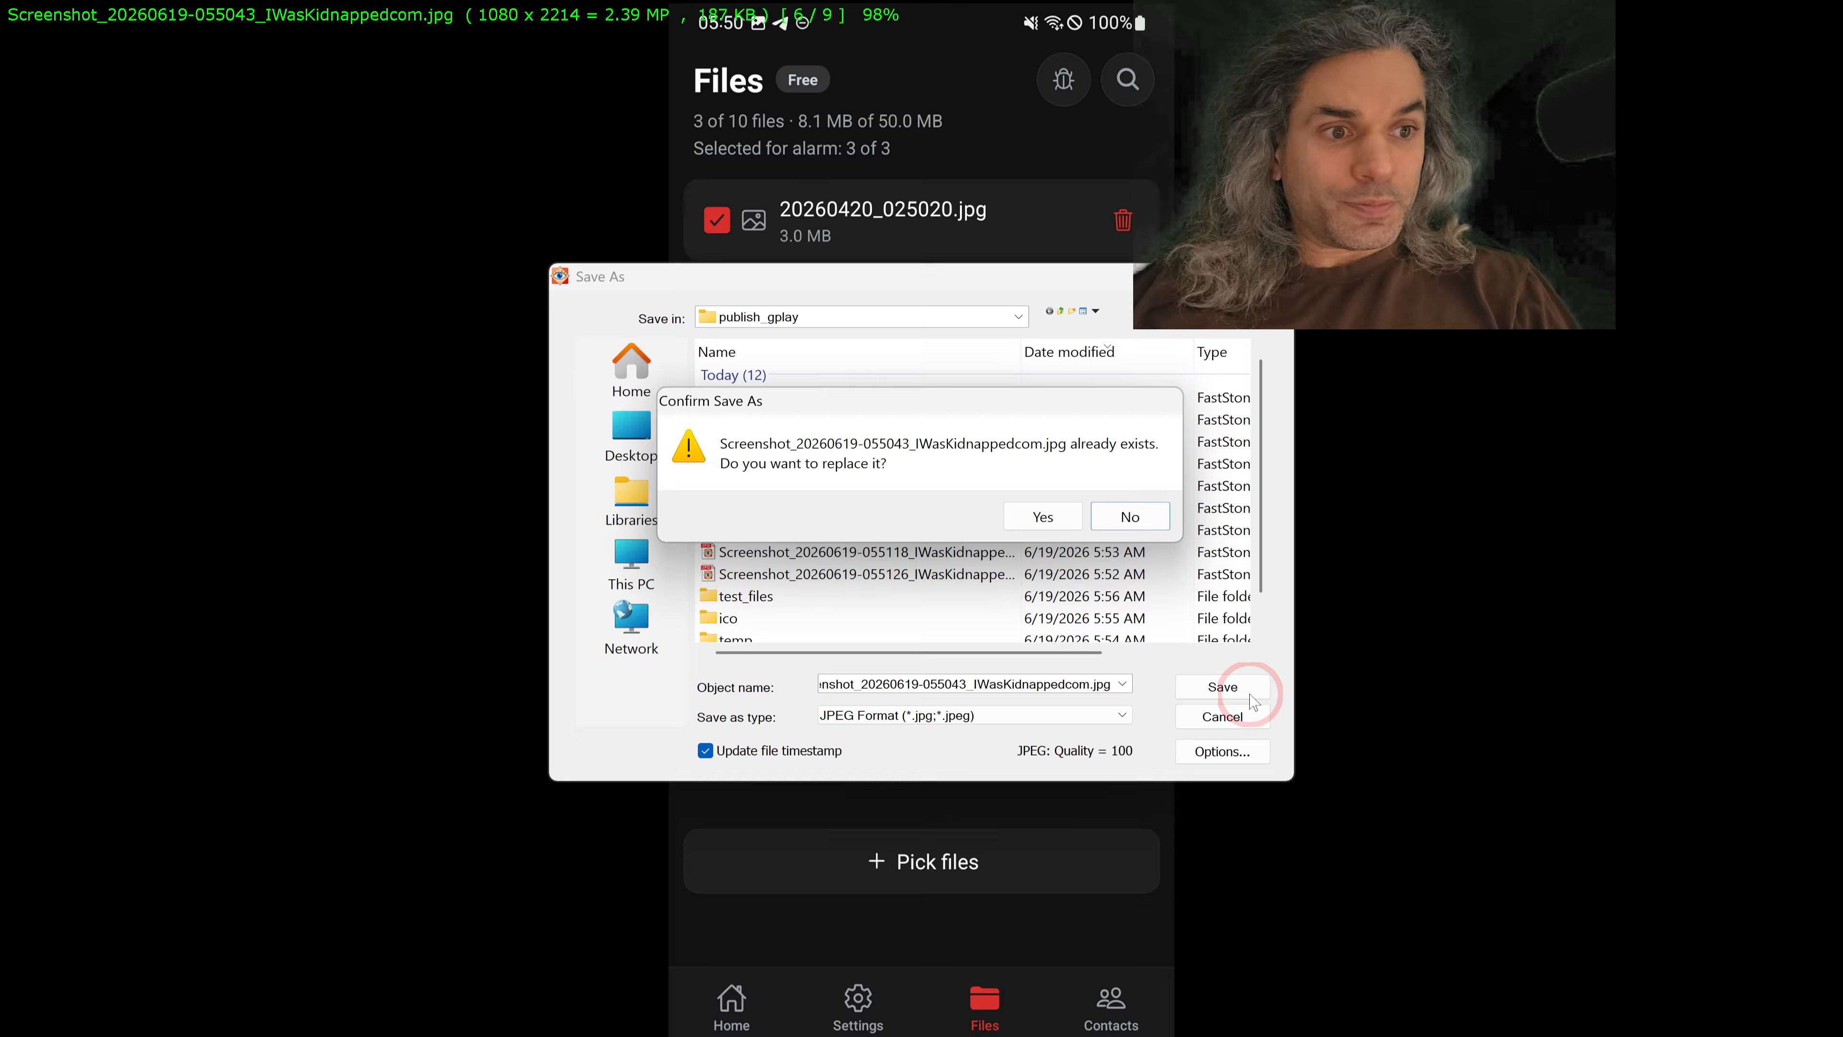
pyautogui.click(1027, 524)
# Step: Crop the 055059 Contacts screenshot to 1080 x 2214, keeping everything down to the app's tab bar without the phone's navigation bar
pyautogui.scroll(-1, 1130, 594)
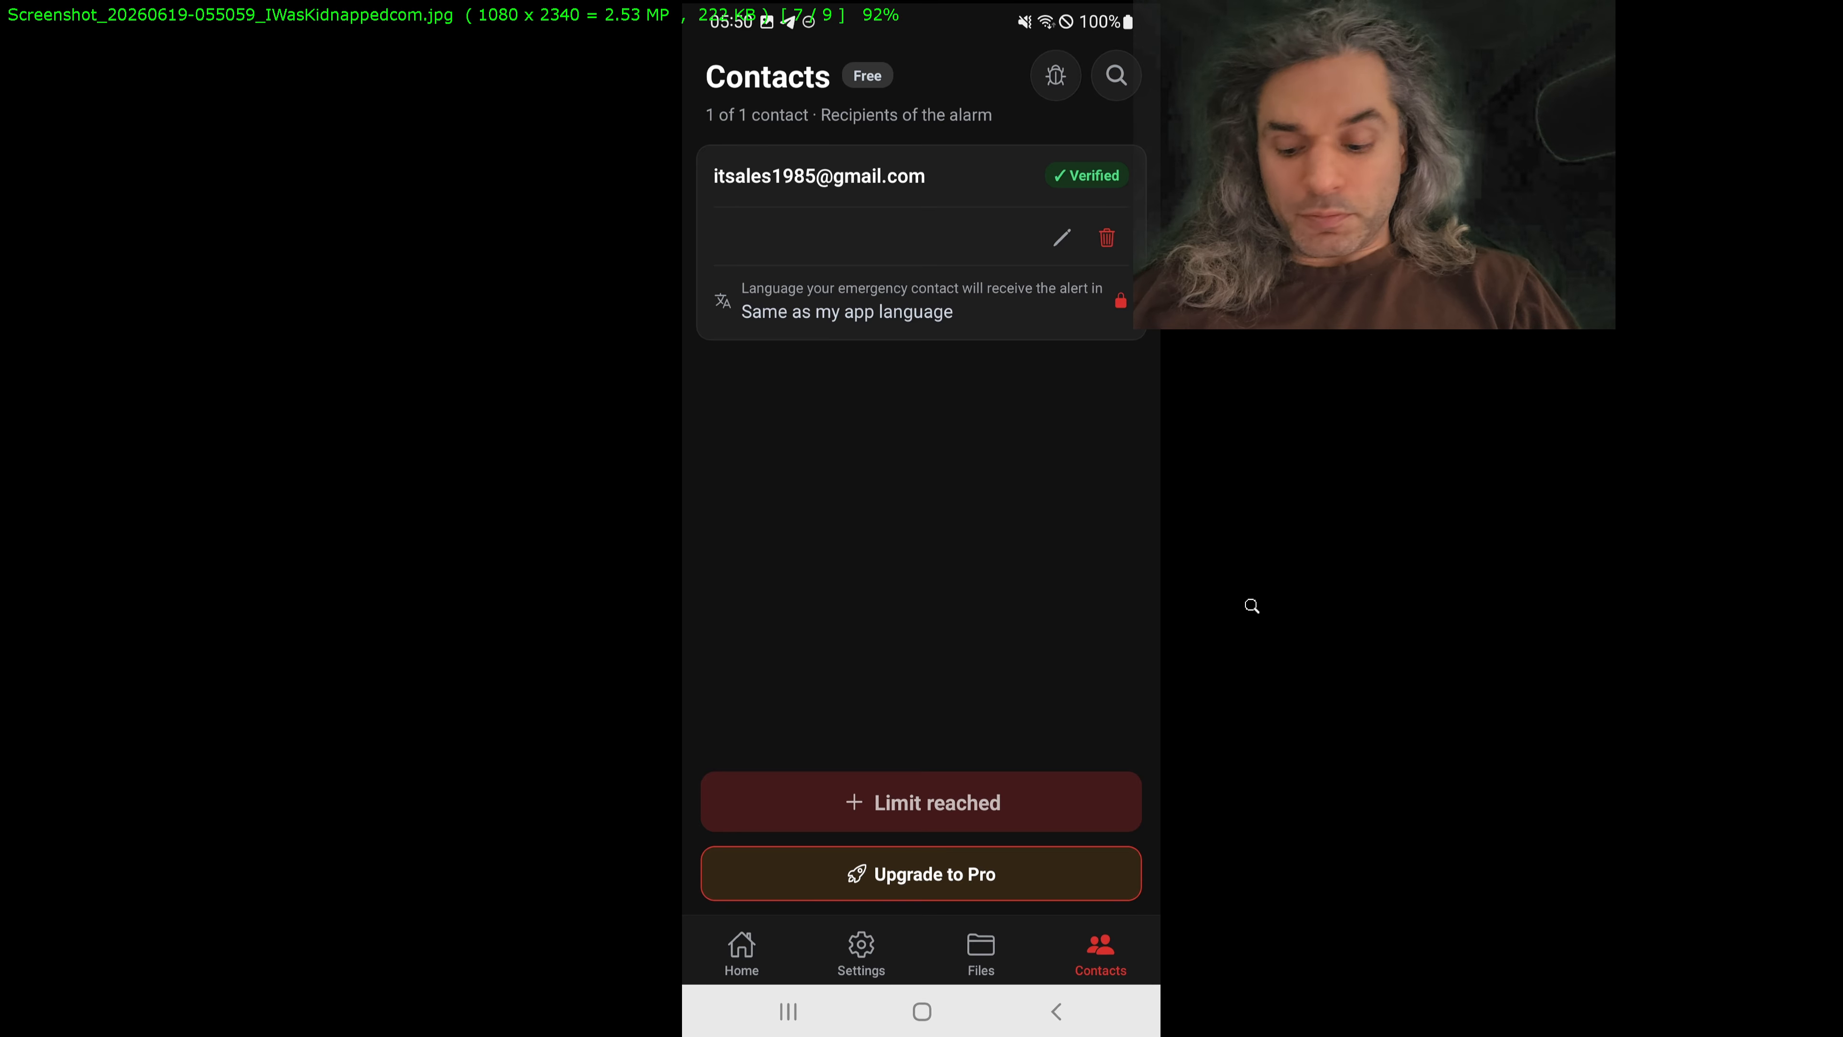
pyautogui.press('x')
pyautogui.moveTo(827, 419); pyautogui.dragTo(1104, 45)
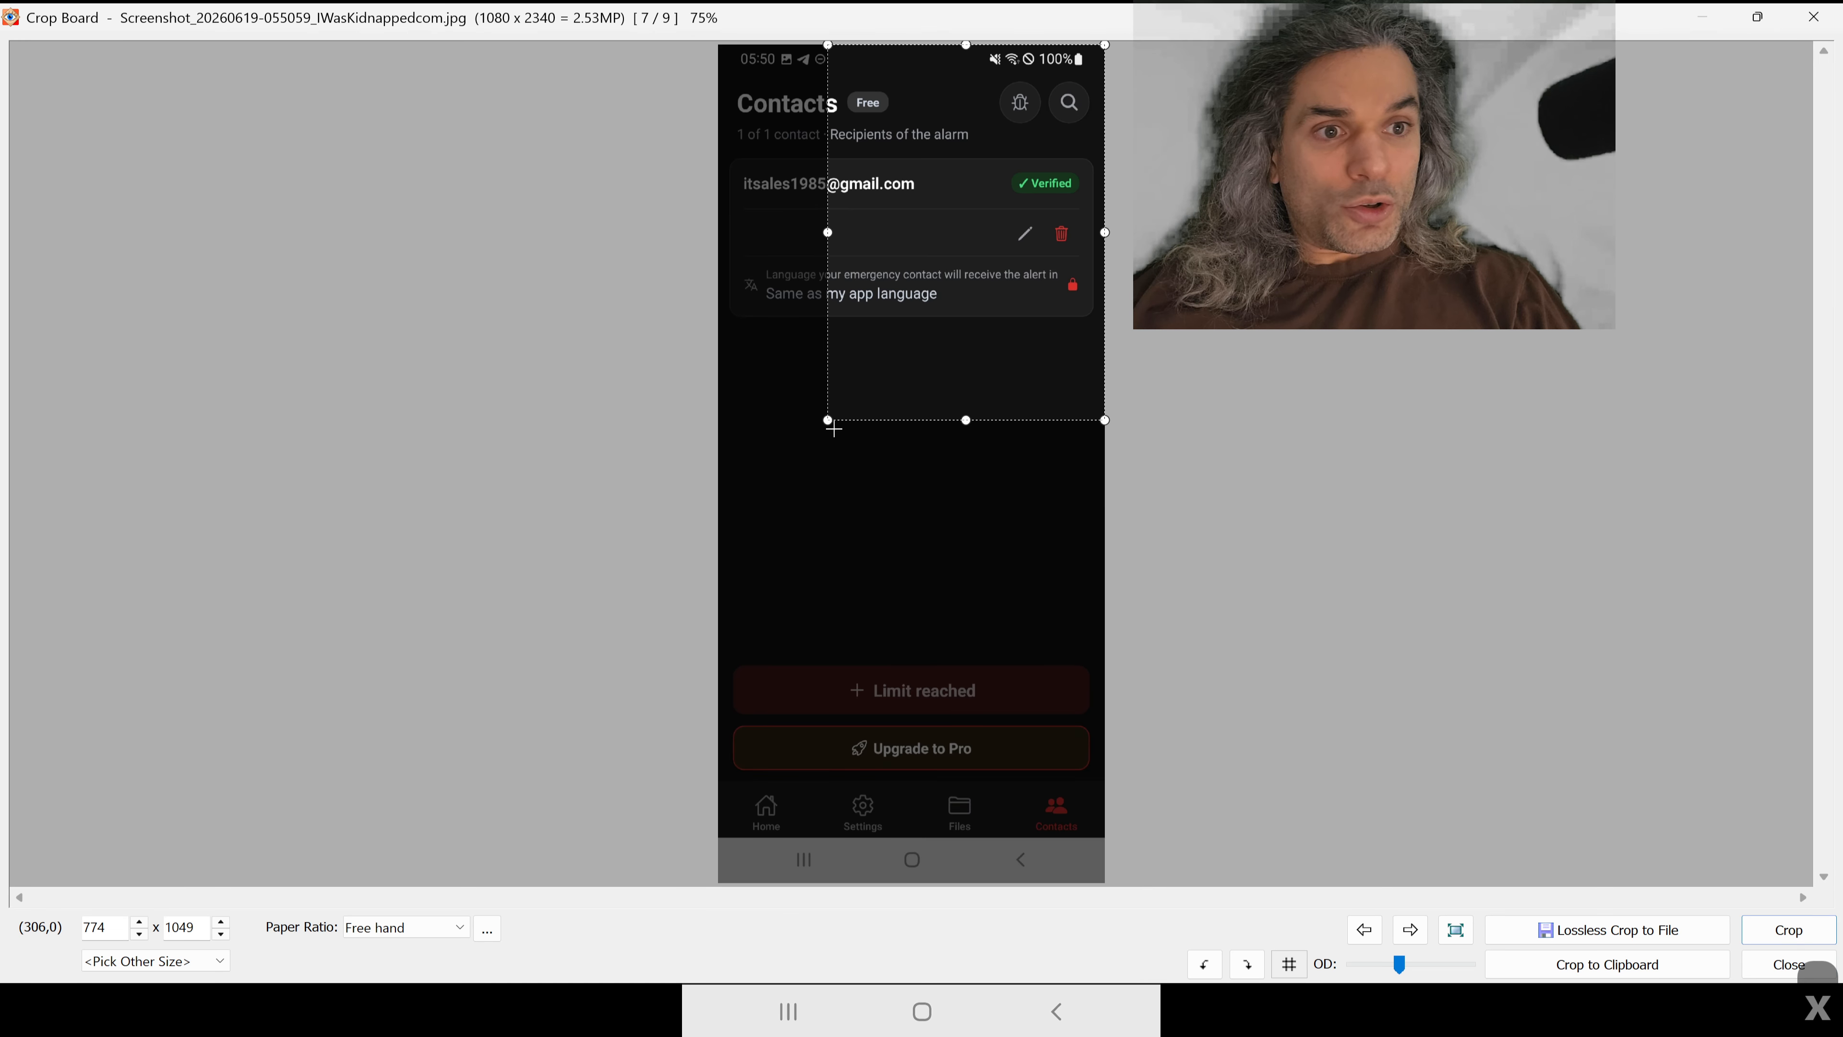
pyautogui.moveTo(827, 419); pyautogui.dragTo(646, 836)
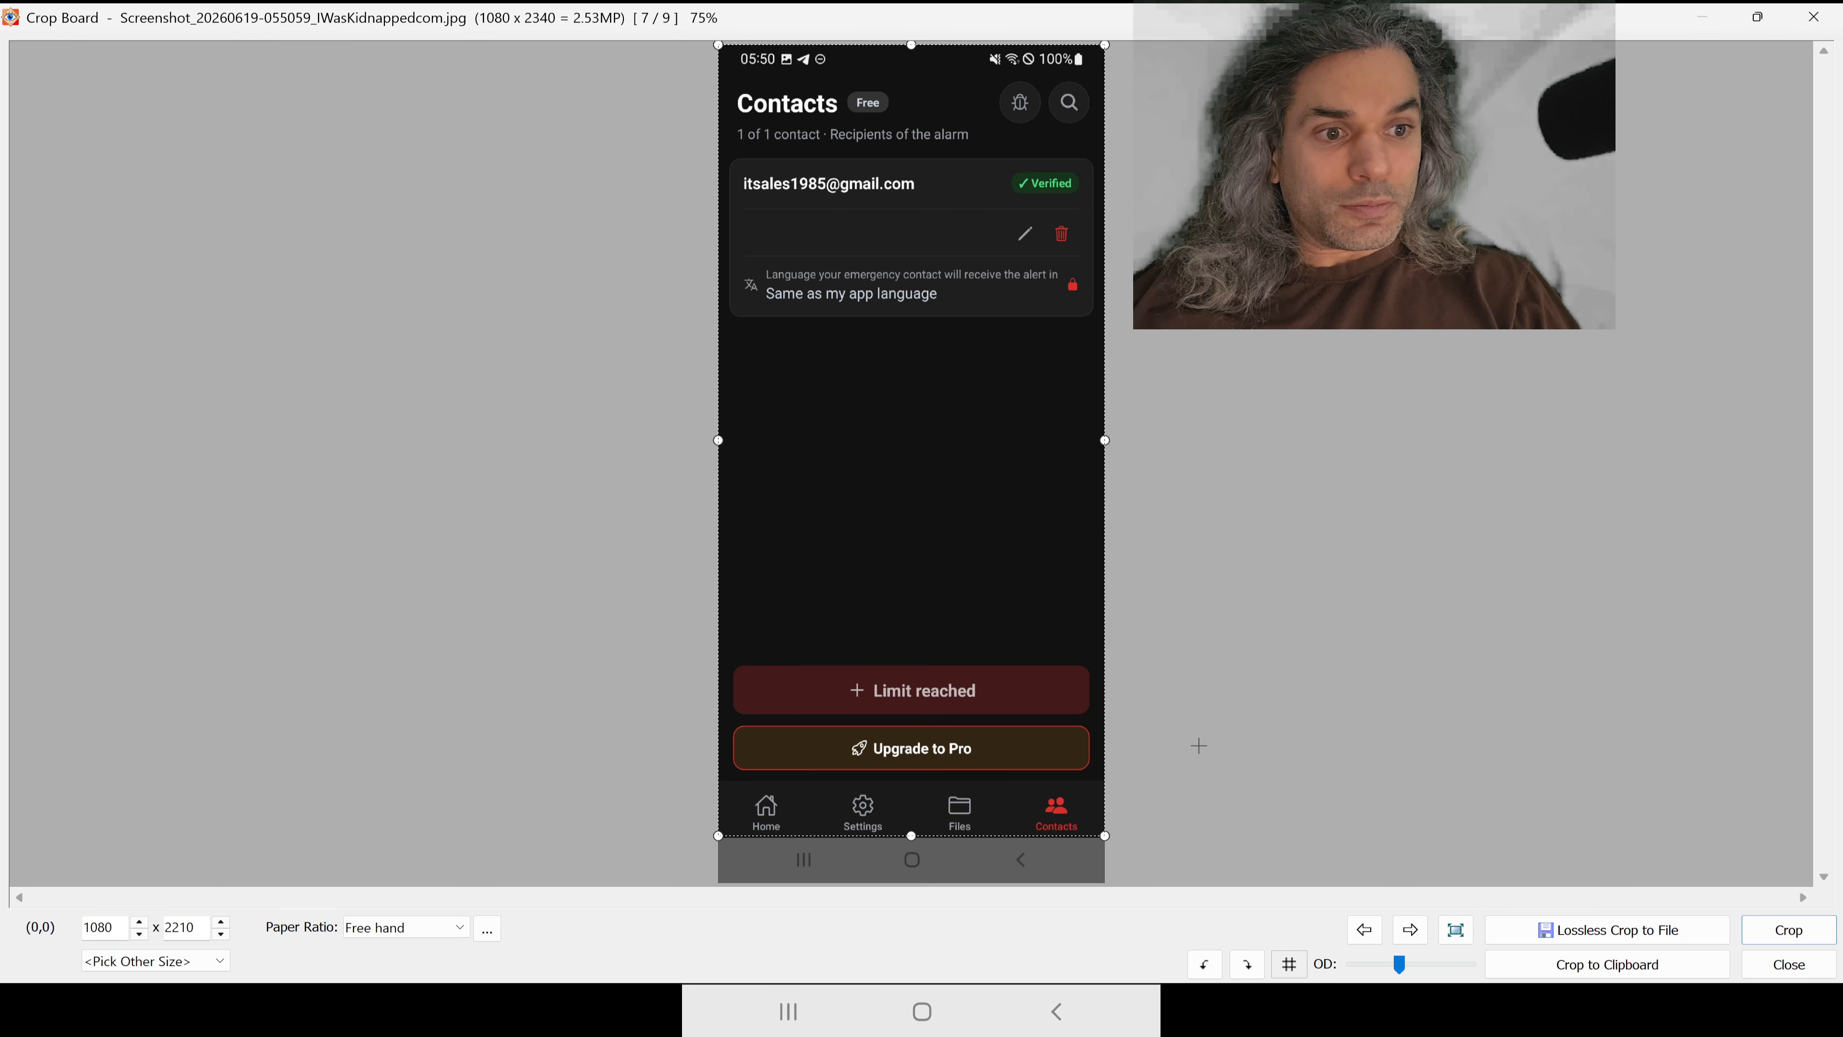
pyautogui.scroll(6, 1007, 674)
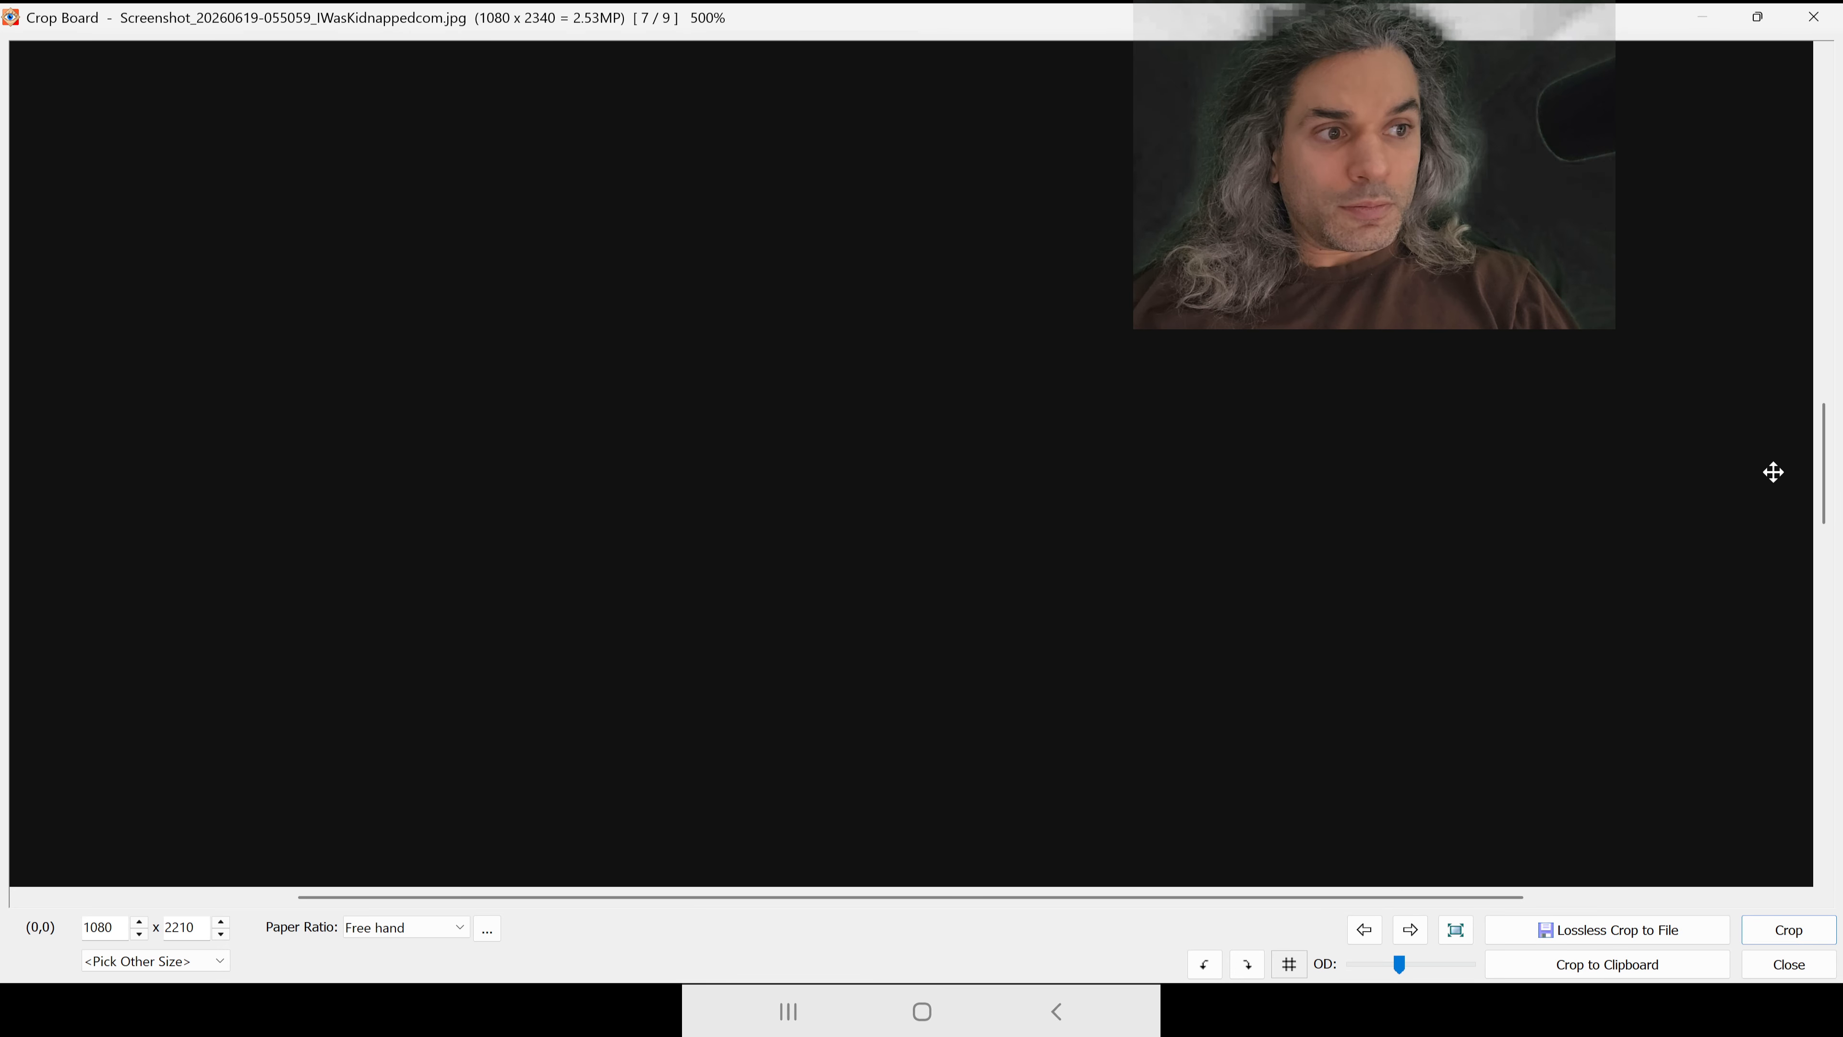
pyautogui.moveTo(1826, 473); pyautogui.dragTo(1798, 835)
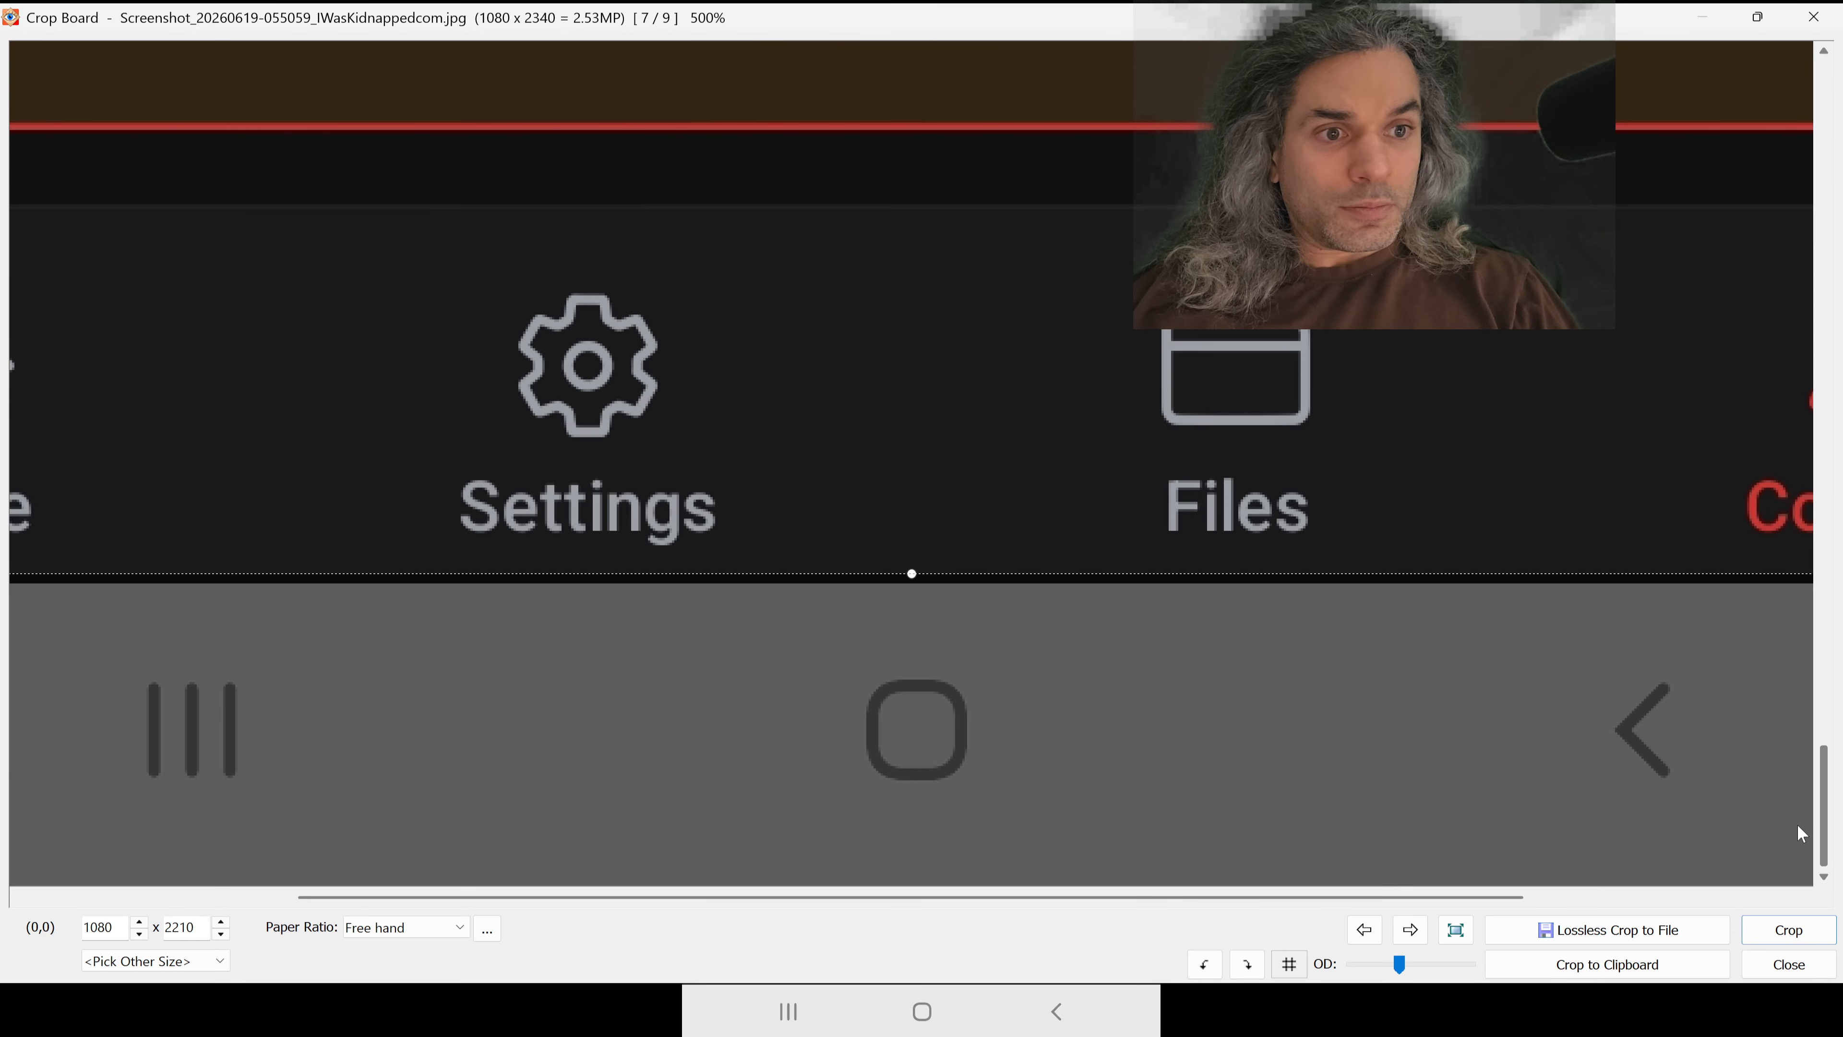
pyautogui.moveTo(909, 575); pyautogui.dragTo(909, 582)
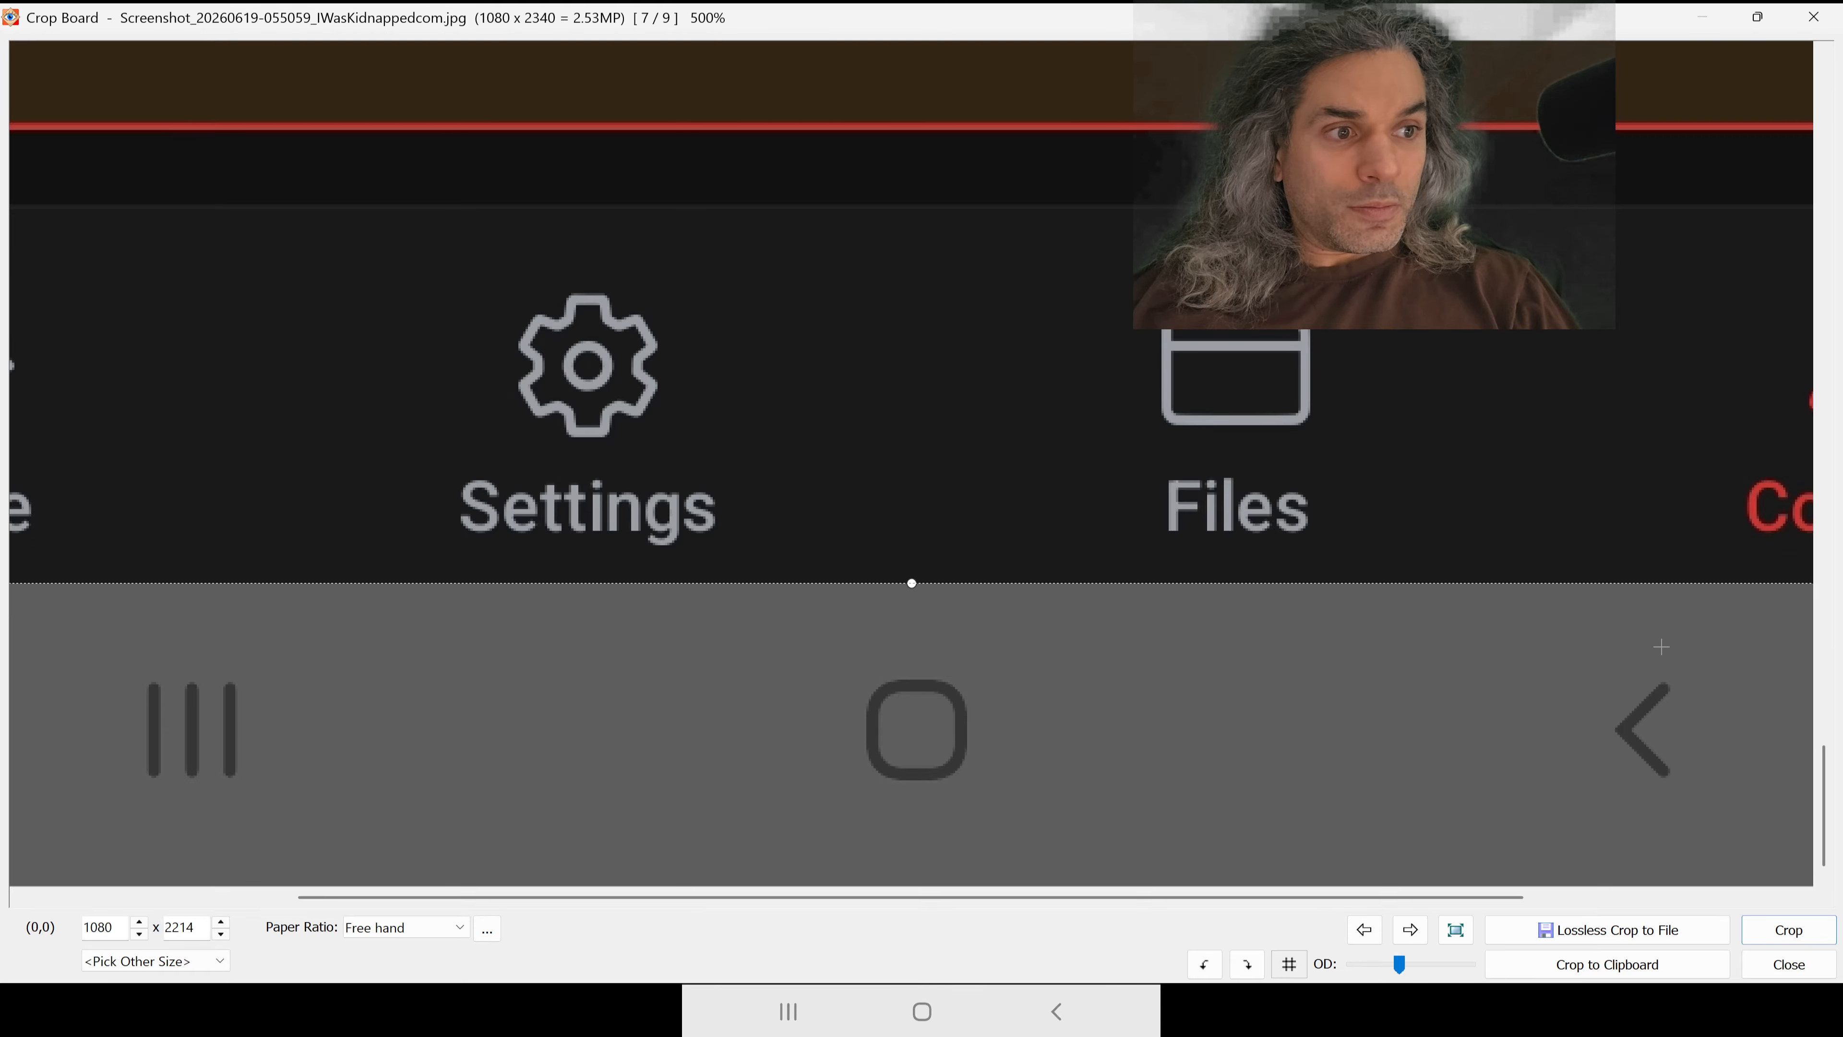
pyautogui.click(1770, 928)
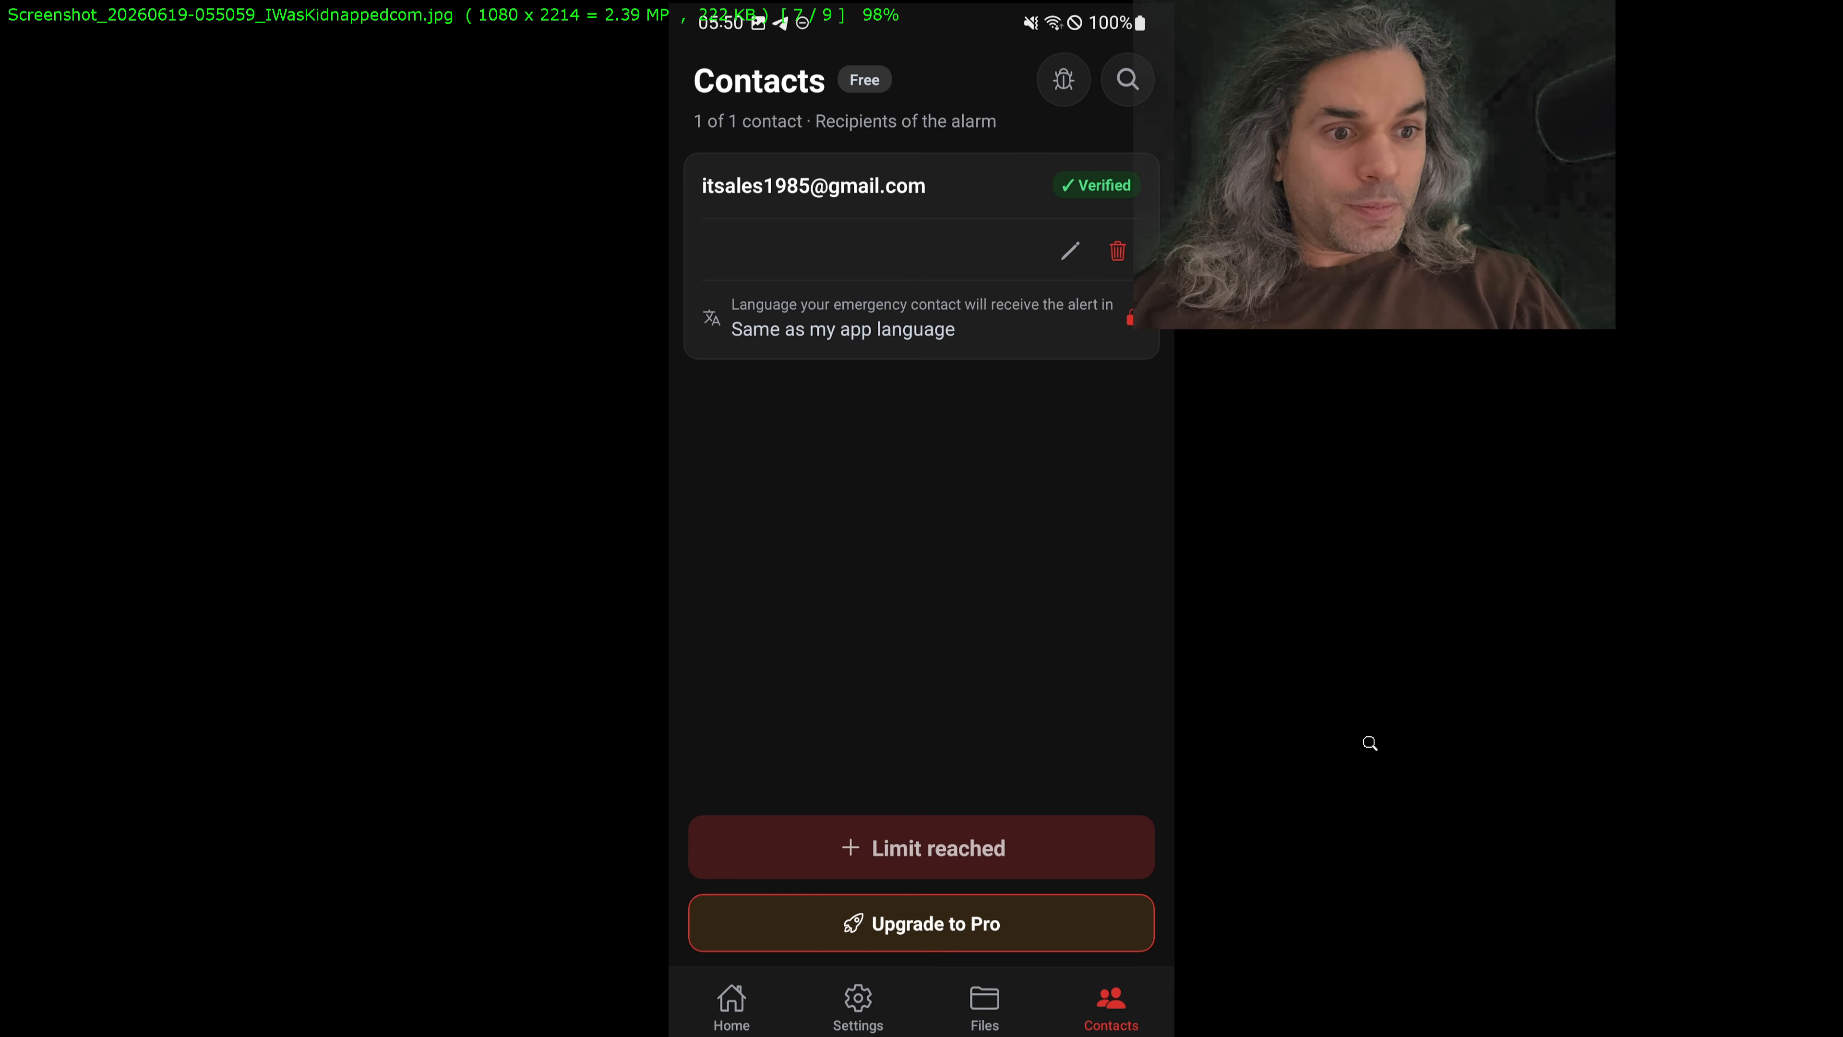
# Step: Save the cropped 055059 Contacts screenshot as a JPEG in publish_gplay, overwriting the original
pyautogui.press('Escape')
pyautogui.click(842, 572)
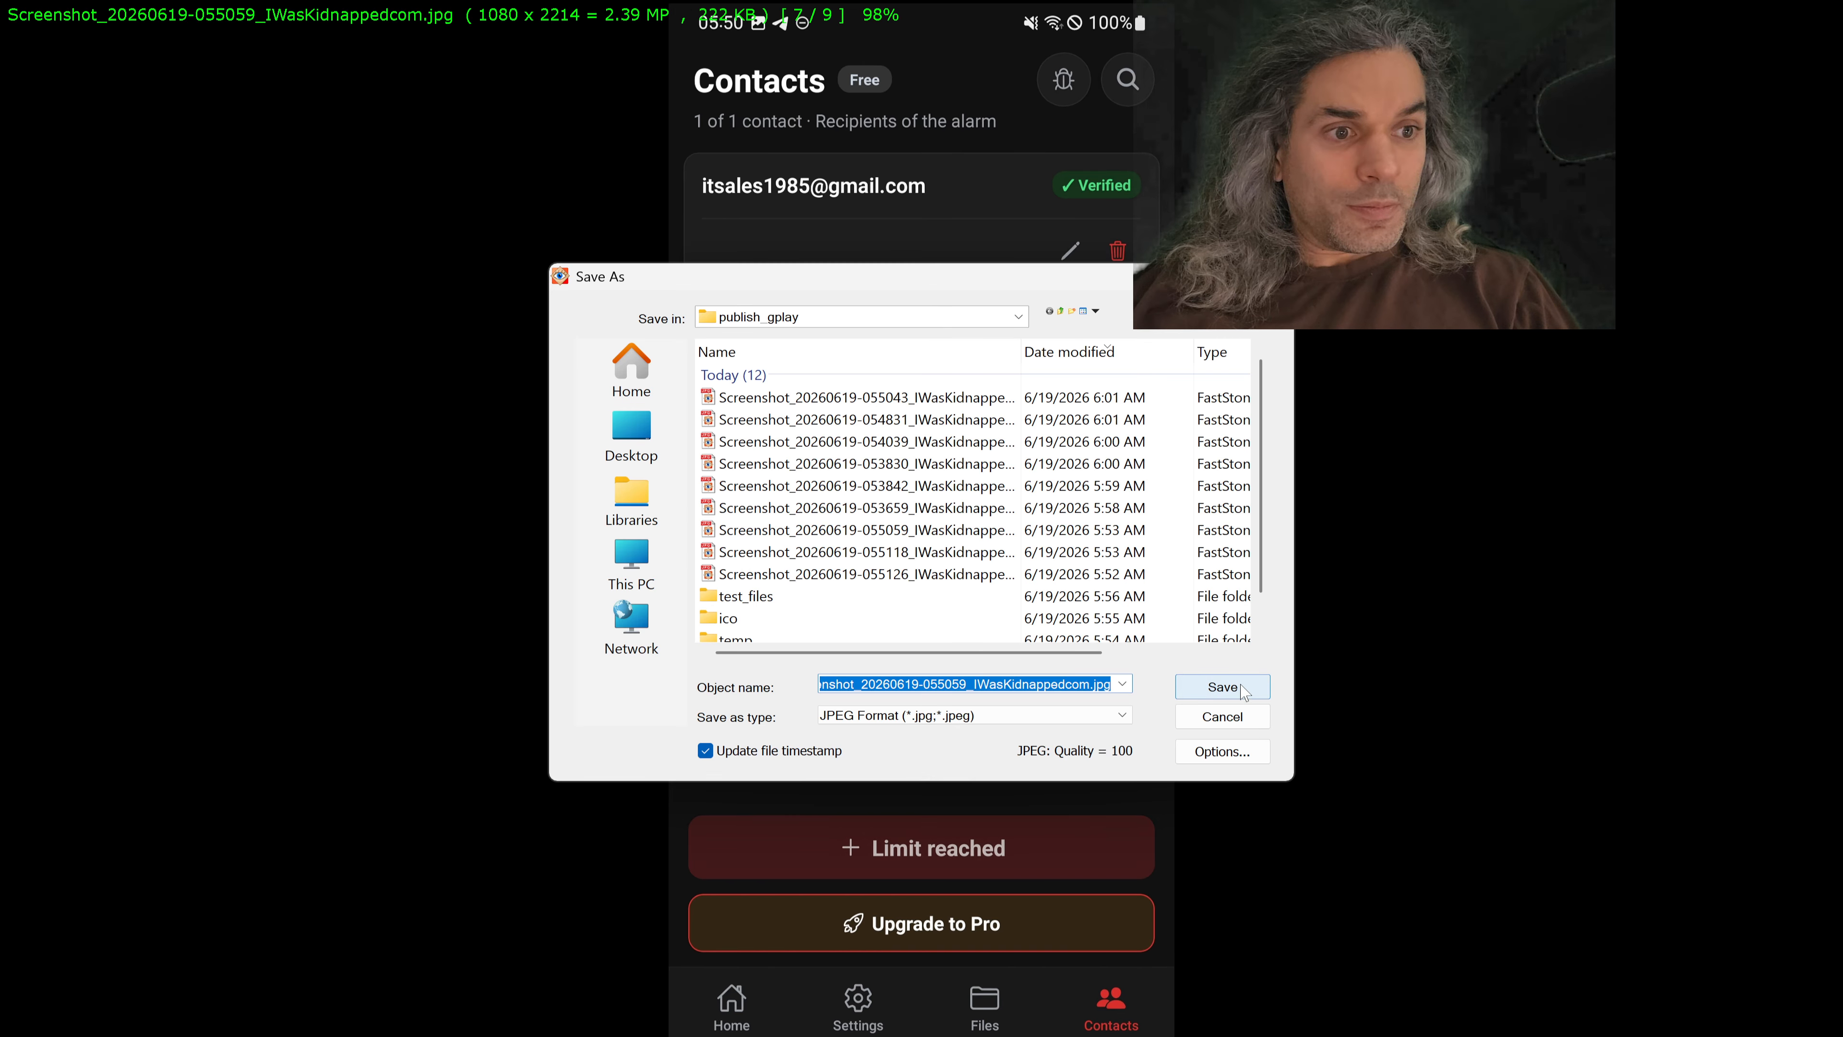
pyautogui.click(1209, 687)
pyautogui.click(1030, 524)
# Step: Crop the 055118 Choose language screenshot to 1080 x 2214, cutting off the phone's navigation bar
pyautogui.scroll(-1, 987, 653)
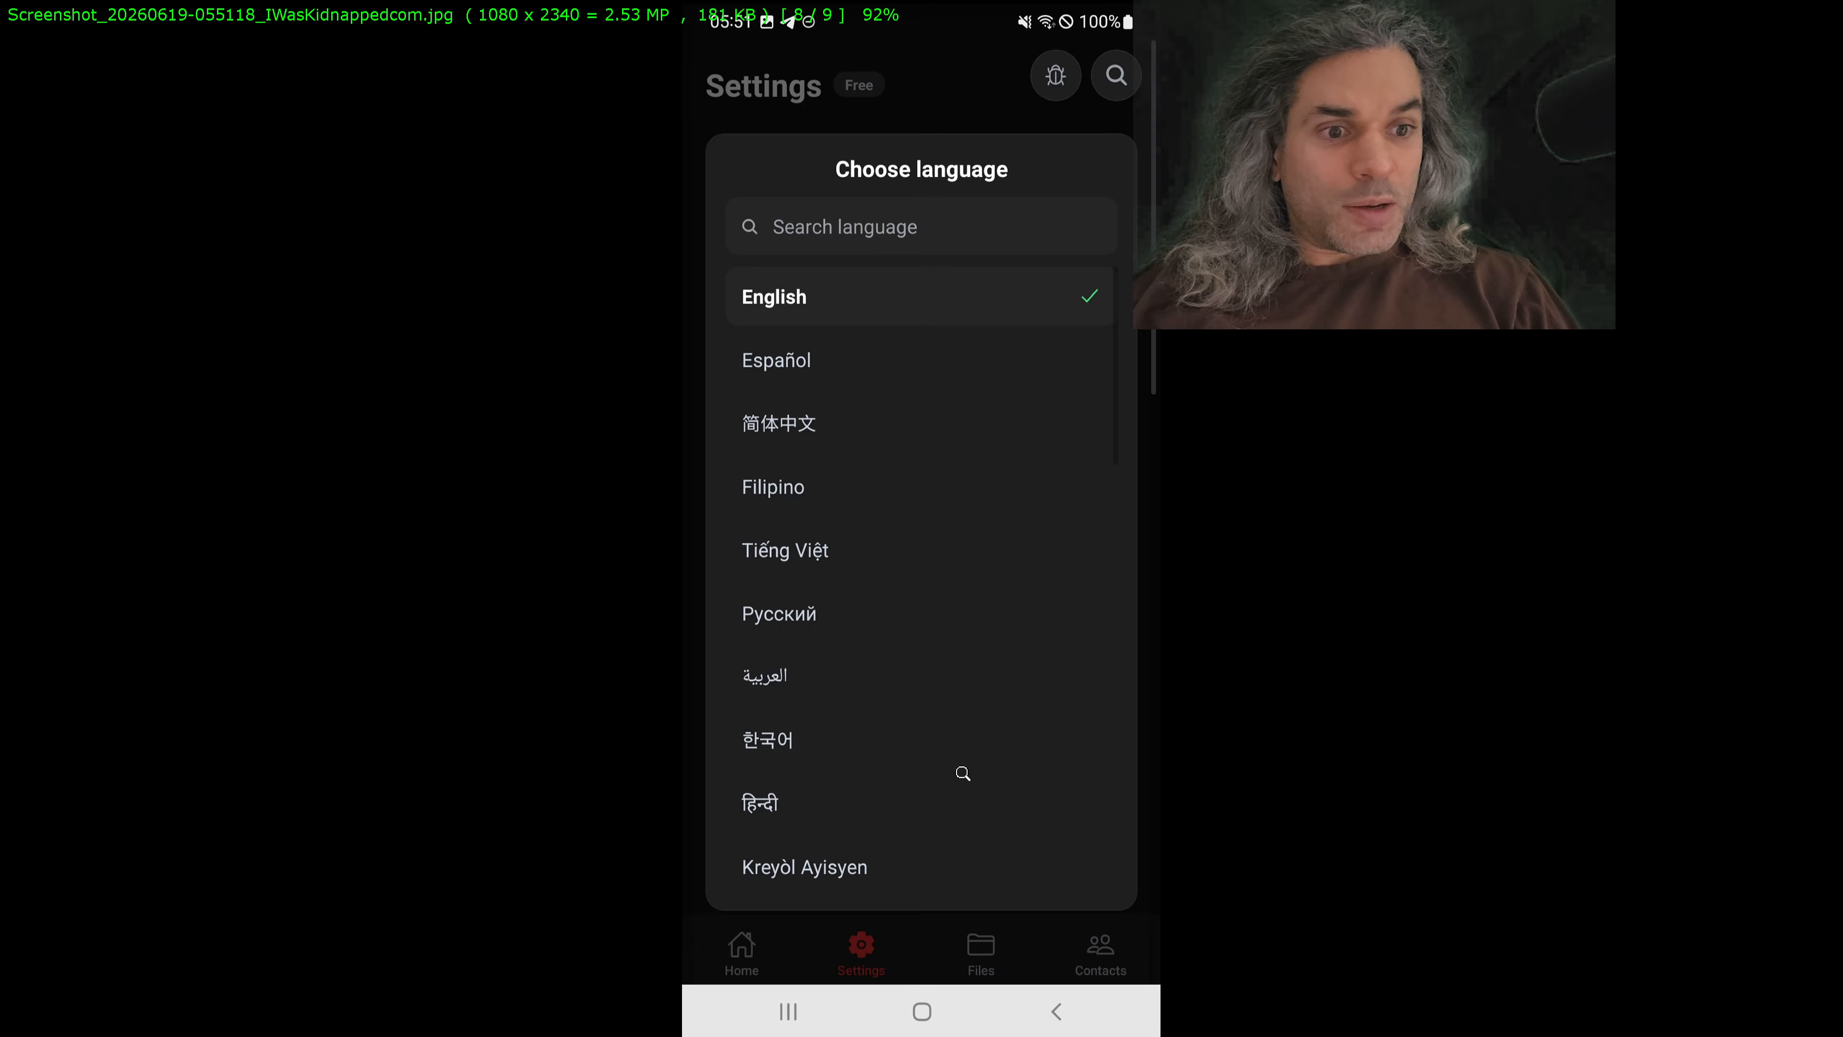
pyautogui.press('x')
pyautogui.moveTo(873, 463); pyautogui.dragTo(1104, 44)
pyautogui.moveTo(873, 463); pyautogui.dragTo(407, 1007)
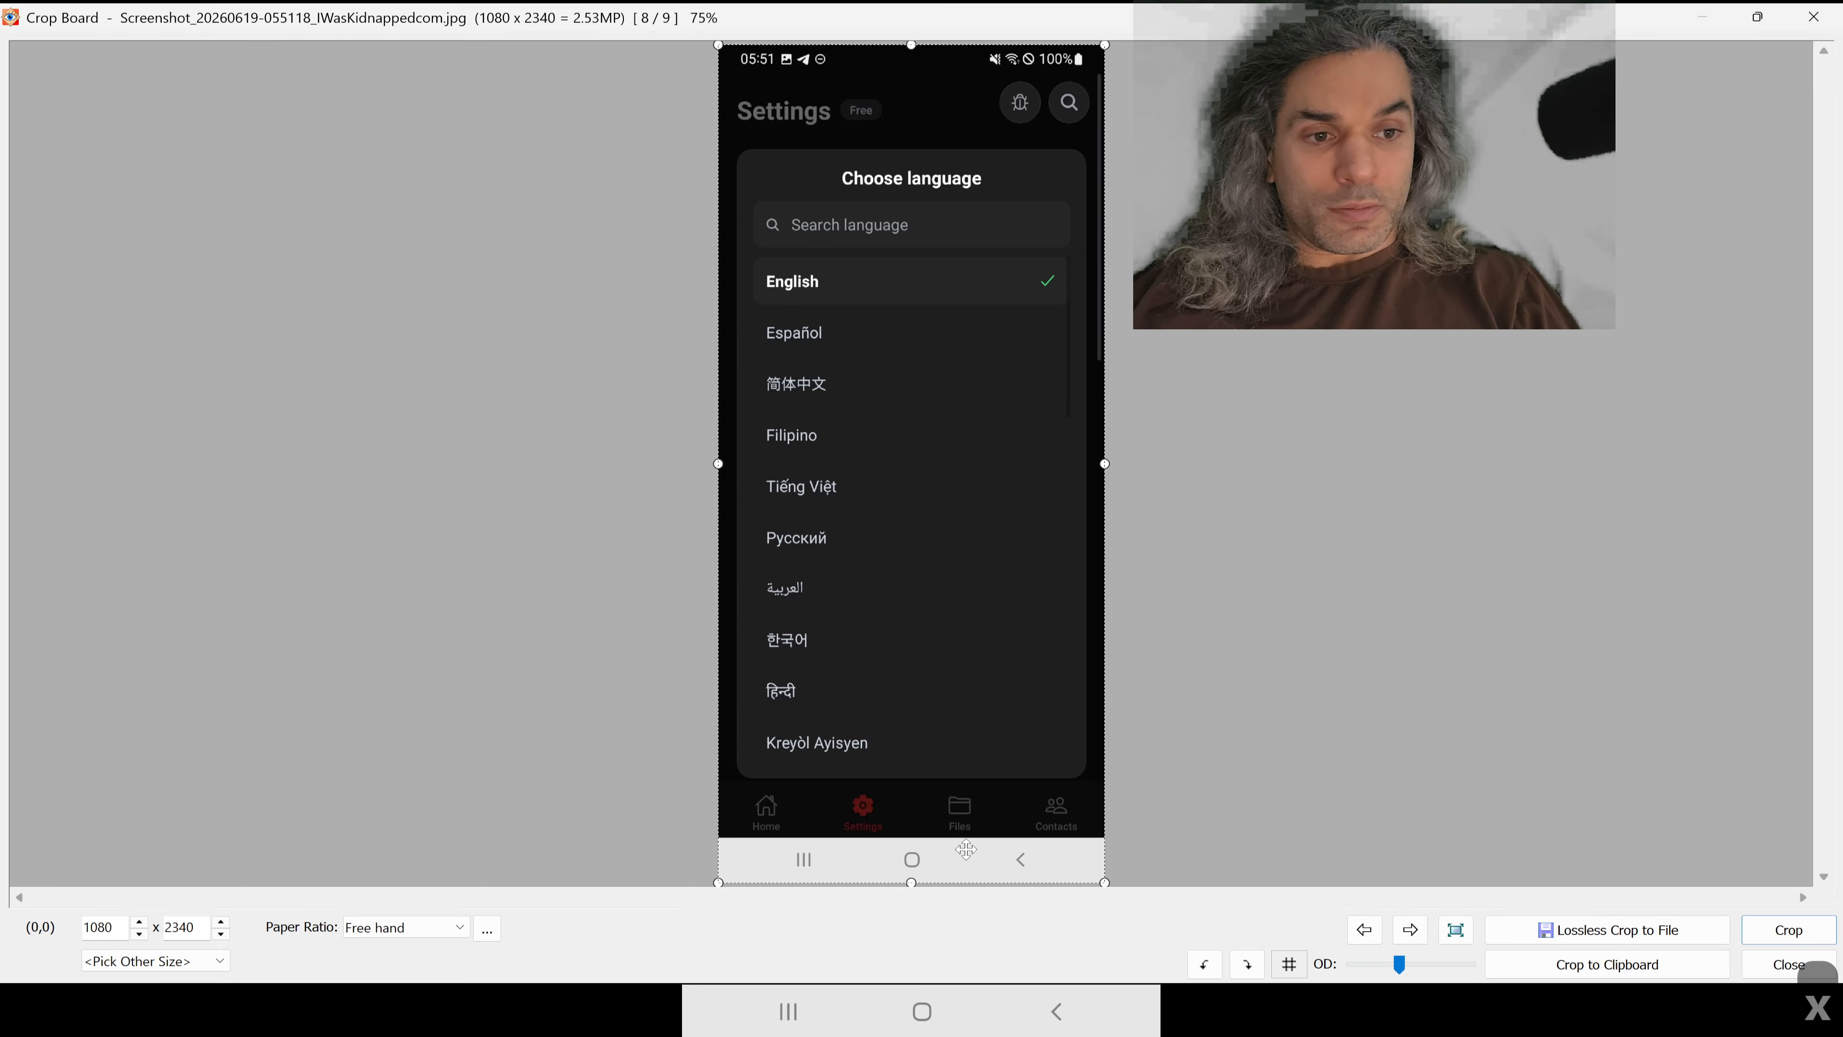
pyautogui.scroll(5, 943, 820)
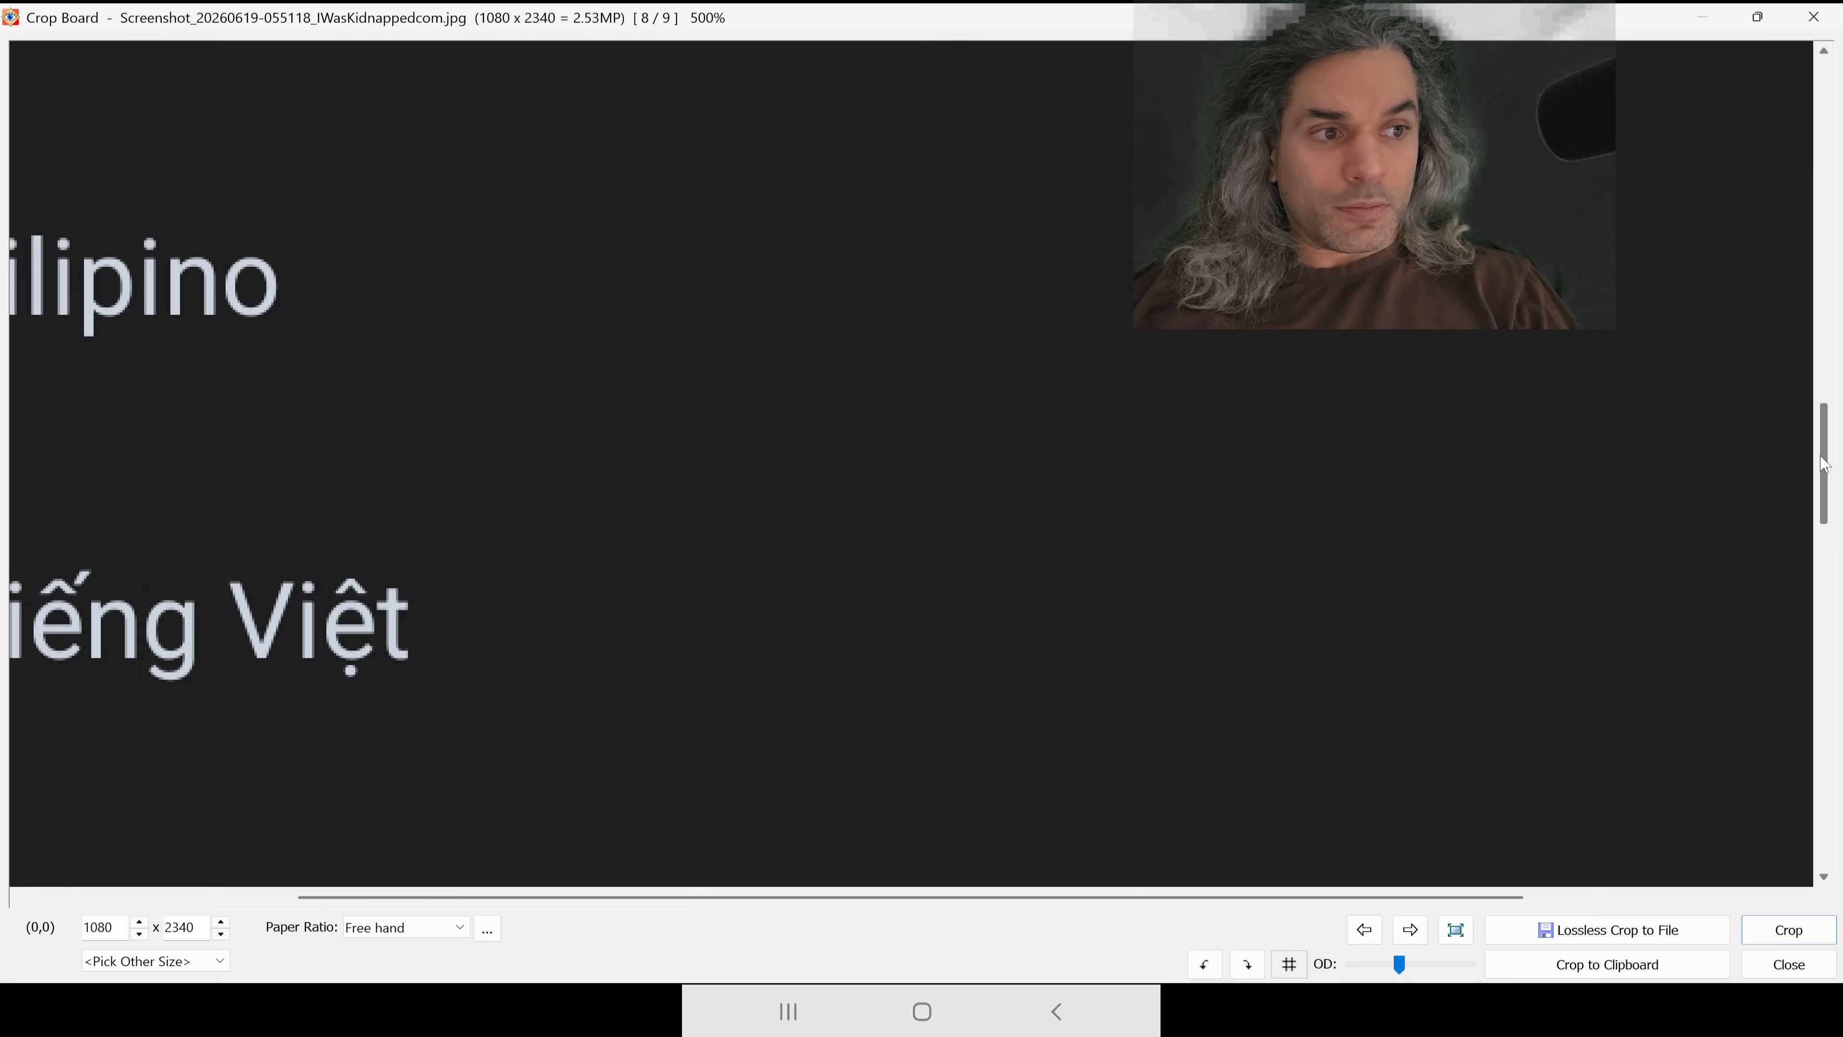
pyautogui.moveTo(1823, 463); pyautogui.dragTo(1798, 826)
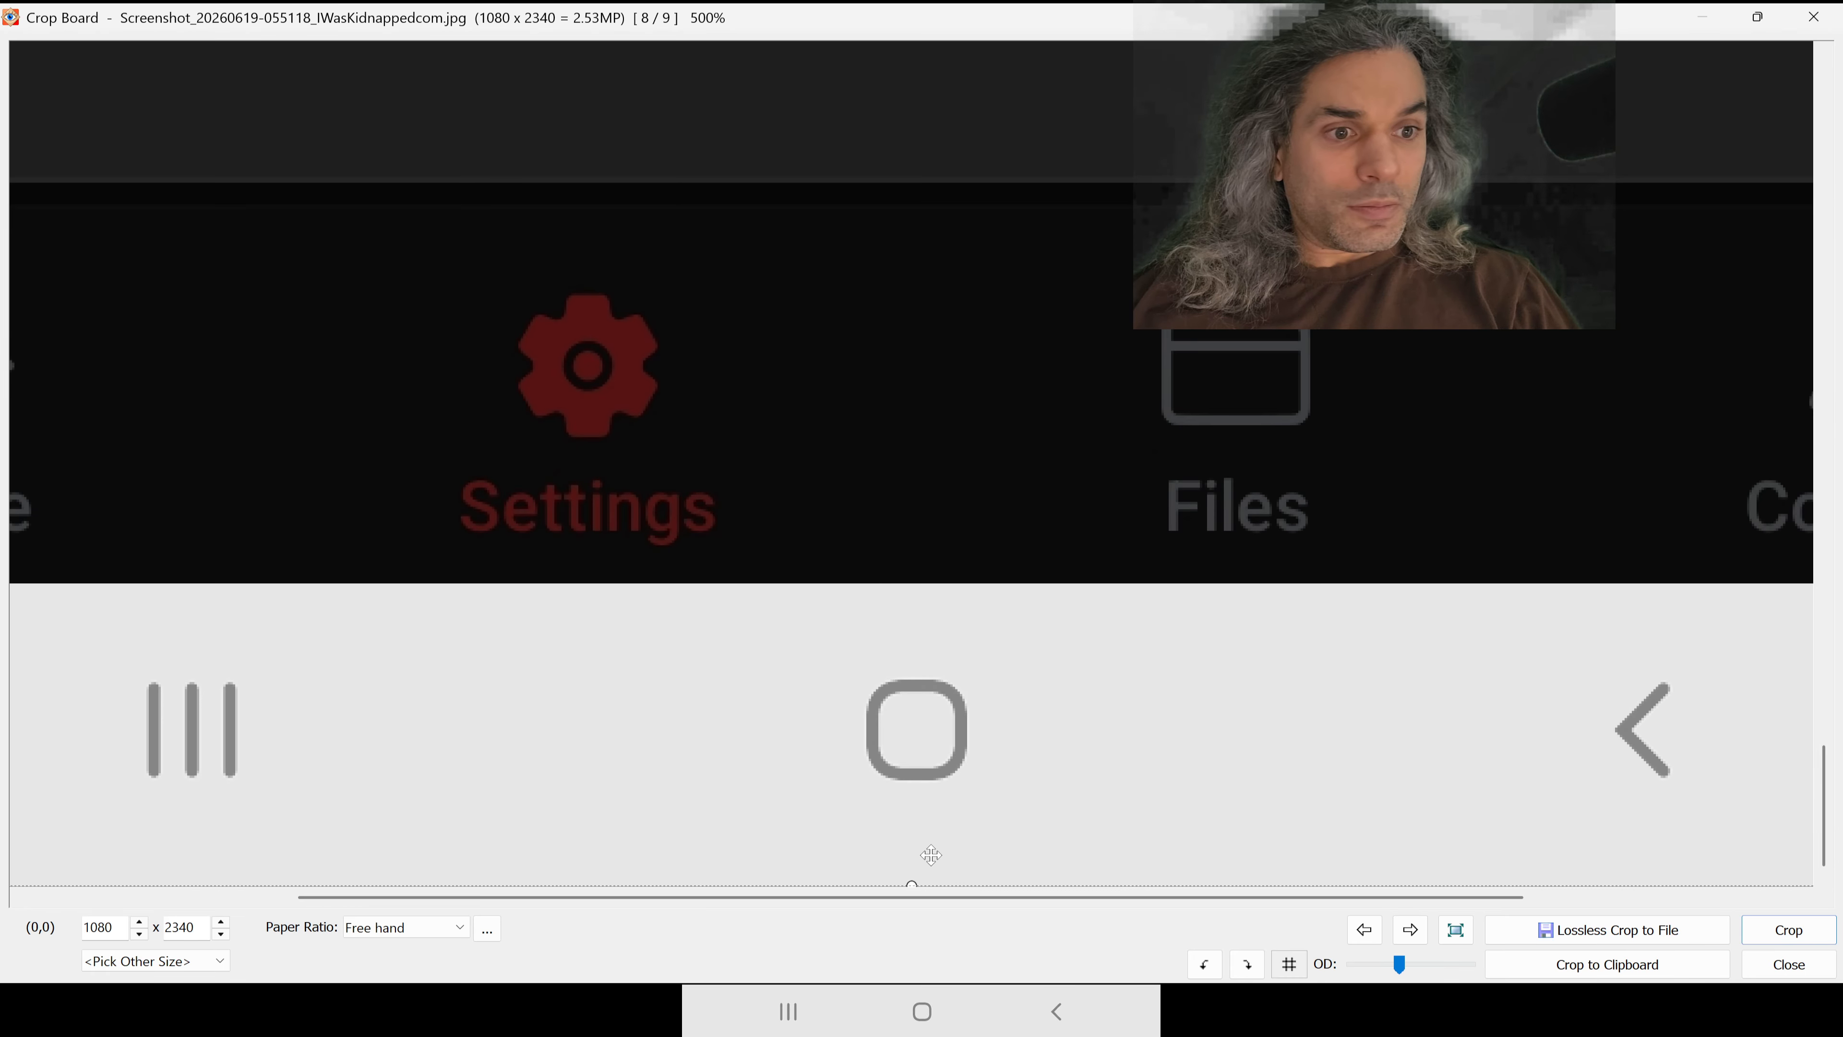
pyautogui.moveTo(910, 881); pyautogui.dragTo(911, 648)
pyautogui.moveTo(922, 582); pyautogui.dragTo(911, 582)
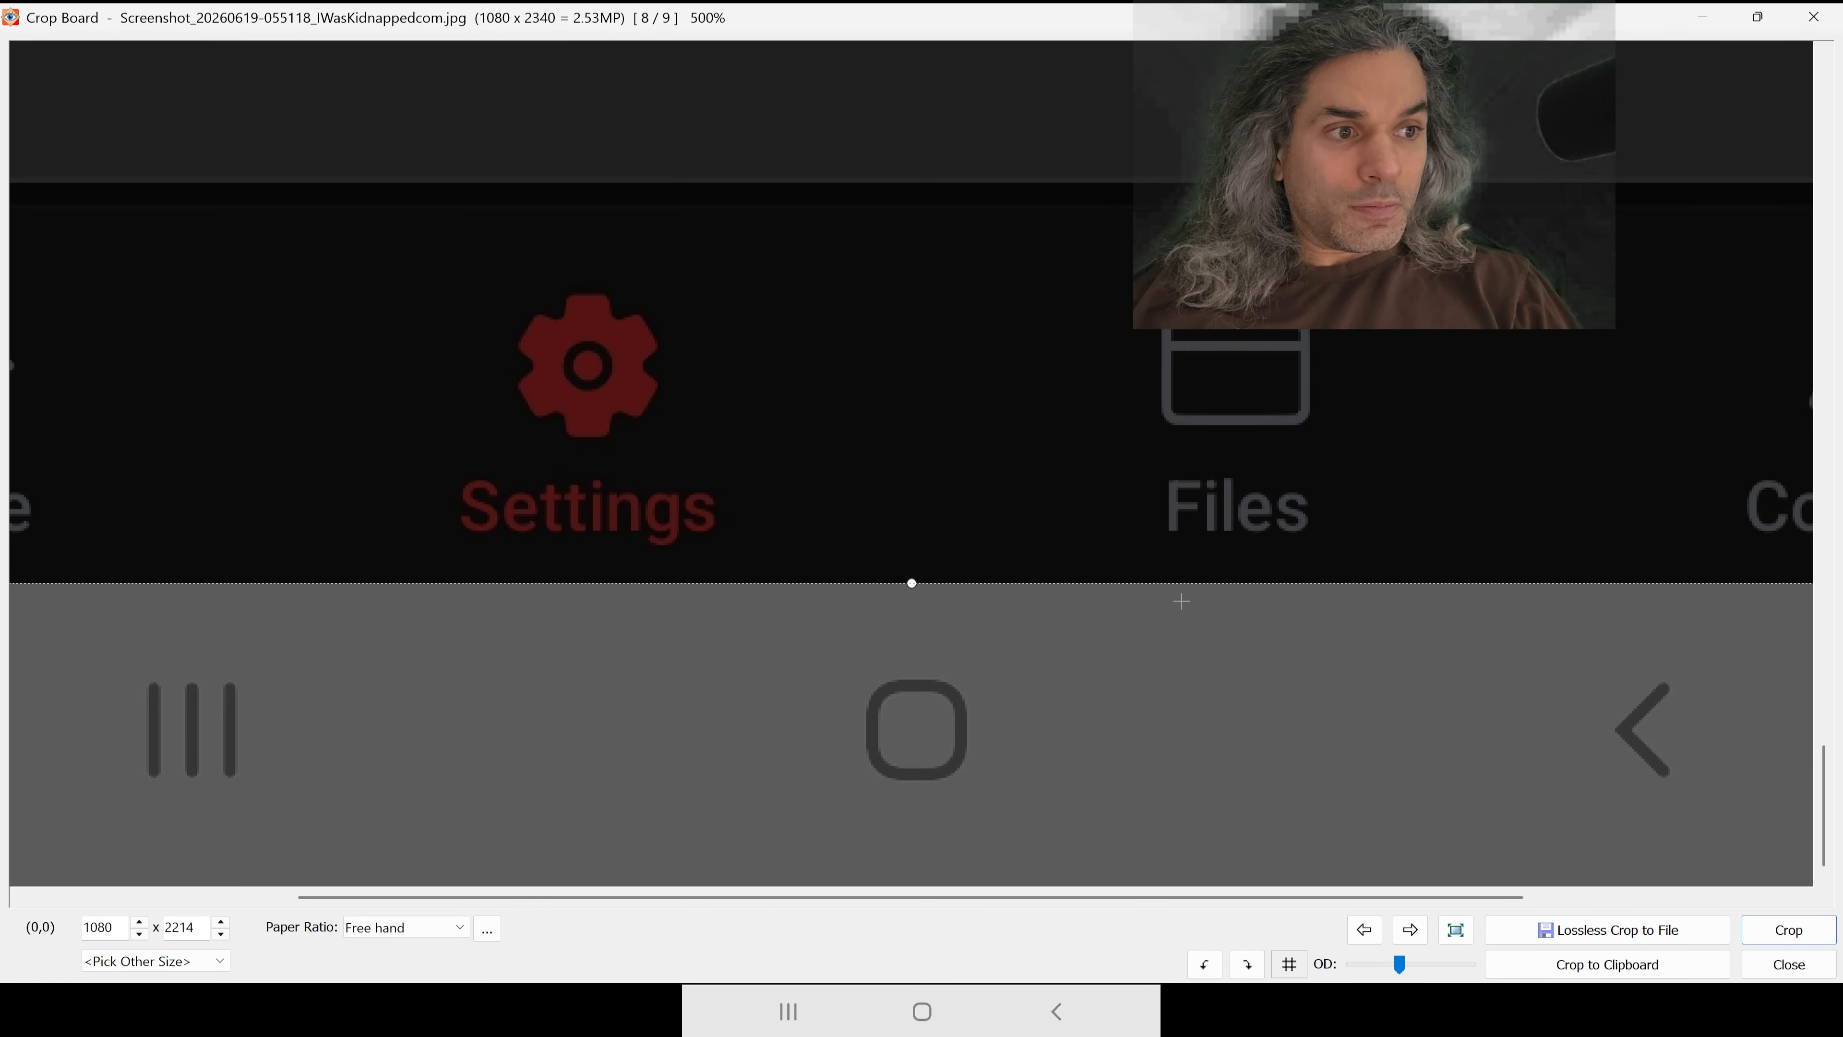
pyautogui.click(1768, 930)
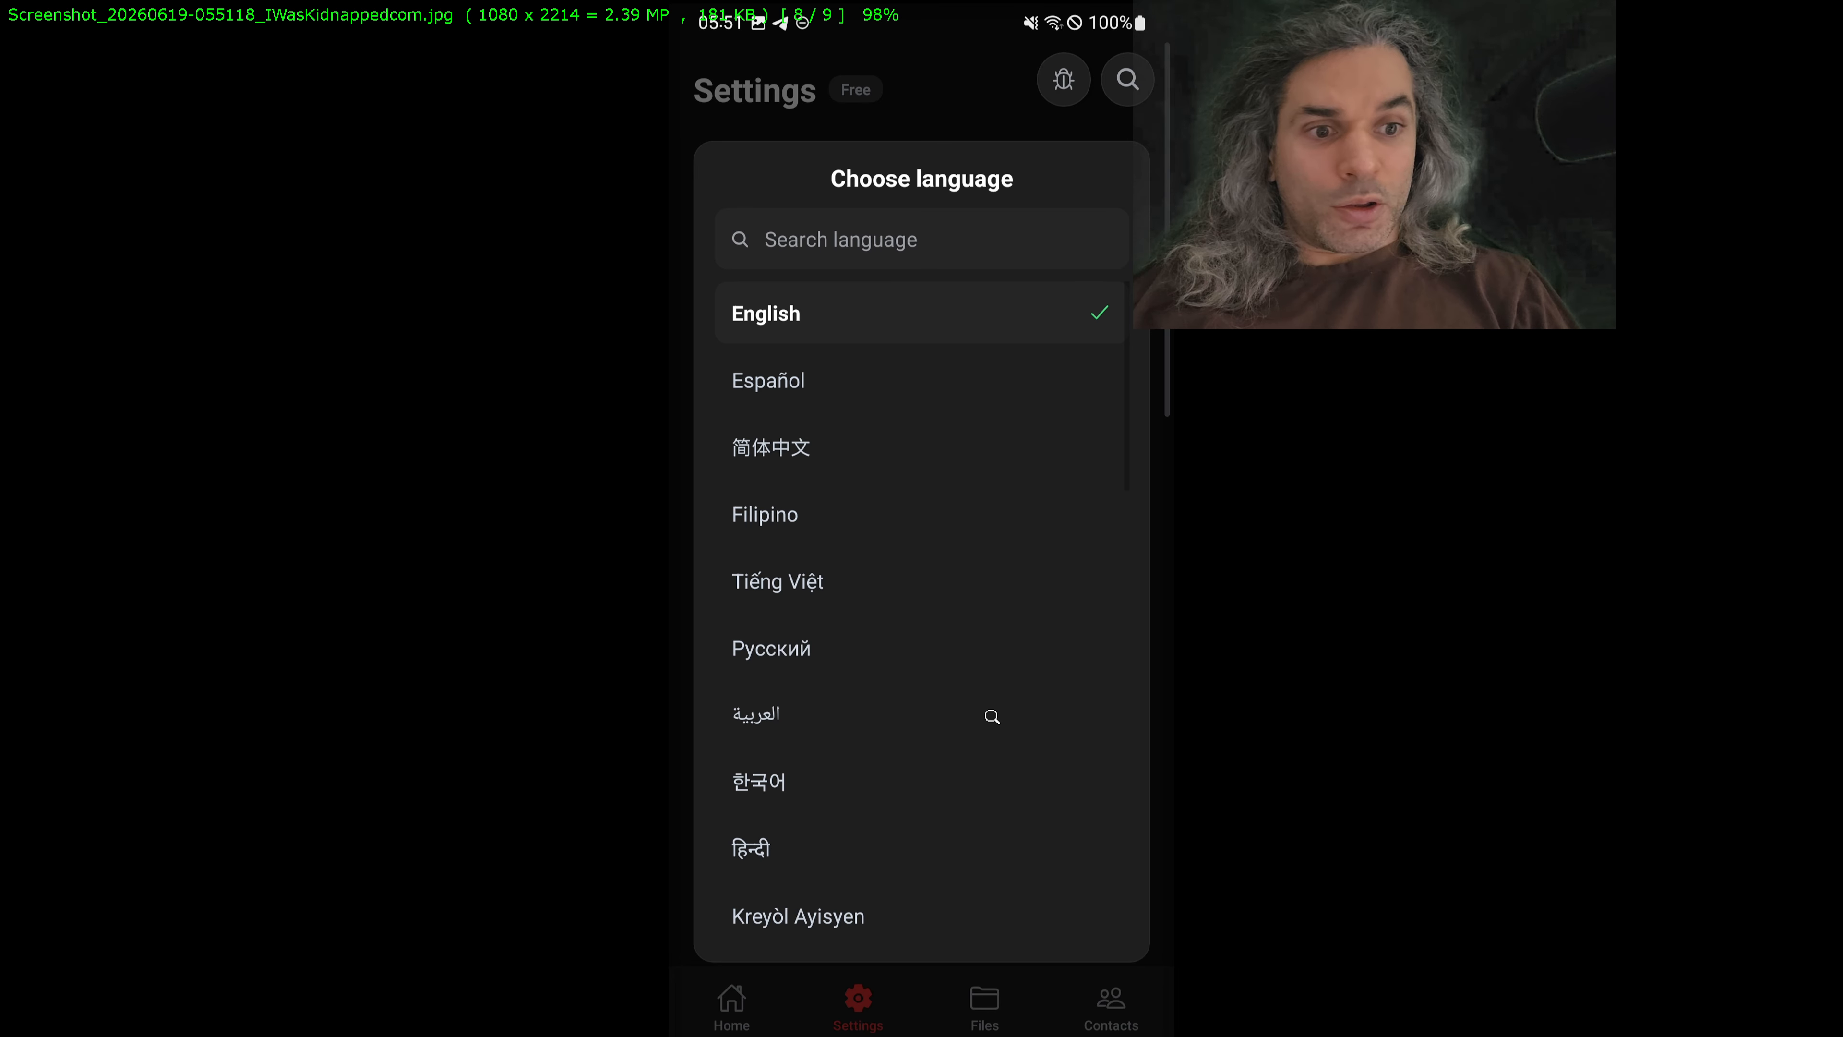
# Step: Save the cropped 055118 screenshot as a JPEG in publish_gplay, replacing the original file
pyautogui.scroll(-1, 997, 711)
pyautogui.click(849, 561)
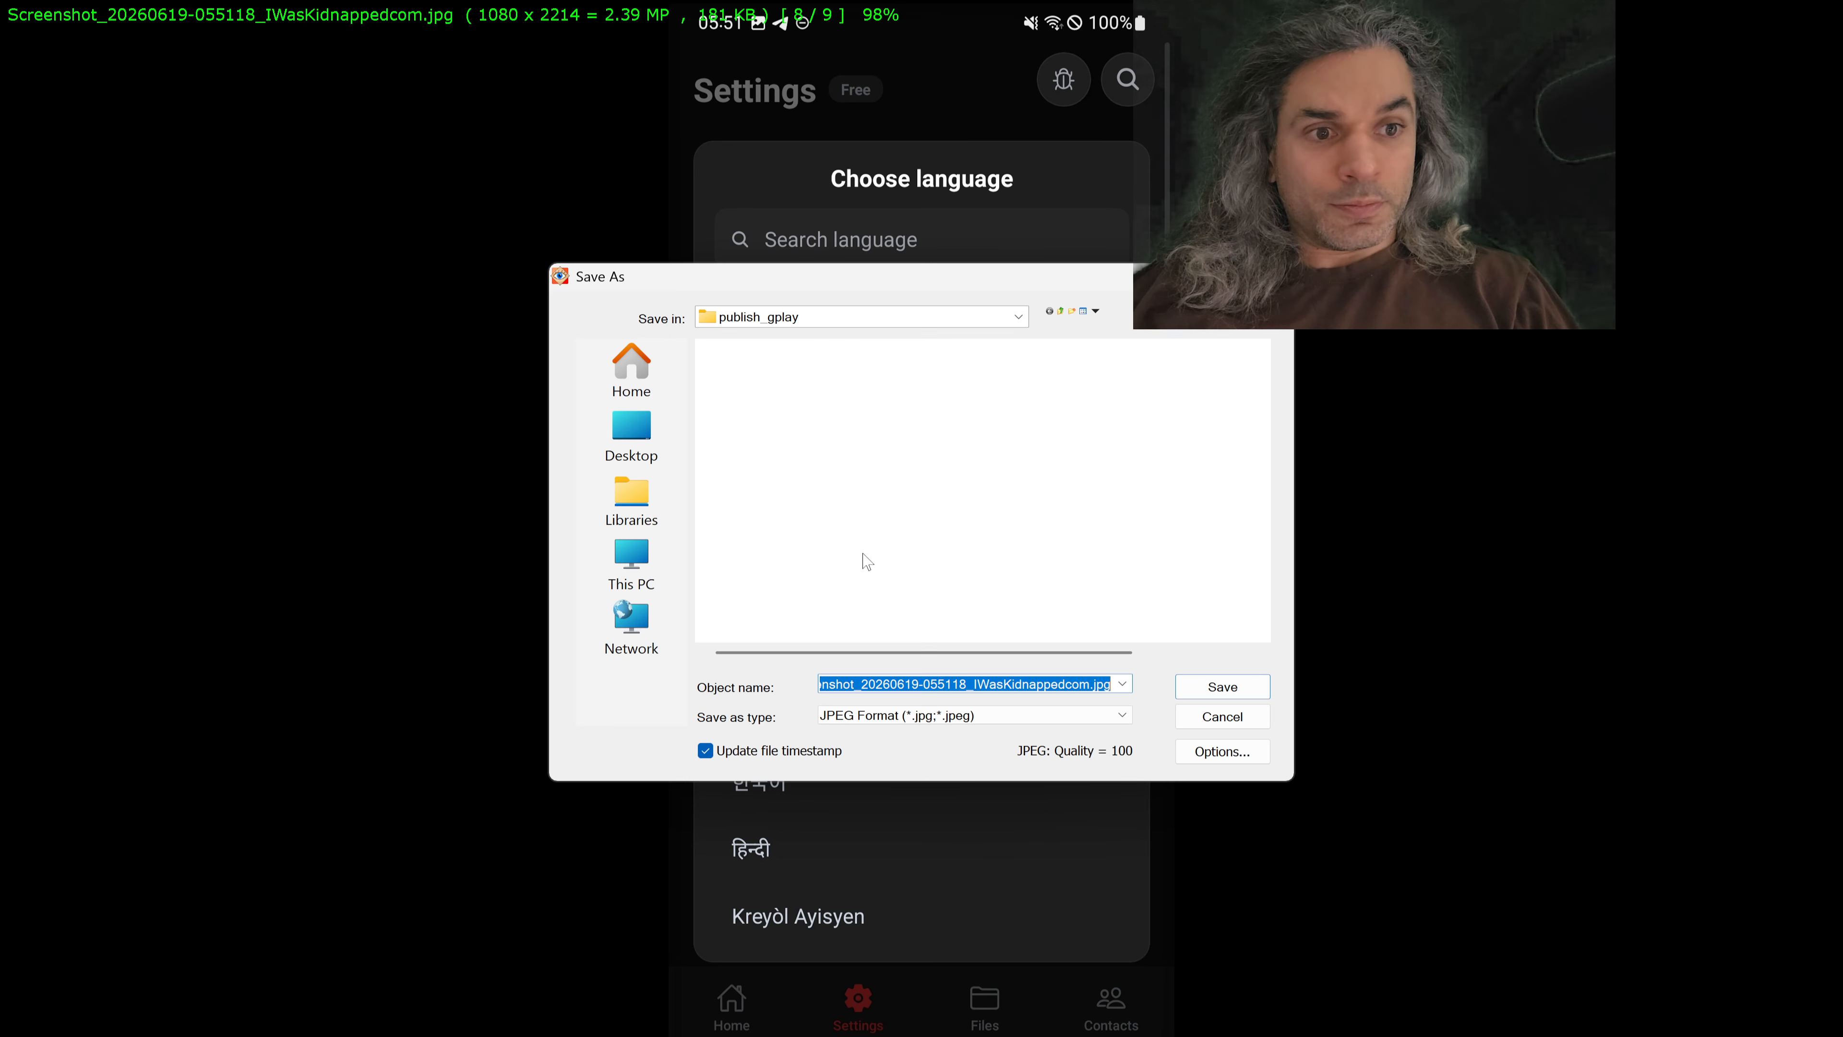
pyautogui.click(1193, 688)
pyautogui.click(1042, 515)
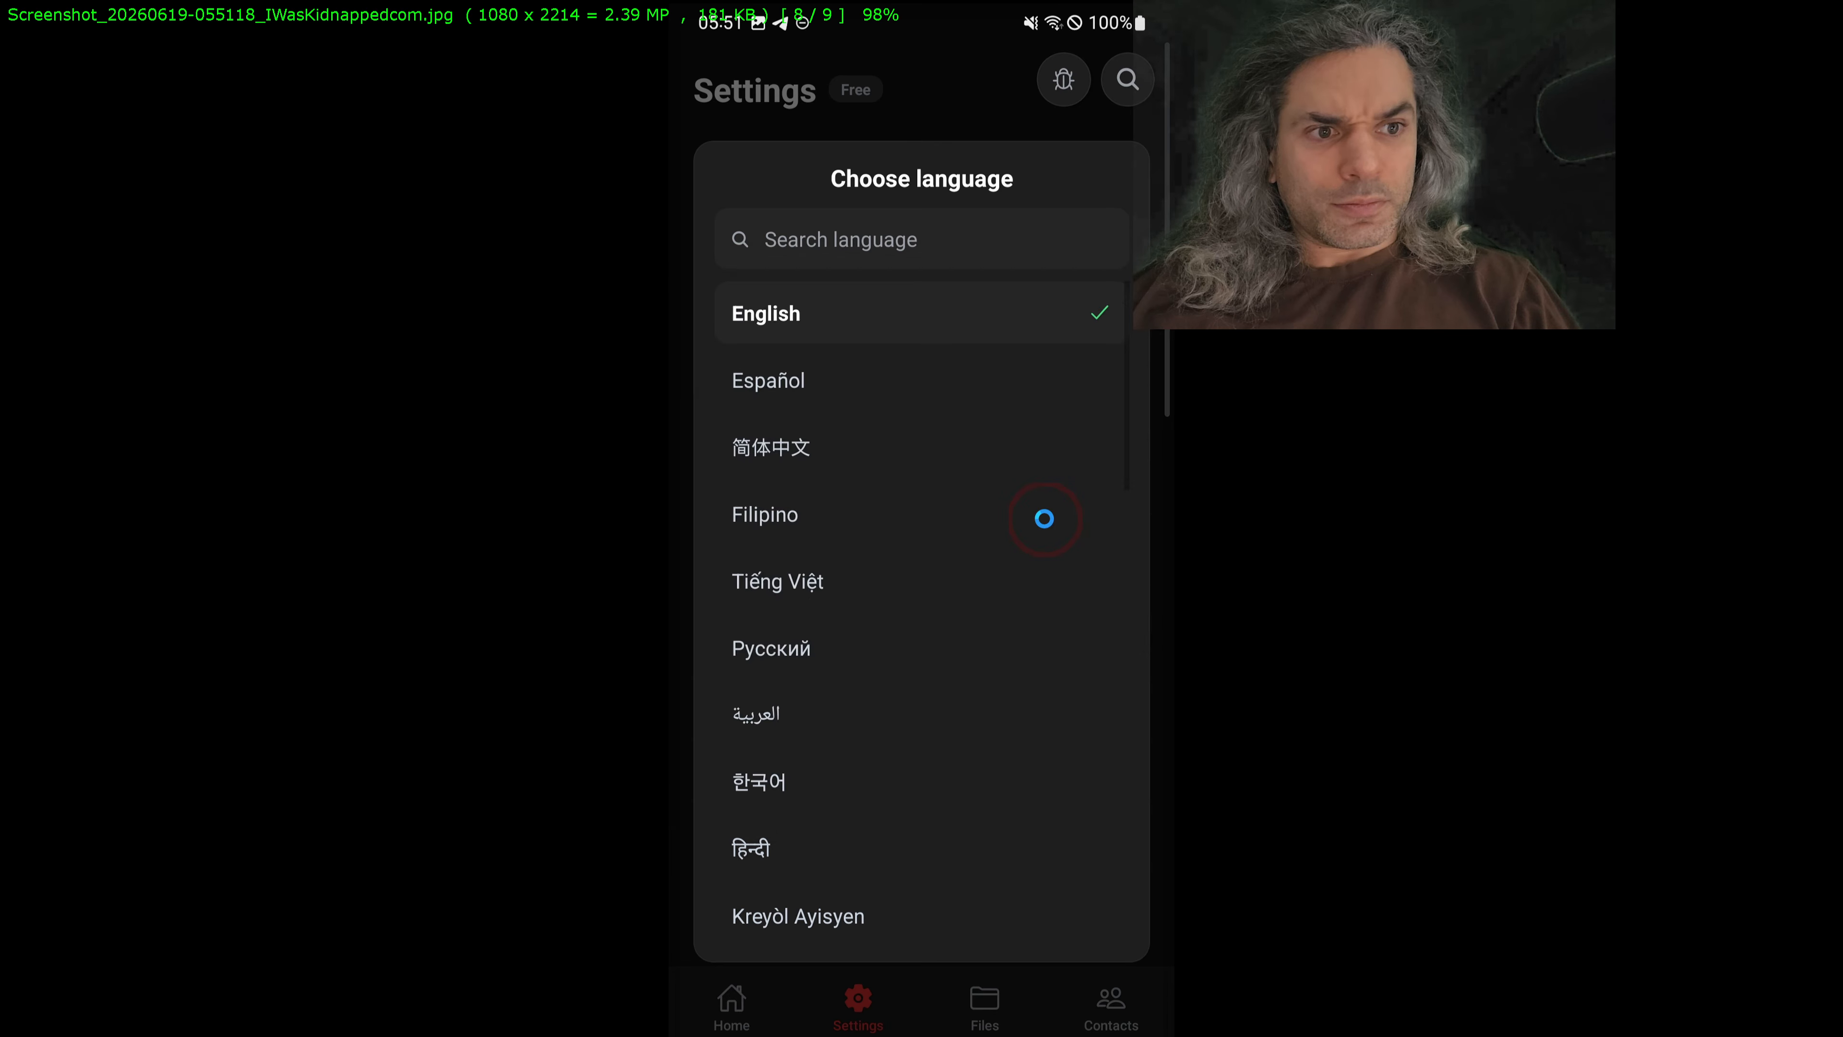
# Step: Set up a full-width crop selection of about 1080 x 2228 on the 055126 Choose a theme screenshot
pyautogui.scroll(-1, 1040, 518)
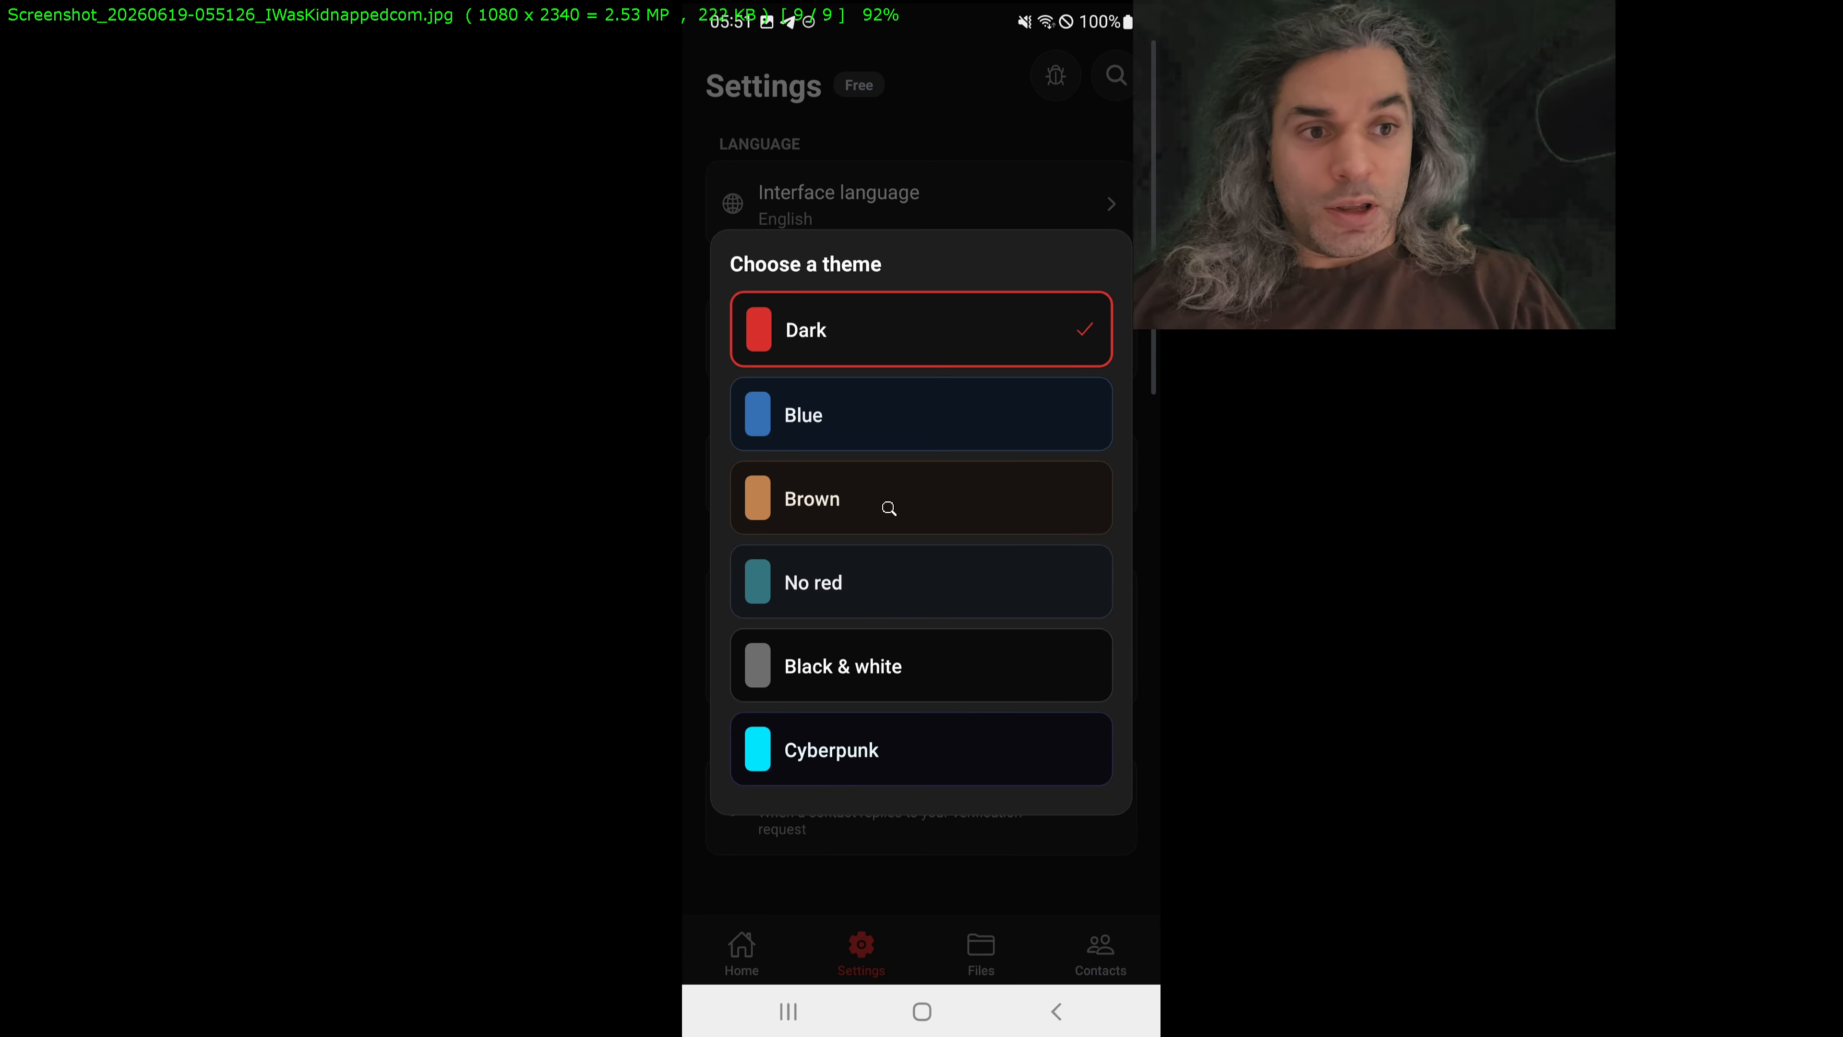
pyautogui.press('c')
pyautogui.press('Escape')
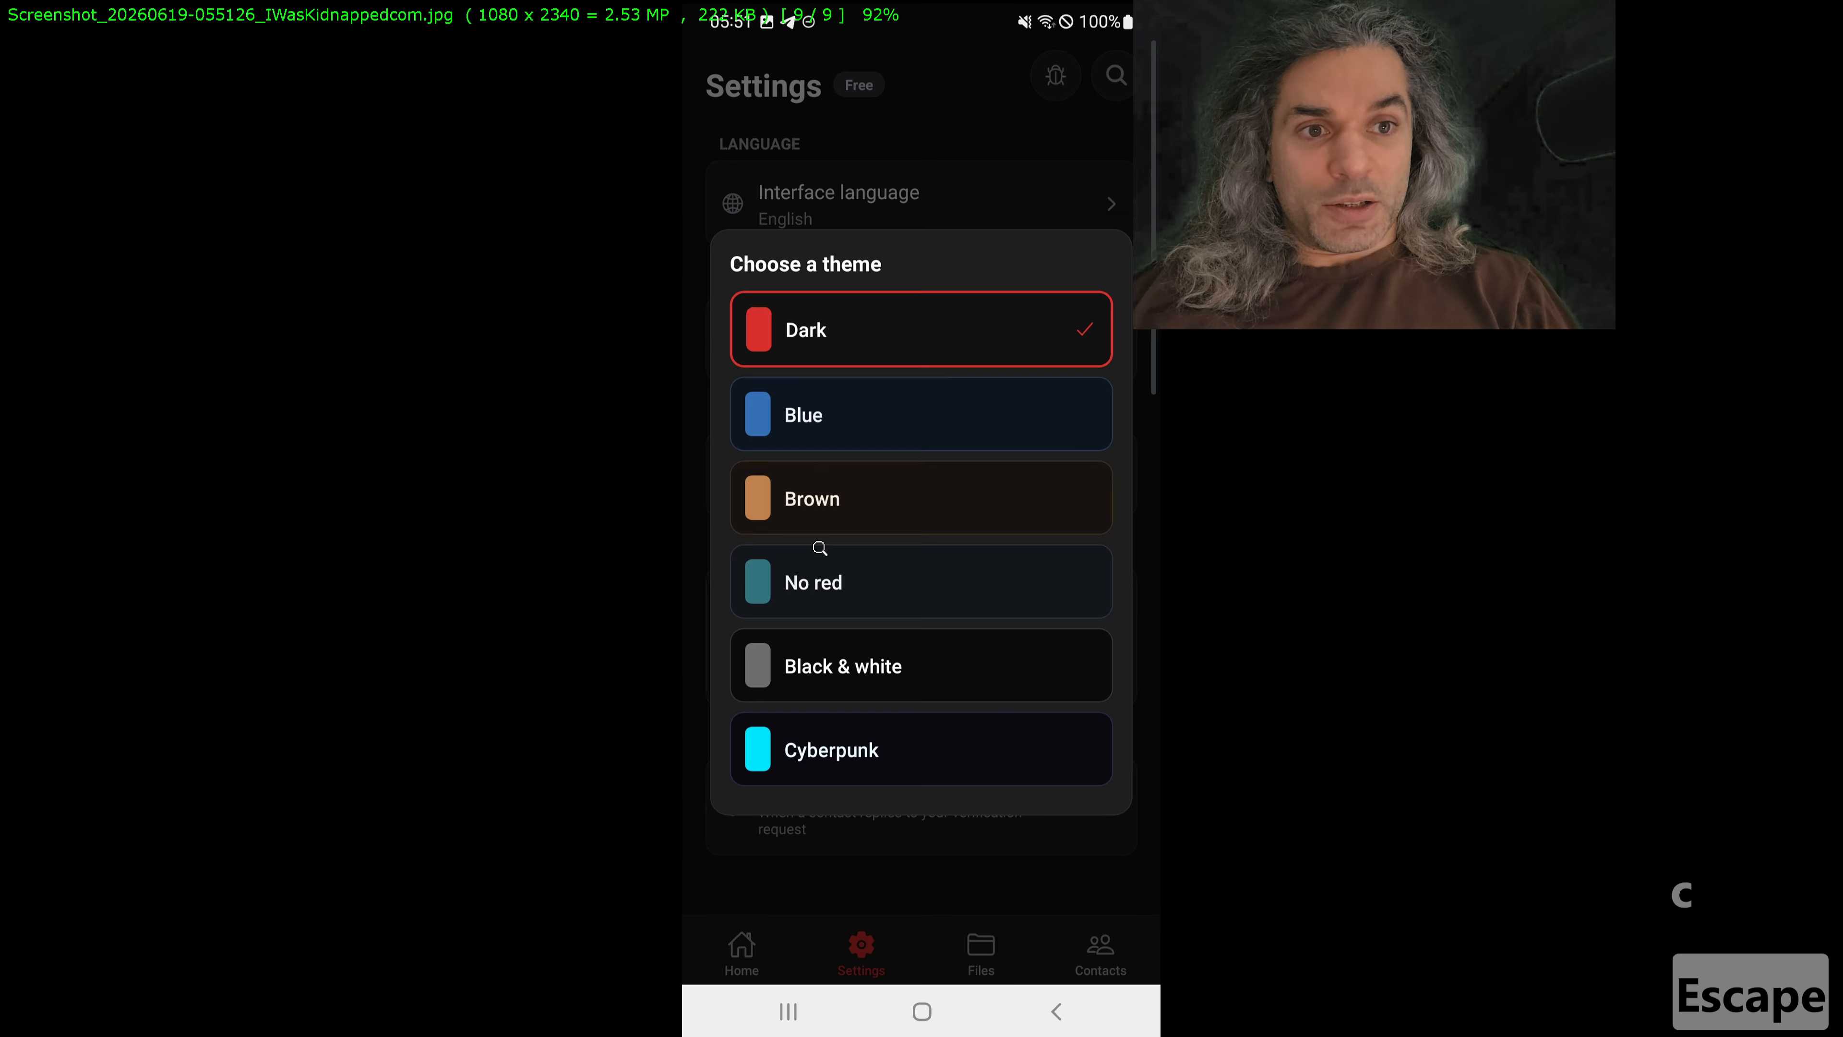
pyautogui.press('x')
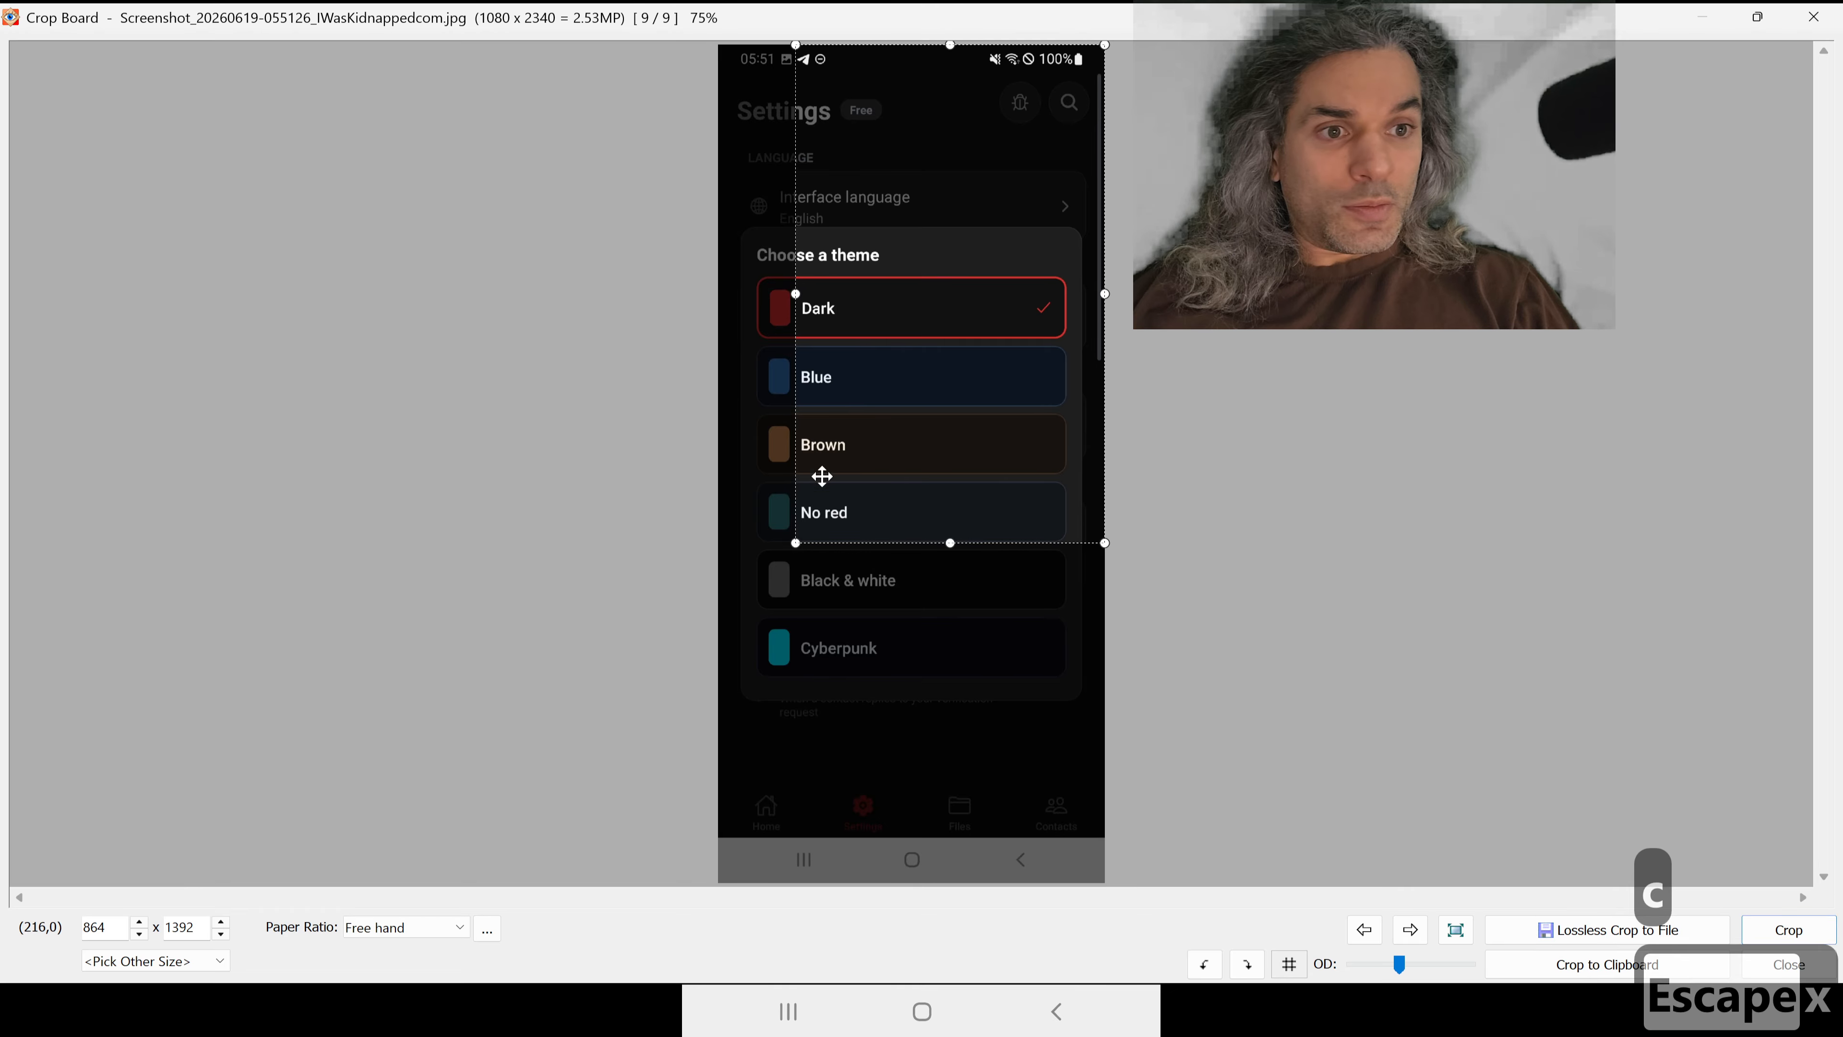
pyautogui.moveTo(792, 539); pyautogui.dragTo(718, 843)
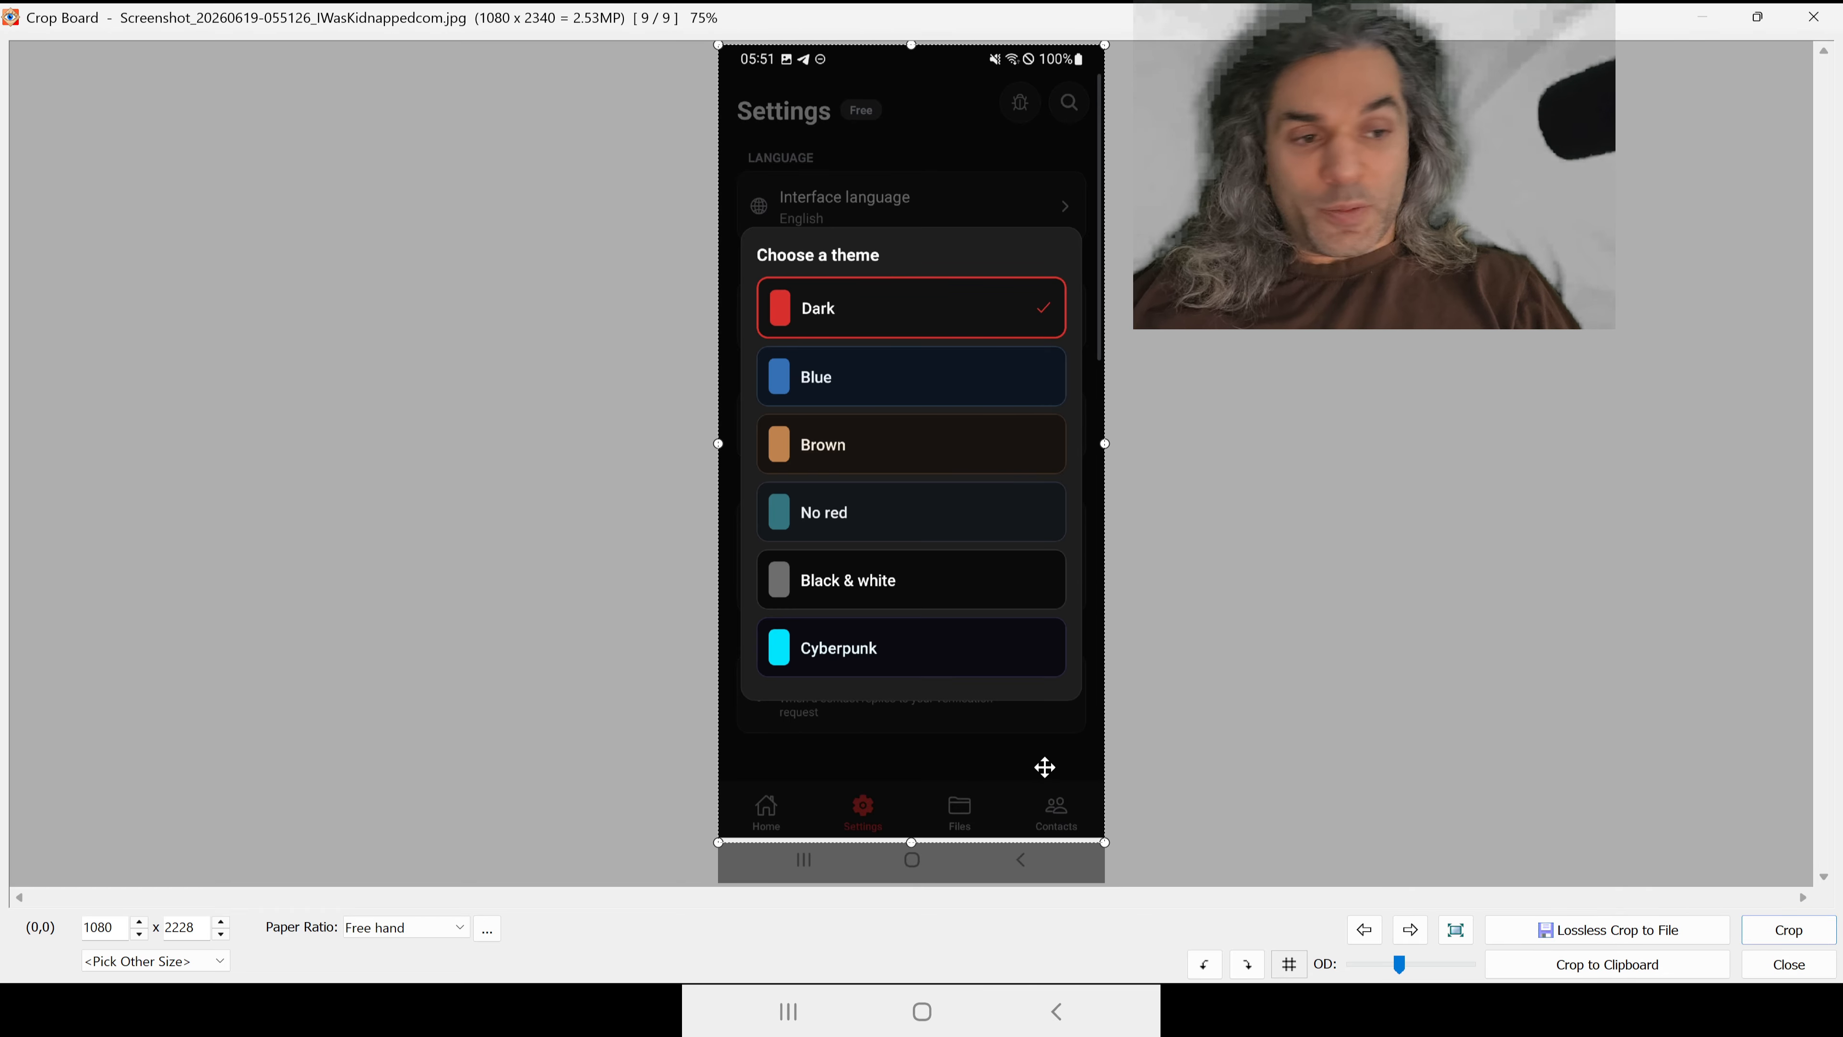
# Step: Tighten the crop's lower edge to the start of the phone's navigation bar at 1080 x 2214 and apply the crop
pyautogui.scroll(5, 967, 753)
pyautogui.scroll(2, 972, 748)
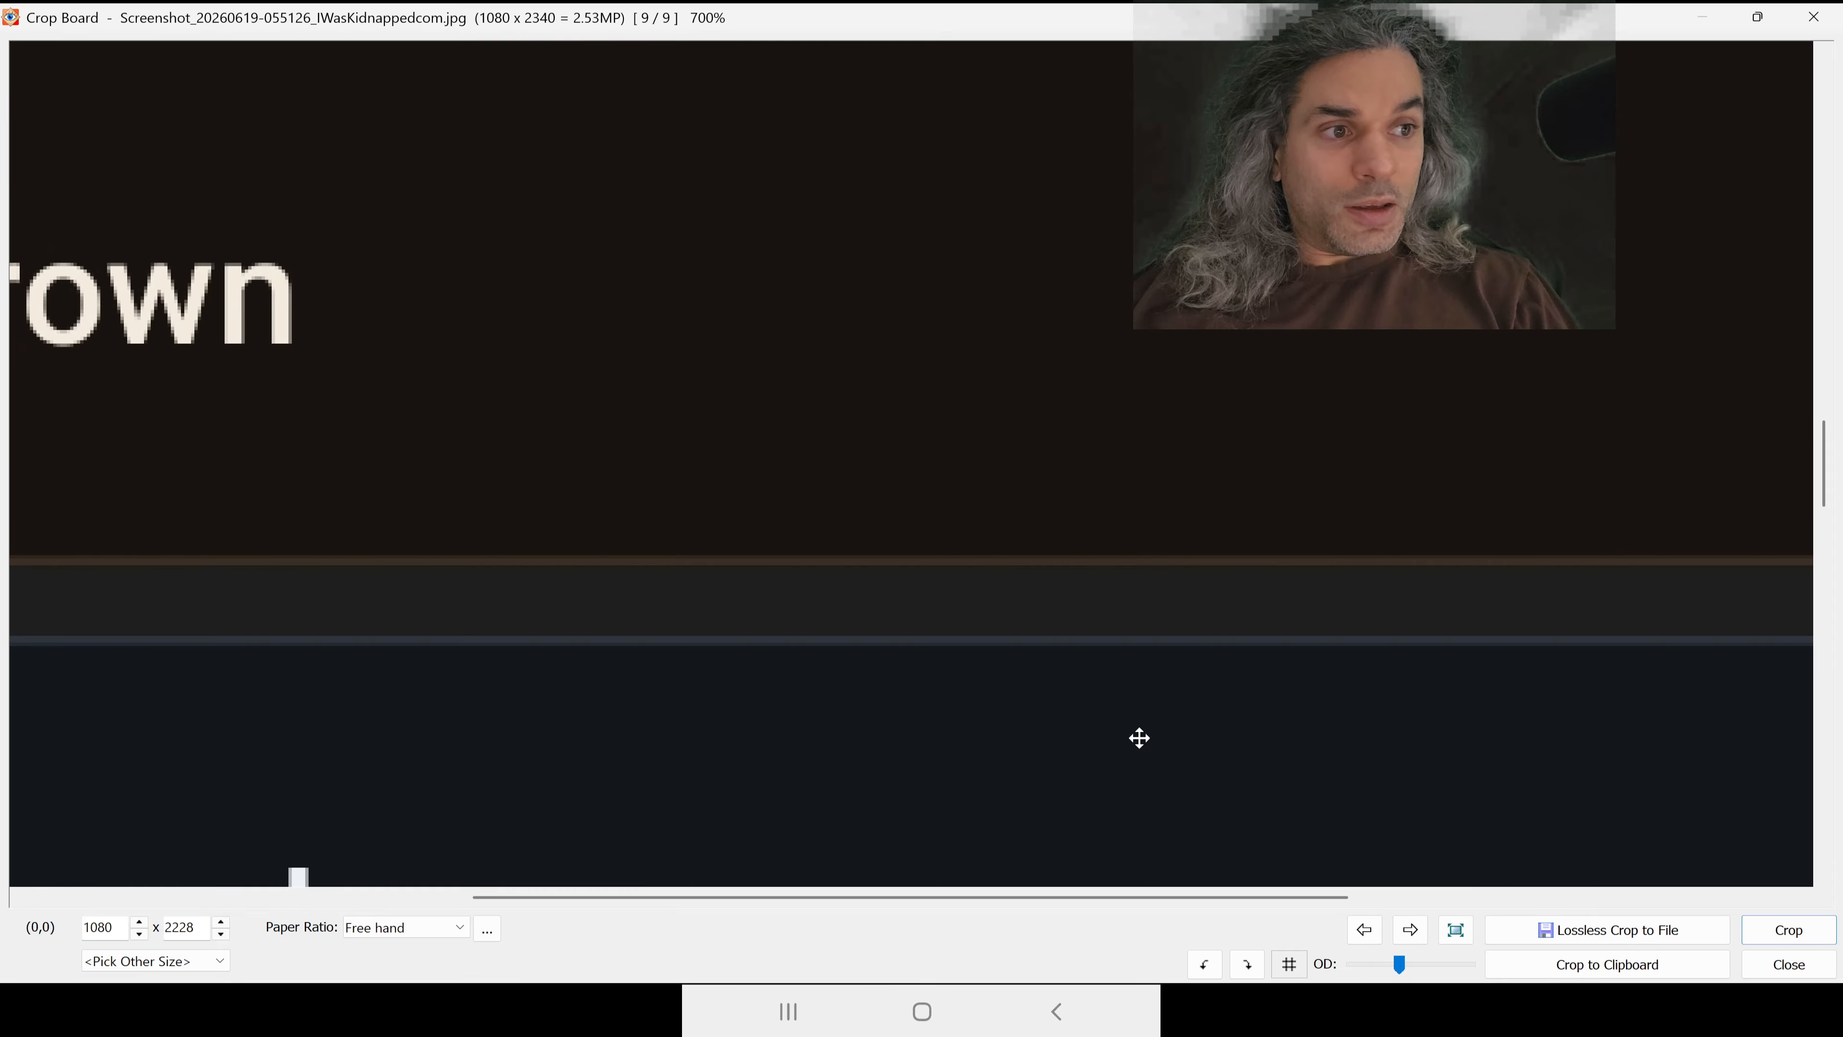
pyautogui.moveTo(1821, 476); pyautogui.dragTo(1815, 856)
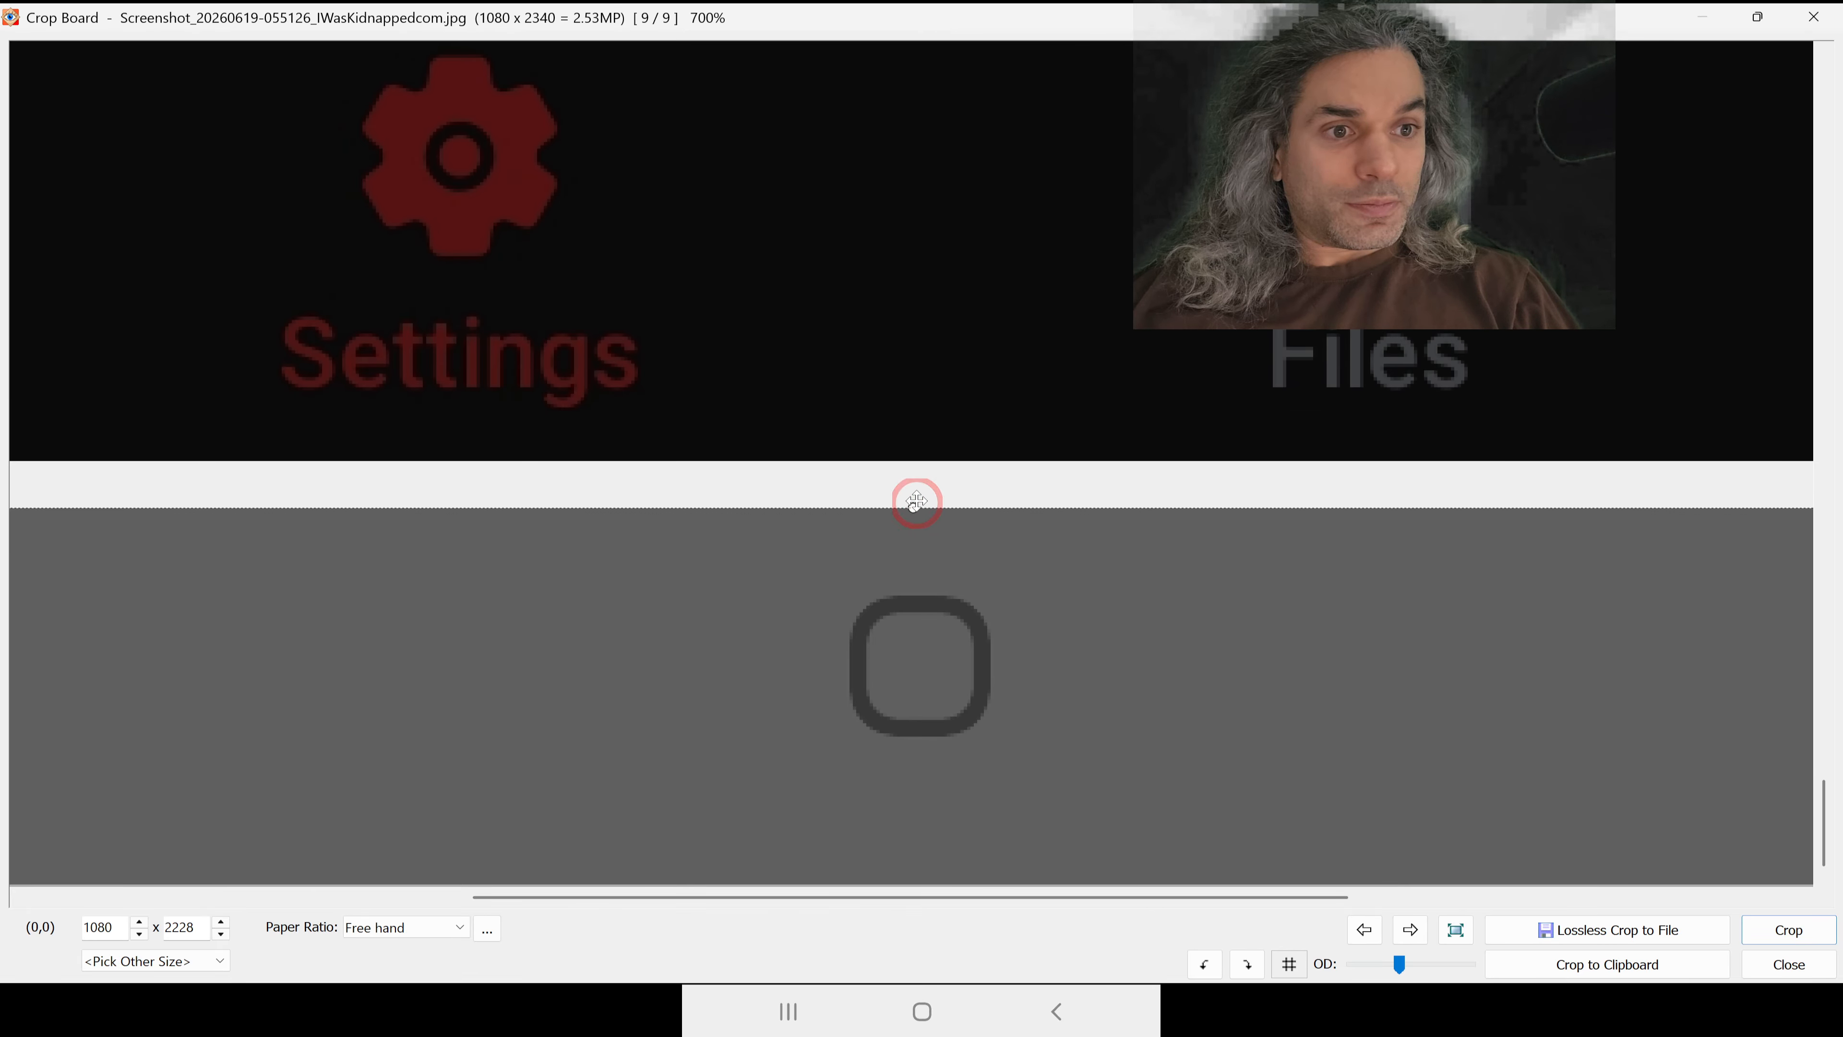
pyautogui.moveTo(911, 506); pyautogui.dragTo(913, 466)
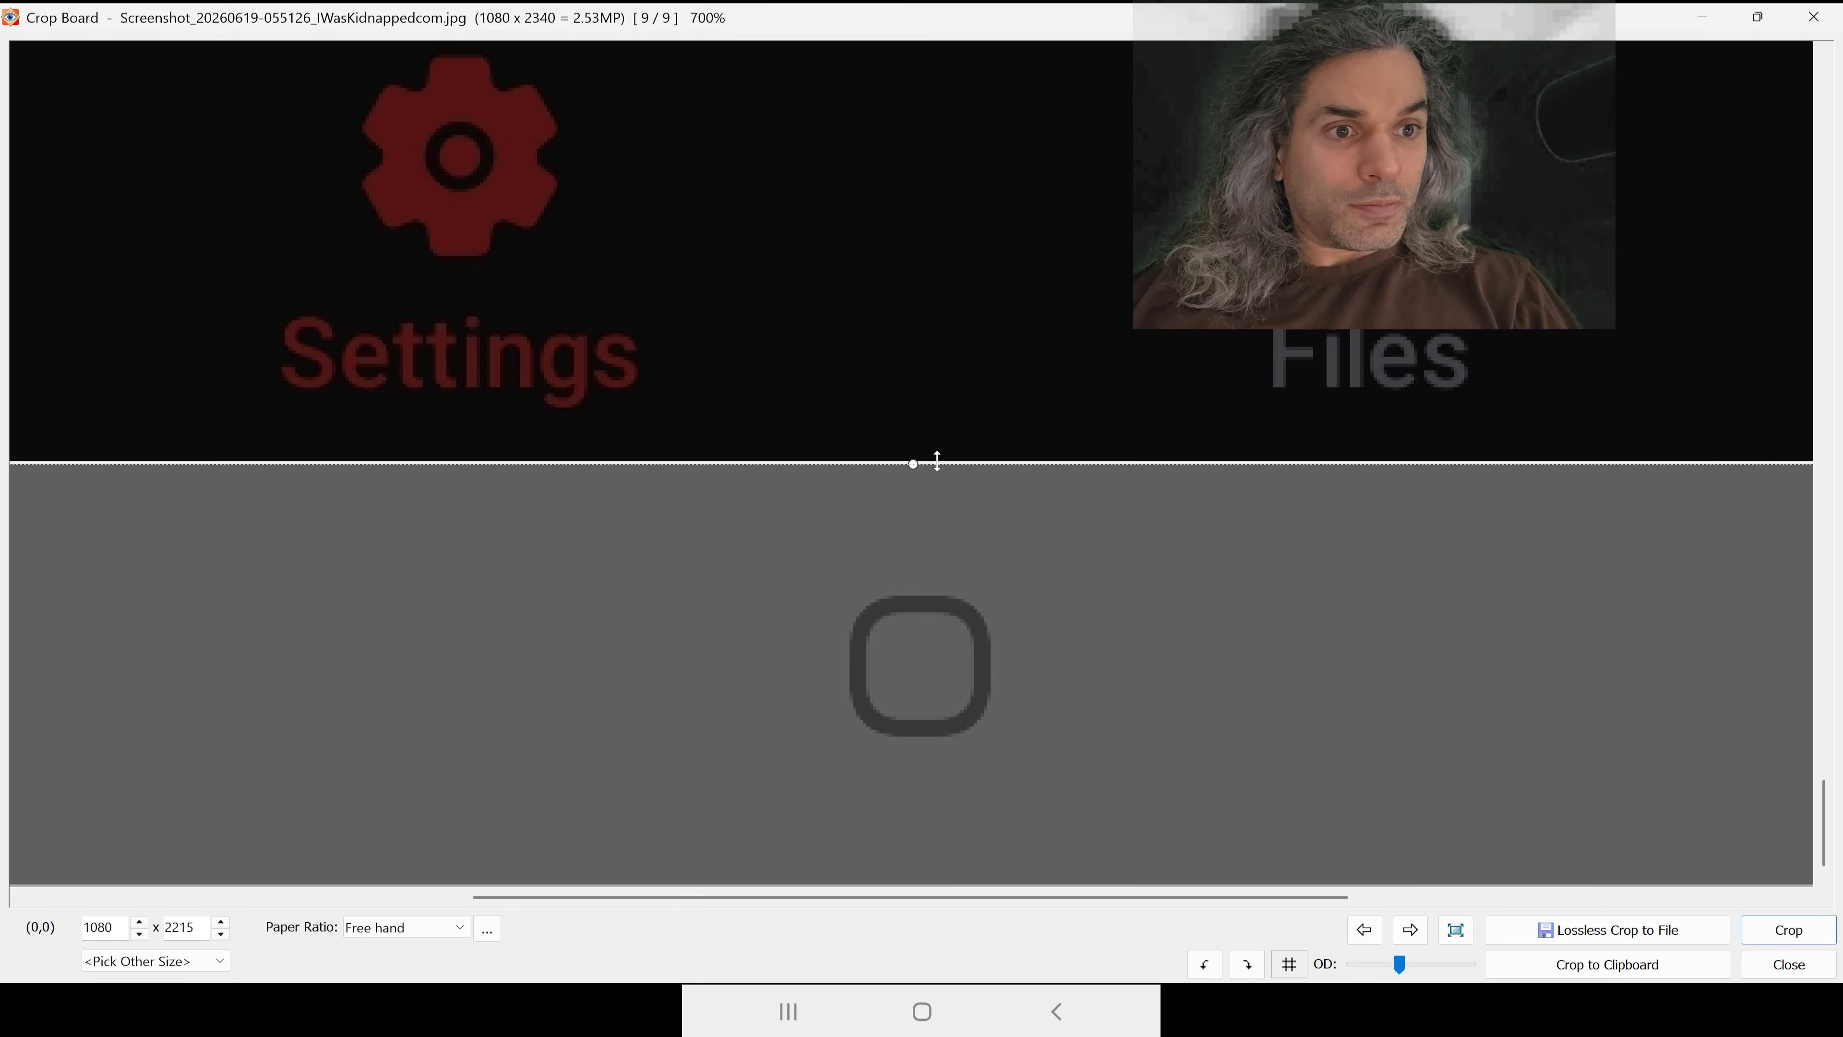
pyautogui.moveTo(913, 463); pyautogui.dragTo(913, 458)
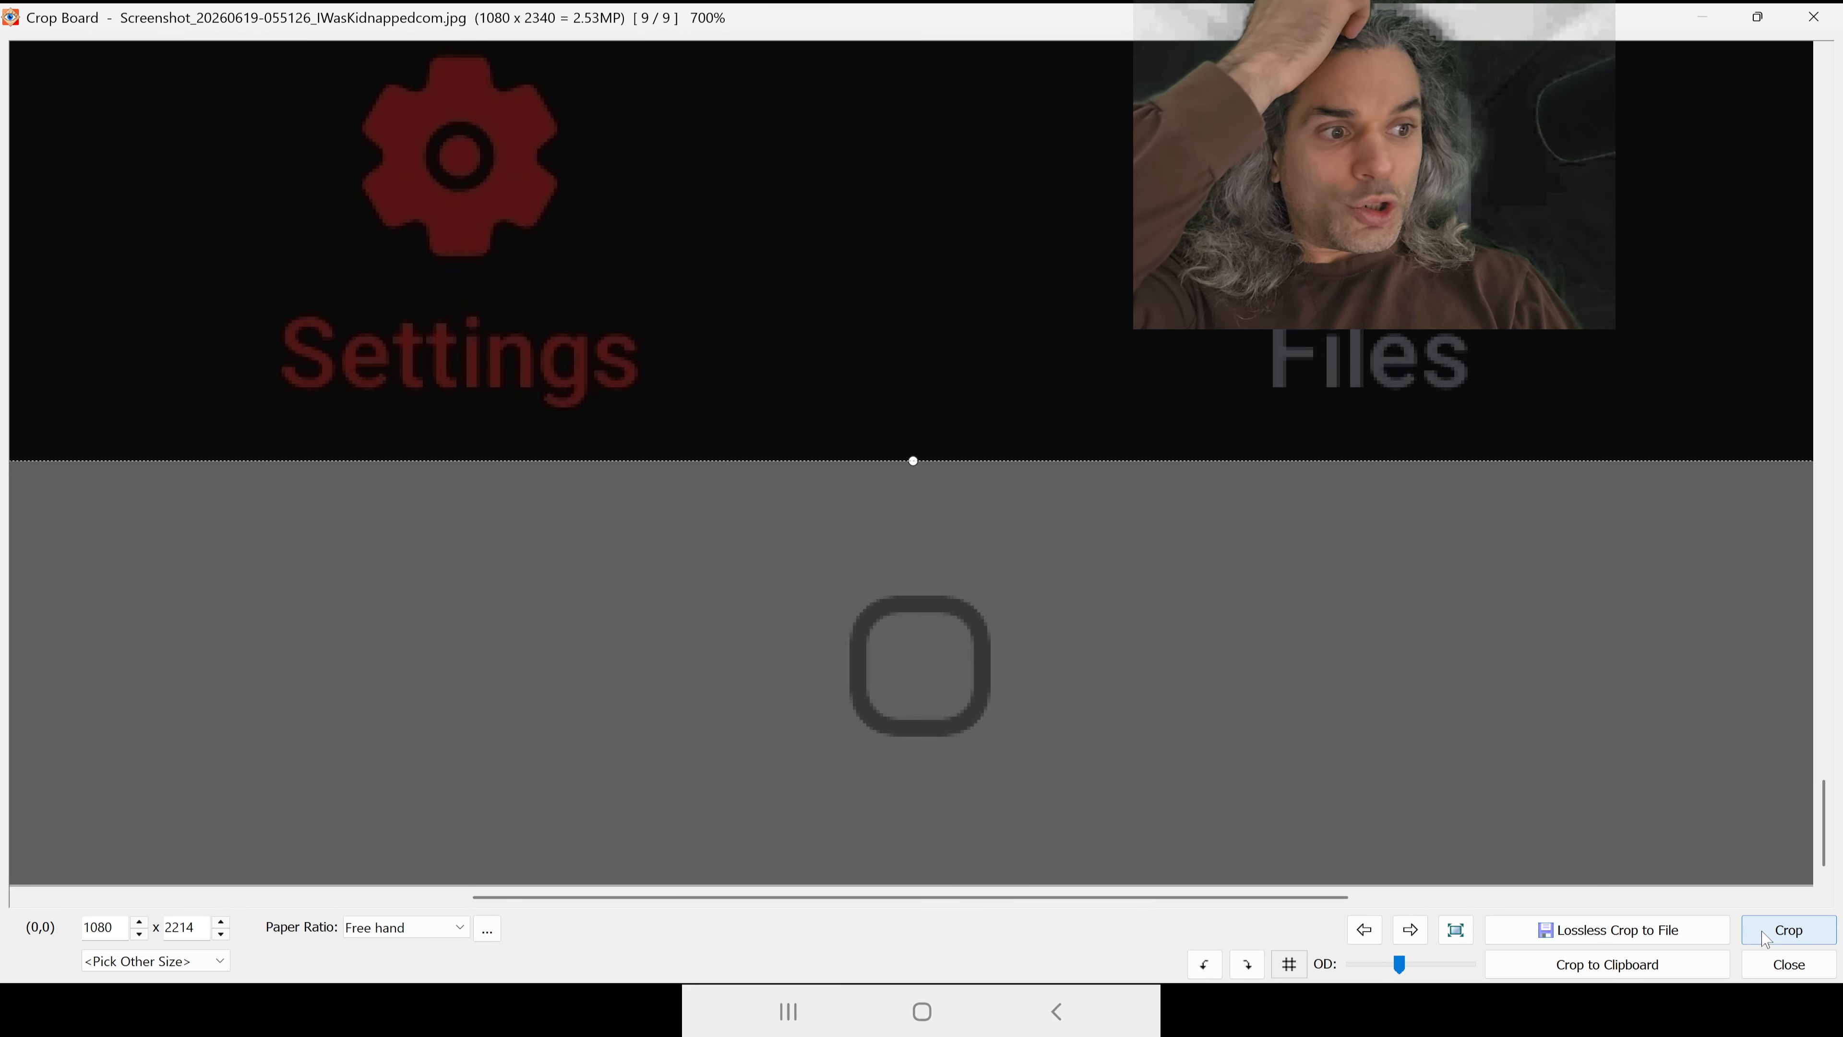
pyautogui.click(1786, 930)
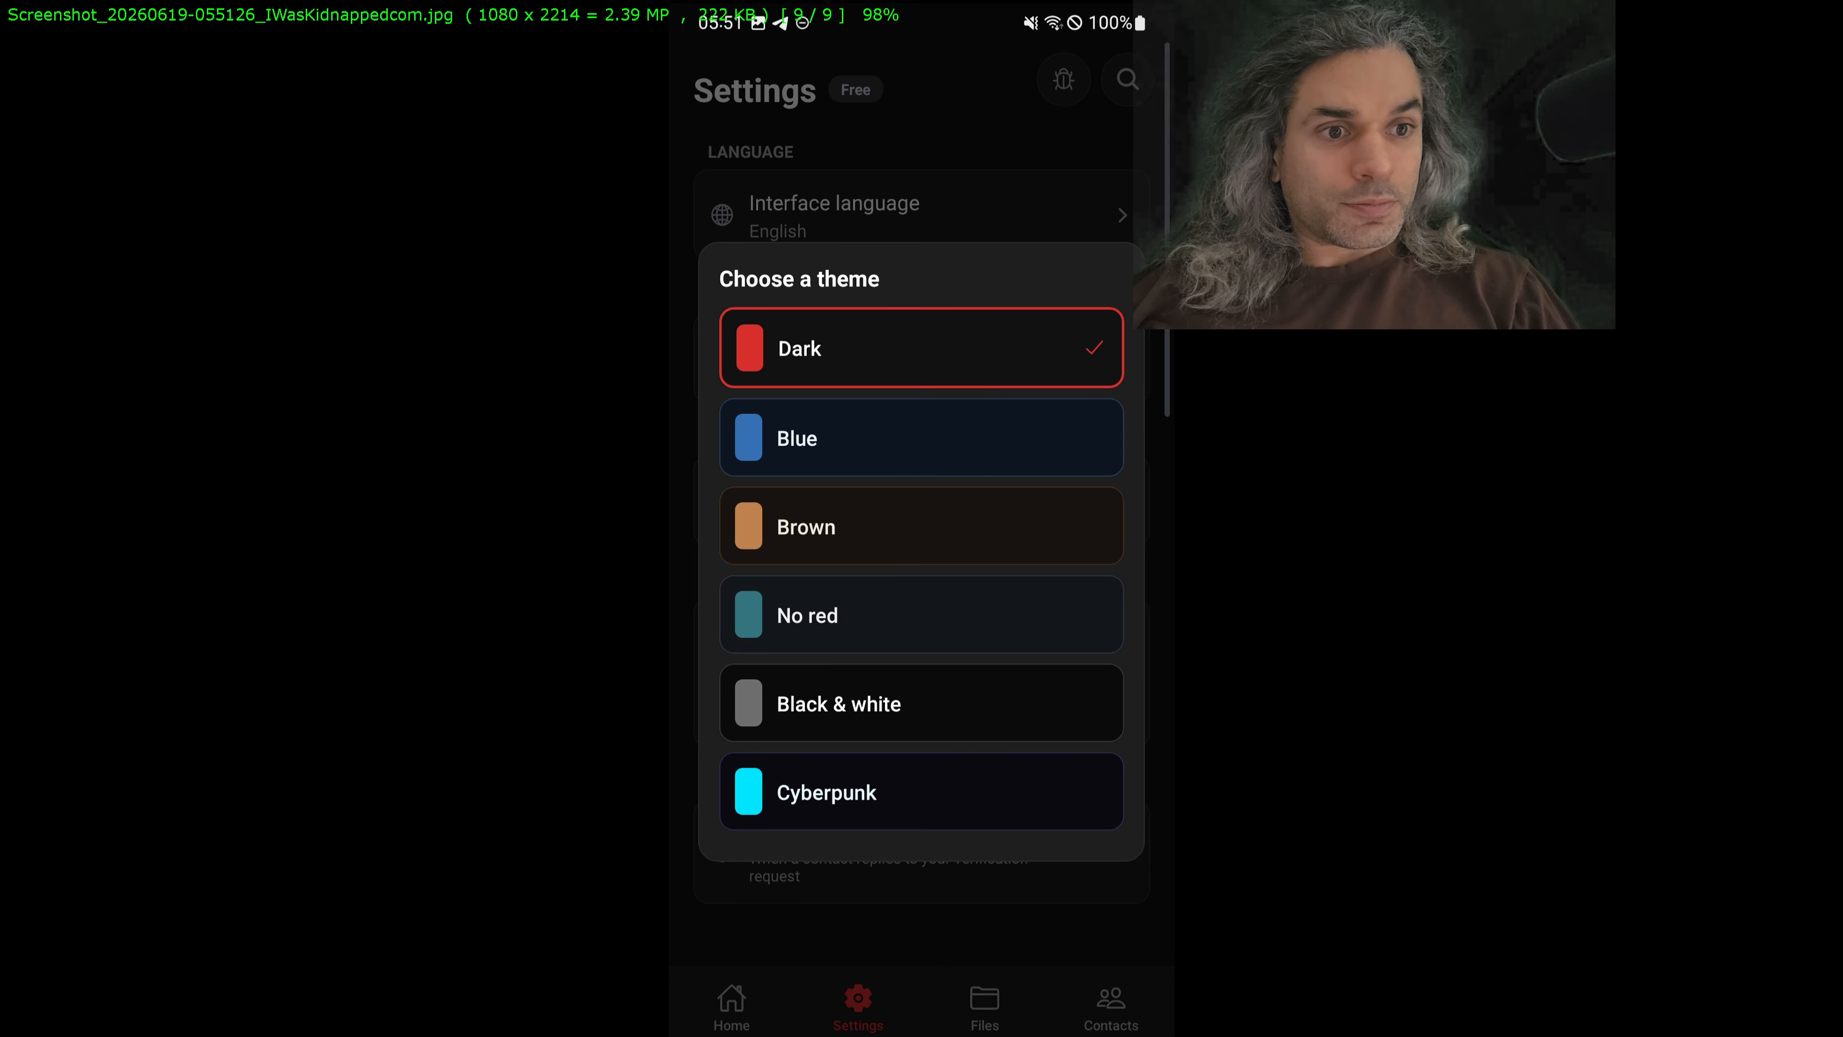
# Step: Save the cropped 055126 theme screenshot over its original JPEG in publish_gplay
pyautogui.press('Escape')
pyautogui.click(800, 561)
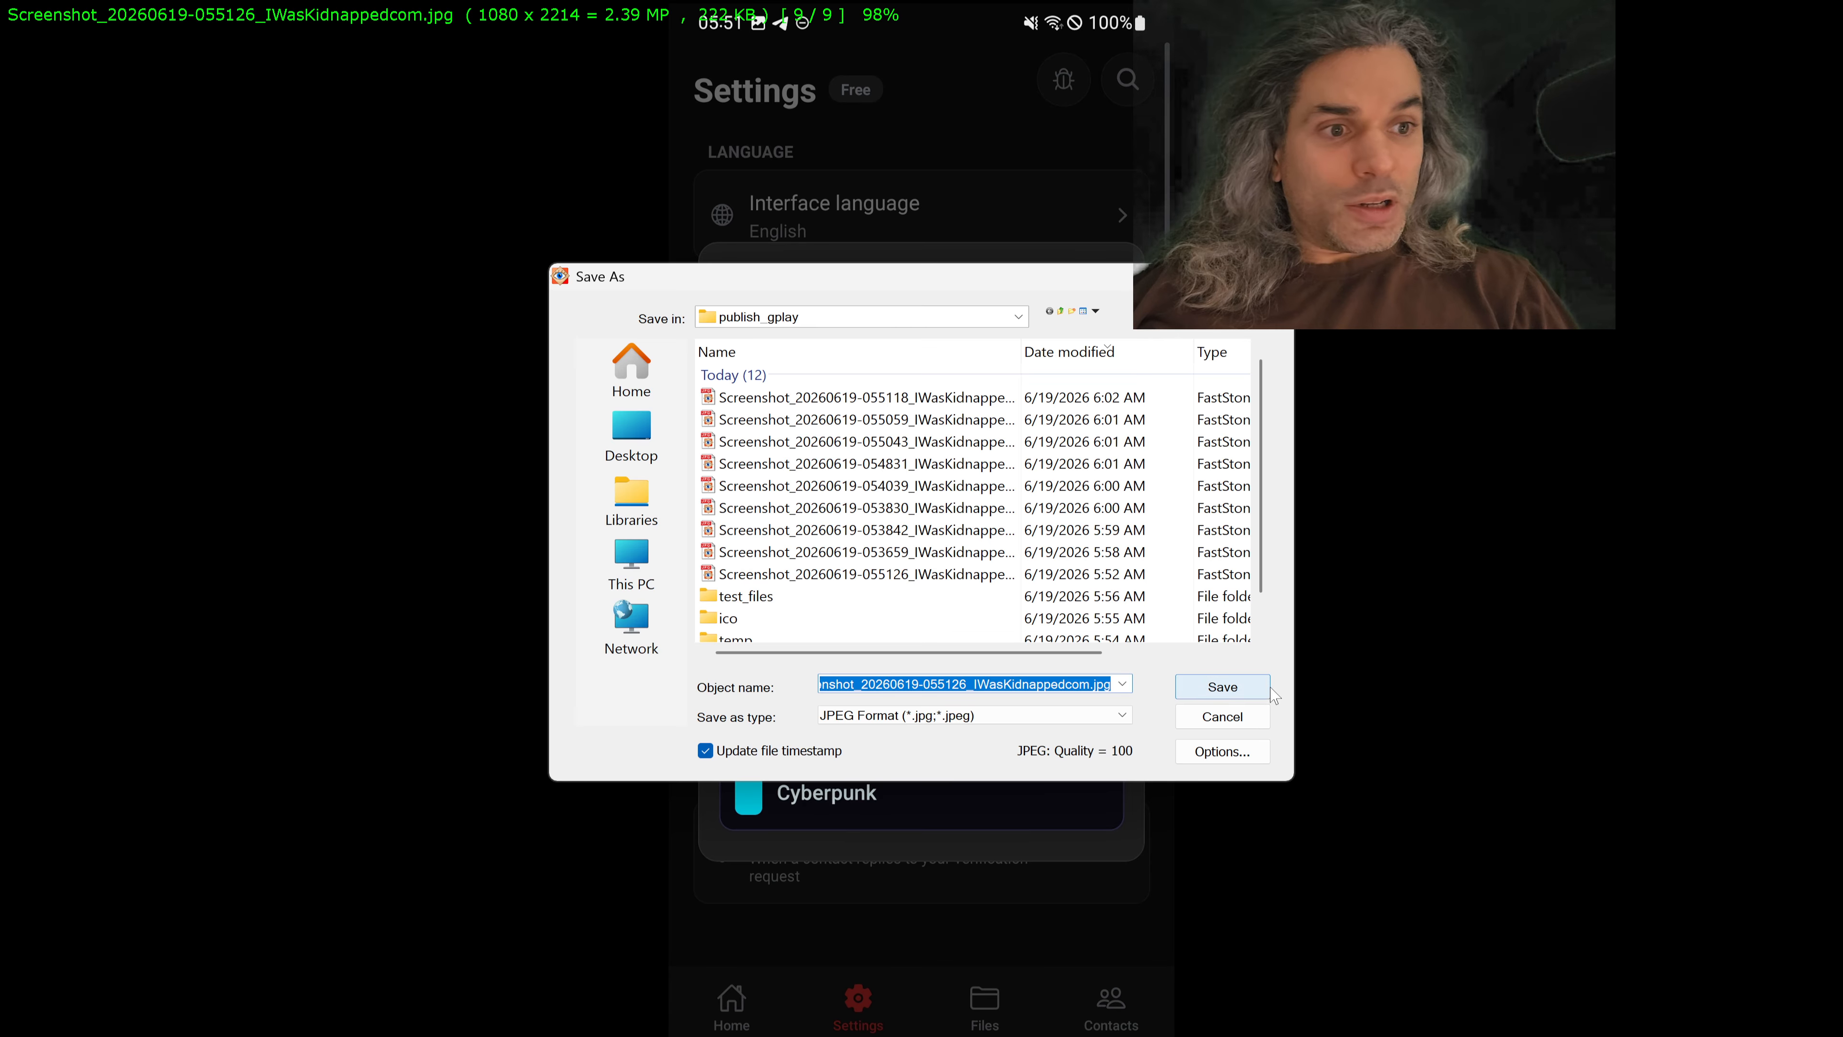
pyautogui.click(1248, 690)
pyautogui.click(1032, 518)
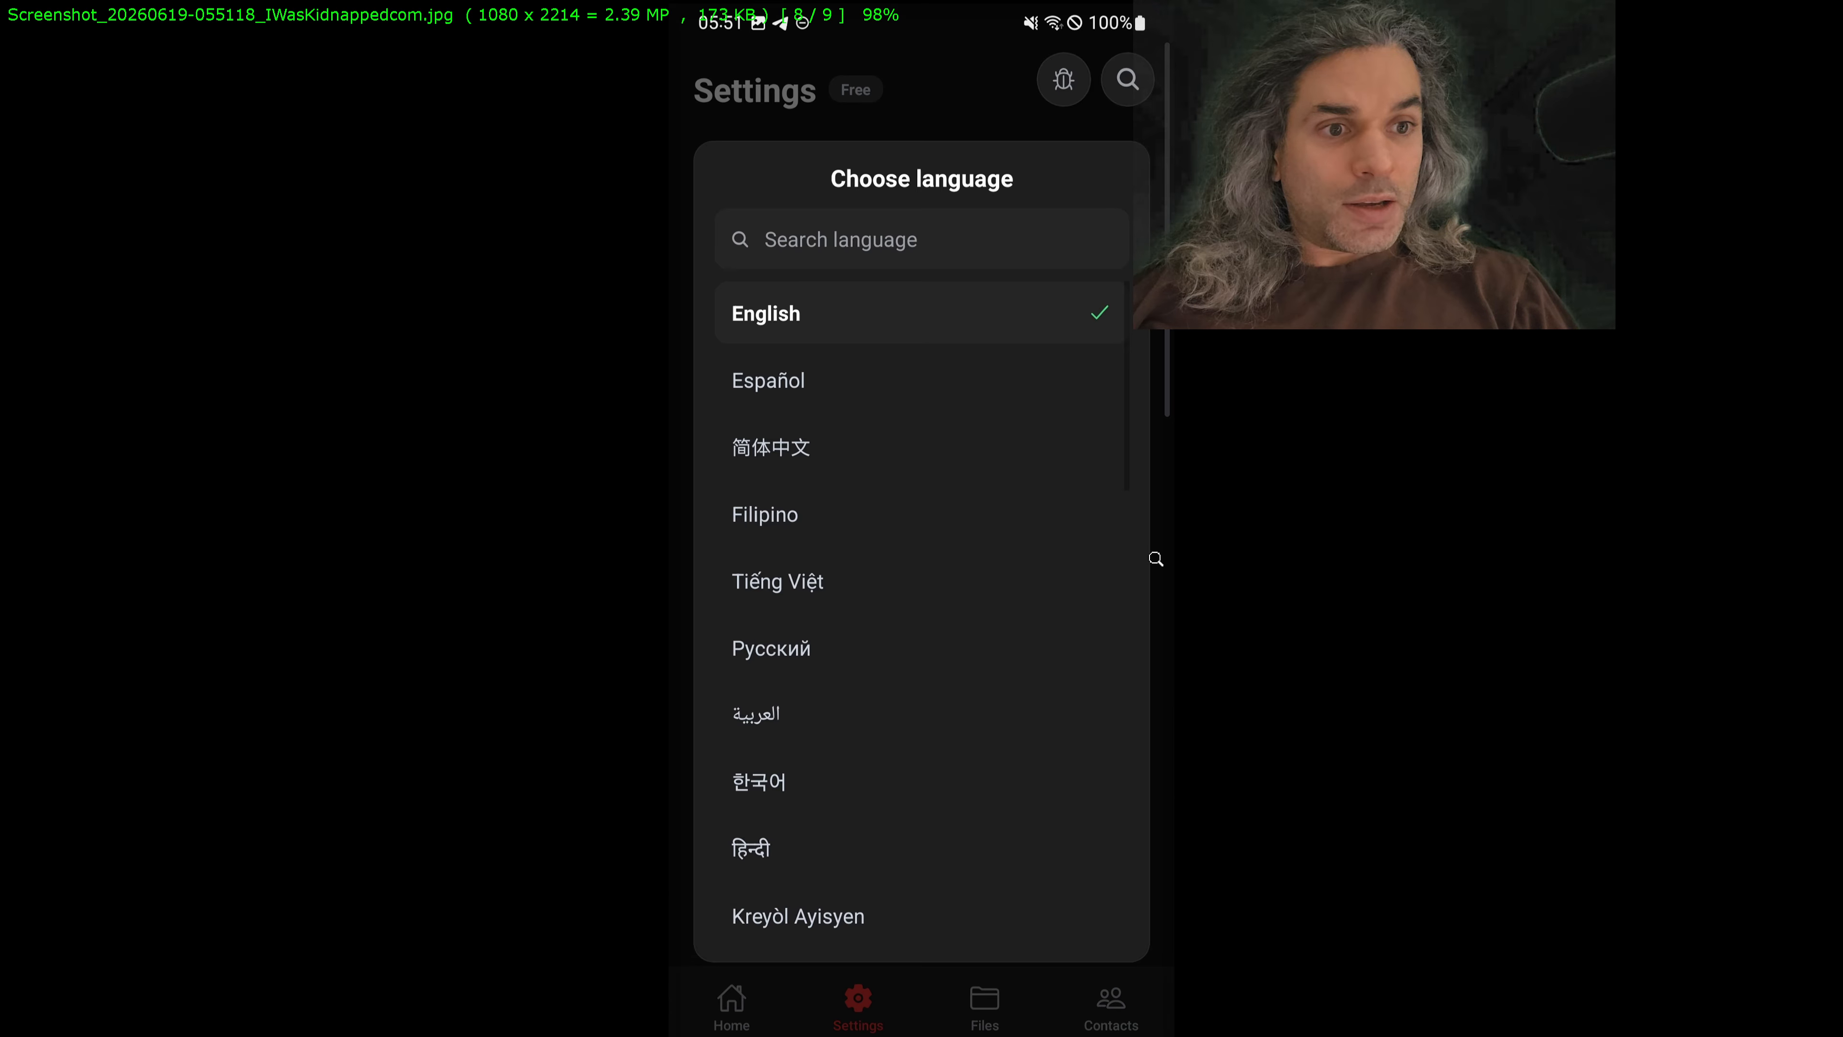
# Step: Go to the 053659 Set your PINs screenshot and make a full-width crop selection of about 1080 x 2213 above the navigation bar
pyautogui.scroll(-1, 1259, 650)
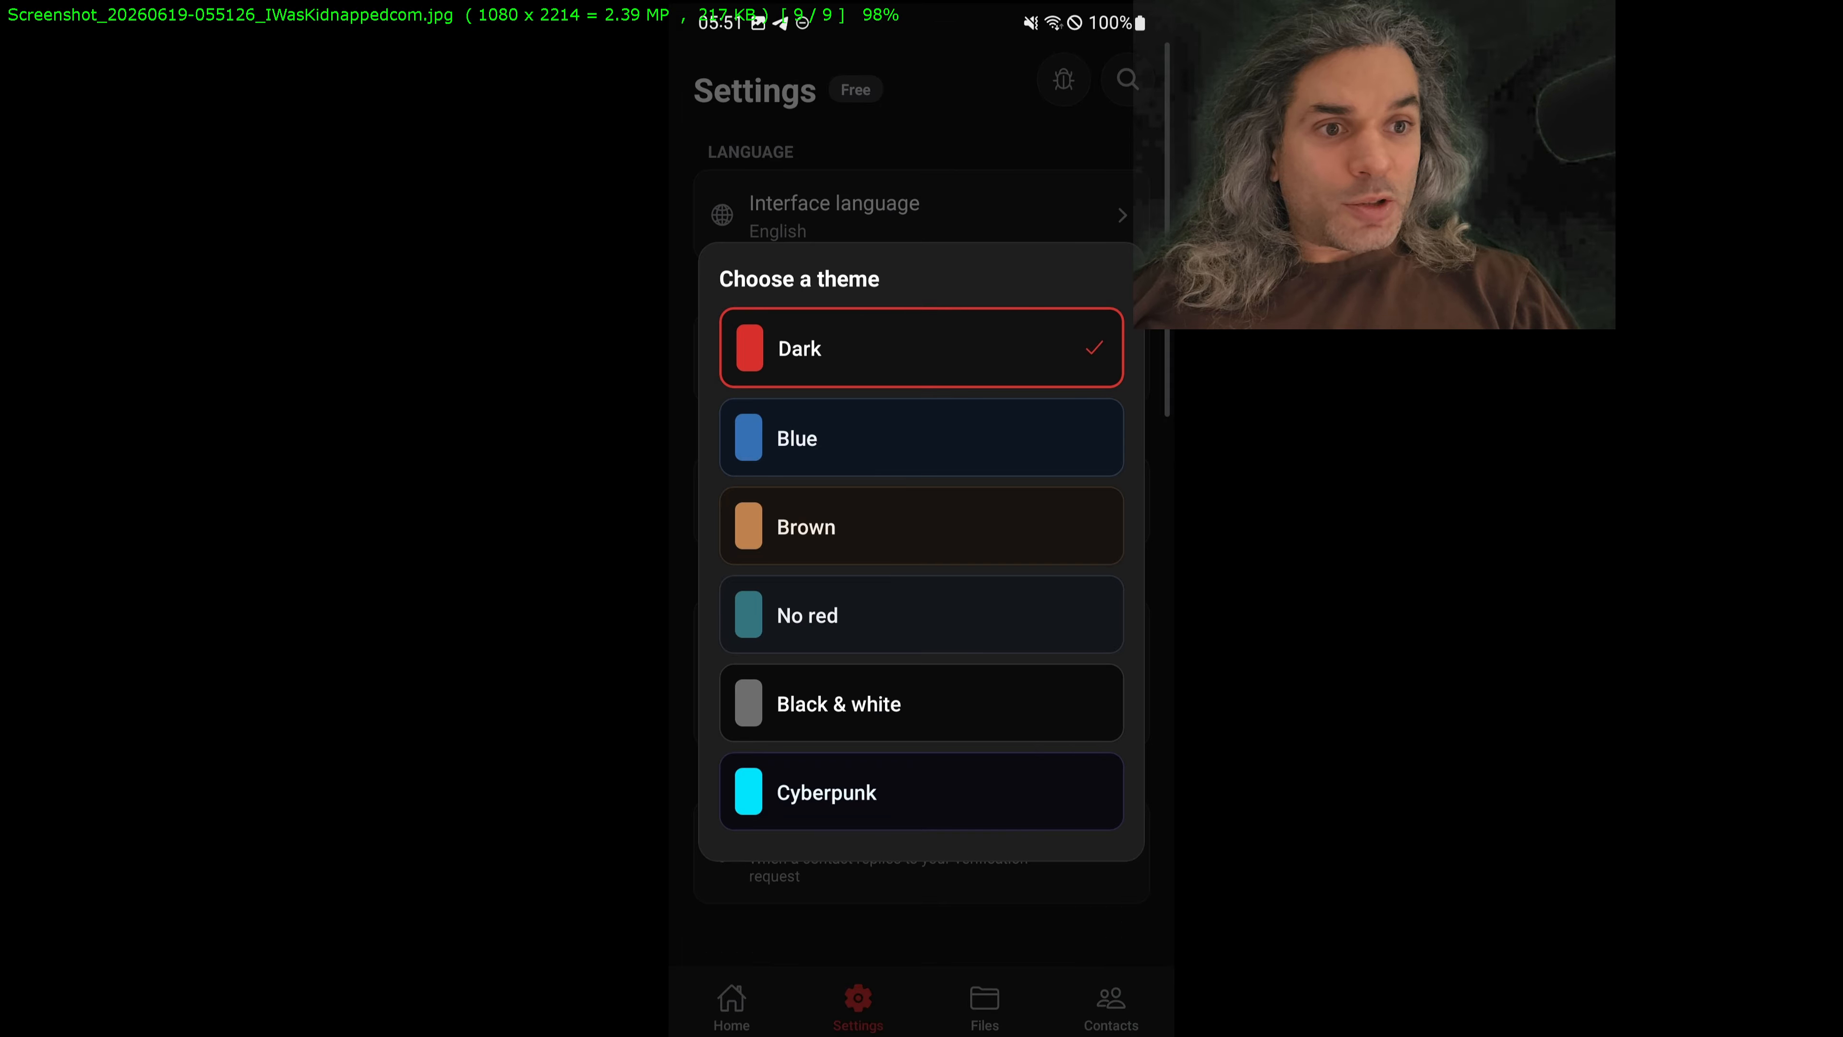
pyautogui.scroll(8, 1259, 650)
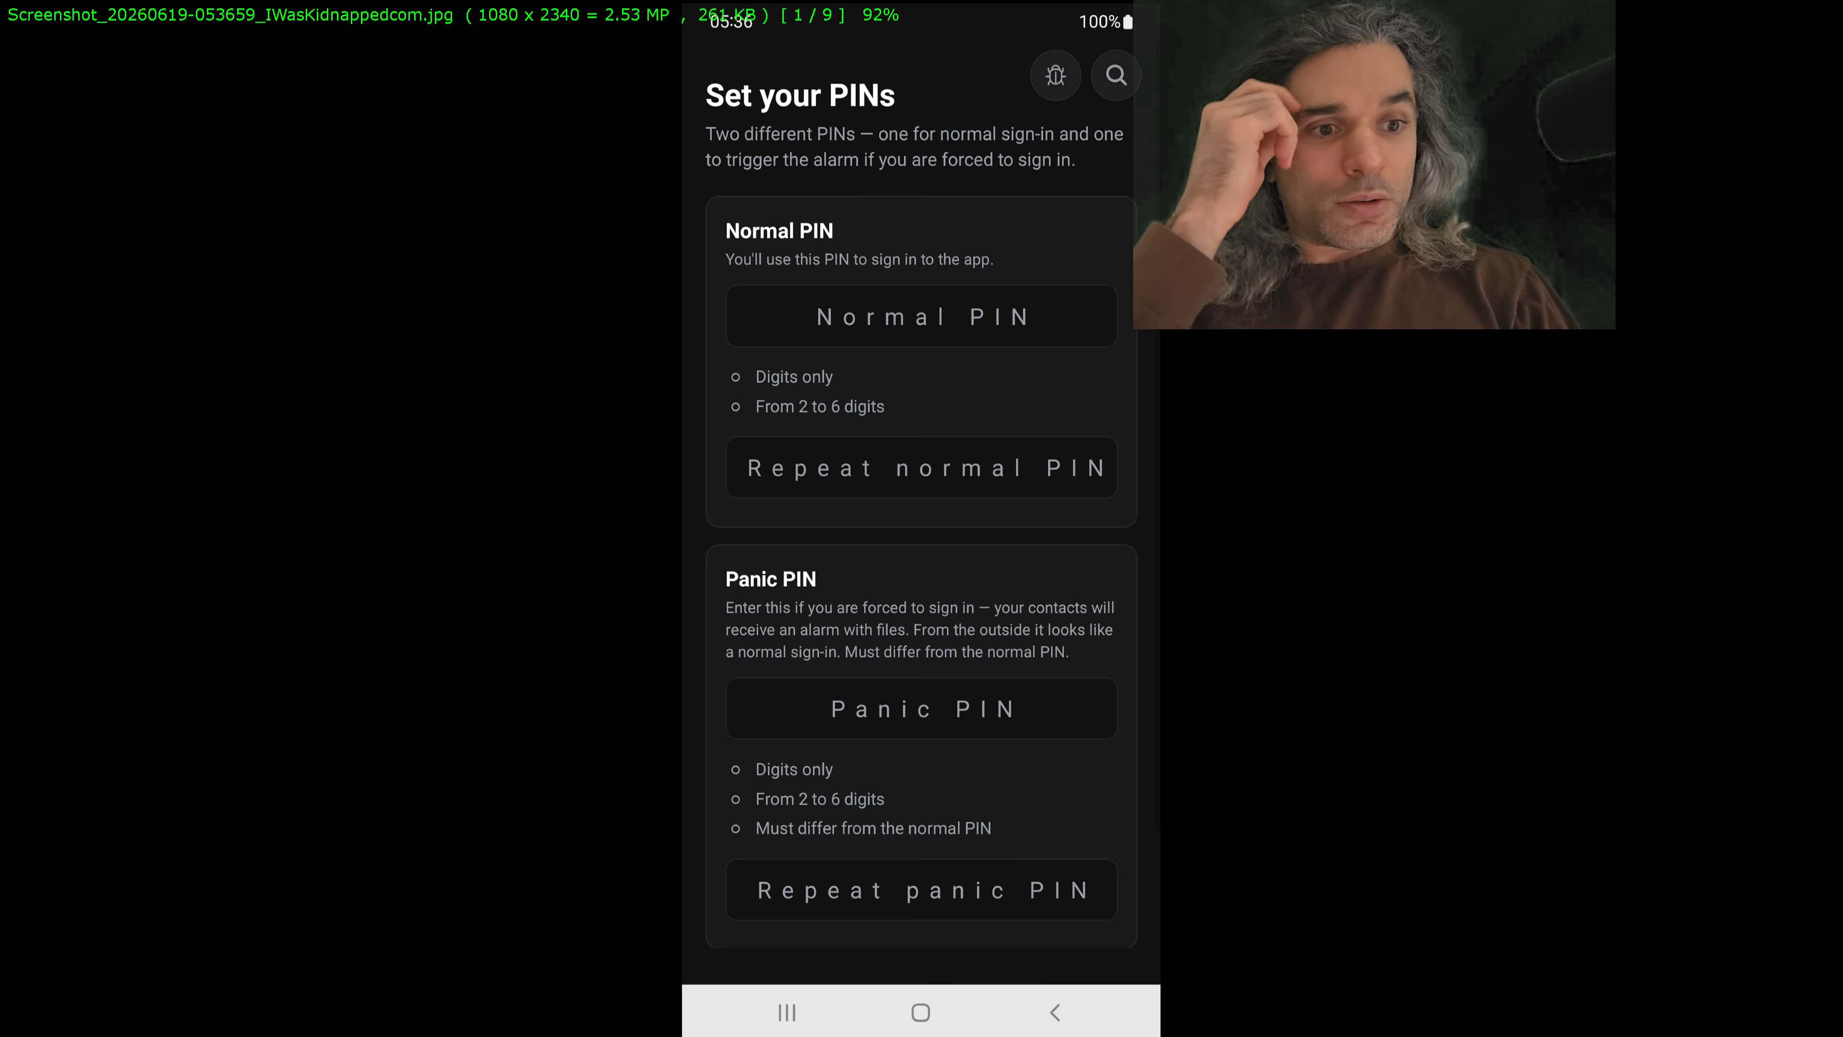
pyautogui.press('x')
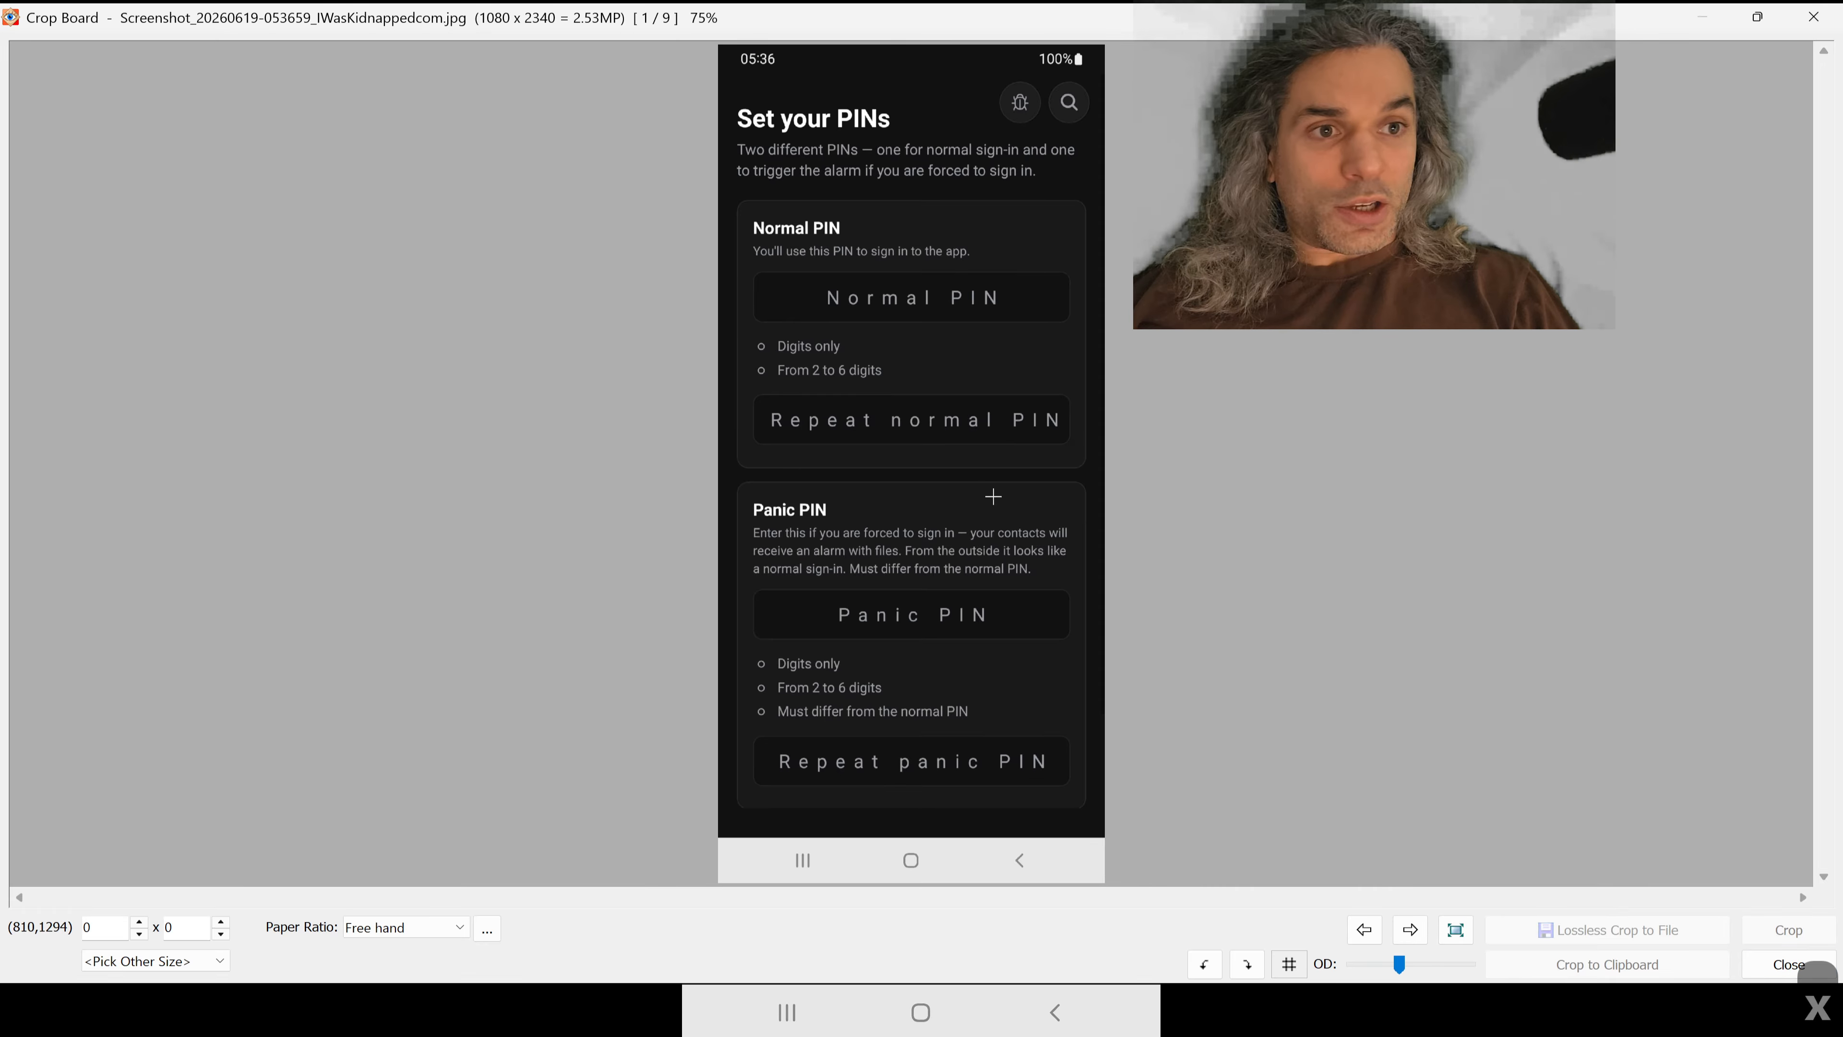
pyautogui.moveTo(1101, 140); pyautogui.dragTo(1104, 45)
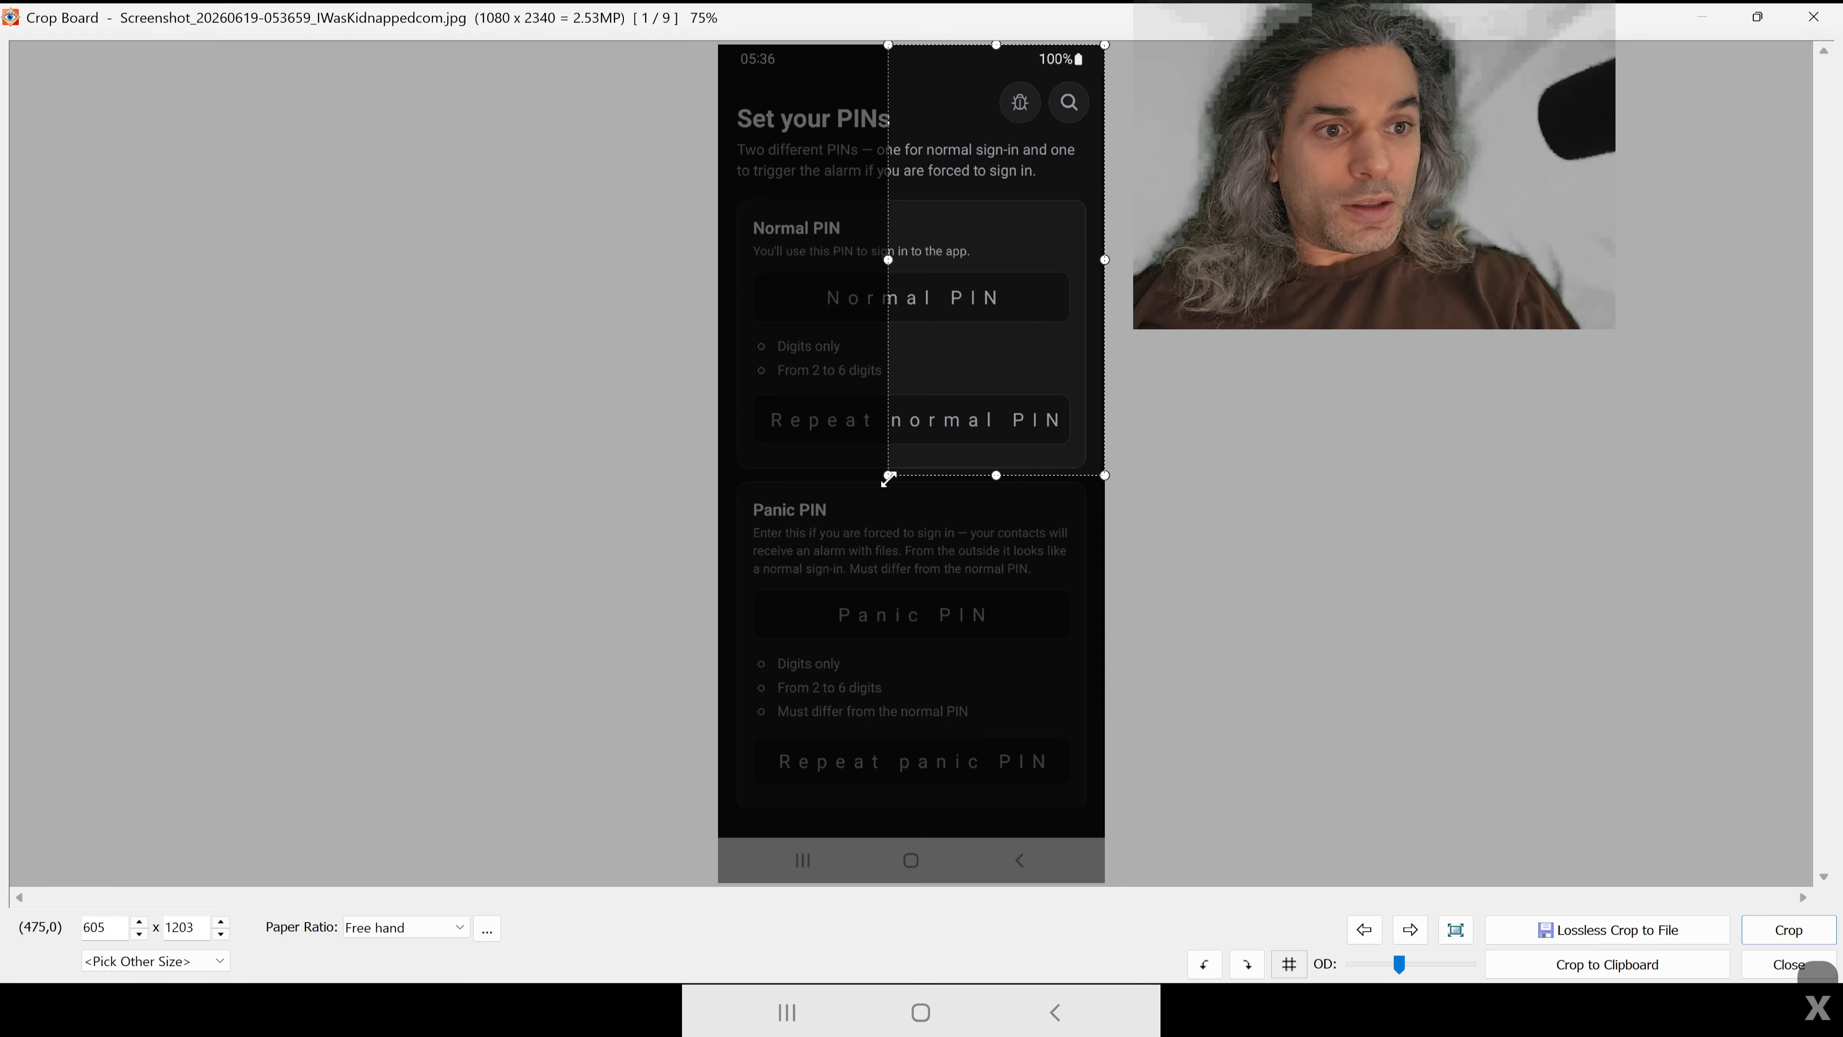
pyautogui.moveTo(888, 476); pyautogui.dragTo(638, 840)
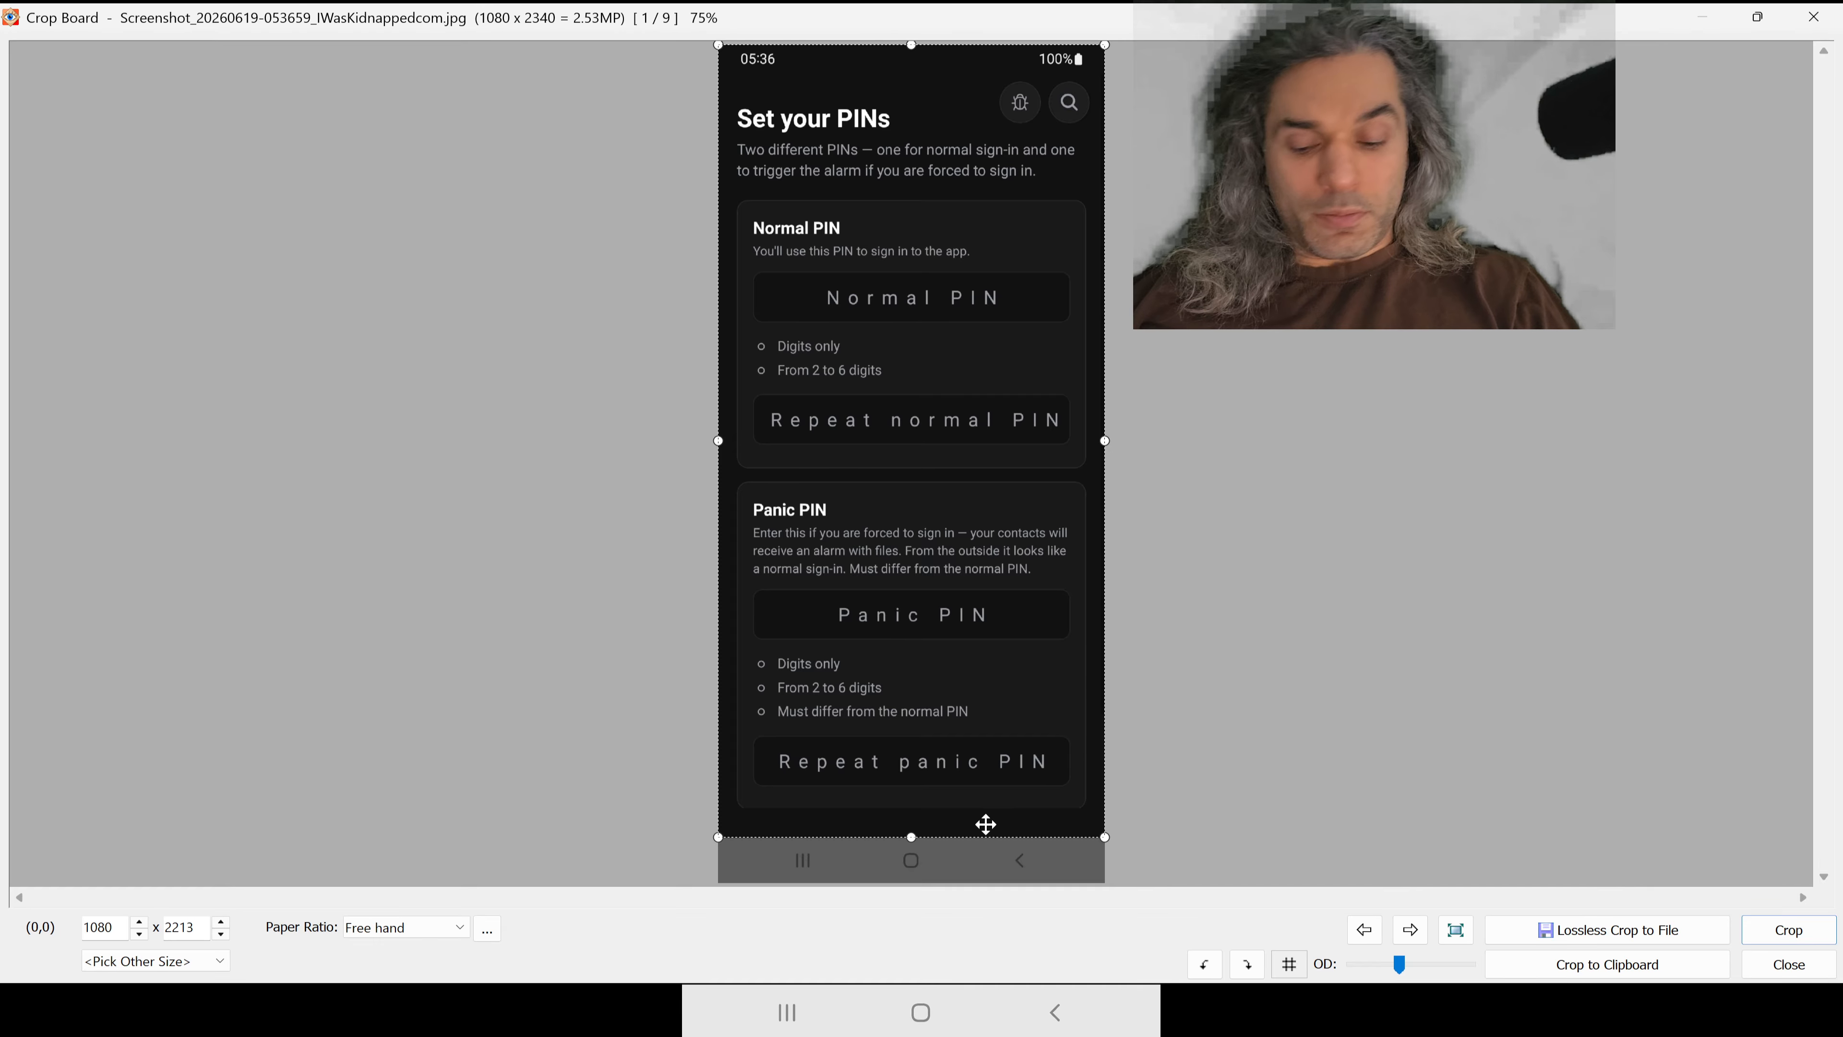
# Step: Extend the crop selection by one pixel to the navigation bar's edge, giving 1080 x 2214, and crop the 053659 screenshot
pyautogui.scroll(5, 921, 818)
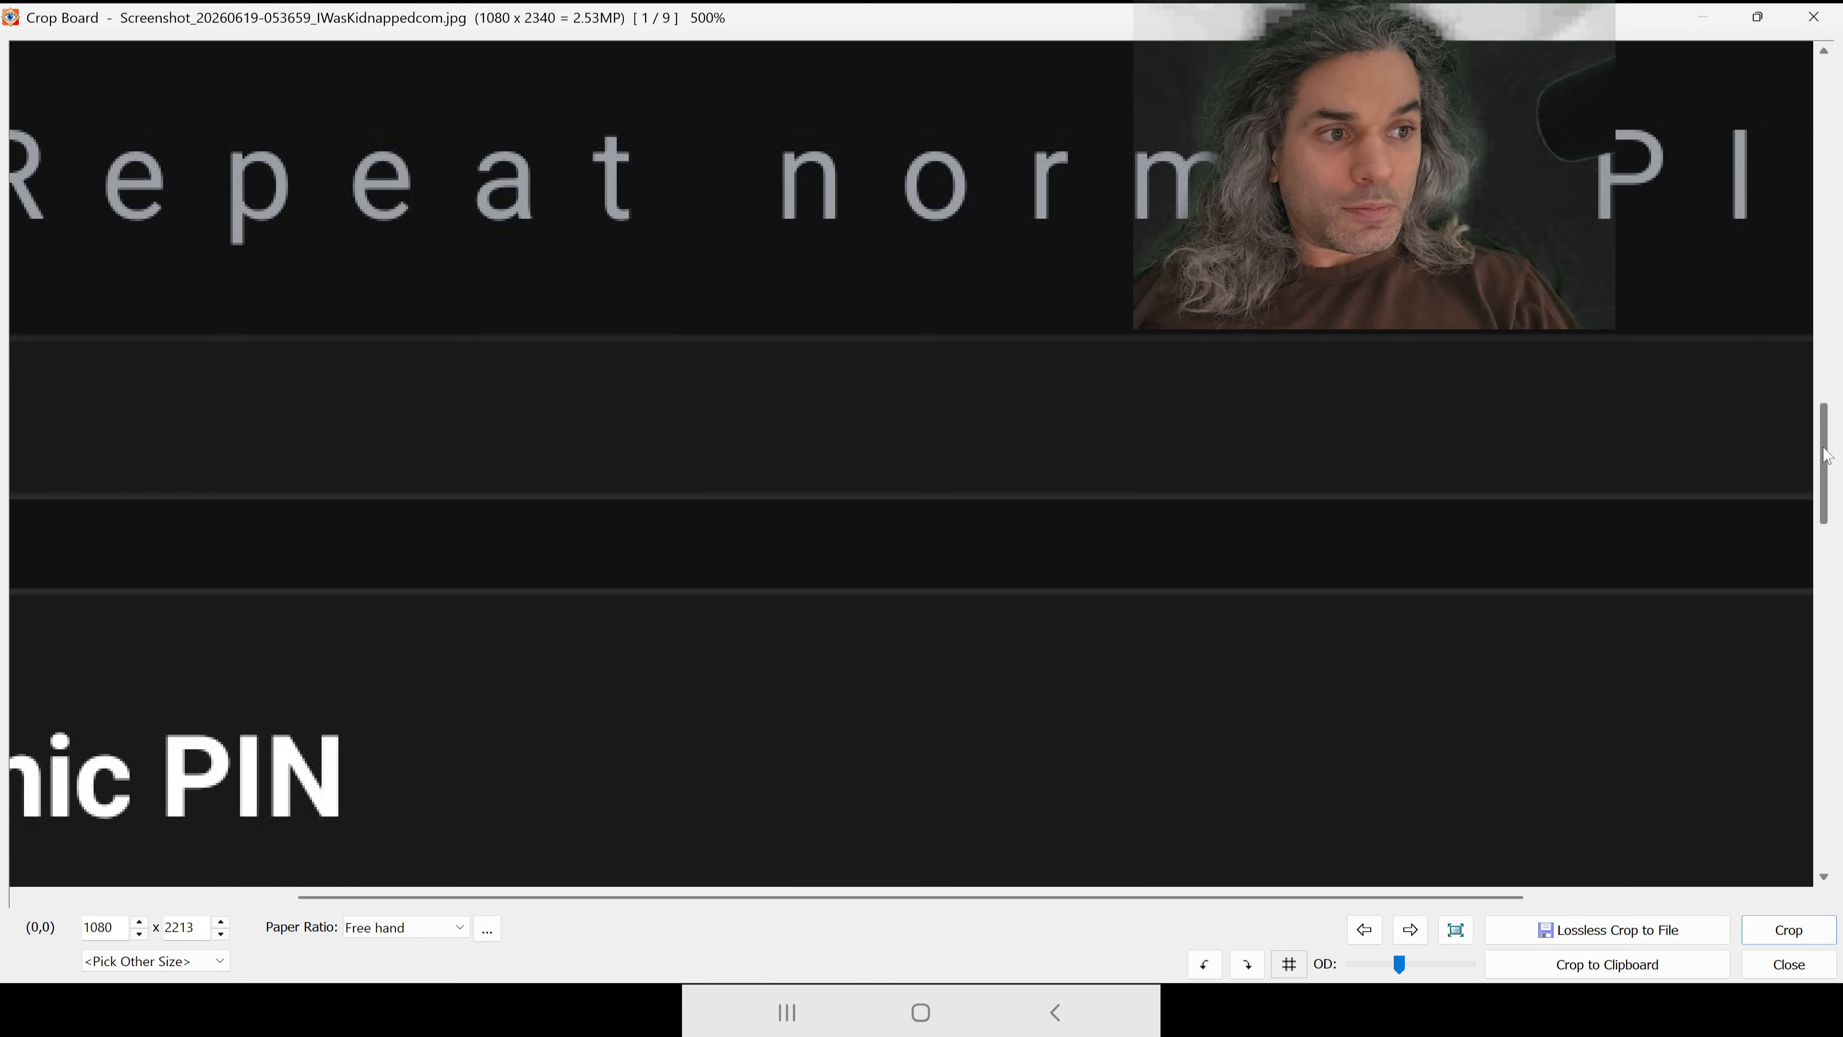
pyautogui.moveTo(1826, 455); pyautogui.dragTo(1825, 806)
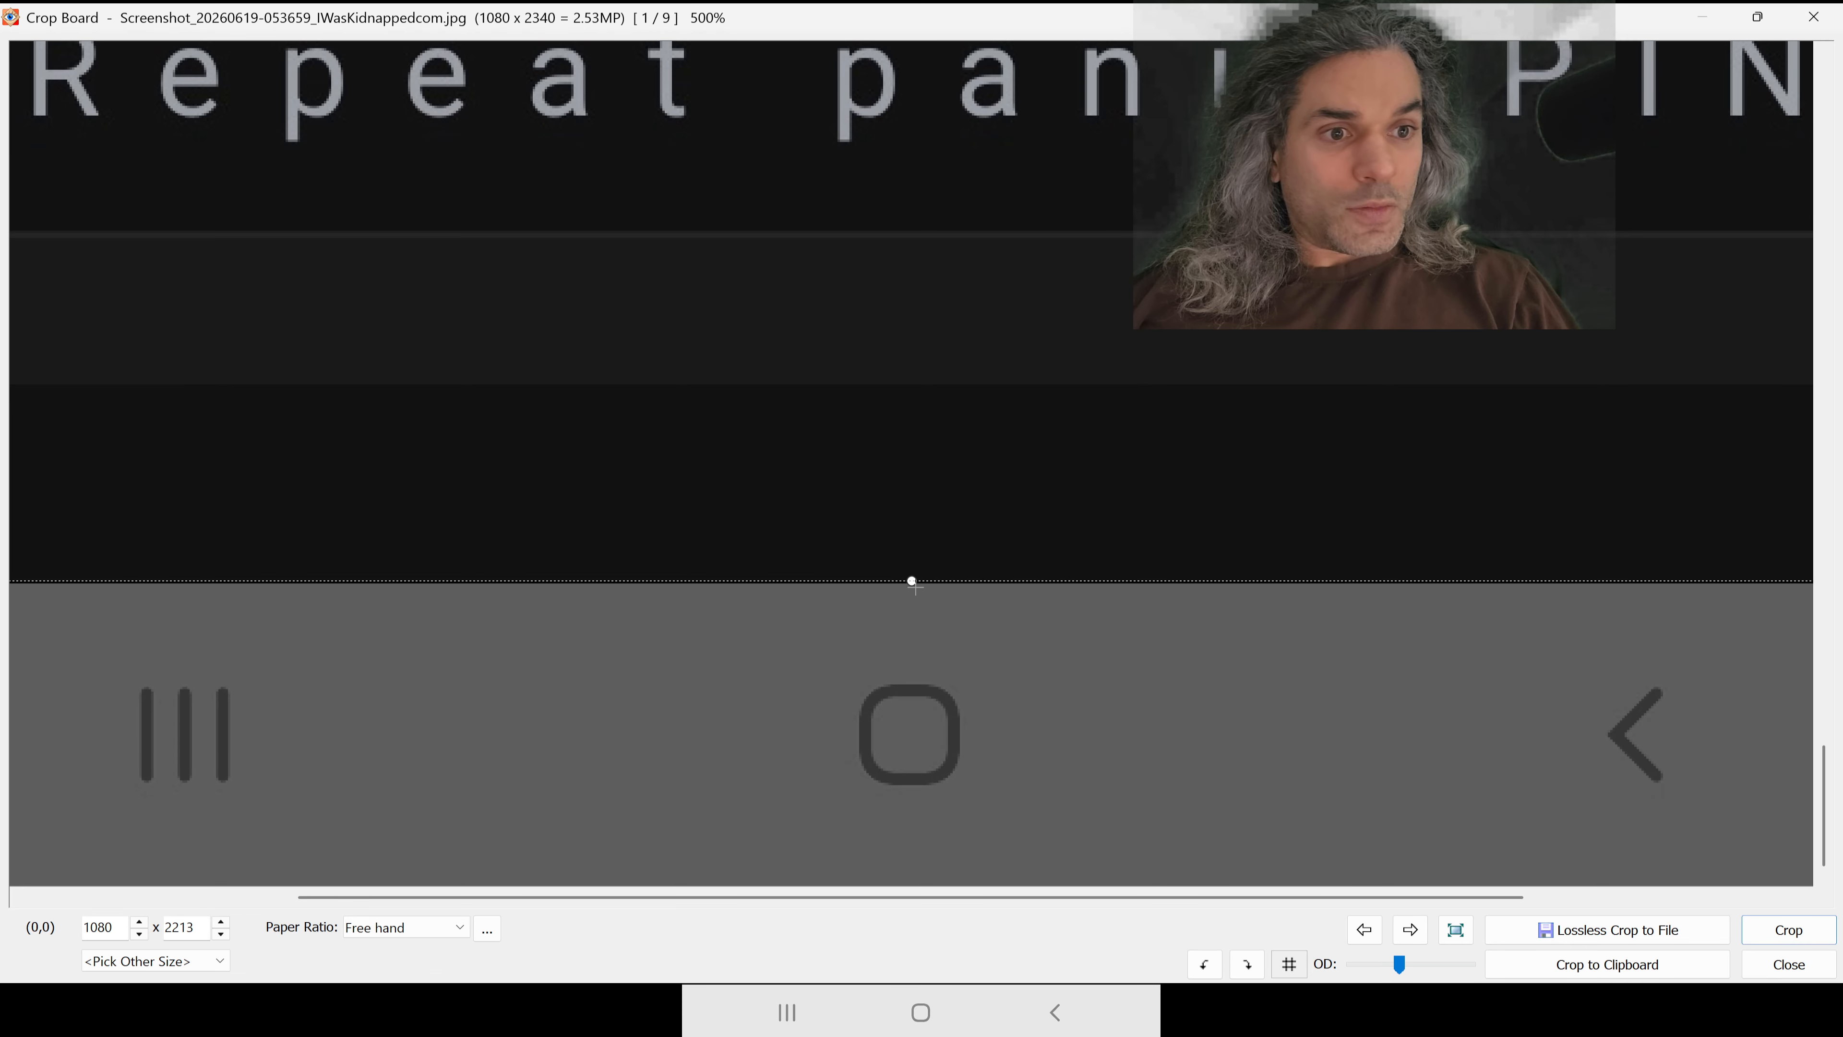
pyautogui.scroll(2, 916, 617)
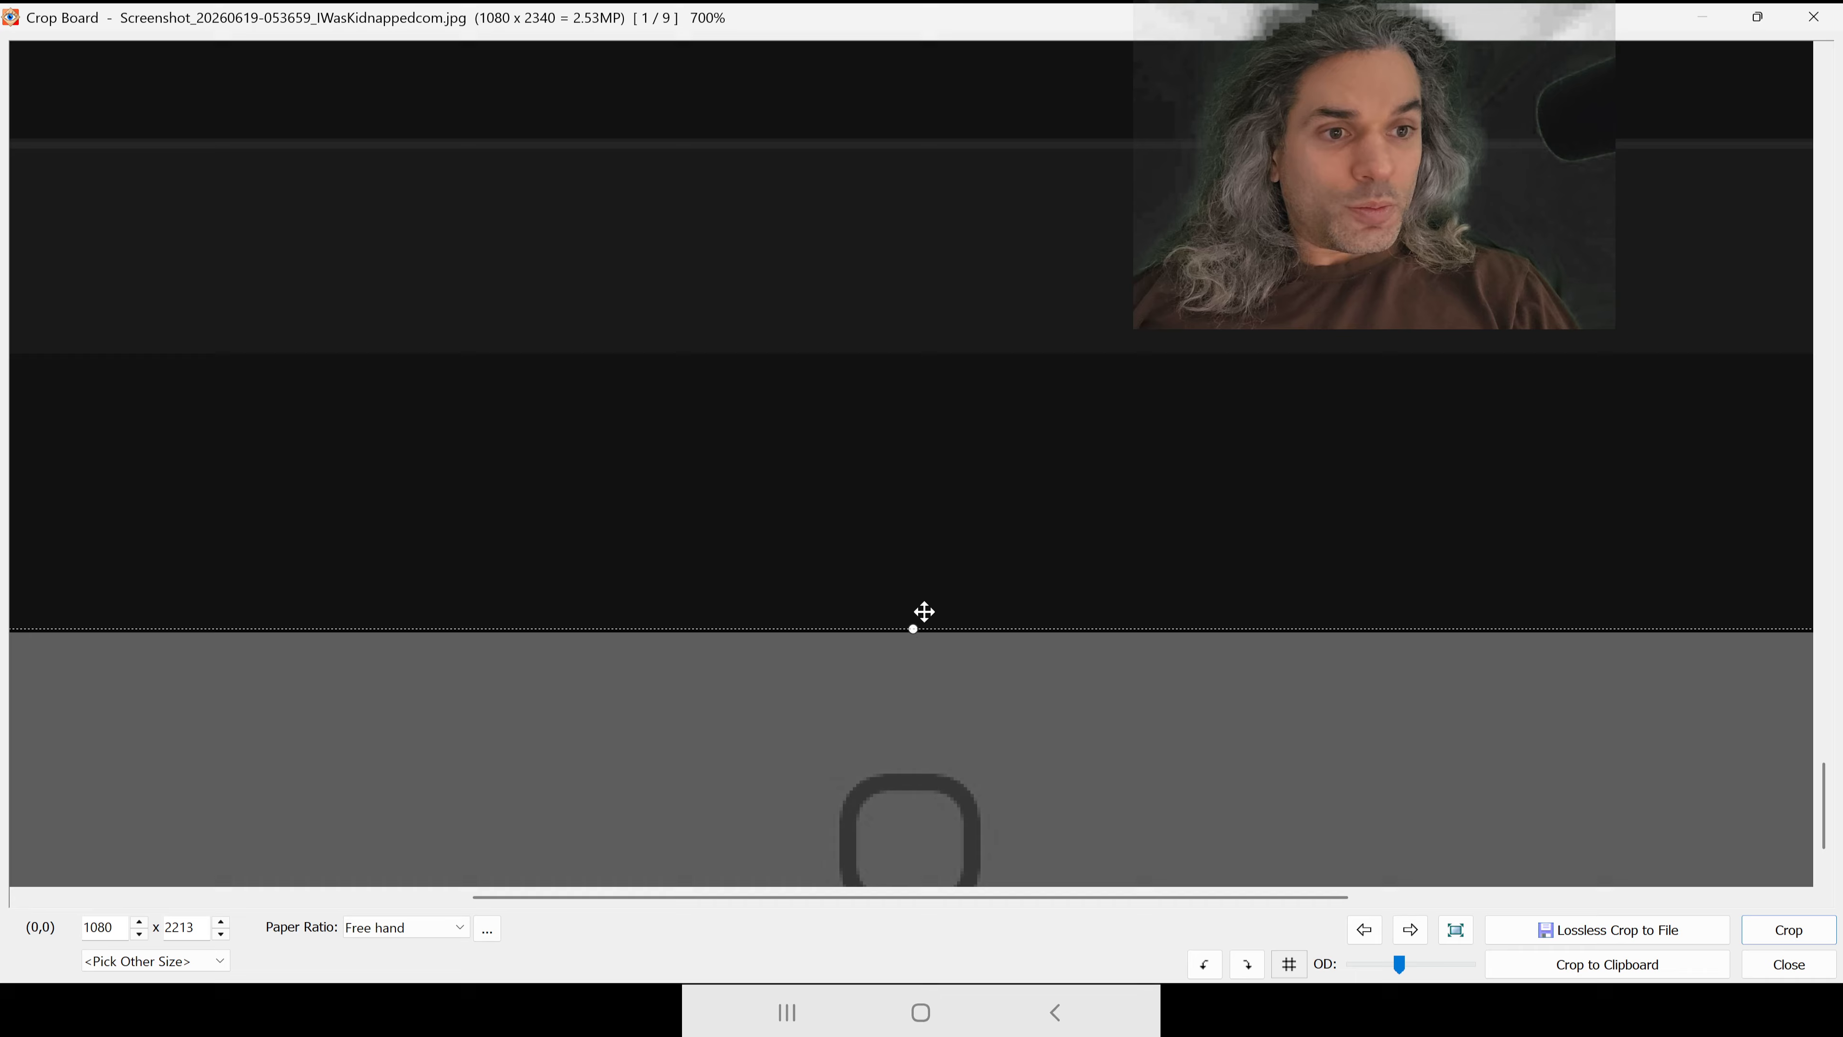
pyautogui.click(916, 636)
pyautogui.scroll(-1, 974, 593)
pyautogui.scroll(3, 1025, 638)
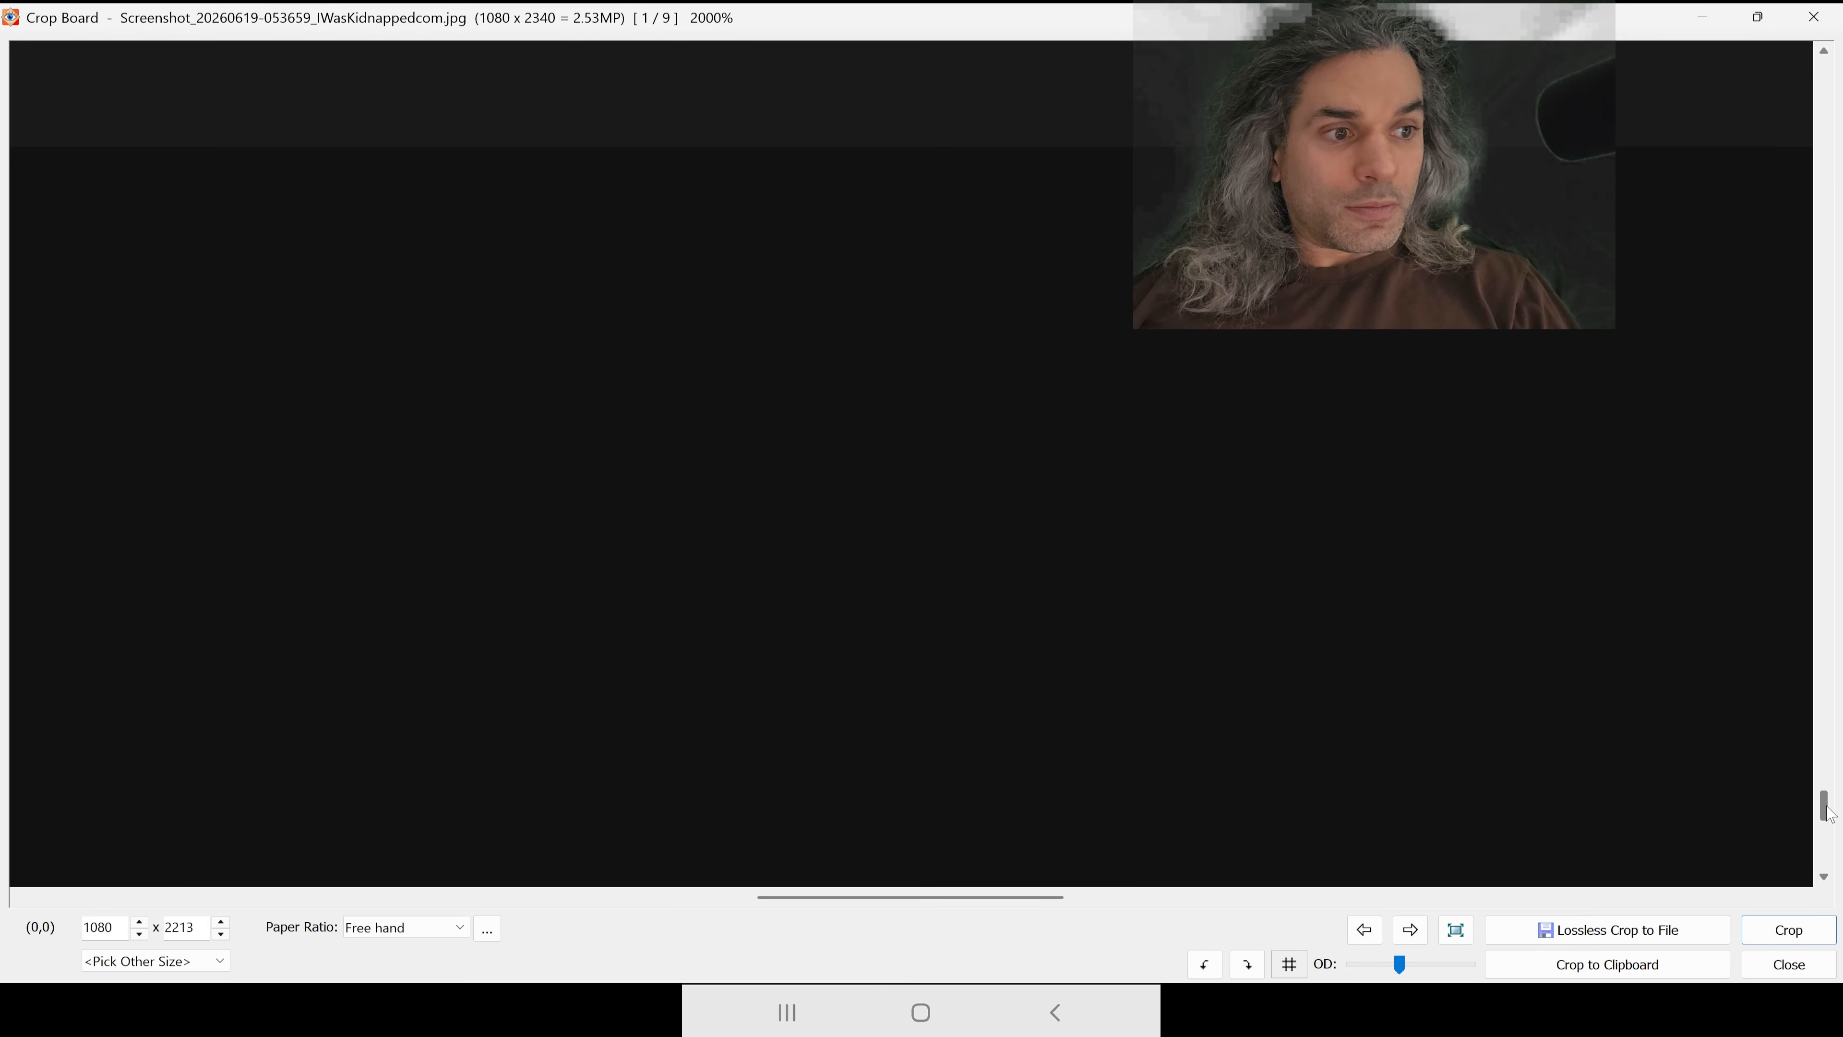
pyautogui.moveTo(1826, 813); pyautogui.dragTo(1826, 838)
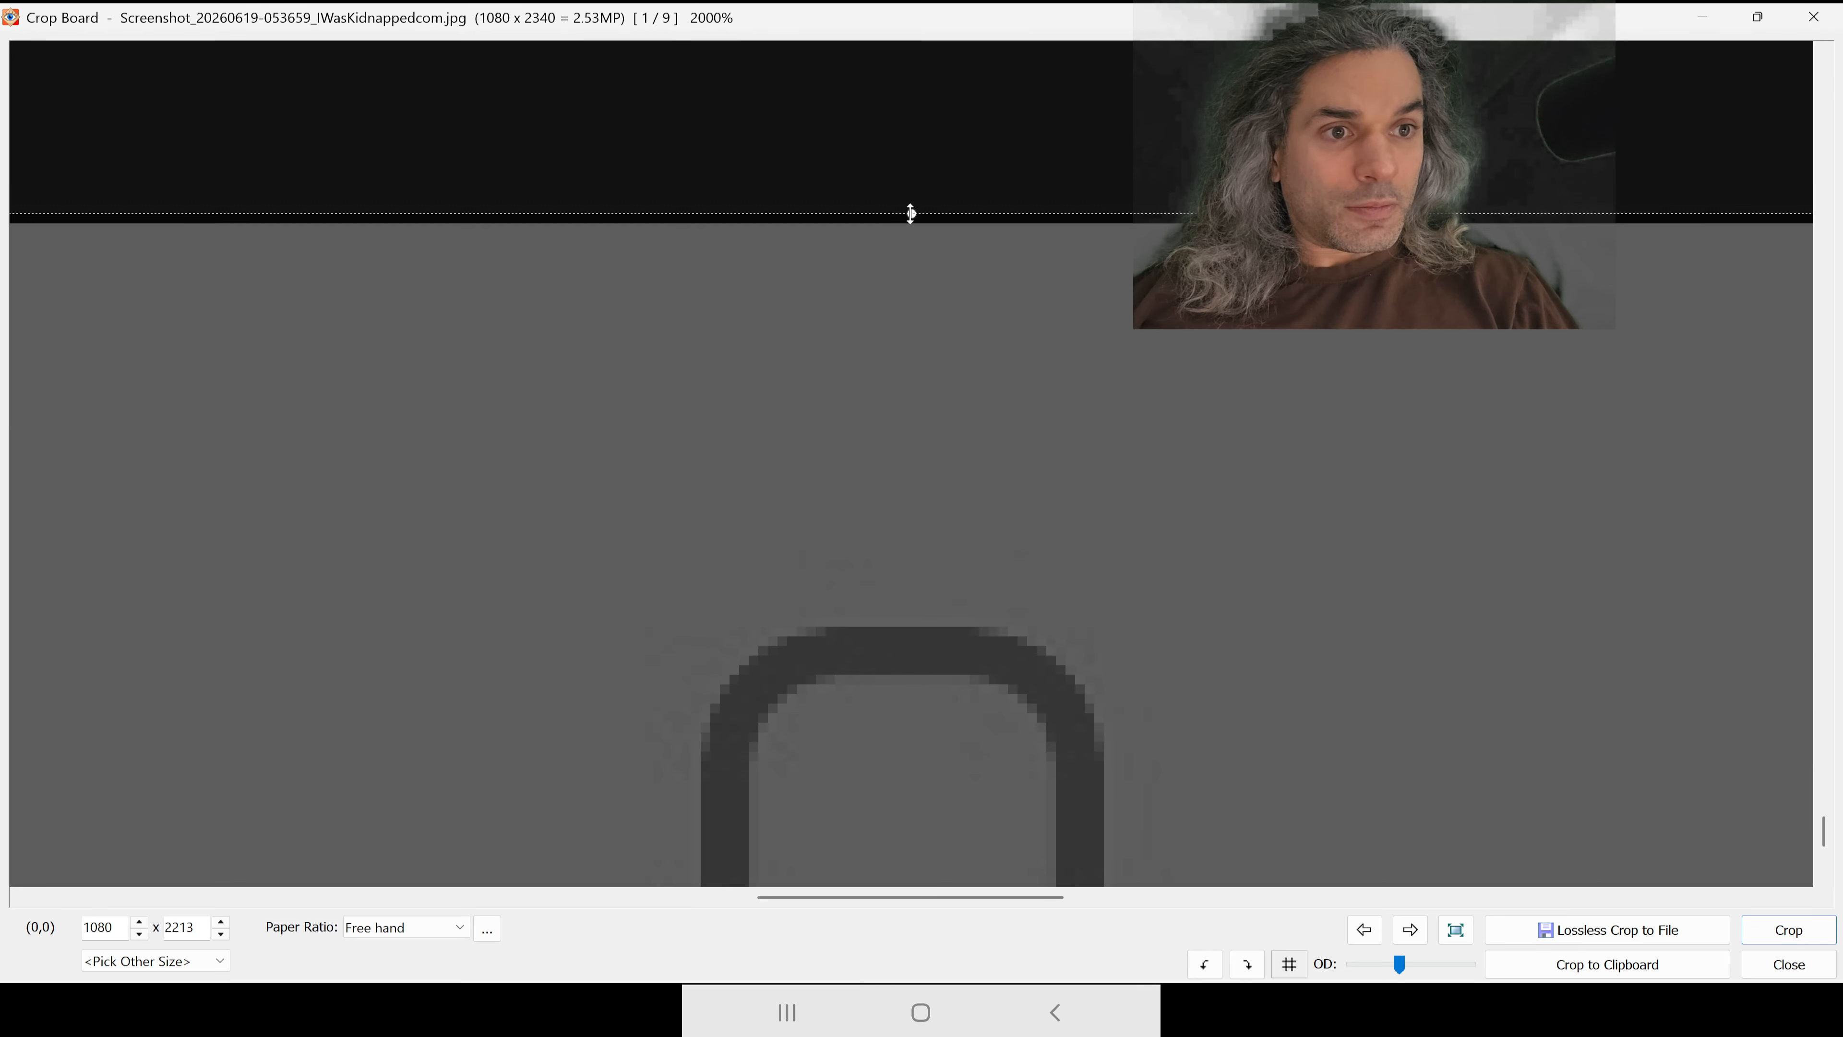
pyautogui.moveTo(911, 214); pyautogui.dragTo(911, 222)
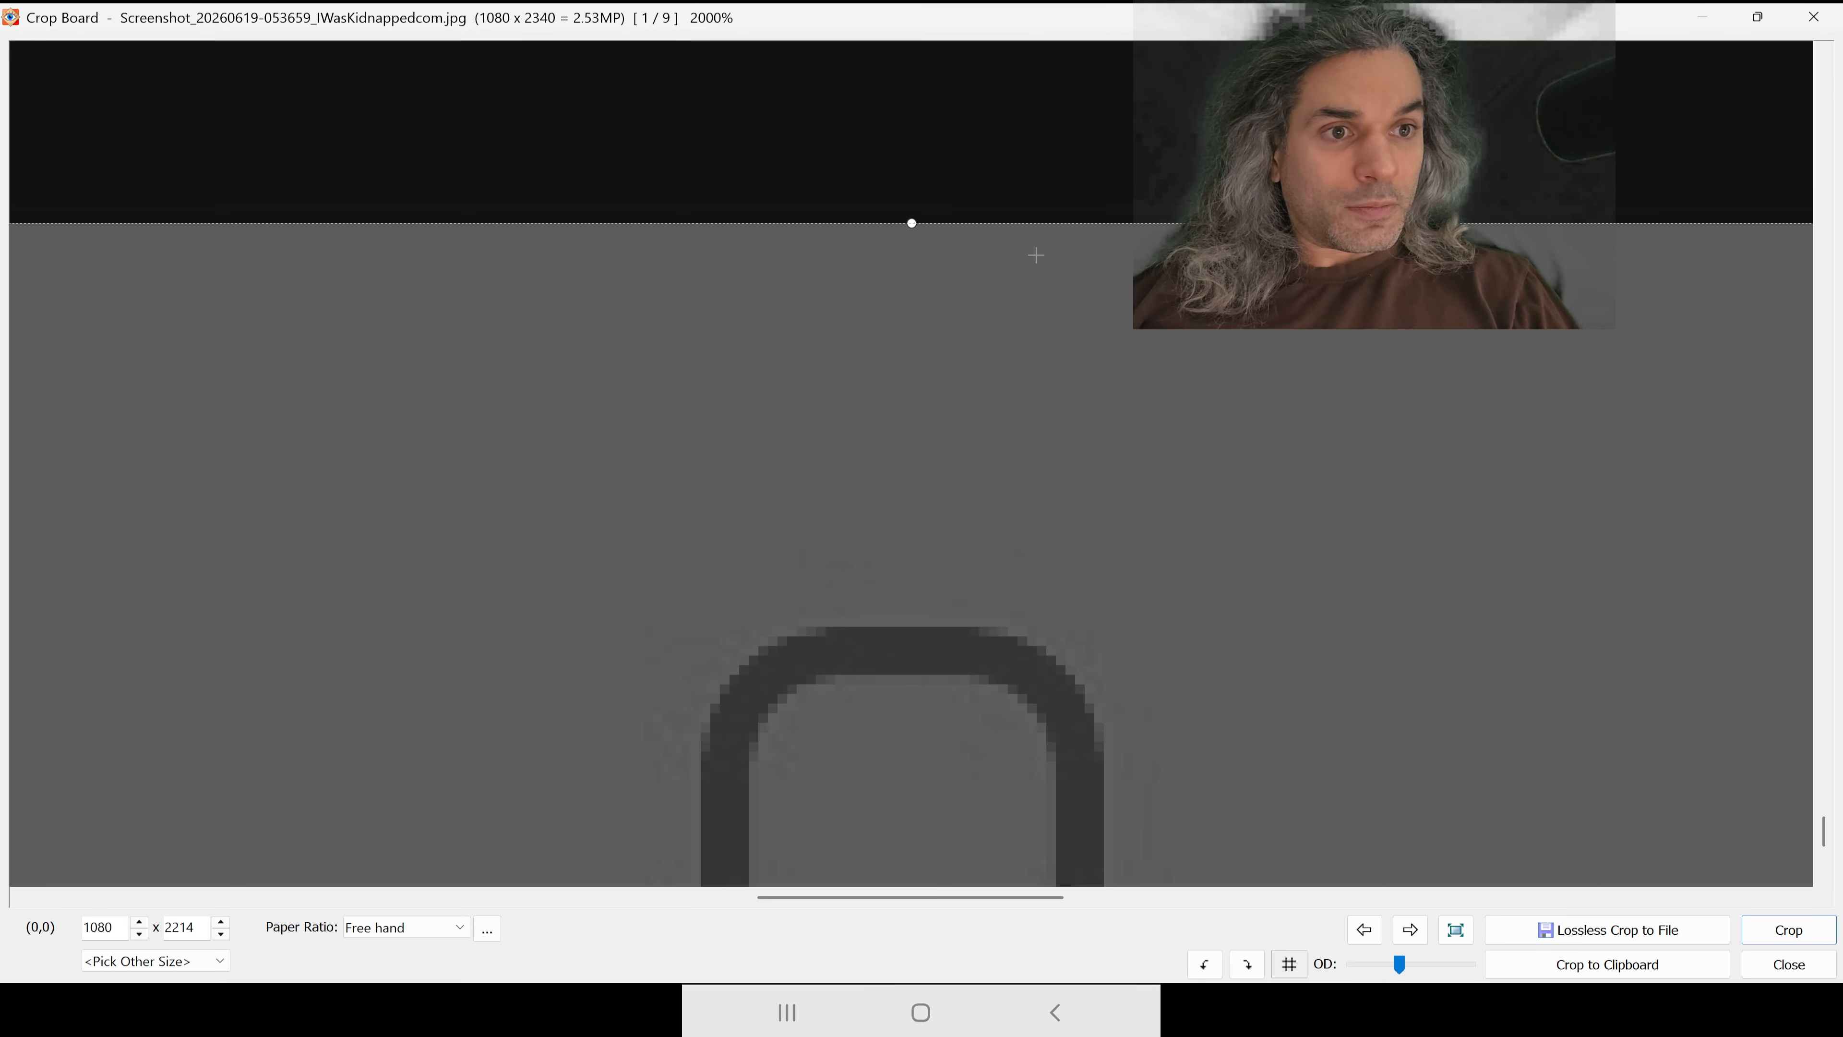
pyautogui.click(1788, 929)
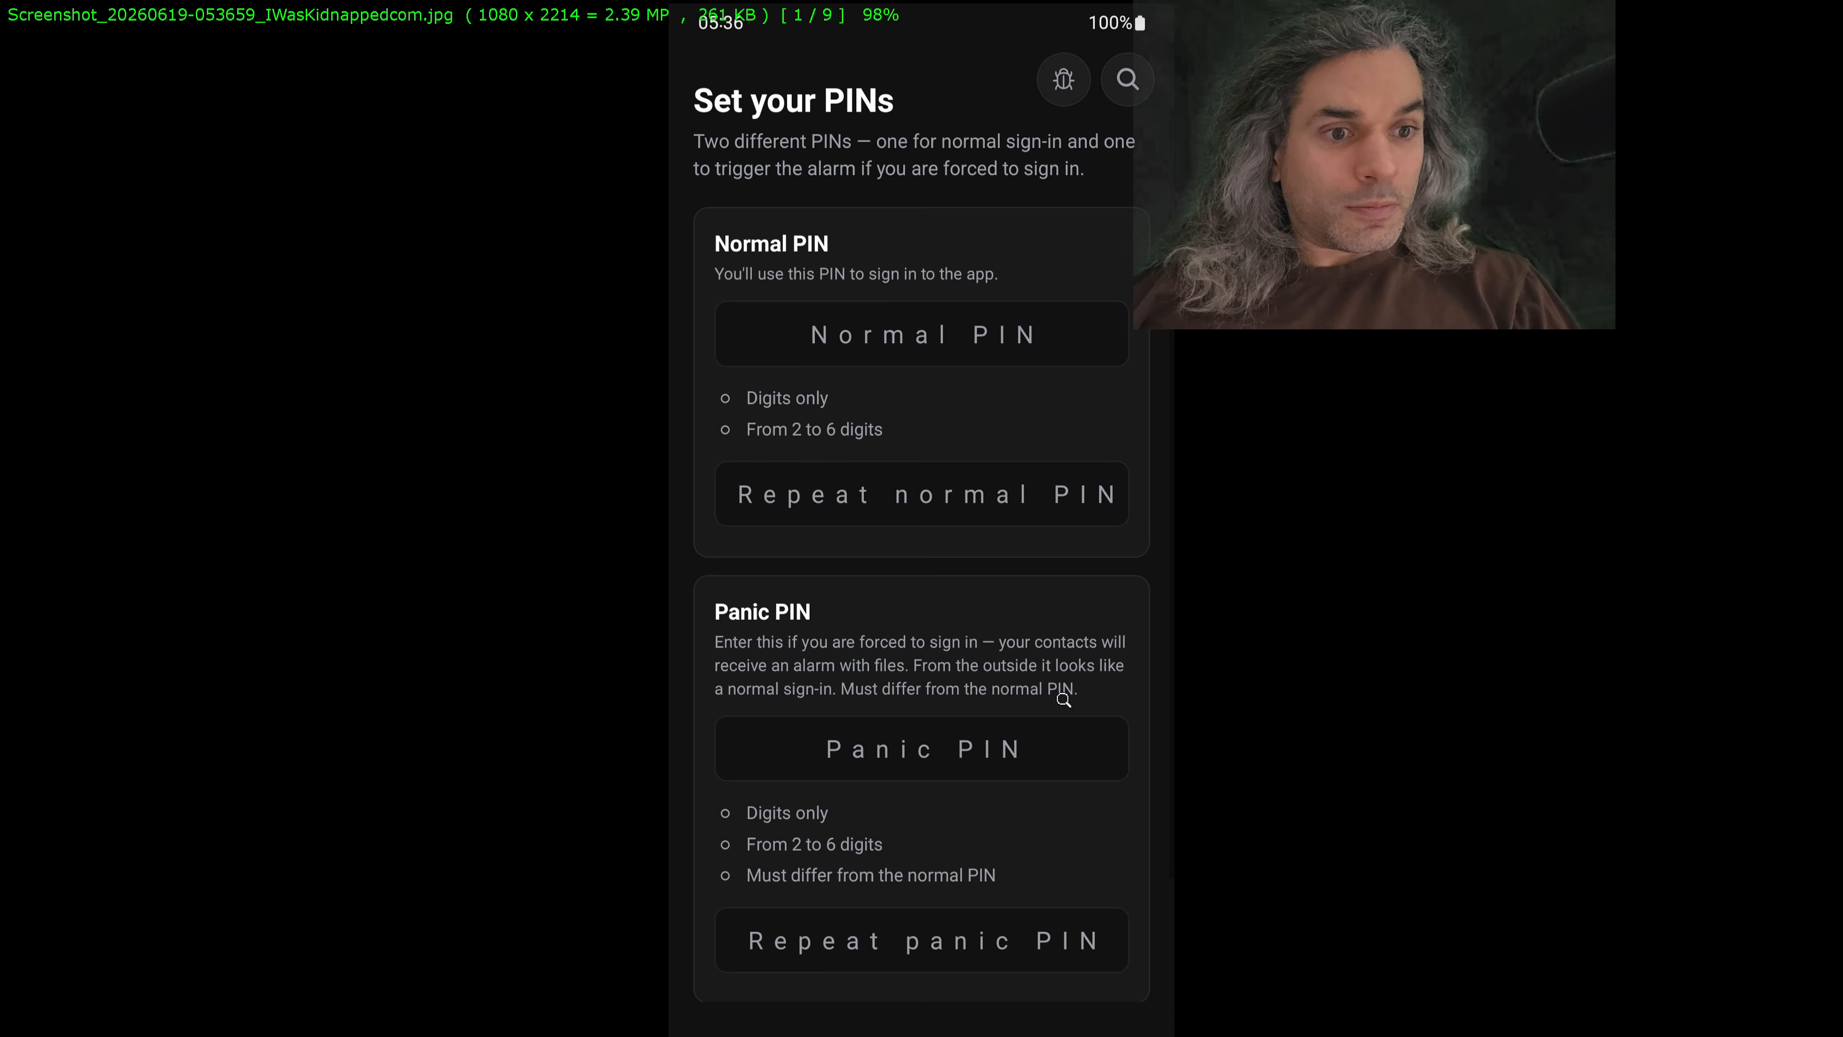
# Step: Save the cropped 053659 screenshot as a JPEG in publish_gplay, overwriting the original
pyautogui.press('Escape')
pyautogui.click(845, 575)
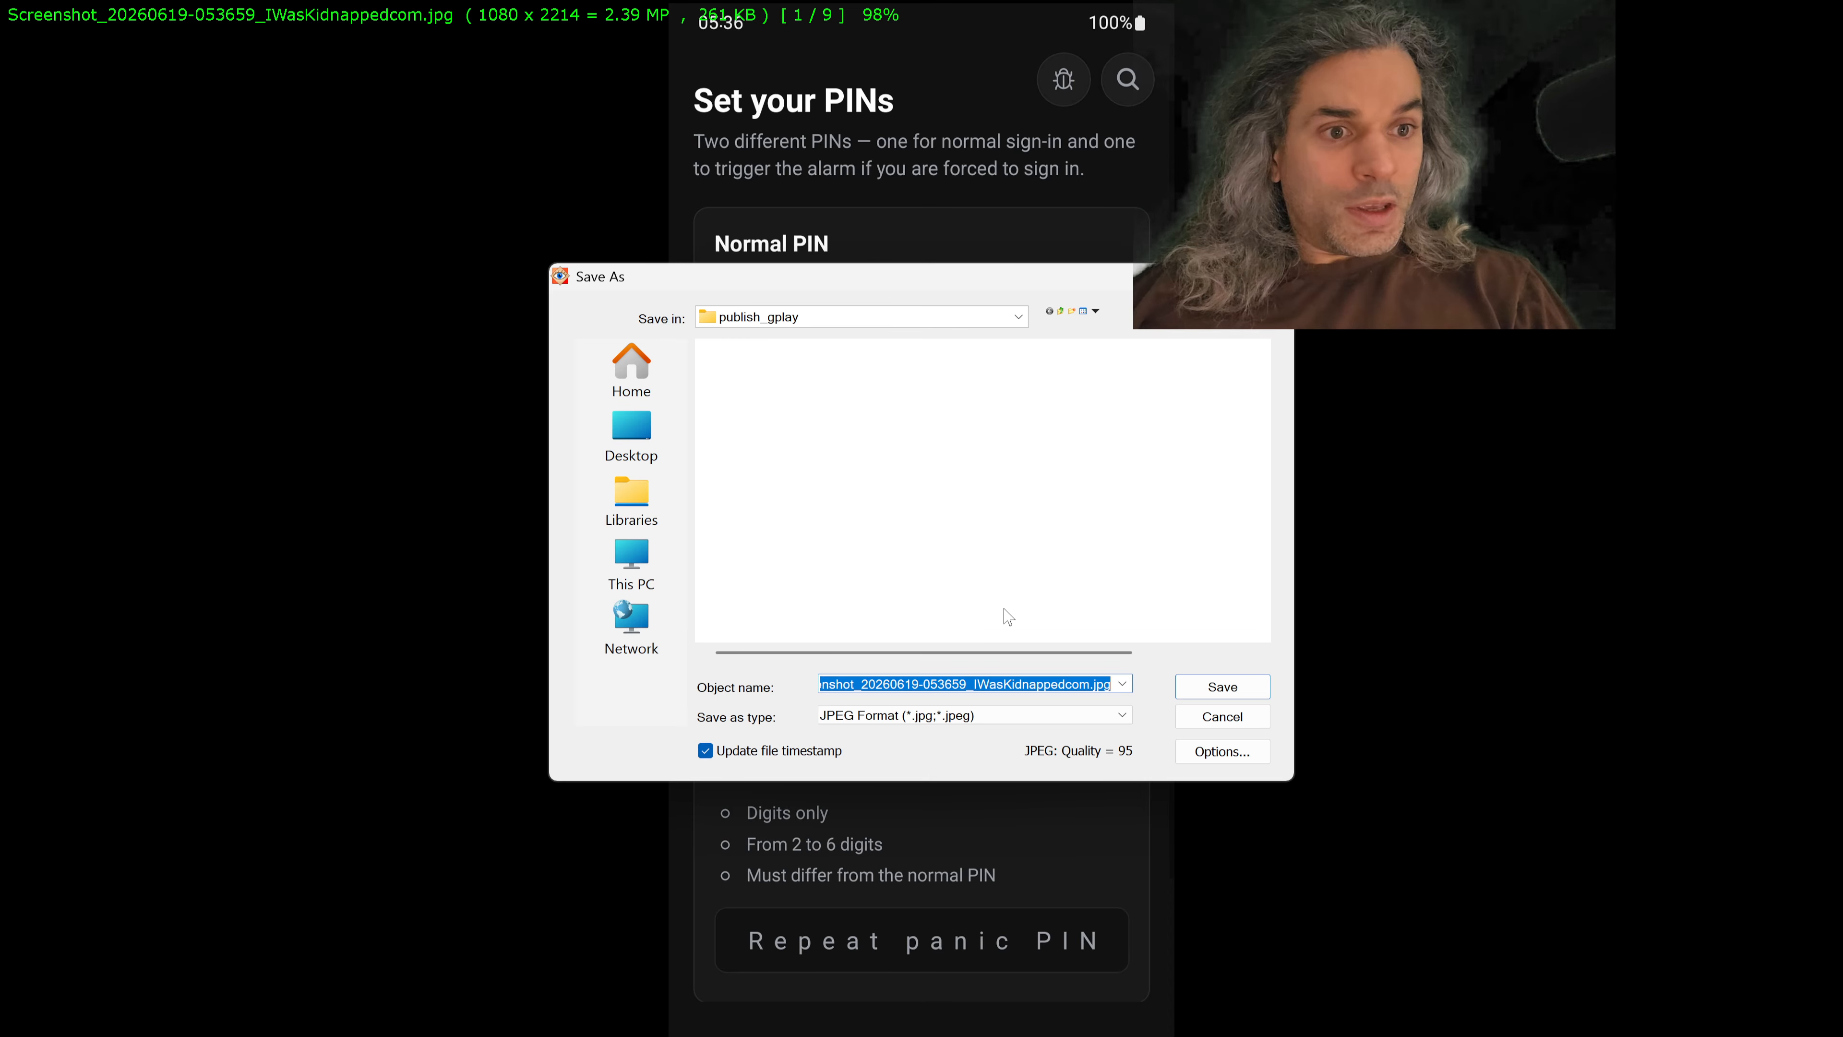
pyautogui.click(1195, 685)
pyautogui.click(1012, 524)
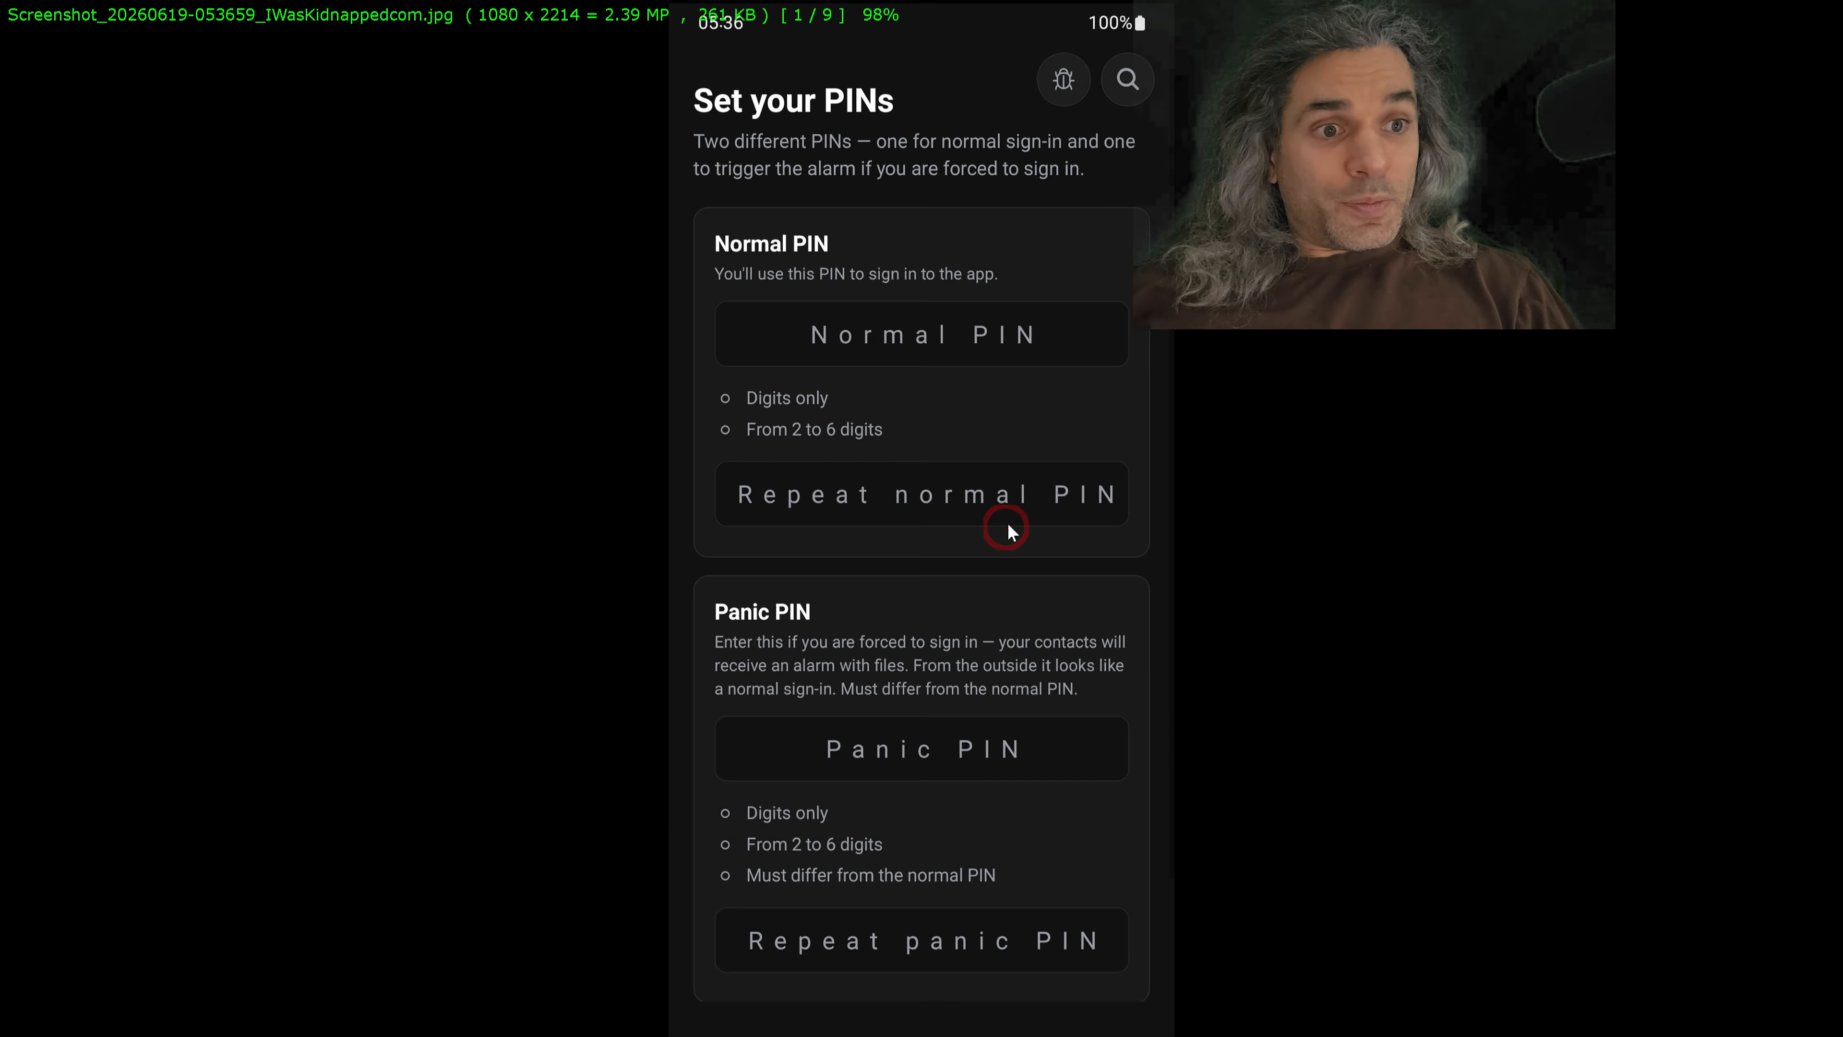
# Step: Review the cropped screenshots in publish_gplay from 053659 through 055126, checking their content and dimensions
pyautogui.scroll(-1, 994, 557)
pyautogui.scroll(1, 994, 558)
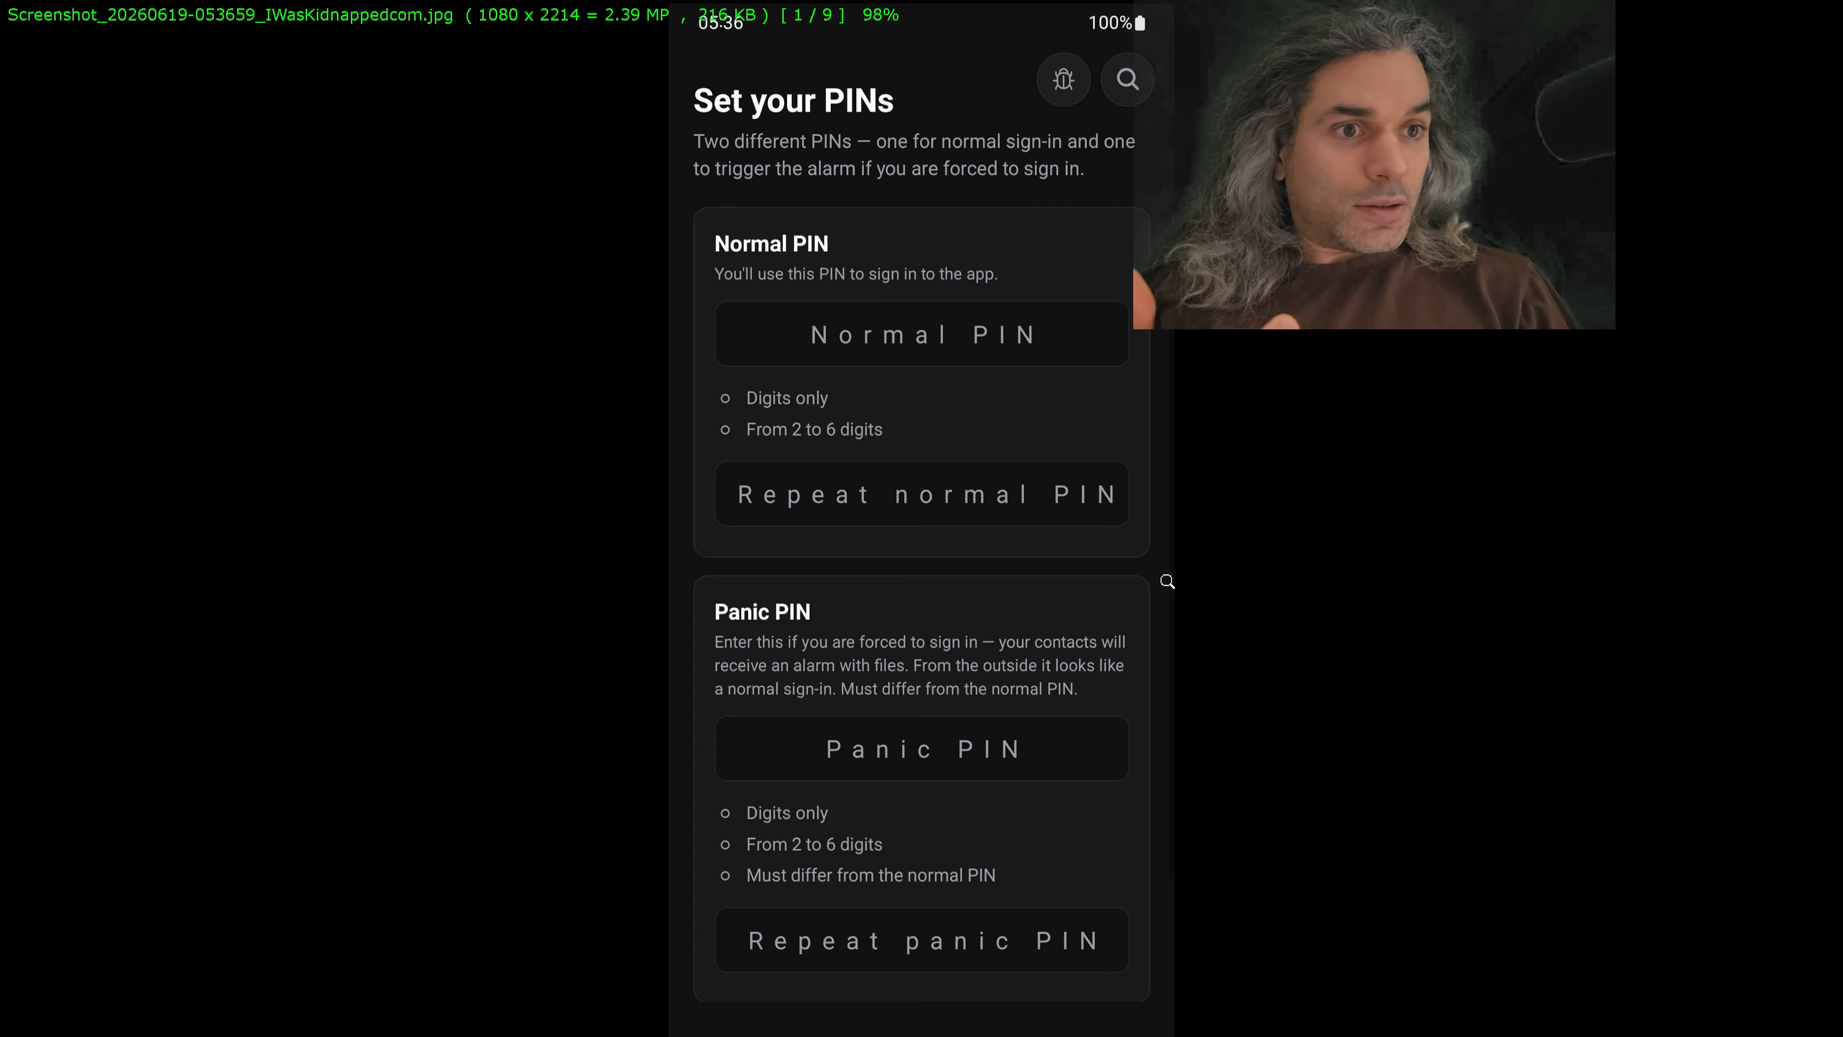
pyautogui.scroll(-1, 921, 518)
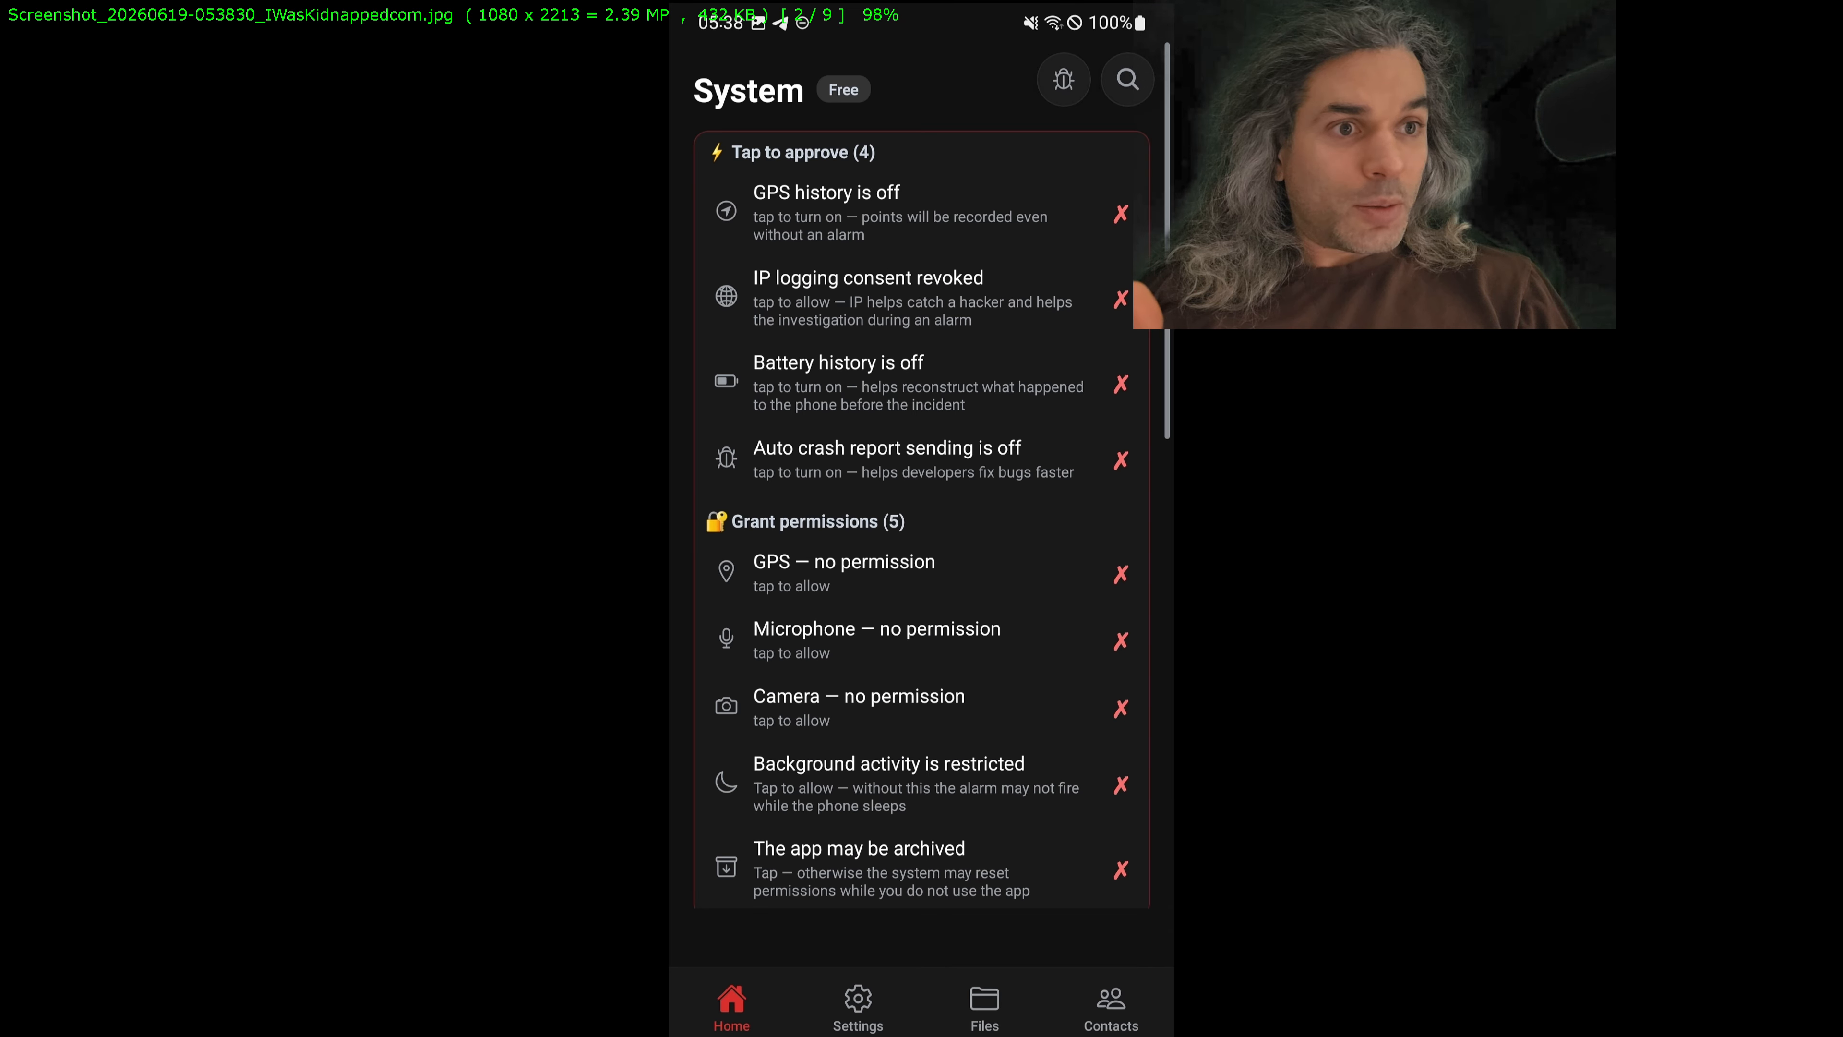
pyautogui.scroll(-1, 921, 518)
pyautogui.press('Right')
pyautogui.press('Right')
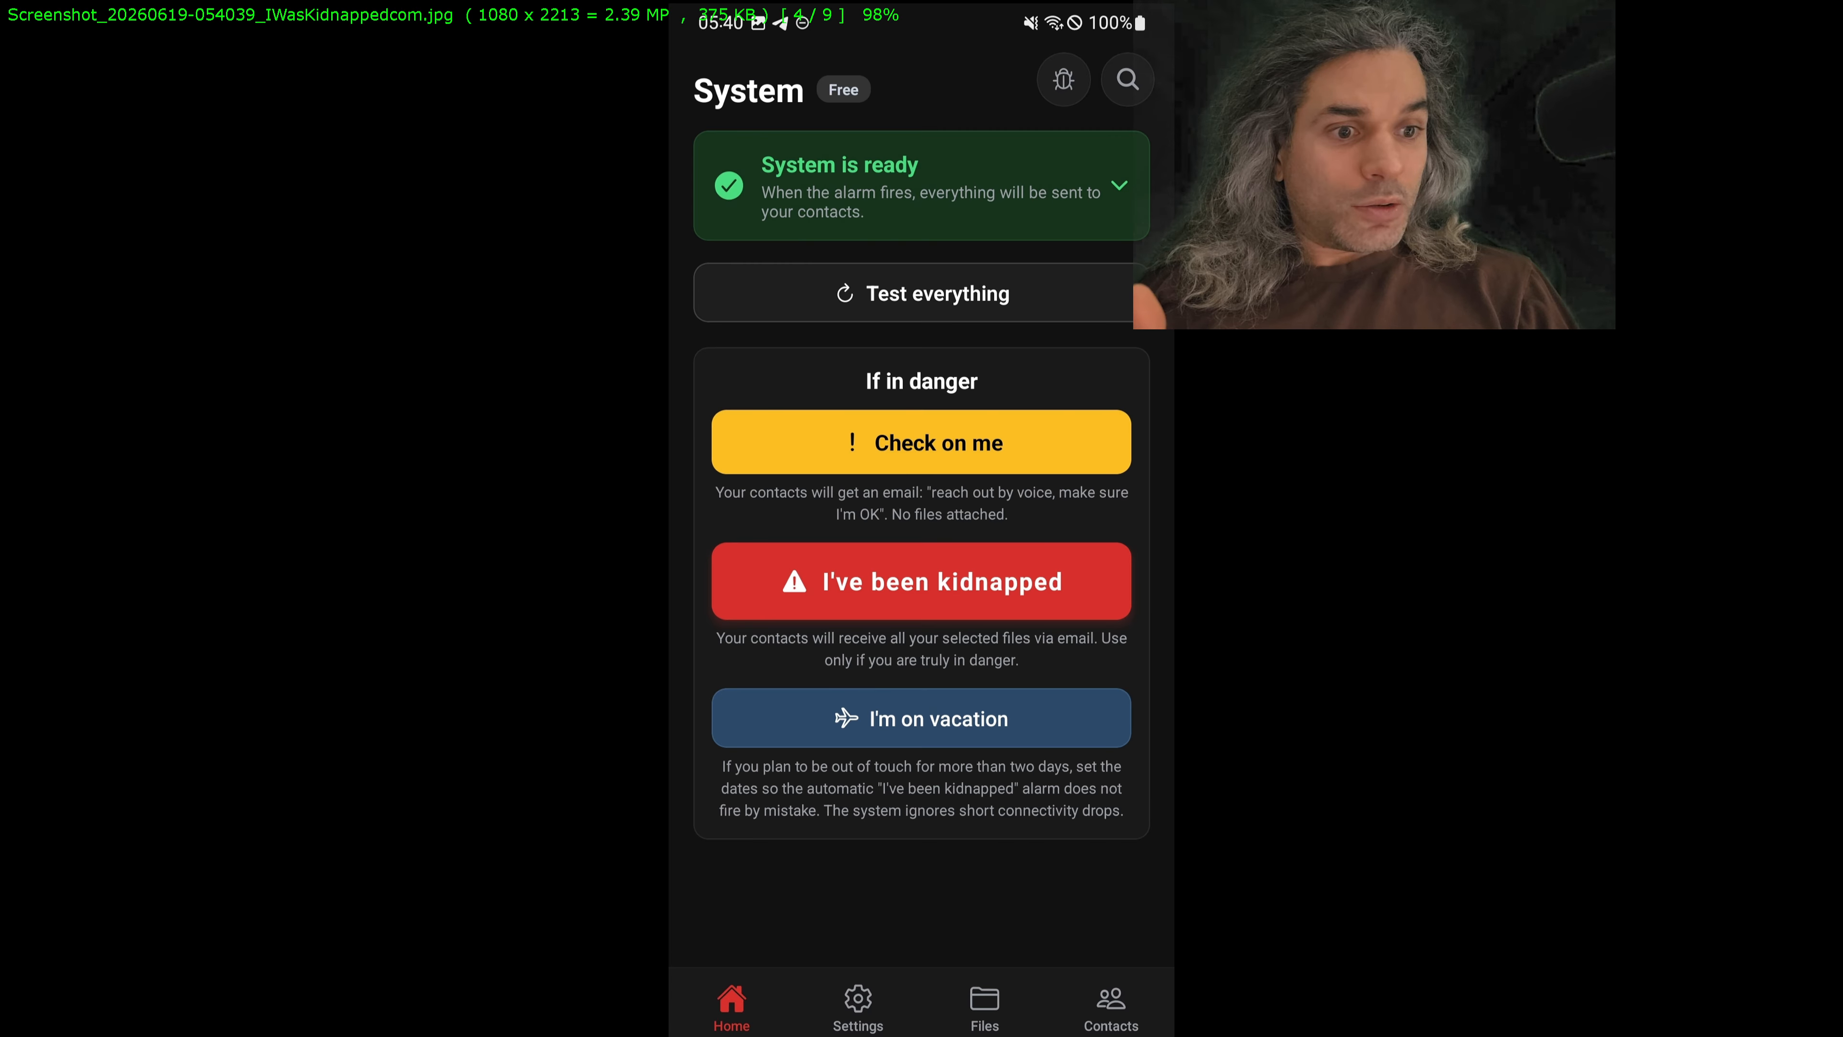
pyautogui.press('Right')
pyautogui.press('Right')
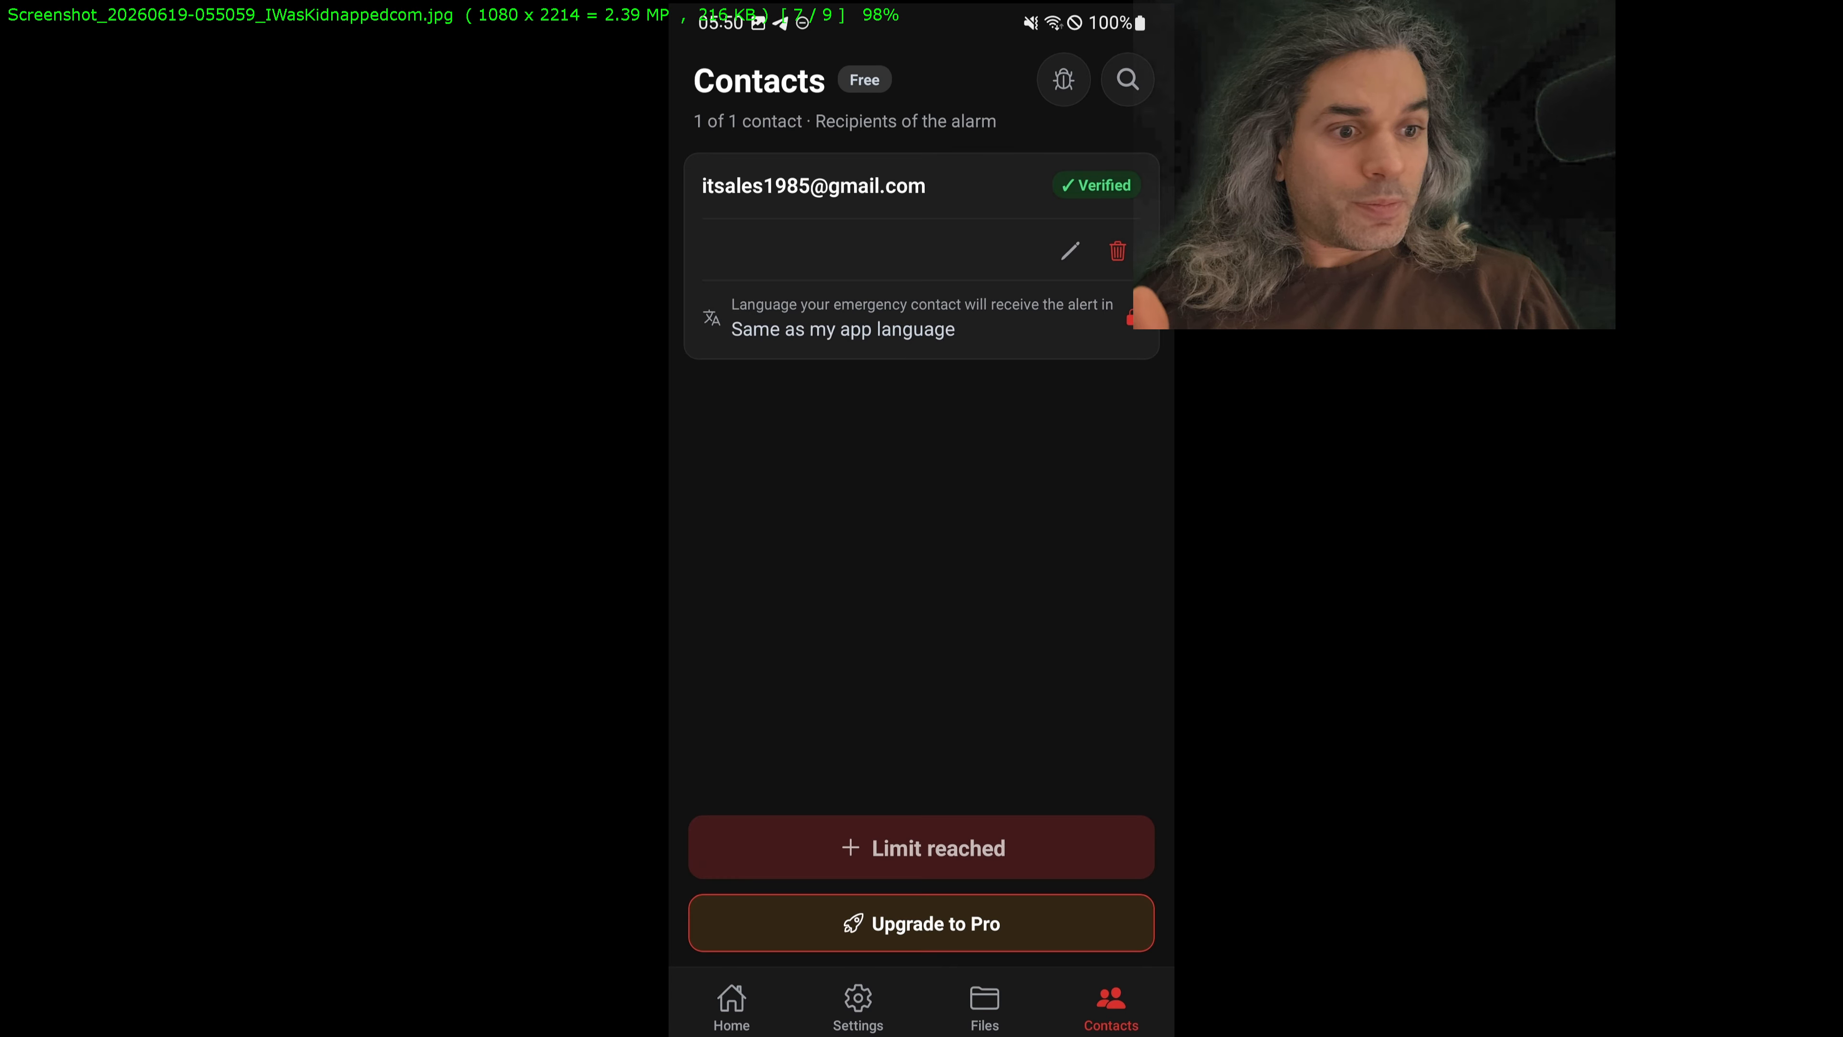
pyautogui.press('Right')
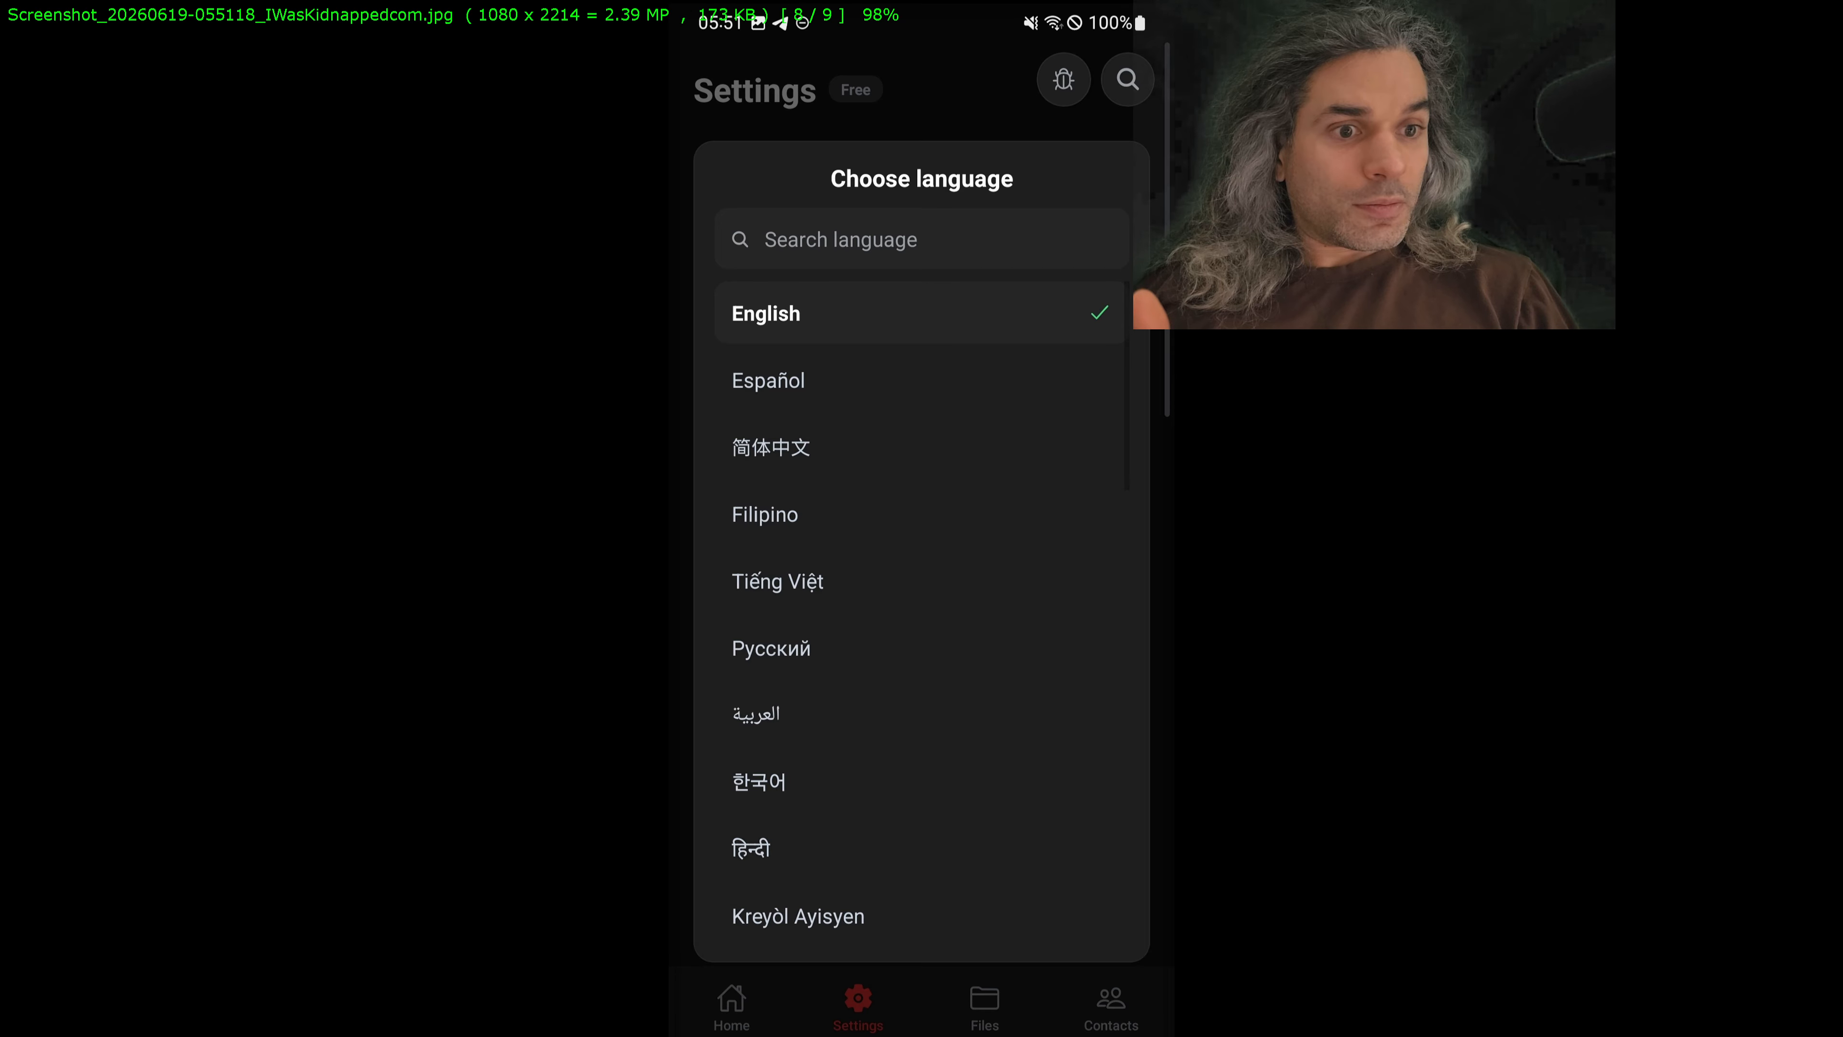
pyautogui.press('Right')
pyautogui.press('Left')
pyautogui.press('Left')
pyautogui.press('Left')
pyautogui.press('Left')
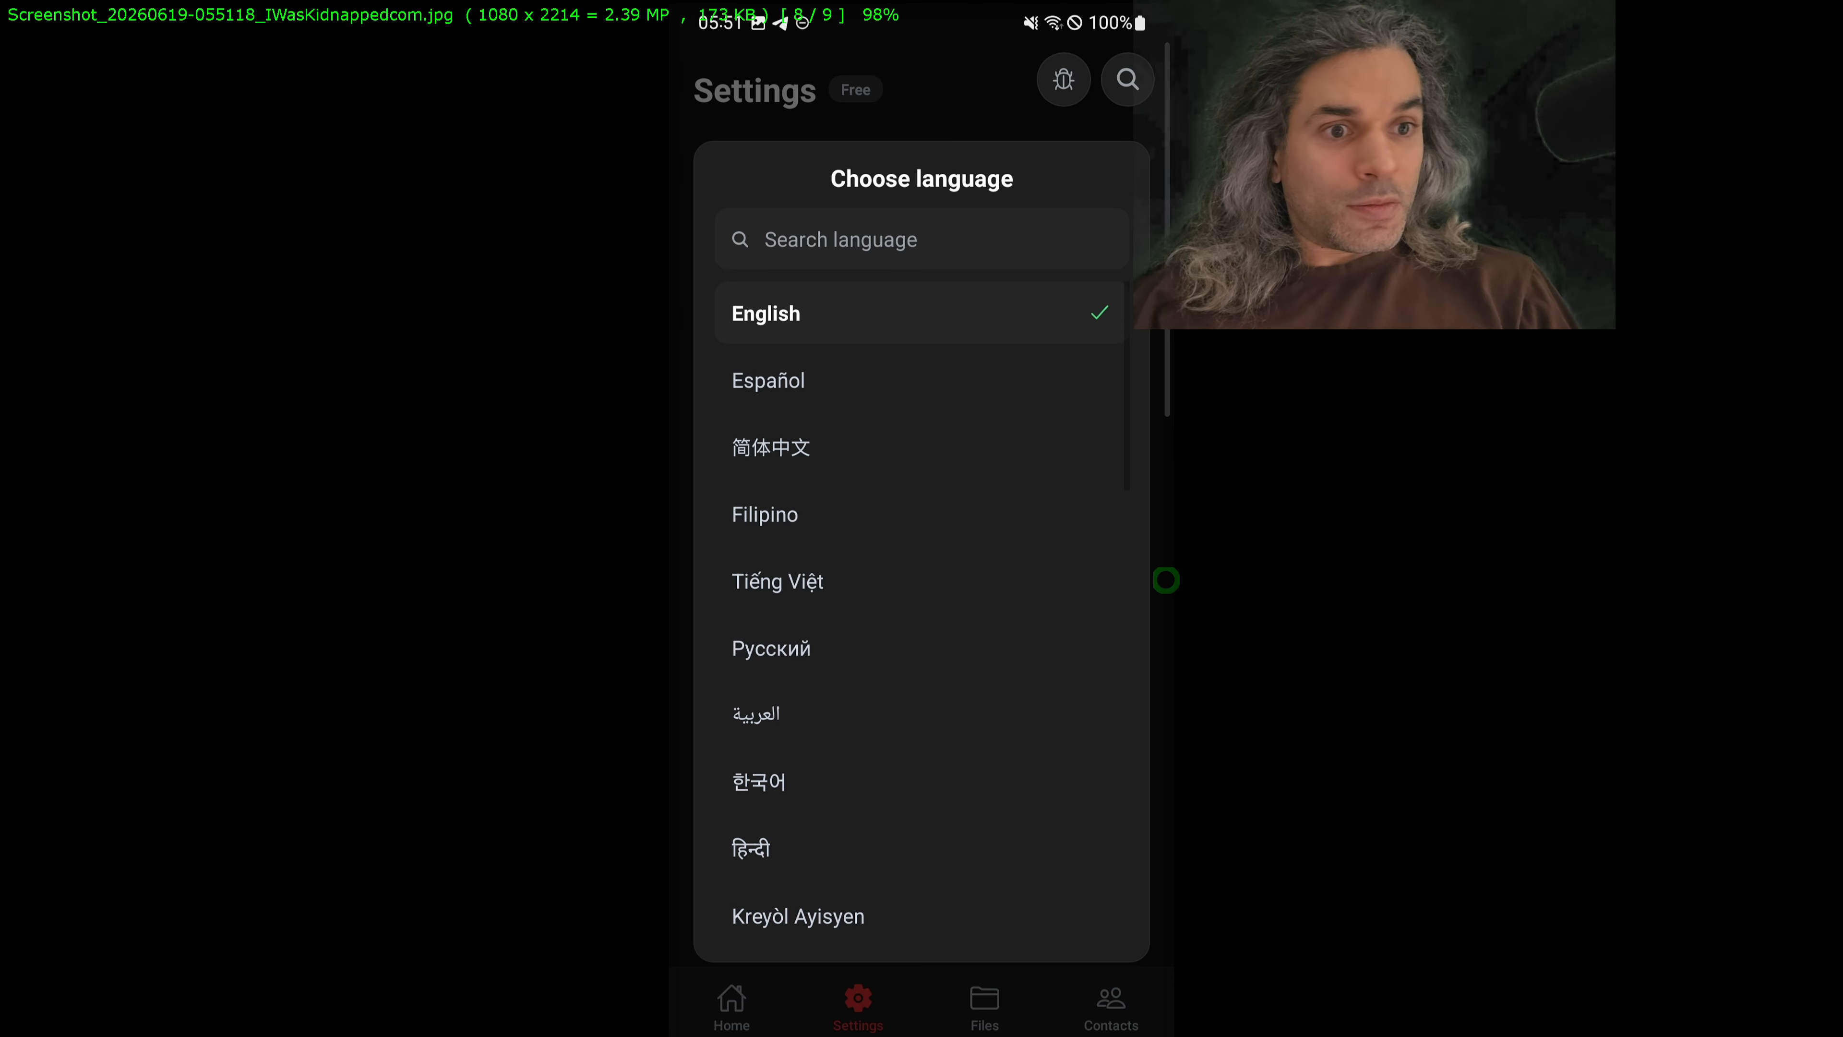
pyautogui.press('Left')
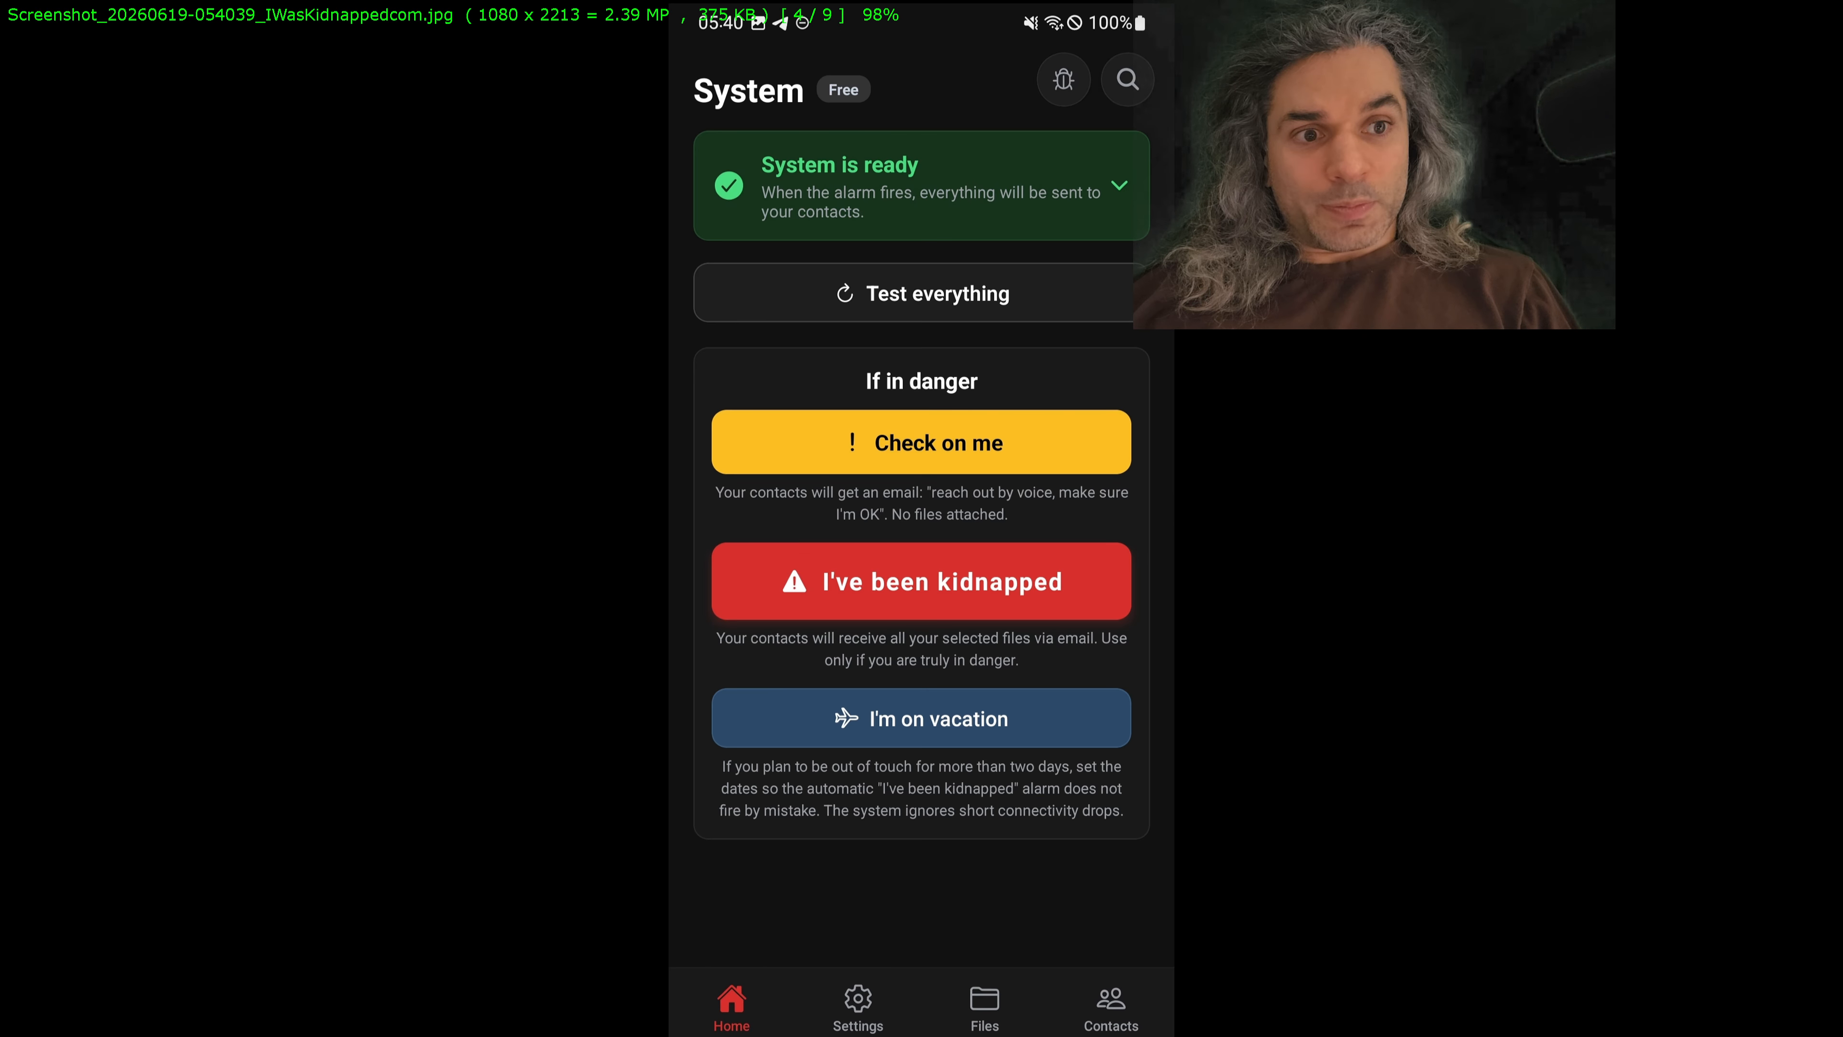
# Step: Compare the neighbouring Files screenshots and delete the 054831 one listing power%20of%20attorney.pdf
pyautogui.press('Right')
pyautogui.press('Left')
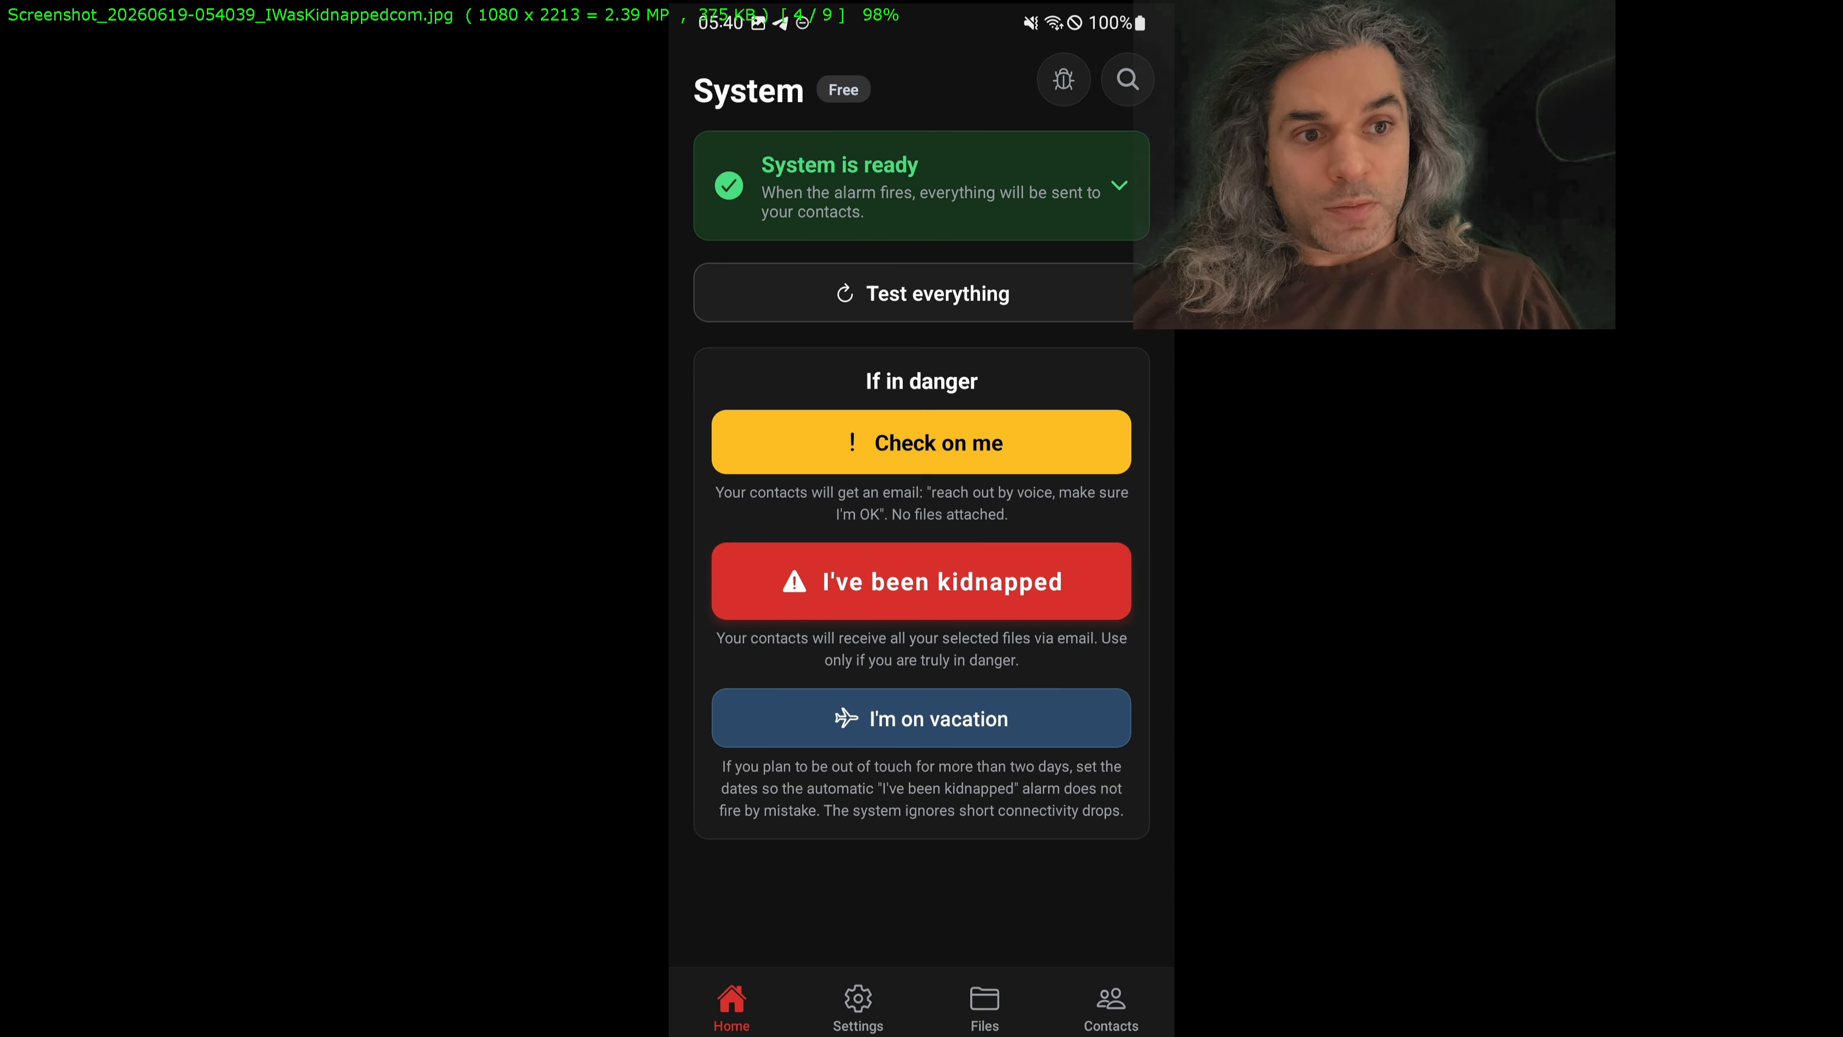
pyautogui.press('Right')
pyautogui.press('Right')
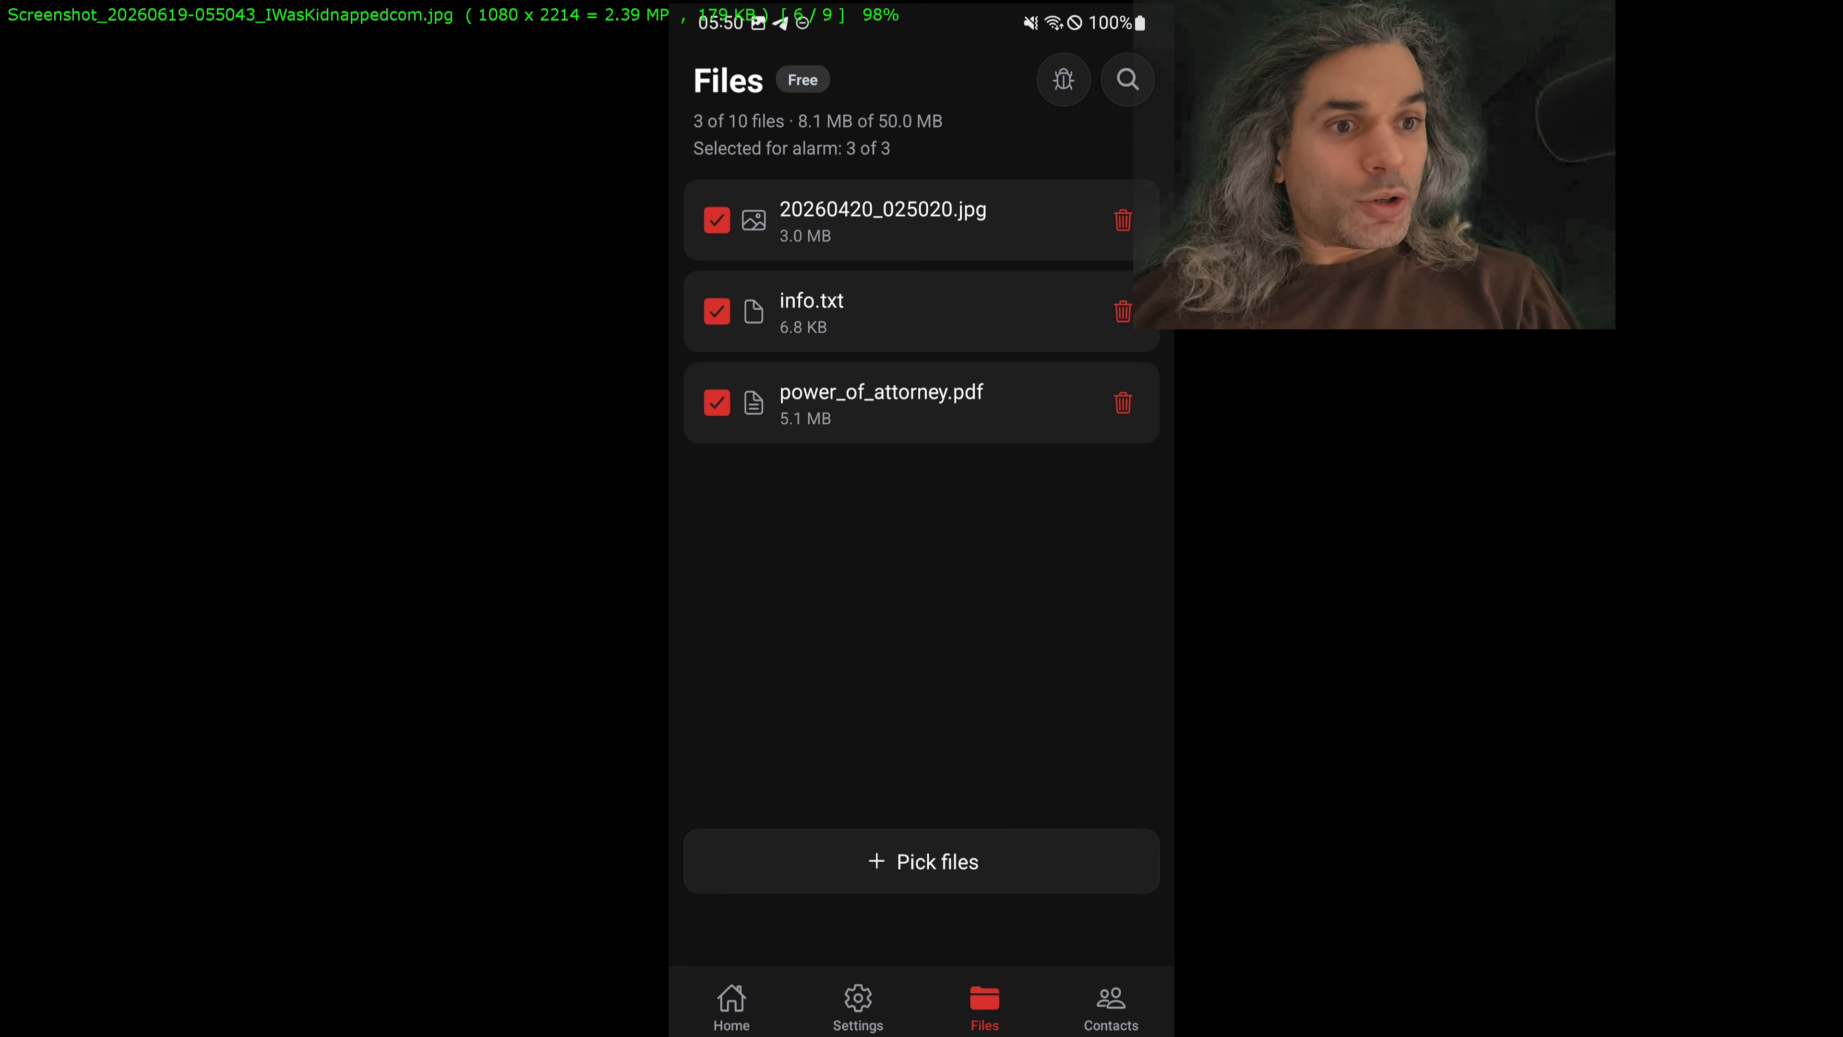
pyautogui.press('Left')
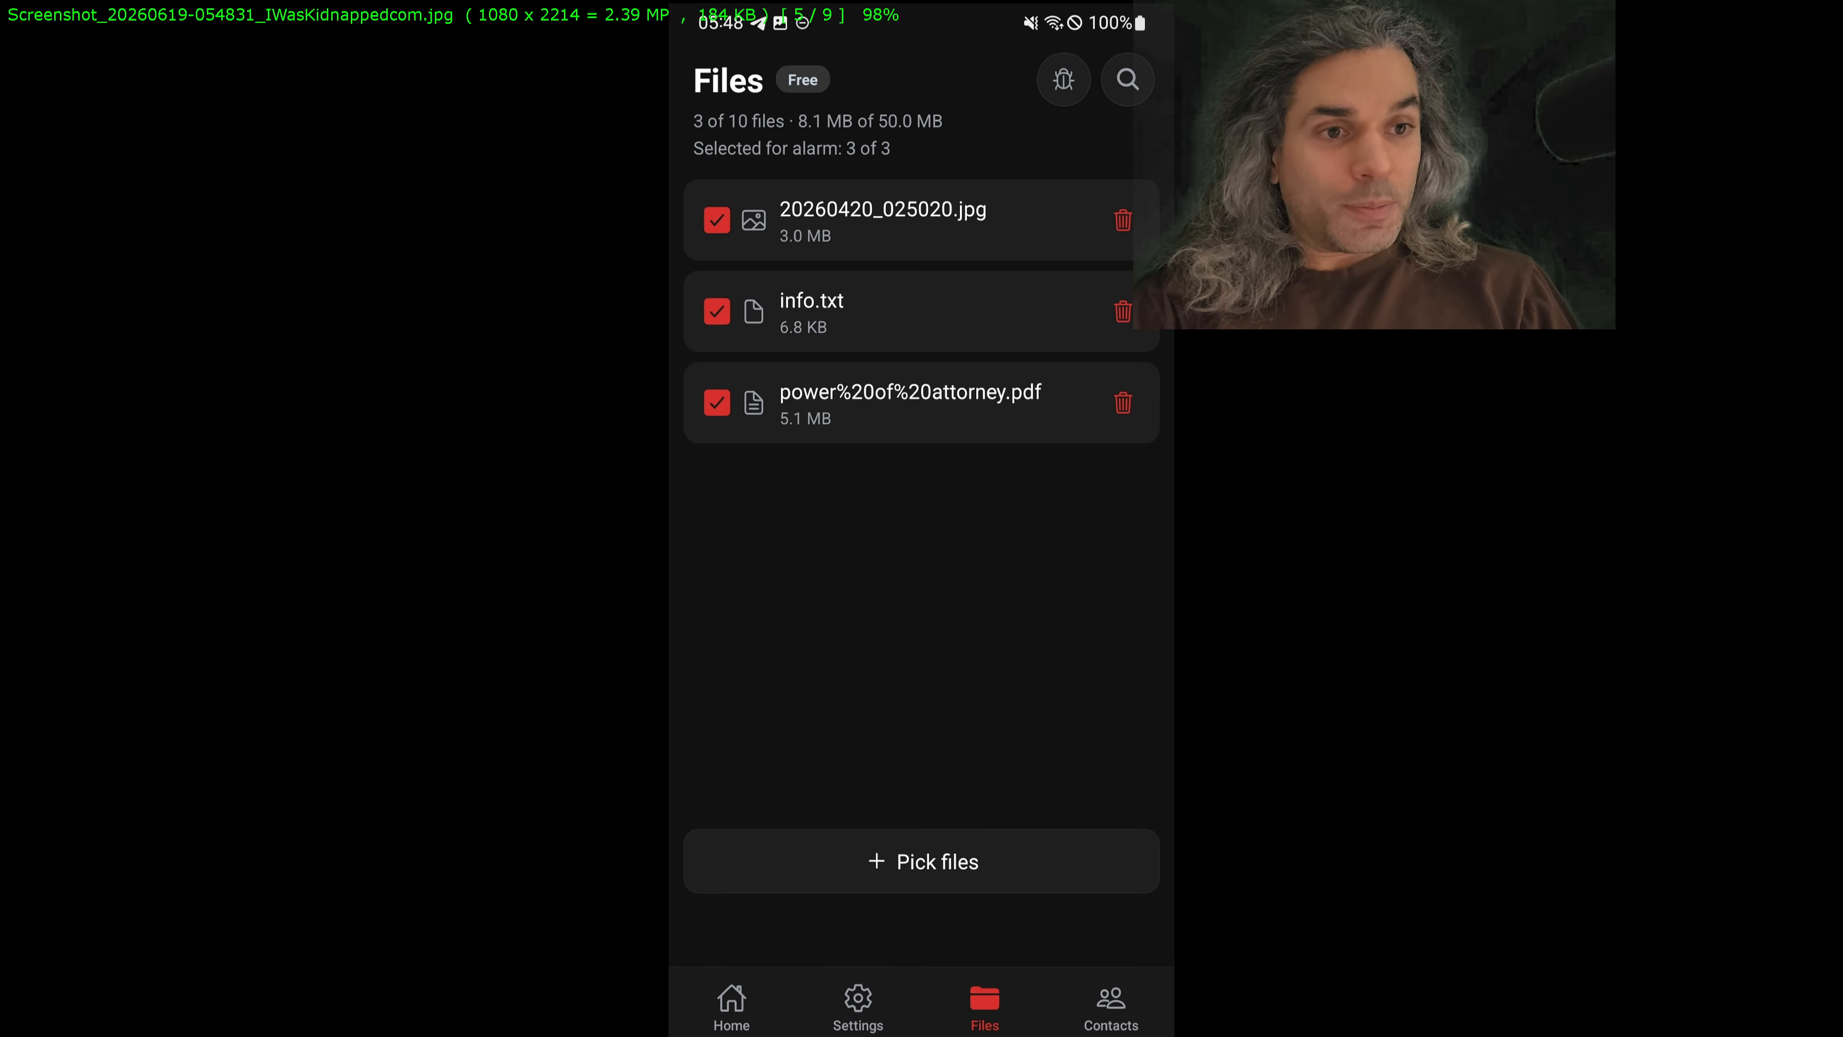
pyautogui.press('Delete')
pyautogui.press('Return')
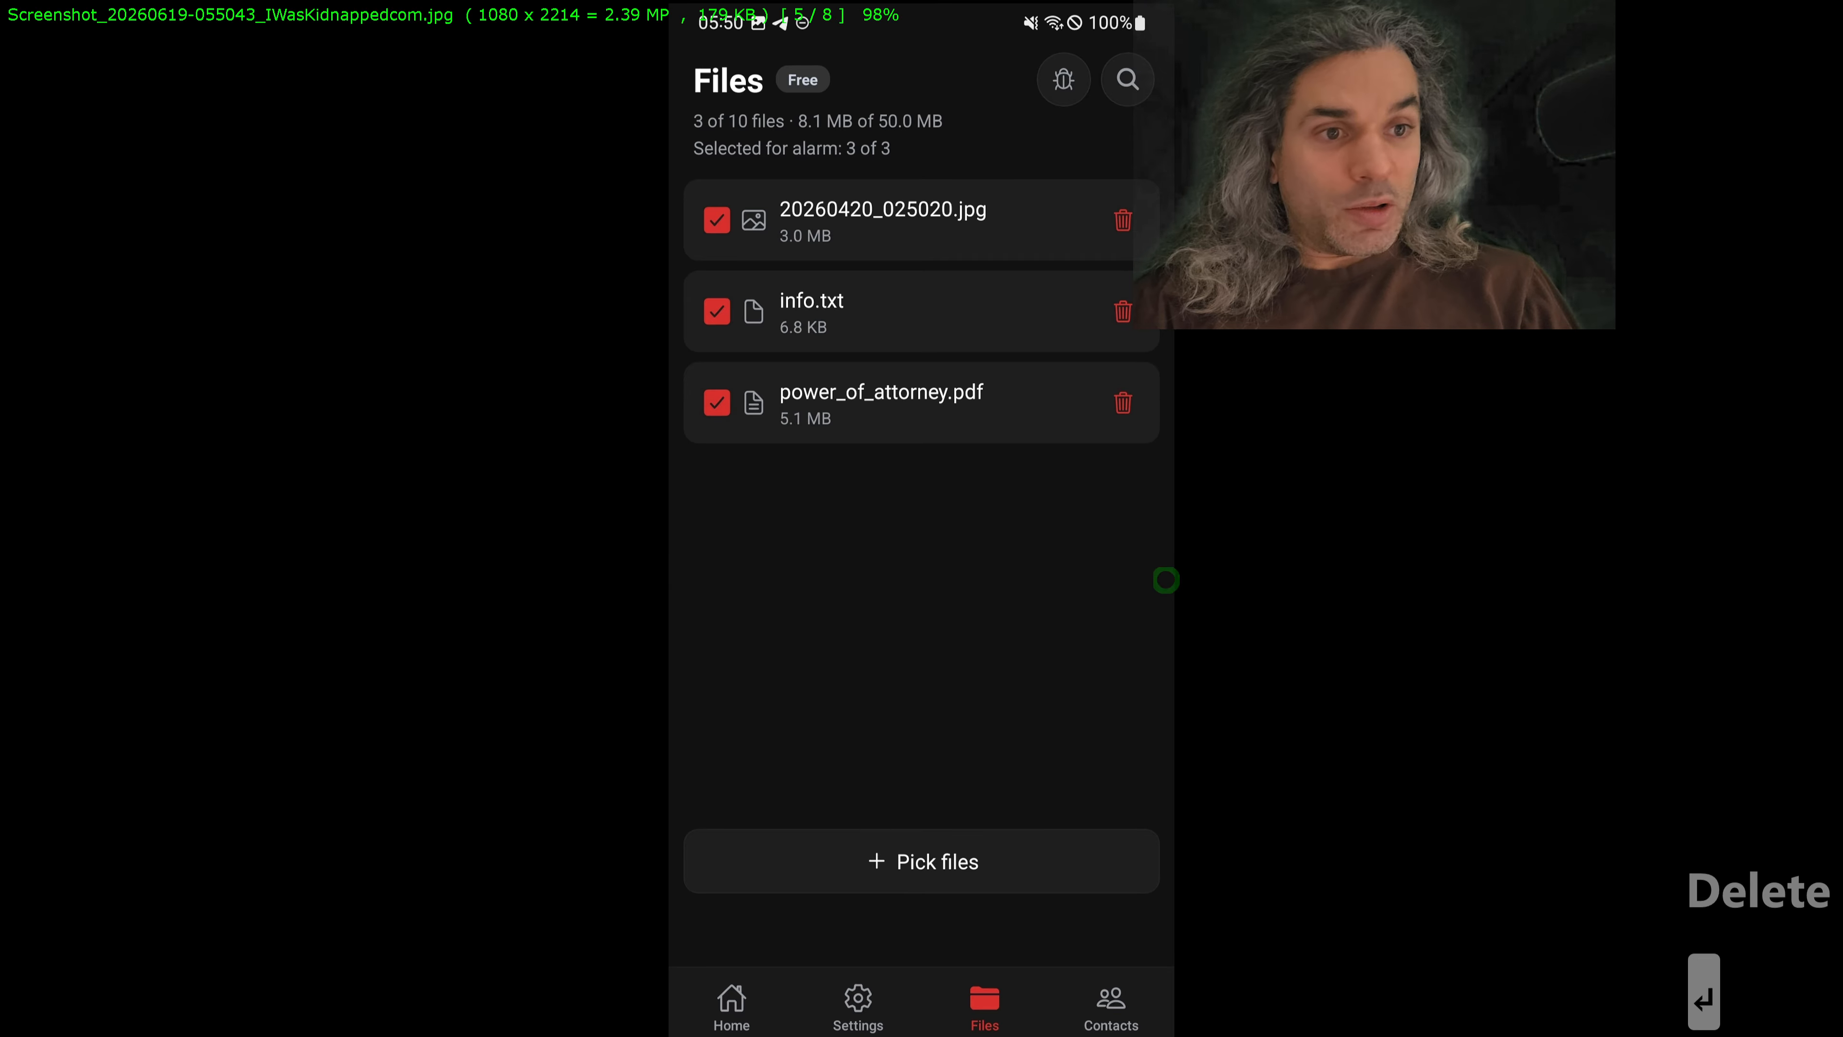
# Step: Review the remaining screenshots from 053830 through the 055126 theme screenshot, and close the image viewer
pyautogui.press('Right')
pyautogui.press('Left')
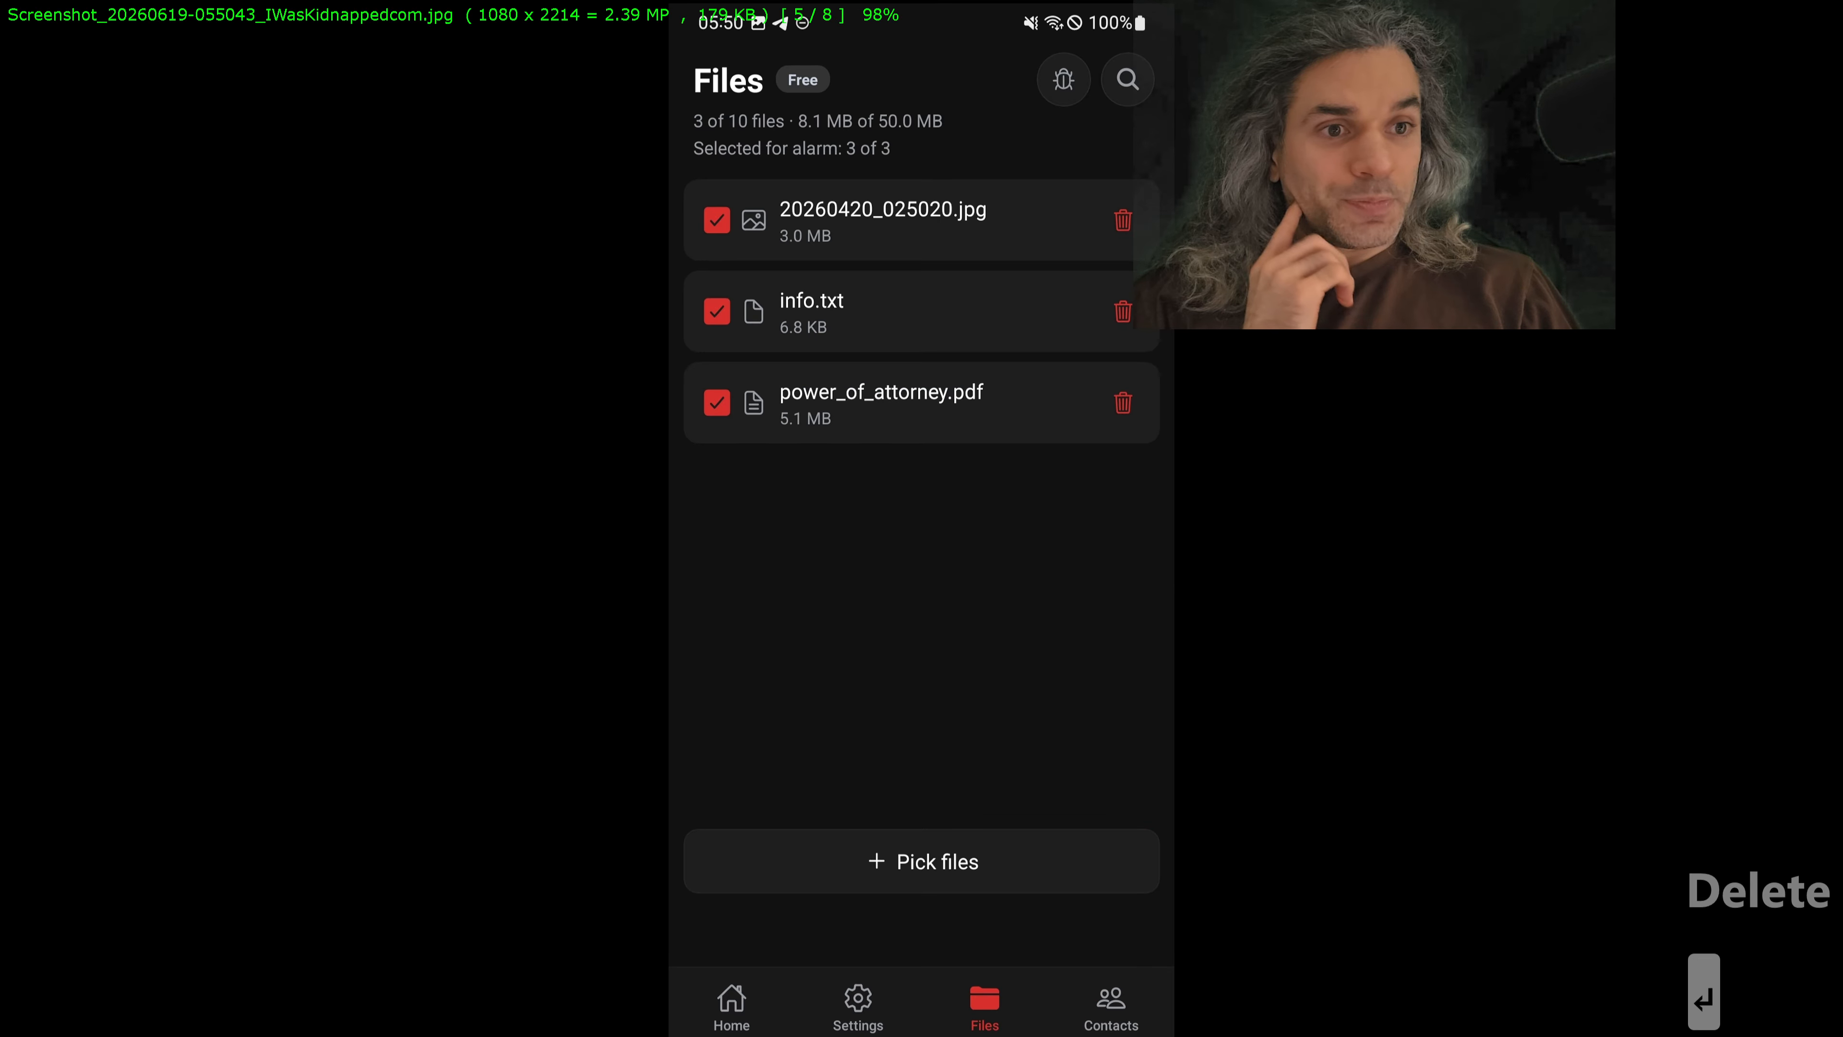
pyautogui.press('Left')
pyautogui.press('Left')
pyautogui.press('Left')
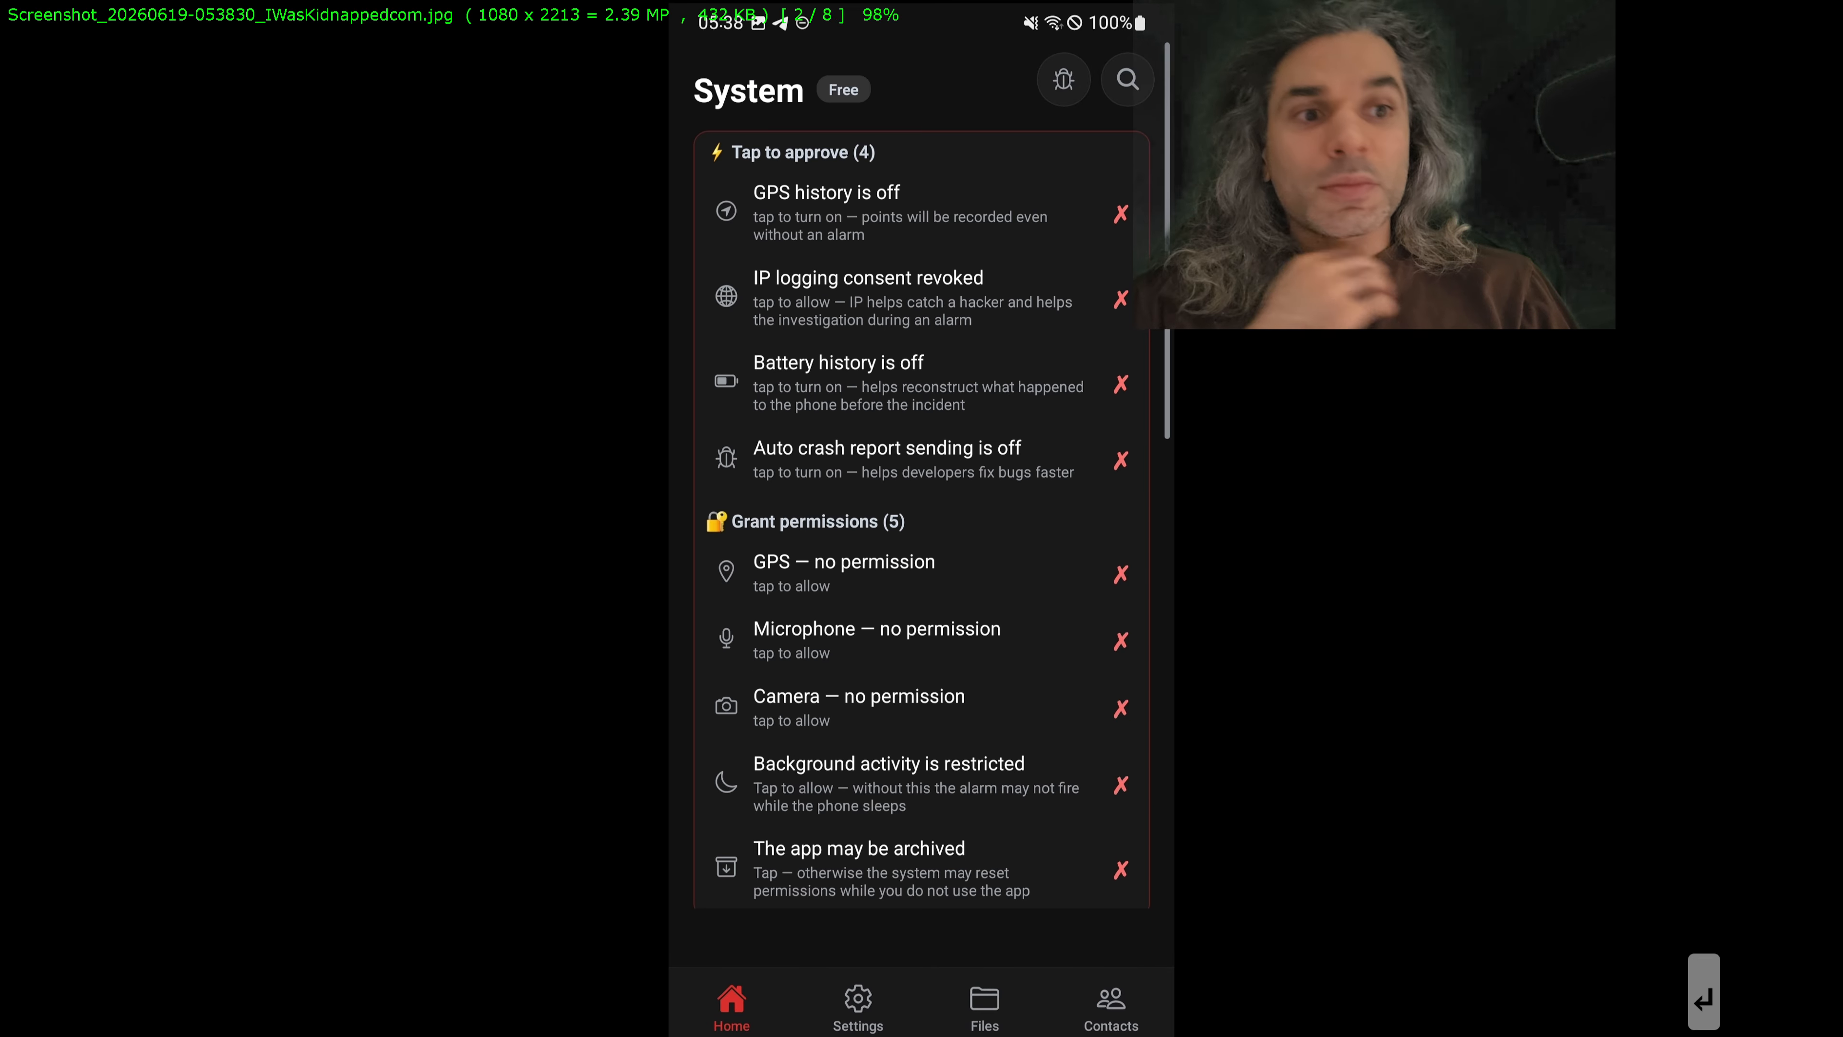
pyautogui.press('Right')
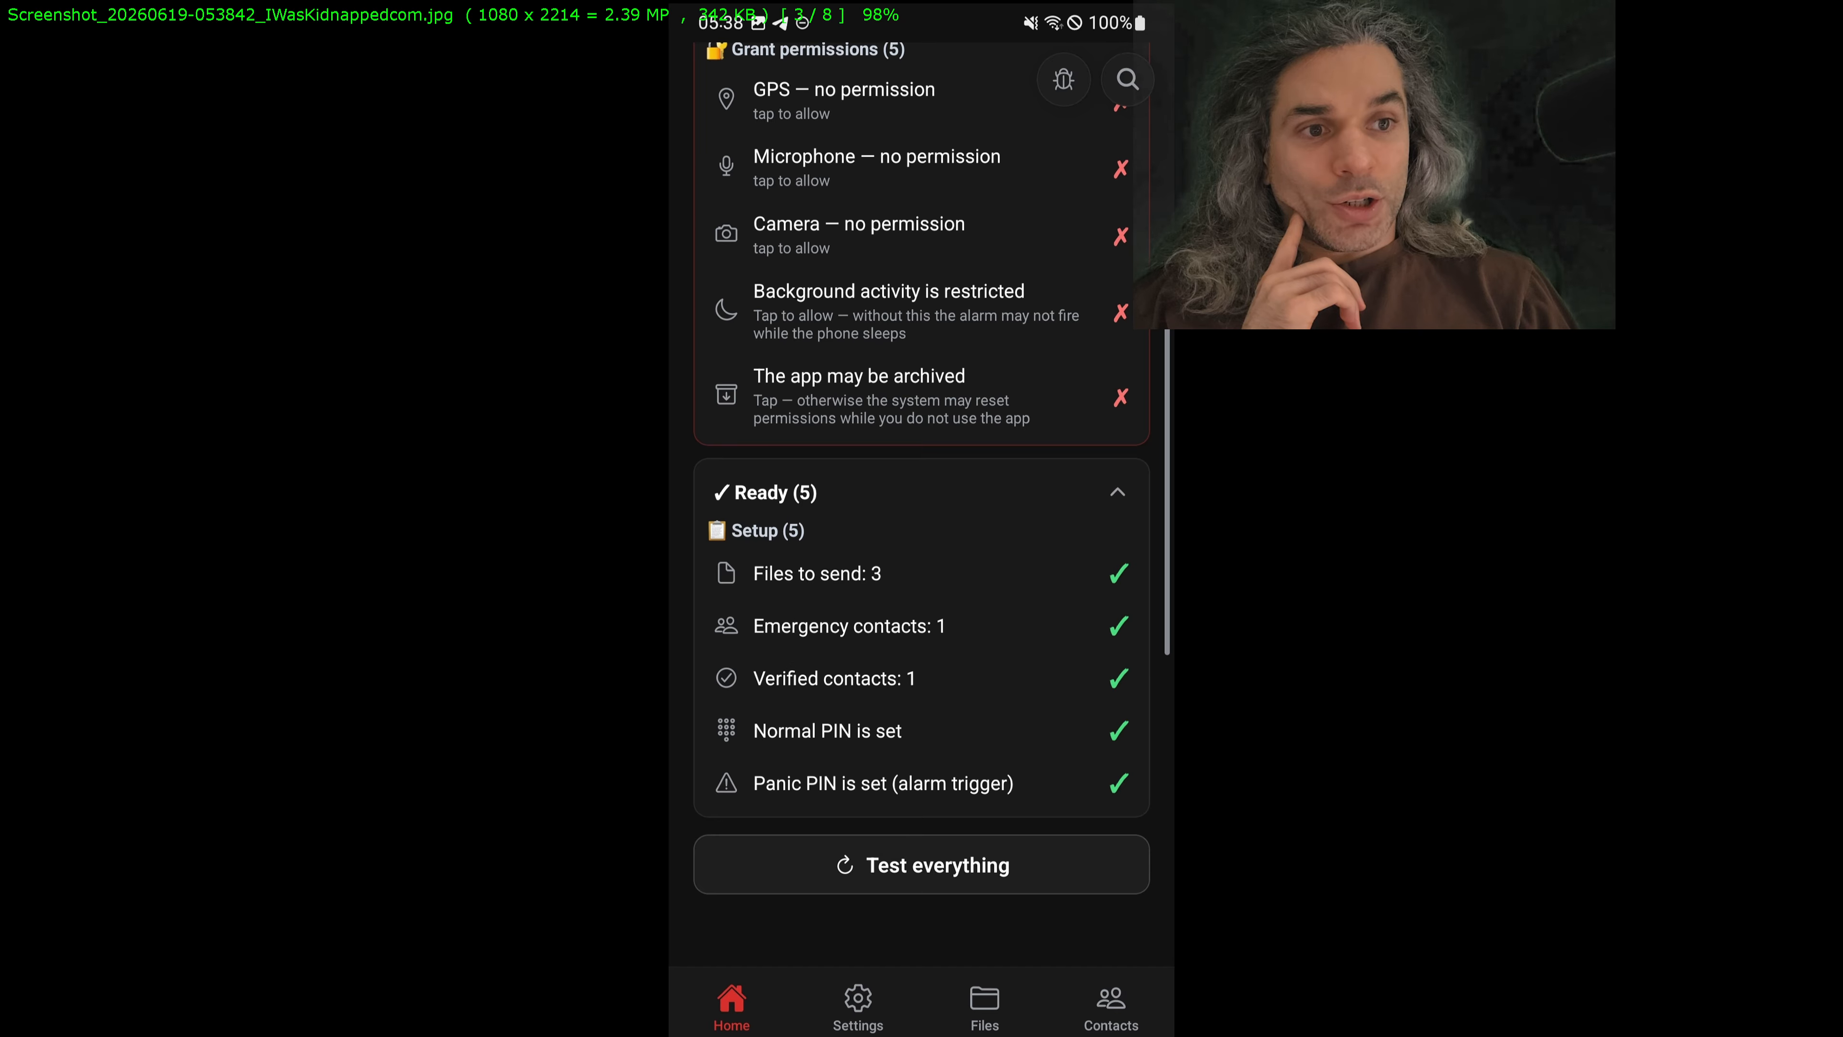
pyautogui.press('Left')
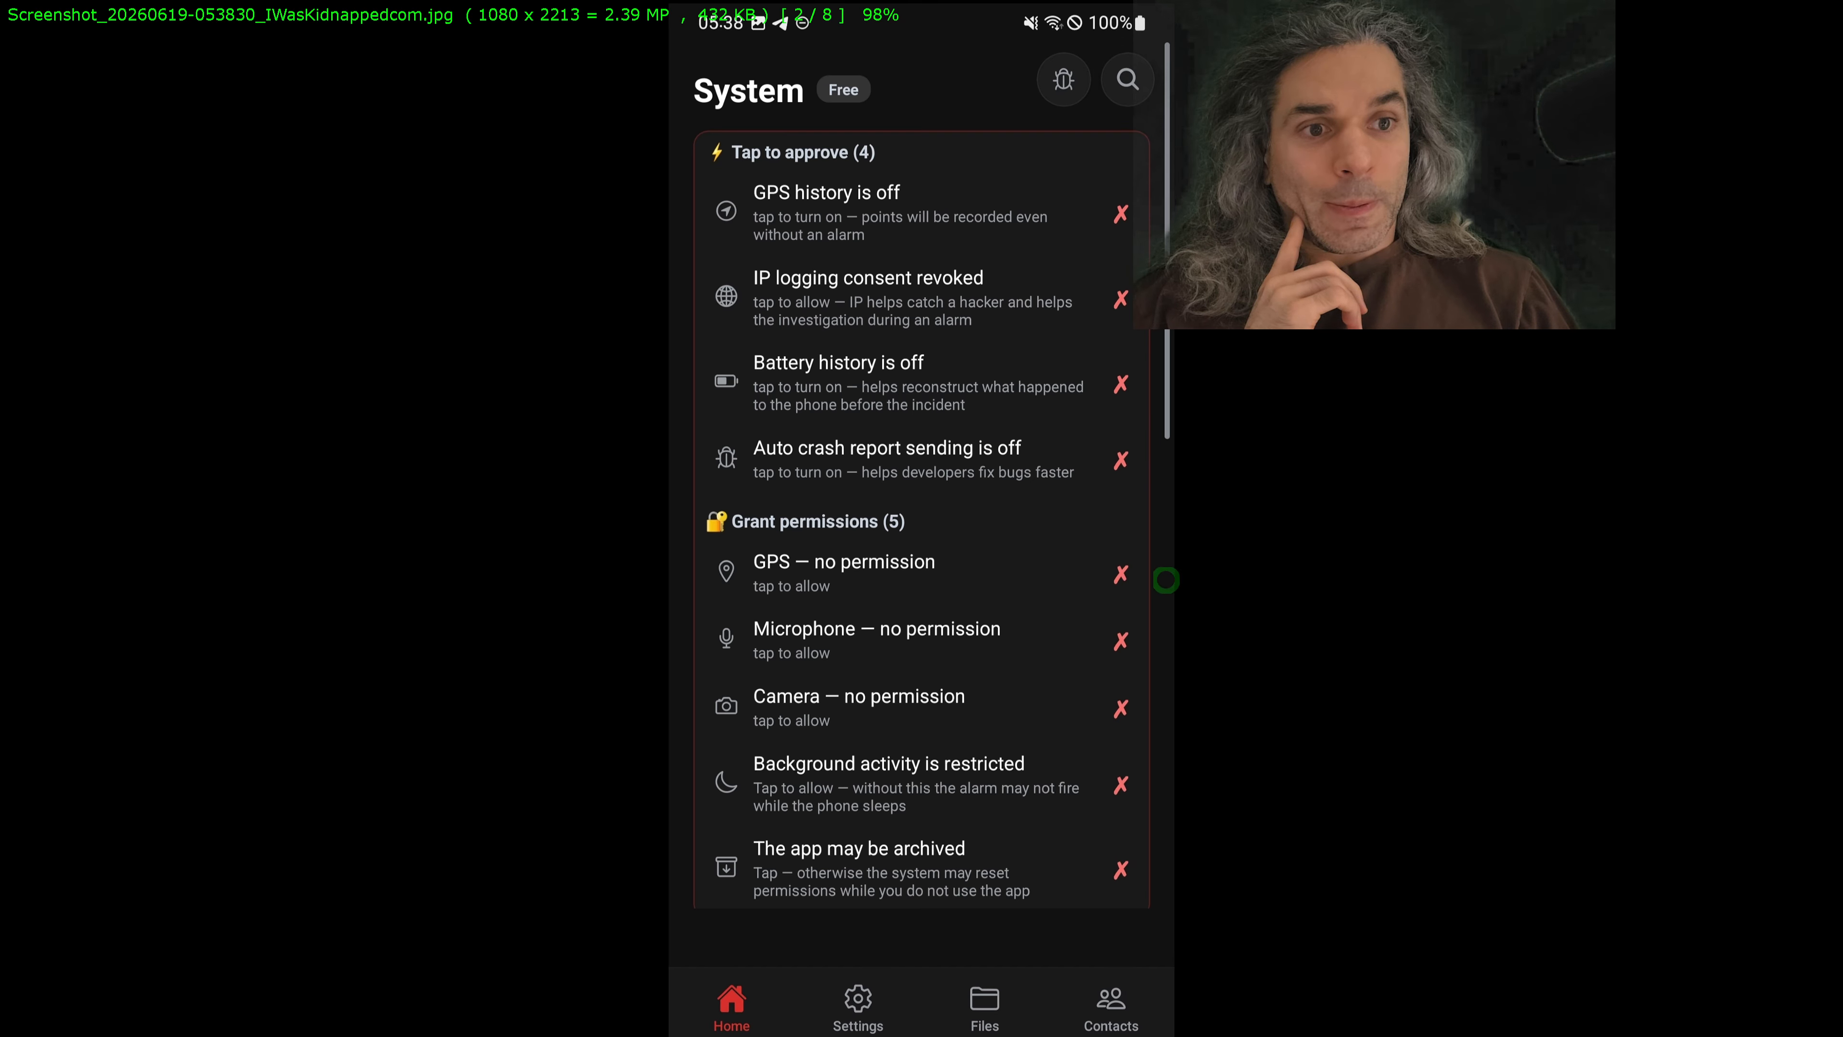
pyautogui.press('Right')
pyautogui.press('Right')
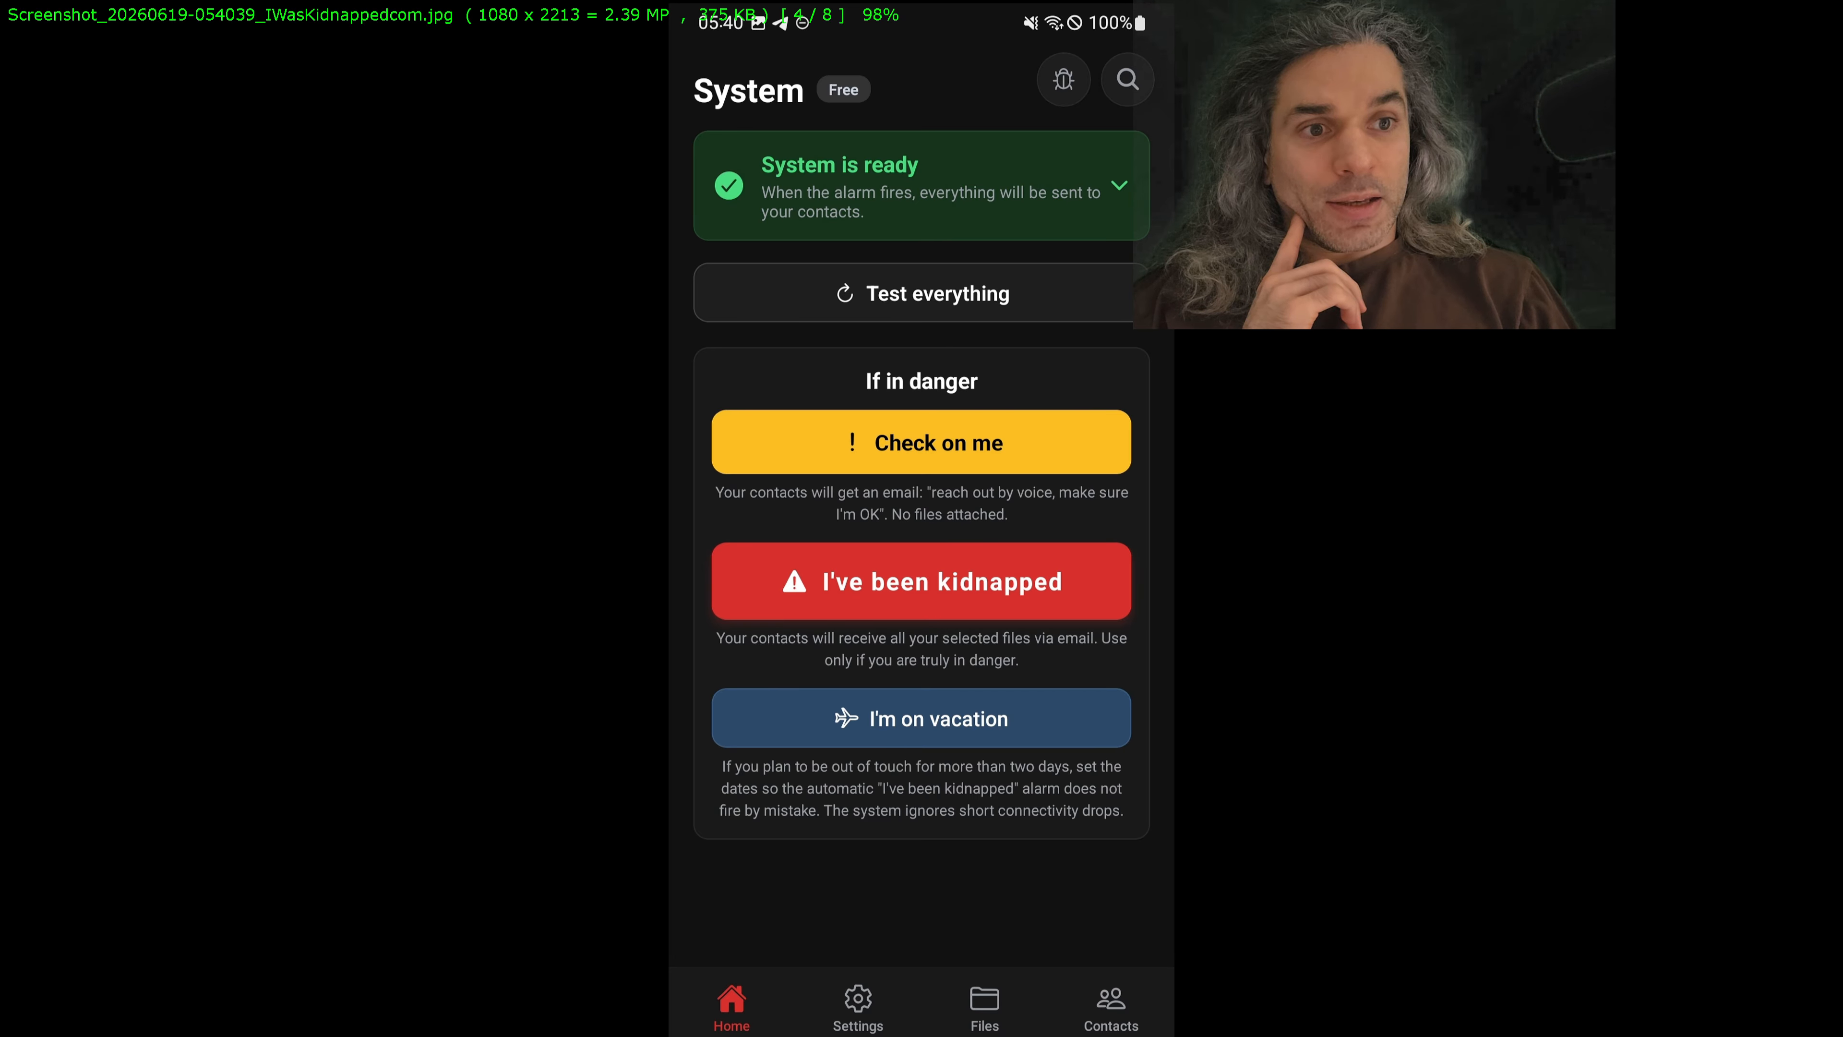
pyautogui.press('Right')
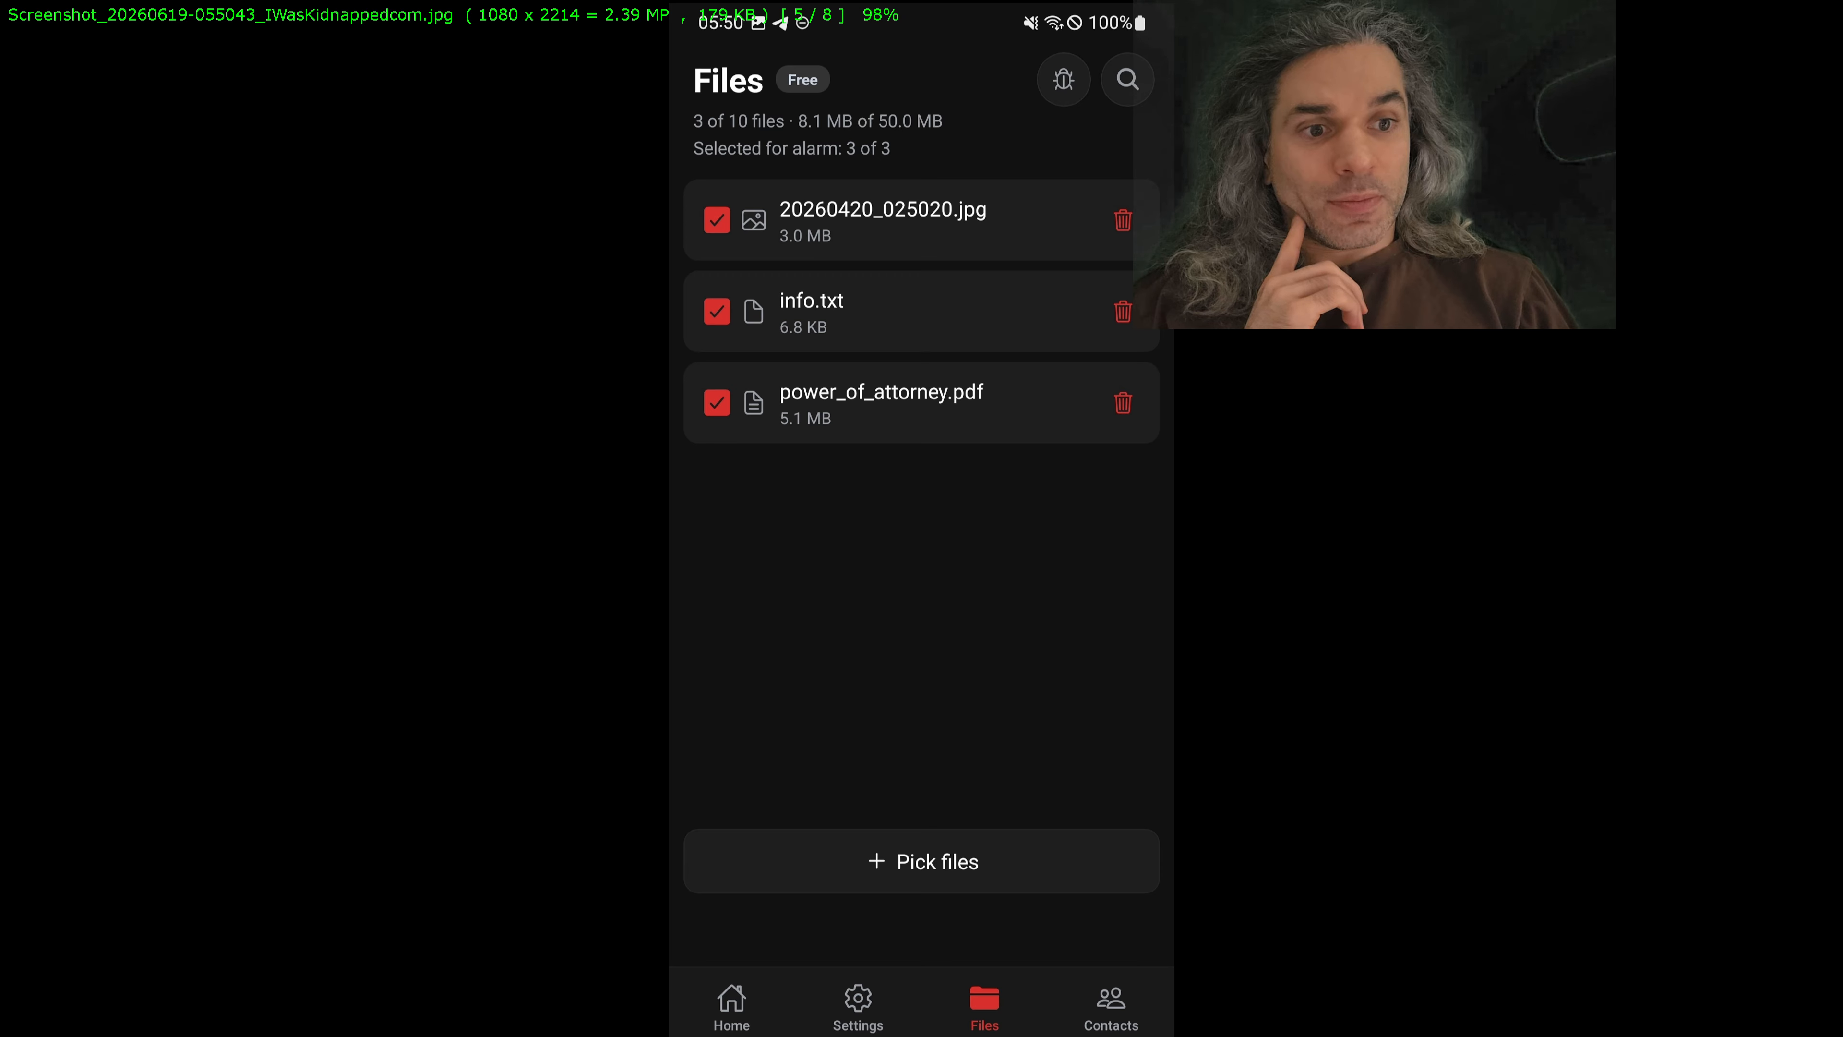
pyautogui.press('Right')
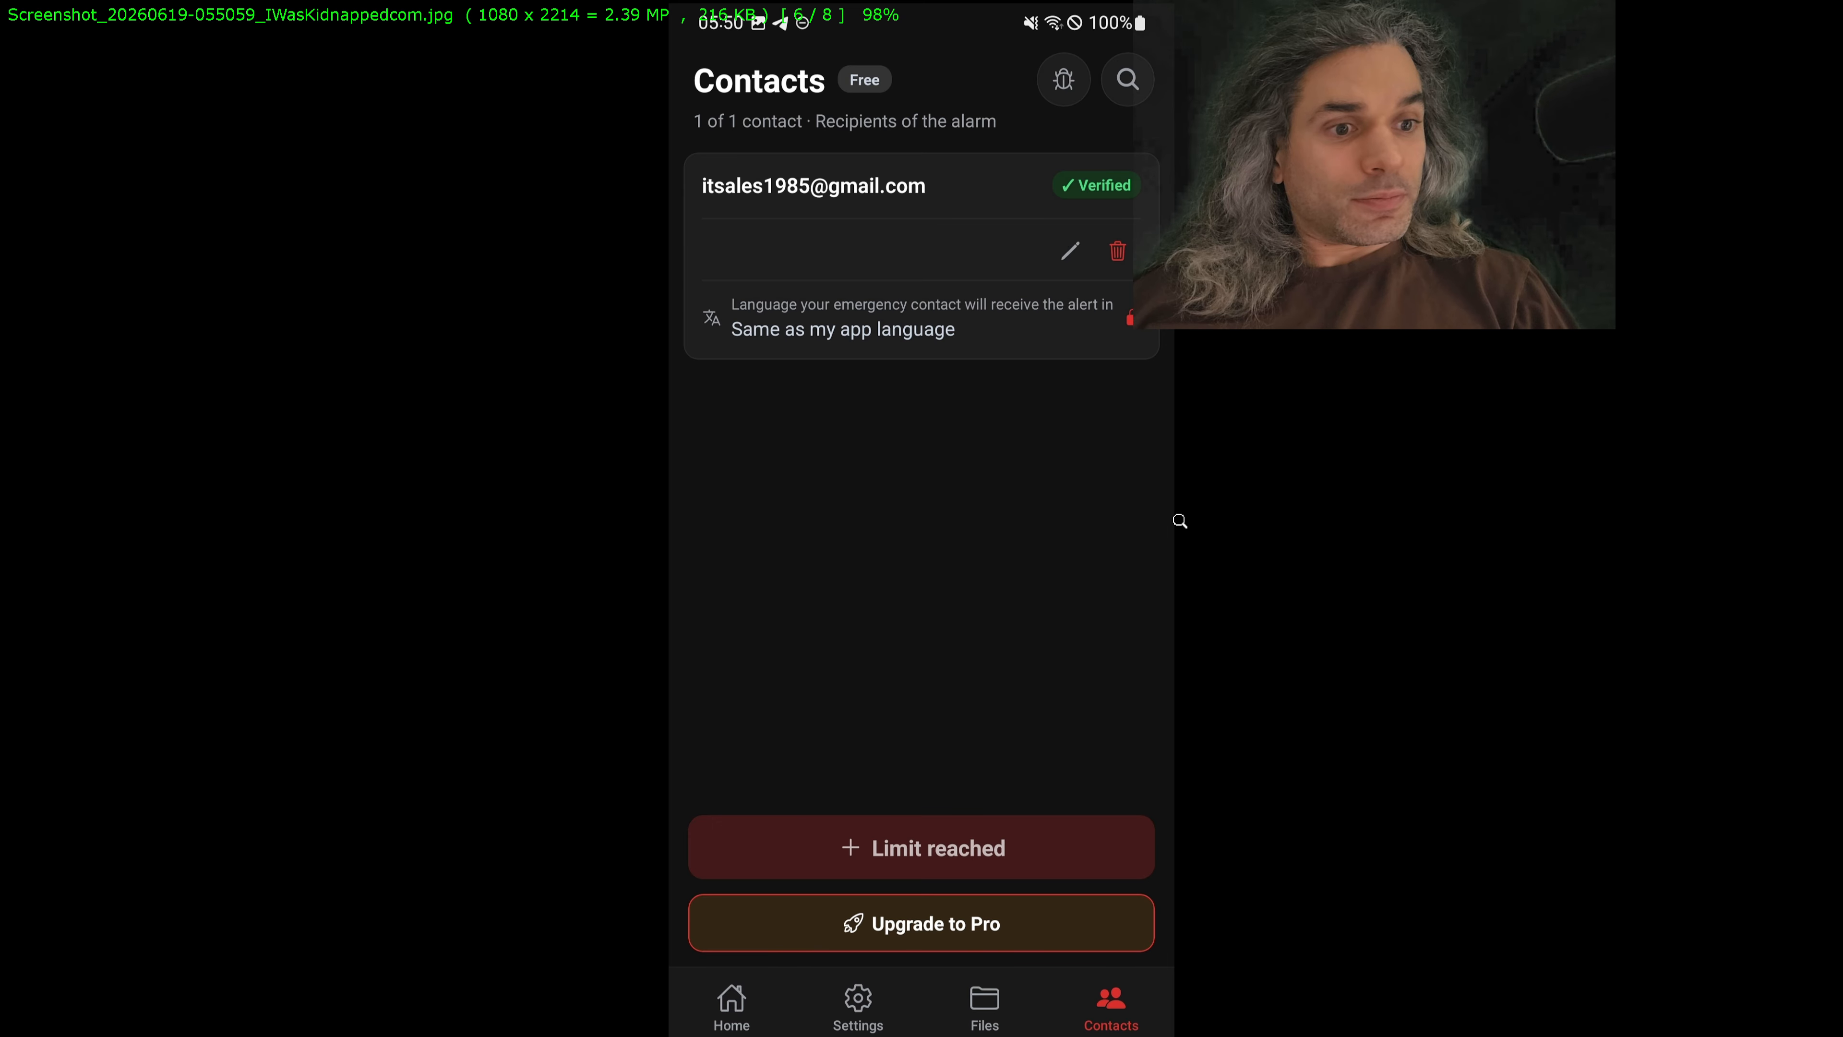
pyautogui.press('Right')
pyautogui.press('Right')
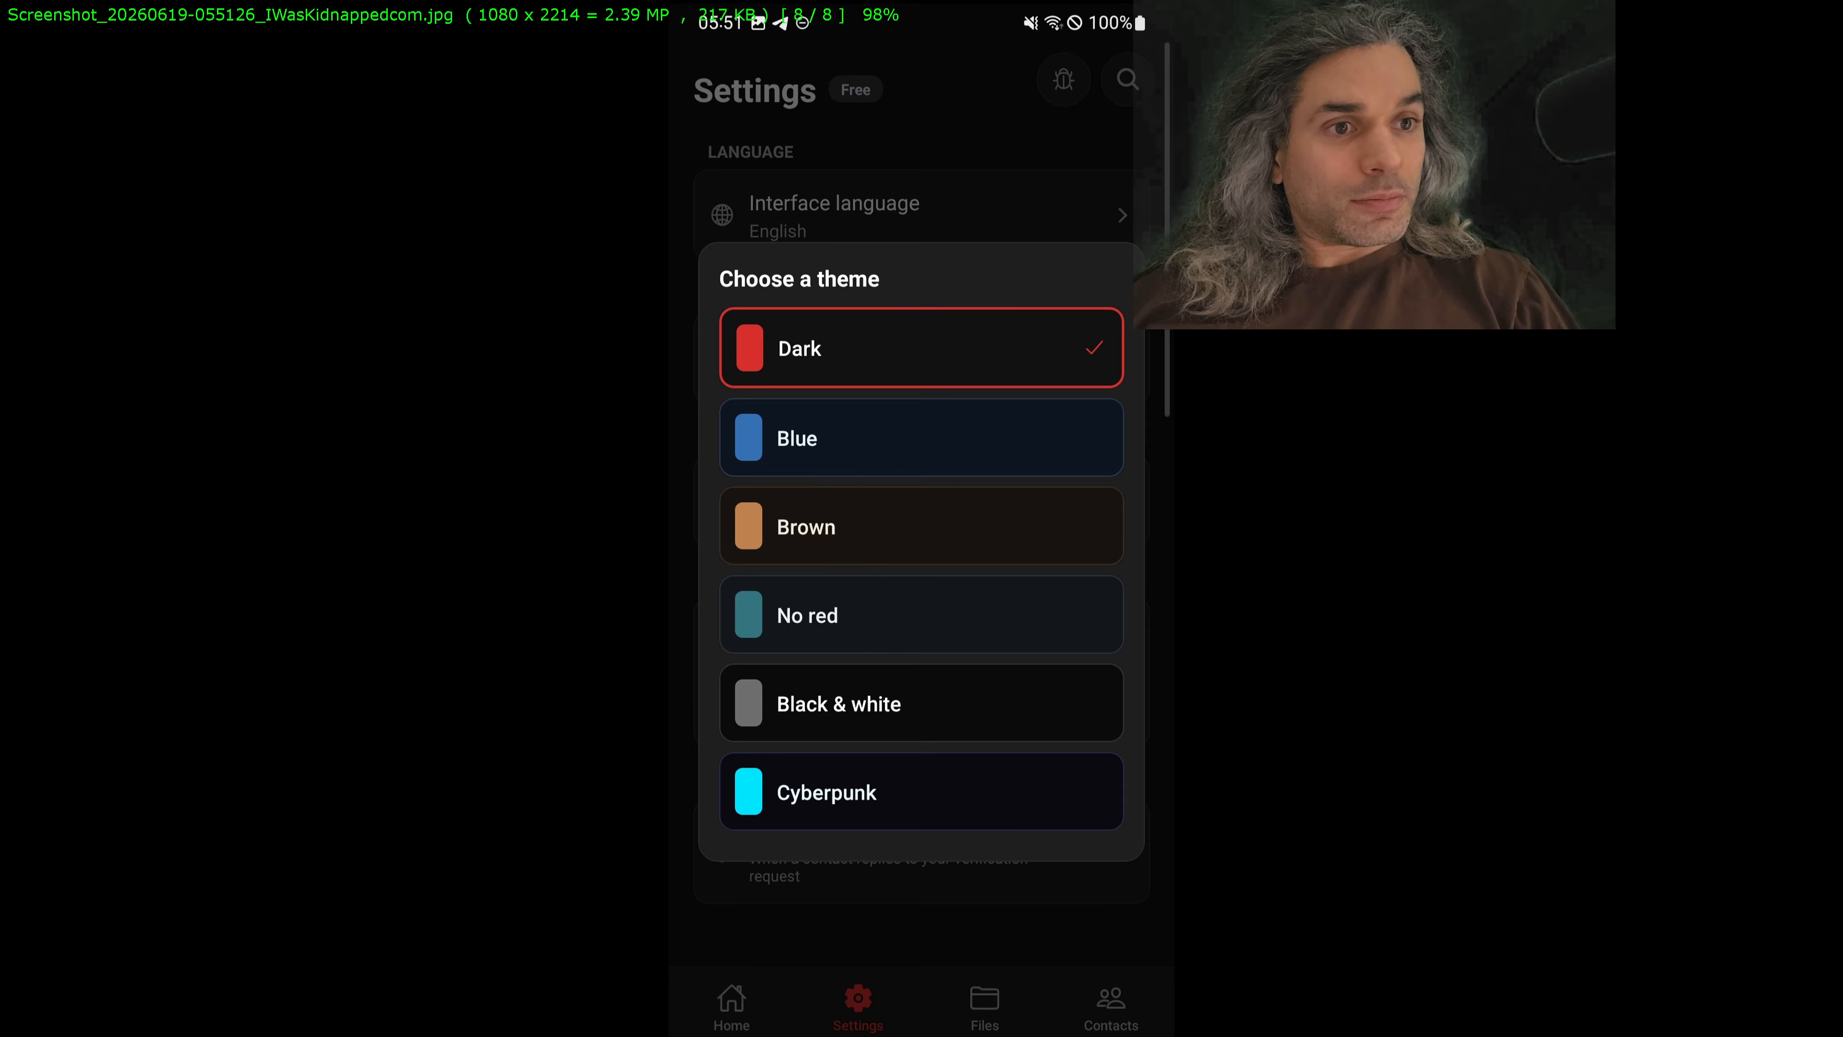
pyautogui.press('Escape')
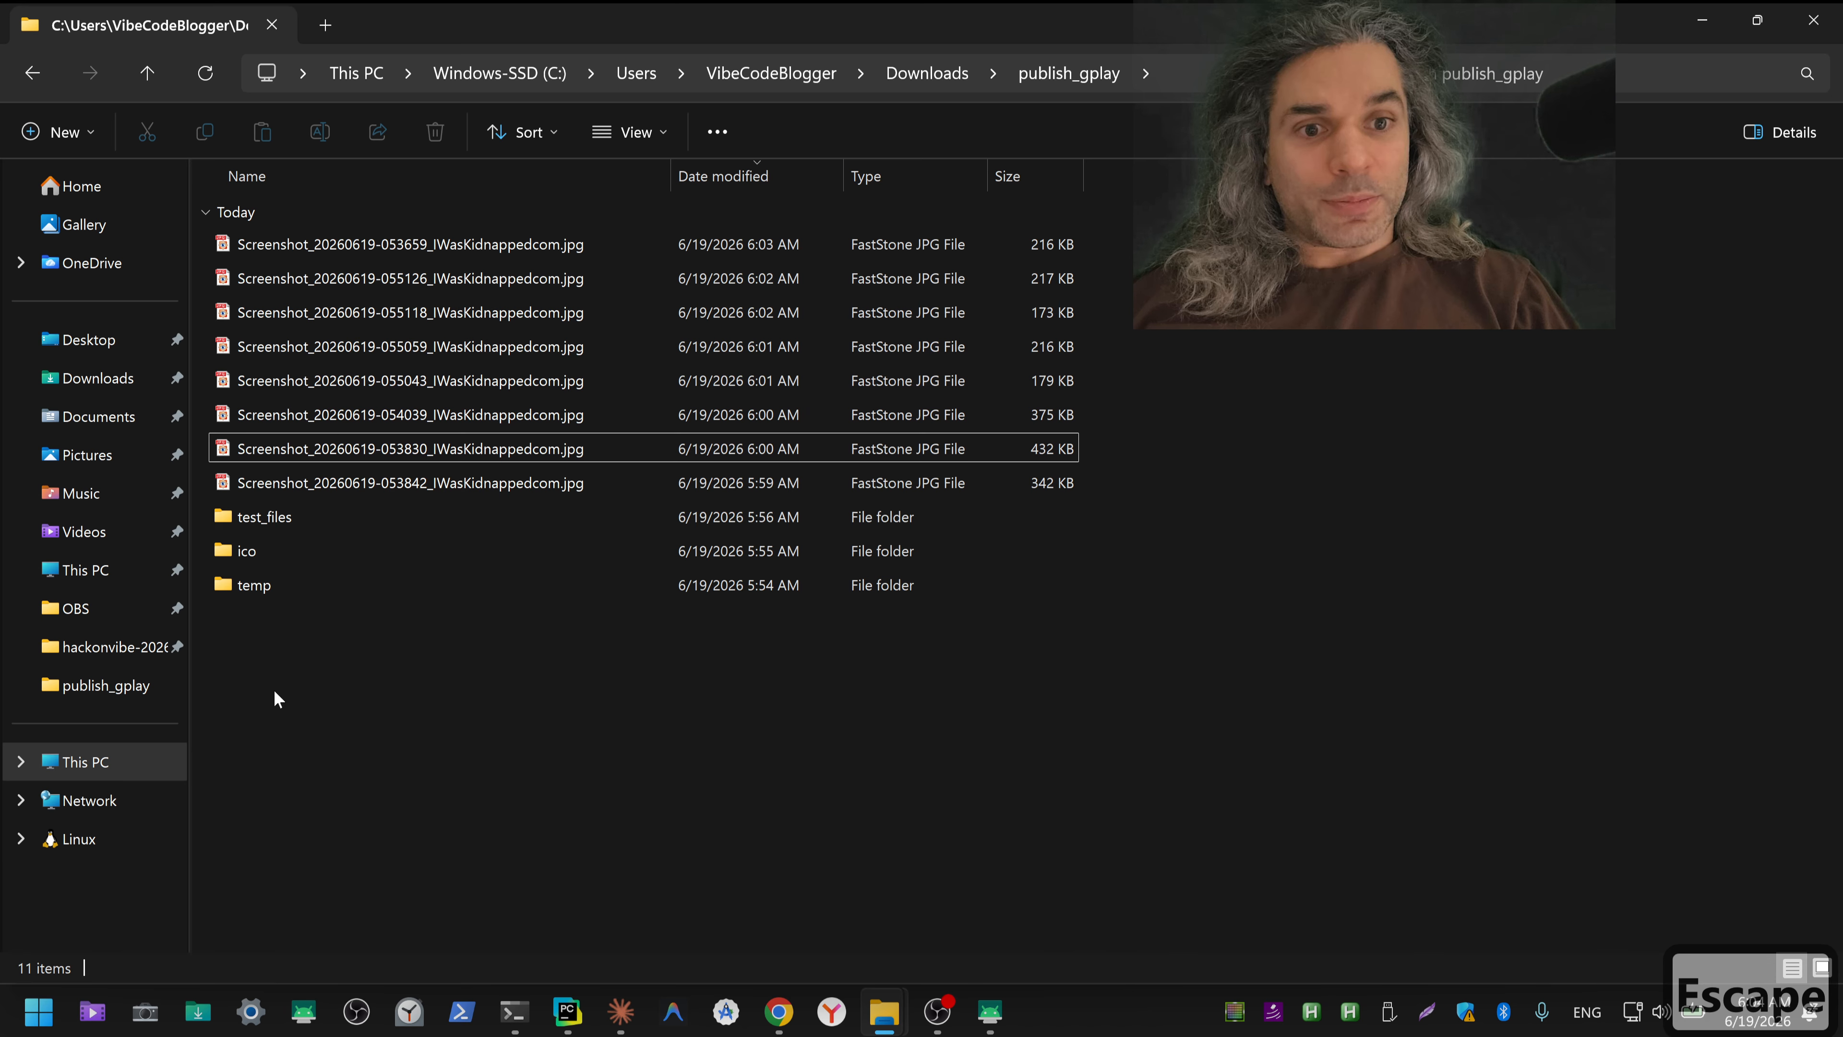
# Step: Create a new folder named screenshots in publish_gplay
pyautogui.rightClick(280, 665)
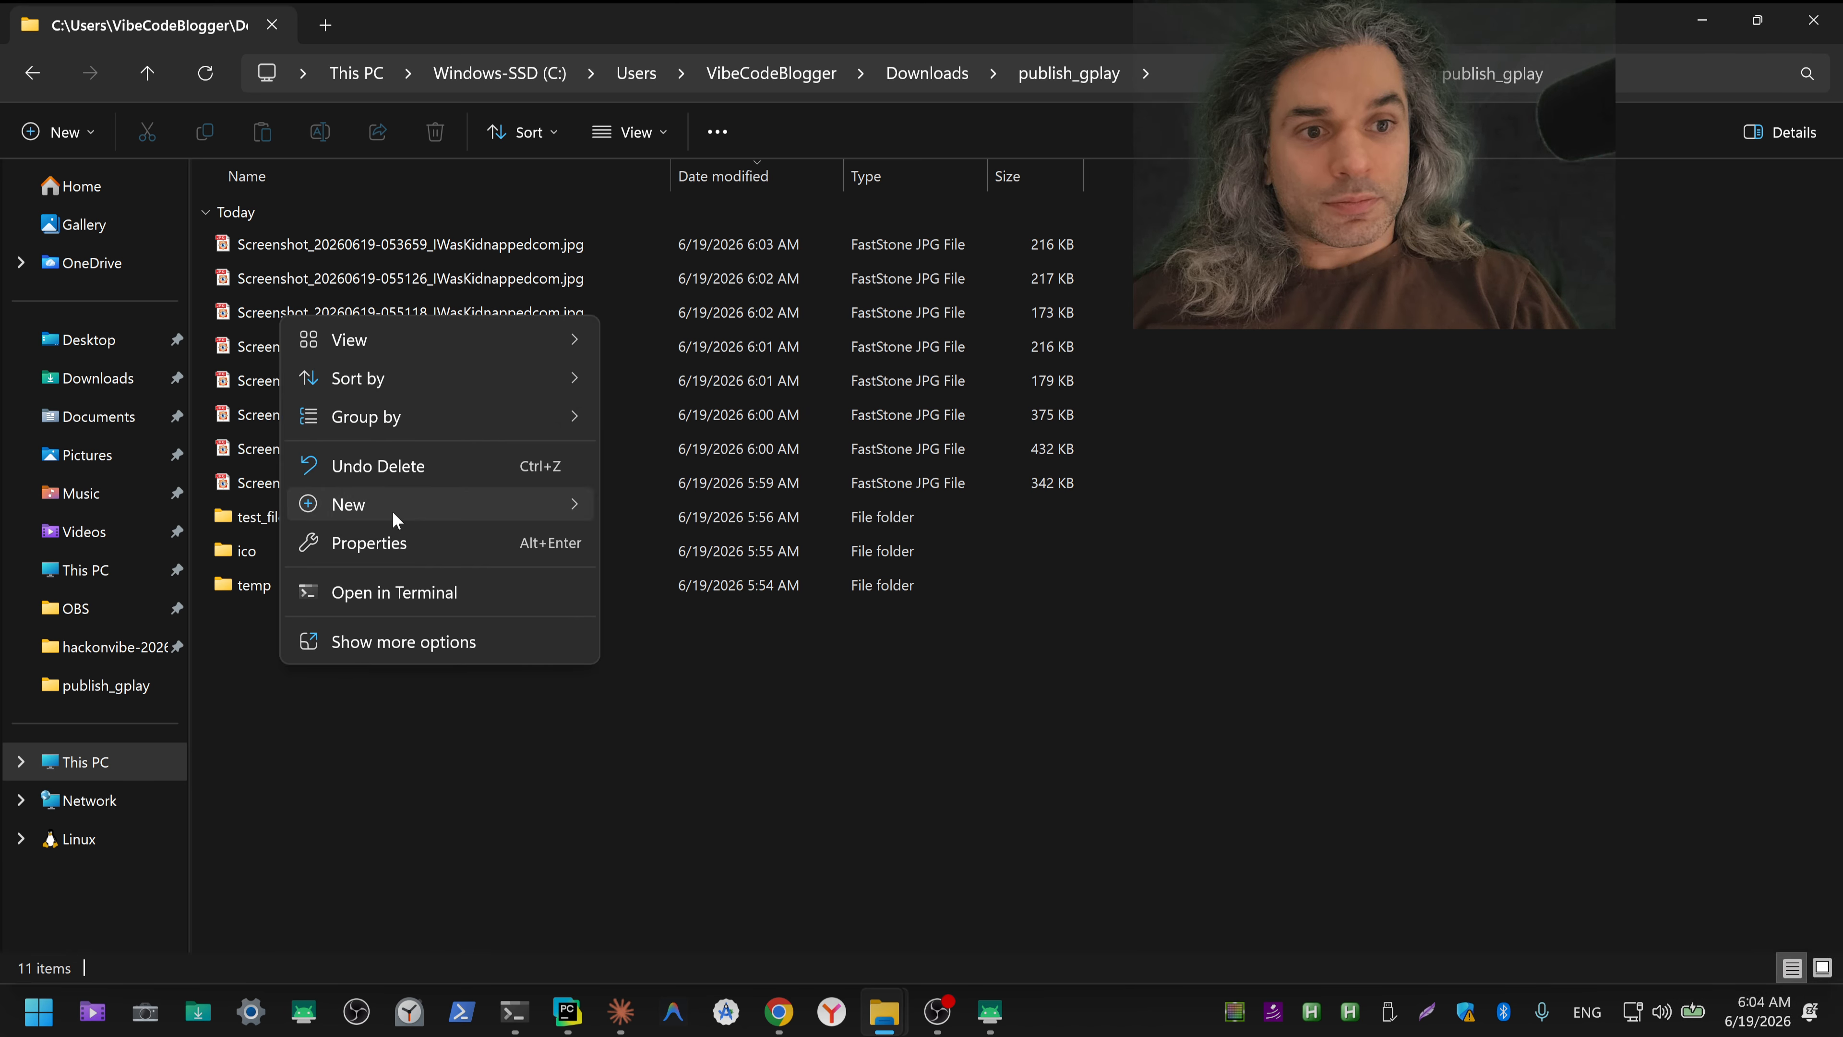
pyautogui.moveTo(392, 504)
pyautogui.click(648, 512)
pyautogui.hotkey('ctrl', 'shift', '3')
pyautogui.write('s')
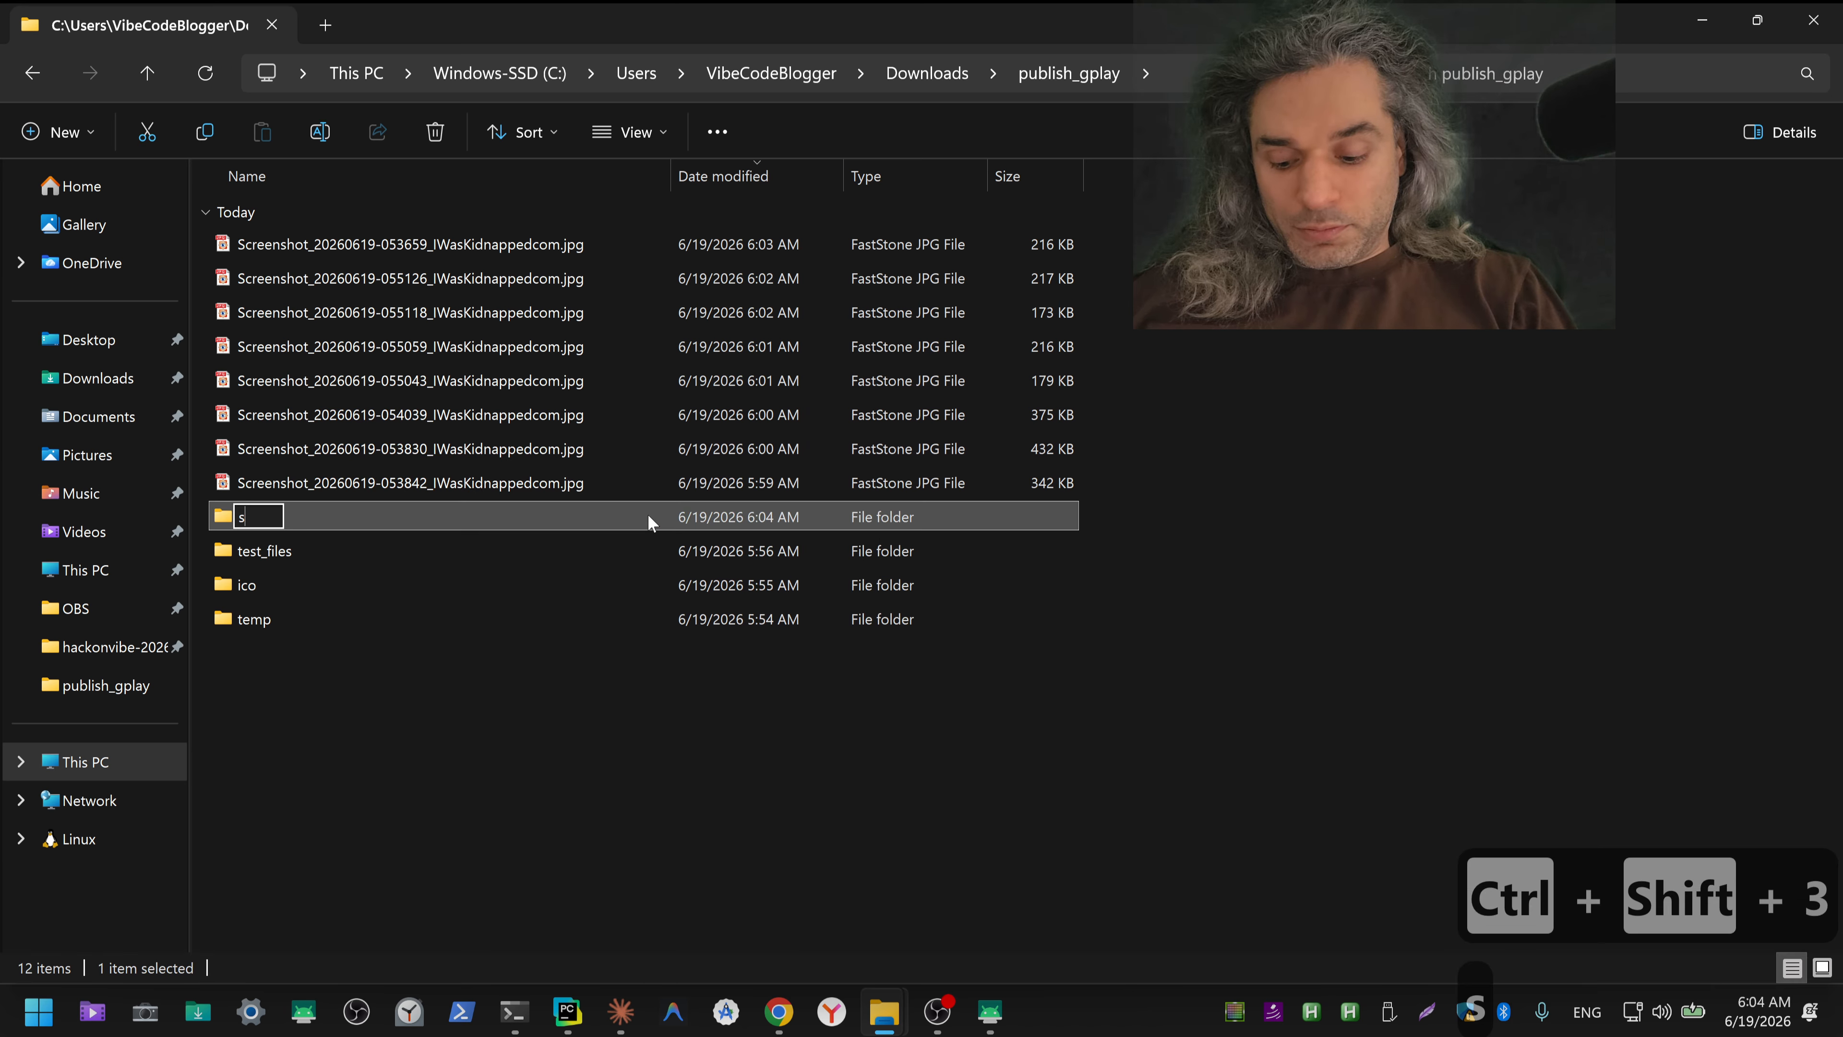
pyautogui.write('creensh')
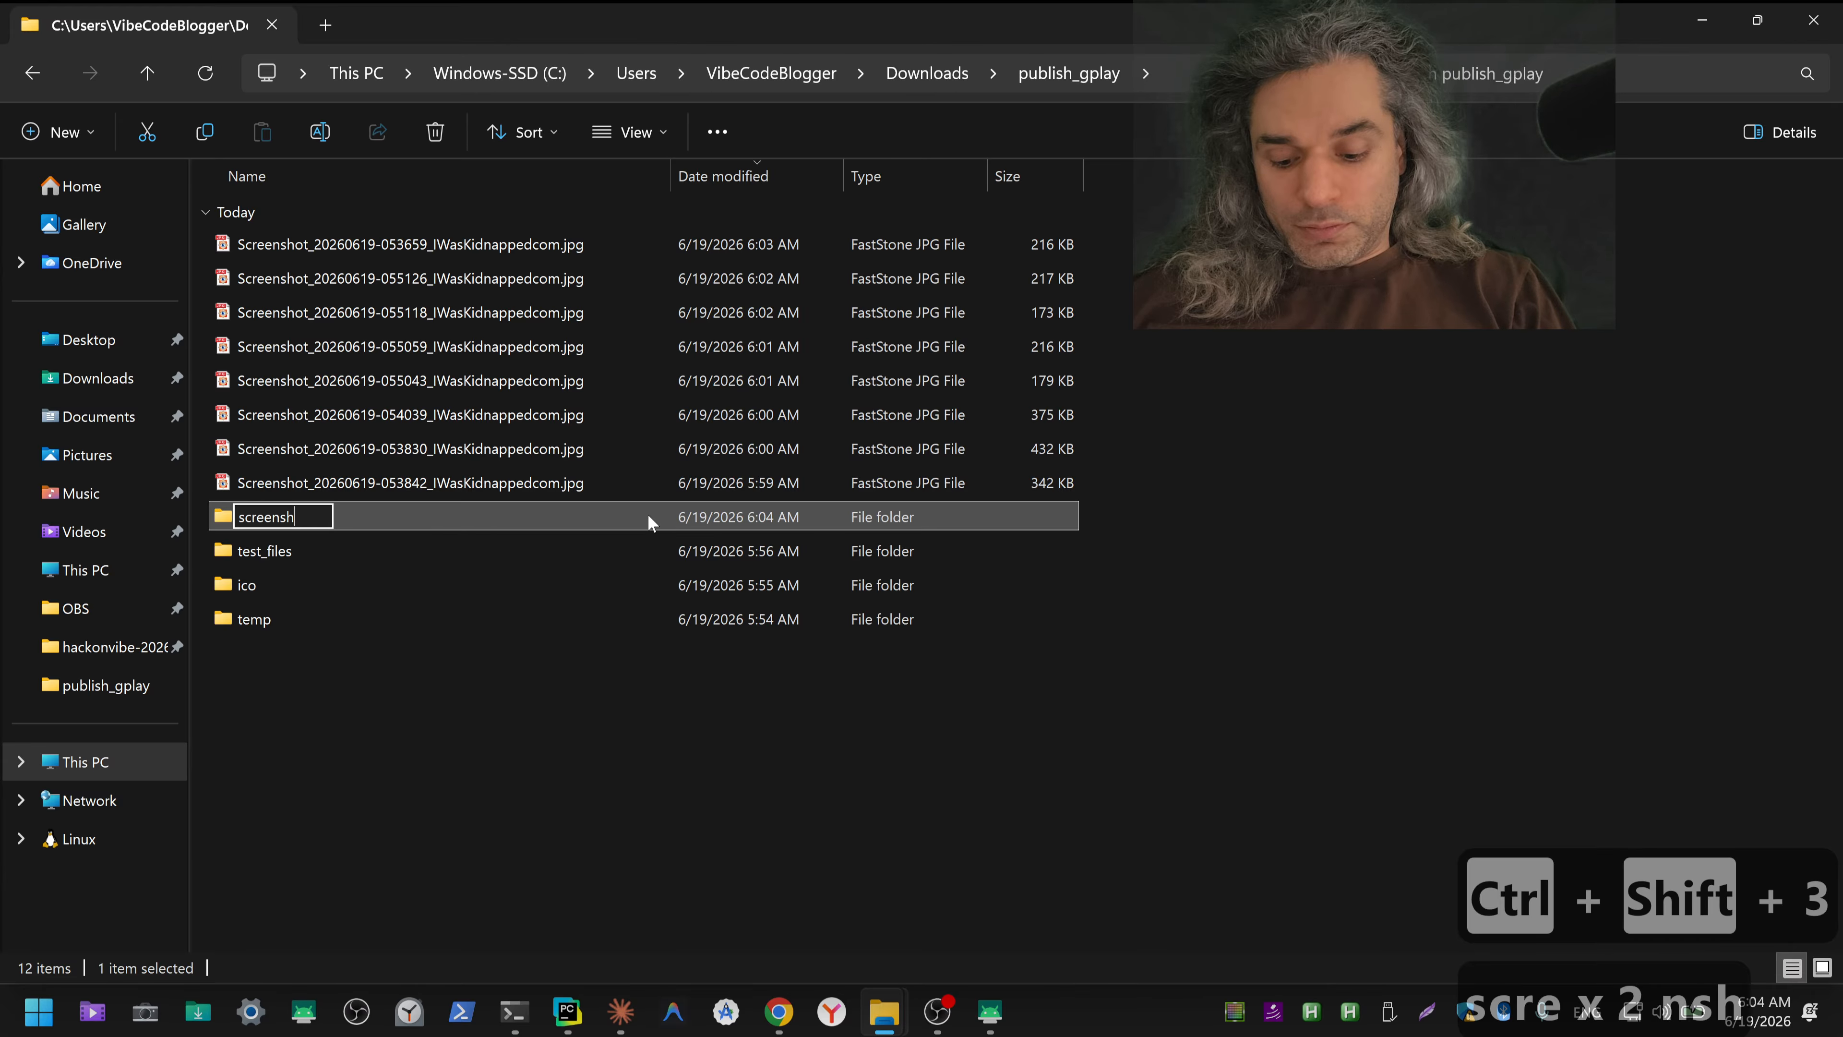
pyautogui.write('ota')
pyautogui.press('BackSpace')
pyautogui.write('s')
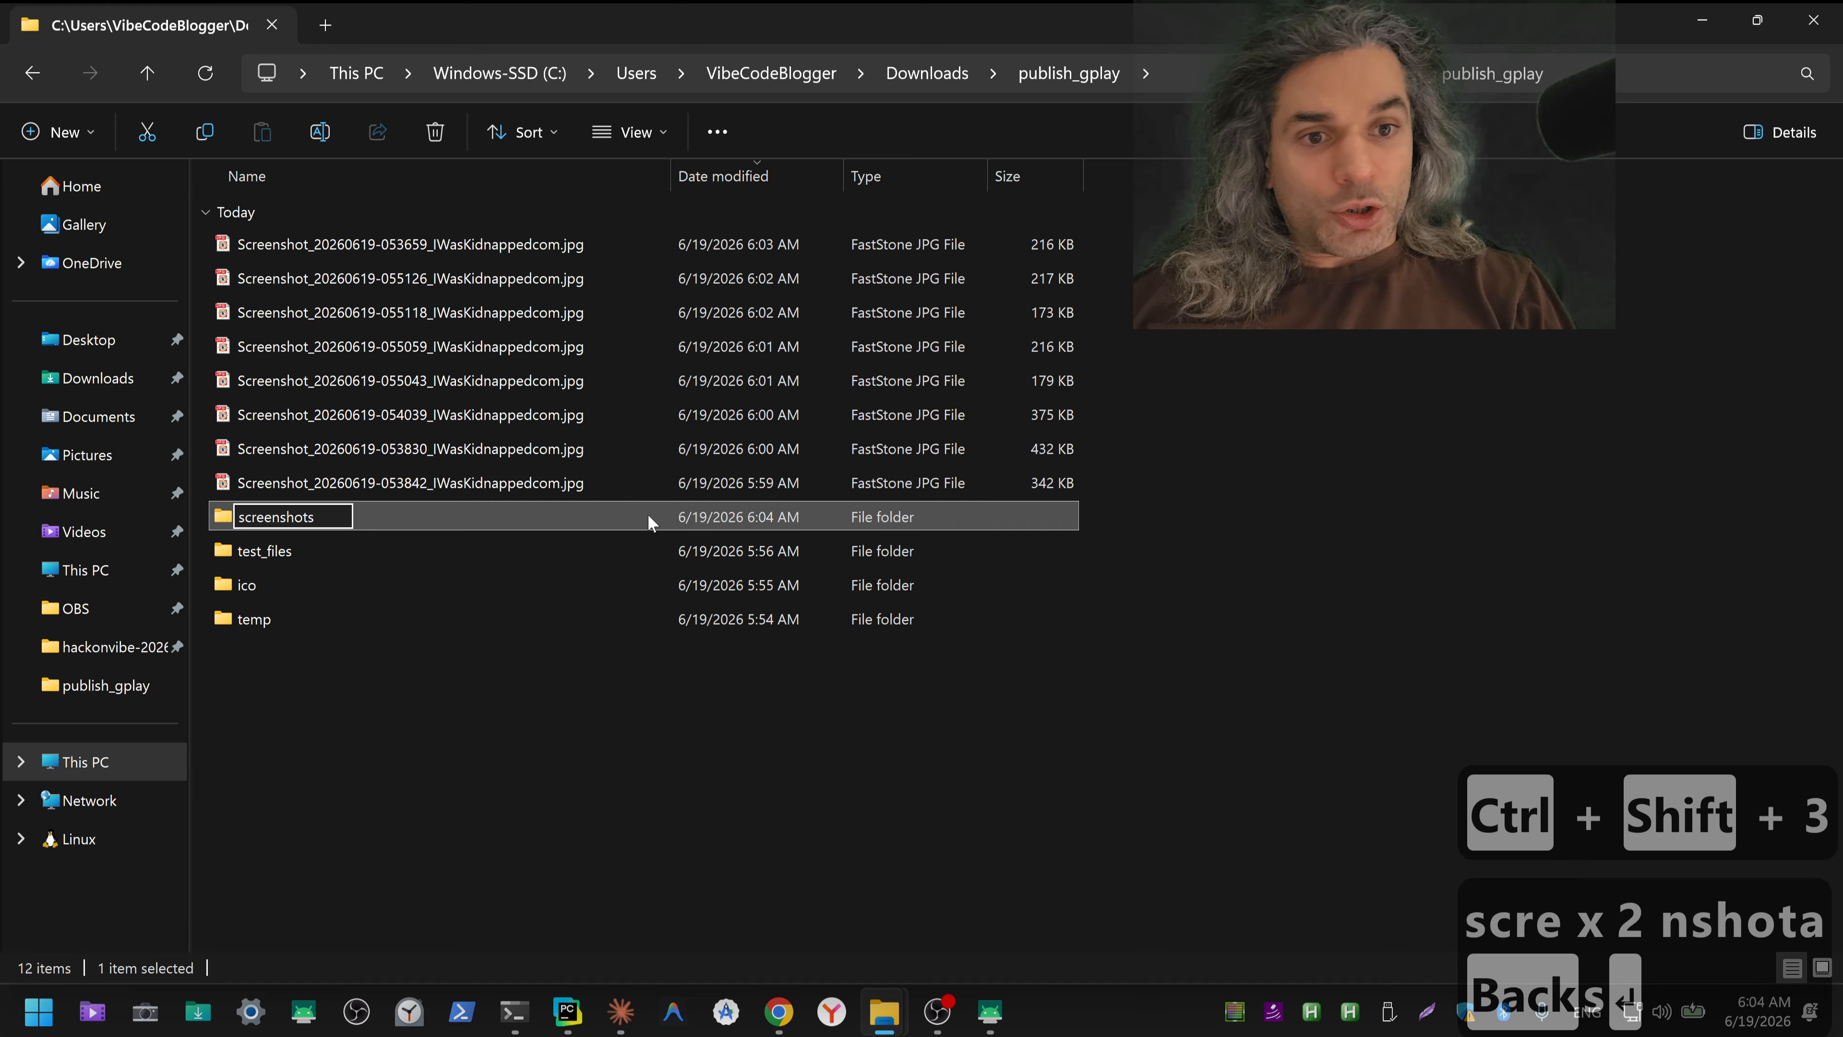
pyautogui.press('Return')
# Step: Move all the screenshot JPEGs from 053659 through 053842 into the screenshots folder
pyautogui.click(537, 485)
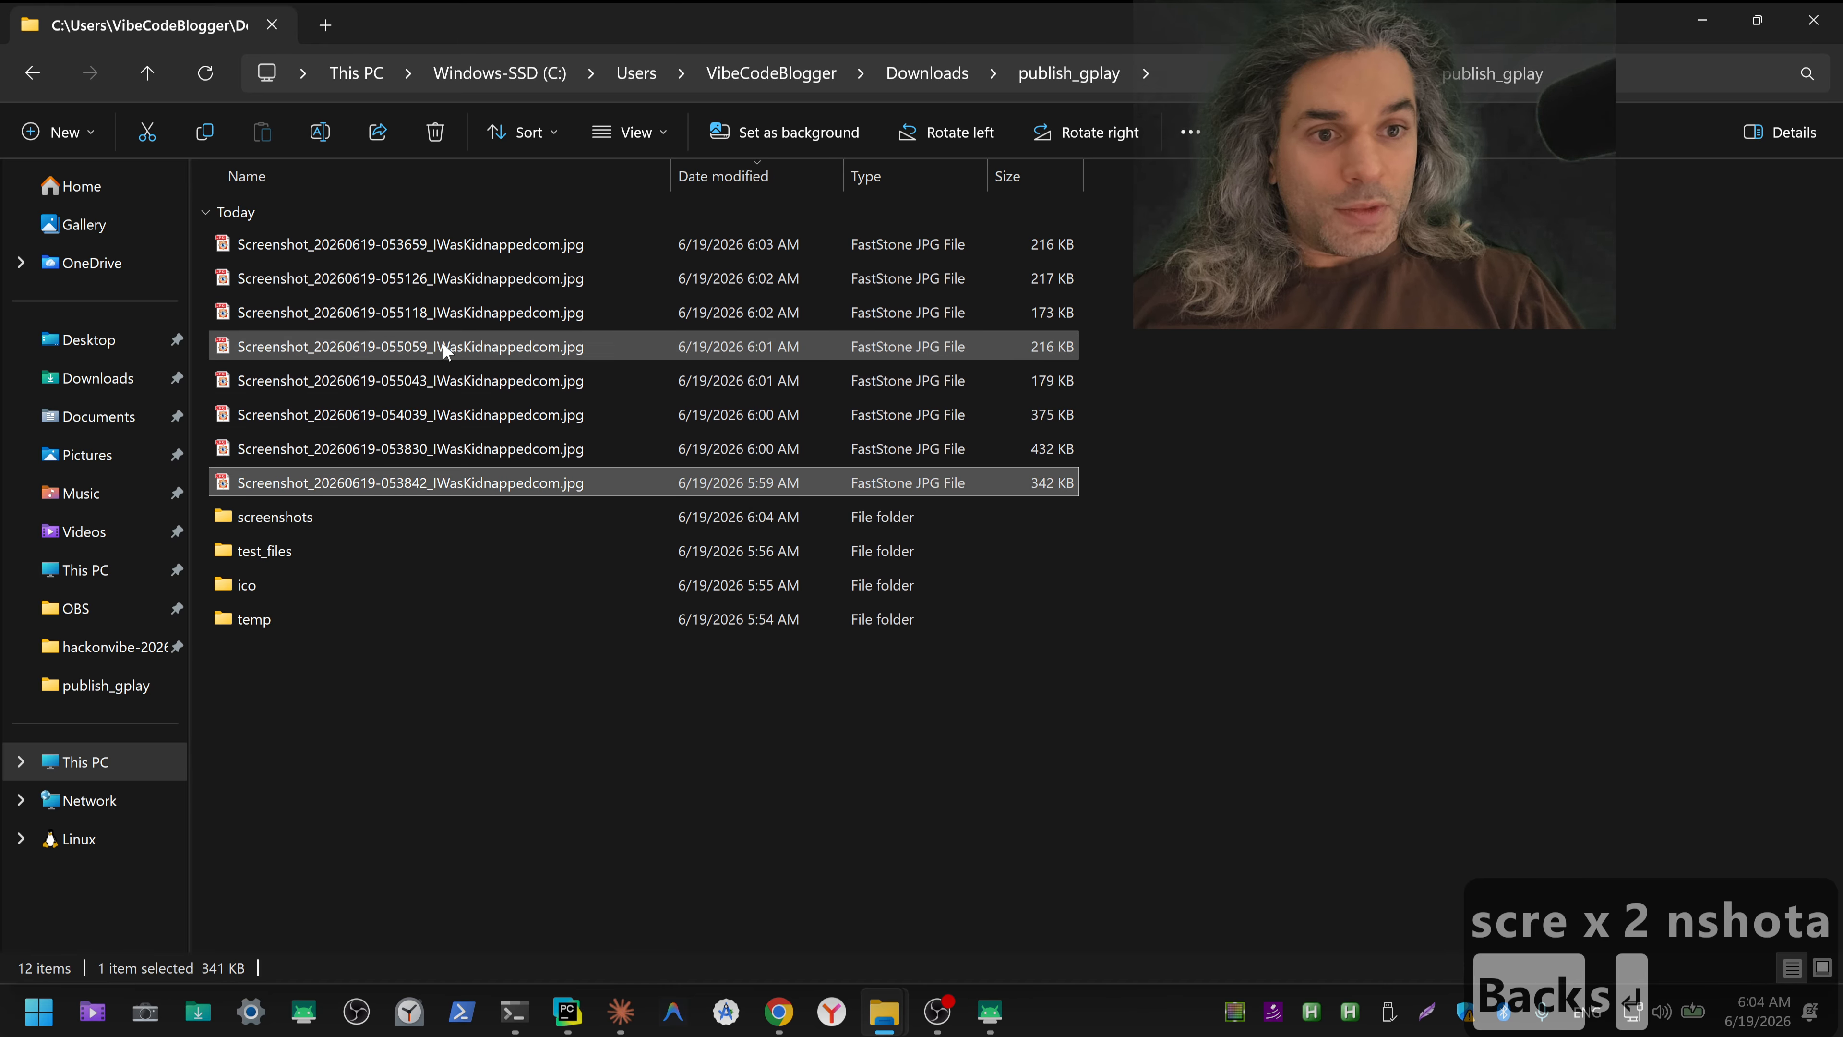
pyautogui.keyDown('shift'); pyautogui.click(438, 252); pyautogui.keyUp('shift')
pyautogui.hotkey('ctrl', 'x')
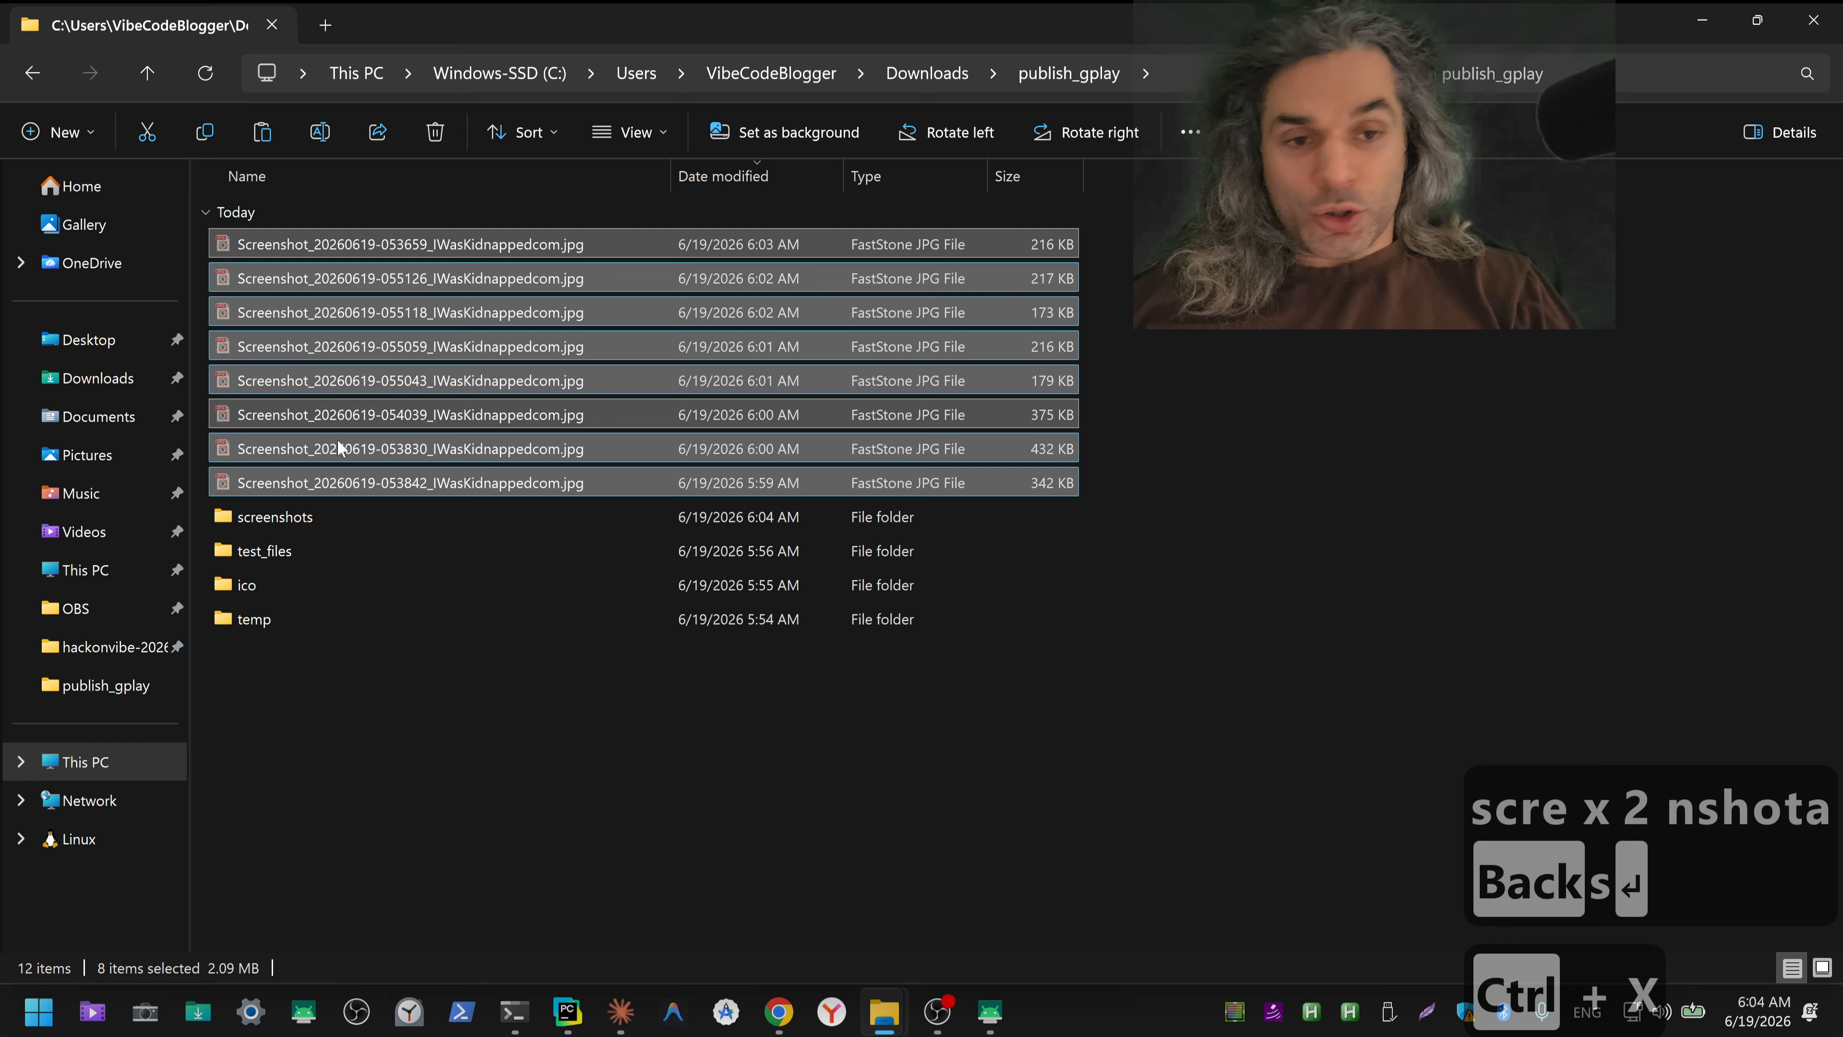
pyautogui.doubleClick(288, 515)
pyautogui.hotkey('ctrl', 'v')
pyautogui.click(364, 542)
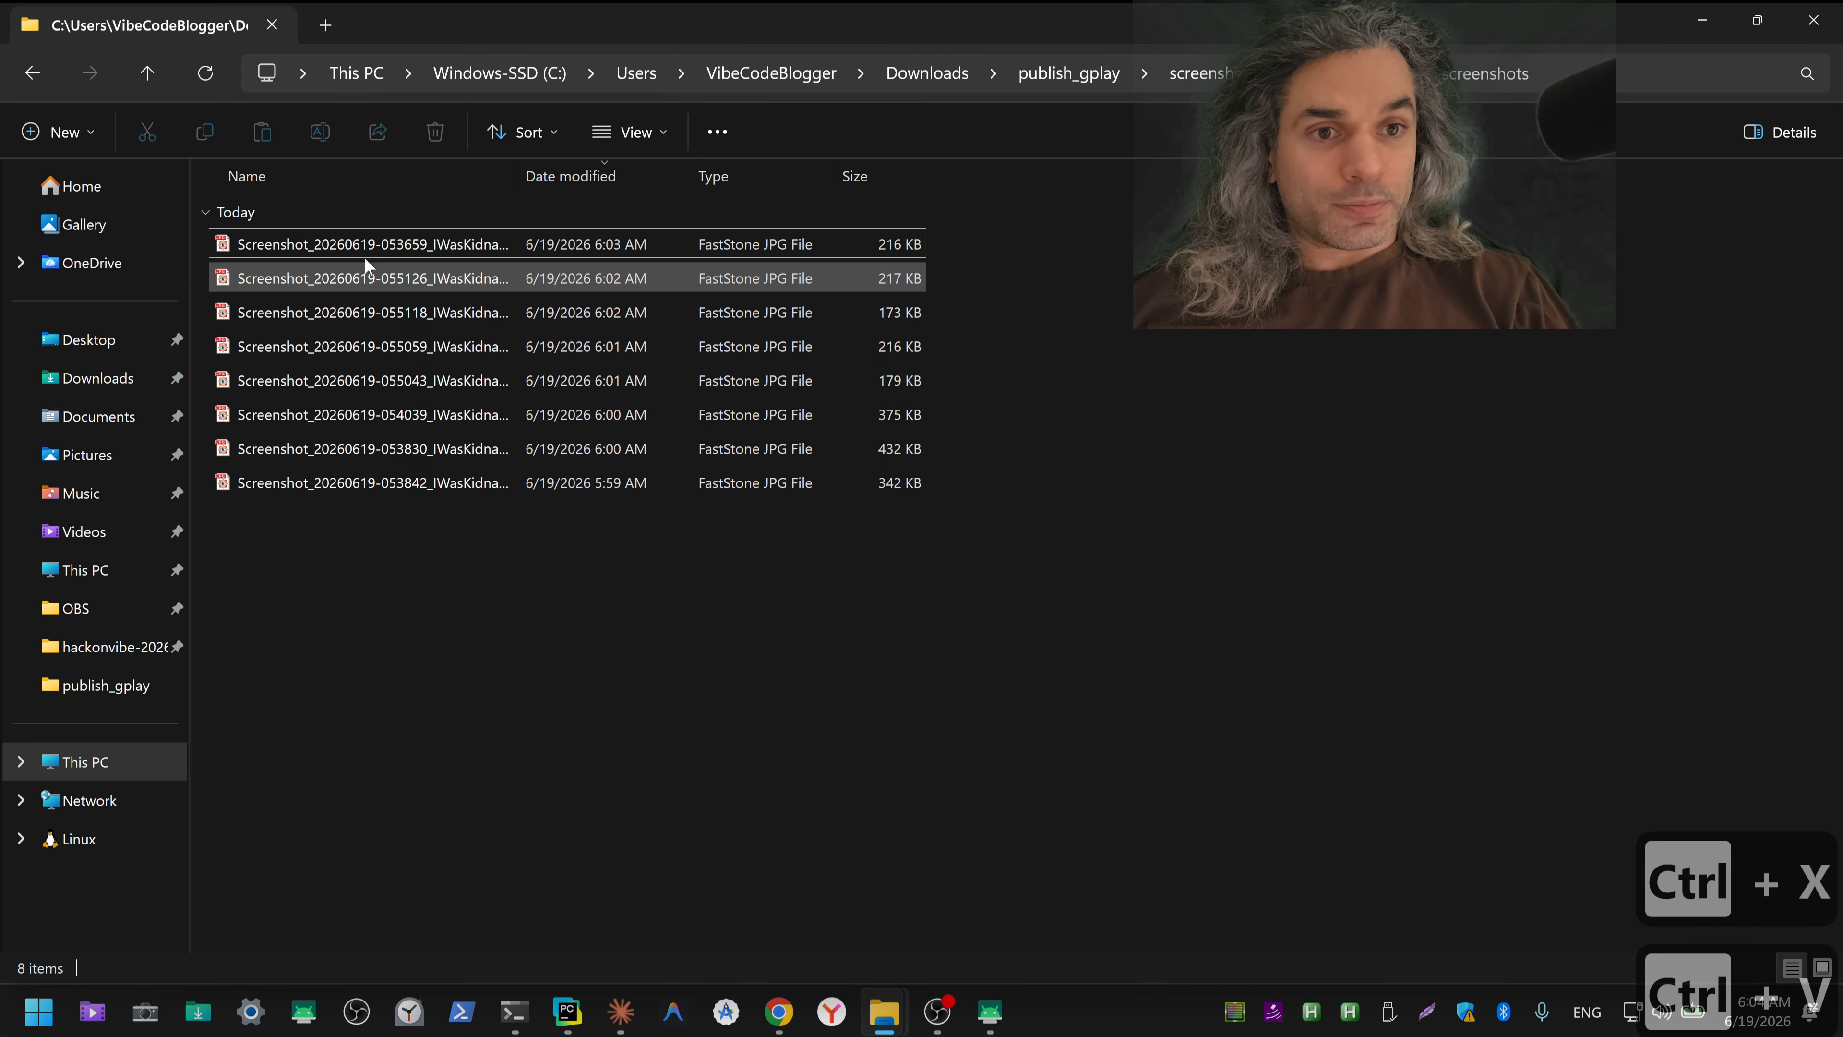
# Step: Check the status bar of the 053659 screenshot, and open the 055126 theme screenshot in Paint.NET
pyautogui.doubleClick(365, 252)
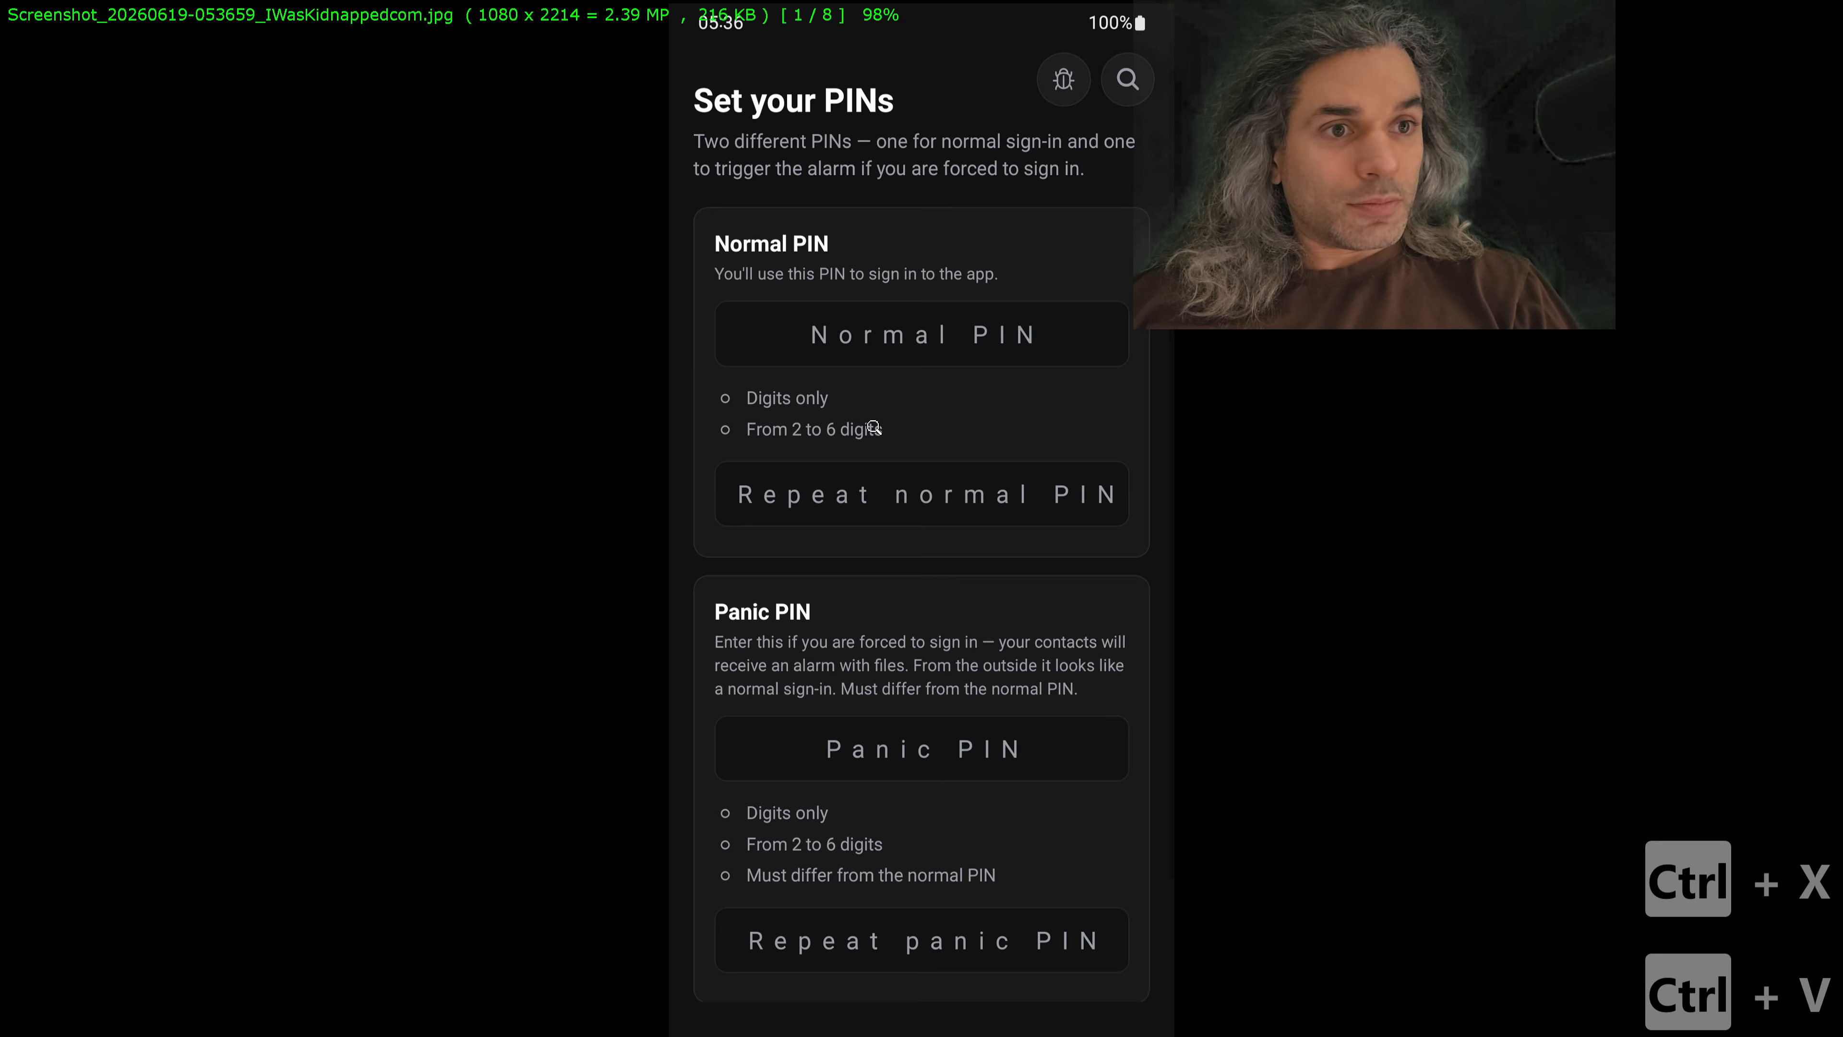
pyautogui.press('Escape')
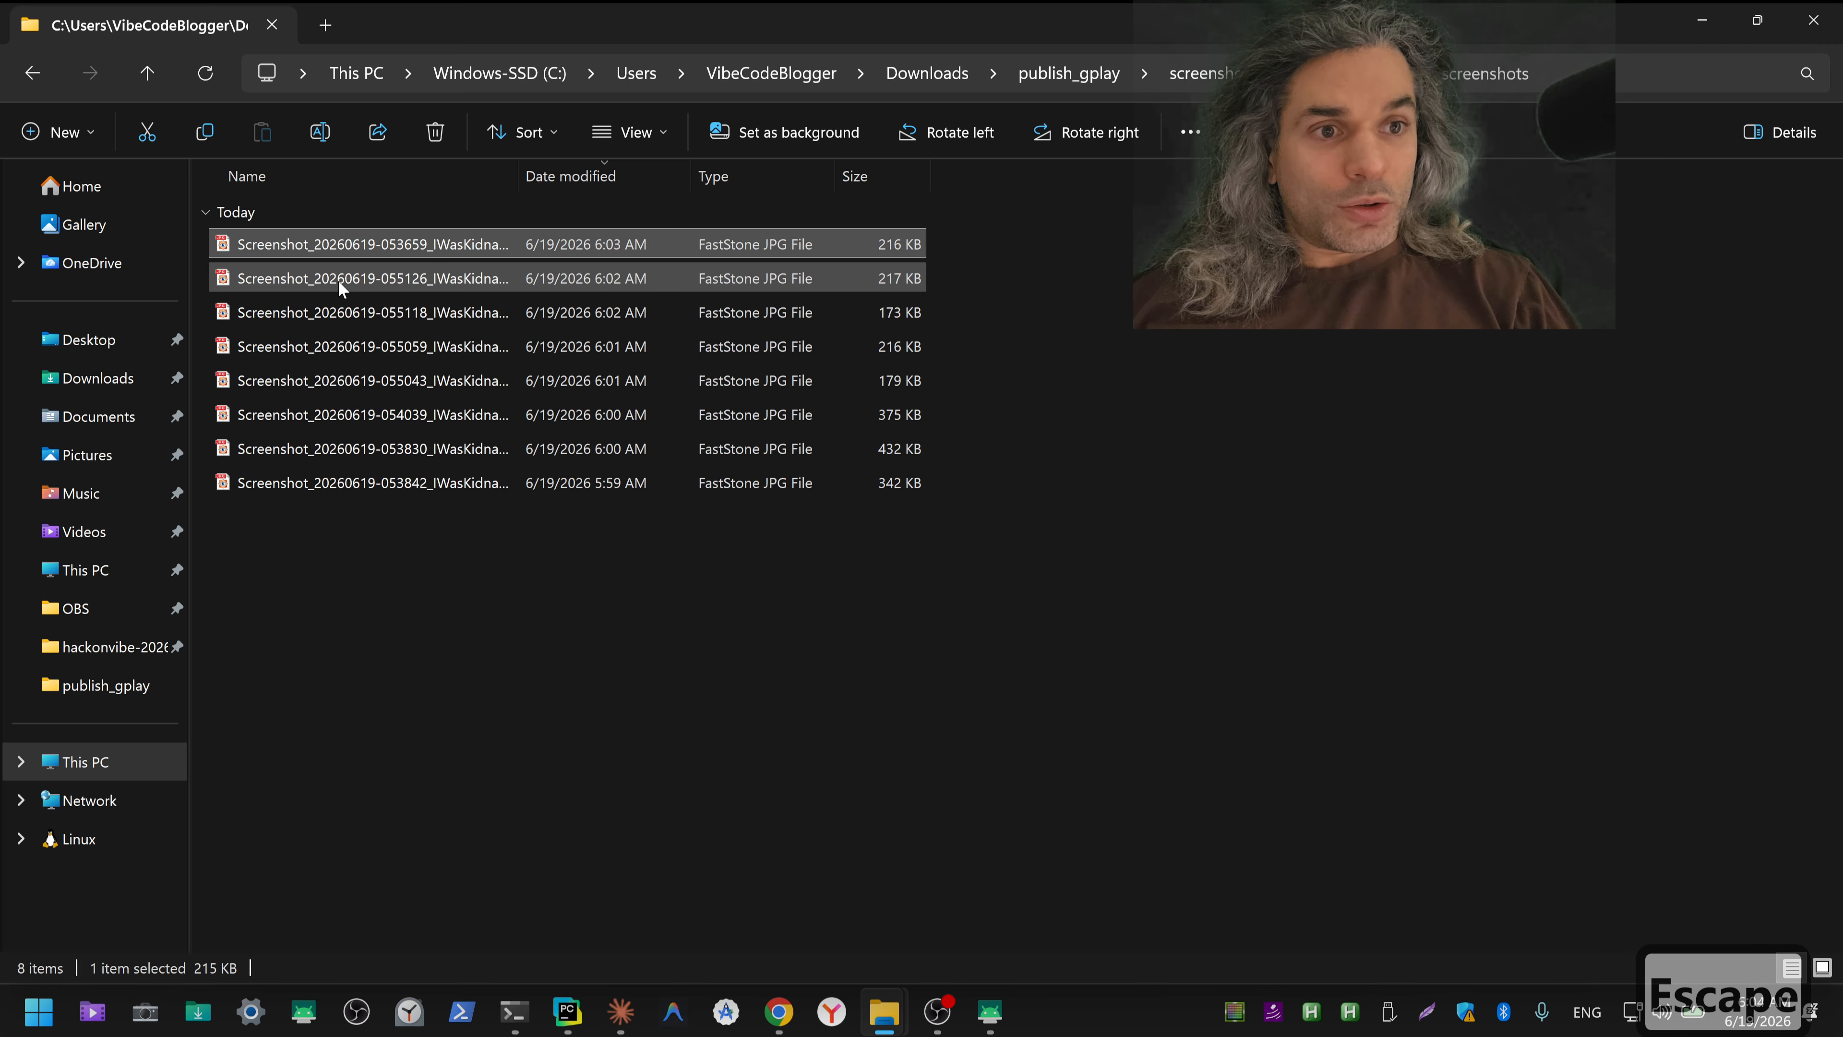
pyautogui.rightClick(338, 279)
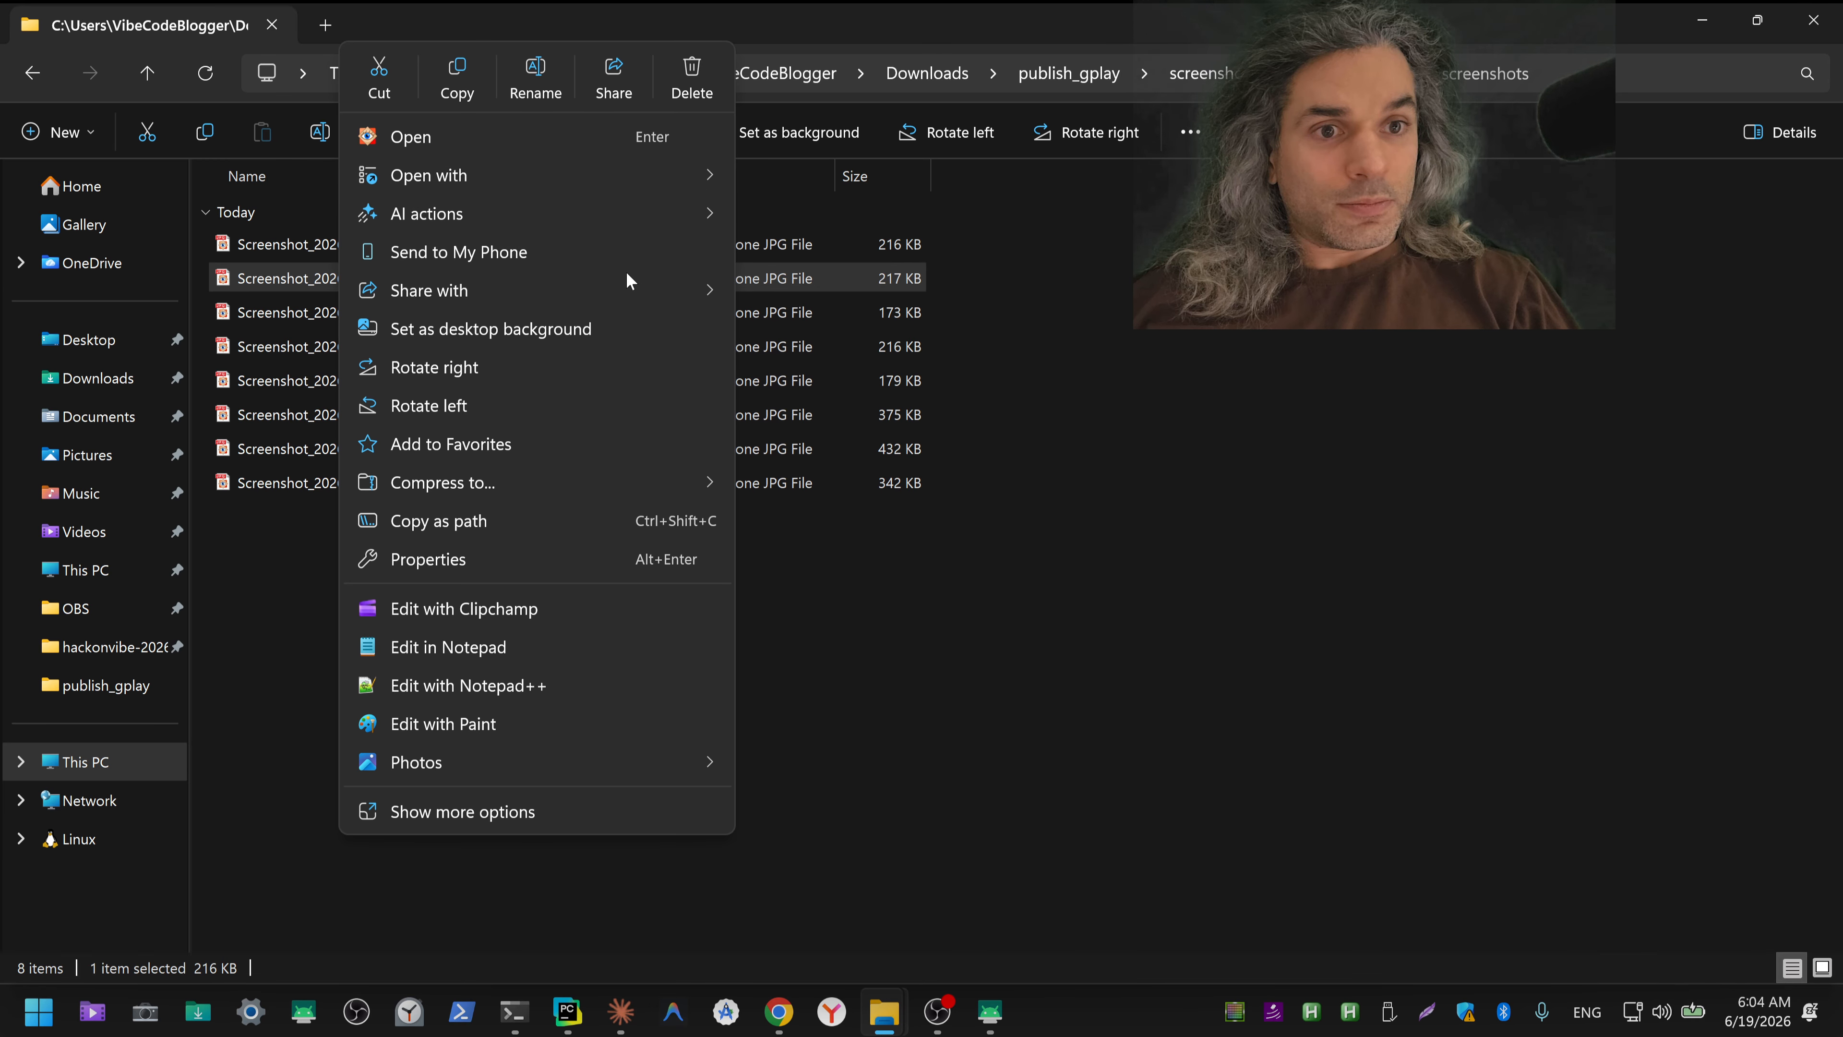
pyautogui.moveTo(685, 178)
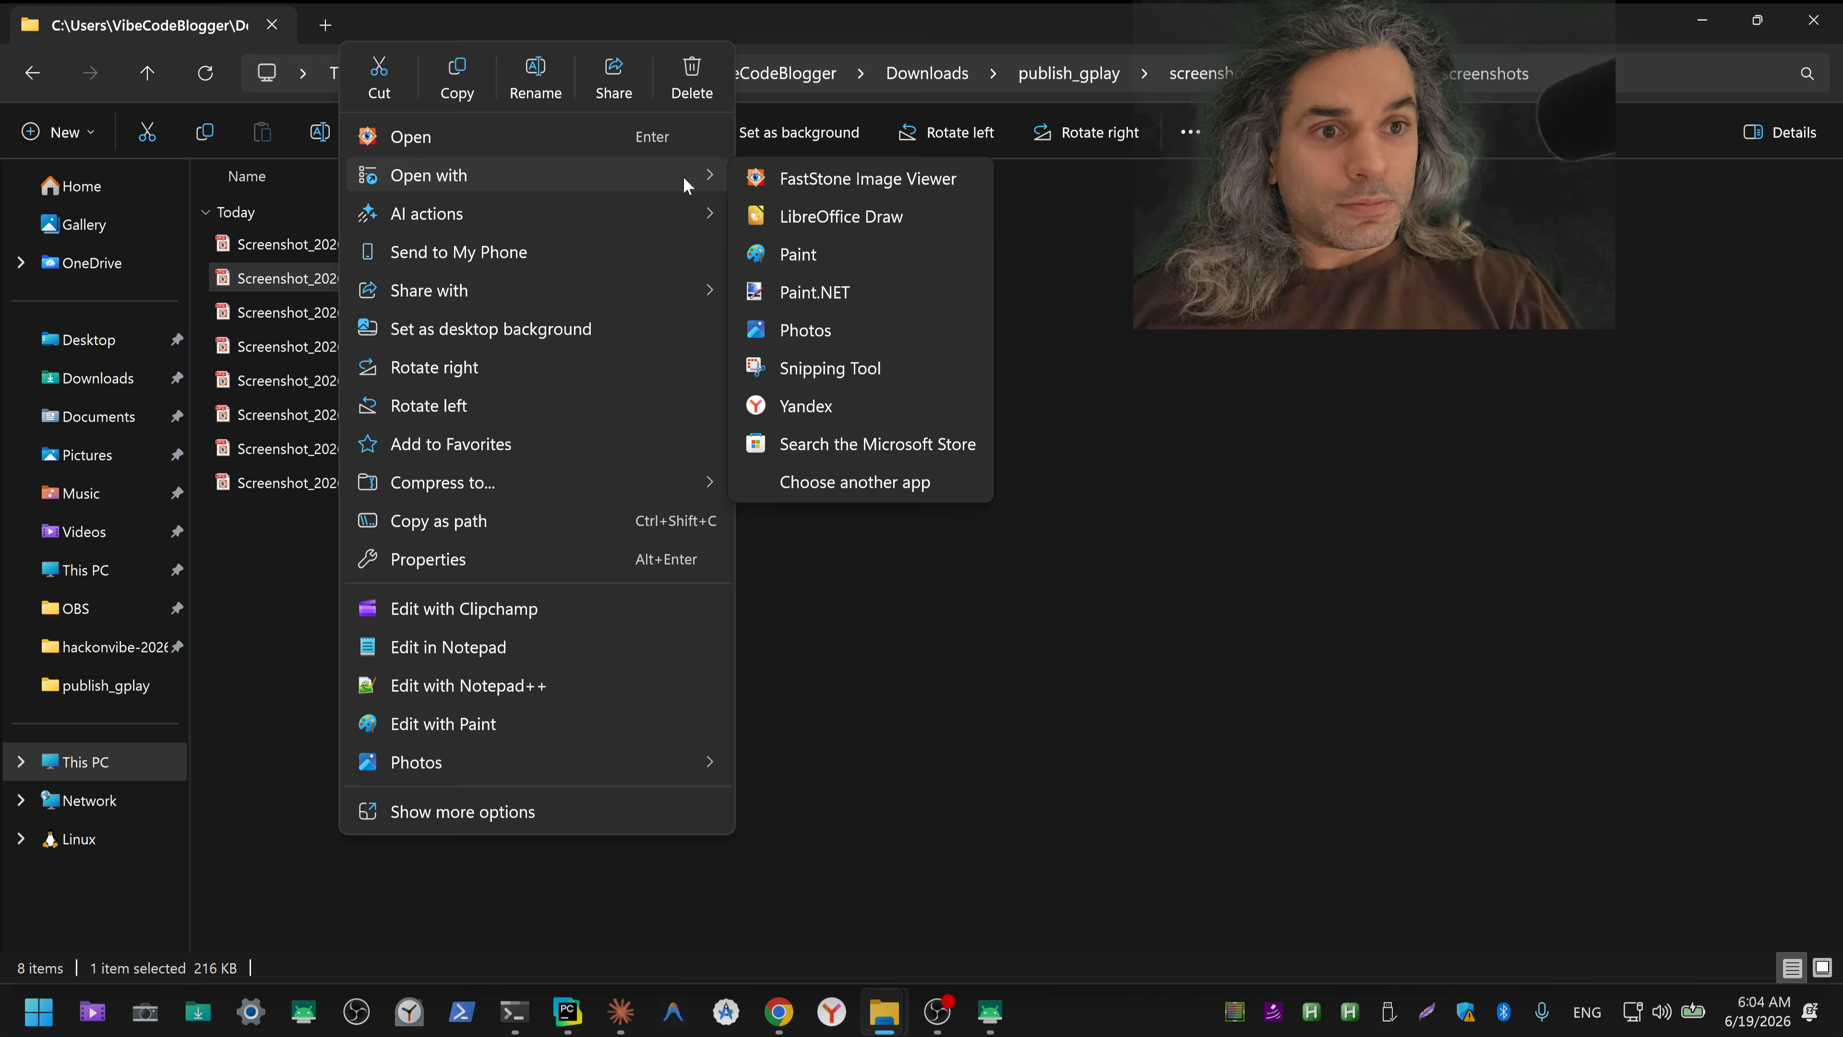
pyautogui.click(844, 276)
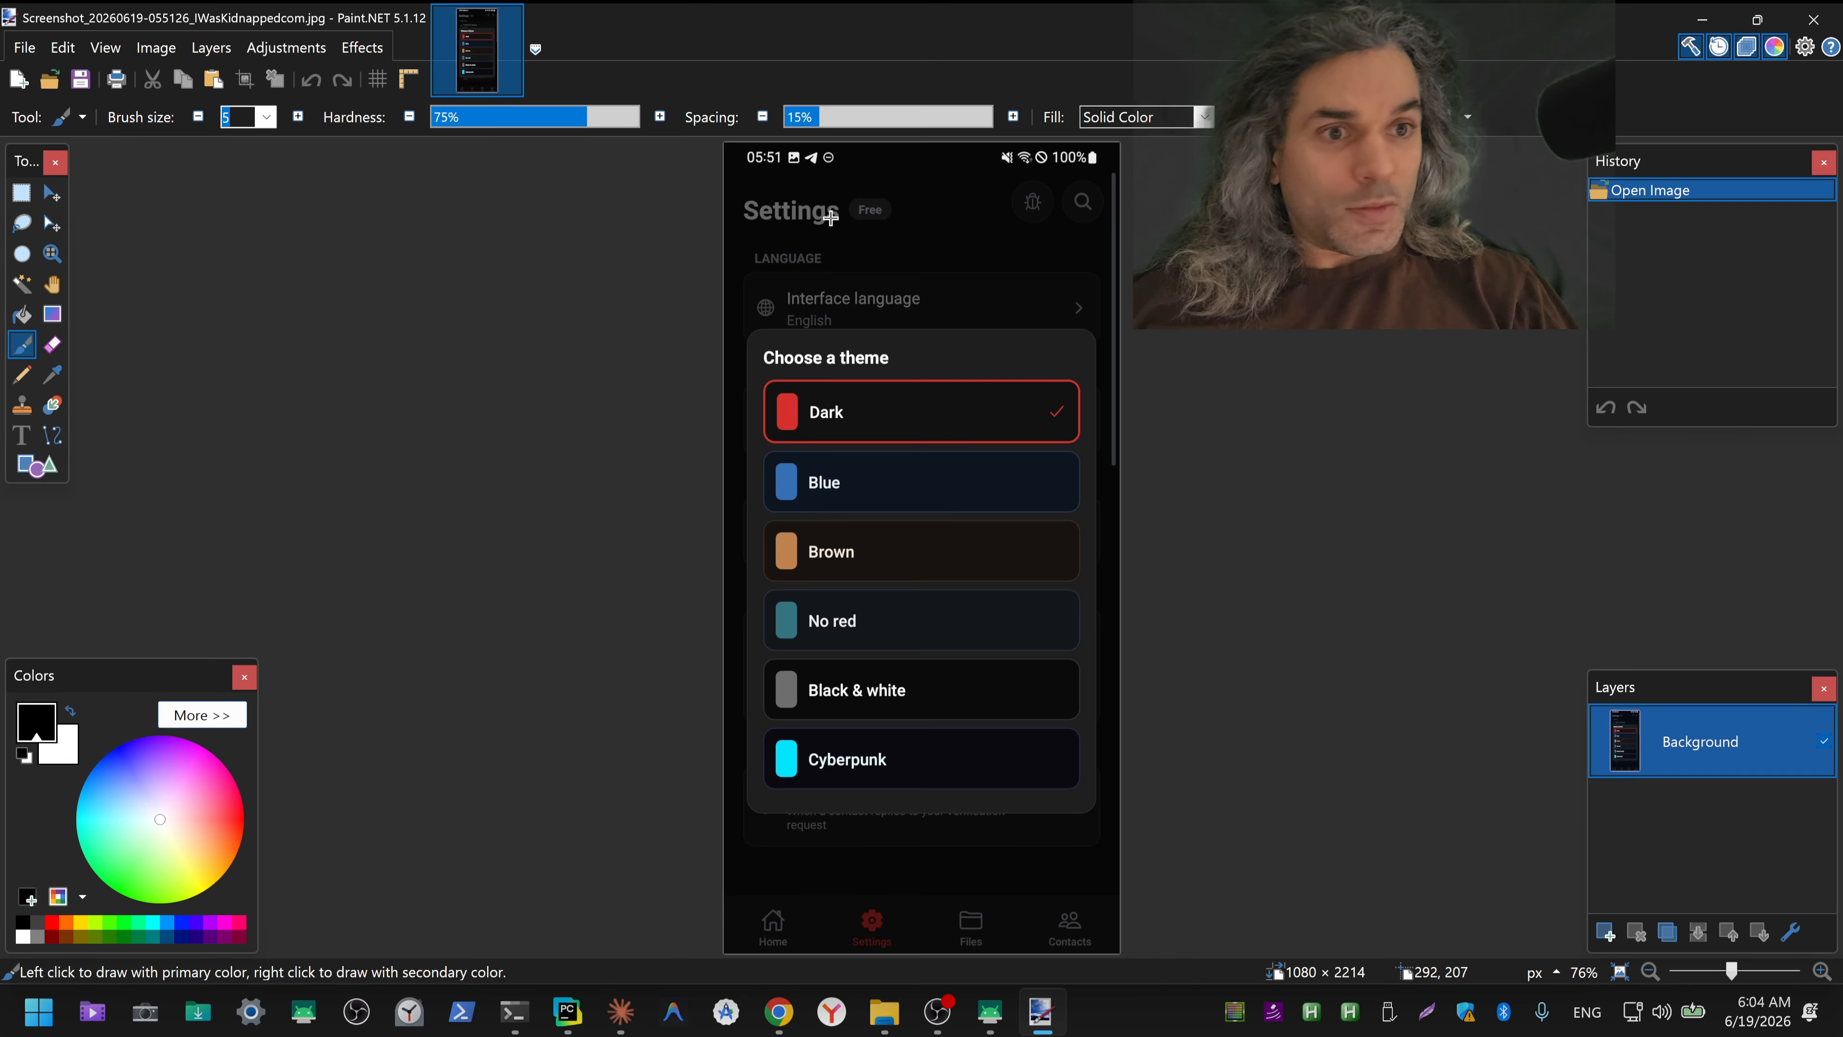
# Step: Select the notification icons beside the 05:51 clock with a rectangular selection and erase them
pyautogui.scroll(5, 922, 244)
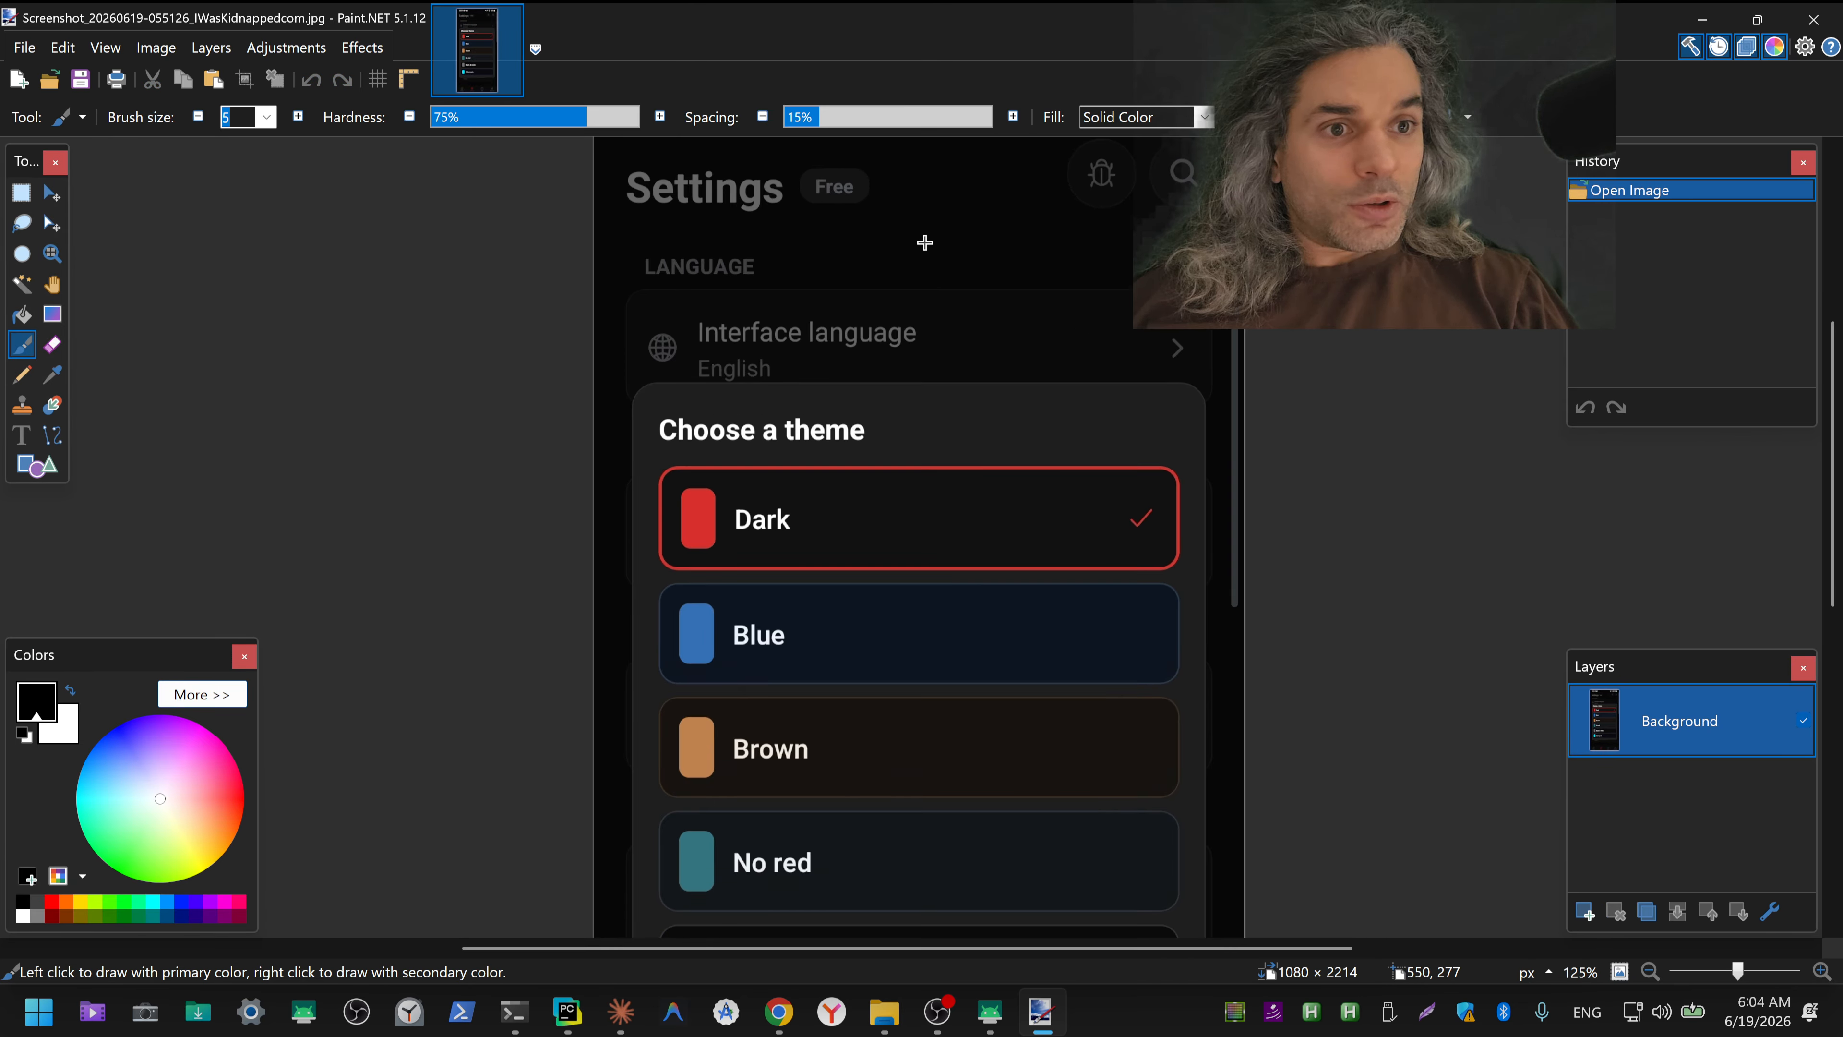
pyautogui.moveTo(882, 227); pyautogui.dragTo(823, 639)
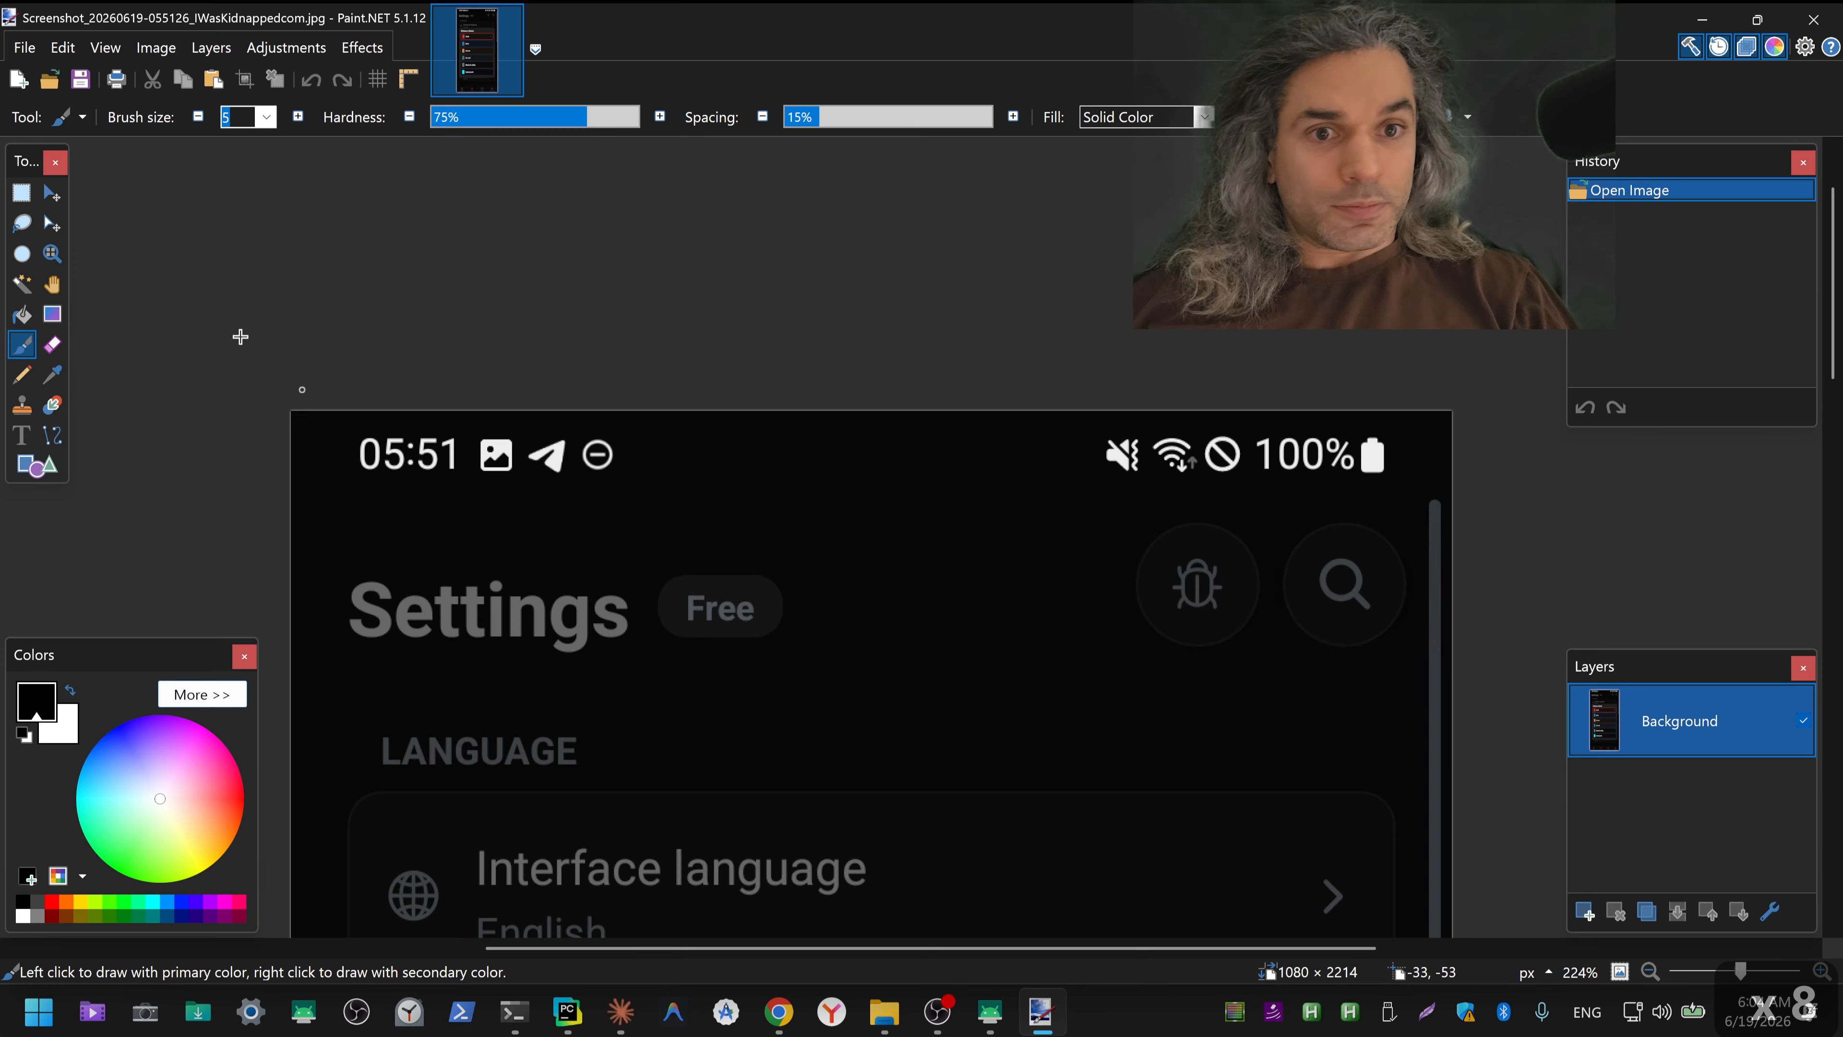
pyautogui.click(22, 191)
pyautogui.moveTo(475, 479); pyautogui.dragTo(660, 428)
pyautogui.press('Delete')
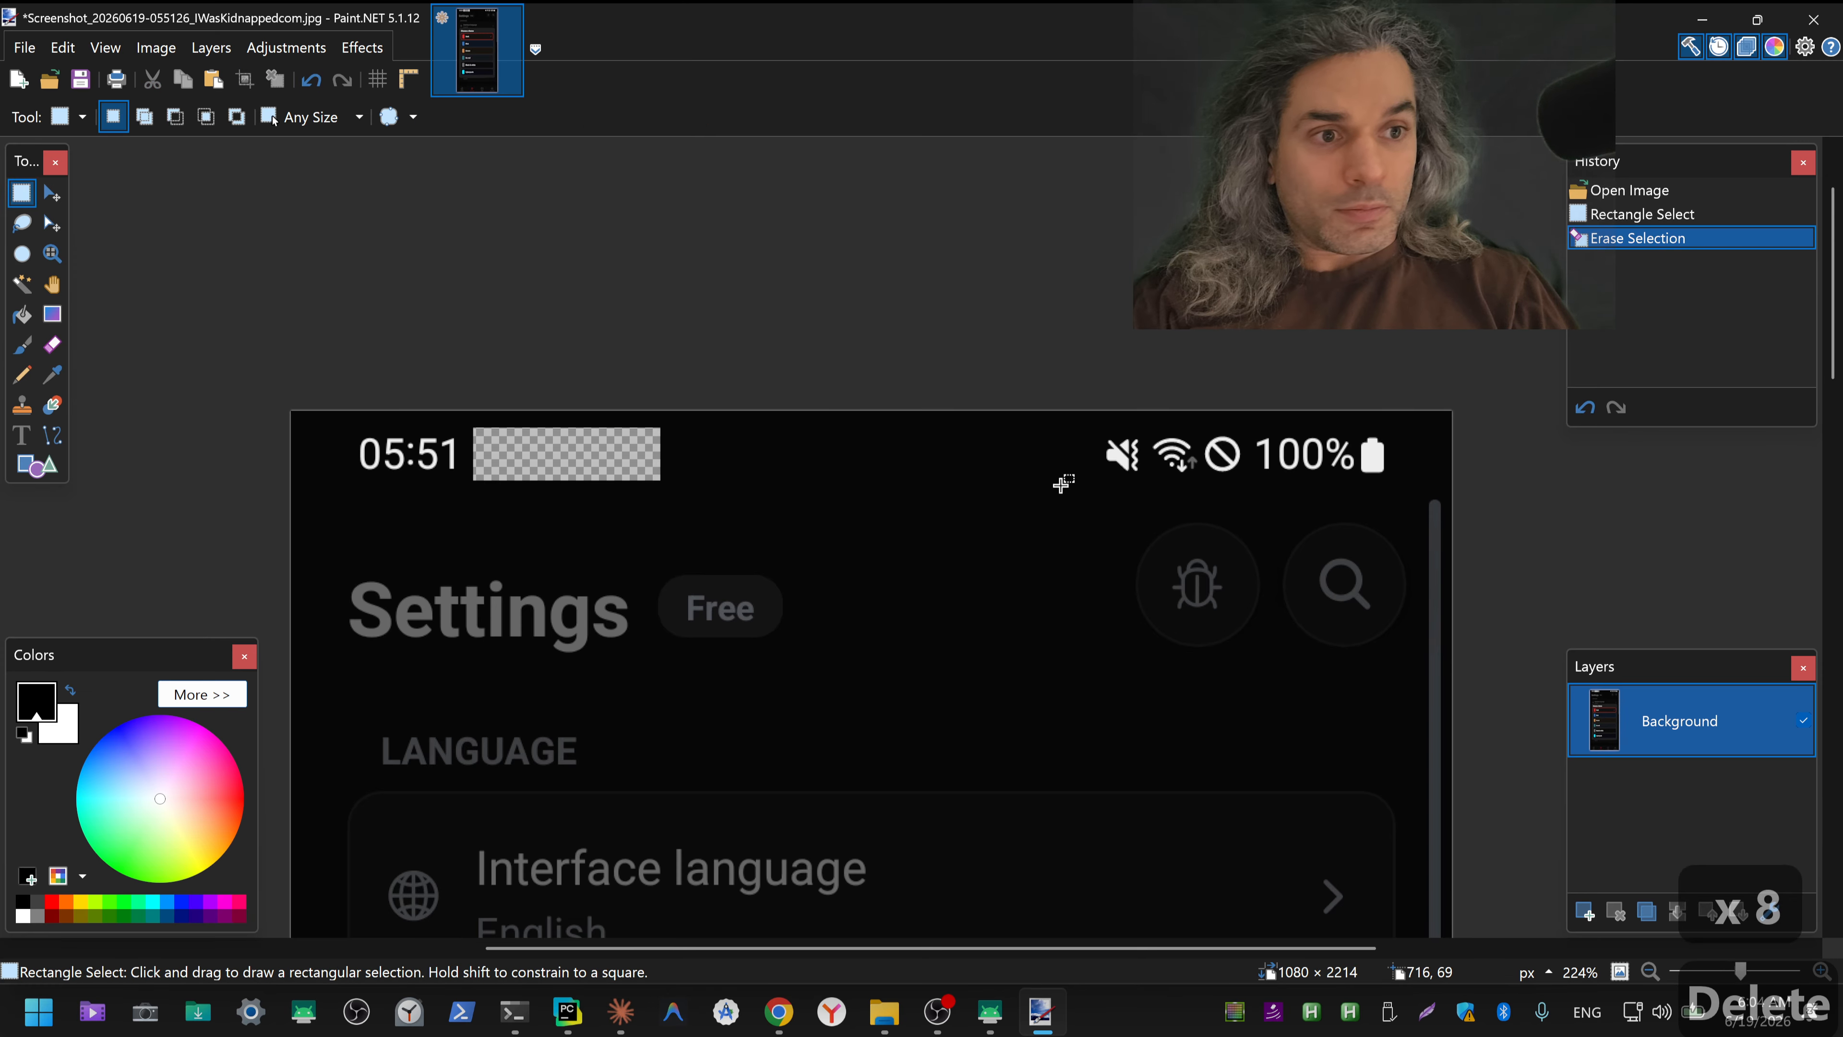
# Step: Erase the mute, Wi-Fi and blocked icons beside the battery percentage, and fill both erased status bar areas with the sampled background colour
pyautogui.moveTo(1060, 485)
pyautogui.mouseDown()
pyautogui.moveTo(1270, 450)
pyautogui.moveTo(1244, 431)
pyautogui.mouseUp()
pyautogui.press('Delete')
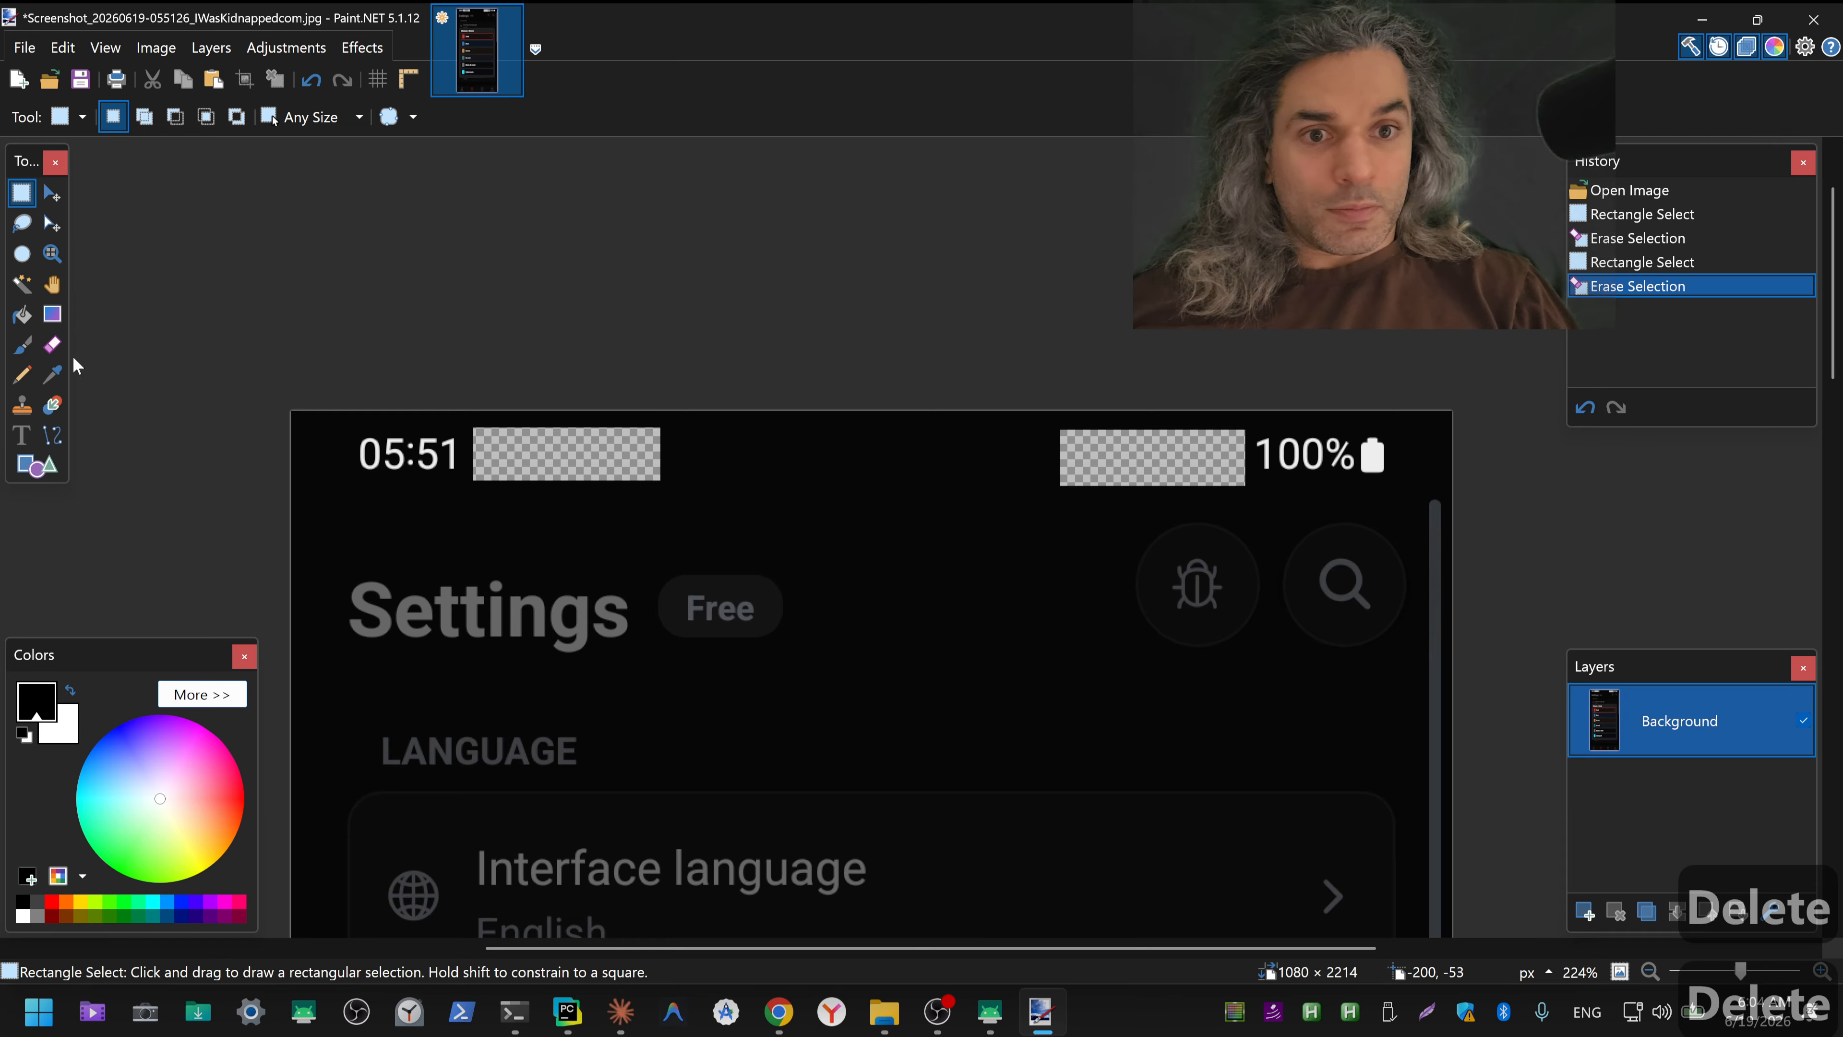
pyautogui.click(56, 379)
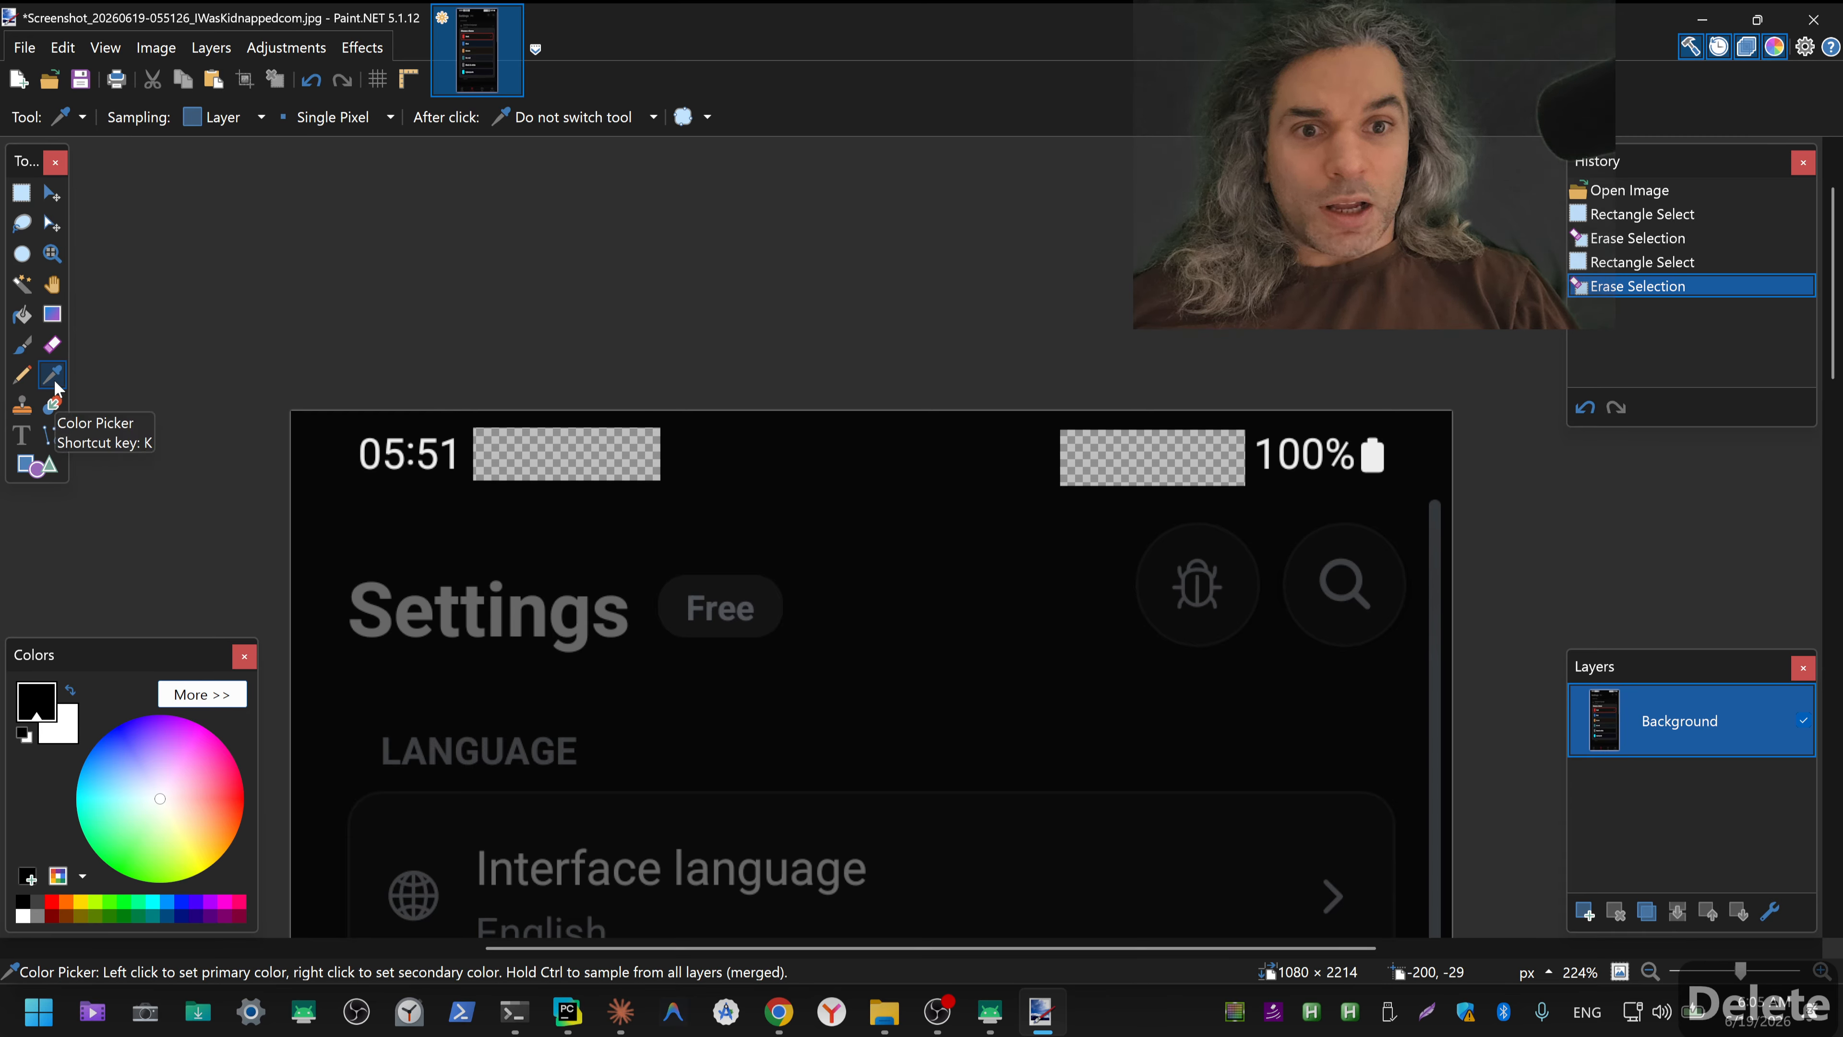
pyautogui.hotkey('ctrl', 'shift', '3')
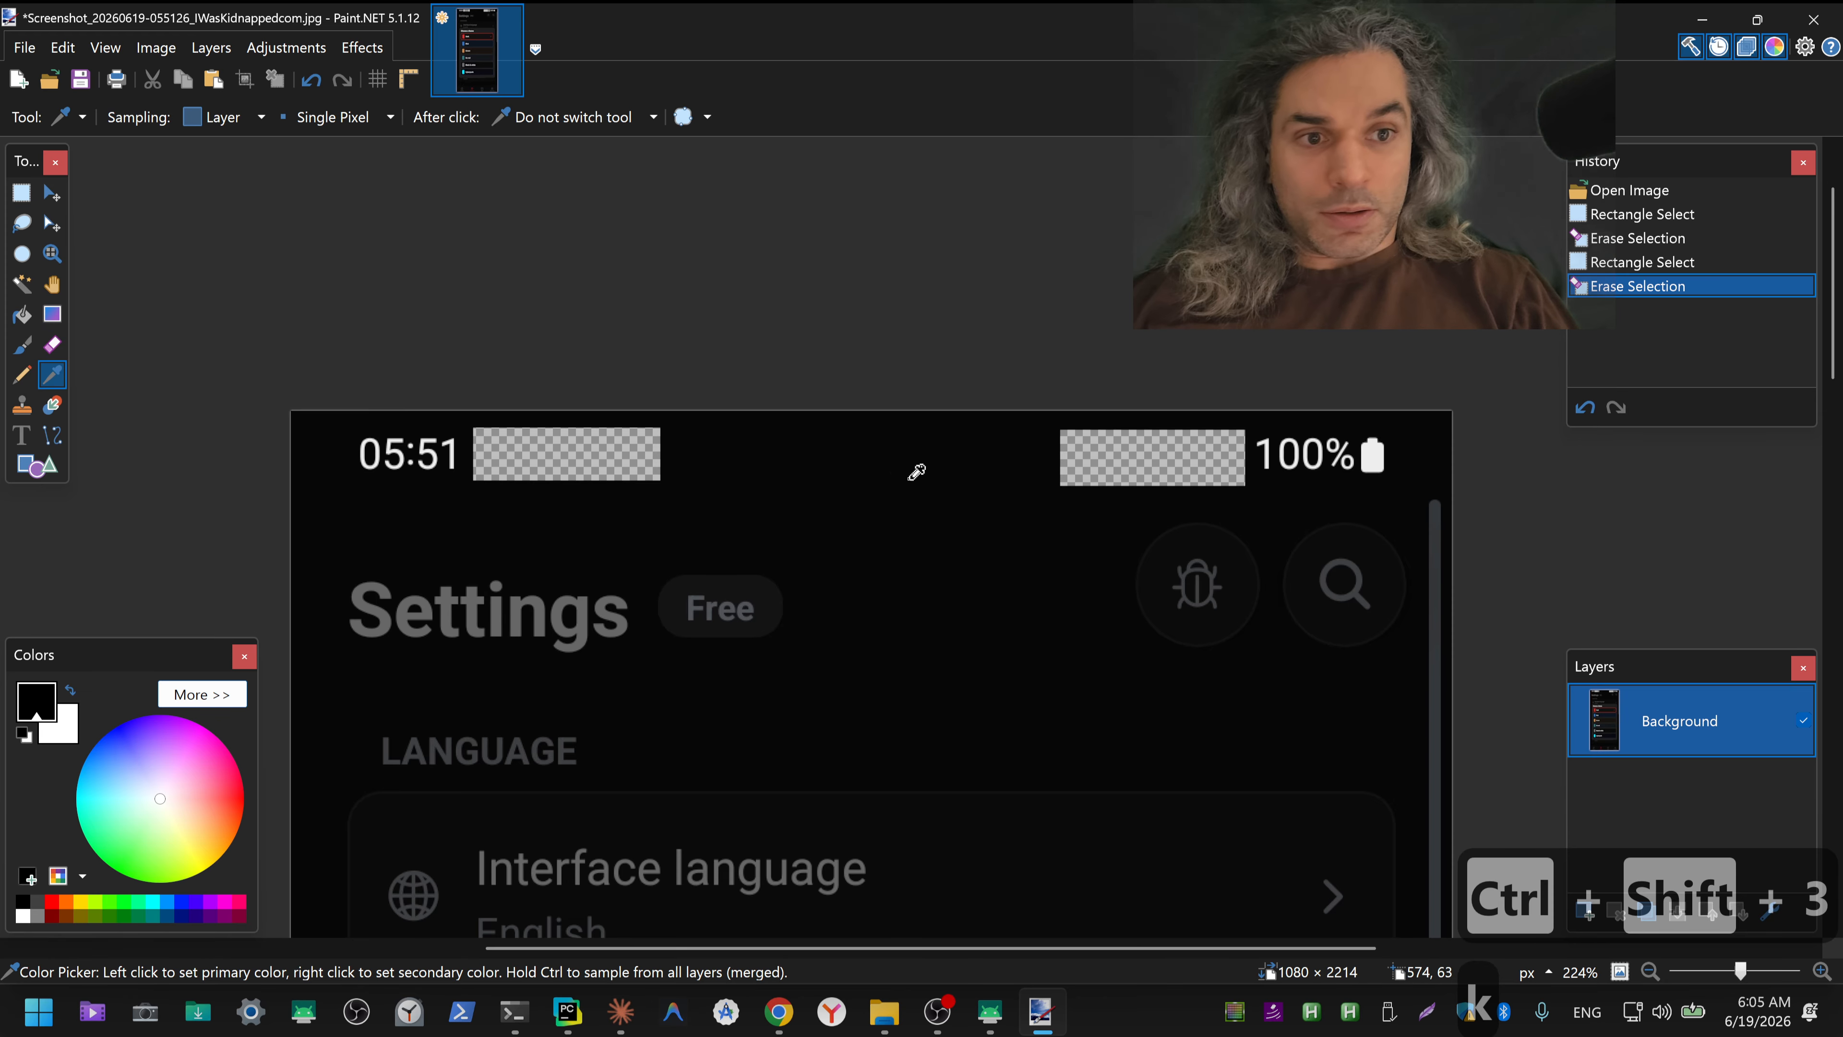
pyautogui.press('f')
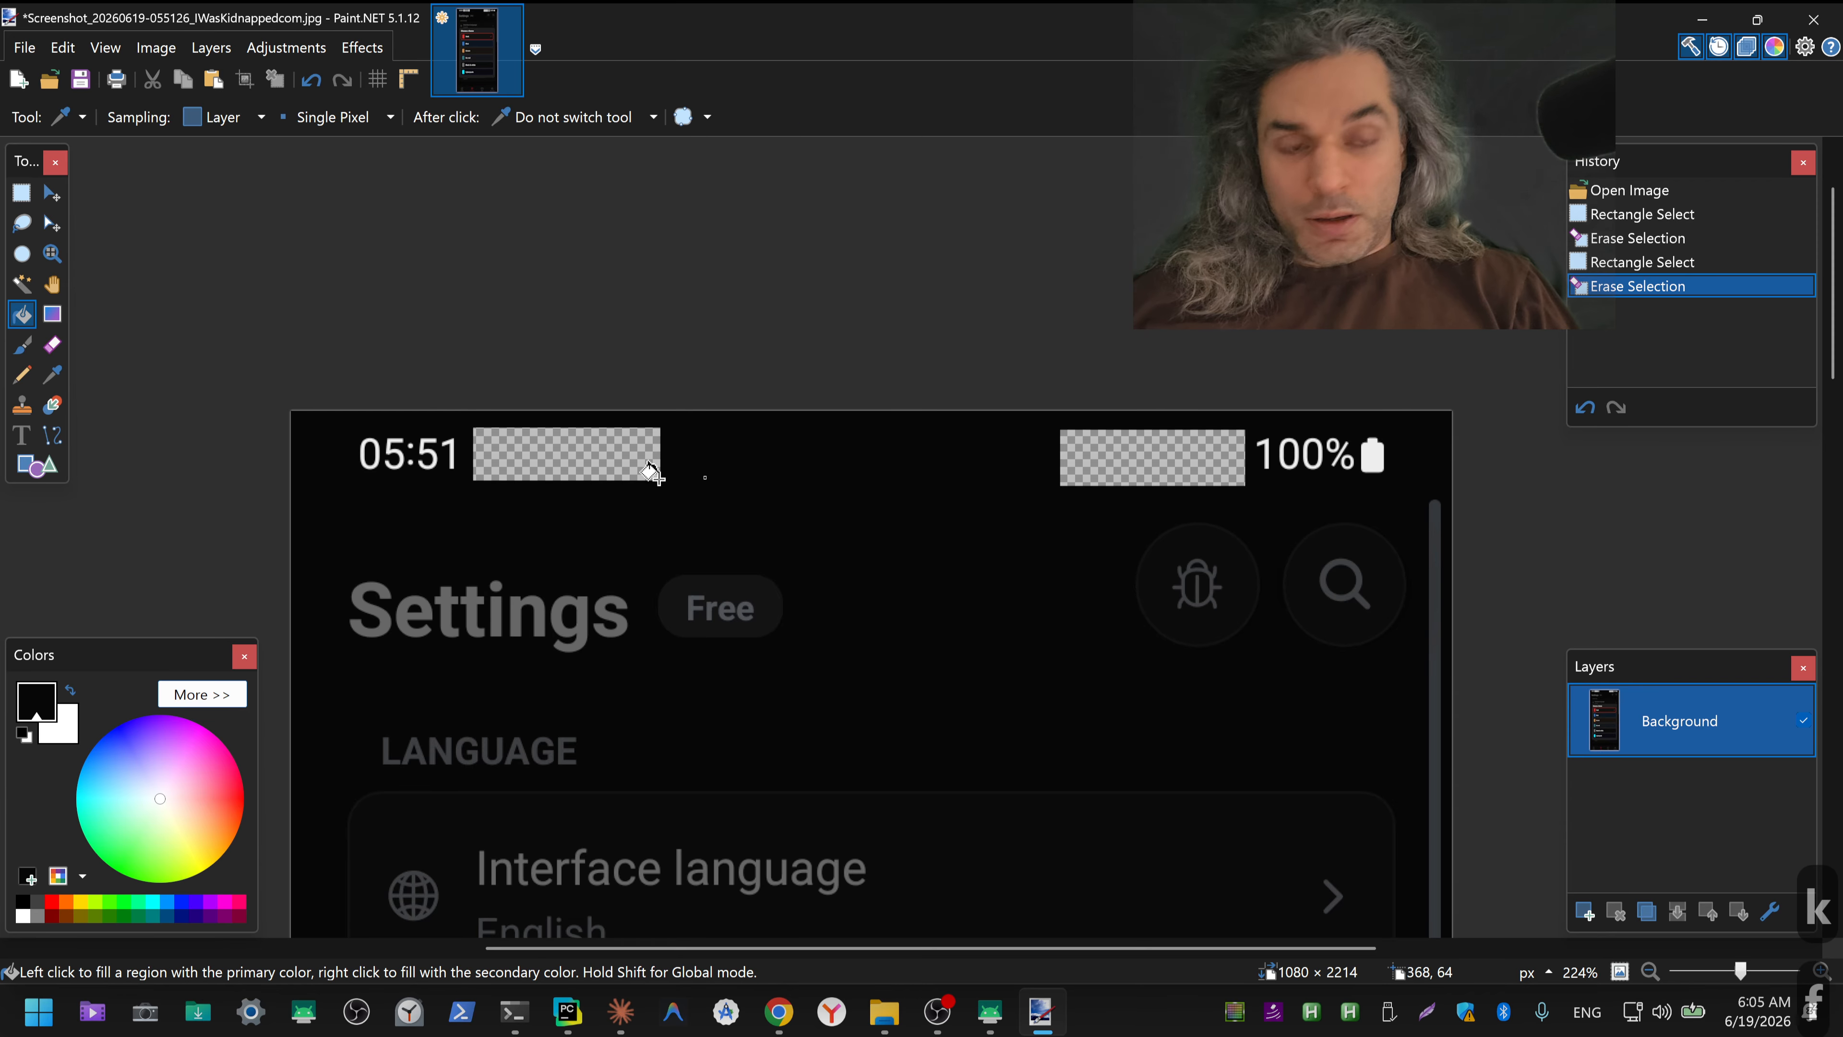
pyautogui.click(606, 453)
pyautogui.click(1131, 455)
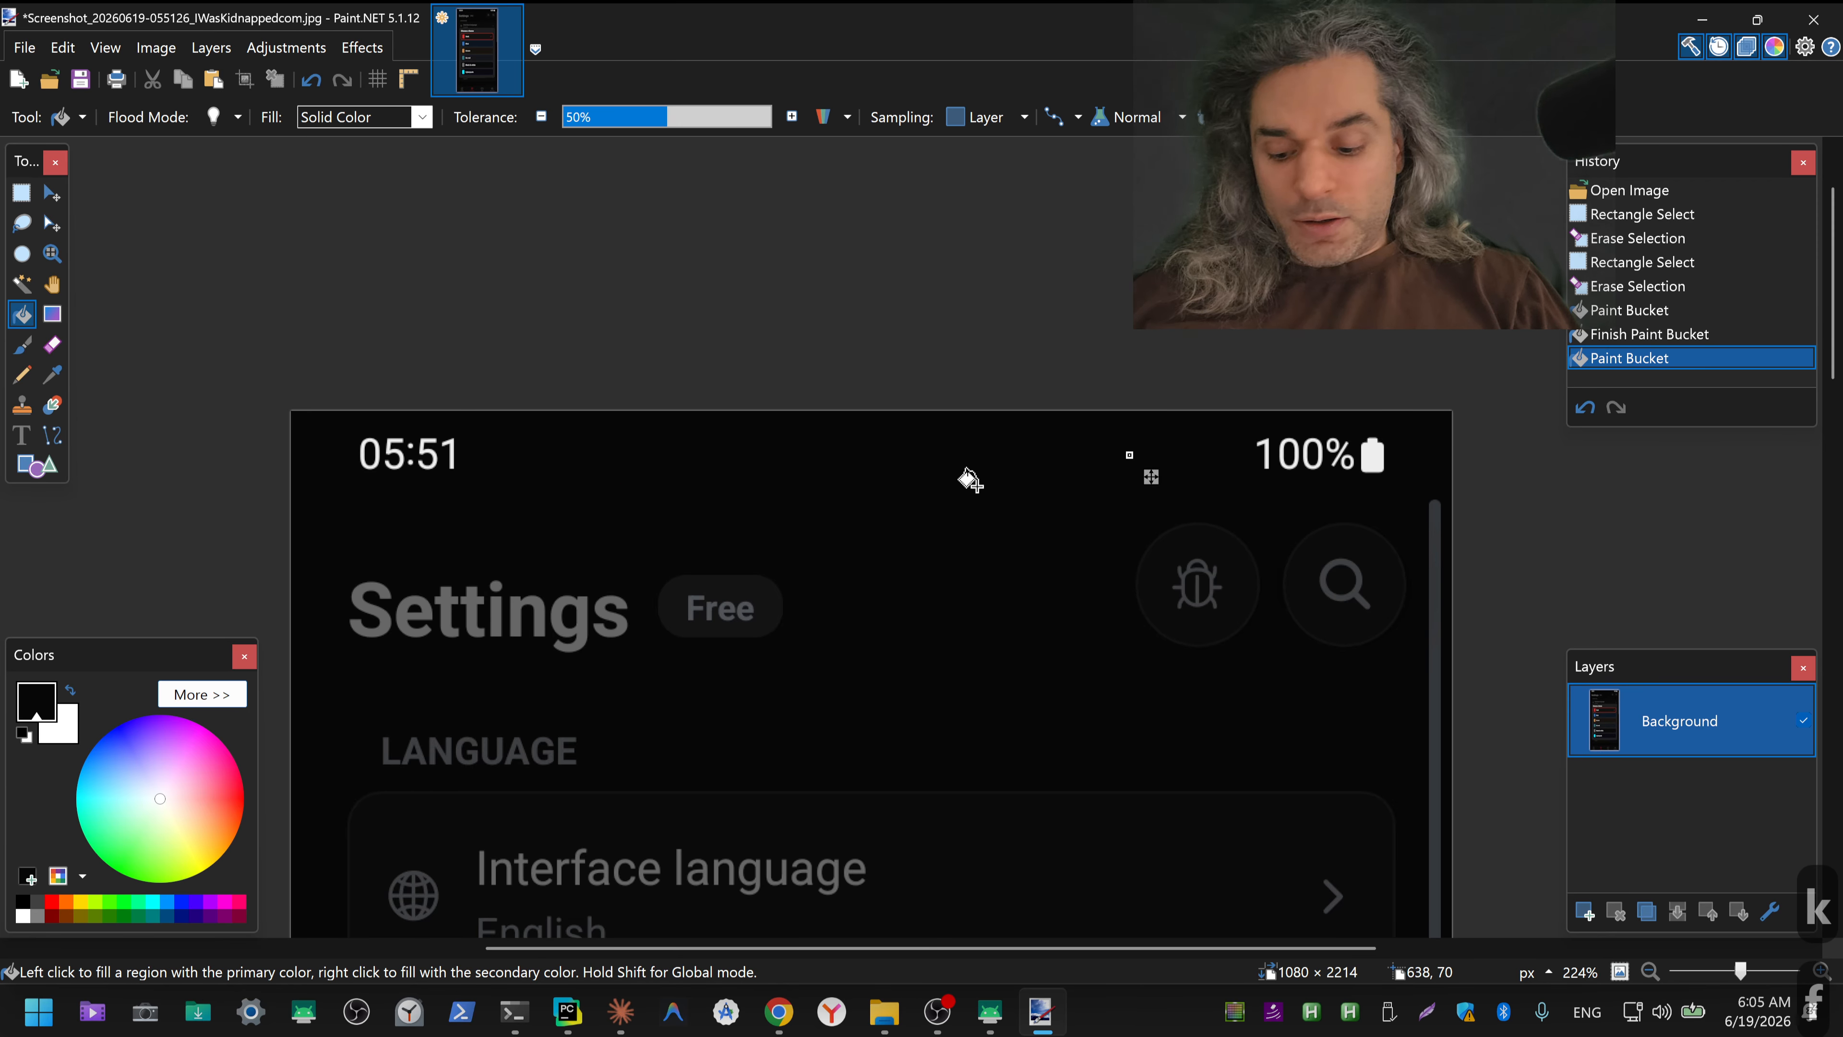
# Step: Save the edited 055126 screenshot as a JPEG with the current save settings and close Paint.NET
pyautogui.hotkey('ctrl', 's')
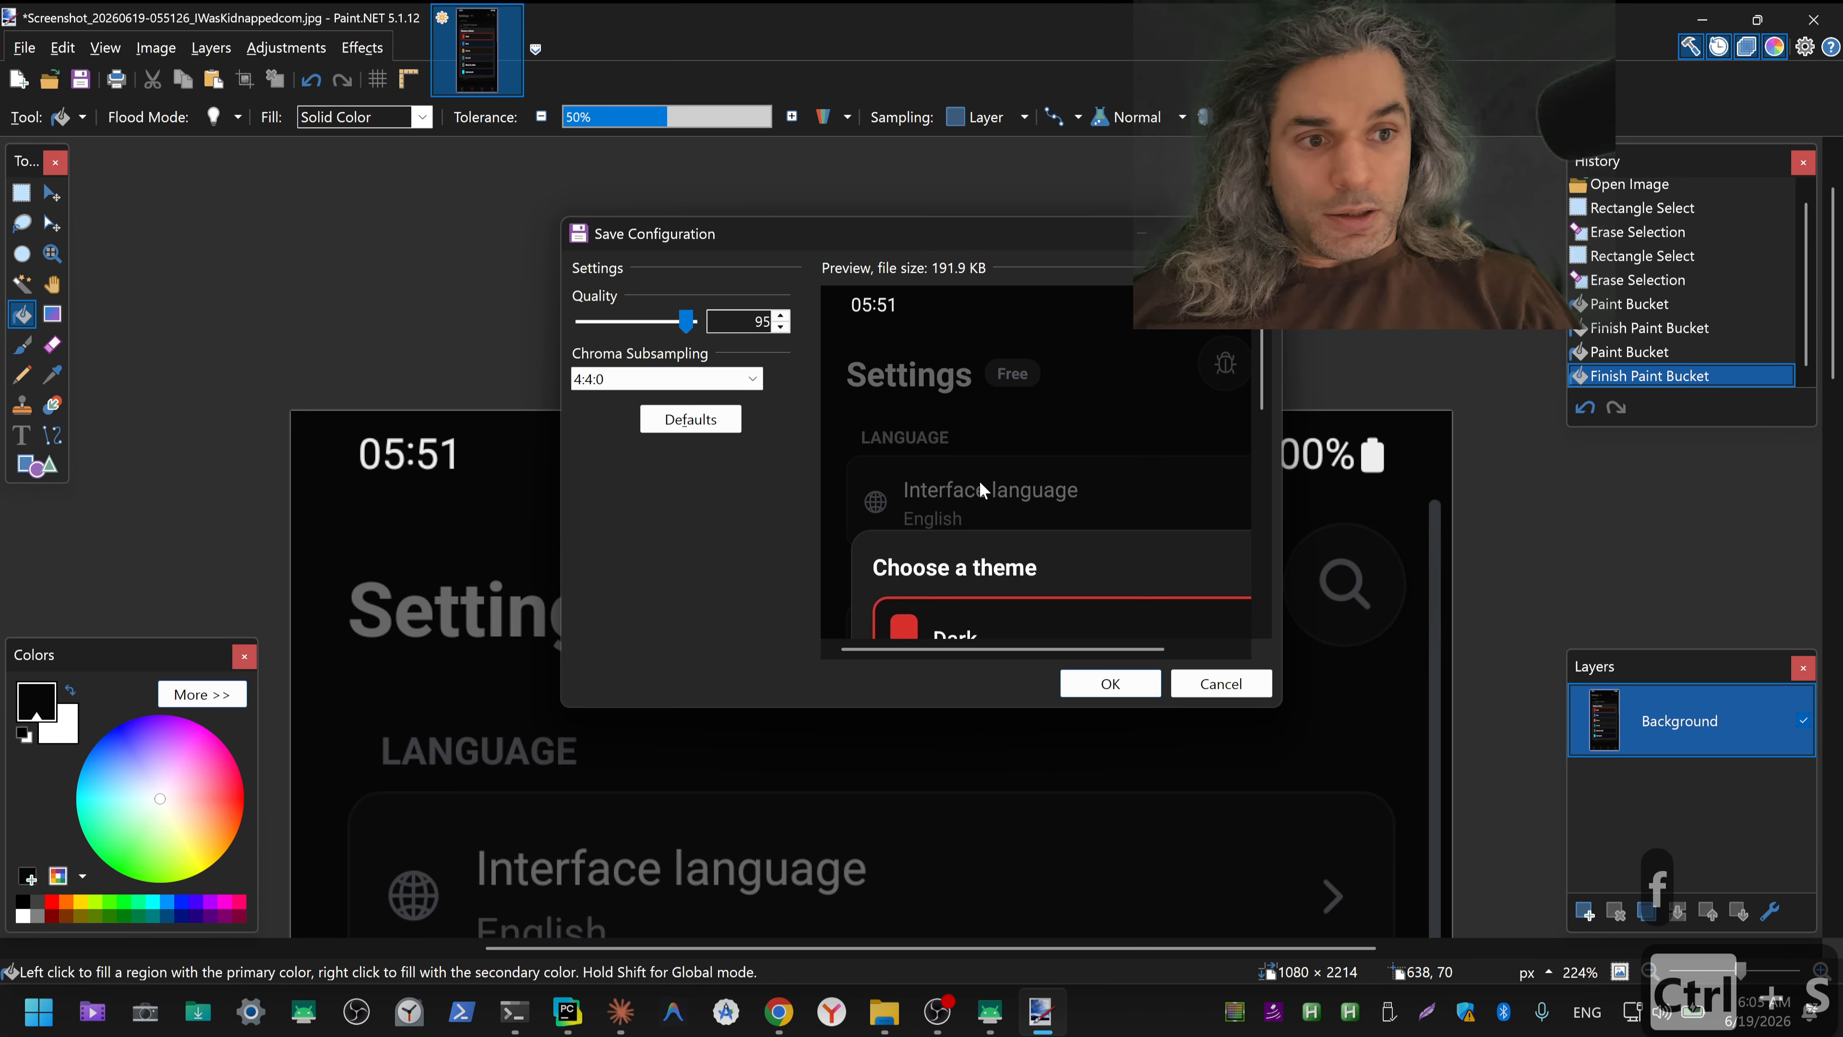
pyautogui.hotkey('alt', 'space')
pyautogui.press('Escape')
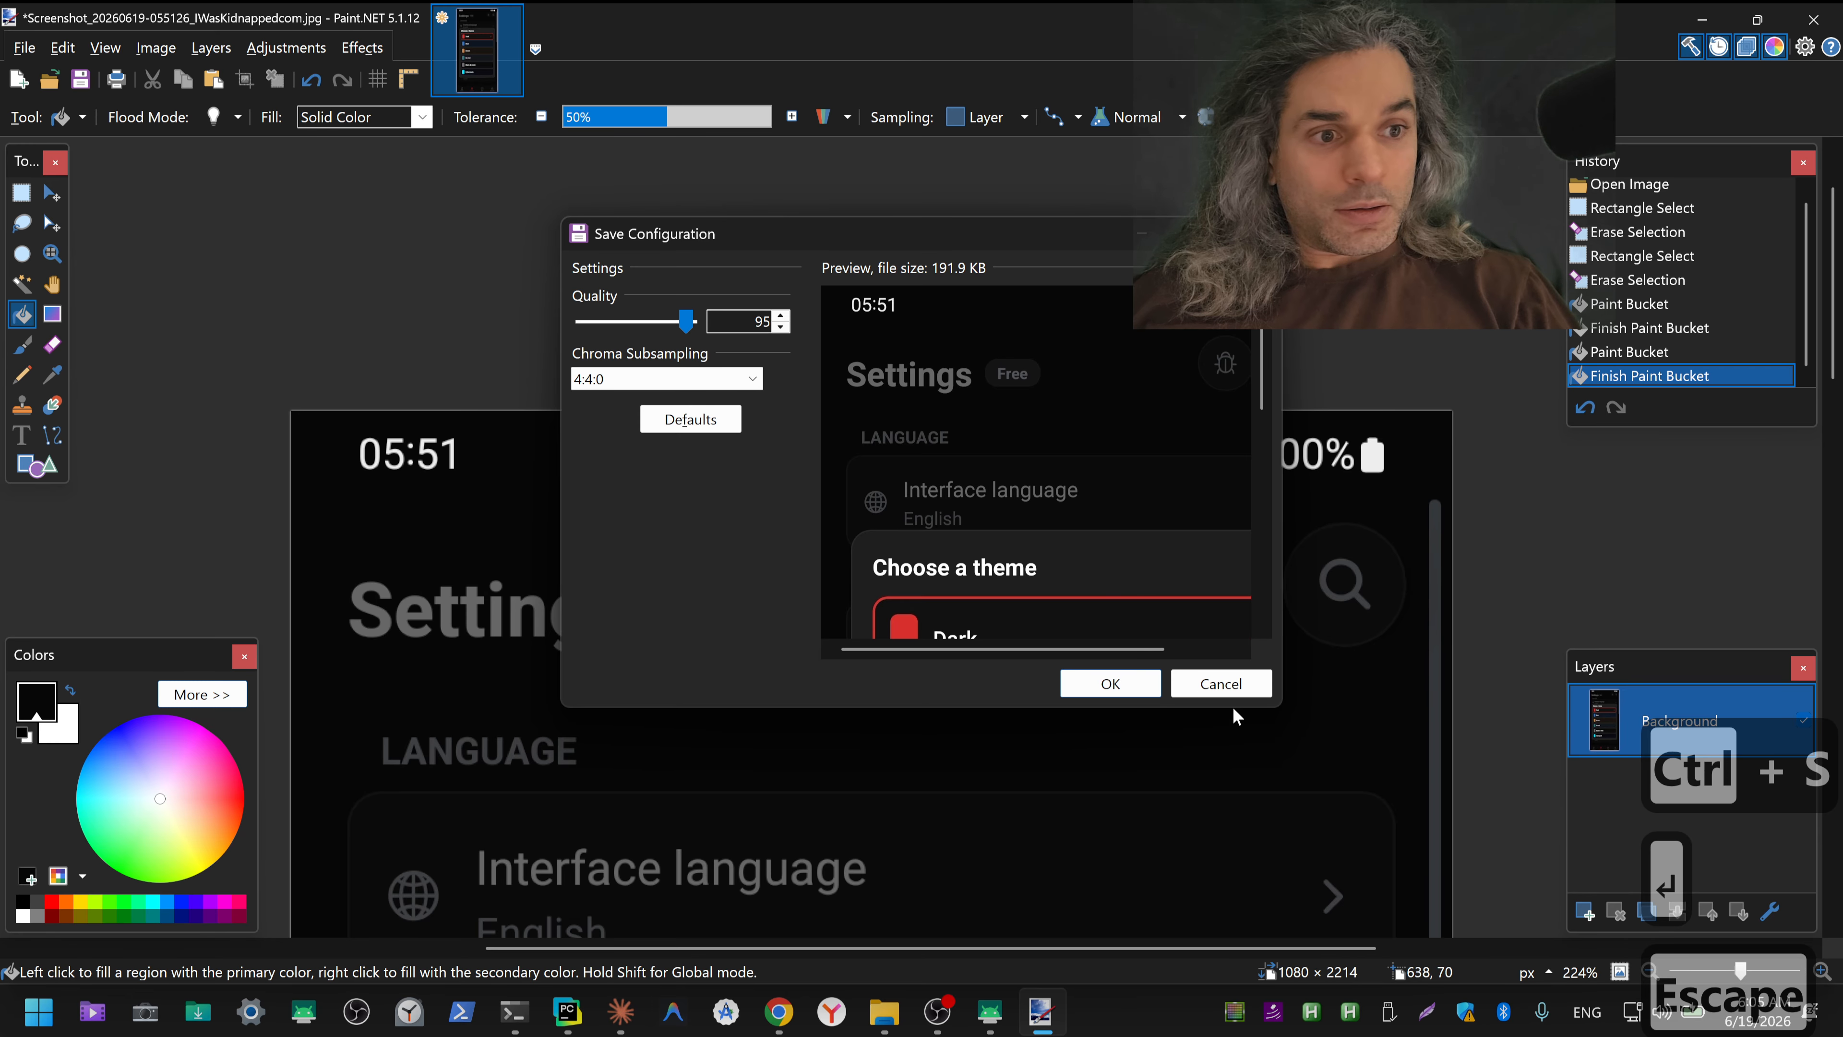
pyautogui.click(1136, 693)
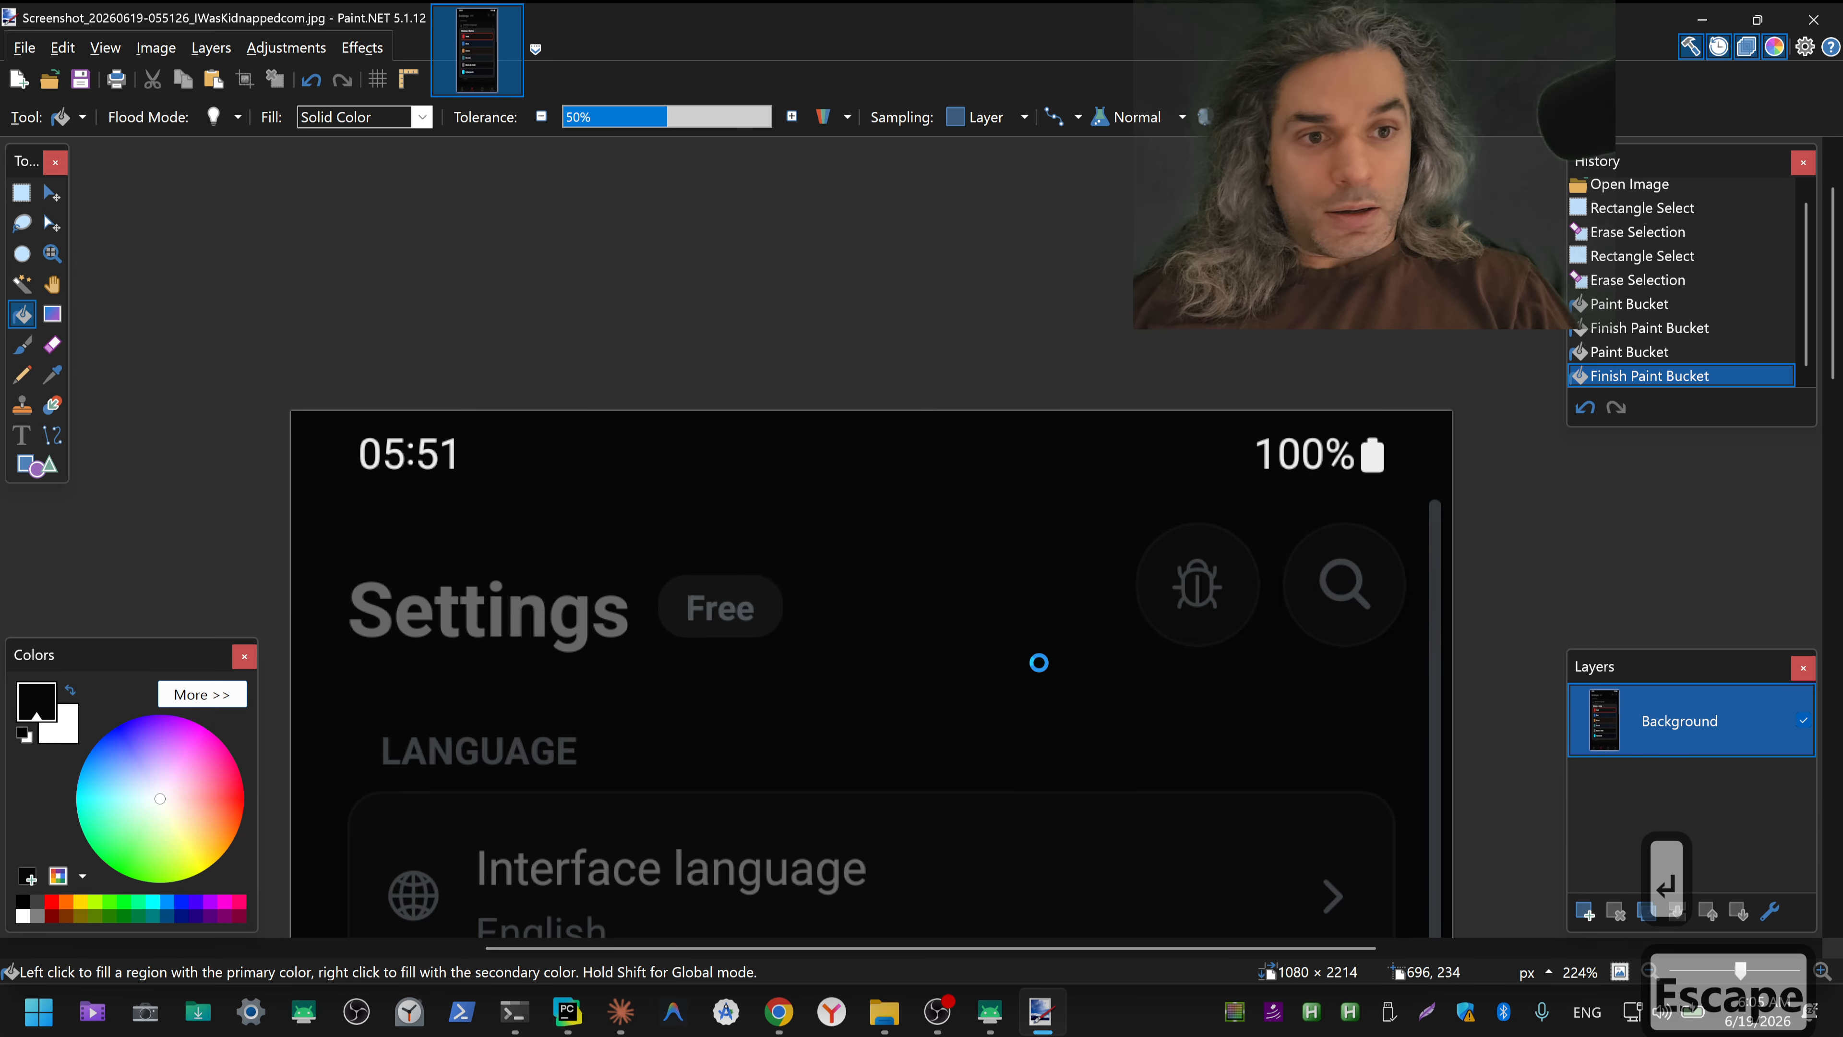
pyautogui.hotkey('alt', 'F4')
# Step: Open the 055118 screenshot from the screenshots folder in Paint.NET
pyautogui.rightClick(418, 320)
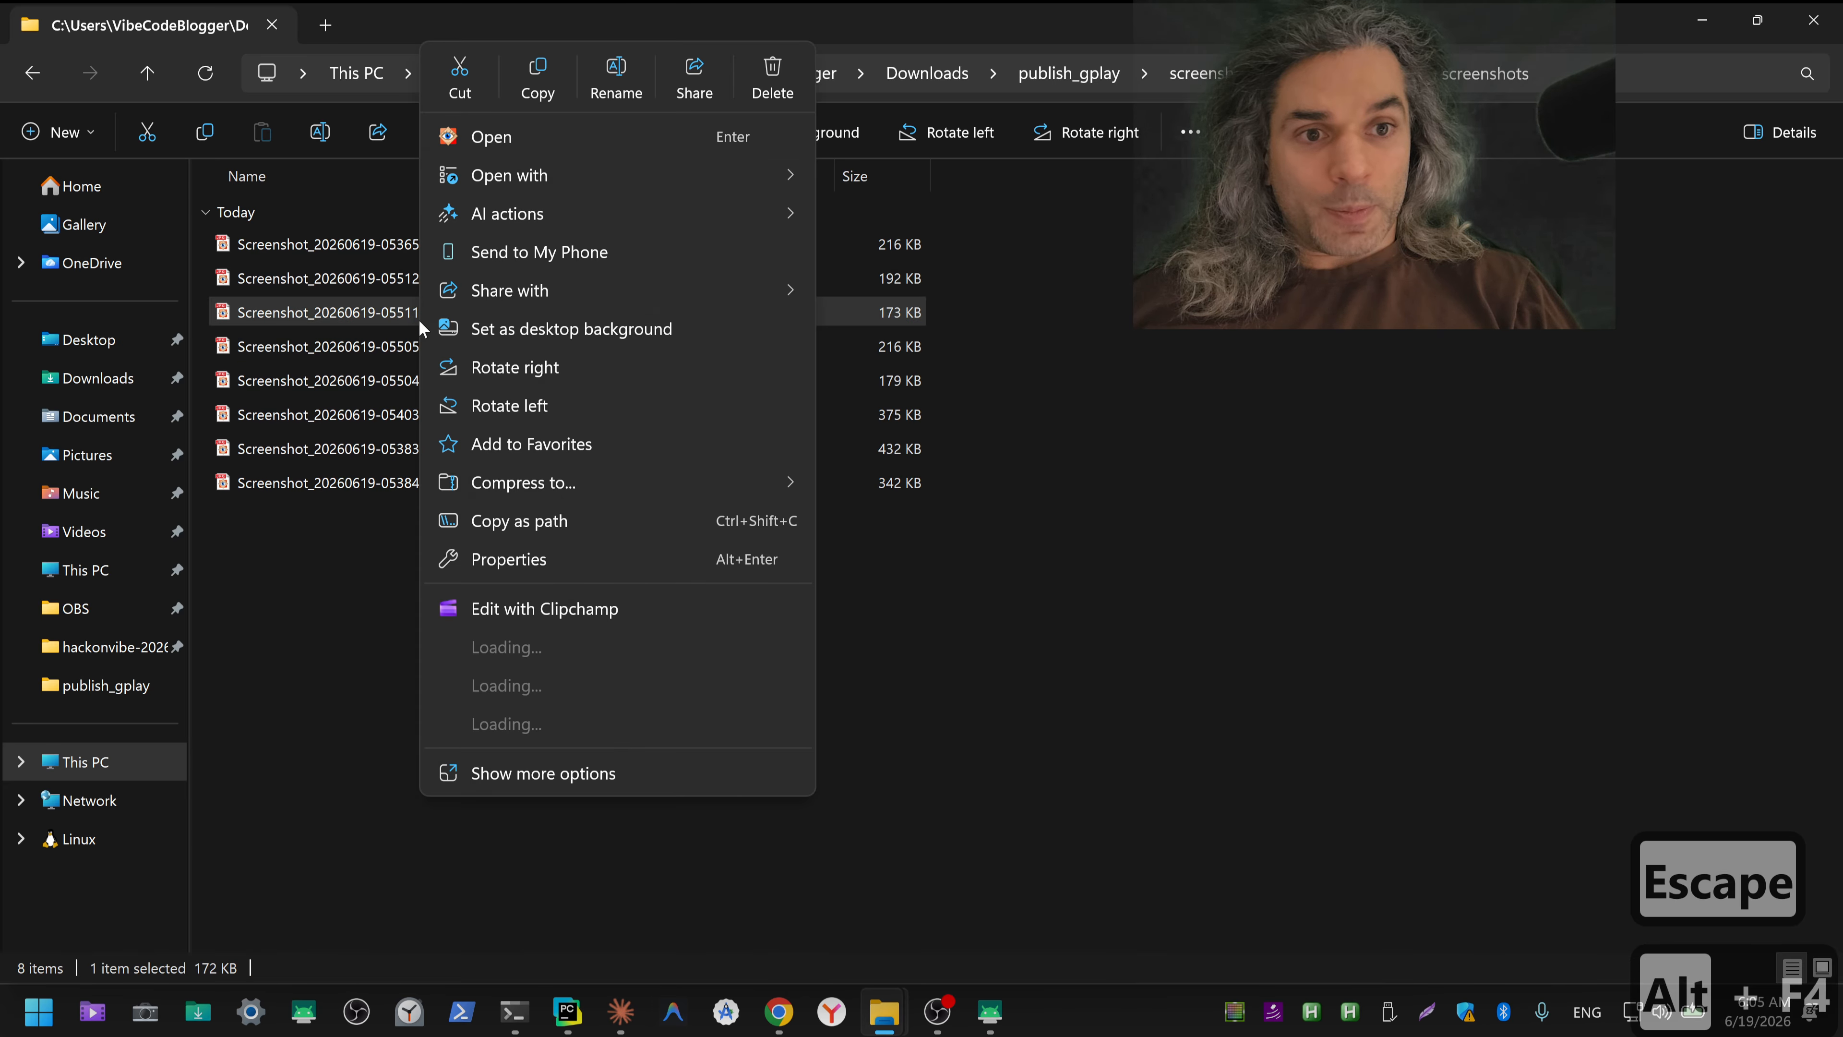
pyautogui.moveTo(679, 181)
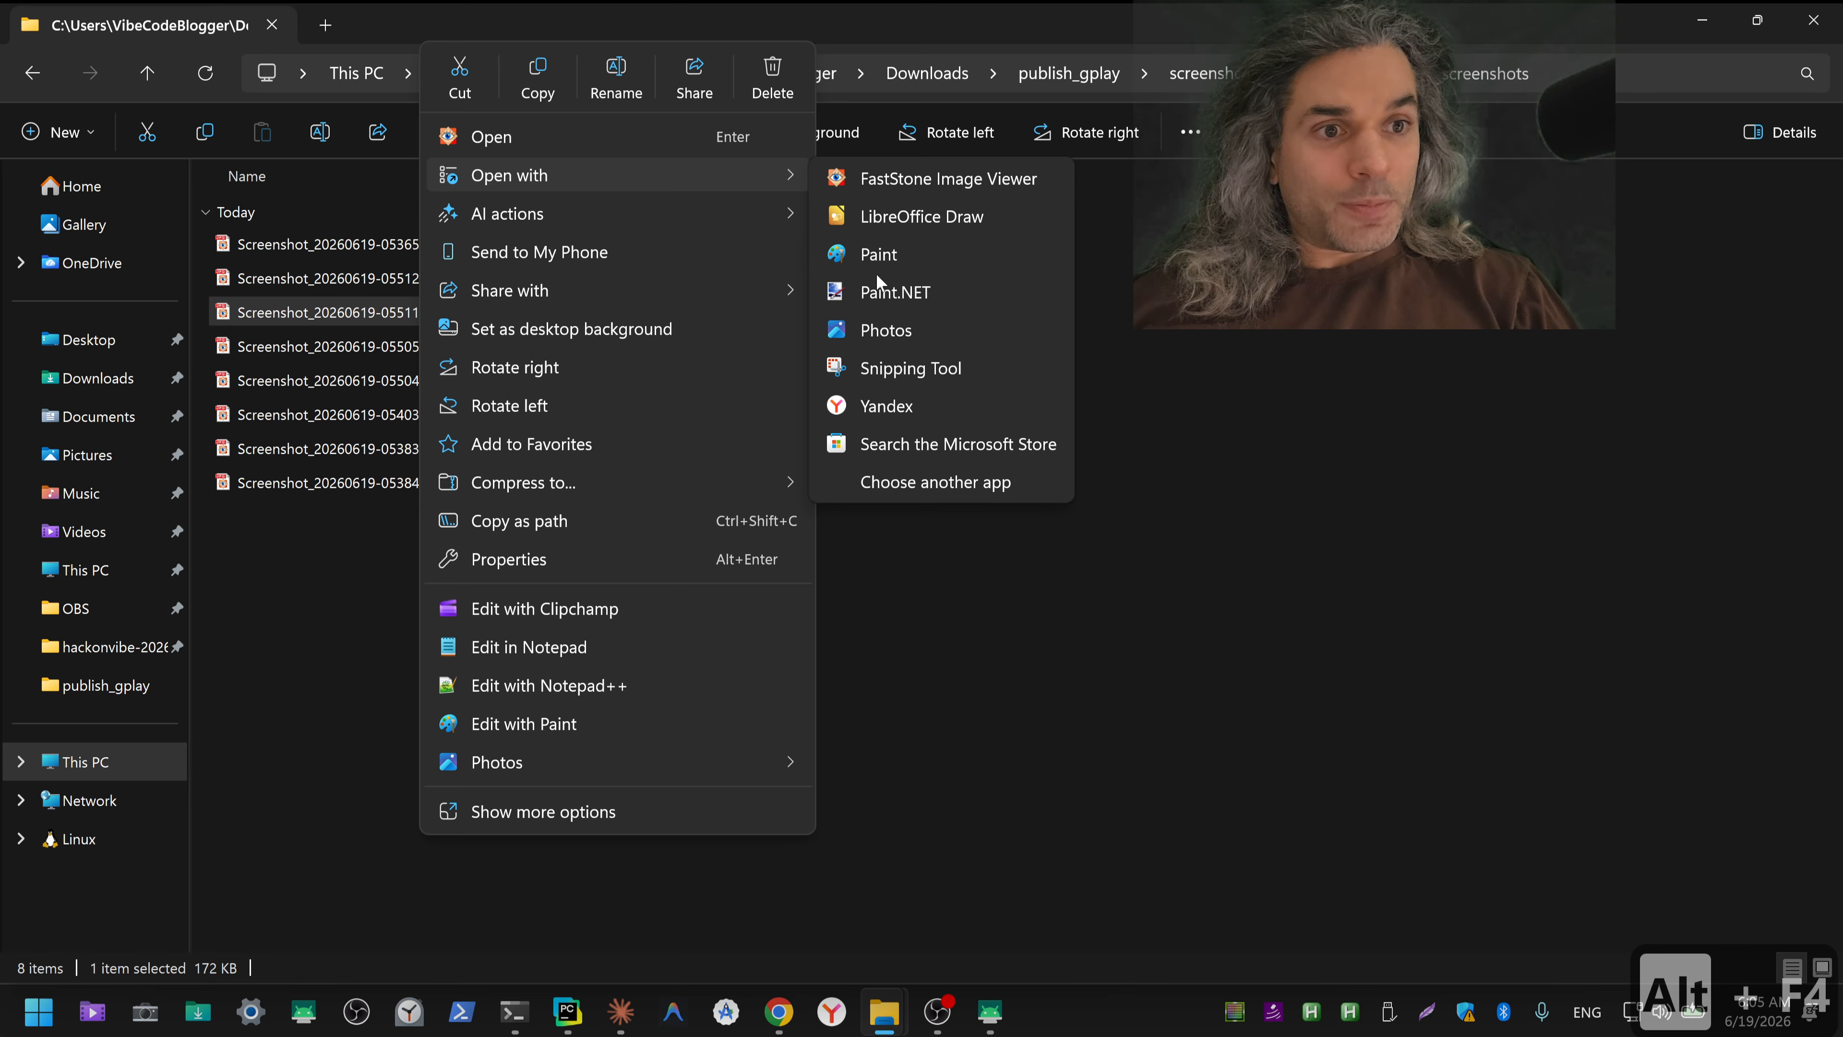
pyautogui.click(883, 291)
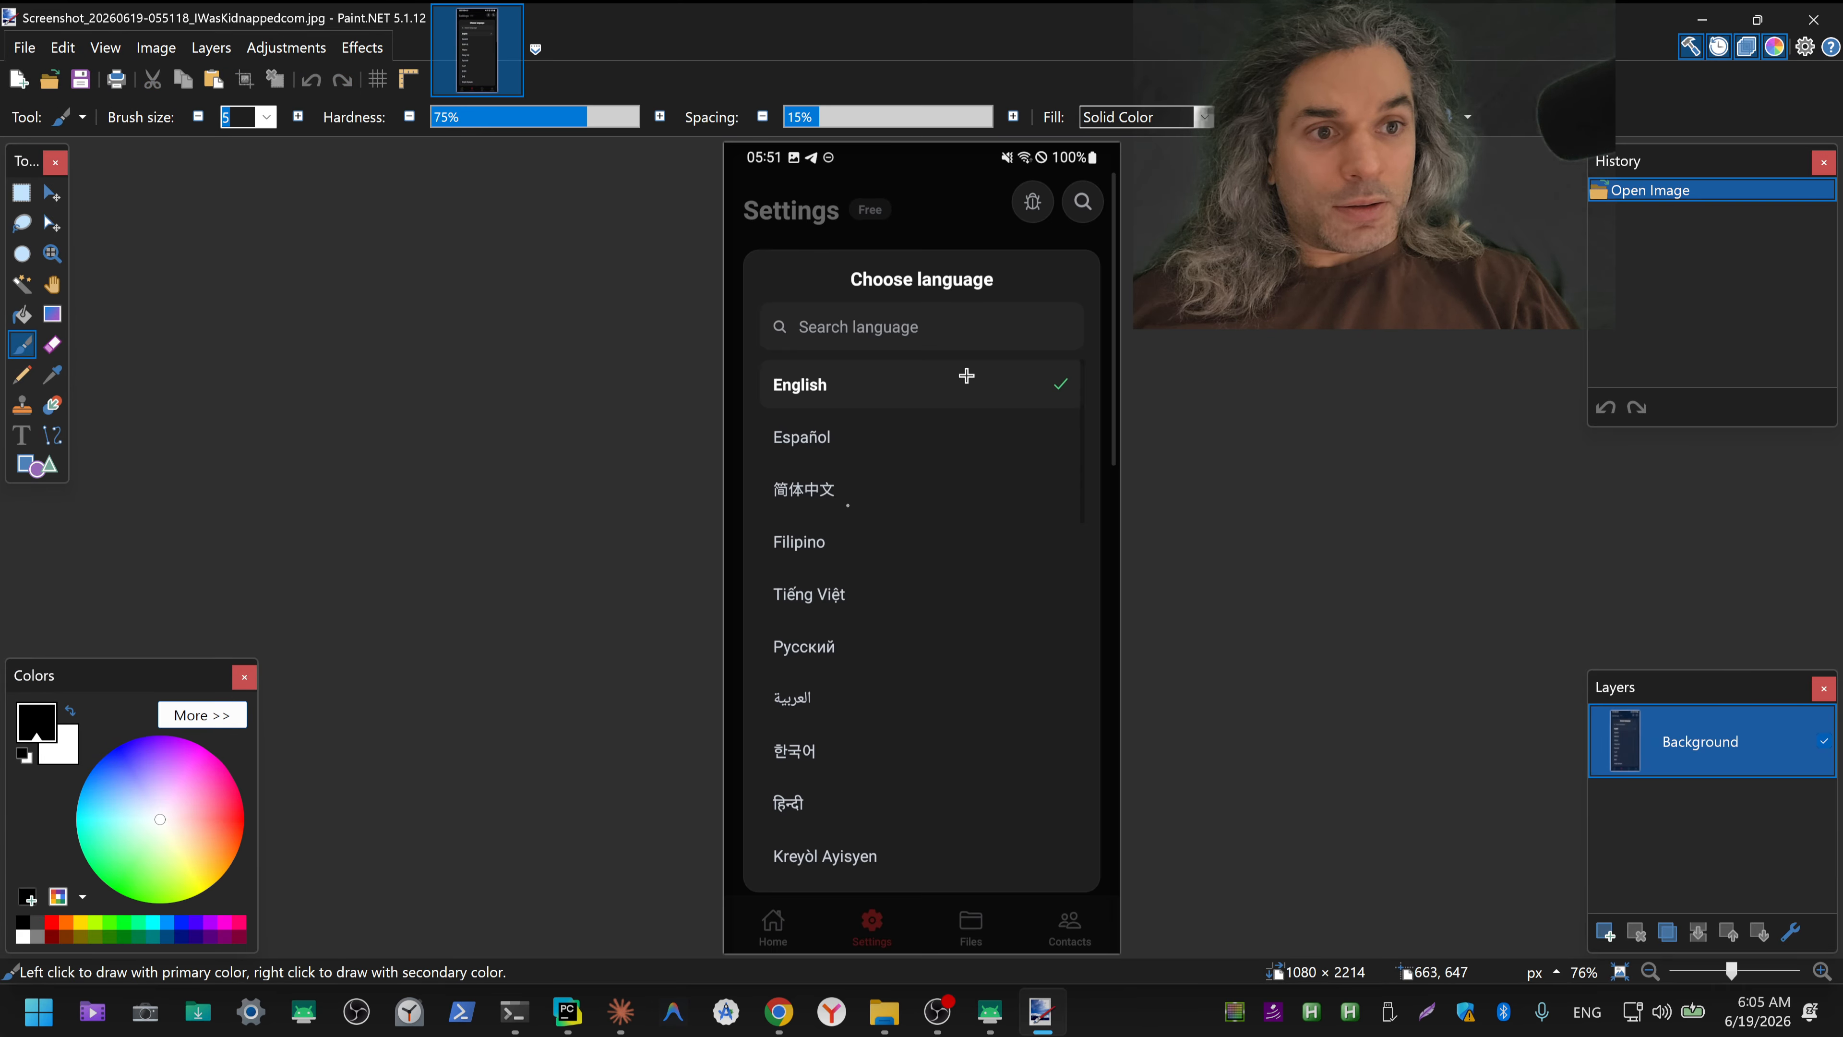
# Step: Erase the notification icons beside the 05:51 clock and the mute, Wi-Fi and blocked icons before the battery percentage using rectangular selections
pyautogui.scroll(6, 941, 320)
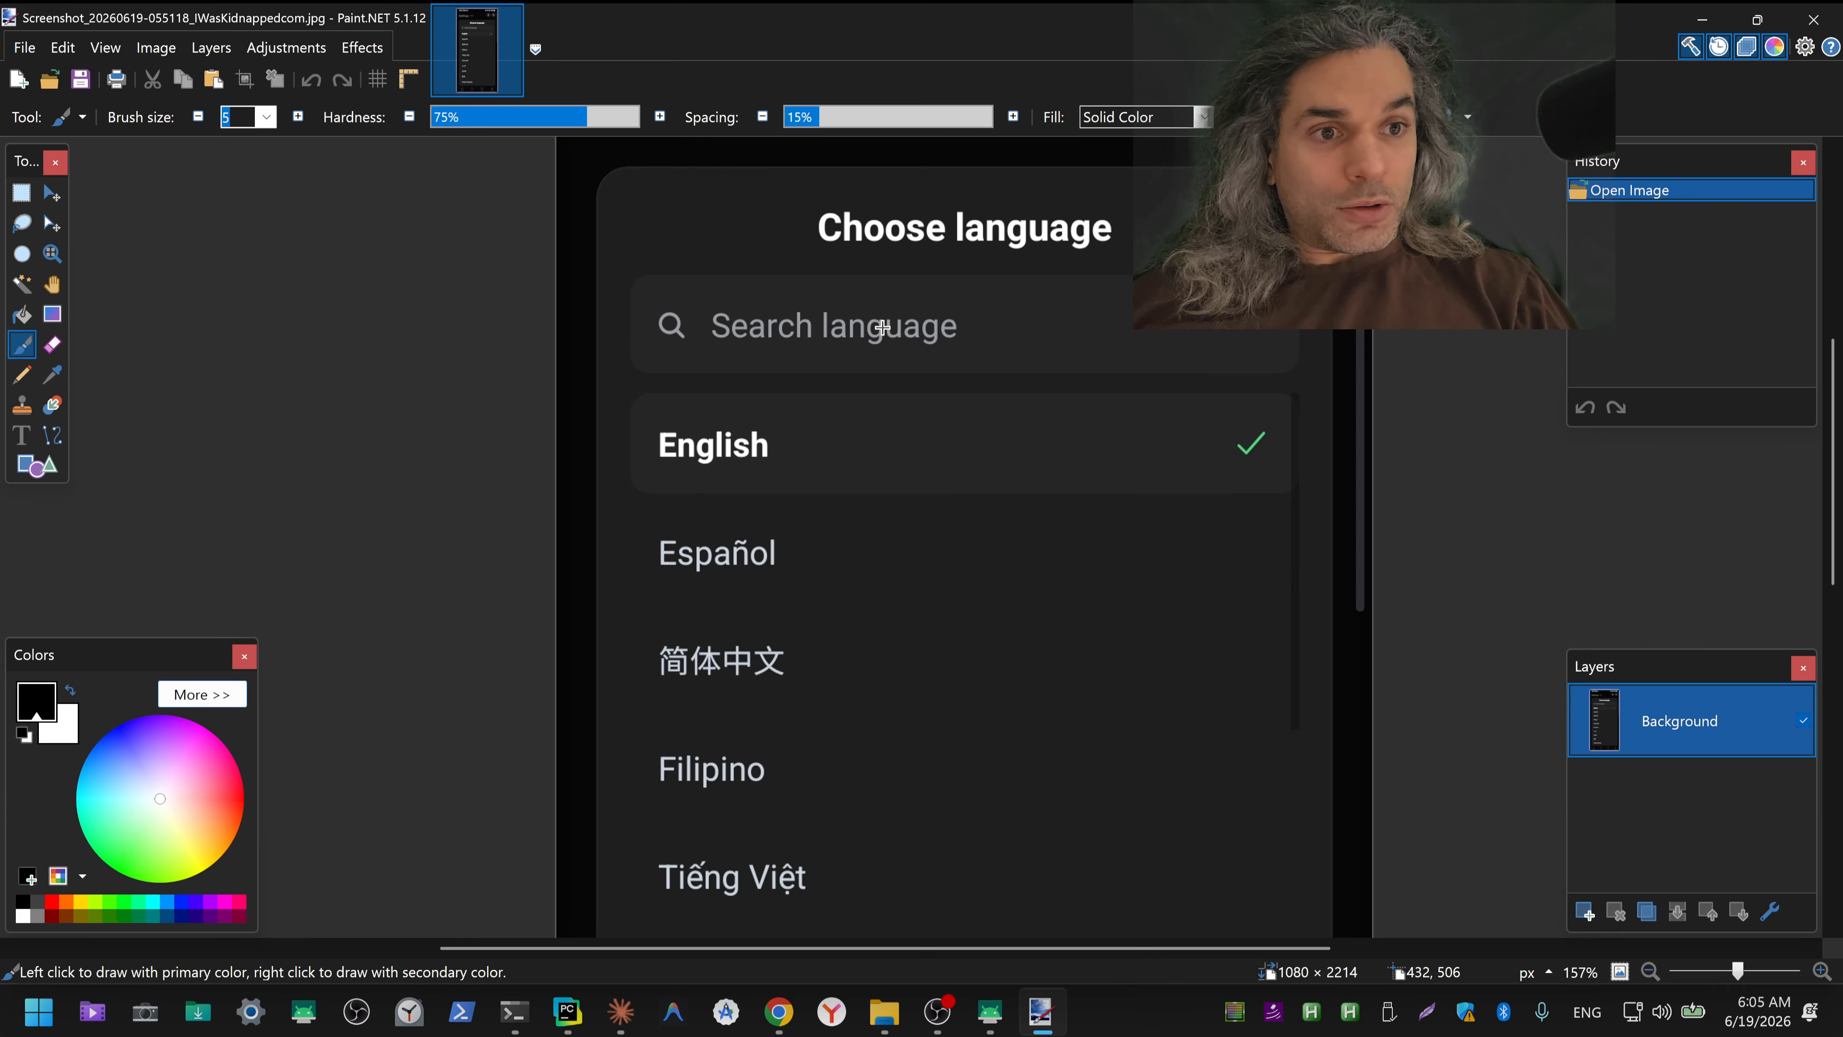
pyautogui.scroll(20, 905, 265)
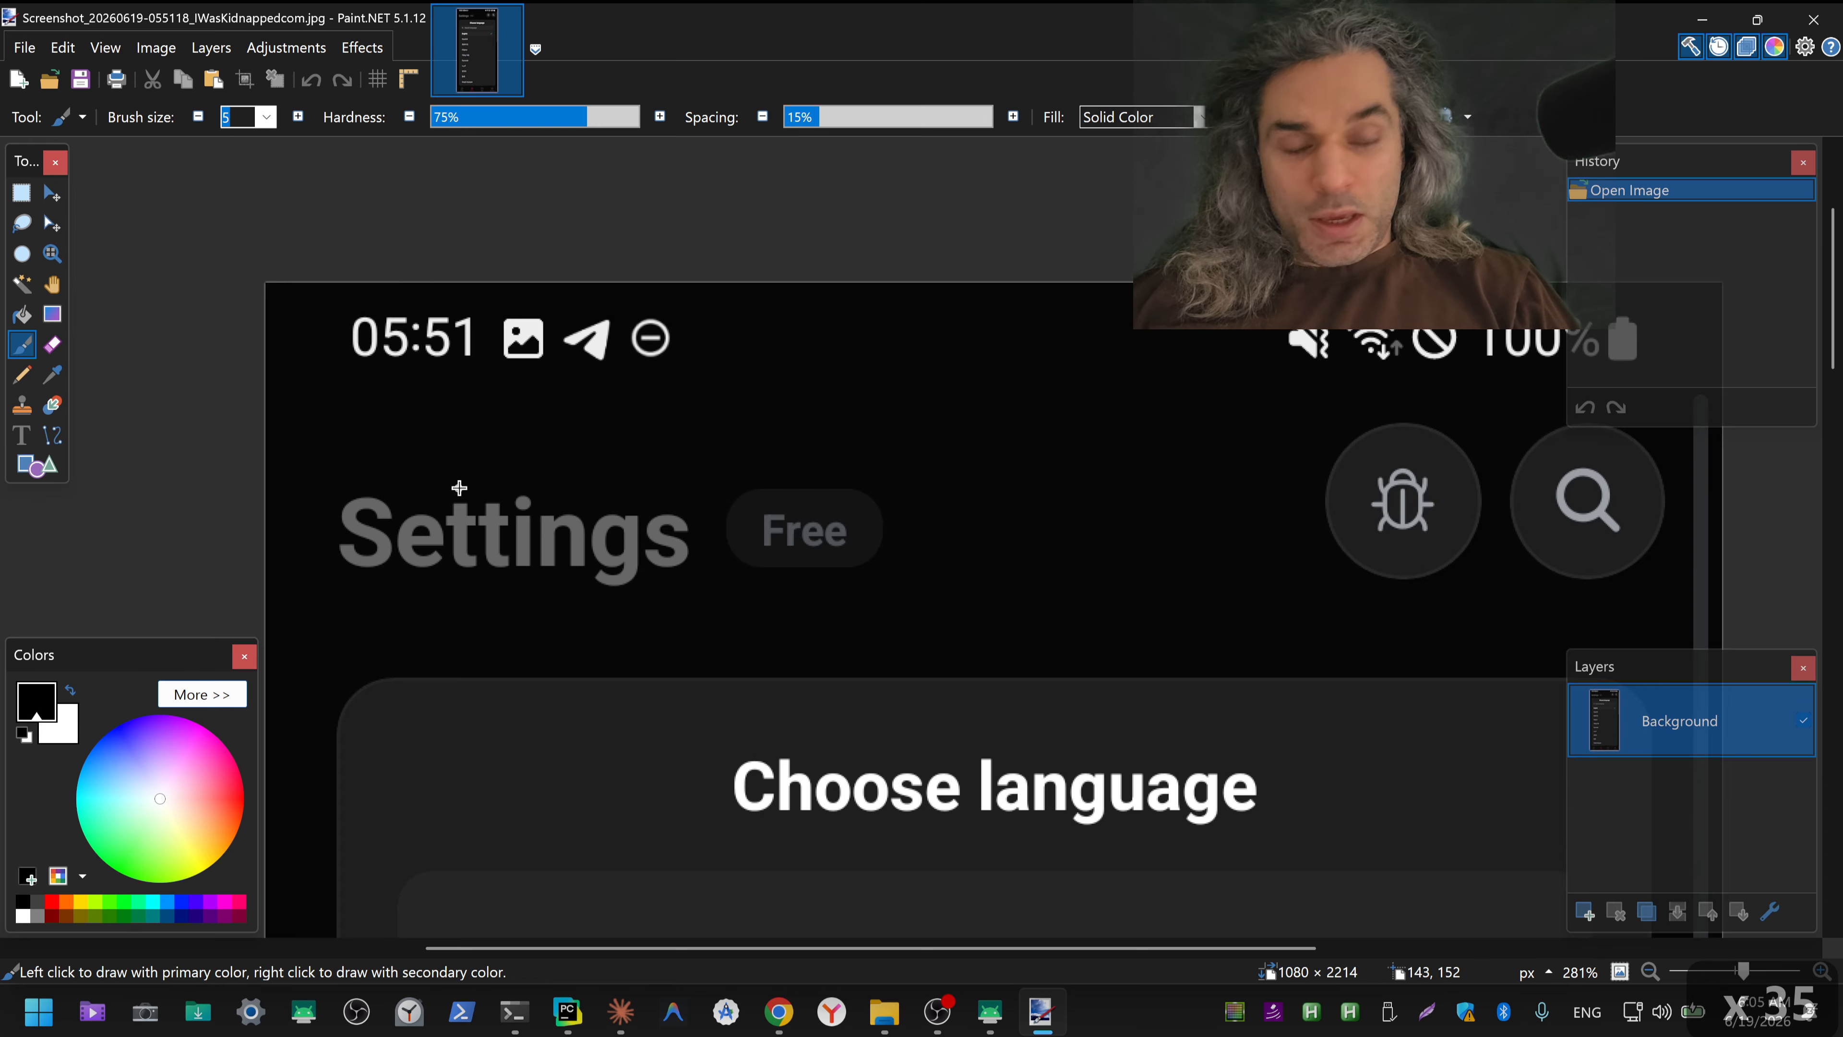
pyautogui.press('k')
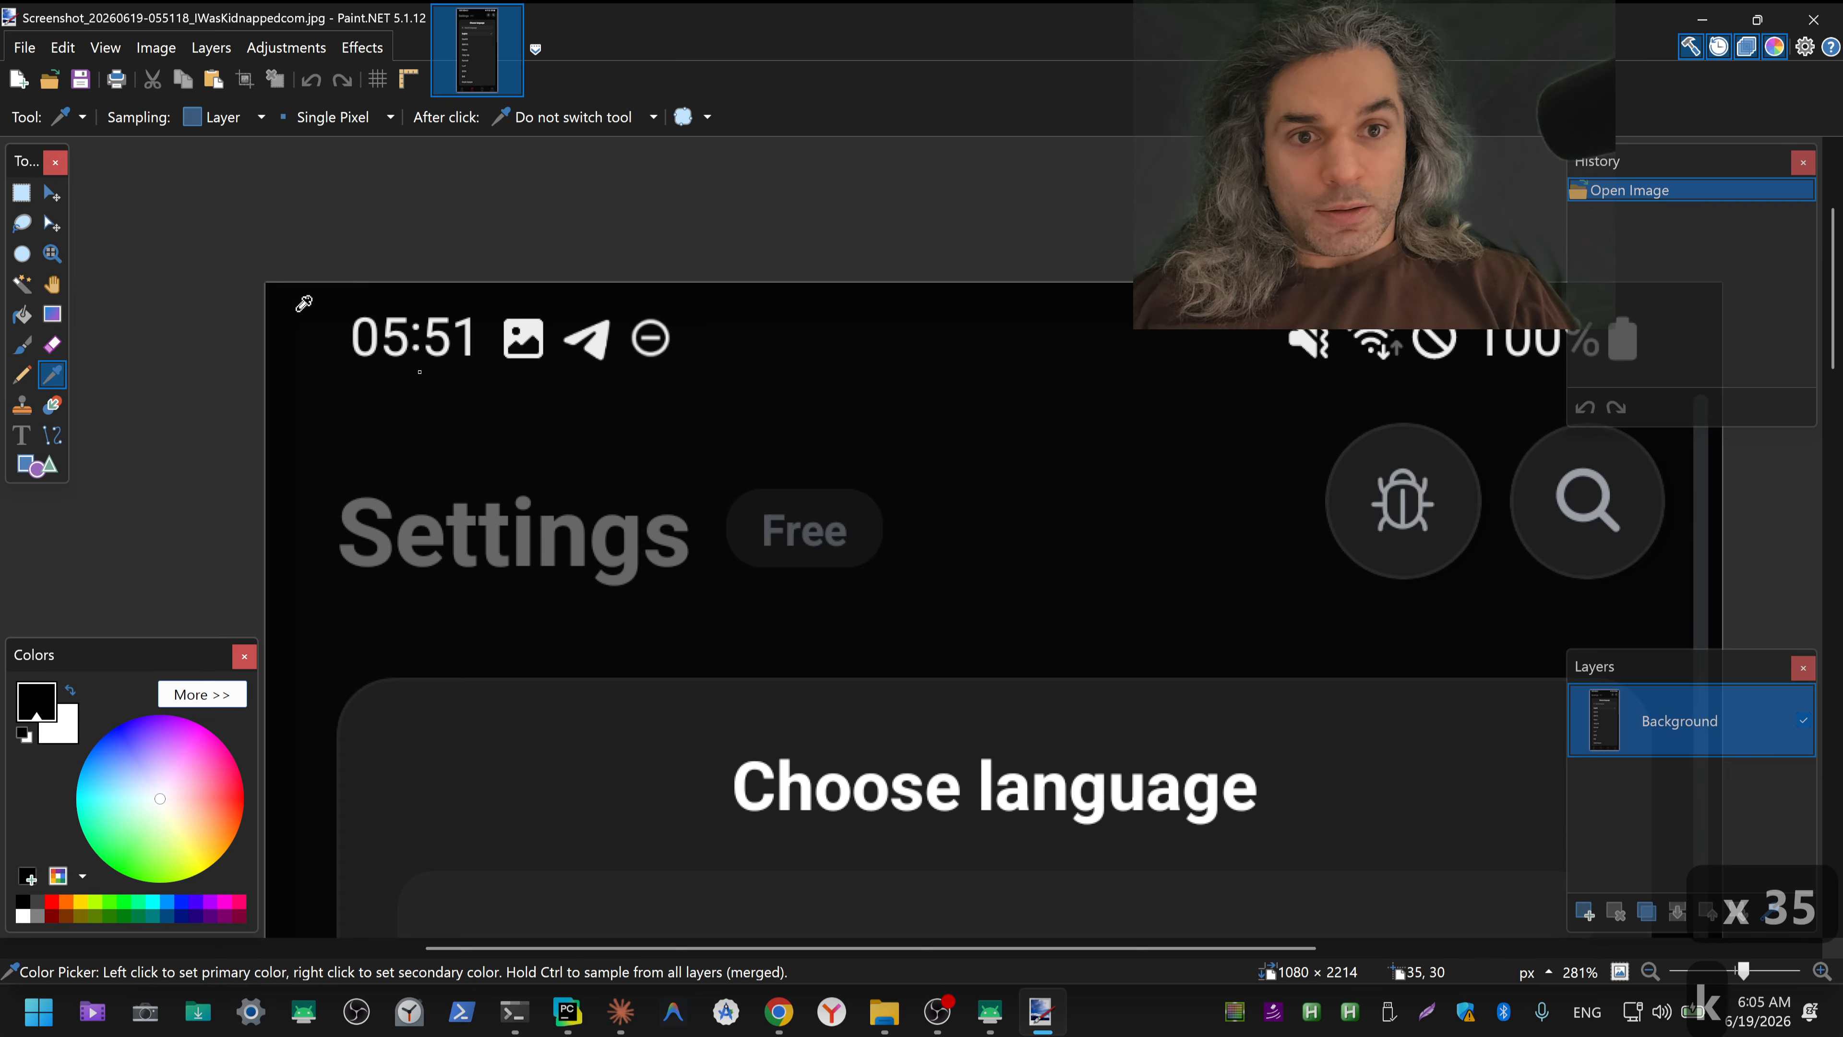
pyautogui.click(22, 193)
pyautogui.moveTo(491, 303); pyautogui.dragTo(738, 371)
pyautogui.press('Delete')
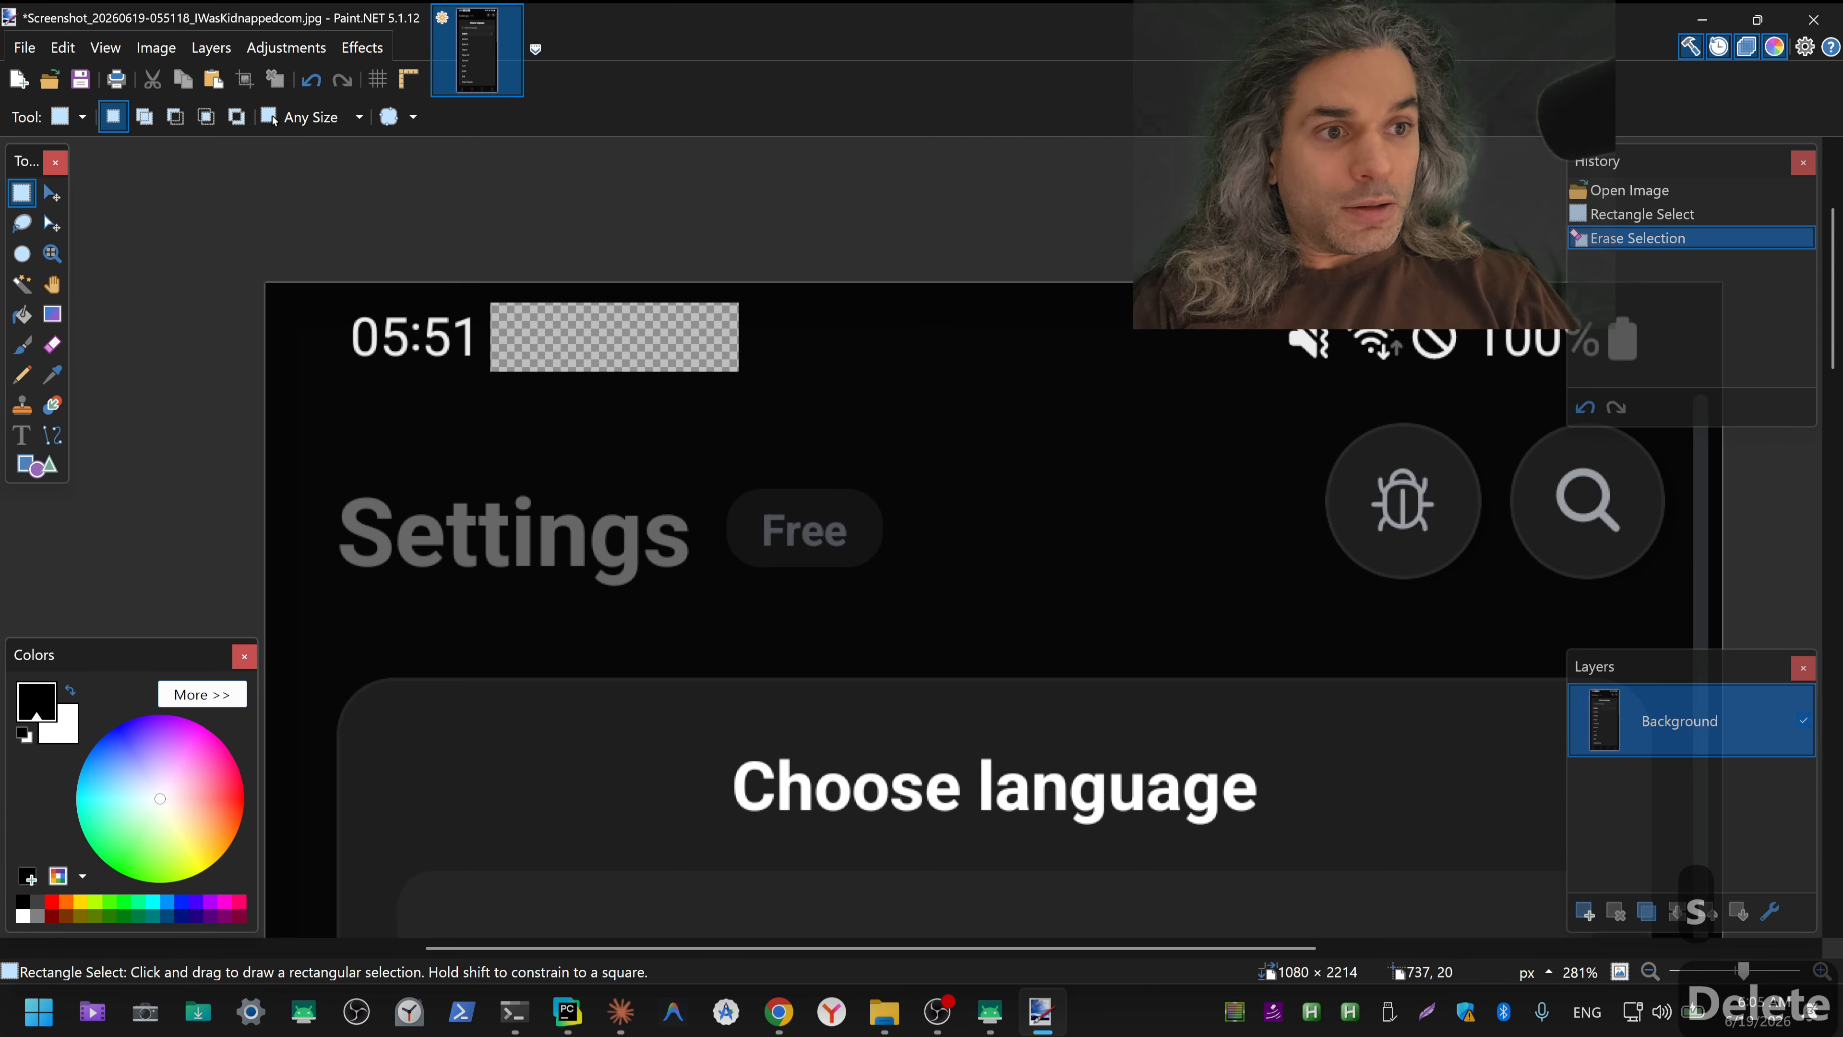
pyautogui.moveTo(1258, 309); pyautogui.dragTo(1461, 375)
pyautogui.press('Delete')
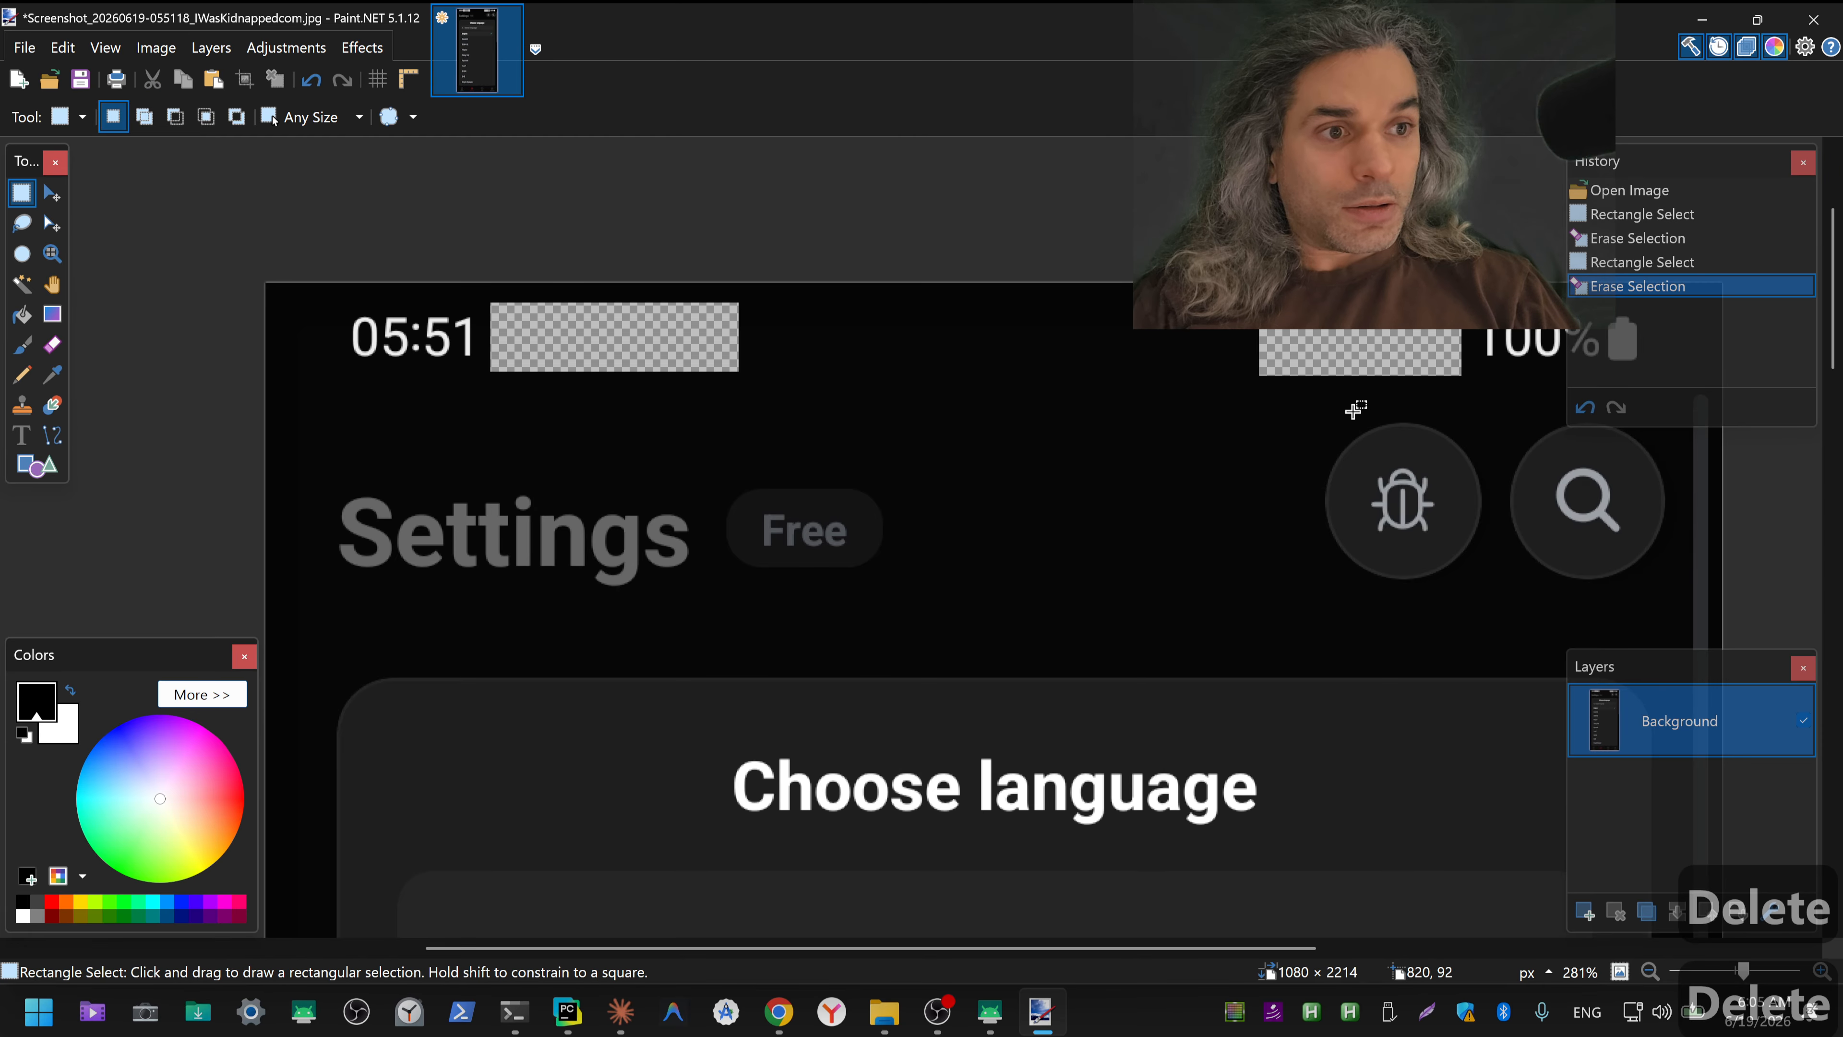
# Step: Sample the status bar's background colour and fill both erased areas with it
pyautogui.press('k')
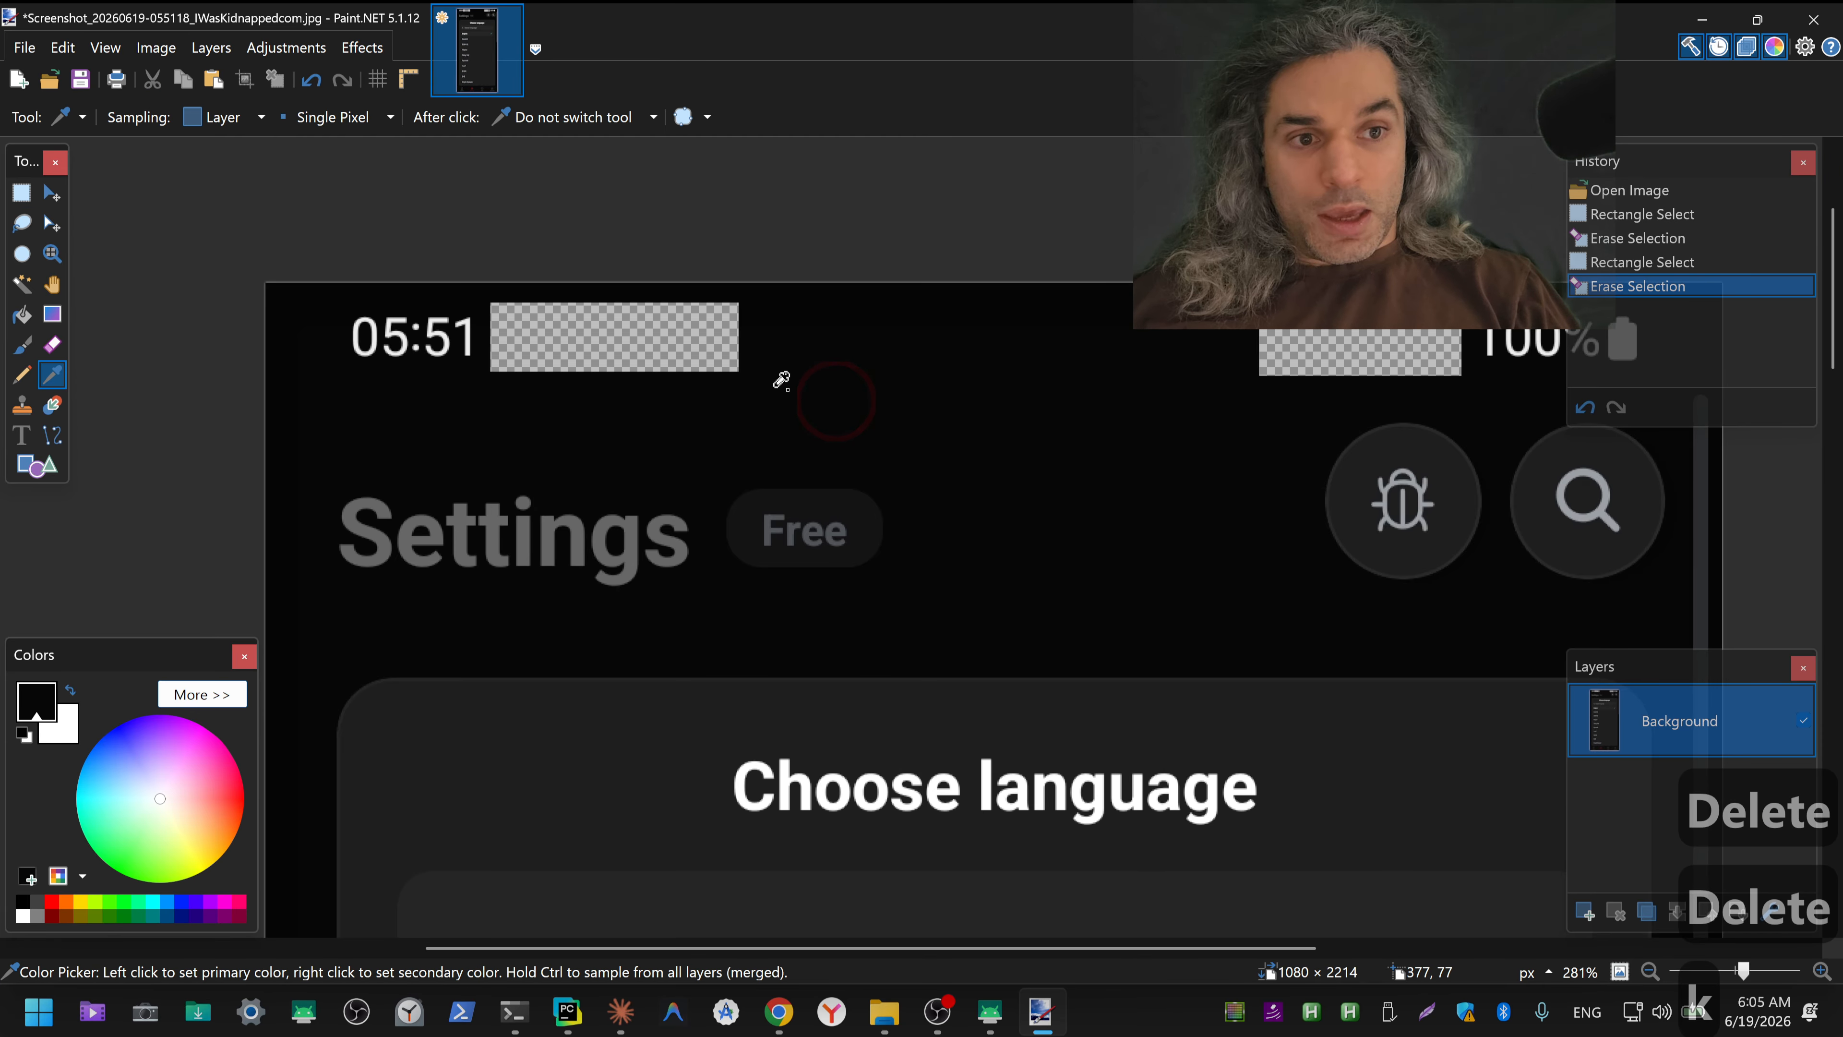
pyautogui.press('f')
pyautogui.click(656, 337)
pyautogui.click(1305, 339)
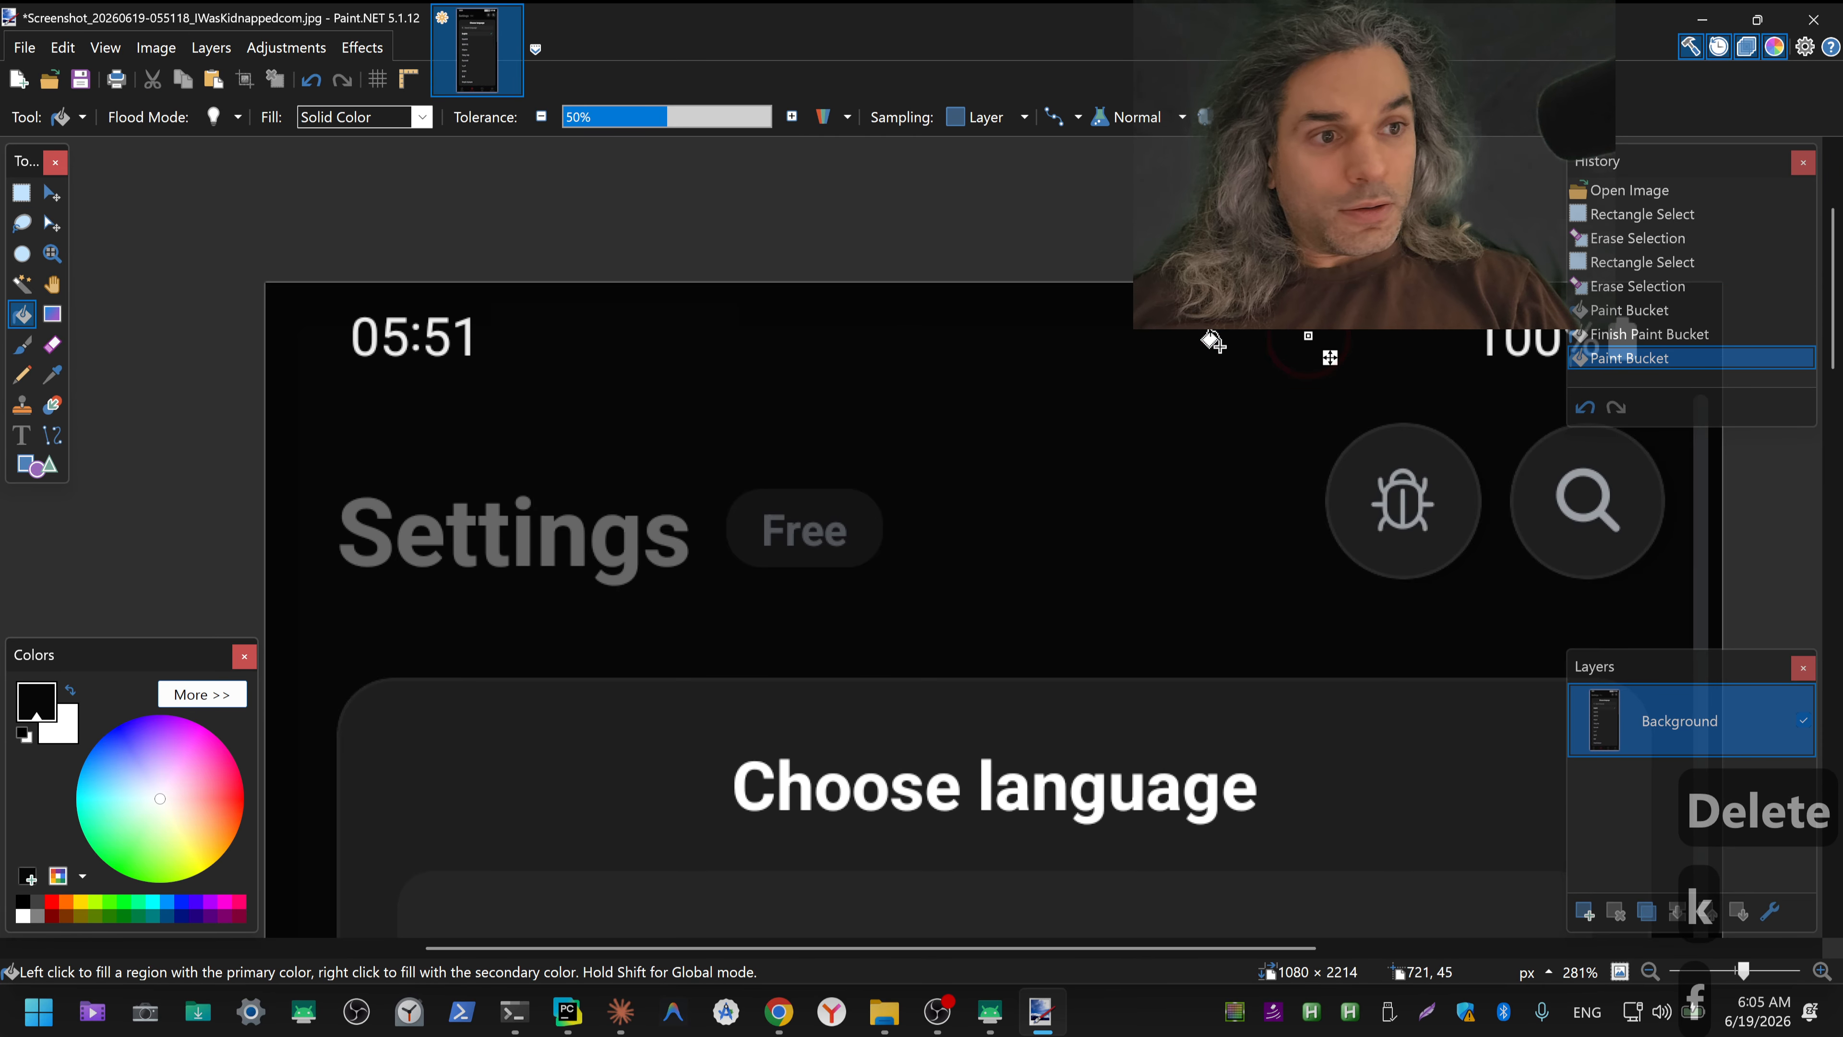
# Step: Save the edited 055118 screenshot with the current JPEG settings and close Paint.NET
pyautogui.hotkey('ctrl', 's')
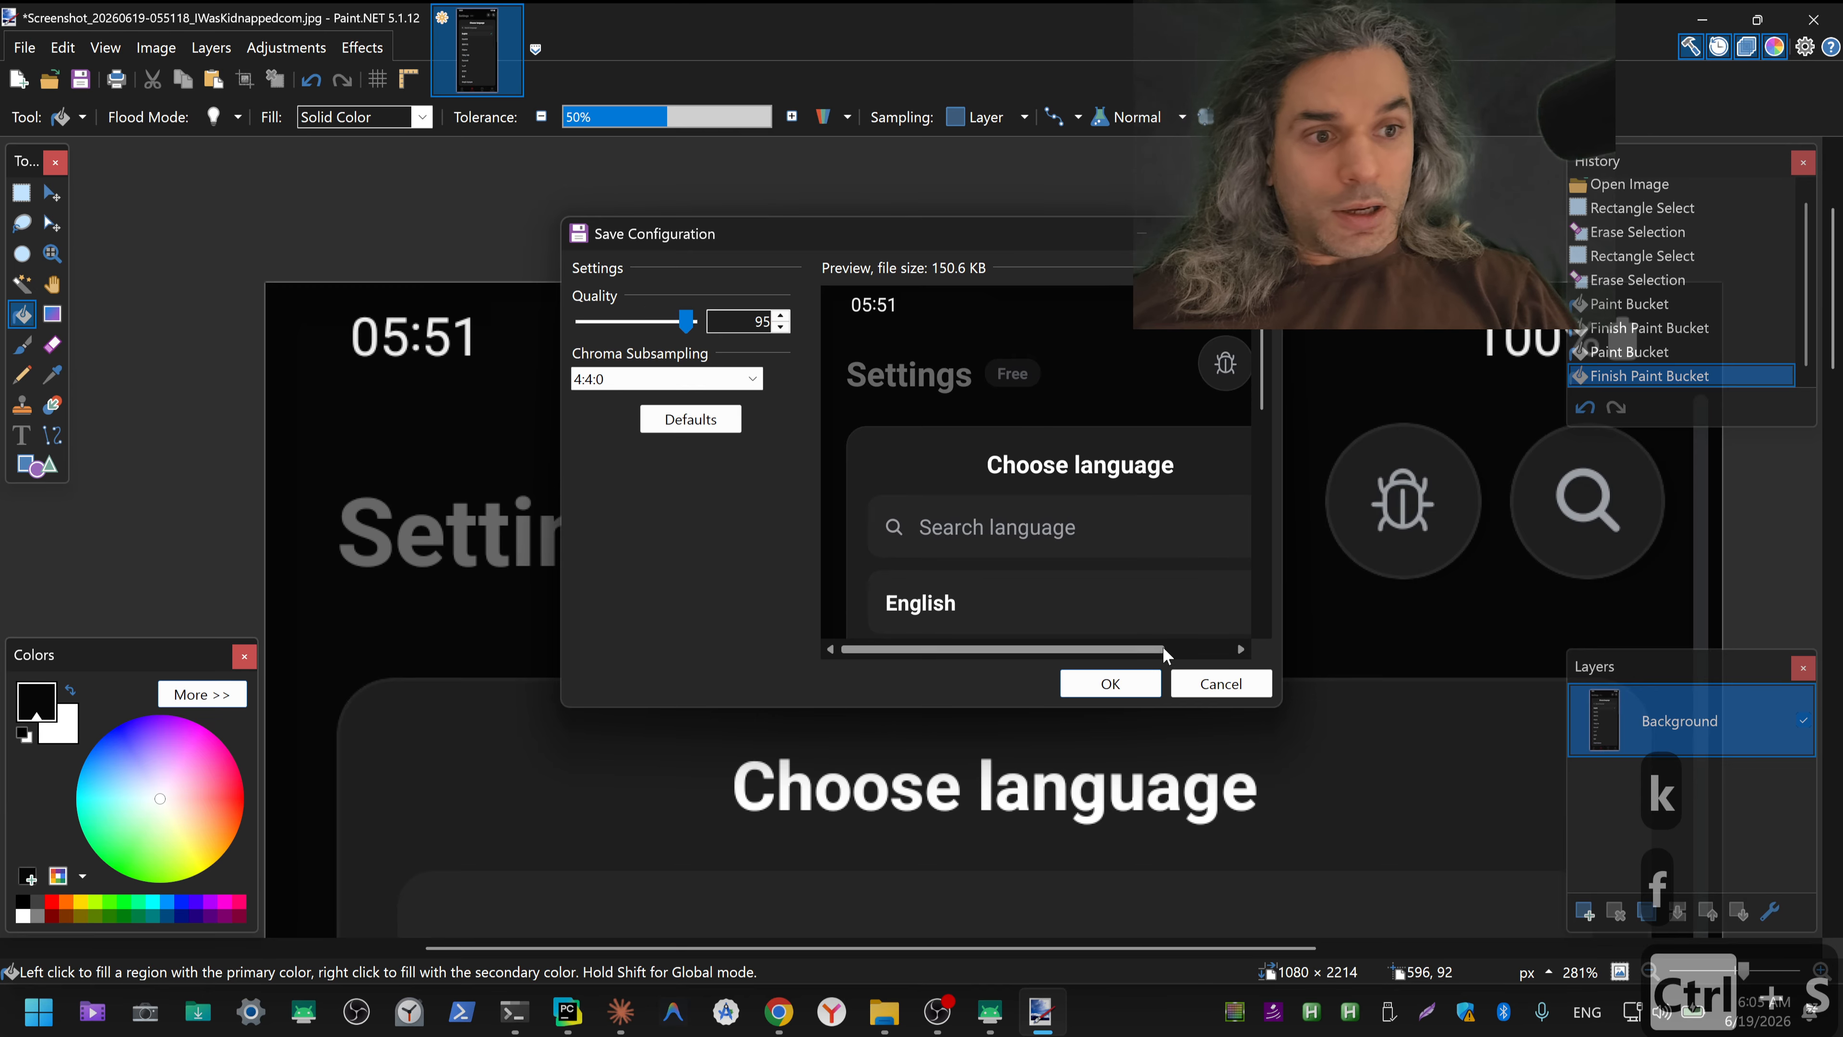
pyautogui.click(1117, 683)
pyautogui.hotkey('alt', 'F4')
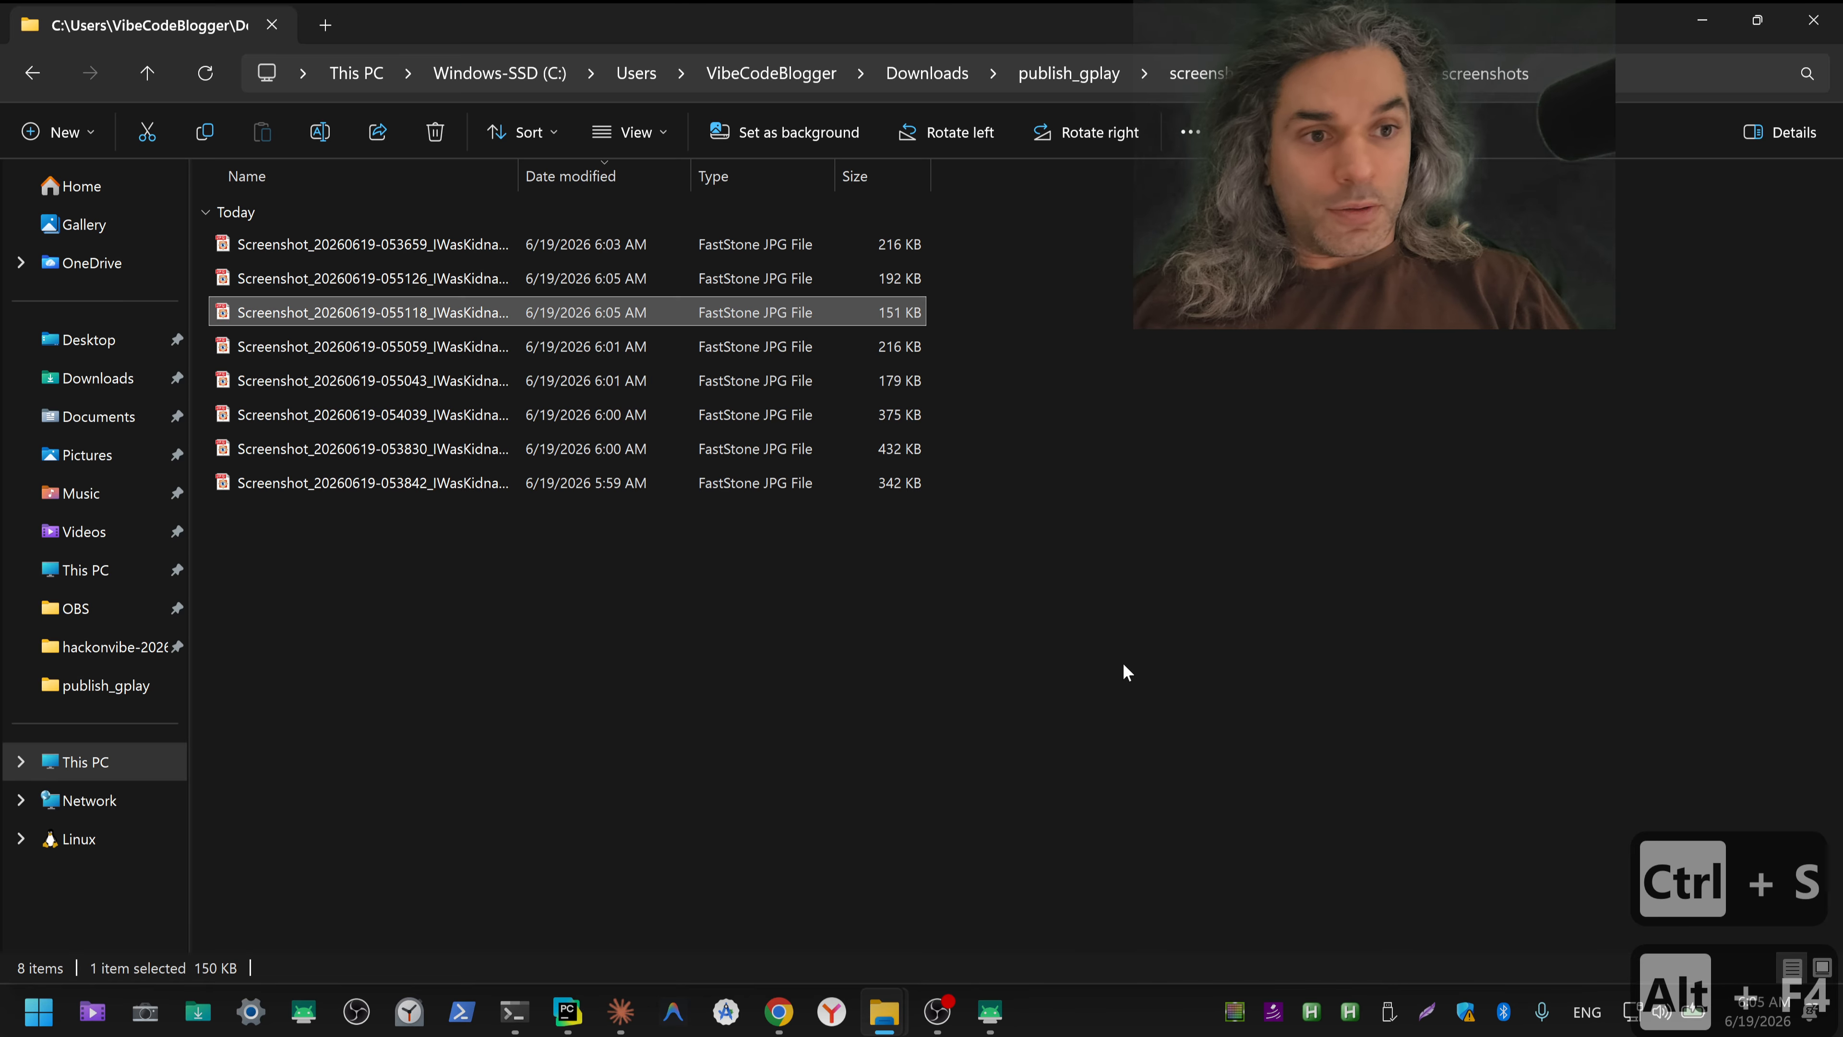
# Step: Open the 055059 screenshot from the screenshots folder in Paint.NET
pyautogui.rightClick(387, 347)
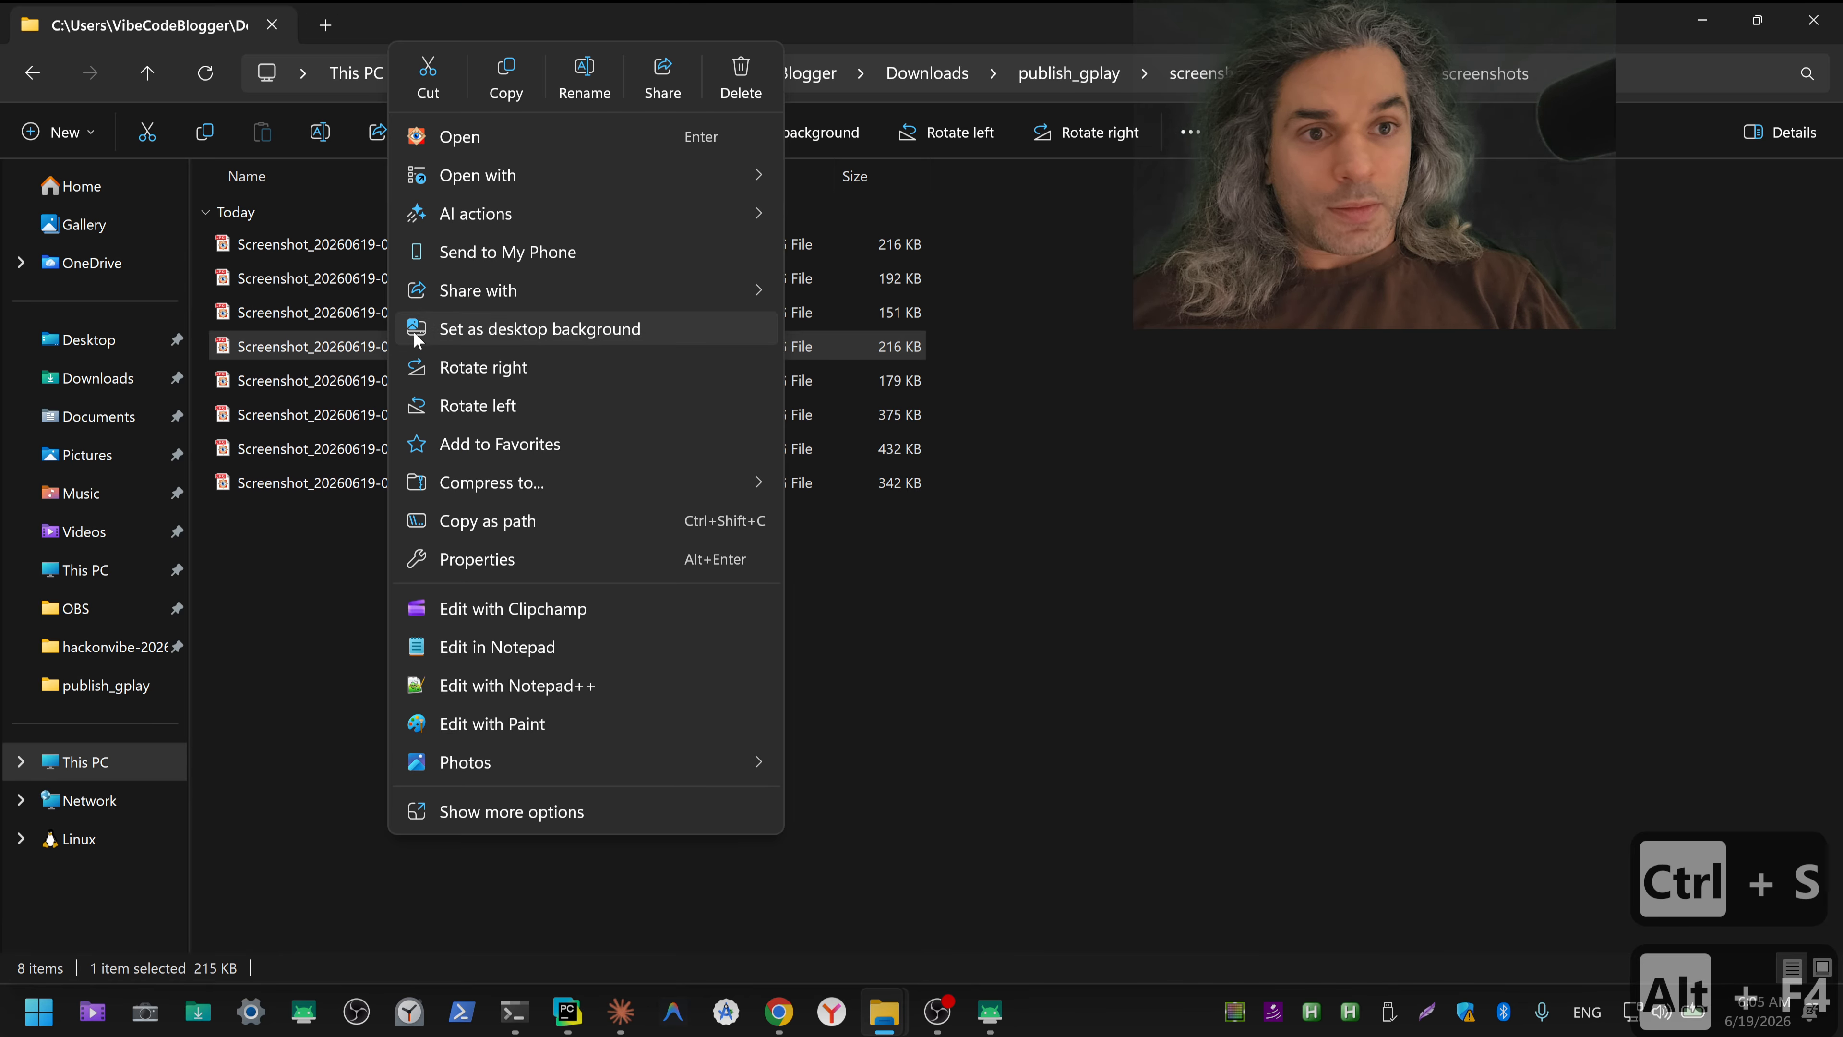
pyautogui.moveTo(593, 176)
pyautogui.click(882, 293)
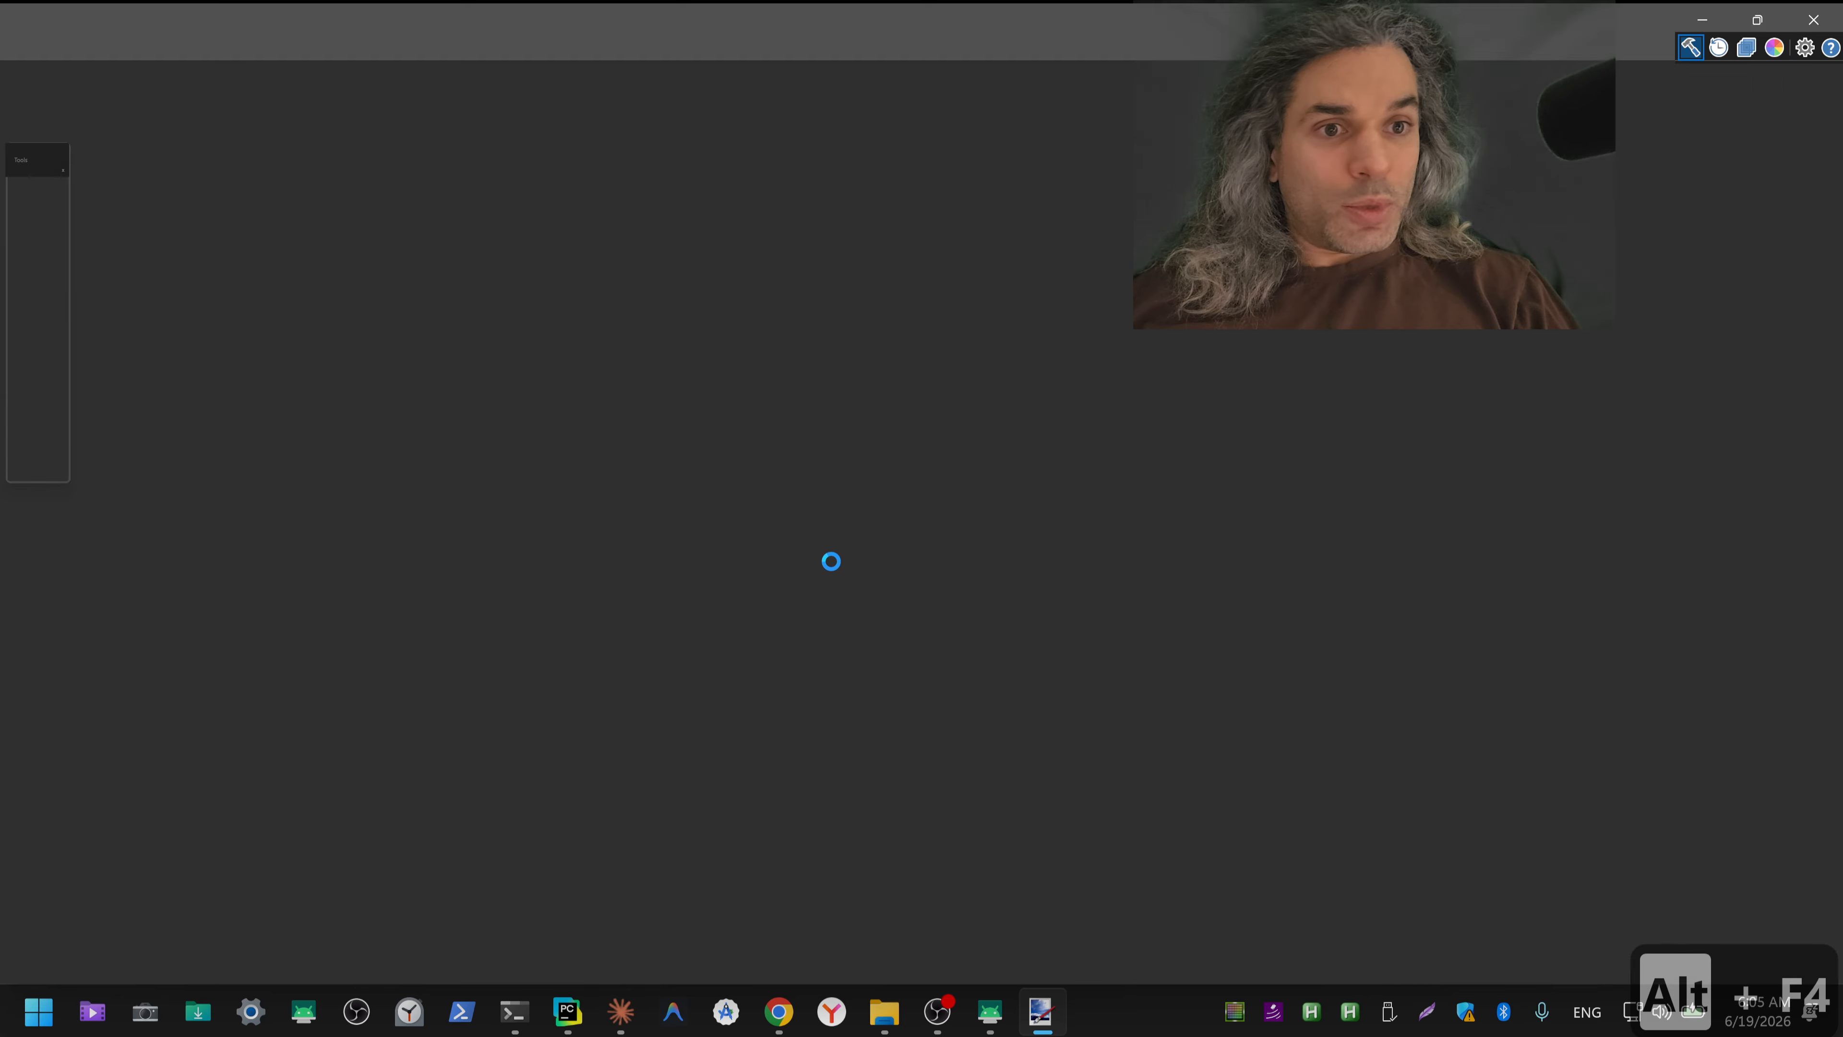
pyautogui.scroll(5, 900, 435)
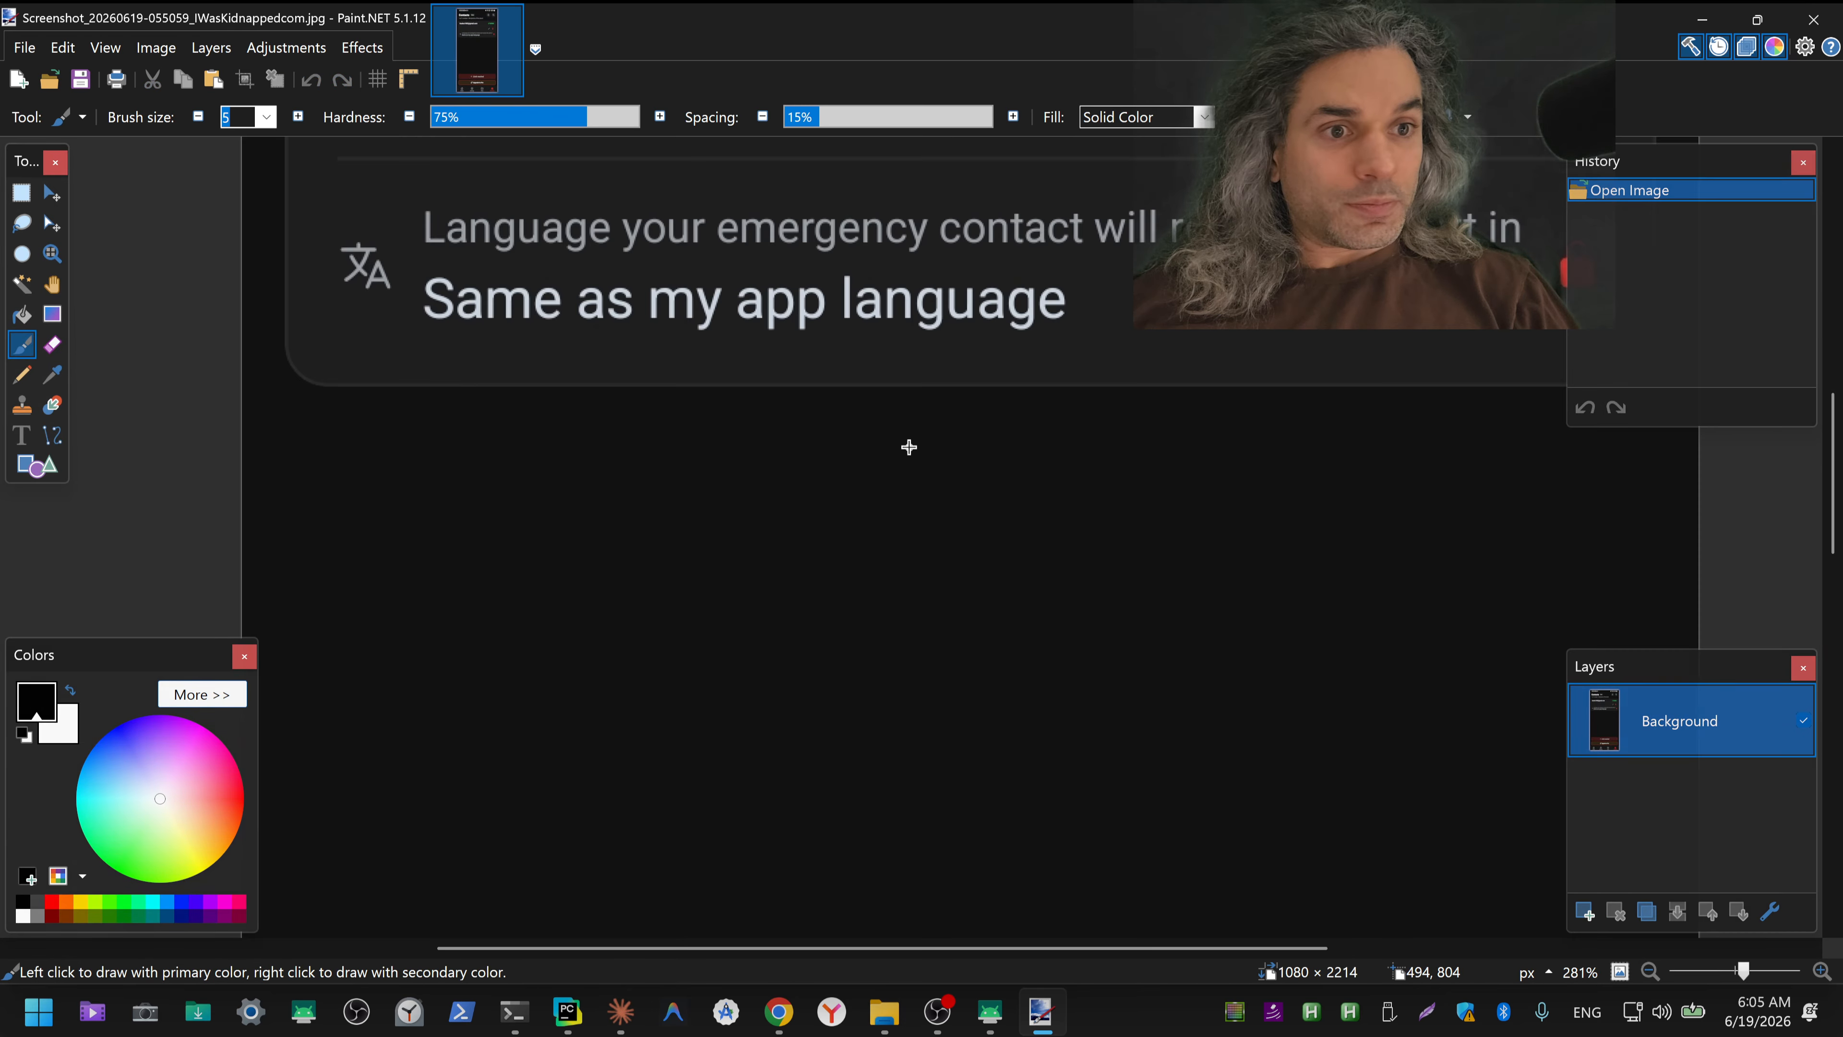
pyautogui.scroll(20, 889, 331)
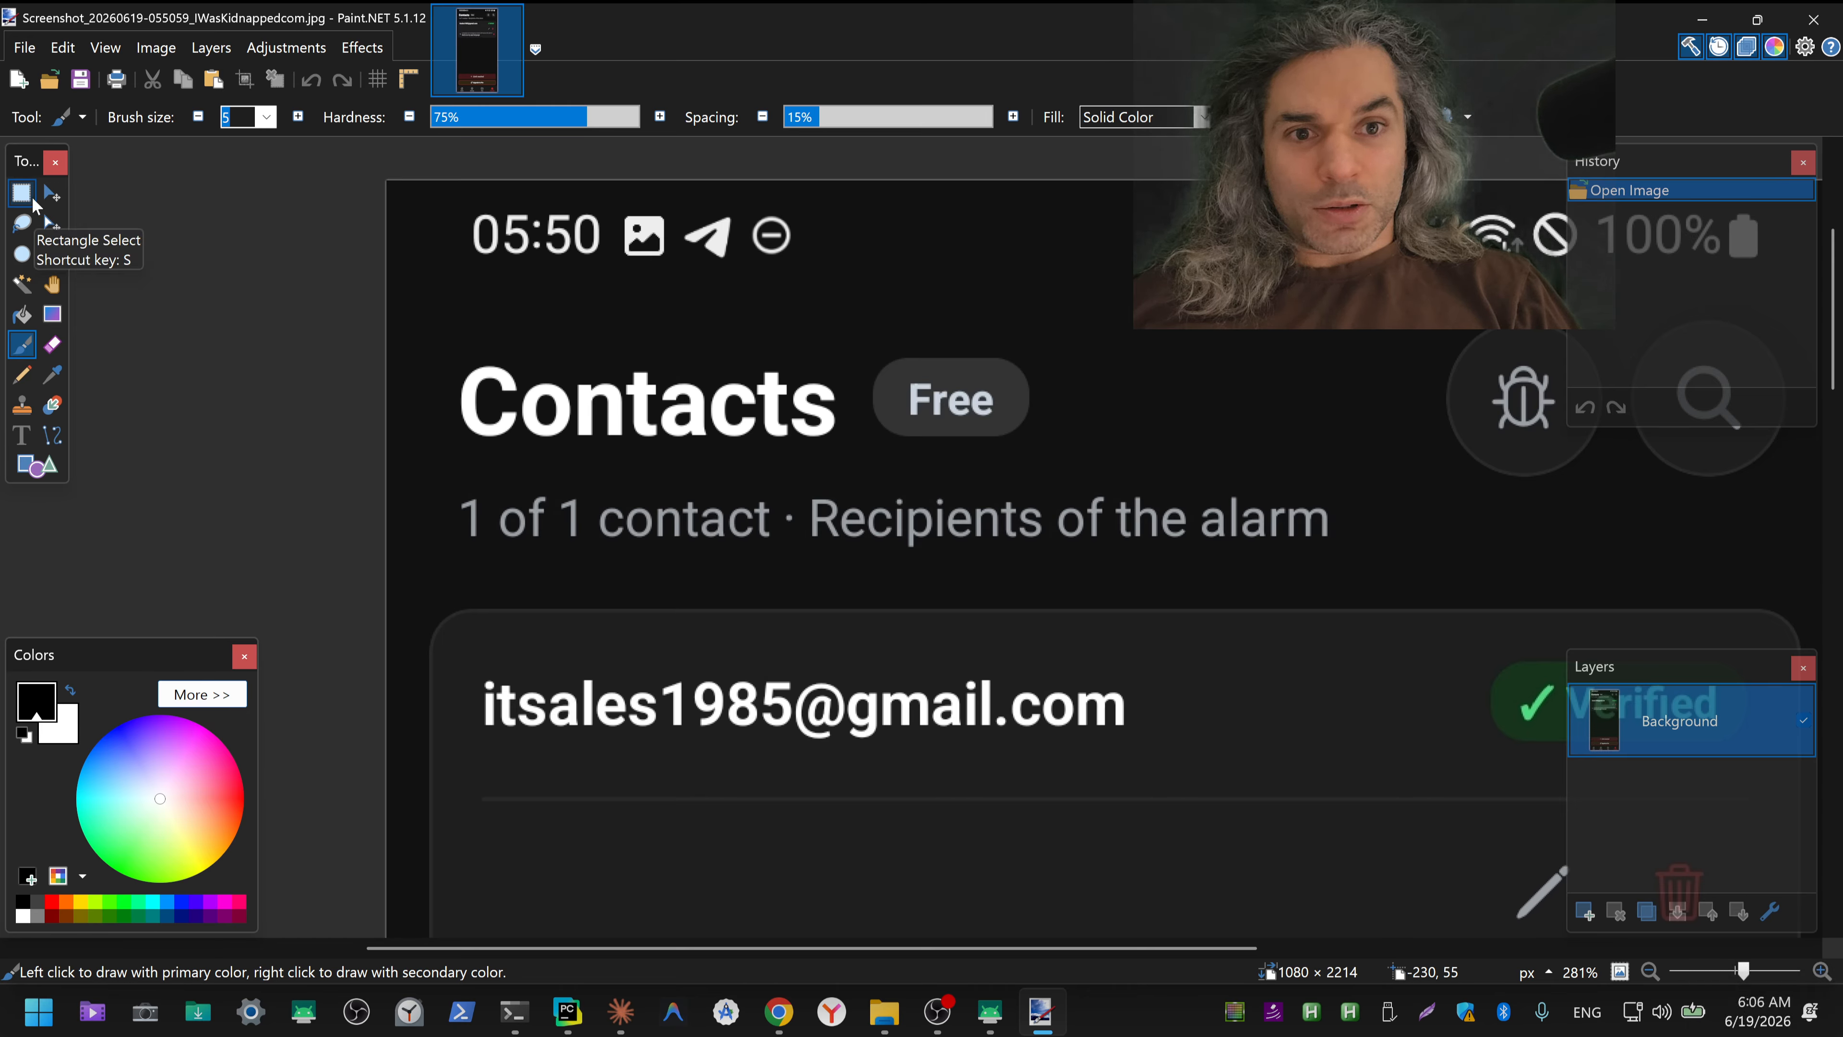
pyautogui.click(33, 200)
pyautogui.moveTo(463, 656); pyautogui.dragTo(790, 747)
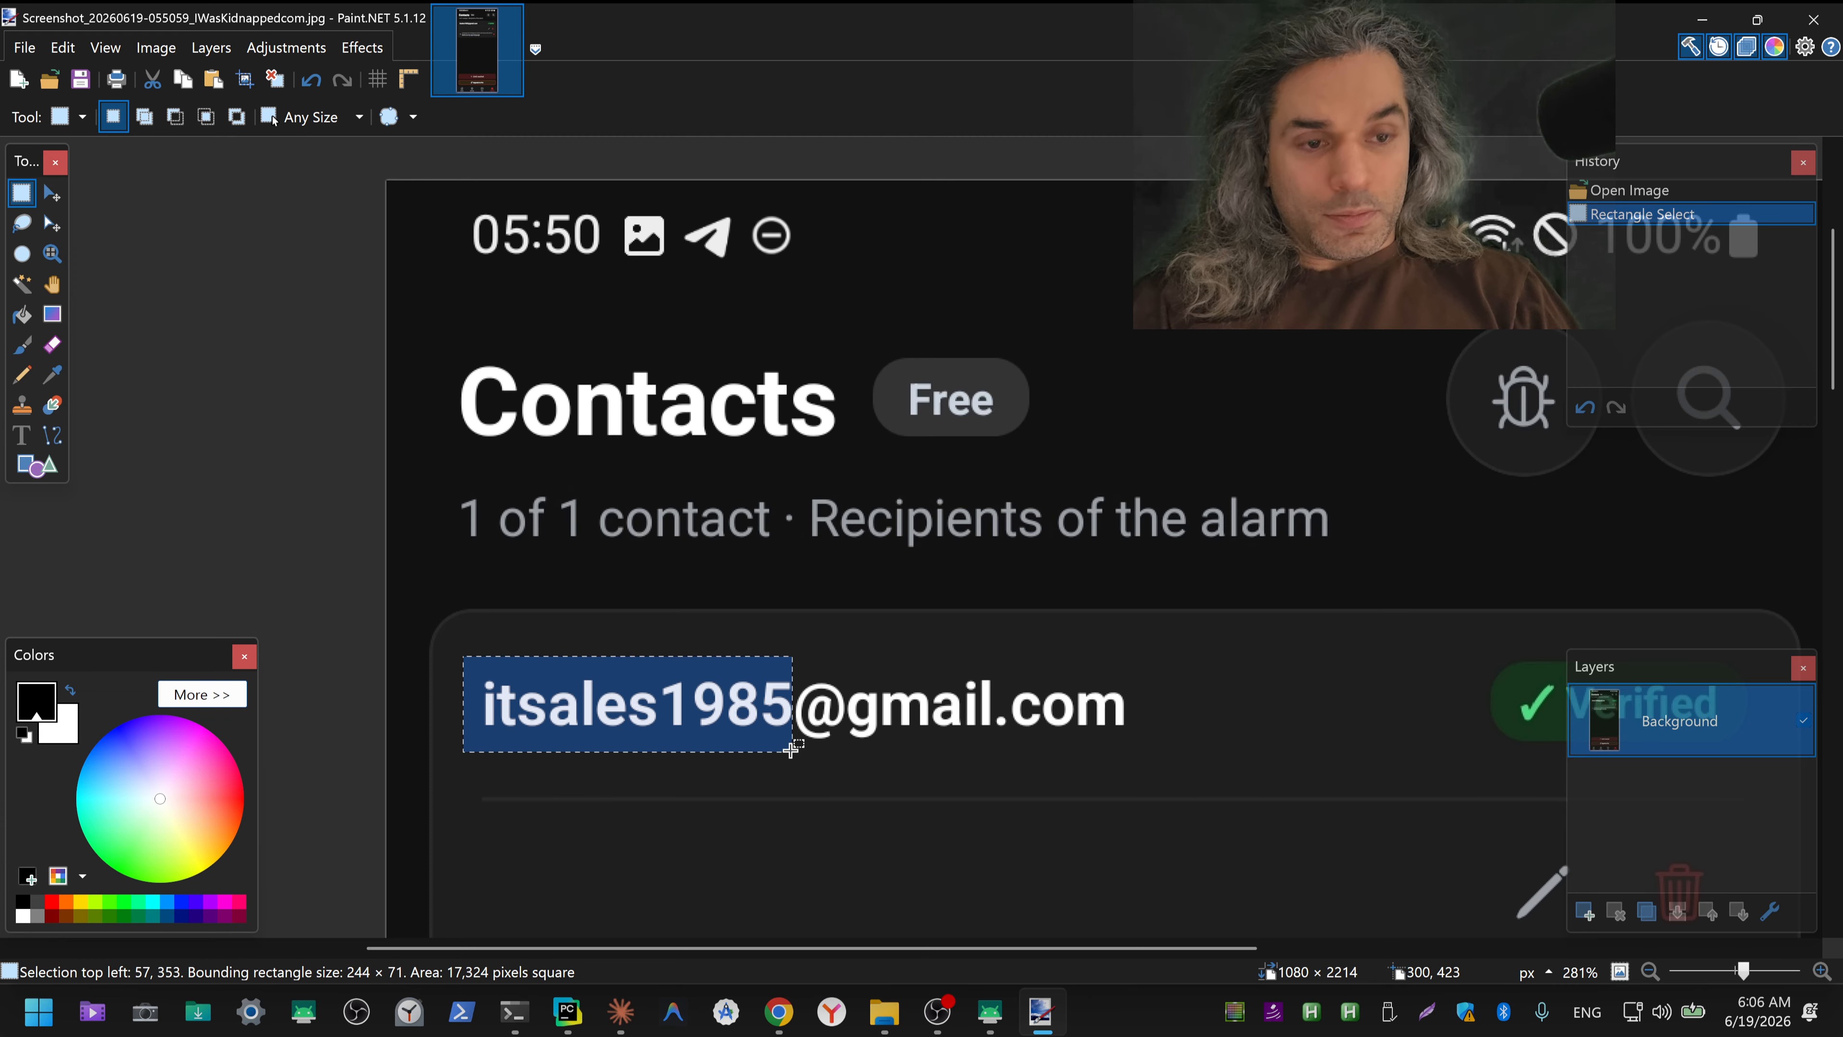
pyautogui.press('Delete')
# Step: Erase the notification icons beside the 05:50 clock and the status icons before the battery percentage
pyautogui.moveTo(604, 203); pyautogui.dragTo(809, 266)
pyautogui.press('Delete')
pyautogui.moveTo(1340, 297); pyautogui.dragTo(1578, 201)
pyautogui.press('Delete')
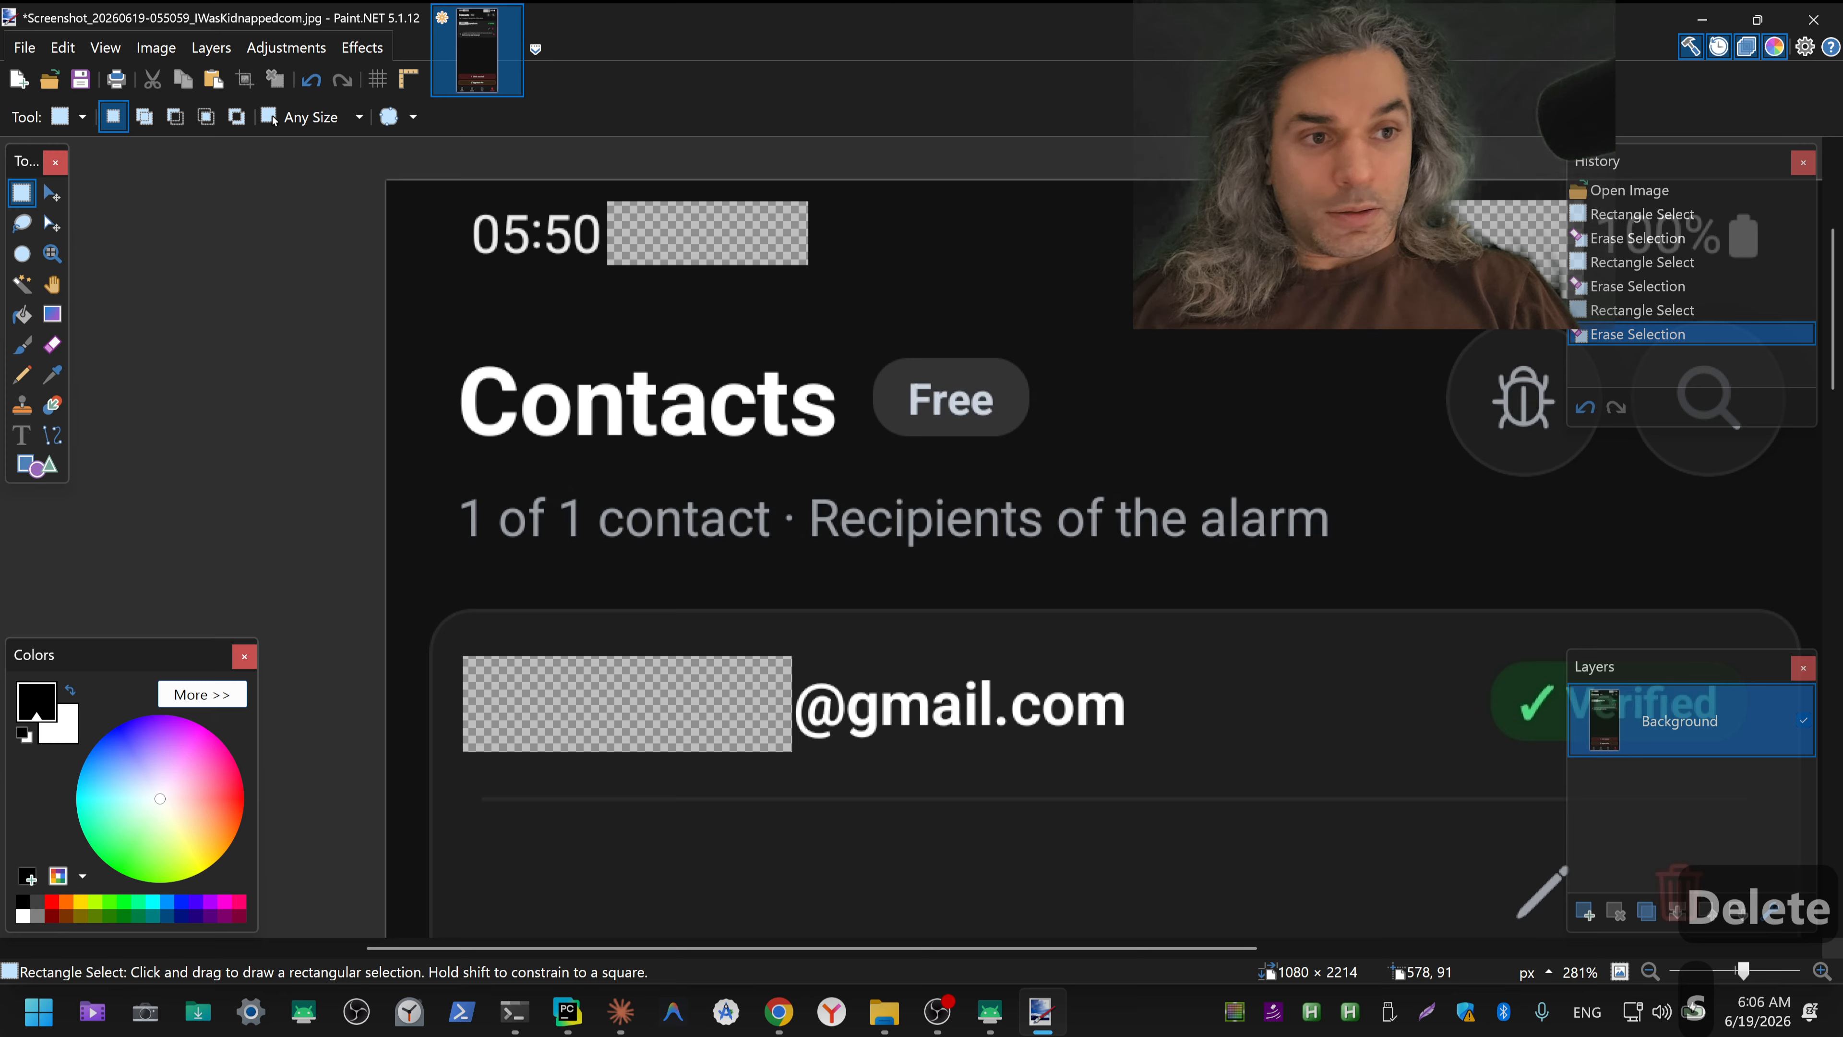
# Step: Sample the header's dark background colour and fill both erased status bar areas using the Paint Bucket
pyautogui.press('s')
pyautogui.press('k')
pyautogui.press('w')
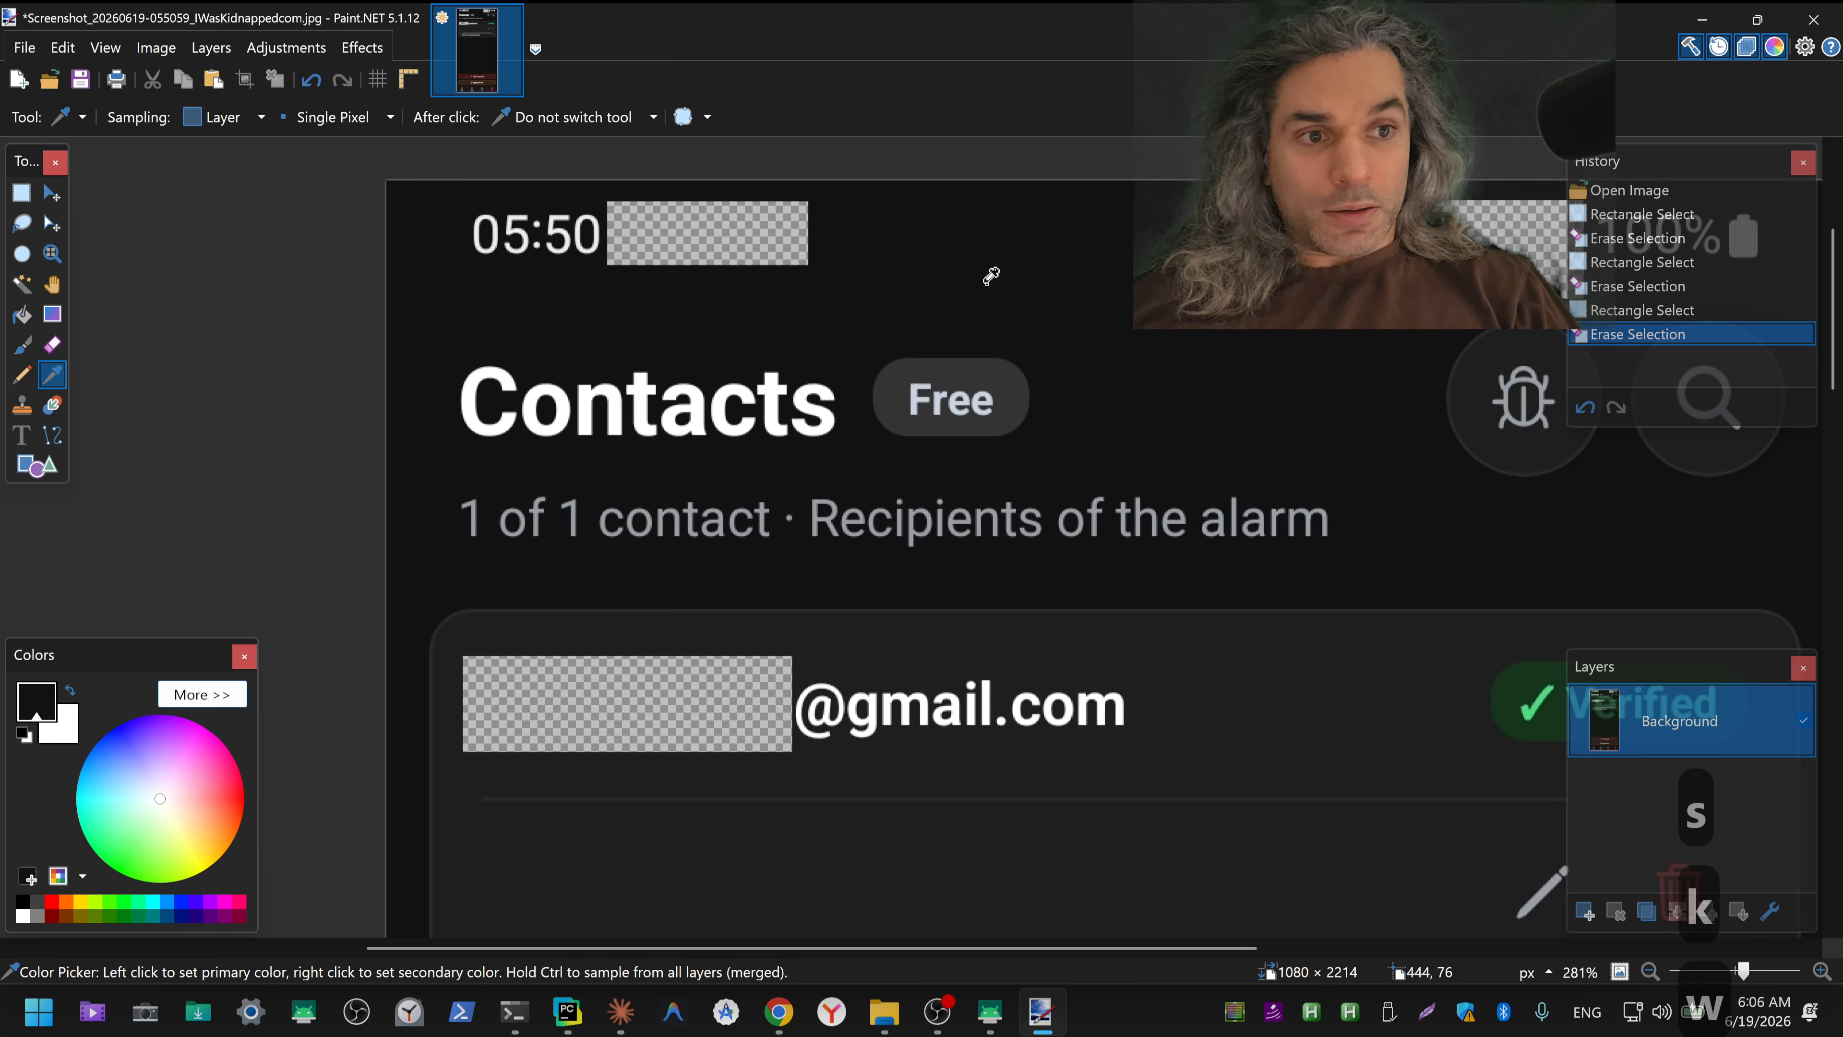
pyautogui.press('w')
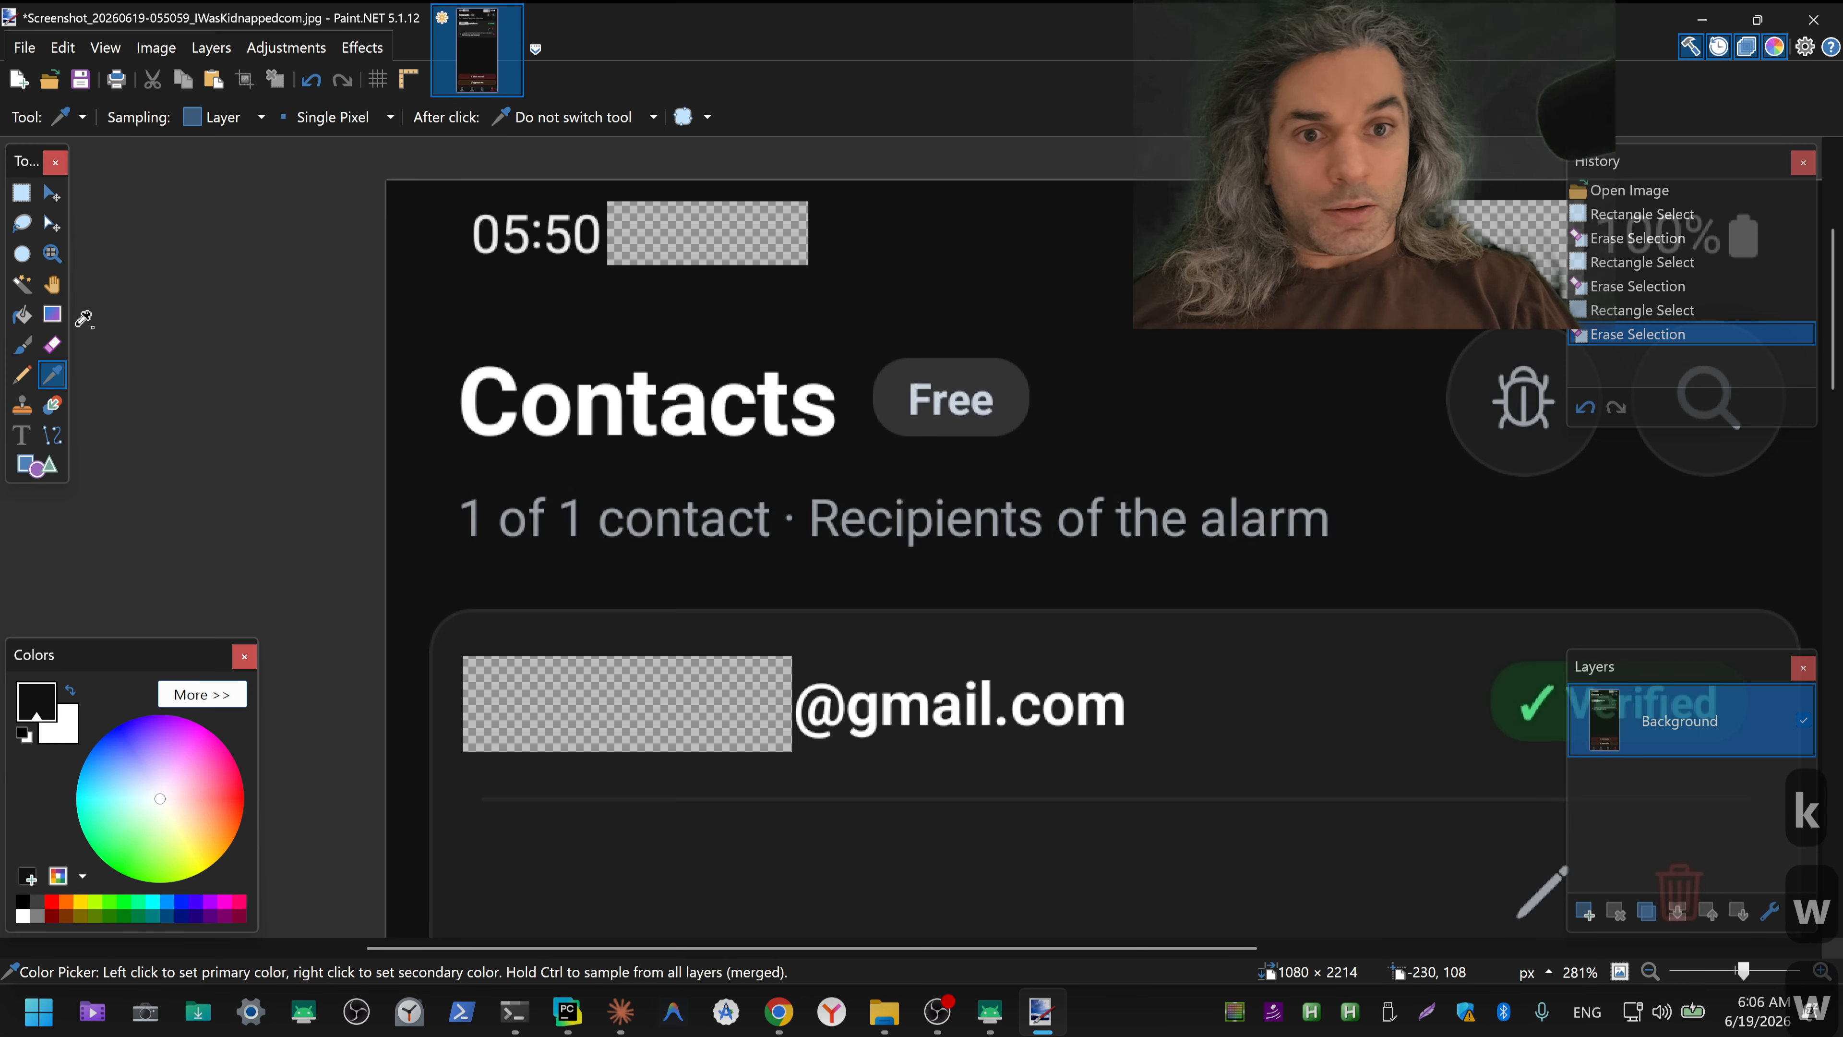
pyautogui.click(17, 320)
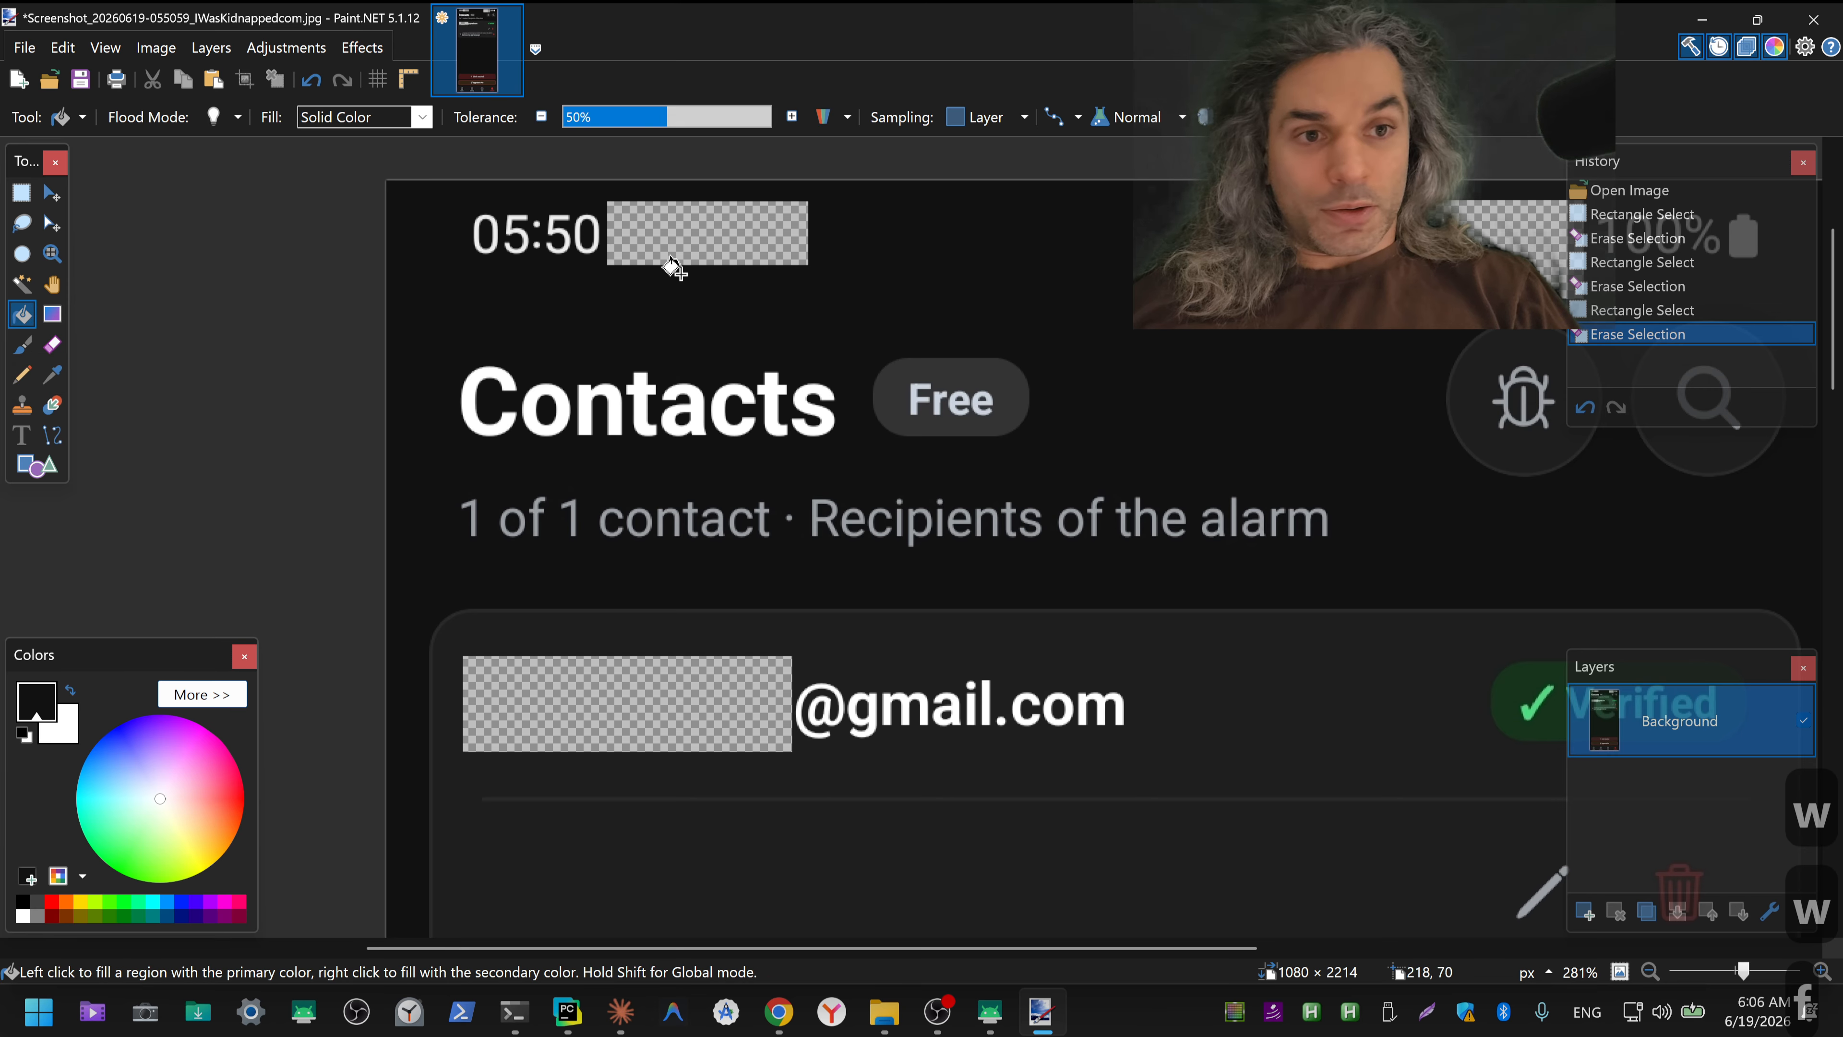
pyautogui.click(687, 244)
pyautogui.click(708, 266)
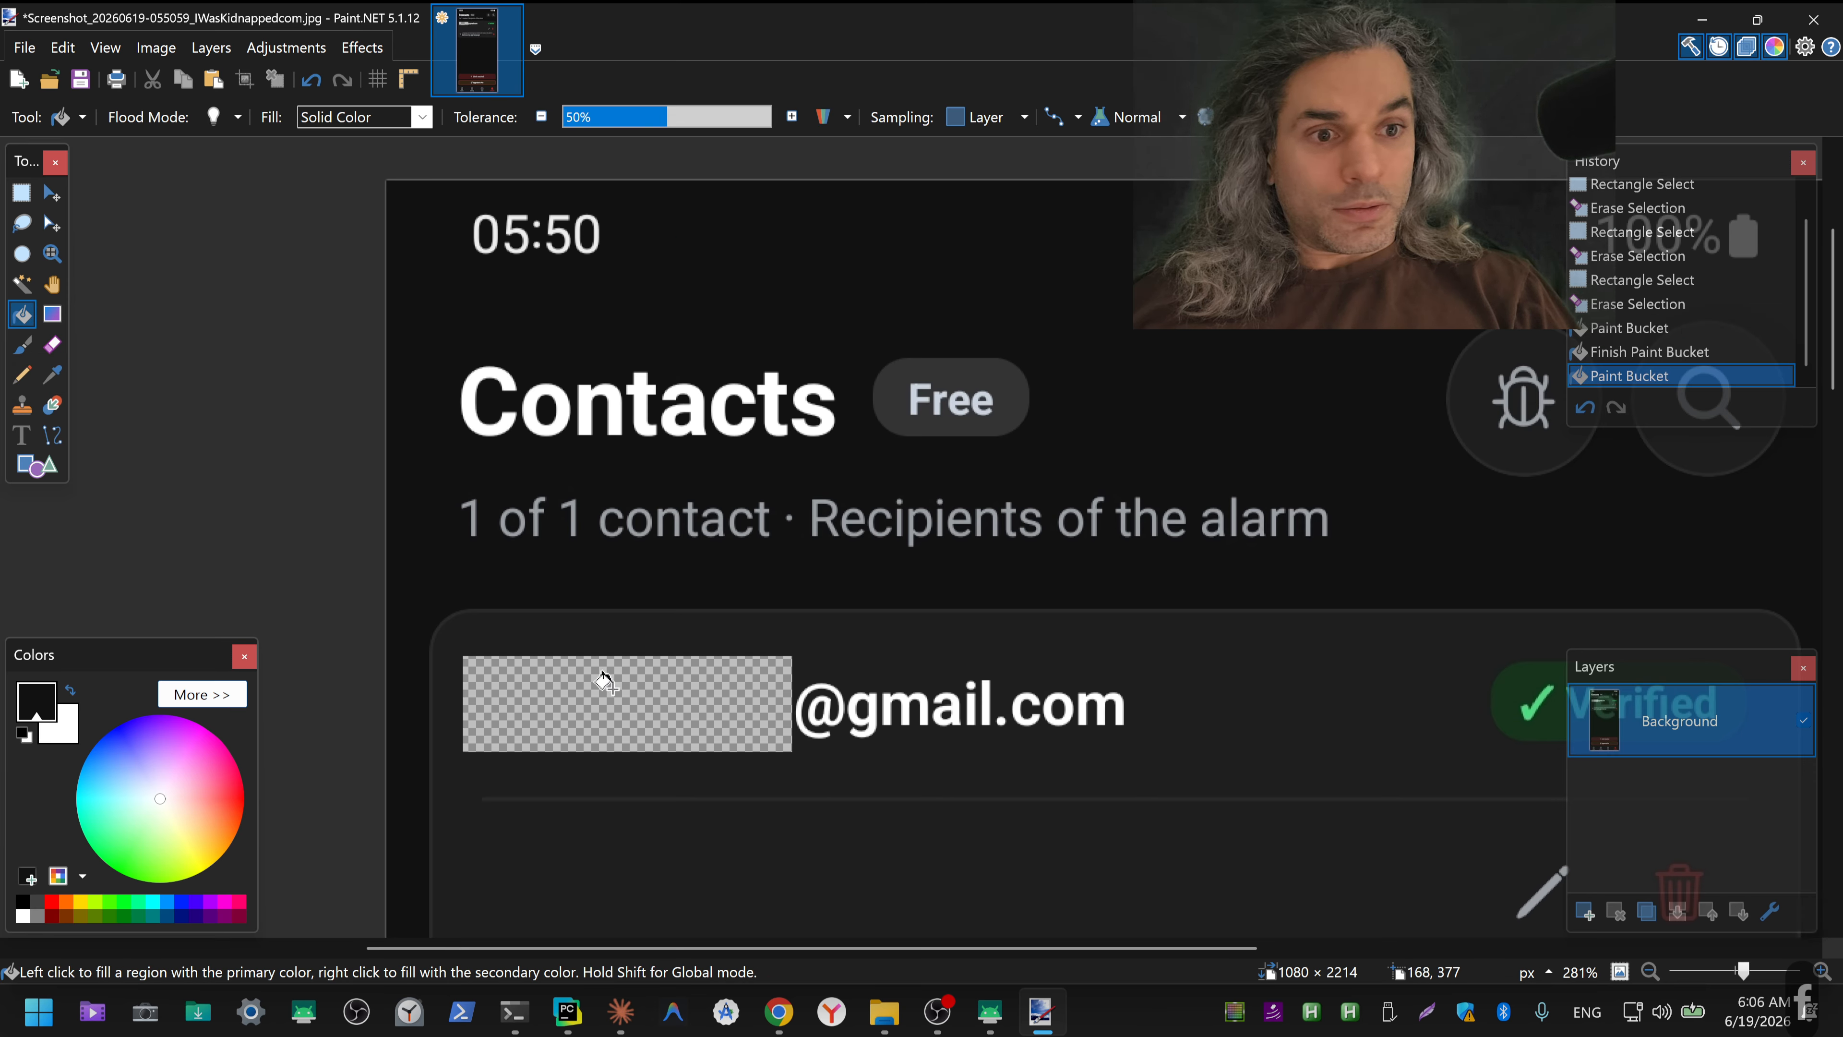
# Step: Sample the contact card's background colour and fill the erased part of the e-mail address with it
pyautogui.press('k')
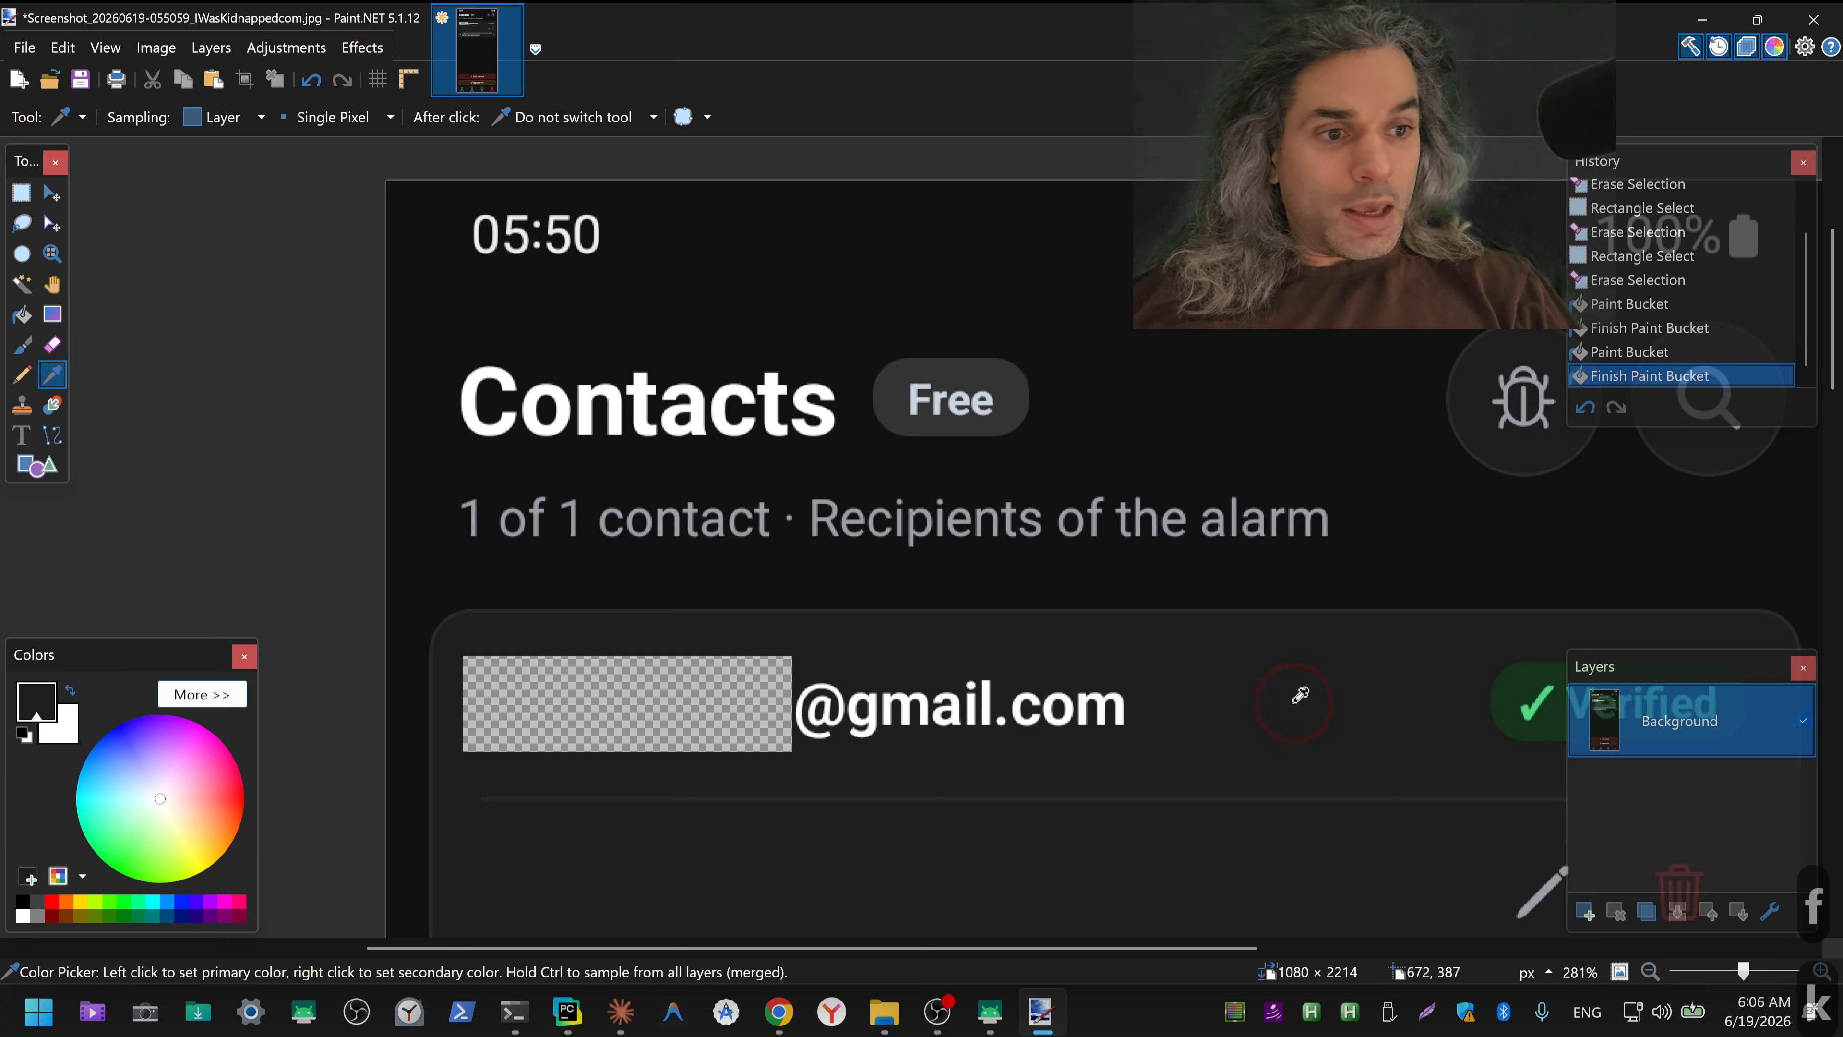
pyautogui.press('f')
pyautogui.click(671, 705)
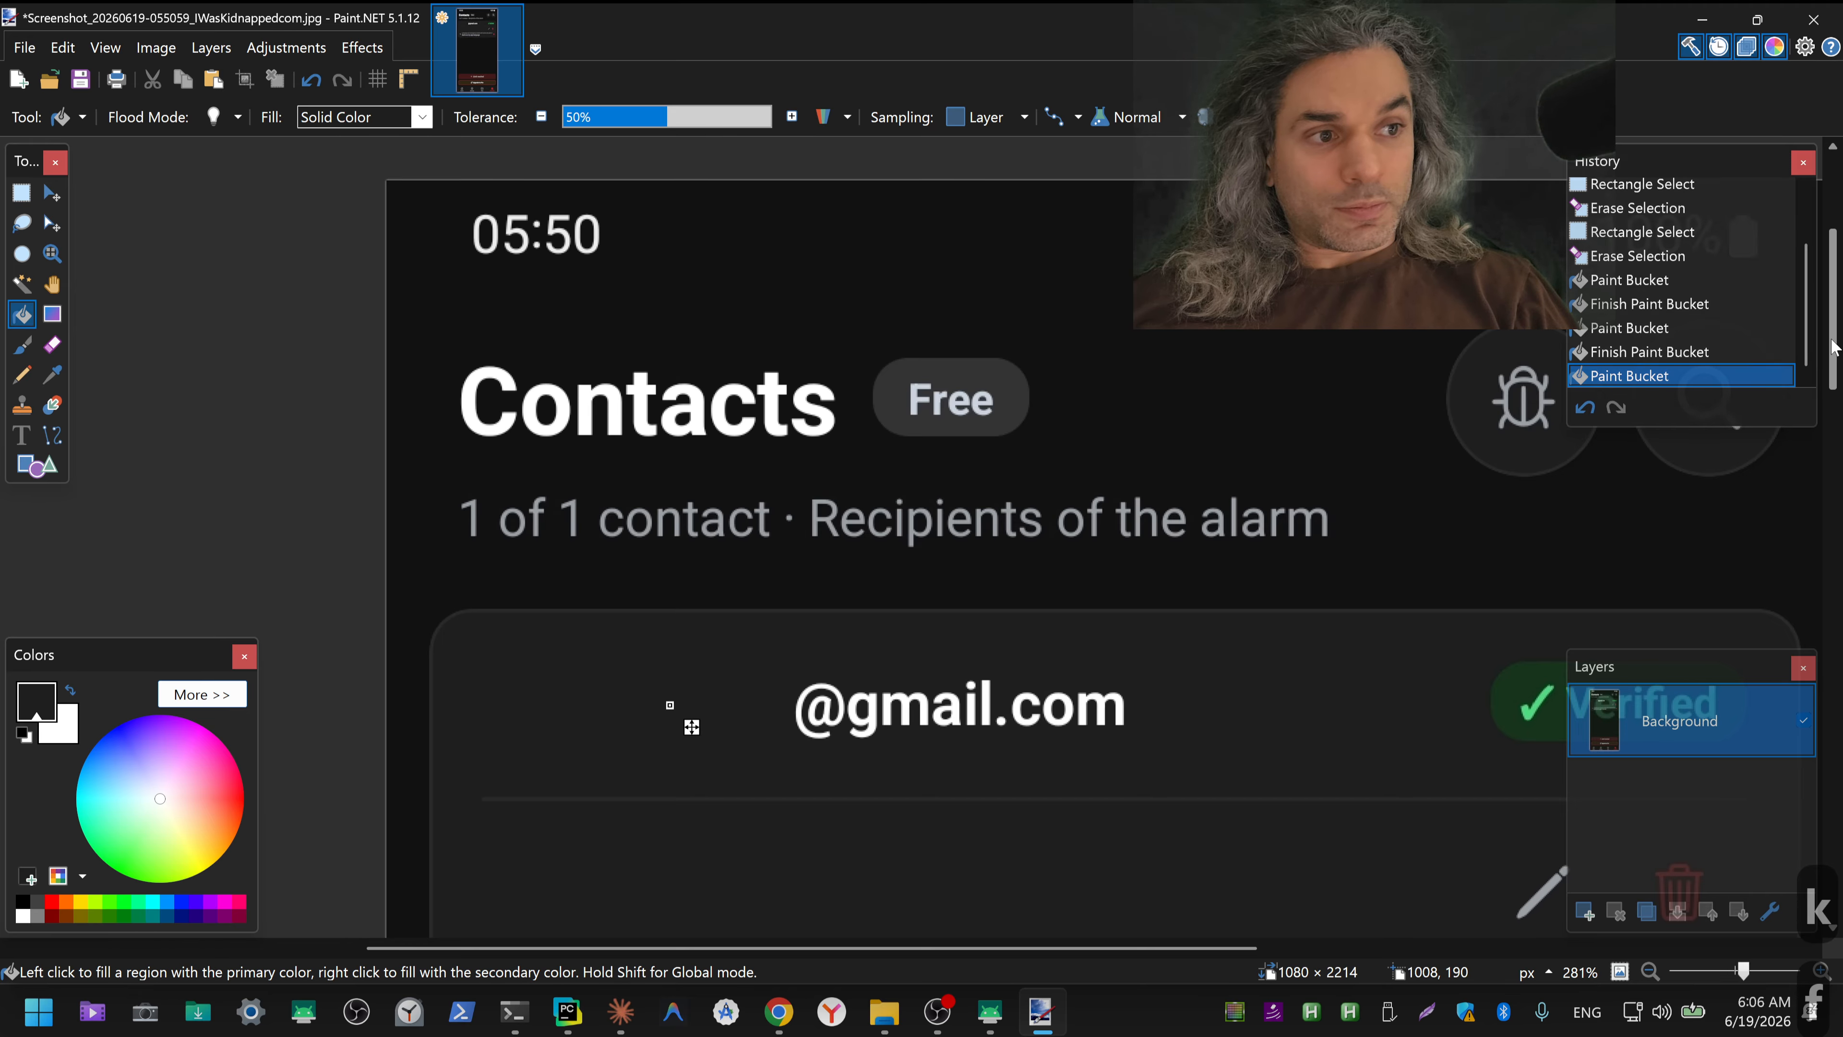
# Step: Switch to the Chrome window with the Claude chat about creating the app icon
pyautogui.moveTo(1834, 341); pyautogui.dragTo(1833, 388)
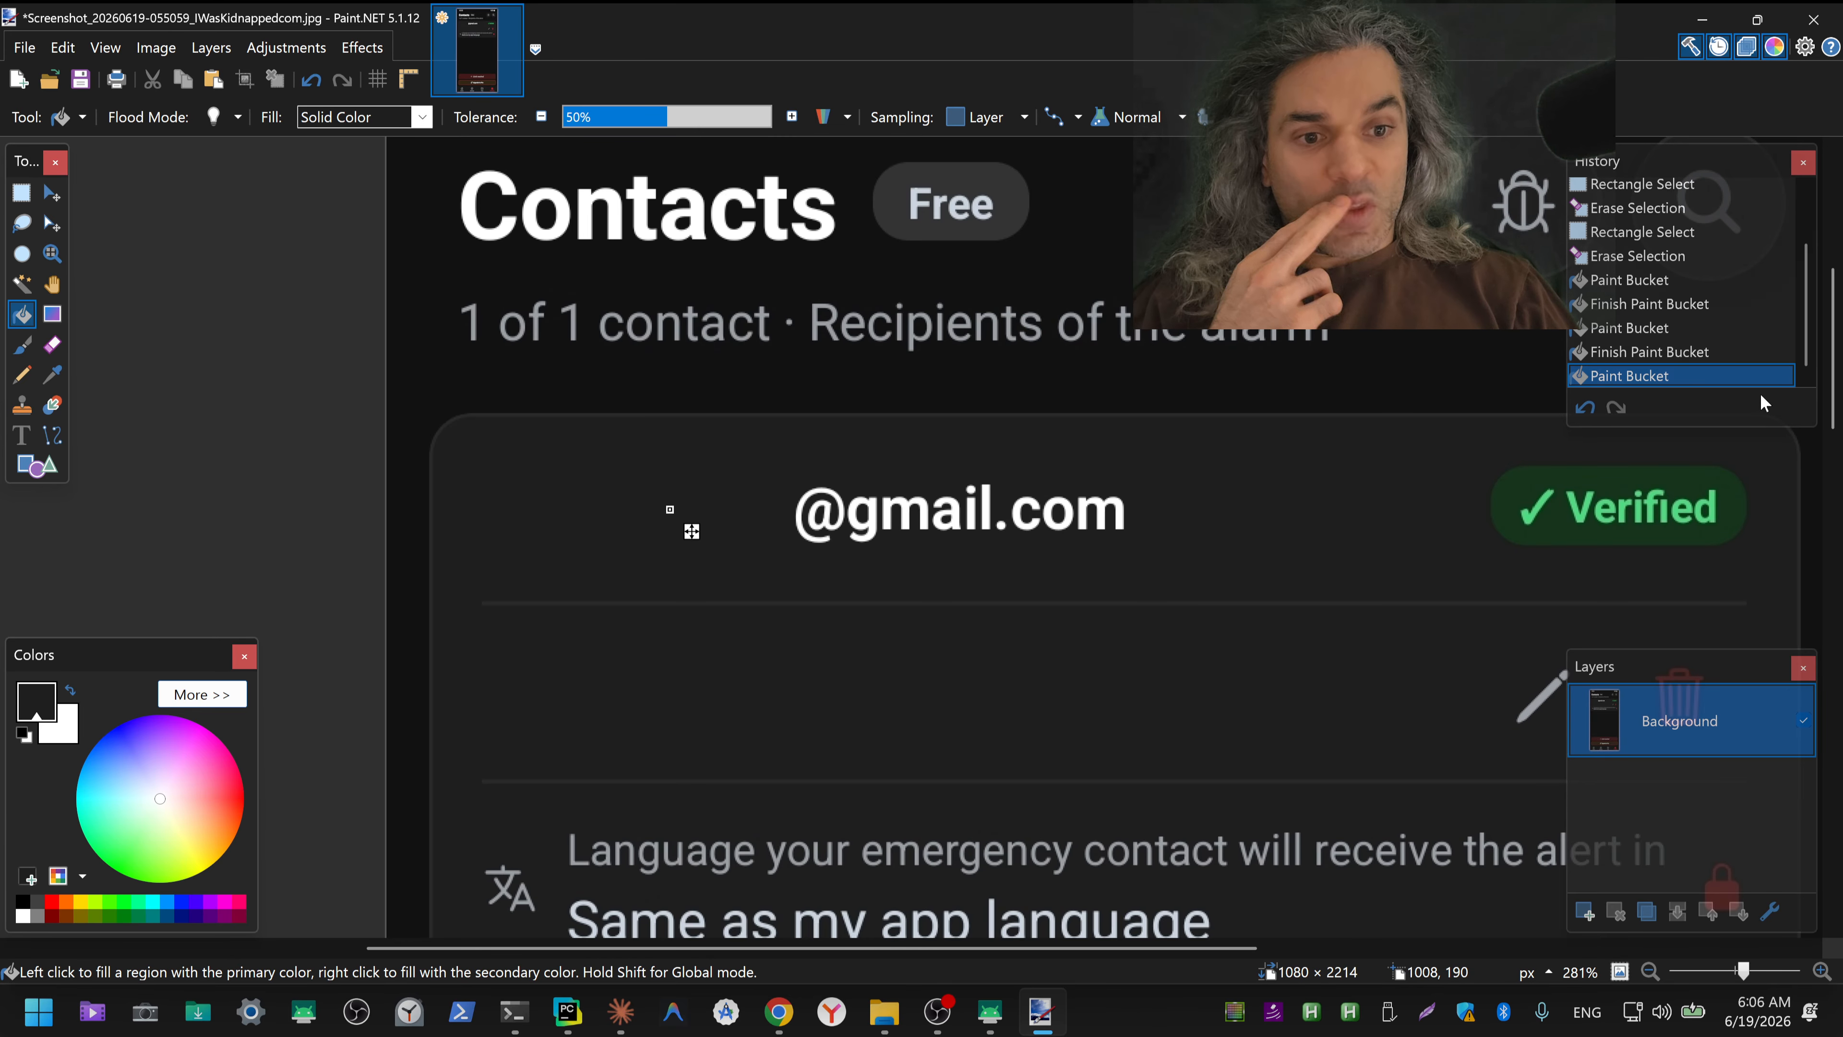
pyautogui.click(778, 1011)
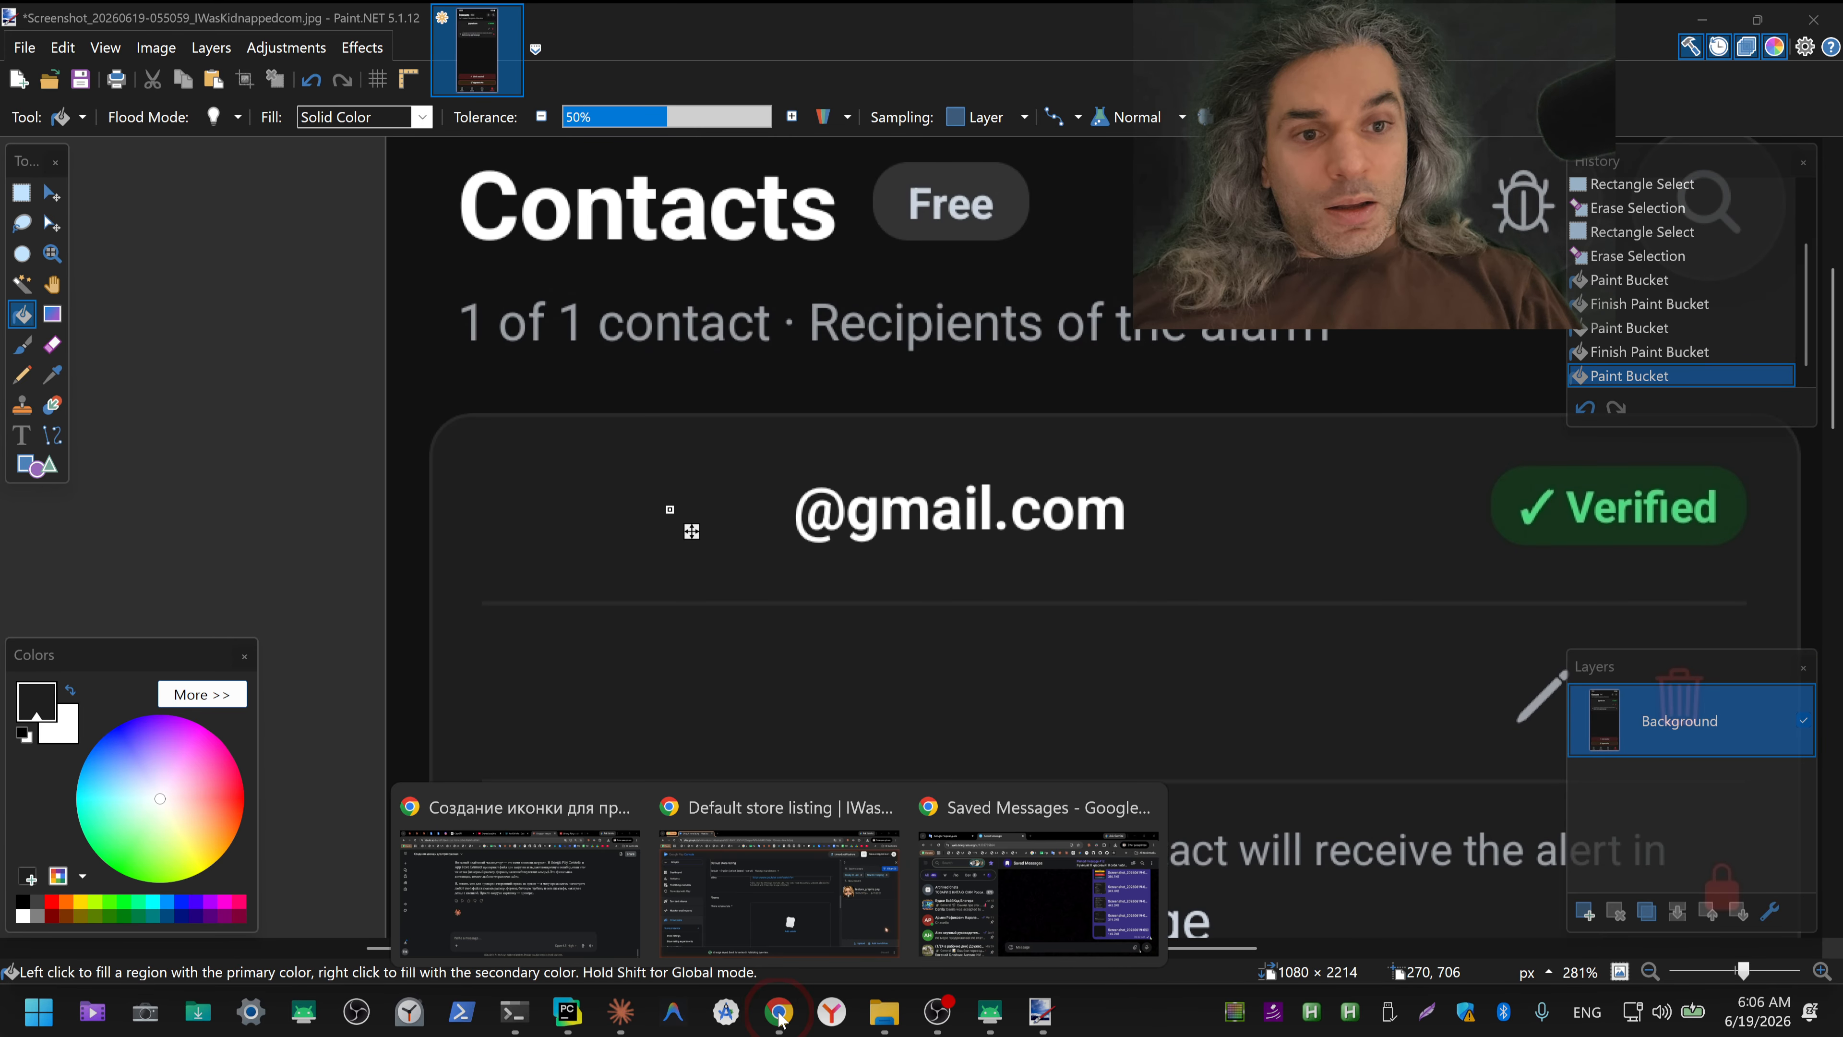
pyautogui.click(523, 924)
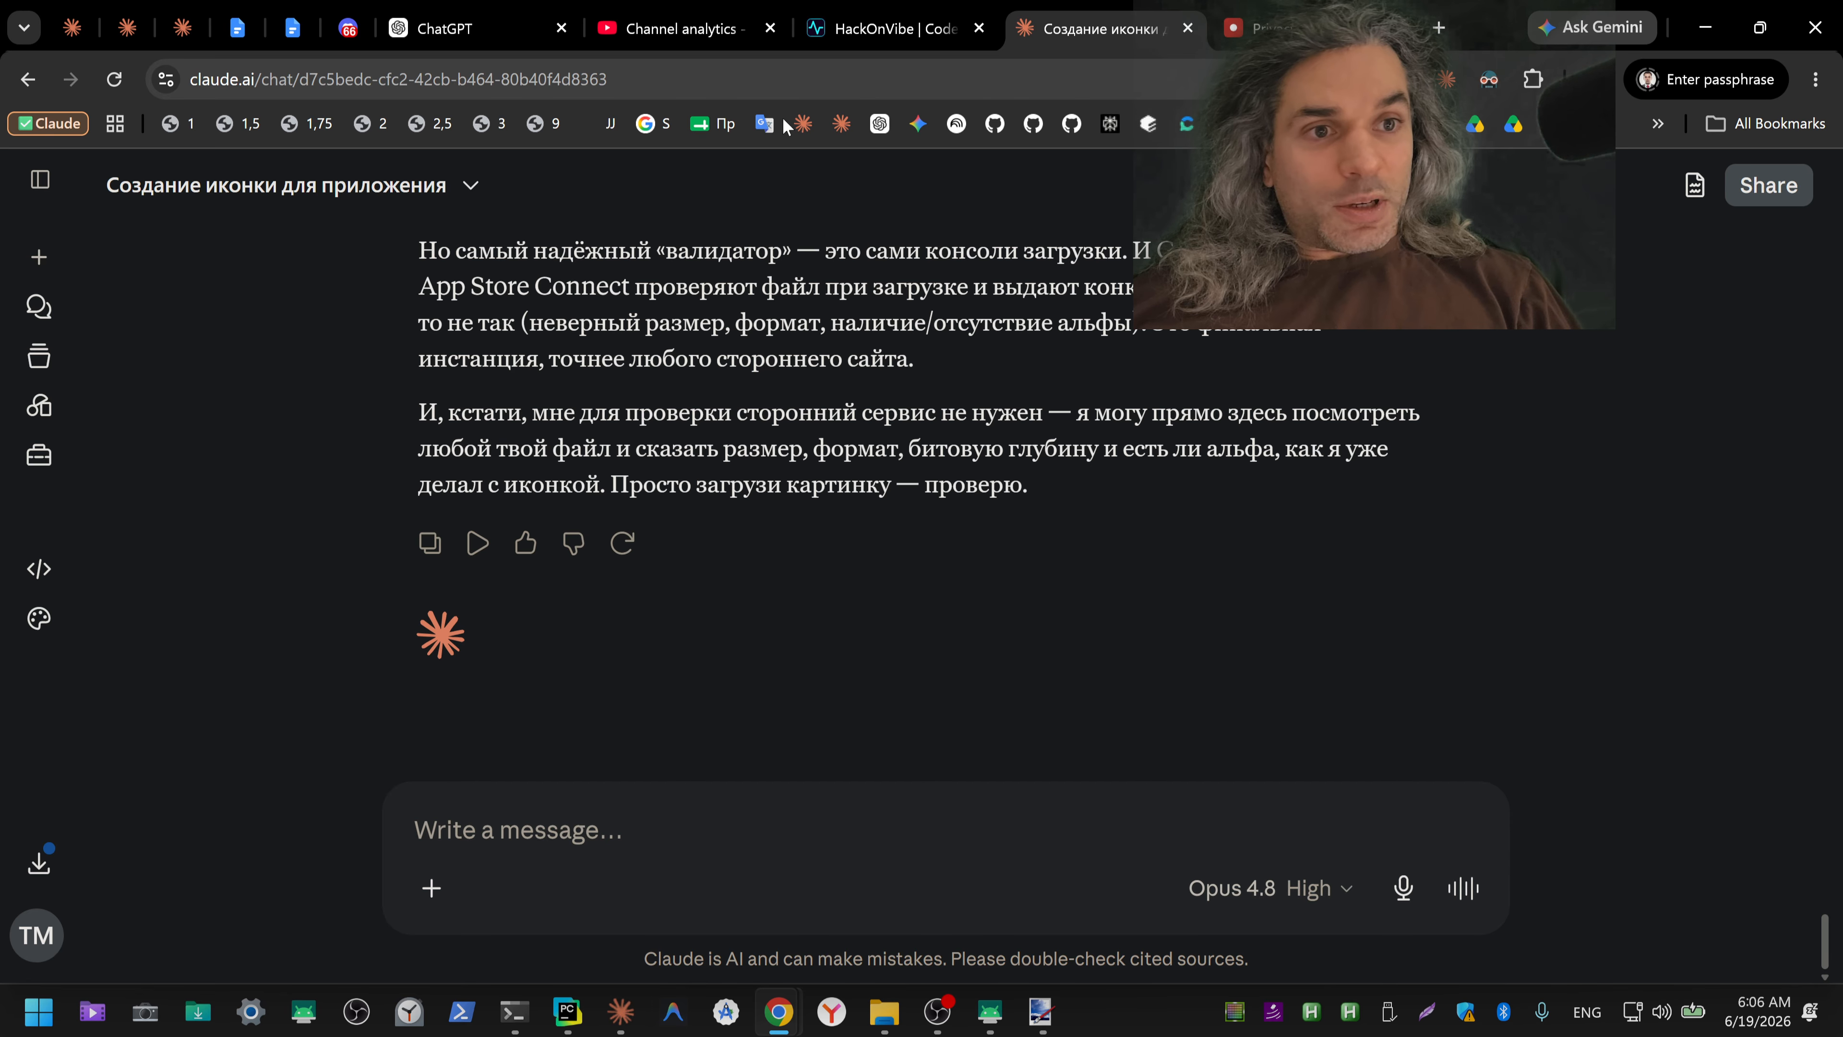
# Step: Translate the Russian word "получатель" into English with Google Translate and copy the translation
pyautogui.click(1298, 30)
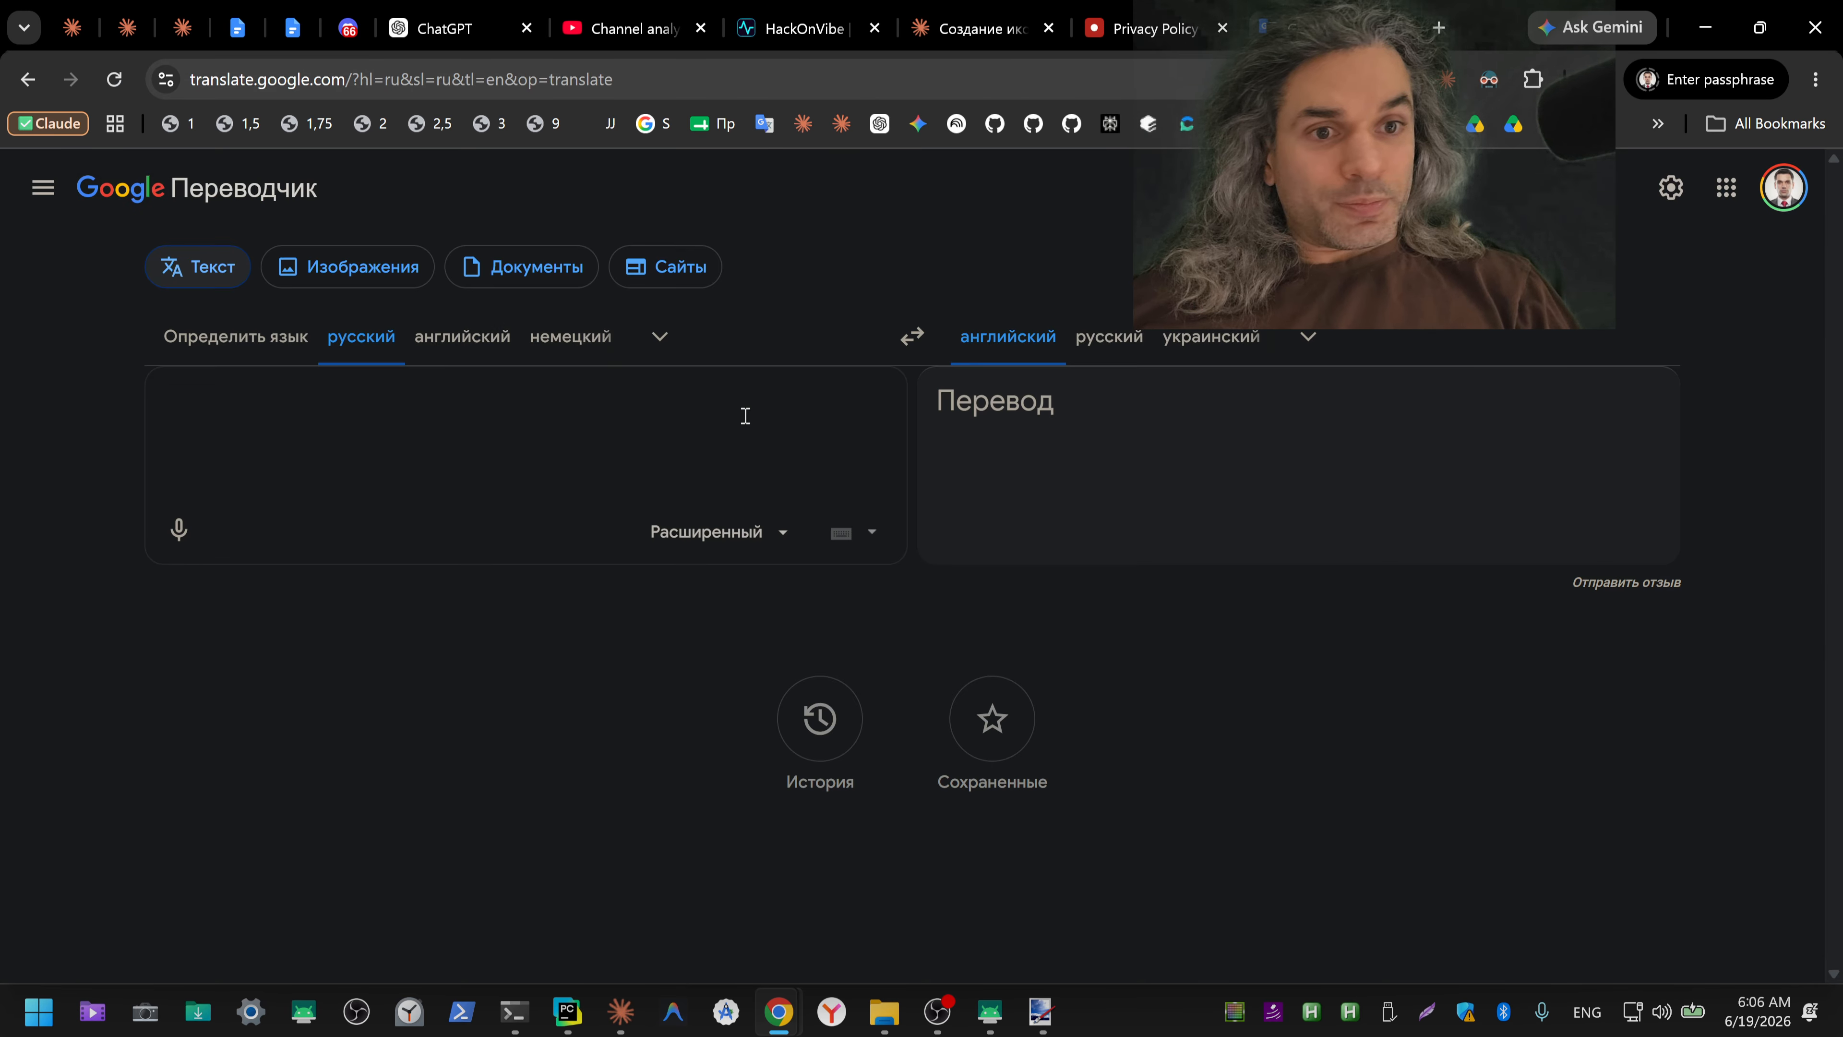
pyautogui.hotkey('ctrl', 'shift', '2')
pyautogui.write('получатель')
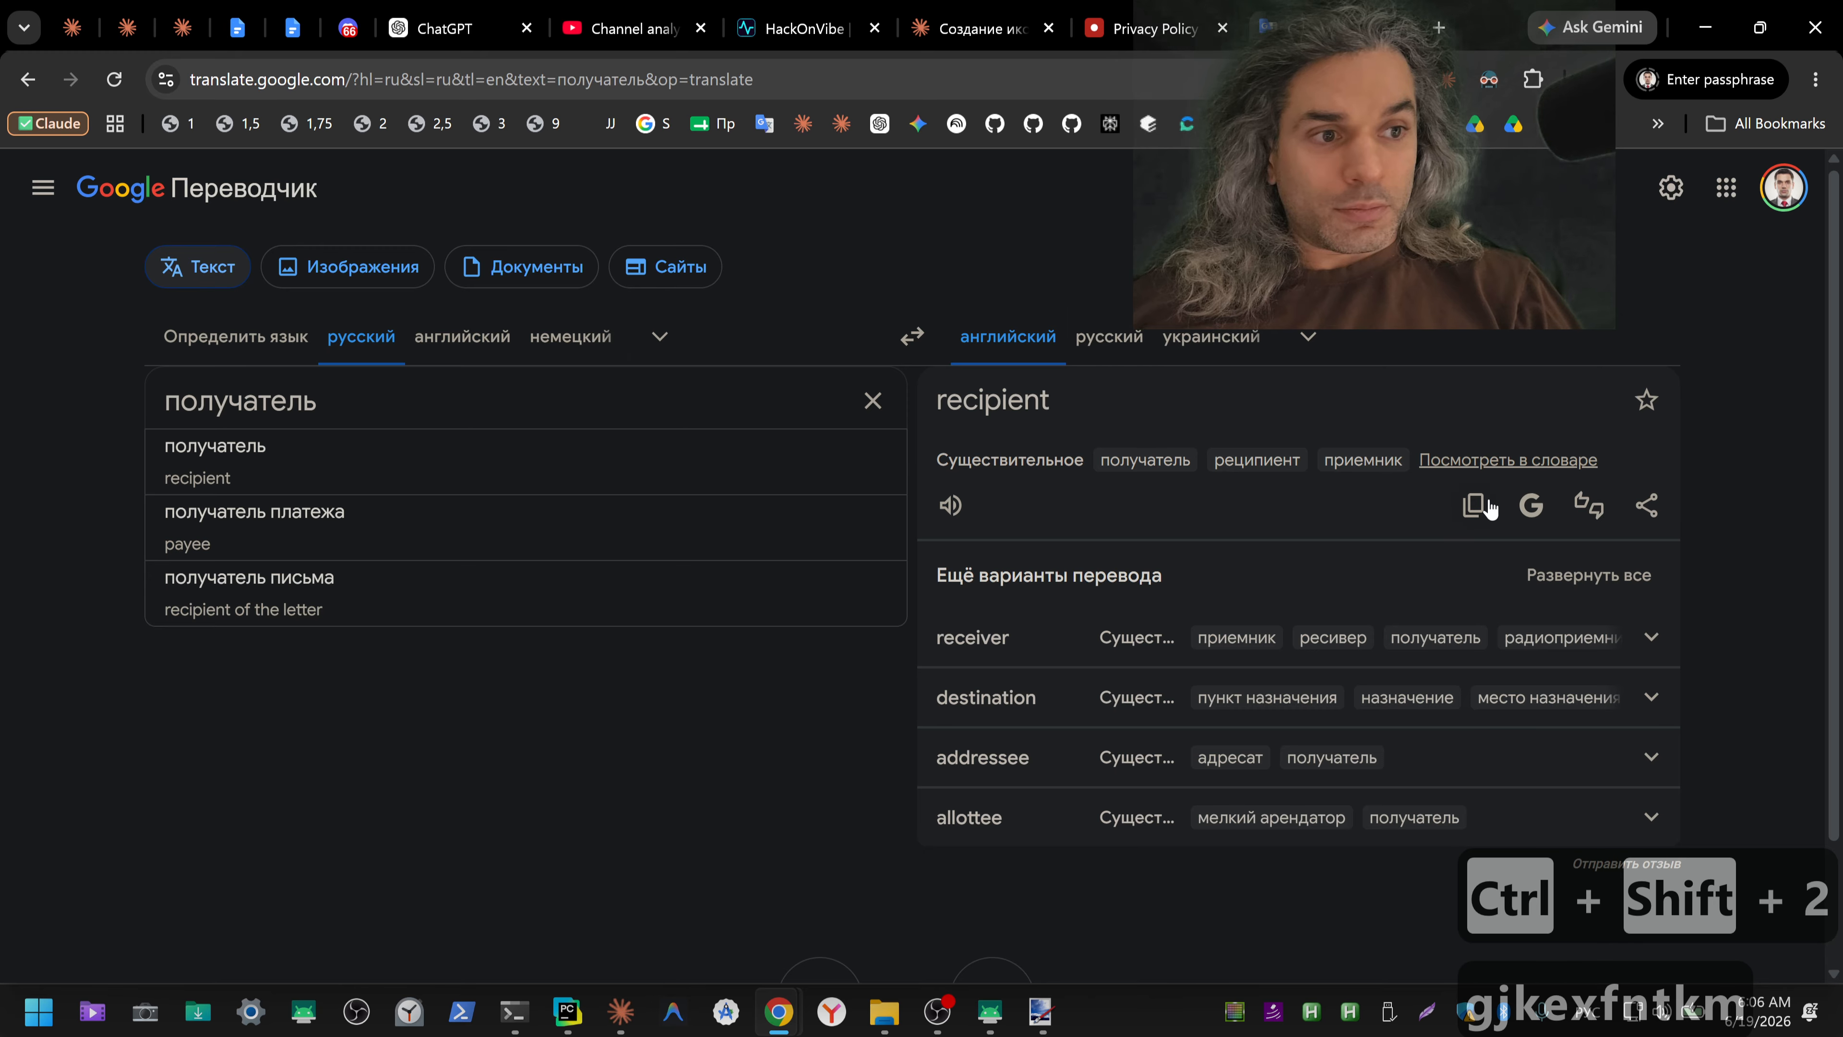
pyautogui.click(1480, 513)
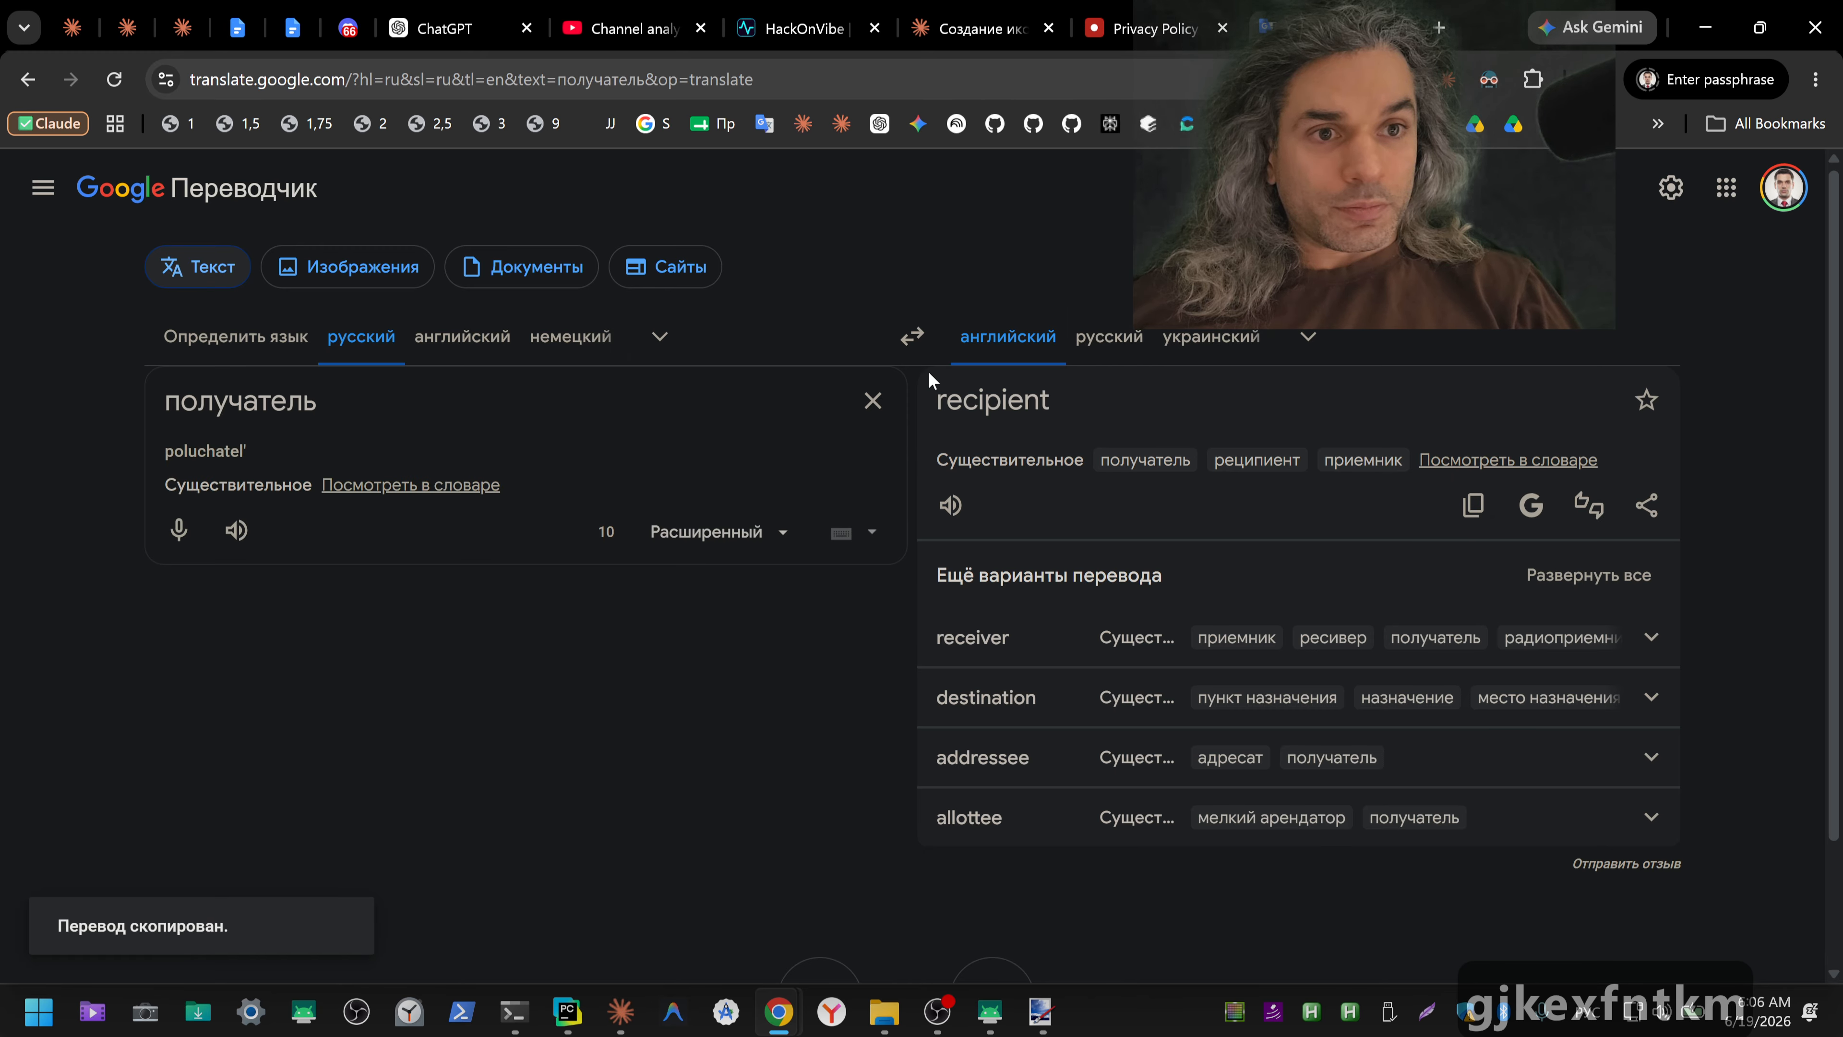
pyautogui.hotkey('alt', 'Tab')
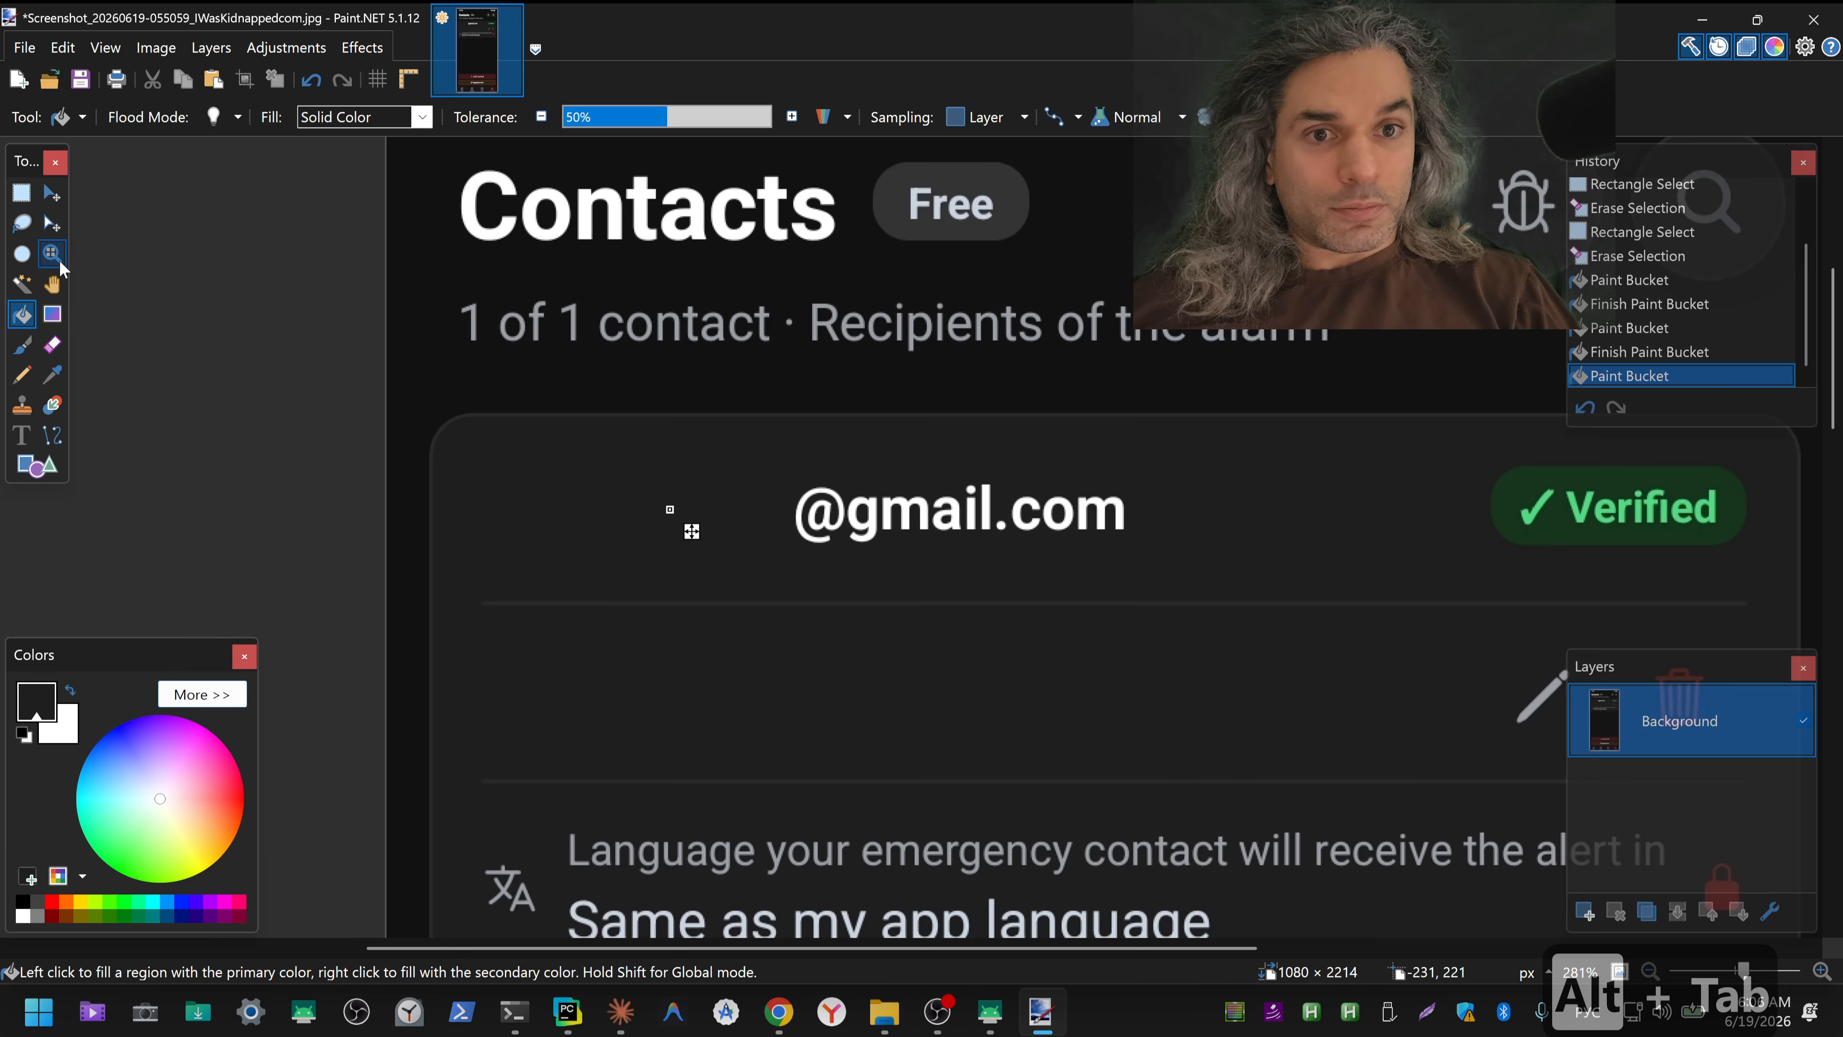
pyautogui.click(29, 428)
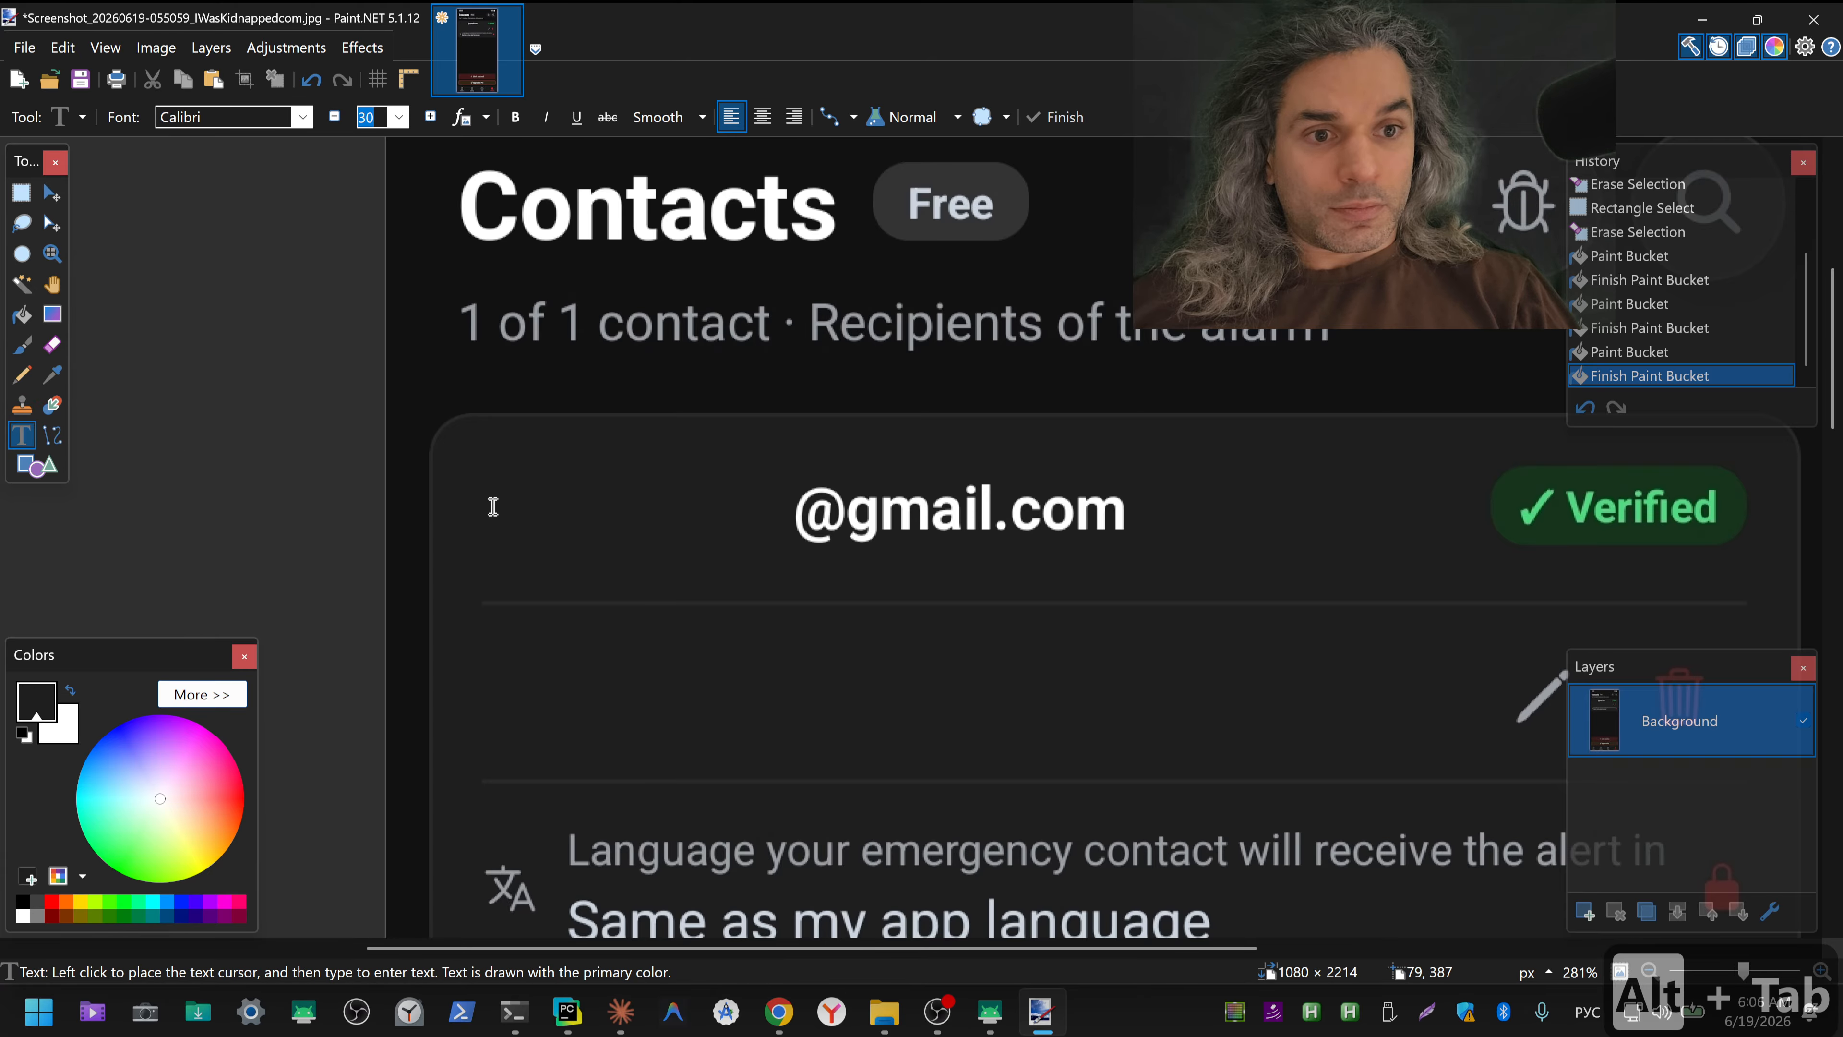
pyautogui.click(521, 501)
pyautogui.hotkey('ctrl', 'v')
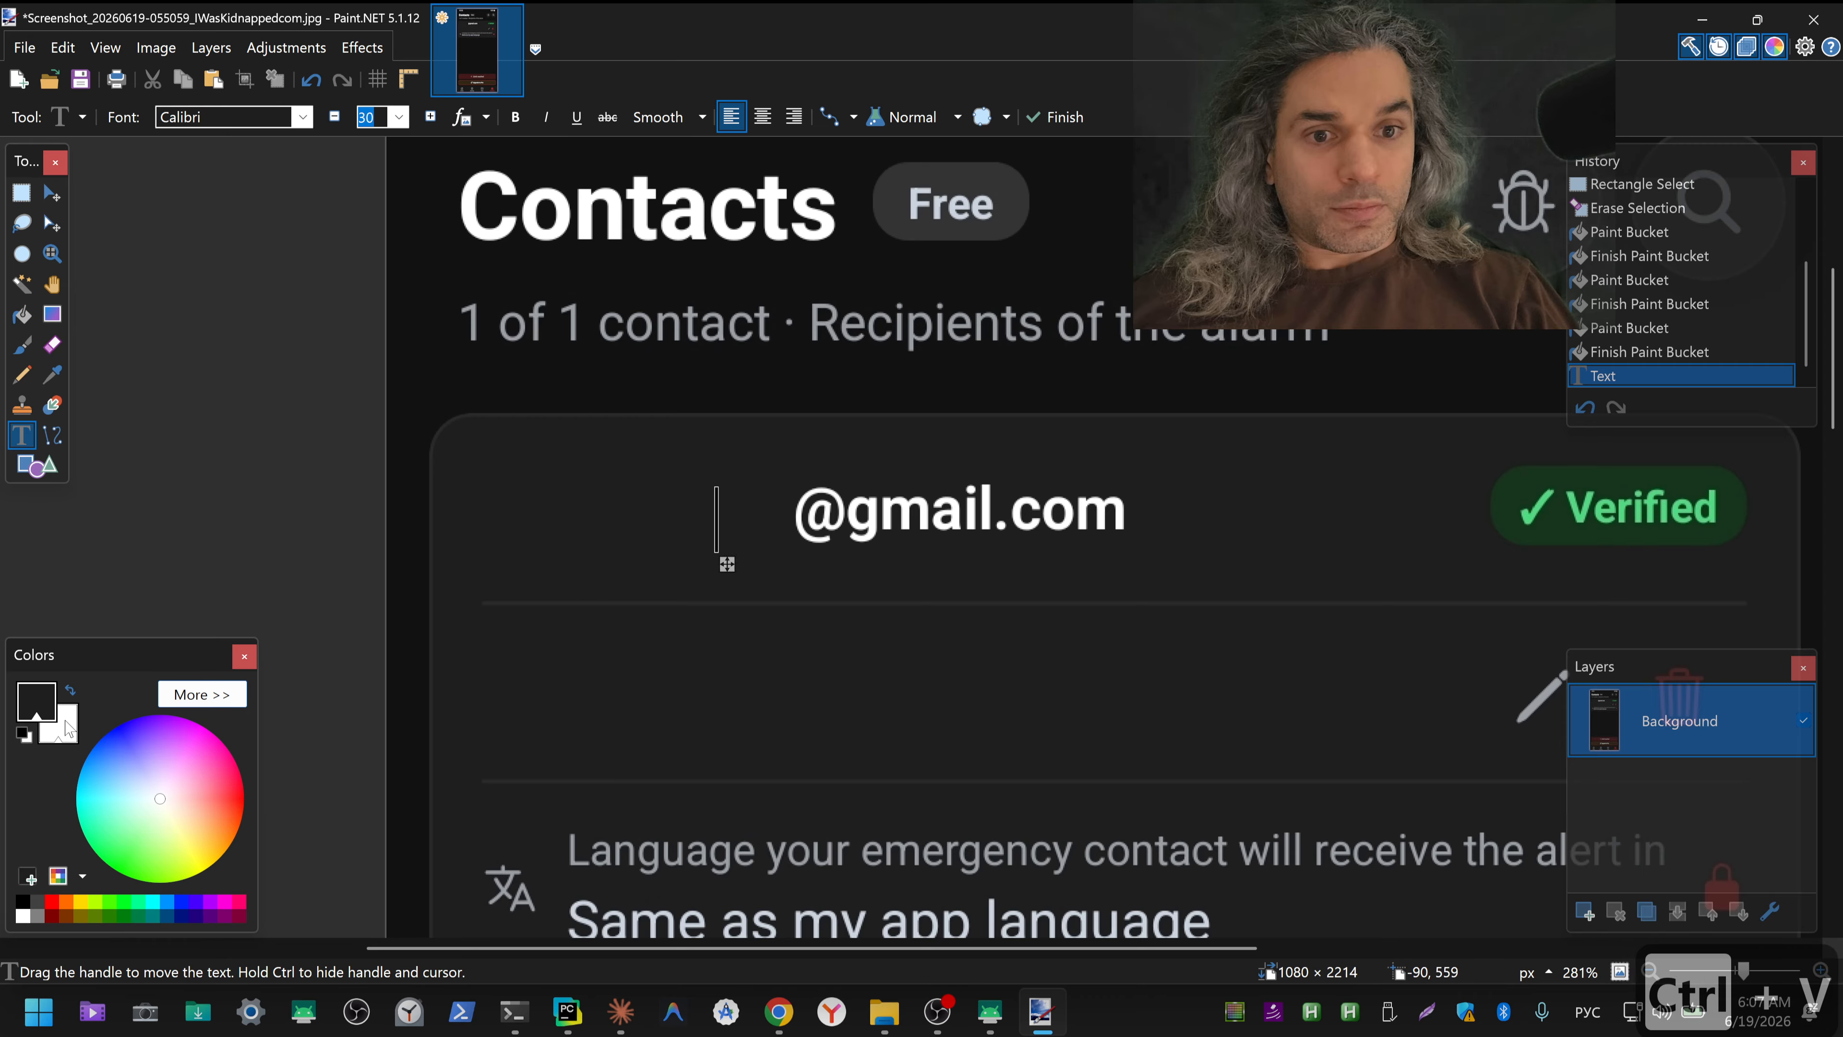
pyautogui.click(71, 688)
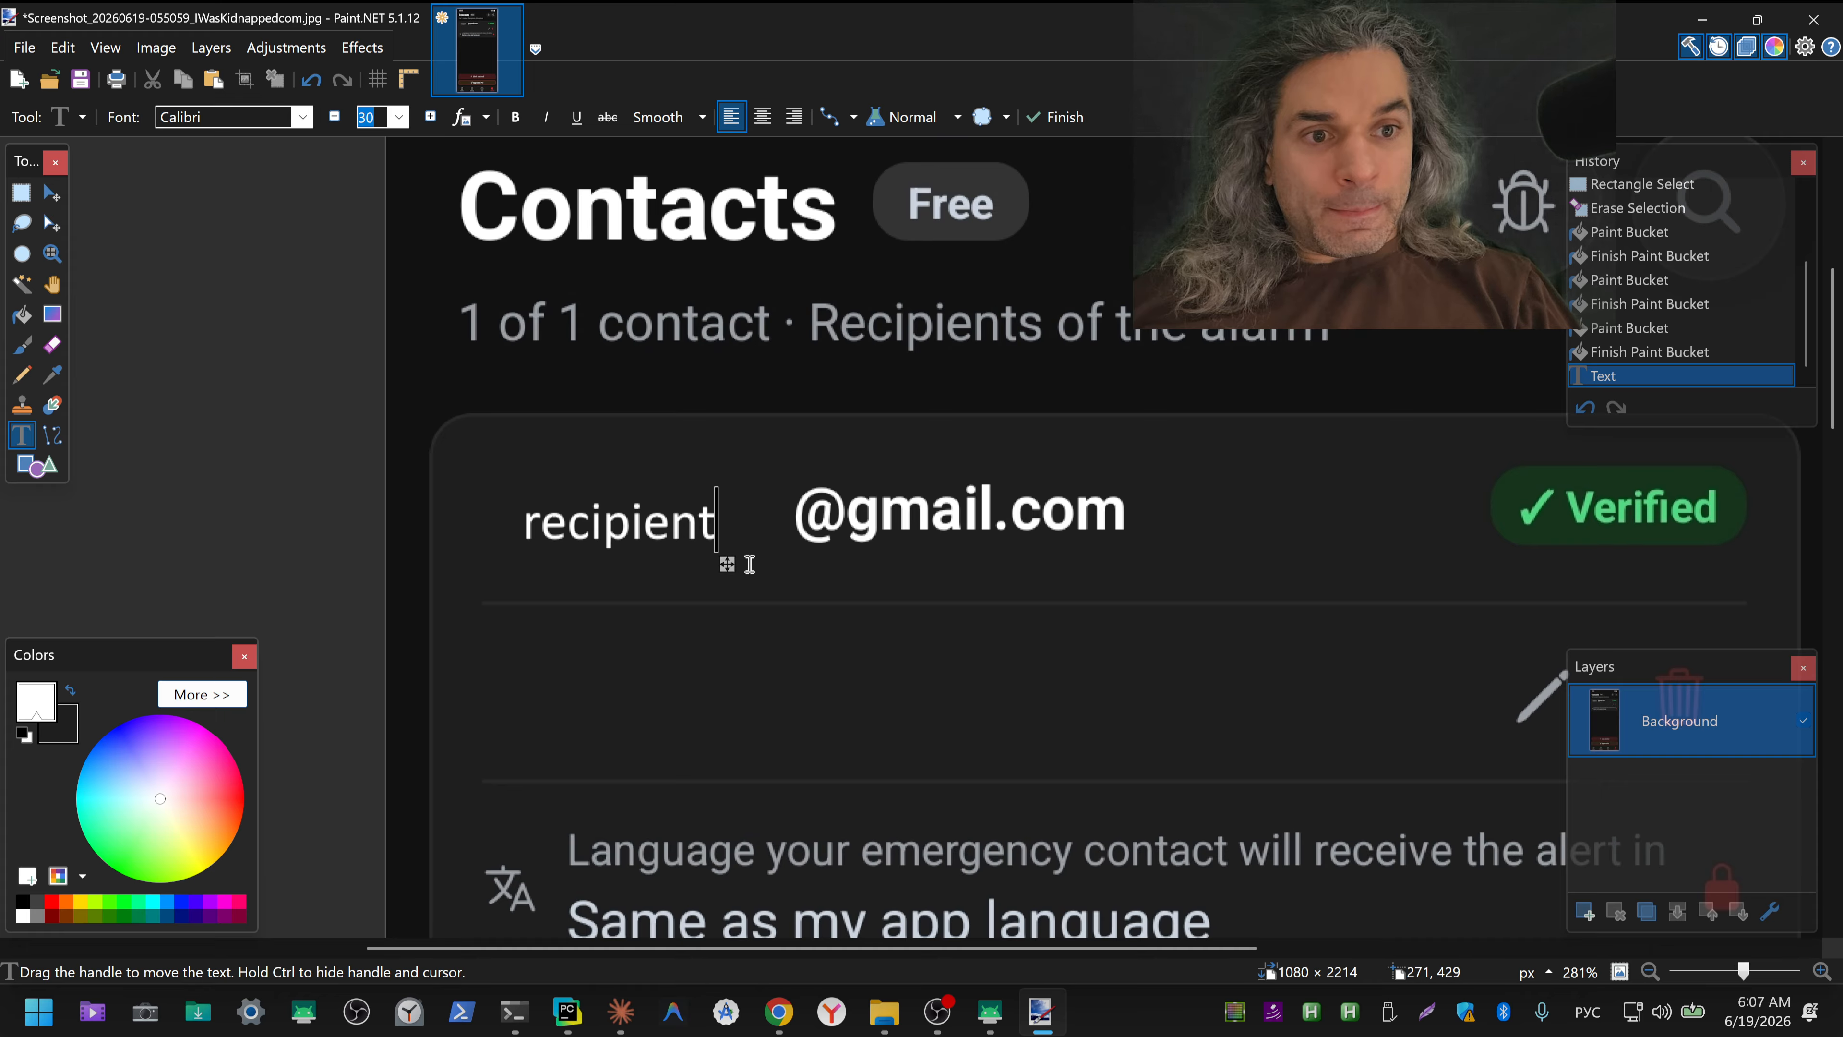
pyautogui.moveTo(729, 566); pyautogui.dragTo(742, 561)
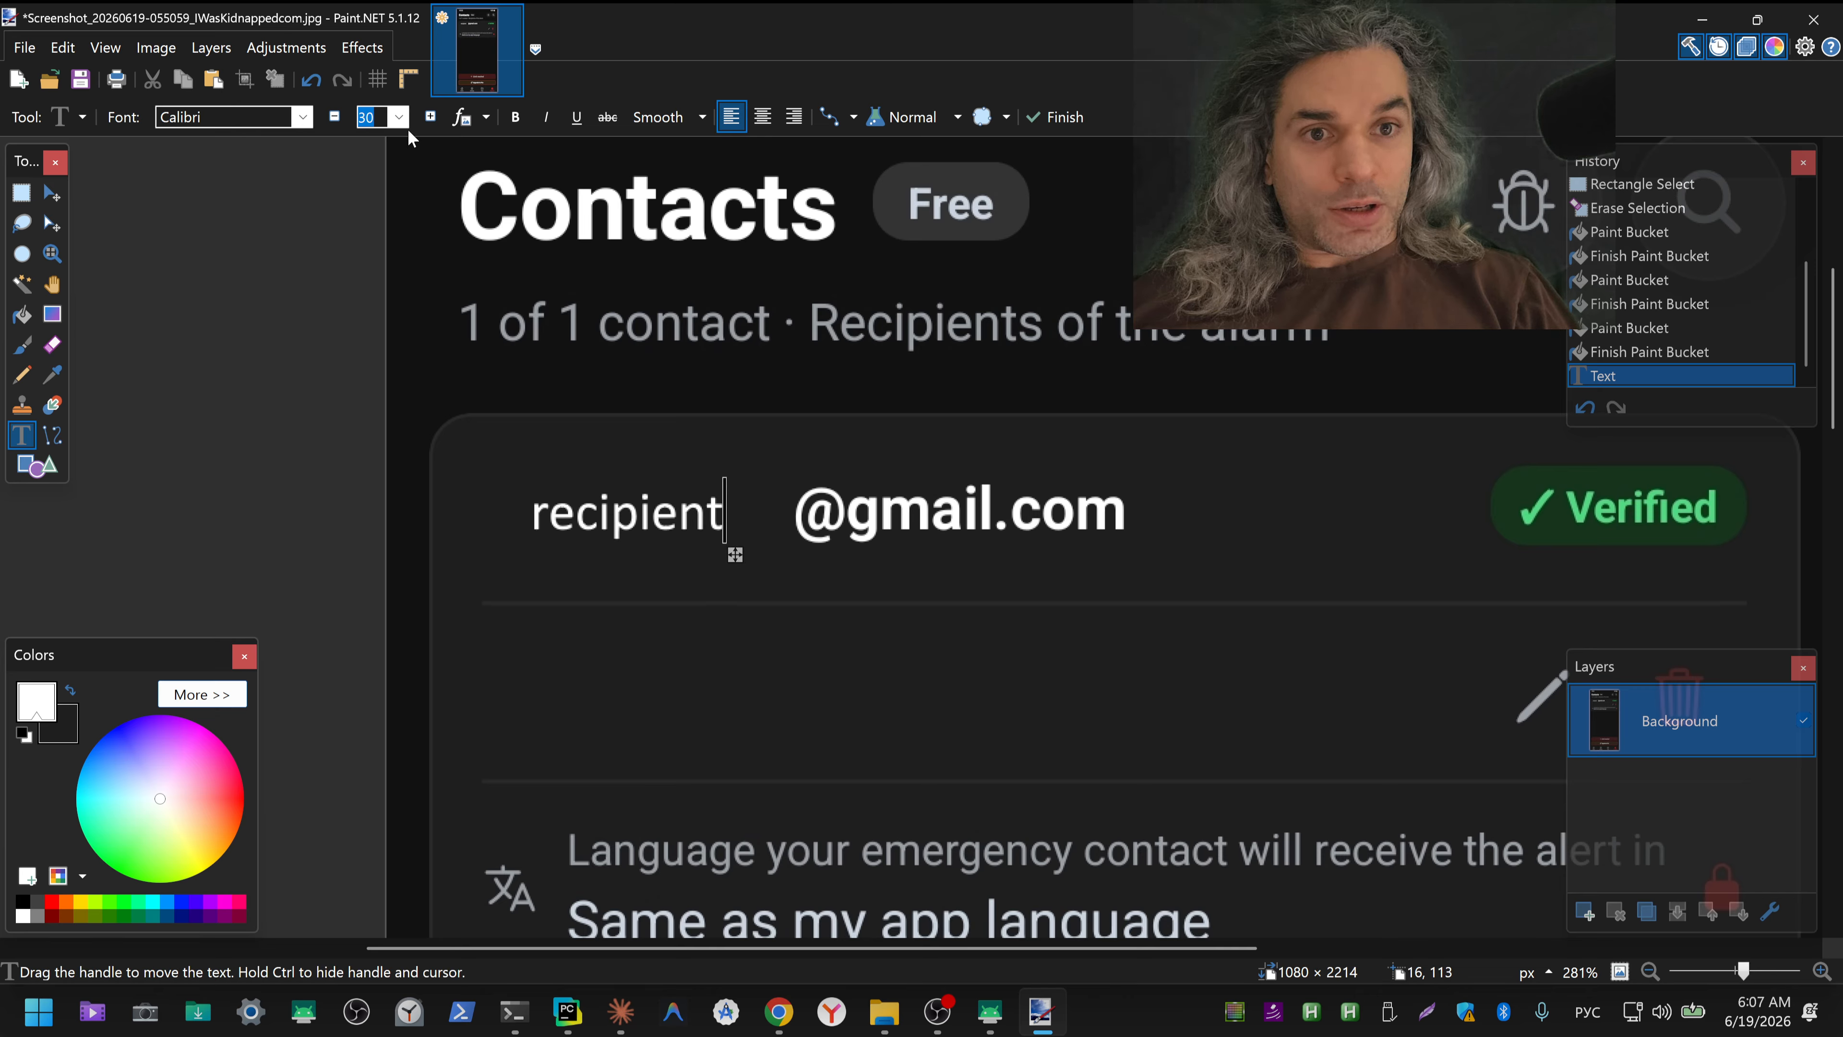
# Step: Try to select the placed text, then undo the whole-image selections and the size 30 "recipient" text
pyautogui.hotkey('ctrl', 'a')
pyautogui.click(669, 526)
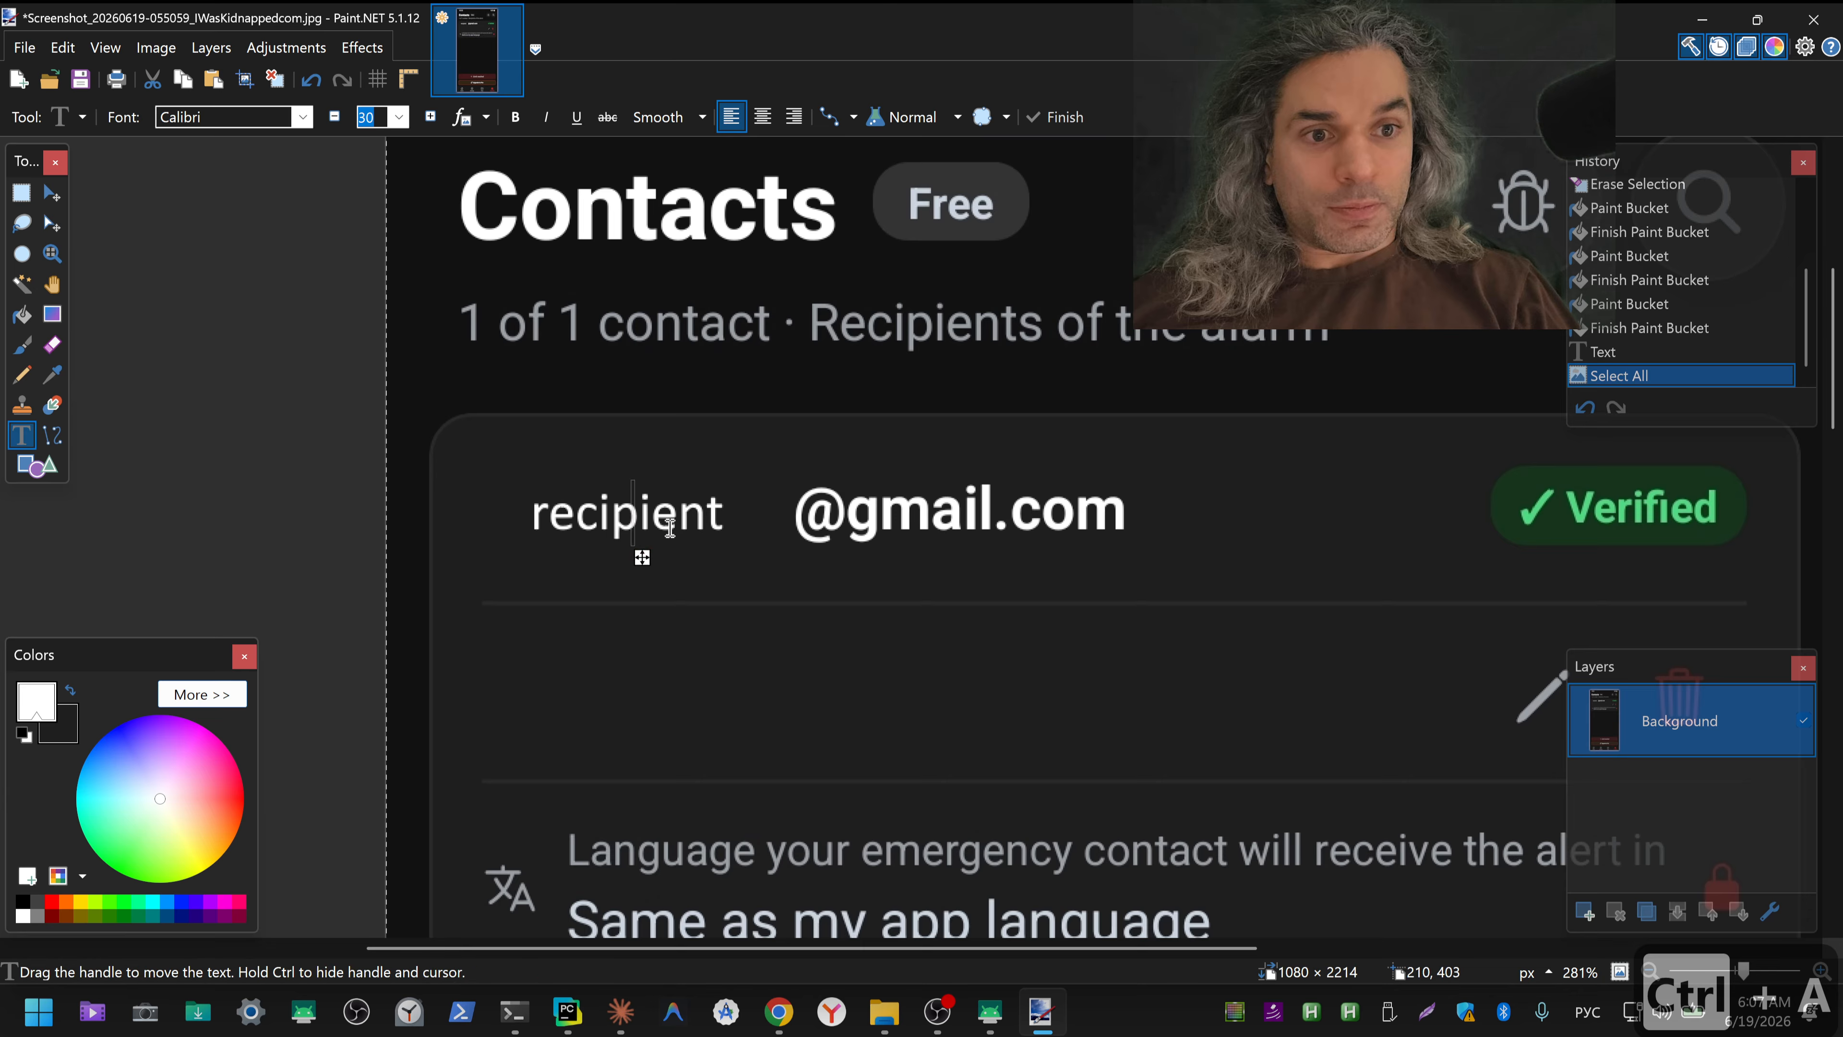
pyautogui.hotkey('ctrl', 'a')
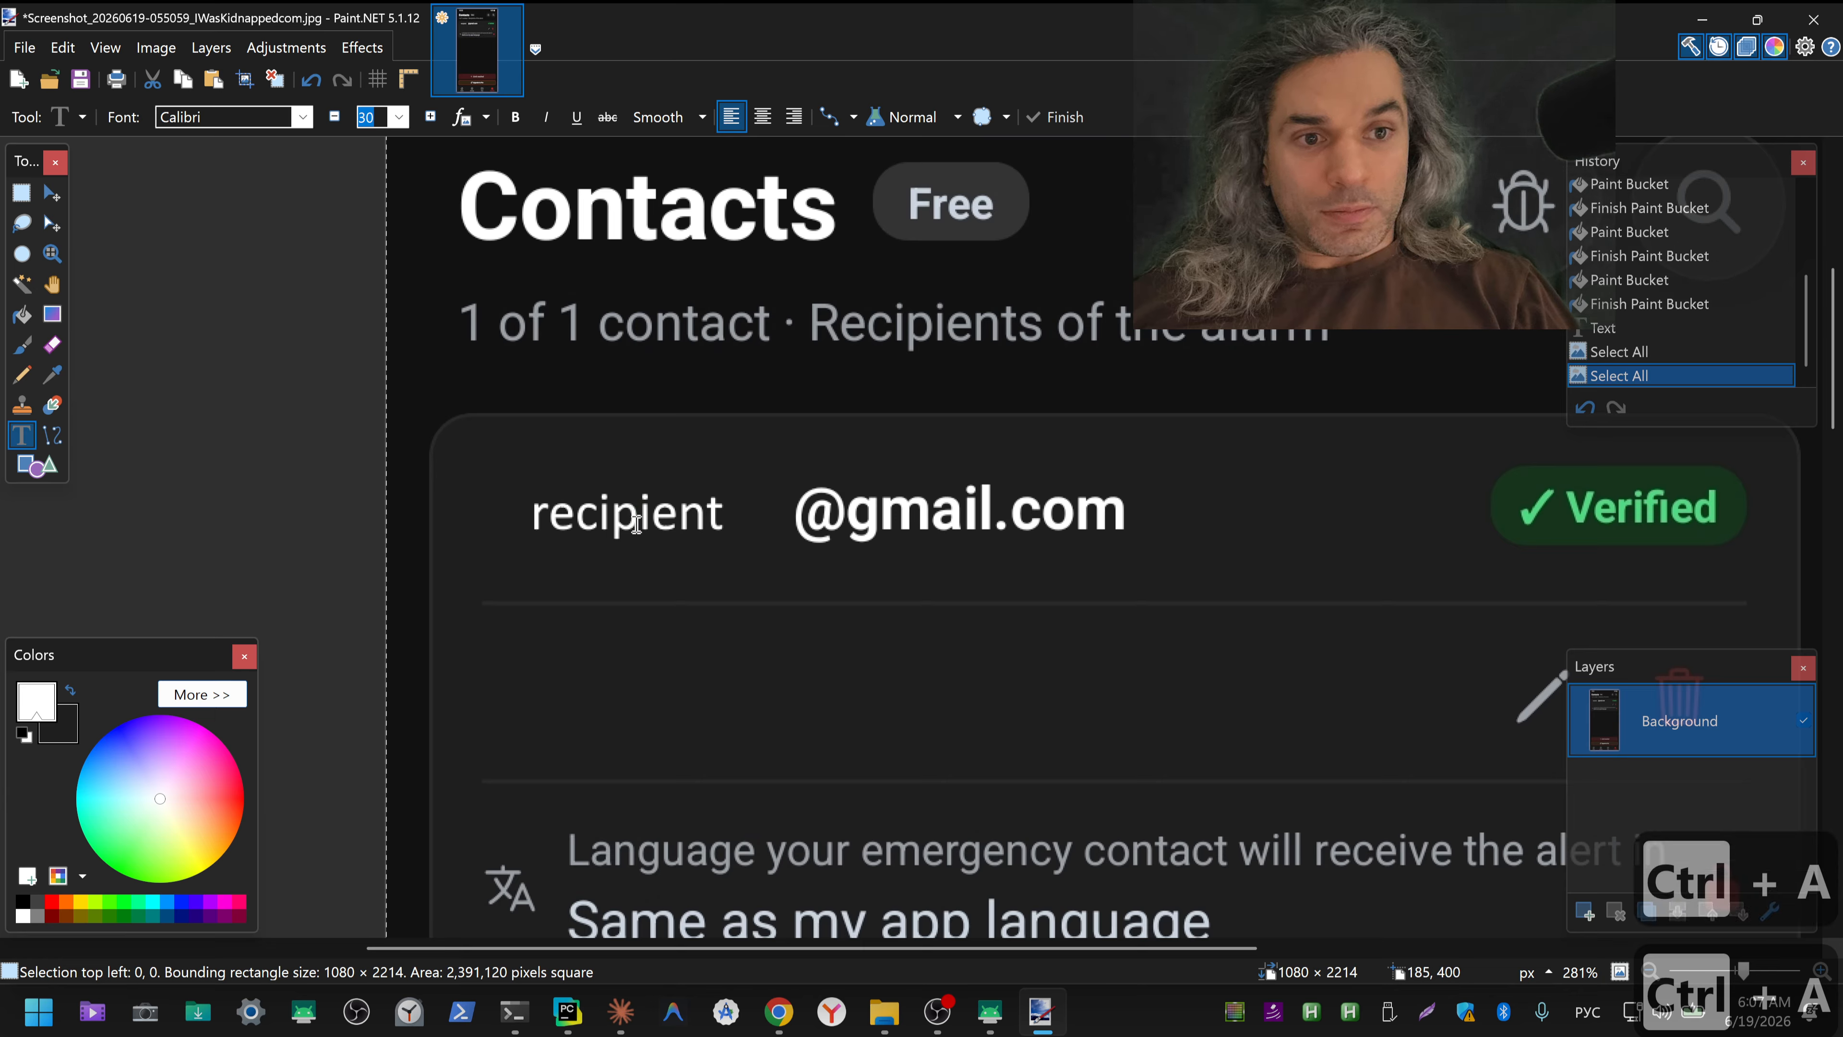
pyautogui.hotkey('ctrl', 'z')
pyautogui.hotkey('ctrl', 'z')
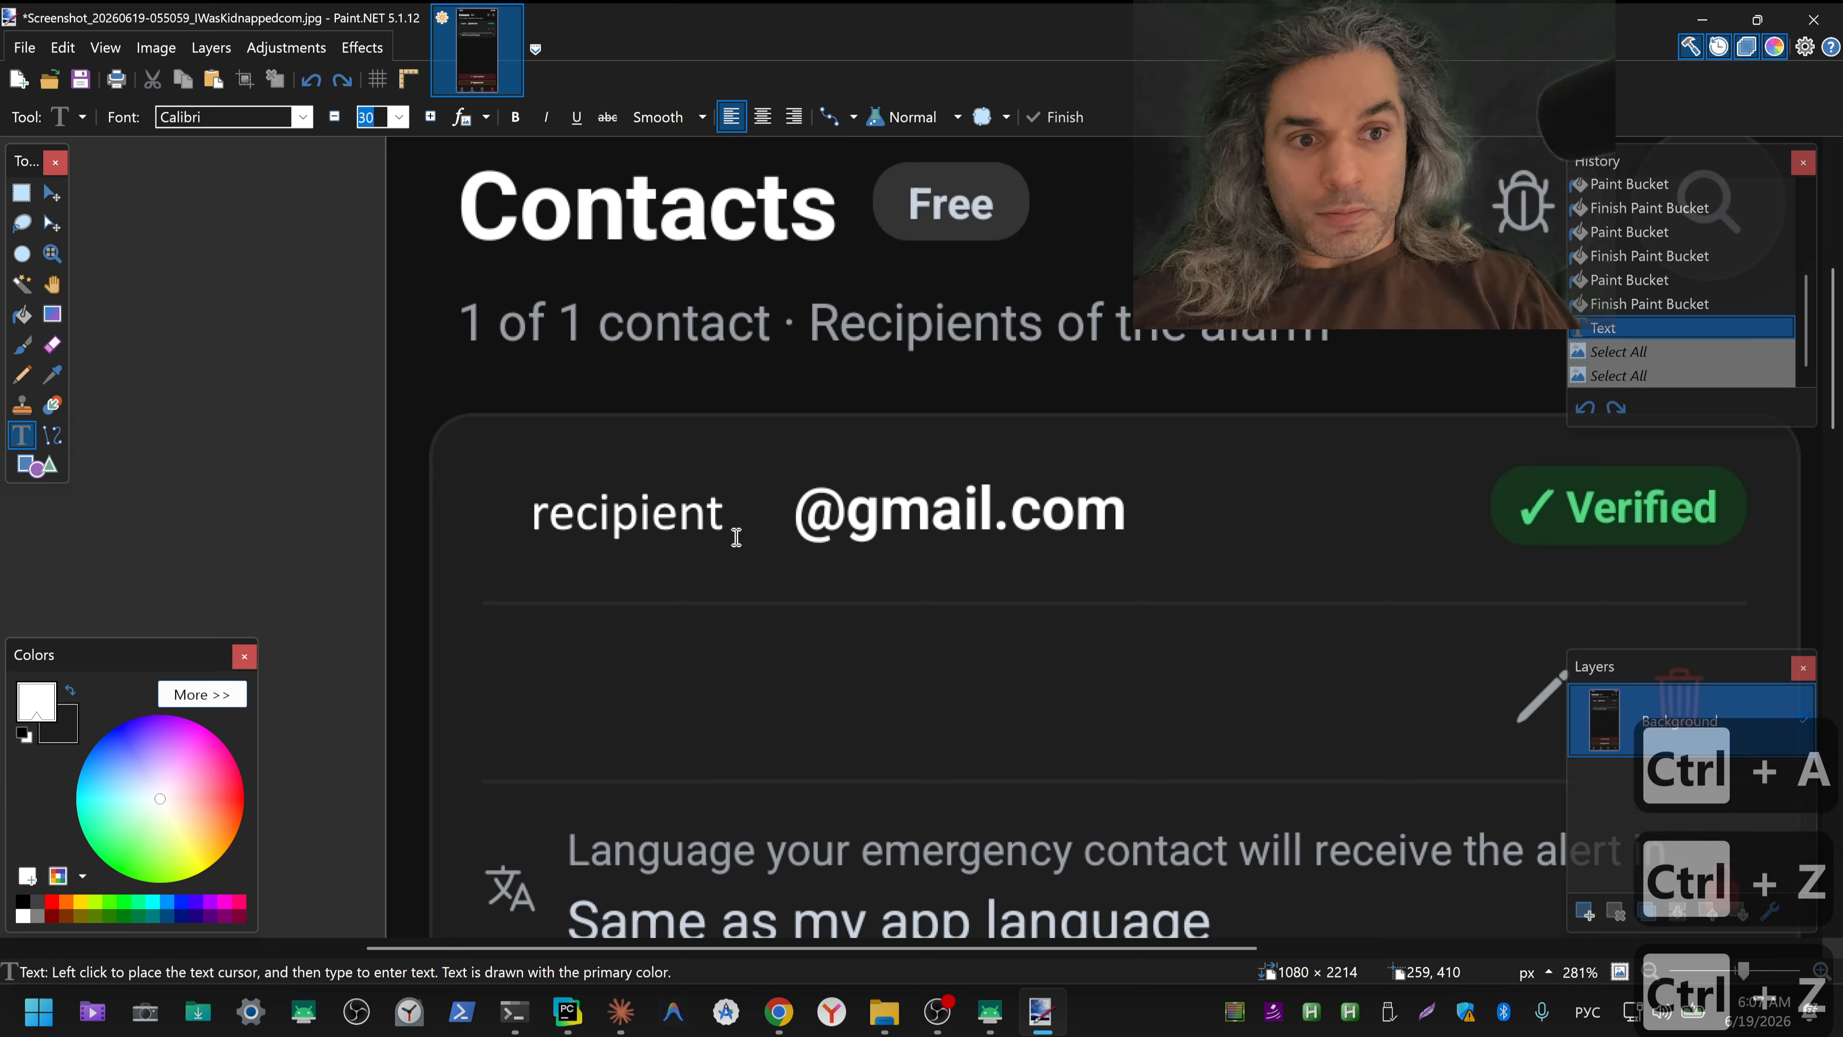
pyautogui.hotkey('ctrl', 'z')
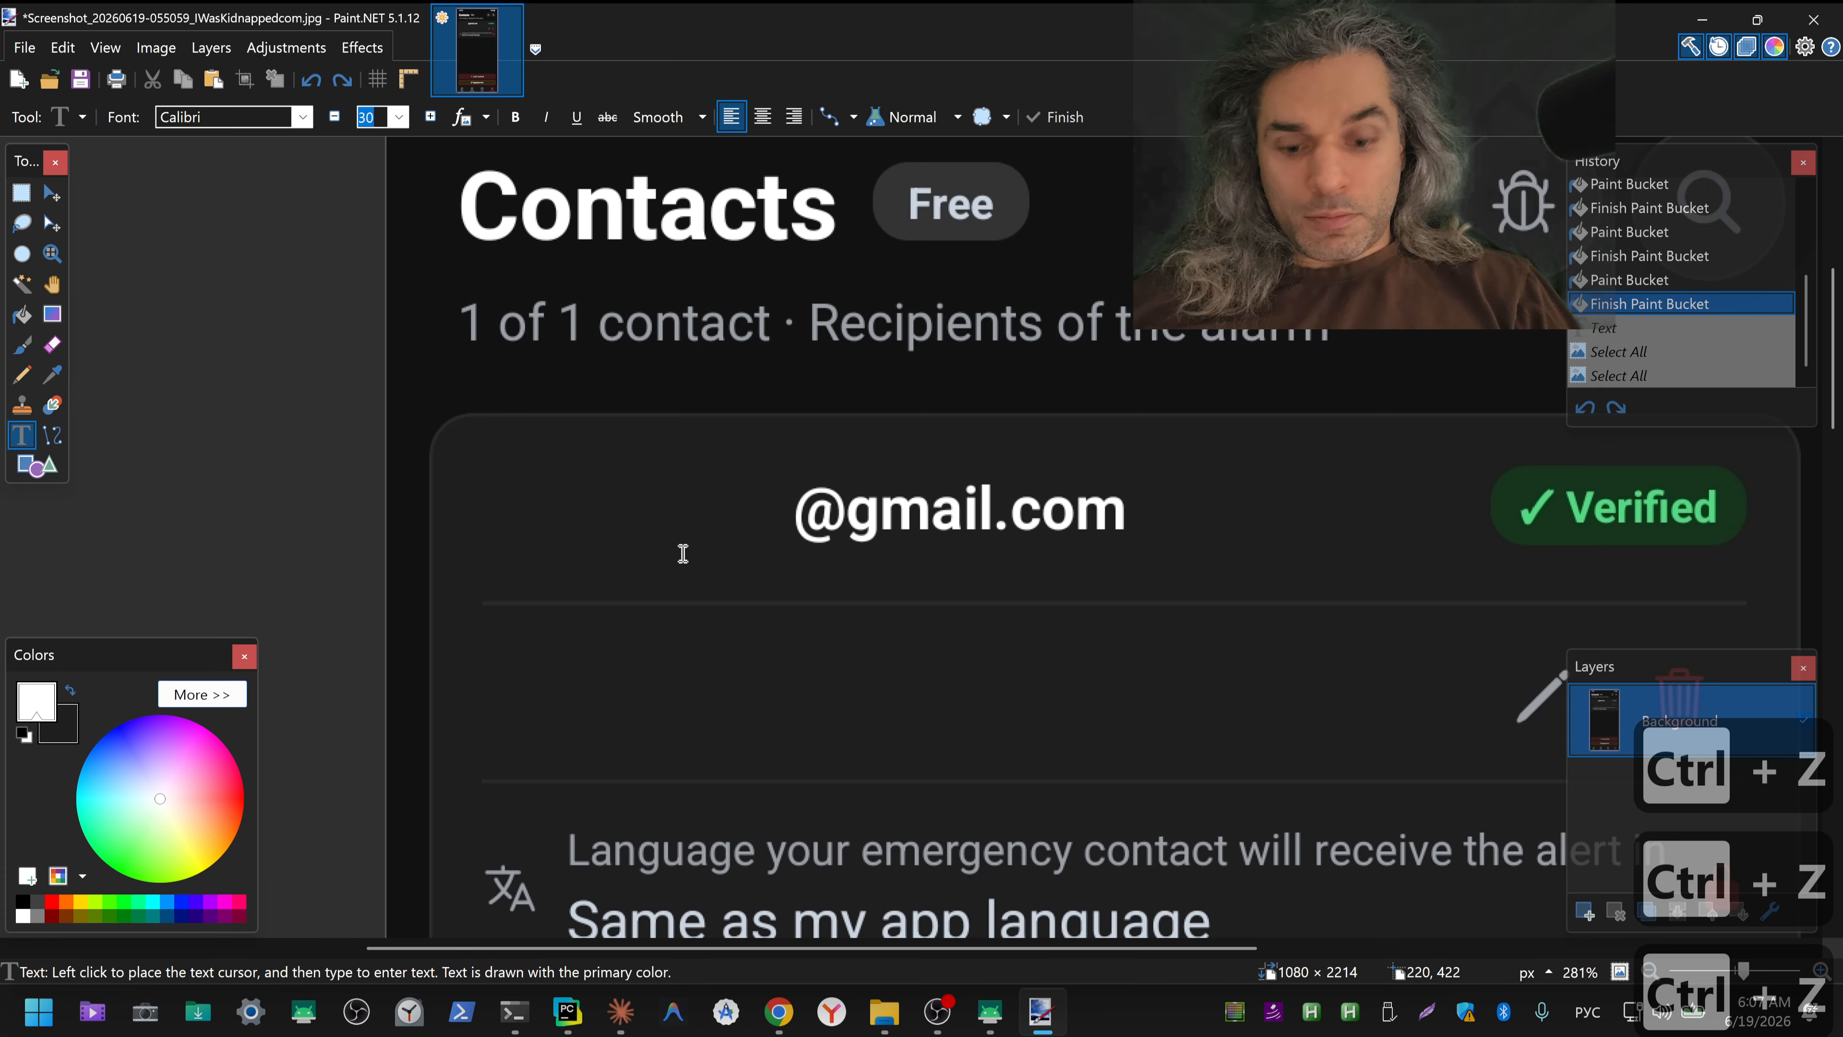
pyautogui.hotkey('ctrl', 'shift', 'z')
pyautogui.press('Escape')
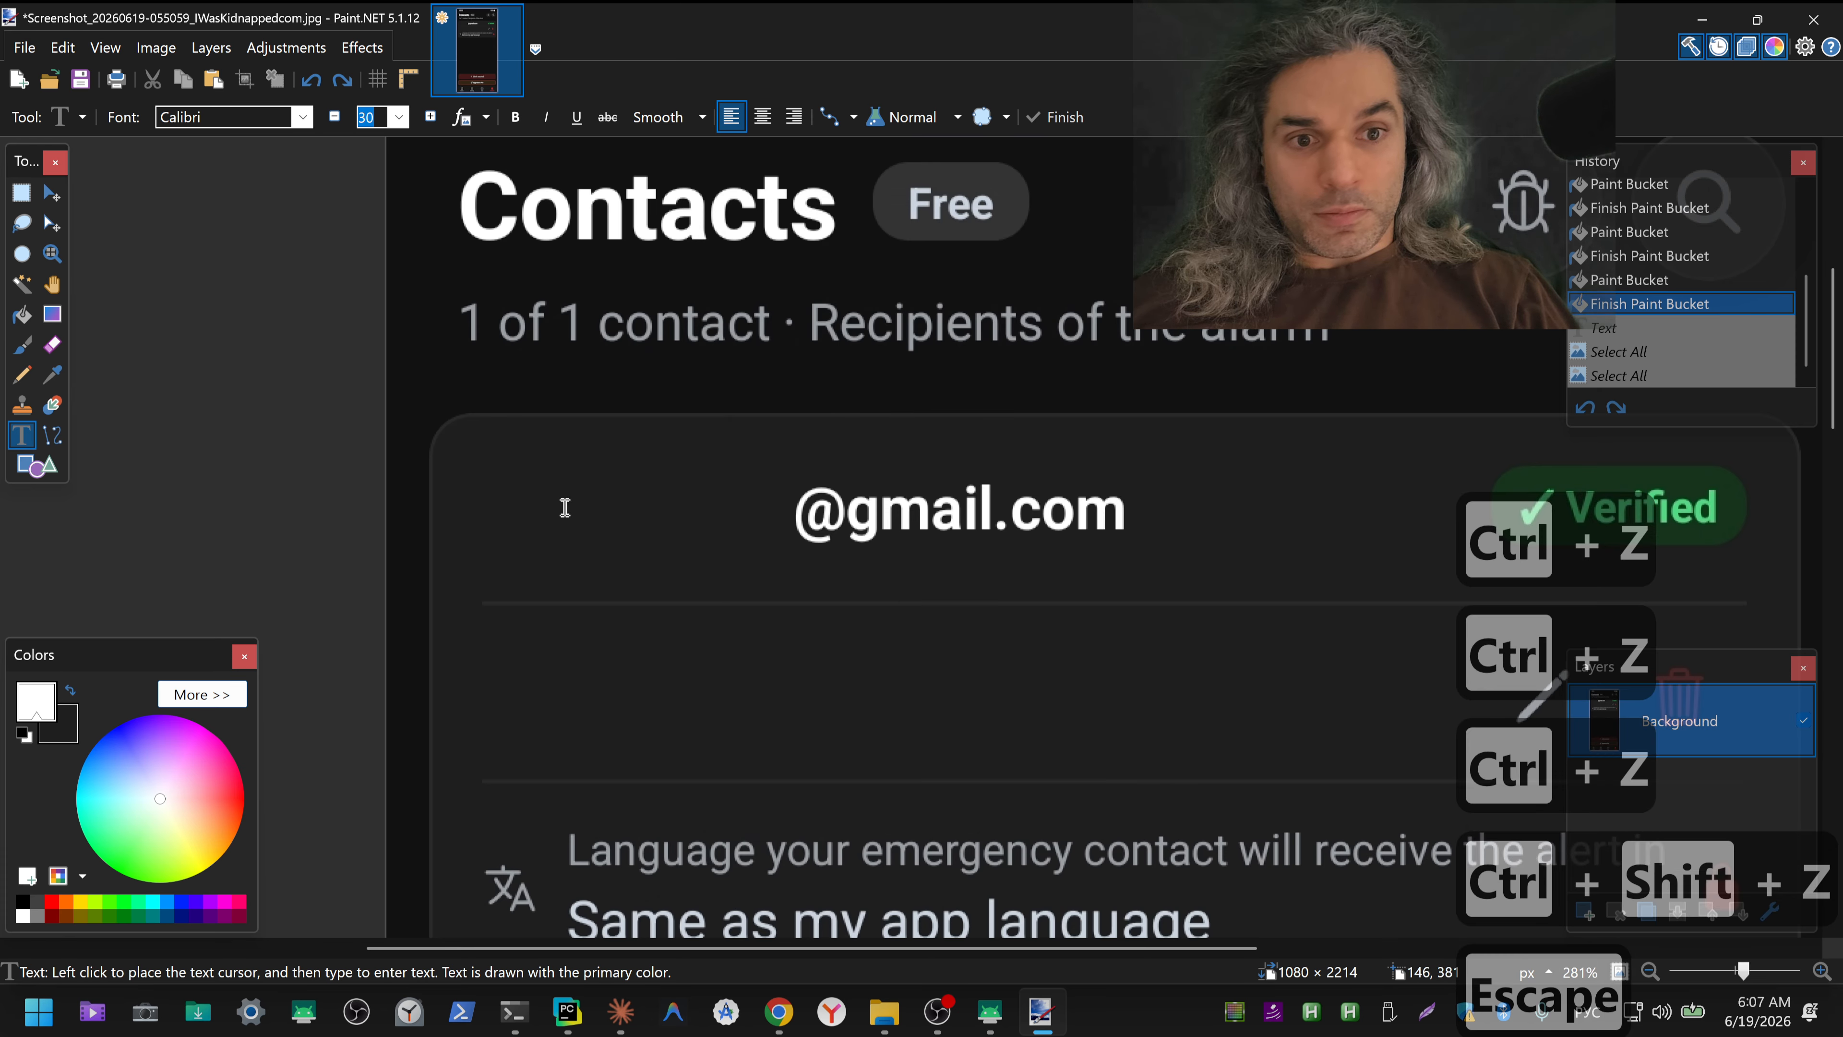
pyautogui.click(488, 509)
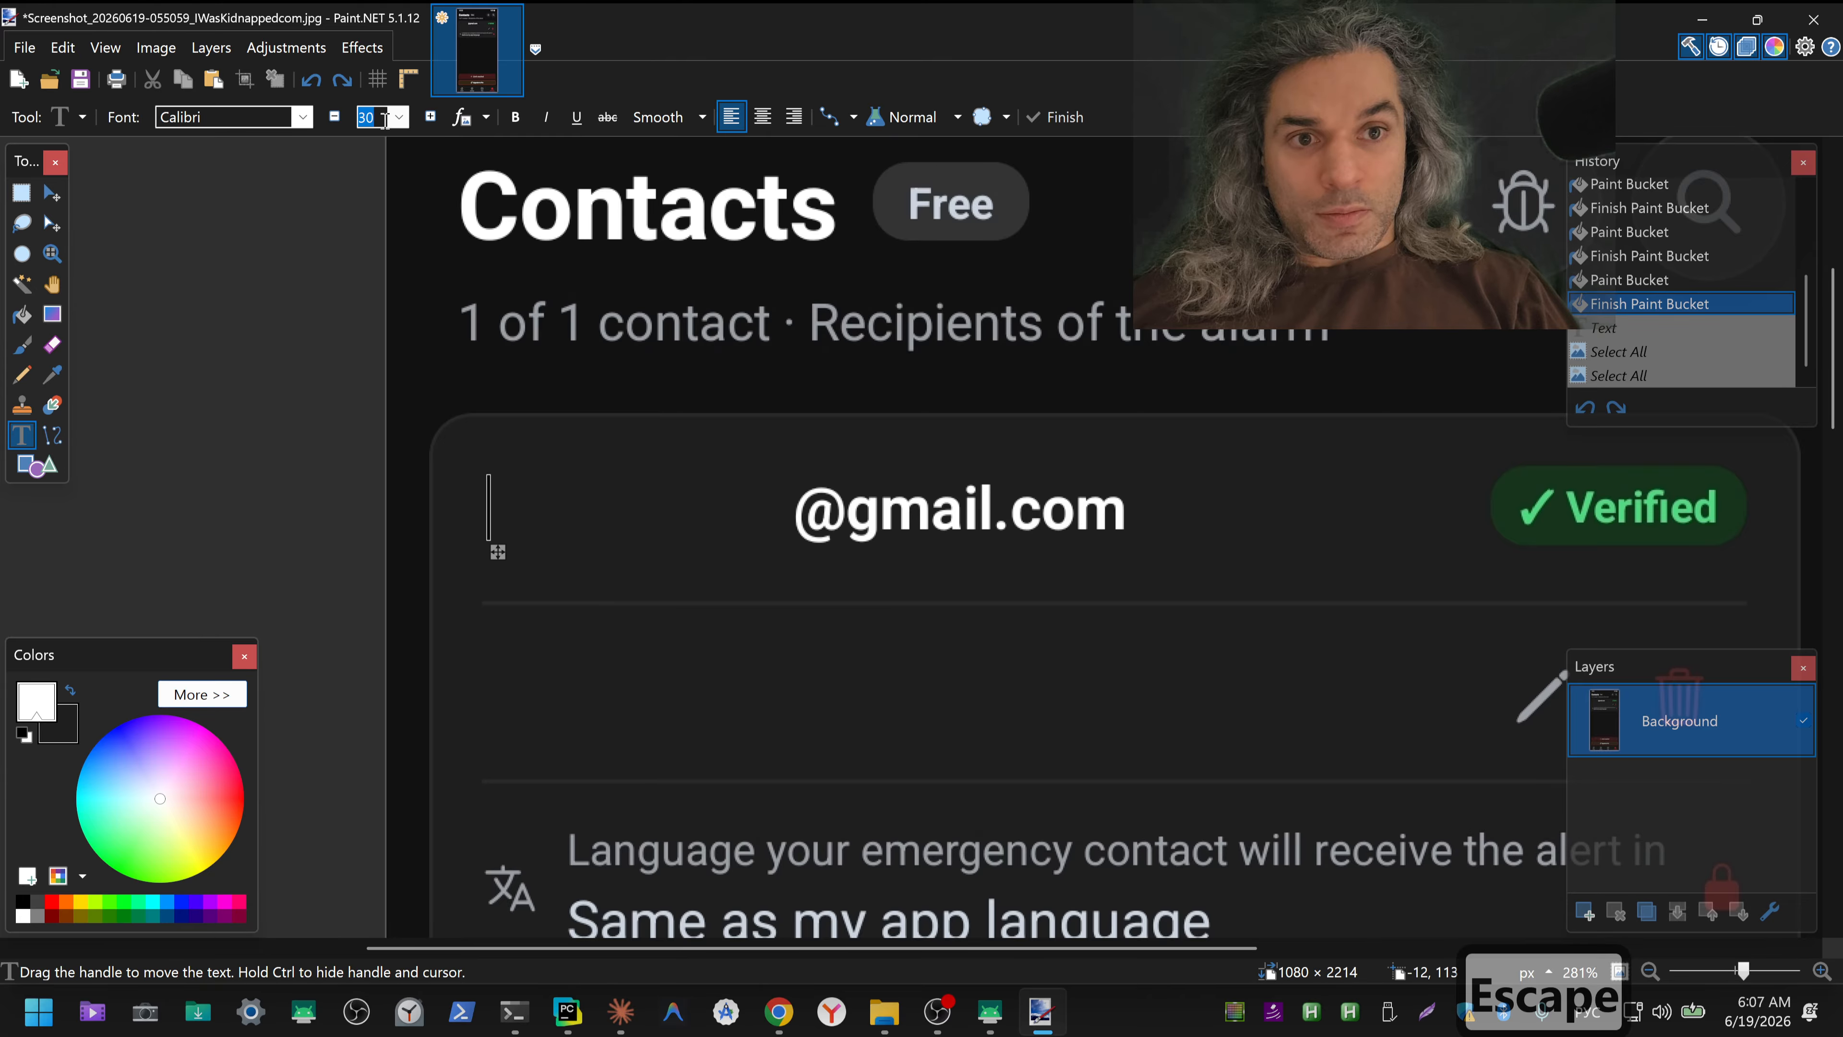
pyautogui.click(400, 117)
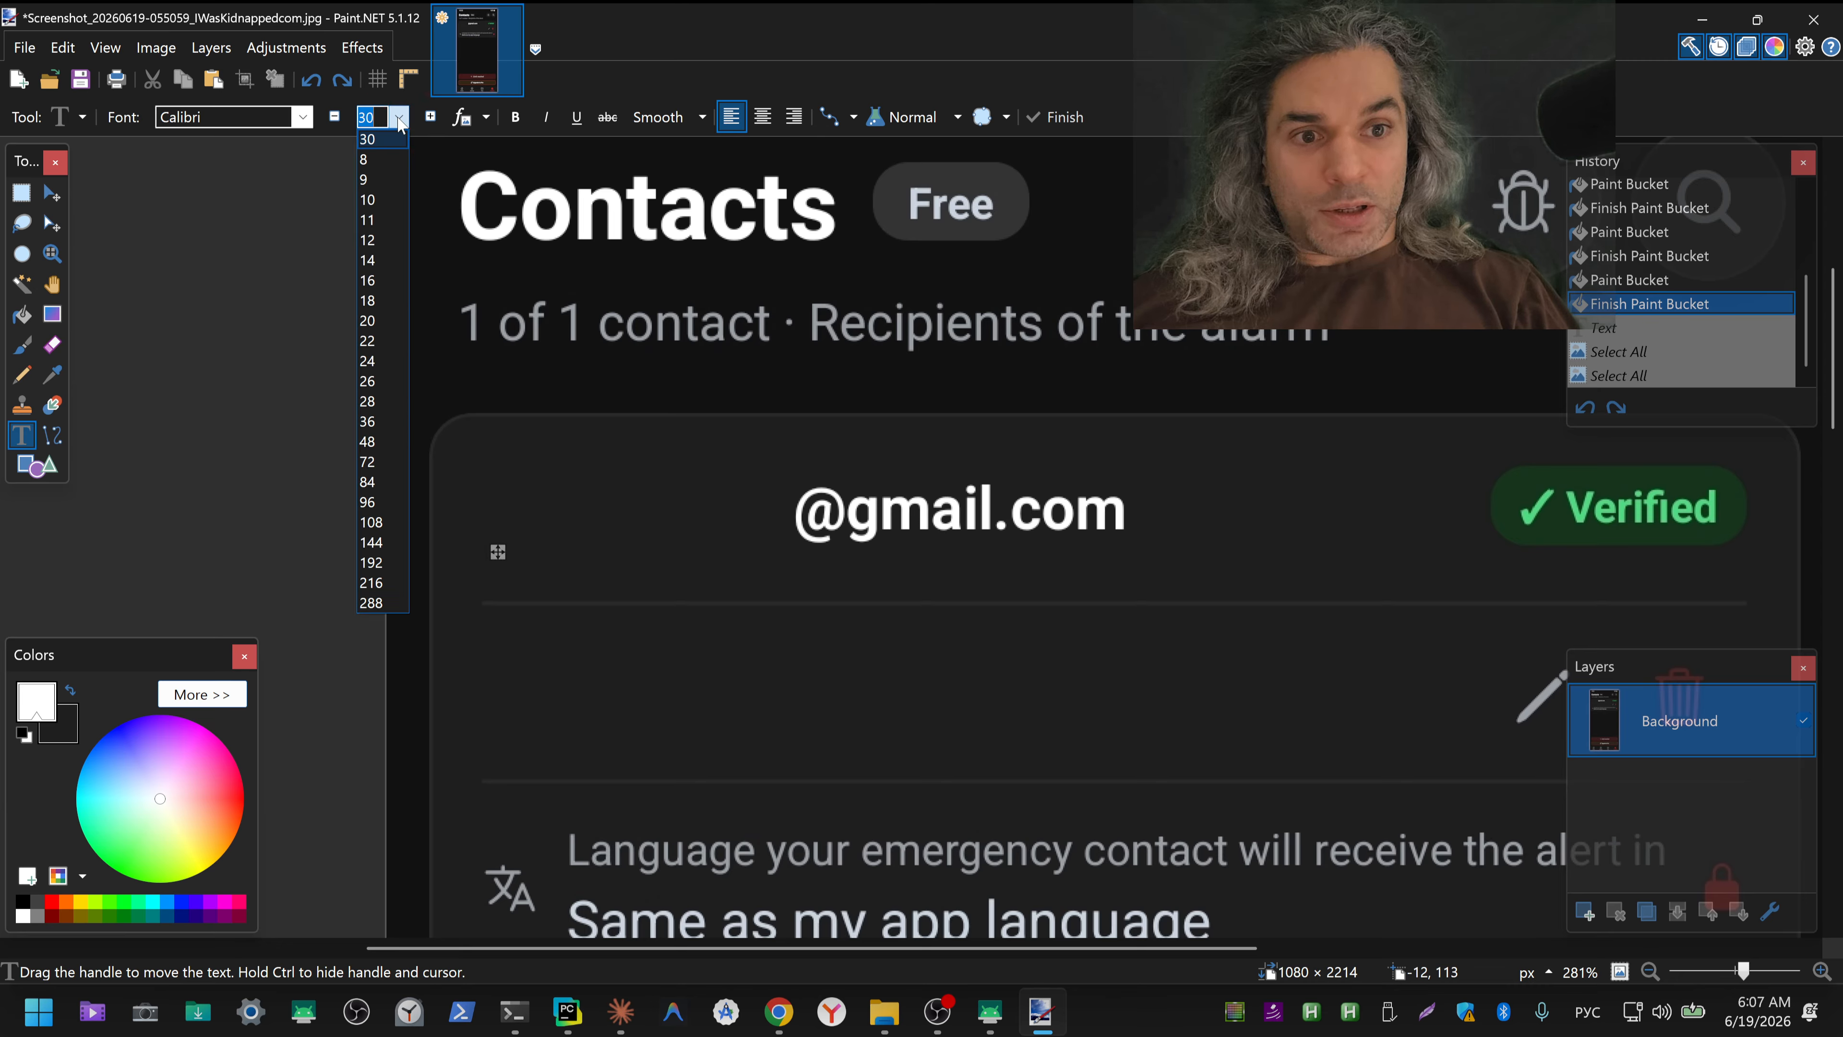
pyautogui.click(372, 422)
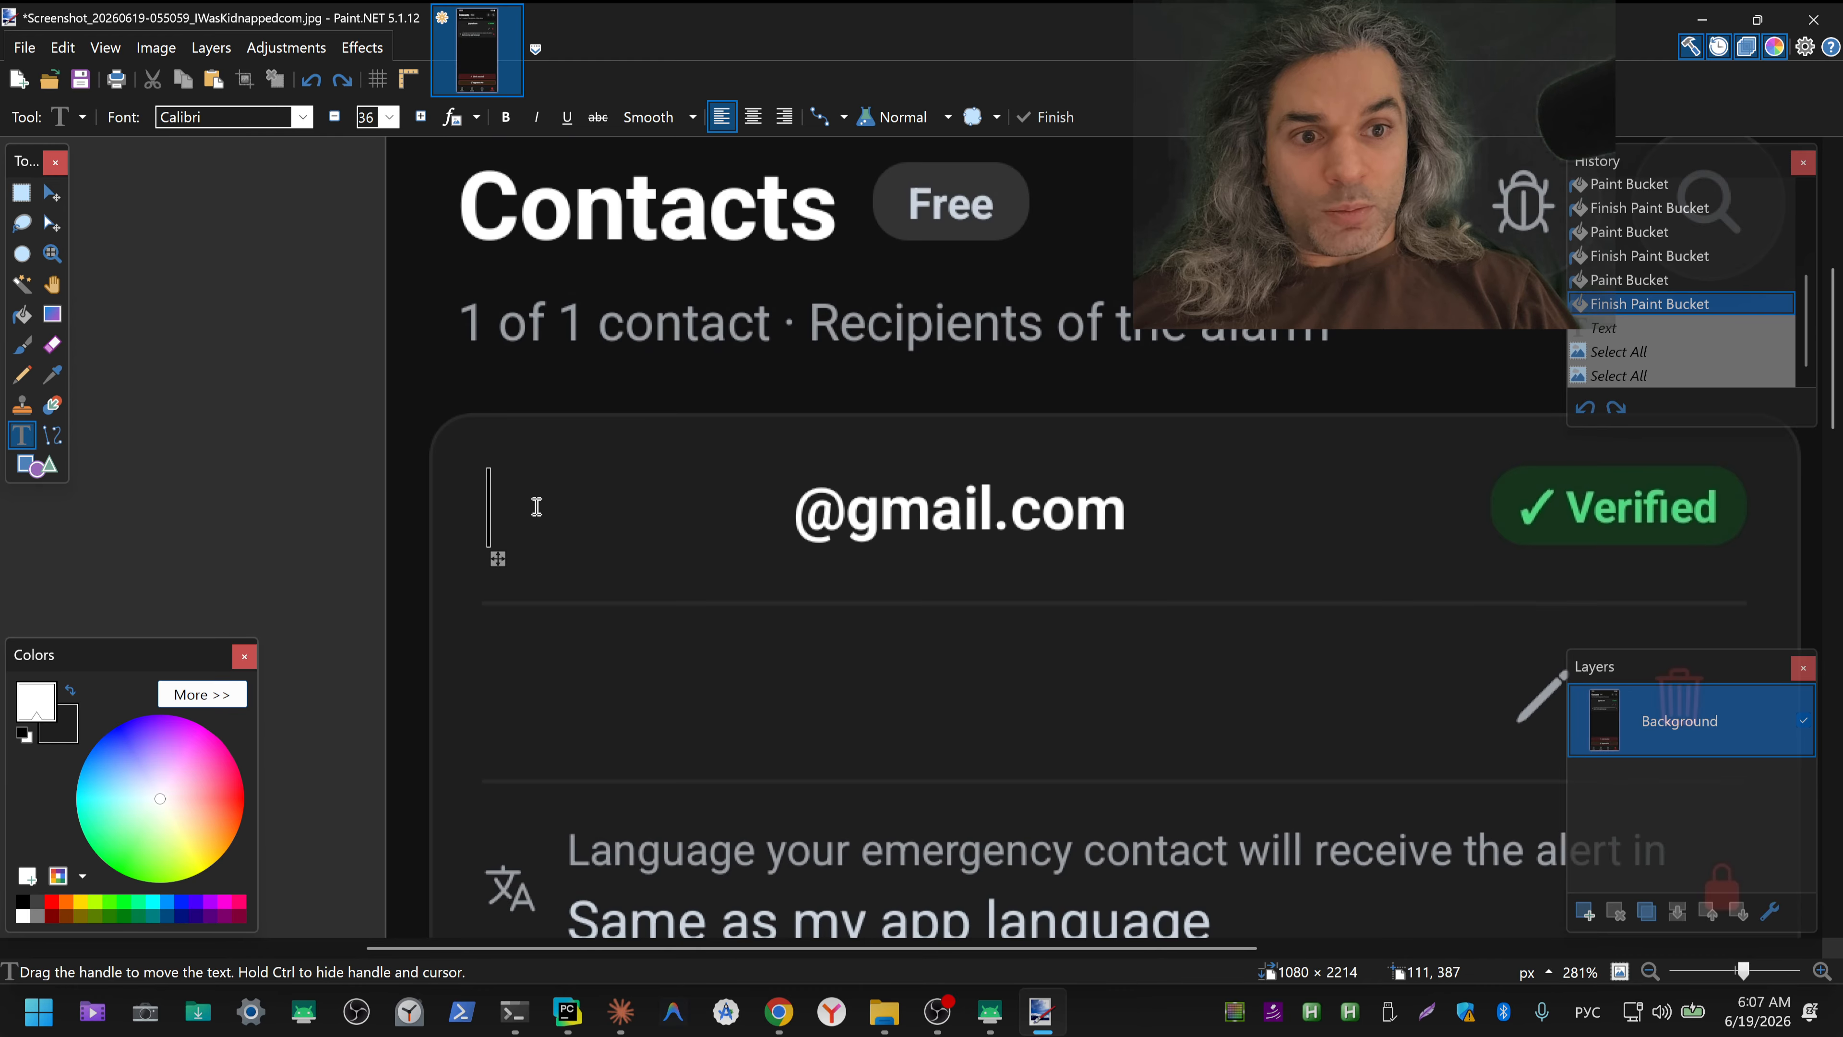
pyautogui.hotkey('ctrl', 'v')
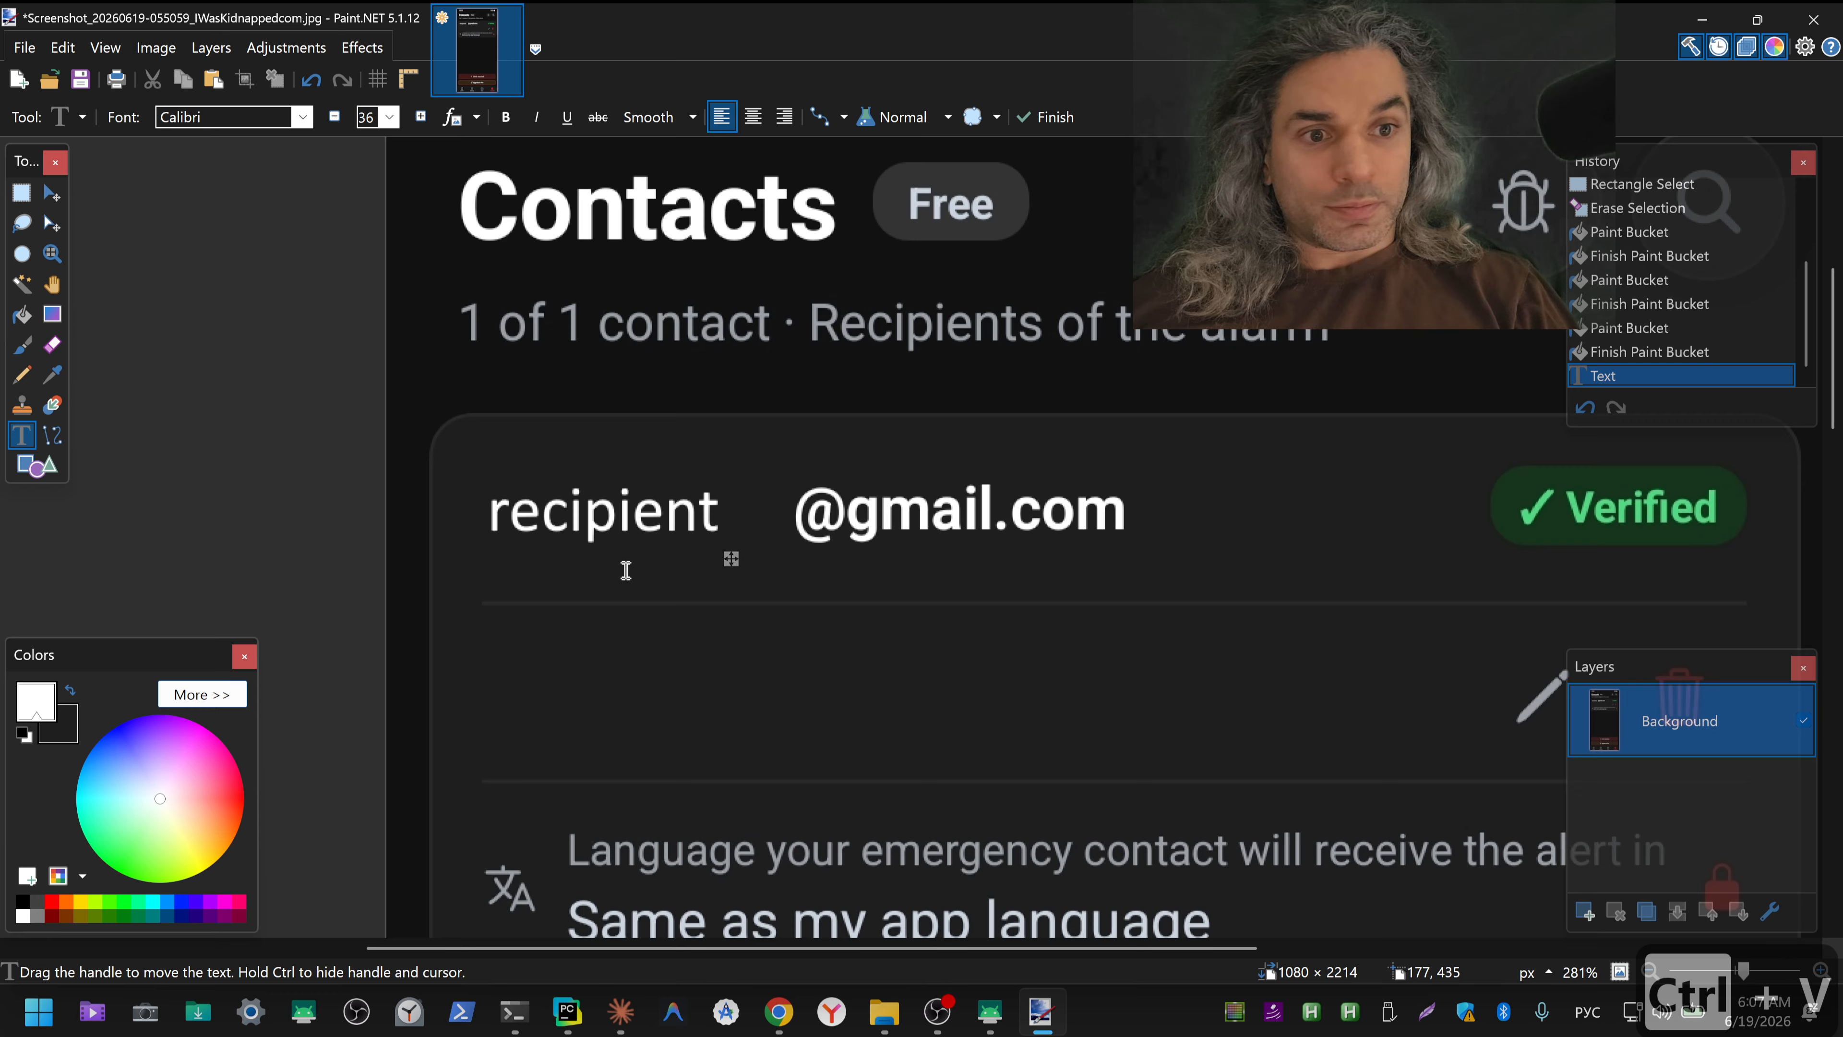
pyautogui.moveTo(733, 559); pyautogui.dragTo(802, 563)
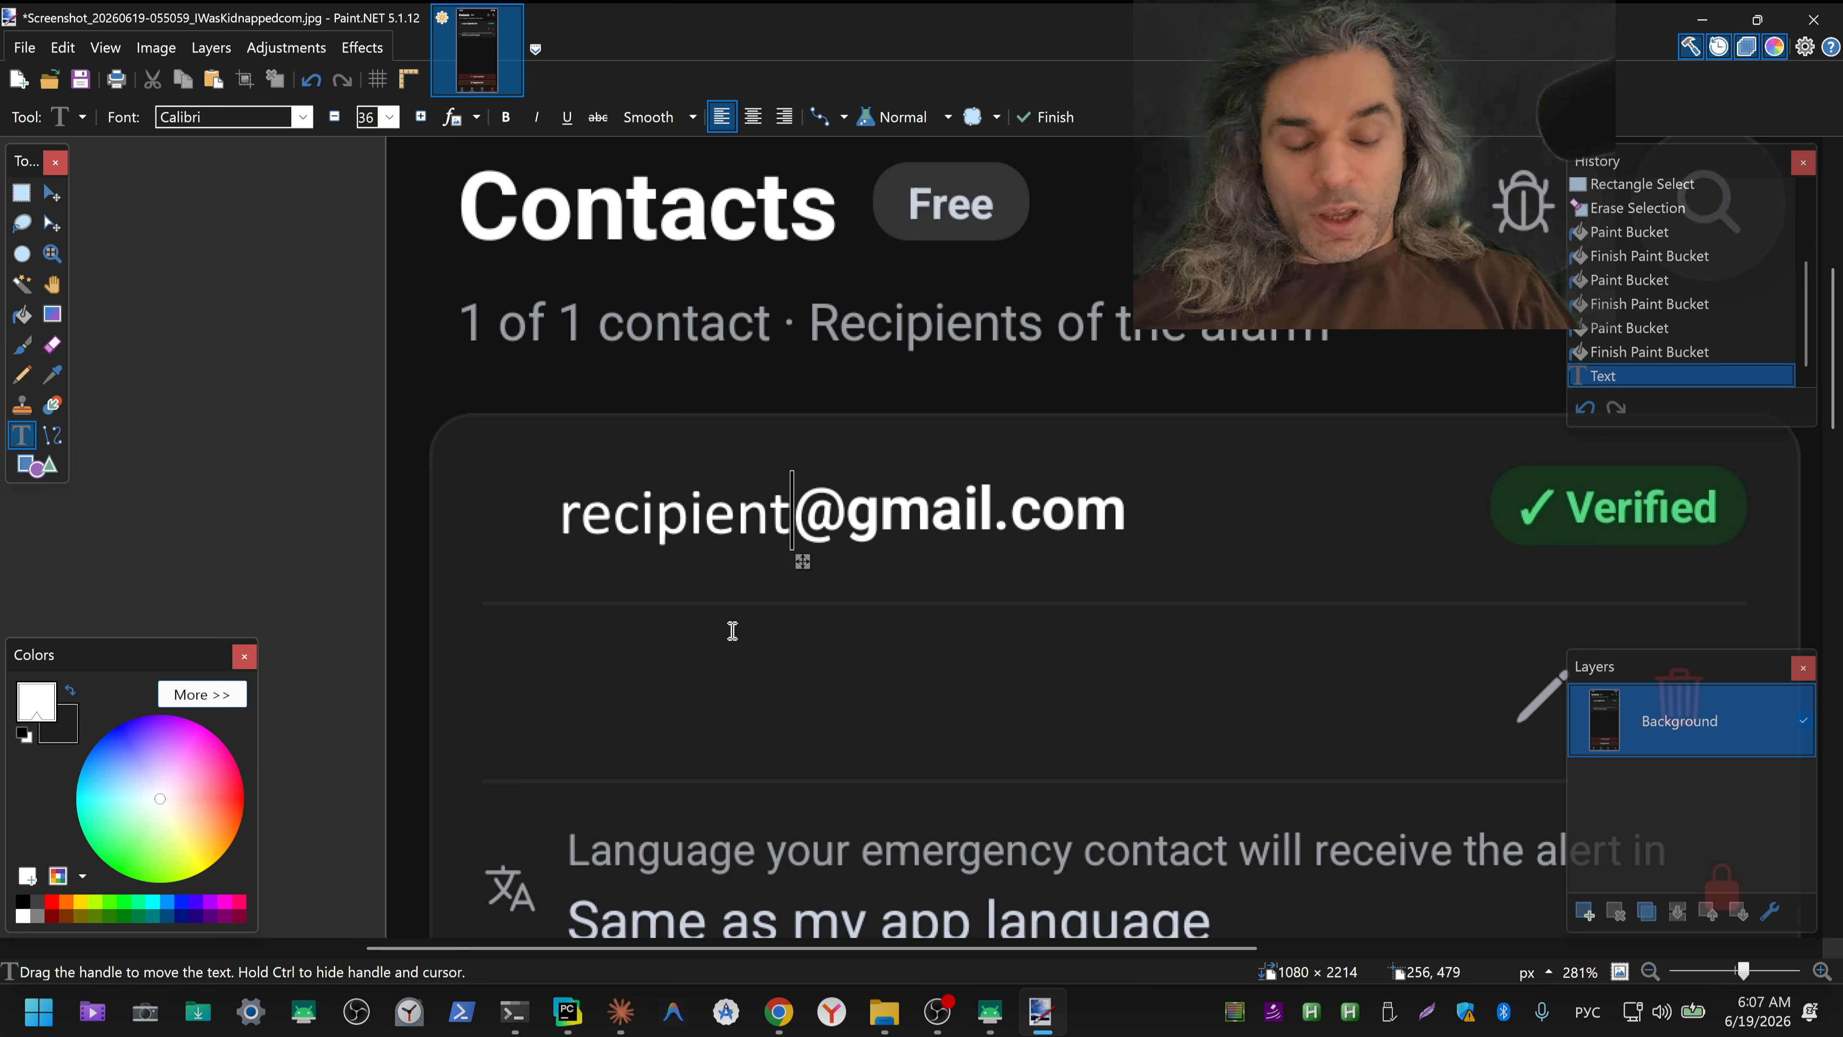
pyautogui.hotkey('shift', 'Home')
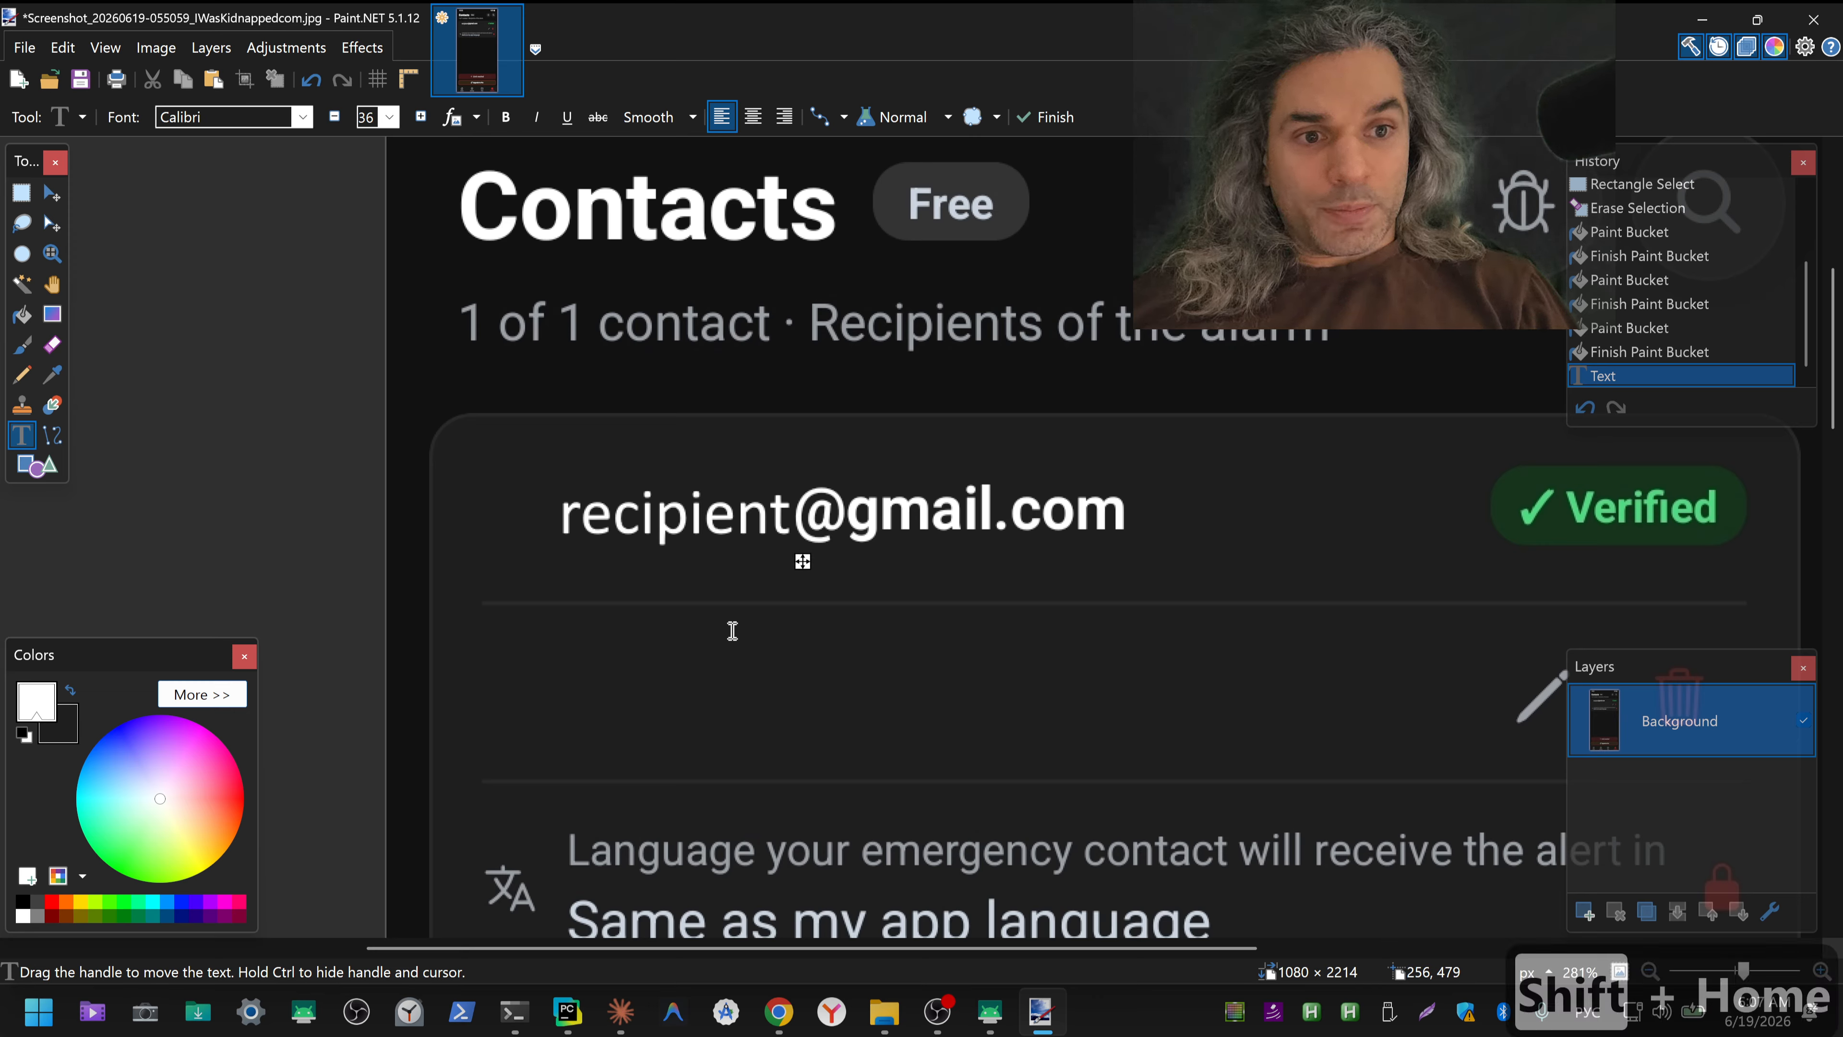
pyautogui.hotkey('shift', 'Right')
pyautogui.hotkey('shift', 'Right')
pyautogui.press('Left')
pyautogui.press('Left')
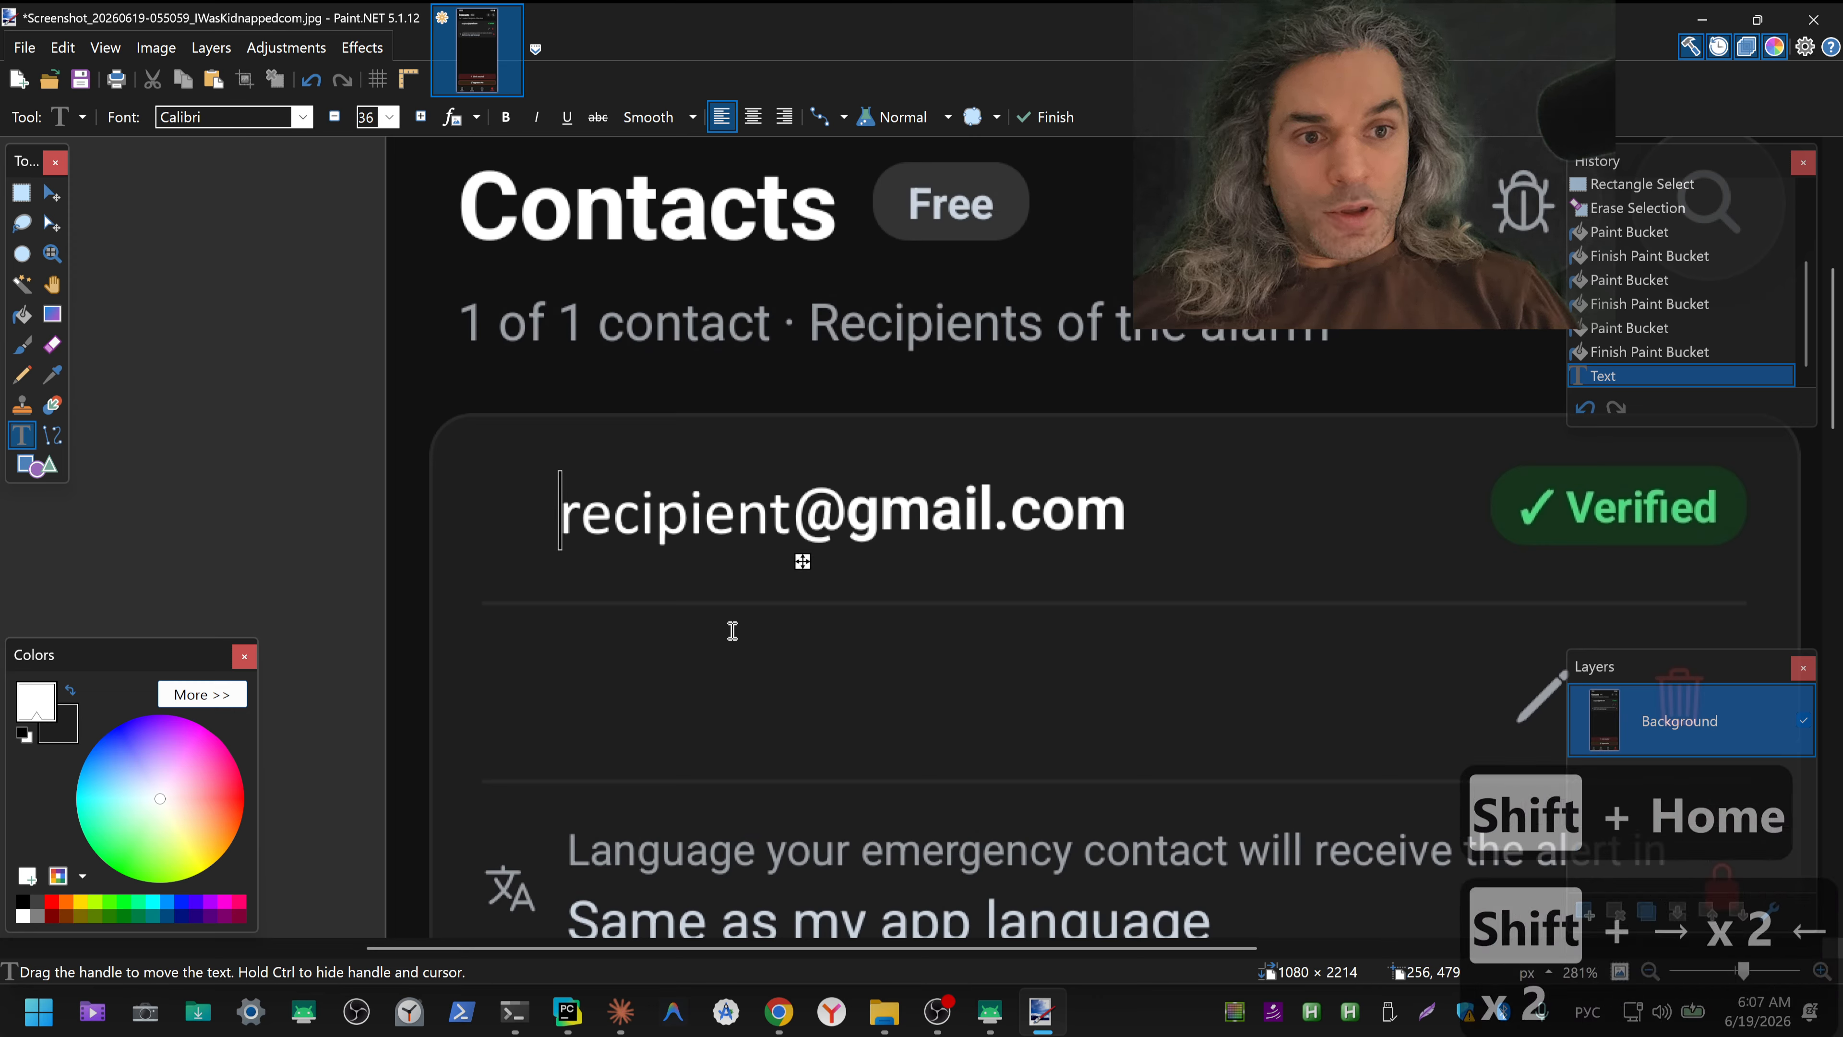
pyautogui.hotkey('shift', 'Right')
pyautogui.hotkey('shift', 'Right')
pyautogui.hotkey('shift', 'Right')
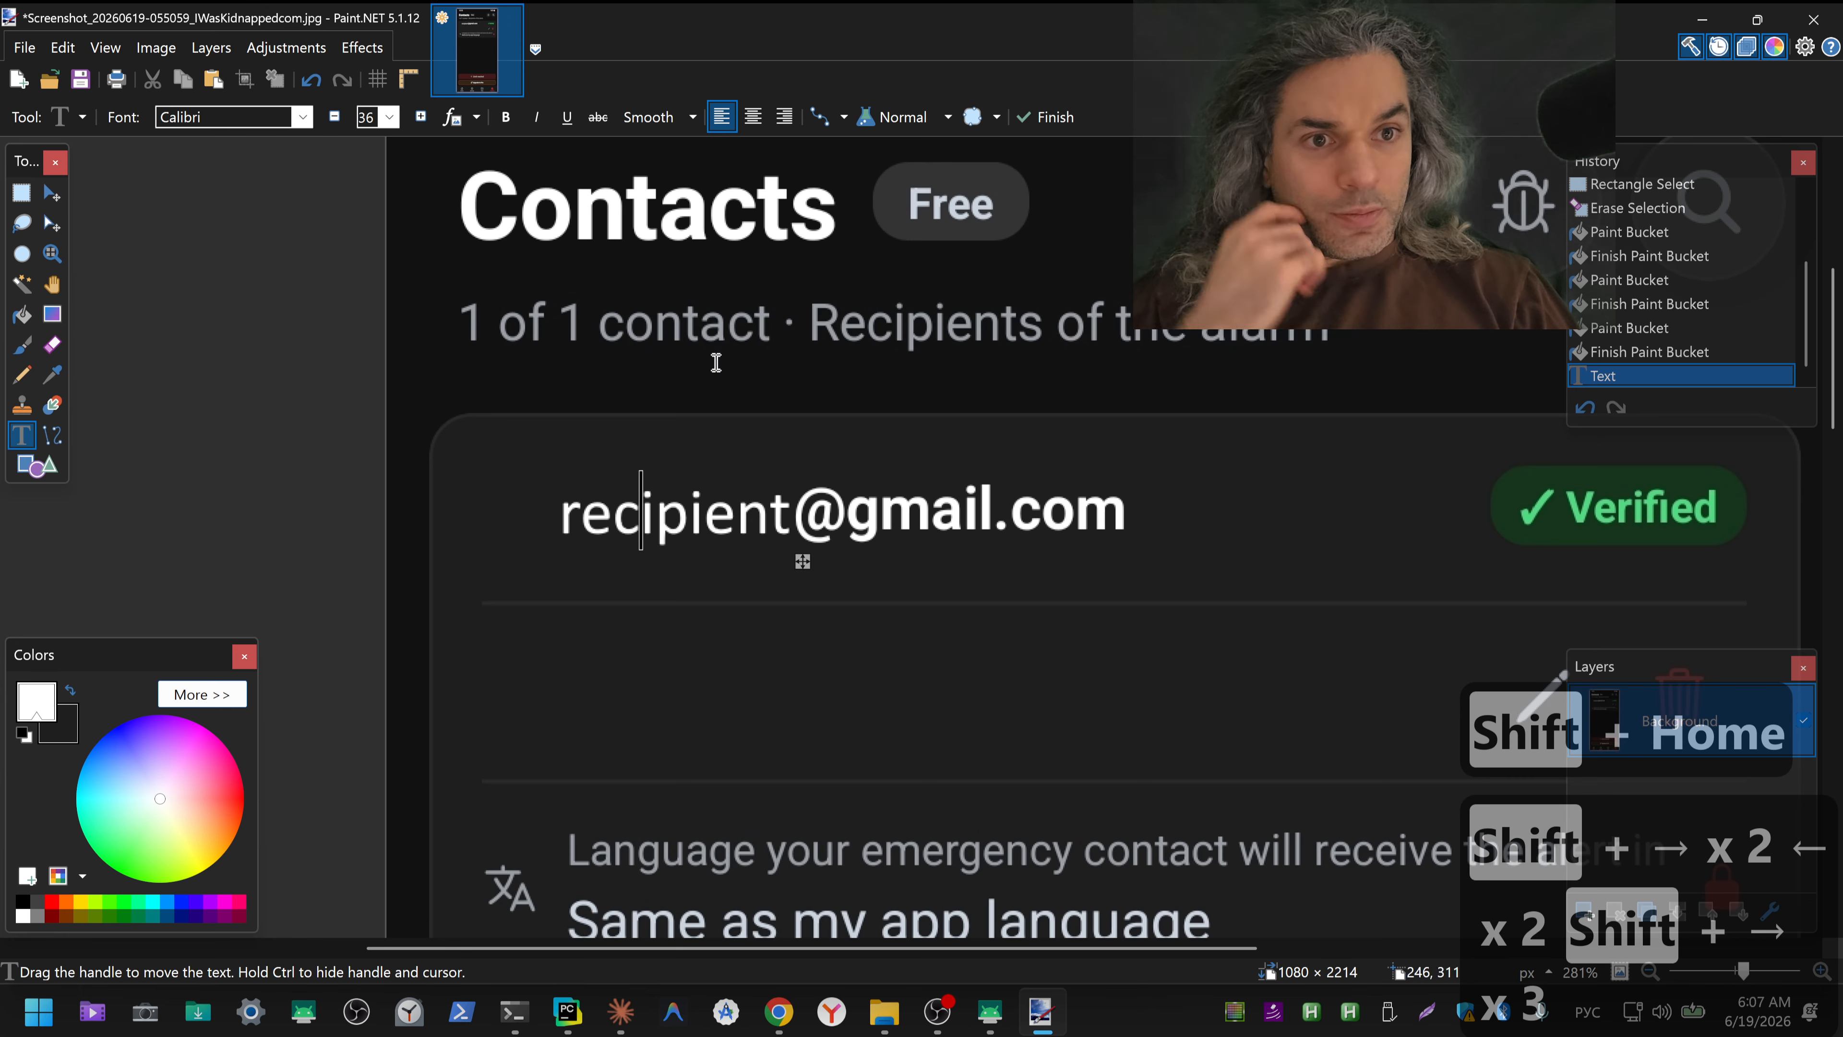
pyautogui.click(506, 117)
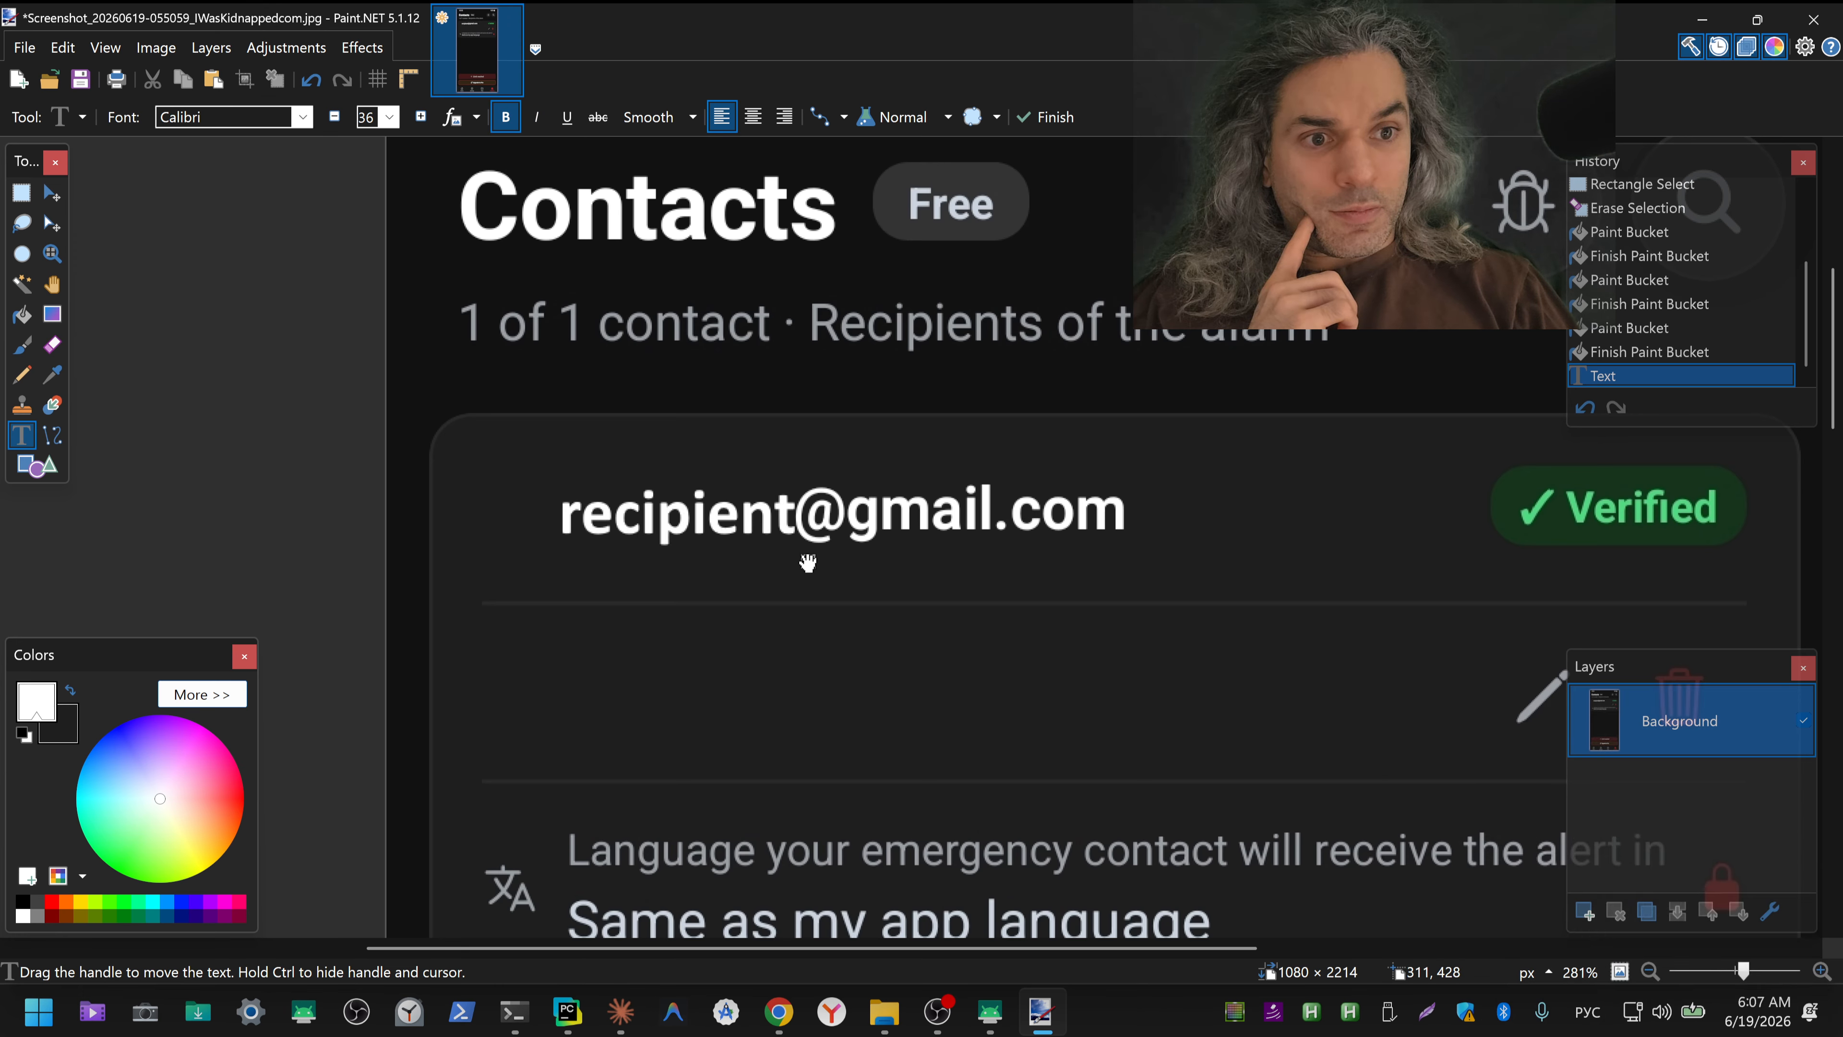
pyautogui.moveTo(809, 561); pyautogui.dragTo(809, 564)
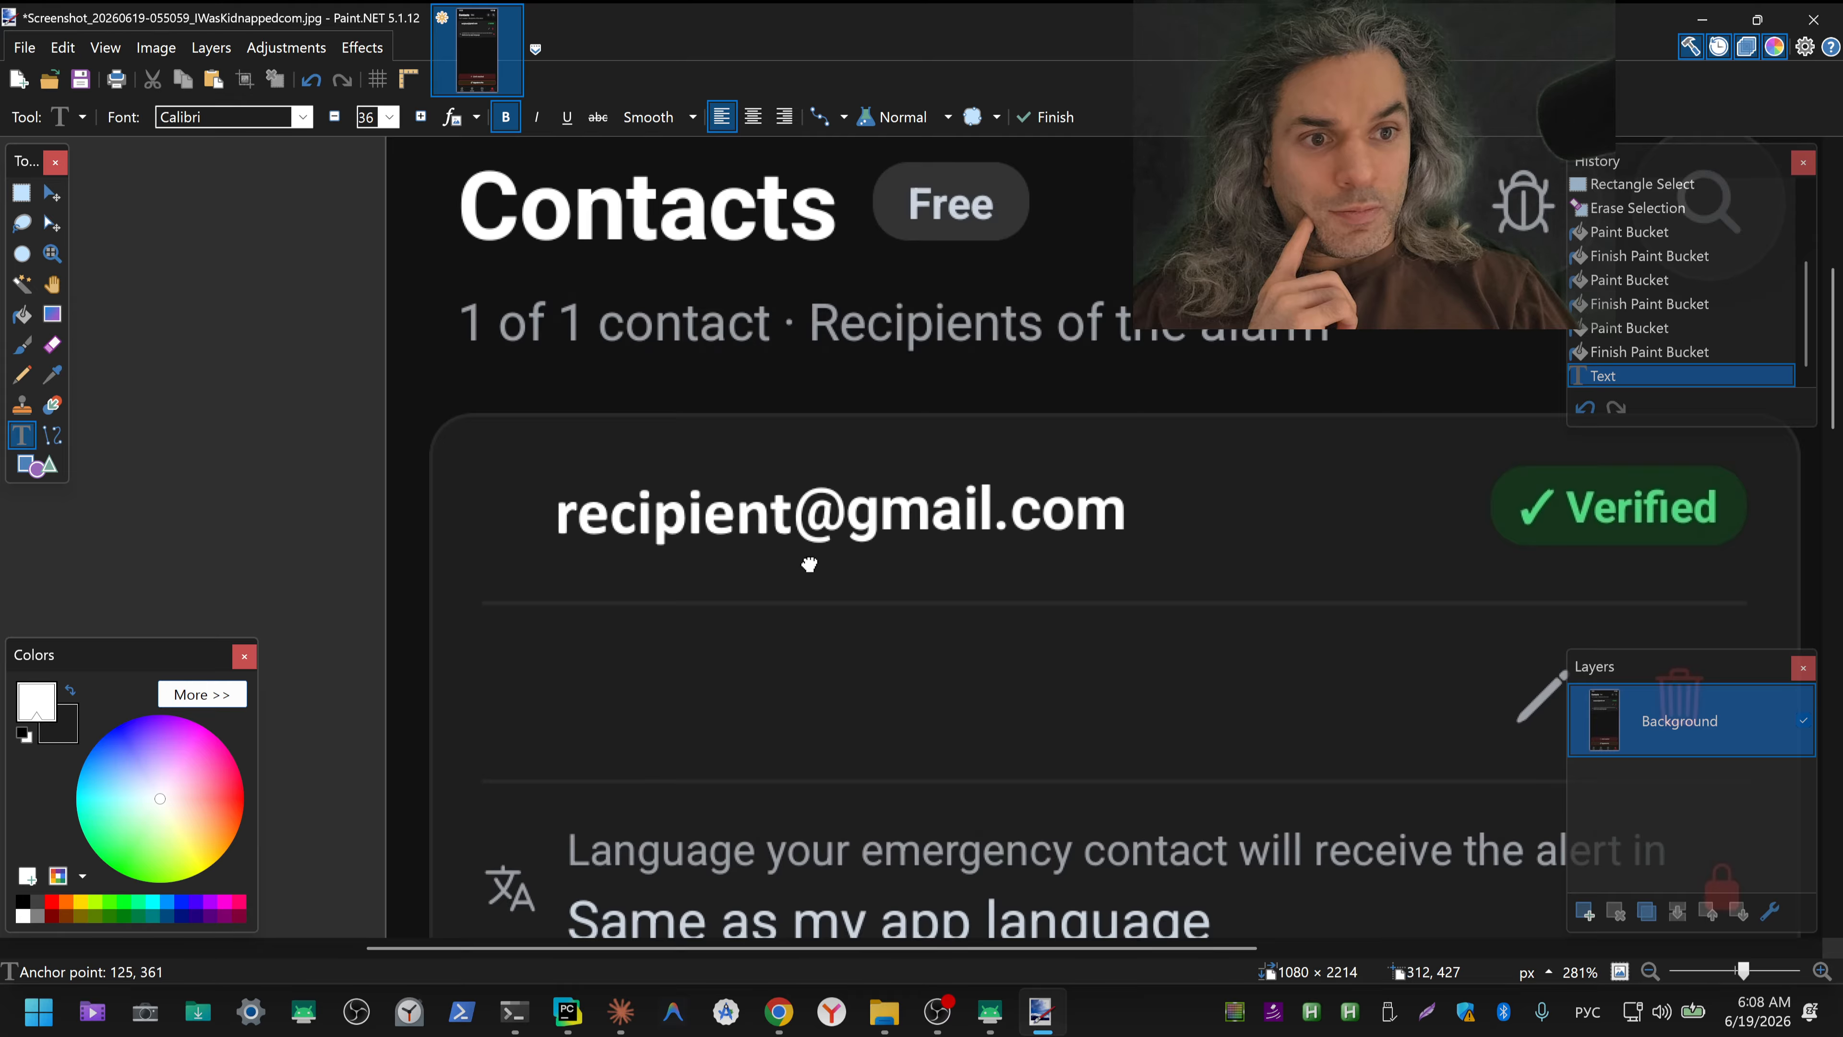
pyautogui.moveTo(809, 564); pyautogui.dragTo(809, 564)
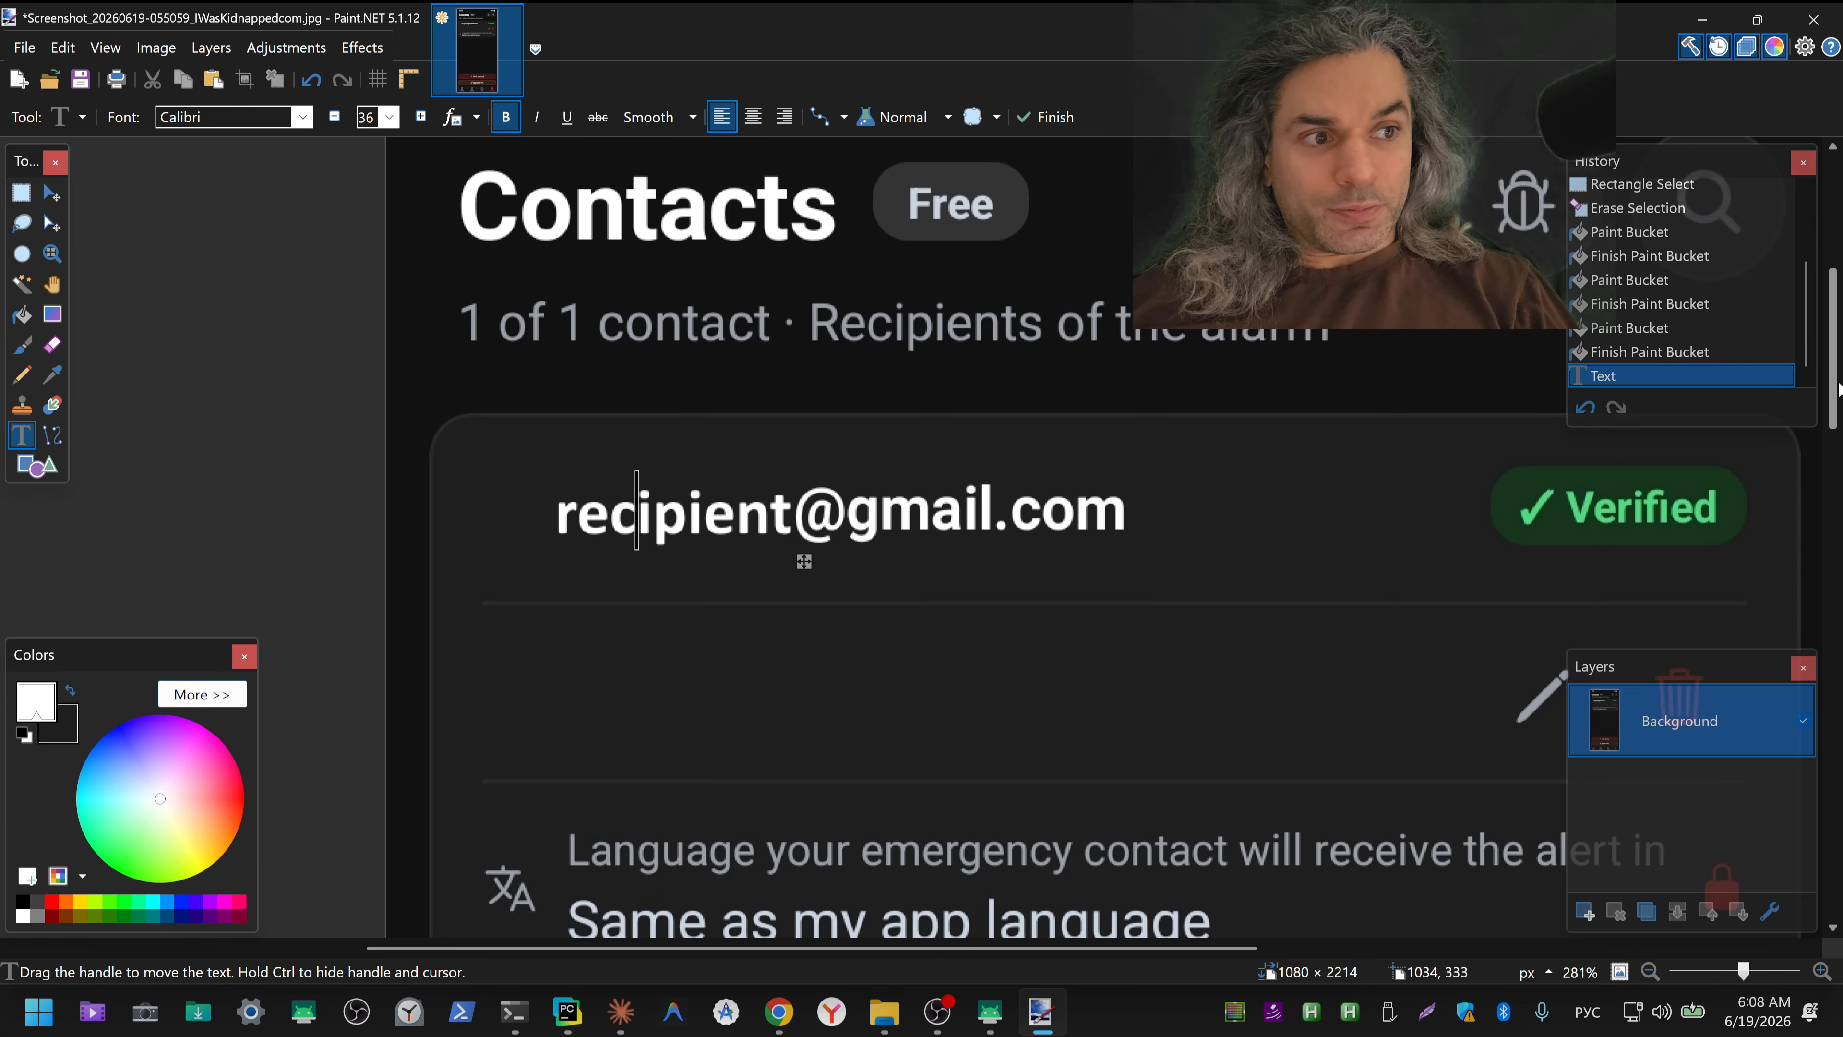
# Step: Save the Contacts screenshot as a JPEG at quality 95 with 4:4:0 chroma subsampling, then close Paint.NET and return to the screenshots folder
pyautogui.scroll(3, 1835, 320)
pyautogui.scroll(-1, 1836, 320)
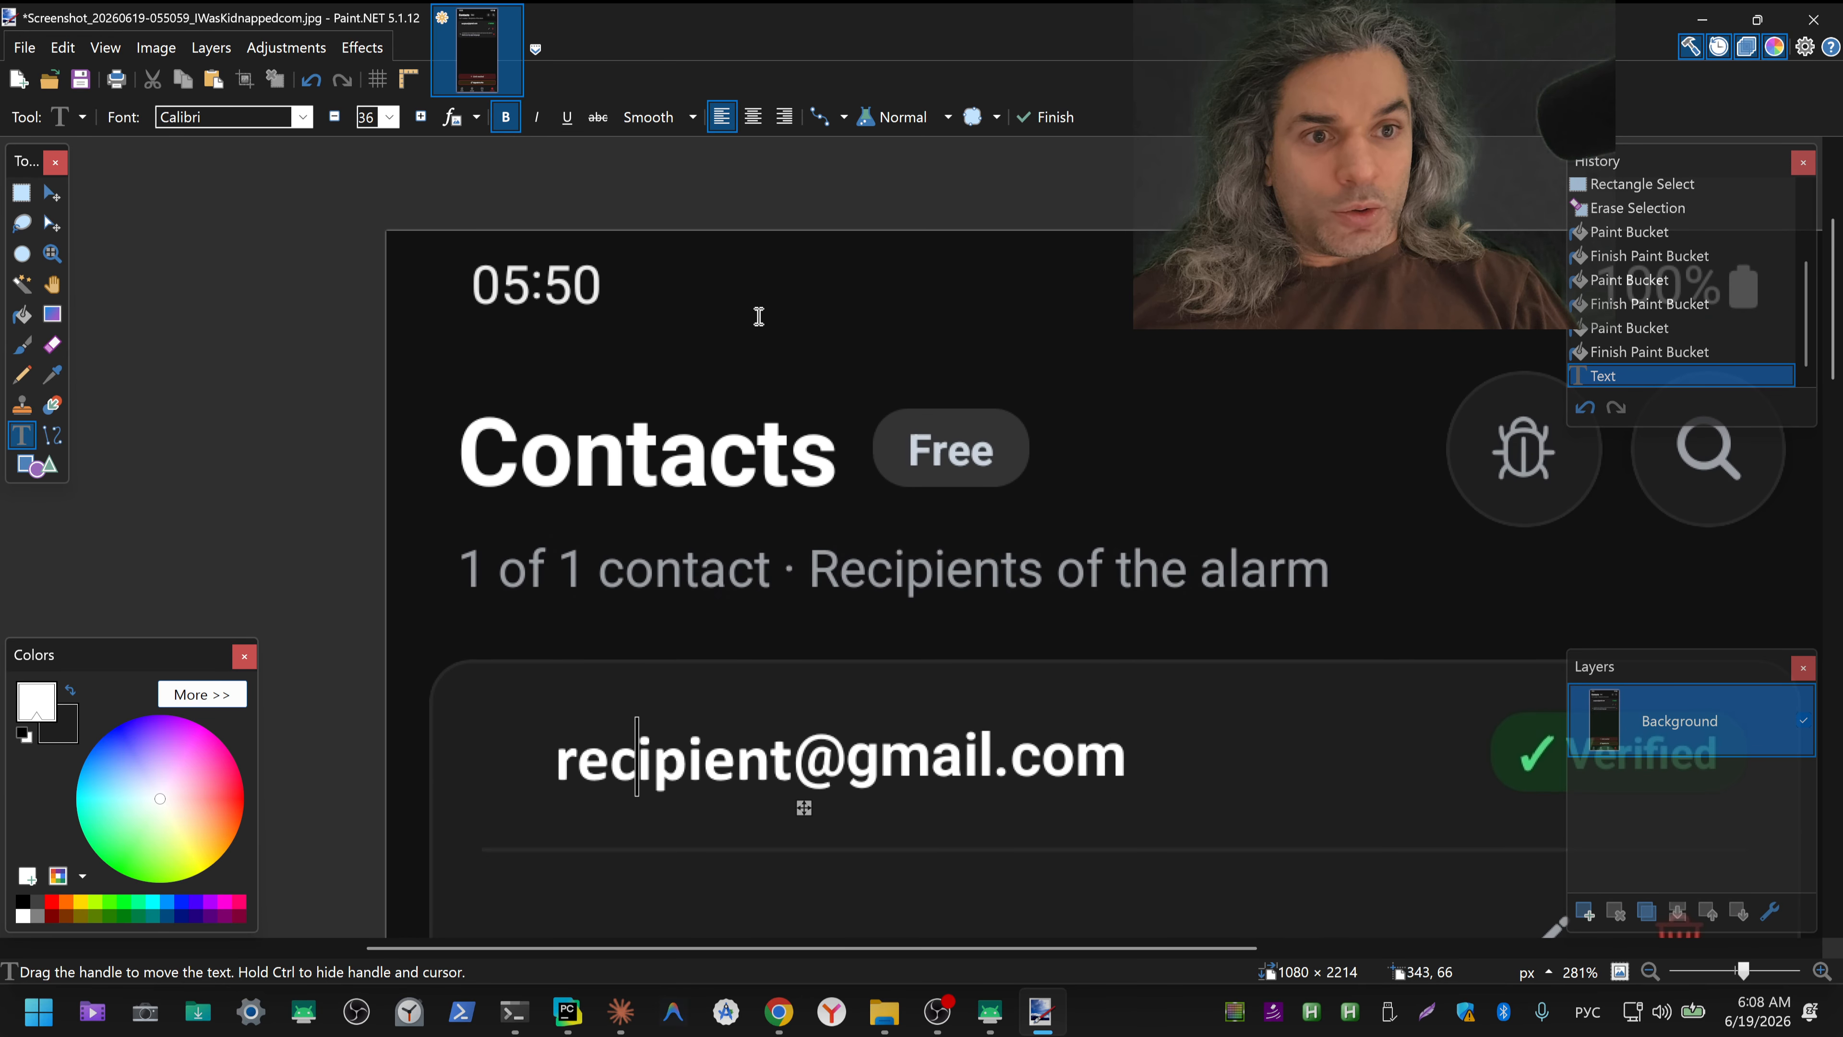
pyautogui.click(80, 78)
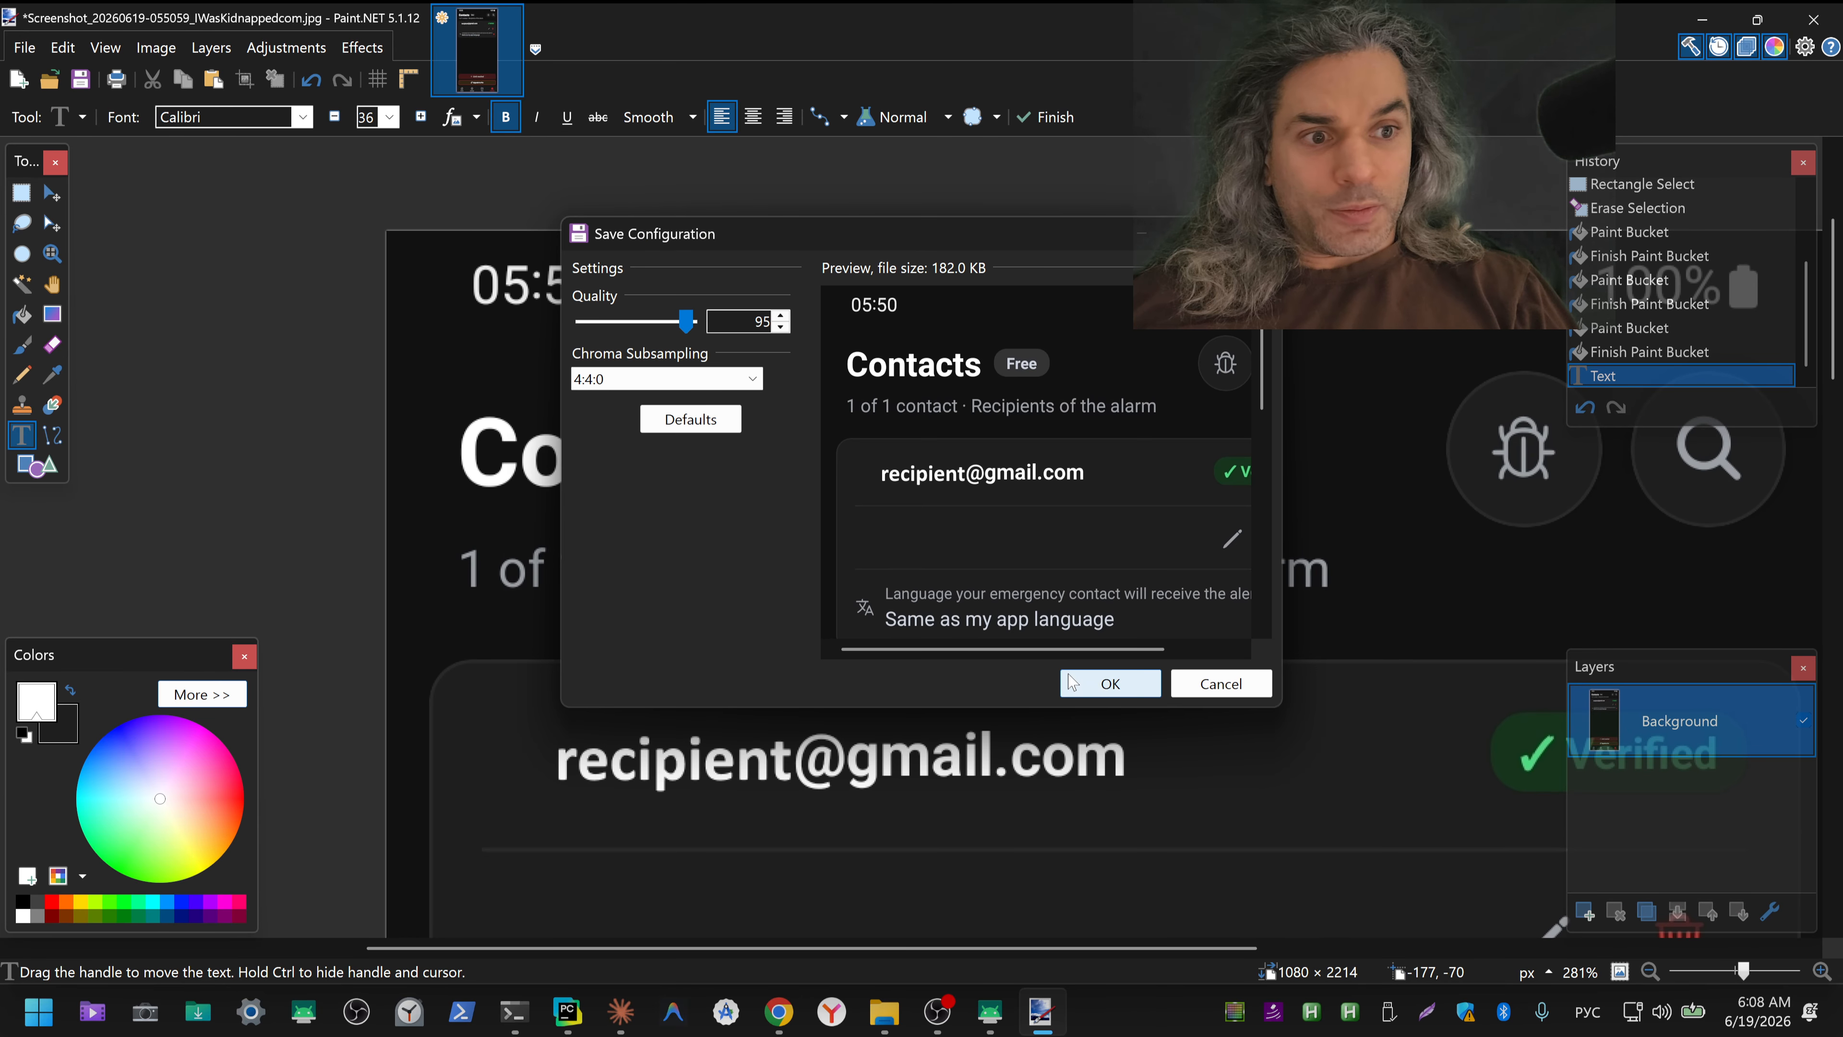
pyautogui.click(1094, 685)
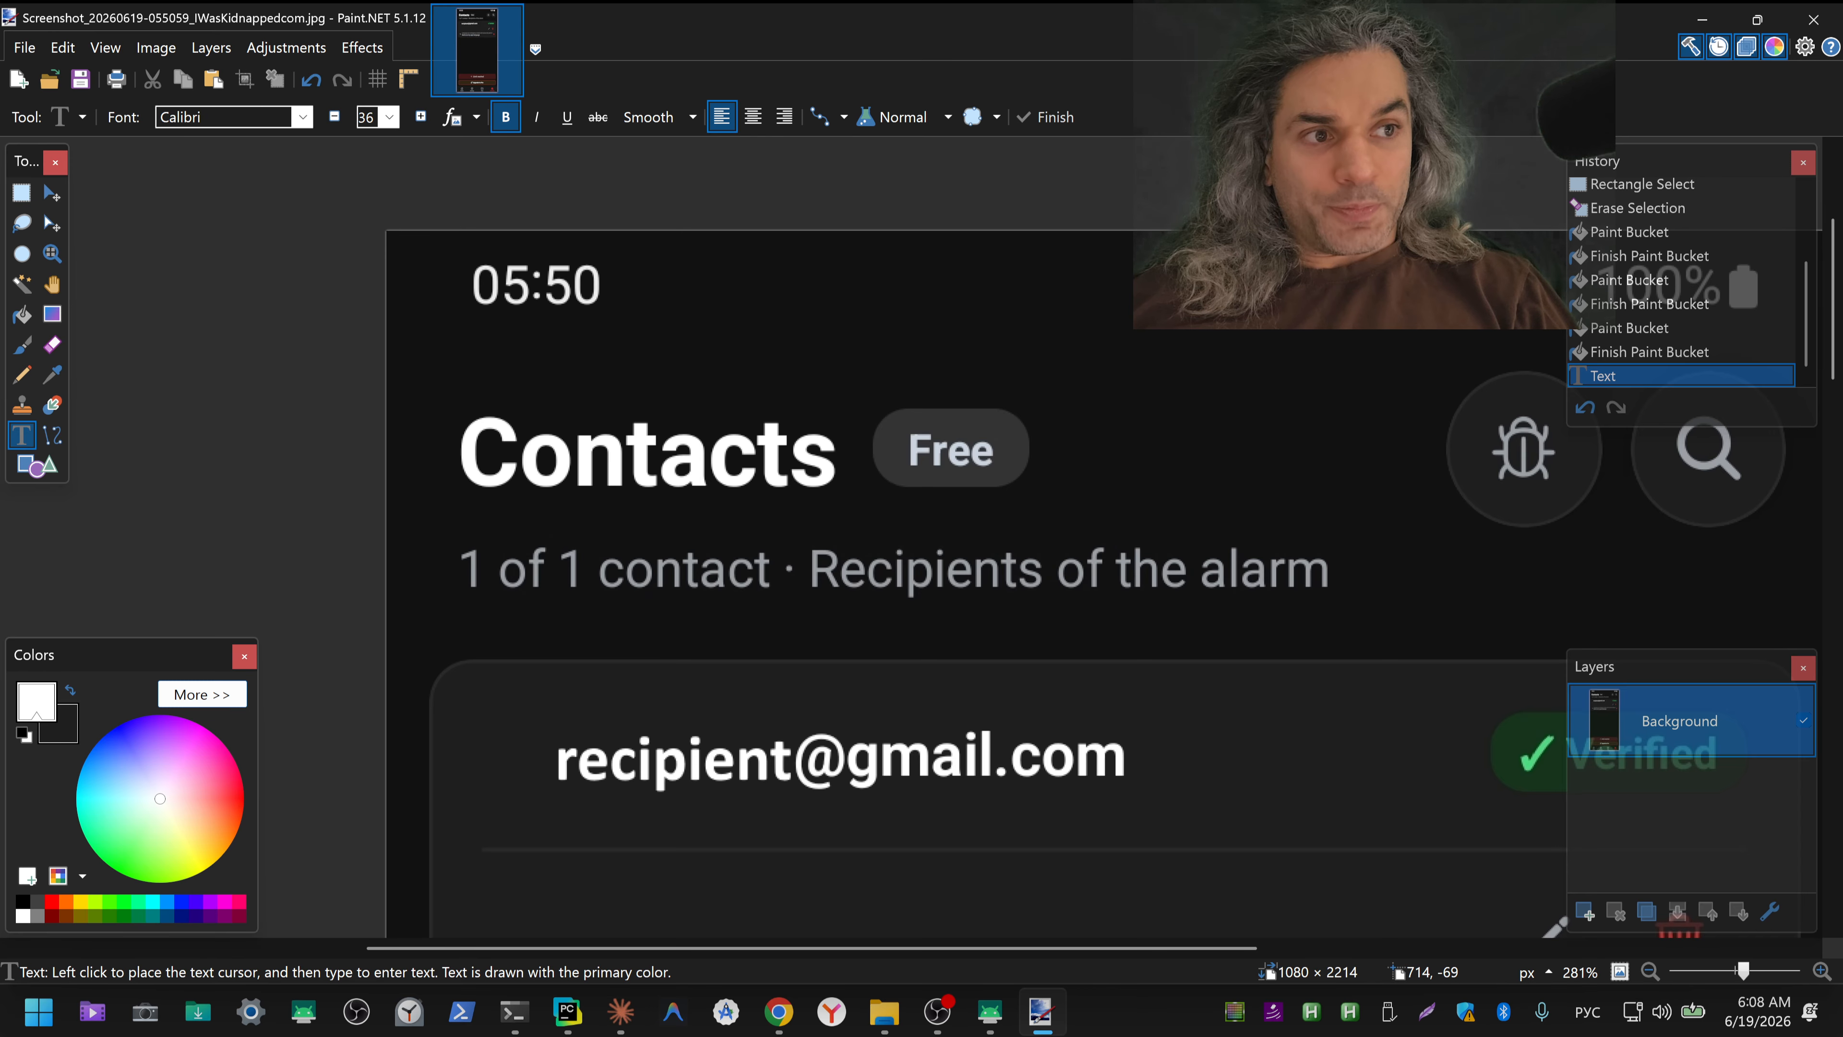
pyautogui.click(1814, 20)
pyautogui.hotkey('alt', 'Tab')
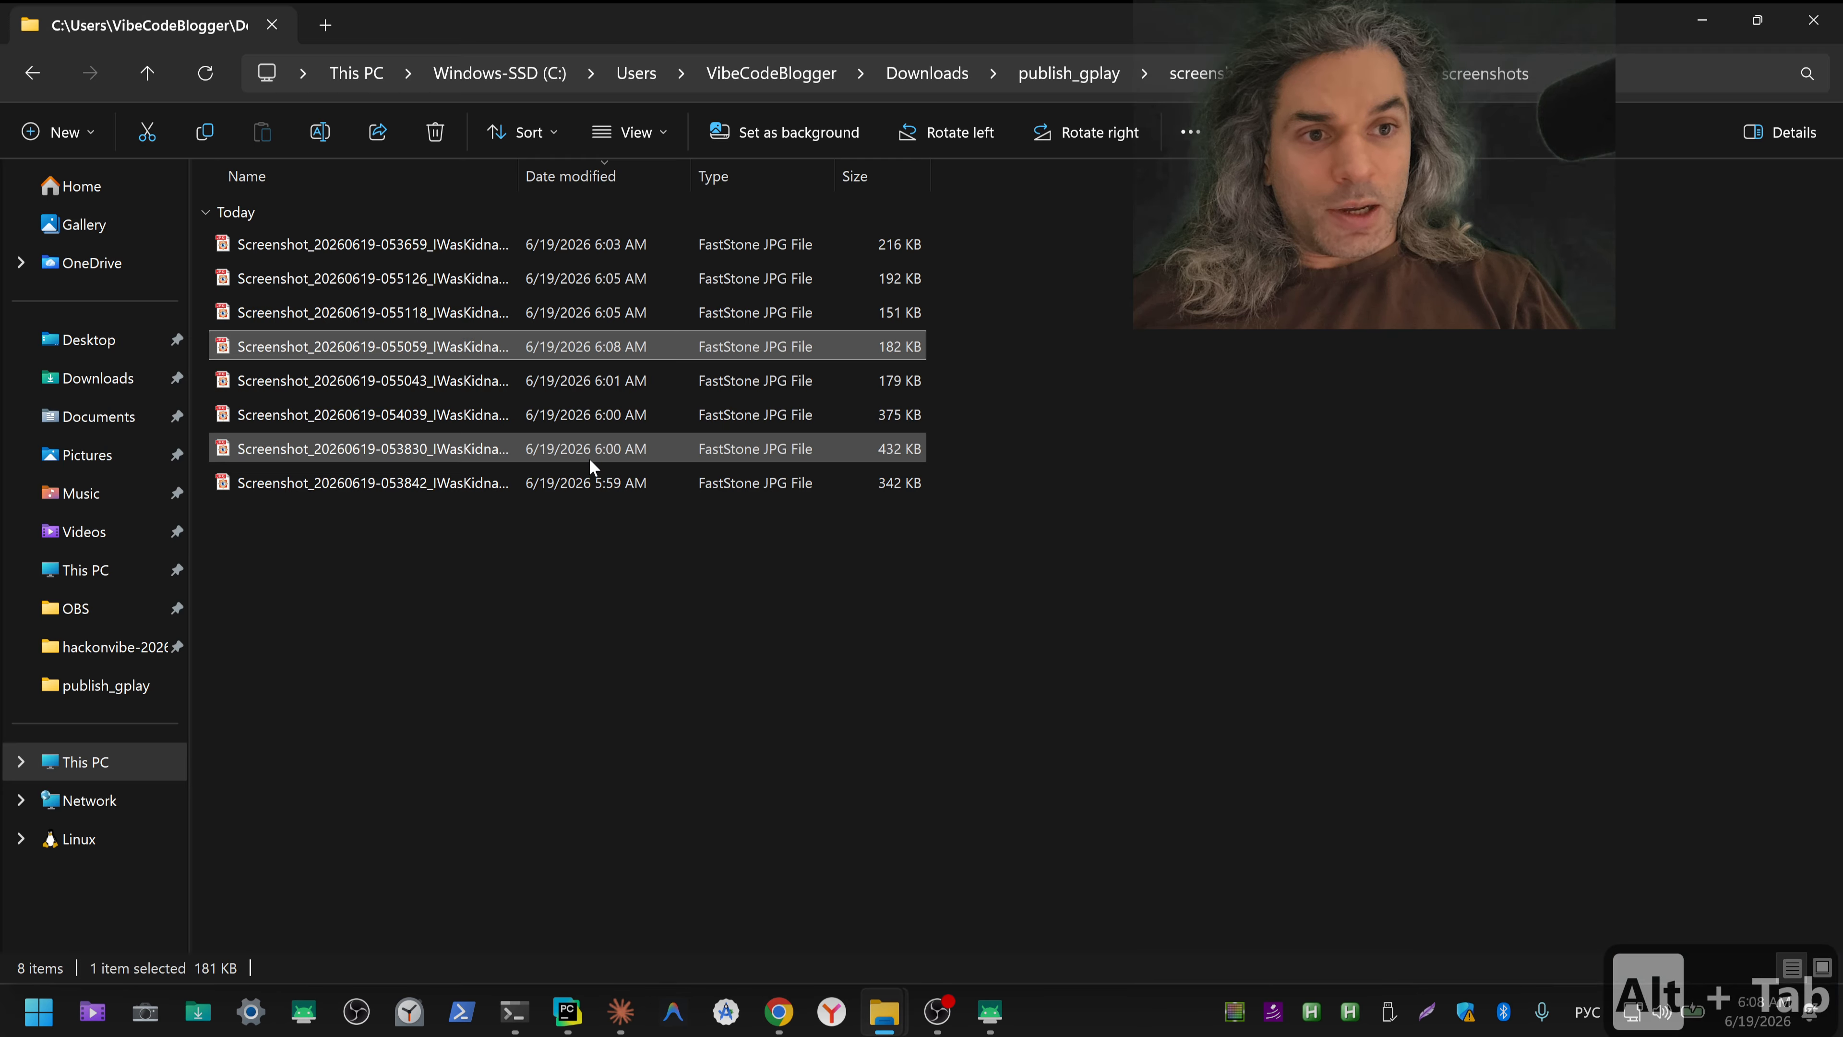
# Step: Check the saved Contacts screenshot in the image viewer, magnifying the contact's replaced e-mail address
pyautogui.doubleClick(366, 344)
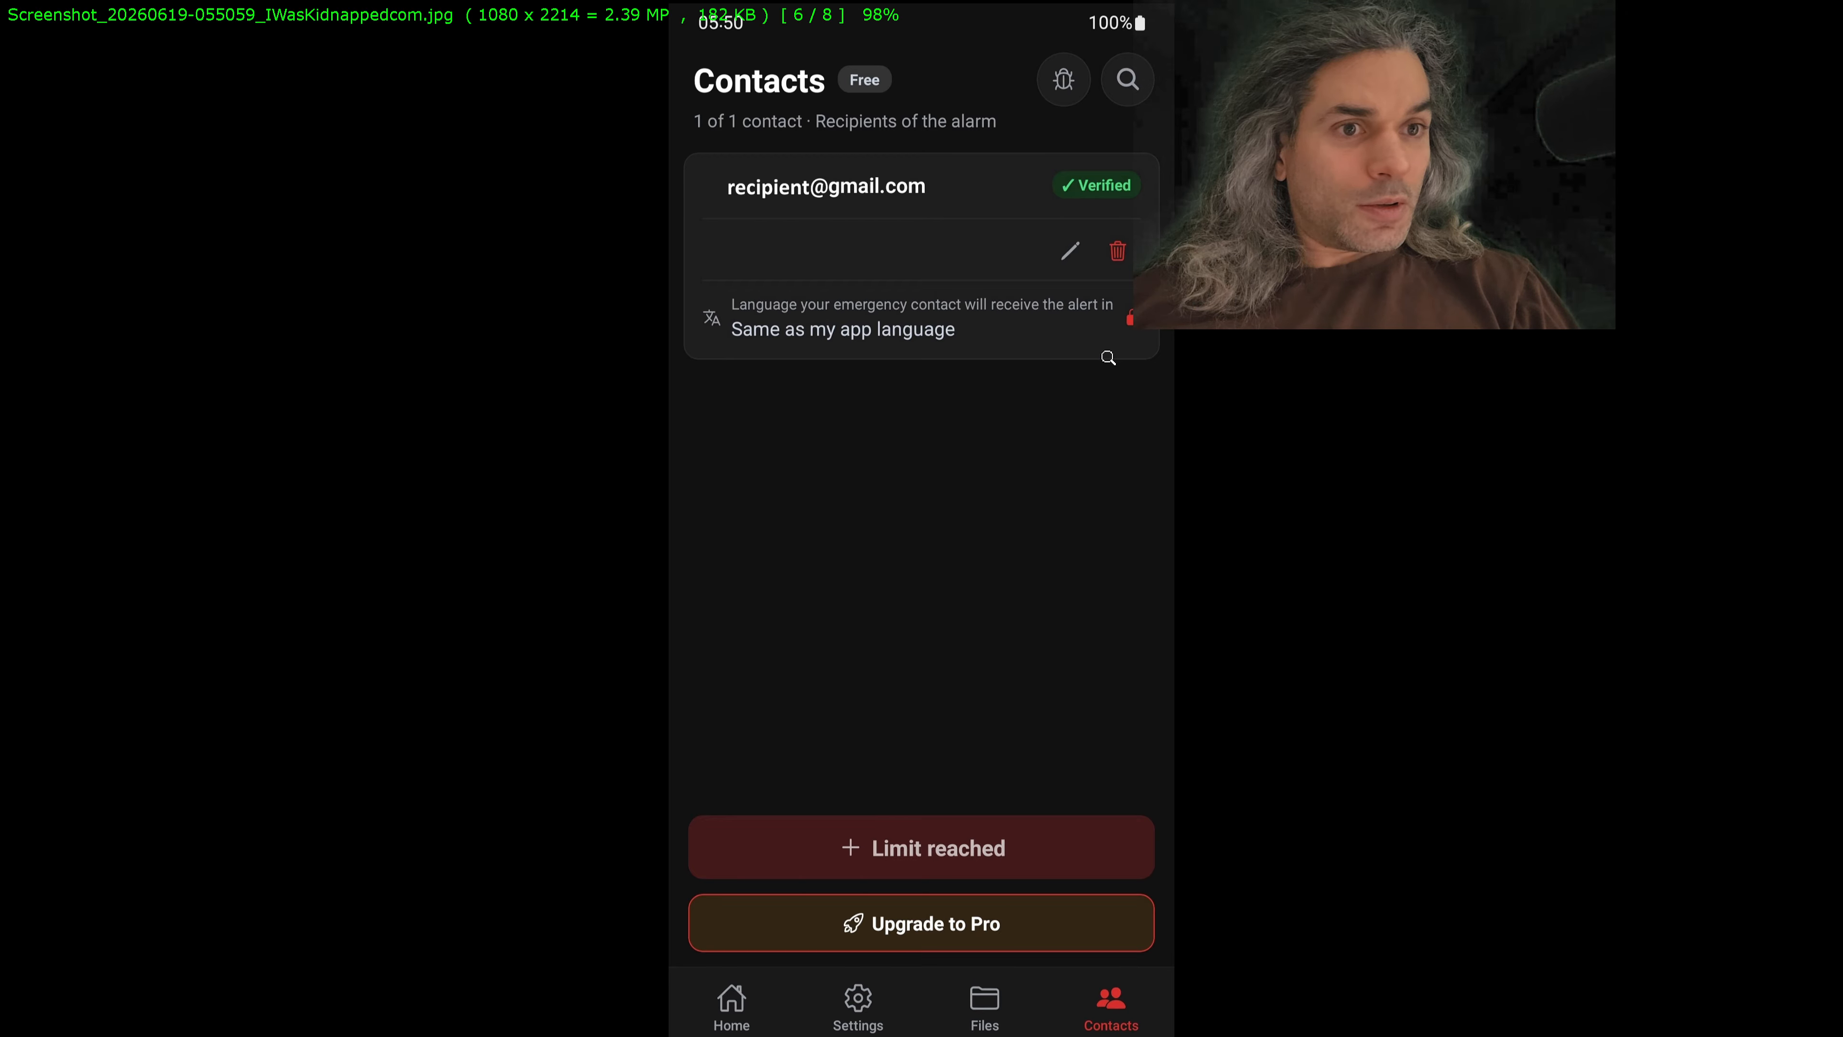
pyautogui.click(811, 177)
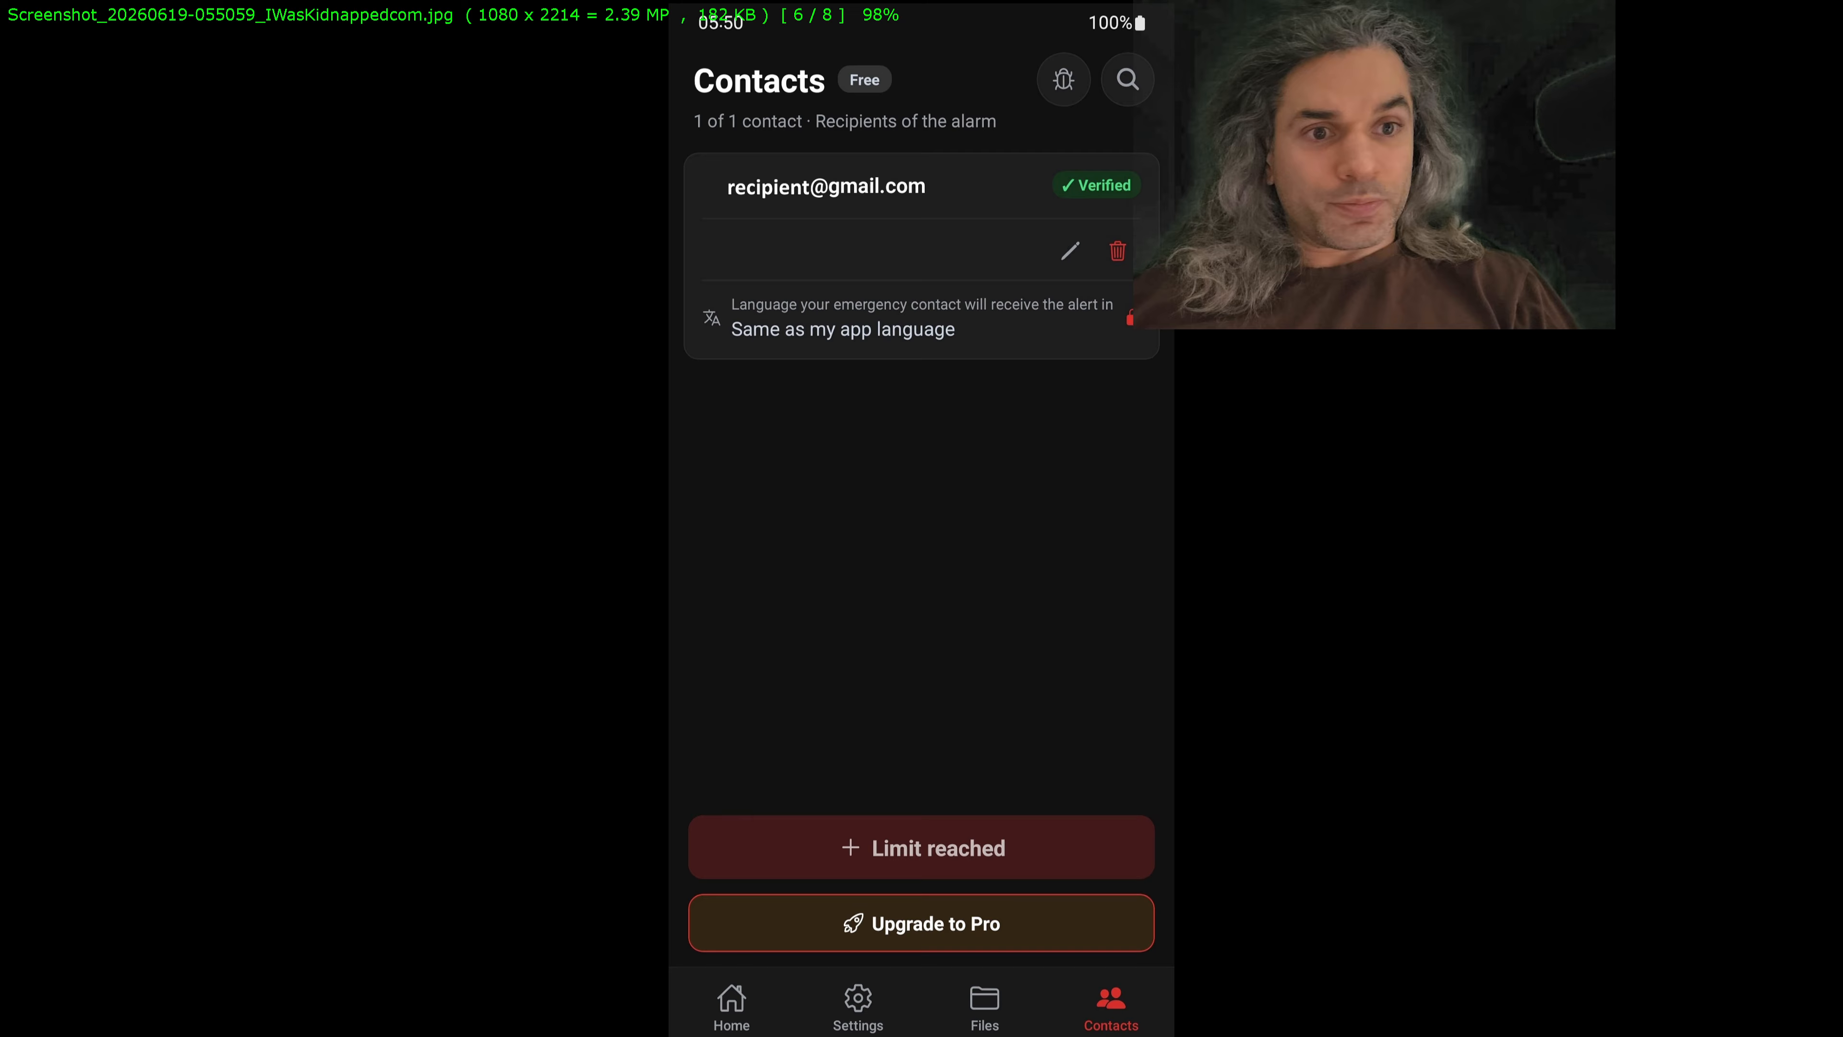
pyautogui.press('Escape')
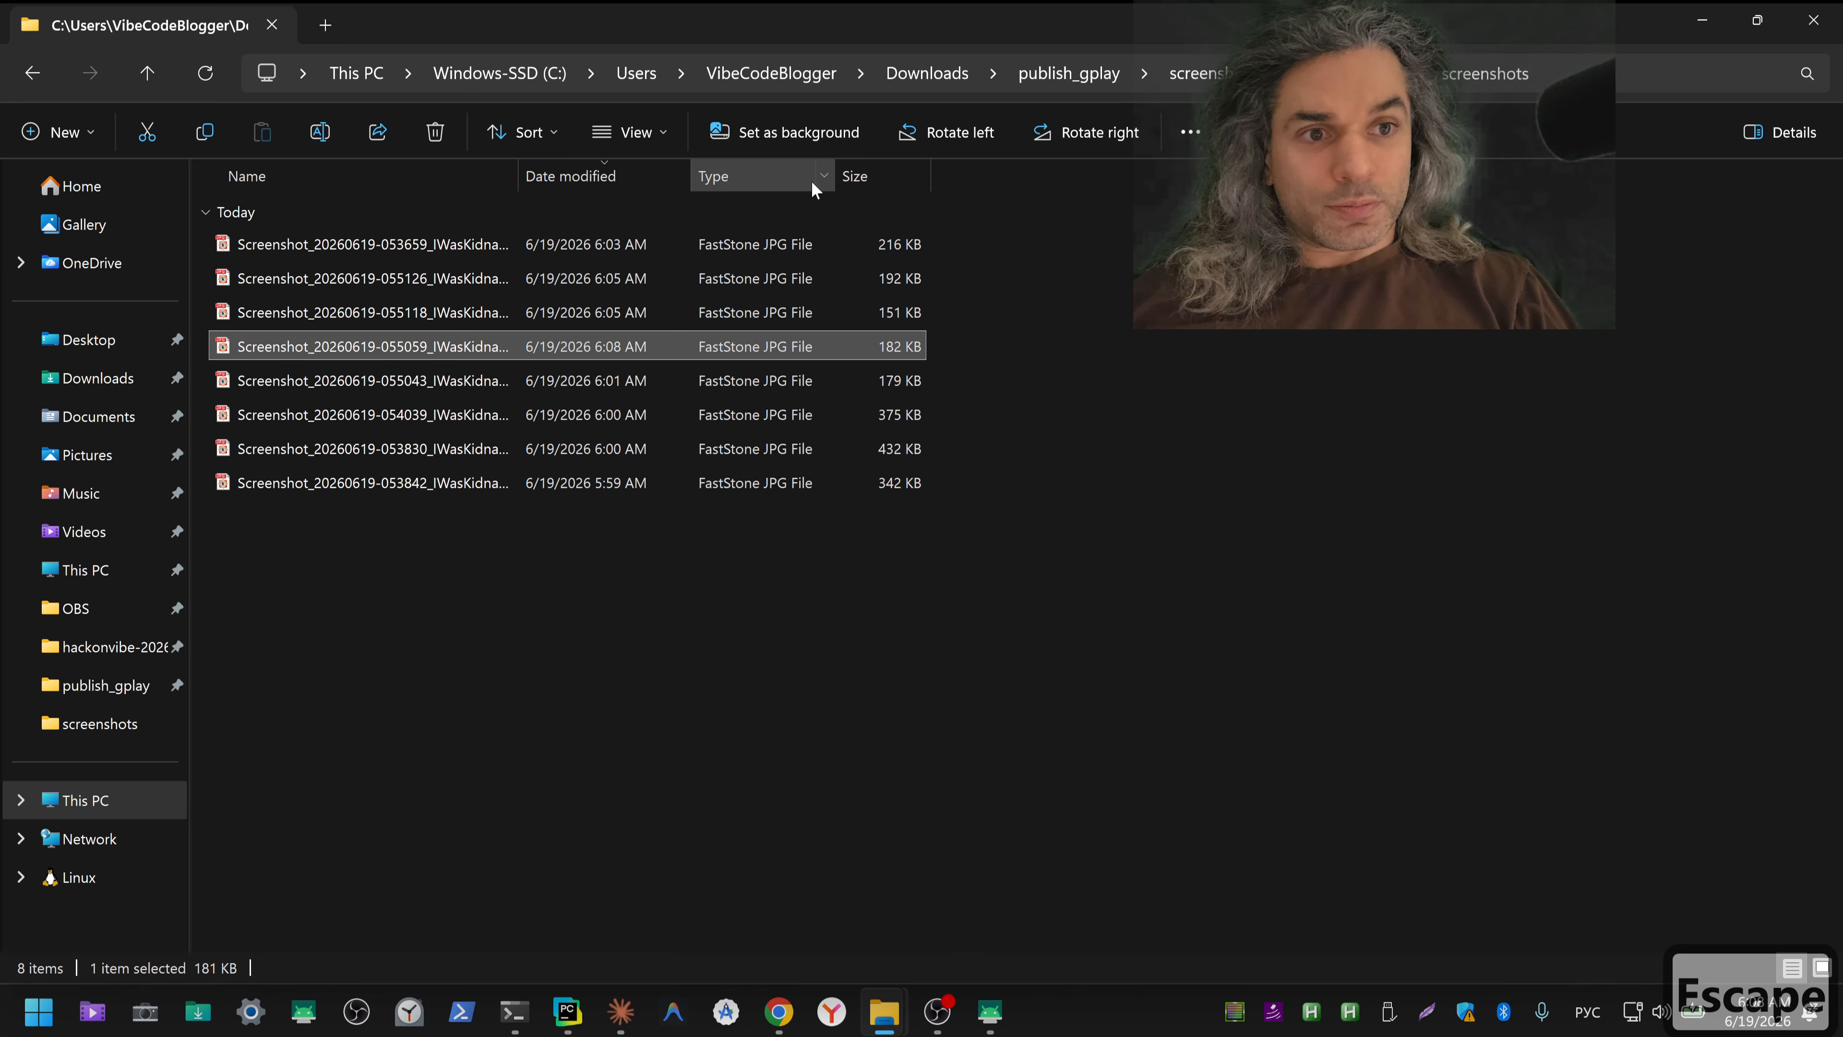
pyautogui.rightClick(416, 385)
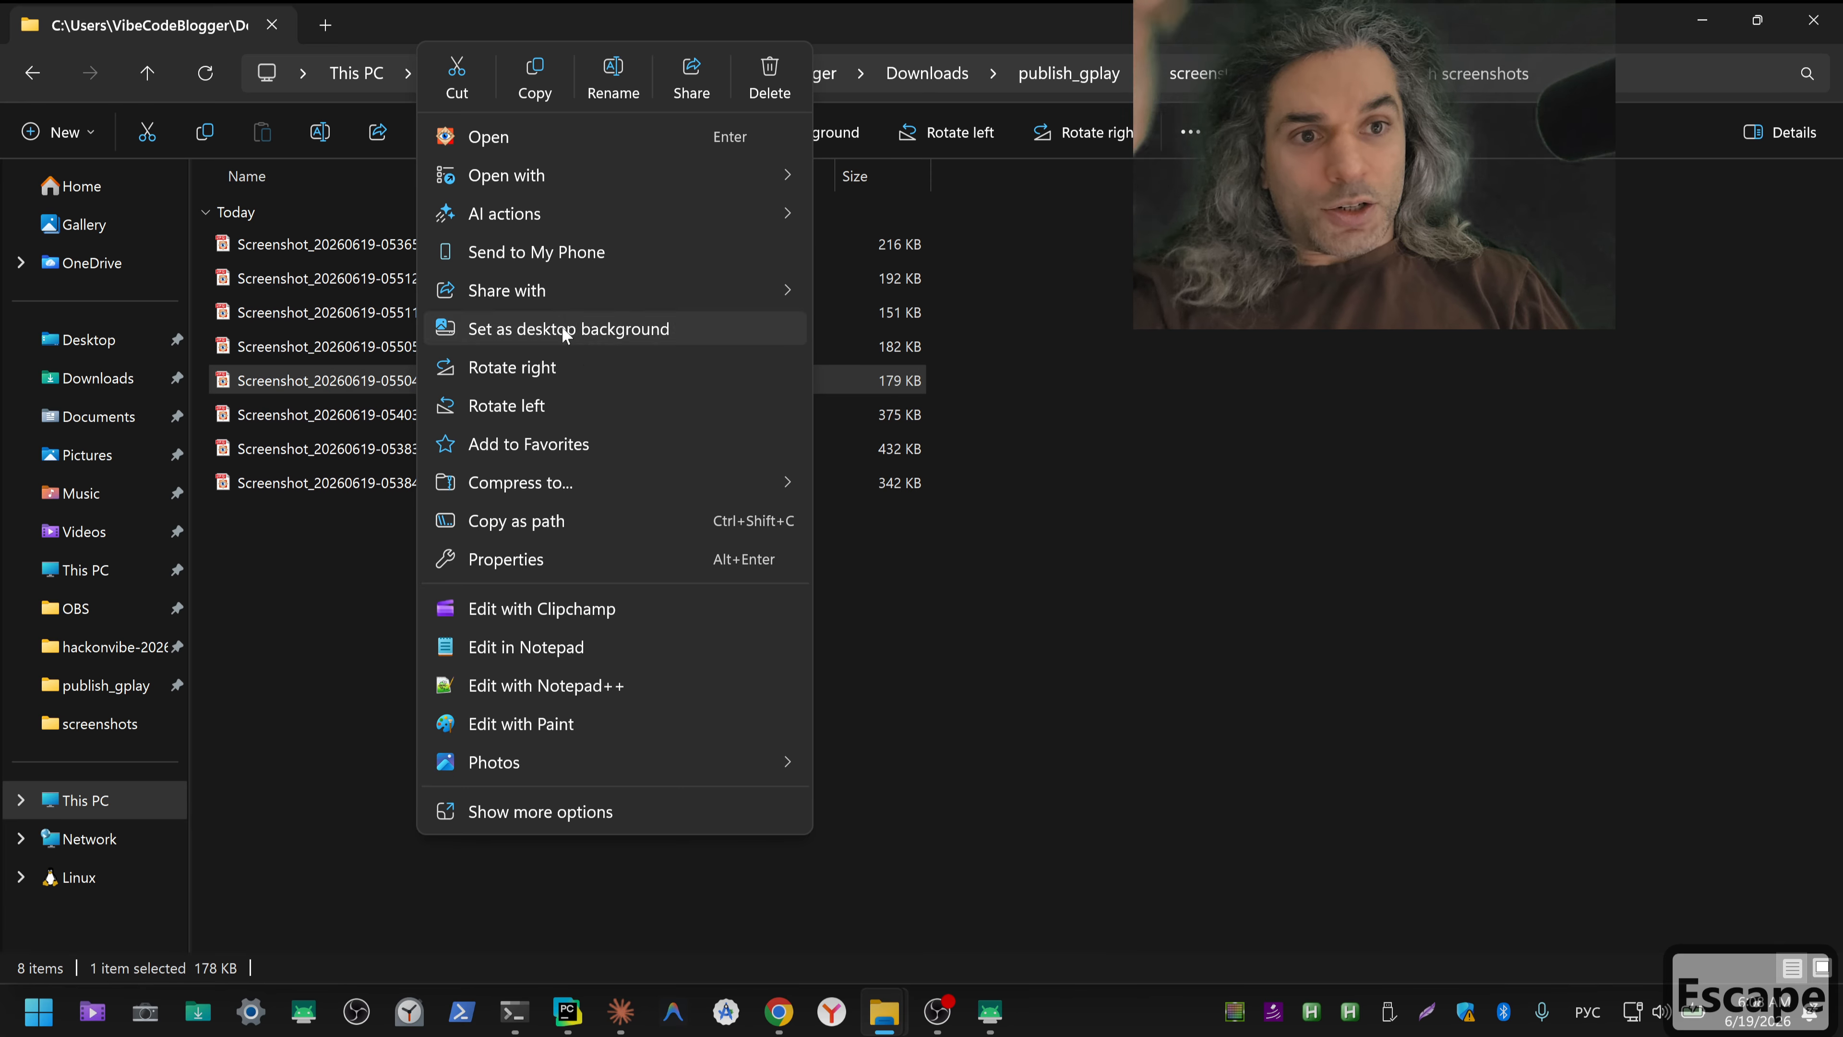
pyautogui.moveTo(681, 179)
pyautogui.click(882, 292)
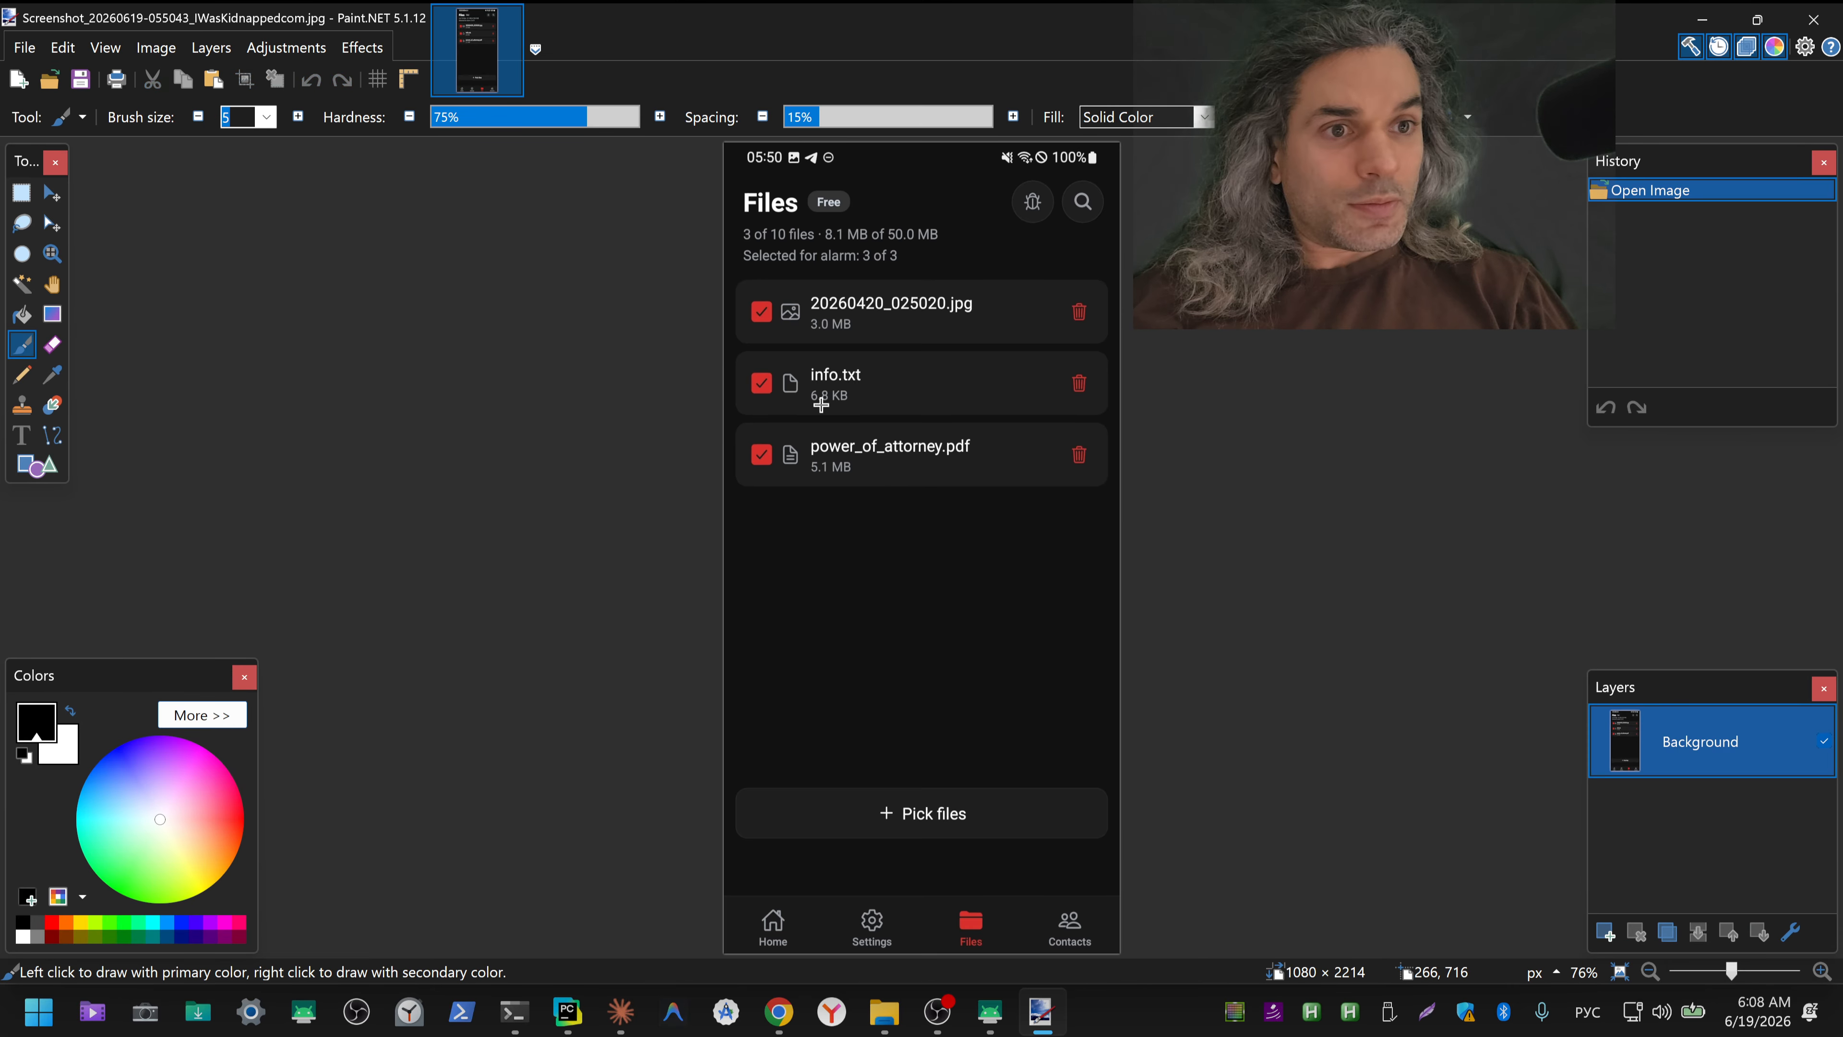
pyautogui.scroll(4, 981, 327)
pyautogui.scroll(1, 912, 336)
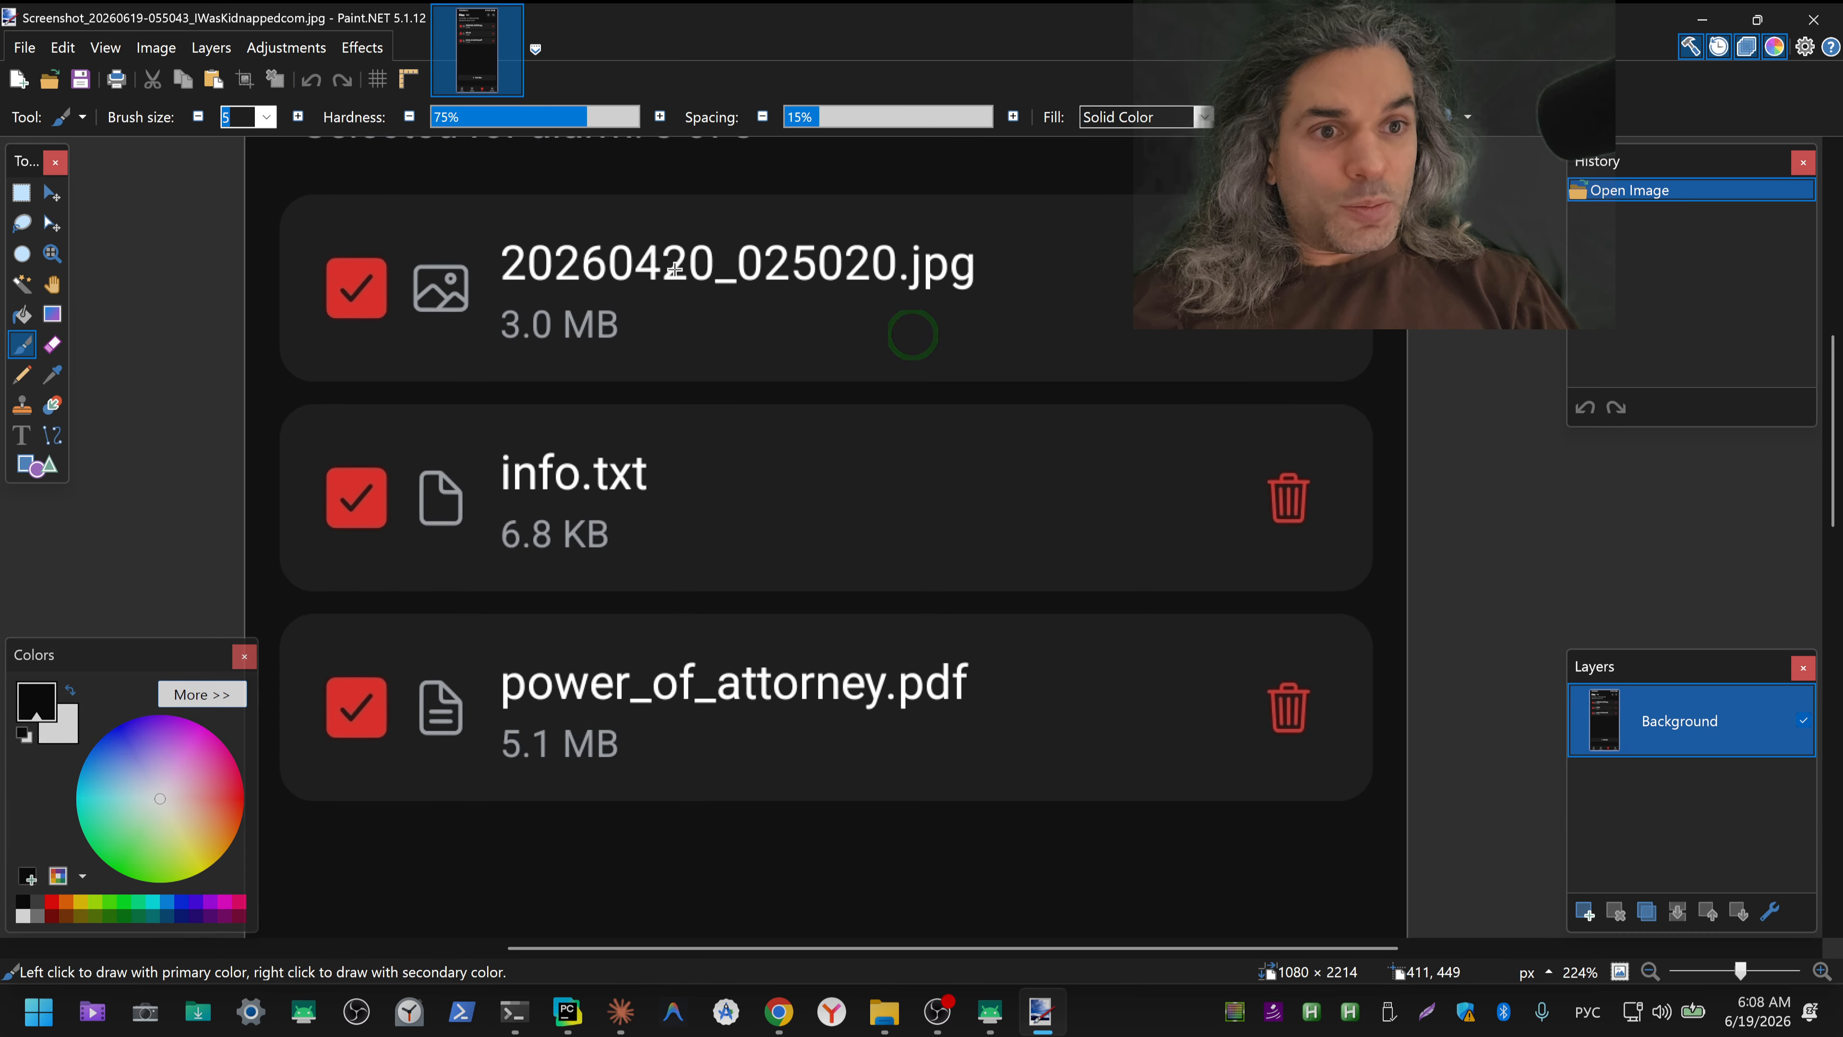
pyautogui.moveTo(647, 255); pyautogui.dragTo(672, 734)
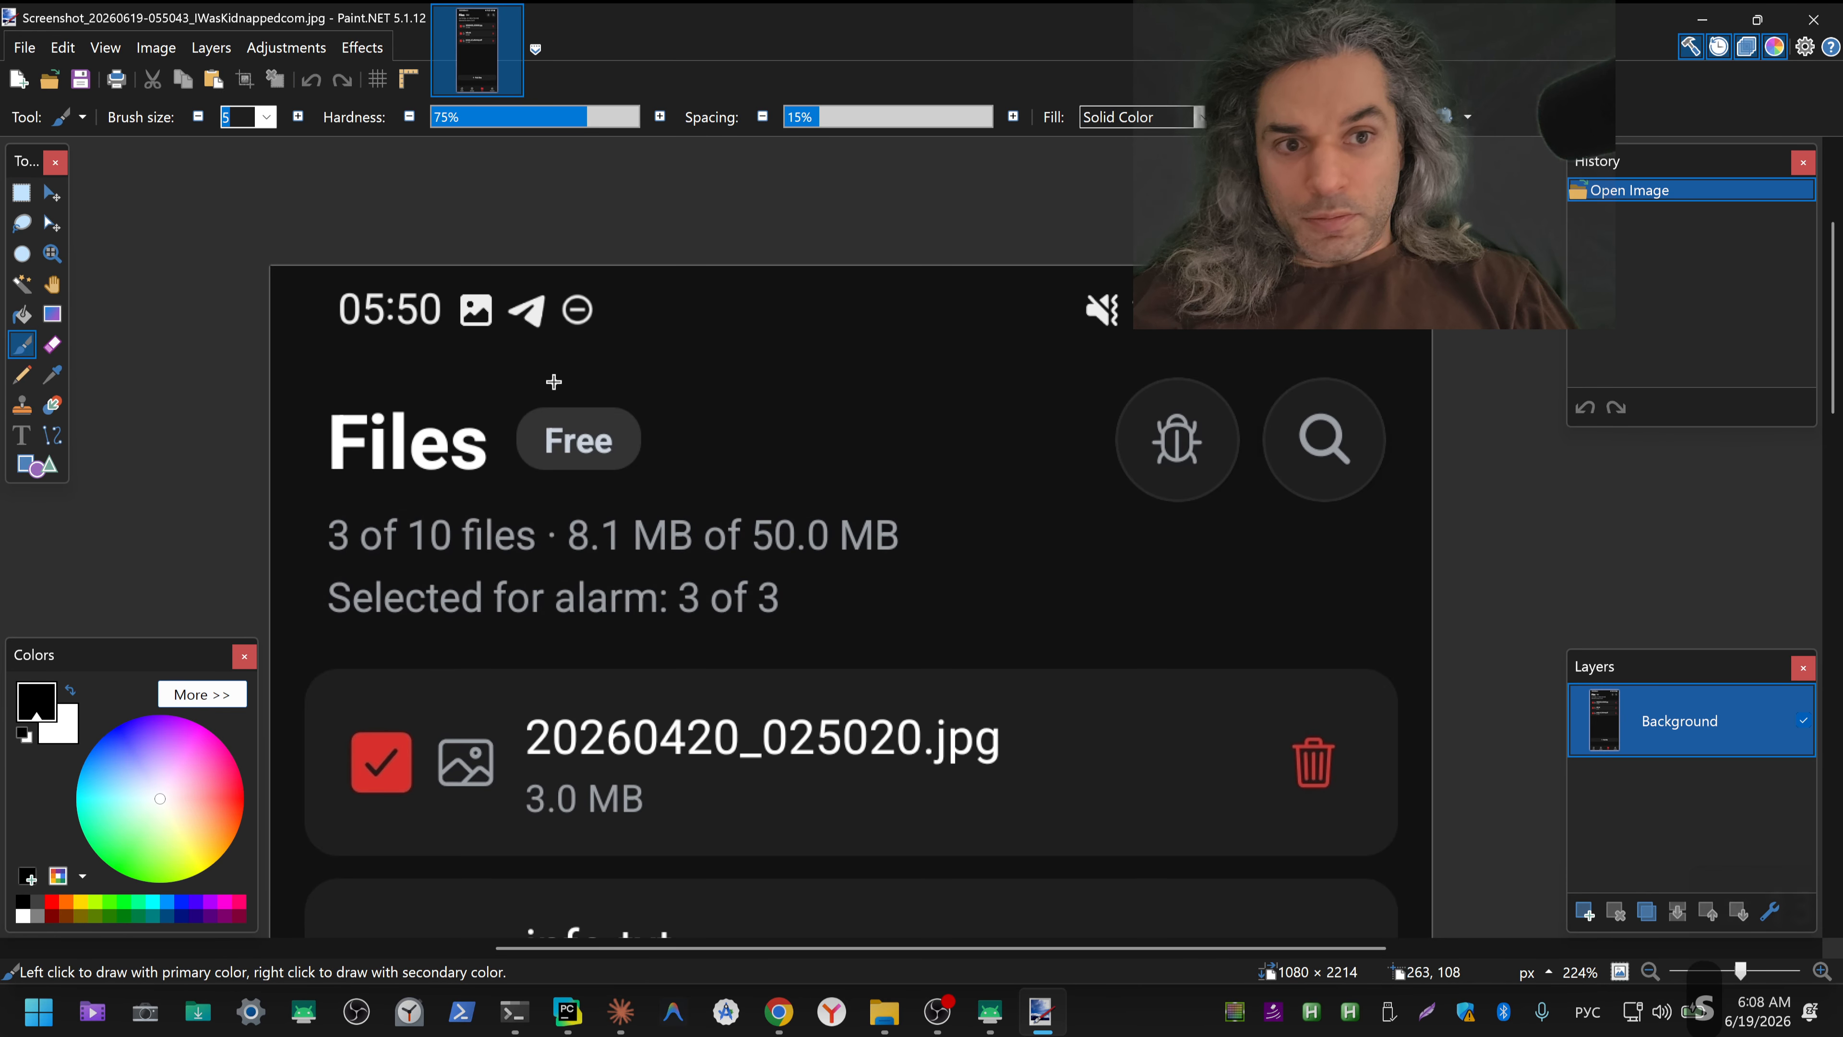
# Step: Erase the notification icons beside the 05:50 clock and the mute and connectivity icons beside the battery level in the Files screenshot
pyautogui.moveTo(643, 350); pyautogui.dragTo(465, 294)
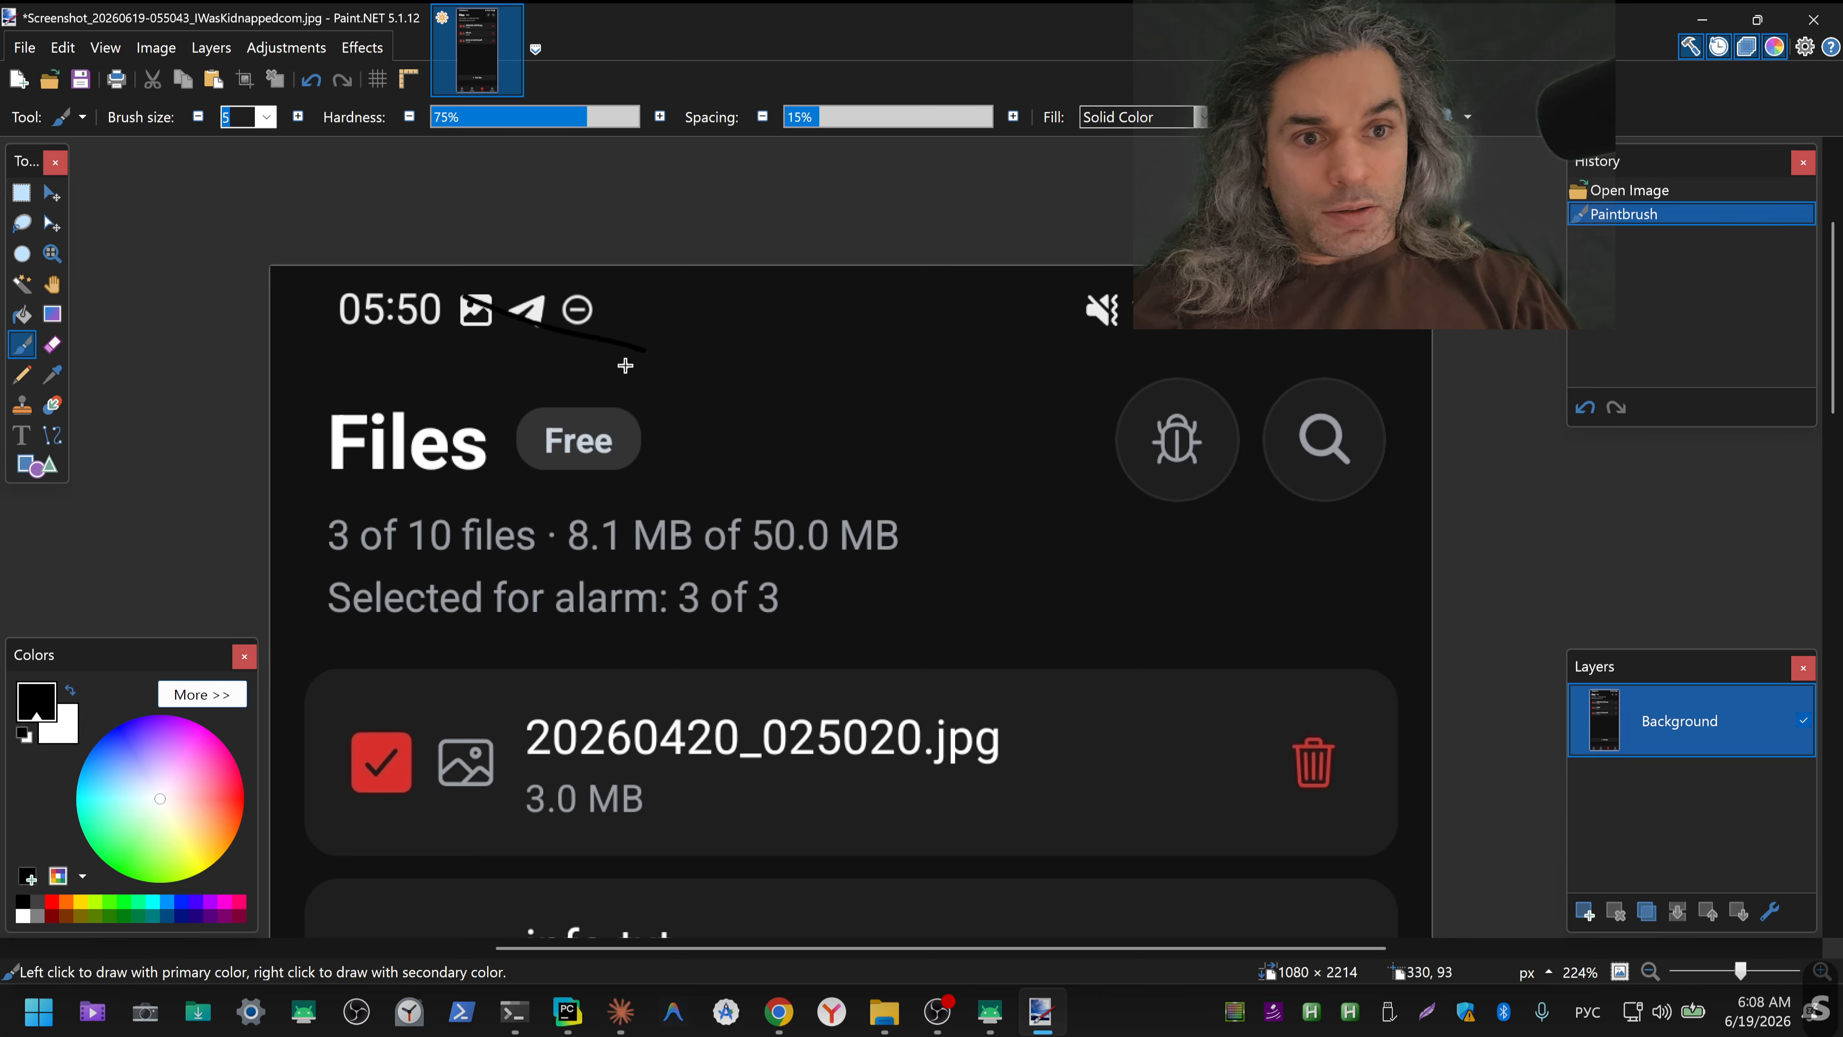
pyautogui.hotkey('ctrl', 'z')
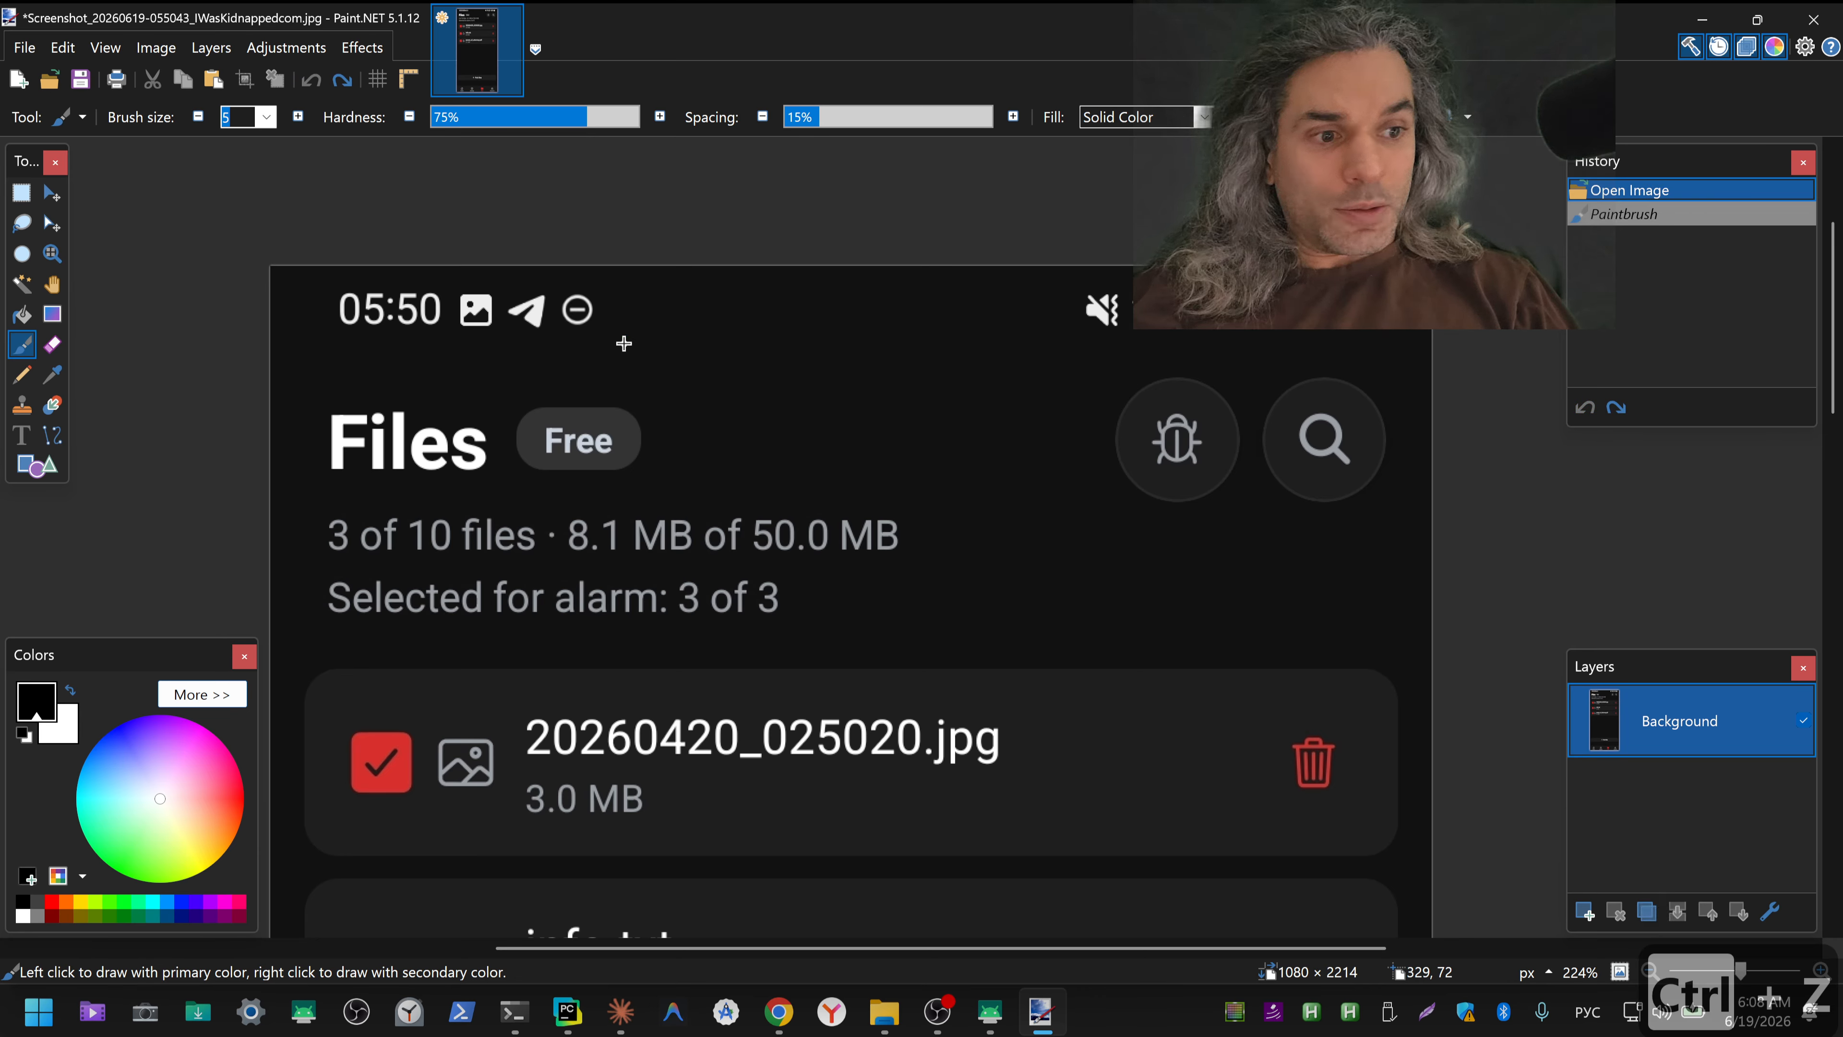
pyautogui.hotkey('ctrl', 'shift')
pyautogui.press('s')
pyautogui.moveTo(622, 337); pyautogui.dragTo(456, 287)
pyautogui.press('Delete')
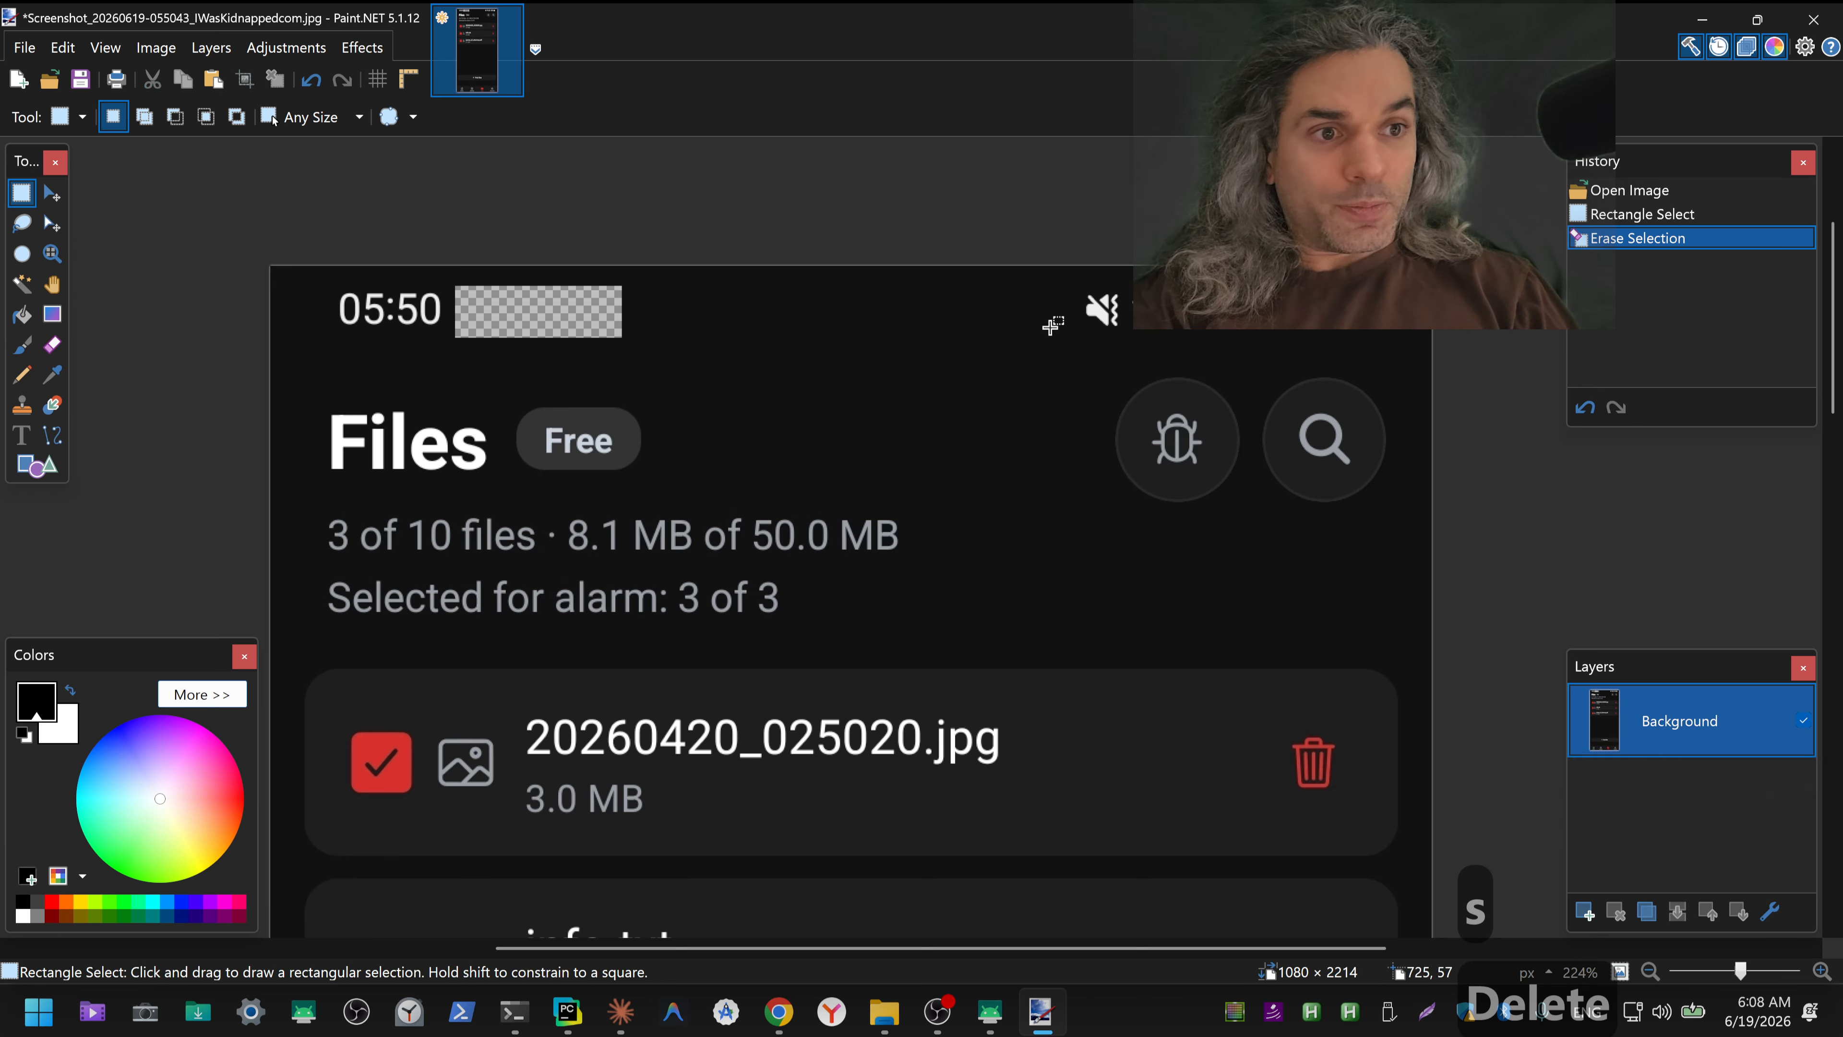
pyautogui.moveTo(1053, 338); pyautogui.dragTo(1238, 281)
pyautogui.press('Delete')
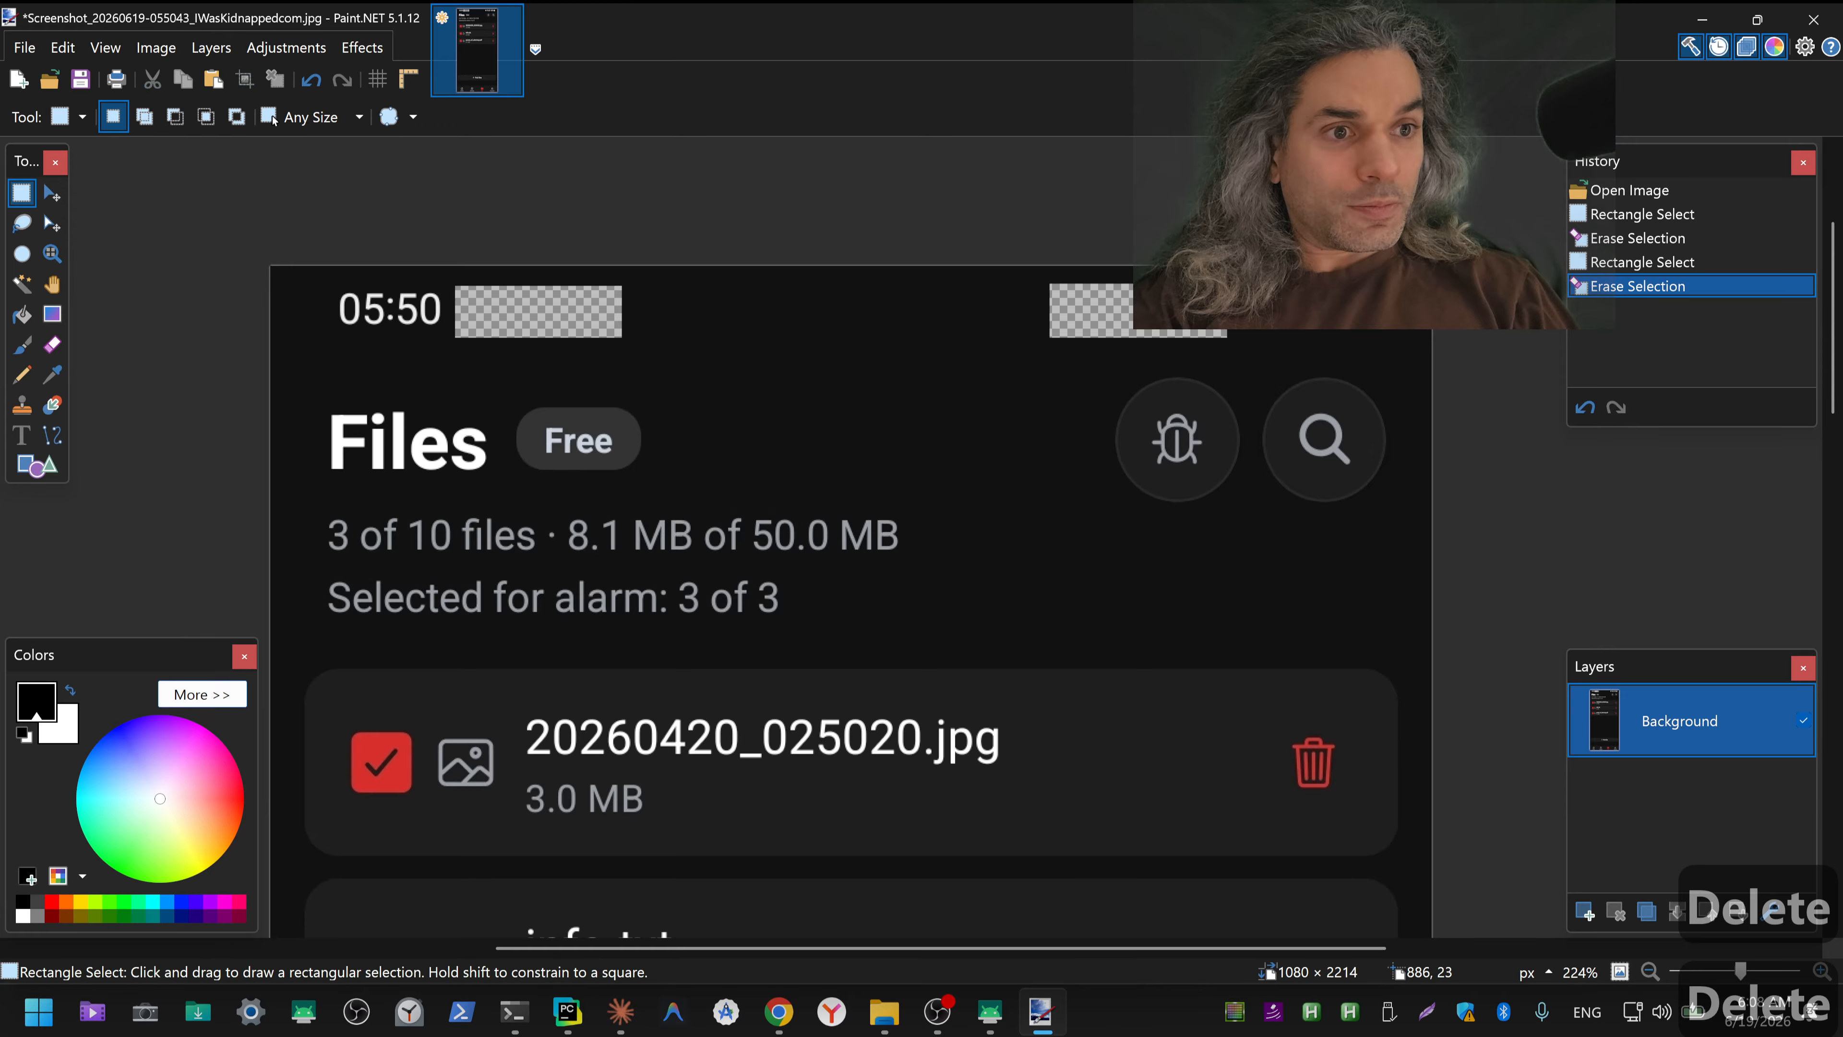
# Step: Sample the dark status bar background colour and fill both erased areas of the Files screenshot with it
pyautogui.press('k')
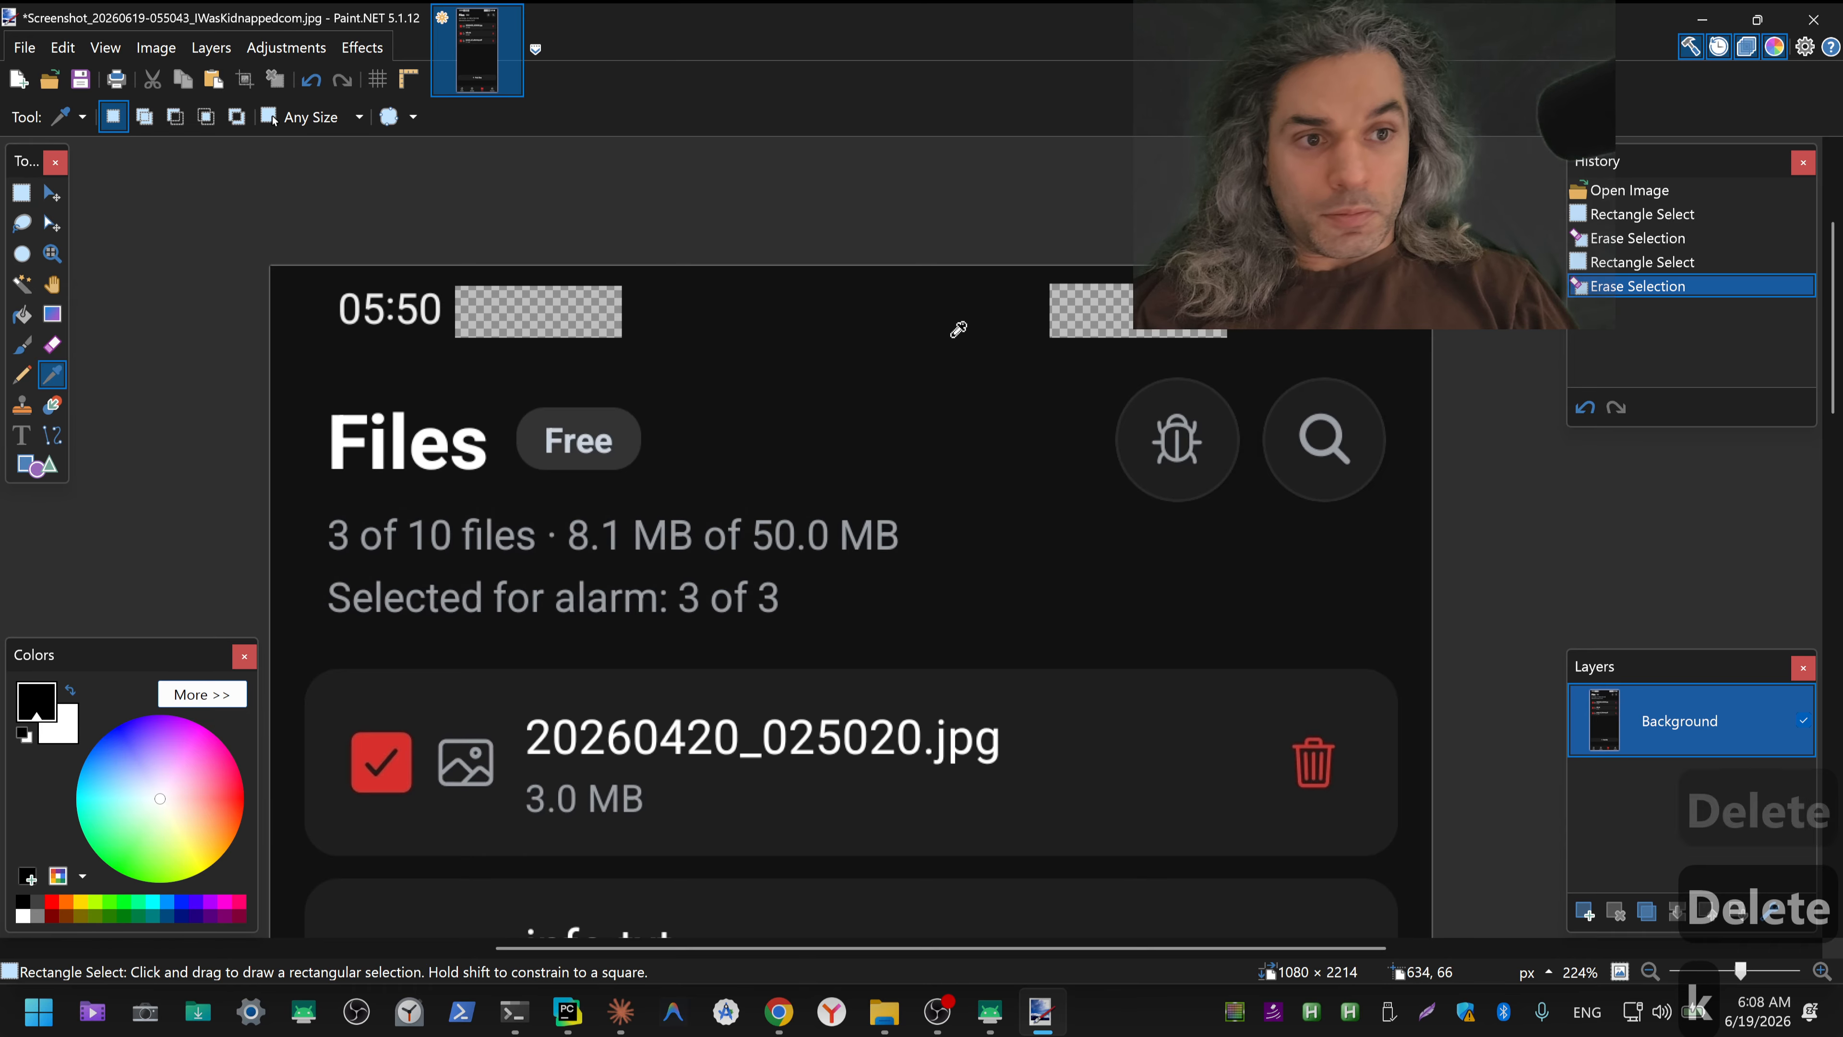
pyautogui.click(930, 336)
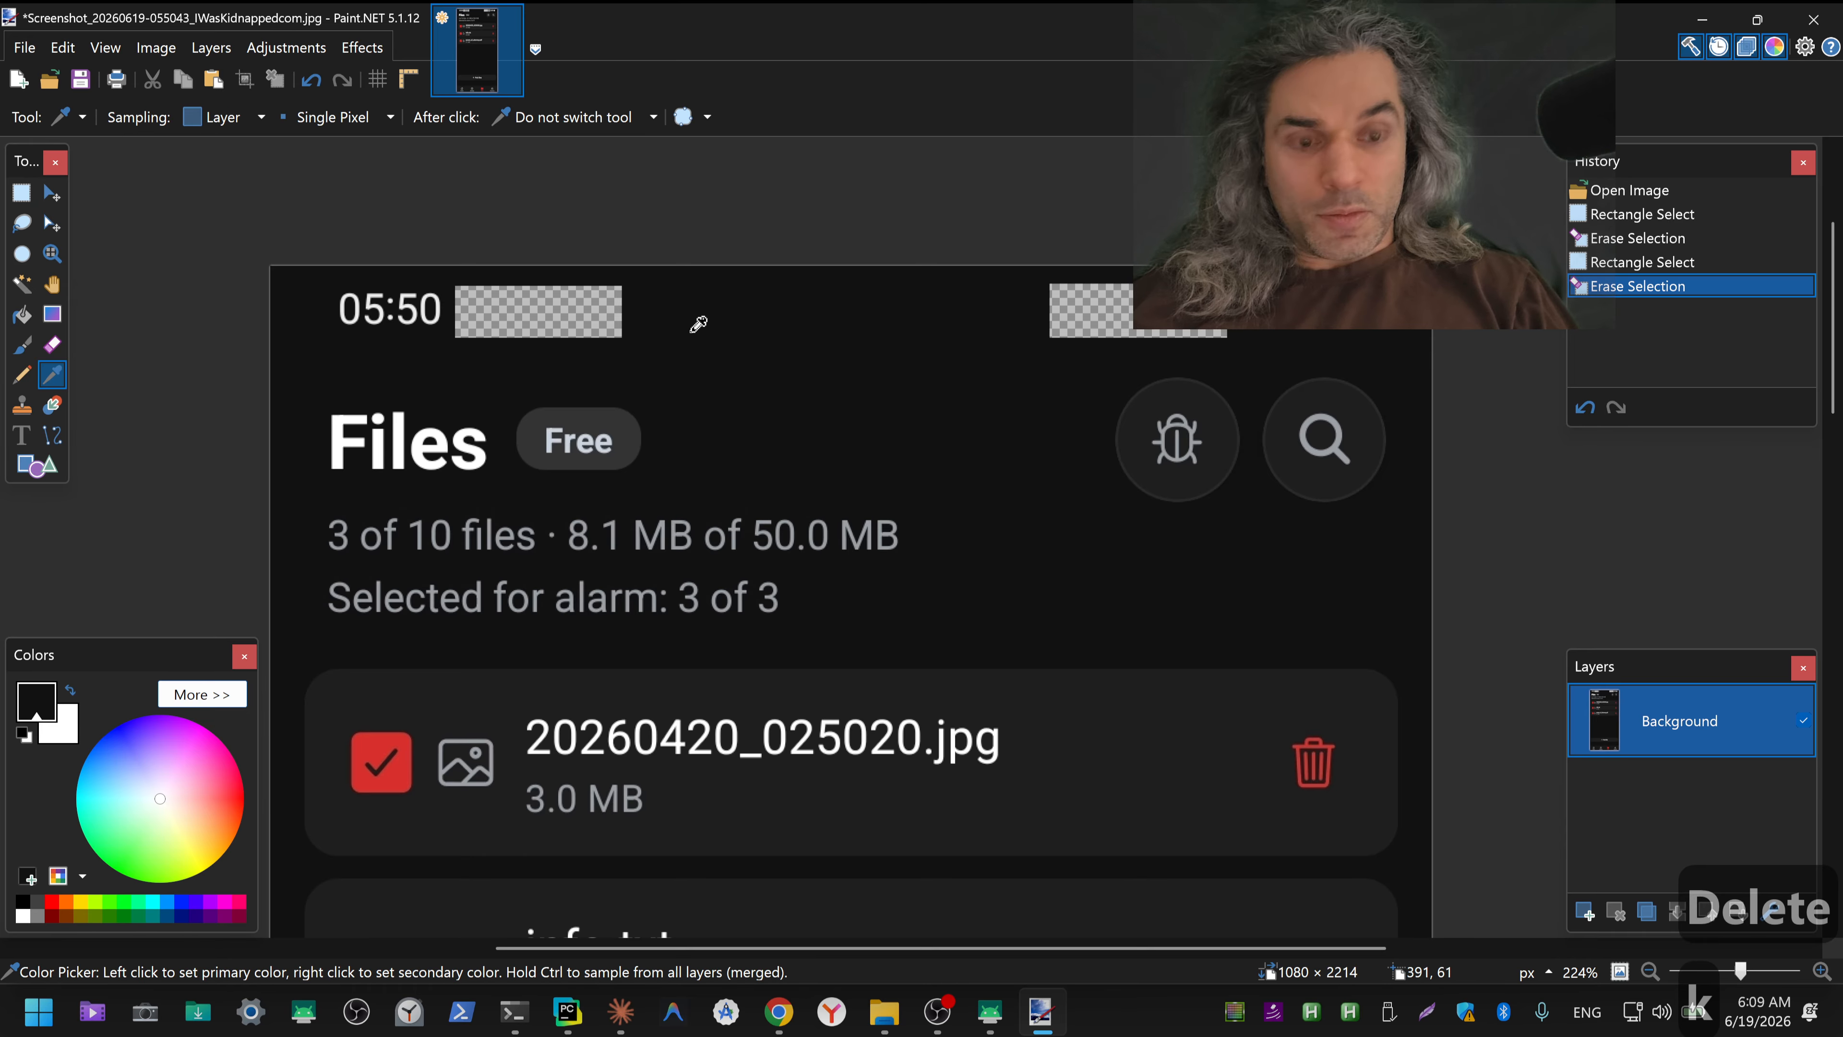
pyautogui.press('f')
pyautogui.click(584, 316)
pyautogui.click(1089, 313)
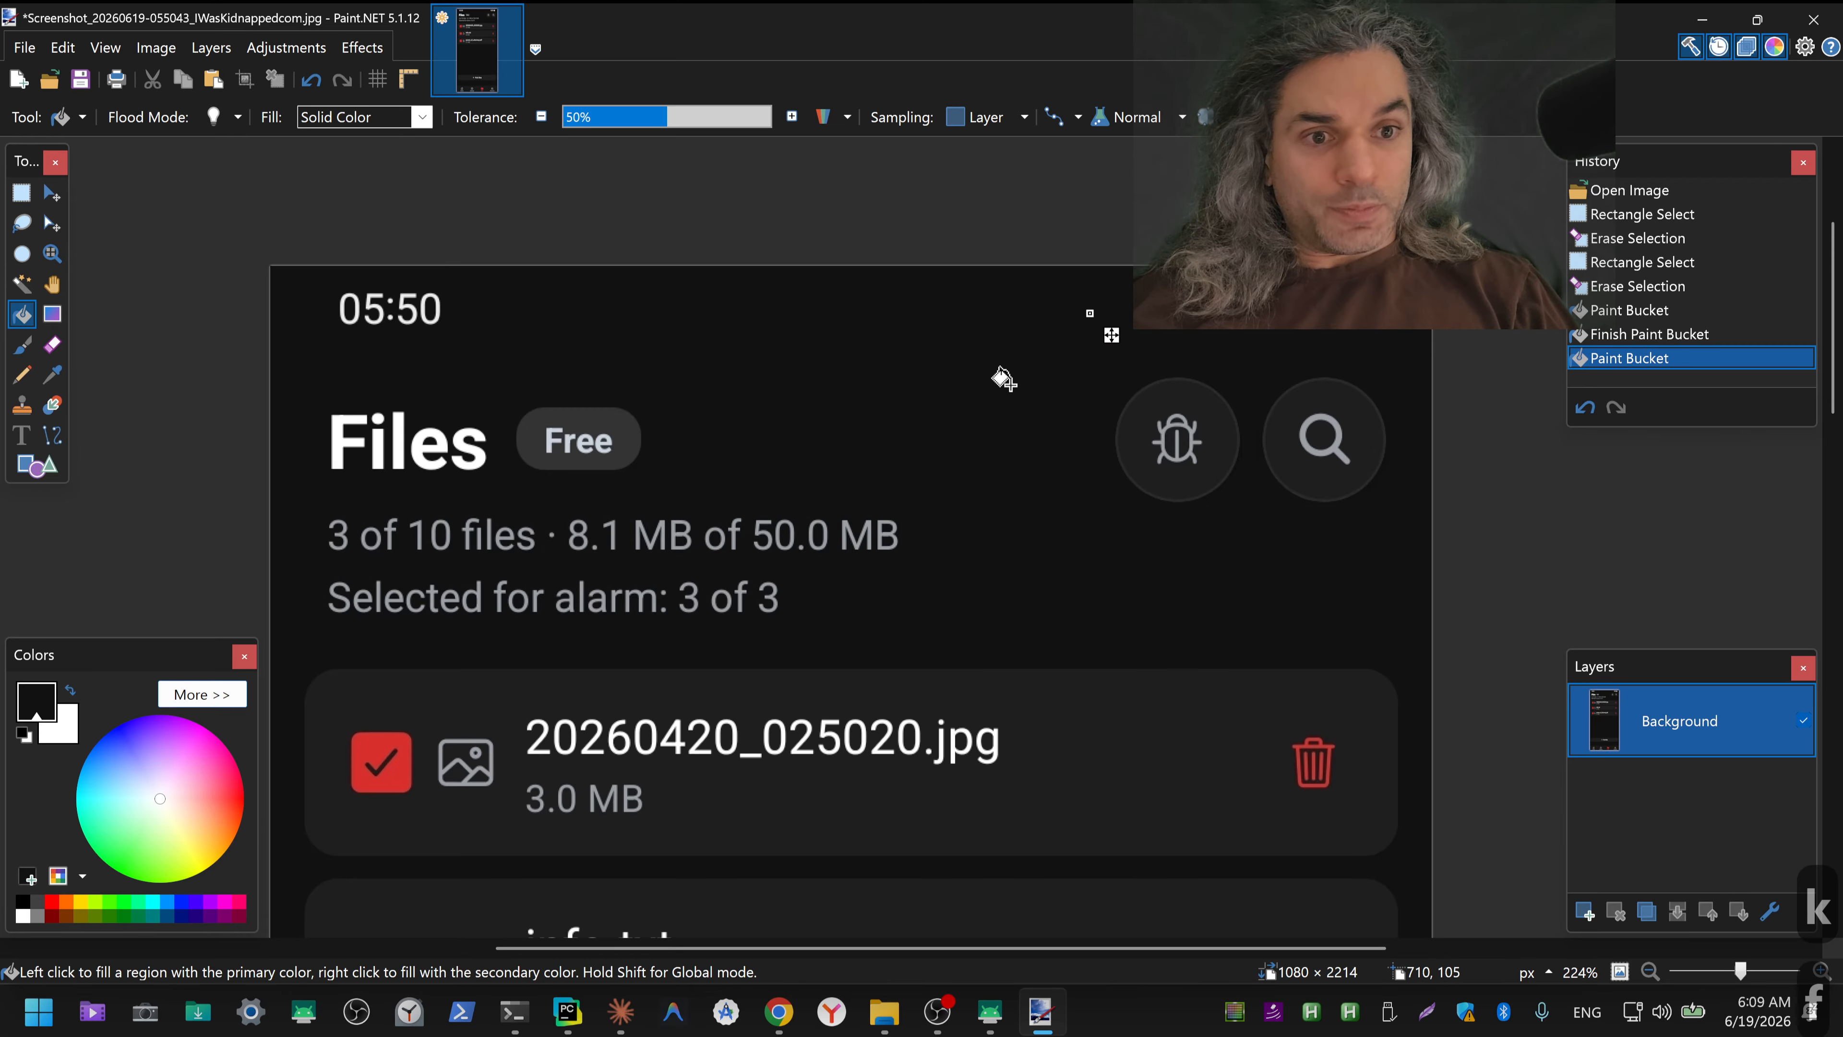
# Step: Check the rest of the Files screenshot, save it over the original JPEG, and close Paint.NET
pyautogui.scroll(-4, 1011, 438)
pyautogui.press('space')
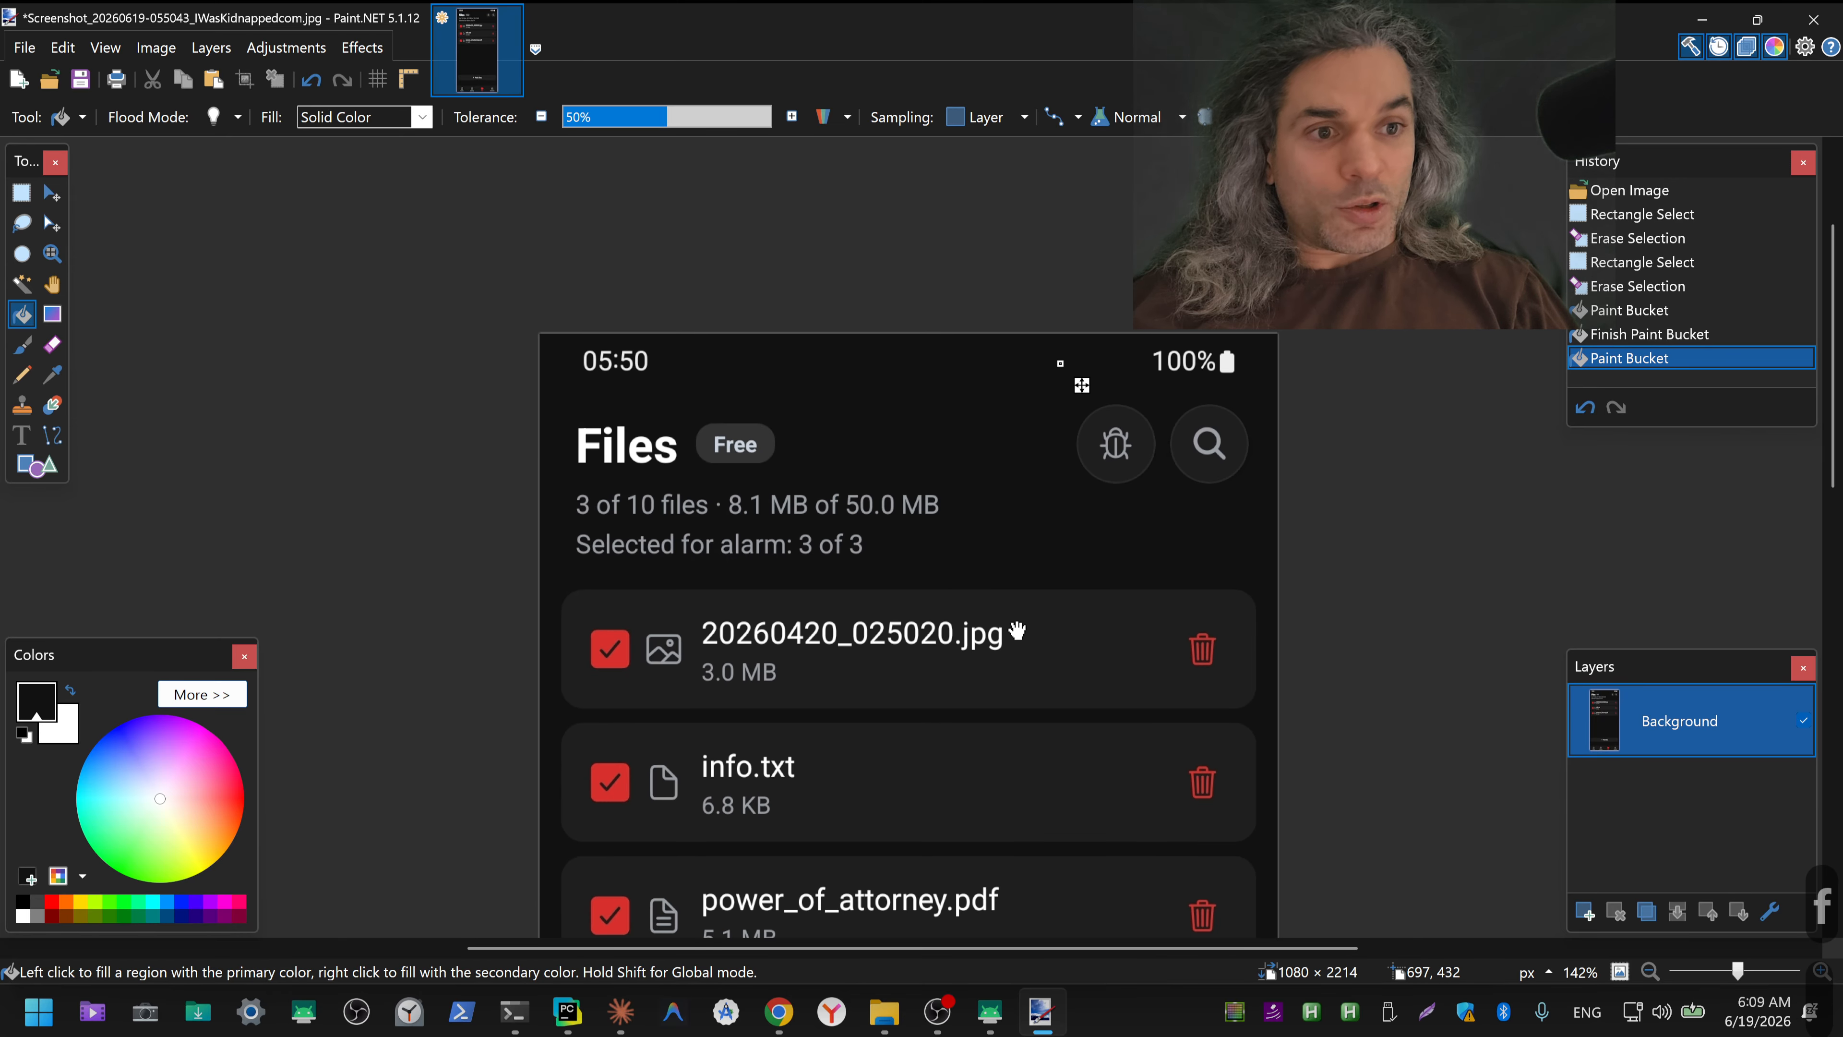
pyautogui.moveTo(1019, 630); pyautogui.dragTo(1008, 367)
pyautogui.scroll(-15, 942, 666)
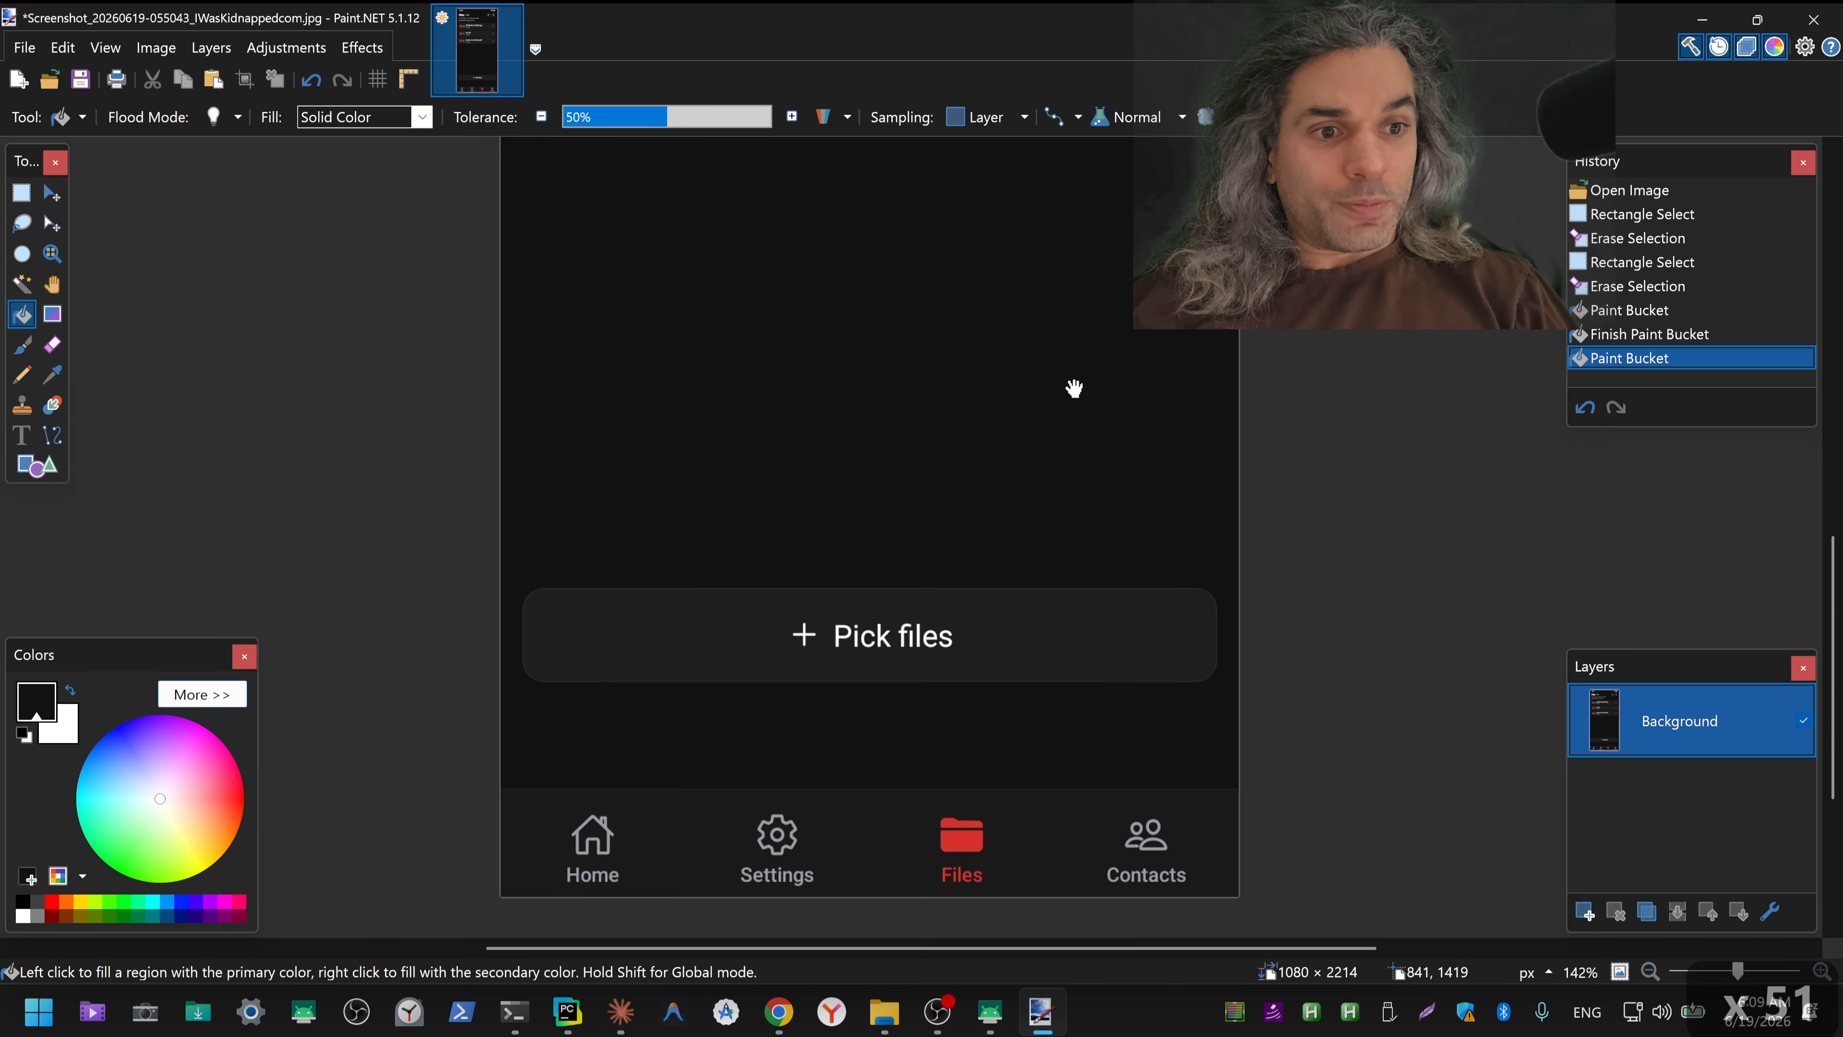
pyautogui.scroll(15, 1049, 391)
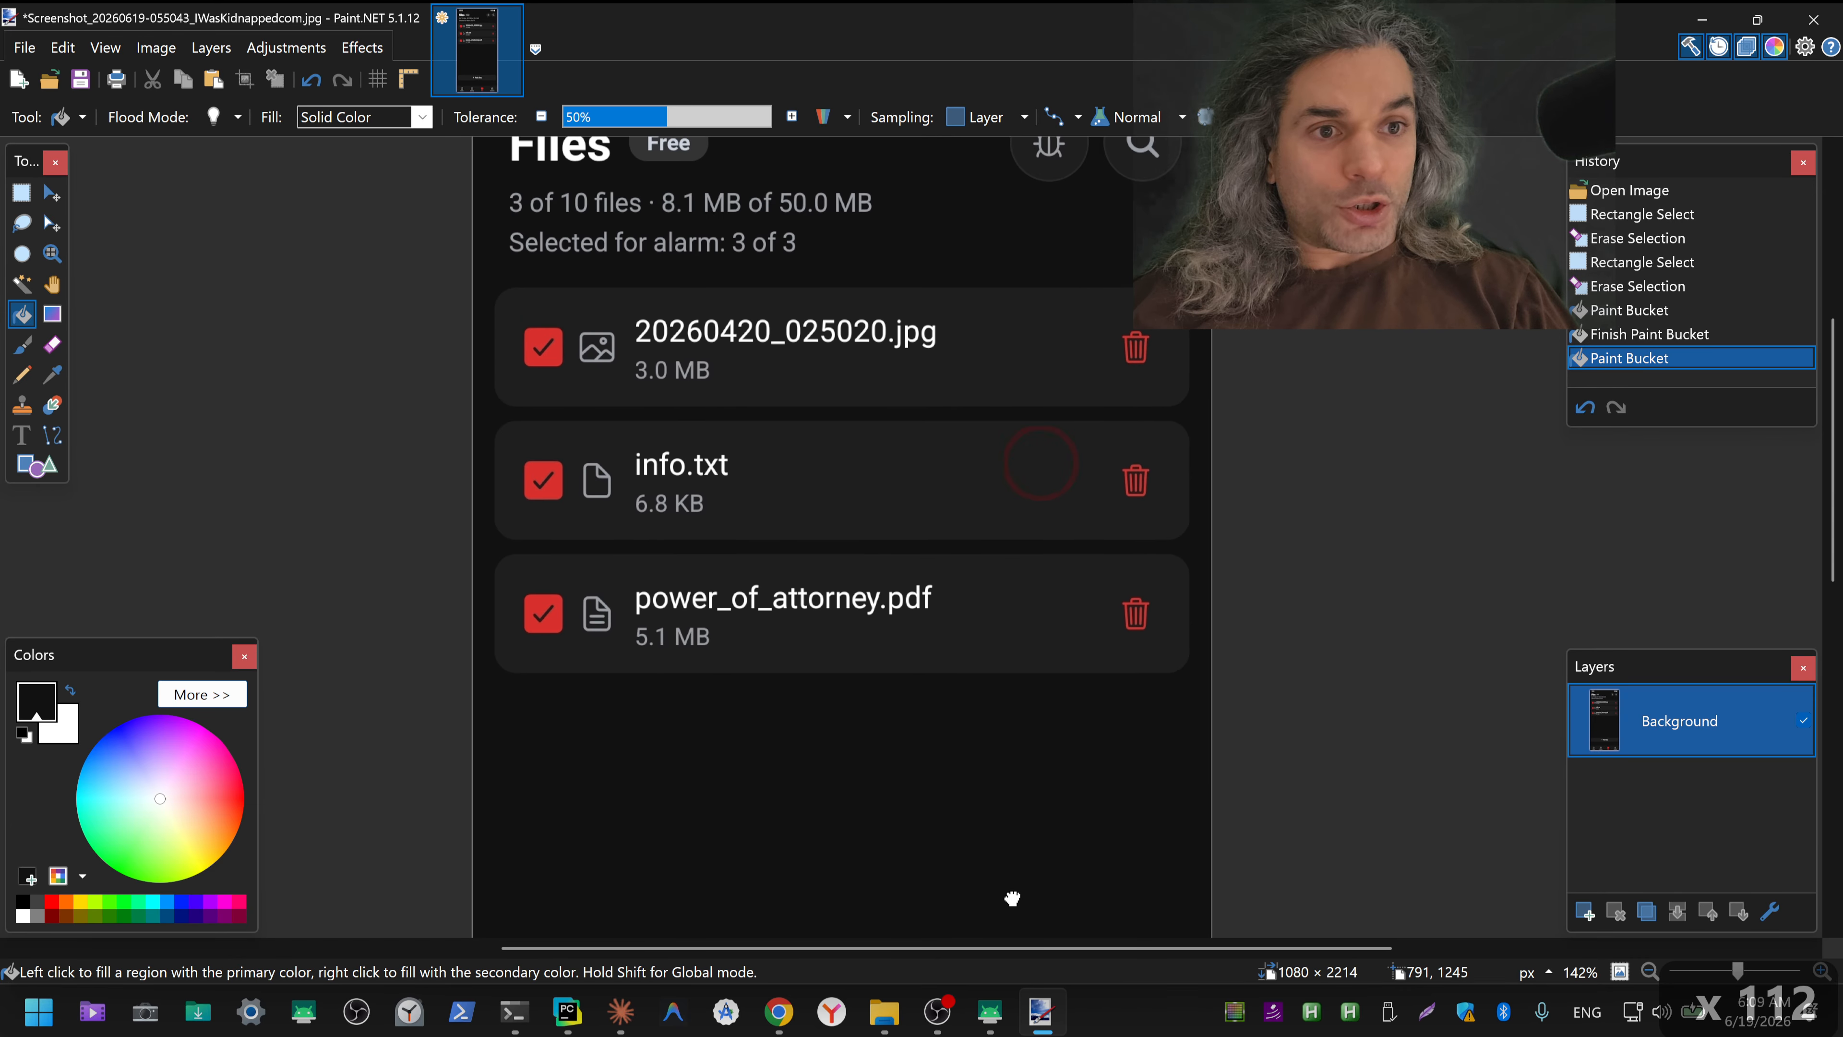
pyautogui.scroll(2, 983, 756)
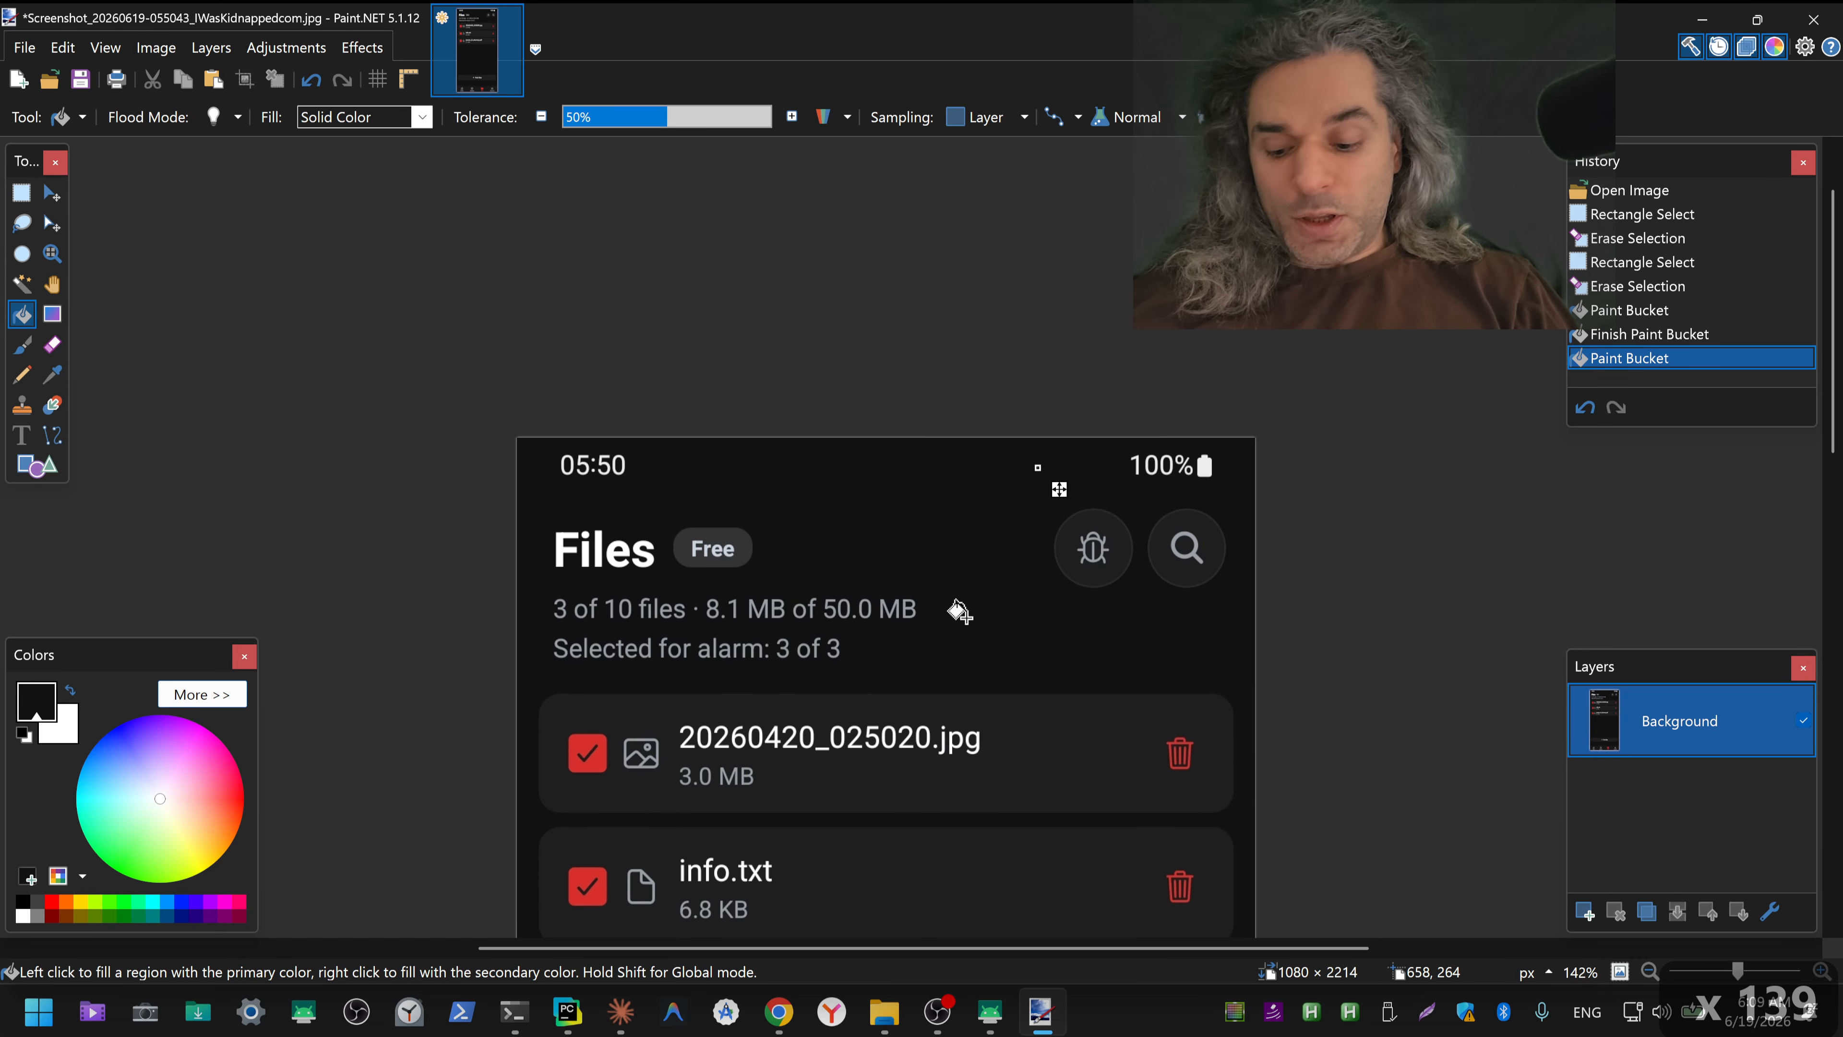
pyautogui.hotkey('ctrl', 's')
pyautogui.click(1106, 682)
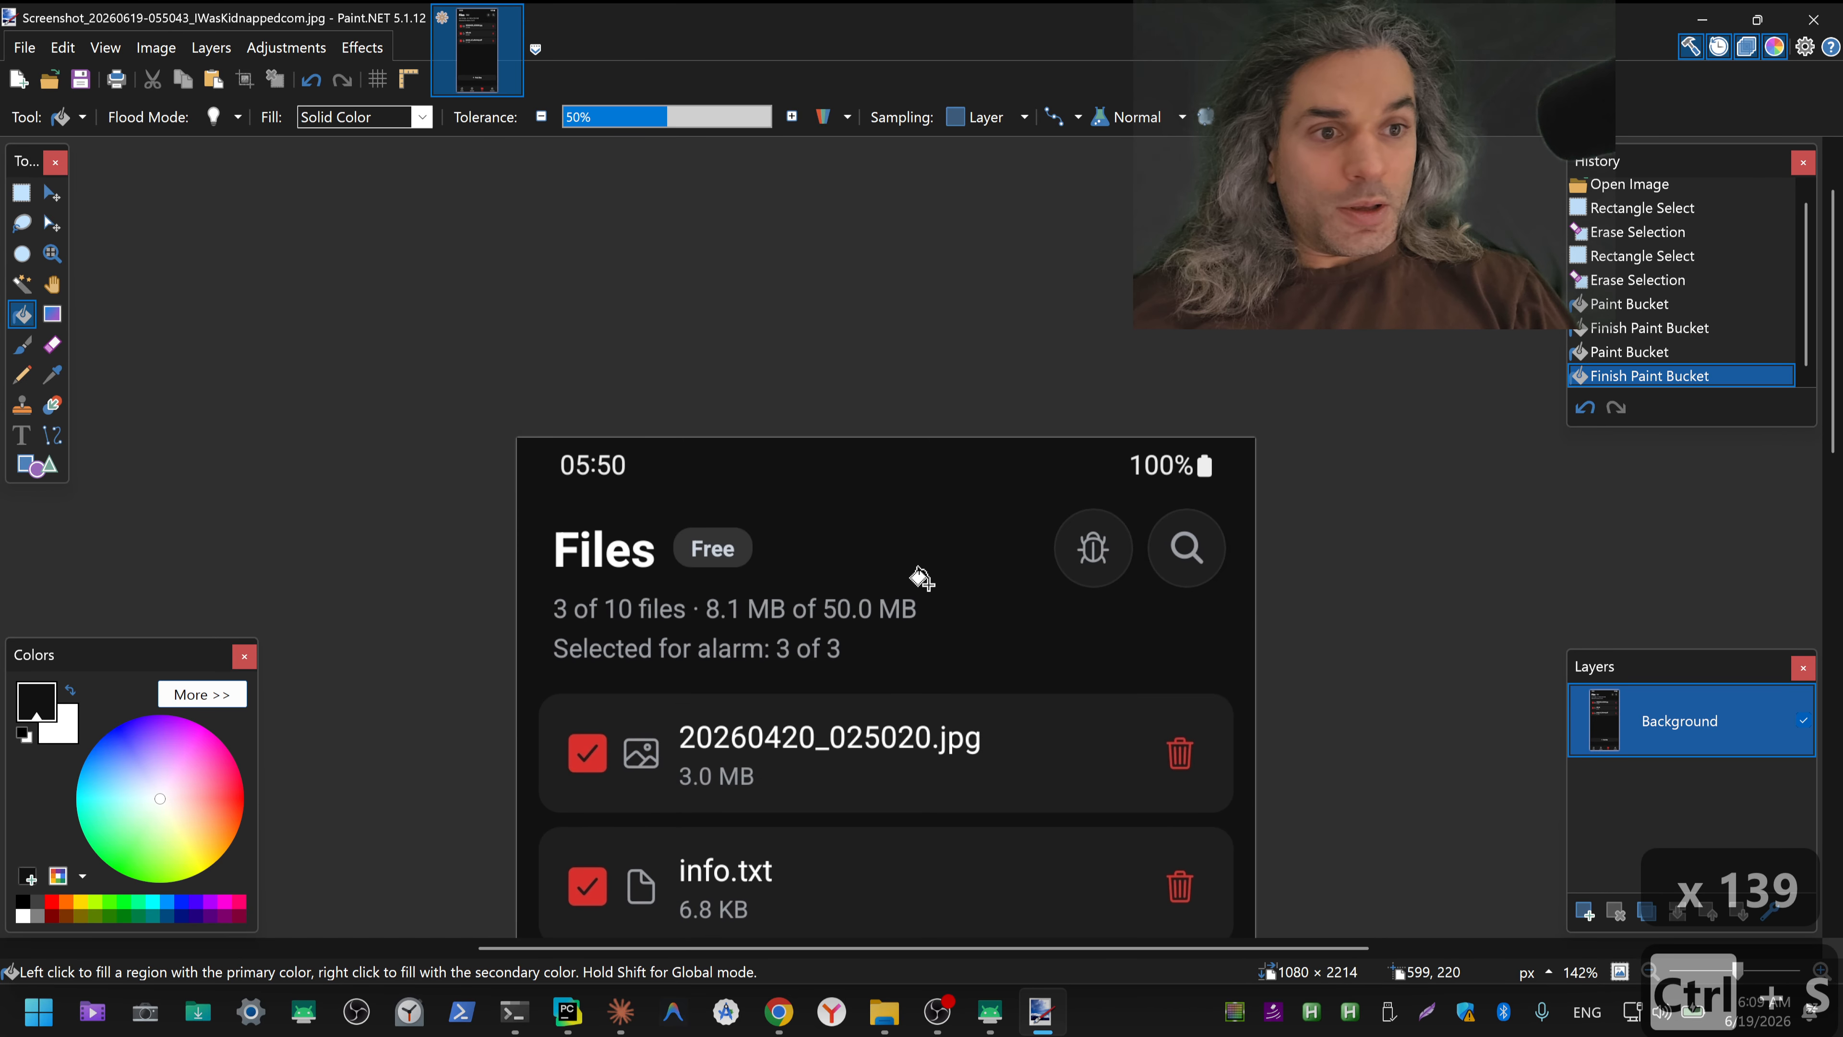
pyautogui.click(1813, 20)
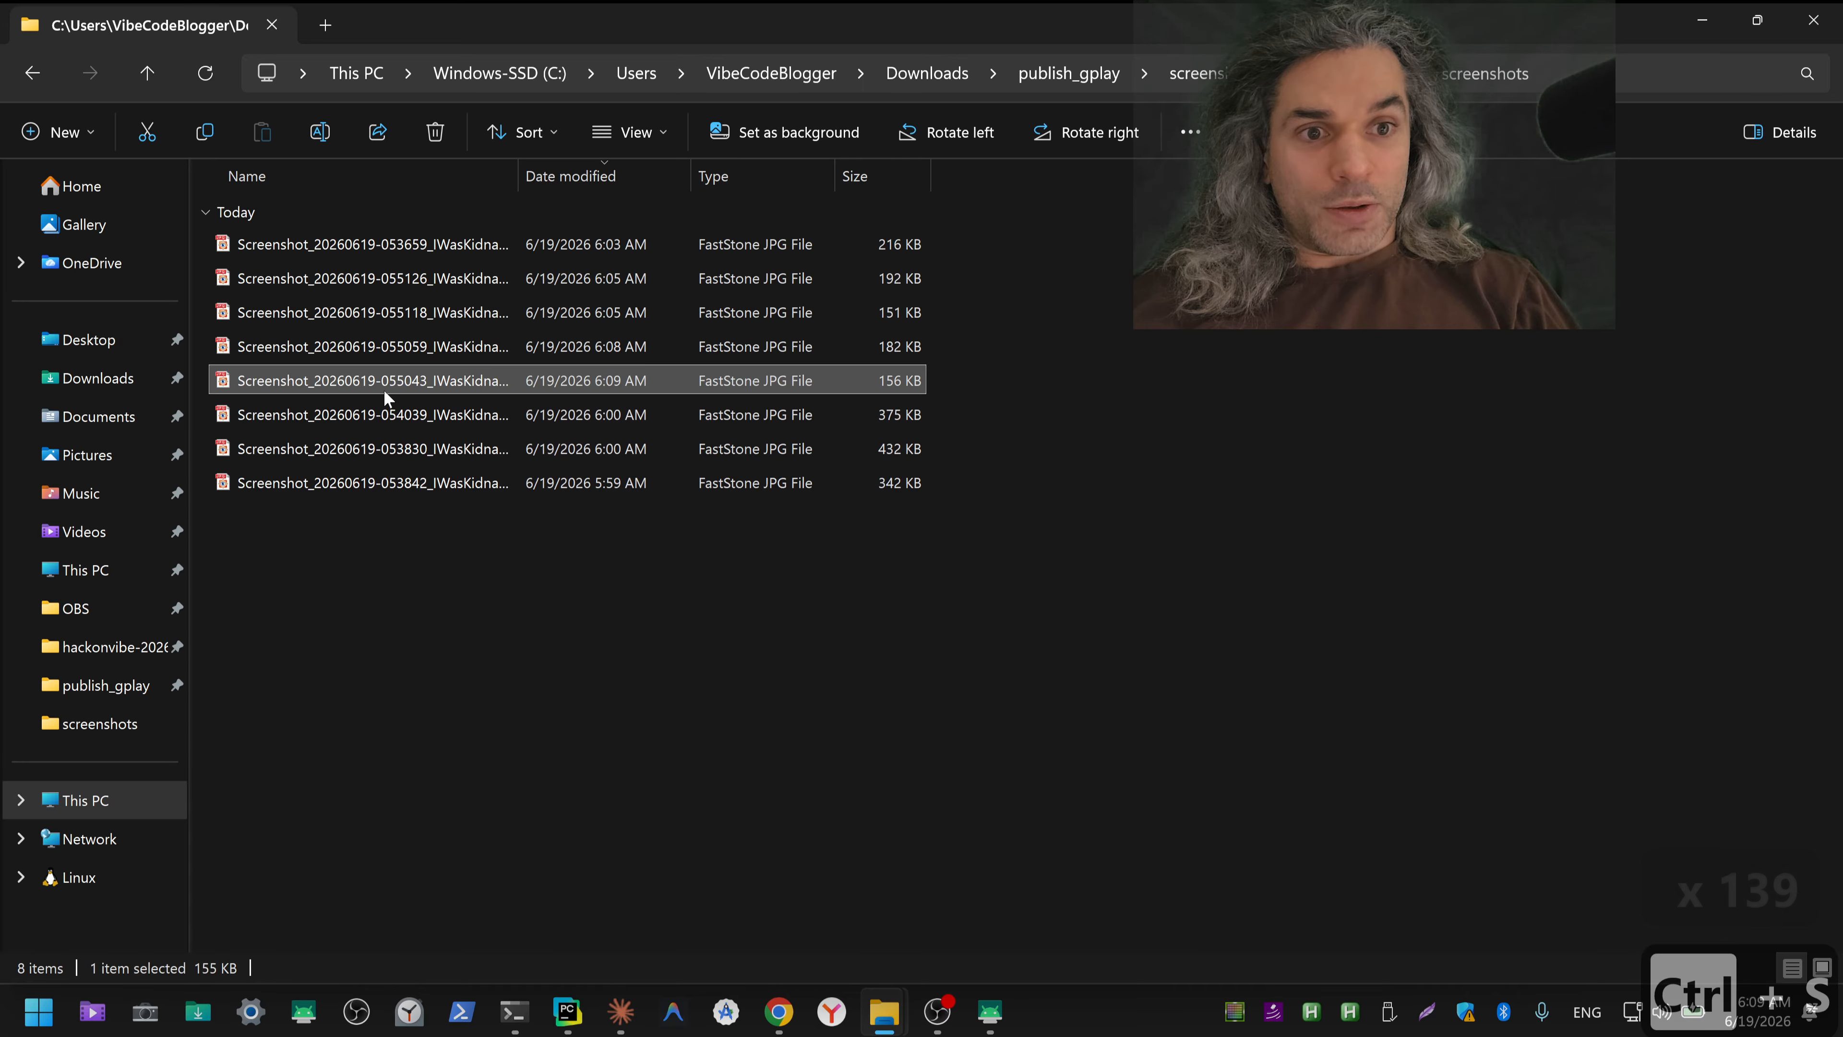
pyautogui.click(380, 415)
pyautogui.rightClick(379, 418)
pyautogui.moveTo(565, 180)
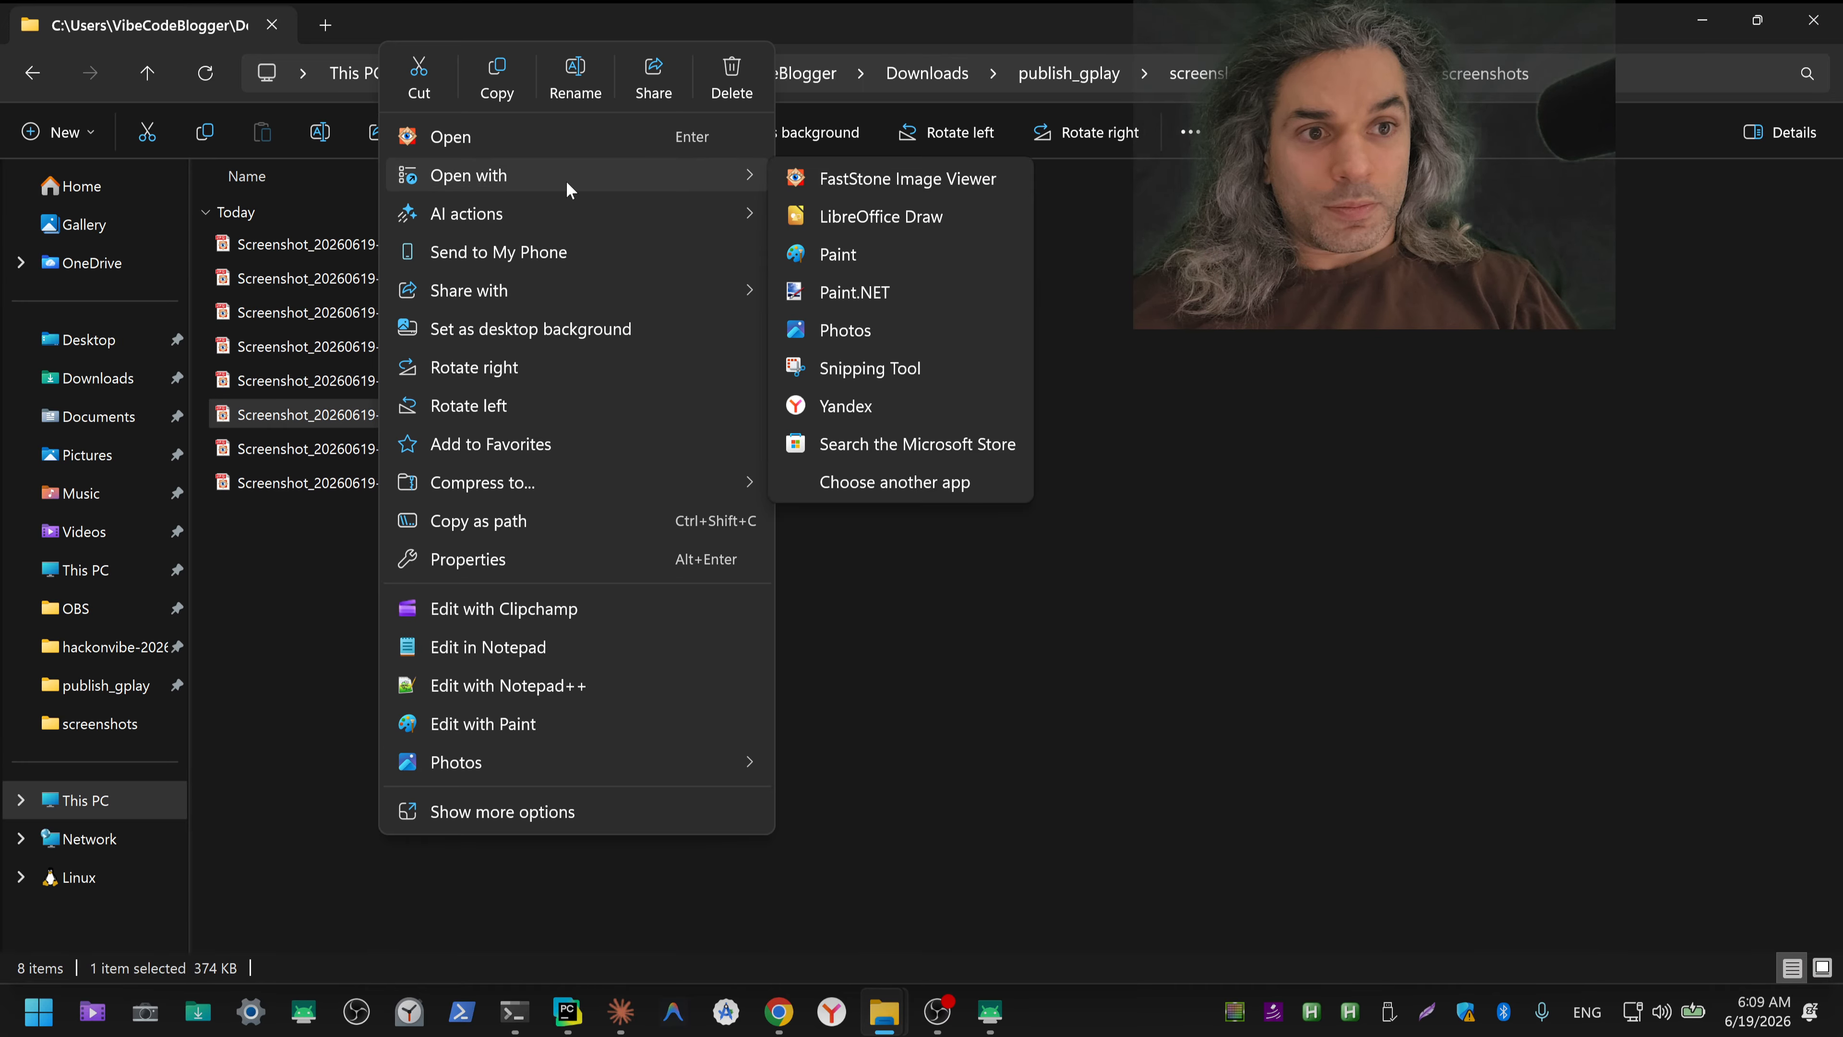
pyautogui.click(839, 290)
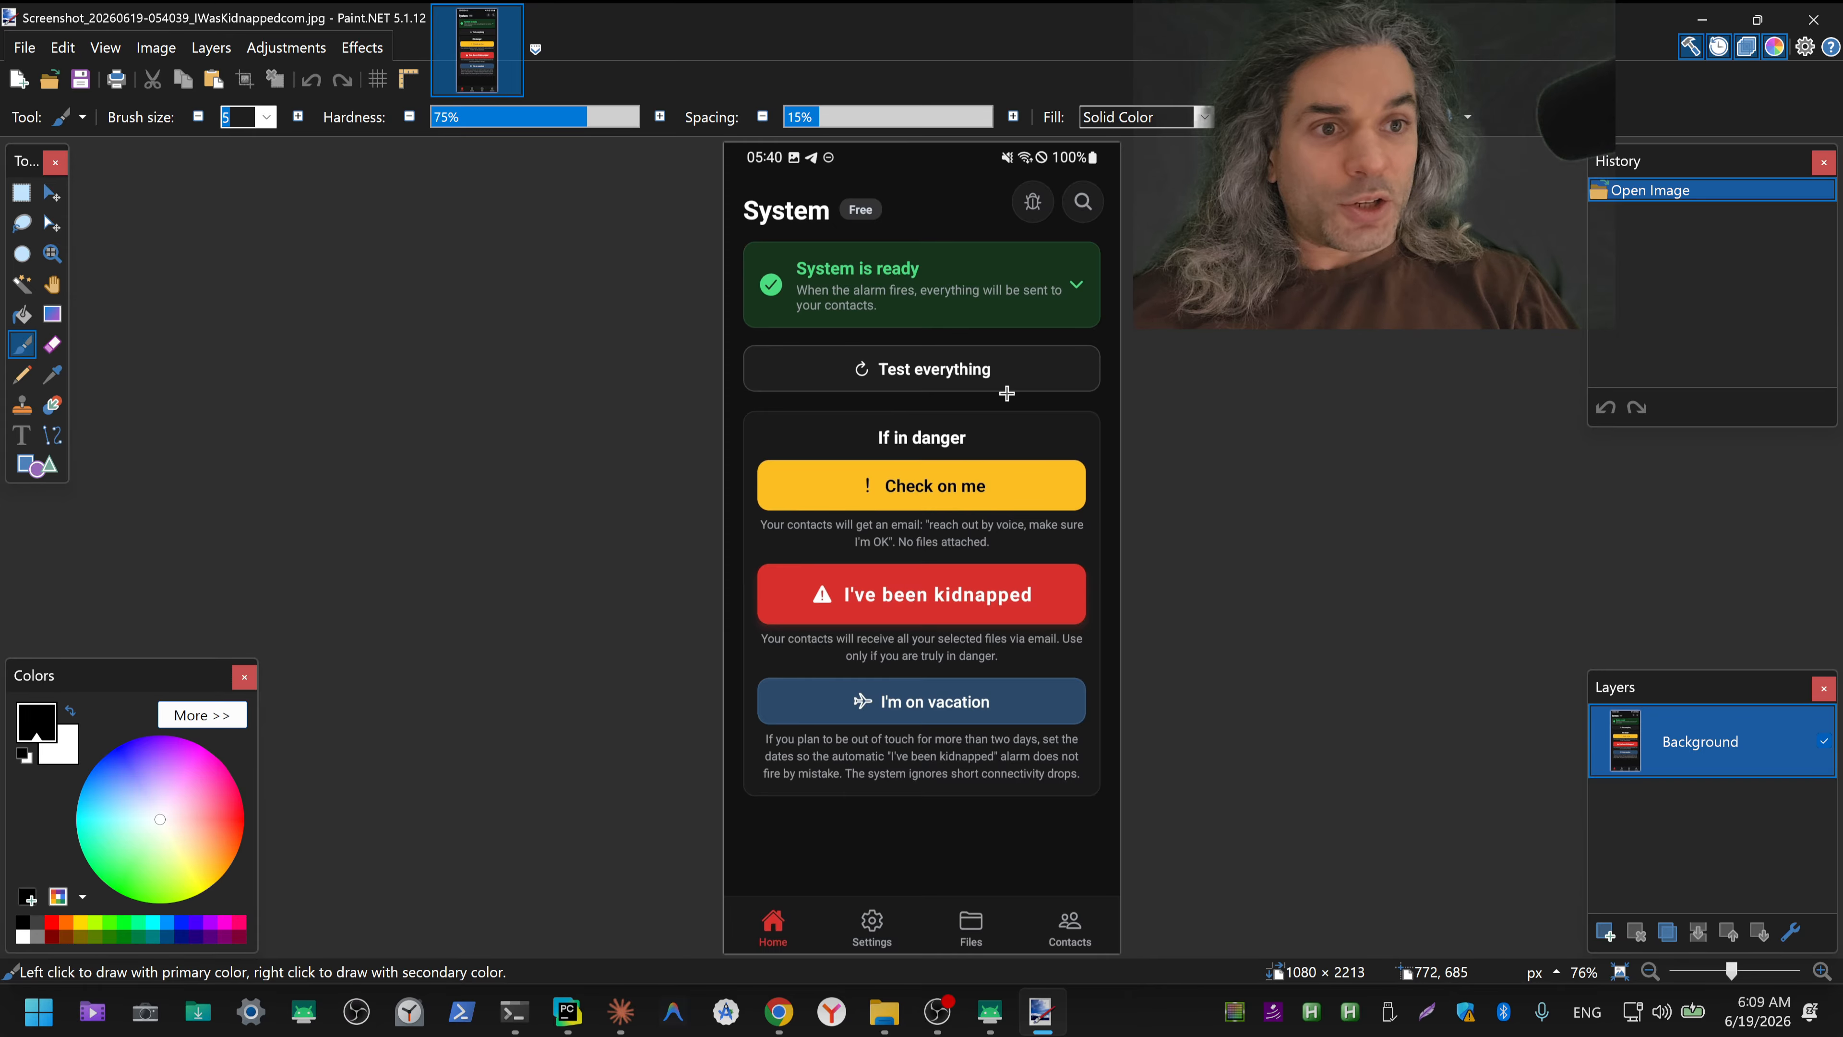
# Step: Erase the notification icons beside the 05:40 clock and the mute and connectivity icons beside the battery level in the System screenshot
pyautogui.scroll(4, 984, 294)
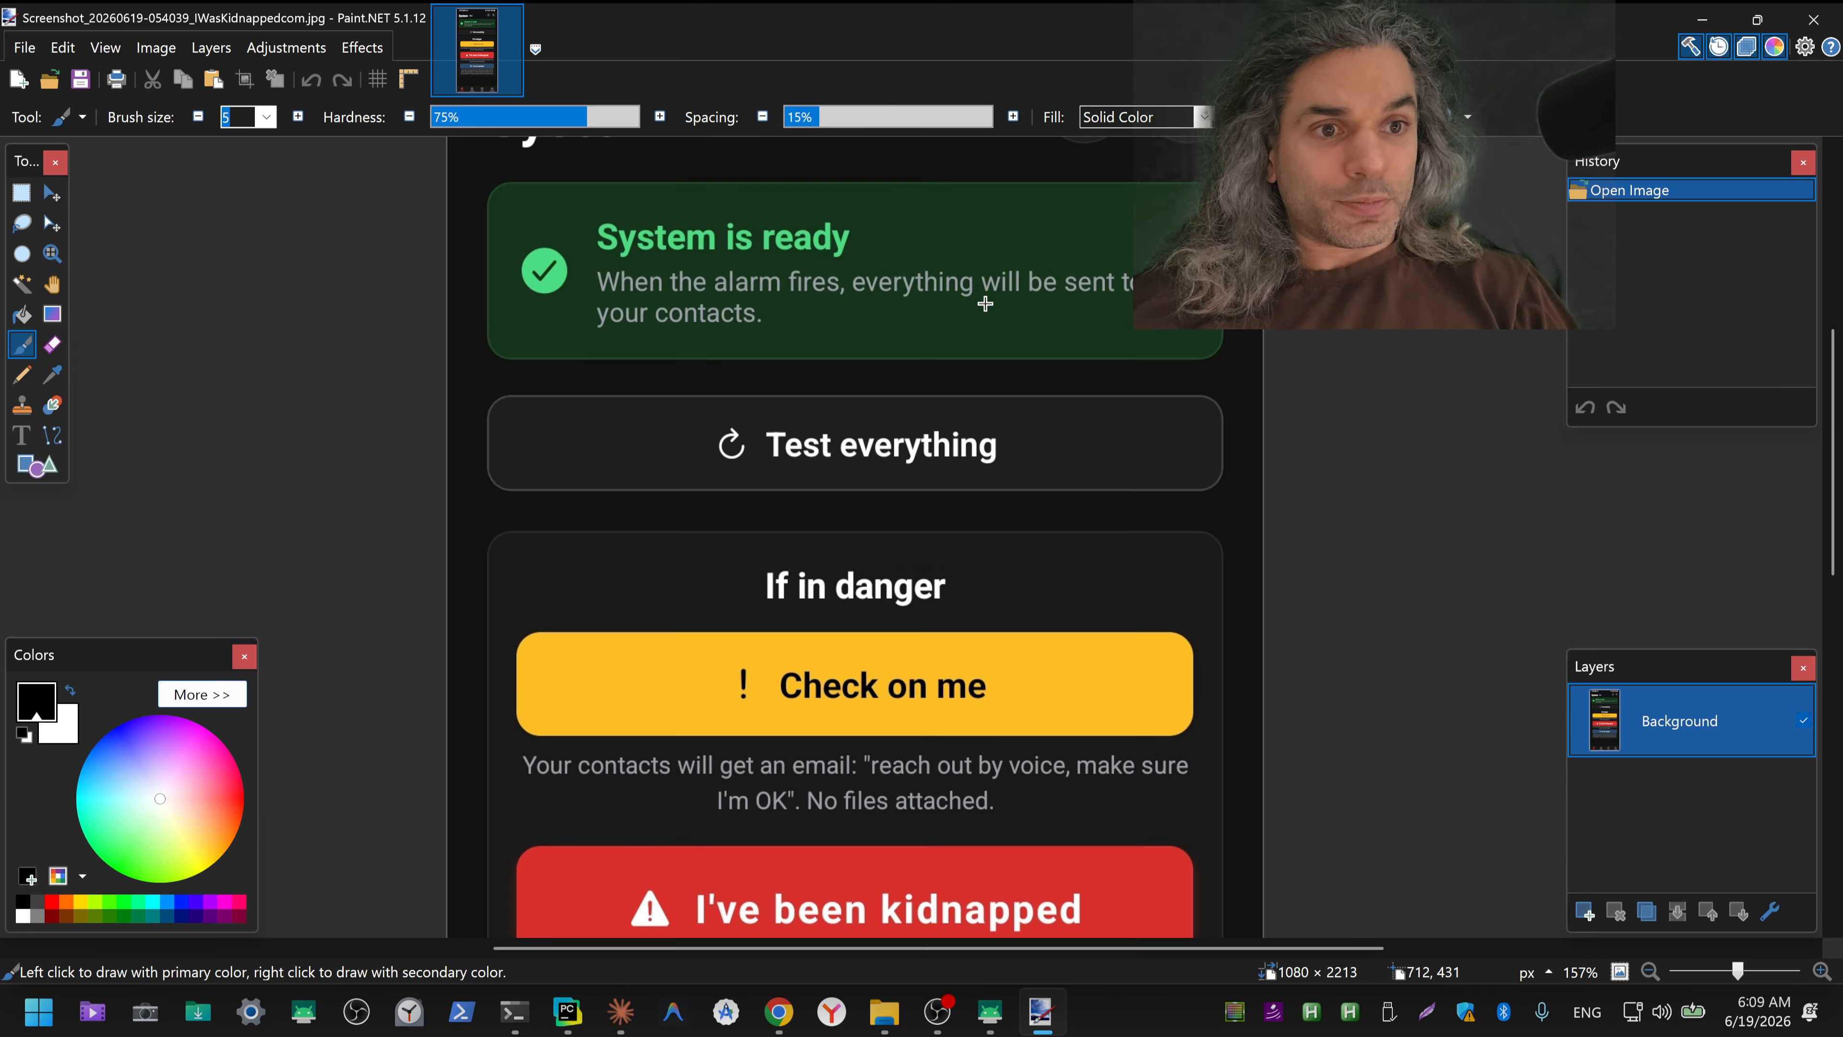
pyautogui.moveTo(918, 244); pyautogui.dragTo(921, 552)
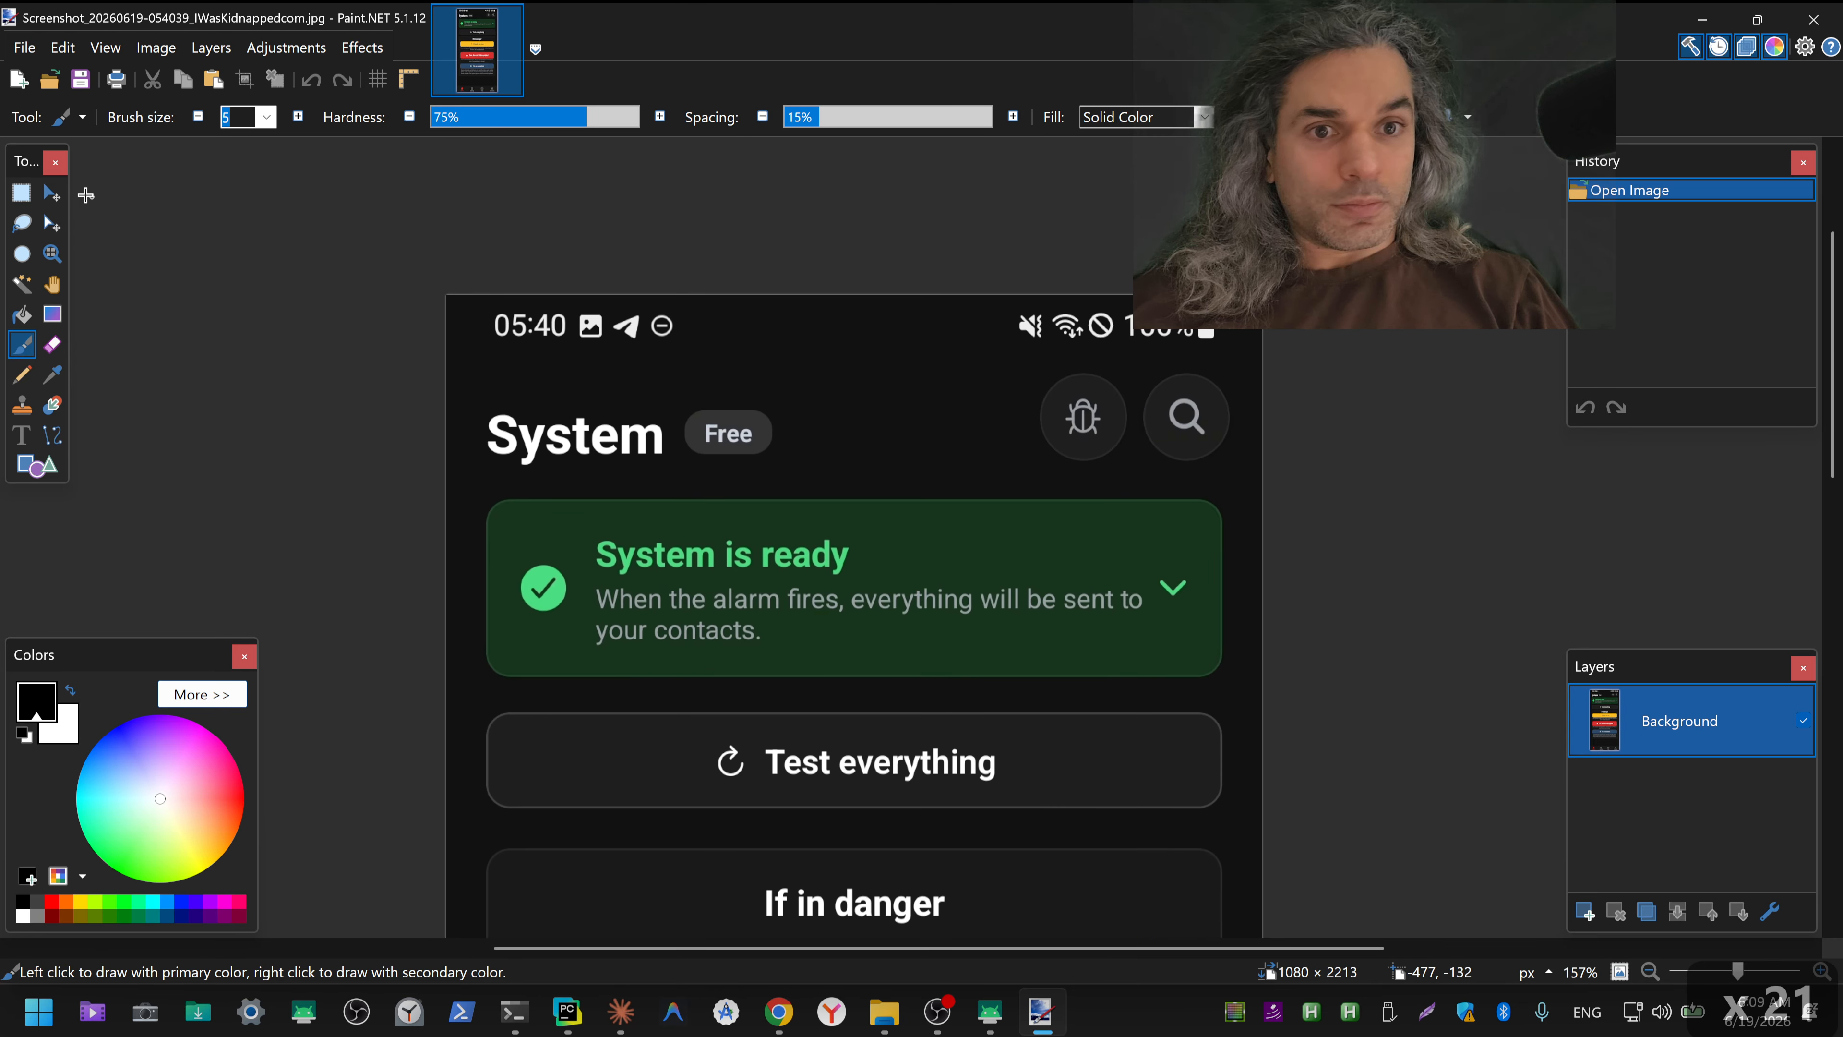
pyautogui.click(21, 192)
pyautogui.moveTo(691, 343); pyautogui.dragTo(576, 311)
pyautogui.press('Delete')
pyautogui.press('Delete')
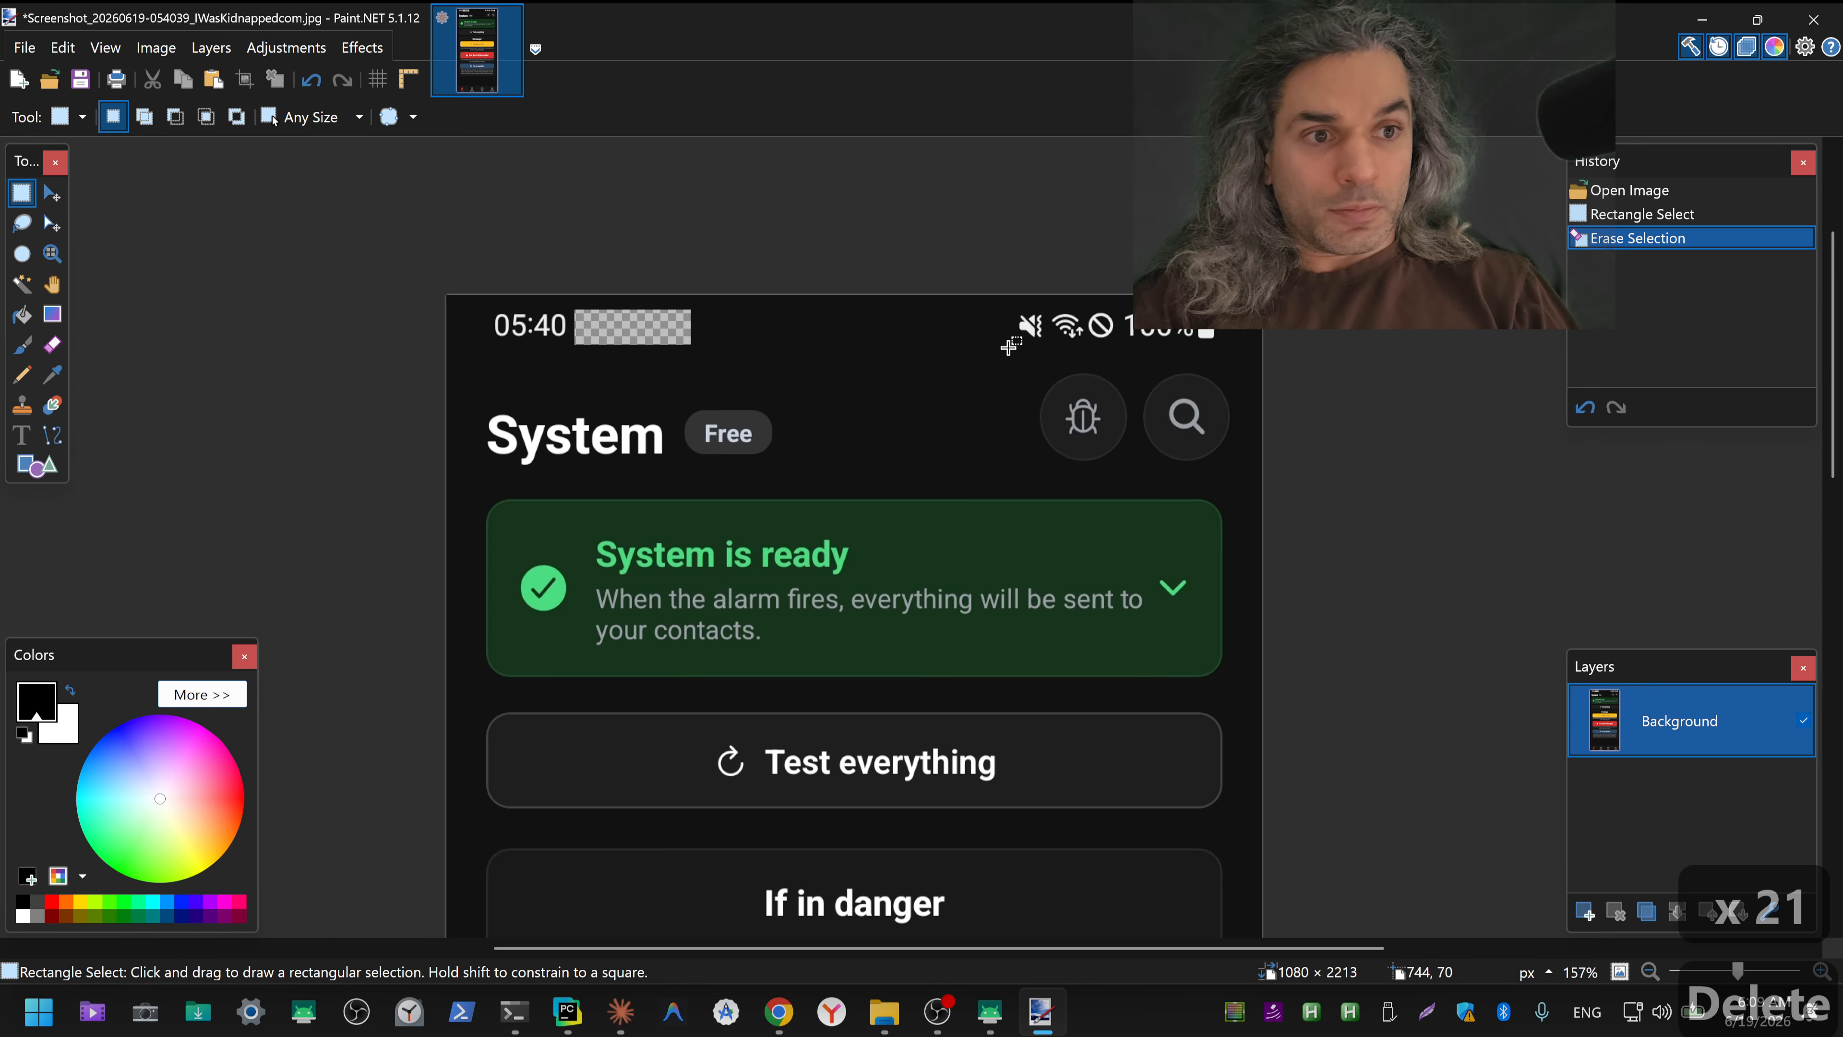
pyautogui.moveTo(1005, 349); pyautogui.dragTo(1110, 307)
pyautogui.press('Delete')
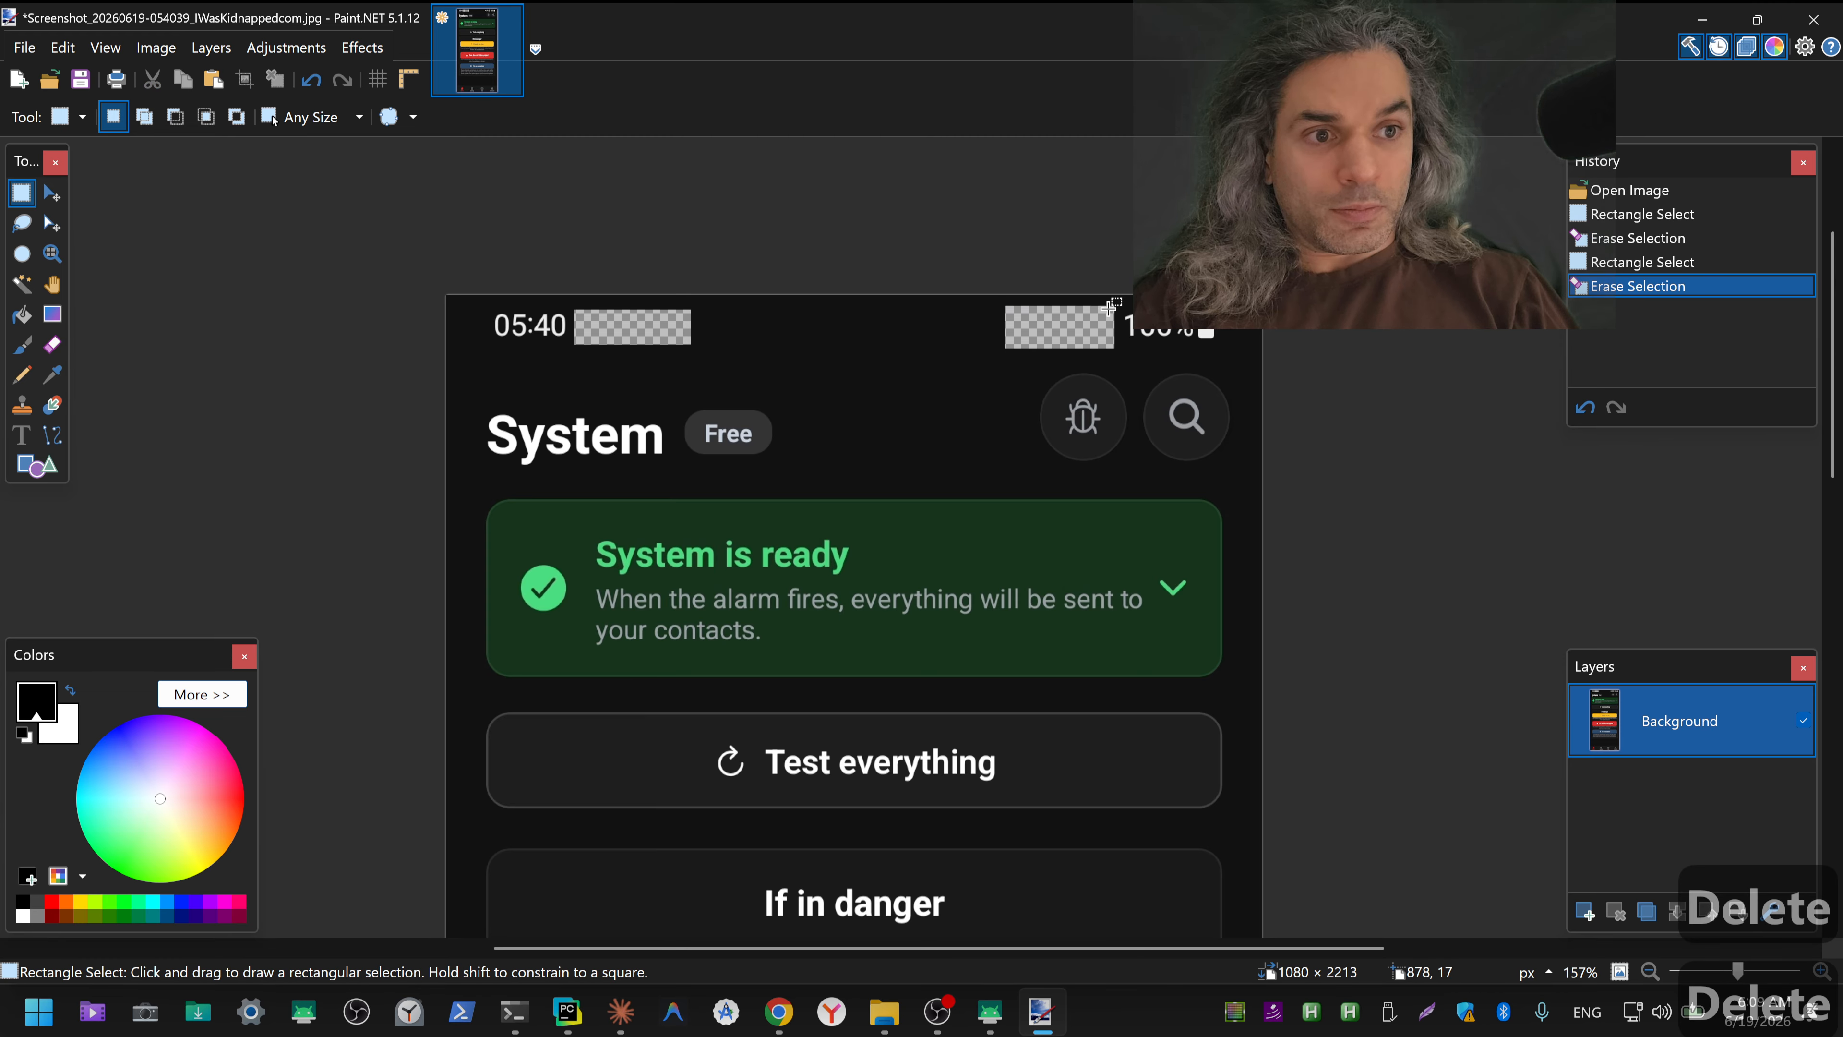
# Step: Sample the System screenshot's dark background colour and fill the two erased status bar areas with it
pyautogui.press('k')
pyautogui.click(963, 340)
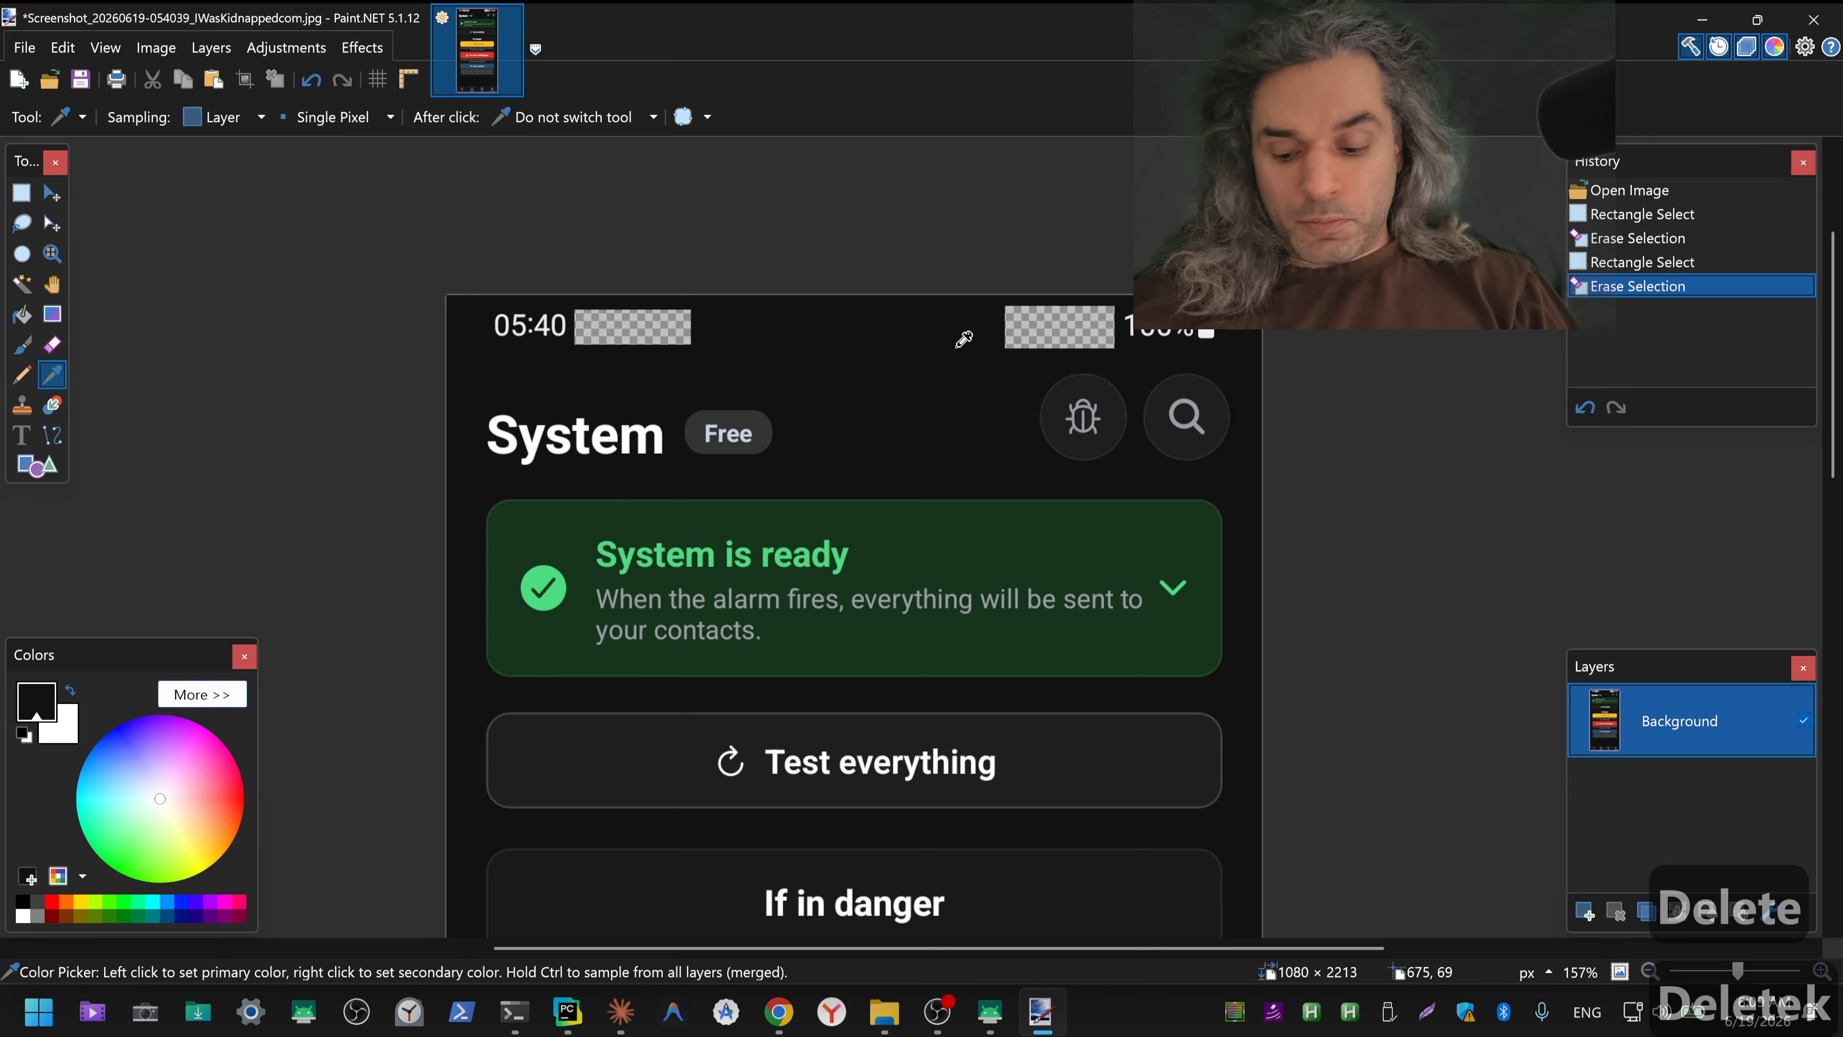
pyautogui.press('f')
pyautogui.click(1065, 325)
pyautogui.click(655, 329)
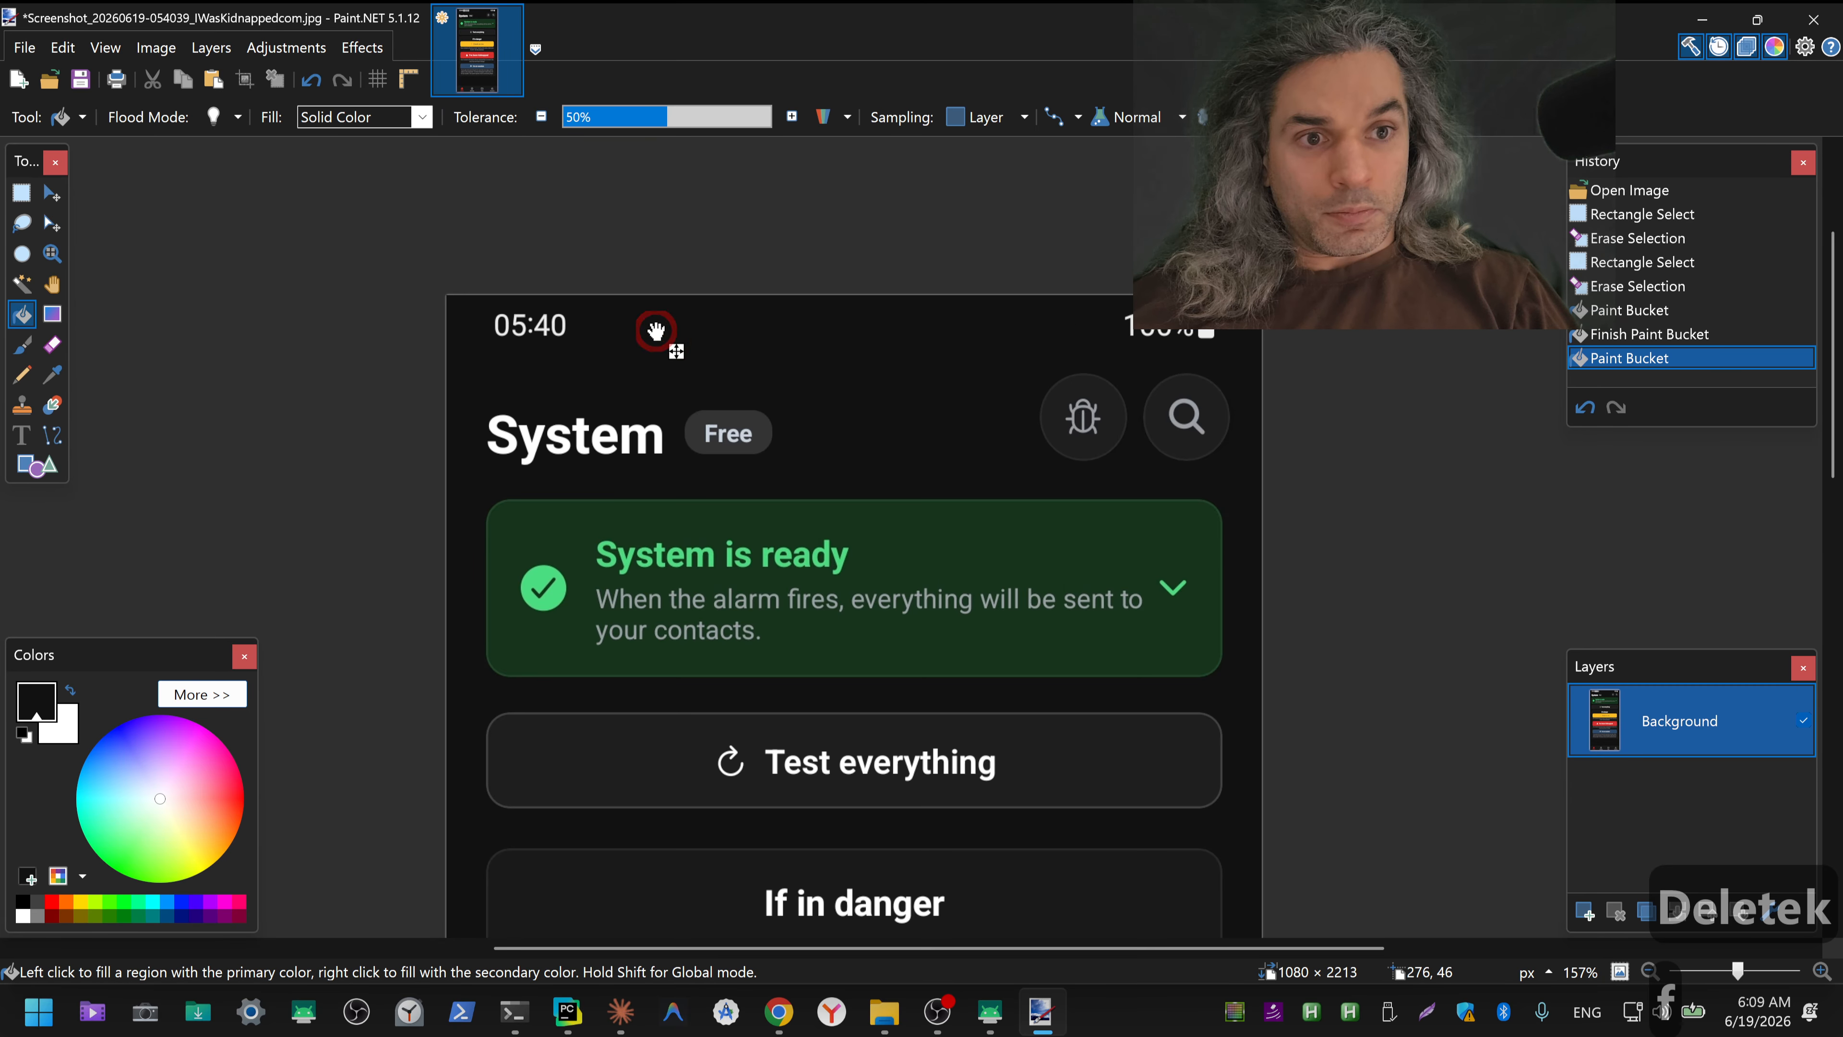
# Step: Save the System screenshot as a JPEG at quality 95 with 4:4:0 chroma subsampling, and bring up the Save As dialog
pyautogui.click(81, 79)
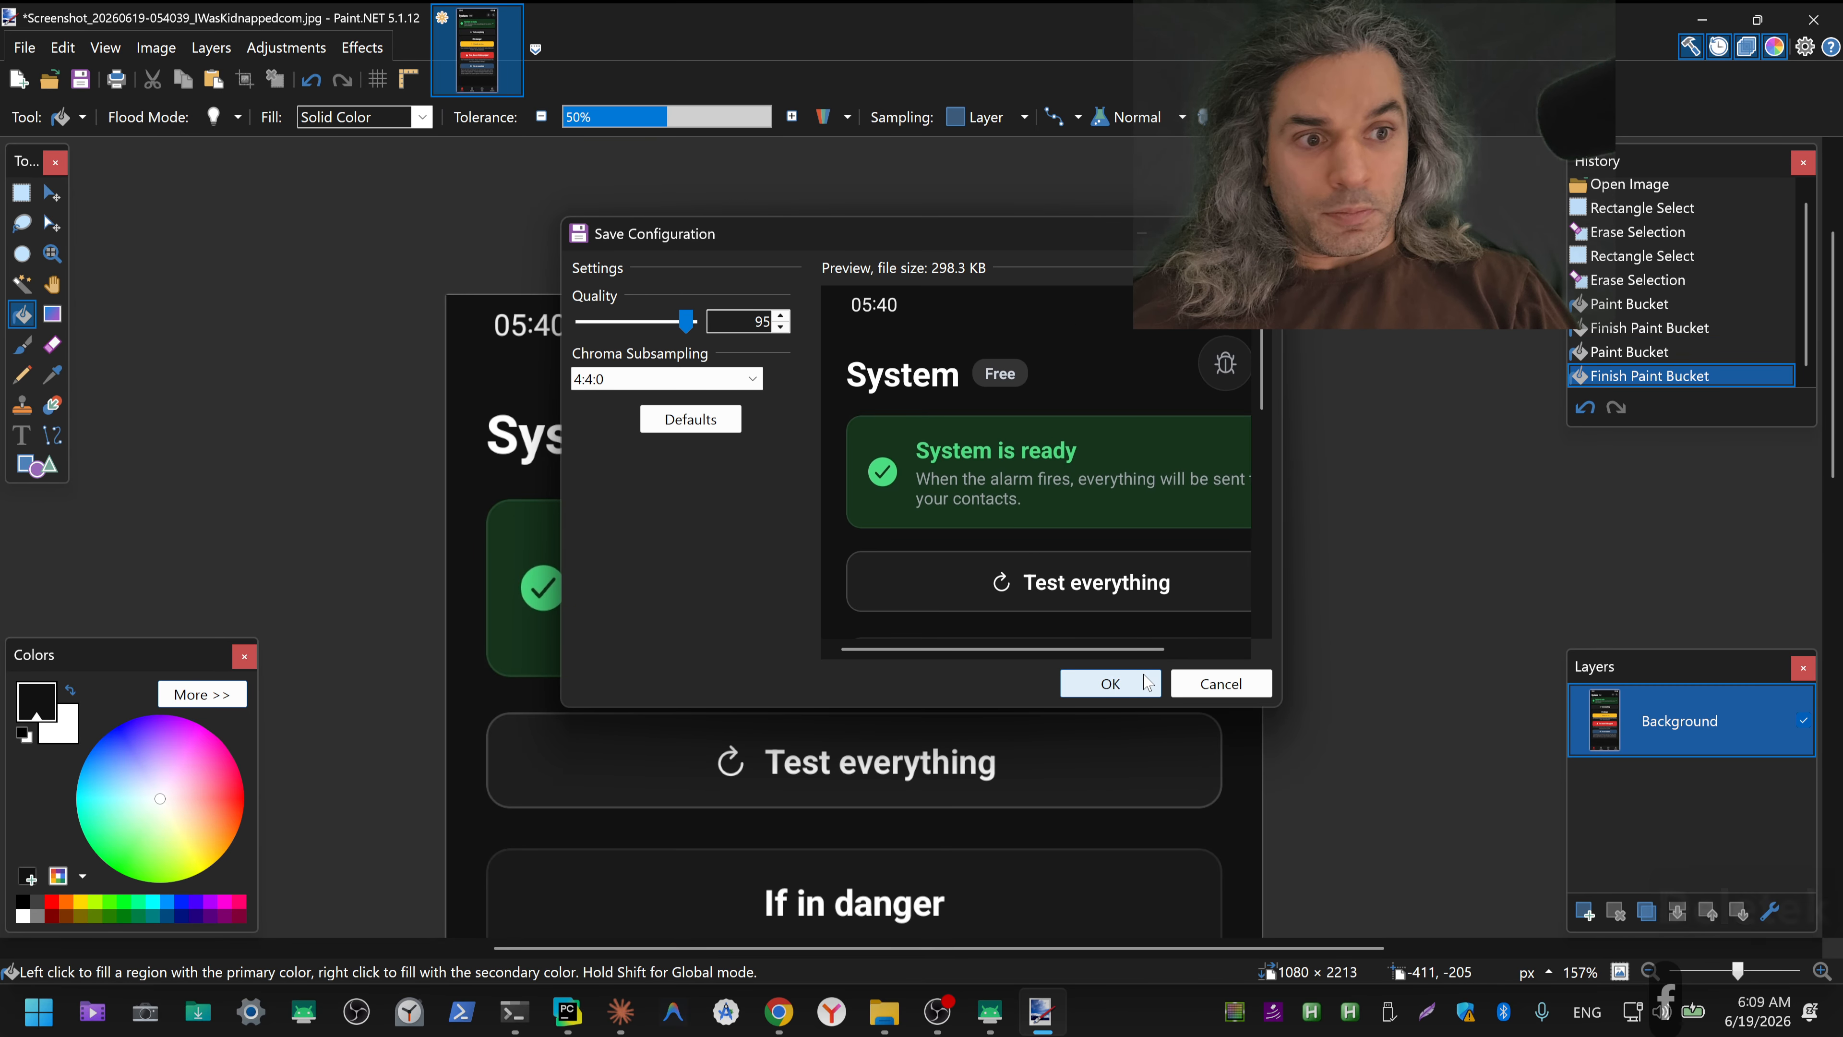
pyautogui.click(1099, 684)
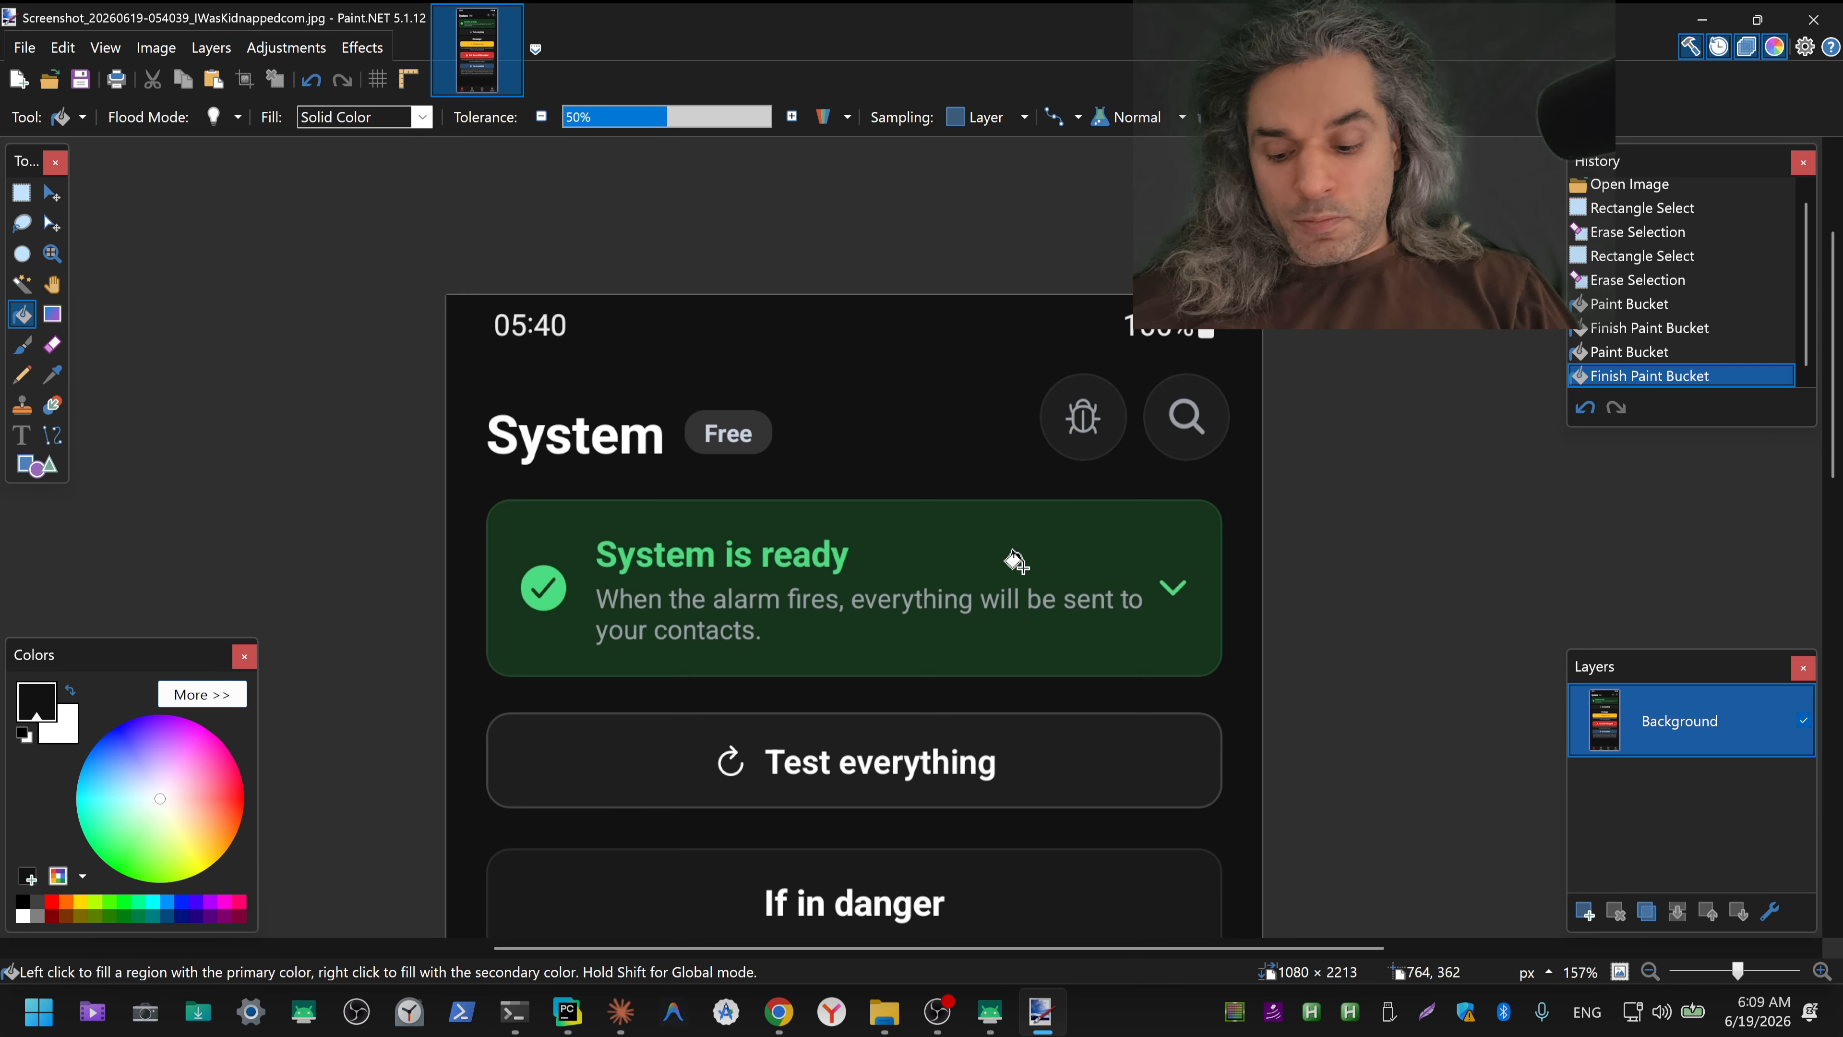
pyautogui.hotkey('ctrl', 'shift', 's')
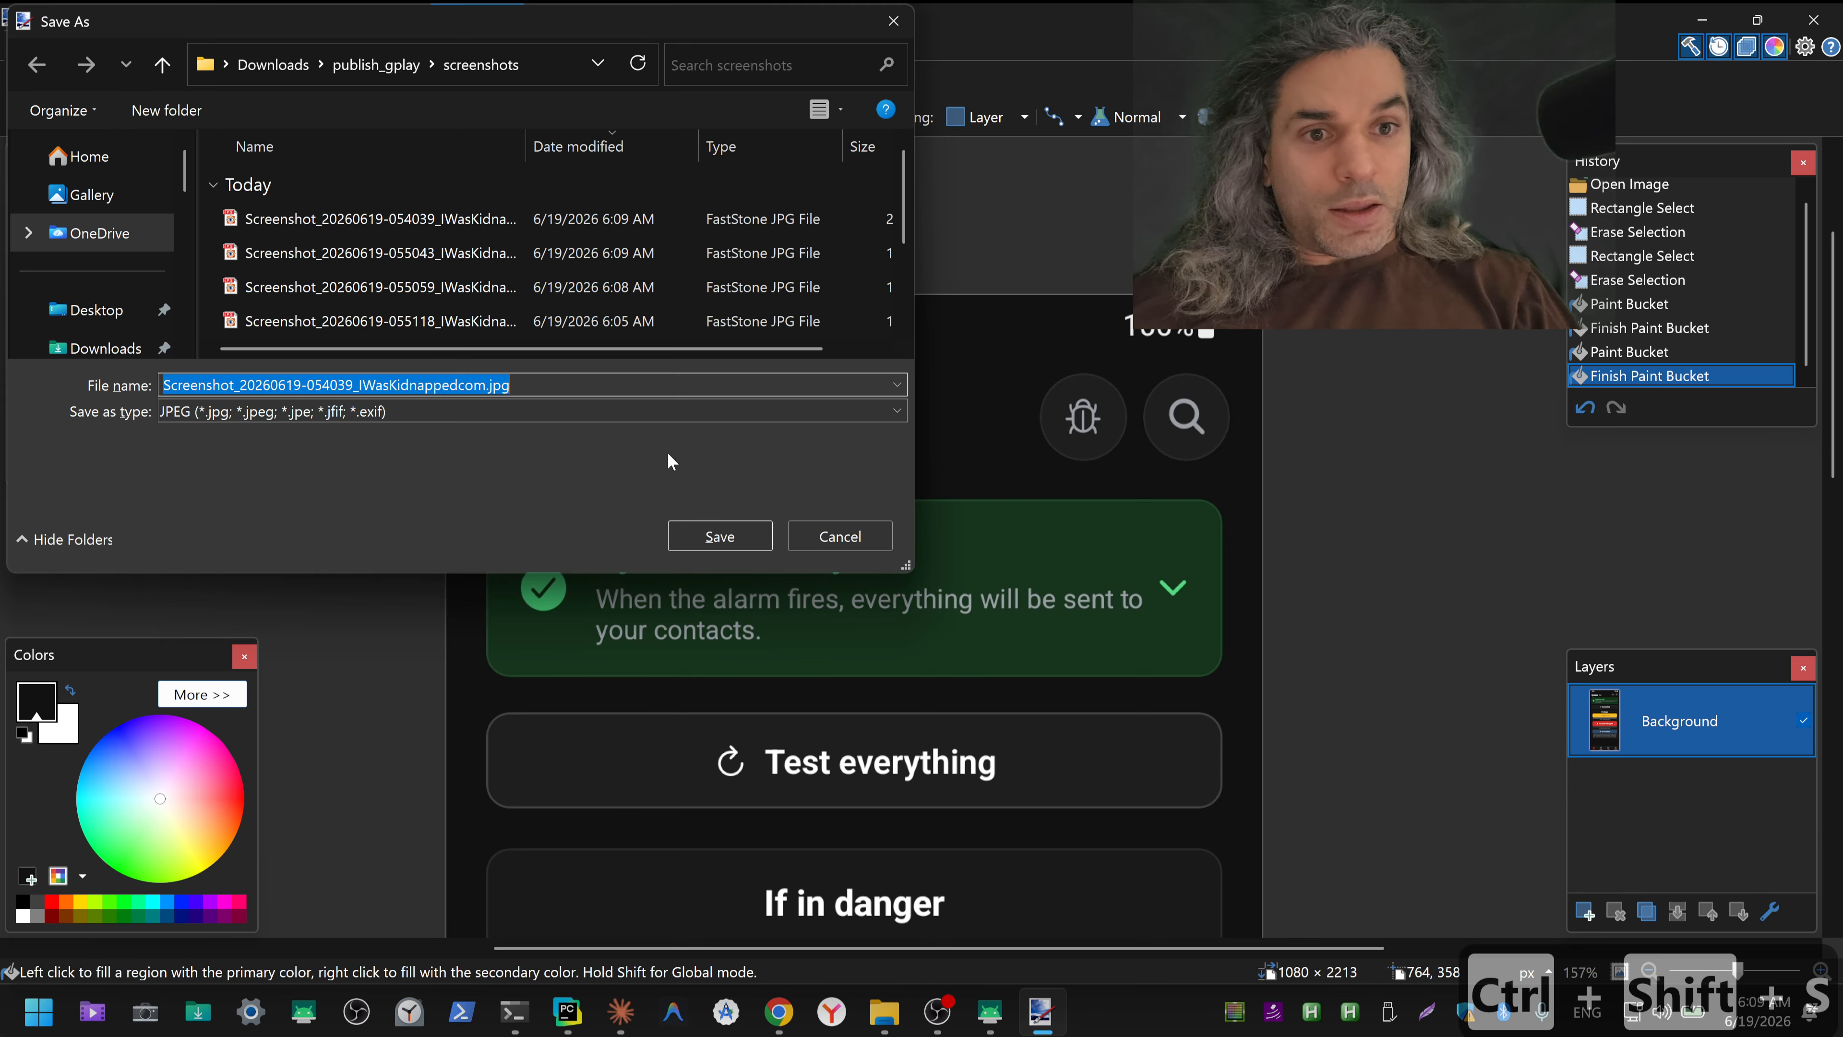
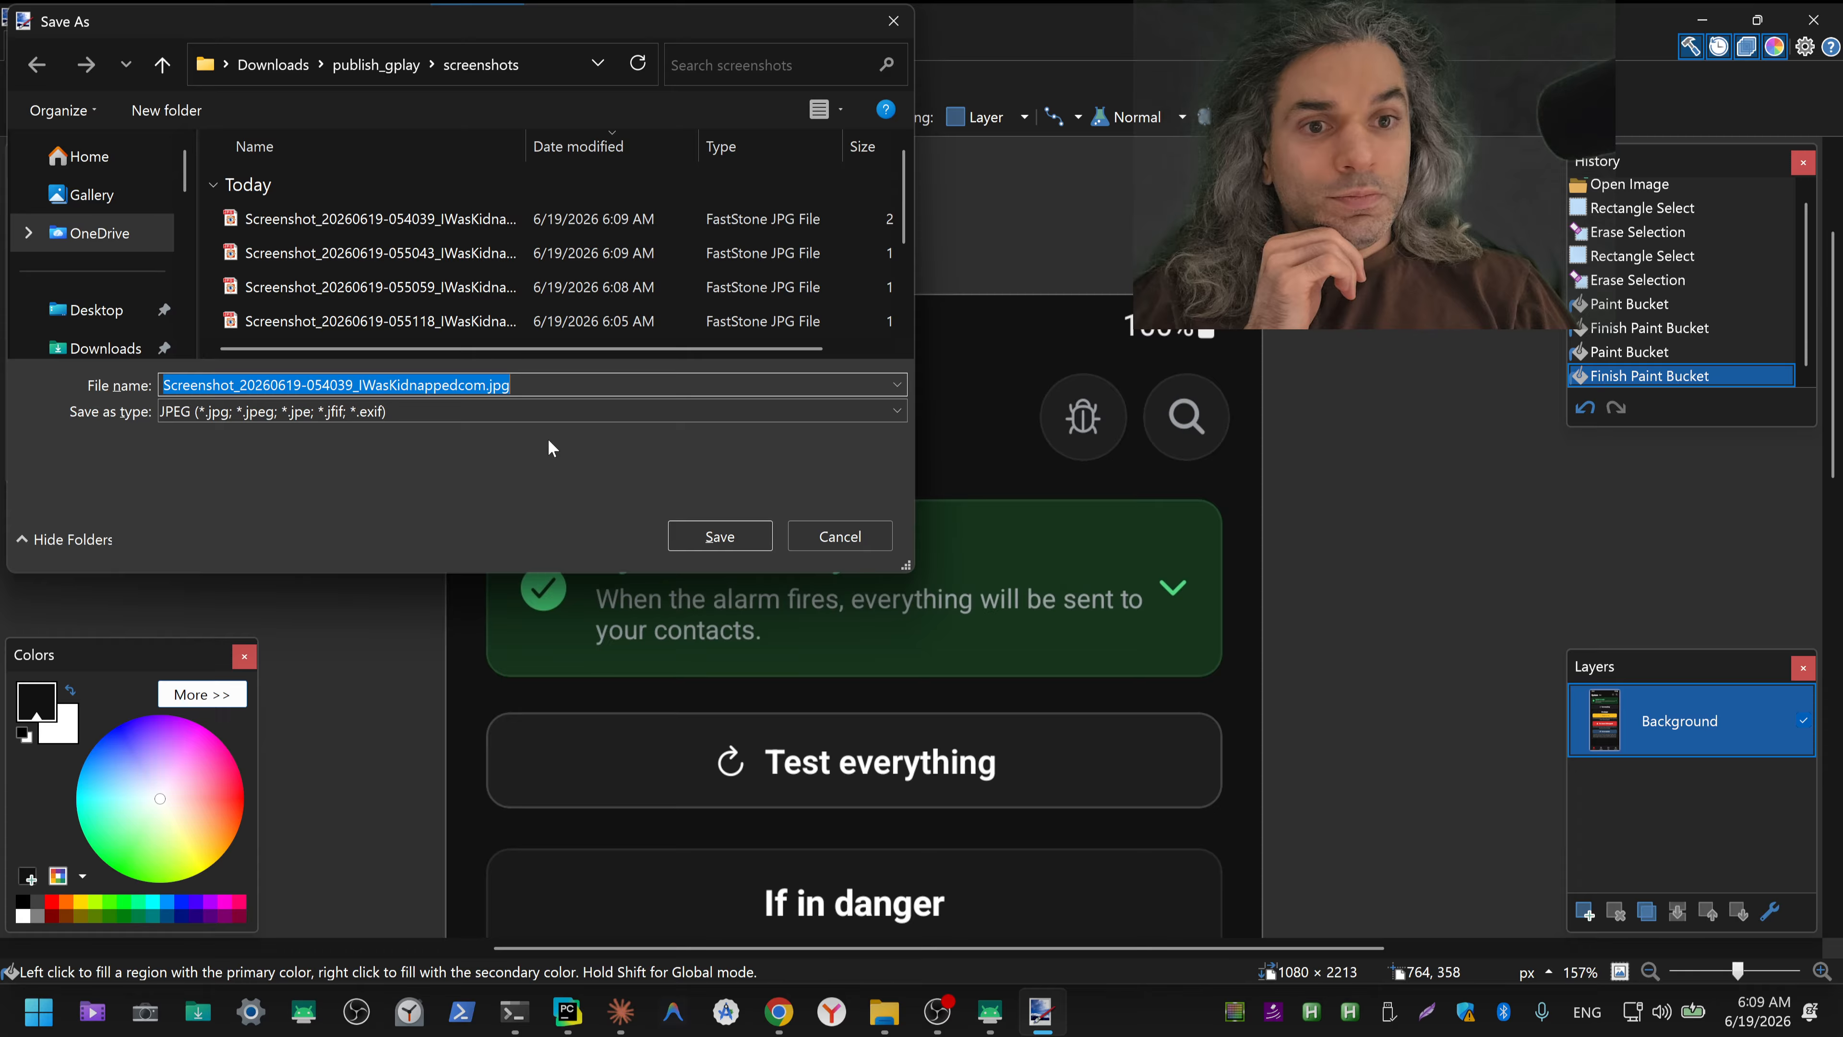
# Step: Save the cleaned System screenshot as 1_sustem_ready.jpg in the screenshots folder at quality 95 with 4:4:0 chroma subsampling, and close the editor
pyautogui.write('1')
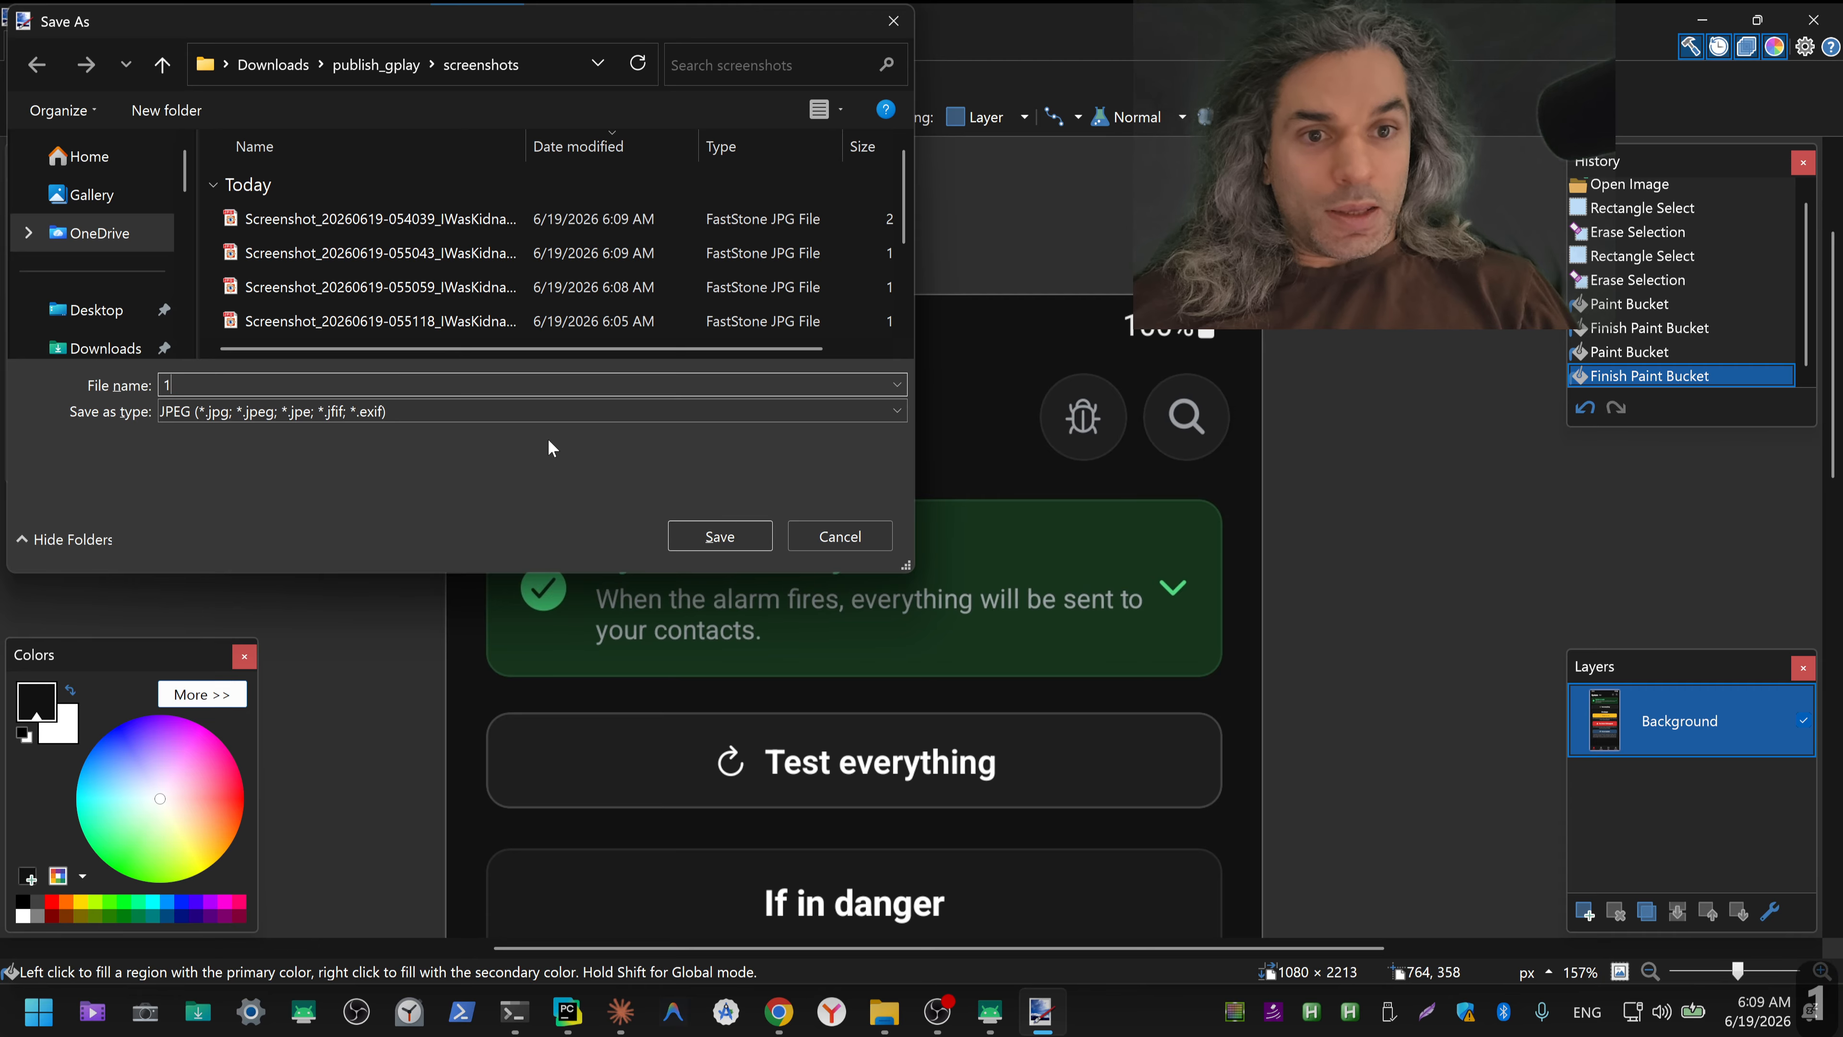
pyautogui.write('_')
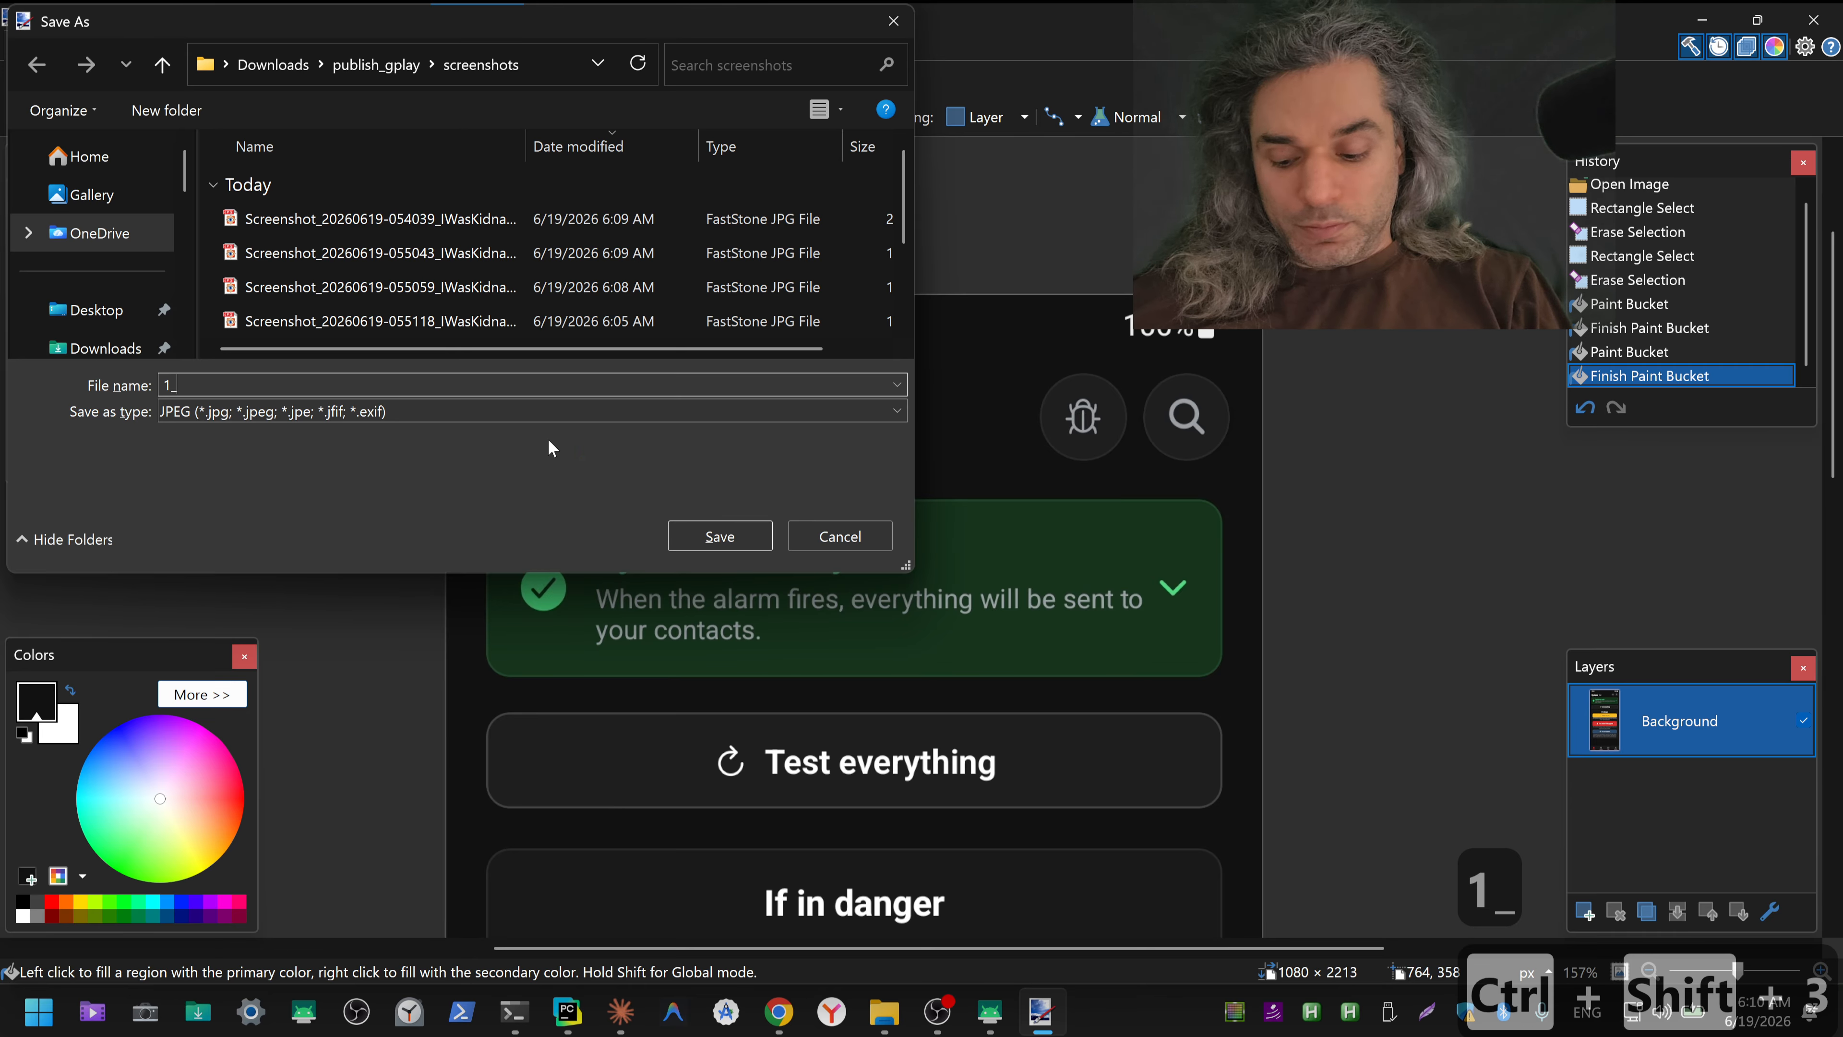
pyautogui.write('Su')
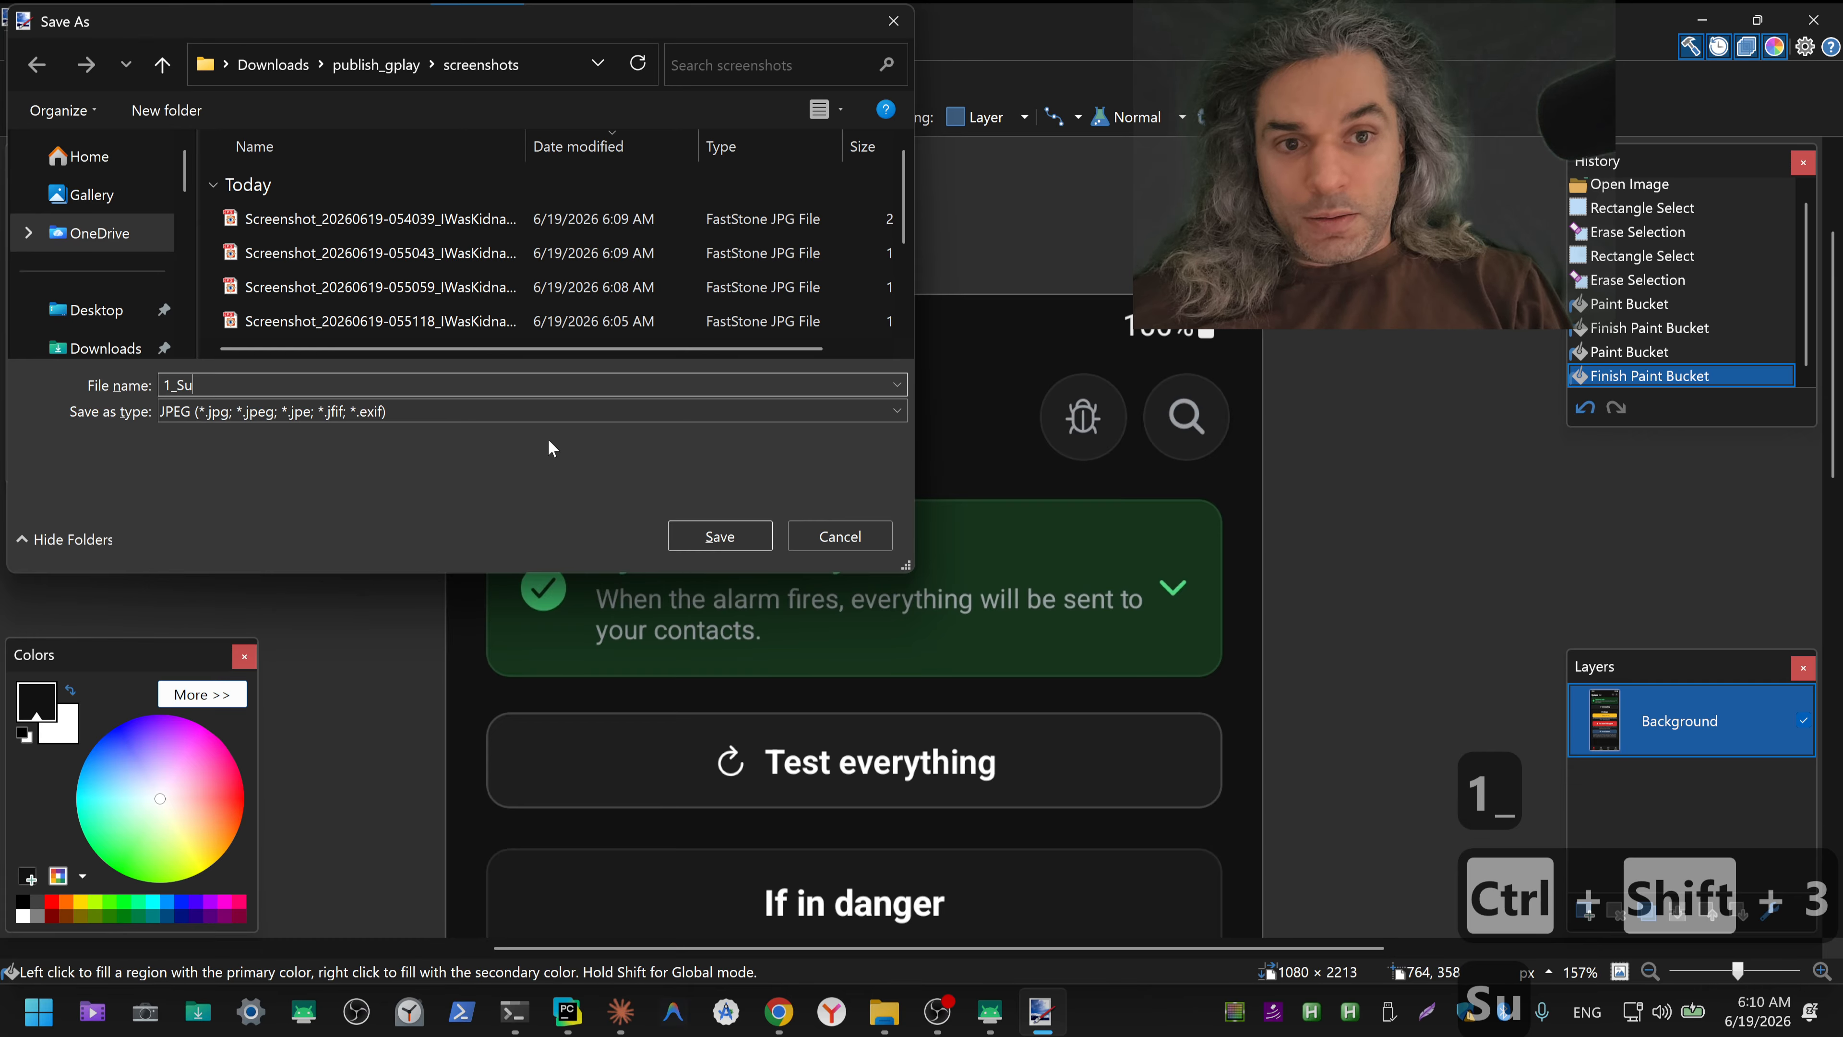
pyautogui.press('BackSpace')
pyautogui.press('BackSpace')
pyautogui.write('su')
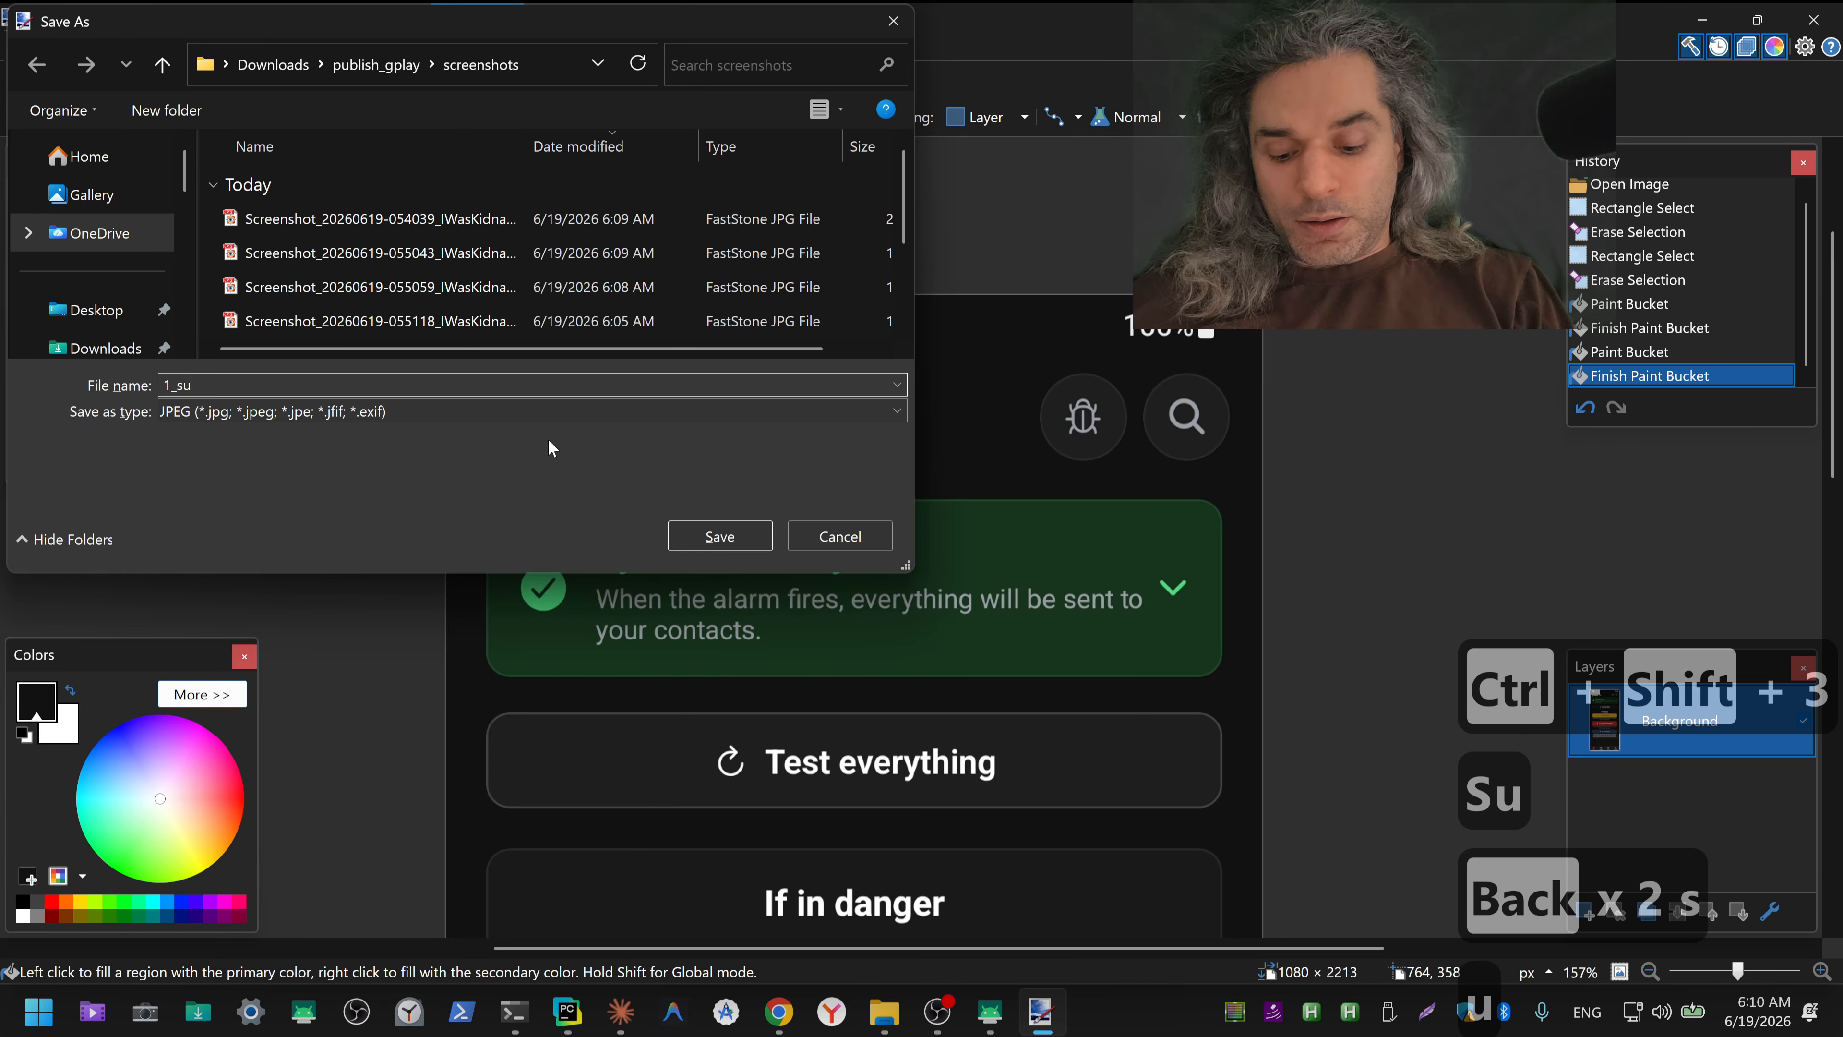
pyautogui.write('stem')
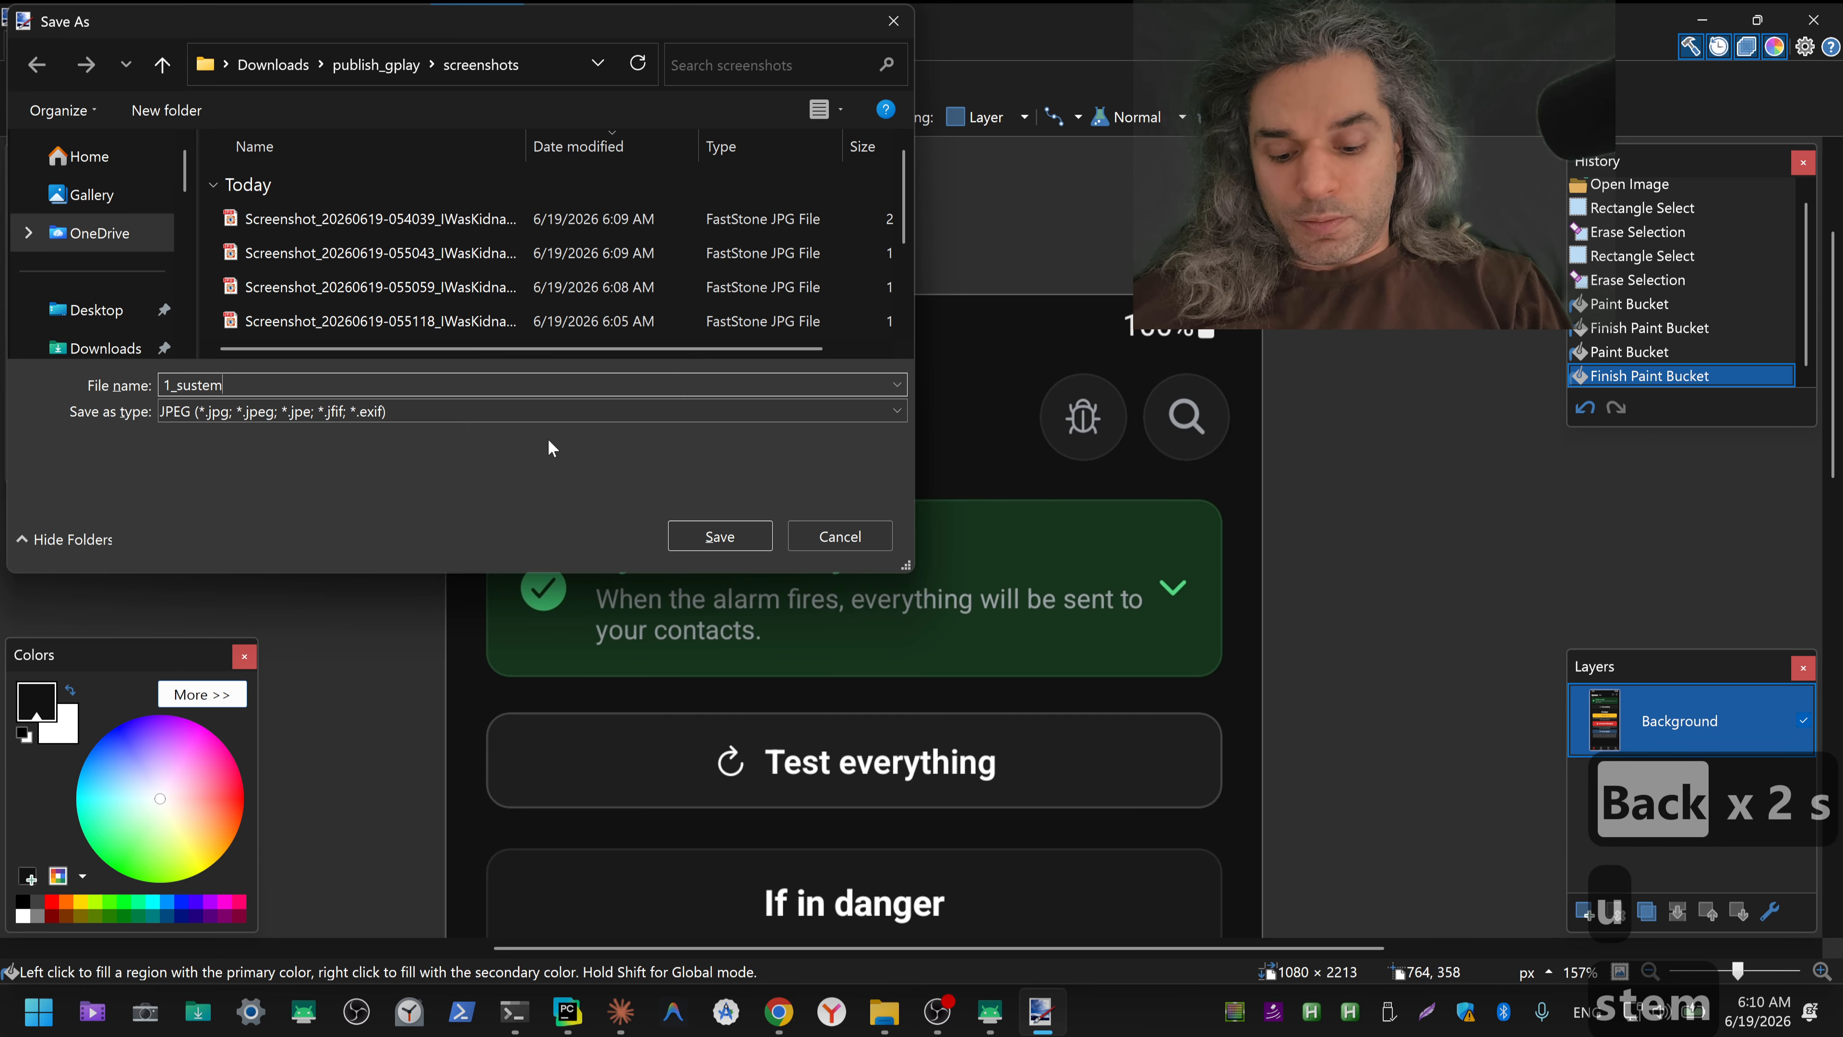
pyautogui.write('_ready')
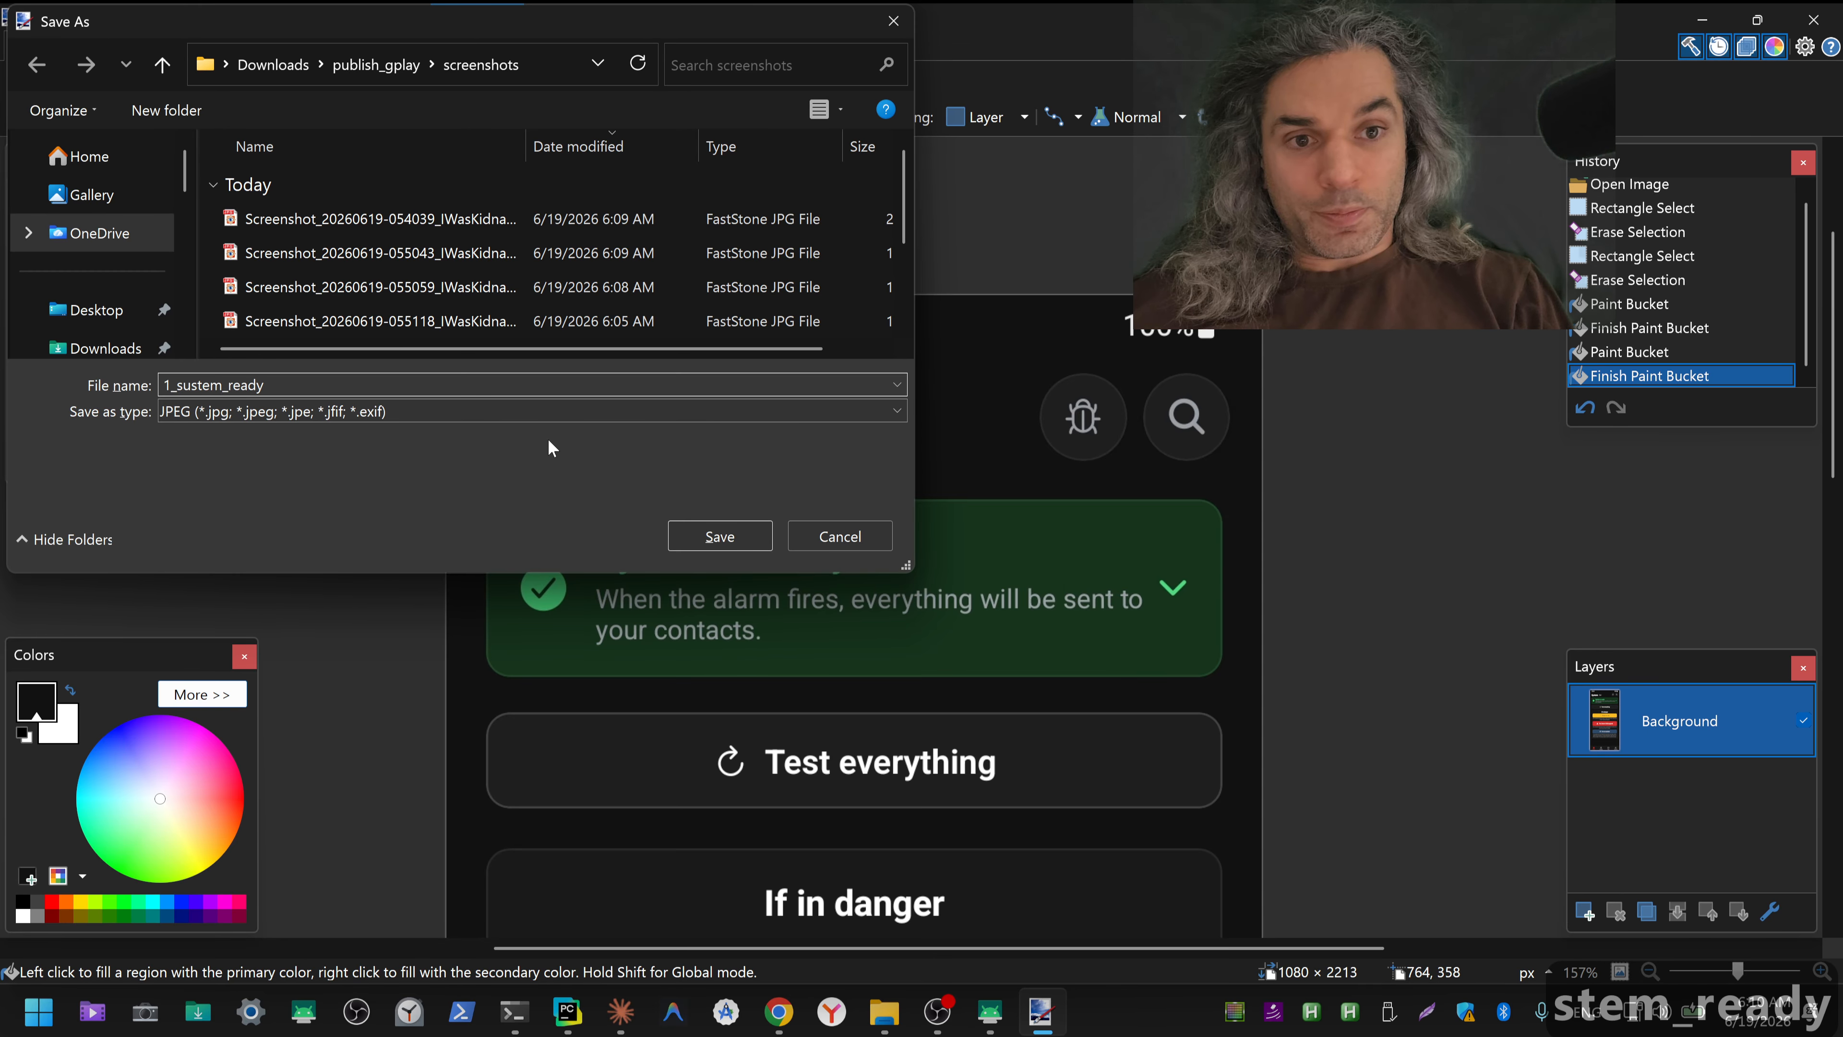
pyautogui.press('Return')
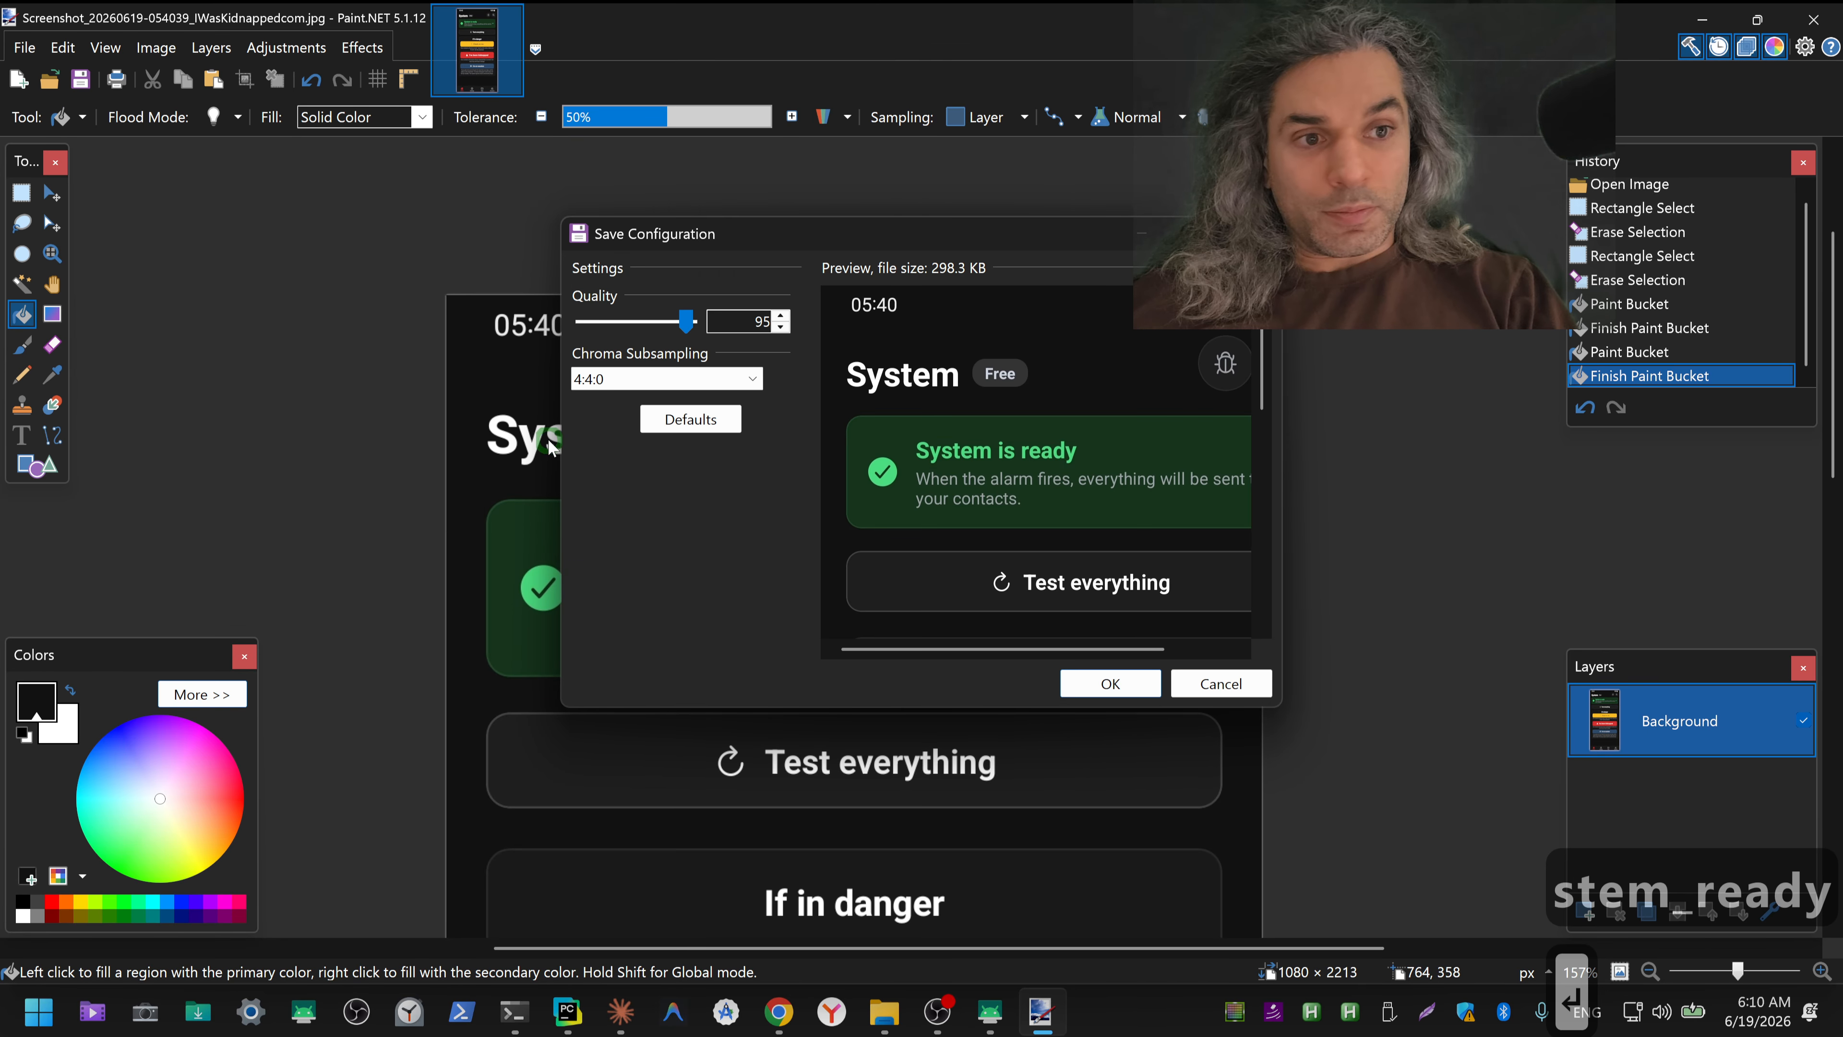
pyautogui.press('Return')
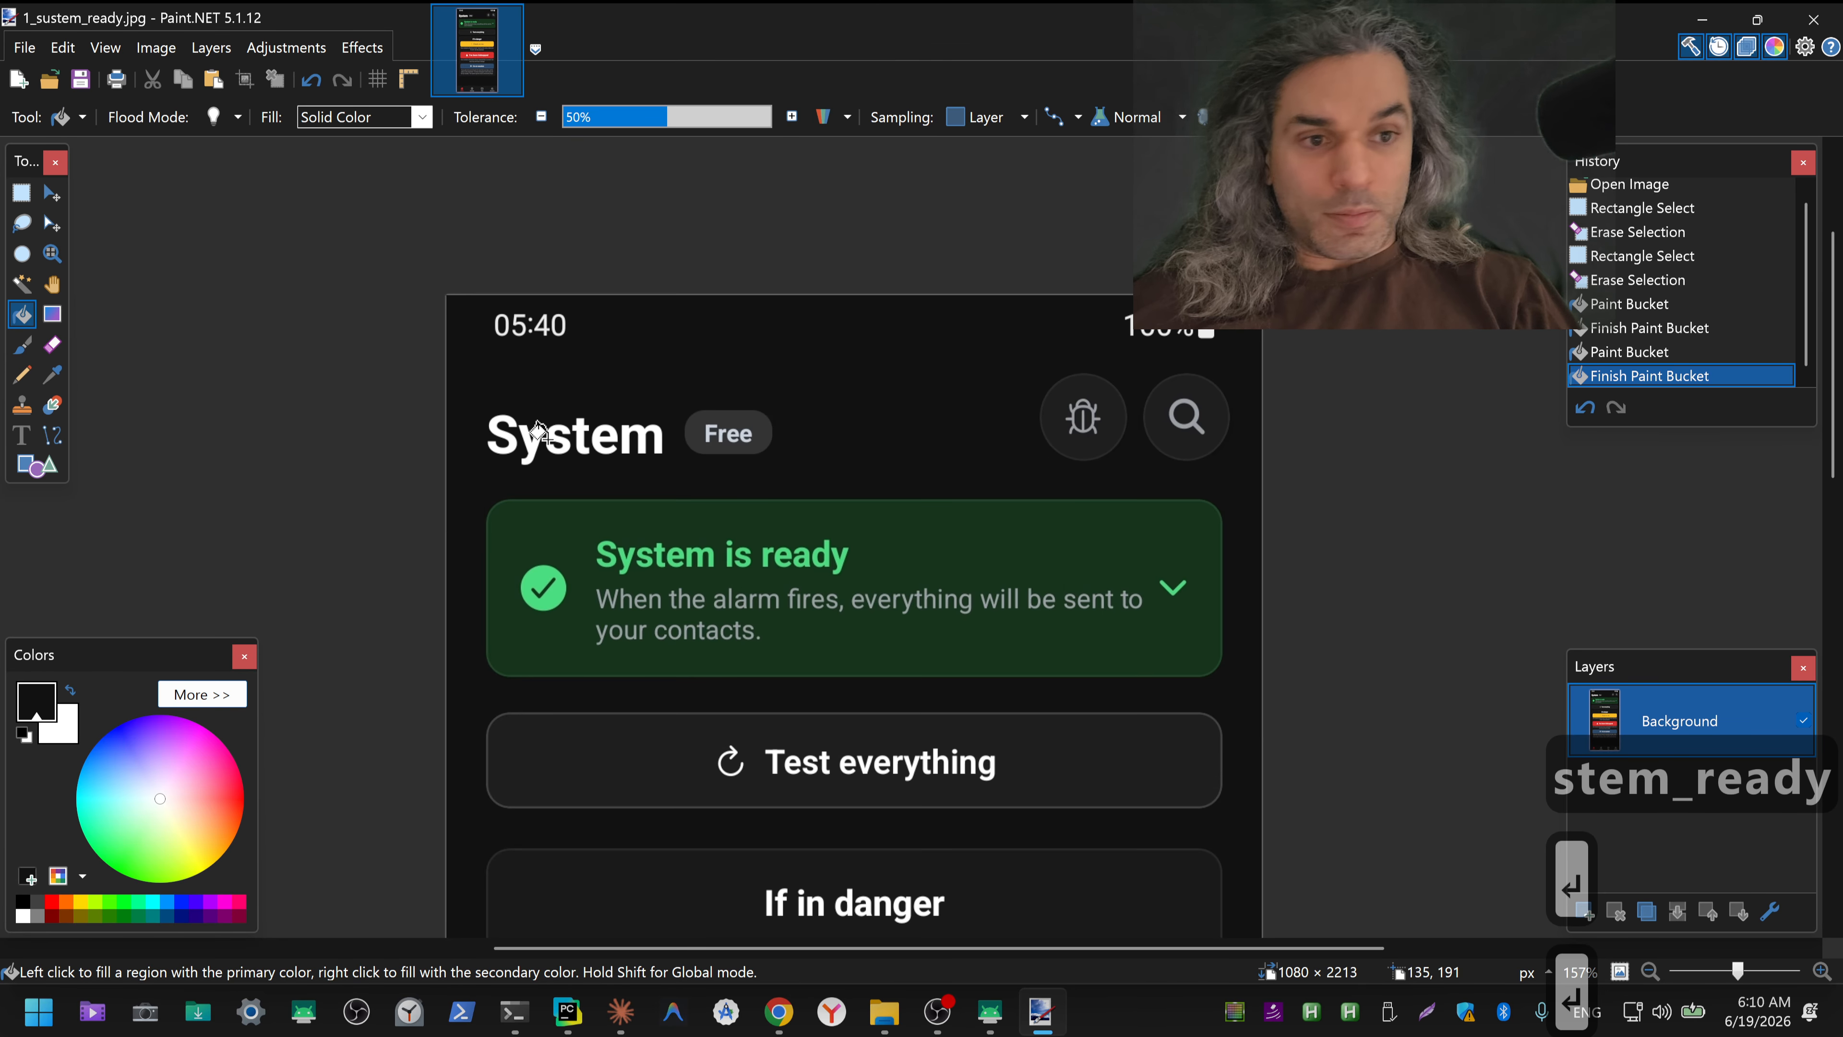
pyautogui.hotkey('alt', 'F4')
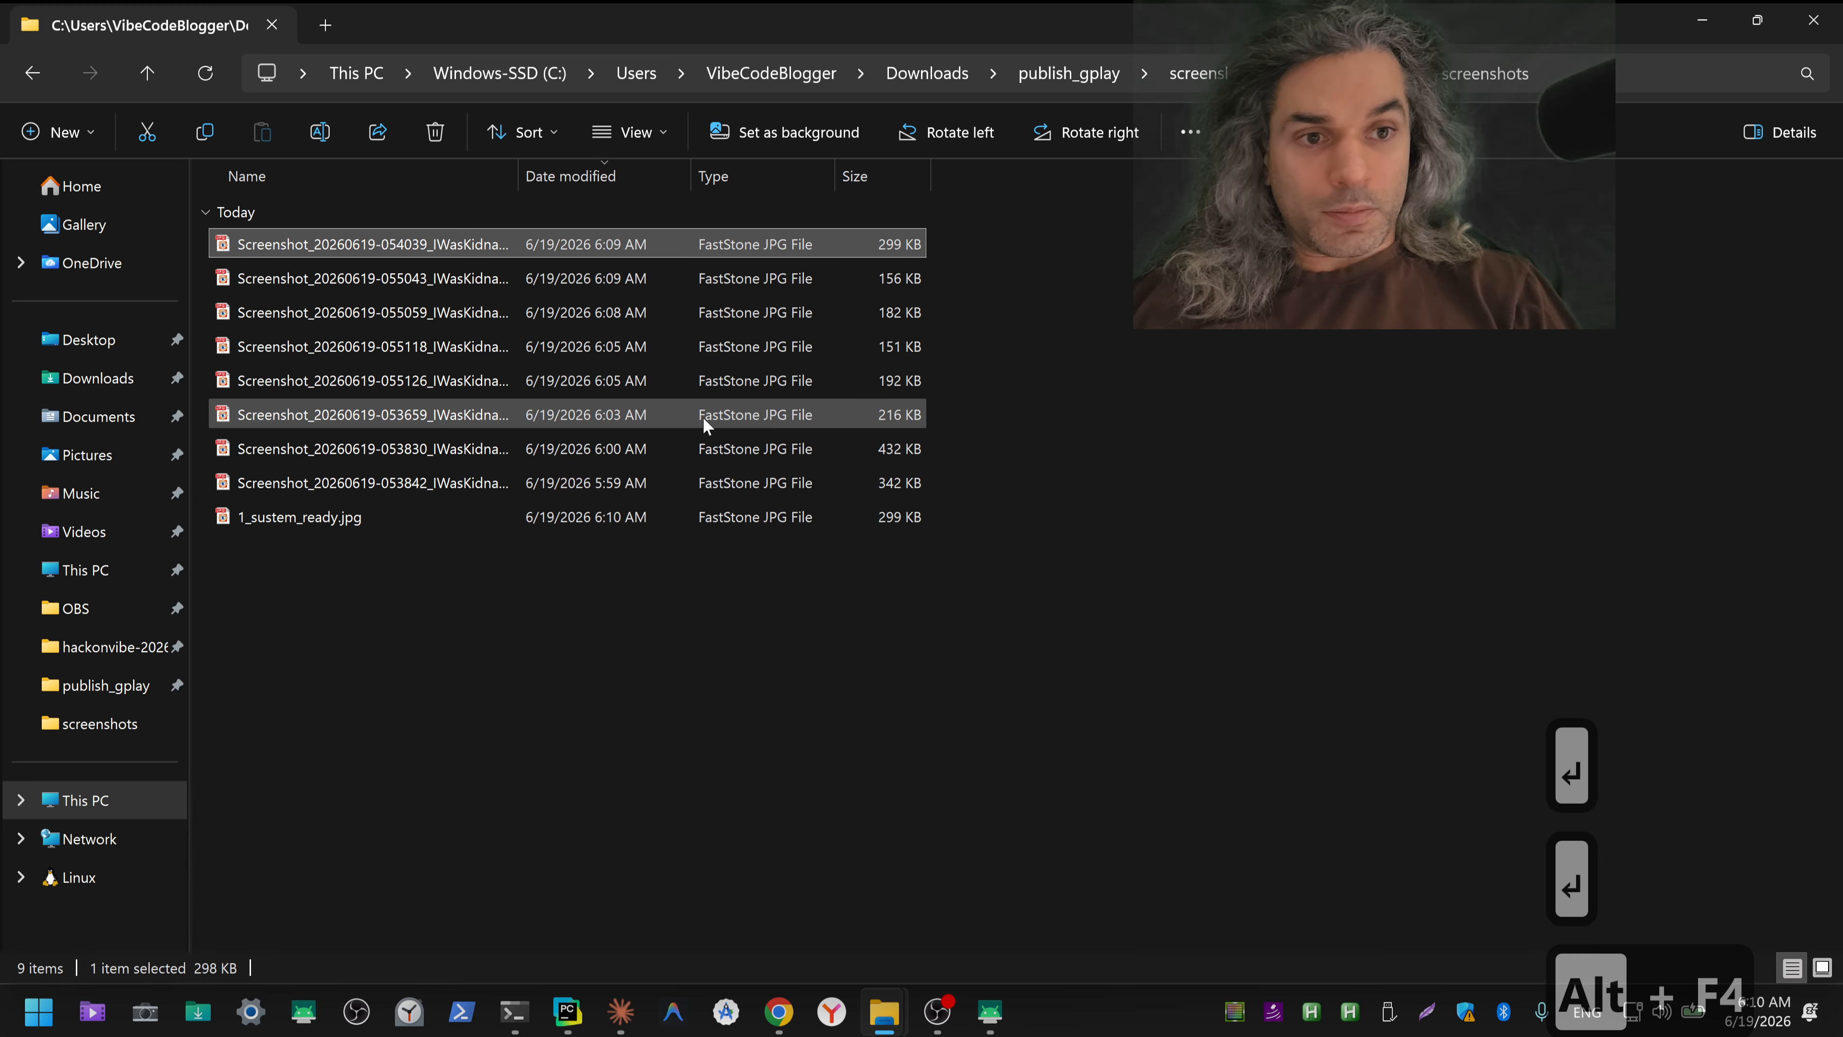
pyautogui.doubleClick(363, 382)
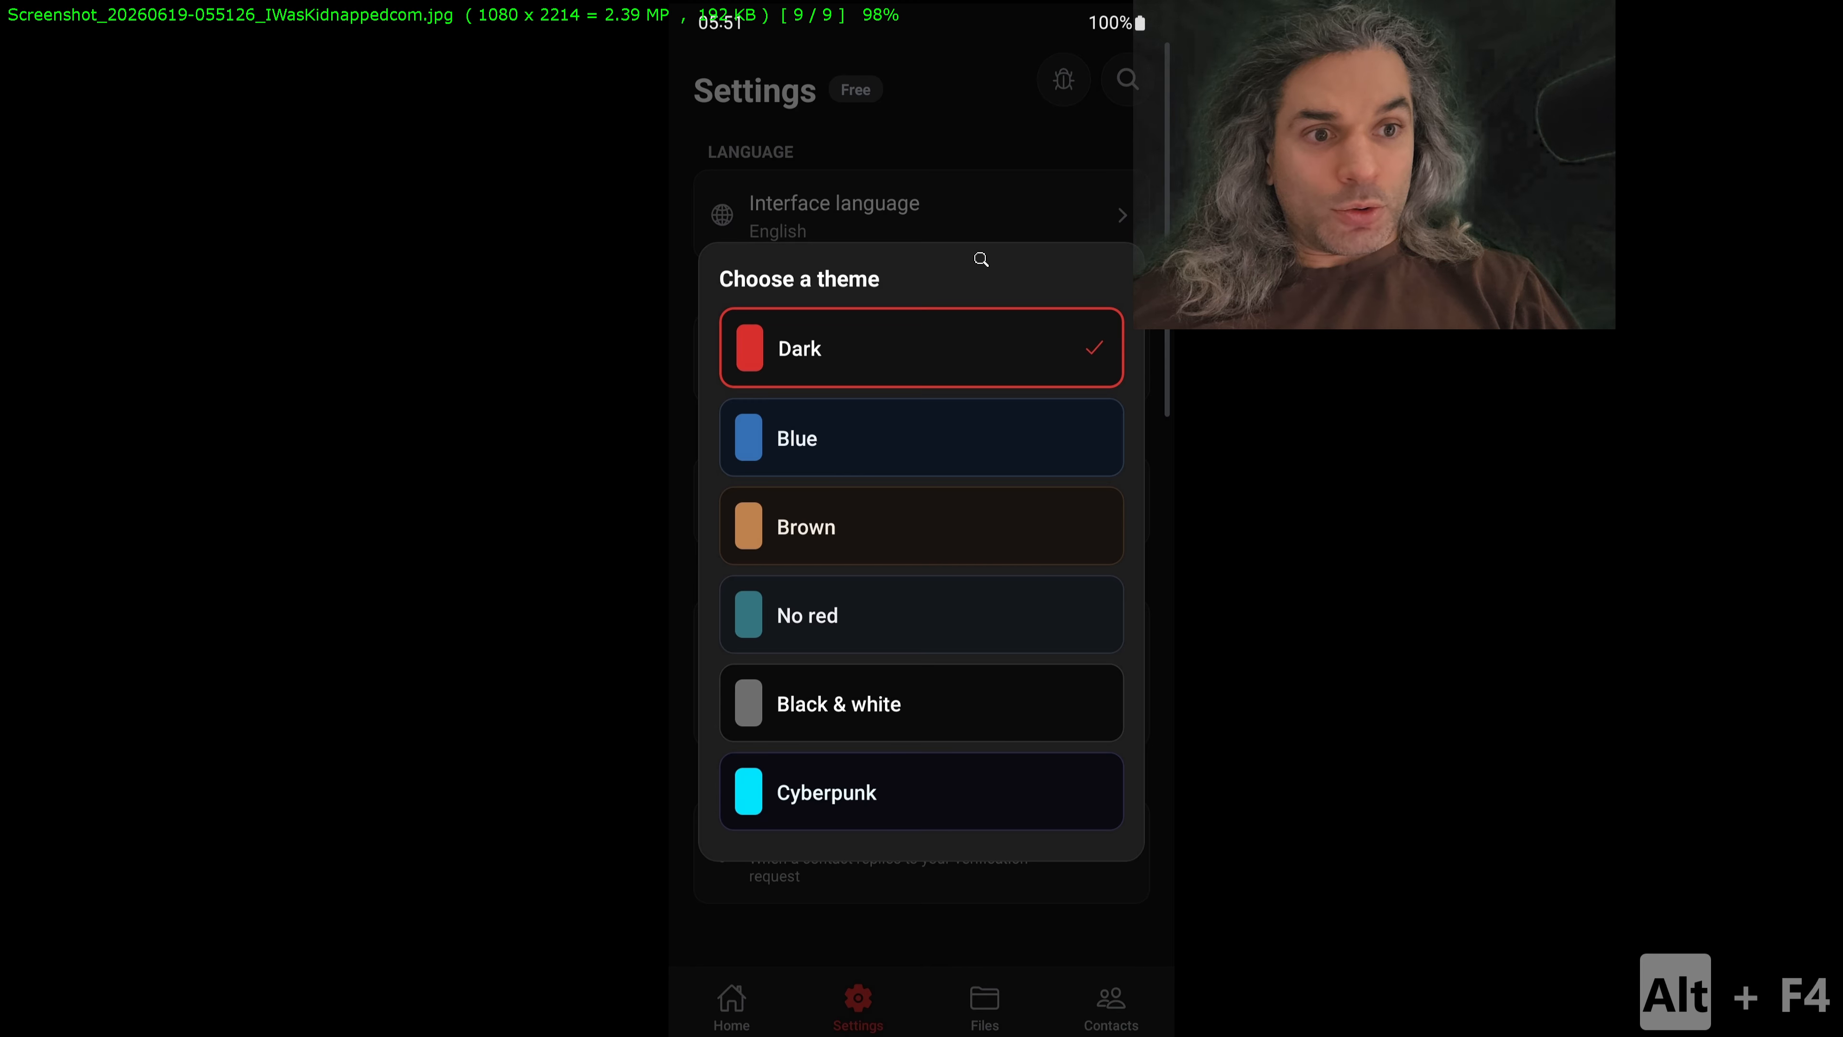
pyautogui.press('Escape')
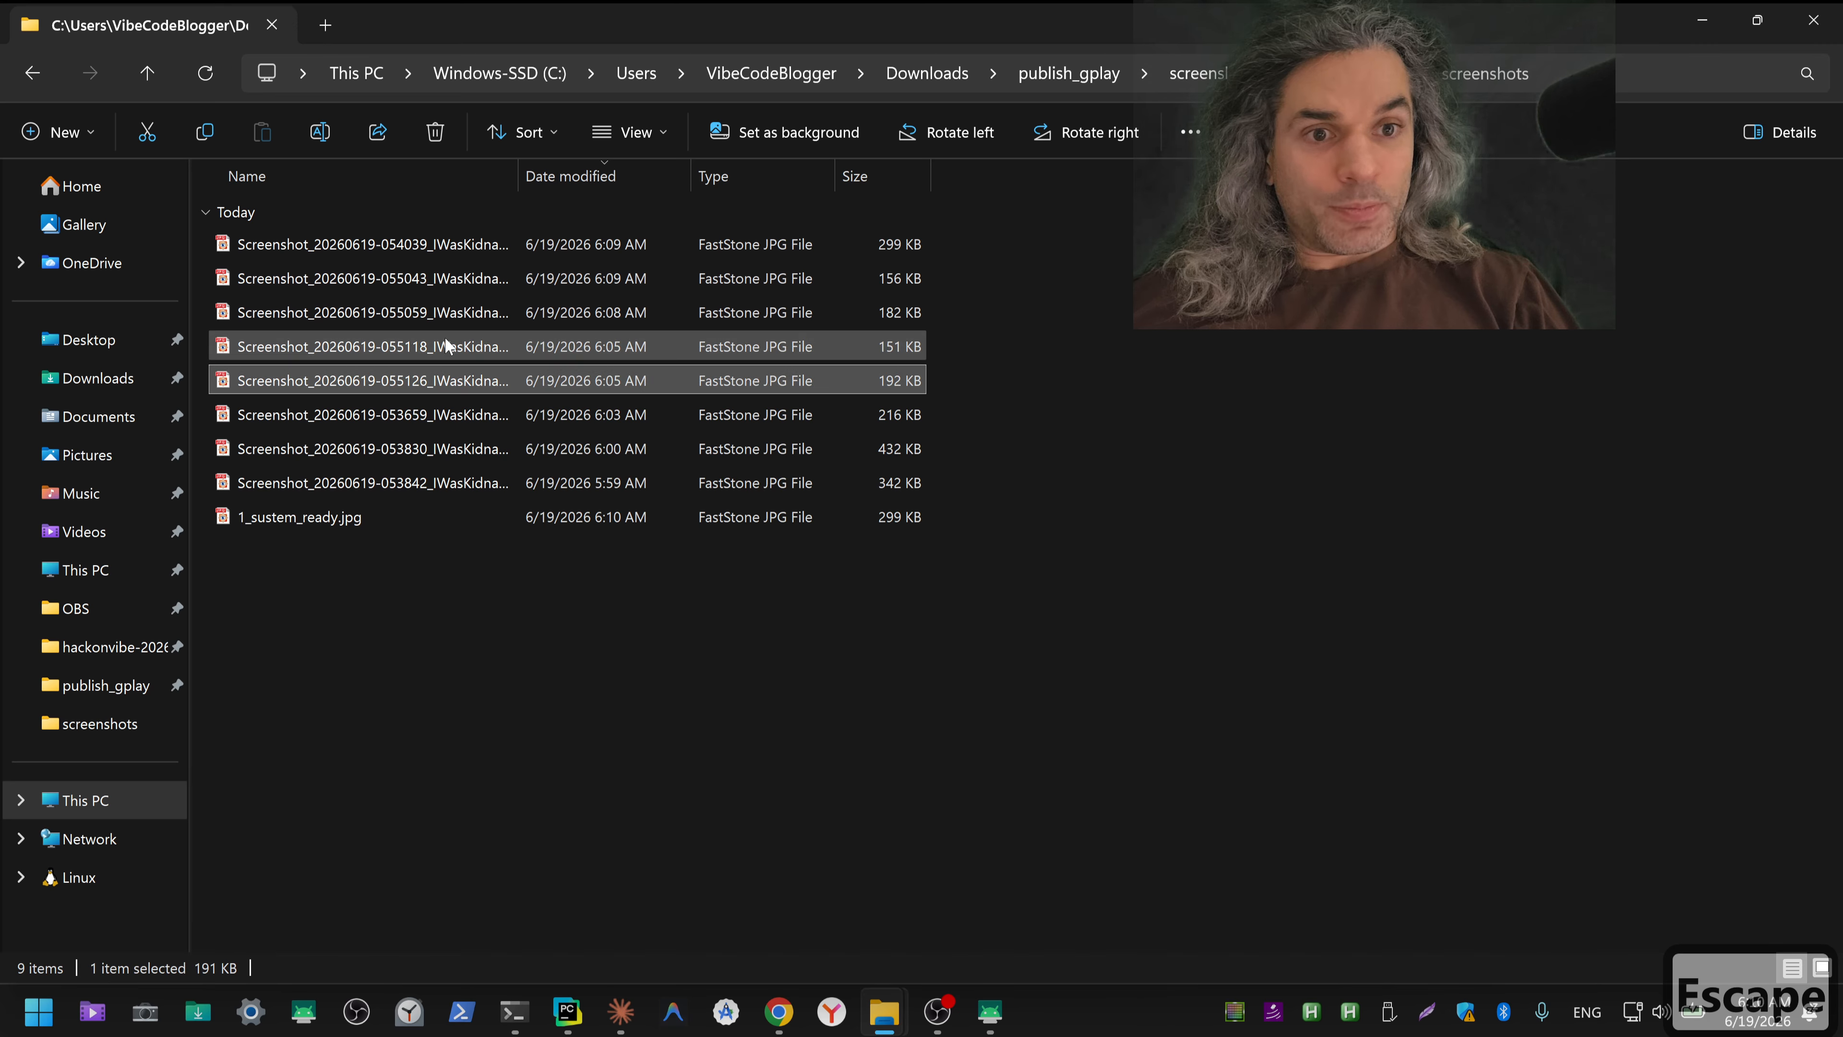
pyautogui.click(381, 417)
pyautogui.press('Escape')
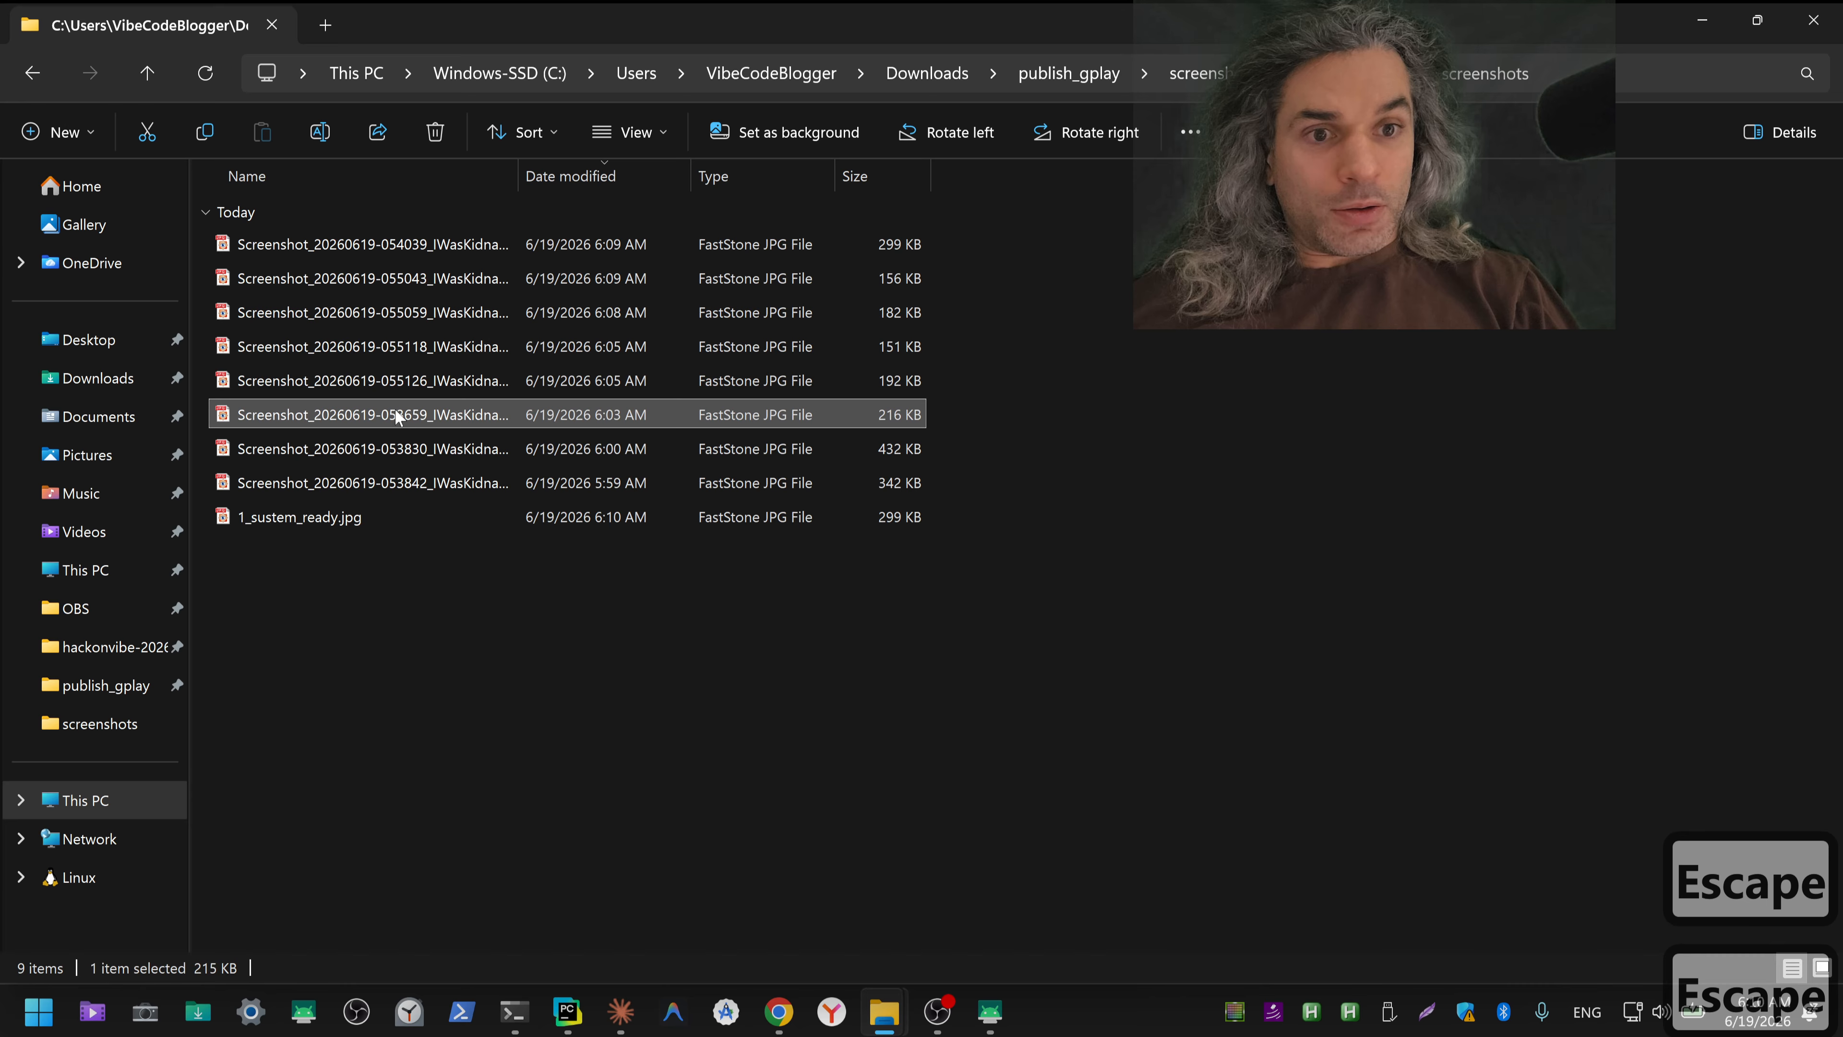
pyautogui.doubleClick(380, 445)
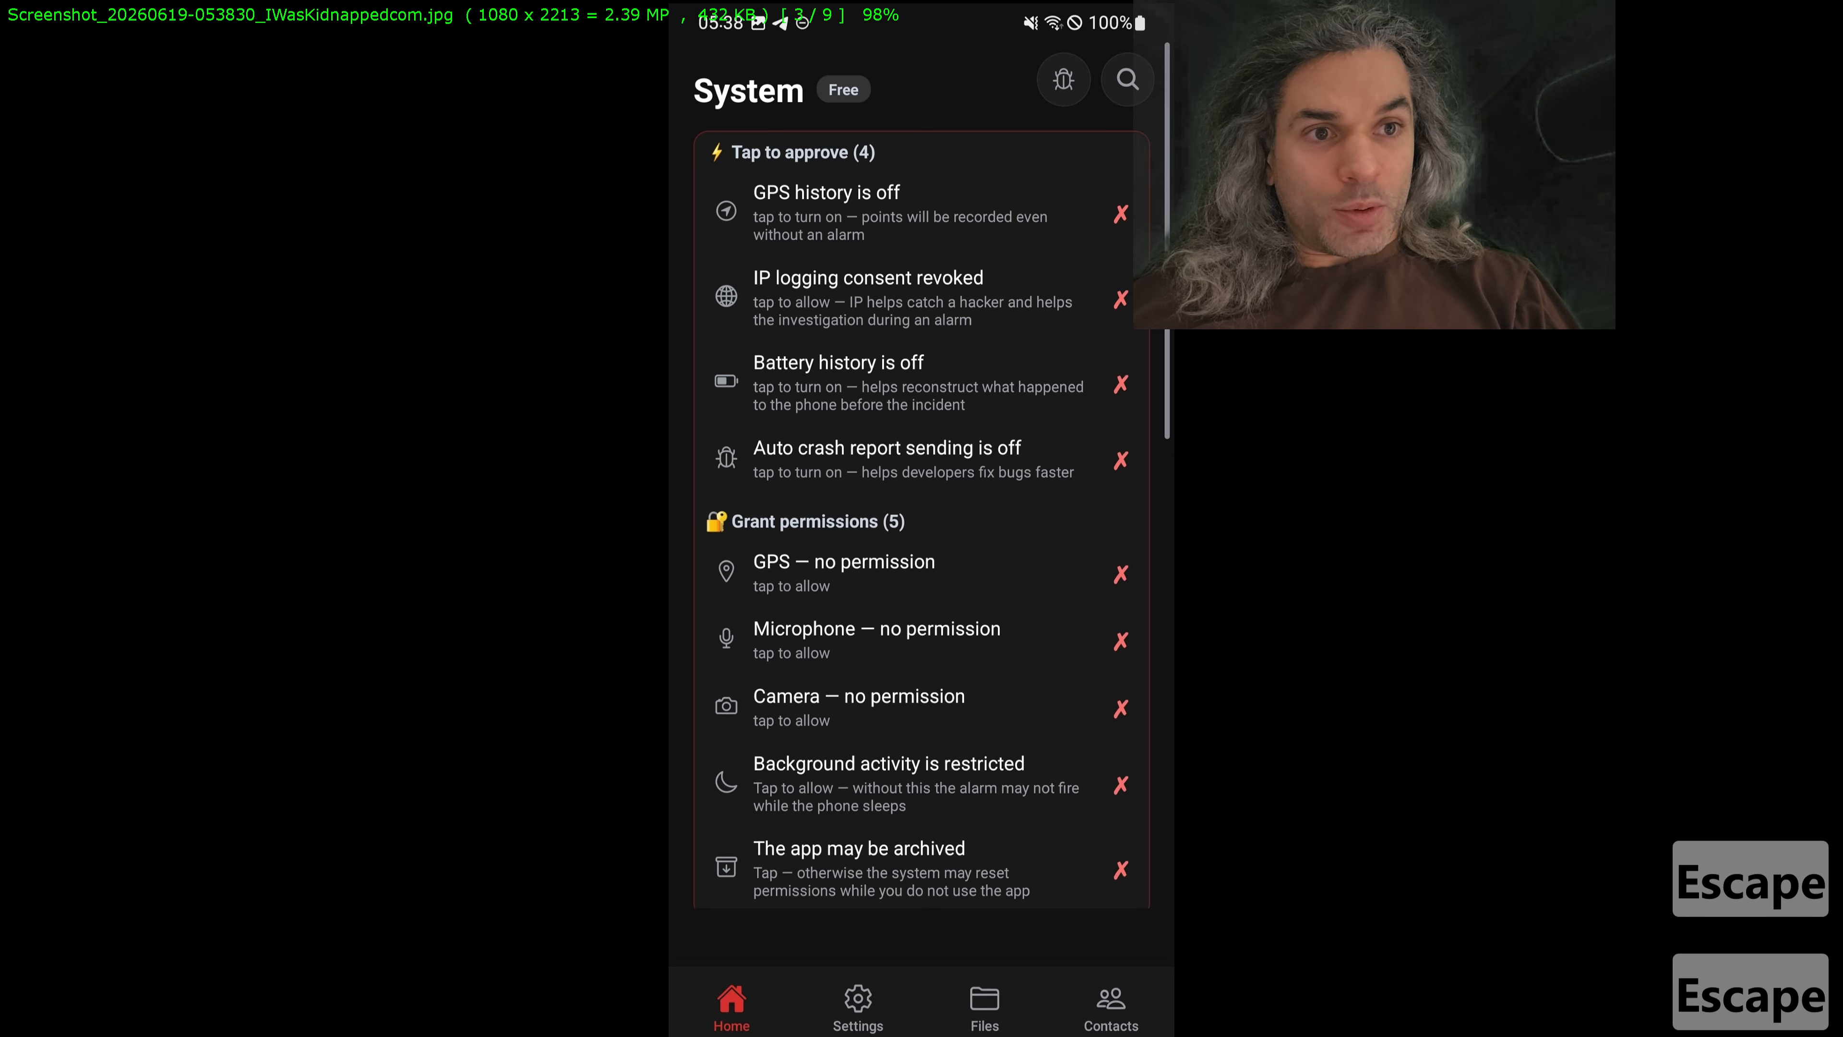
pyautogui.press('Escape')
pyautogui.rightClick(394, 451)
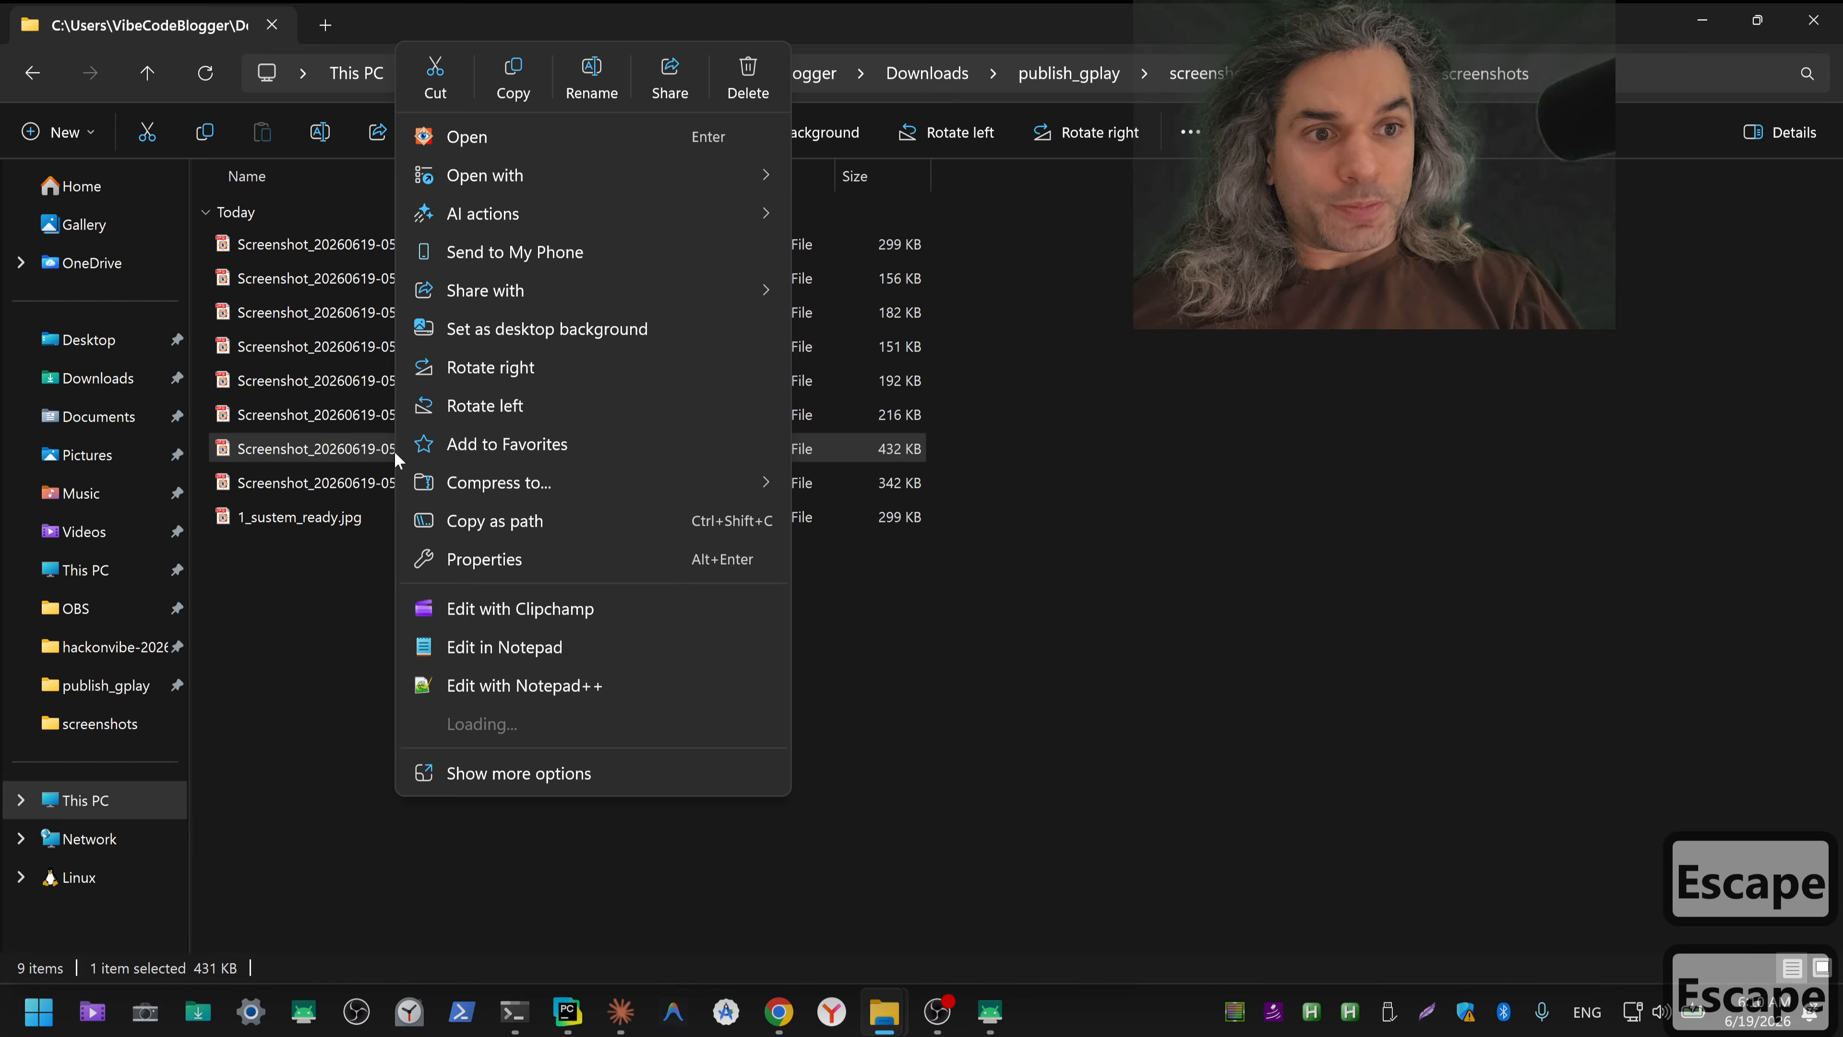
pyautogui.moveTo(674, 185)
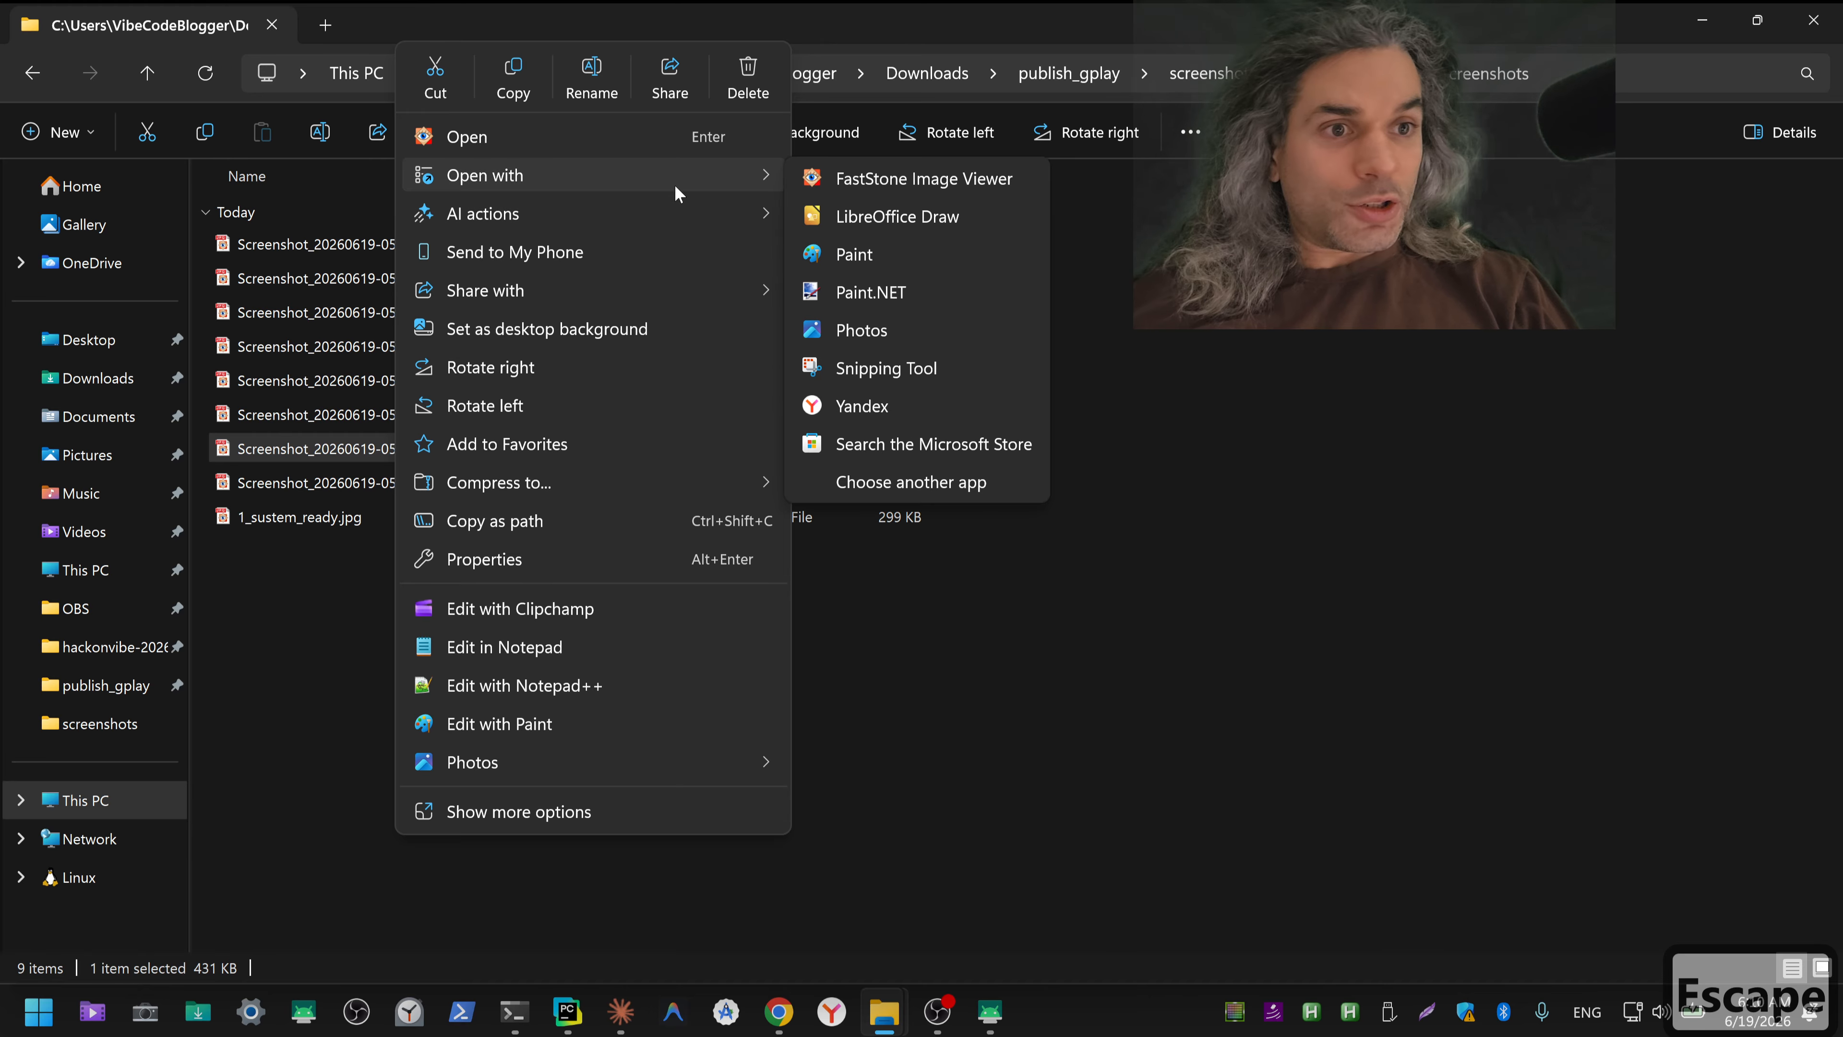
pyautogui.click(959, 291)
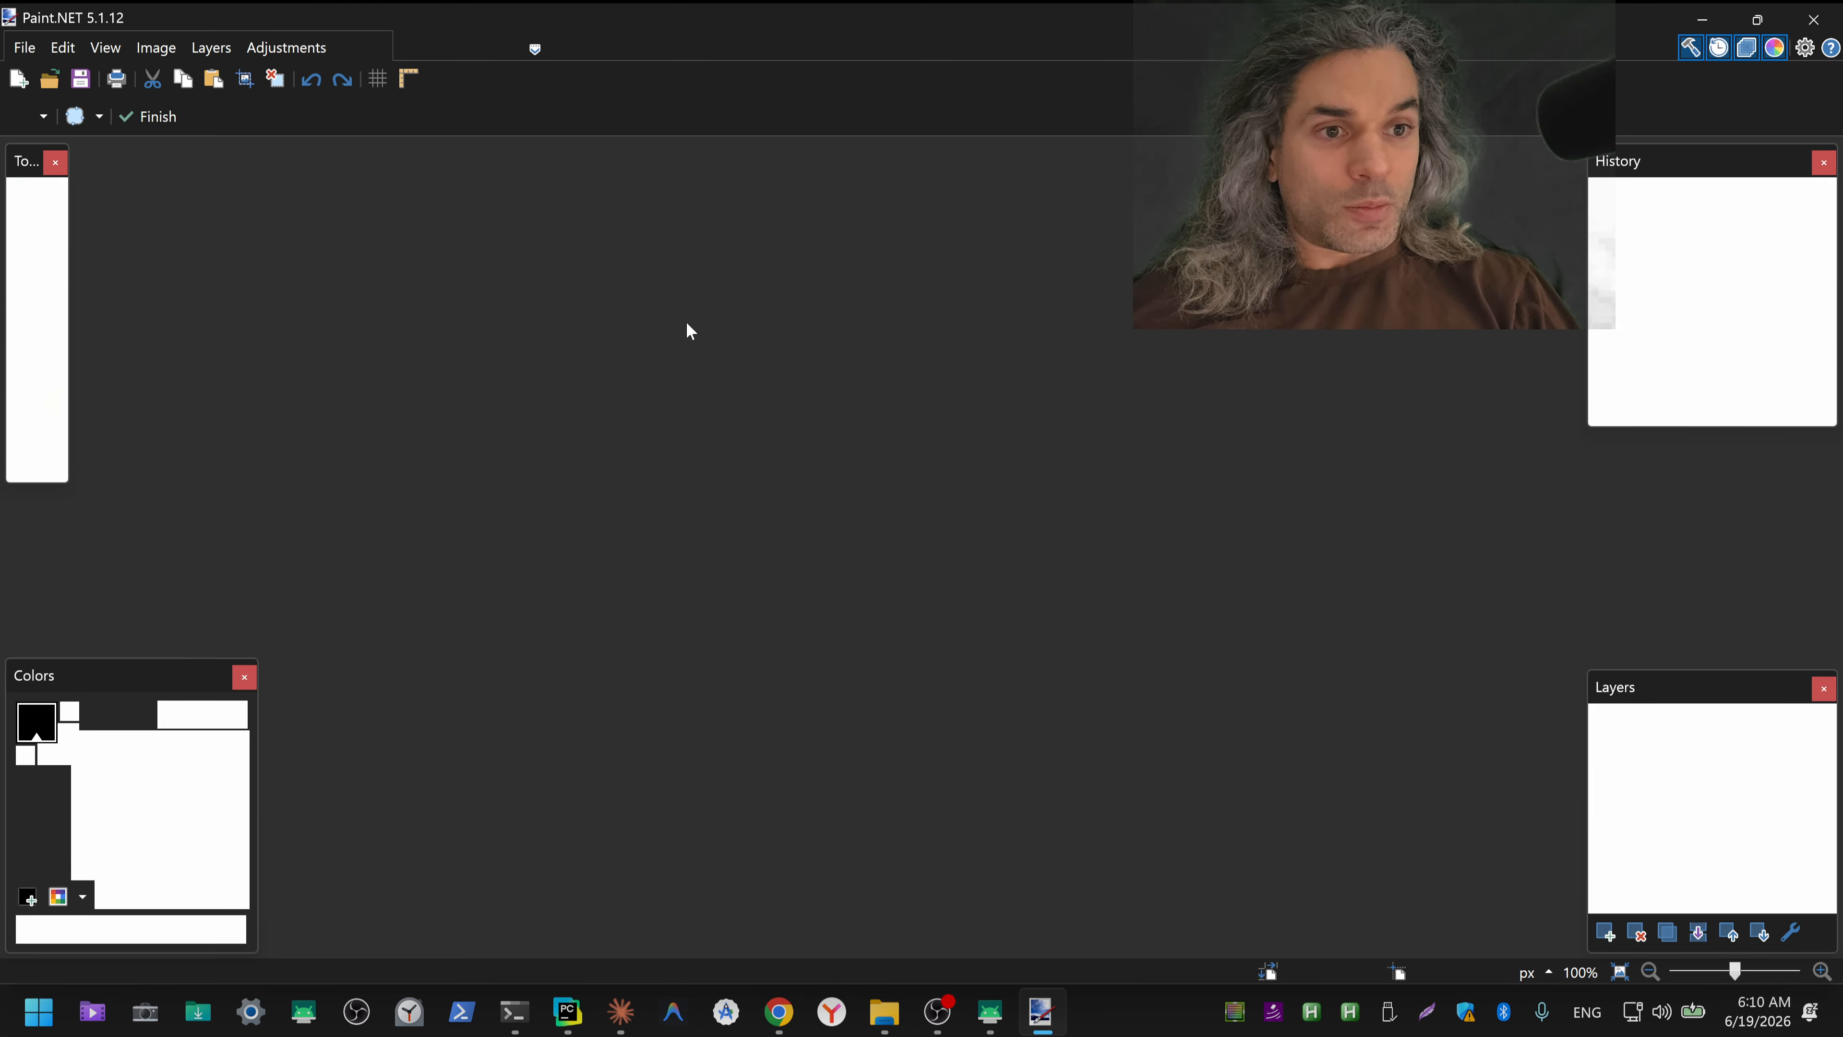
# Step: Erase the notification icons beside the 05:38 clock and the mute and connectivity icons beside the battery level in the Tap to approve screenshot
pyautogui.scroll(5, 903, 255)
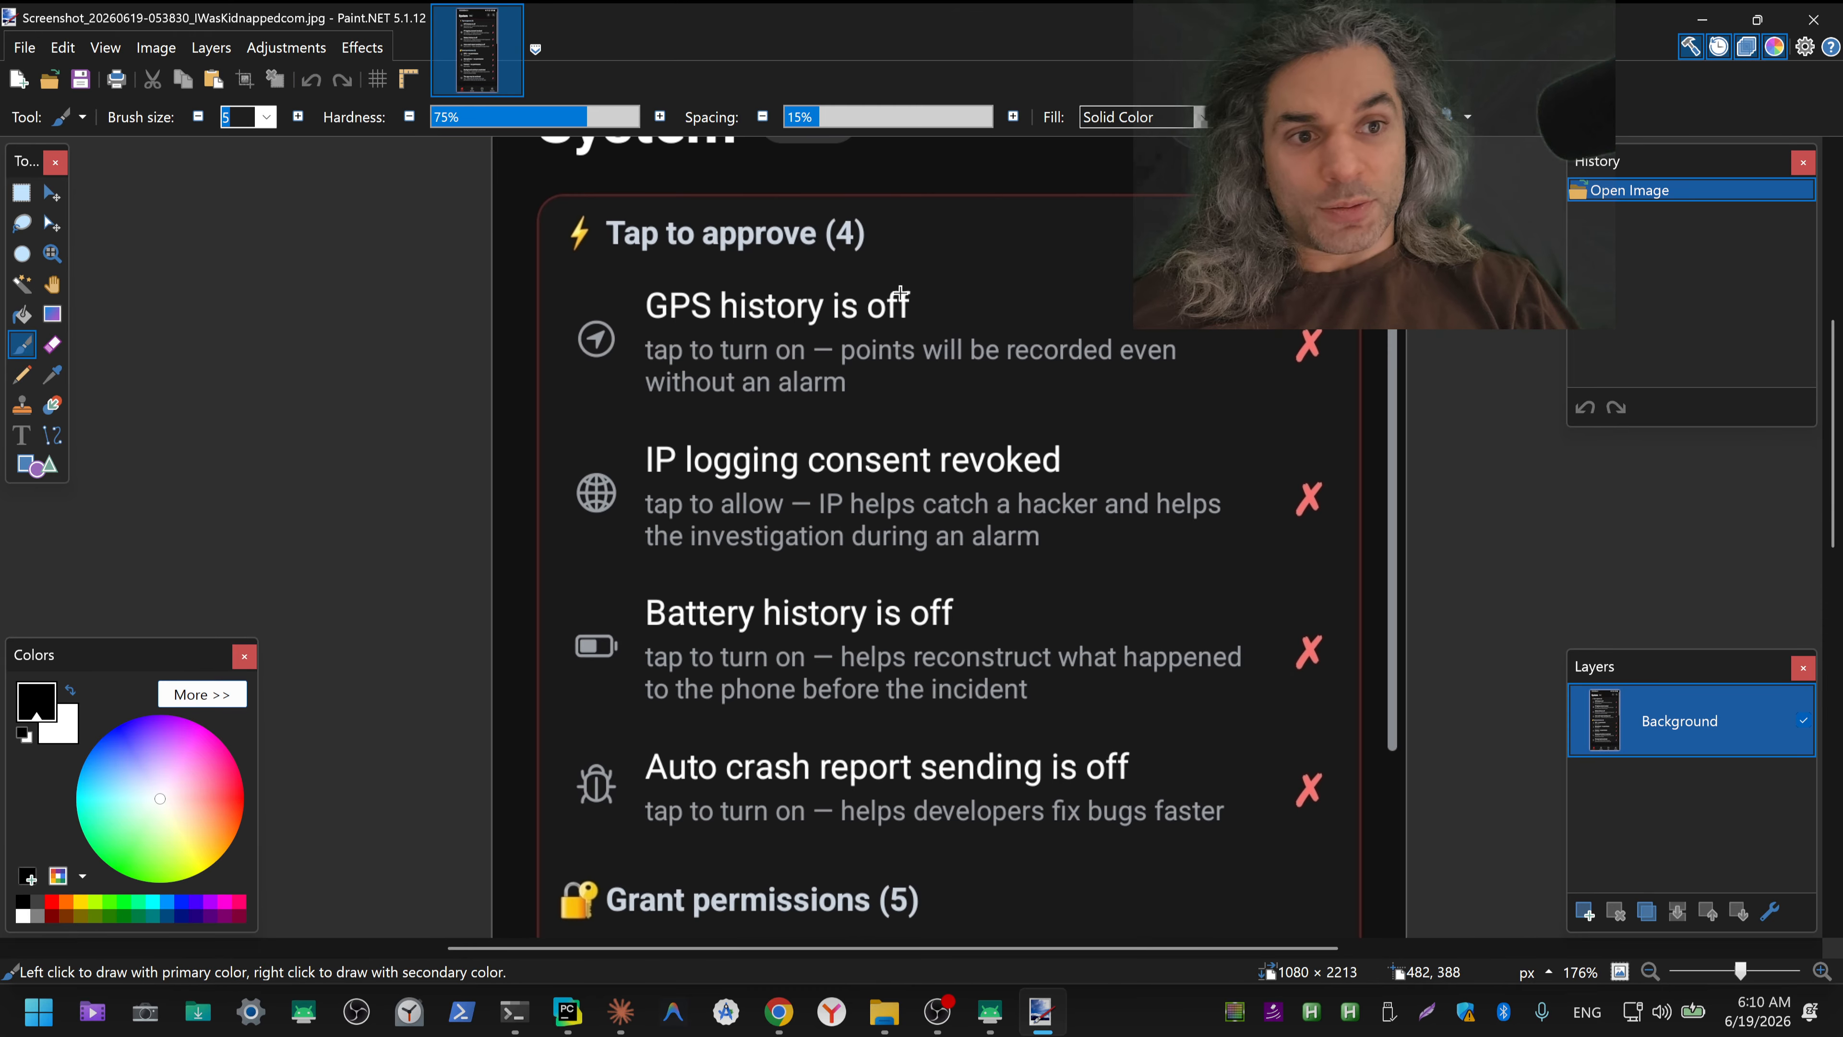
pyautogui.moveTo(863, 220); pyautogui.dragTo(837, 663)
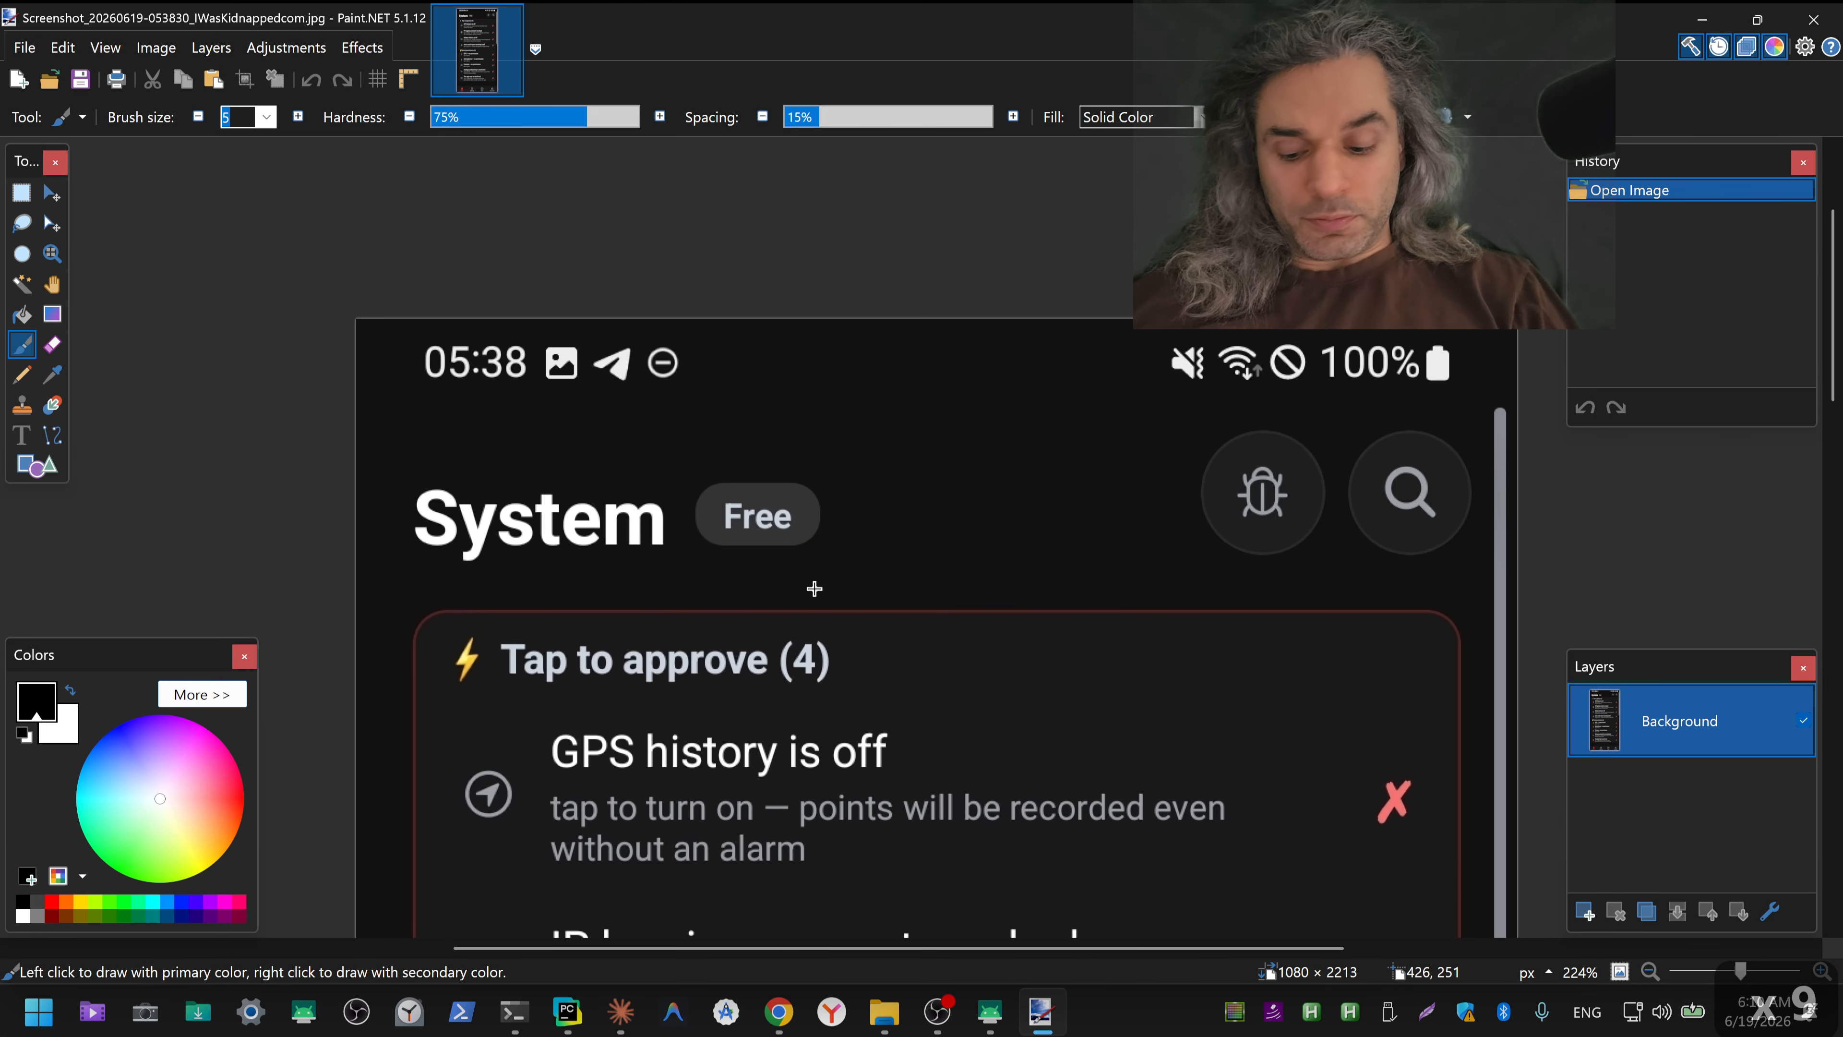
pyautogui.press('s')
pyautogui.moveTo(707, 405); pyautogui.dragTo(547, 339)
pyautogui.press('Delete')
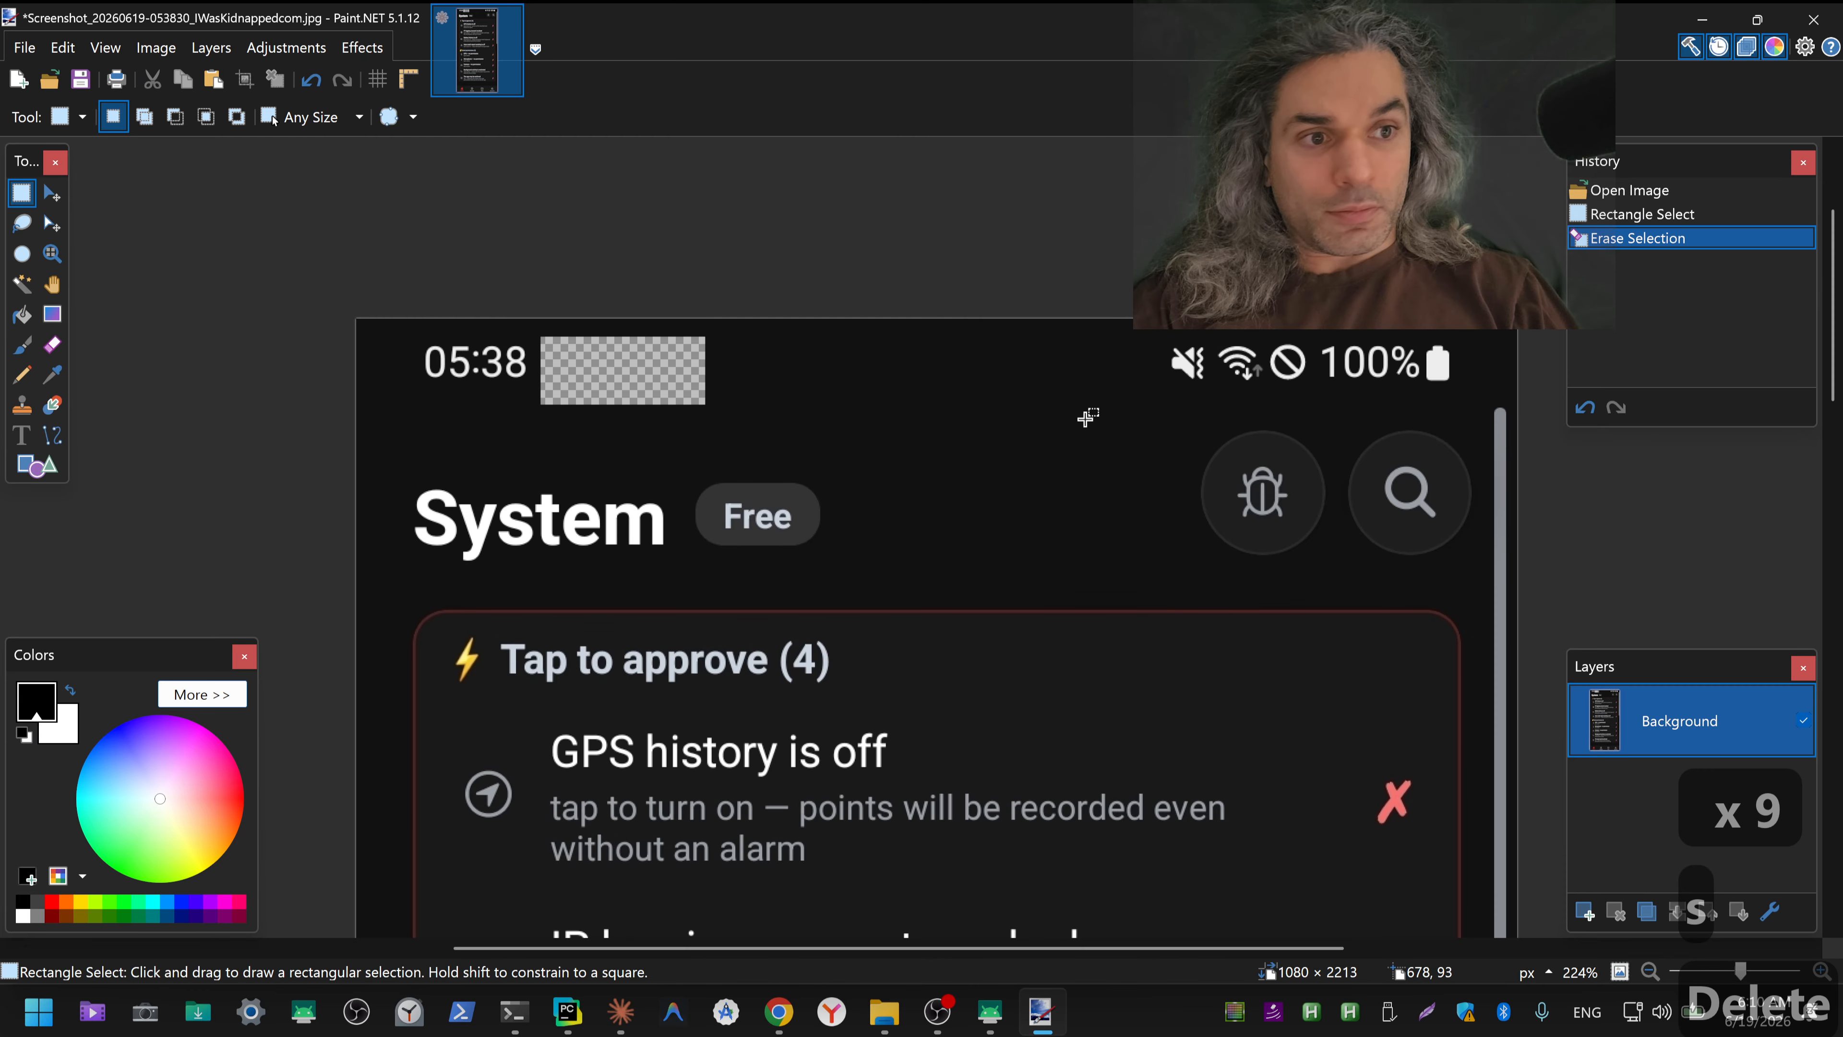
pyautogui.moveTo(1086, 419); pyautogui.dragTo(1312, 331)
pyautogui.press('Delete')
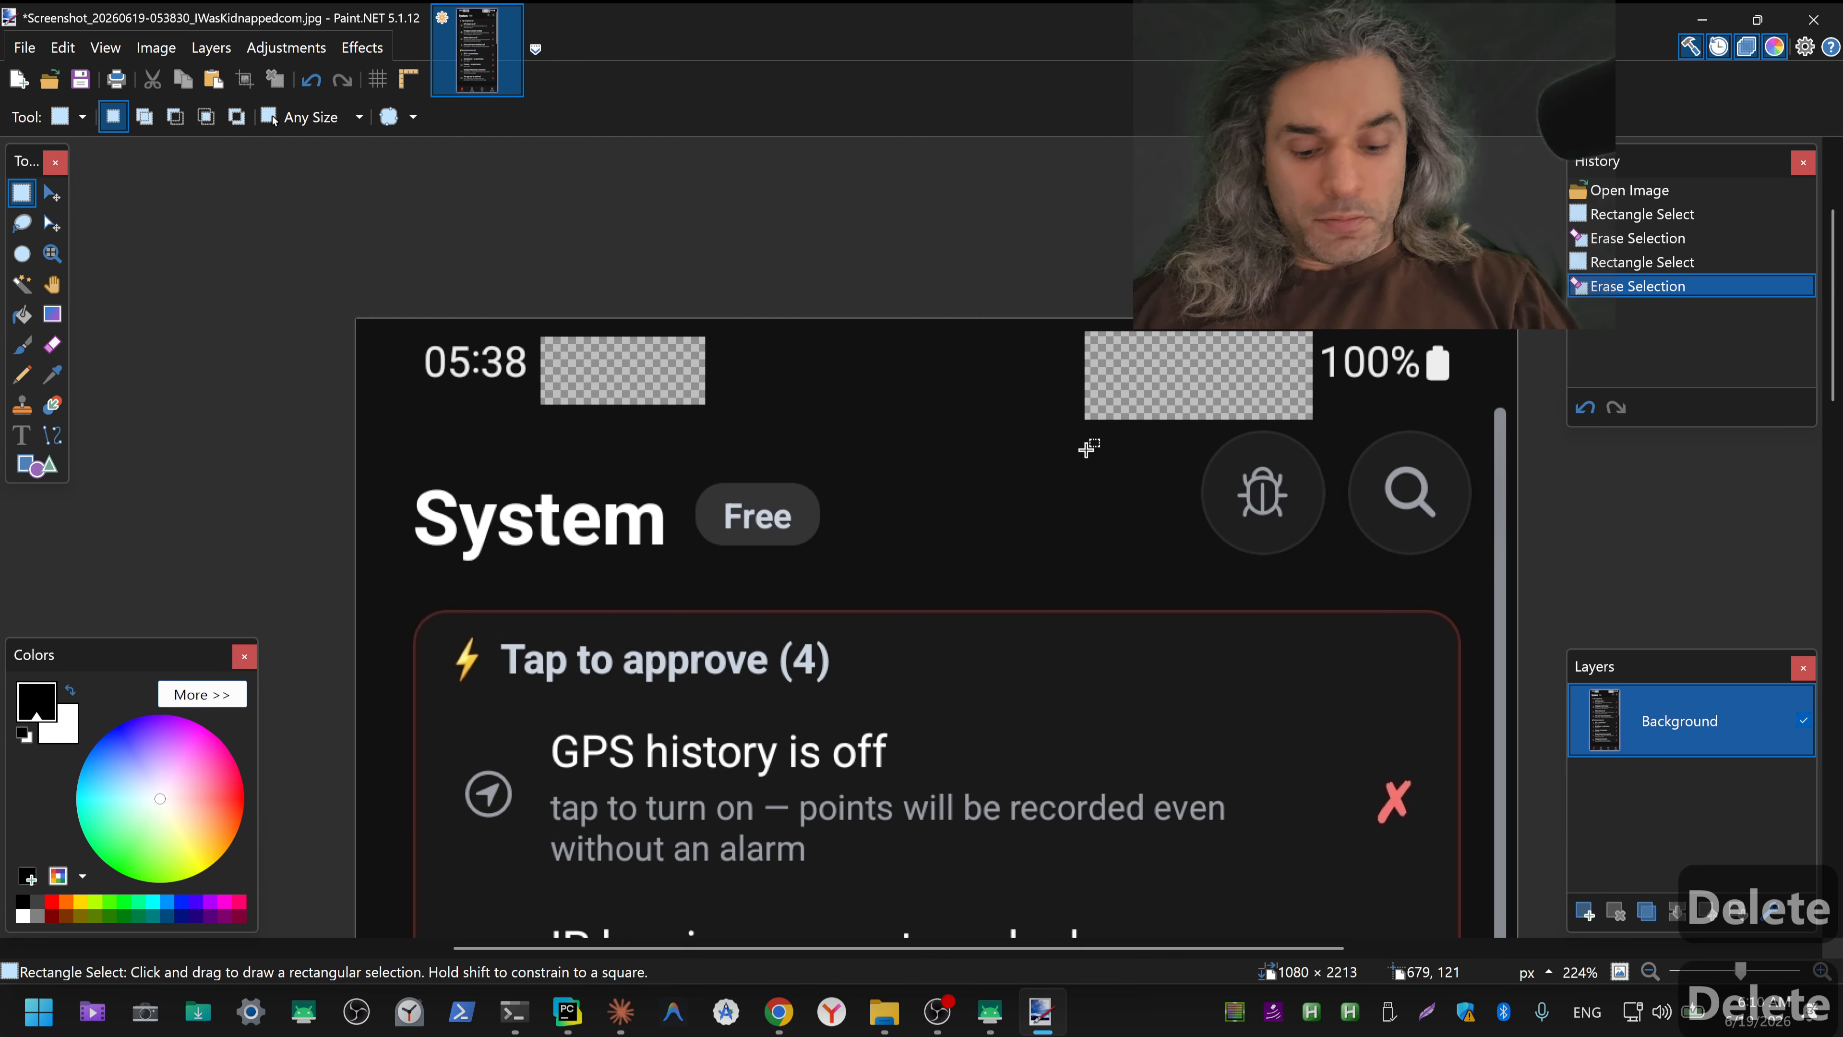
# Step: Sample the dark background below the status bar and fill the two erased areas of the Tap to approve screenshot with it
pyautogui.press('k')
pyautogui.click(979, 458)
pyautogui.press('w')
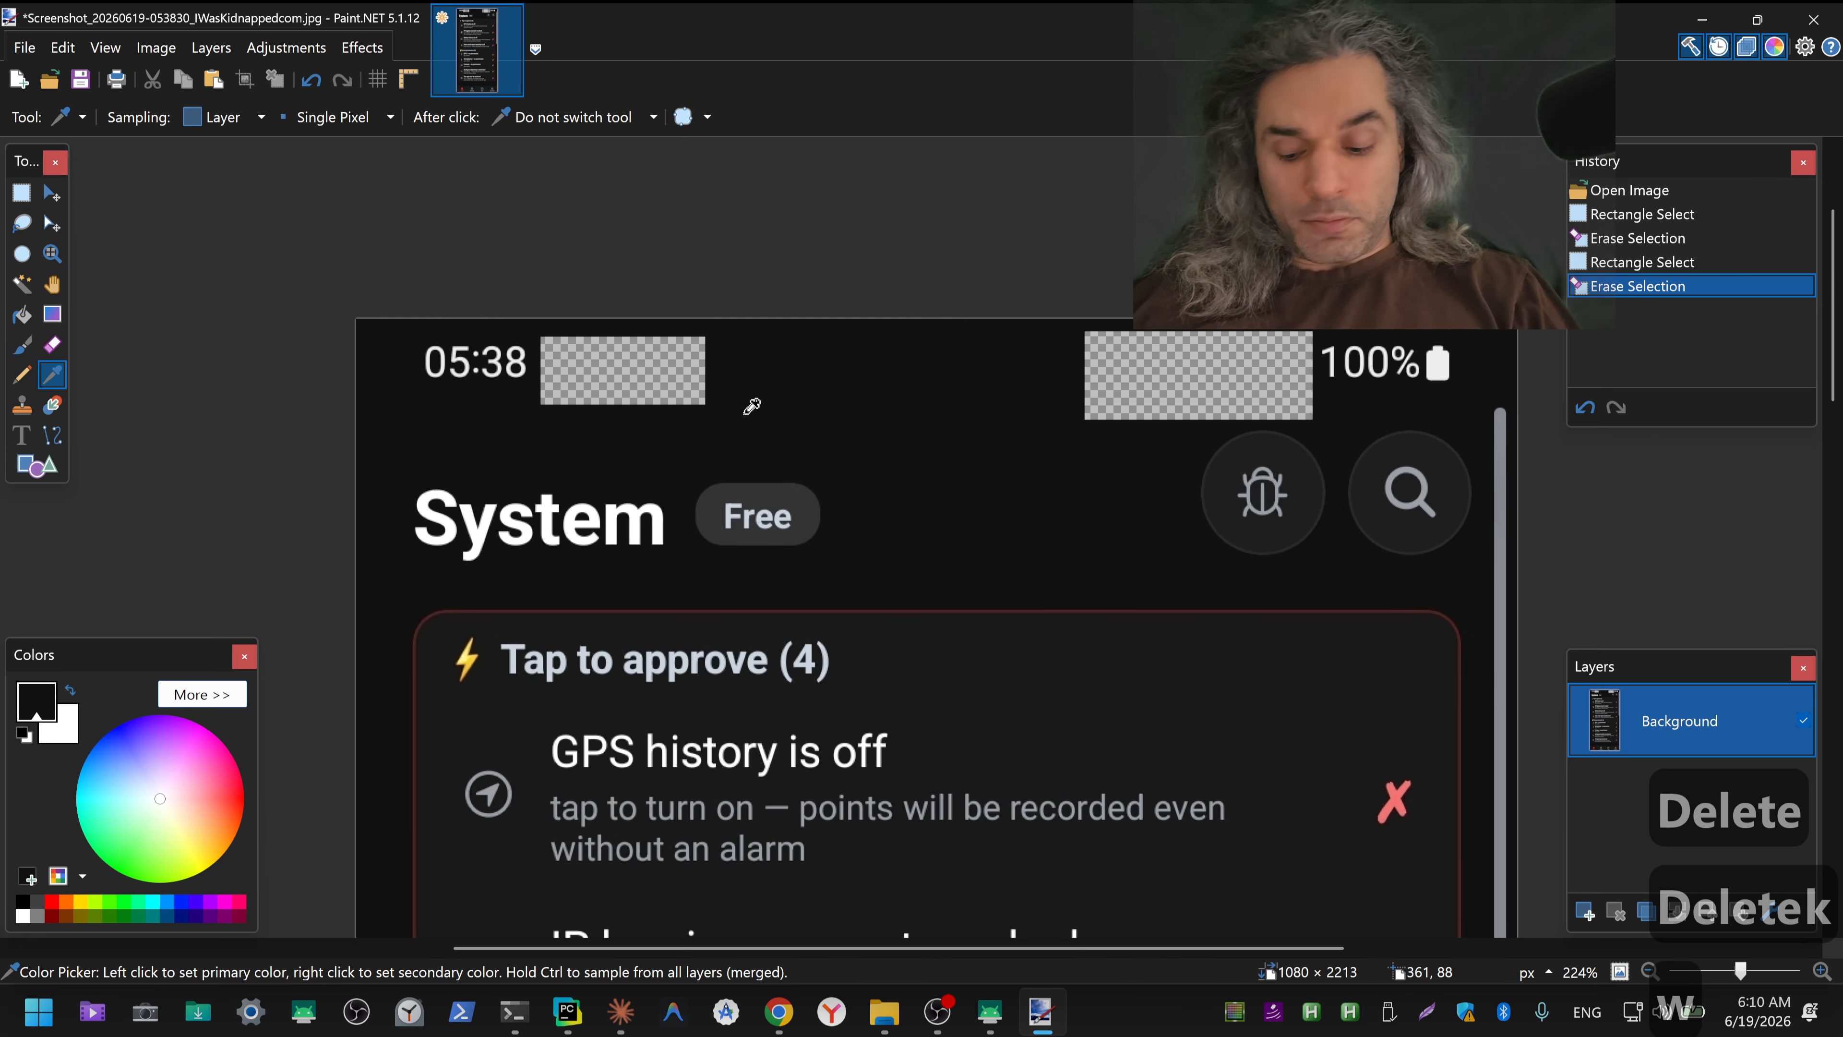
pyautogui.press('f')
pyautogui.click(675, 374)
pyautogui.click(1120, 374)
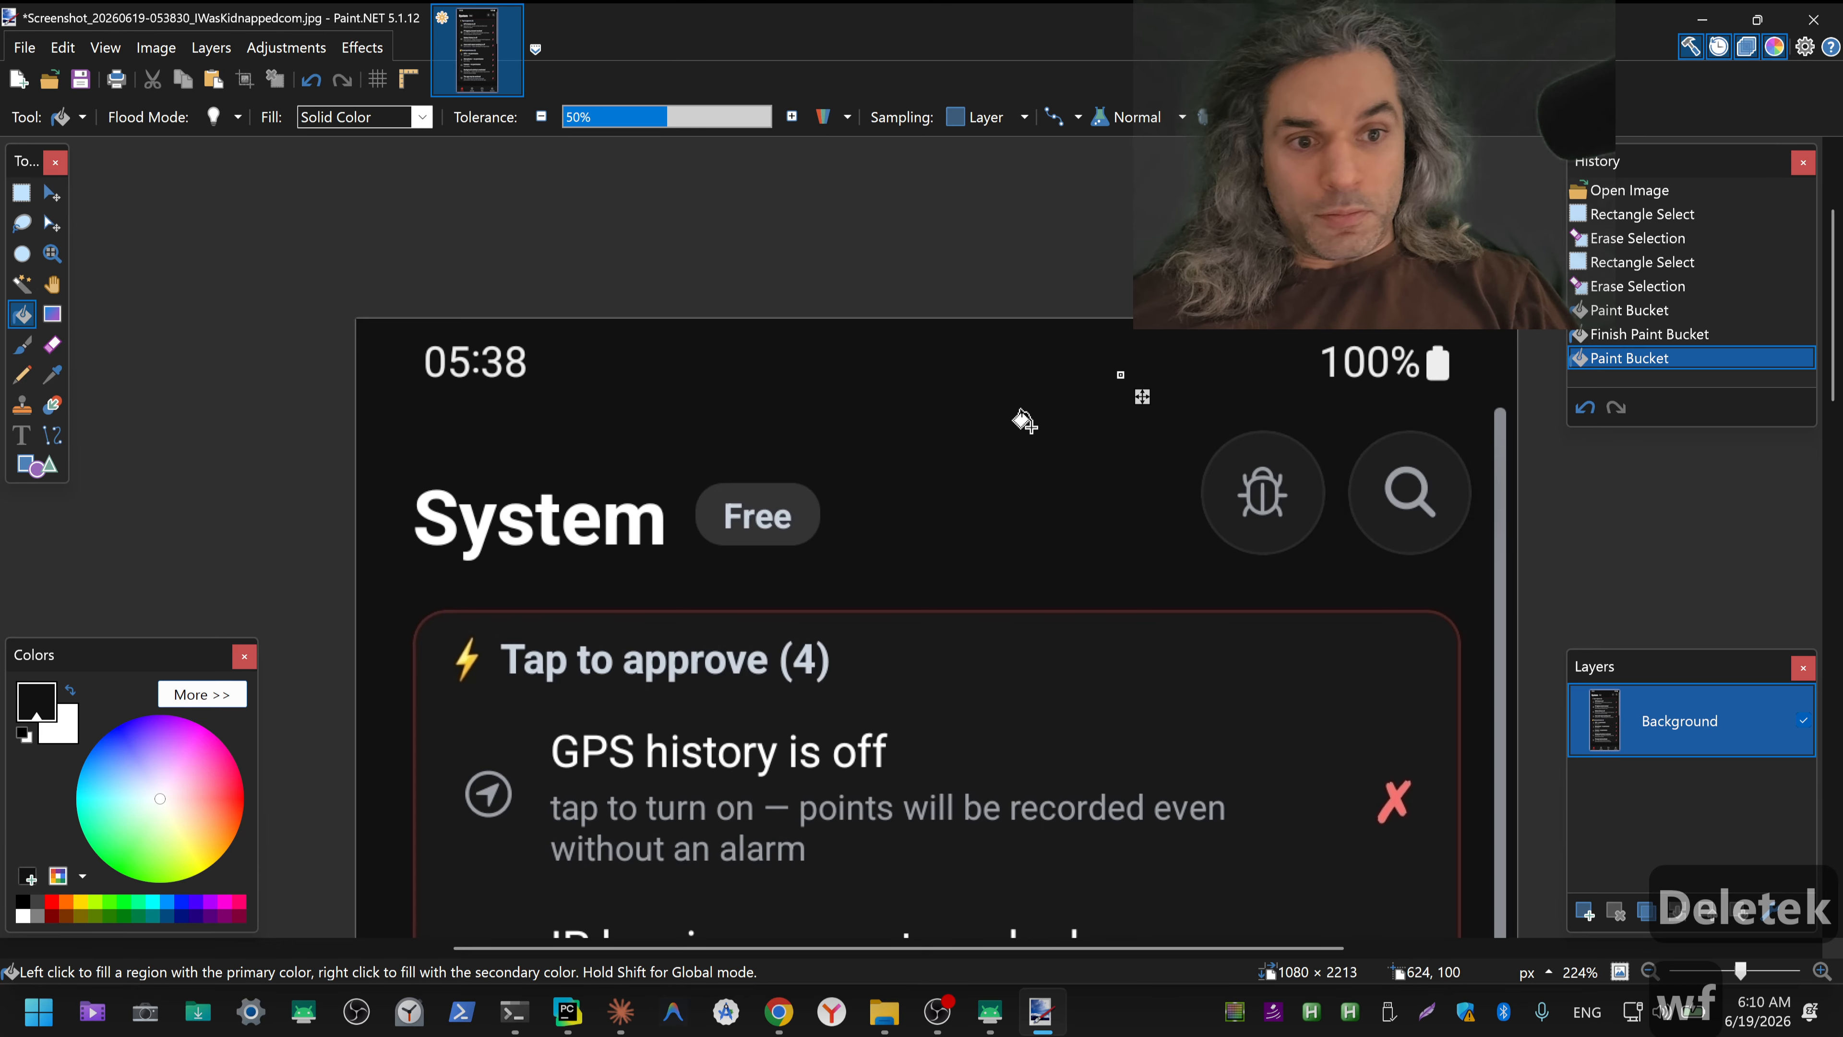
# Step: Check the rest of the Tap to approve screenshot, save it as a JPEG with 4:4:0 chroma subsampling, and close the editor
pyautogui.scroll(-4, 1049, 558)
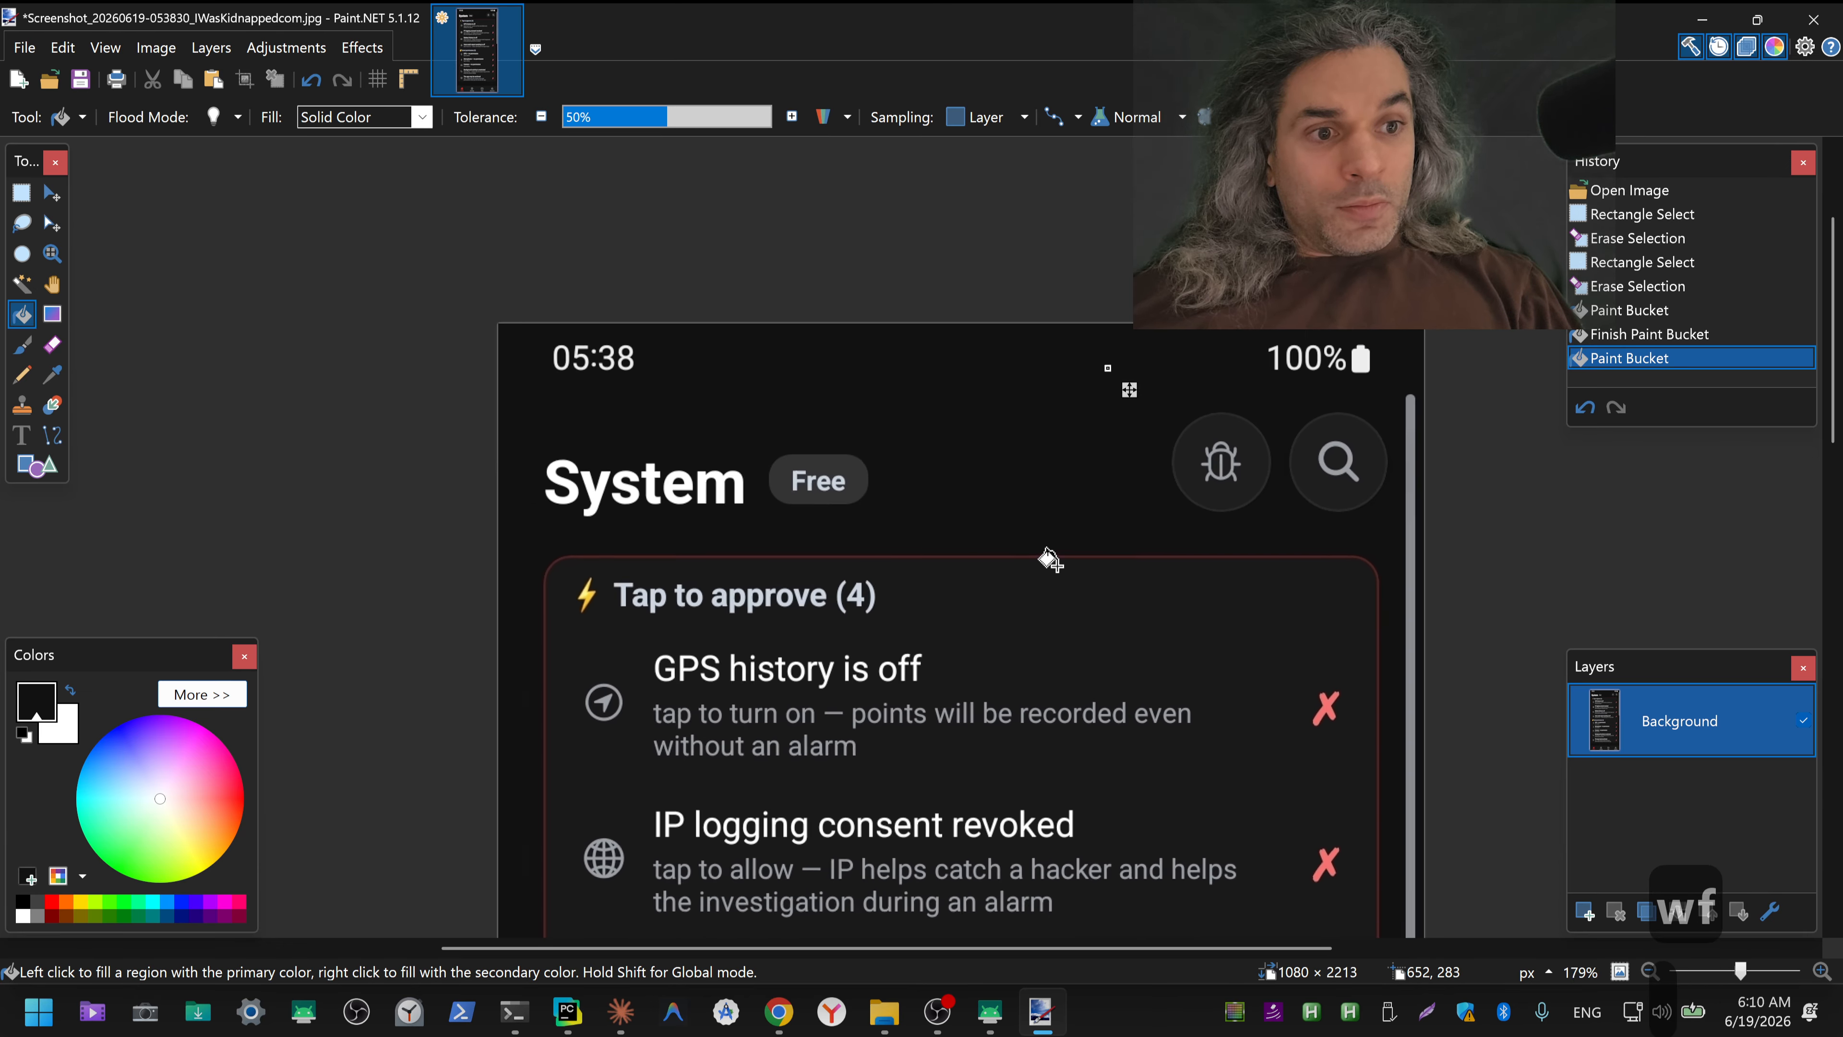
pyautogui.scroll(-20, 1049, 558)
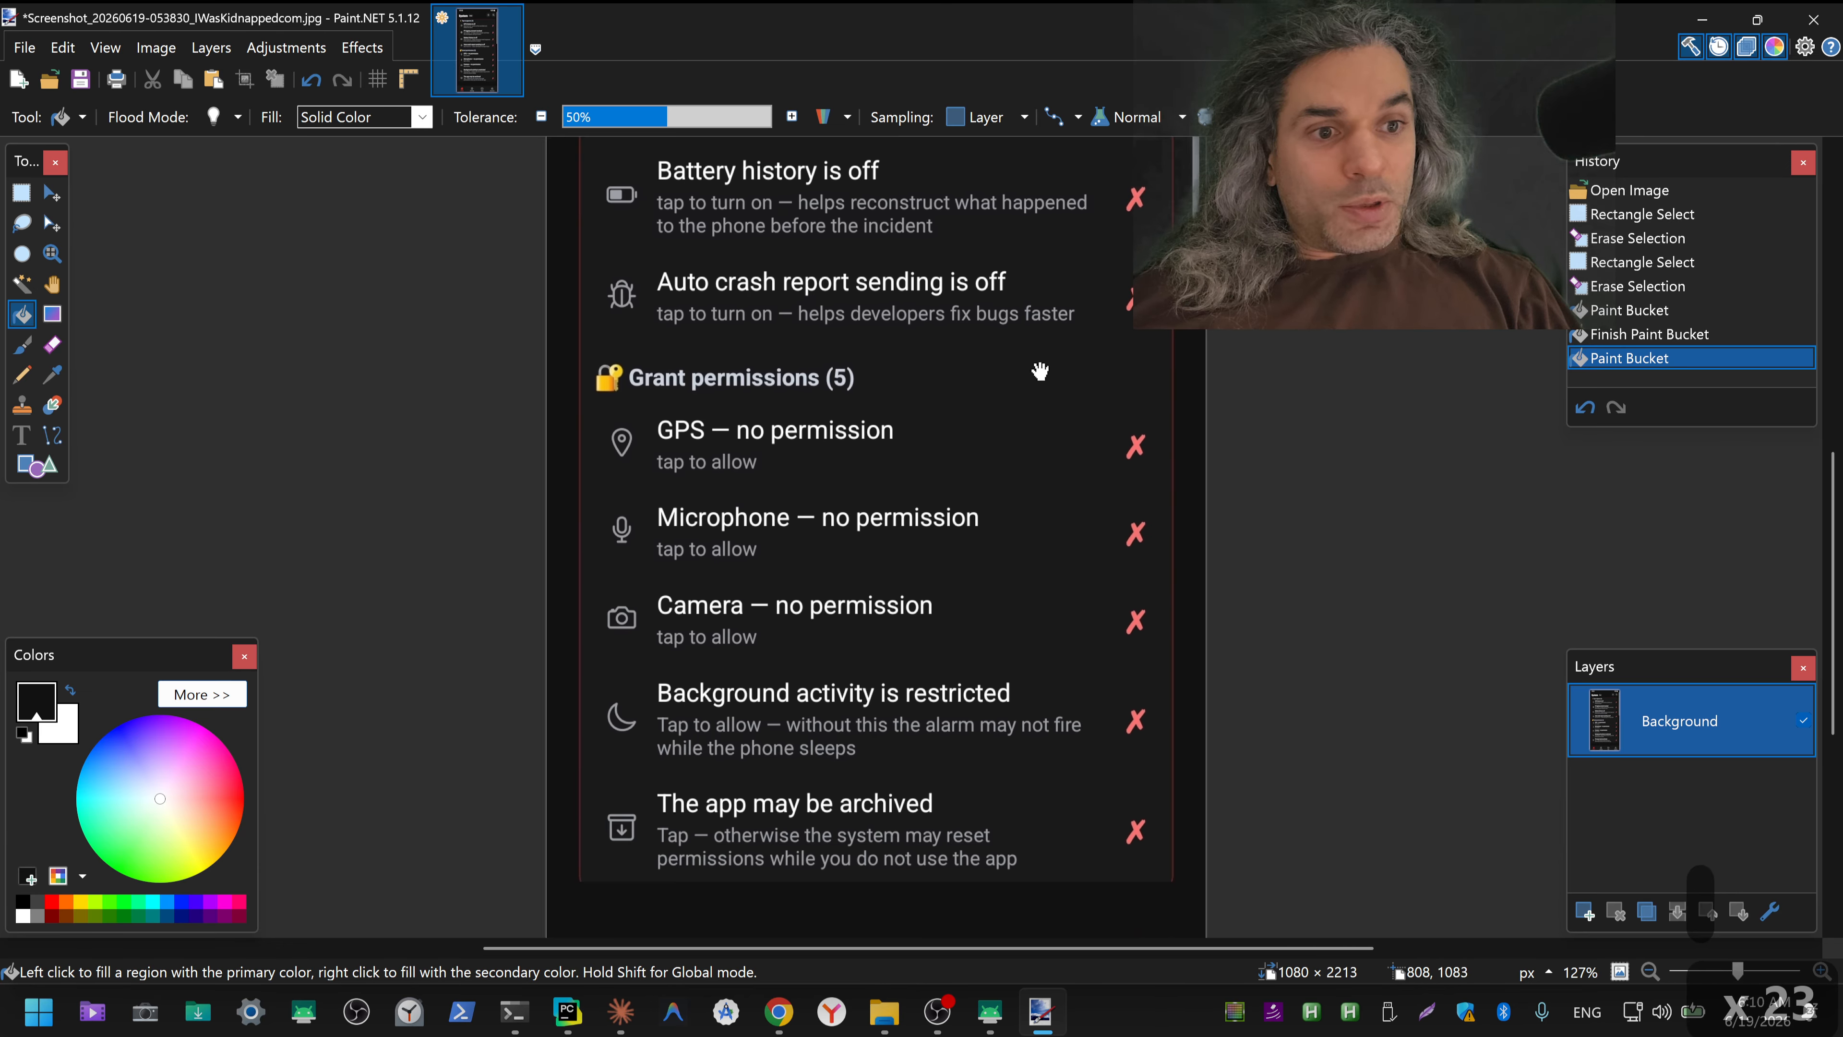
pyautogui.scroll(-14, 1023, 378)
pyautogui.hotkey('ctrl', 's')
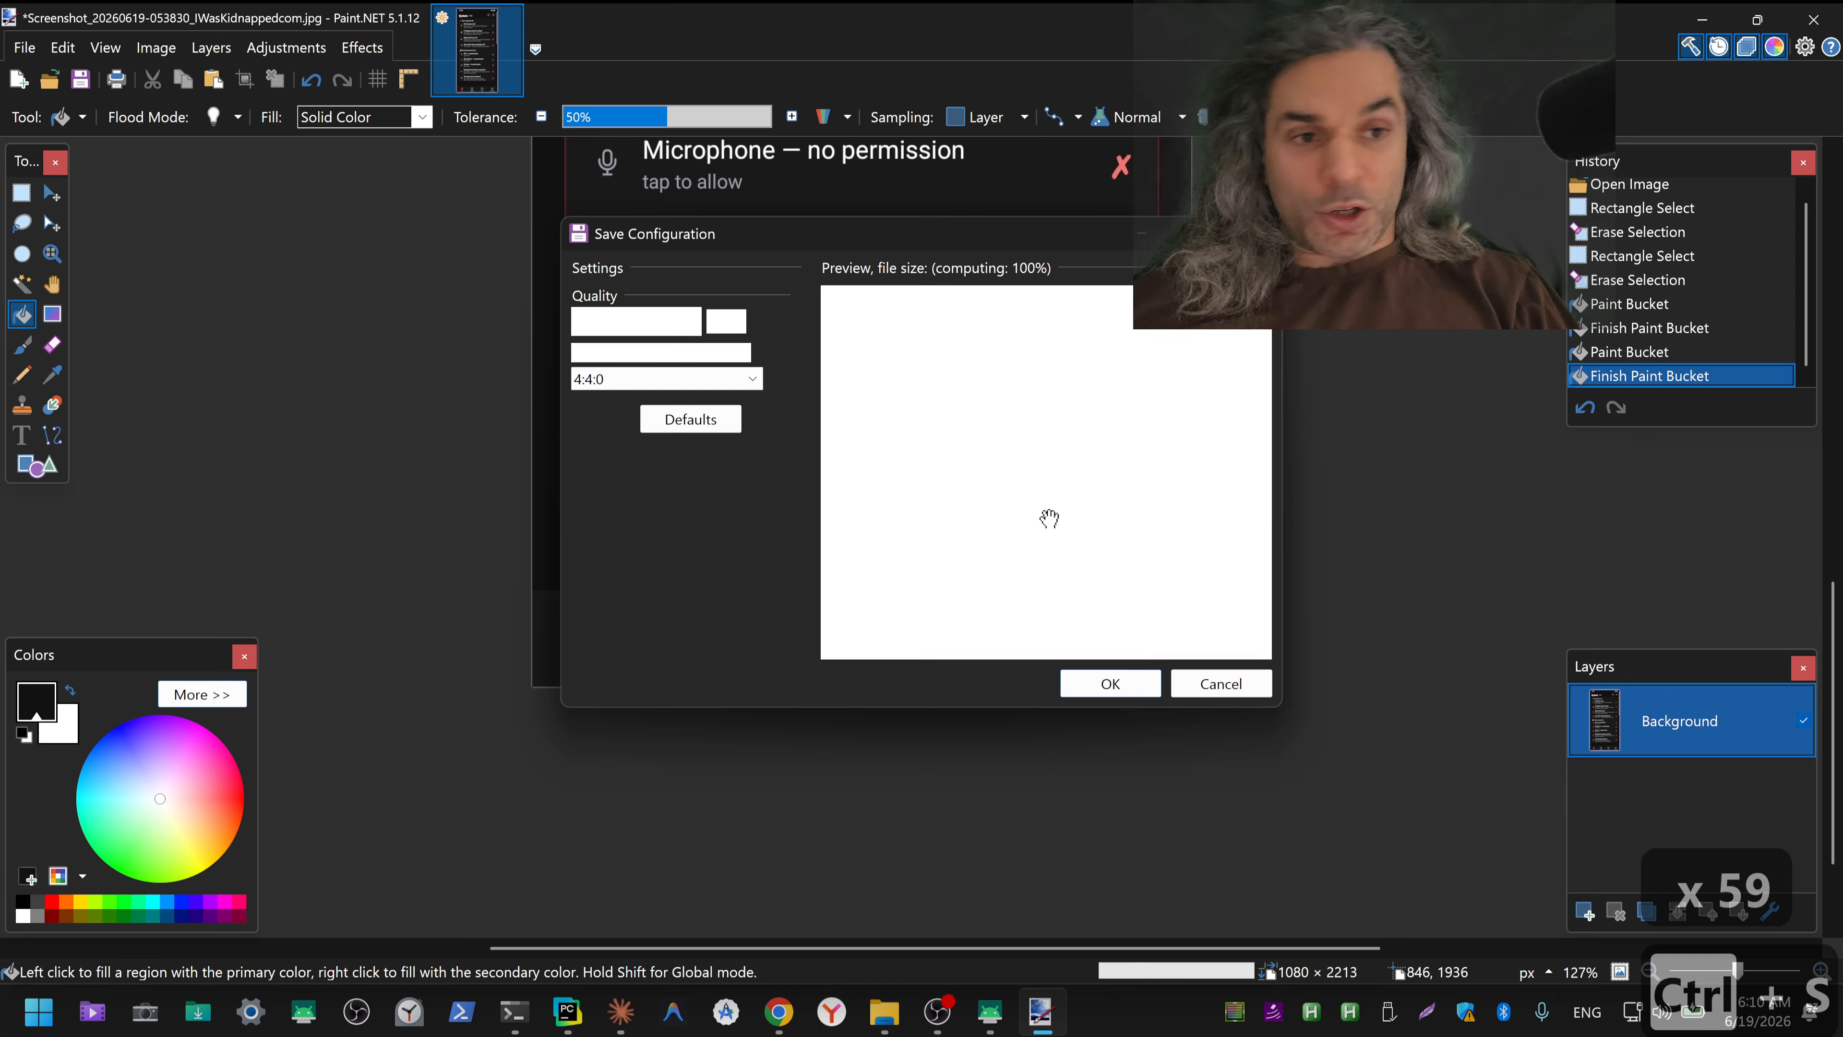
pyautogui.click(1120, 689)
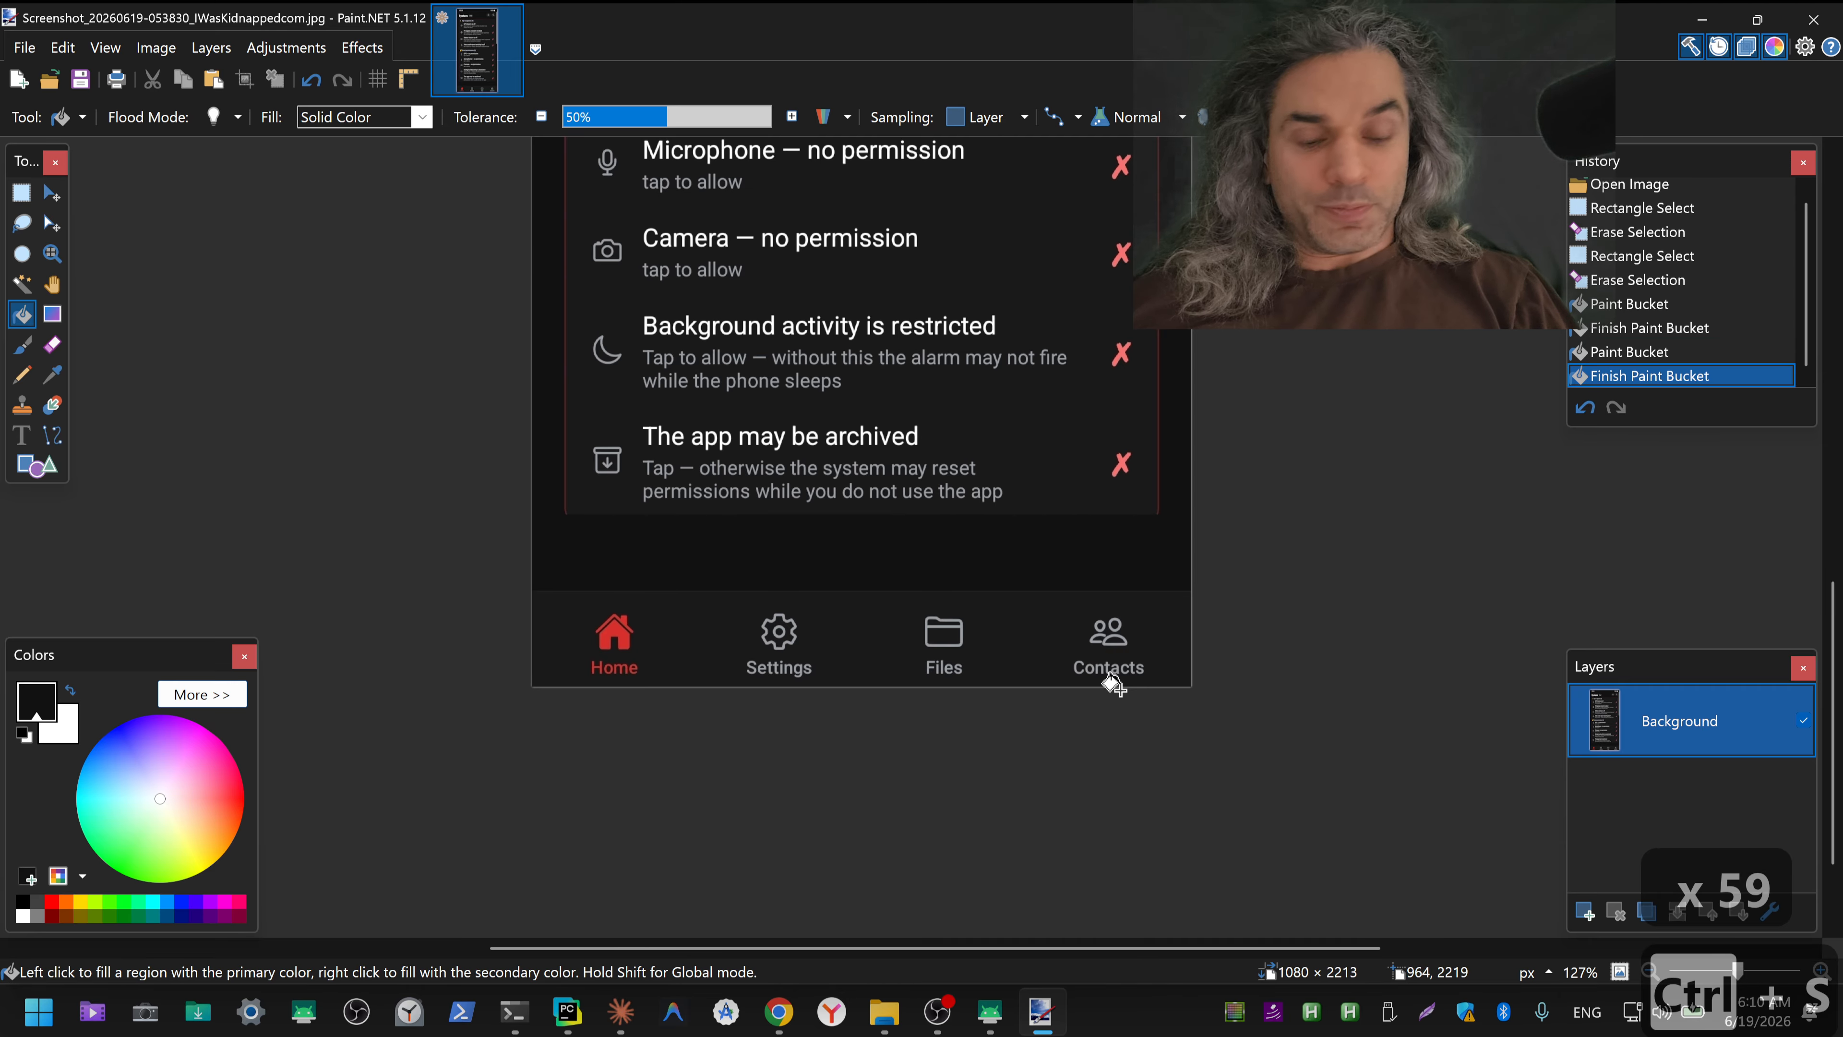
pyautogui.hotkey('alt', 'F4')
pyautogui.rightClick(417, 489)
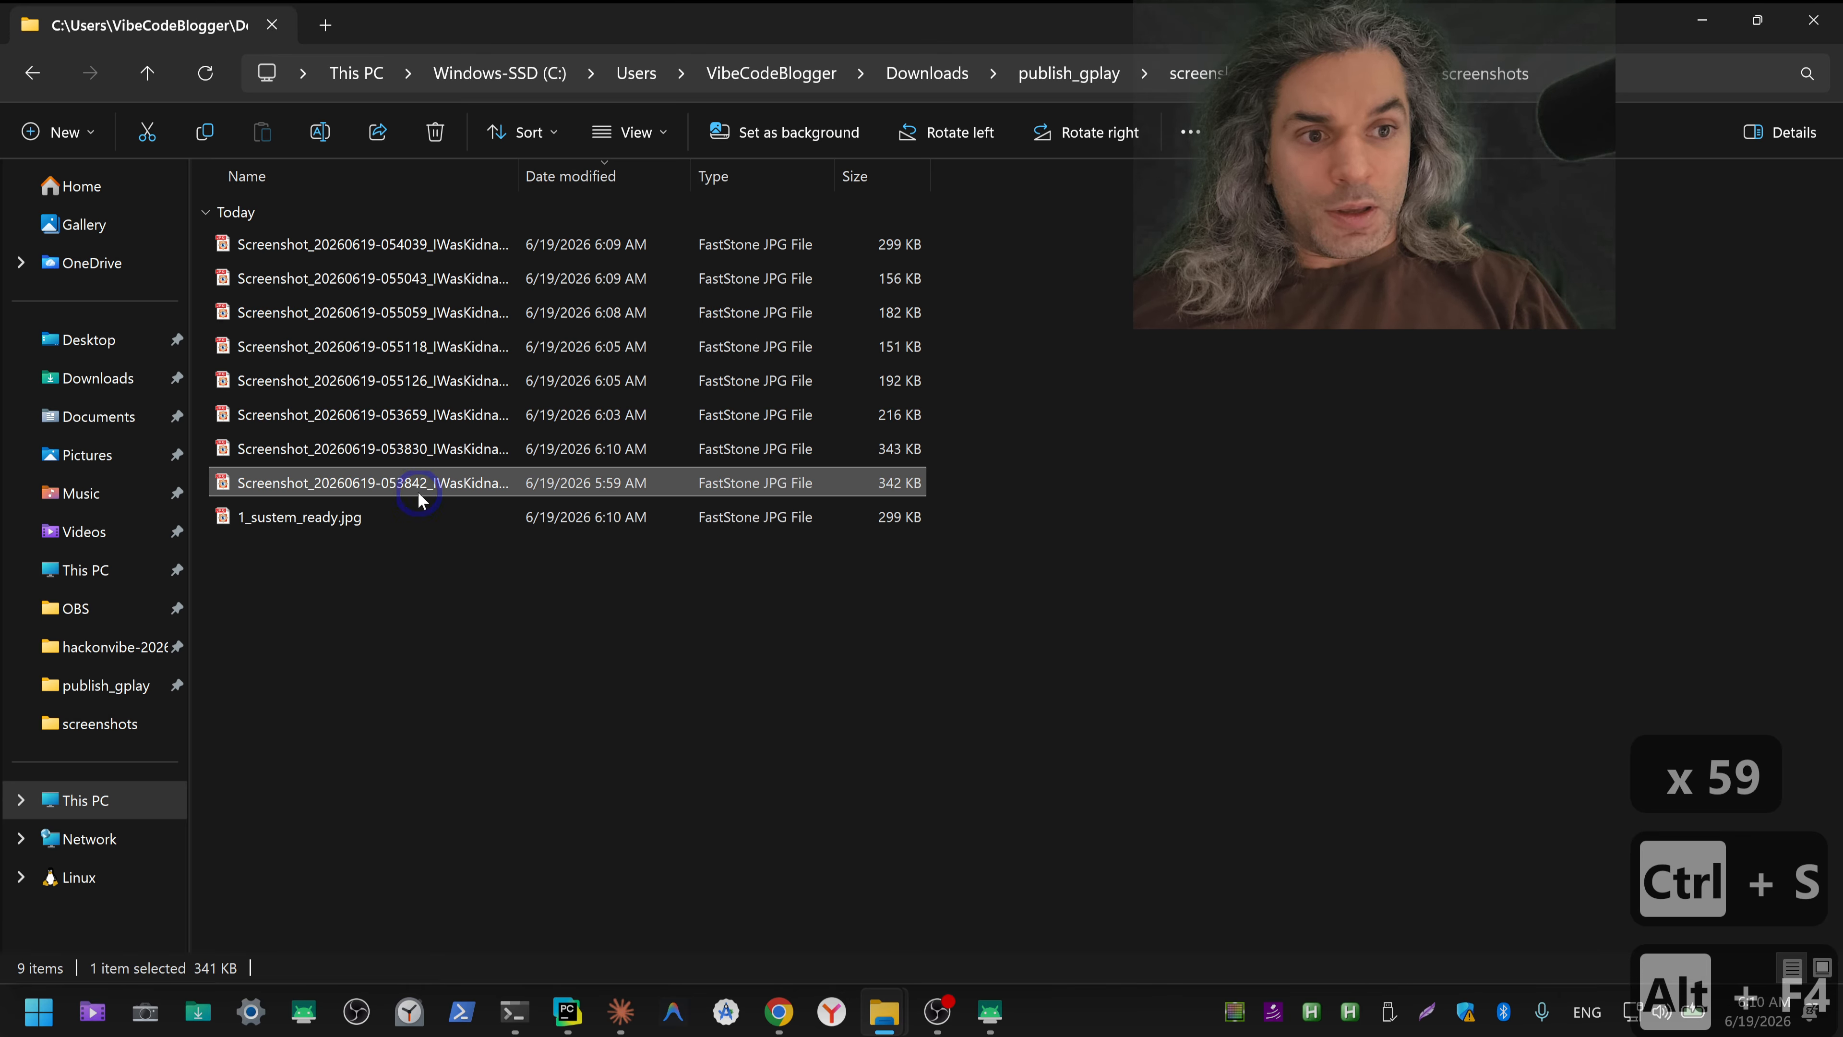
pyautogui.moveTo(658, 185)
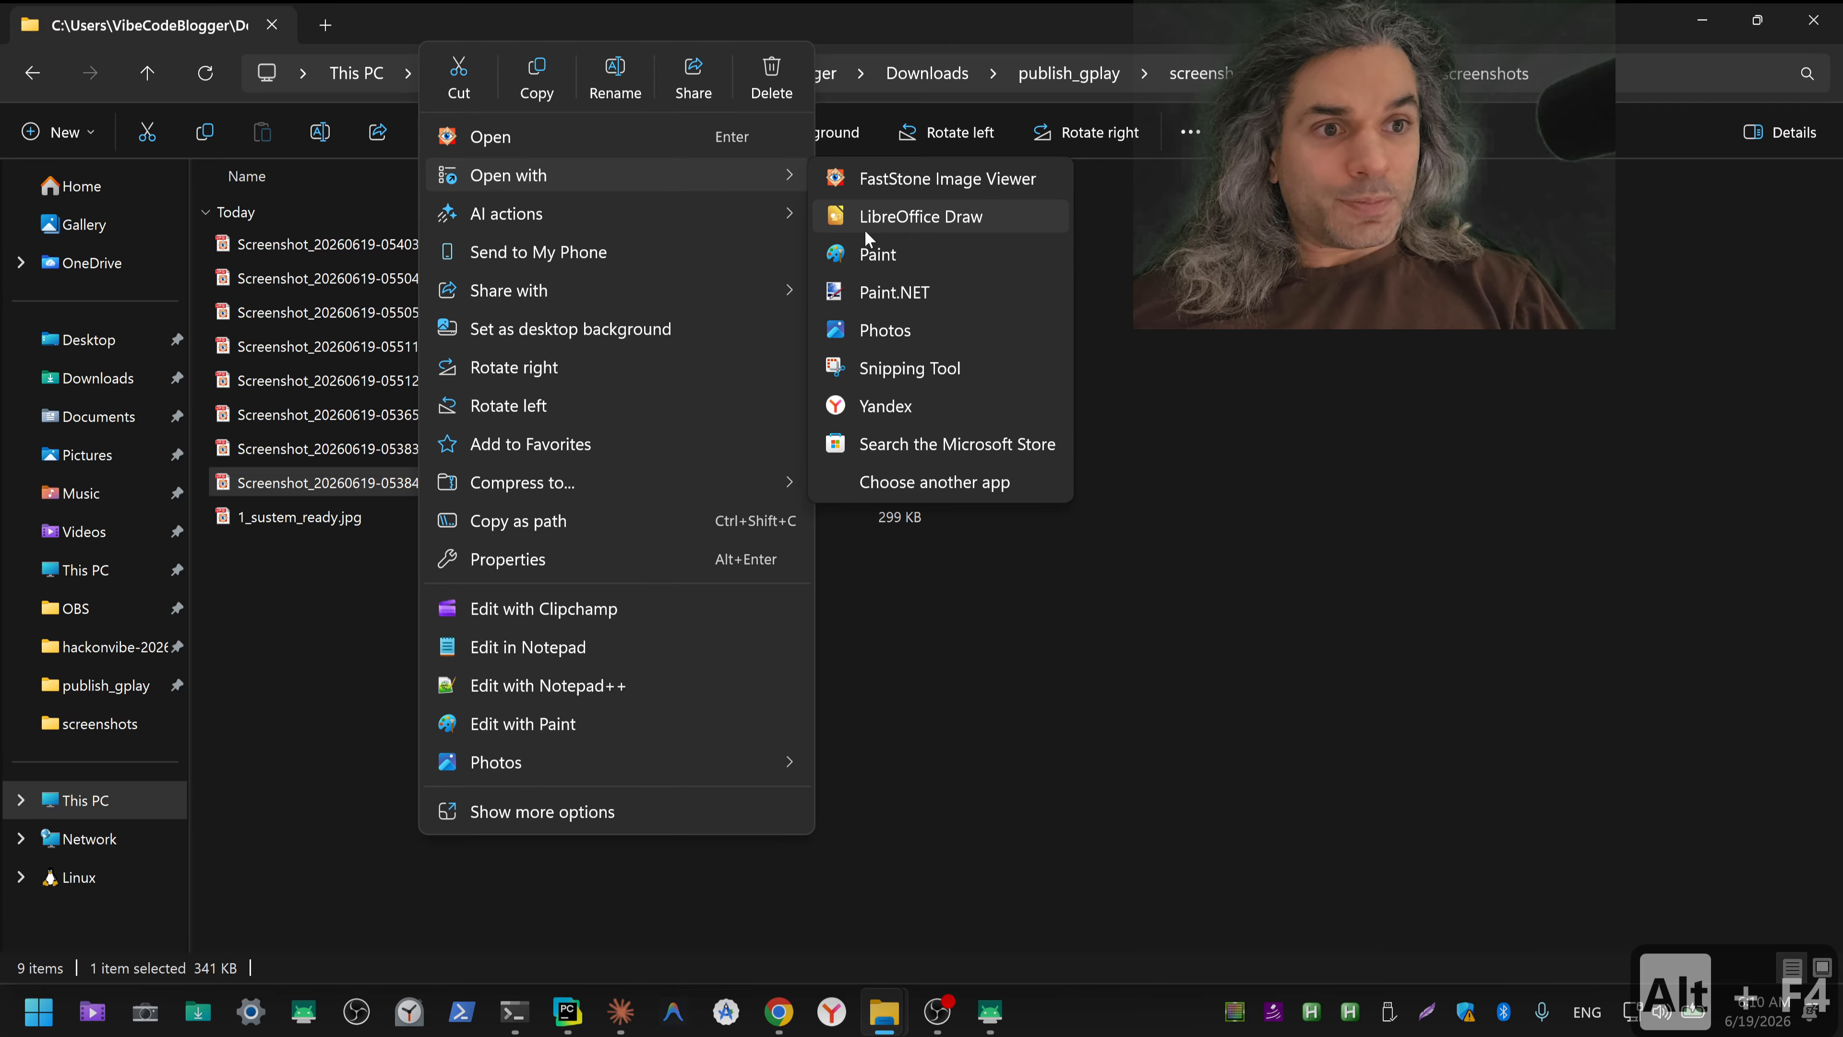
pyautogui.click(869, 295)
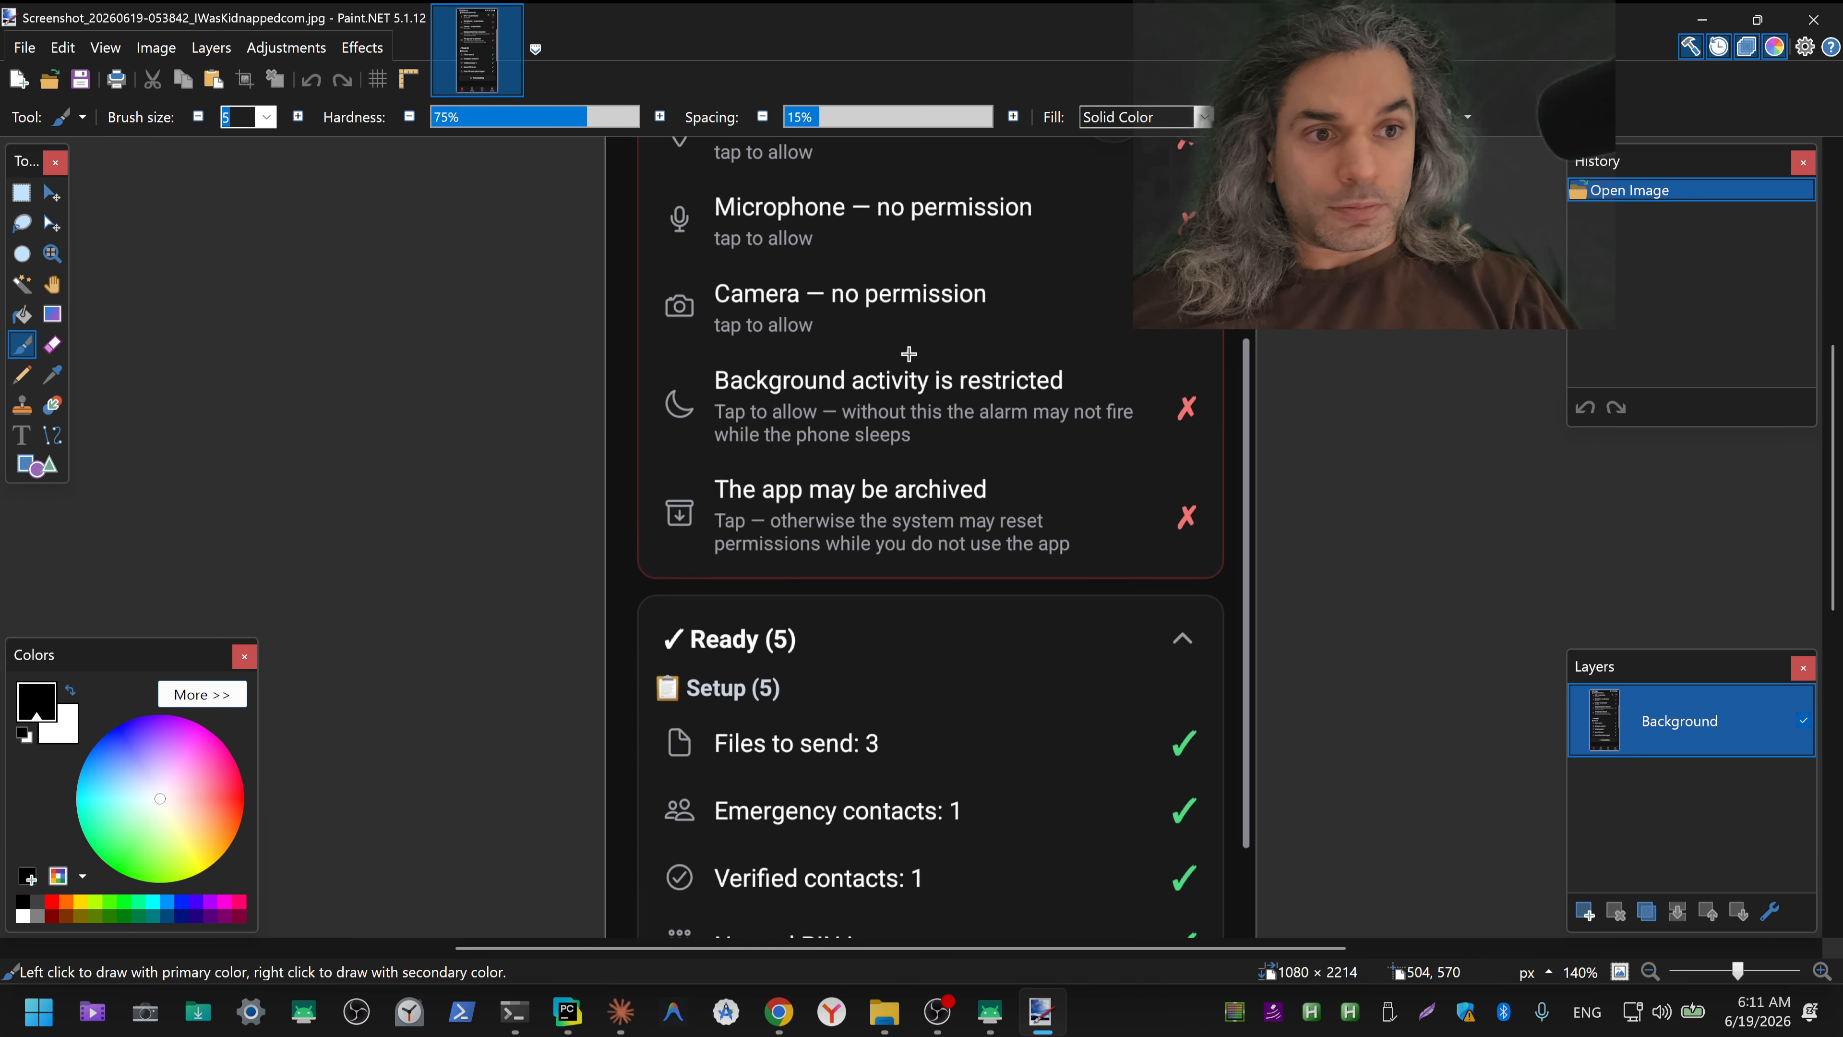
# Step: Erase the notification icons beside the clock and the mute and connectivity icons beside the battery level in the 053842 screenshot's status bar
pyautogui.scroll(5, 907, 400)
pyautogui.moveTo(867, 300); pyautogui.dragTo(946, 819)
pyautogui.moveTo(951, 563); pyautogui.dragTo(934, 768)
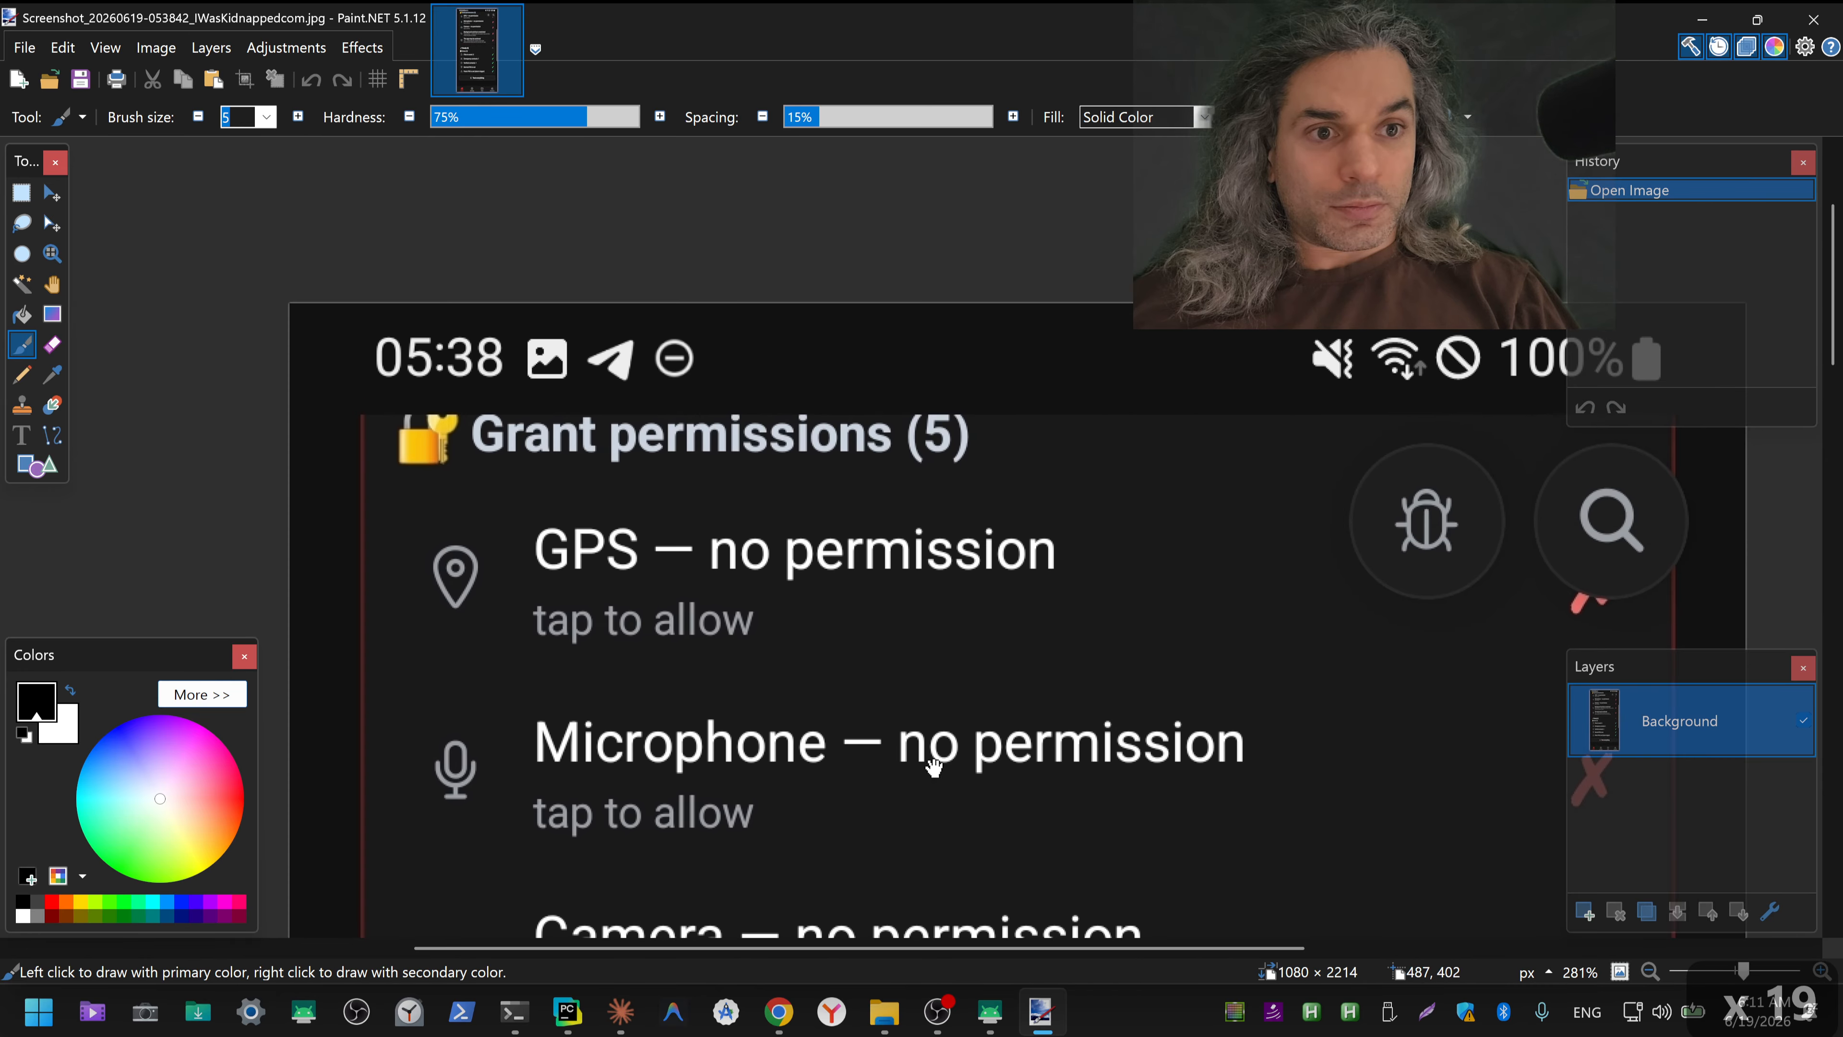
pyautogui.press('s')
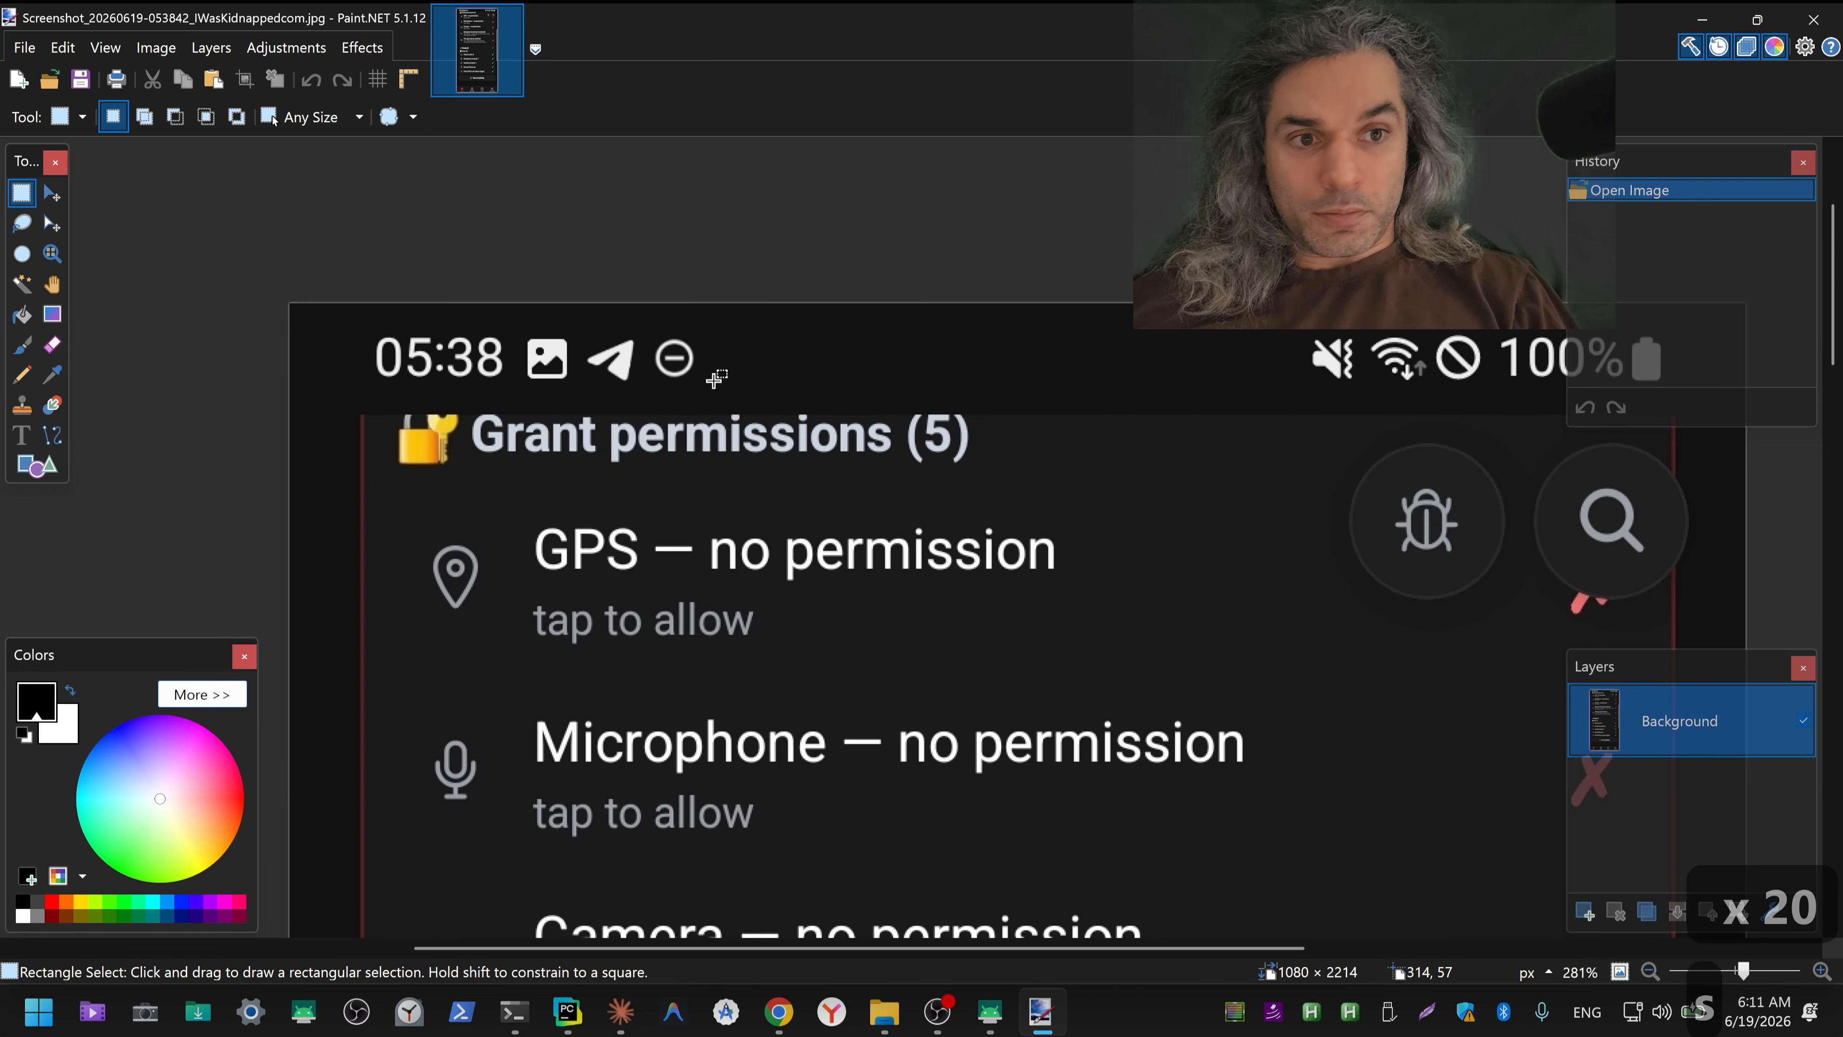
pyautogui.moveTo(720, 385)
pyautogui.mouseDown()
pyautogui.moveTo(506, 333)
pyautogui.moveTo(520, 329)
pyautogui.mouseUp()
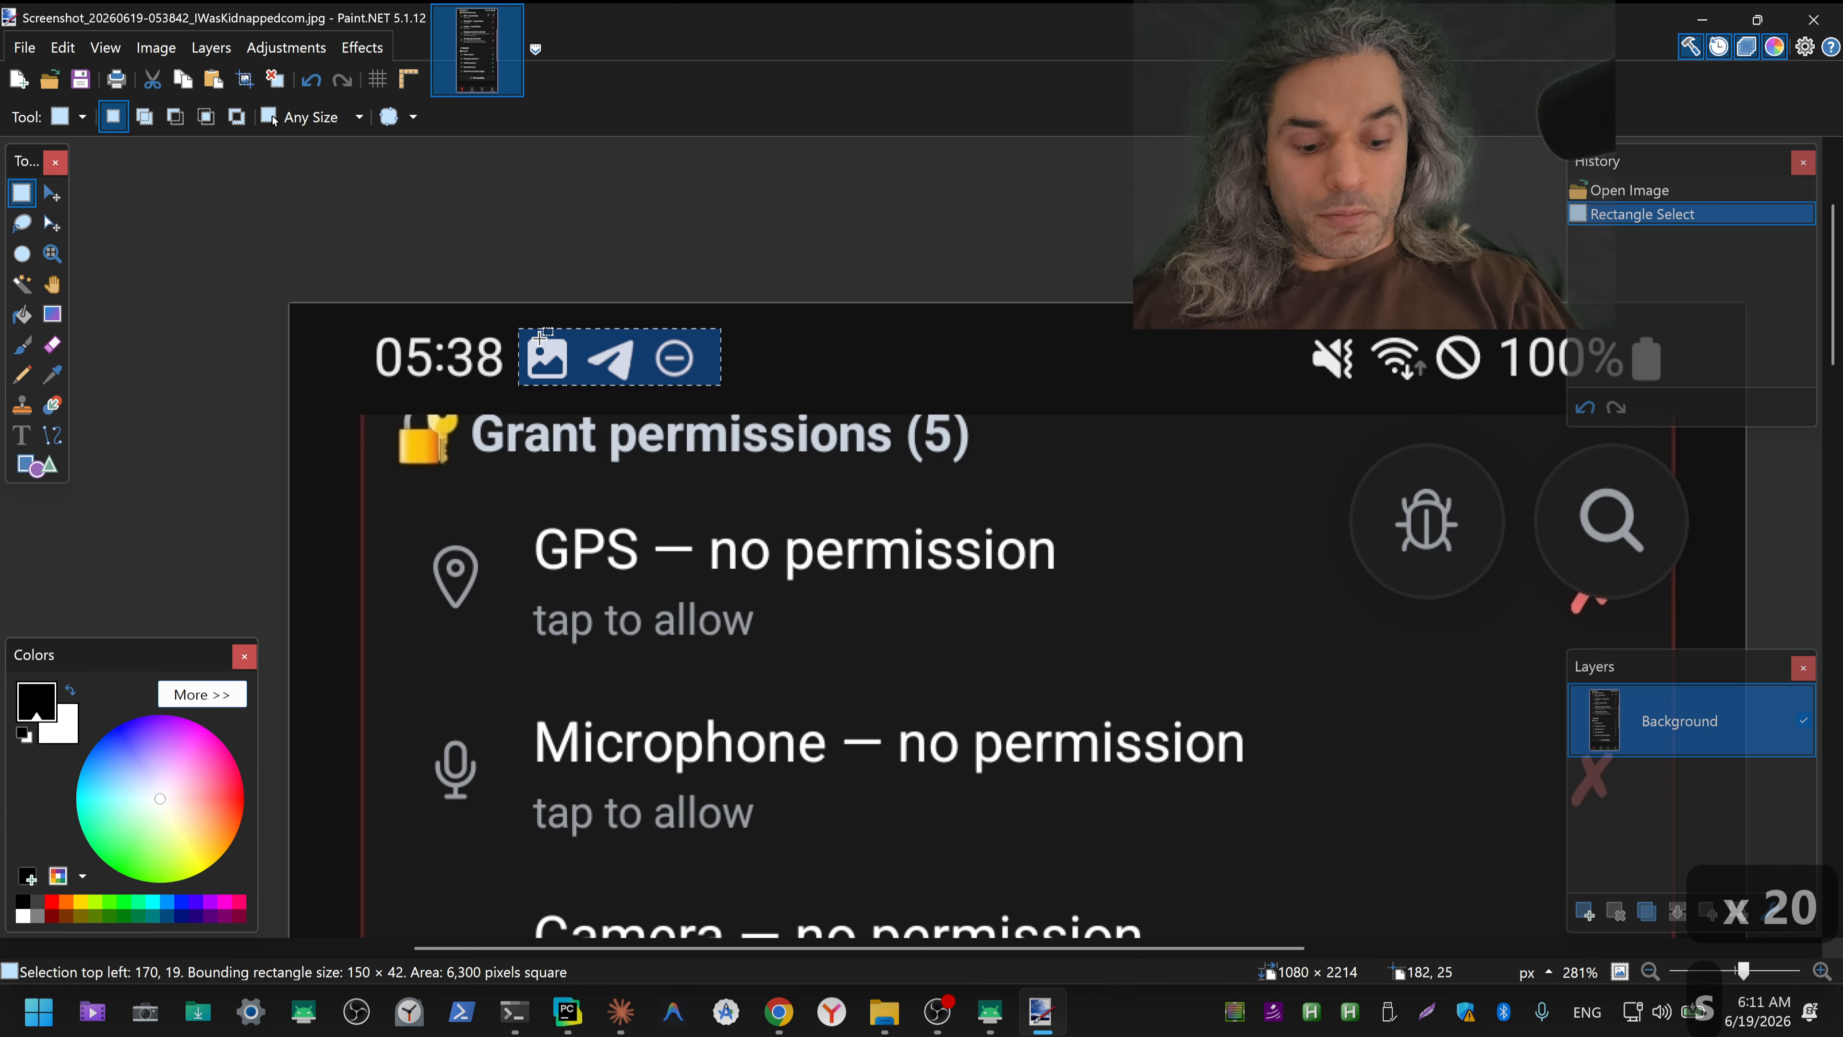
pyautogui.press('Delete')
pyautogui.moveTo(1279, 389); pyautogui.dragTo(1487, 330)
pyautogui.press('Delete')
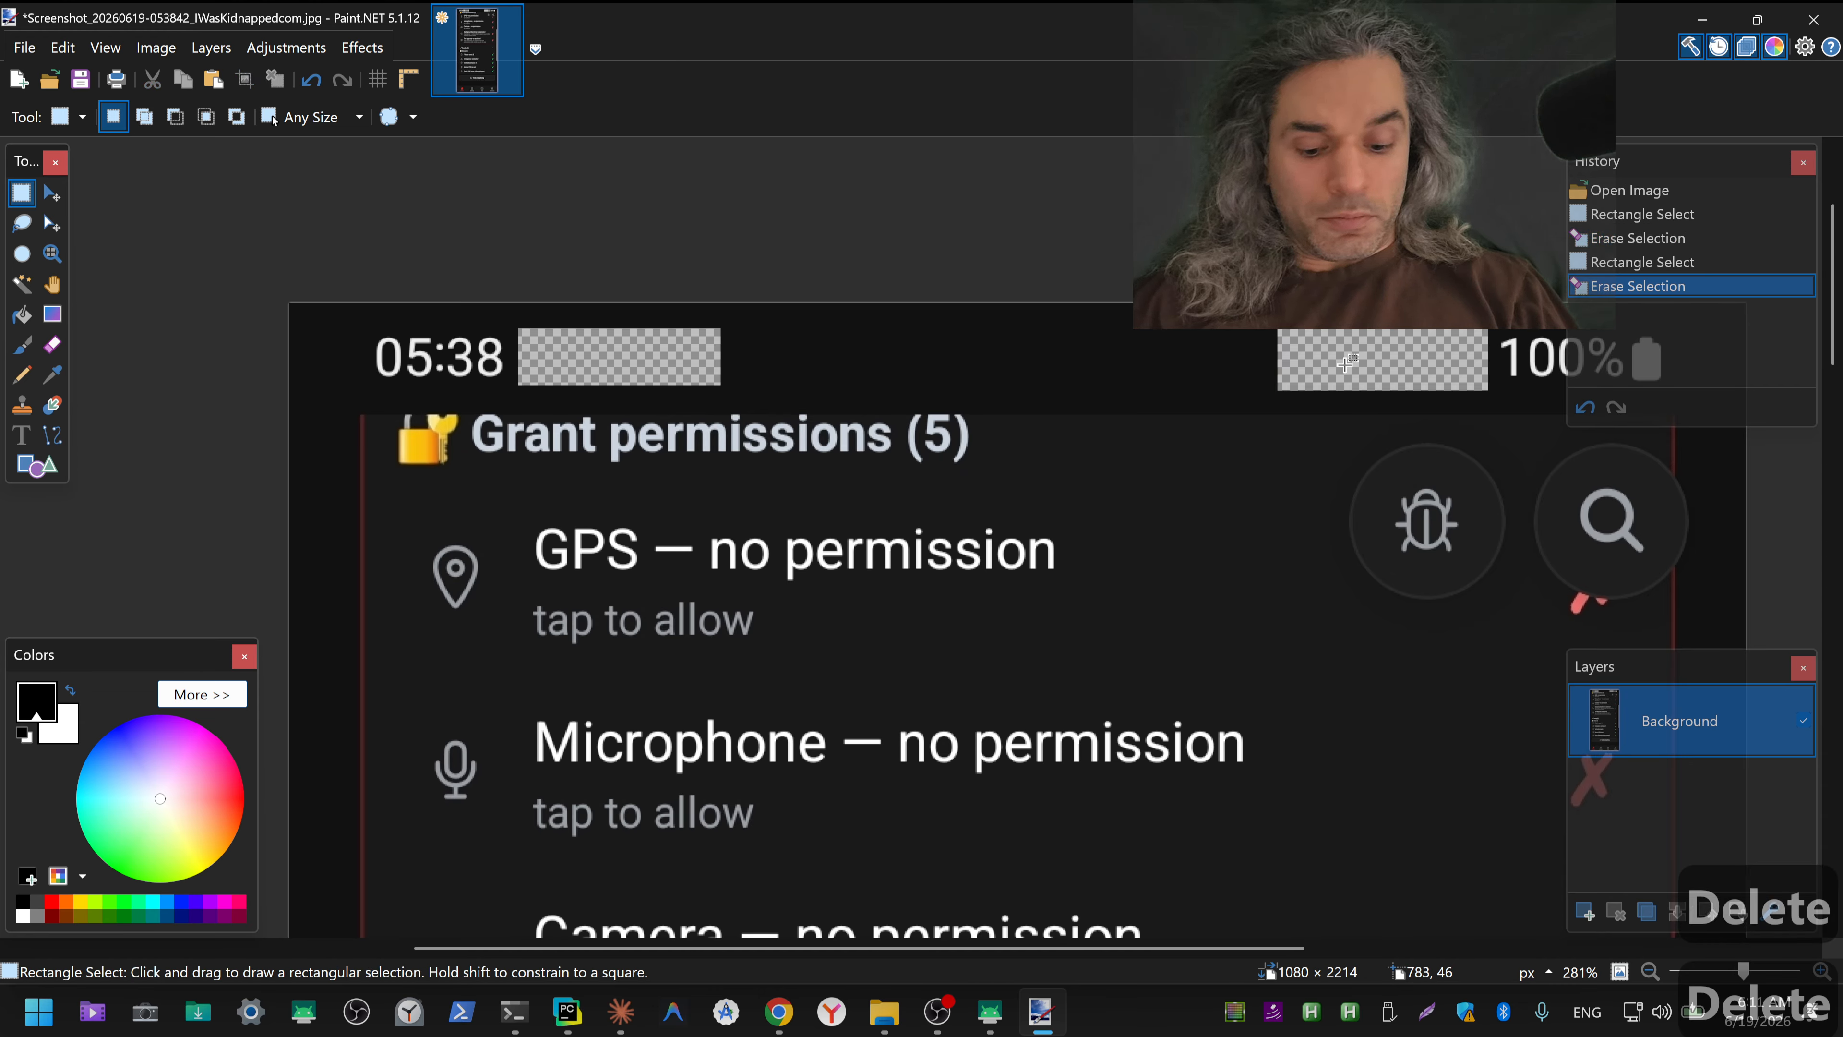
# Step: Sample the 053842 screenshot's dark background colour and fill both erased status bar areas with it
pyautogui.press('k')
pyautogui.press('f')
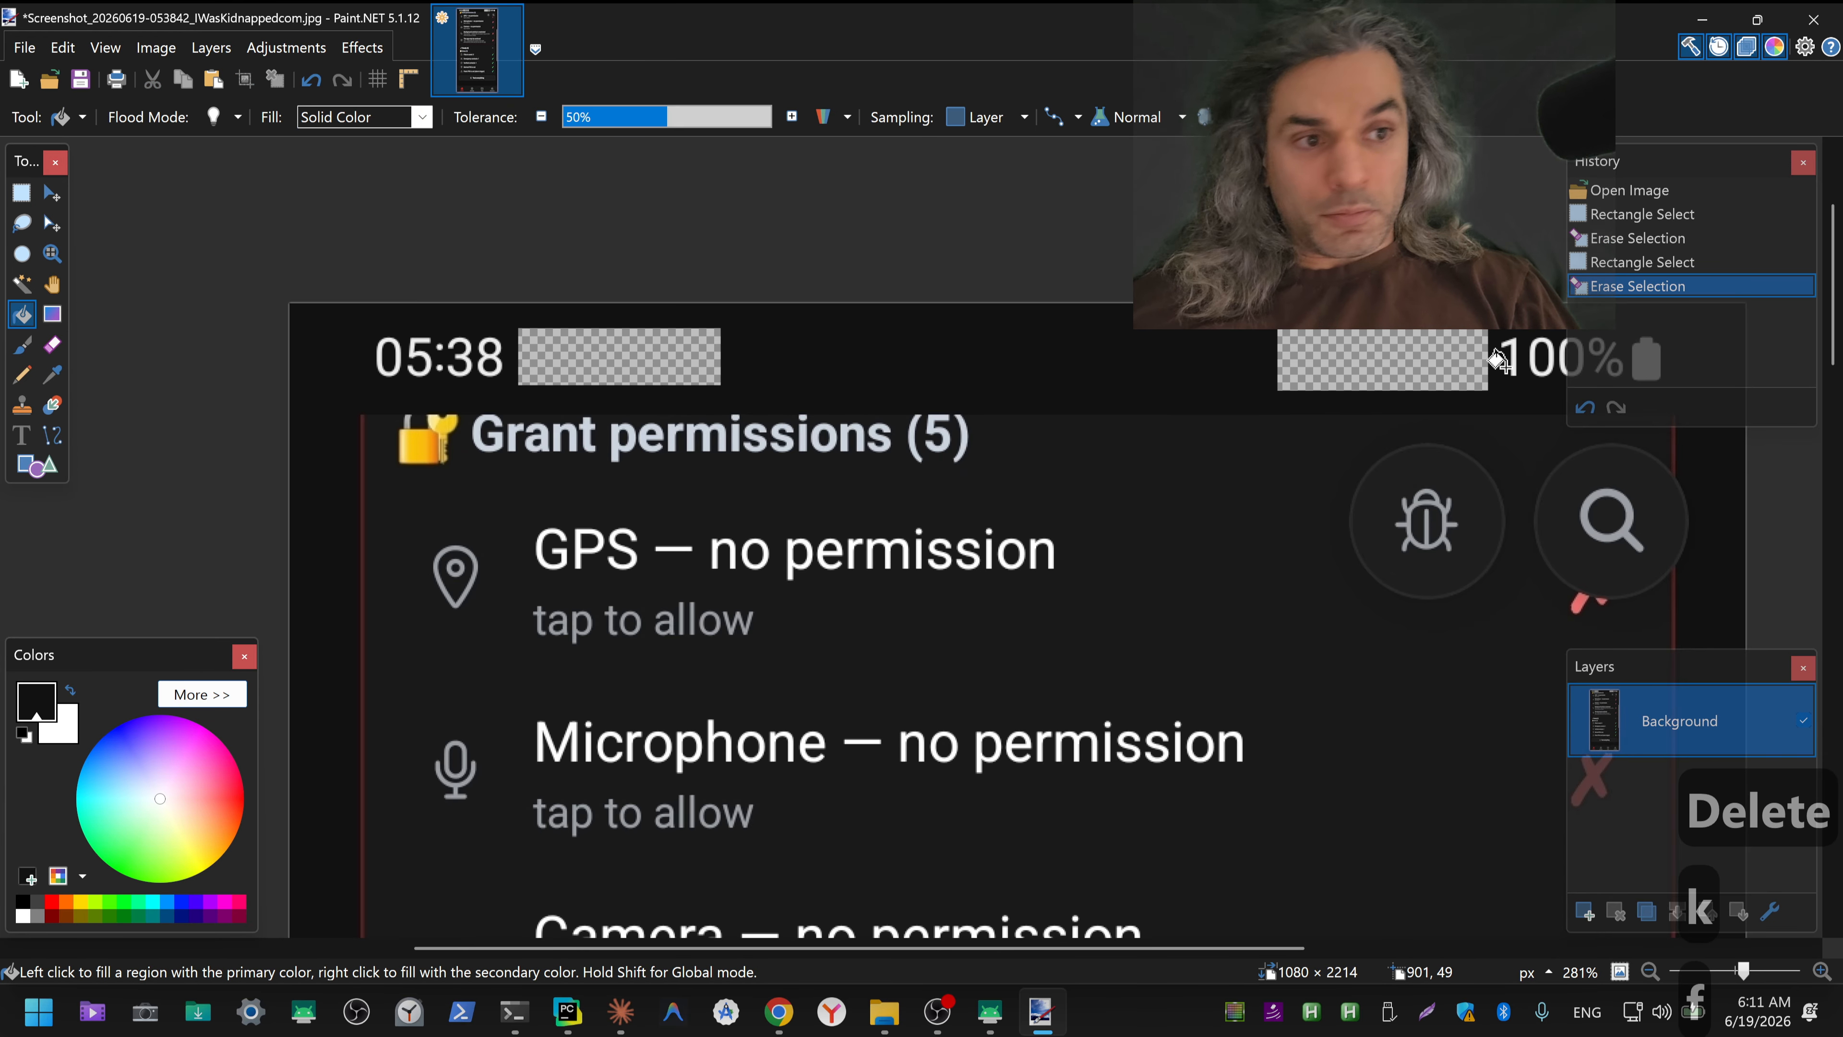
pyautogui.click(1420, 367)
pyautogui.click(611, 359)
pyautogui.click(611, 360)
# Step: Save the cleaned 053842 screenshot as a JPEG at quality 95 with 4:4:0 chroma subsampling, and close the editor
pyautogui.hotkey('ctrl', 's')
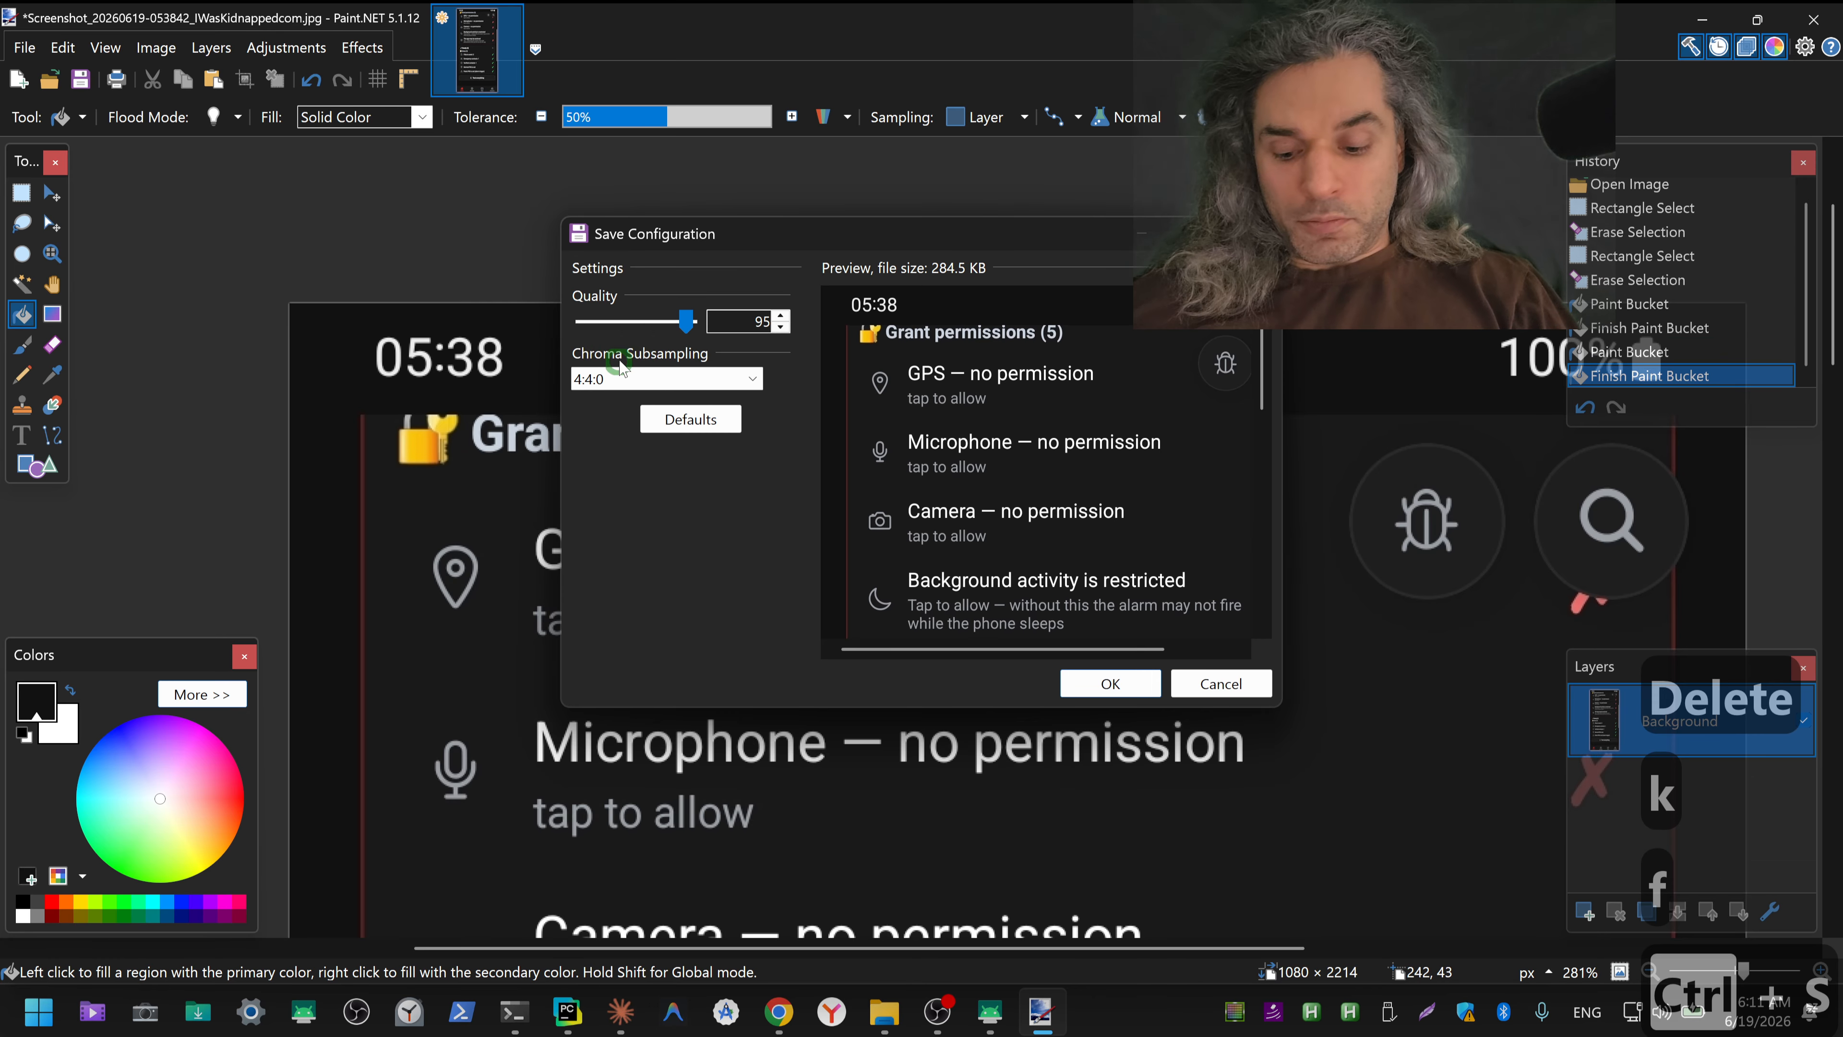
pyautogui.click(1110, 683)
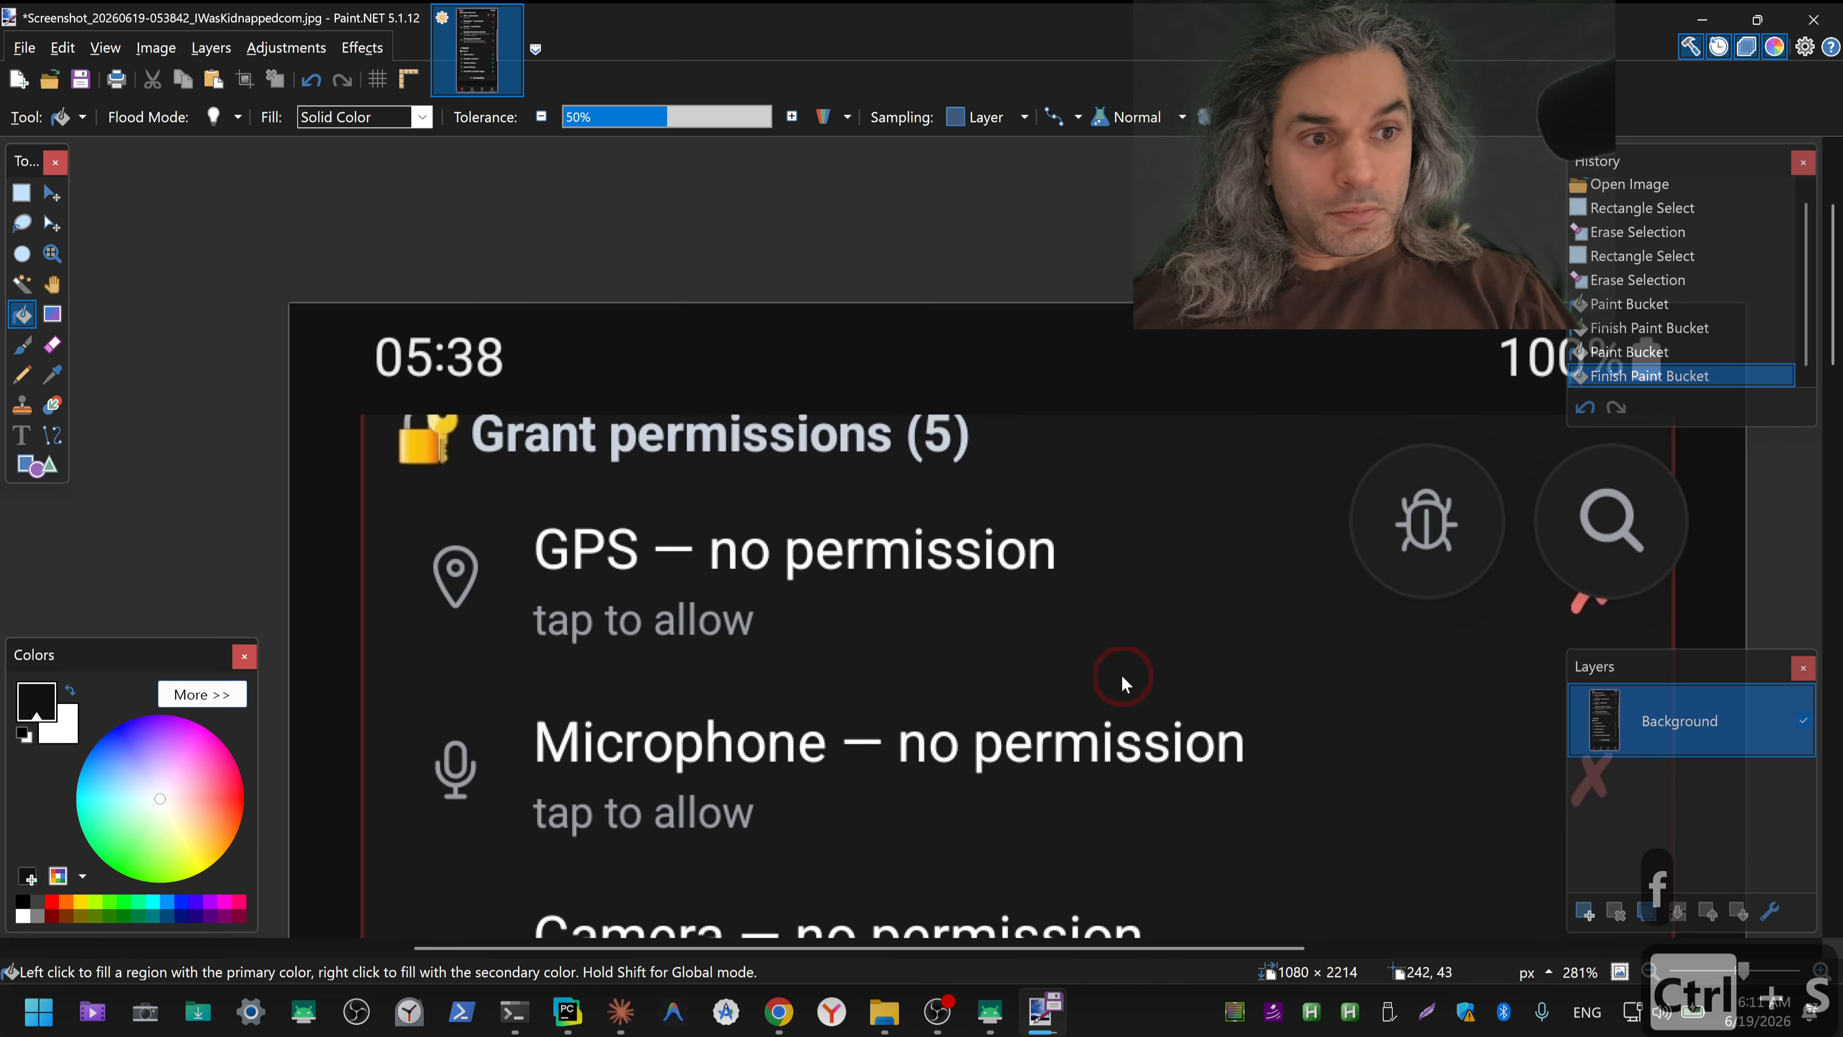
pyautogui.hotkey('alt', 'F4')
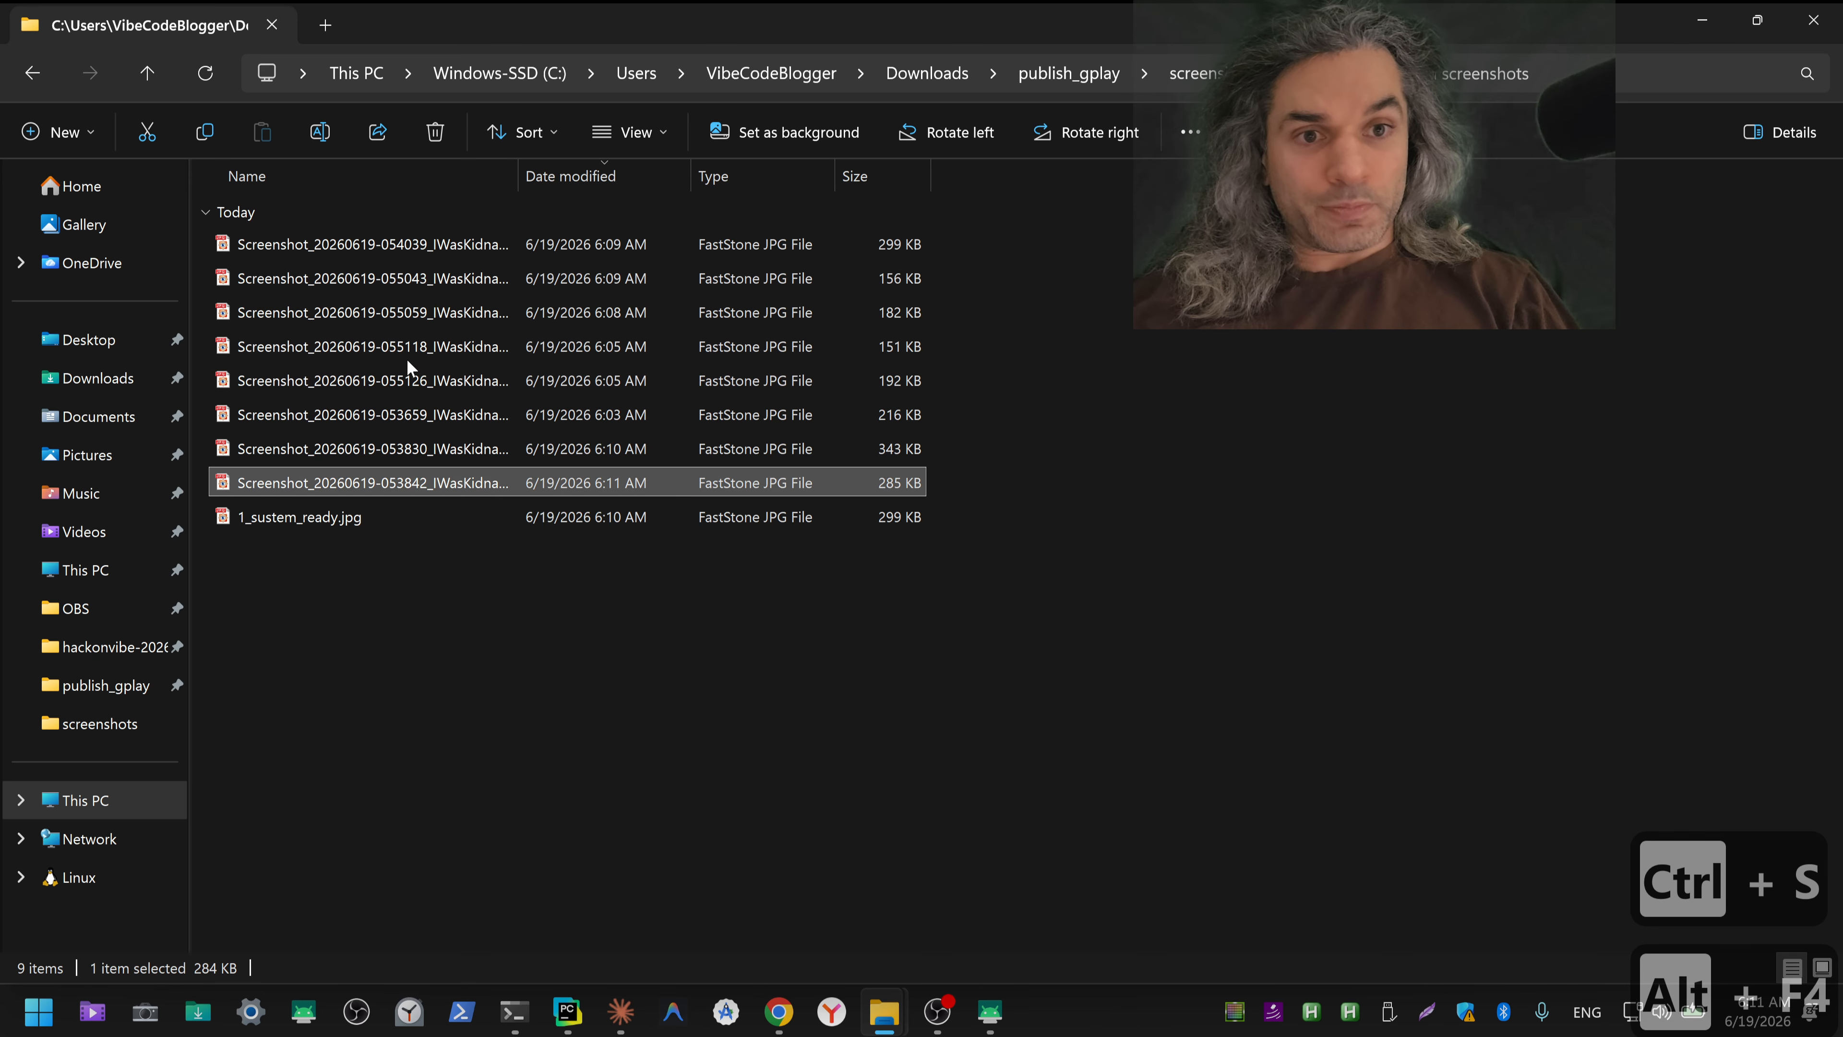
pyautogui.doubleClick(408, 248)
pyautogui.press('Return')
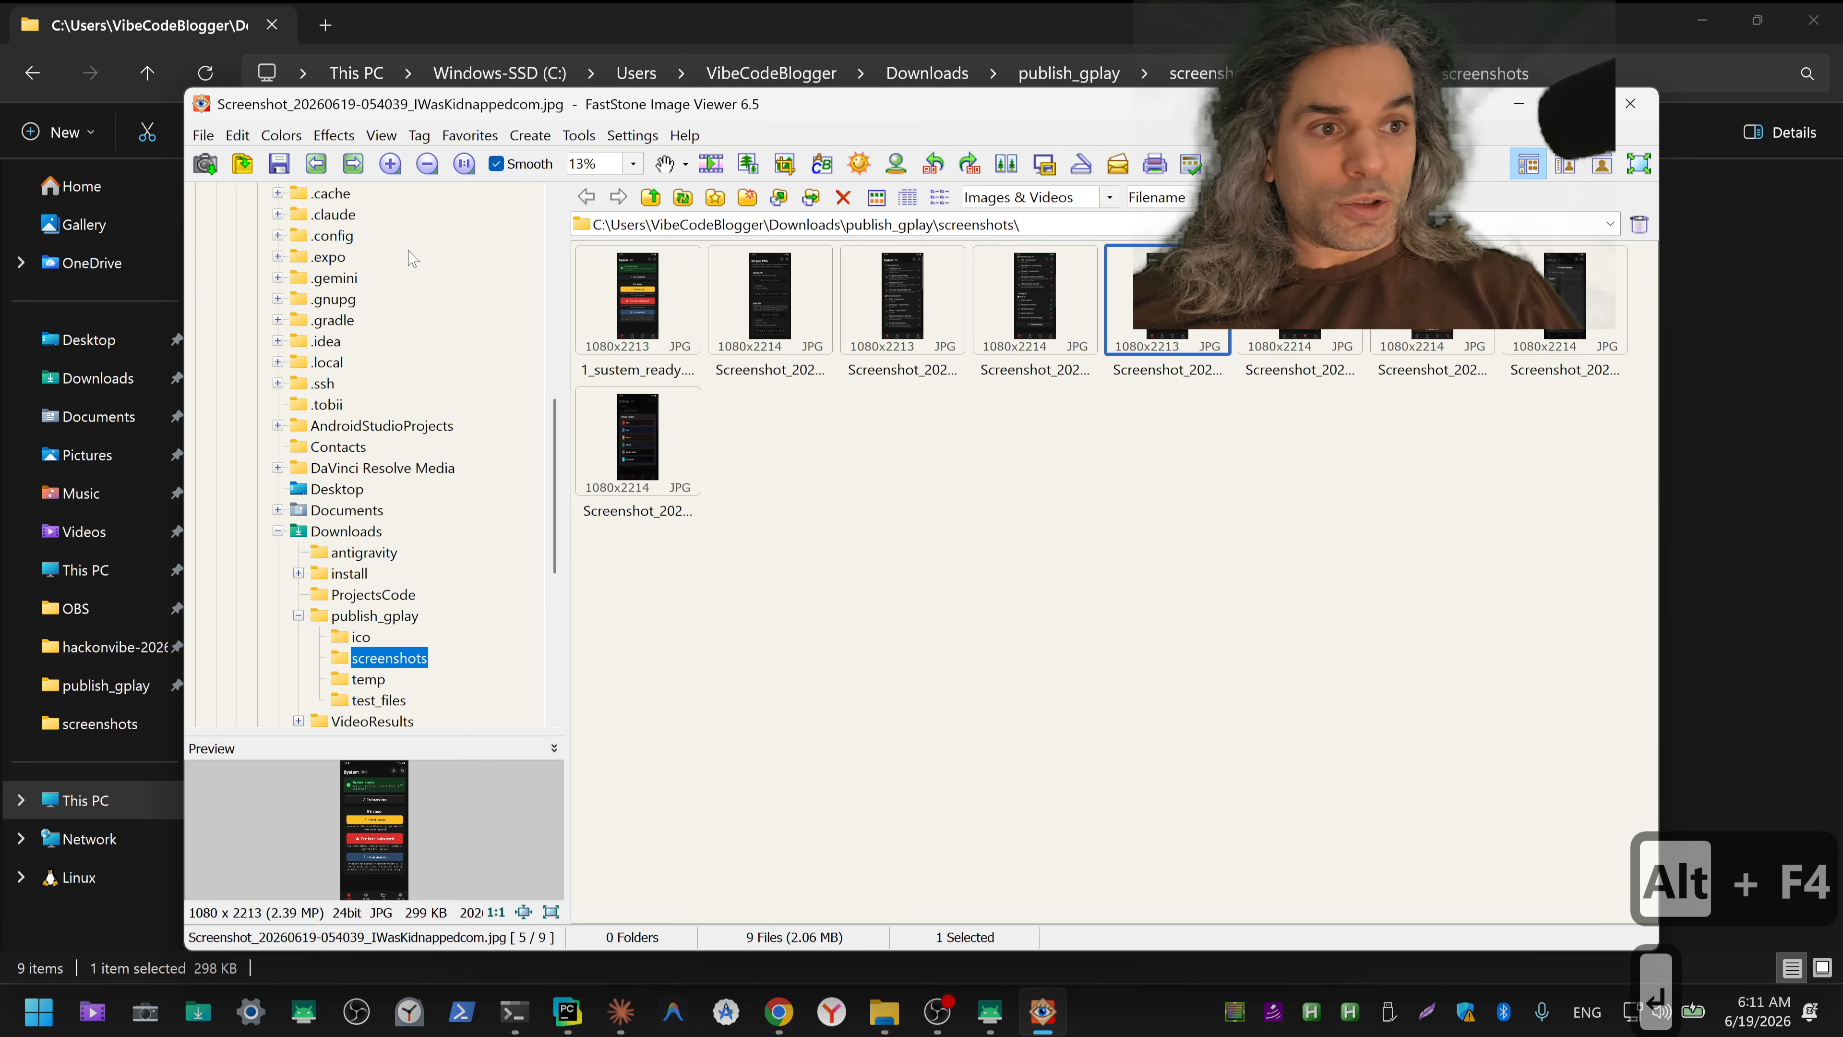
pyautogui.click(1573, 103)
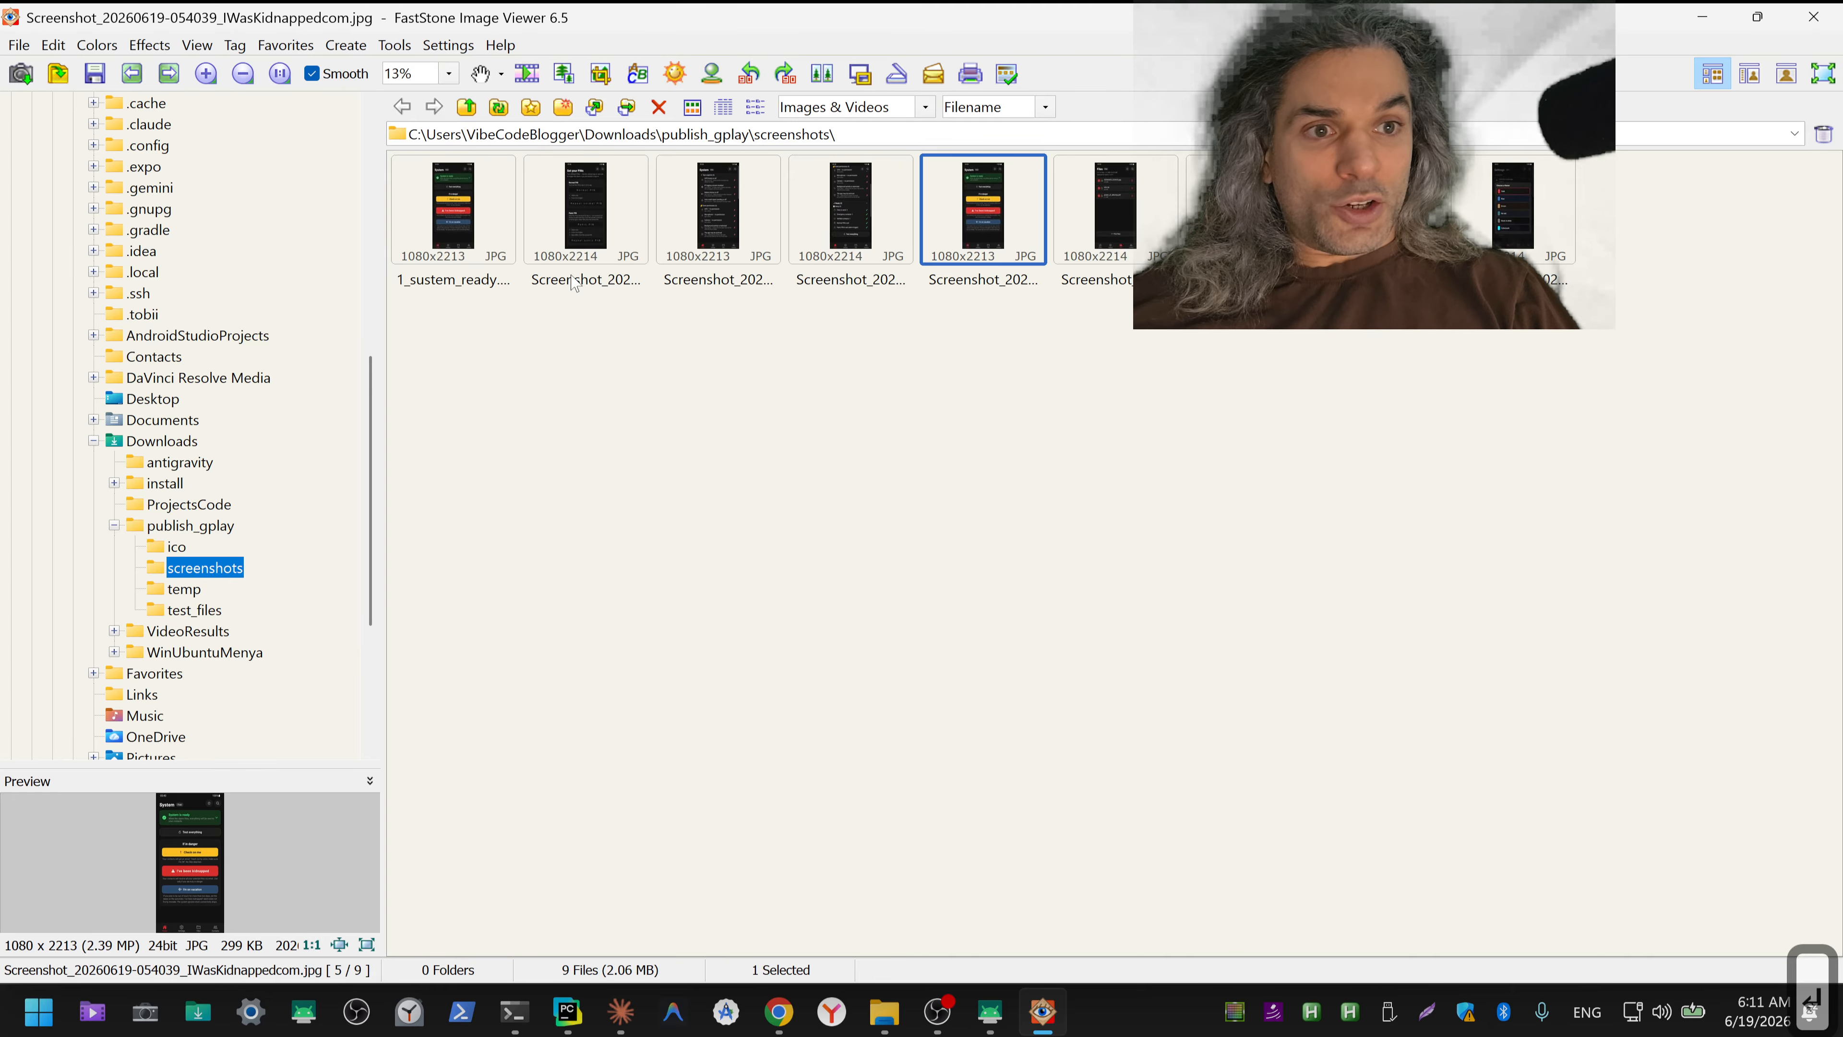
# Step: Compare the 054039 screenshot with 1_sustem_ready.jpg in full-screen view to check whether they are duplicates
pyautogui.doubleClick(973, 224)
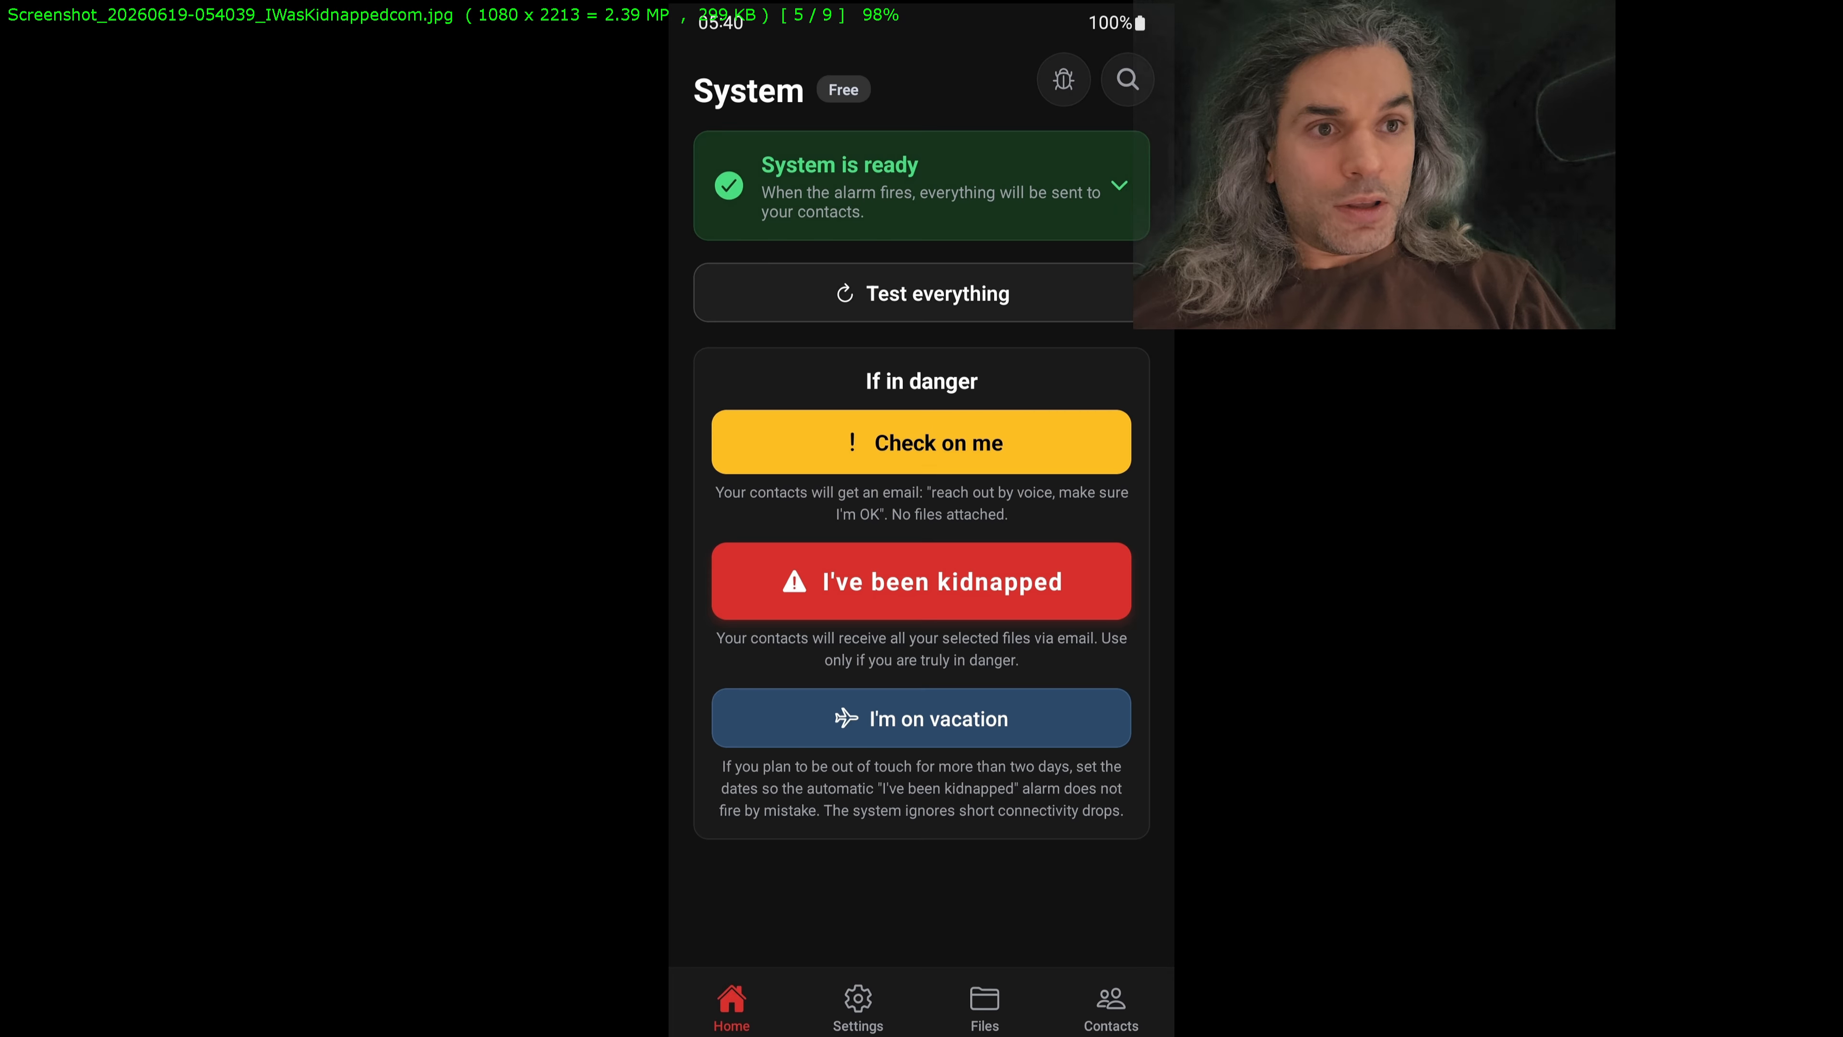
pyautogui.press('Escape')
pyautogui.doubleClick(440, 225)
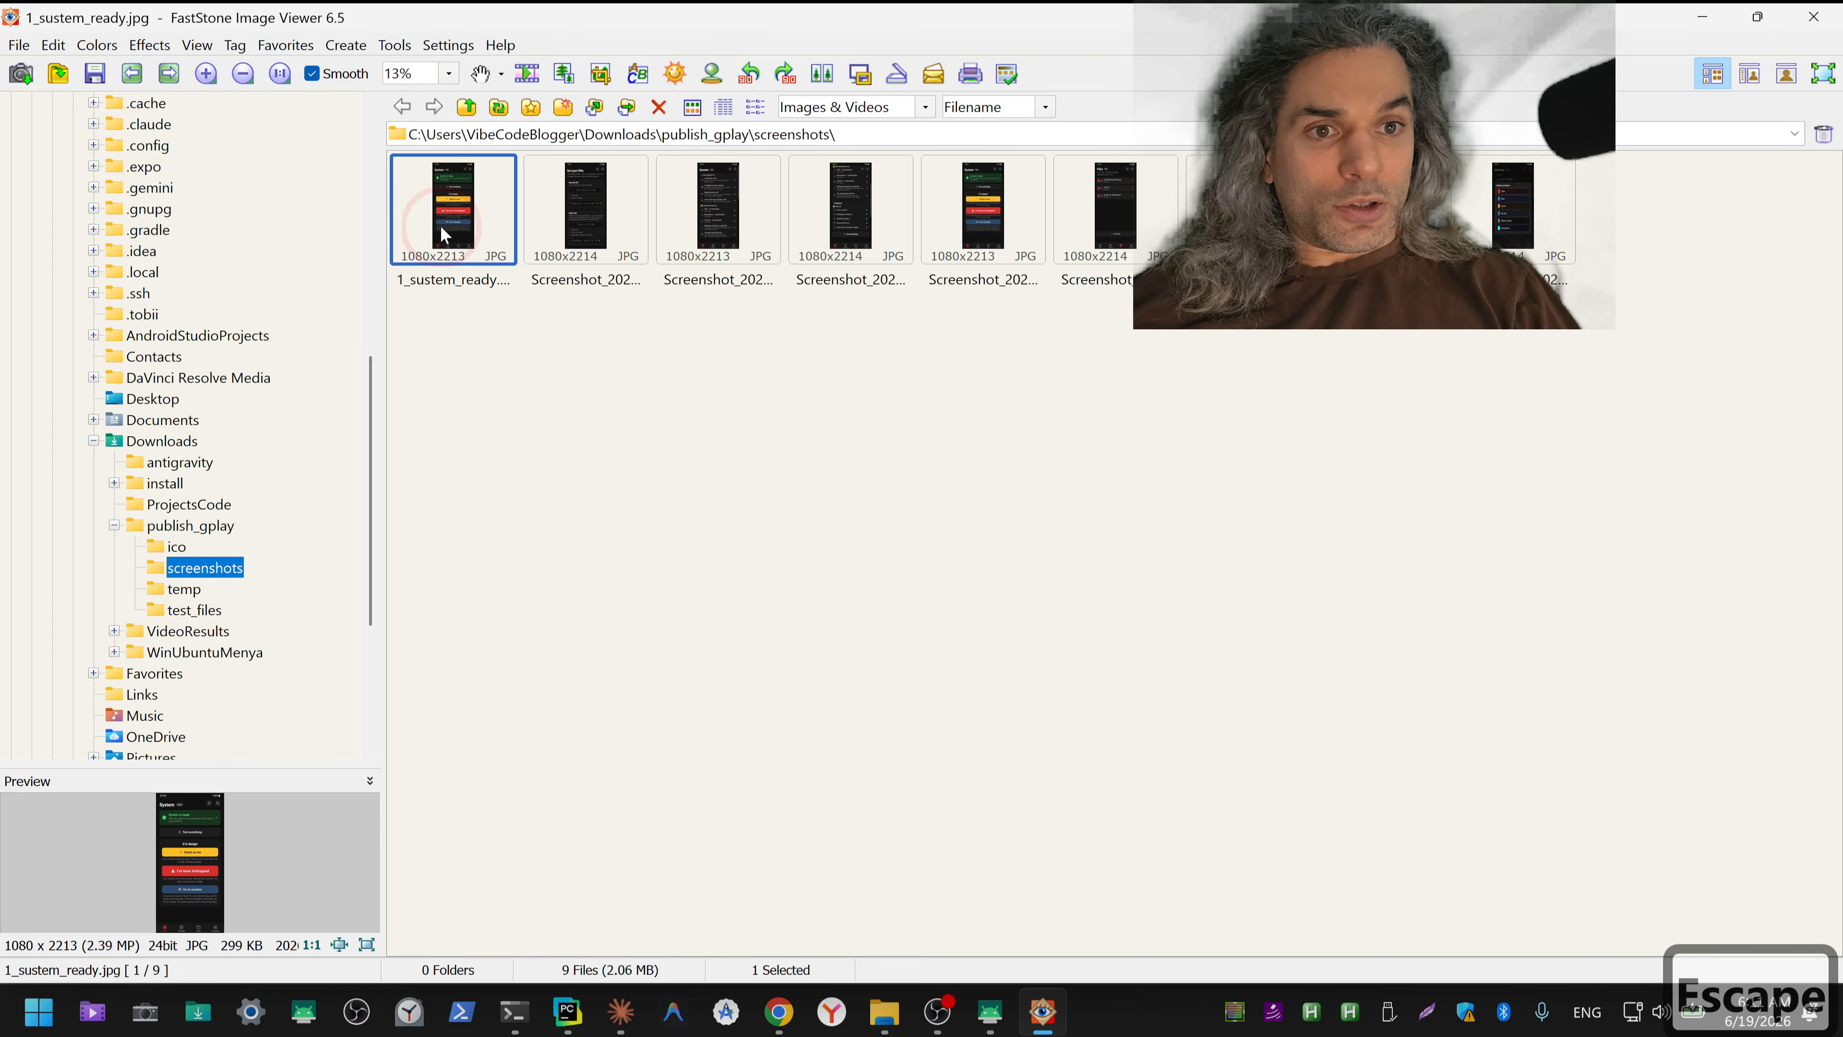
pyautogui.press('Escape')
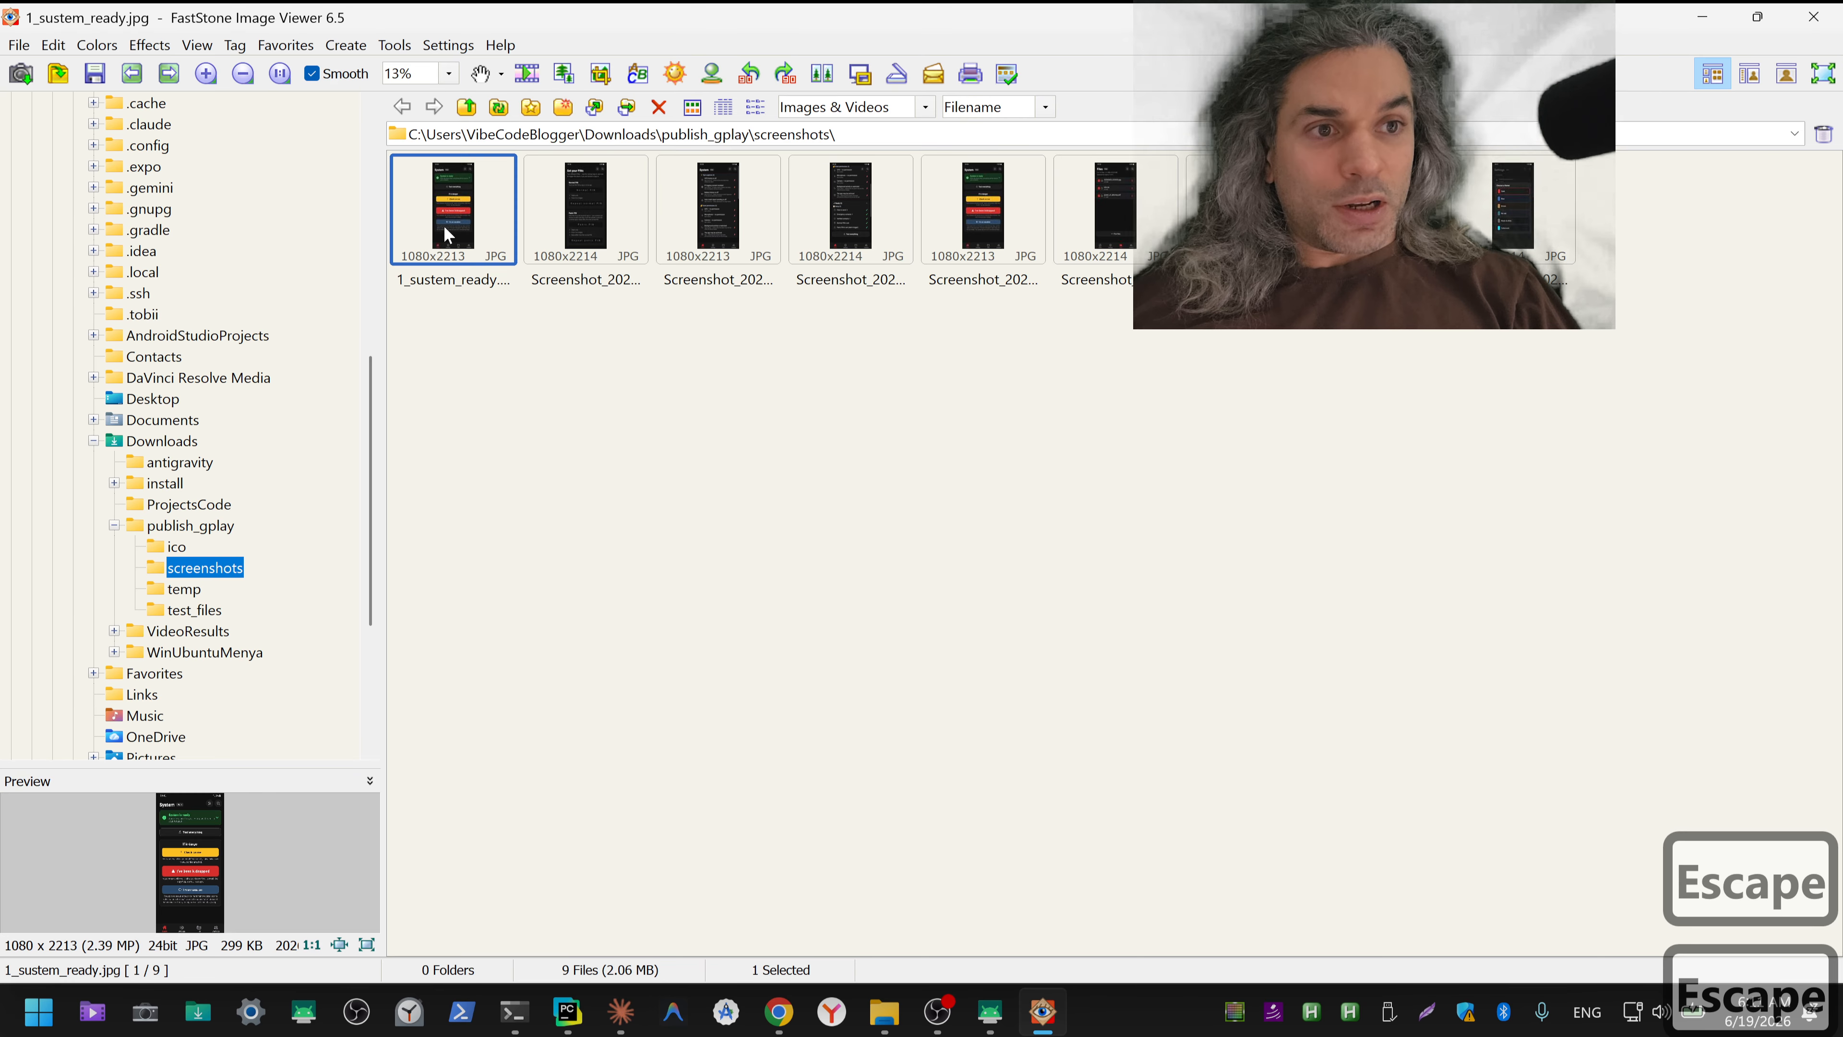
pyautogui.click(989, 283)
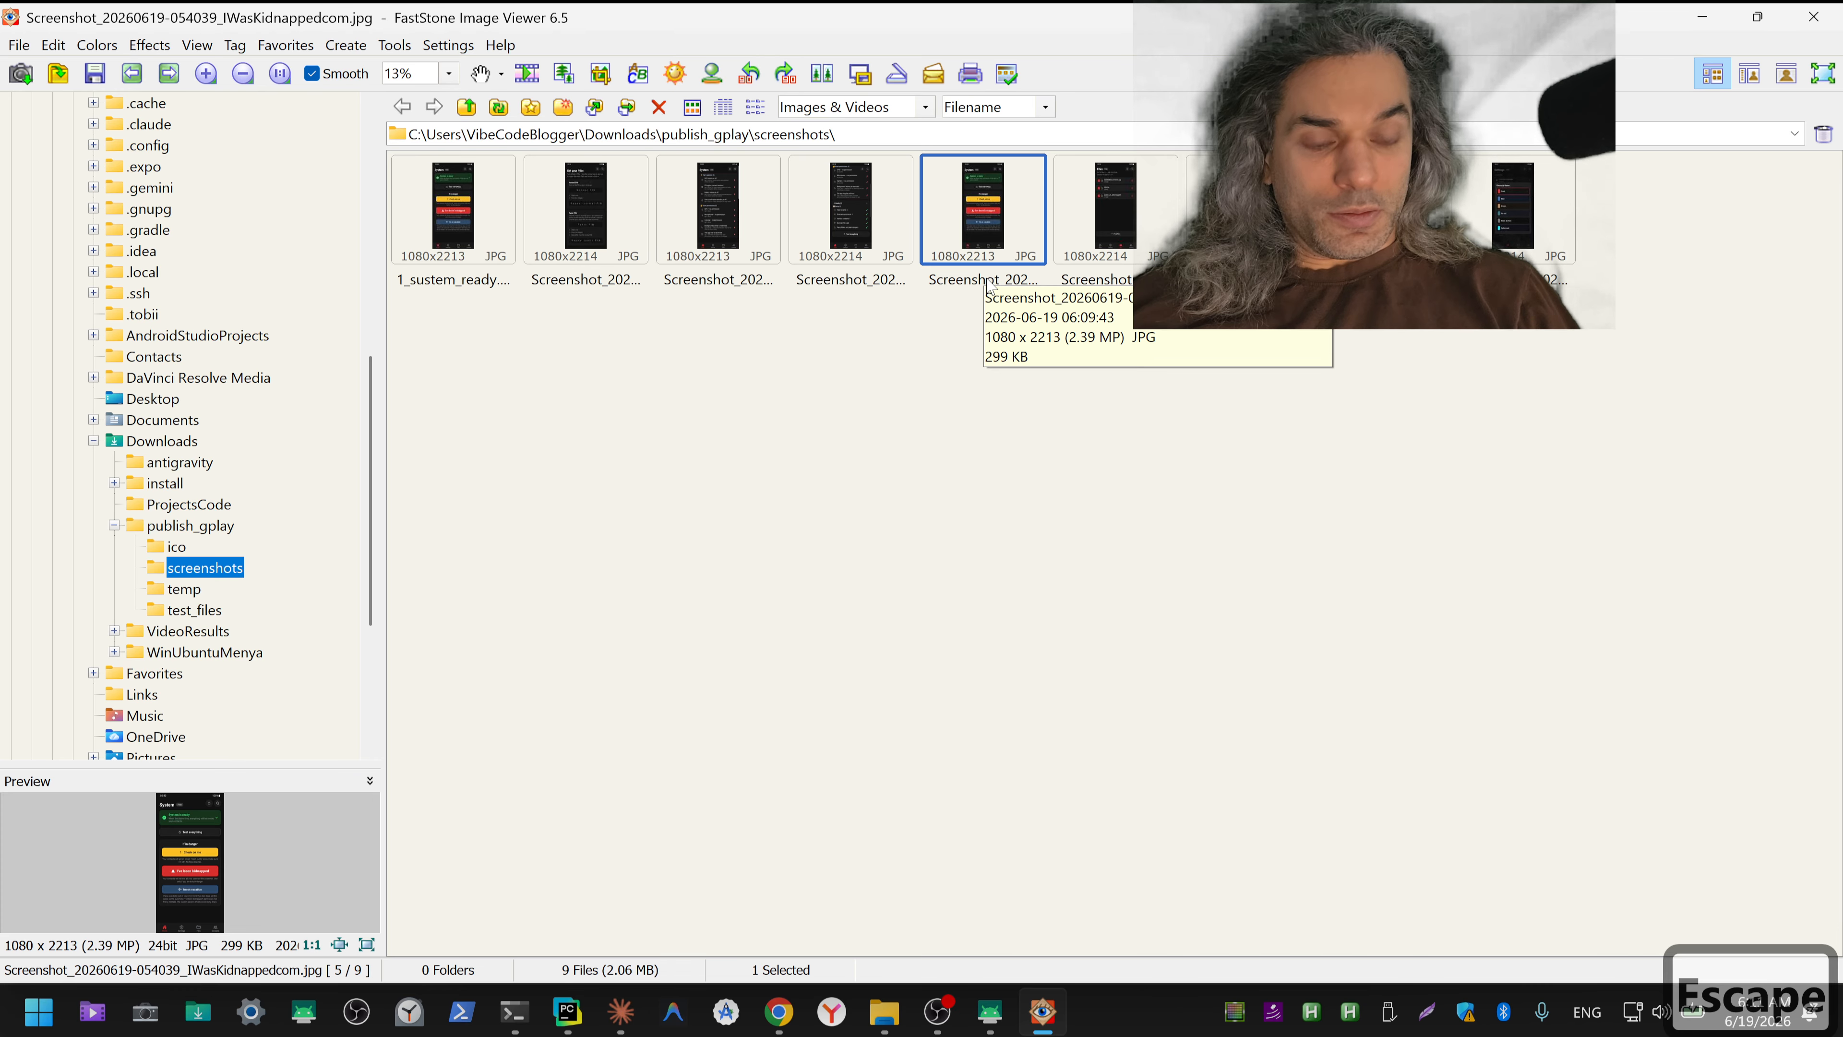
pyautogui.press('Delete')
pyautogui.press('Return')
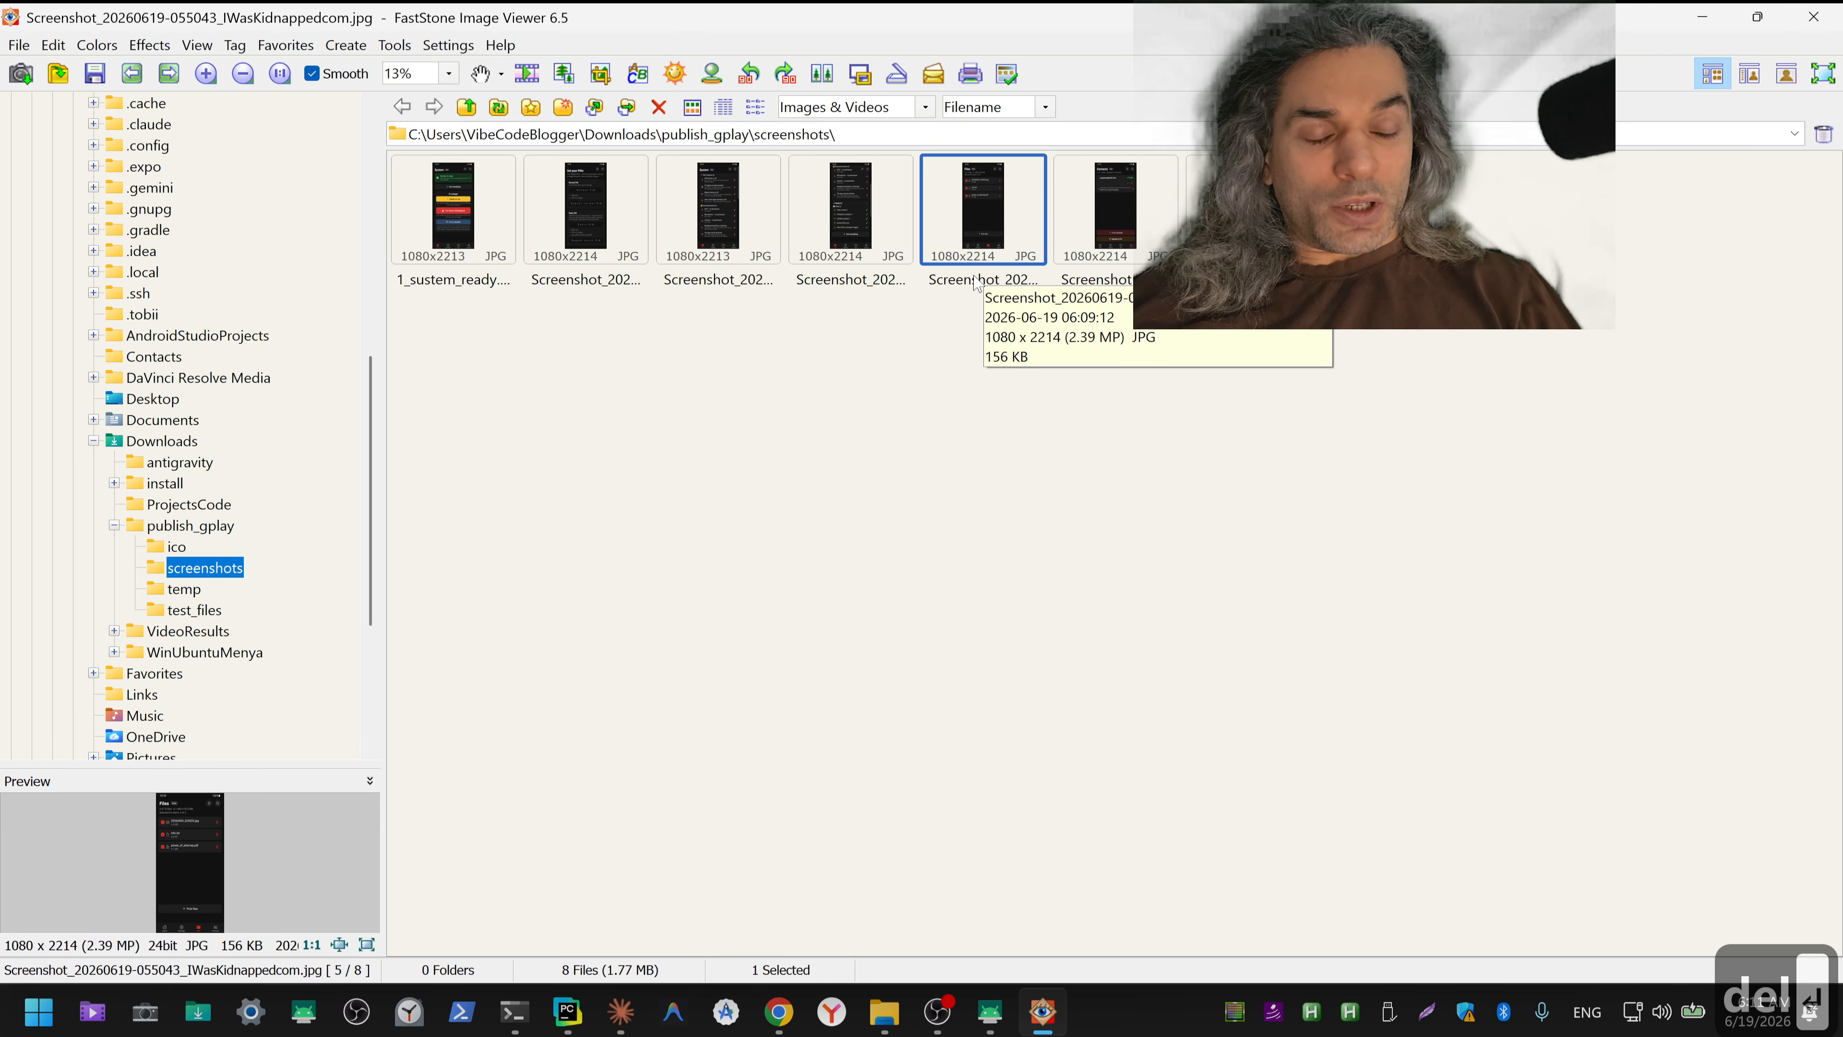
# Step: Review the remaining screenshots one by one in full-screen view, checking their content and status bars to decide their order
pyautogui.doubleClick(451, 217)
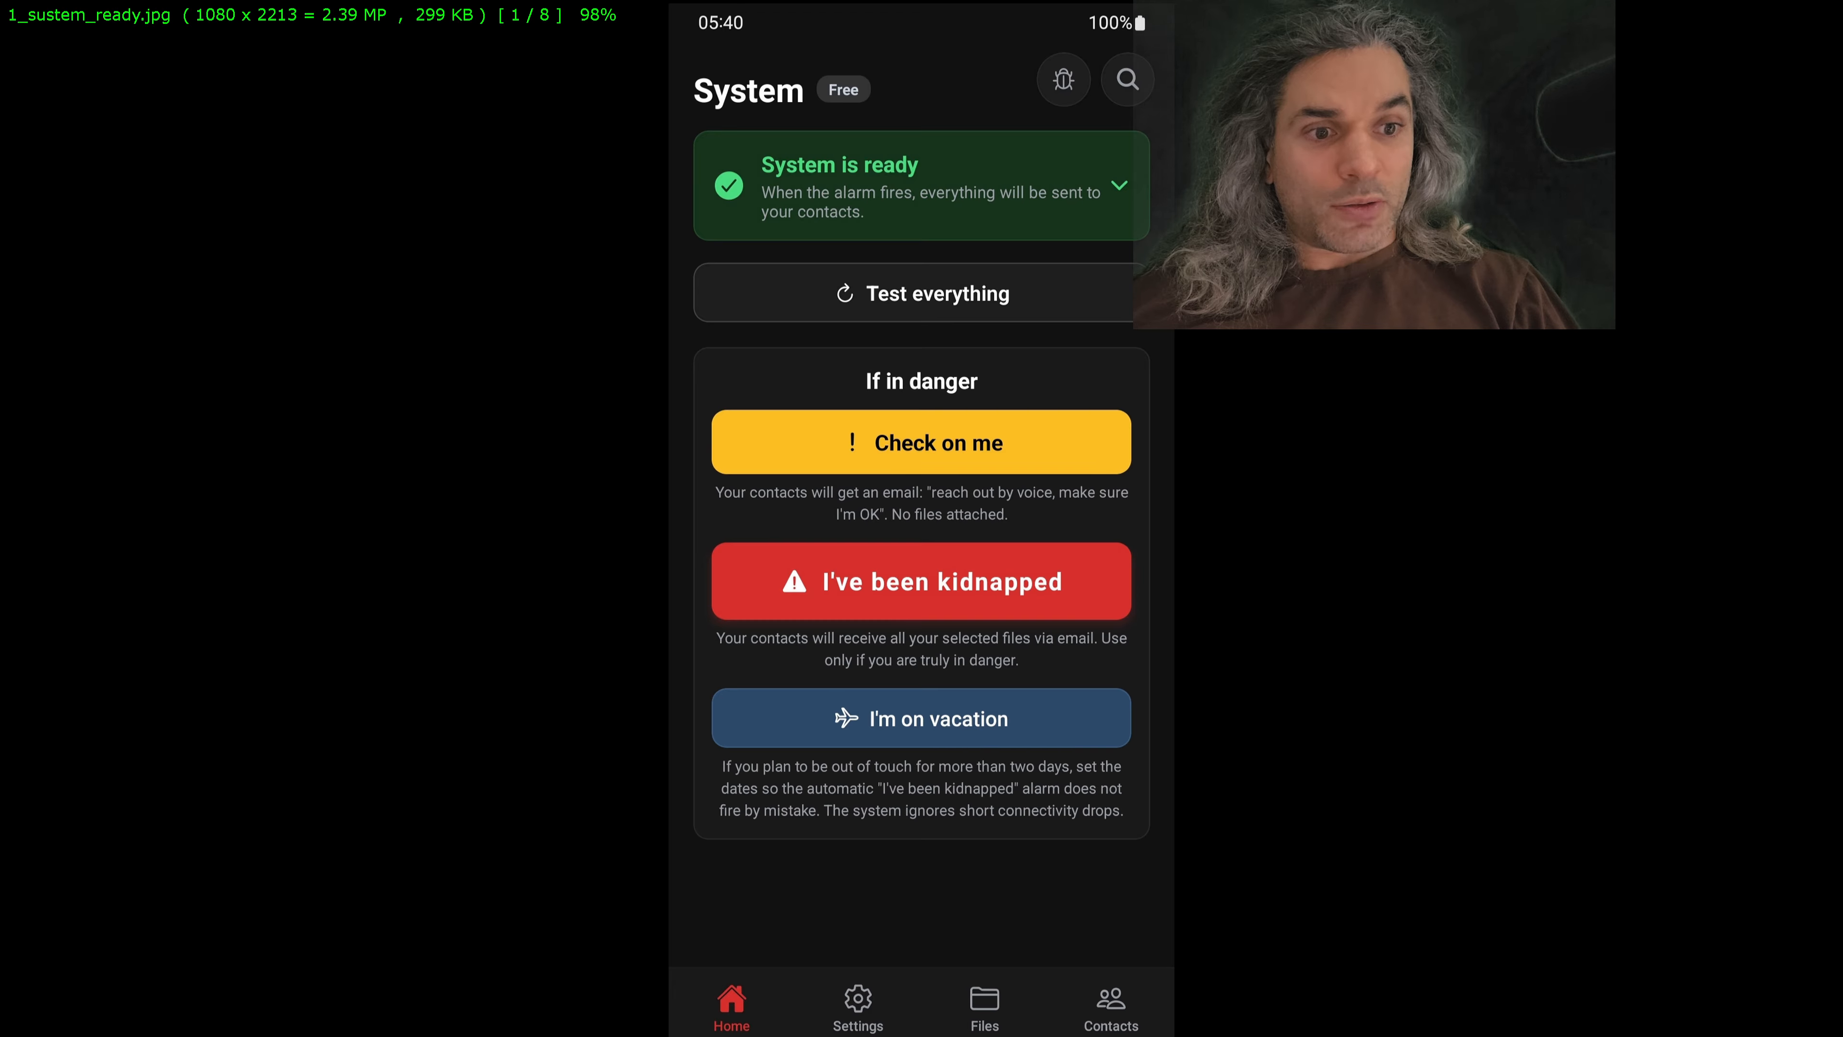
pyautogui.press('Escape')
pyautogui.click(593, 217)
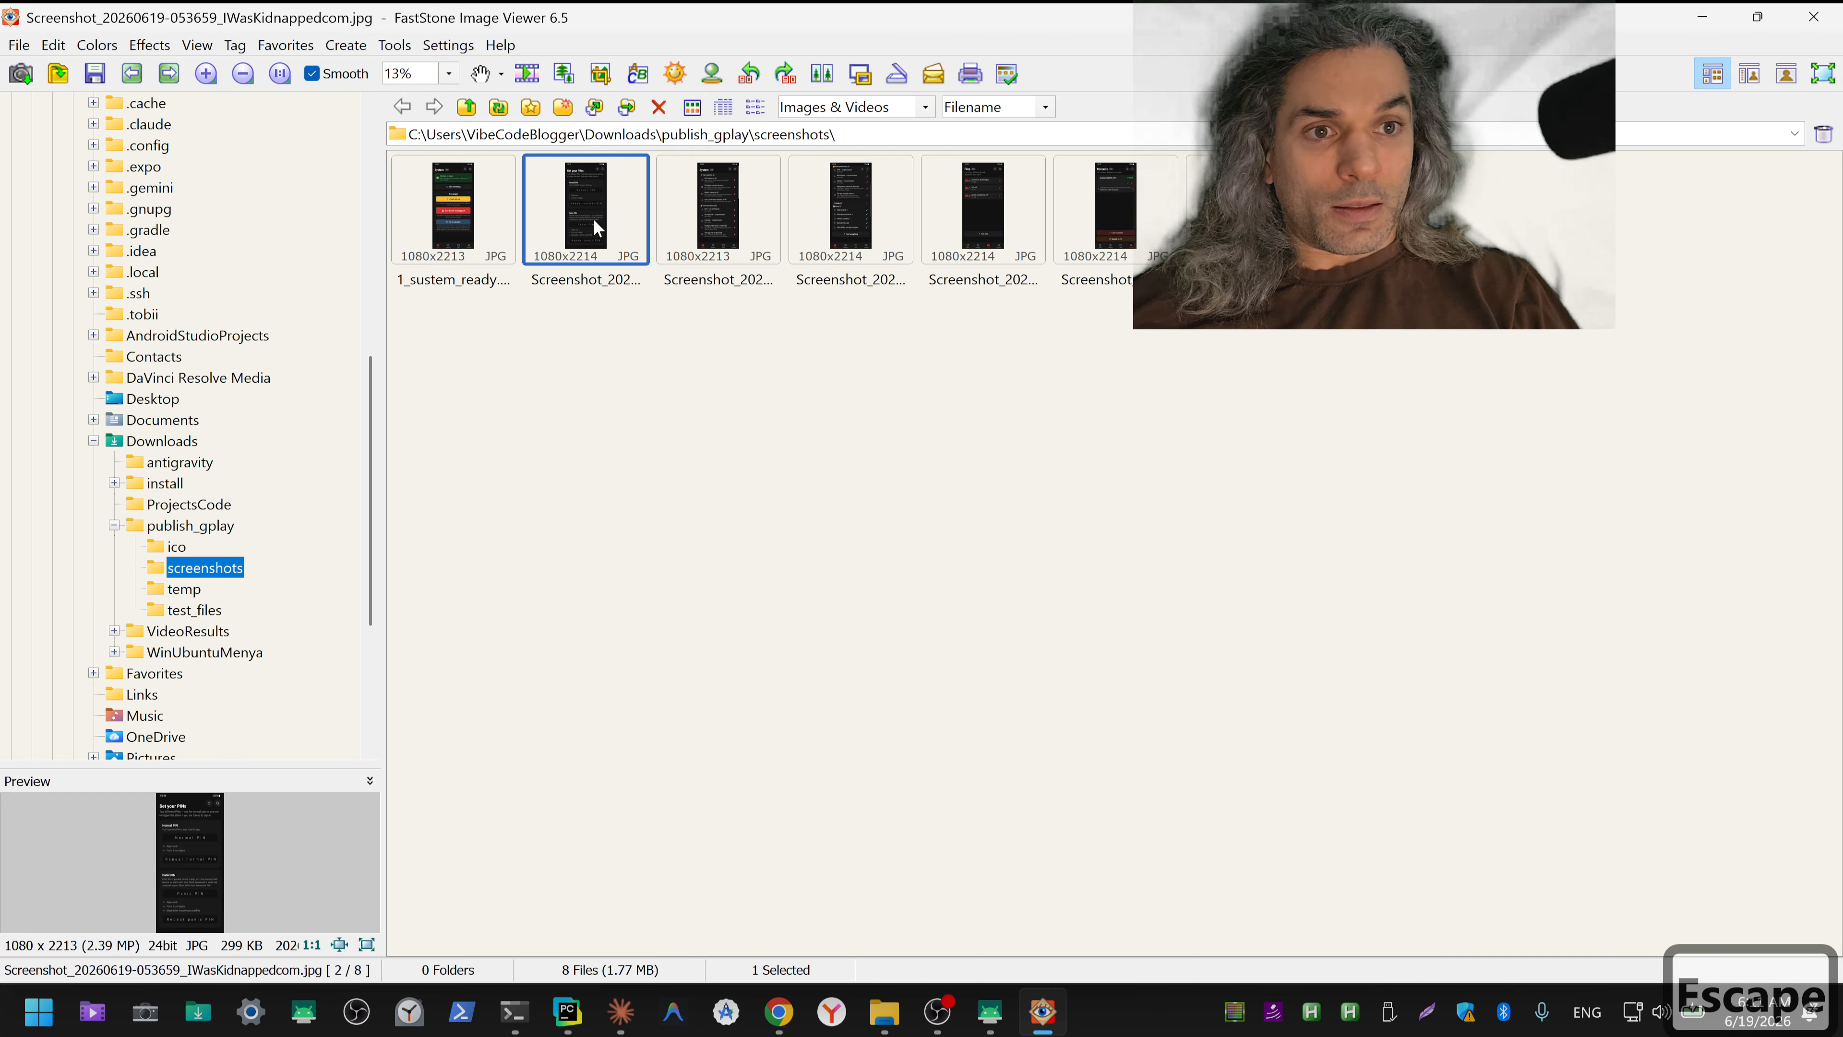
pyautogui.doubleClick(593, 218)
pyautogui.press('Escape')
pyautogui.doubleClick(715, 218)
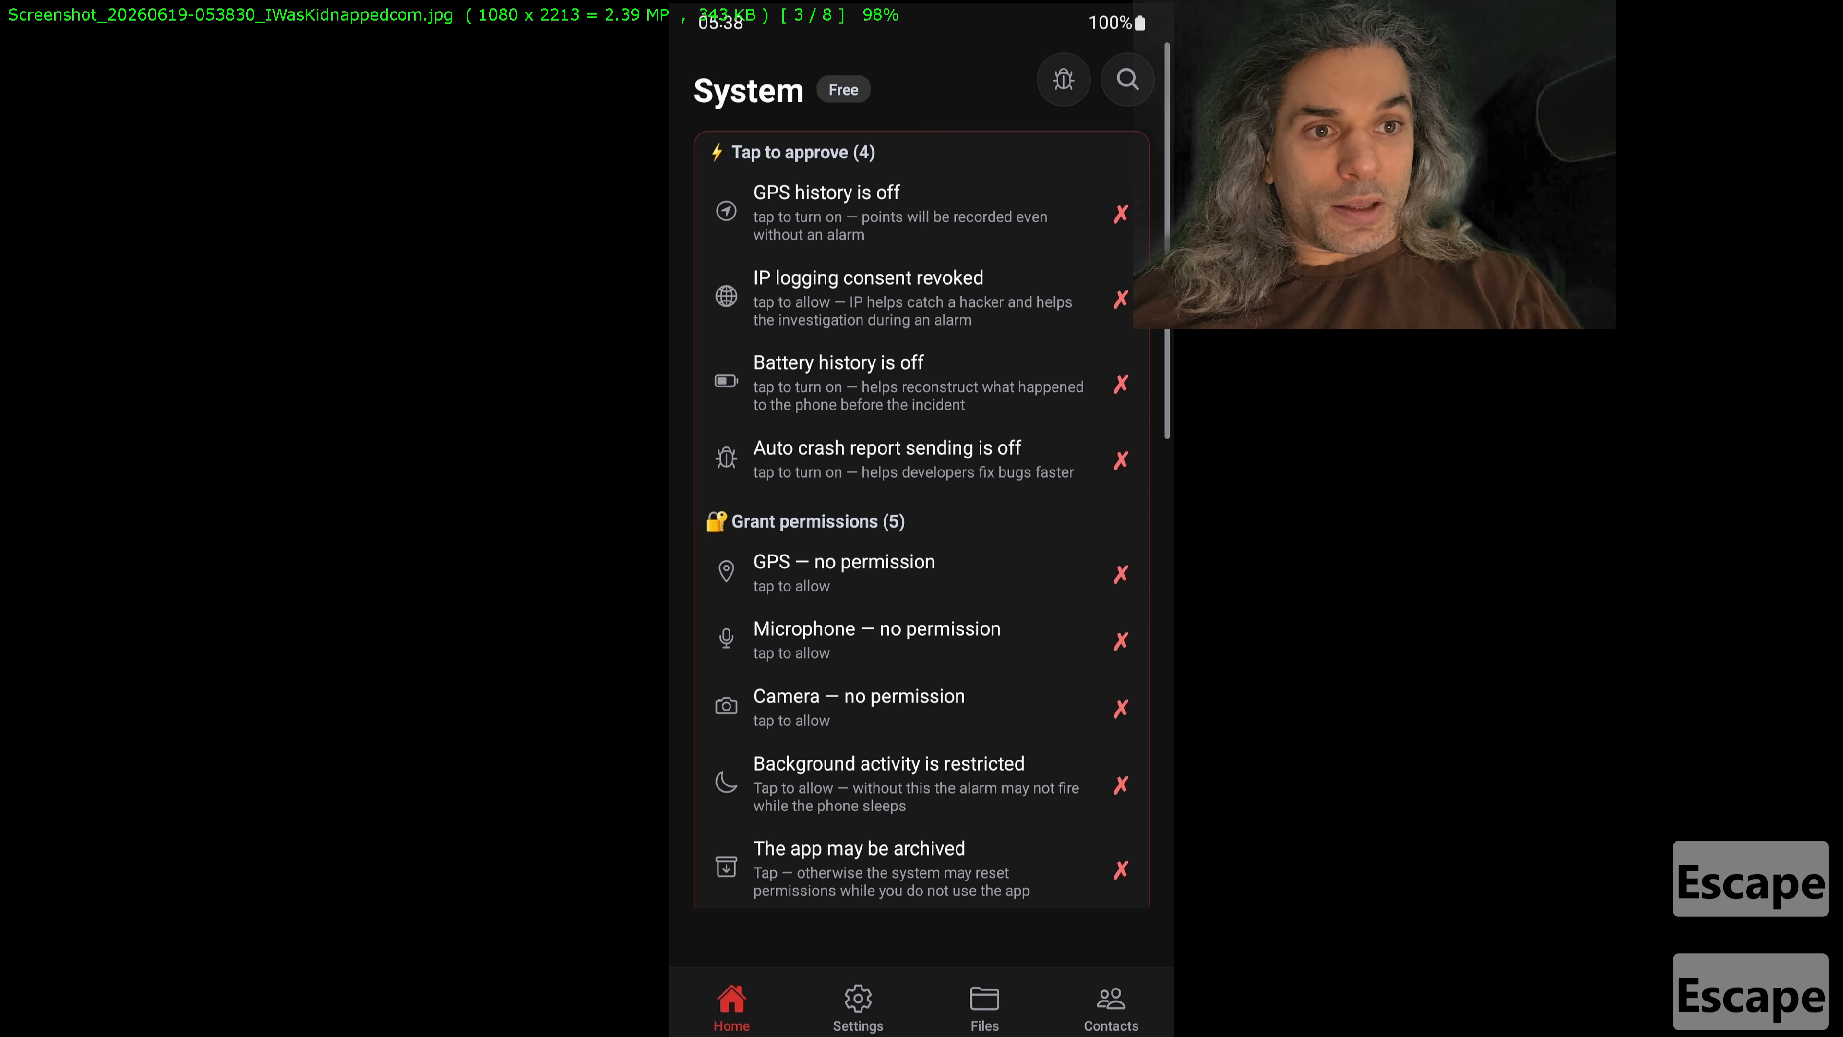
pyautogui.press('Escape')
pyautogui.click(860, 218)
pyautogui.doubleClick(859, 218)
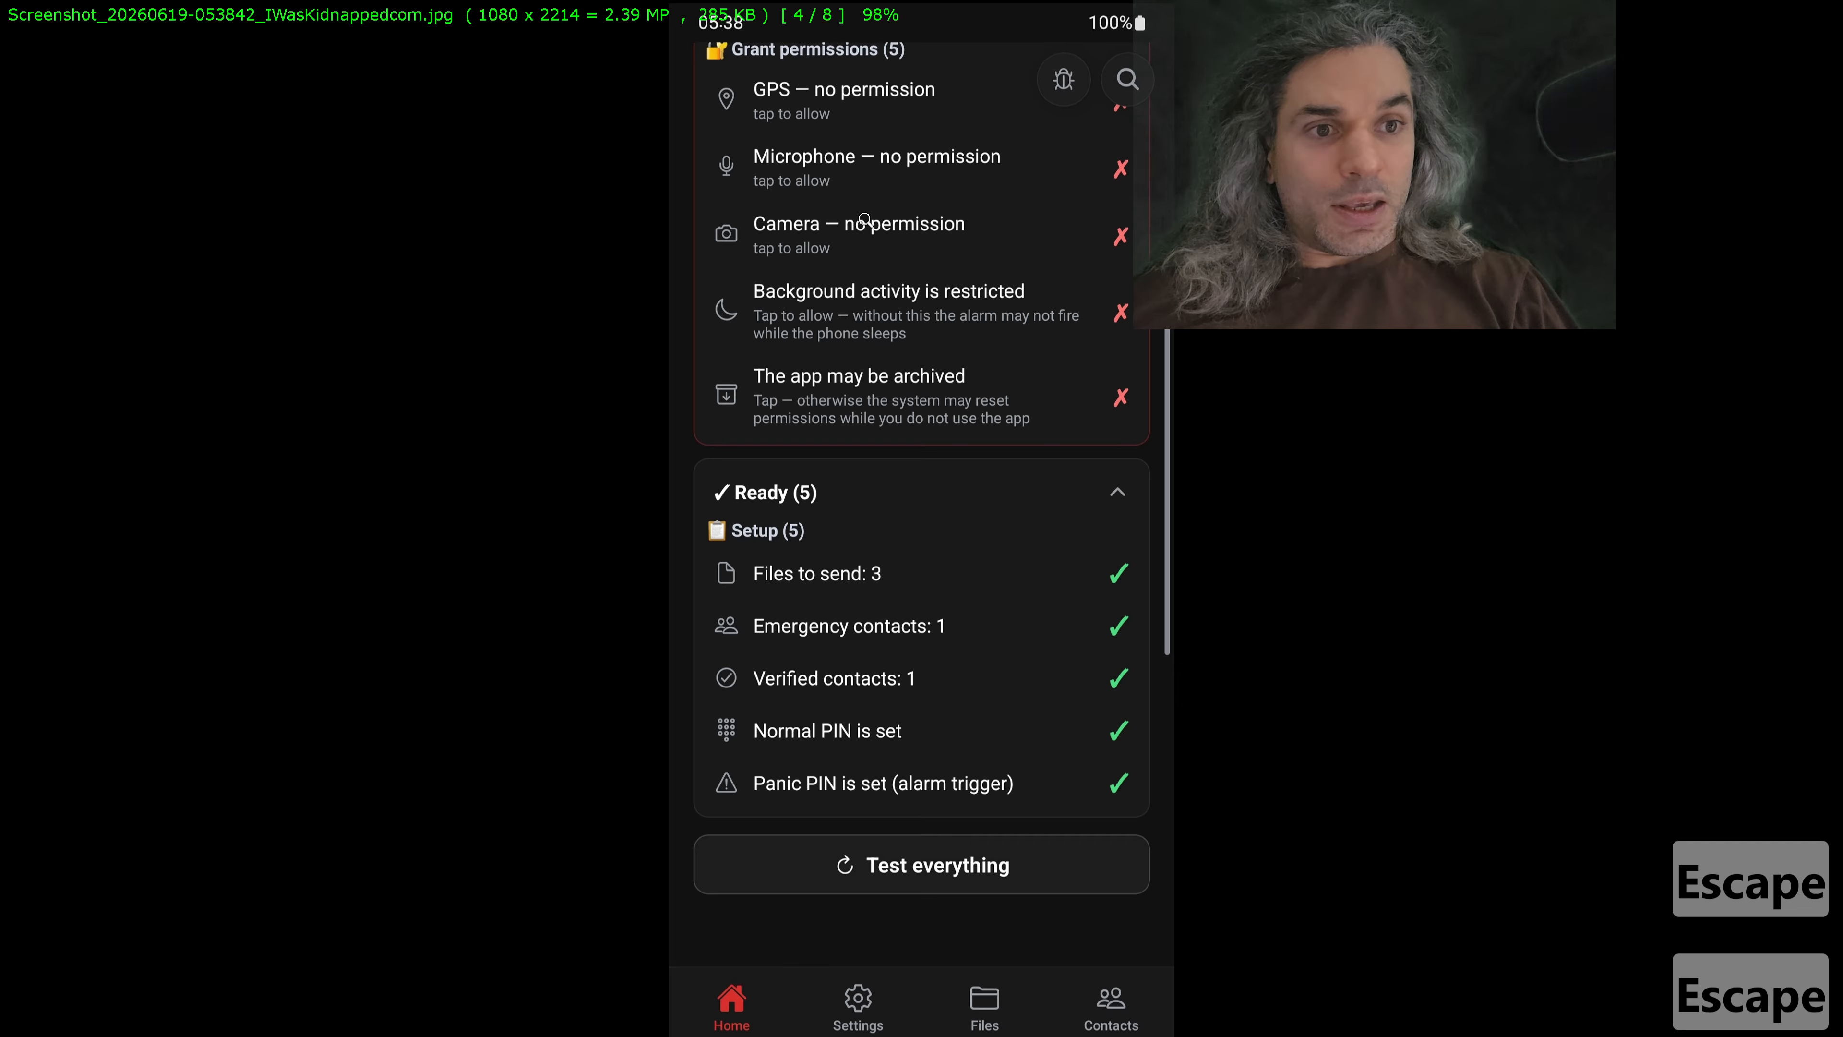
pyautogui.press('Escape')
pyautogui.doubleClick(985, 218)
pyautogui.press('Escape')
pyautogui.doubleClick(1110, 218)
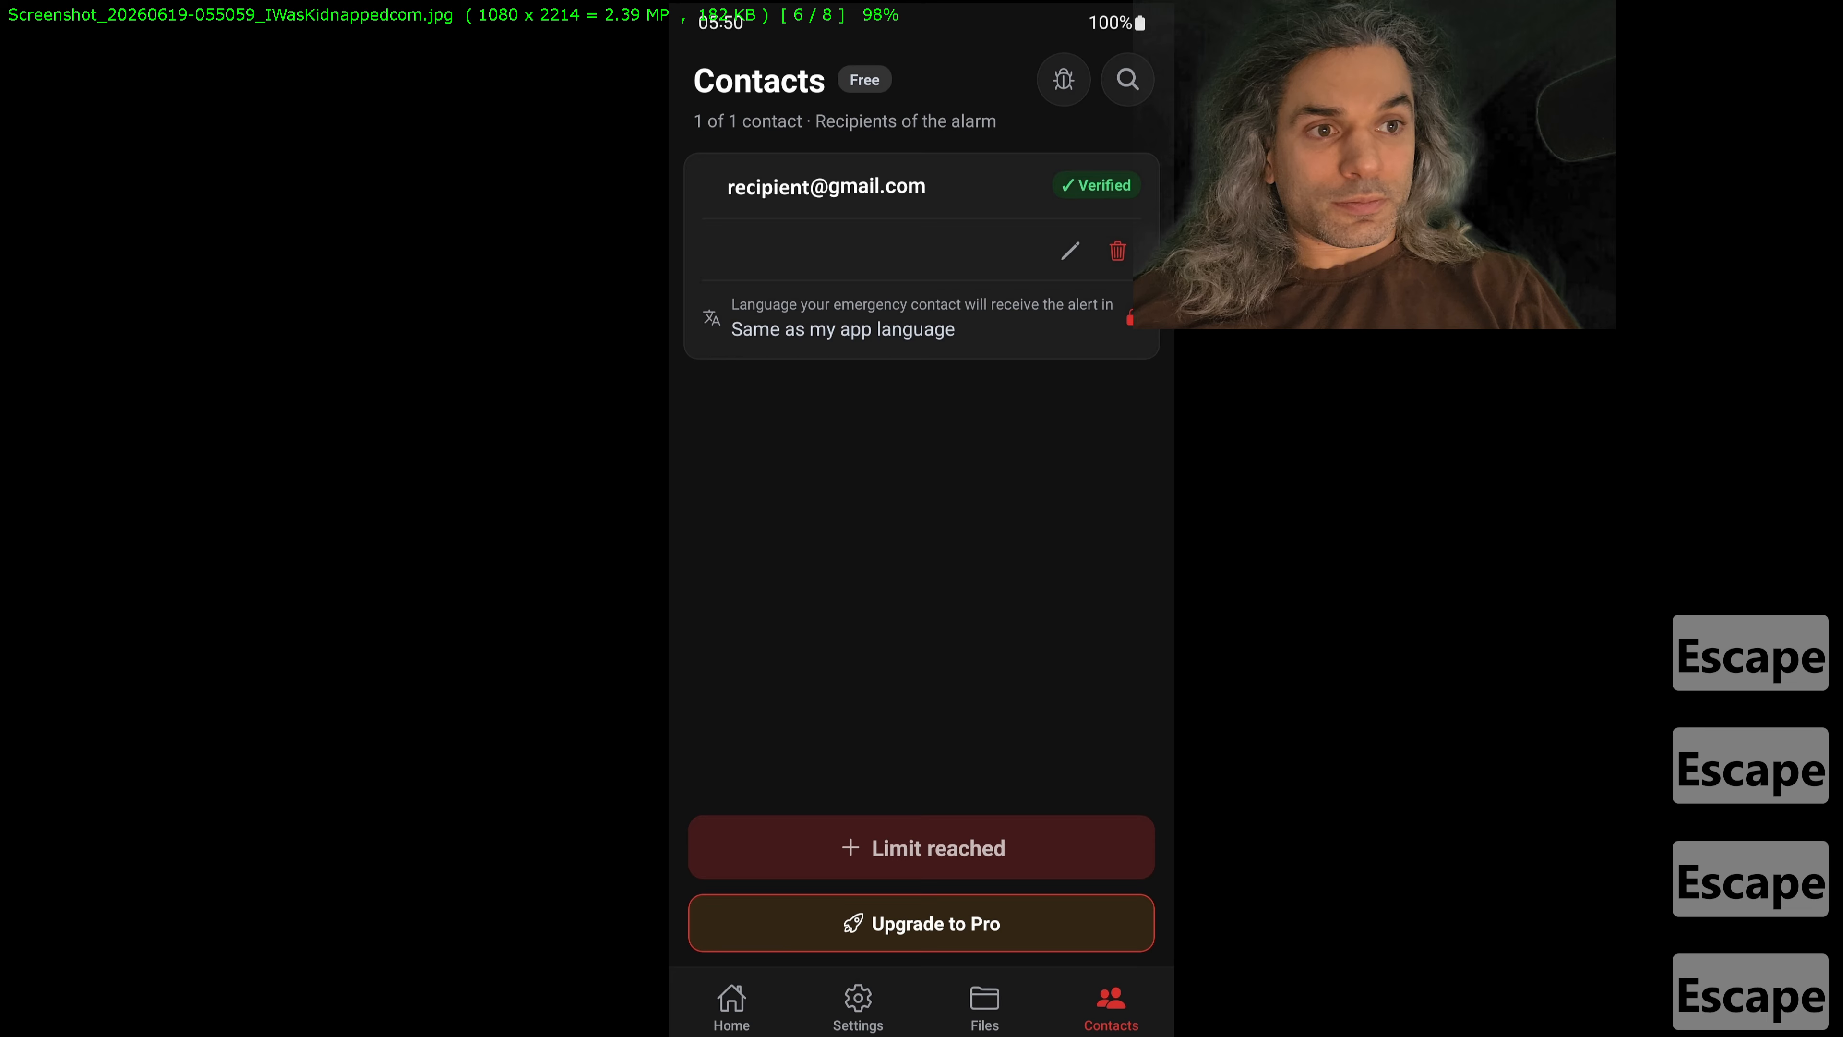
pyautogui.press('Escape')
pyautogui.doubleClick(1236, 218)
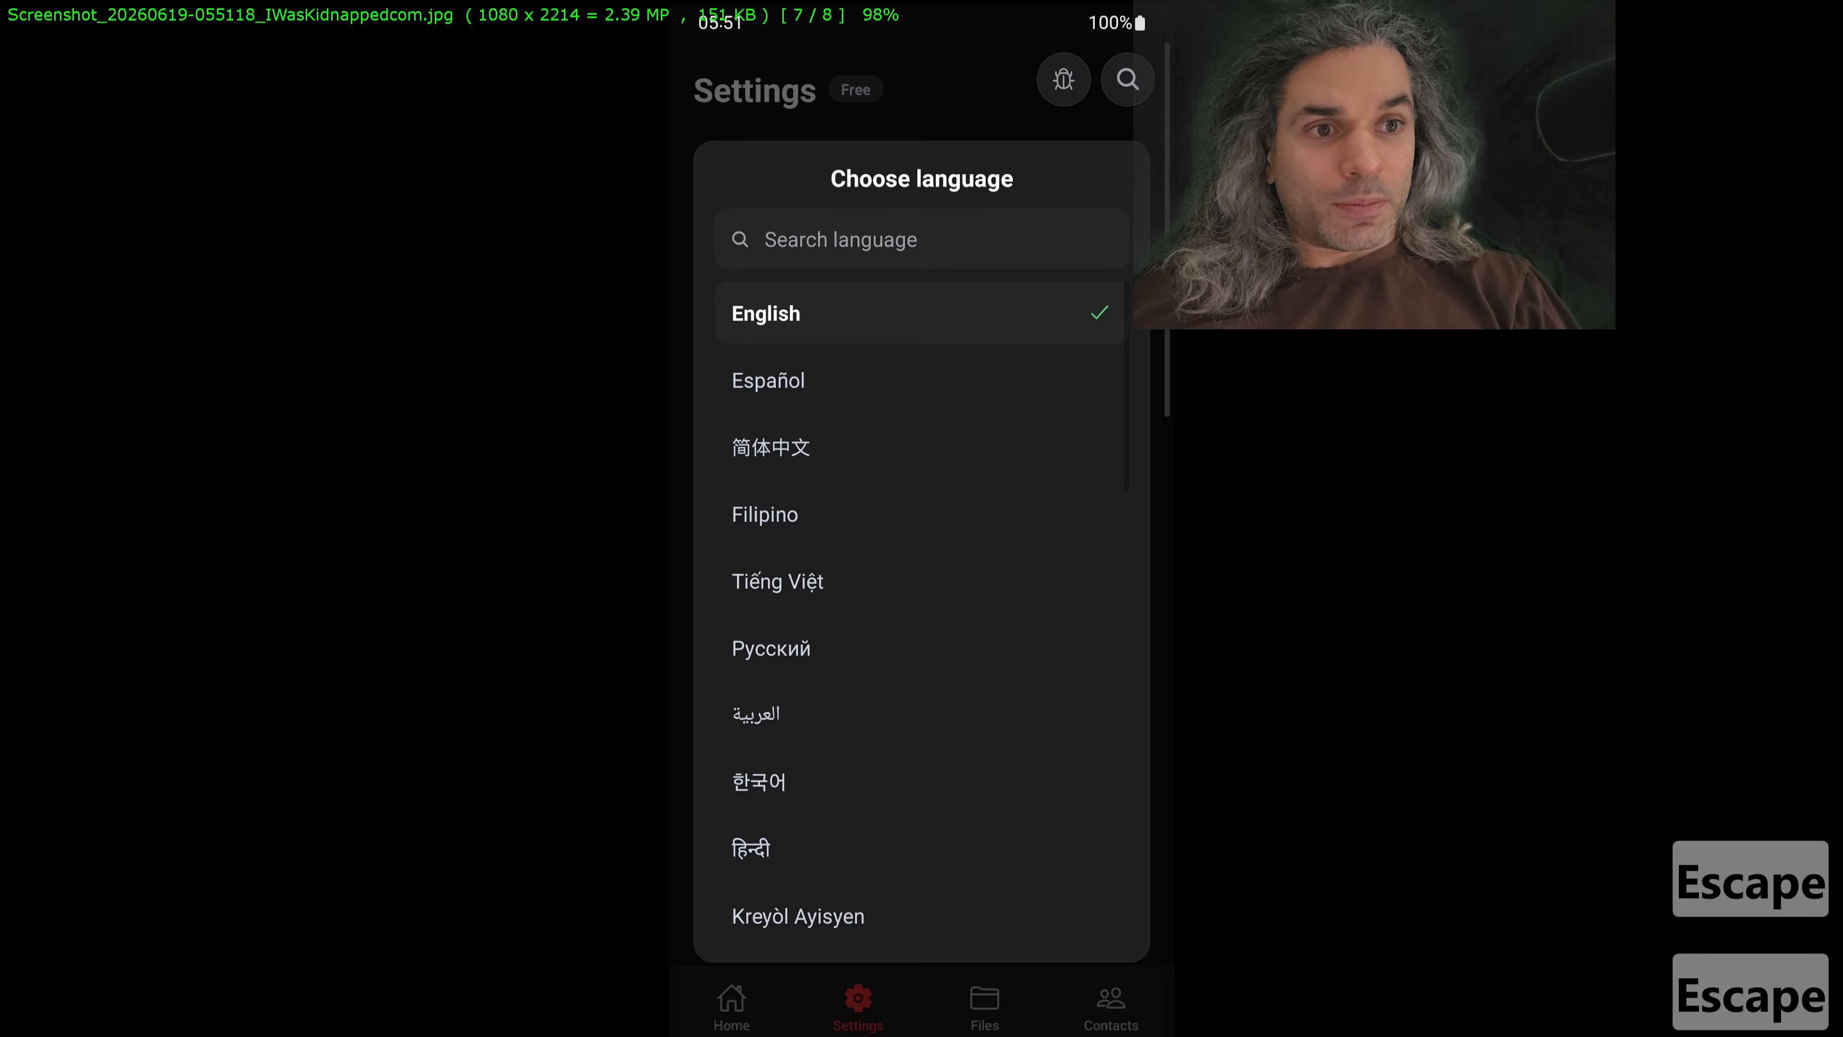
pyautogui.press('Escape')
pyautogui.doubleClick(1371, 218)
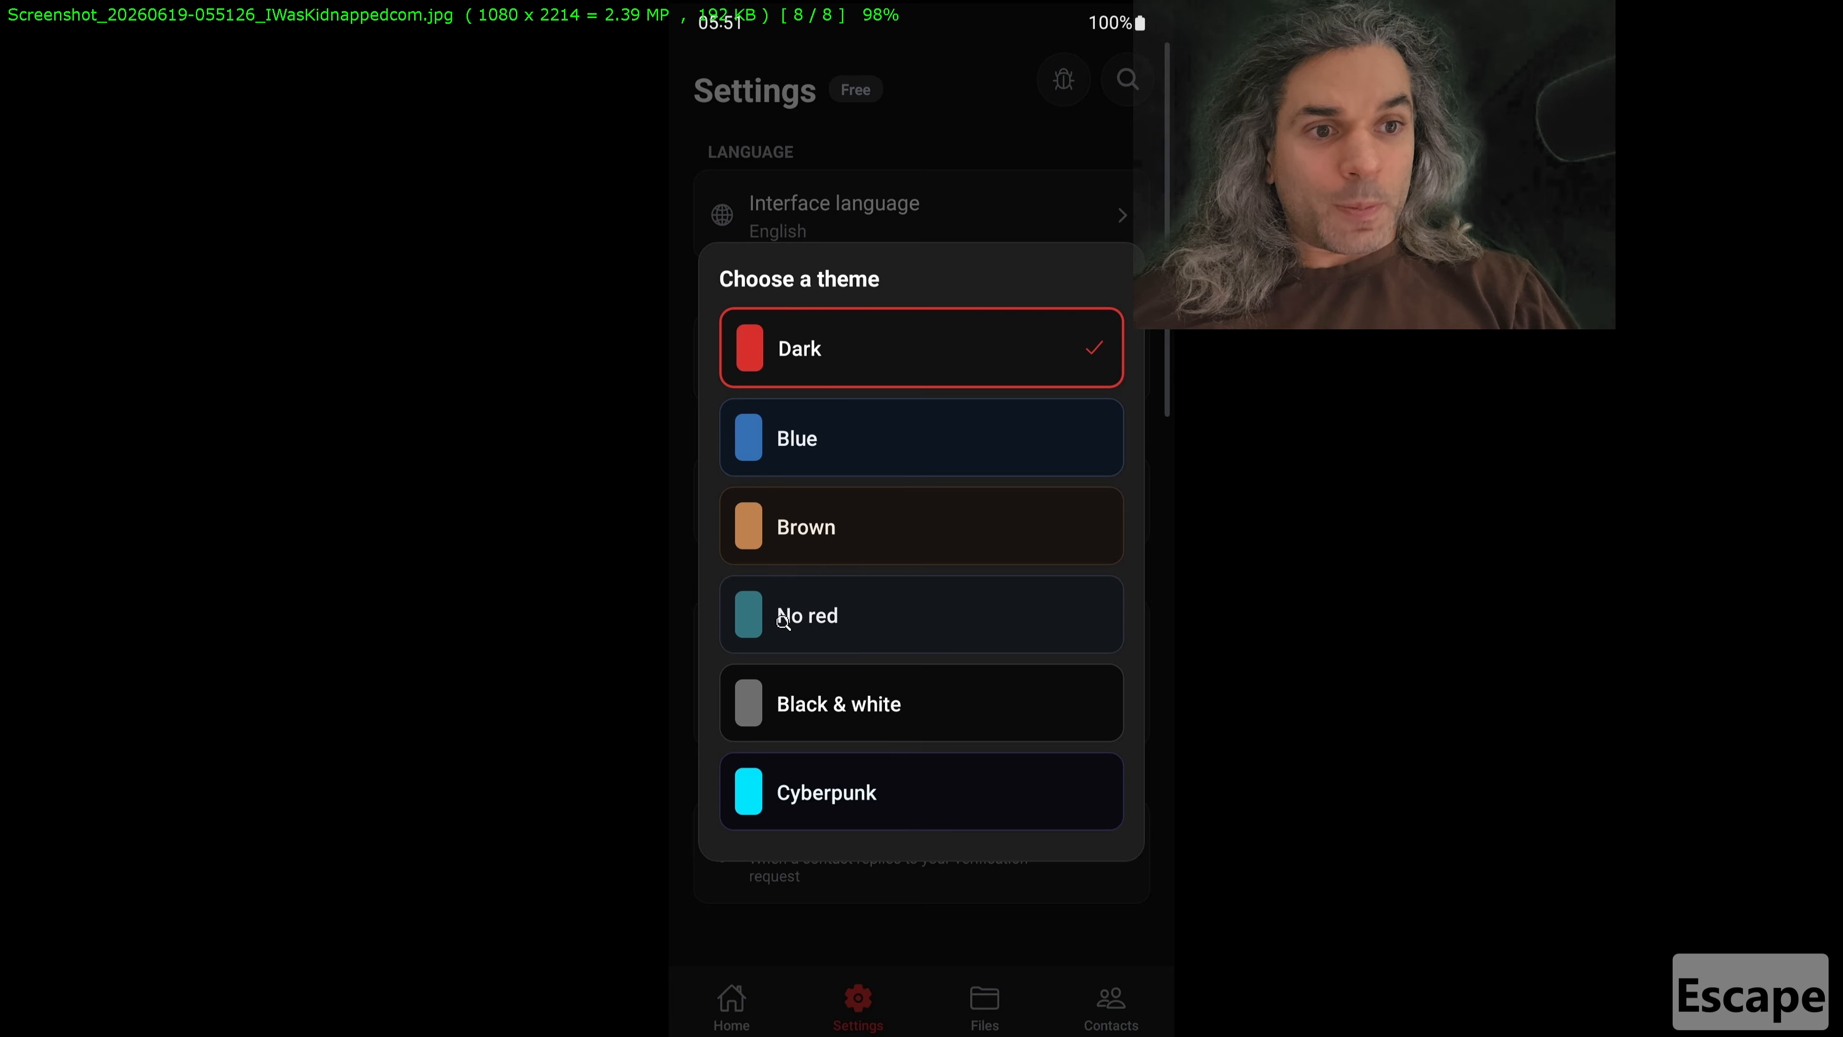
pyautogui.press('Escape')
pyautogui.doubleClick(461, 239)
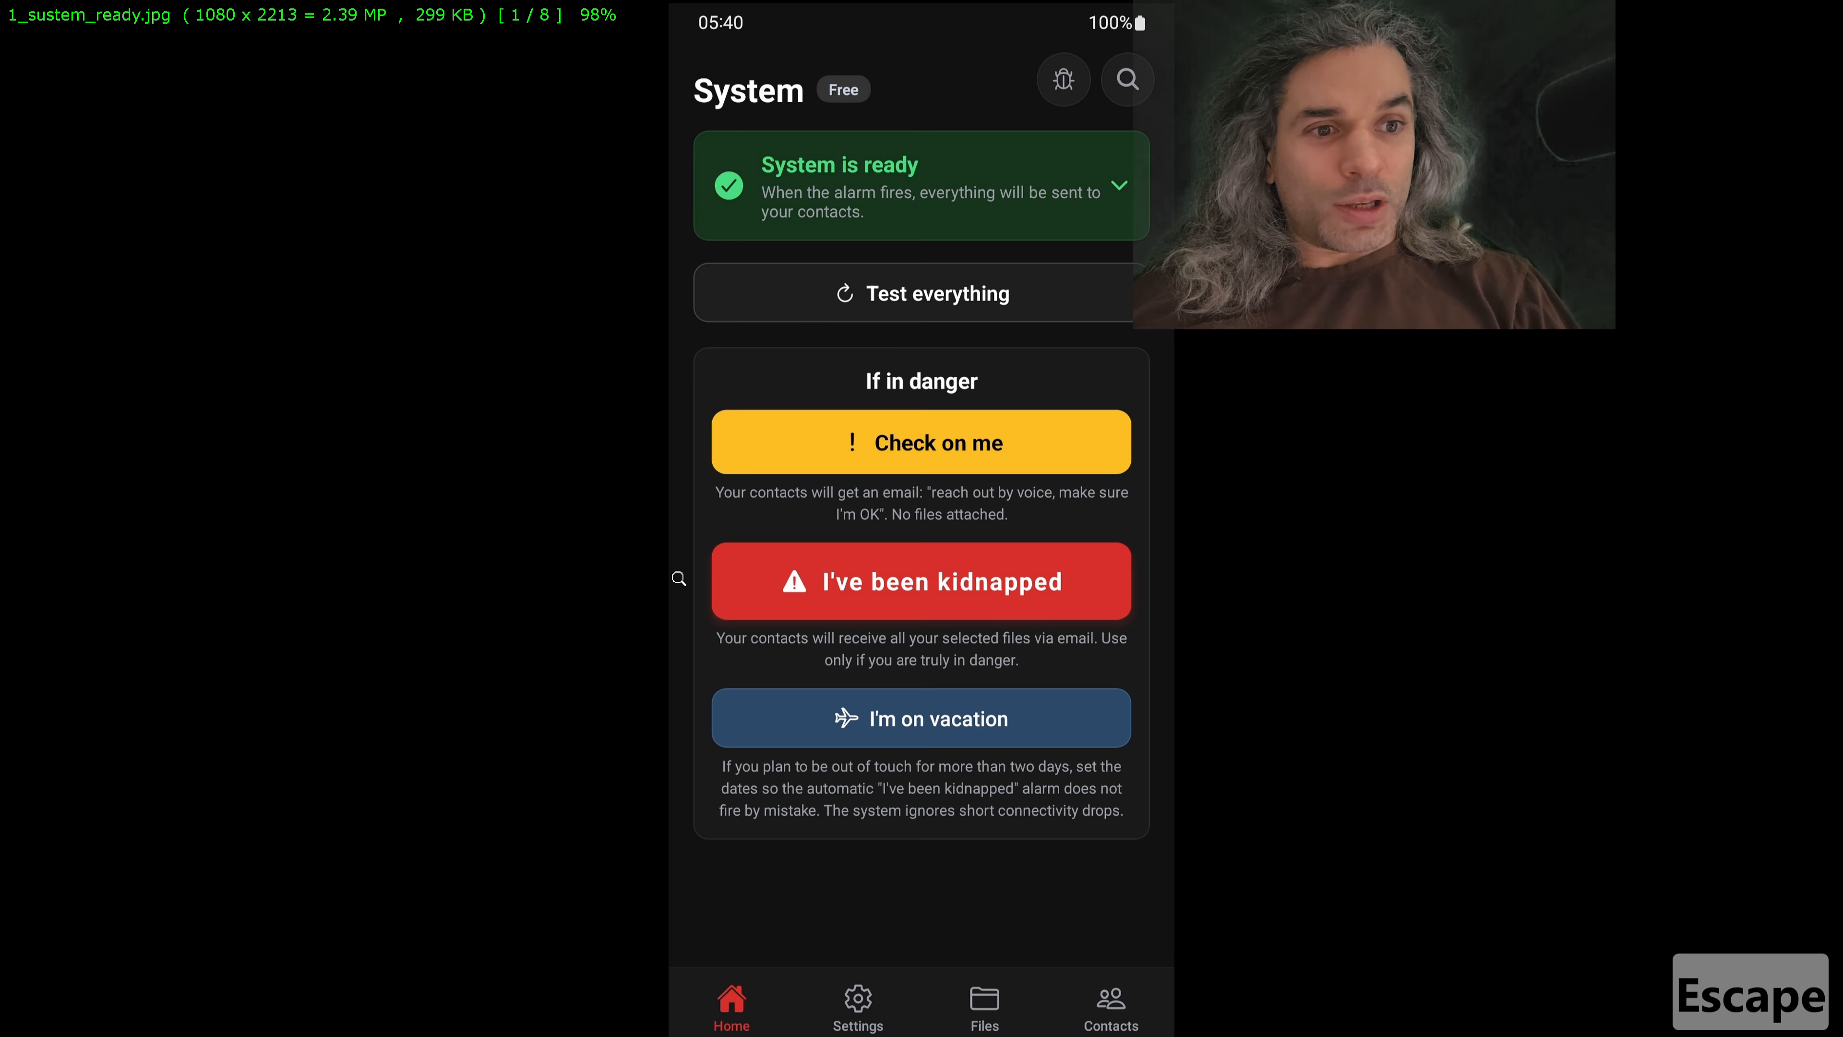
pyautogui.press('Escape')
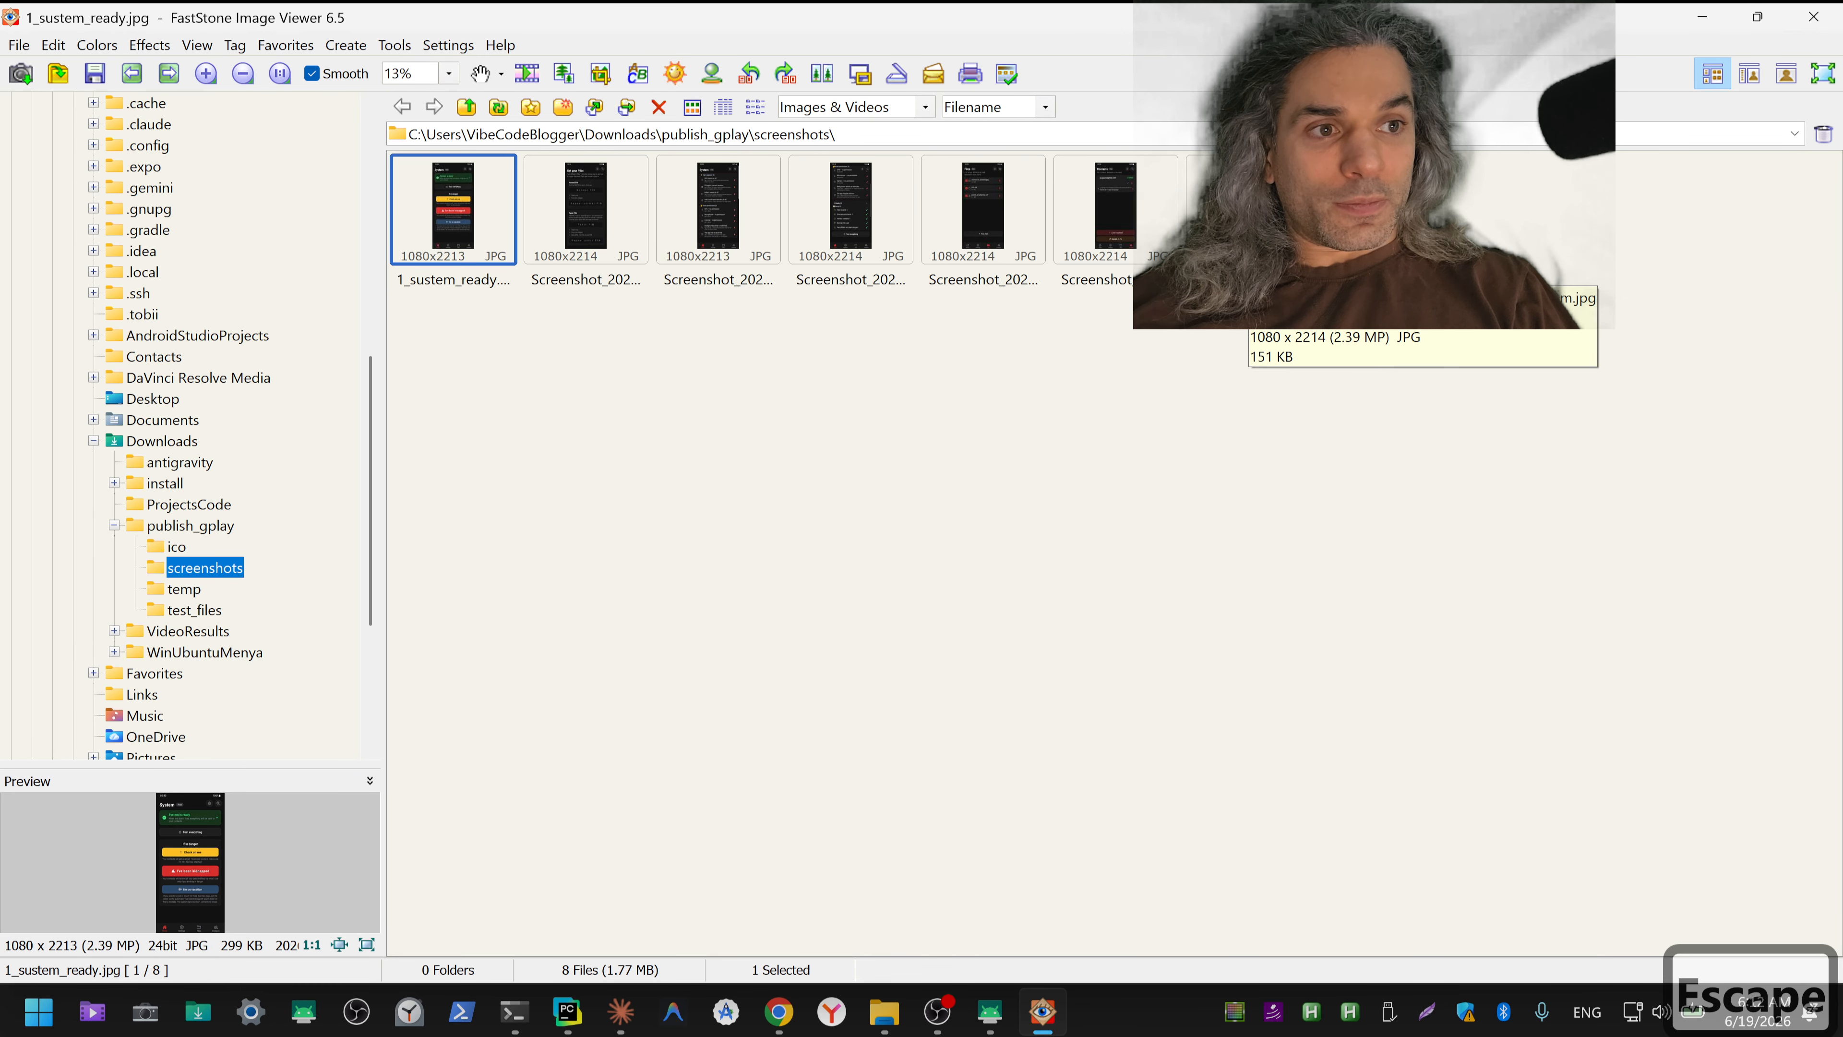
pyautogui.click(1247, 269)
pyautogui.press('F2')
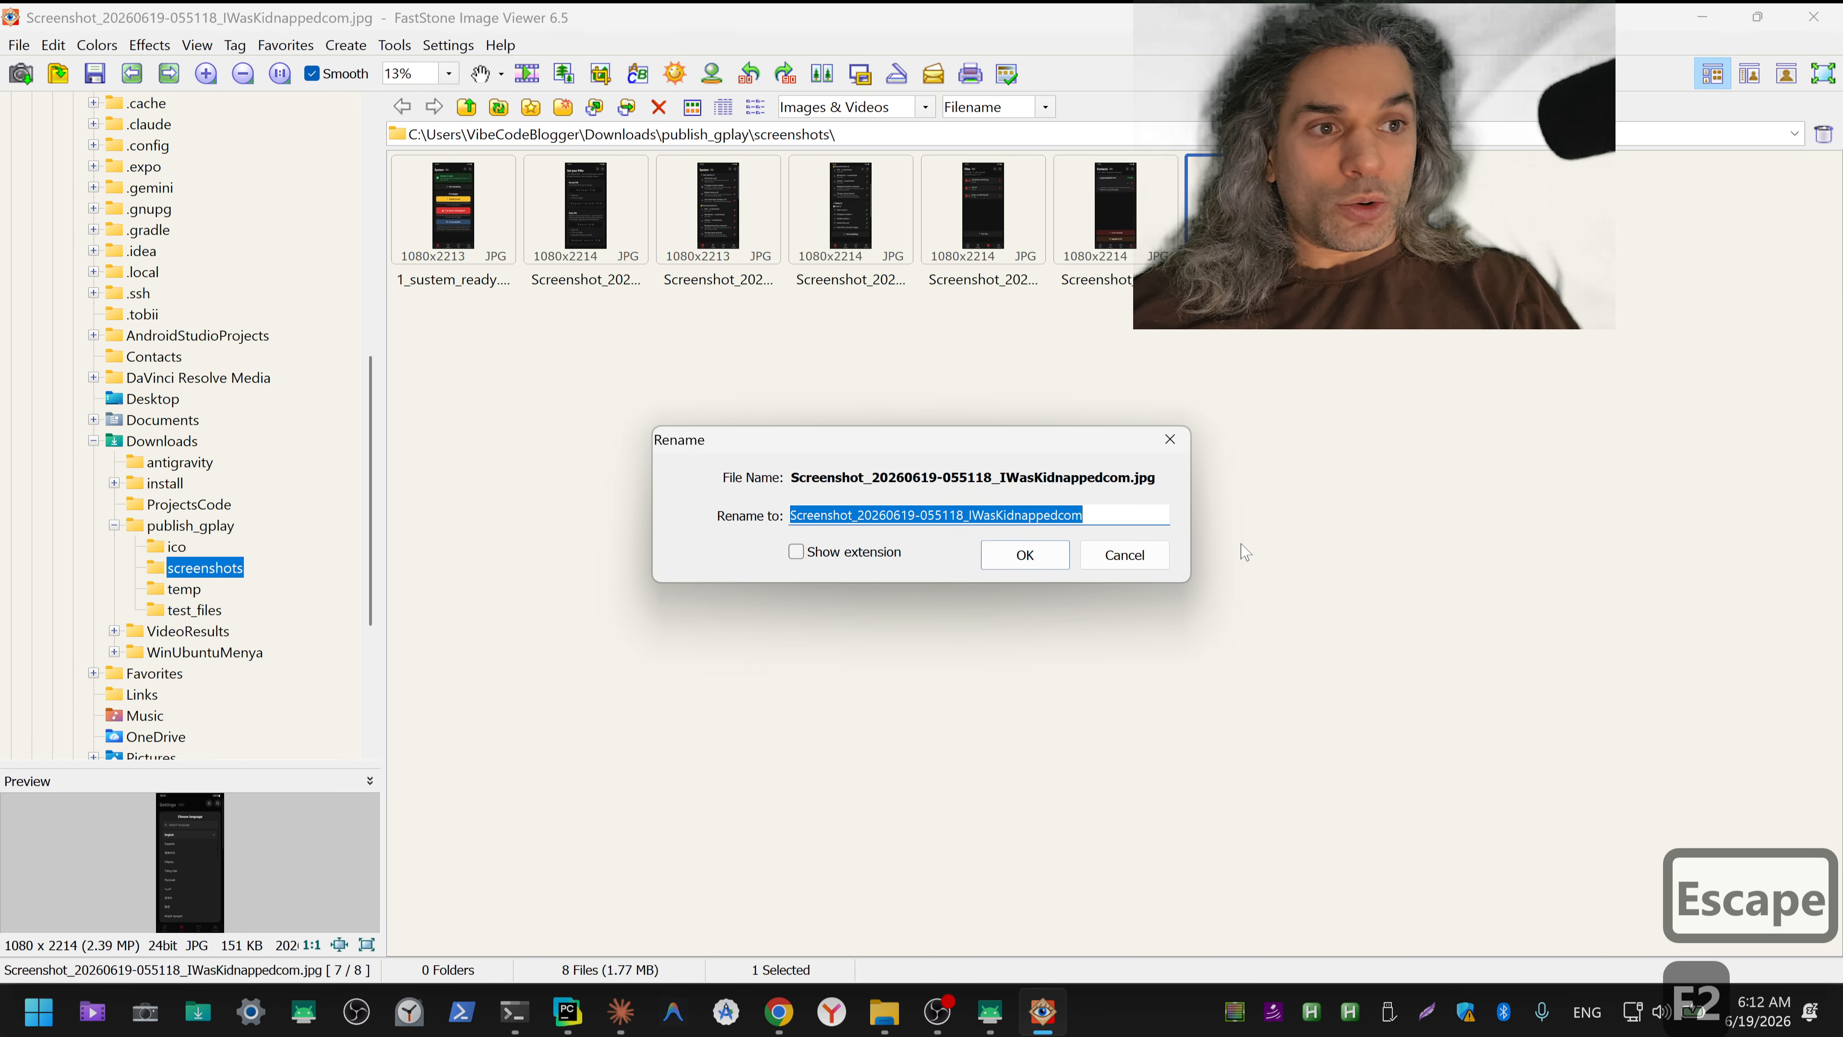
pyautogui.write('2_')
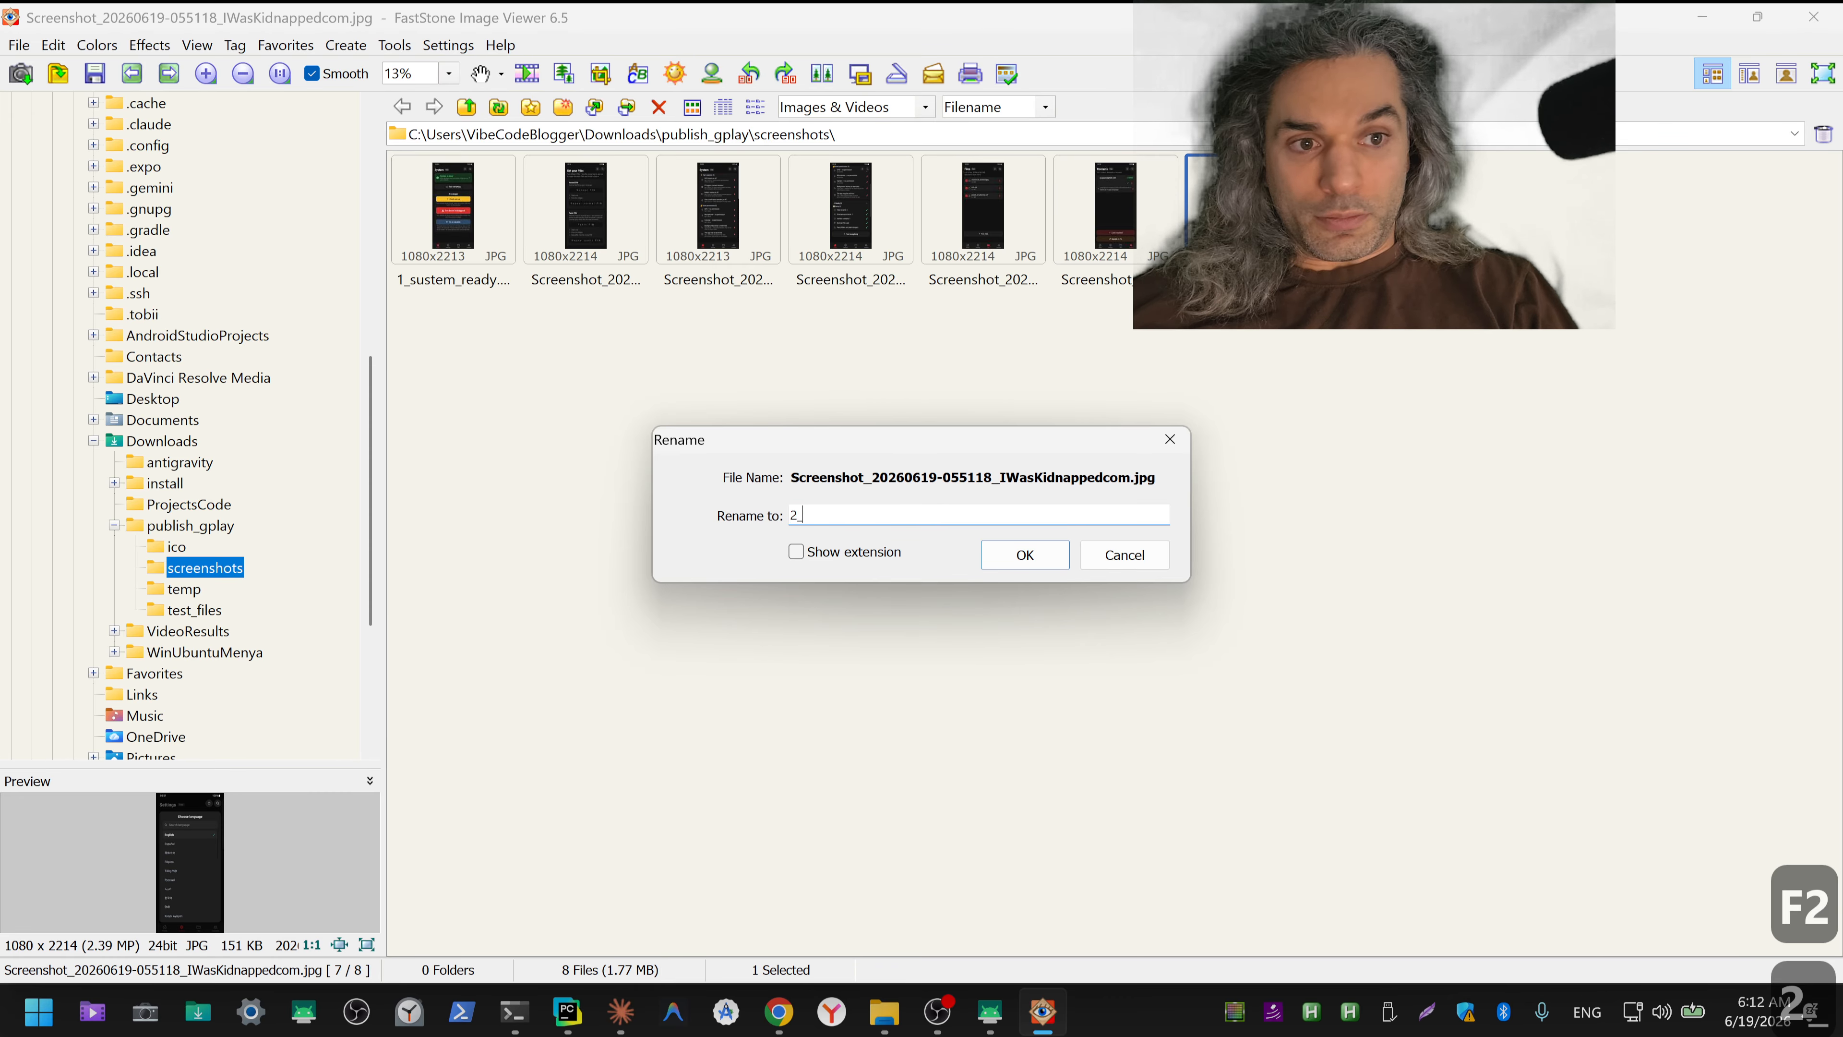
pyautogui.hotkey('ctrl', 'shift', '3')
pyautogui.write('lang')
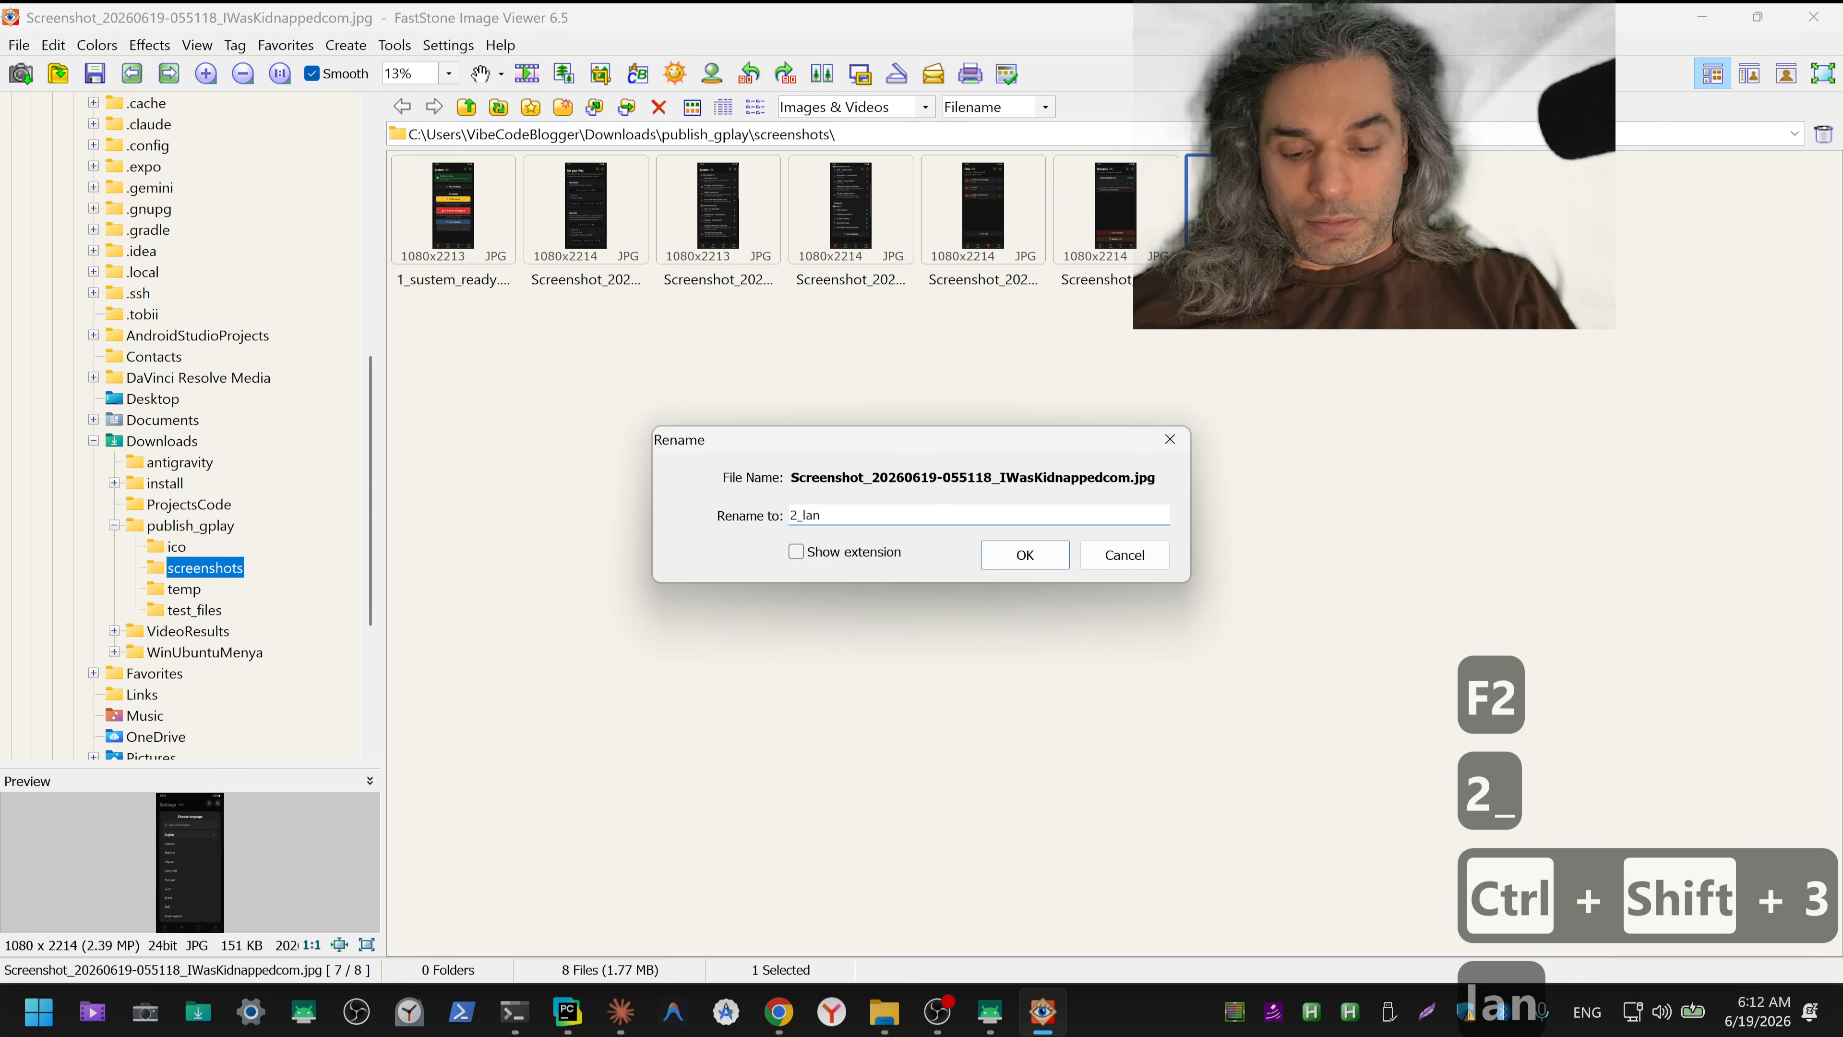
pyautogui.press('Return')
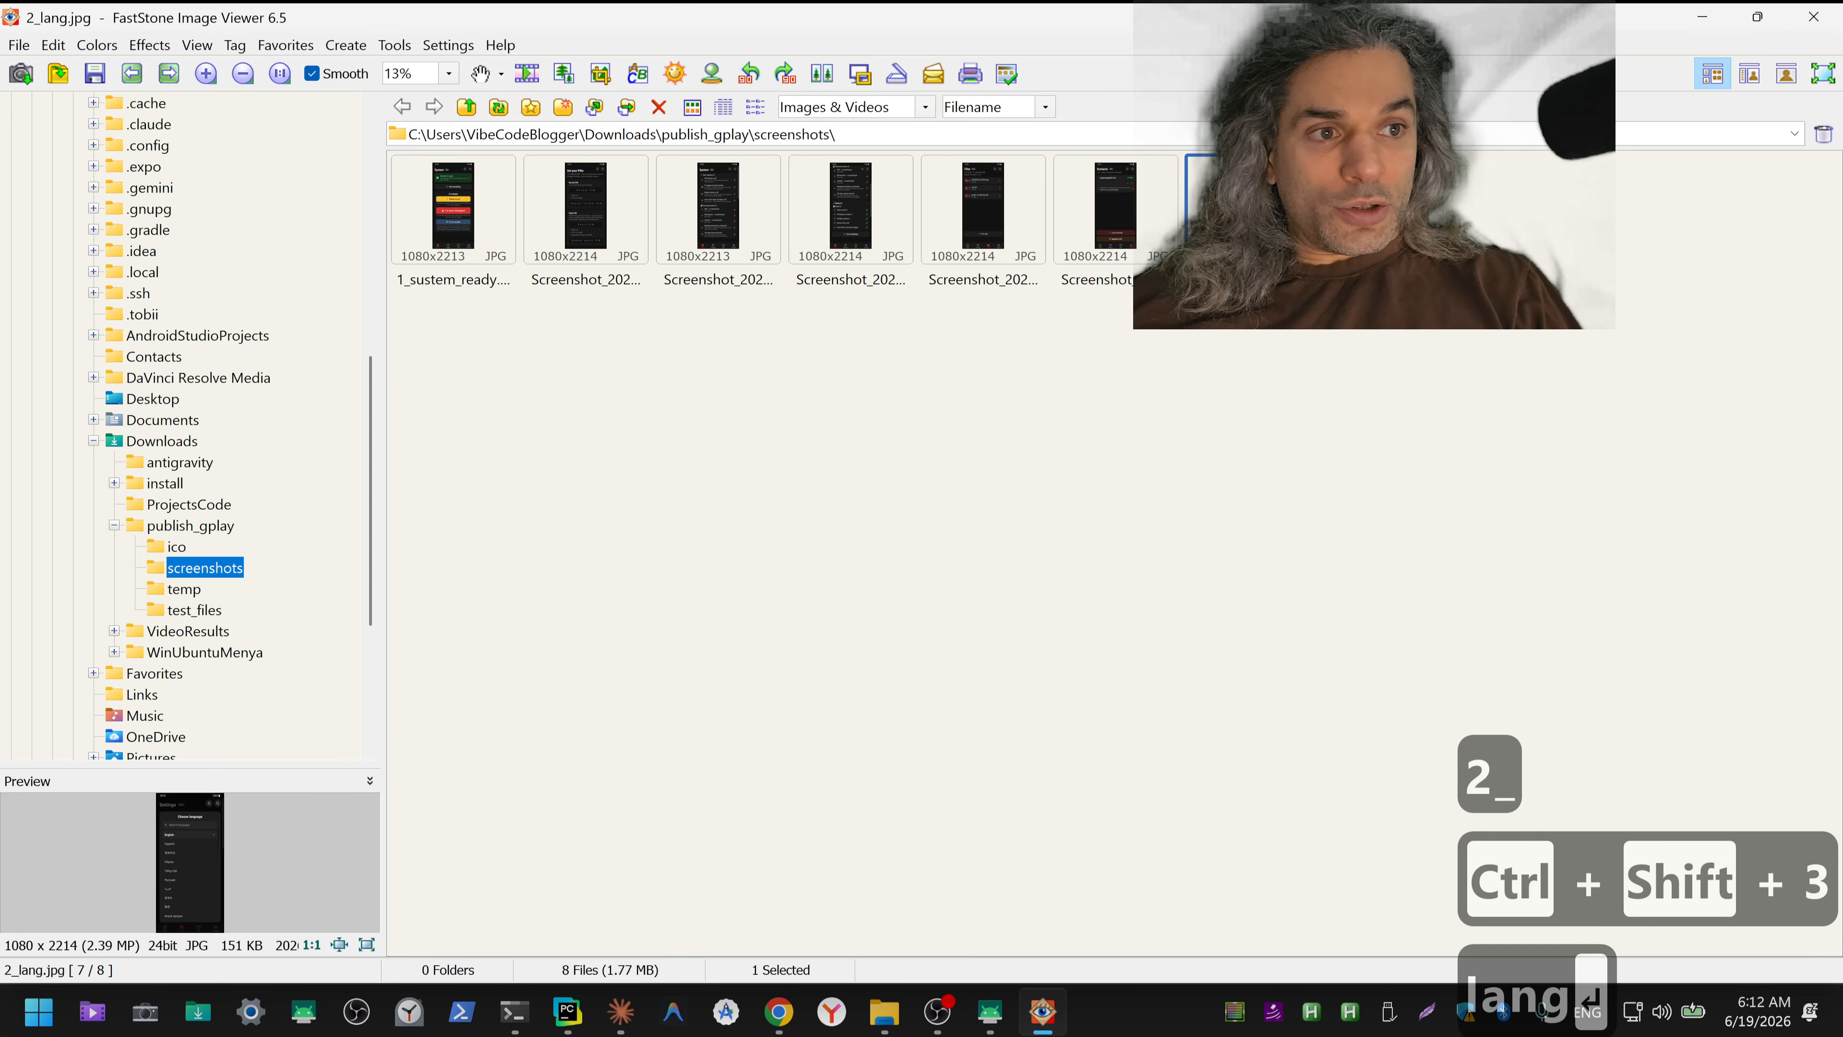
pyautogui.click(1379, 246)
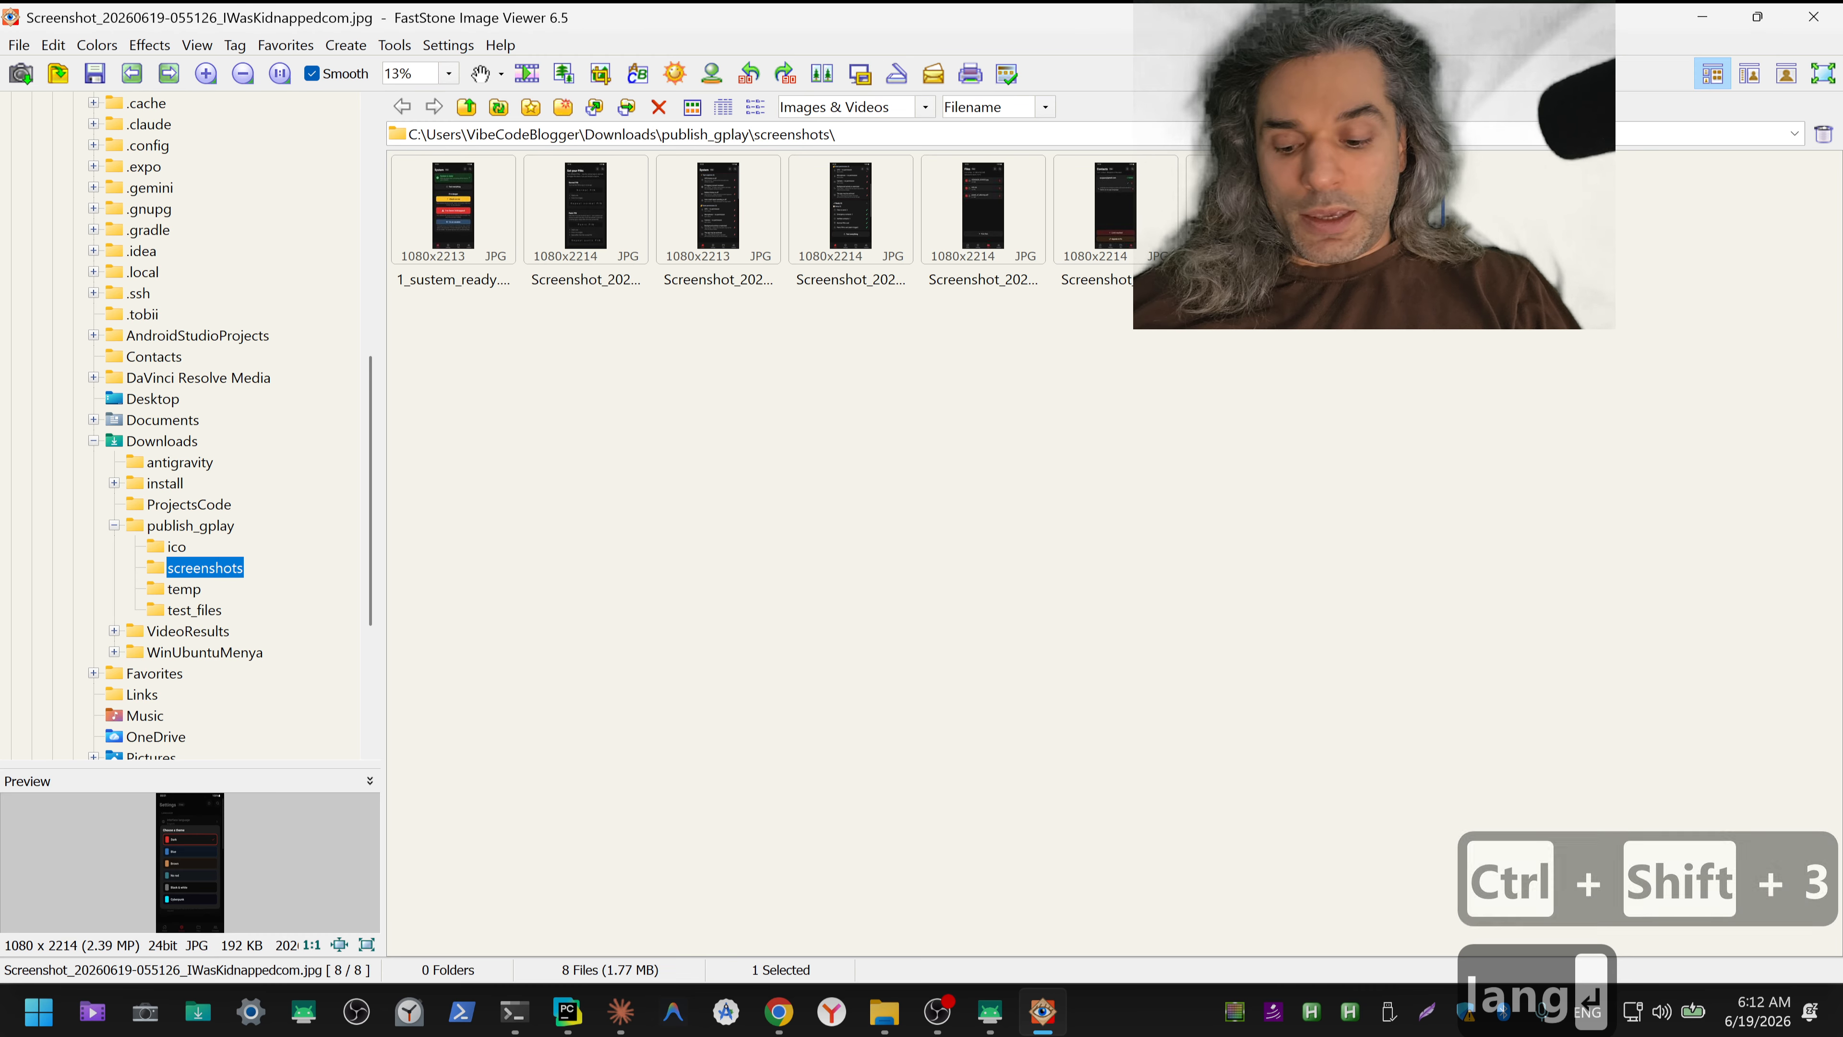
pyautogui.press('F2')
pyautogui.write('3')
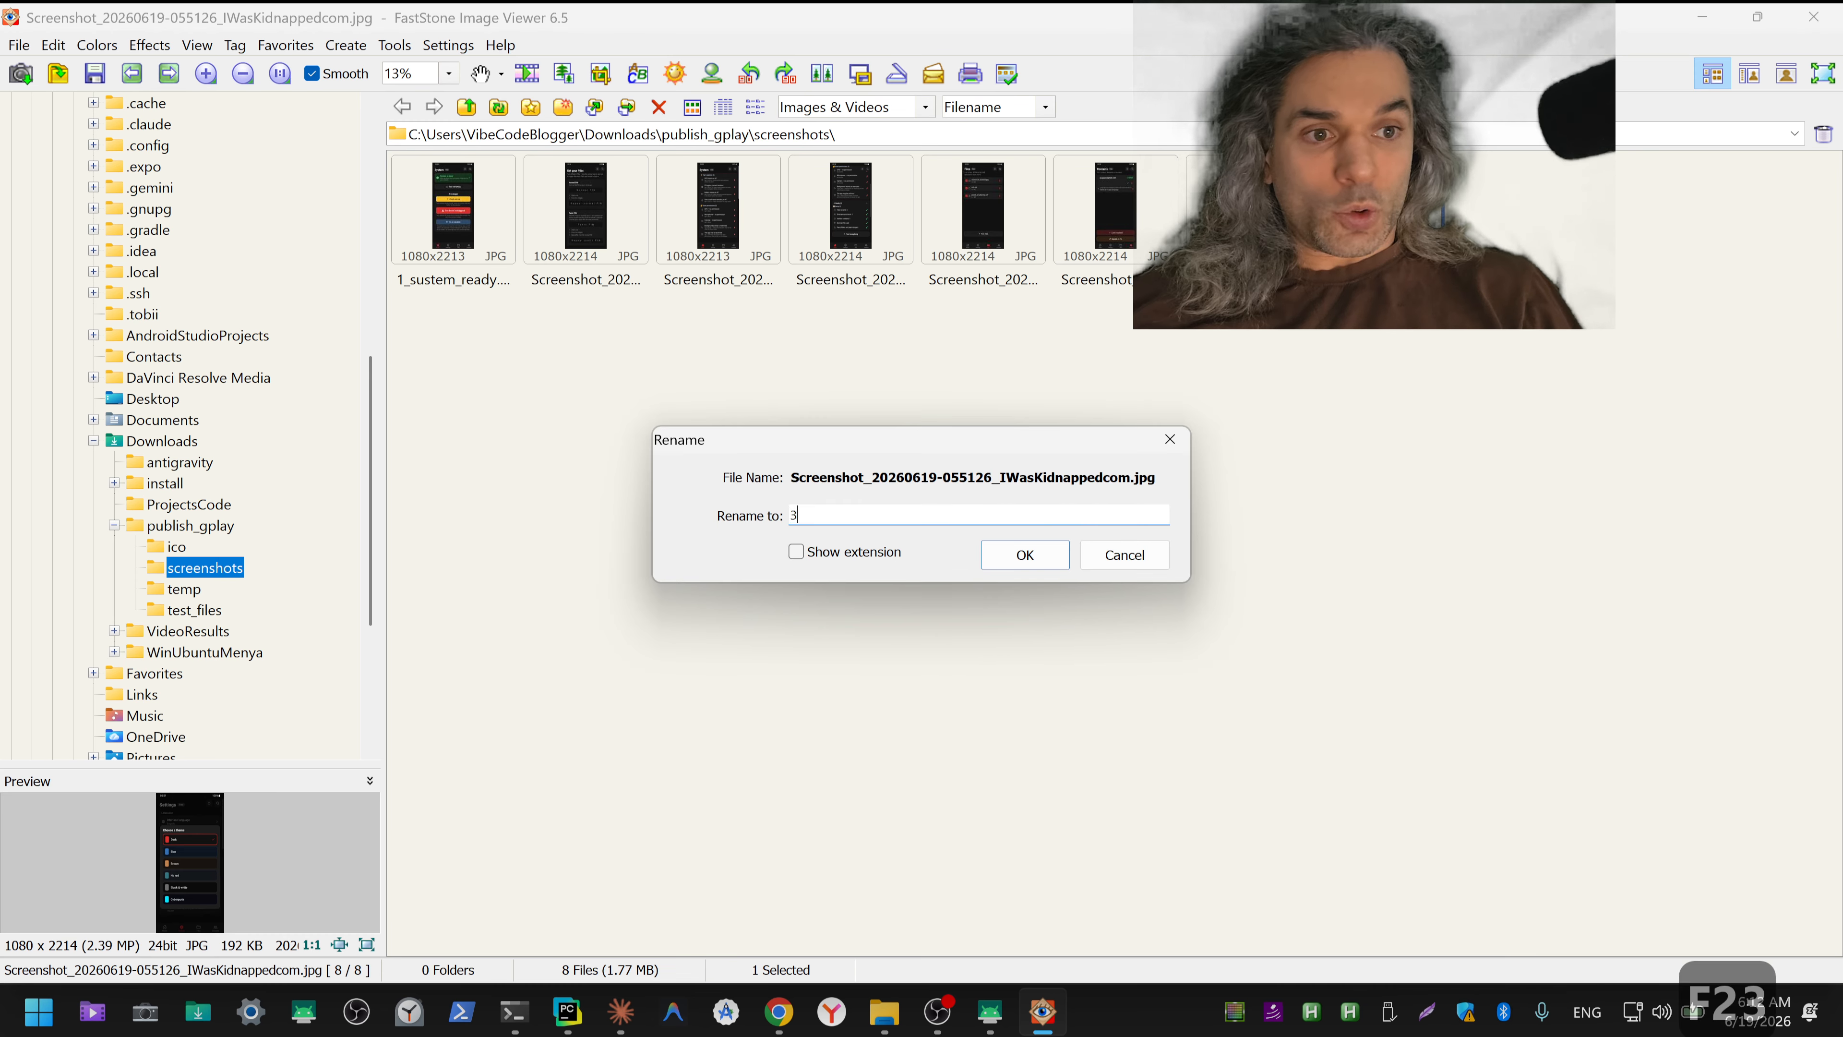
pyautogui.write('_th')
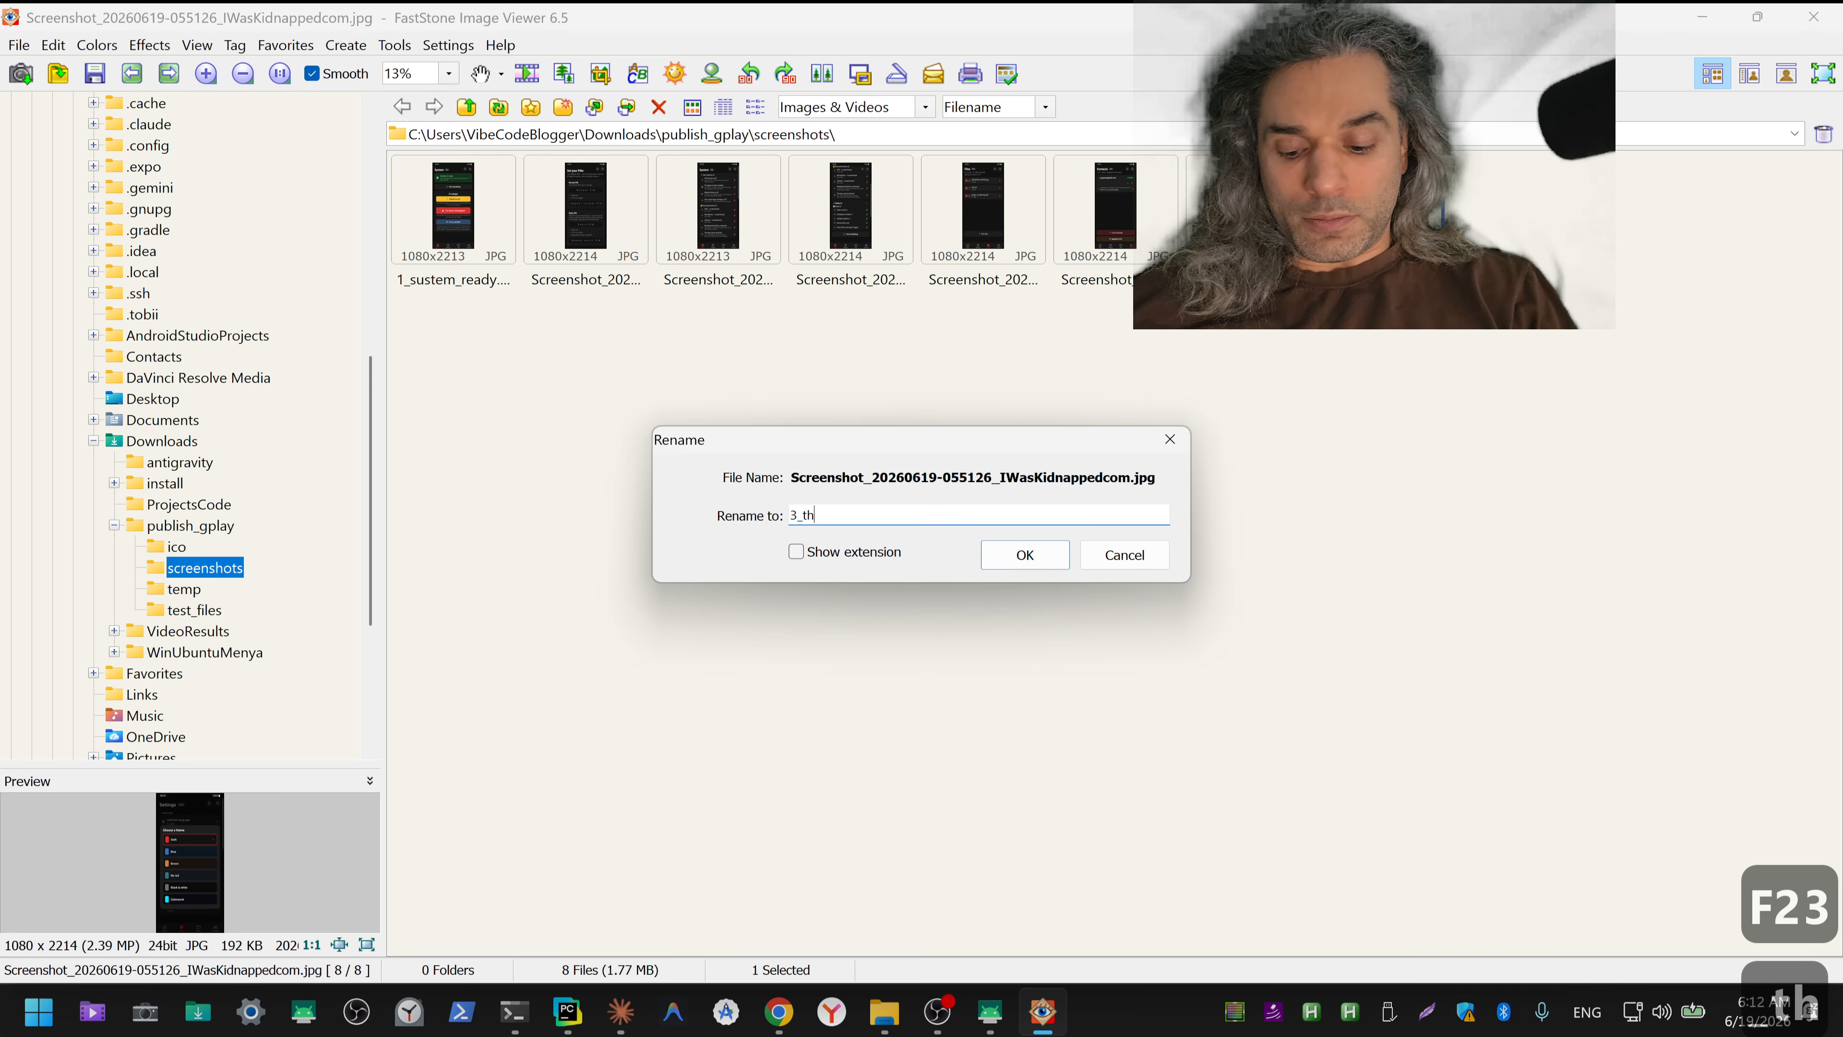
pyautogui.write('eme')
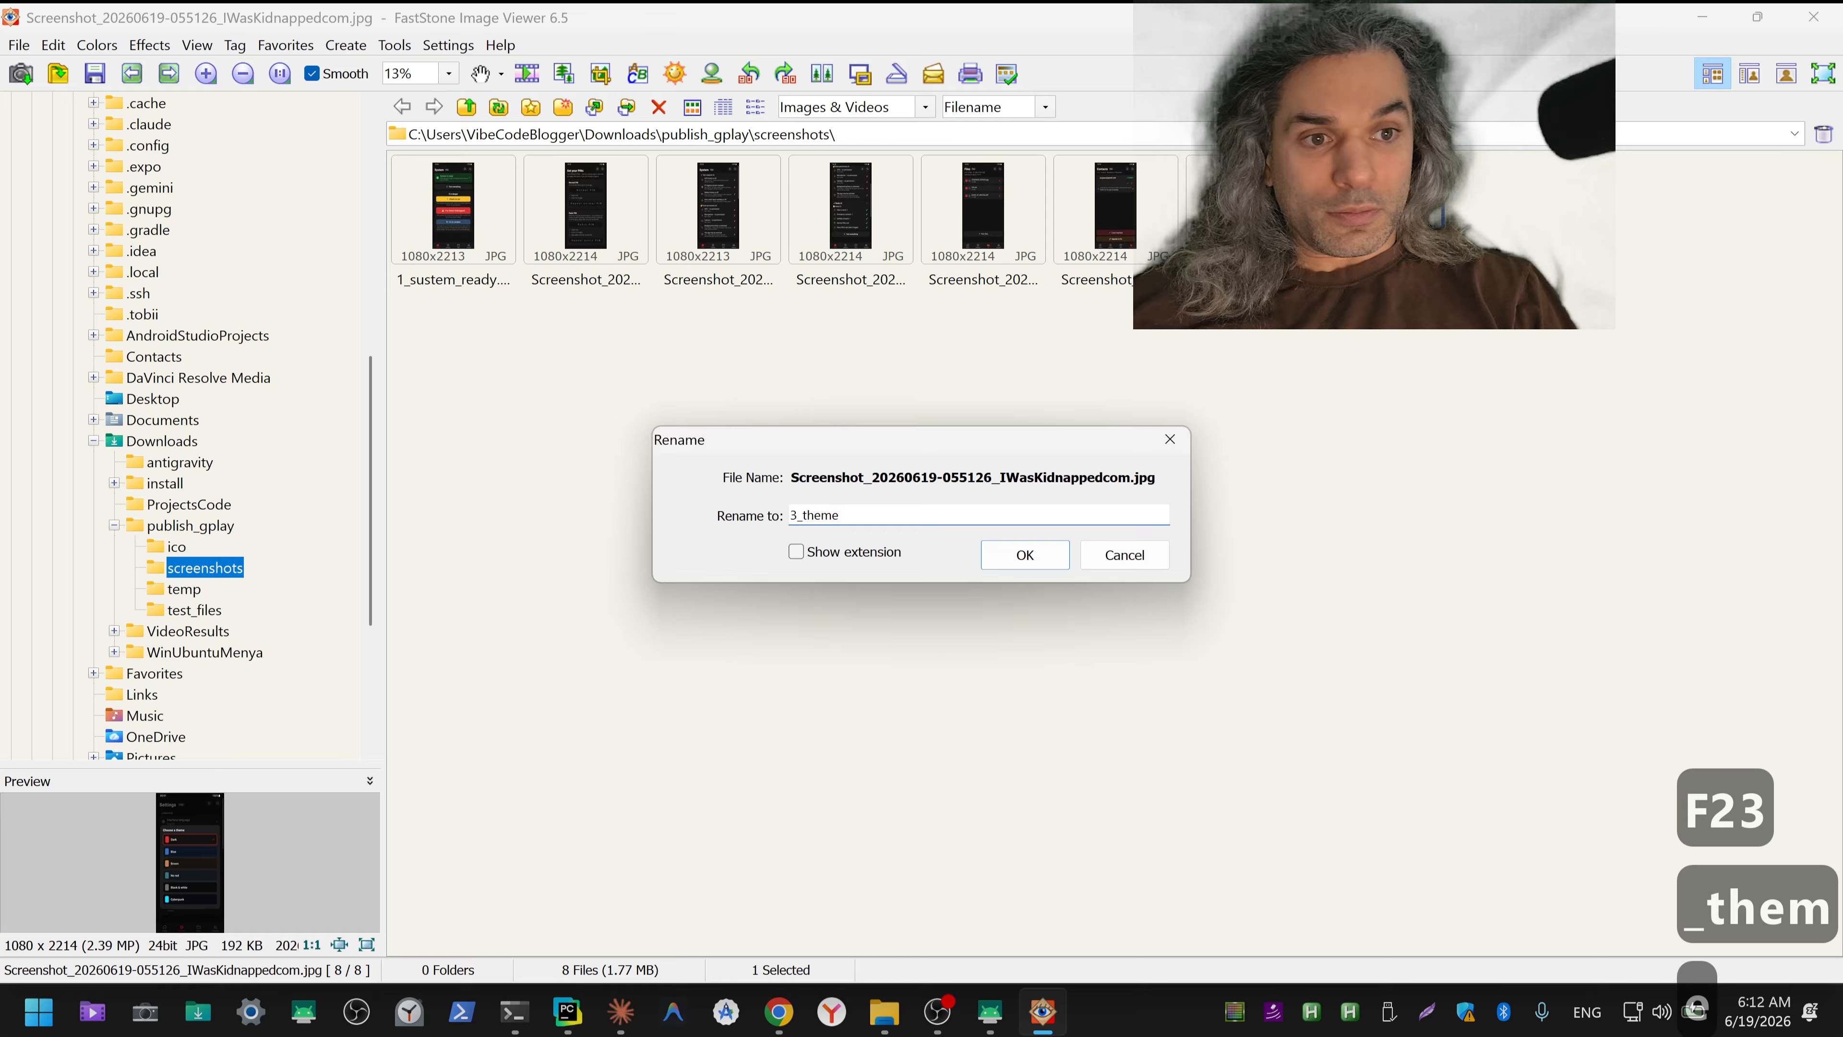
pyautogui.write('s')
pyautogui.press('Return')
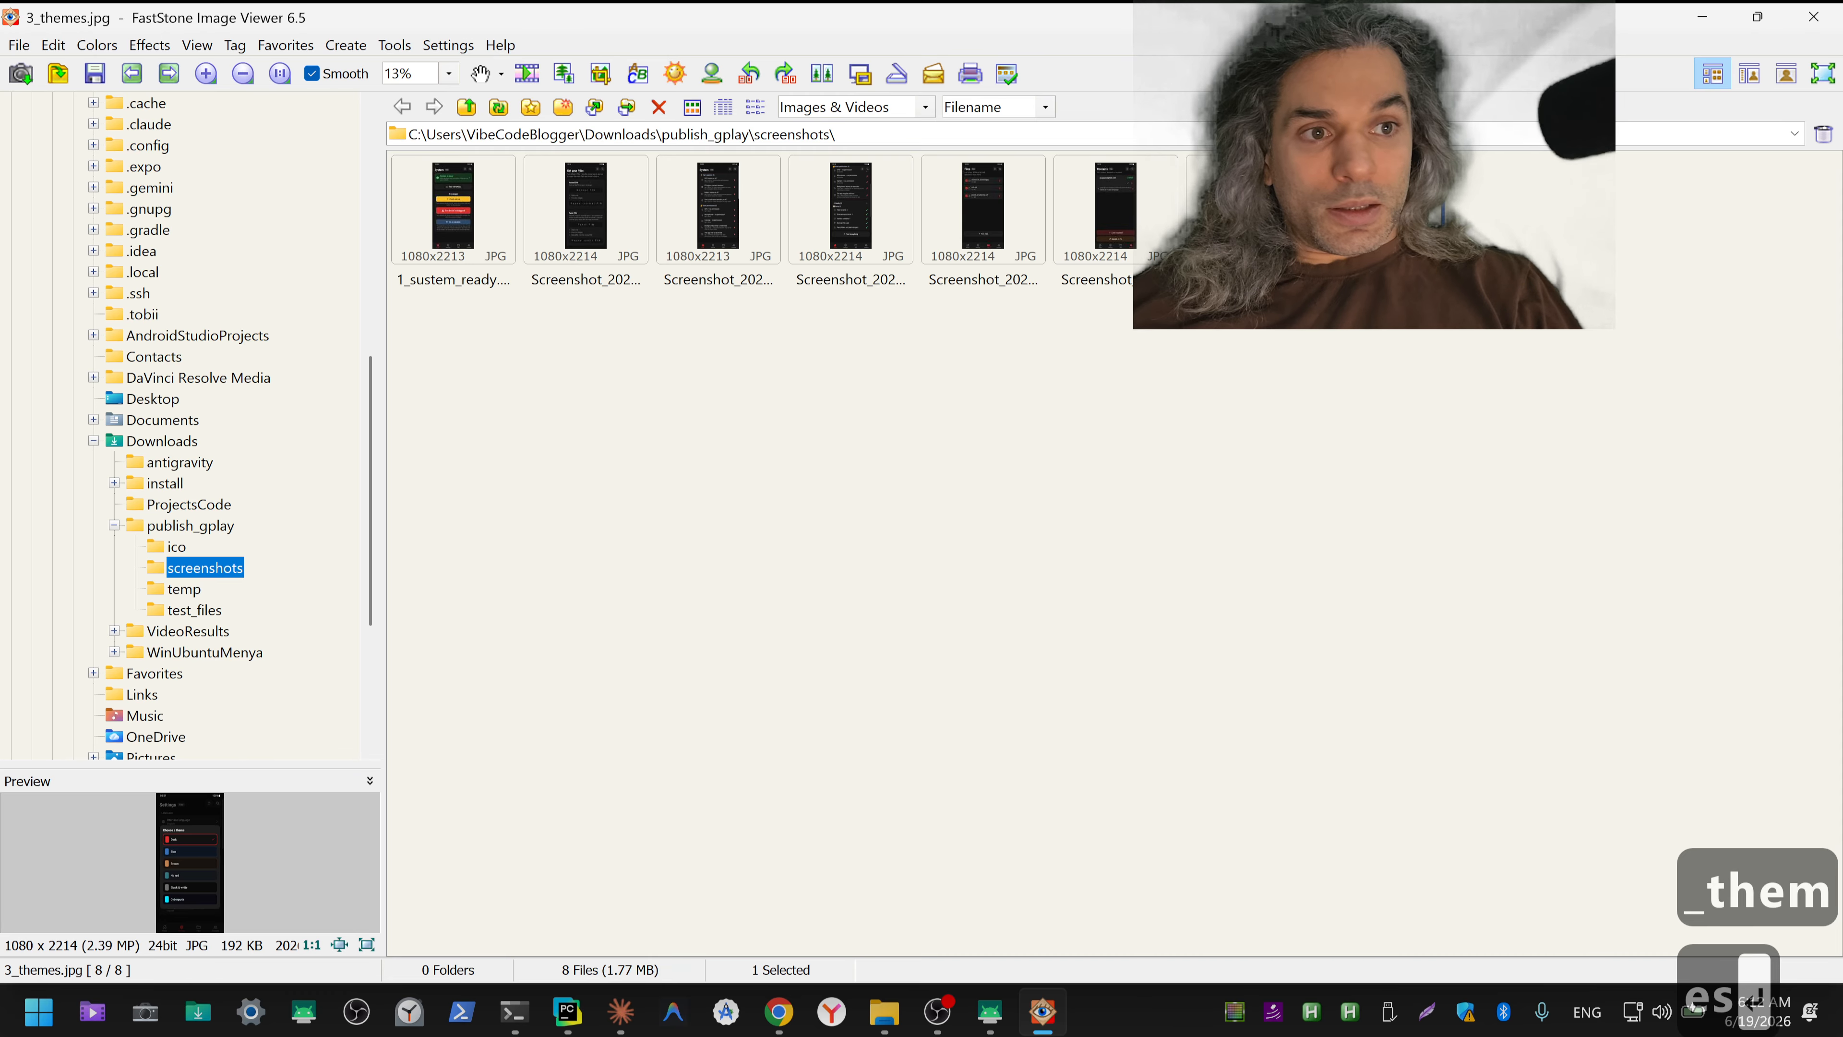
pyautogui.press('F5')
pyautogui.press('F6')
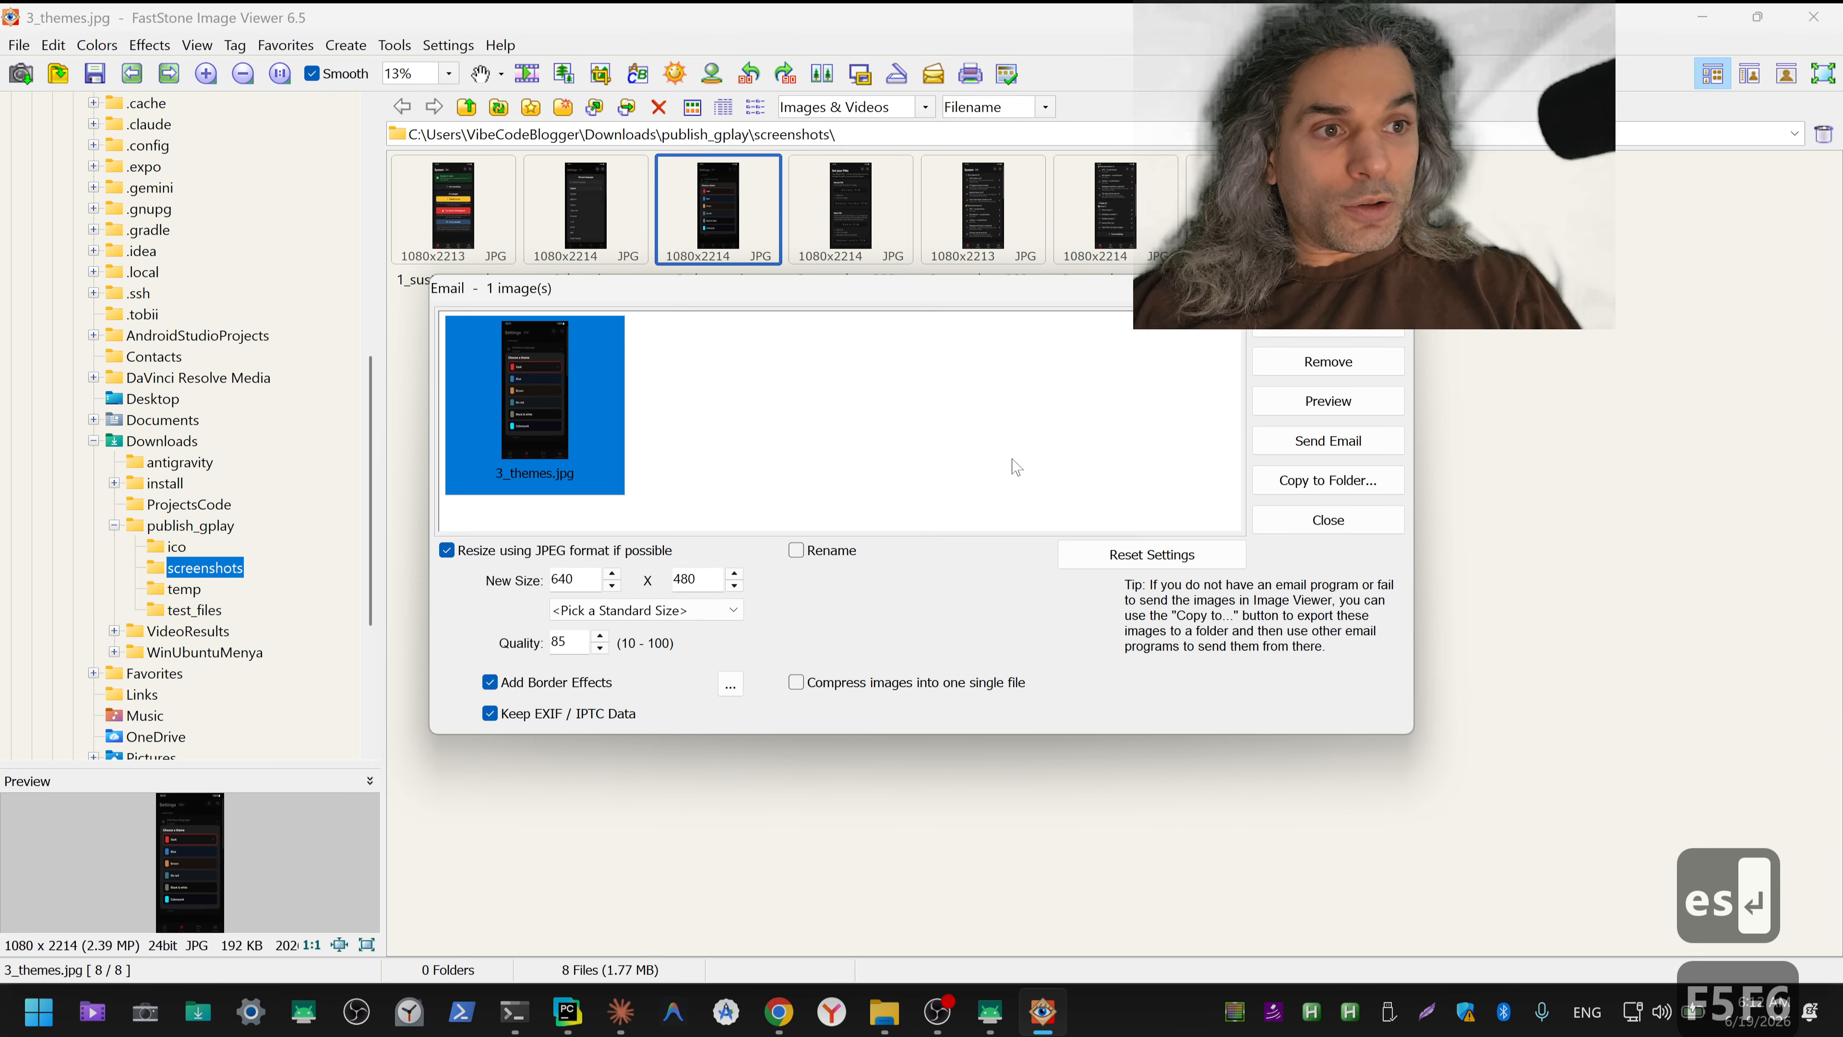
pyautogui.press('Escape')
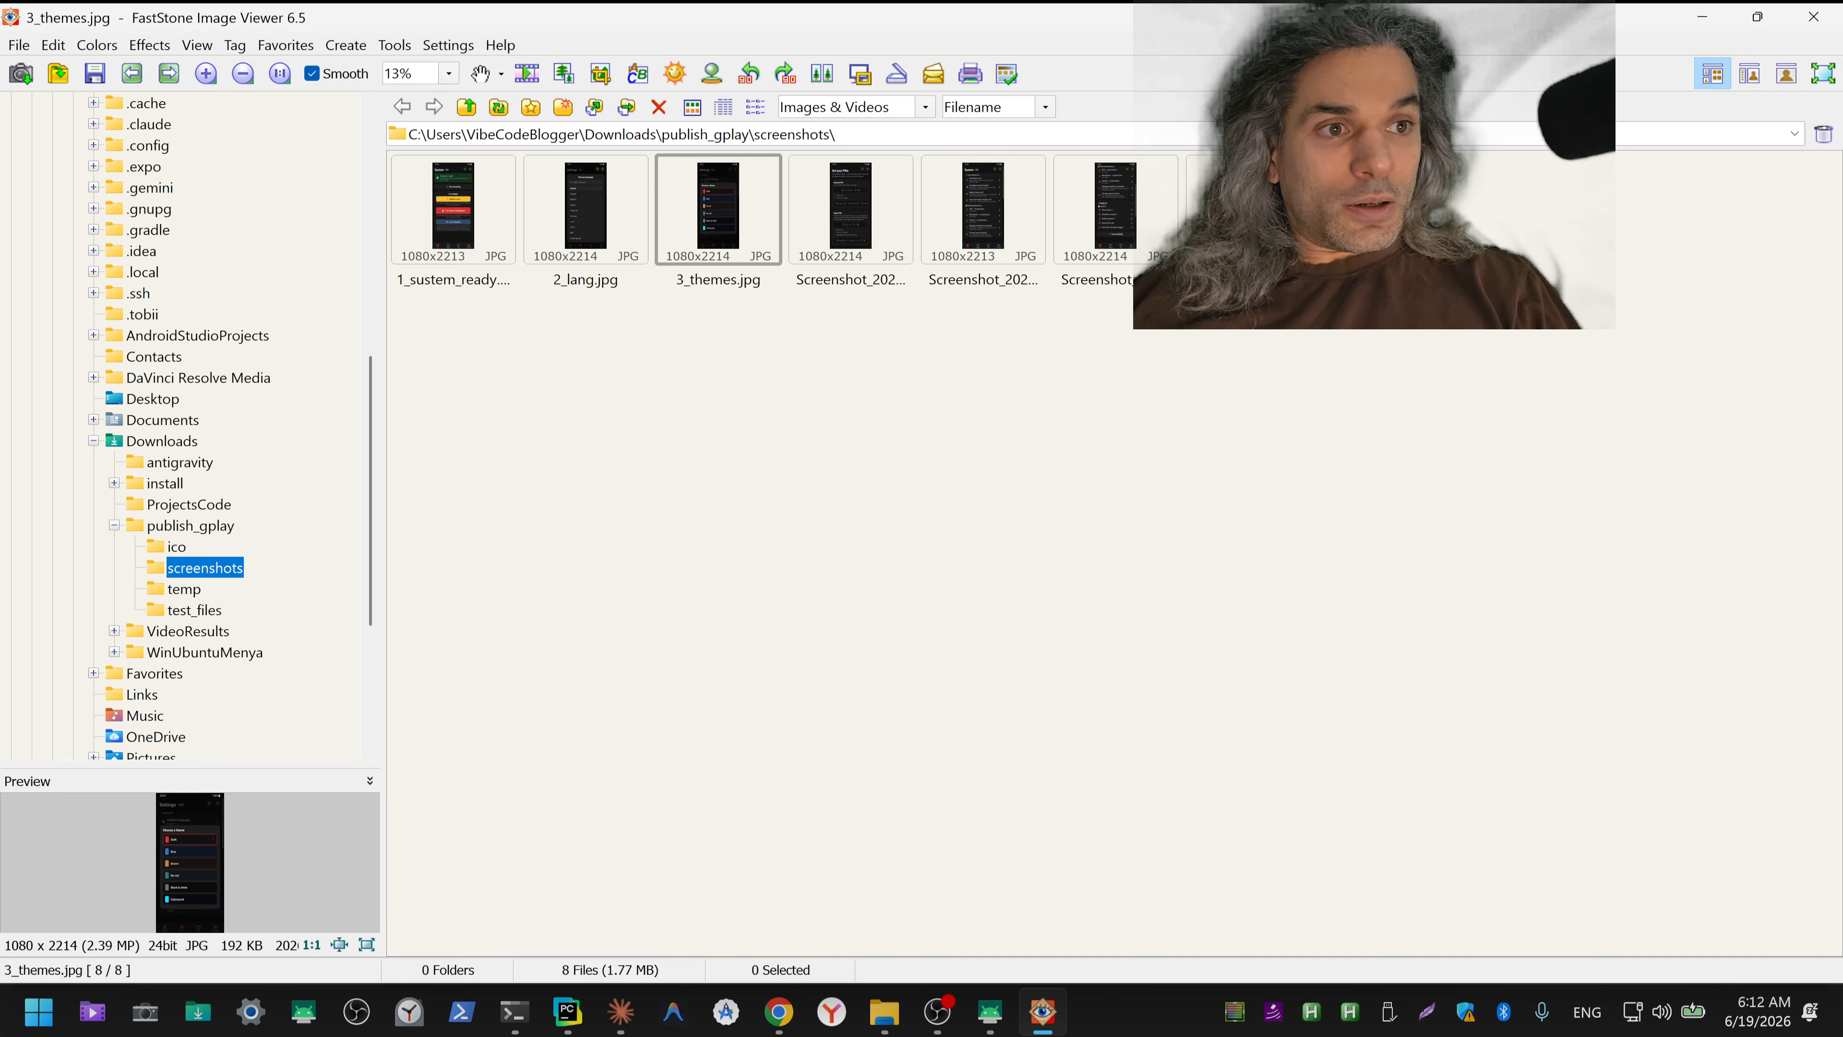
pyautogui.doubleClick(871, 218)
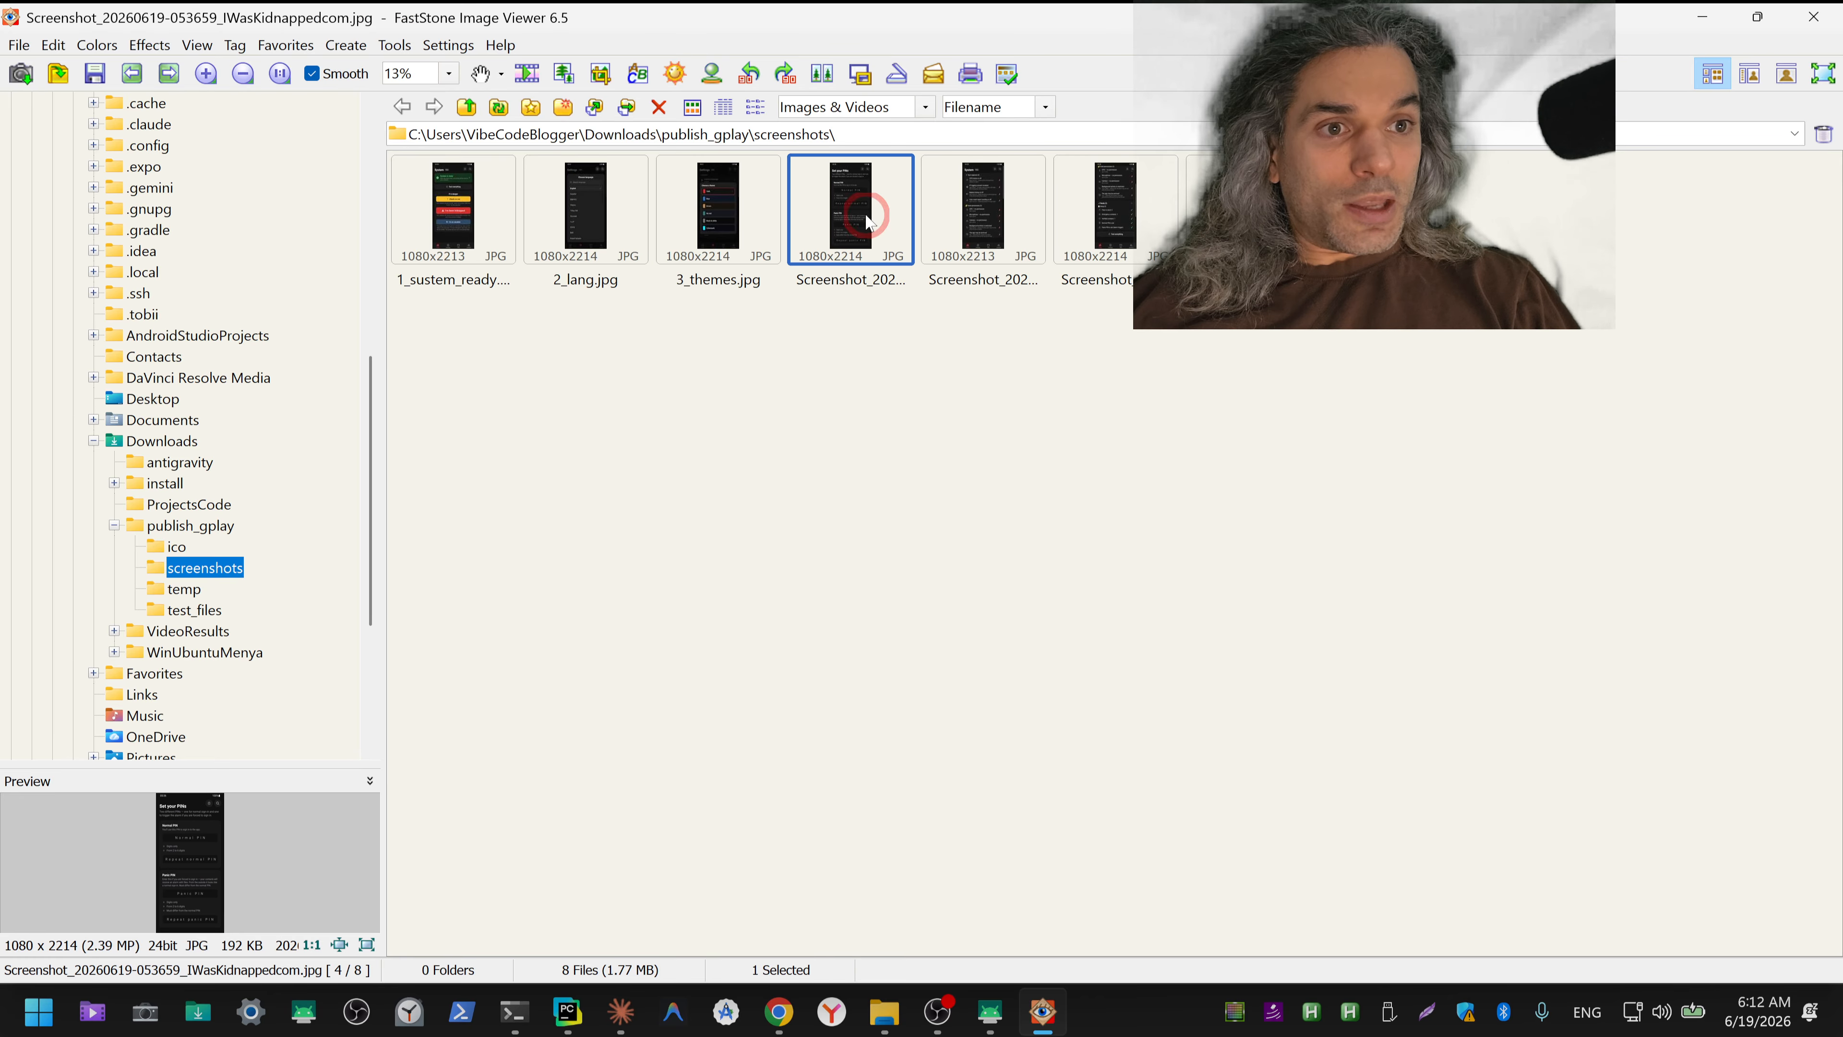
pyautogui.press('Escape')
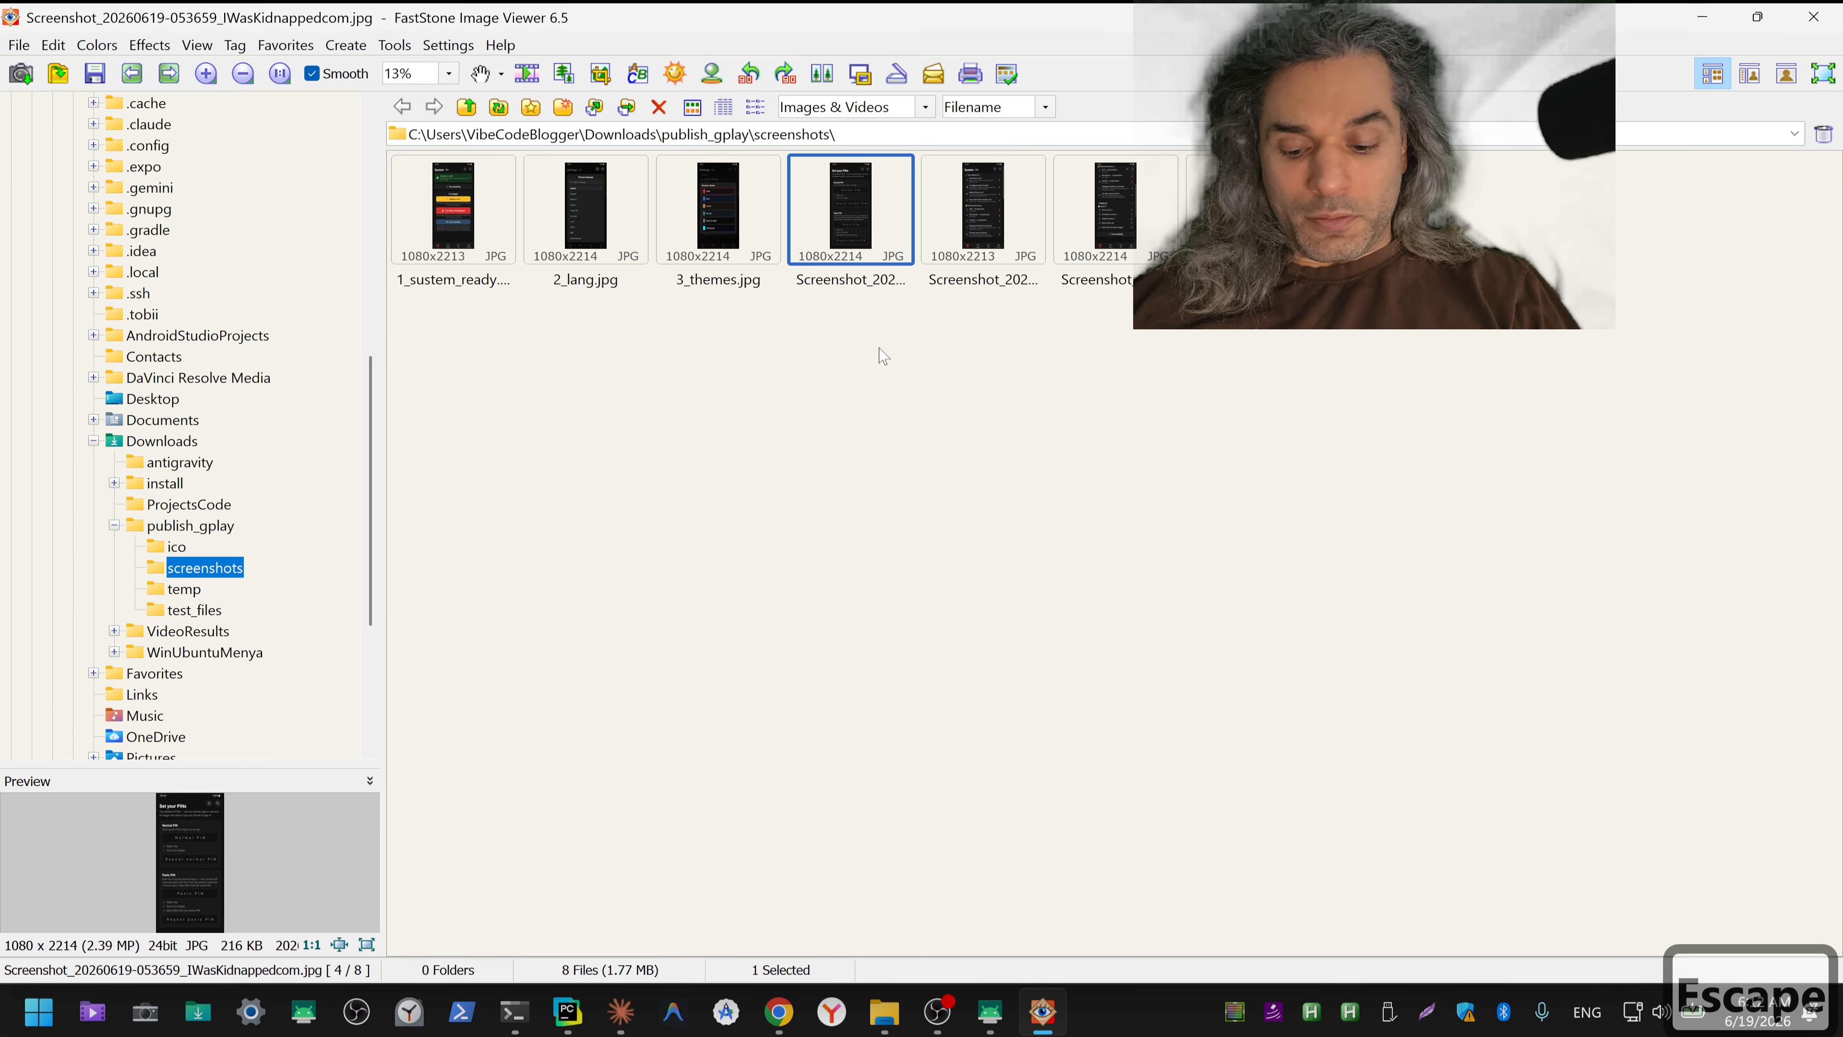
pyautogui.press('F2')
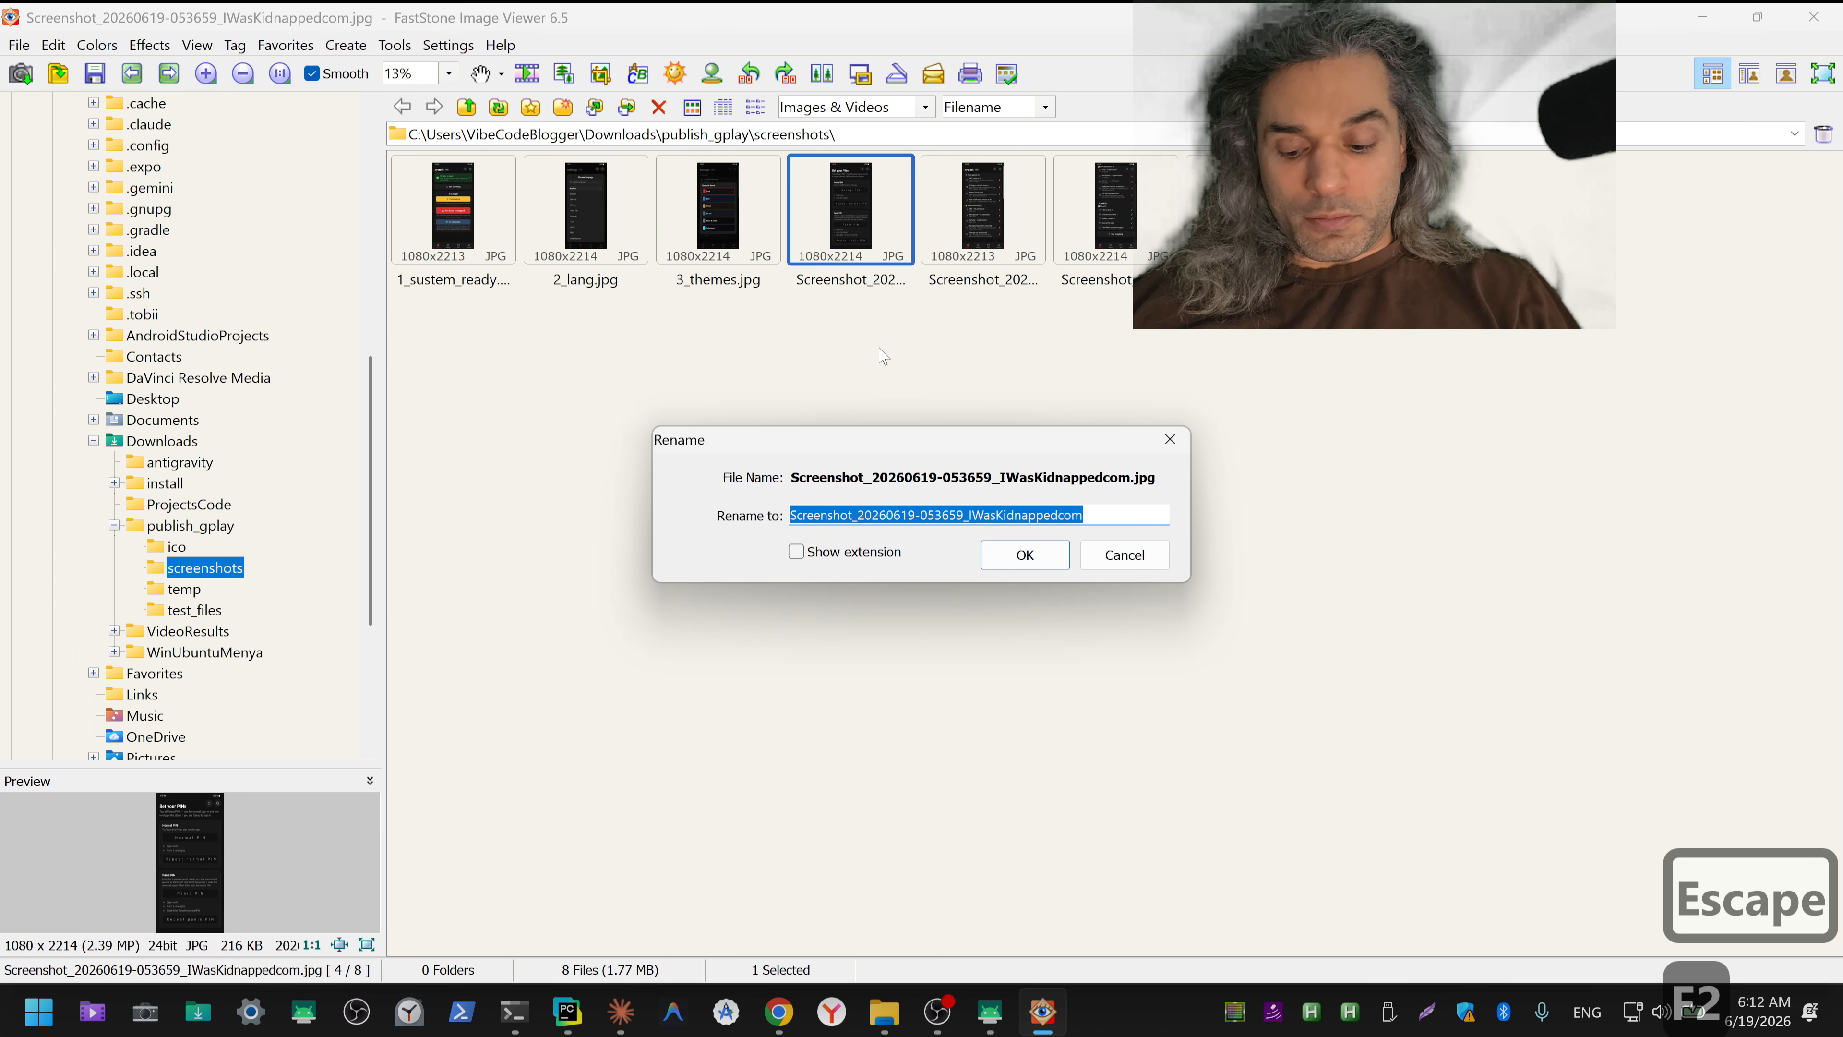
pyautogui.write('4_pio')
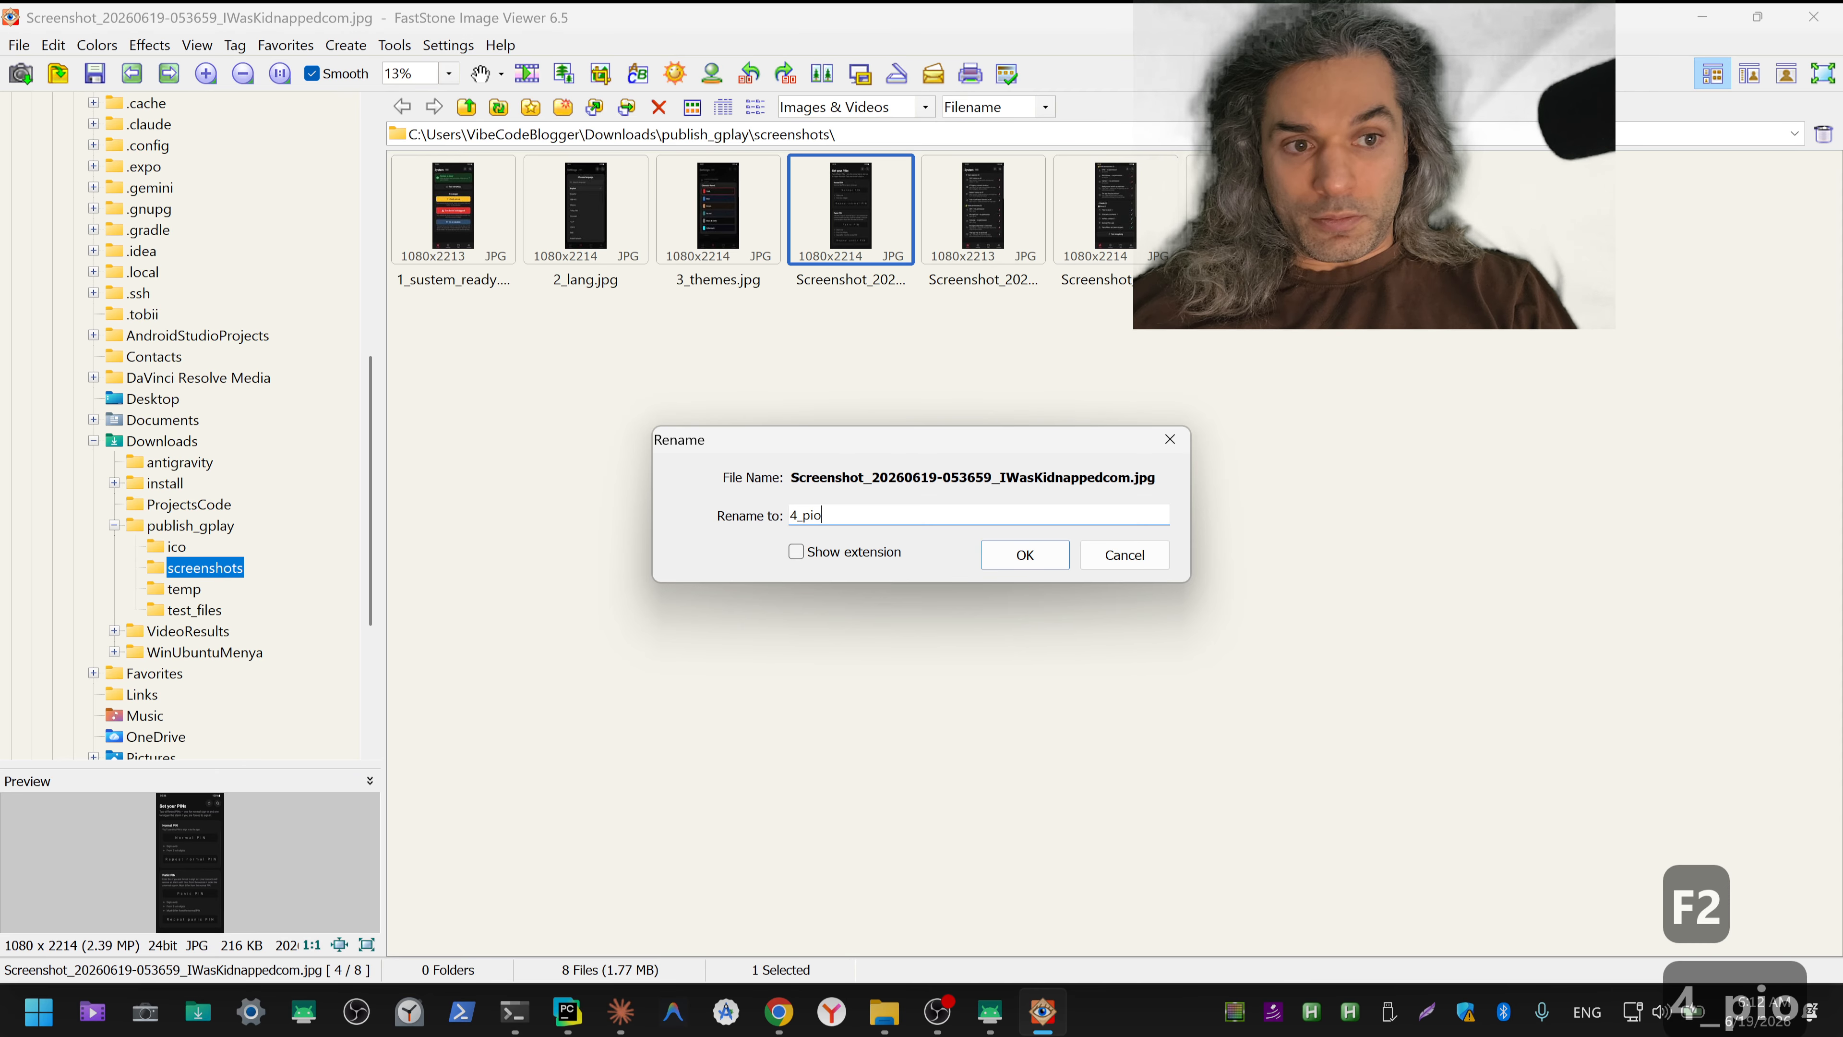
pyautogui.press('BackSpace')
pyautogui.write('n')
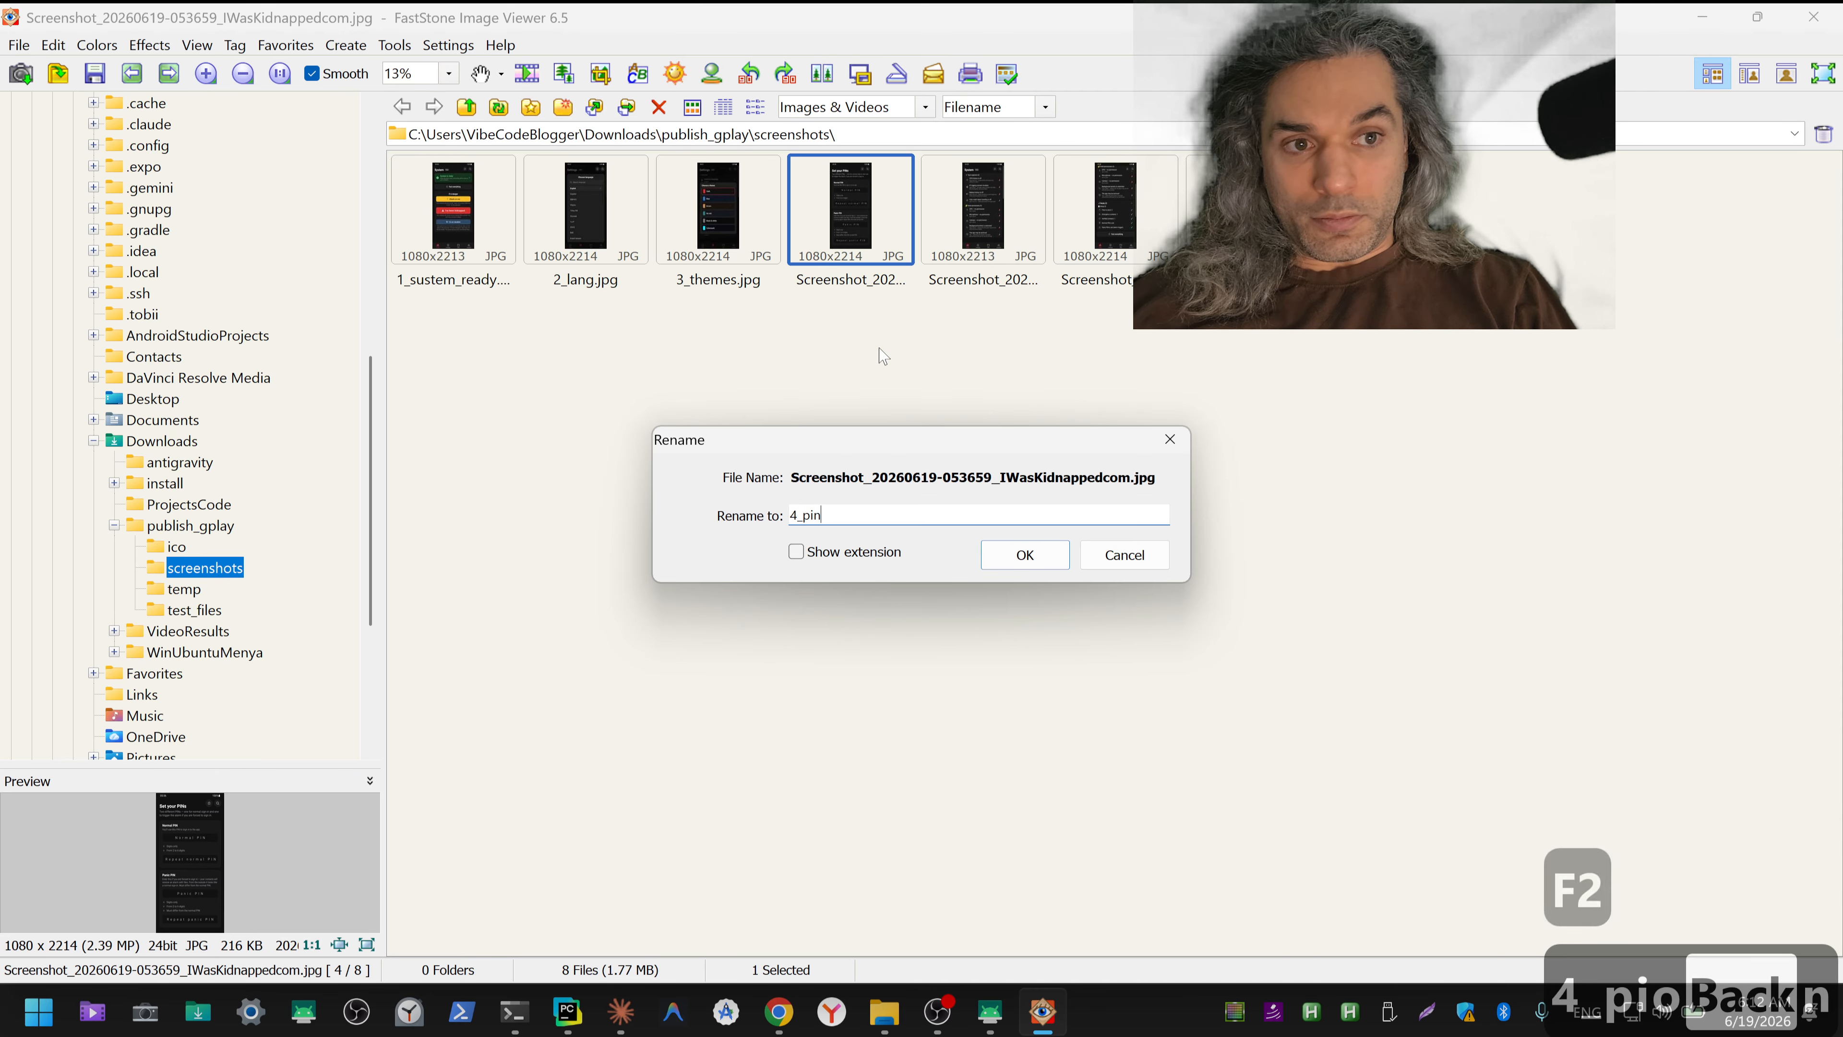
pyautogui.press('Return')
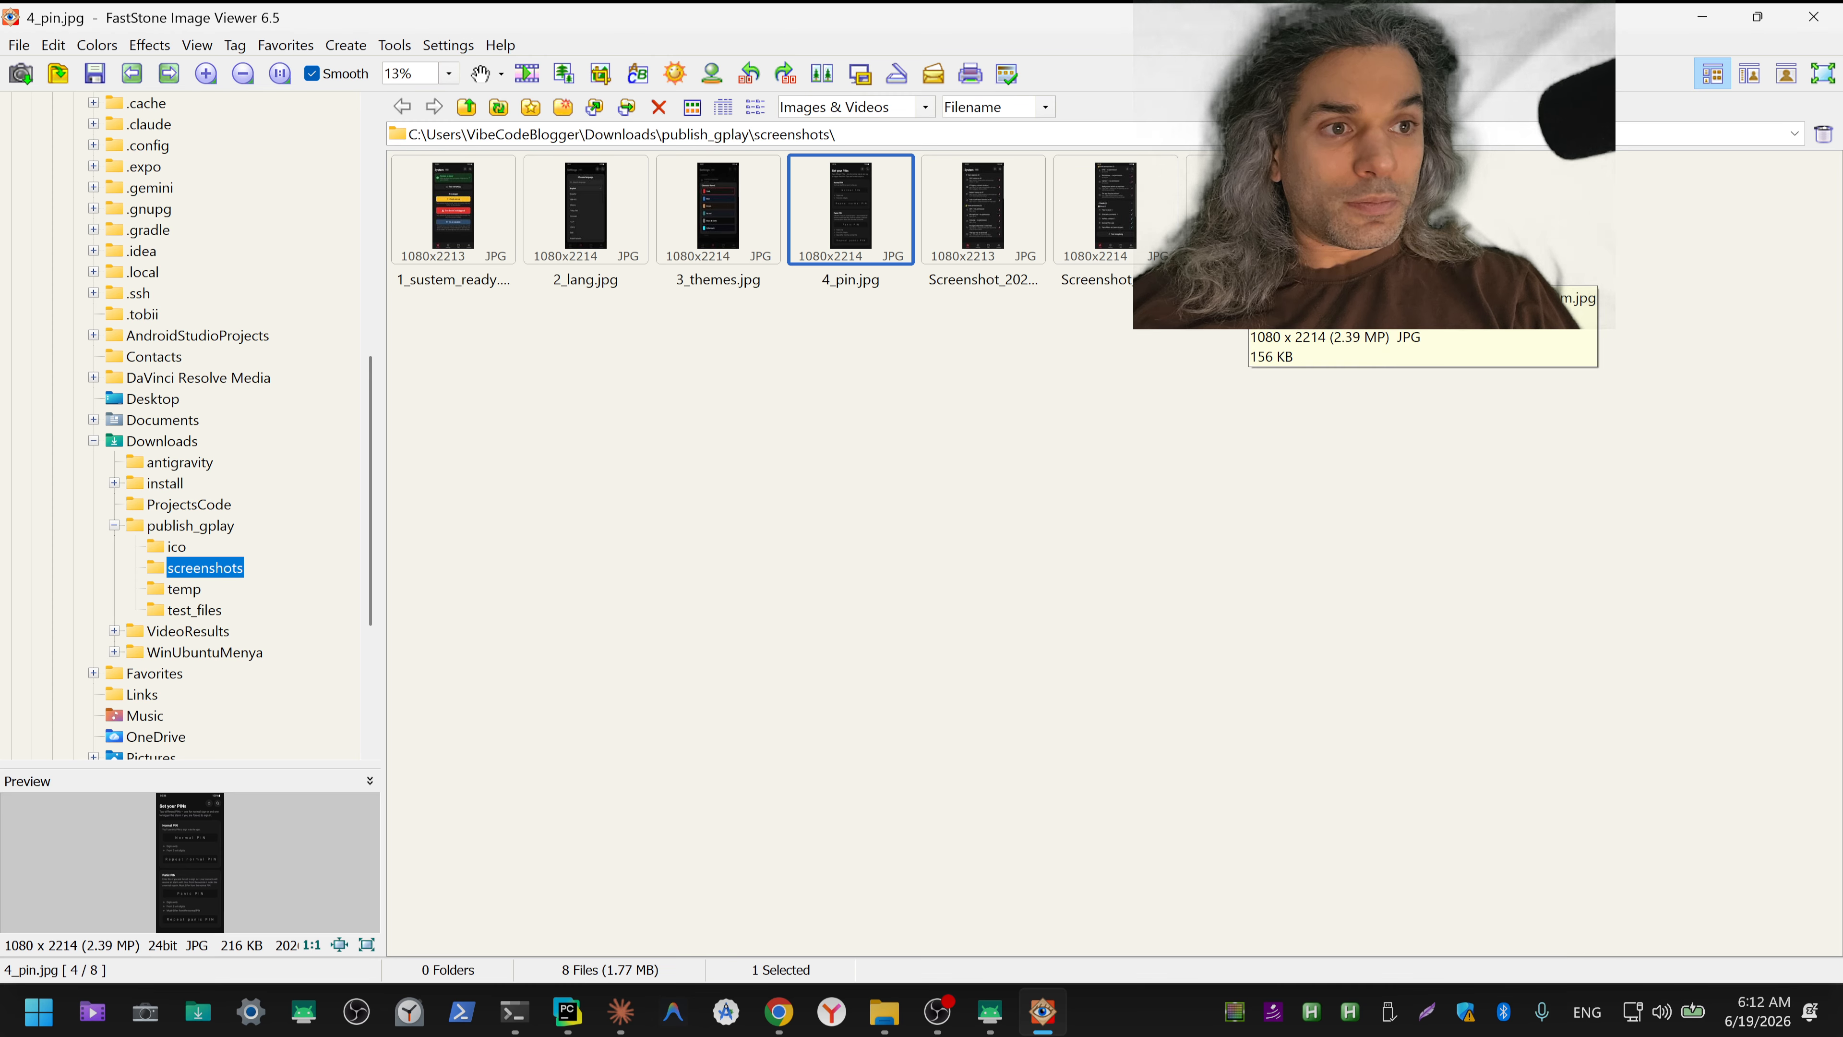
pyautogui.click(1248, 254)
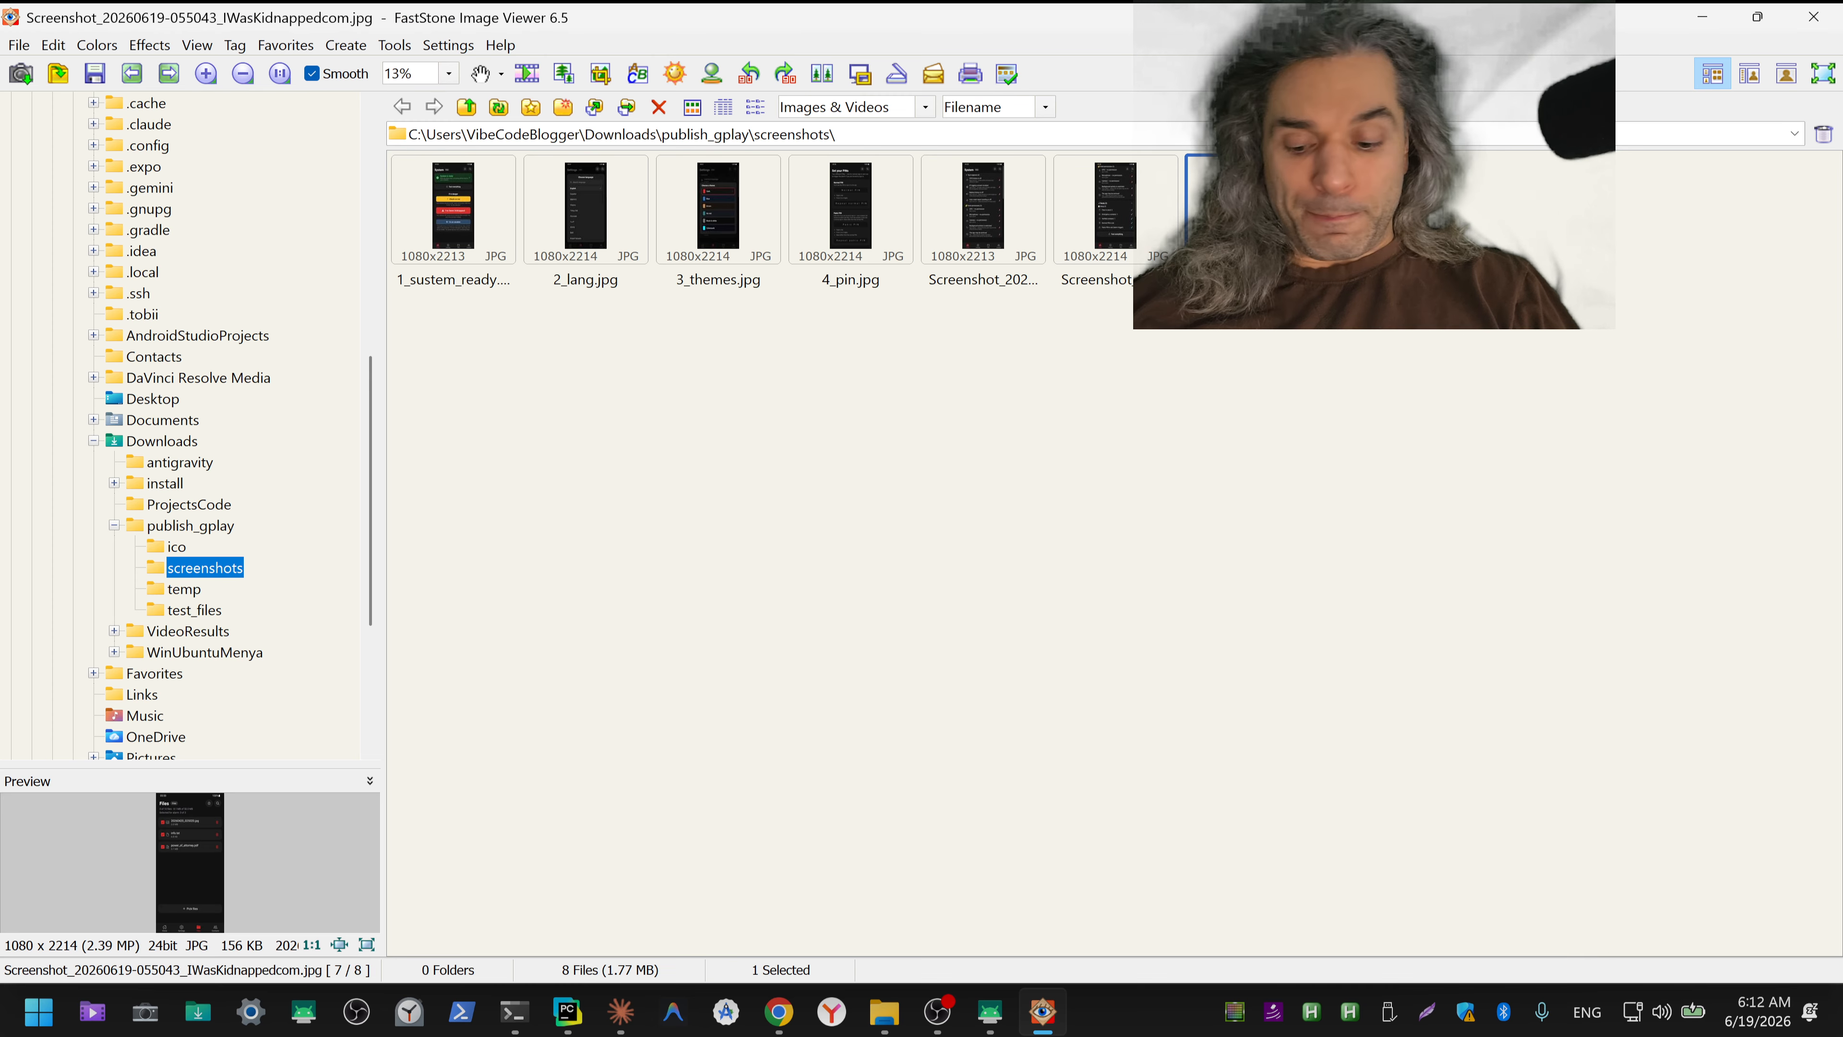
pyautogui.press('F2')
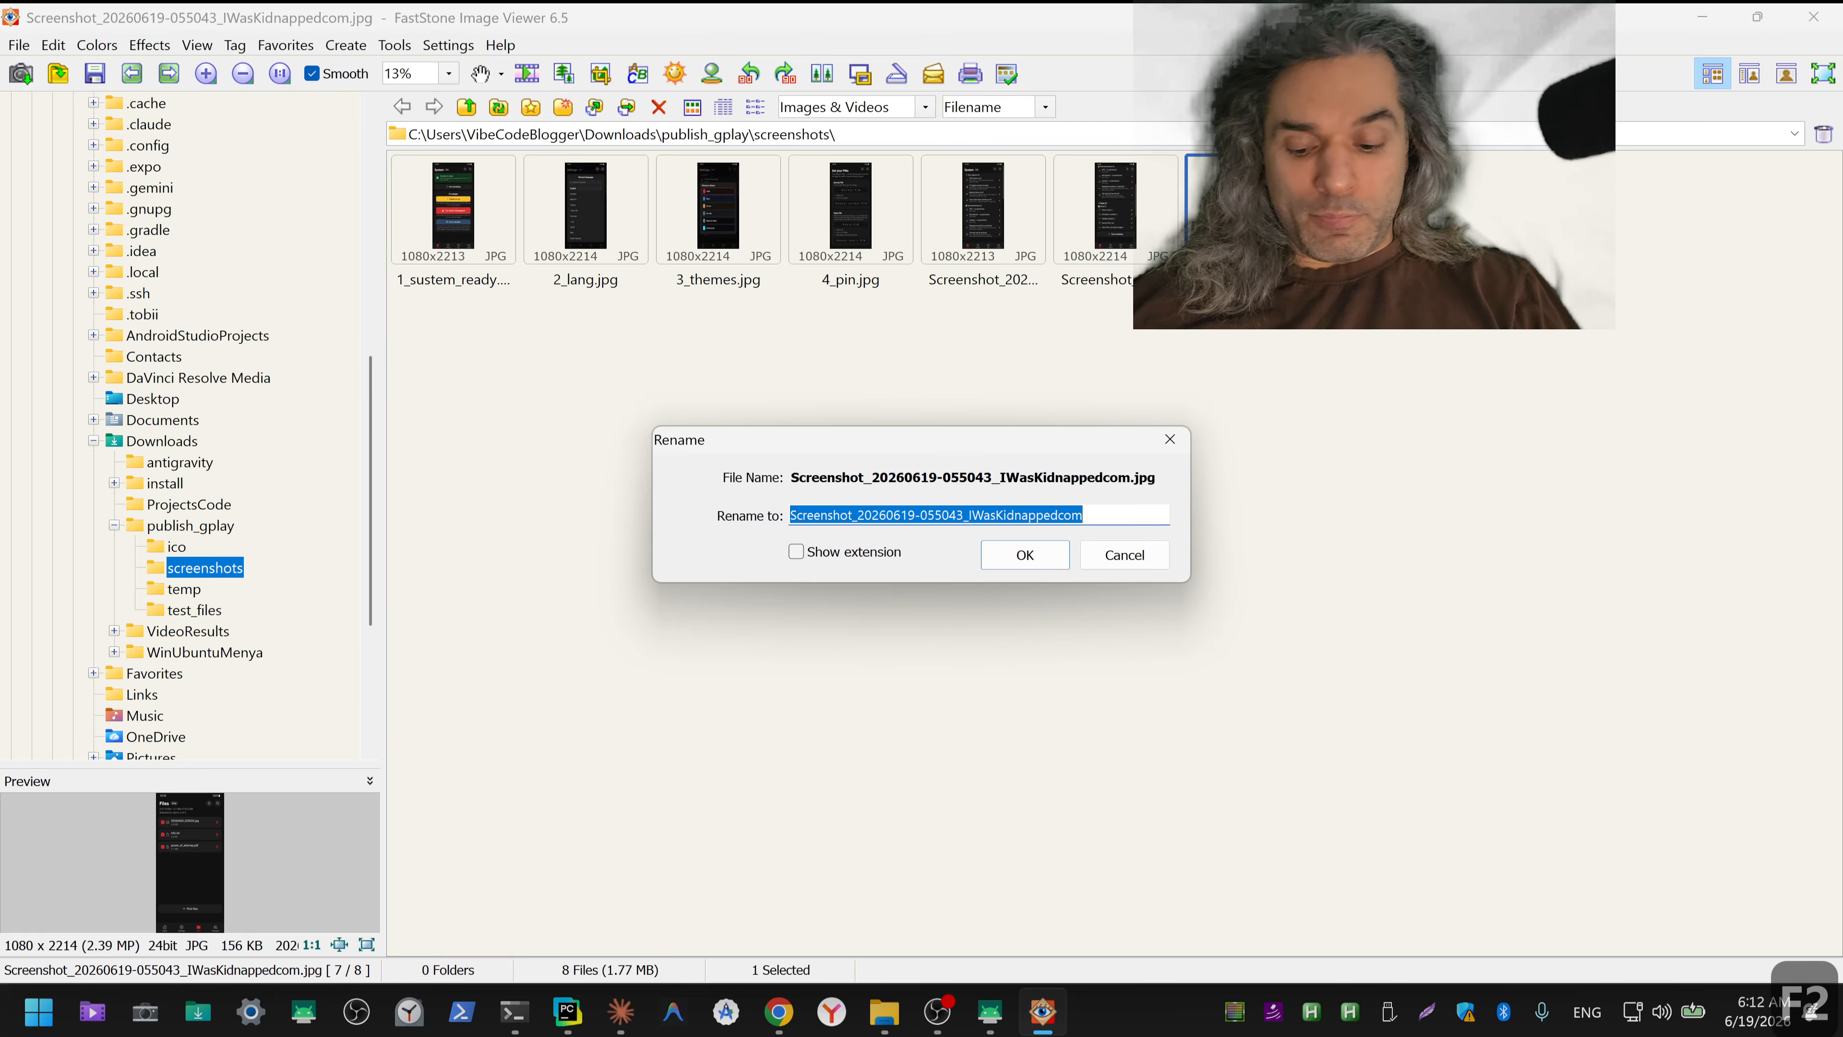
pyautogui.write('5')
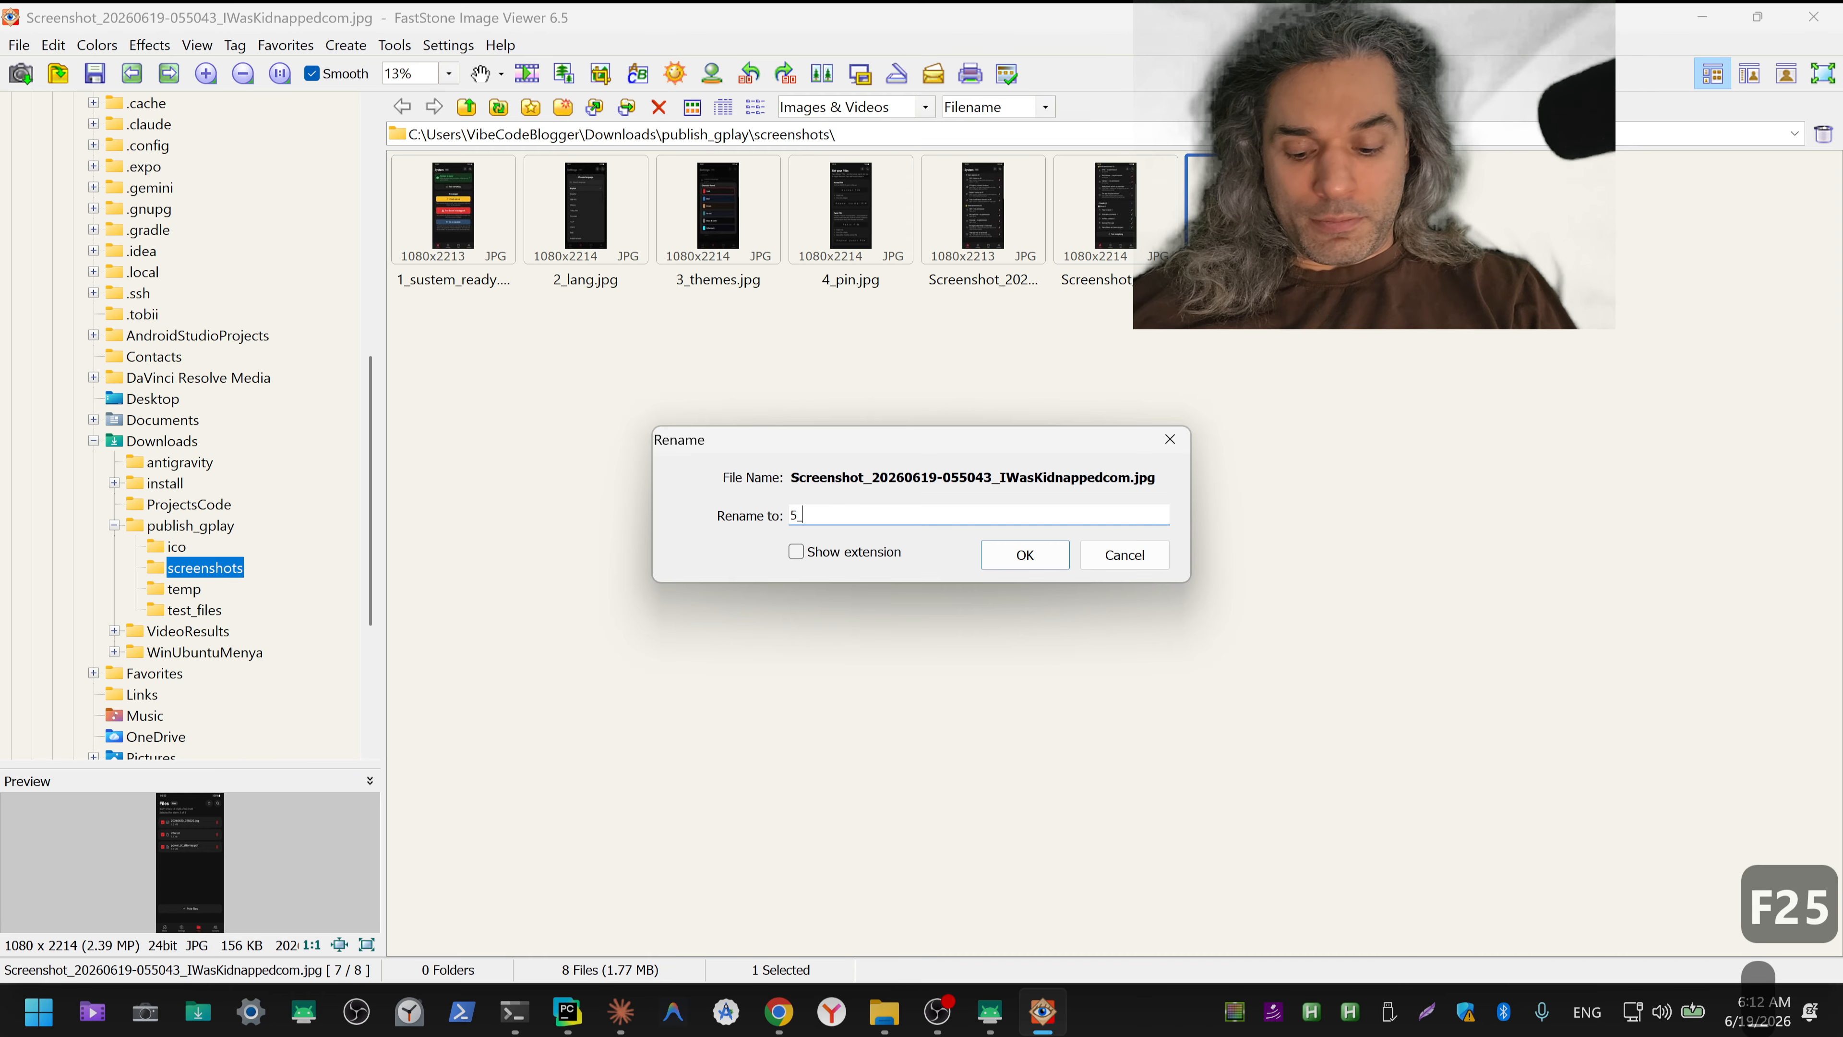
pyautogui.write('_files')
pyautogui.press('Return')
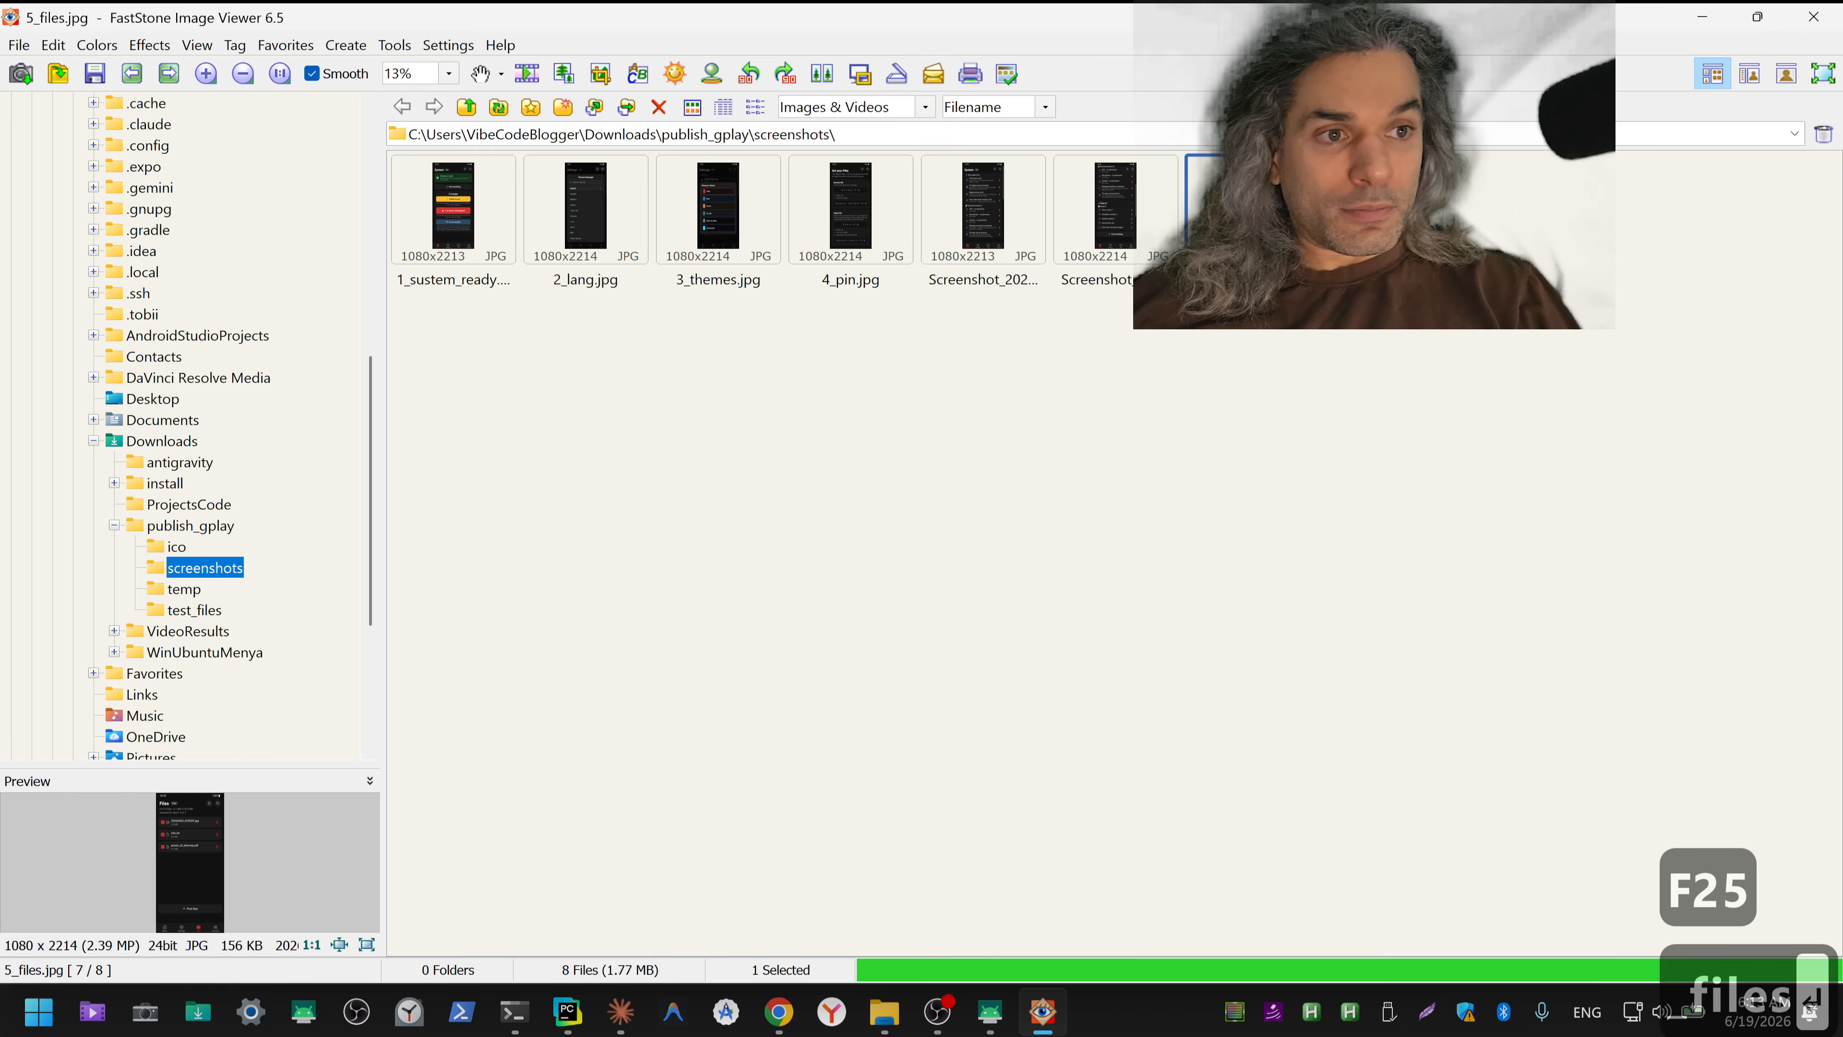
pyautogui.press('Right')
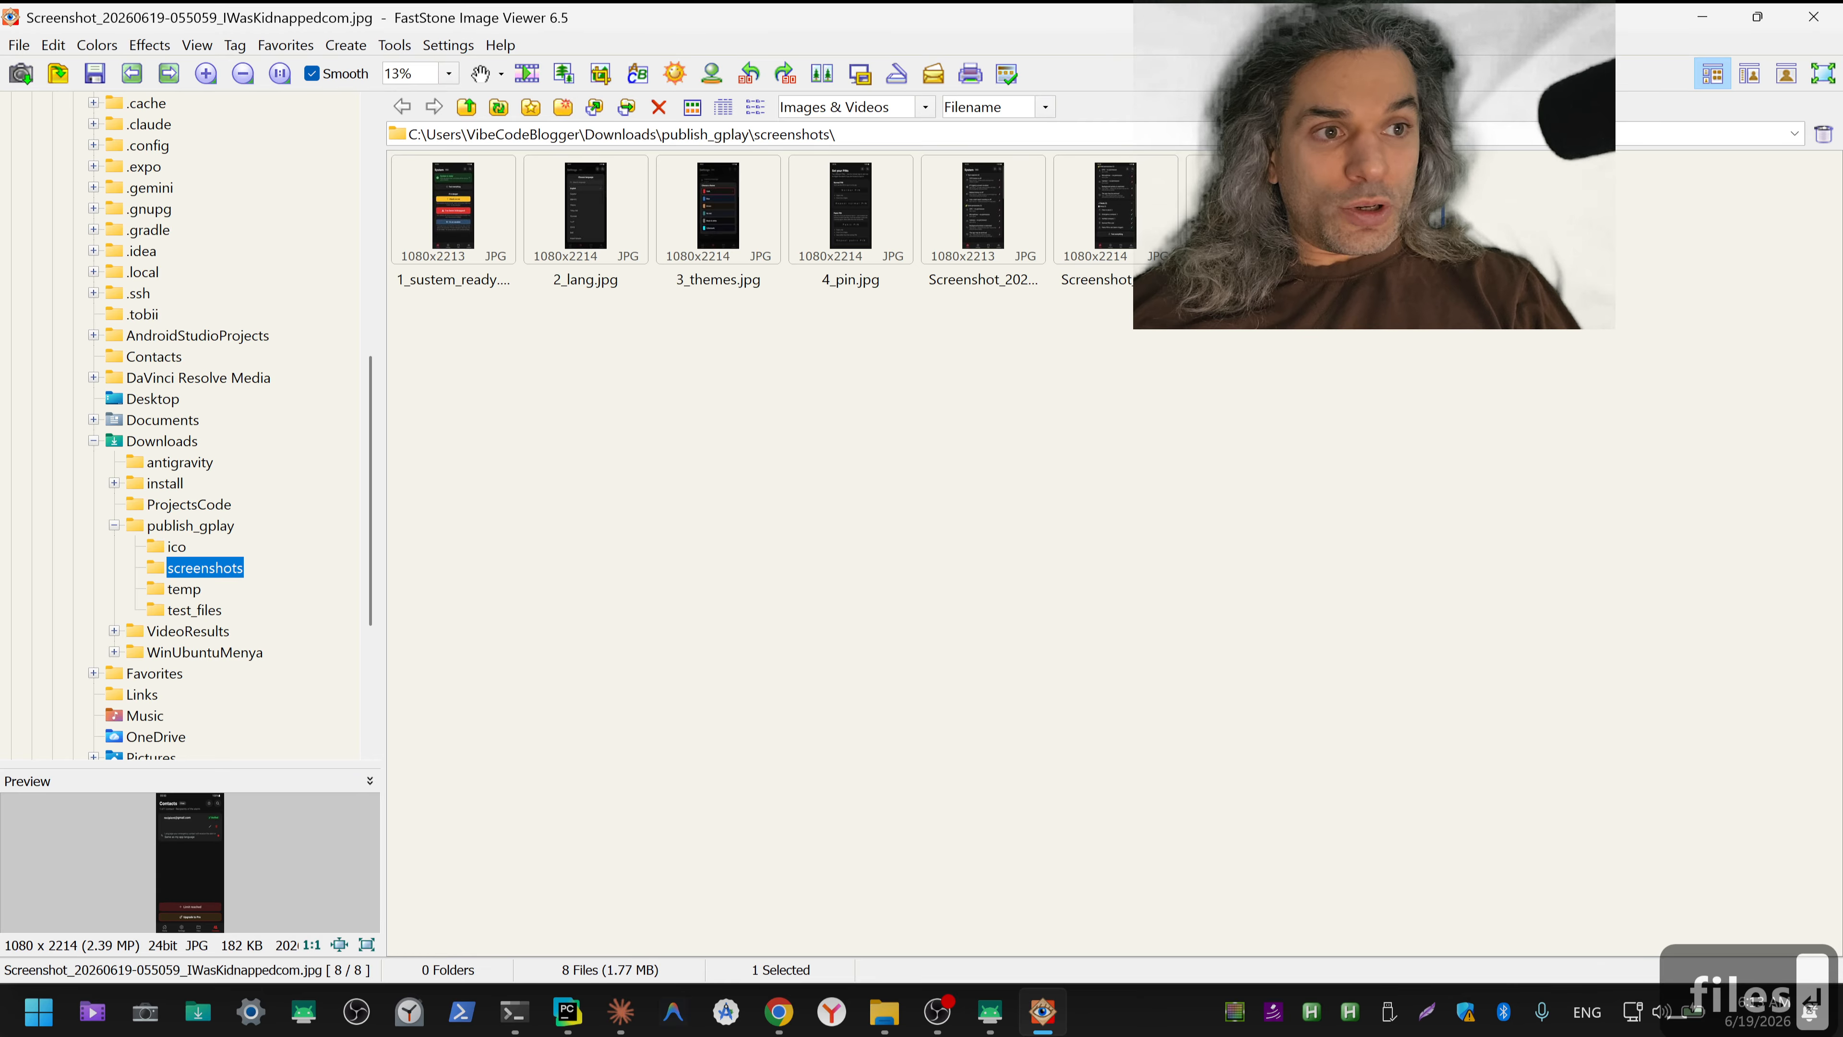
pyautogui.press('F2')
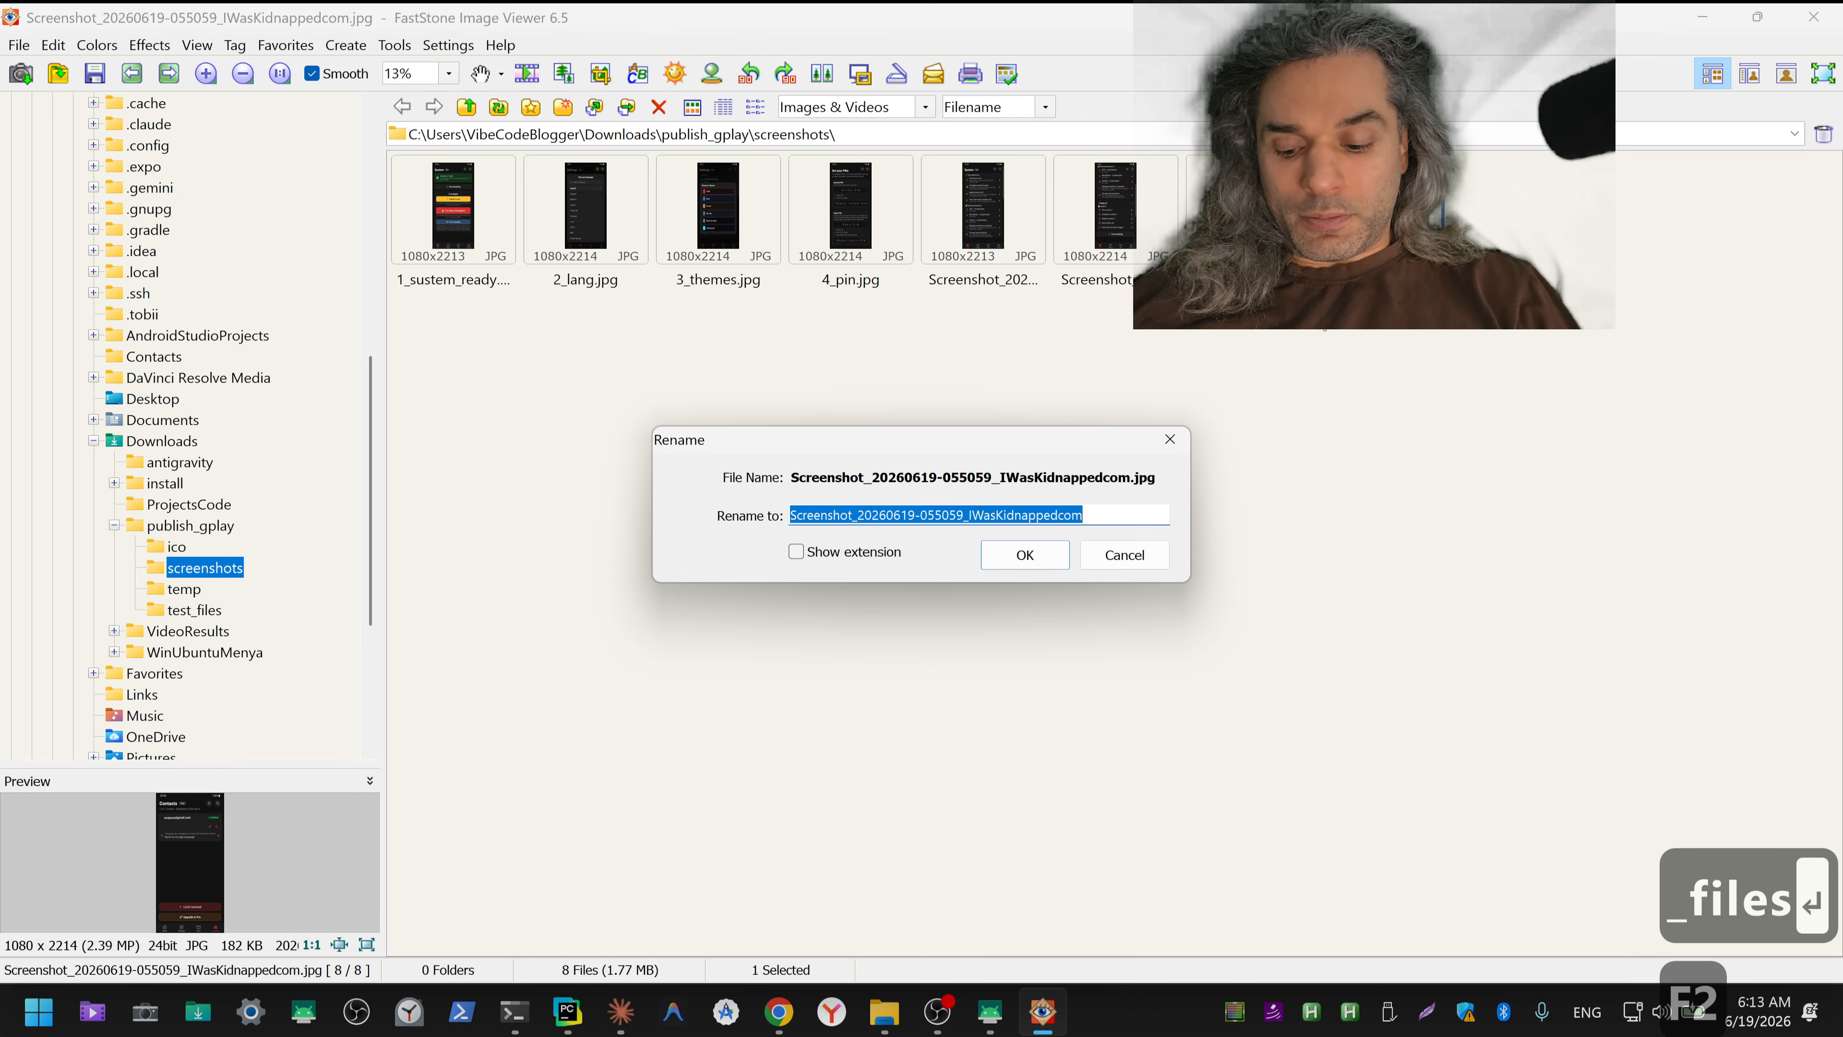
pyautogui.write('6_co')
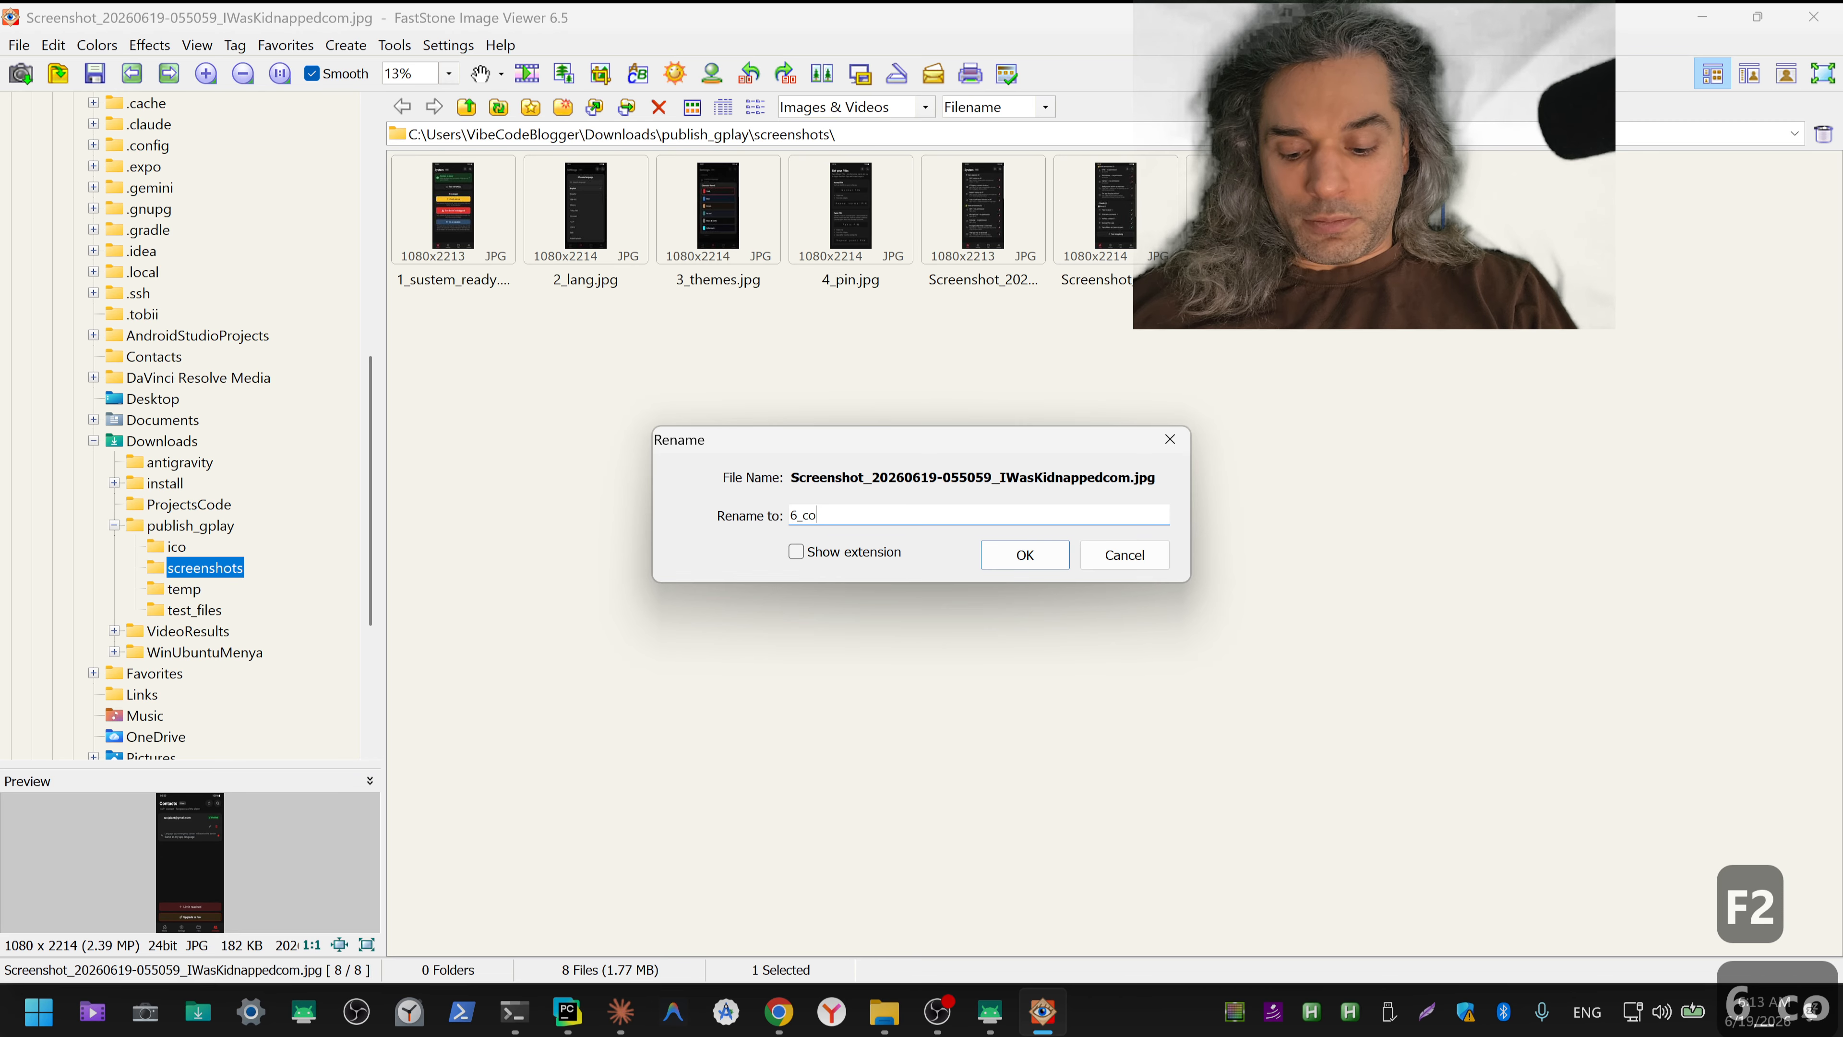
pyautogui.write('ntacts')
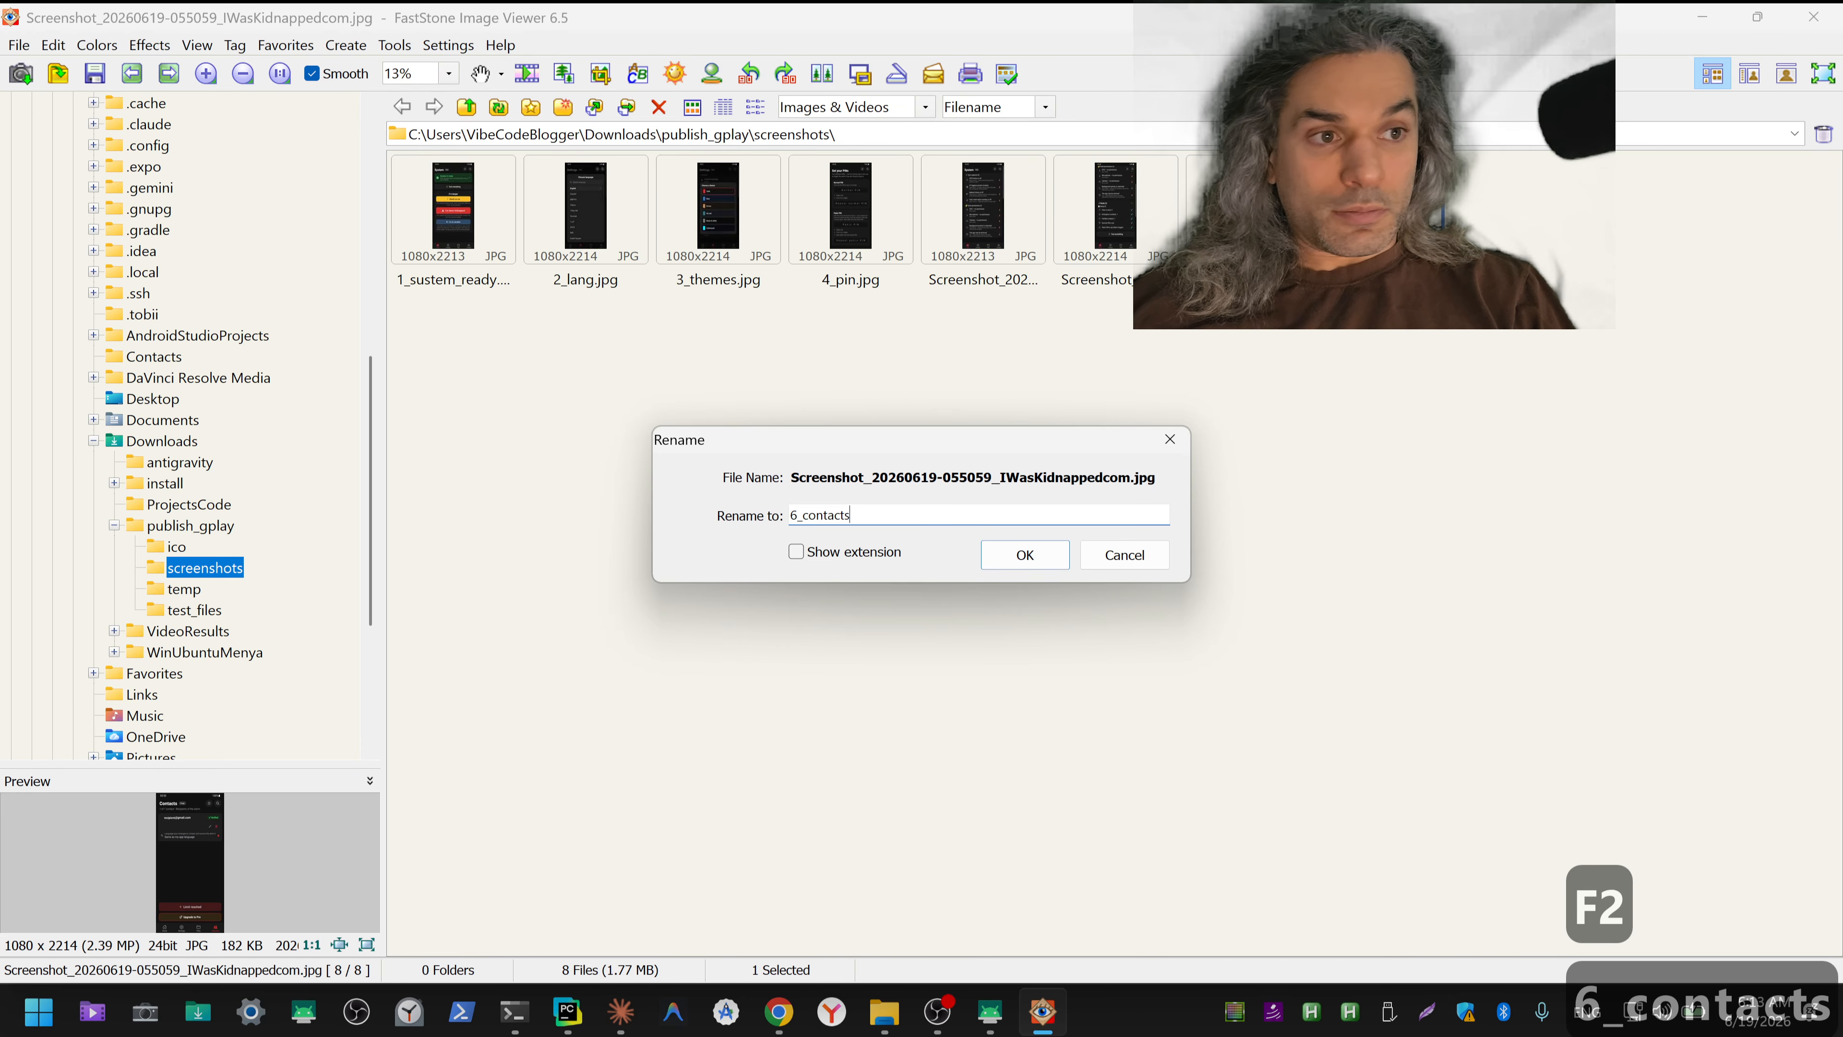
pyautogui.press('Return')
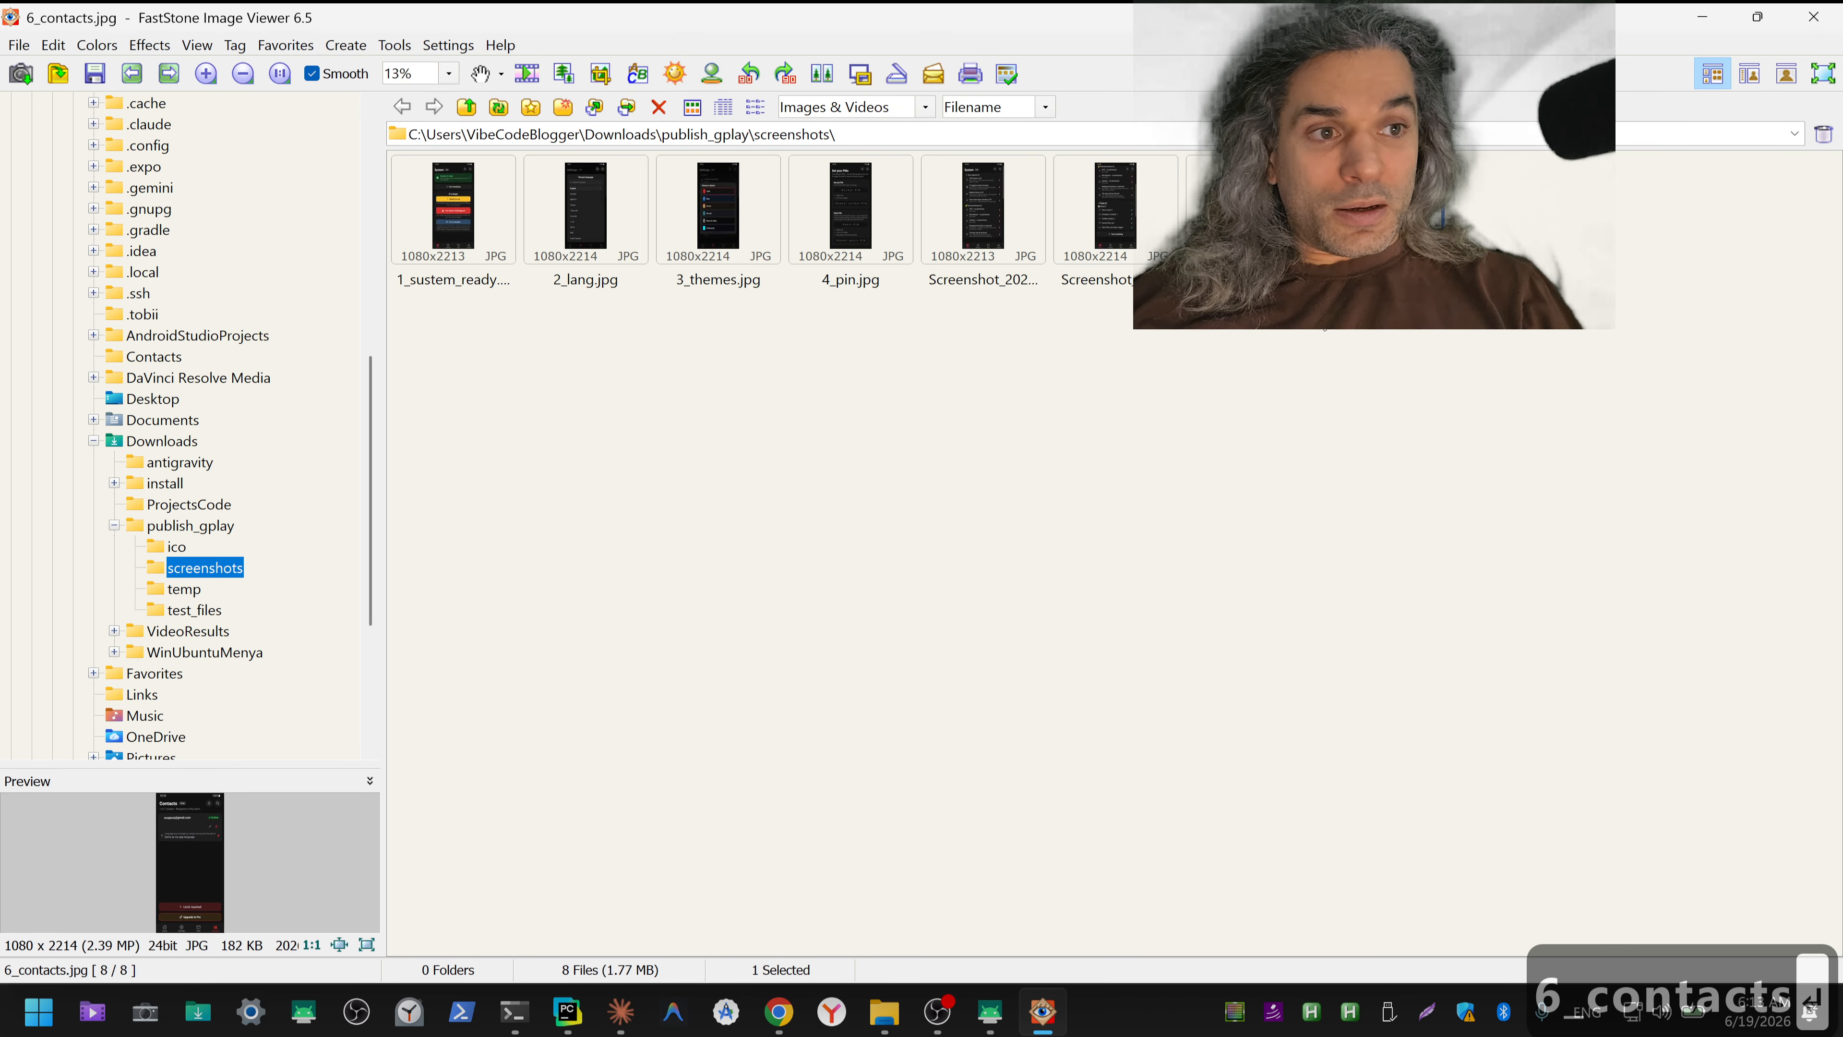
pyautogui.press('F5')
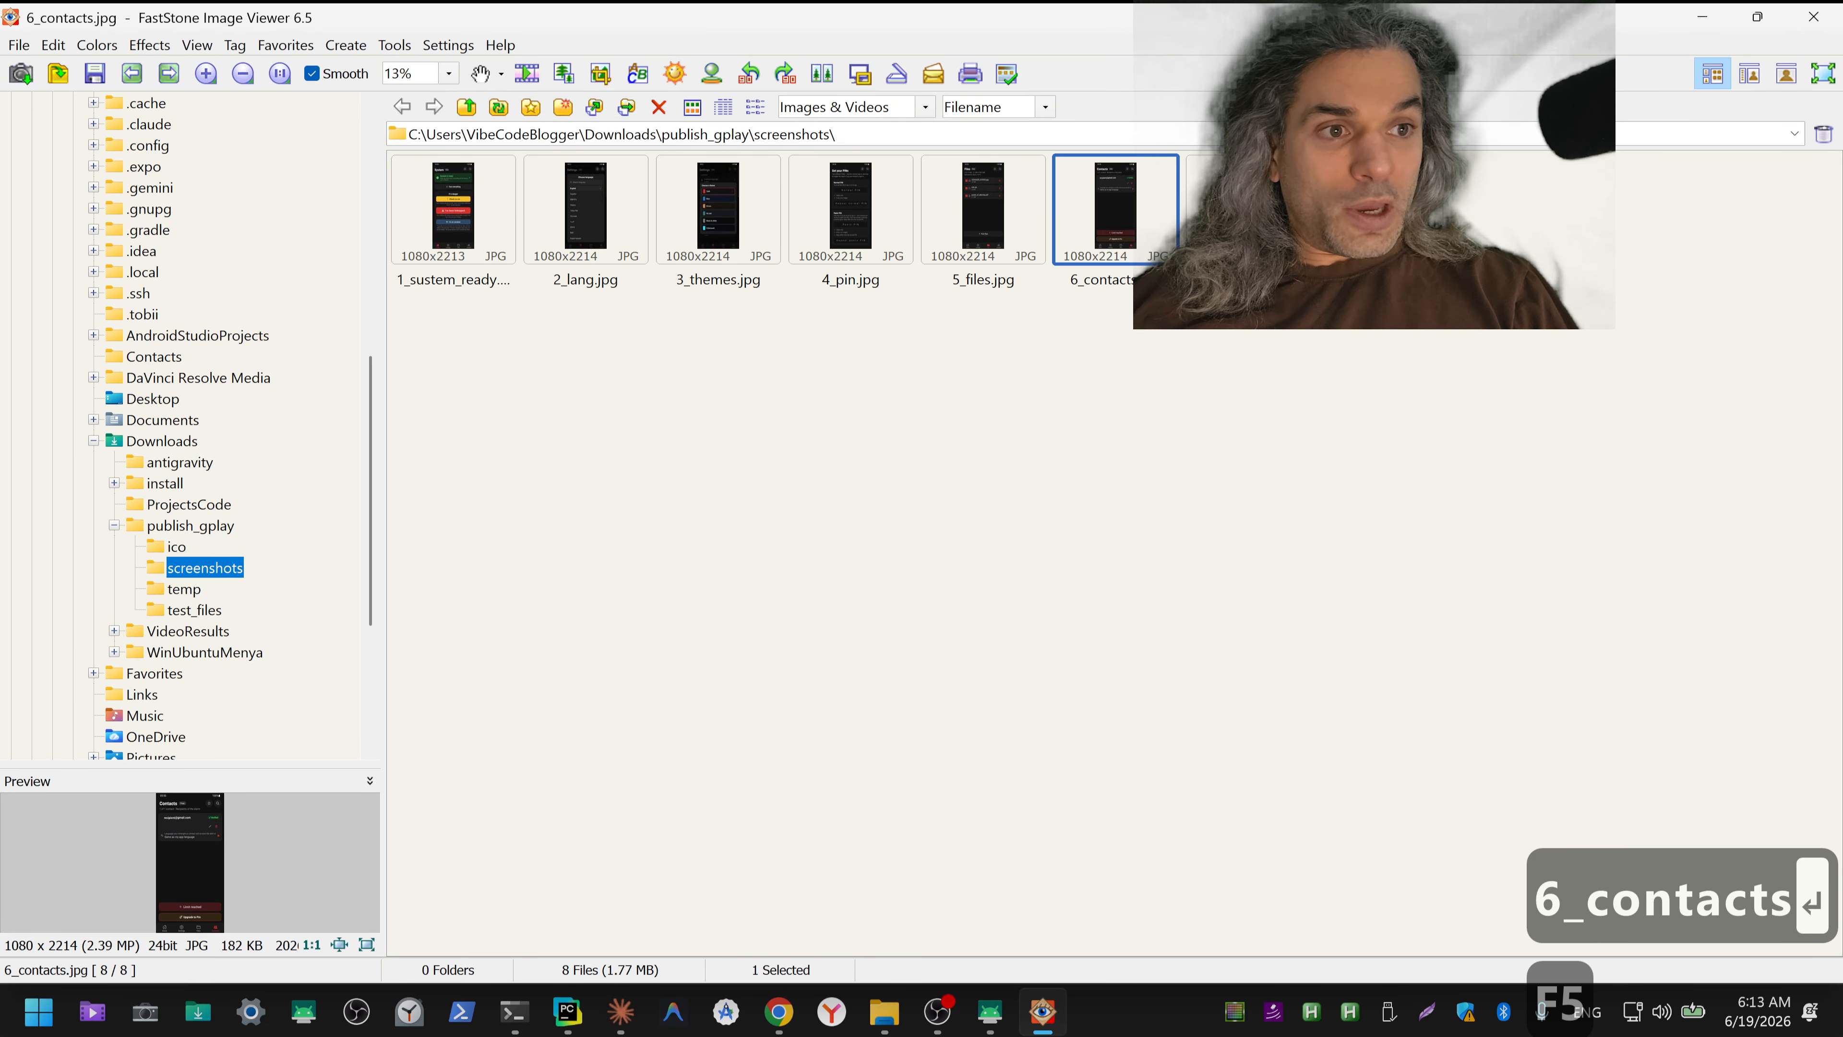
pyautogui.click(1248, 233)
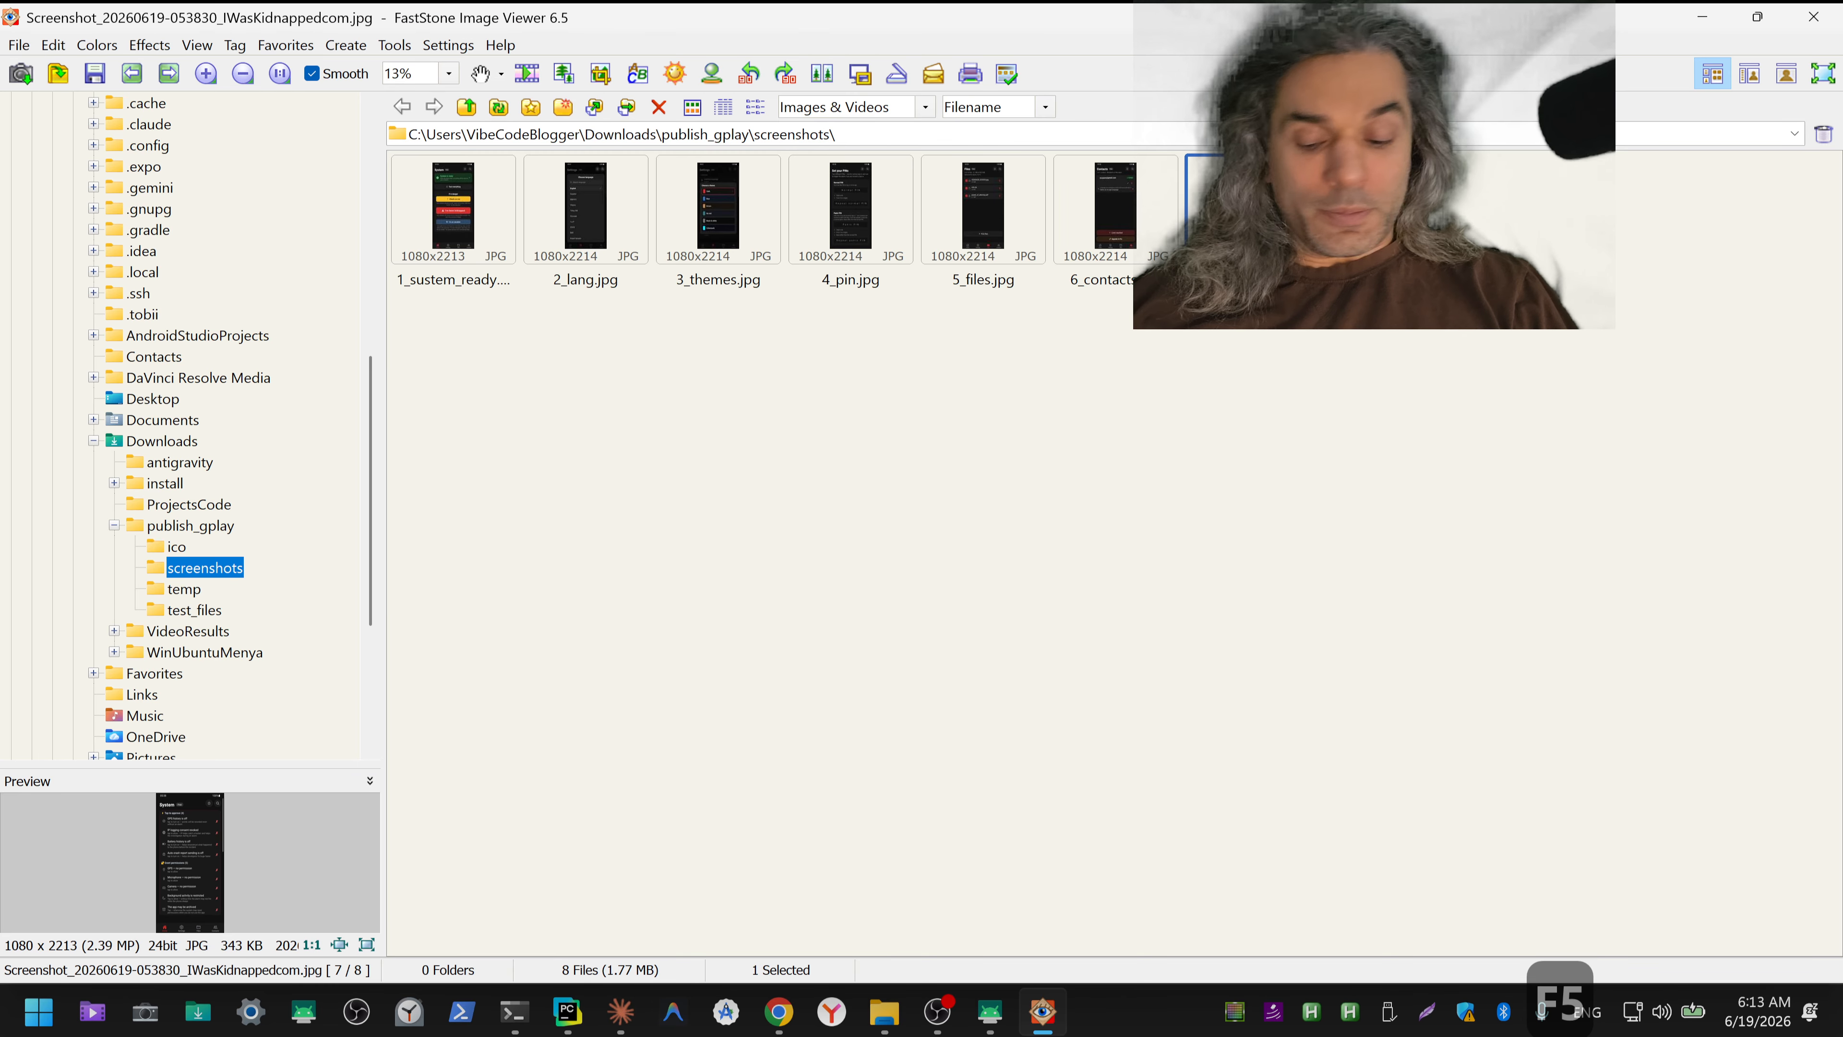
pyautogui.press('F2')
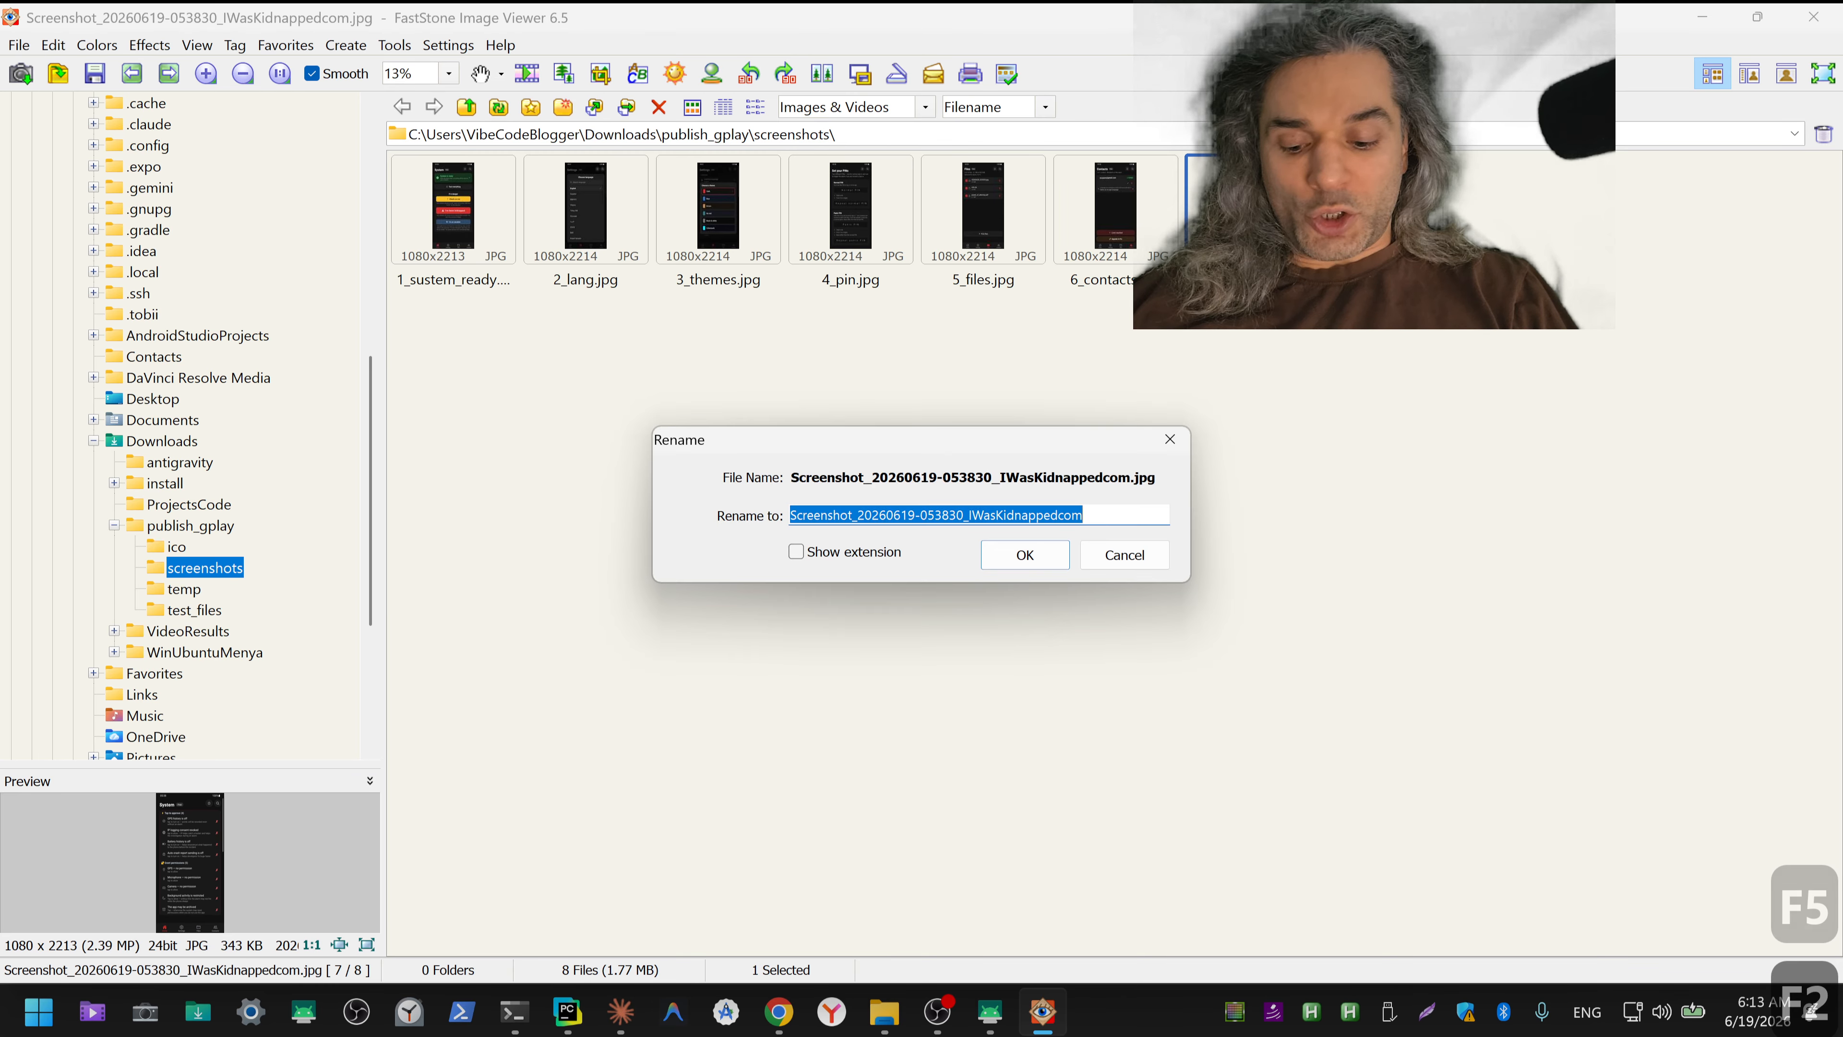
pyautogui.write('7')
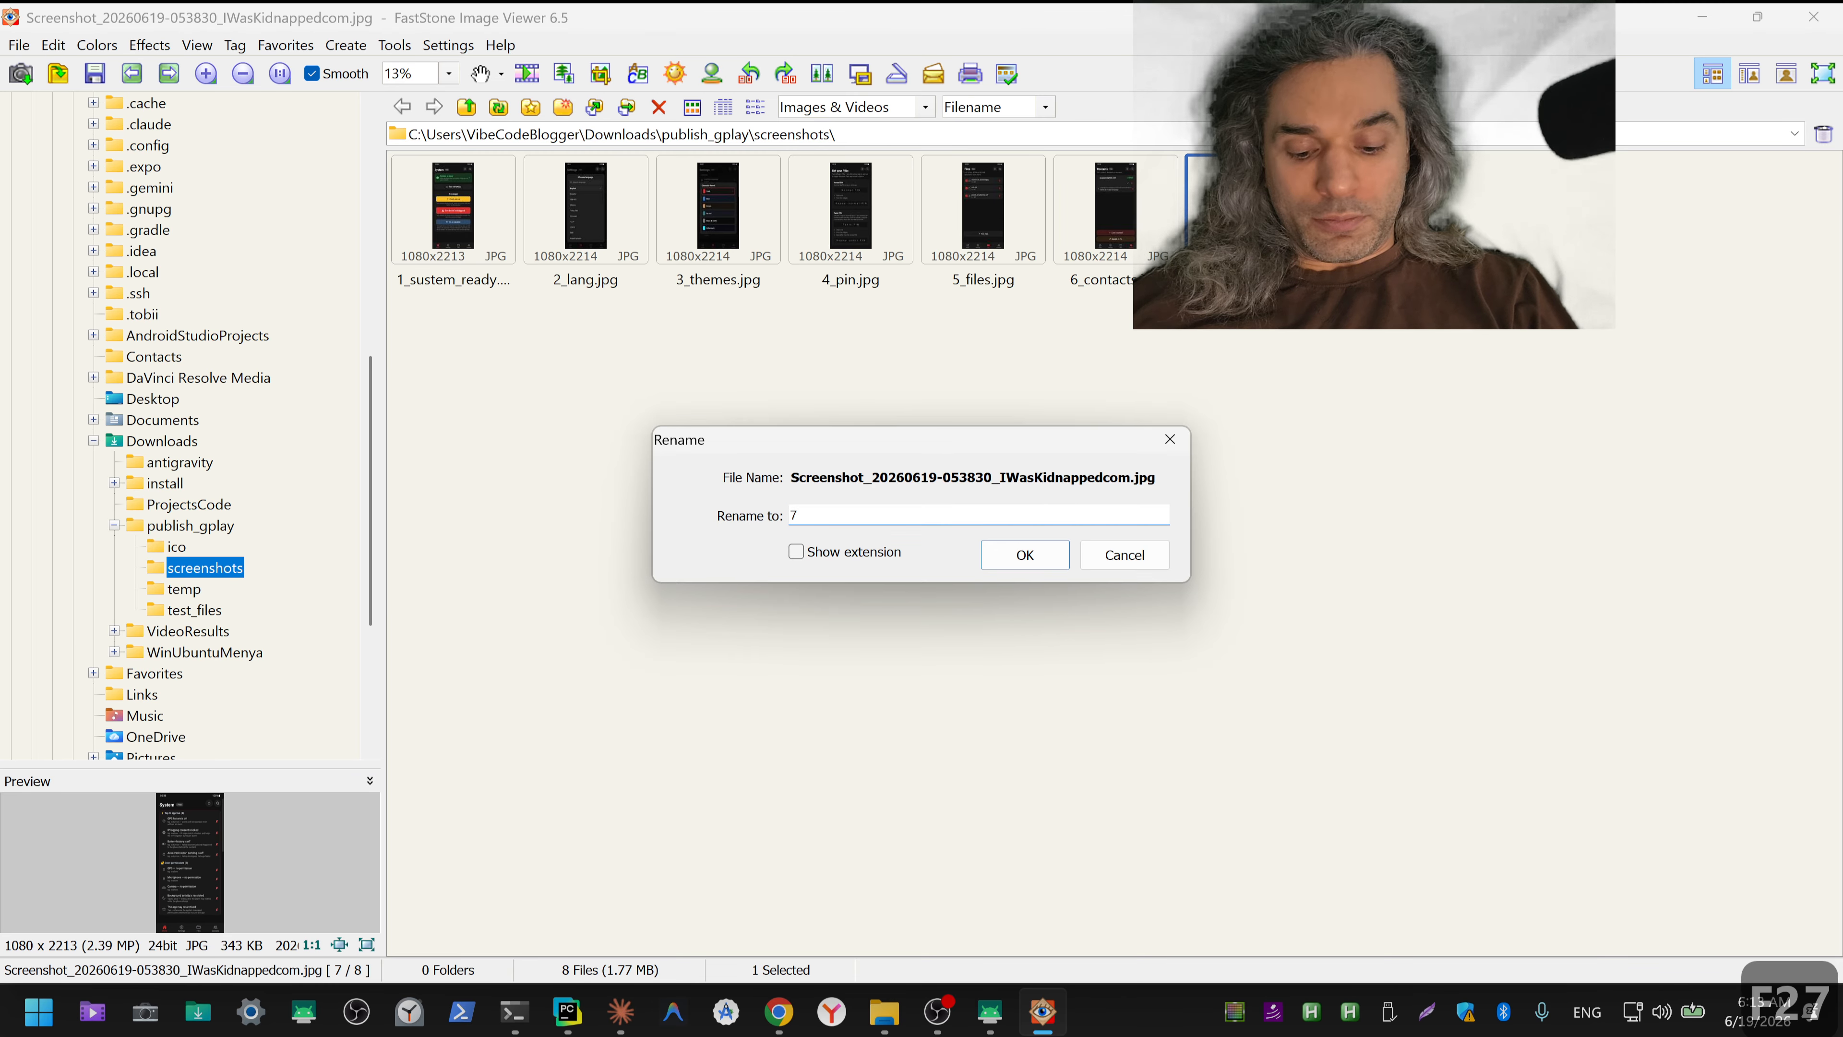
pyautogui.write('_')
pyautogui.write('per')
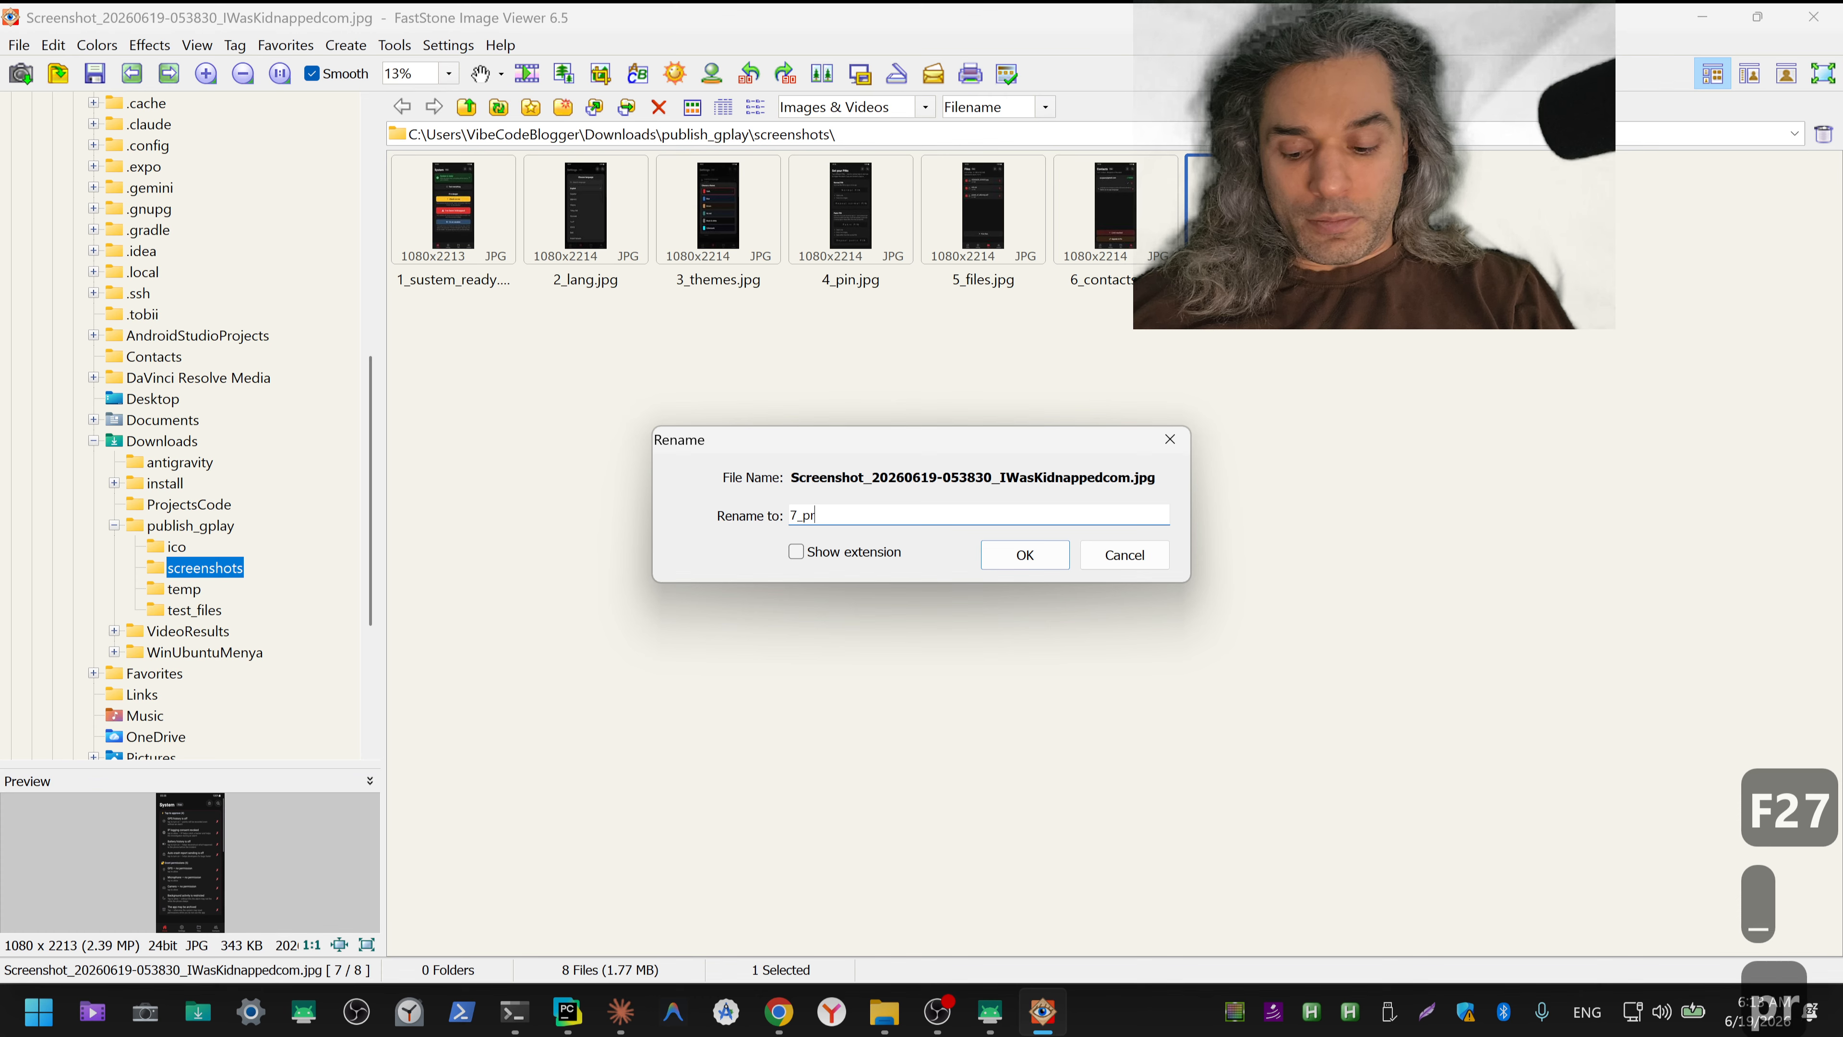
pyautogui.press('BackSpace')
pyautogui.write('ermisions')
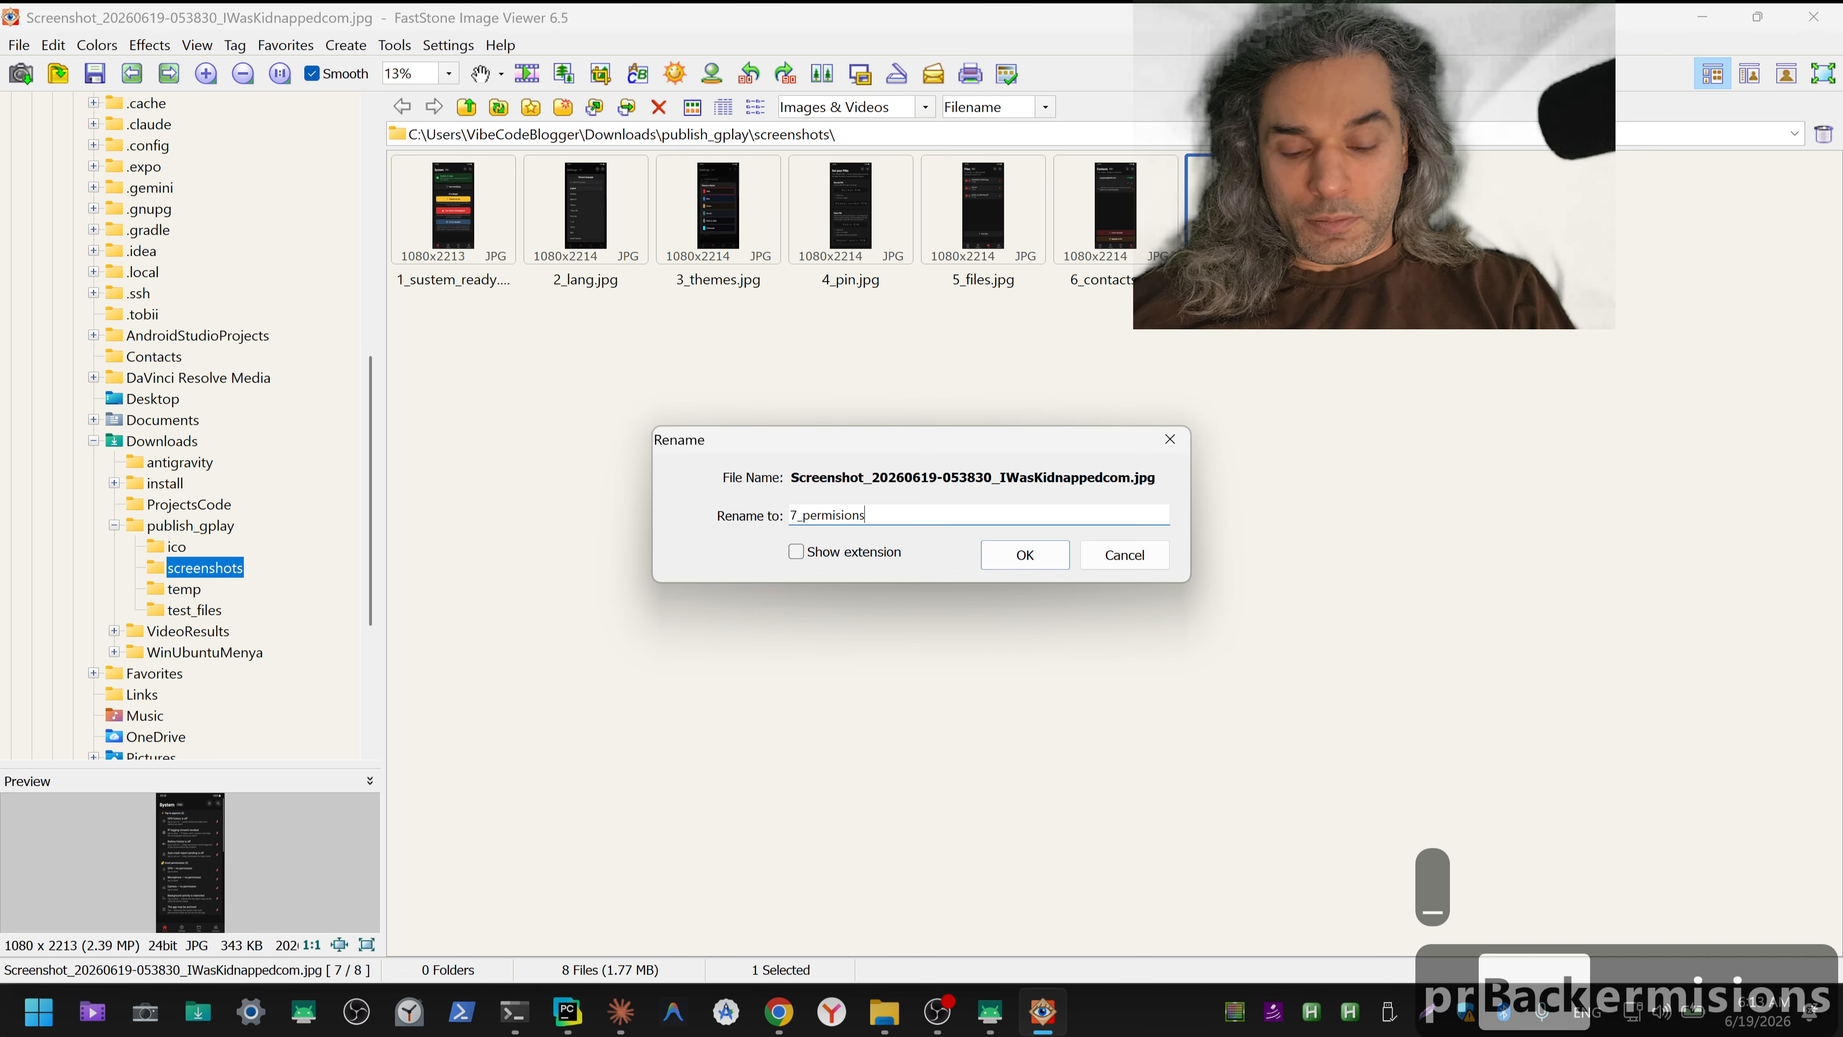
pyautogui.press('Return')
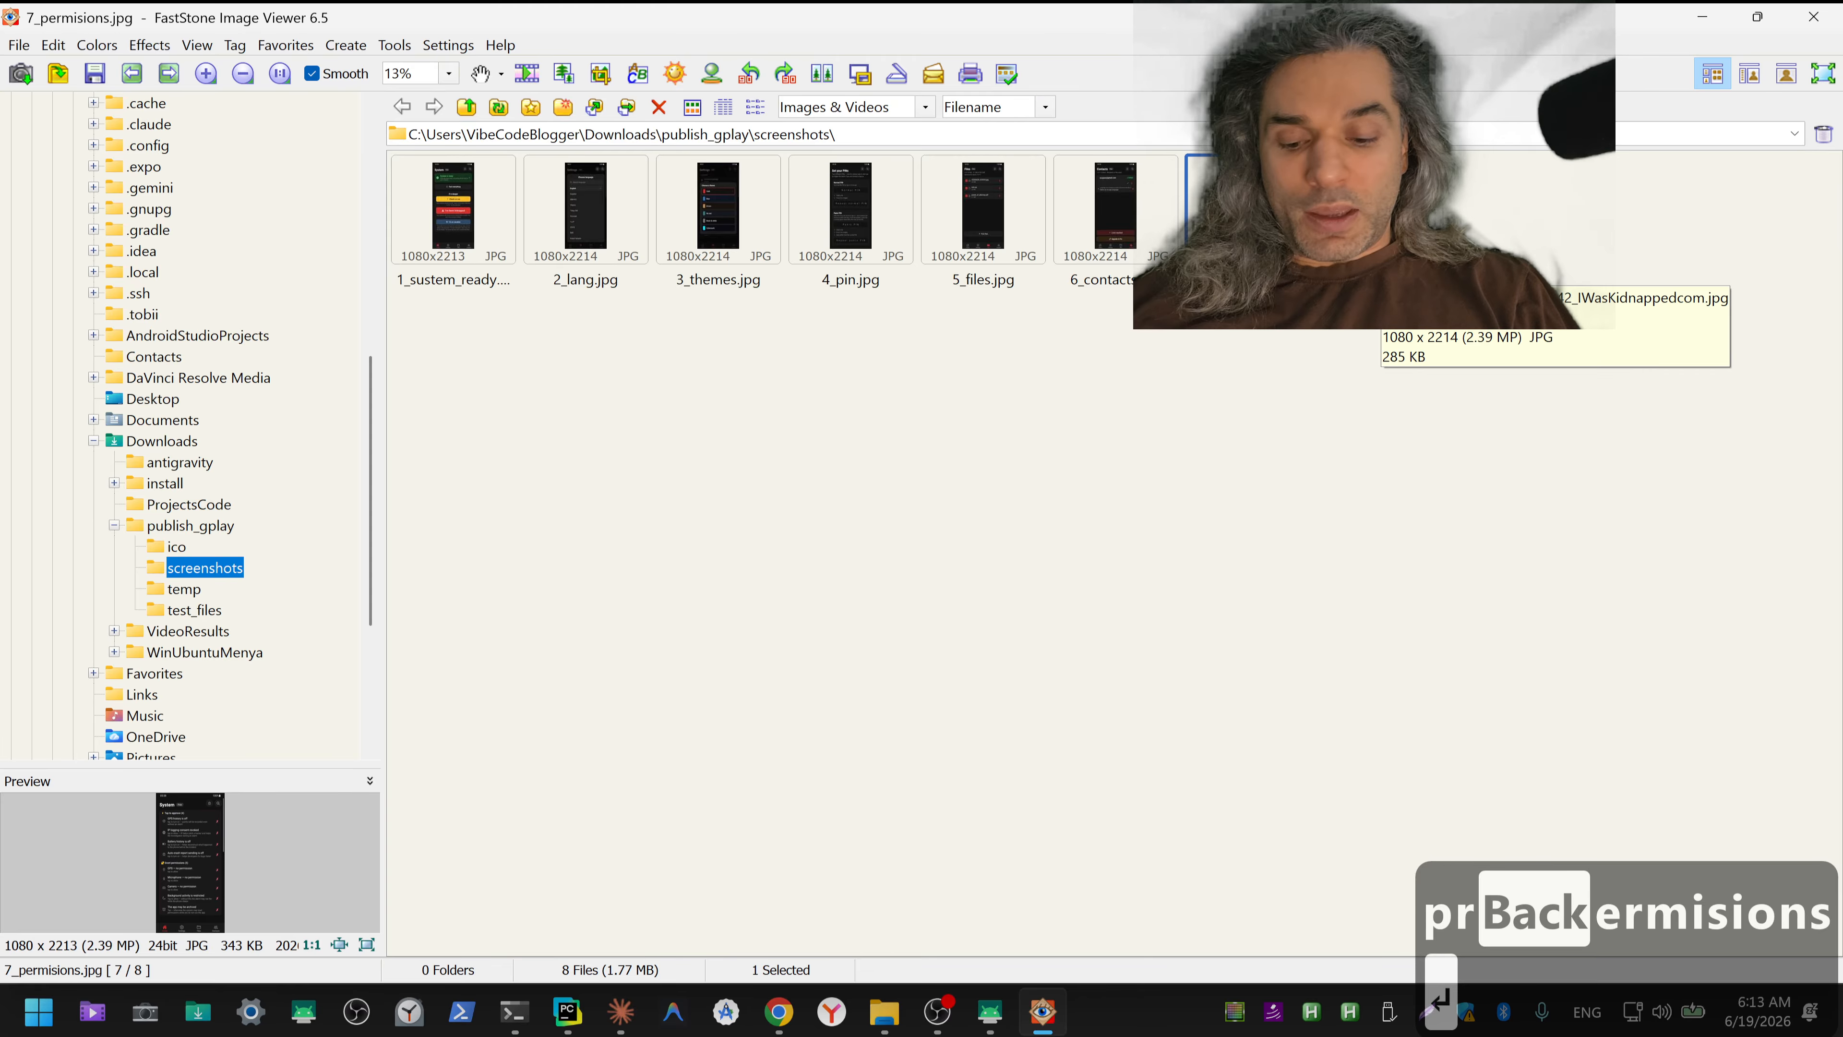
pyautogui.press('F2')
pyautogui.hotkey('ctrl', 'c')
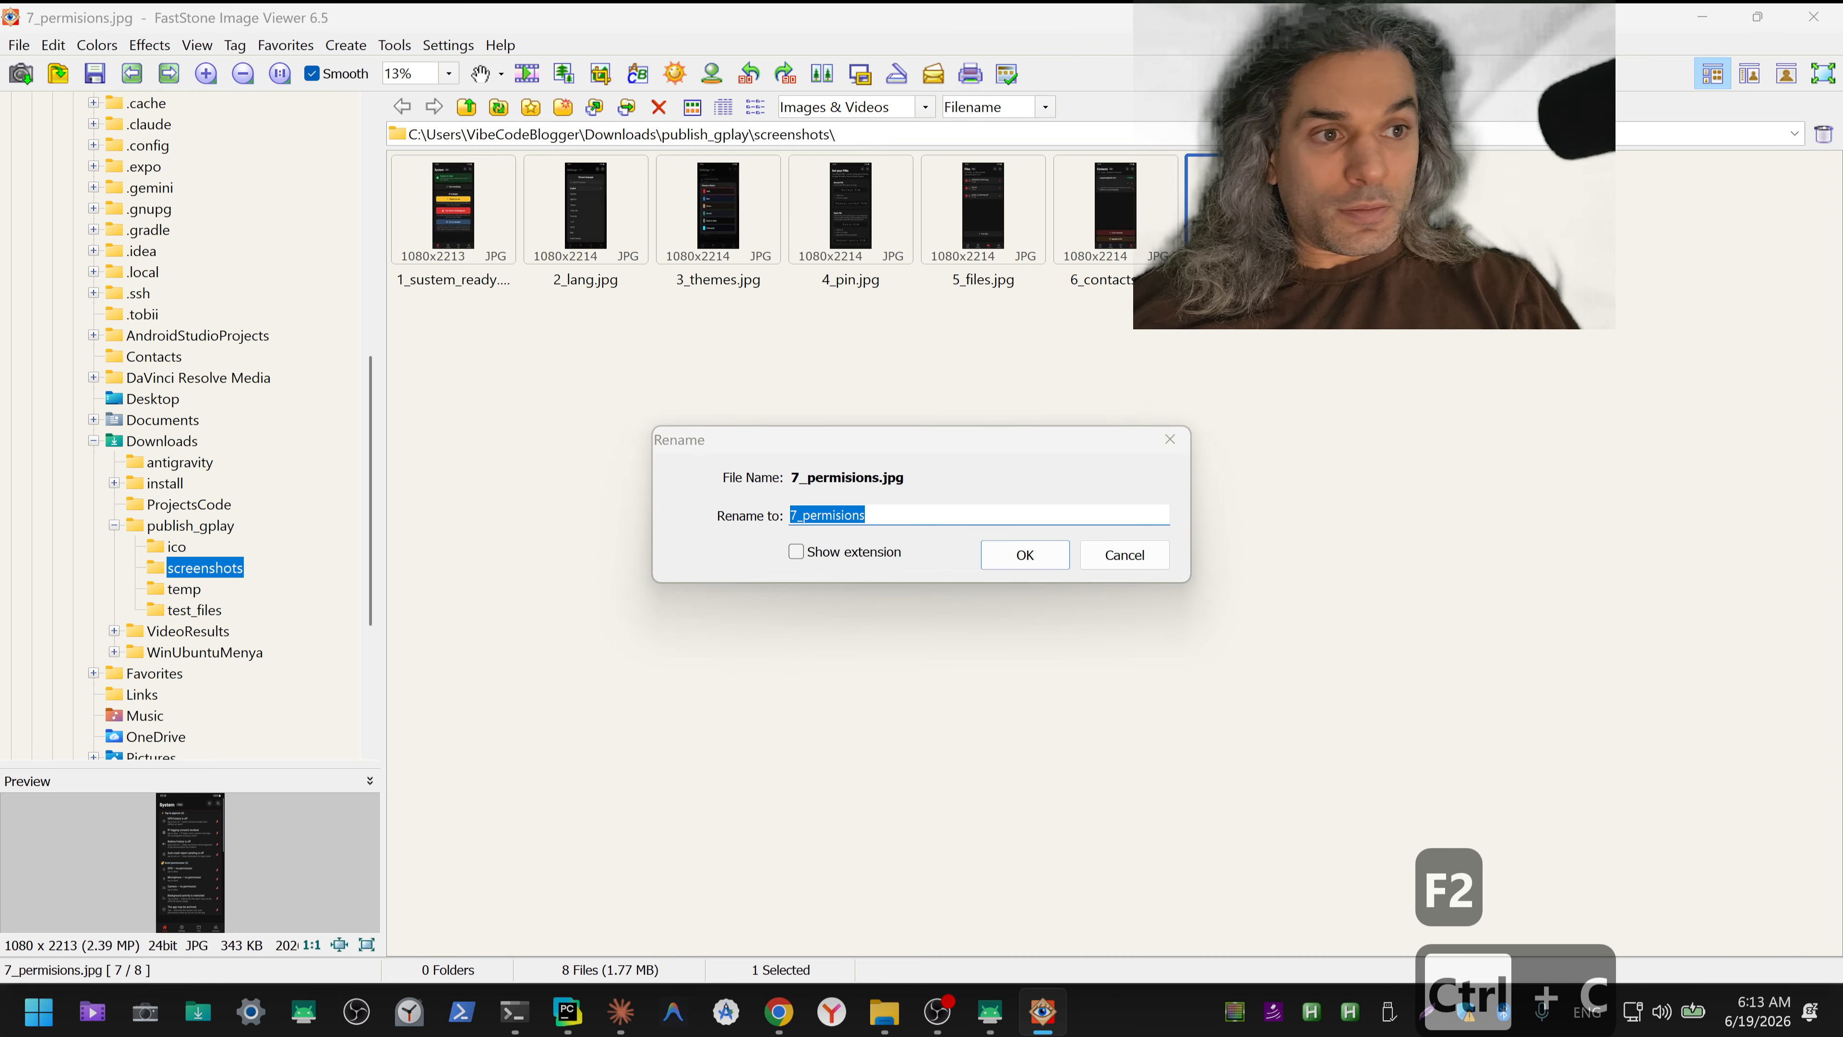
pyautogui.press('Escape')
pyautogui.press('Right')
pyautogui.press('F2')
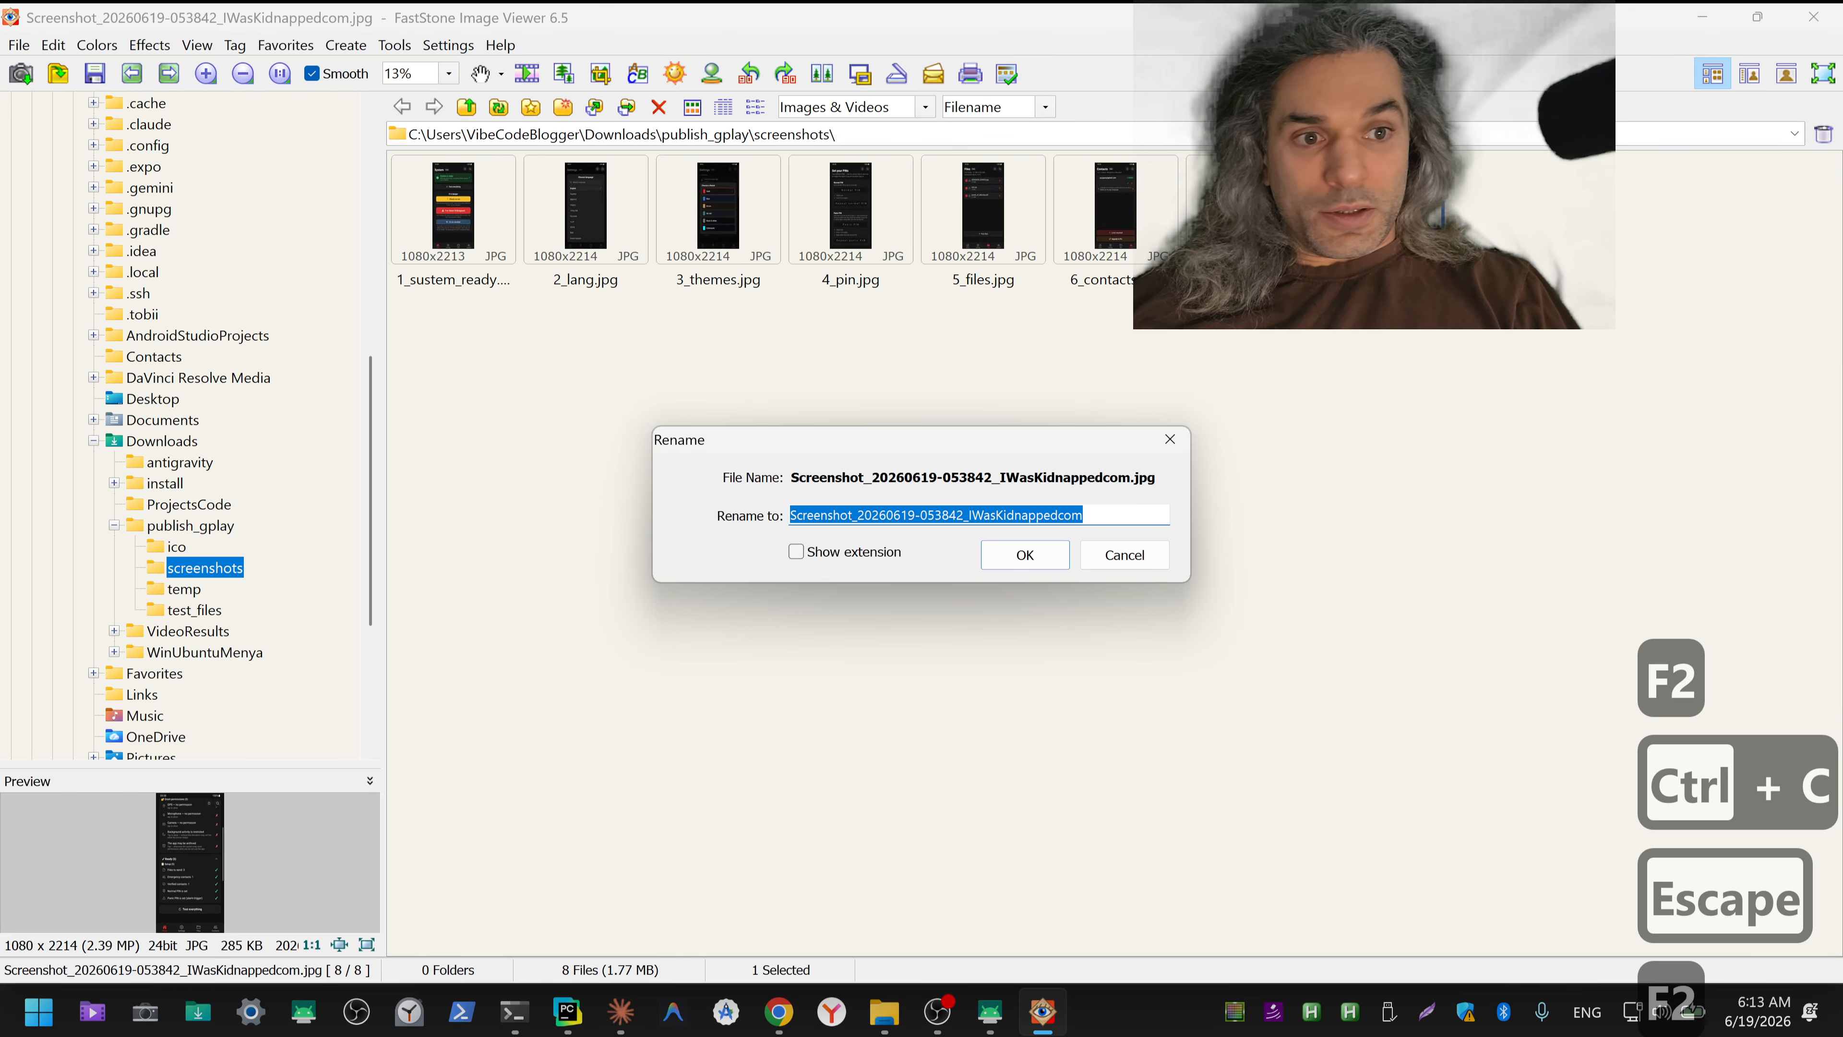
pyautogui.hotkey('ctrl', 'v')
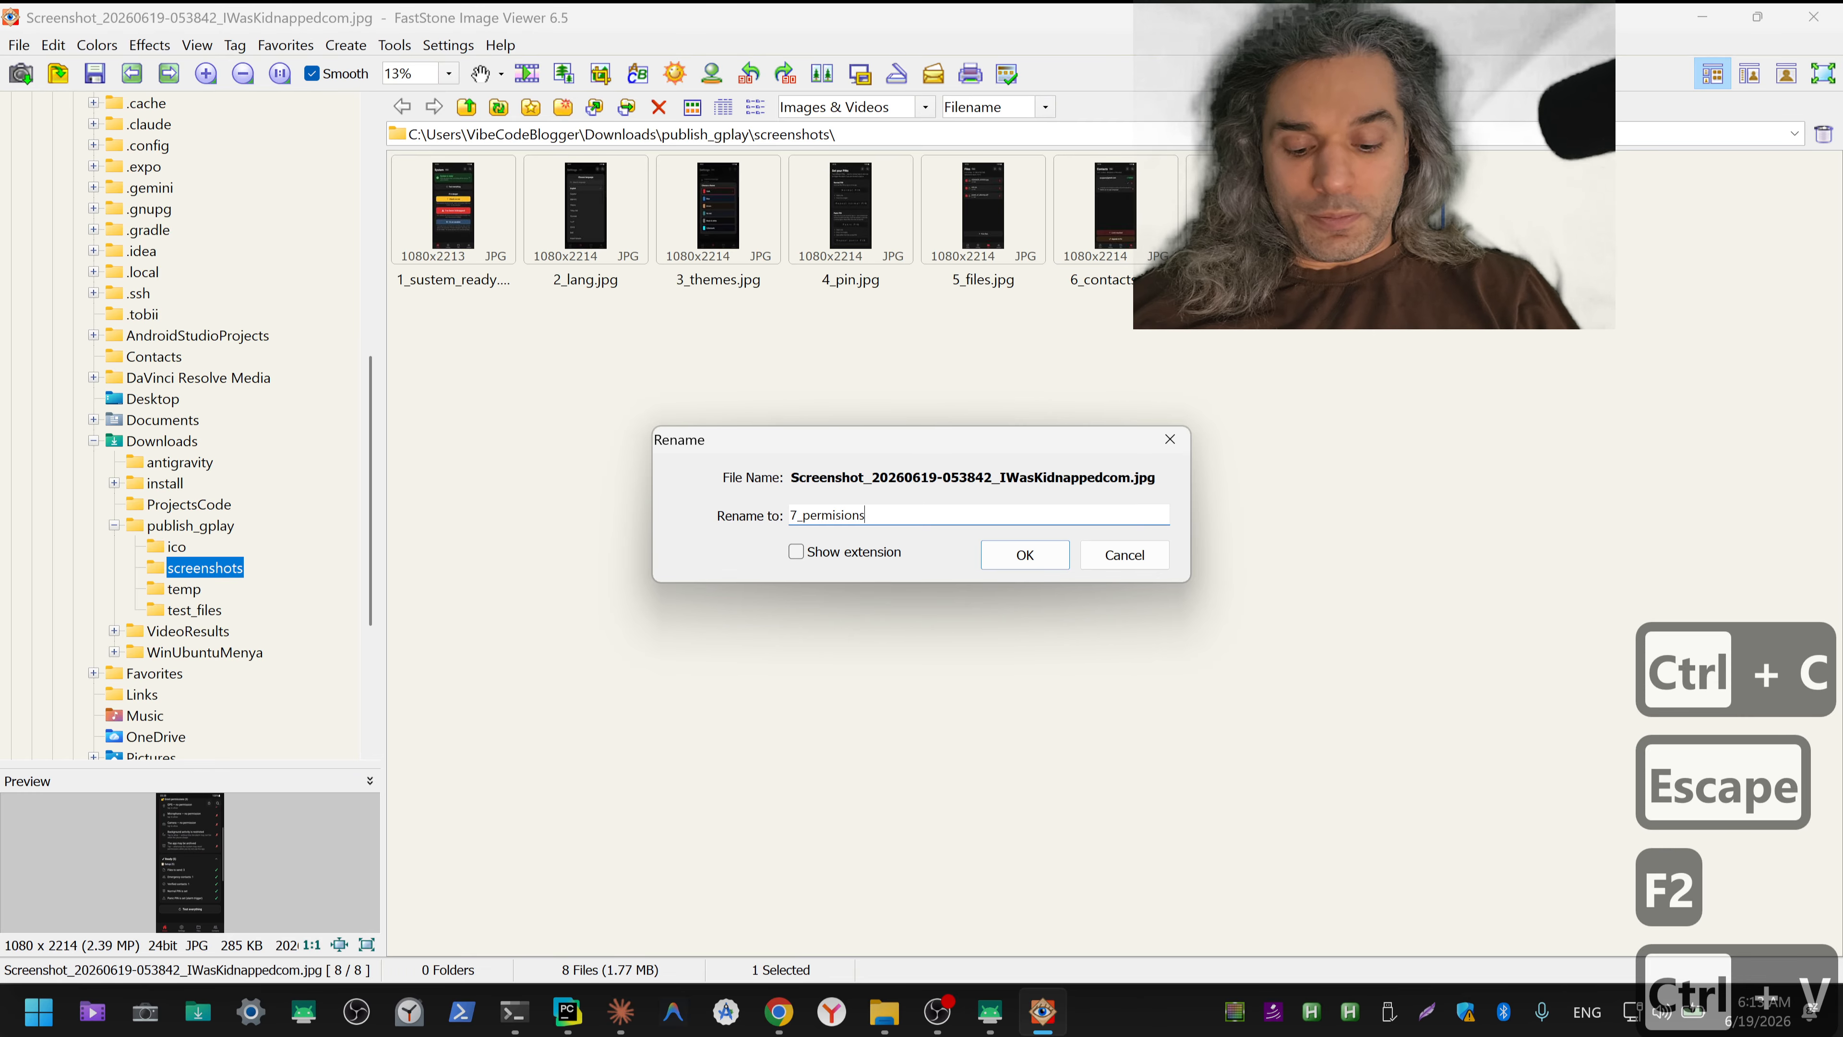
pyautogui.write('_2')
pyautogui.press('Home')
pyautogui.press('Delete')
pyautogui.write('8')
pyautogui.press('Return')
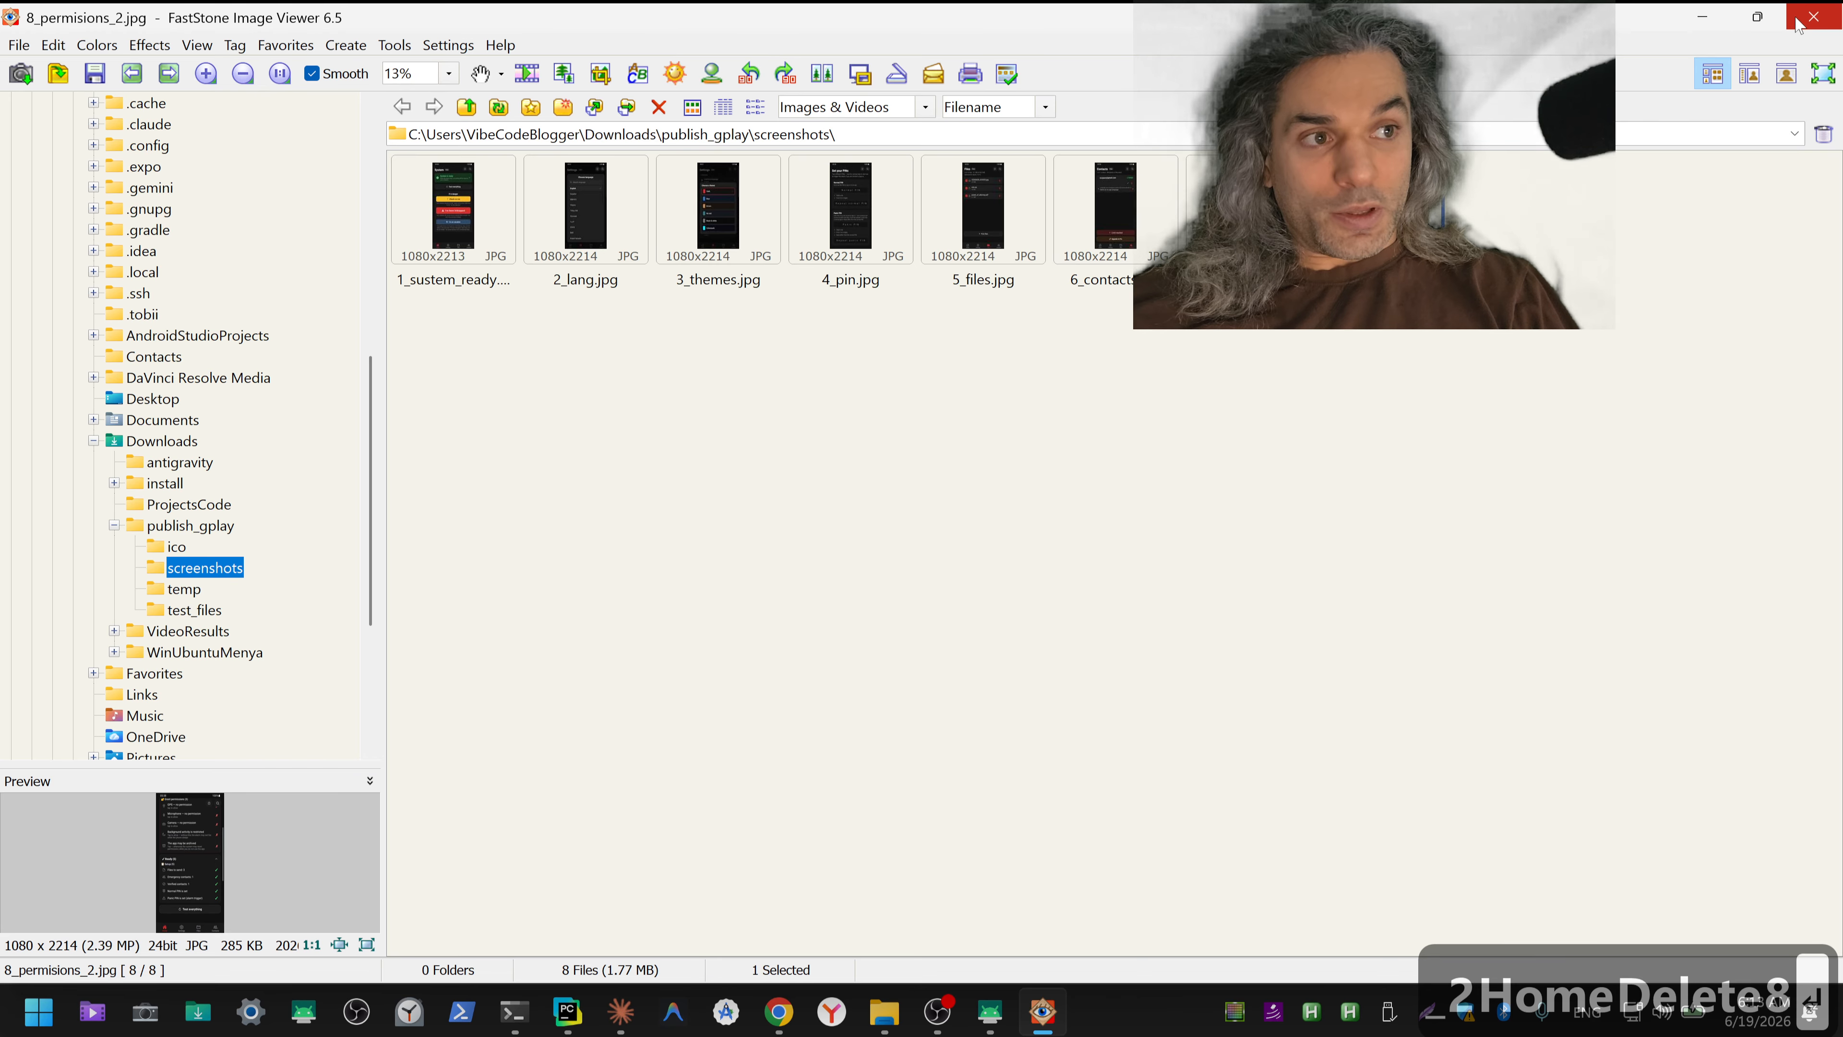
# Step: Review all the renamed screenshots in full-screen view from 1_sustem_ready.jpg to 8_permisions_2.jpg, checking their order and content
pyautogui.doubleClick(453, 211)
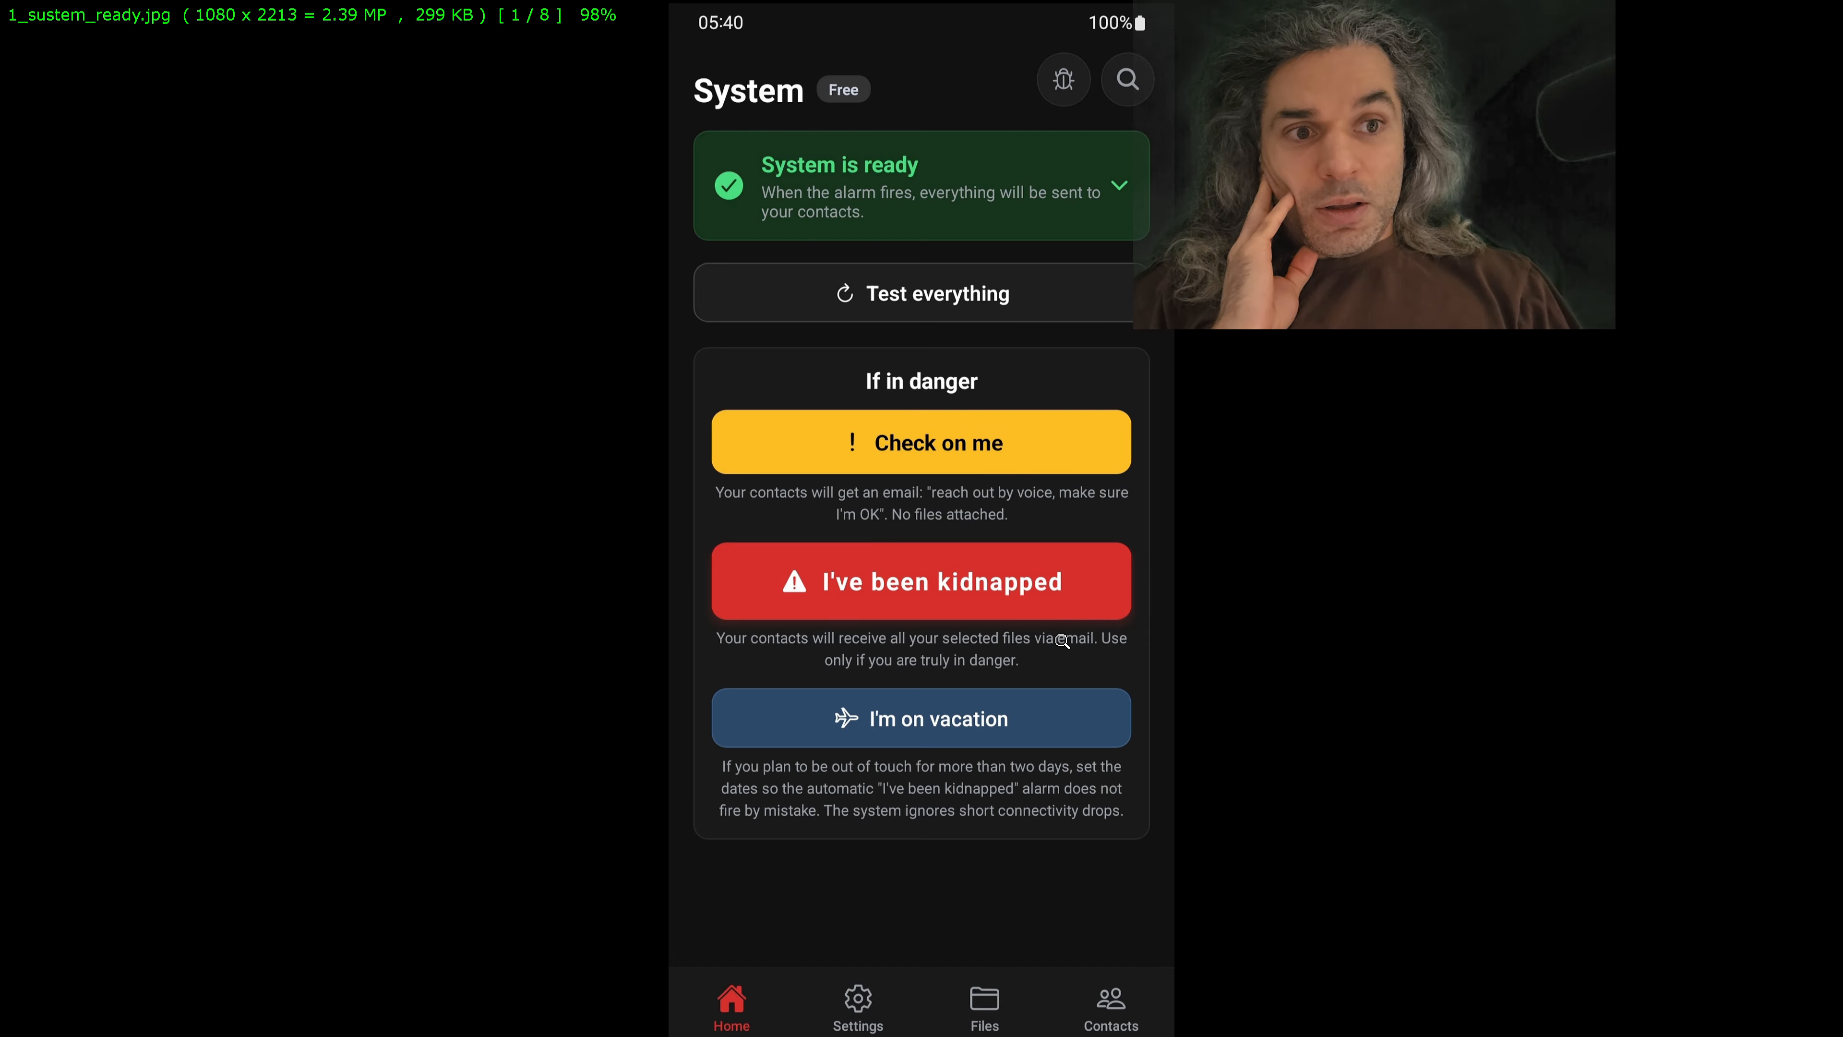
pyautogui.press('Right')
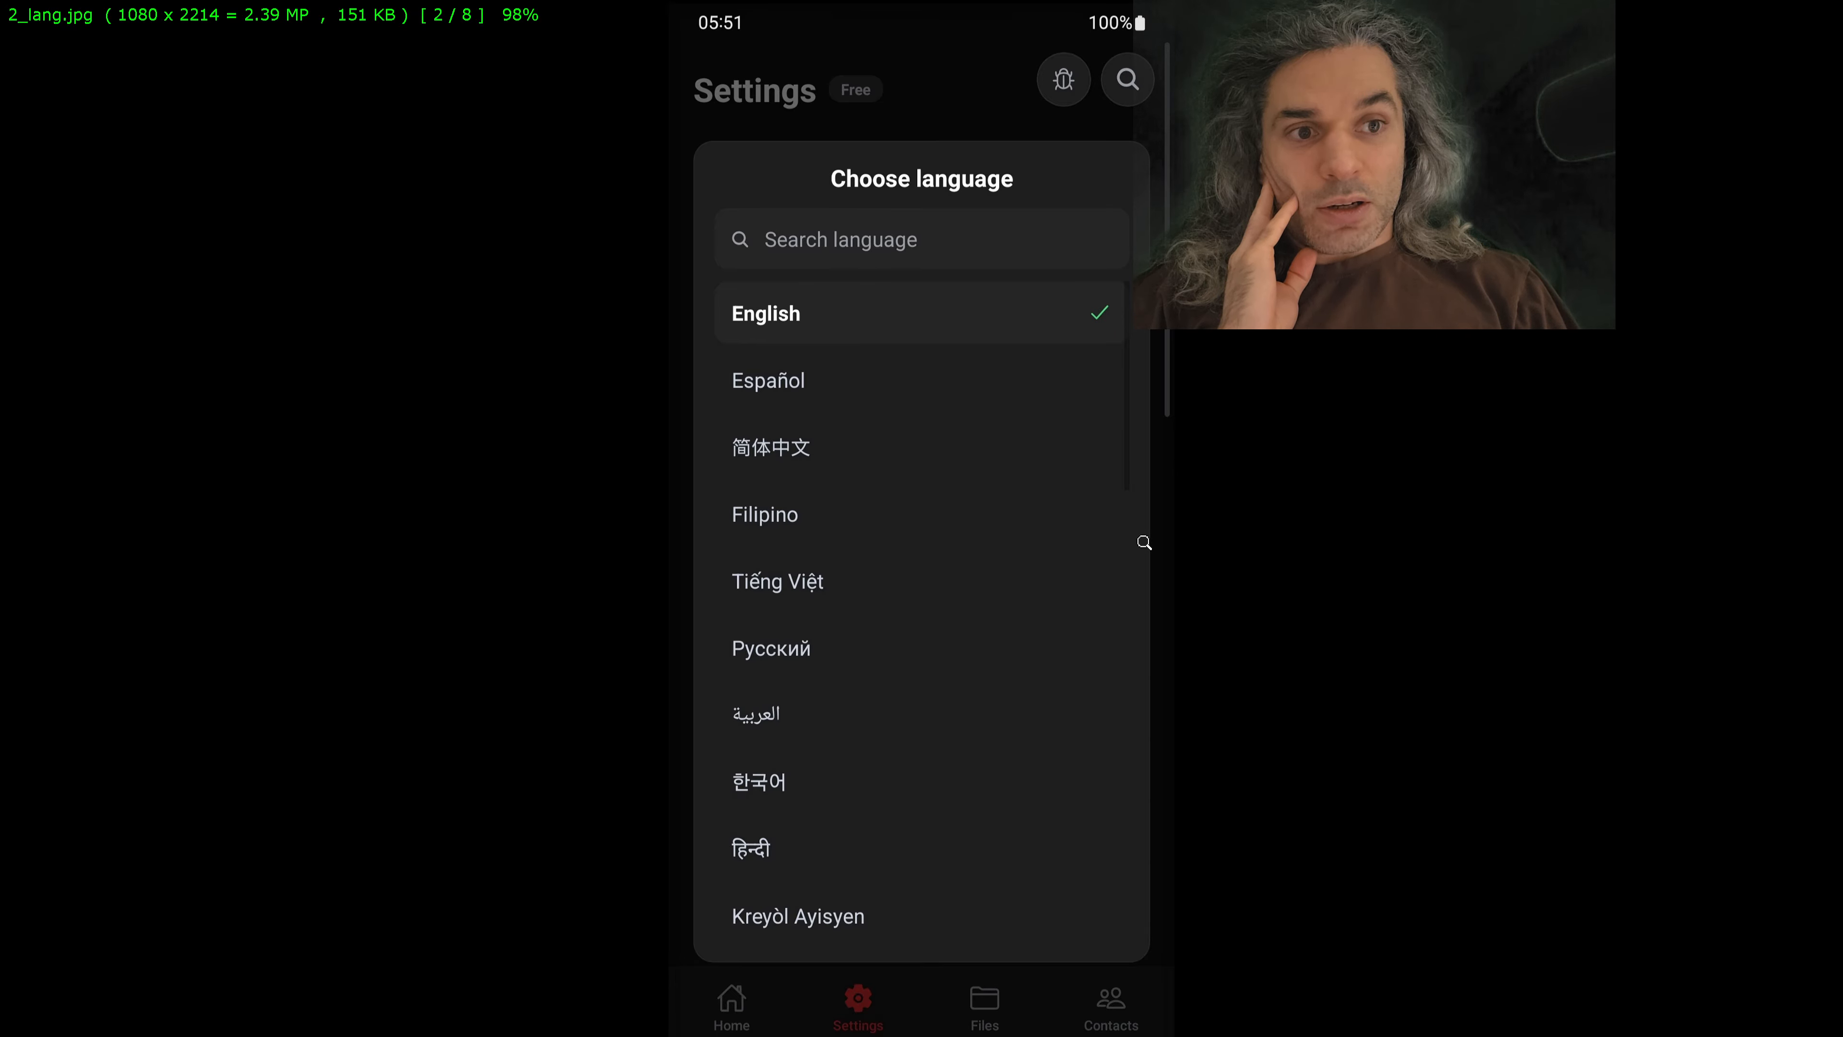
pyautogui.press('Right')
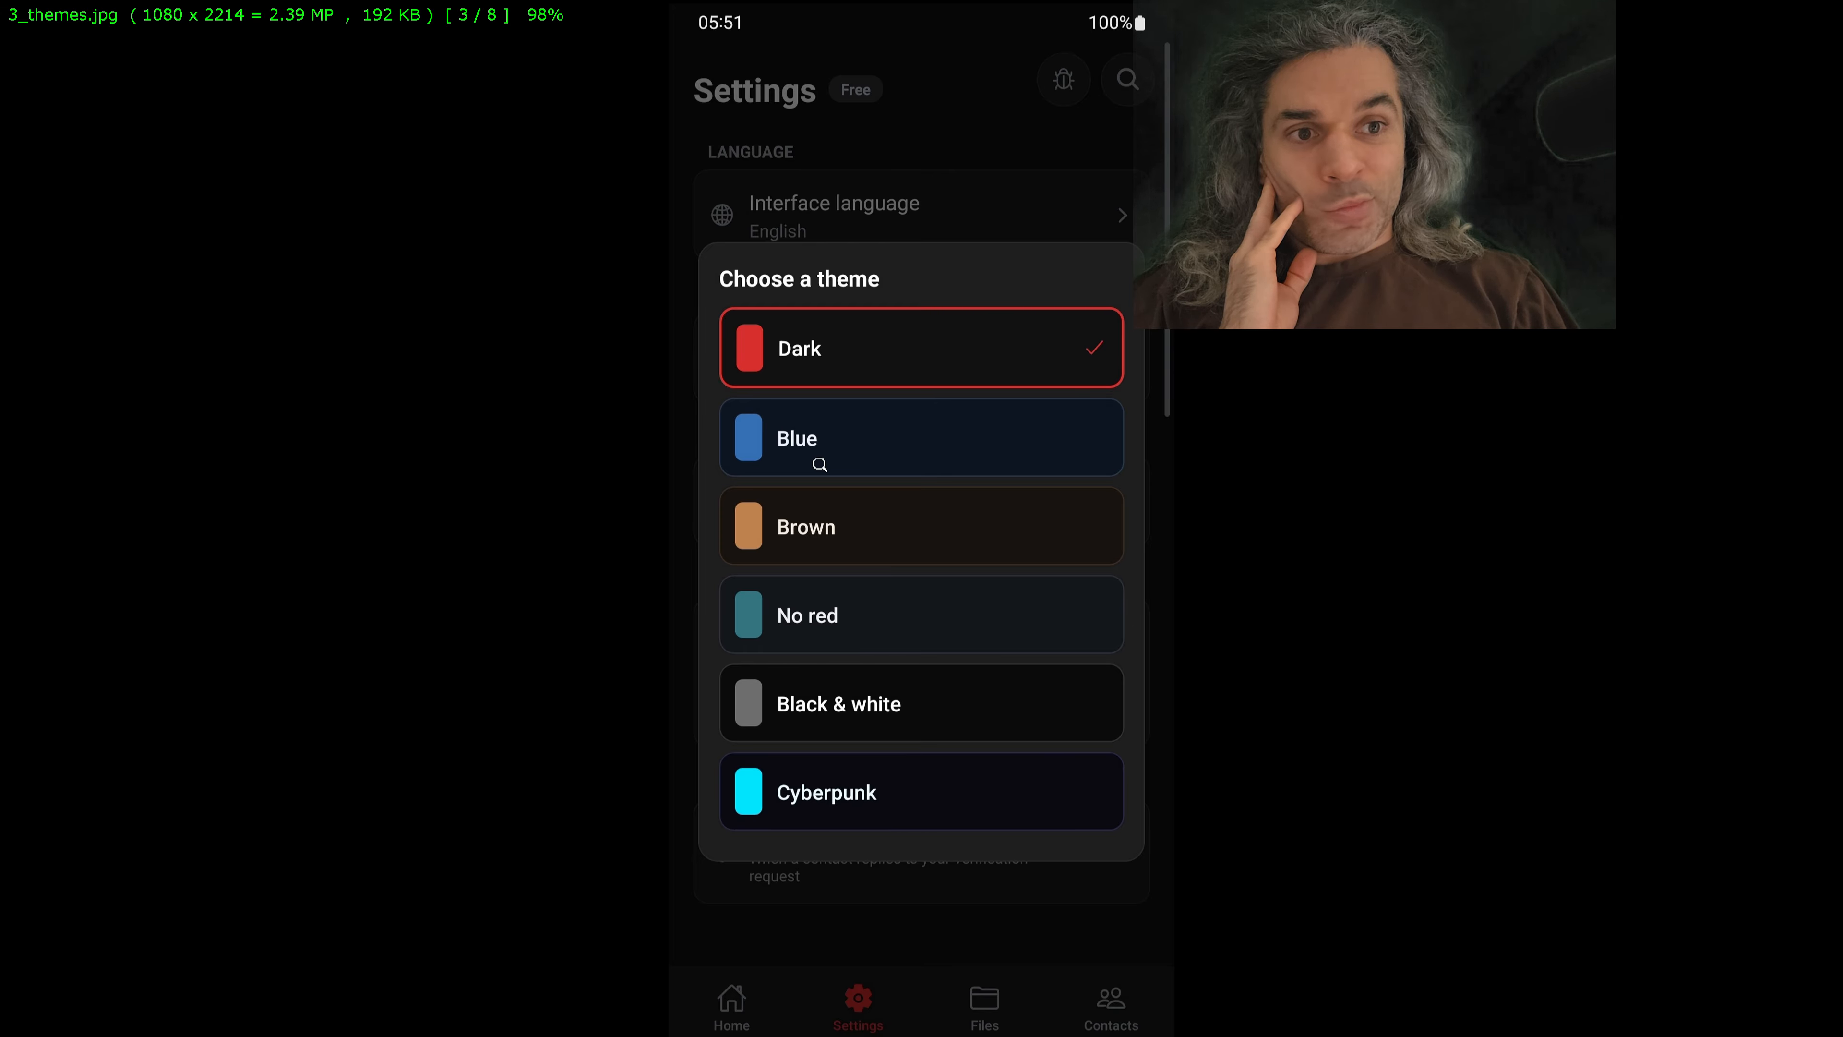
pyautogui.press('Right')
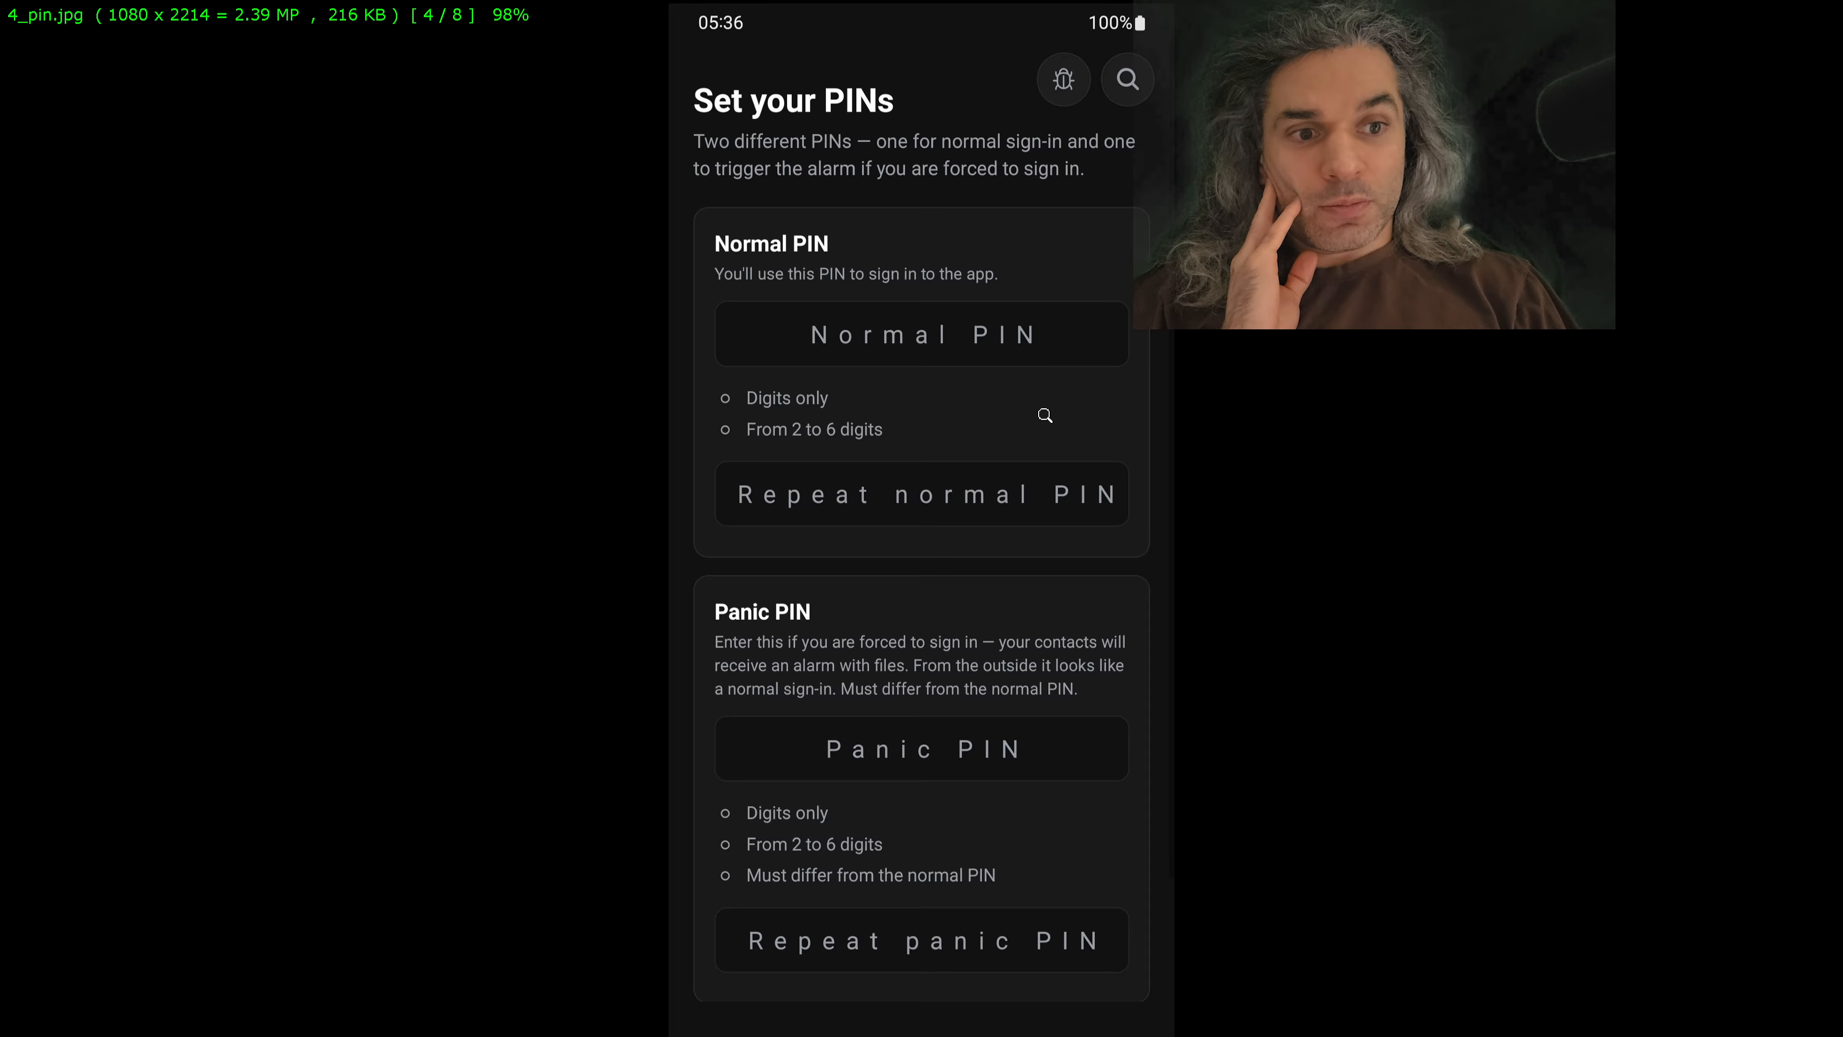
pyautogui.press('Right')
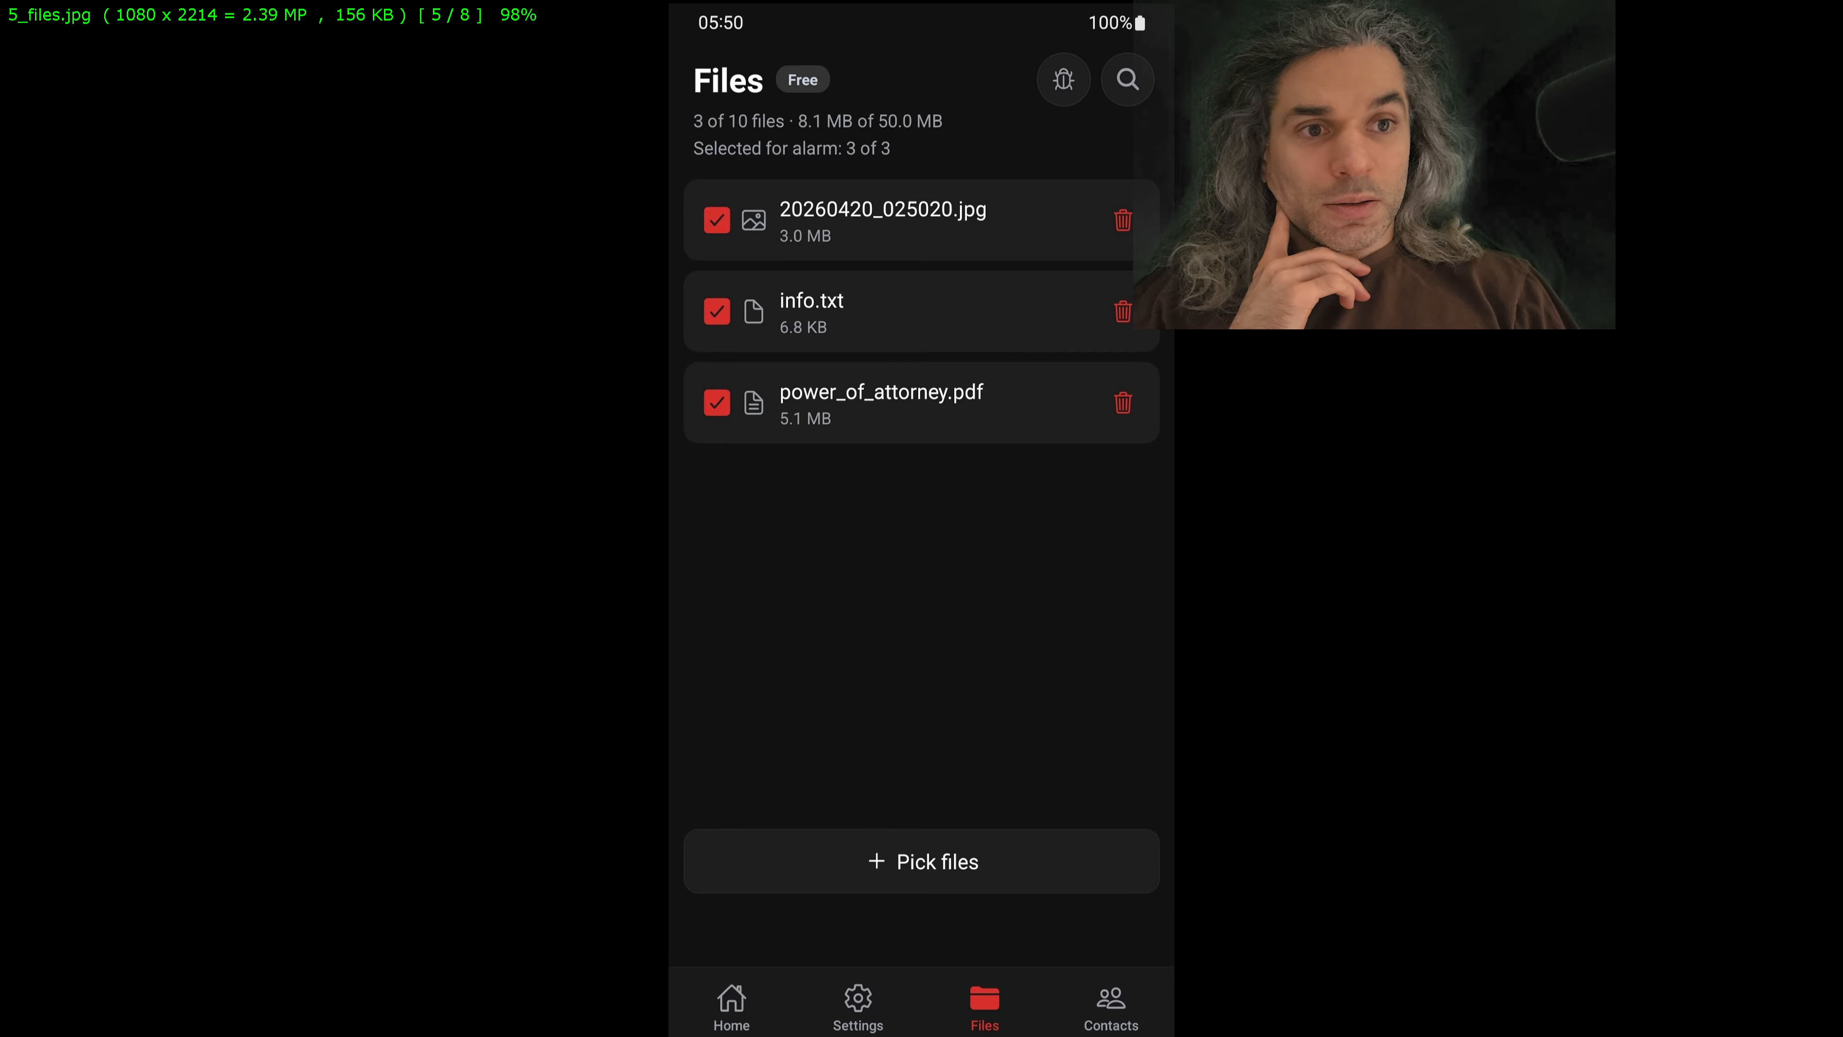
pyautogui.press('Right')
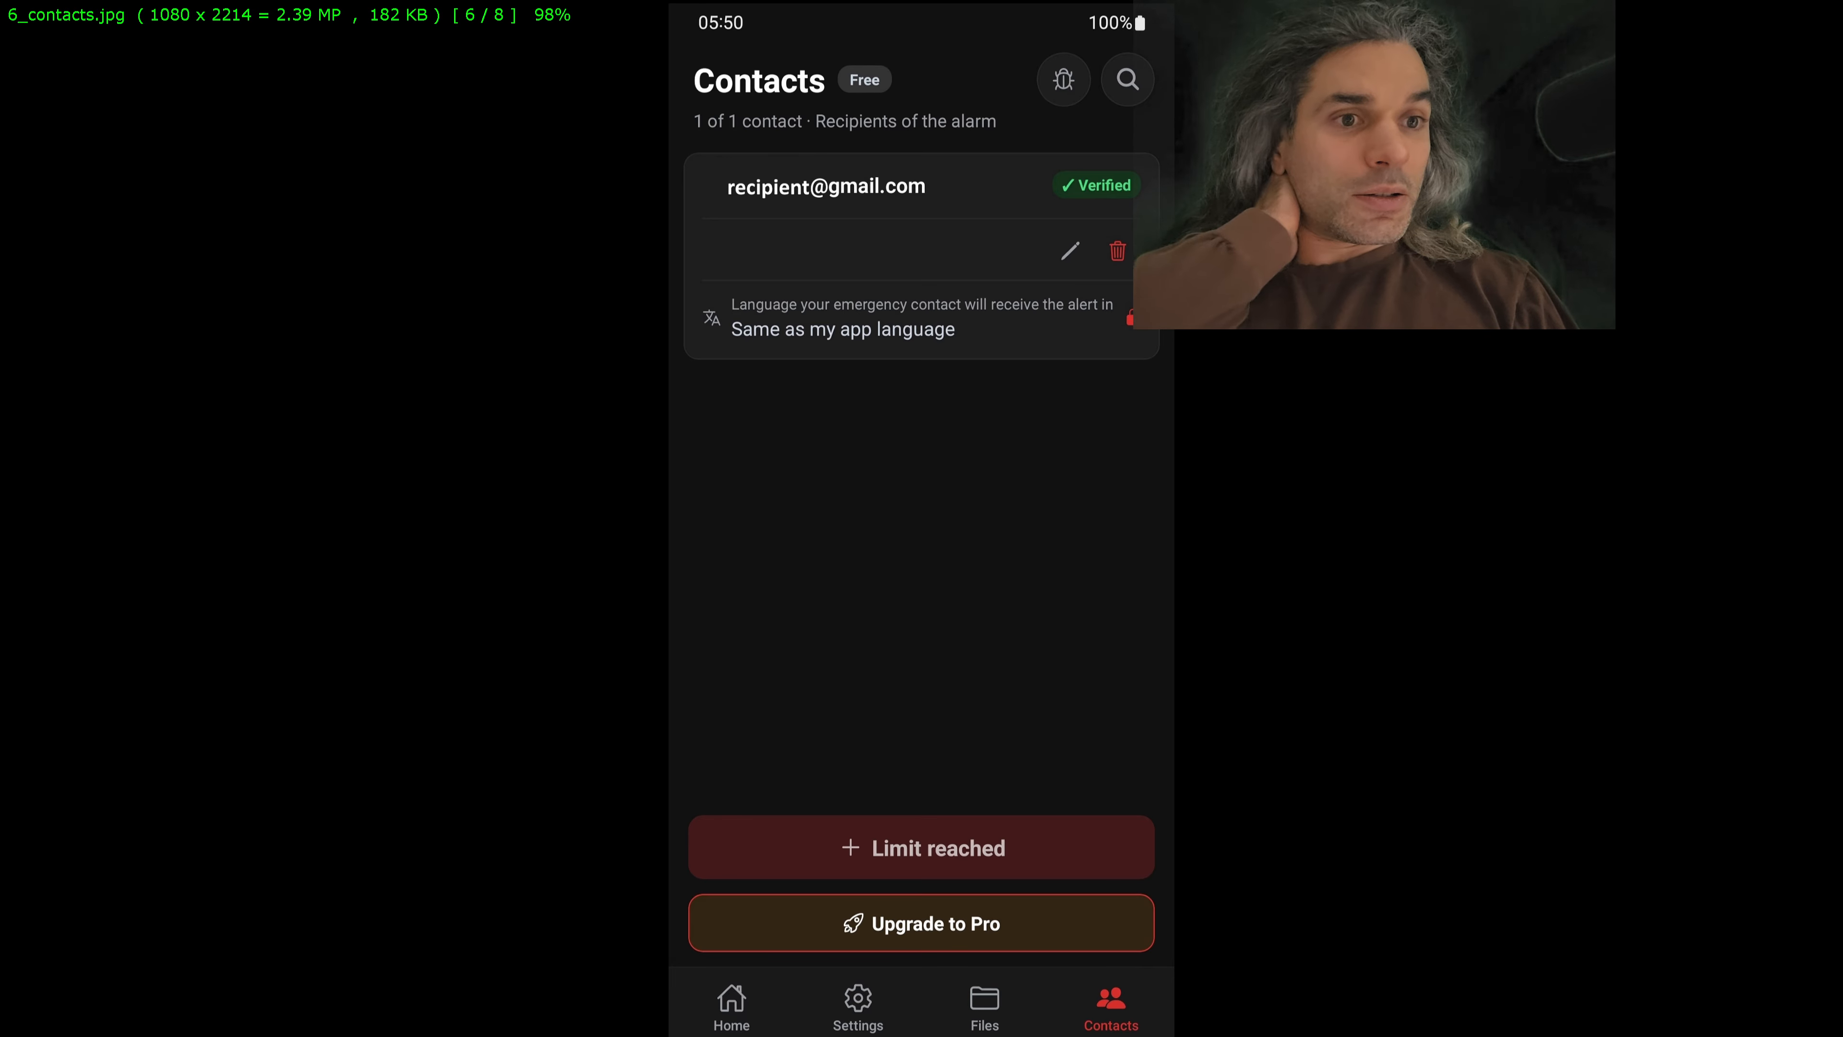
pyautogui.press('Right')
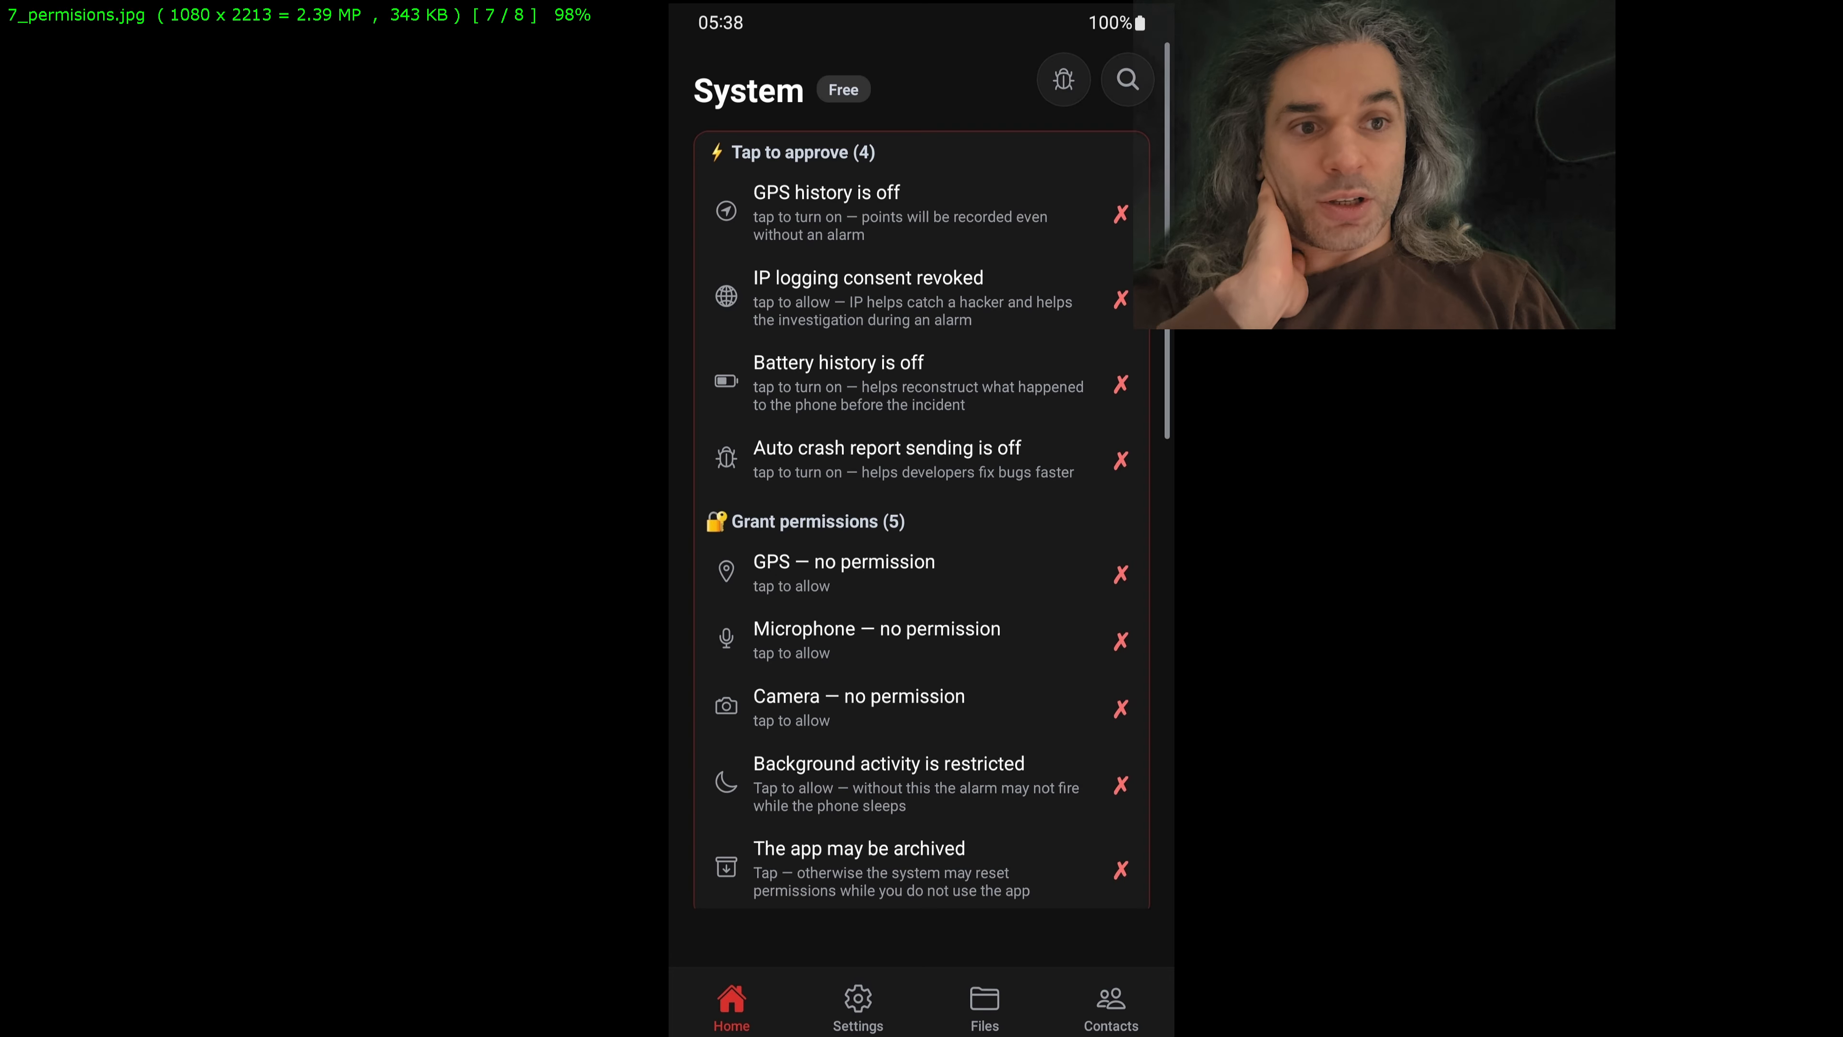
pyautogui.press('Right')
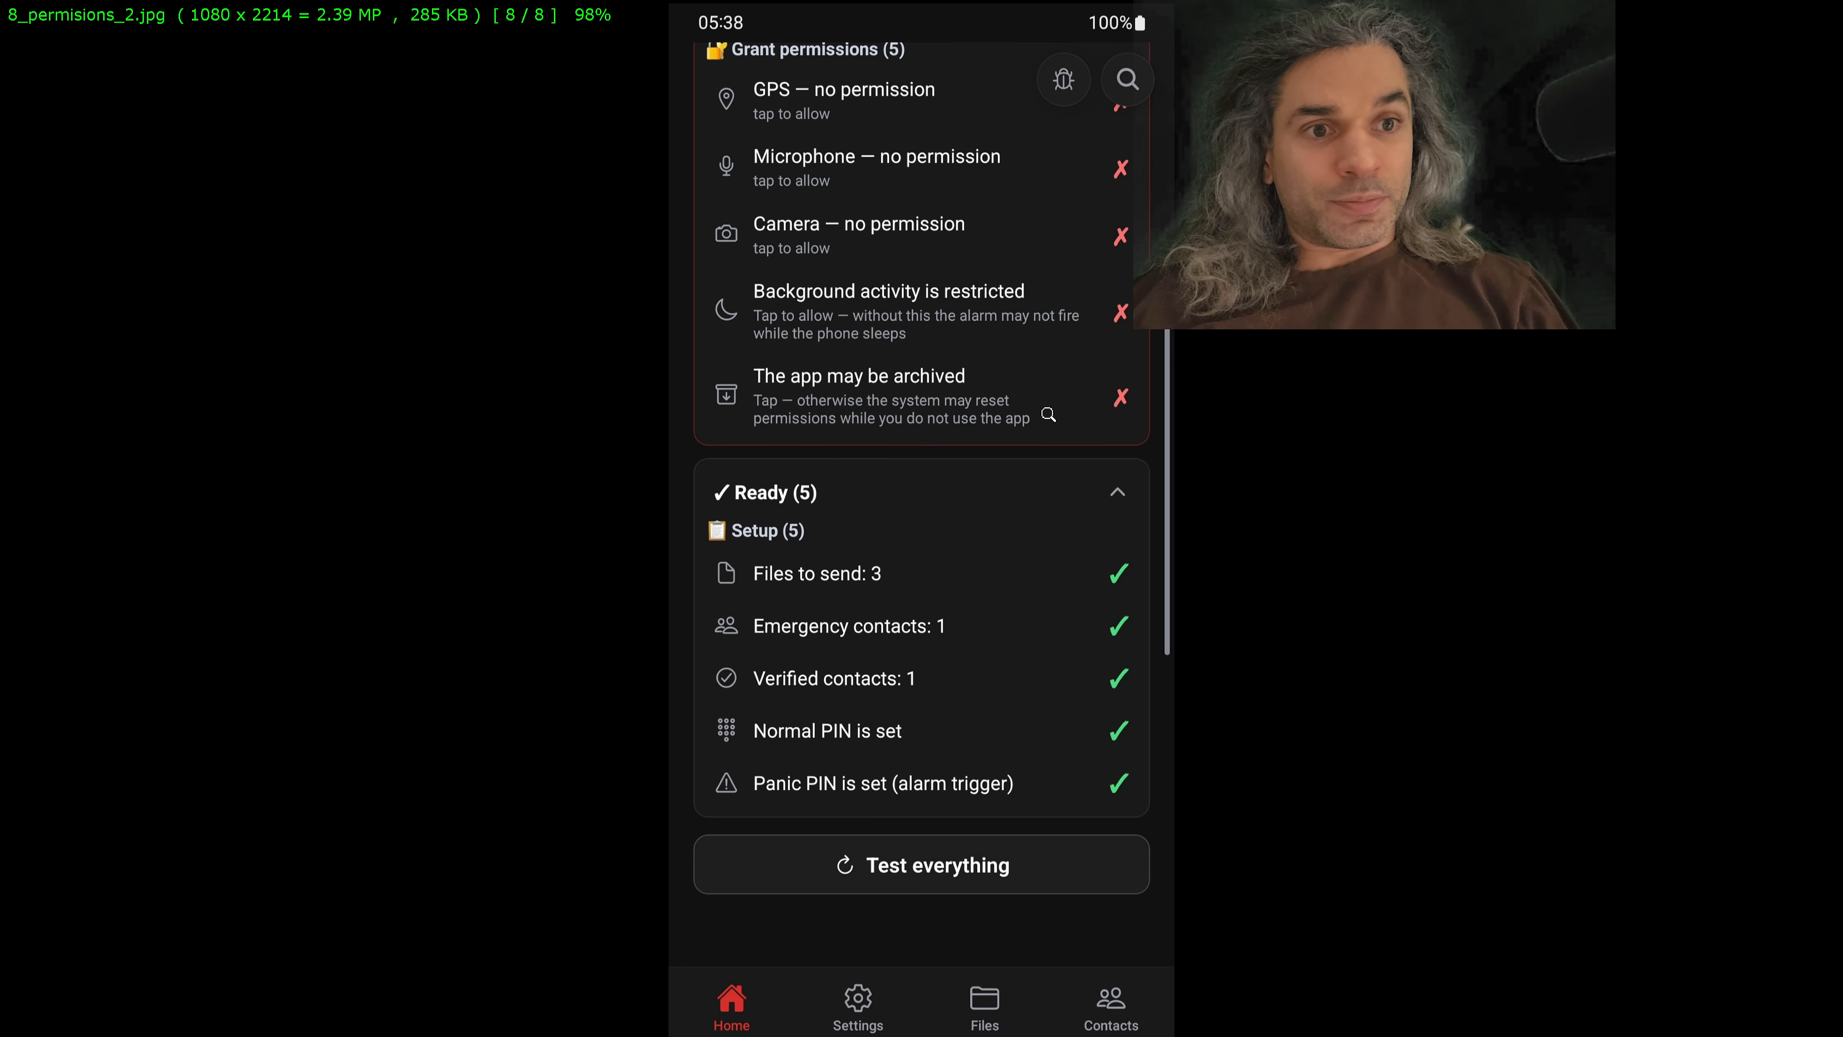
pyautogui.press('Escape')
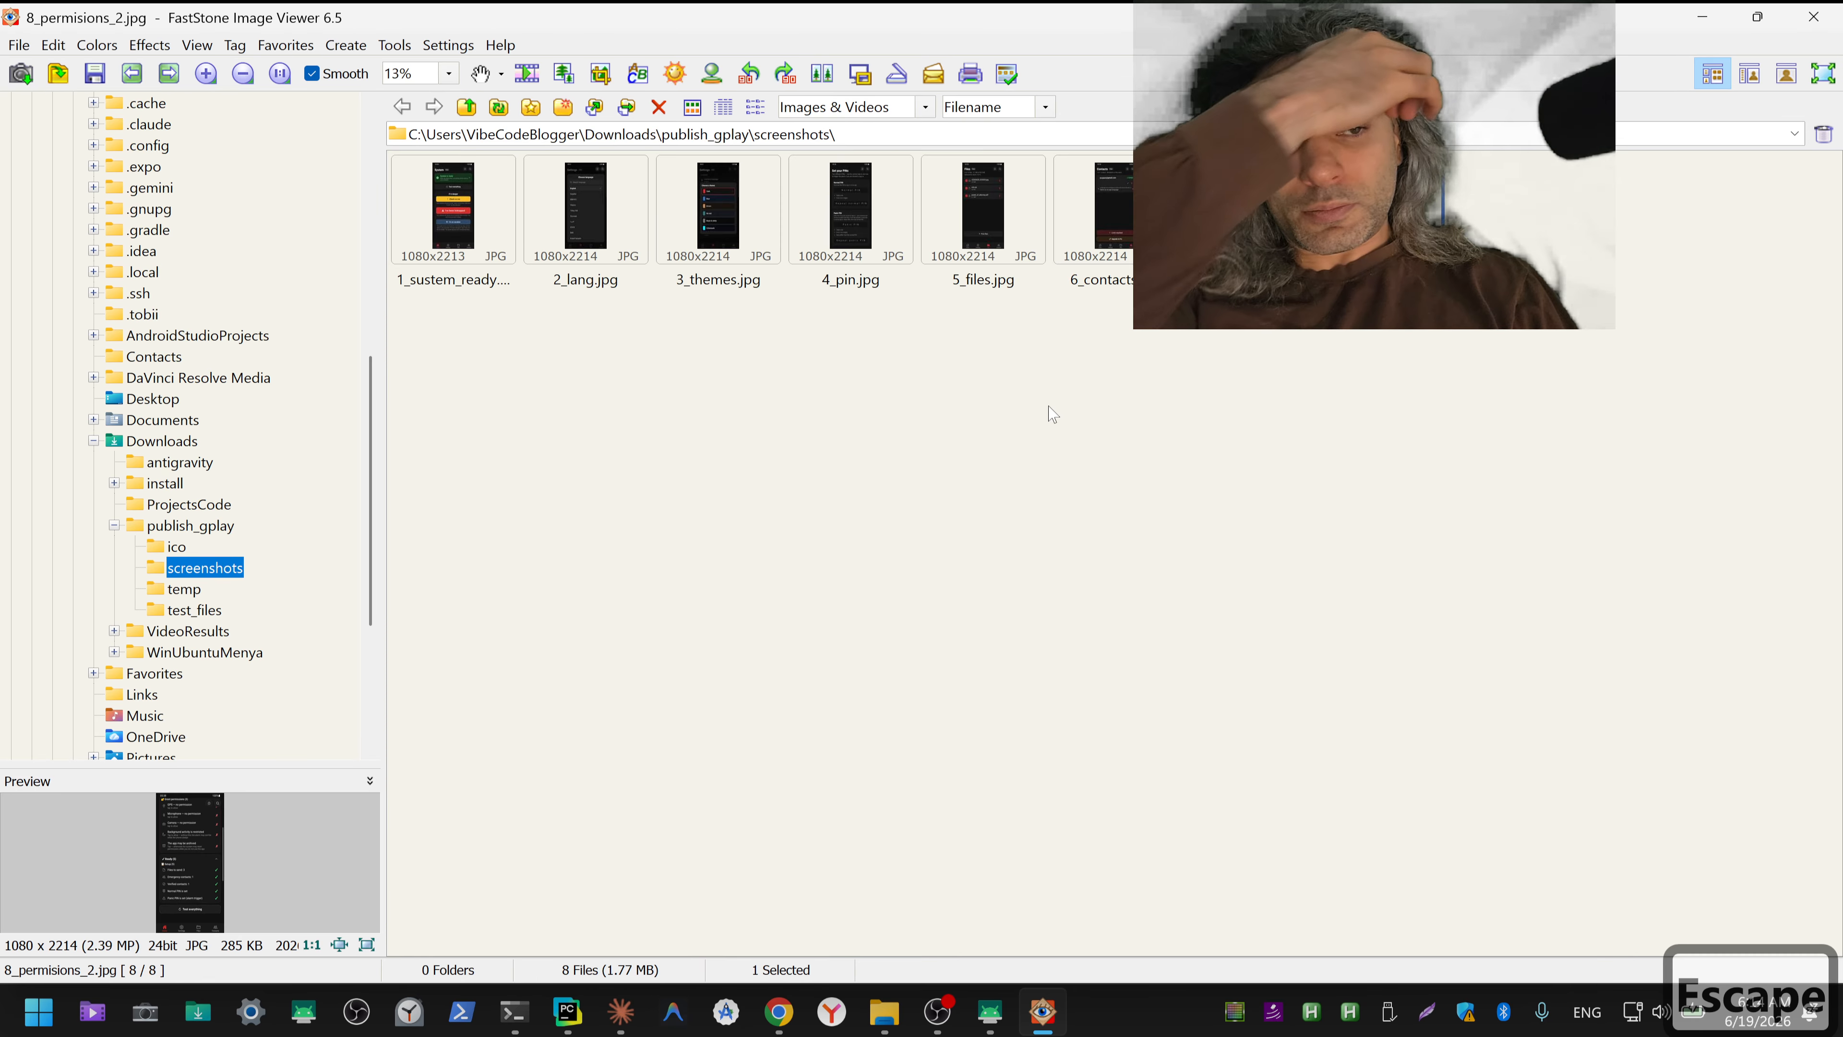
# Step: Copy the path of the screenshots folder in publish_gplay and close the image viewer
pyautogui.click(867, 135)
pyautogui.hotkey('ctrl', 'c')
pyautogui.click(1813, 17)
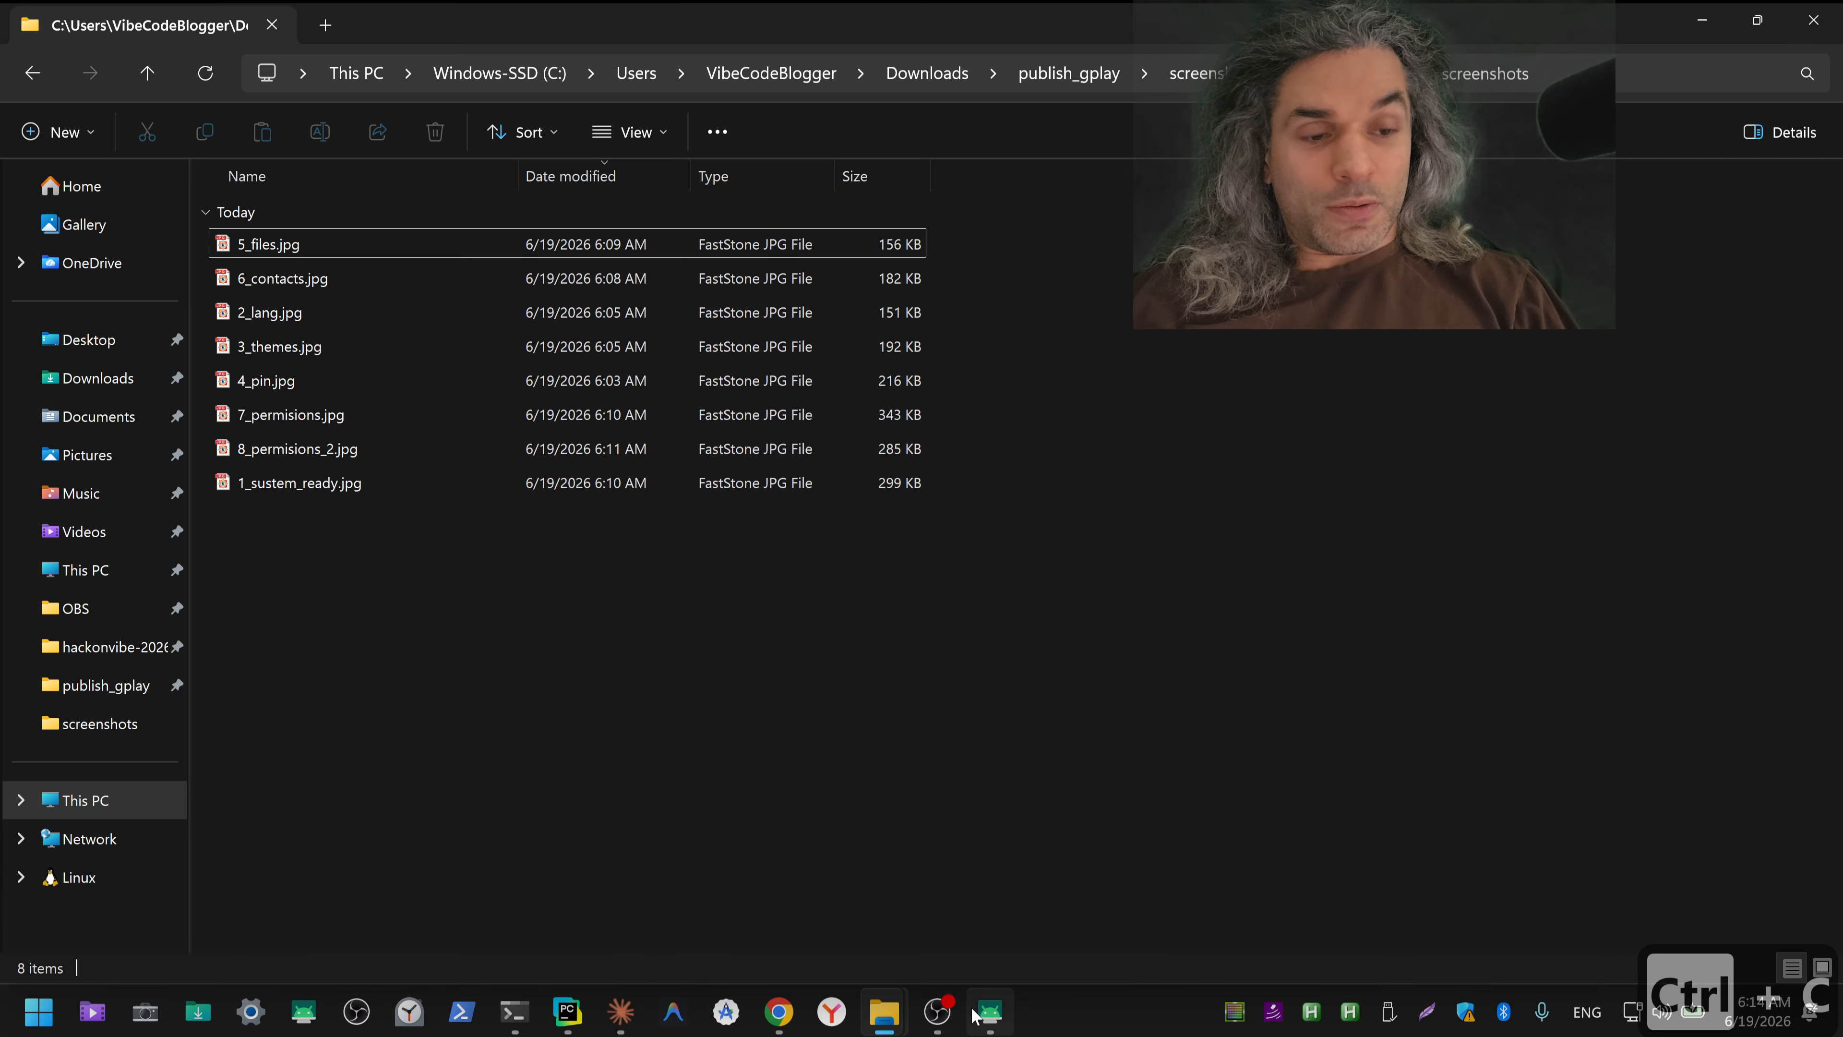
# Step: Switch to the Default store listing in Google Play Console and read the count and size requirements for phone screenshots
pyautogui.hotkey('alt', 'Tab')
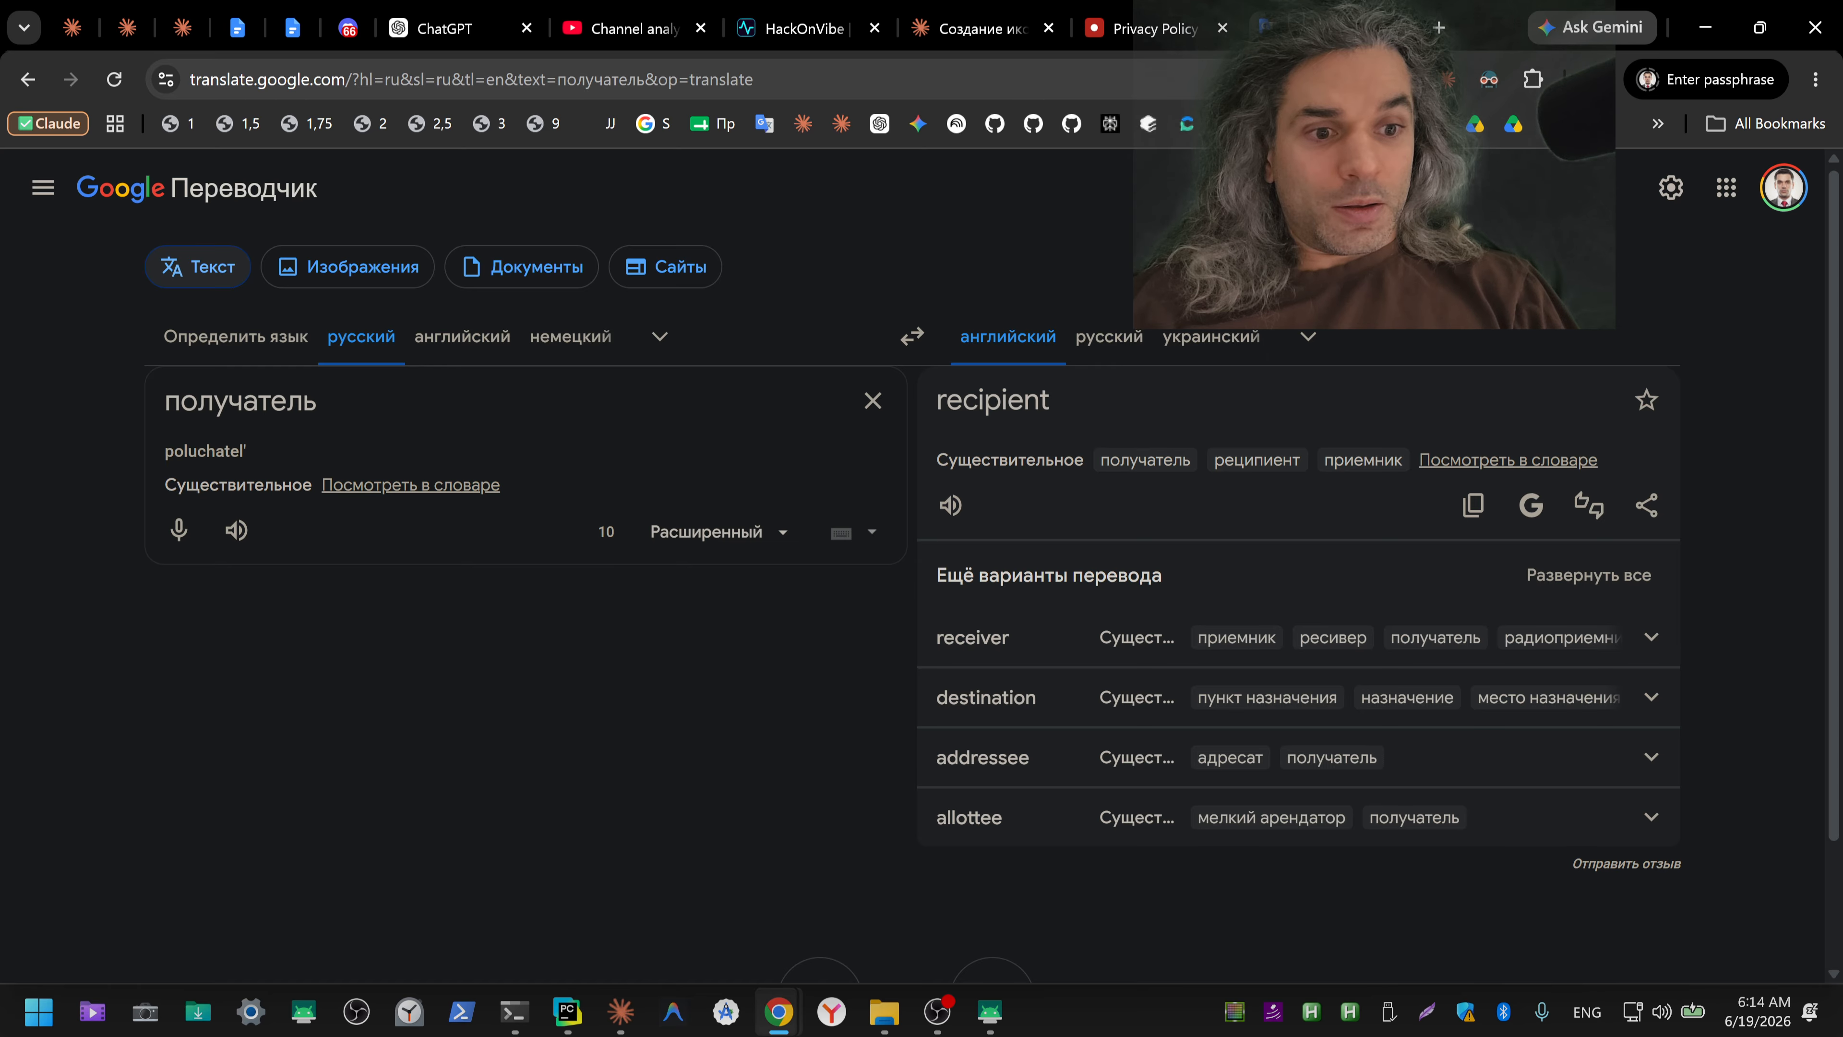
pyautogui.moveTo(778, 1011)
pyautogui.click(780, 901)
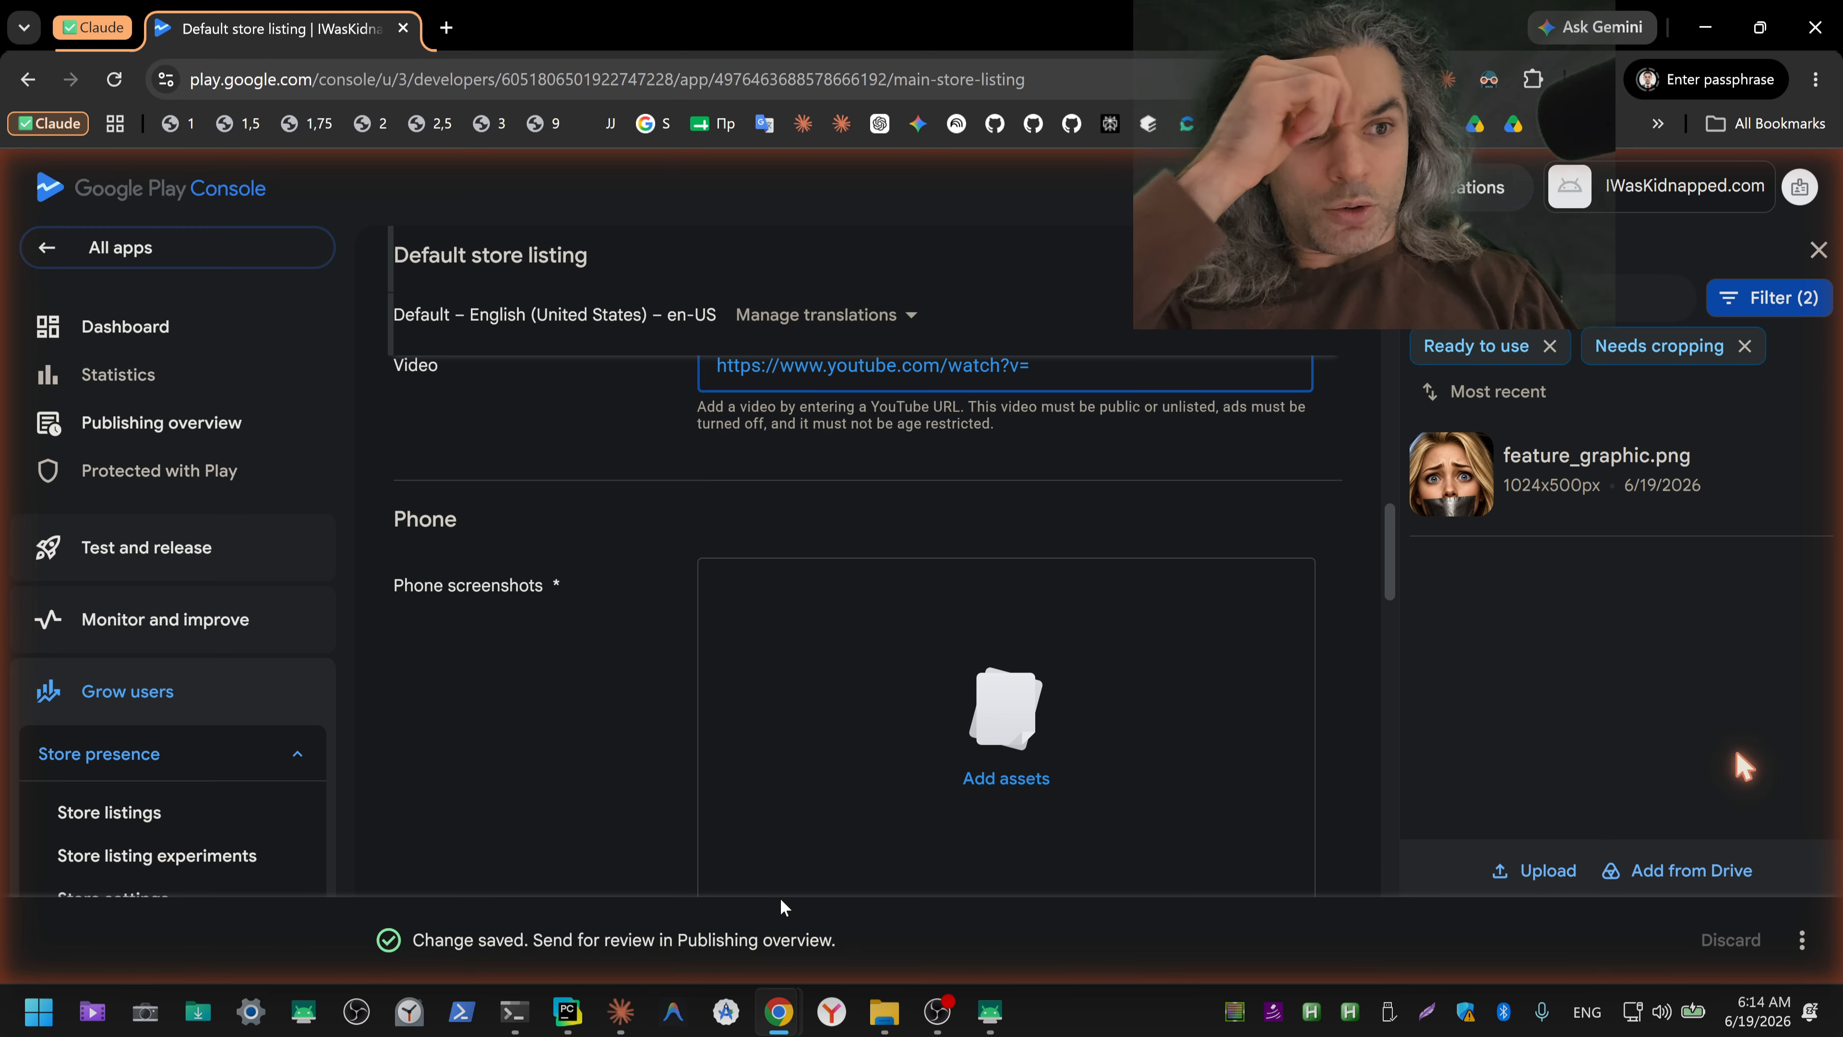
pyautogui.scroll(-3, 882, 770)
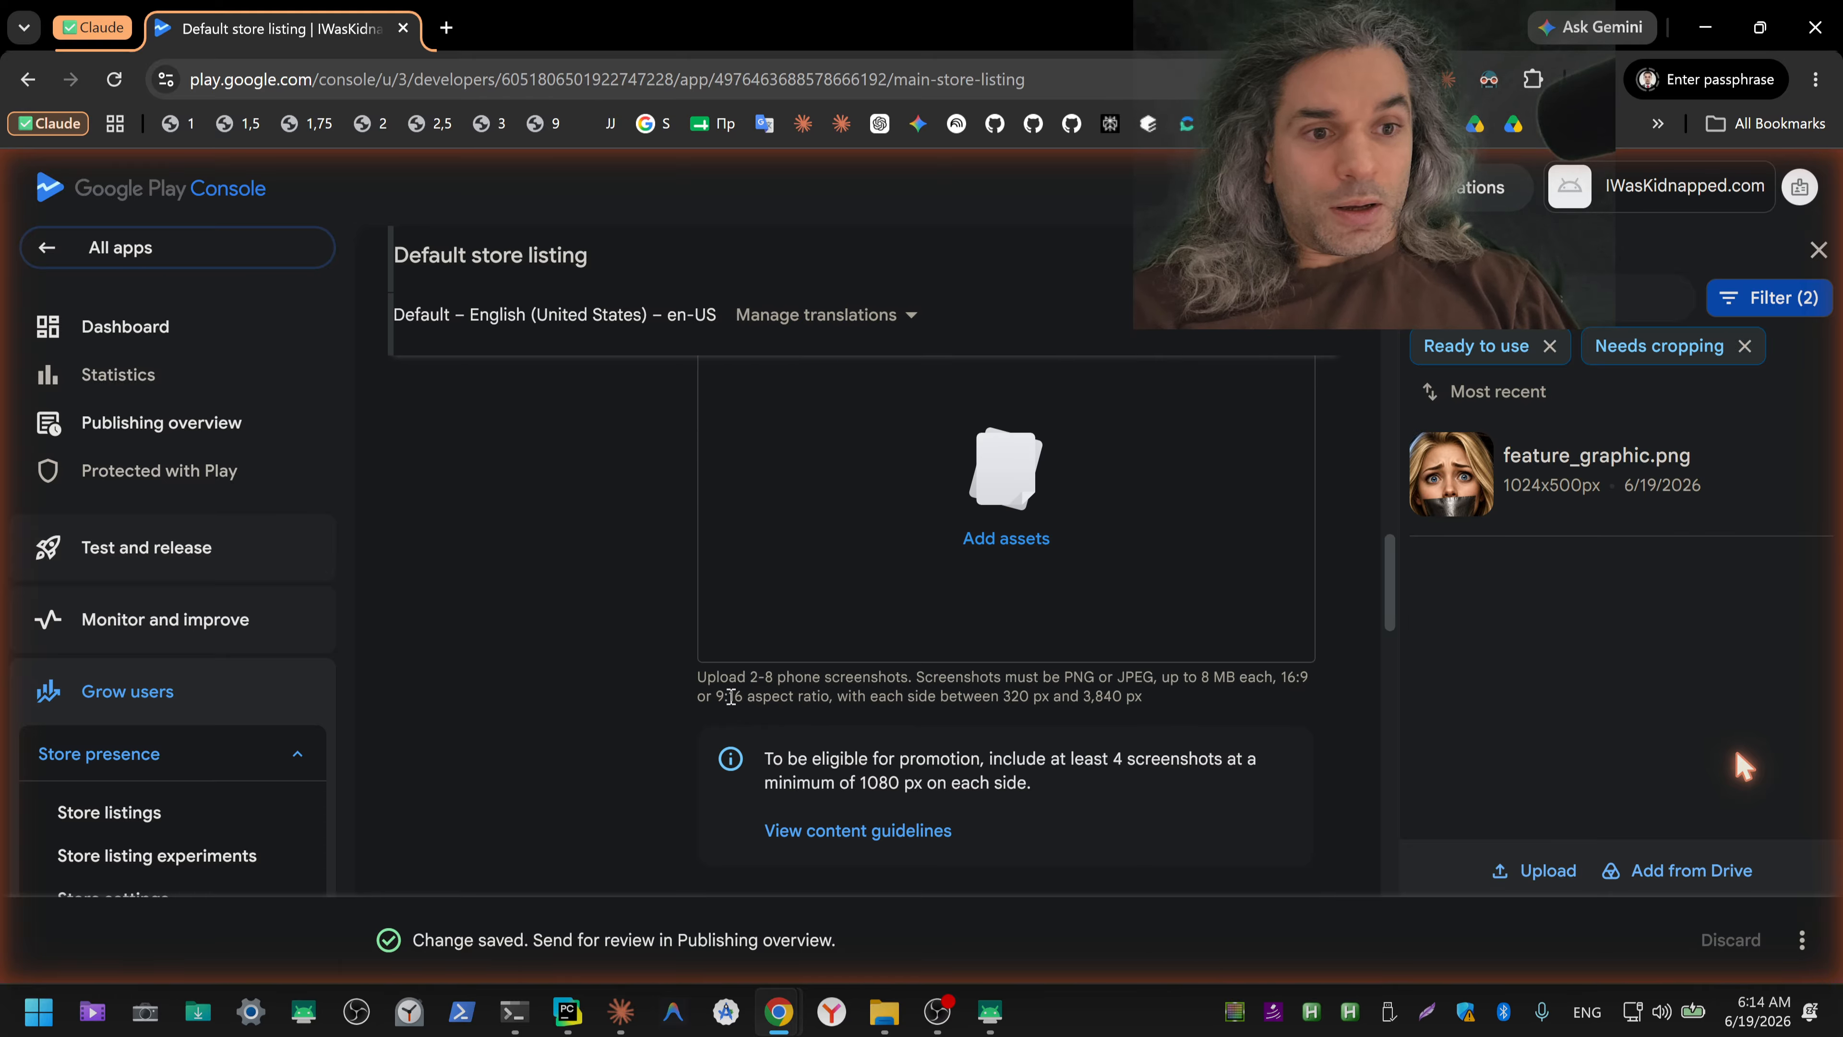
pyautogui.moveTo(747, 678); pyautogui.dragTo(821, 677)
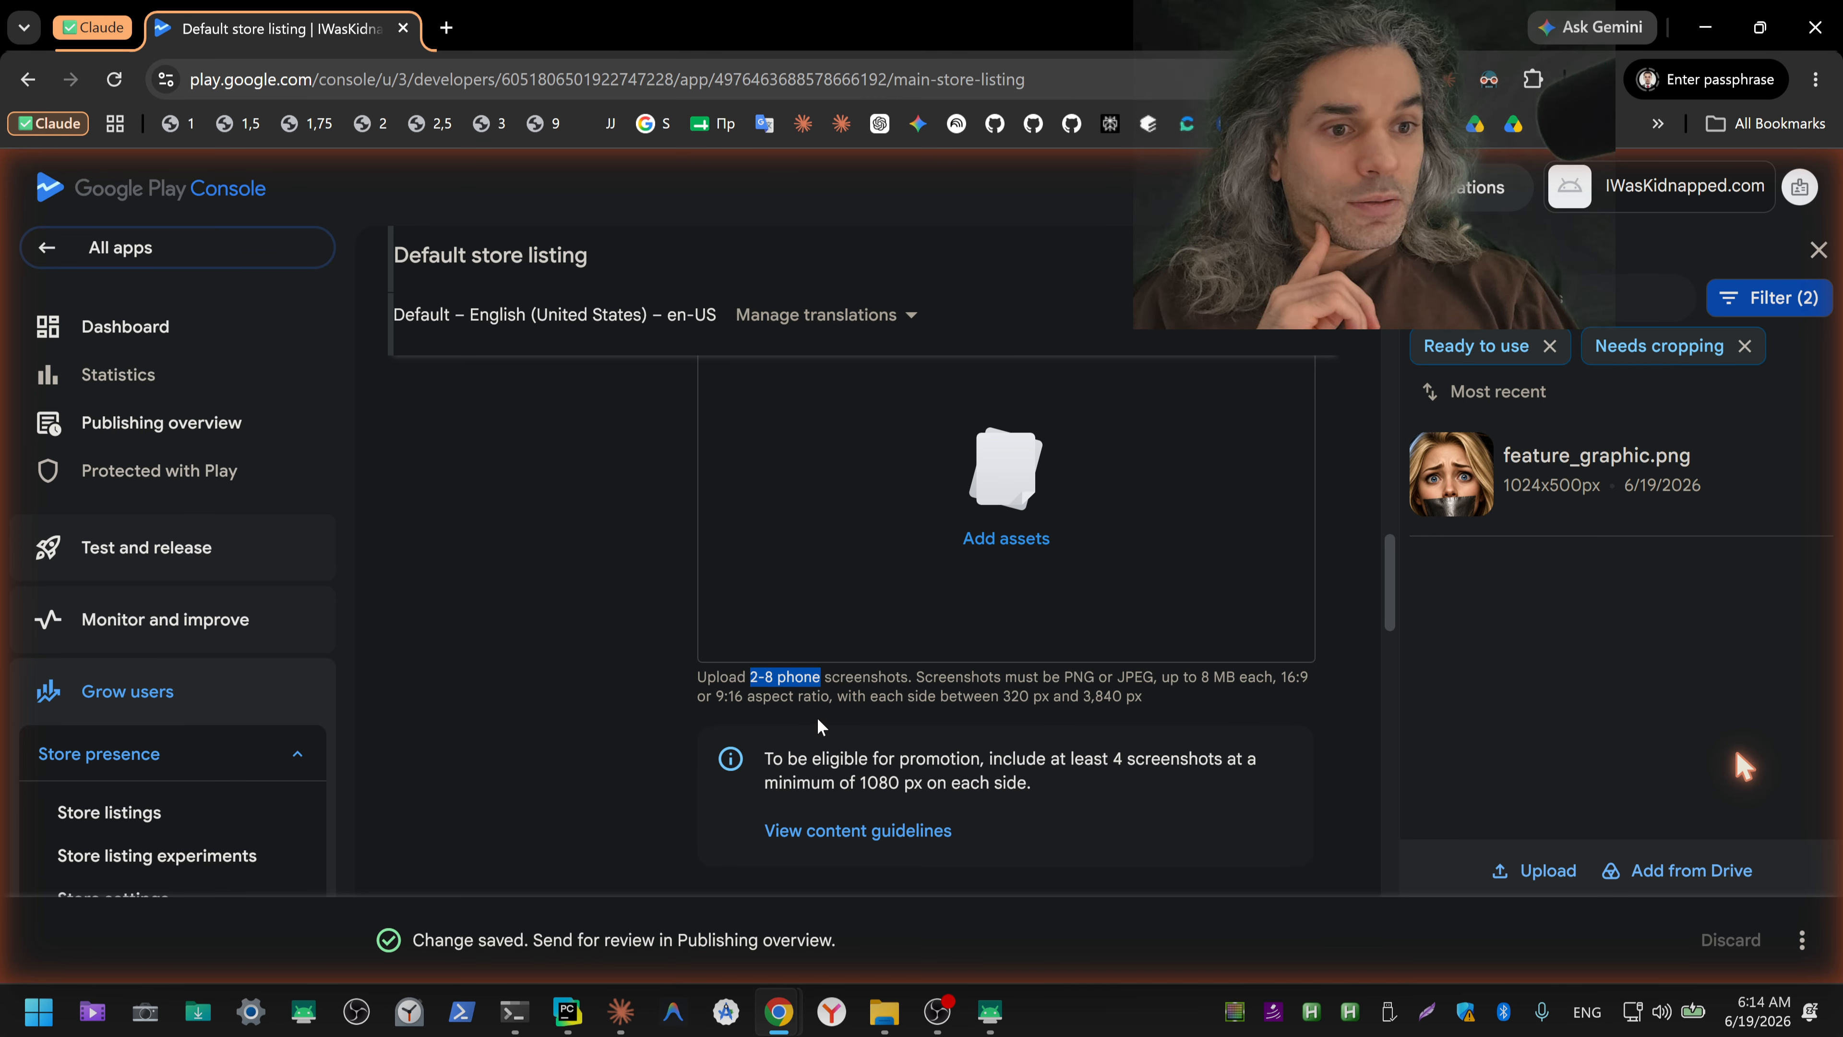
pyautogui.moveTo(844, 697); pyautogui.dragTo(1112, 701)
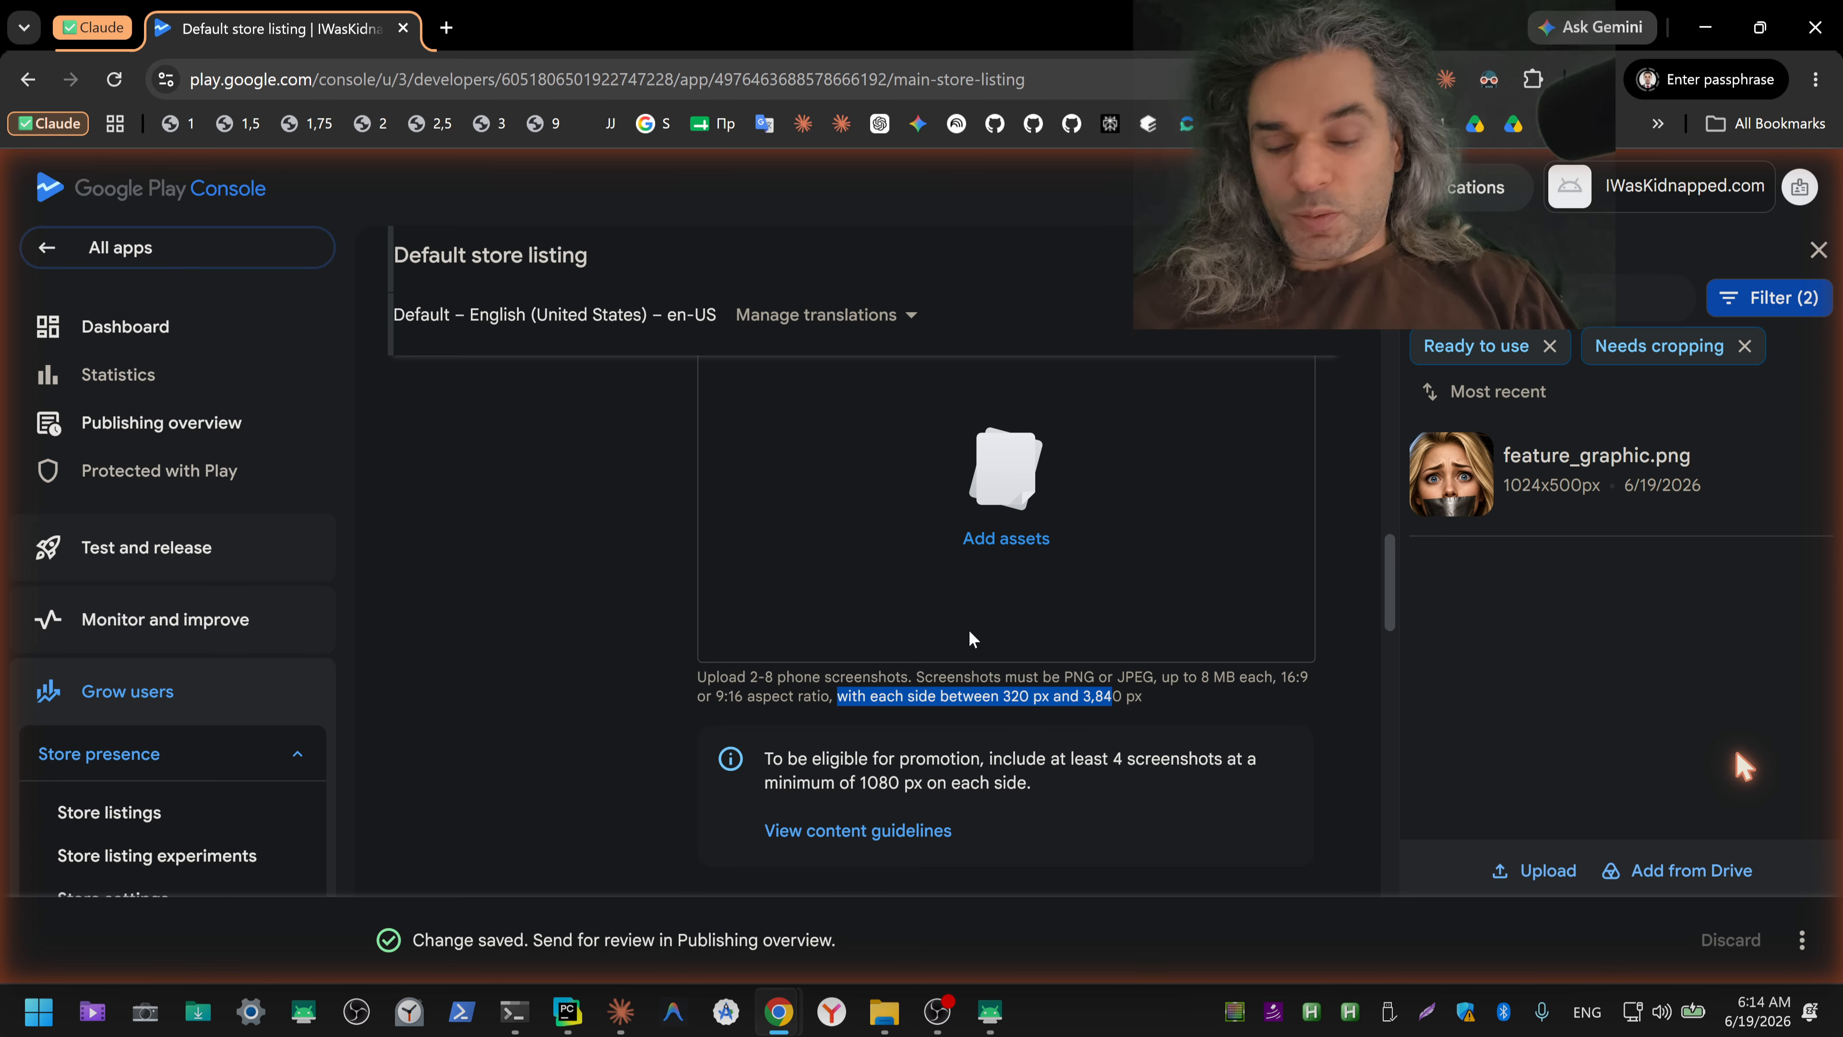
# Step: Switch to the File Explorer window showing the screenshots folder and refresh its file listing
pyautogui.hotkey('alt', 'Tab')
pyautogui.hotkey('alt', 'Tab')
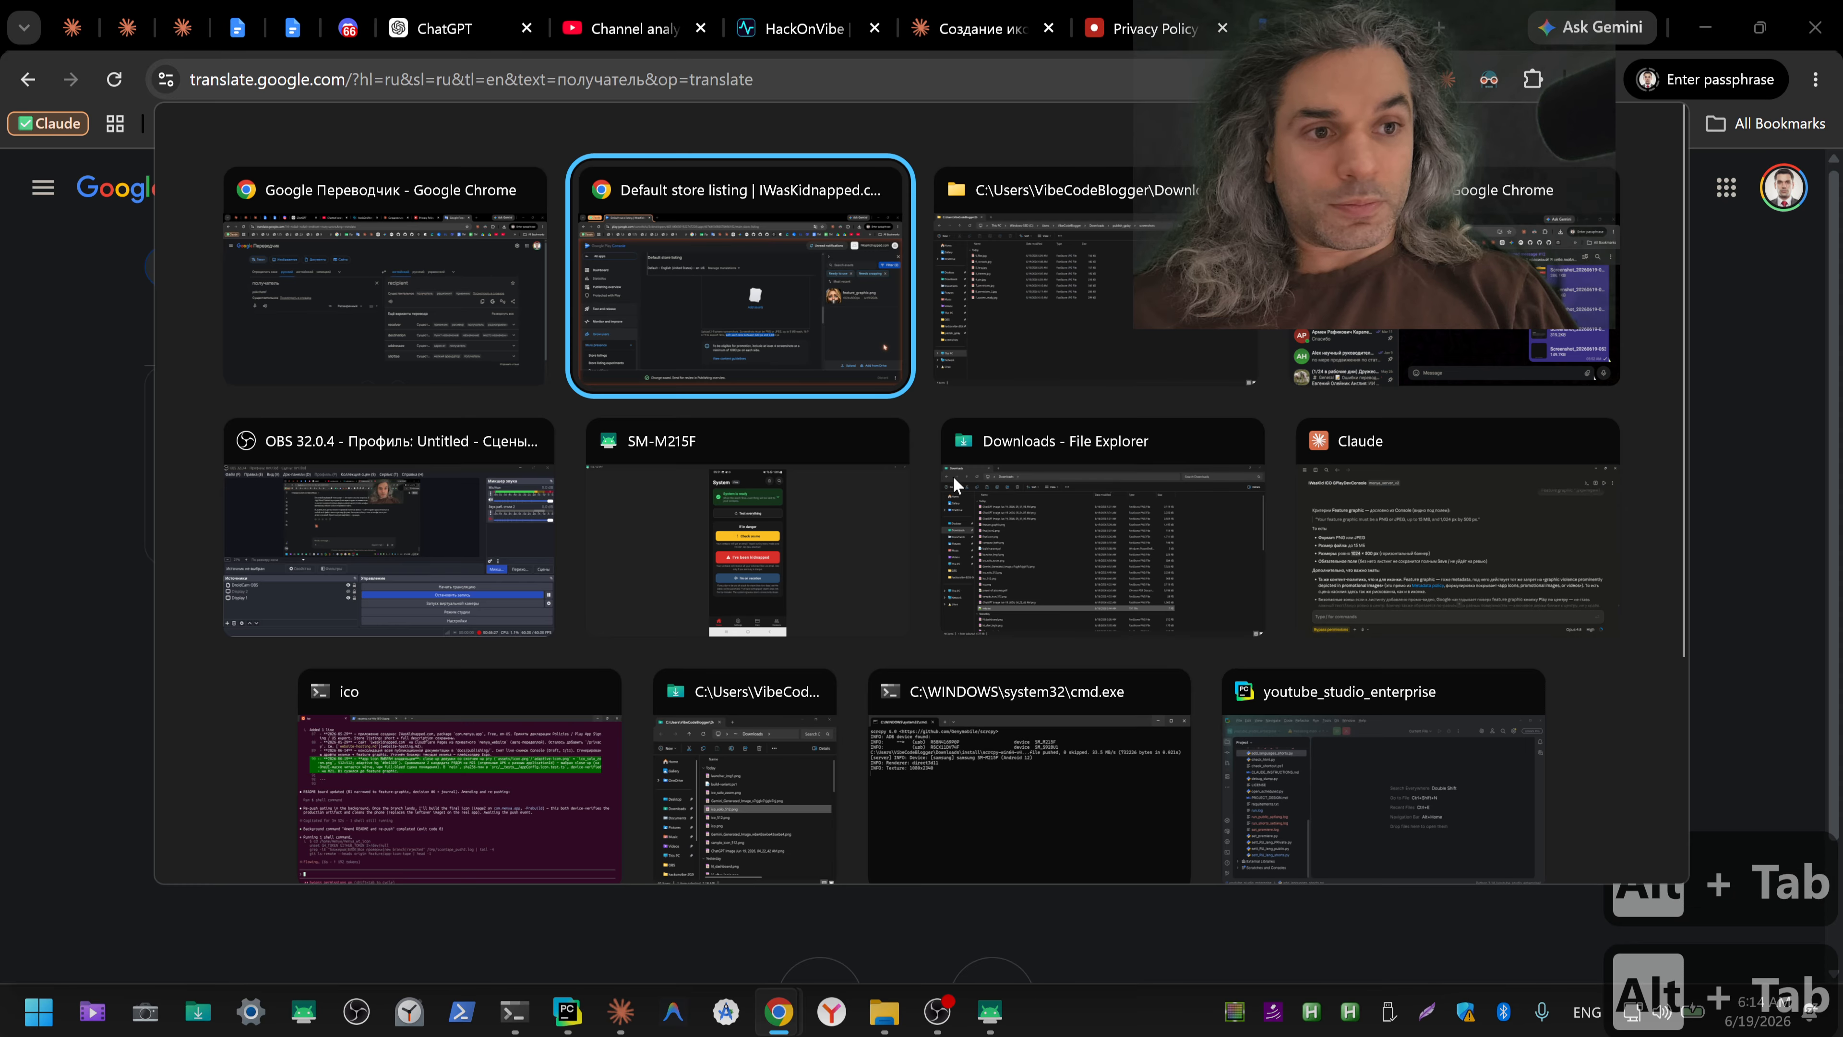
pyautogui.hotkey('alt', 'Tab')
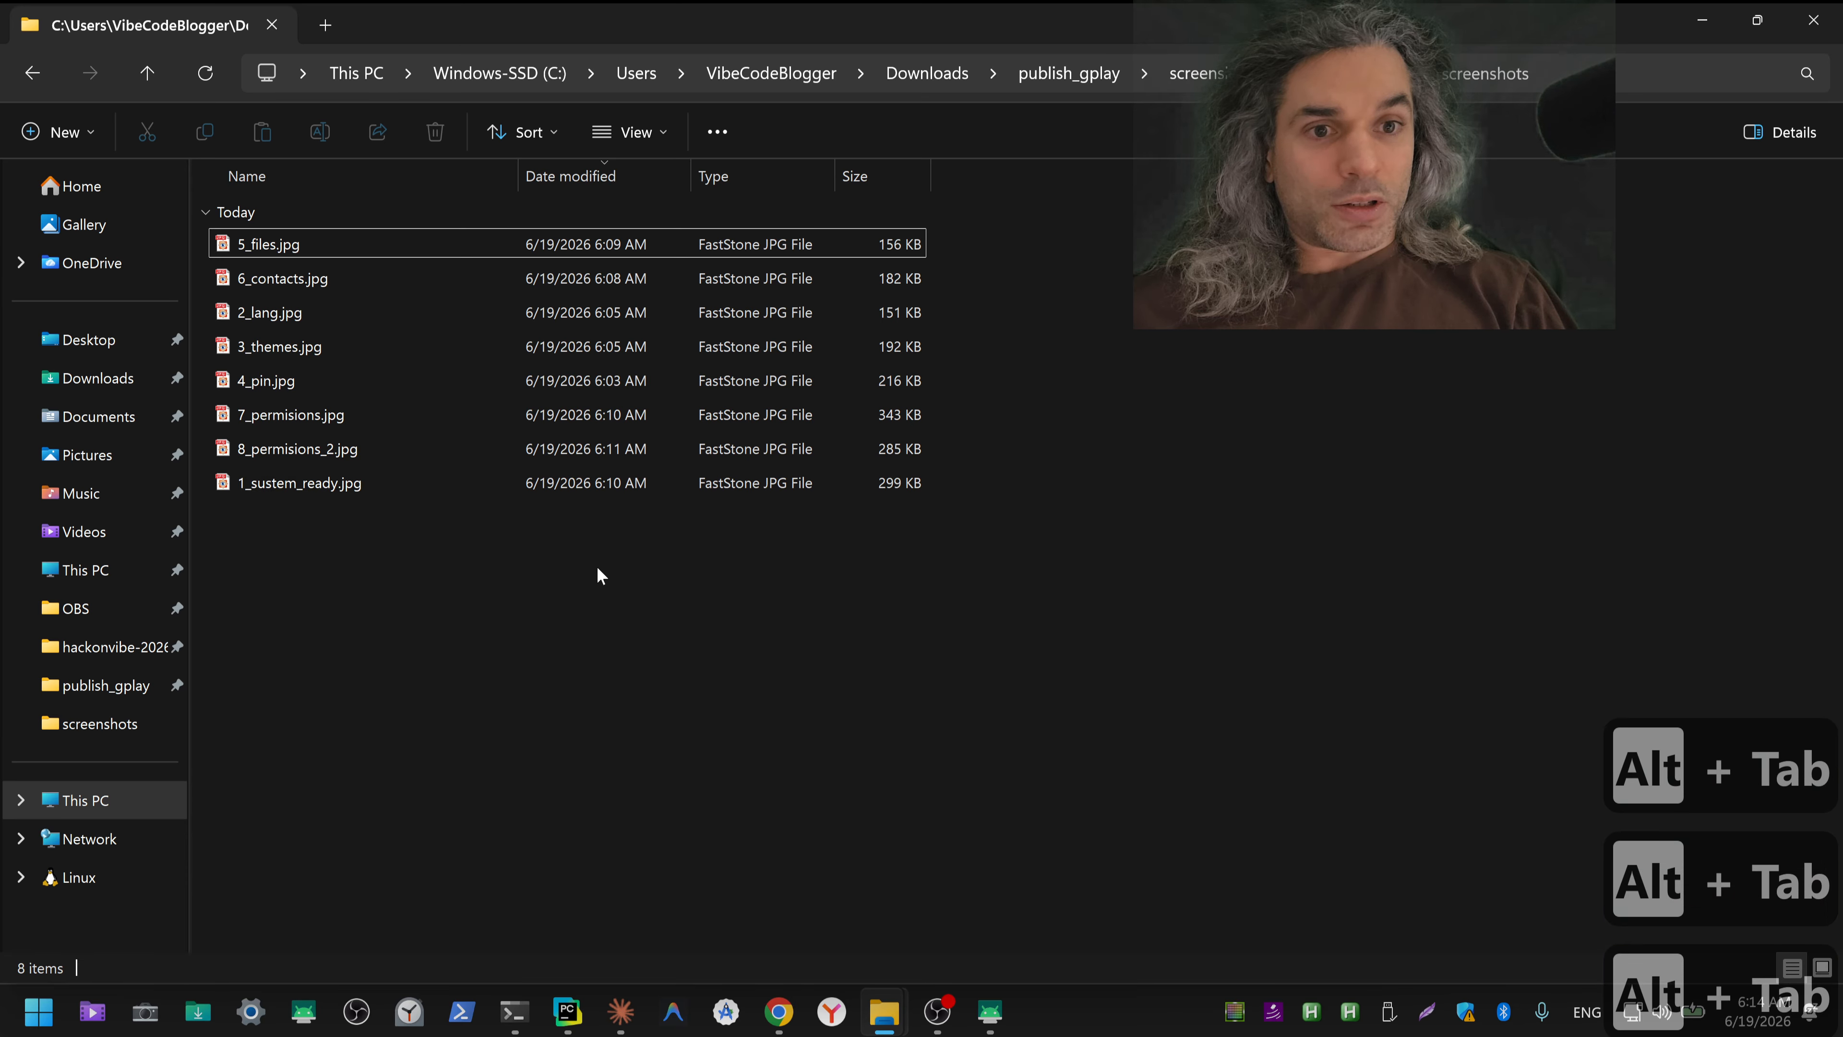
pyautogui.press('F5')
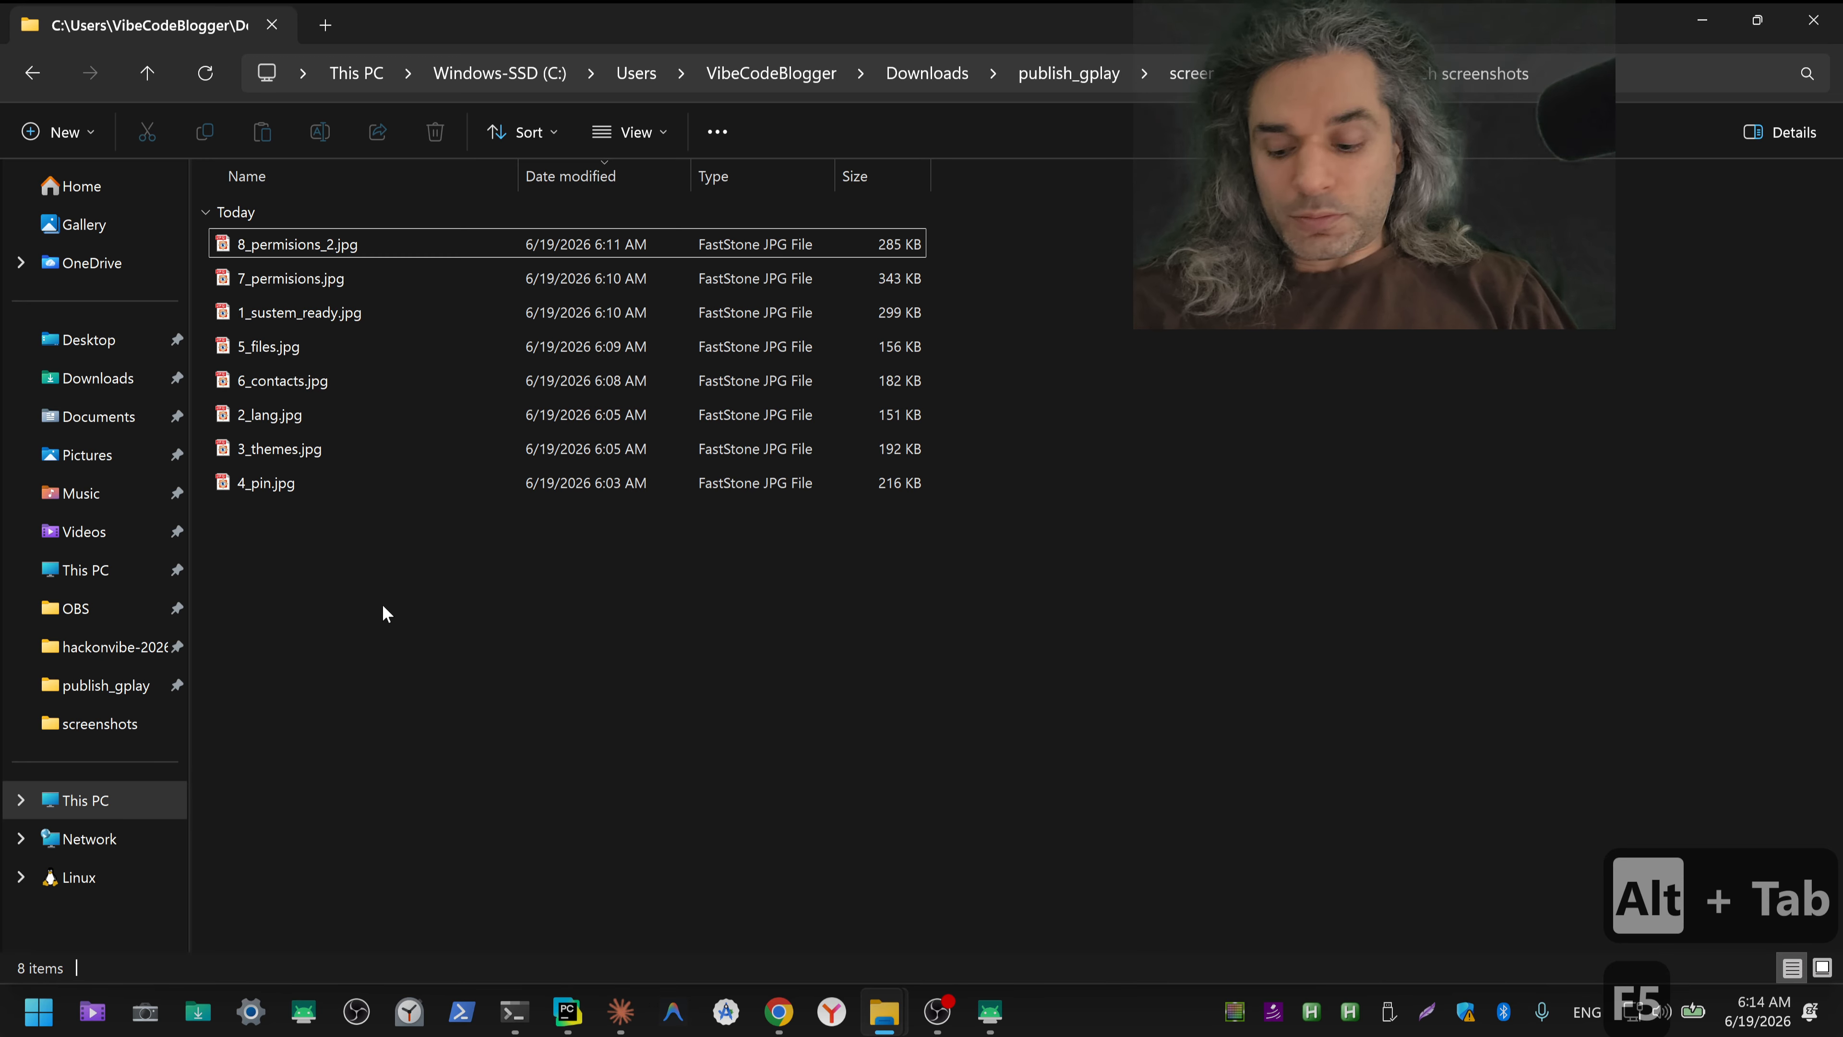
# Step: Return to the Play Console listing, start an upload for the phone screenshots and open the copied screenshots folder path in the file chooser
pyautogui.hotkey('alt', 'Tab')
pyautogui.hotkey('alt', 'Tab')
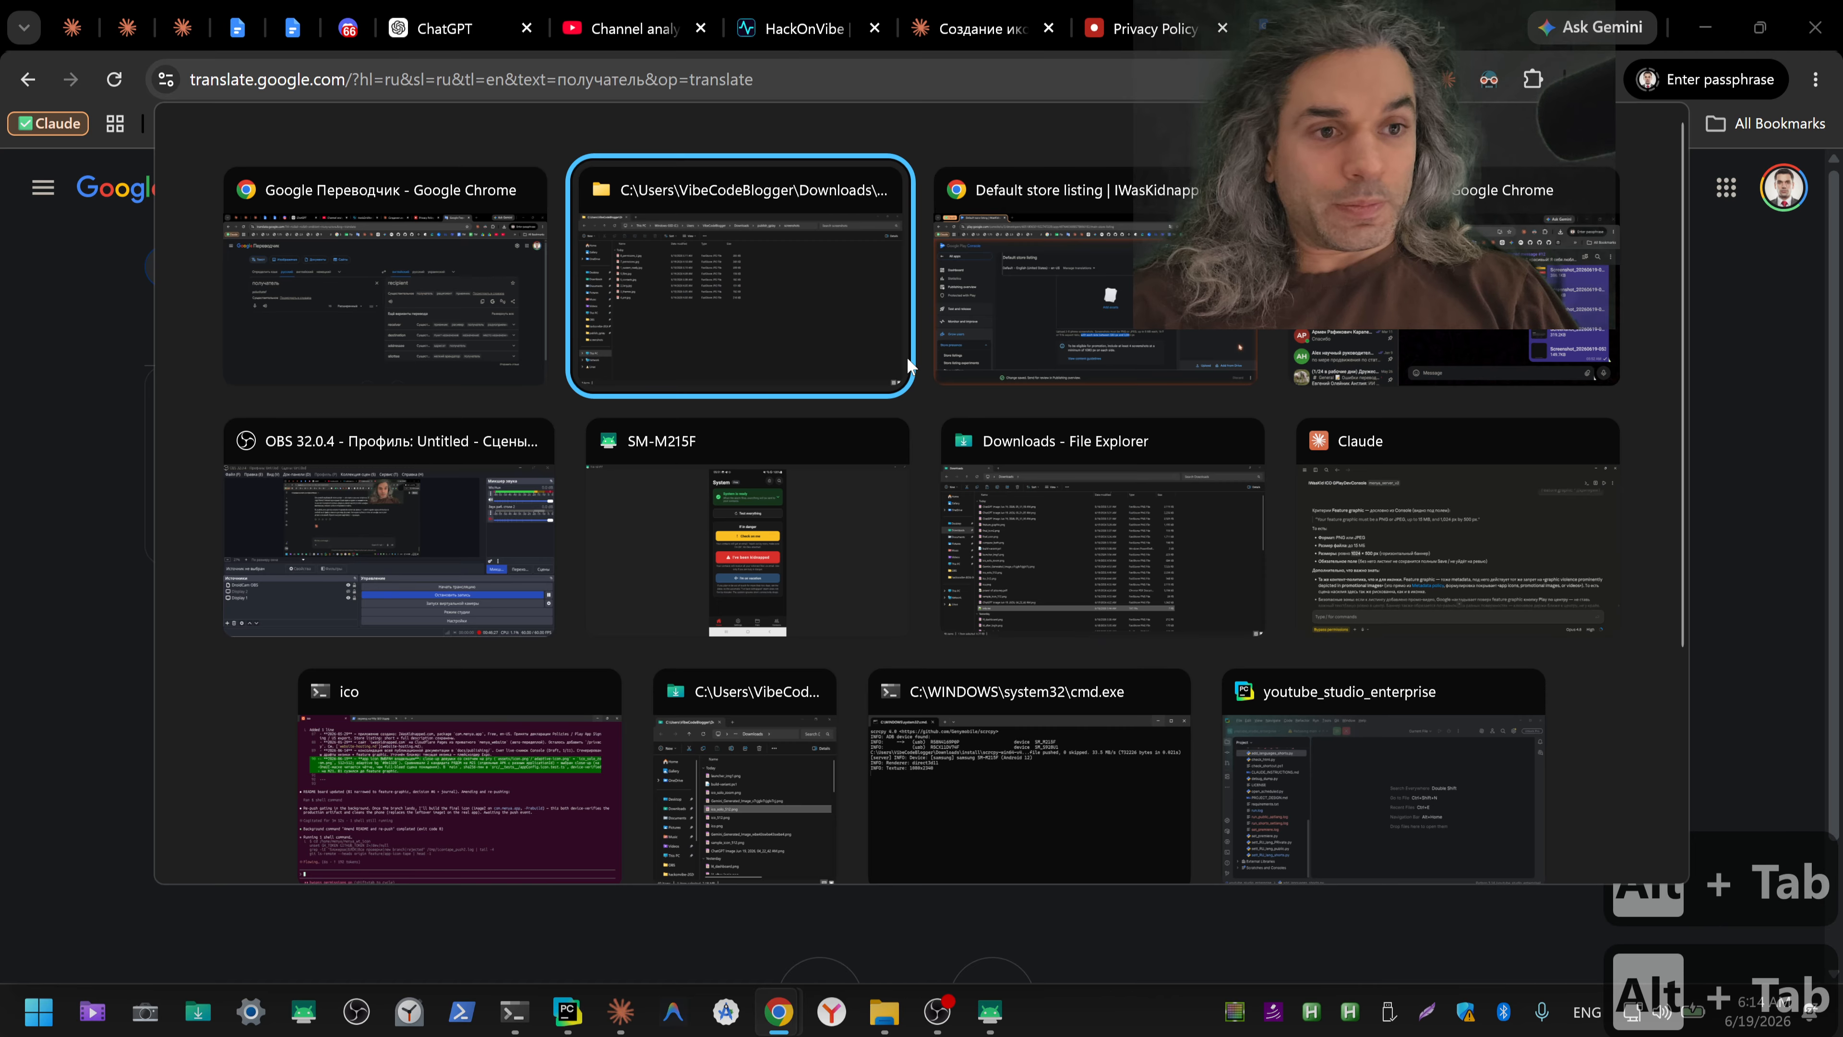
pyautogui.hotkey('alt', 'Tab')
pyautogui.click(1004, 538)
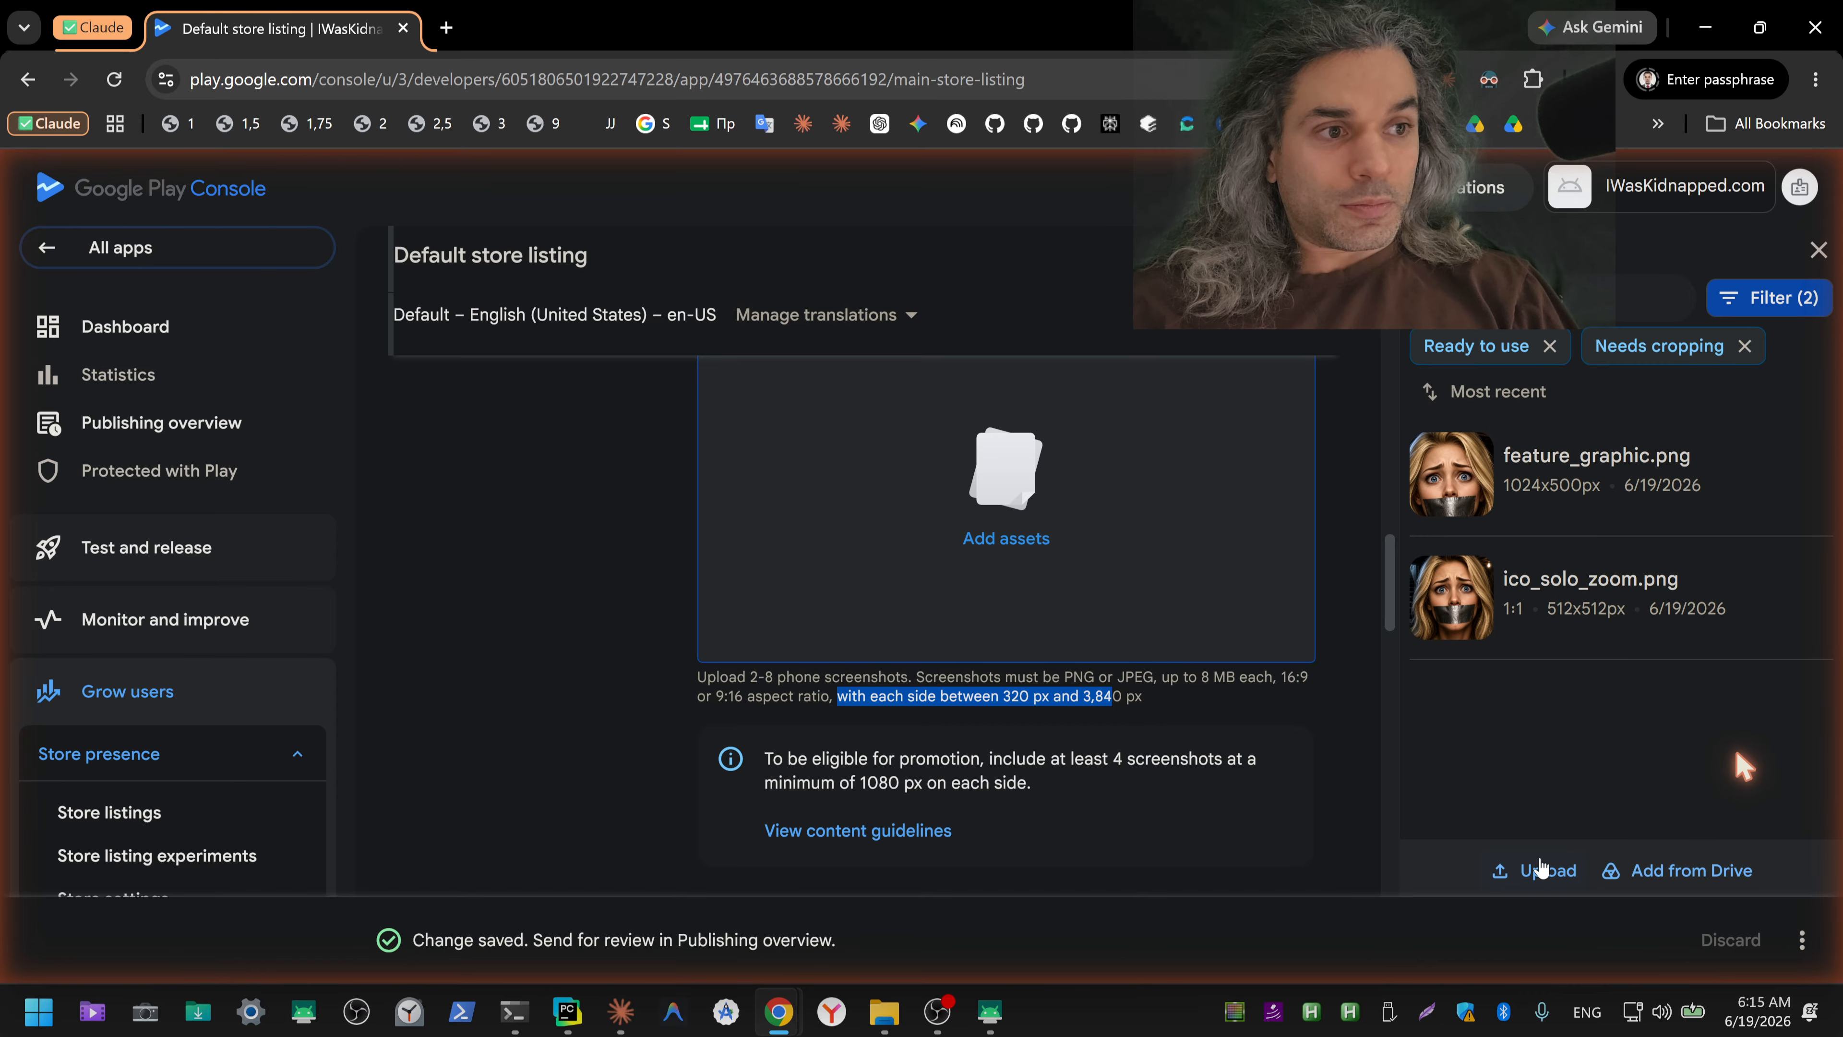
pyautogui.click(1541, 875)
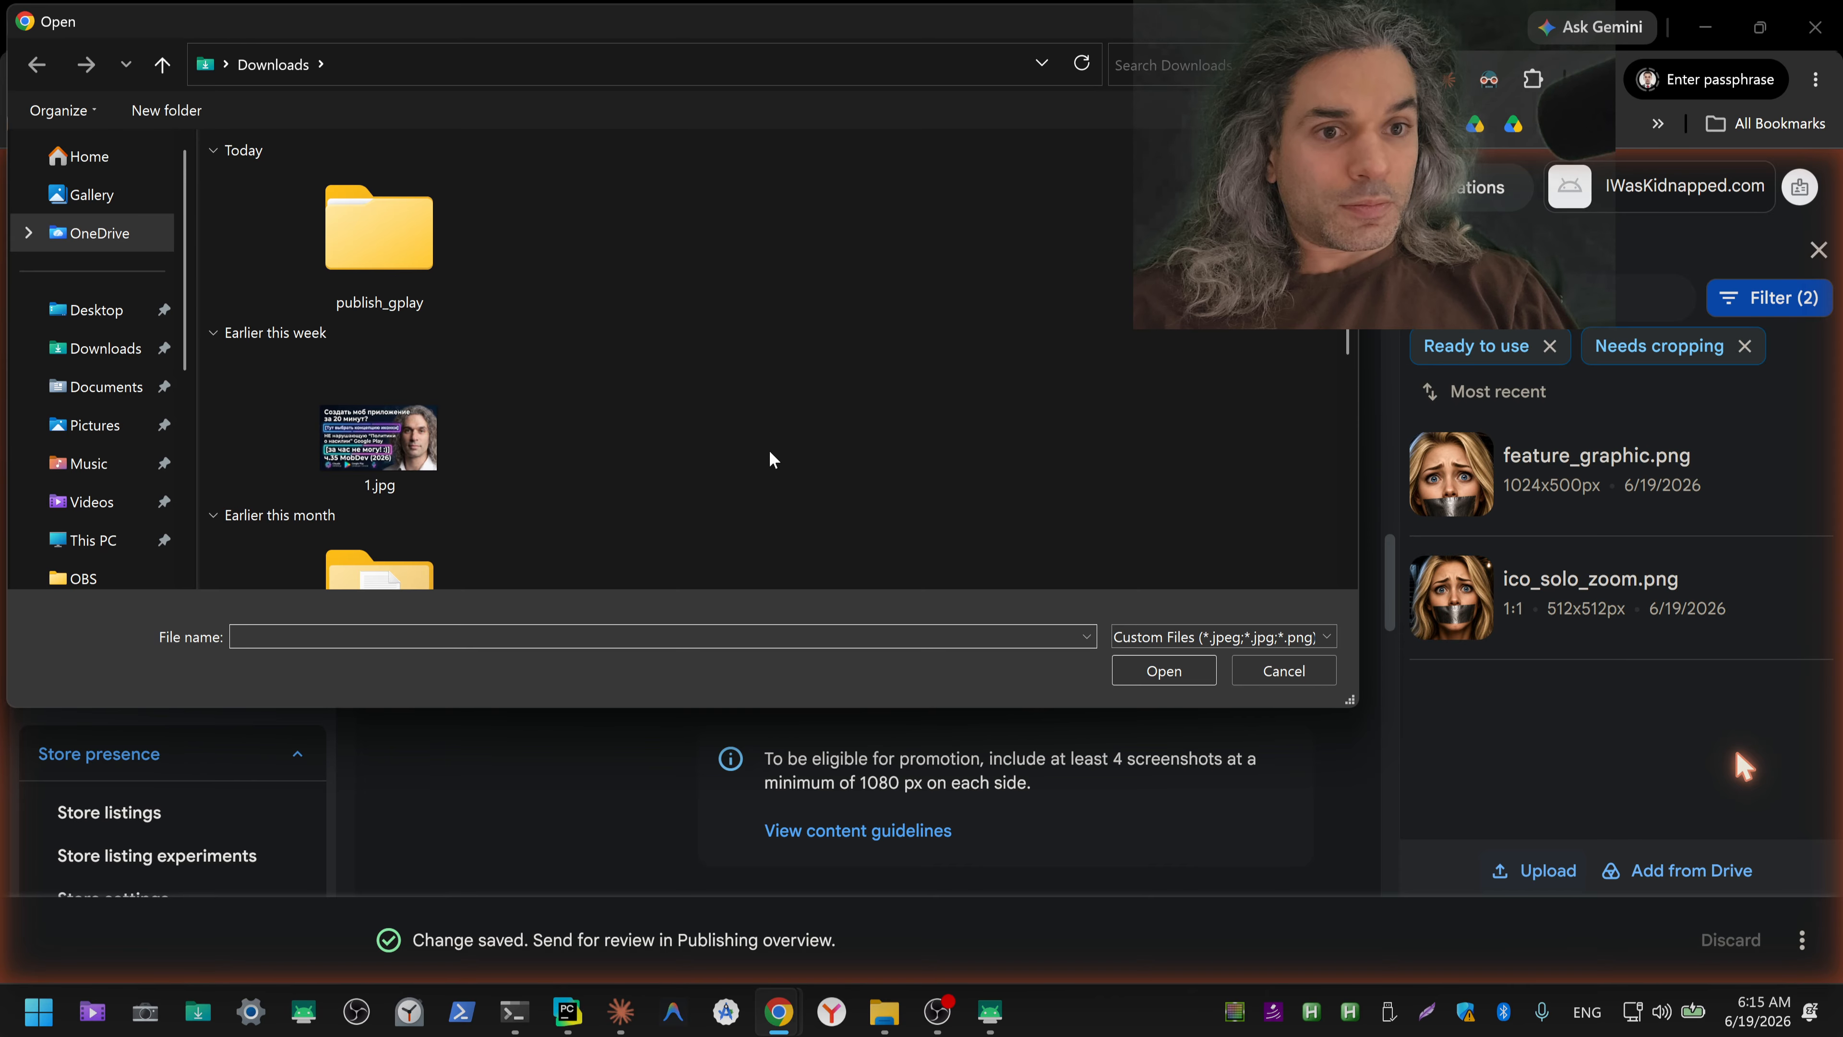
pyautogui.click(708, 637)
pyautogui.hotkey('ctrl', 'v')
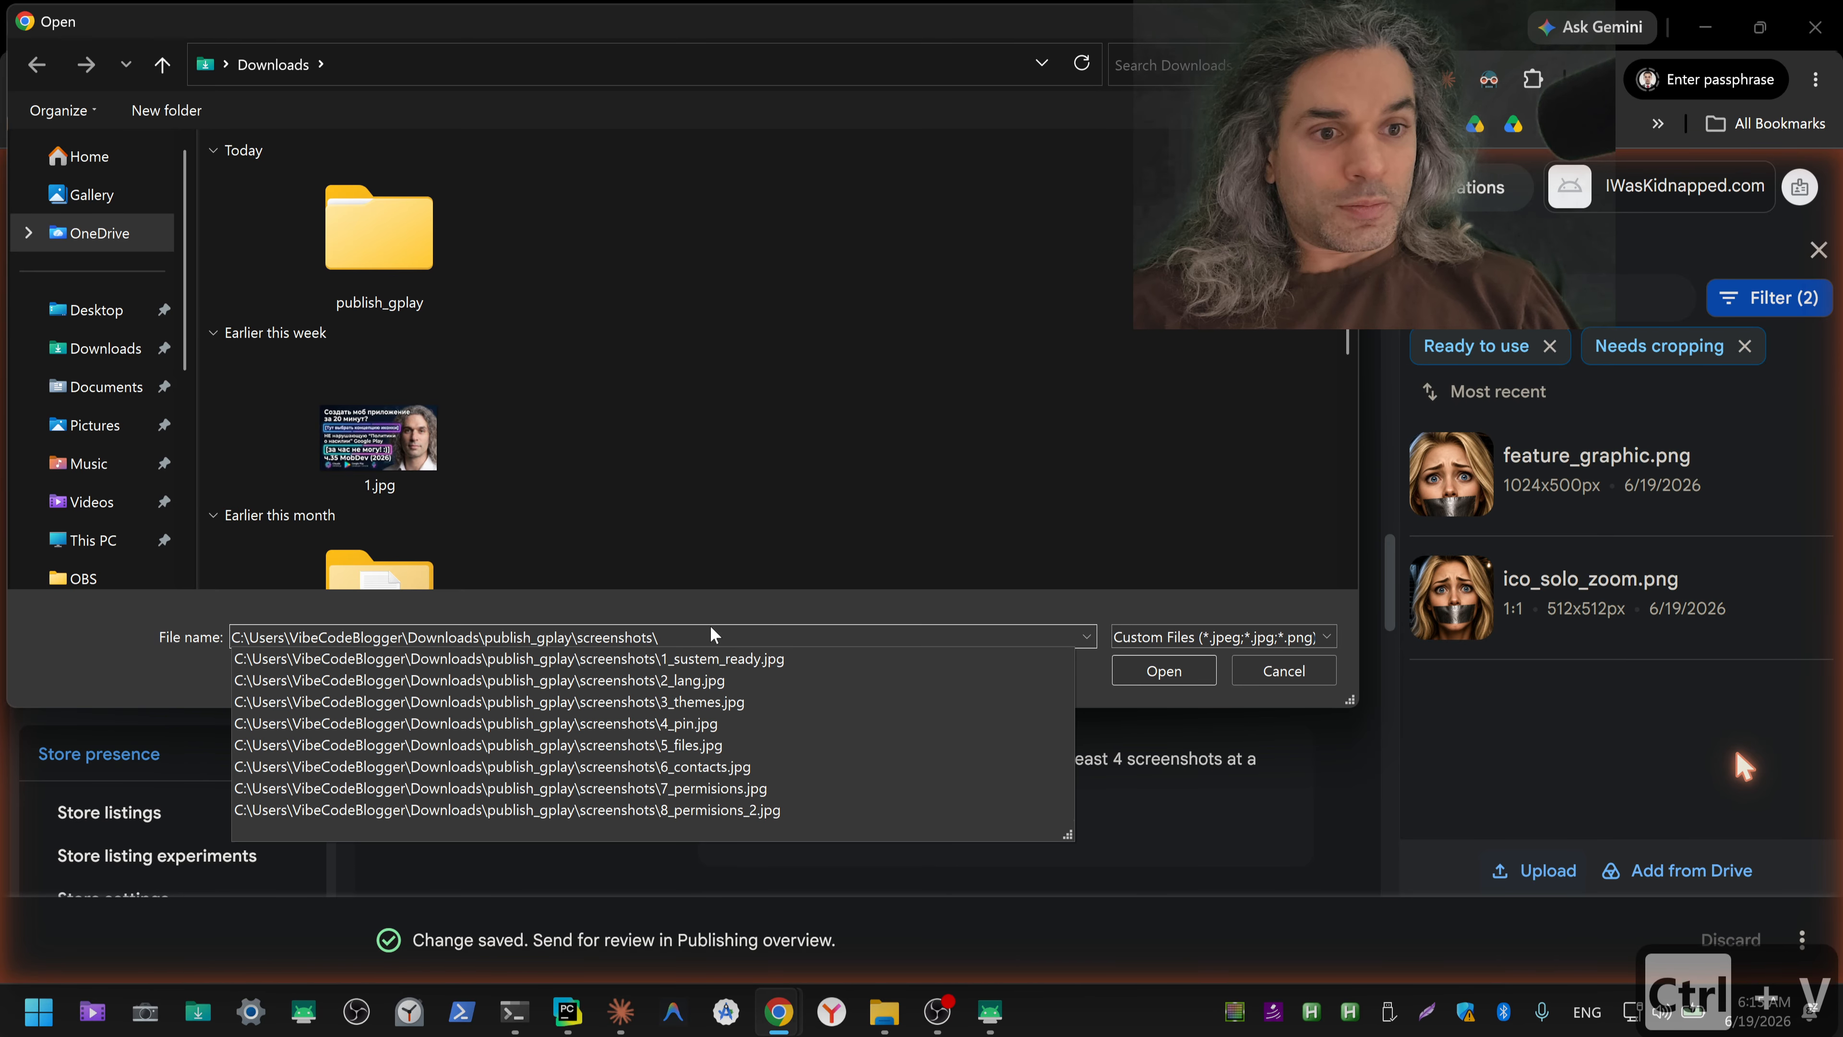
pyautogui.press('Return')
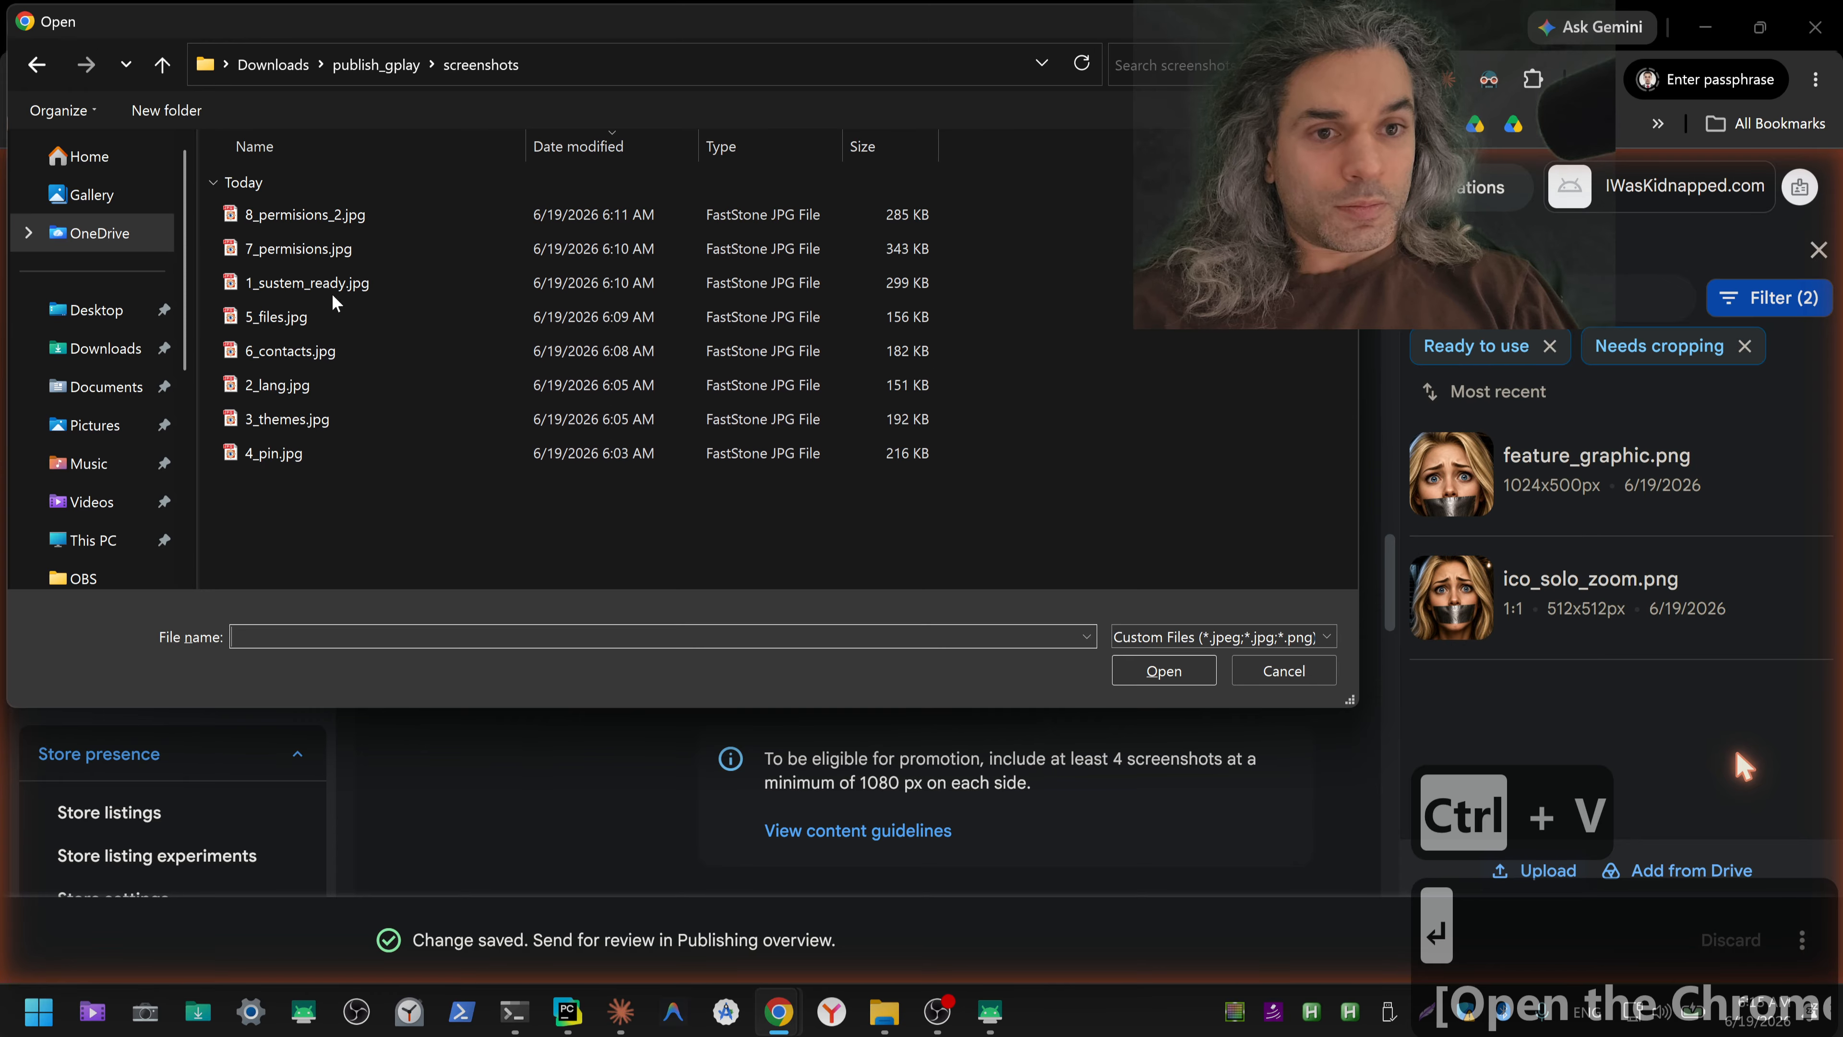
# Step: Sort the files by name and upload all eight screenshots, 1_sustem_ready.jpg through 8_permisions_2.jpg, to the asset library
pyautogui.click(313, 283)
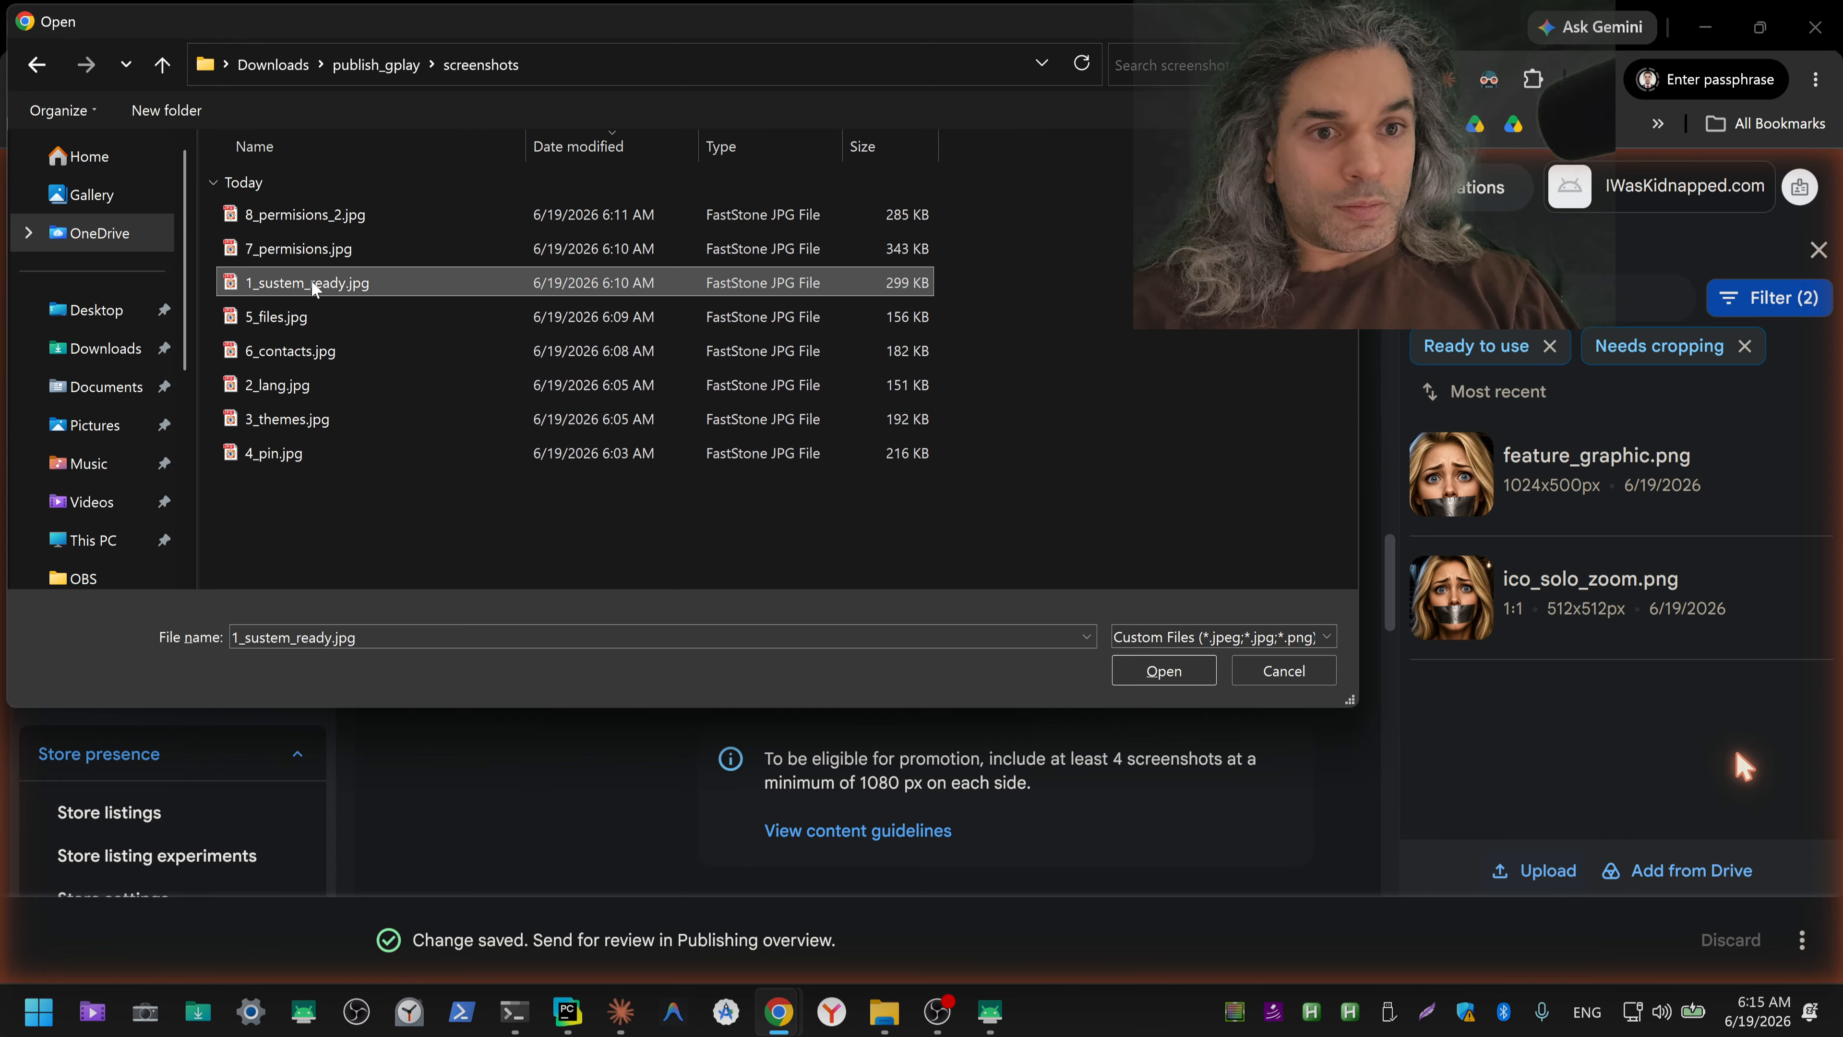
pyautogui.click(262, 145)
pyautogui.click(296, 457)
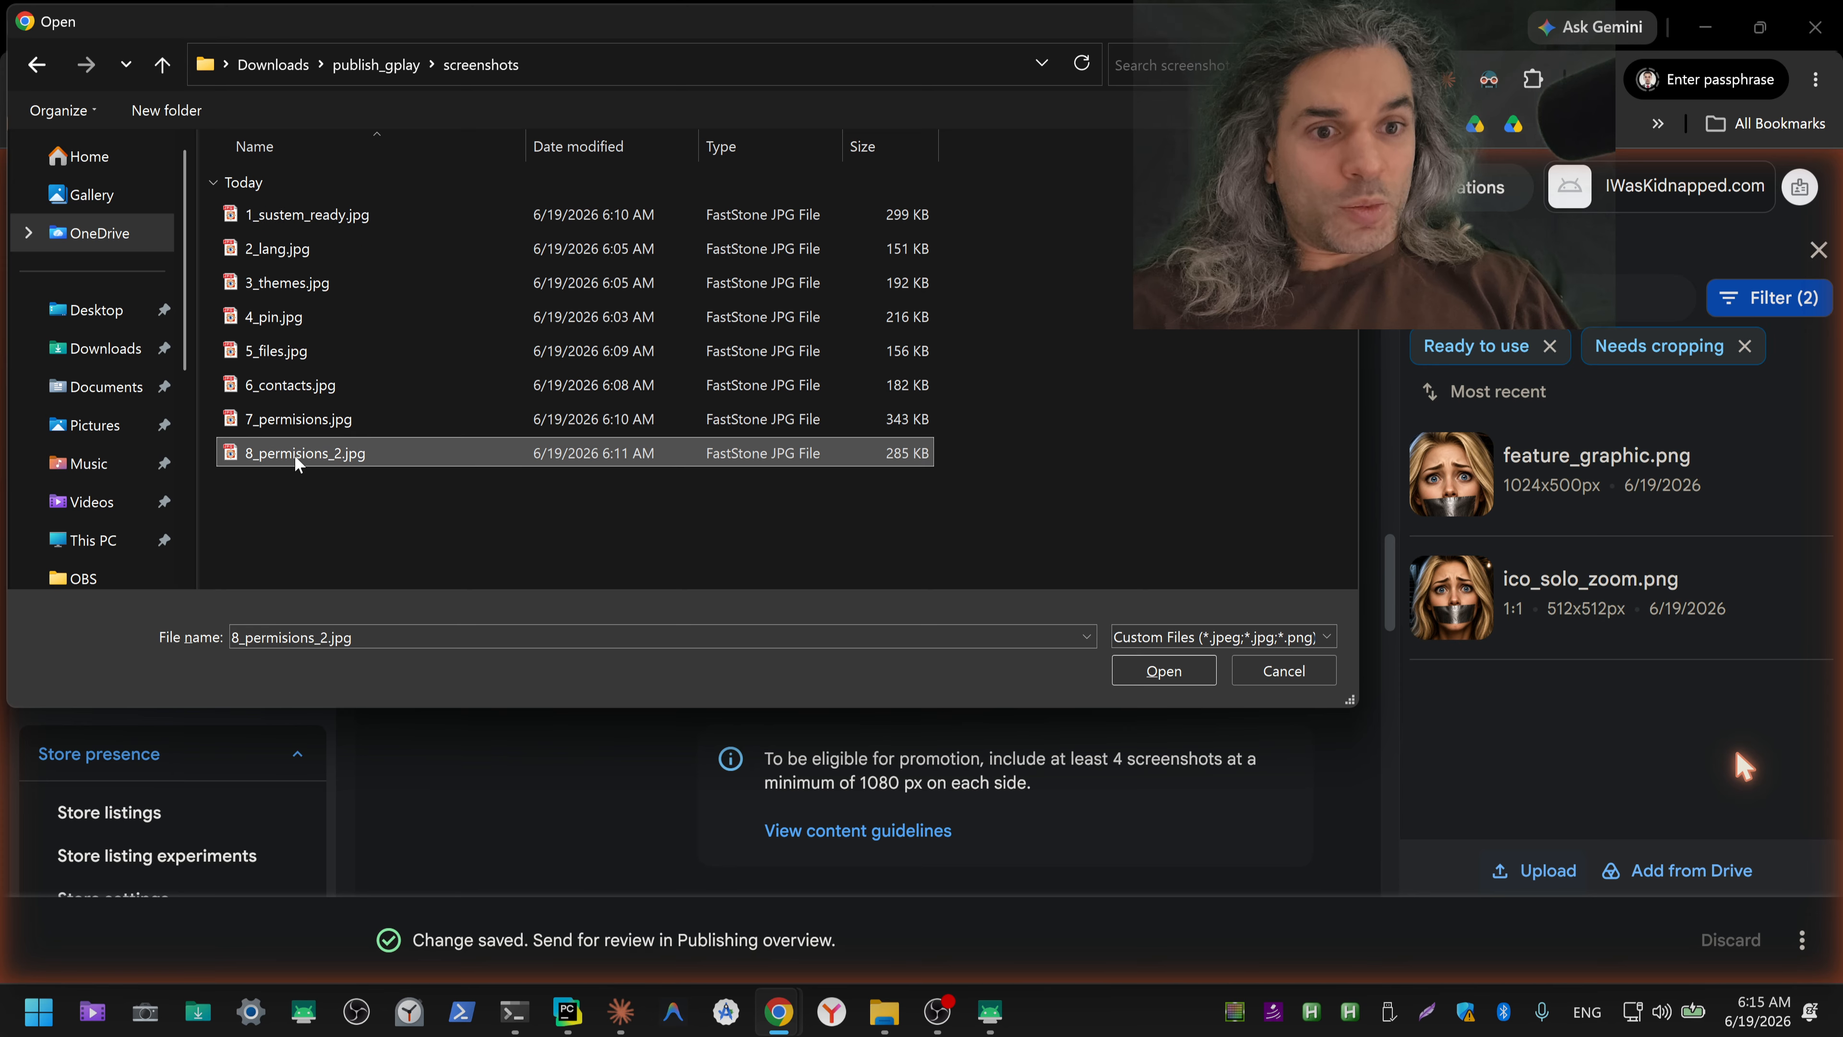
pyautogui.keyDown('shift'); pyautogui.click(291, 224); pyautogui.keyUp('shift')
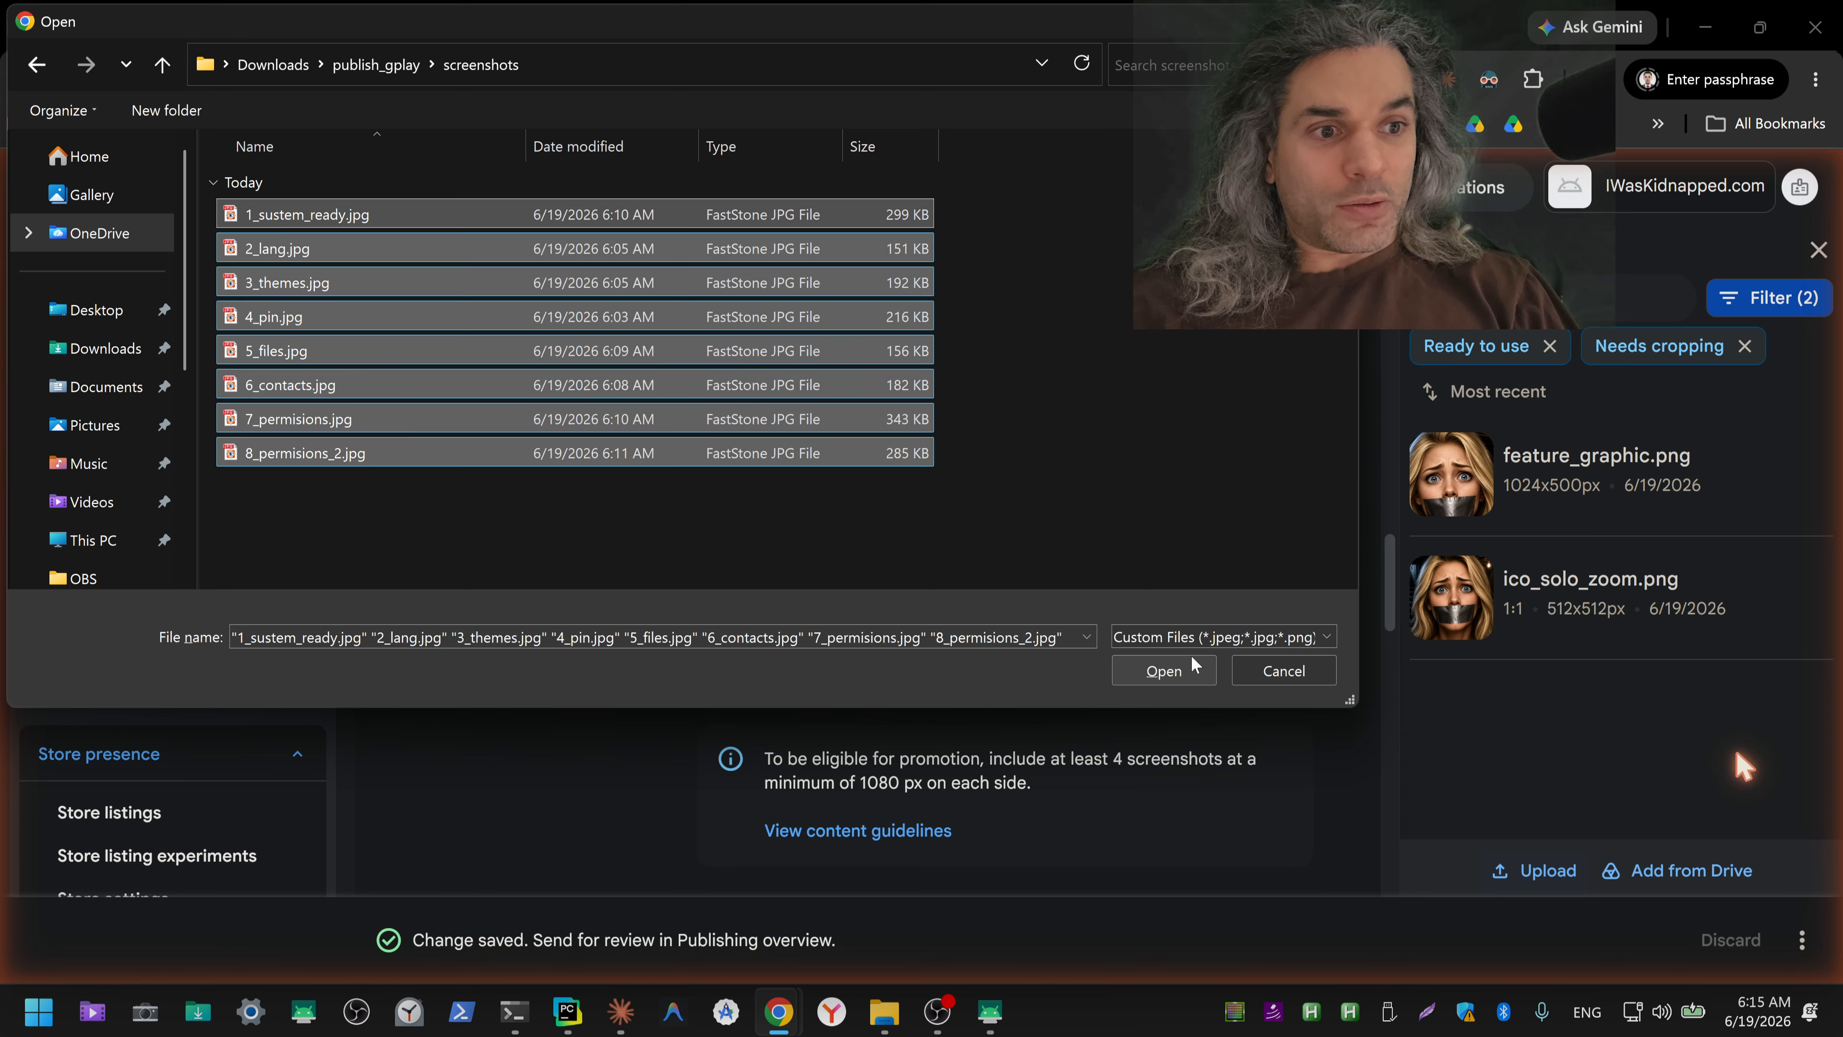
pyautogui.click(1164, 671)
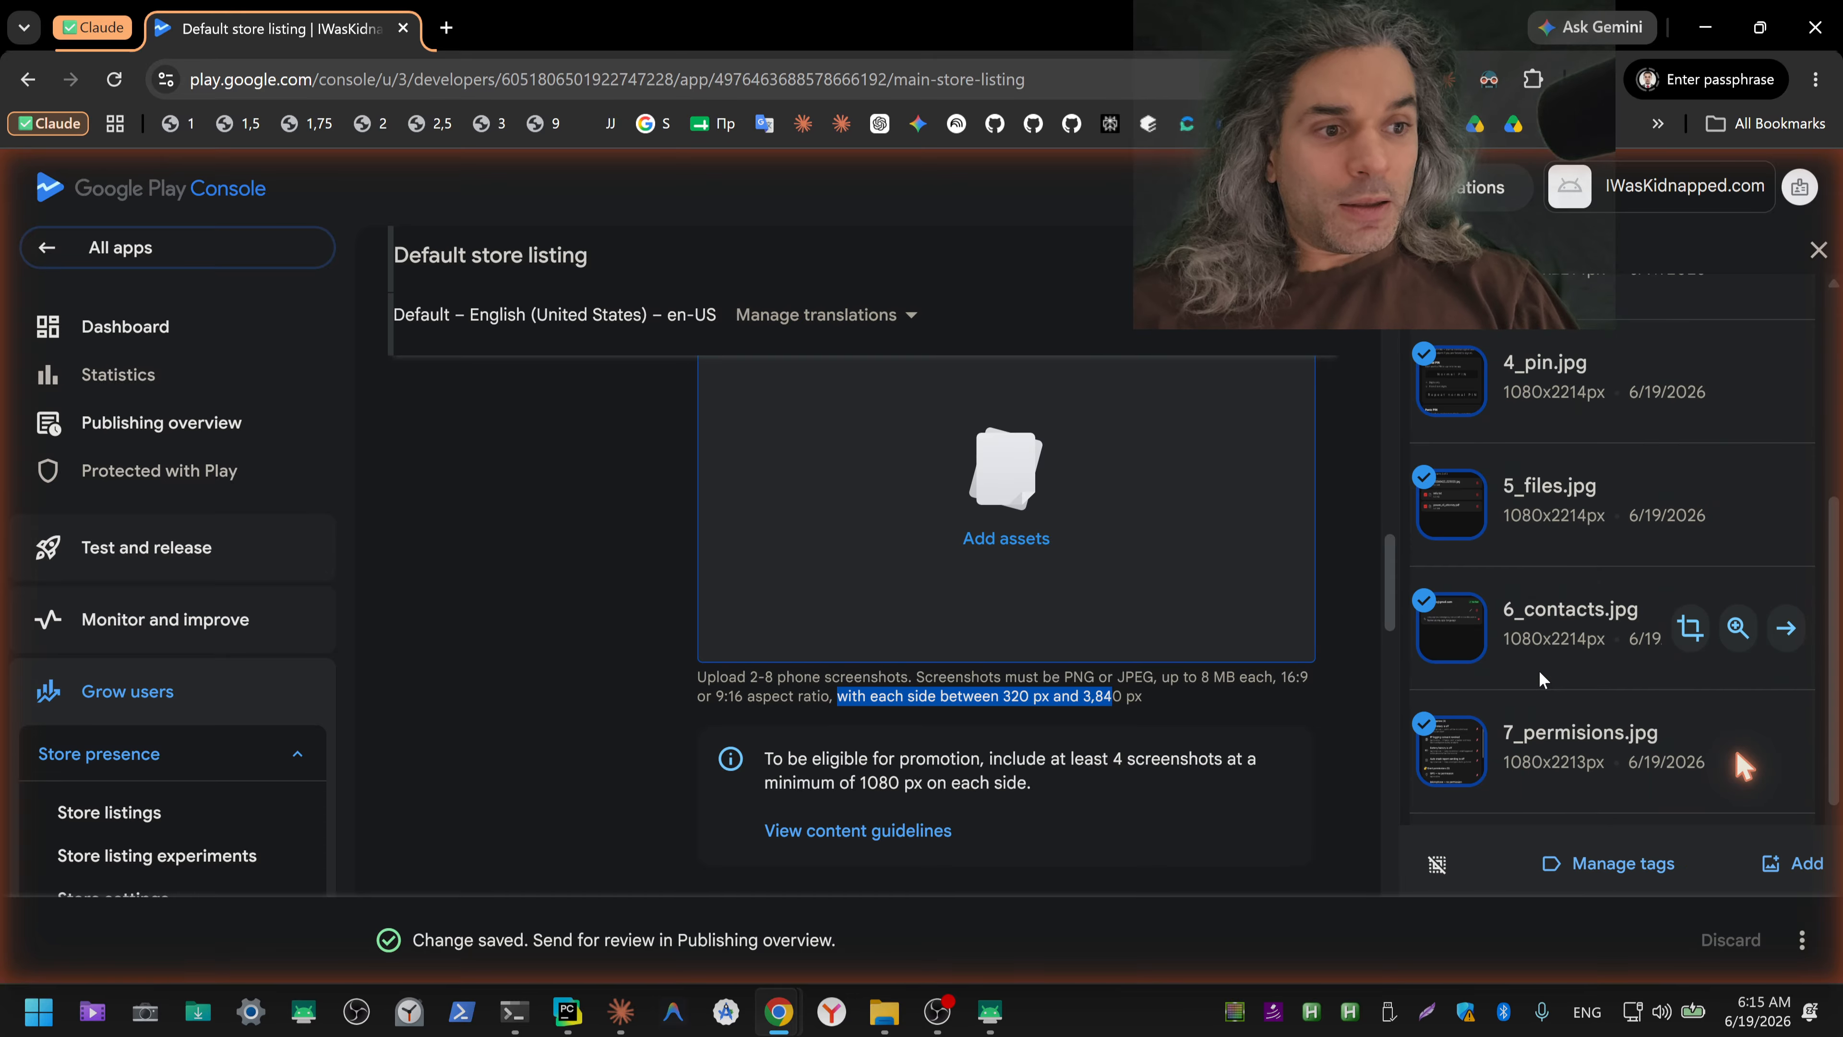
# Step: Check the selected uploads in the asset library and add all eight to the phone screenshots
pyautogui.scroll(1, 1548, 591)
pyautogui.scroll(3, 1547, 595)
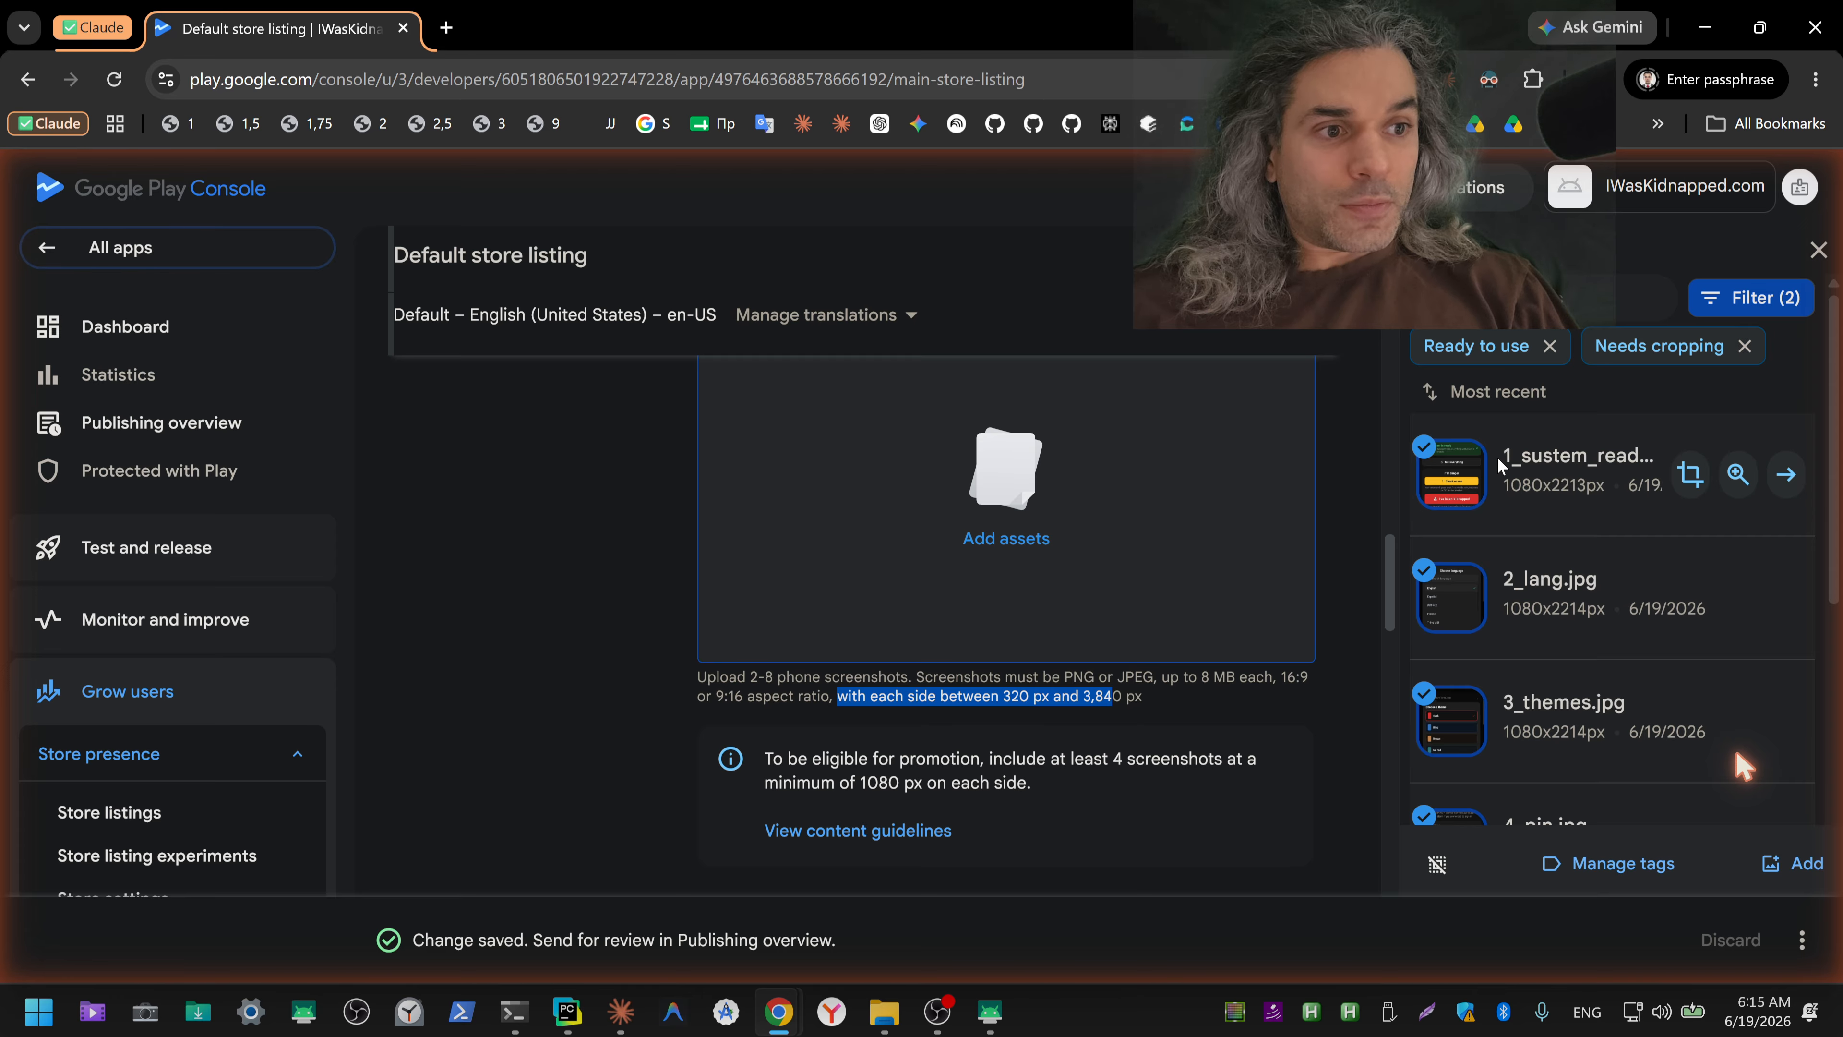
pyautogui.scroll(-6, 1530, 618)
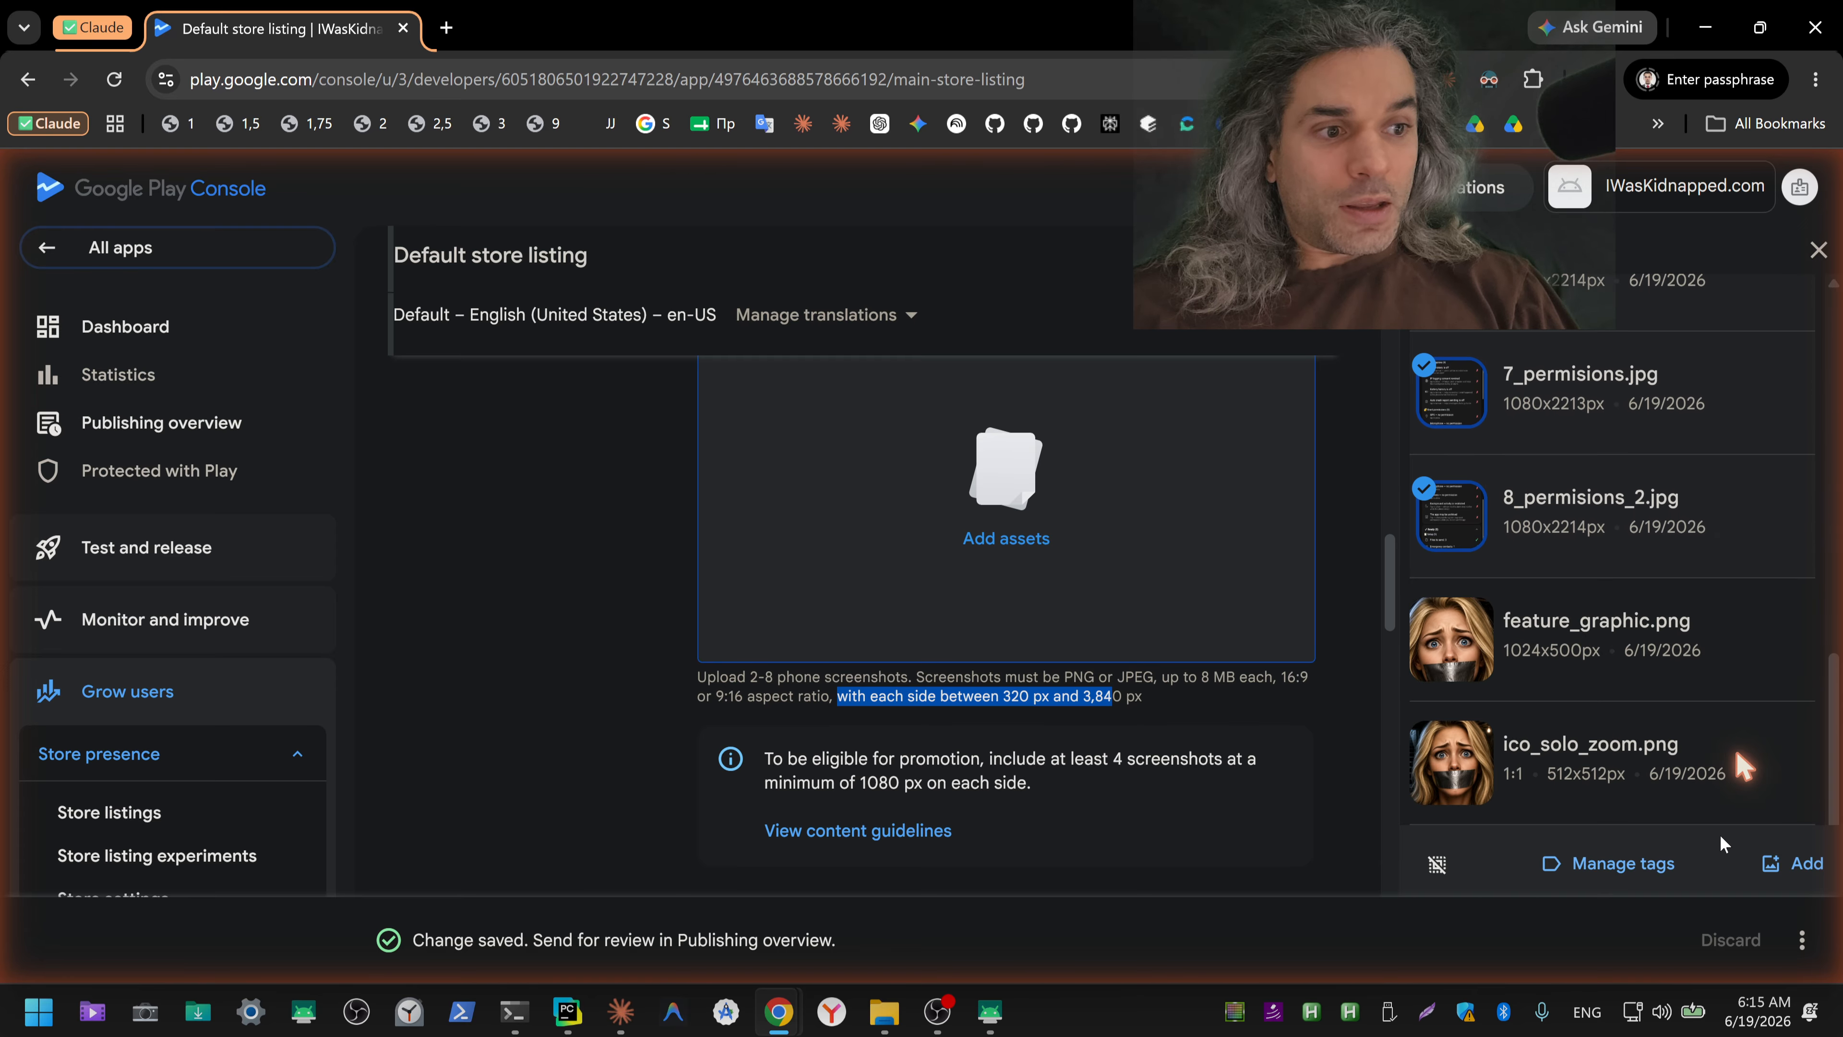
pyautogui.click(1793, 865)
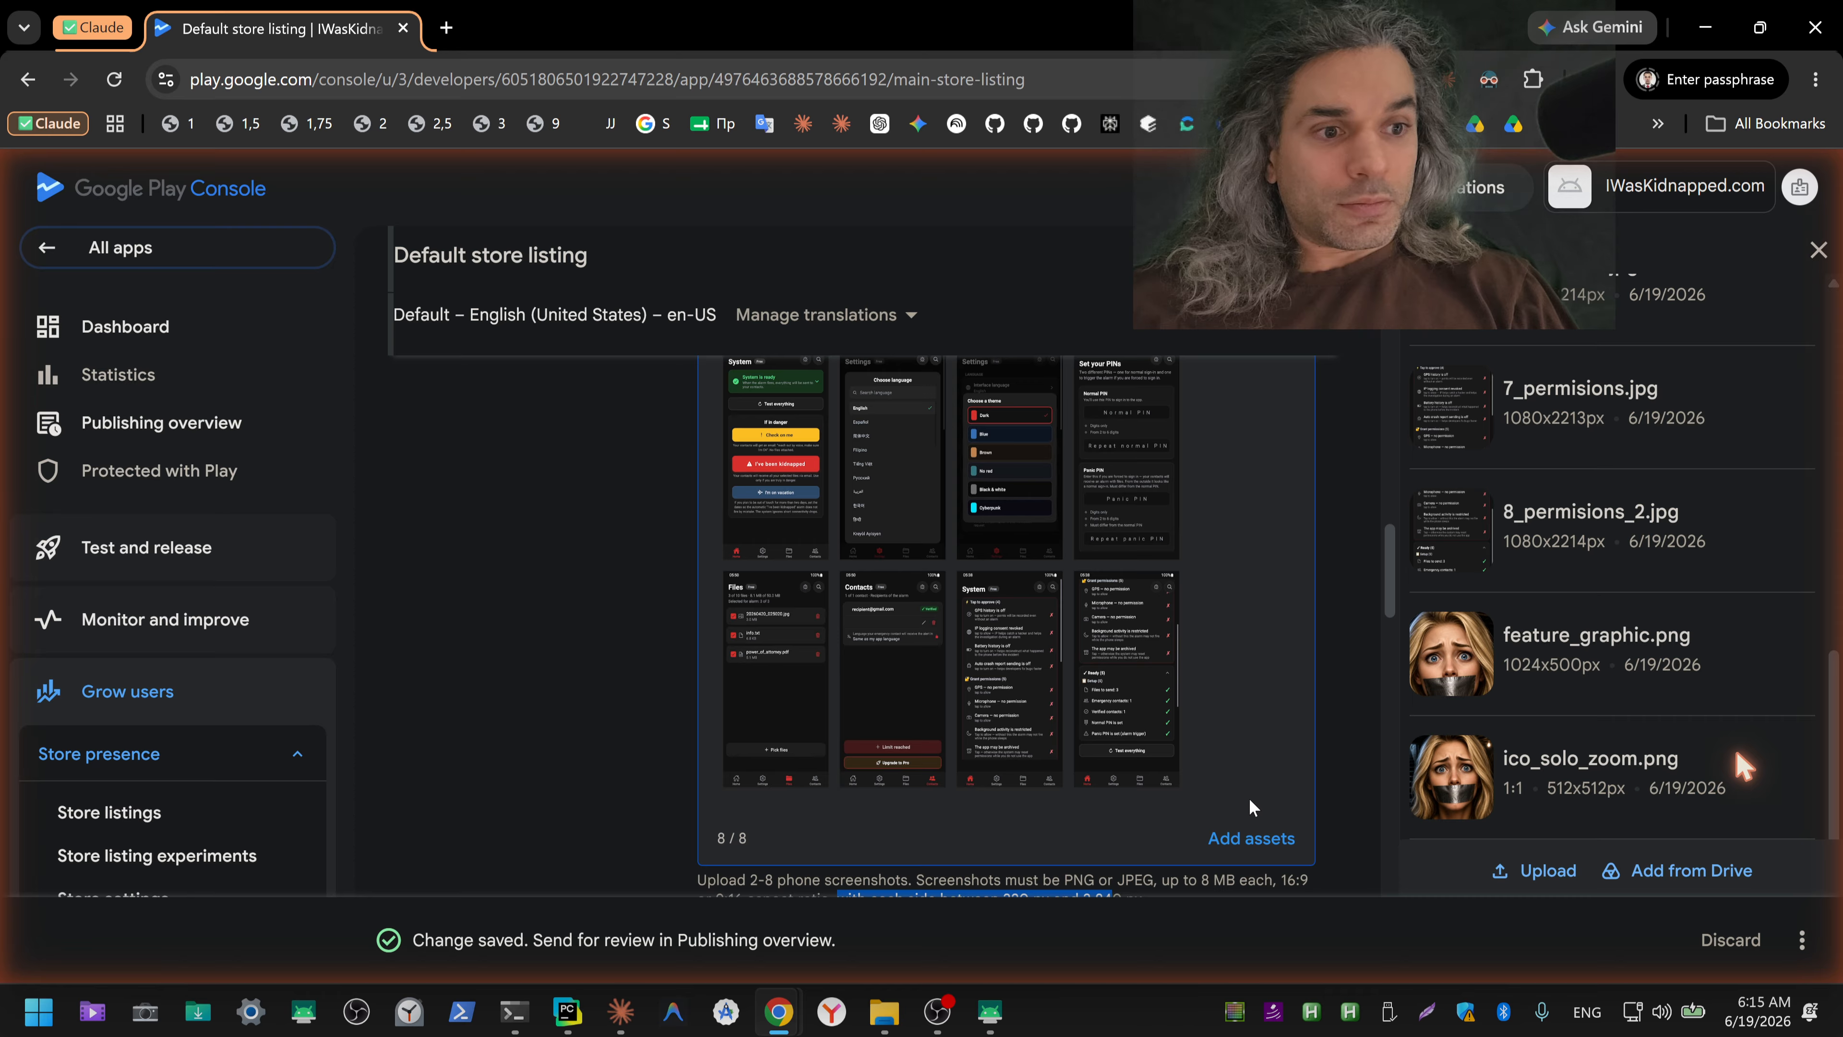
# Step: Save the store listing with the added phone screenshots as a draft
pyautogui.click(1257, 844)
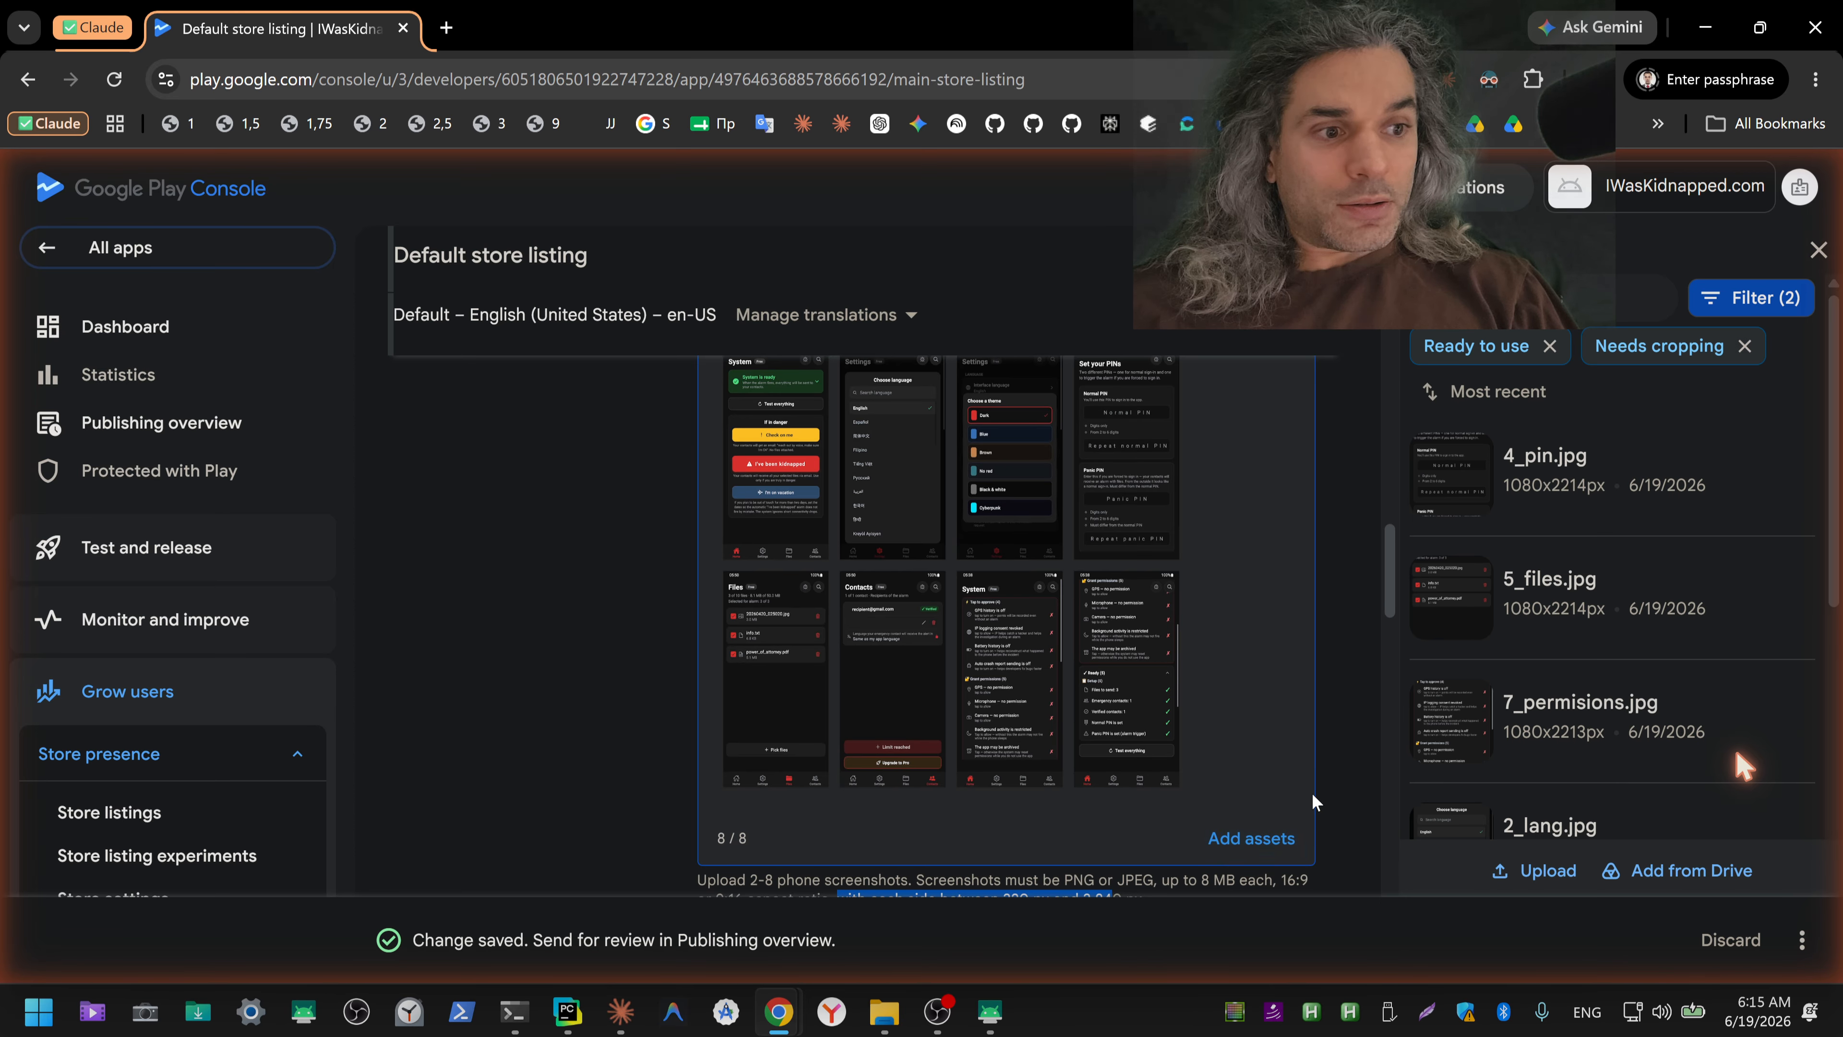
pyautogui.scroll(-3, 1334, 685)
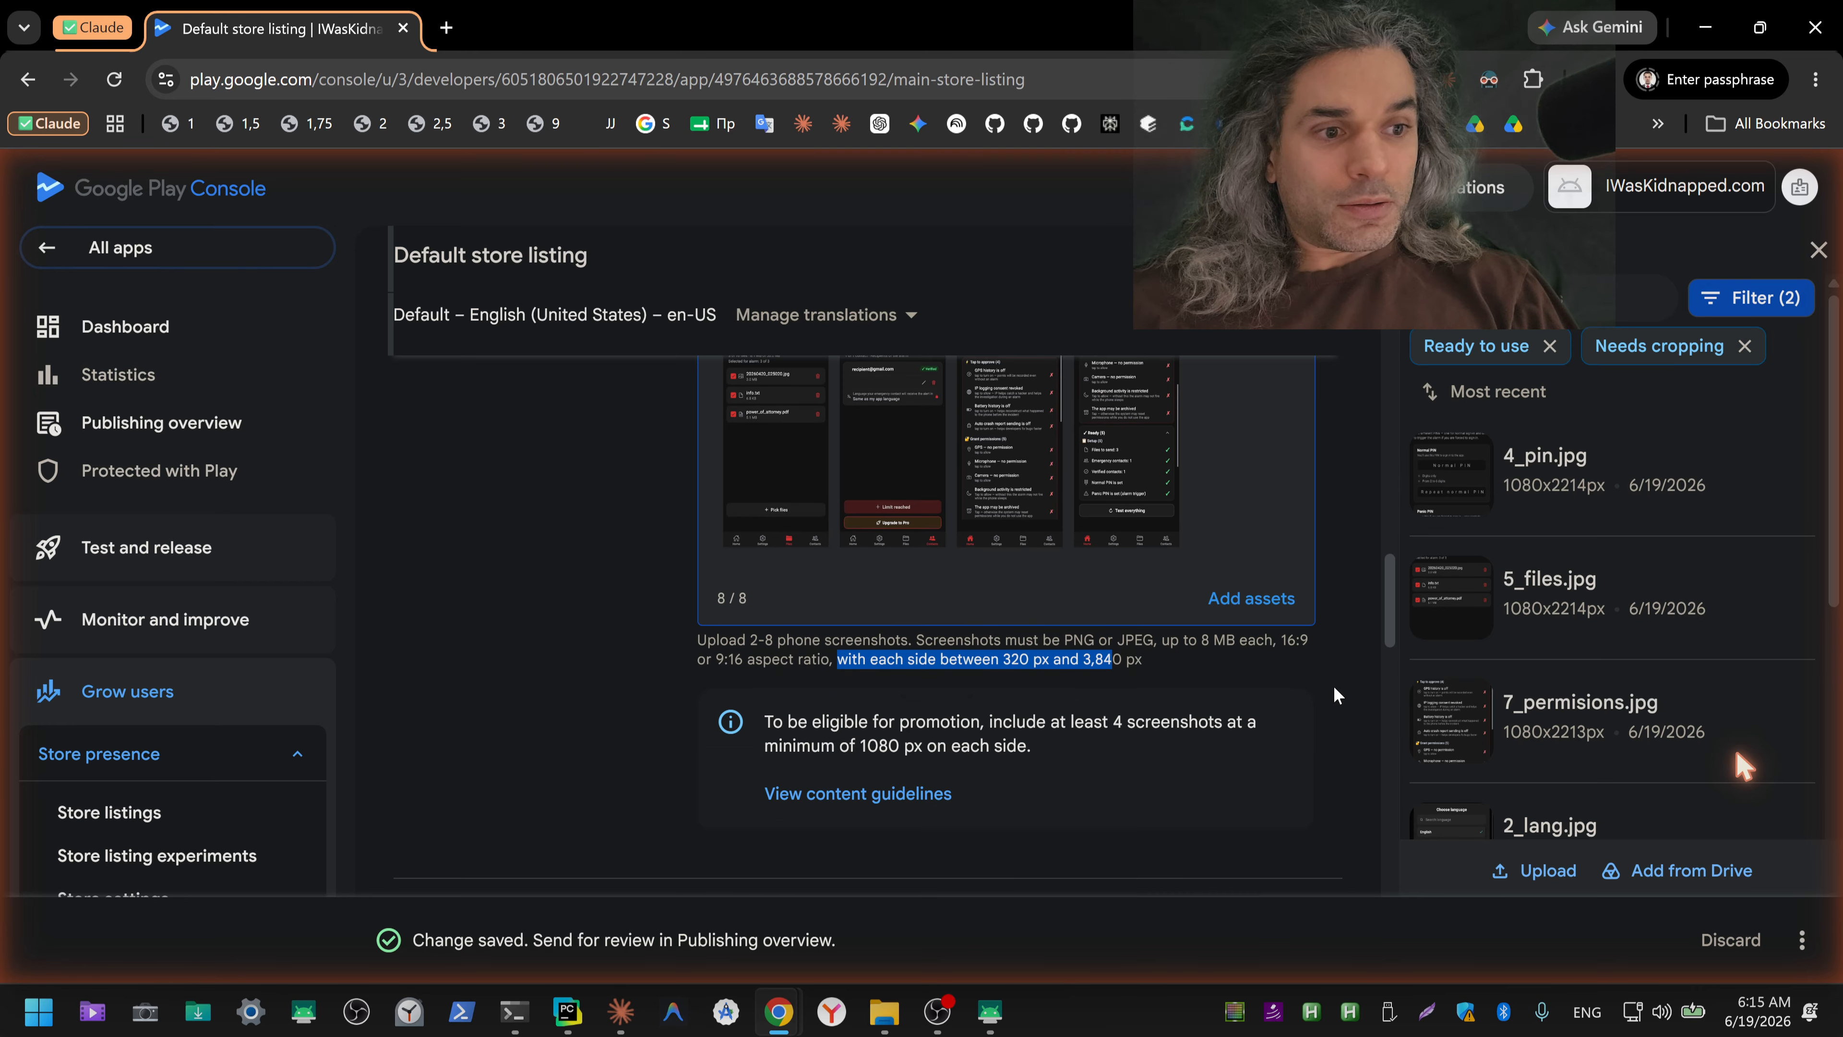
pyautogui.click(1801, 944)
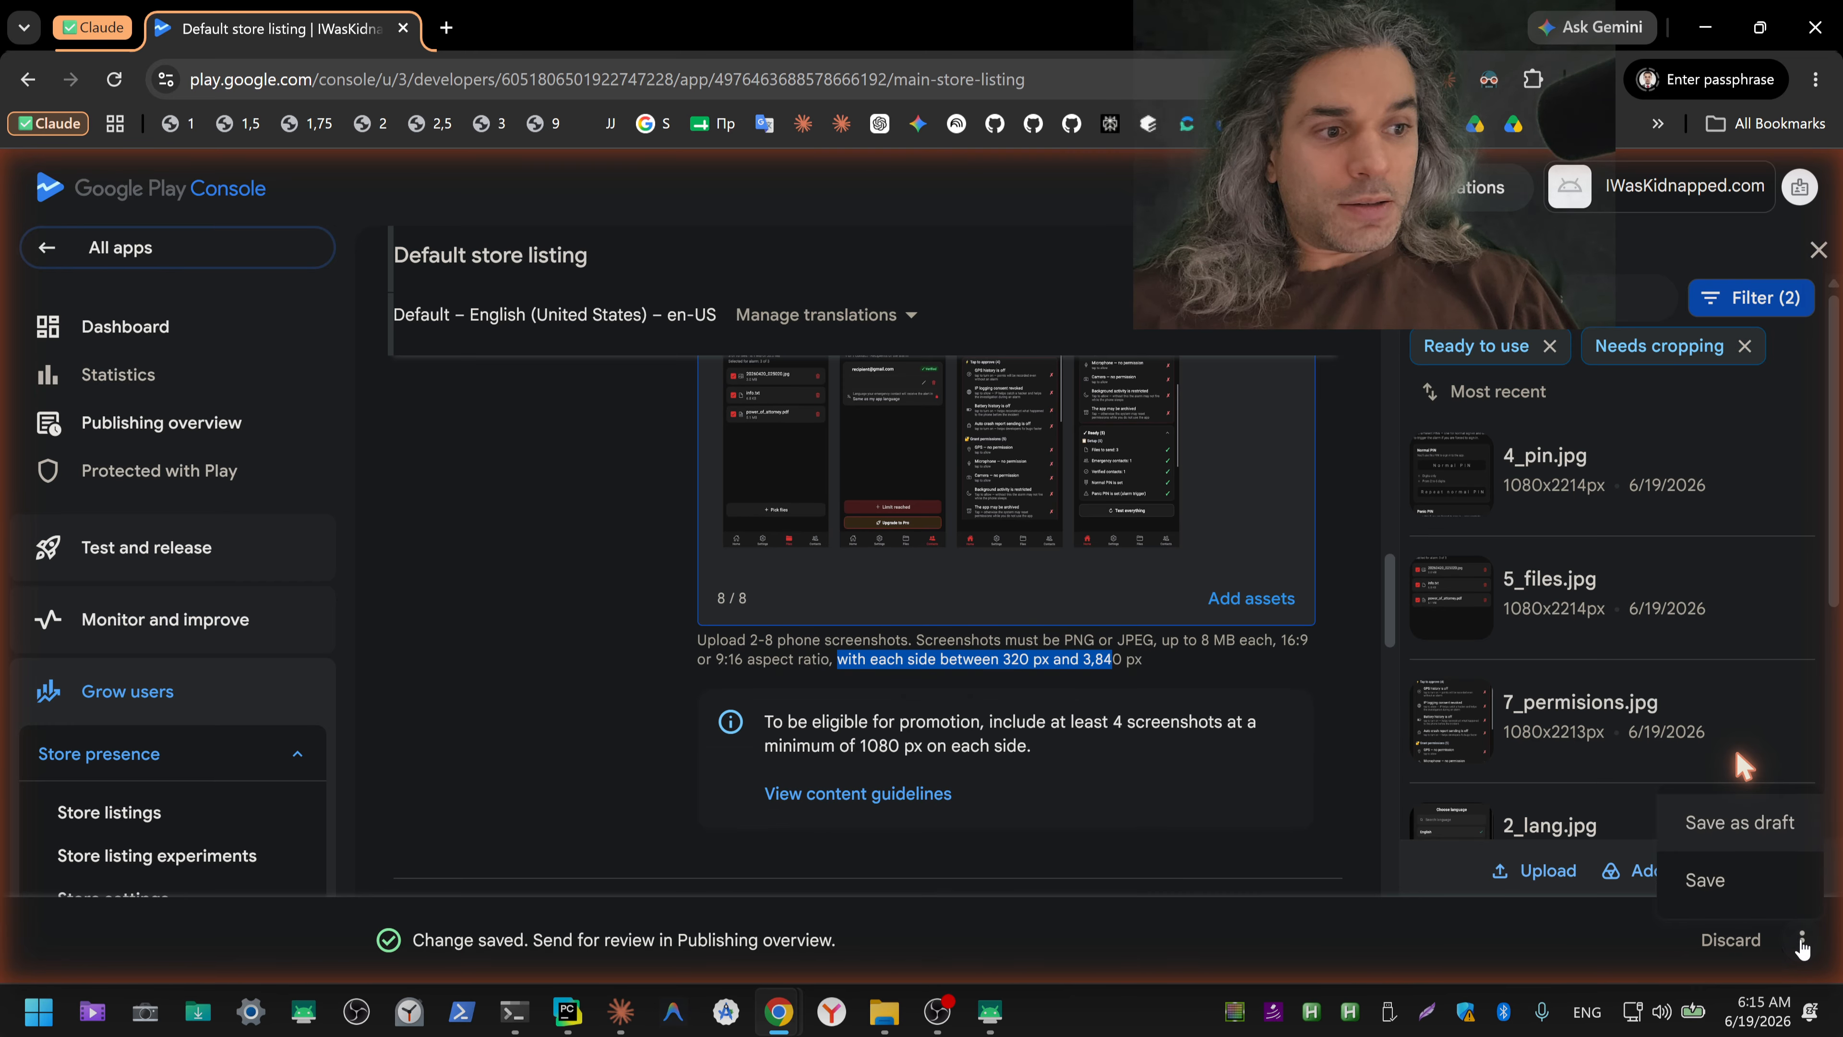
pyautogui.click(1761, 828)
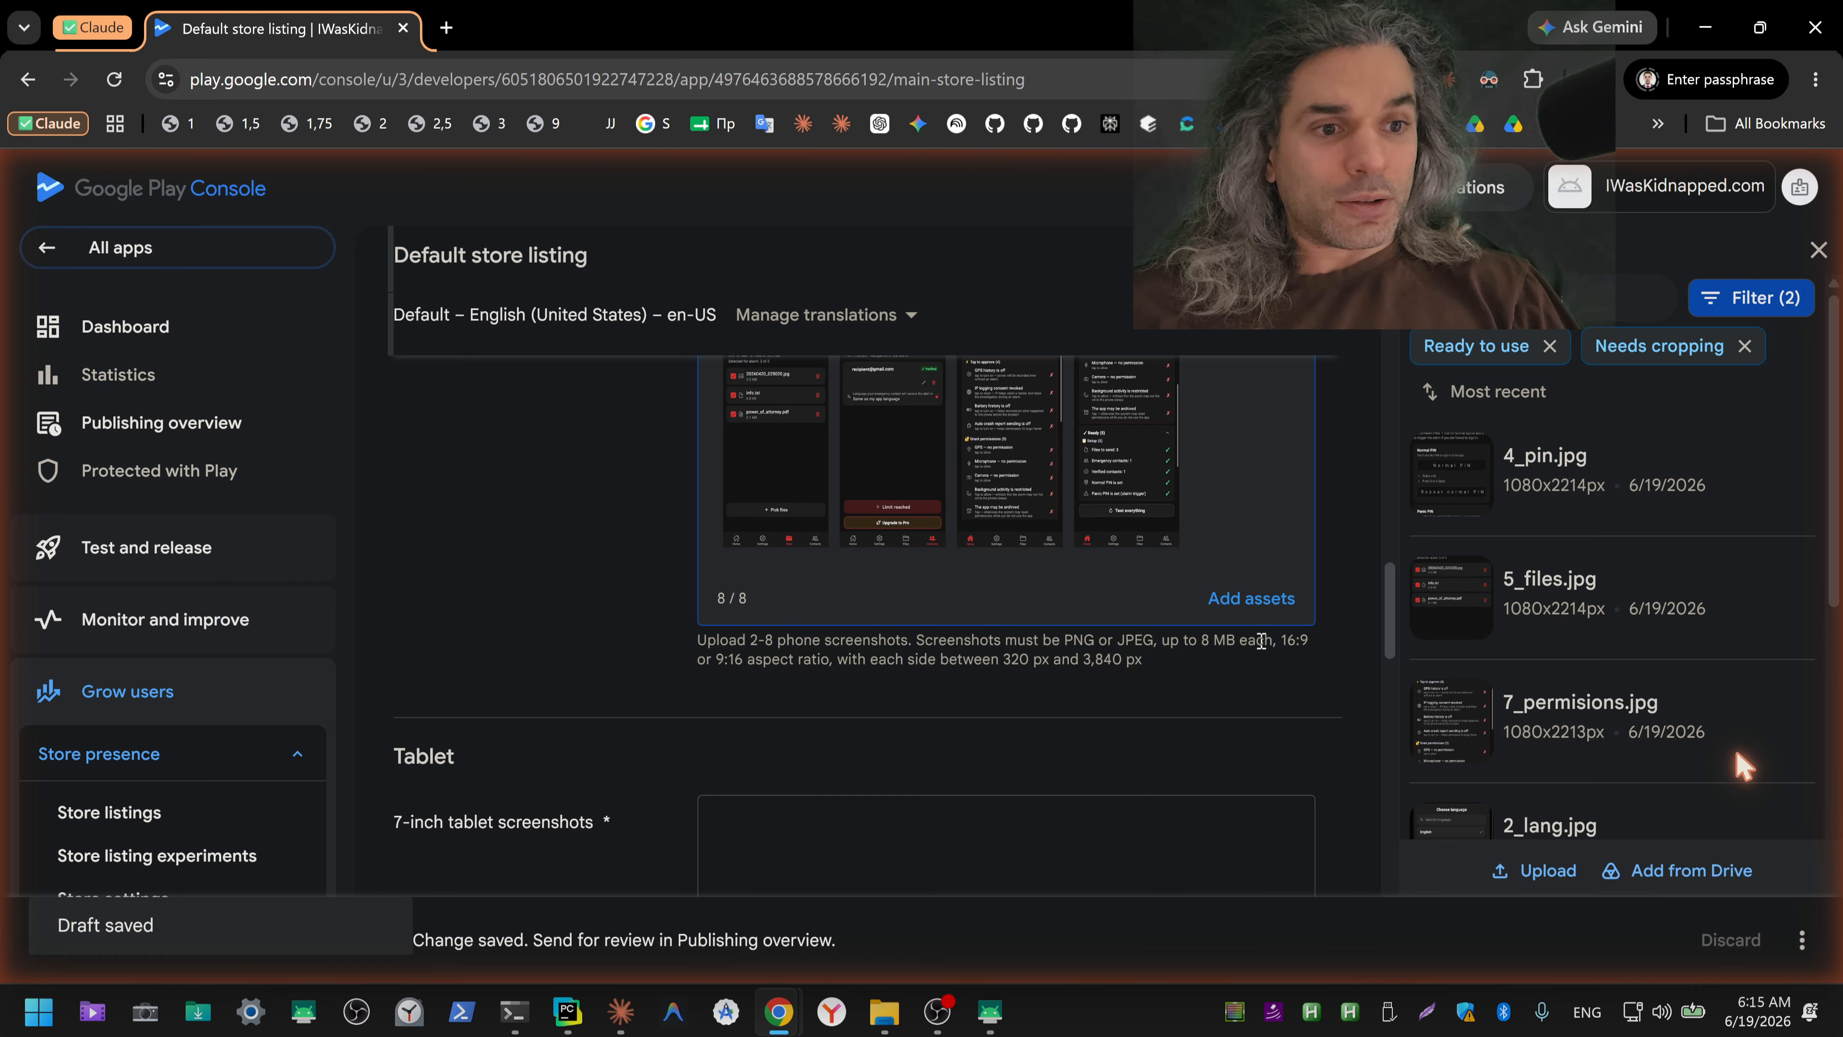
# Step: Copy the Tablet heading together with the 7-inch tablet screenshots label
pyautogui.scroll(-5, 1300, 636)
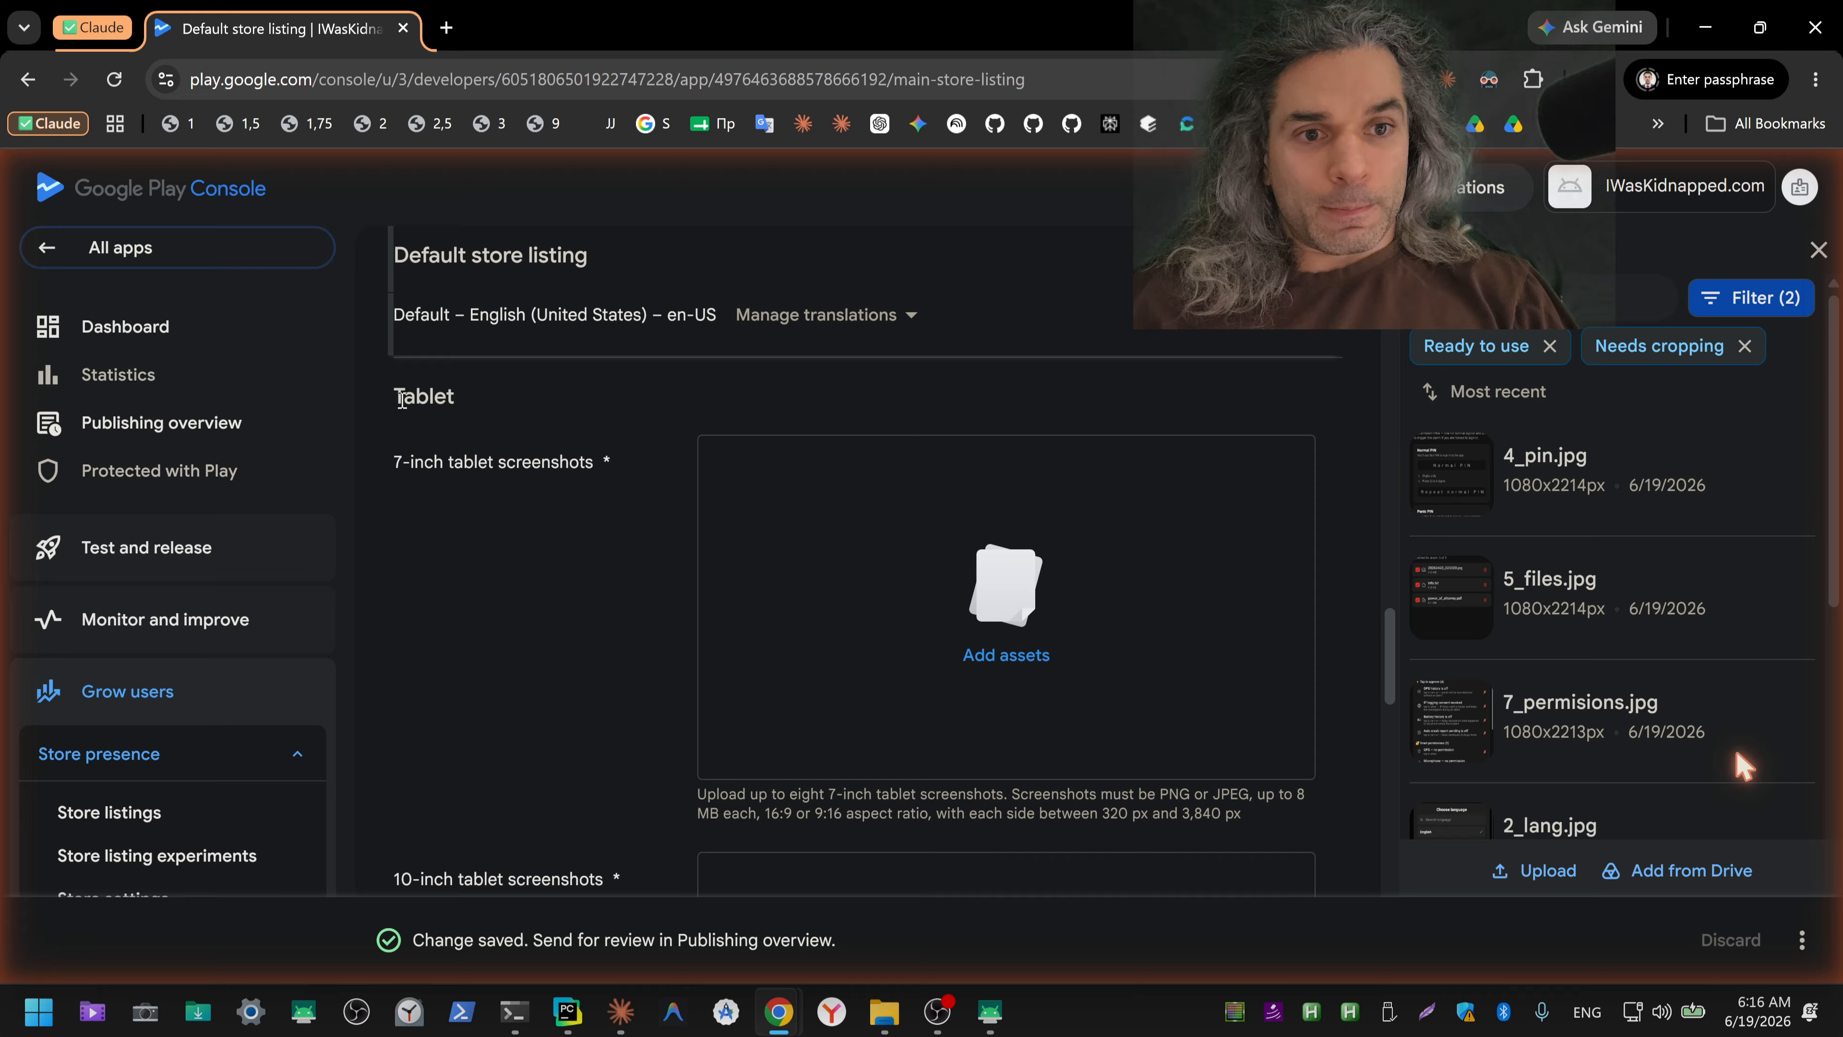
pyautogui.moveTo(401, 401); pyautogui.dragTo(631, 463)
pyautogui.hotkey('ctrl', 'c')
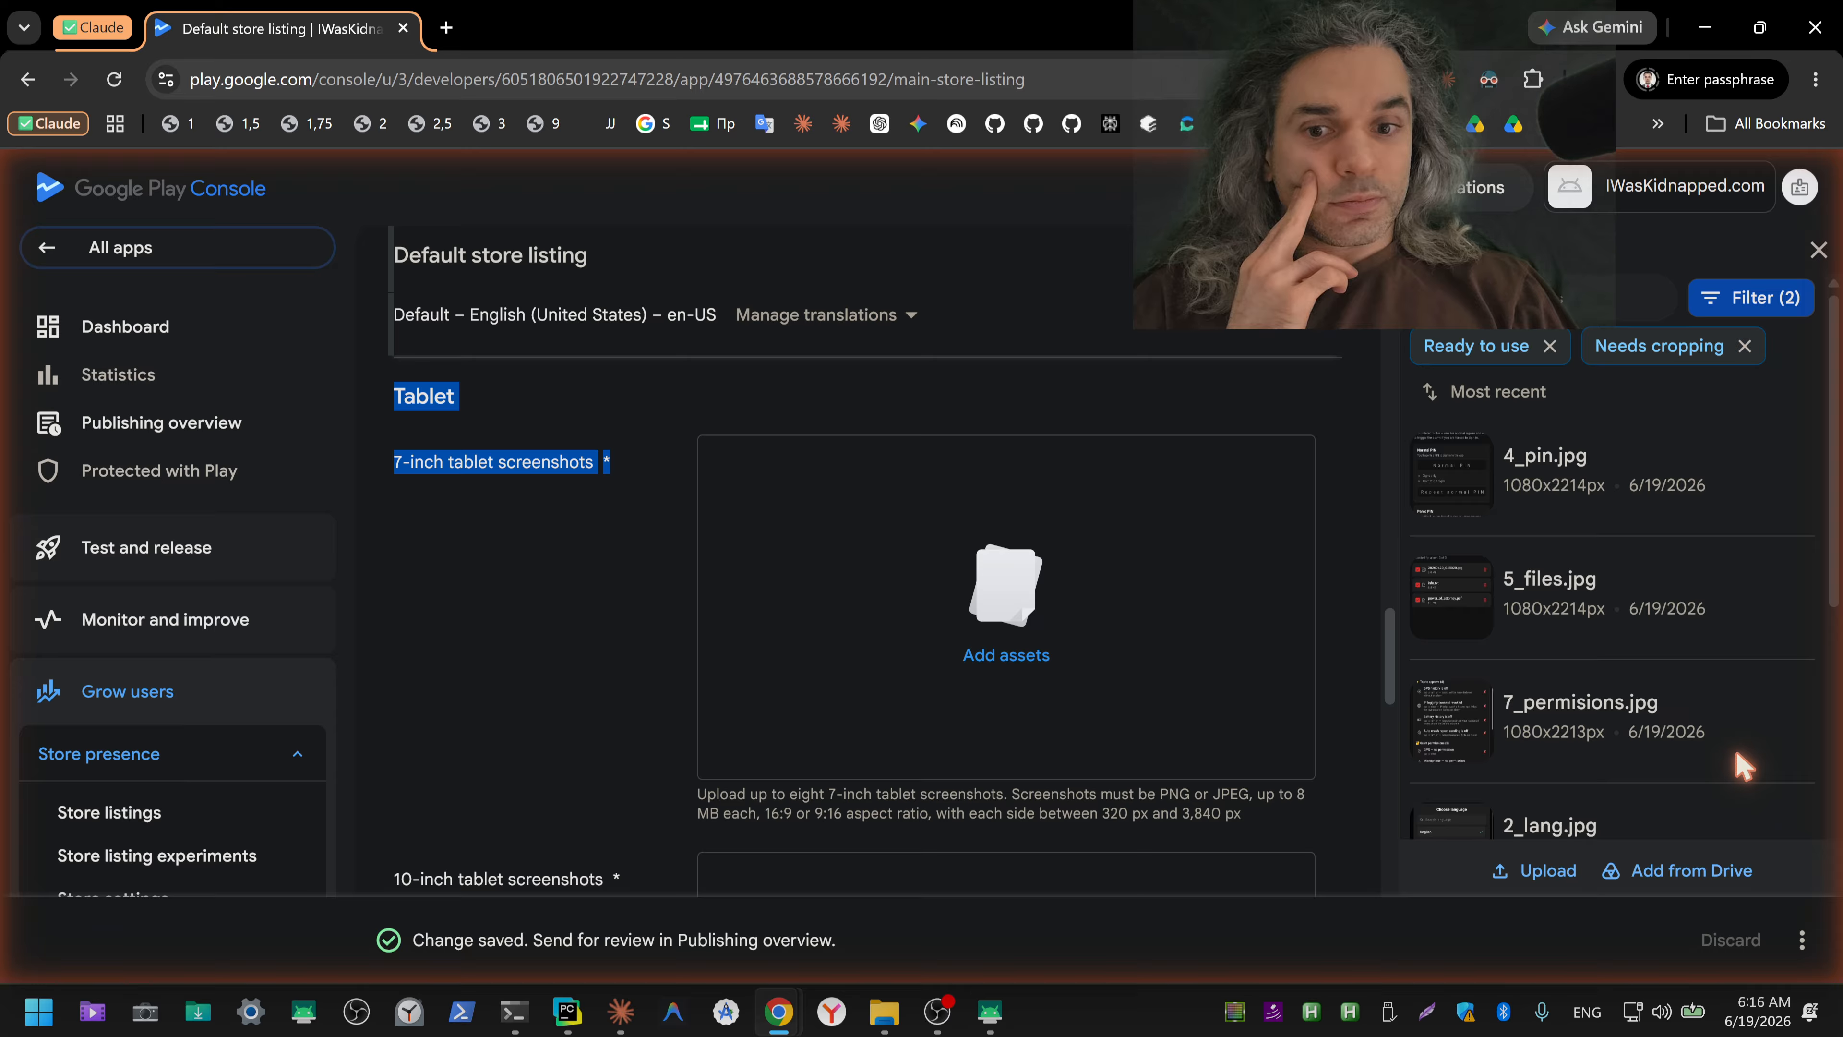
# Step: Save the default store listing changes in full instead of as a draft
pyautogui.hotkey('alt', 'Tab')
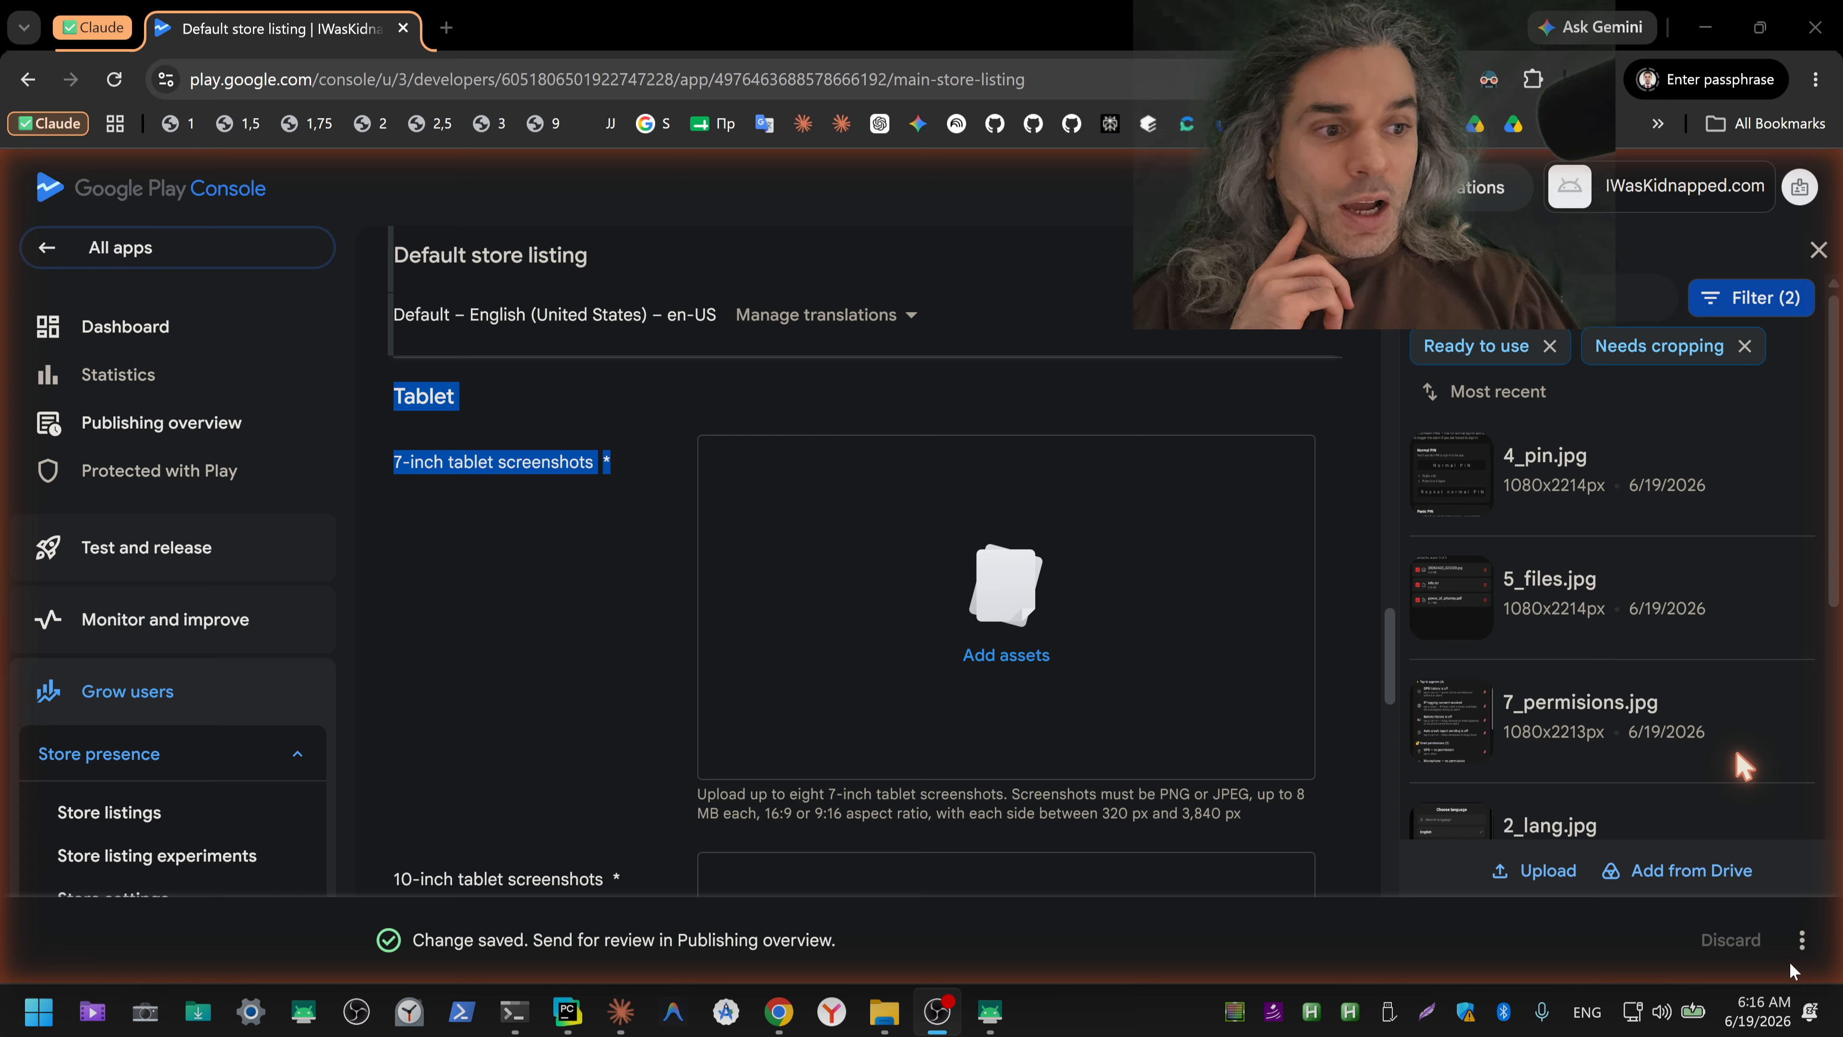
pyautogui.click(1802, 942)
pyautogui.click(1739, 887)
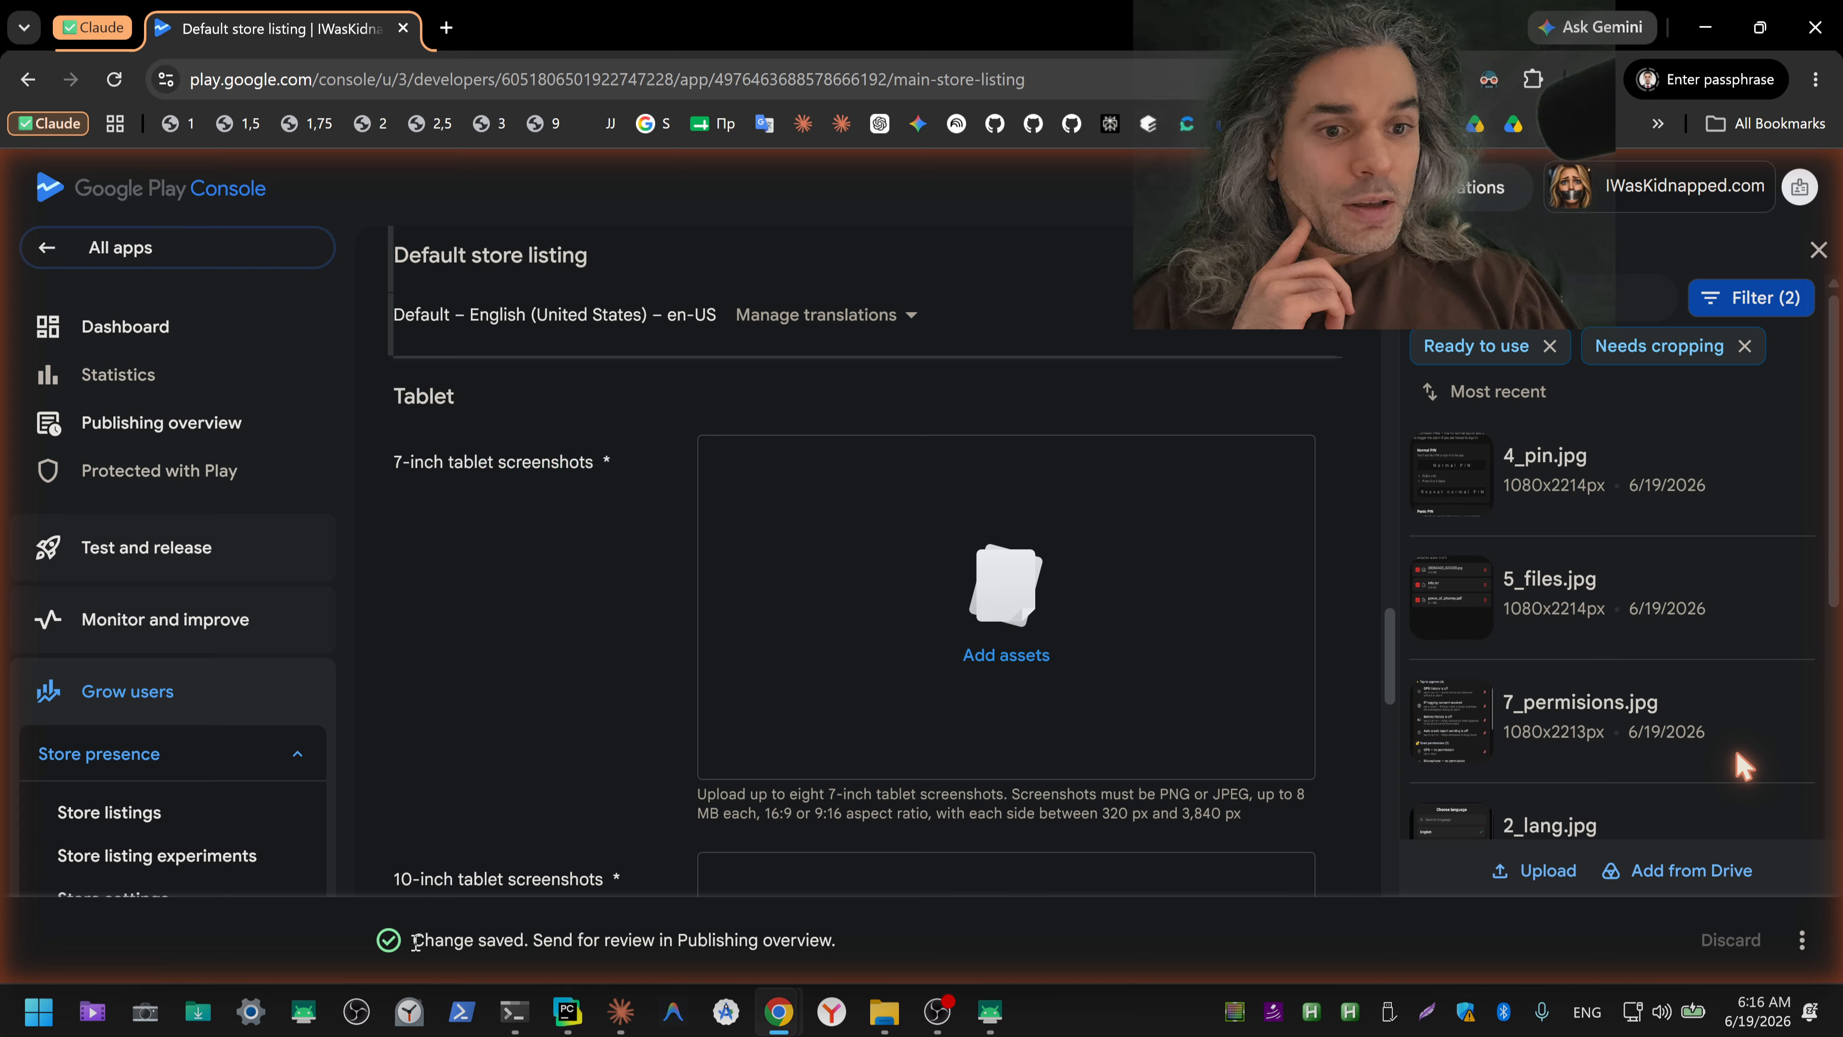
# Step: Examine the save status message and the required 7-inch and 10-inch tablet screenshot sections of the store listing
pyautogui.moveTo(416, 941); pyautogui.dragTo(842, 957)
pyautogui.scroll(3, 605, 686)
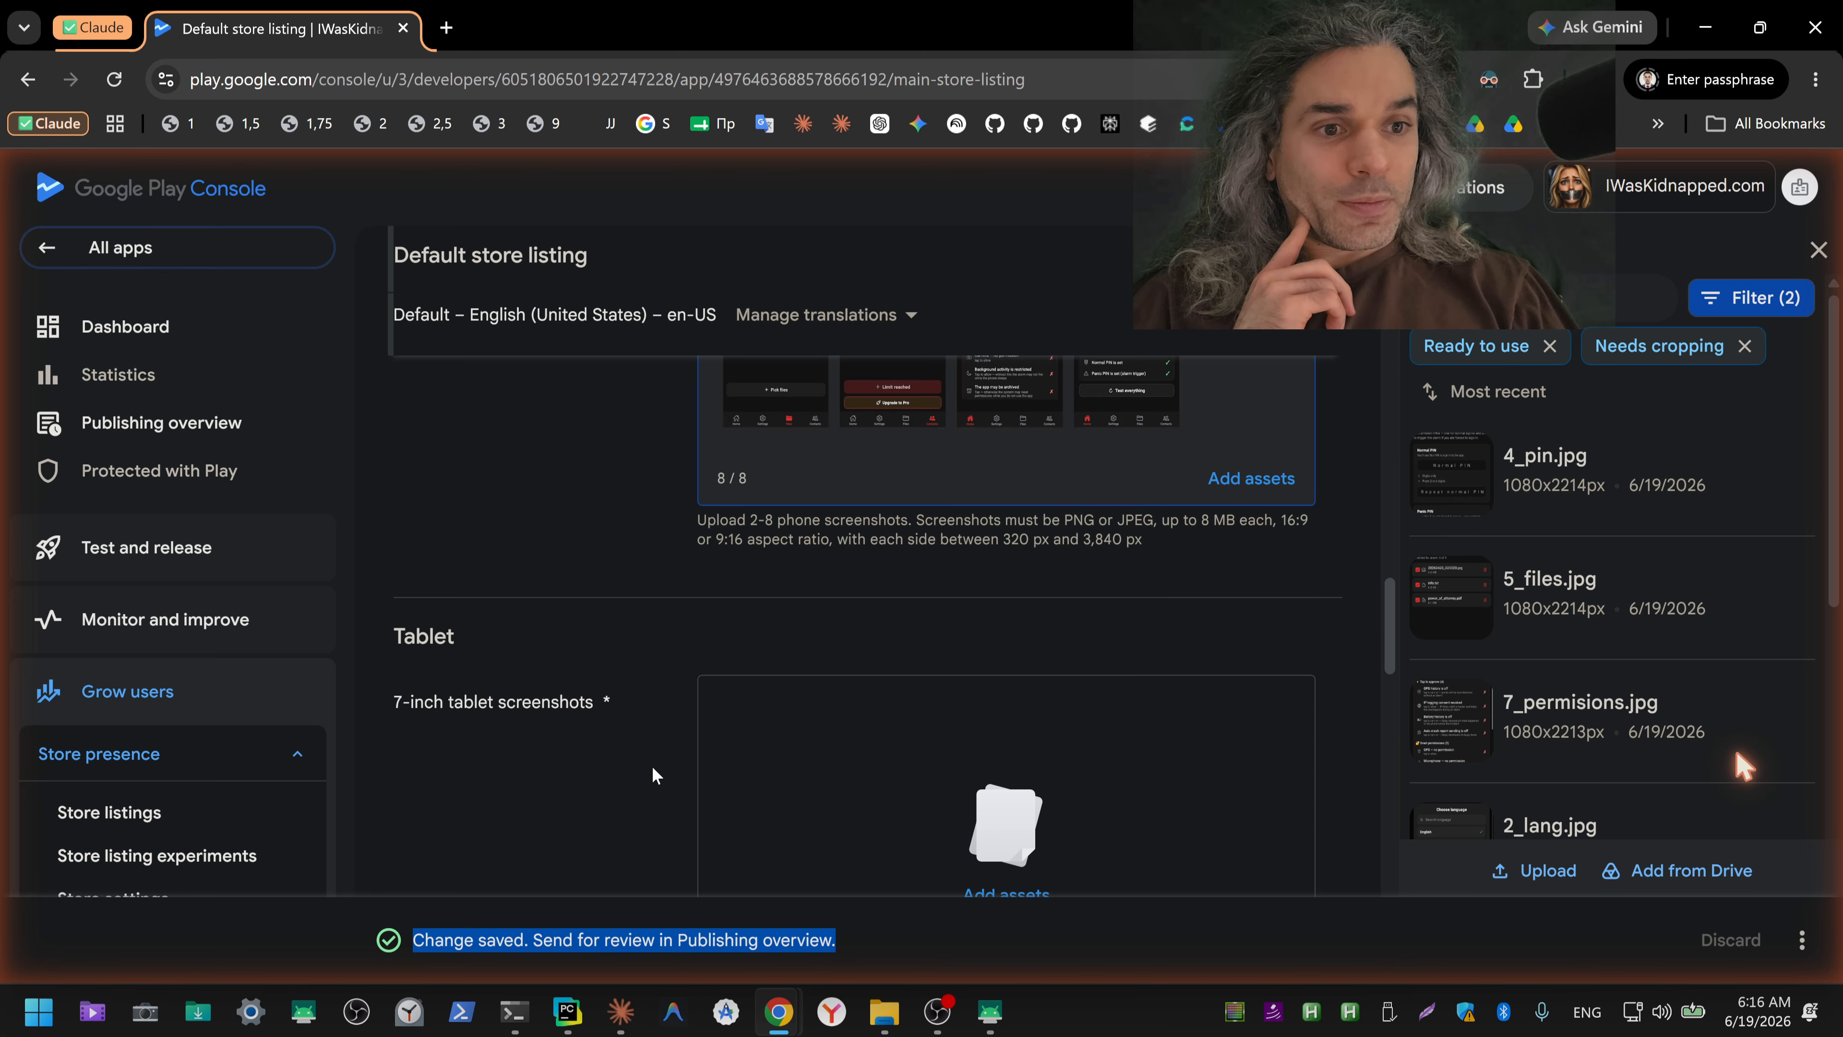
pyautogui.moveTo(619, 708); pyautogui.dragTo(396, 713)
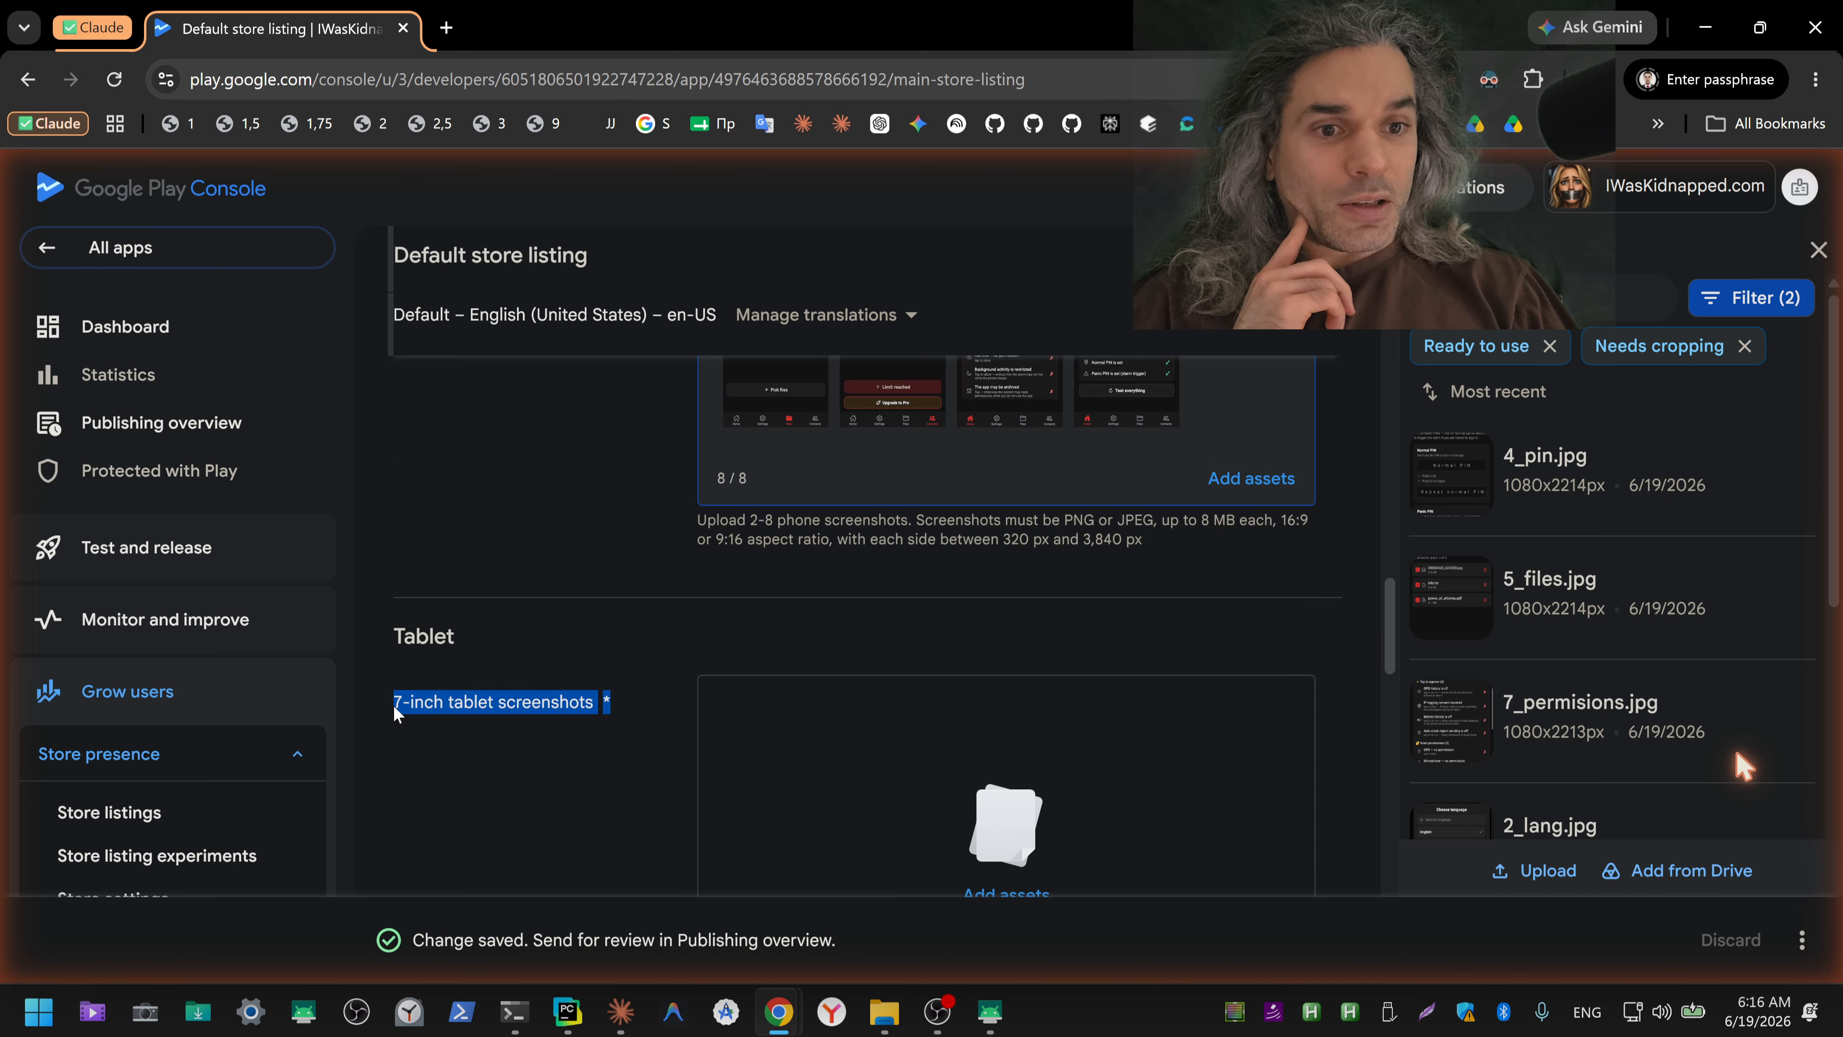
pyautogui.scroll(-4, 397, 734)
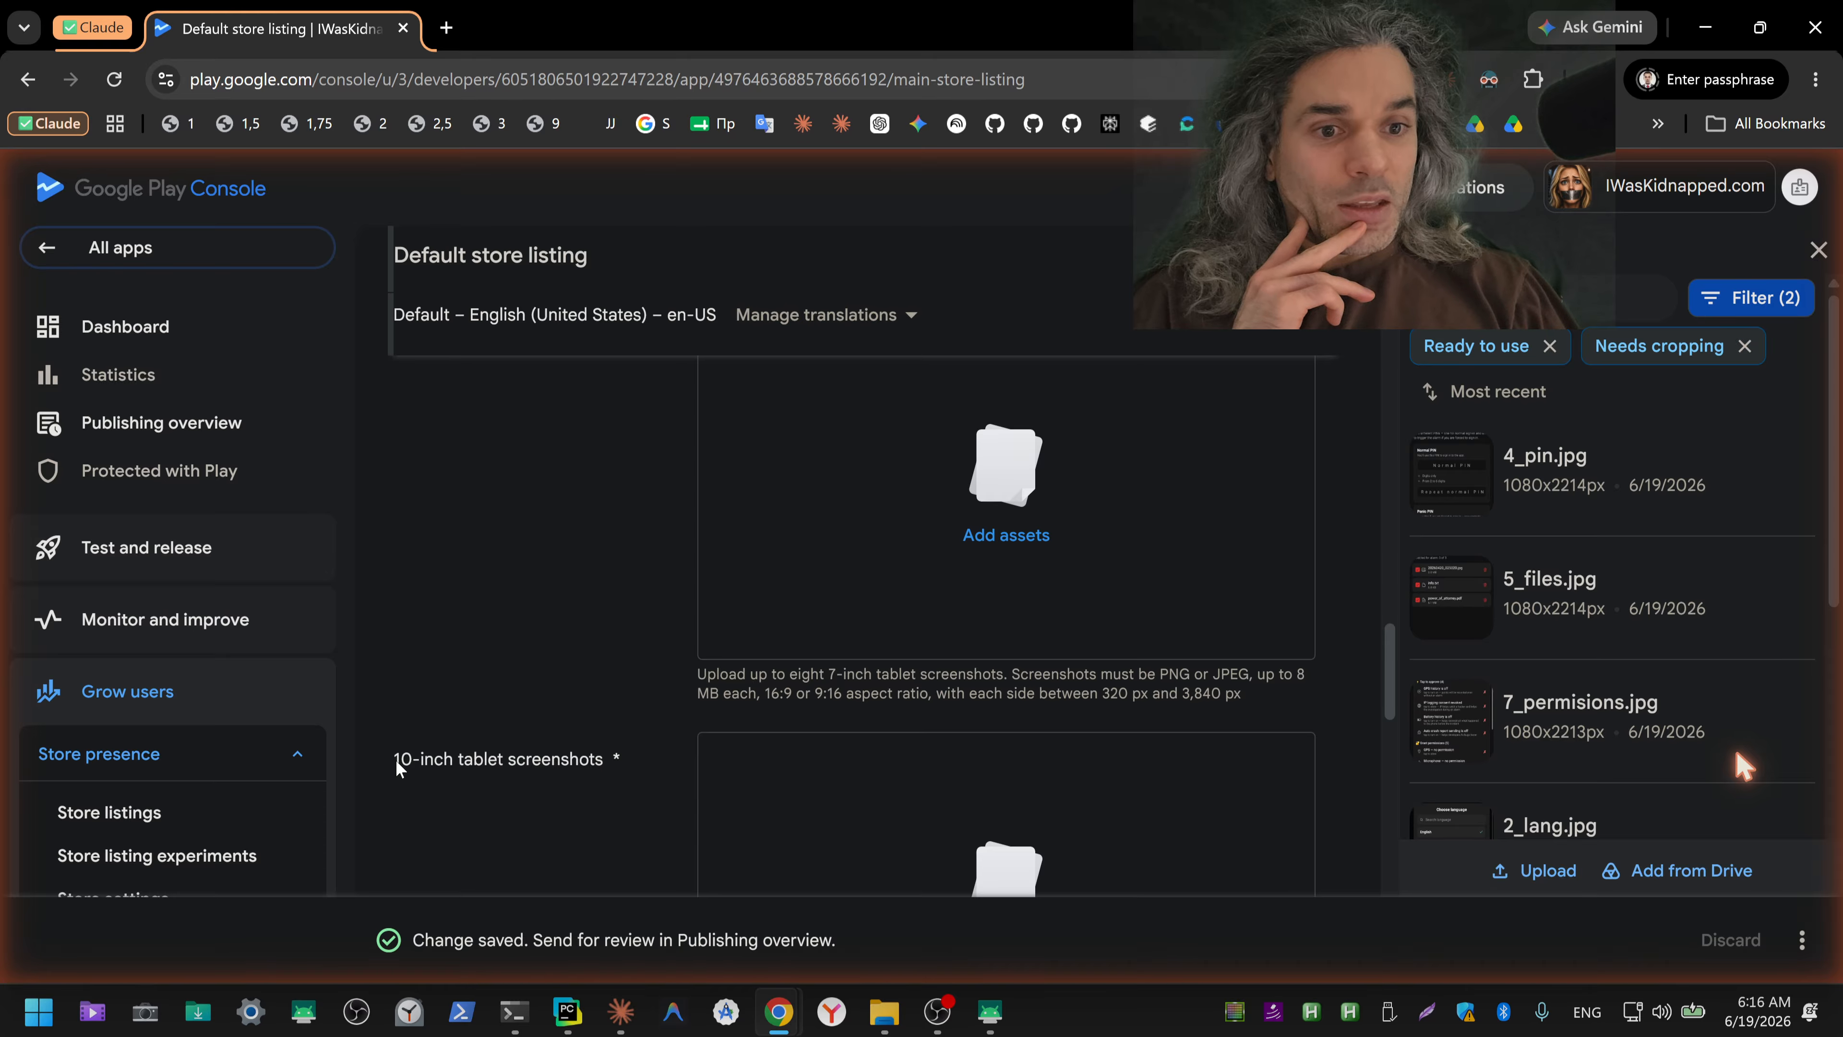
pyautogui.moveTo(395, 770); pyautogui.dragTo(631, 769)
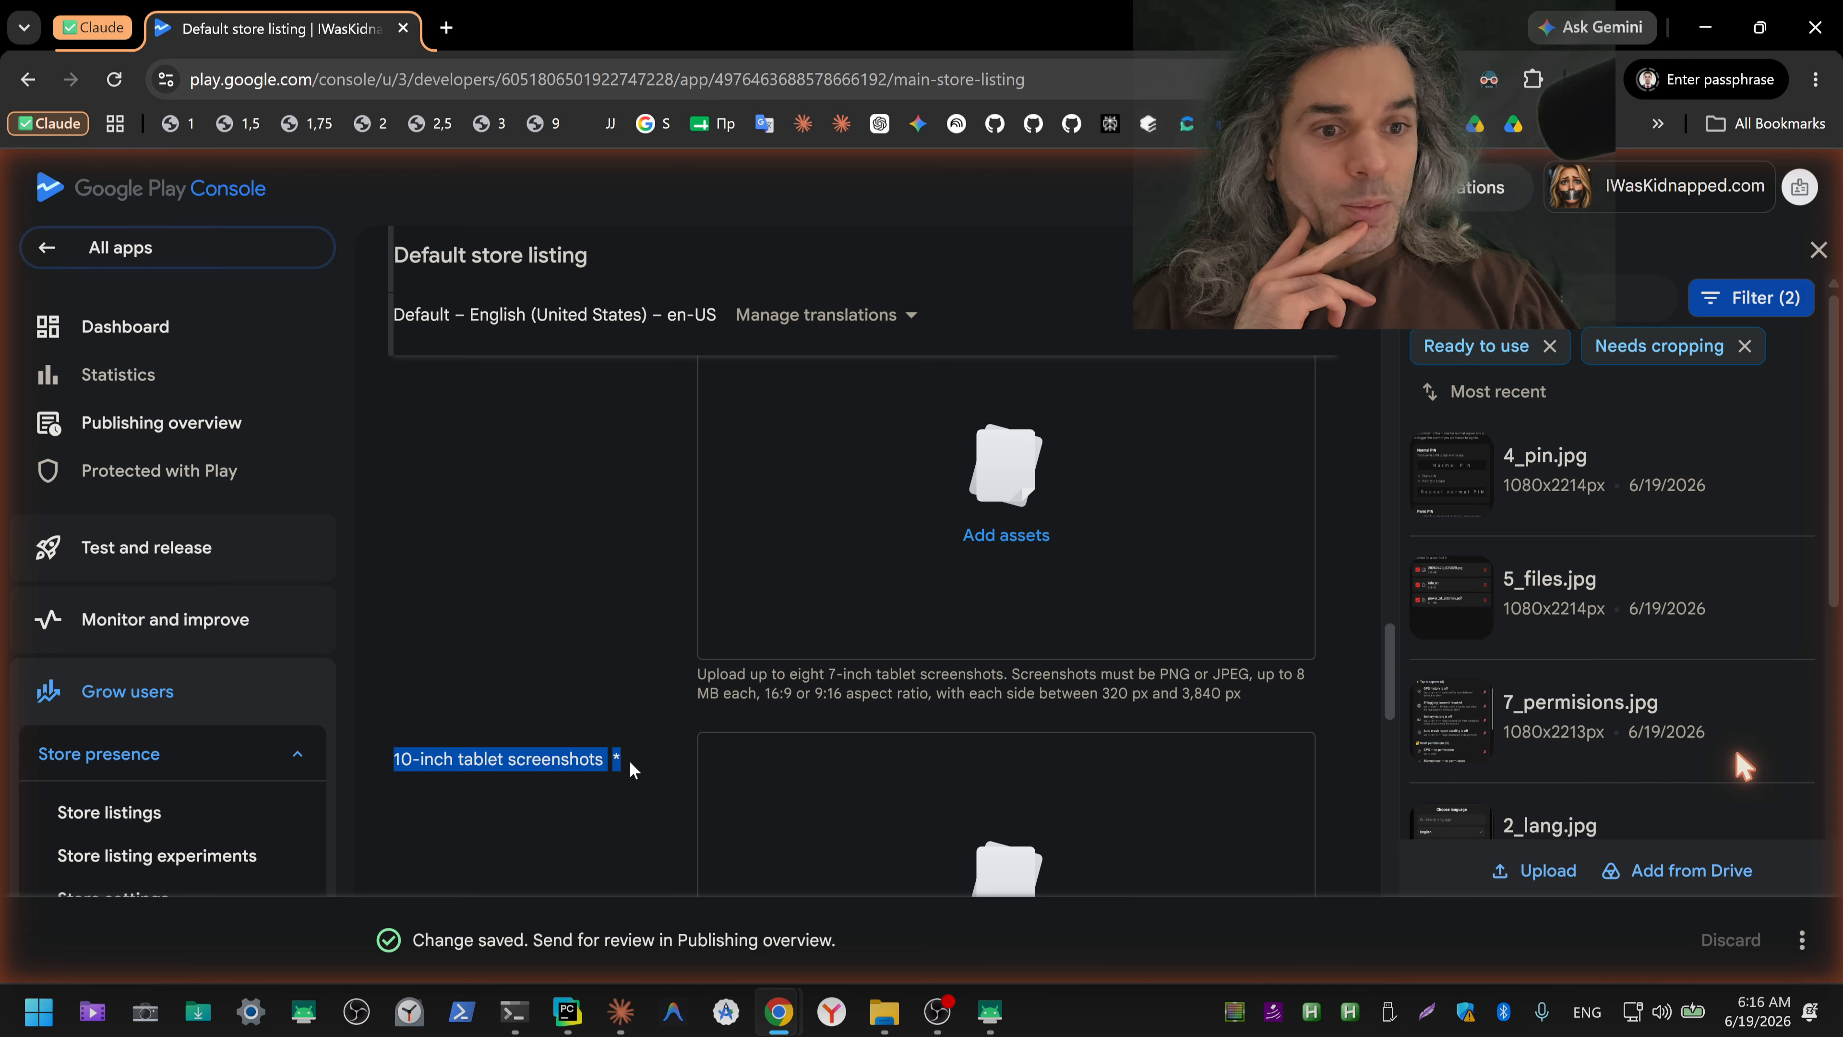
pyautogui.scroll(1, 641, 755)
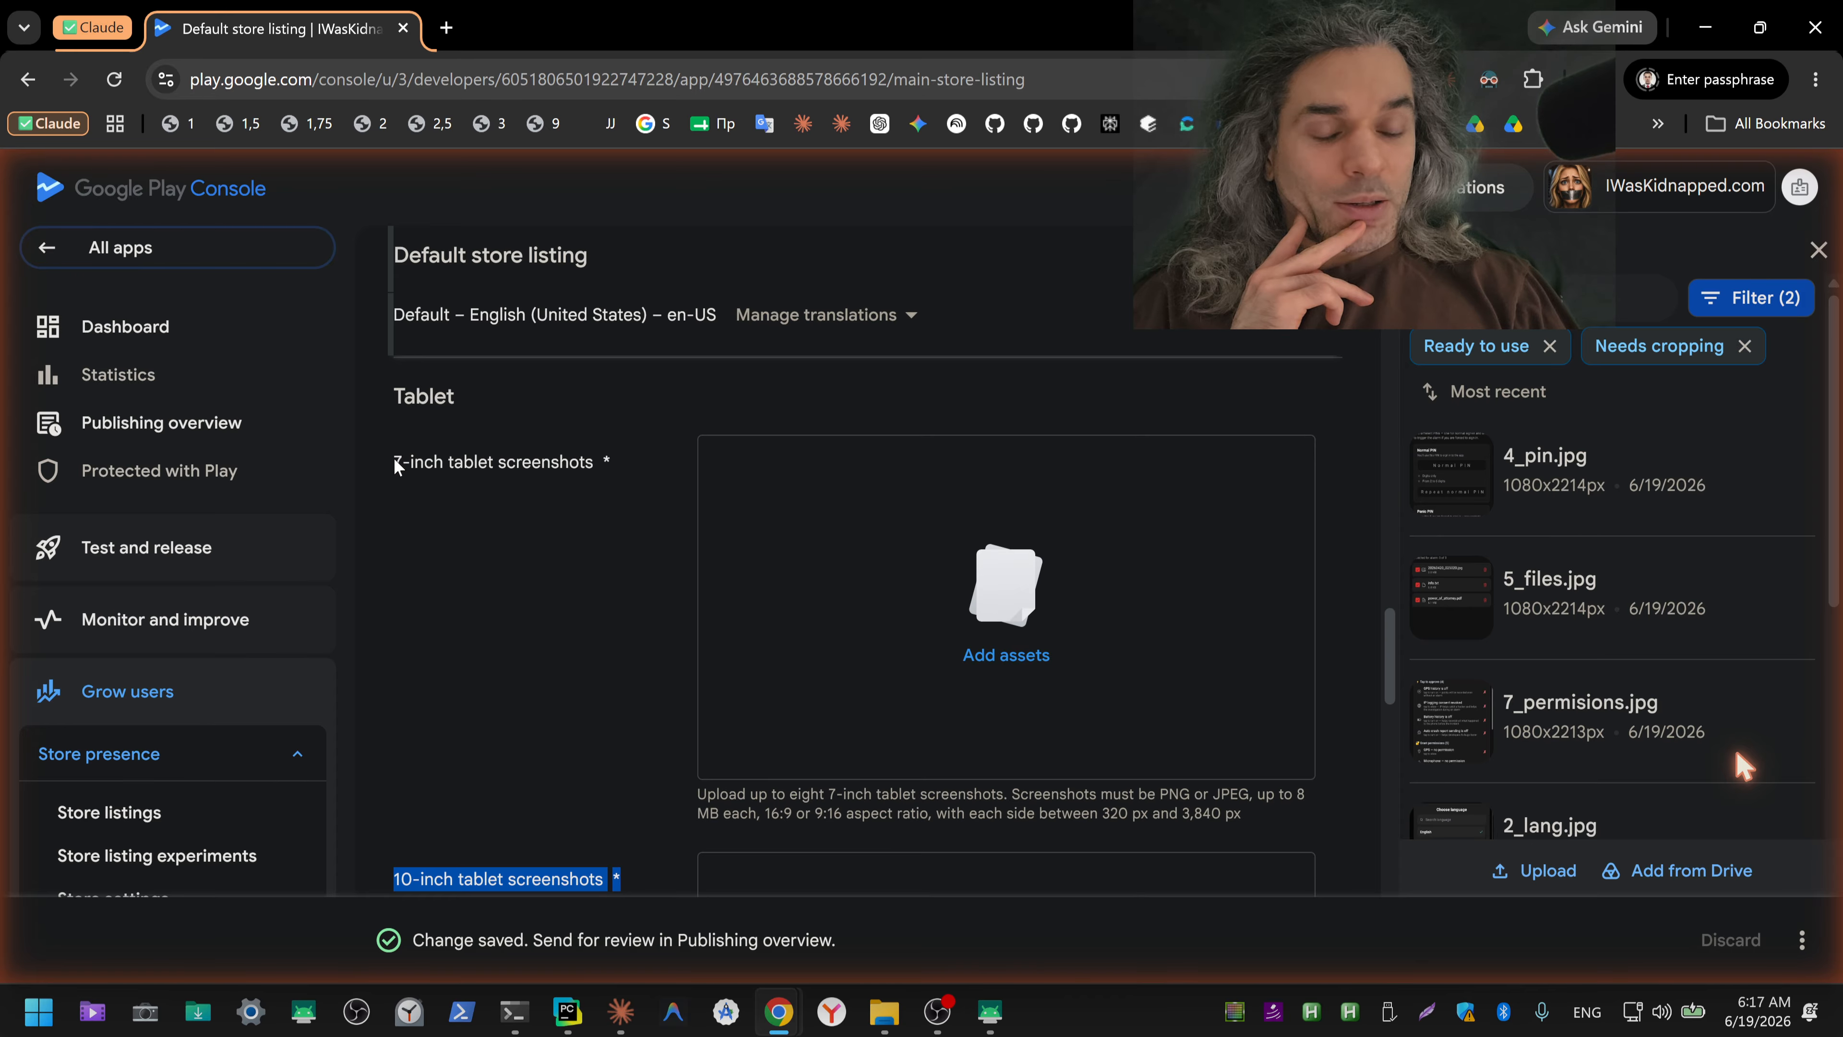
pyautogui.moveTo(398, 467); pyautogui.dragTo(635, 472)
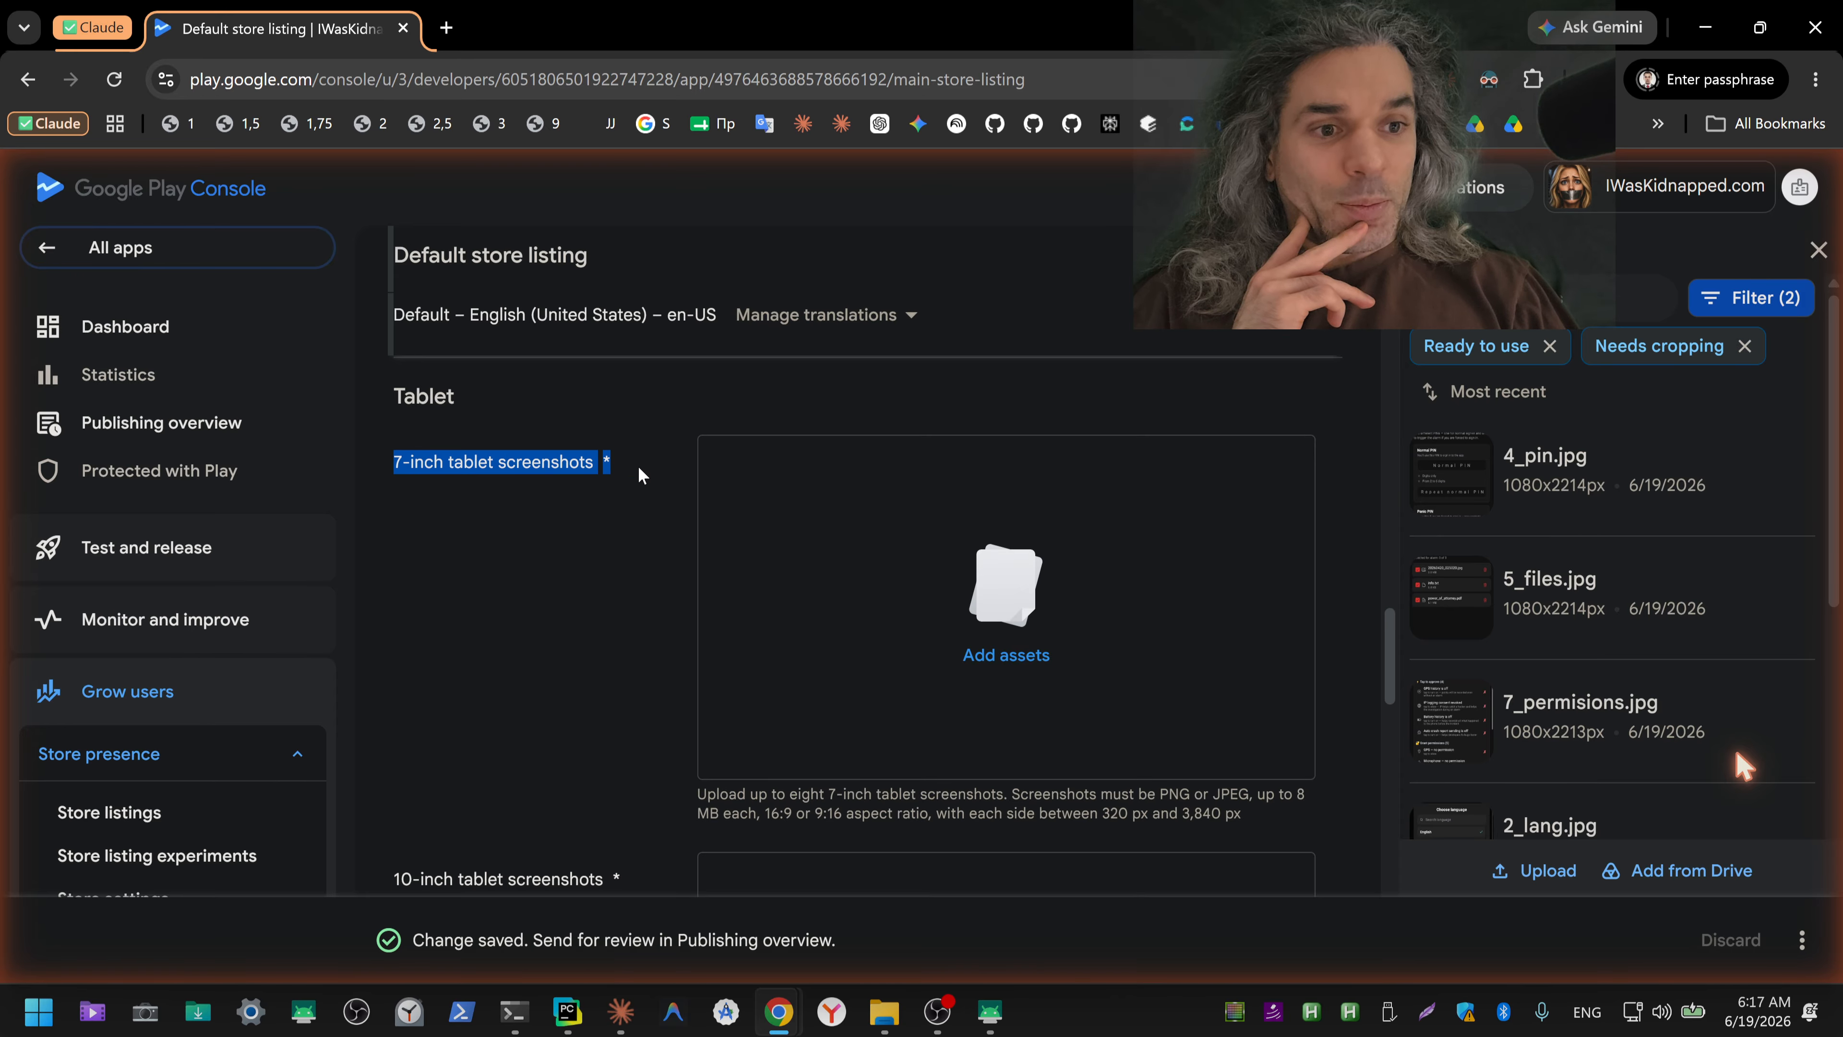
# Step: Examine the remaining store listing sections, from 10-inch tablet screenshots through Chromebook and Android XR, for required fields
pyautogui.scroll(-1, 627, 529)
pyautogui.moveTo(399, 639); pyautogui.dragTo(638, 641)
pyautogui.scroll(-3, 638, 641)
pyautogui.scroll(-2, 640, 641)
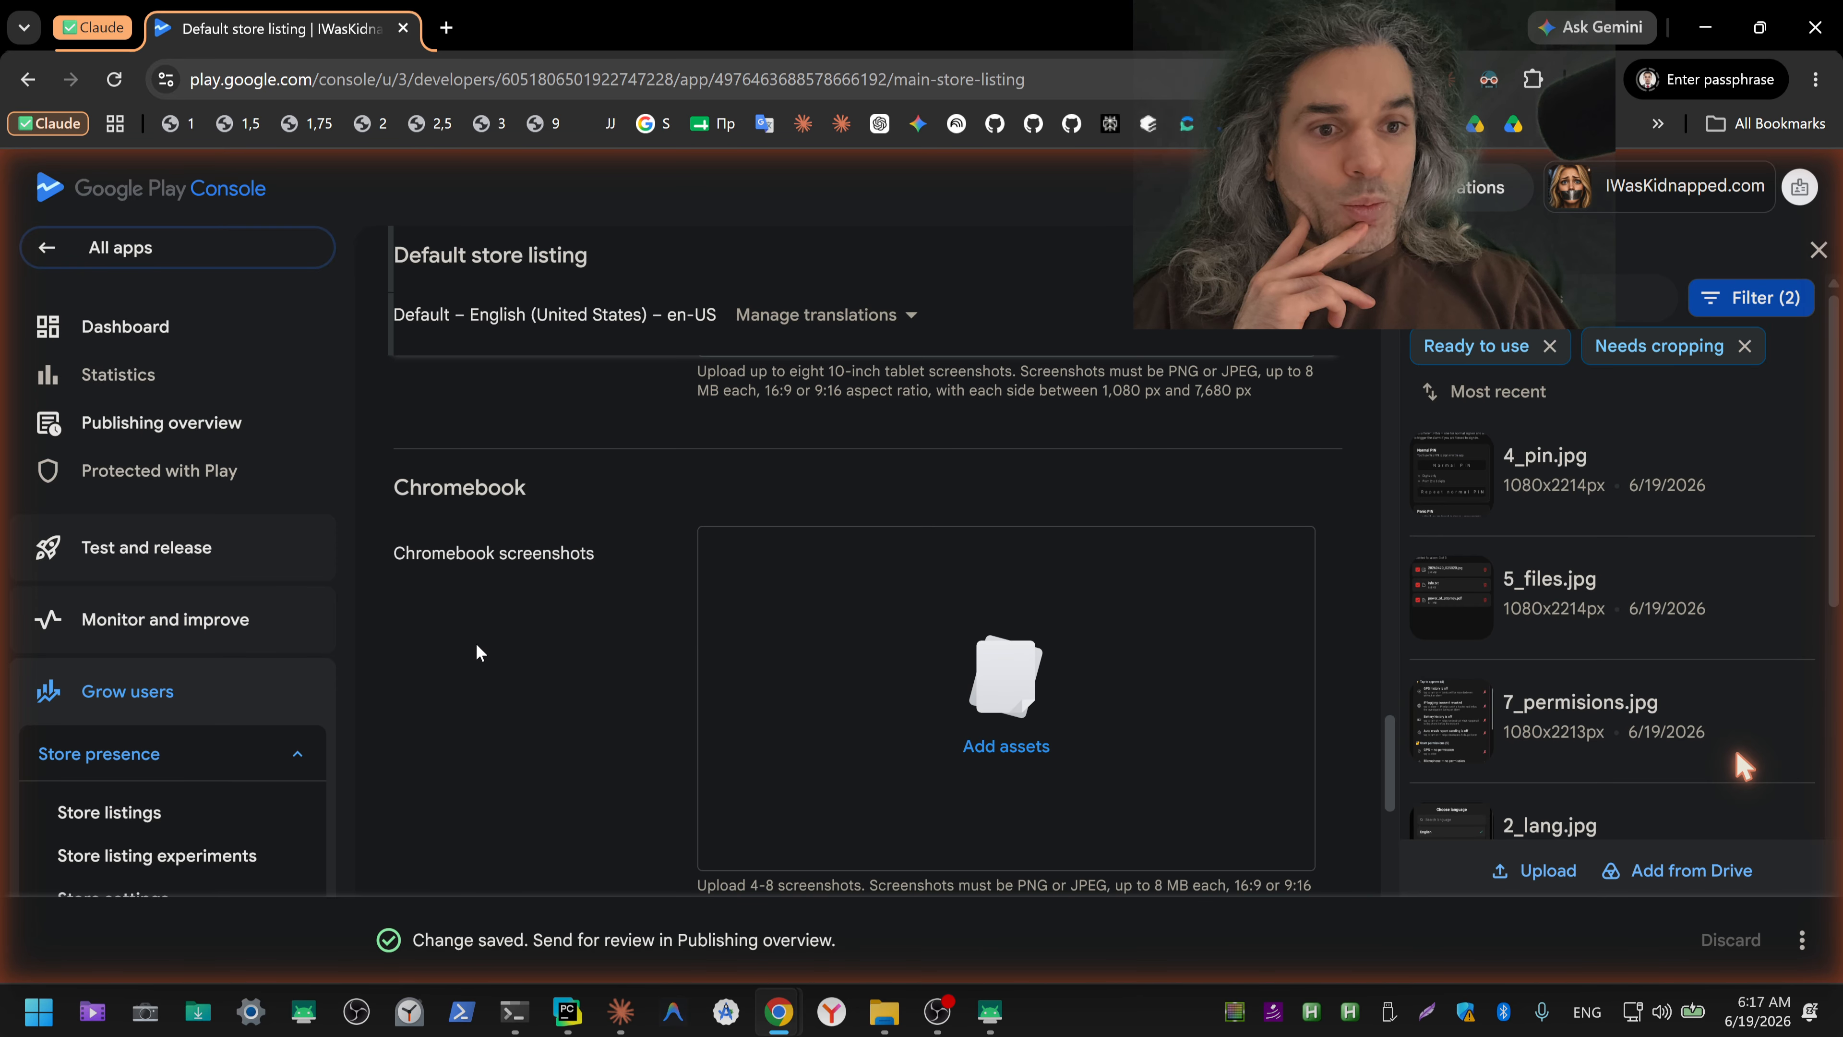
pyautogui.scroll(-3, 515, 544)
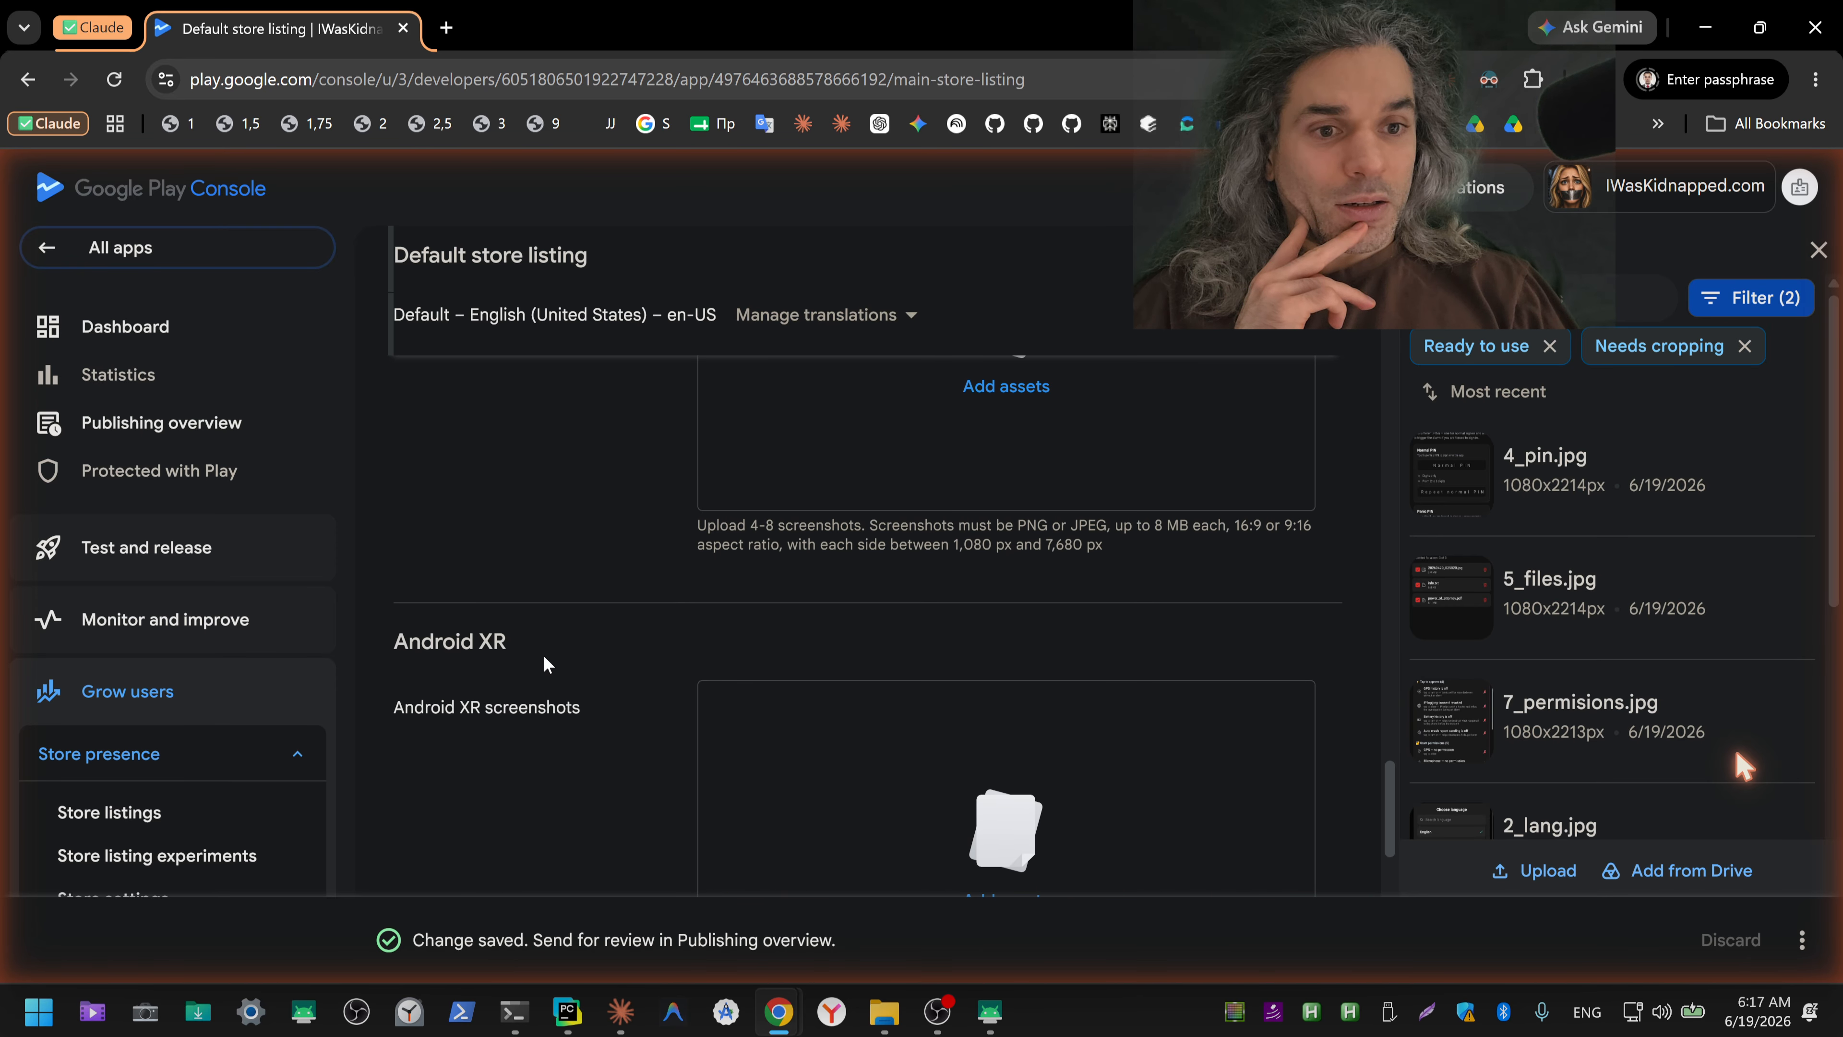
pyautogui.scroll(-1, 544, 657)
pyautogui.scroll(-3, 598, 625)
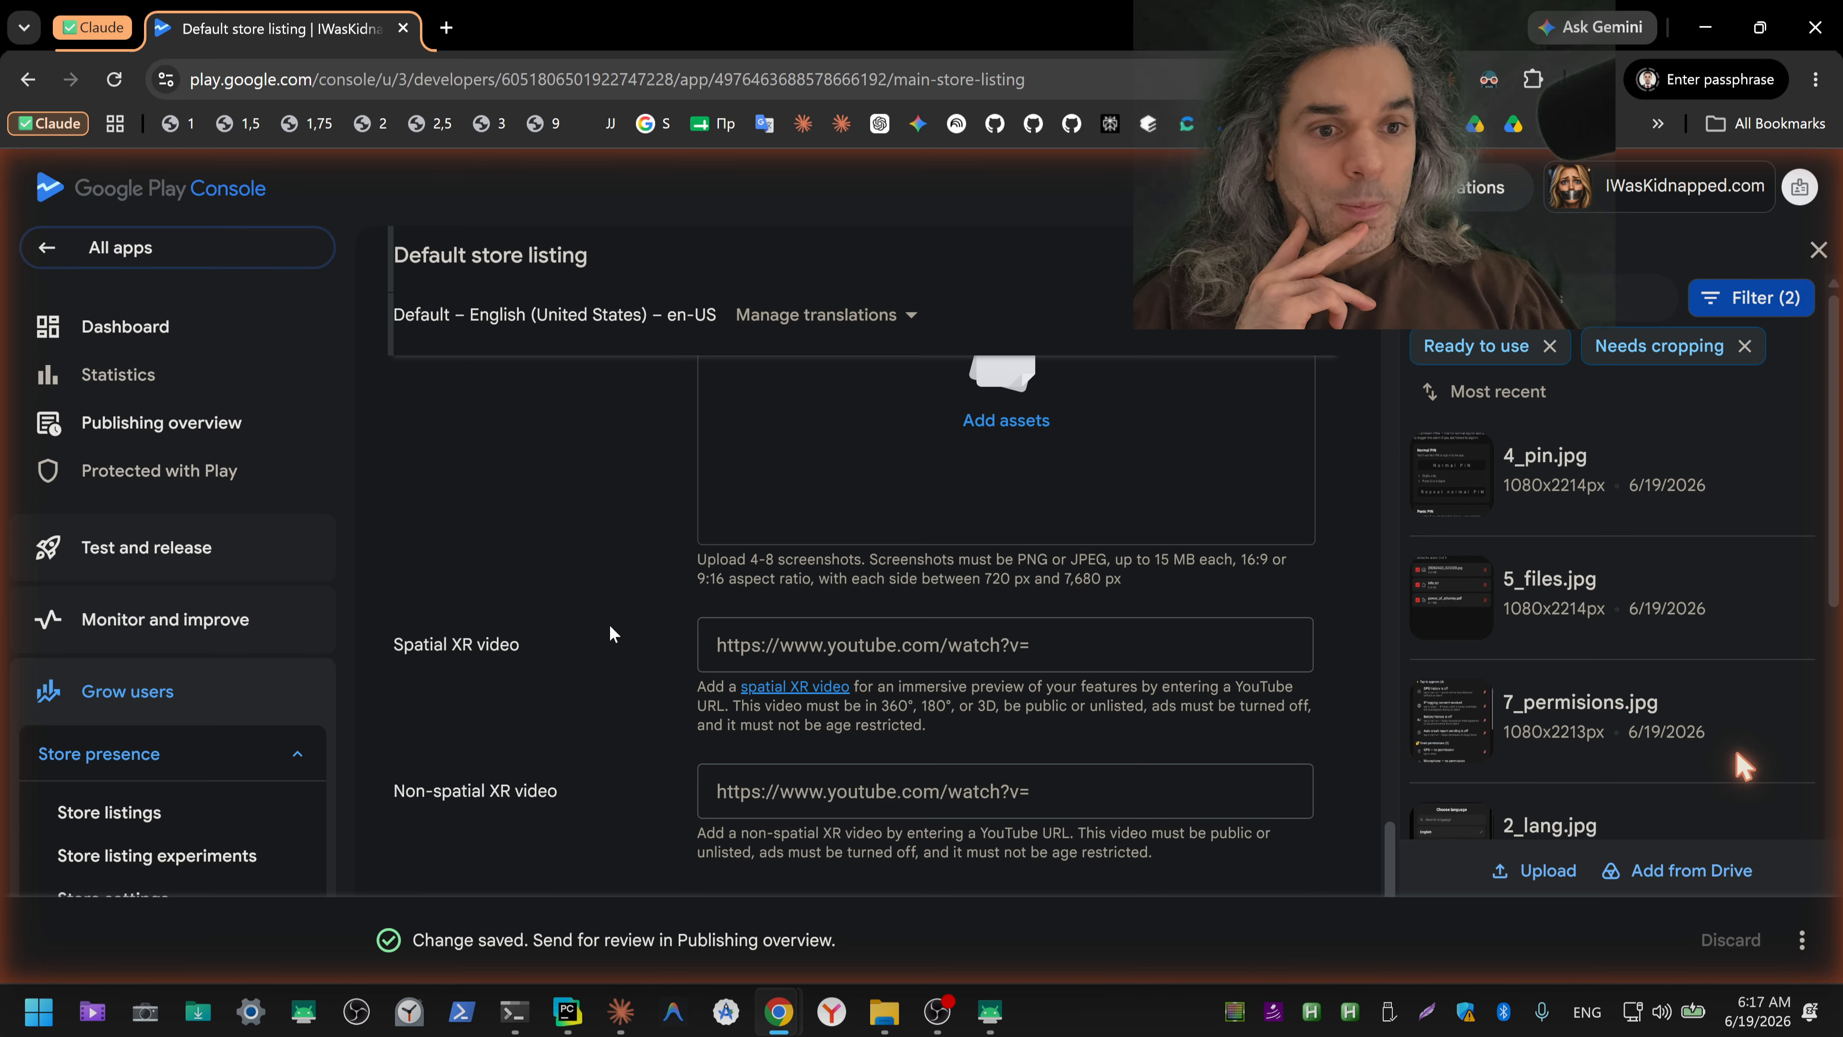
pyautogui.scroll(-1, 609, 633)
pyautogui.scroll(-2, 608, 623)
pyautogui.scroll(9, 609, 623)
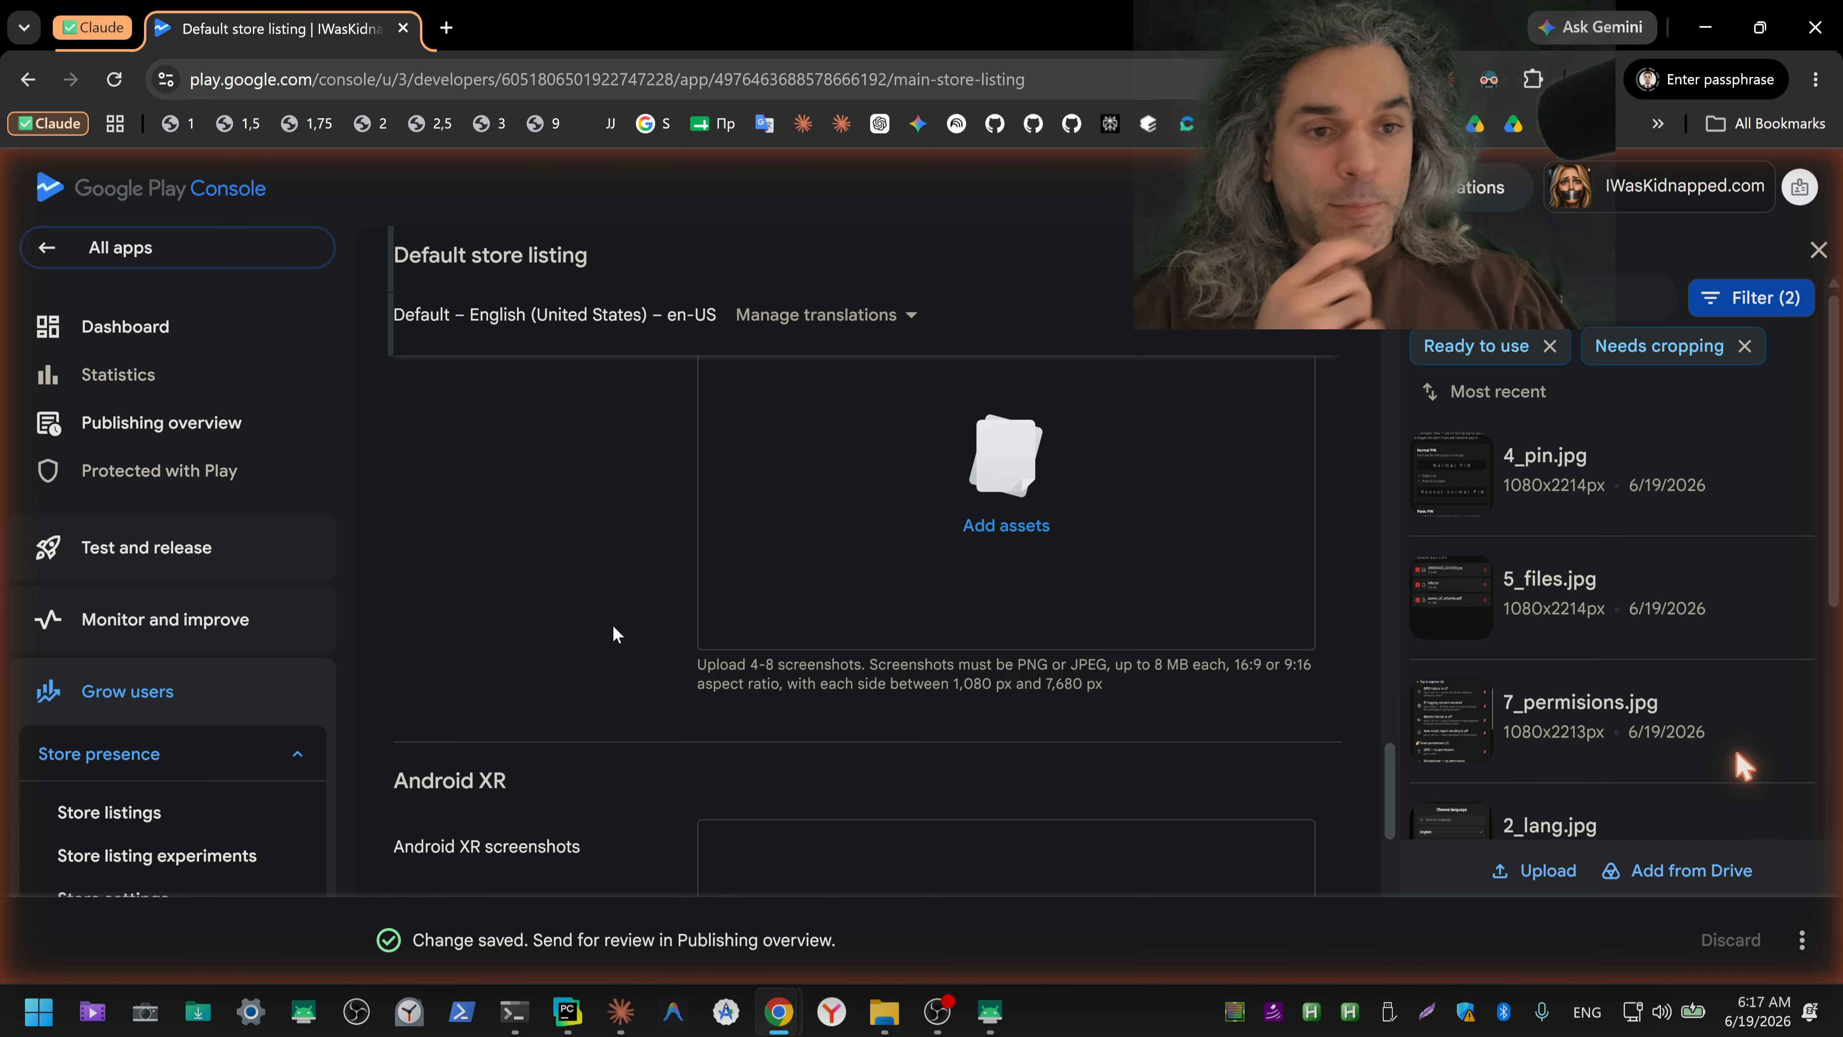
pyautogui.scroll(7, 615, 629)
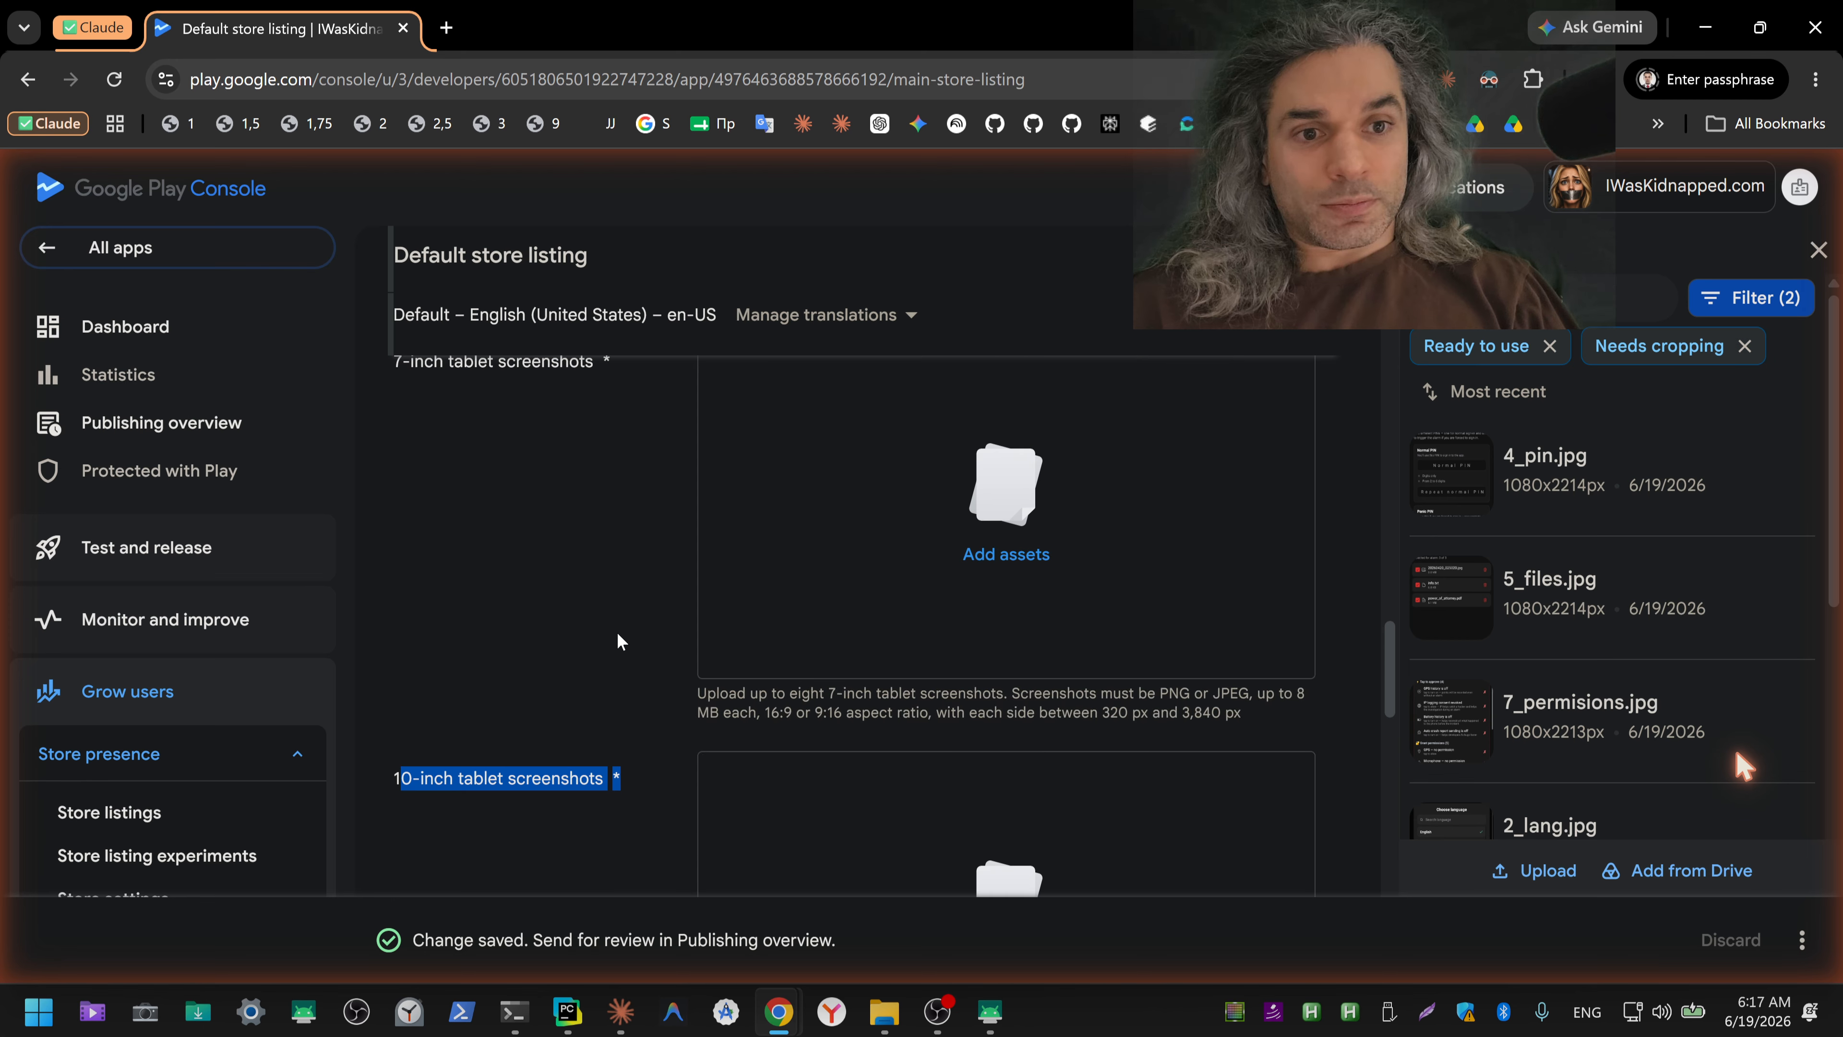
# Step: Copy the 7-inch screenshot requirements through the 10-inch label and paste them into the Claude chat message, followed by a blank line
pyautogui.moveTo(393, 365); pyautogui.dragTo(631, 779)
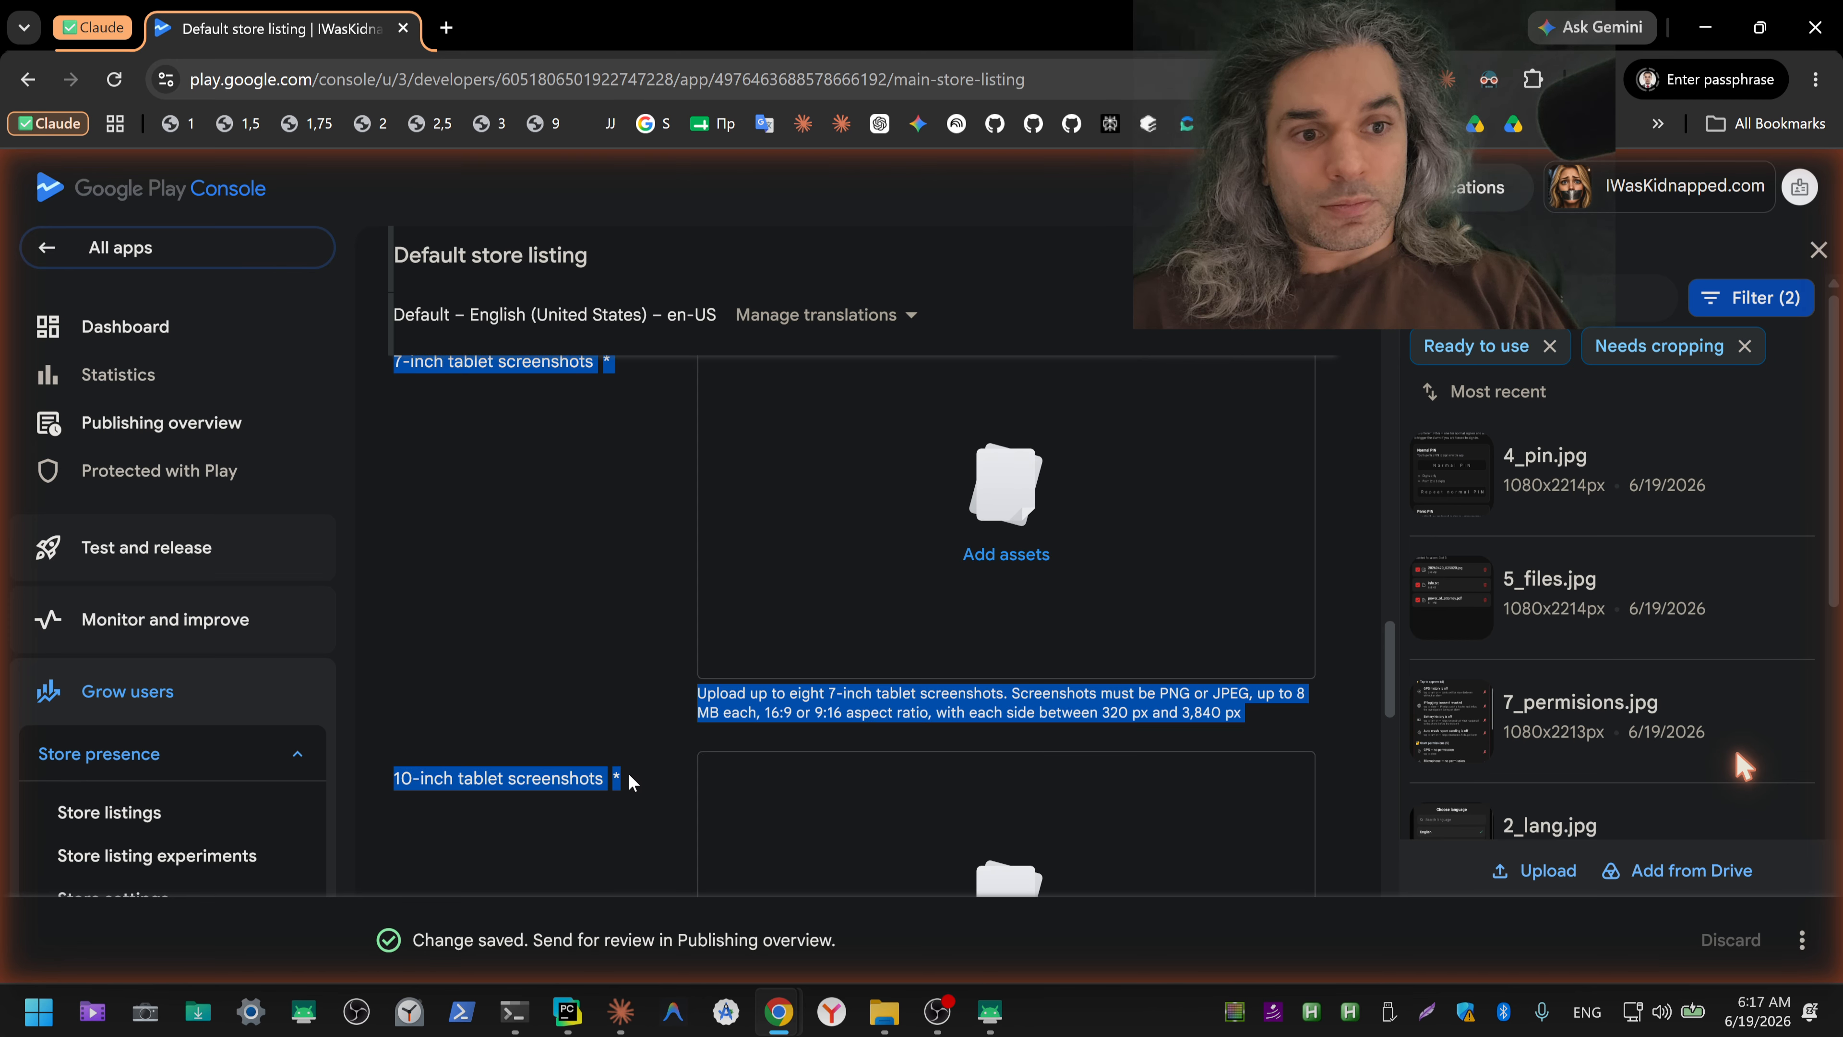
pyautogui.hotkey('ctrl', 'c')
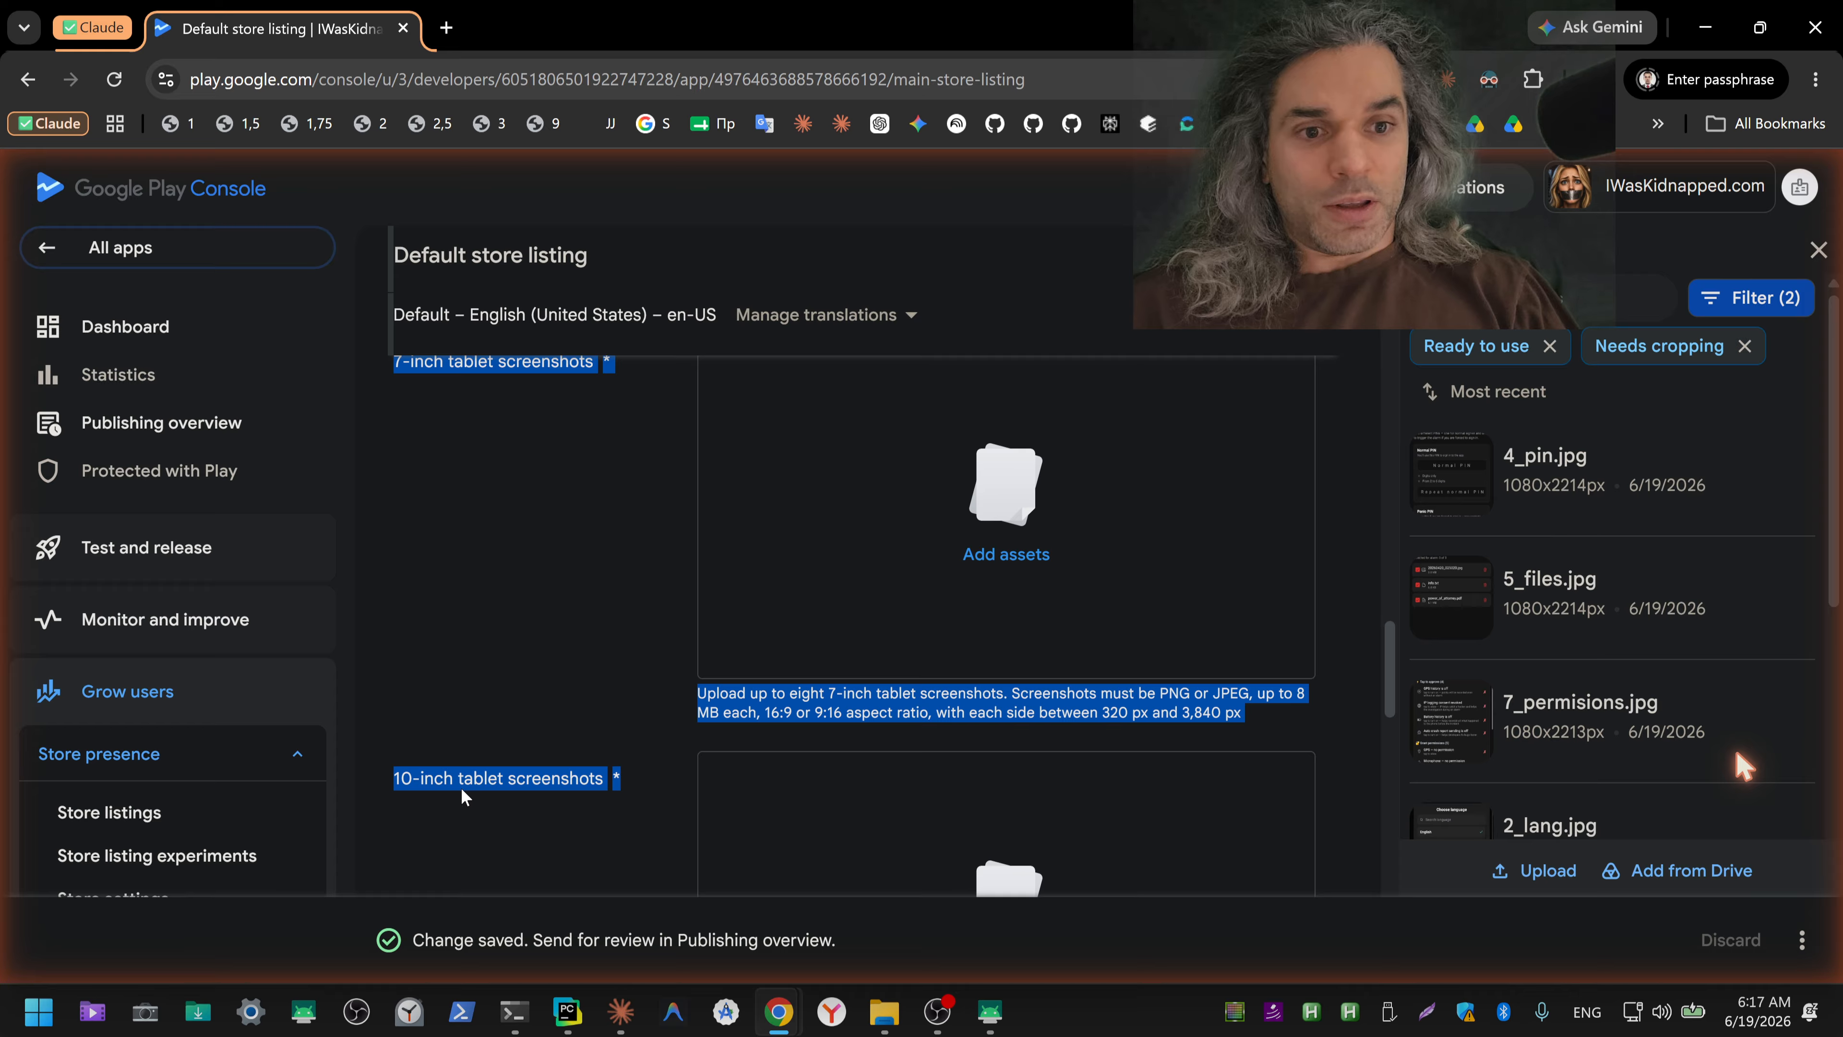
pyautogui.click(618, 1012)
pyautogui.click(555, 895)
pyautogui.hotkey('ctrl', 'v')
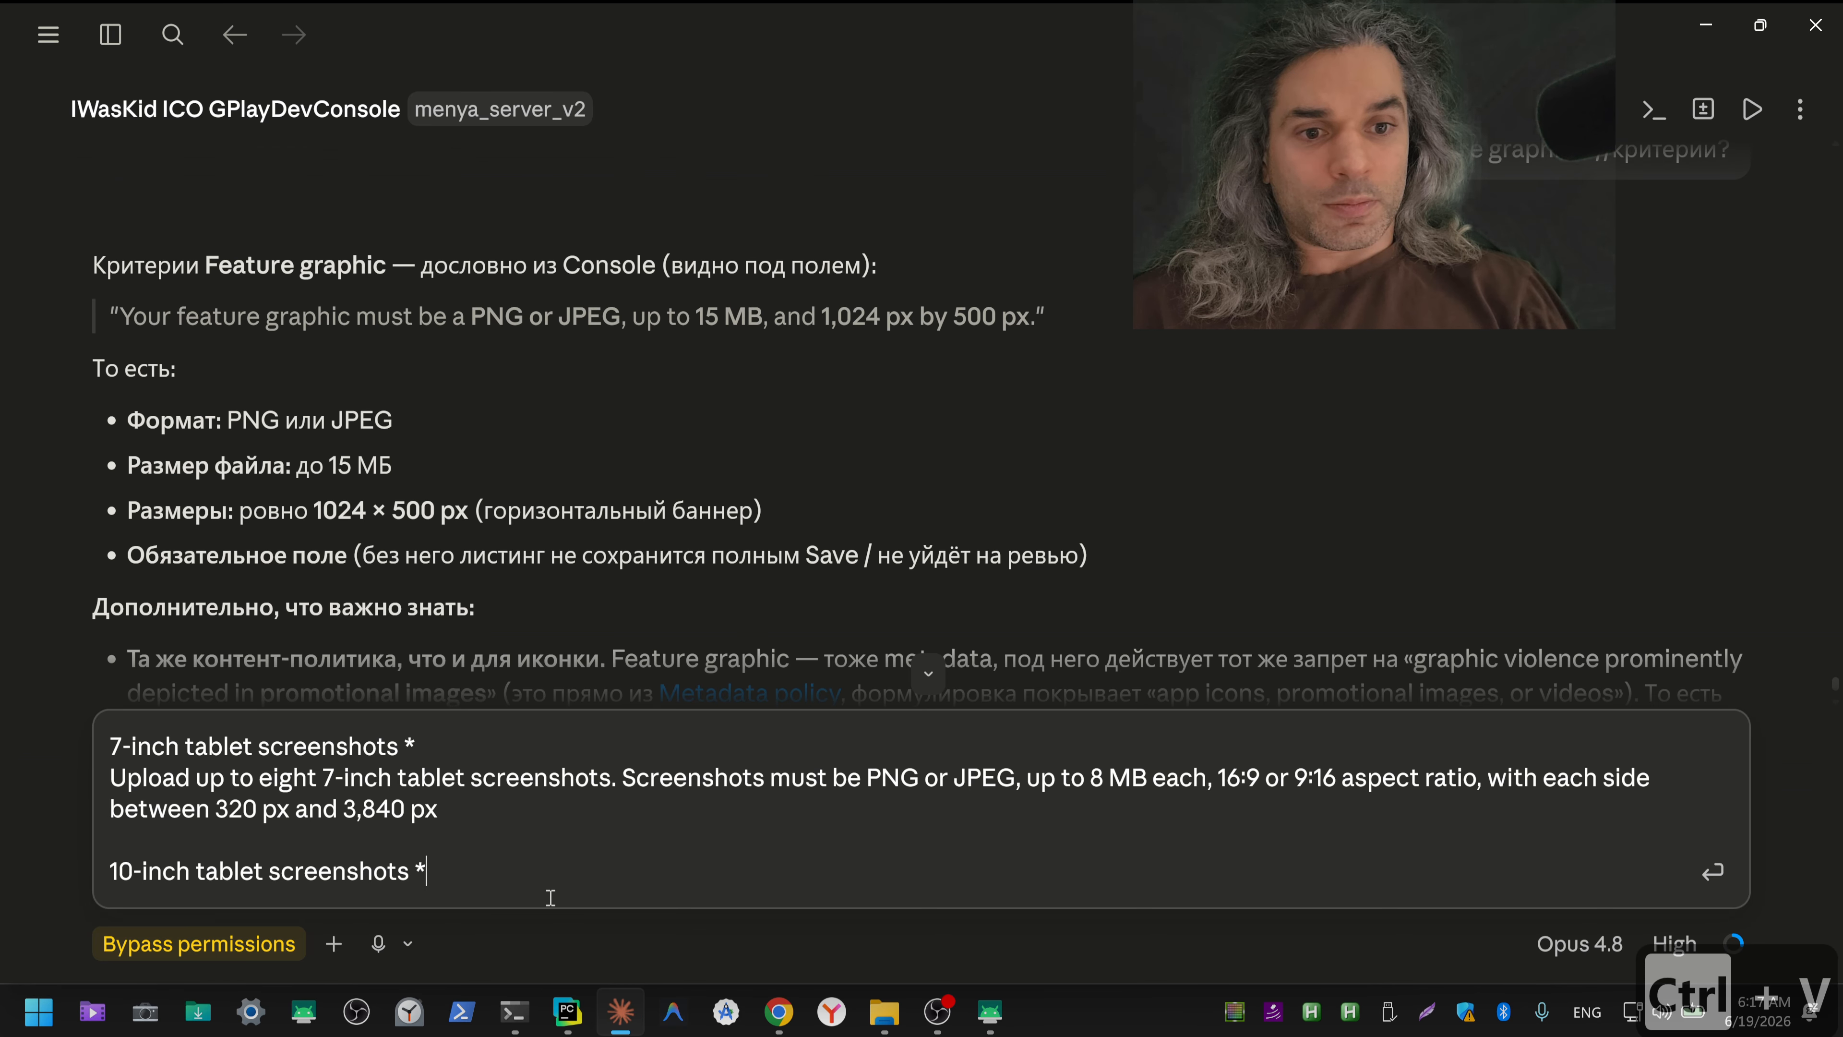
pyautogui.hotkey('shift', 'Return')
pyautogui.hotkey('shift', 'Return')
# Step: Switch to ChatGPT, dictate a Russian question about making 7- and 10-inch tablet screenshots on Windows, possibly with Android Studio emulation, and cut the text
pyautogui.hotkey('alt', 'Tab')
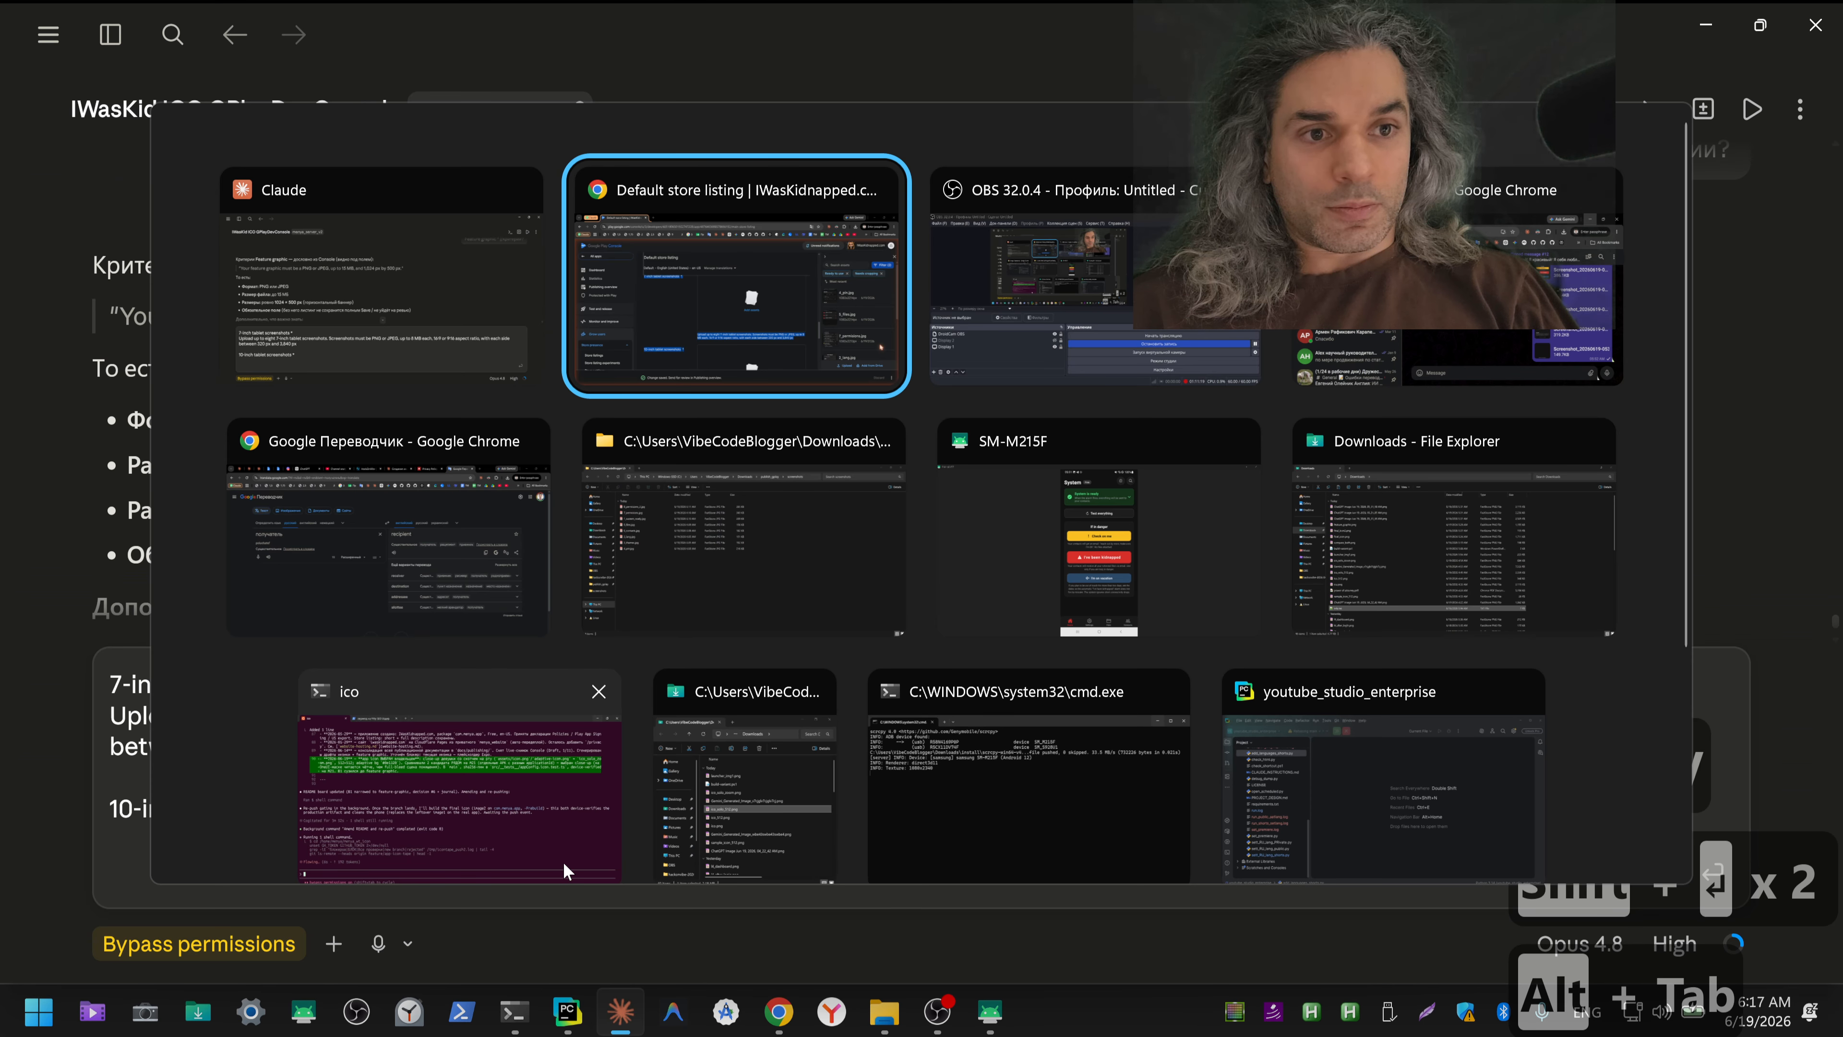
pyautogui.hotkey('alt', 'Tab')
pyautogui.hotkey('alt', 'Tab')
pyautogui.hotkey('alt', 'Tab')
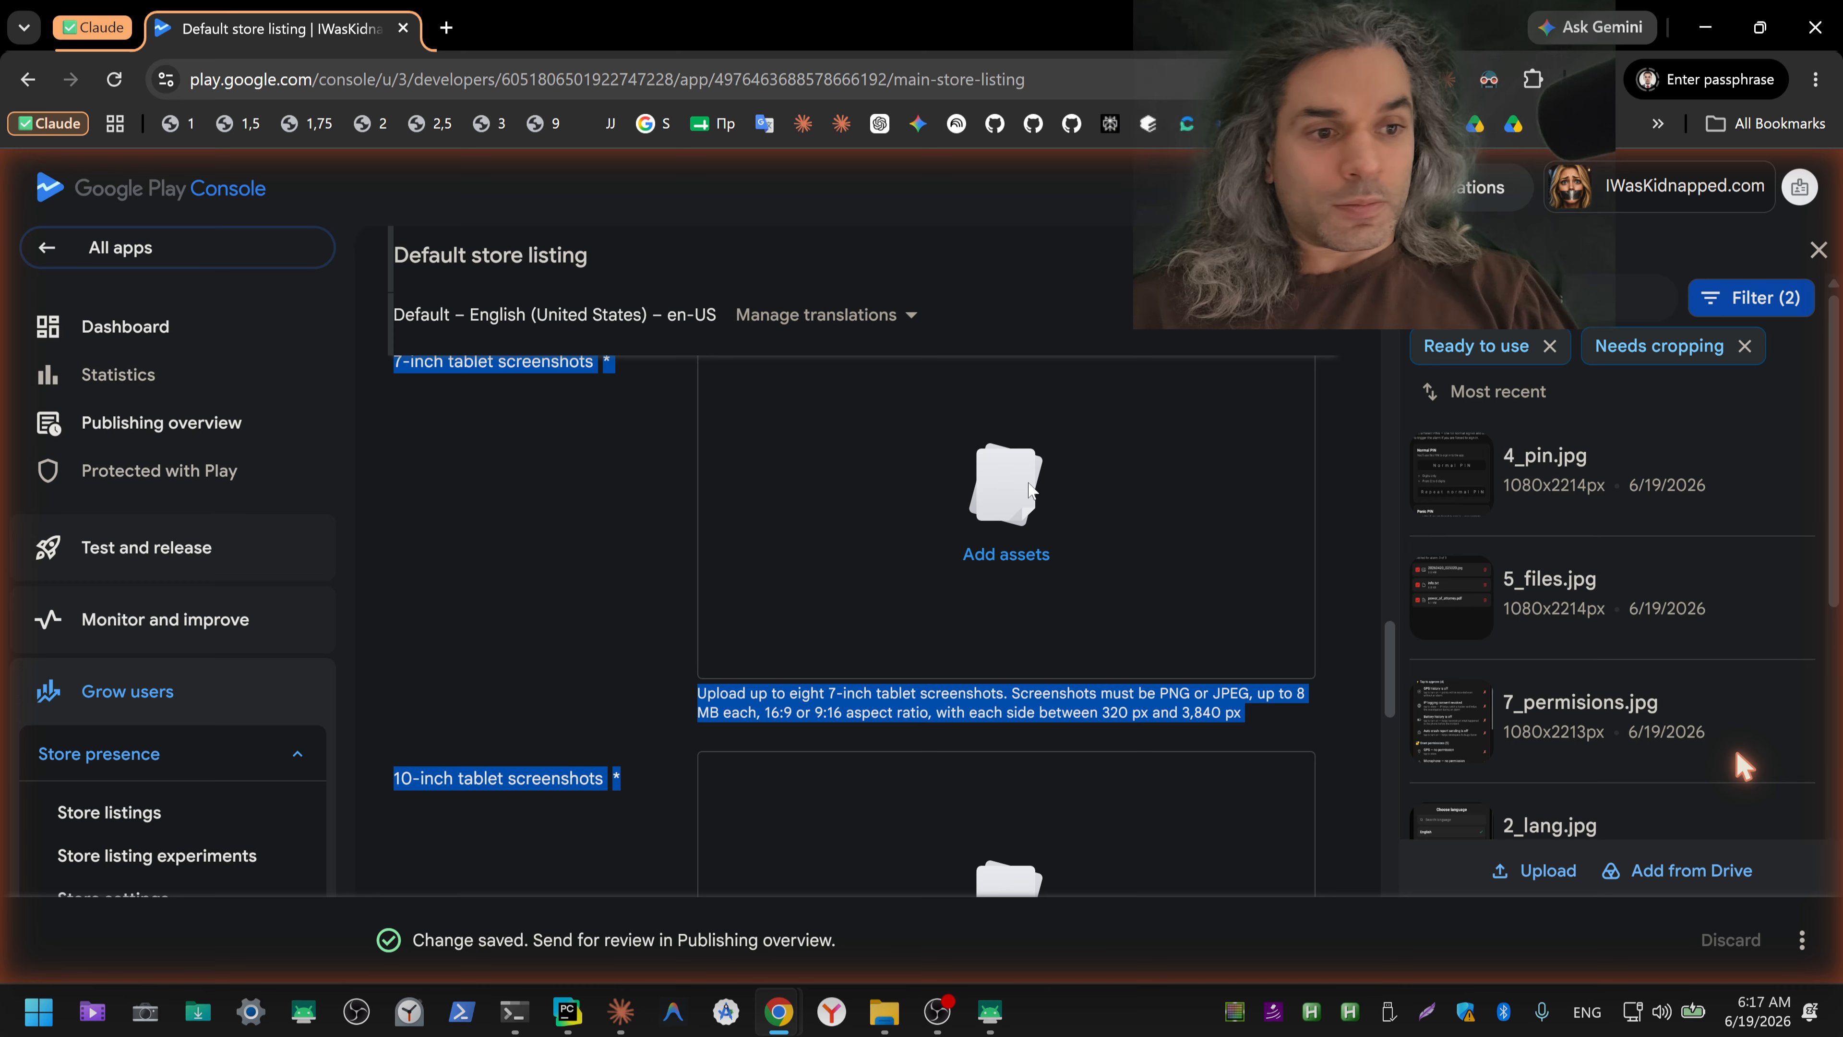
pyautogui.click(786, 1020)
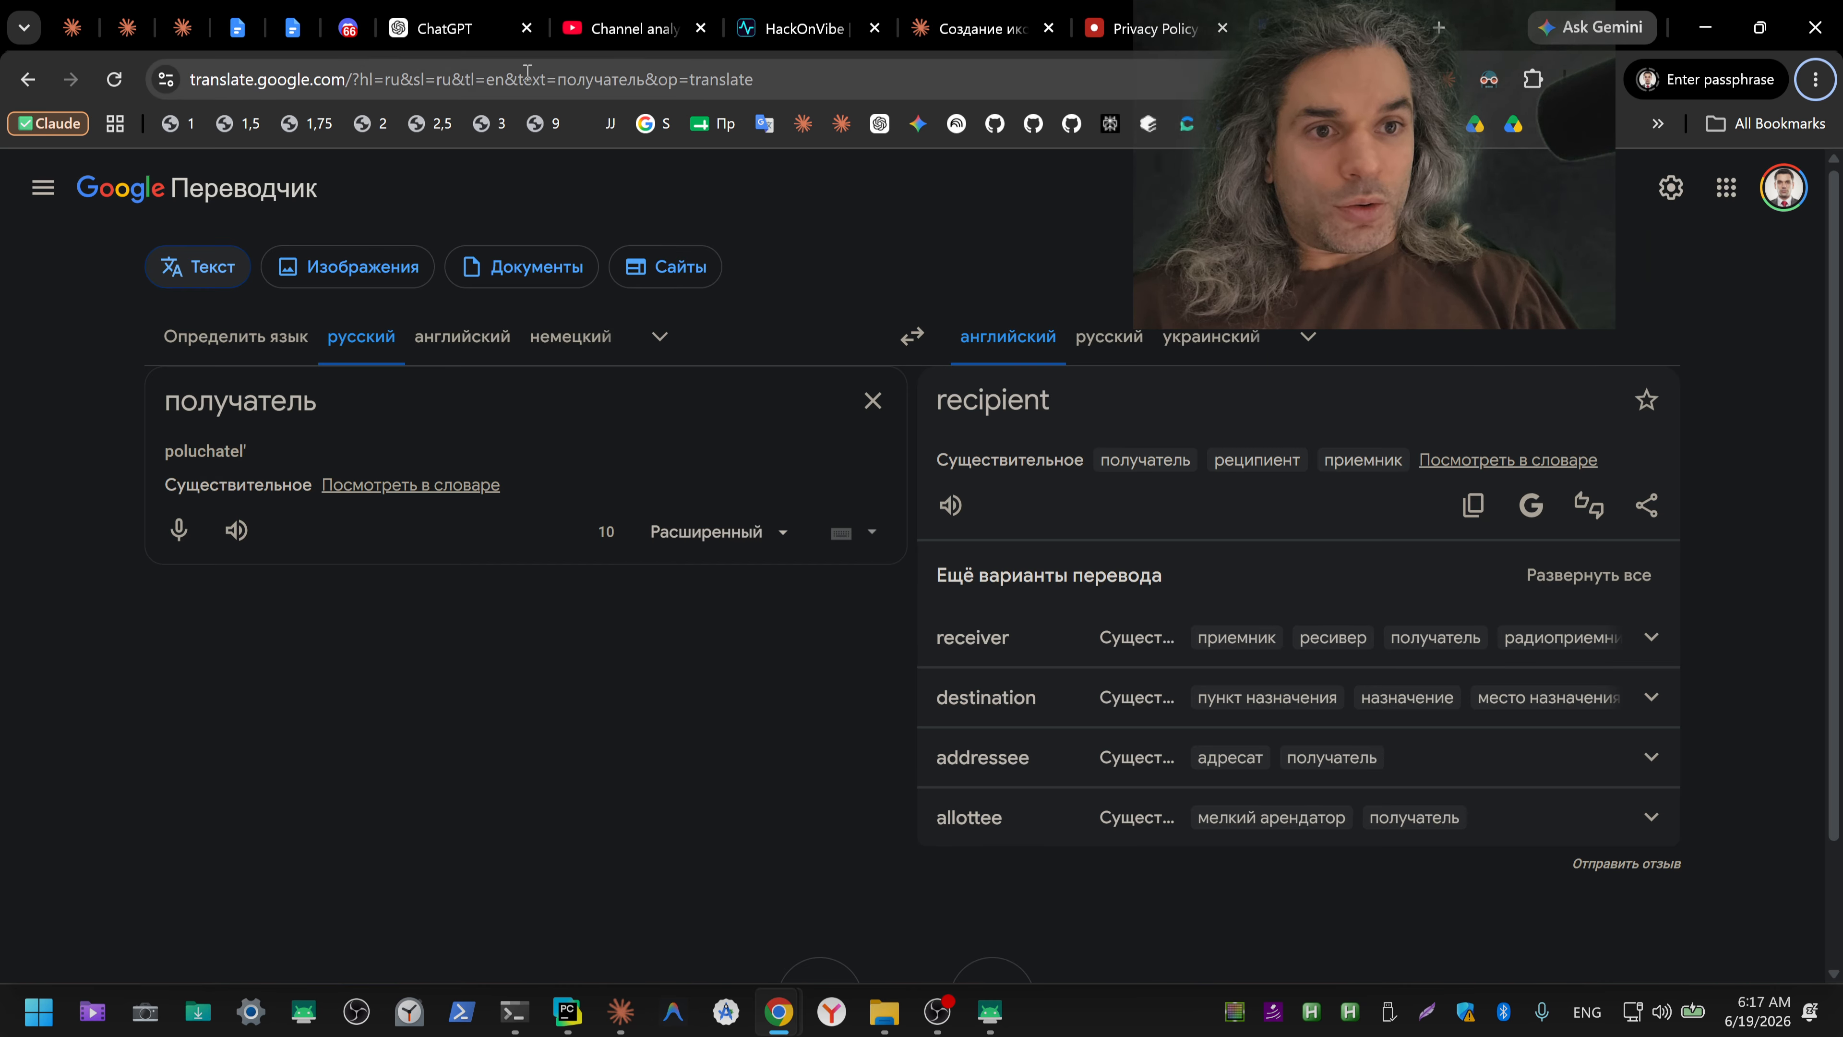
pyautogui.click(444, 27)
pyautogui.click(1252, 530)
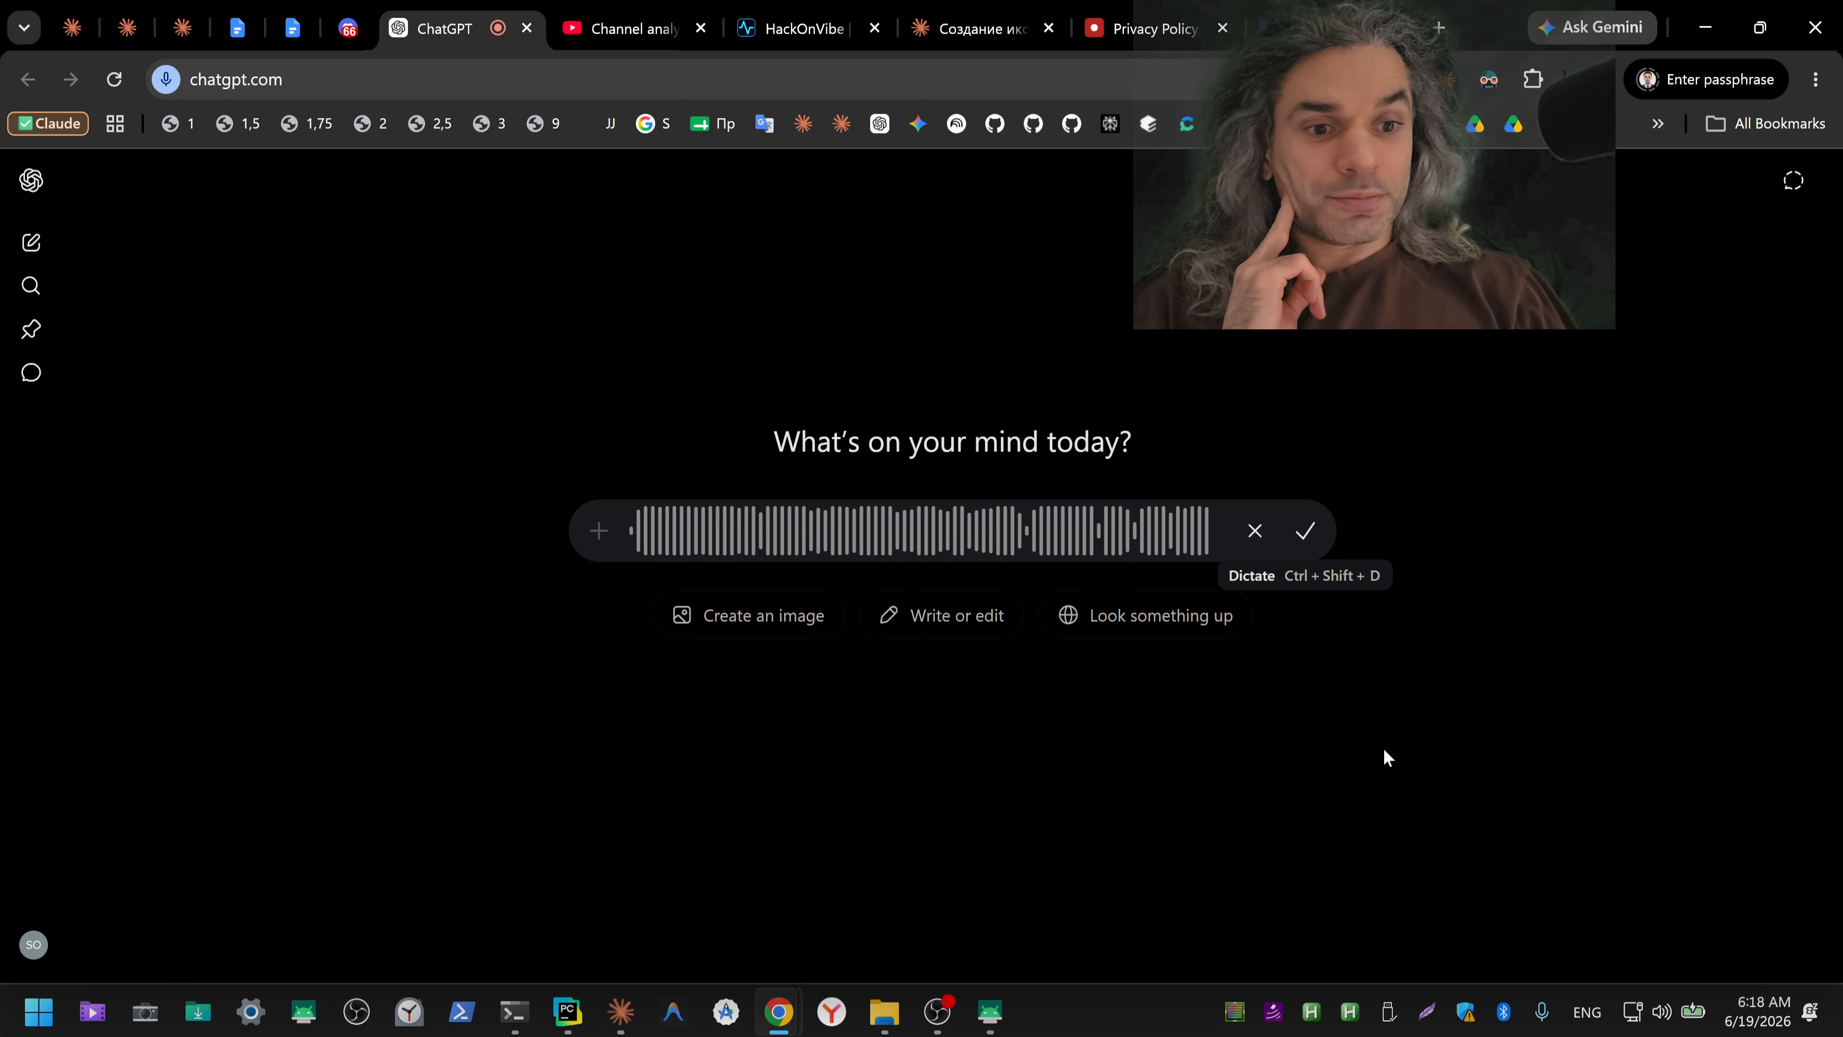
pyautogui.click(1386, 753)
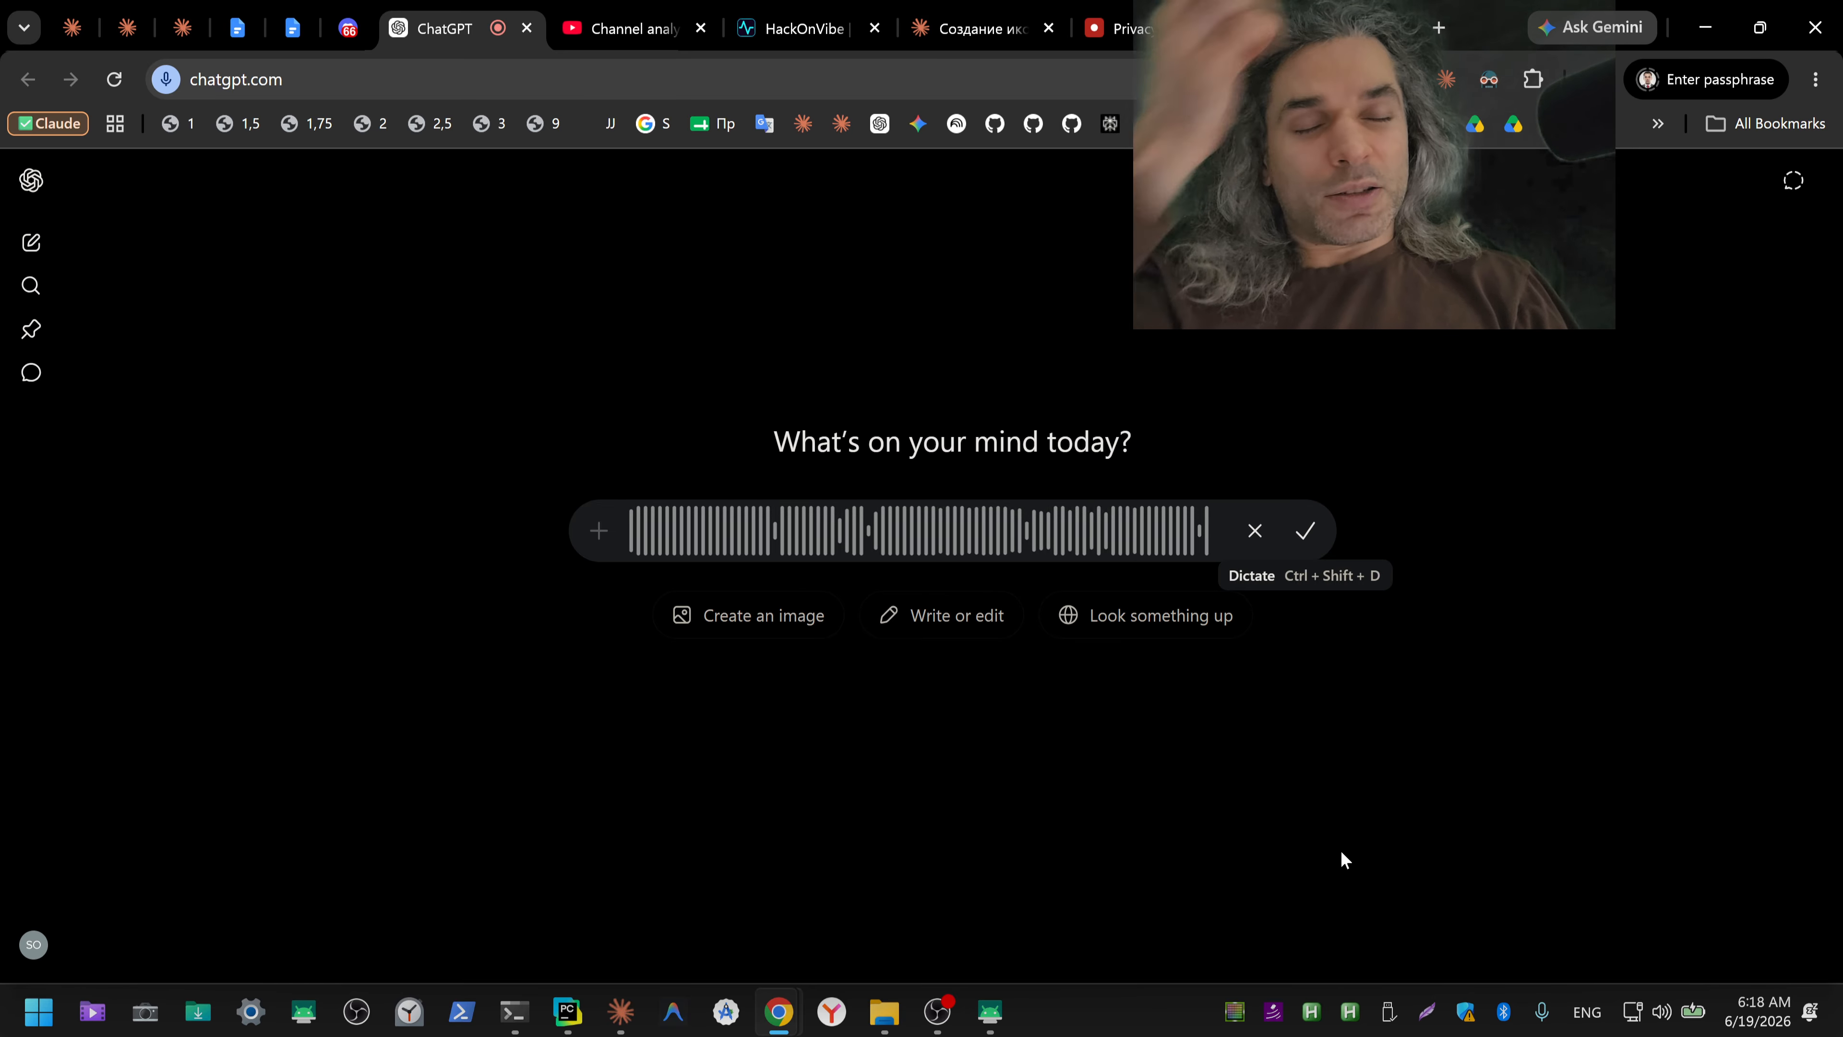
pyautogui.click(1309, 535)
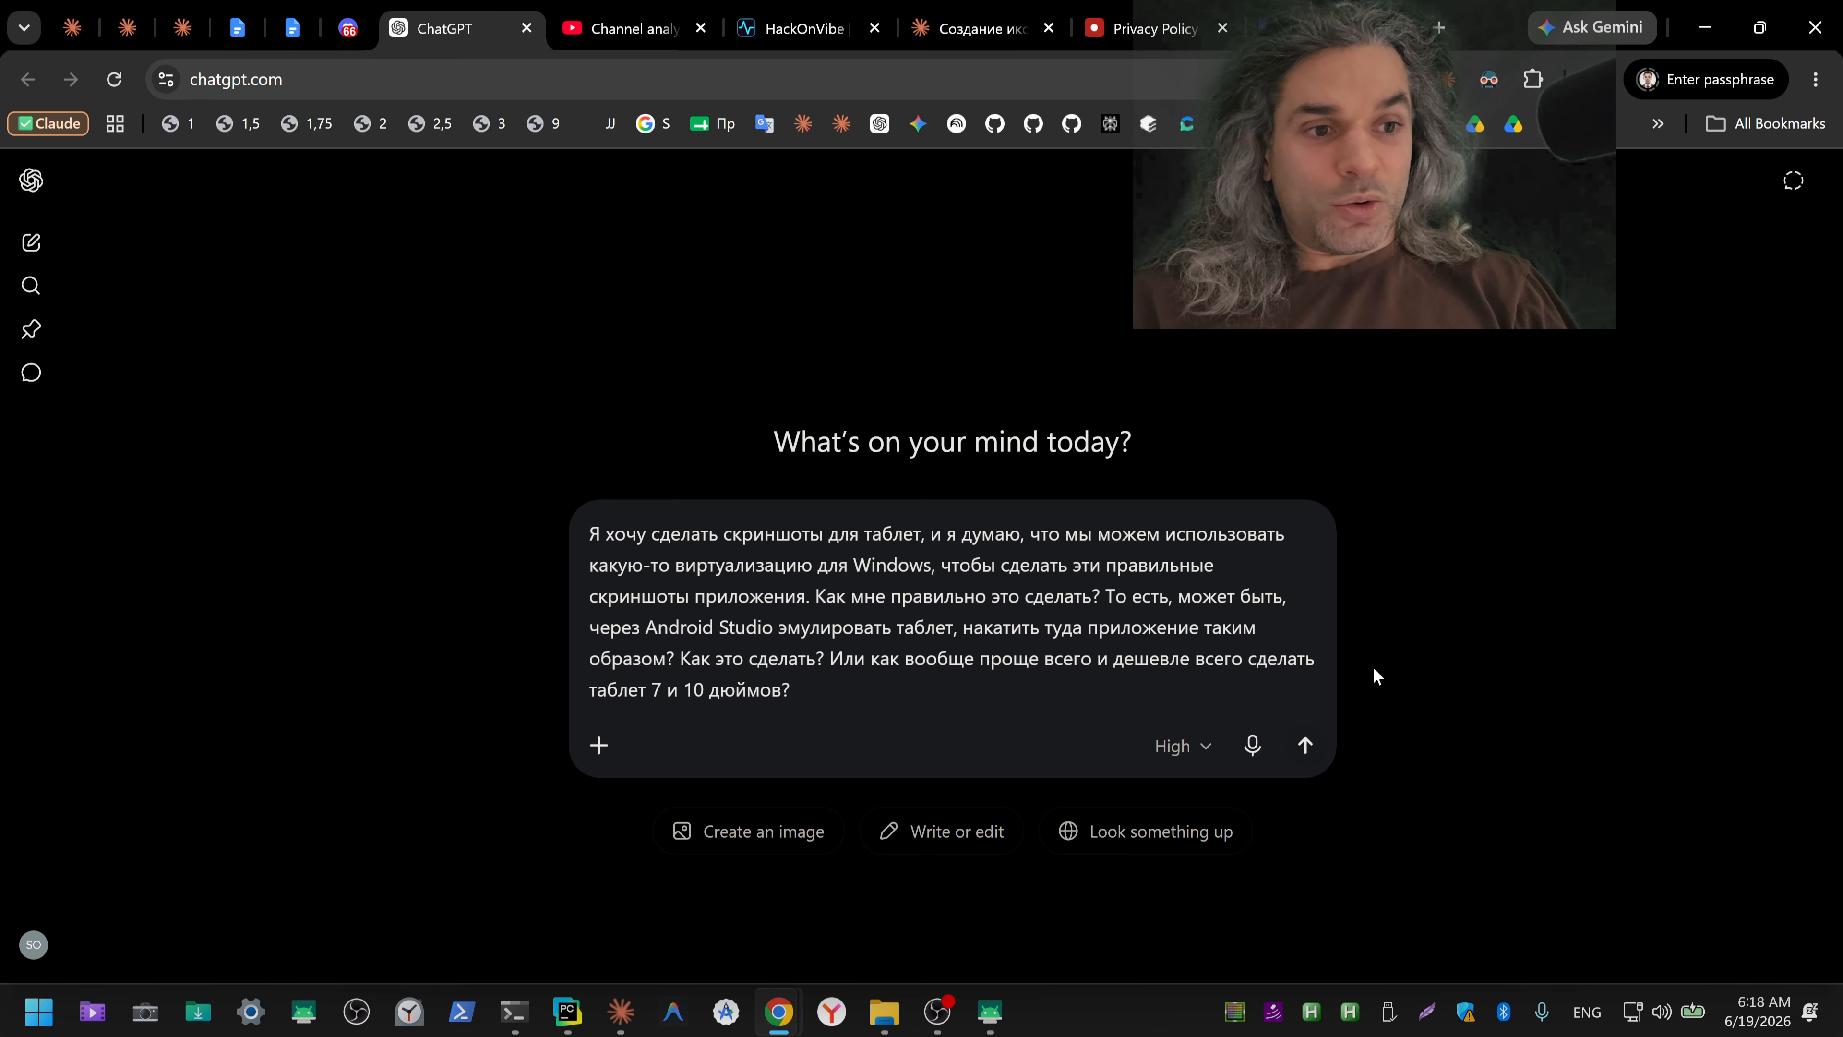
pyautogui.hotkey('ctrl', 'a')
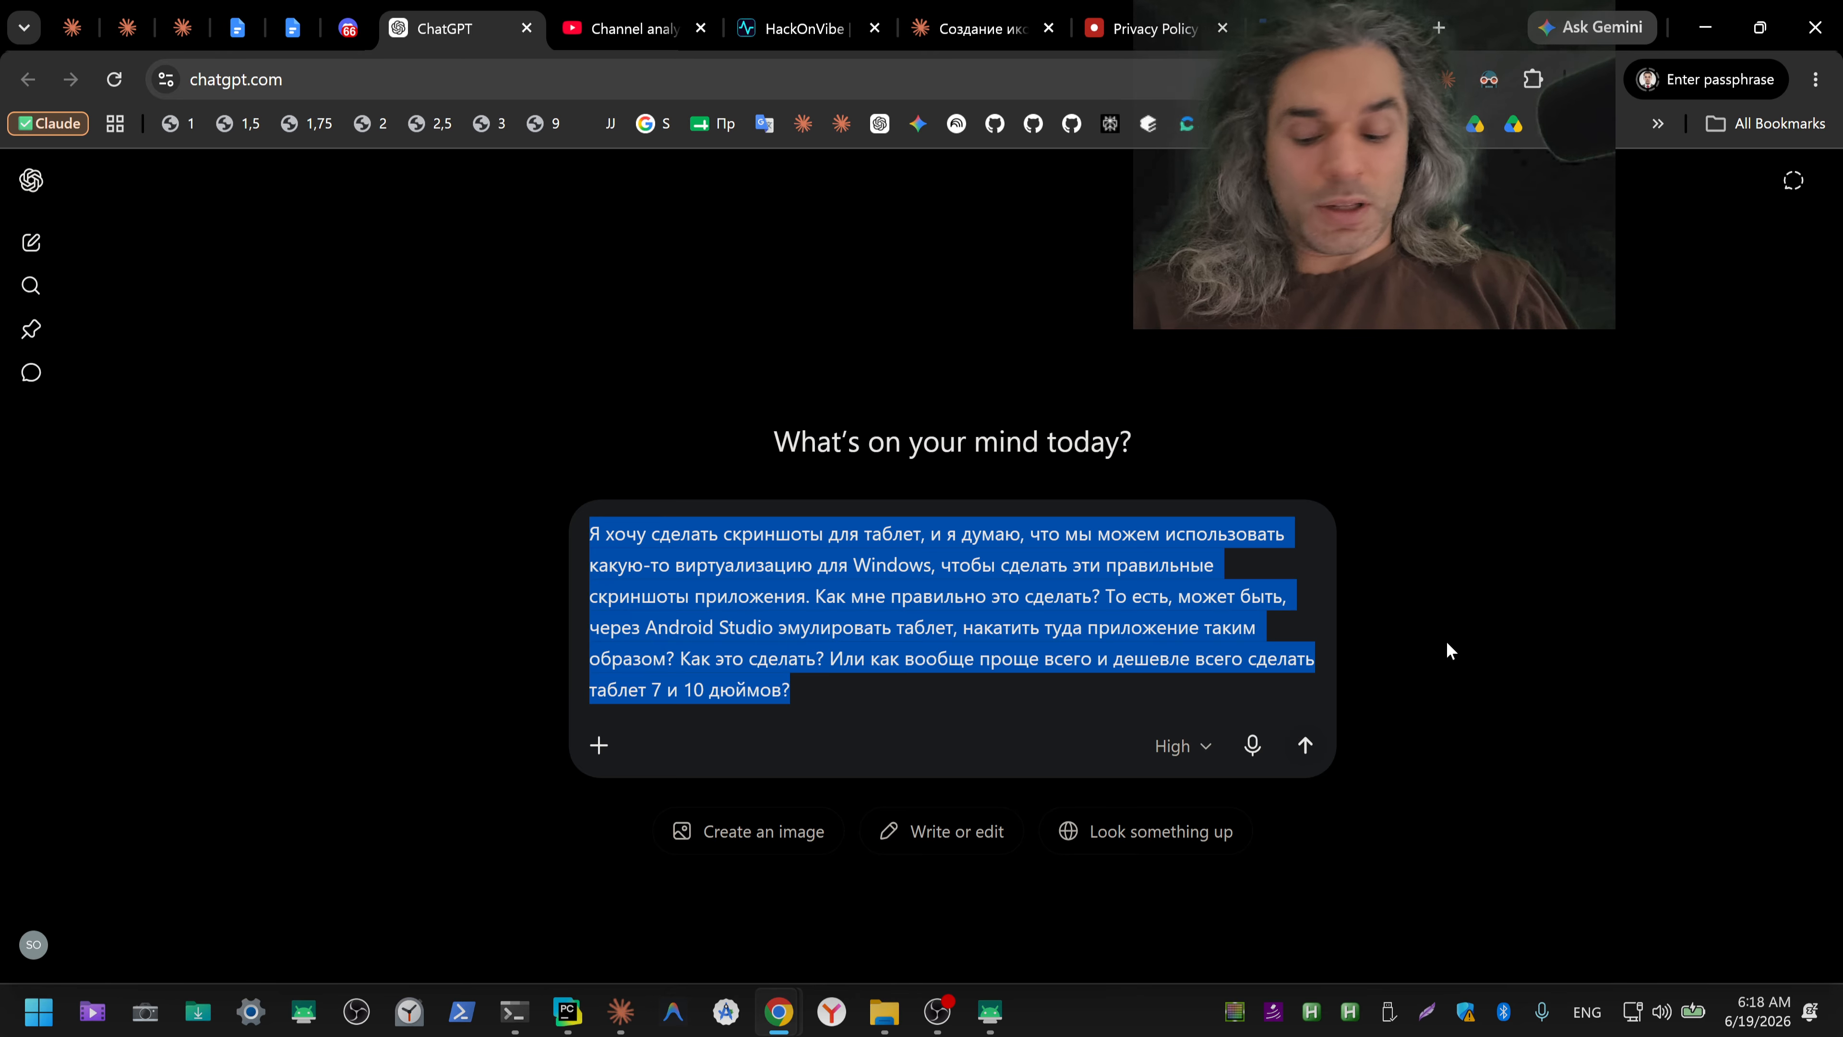
pyautogui.hotkey('ctrl', 'x')
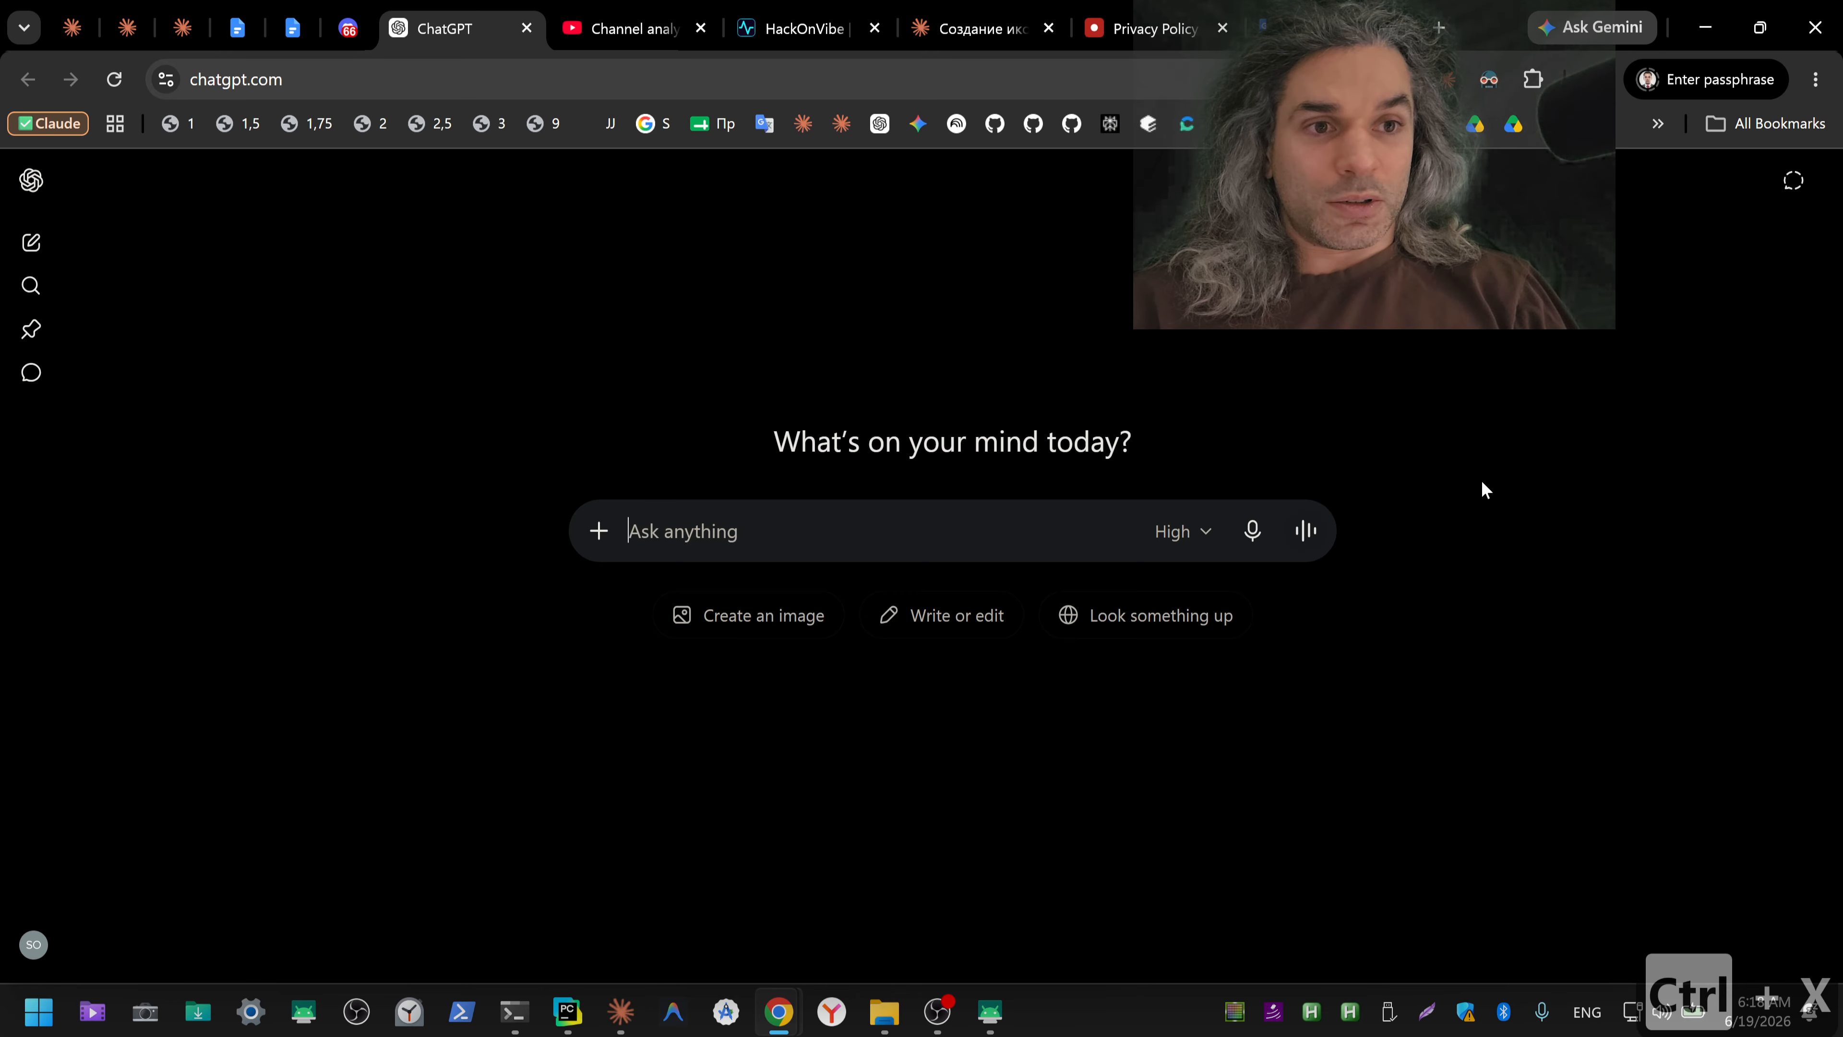
# Step: Recheck the format and pixel-size requirements for 7-inch and 10-inch tablet screenshots in the Play Console listing
pyautogui.hotkey('alt', 'Tab')
pyautogui.scroll(3, 1193, 625)
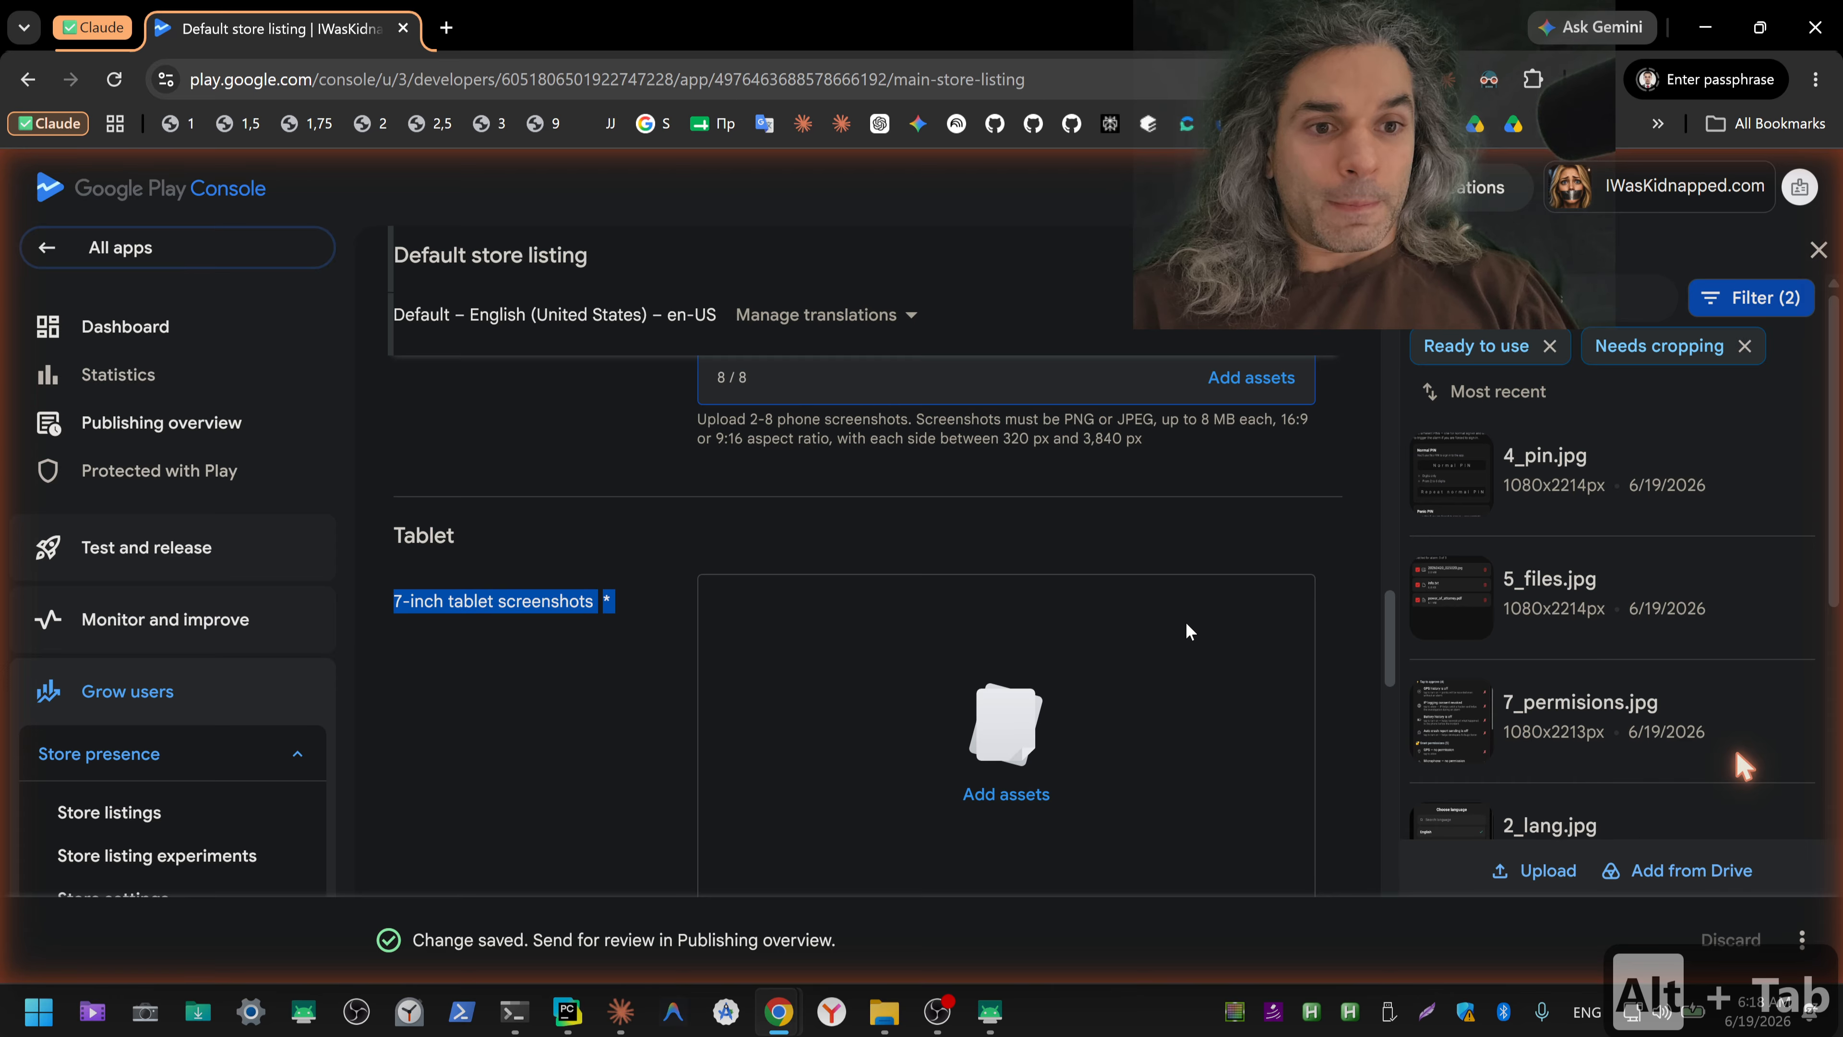
pyautogui.scroll(-6, 1188, 631)
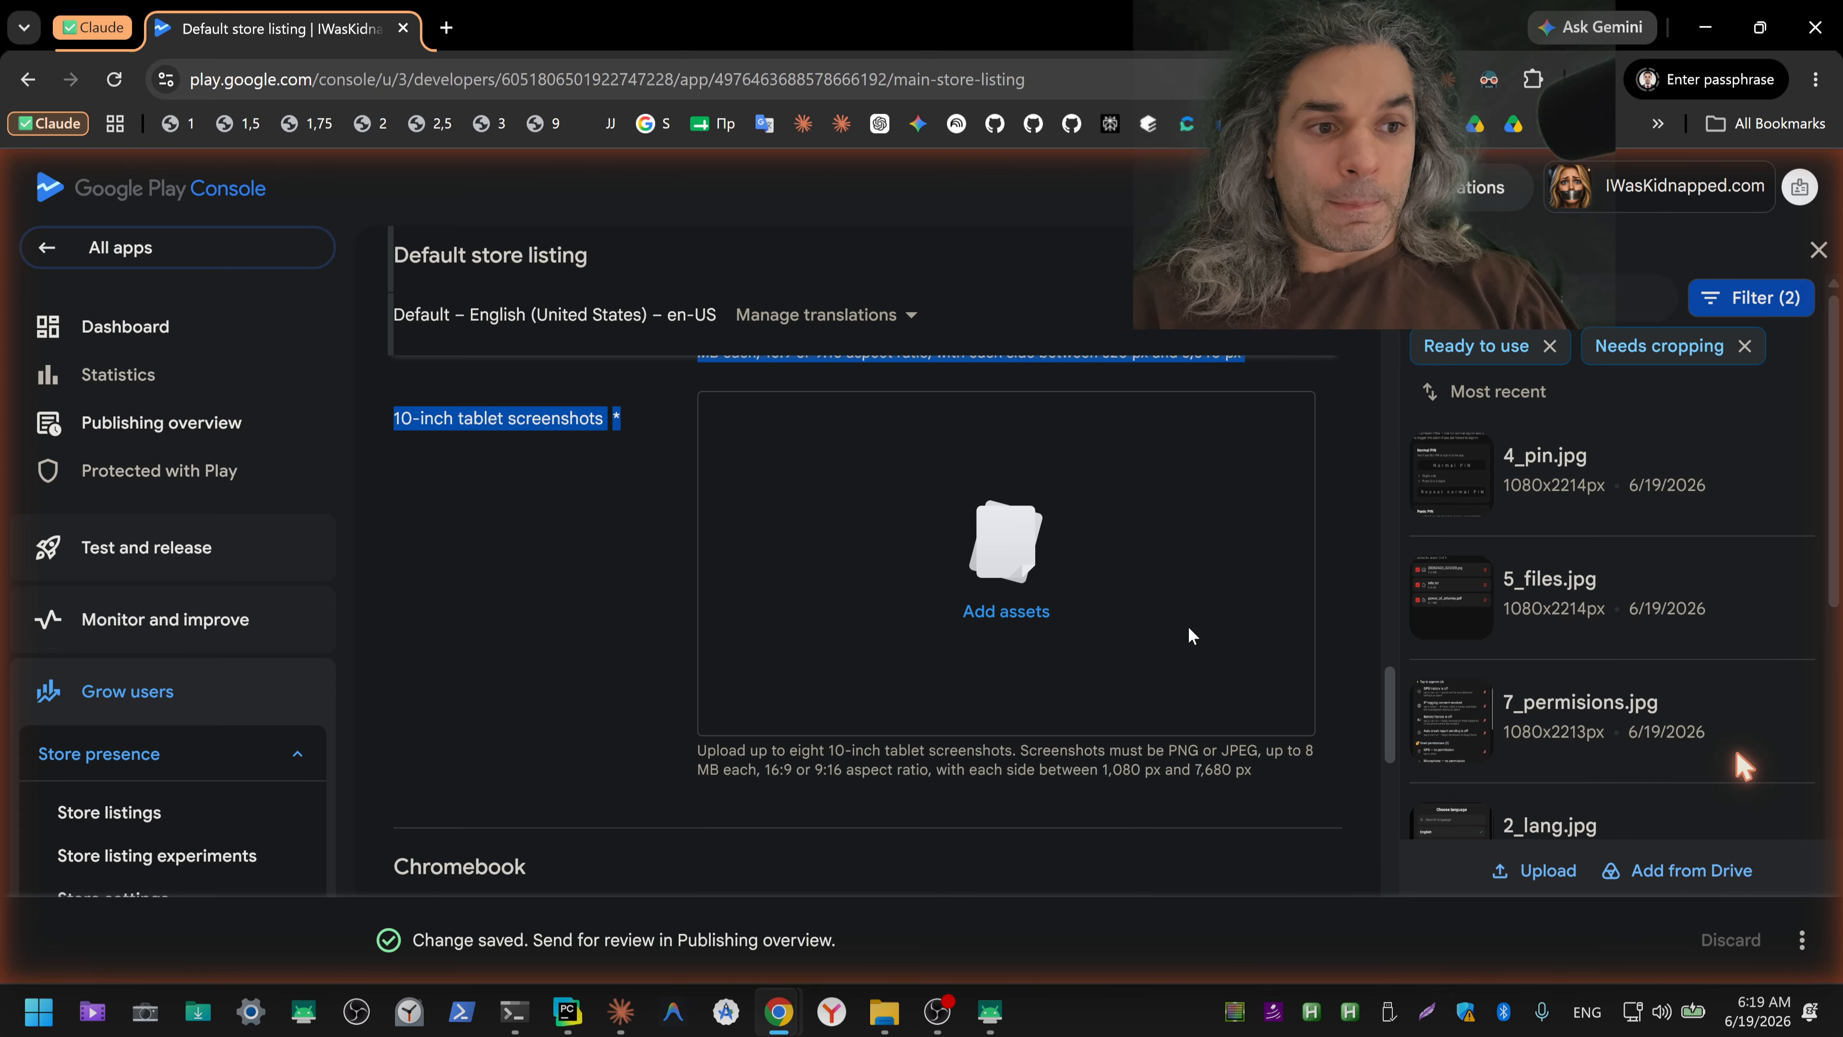
pyautogui.scroll(-2, 1189, 636)
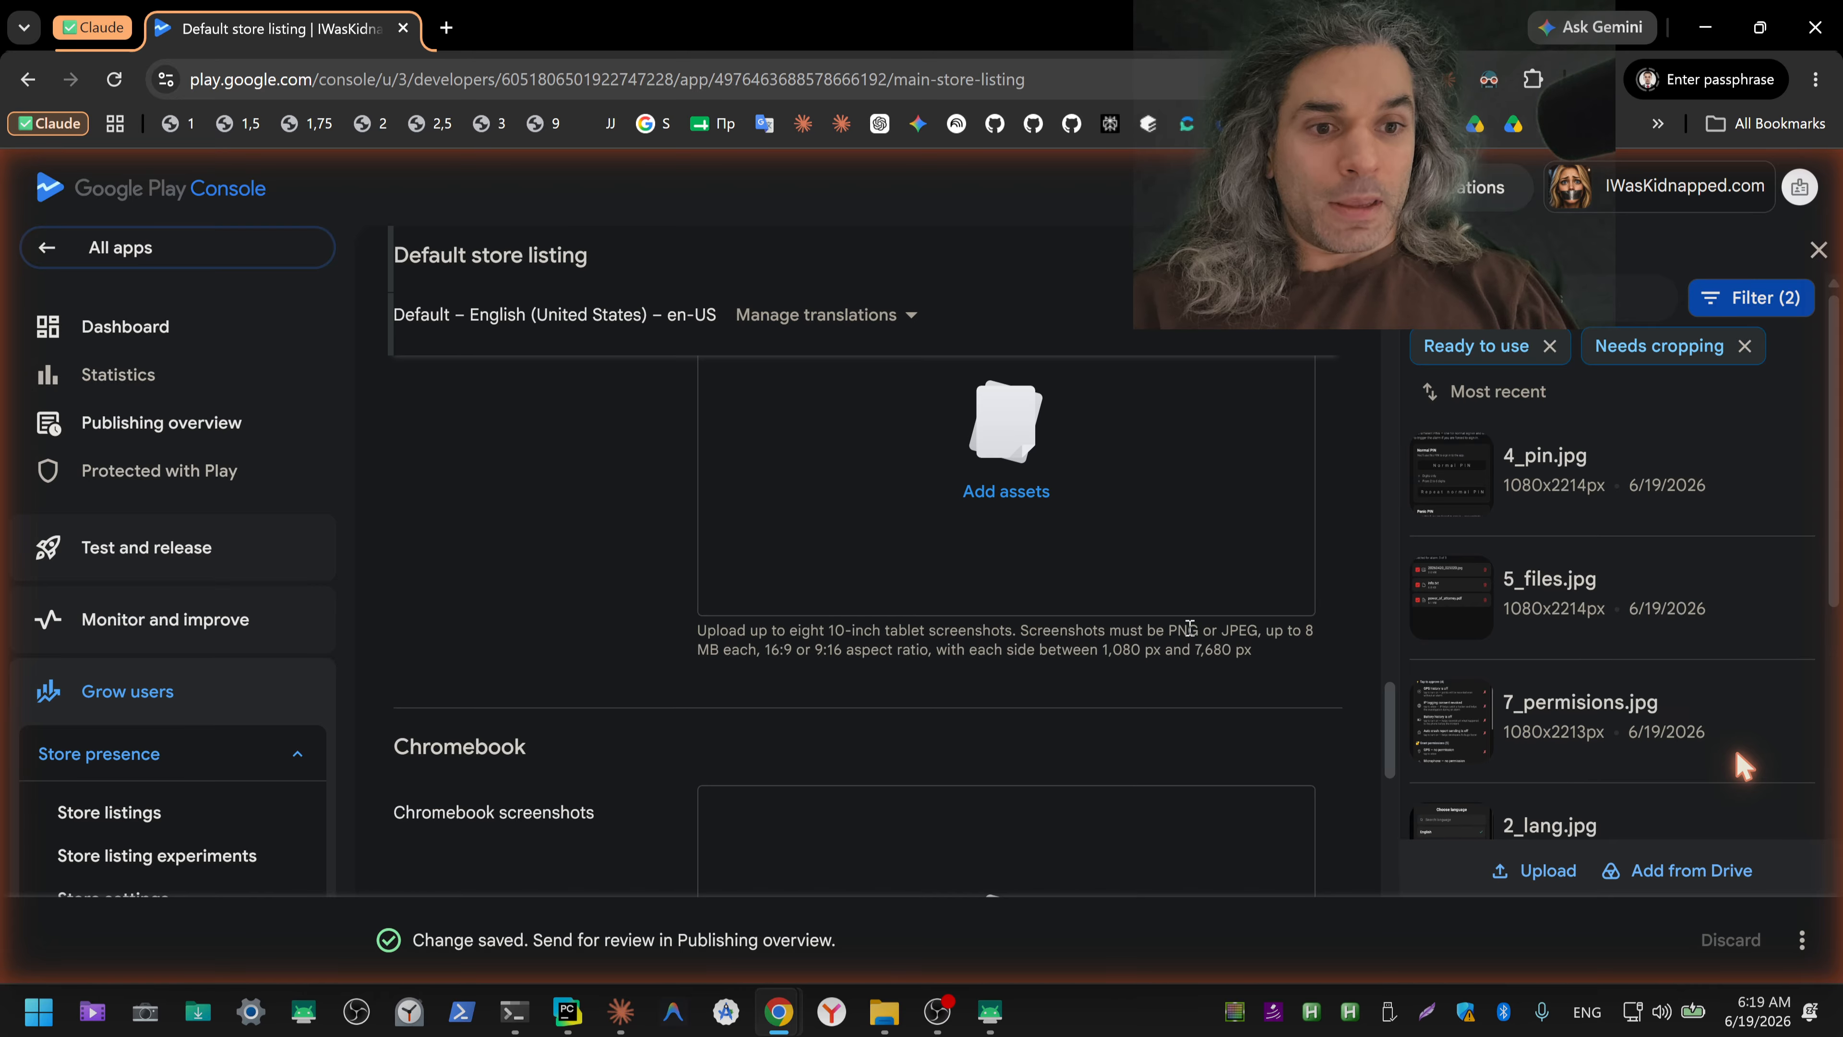
pyautogui.scroll(5, 1154, 597)
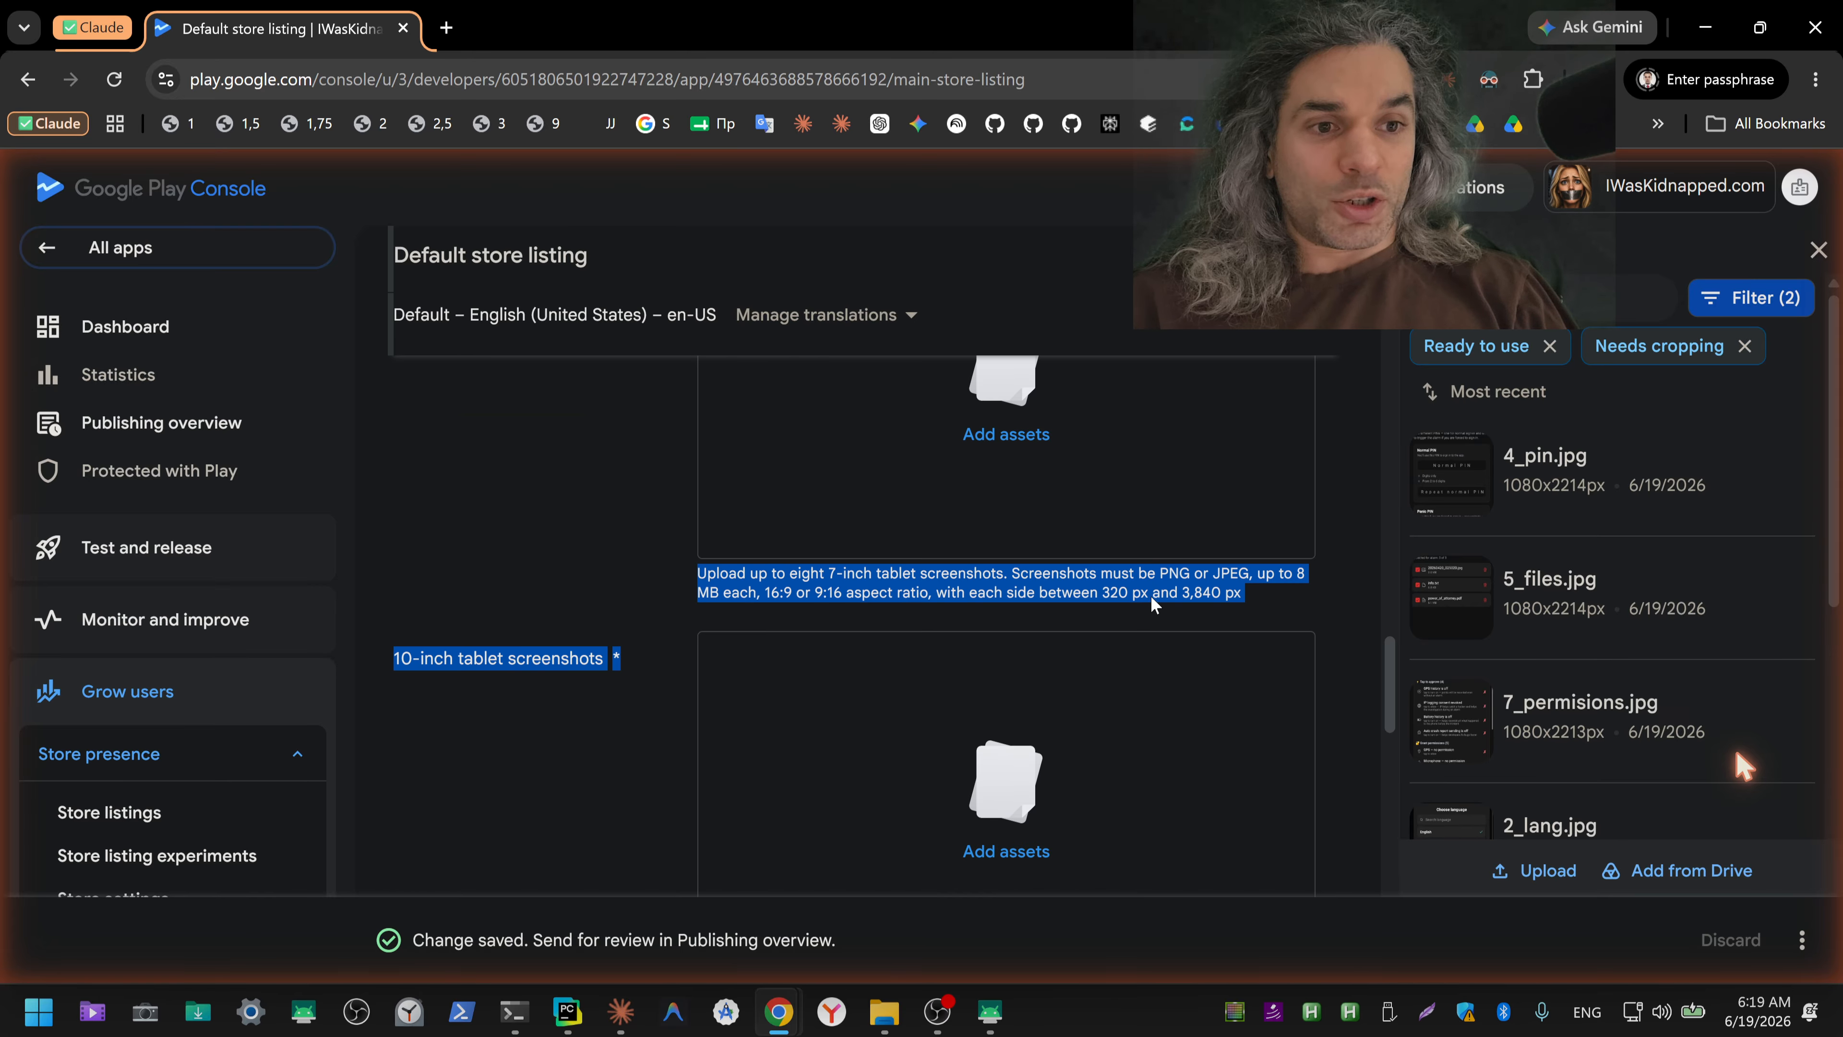
pyautogui.hotkey('alt', 'Tab')
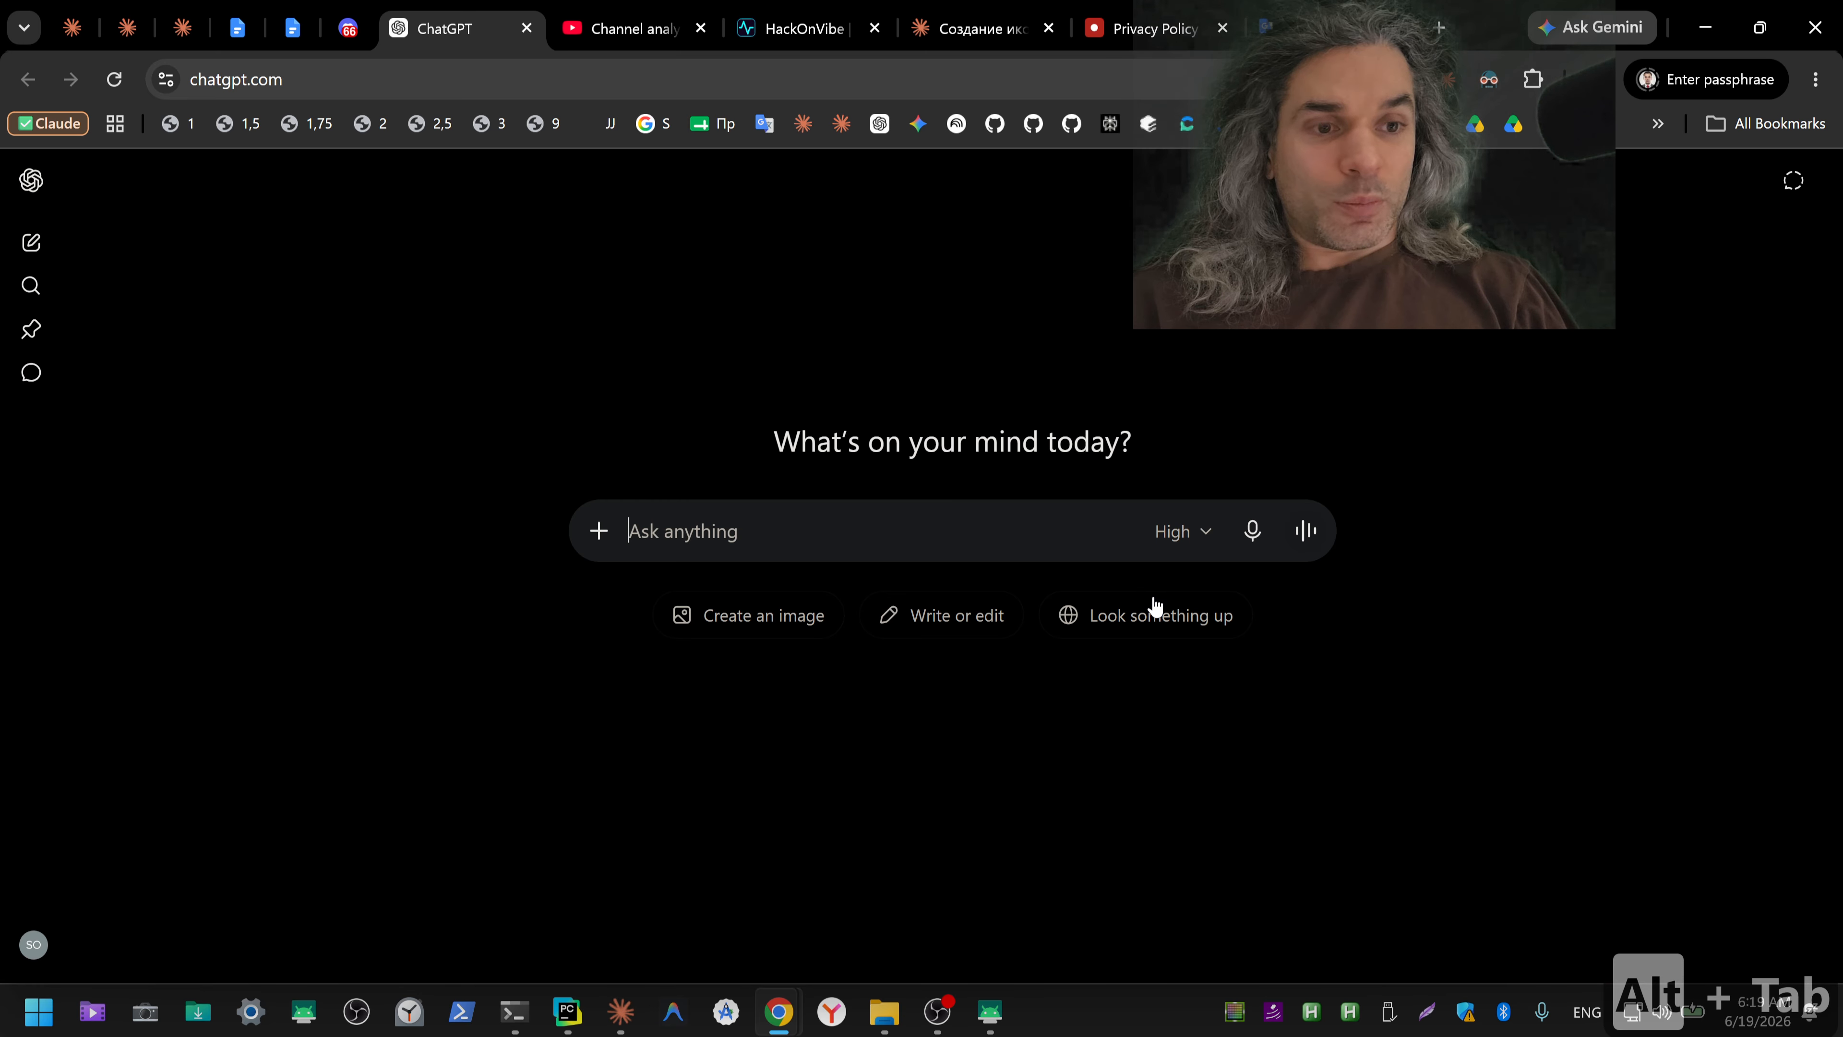
# Step: Return to the Claude app, add the dictated question below the pasted tablet screenshot requirements and send the message
pyautogui.click(972, 29)
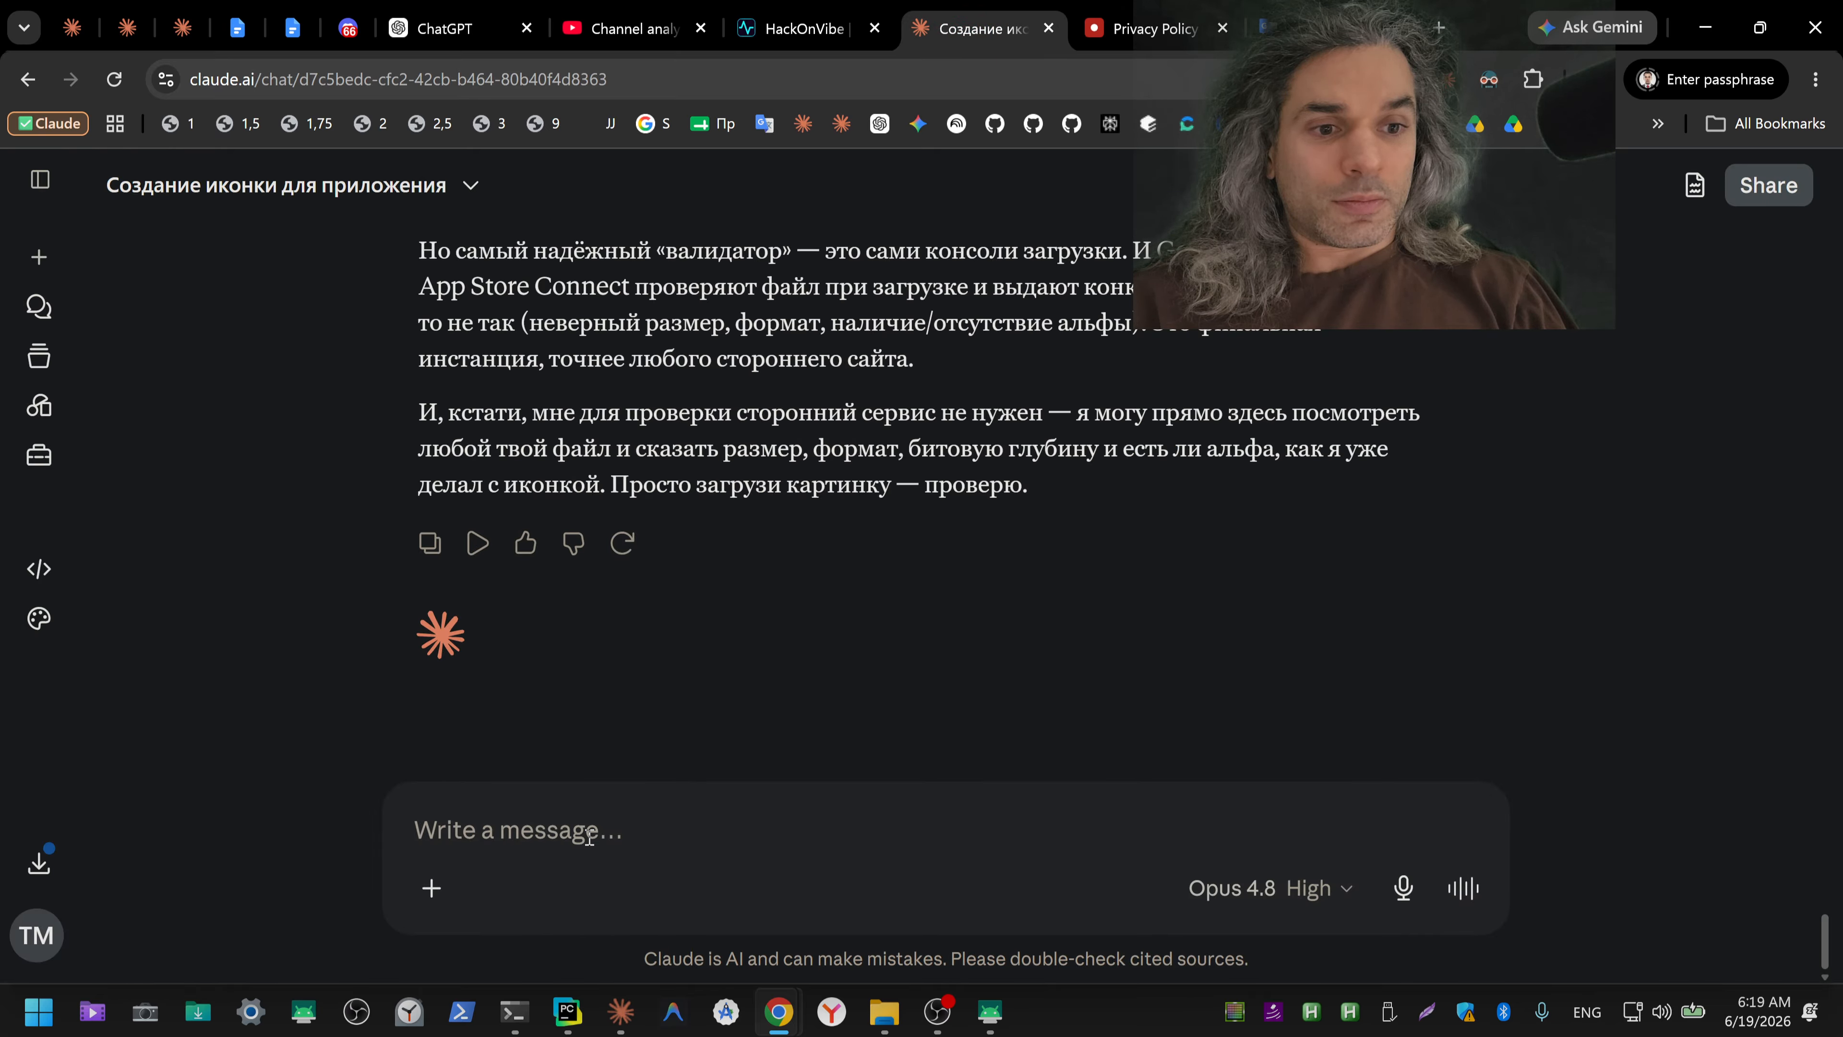
pyautogui.hotkey('alt', 'Tab')
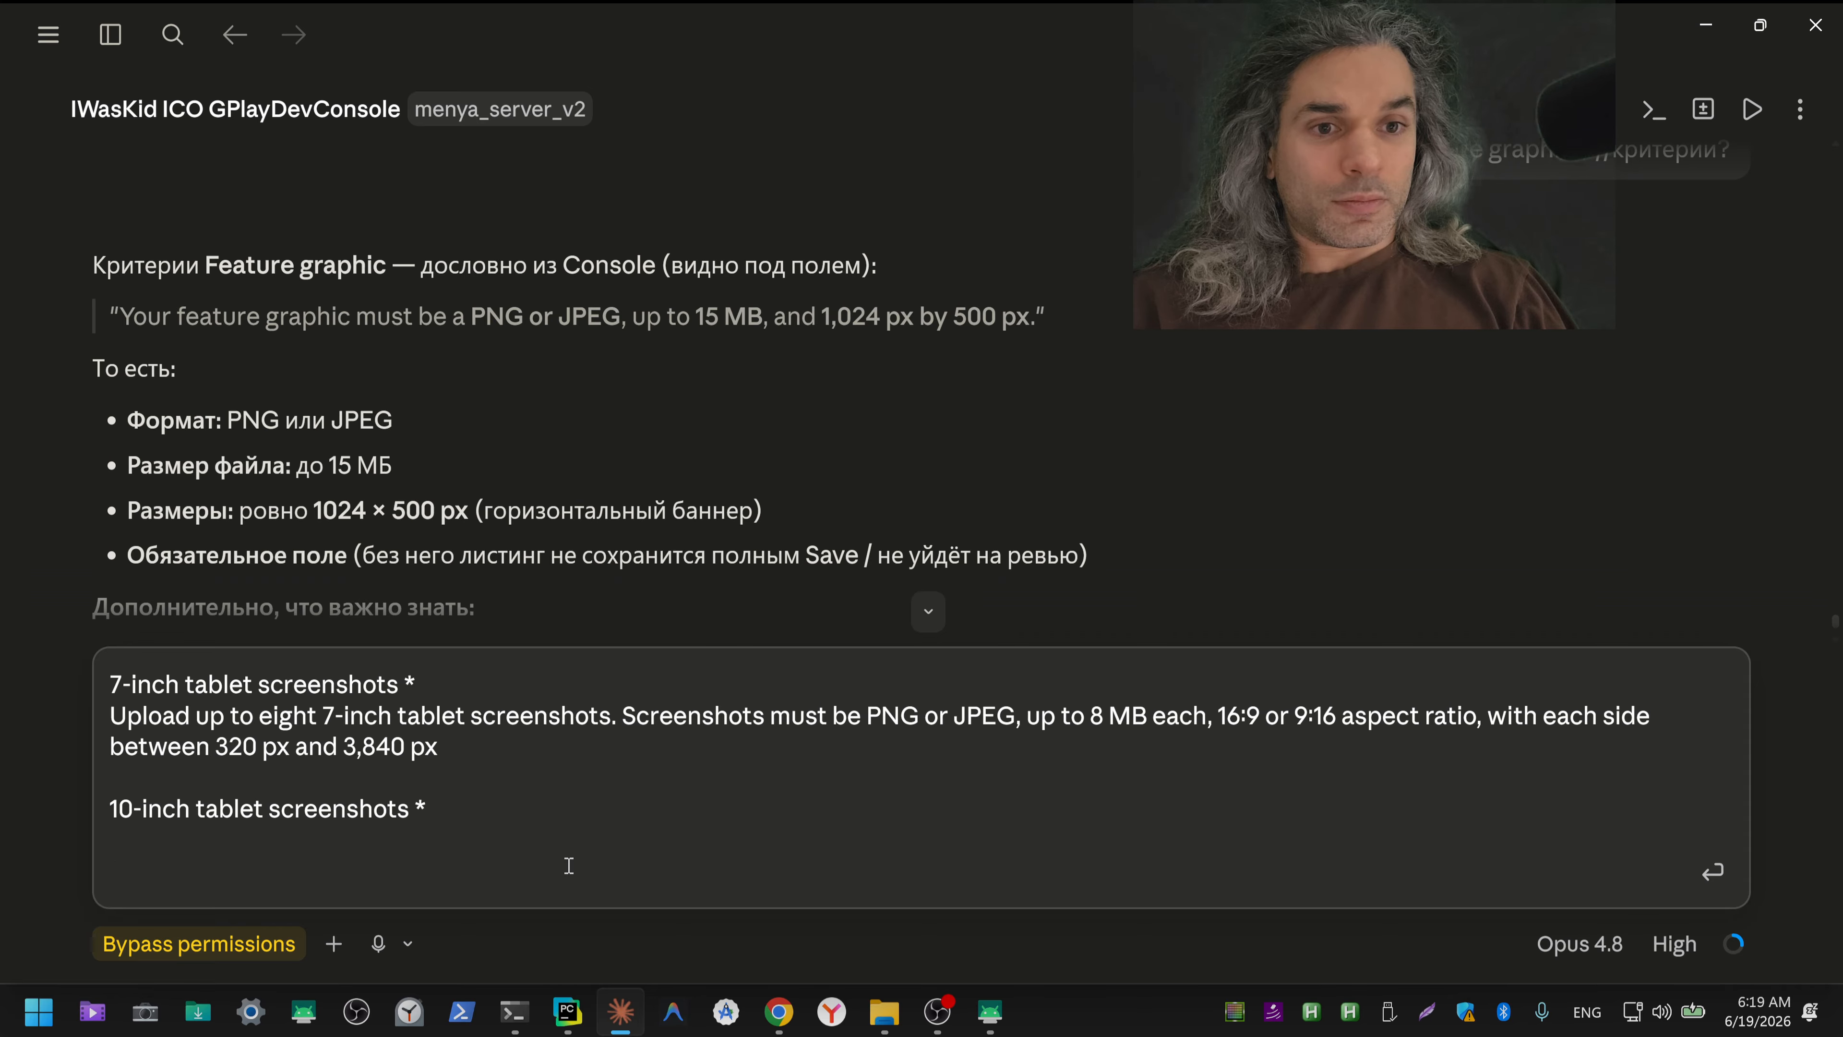
pyautogui.hotkey('ctrl', 'v')
pyautogui.press('Return')
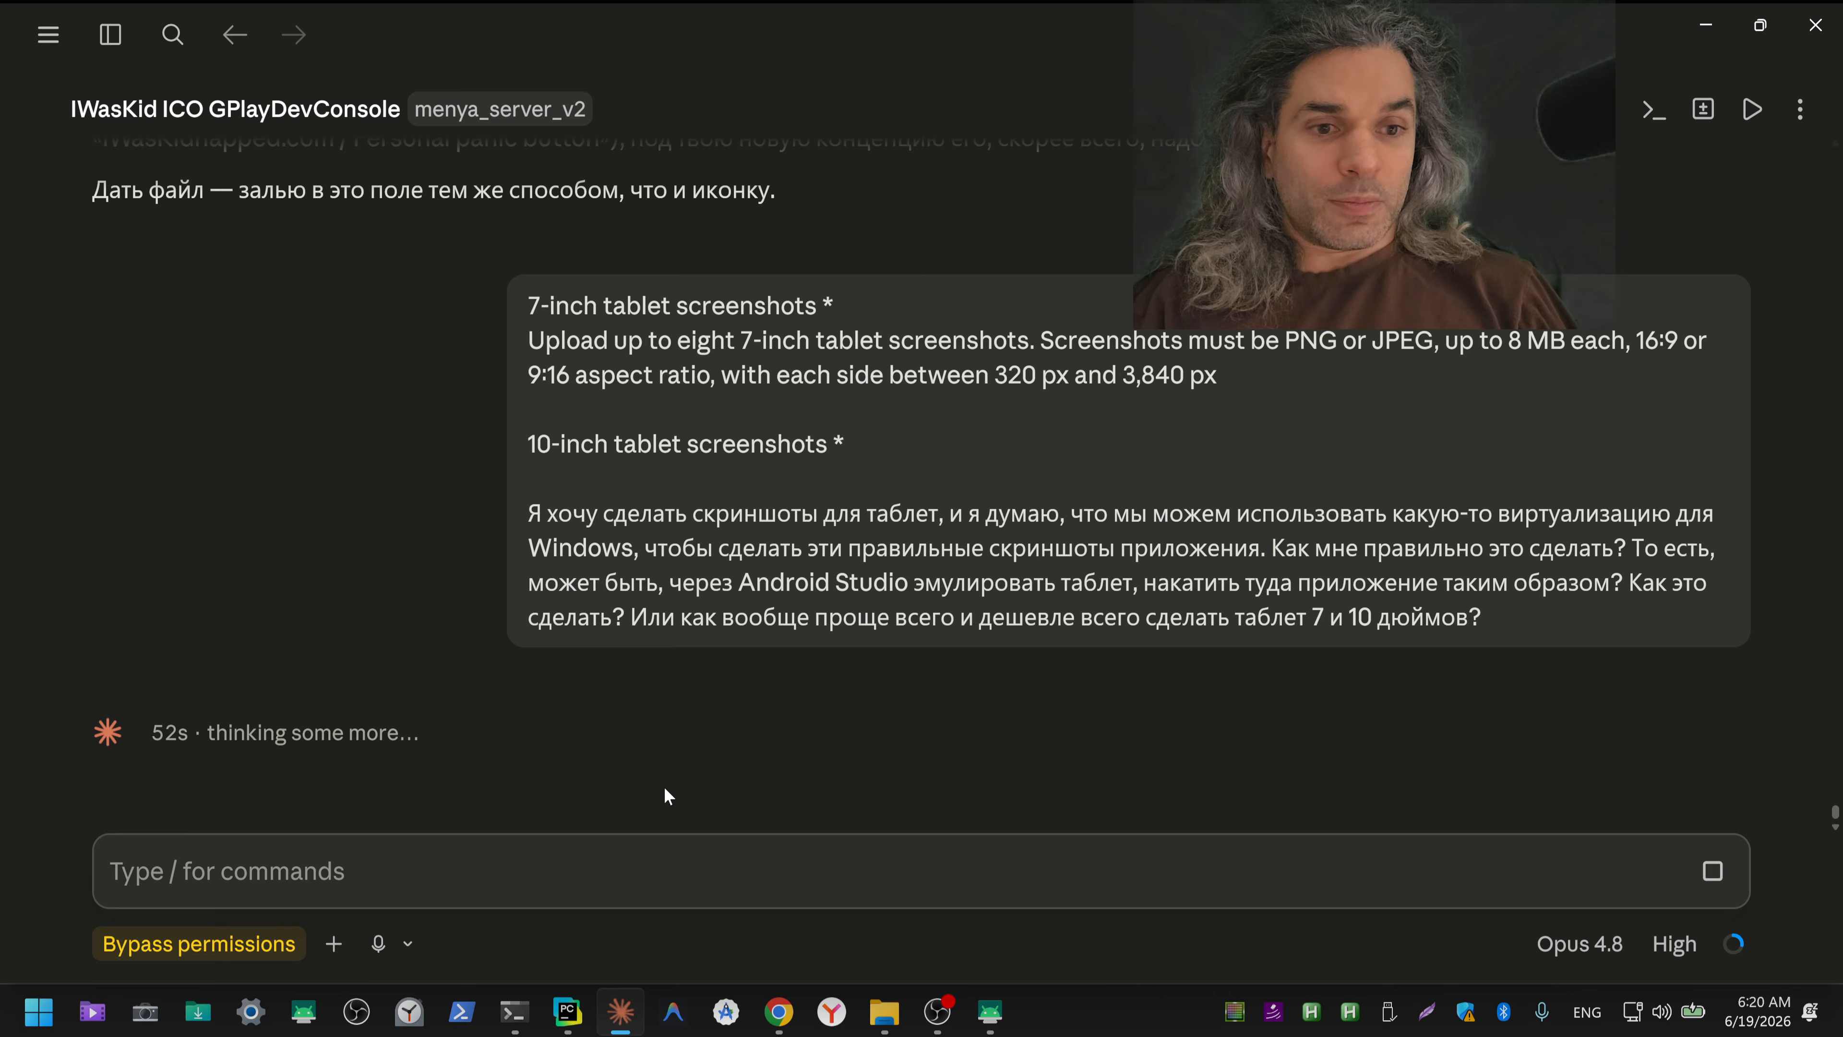
pyautogui.click(664, 789)
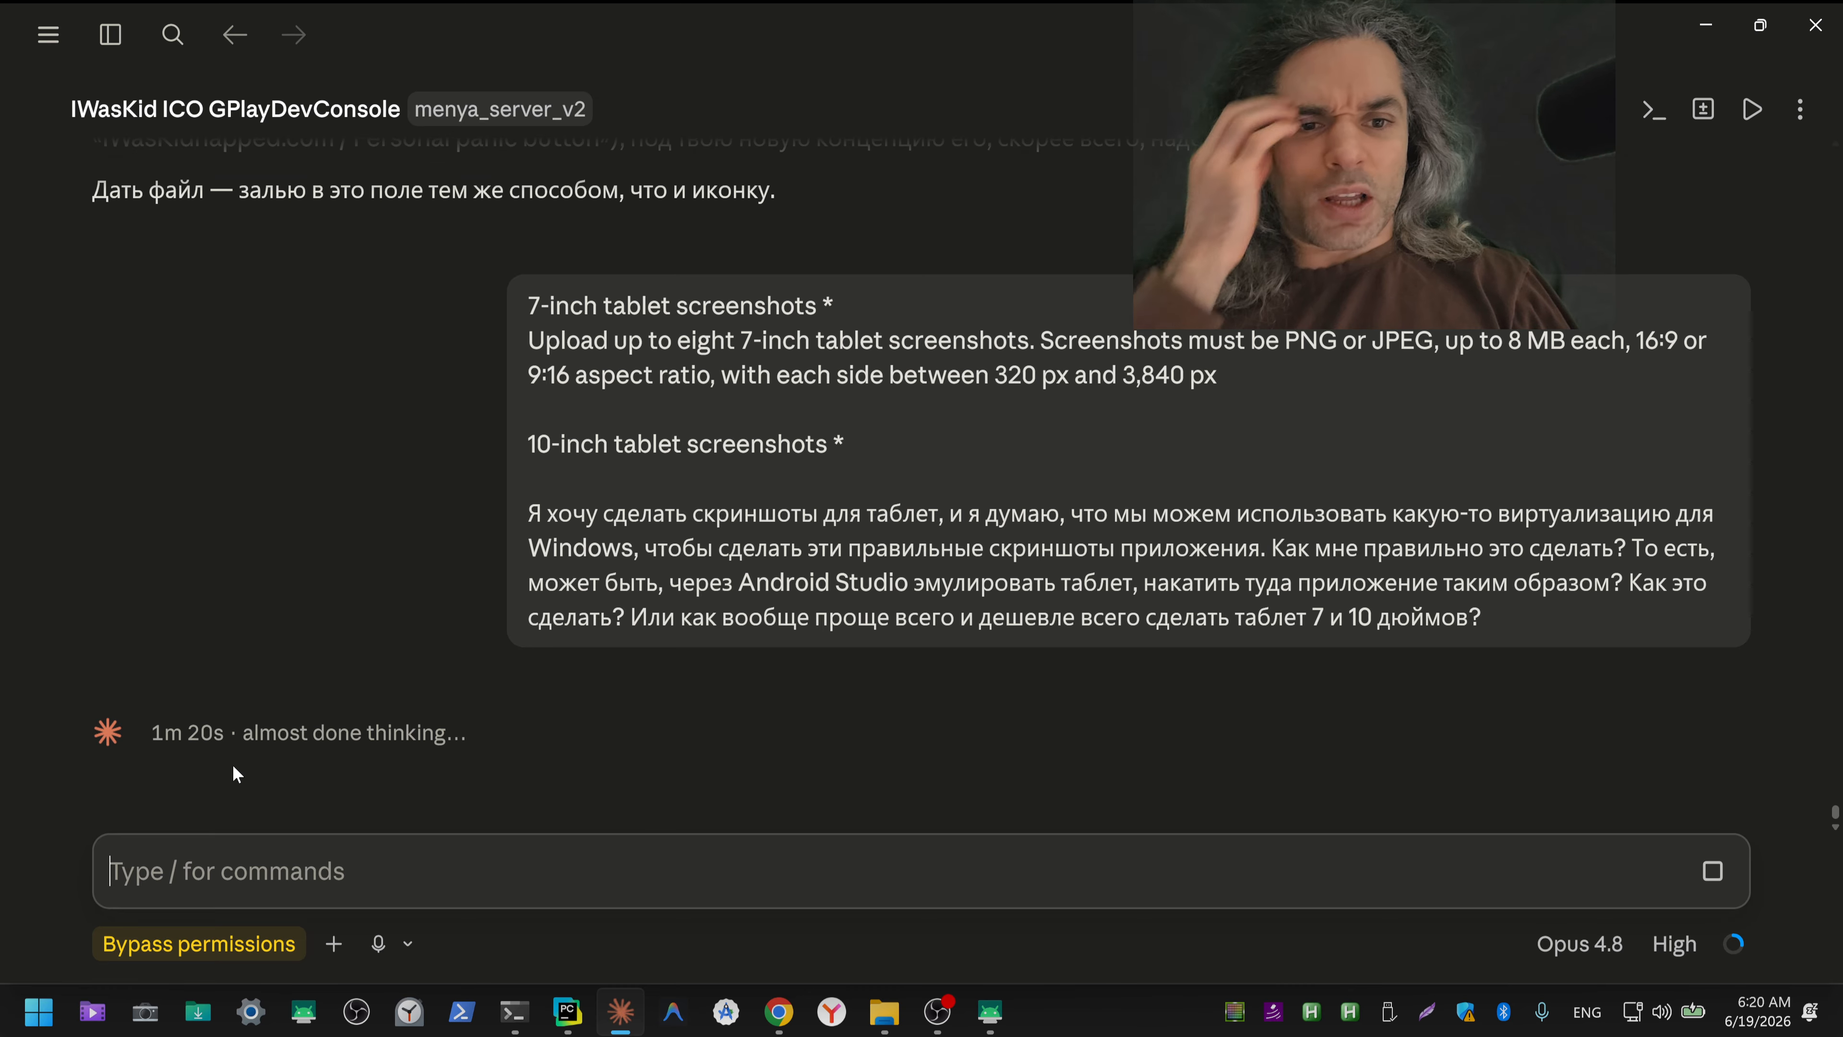
pyautogui.click(458, 742)
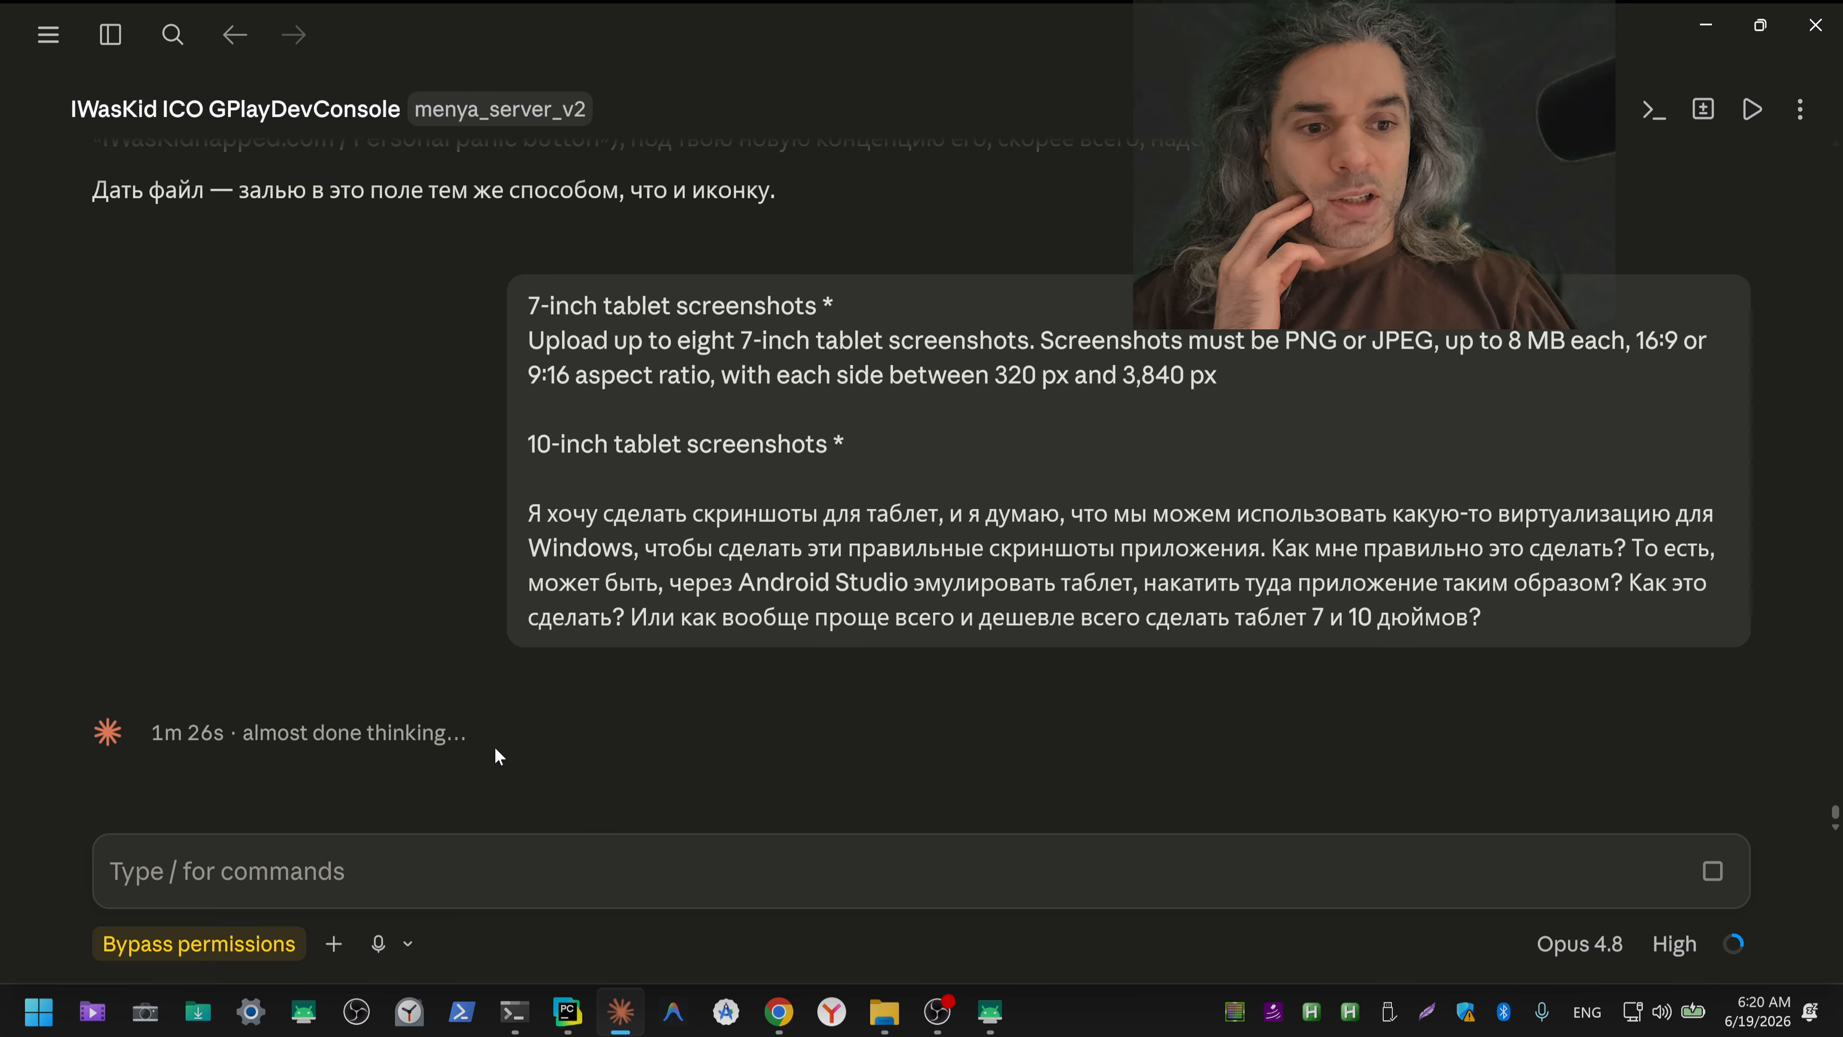
# Step: Check the ico terminal session's summary of the app icon work and return to the Claude chat
pyautogui.click(513, 1011)
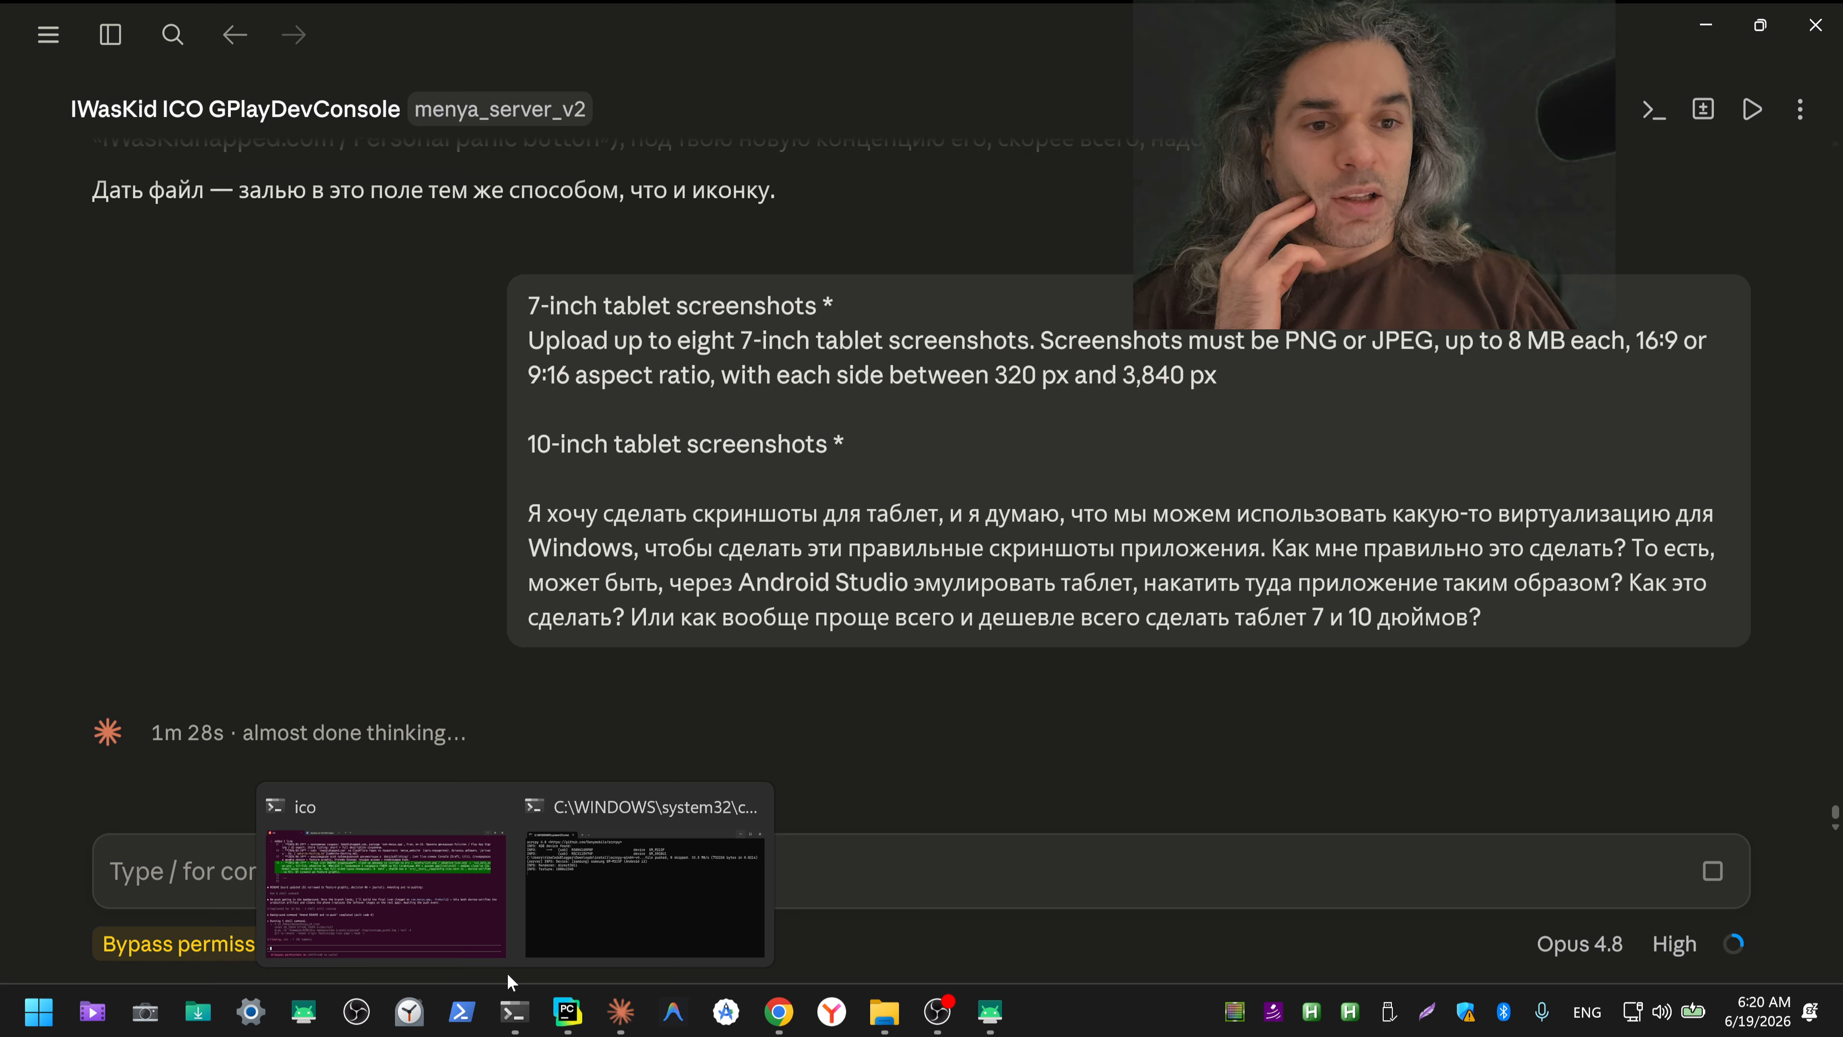
pyautogui.click(433, 909)
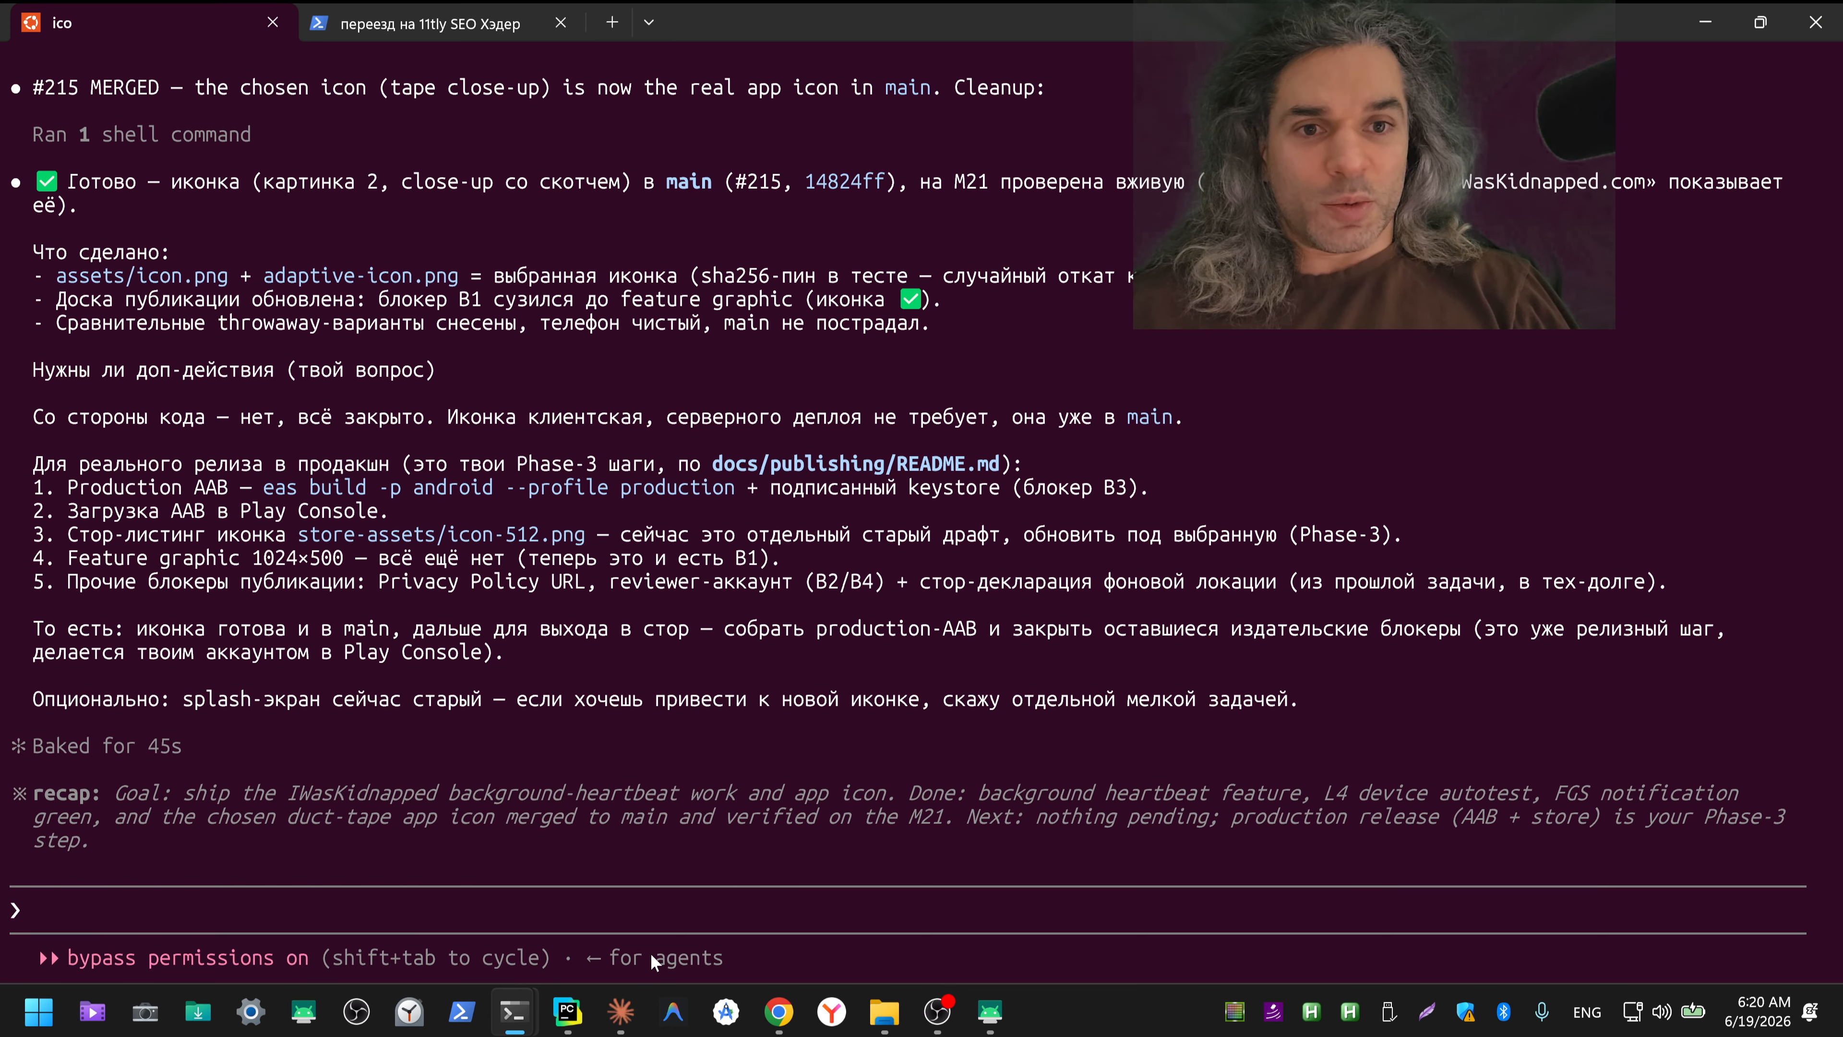
pyautogui.hotkey('alt', 'Tab')
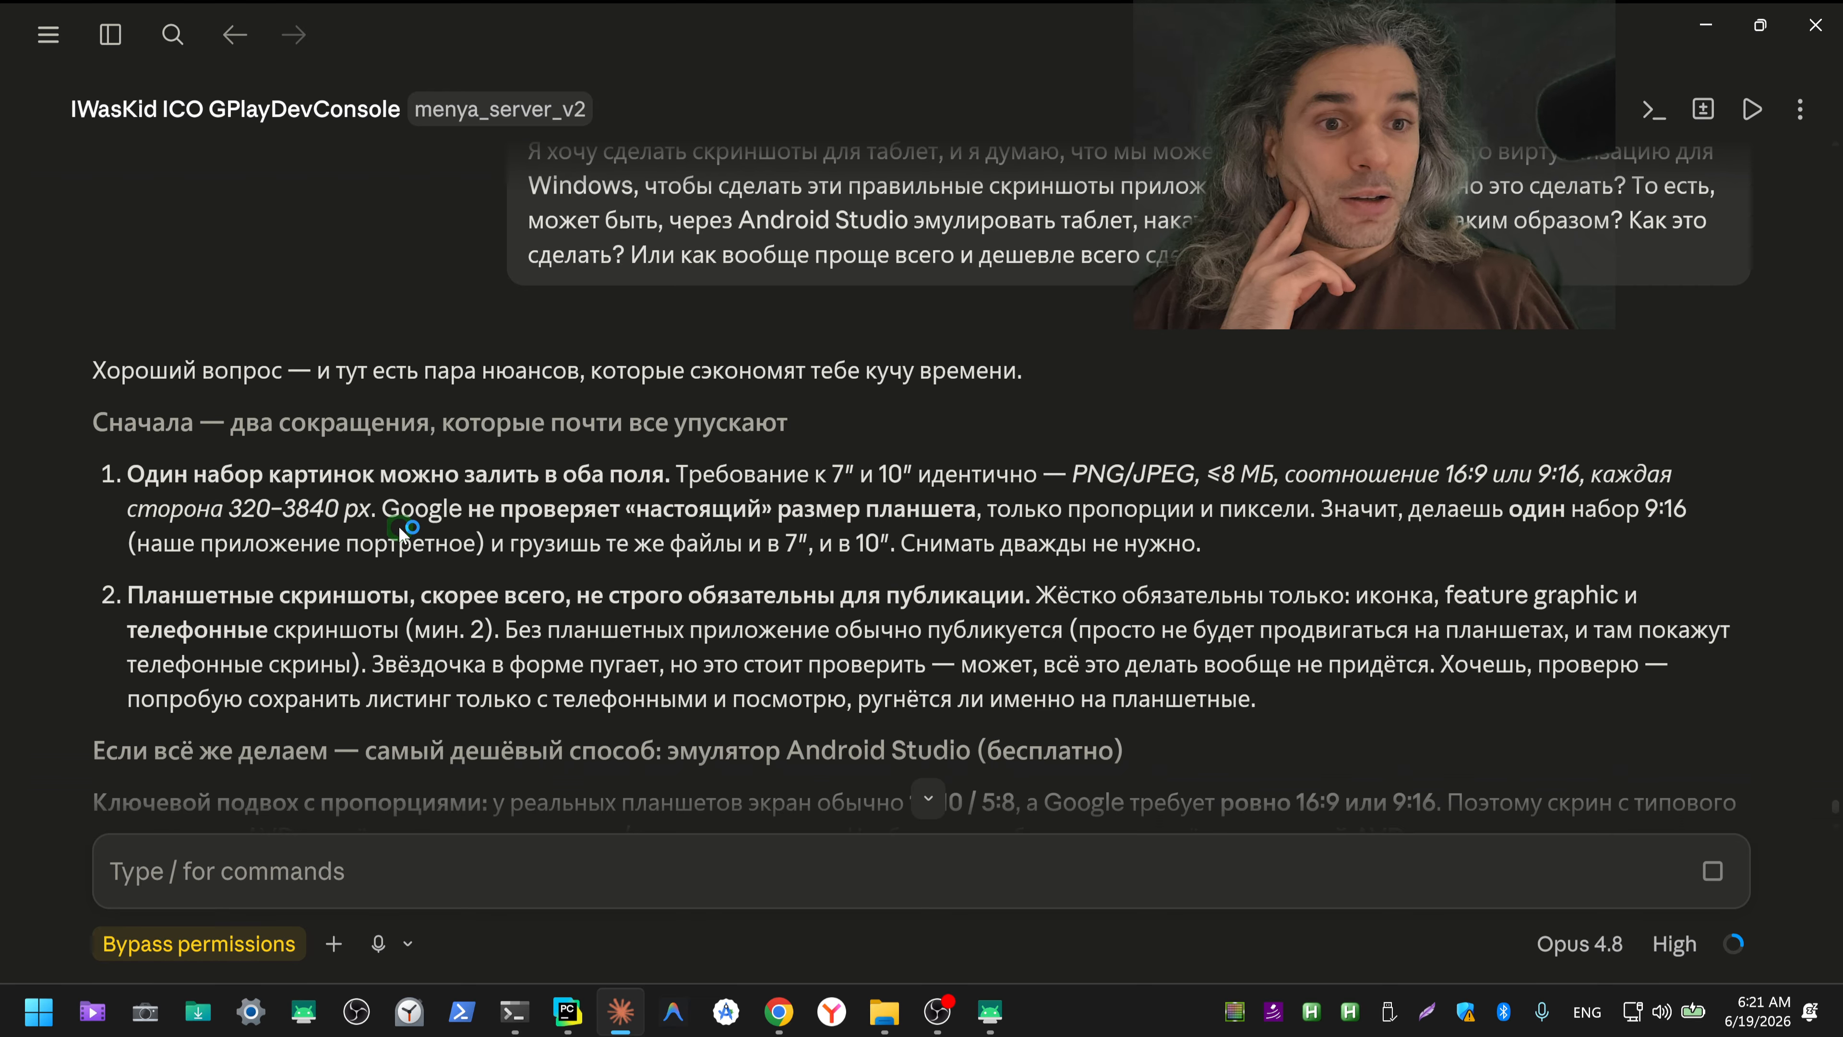
# Step: Read Claude's reply on tablet screenshots, covering the requirements, custom Android Studio emulator setup, alternatives and the two proposed starting options
pyautogui.scroll(-2, 399, 526)
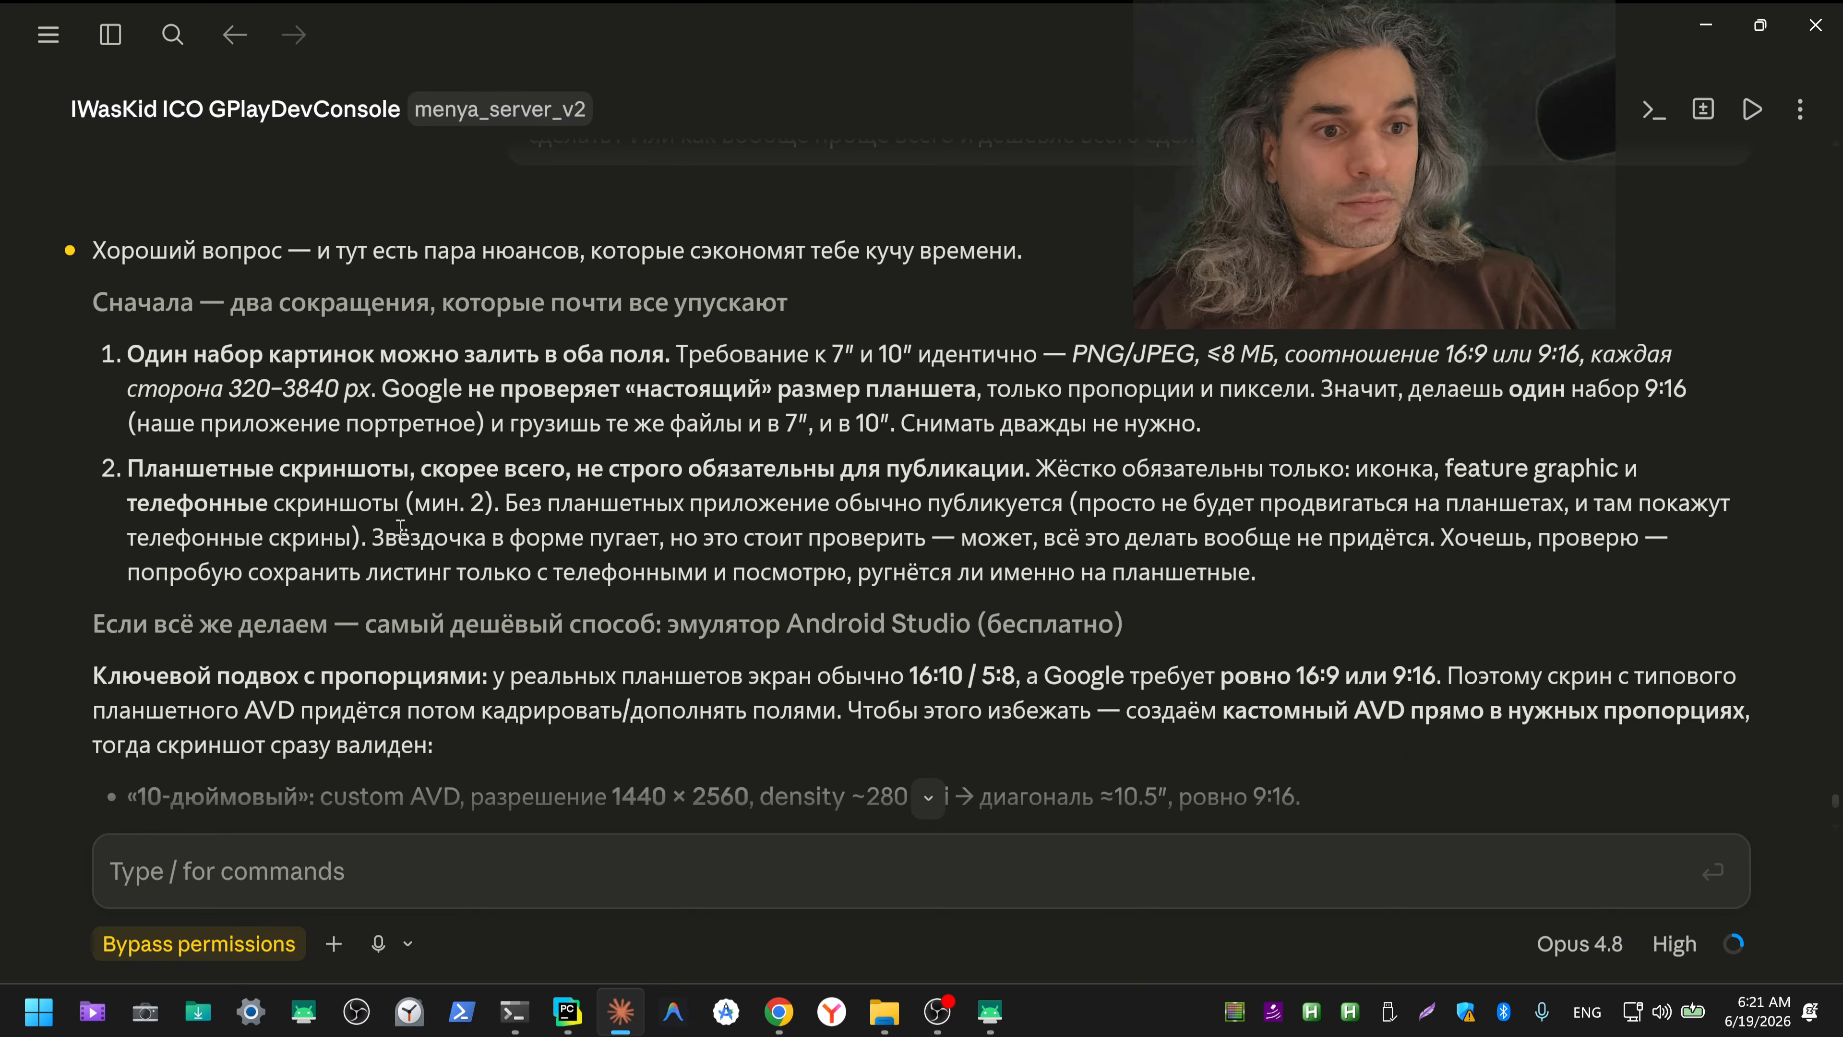
pyautogui.scroll(-2, 401, 529)
pyautogui.scroll(-2, 401, 534)
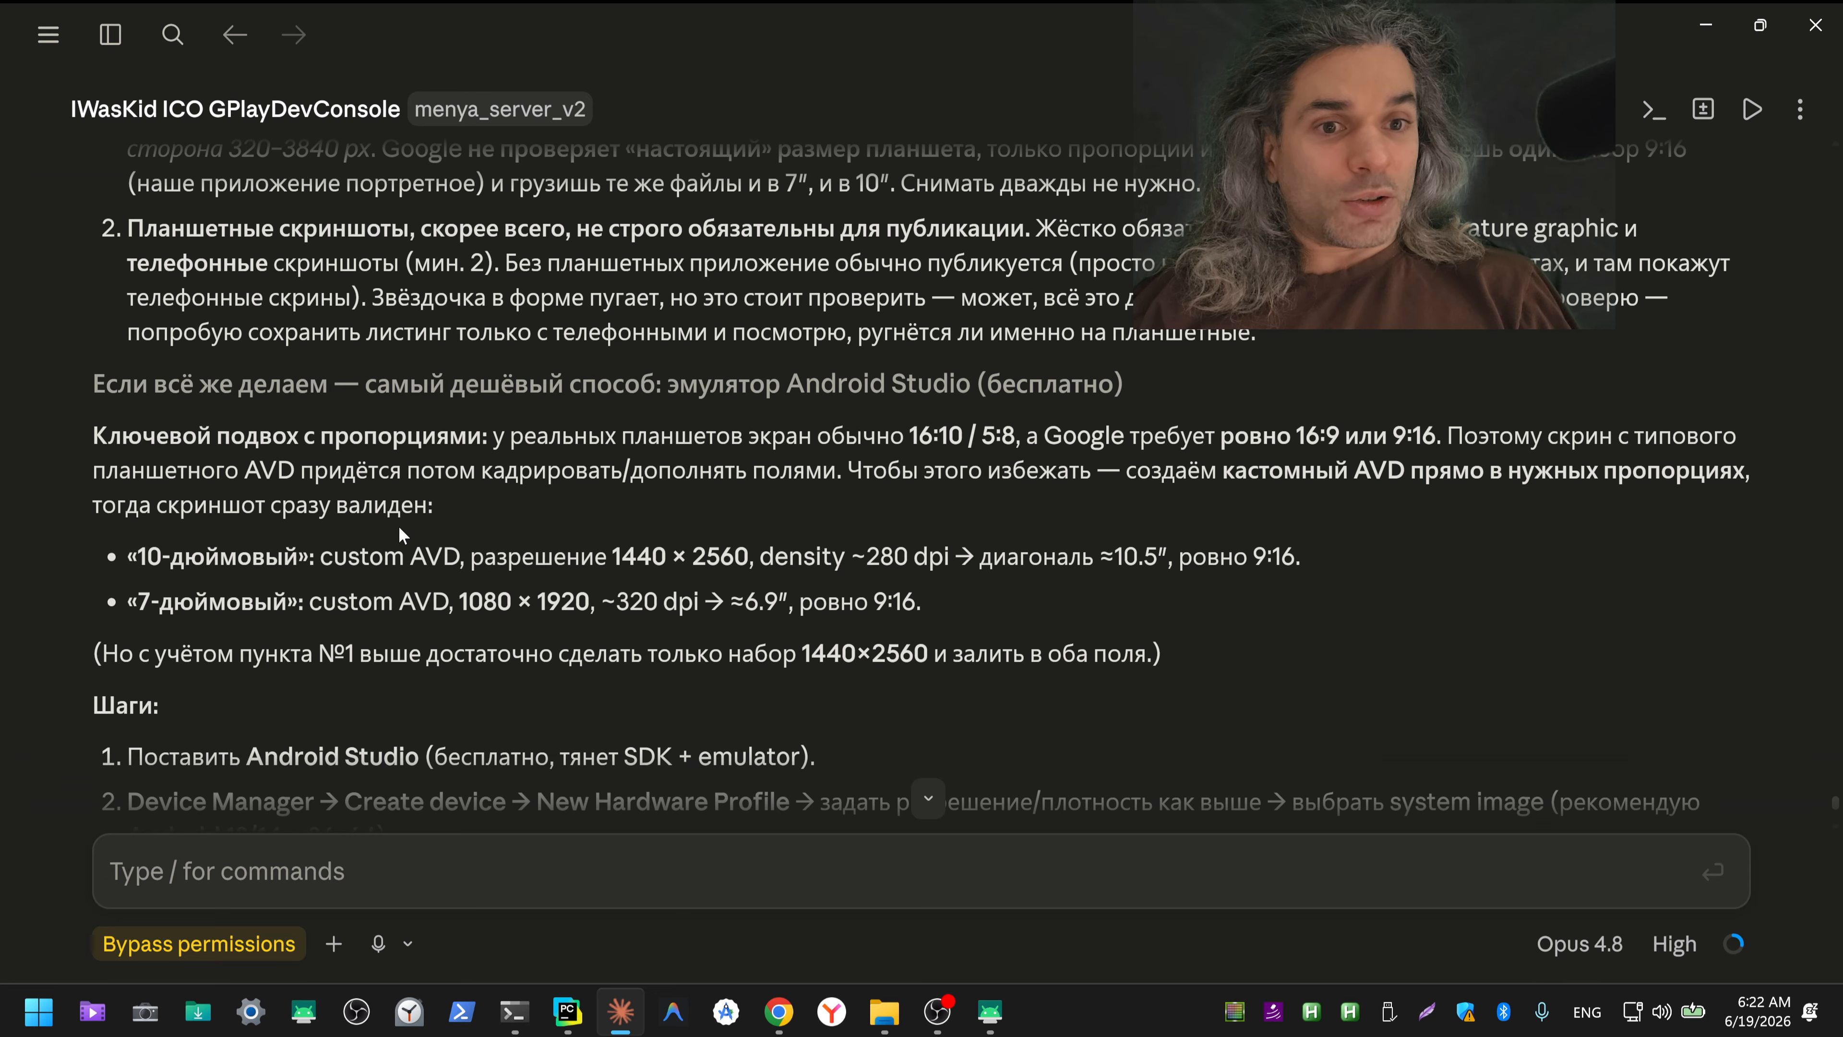
pyautogui.click(399, 528)
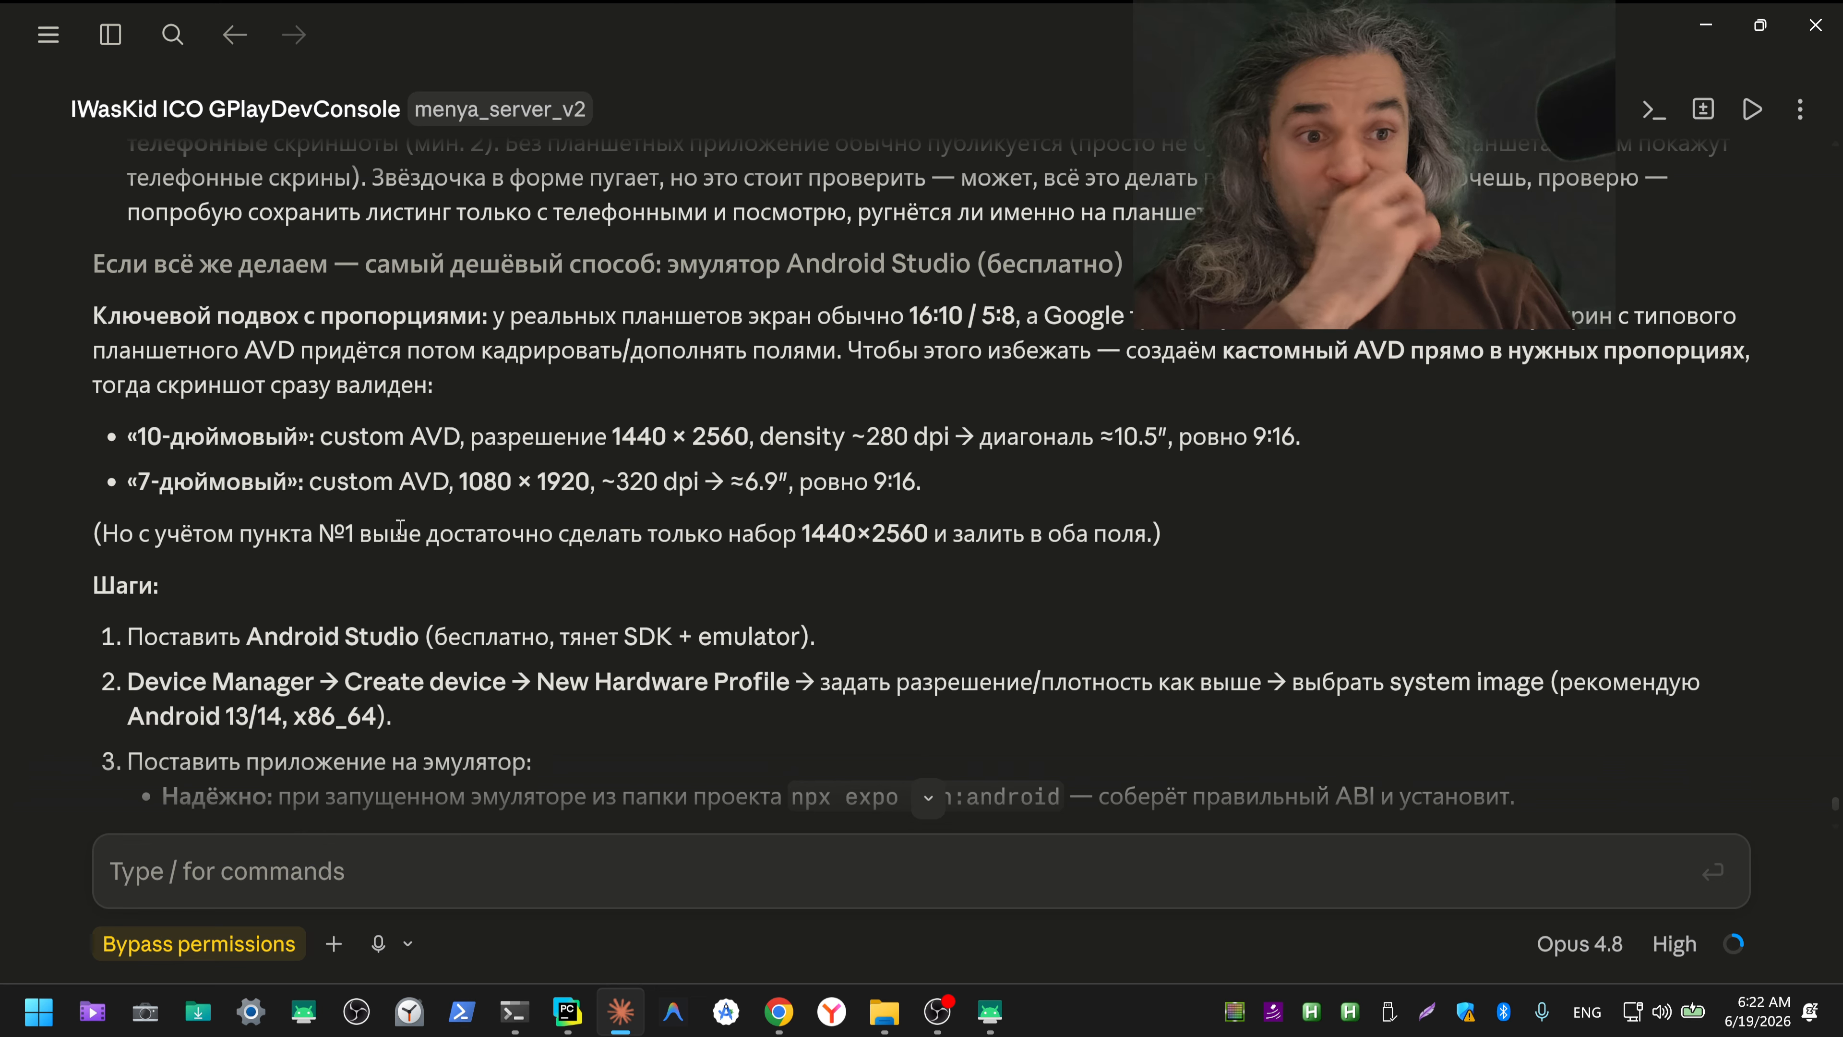
pyautogui.scroll(-2, 400, 528)
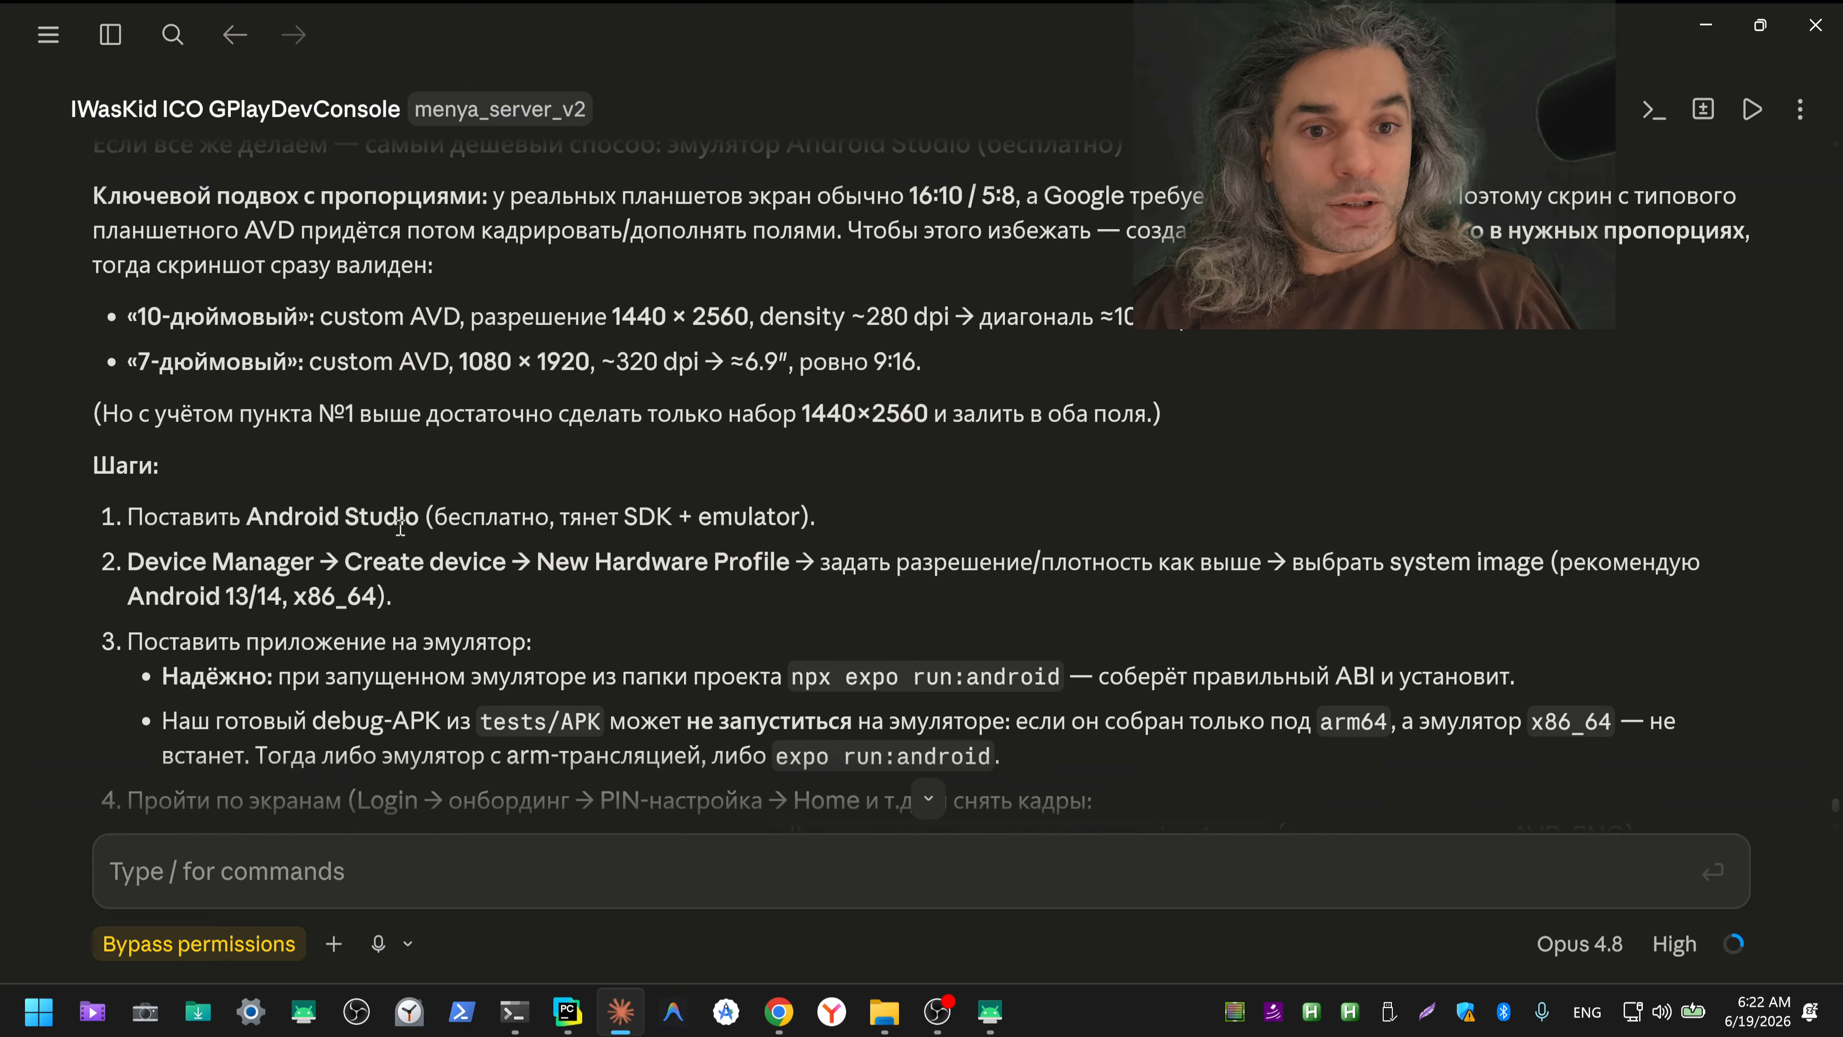
pyautogui.scroll(-2, 400, 528)
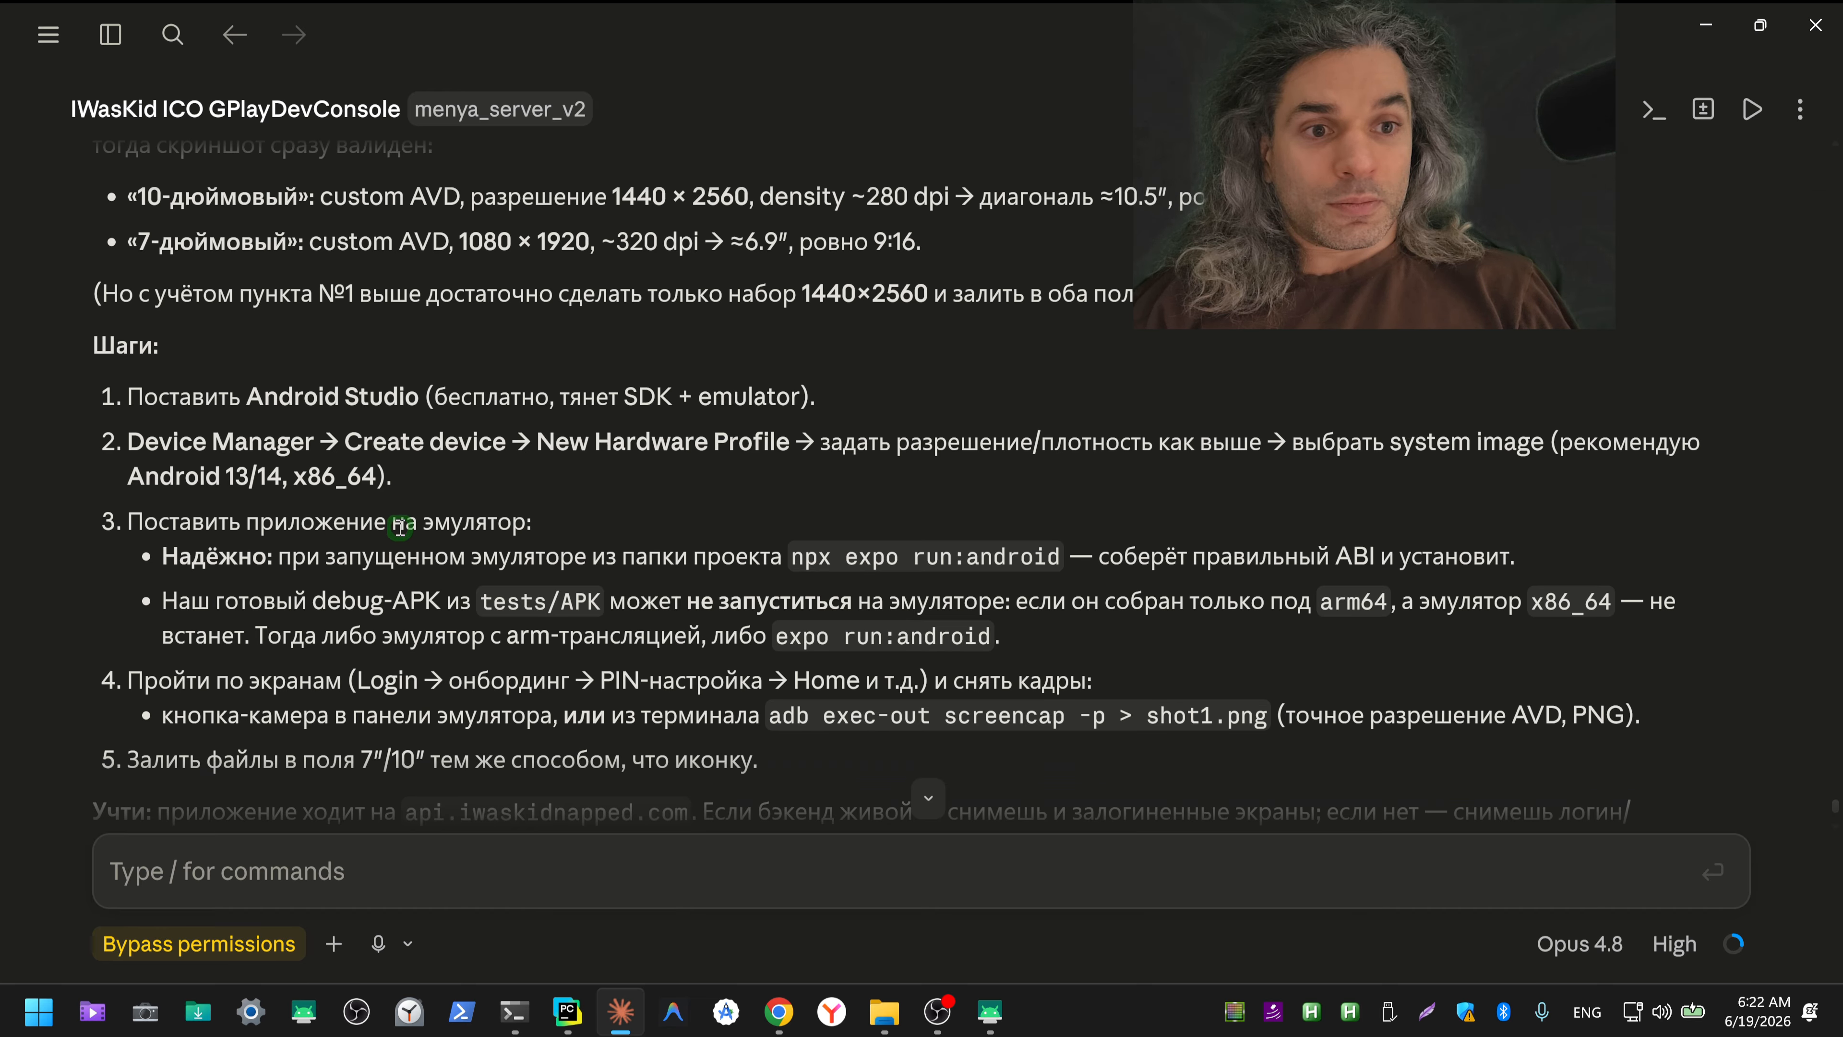
pyautogui.scroll(-4, 400, 528)
pyautogui.scroll(-6, 400, 528)
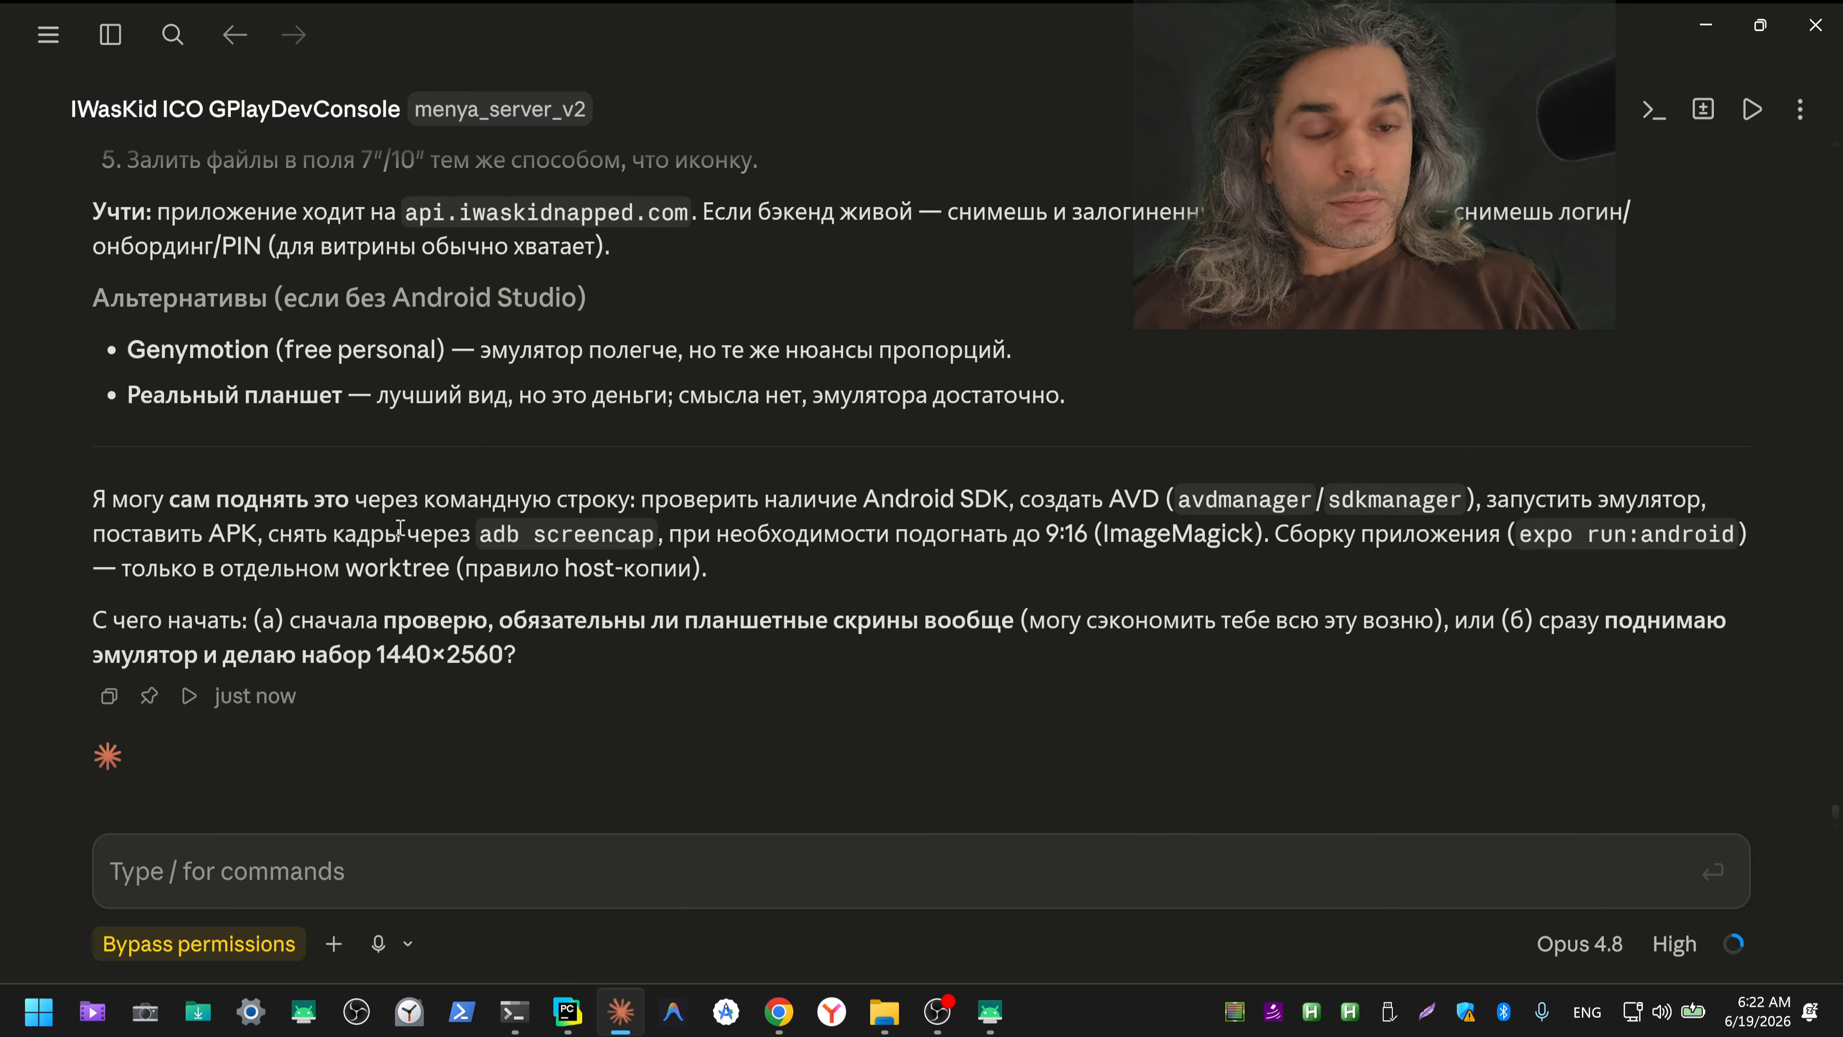
# Step: Switch to ChatGPT in Chrome, dictate a Russian question asking whether the same phone screenshots can be uploaded for tablets, and cut the transcribed text
pyautogui.scroll(-1, 400, 528)
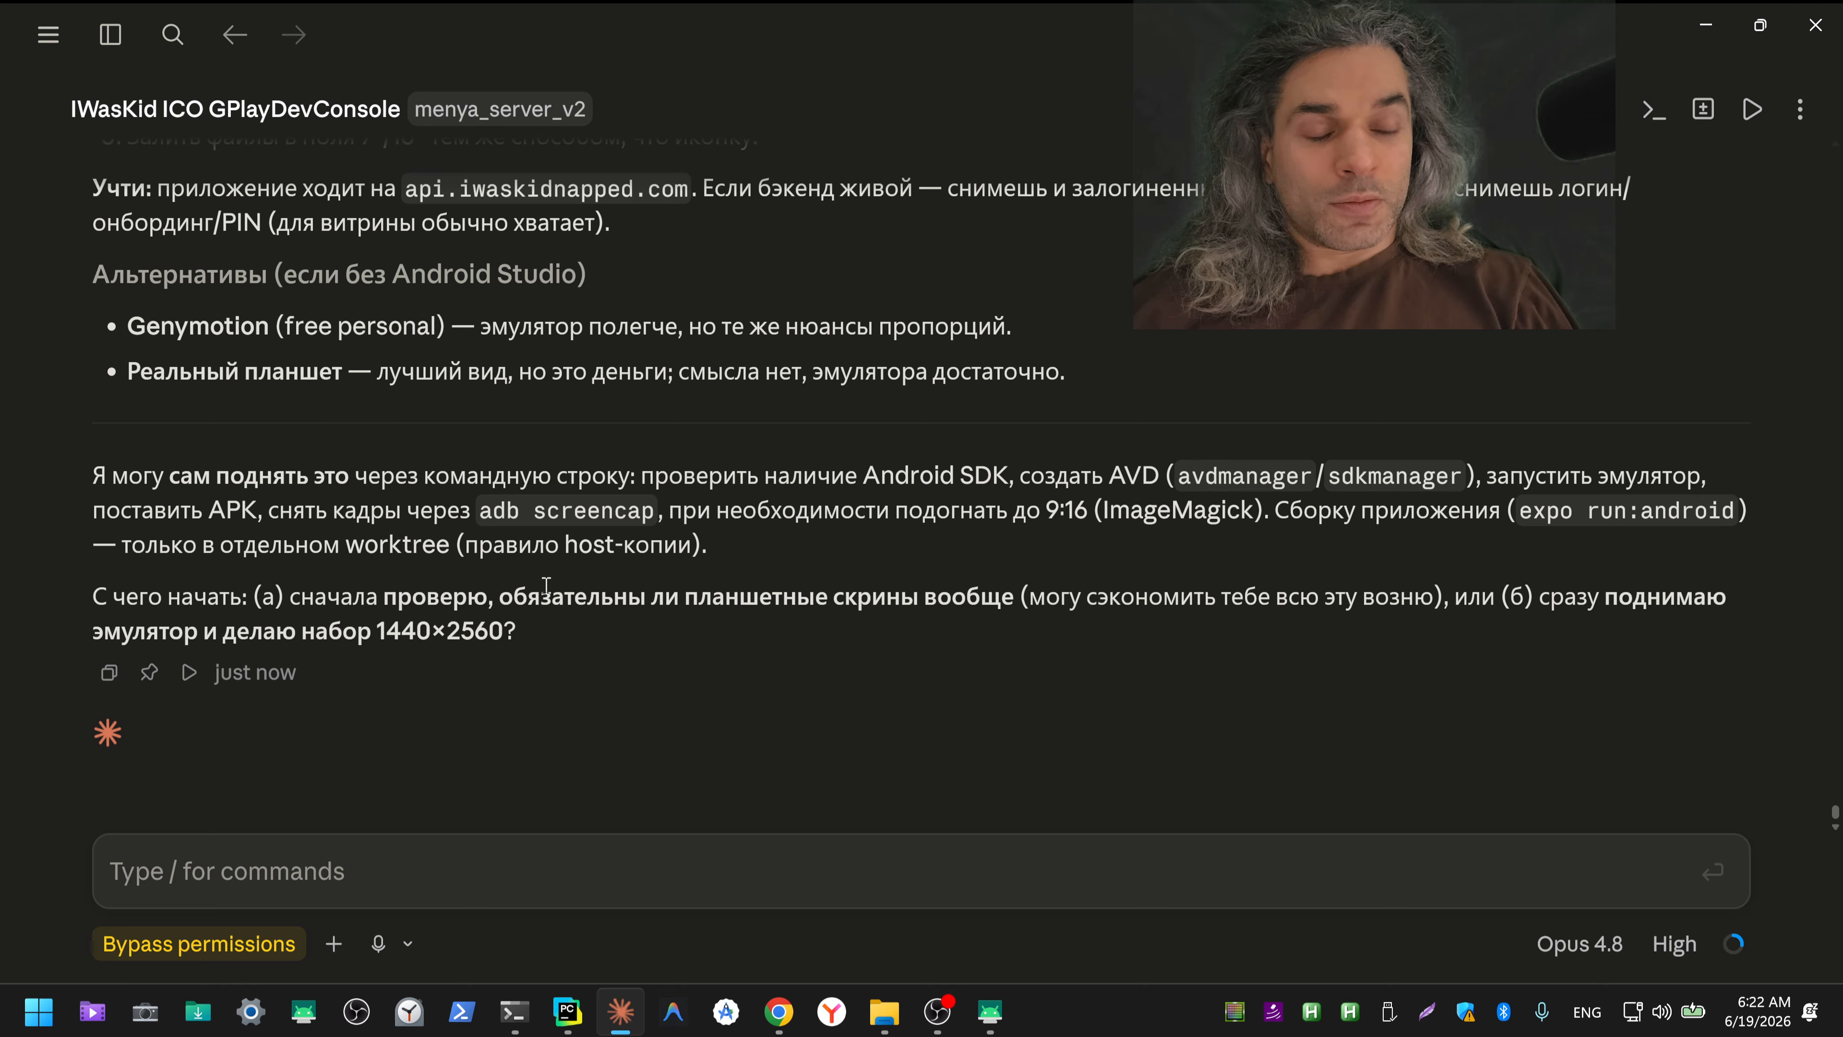
pyautogui.hotkey('alt', 'Tab')
pyautogui.hotkey('alt', 'Tab')
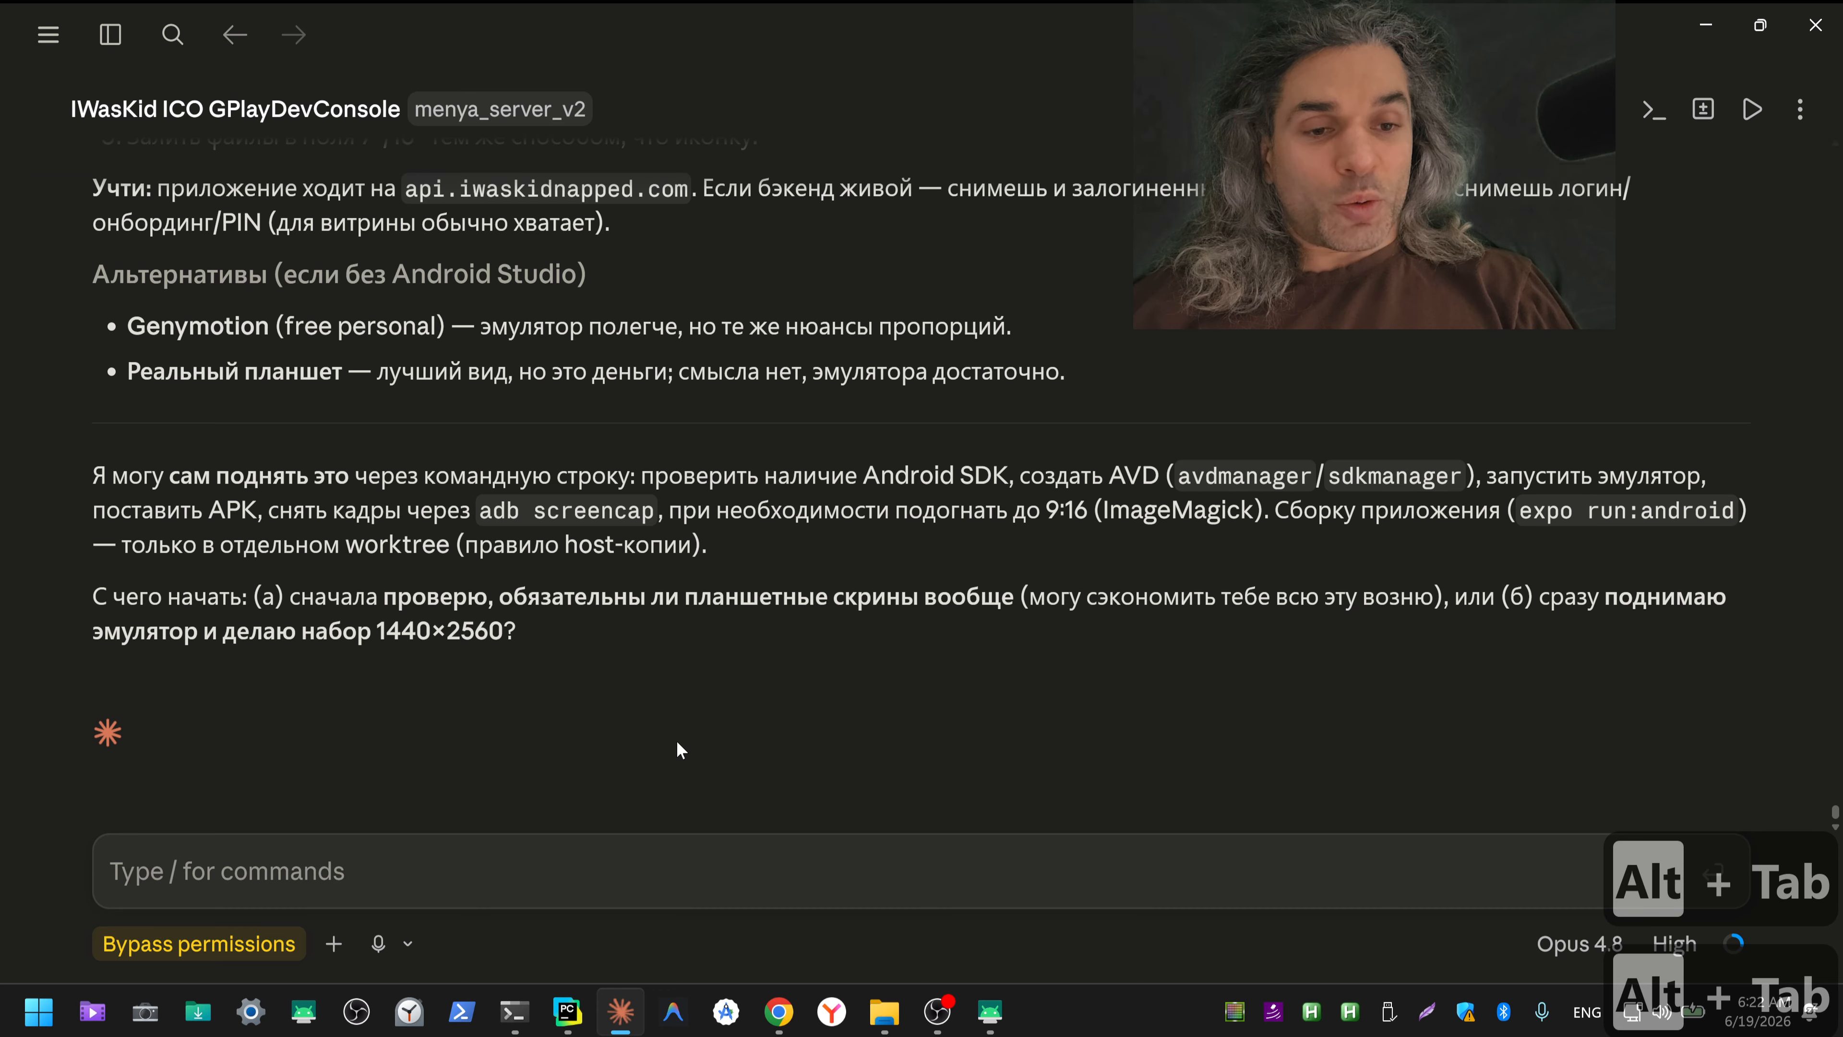
pyautogui.moveTo(778, 1011)
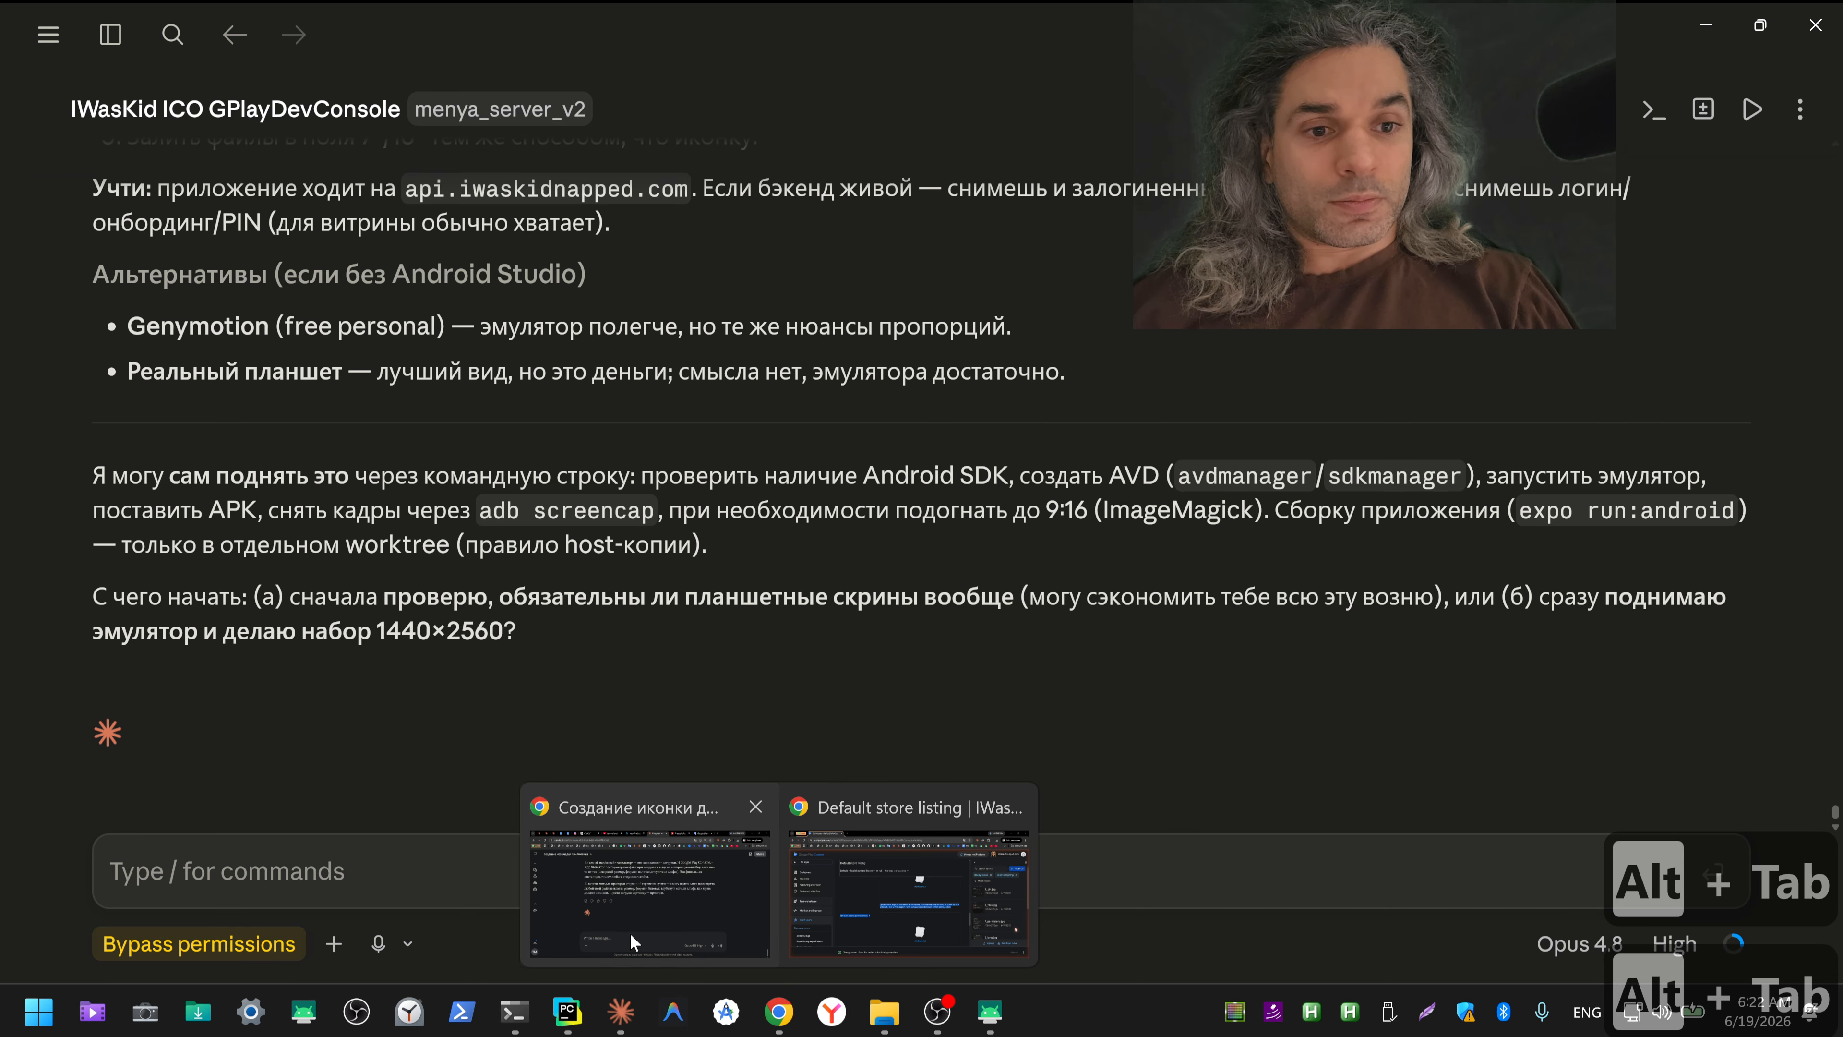
pyautogui.click(633, 942)
pyautogui.click(444, 28)
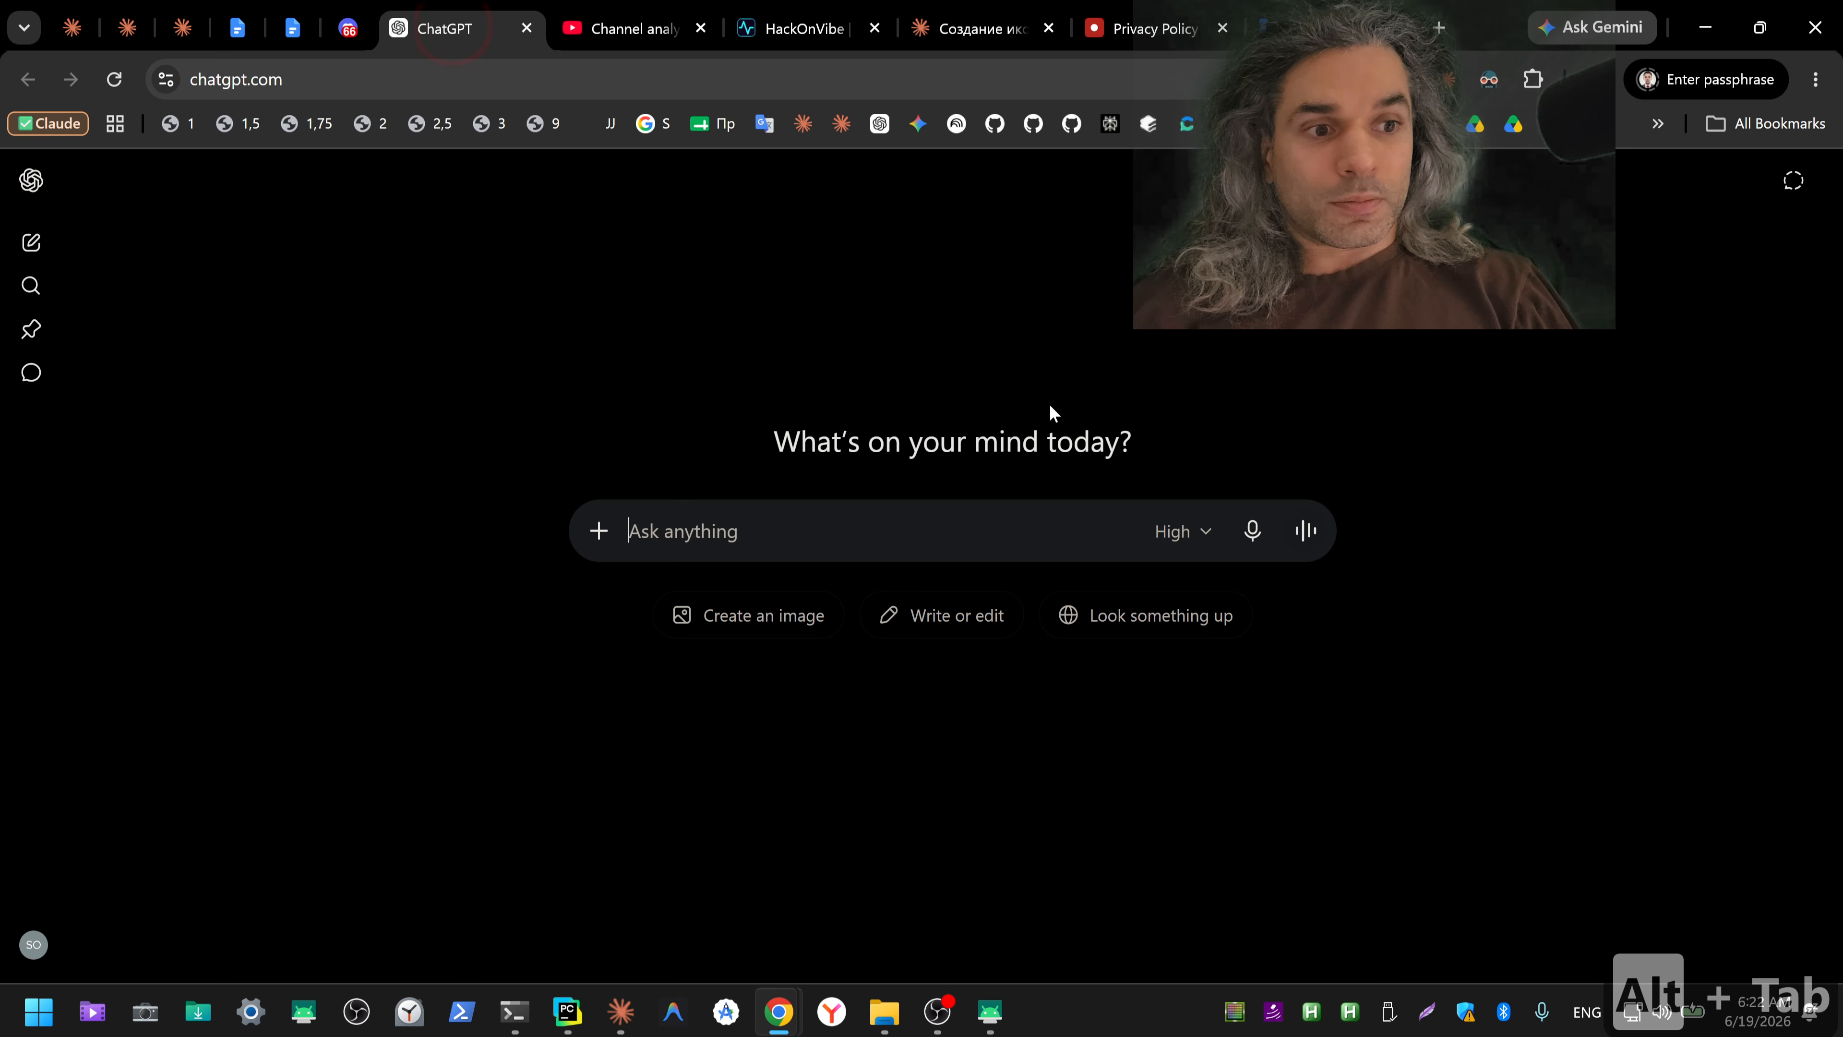
pyautogui.click(1250, 531)
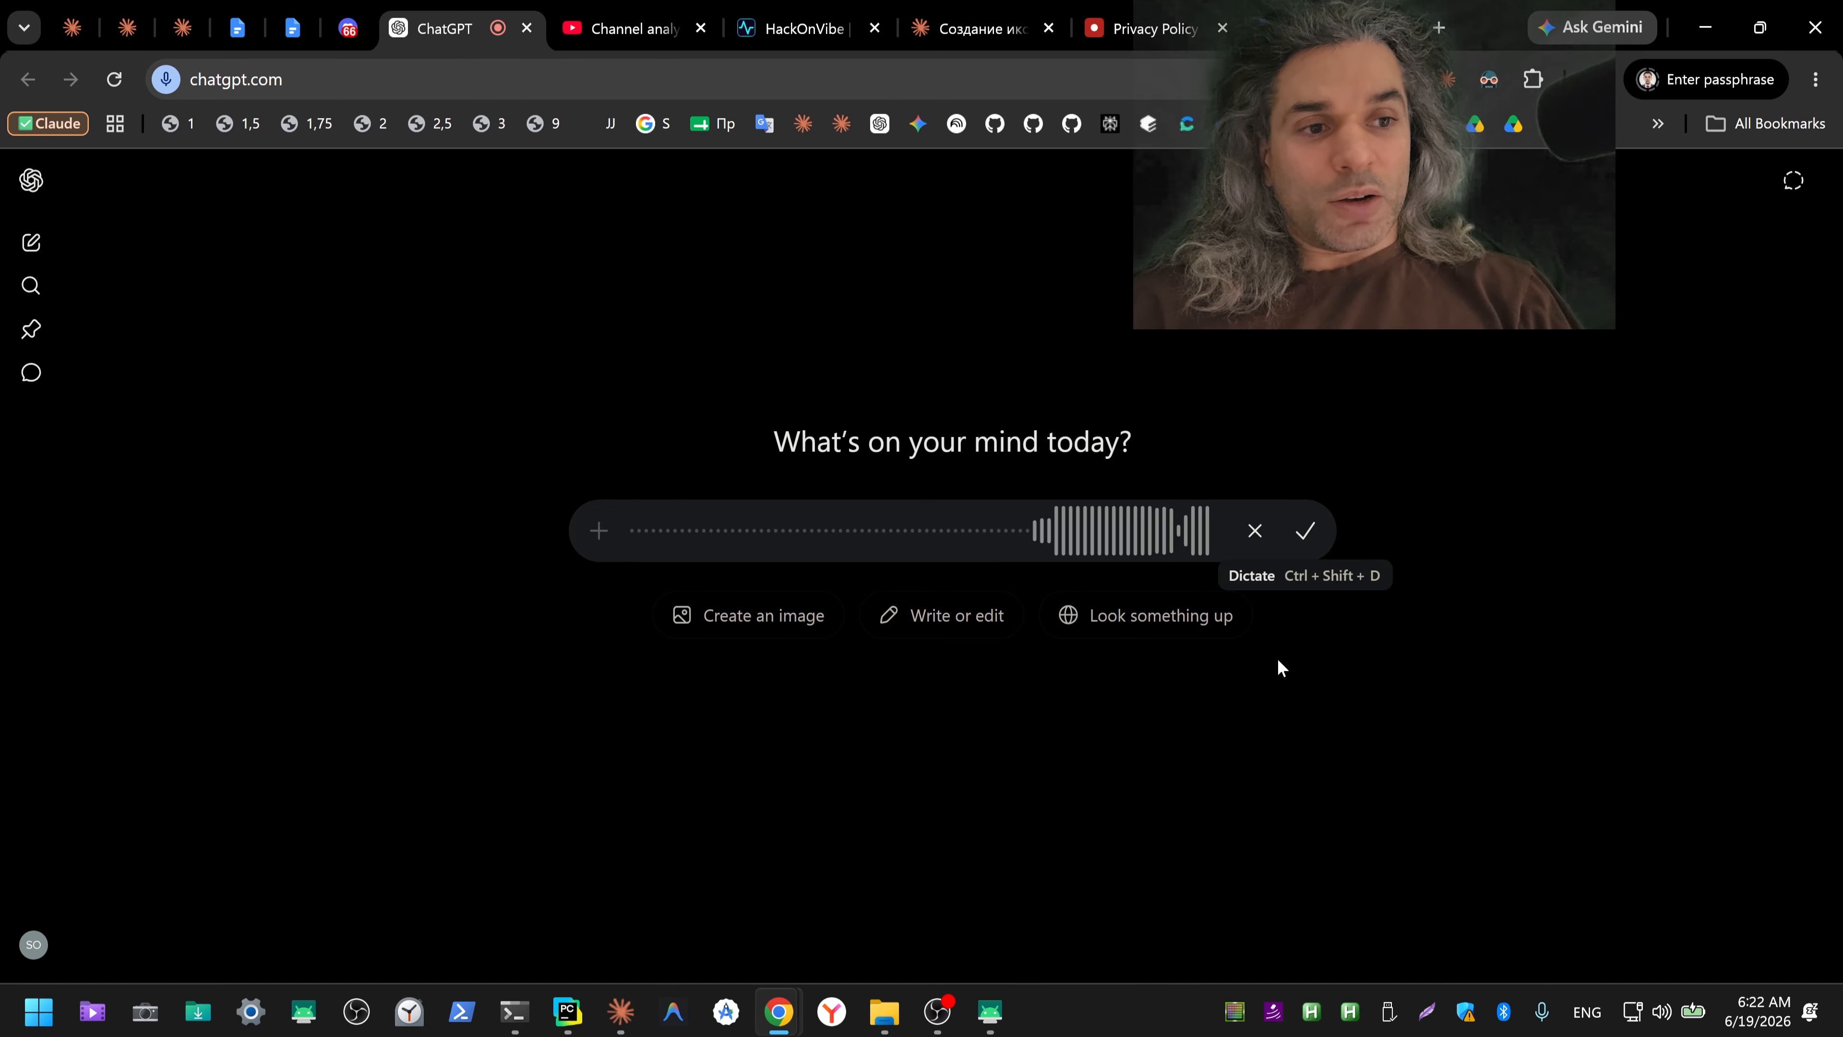
pyautogui.click(1307, 536)
pyautogui.hotkey('ctrl', 'a')
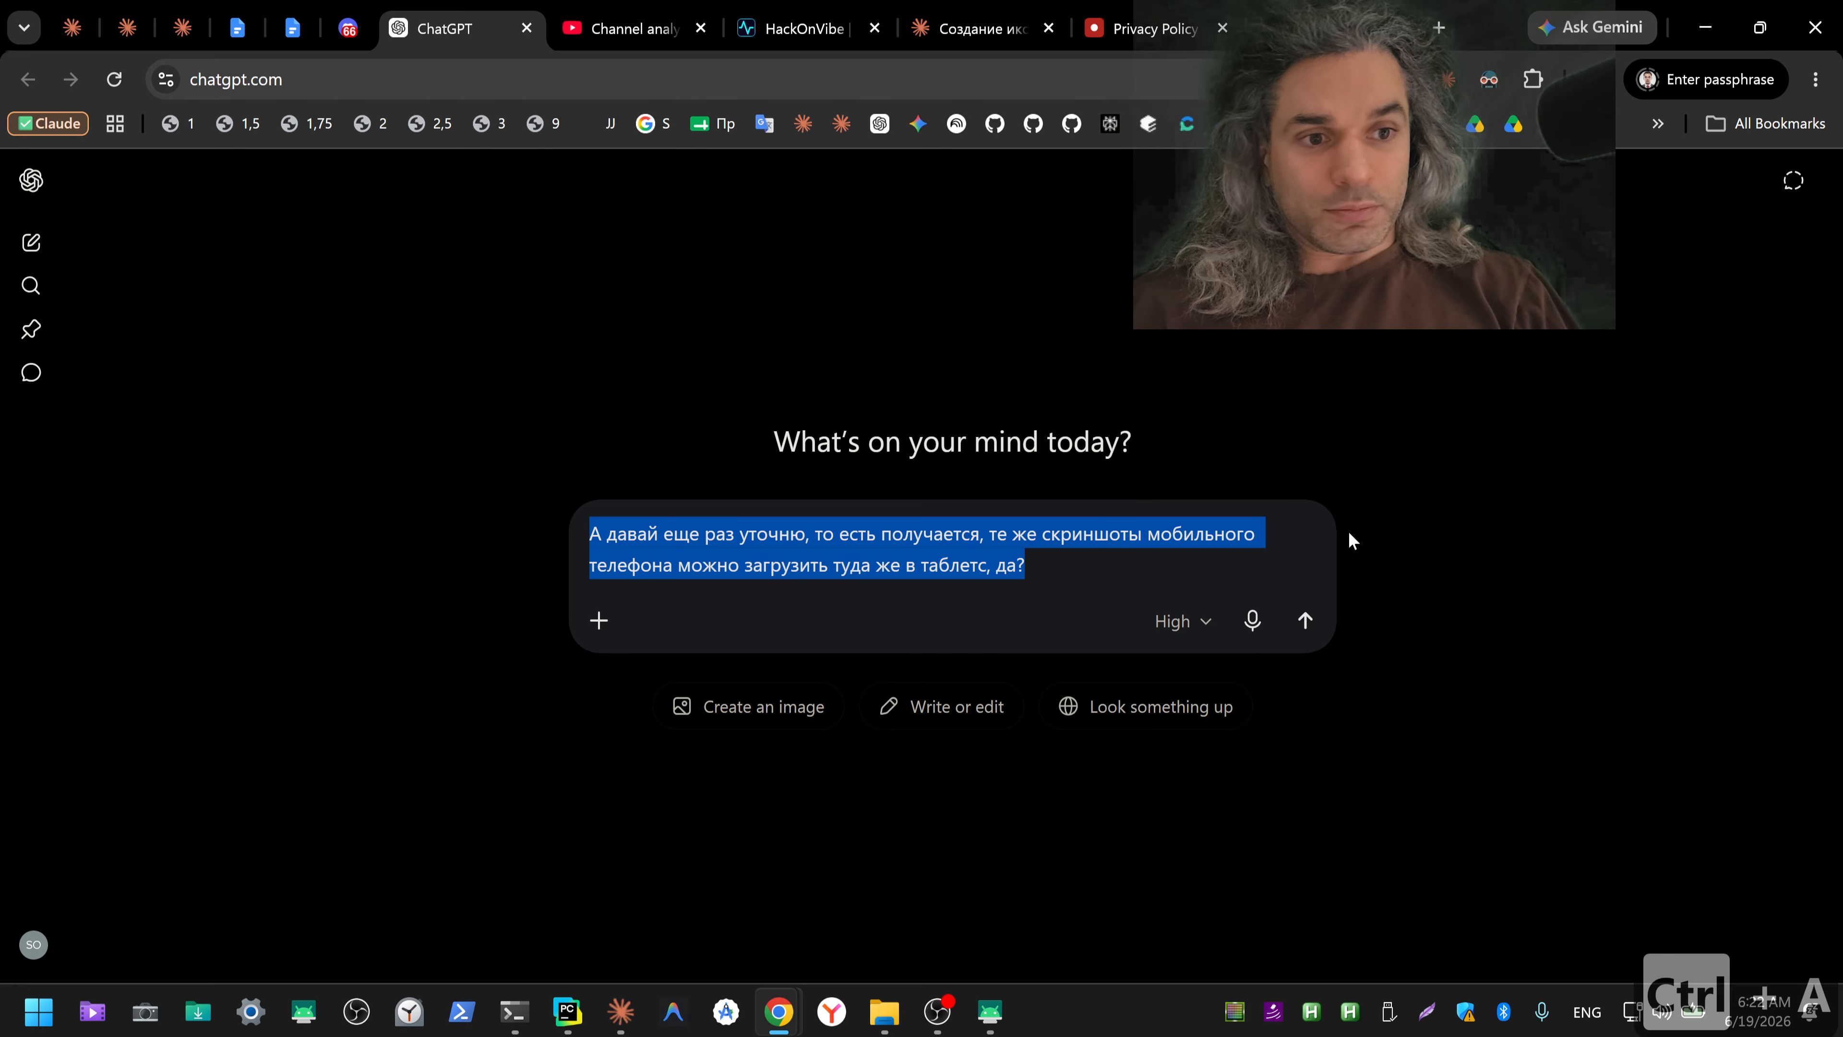
pyautogui.hotkey('ctrl', 'x')
# Step: Return to the Claude app, paste the dictated question about reusing phone screenshots for tablets into the chat and send it
pyautogui.hotkey('alt', 'Tab')
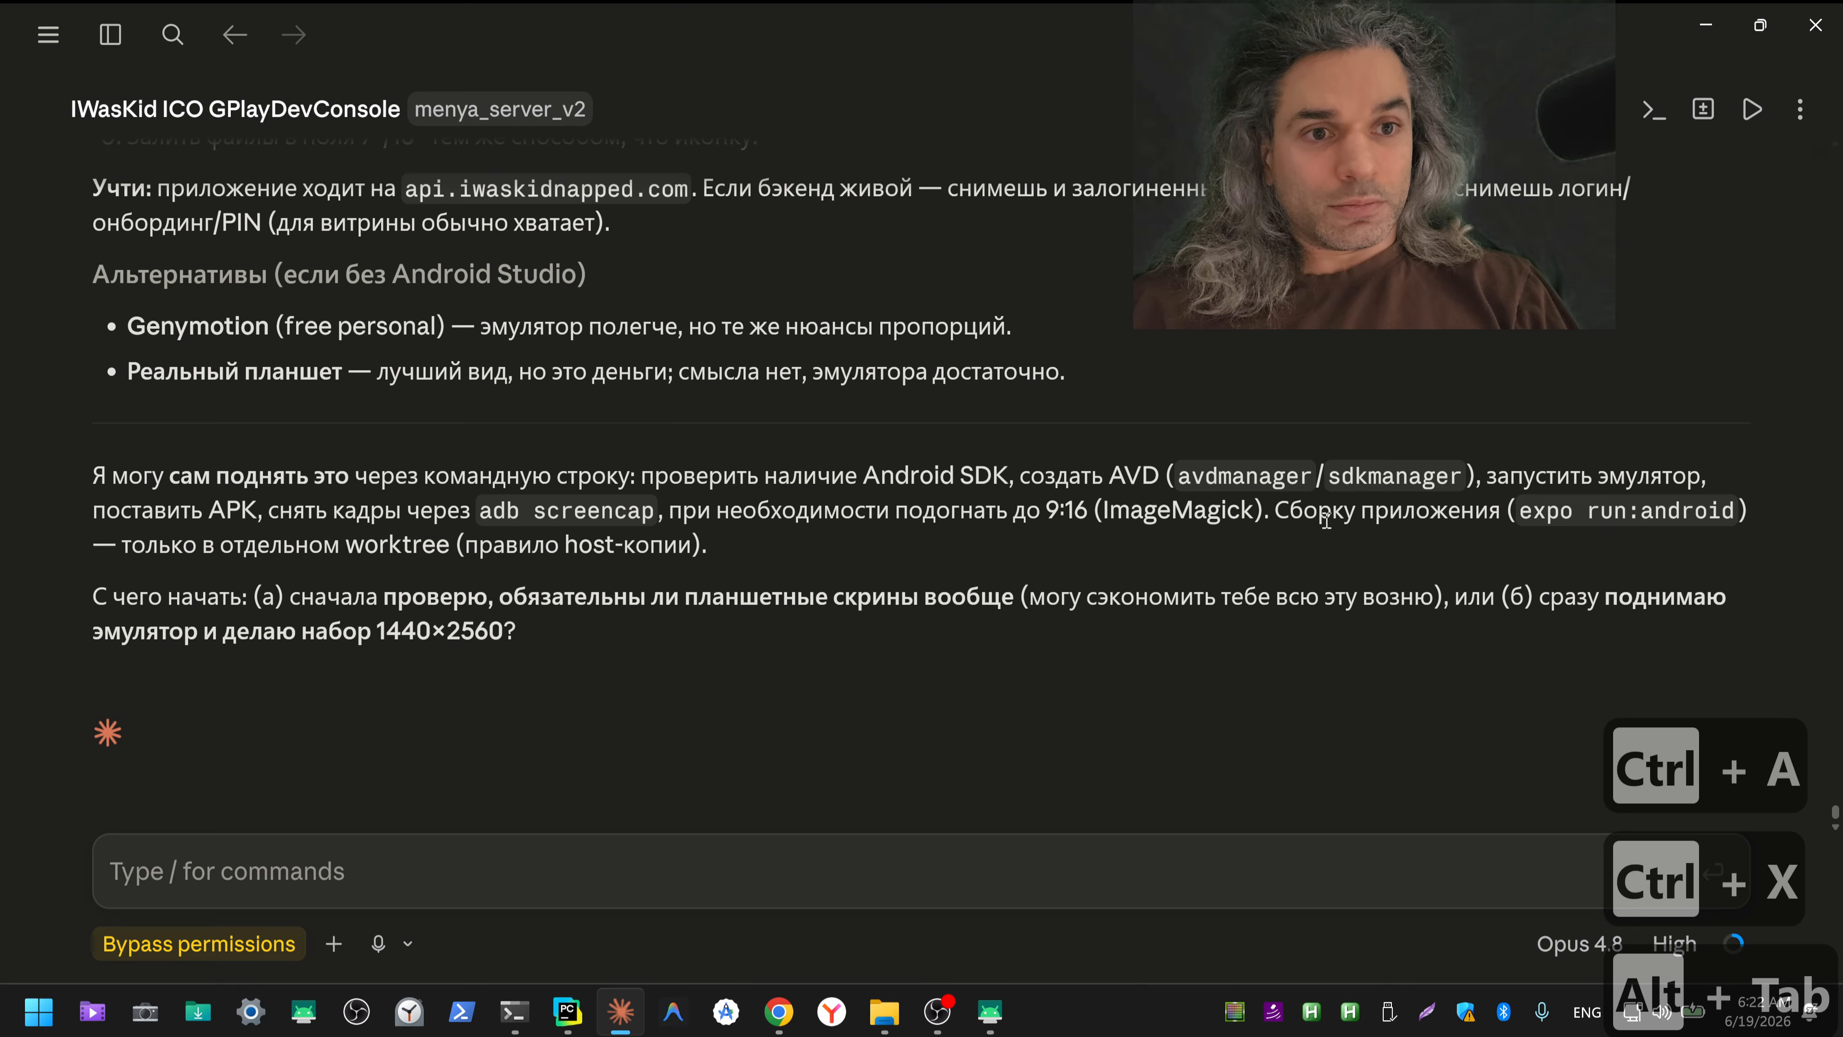
pyautogui.click(835, 854)
pyautogui.hotkey('ctrl', 'v')
pyautogui.press('Return')
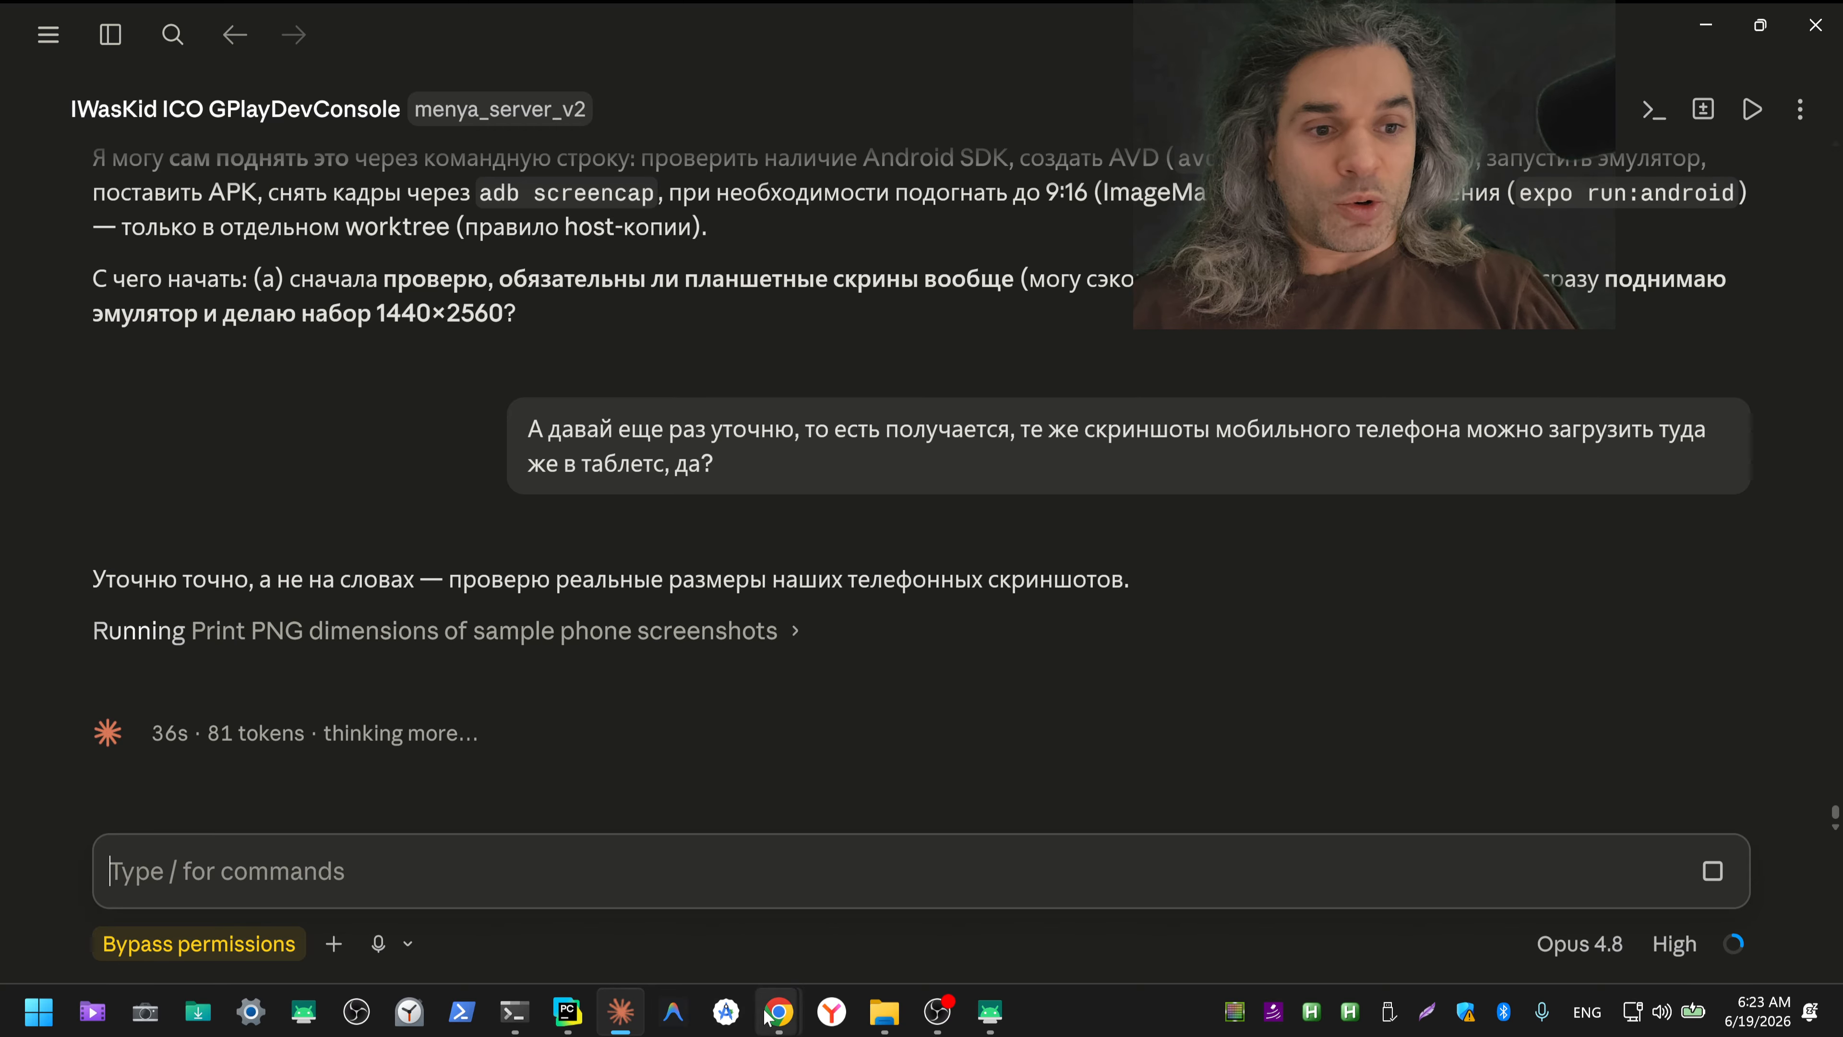
# Step: Switch to the Play Console default store listing, open the asset library for the 7-inch tablet screenshots and look through the uploaded images
pyautogui.moveTo(778, 1011)
pyautogui.click(852, 922)
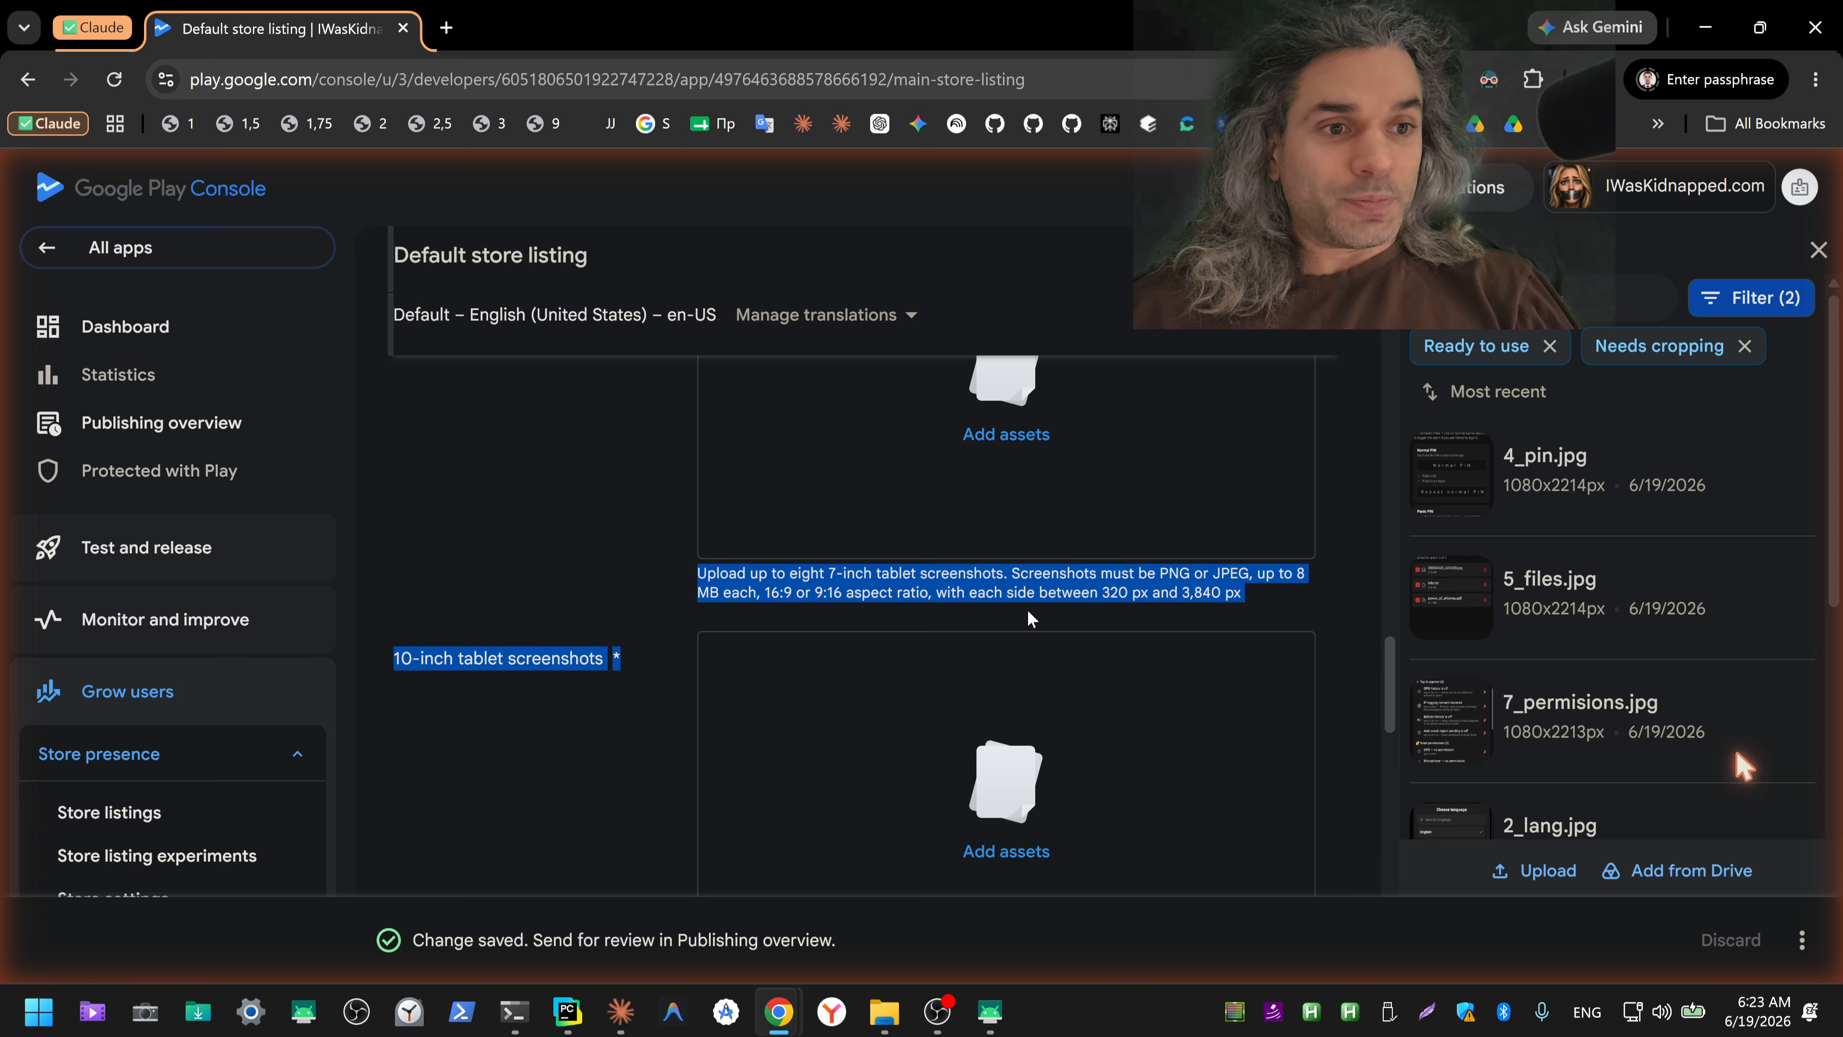
pyautogui.scroll(3, 1026, 609)
pyautogui.click(1029, 678)
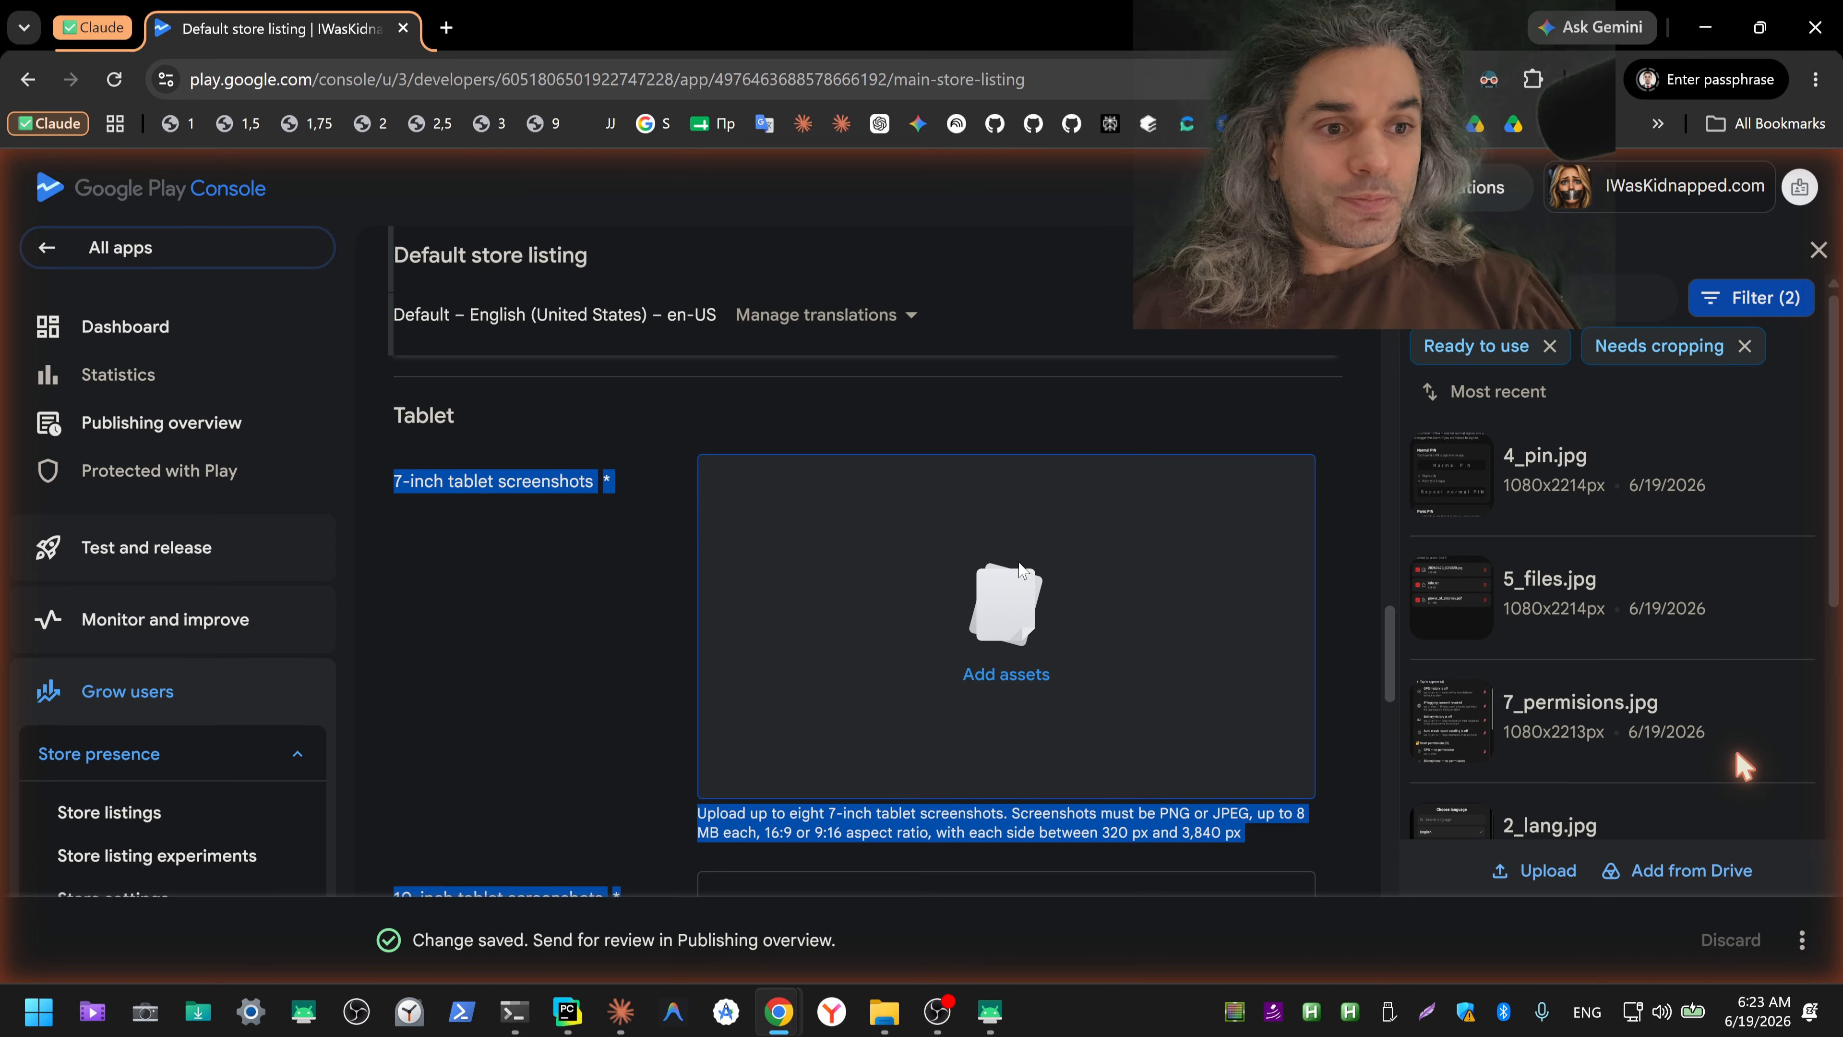
pyautogui.scroll(-10, 1019, 570)
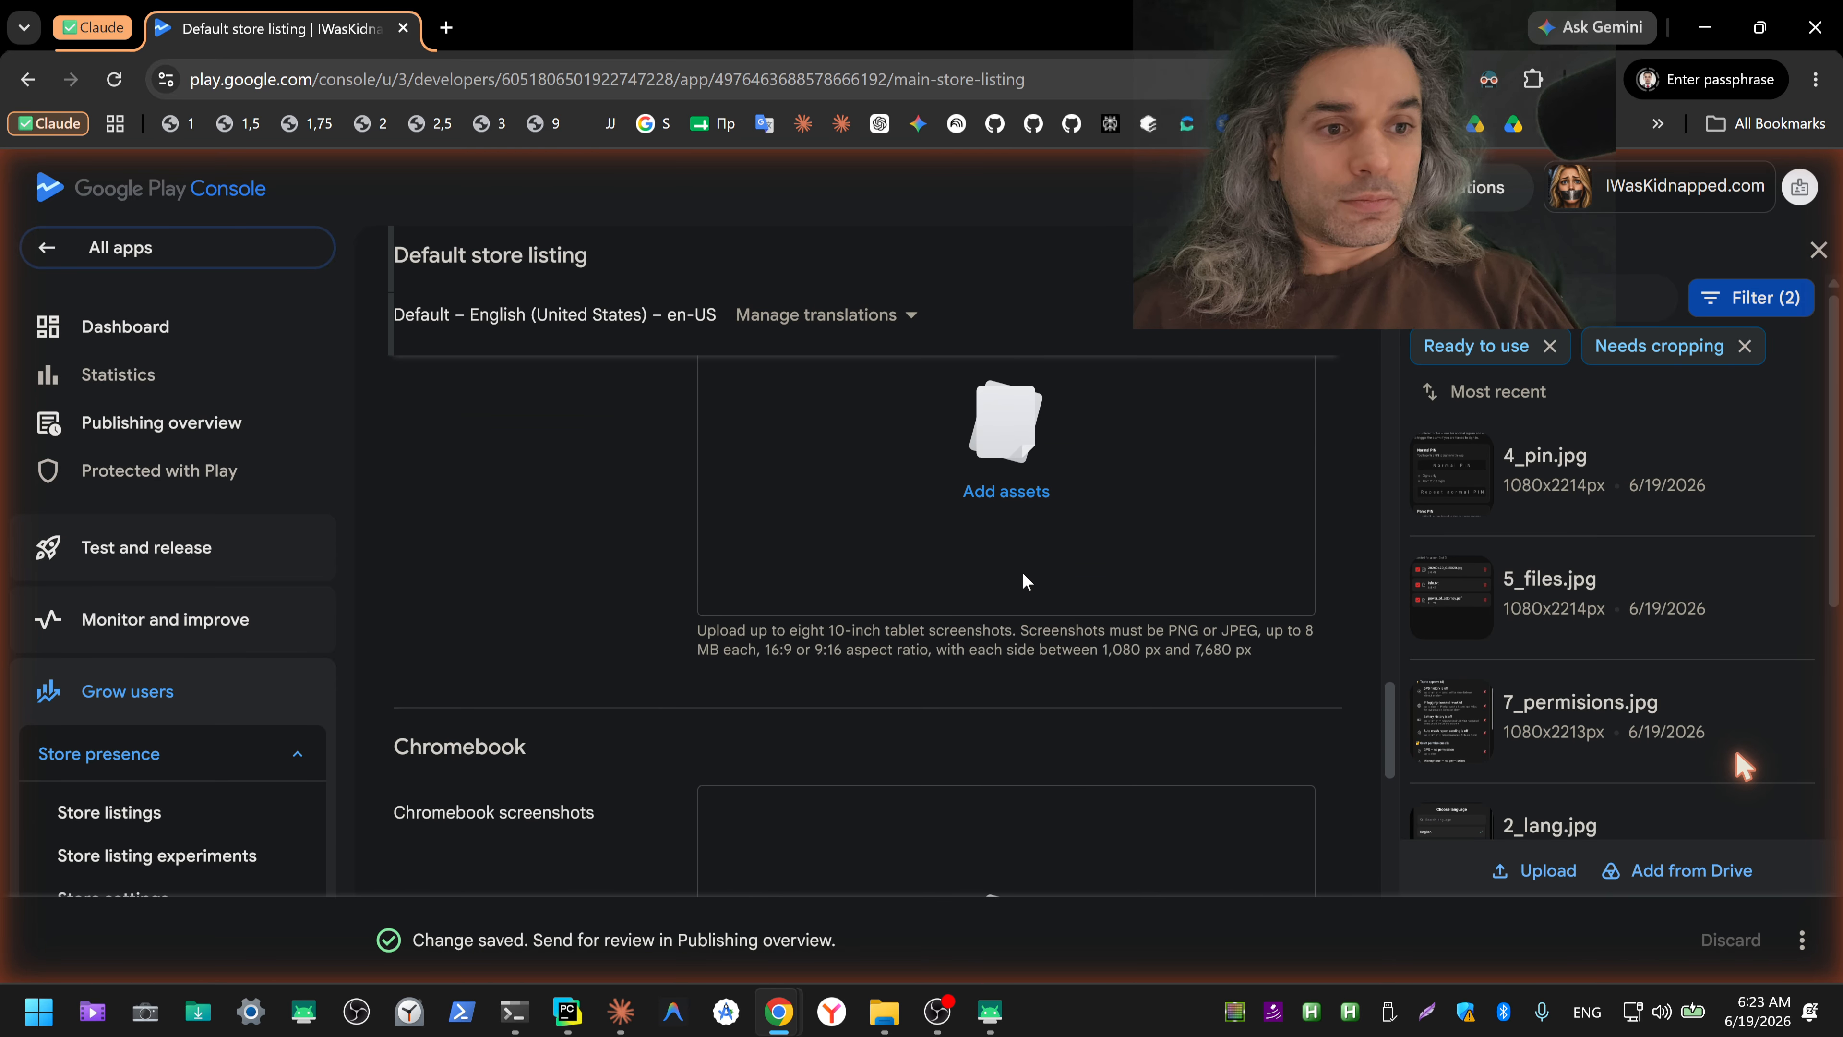
pyautogui.scroll(5, 1025, 588)
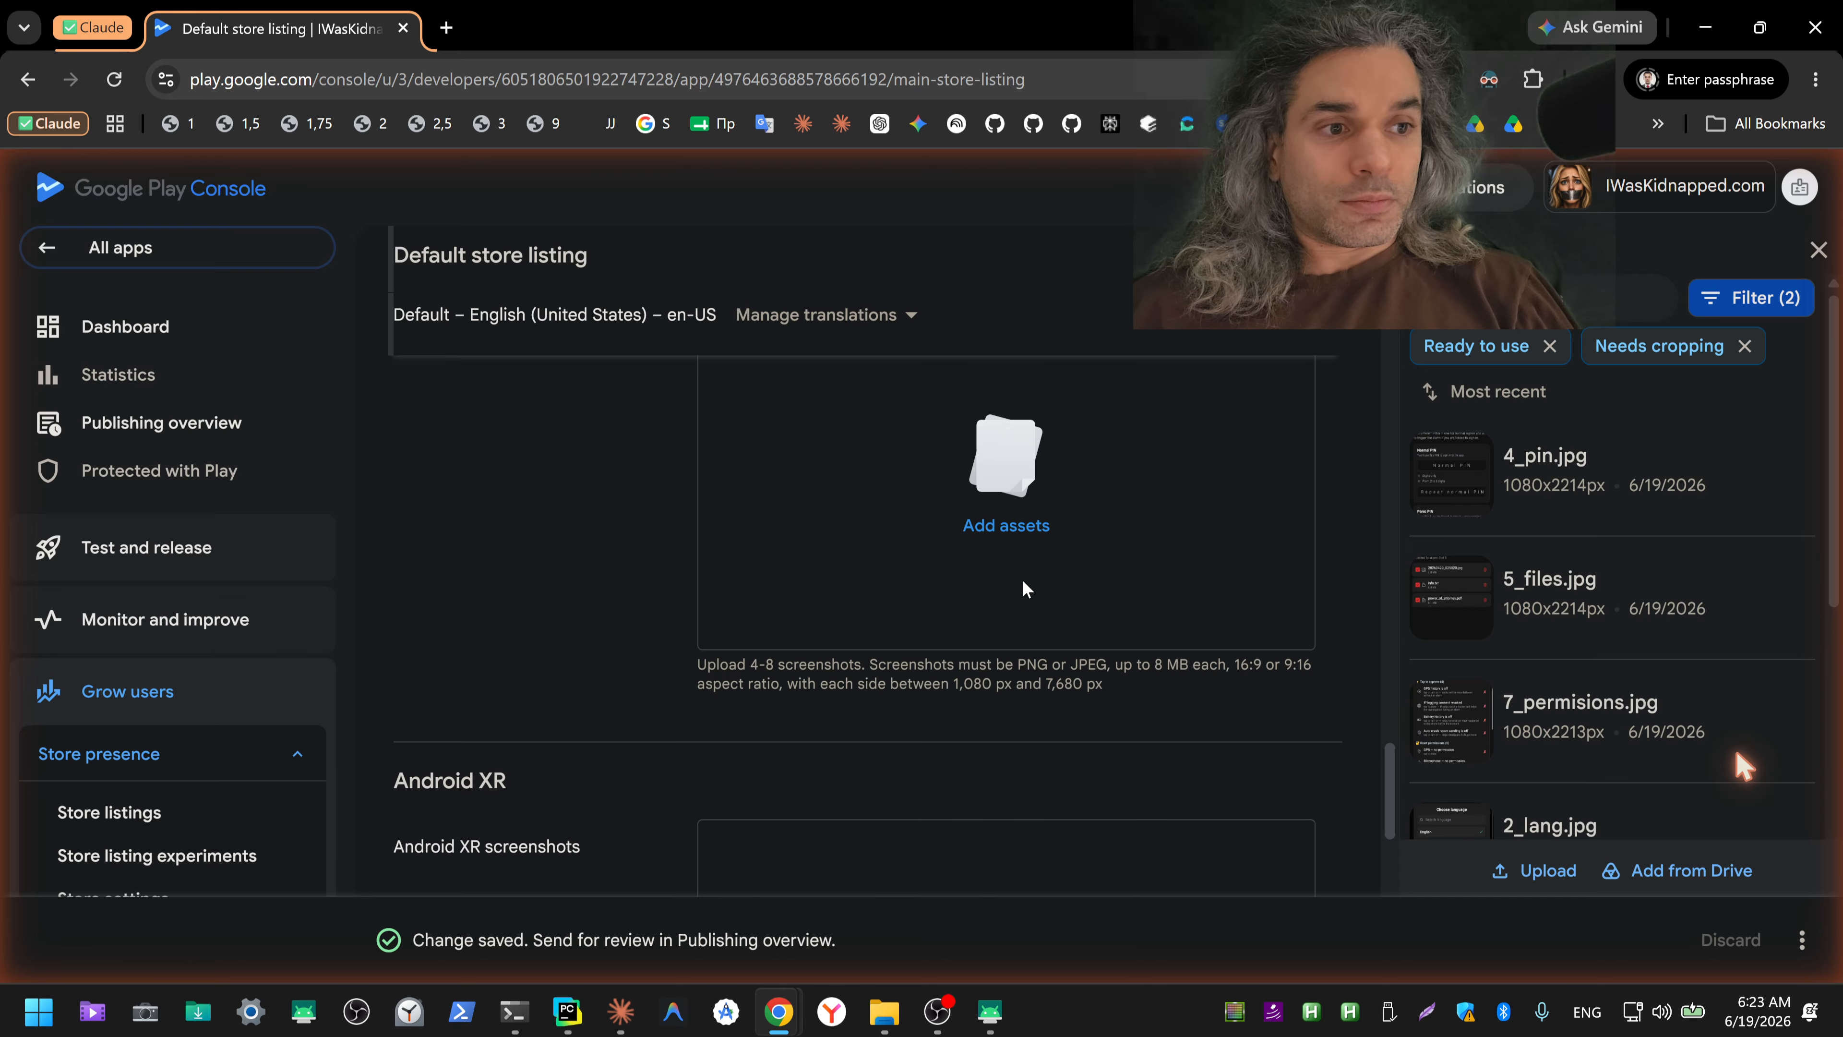
pyautogui.moveTo(1480, 652)
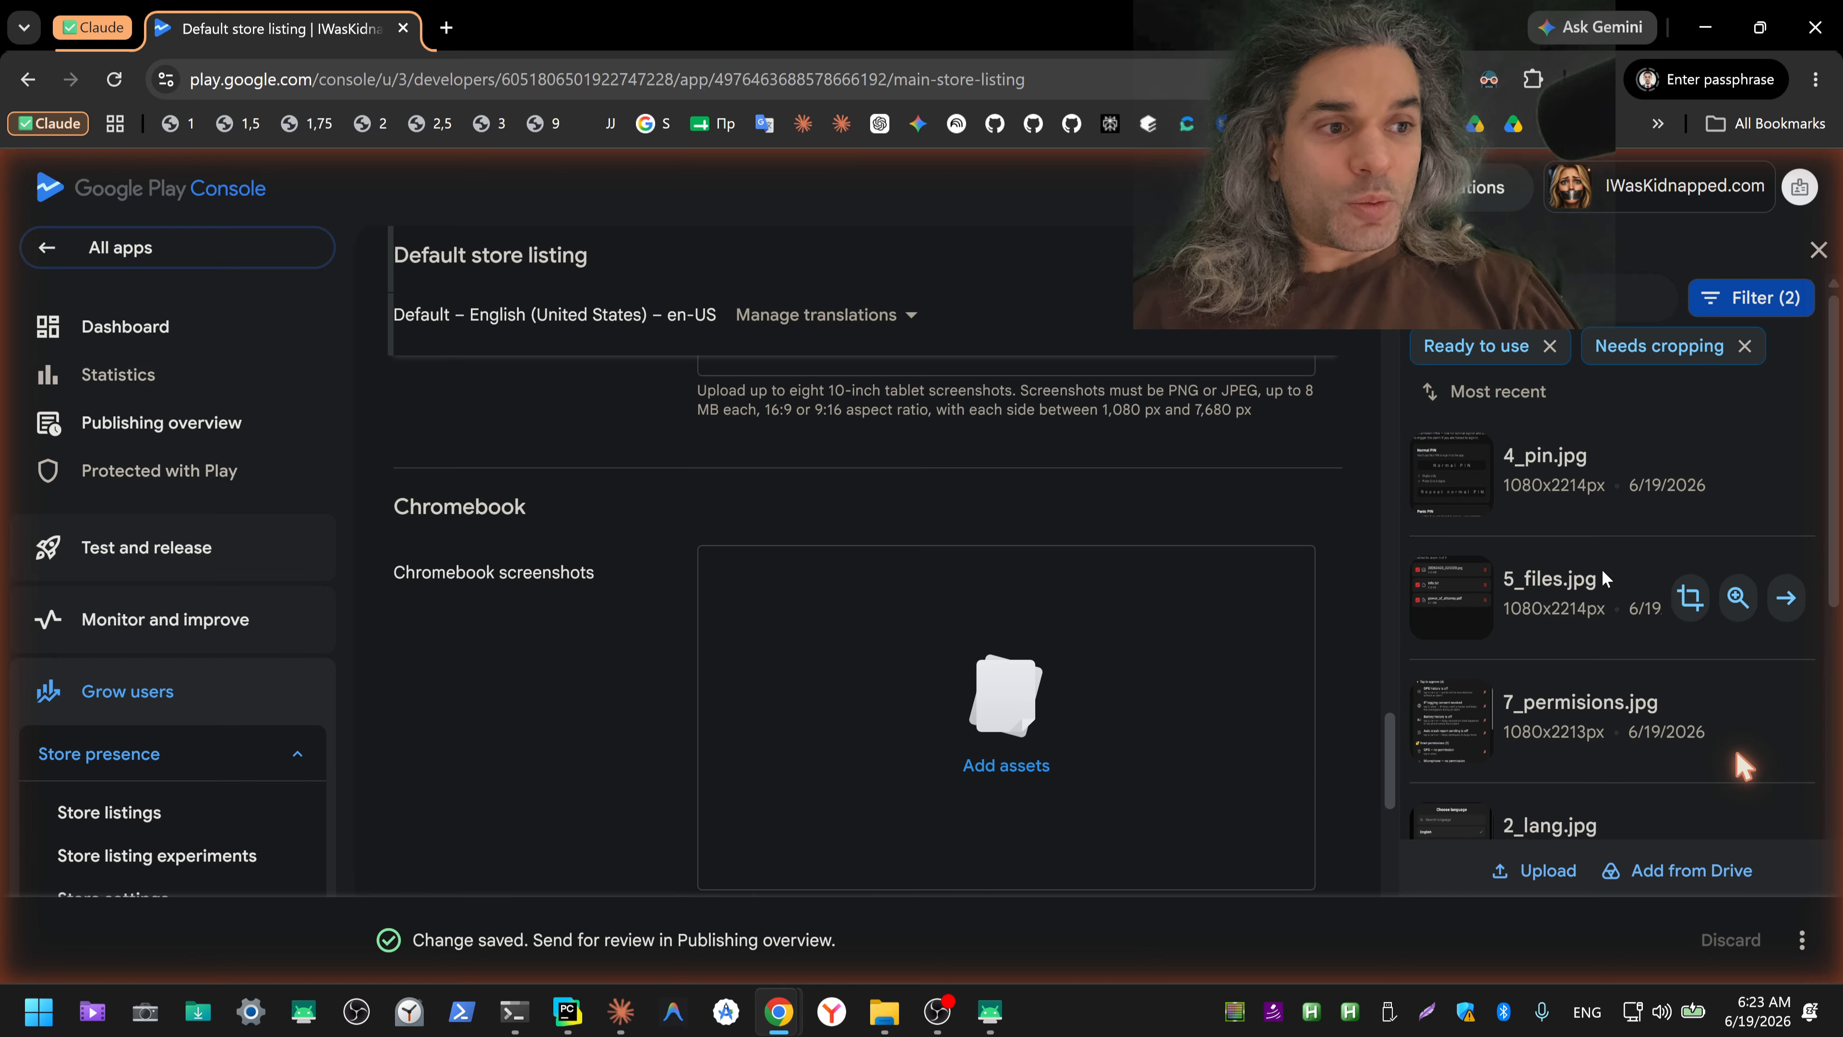
pyautogui.moveTo(1584, 502)
pyautogui.scroll(-8, 1565, 511)
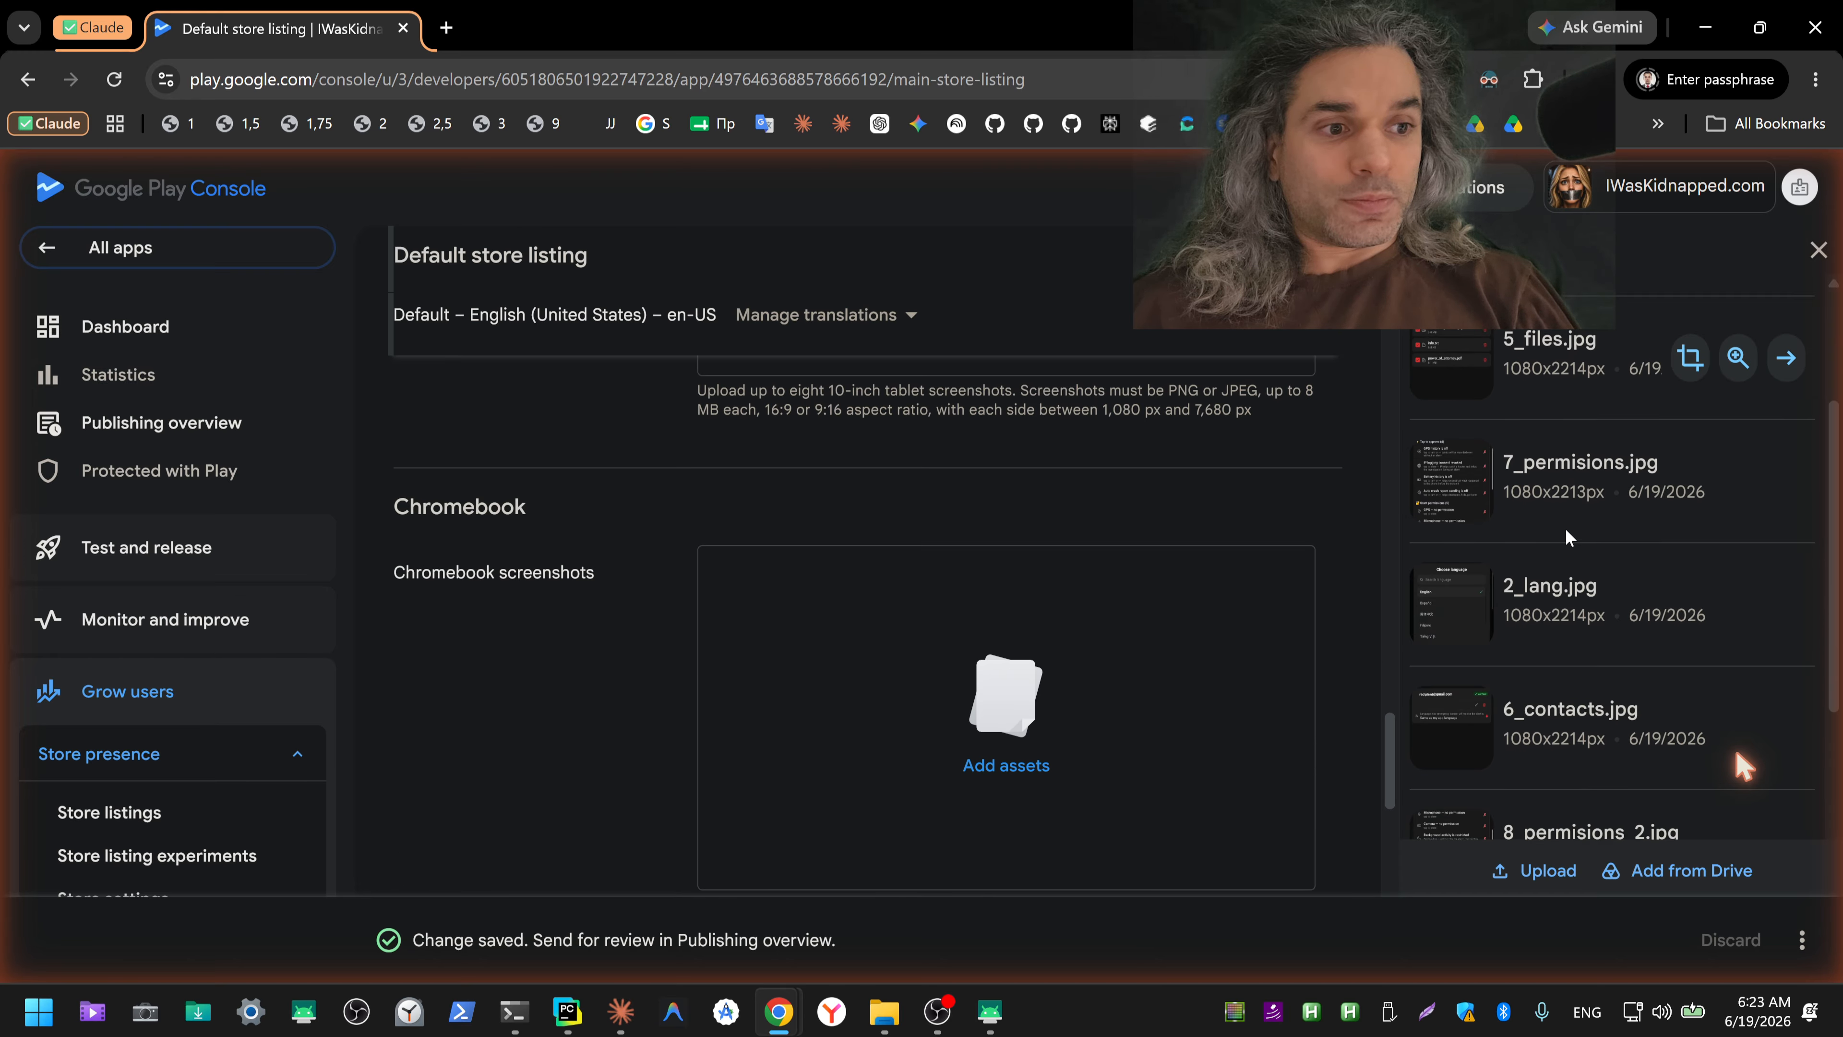
pyautogui.moveTo(1552, 718)
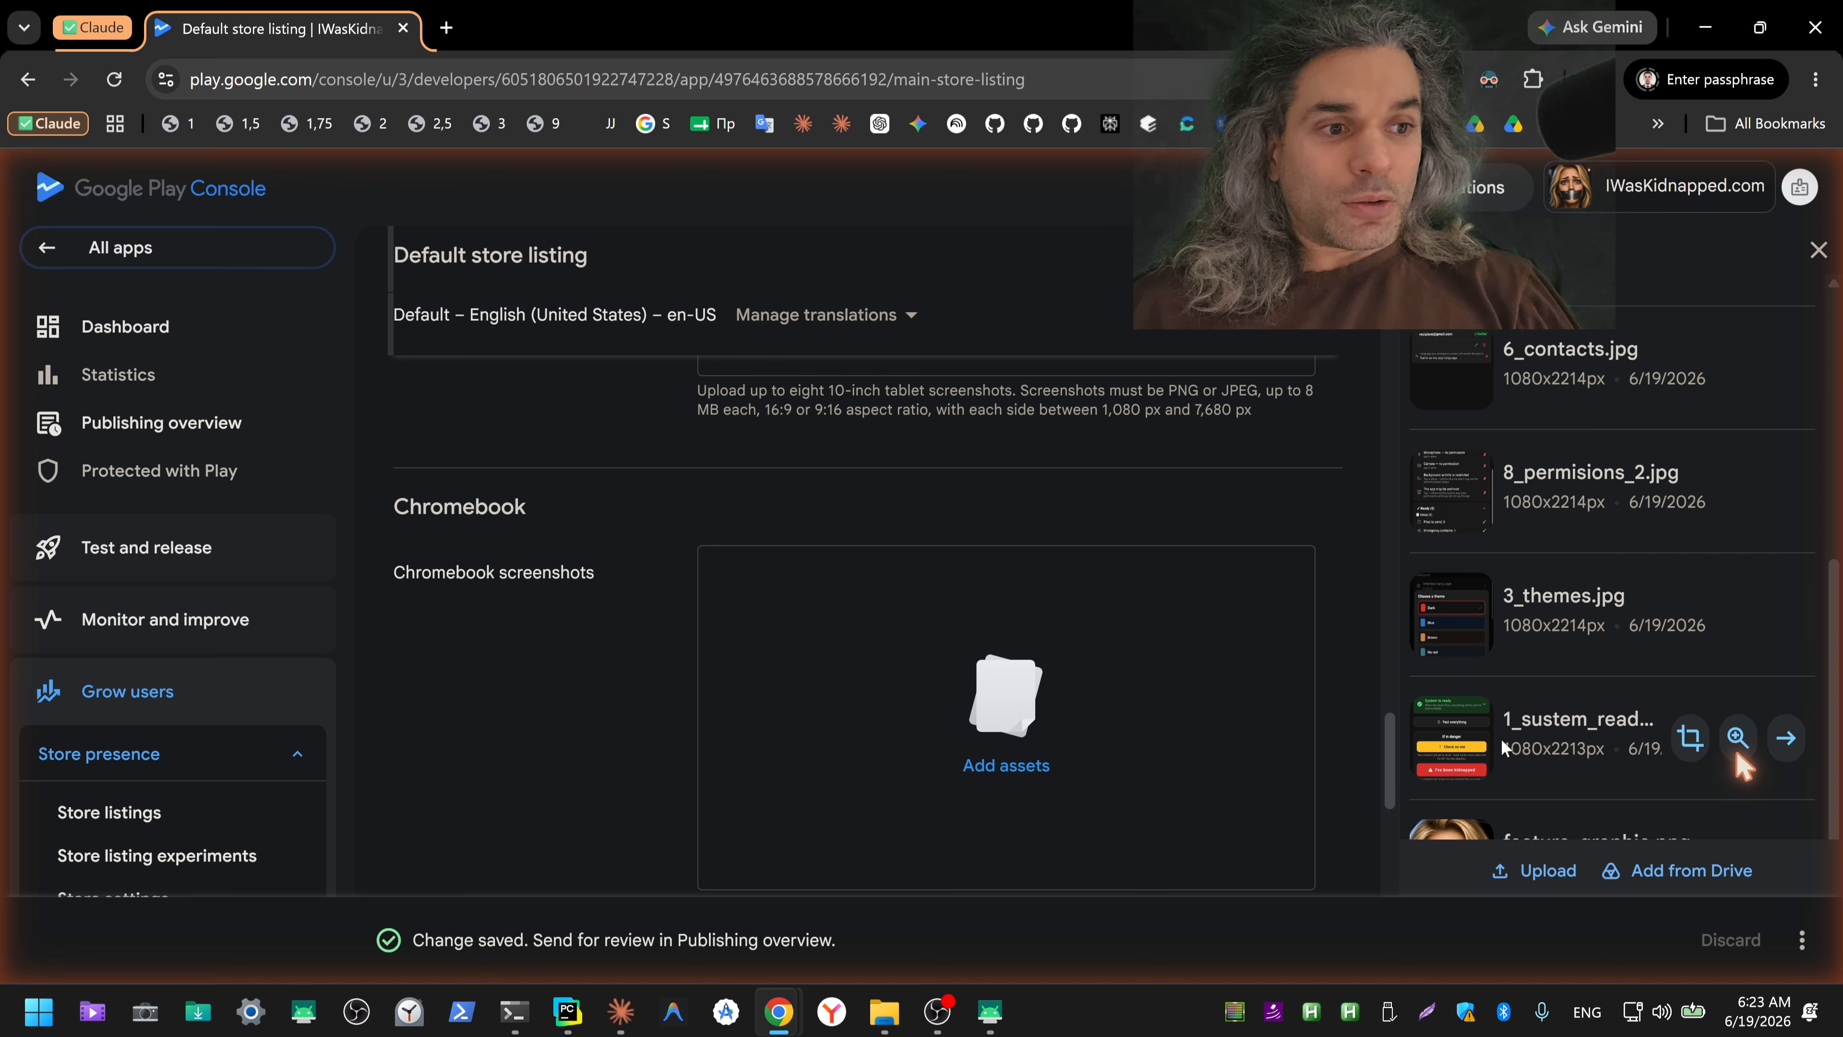
# Step: Select 1_sustem_ready.jpg, 2_lang.jpg, 3_themes.jpg, 4_pin.jpg, 5_files.jpg and 6_contacts.jpg in that order in the asset library
pyautogui.click(1435, 718)
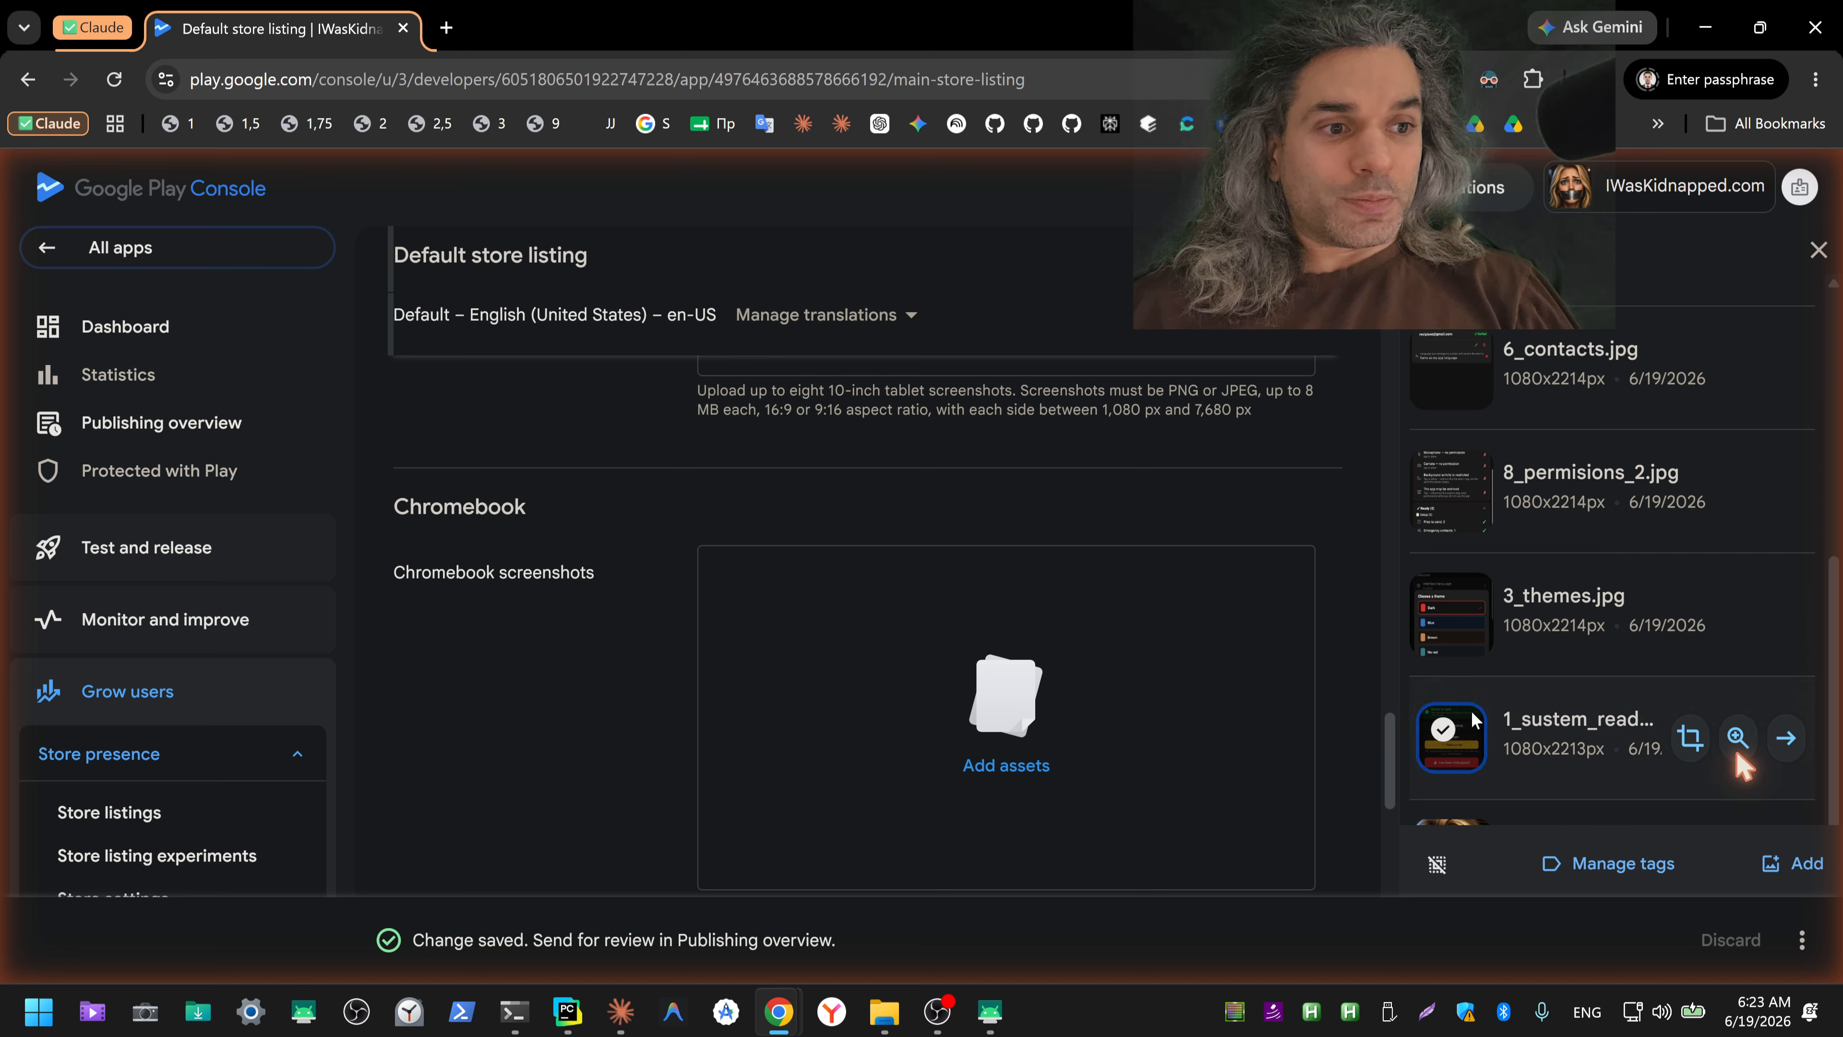
pyautogui.scroll(3, 1510, 677)
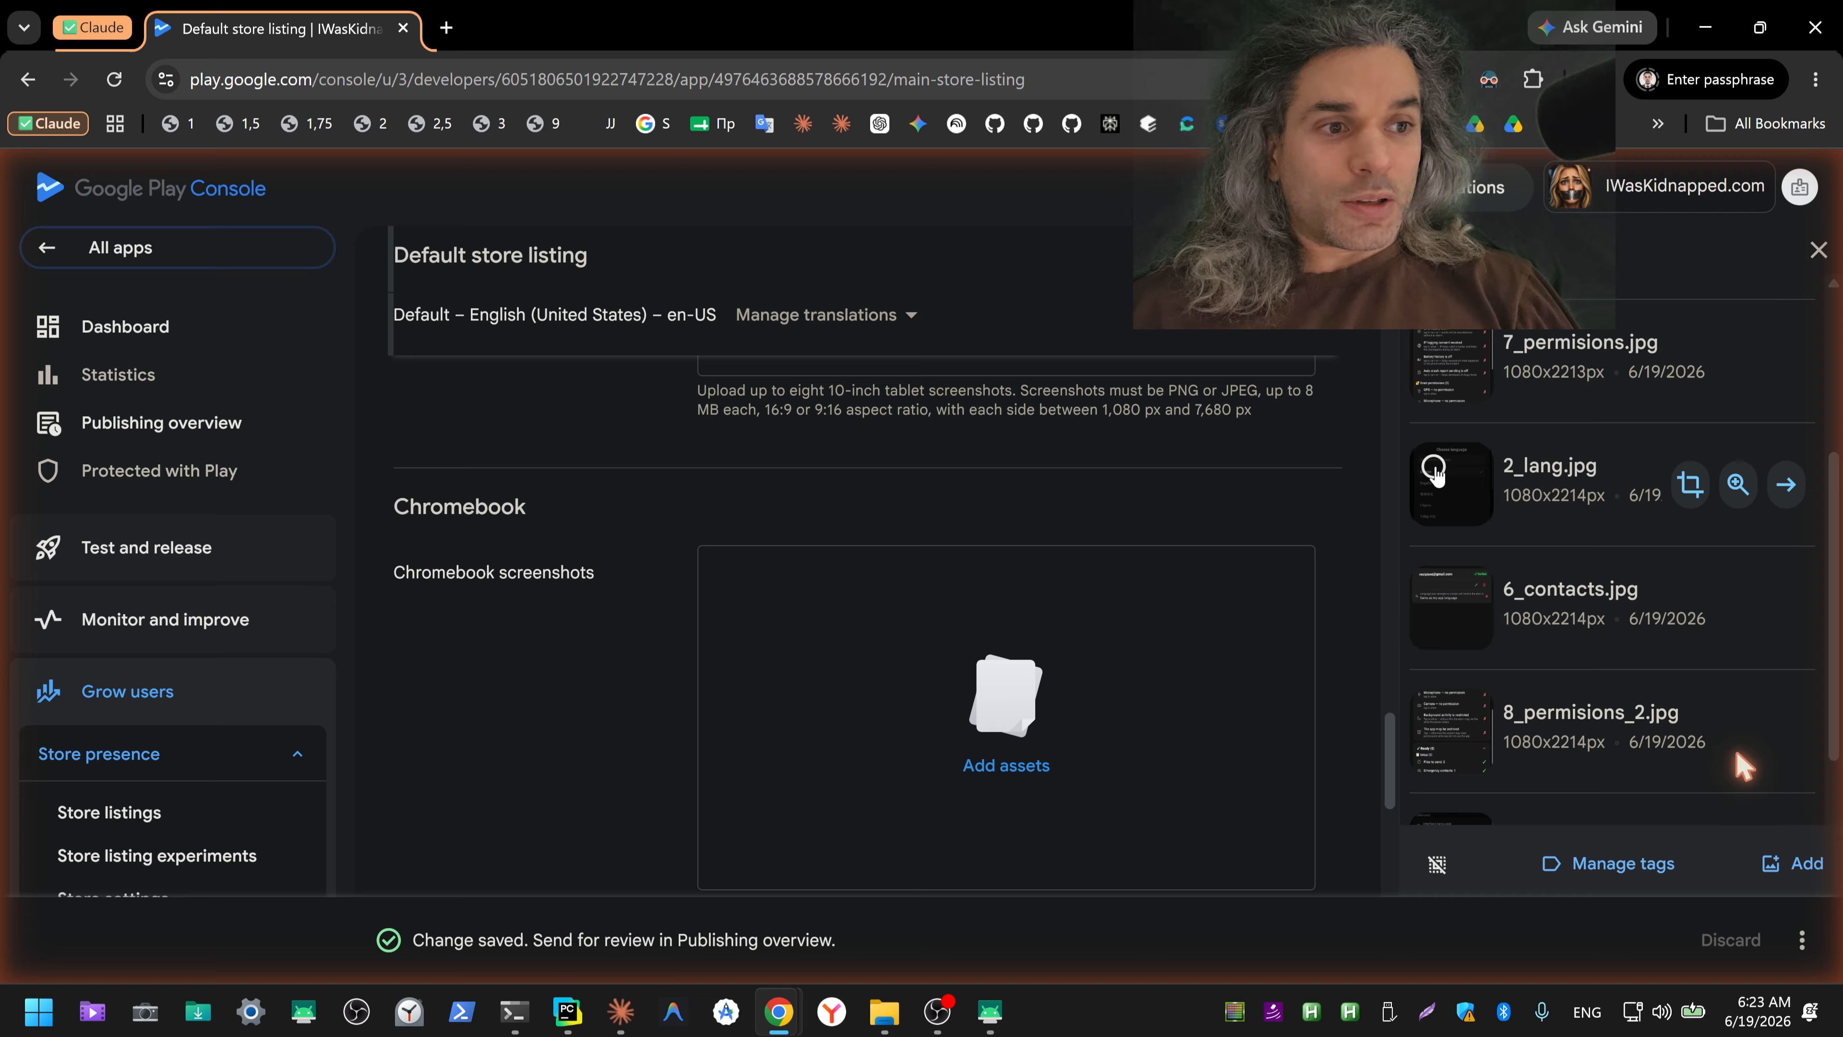
pyautogui.click(1435, 472)
pyautogui.scroll(3, 1516, 581)
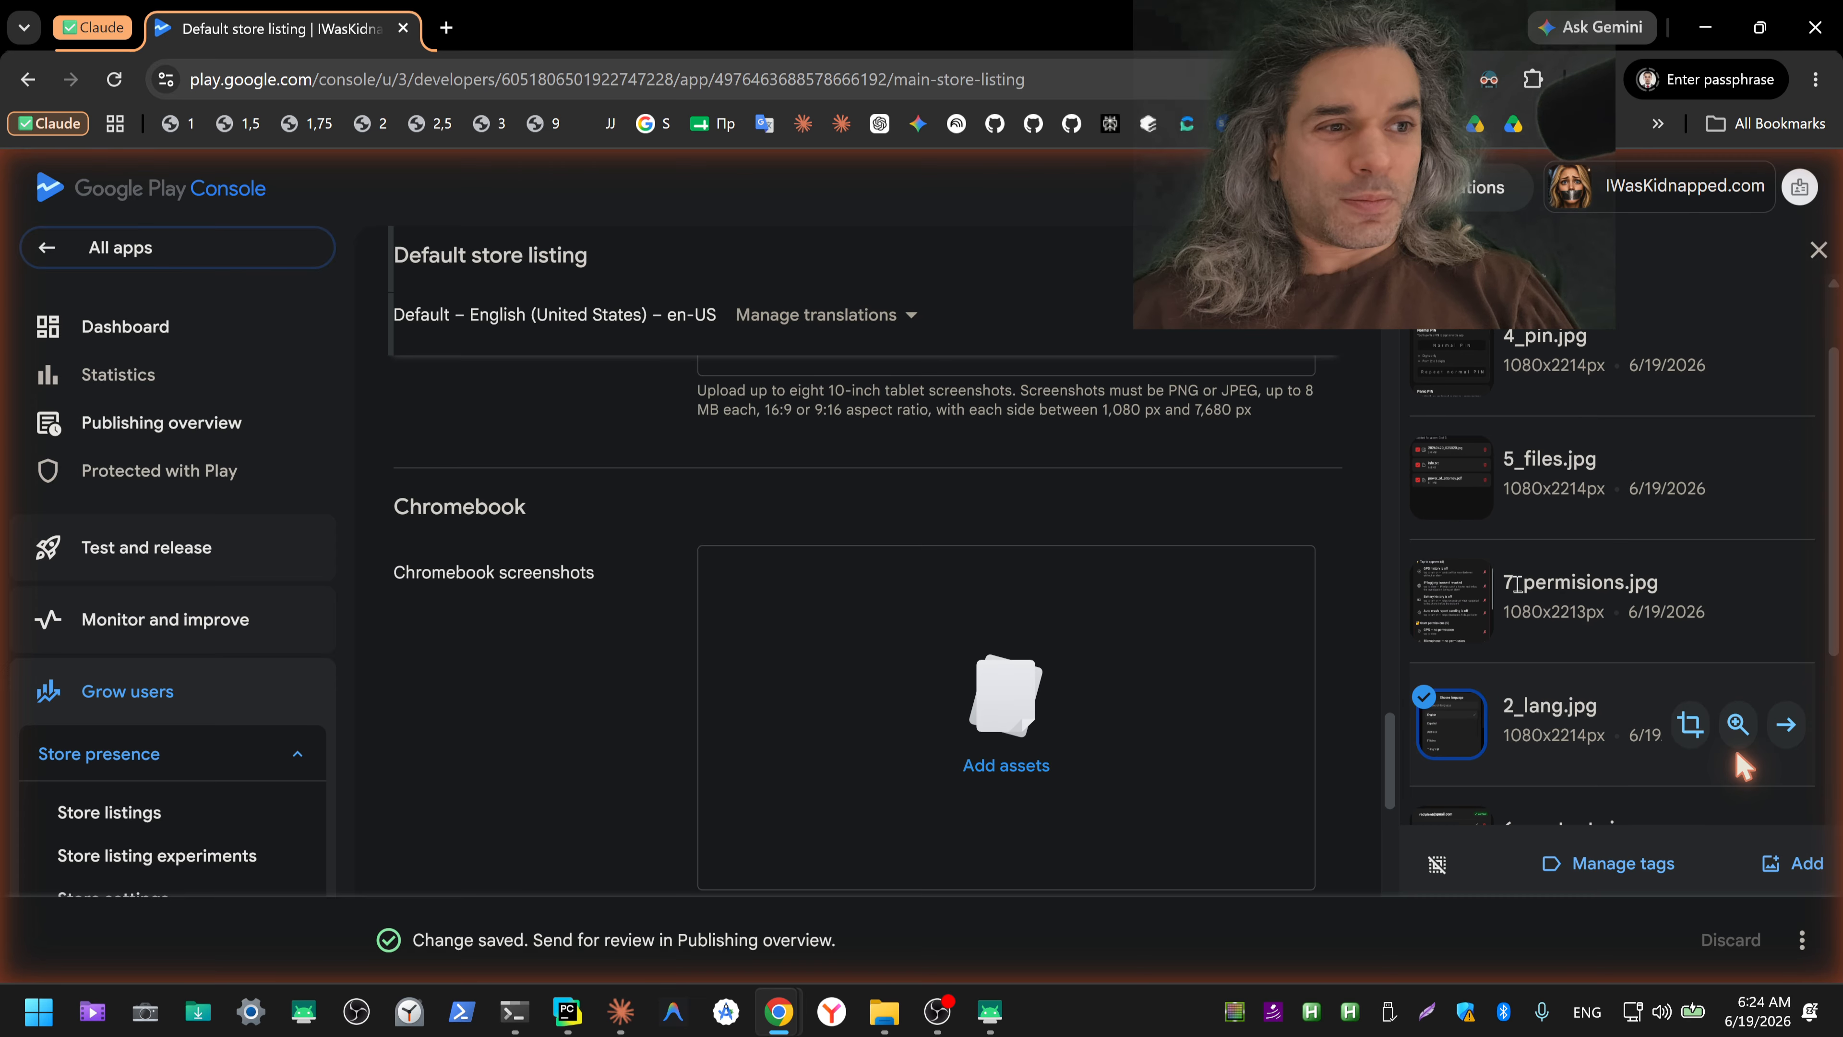
pyautogui.scroll(-6, 1516, 583)
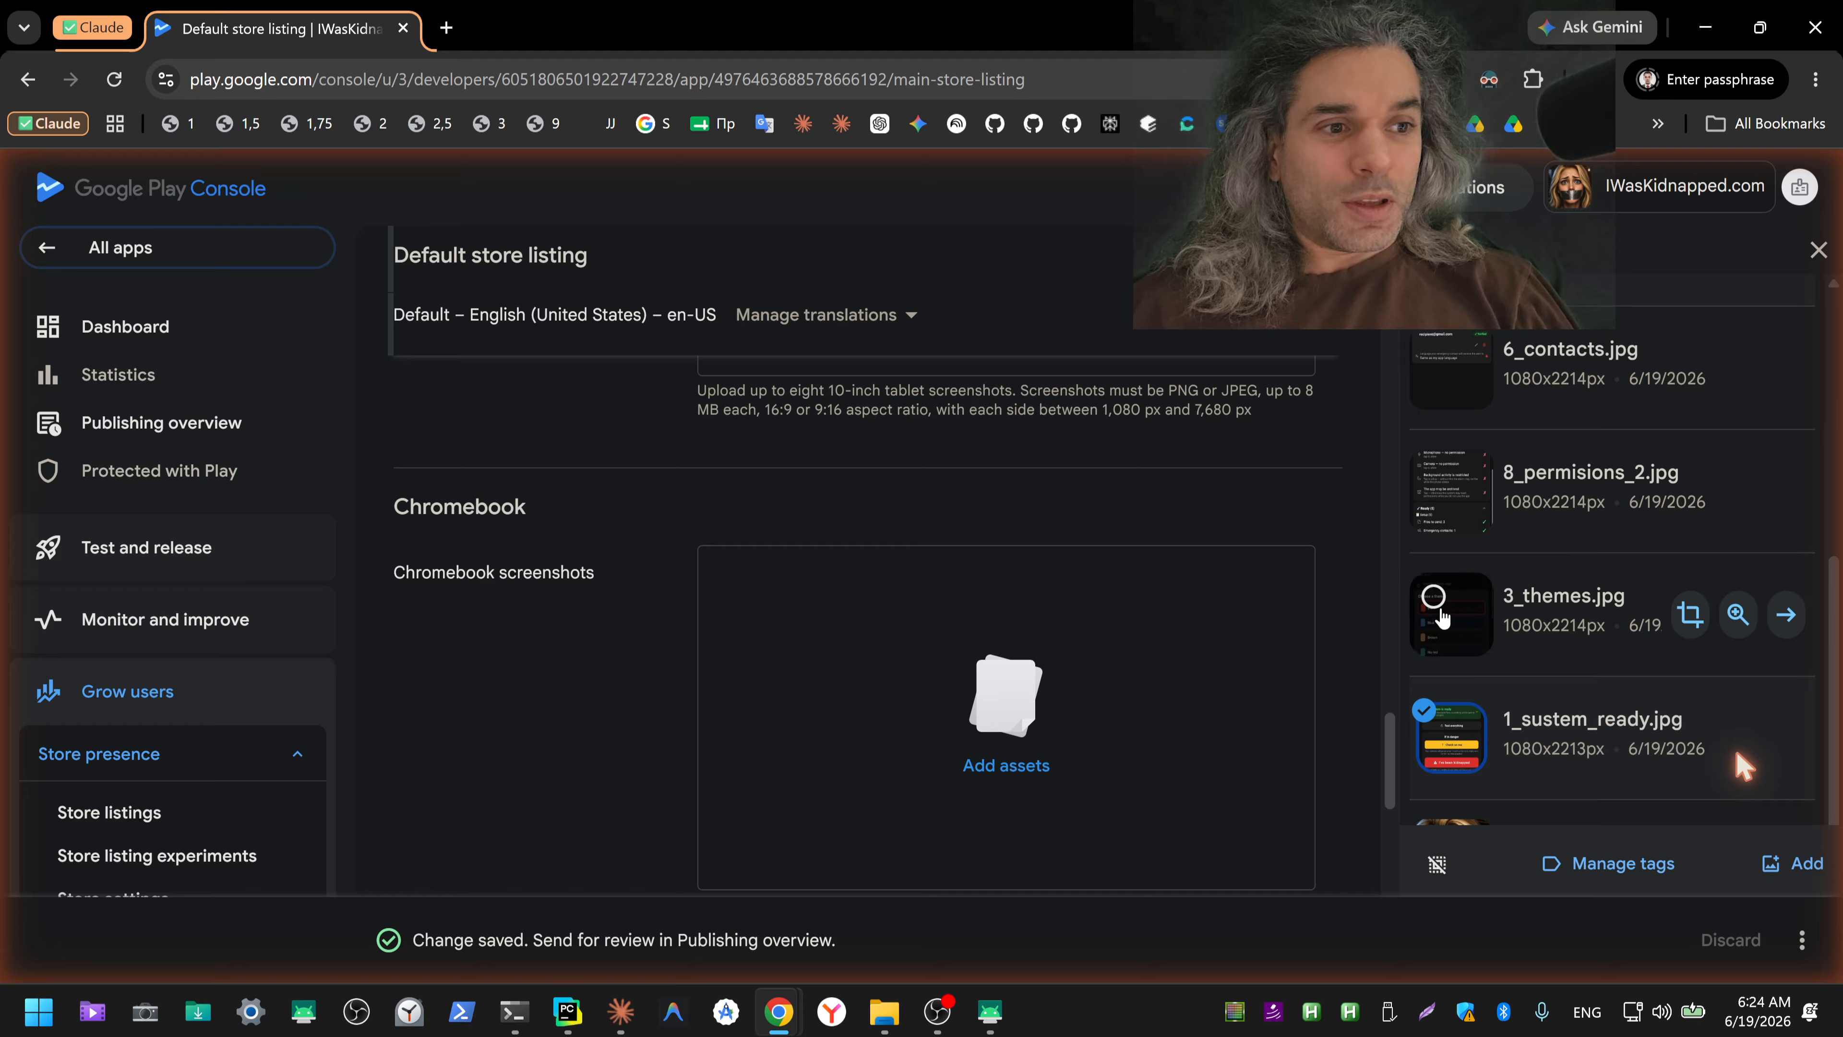
pyautogui.click(1439, 611)
pyautogui.scroll(5, 1517, 597)
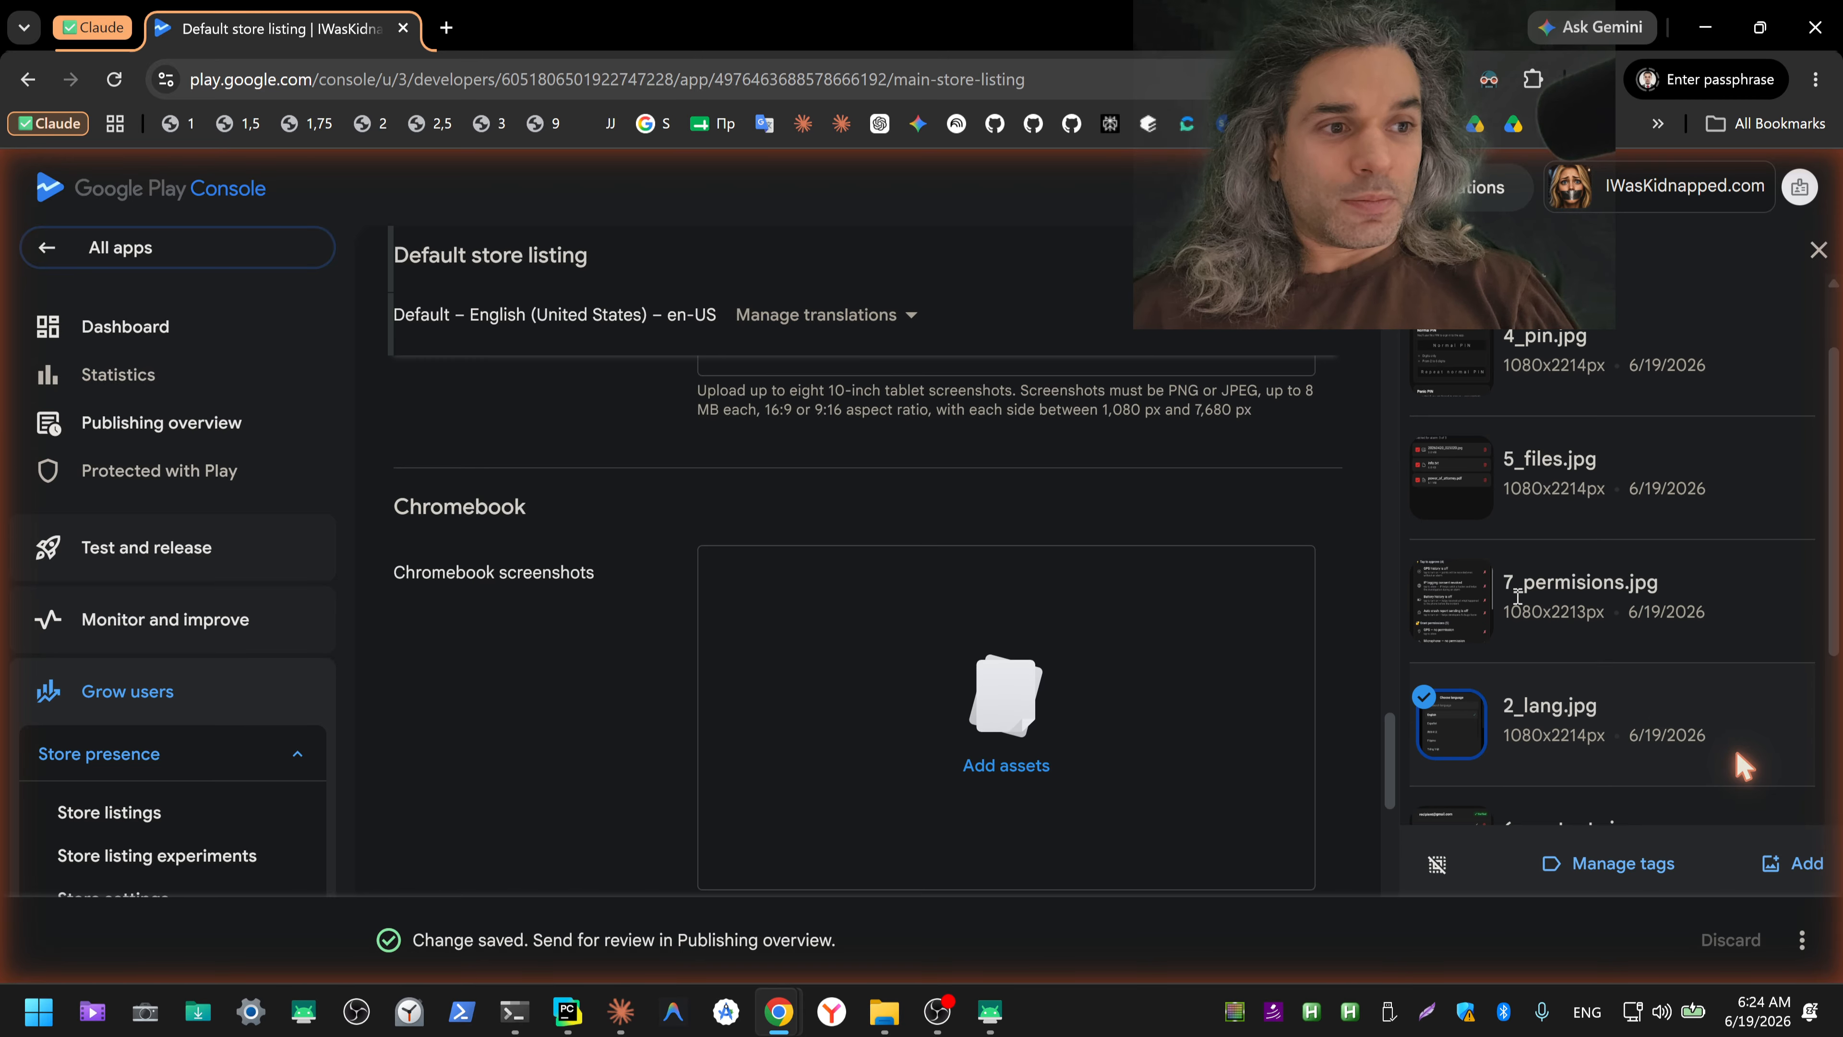
pyautogui.click(1446, 357)
pyautogui.click(1433, 469)
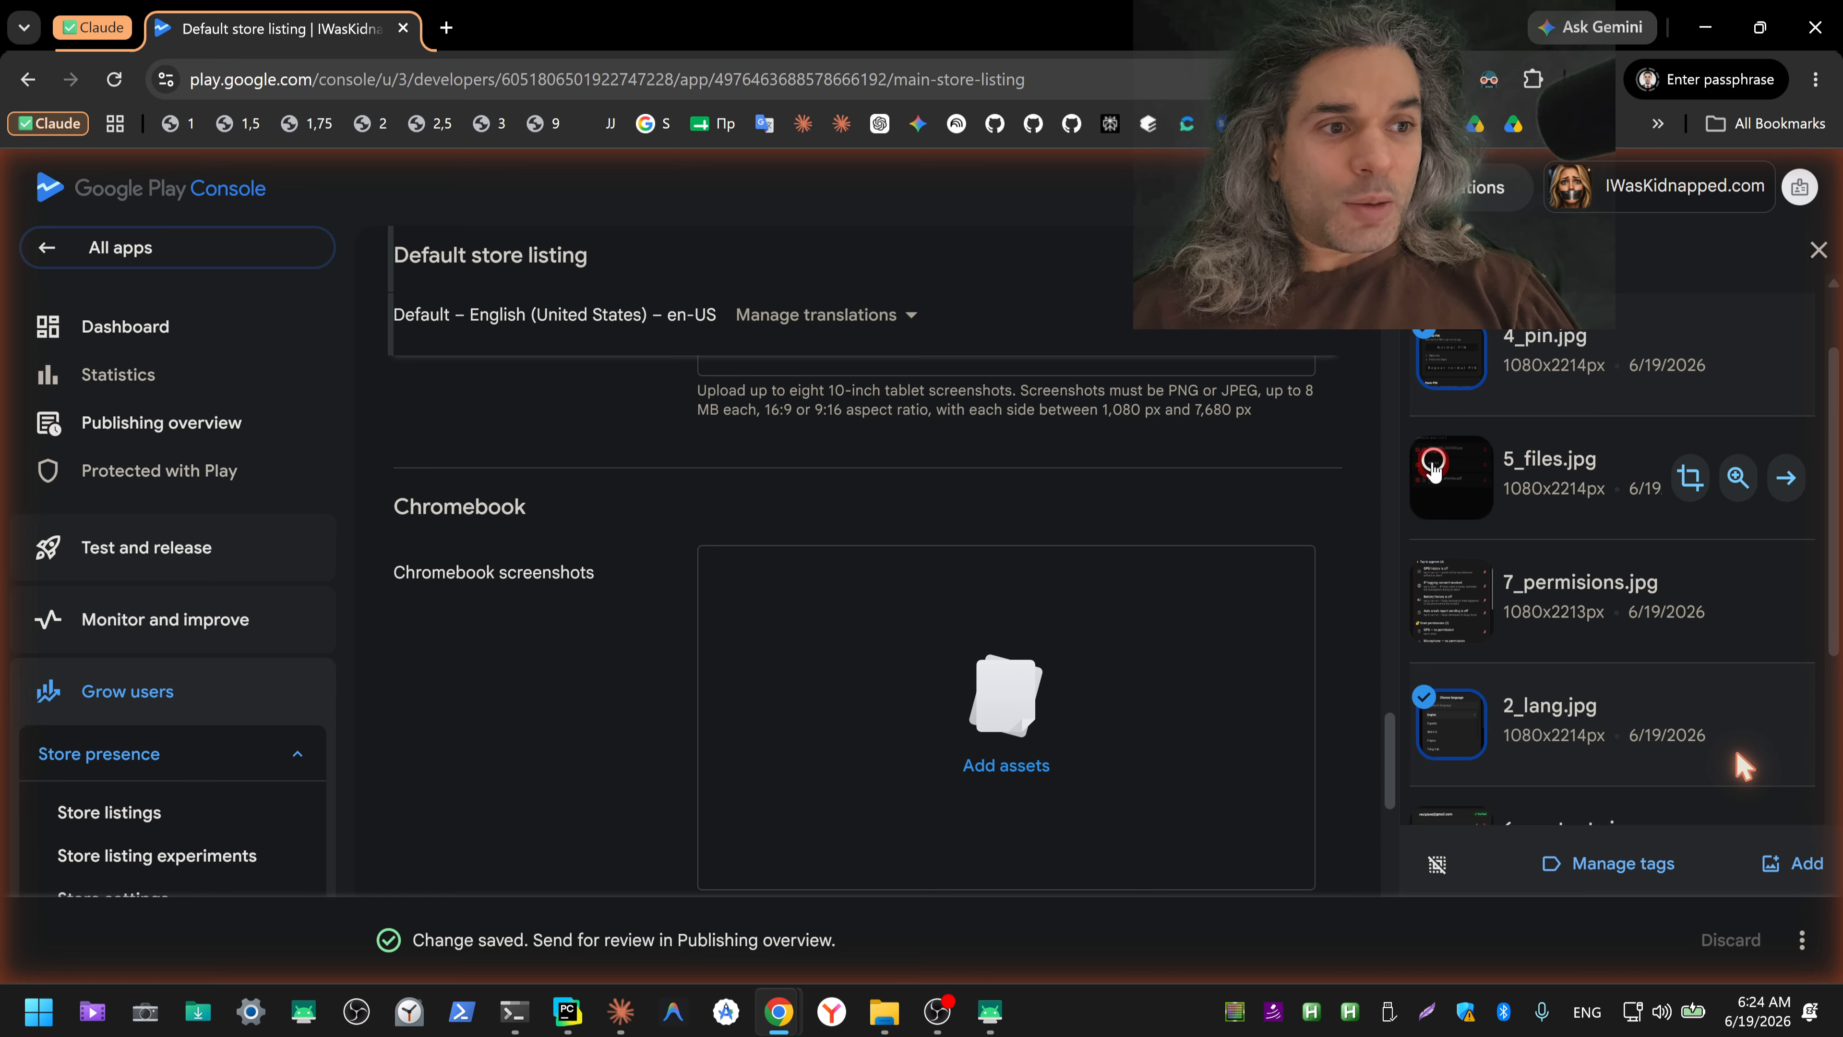
pyautogui.scroll(-3, 1436, 508)
pyautogui.click(1436, 595)
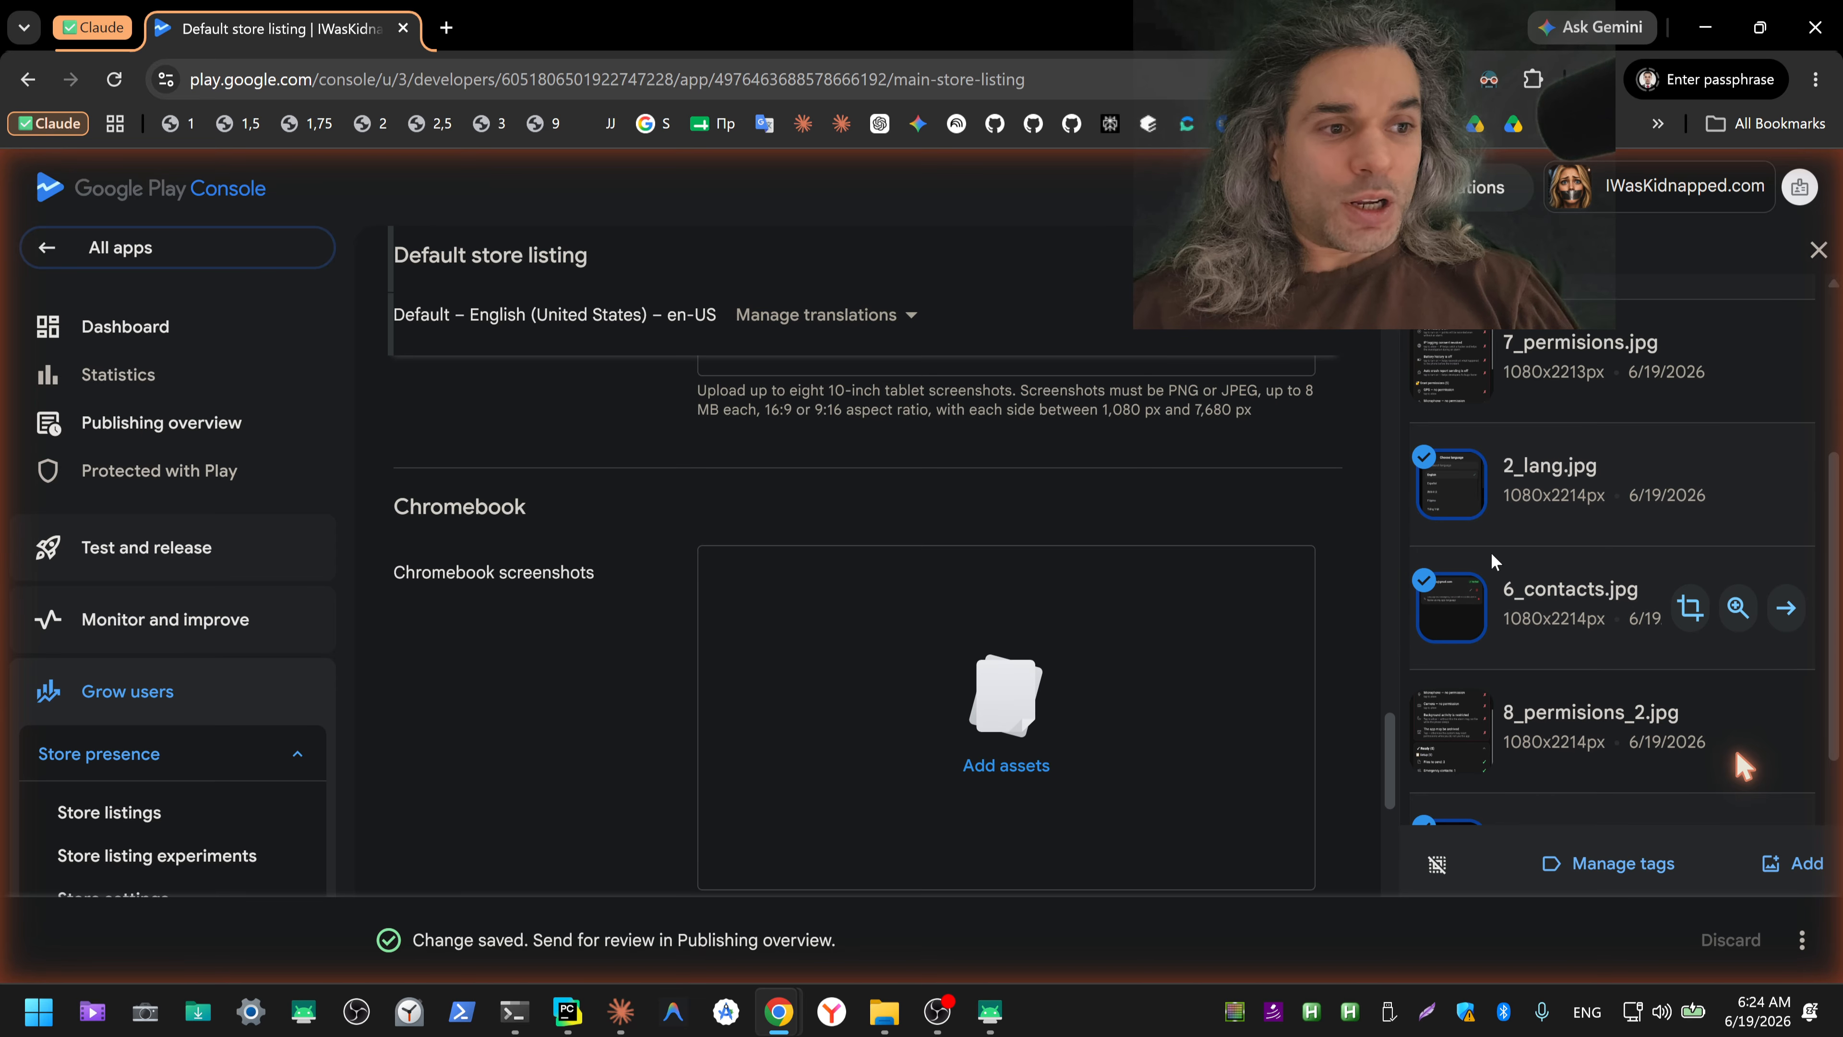
# Step: Extend the selection with 7_permisions.jpg and 8_permisions_2.jpg, and add all selected images as 7-inch tablet screenshots
pyautogui.scroll(-4, 1516, 657)
pyautogui.scroll(3, 1517, 657)
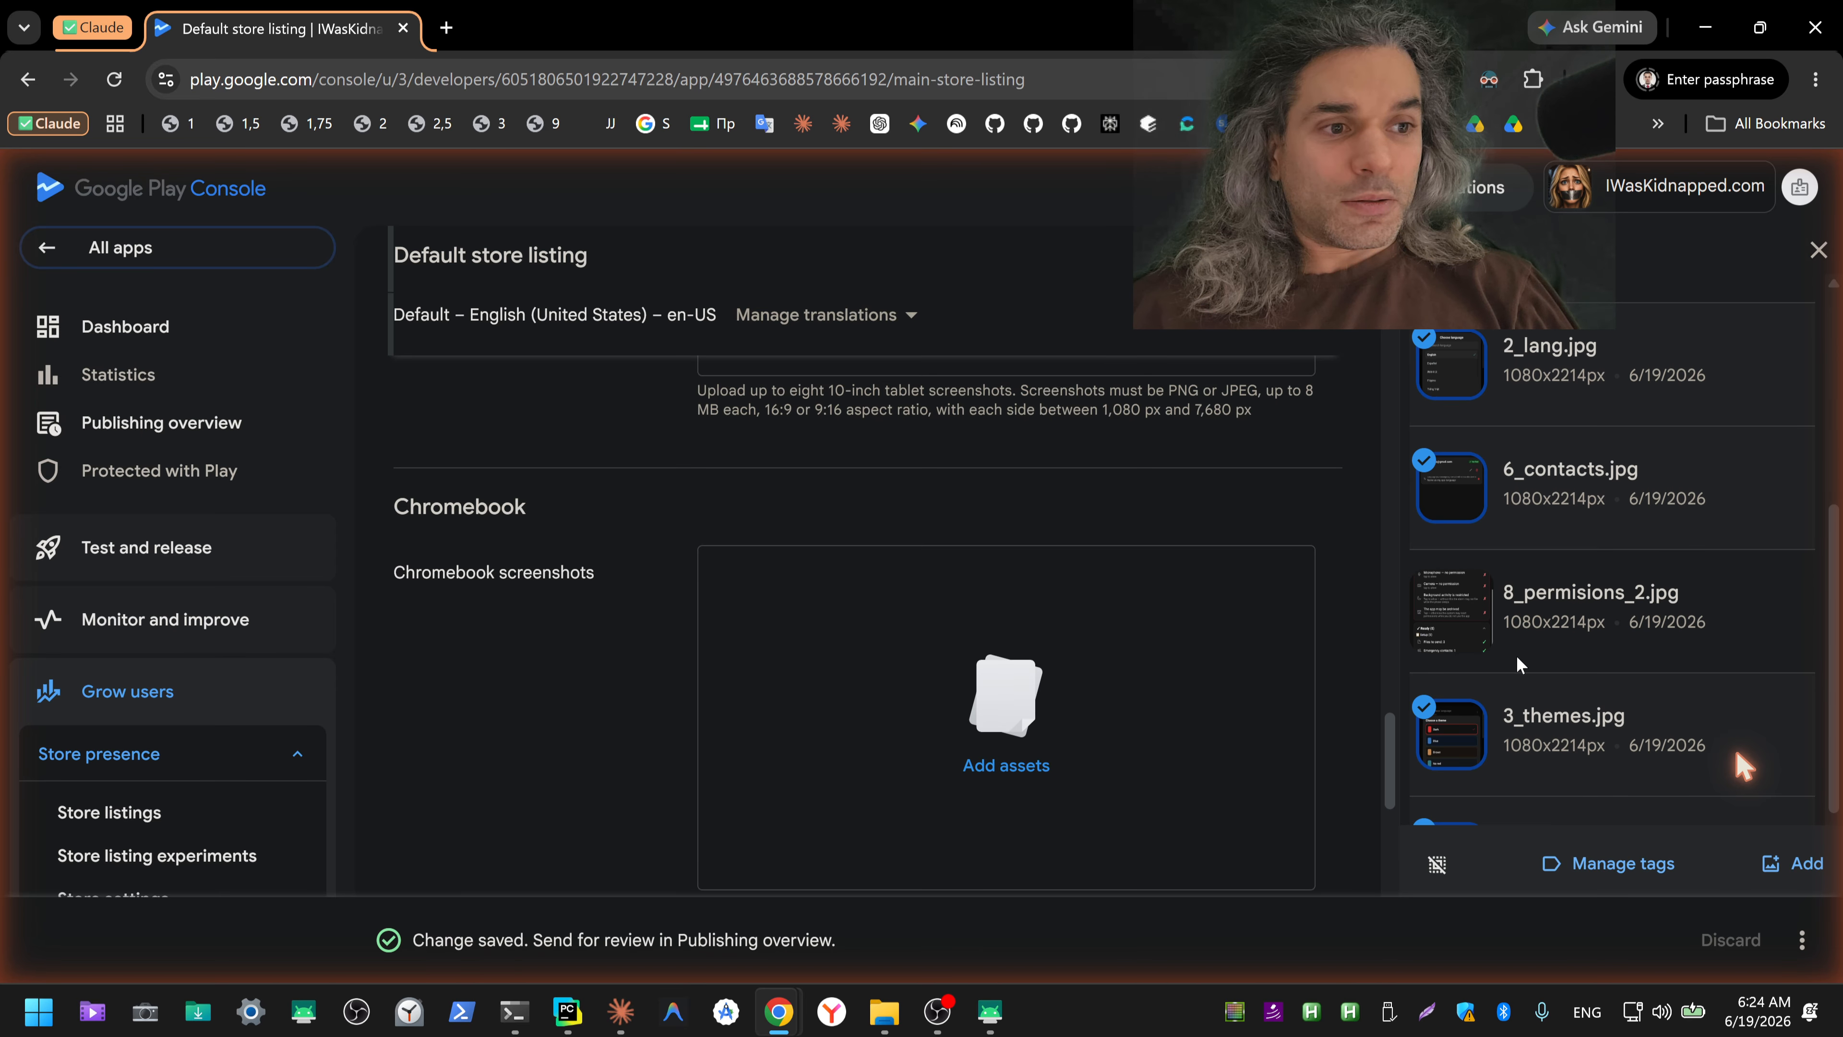
pyautogui.scroll(2, 1517, 656)
pyautogui.click(1451, 478)
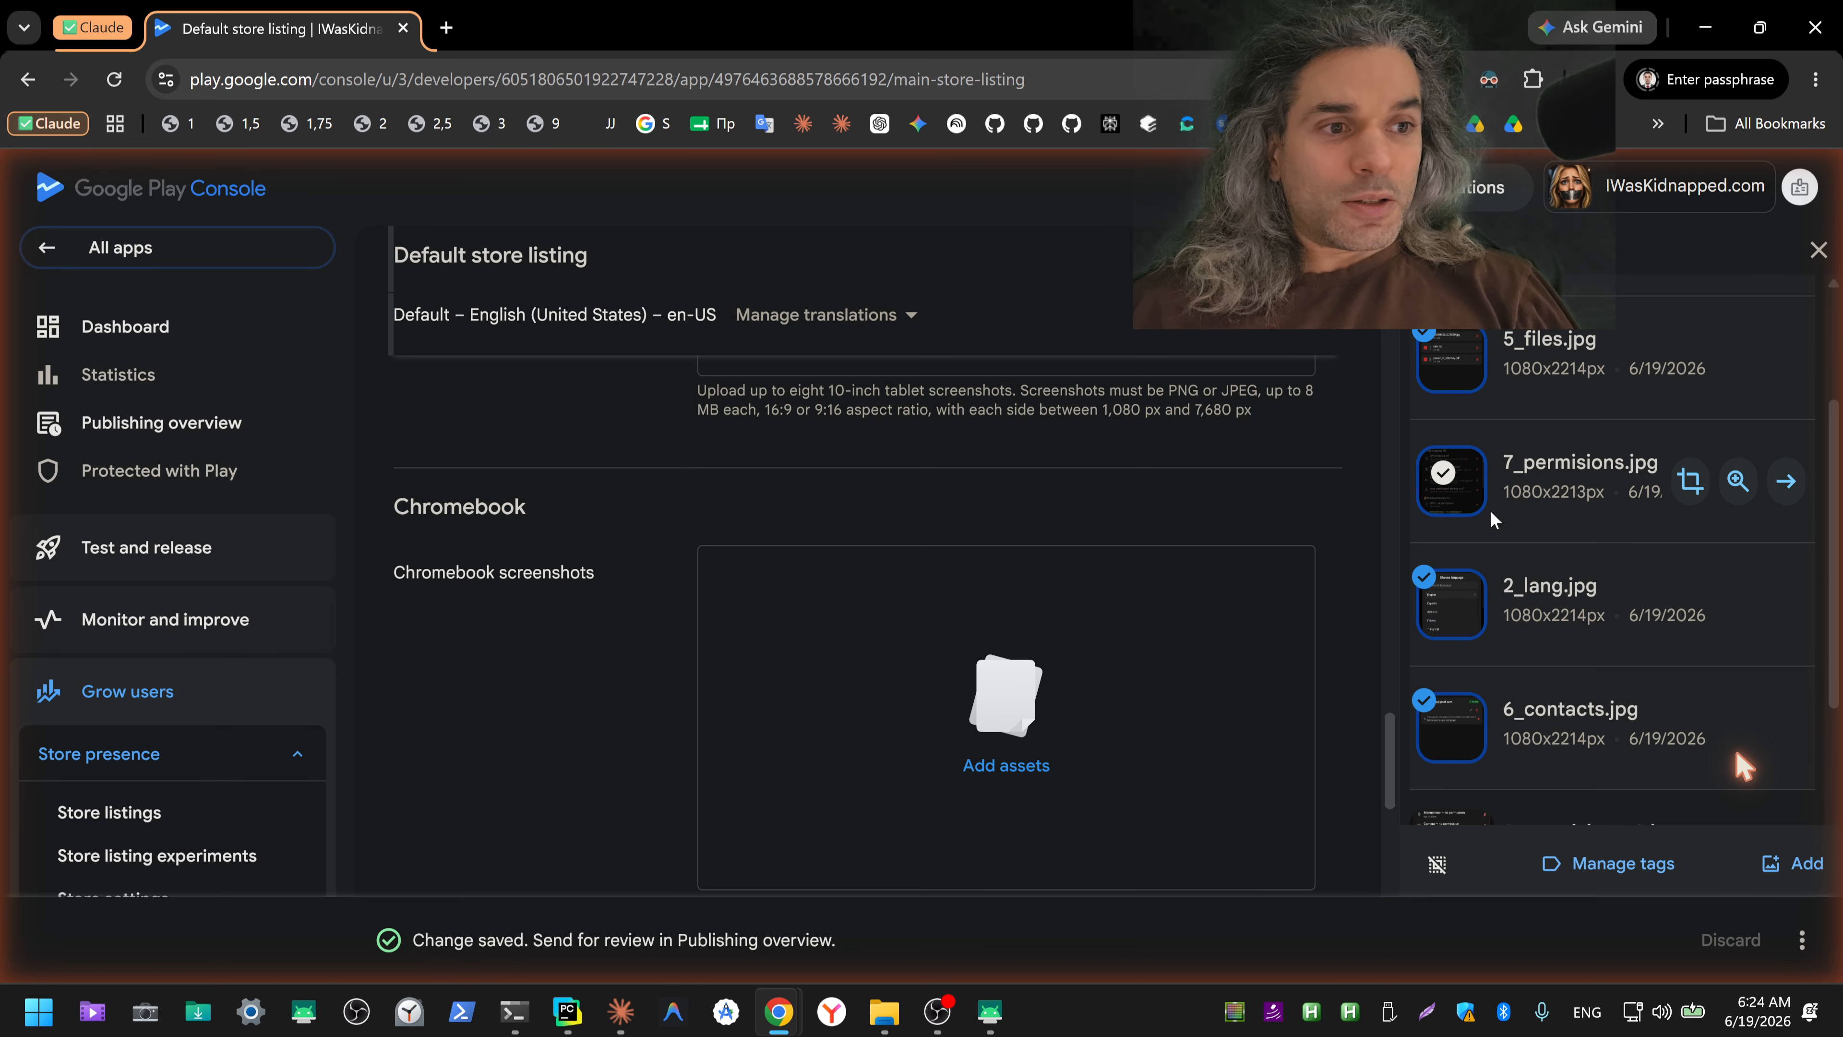
pyautogui.scroll(-2, 1473, 552)
pyautogui.click(1444, 589)
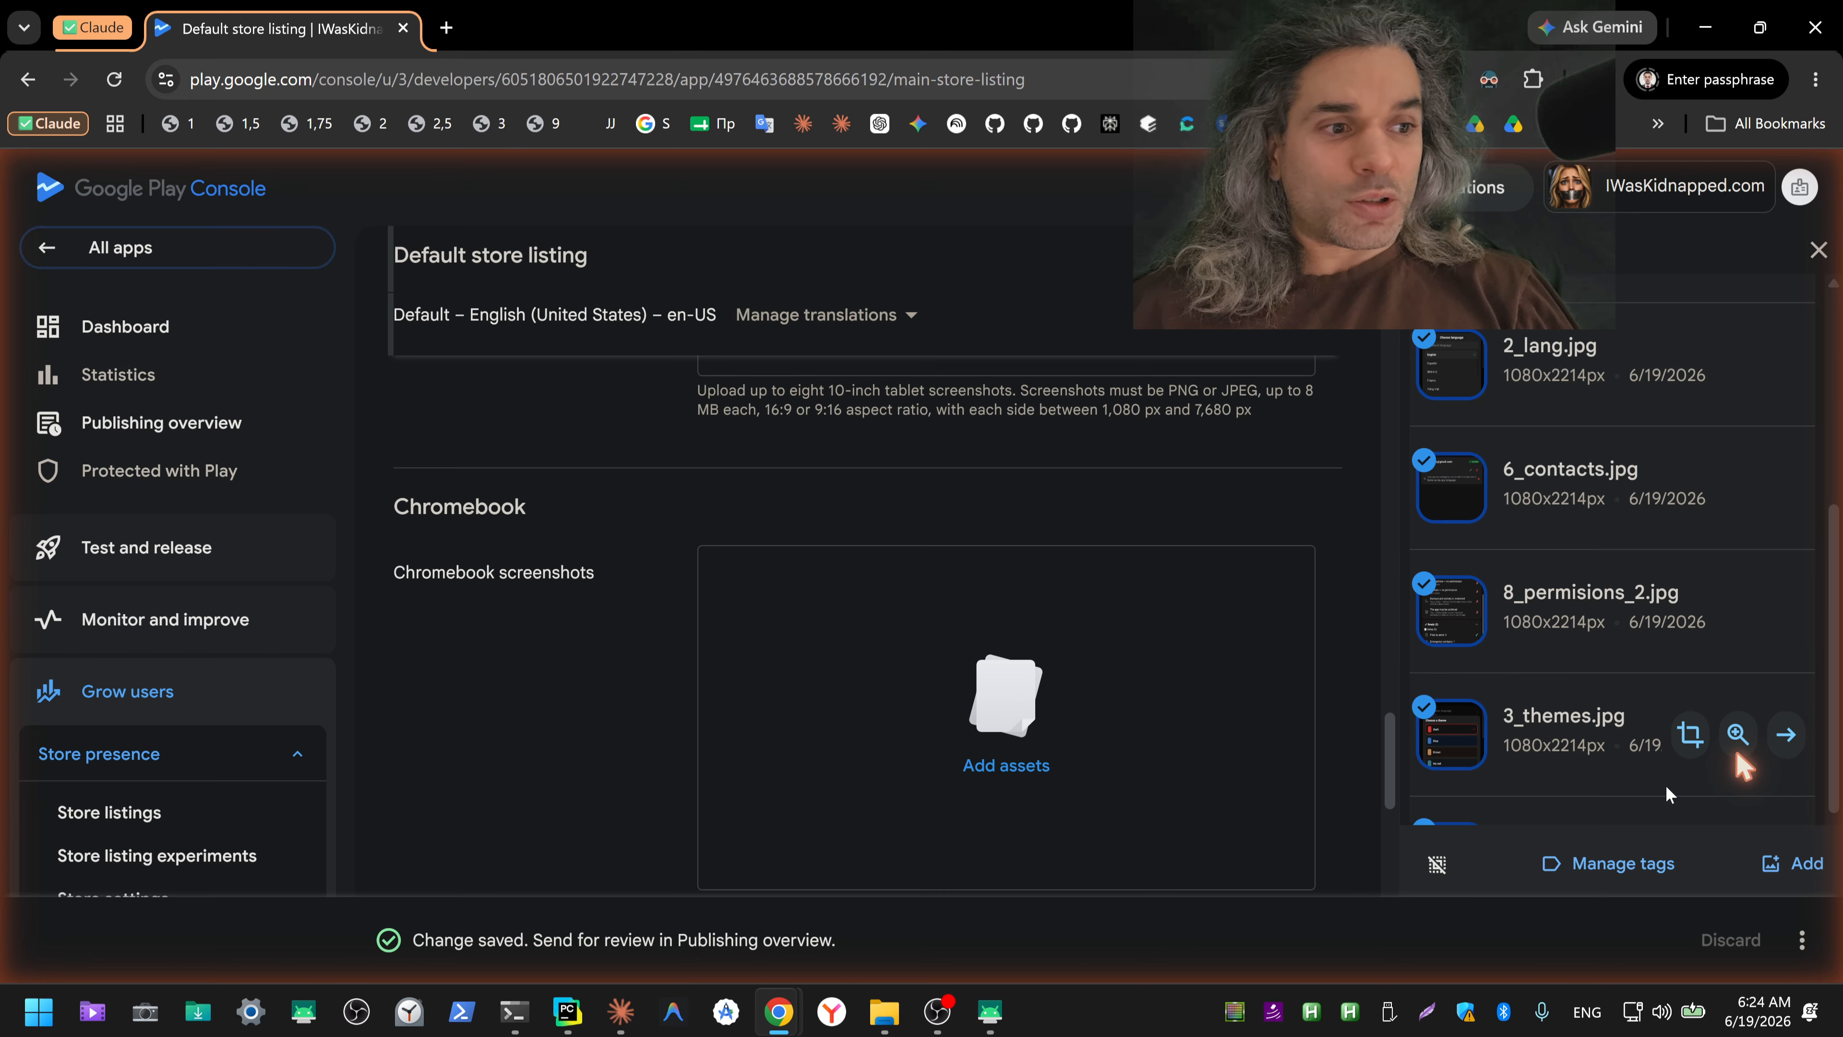
pyautogui.click(1799, 863)
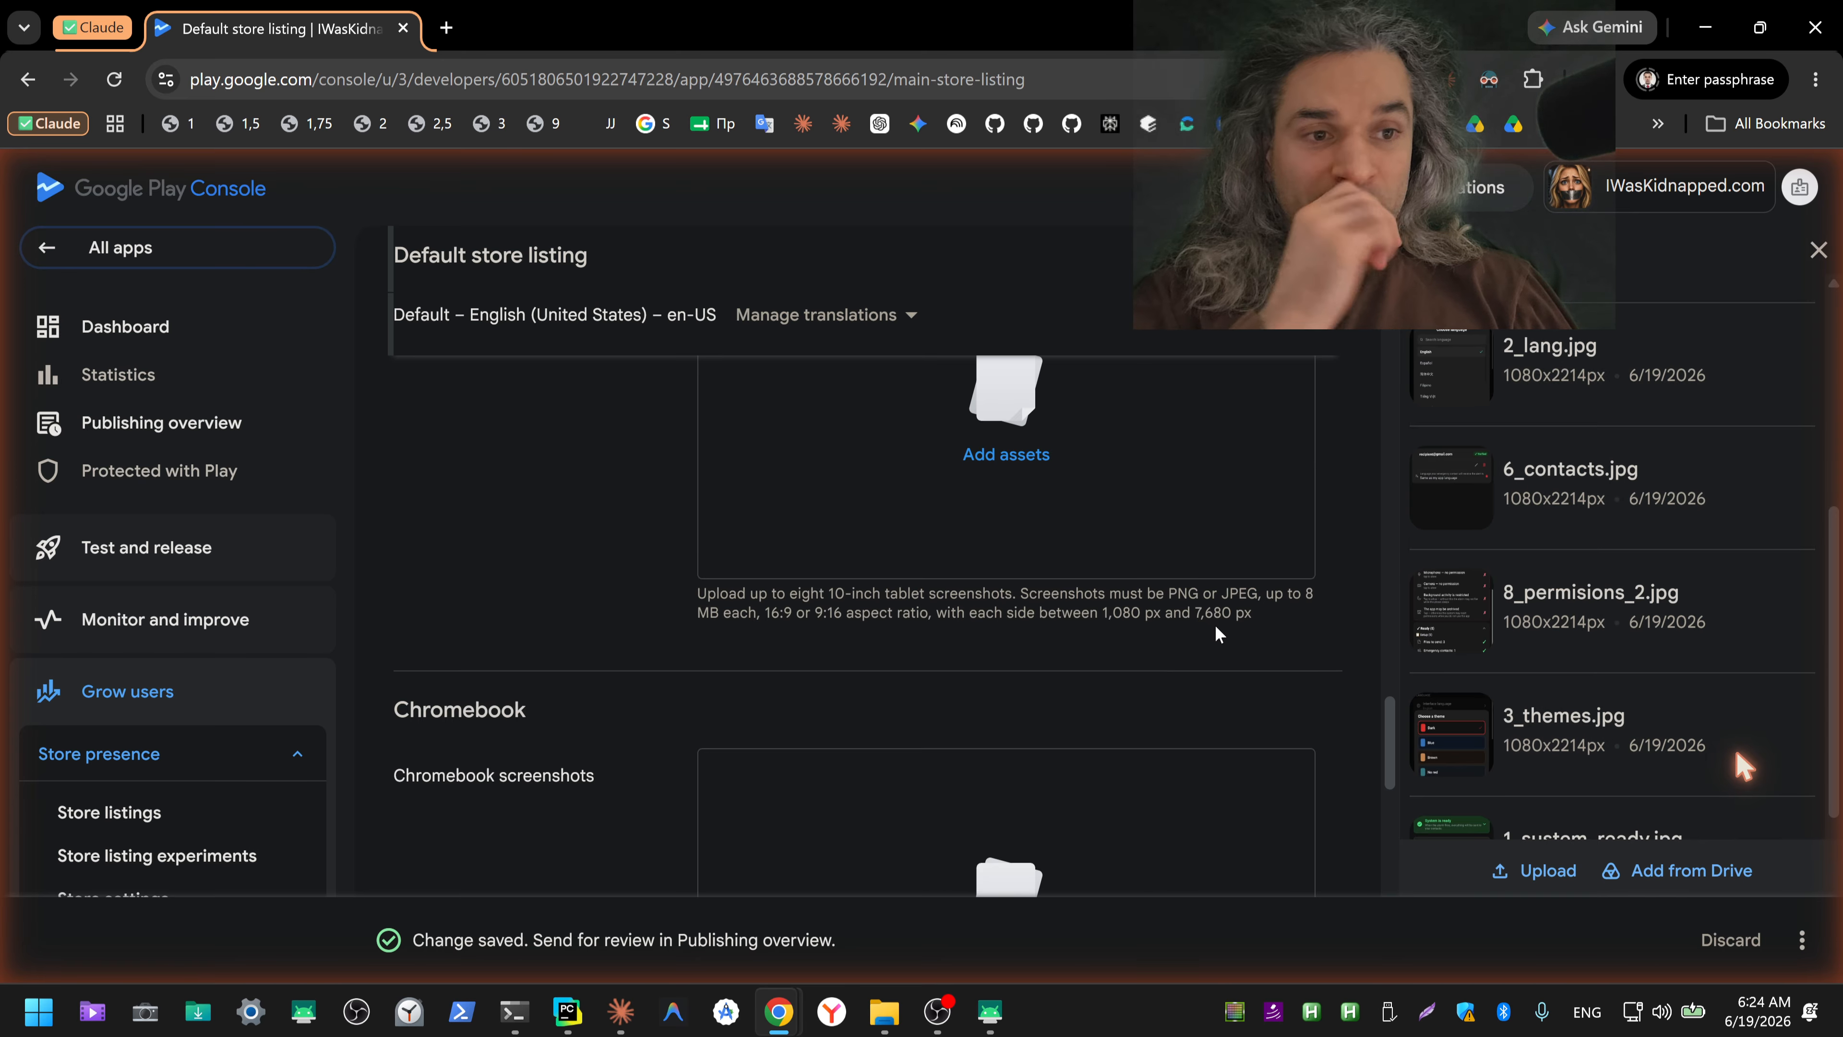
# Step: Check the added 7-inch tablet screenshots and open the asset library for the 10-inch tablet screenshots
pyautogui.scroll(7, 1215, 623)
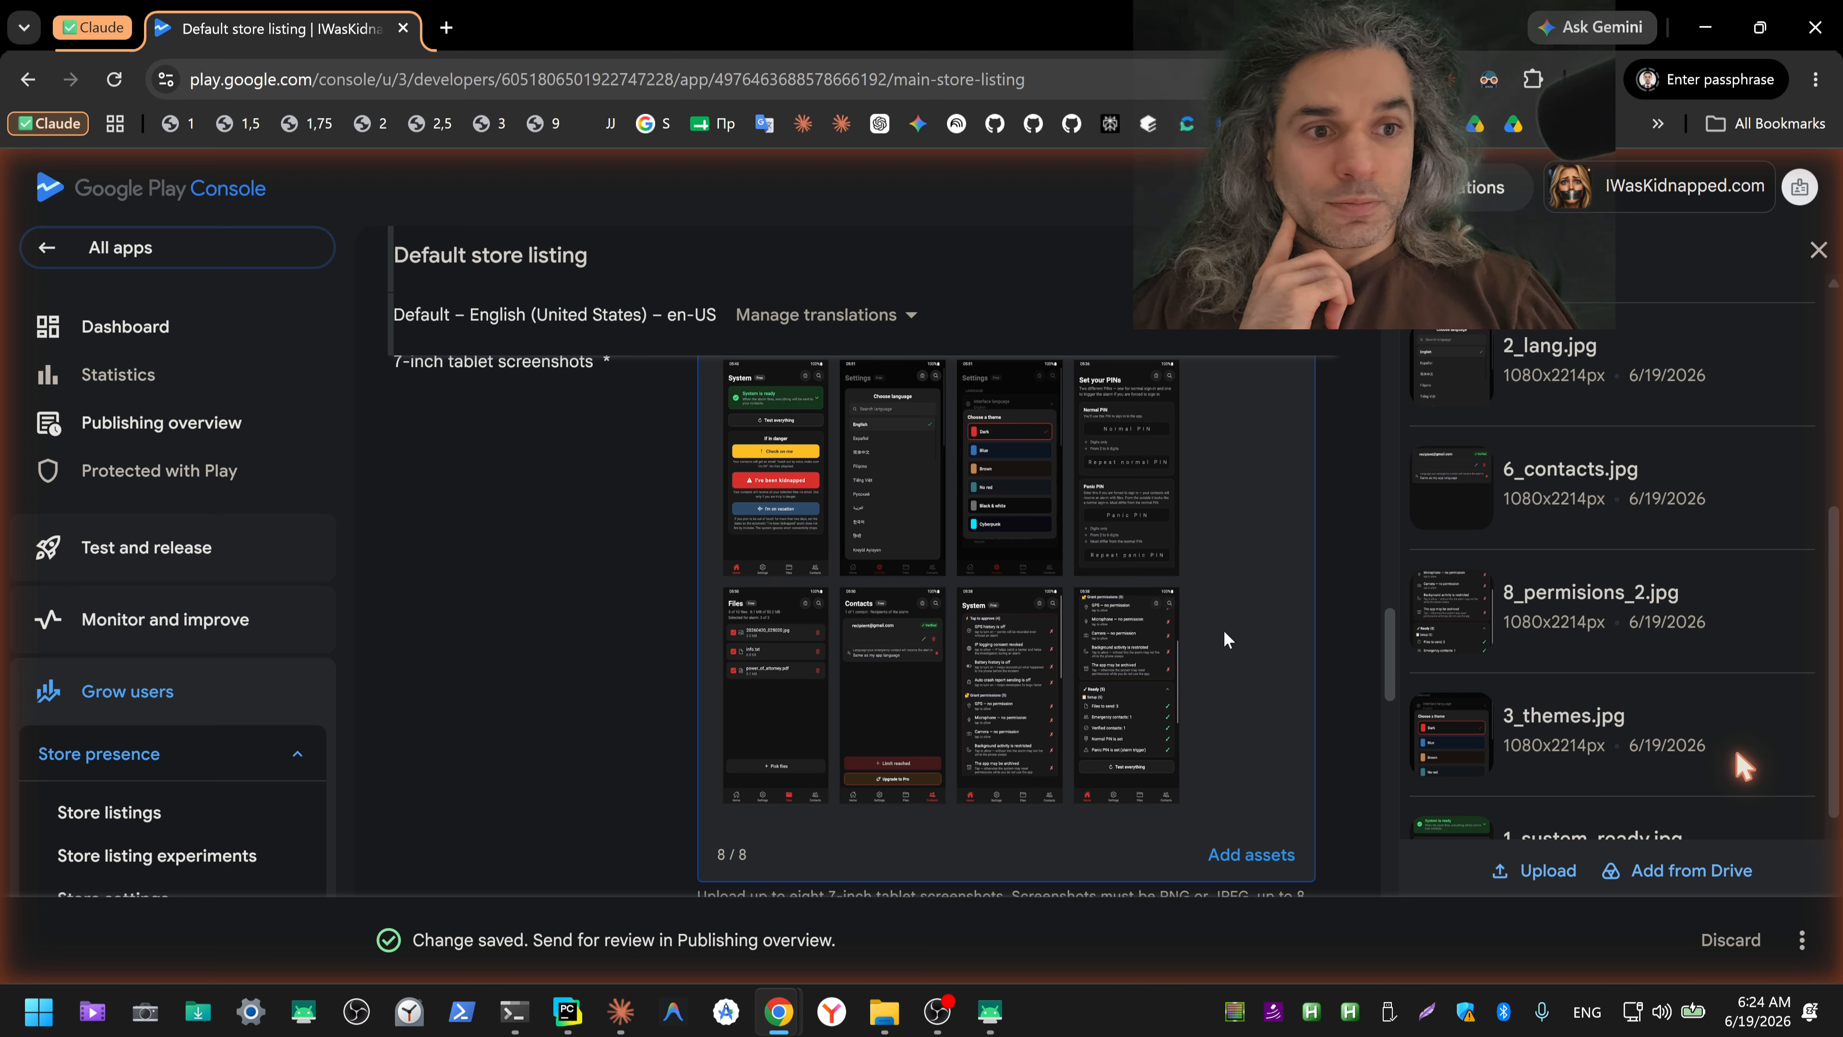
pyautogui.moveTo(1129, 543)
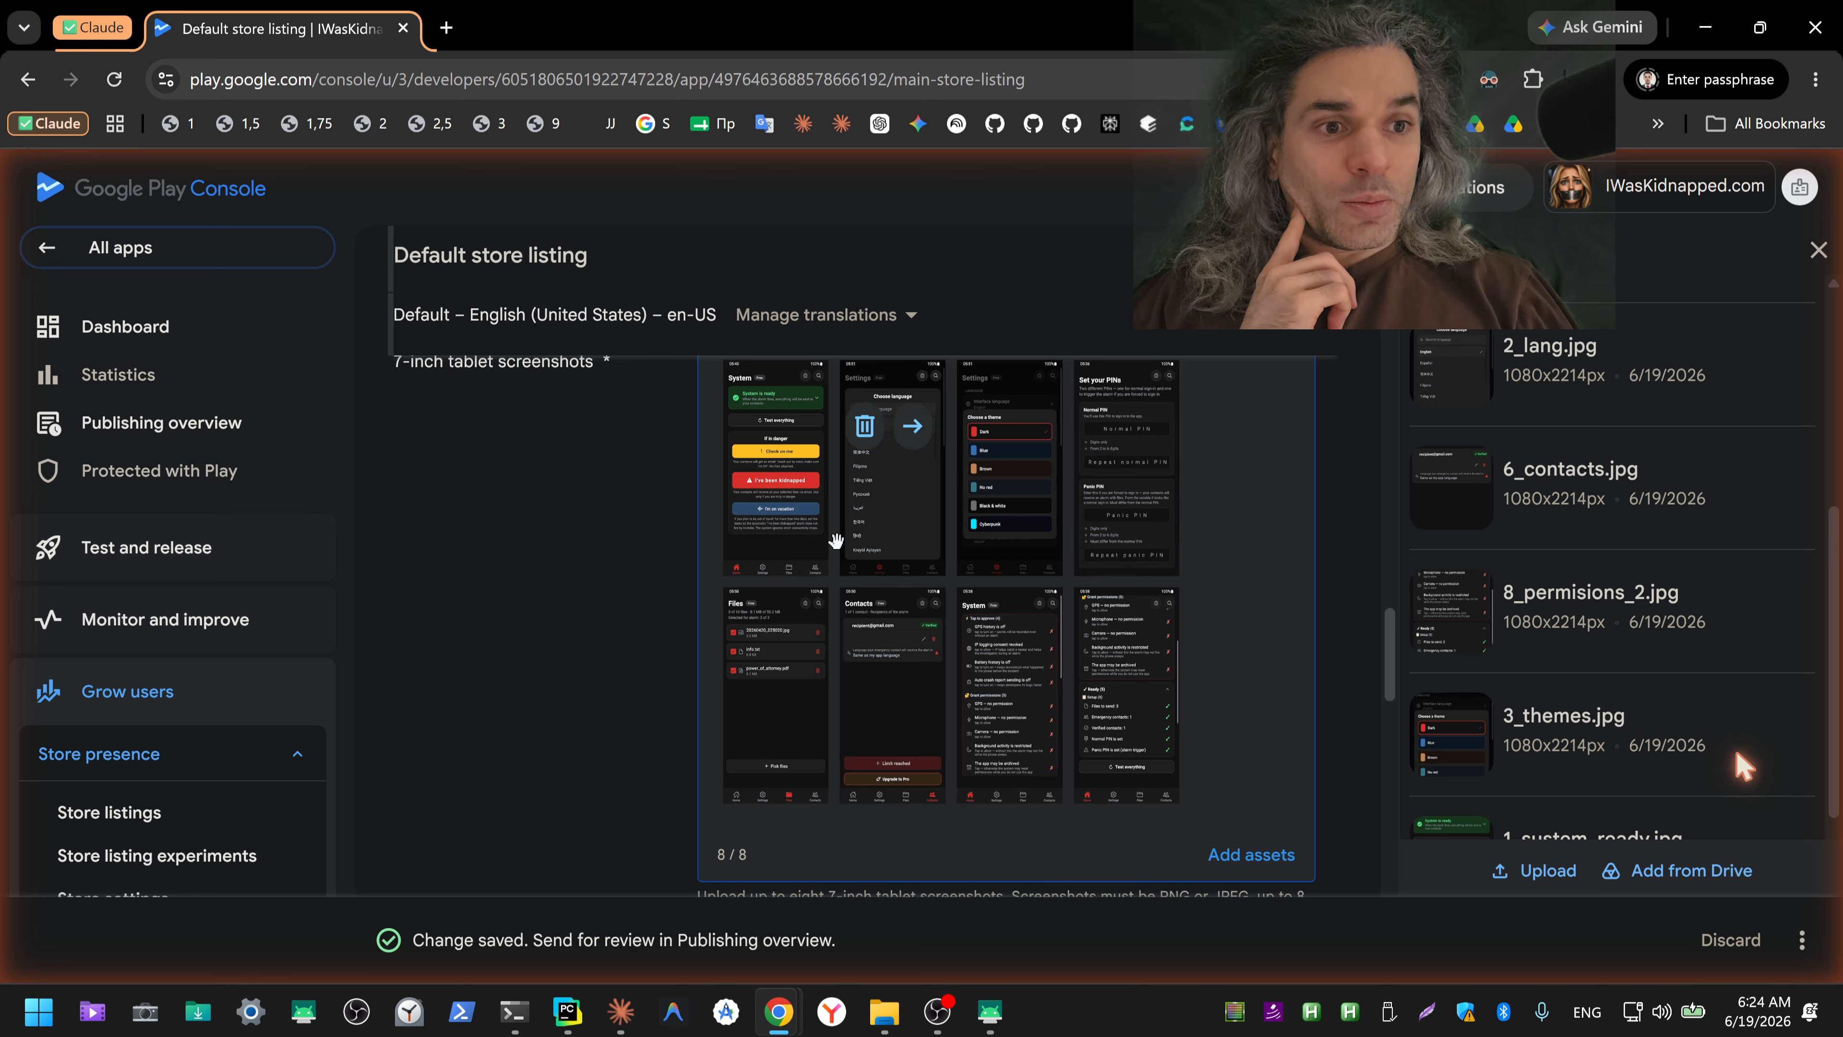
pyautogui.scroll(2, 1242, 595)
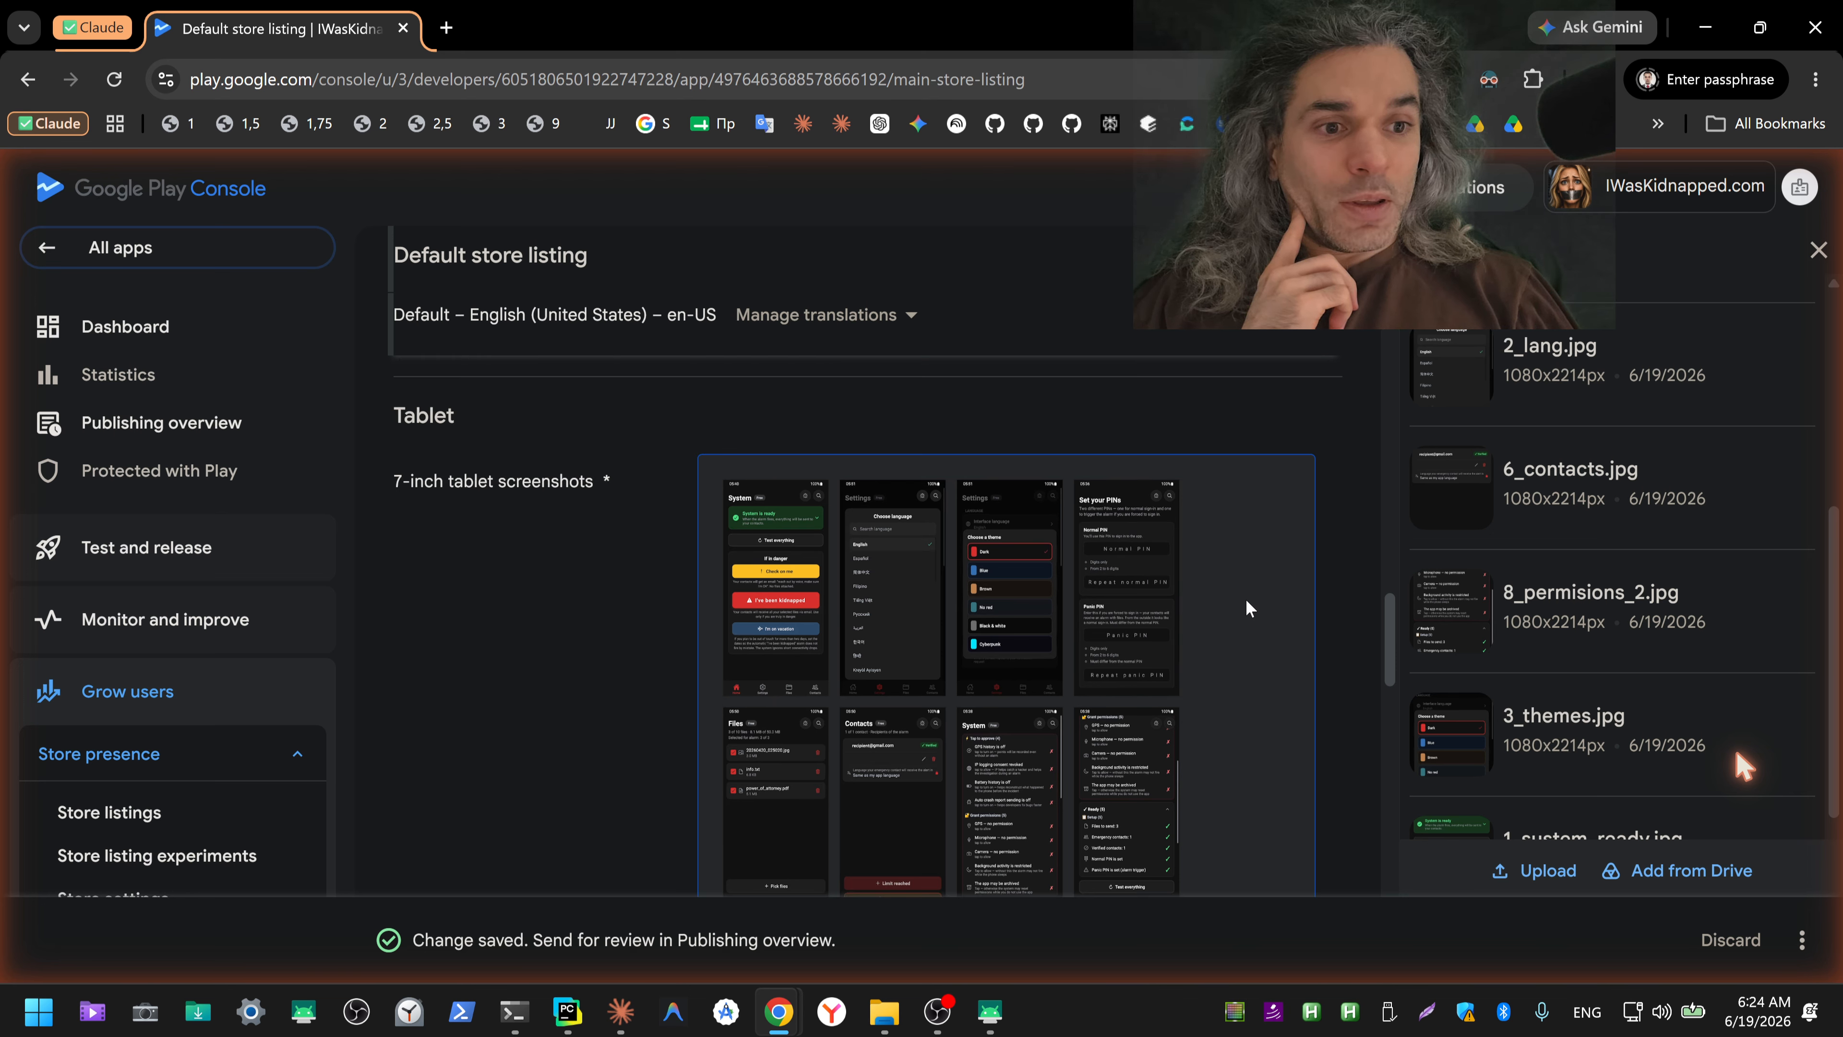
pyautogui.scroll(-6, 1245, 608)
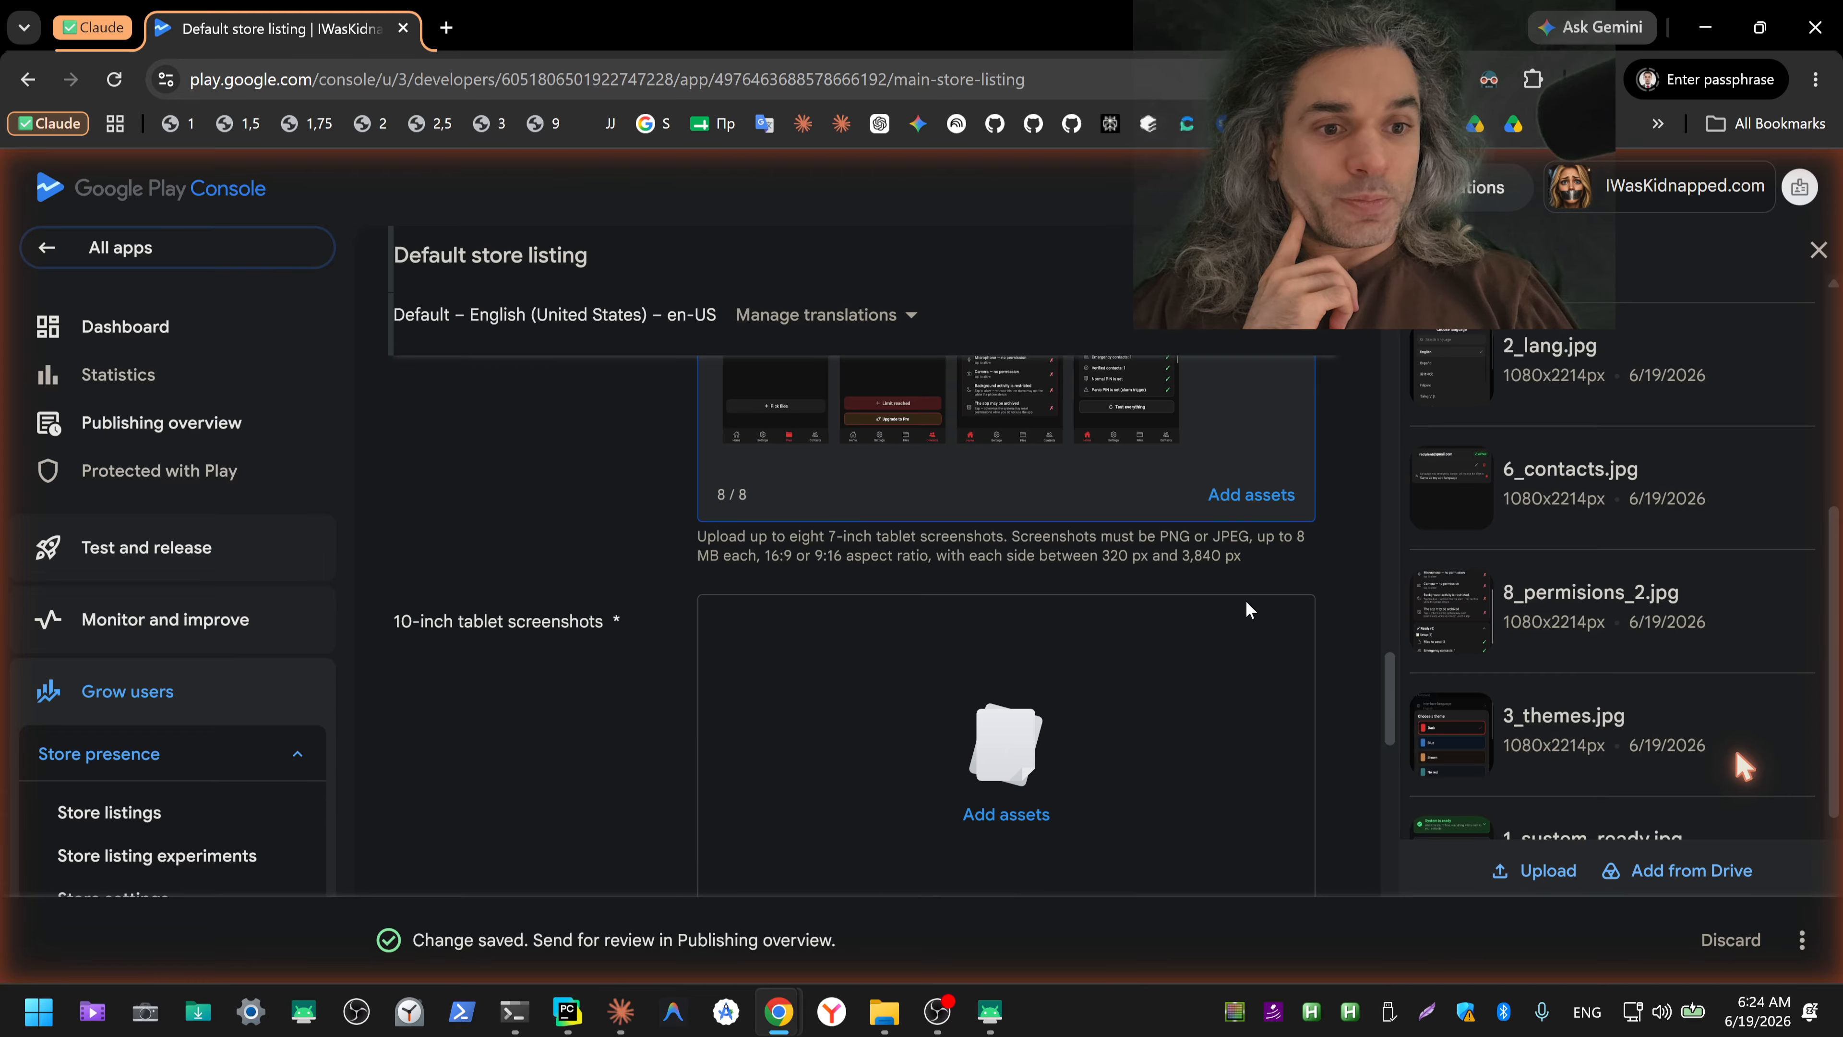
pyautogui.click(1033, 698)
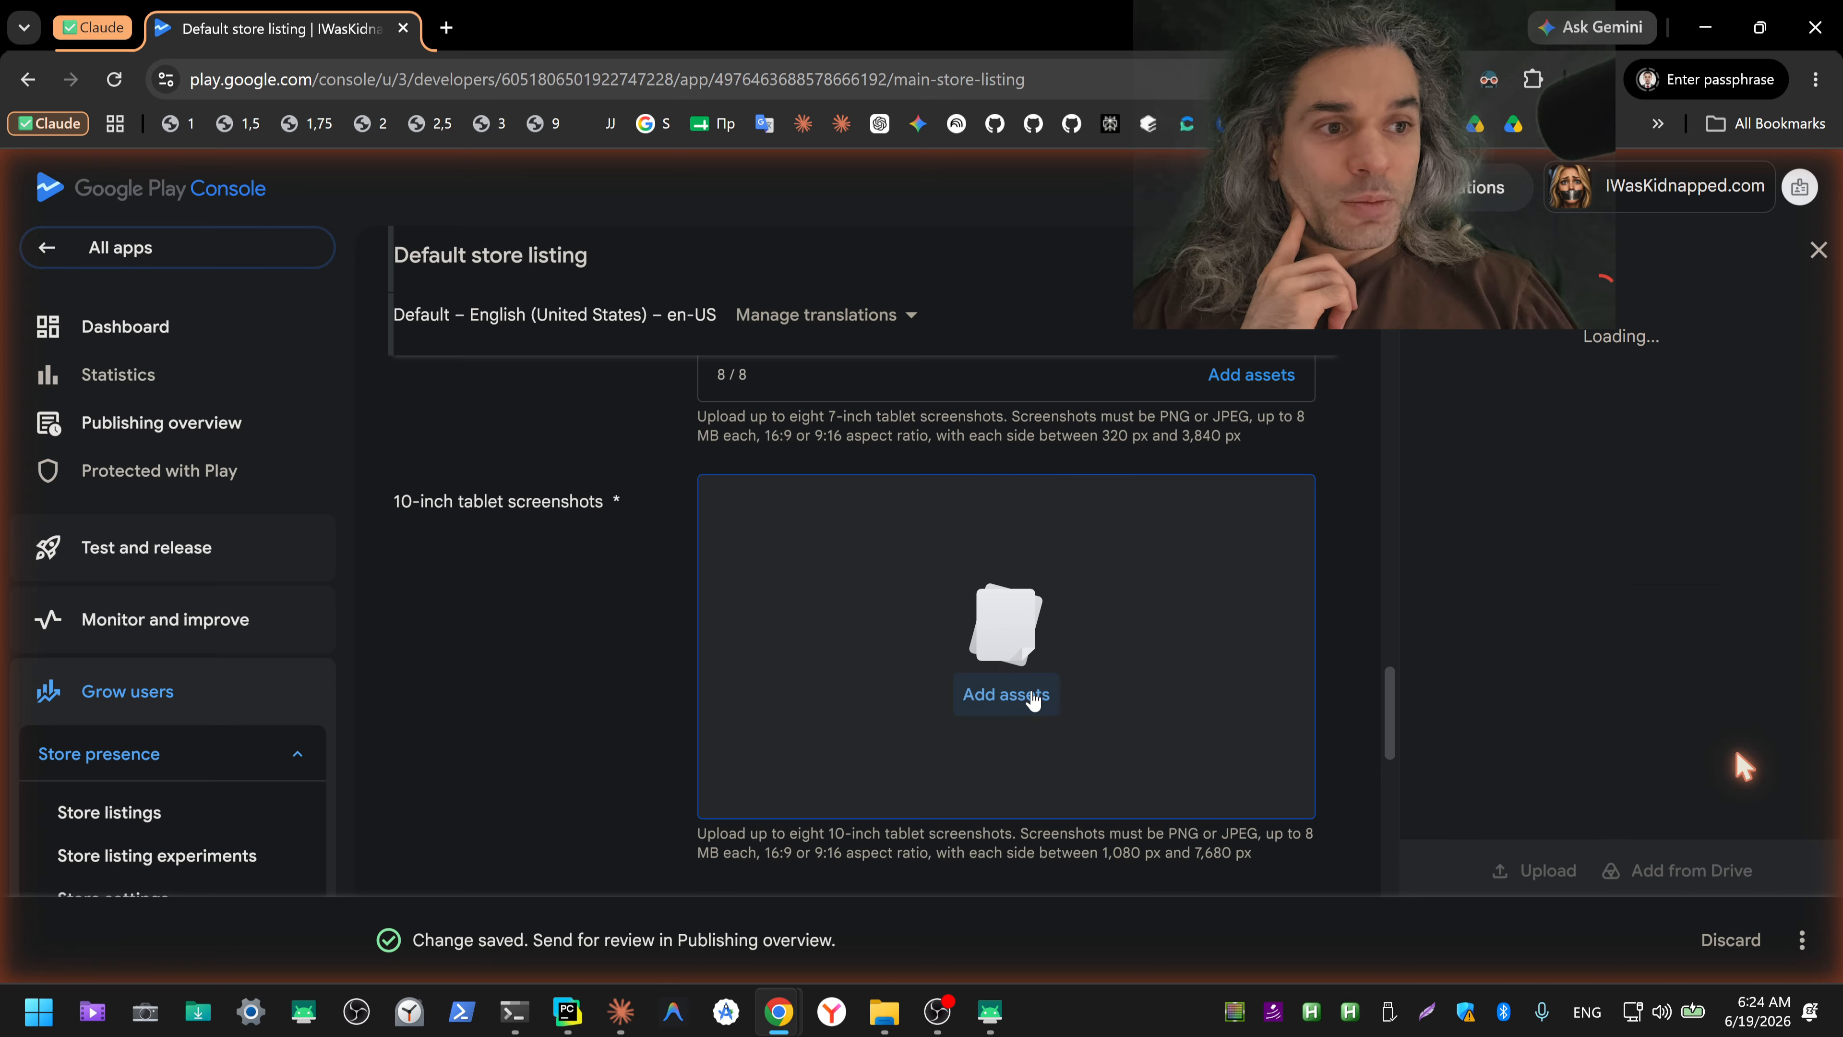
pyautogui.scroll(-5, 1741, 766)
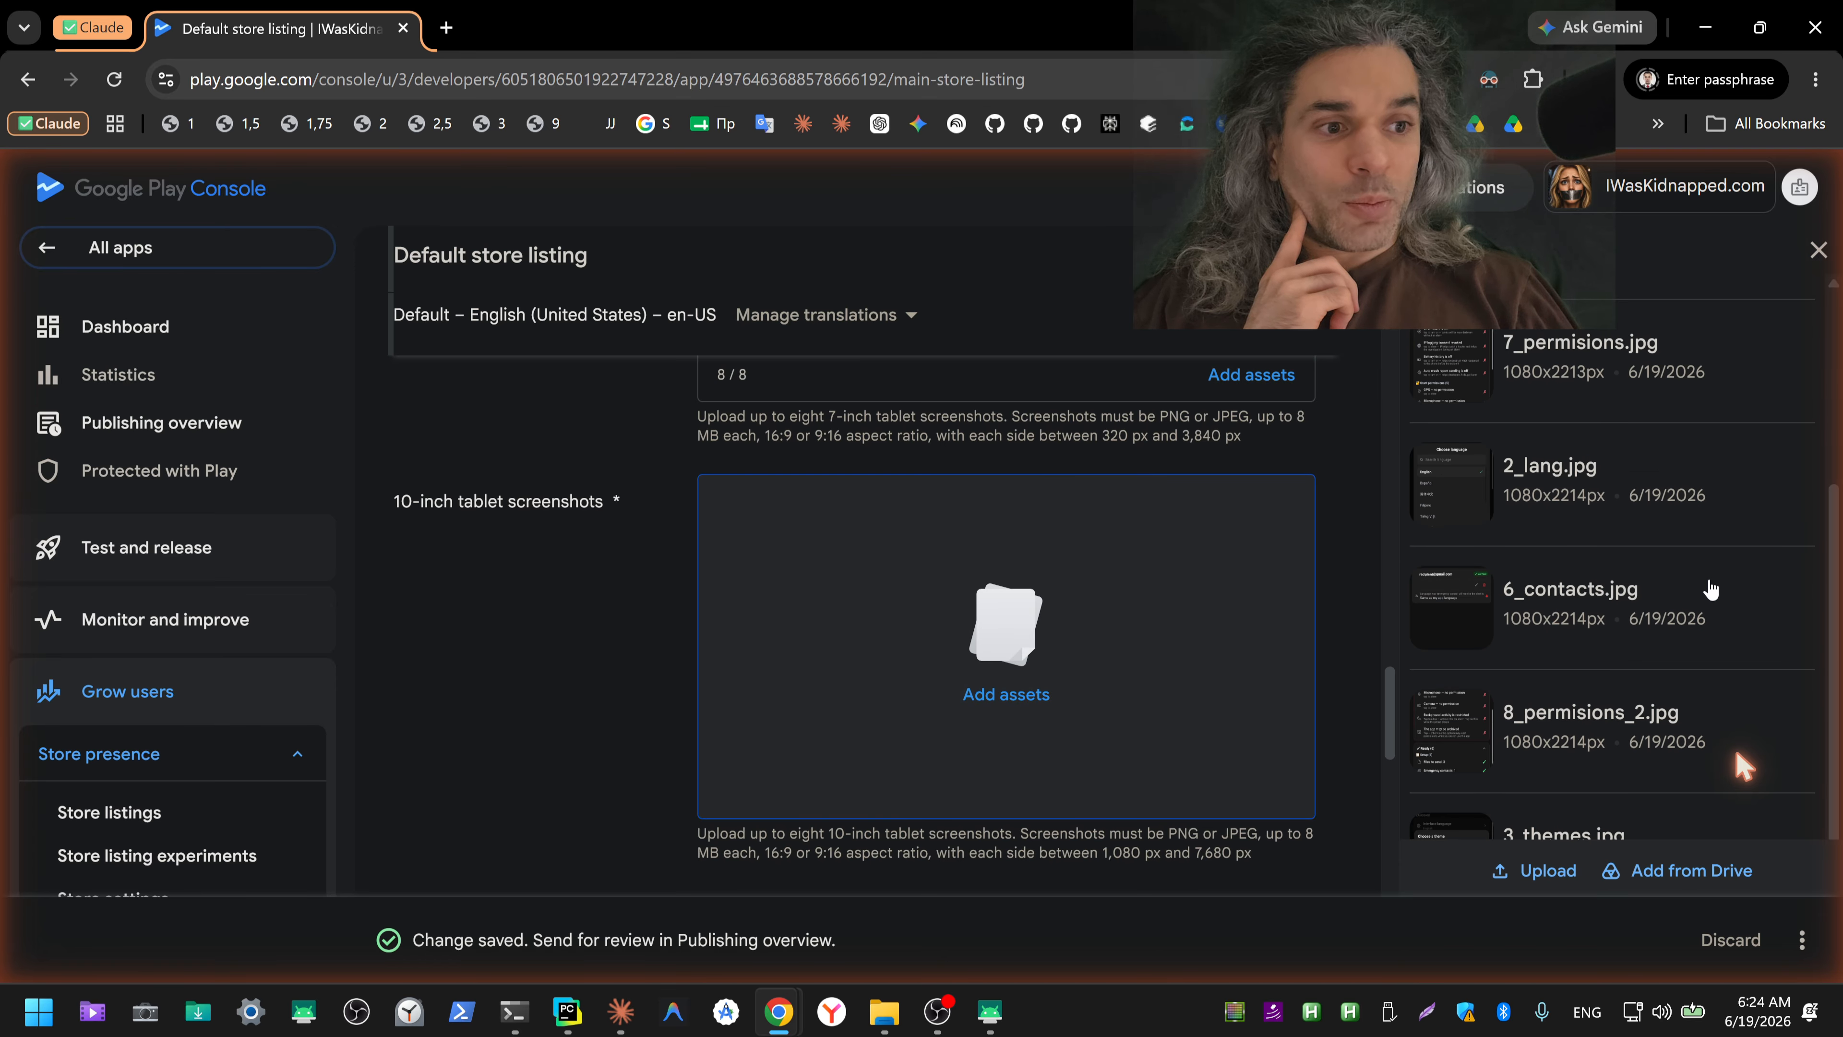
# Step: Select 1_sustem_ready.jpg, 3_themes.jpg, 8_permisions_2.jpg and 6_contacts.jpg in the asset library for the 10-inch tablet screenshots
pyautogui.click(1448, 761)
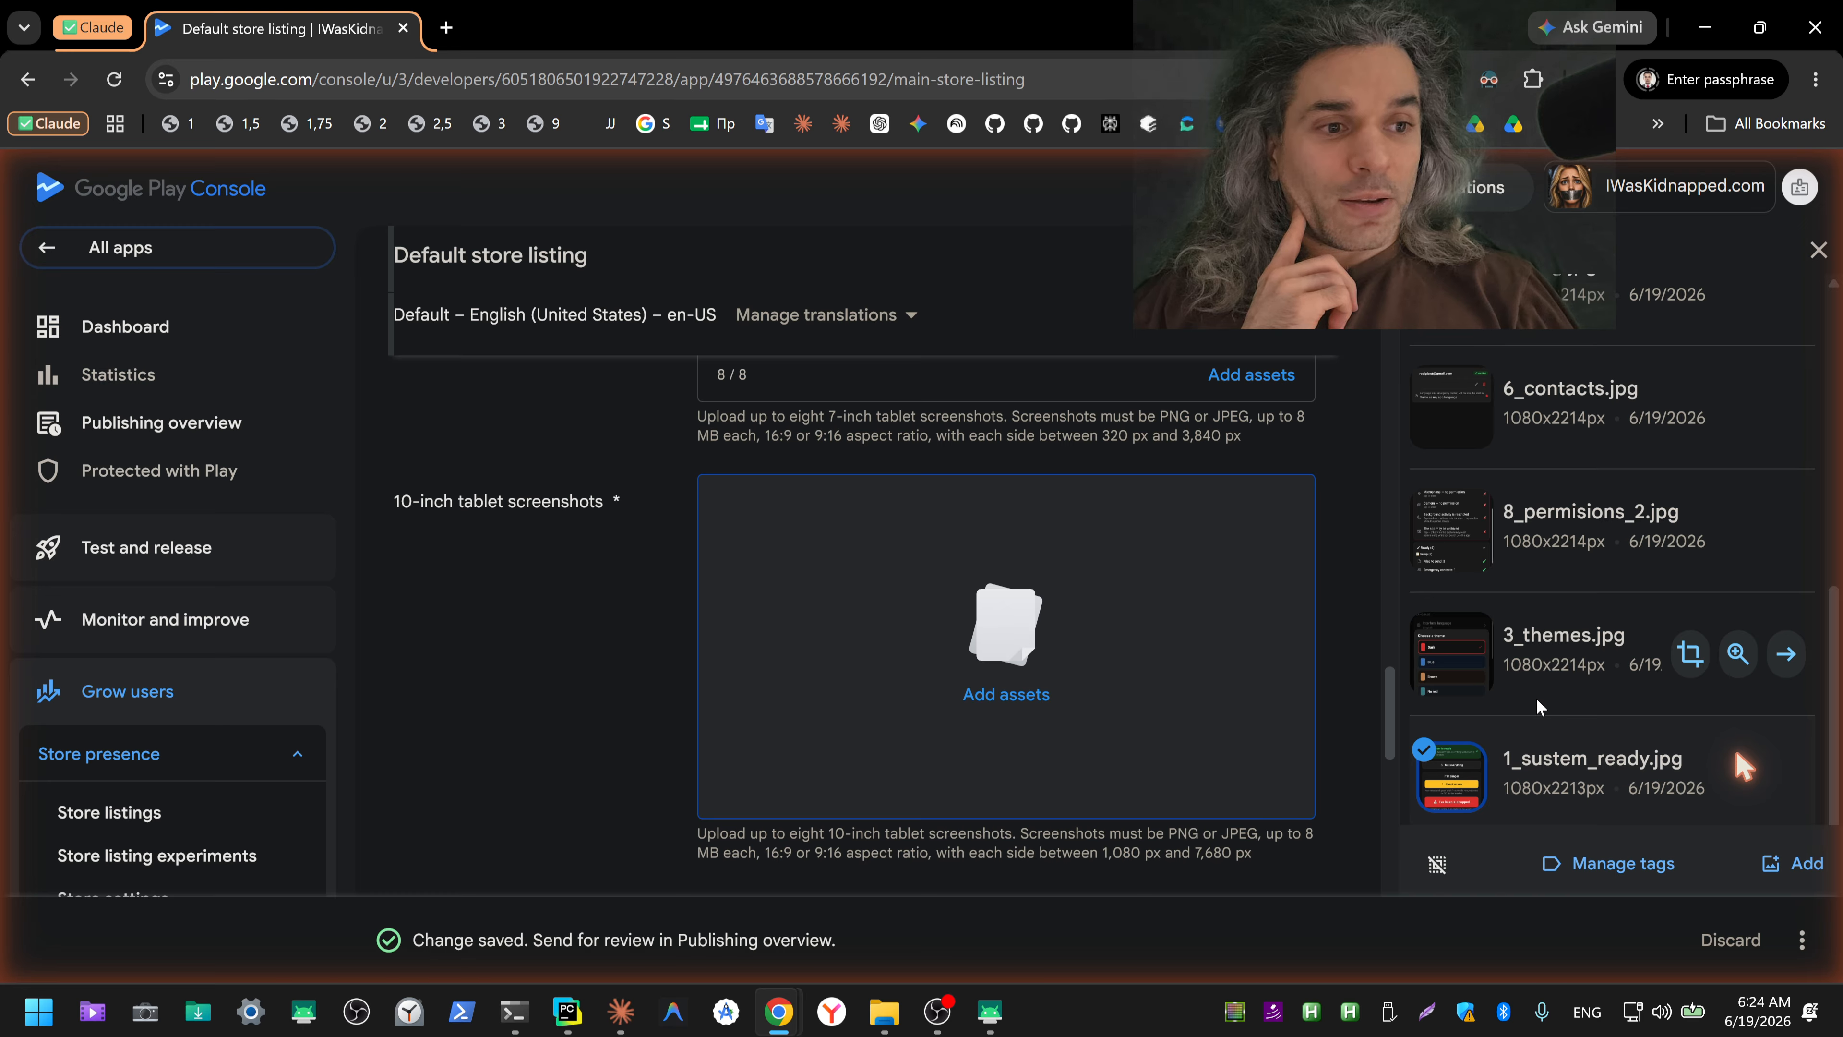
pyautogui.click(1458, 643)
pyautogui.click(1451, 526)
pyautogui.click(1439, 423)
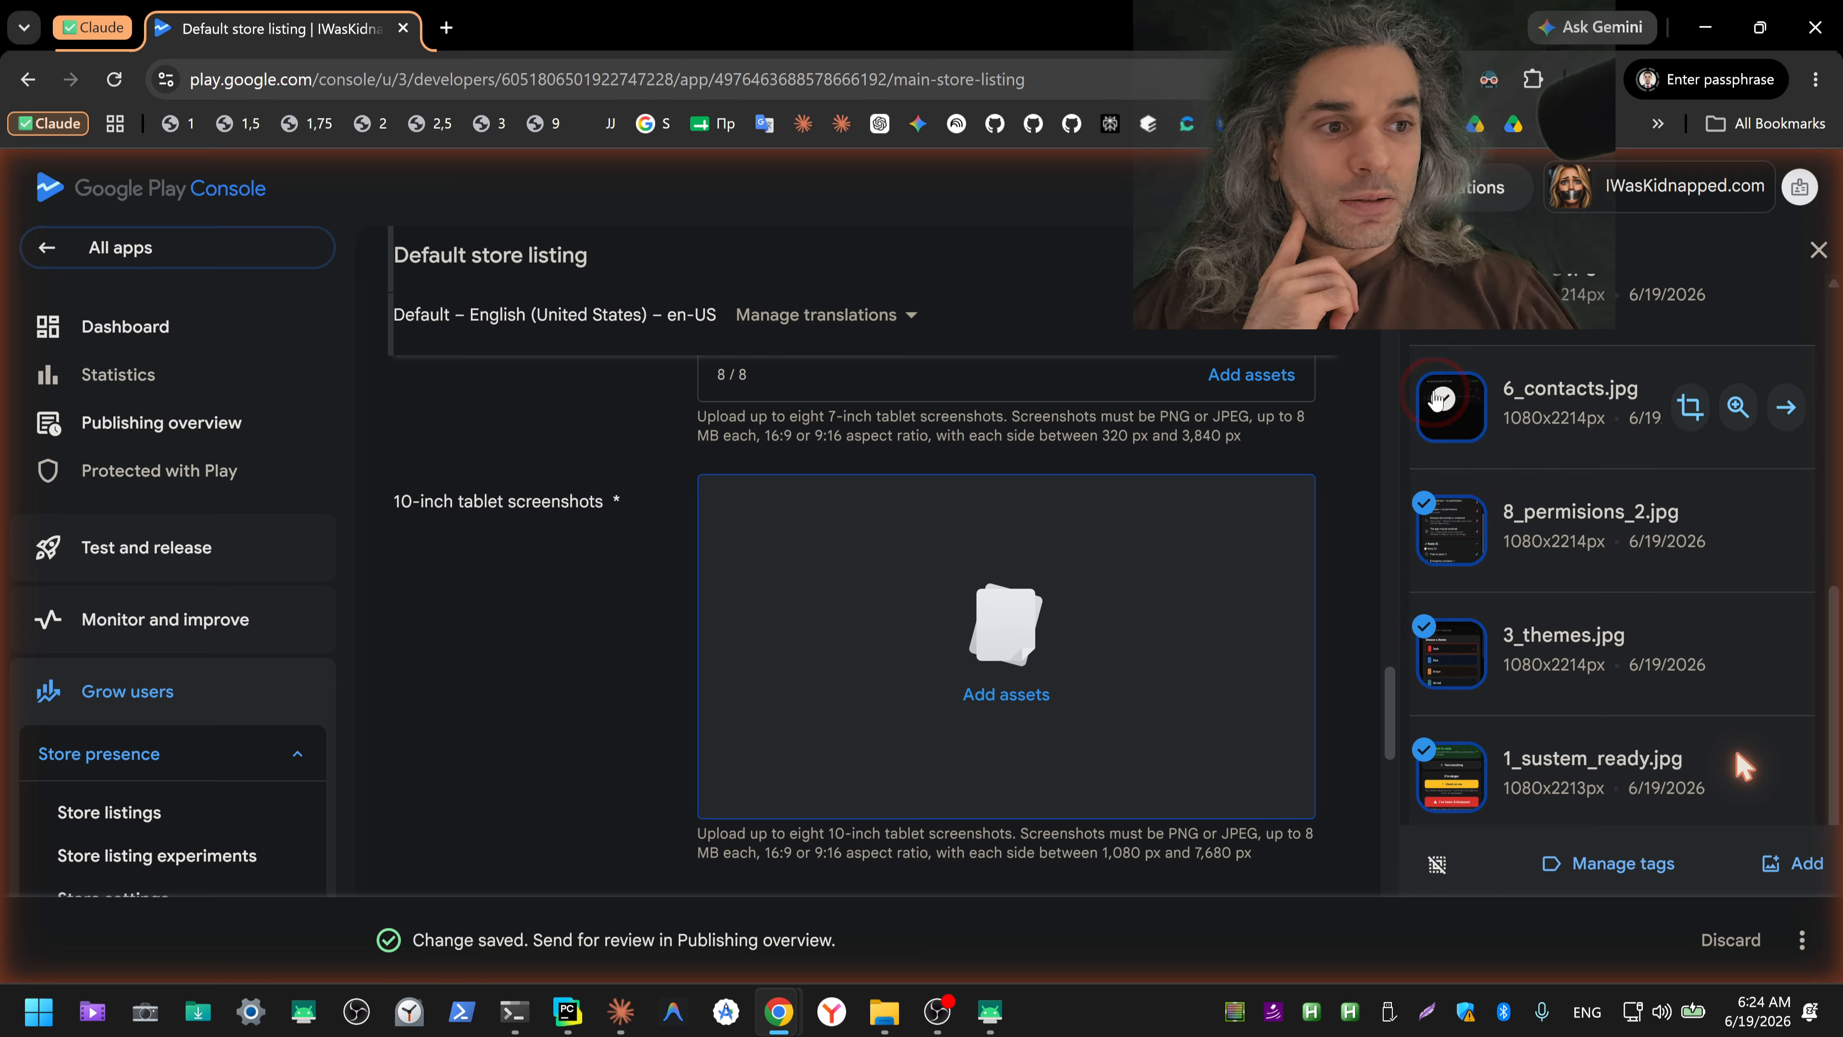
# Step: Extend the selection with 2_lang.jpg, 7_permisions.jpg, 5_files.jpg and 4_pin.jpg, and add all selected images as 10-inch tablet screenshots
pyautogui.scroll(1, 1435, 419)
pyautogui.click(1431, 418)
pyautogui.scroll(1, 1429, 417)
pyautogui.click(1429, 419)
pyautogui.scroll(1, 1430, 419)
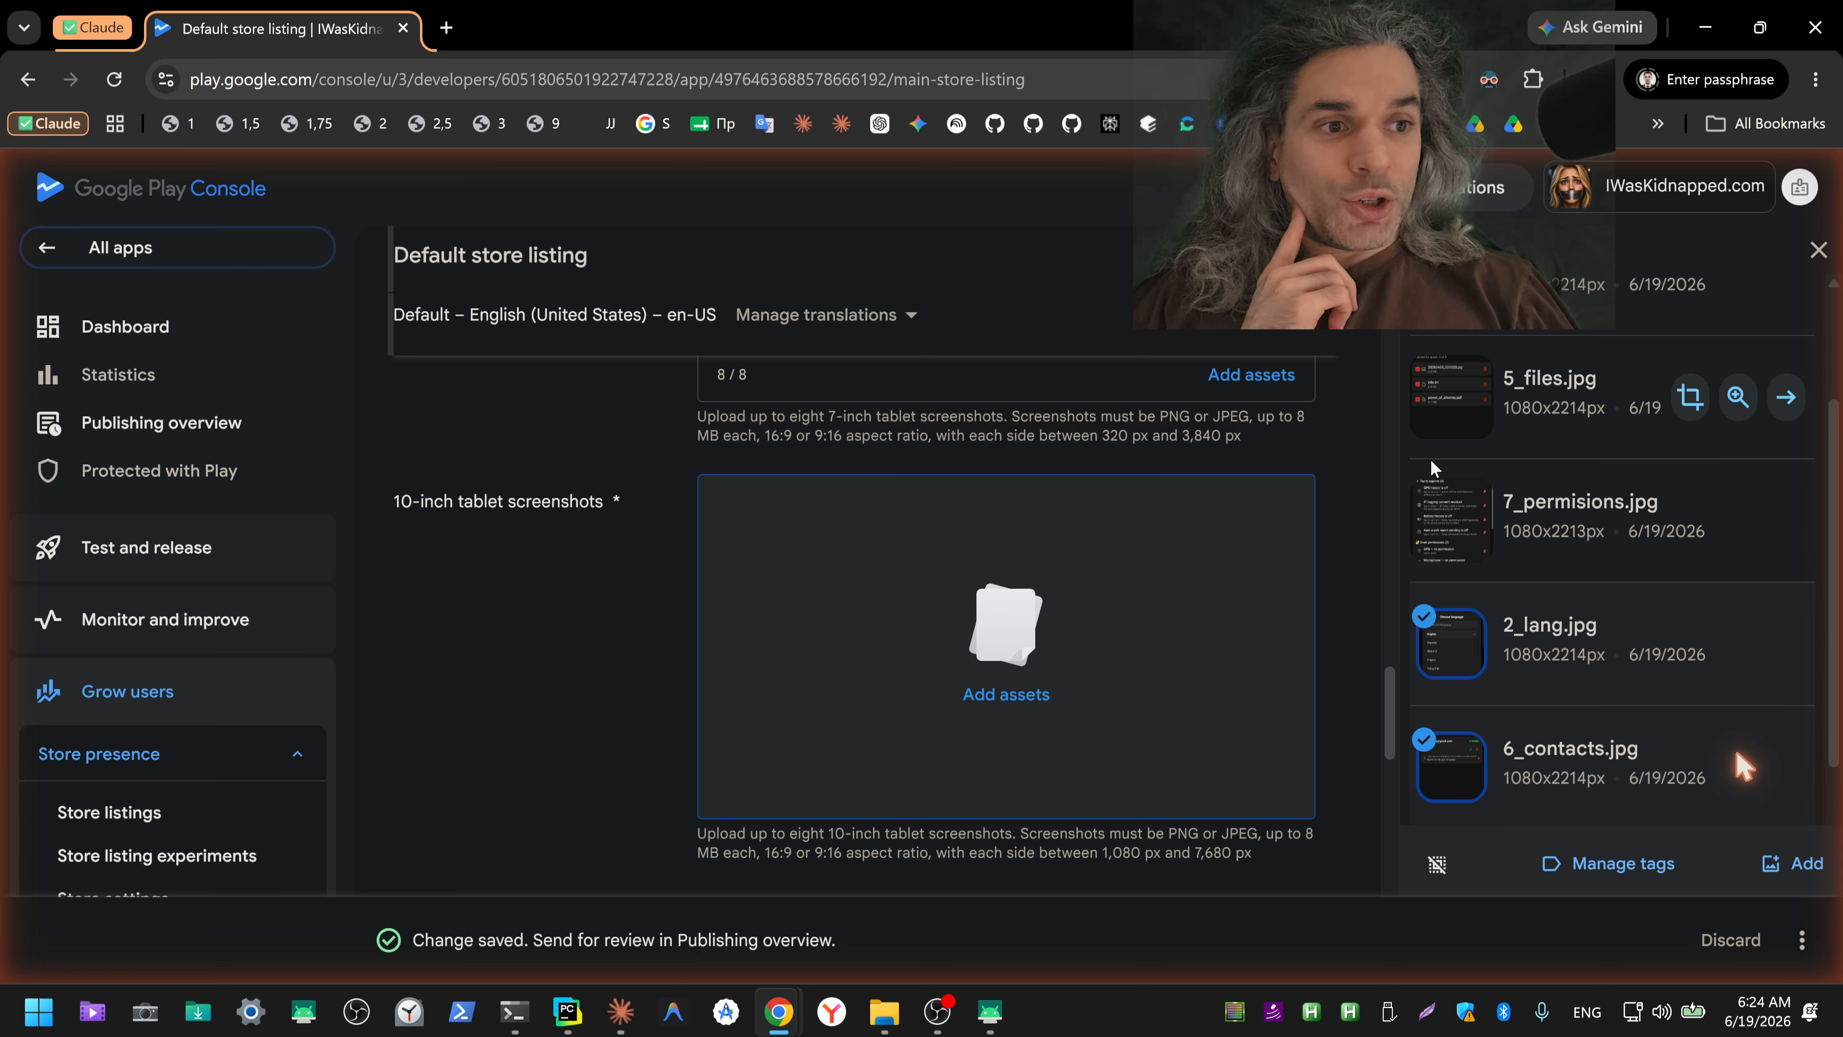
pyautogui.click(1442, 420)
pyautogui.scroll(1, 1442, 419)
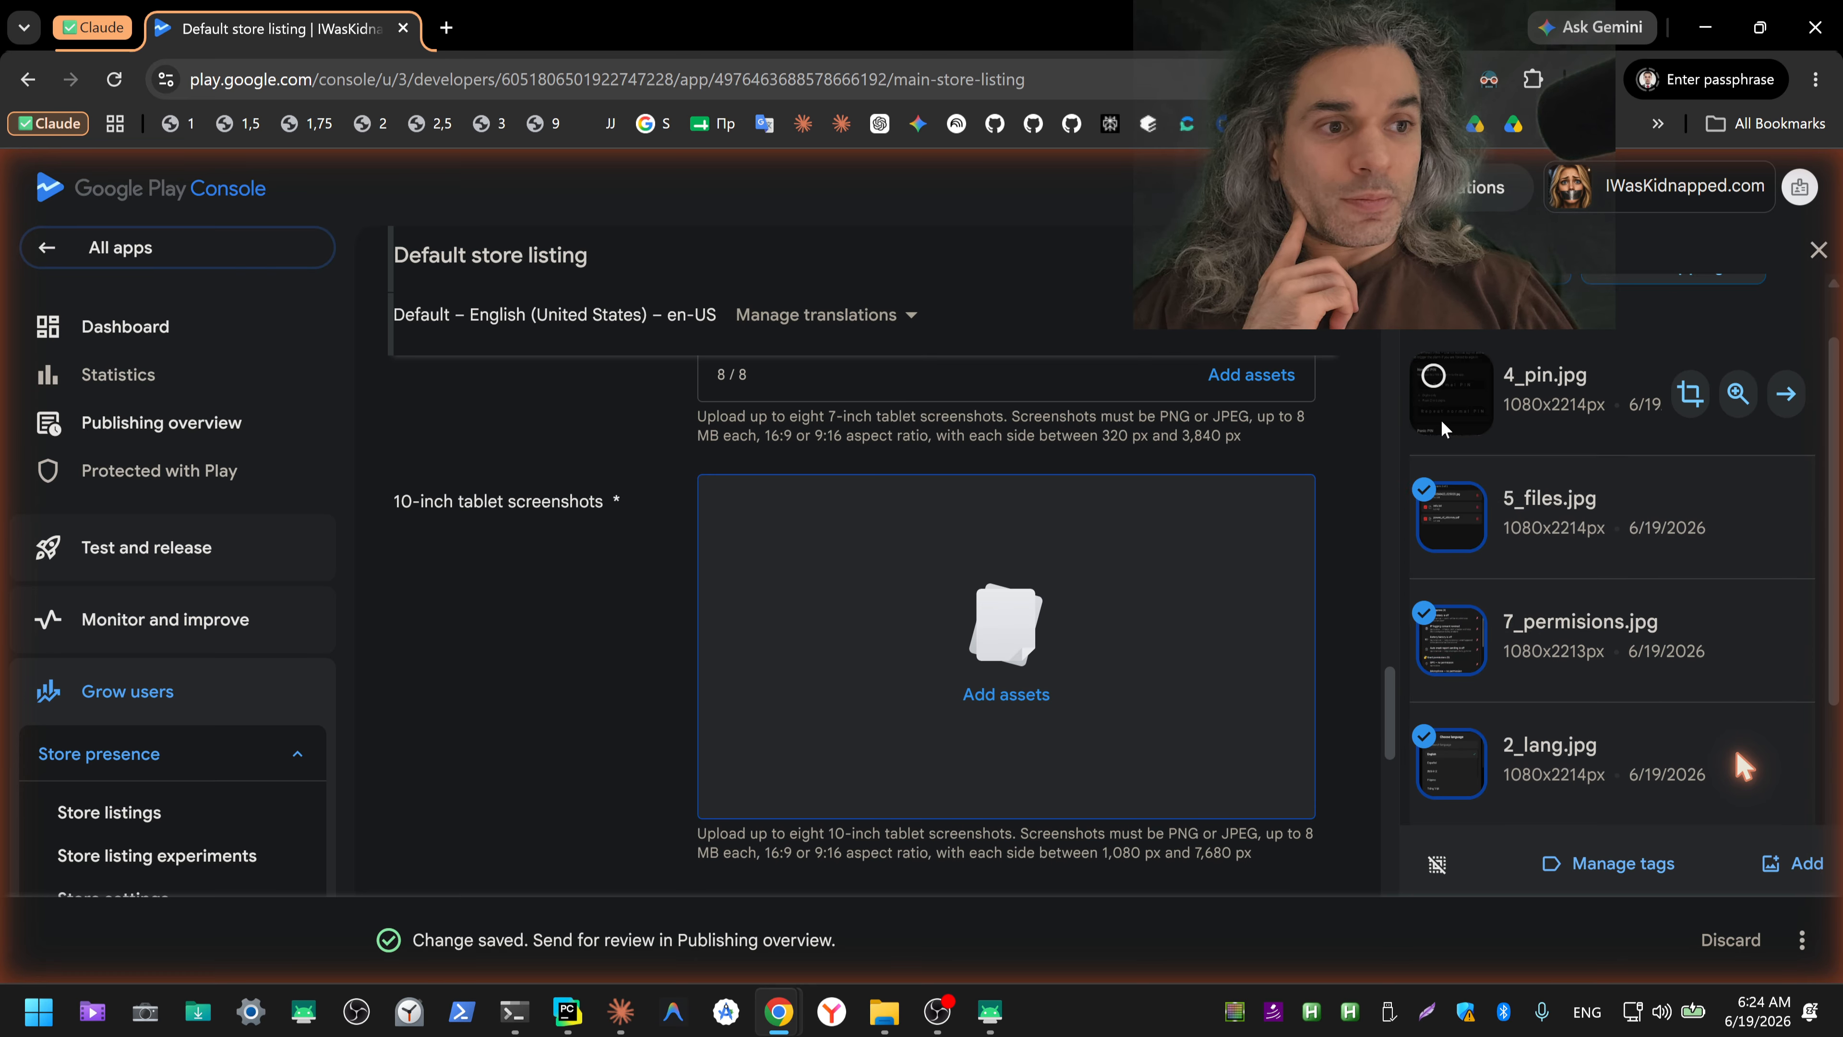
pyautogui.click(1442, 420)
pyautogui.scroll(1, 1442, 419)
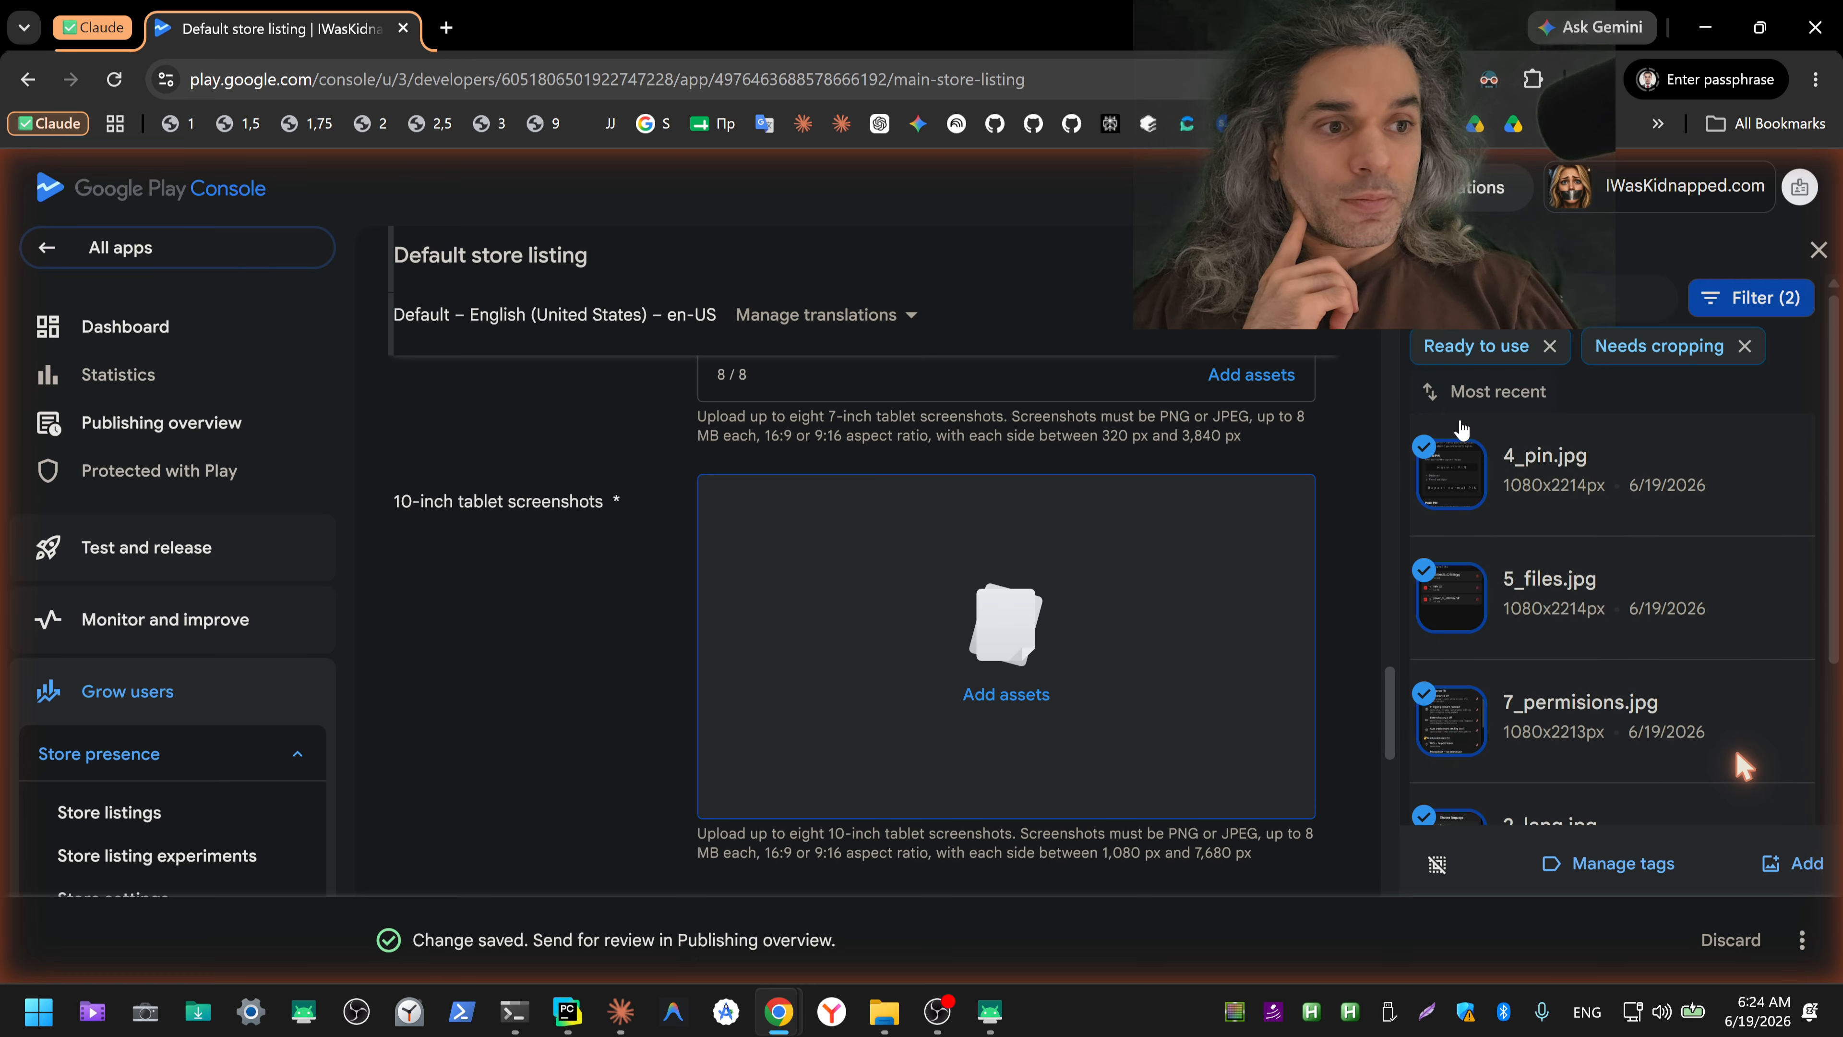
pyautogui.click(1797, 864)
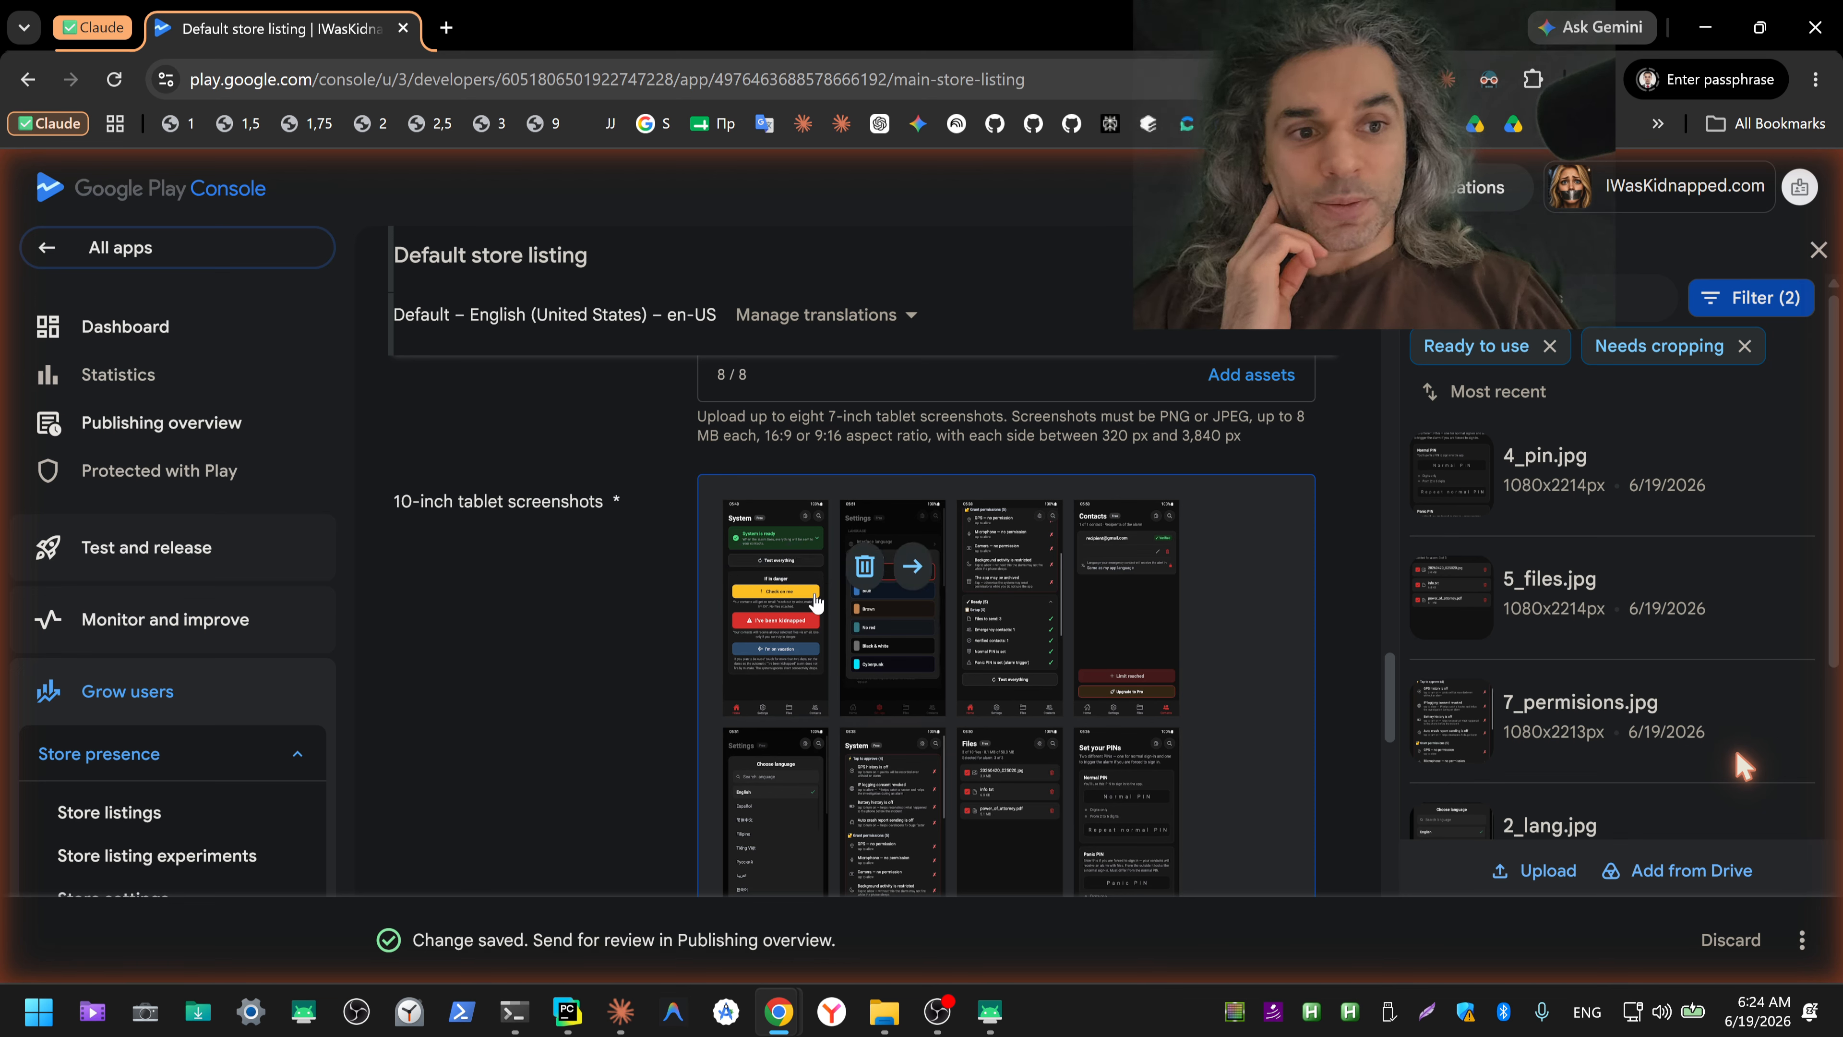
# Step: Remove every 10-inch tablet screenshot except the first one, showing the System screen with the green ready status
pyautogui.click(865, 567)
pyautogui.click(865, 567)
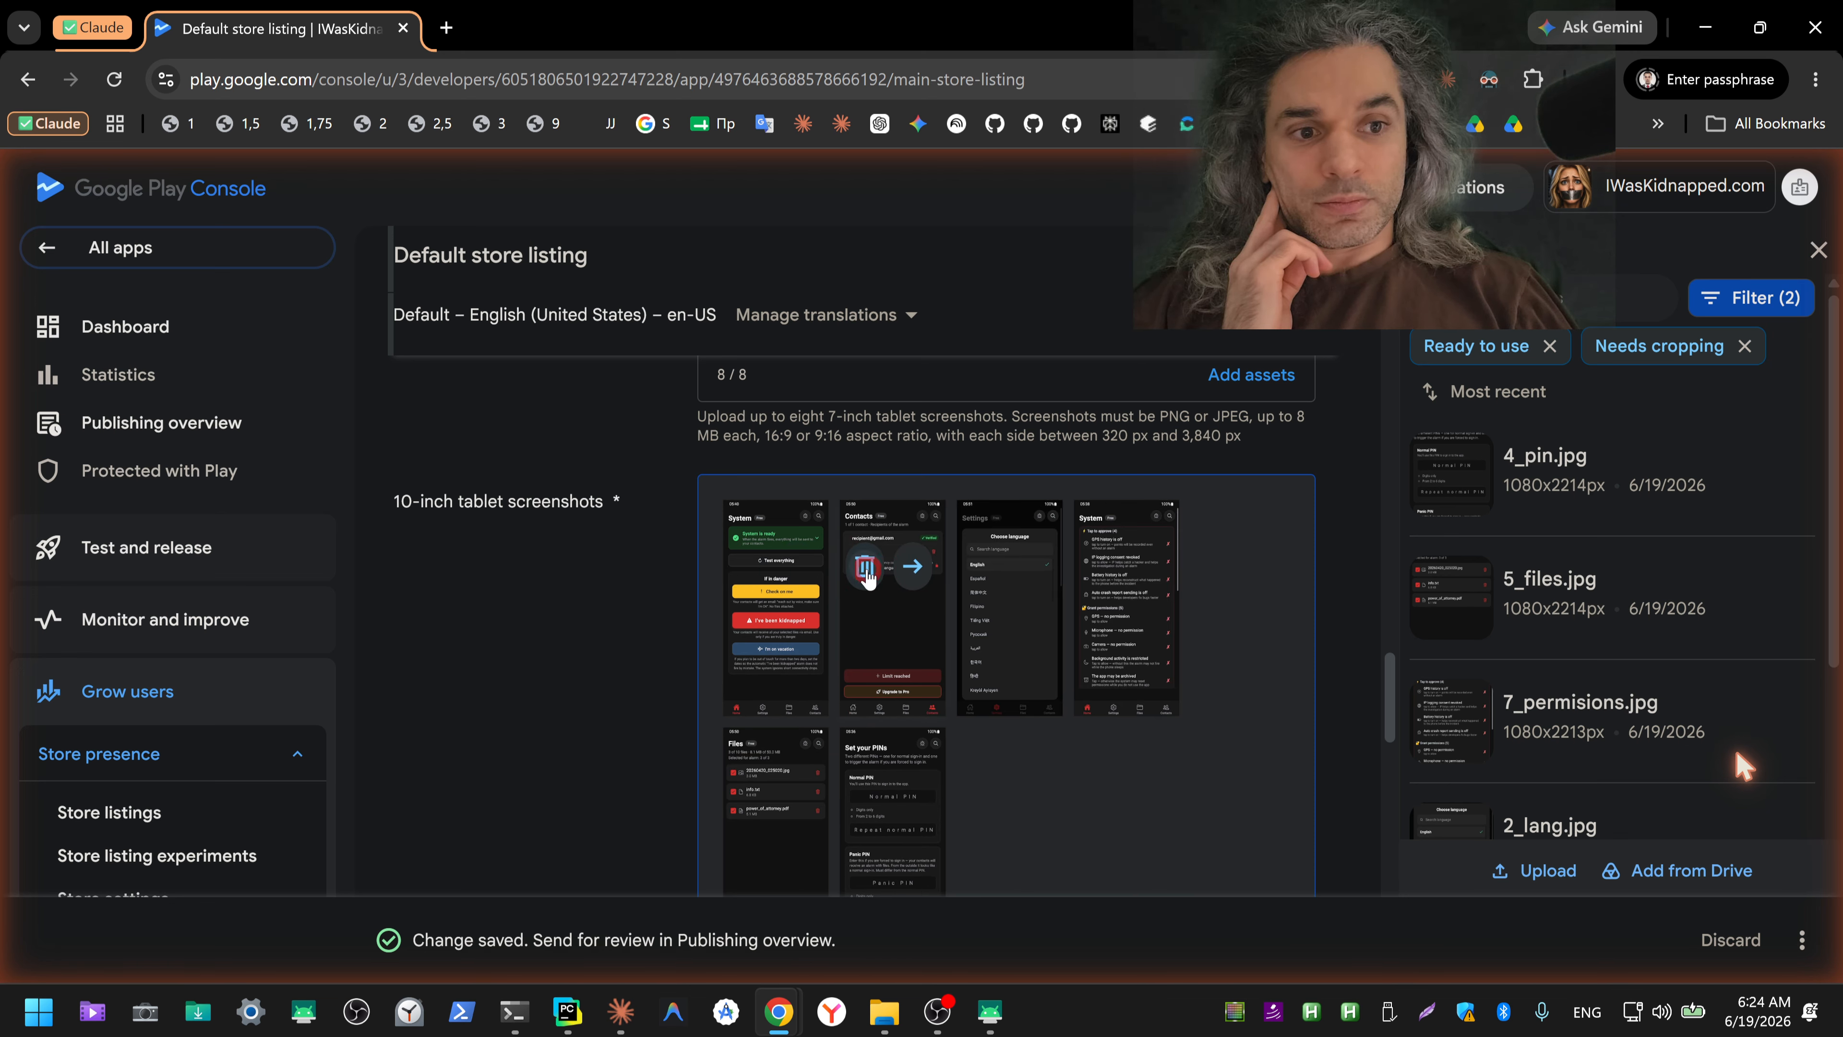
pyautogui.click(865, 567)
pyautogui.click(864, 566)
pyautogui.click(921, 579)
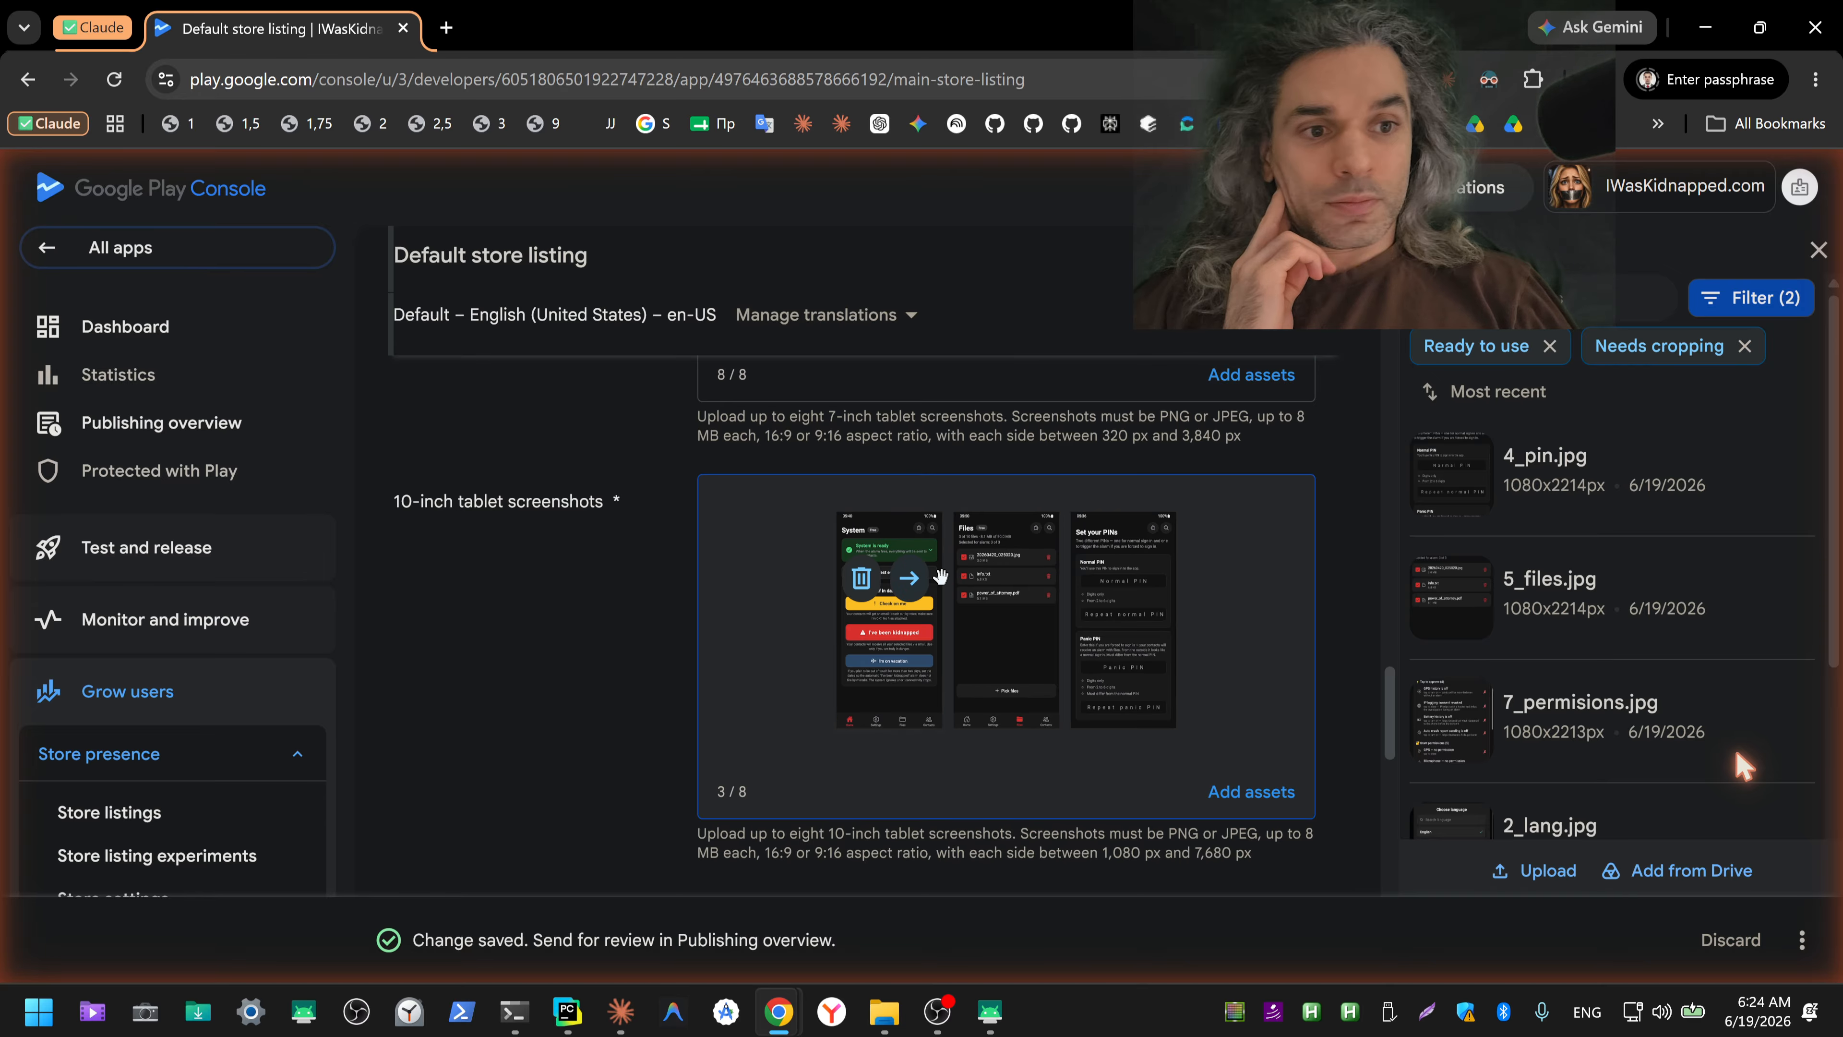
pyautogui.click(977, 579)
pyautogui.click(1039, 585)
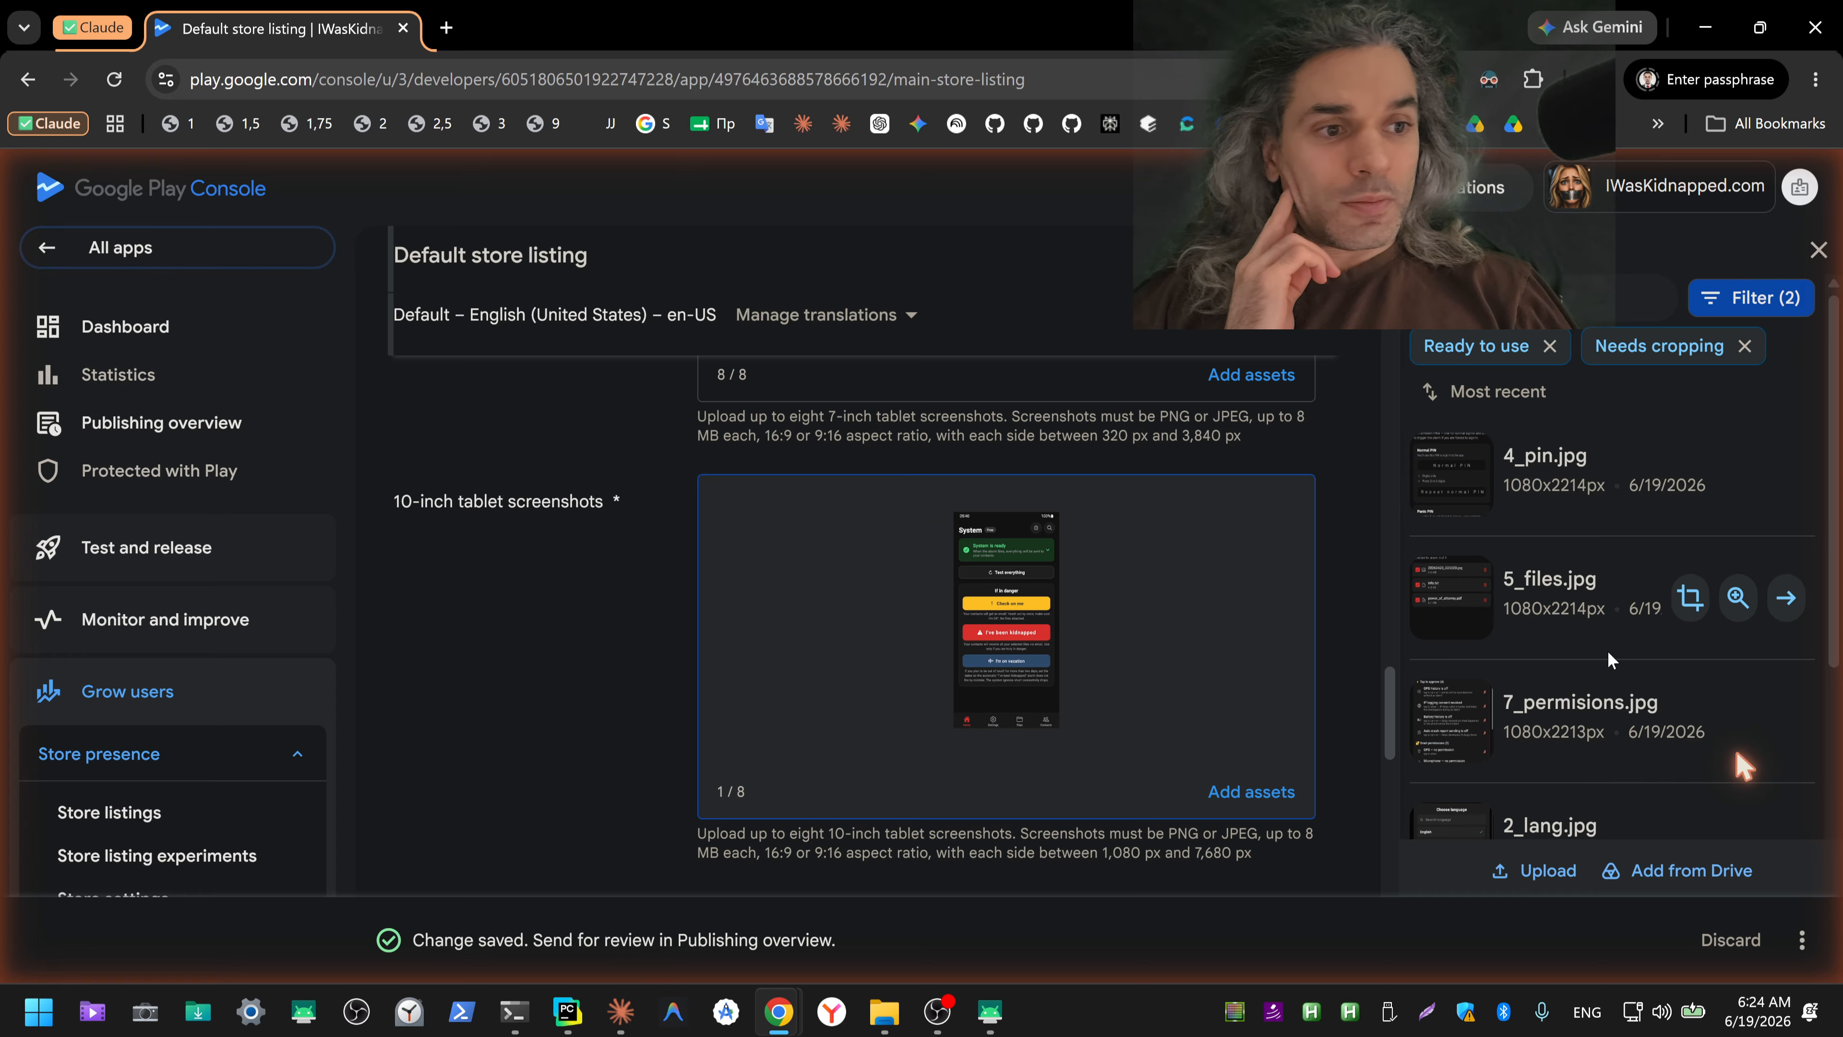
# Step: Select 2_lang.jpg, 3_themes.jpg, 4_pin.jpg and 5_files.jpg in that order in the asset library
pyautogui.scroll(-3, 1608, 639)
pyautogui.click(1428, 588)
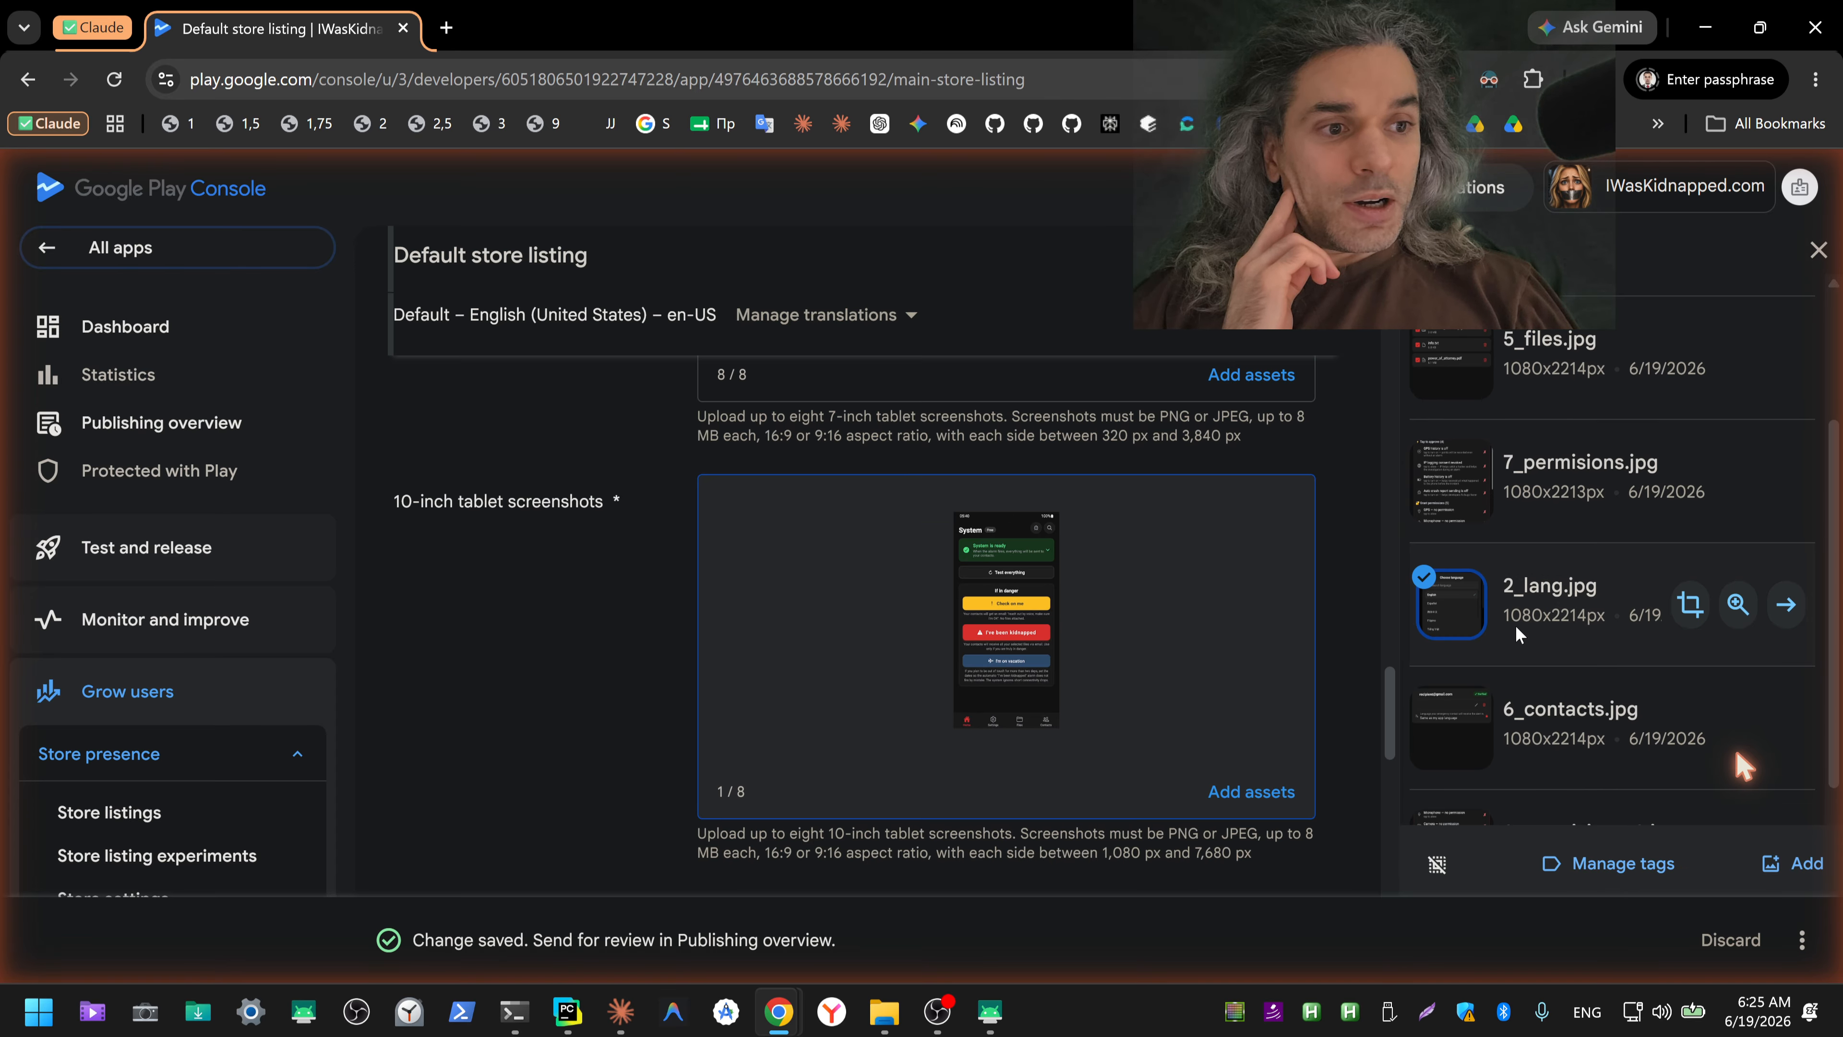
pyautogui.scroll(3, 1515, 625)
pyautogui.scroll(-3, 1475, 600)
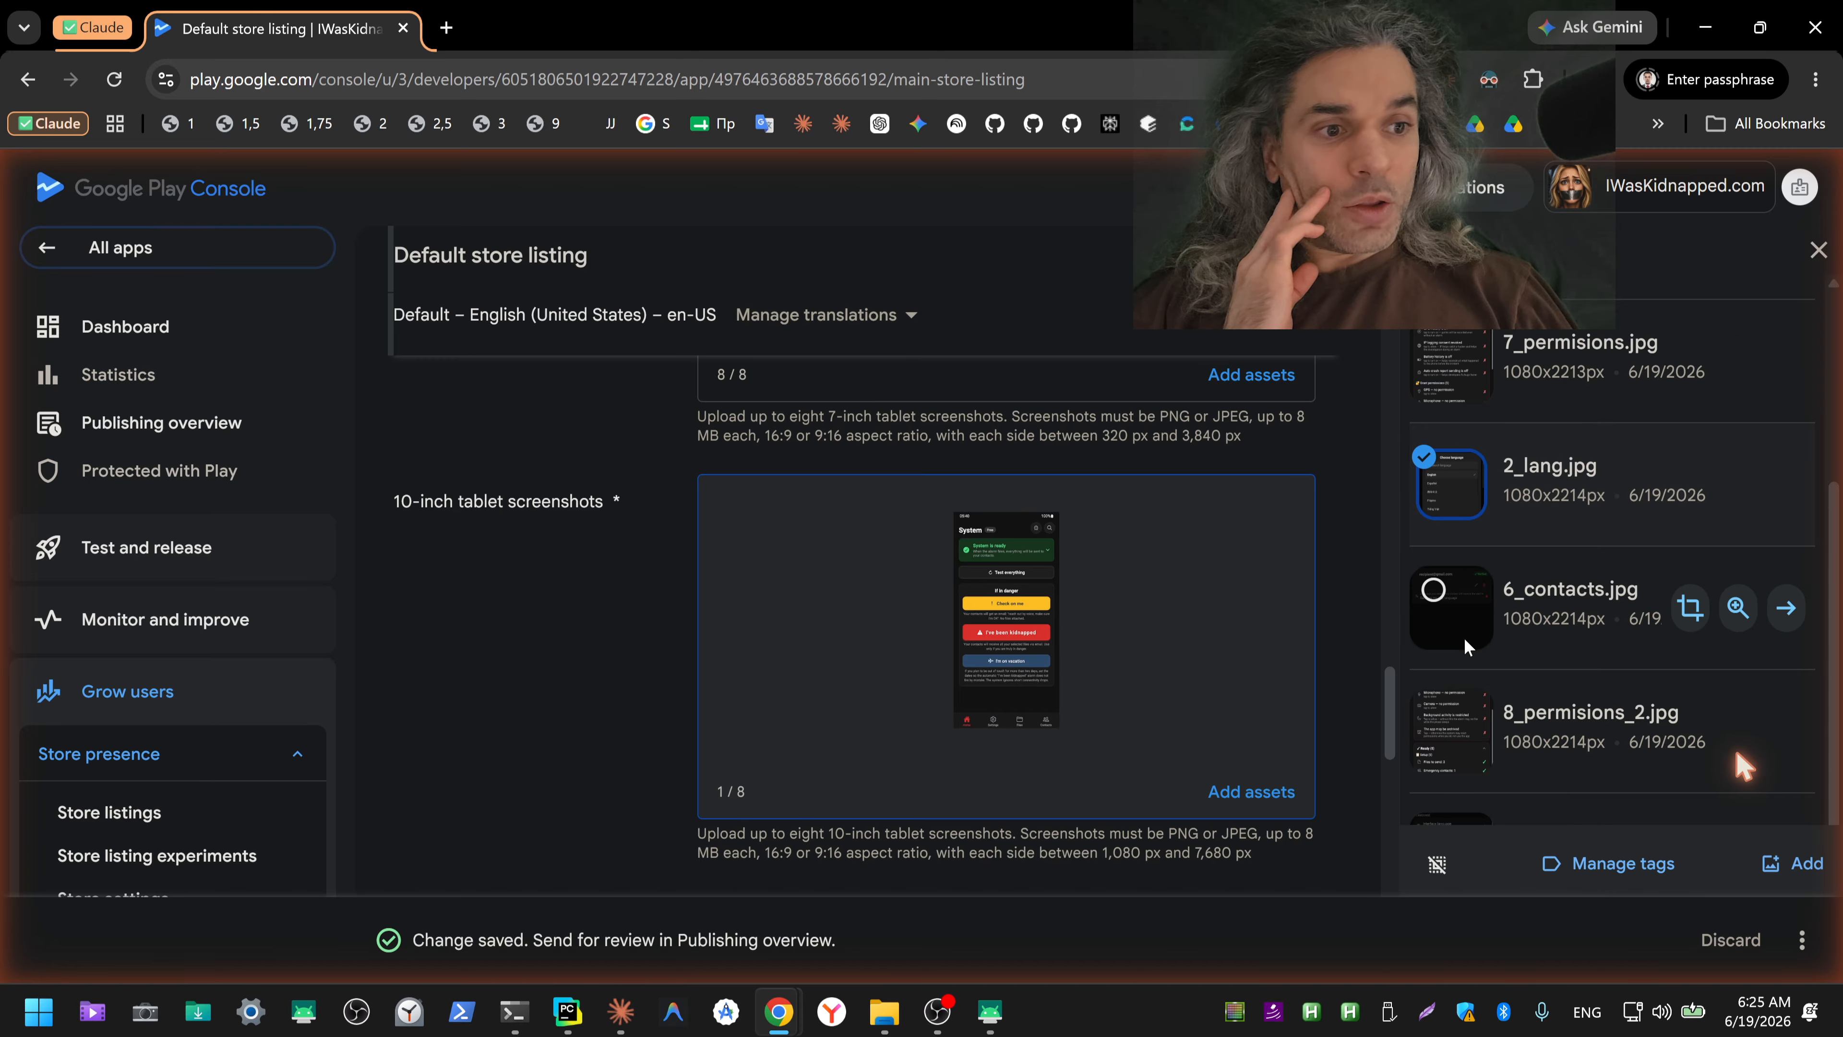
pyautogui.scroll(-3, 1462, 632)
pyautogui.click(1423, 612)
pyautogui.scroll(2, 1495, 610)
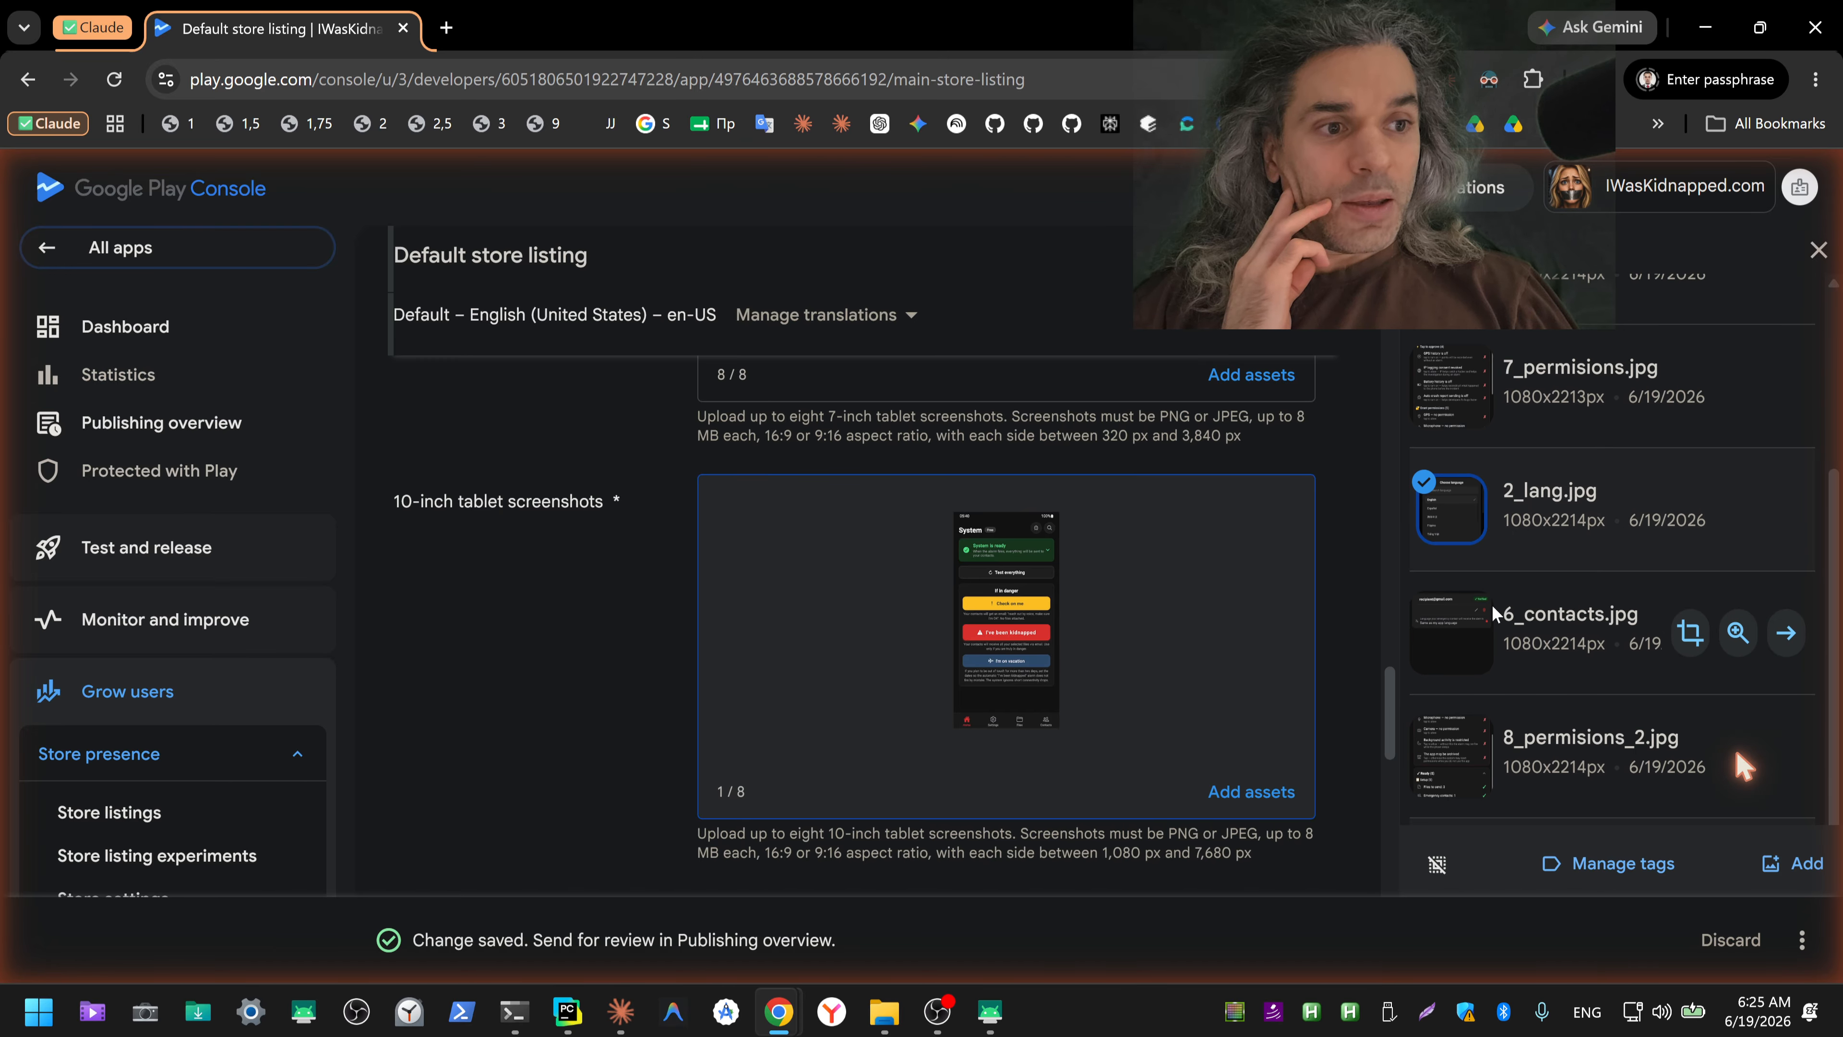
pyautogui.scroll(1, 1451, 560)
pyautogui.scroll(-1, 1451, 610)
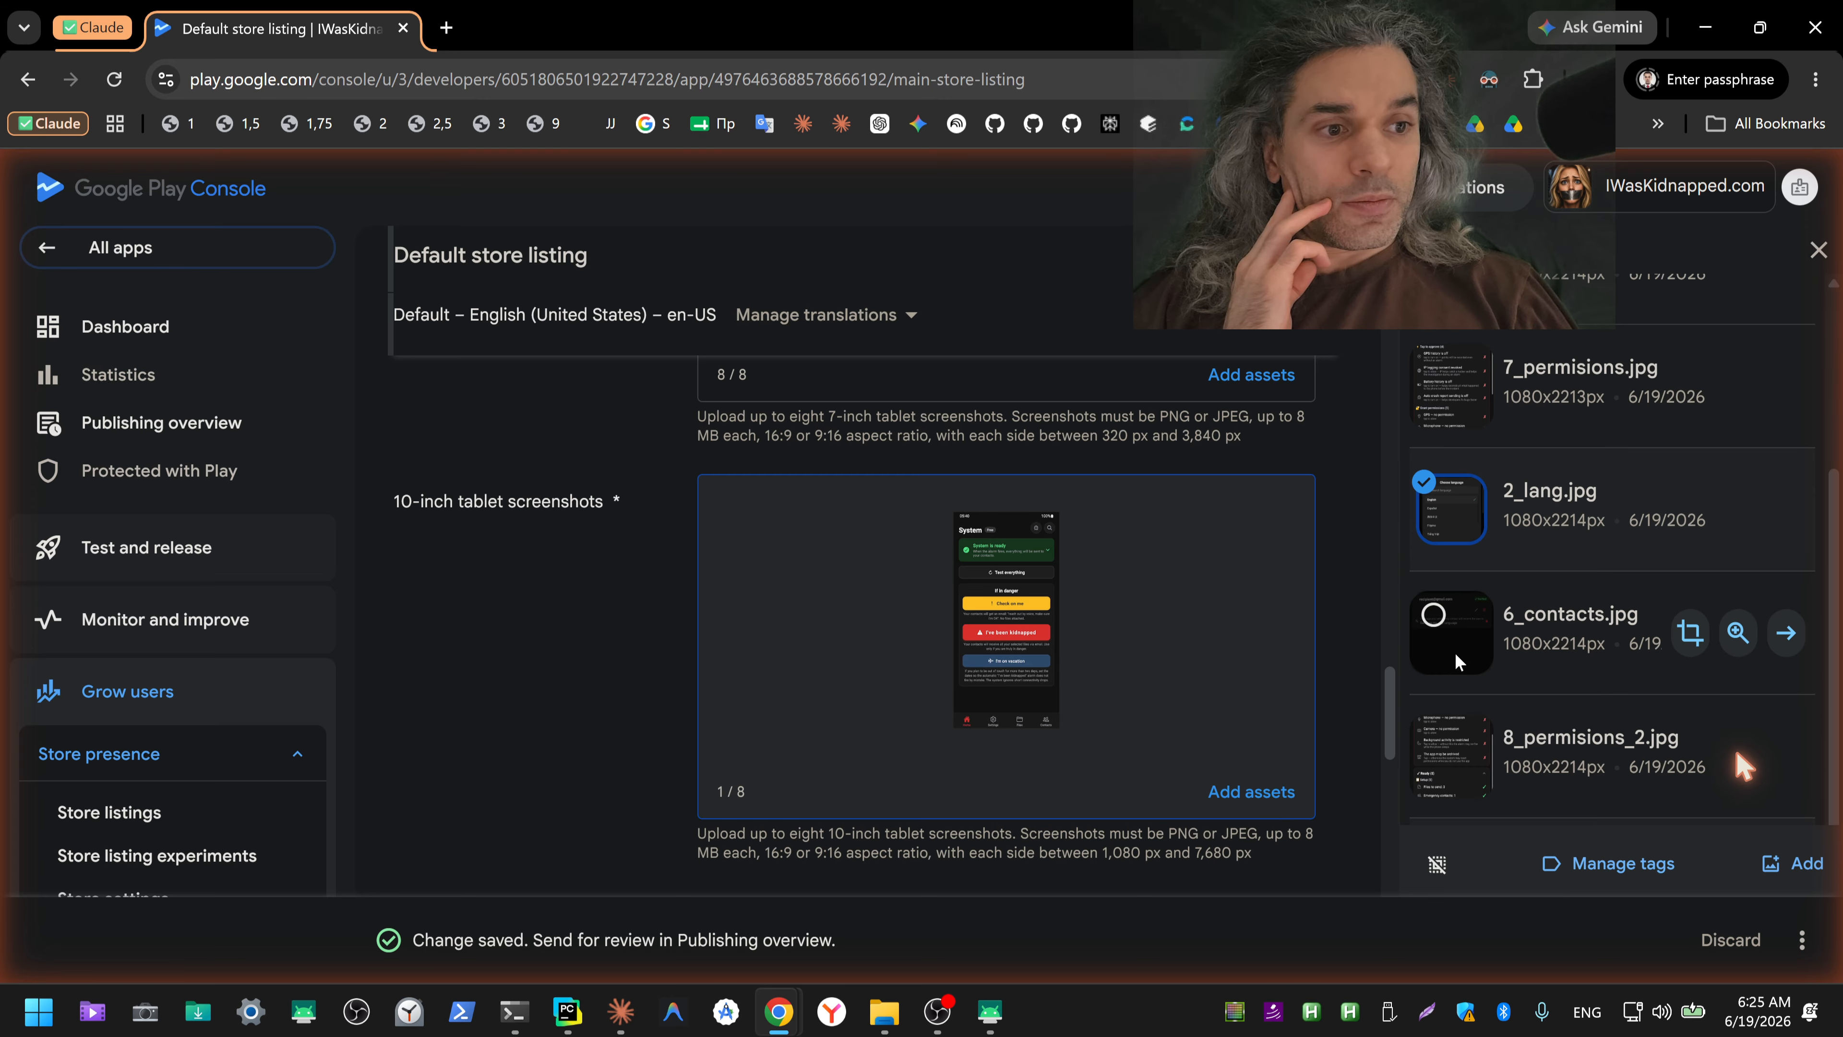
pyautogui.scroll(5, 1428, 509)
pyautogui.click(1428, 476)
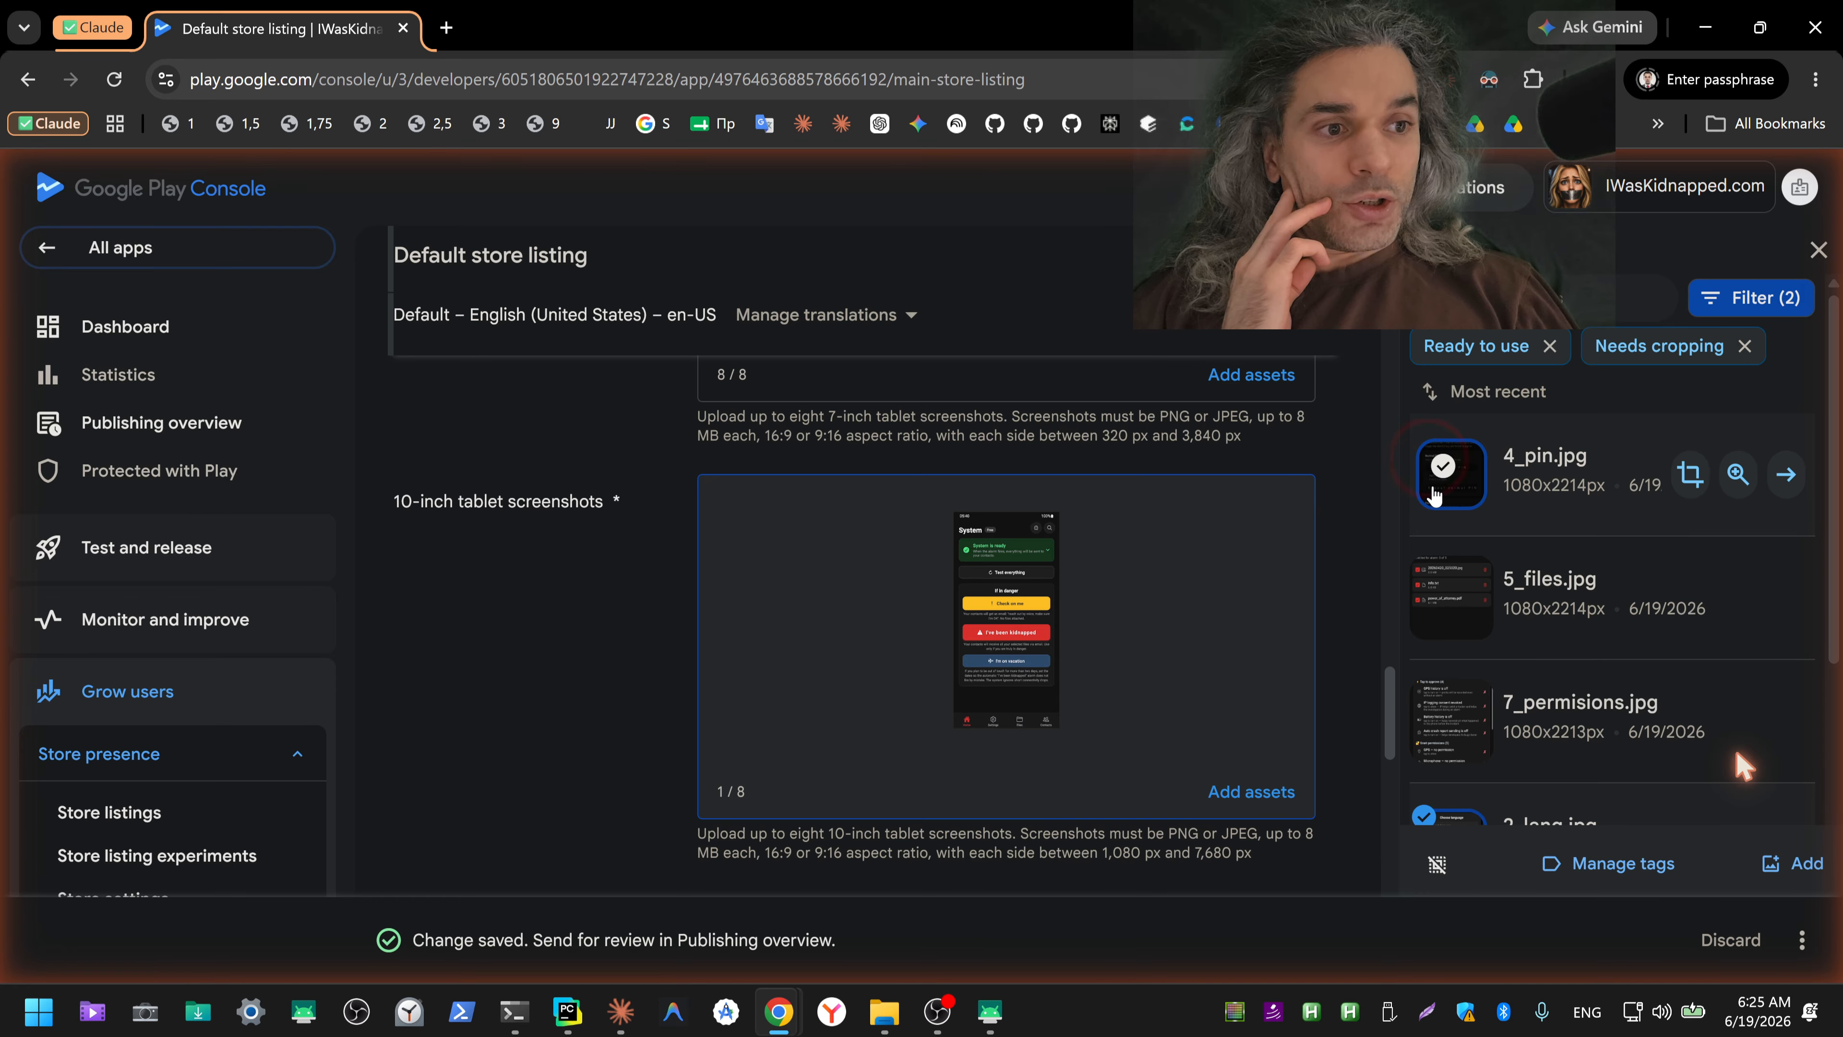
pyautogui.click(1428, 580)
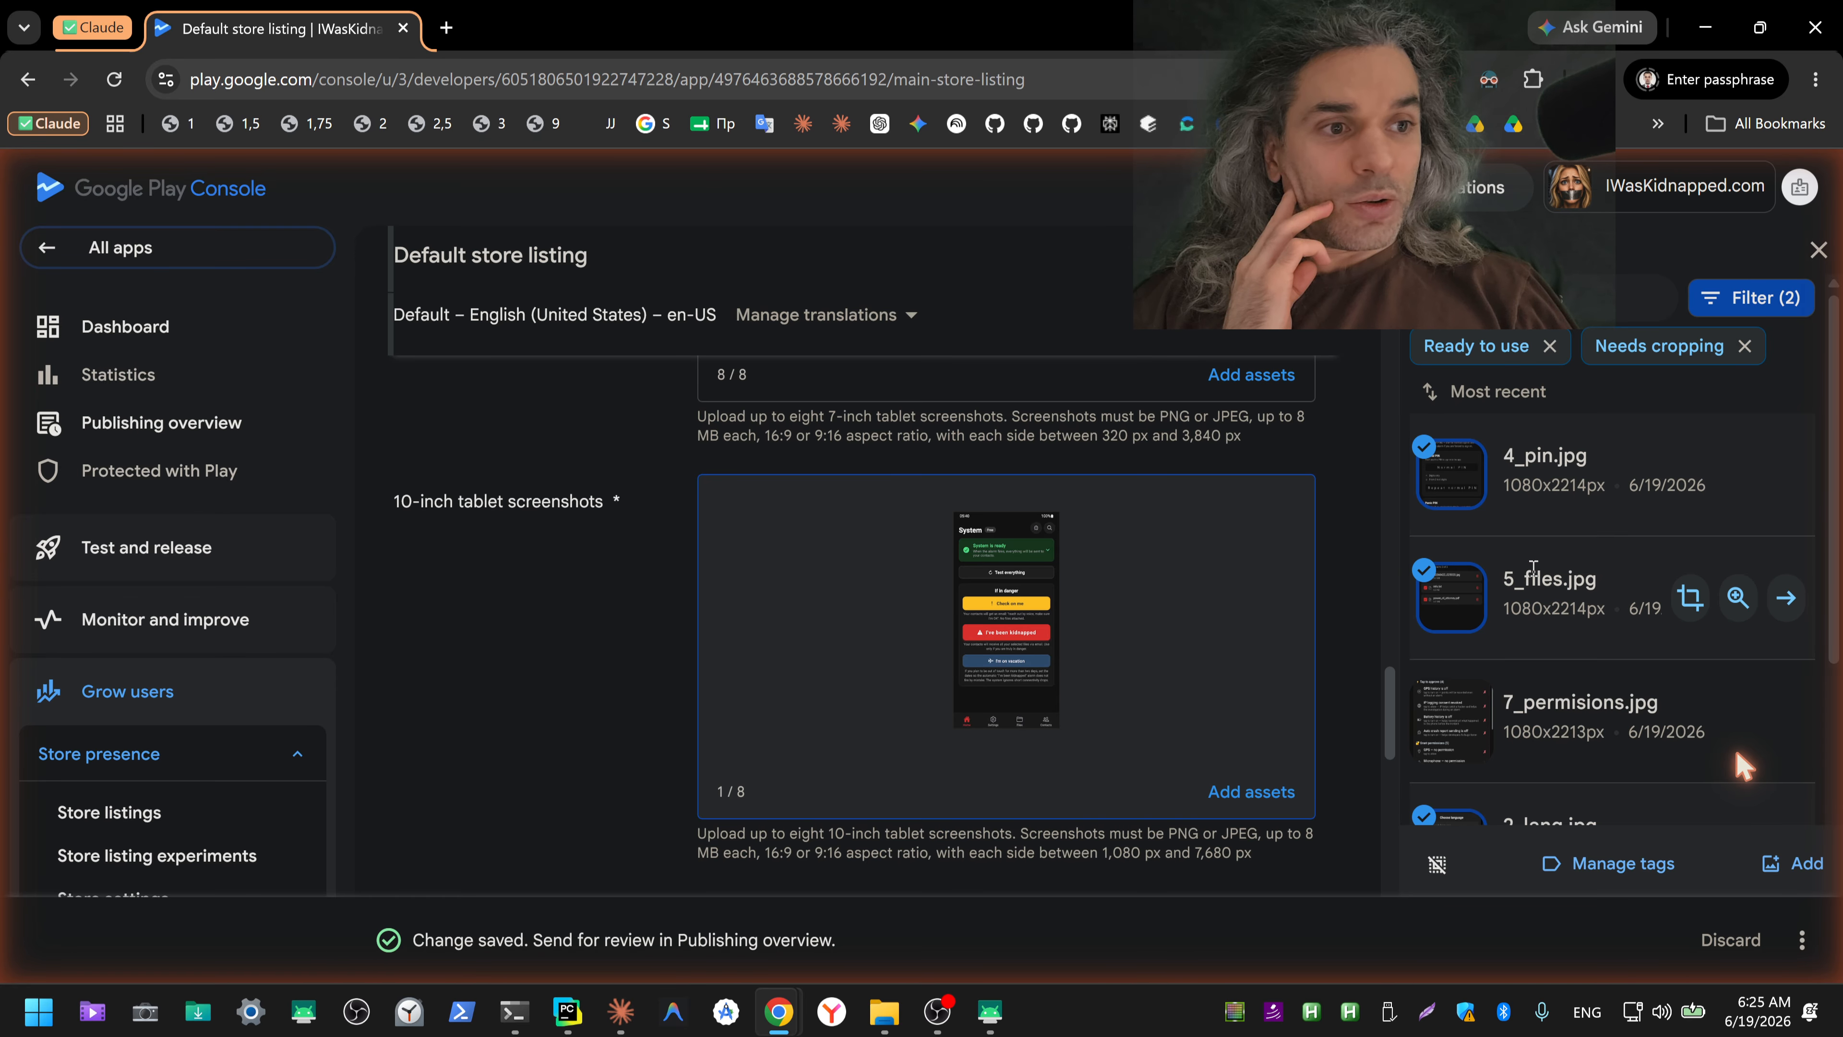
# Step: Extend the selection with 6_contacts.jpg, 7_permisions.jpg and 8_permisions_2.jpg, and add the selected images as 10-inch tablet screenshots
pyautogui.scroll(-2, 1529, 581)
pyautogui.scroll(-1, 1528, 581)
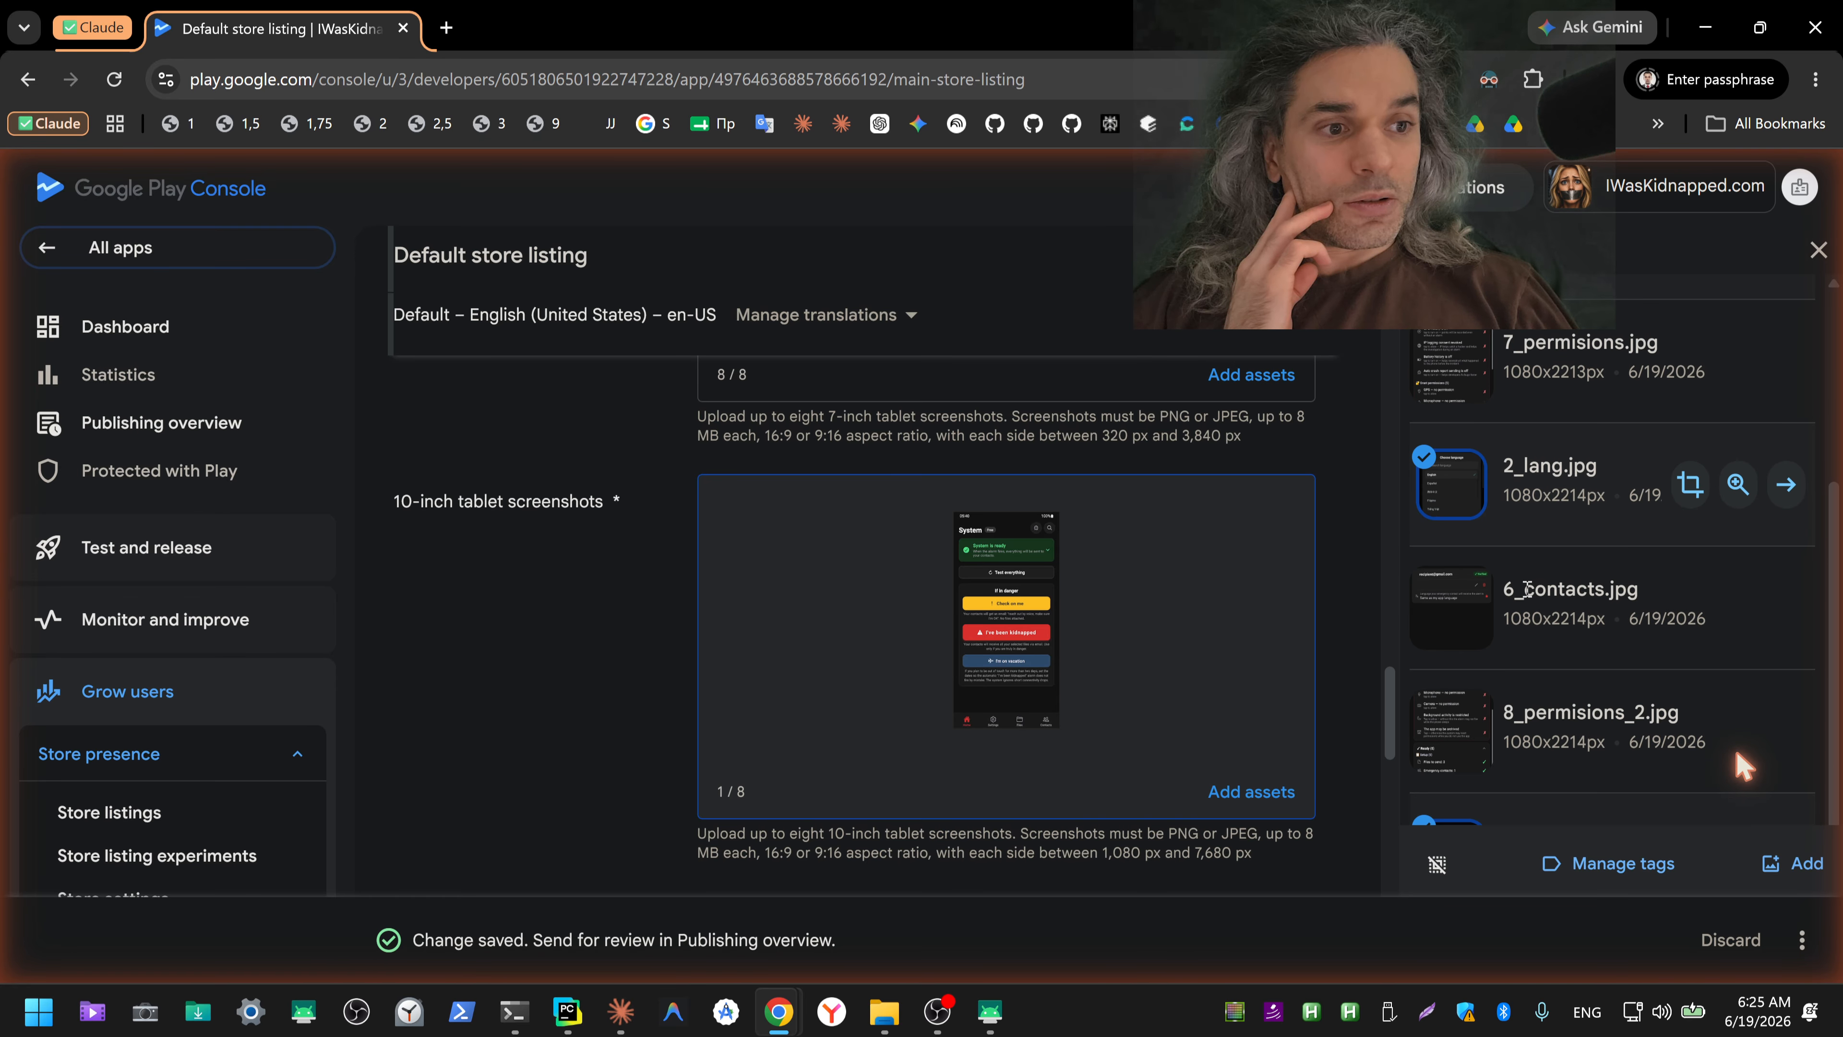
pyautogui.click(1428, 592)
pyautogui.scroll(2, 1431, 588)
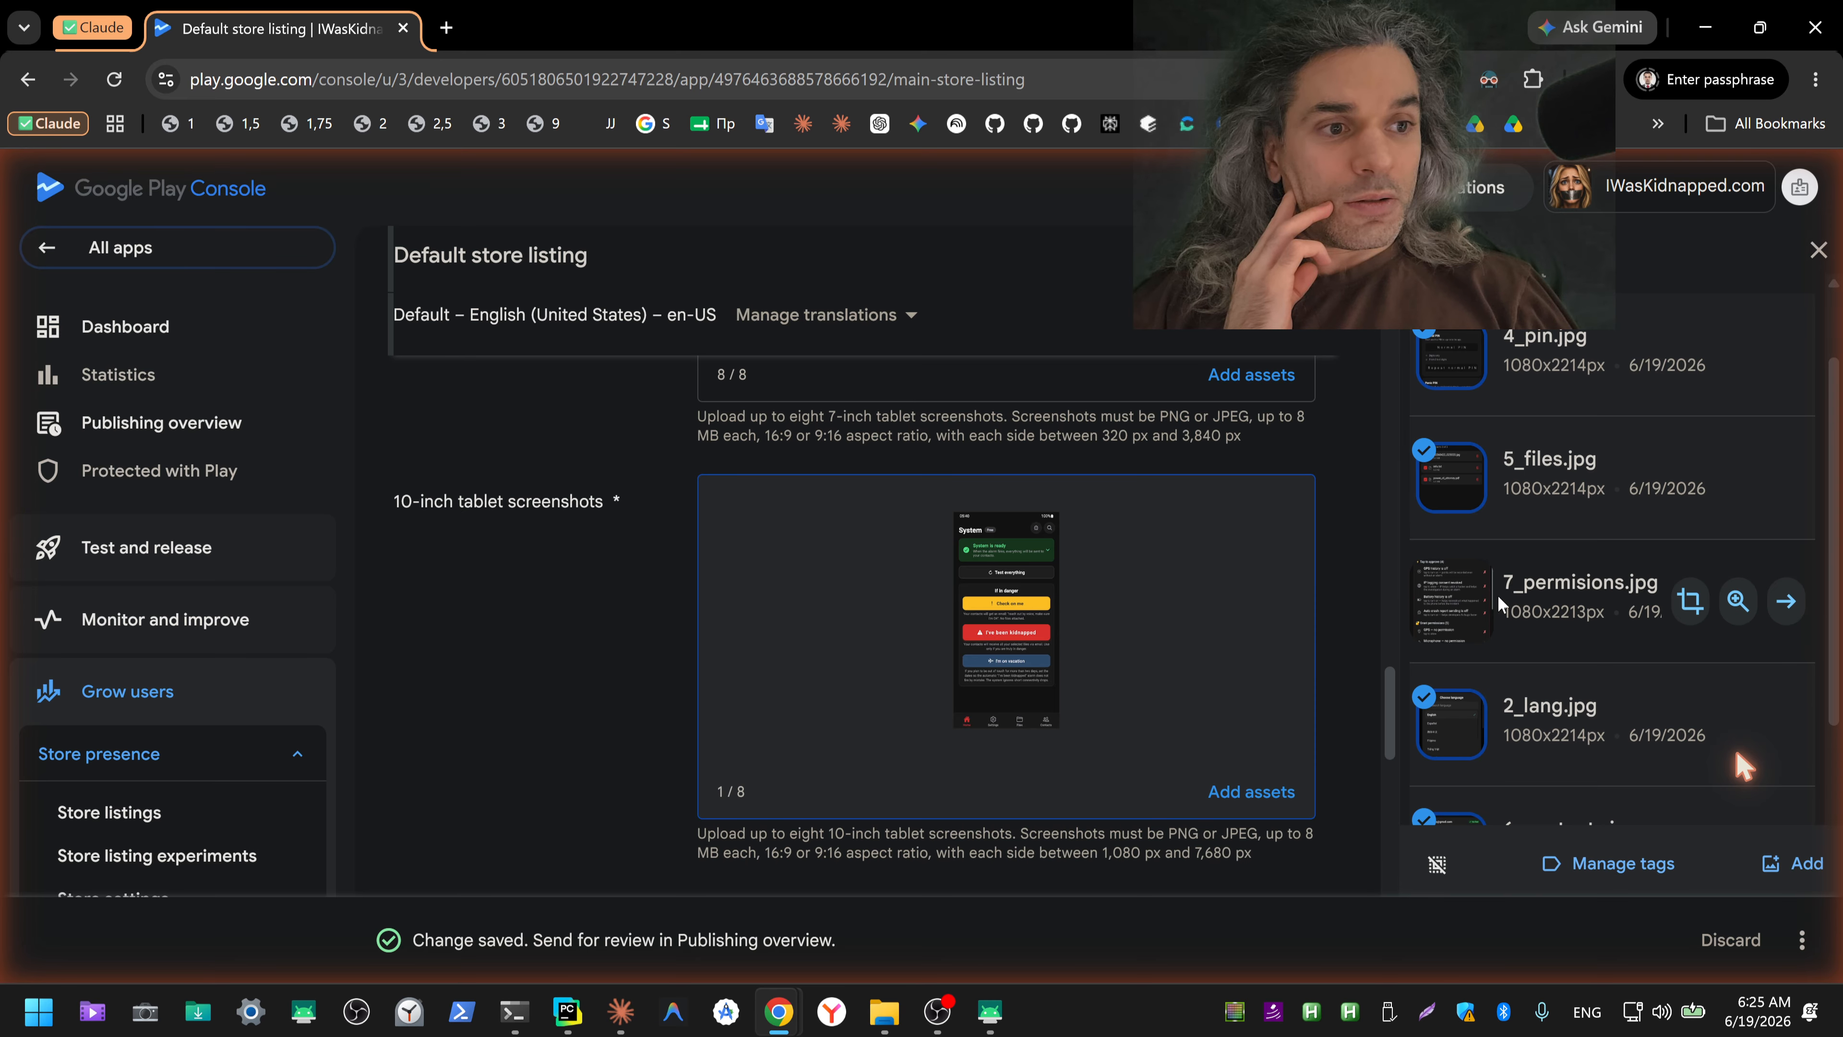
pyautogui.click(1433, 585)
pyautogui.scroll(1, 1524, 584)
pyautogui.scroll(-4, 1522, 586)
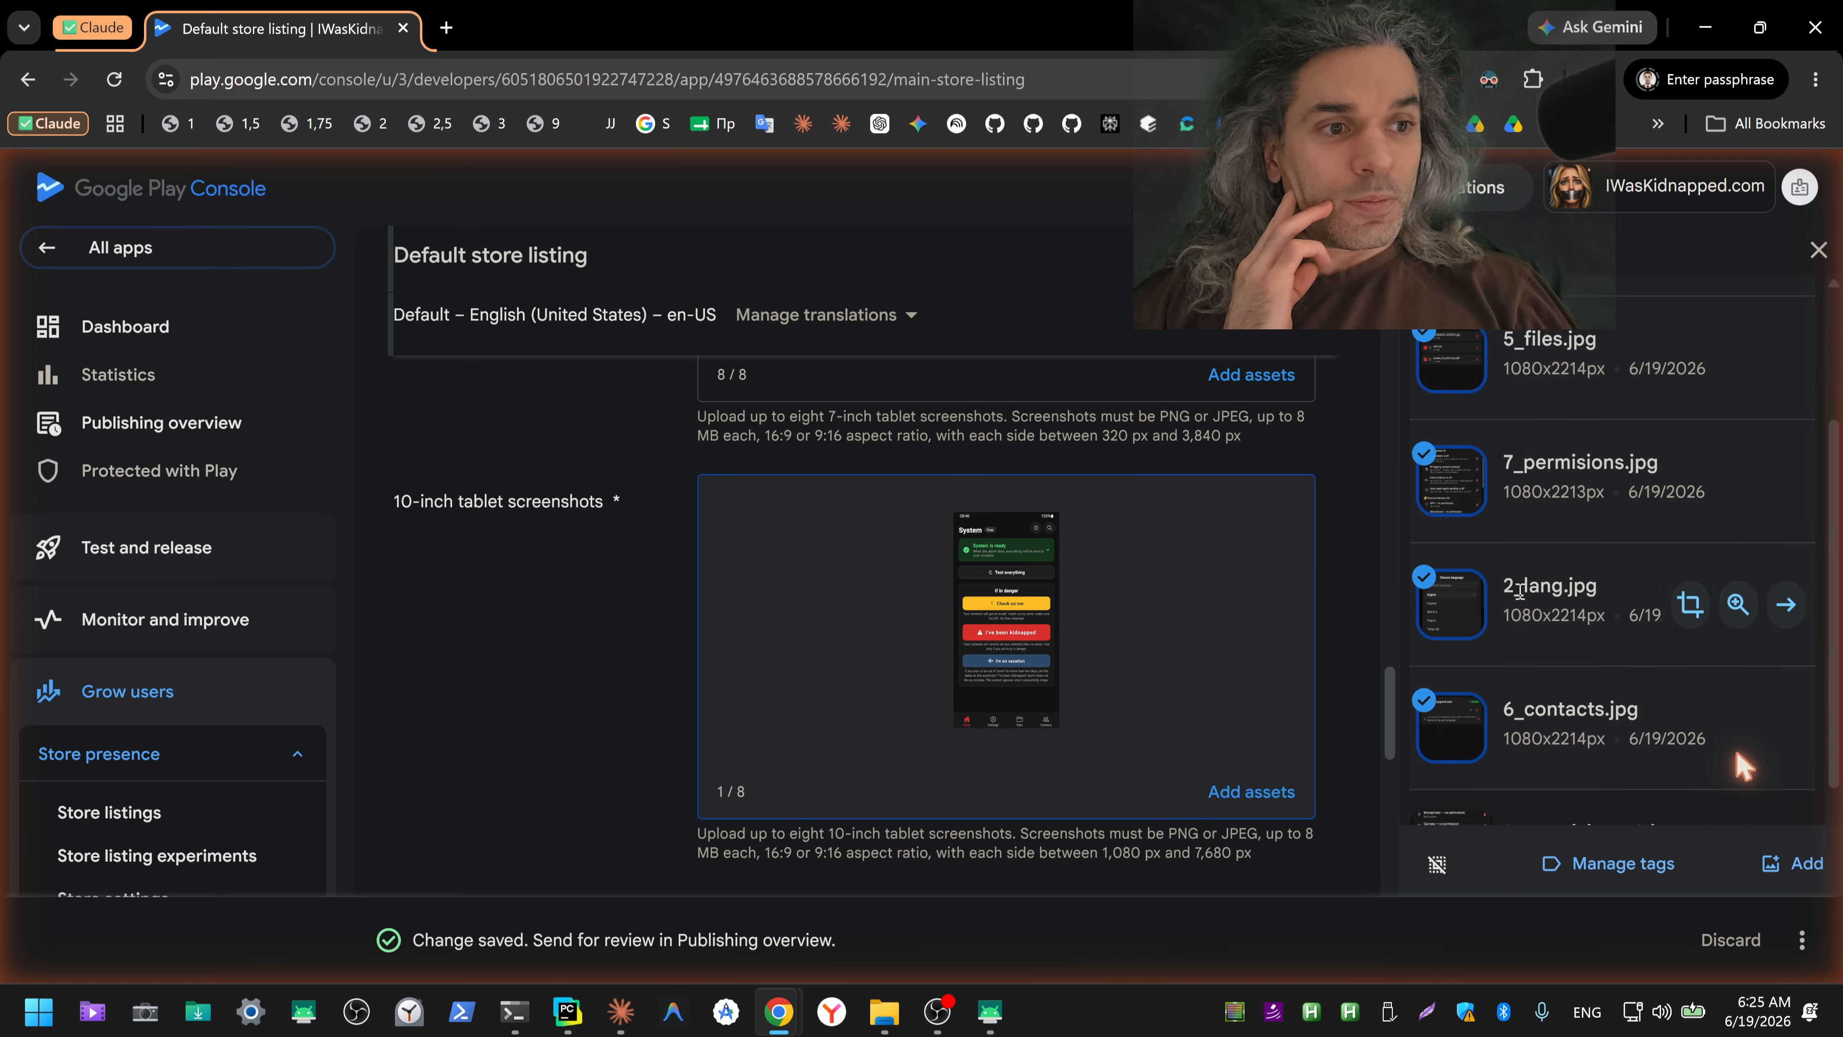
pyautogui.click(1434, 596)
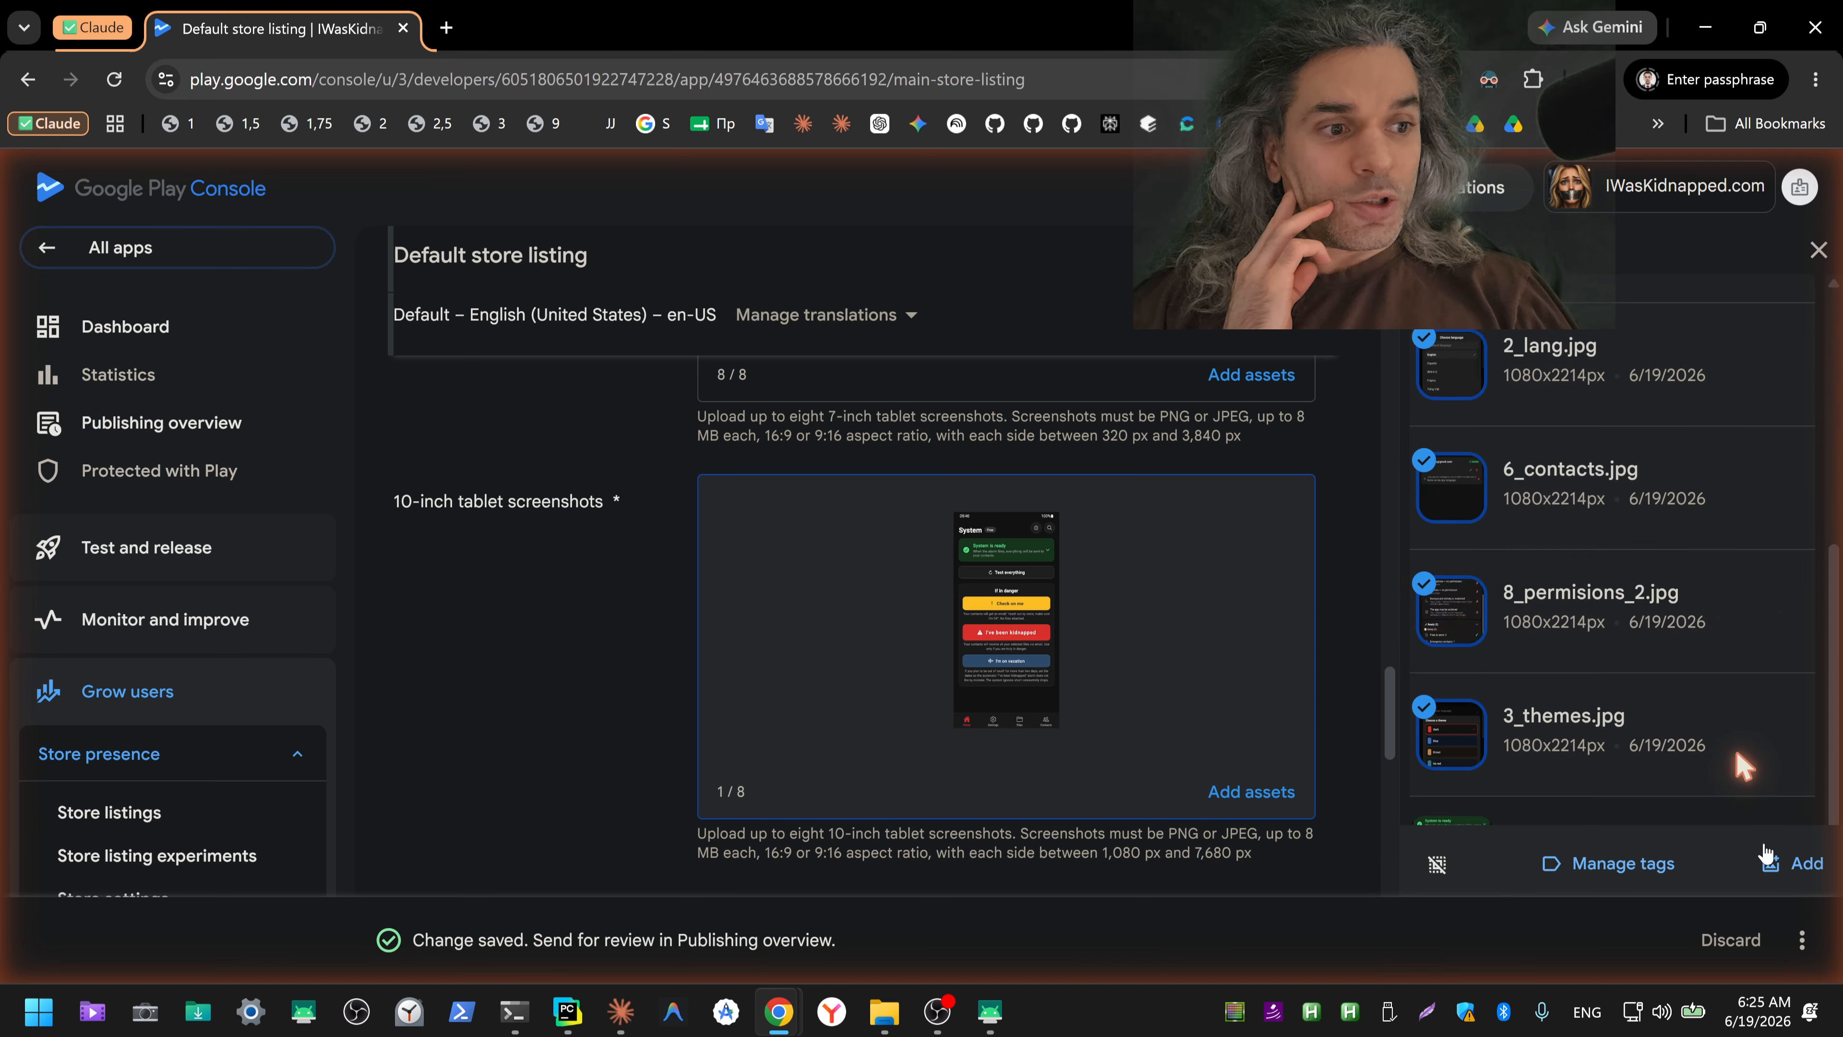
pyautogui.click(1779, 865)
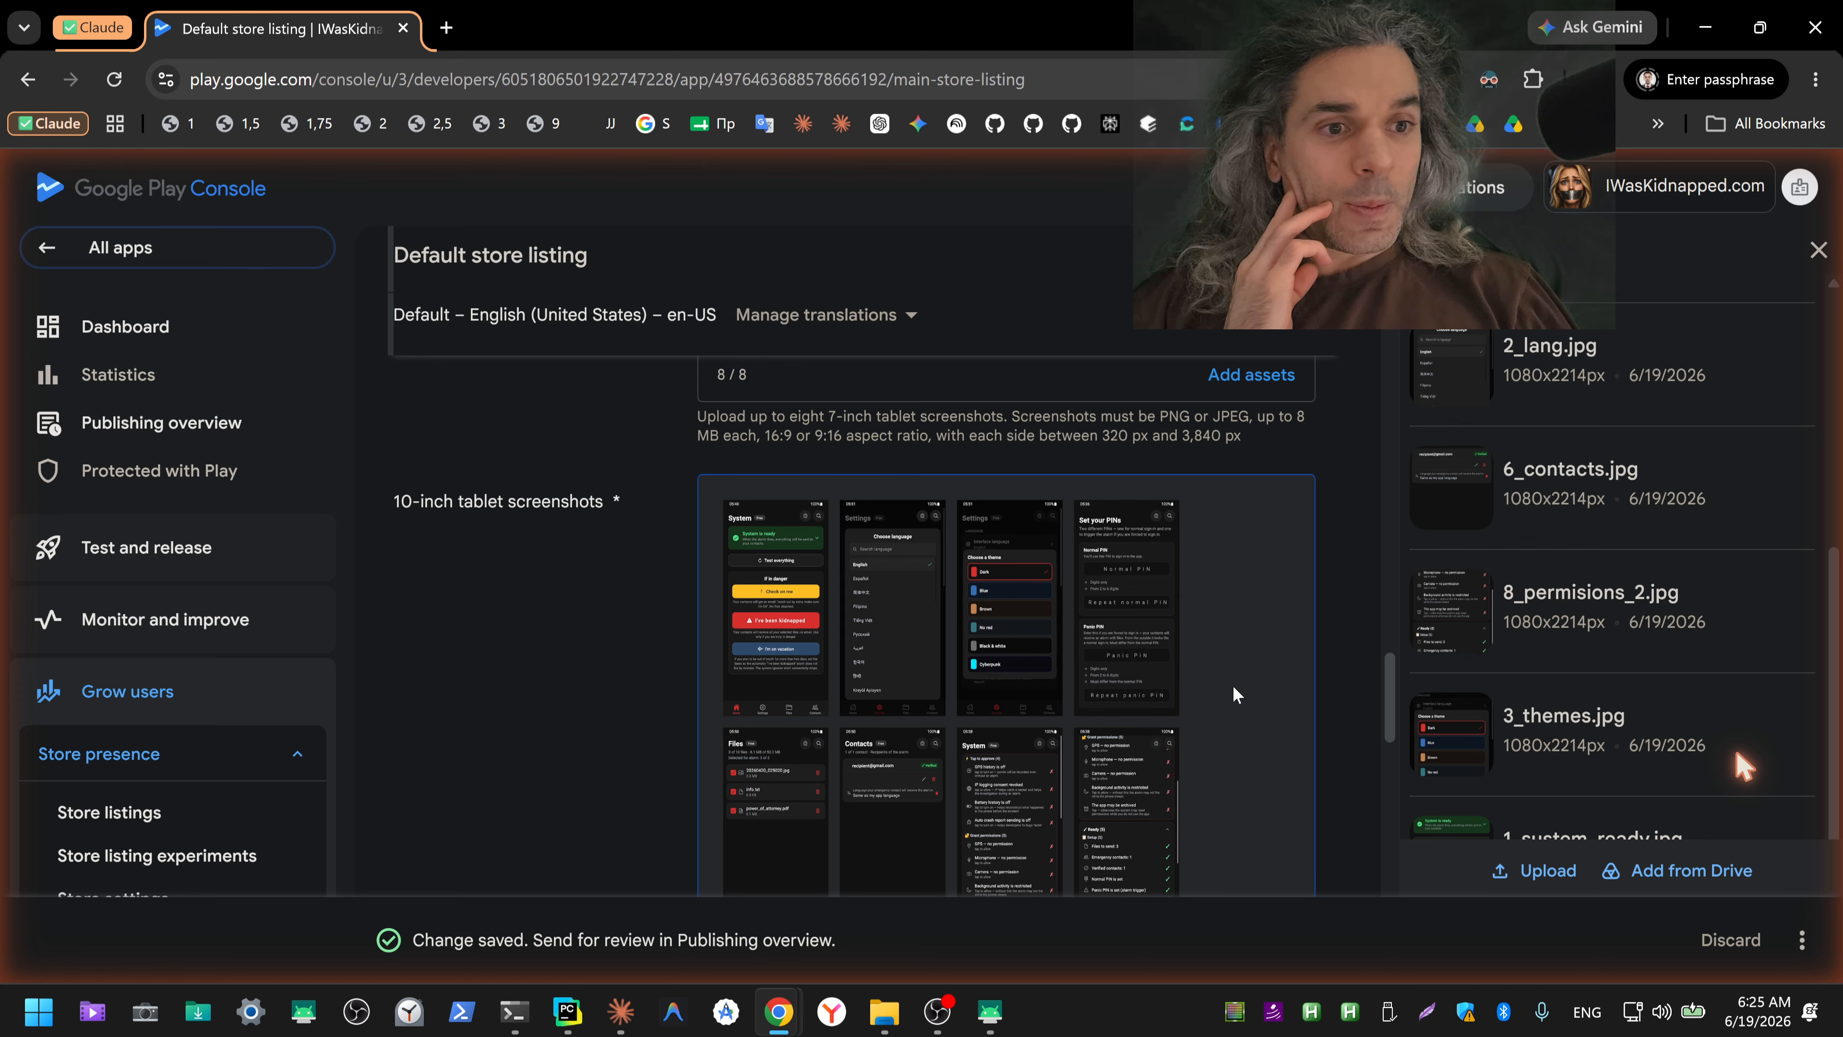
# Step: Check the 7-inch and 10-inch tablet screenshot sets and save the store listing changes
pyautogui.scroll(-1, 1237, 695)
pyautogui.scroll(-2, 1244, 659)
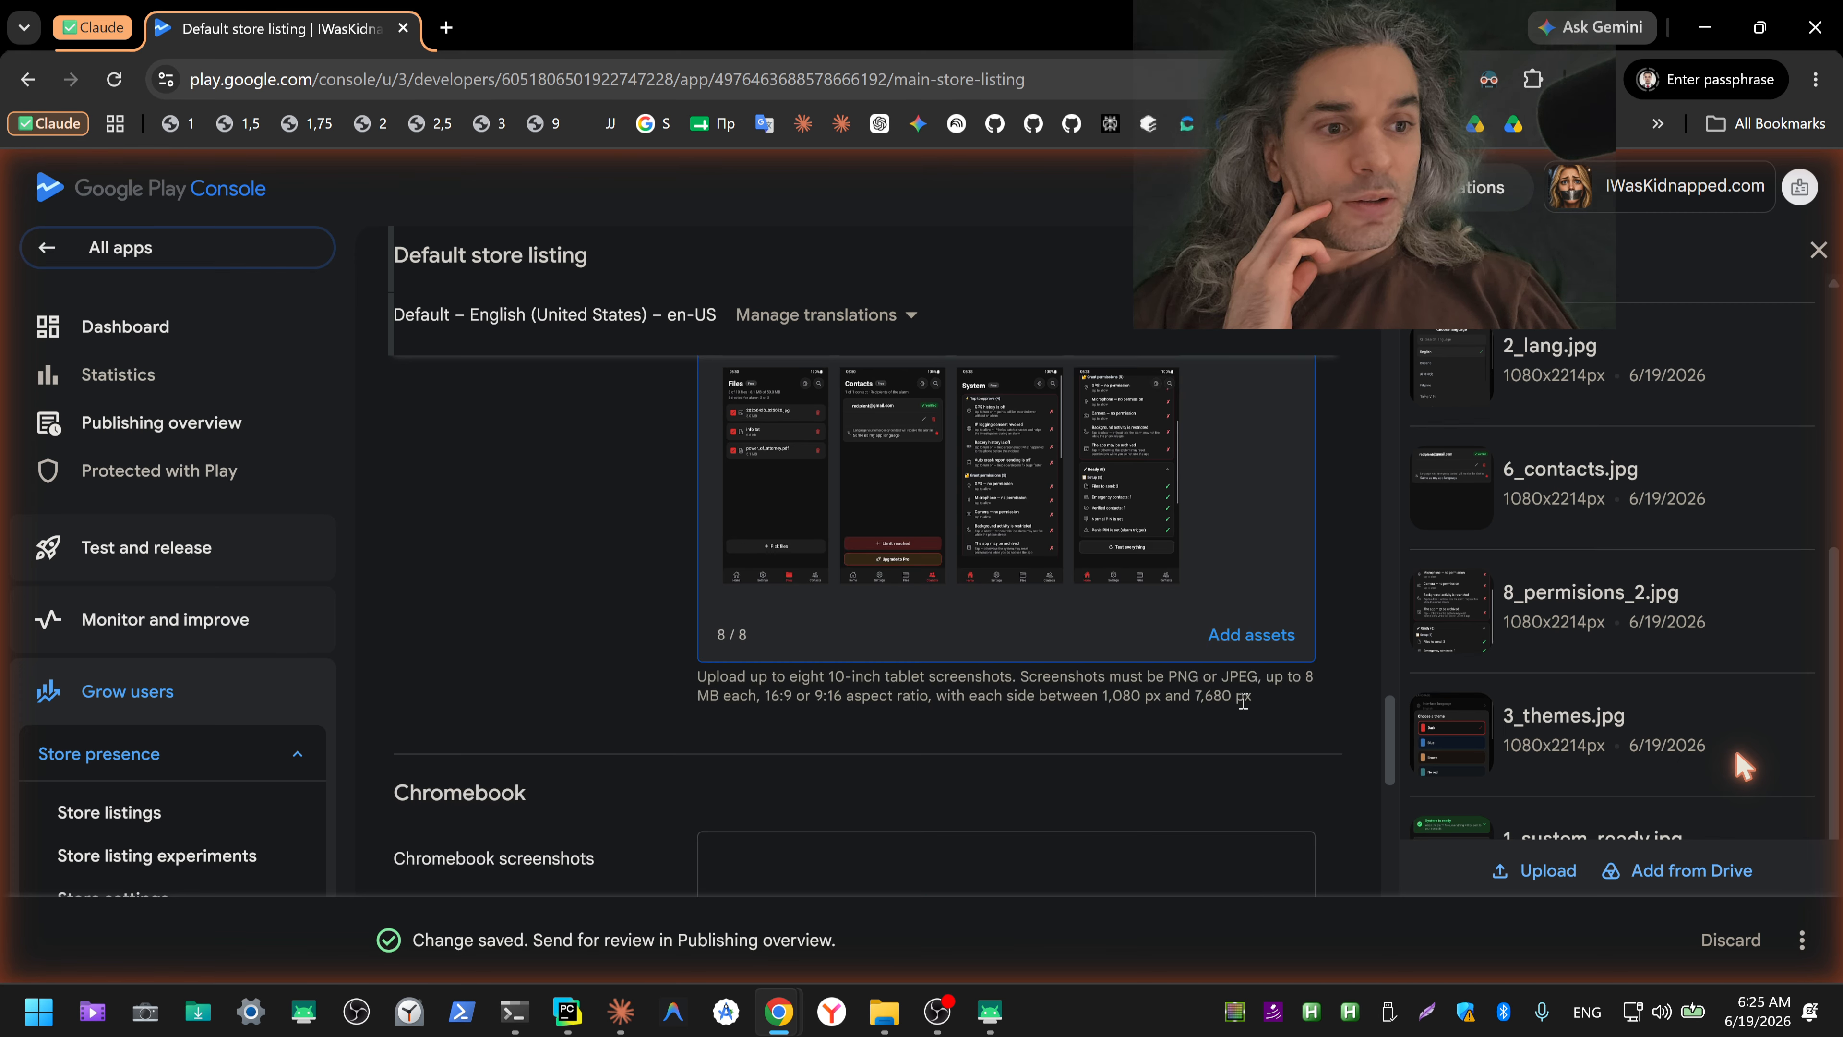
pyautogui.scroll(5, 1262, 704)
pyautogui.scroll(2, 1207, 644)
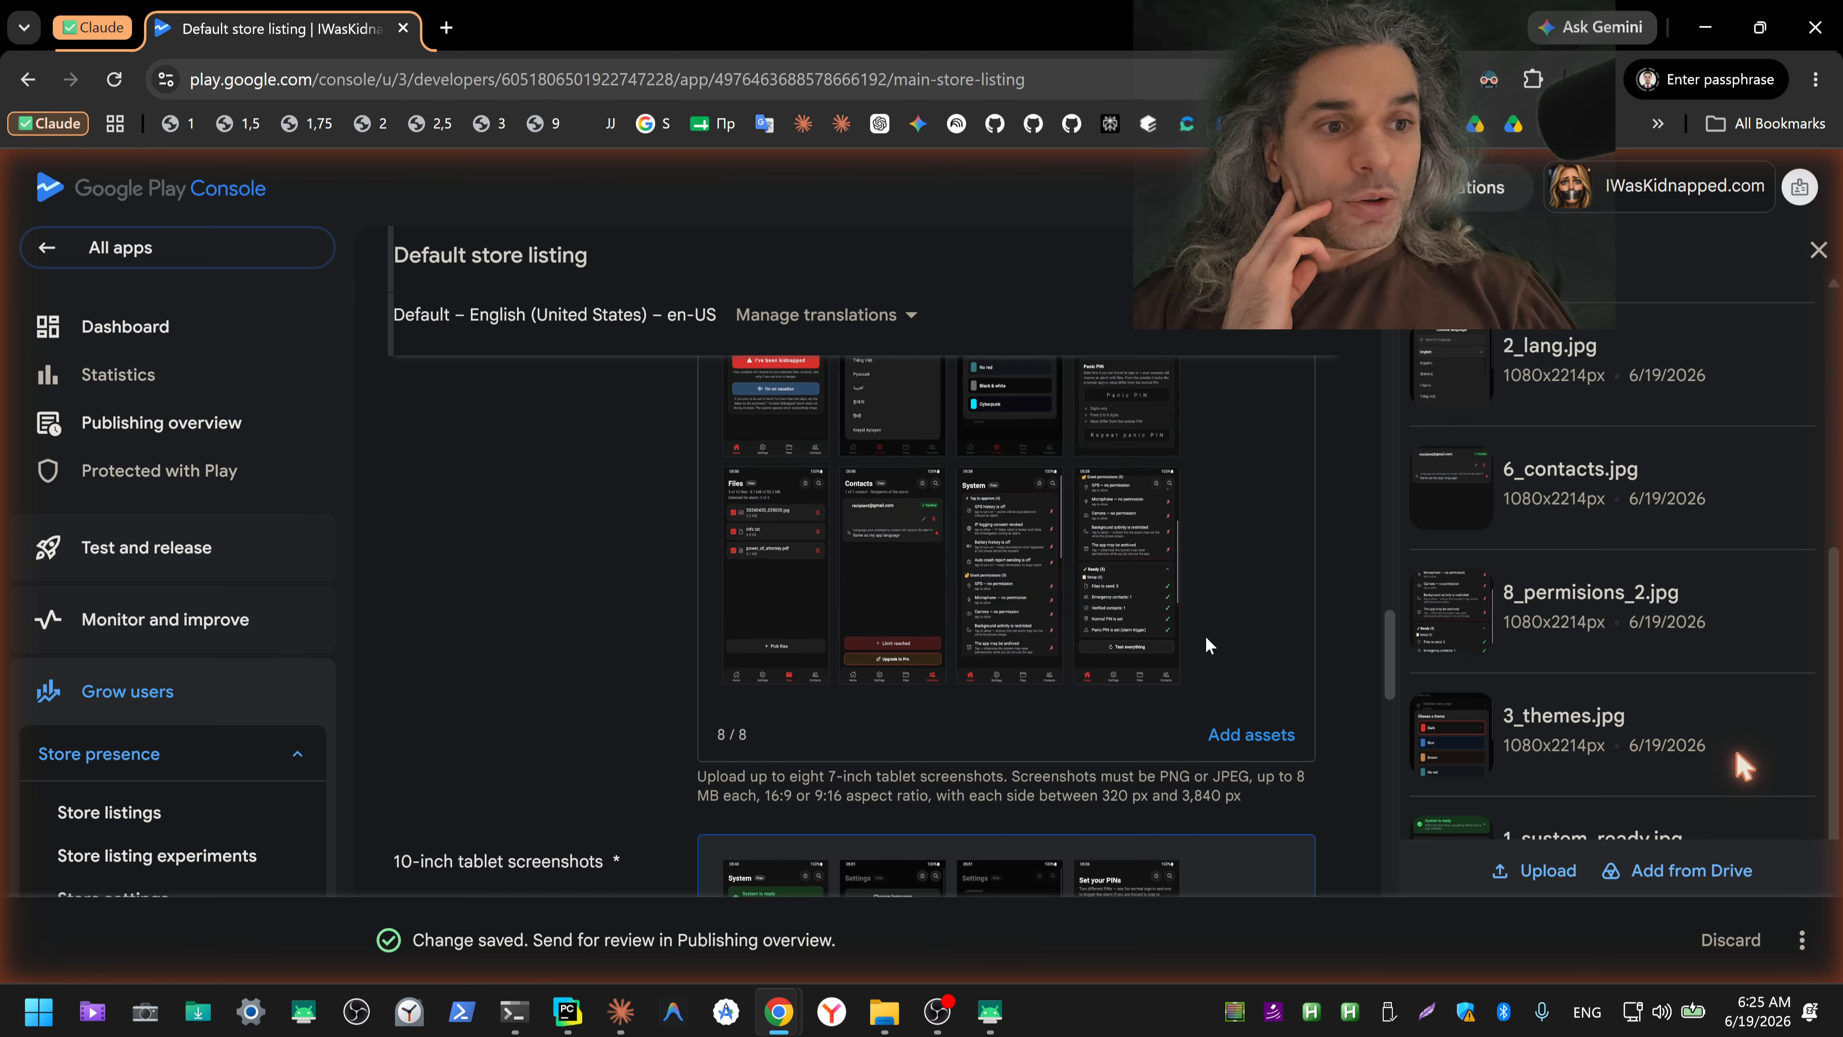
pyautogui.click(1266, 737)
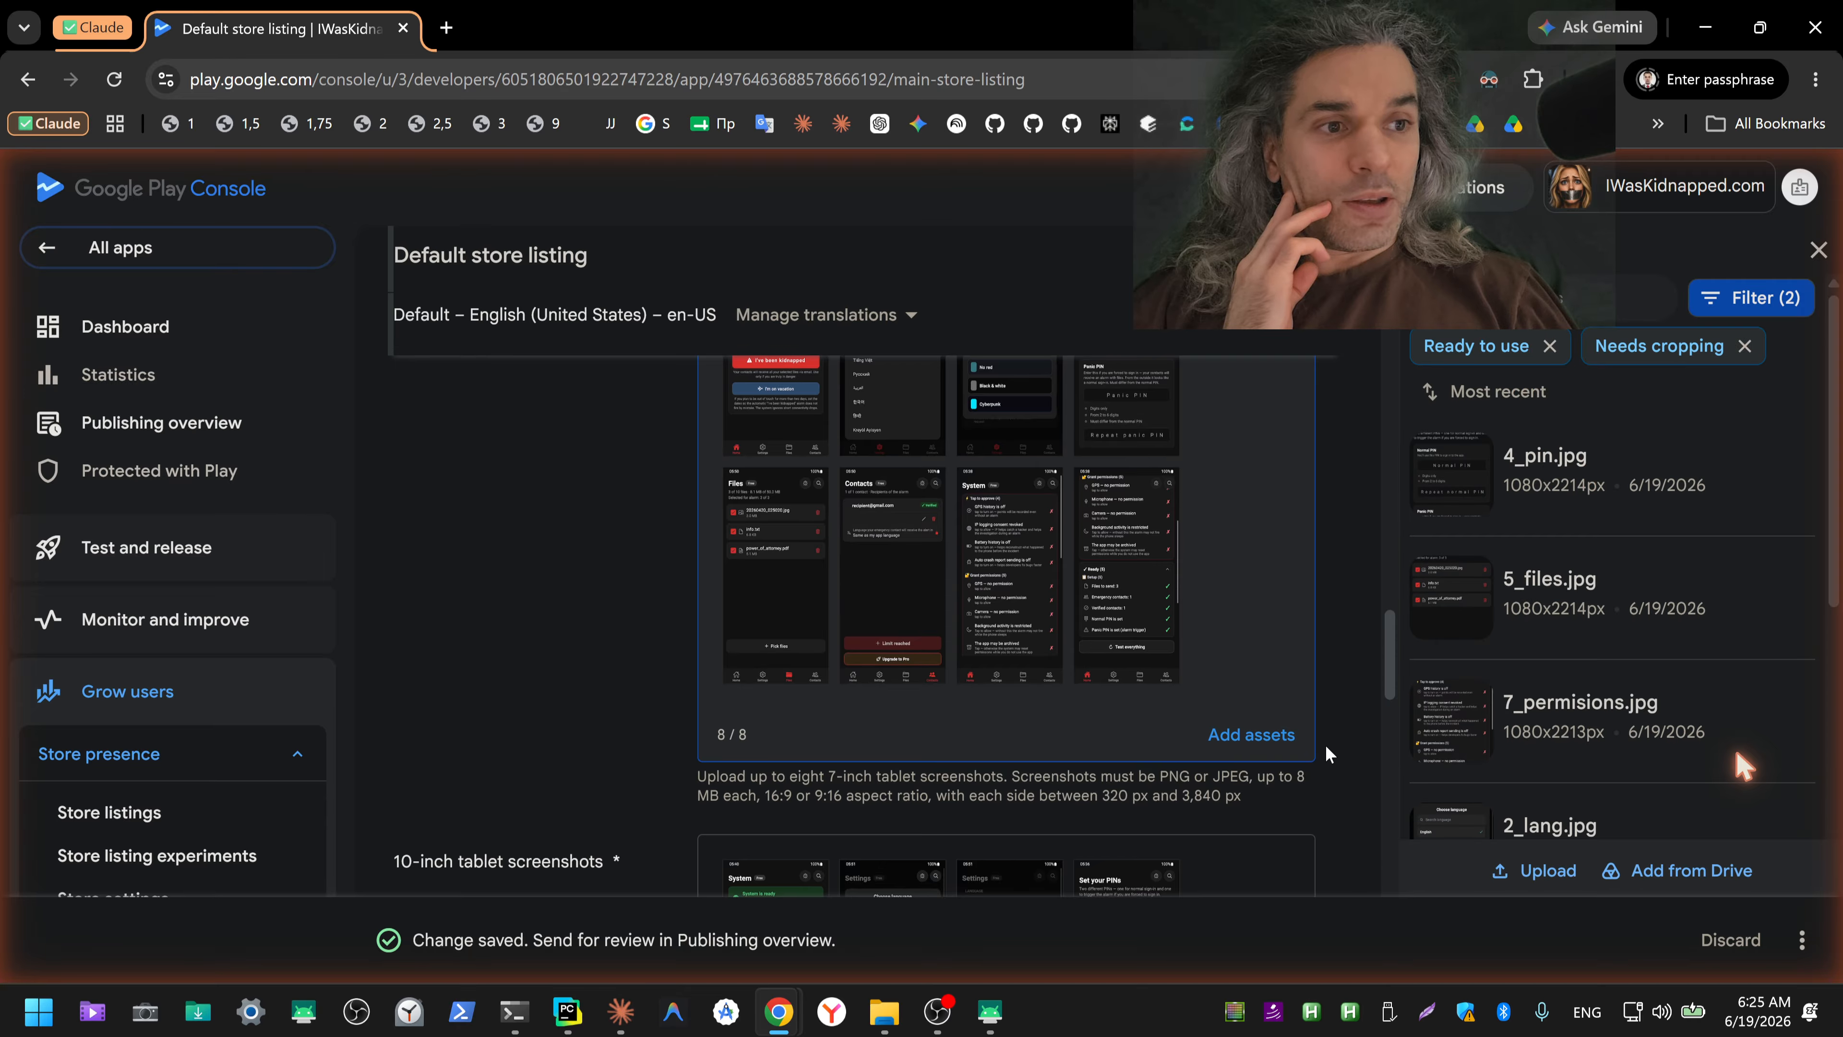
pyautogui.scroll(3, 1315, 747)
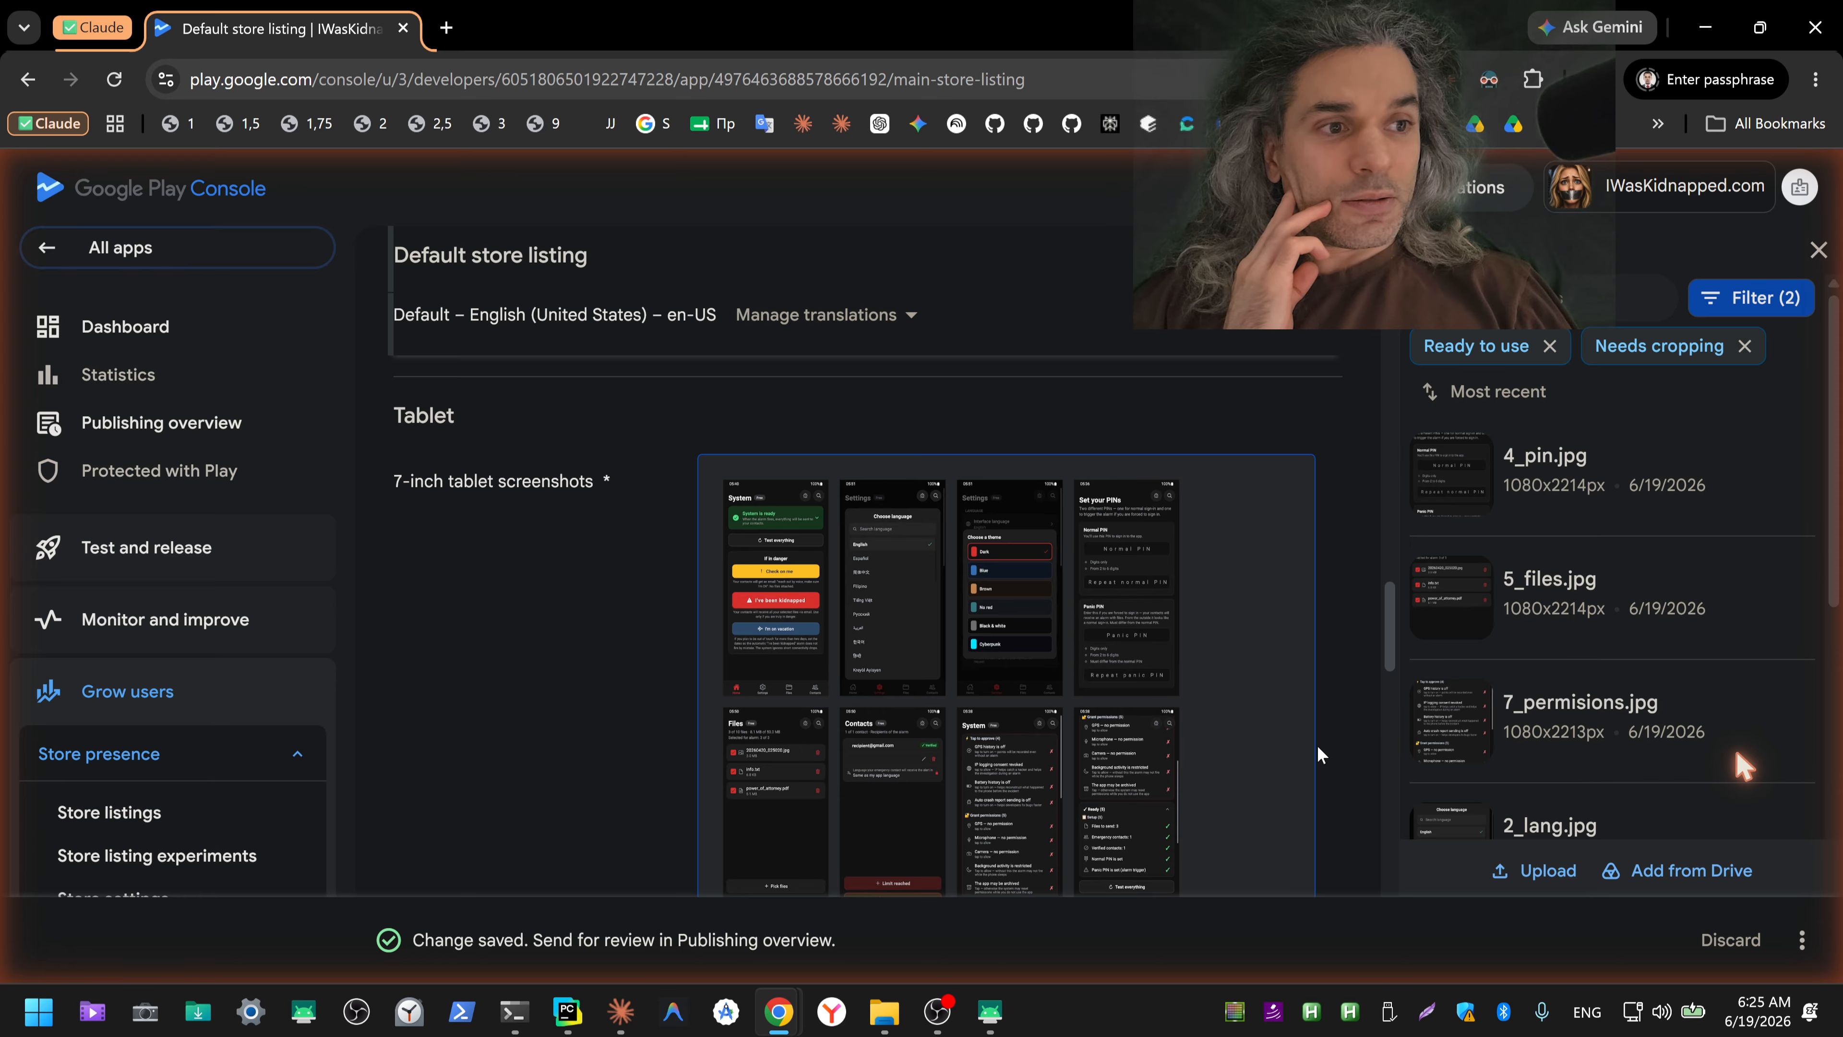
pyautogui.scroll(-10, 1318, 746)
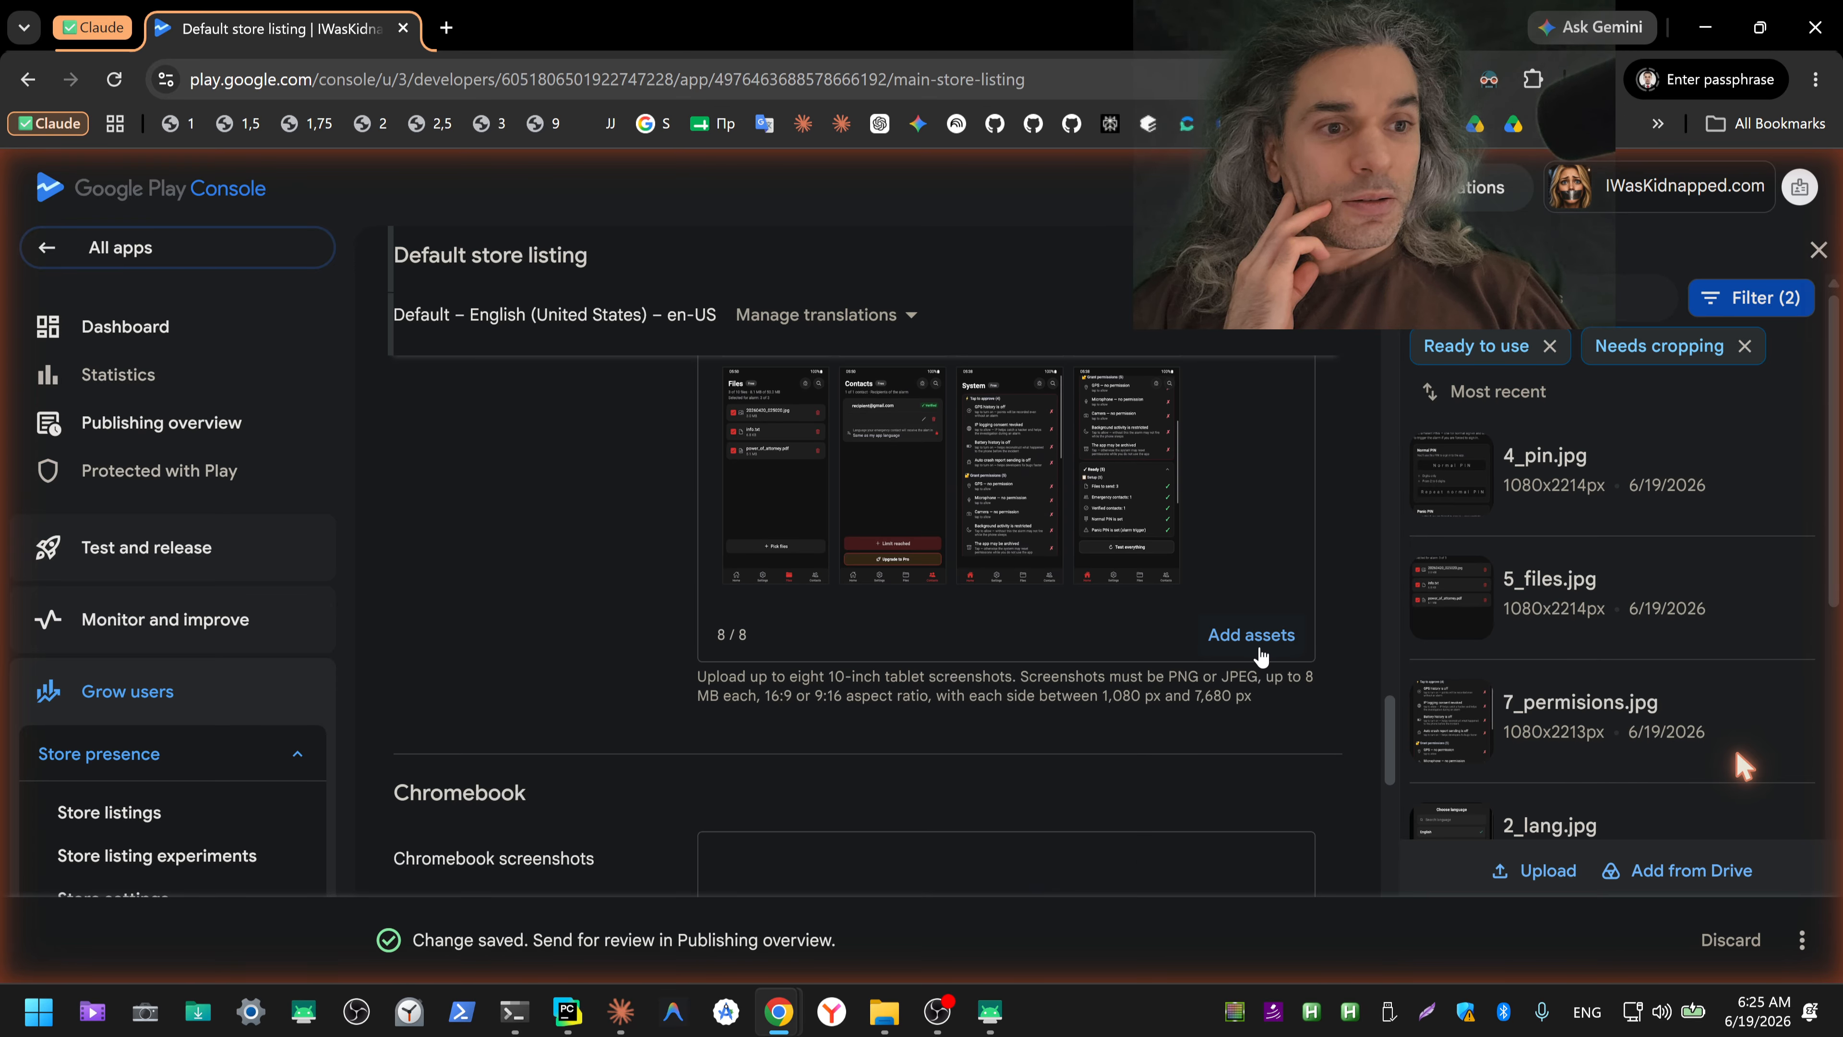
pyautogui.click(1250, 635)
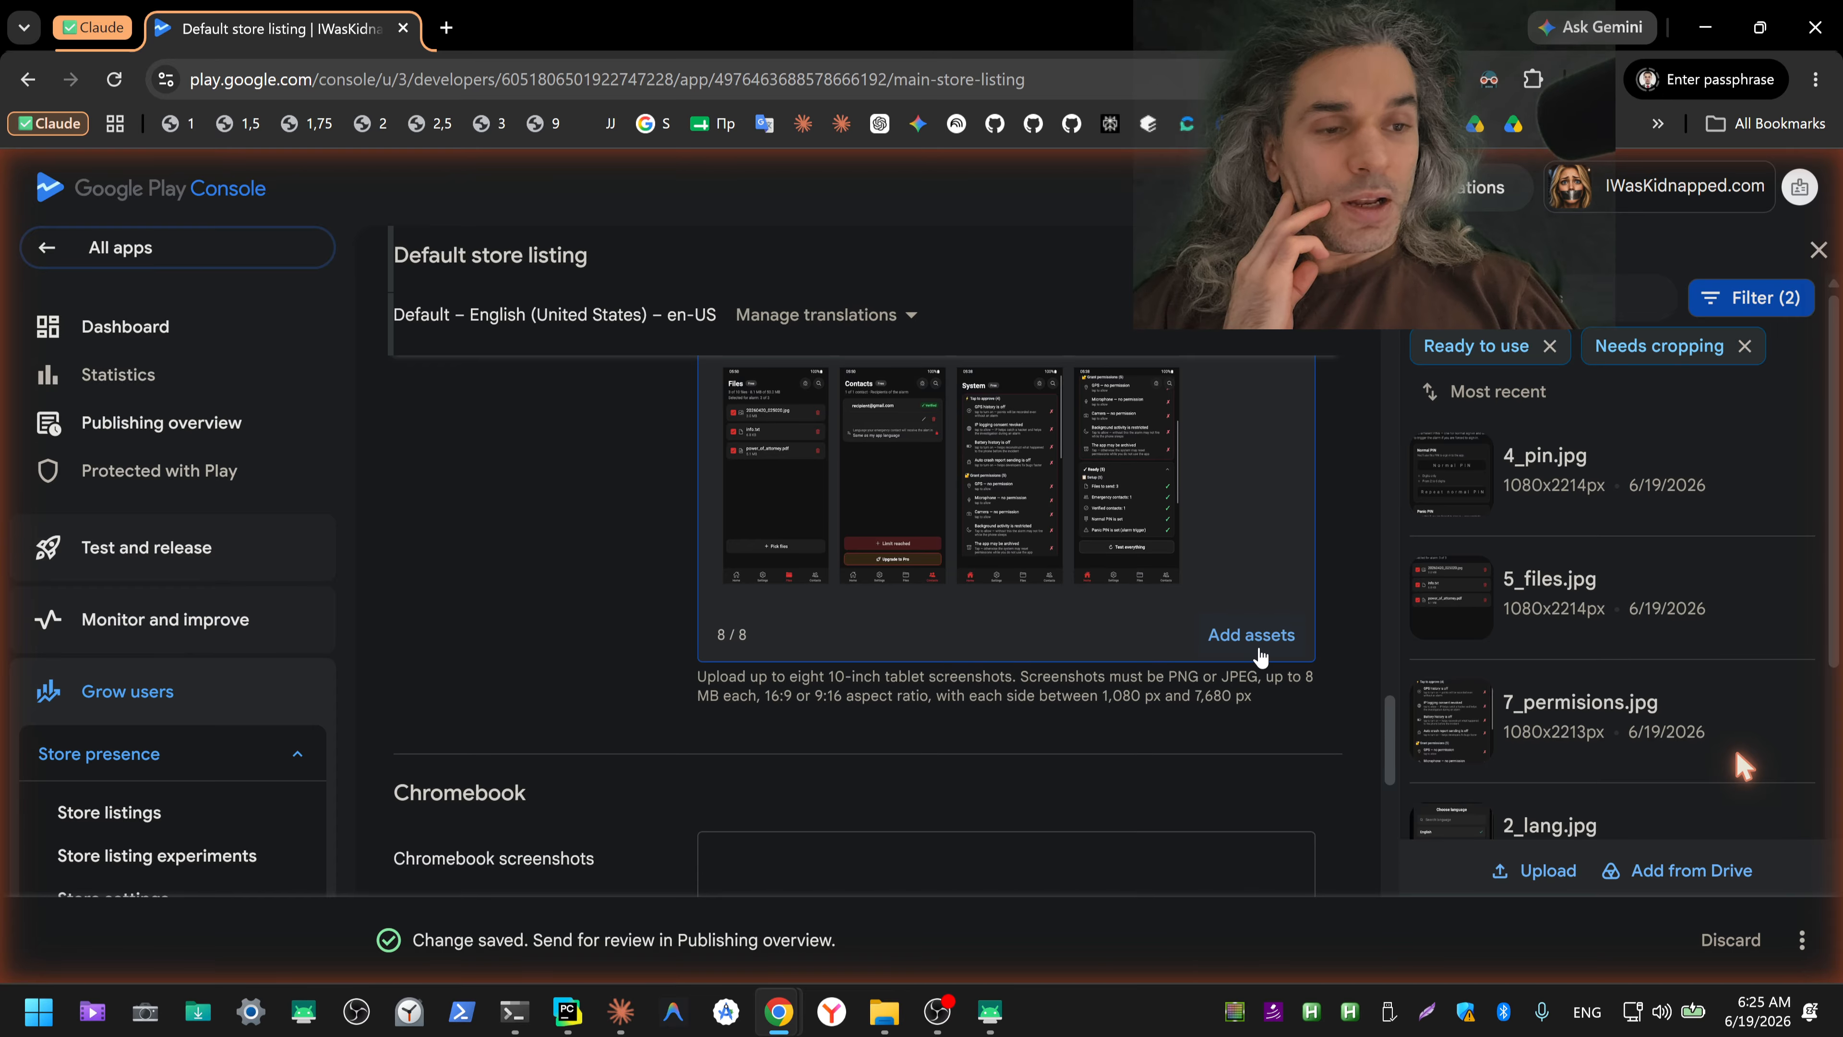
pyautogui.click(1800, 948)
pyautogui.click(1754, 891)
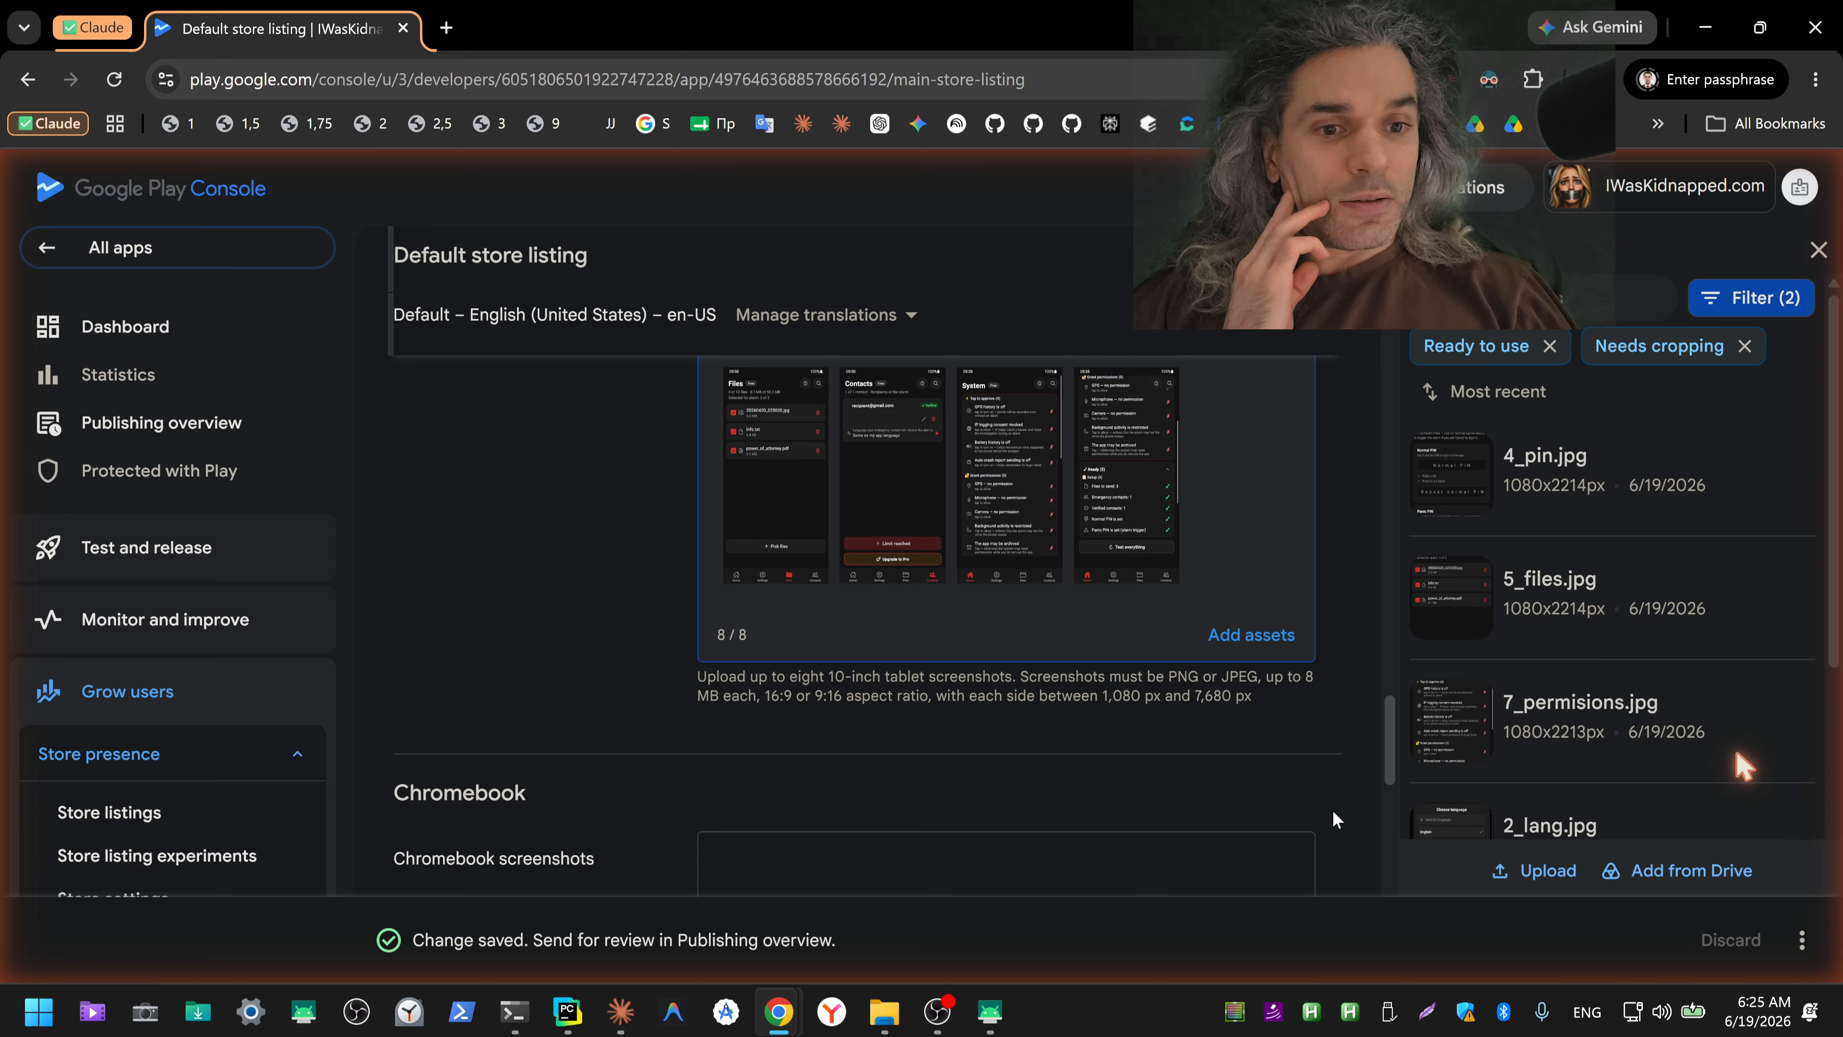
# Step: Review the listing from the tablet screenshots back up to the app name, short description and full description
pyautogui.scroll(5, 1359, 723)
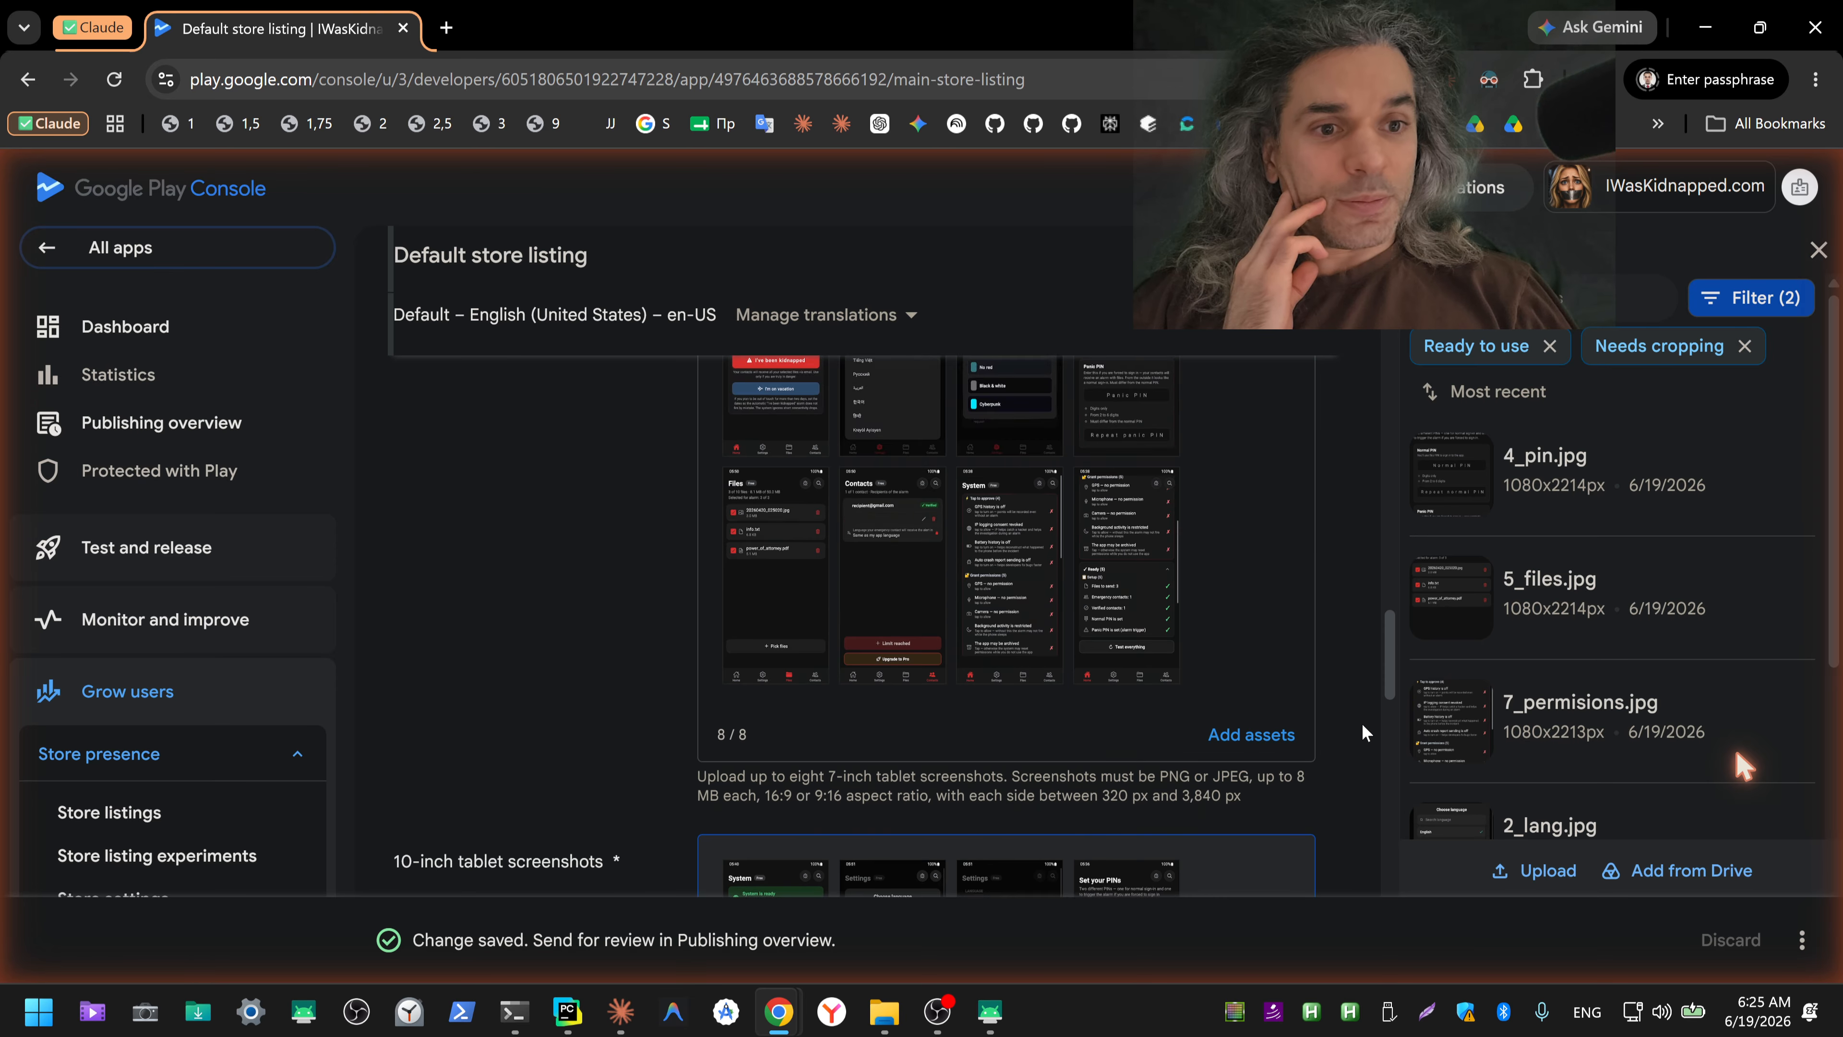
pyautogui.scroll(10, 1362, 725)
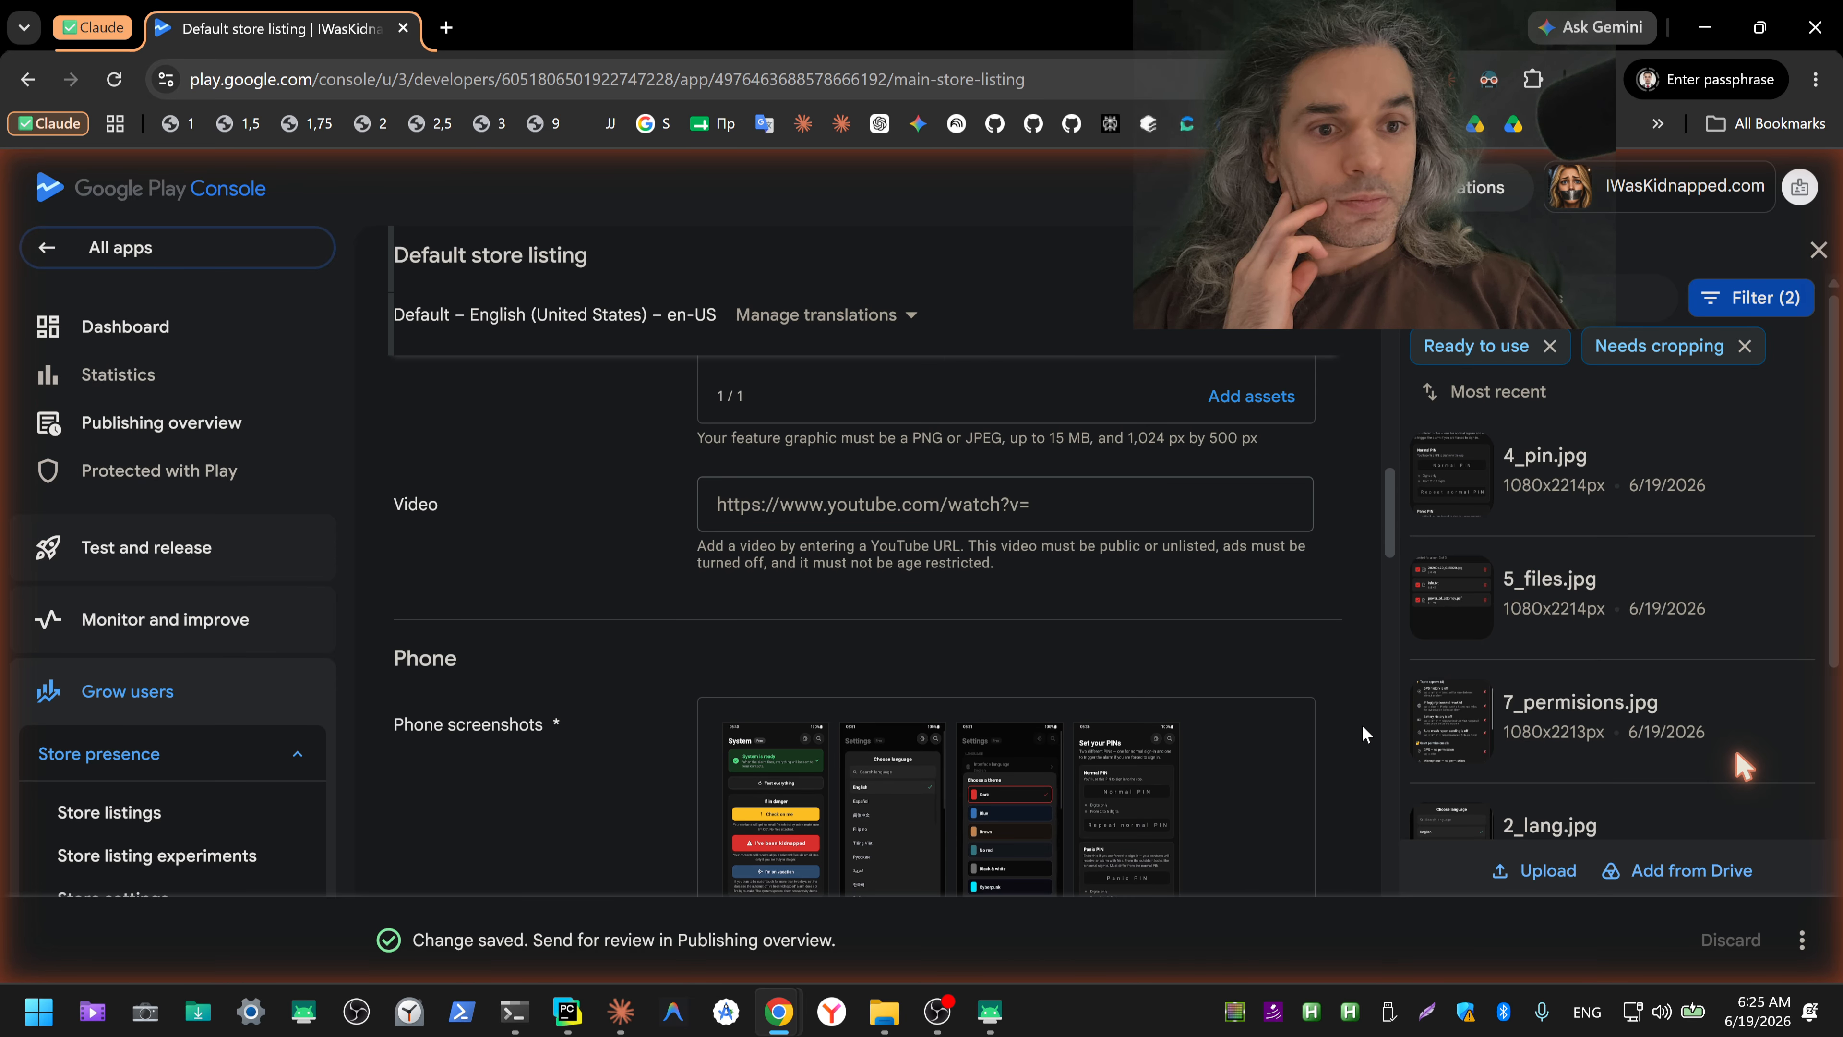
pyautogui.scroll(8, 1361, 734)
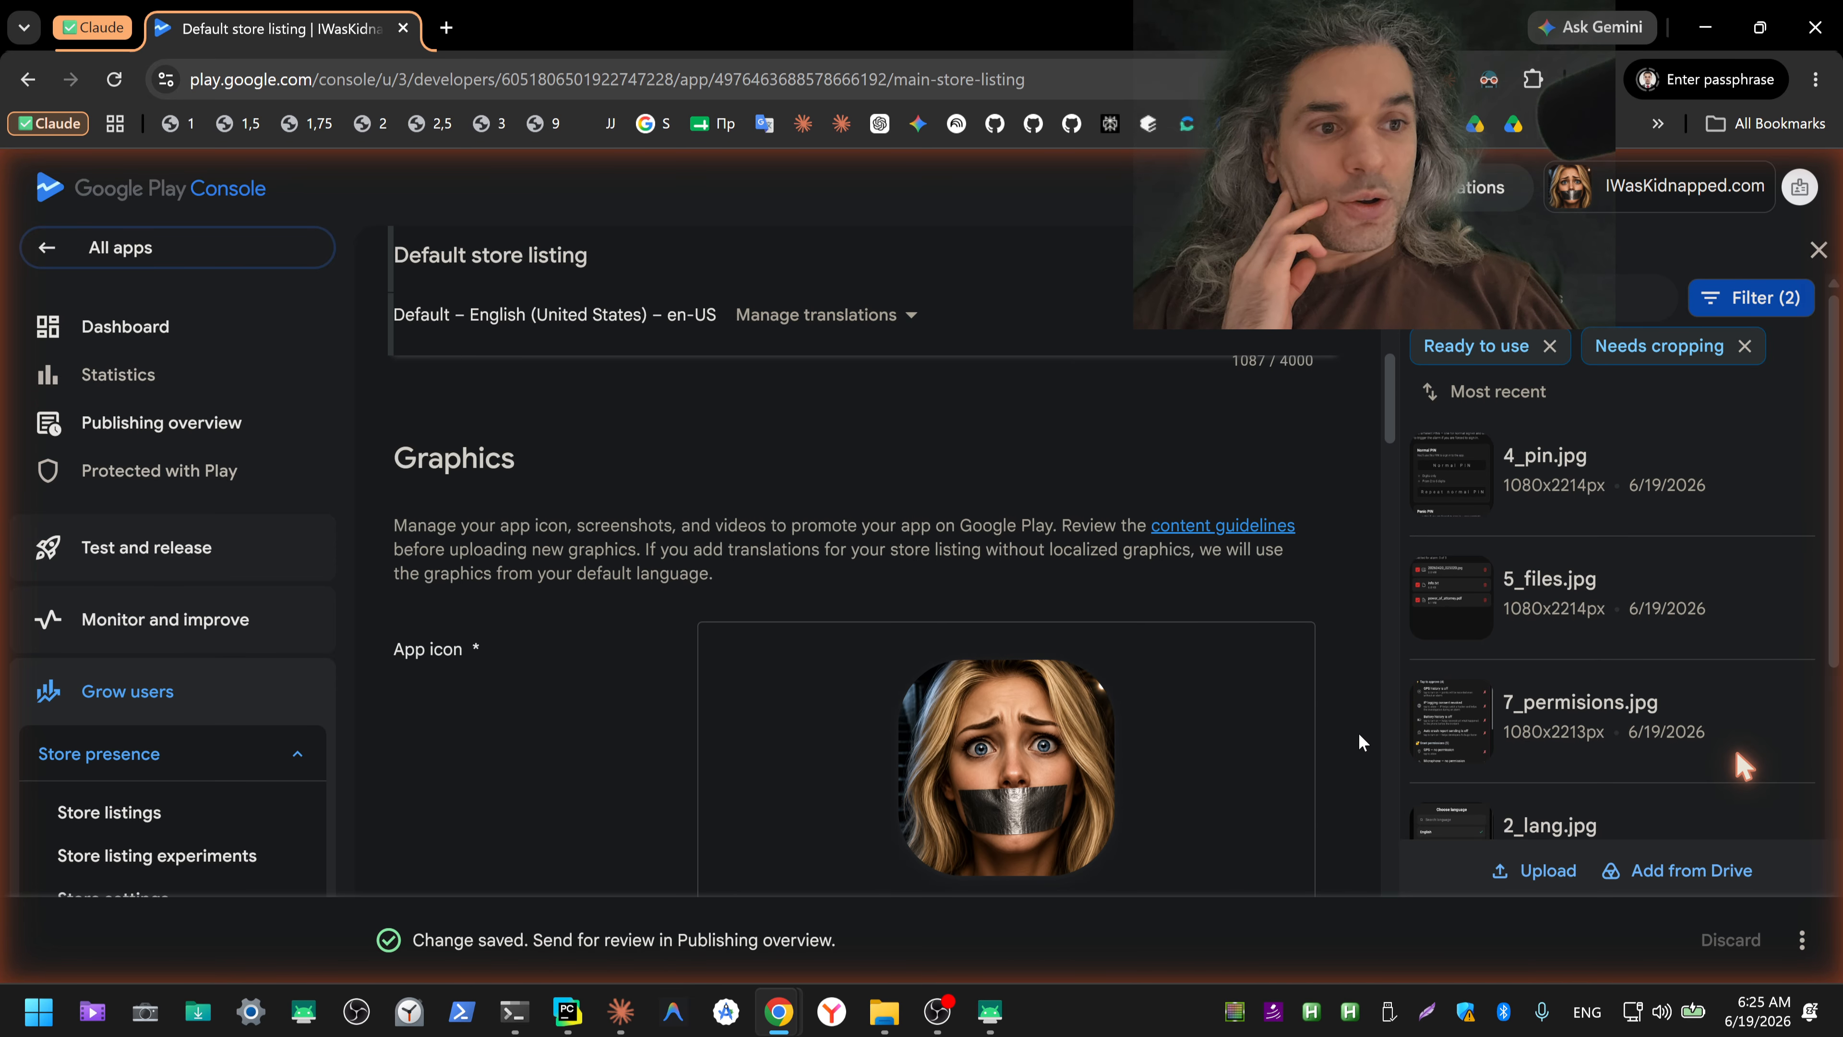
pyautogui.scroll(8, 1359, 733)
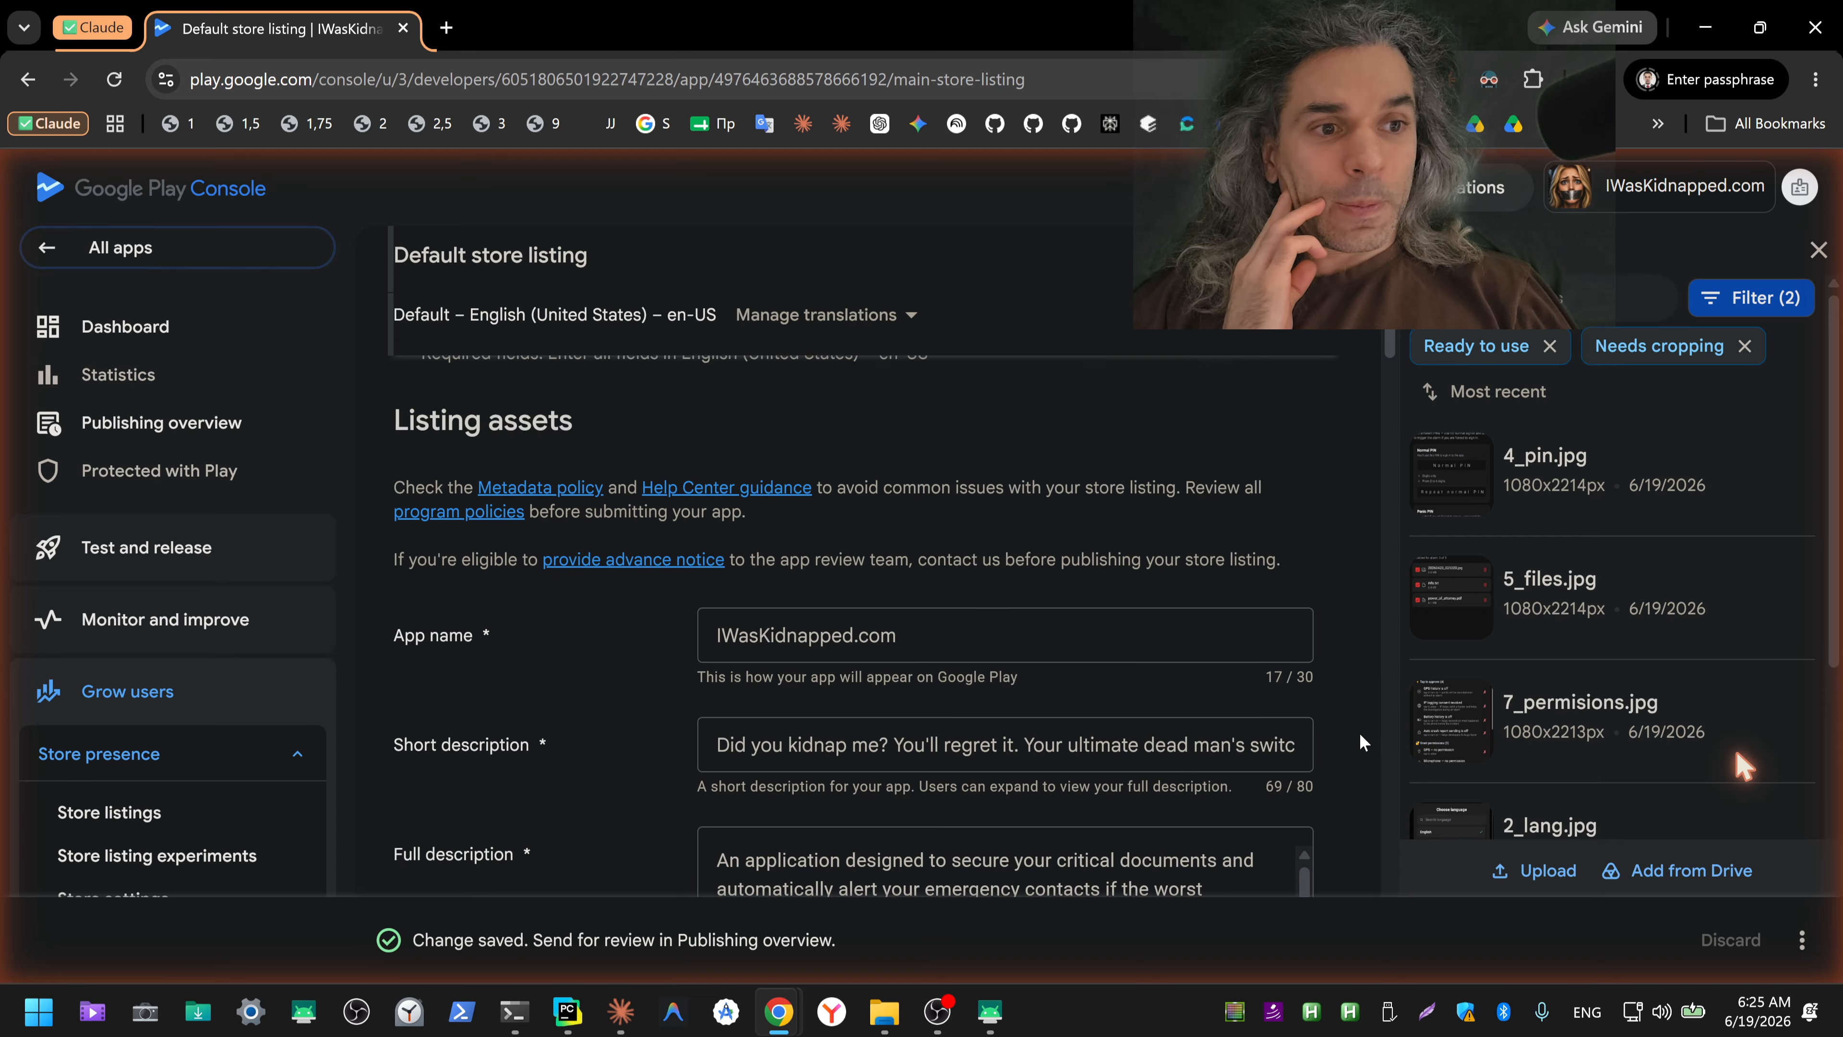
pyautogui.scroll(3, 1360, 735)
pyautogui.scroll(-8, 1361, 735)
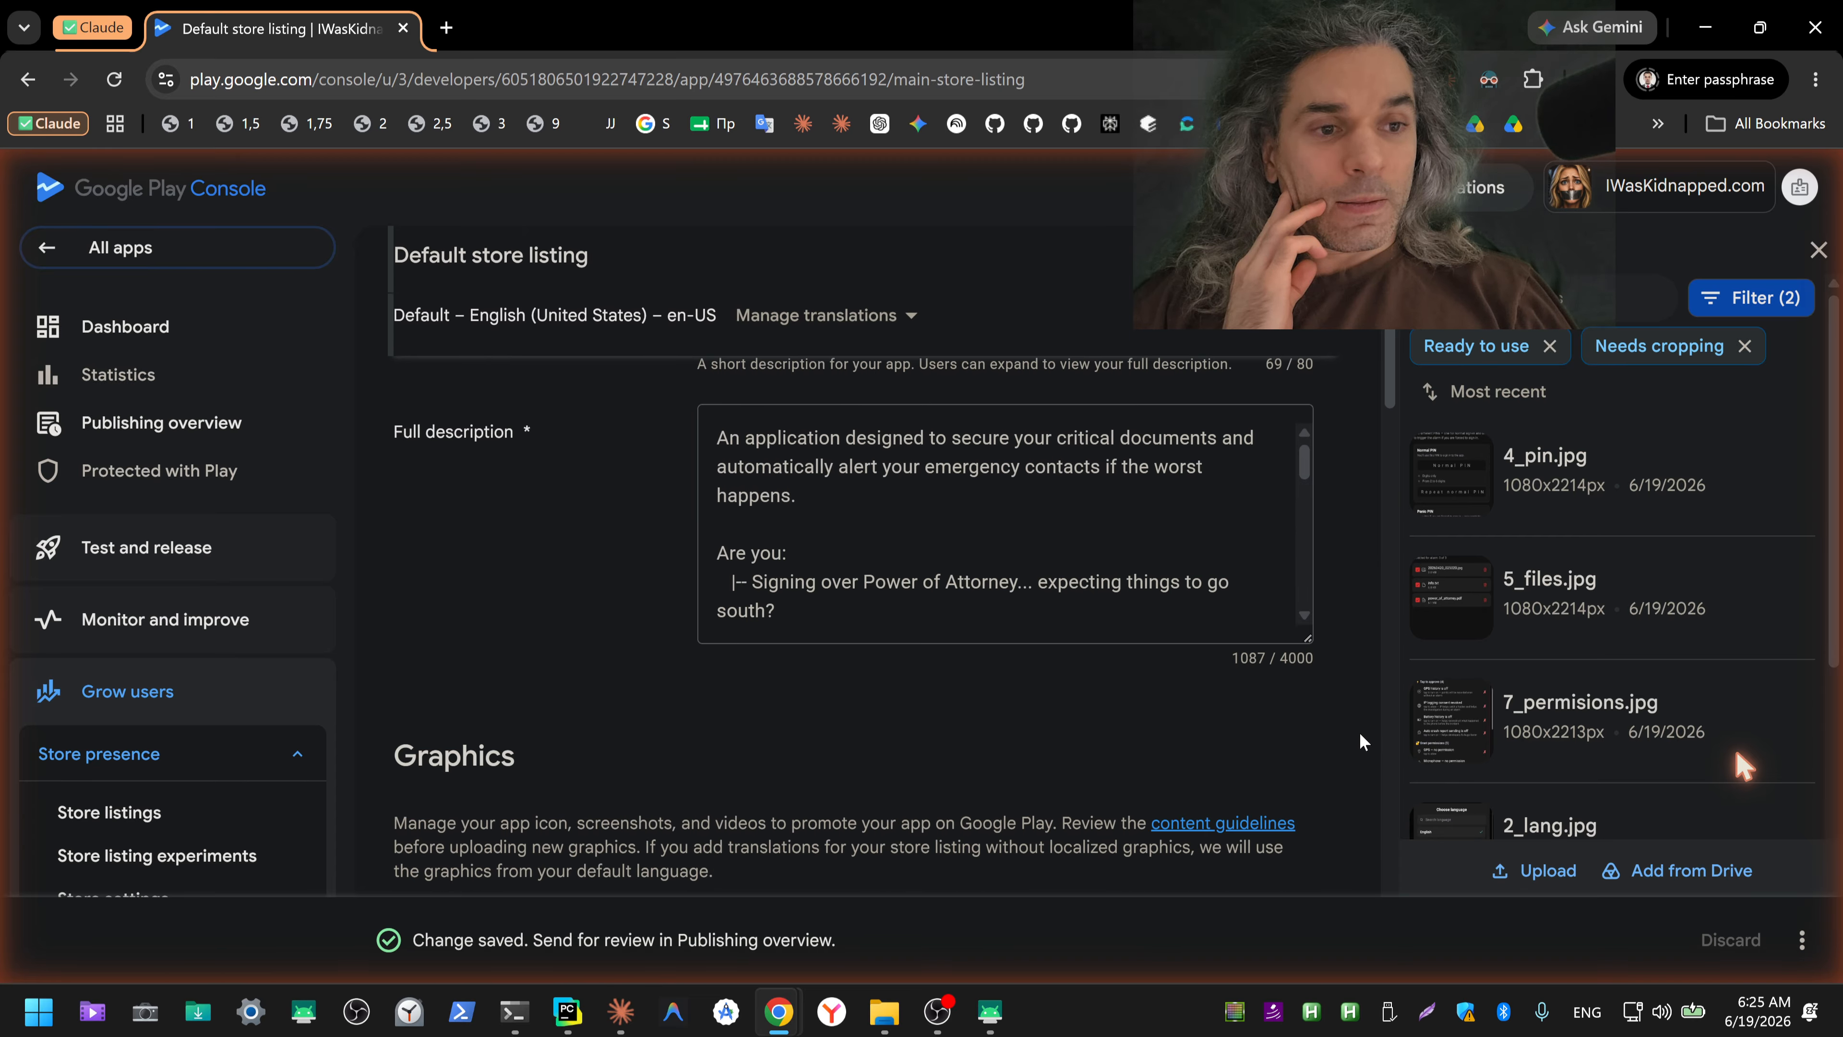
pyautogui.moveTo(1299, 467)
pyautogui.mouseDown()
pyautogui.moveTo(1312, 607)
pyautogui.moveTo(1310, 452)
pyautogui.mouseUp()
# Step: Review the graphics, video, phone, tablet, Chromebook and XR sections of the listing, and return to its beginning
pyautogui.scroll(-6, 1342, 554)
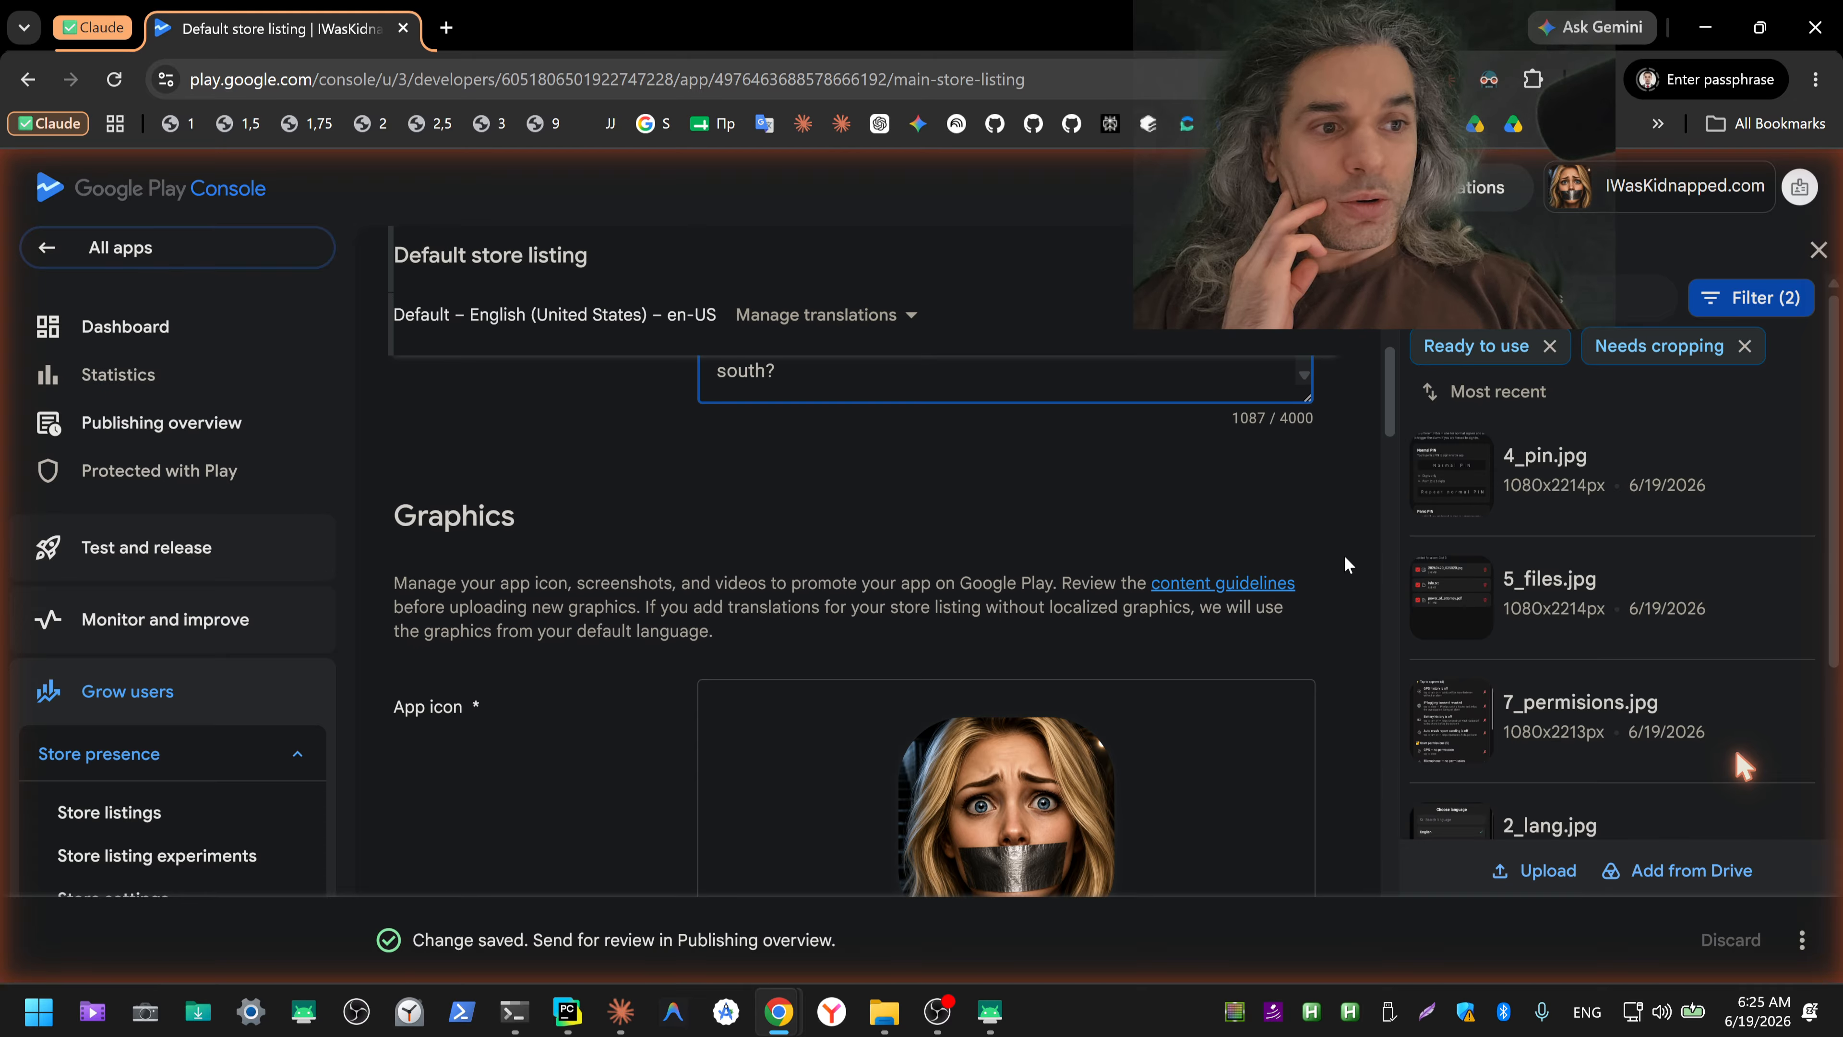
pyautogui.scroll(-10, 1344, 559)
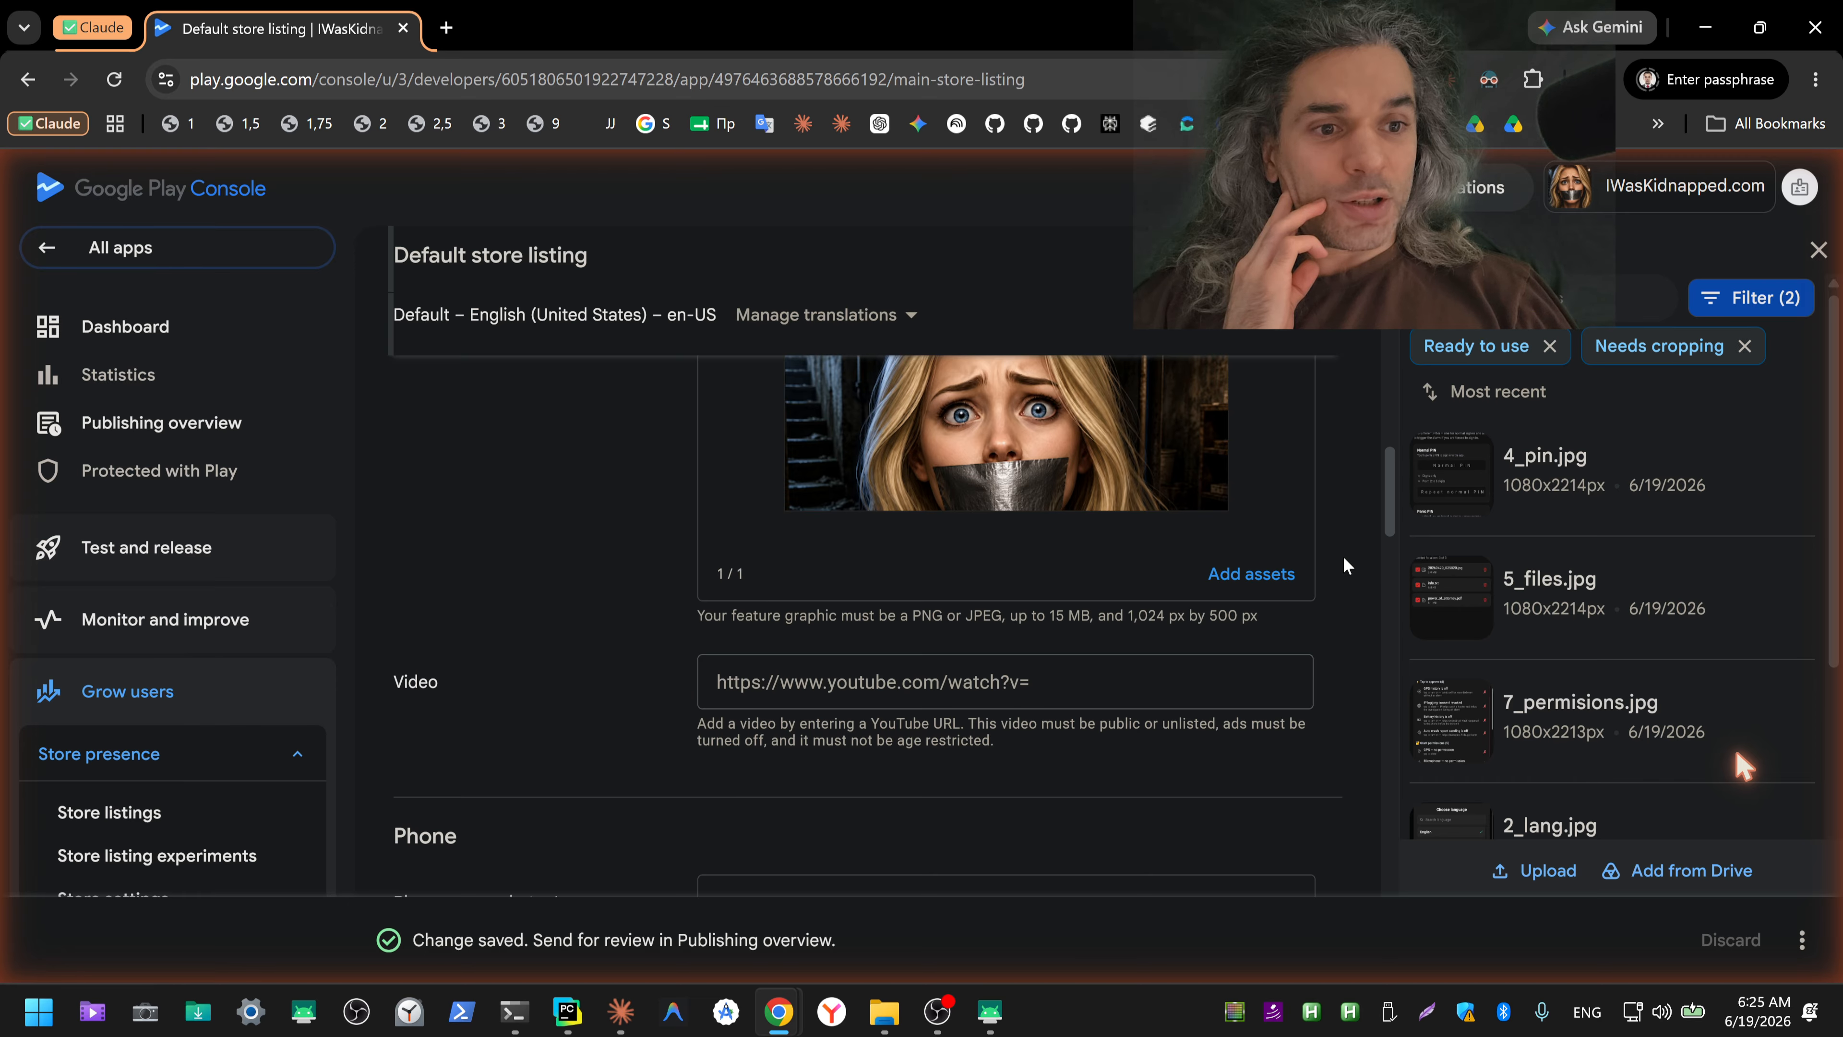
pyautogui.scroll(-8, 1343, 557)
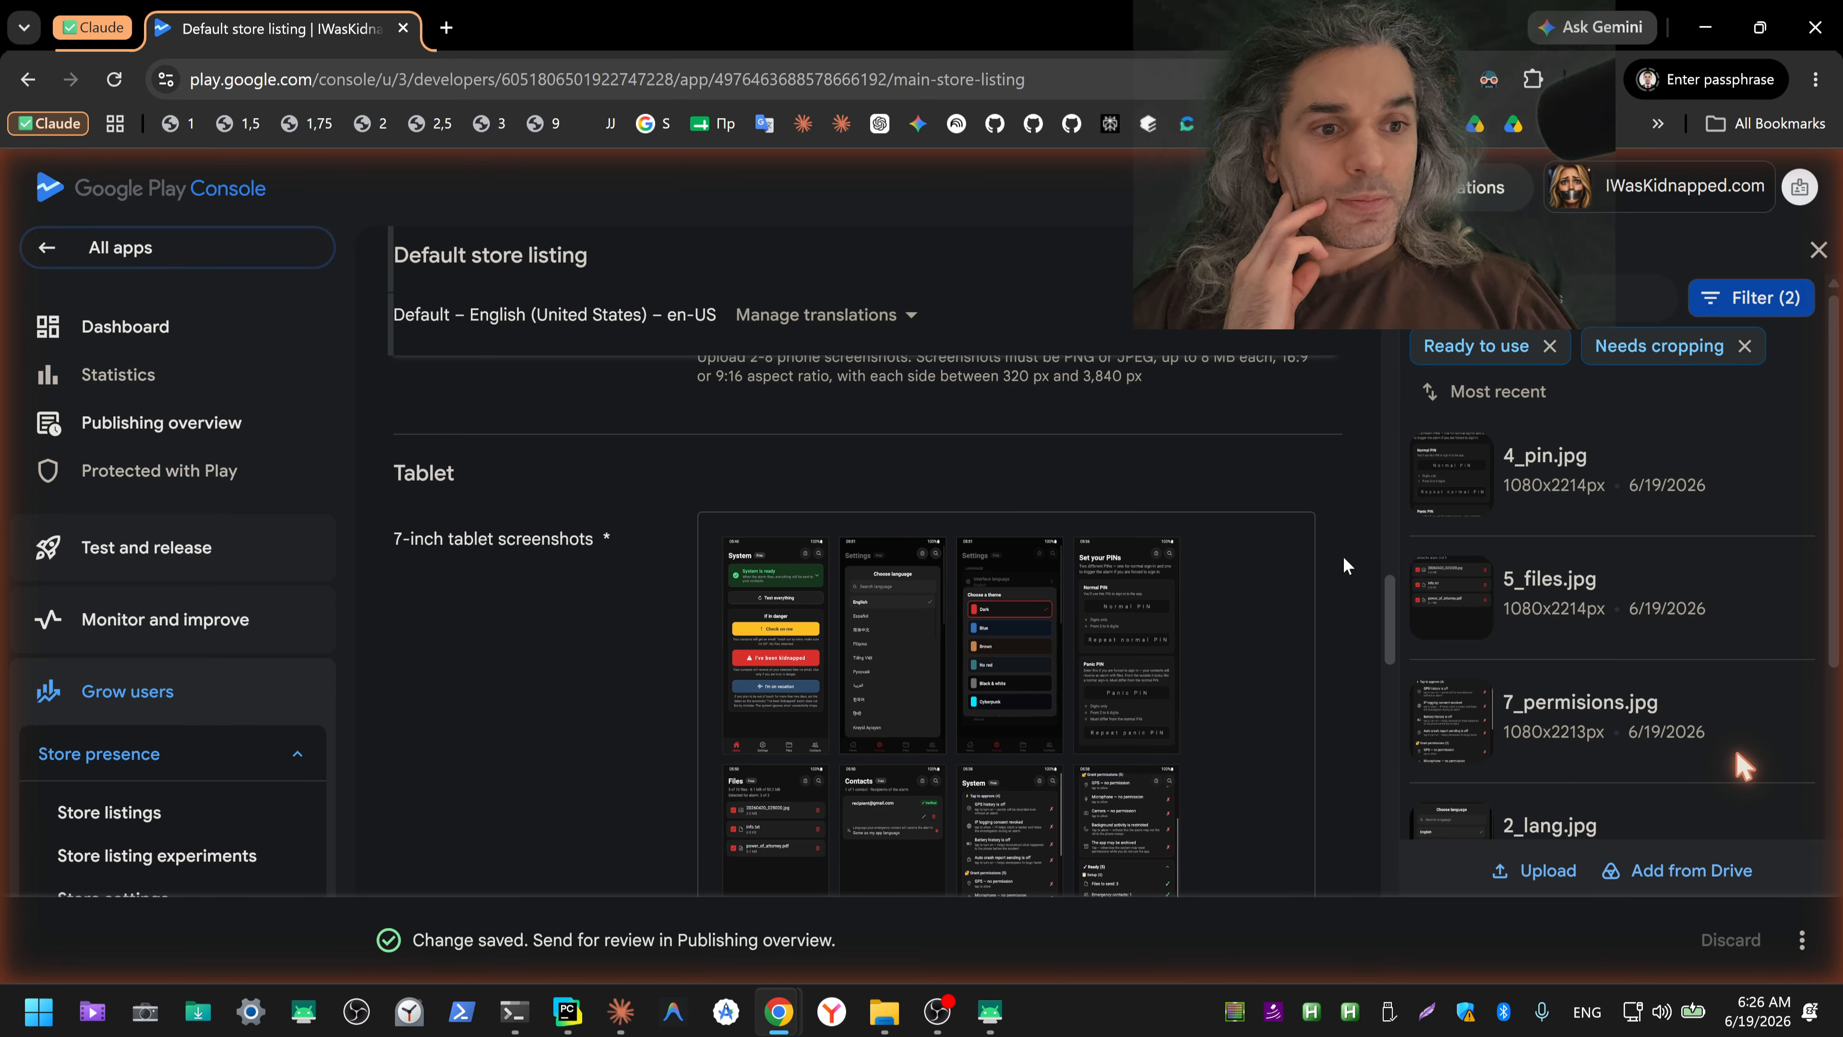
pyautogui.scroll(-8, 1343, 556)
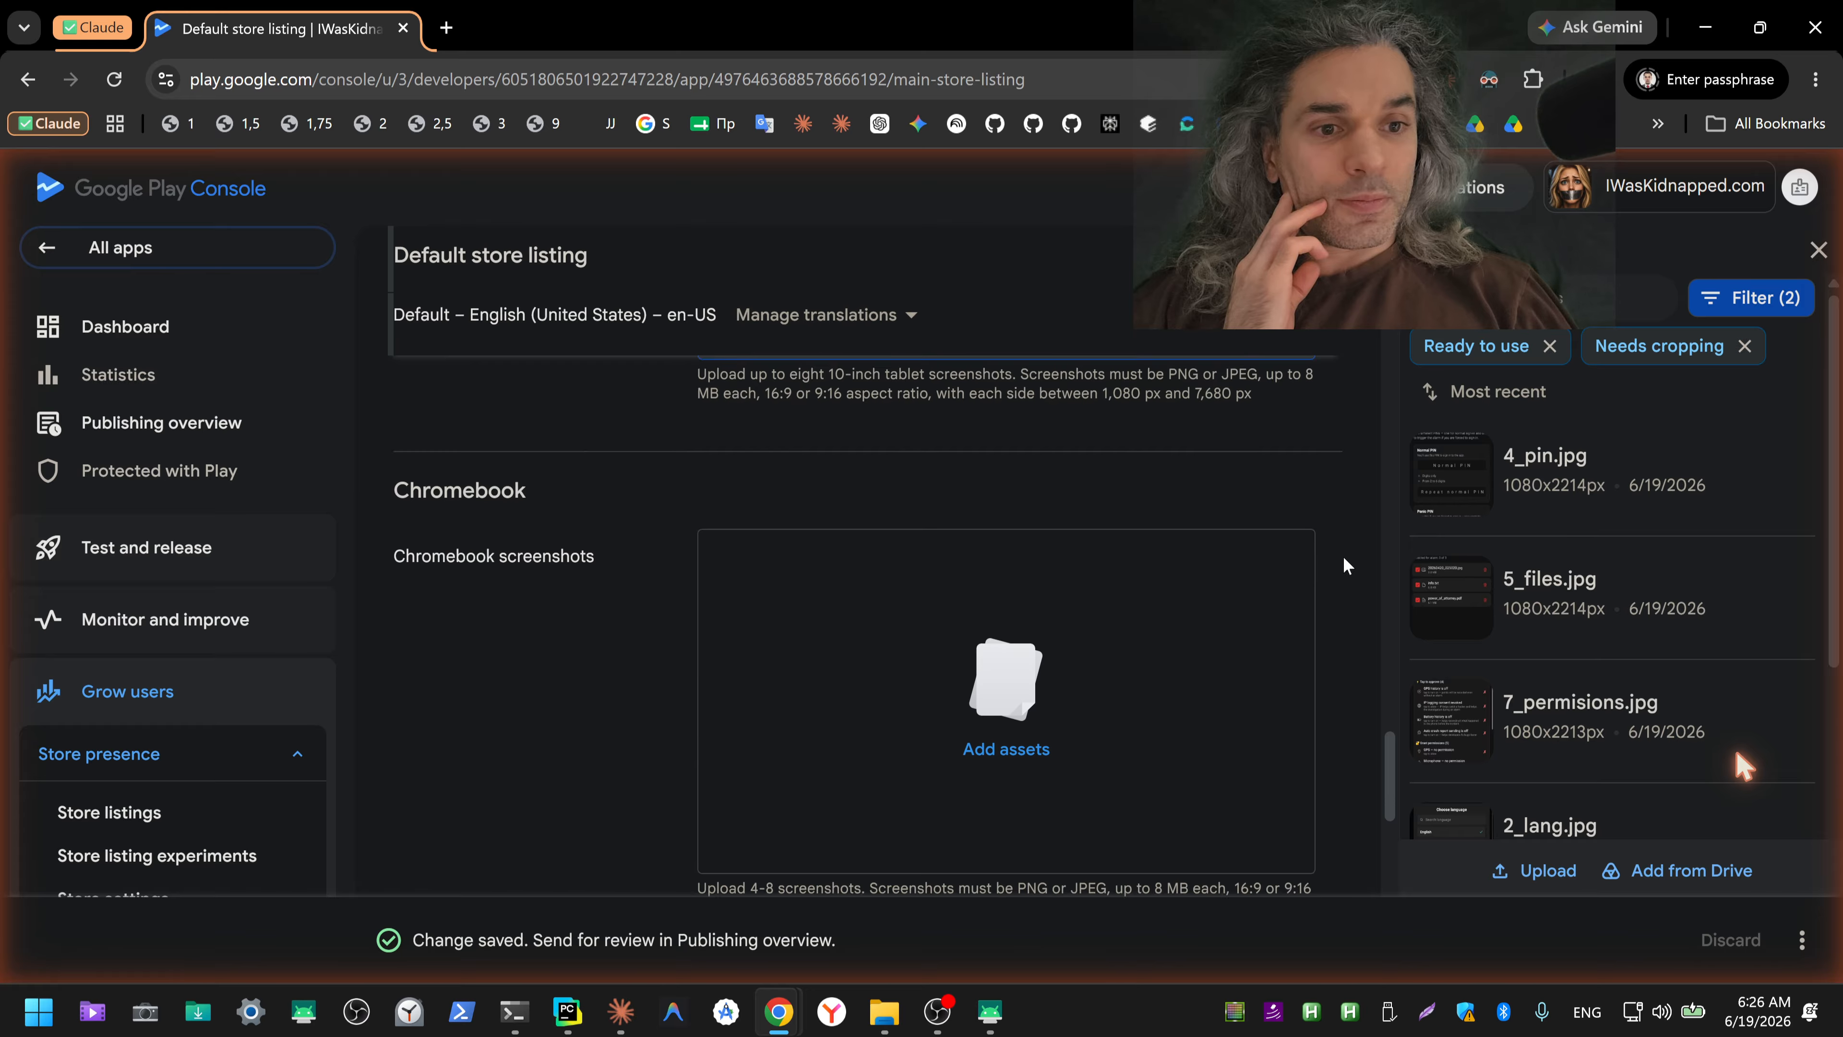
pyautogui.scroll(-6, 1343, 565)
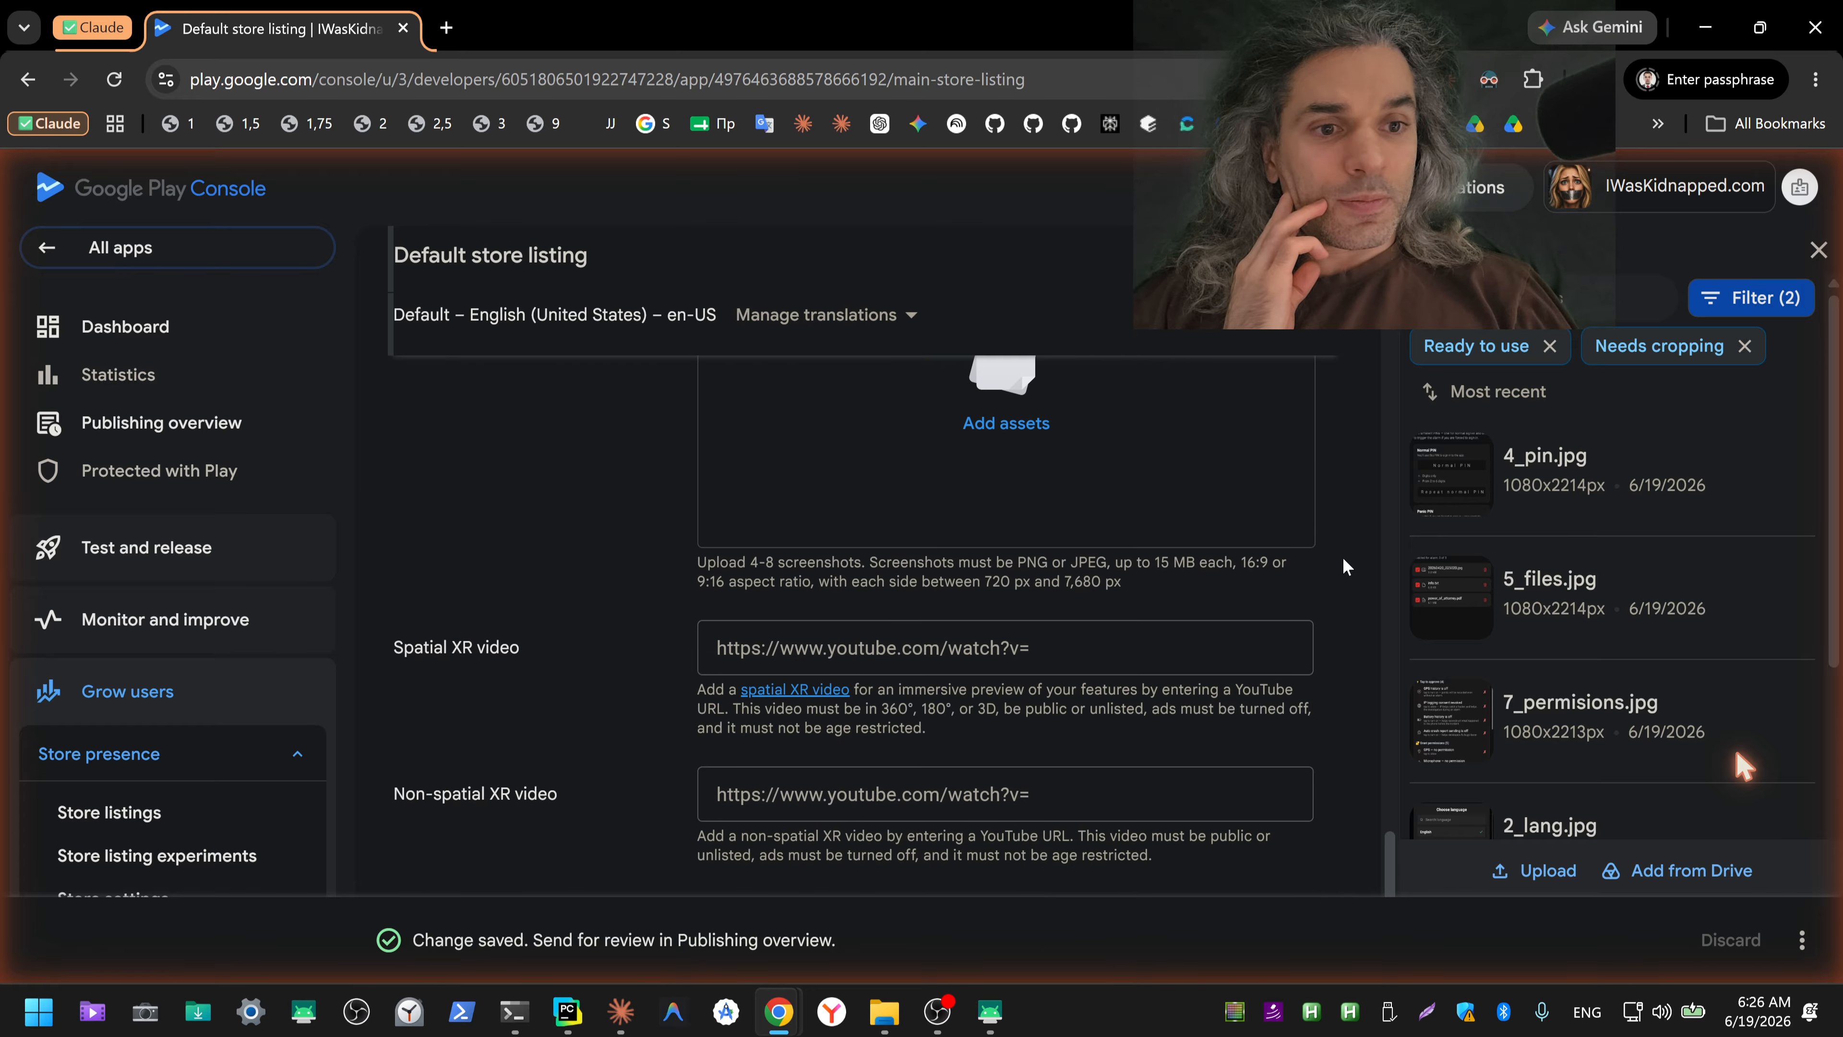
pyautogui.scroll(-2, 1343, 565)
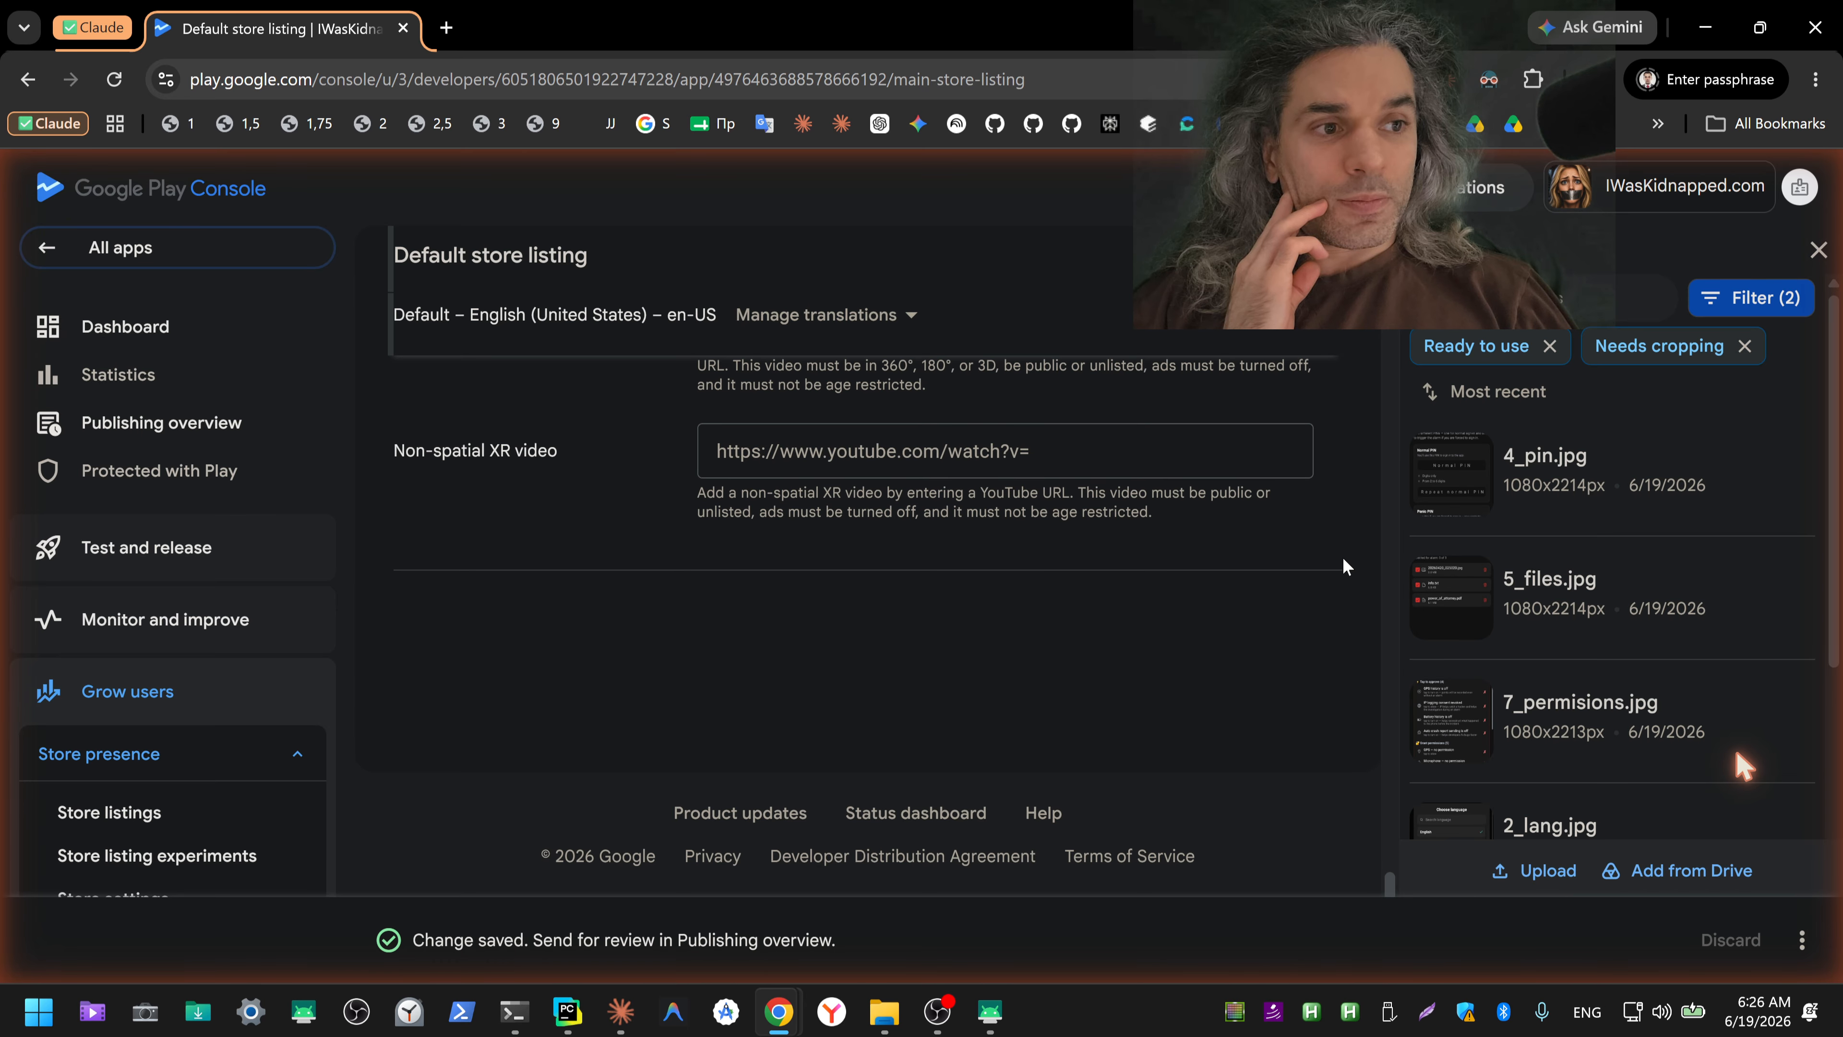
pyautogui.scroll(14, 1343, 566)
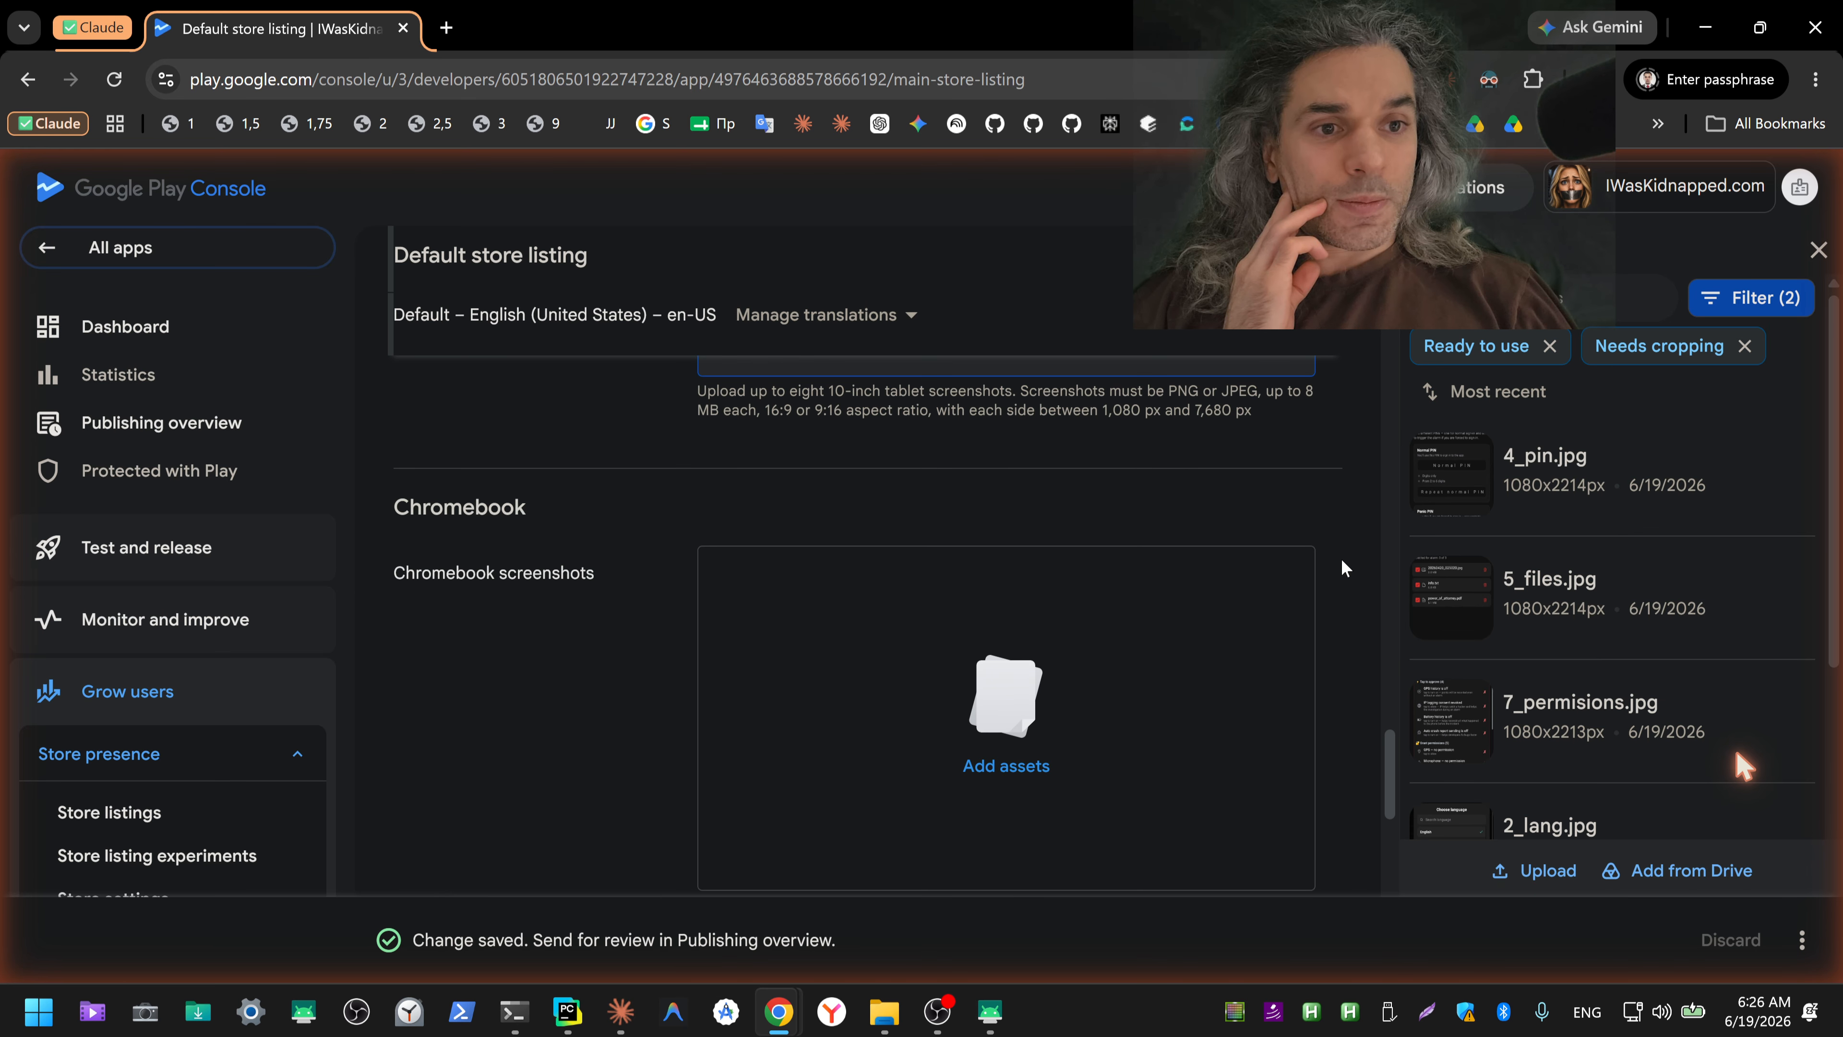
pyautogui.scroll(15, 1343, 566)
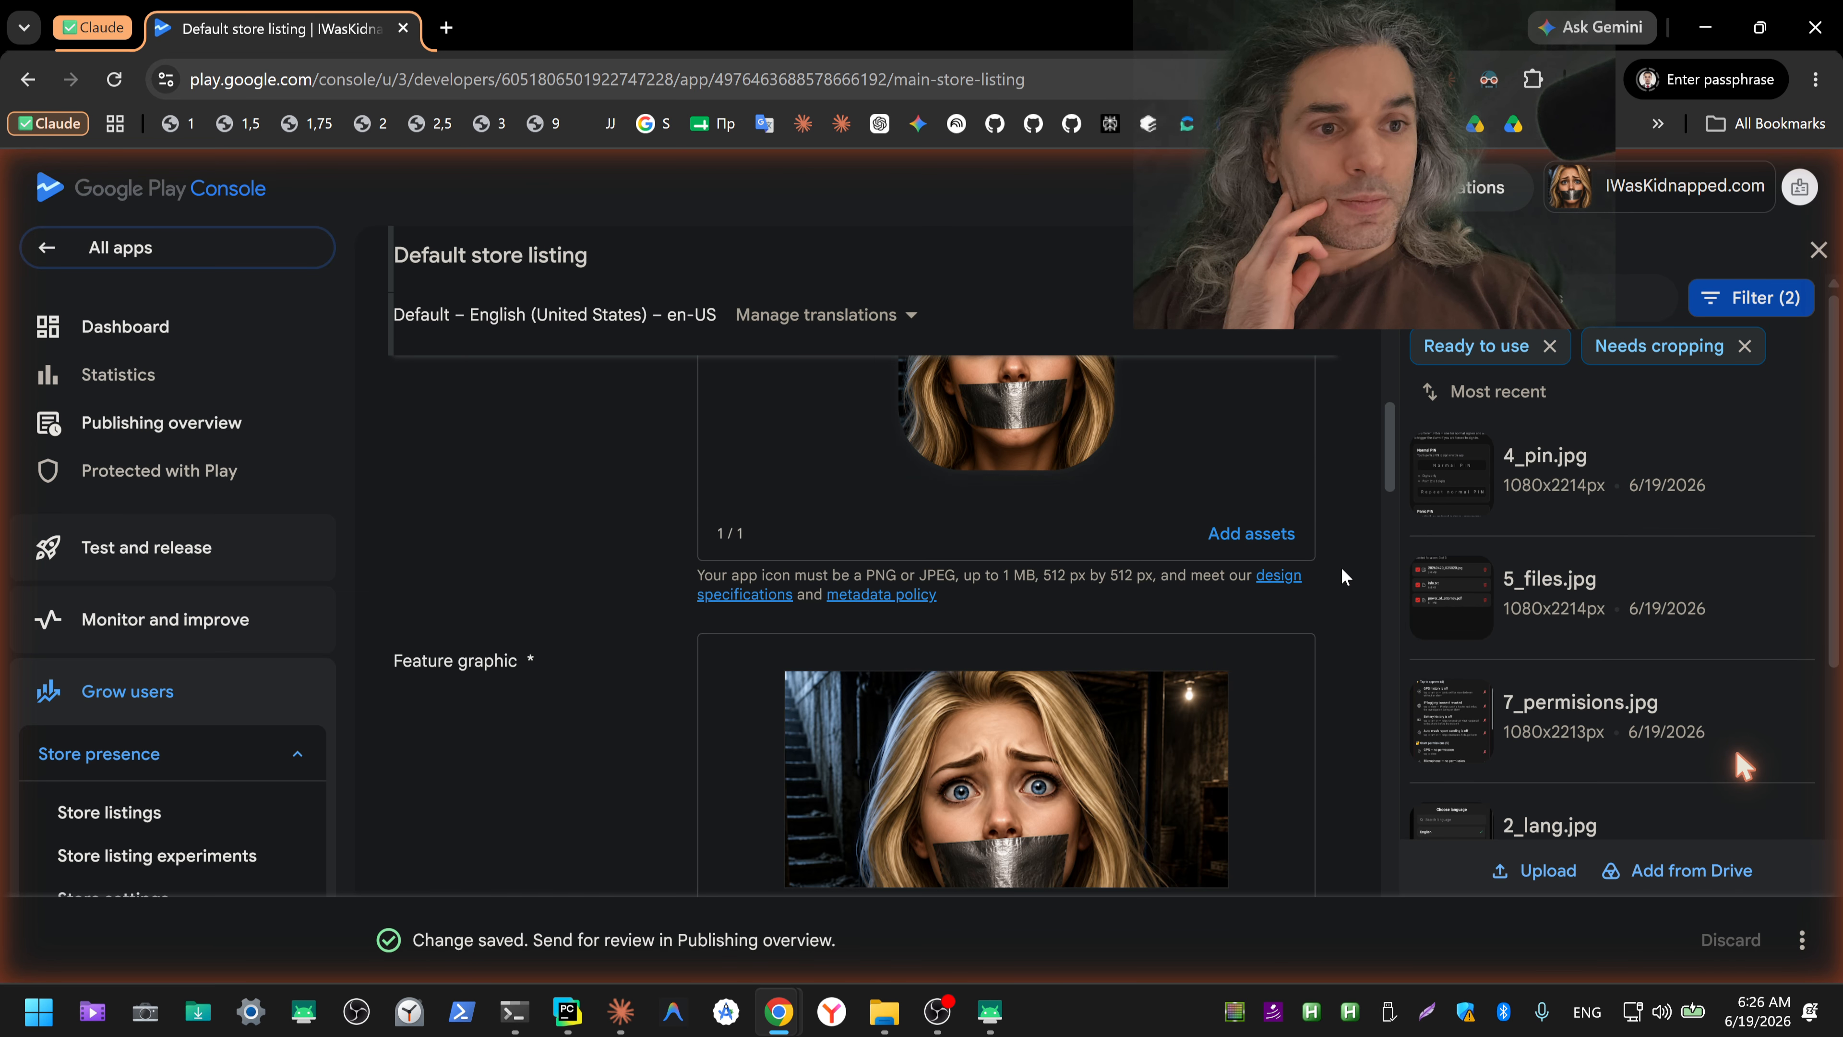
pyautogui.scroll(10, 1341, 573)
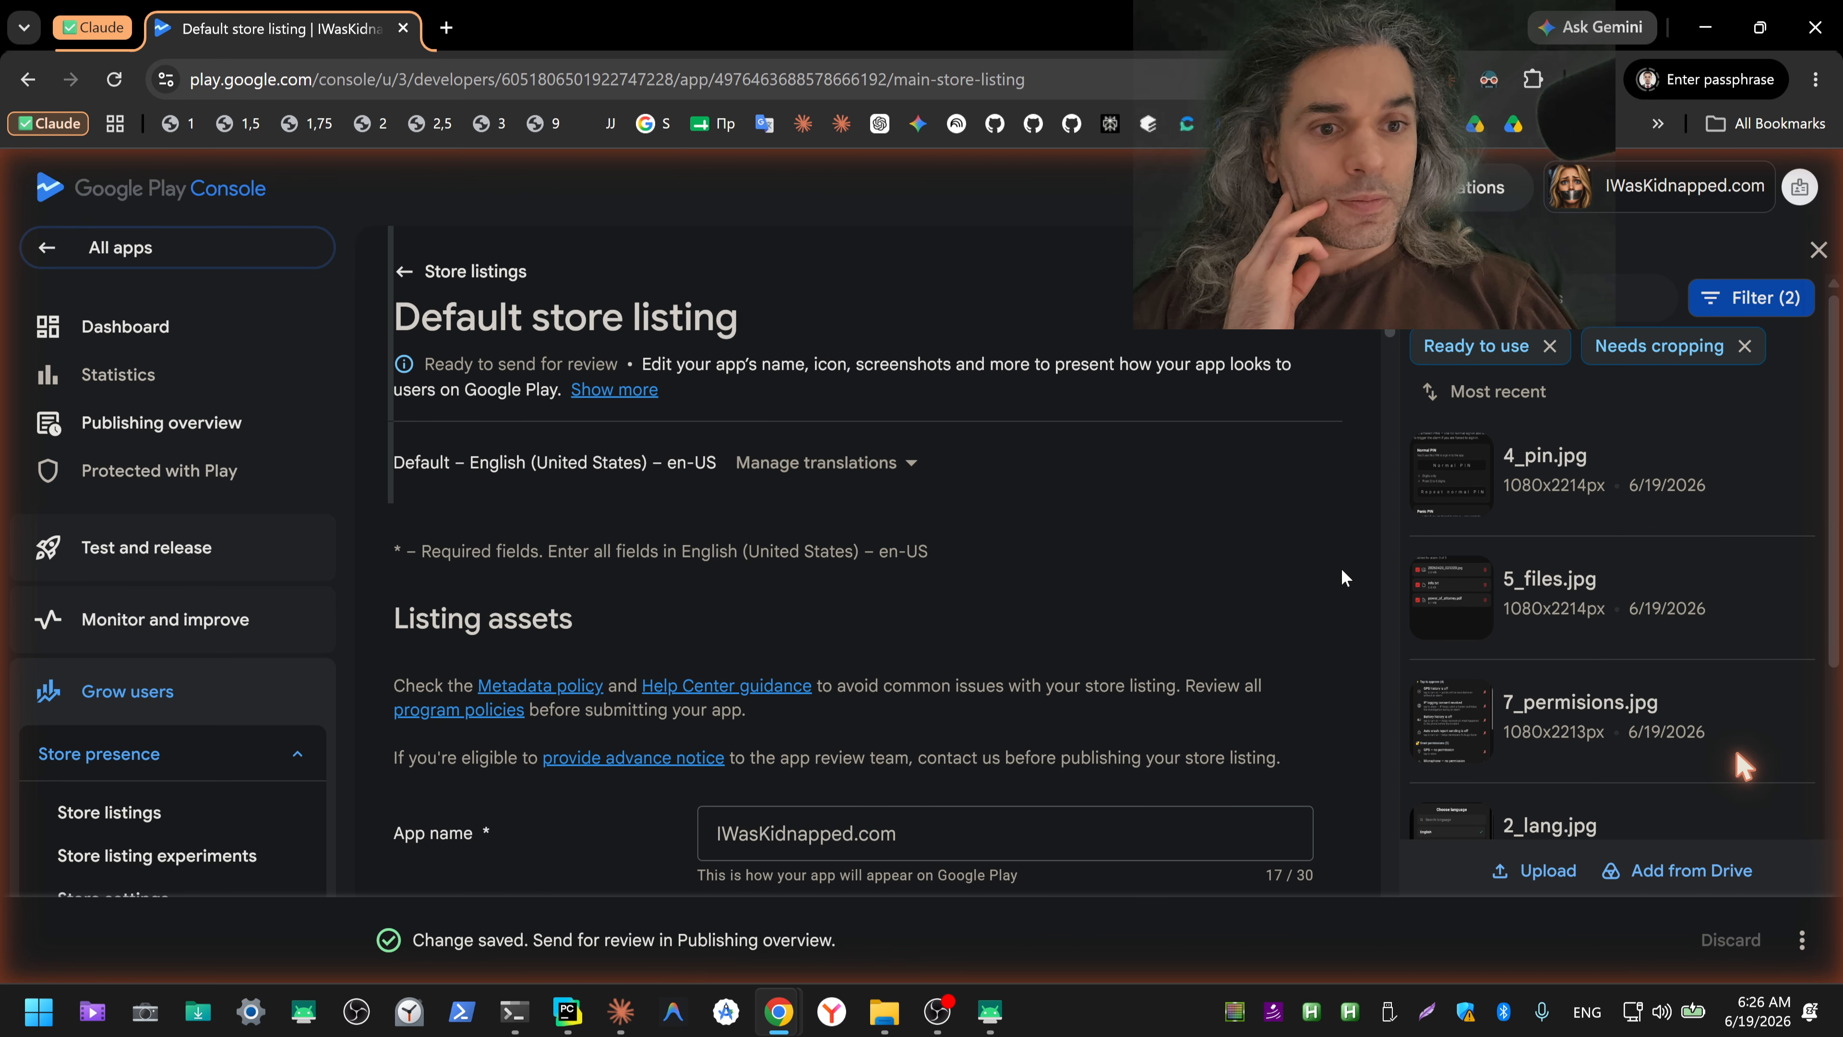